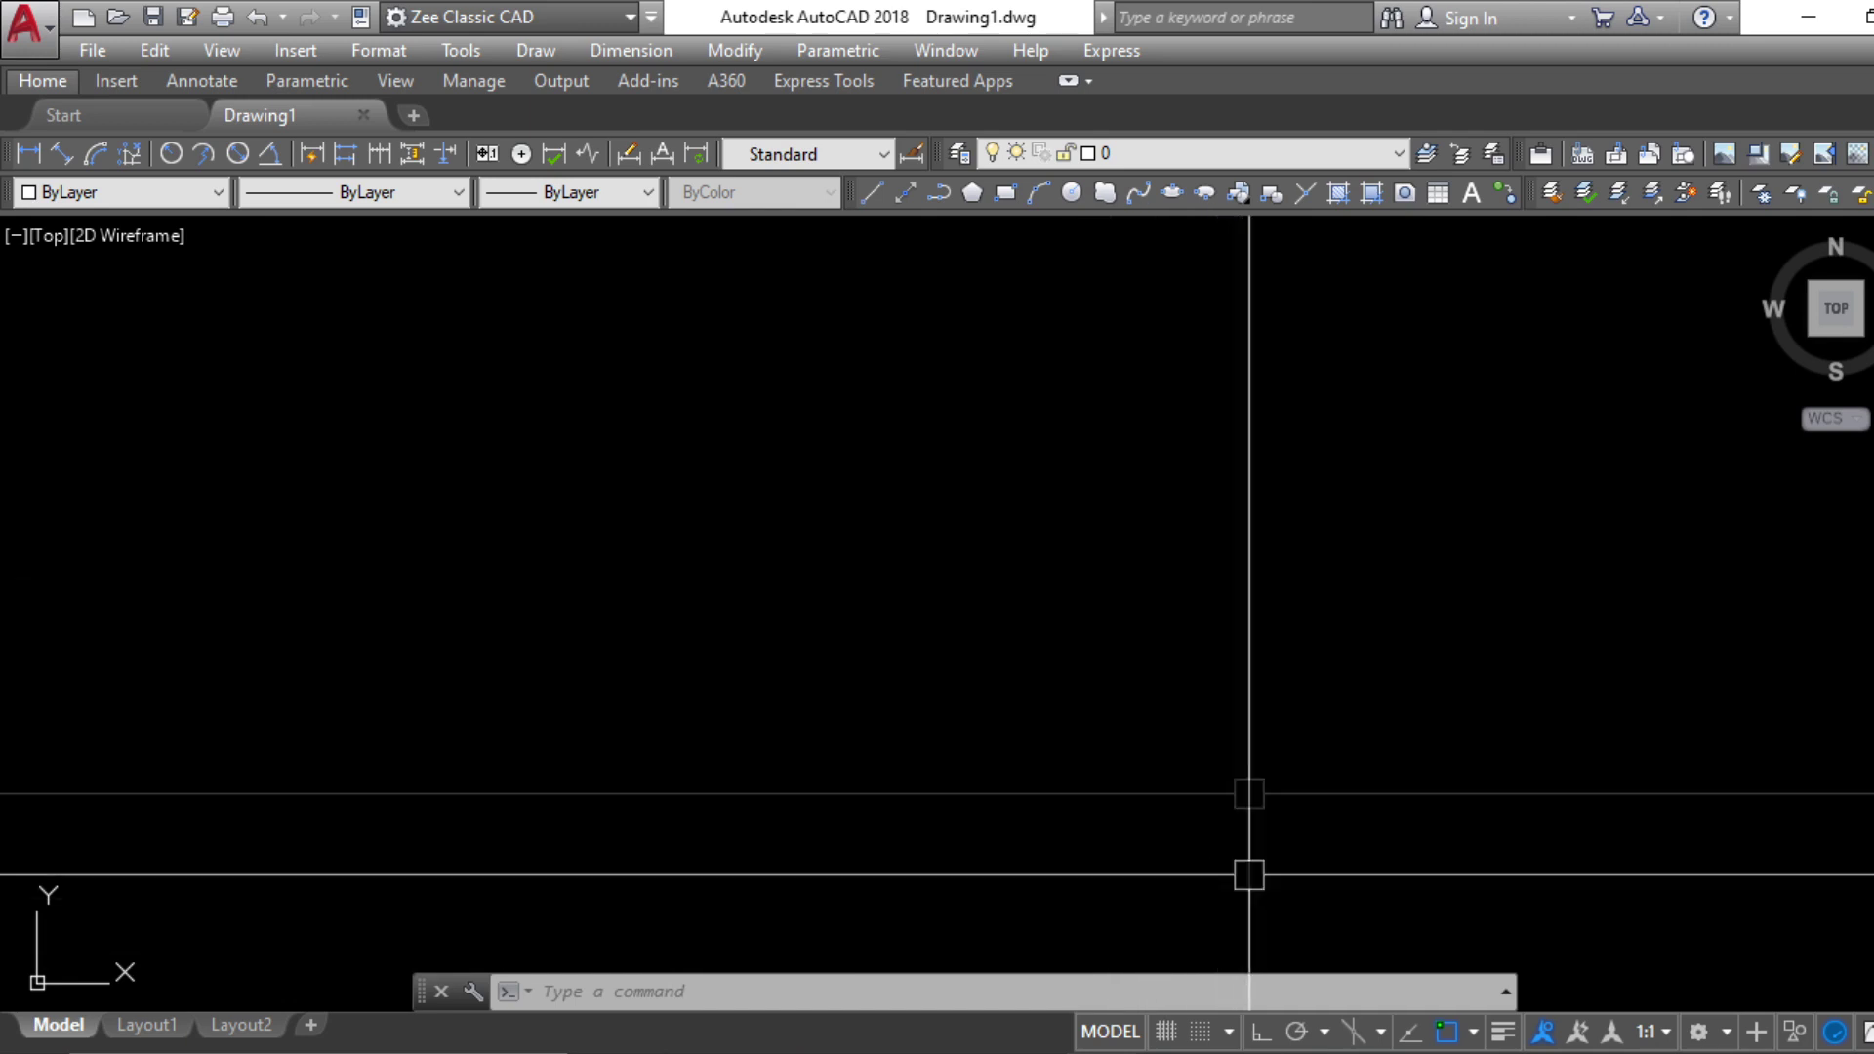
# Review the Display settings in the Options dialog, including crosshair size, and close it without changes
pyautogui.rightClick(1226, 686)
pyautogui.click(1291, 673)
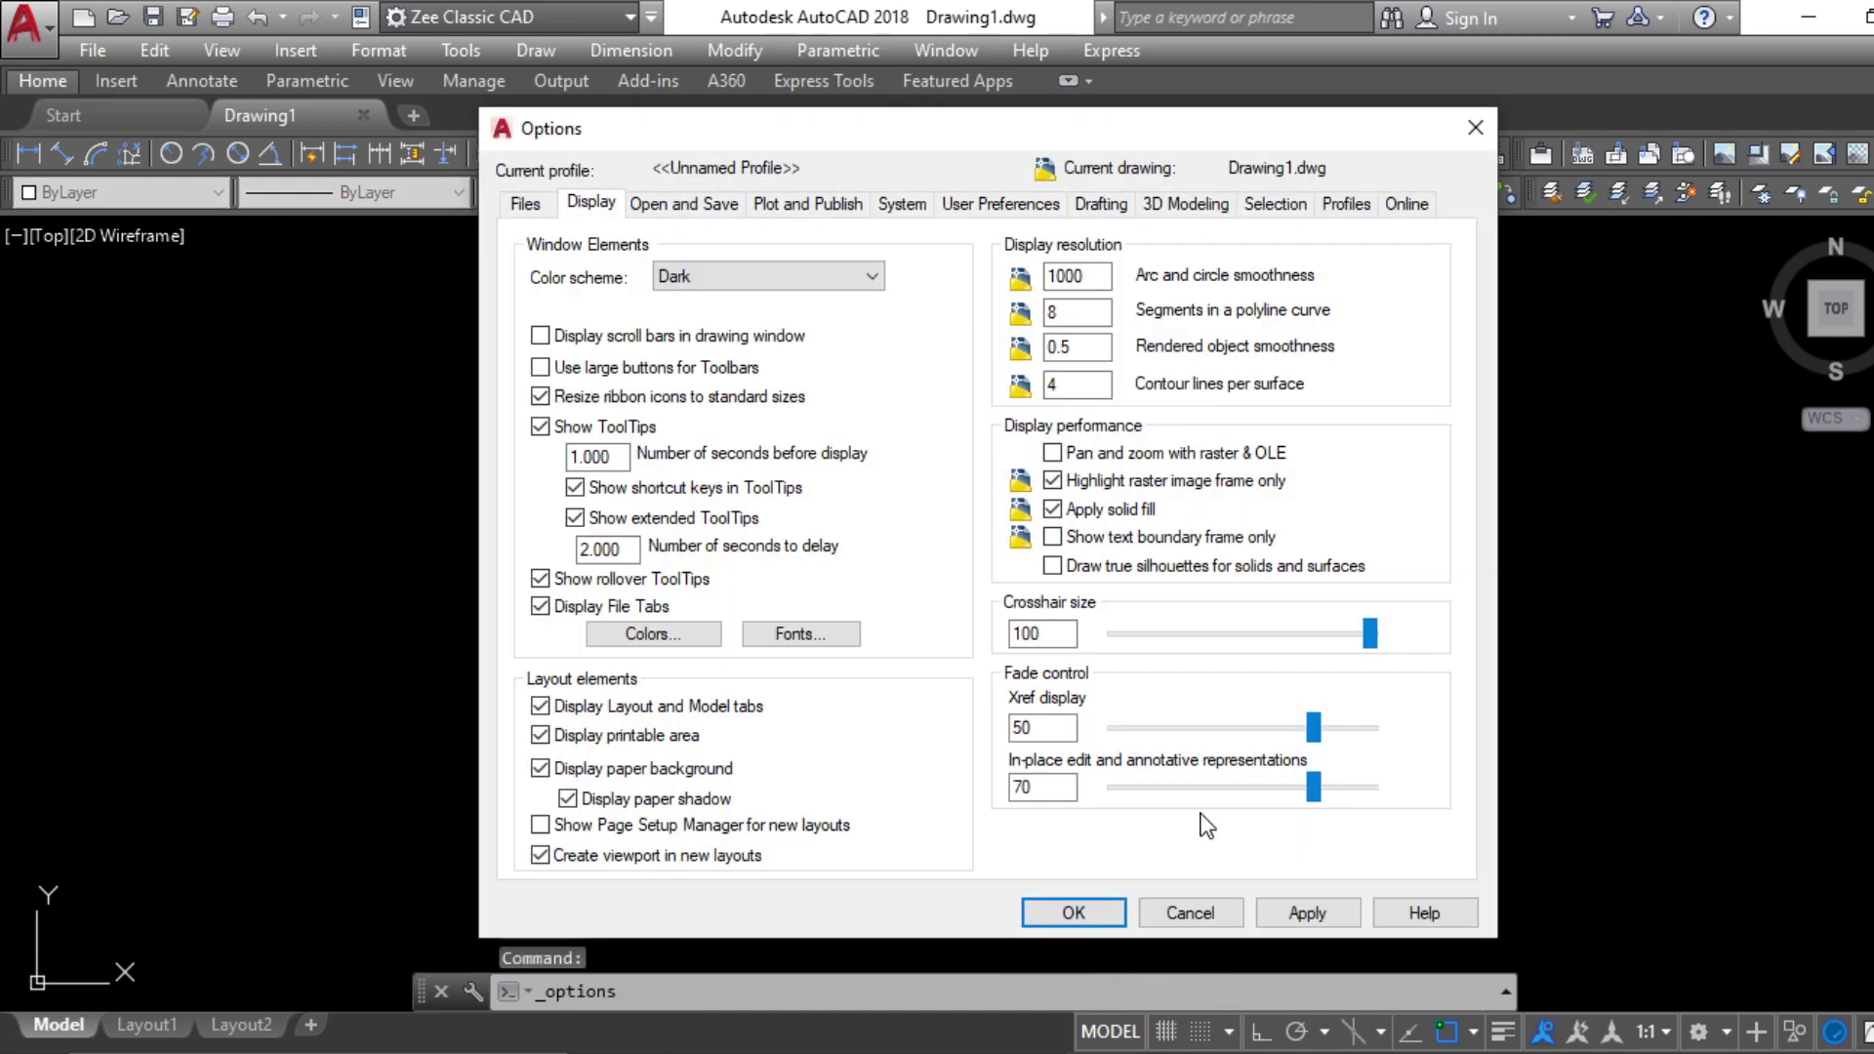
pyautogui.click(1476, 128)
pyautogui.click(1347, 942)
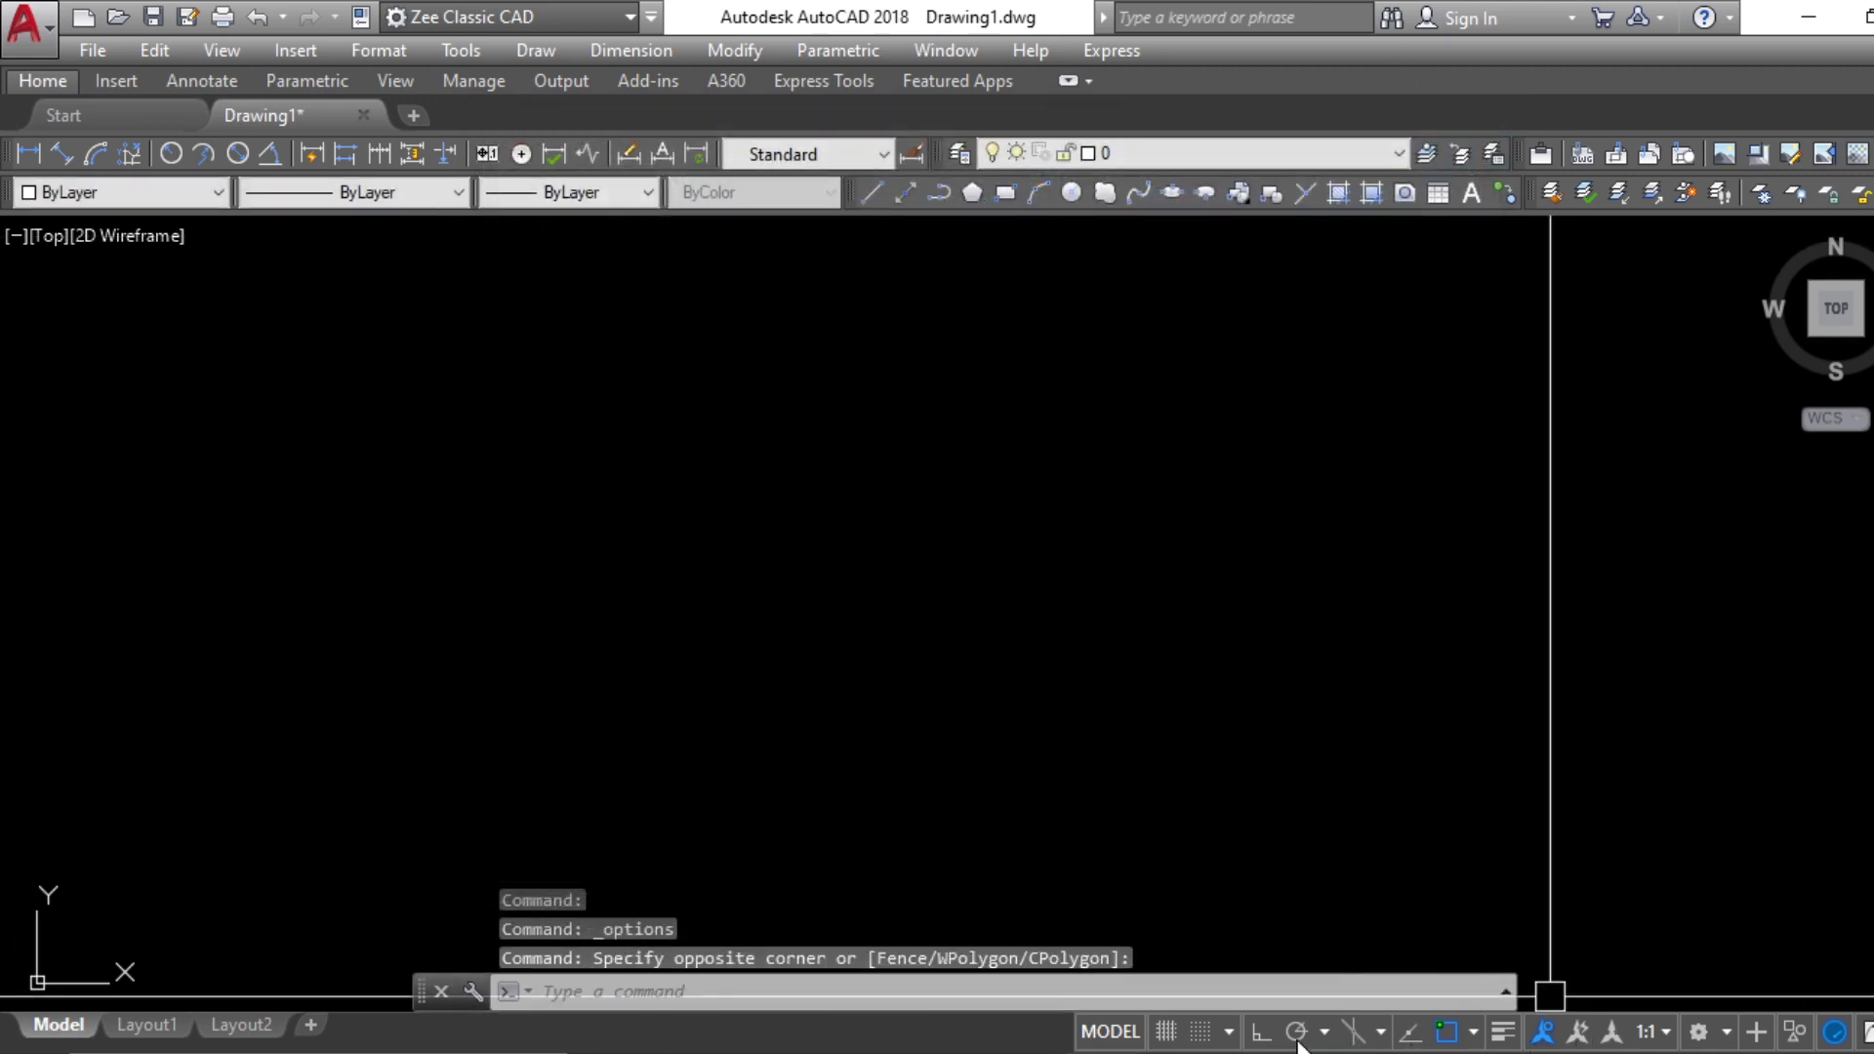
# Enable all object snap modes in the drafting settings, leaving object snap tracking off
pyautogui.click(1411, 1035)
pyautogui.click(1411, 1034)
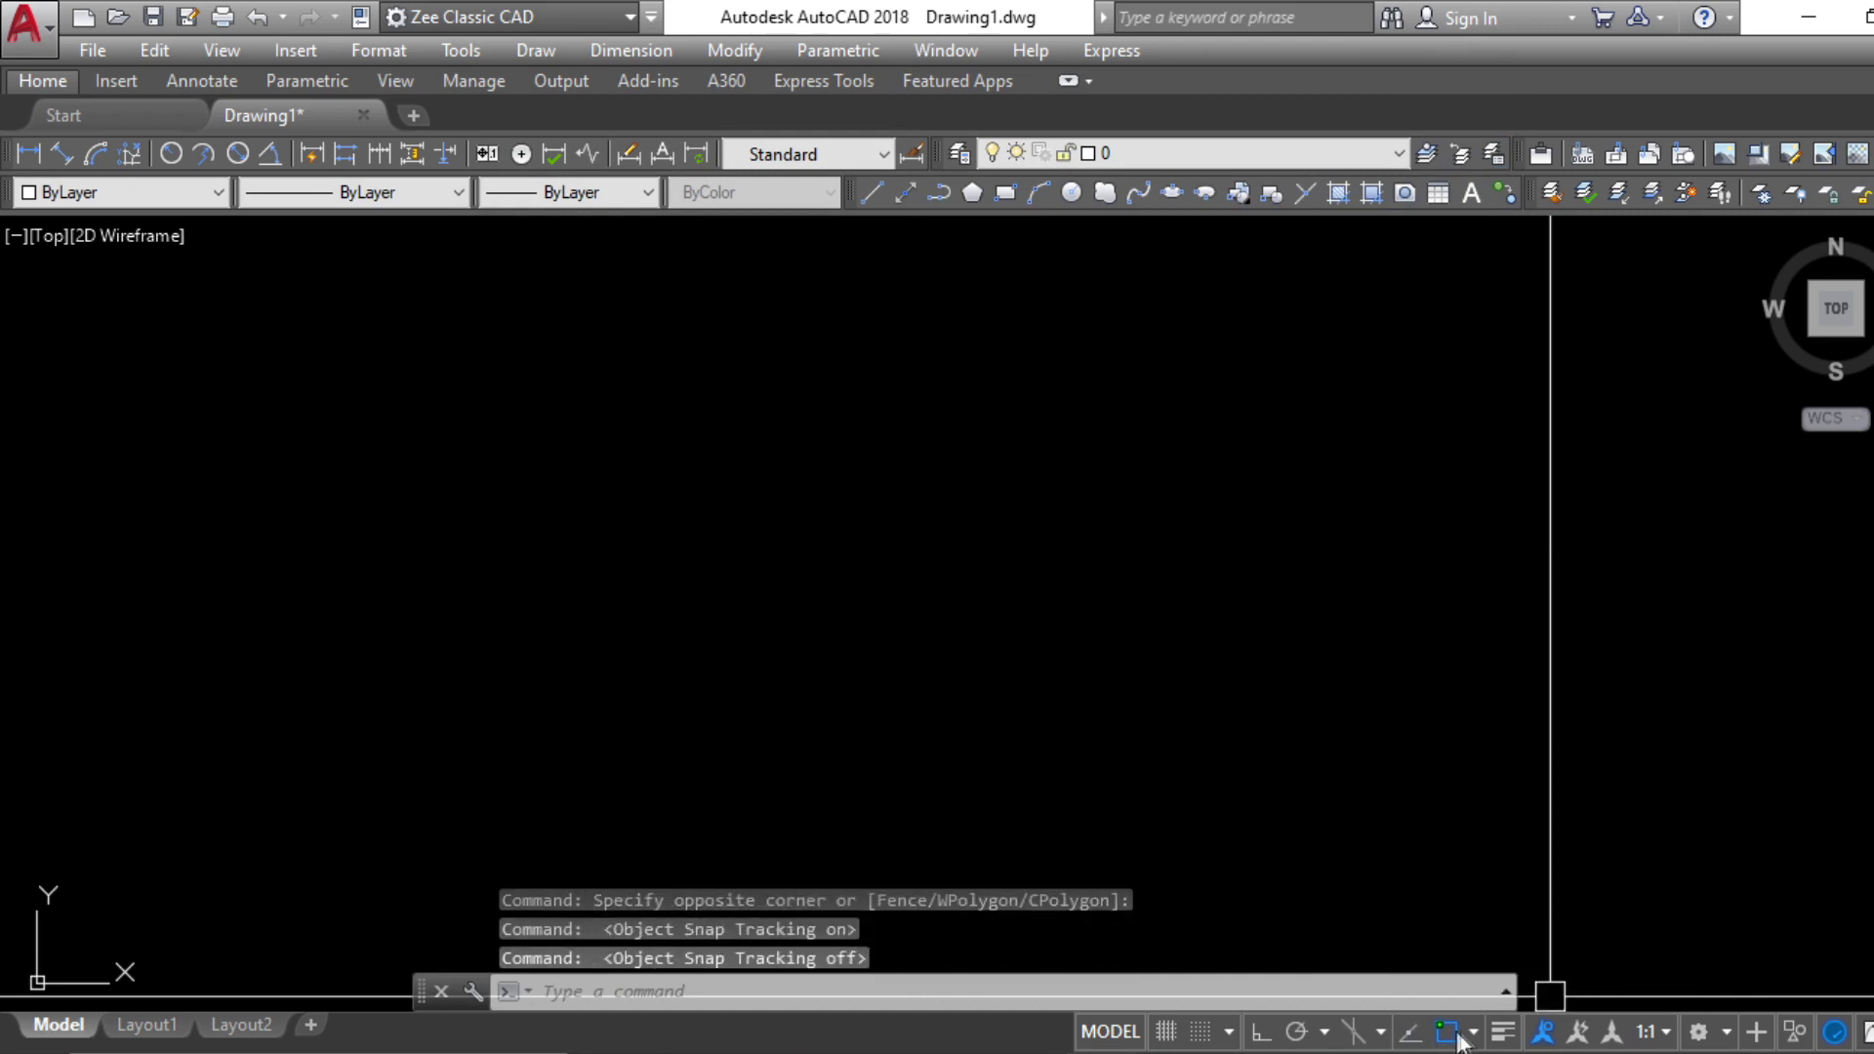
pyautogui.click(1473, 1032)
pyautogui.click(1491, 987)
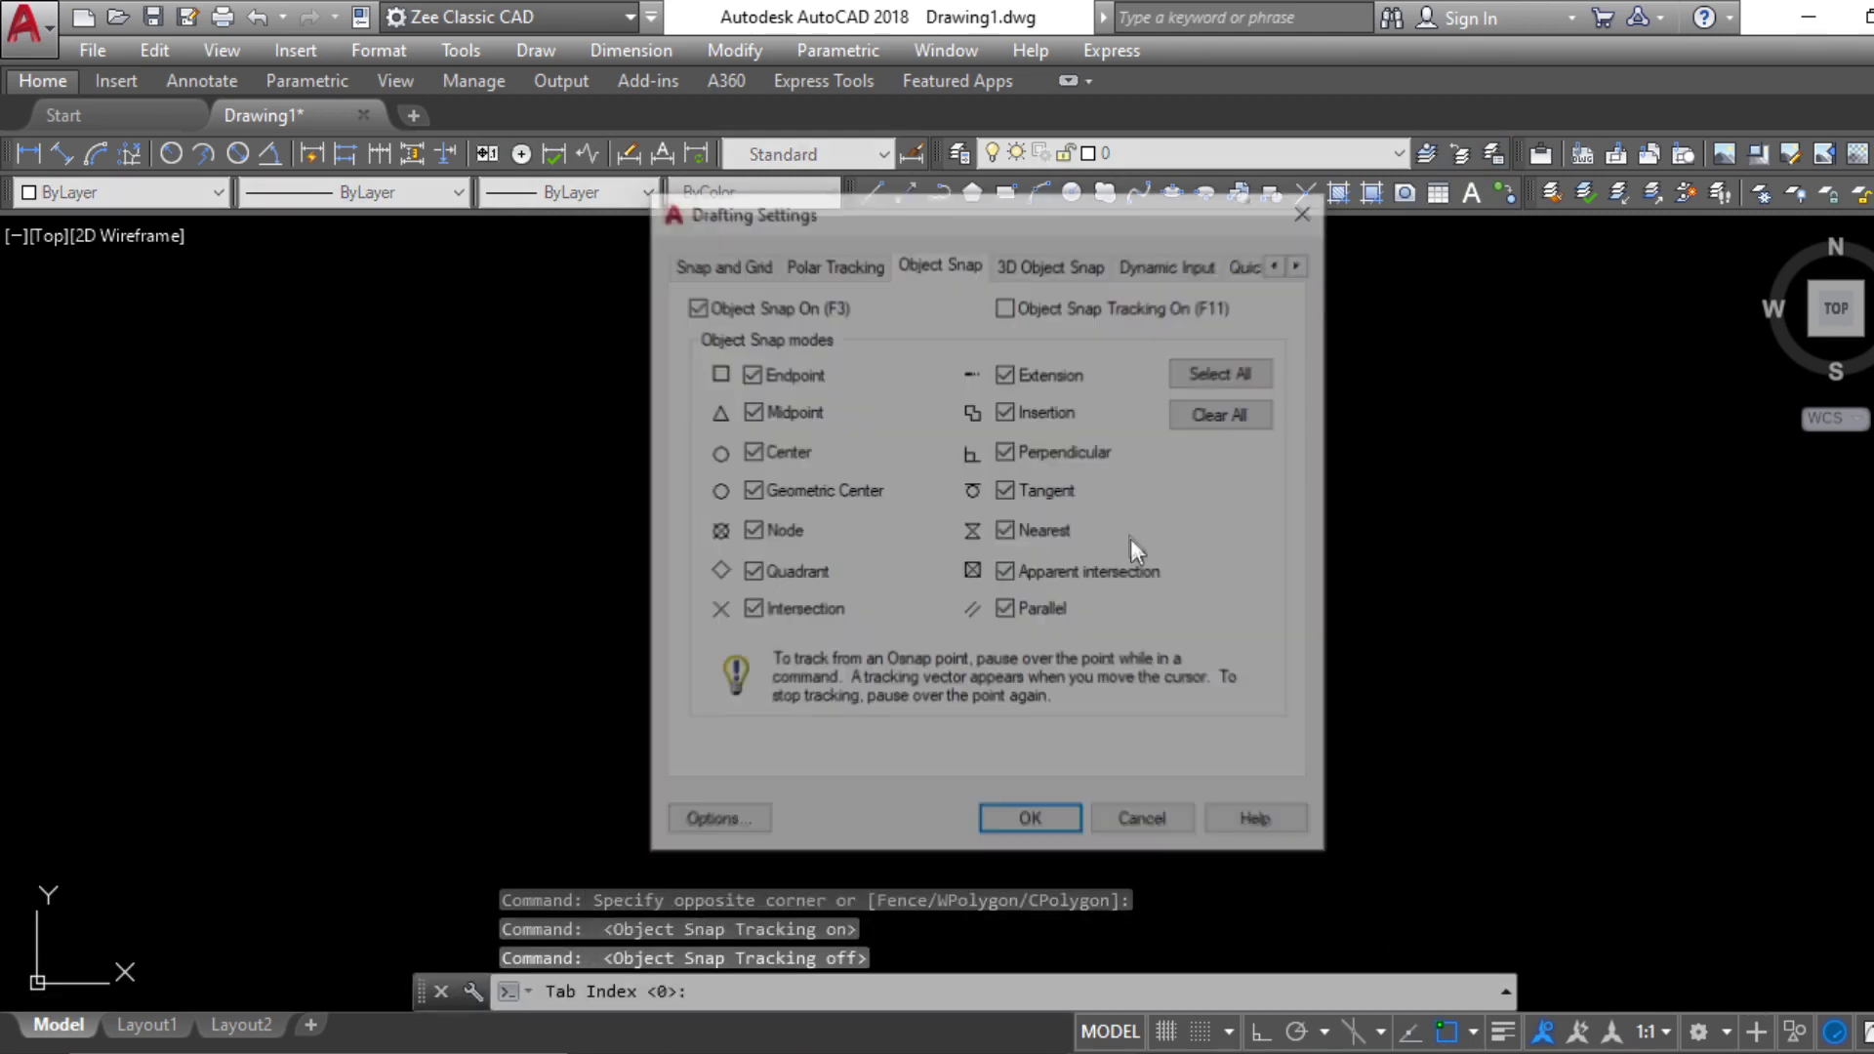
pyautogui.click(1226, 415)
pyautogui.click(1234, 385)
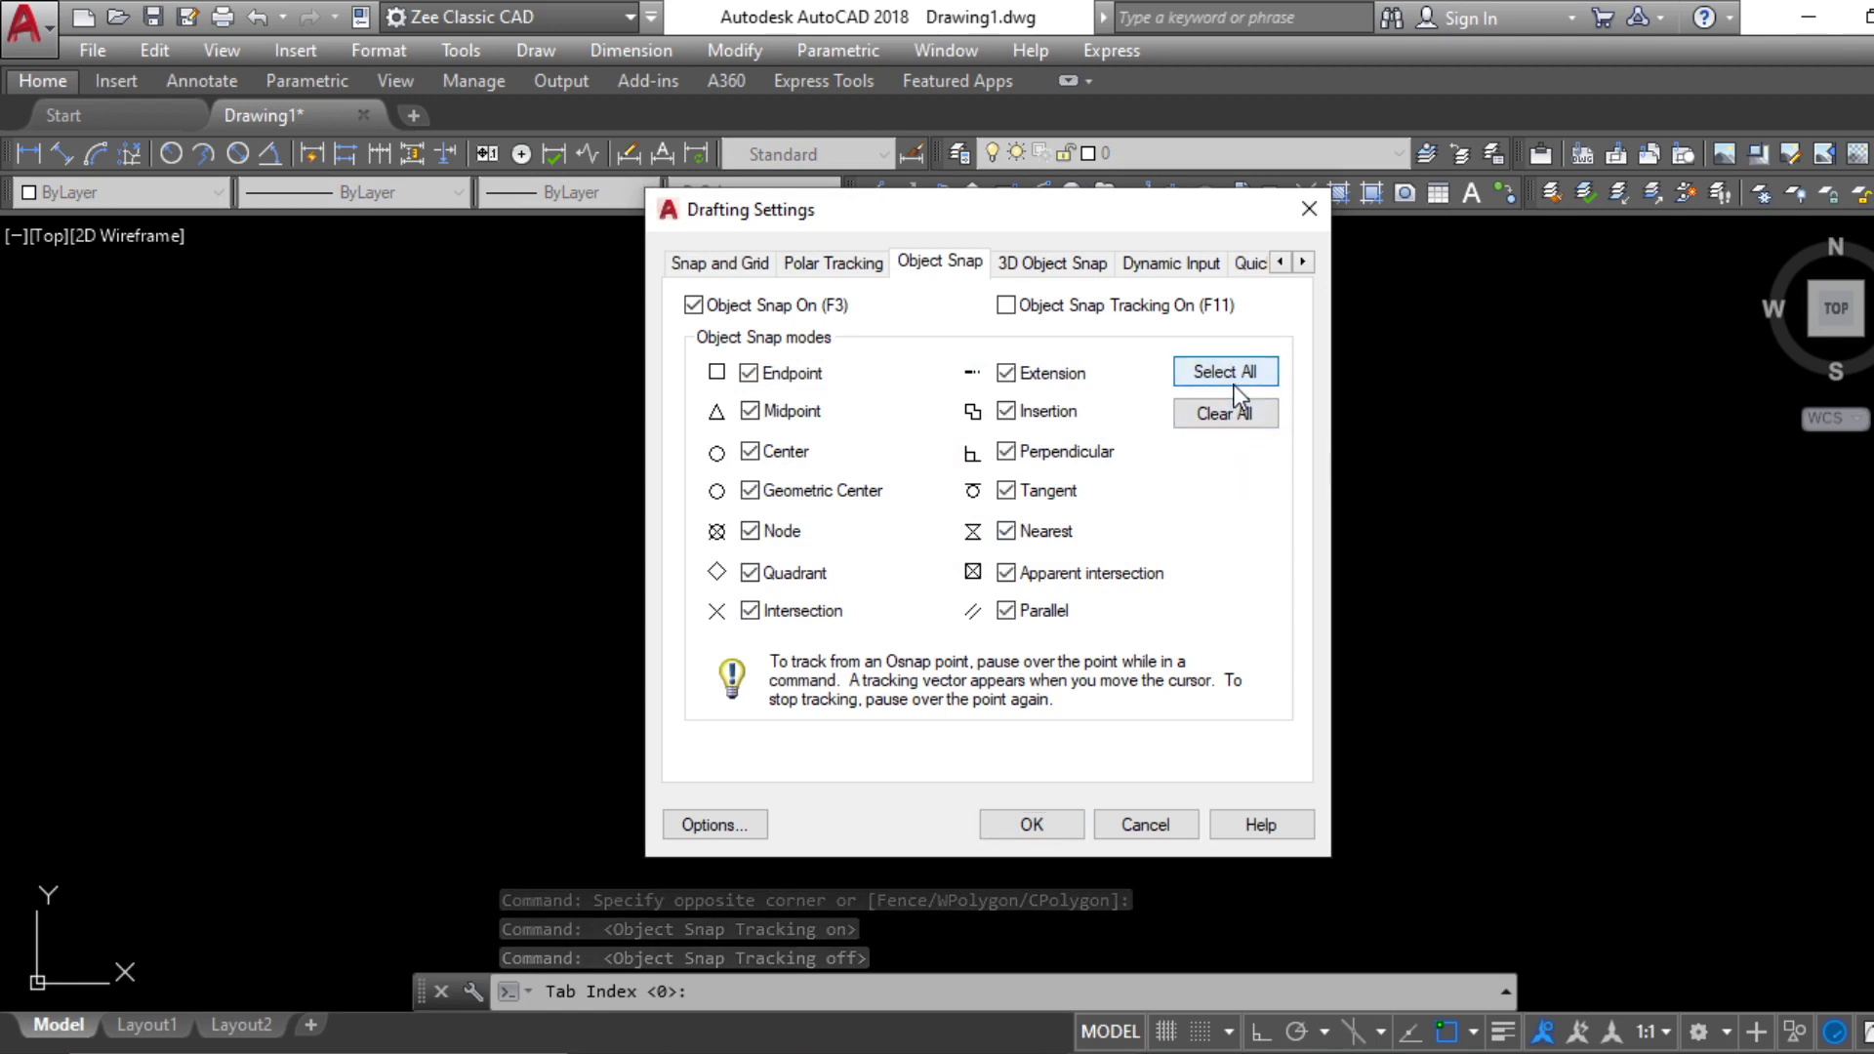
pyautogui.click(1042, 826)
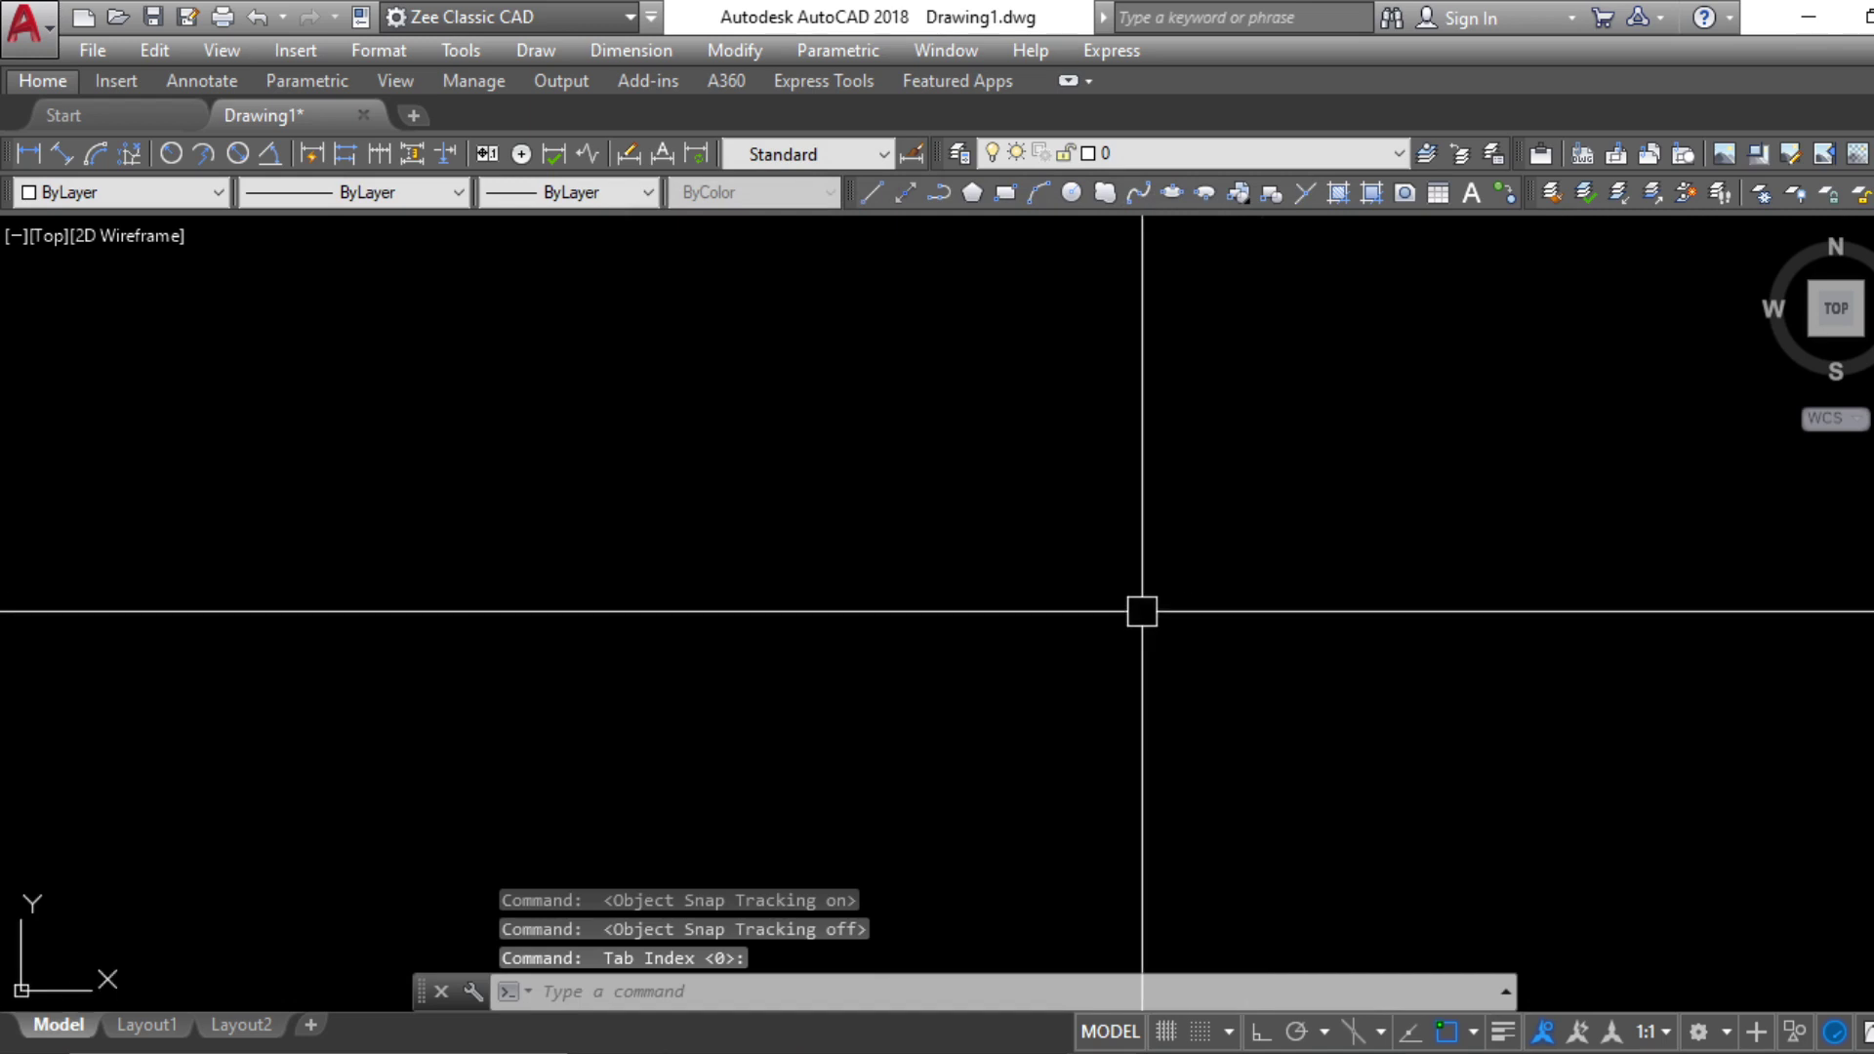
pyautogui.moveTo(1146, 577)
pyautogui.mouseDown(button='middle')
pyautogui.moveTo(1100, 603)
pyautogui.moveTo(1114, 624)
pyautogui.mouseUp(button='middle')
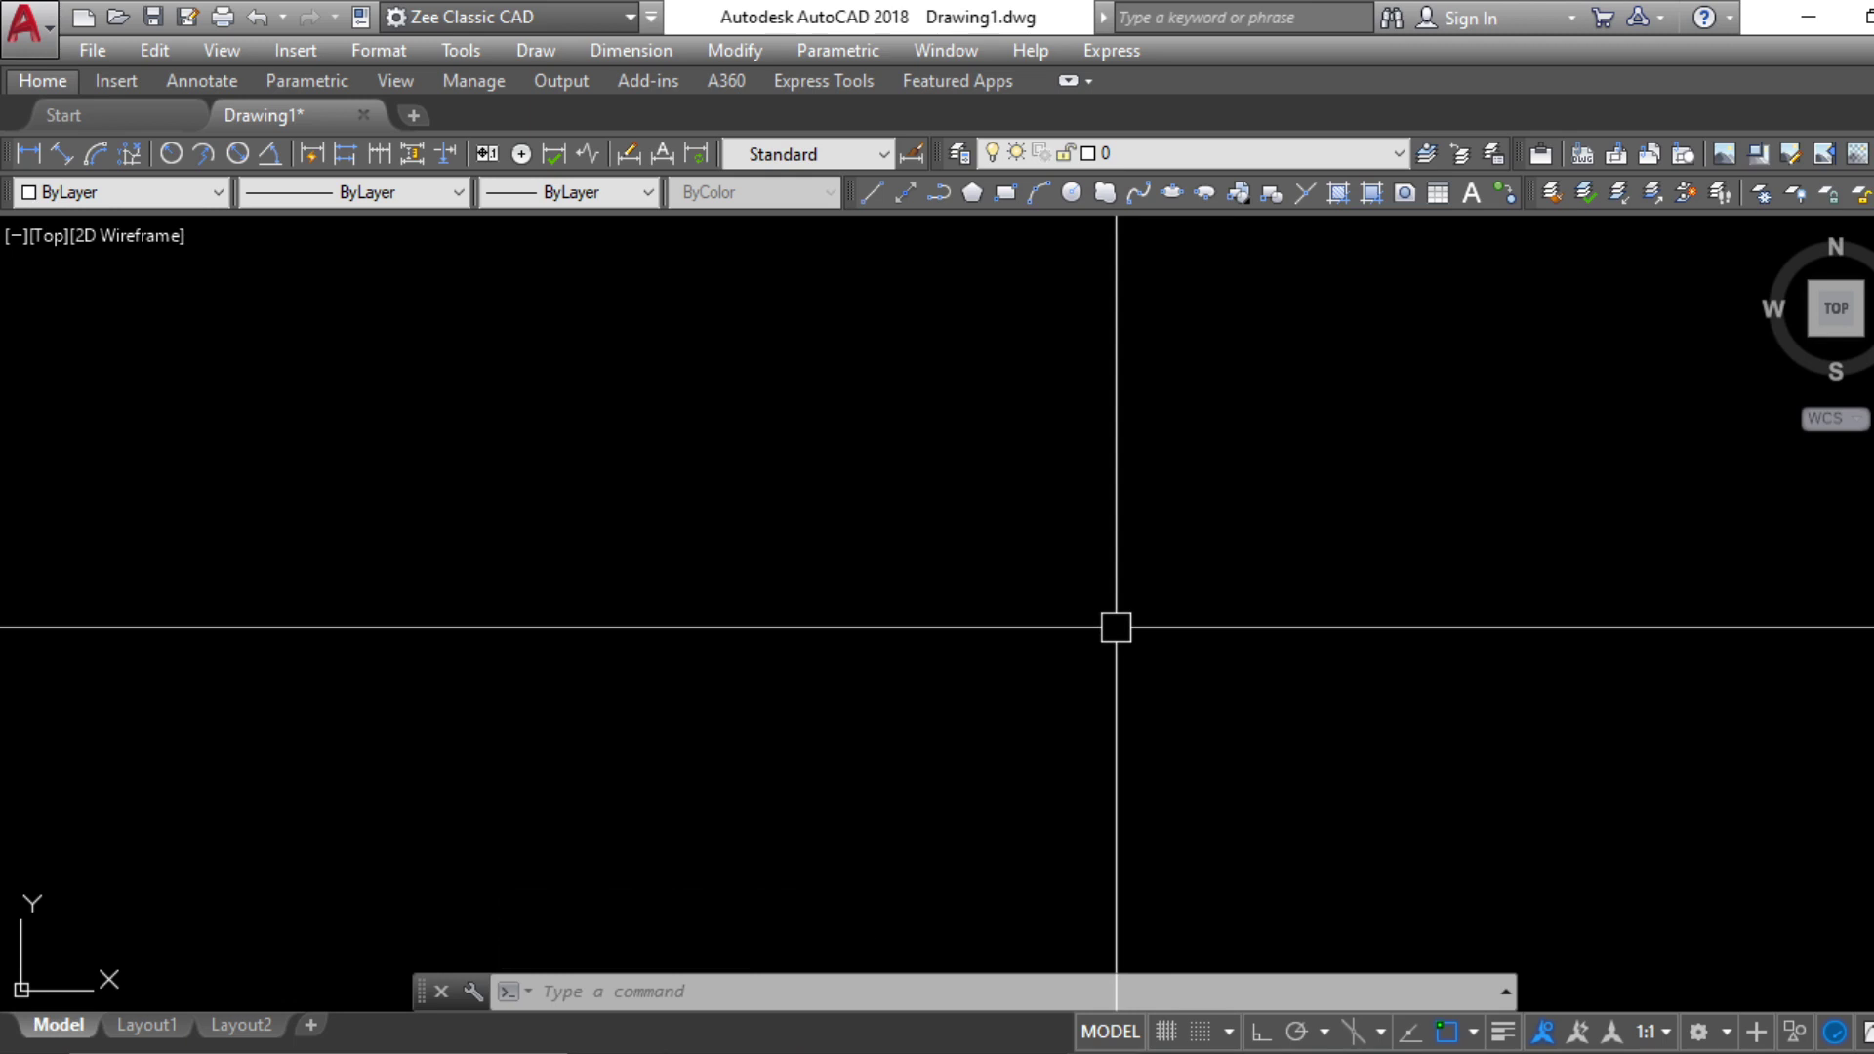
pyautogui.click(961, 154)
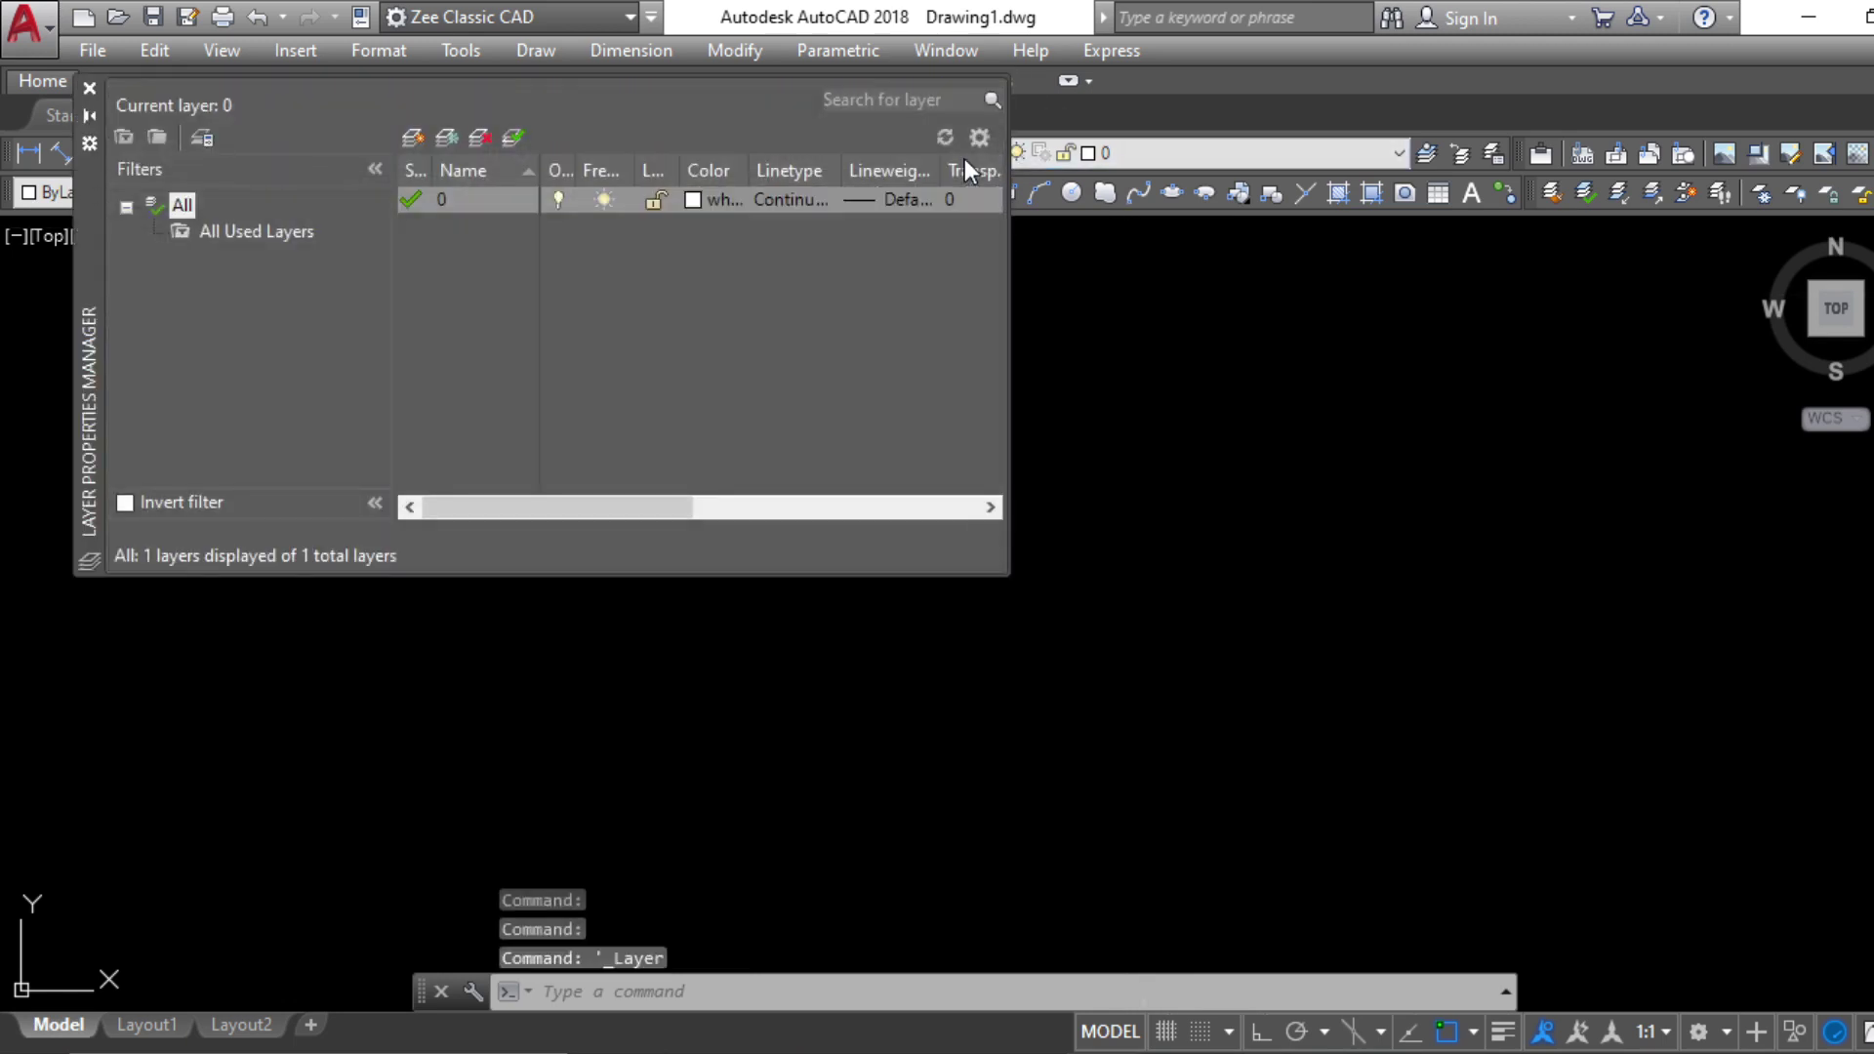
pyautogui.click(90, 88)
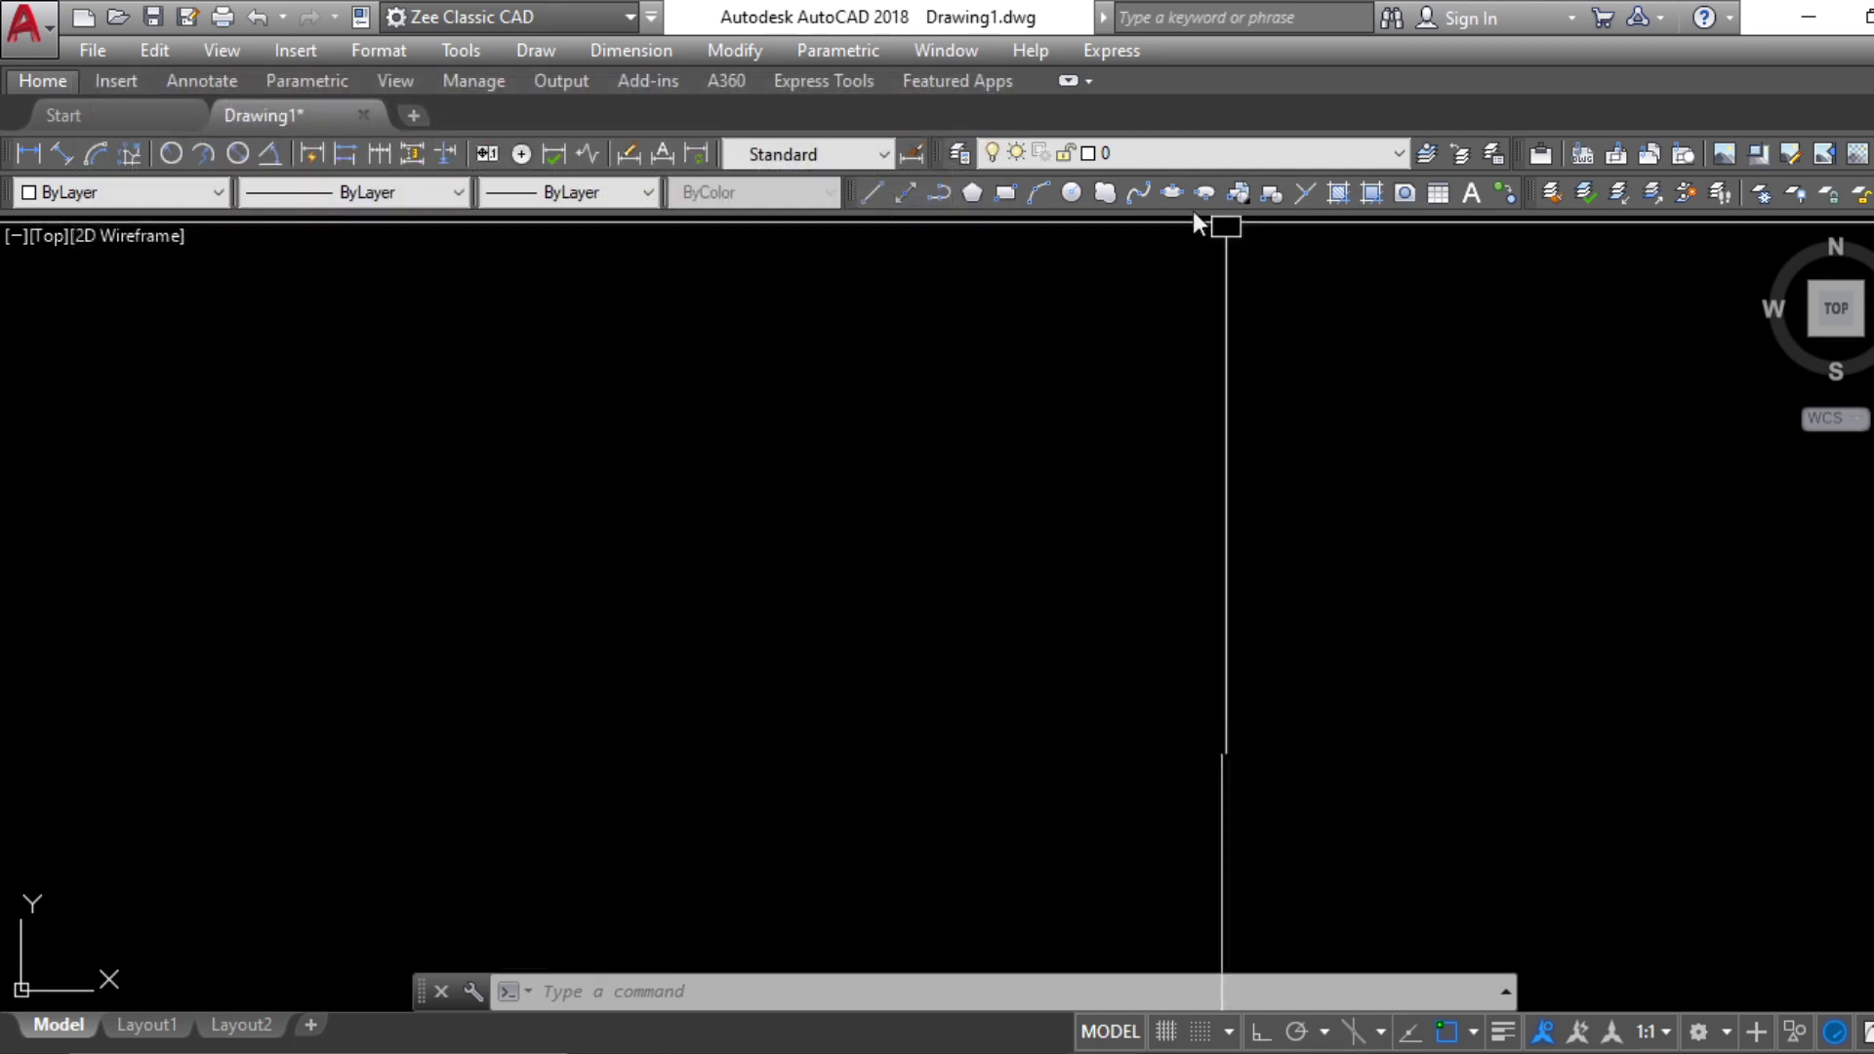
# Create a new layer named Line and set its color to red
pyautogui.click(957, 155)
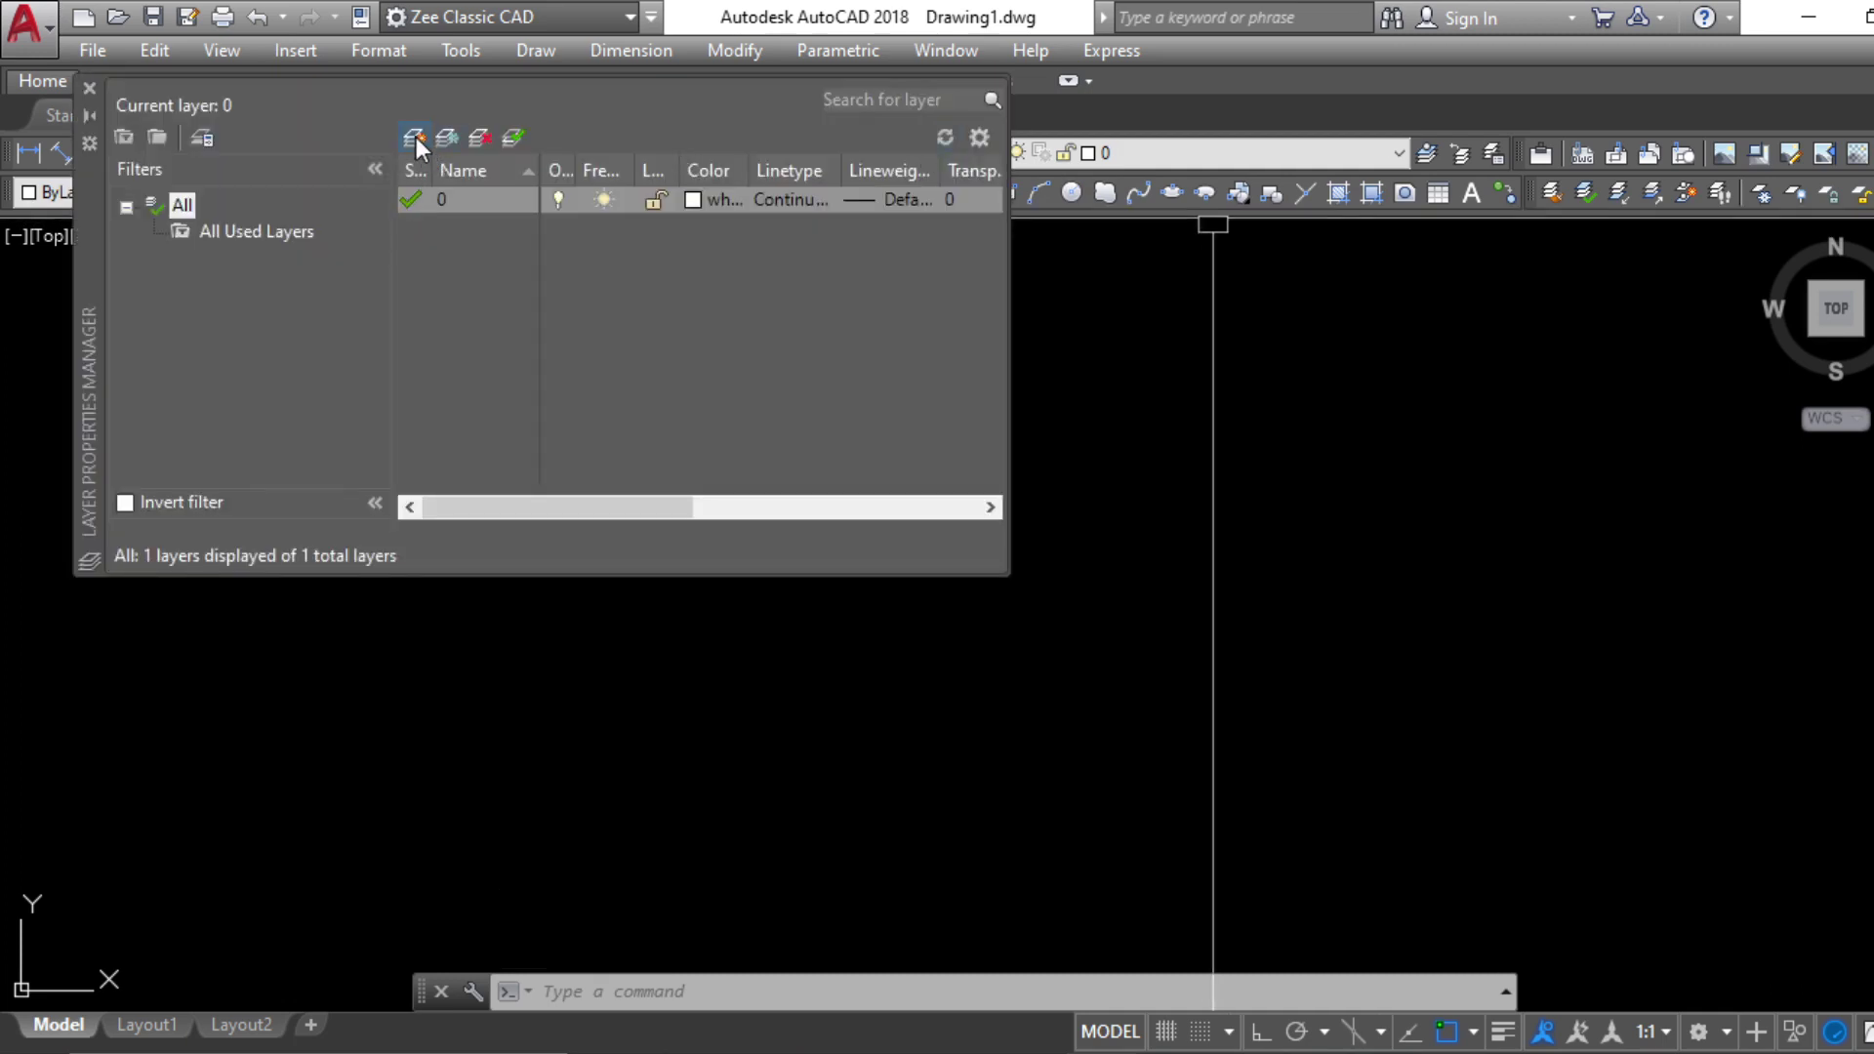
pyautogui.click(415, 137)
pyautogui.write('Line')
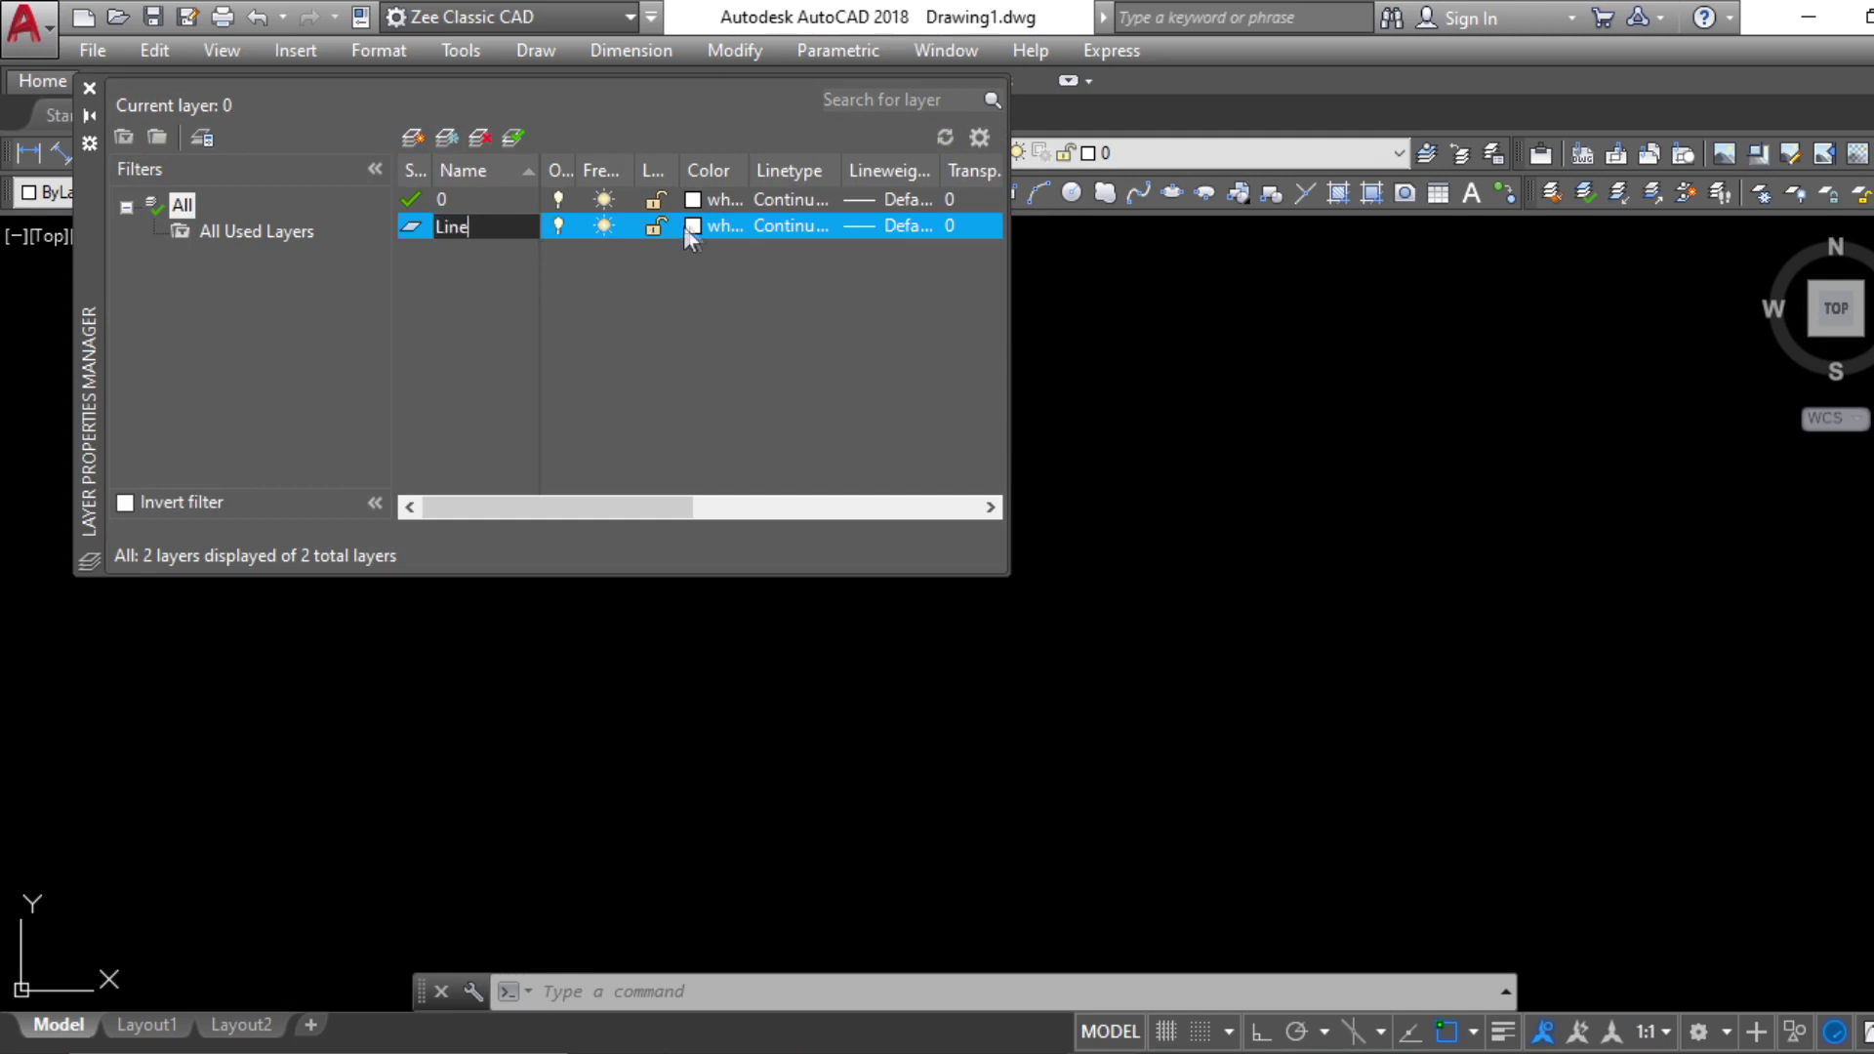
pyautogui.click(691, 226)
pyautogui.click(763, 604)
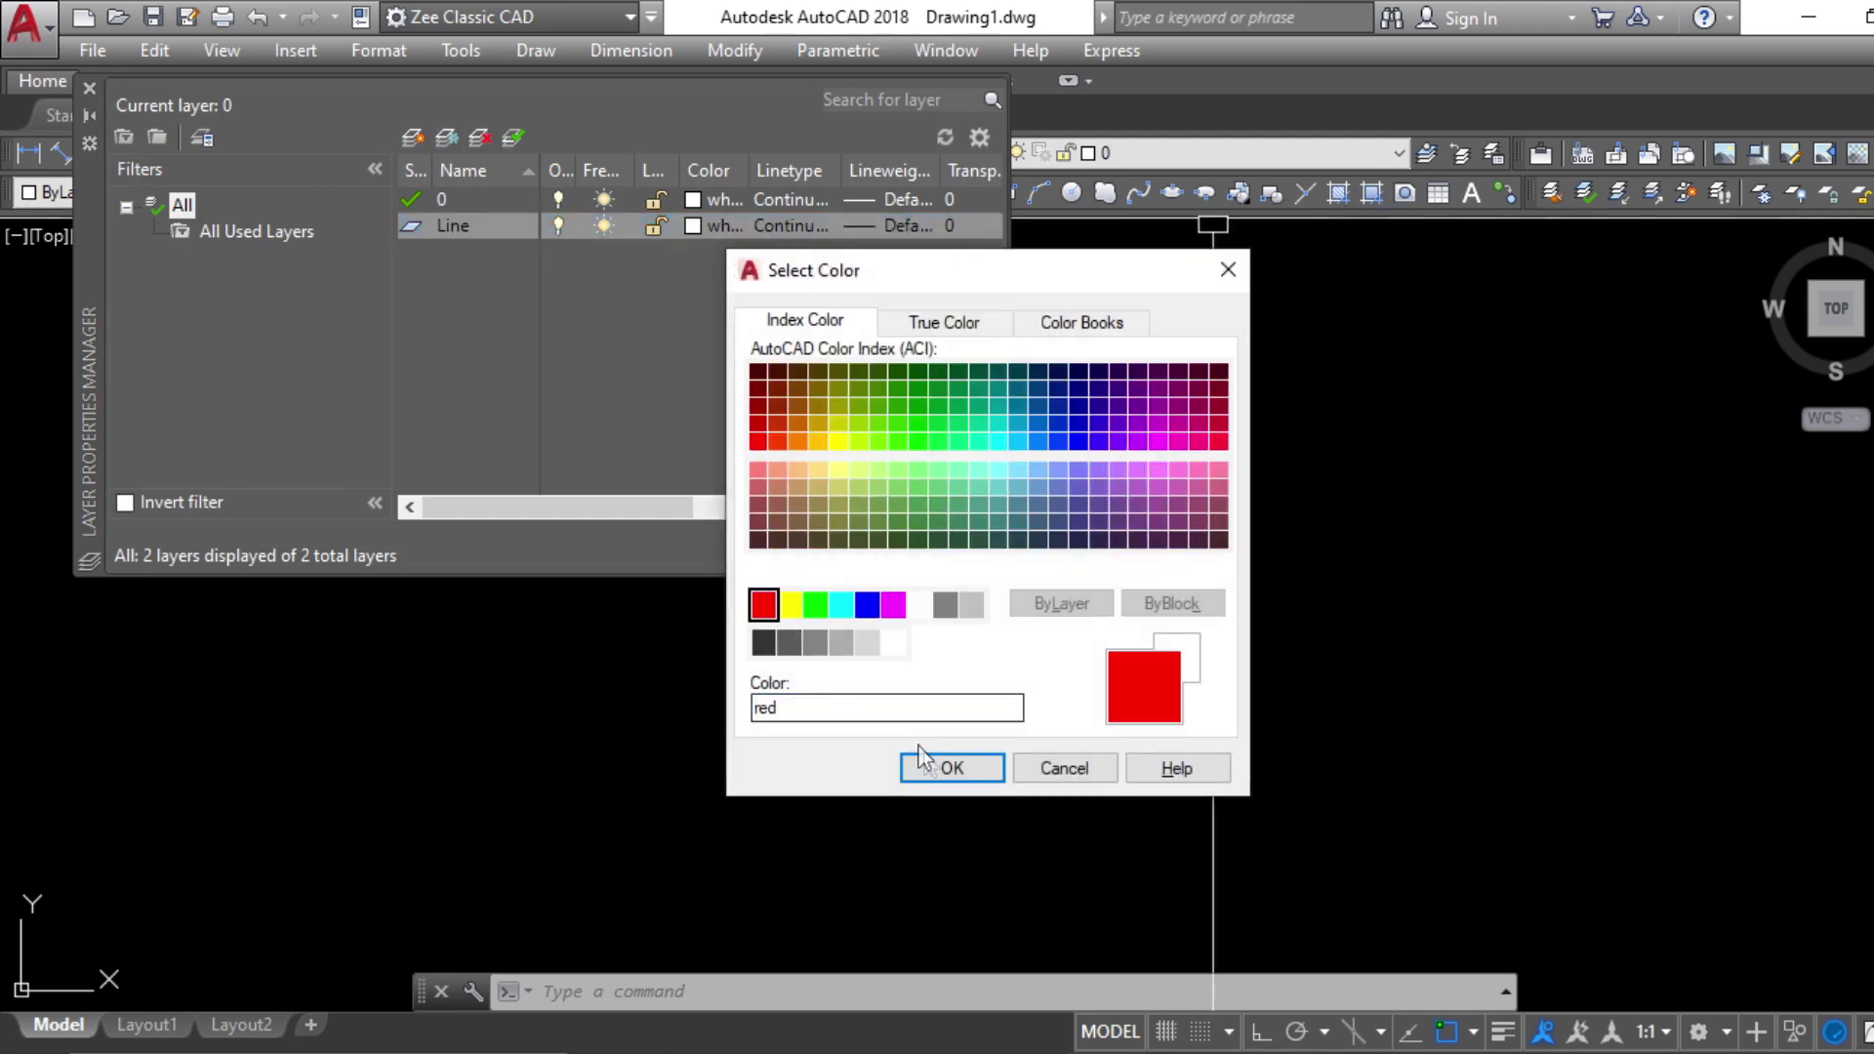
pyautogui.click(924, 760)
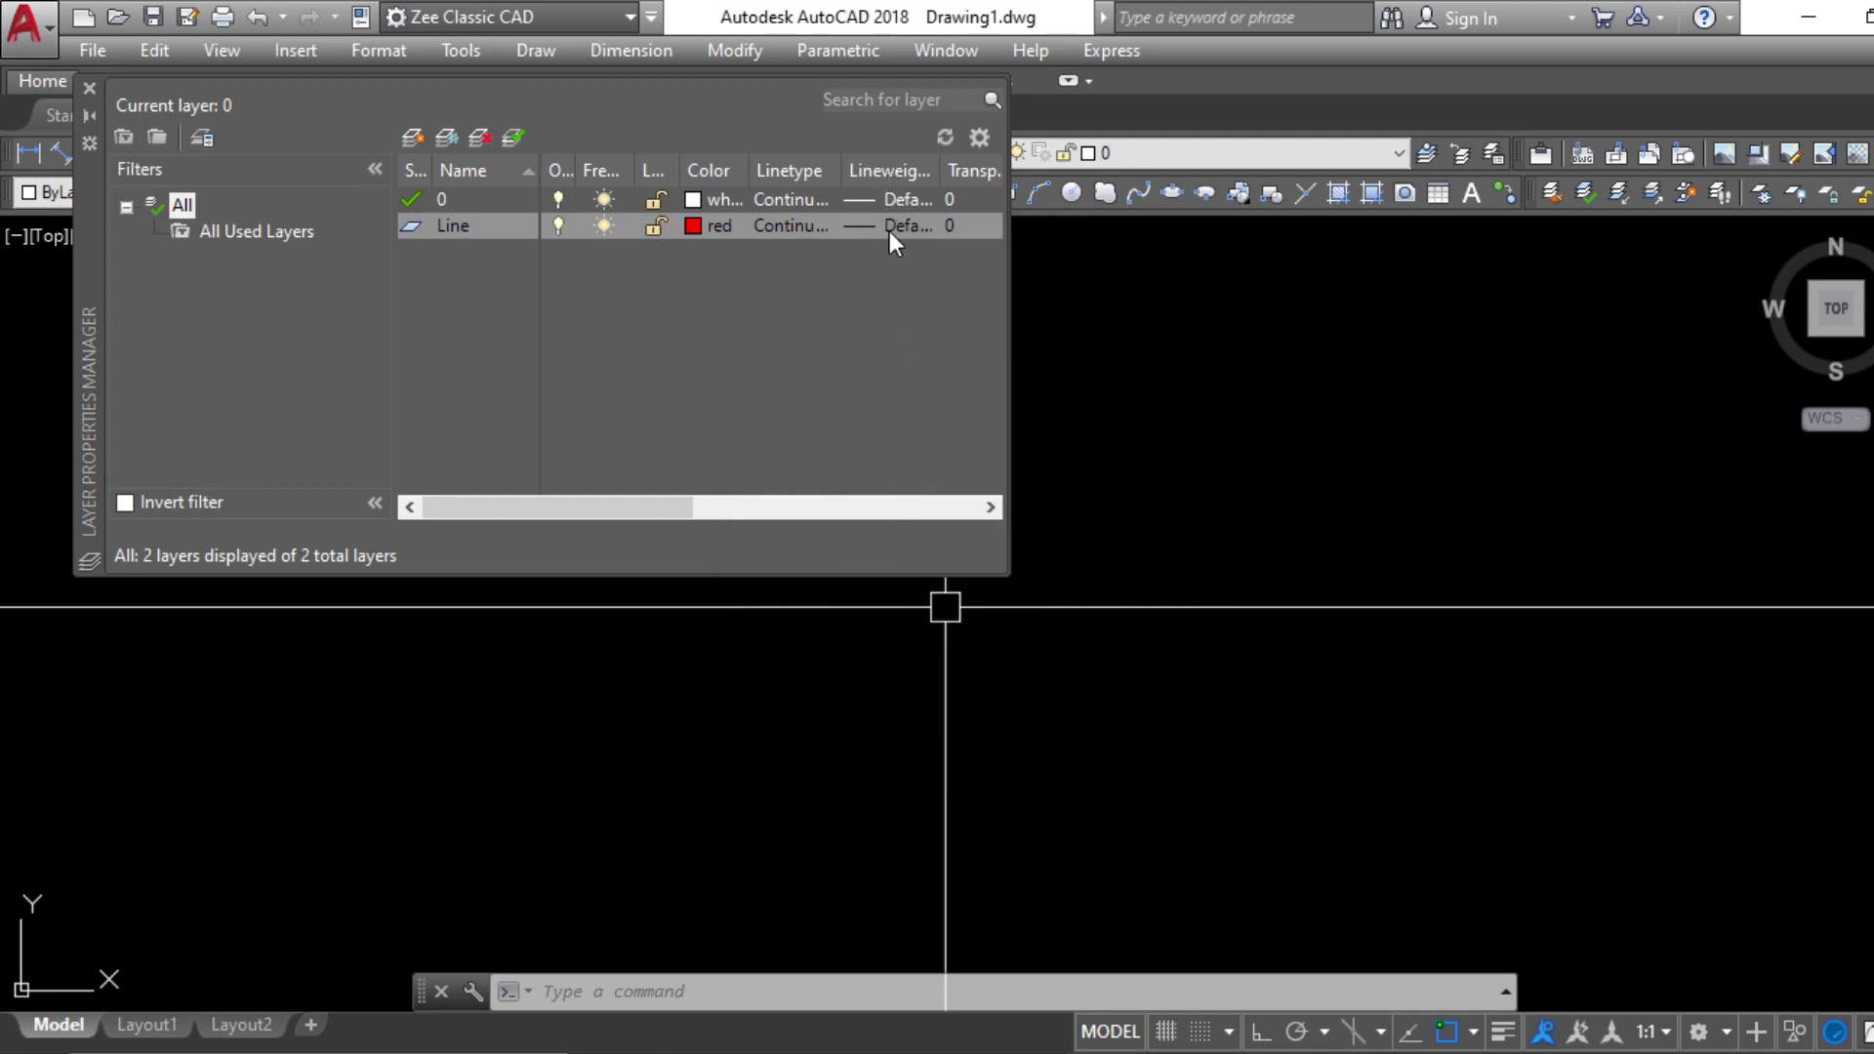
pyautogui.click(89, 89)
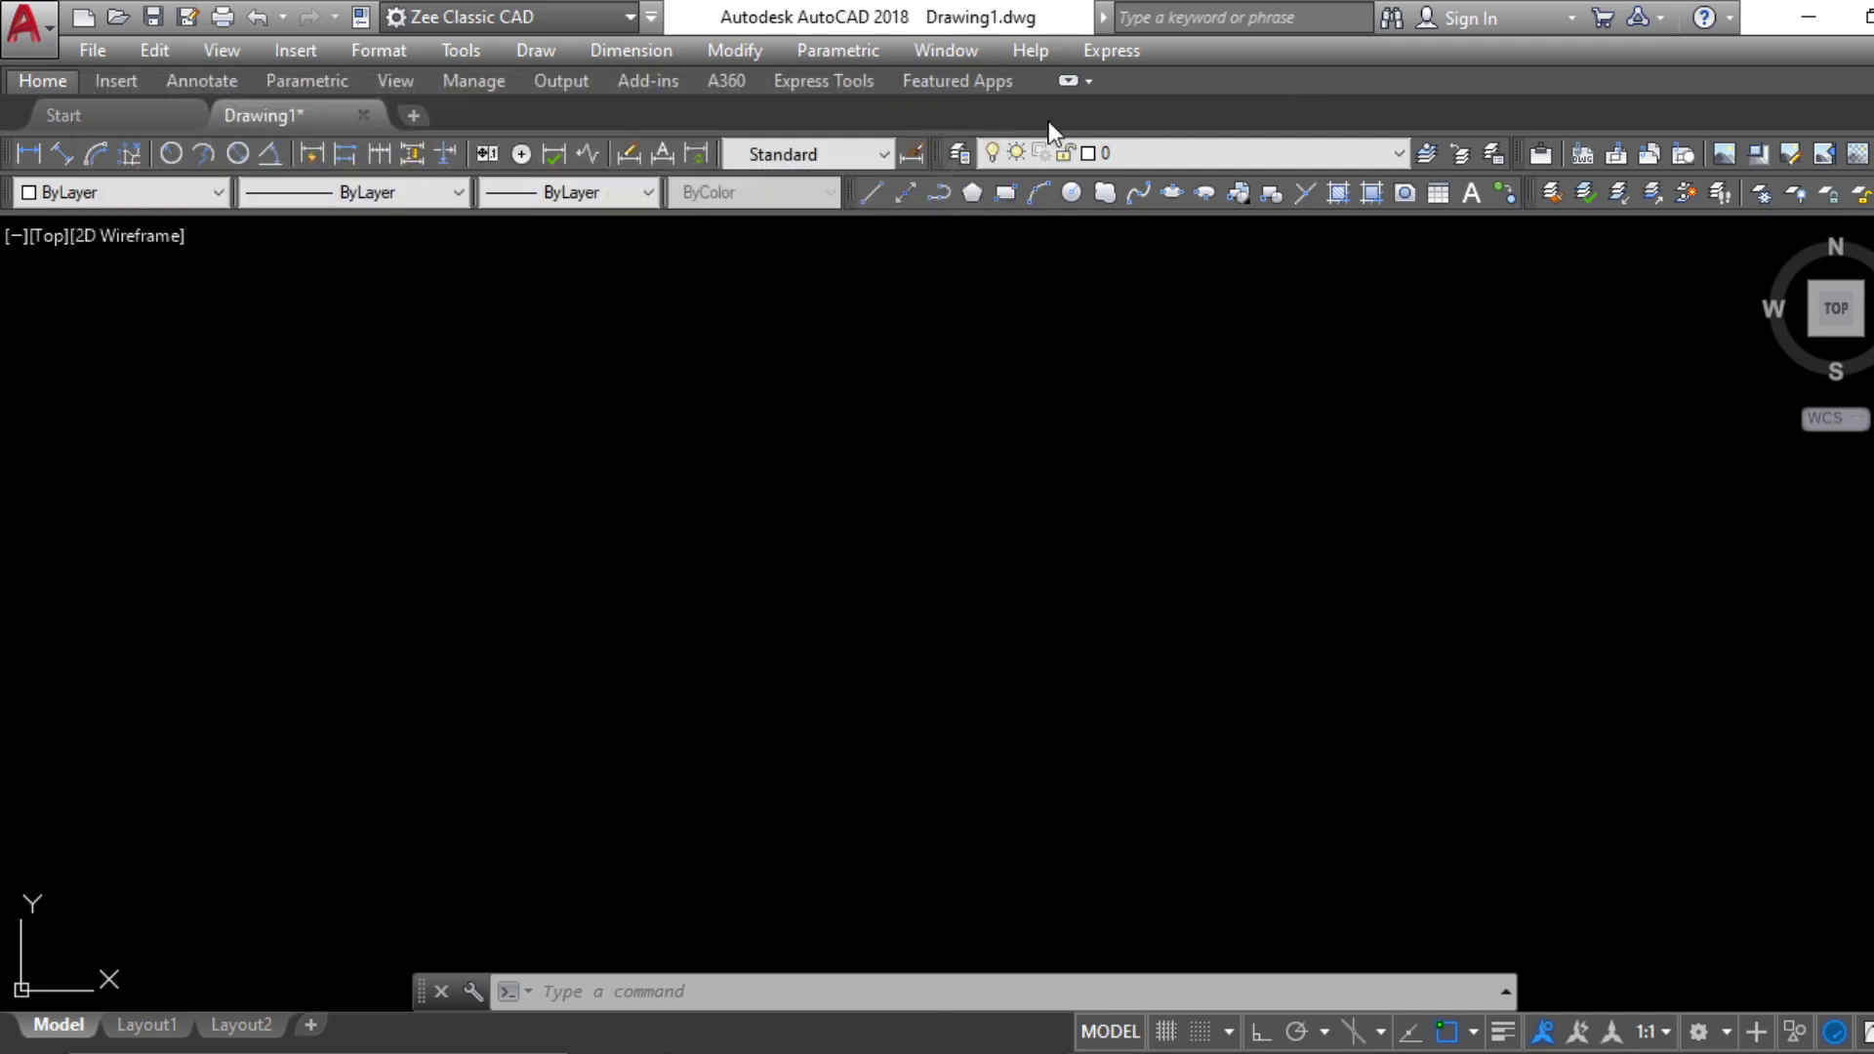
# Create a new layer named Dimension and set its color to red
pyautogui.click(961, 158)
pyautogui.click(415, 138)
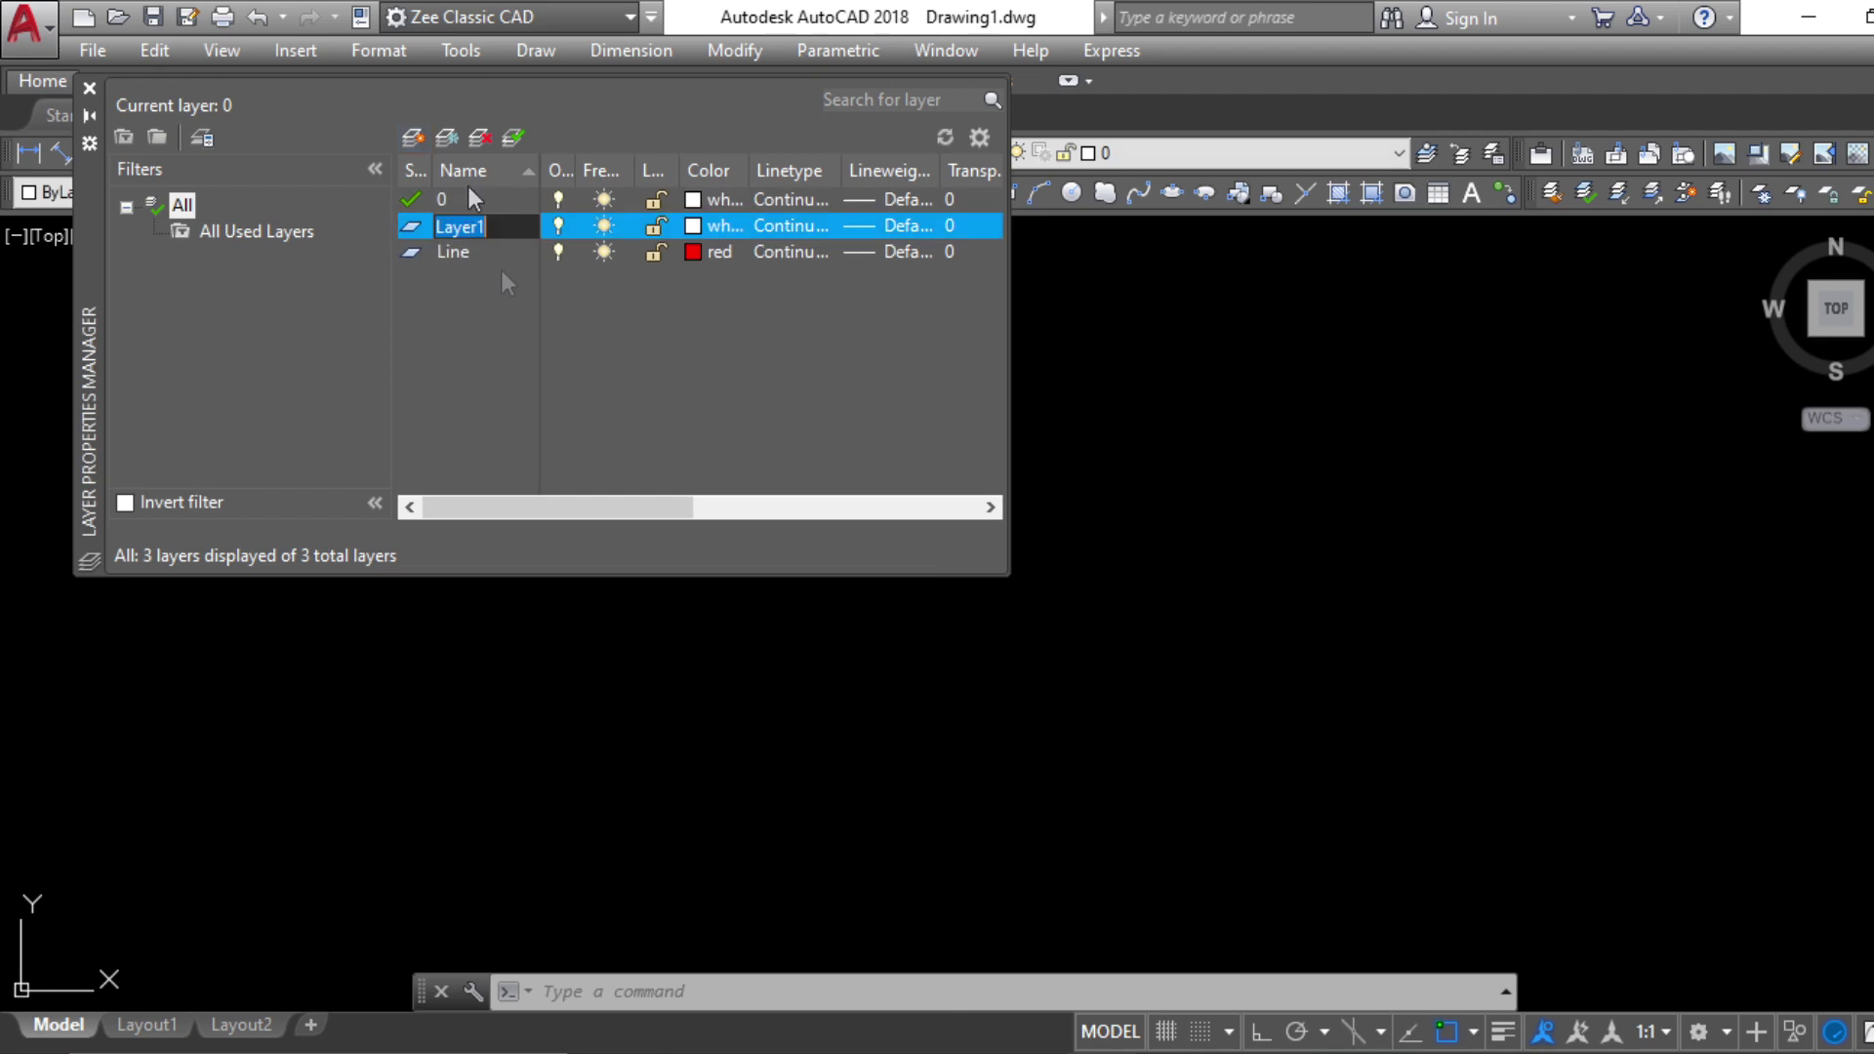
pyautogui.write('Dimensi')
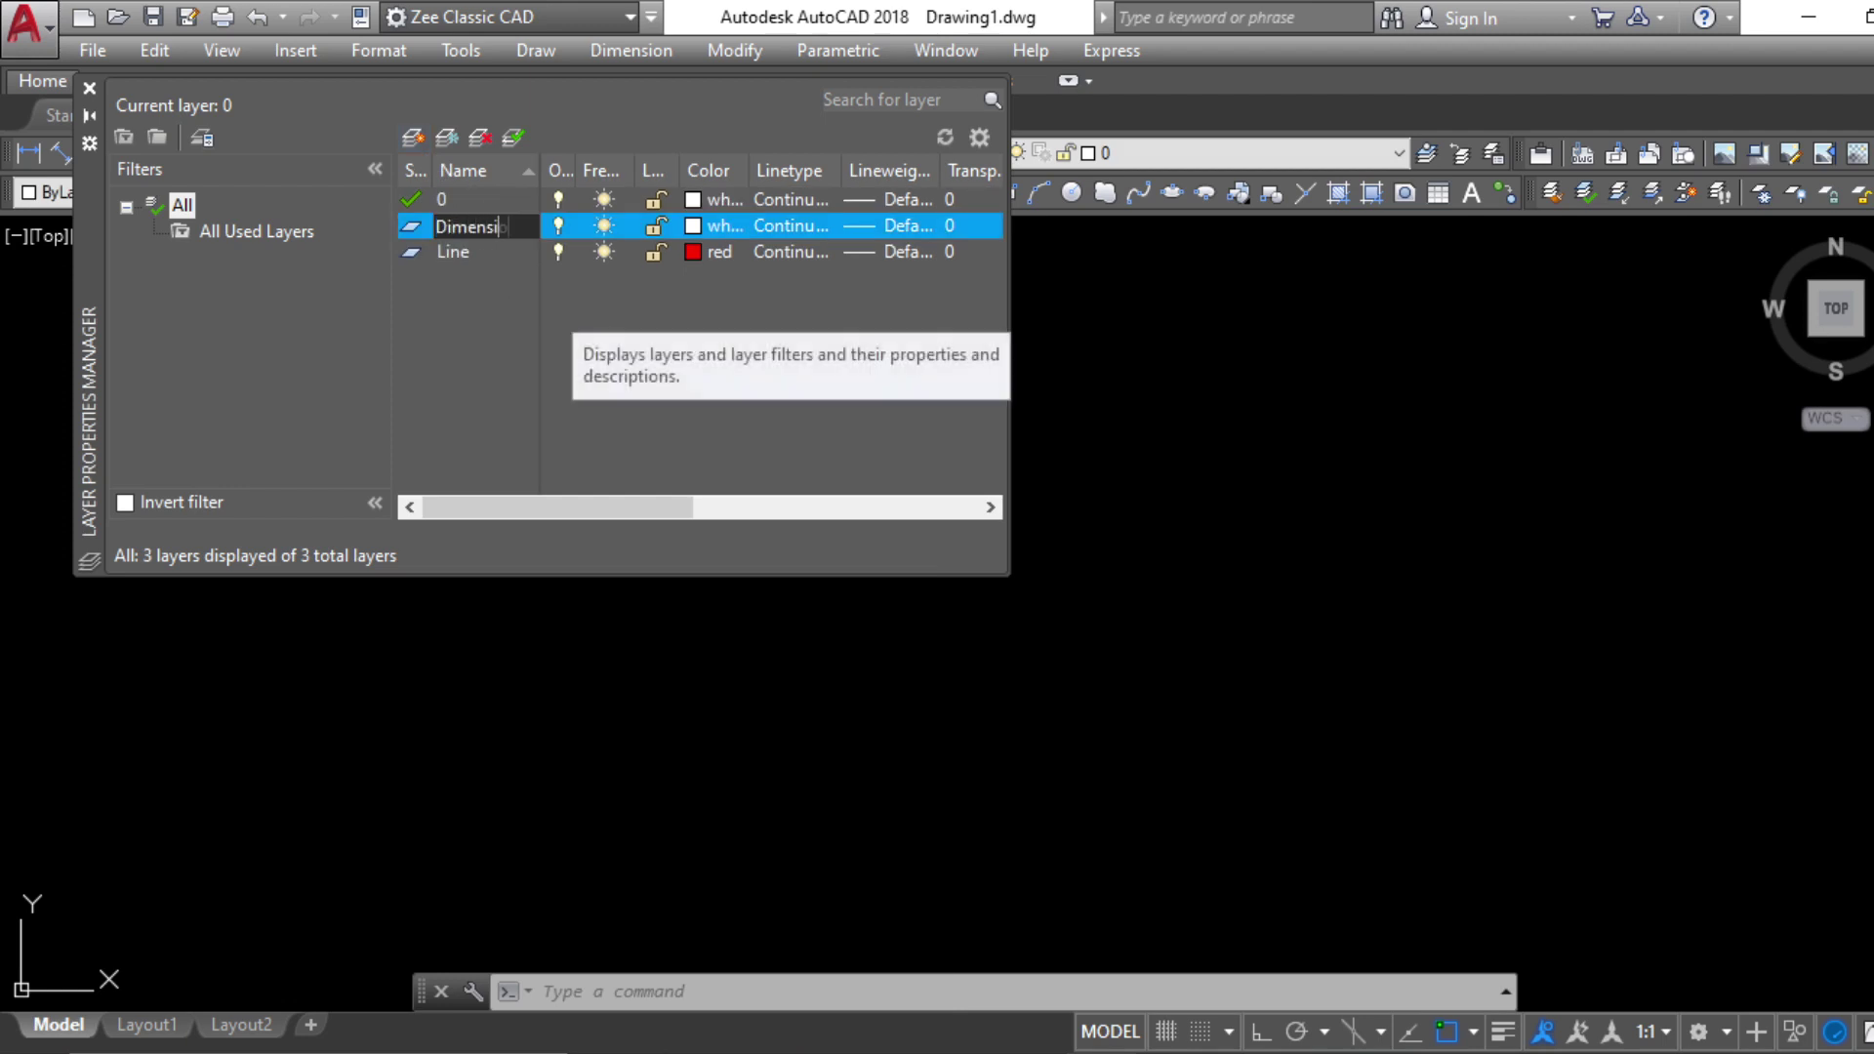
pyautogui.write('on')
pyautogui.press('Return')
pyautogui.click(695, 227)
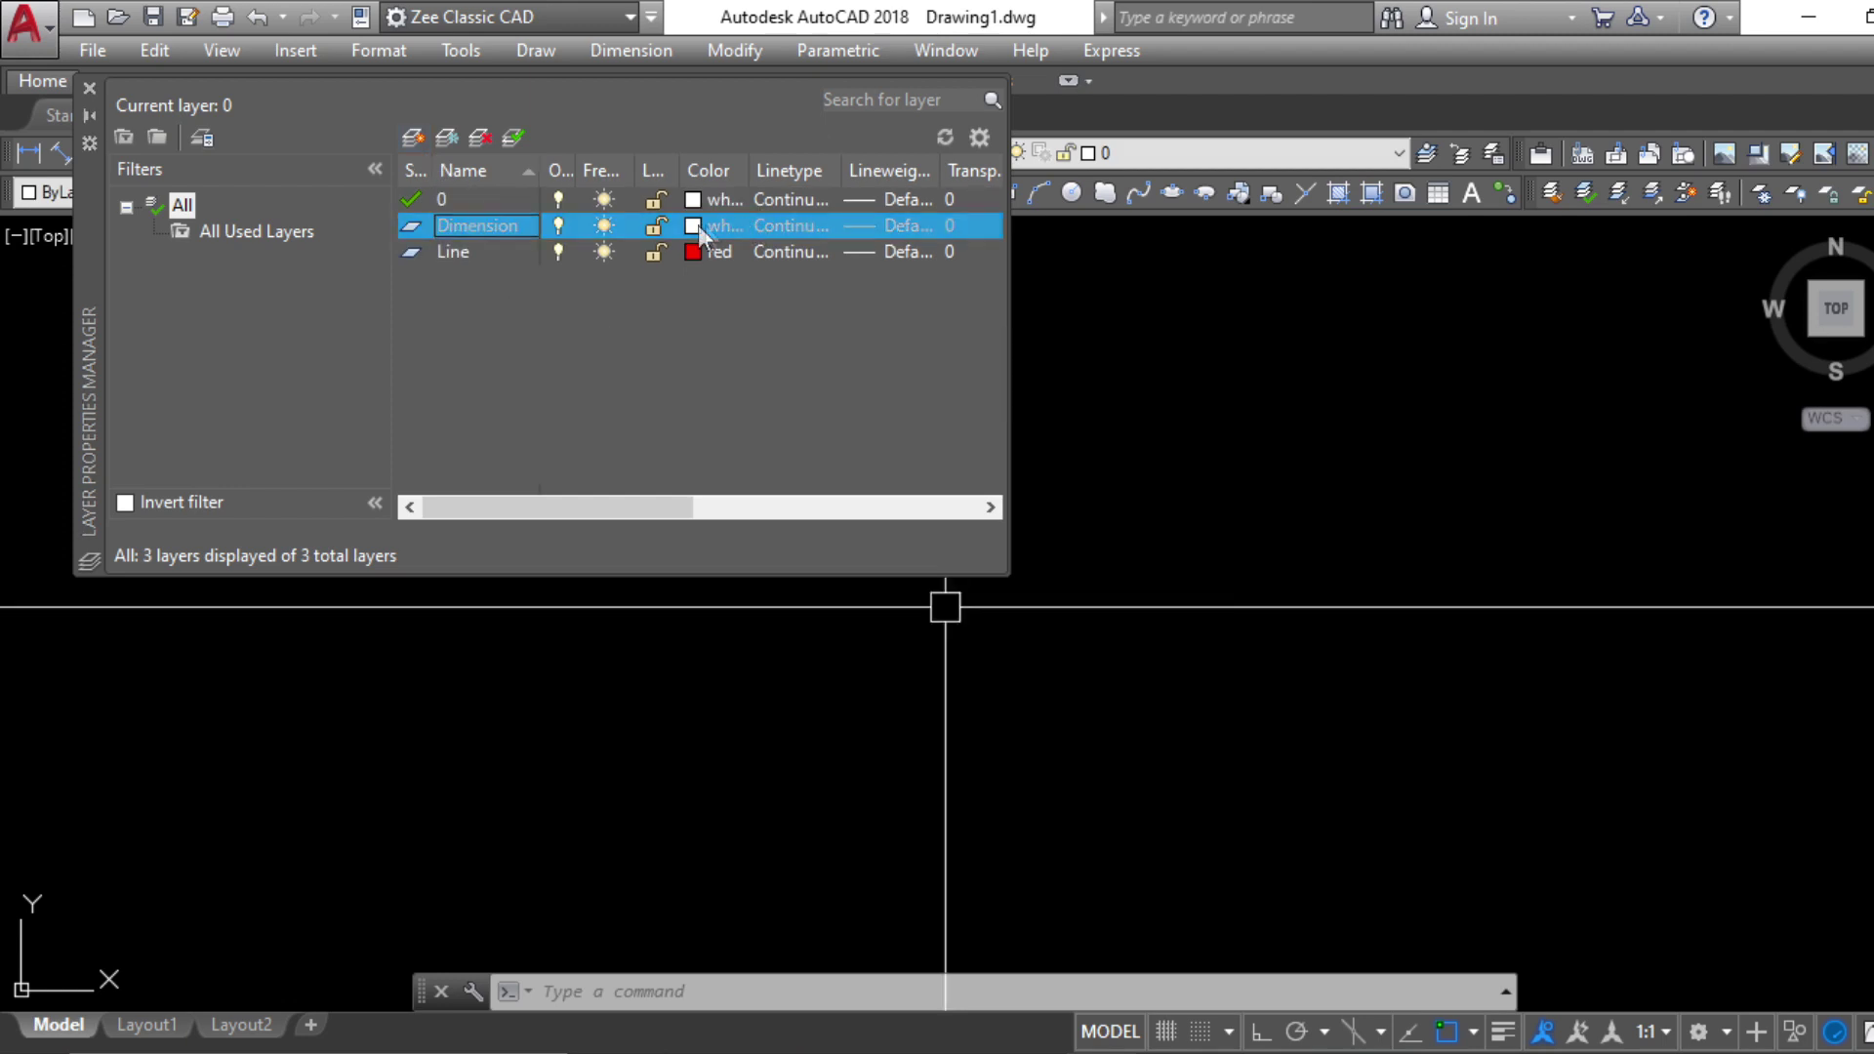
pyautogui.click(763, 605)
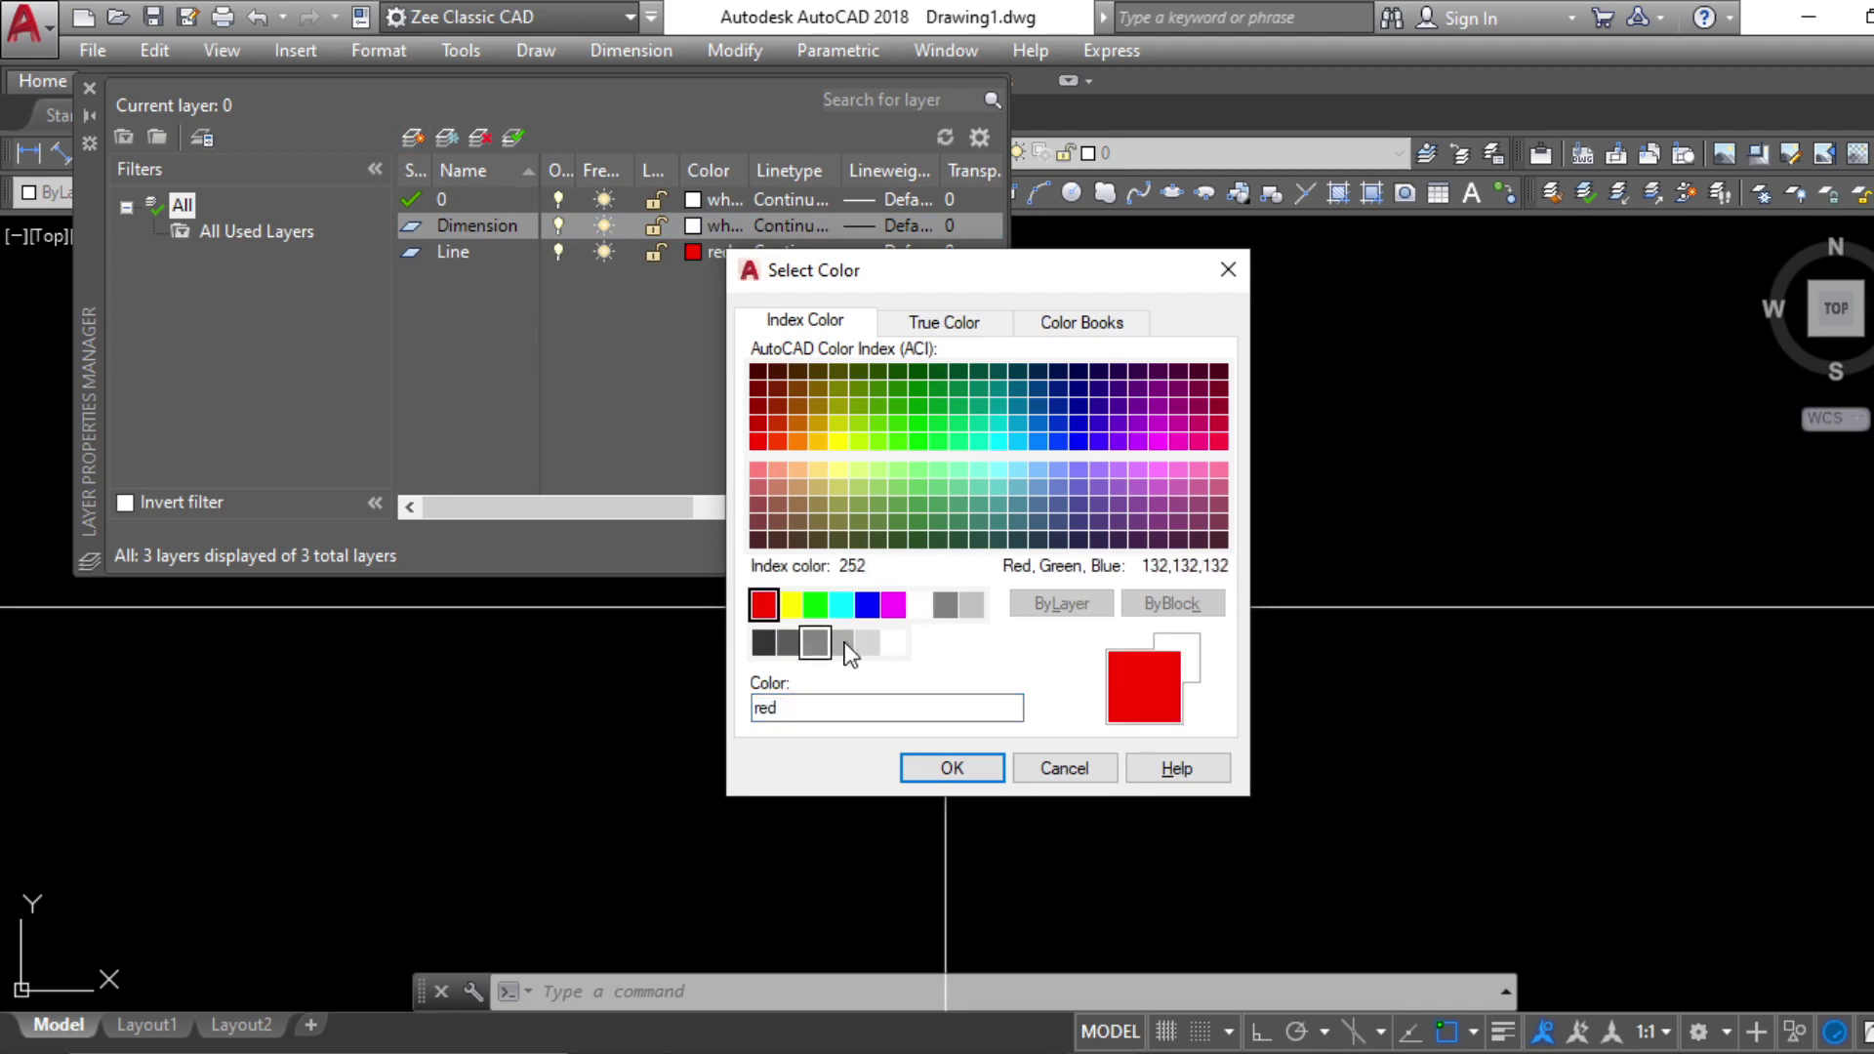
pyautogui.click(952, 767)
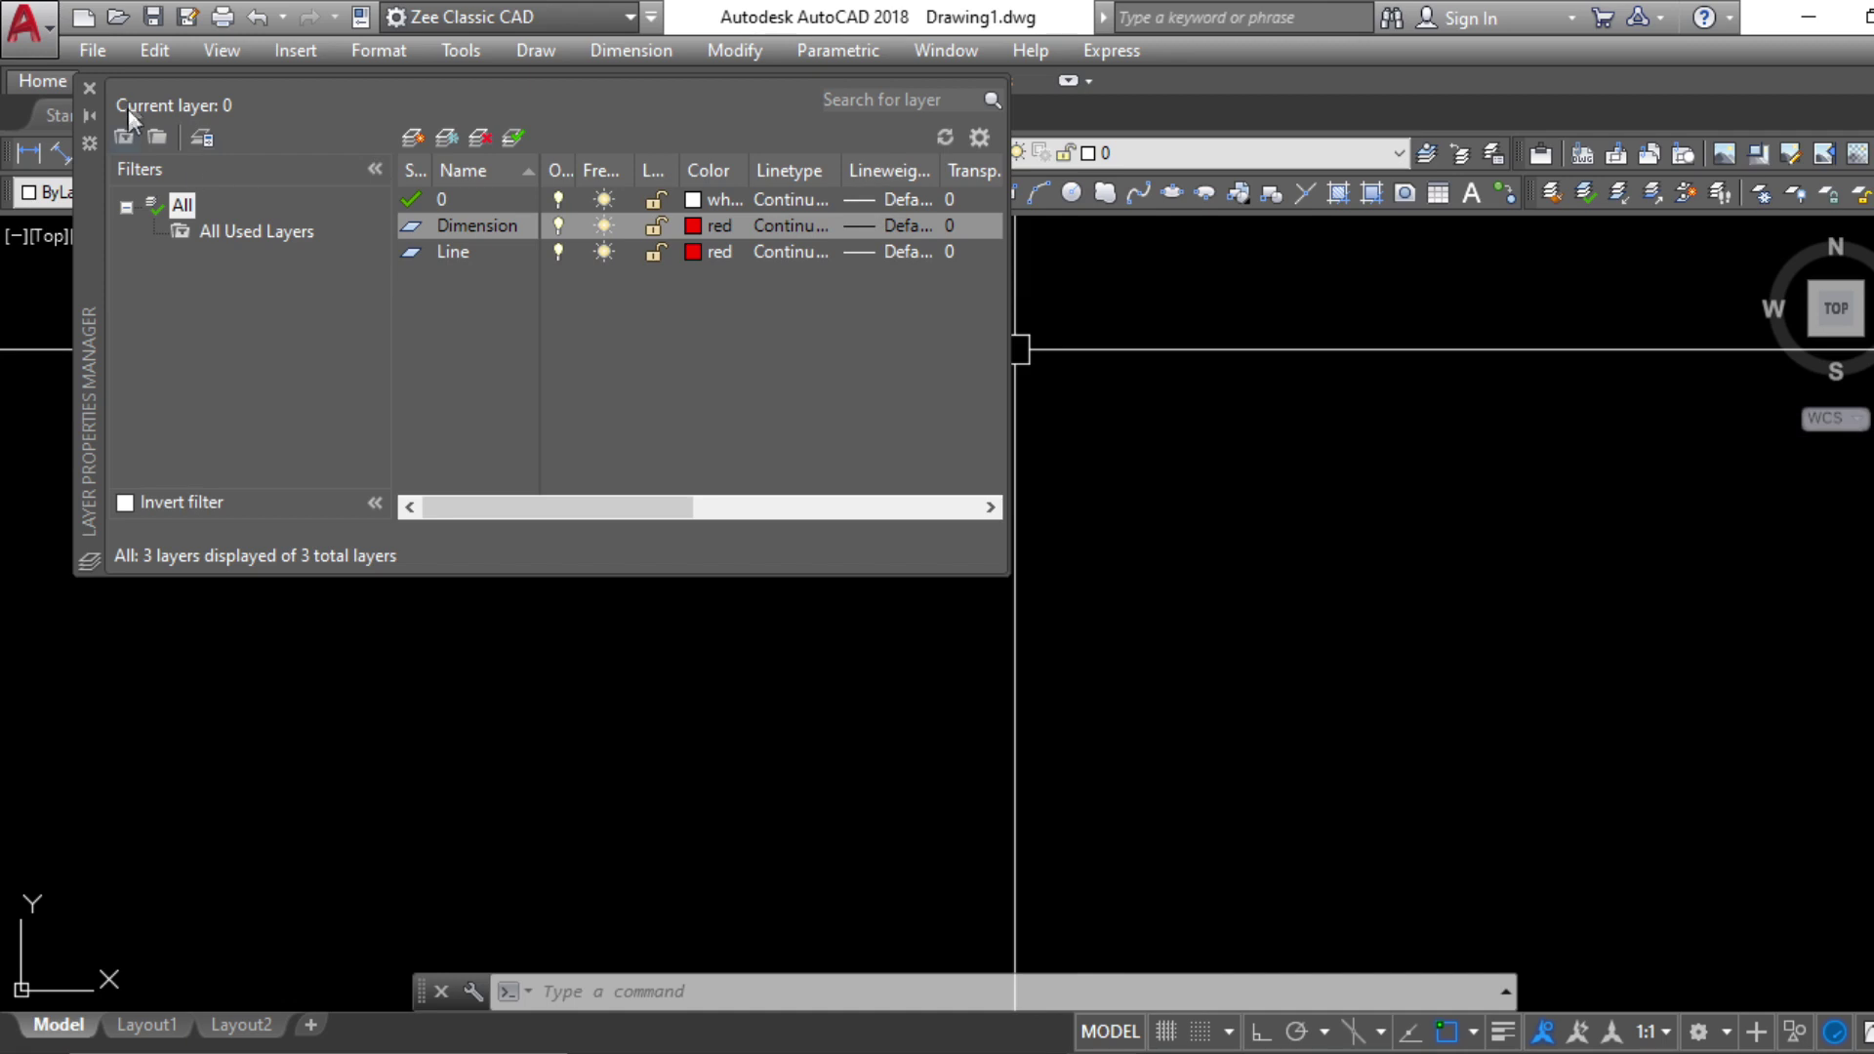
pyautogui.click(90, 88)
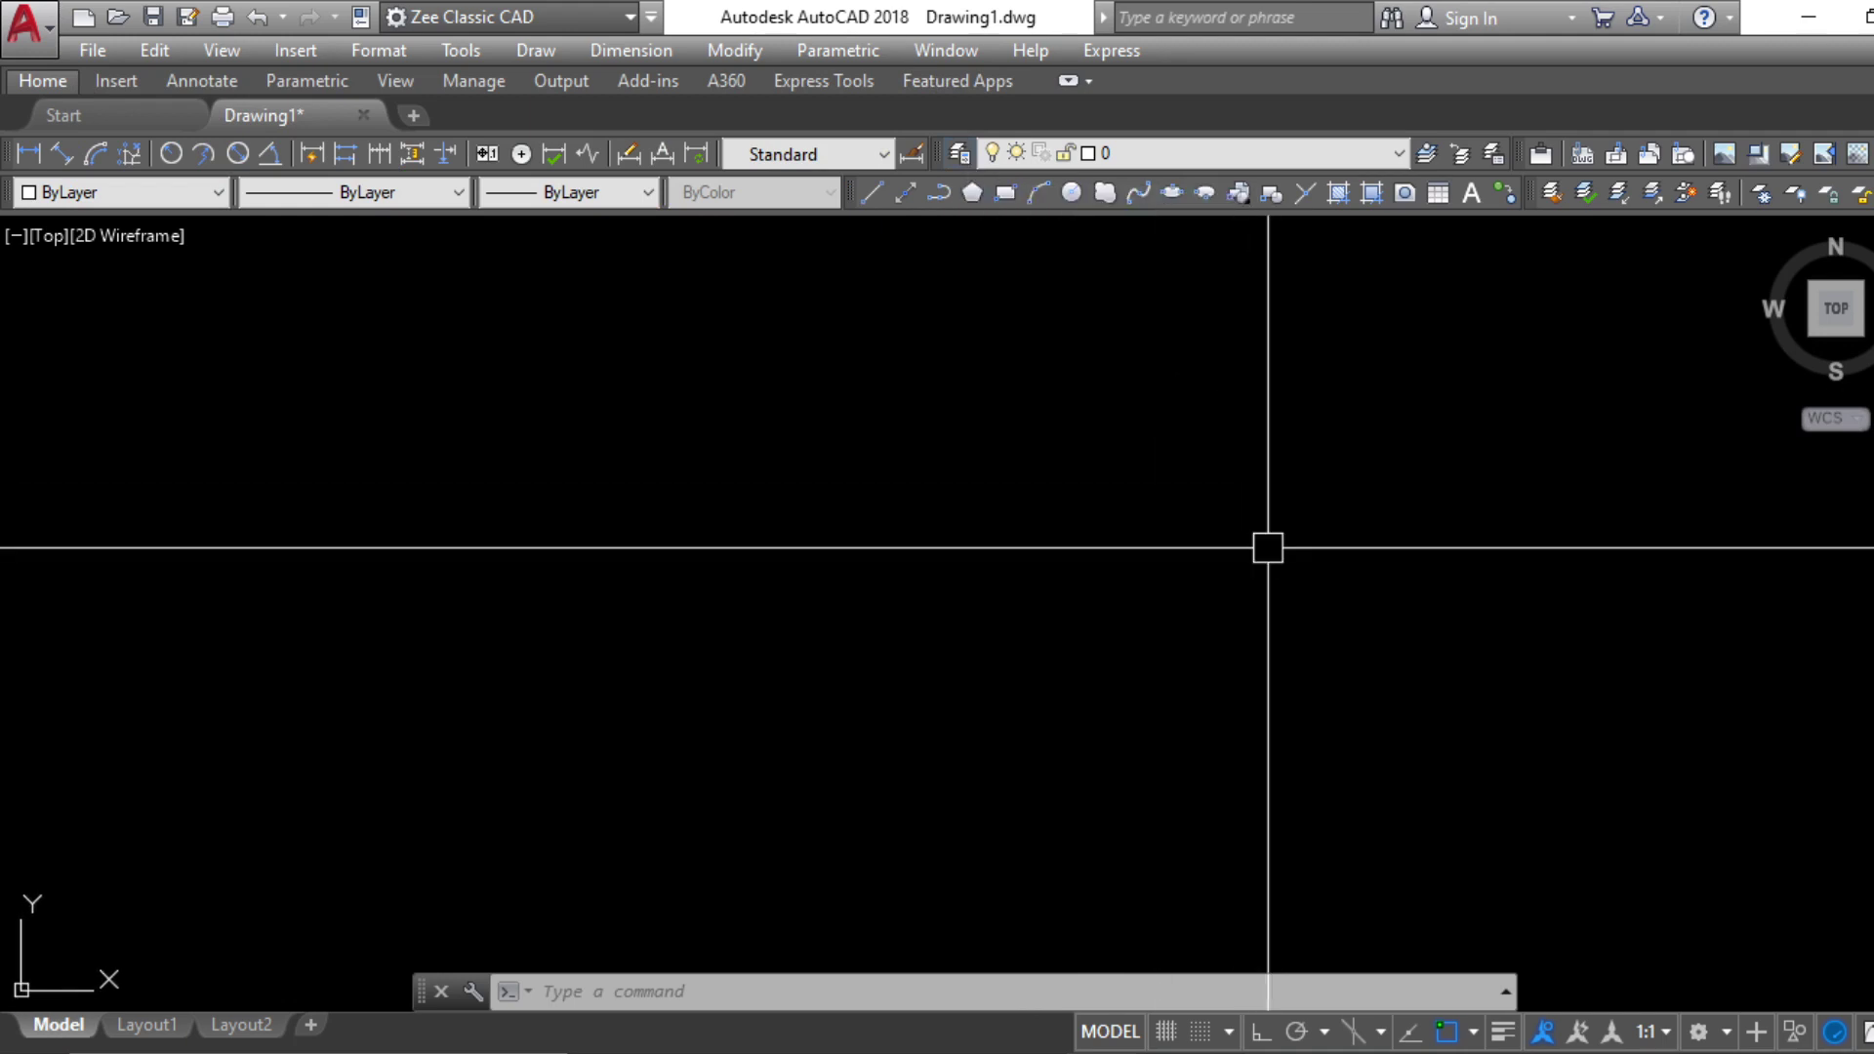
# Load the PHANTOM, PHANTOM2 and PHANTOMX2 linetypes from acad.lin into the drawing
pyautogui.click(444, 201)
pyautogui.click(444, 202)
pyautogui.click(444, 201)
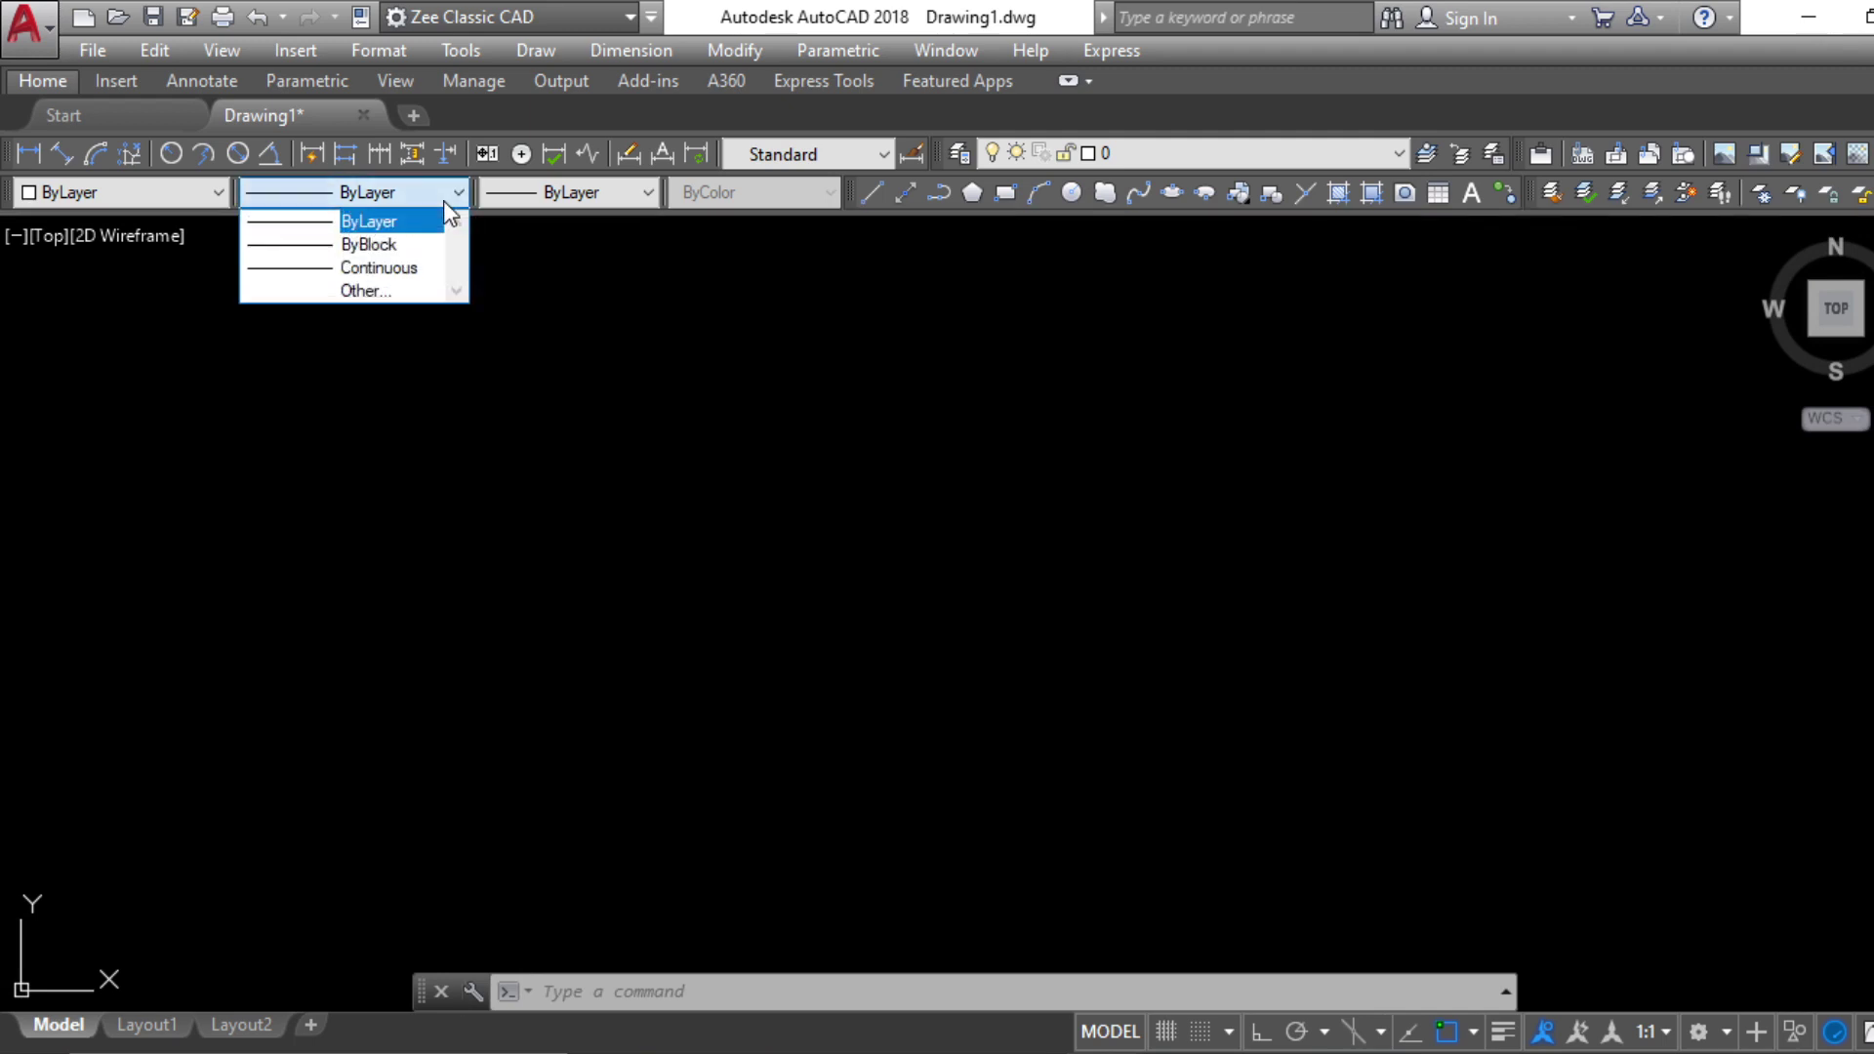
pyautogui.click(385, 297)
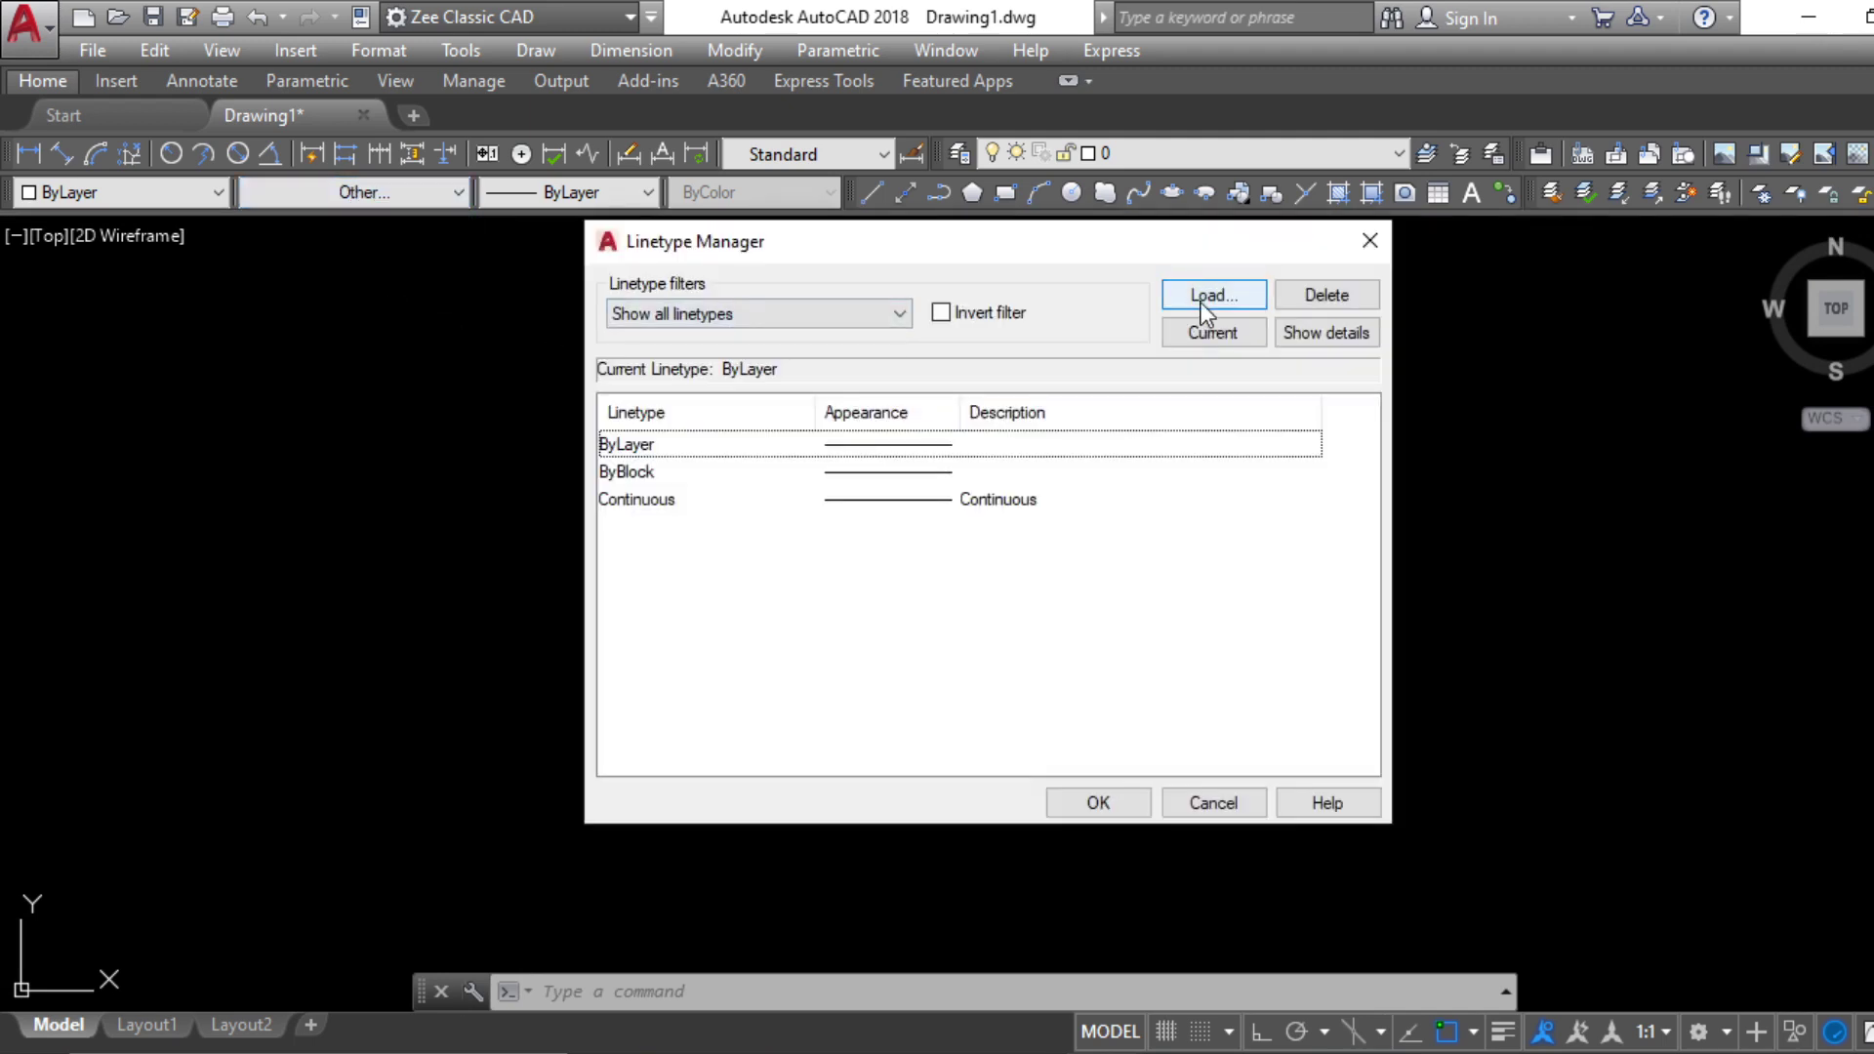
pyautogui.click(1209, 295)
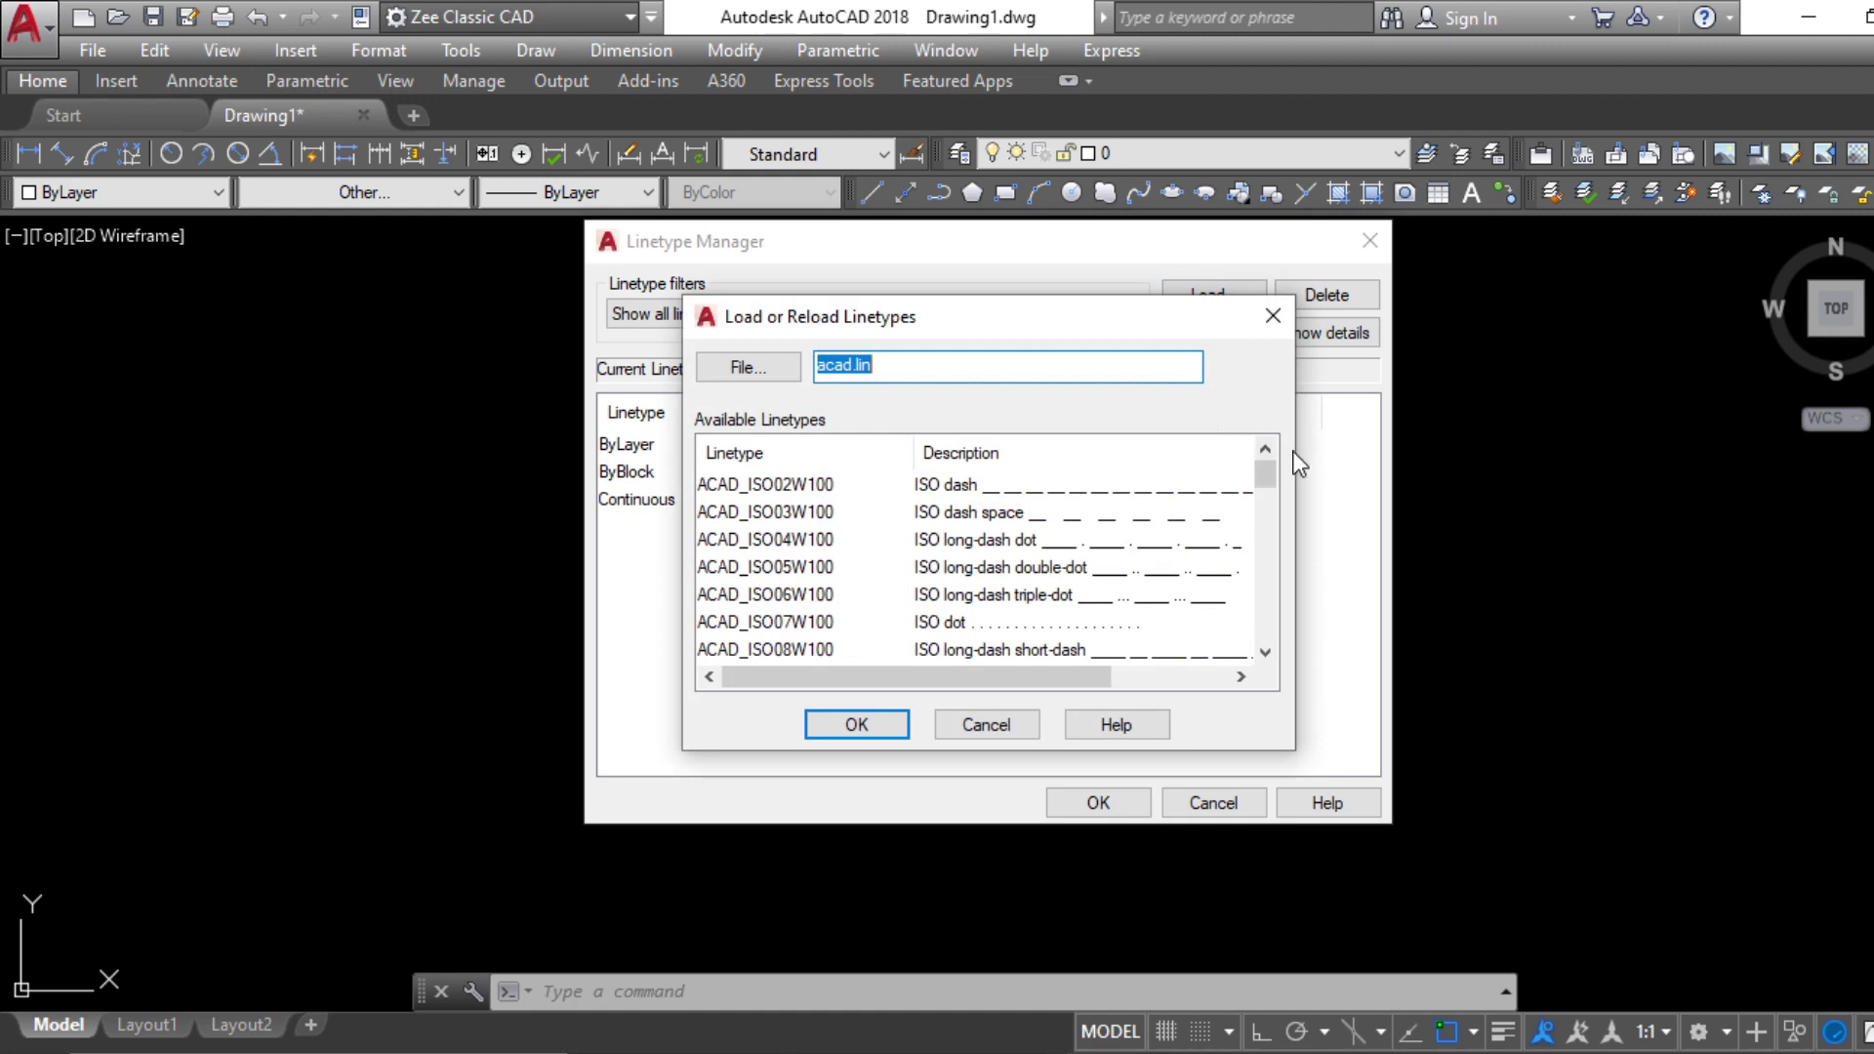
pyautogui.moveTo(1263, 474); pyautogui.dragTo(1262, 652)
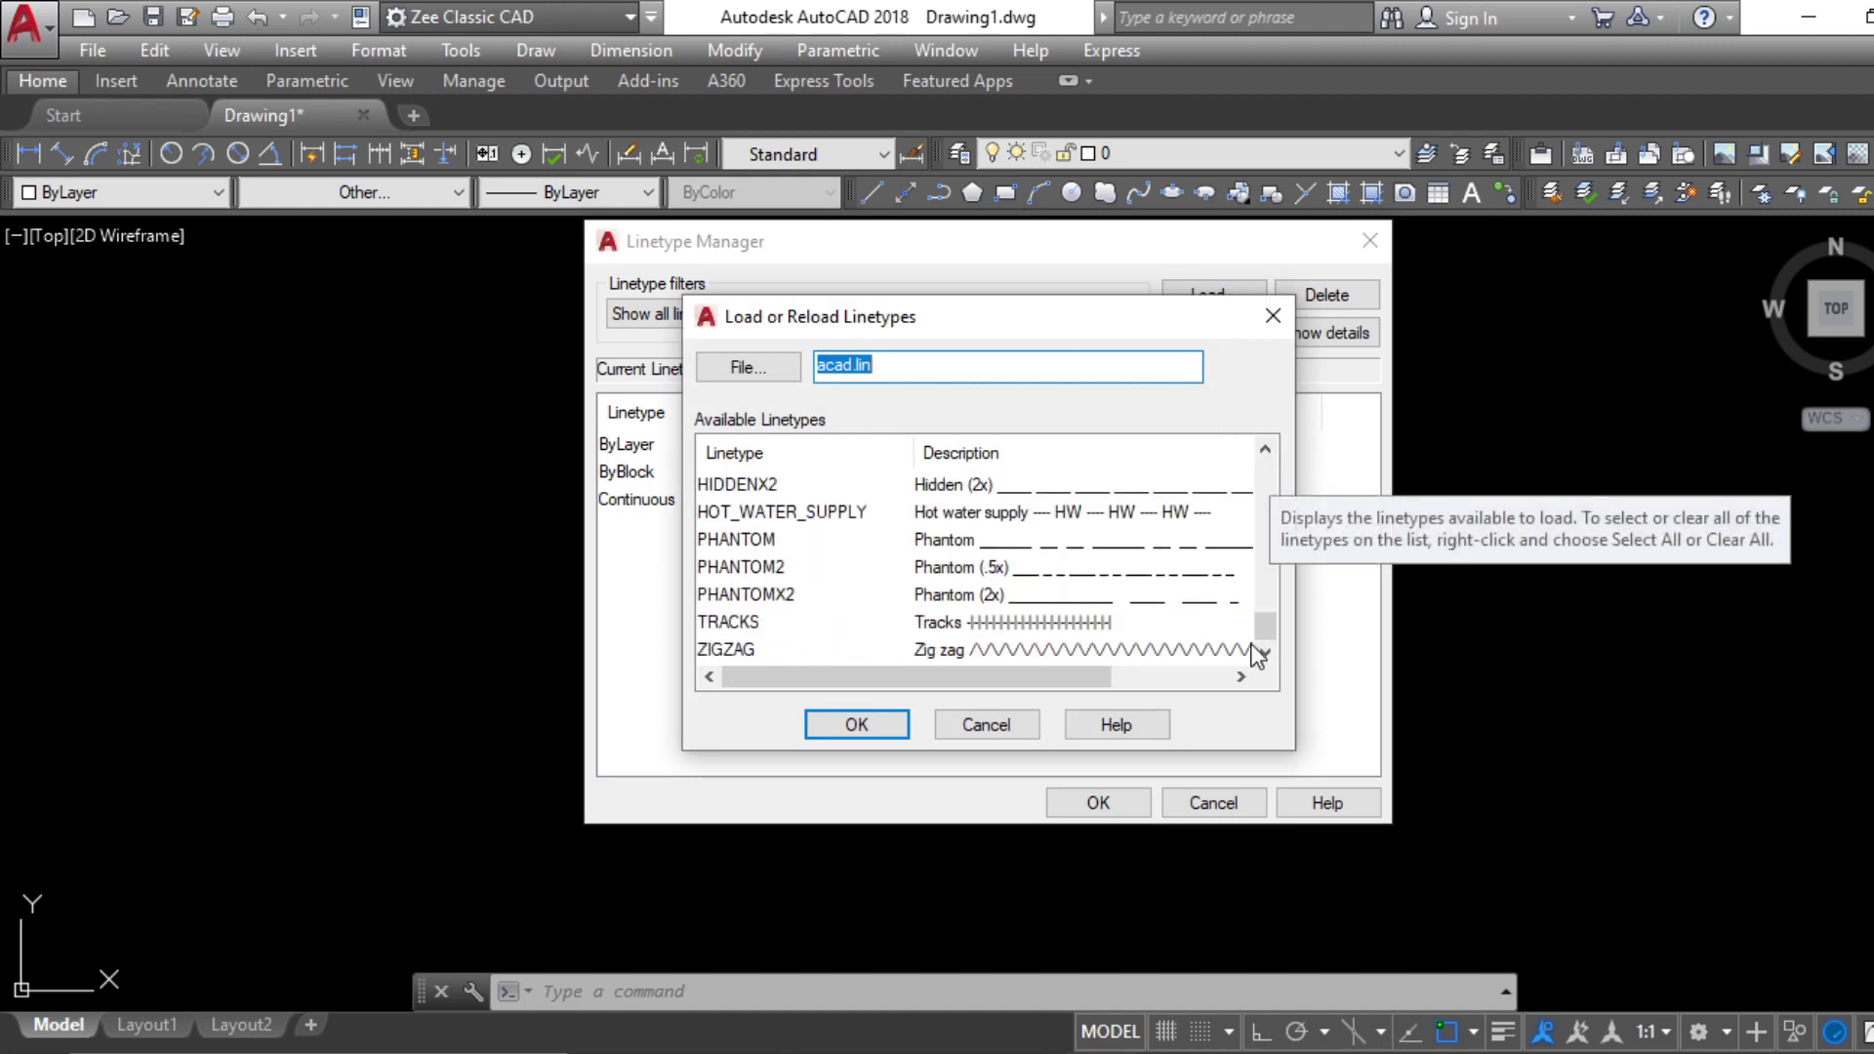
pyautogui.click(971, 547)
pyautogui.keyDown('ctrl'); pyautogui.click(772, 574); pyautogui.keyUp('ctrl')
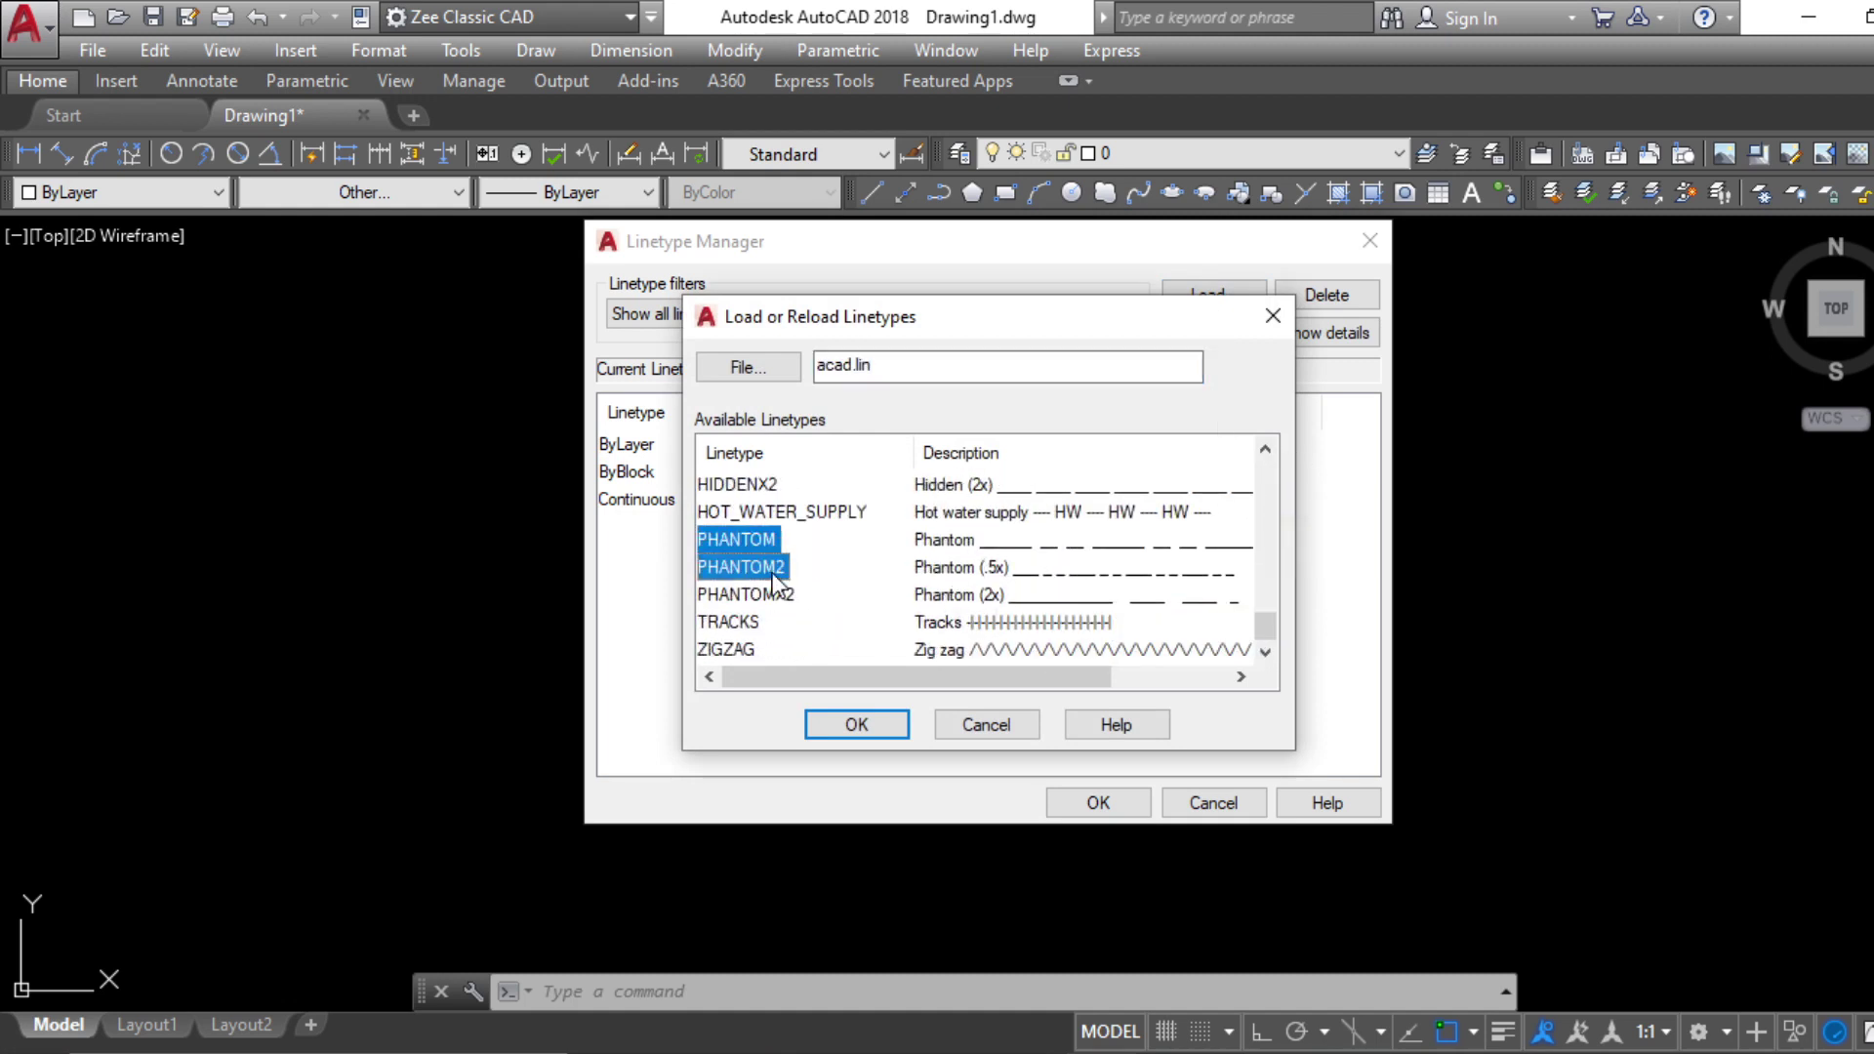
pyautogui.click(851, 724)
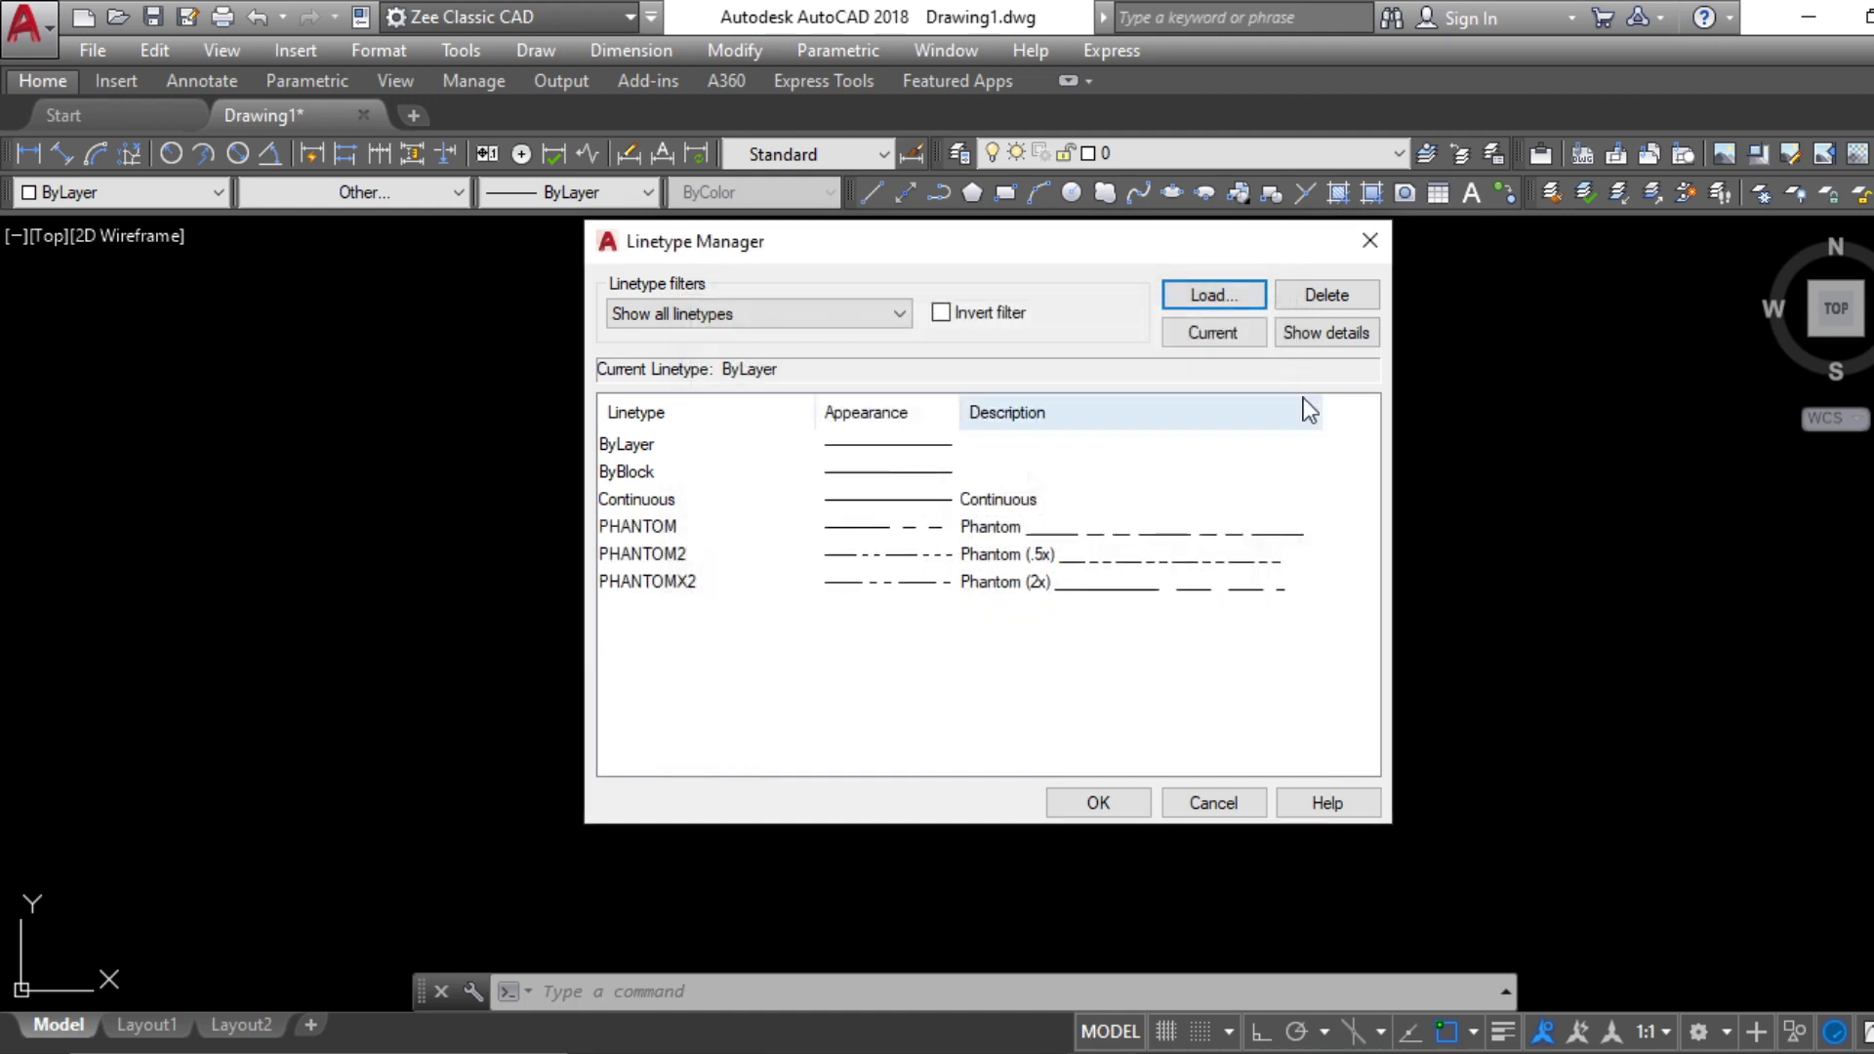
# Select the CENTER, DIVIDE and HIDDEN linetype families from acad.lin, load the selection and accept the linetype changes
pyautogui.click(1206, 300)
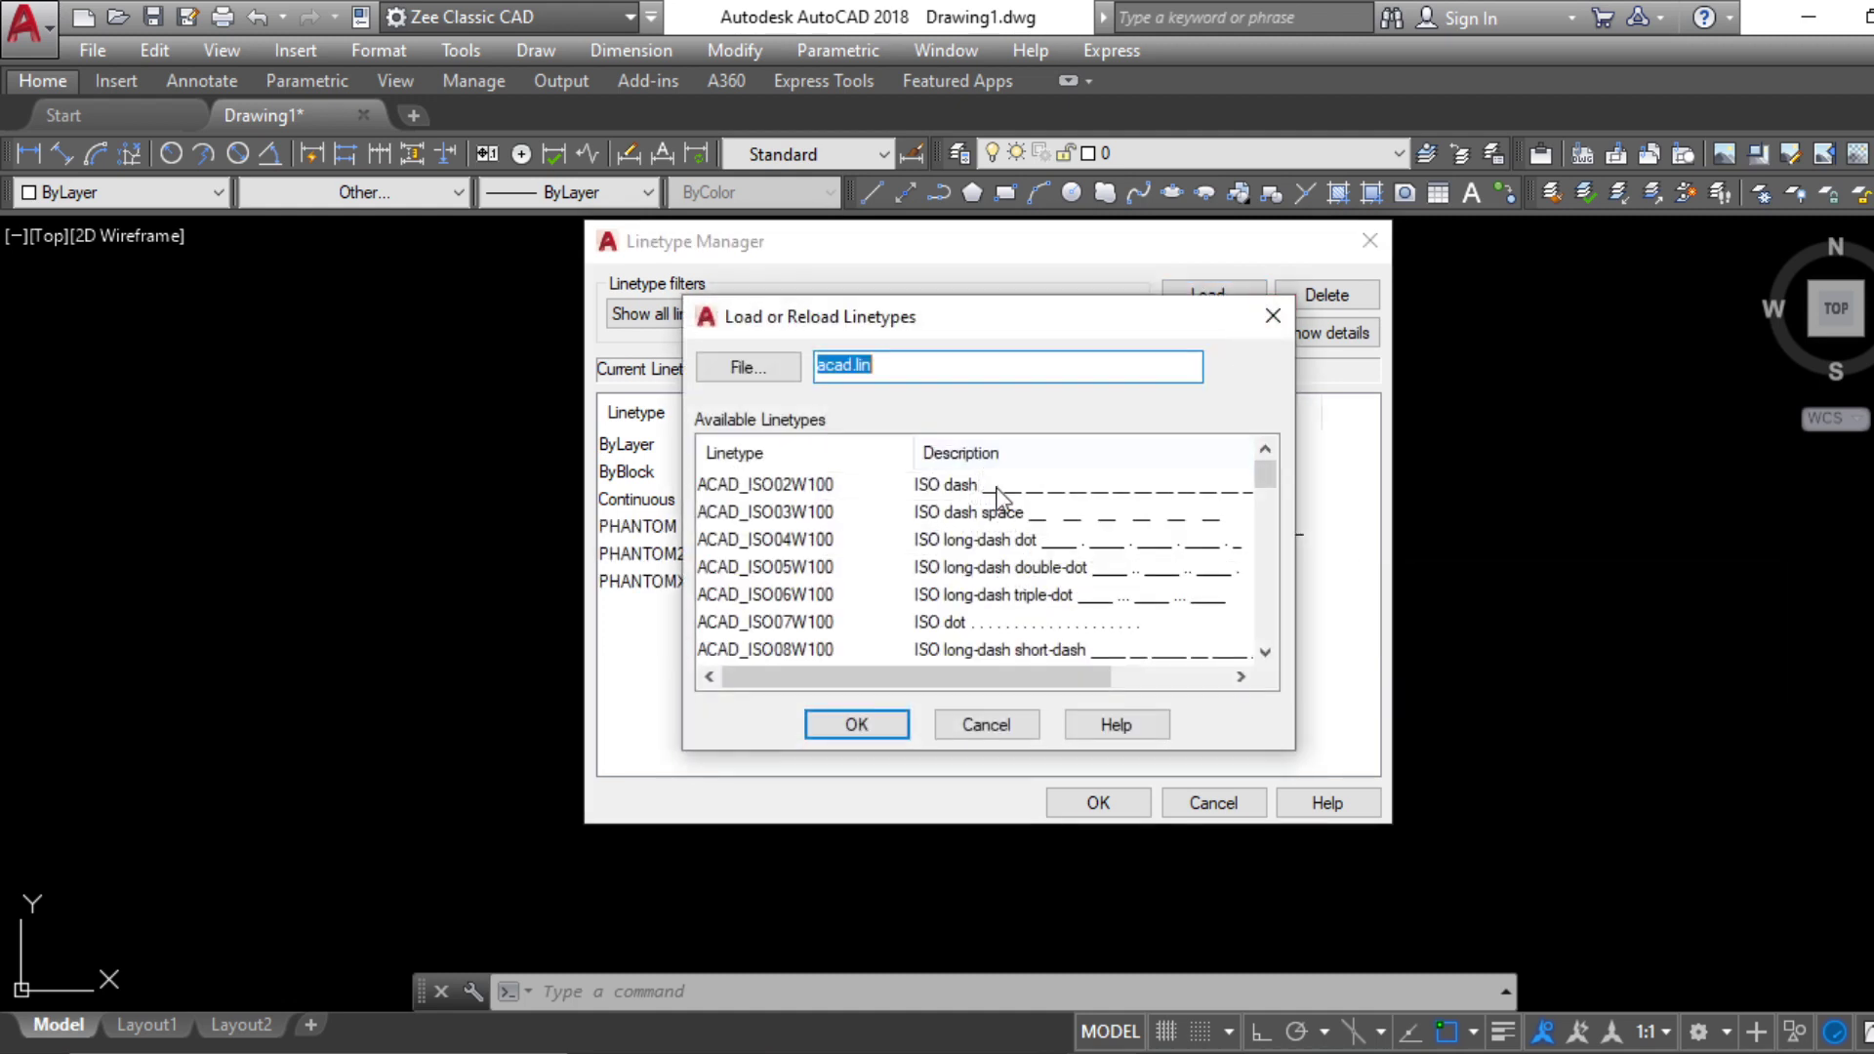
pyautogui.moveTo(1266, 476); pyautogui.dragTo(1263, 550)
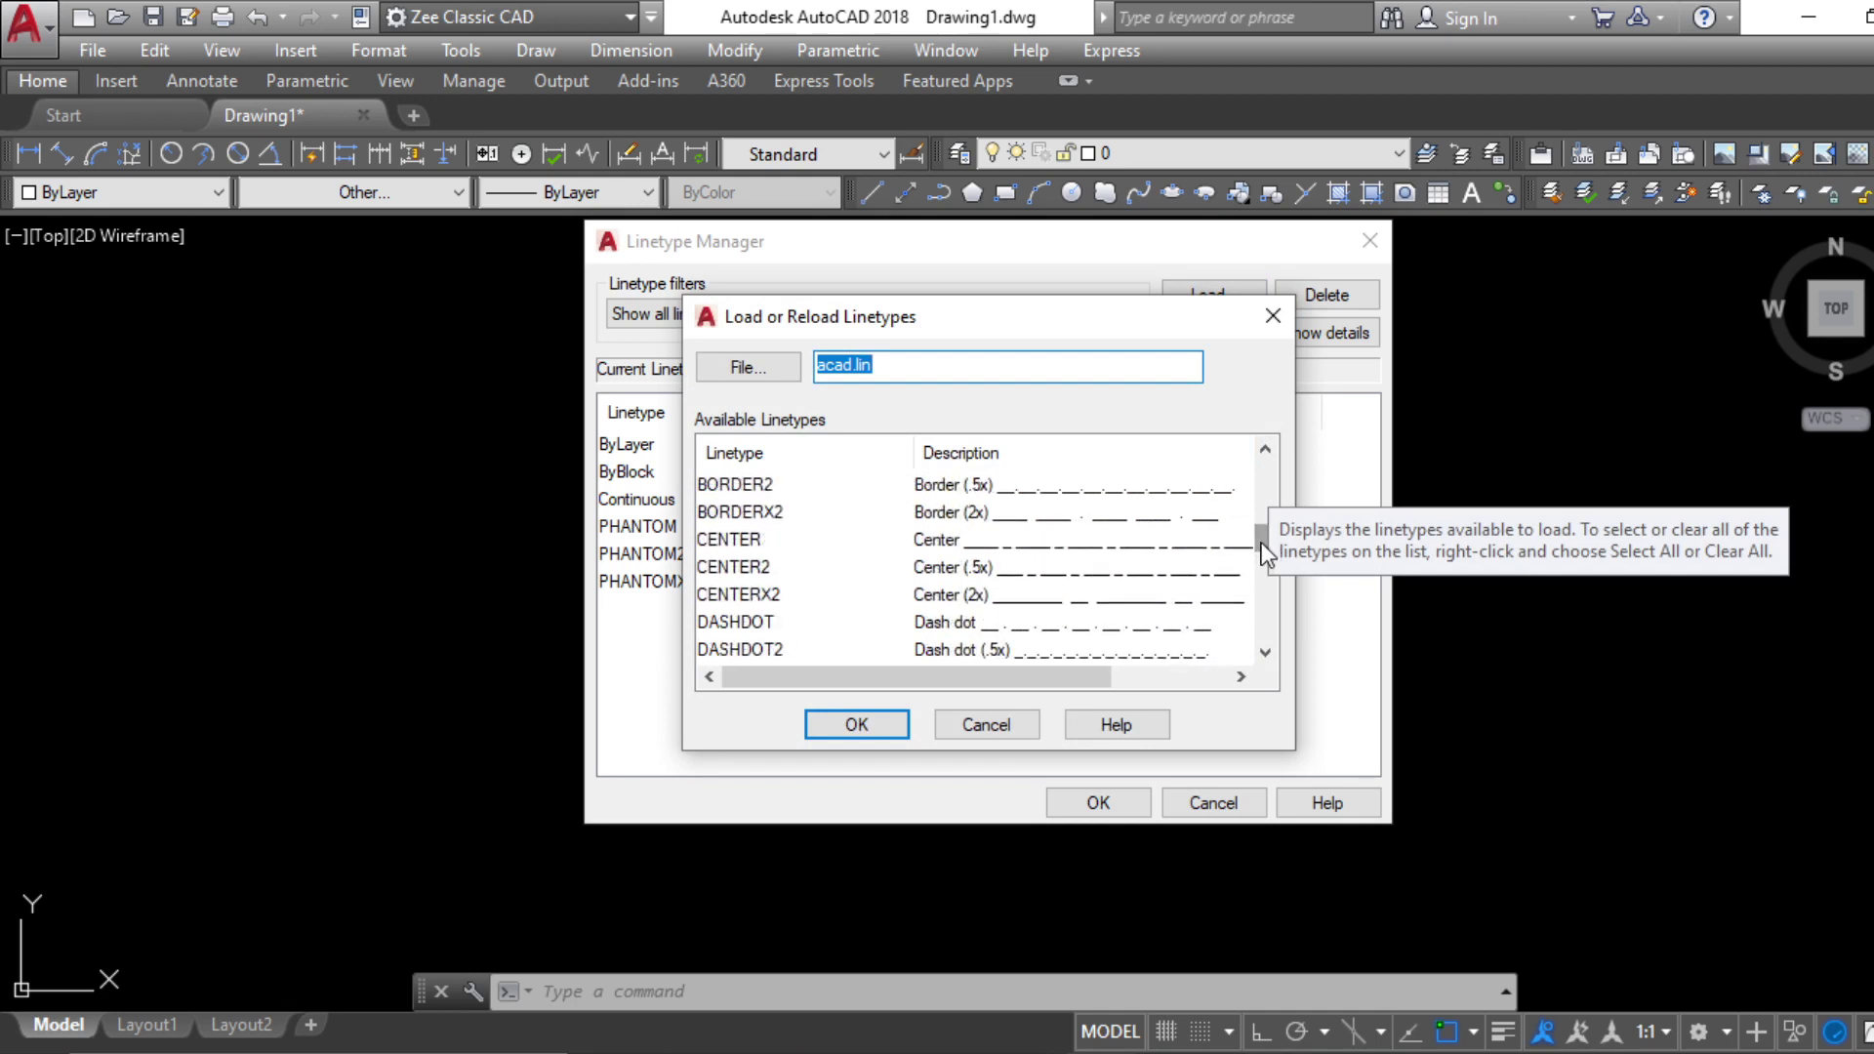
pyautogui.click(748, 548)
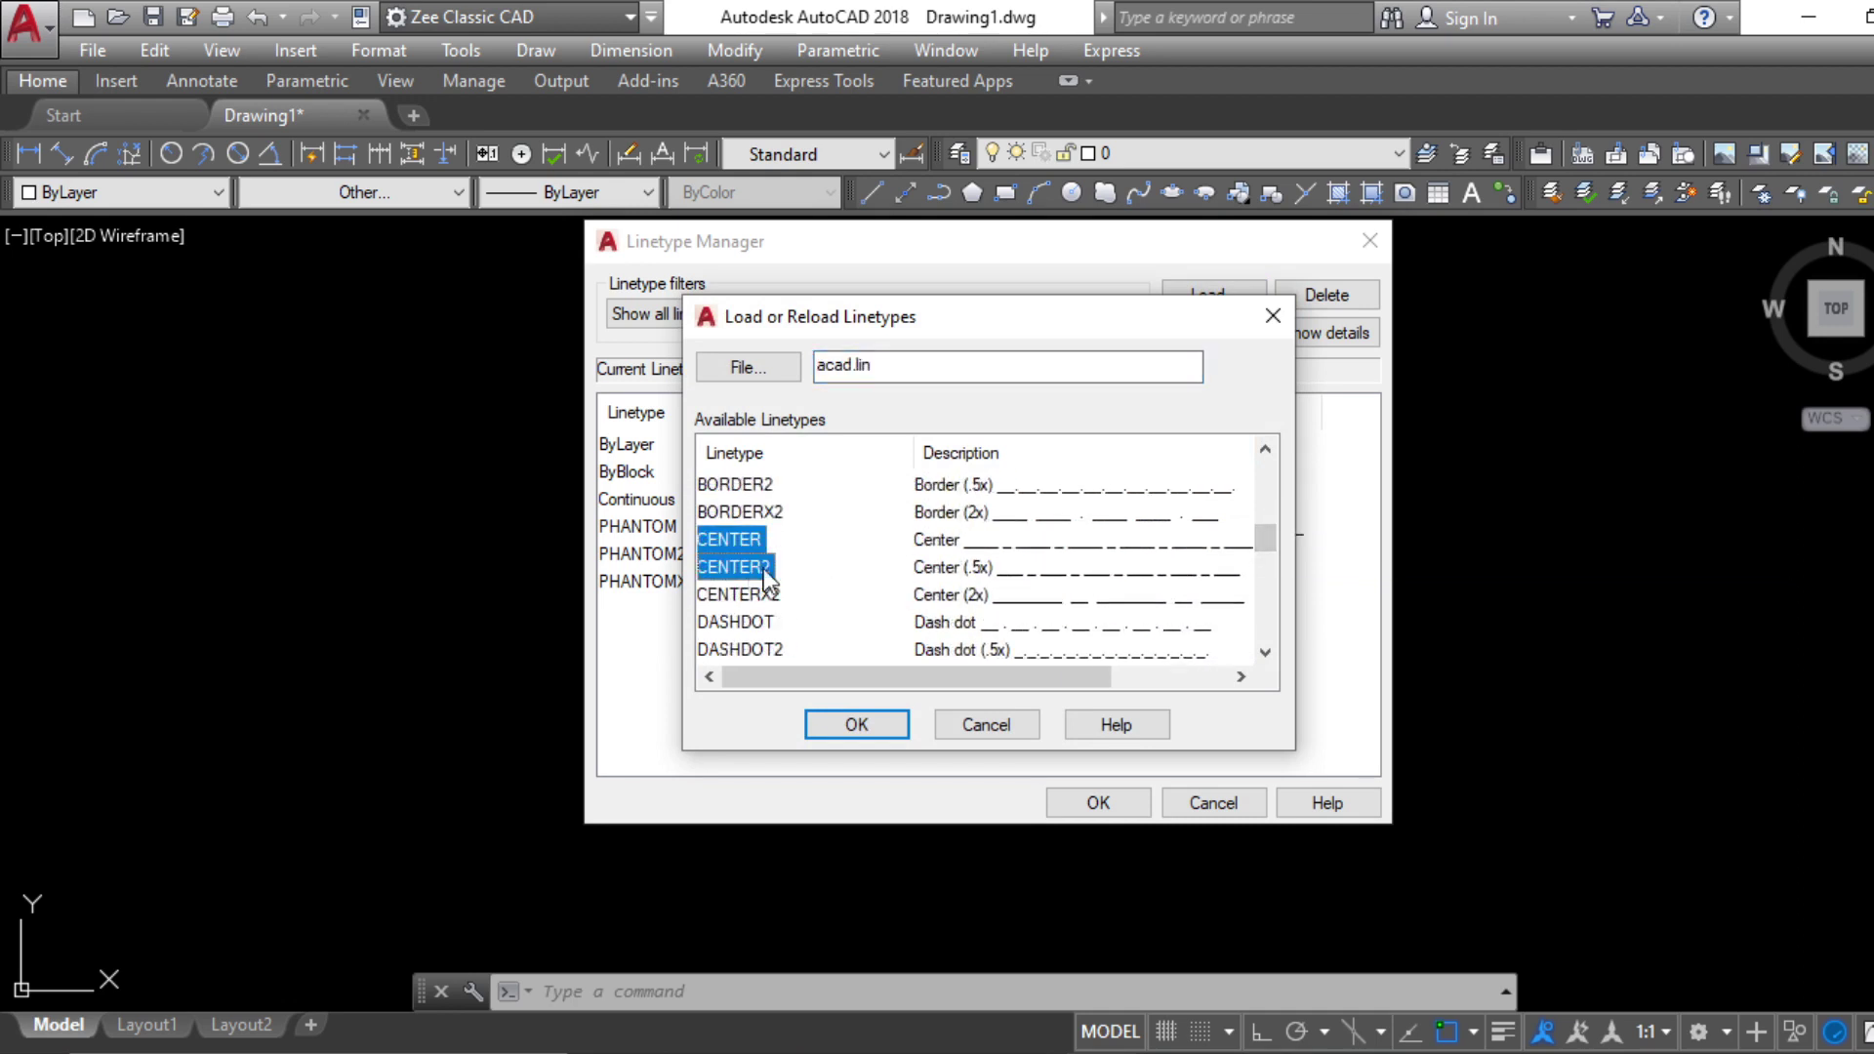
pyautogui.moveTo(1274, 551); pyautogui.dragTo(1263, 589)
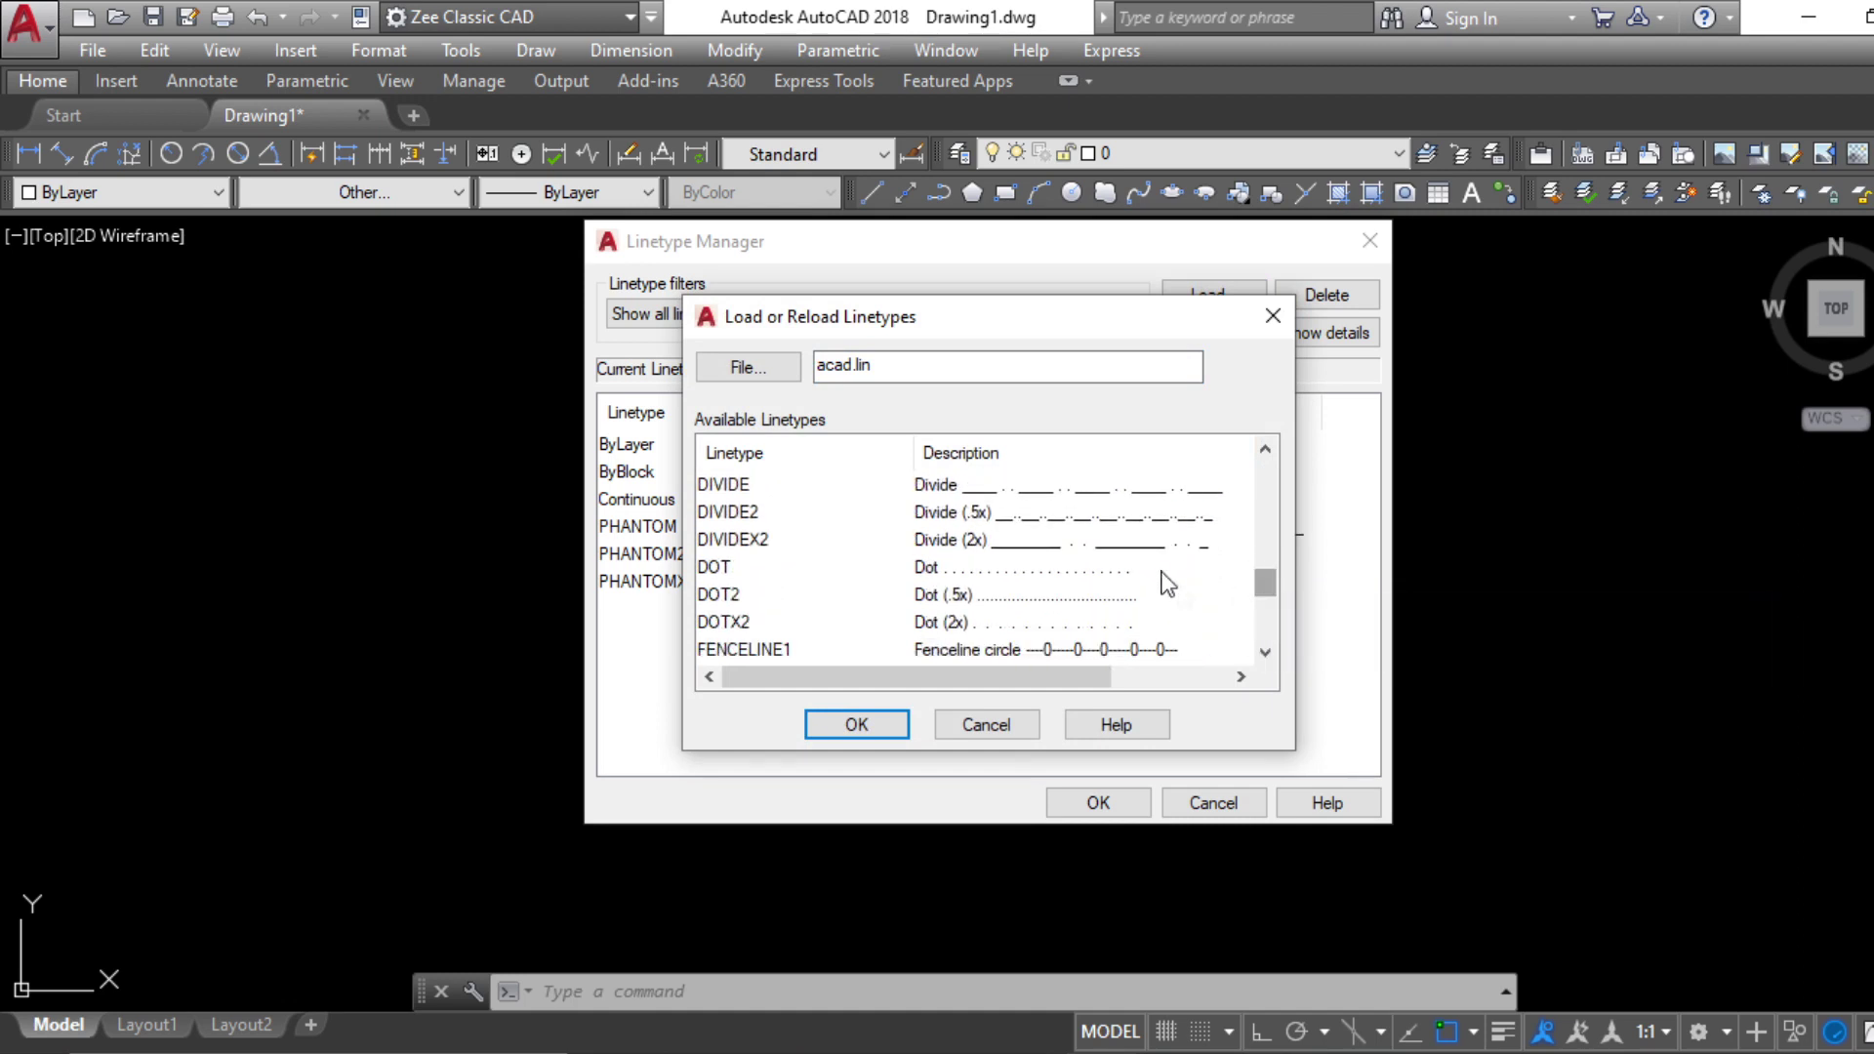
pyautogui.click(1101, 542)
pyautogui.keyDown('shift'); pyautogui.click(732, 485); pyautogui.keyUp('shift')
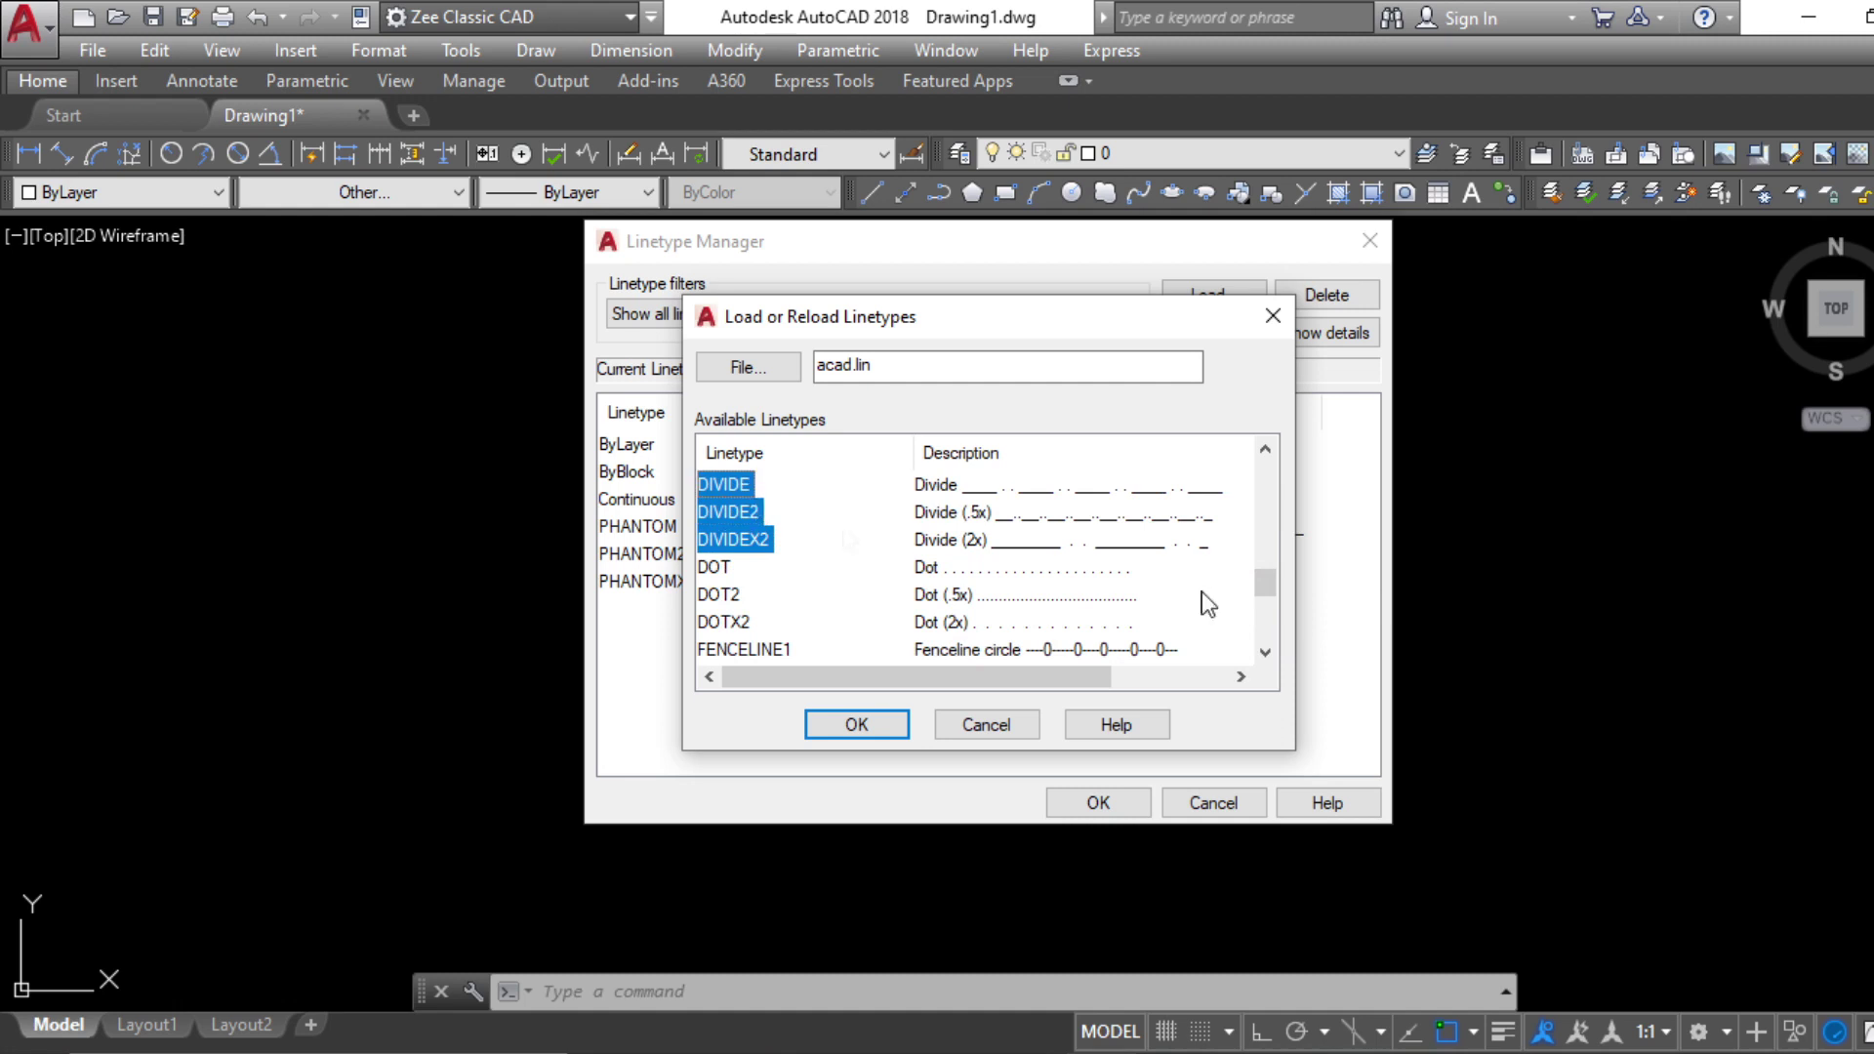
pyautogui.moveTo(1267, 584); pyautogui.dragTo(1269, 613)
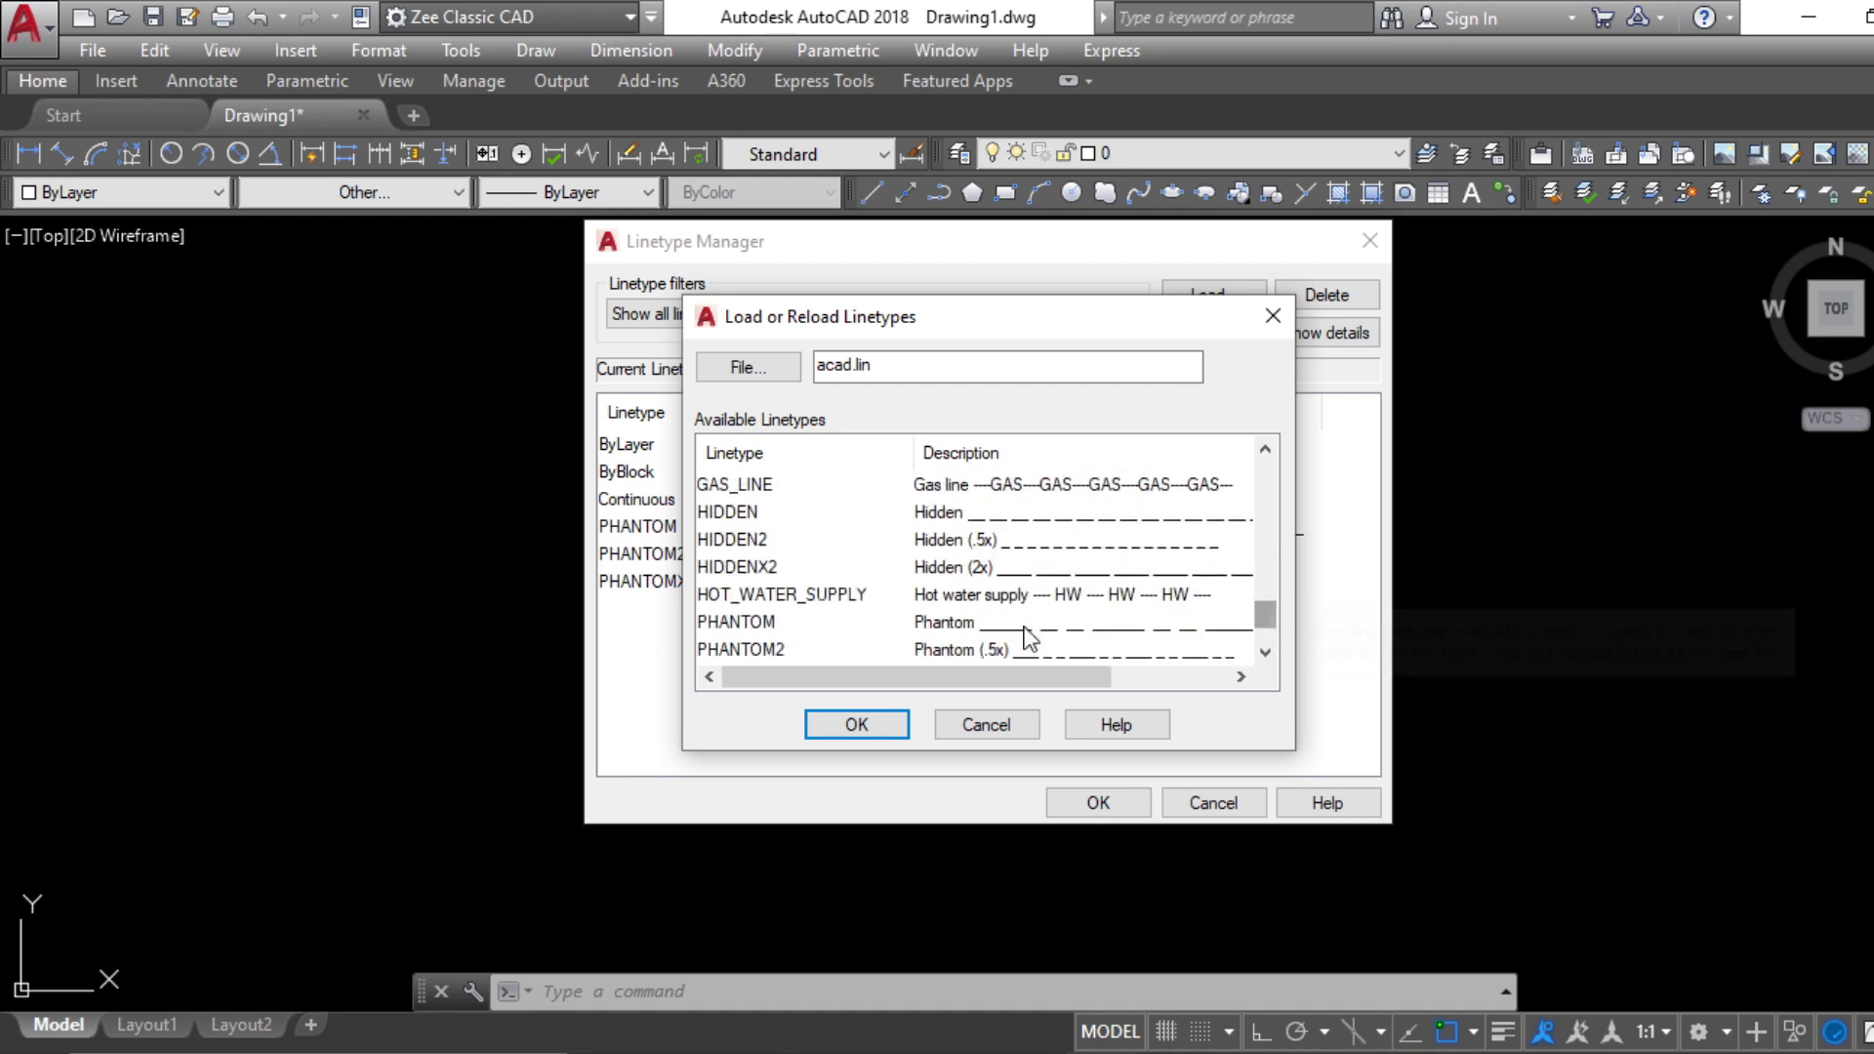
pyautogui.click(749, 564)
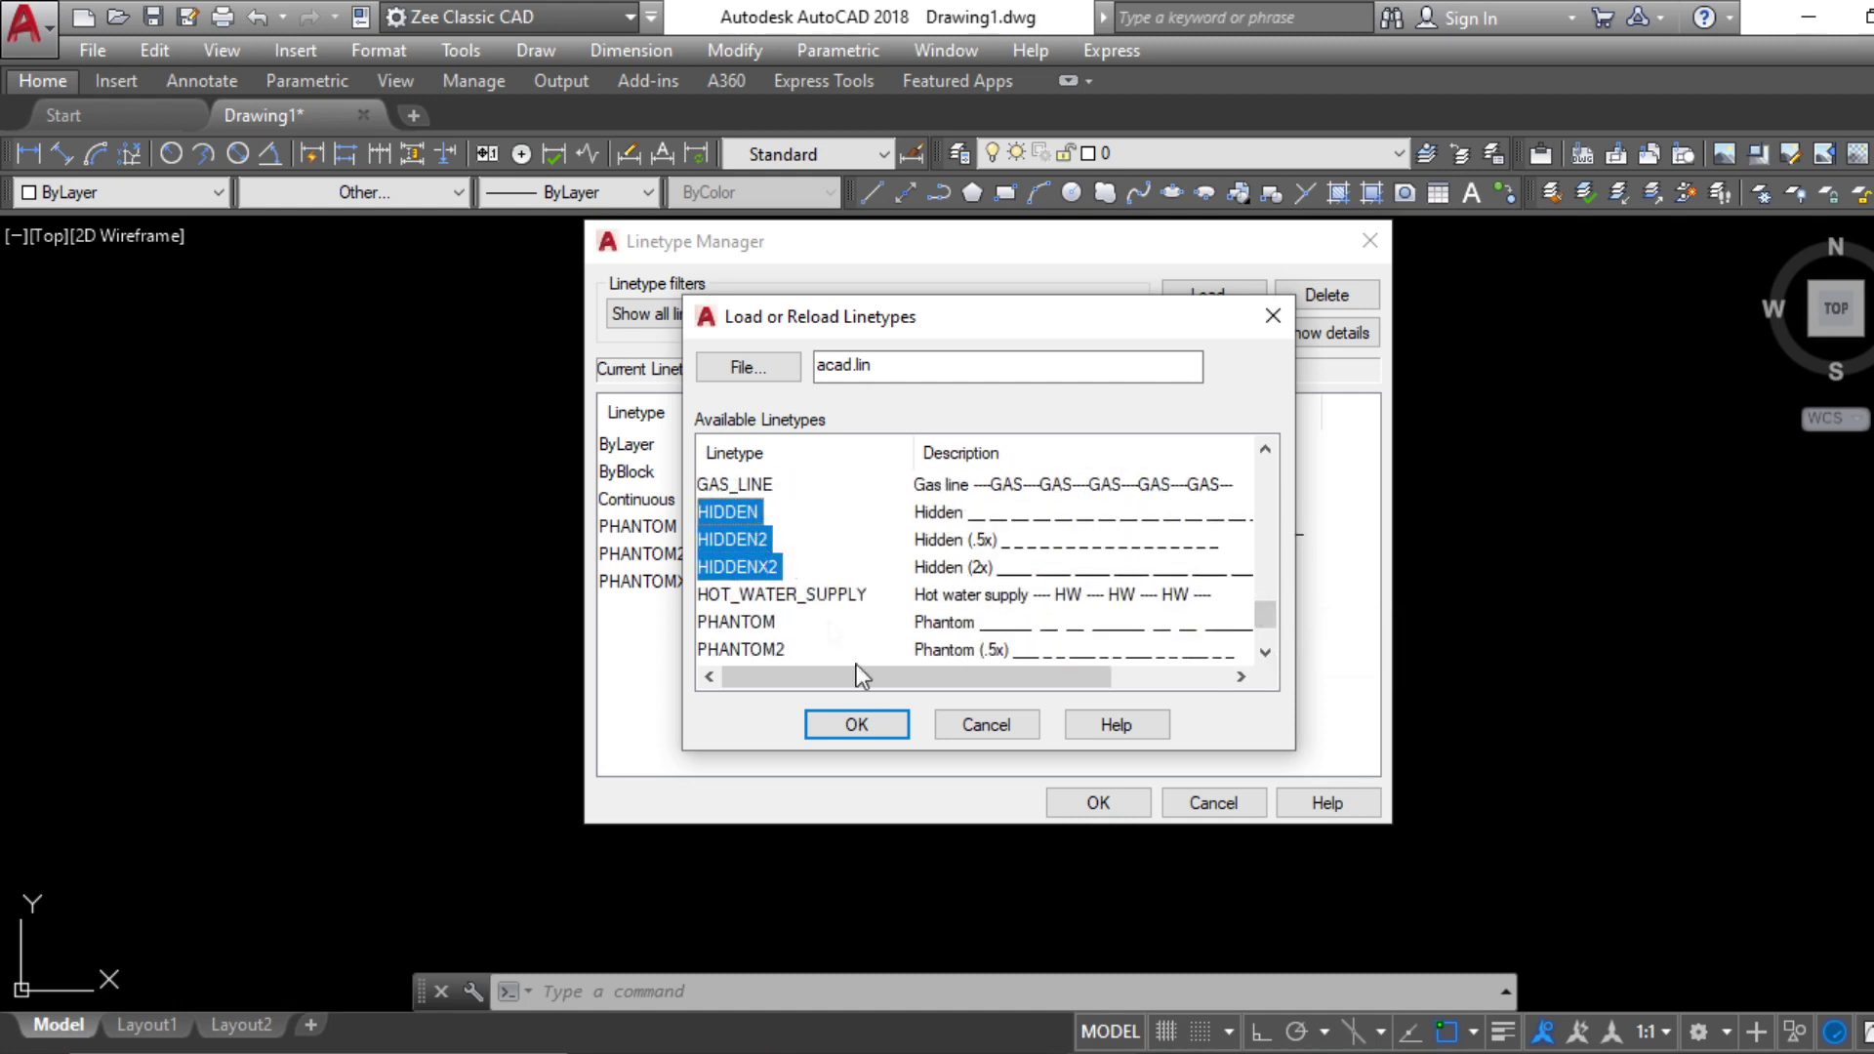
pyautogui.click(856, 723)
pyautogui.click(1098, 803)
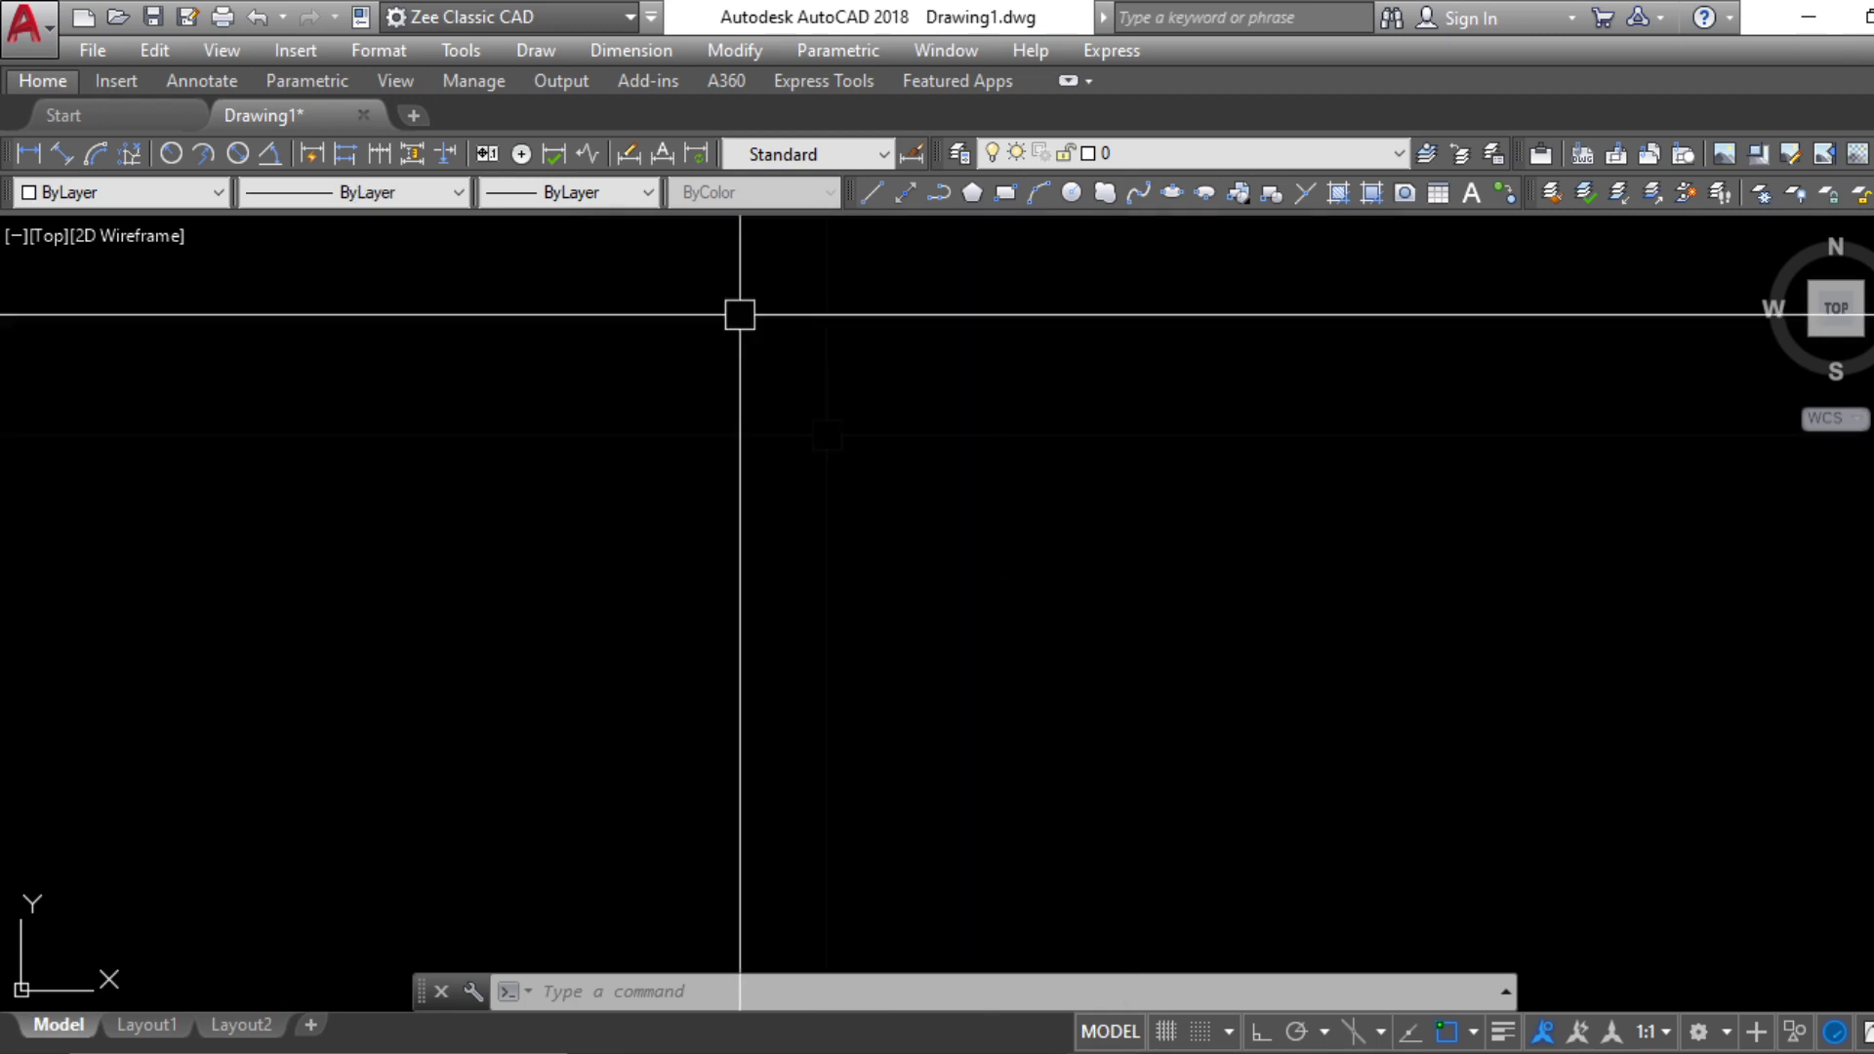
pyautogui.click(387, 193)
pyautogui.click(893, 516)
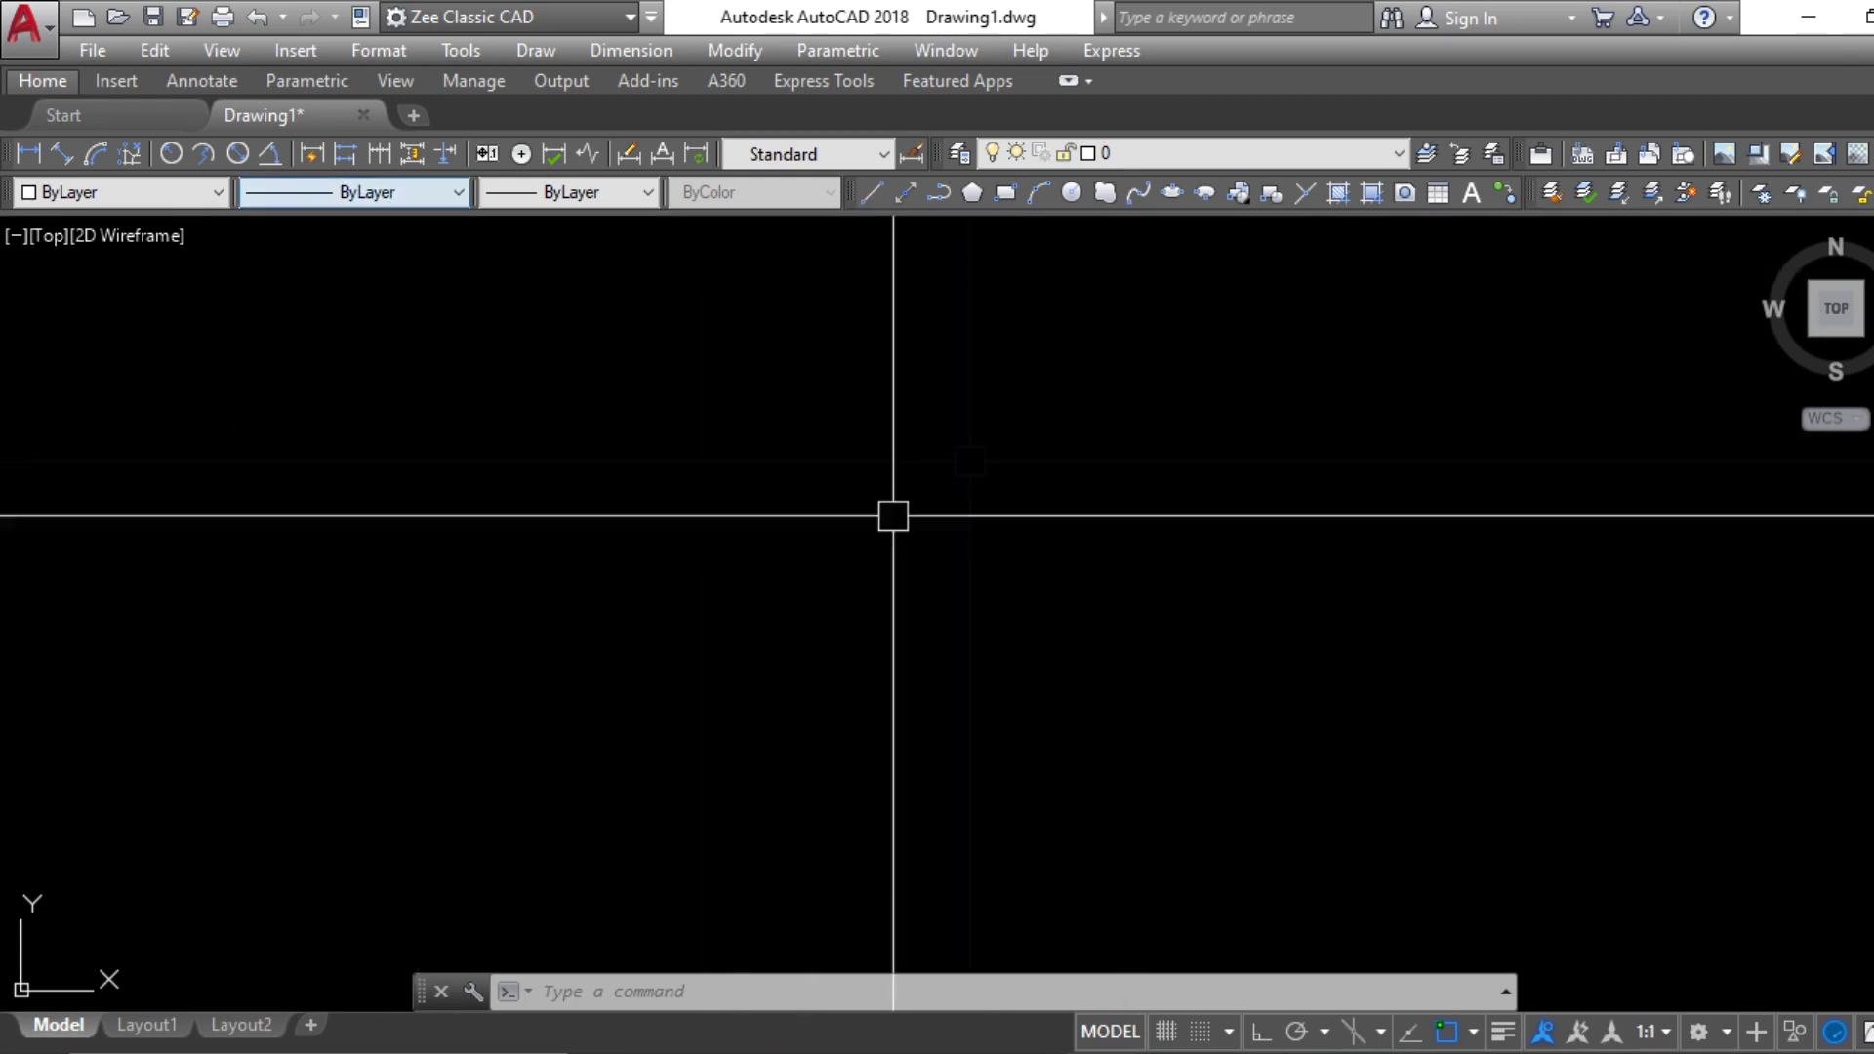
pyautogui.click(1049, 615)
pyautogui.press('Escape')
pyautogui.press('Escape')
pyautogui.press('Escape')
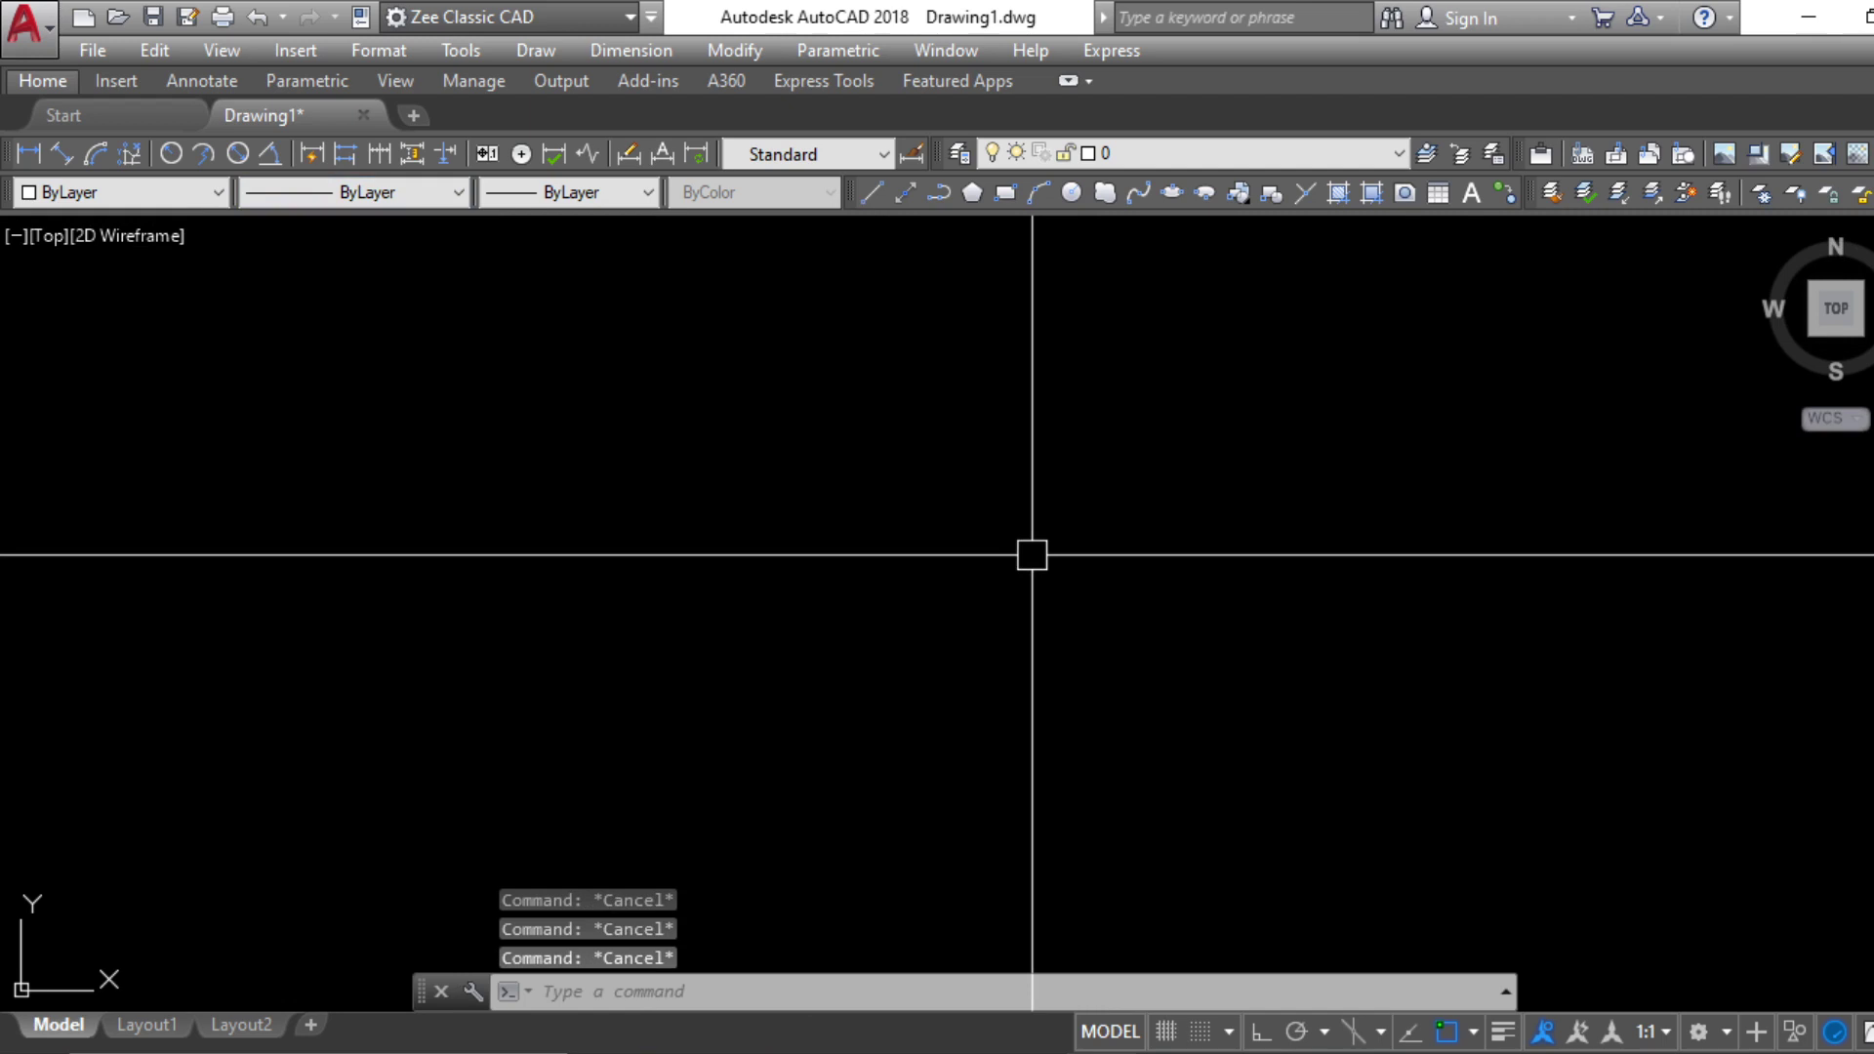
pyautogui.click(779, 154)
pyautogui.click(796, 160)
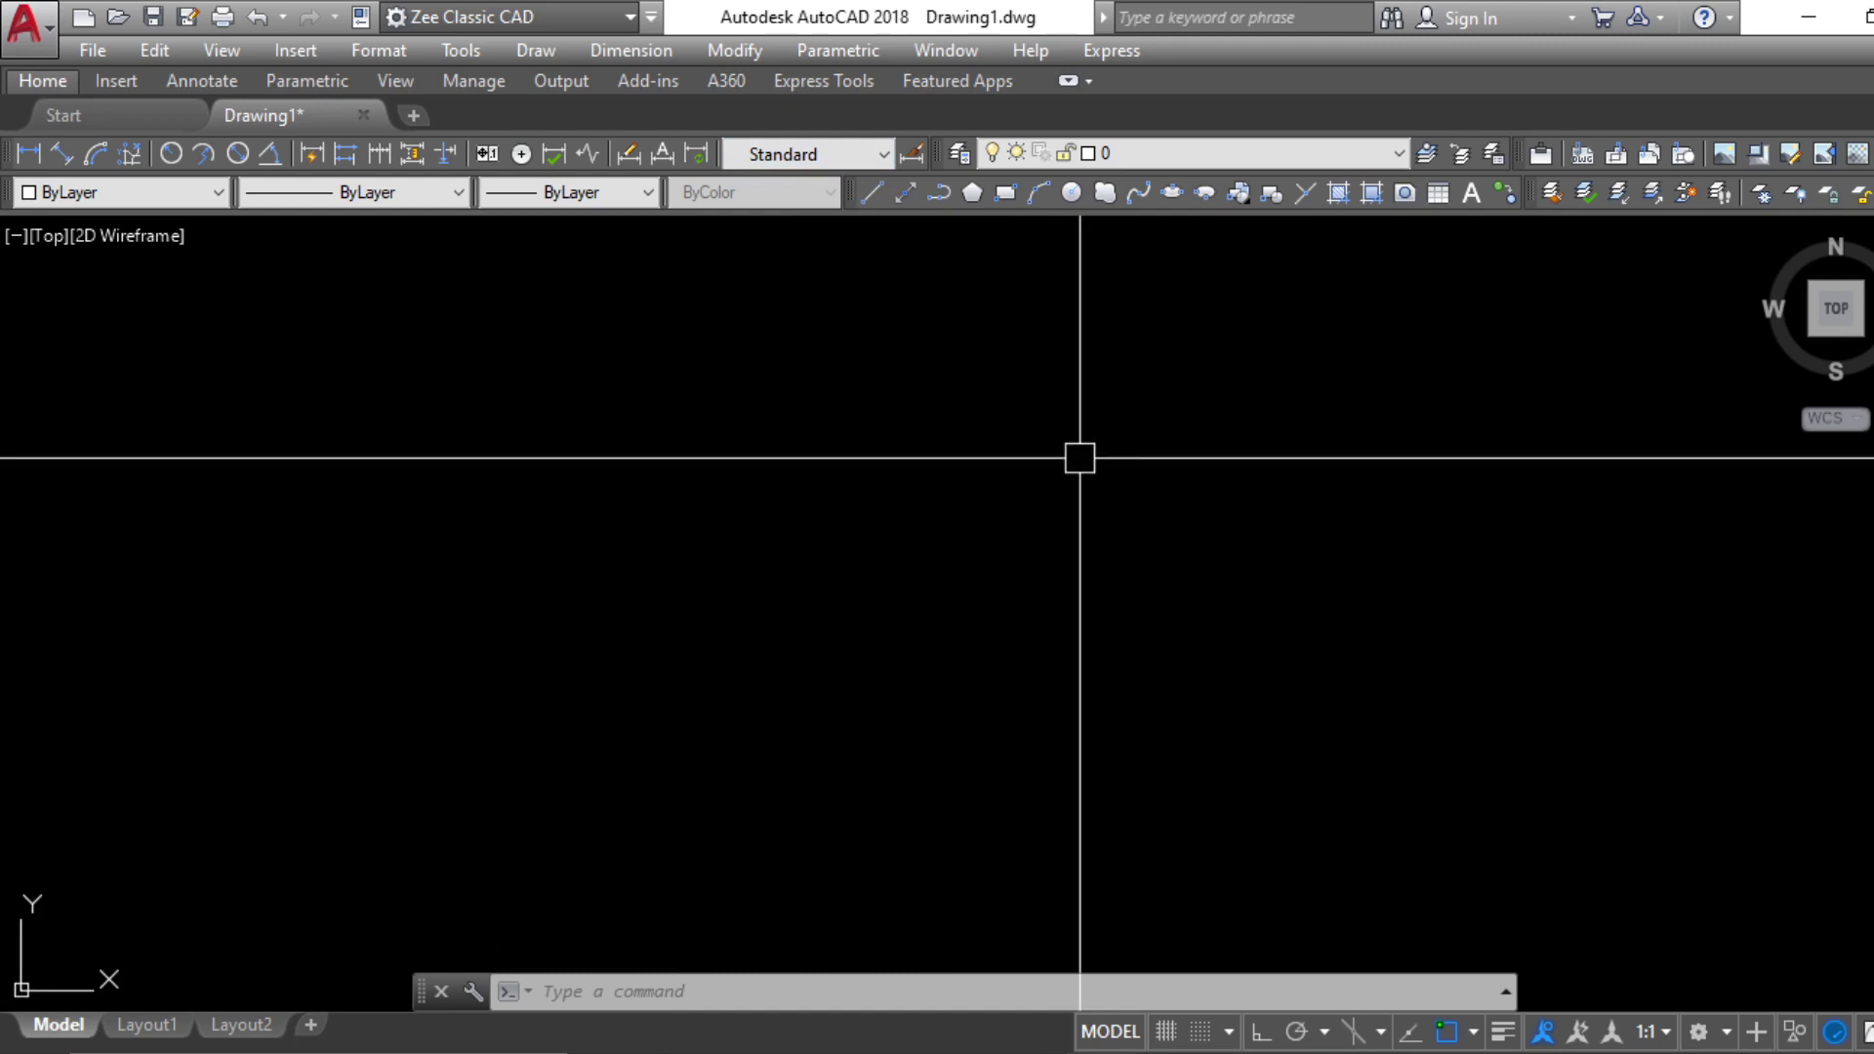
# Create a new dimension style named Scale 100, starting from the Standard style
pyautogui.press('Return')
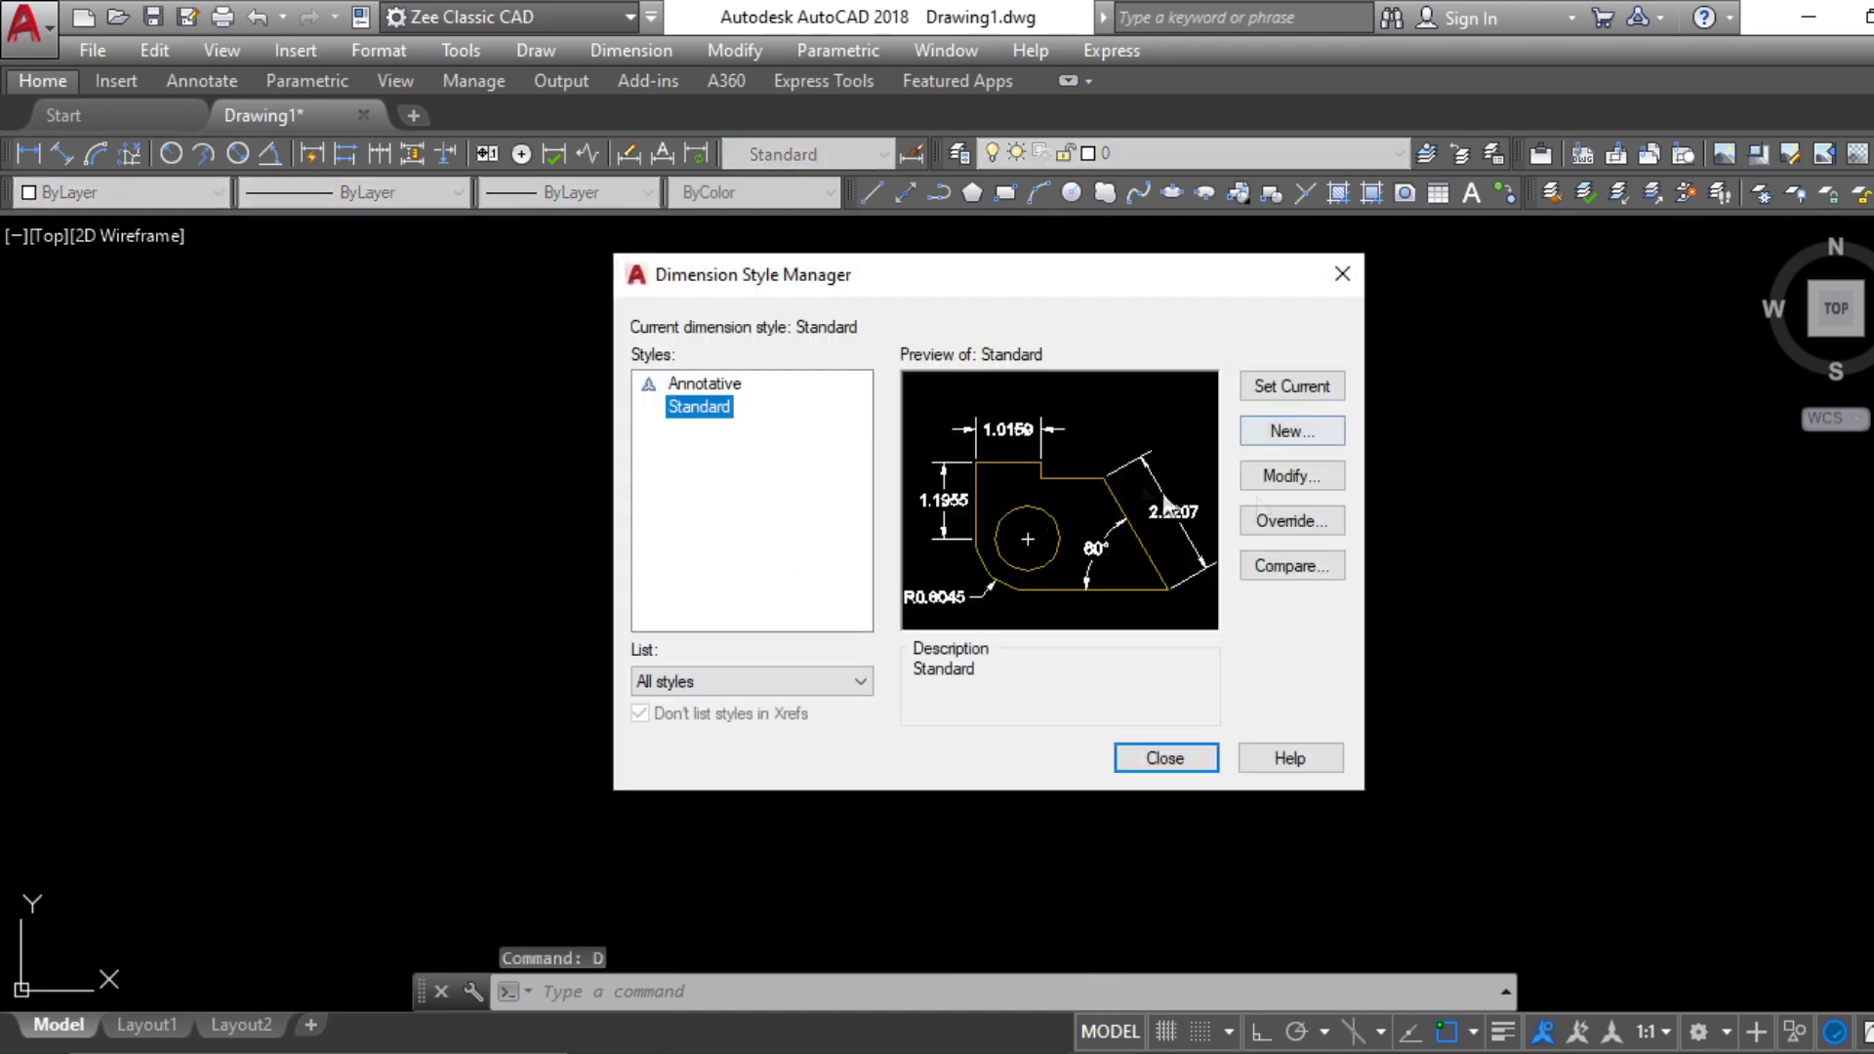
pyautogui.click(1292, 432)
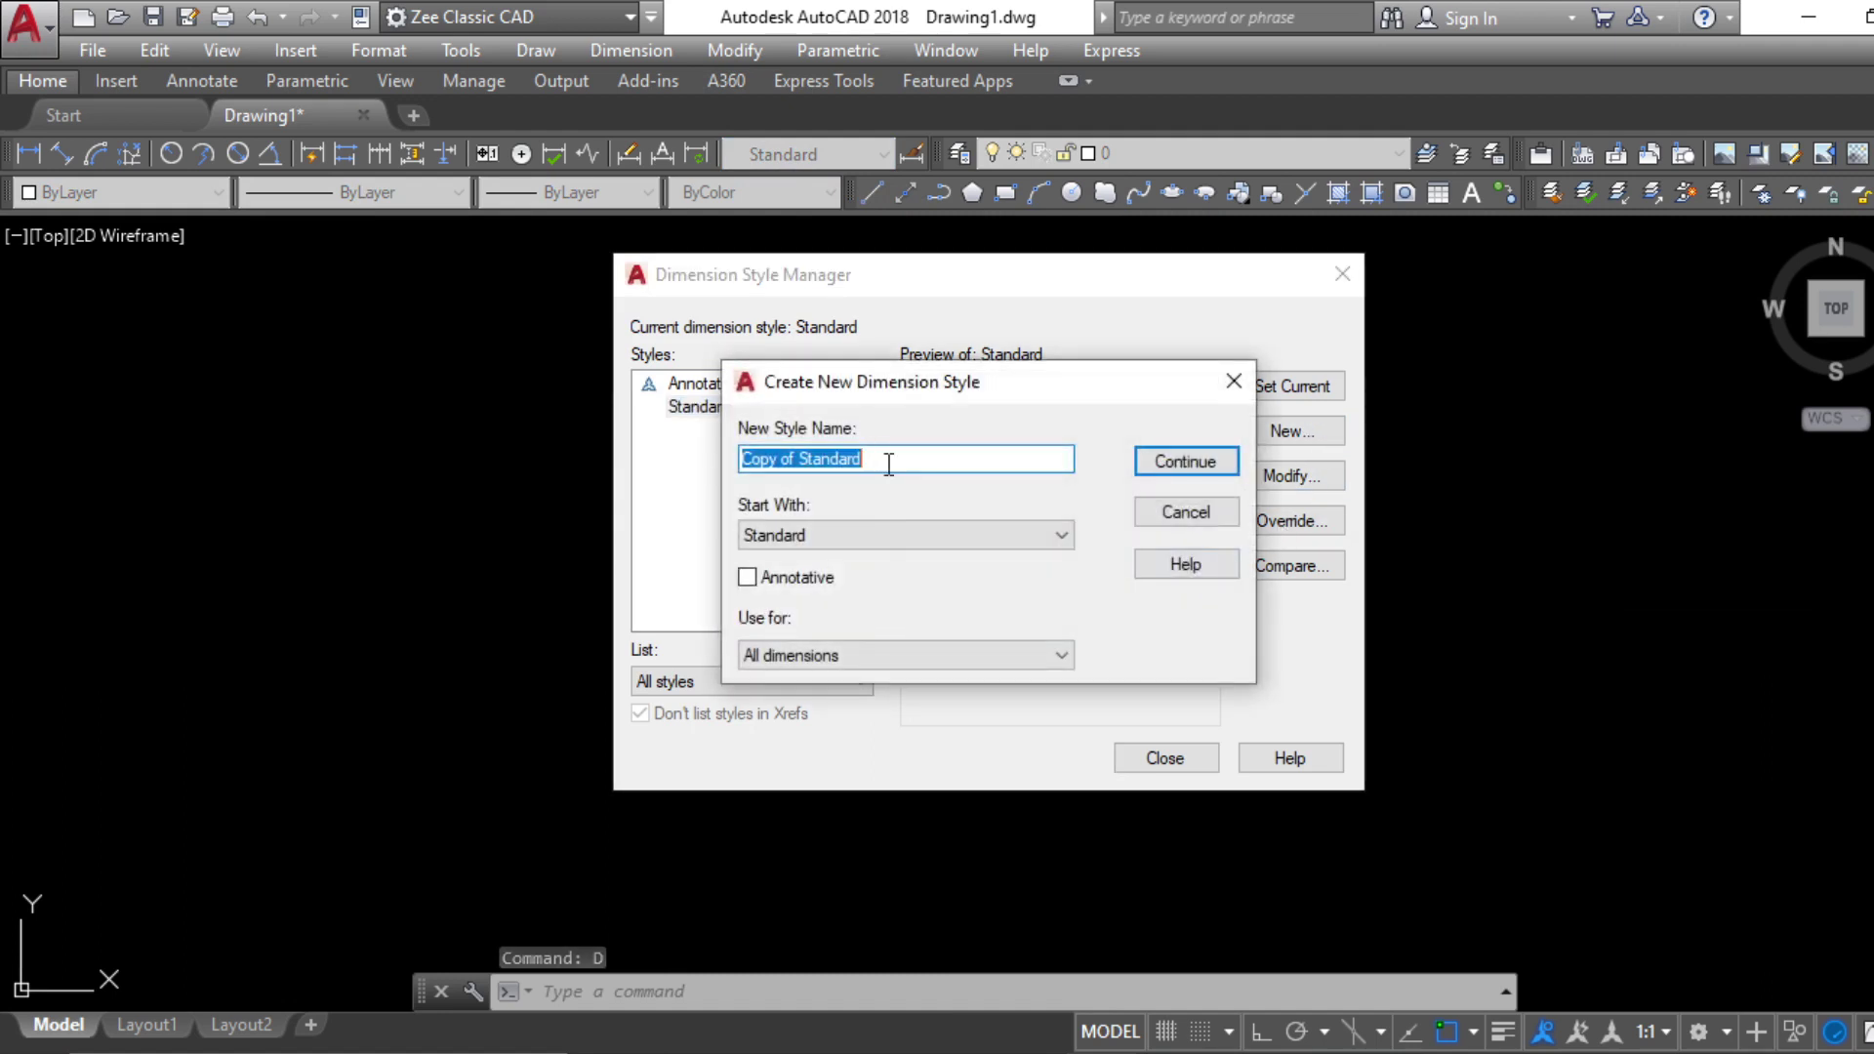
pyautogui.write('Scale 1:100')
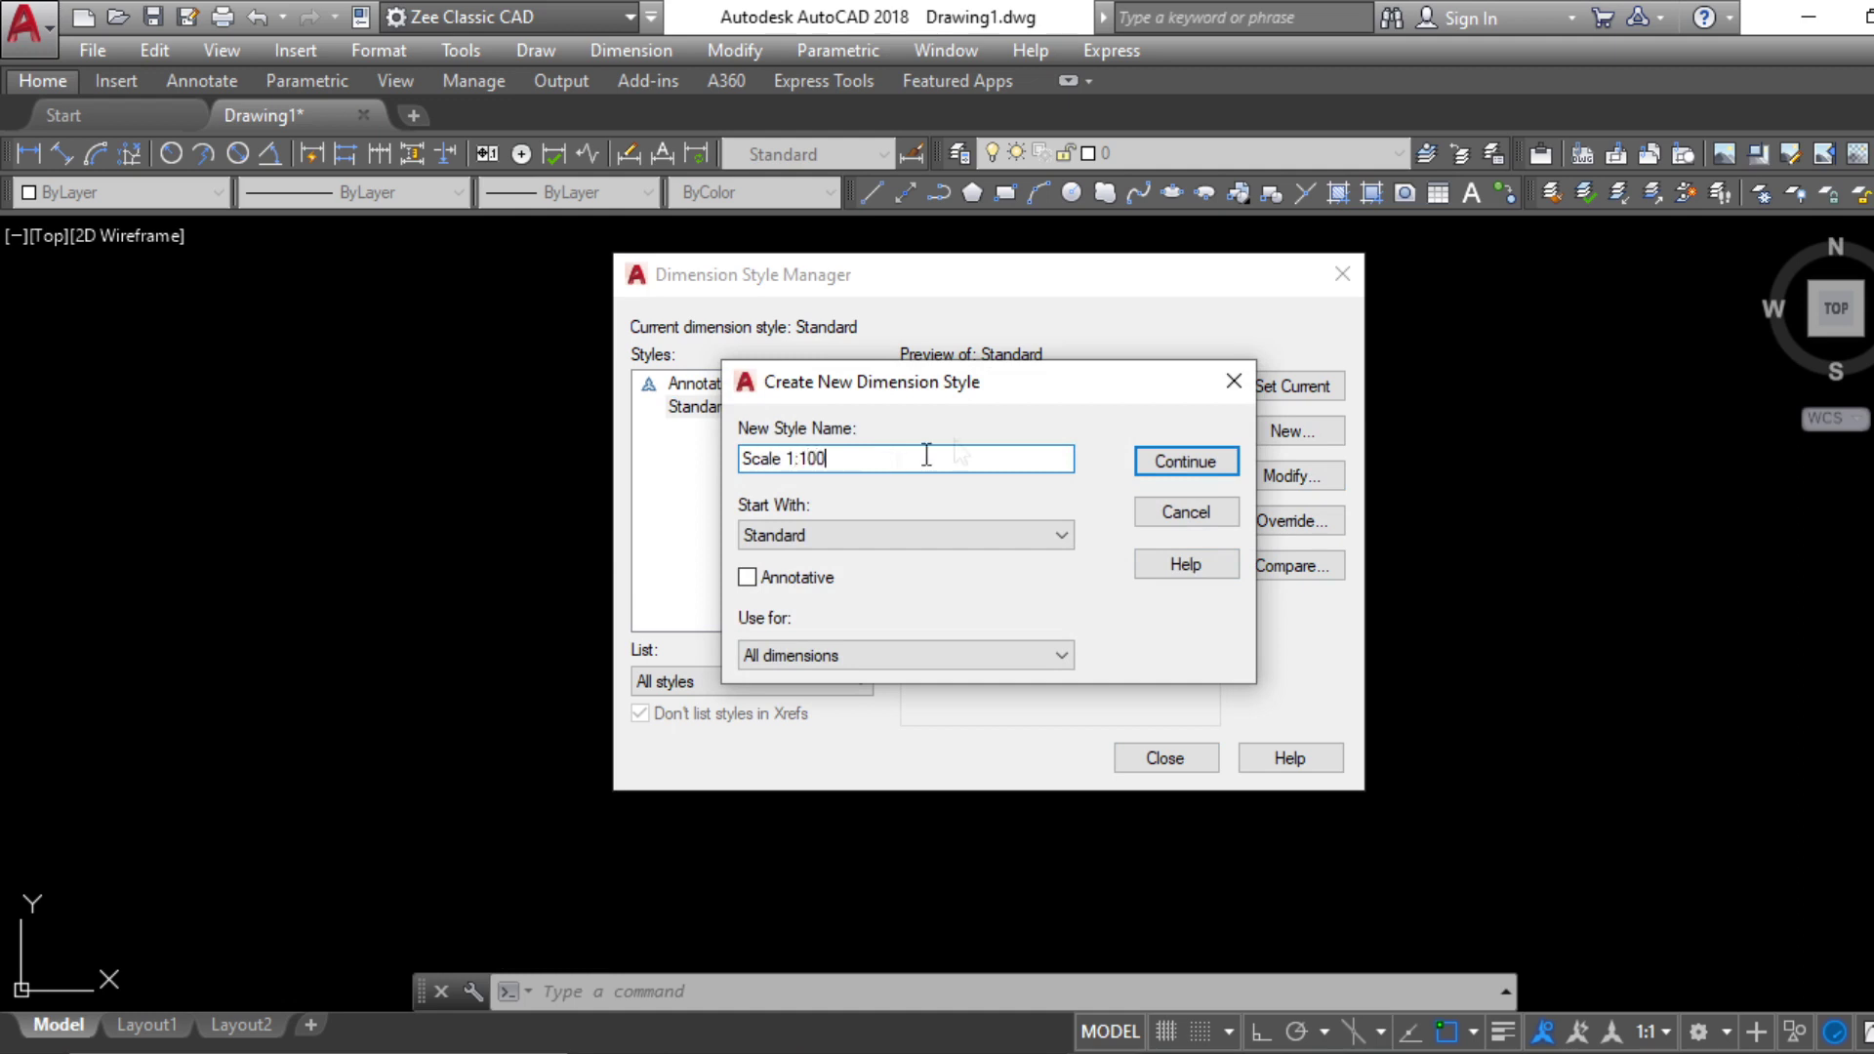
pyautogui.click(1168, 463)
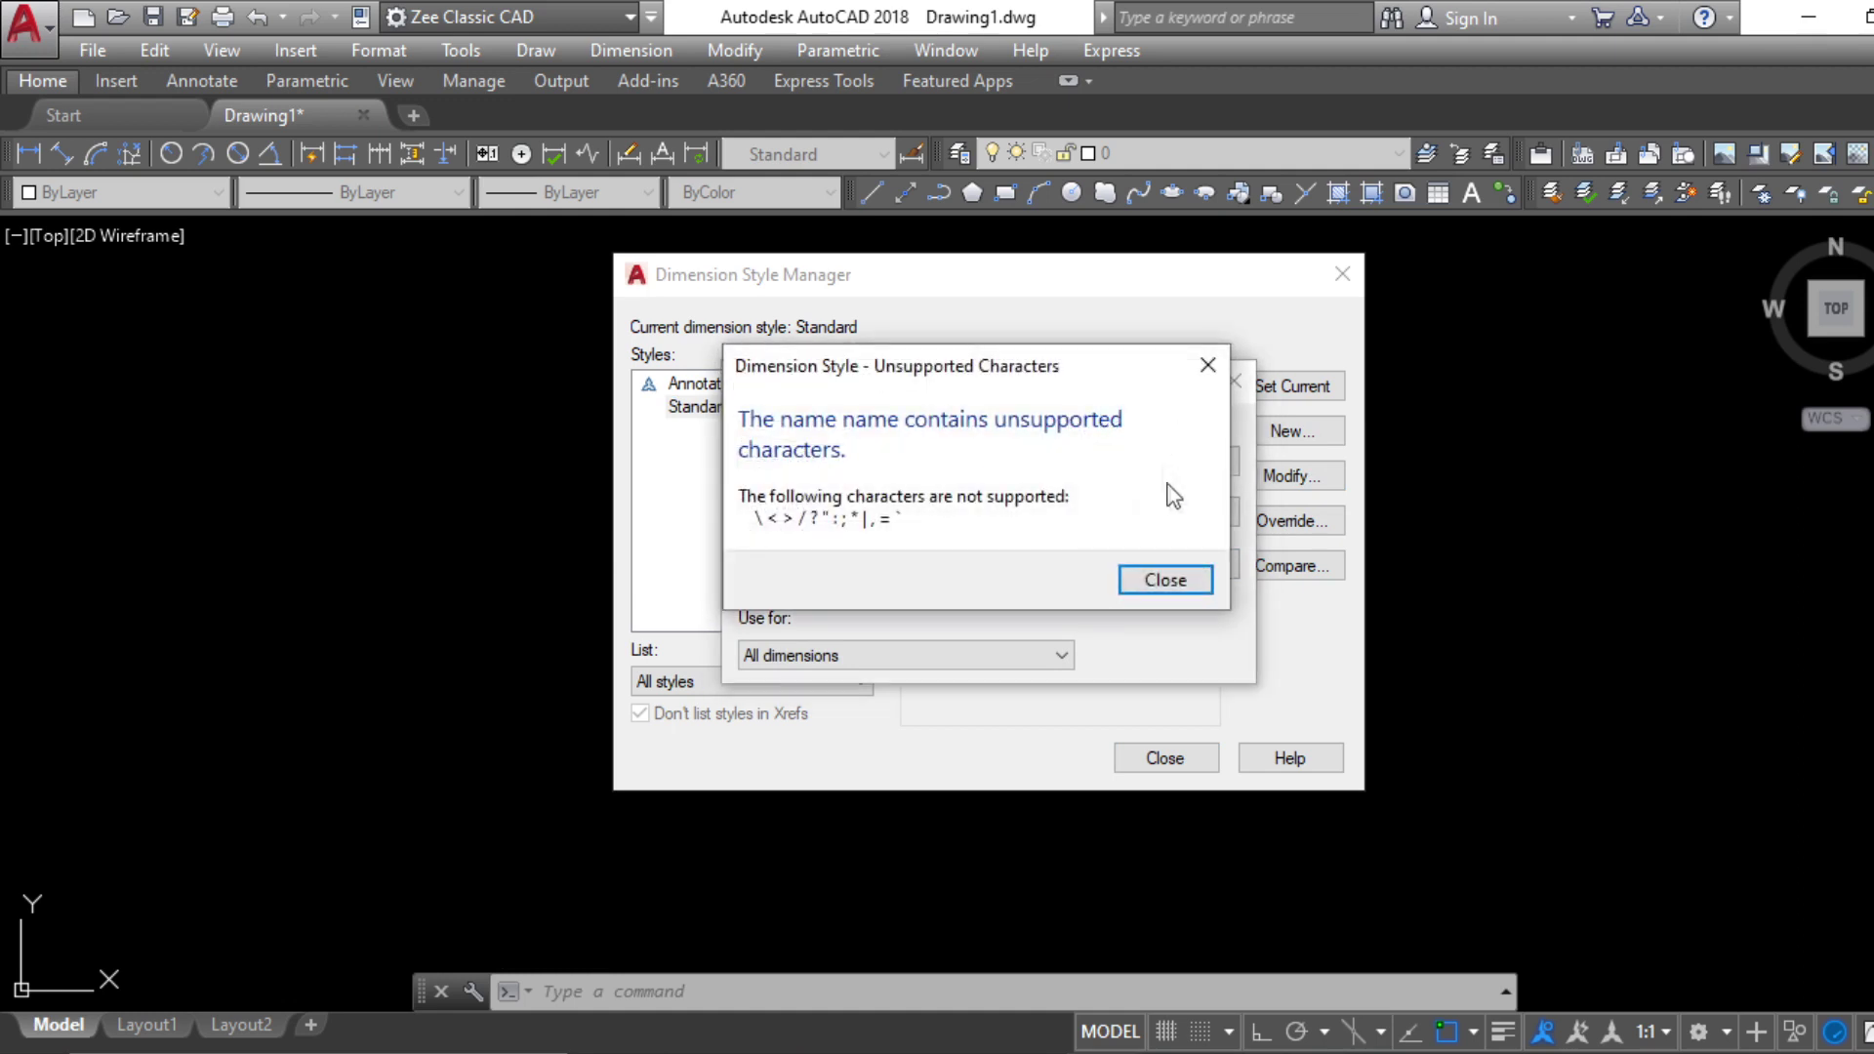
pyautogui.click(1161, 578)
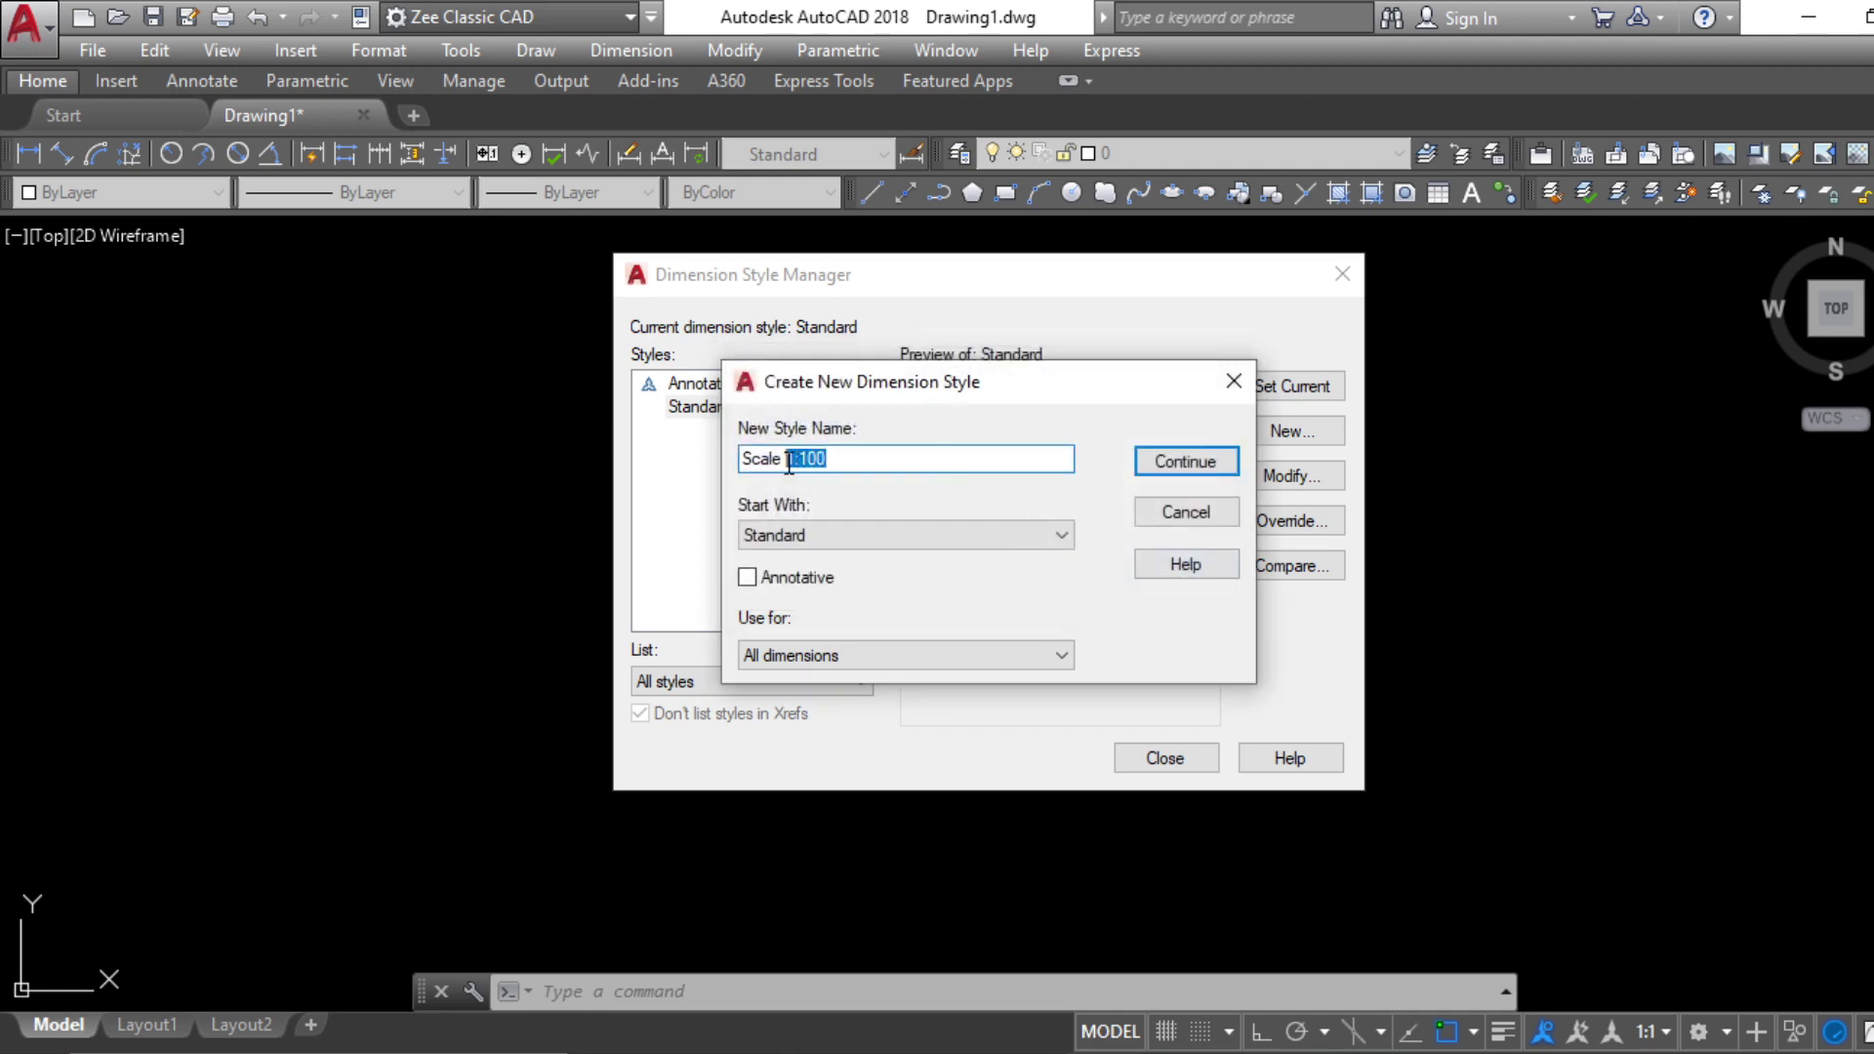
pyautogui.press('BackSpace')
pyautogui.press('BackSpace')
pyautogui.write('100')
pyautogui.click(1198, 463)
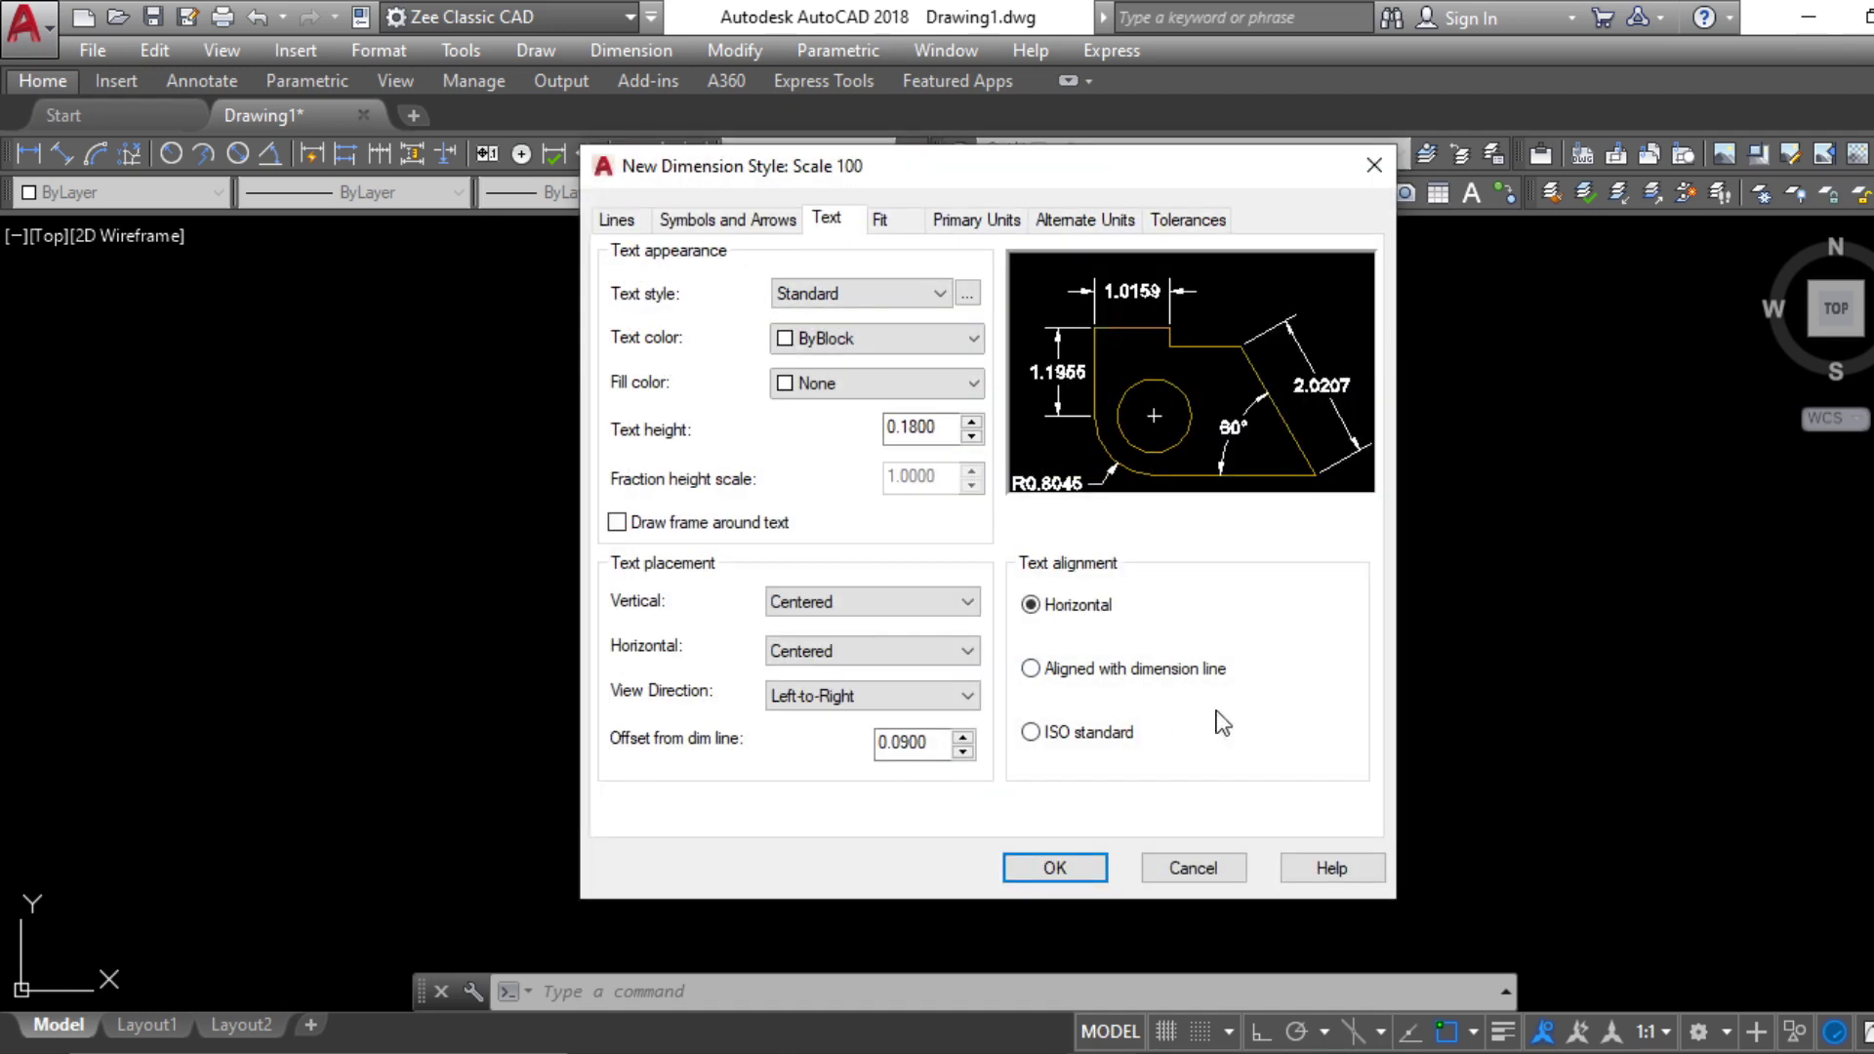
# Set the color of both the dimension lines and the extension lines to Red in the new dimension style
pyautogui.click(617, 221)
pyautogui.click(841, 283)
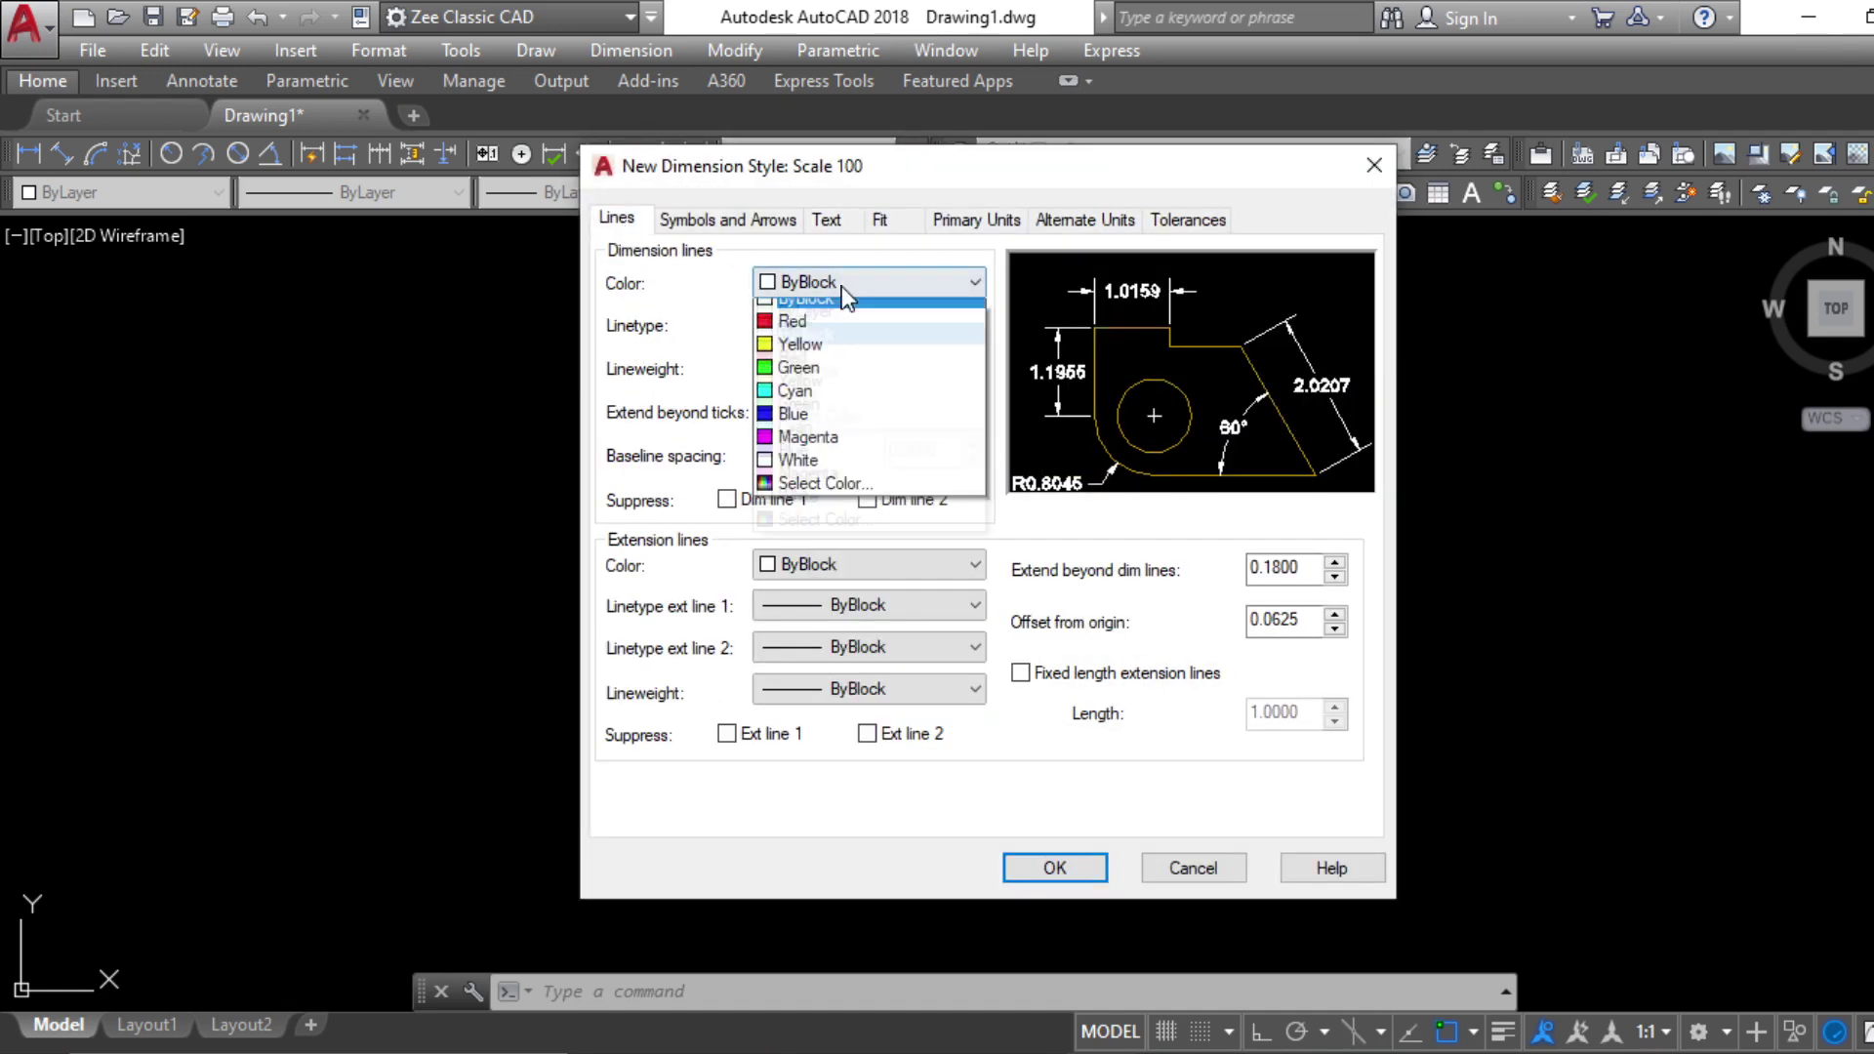
pyautogui.click(849, 359)
pyautogui.click(853, 565)
pyautogui.click(839, 641)
pyautogui.click(885, 326)
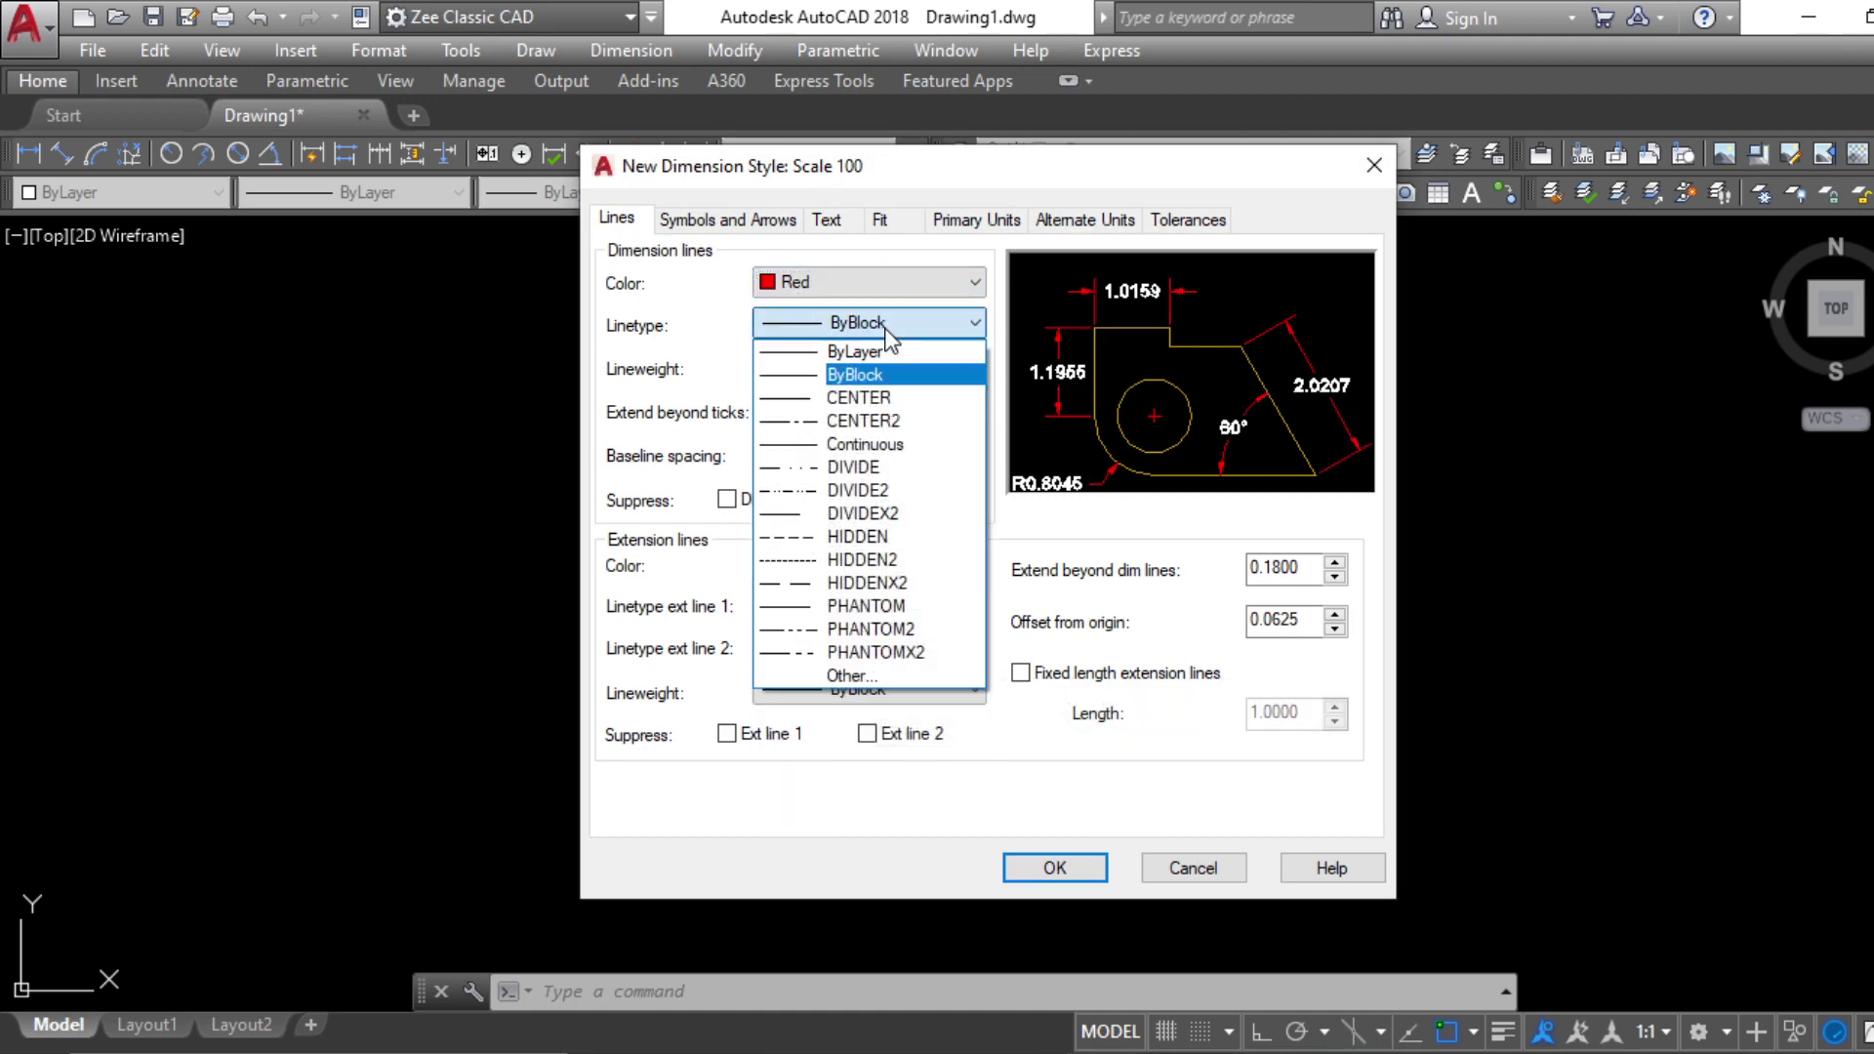
pyautogui.click(885, 330)
pyautogui.click(845, 367)
pyautogui.click(848, 374)
pyautogui.click(876, 609)
pyautogui.click(874, 609)
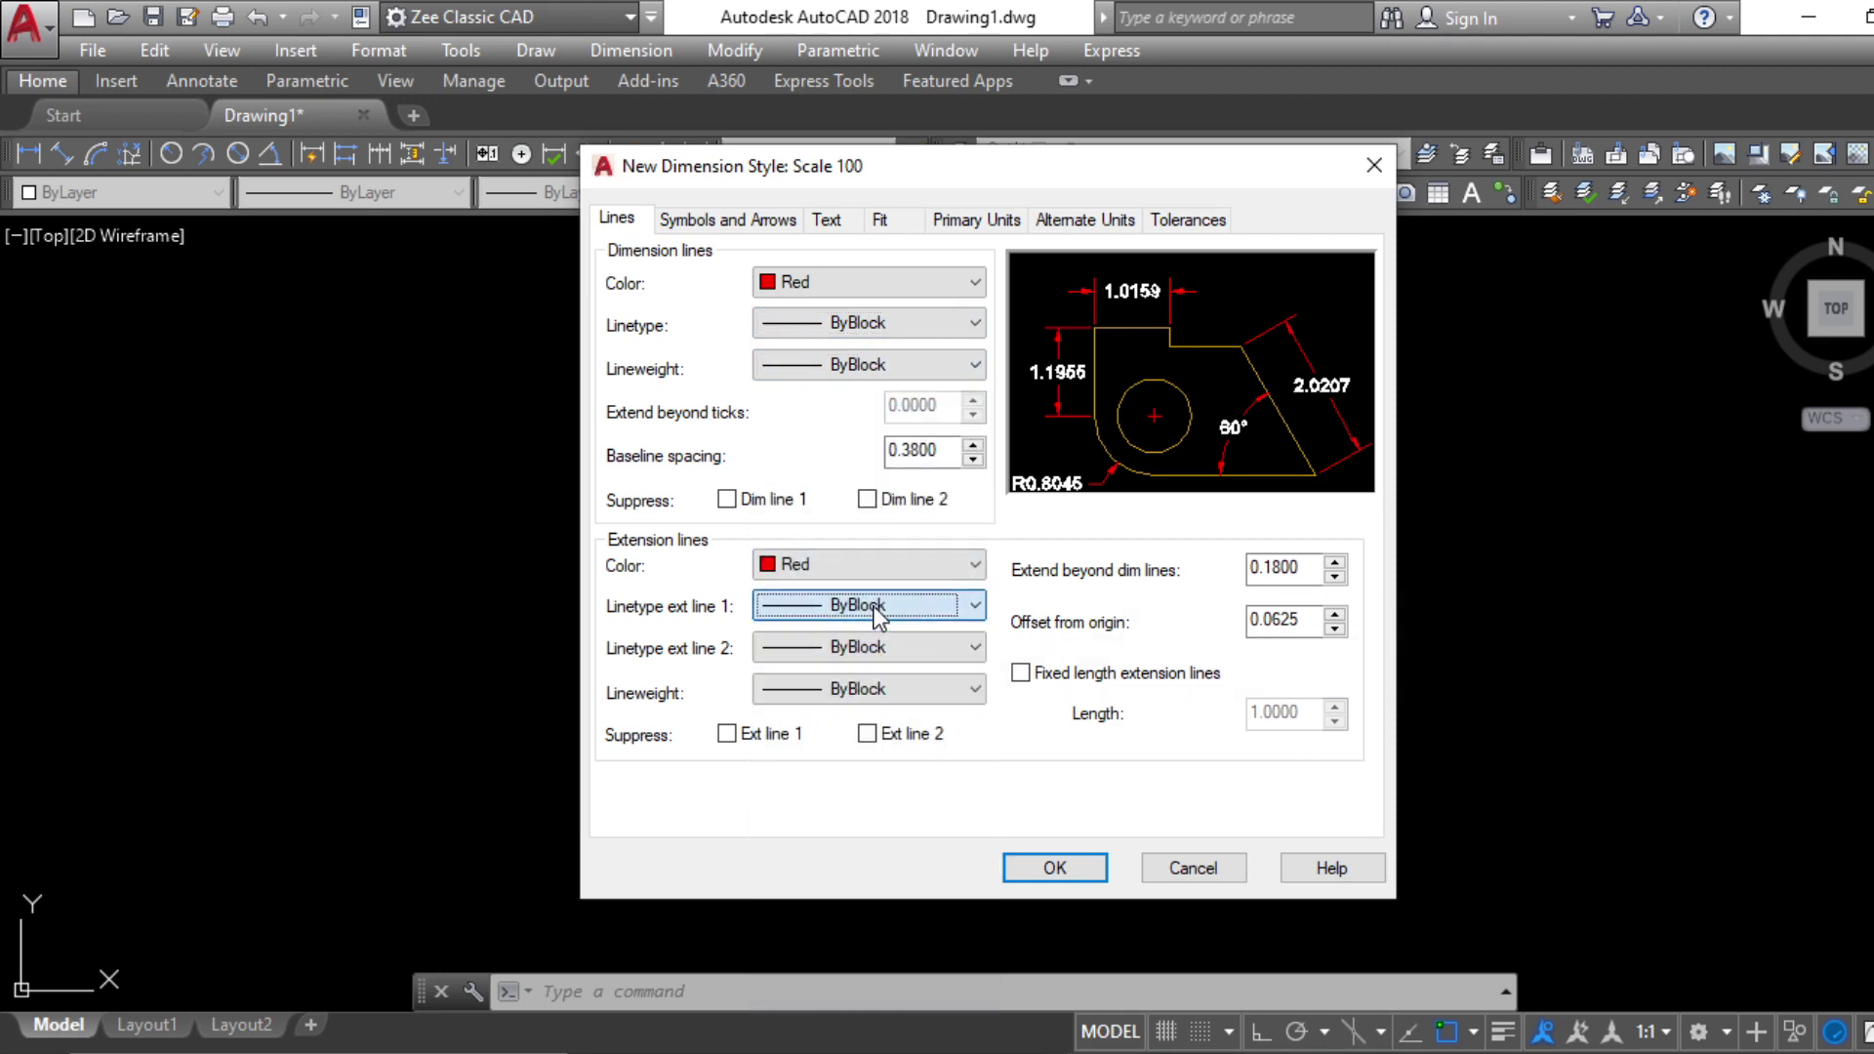
pyautogui.click(953, 455)
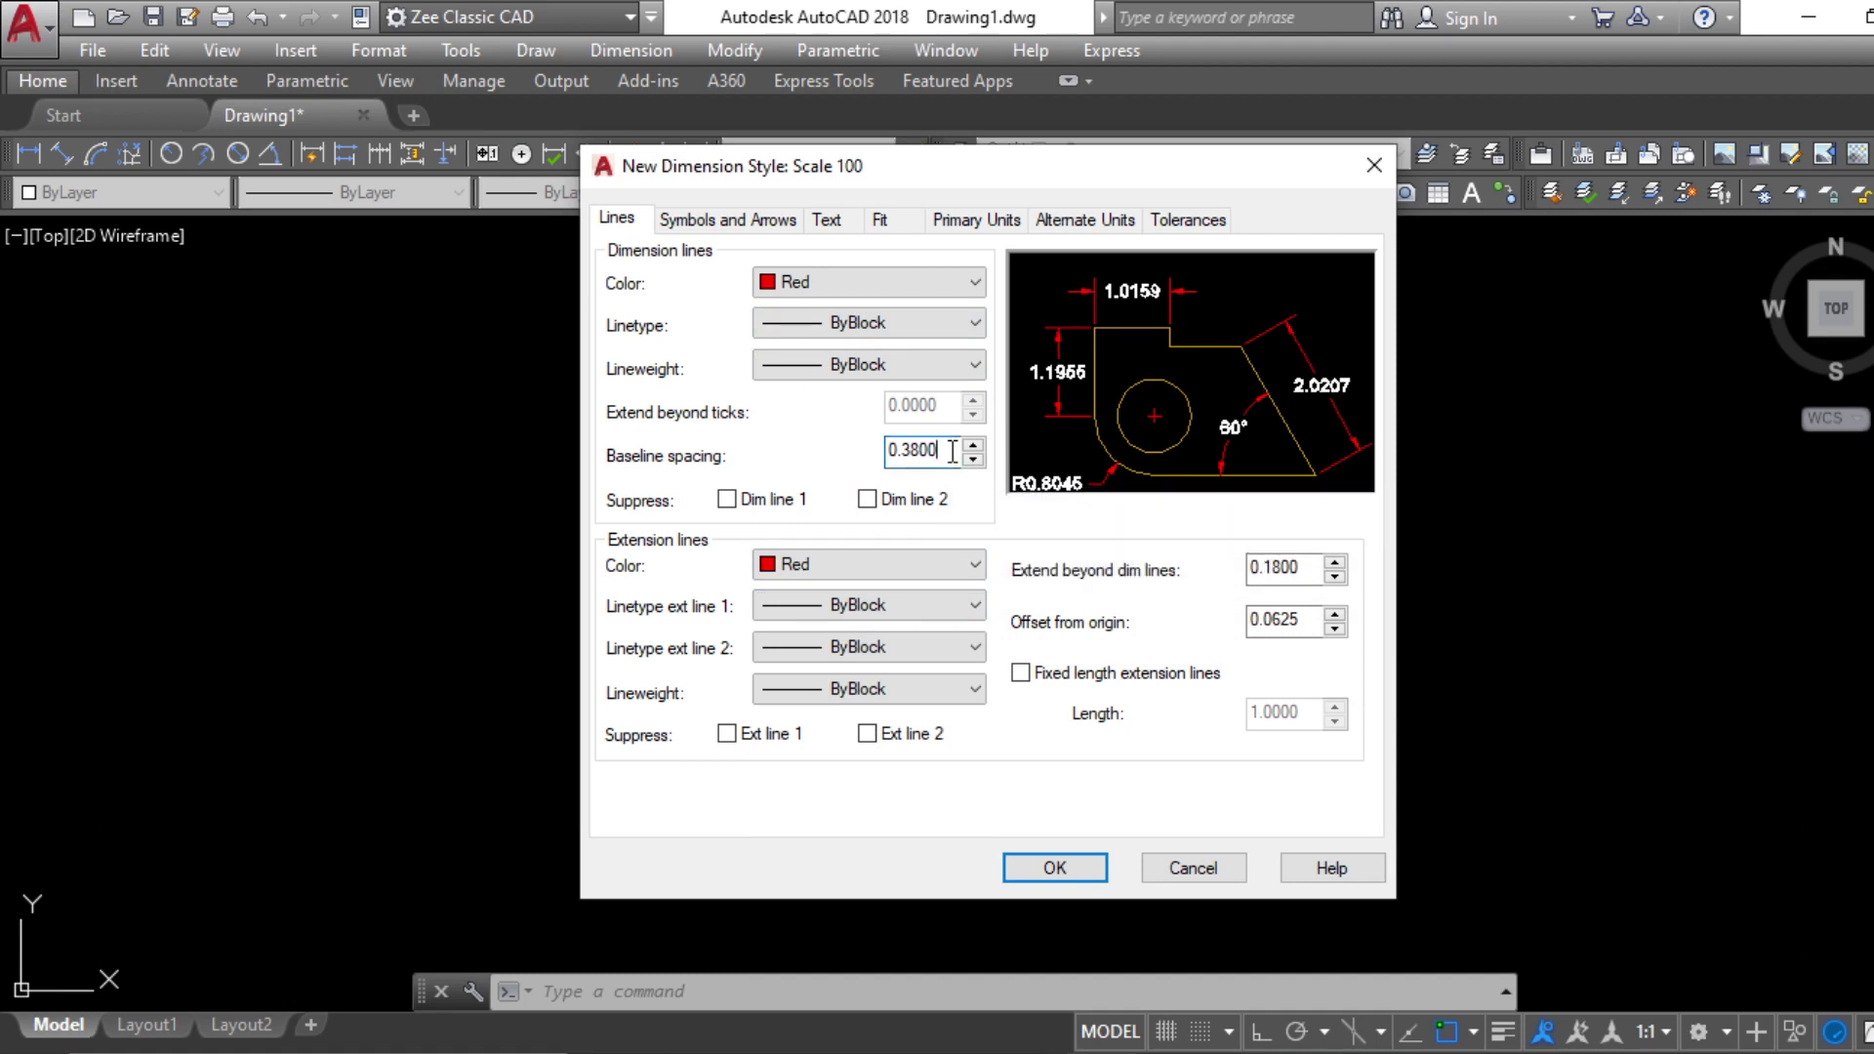
# Set the first and second dimension arrowheads to Architectural tick
pyautogui.click(738, 218)
pyautogui.click(766, 308)
pyautogui.click(721, 435)
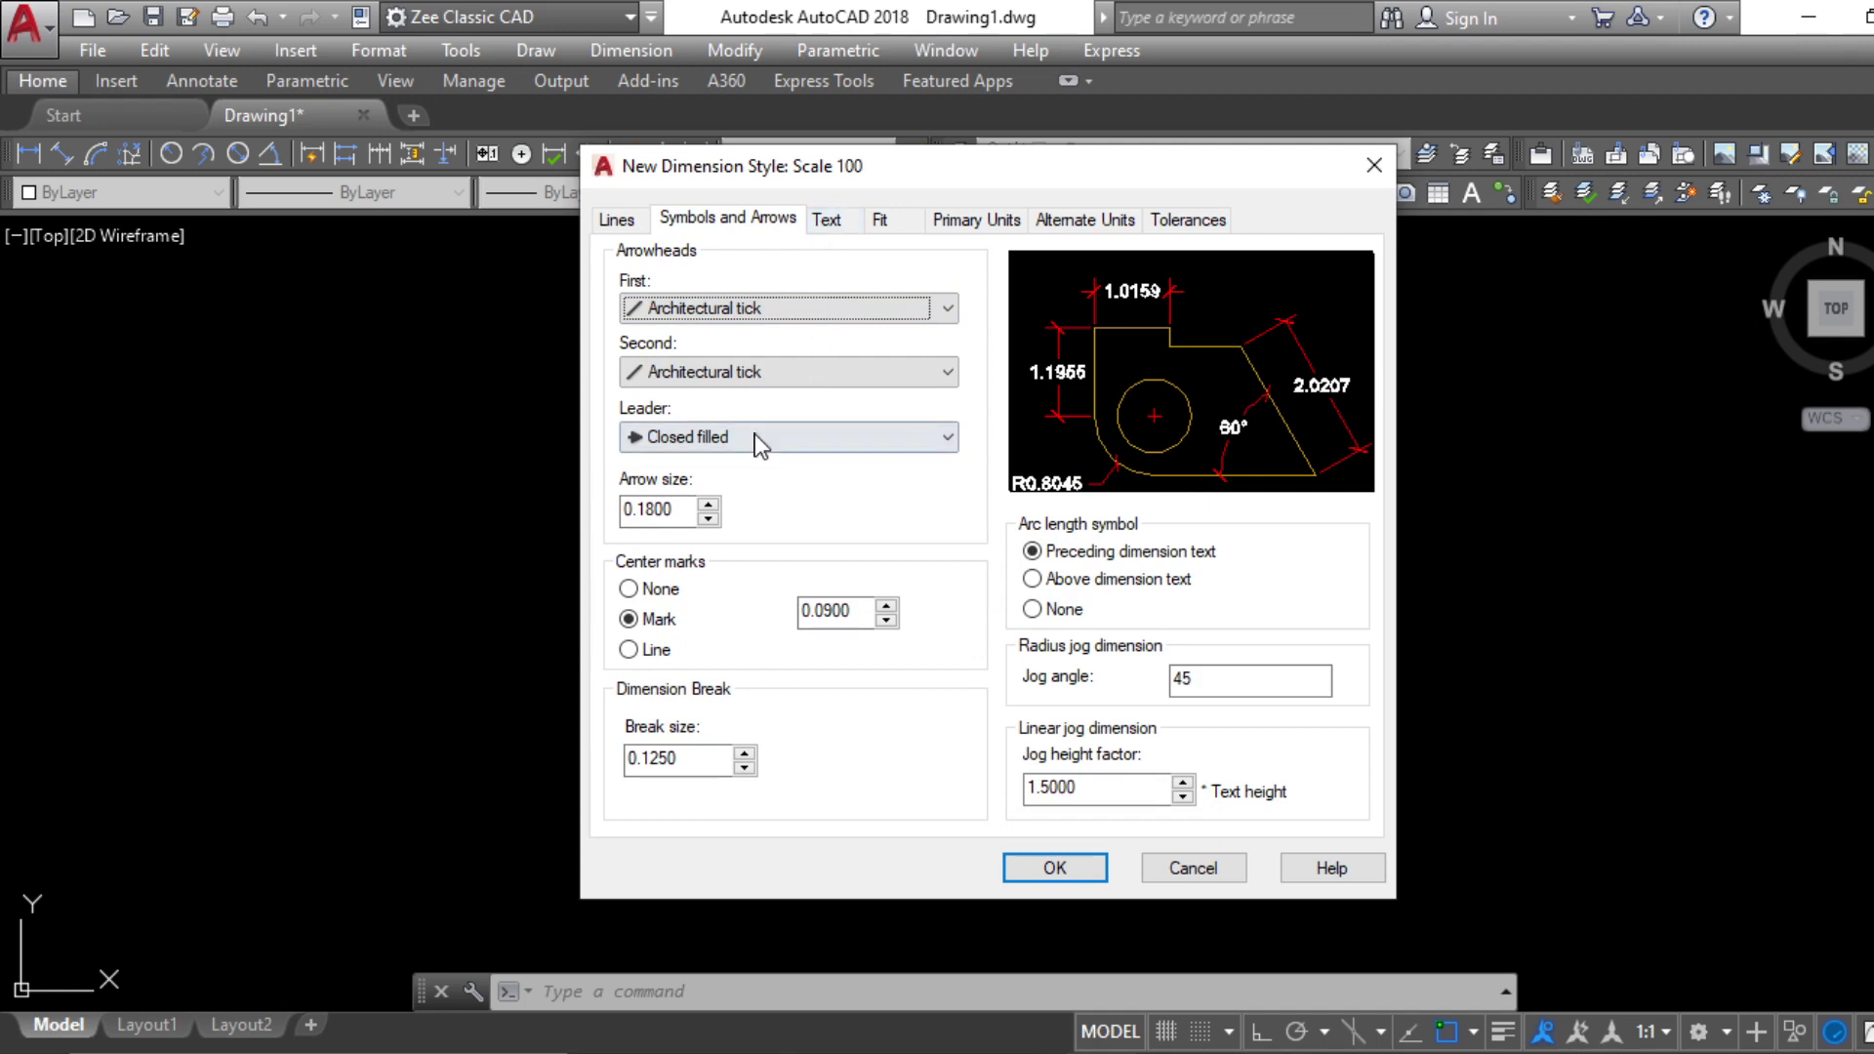
# Choose Arial as the font of the Standard text style used for dimension text and set that text style current
pyautogui.click(826, 219)
pyautogui.click(851, 295)
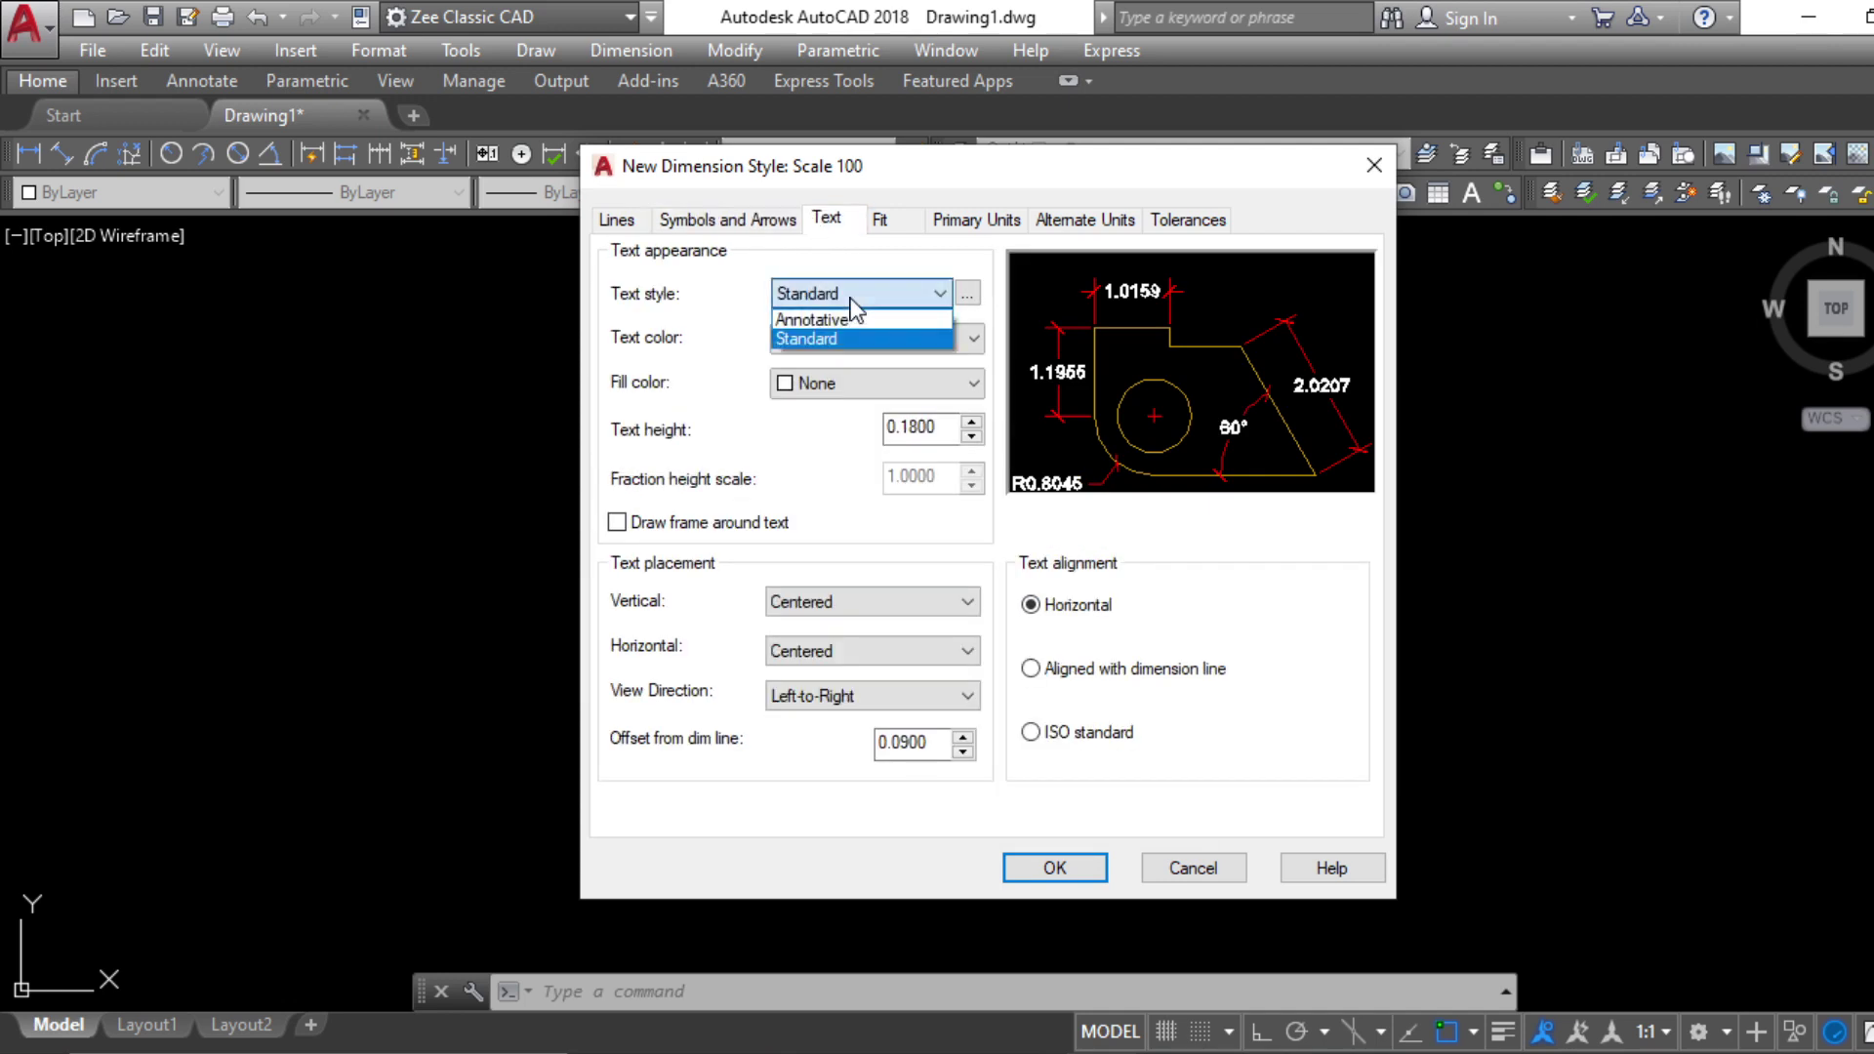
pyautogui.click(967, 295)
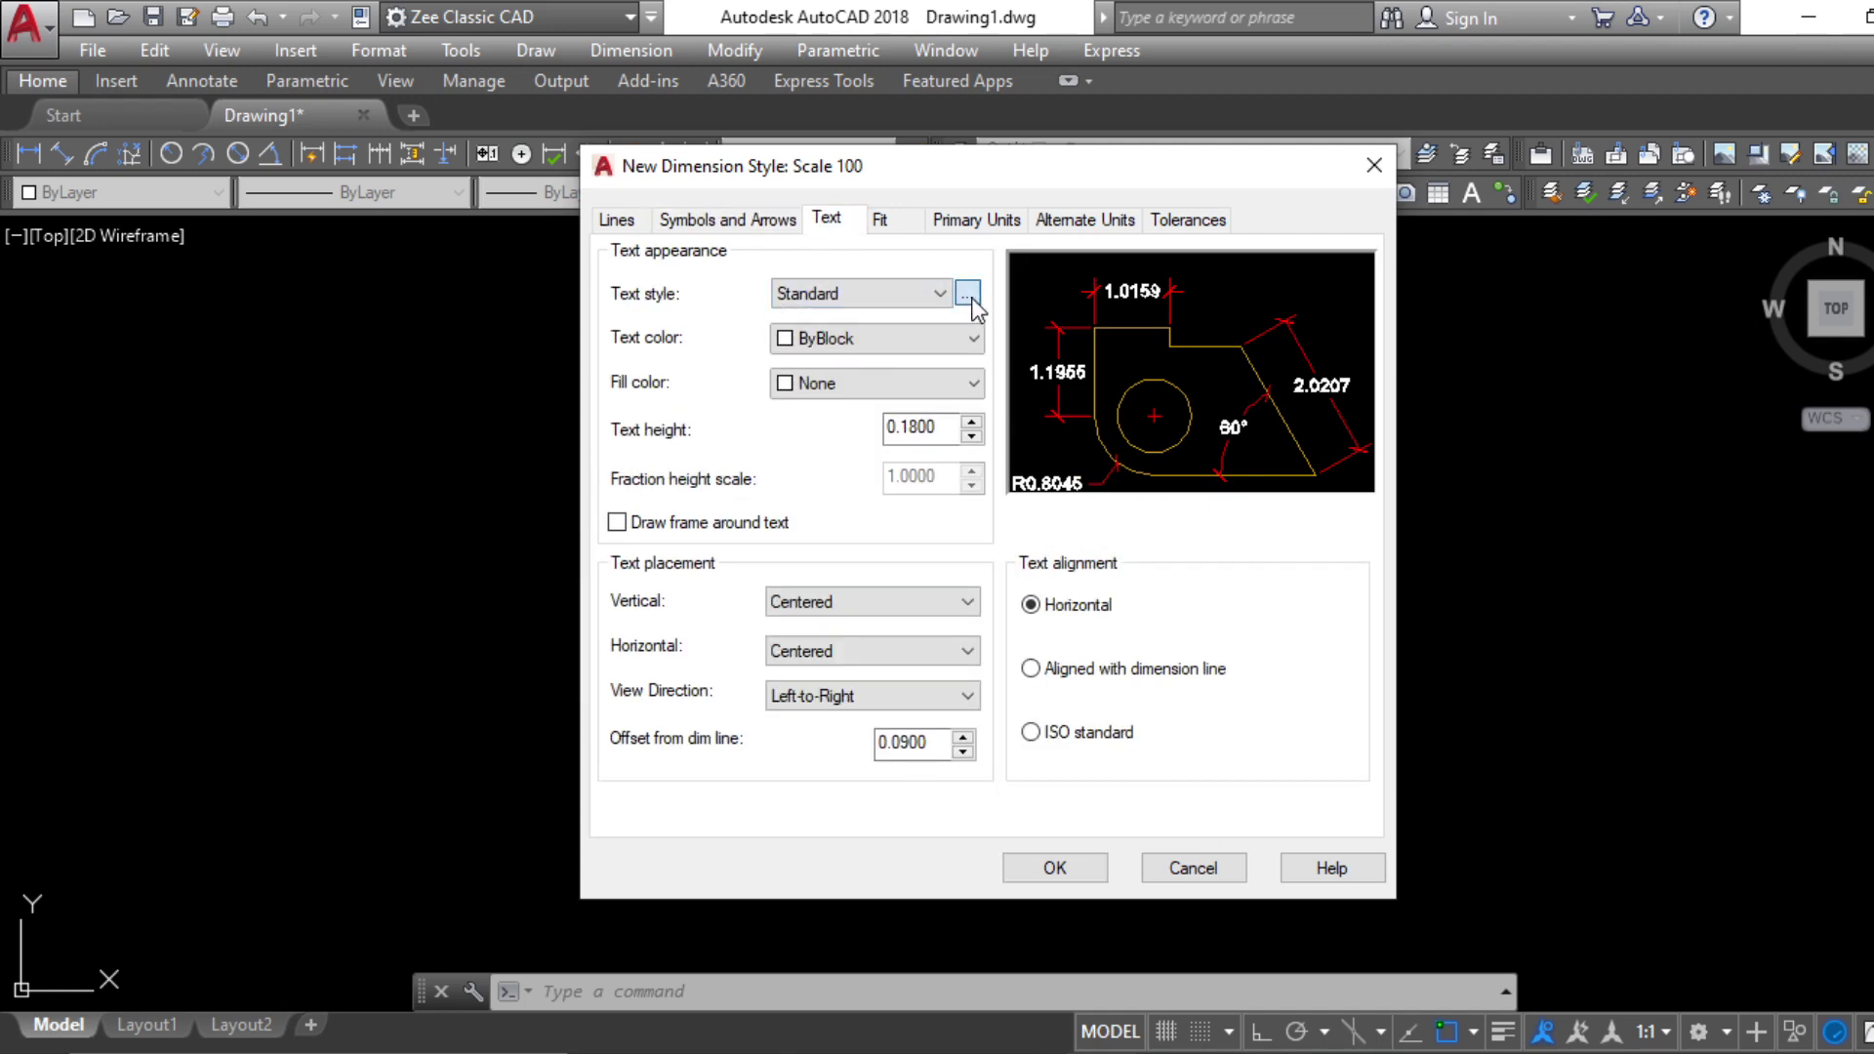
pyautogui.click(967, 294)
pyautogui.click(938, 398)
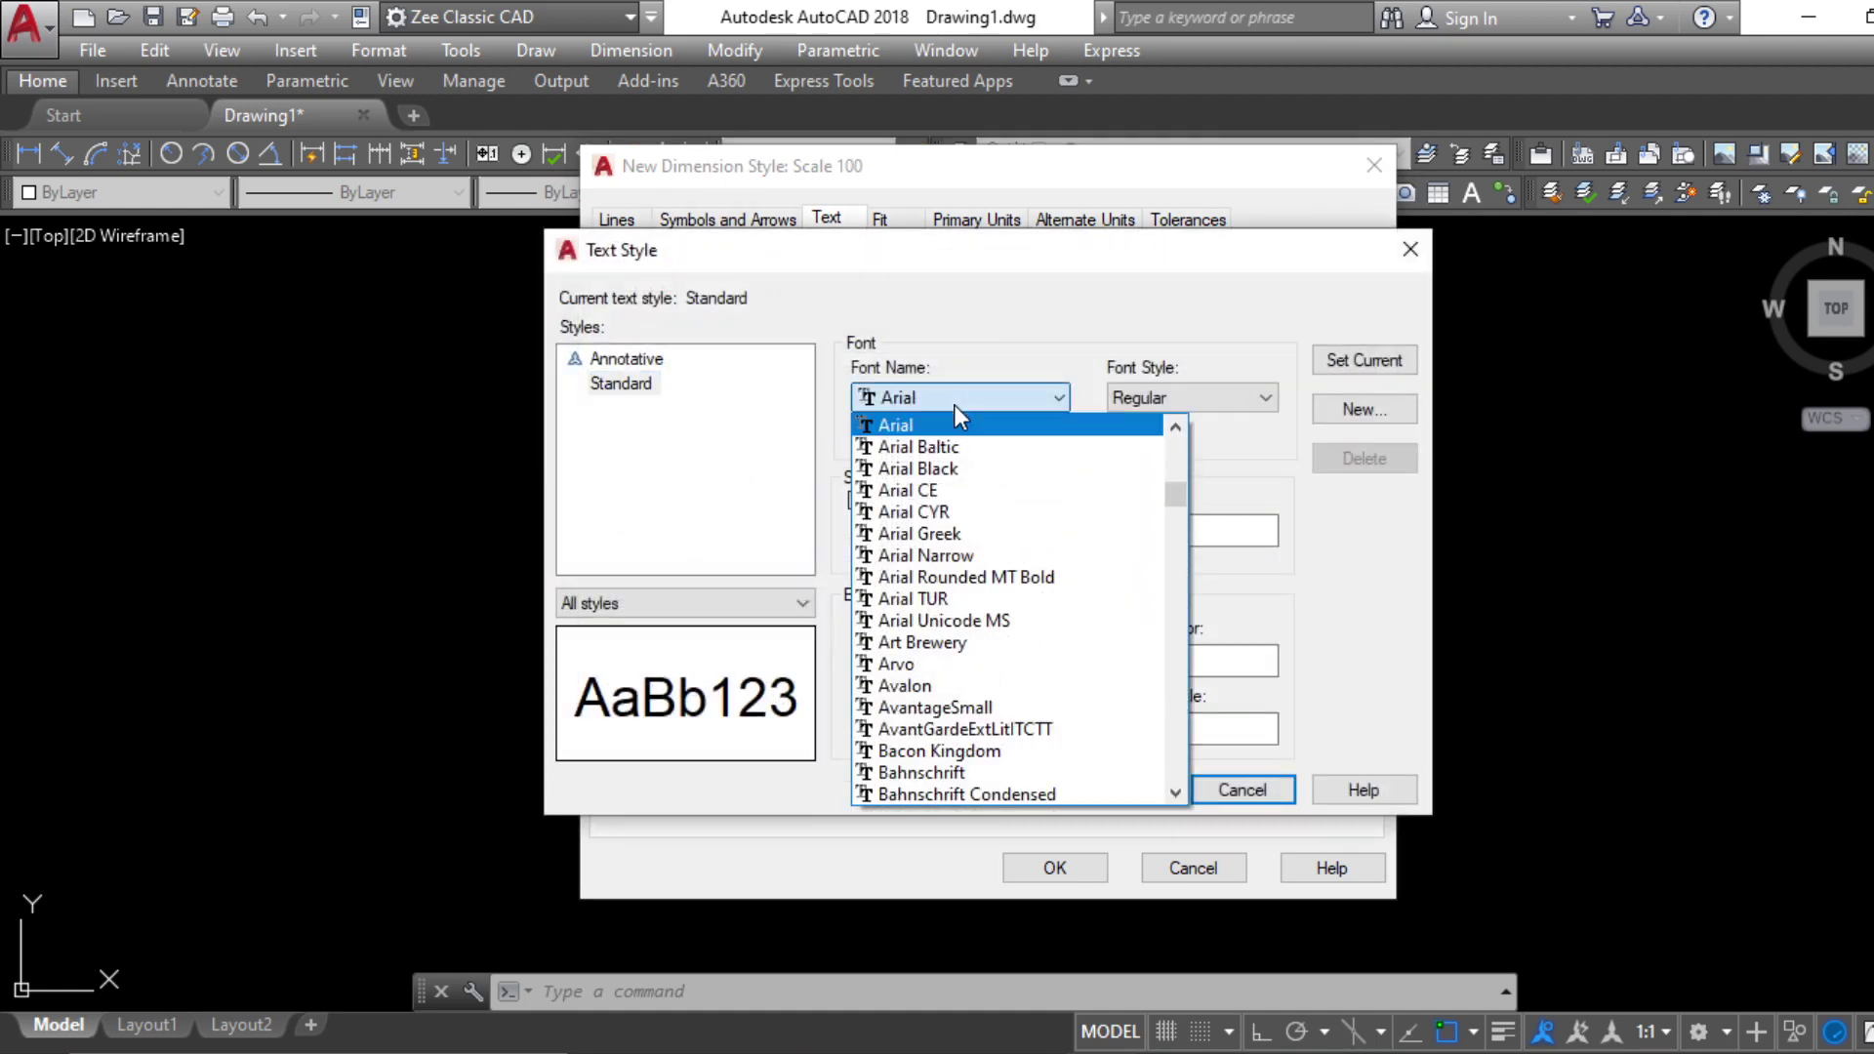
pyautogui.click(898, 429)
pyautogui.click(1367, 362)
pyautogui.click(1242, 790)
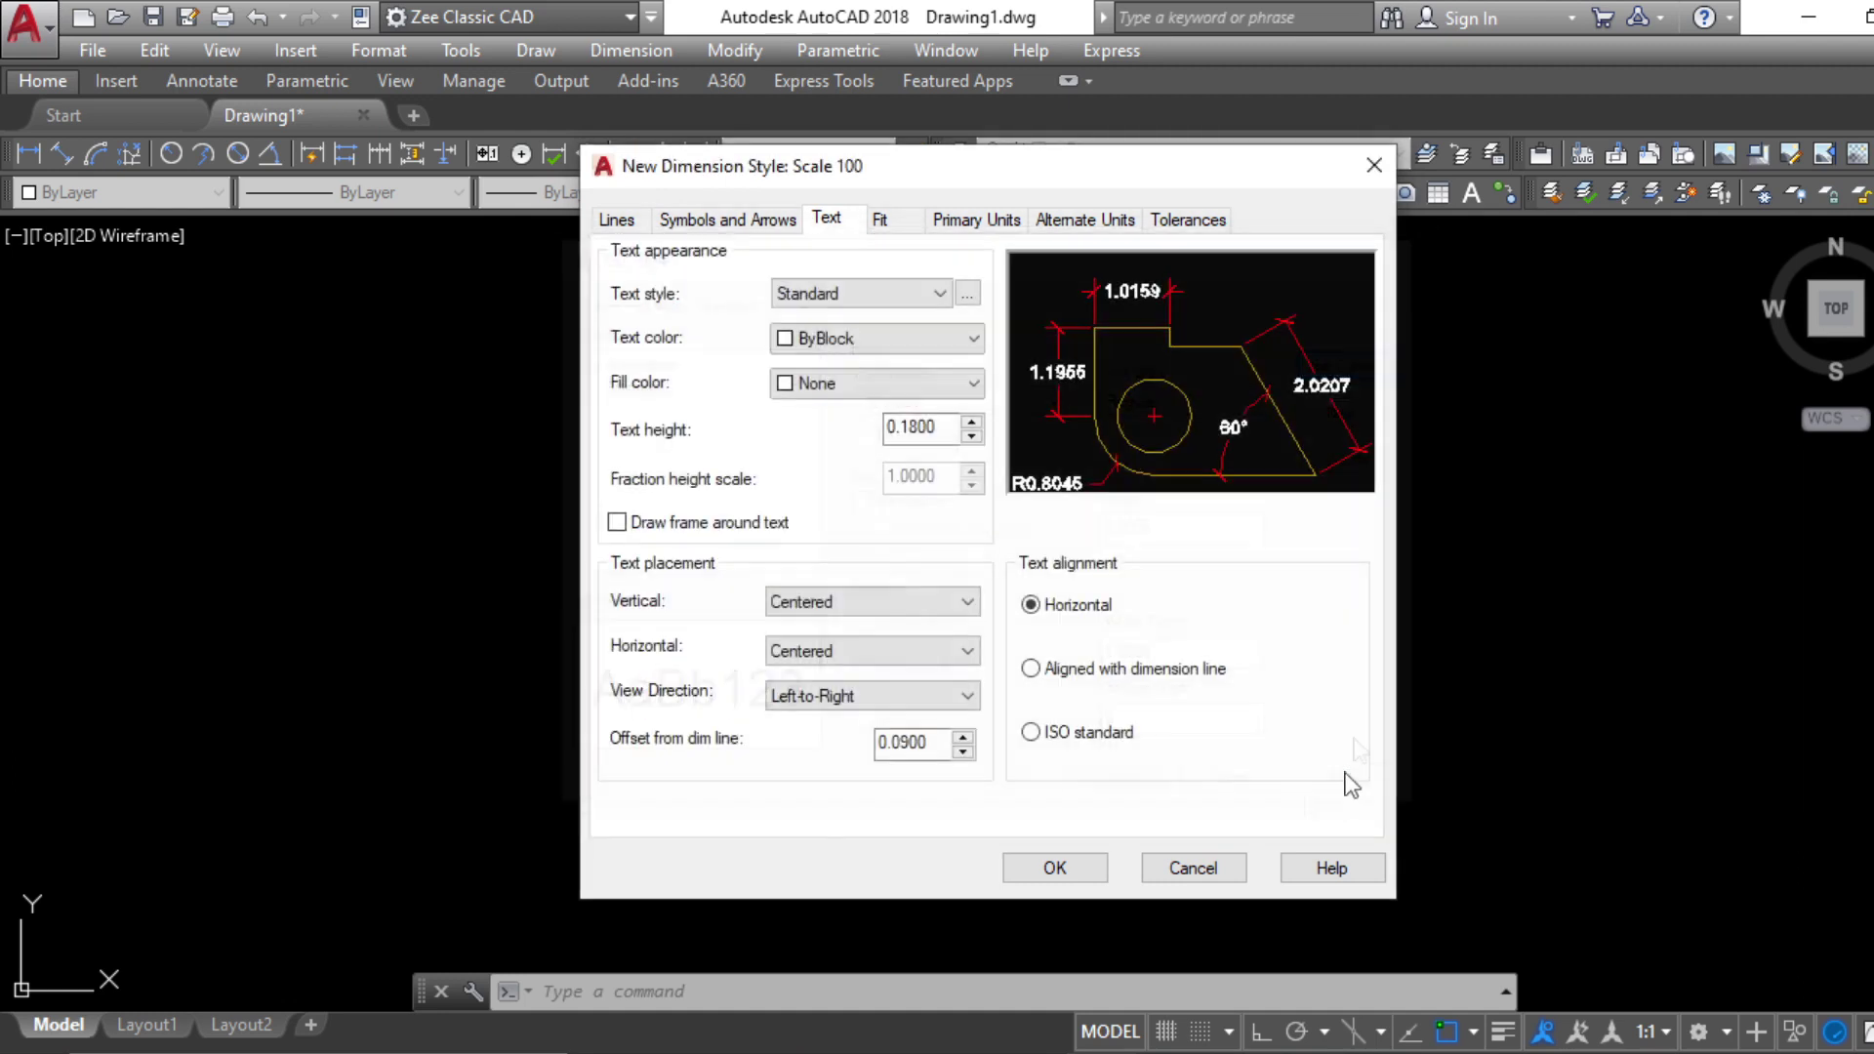
# Set the dimension text color to Green
pyautogui.click(890, 344)
pyautogui.click(820, 436)
pyautogui.click(859, 338)
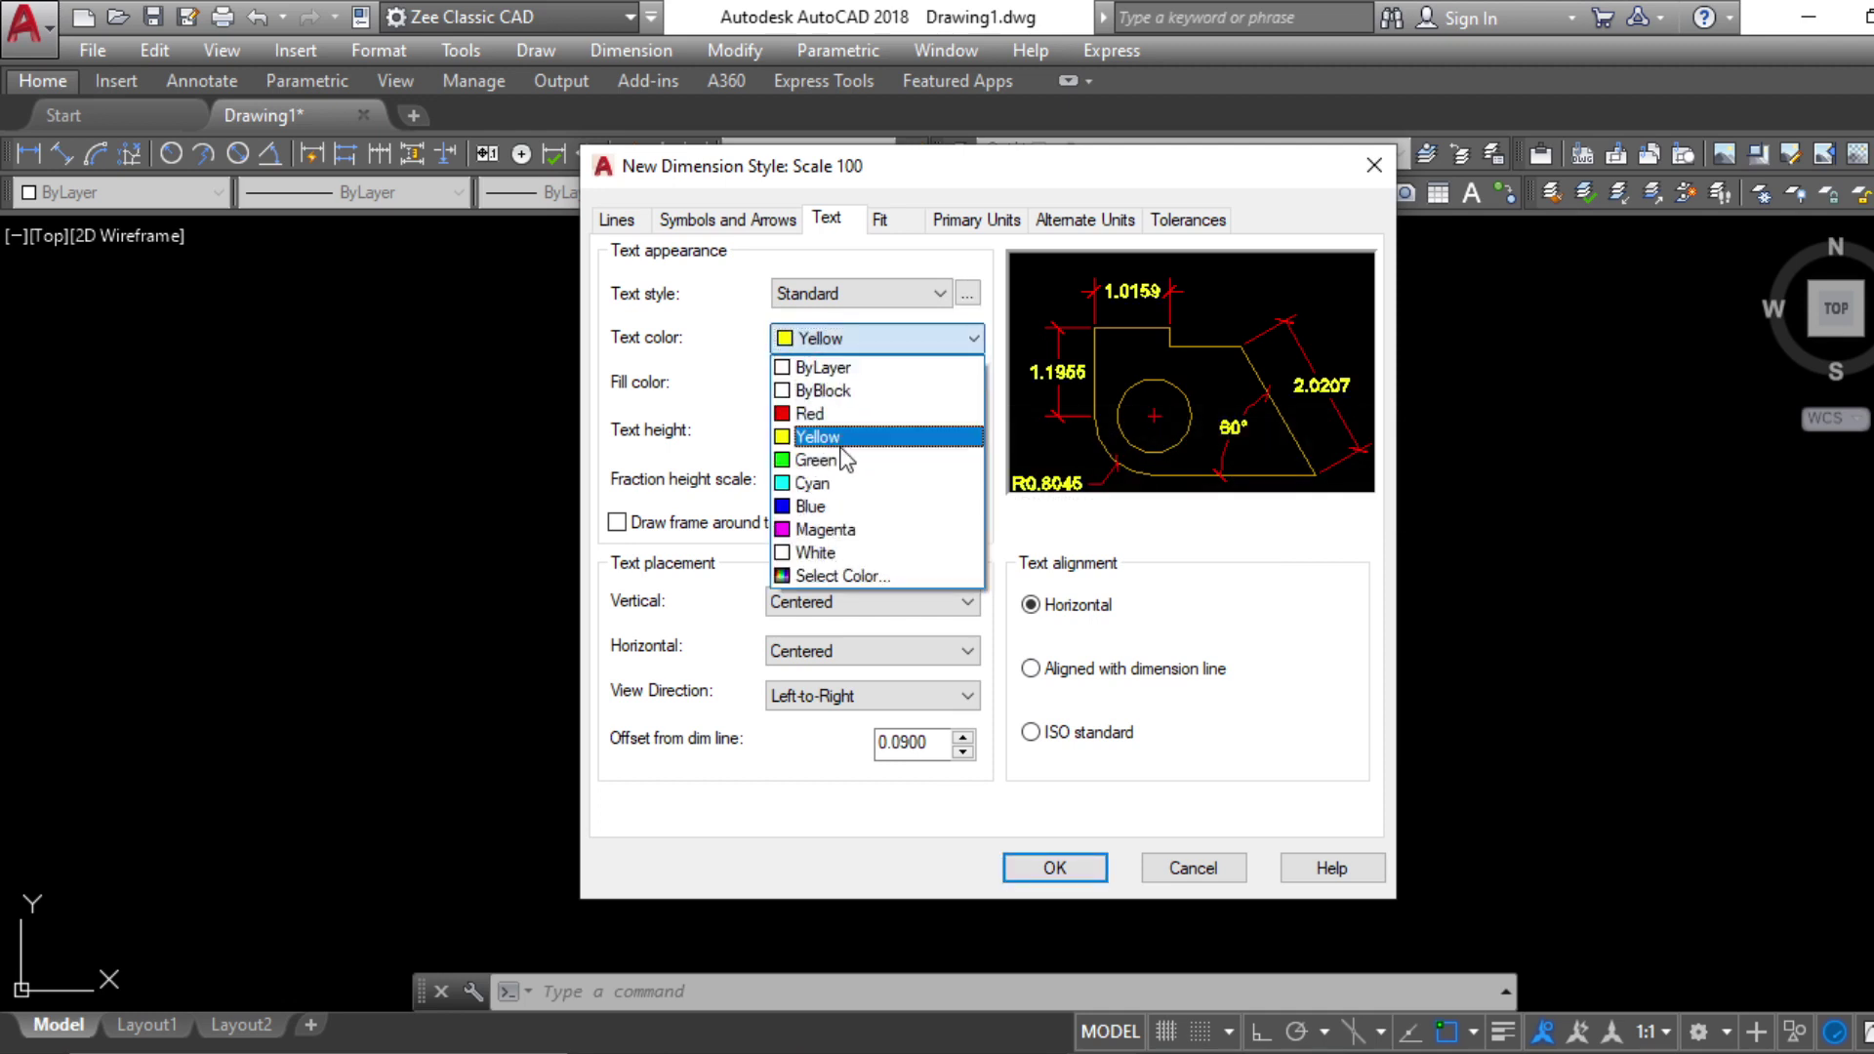
pyautogui.click(820, 460)
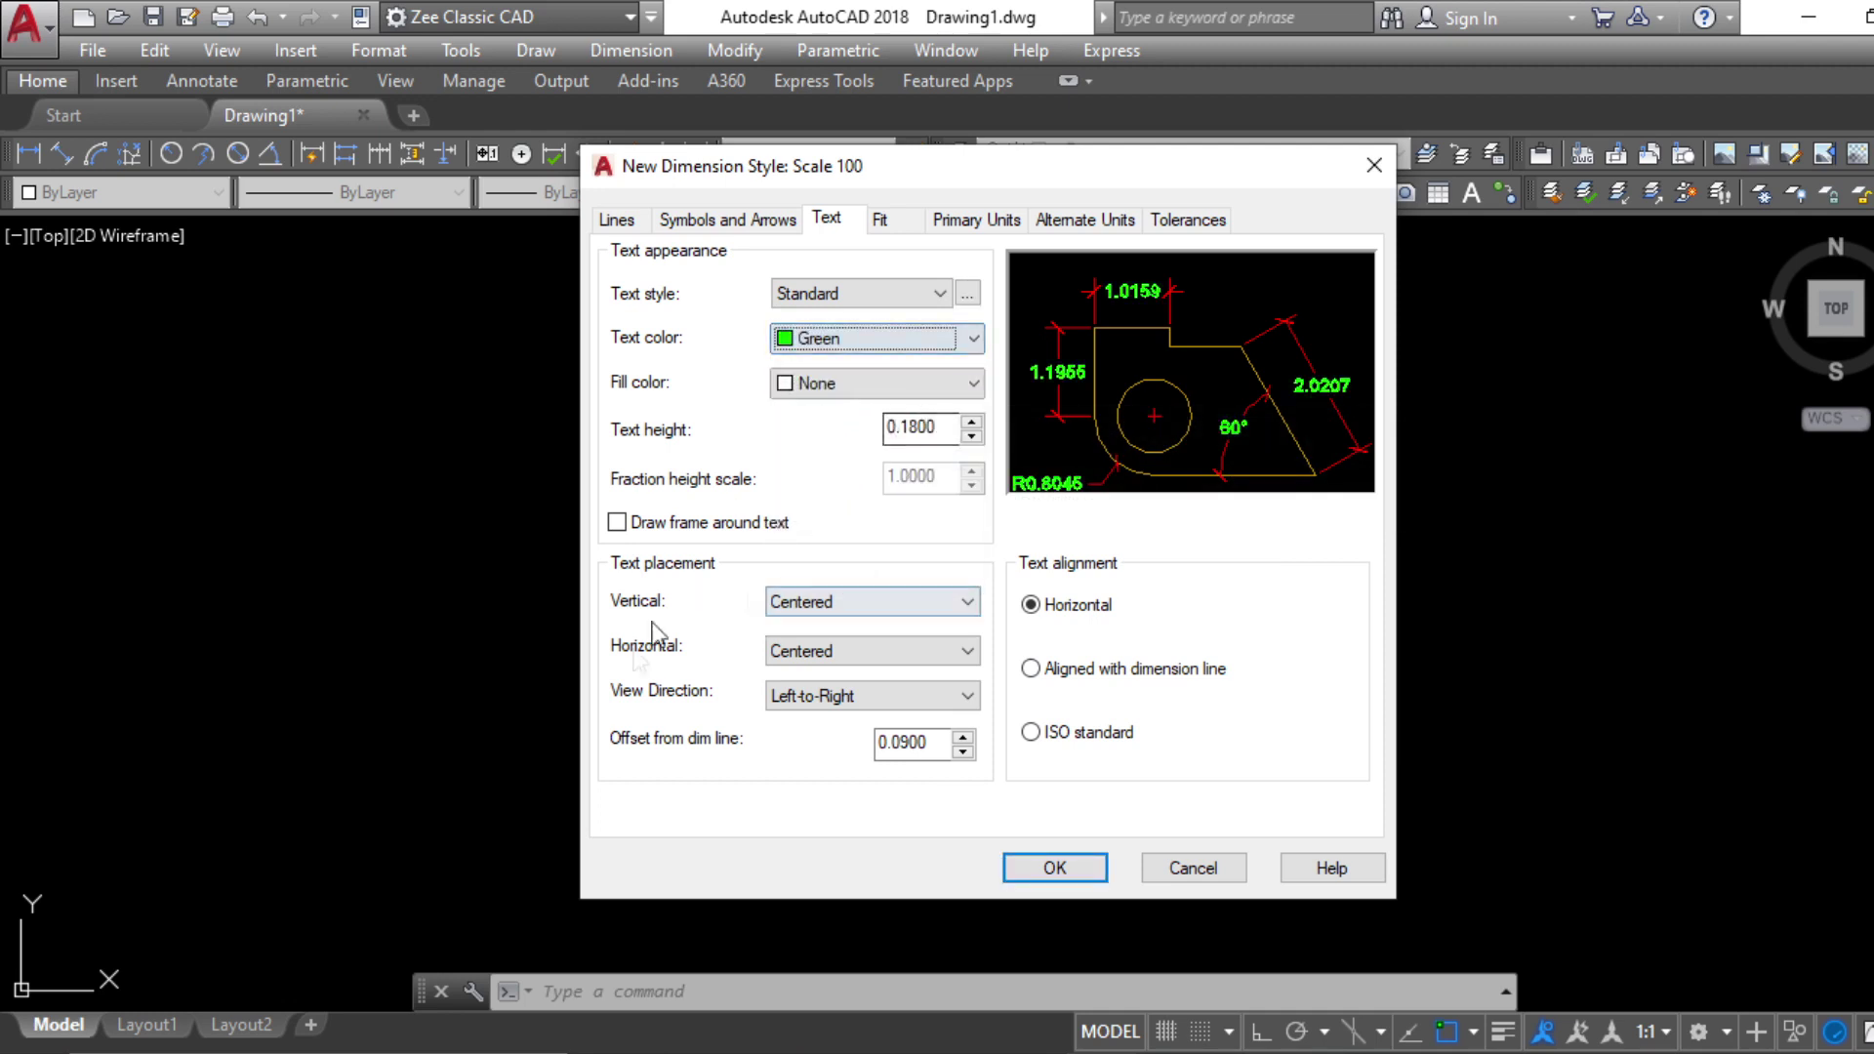
# Place the dimension text vertically Above, keep it horizontally Centered, and align it with the dimension line
pyautogui.click(853, 602)
pyautogui.click(820, 646)
pyautogui.click(859, 649)
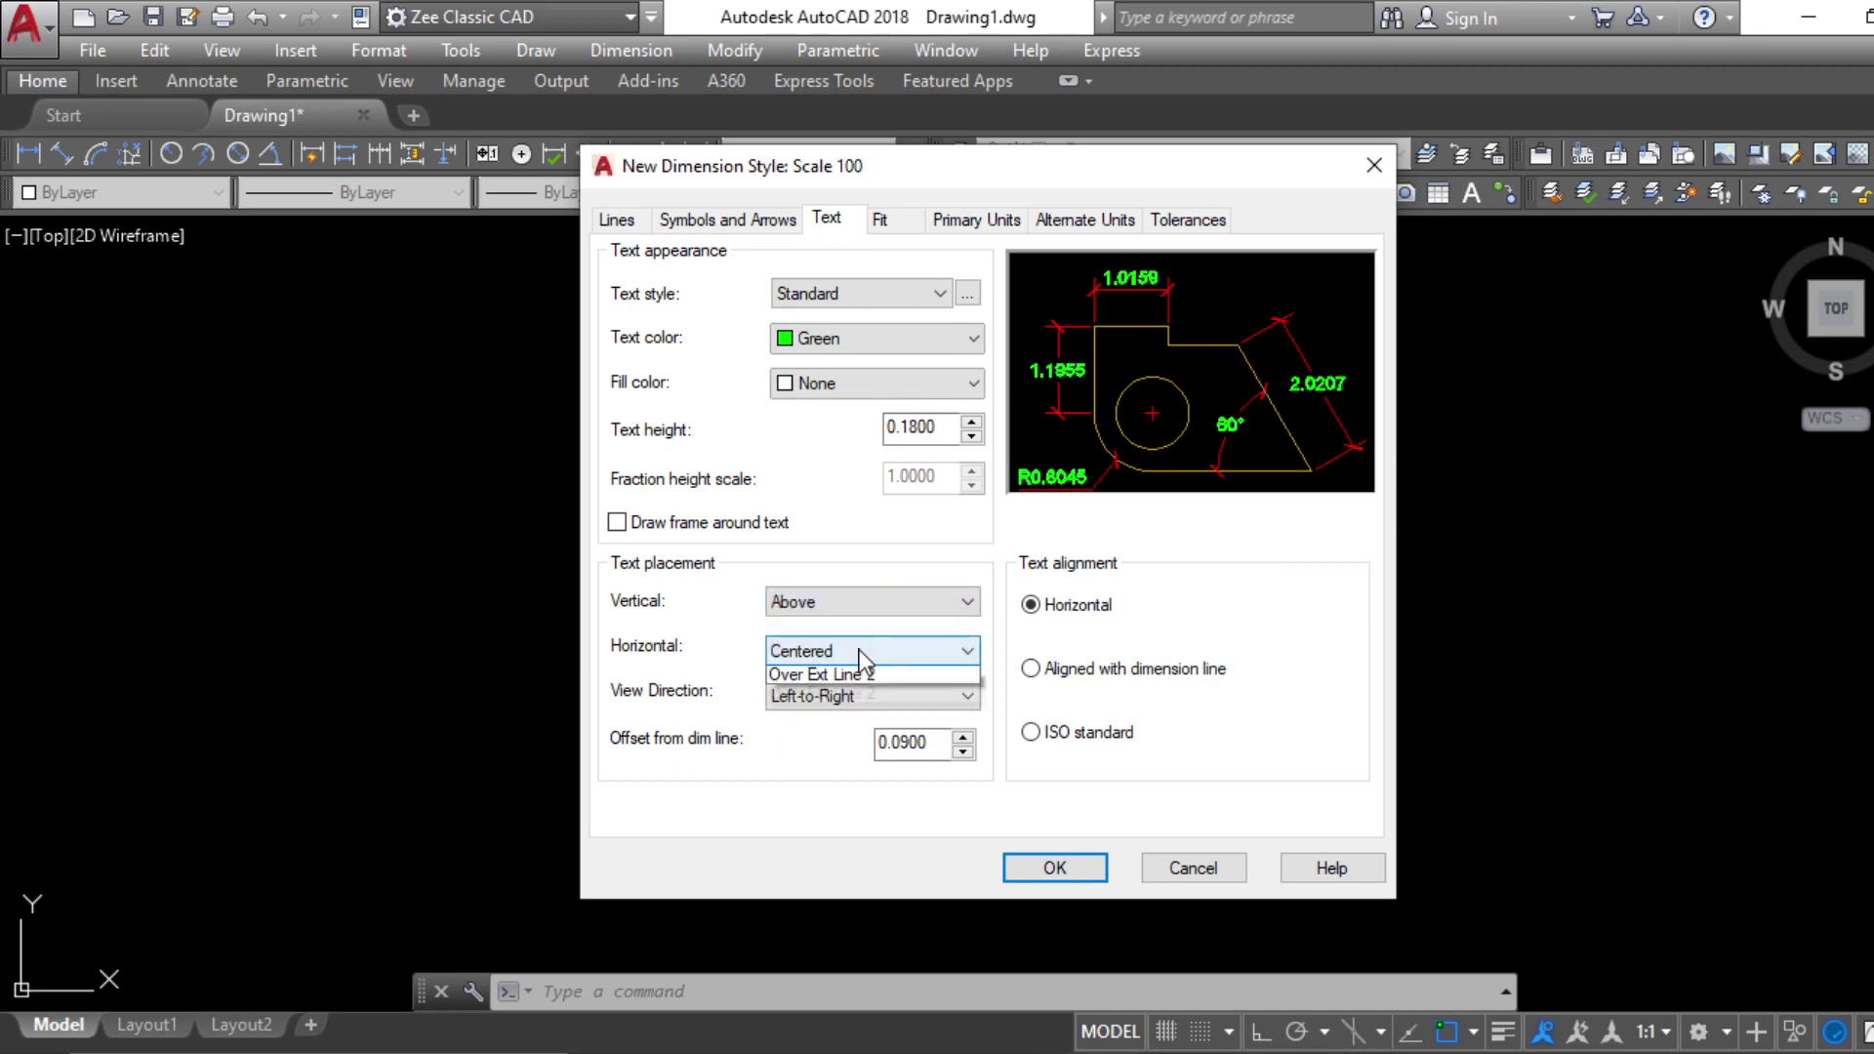
pyautogui.click(858, 650)
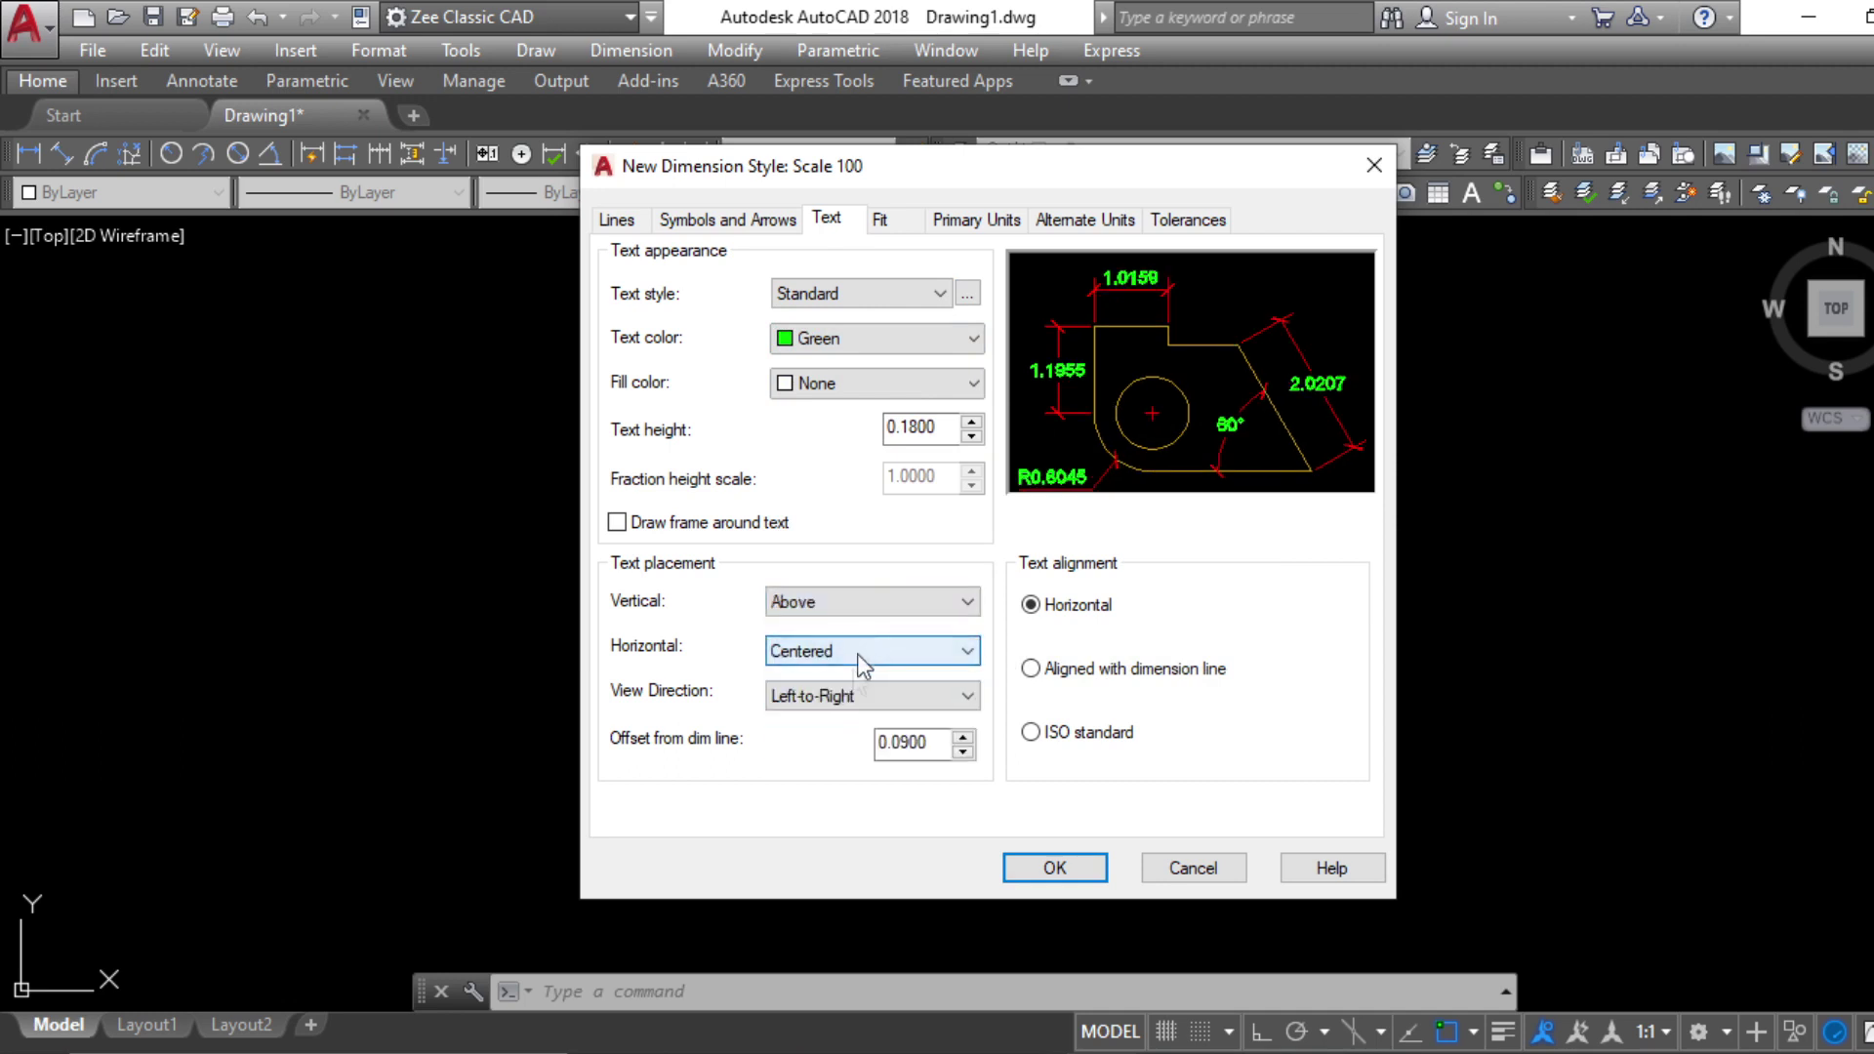
pyautogui.click(1031, 670)
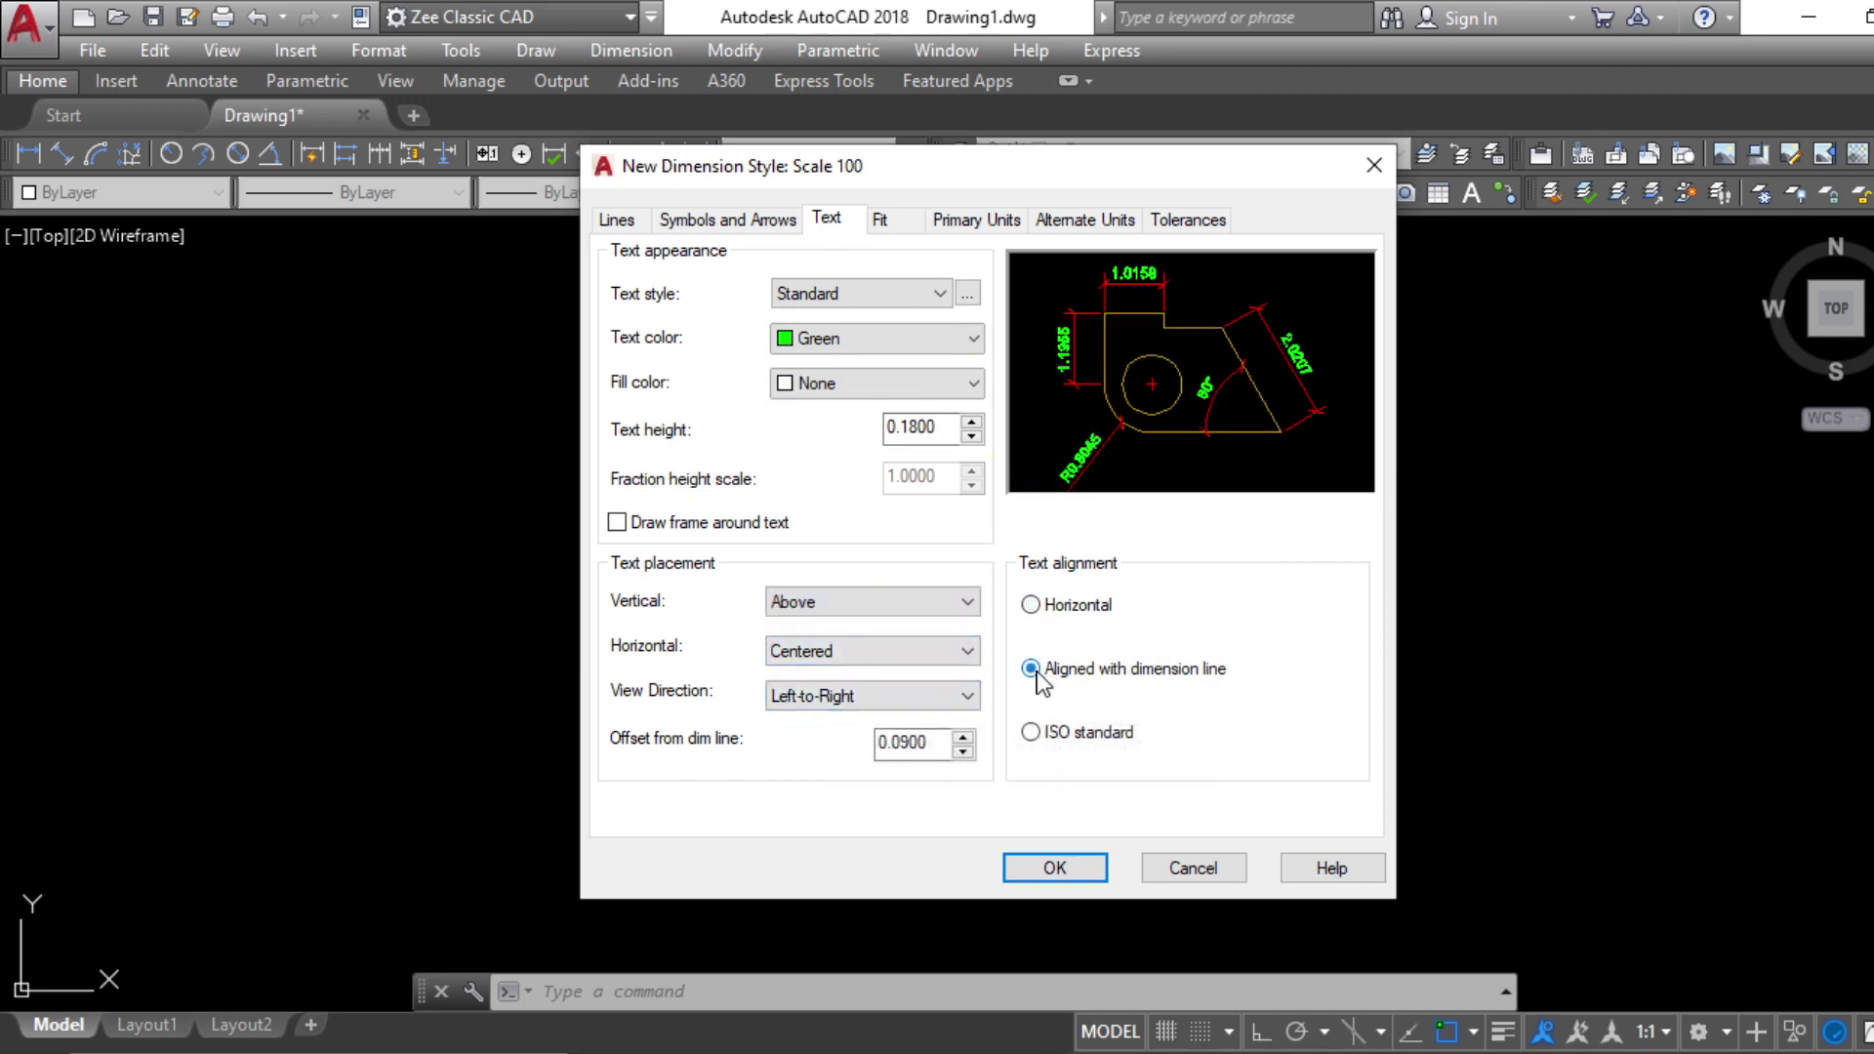
# Set the precision of linear dimensions to 0.00 in the primary units
pyautogui.click(880, 221)
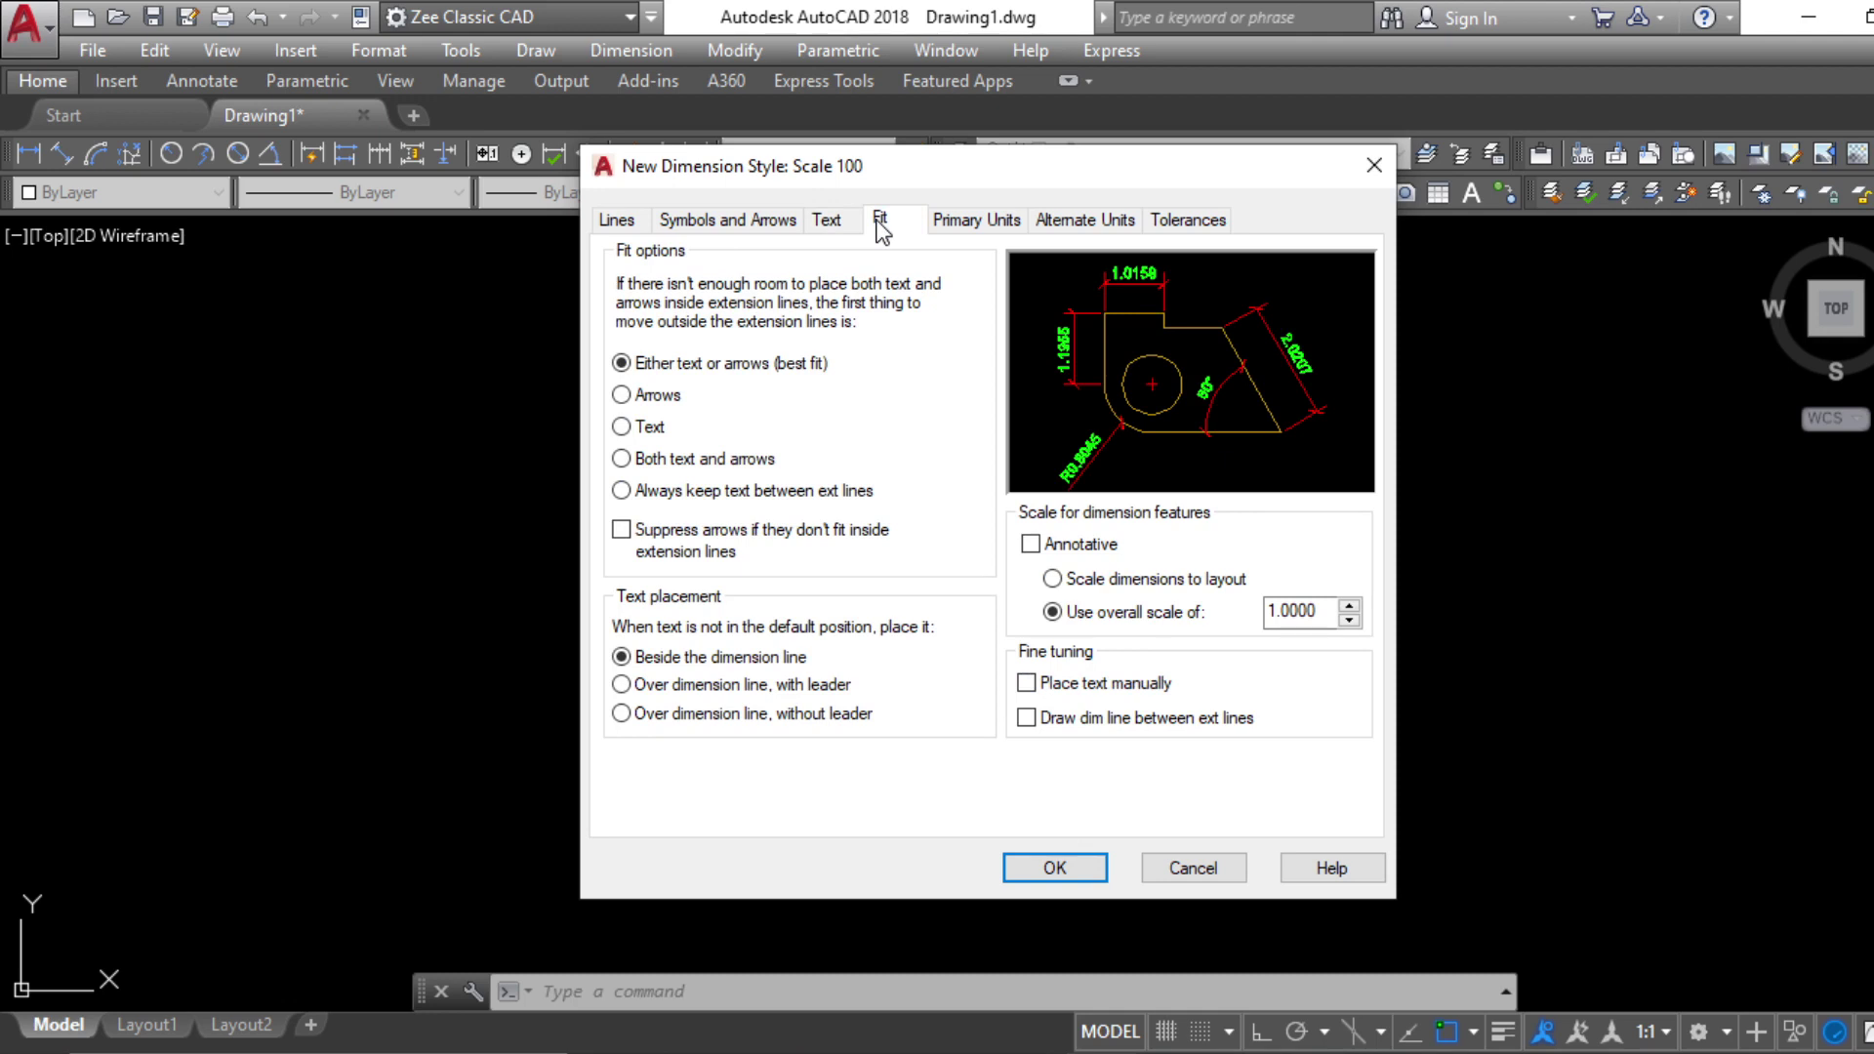
pyautogui.click(952, 227)
pyautogui.click(865, 331)
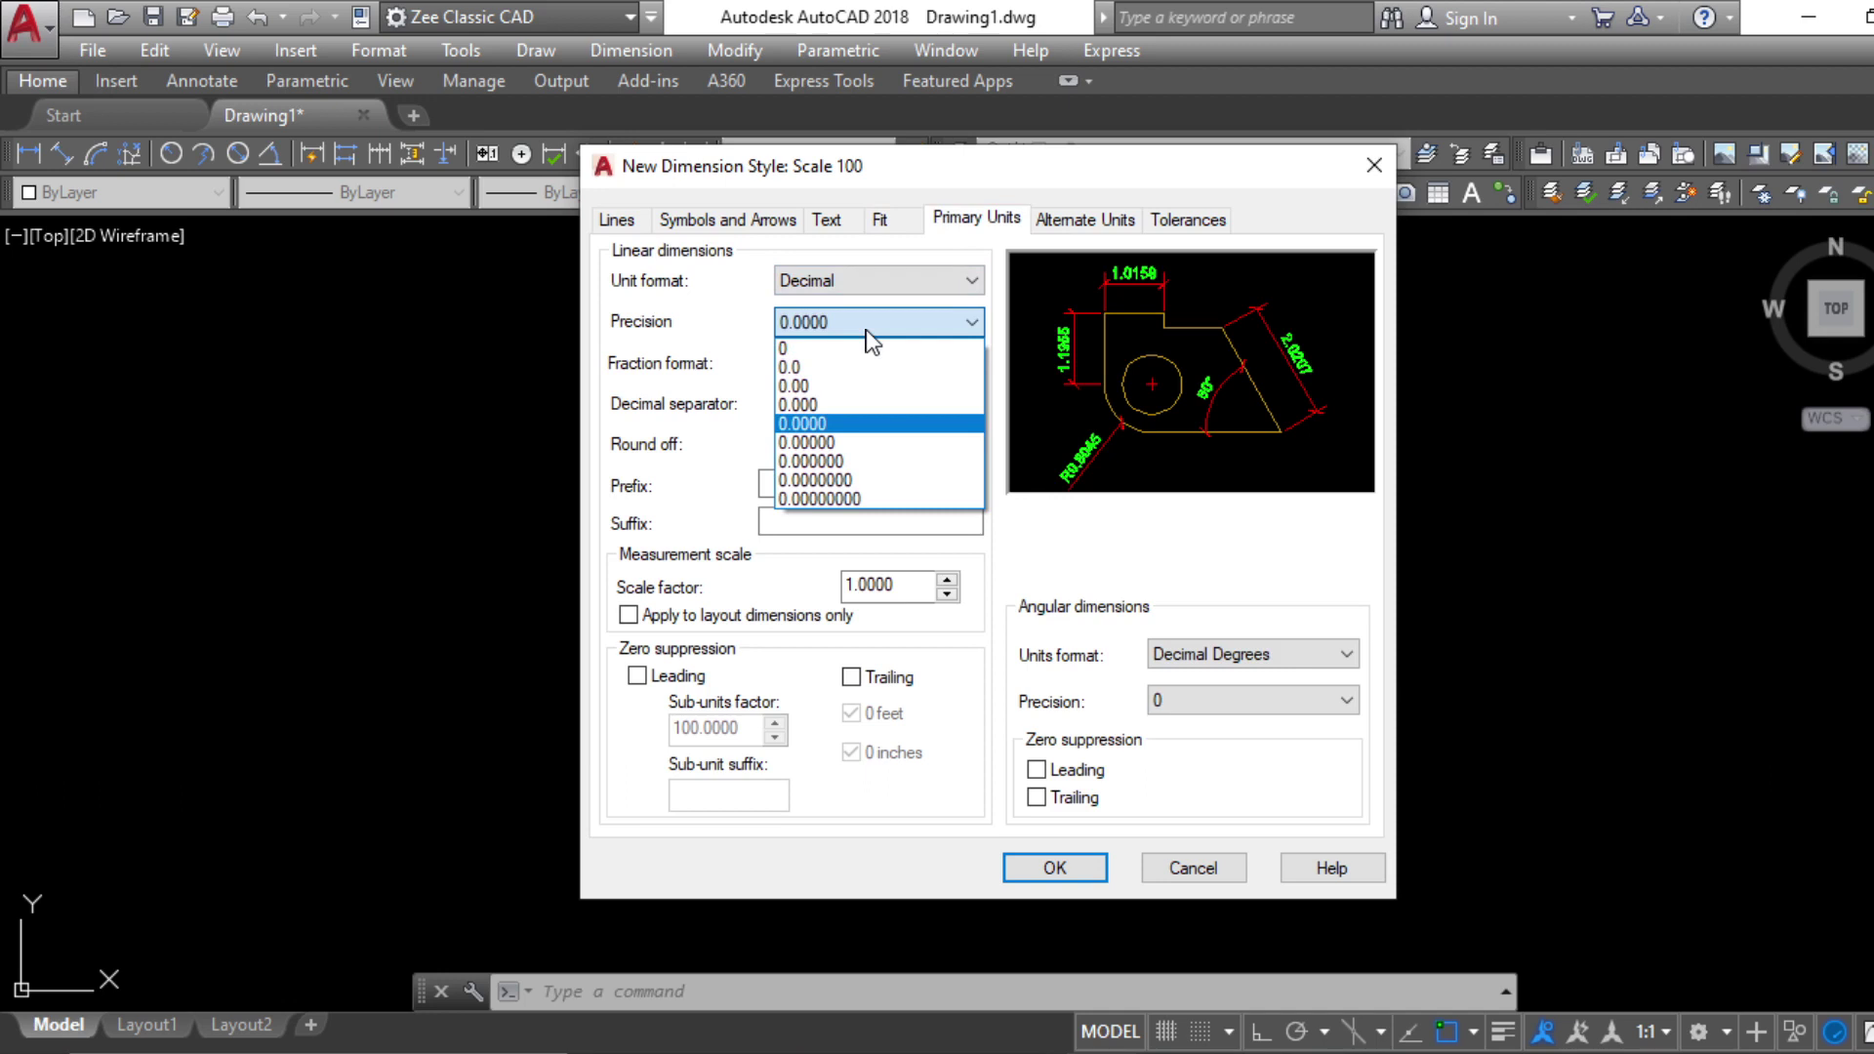
pyautogui.click(815, 387)
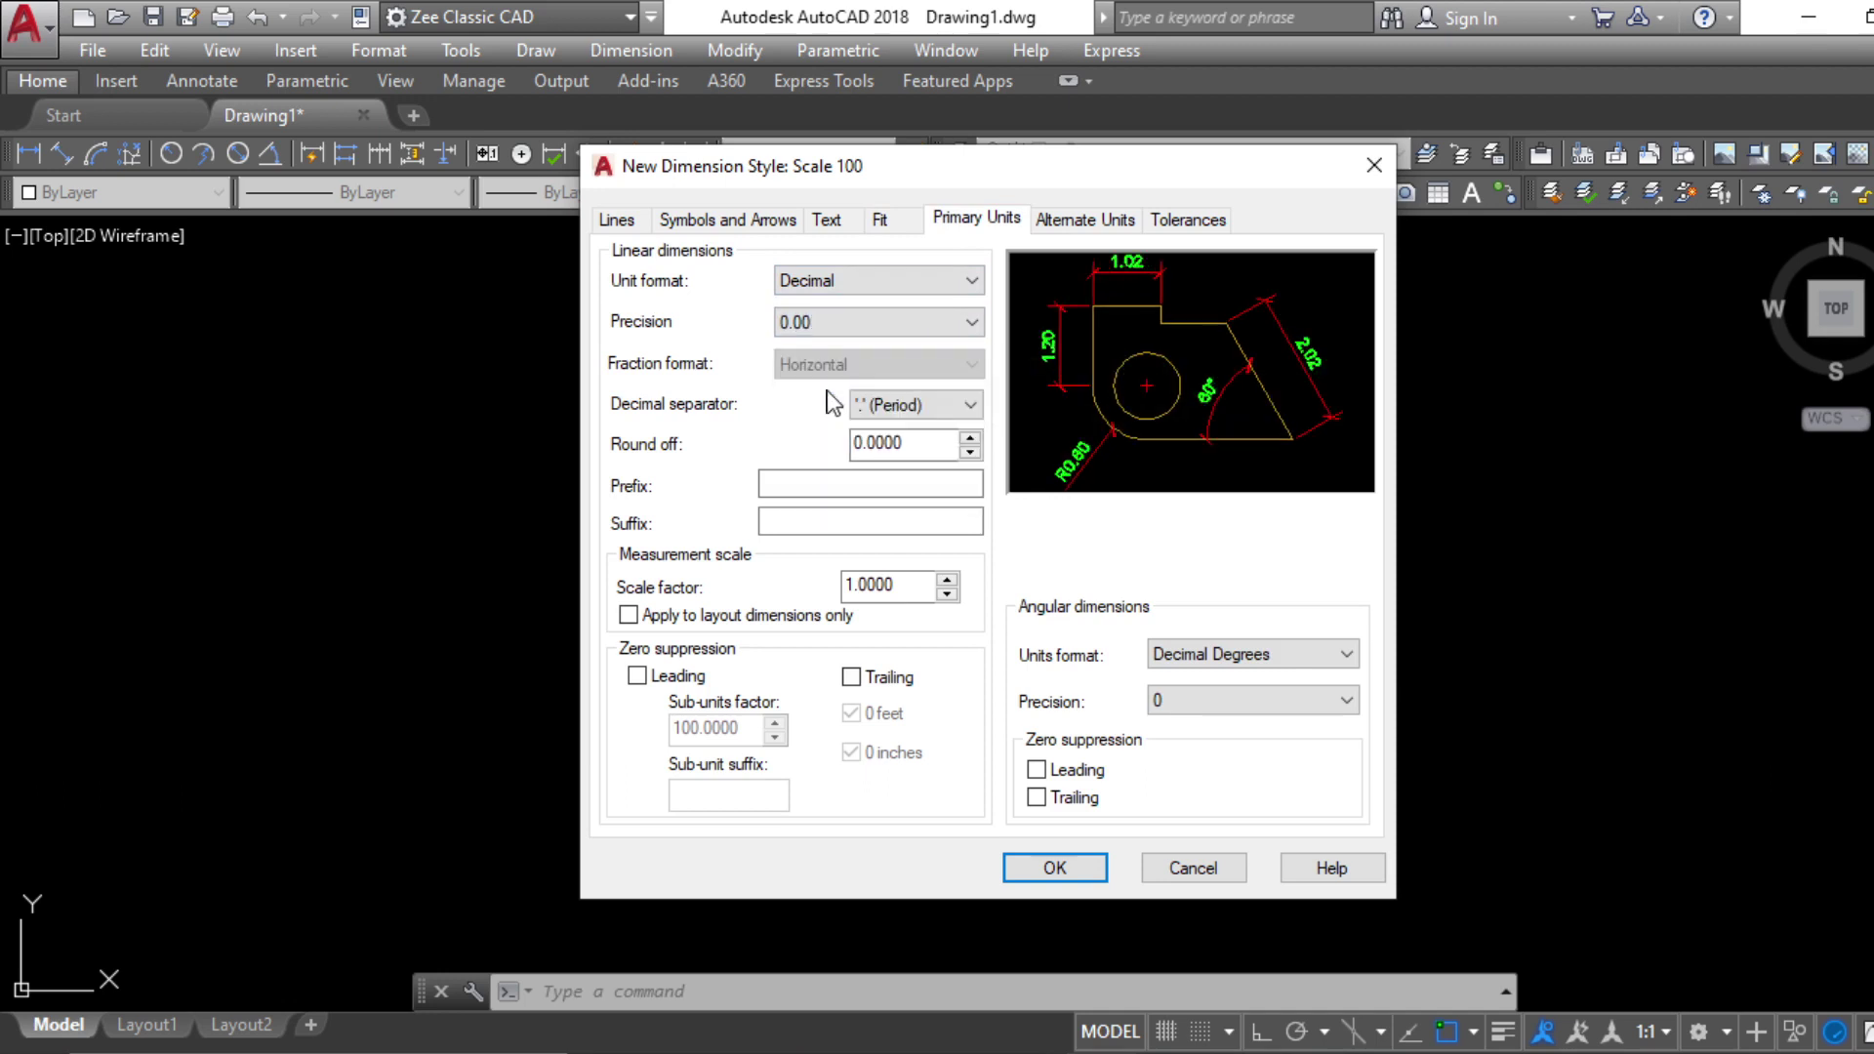
pyautogui.click(848, 324)
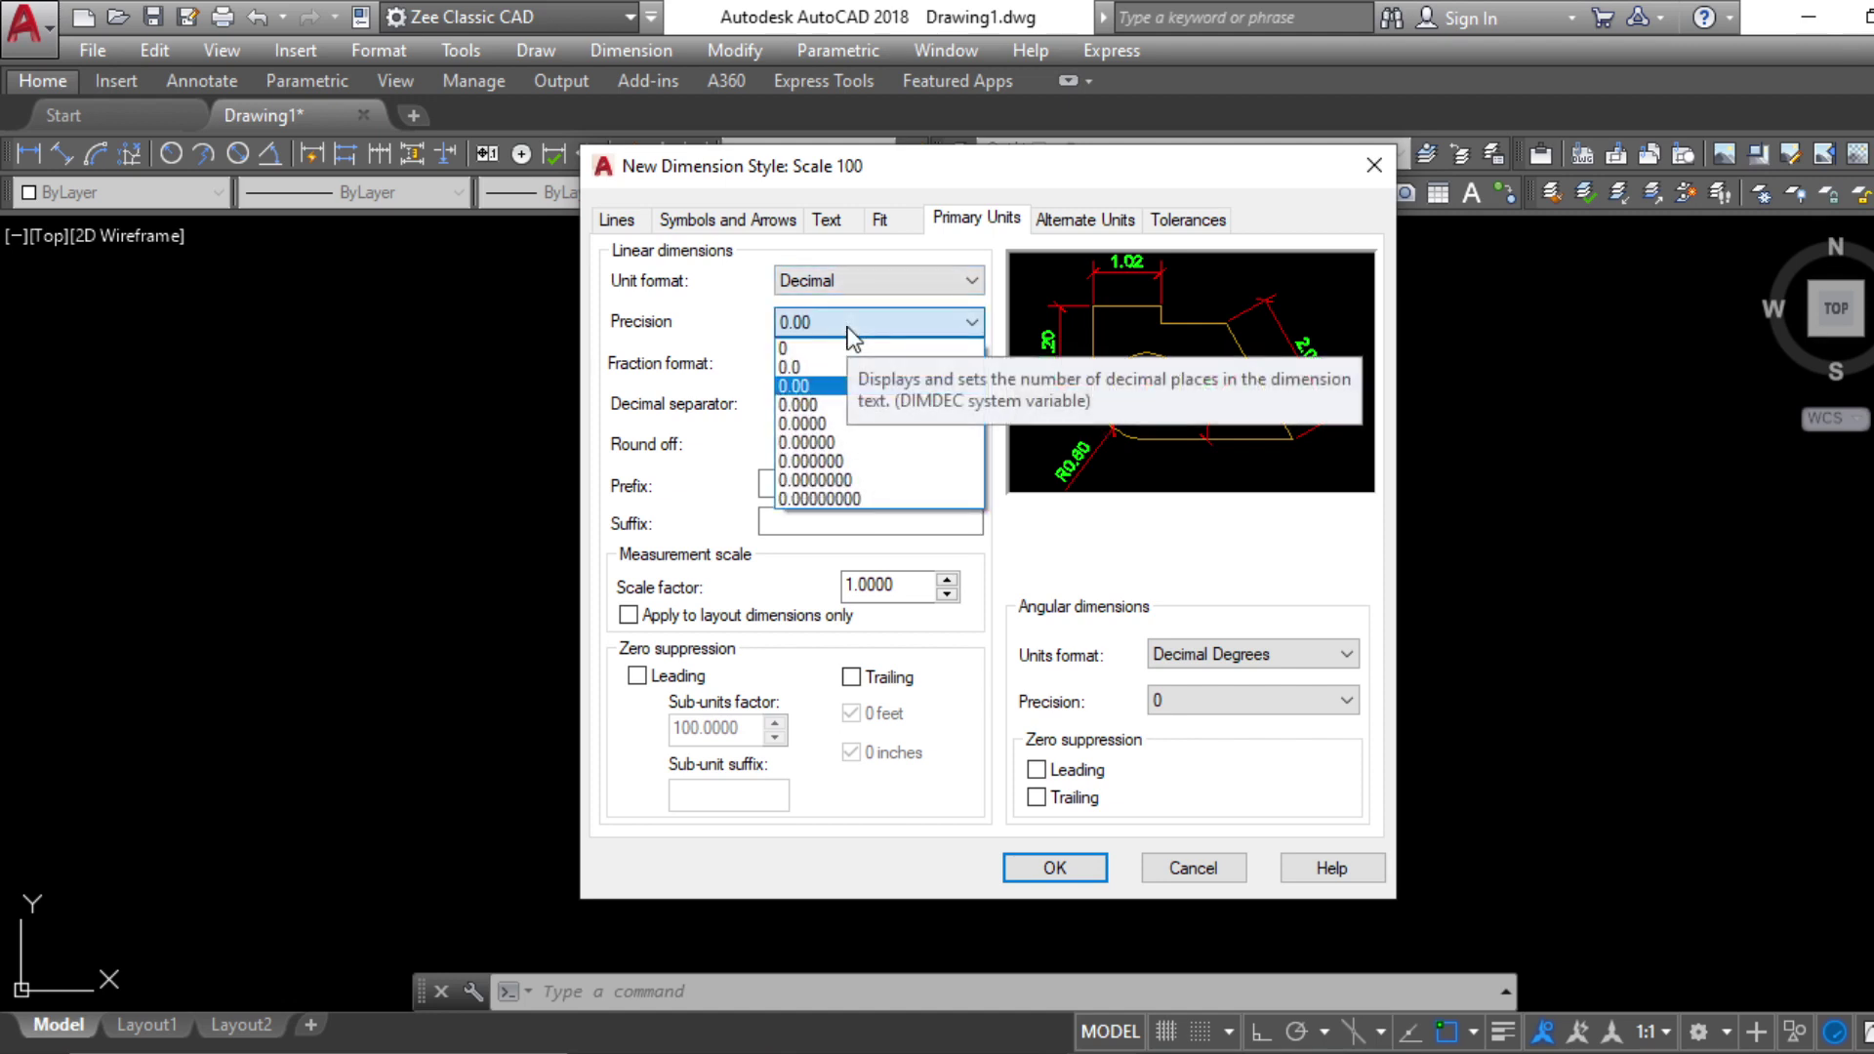
pyautogui.click(1050, 221)
pyautogui.click(1050, 220)
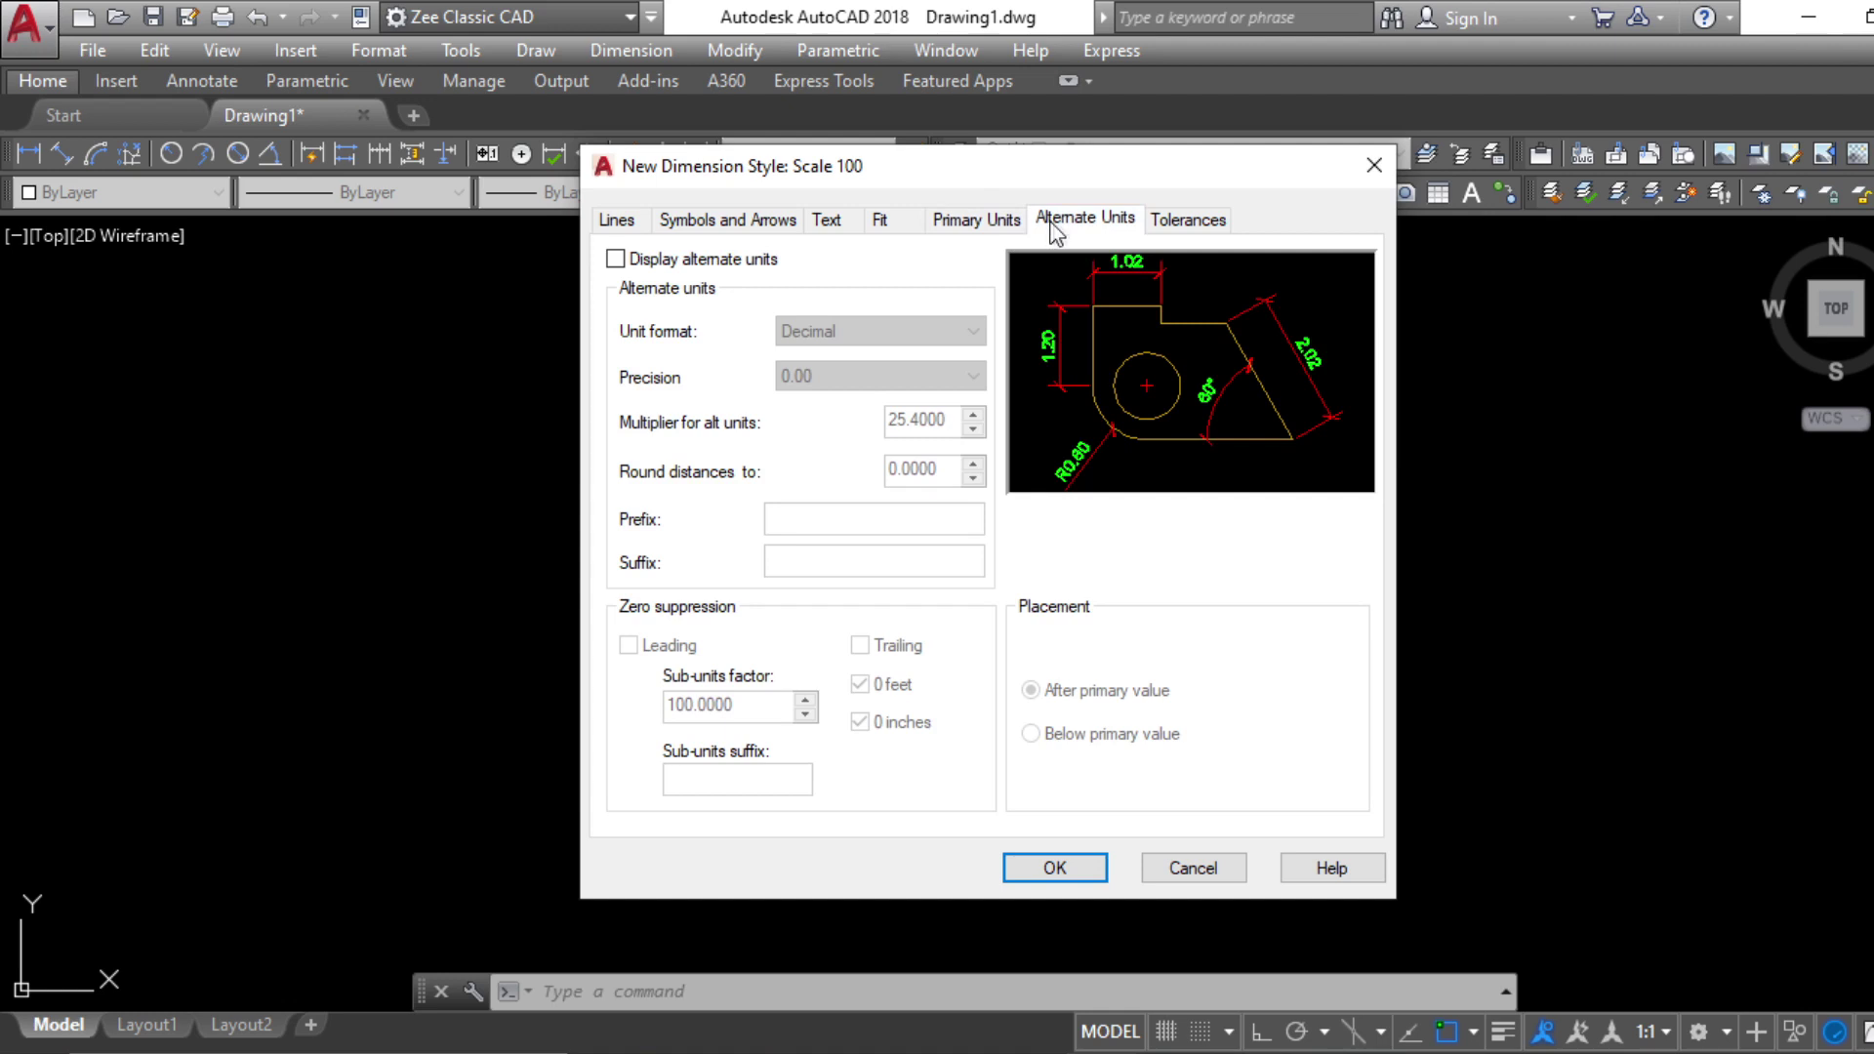
pyautogui.click(1186, 221)
pyautogui.click(747, 221)
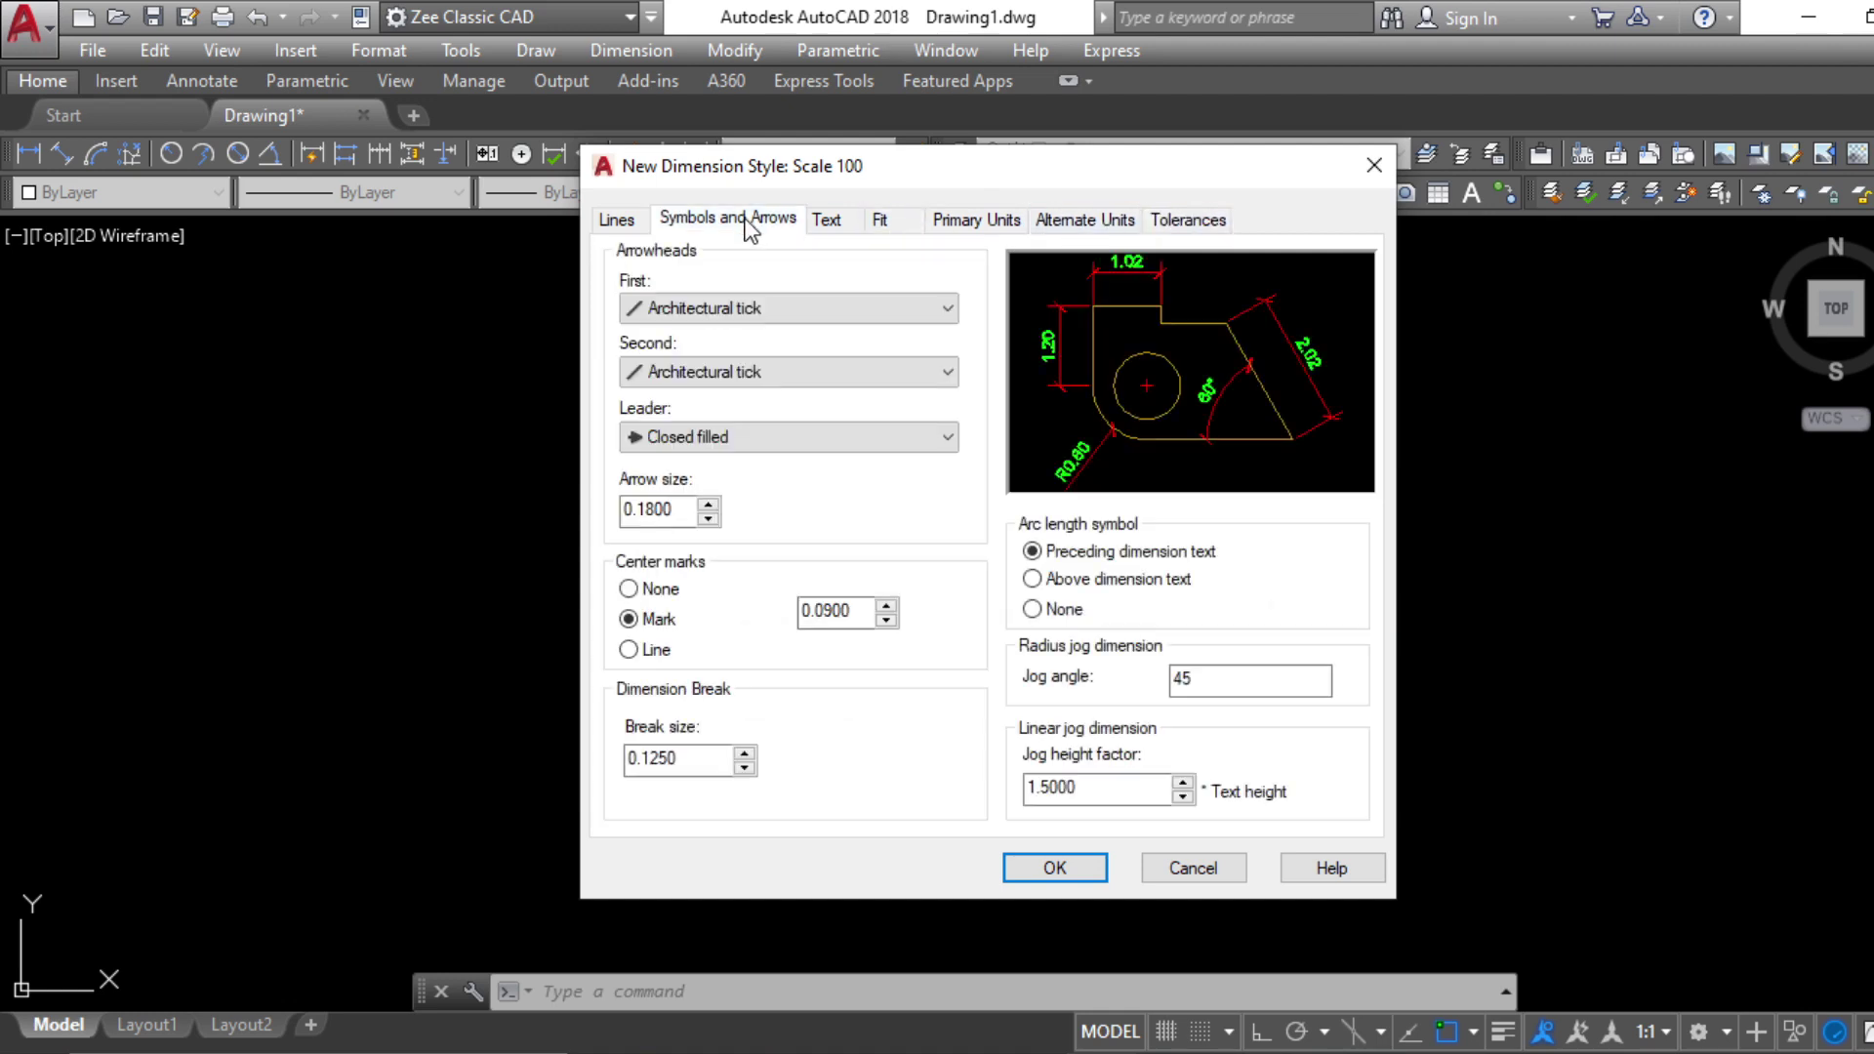
pyautogui.click(822, 220)
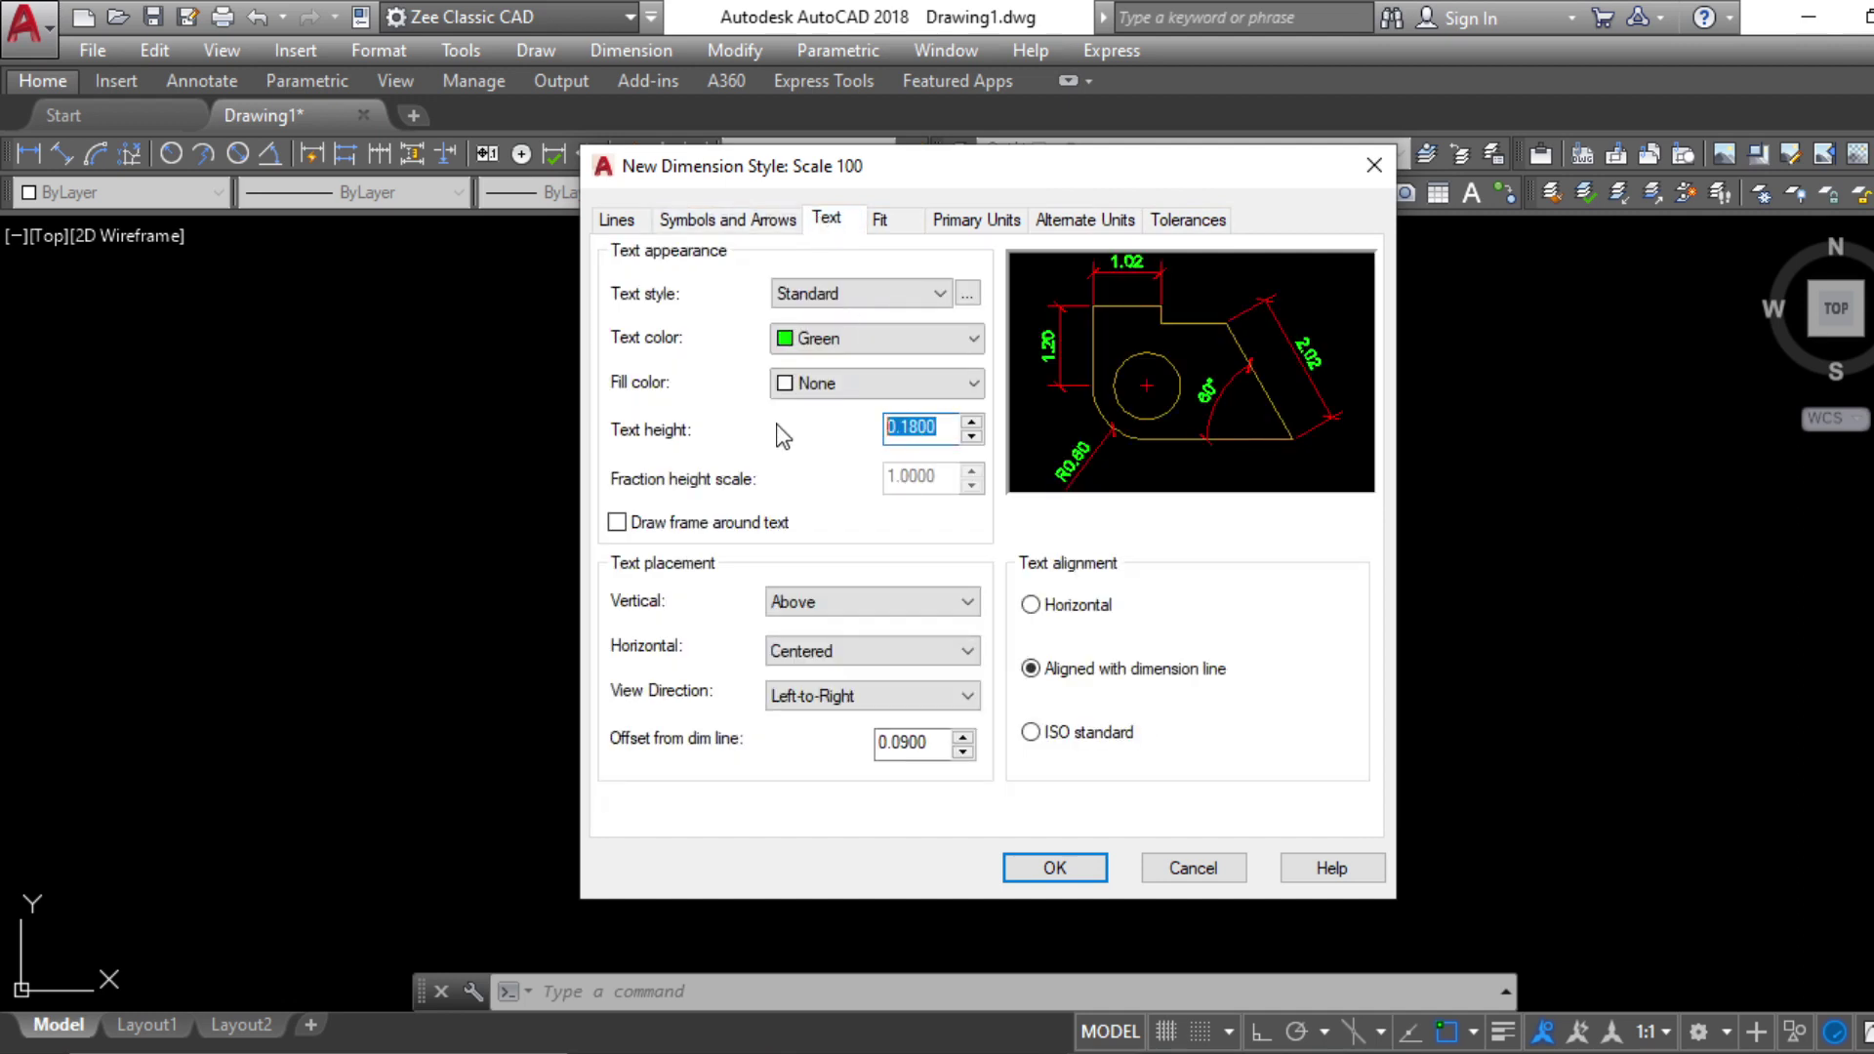
# Accept the Scale 100 dimension style settings, make the style current and close the Dimension Style Manager
pyautogui.click(1056, 867)
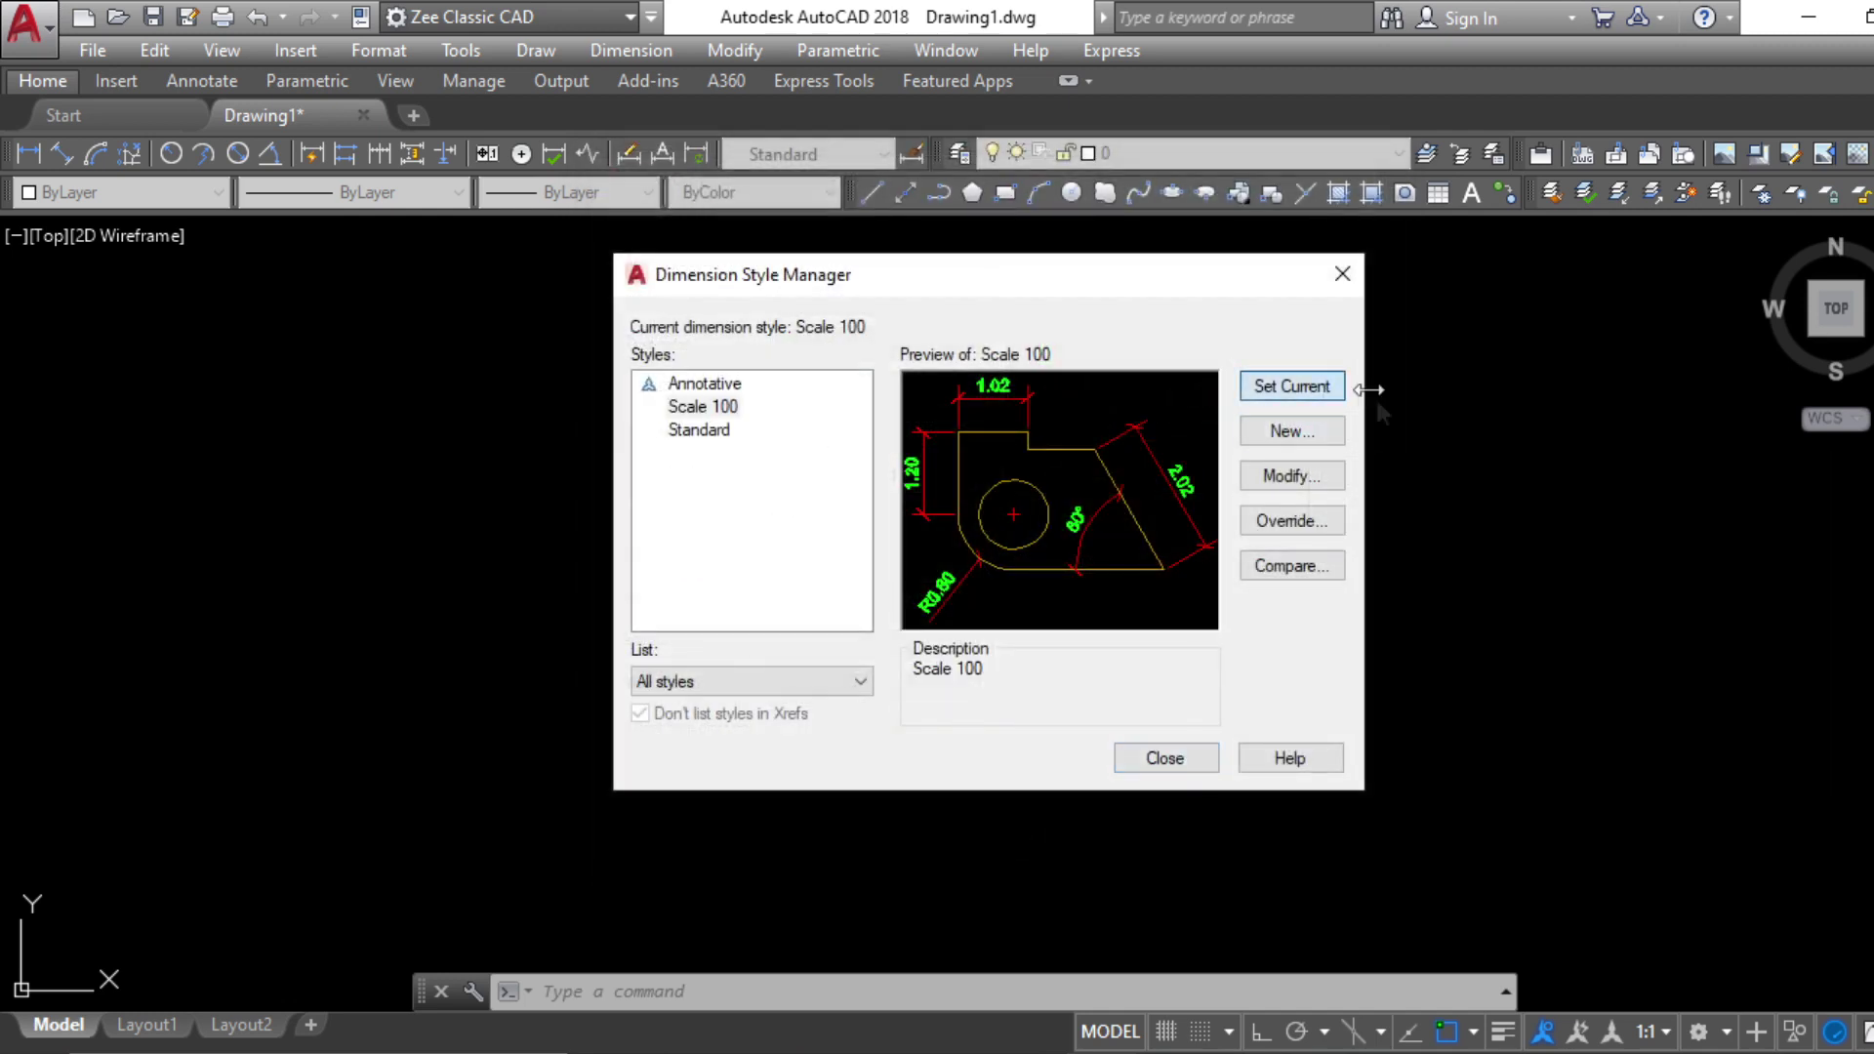
pyautogui.click(1171, 753)
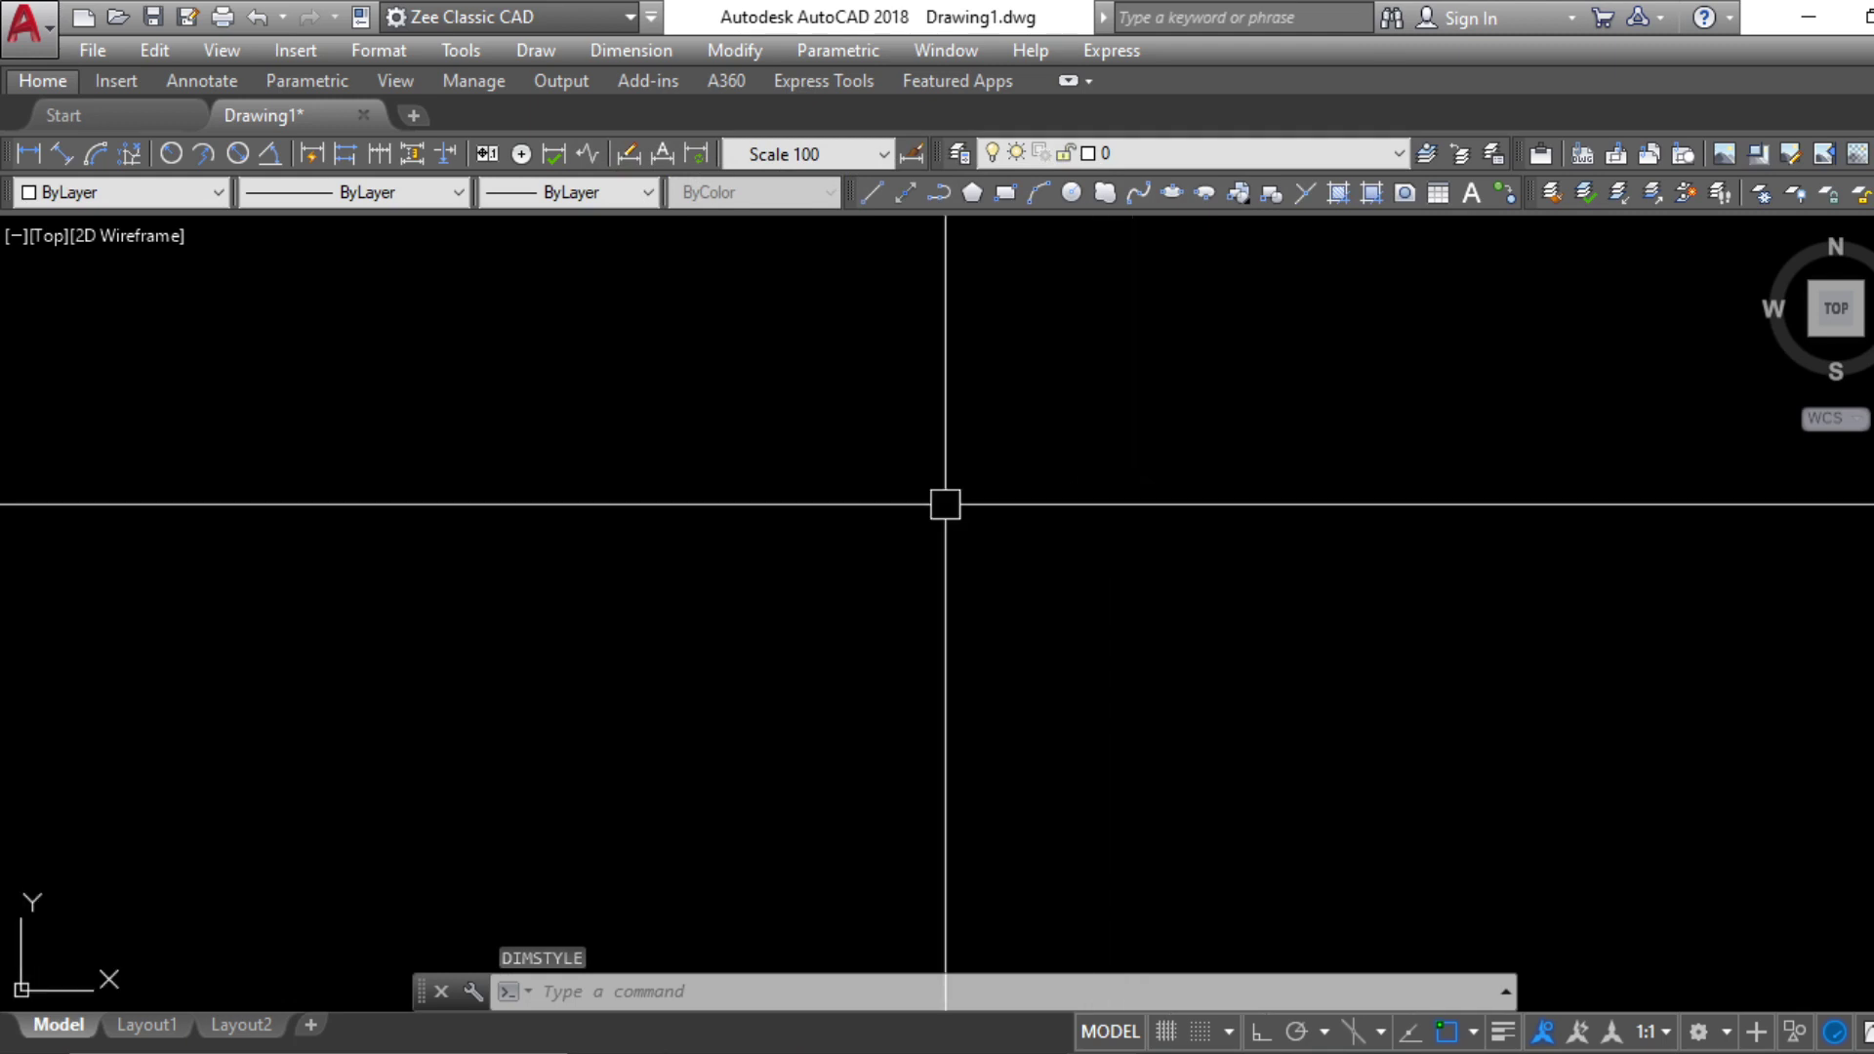
pyautogui.press('Escape')
pyautogui.press('Escape')
pyautogui.press('Escape')
pyautogui.moveTo(895, 389); pyautogui.dragTo(899, 501, button='middle')
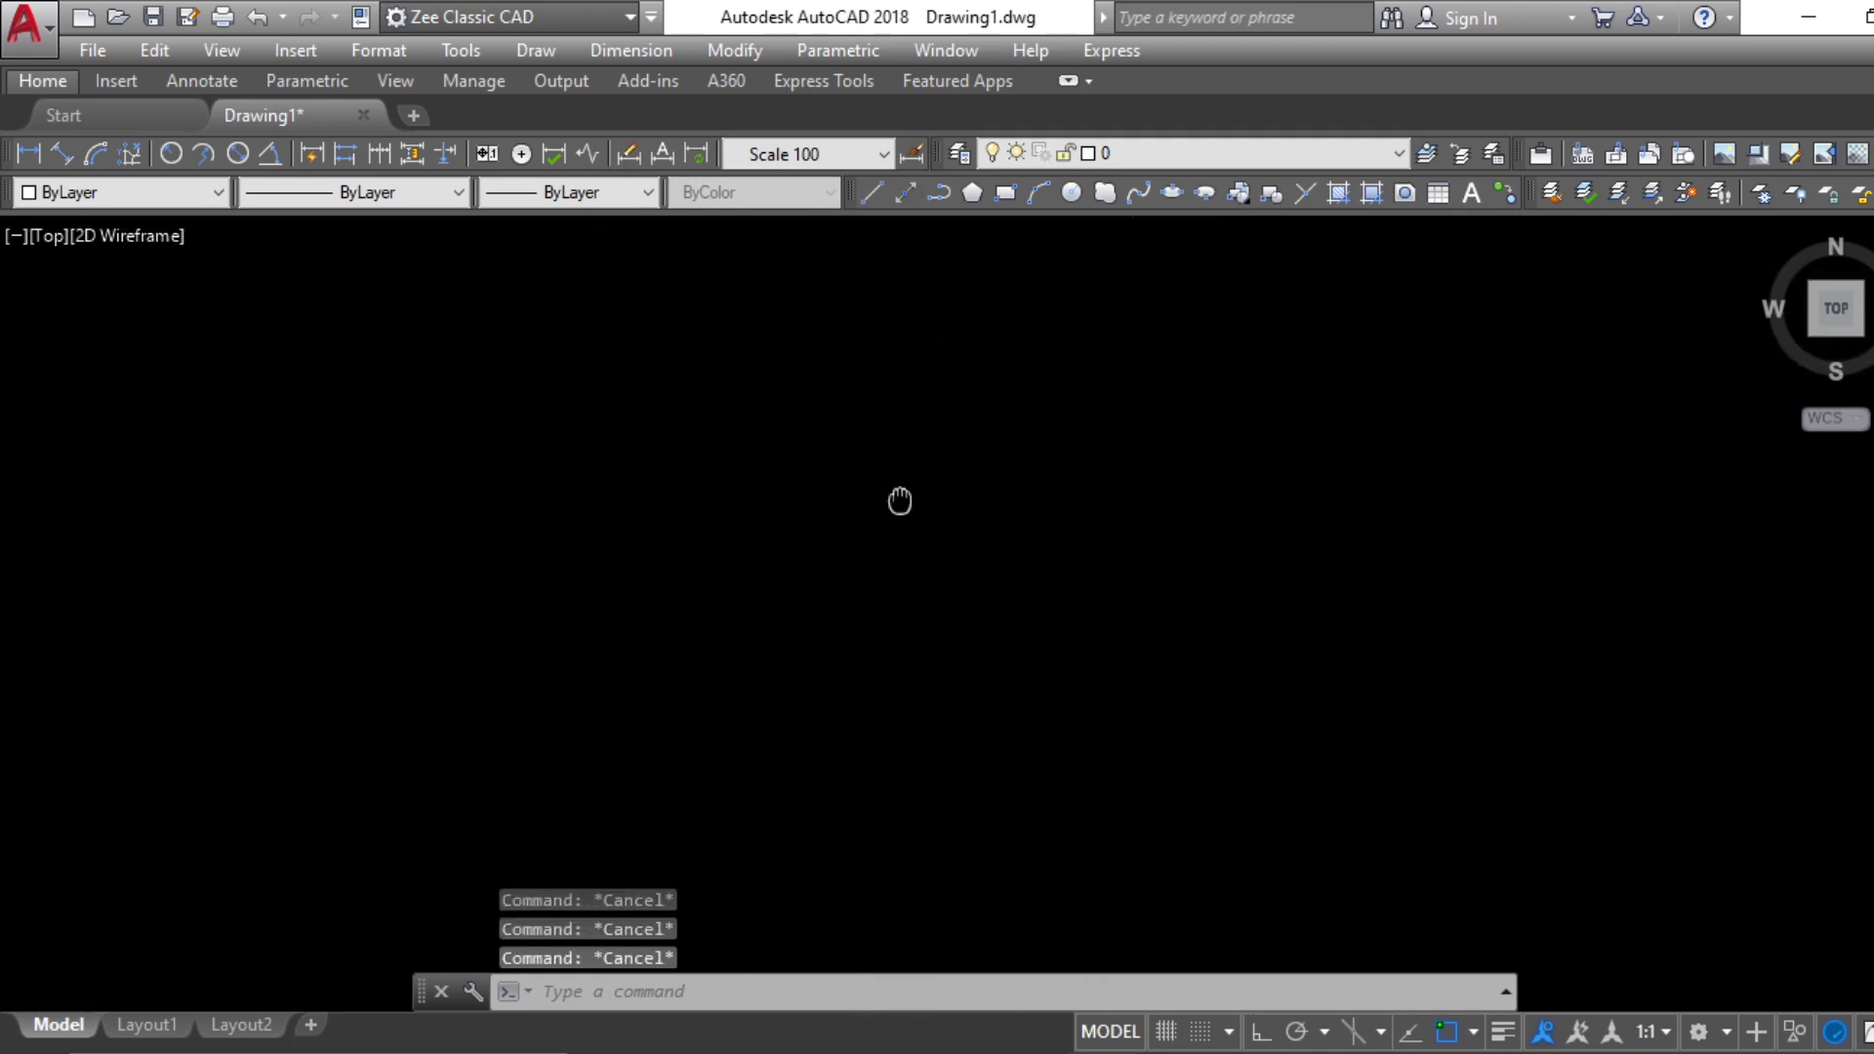
# Switch to Adobe Reader to examine the Interlace plate and its dimensions in Major Plate.pdf, and return to AutoCAD
pyautogui.click(917, 1052)
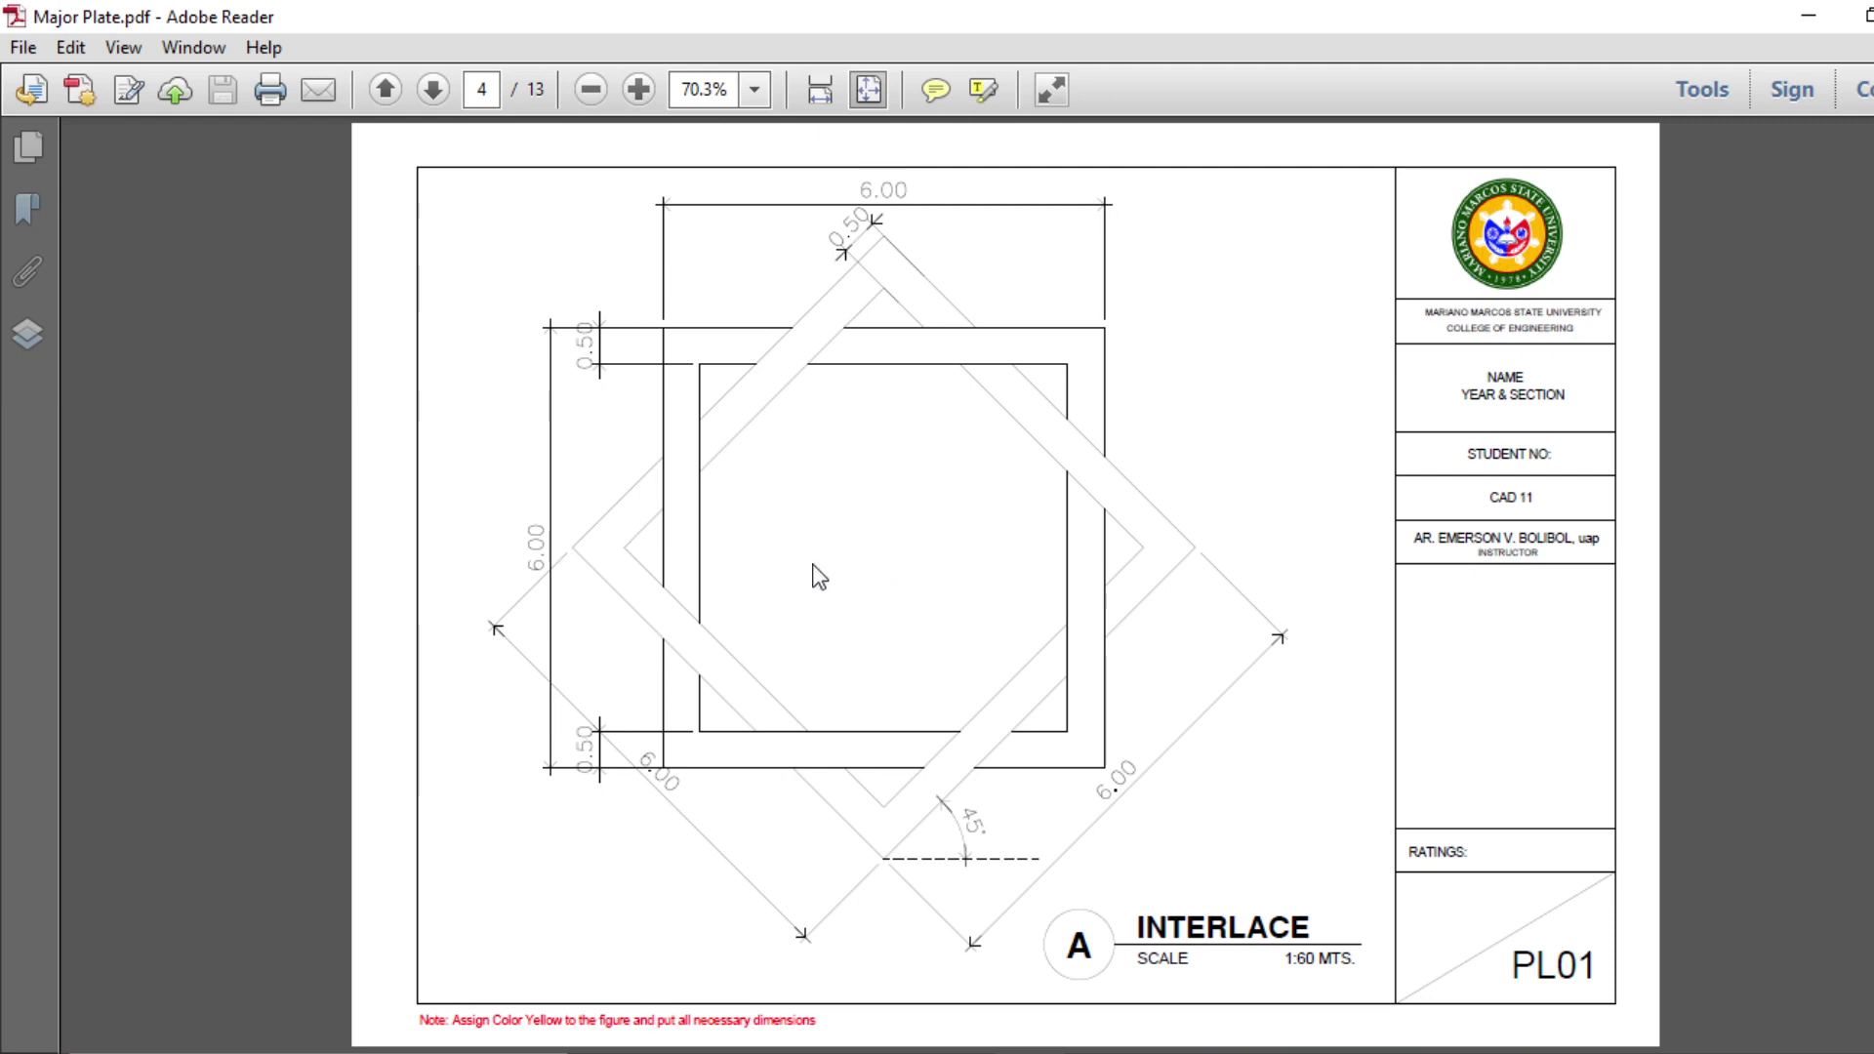
pyautogui.click(1808, 17)
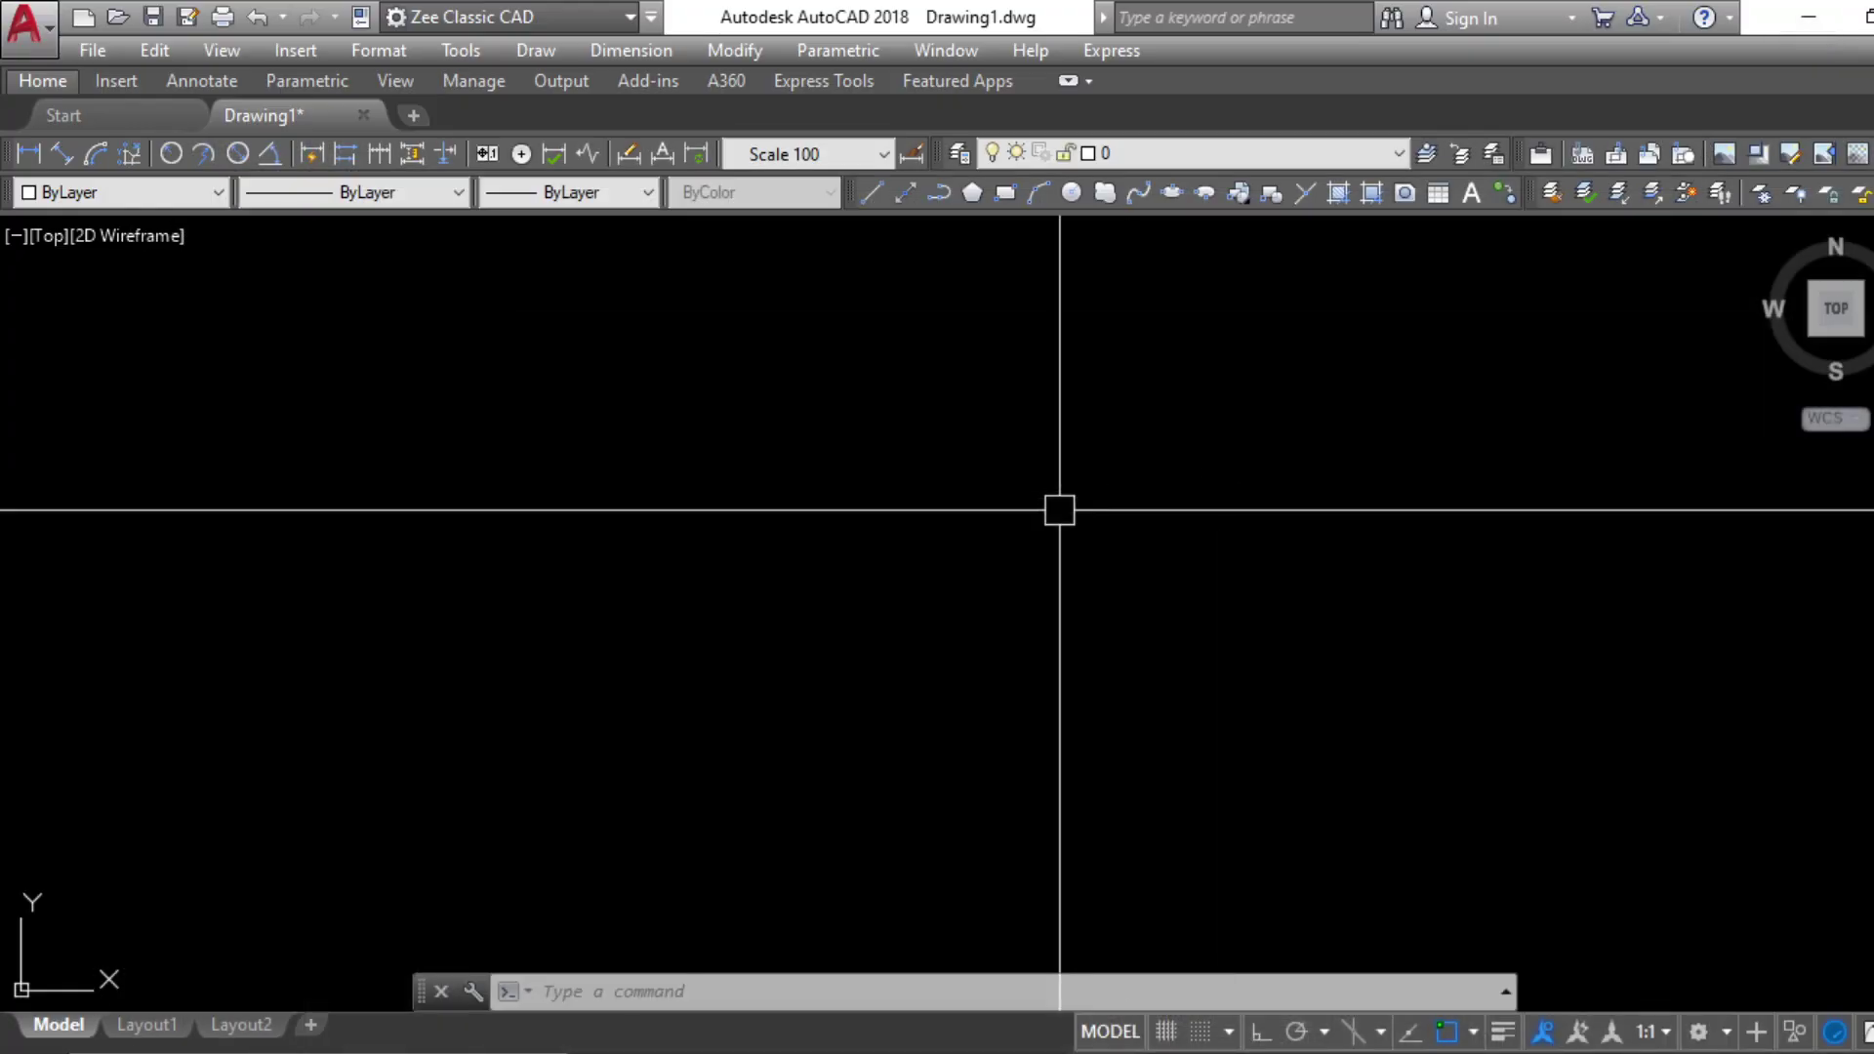
pyautogui.press('Escape')
pyautogui.press('Escape')
pyautogui.press('Escape')
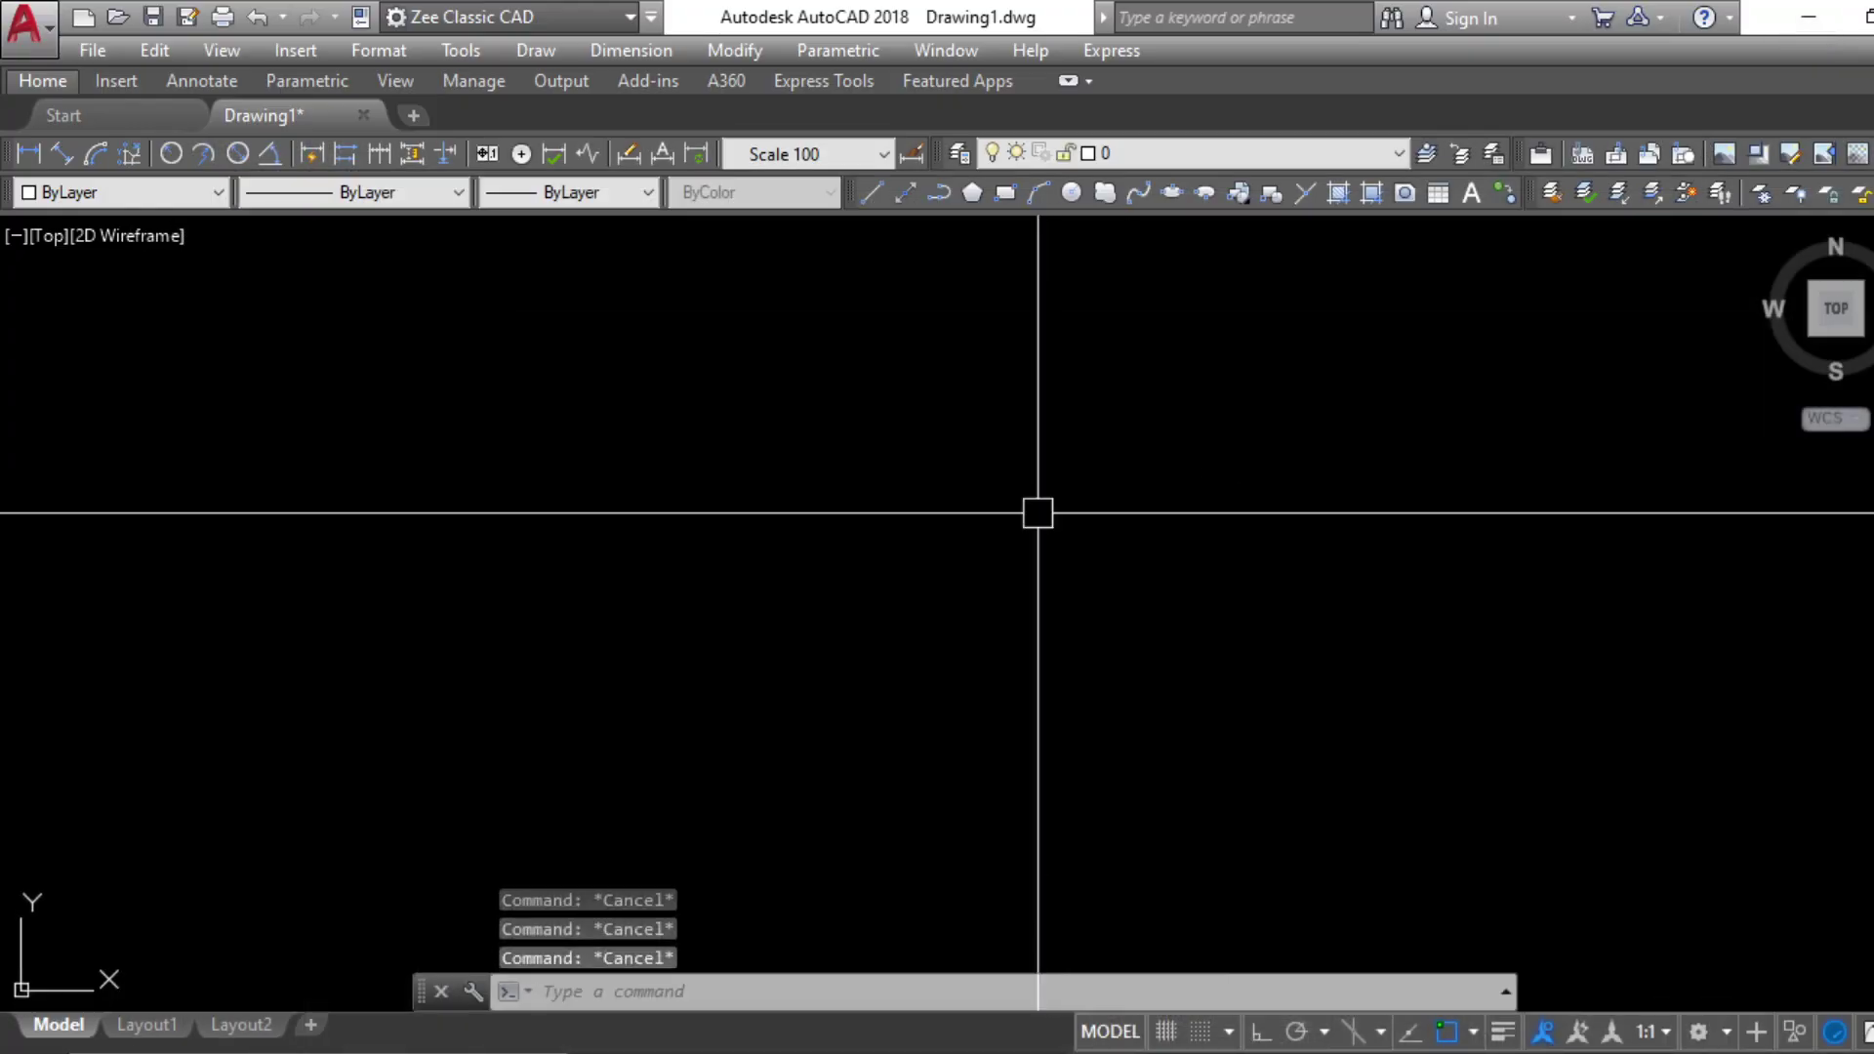
# Draw a 6 by 6 square with the Rectangle command in the empty drawing area
pyautogui.write('rec')
pyautogui.press('Return')
pyautogui.click(774, 348)
pyautogui.write('d')
pyautogui.press('Return')
pyautogui.write('6')
pyautogui.press('Return')
pyautogui.write('6')
pyautogui.press('Return')
pyautogui.scroll(5, 874, 351)
pyautogui.scroll(-4, 874, 351)
pyautogui.click(941, 452)
pyautogui.press('Escape')
pyautogui.press('Escape')
pyautogui.press('Escape')
# Offset the 6 by 6 square inward by 0.5
pyautogui.moveTo(1239, 619); pyautogui.dragTo(1092, 659, button='middle')
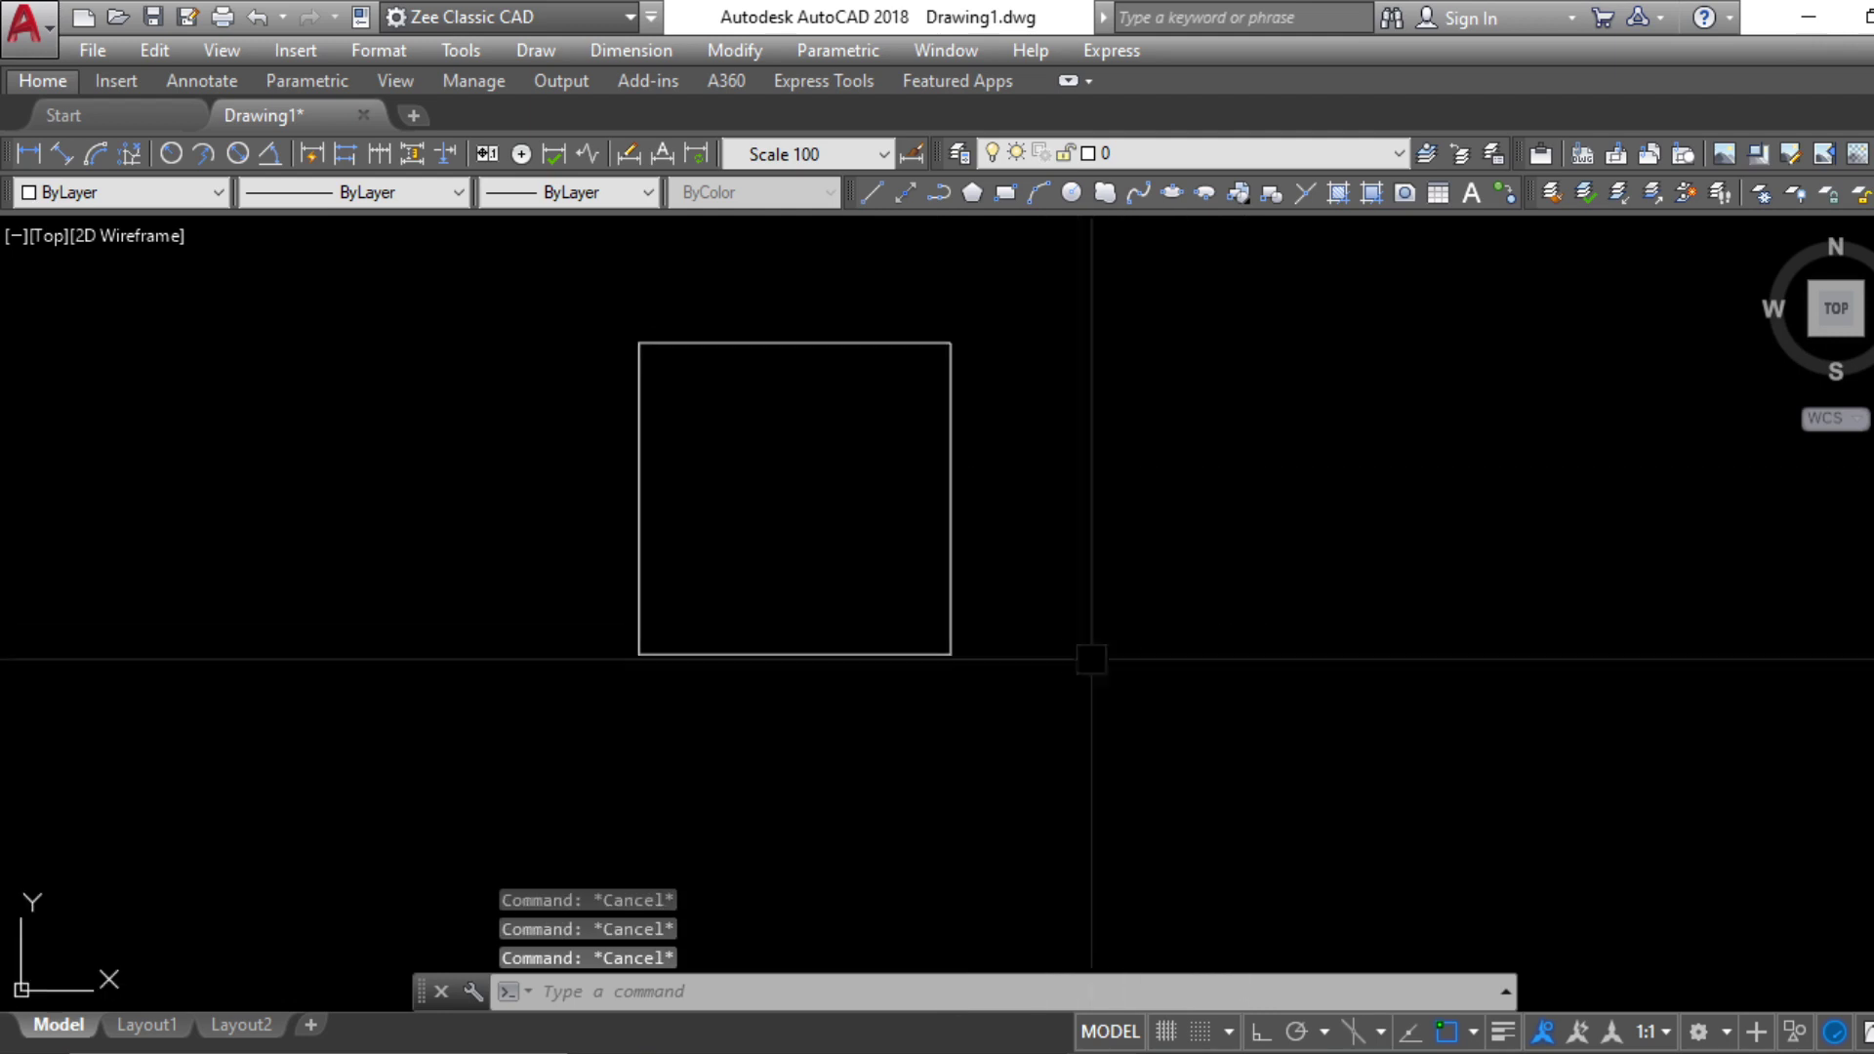
pyautogui.press('Return')
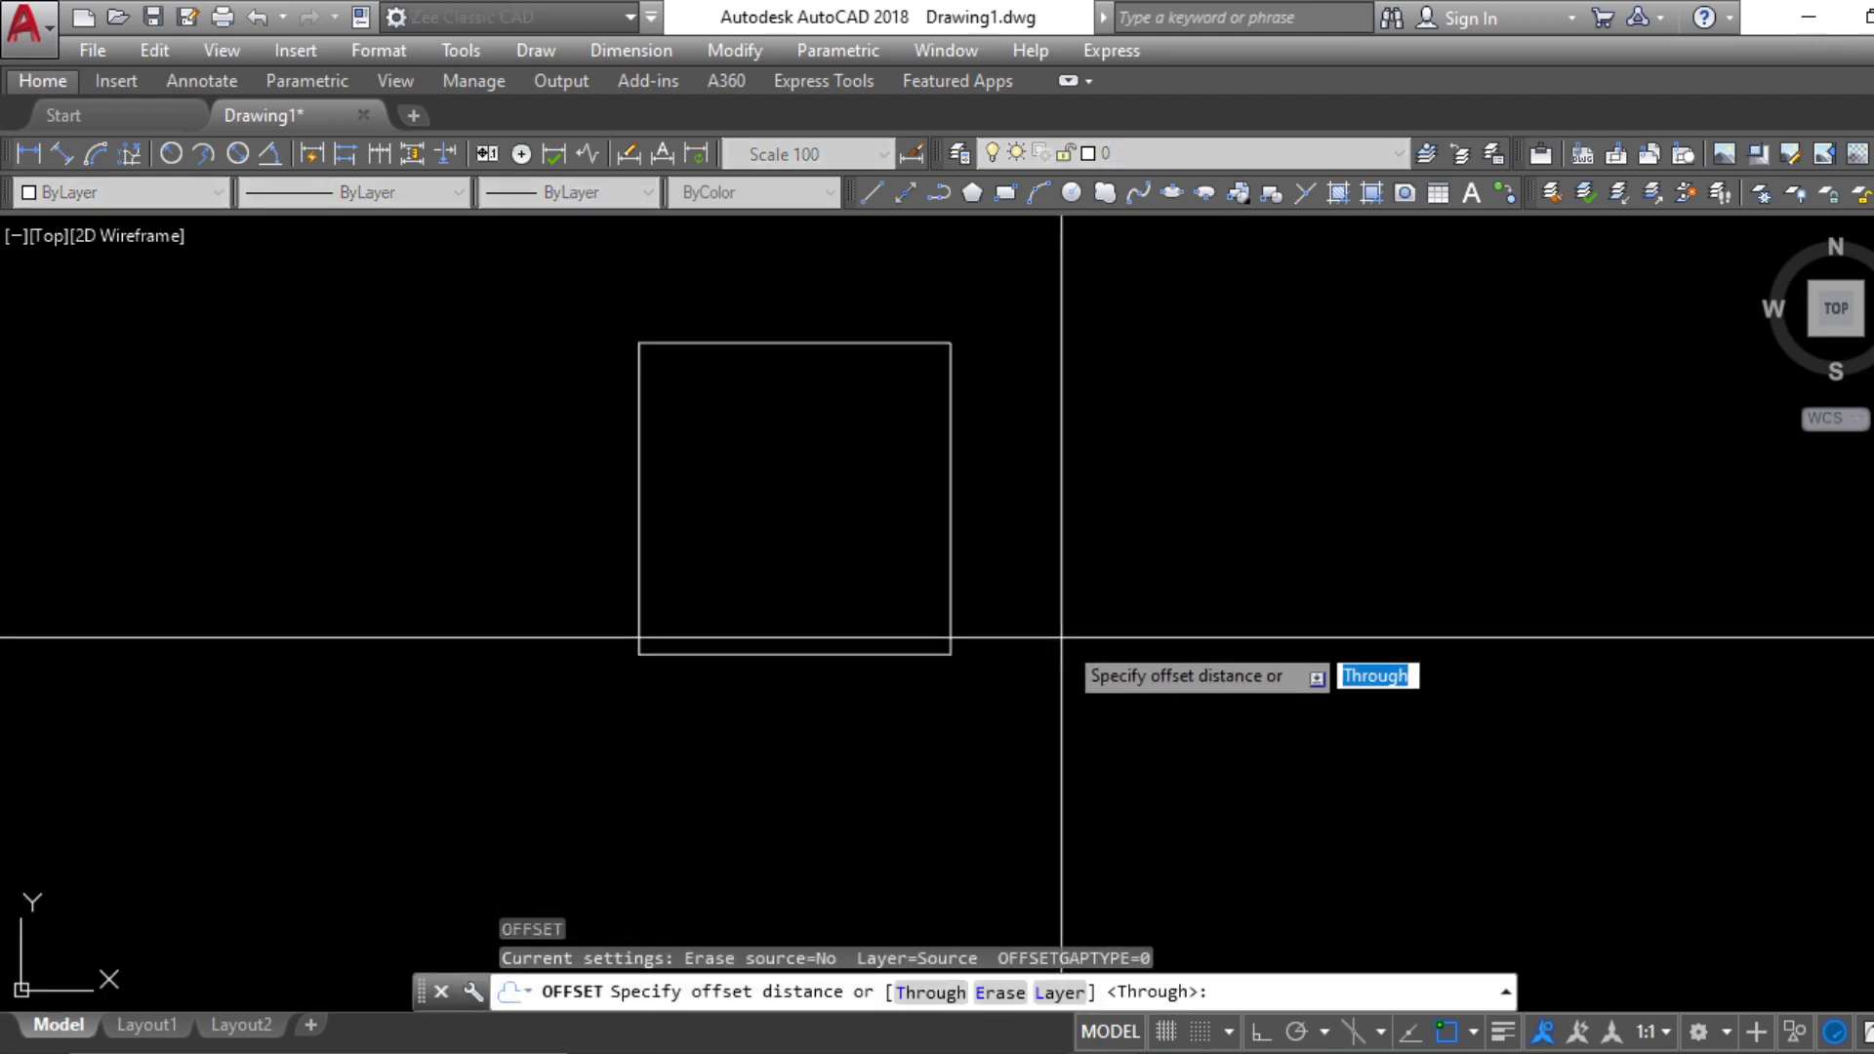
pyautogui.write('.5')
pyautogui.press('Return')
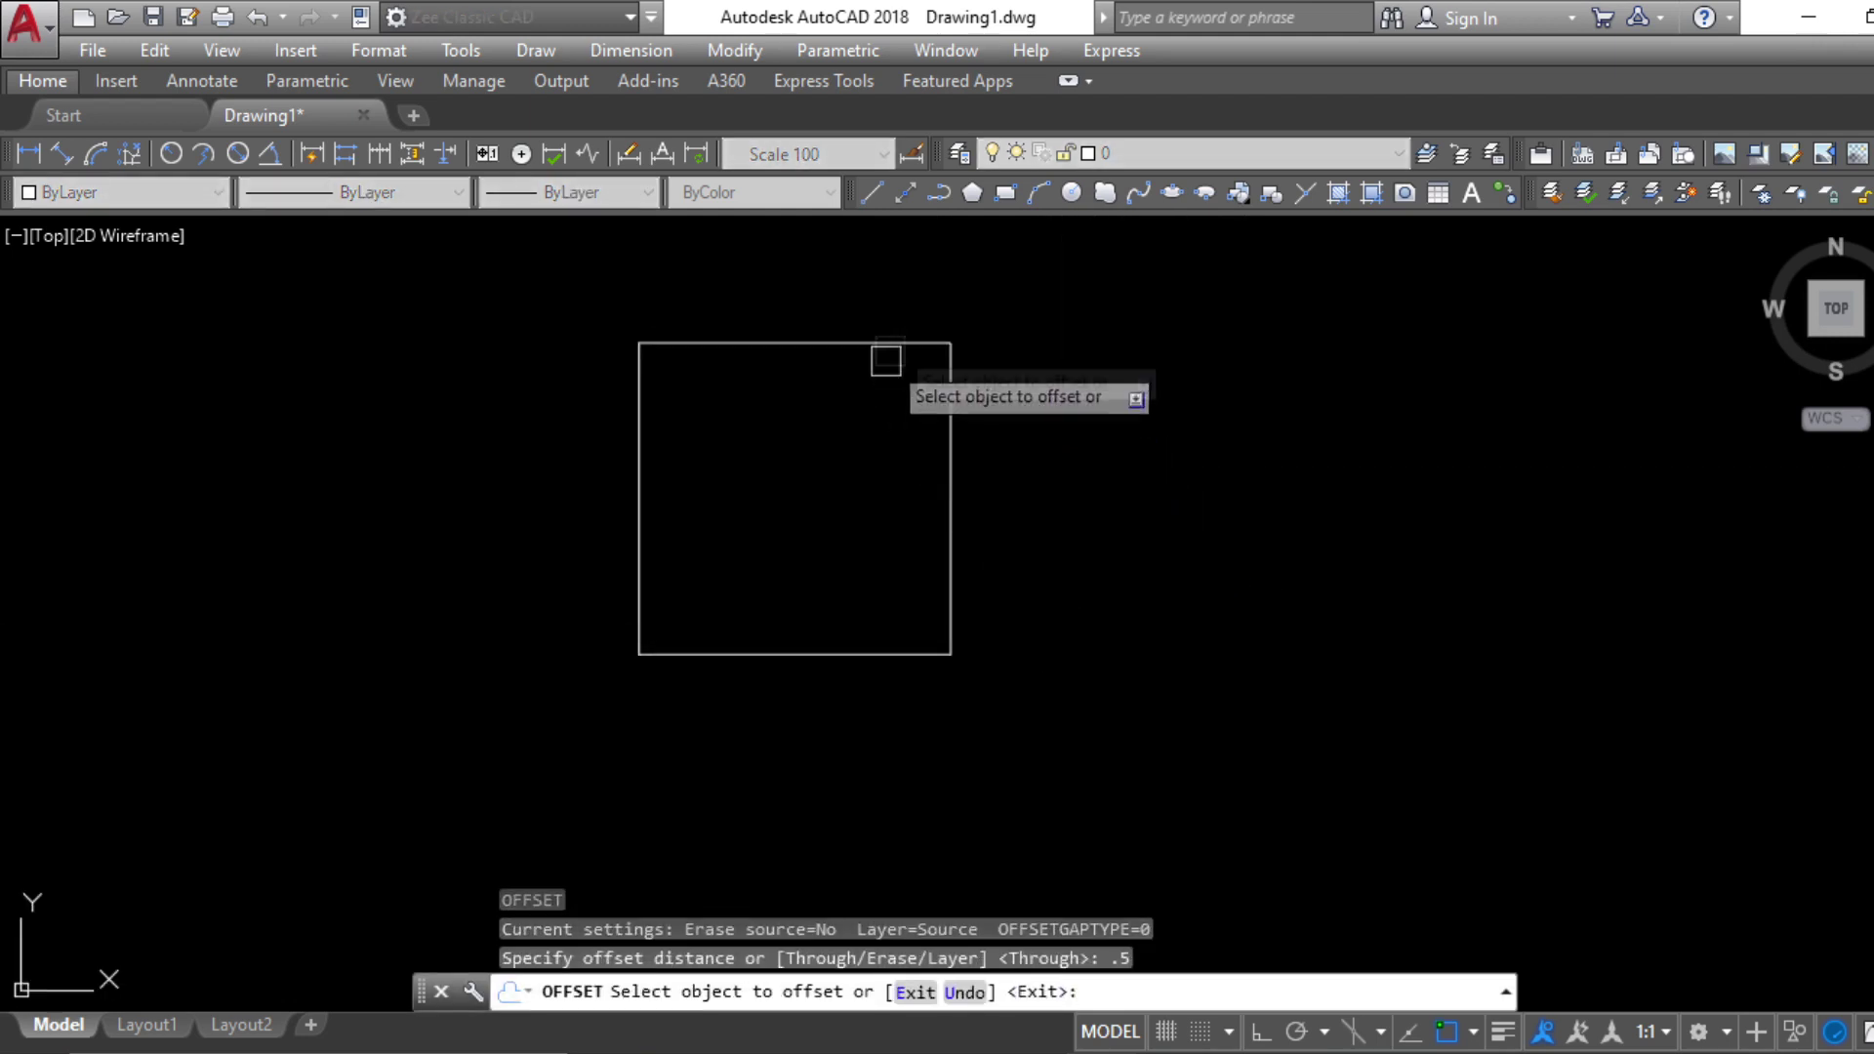
pyautogui.click(891, 344)
pyautogui.click(850, 494)
pyautogui.press('Escape')
pyautogui.moveTo(850, 494); pyautogui.dragTo(799, 604, button='middle')
pyautogui.press('Escape')
pyautogui.moveTo(1007, 674); pyautogui.dragTo(845, 619, button='middle')
pyautogui.press('Escape')
pyautogui.press('Escape')
# Draw a second 6 by 6 square to the right of the double-lined square
pyautogui.write('rec')
pyautogui.press('Return')
pyautogui.click(902, 329)
pyautogui.write('d')
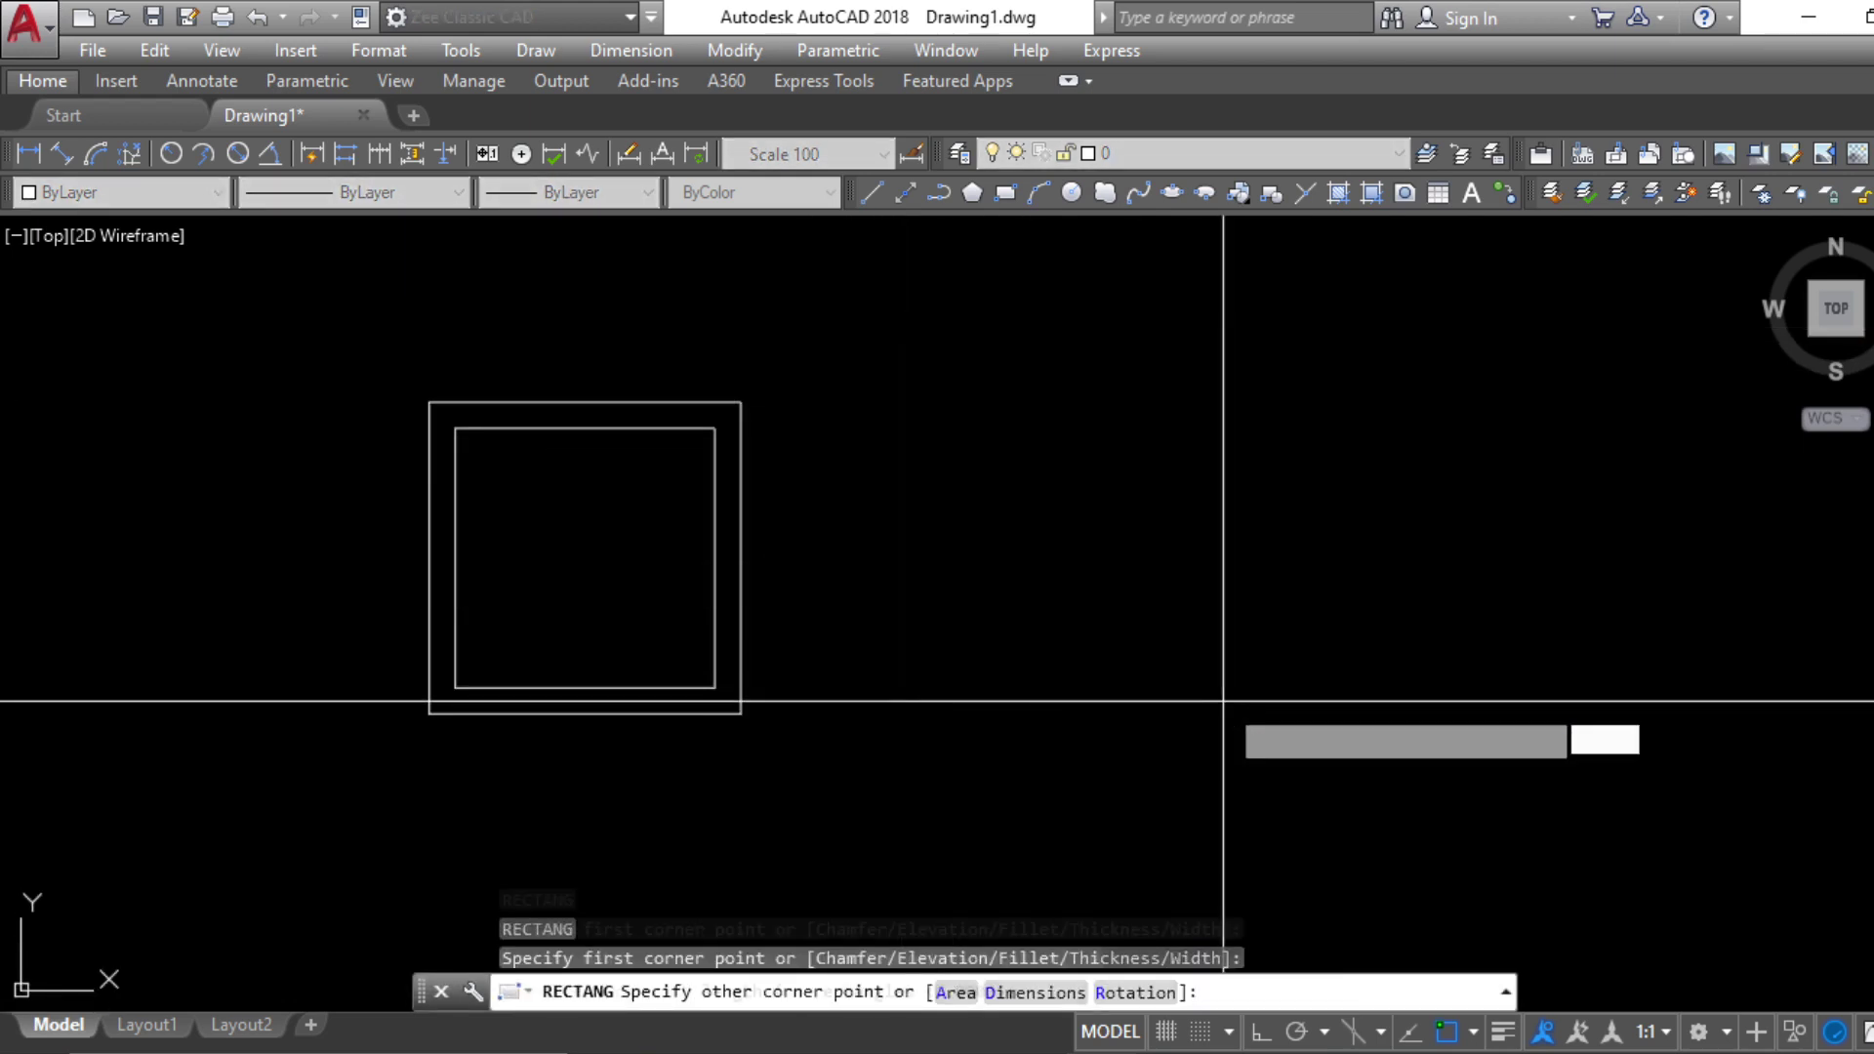
pyautogui.press('Return')
pyautogui.write('6')
pyautogui.press('Return')
pyautogui.write('6')
pyautogui.press('Return')
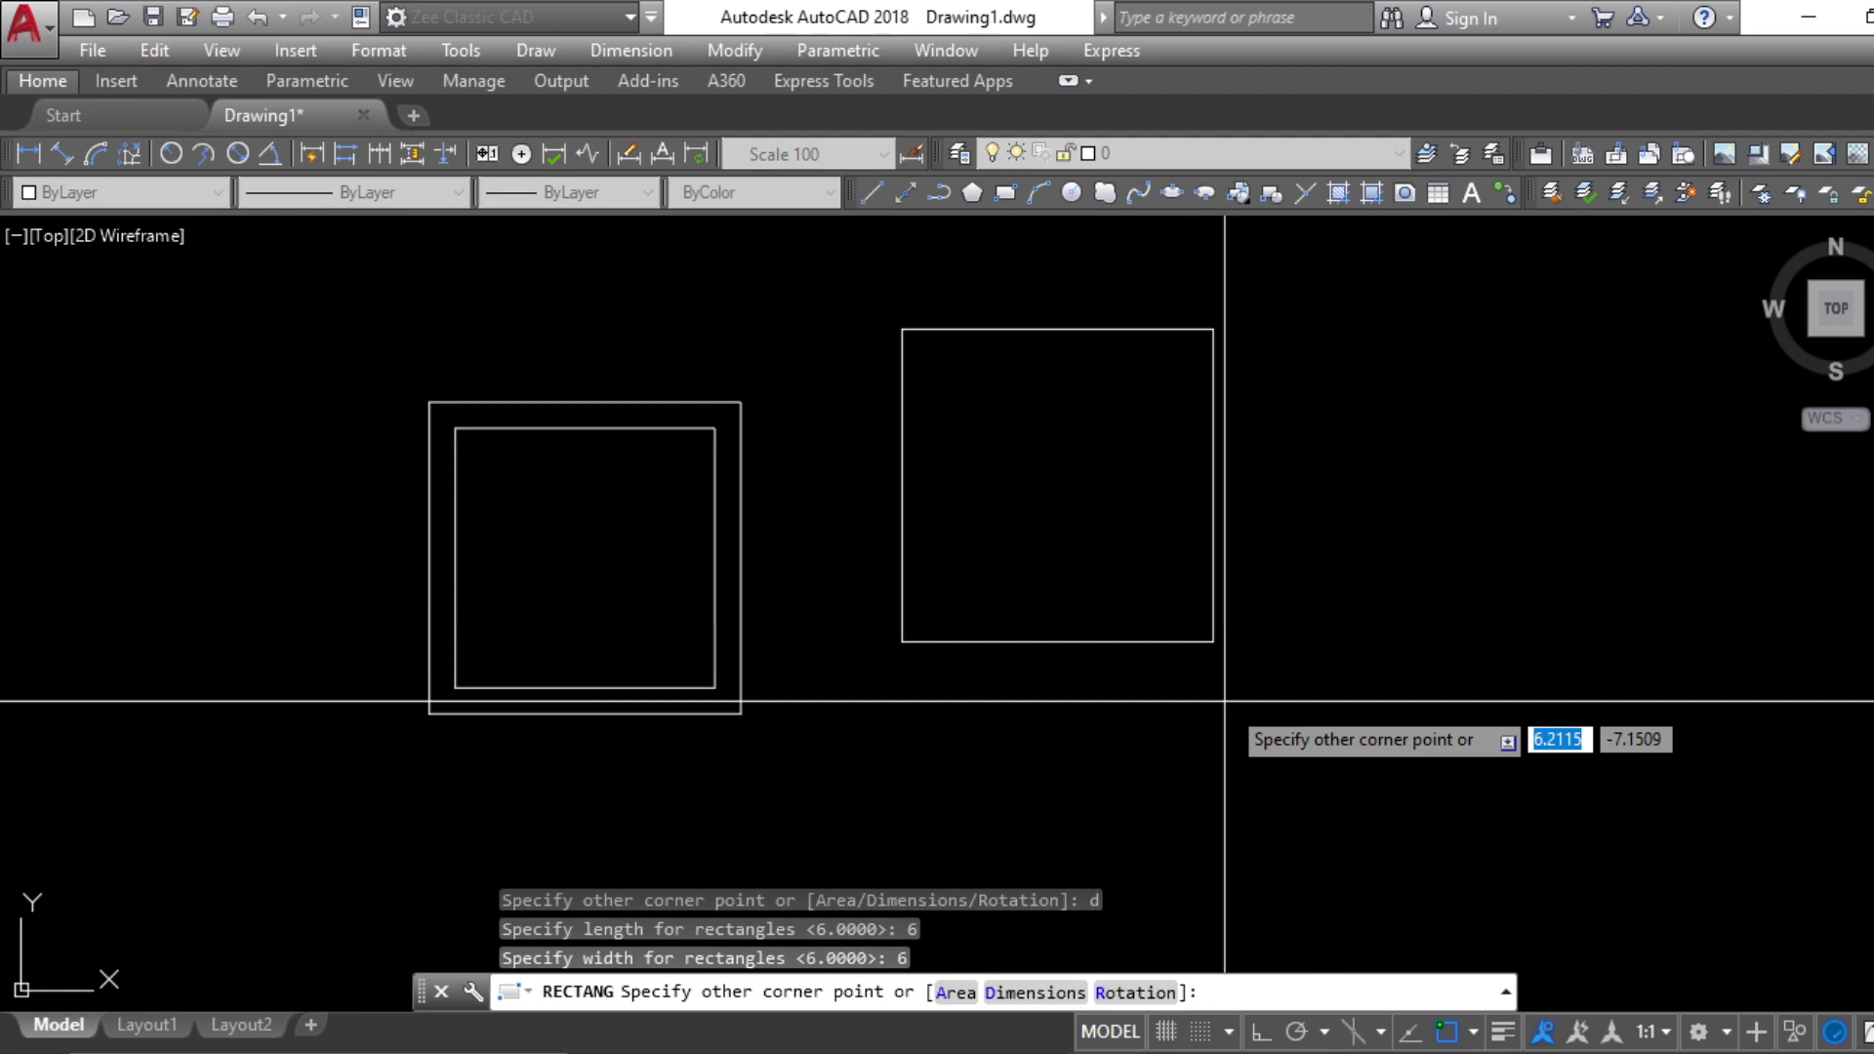
pyautogui.click(1232, 701)
pyautogui.press('Escape')
pyautogui.moveTo(1338, 582); pyautogui.dragTo(1016, 464)
pyautogui.press('Escape')
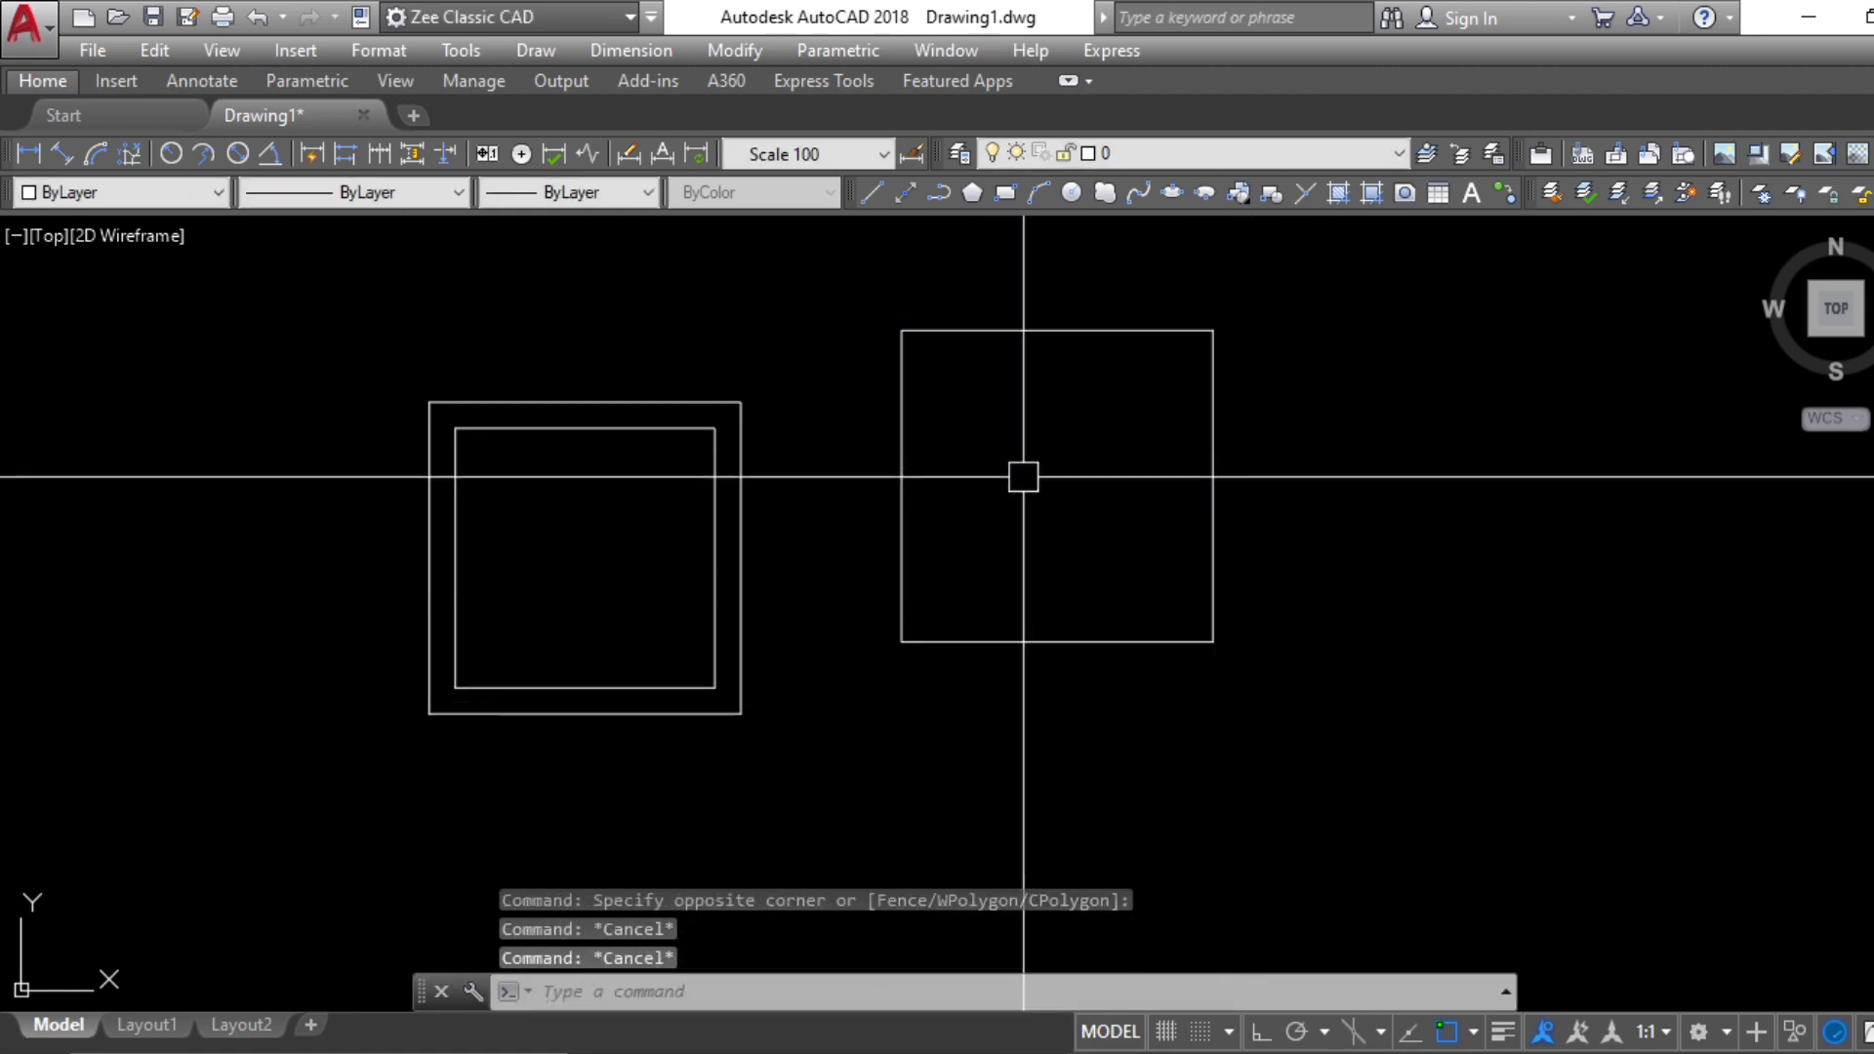
# Check the Interlace plate in Major Plate.pdf in Adobe Reader and return to AutoCAD
pyautogui.write('o')
pyautogui.press('Return')
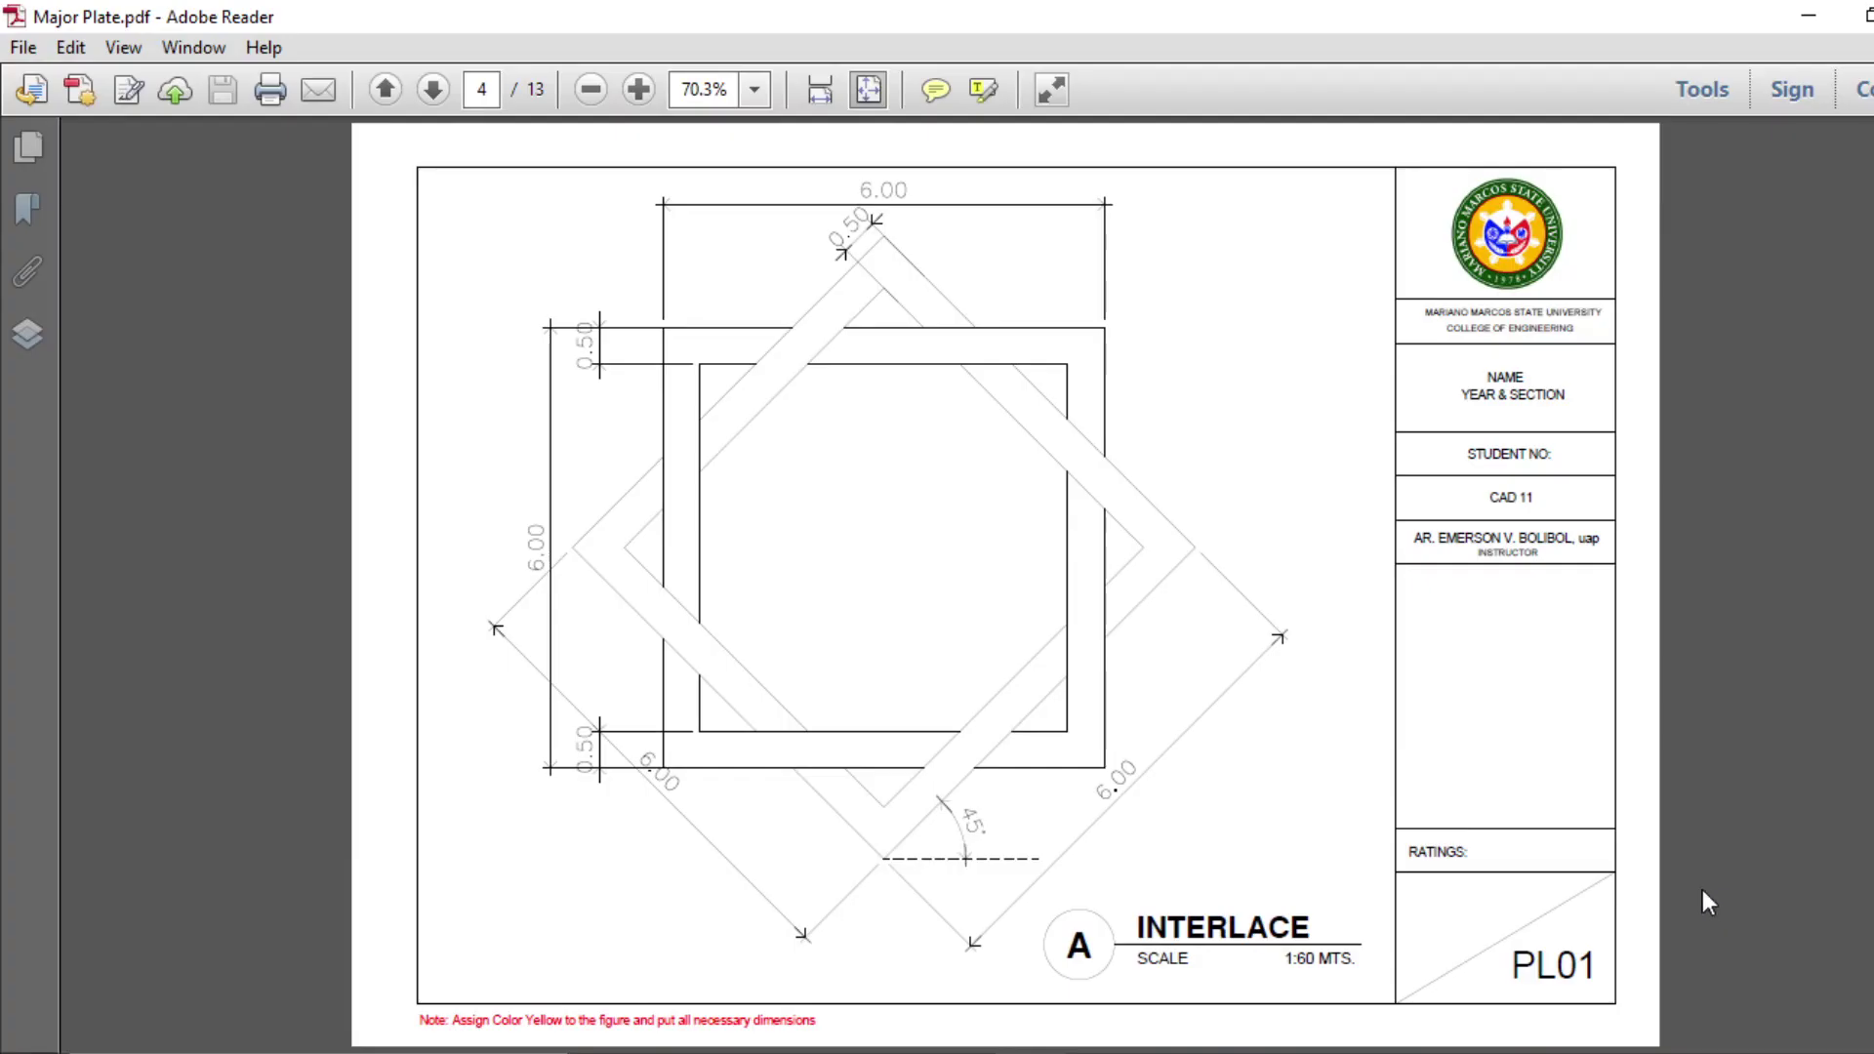
pyautogui.click(1825, 15)
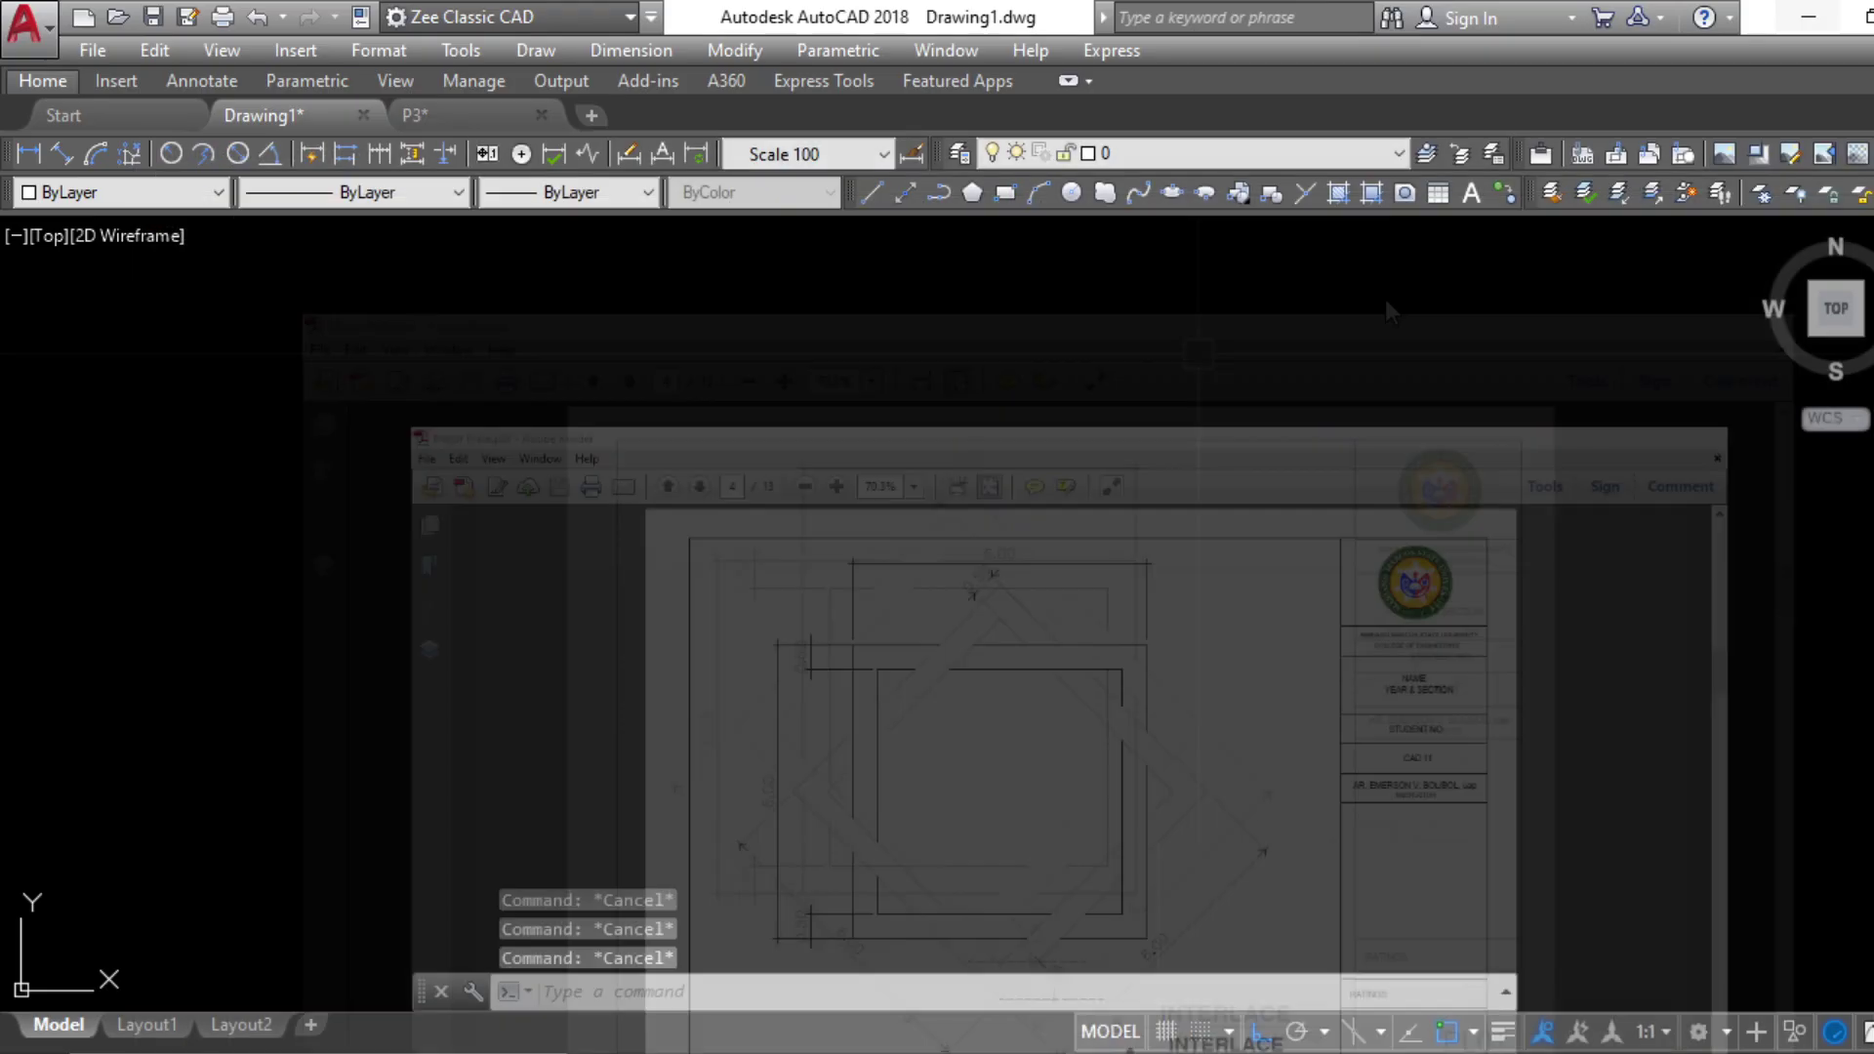
pyautogui.write('rec')
pyautogui.press('Return')
pyautogui.click(787, 392)
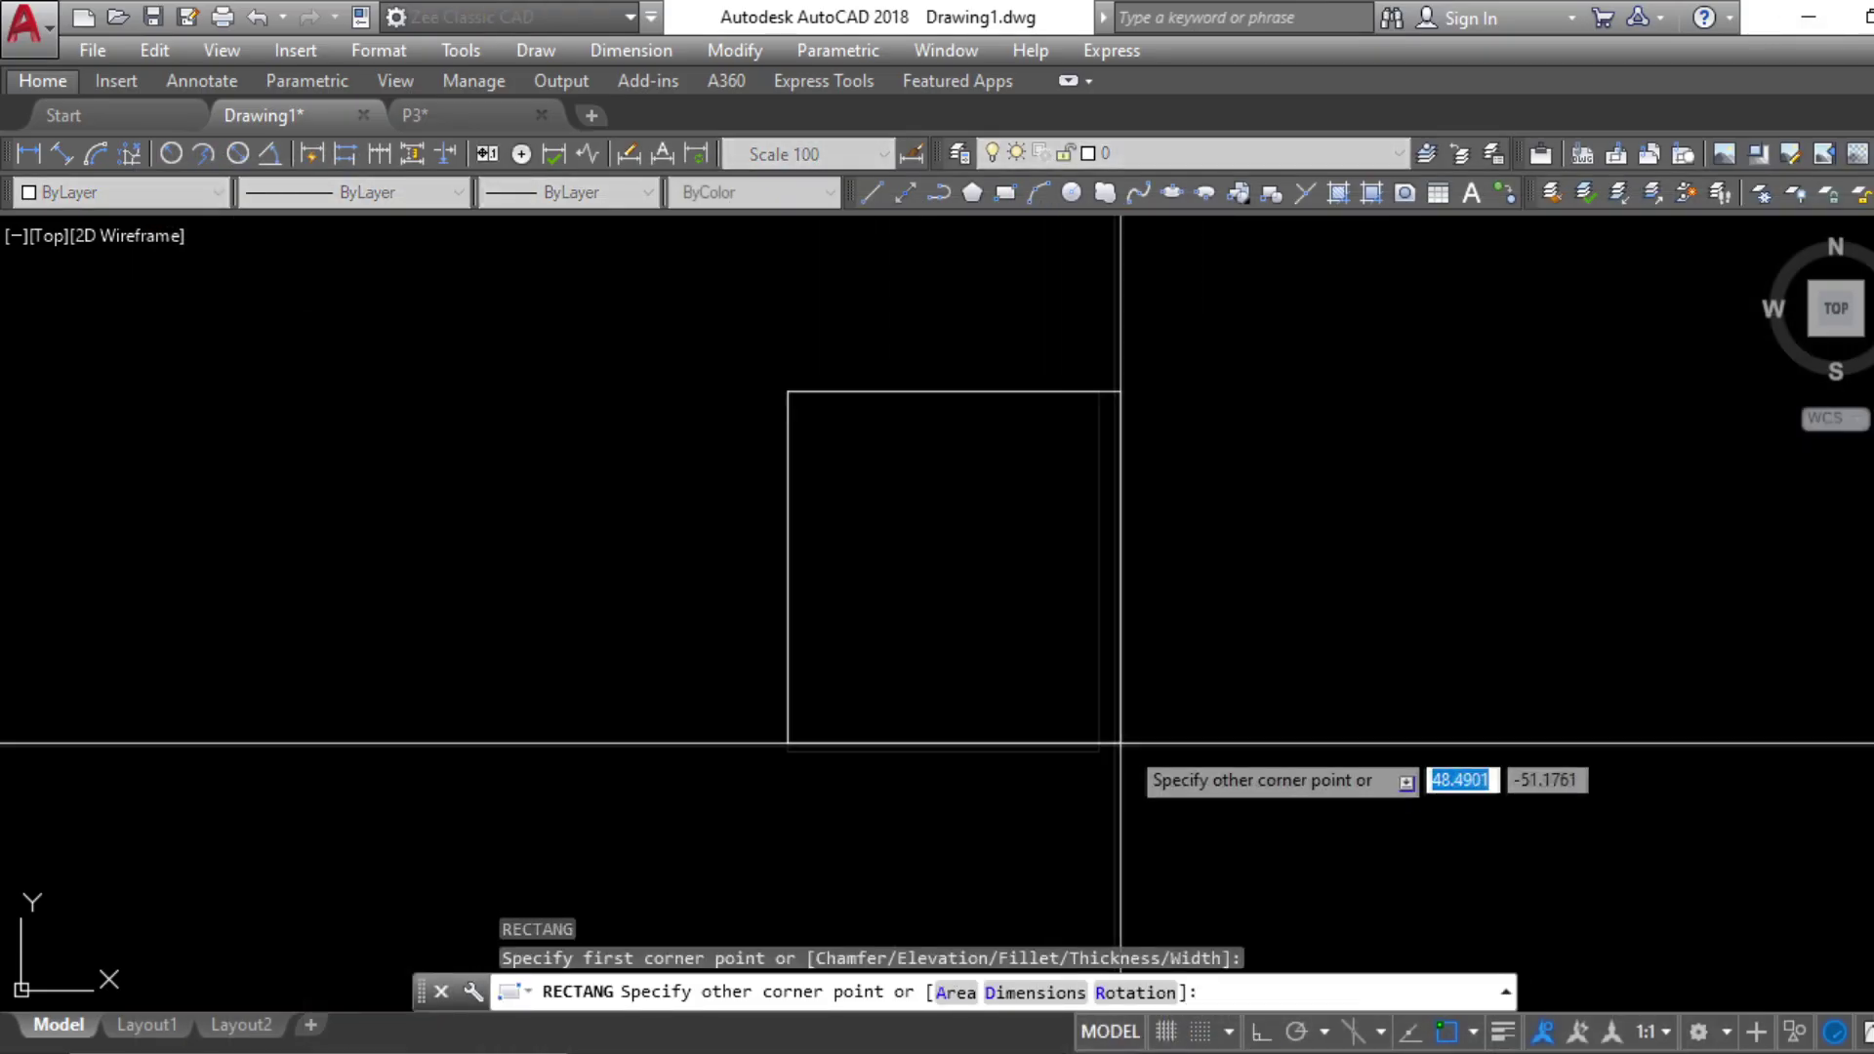
pyautogui.press('Escape')
pyautogui.press('Escape')
pyautogui.press('Escape')
pyautogui.press('Escape')
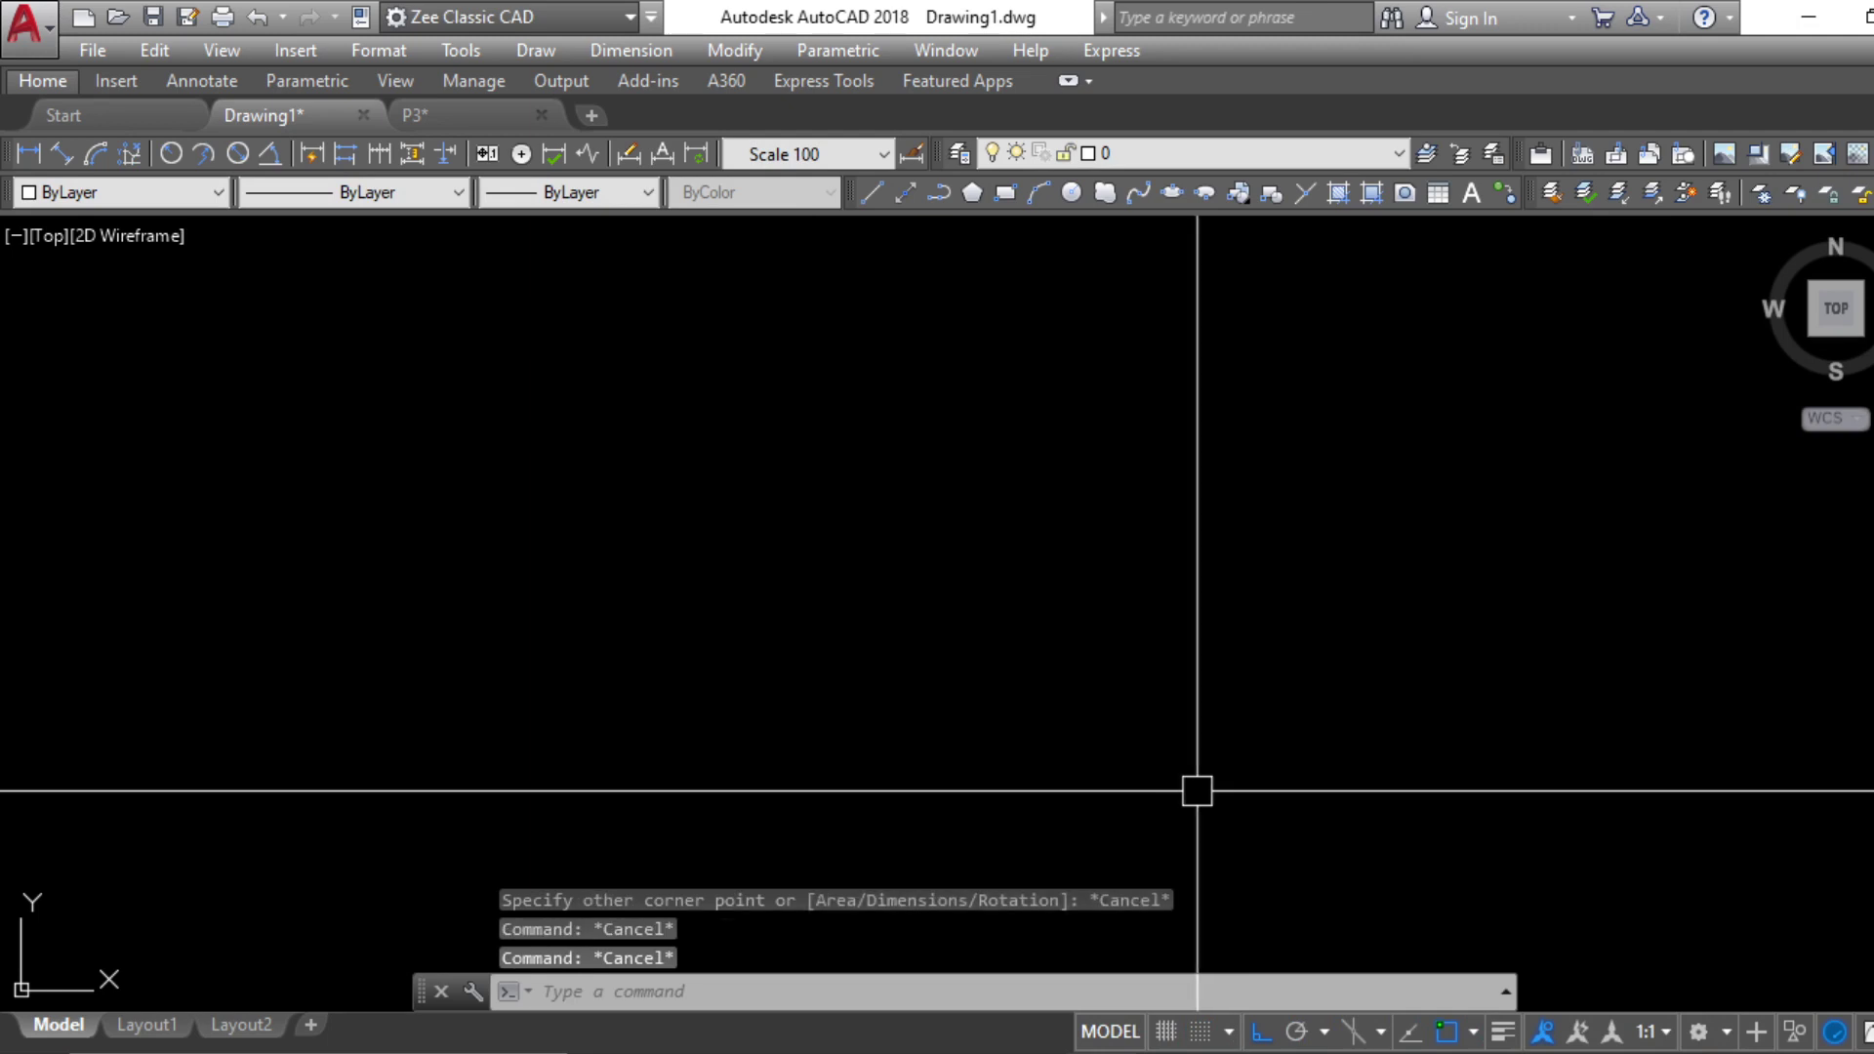
# Draw a new 6 by 6 square in the empty drawing area using the Rectangle command's dimensions option
pyautogui.press('Return')
pyautogui.click(729, 344)
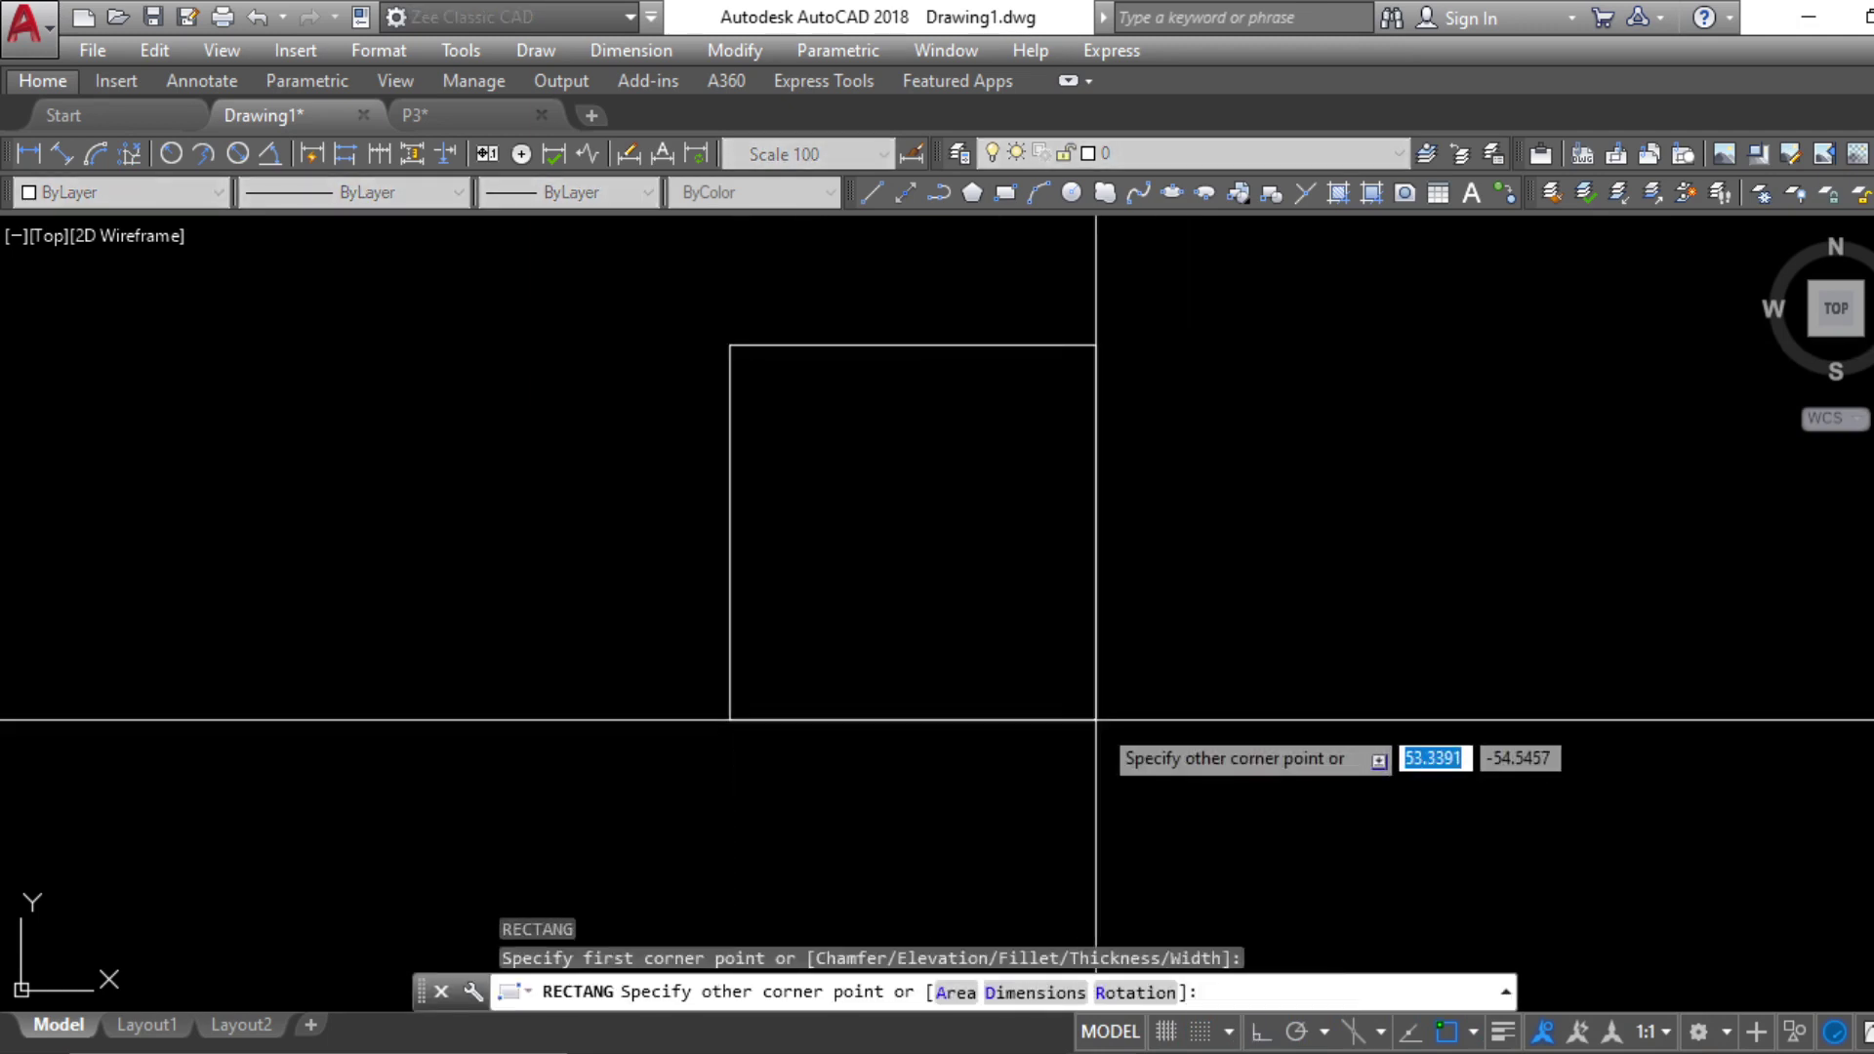
pyautogui.write('d')
pyautogui.press('Return')
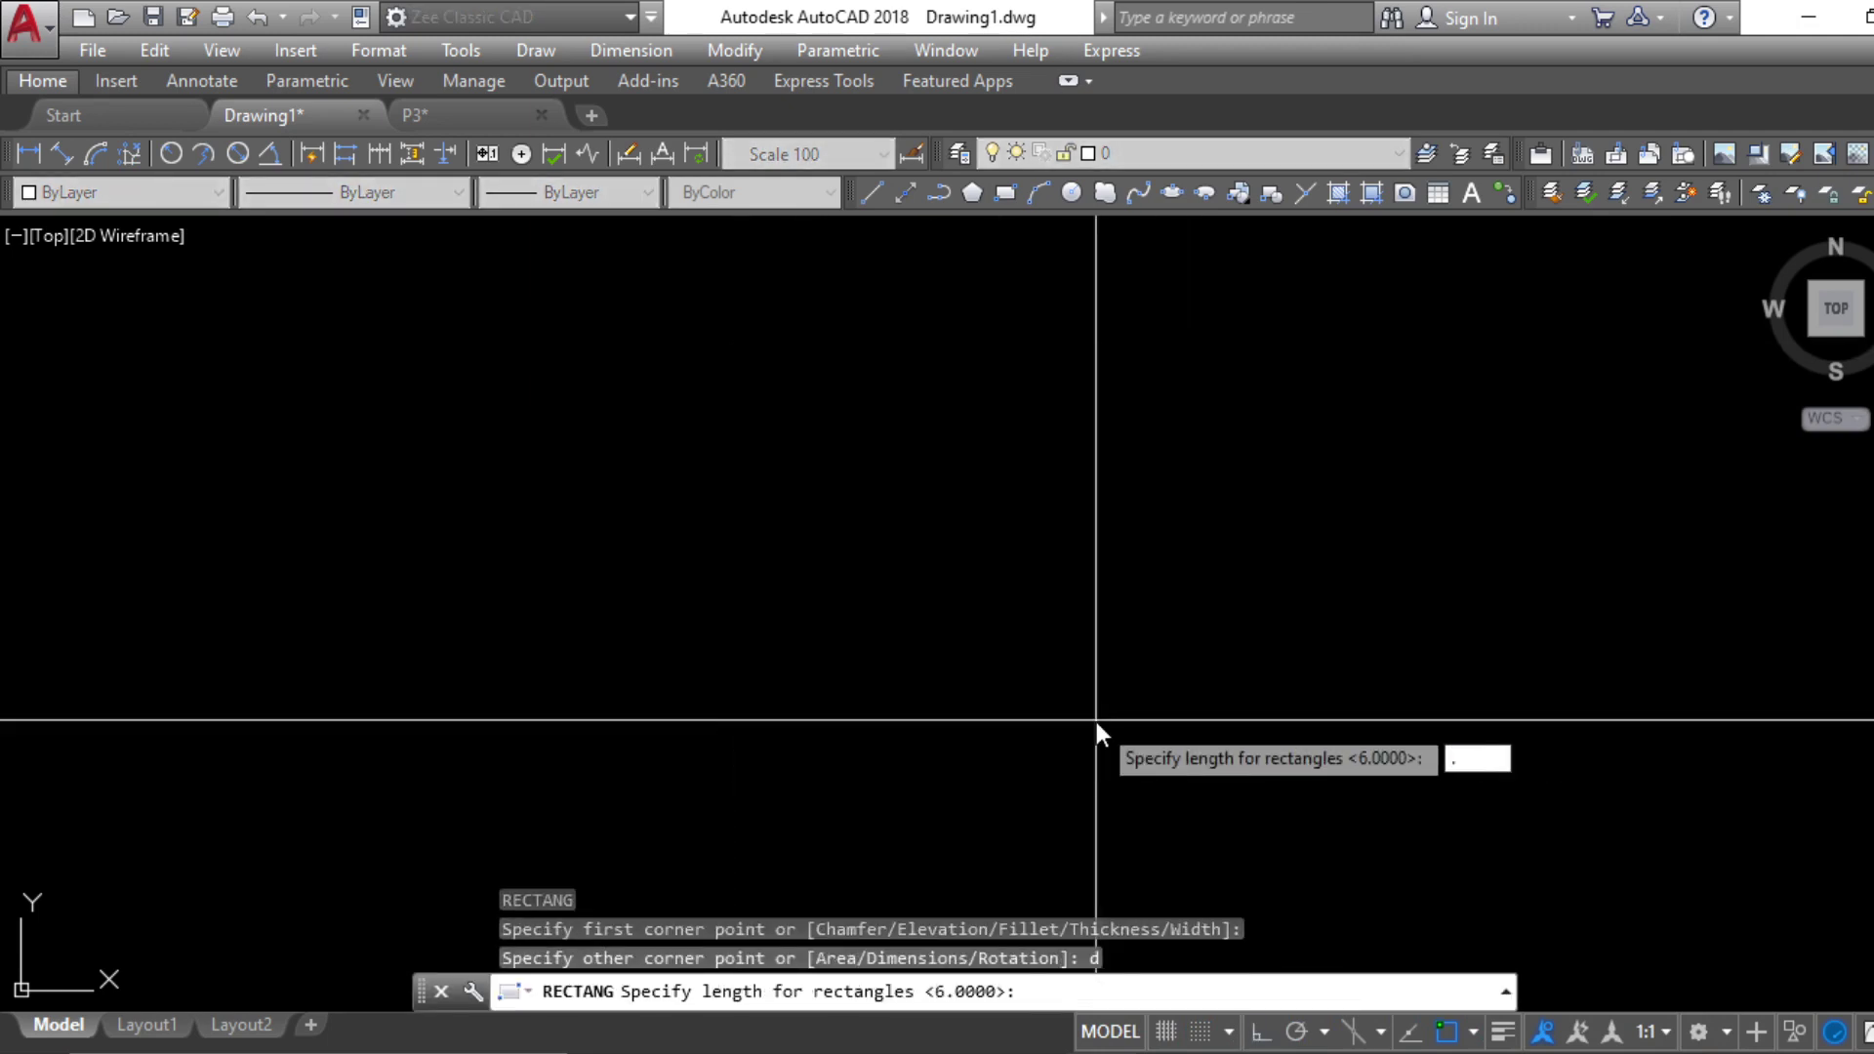
pyautogui.write('6')
pyautogui.press('Return')
pyautogui.write('6')
pyautogui.press('Return')
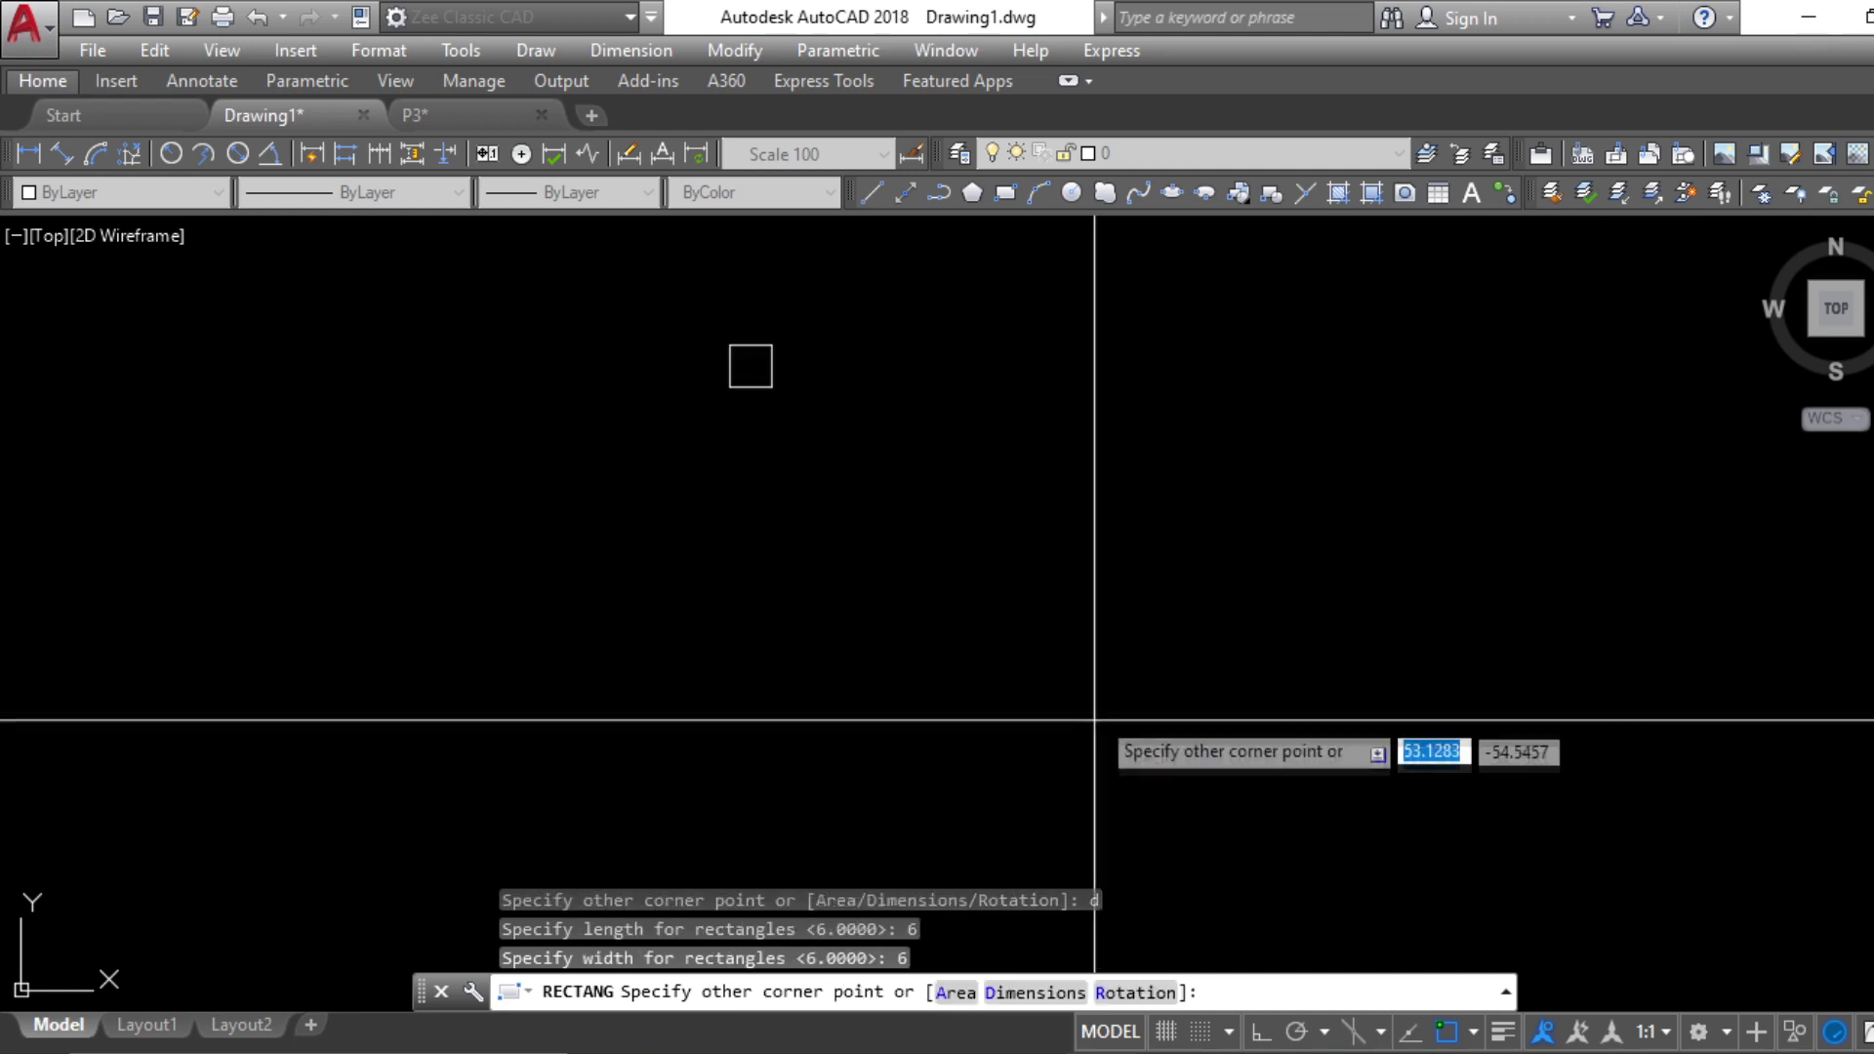
pyautogui.press('Escape')
pyautogui.scroll(6, 754, 348)
pyautogui.scroll(-2, 702, 515)
pyautogui.moveTo(703, 515); pyautogui.dragTo(907, 502, button='middle')
pyautogui.press('Escape')
pyautogui.press('Escape')
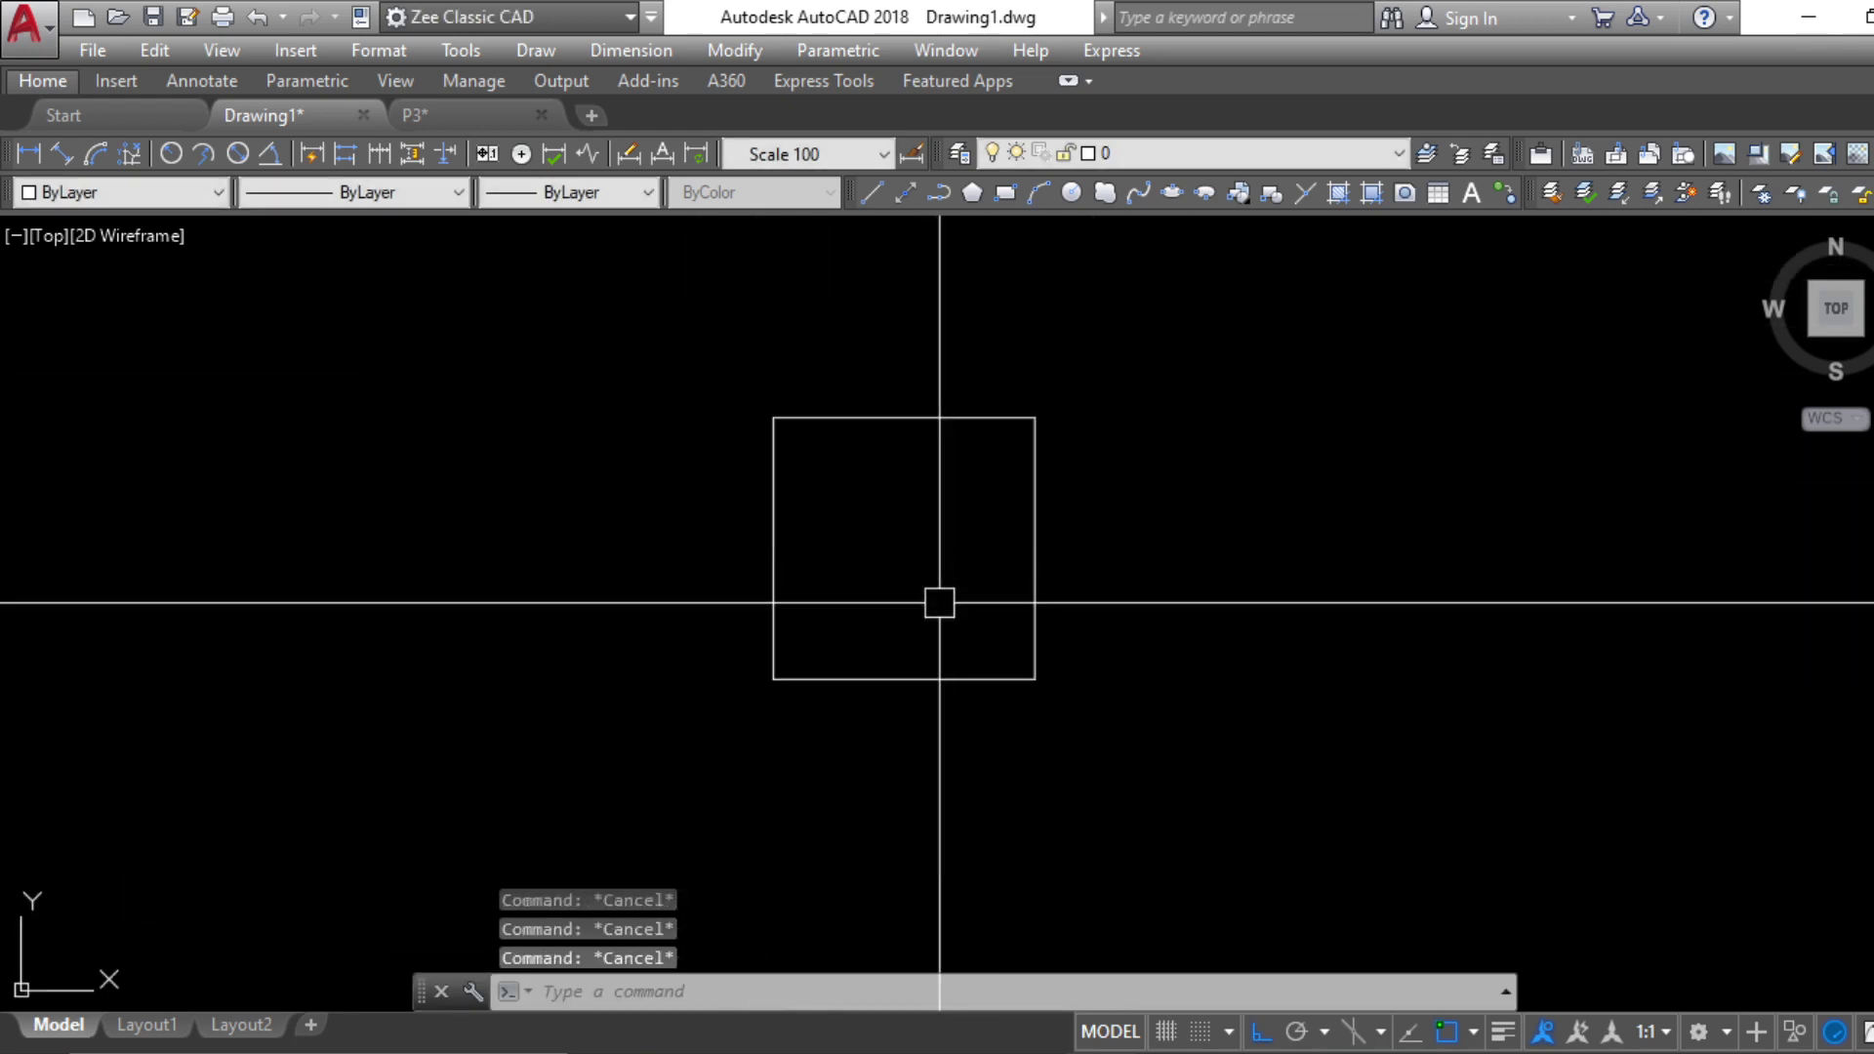
# Offset the new square inward by 0.5 to form the first square frame
pyautogui.write('o')
pyautogui.press('Return')
pyautogui.write('.5')
pyautogui.press('Return')
pyautogui.click(1034, 586)
pyautogui.click(992, 552)
pyautogui.moveTo(1268, 623); pyautogui.dragTo(912, 640, button='middle')
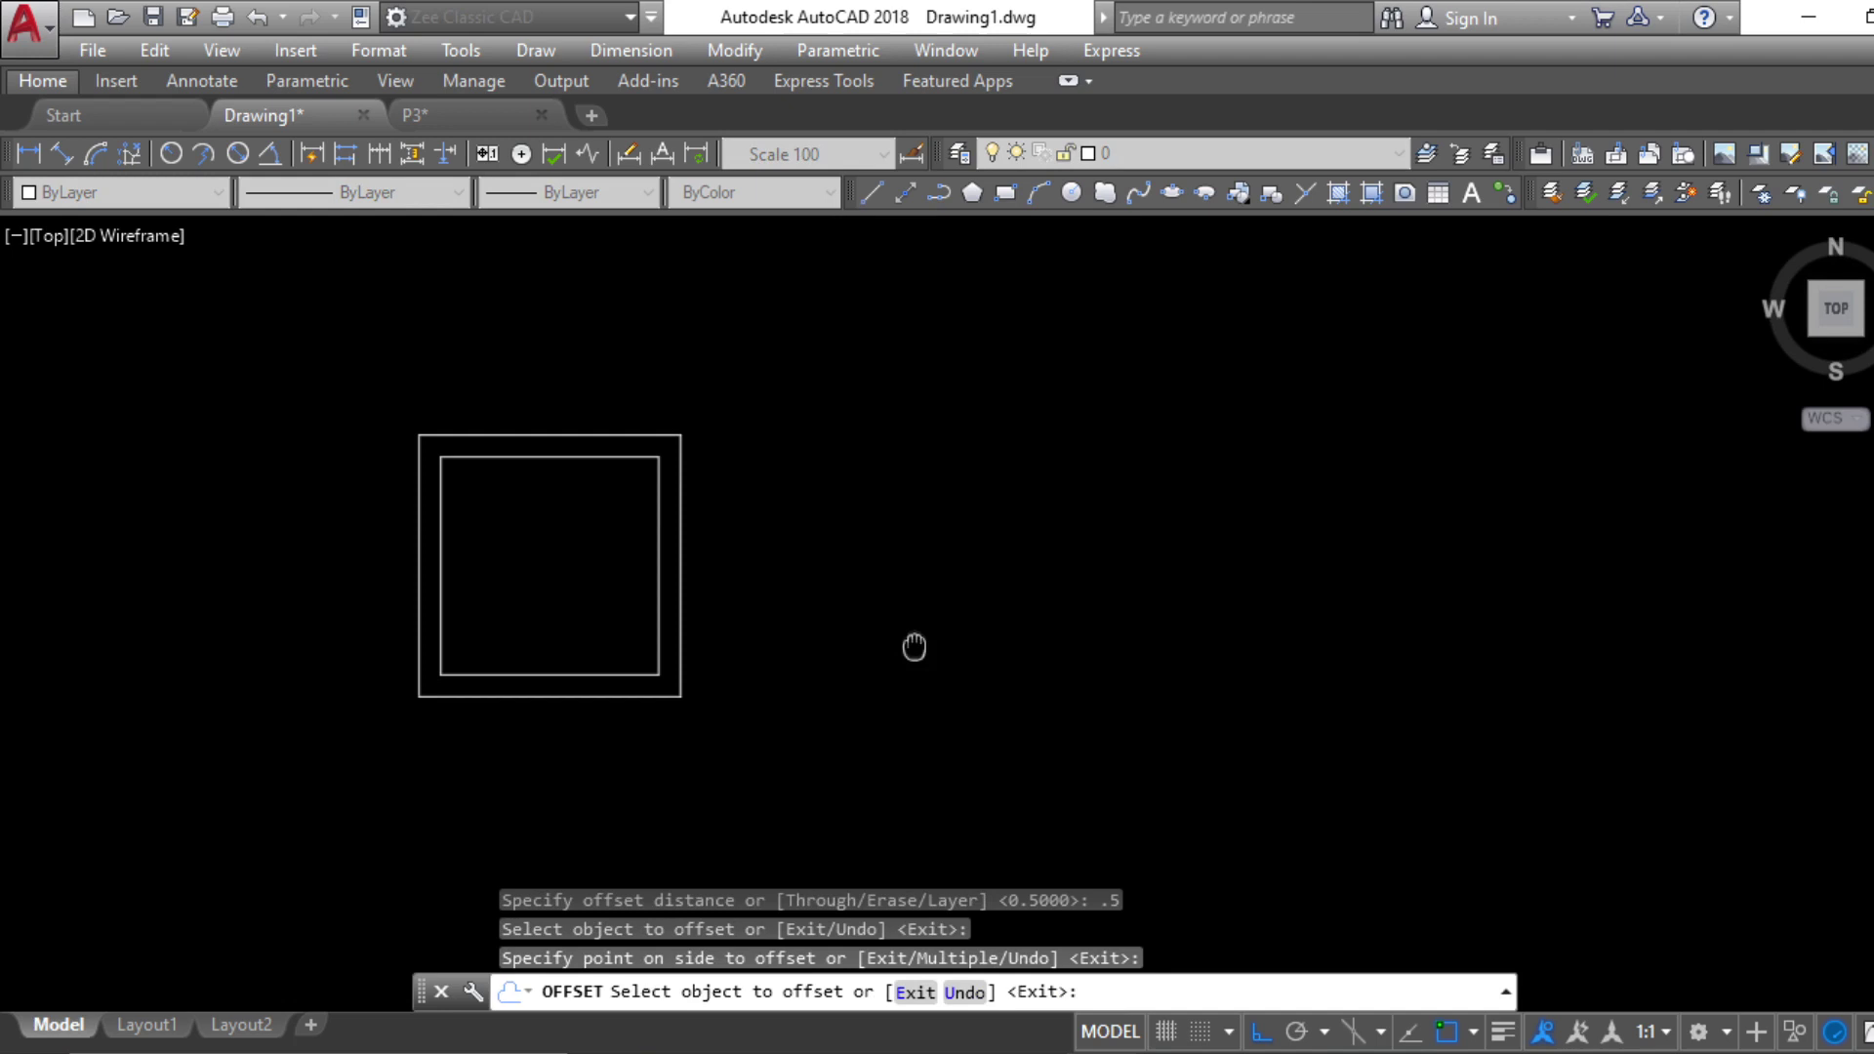
pyautogui.press('Escape')
pyautogui.press('Escape')
# Draw another 6 by 6 square to the right of the first square frame
pyautogui.write('rec')
pyautogui.press('Return')
pyautogui.click(921, 280)
pyautogui.write('d')
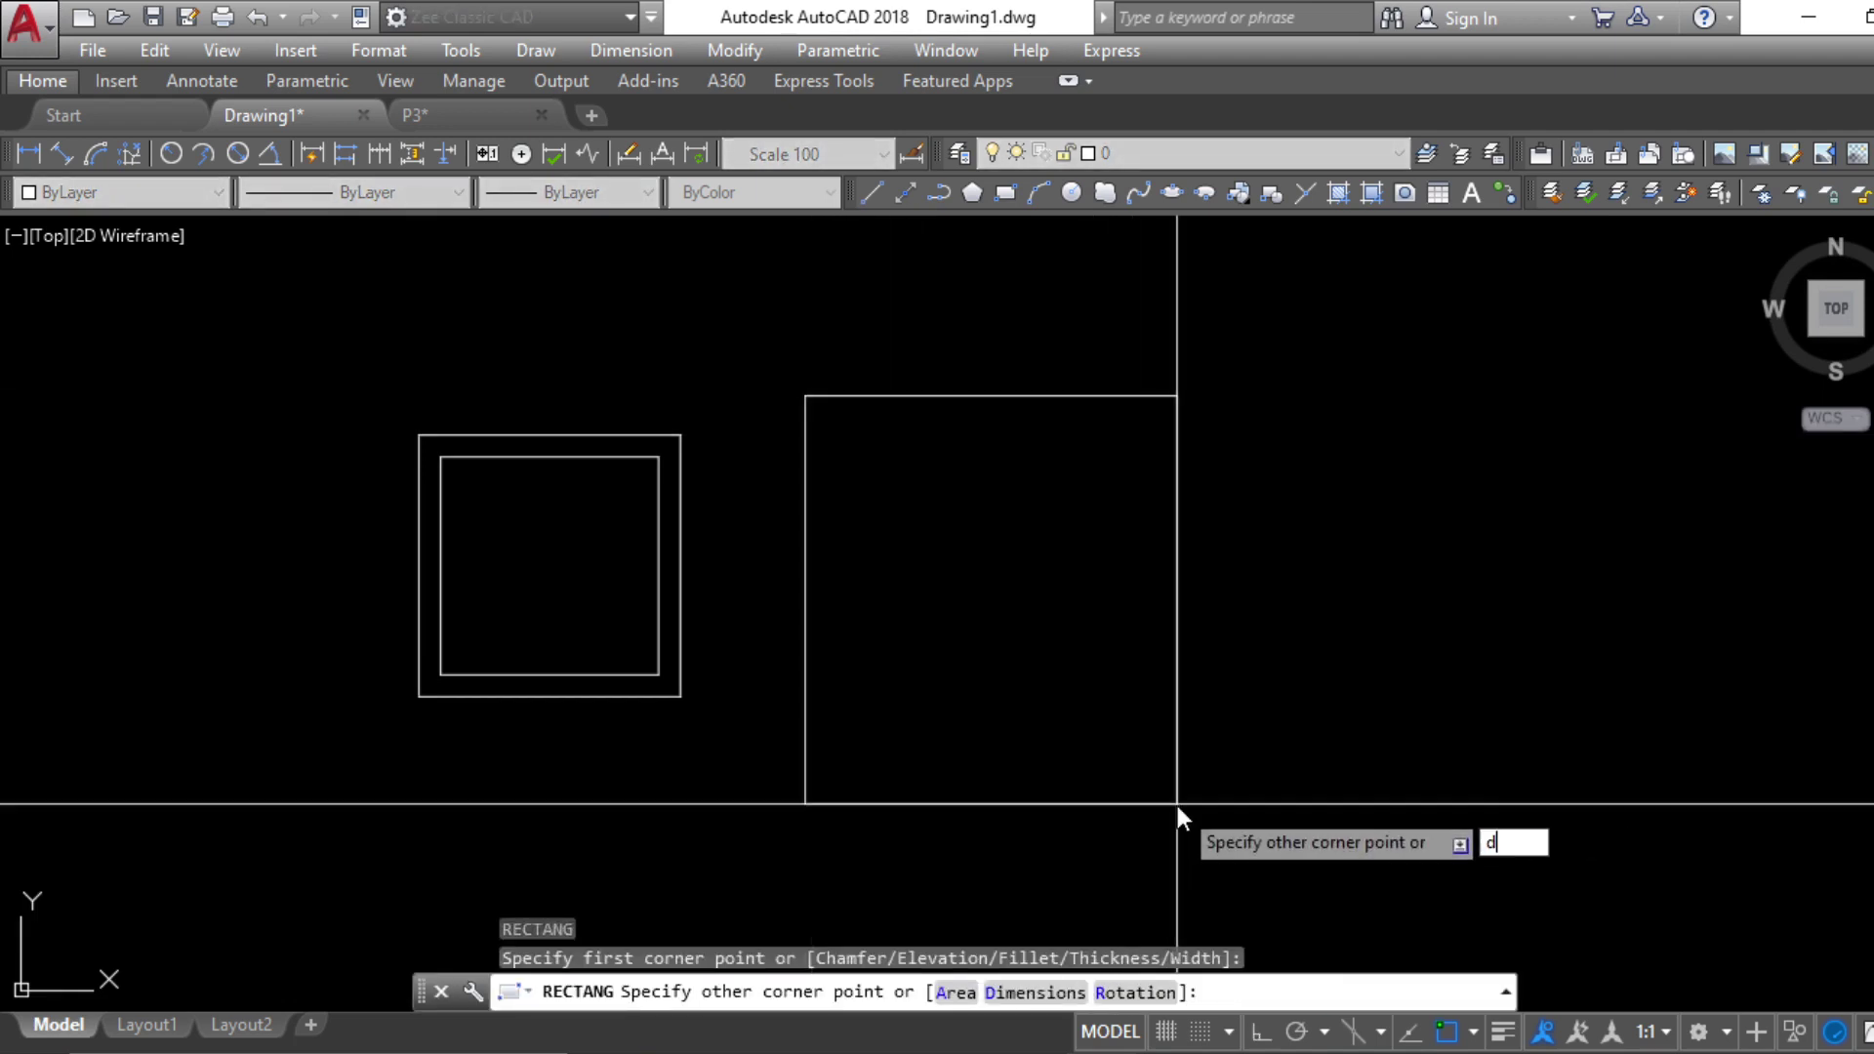
pyautogui.press('Return')
pyautogui.write('6')
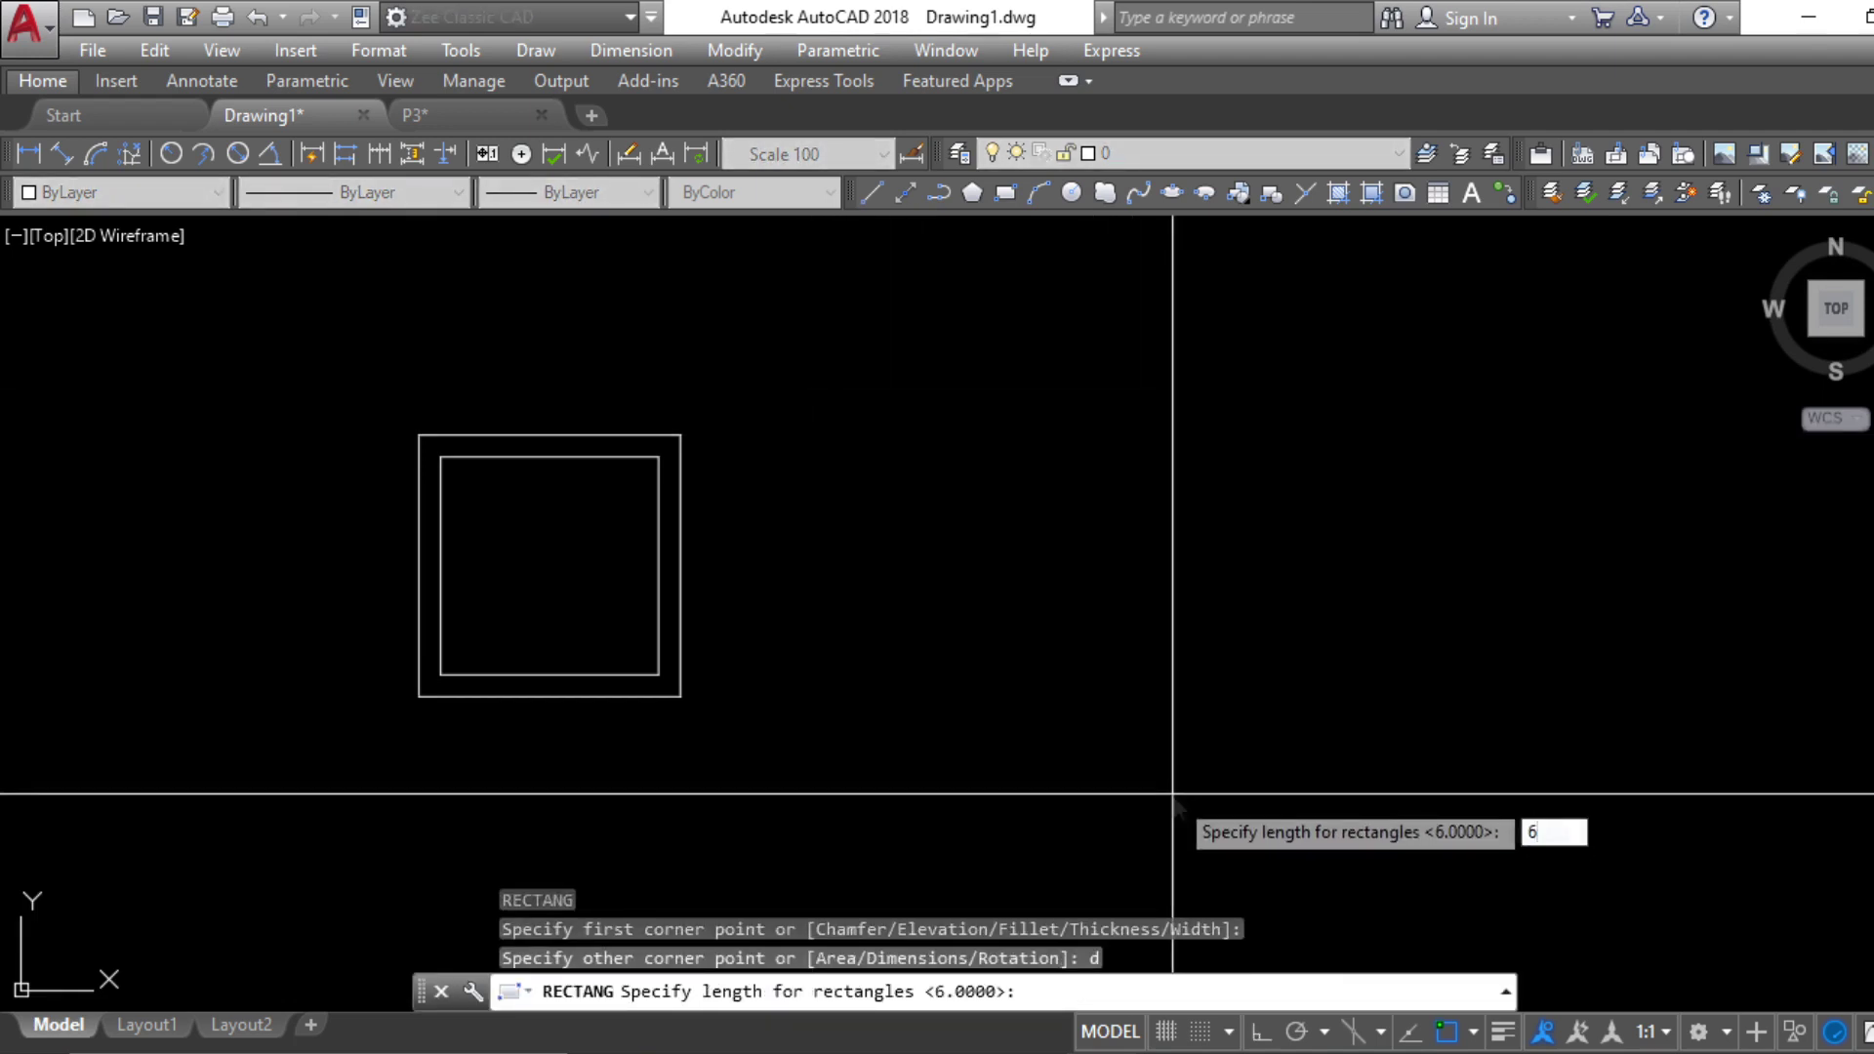
pyautogui.press('Return')
pyautogui.write('6')
pyautogui.press('Return')
pyautogui.click(1176, 786)
pyautogui.press('Escape')
pyautogui.press('Escape')
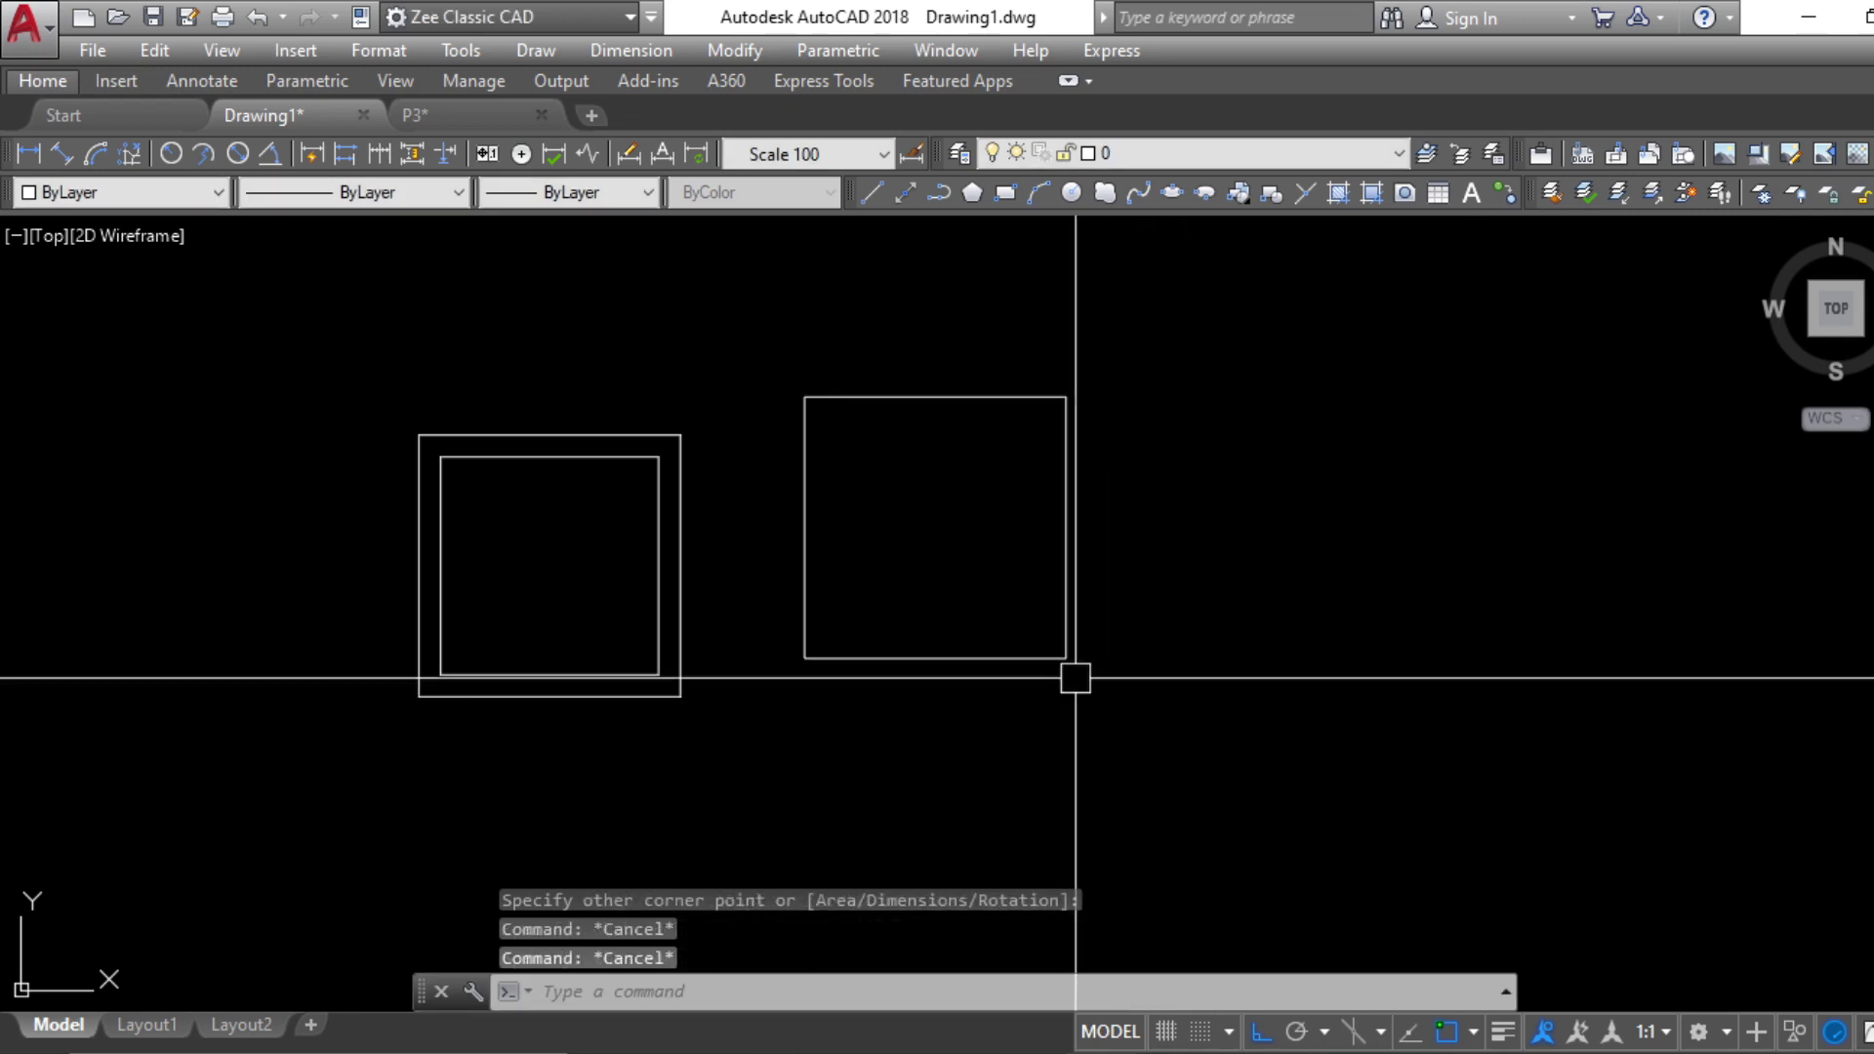
# Offset the right-hand square inward by 0.5 to form the second square frame
pyautogui.moveTo(1075, 678); pyautogui.dragTo(1151, 795, button='middle')
pyautogui.write('o')
pyautogui.press('Return')
pyautogui.write('5')
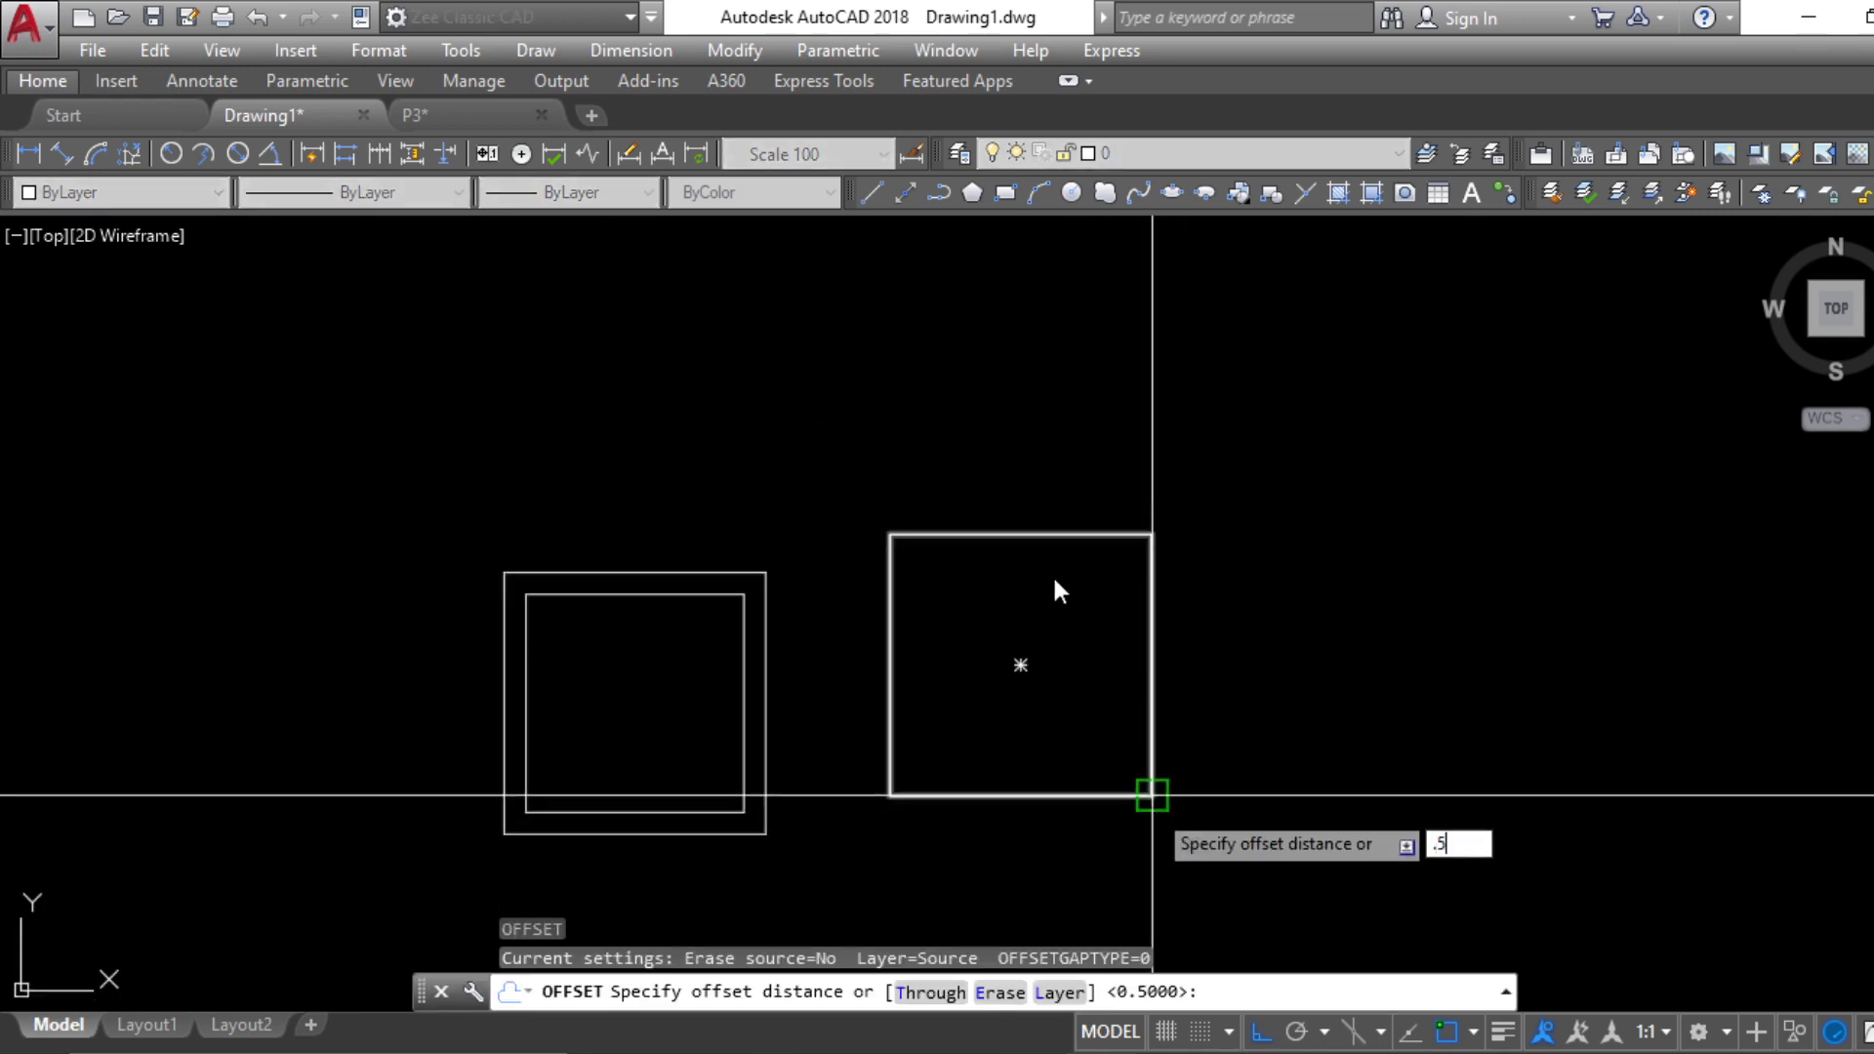
pyautogui.press('Return')
pyautogui.click(1085, 542)
pyautogui.click(1071, 712)
pyautogui.press('Escape')
pyautogui.press('Escape')
pyautogui.press('Escape')
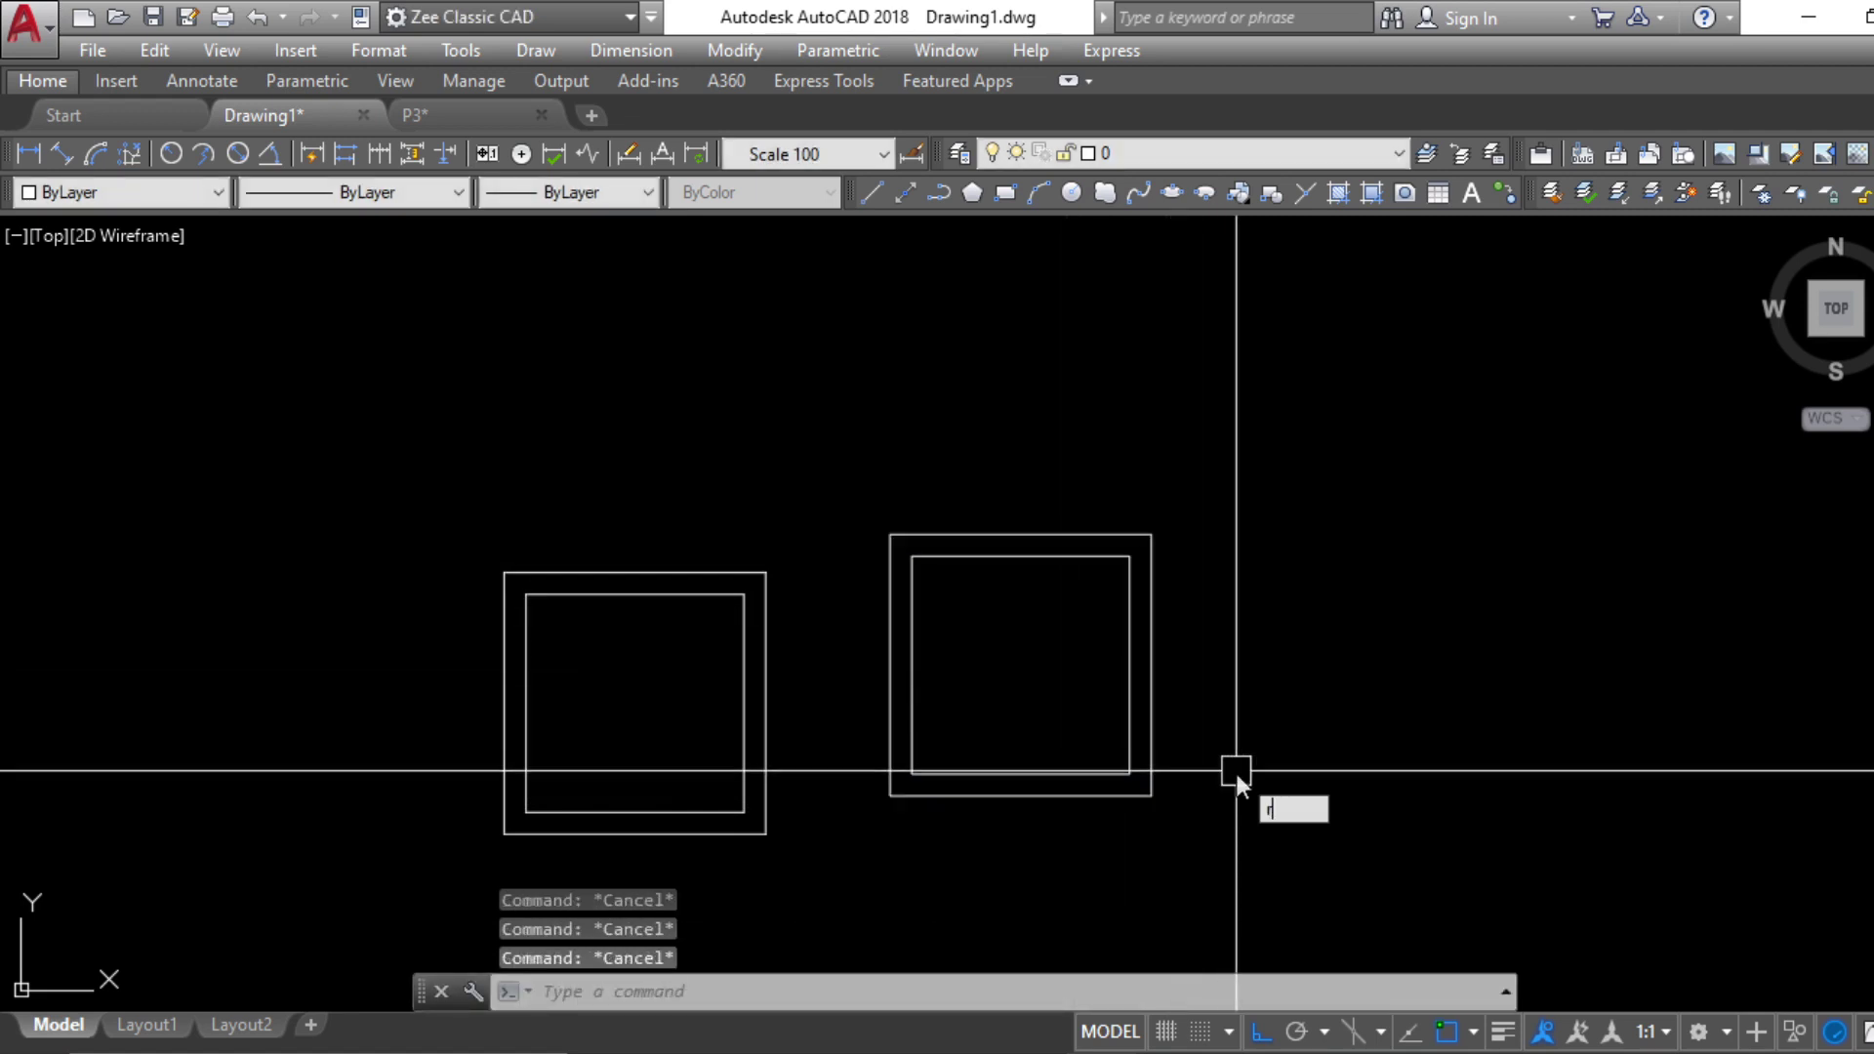
# Rotate both squares of the right-hand frame by 45 degrees about their centre
pyautogui.write('ro')
pyautogui.press('Return')
pyautogui.click(1321, 765)
pyautogui.click(1016, 627)
pyautogui.press('Return')
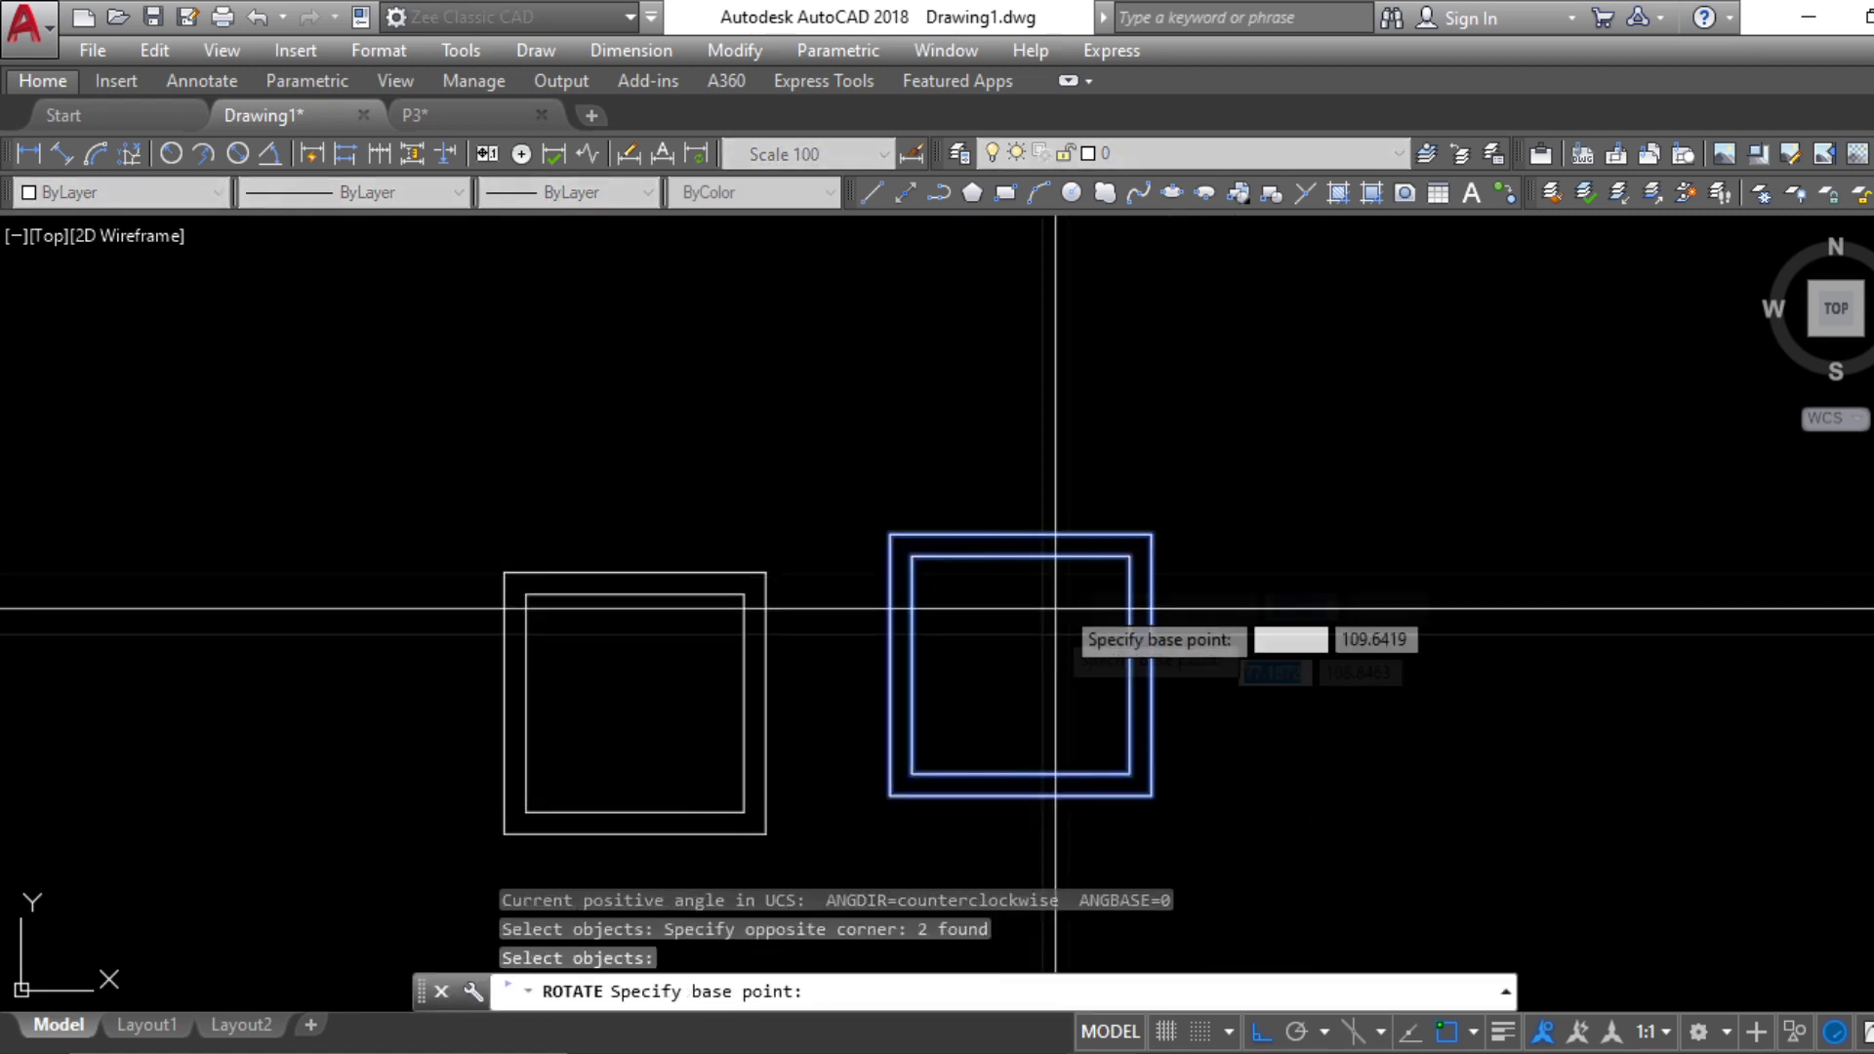
pyautogui.click(1020, 664)
pyautogui.write('45')
pyautogui.press('Return')
# Move the rotated frame by its centre onto the centre of the upright square frame
pyautogui.moveTo(1081, 708); pyautogui.dragTo(1157, 501, button='middle')
pyautogui.click(1311, 659)
pyautogui.click(1049, 426)
pyautogui.write('m')
pyautogui.press('Return')
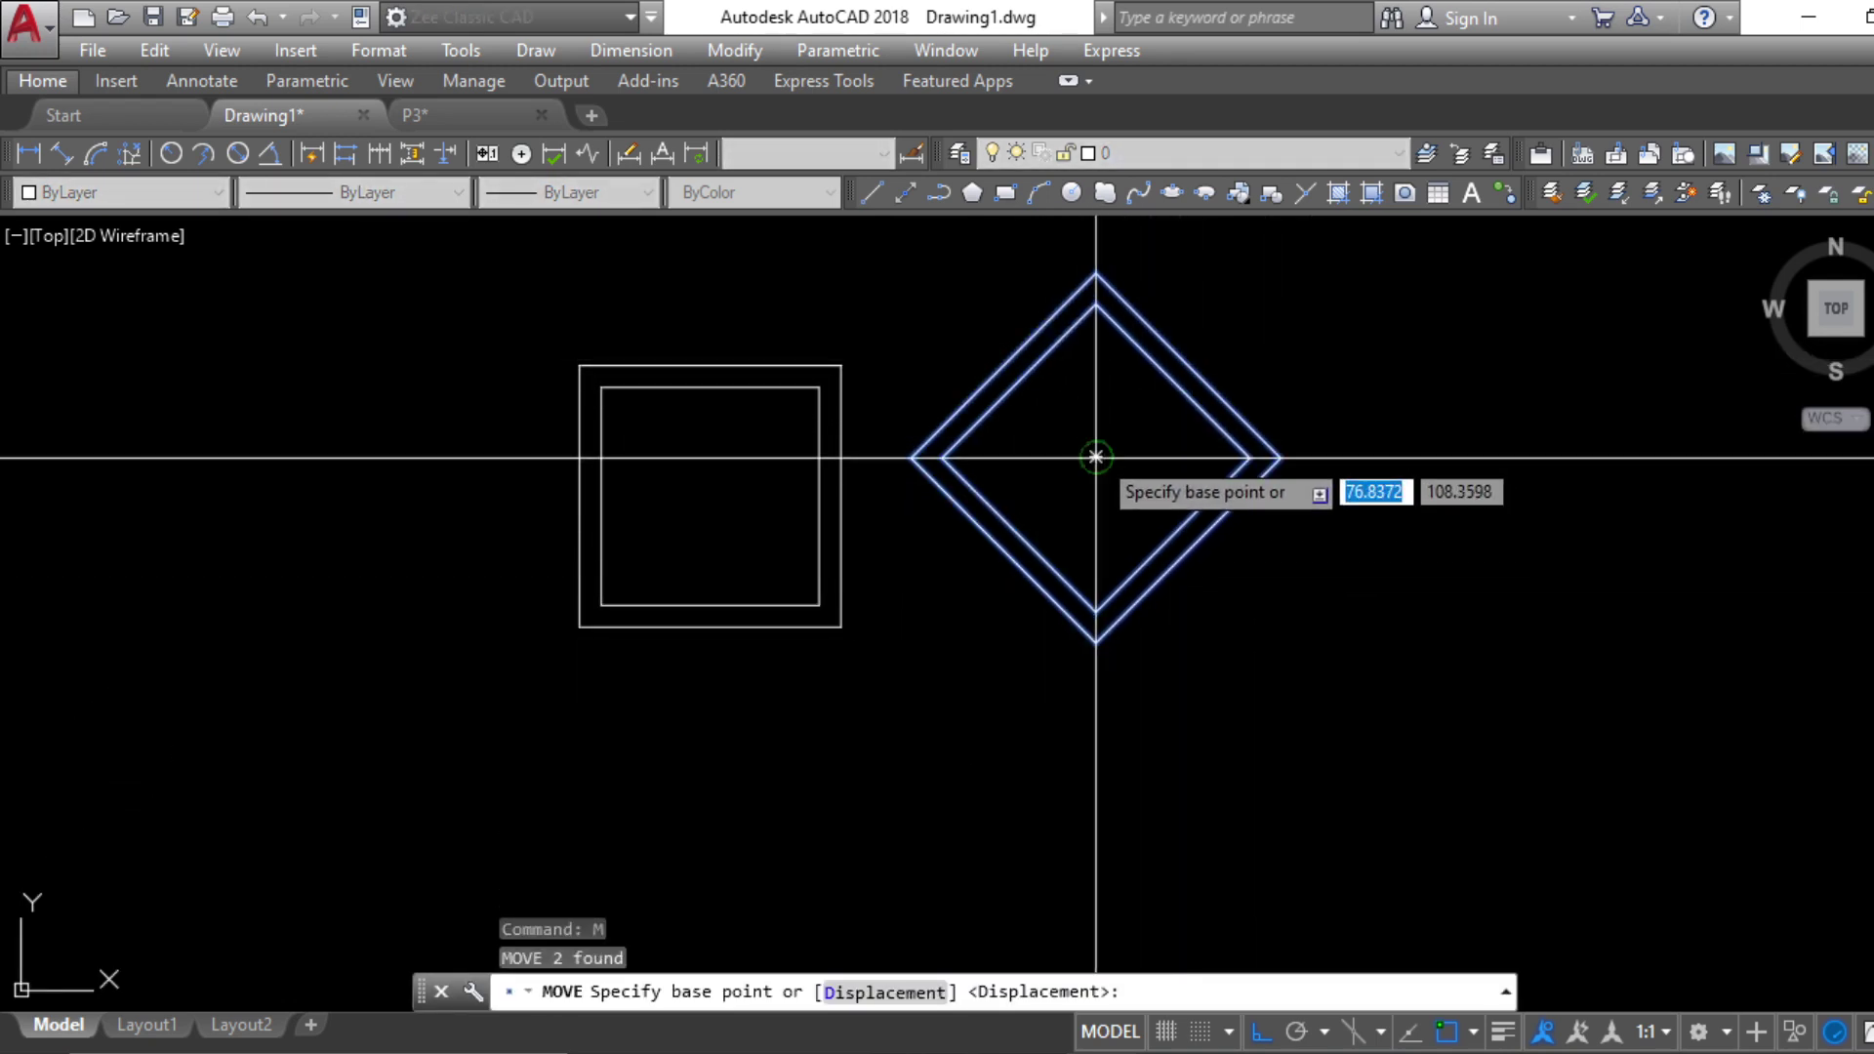
pyautogui.click(1096, 456)
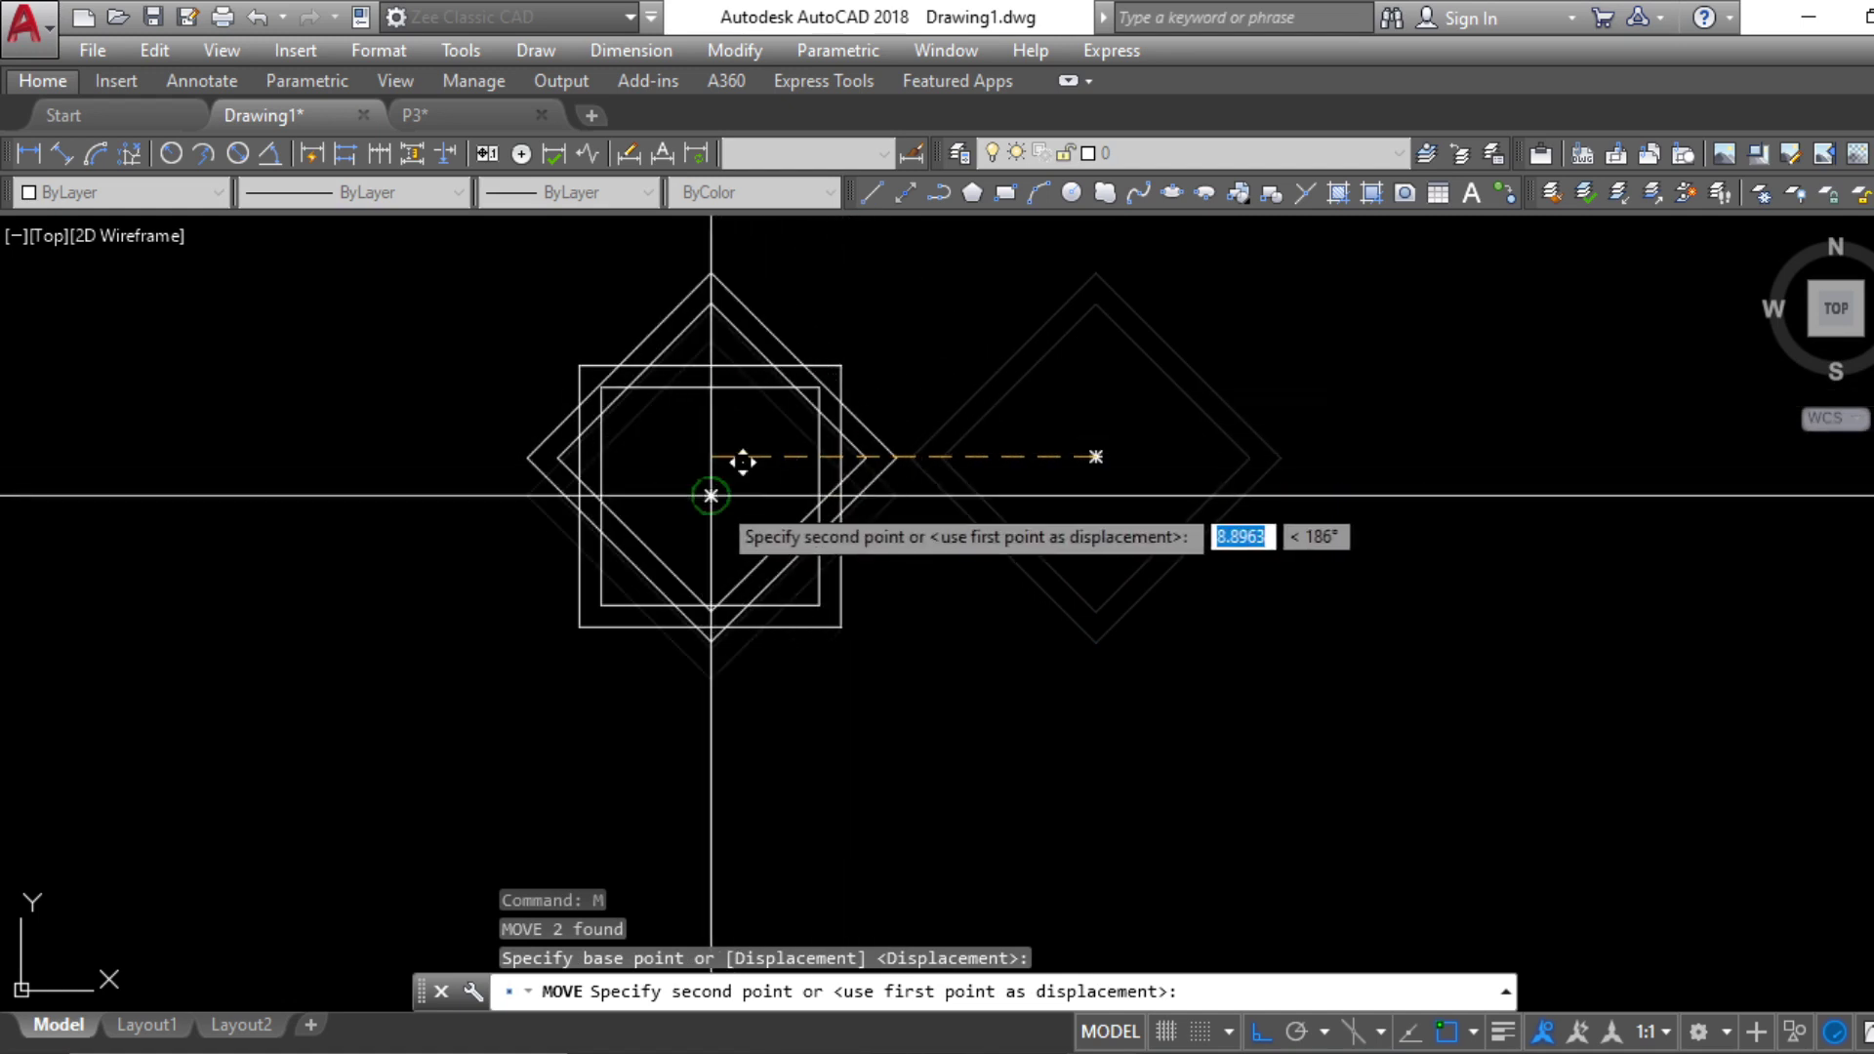
pyautogui.click(711, 496)
pyautogui.moveTo(724, 534); pyautogui.dragTo(972, 627, button='middle')
pyautogui.scroll(2, 1163, 716)
pyautogui.moveTo(1202, 846); pyautogui.dragTo(1204, 826, button='middle')
pyautogui.press('Escape')
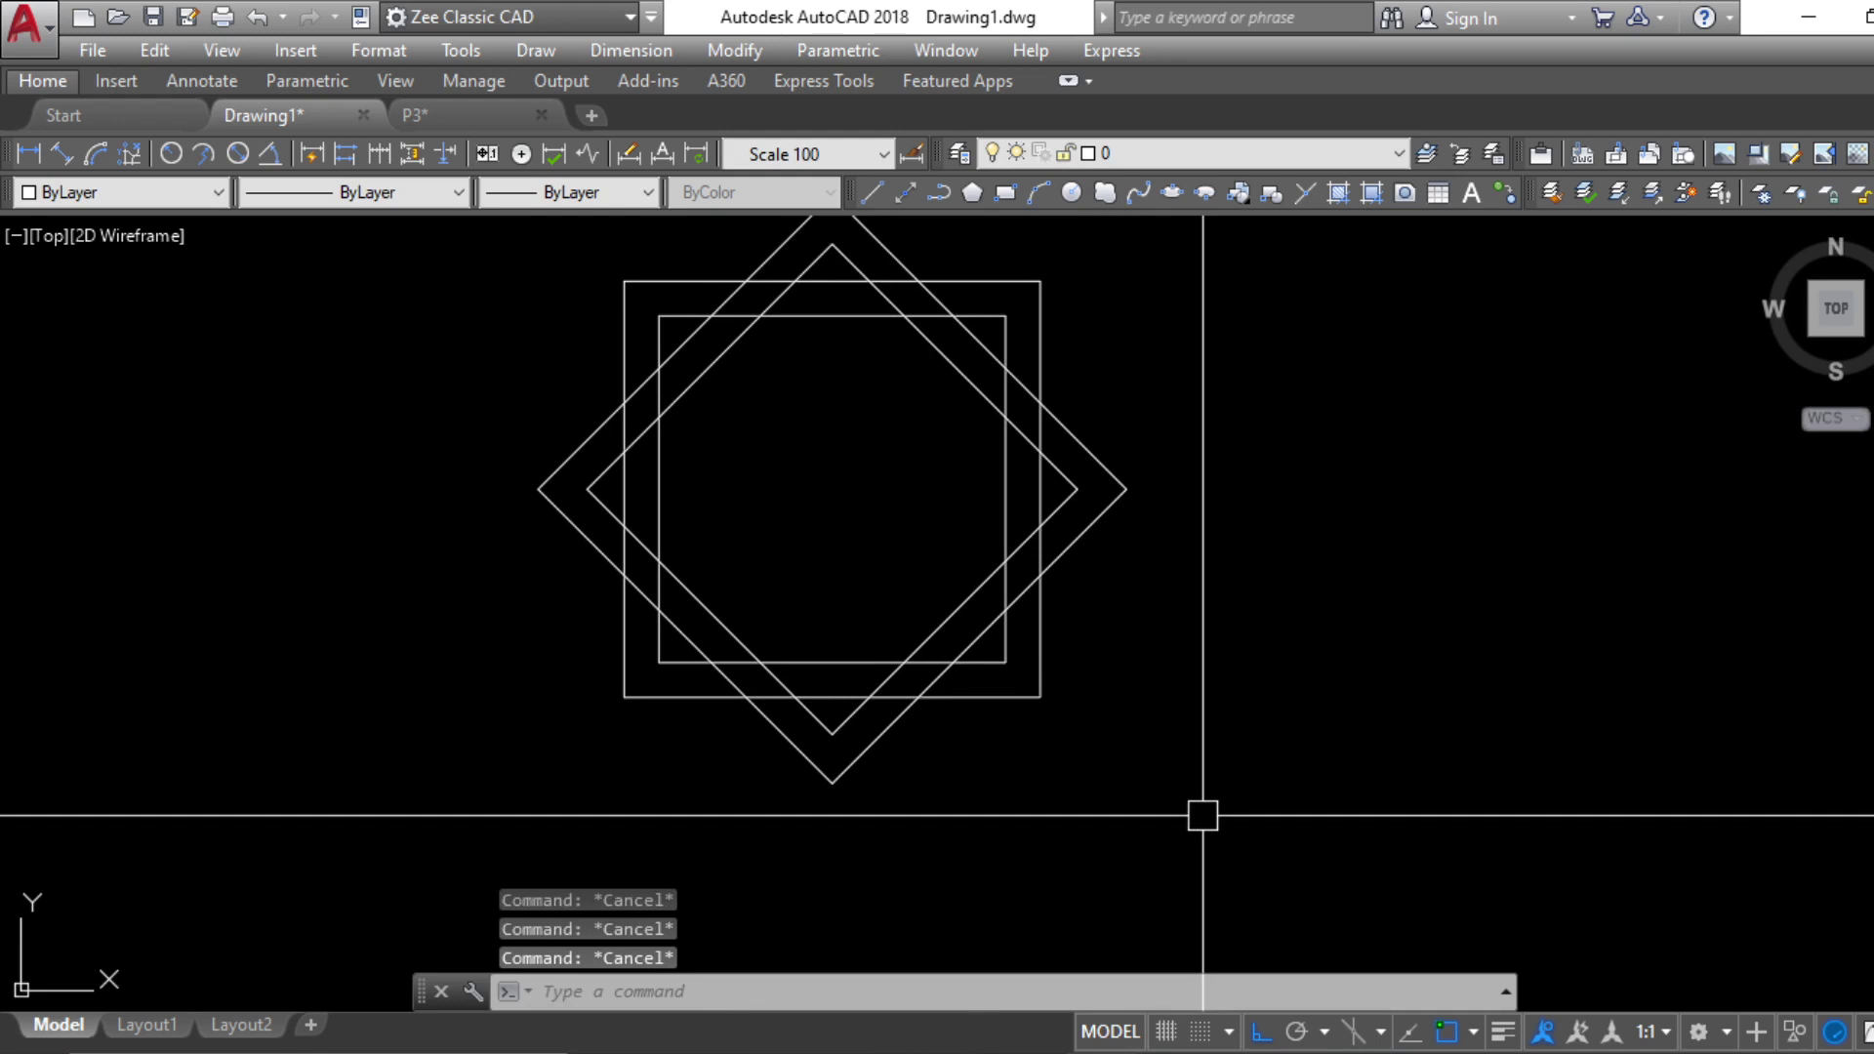
# Start trimming with all four squares as cutting edges, removing the rotated frame's outer line within the upright frame at the upper-left crossing
pyautogui.scroll(-2, 1200, 808)
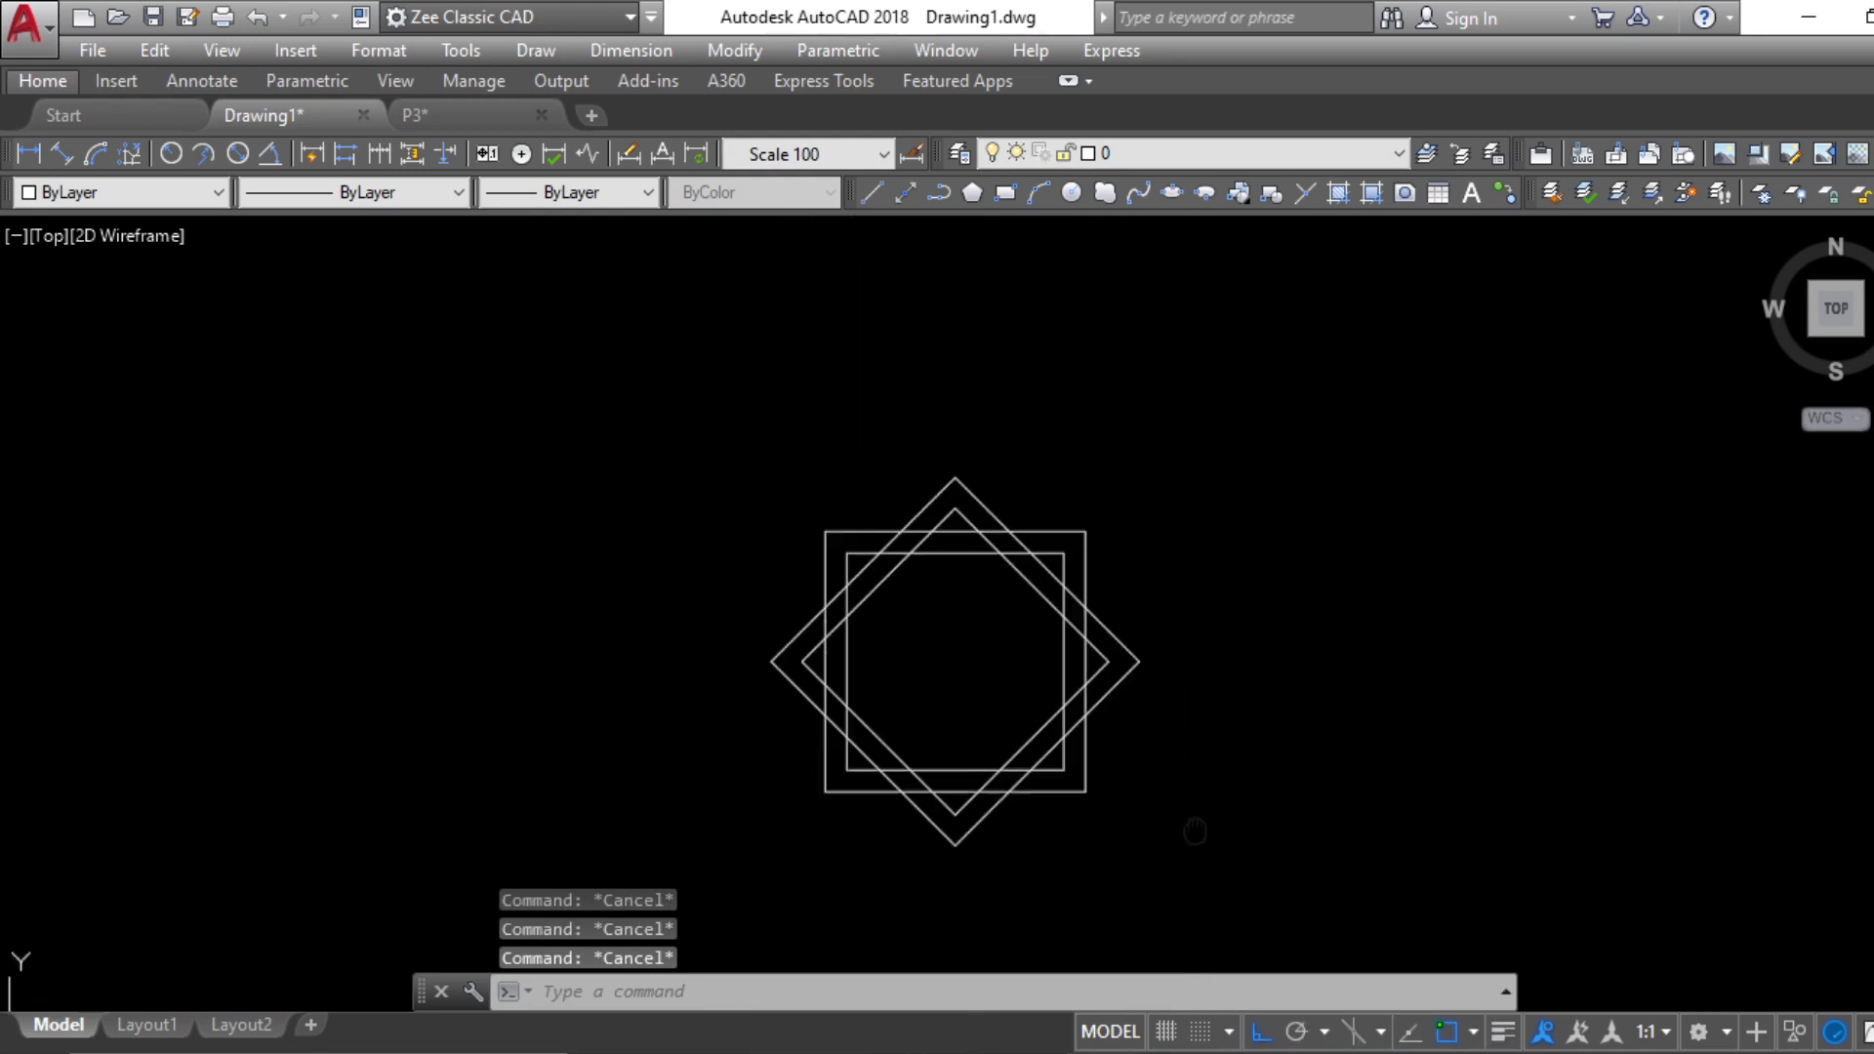
pyautogui.press('Return')
pyautogui.click(1437, 909)
pyautogui.click(607, 335)
pyautogui.press('Return')
pyautogui.scroll(4, 878, 616)
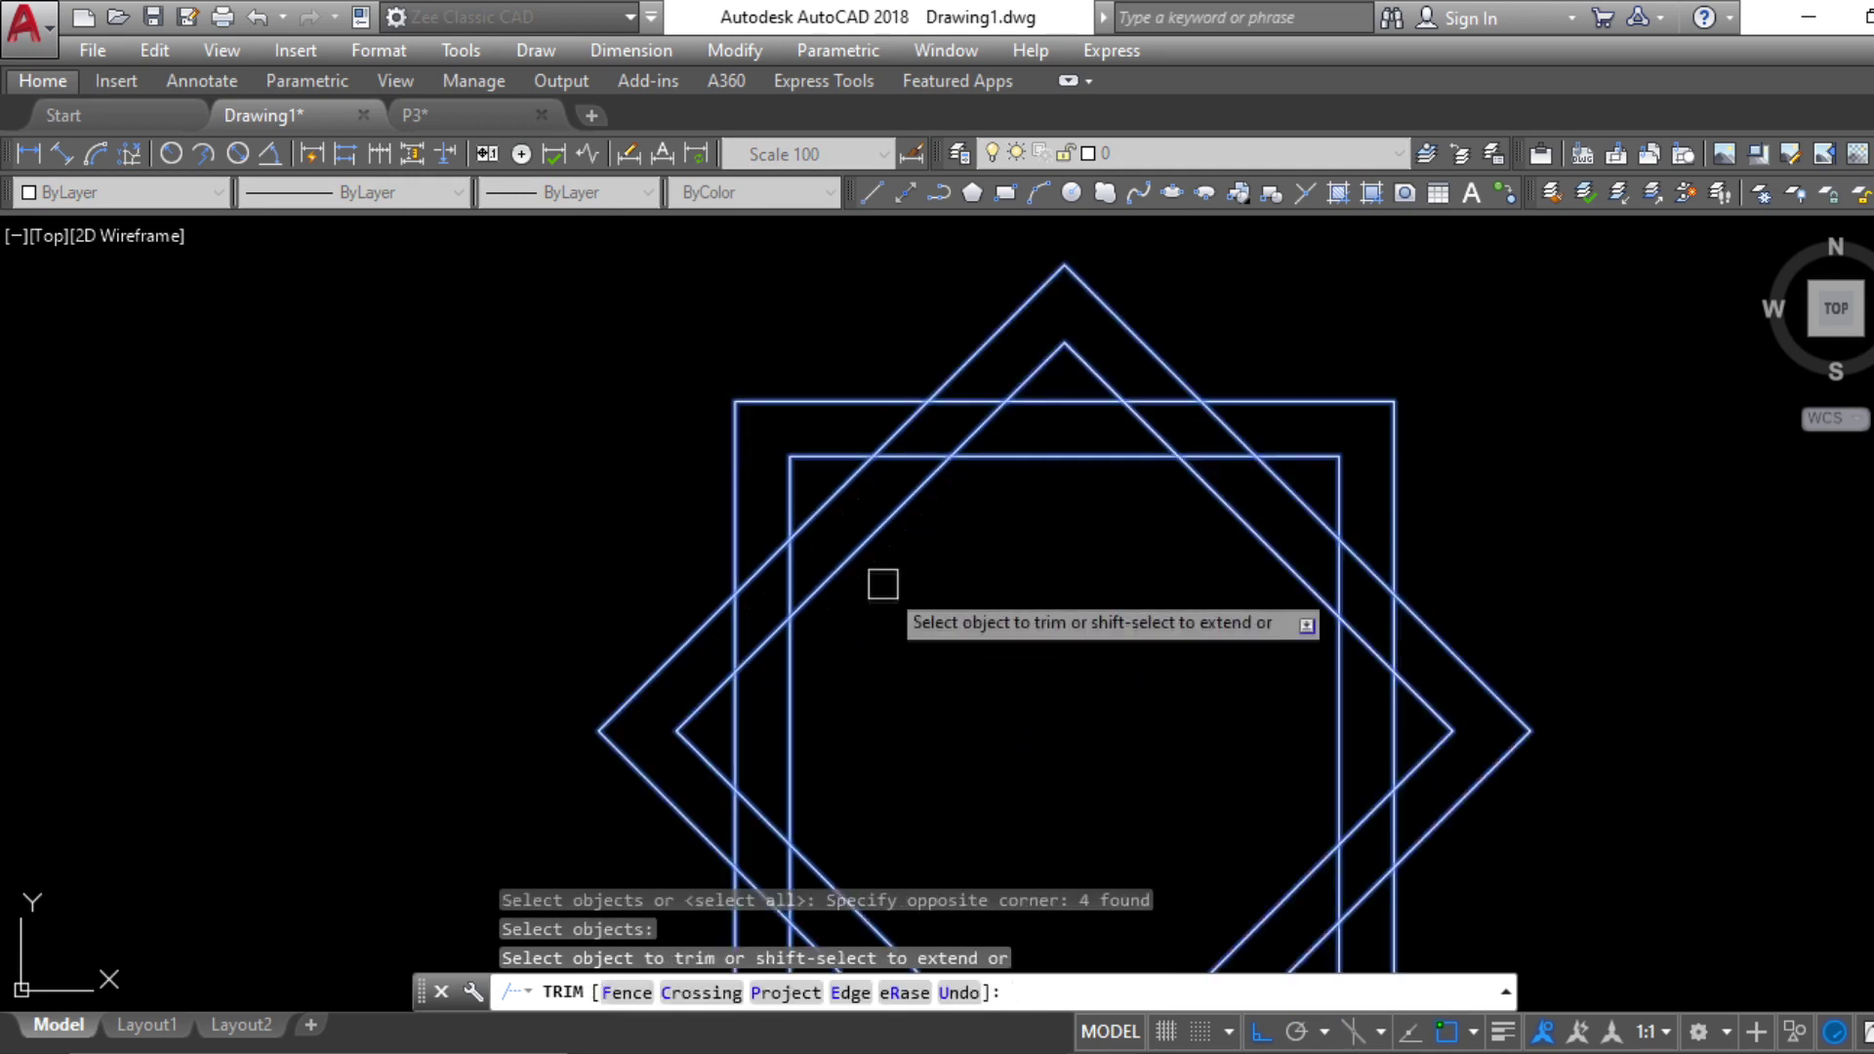
pyautogui.click(869, 1052)
pyautogui.click(1063, 1052)
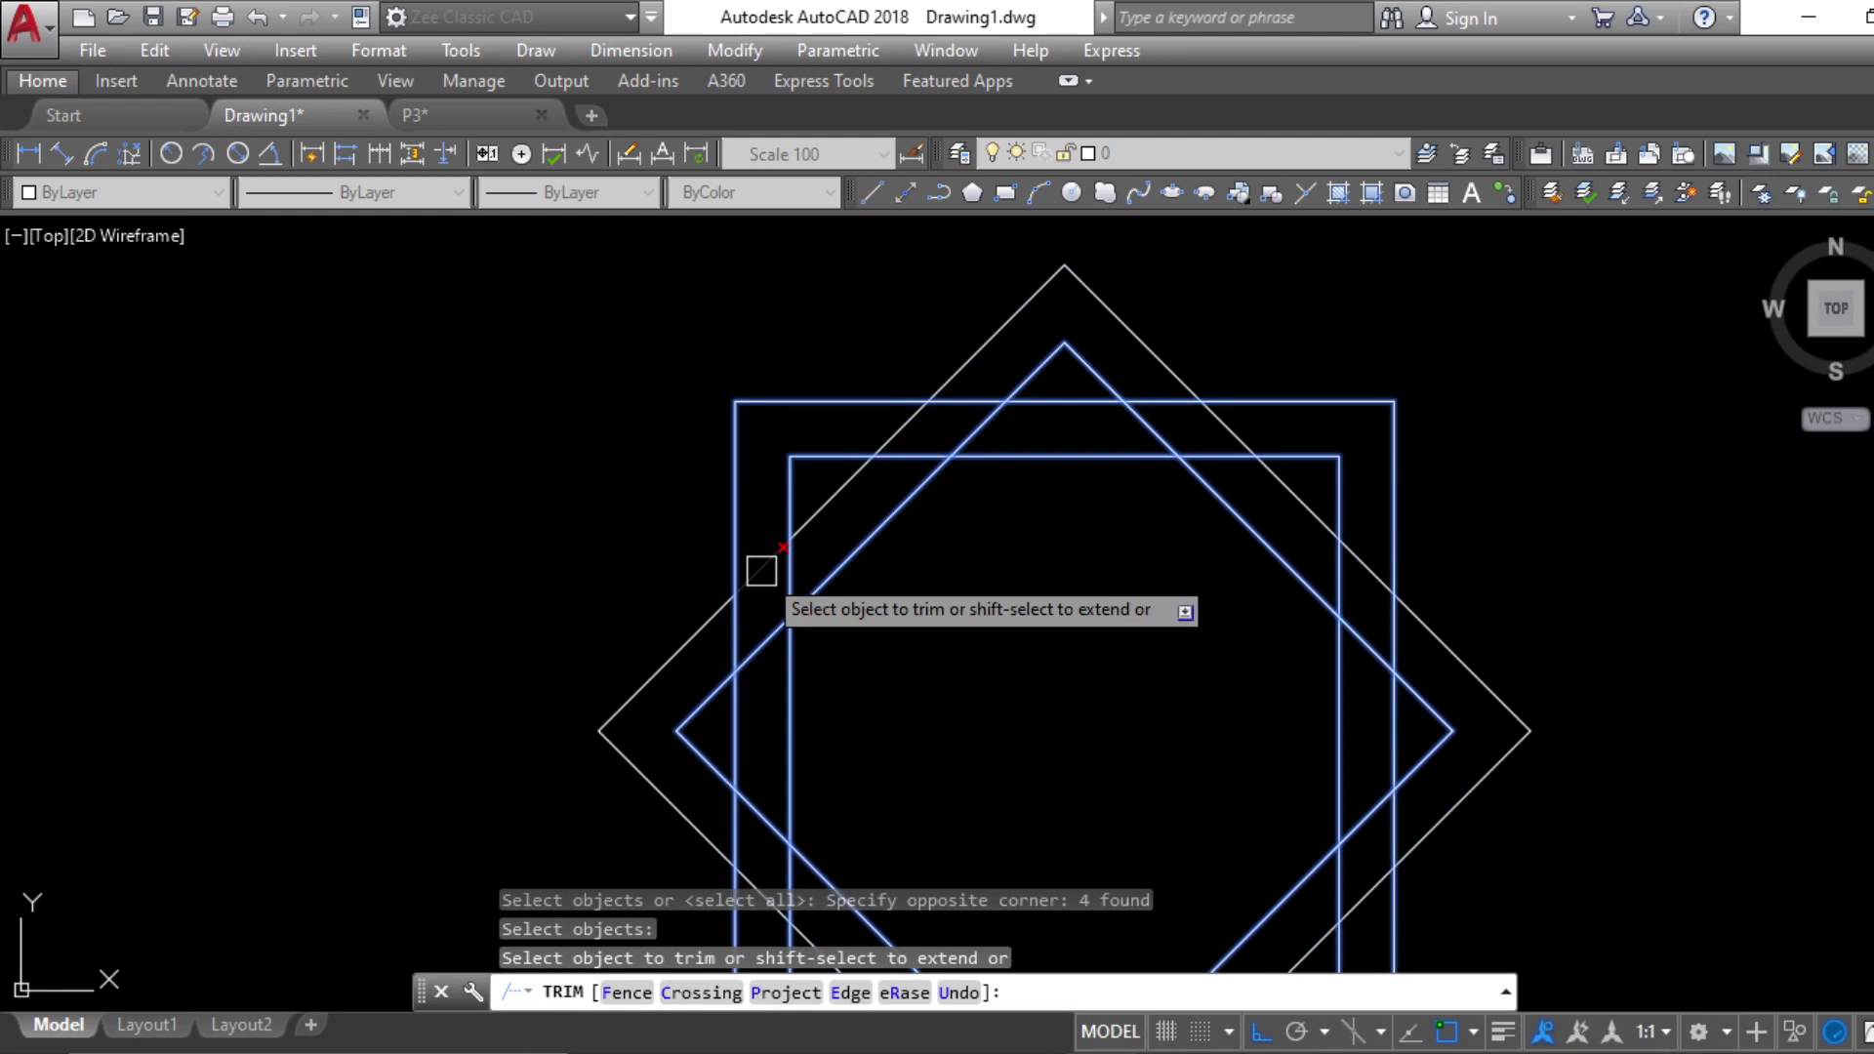
# Trim the overlapping lines at the lower-left and bottom crossings so the two frames pass over and under each other
pyautogui.moveTo(824, 771); pyautogui.dragTo(820, 473, button='middle')
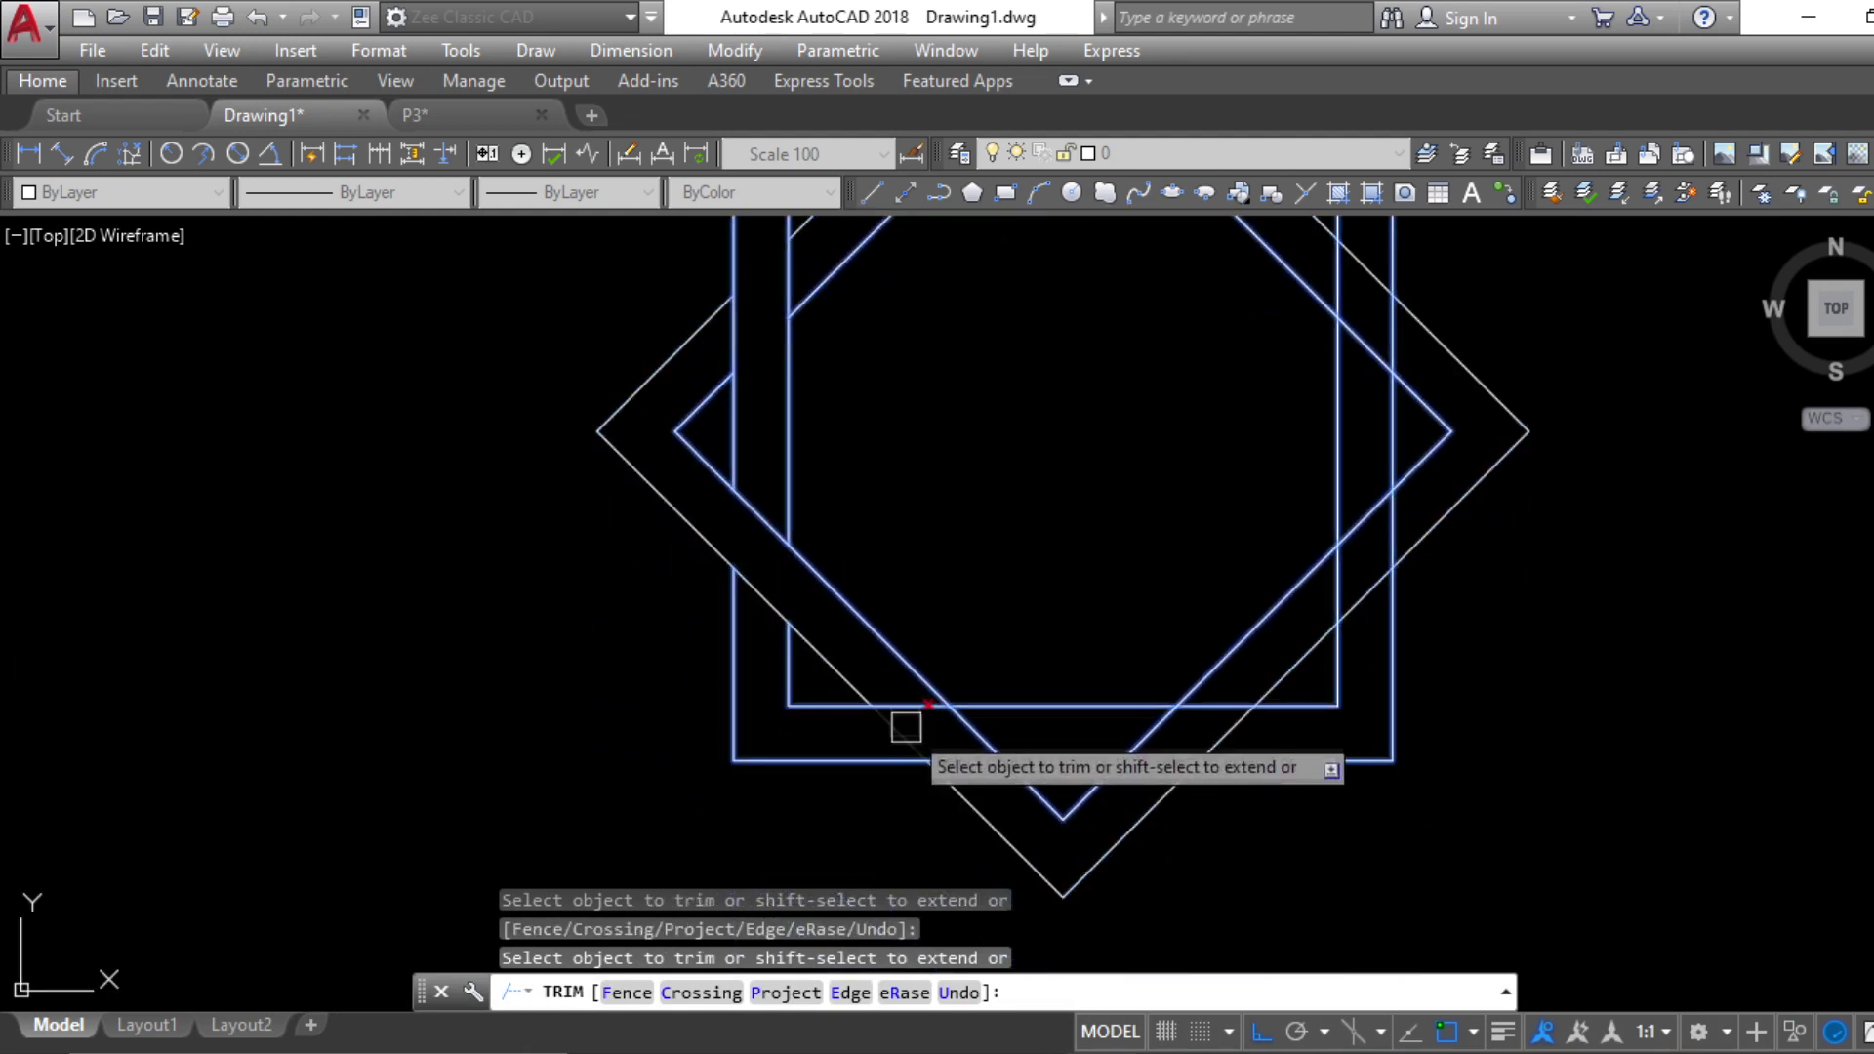
pyautogui.click(994, 739)
pyautogui.click(1170, 751)
pyautogui.click(1230, 702)
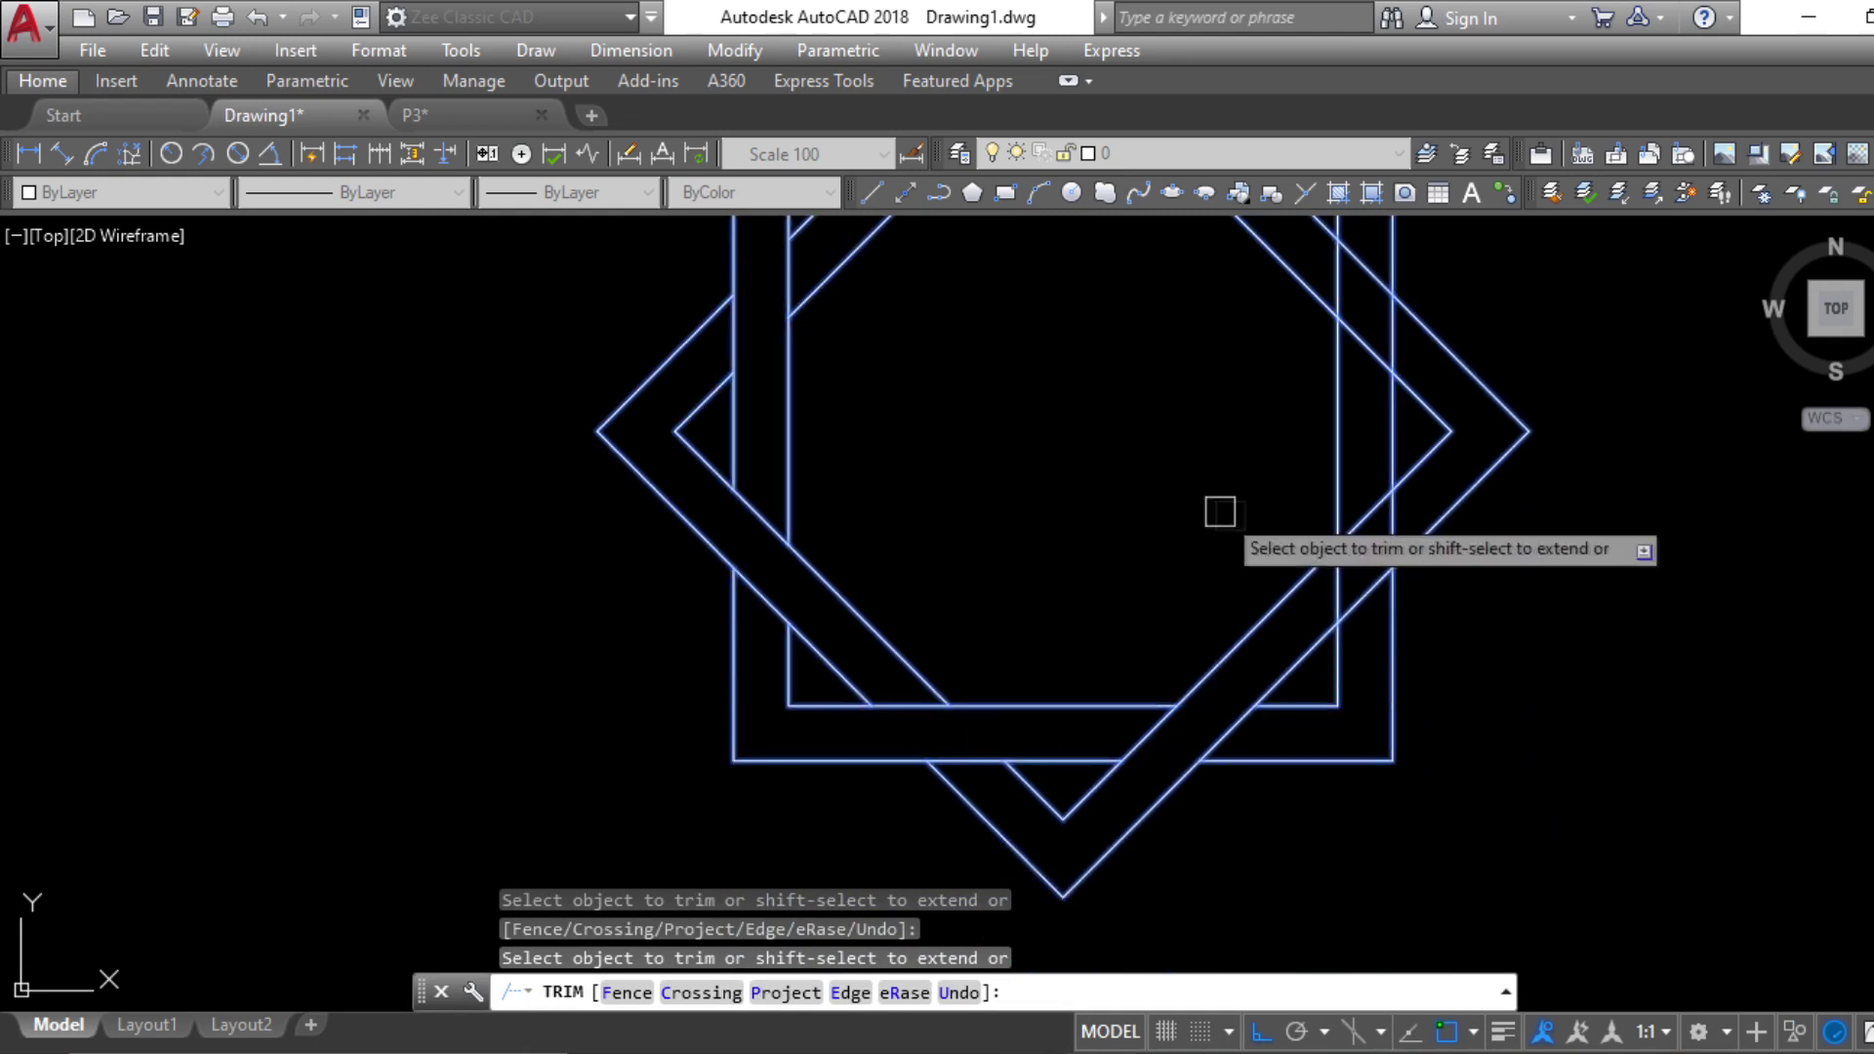
# Trim the overlapping lines at the remaining right and top crossings to complete the interlaced figure, and end the Trim command
pyautogui.moveTo(1220, 511); pyautogui.dragTo(1035, 592, button='middle')
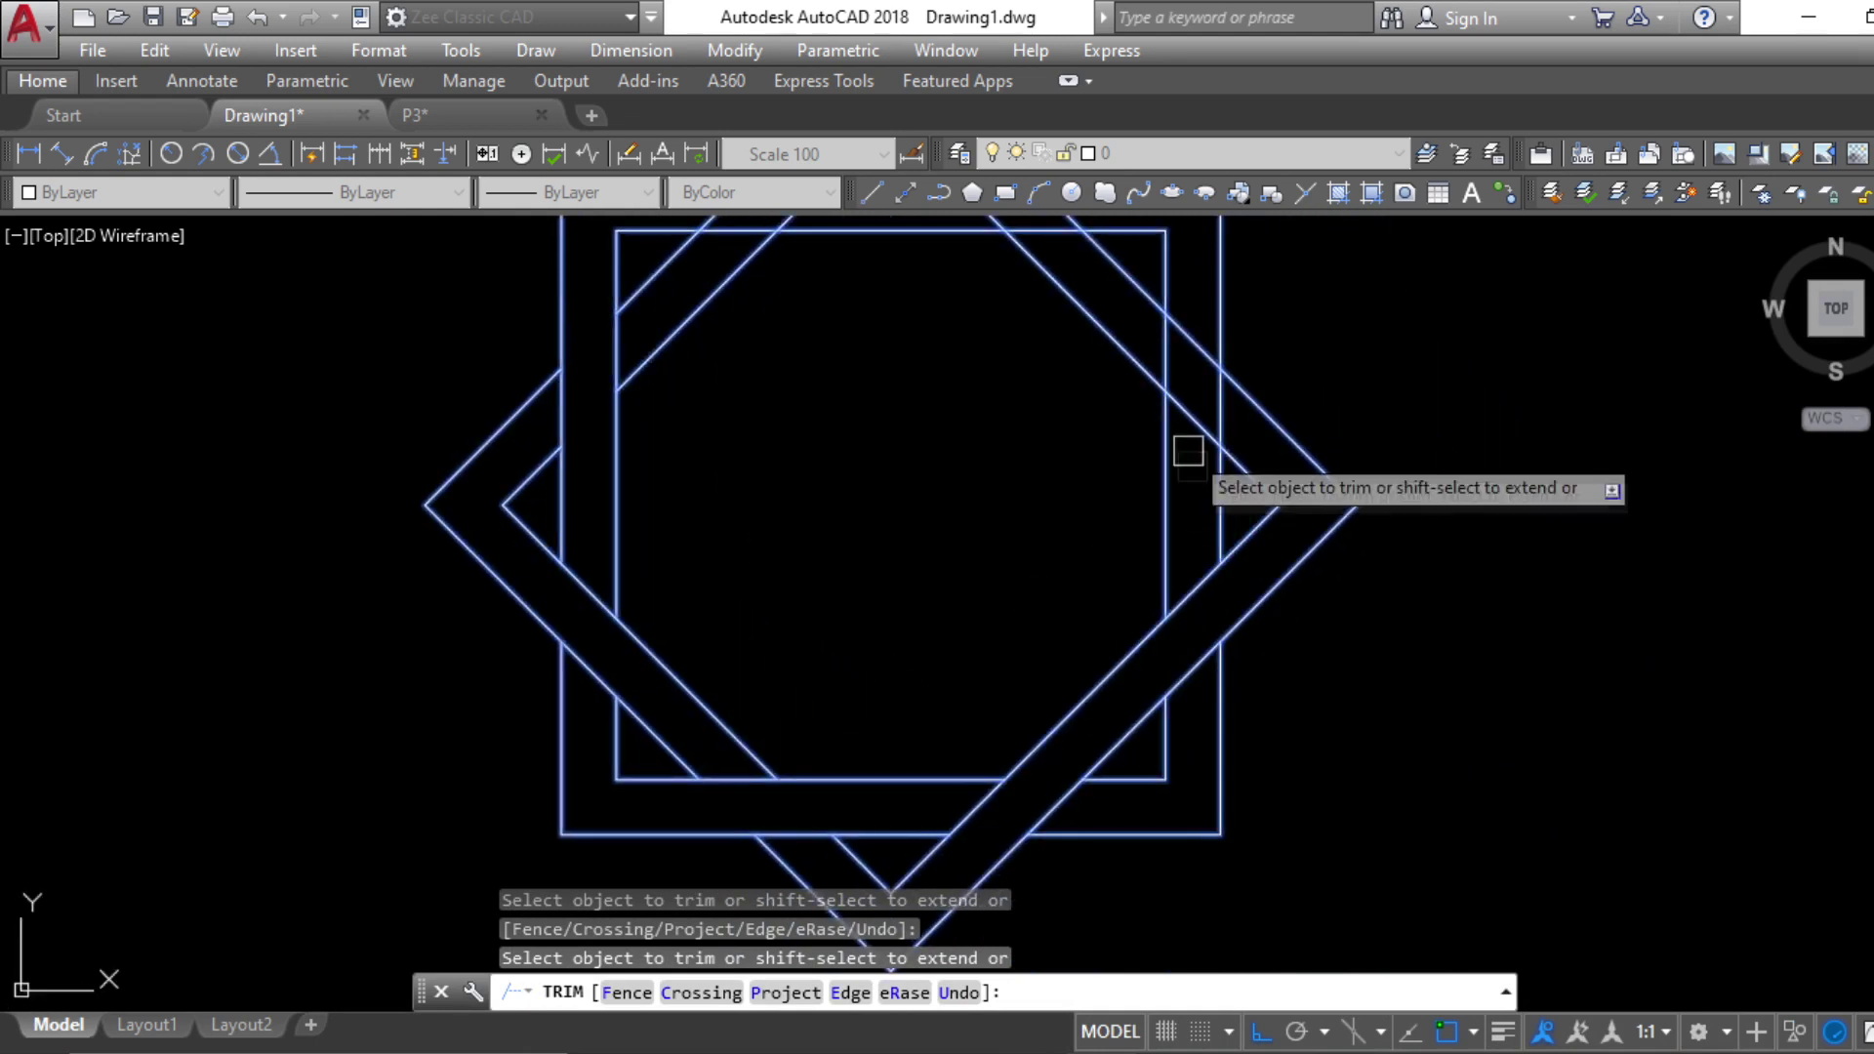
pyautogui.moveTo(1188, 450); pyautogui.dragTo(1192, 577, button='middle')
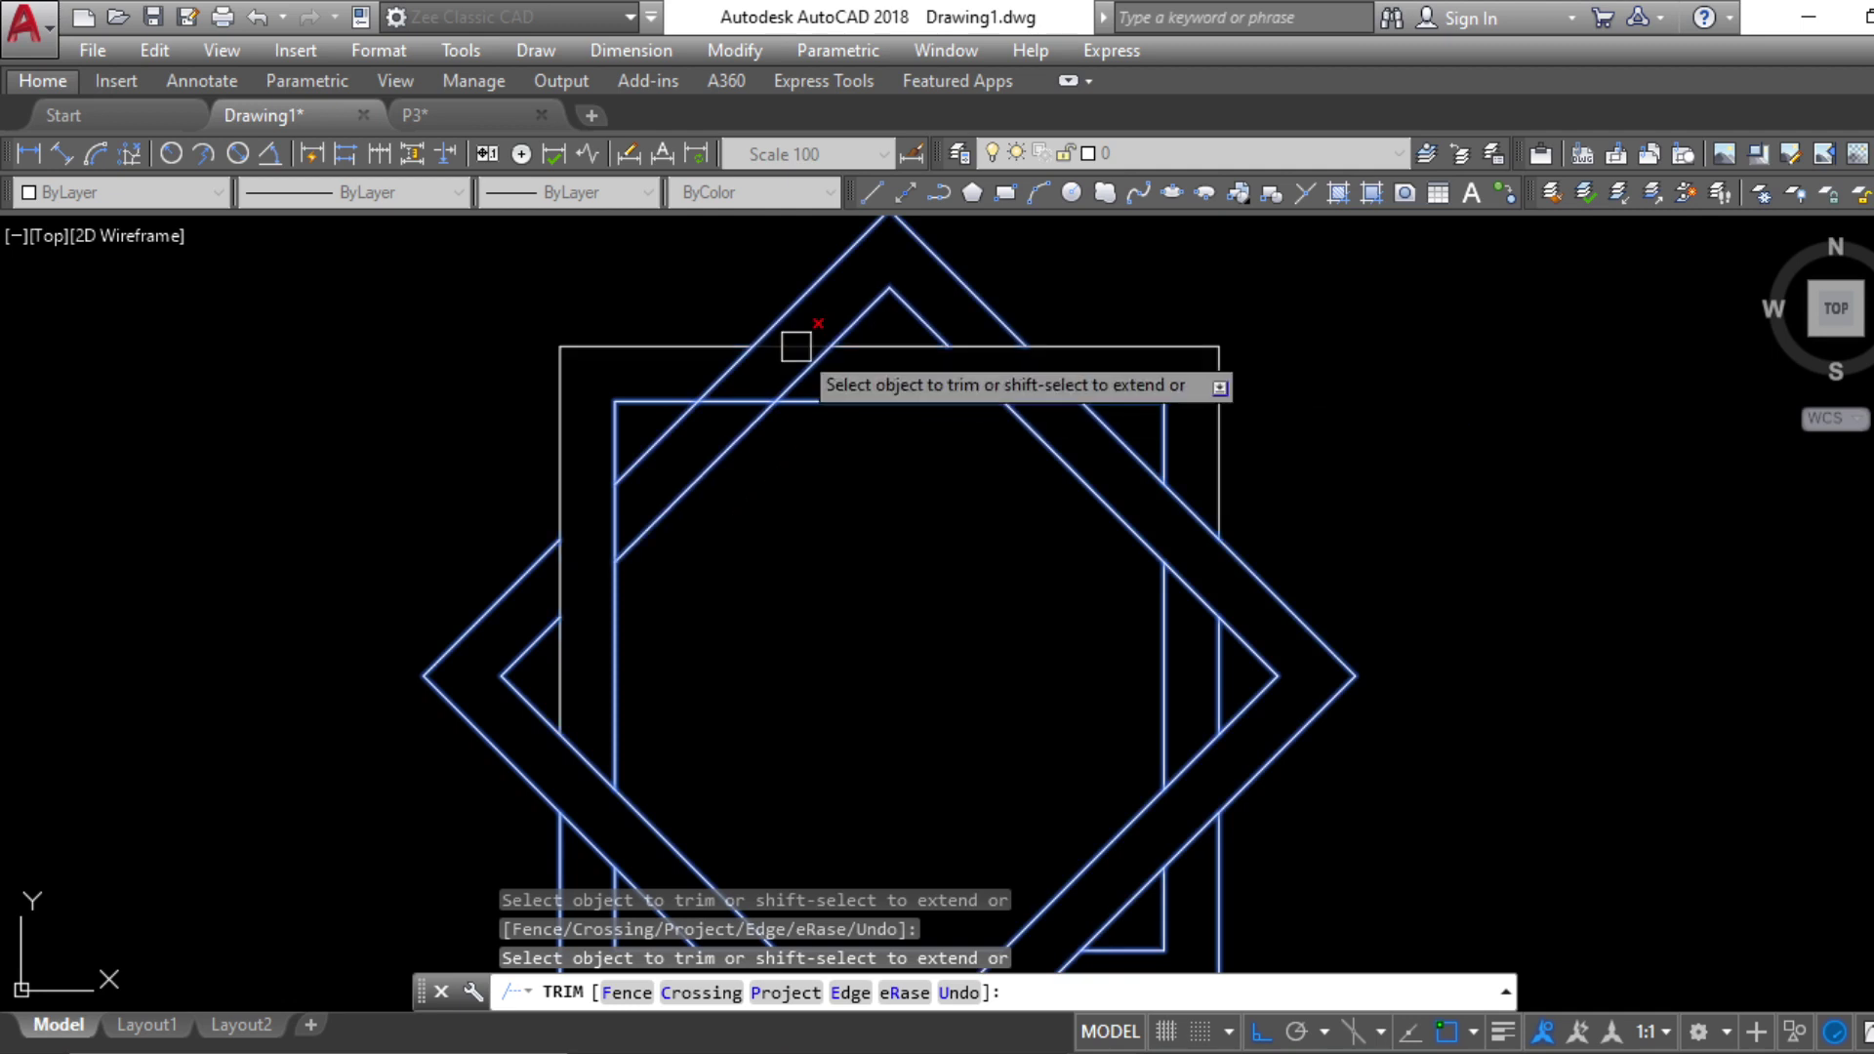
pyautogui.scroll(-3, 1175, 669)
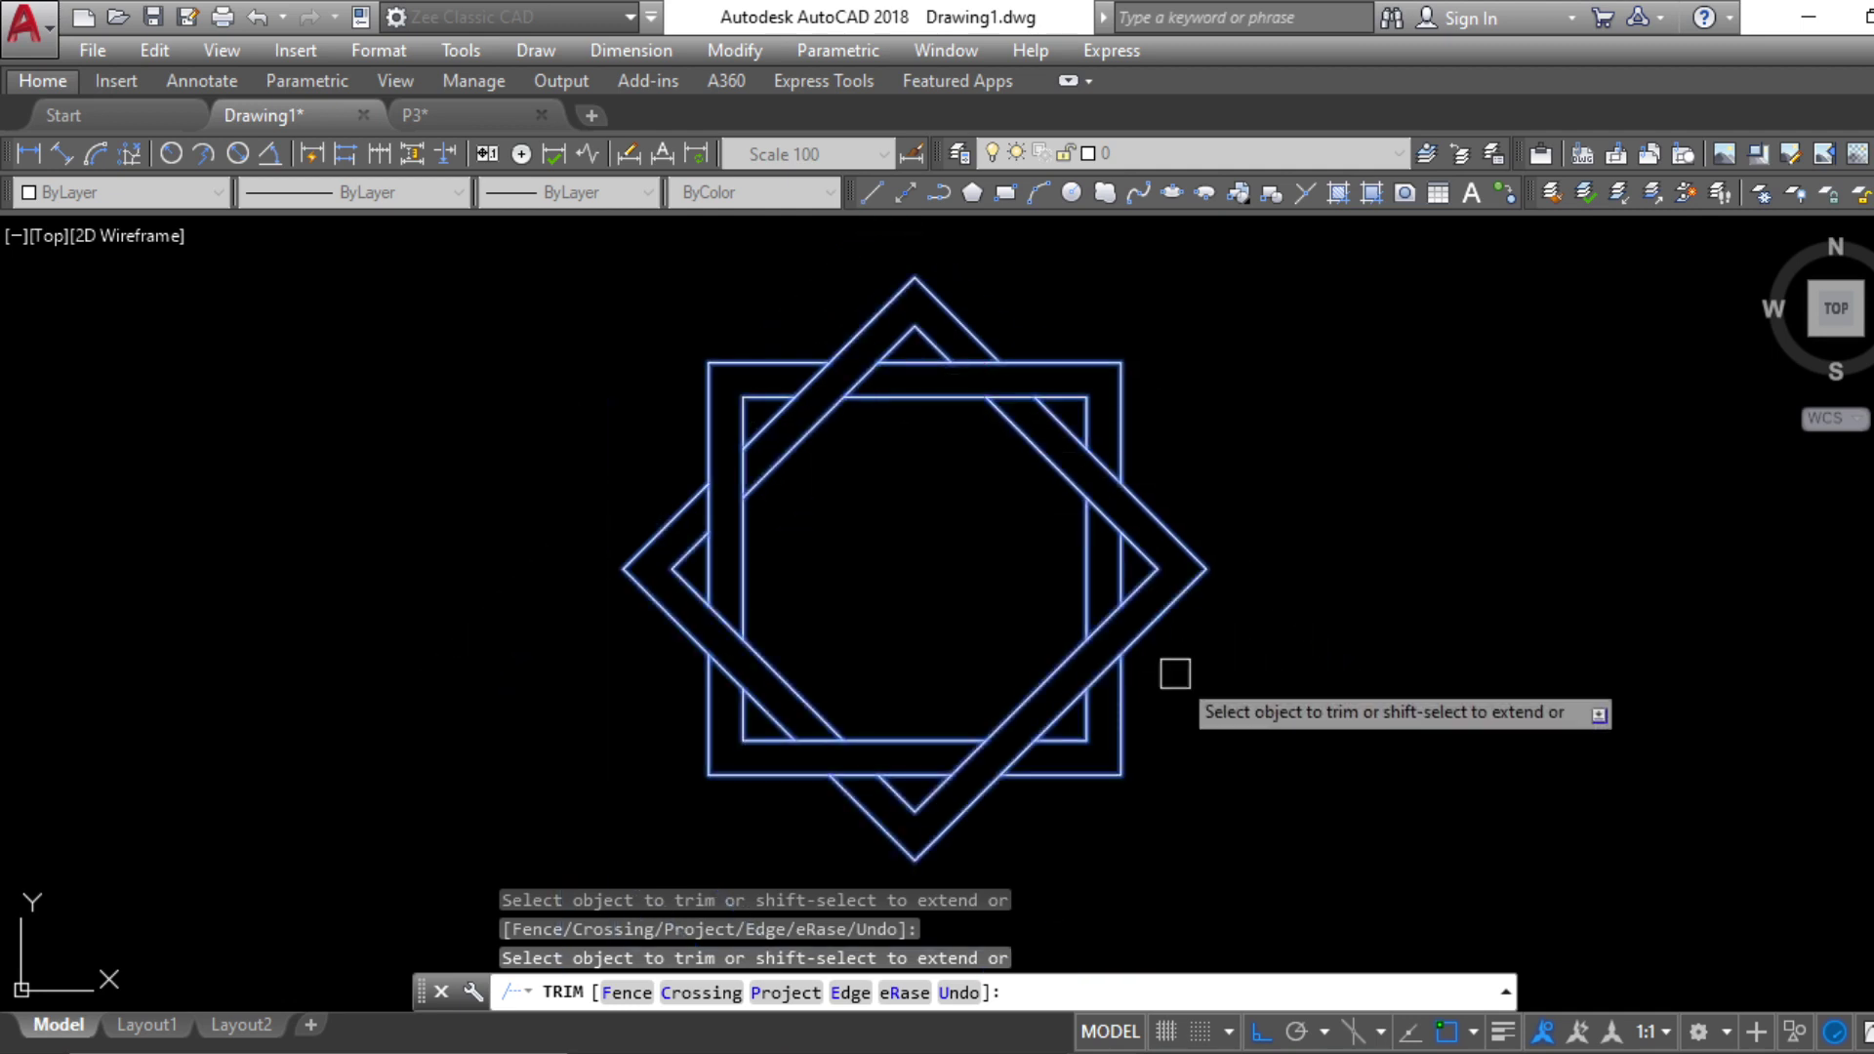
pyautogui.press('Escape')
pyautogui.scroll(-2, 1269, 813)
pyautogui.press('Escape')
pyautogui.write('t')
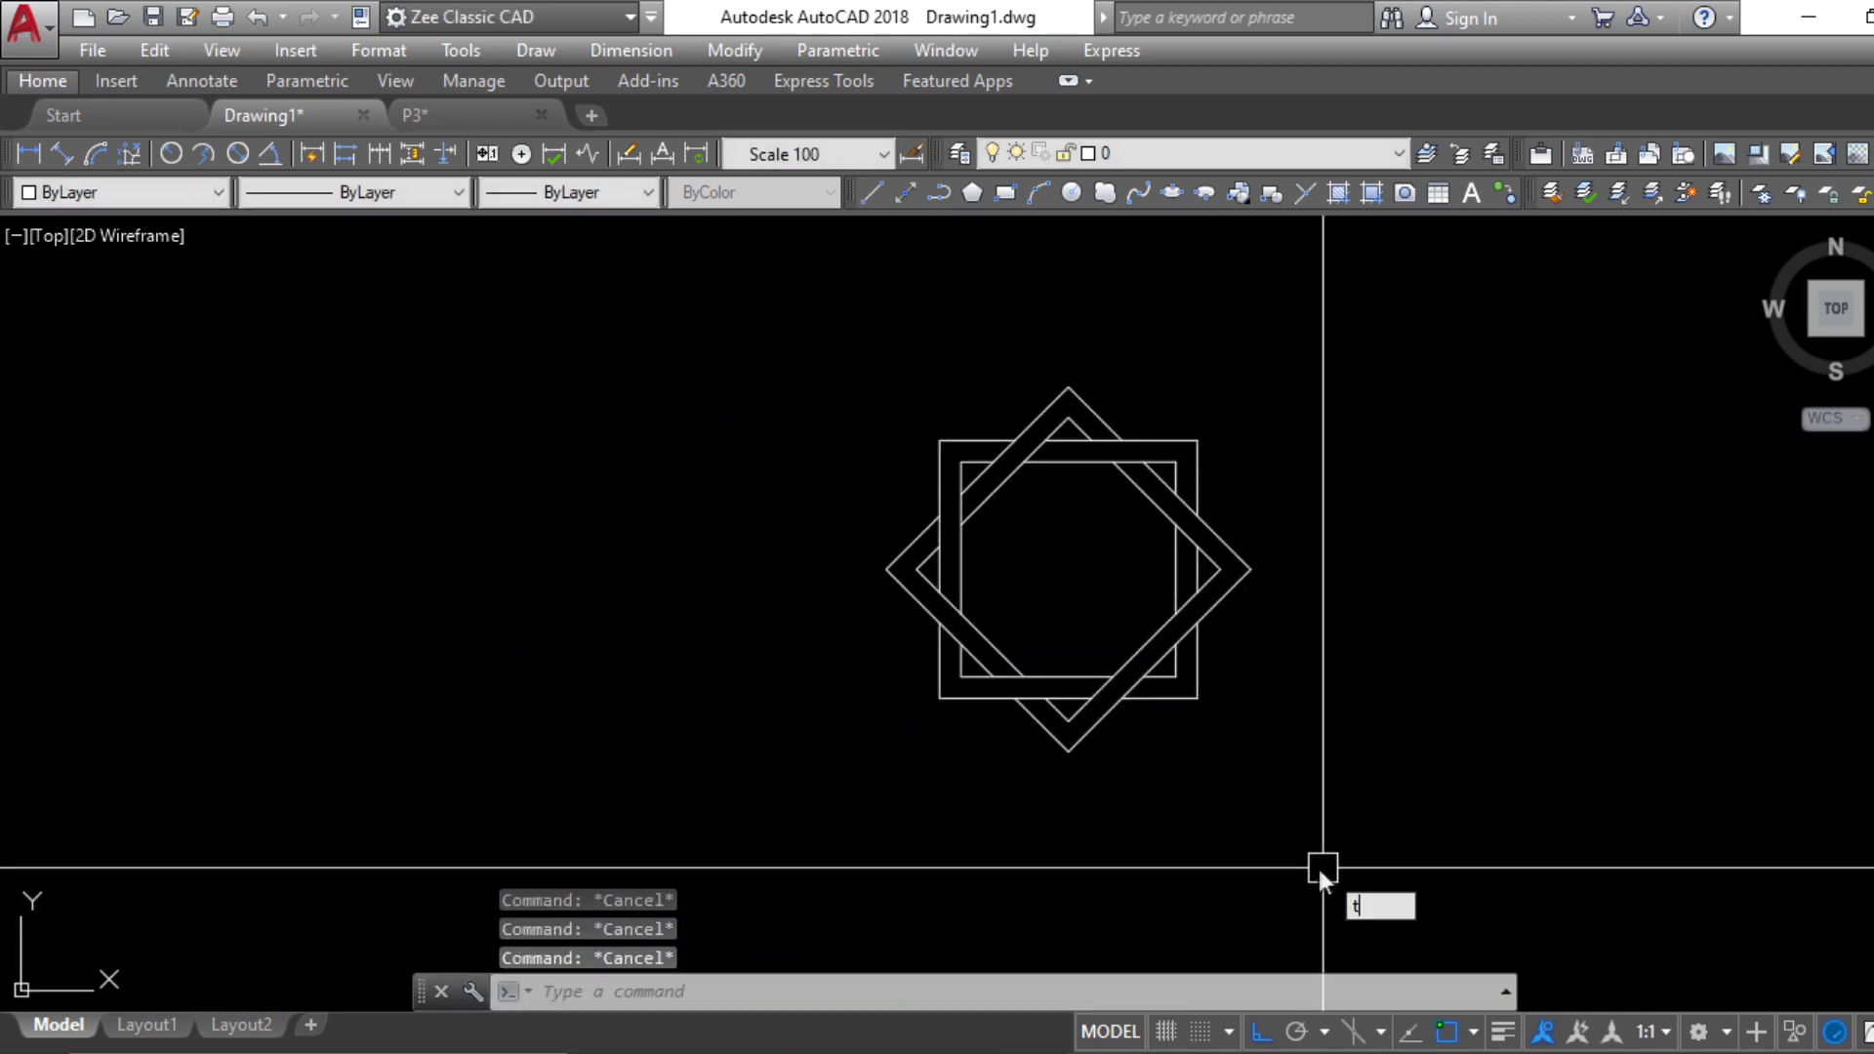
pyautogui.write('r')
pyautogui.press('Return')
pyautogui.press('Escape')
# Assign the whole interlaced figure to the Line layer
pyautogui.click(1402, 849)
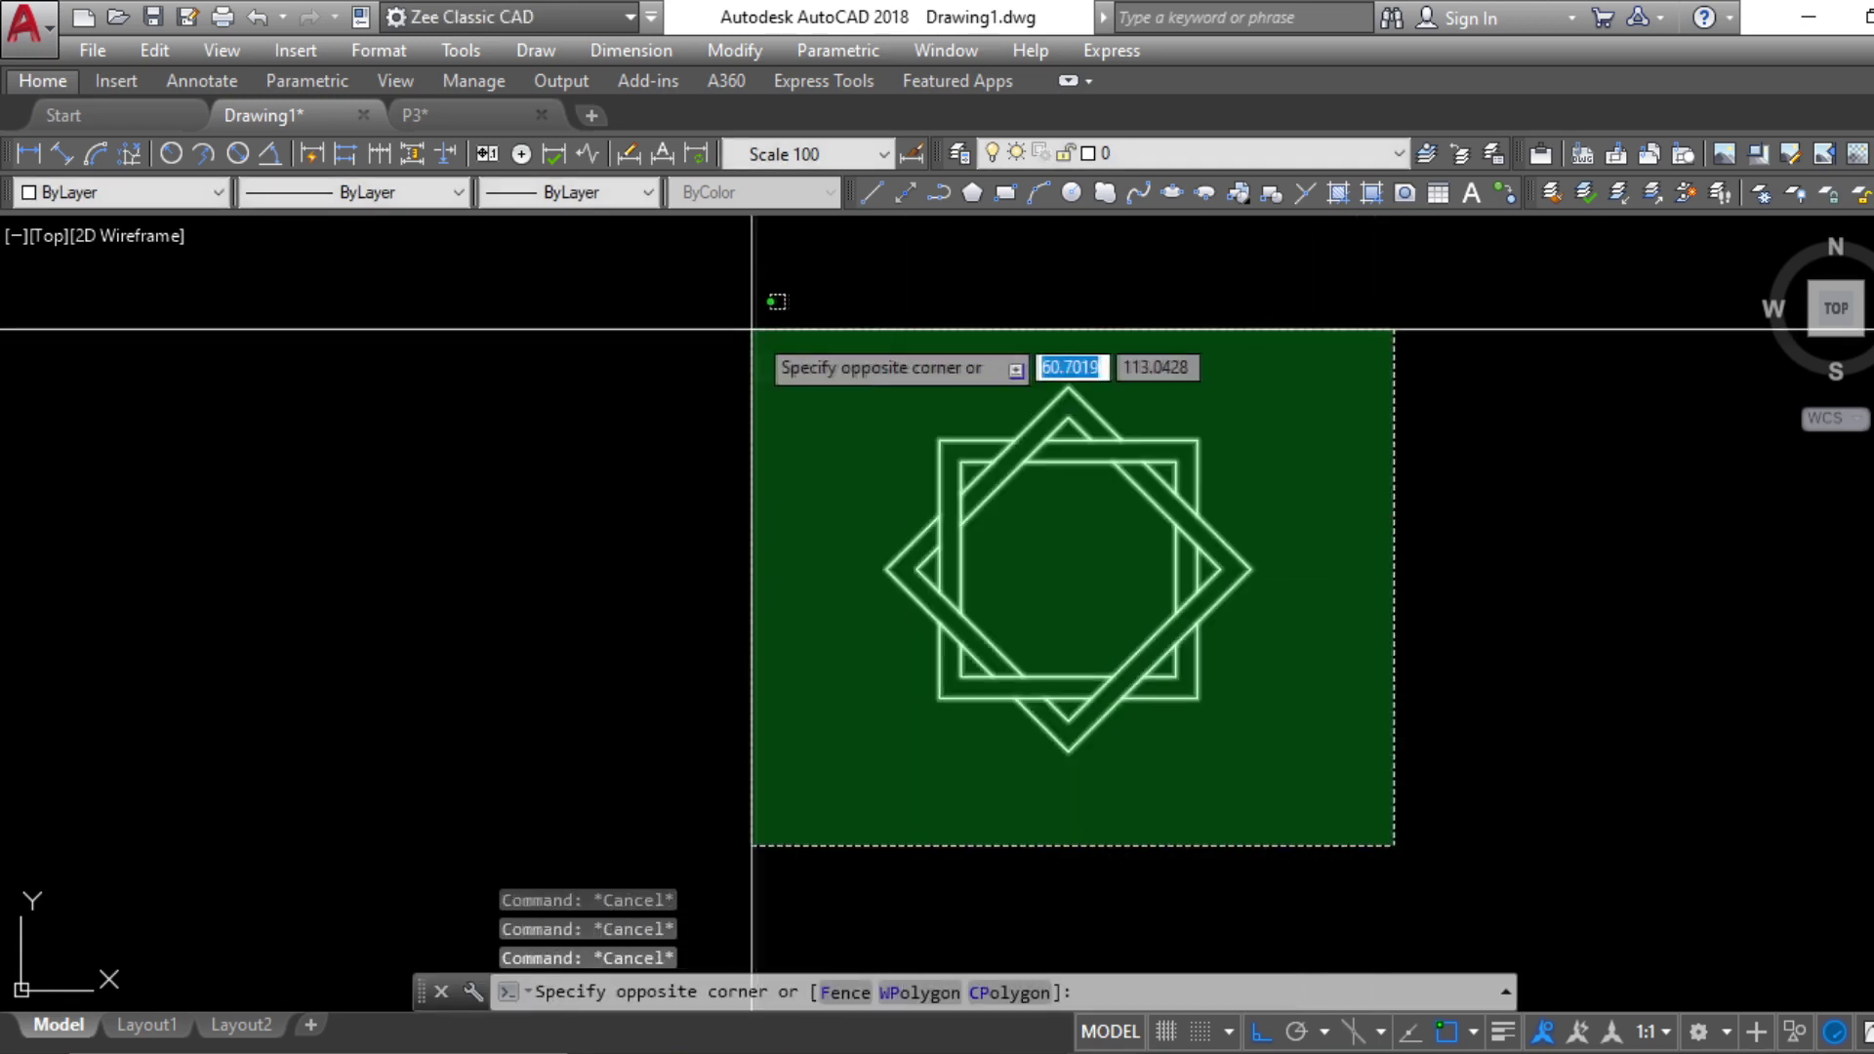
pyautogui.click(753, 343)
pyautogui.click(1123, 158)
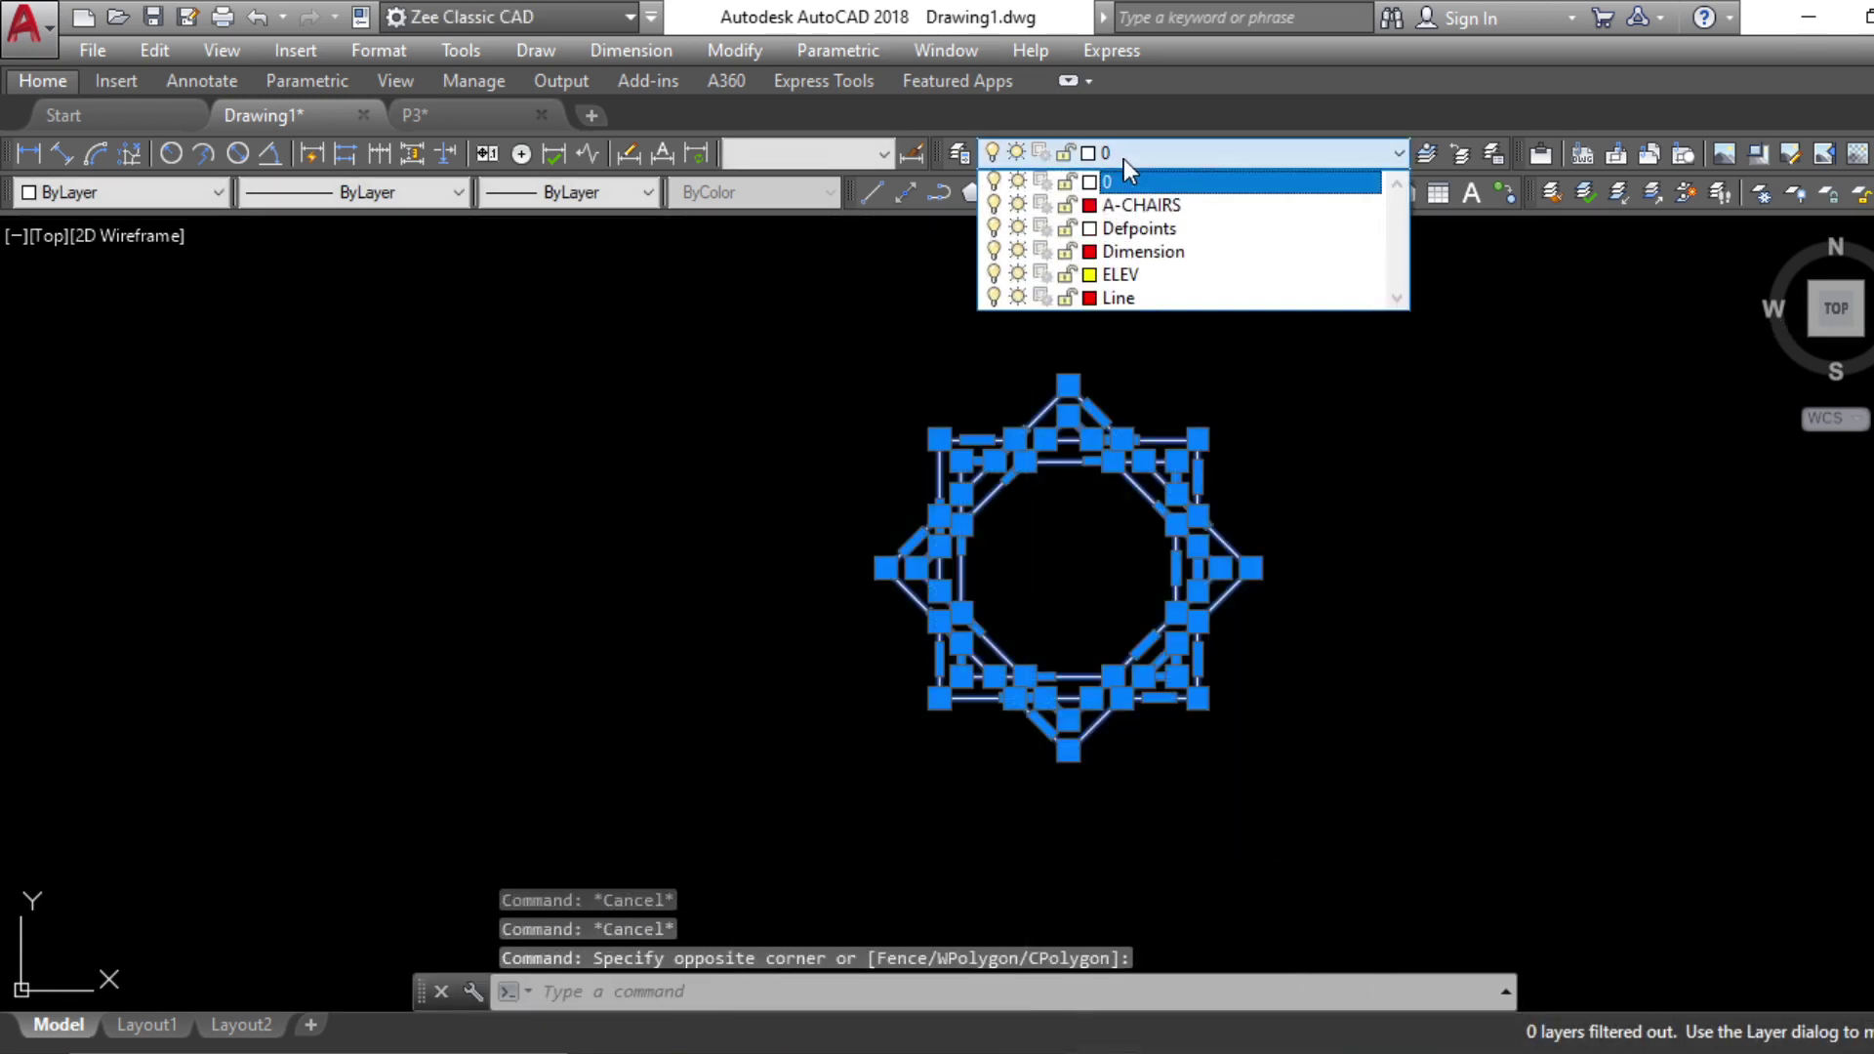
pyautogui.click(1138, 299)
pyautogui.press('Escape')
pyautogui.press('Escape')
pyautogui.moveTo(1256, 681); pyautogui.dragTo(1204, 670, button='middle')
pyautogui.press('Escape')
# Override the colour of the whole interlaced figure with Yellow
pyautogui.click(1309, 811)
pyautogui.click(740, 351)
pyautogui.click(89, 191)
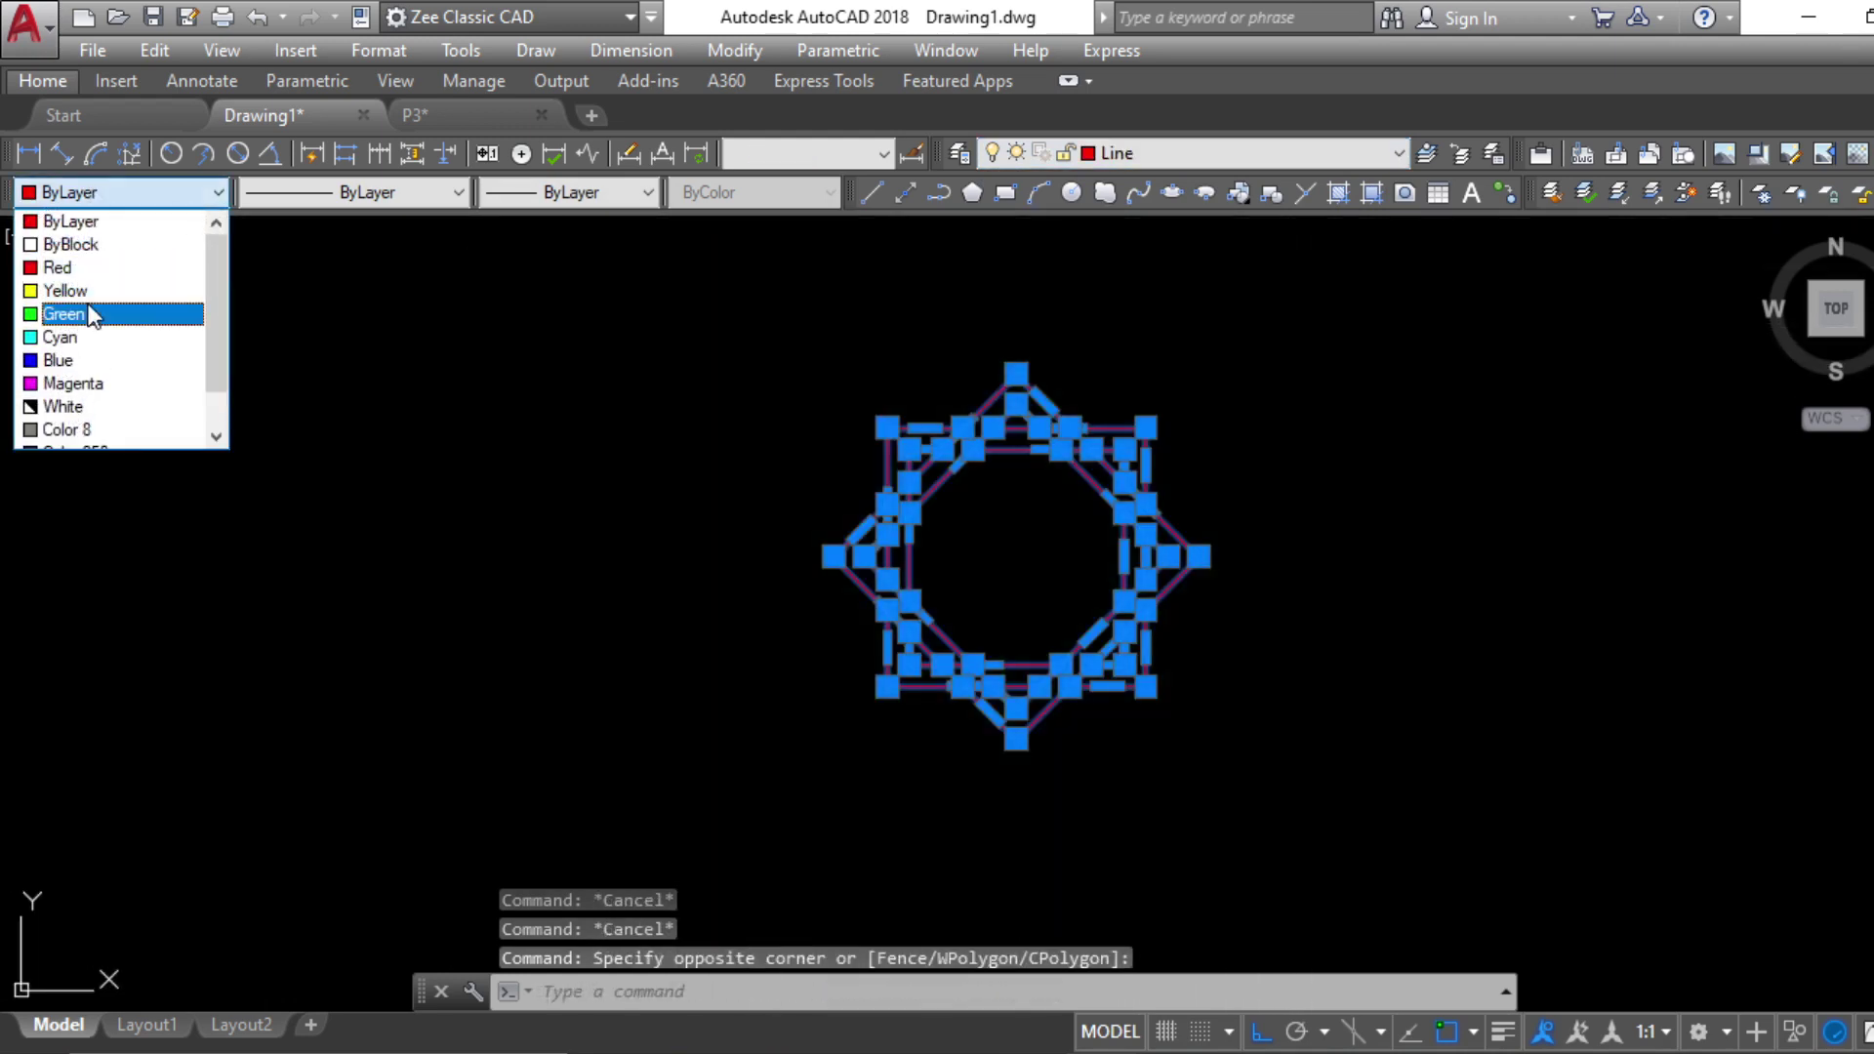
pyautogui.click(98, 291)
pyautogui.press('Escape')
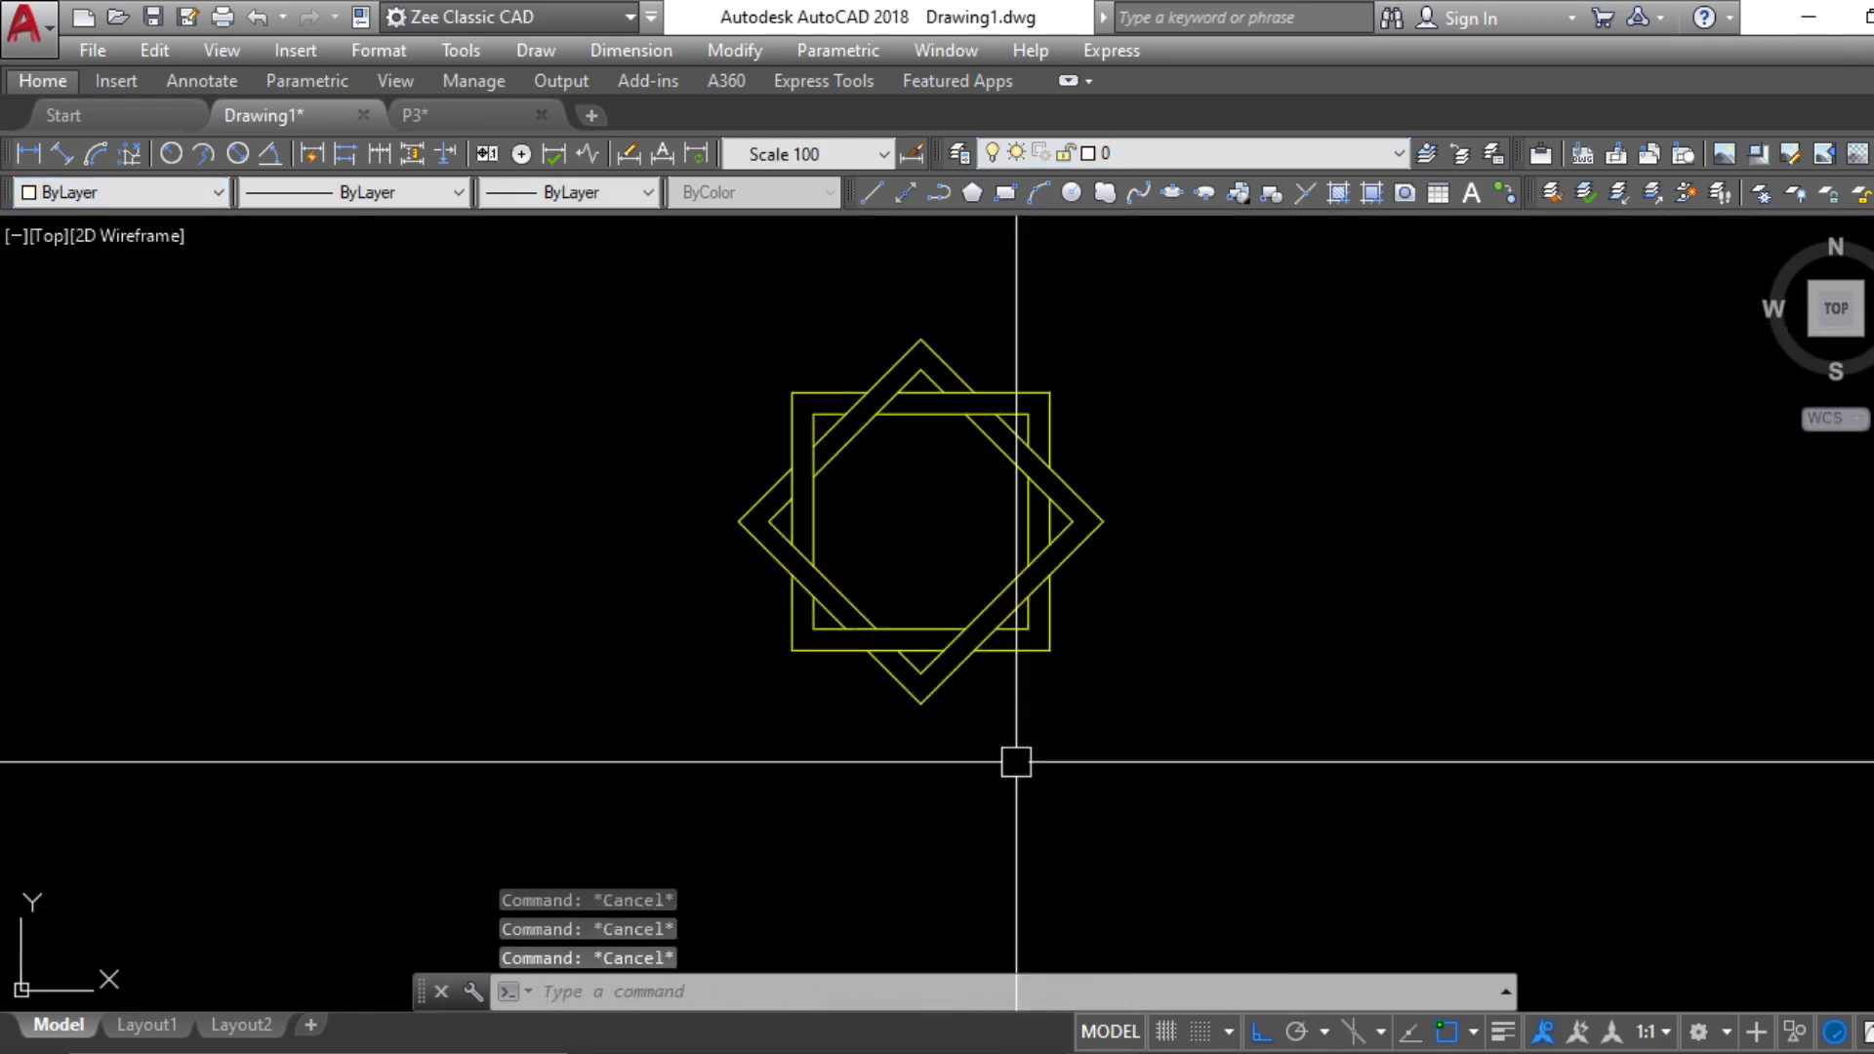
# Draw a short horizontal polyline extending to the right from the rotated frame's lowest outer corner
pyautogui.write('pl')
pyautogui.press('Return')
pyautogui.click(921, 702)
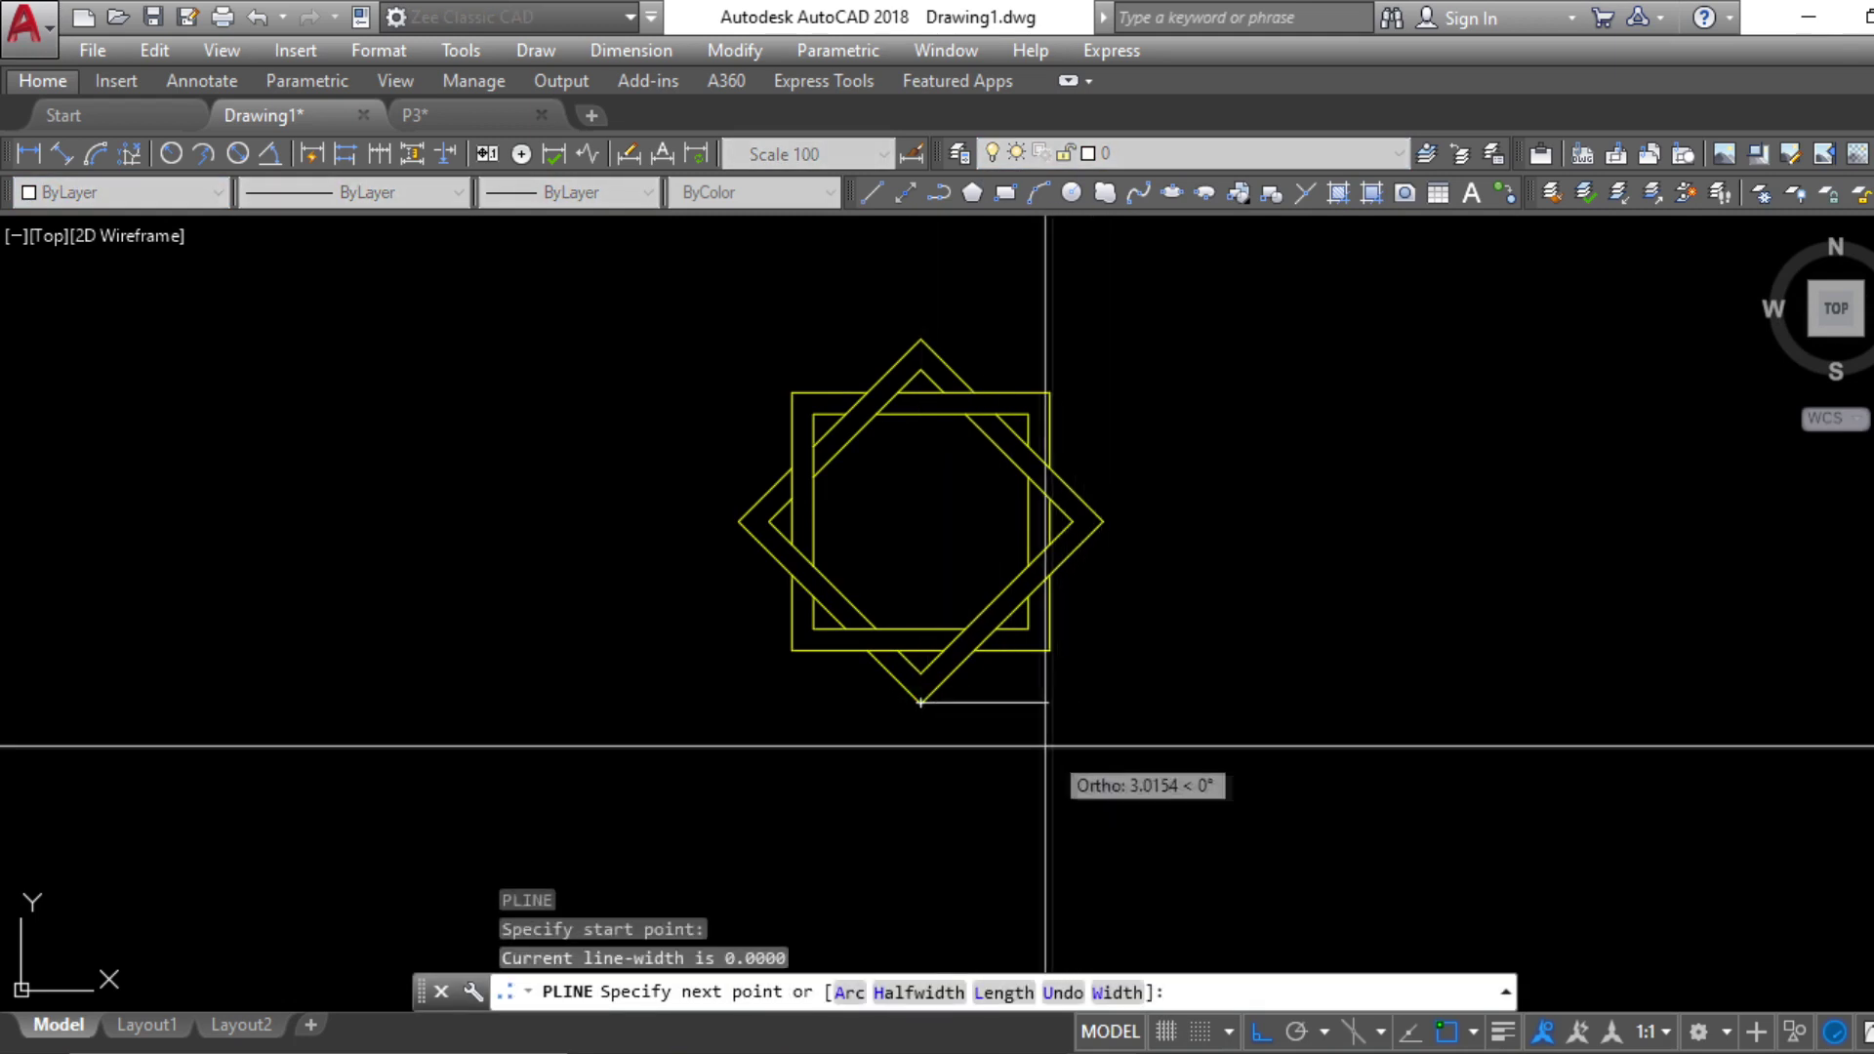
pyautogui.click(1019, 732)
pyautogui.scroll(6, 1019, 732)
pyautogui.press('Escape')
pyautogui.press('Escape')
# Give the short horizontal reference line Color 8 and the HIDDEN2 linetype
pyautogui.click(1109, 745)
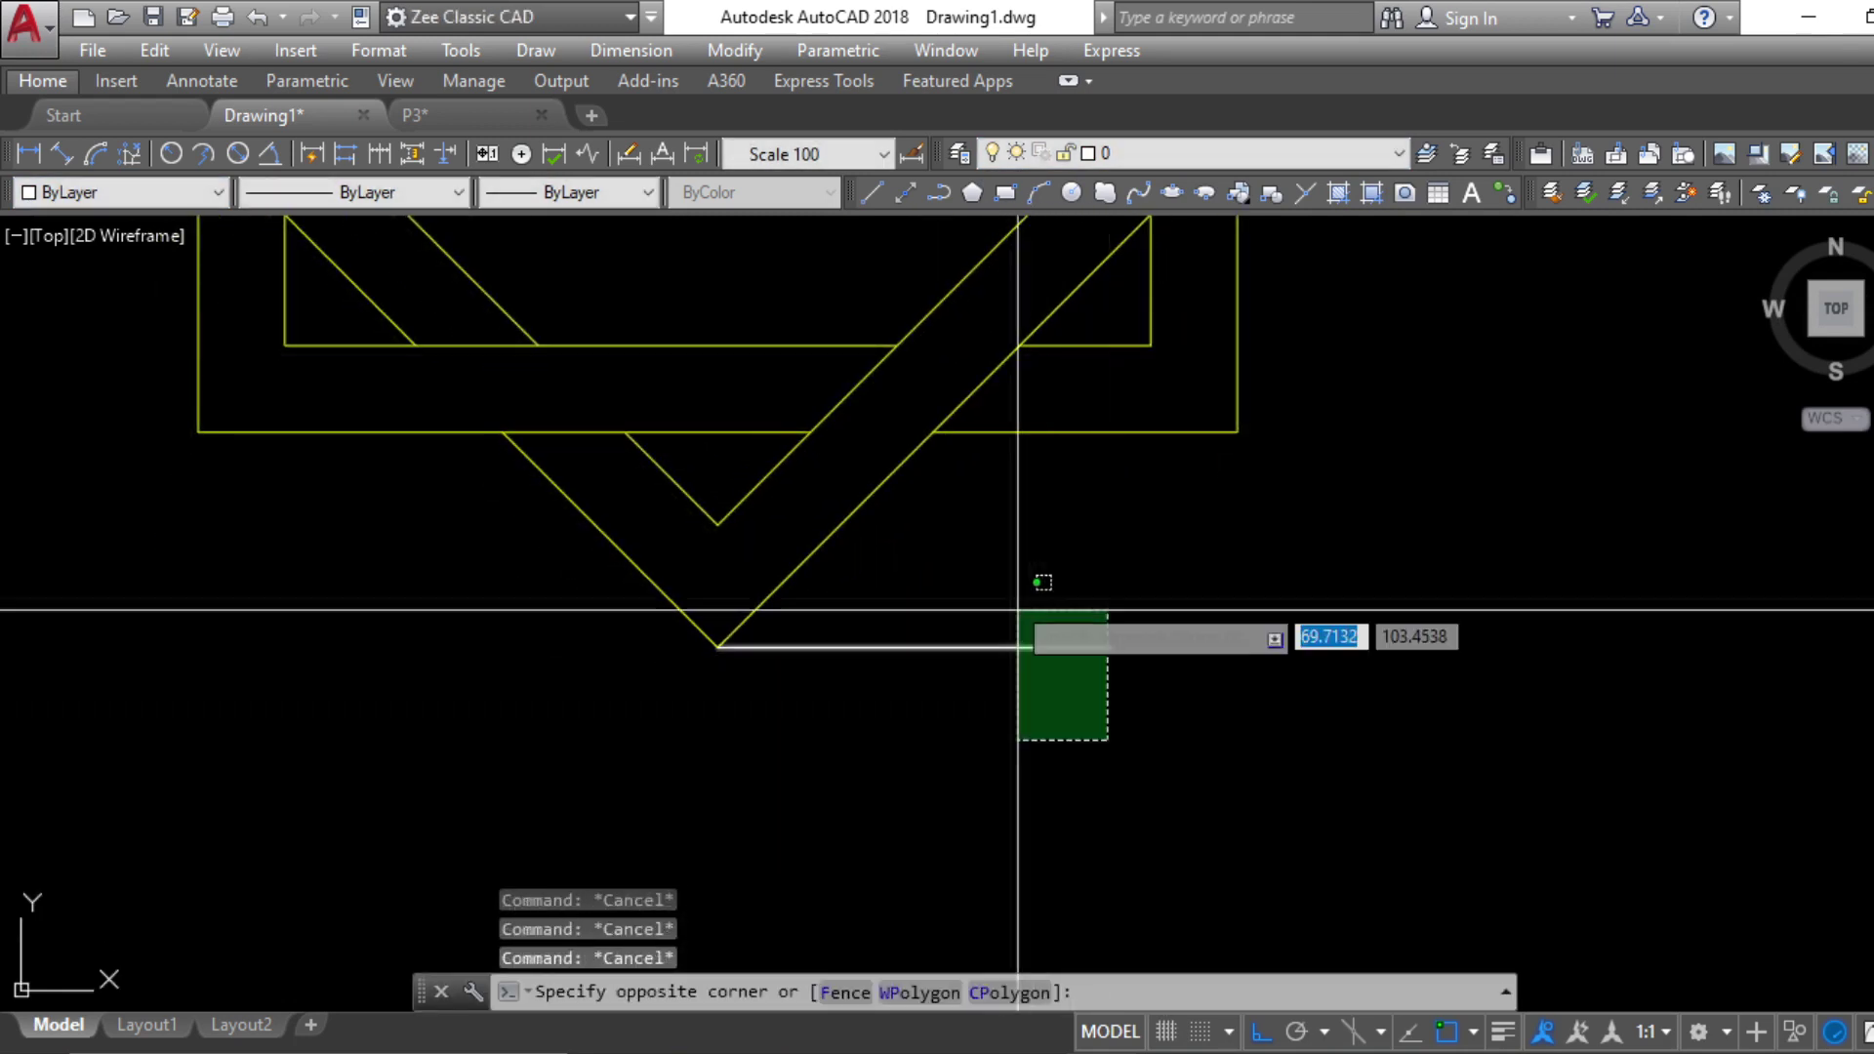
pyautogui.click(1036, 617)
pyautogui.click(117, 194)
pyautogui.click(119, 406)
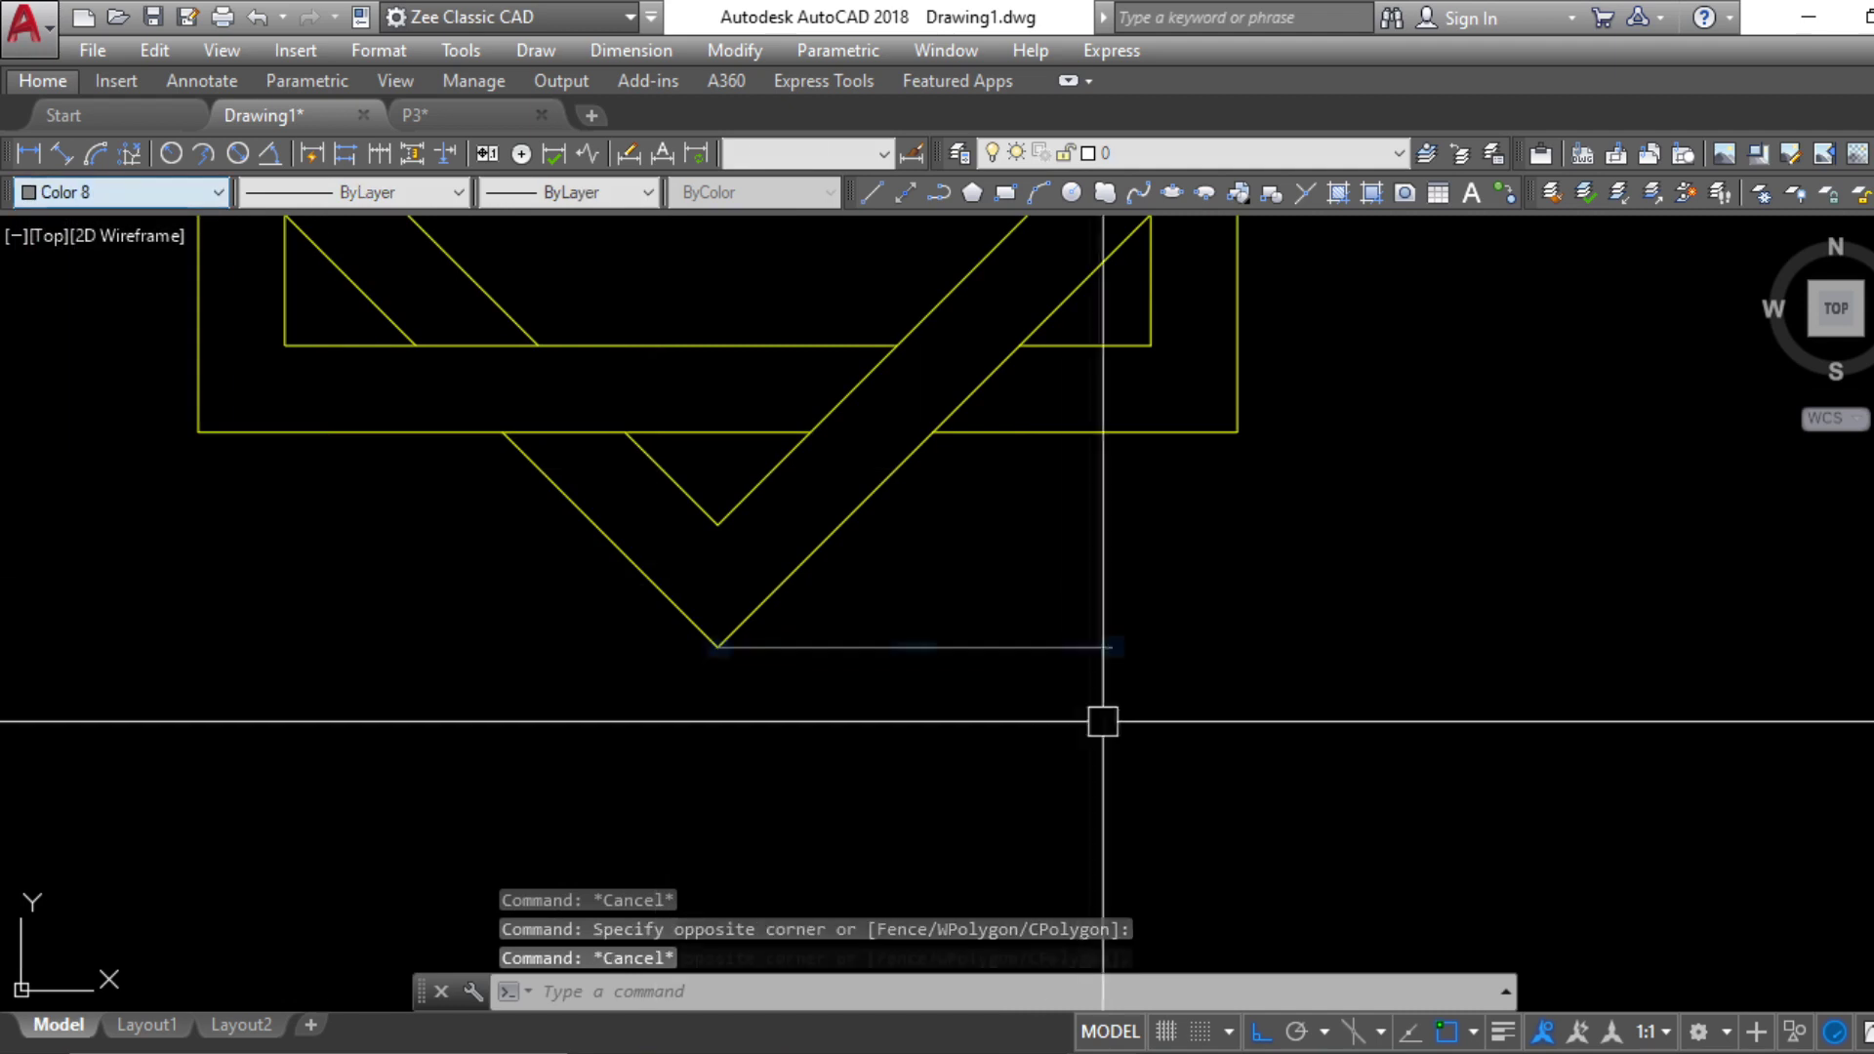
pyautogui.click(436, 193)
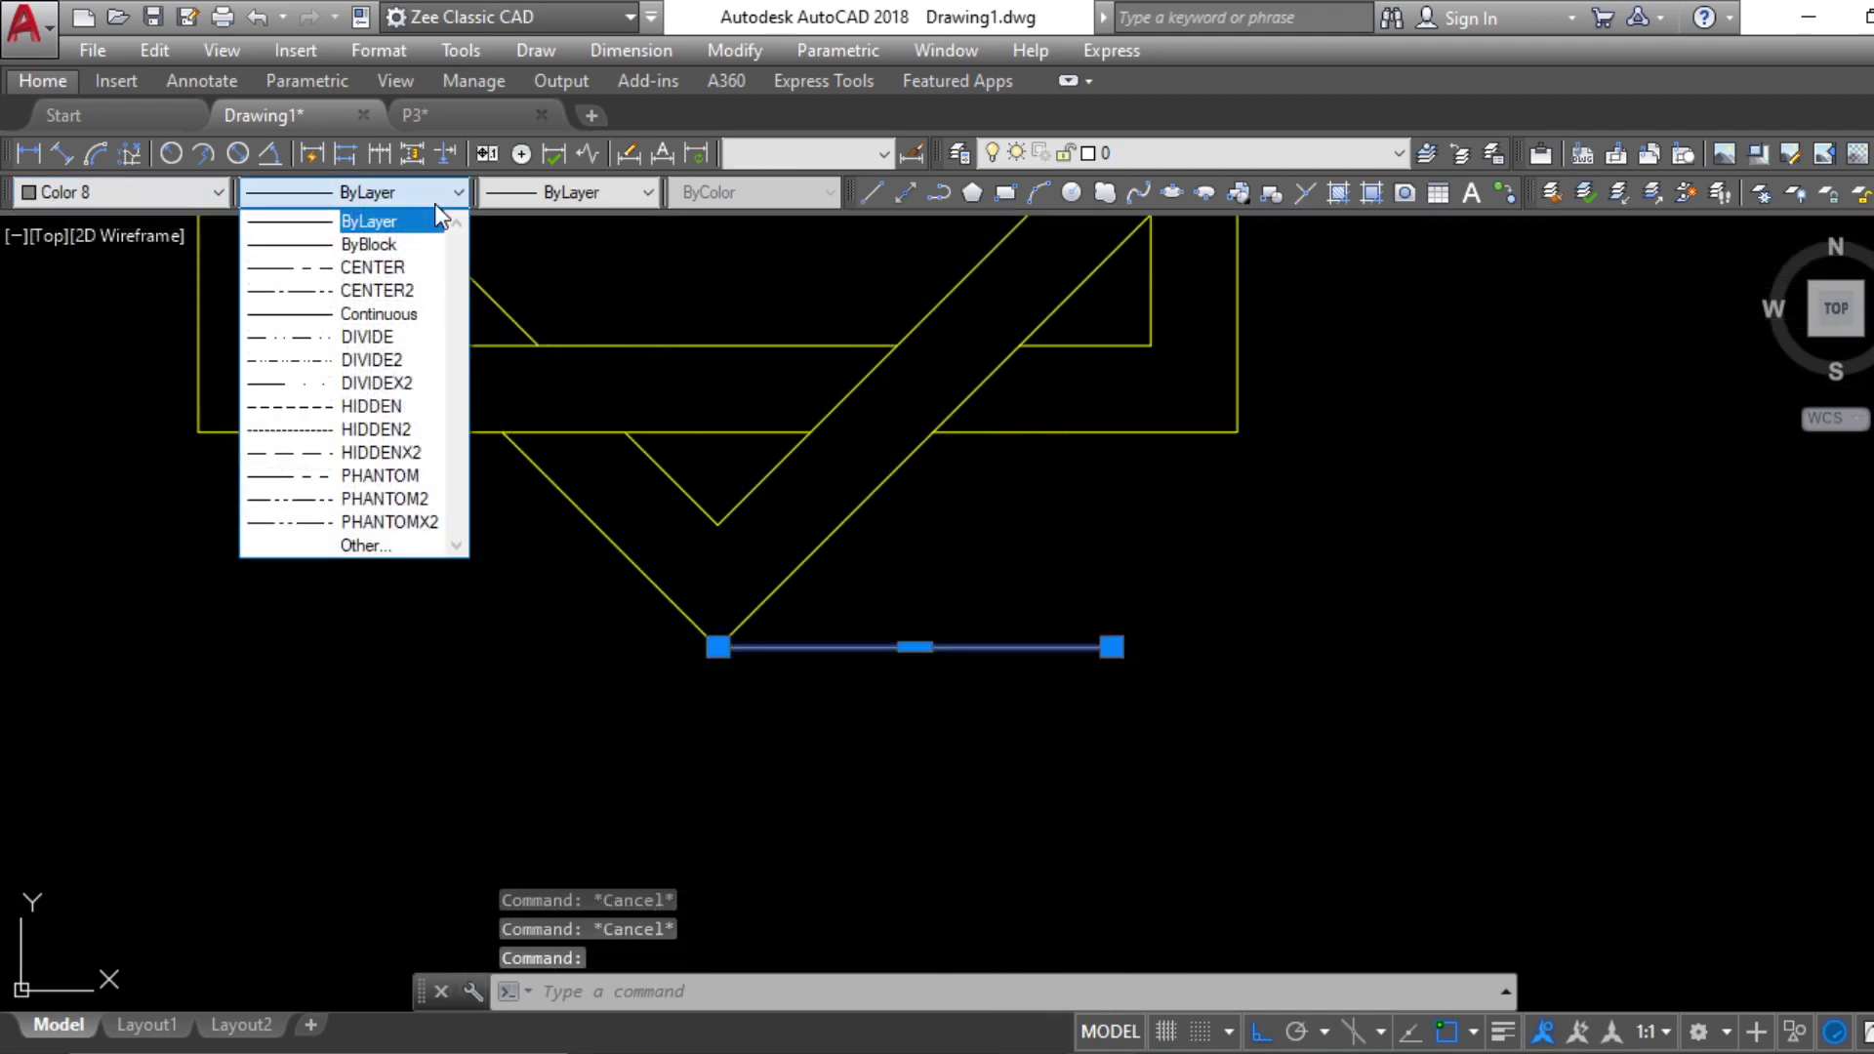
pyautogui.click(381, 452)
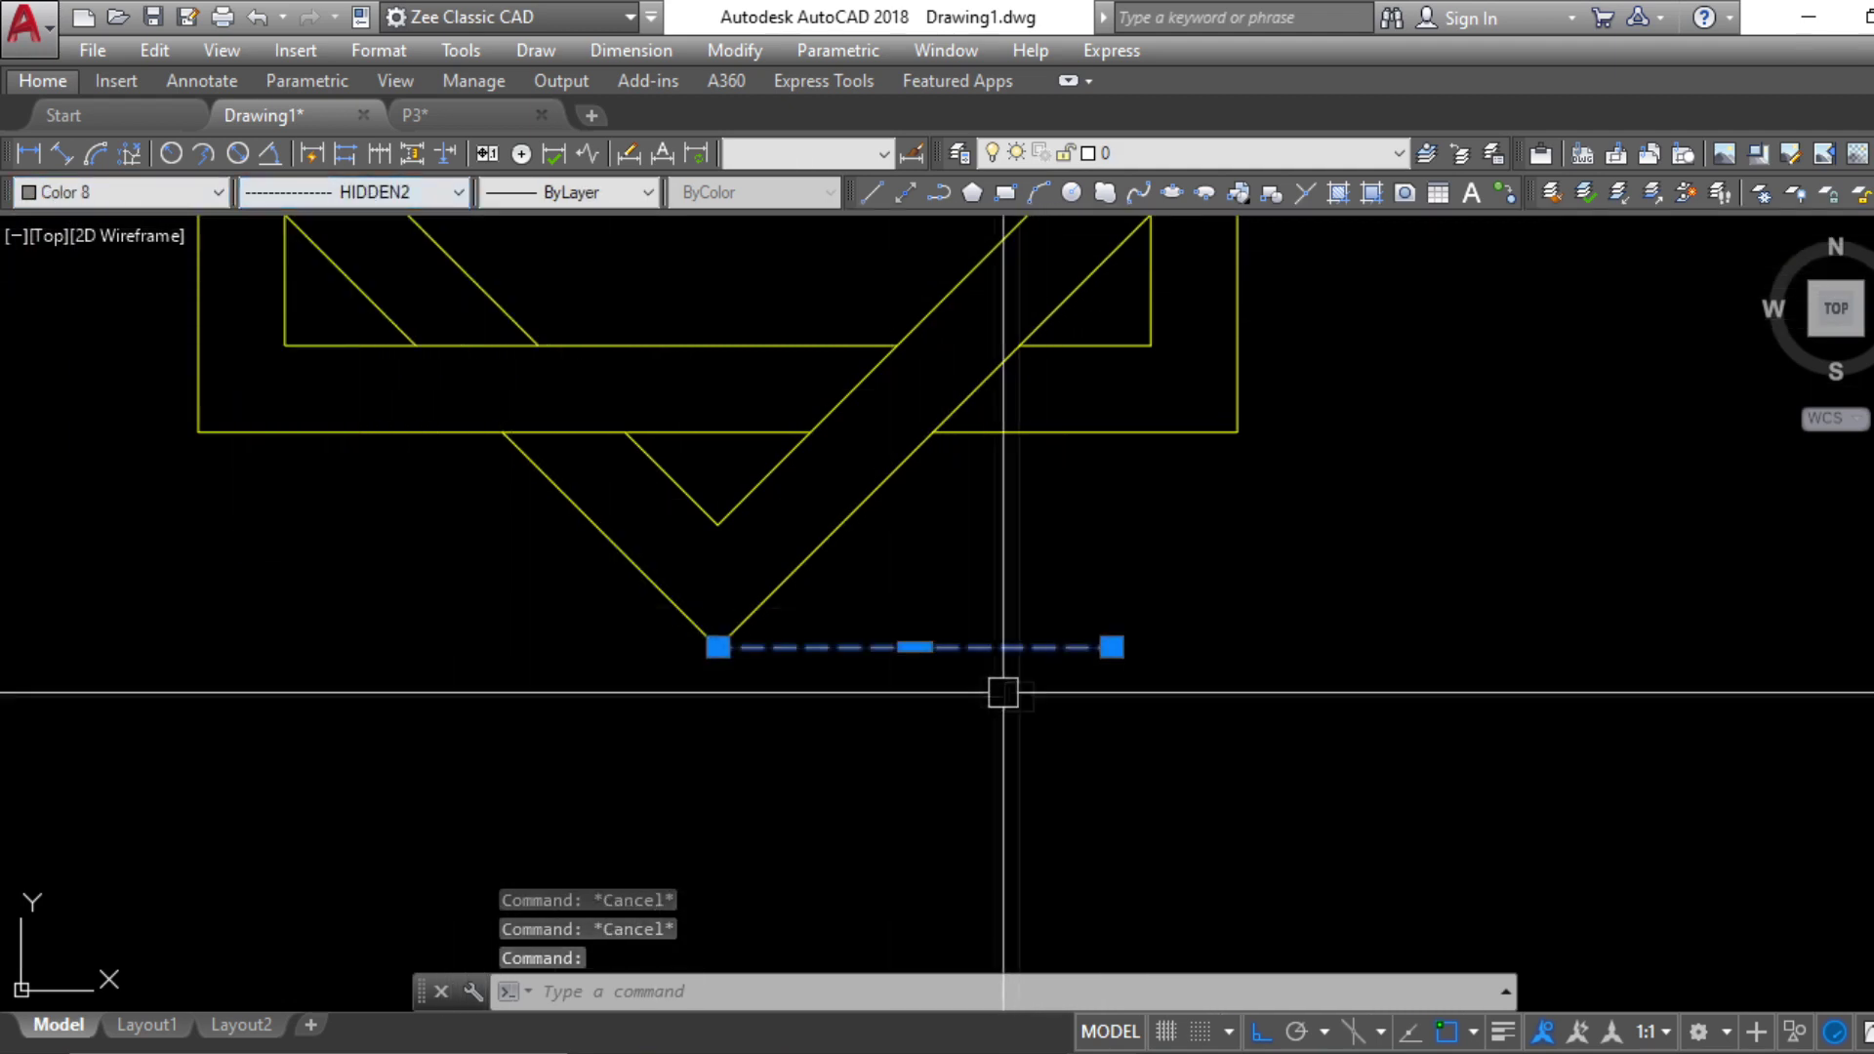
pyautogui.press('Escape')
pyautogui.press('Escape')
pyautogui.scroll(-6, 966, 684)
pyautogui.moveTo(968, 700); pyautogui.dragTo(968, 722, button='middle')
pyautogui.press('Escape')
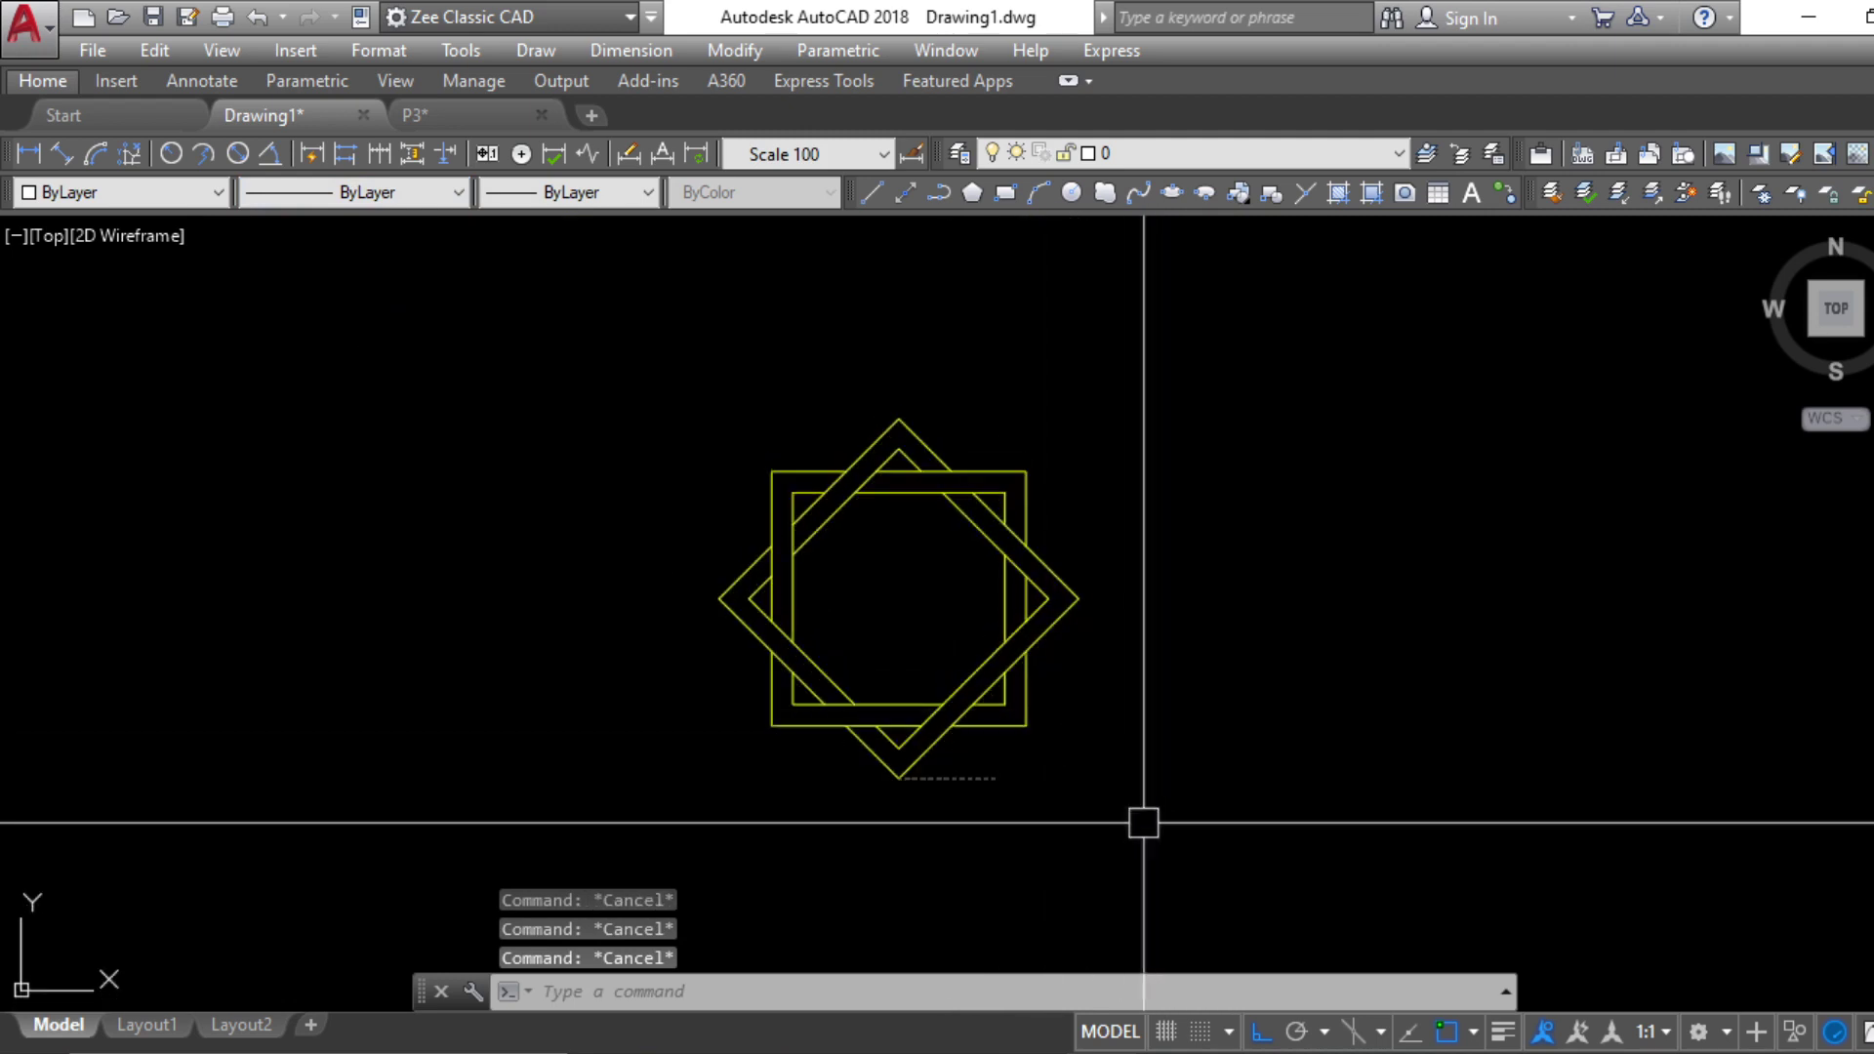
pyautogui.write('dli')
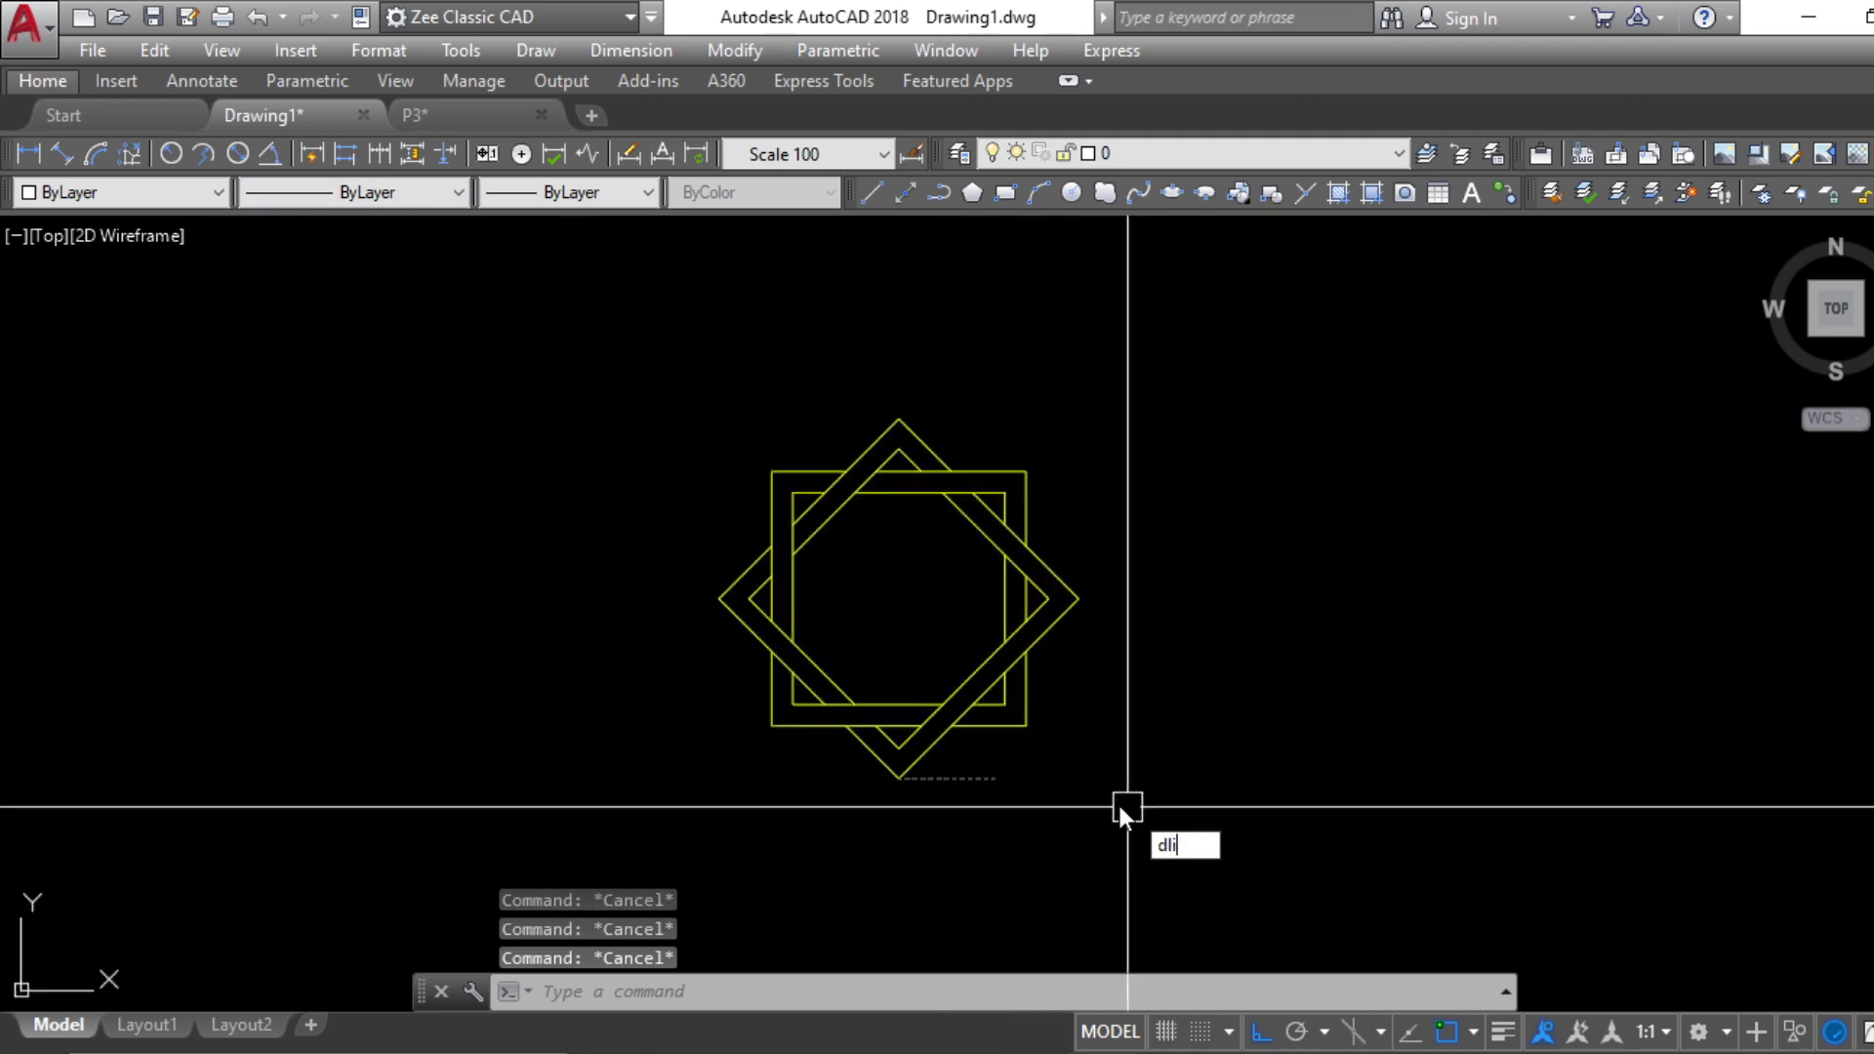
pyautogui.press('Return')
pyautogui.click(771, 472)
pyautogui.click(1024, 474)
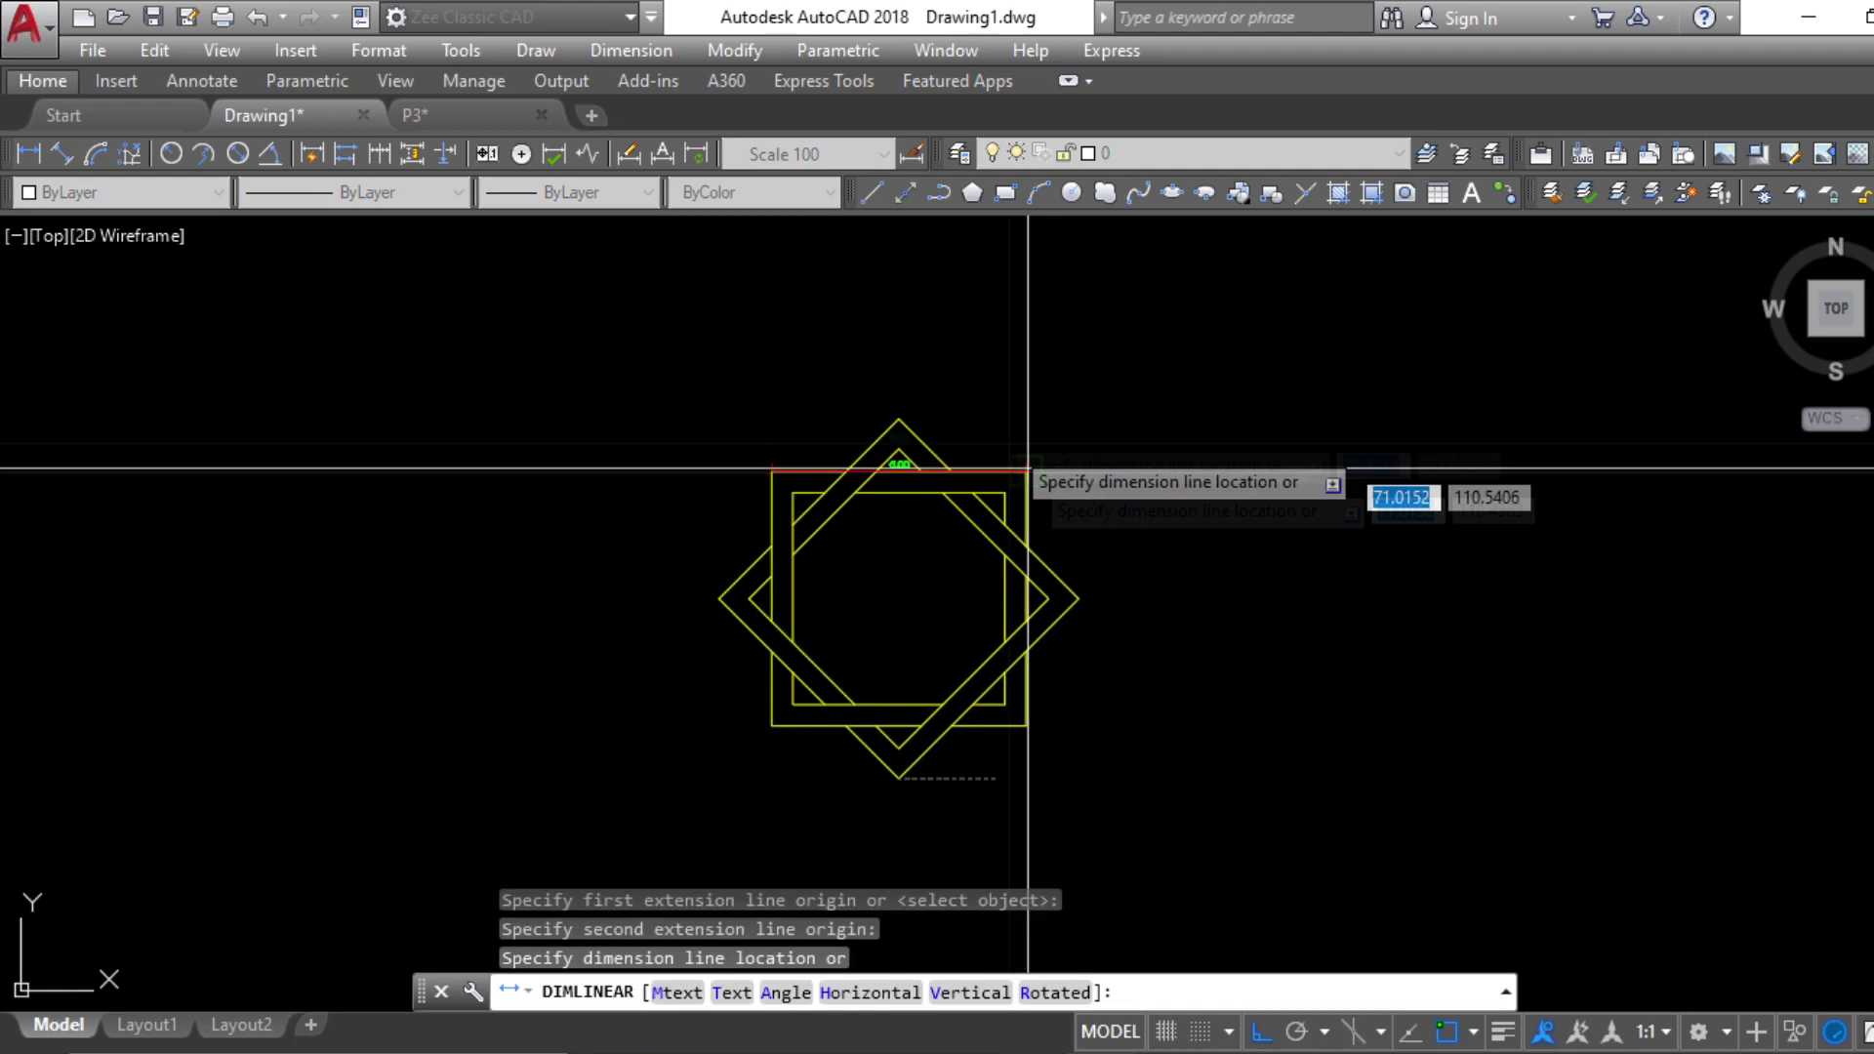
pyautogui.scroll(5, 968, 401)
pyautogui.press('Escape')
pyautogui.press('Escape')
pyautogui.press('Escape')
# Make scale100 the current dimension style and place a linear dimension above the upright frame for its overall width
pyautogui.click(834, 155)
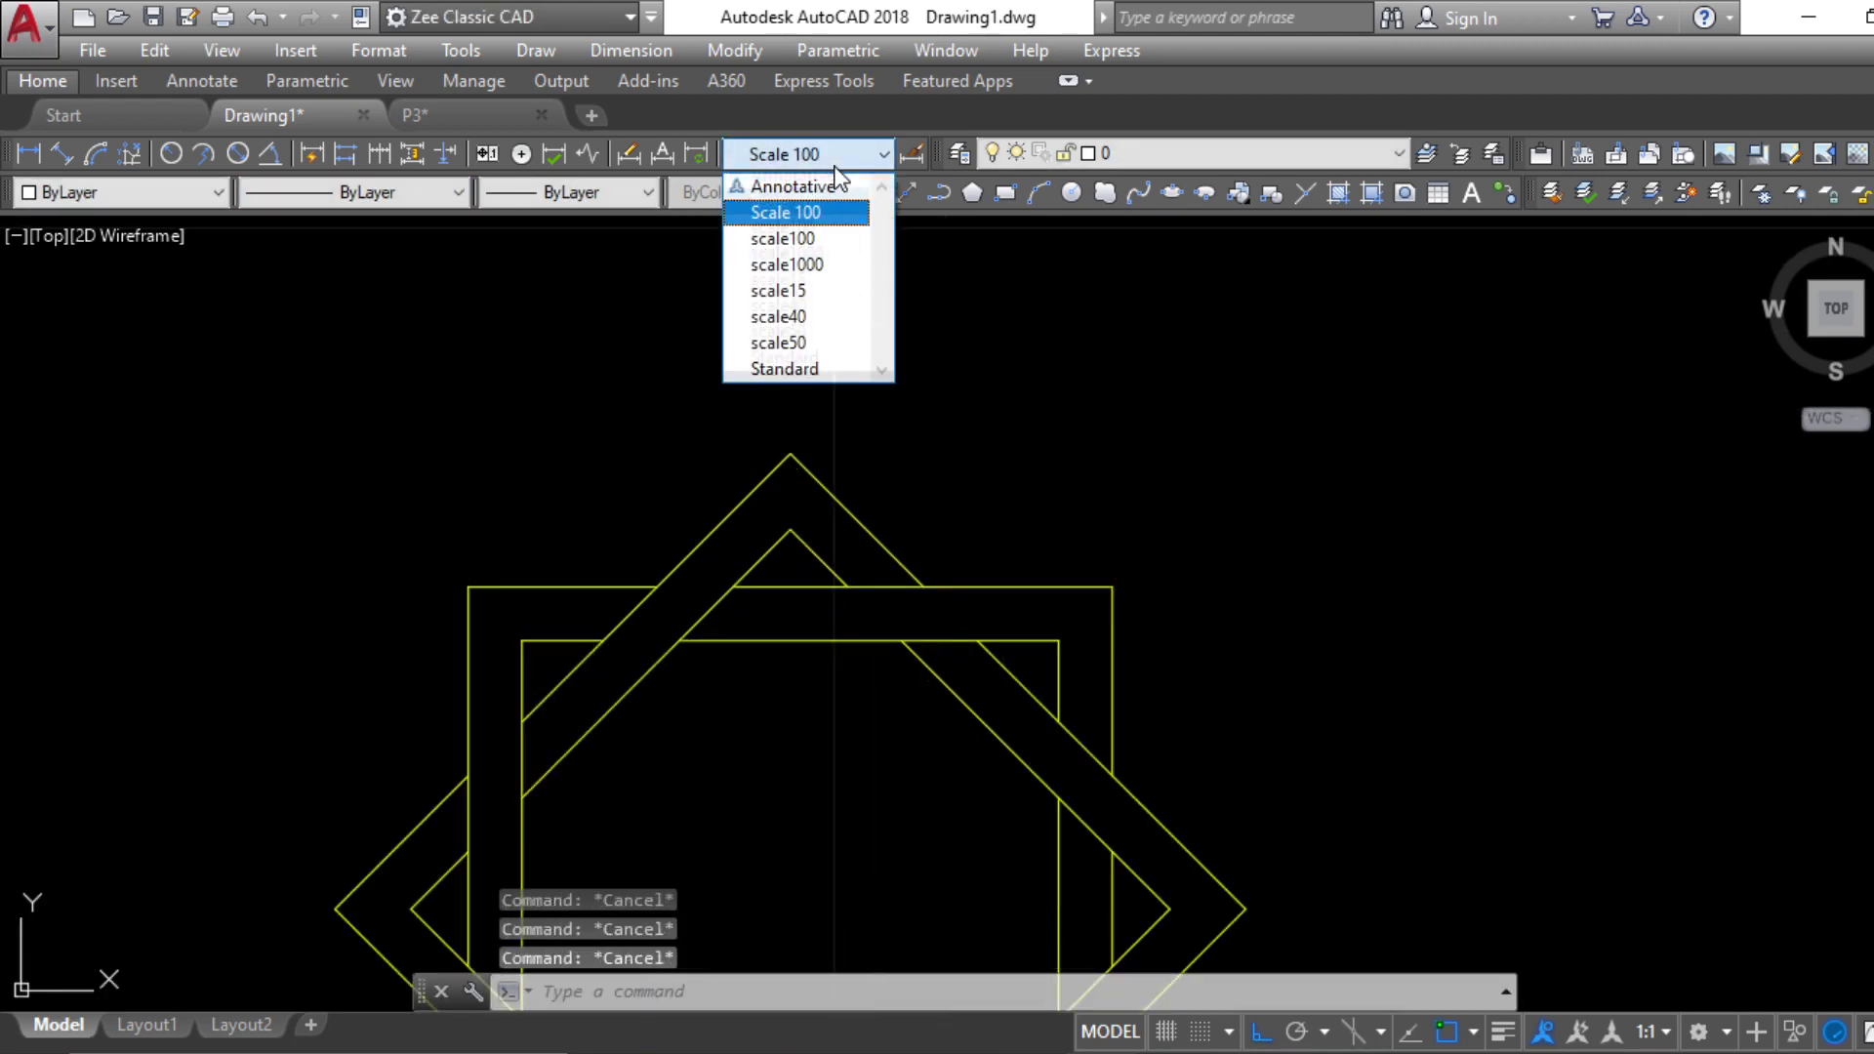
pyautogui.click(833, 239)
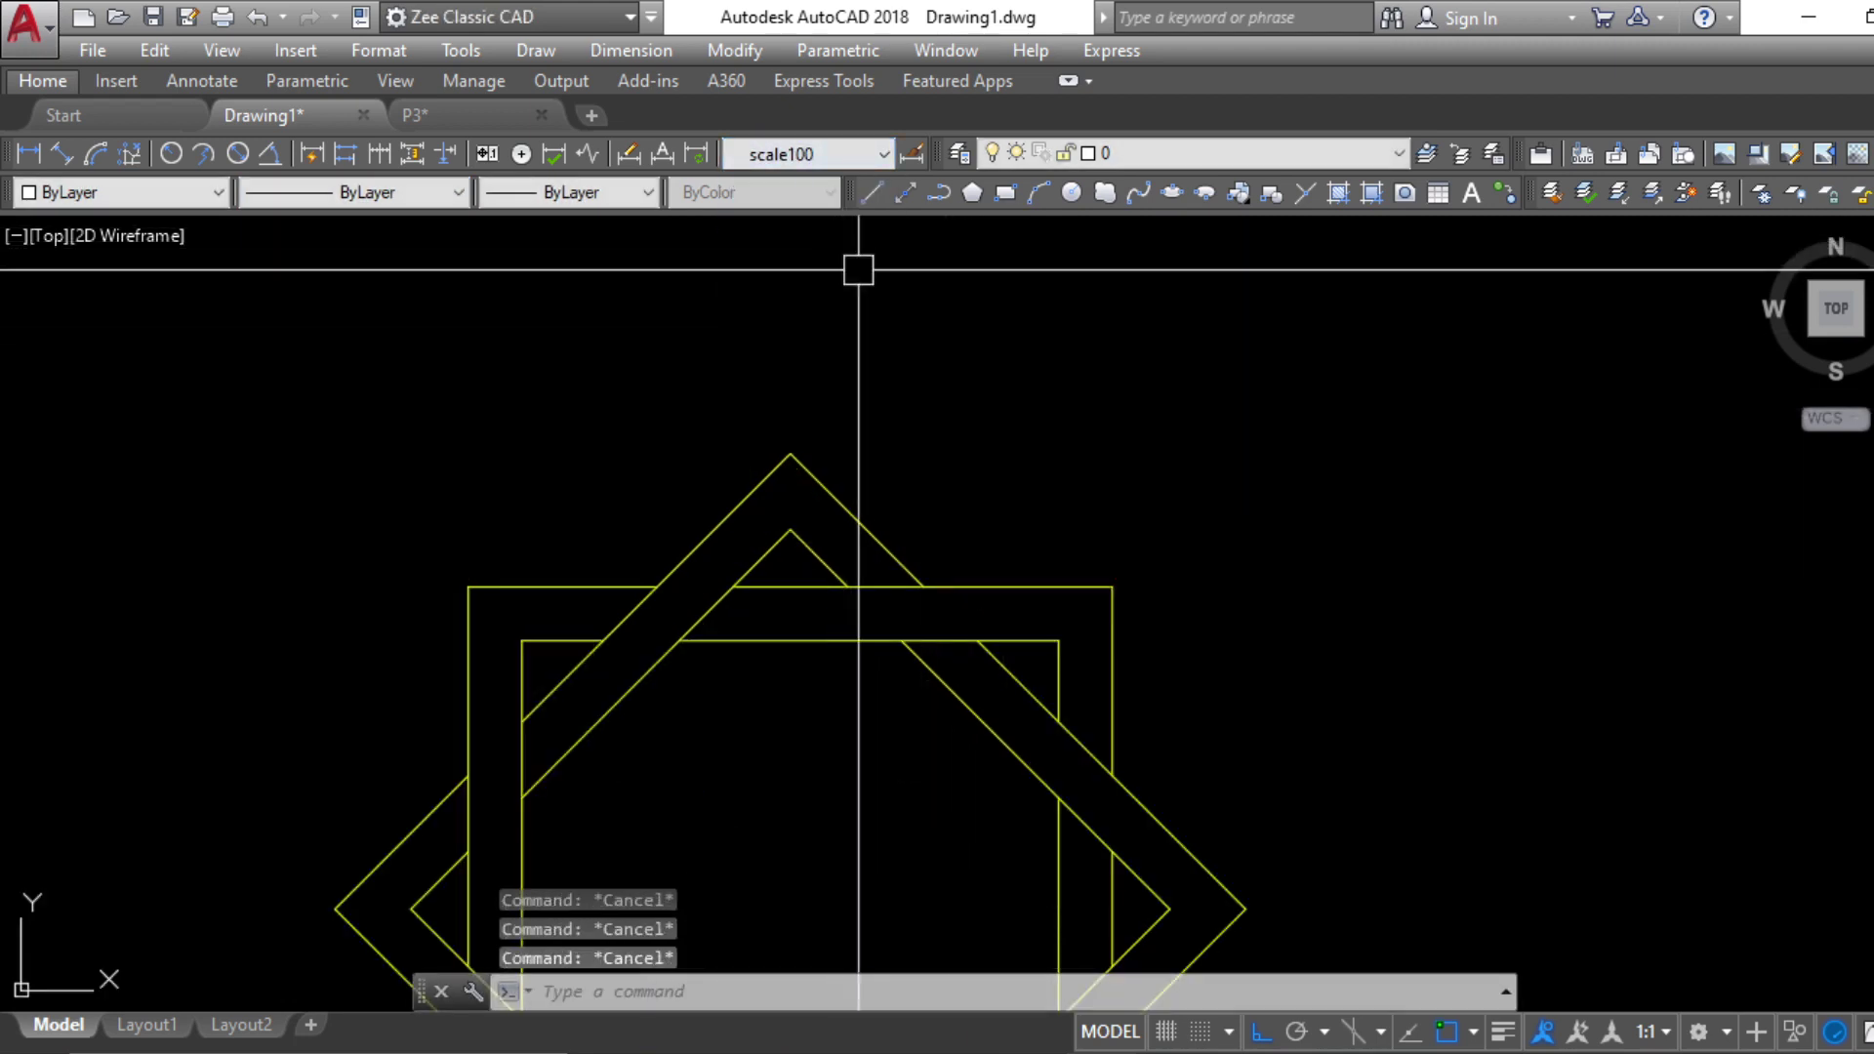
pyautogui.write('dli')
pyautogui.press('Return')
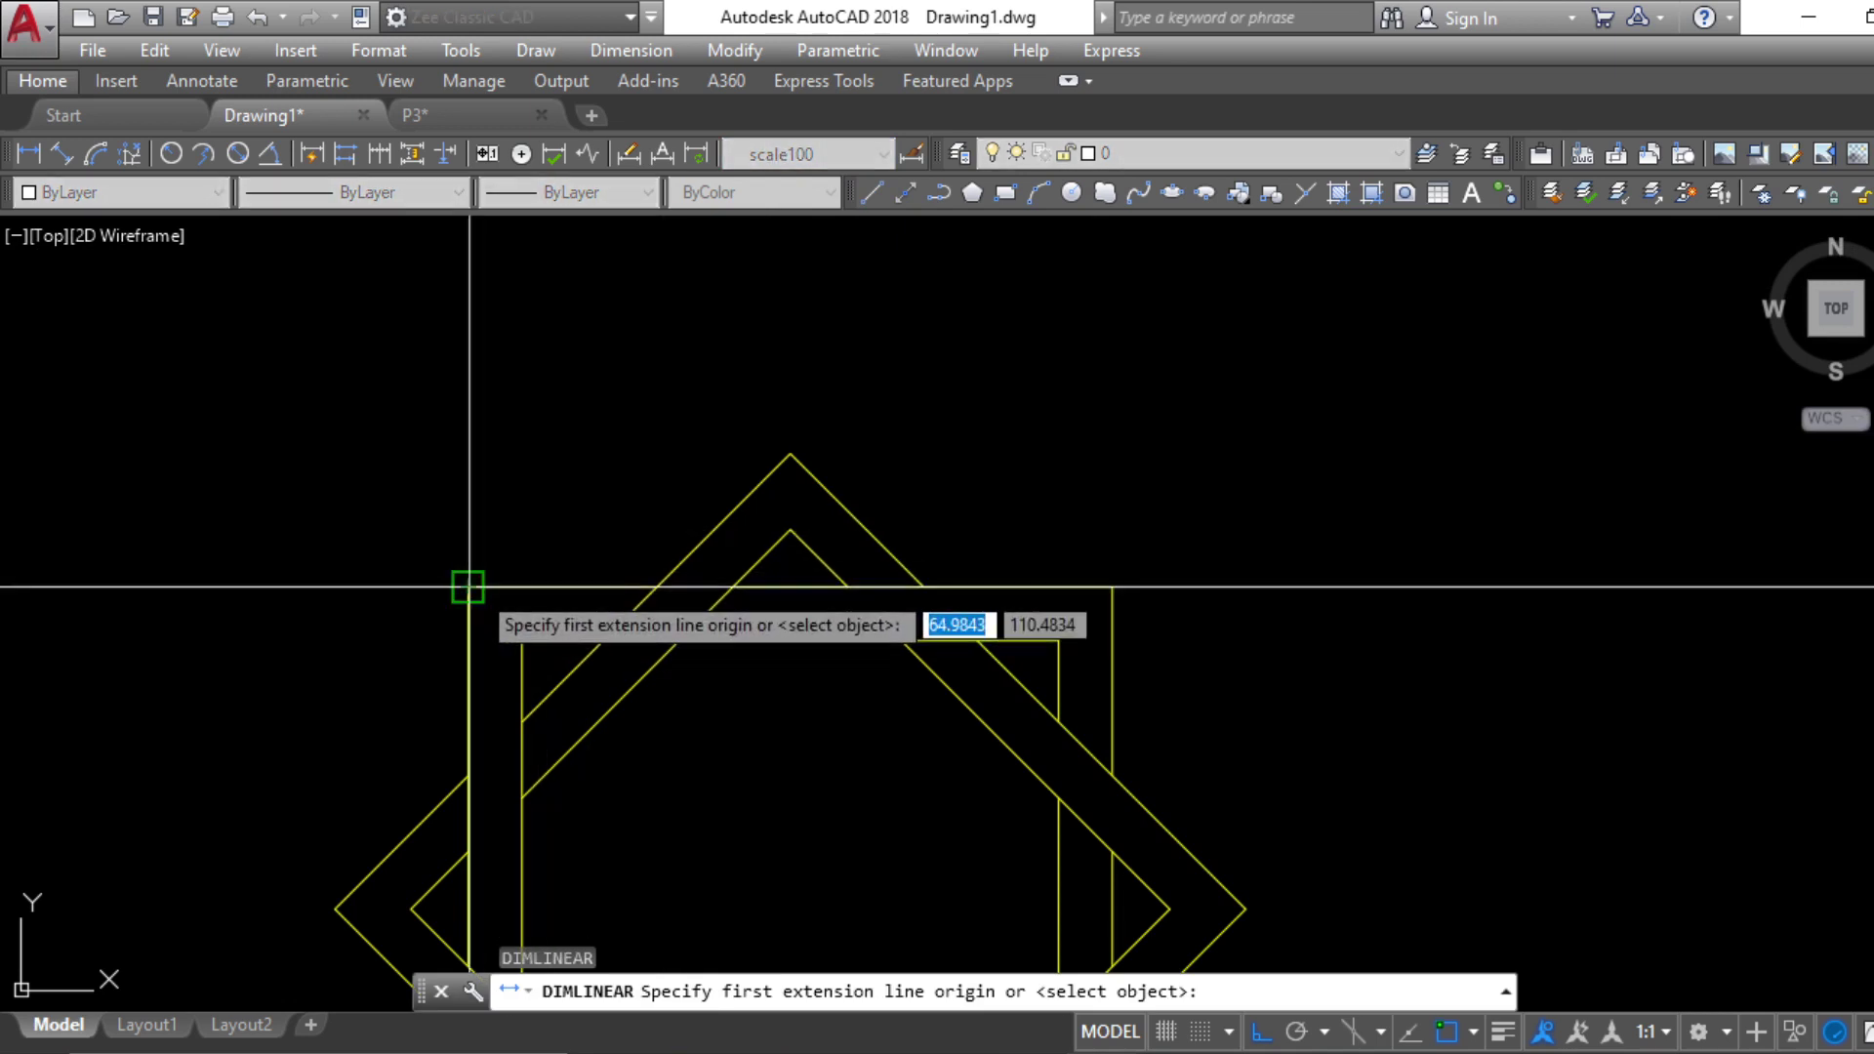
pyautogui.click(468, 586)
pyautogui.click(1112, 587)
pyautogui.click(992, 398)
pyautogui.scroll(-6, 1055, 283)
pyautogui.press('Escape')
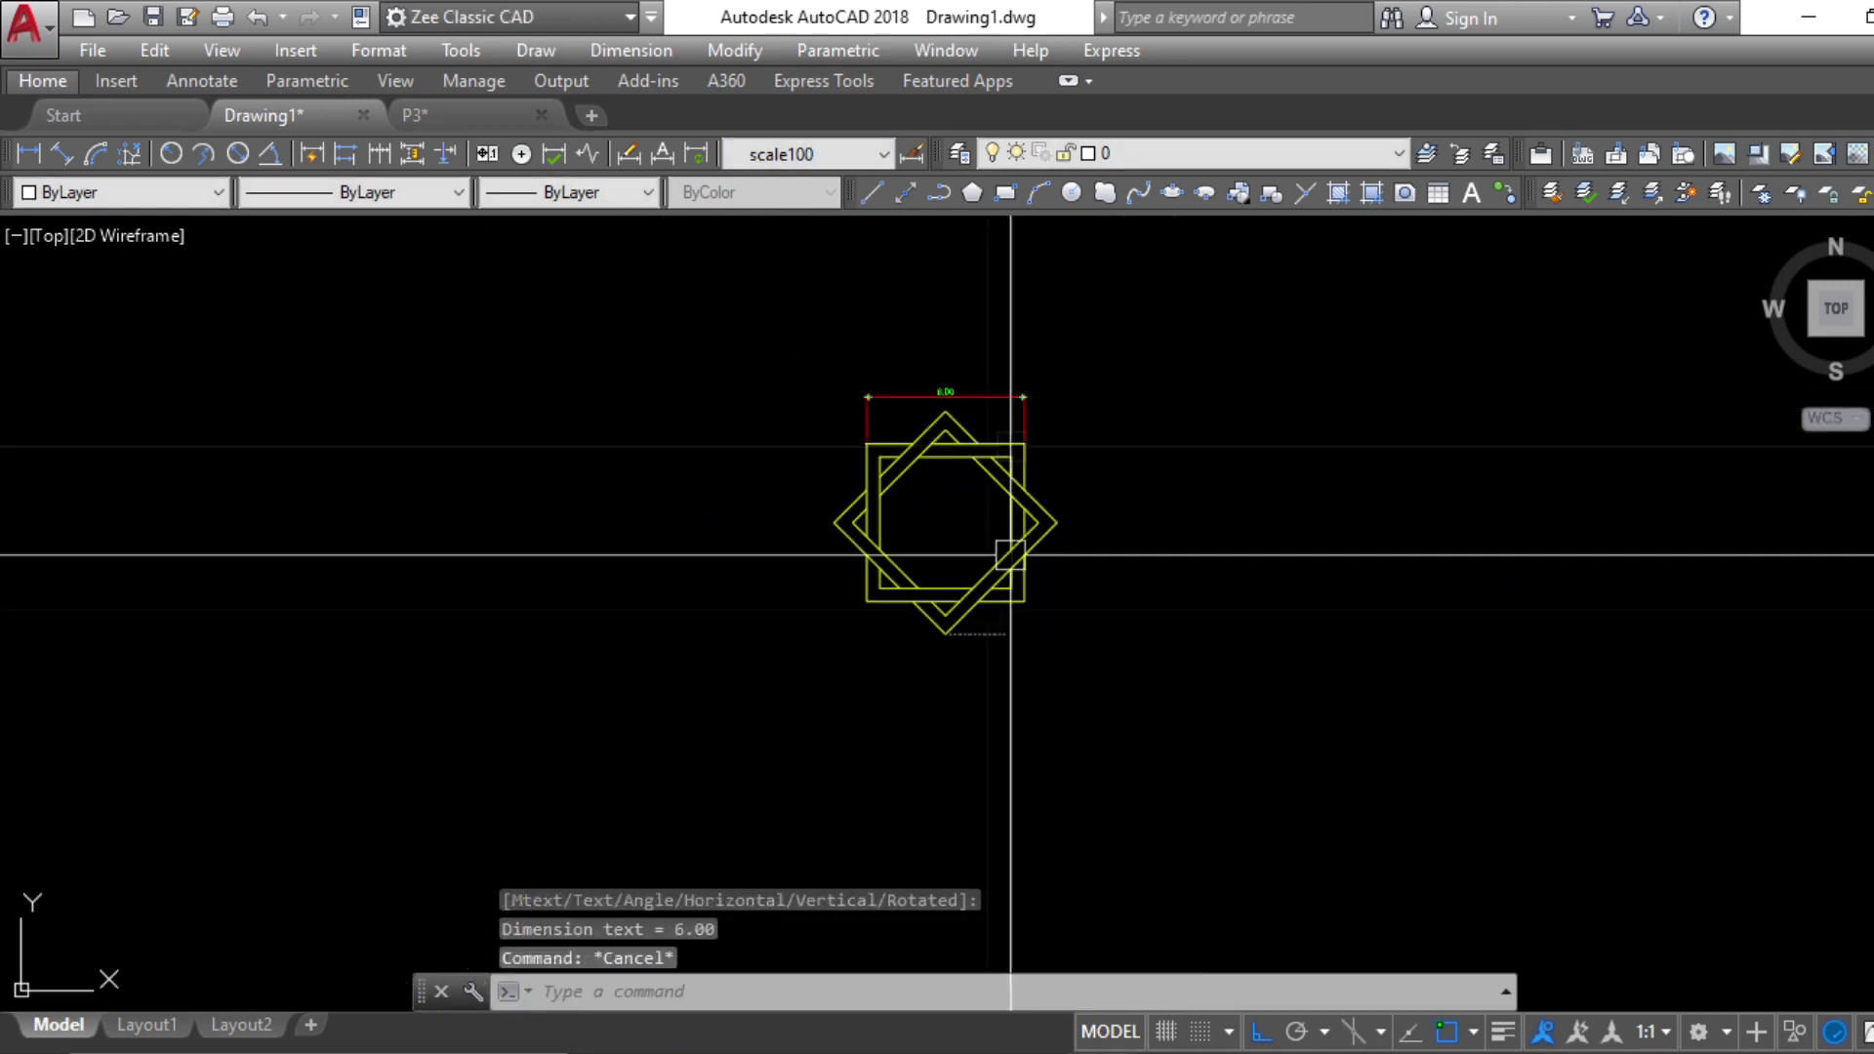
pyautogui.press('Escape')
# Add a vertical linear dimension for the upright frame's overall height, placed to the left of the figure
pyautogui.write('dli')
pyautogui.press('Return')
pyautogui.scroll(4, 1055, 488)
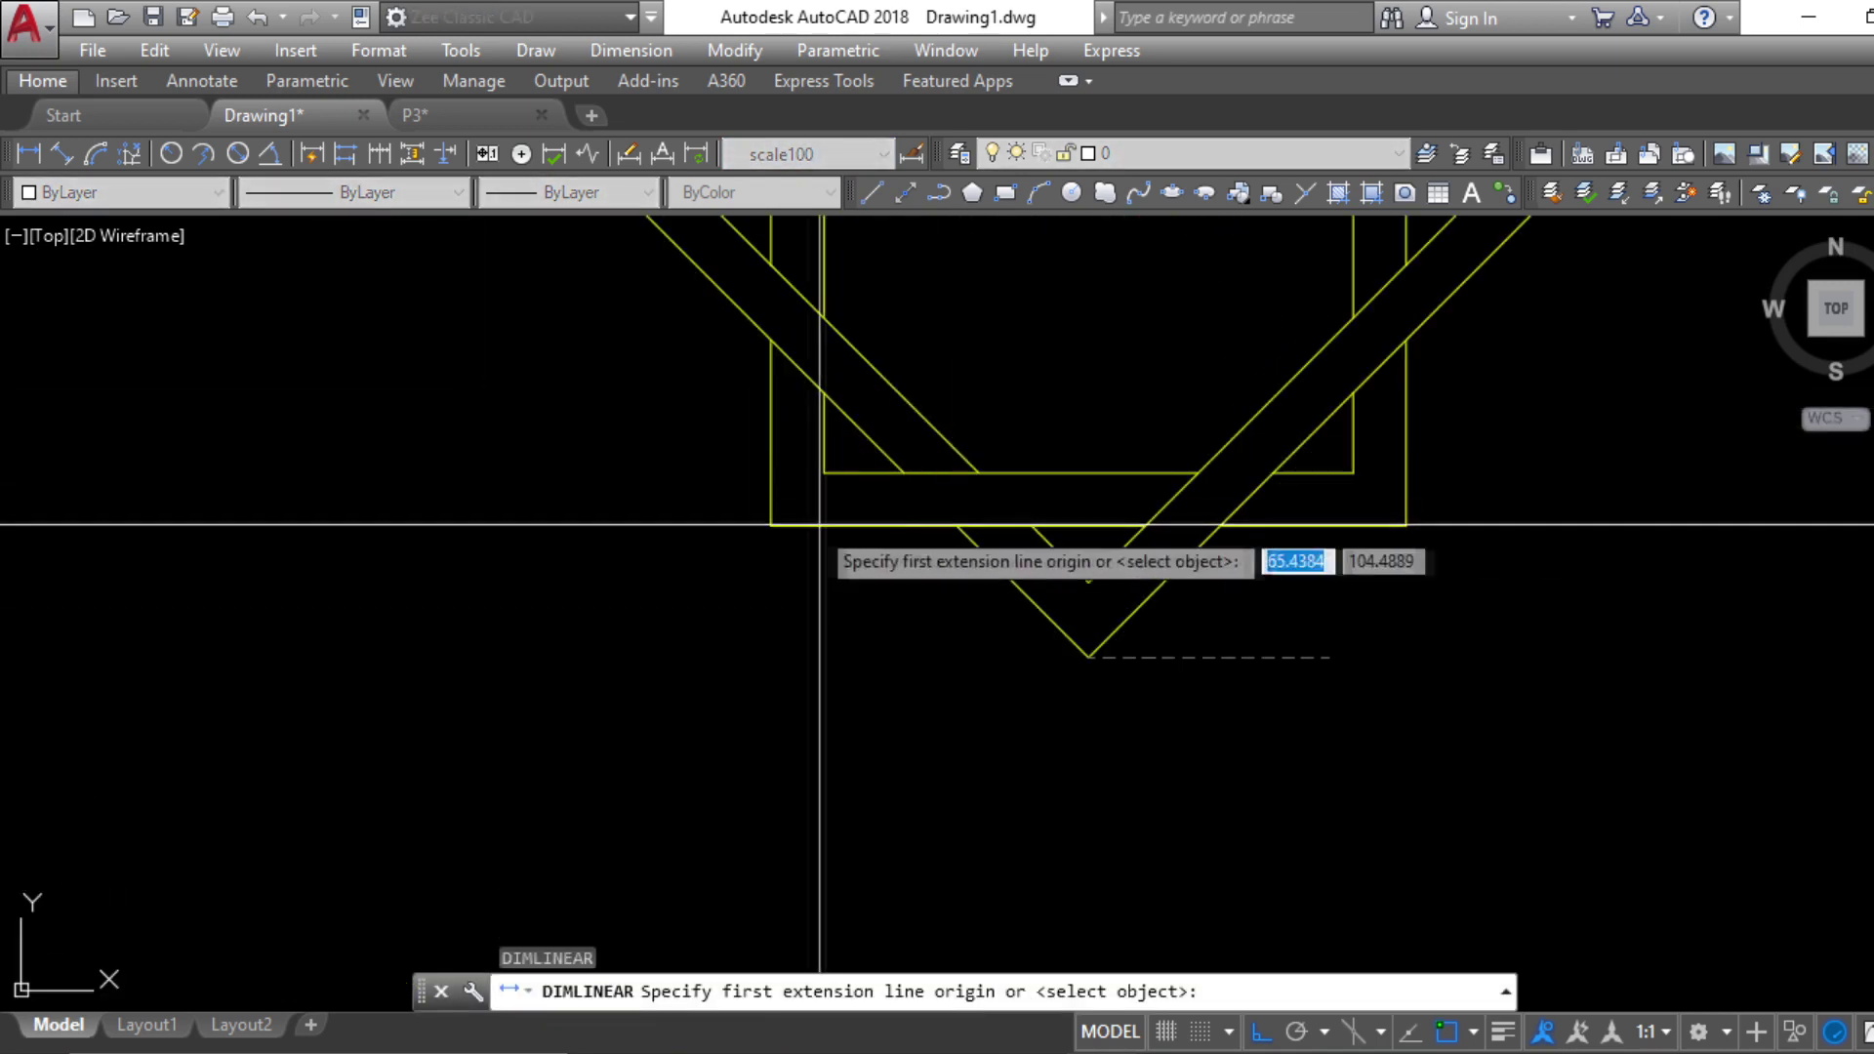
pyautogui.click(774, 523)
pyautogui.scroll(-3, 850, 396)
pyautogui.moveTo(850, 396); pyautogui.dragTo(850, 519, button='middle')
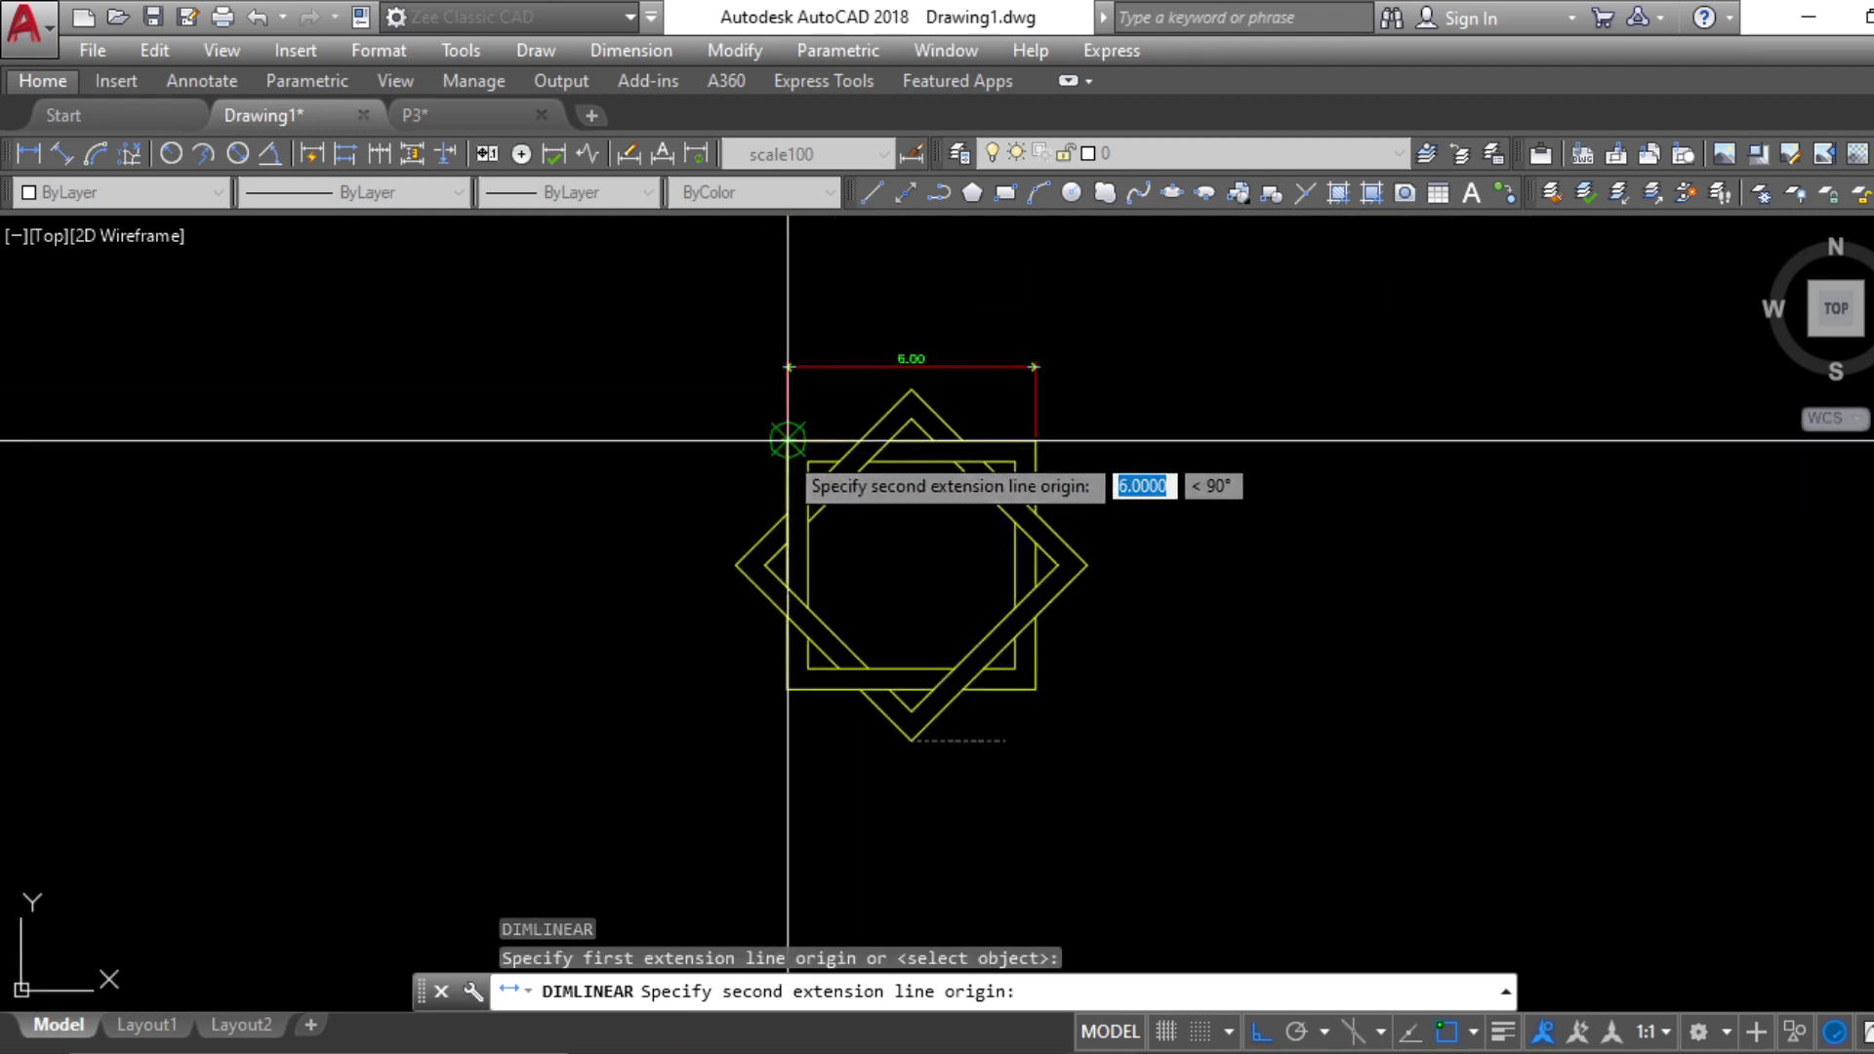
pyautogui.click(787, 441)
pyautogui.click(723, 521)
pyautogui.press('Escape')
pyautogui.press('Escape')
# Add an aligned dimension along the rotated frame's lower-left outer side, from its left corner to its bottom corner
pyautogui.moveTo(734, 520); pyautogui.dragTo(741, 471, button='middle')
pyautogui.write('dal')
pyautogui.press('Return')
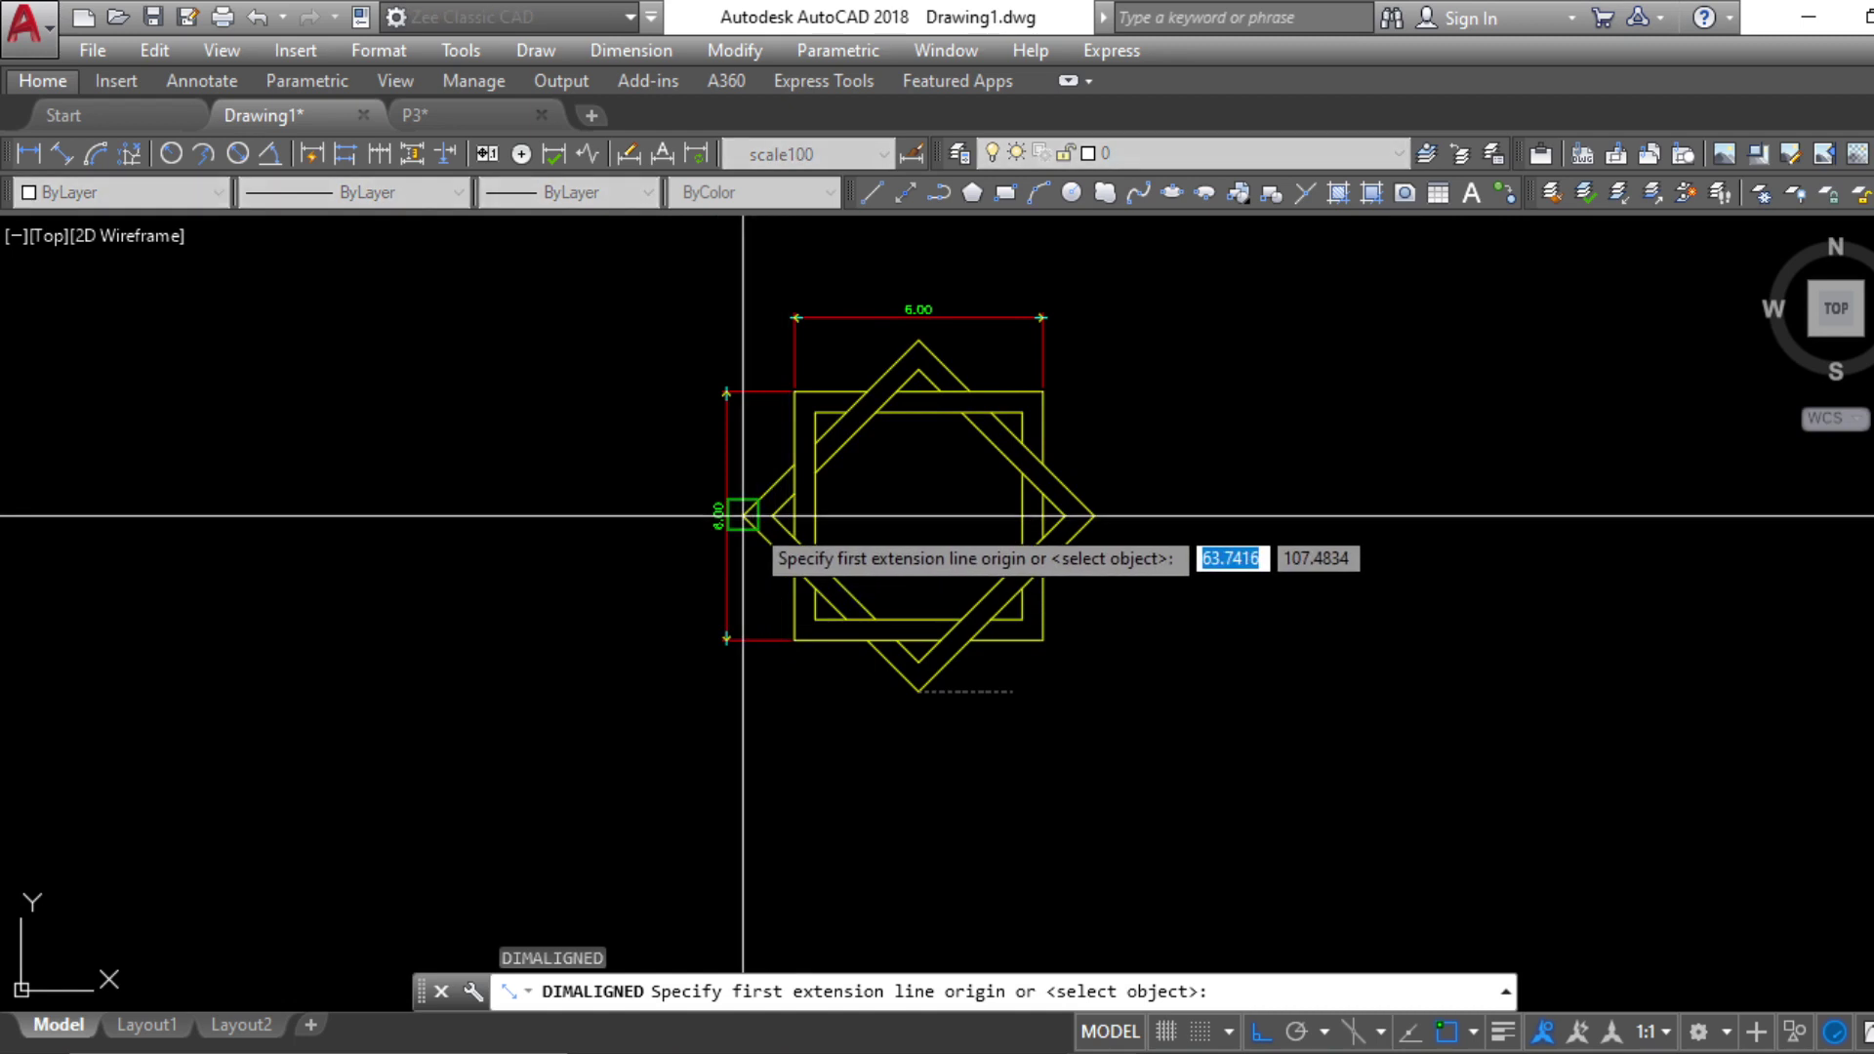
pyautogui.click(743, 515)
pyautogui.scroll(4, 888, 705)
pyautogui.click(959, 663)
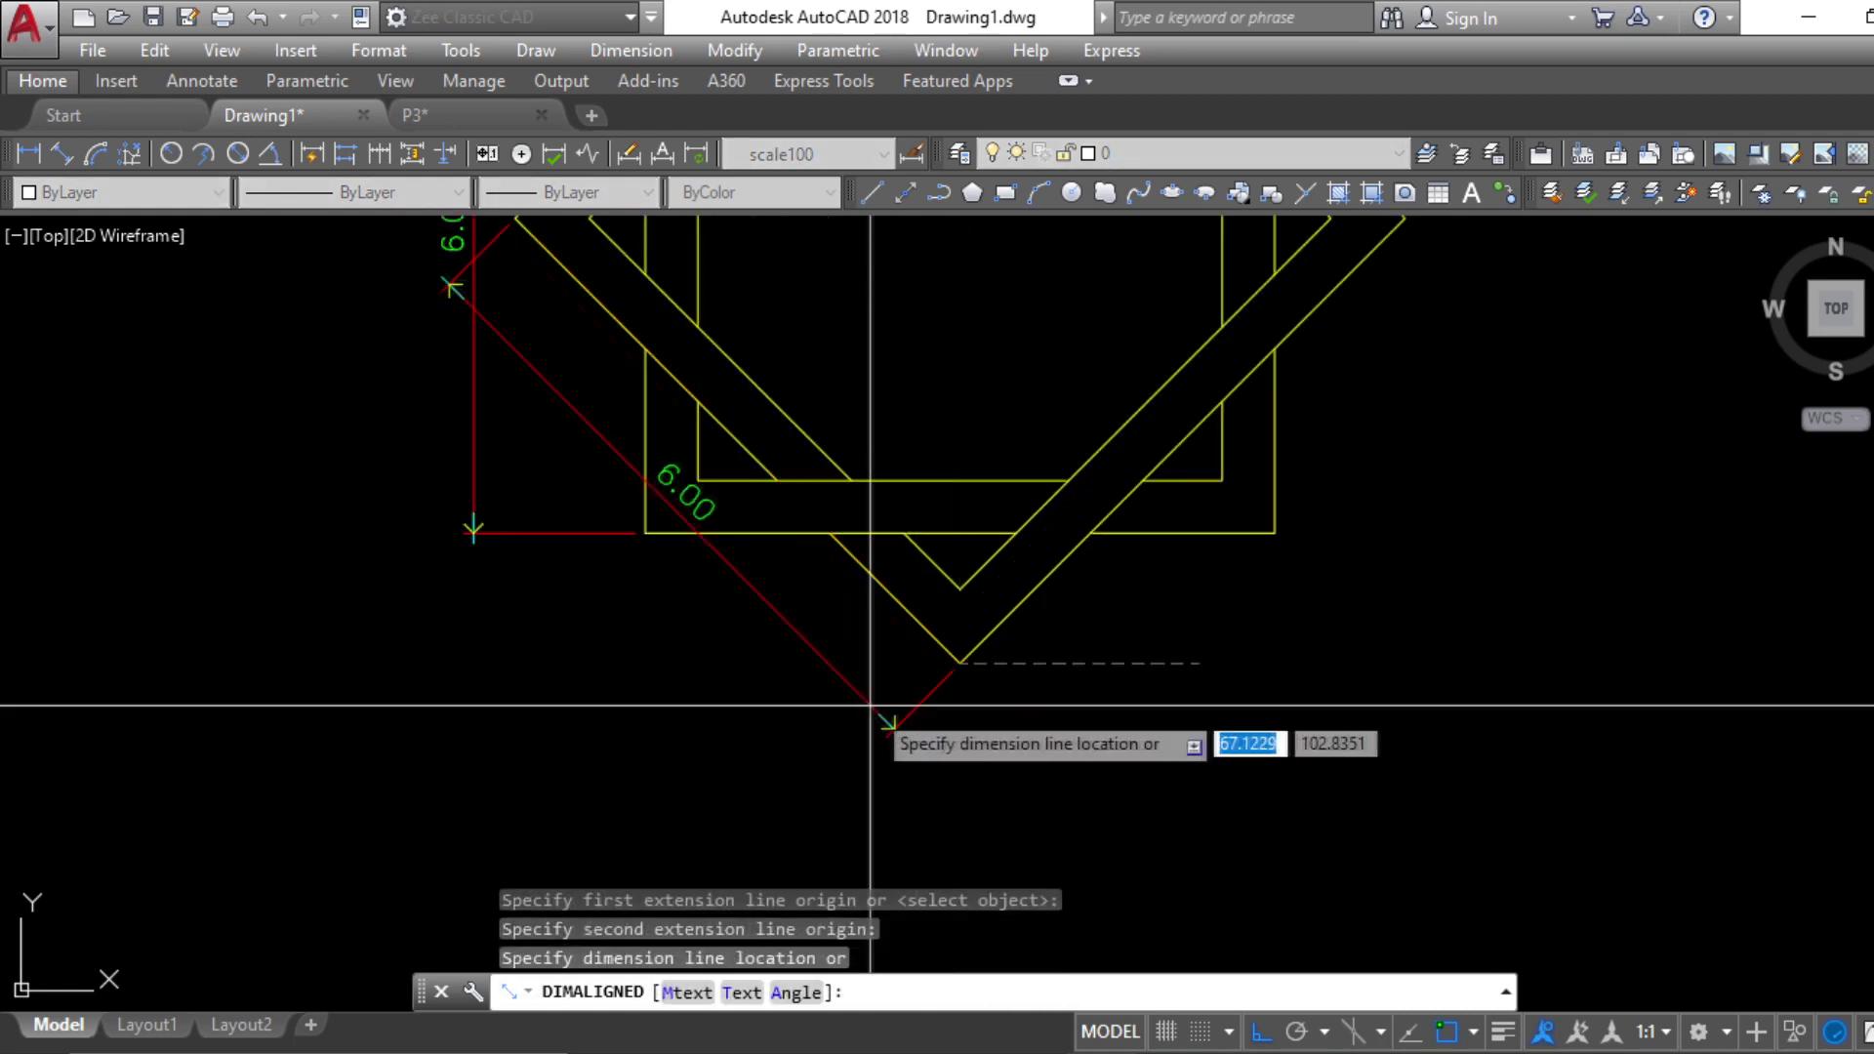
pyautogui.click(855, 712)
pyautogui.press('Escape')
# Add an aligned dimension along the rotated frame's lower-right outer side, from its bottom corner to its right corner
pyautogui.moveTo(937, 680); pyautogui.dragTo(867, 718, button='middle')
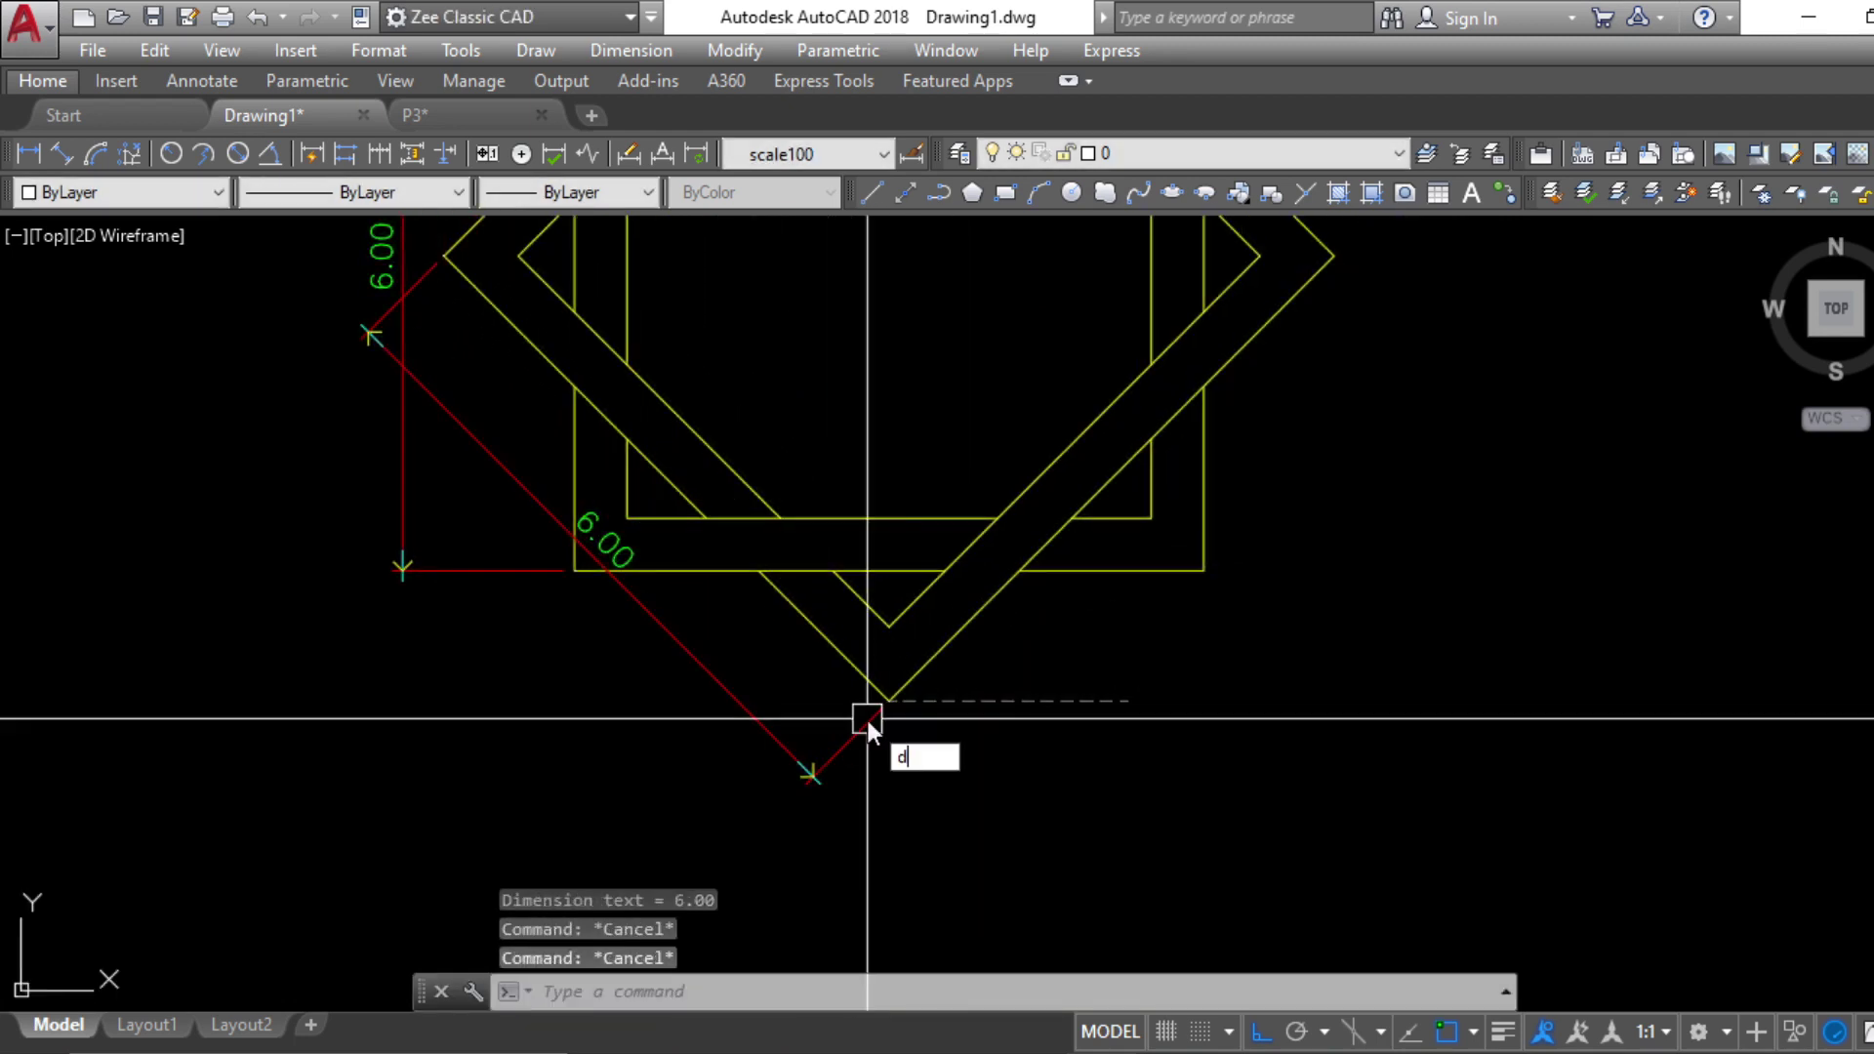
pyautogui.write('dal')
pyautogui.press('Return')
pyautogui.click(890, 700)
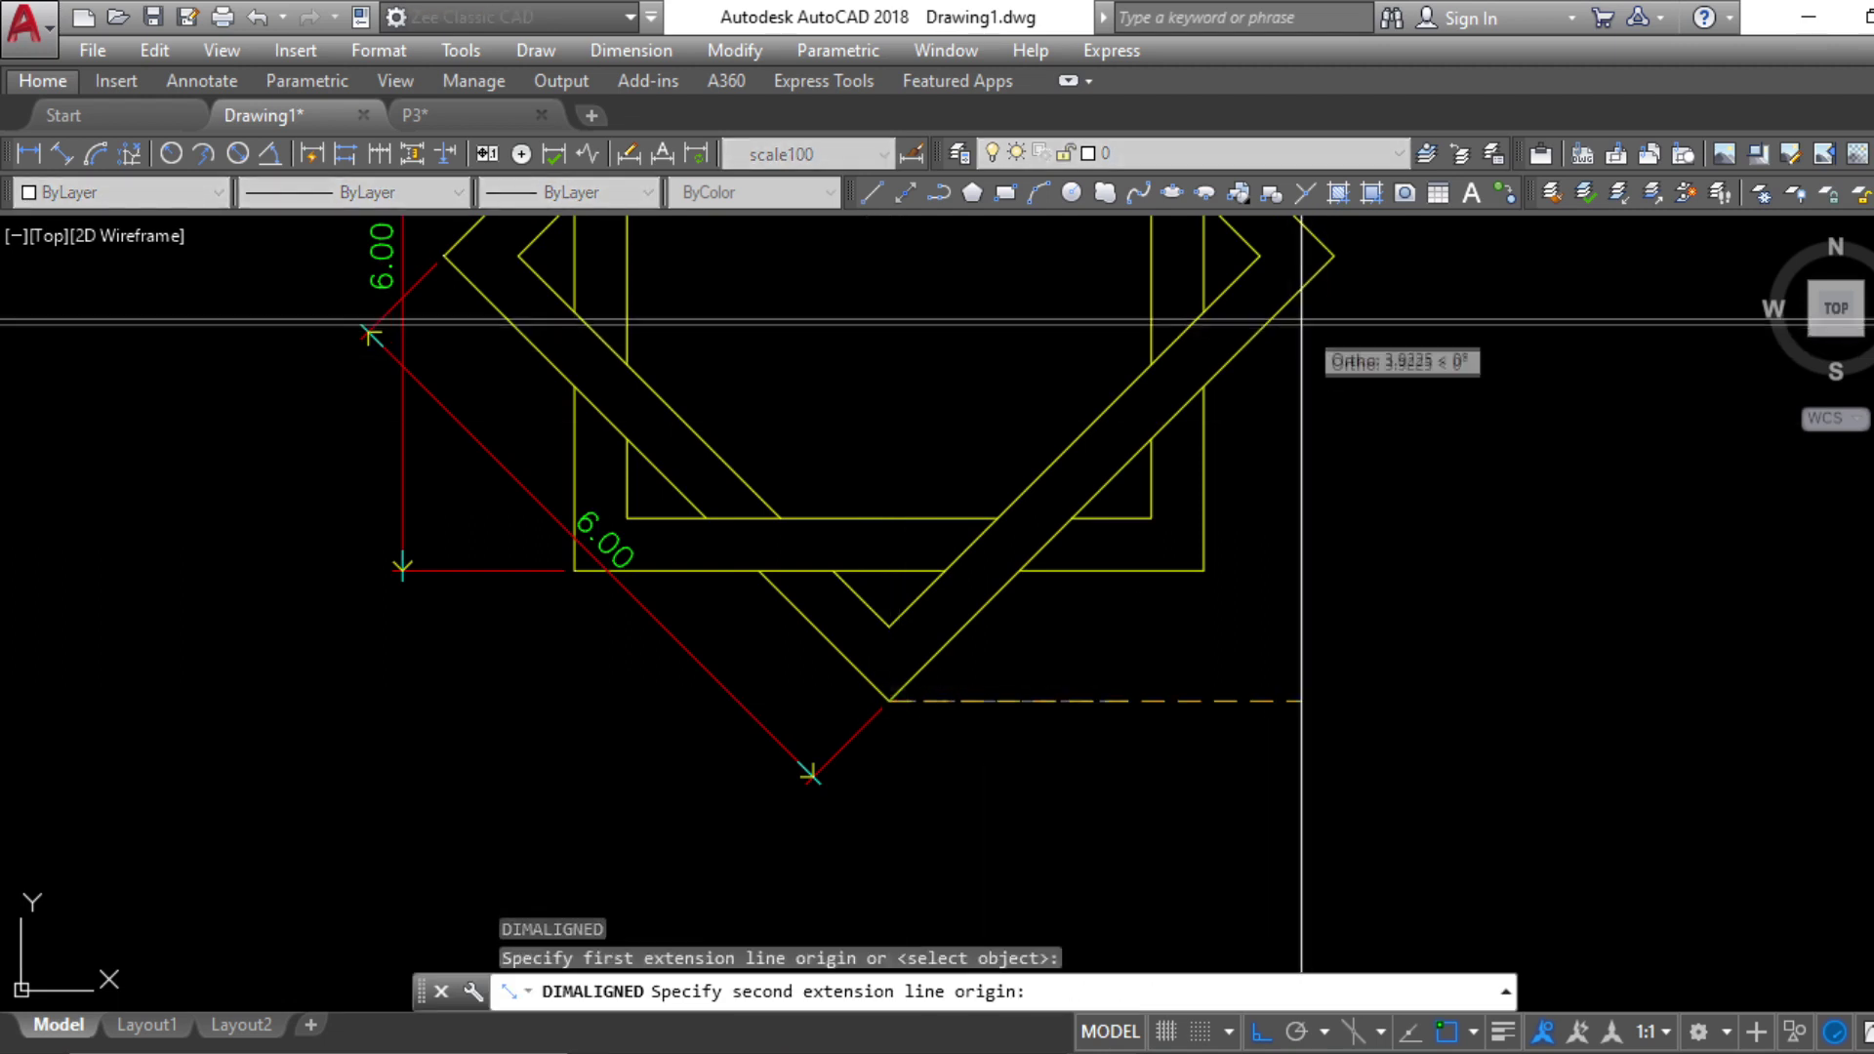
pyautogui.click(1334, 256)
pyautogui.click(1425, 423)
pyautogui.press('Escape')
pyautogui.press('Escape')
pyautogui.scroll(-2, 1287, 575)
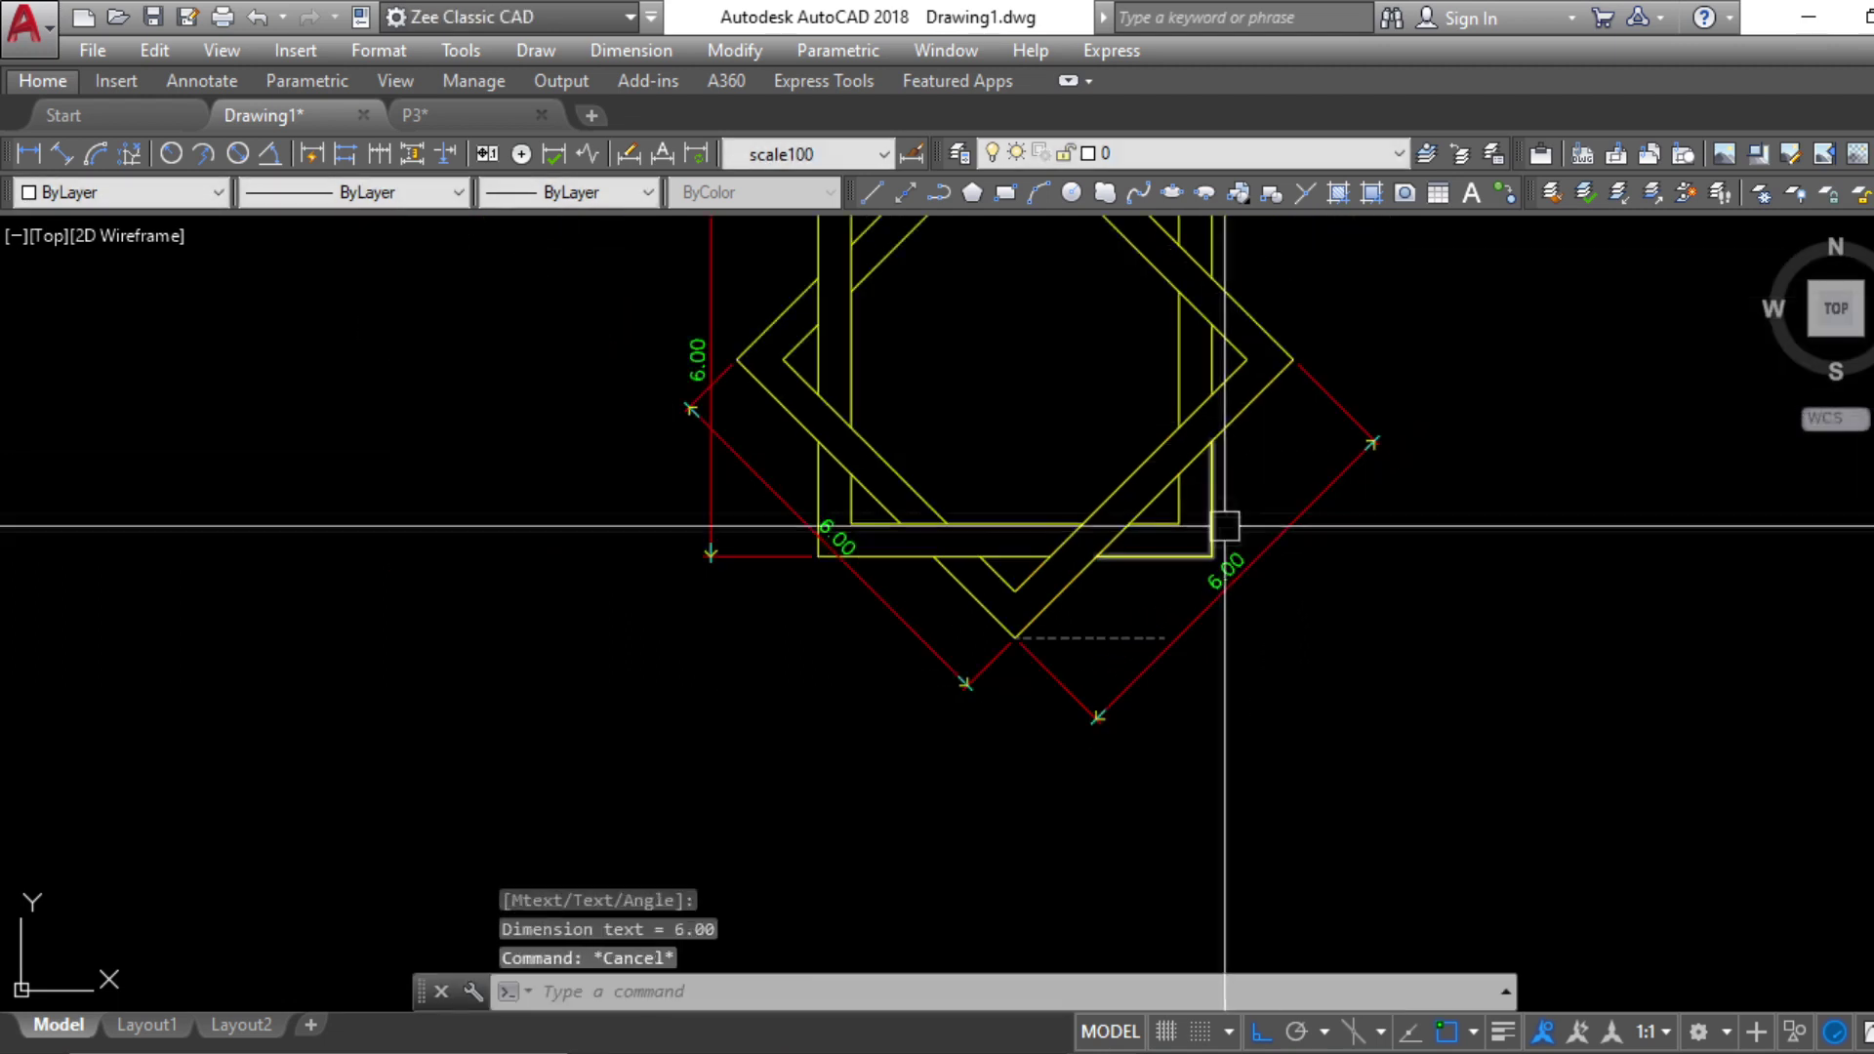
pyautogui.press('Escape')
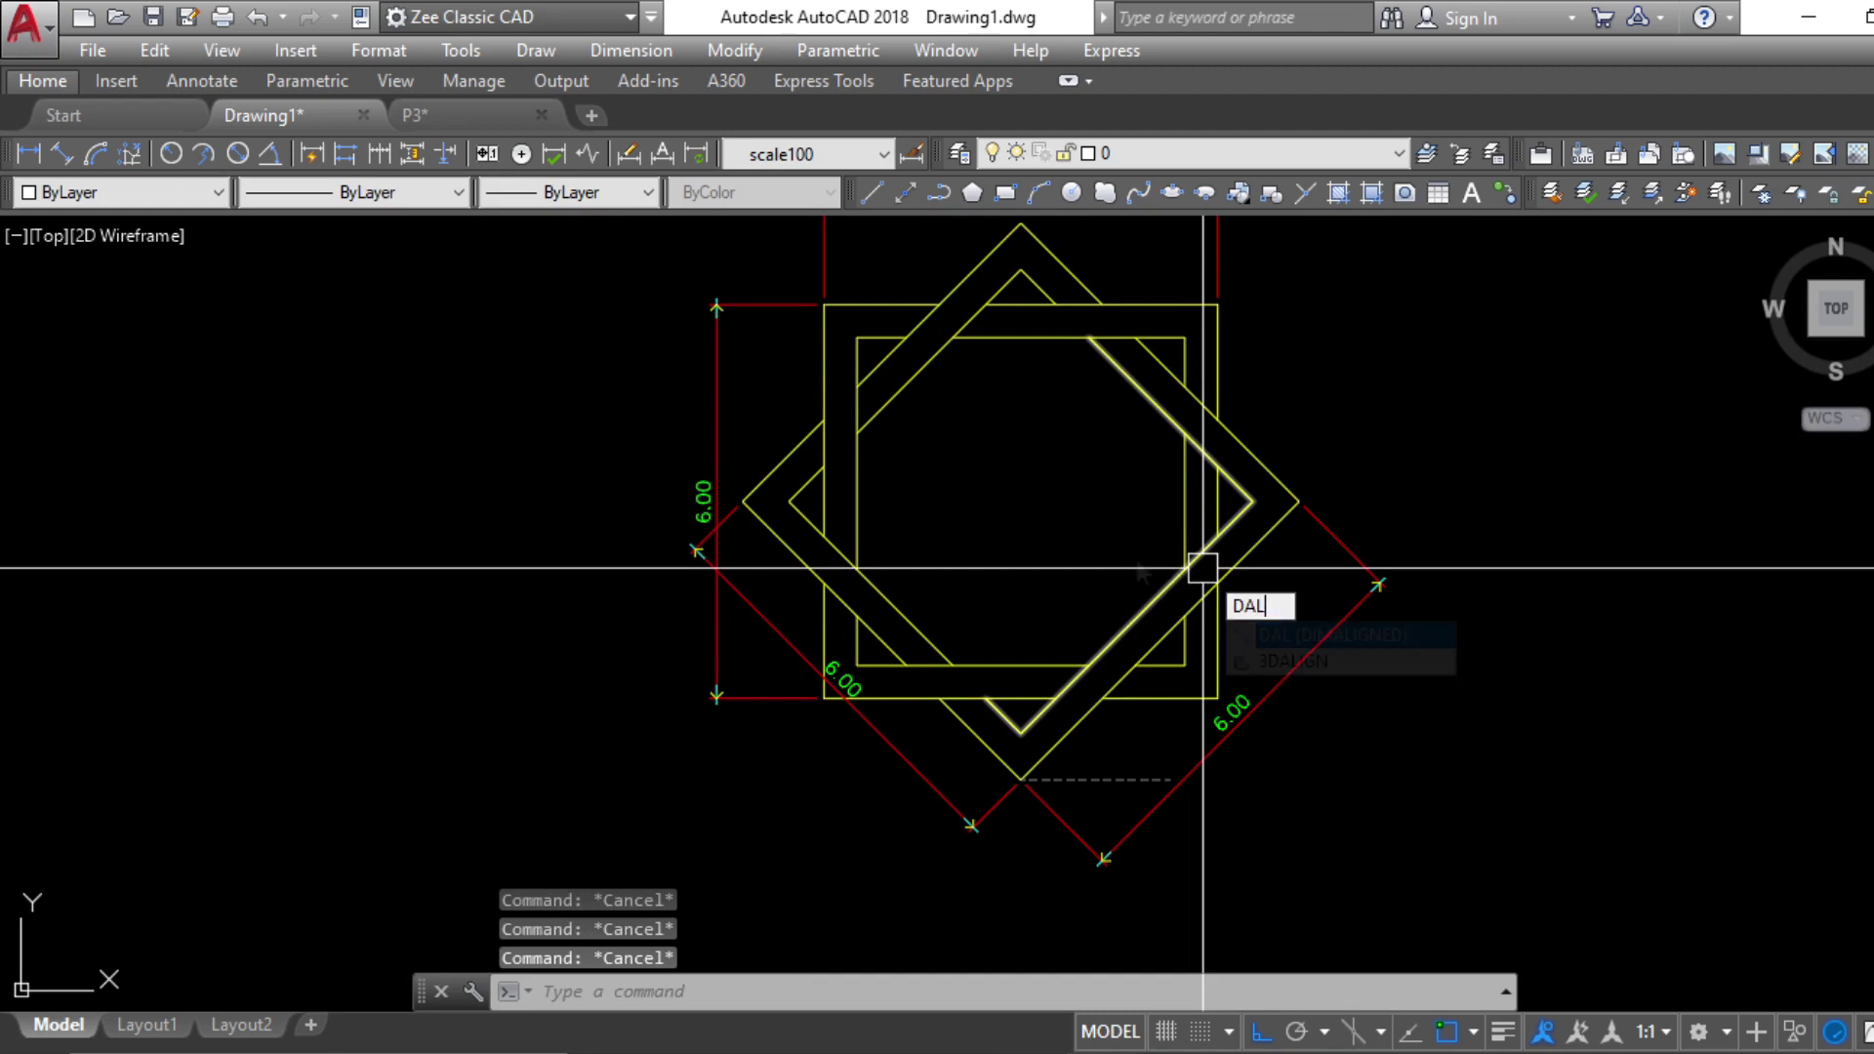
# Add an aligned dimension for the rotated frame's band width at its top corner
pyautogui.press('Return')
pyautogui.scroll(4, 1038, 459)
pyautogui.click(1033, 450)
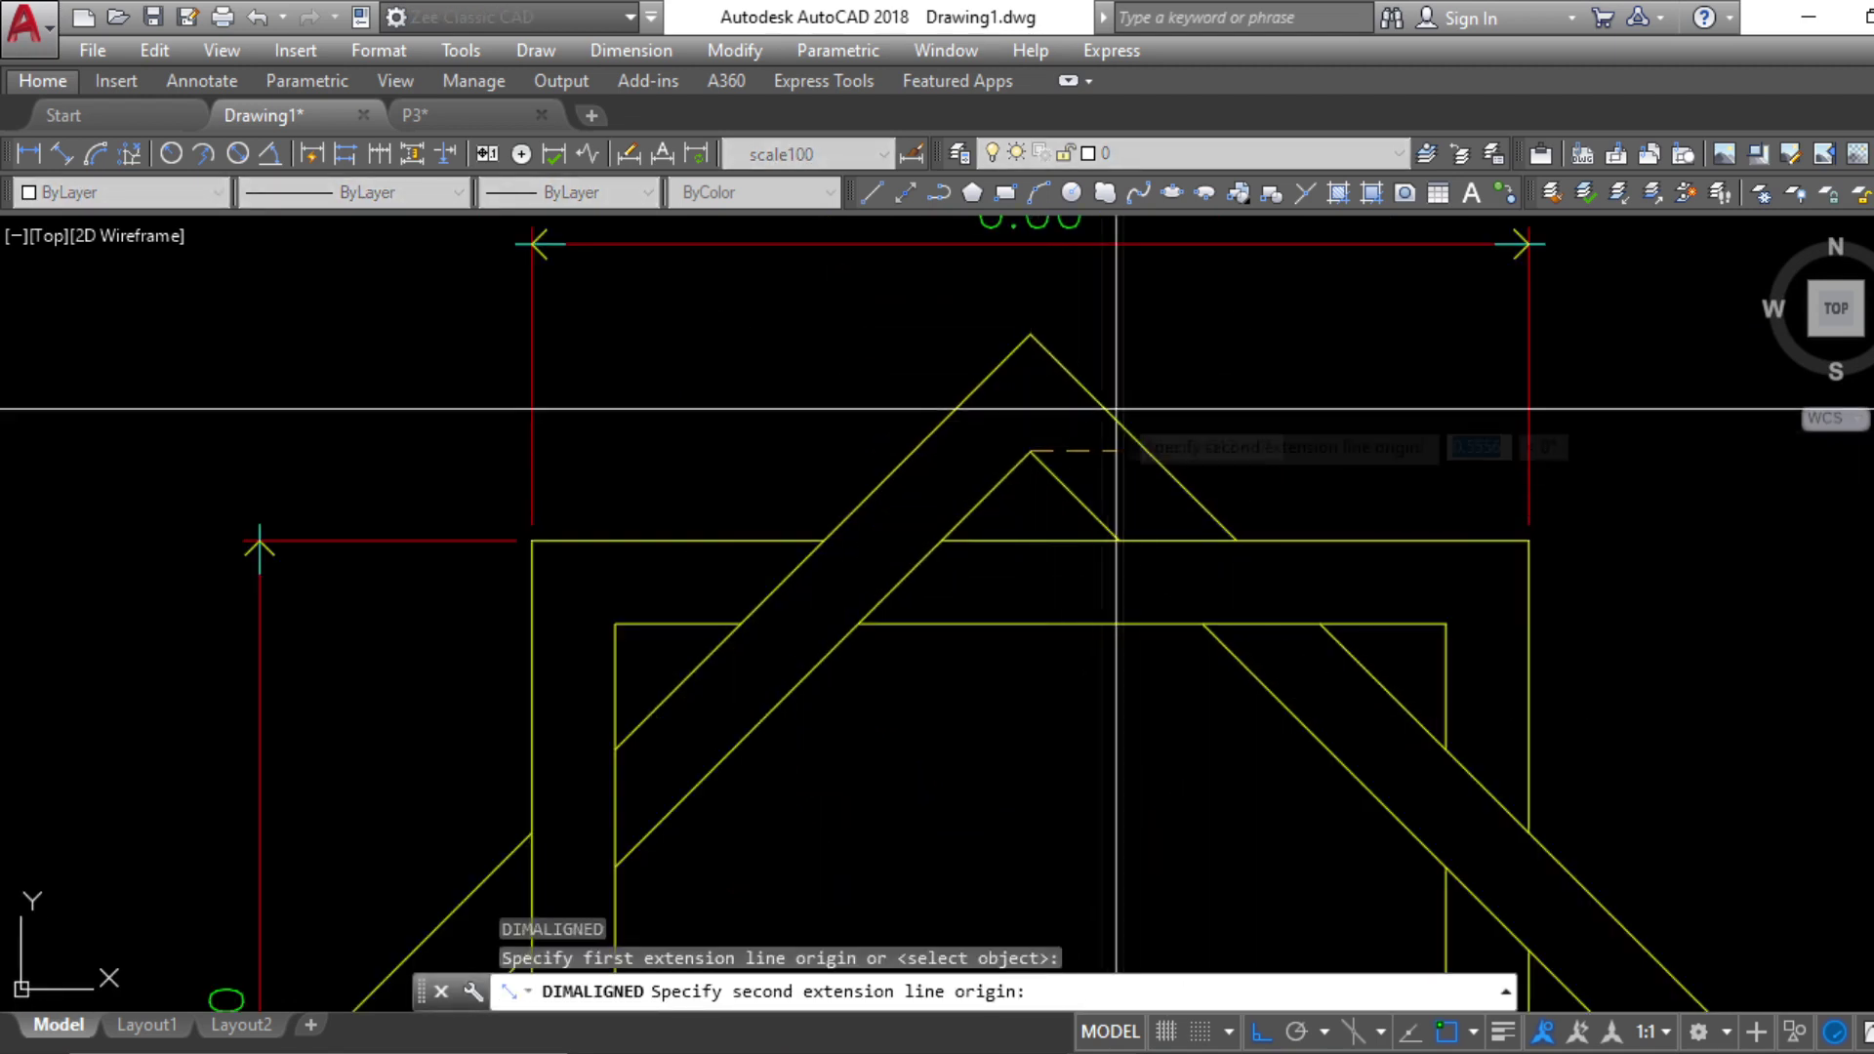
pyautogui.click(1080, 386)
pyautogui.click(970, 377)
pyautogui.press('Escape')
pyautogui.scroll(-3, 970, 377)
pyautogui.scroll(4, 911, 397)
pyautogui.scroll(-2, 953, 628)
pyautogui.scroll(2, 845, 584)
pyautogui.press('Escape')
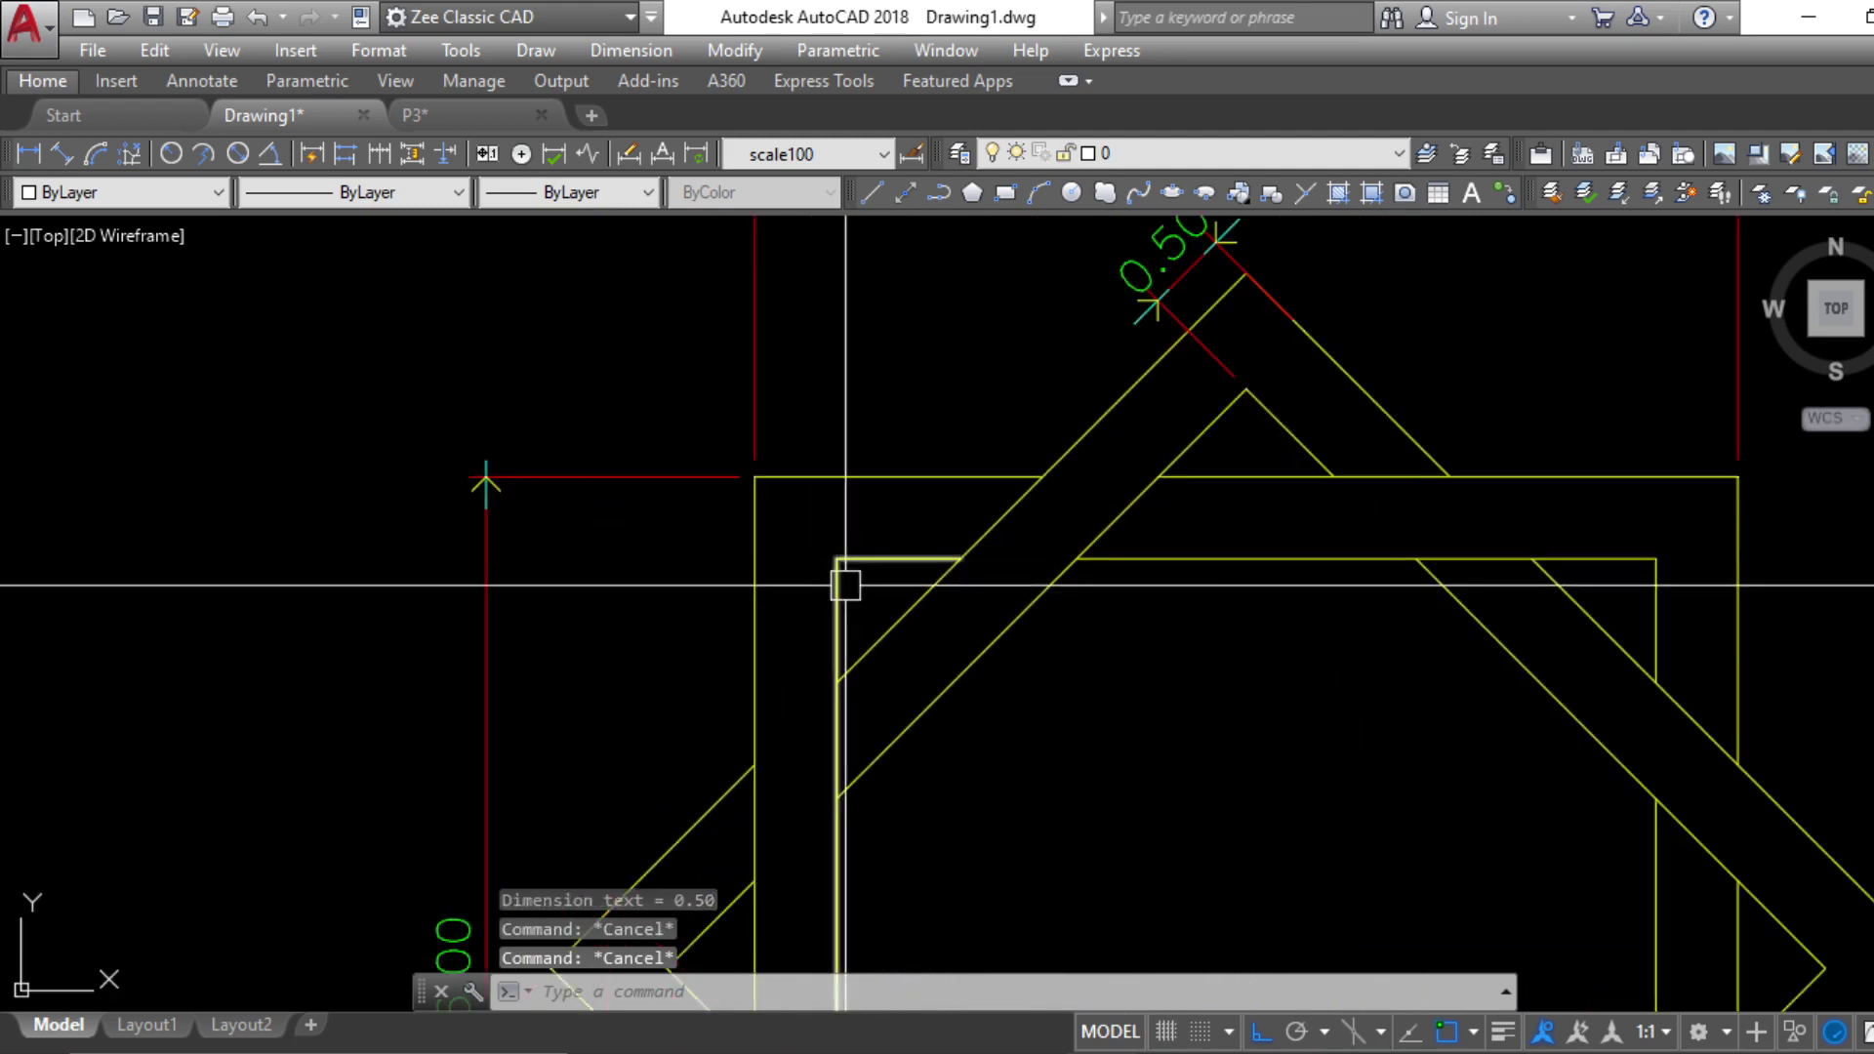
pyautogui.scroll(-2, 881, 562)
pyautogui.press('Escape')
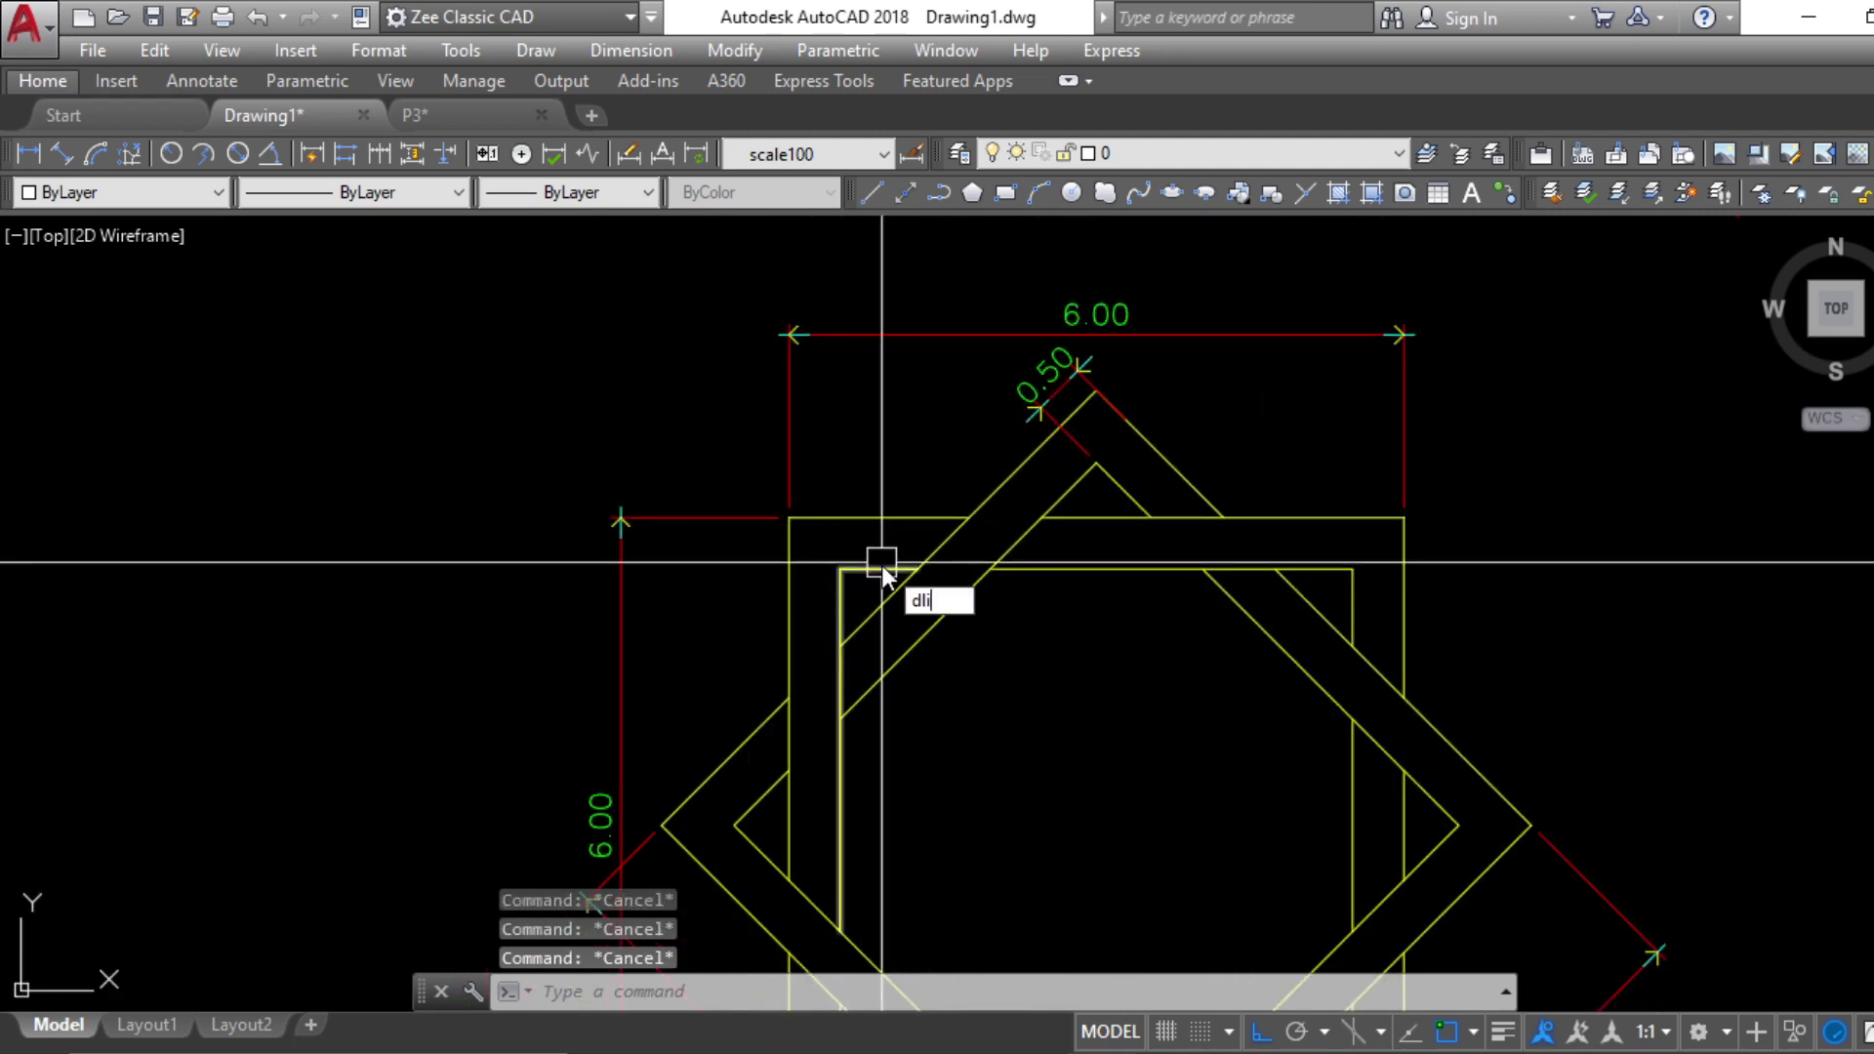
# Add a vertical linear dimension for the upright frame's band width at its upper-left corner
pyautogui.press('Return')
pyautogui.click(840, 569)
pyautogui.click(840, 517)
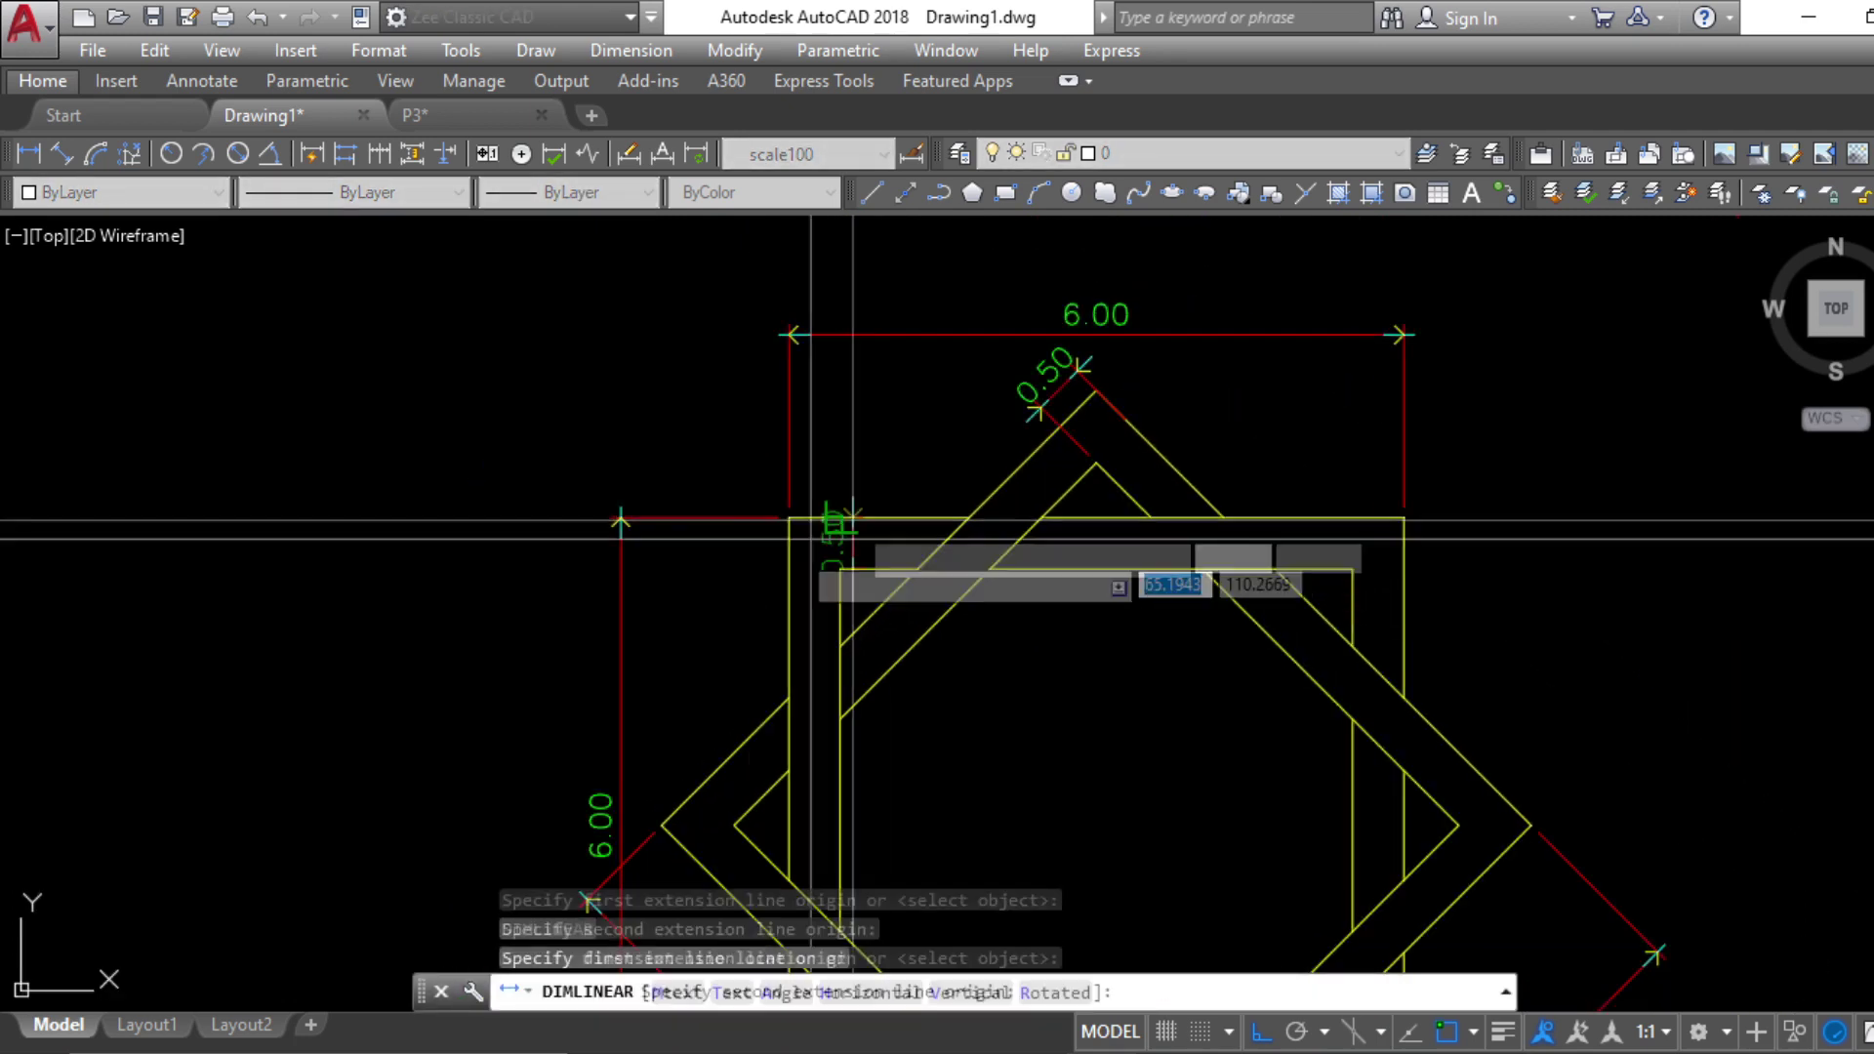
pyautogui.click(713, 583)
pyautogui.scroll(-2, 857, 489)
pyautogui.press('Escape')
pyautogui.press('Escape')
pyautogui.press('Escape')
pyautogui.scroll(1, 857, 544)
# Add a vertical linear dimension for the band width at the upright frame's lower-left corner, aligned with the one above
pyautogui.write('dli')
pyautogui.press('Return')
pyautogui.scroll(2, 913, 771)
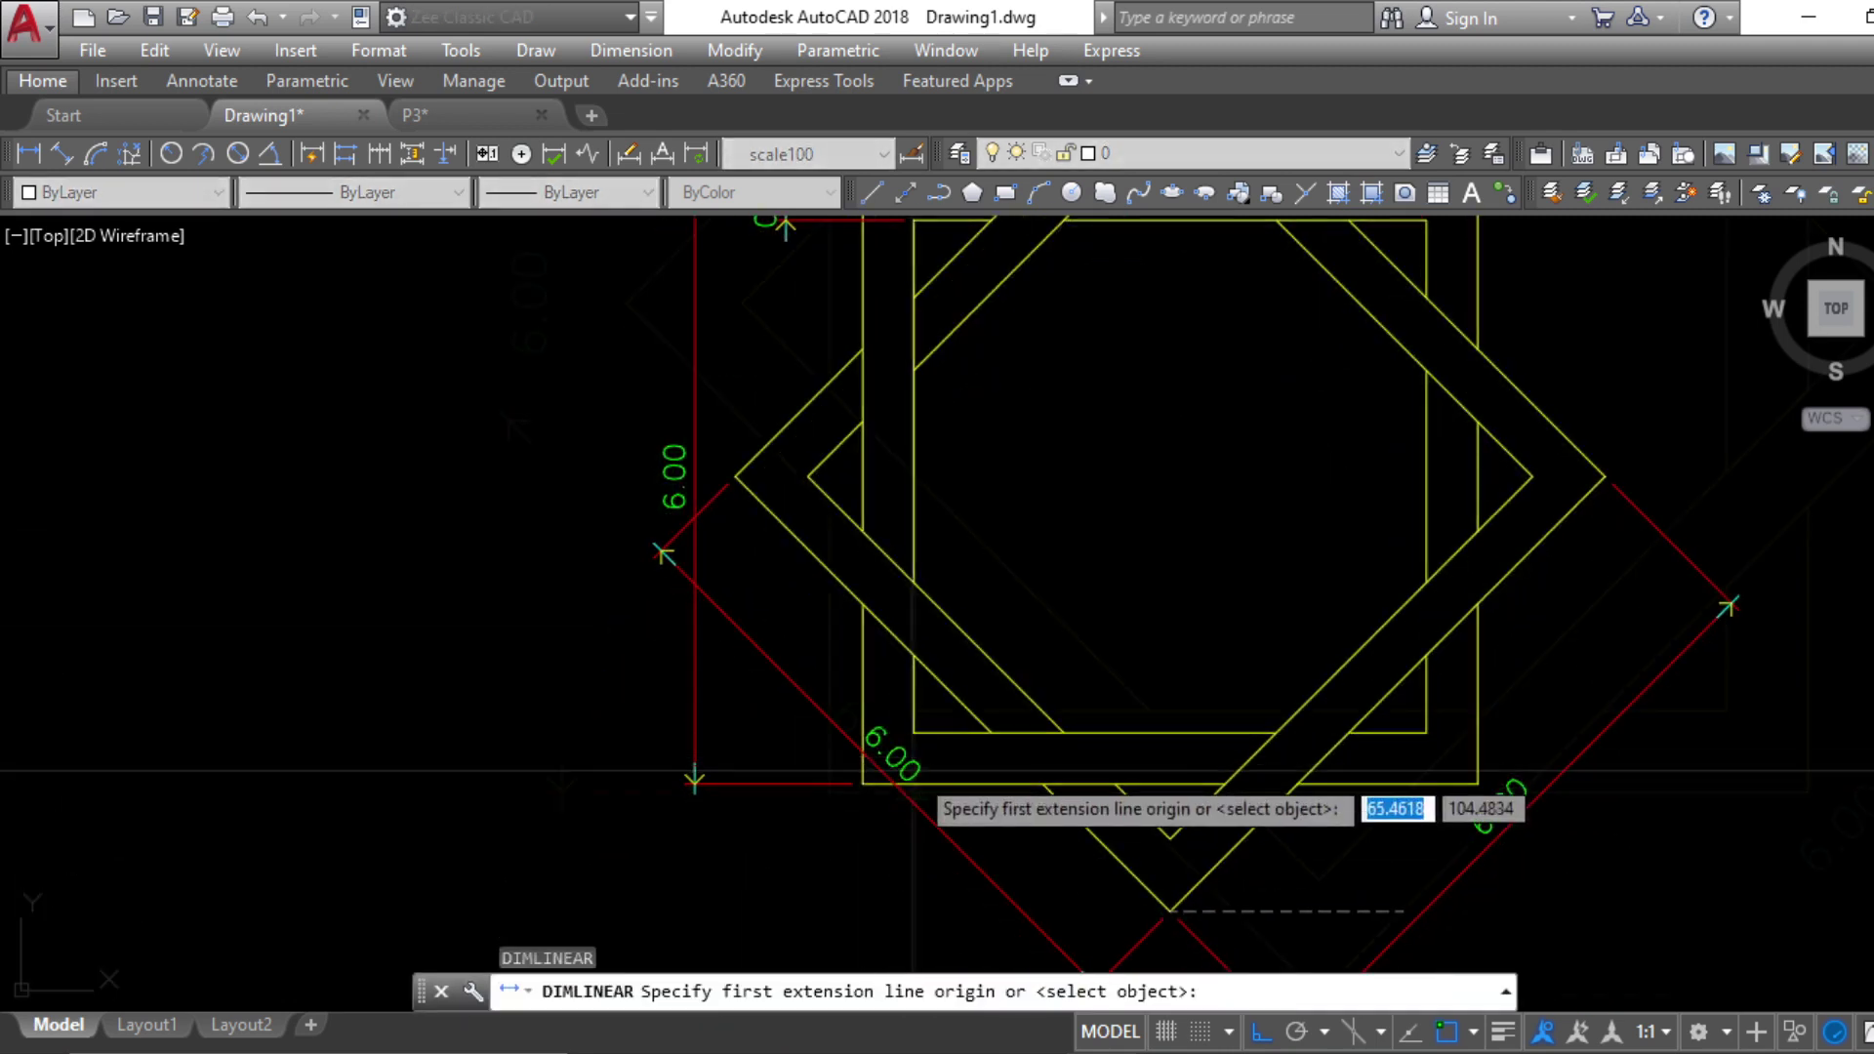
pyautogui.scroll(2, 917, 771)
pyautogui.click(939, 784)
pyautogui.click(939, 732)
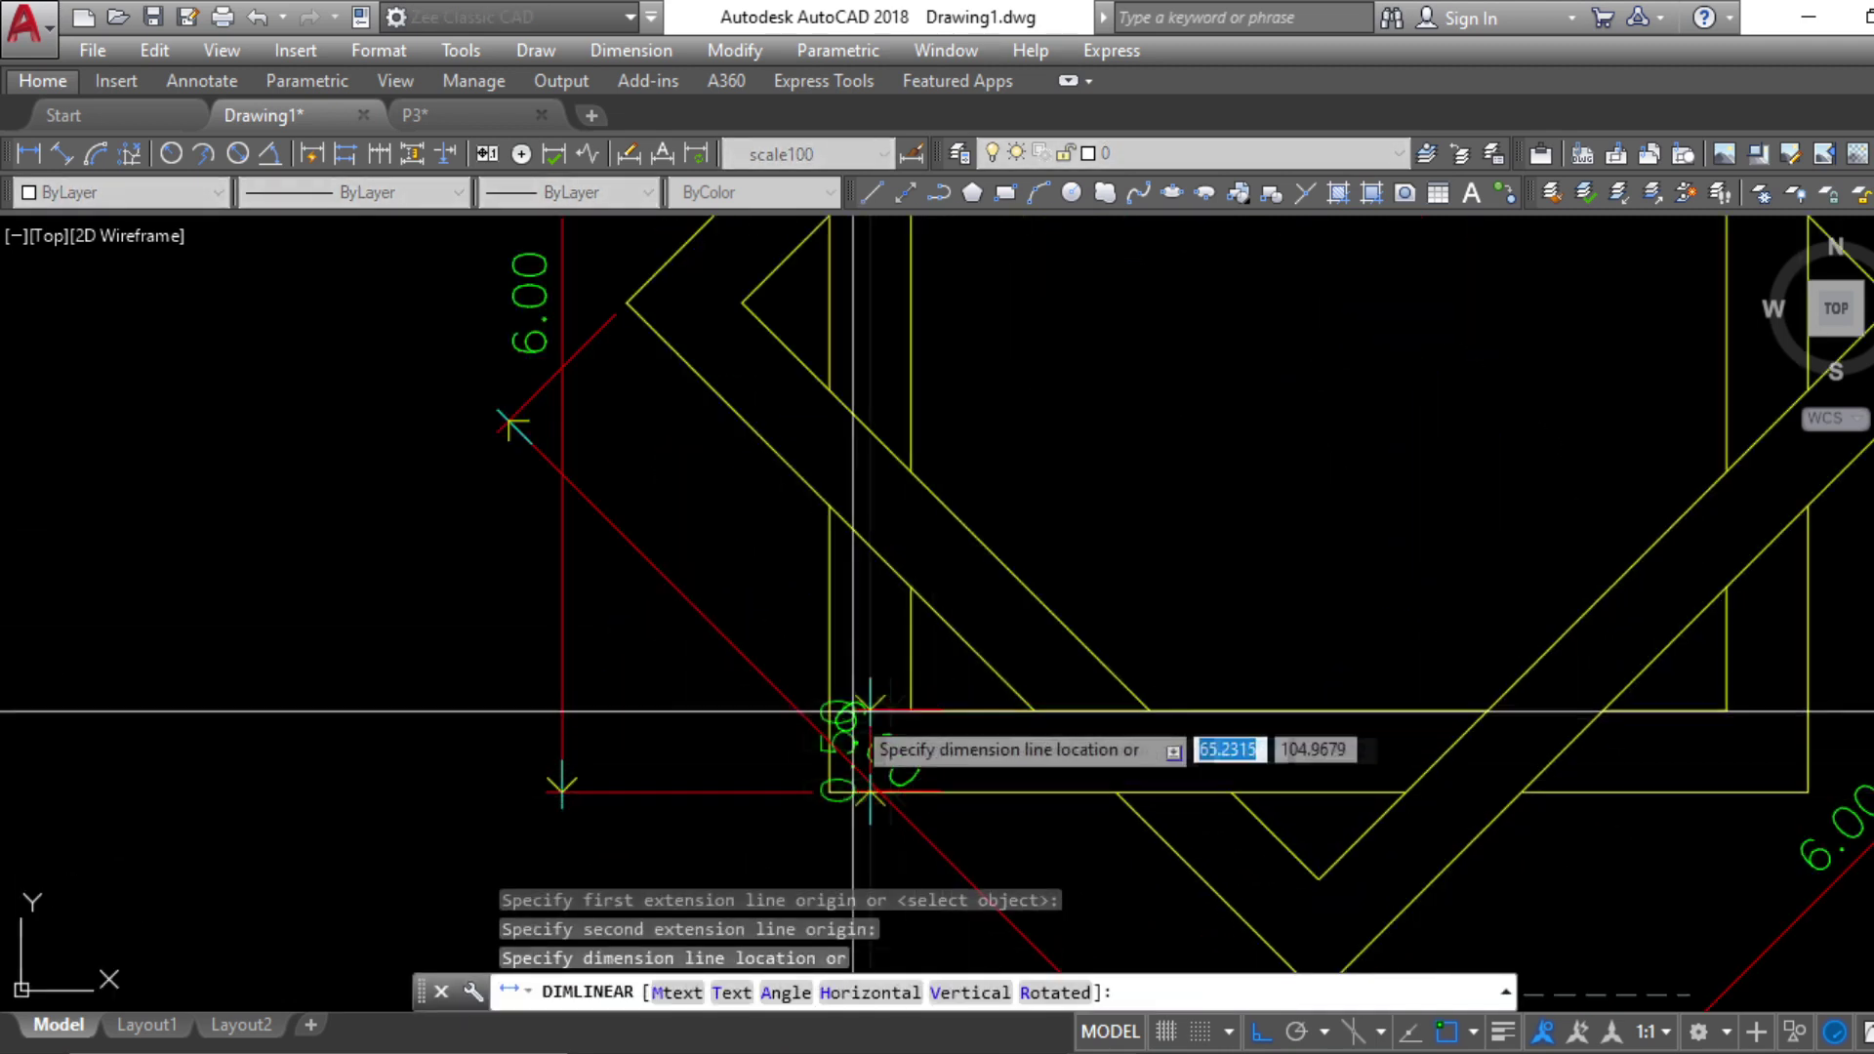
pyautogui.scroll(-2, 854, 710)
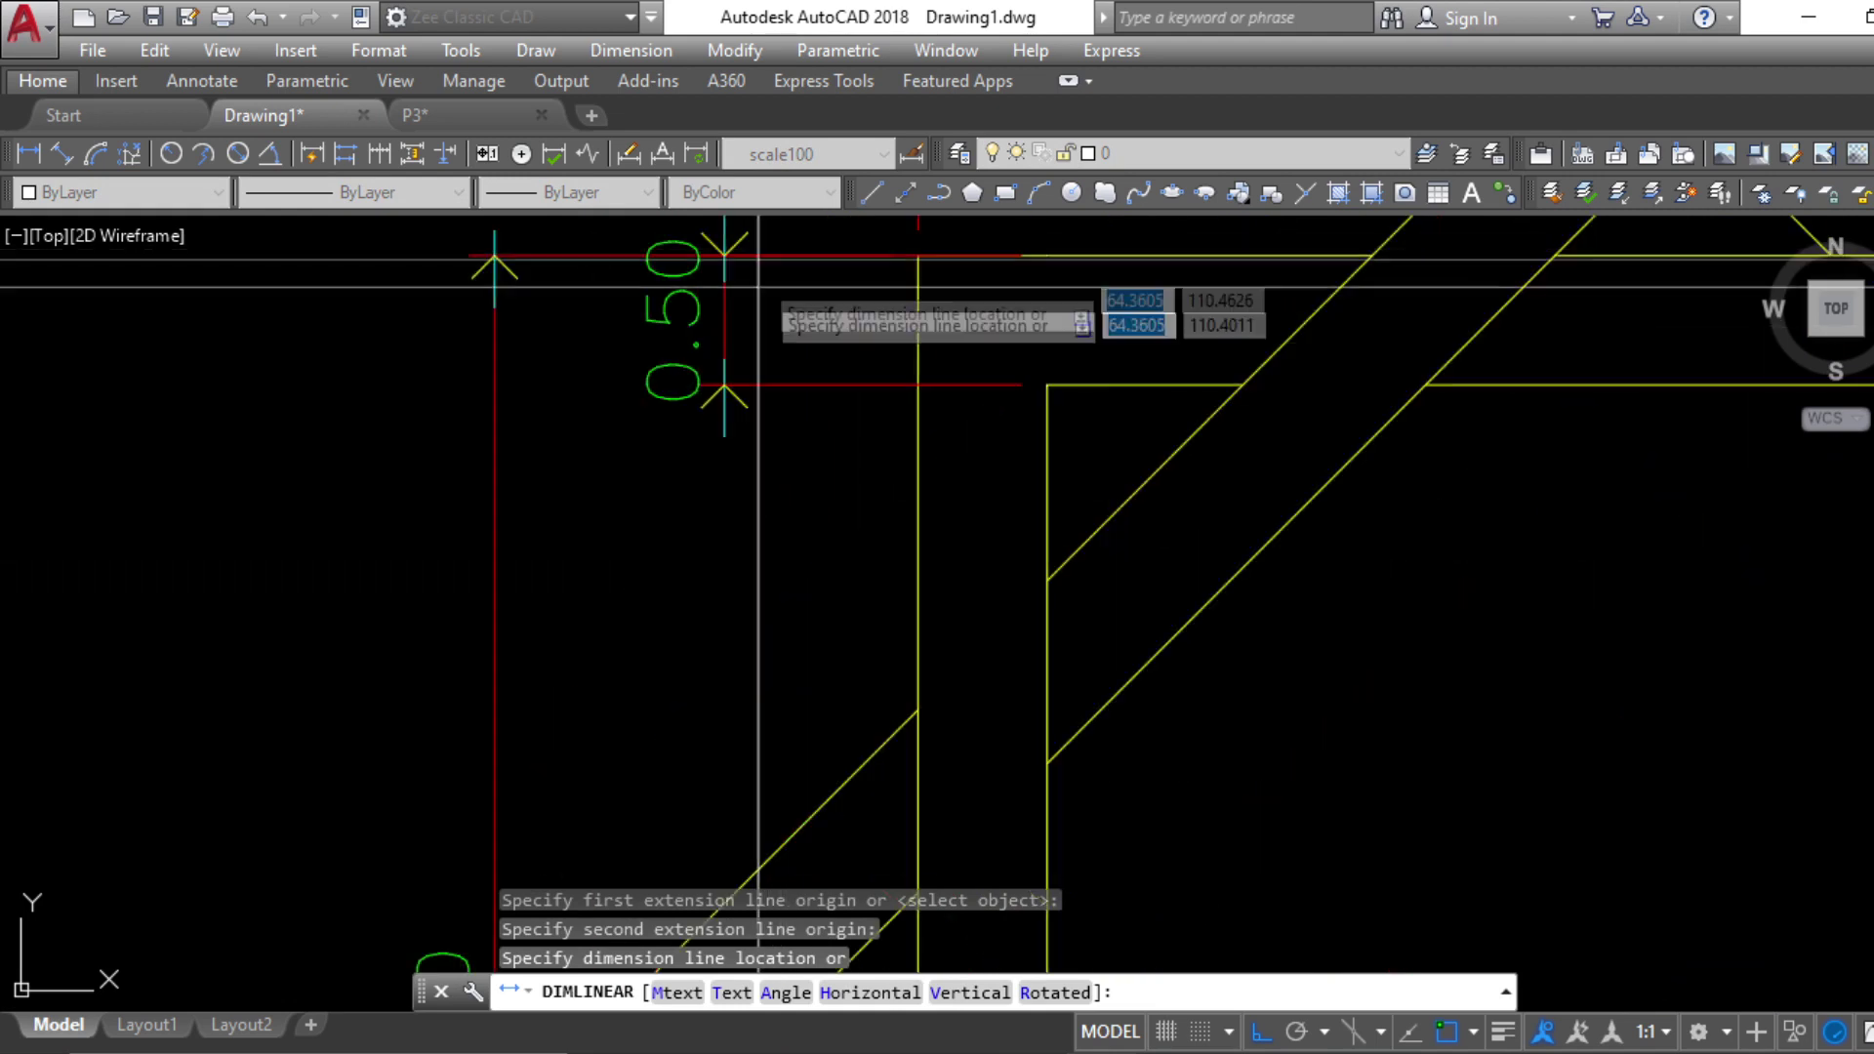
pyautogui.click(724, 385)
pyautogui.press('Escape')
# Assign the four overall side dimensions and the upright frame's two band-width dimensions to the Dimension layer
pyautogui.scroll(-4, 747, 392)
pyautogui.click(764, 458)
pyautogui.click(593, 338)
pyautogui.scroll(-2, 600, 331)
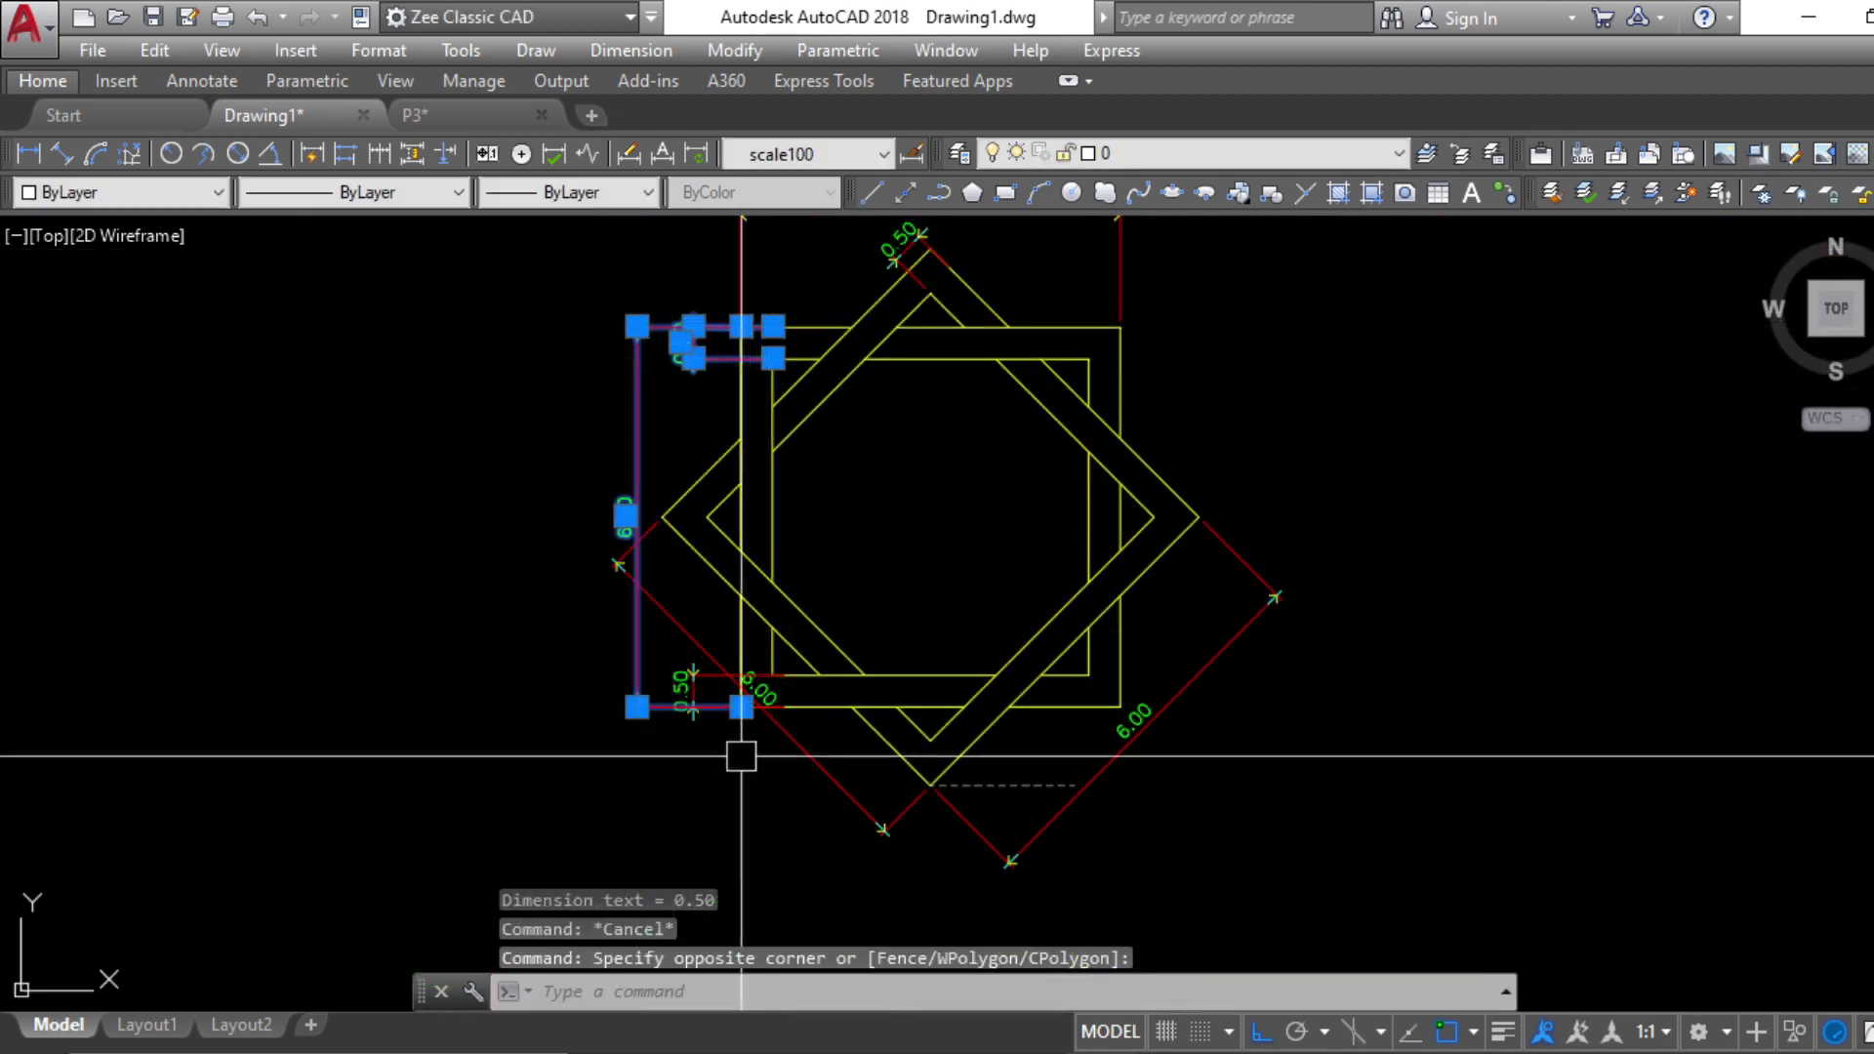
pyautogui.scroll(4, 744, 753)
pyautogui.click(720, 758)
pyautogui.click(533, 496)
pyautogui.scroll(-4, 722, 558)
pyautogui.click(1184, 761)
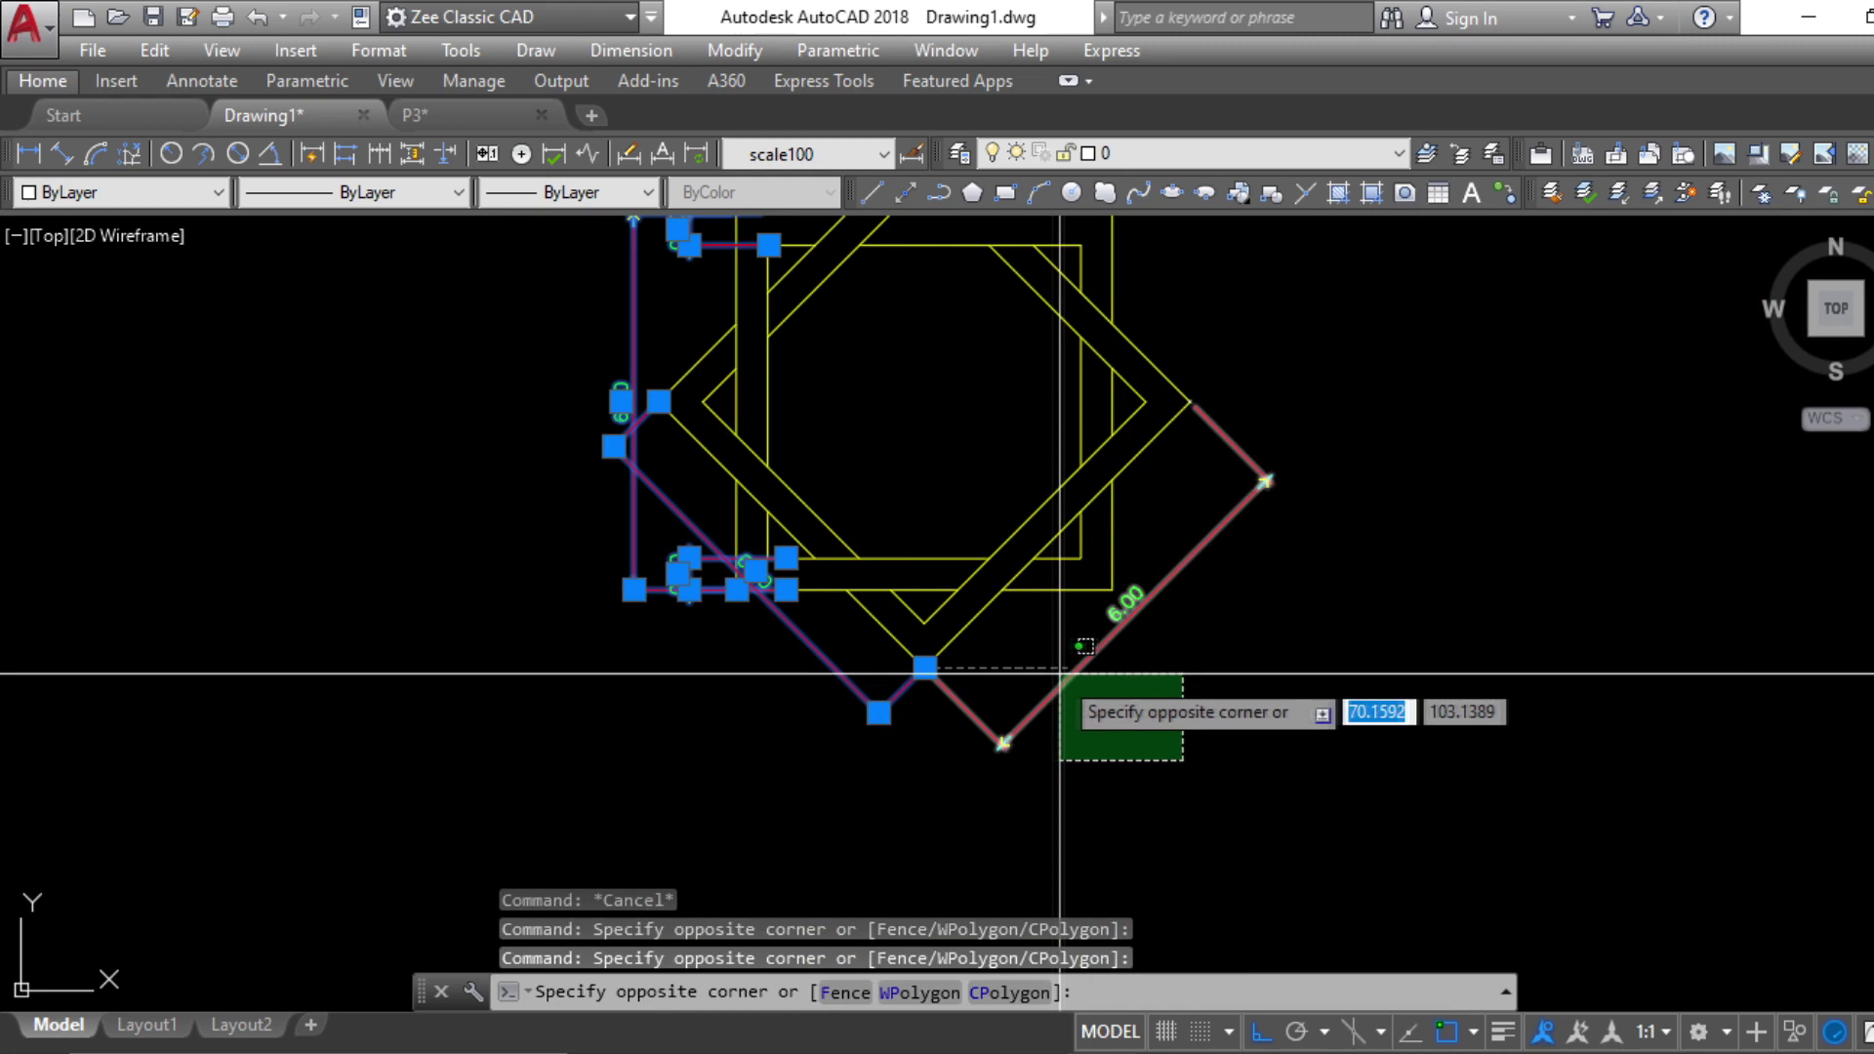
pyautogui.click(1037, 675)
pyautogui.moveTo(1191, 317); pyautogui.dragTo(1175, 715, button='middle')
pyautogui.click(1169, 499)
pyautogui.click(711, 427)
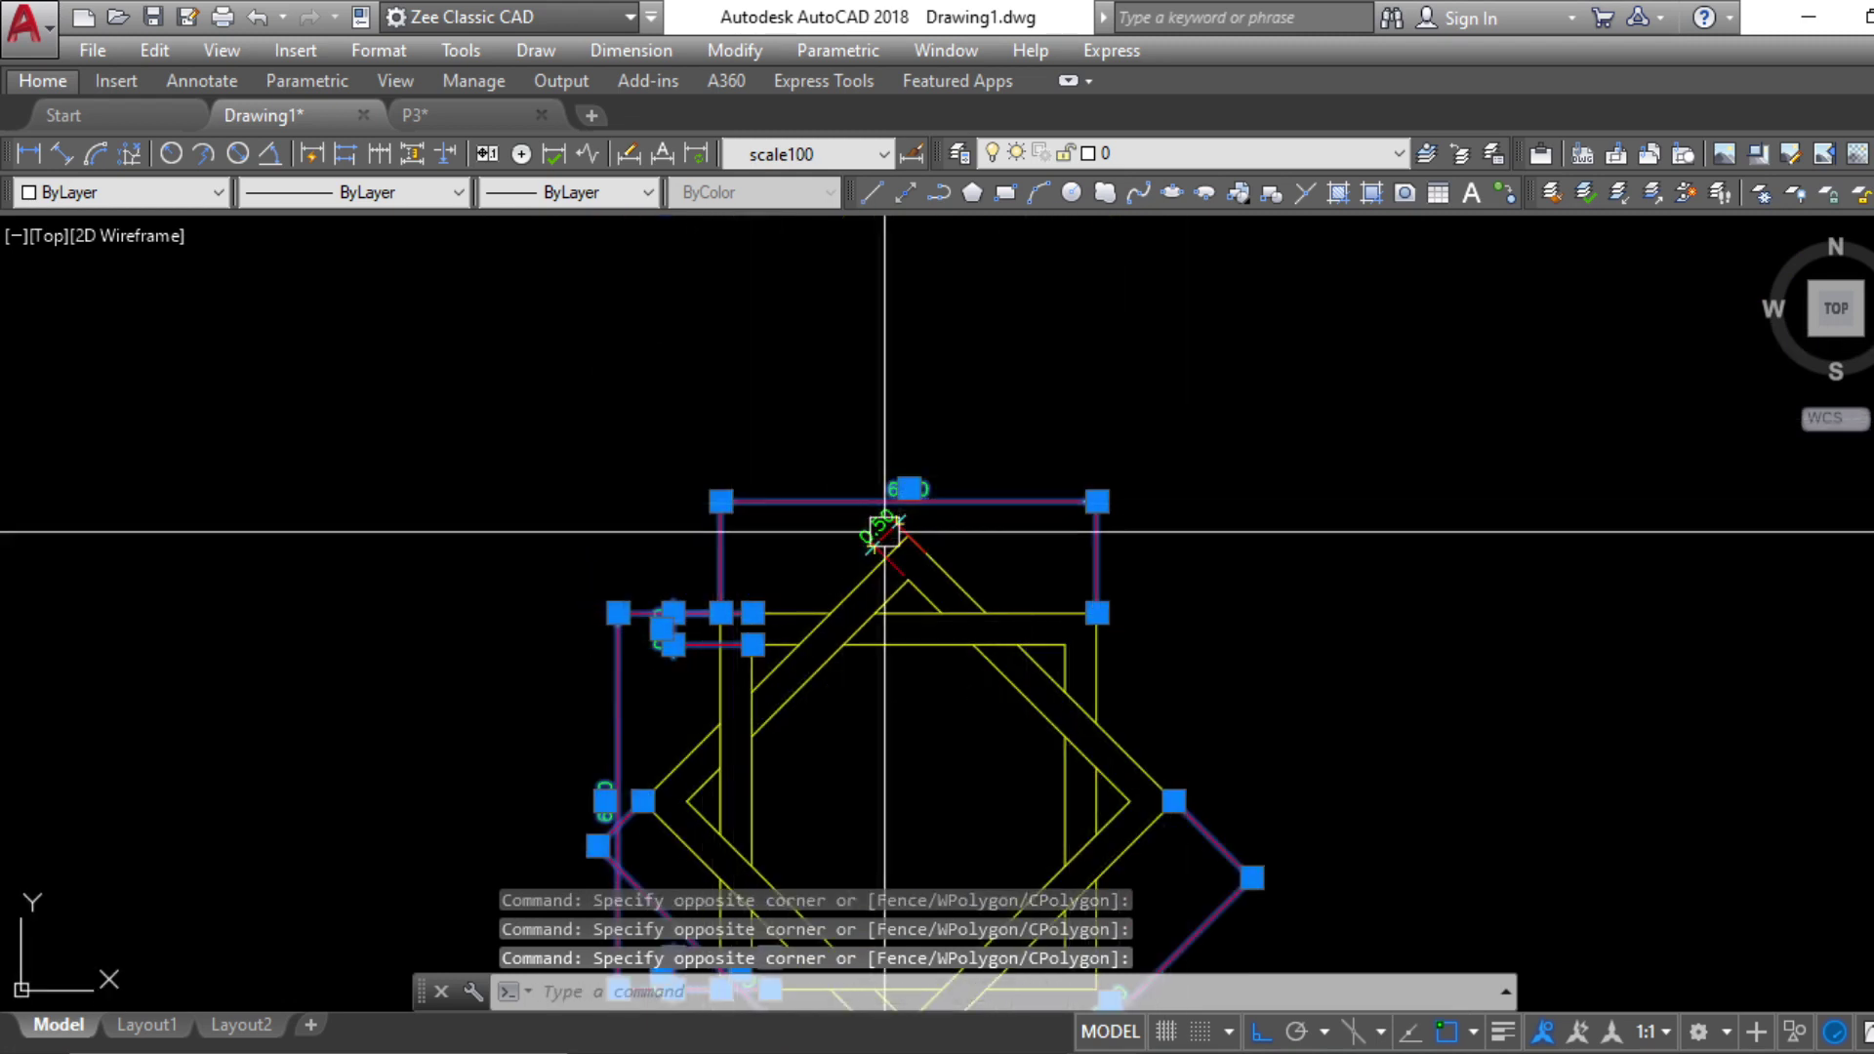
pyautogui.click(1133, 152)
pyautogui.click(1151, 251)
pyautogui.press('Escape')
pyautogui.press('Escape')
pyautogui.press('Escape')
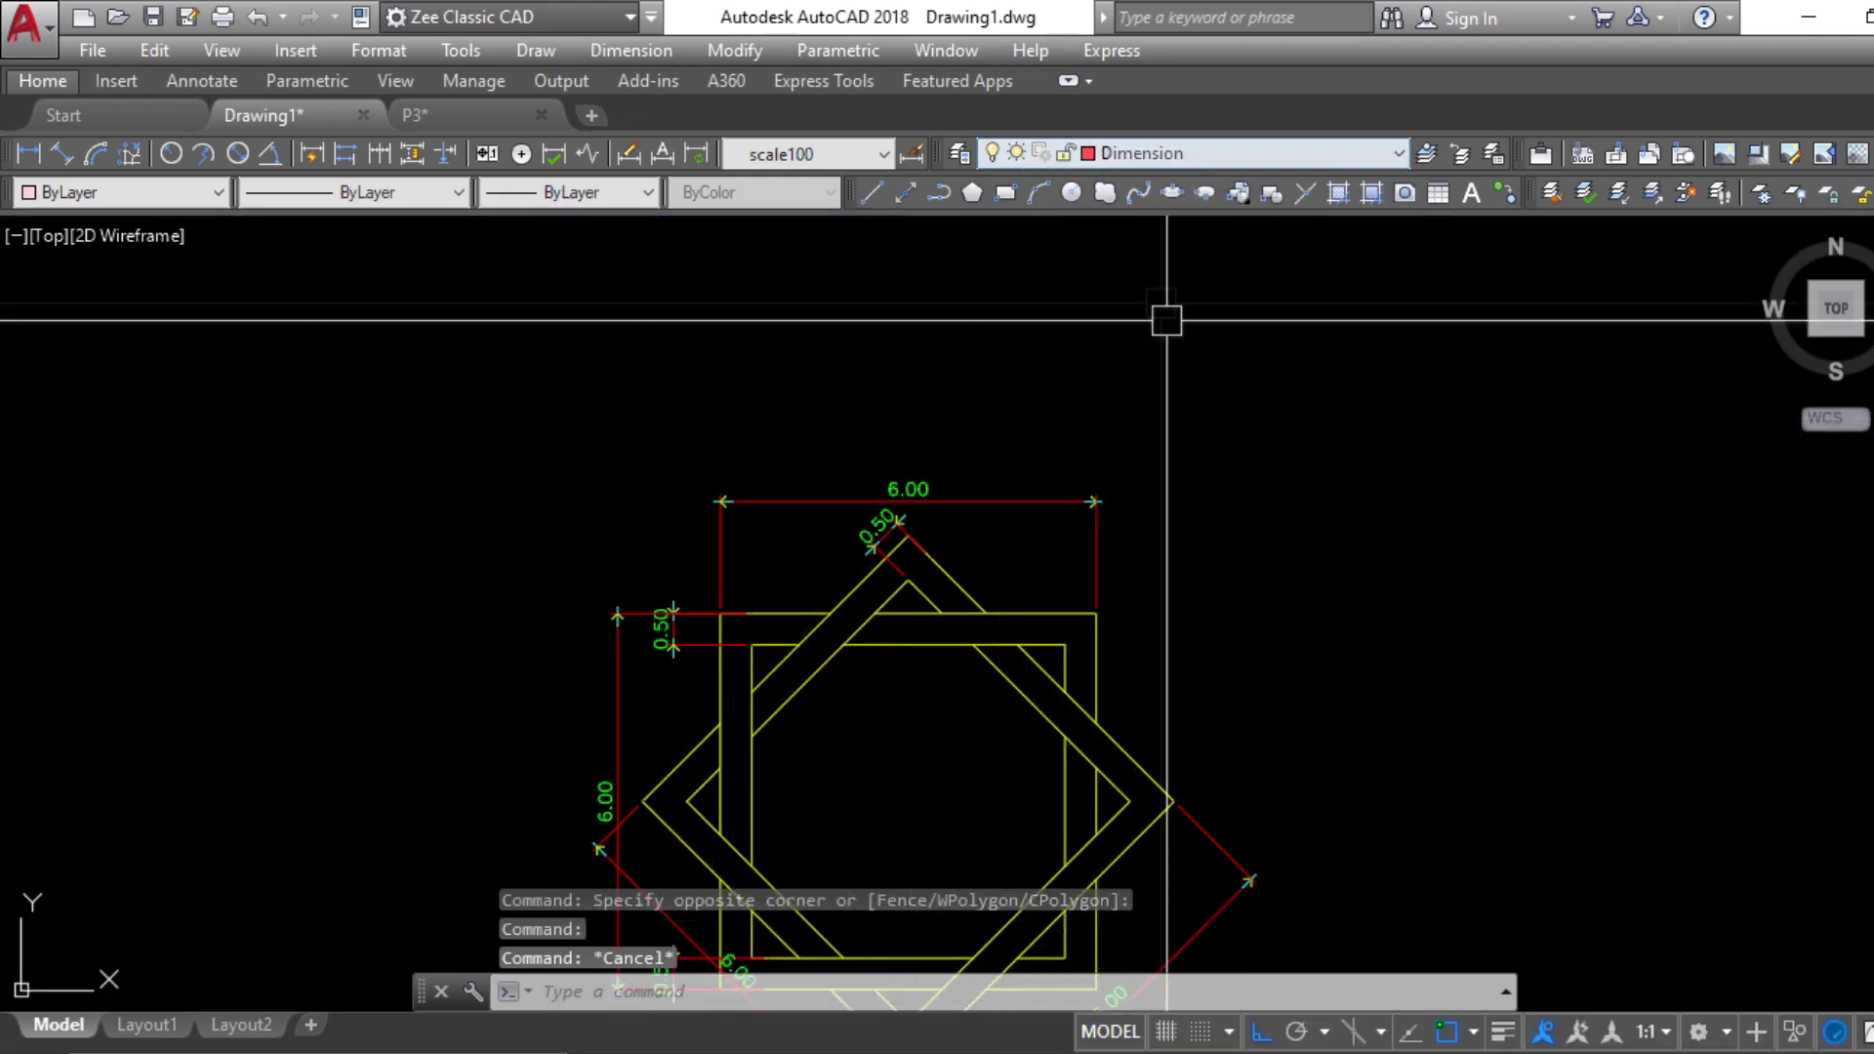
# Make the Dimension layer the current layer
pyautogui.click(1191, 153)
pyautogui.click(1171, 252)
pyautogui.moveTo(1158, 507); pyautogui.dragTo(1119, 361, button='middle')
pyautogui.scroll(-2, 1246, 537)
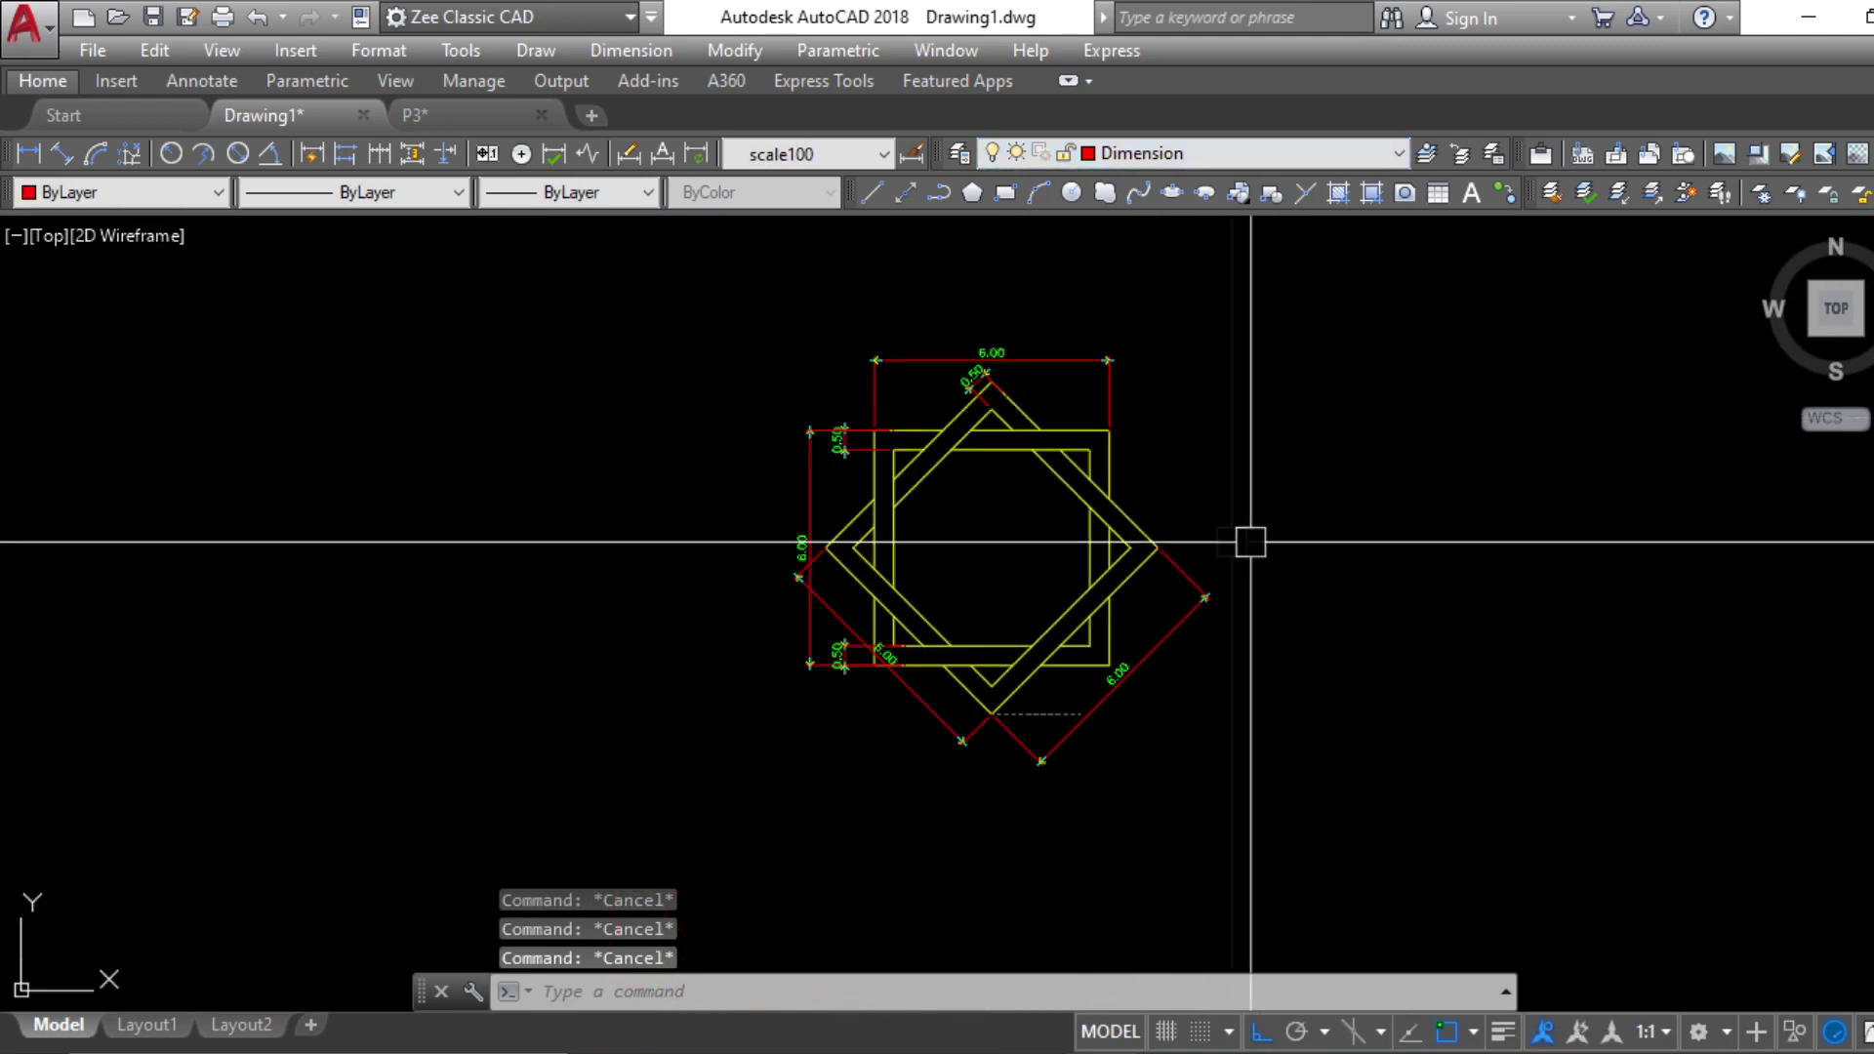
# Add an angular dimension between the rotated frame's lower-right edge and the dashed horizontal reference line at its bottom corner
pyautogui.scroll(2, 1206, 532)
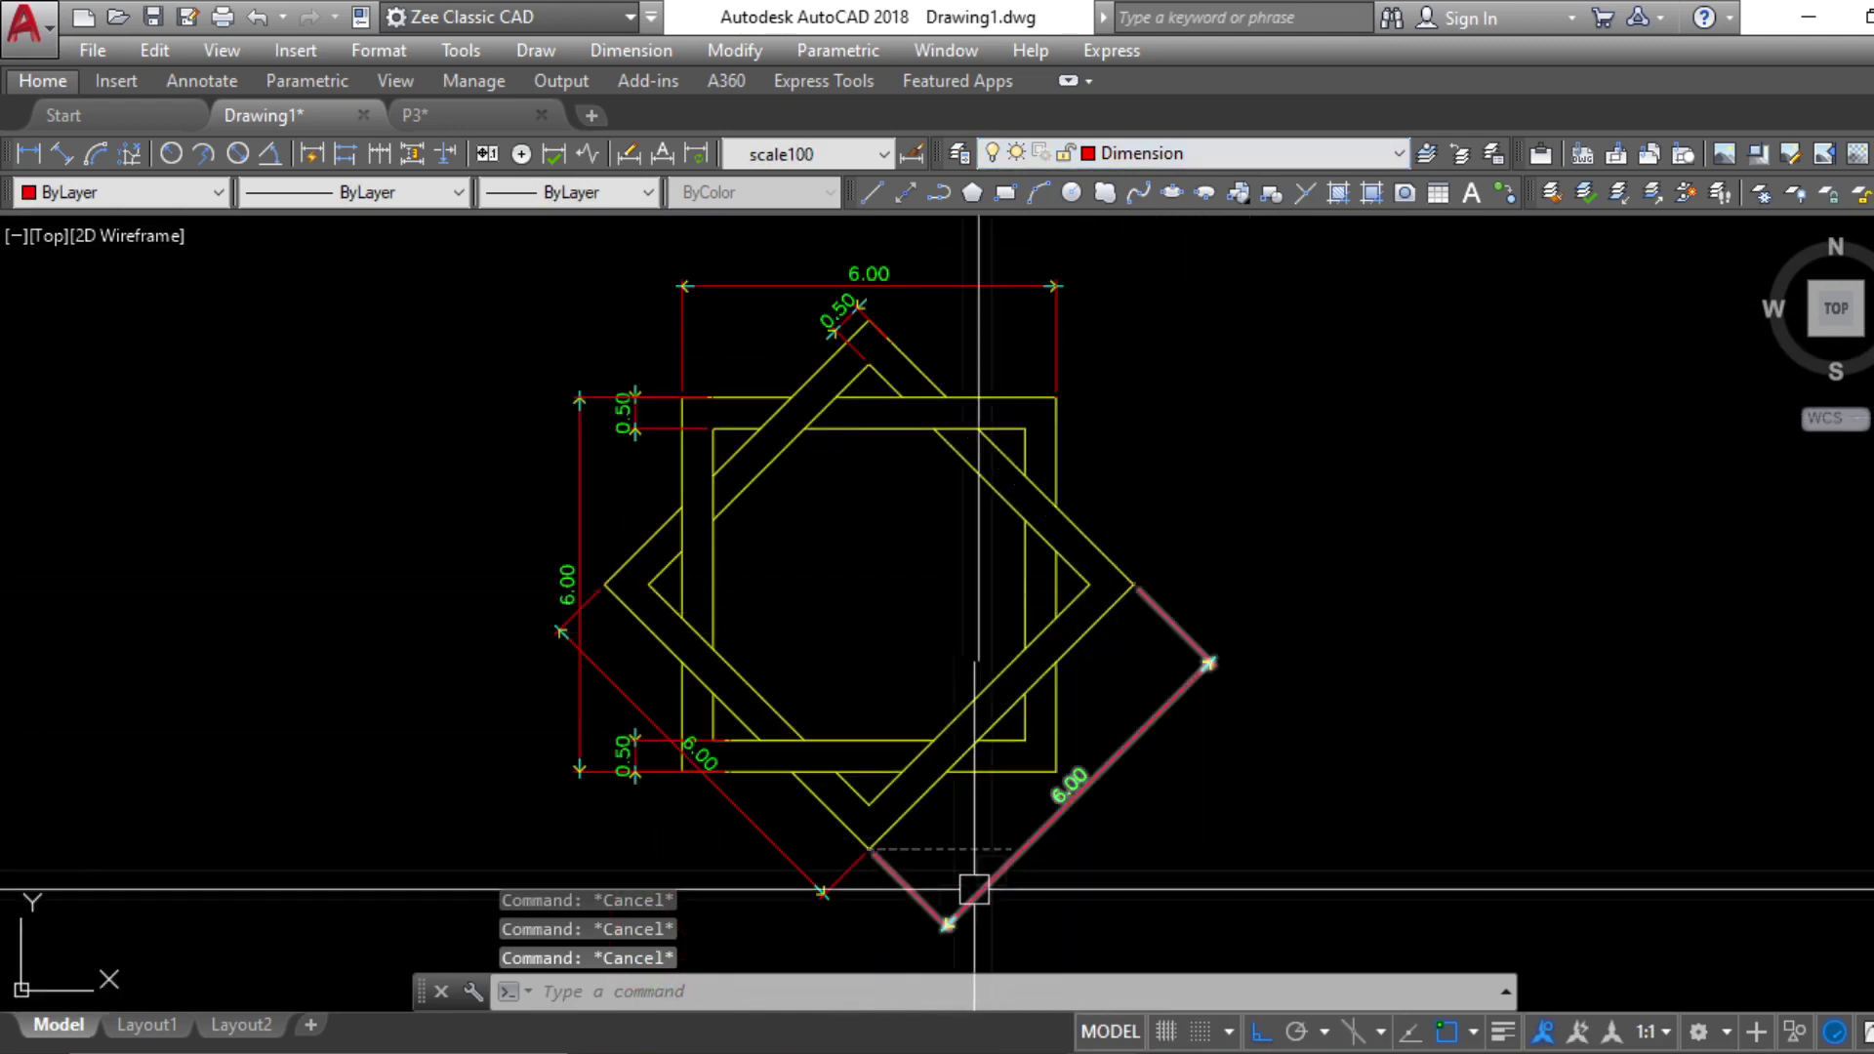
pyautogui.scroll(4, 996, 878)
pyautogui.scroll(-4, 1003, 871)
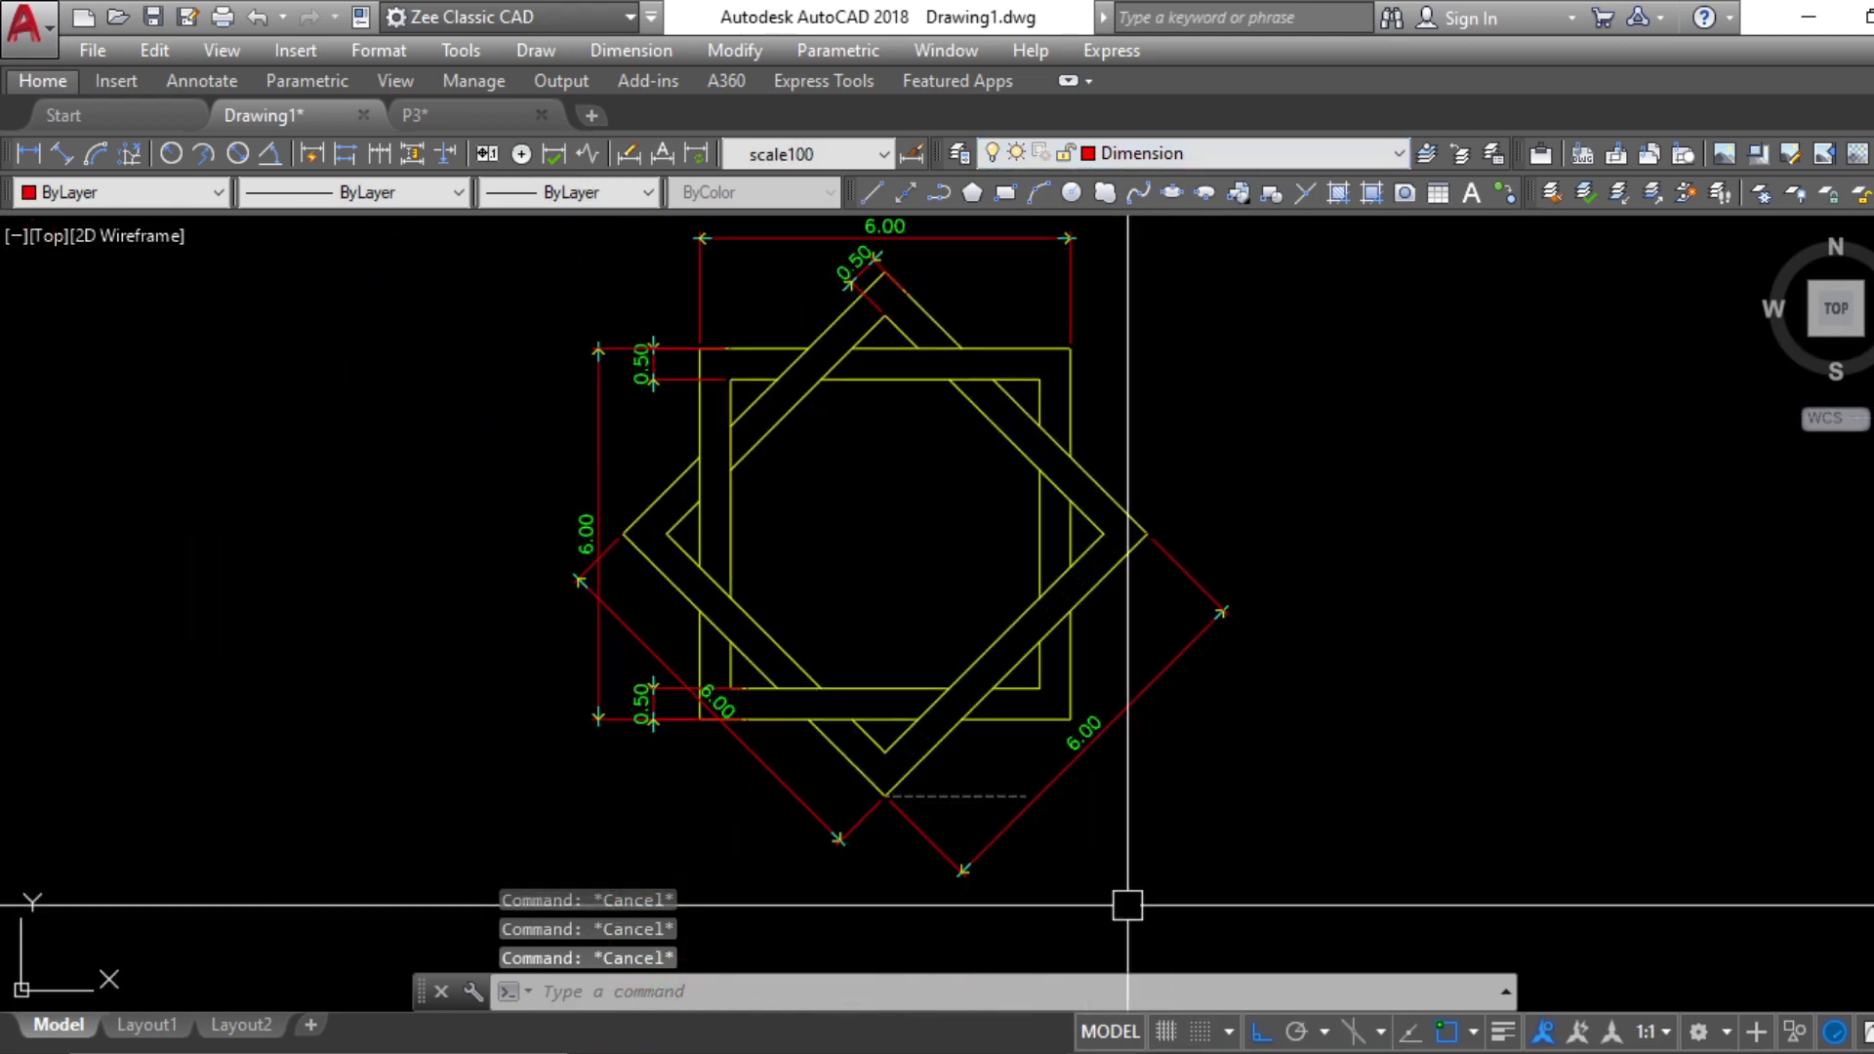
pyautogui.write('dan')
pyautogui.press('Return')
pyautogui.click(954, 725)
pyautogui.click(952, 793)
pyautogui.scroll(6, 960, 775)
pyautogui.click(979, 753)
pyautogui.press('Escape')
pyautogui.scroll(-6, 1113, 699)
pyautogui.moveTo(1451, 869); pyautogui.dragTo(1426, 925, button='middle')
pyautogui.scroll(-4, 1320, 830)
pyautogui.moveTo(1318, 835)
pyautogui.mouseDown(button='middle')
pyautogui.moveTo(1254, 786)
pyautogui.moveTo(1201, 865)
pyautogui.mouseUp(button='middle')
pyautogui.scroll(2, 1267, 801)
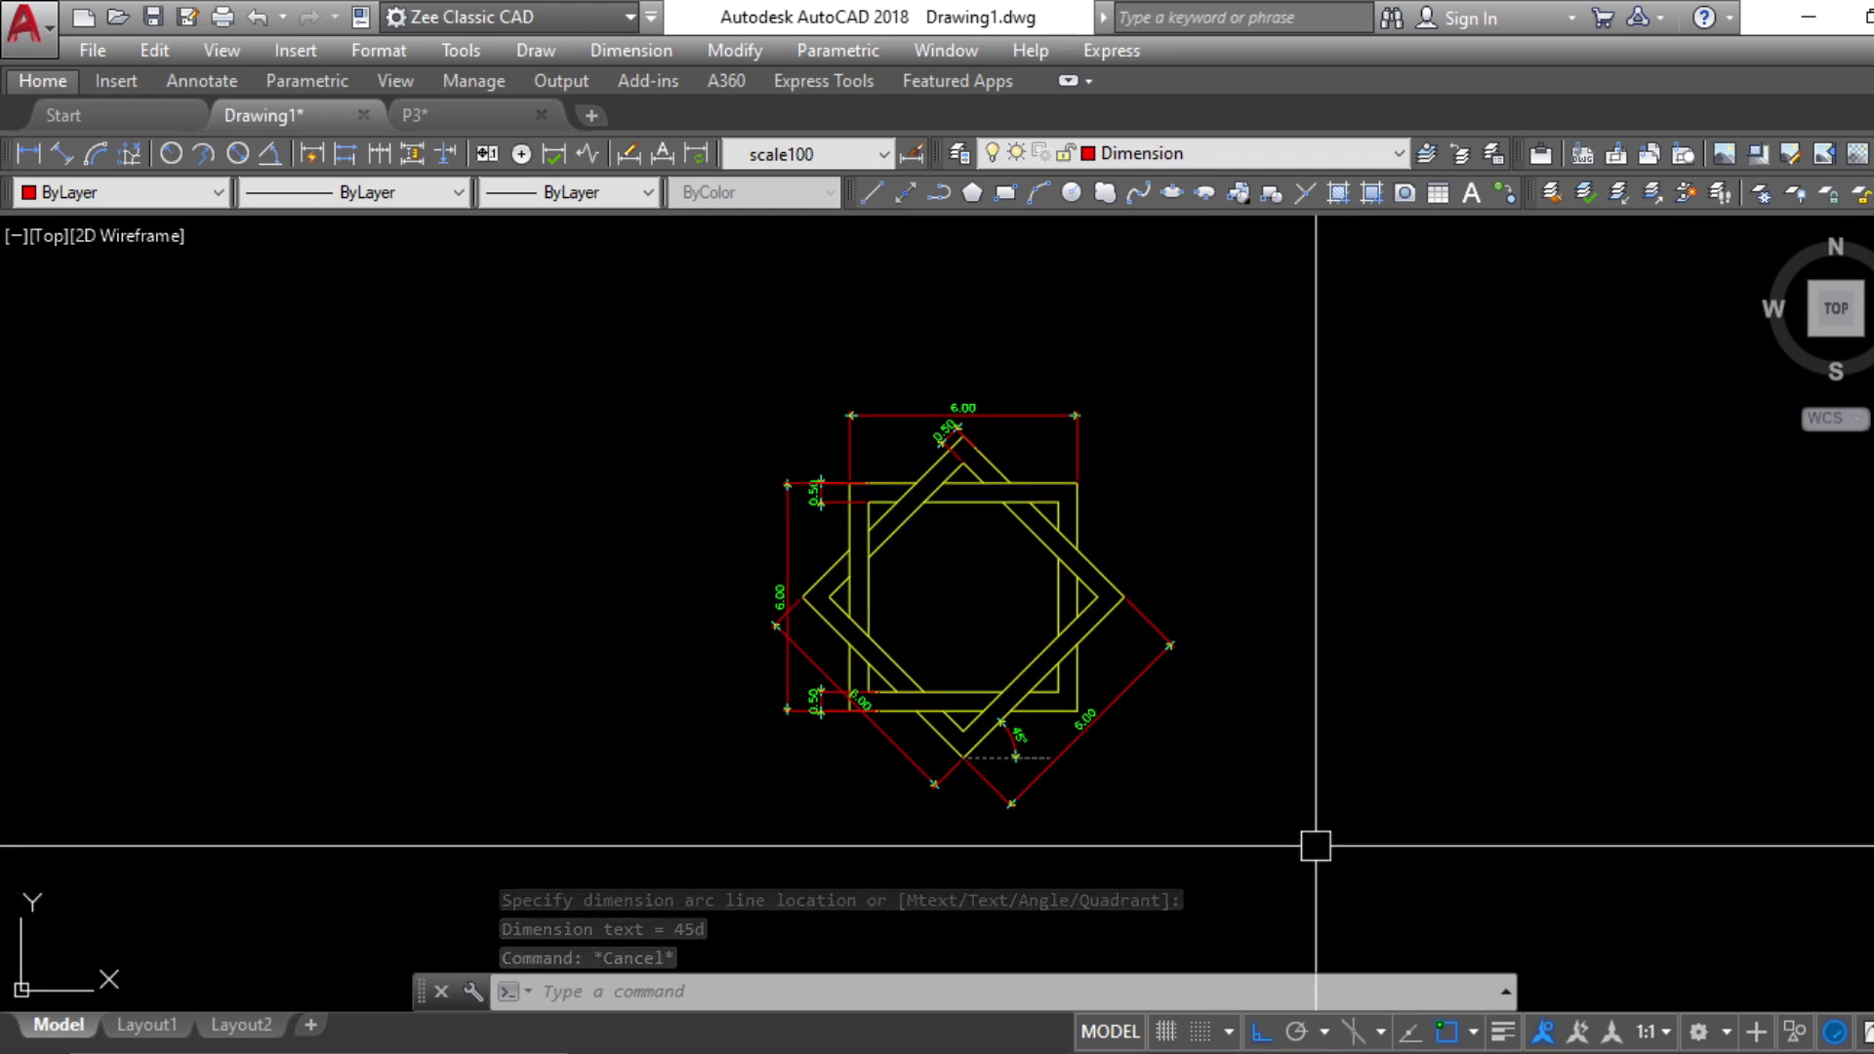
# Switch to Major Plate.pdf in Adobe Reader and examine the Square Weave plate on page 5, then return to AutoCAD
pyautogui.hotkey('alt', 'Tab')
pyautogui.scroll(-1, 1233, 705)
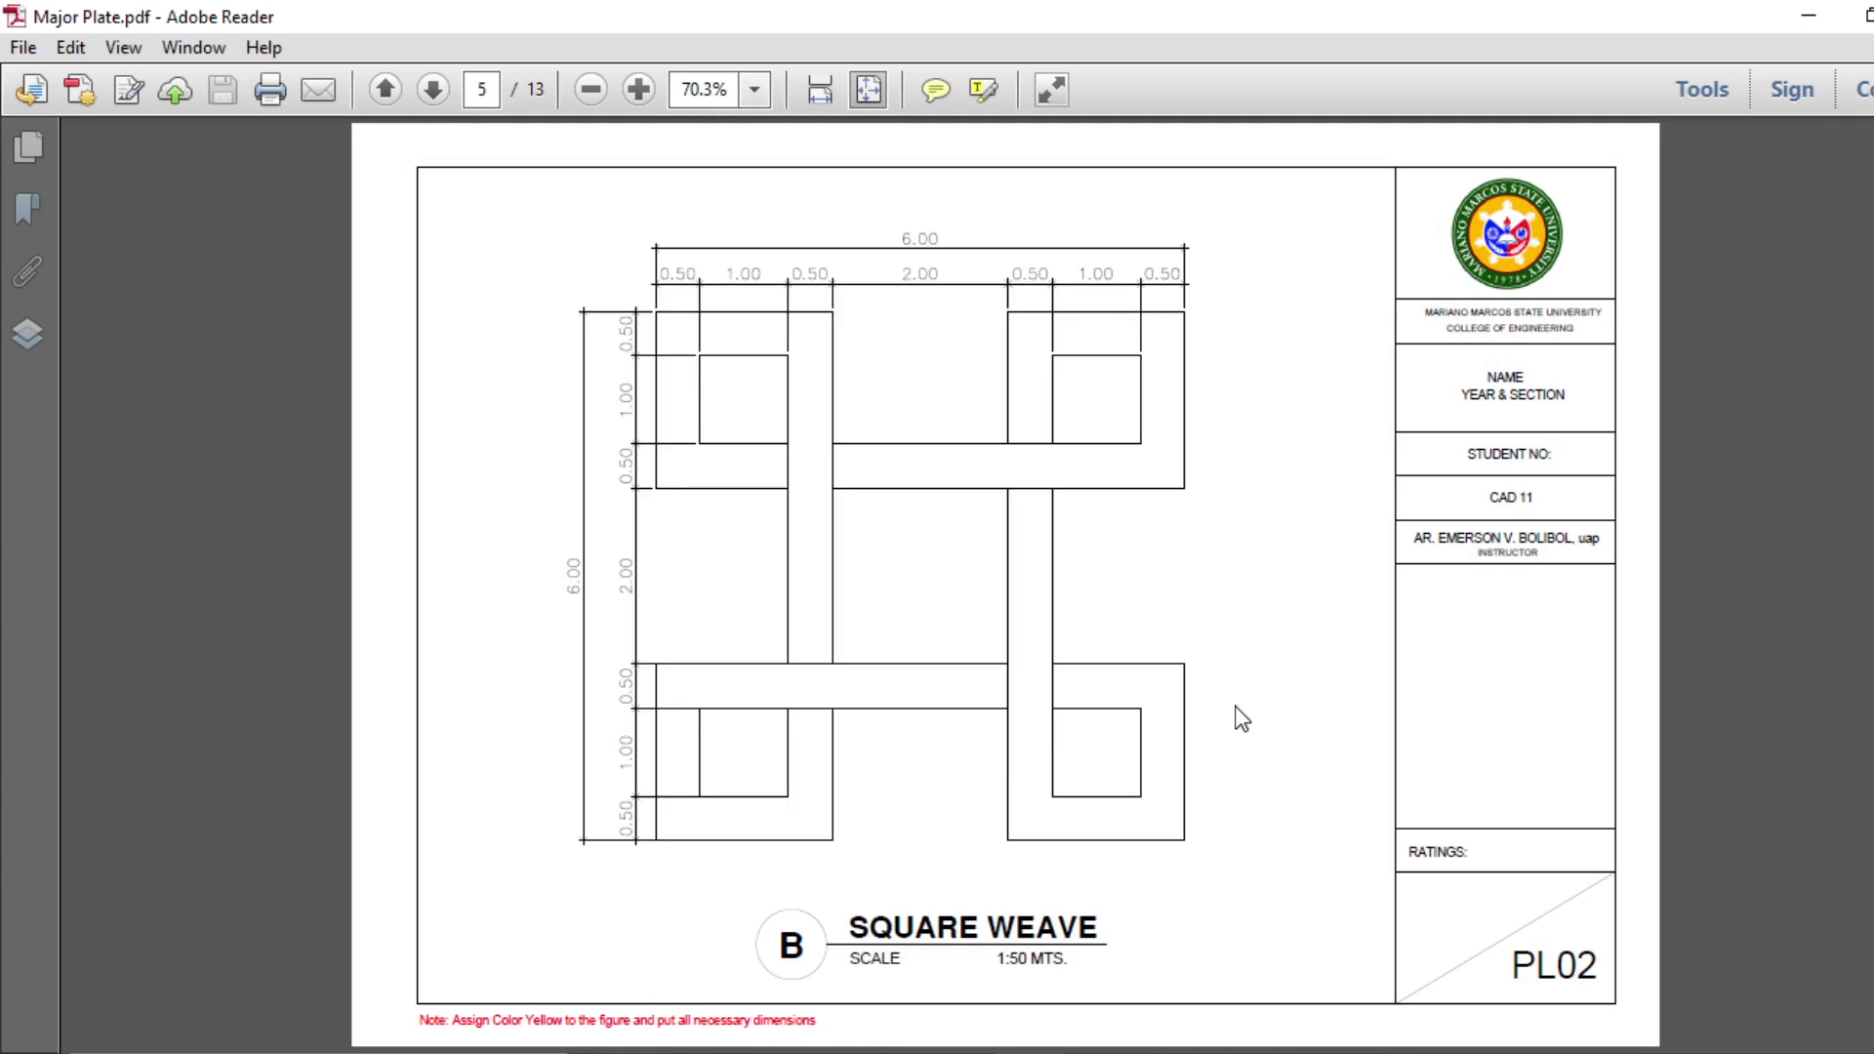
pyautogui.click(1822, 13)
# Draw a 6 by 6 square in the empty area to the right of the Interlace figure
pyautogui.scroll(6, 1138, 511)
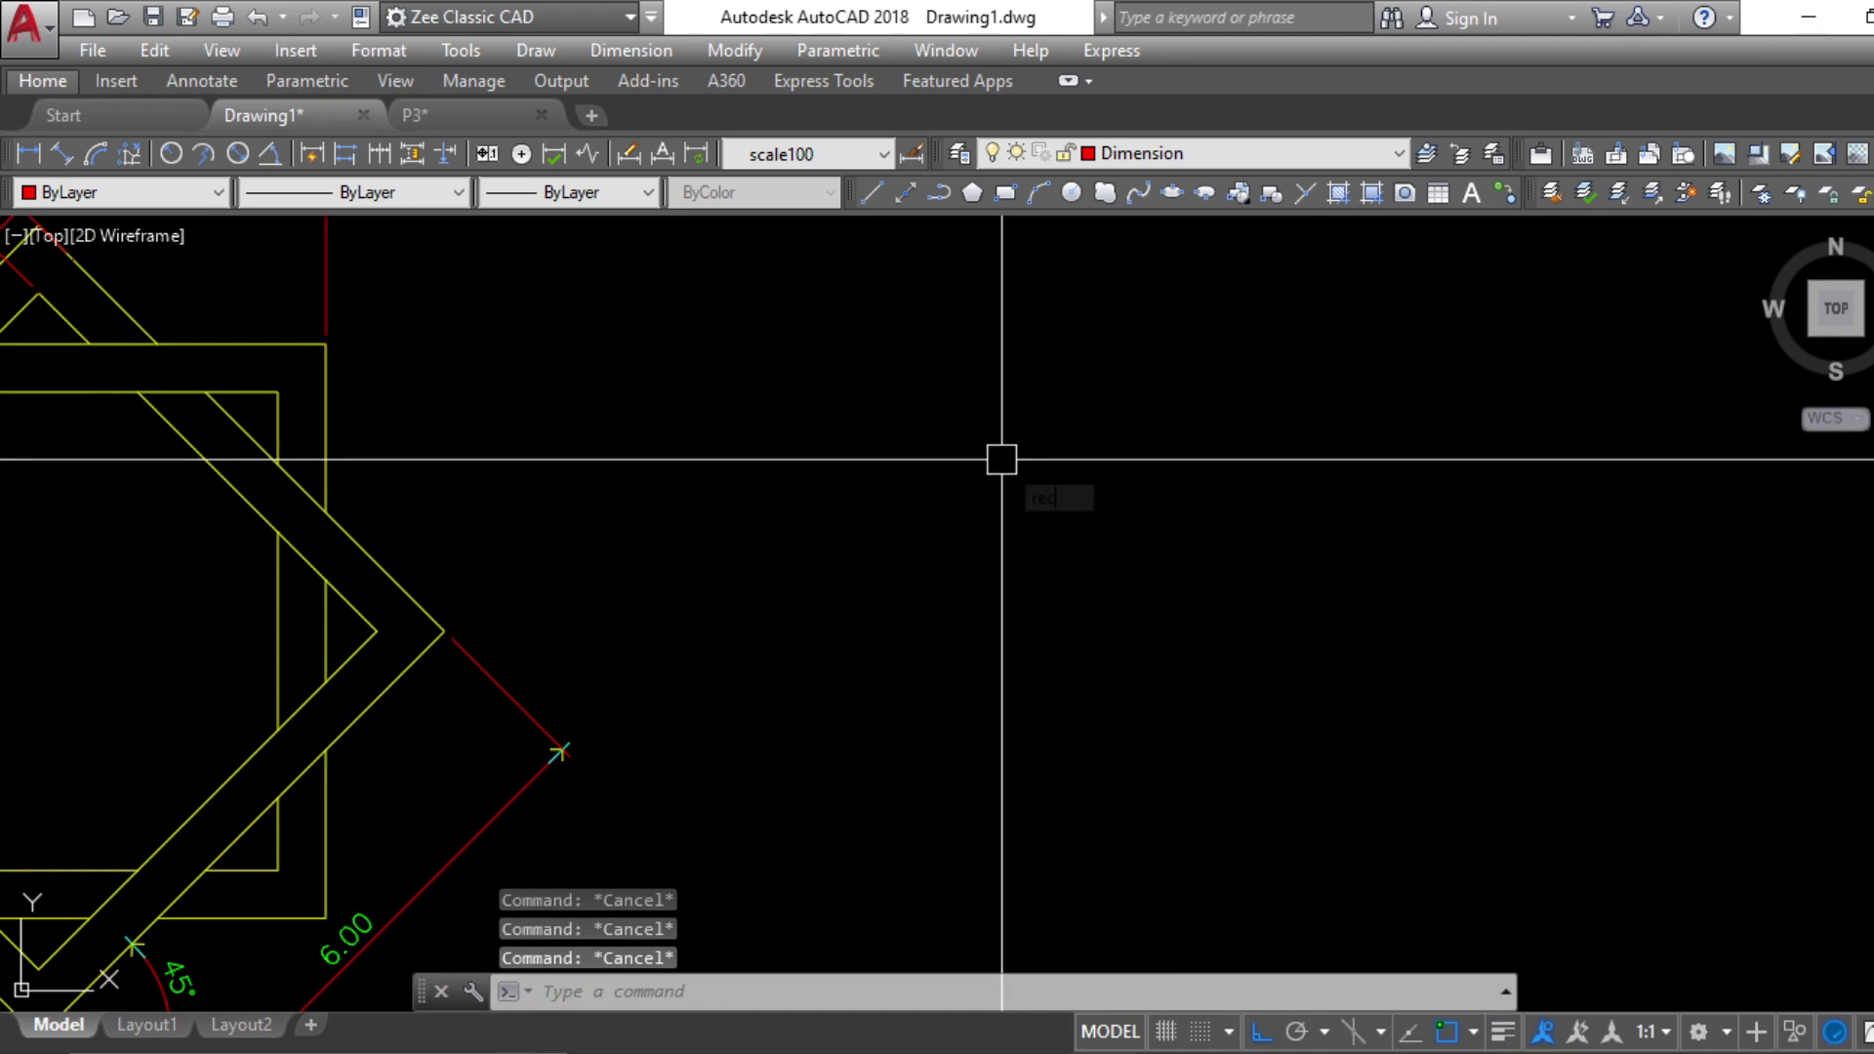
pyautogui.press('Return')
pyautogui.click(920, 344)
pyautogui.write('d')
pyautogui.press('Return')
pyautogui.write('6')
pyautogui.press('Return')
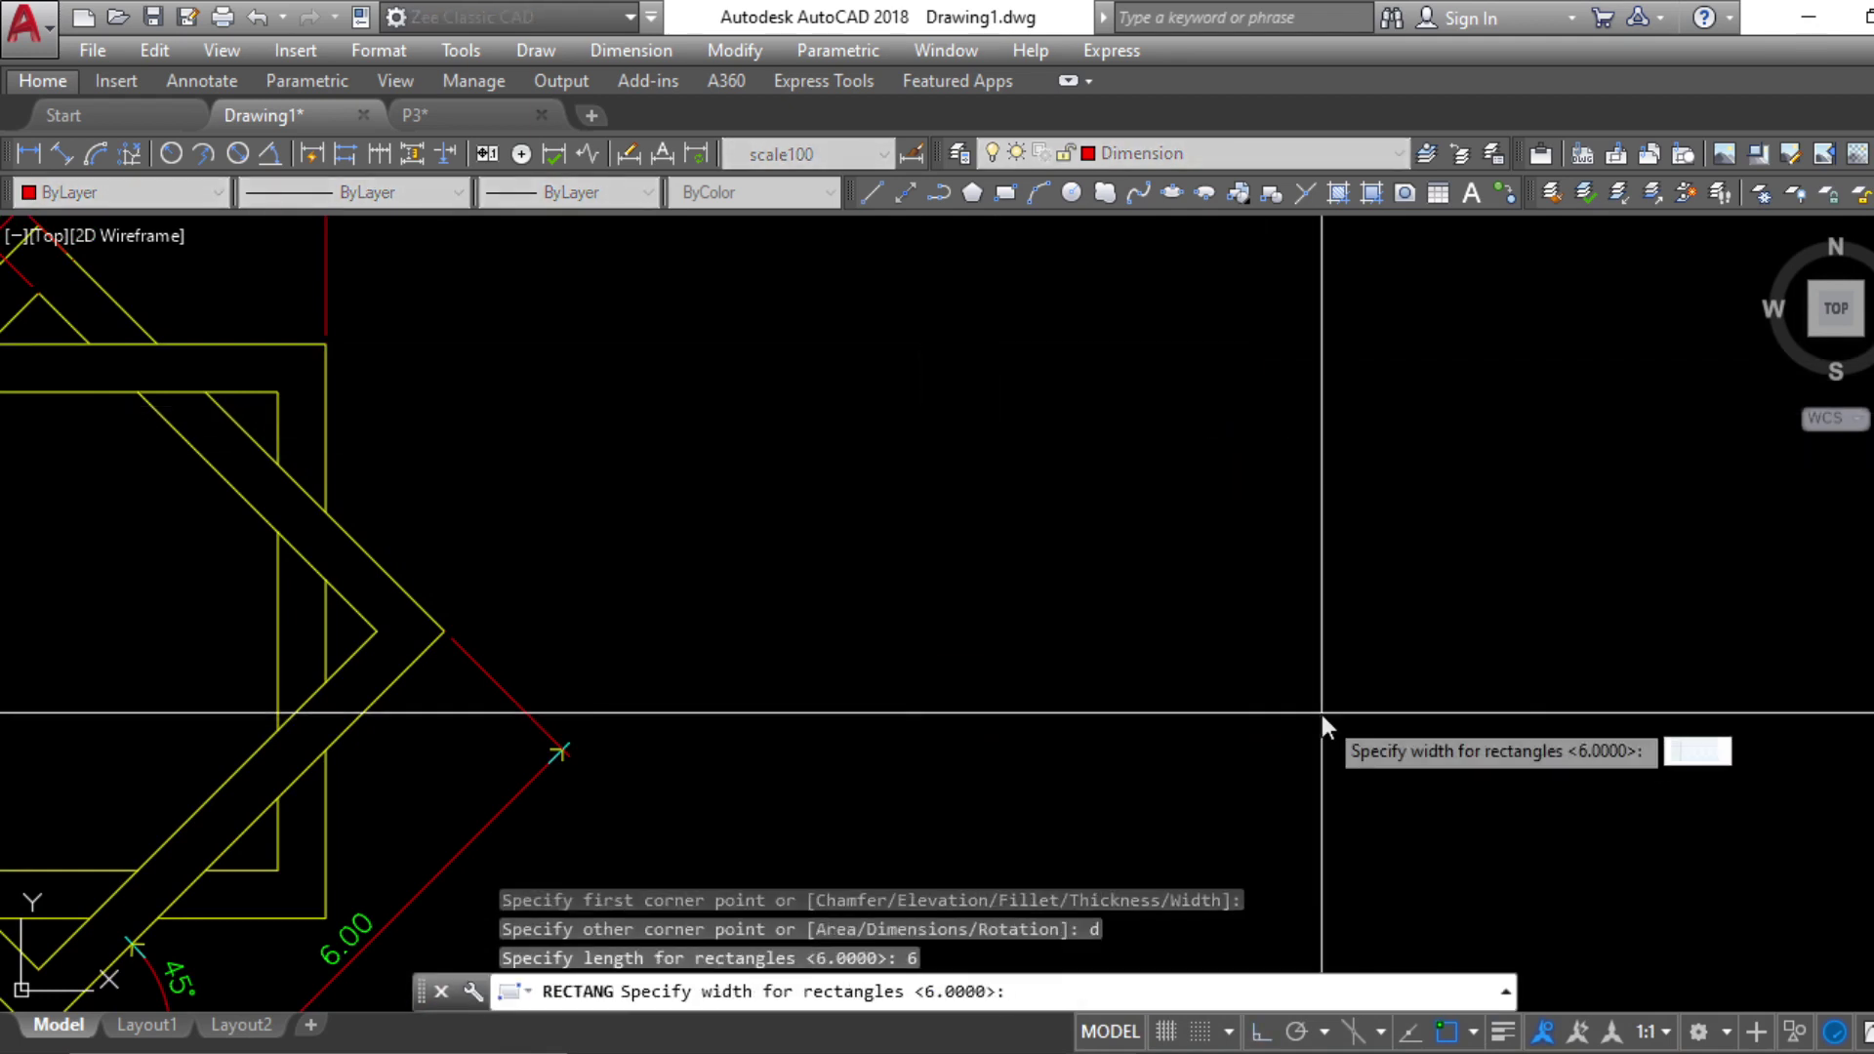
pyautogui.write('6')
pyautogui.press('Return')
pyautogui.click(1321, 715)
pyautogui.moveTo(1228, 680); pyautogui.dragTo(1247, 578, button='middle')
pyautogui.press('Escape')
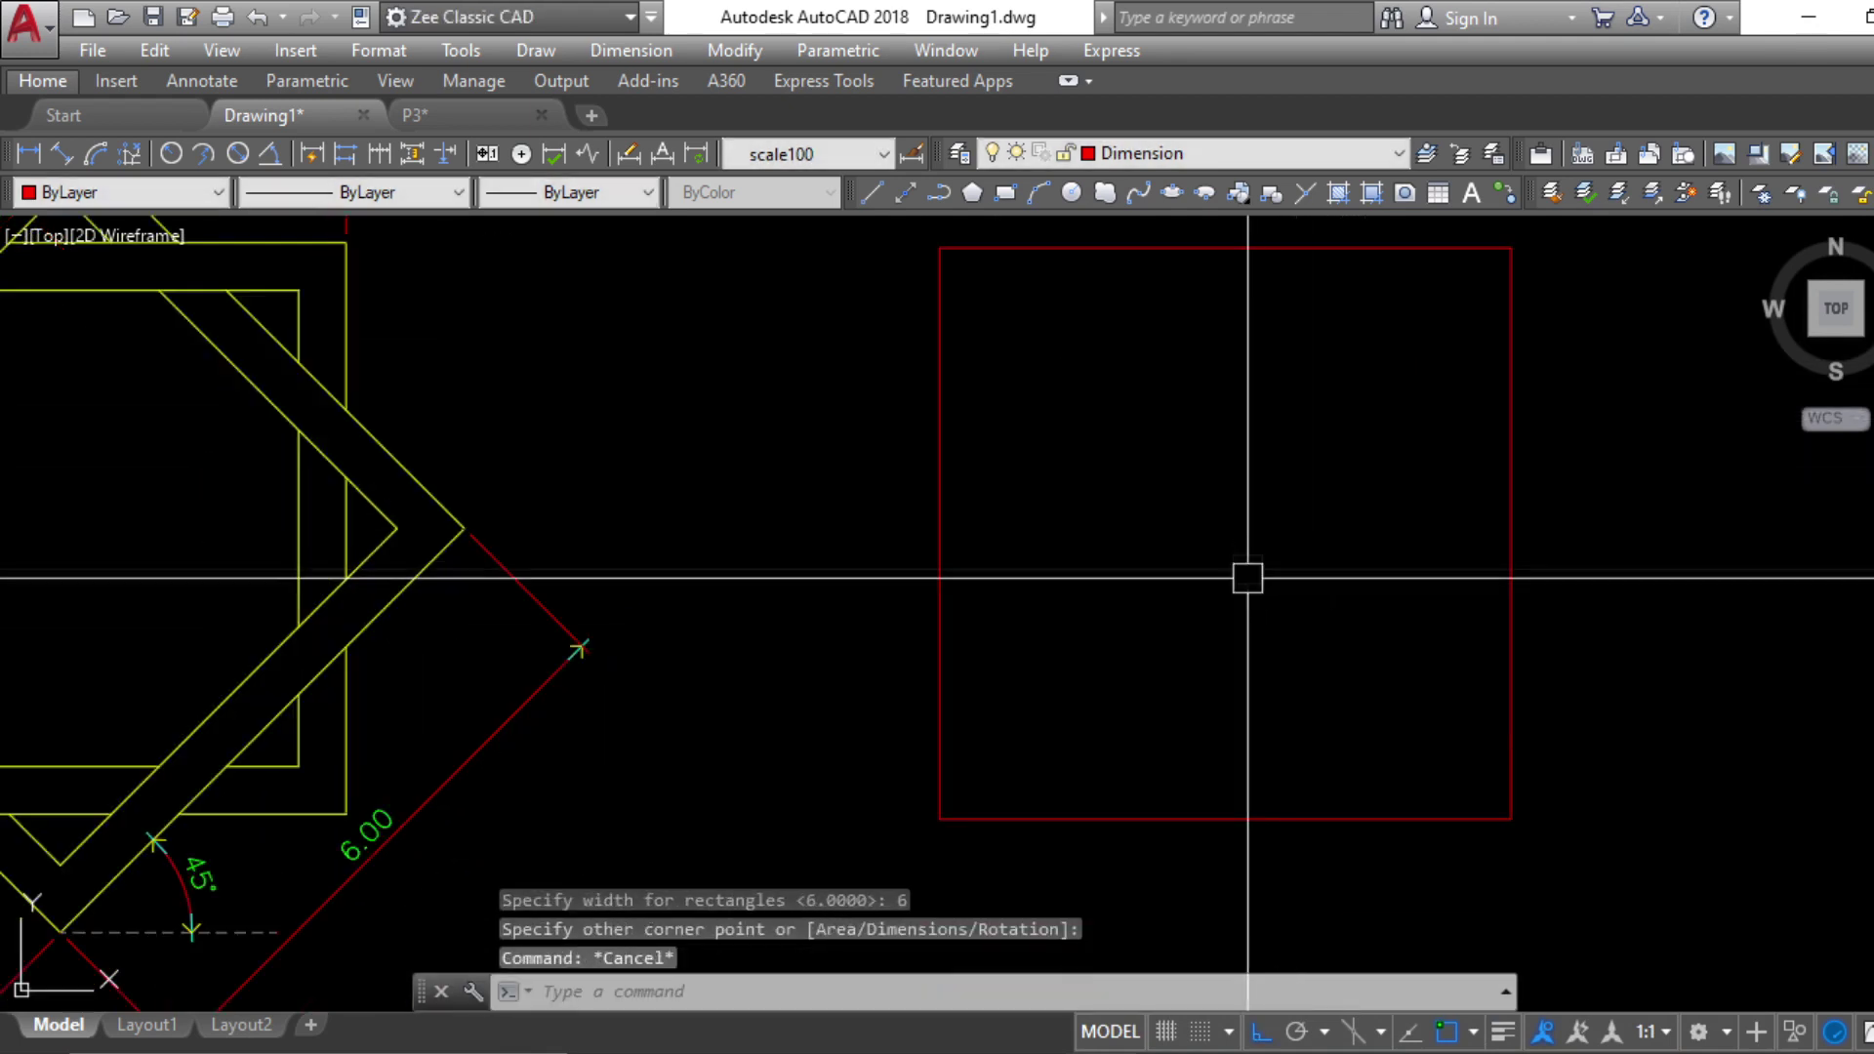
pyautogui.press('Escape')
pyautogui.press('Escape')
# Recheck the Square Weave plate in the PDF and draw a 2 by 2 square inside the 6 by 6 square
pyautogui.hotkey('alt', 'Tab')
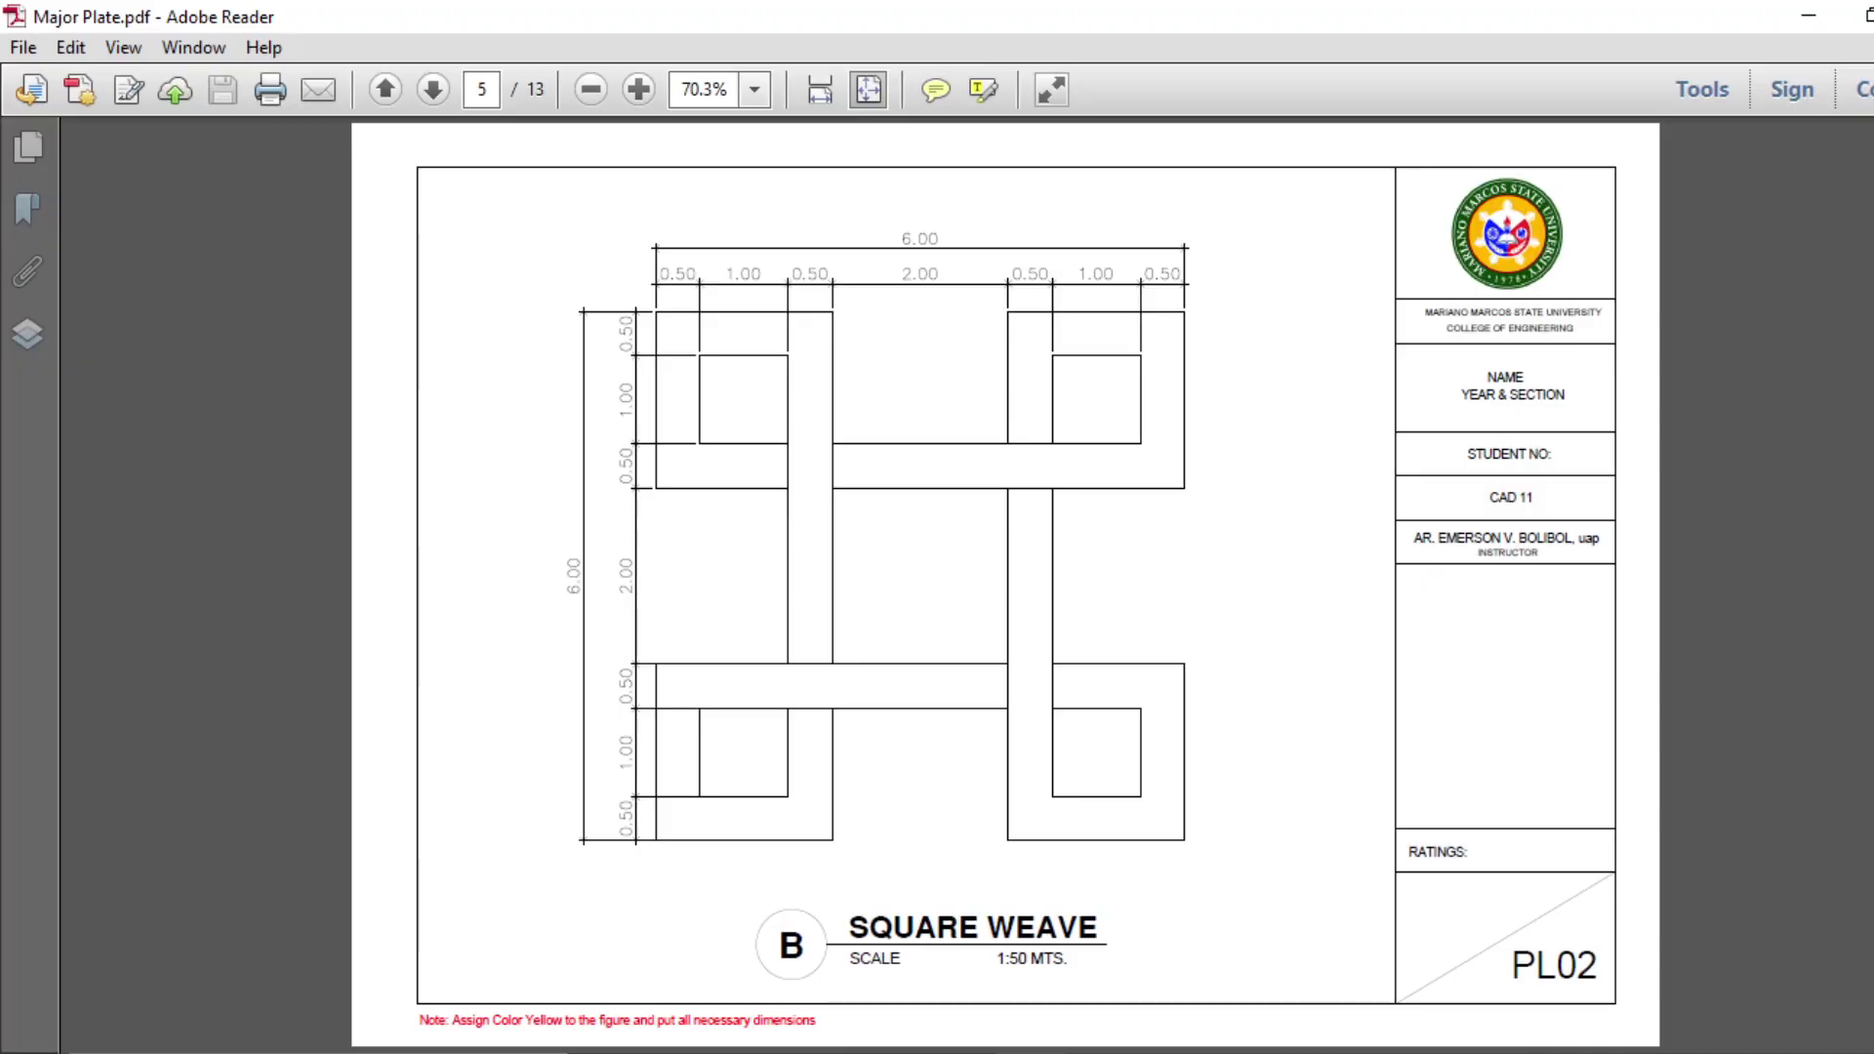
pyautogui.hotkey('alt', 'Tab')
pyautogui.write('re')
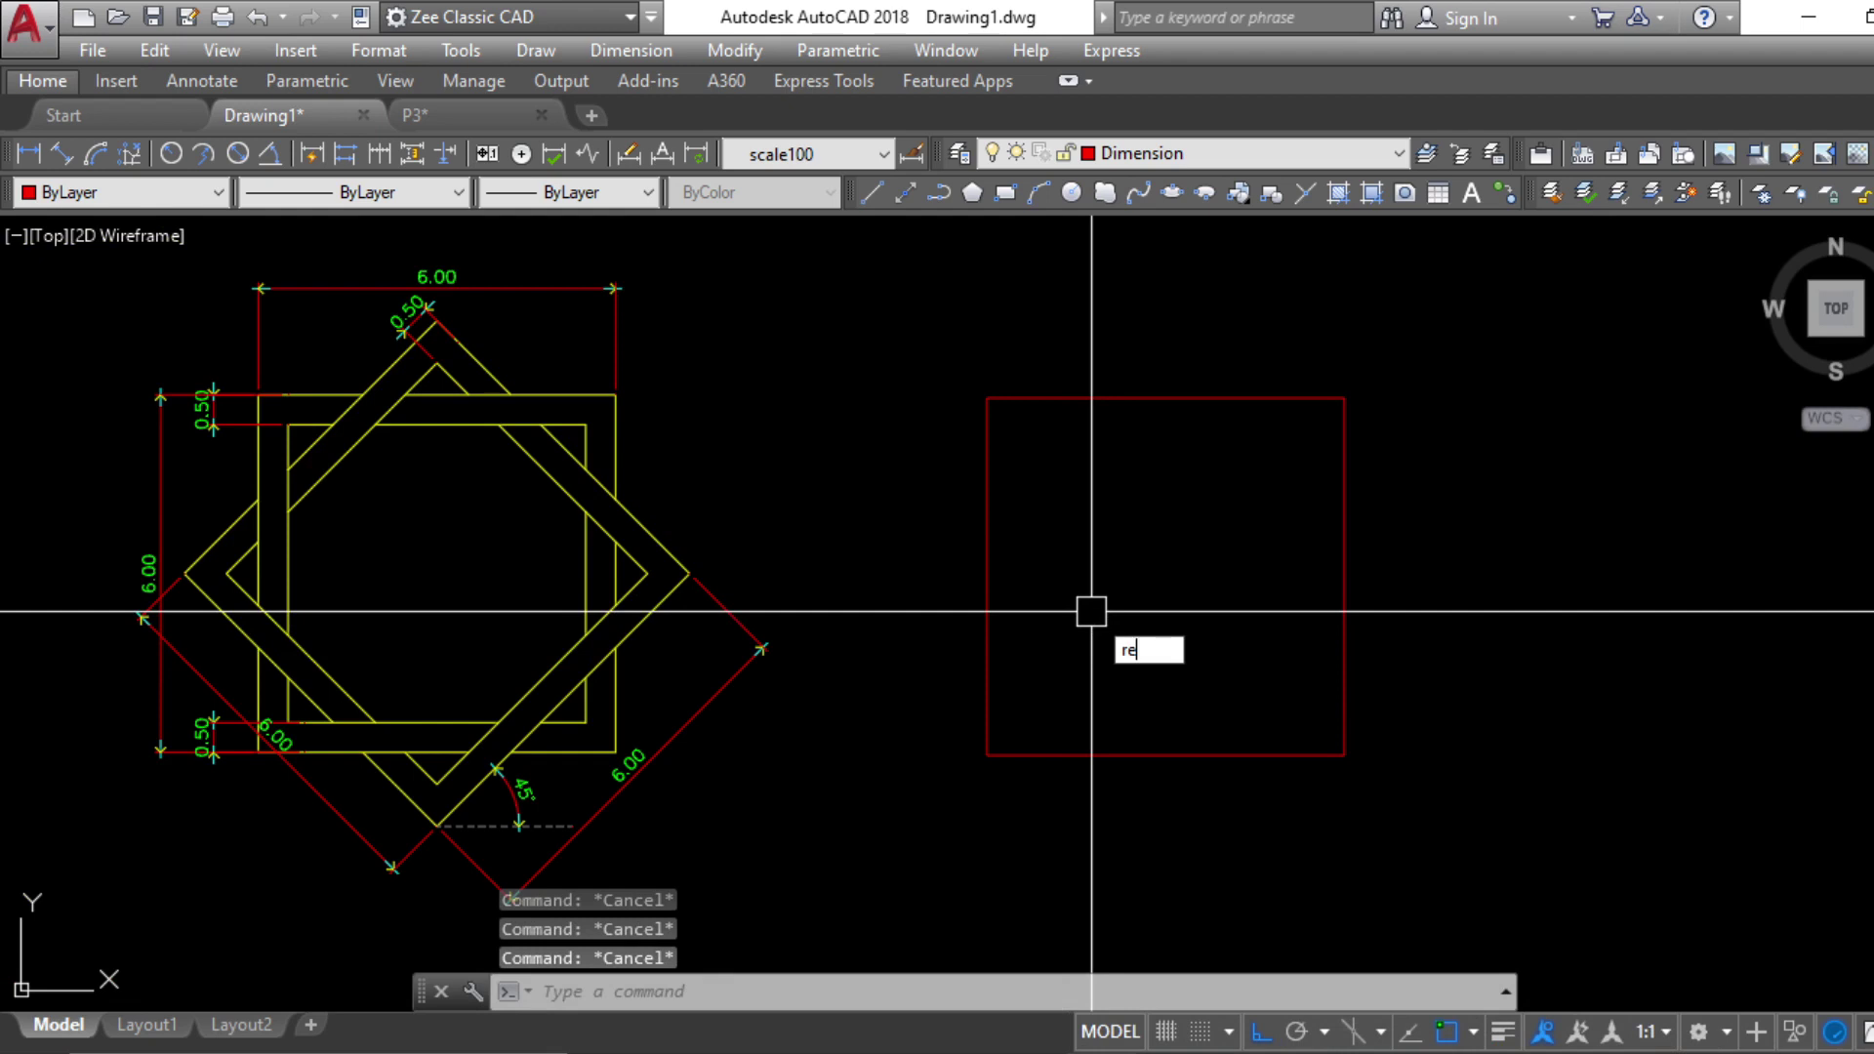
pyautogui.write('c')
pyautogui.press('Return')
pyautogui.click(1117, 518)
pyautogui.write('d')
pyautogui.press('Return')
pyautogui.write('2')
pyautogui.press('Return')
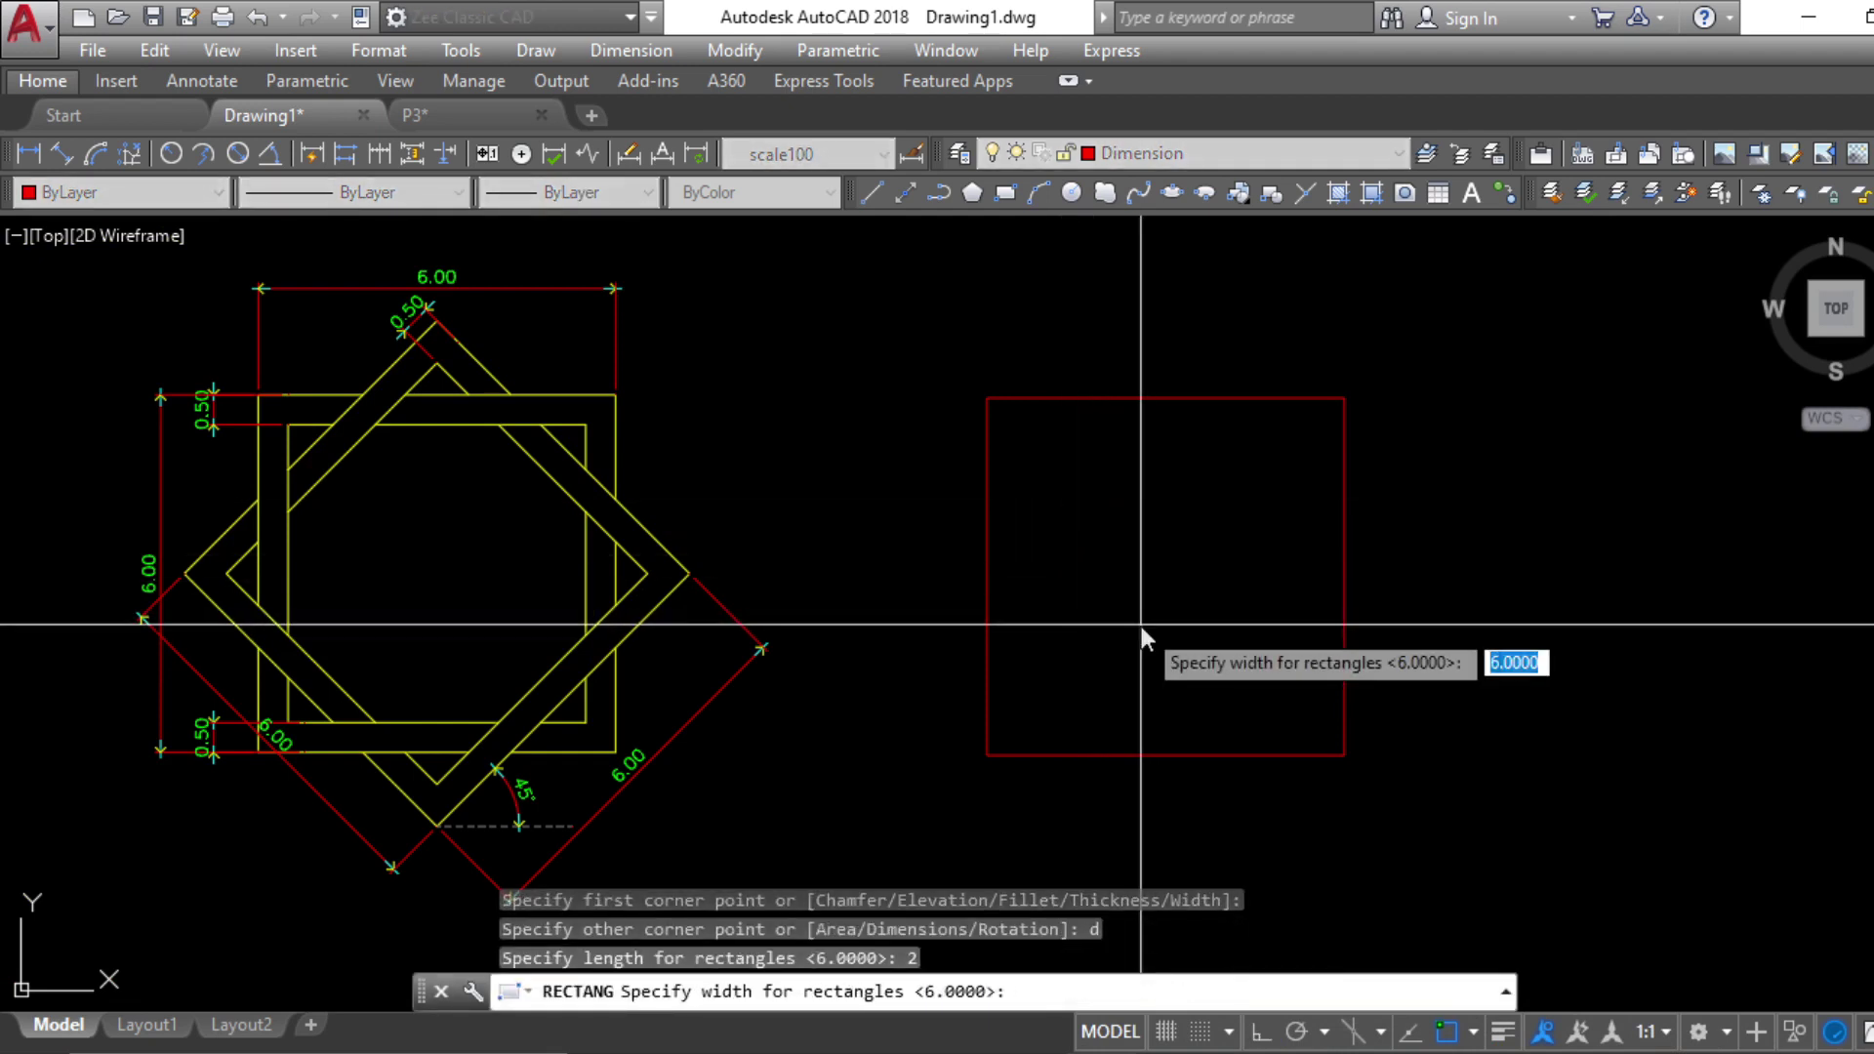
pyautogui.write('2')
pyautogui.press('Return')
pyautogui.click(1142, 629)
pyautogui.press('Escape')
pyautogui.press('Escape')
pyautogui.press('Escape')
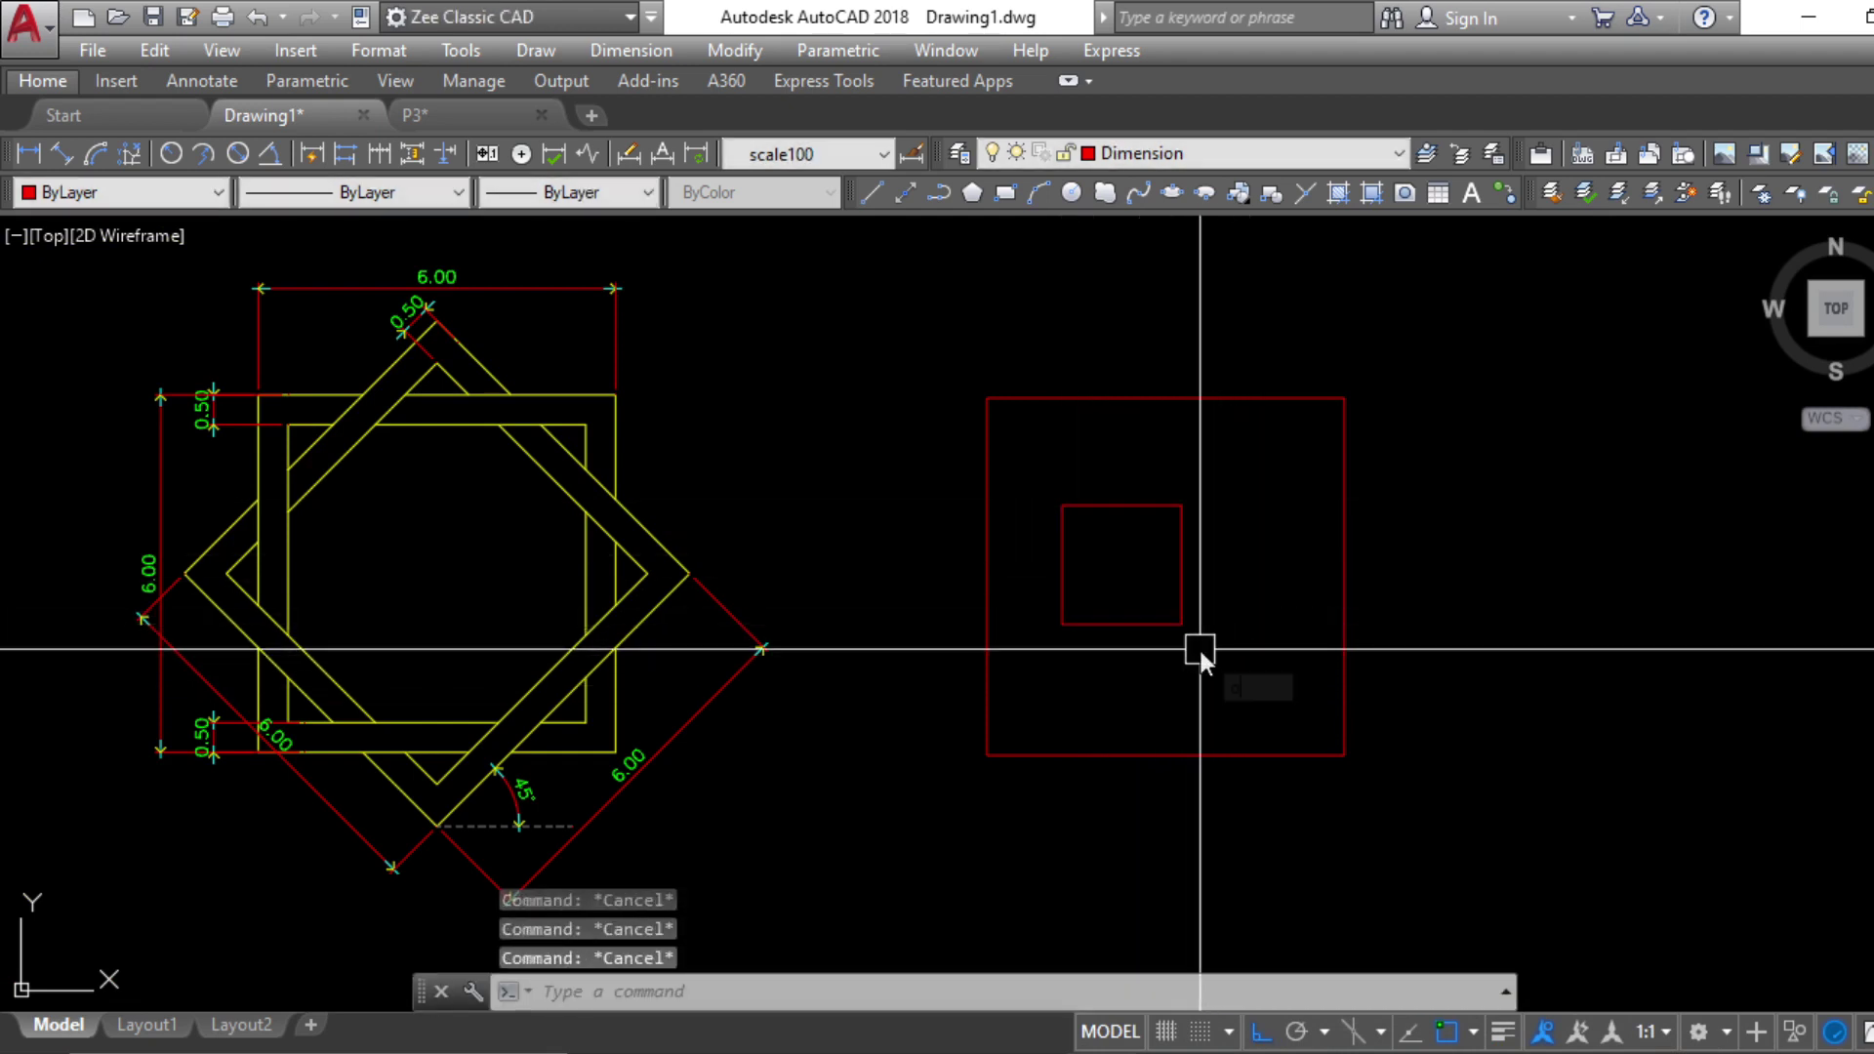
# Offset the 2 by 2 square inward by 0.5
pyautogui.write('o')
pyautogui.press('Return')
pyautogui.write('.5')
pyautogui.press('Return')
pyautogui.click(1180, 581)
pyautogui.click(1140, 578)
pyautogui.press('Escape')
pyautogui.press('Escape')
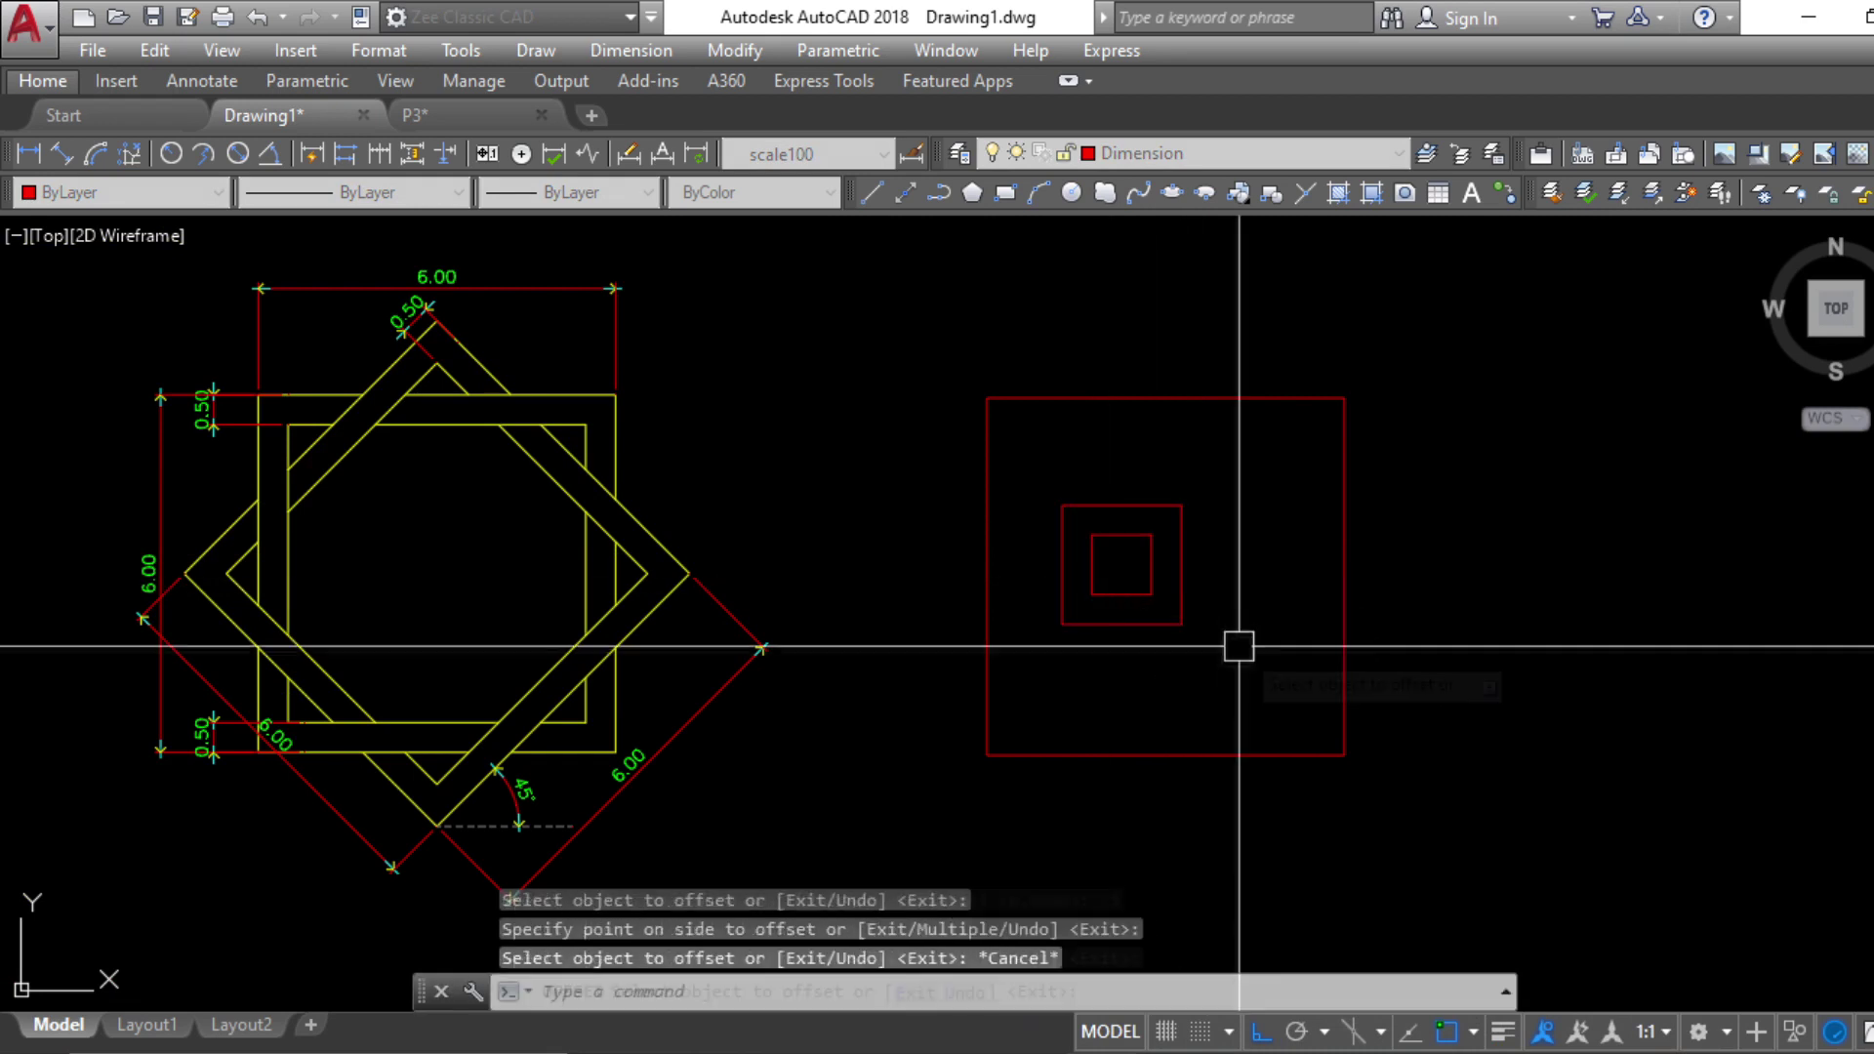
# Move the two nested squares so their outer upper-left corner meets the 6 by 6 square's upper-left corner
pyautogui.click(1231, 657)
pyautogui.click(1105, 482)
pyautogui.write('m')
pyautogui.press('Return')
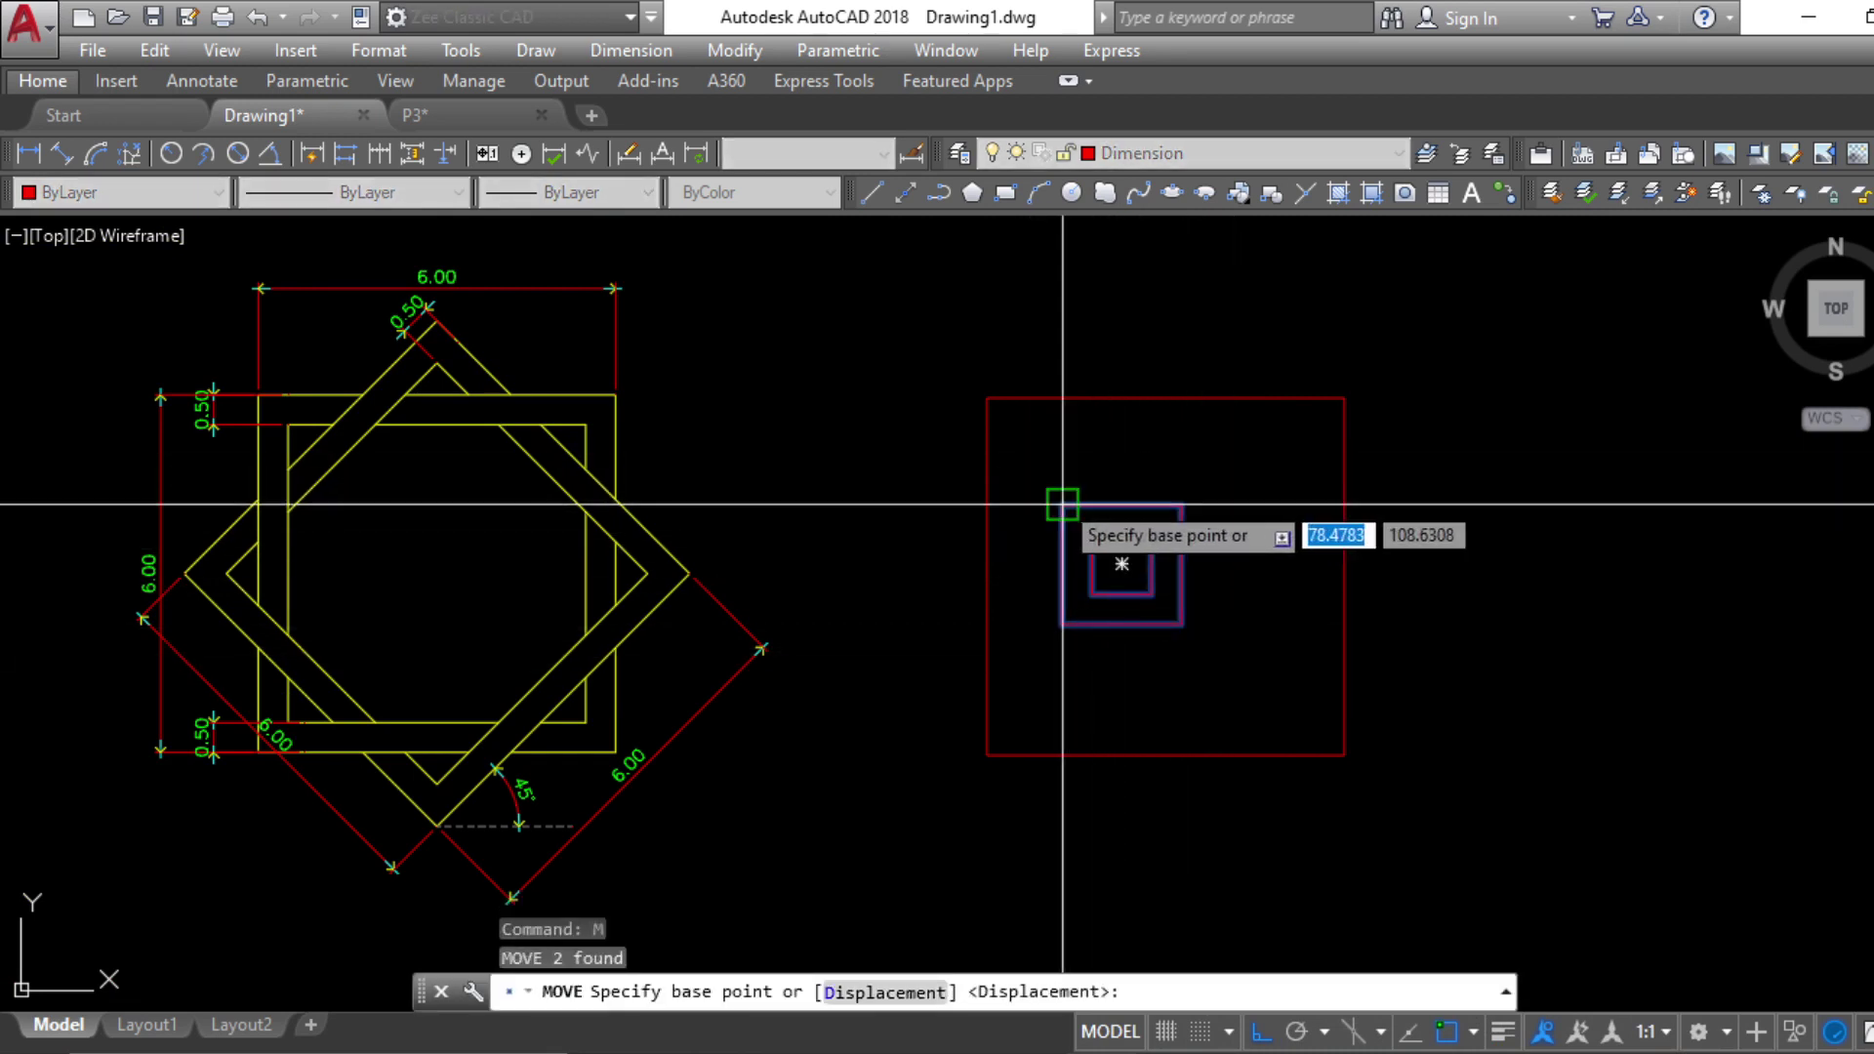
pyautogui.click(1062, 505)
pyautogui.click(987, 397)
pyautogui.press('Escape')
# Copy the nested pair of squares into the upper-right corner of the 6 by 6 square
pyautogui.click(1159, 602)
pyautogui.click(1070, 470)
pyautogui.write('c')
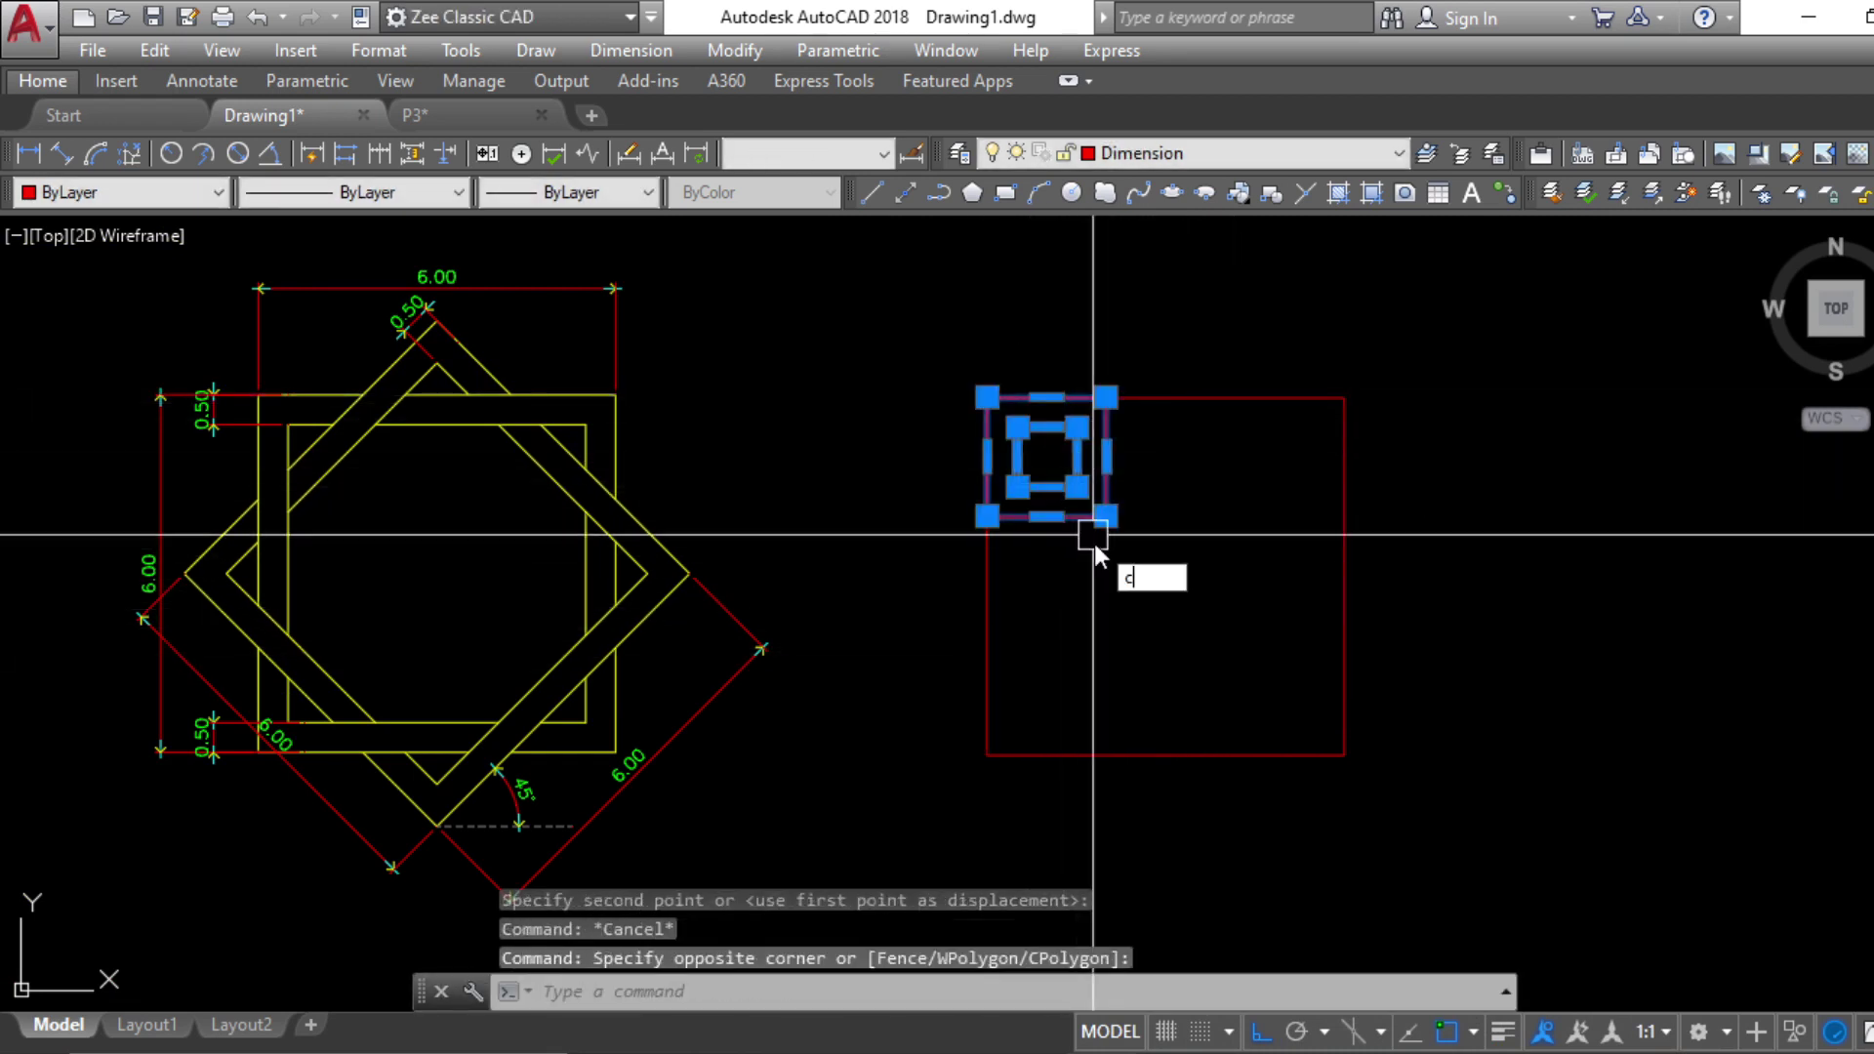
pyautogui.write('o')
pyautogui.press('Return')
pyautogui.click(1106, 397)
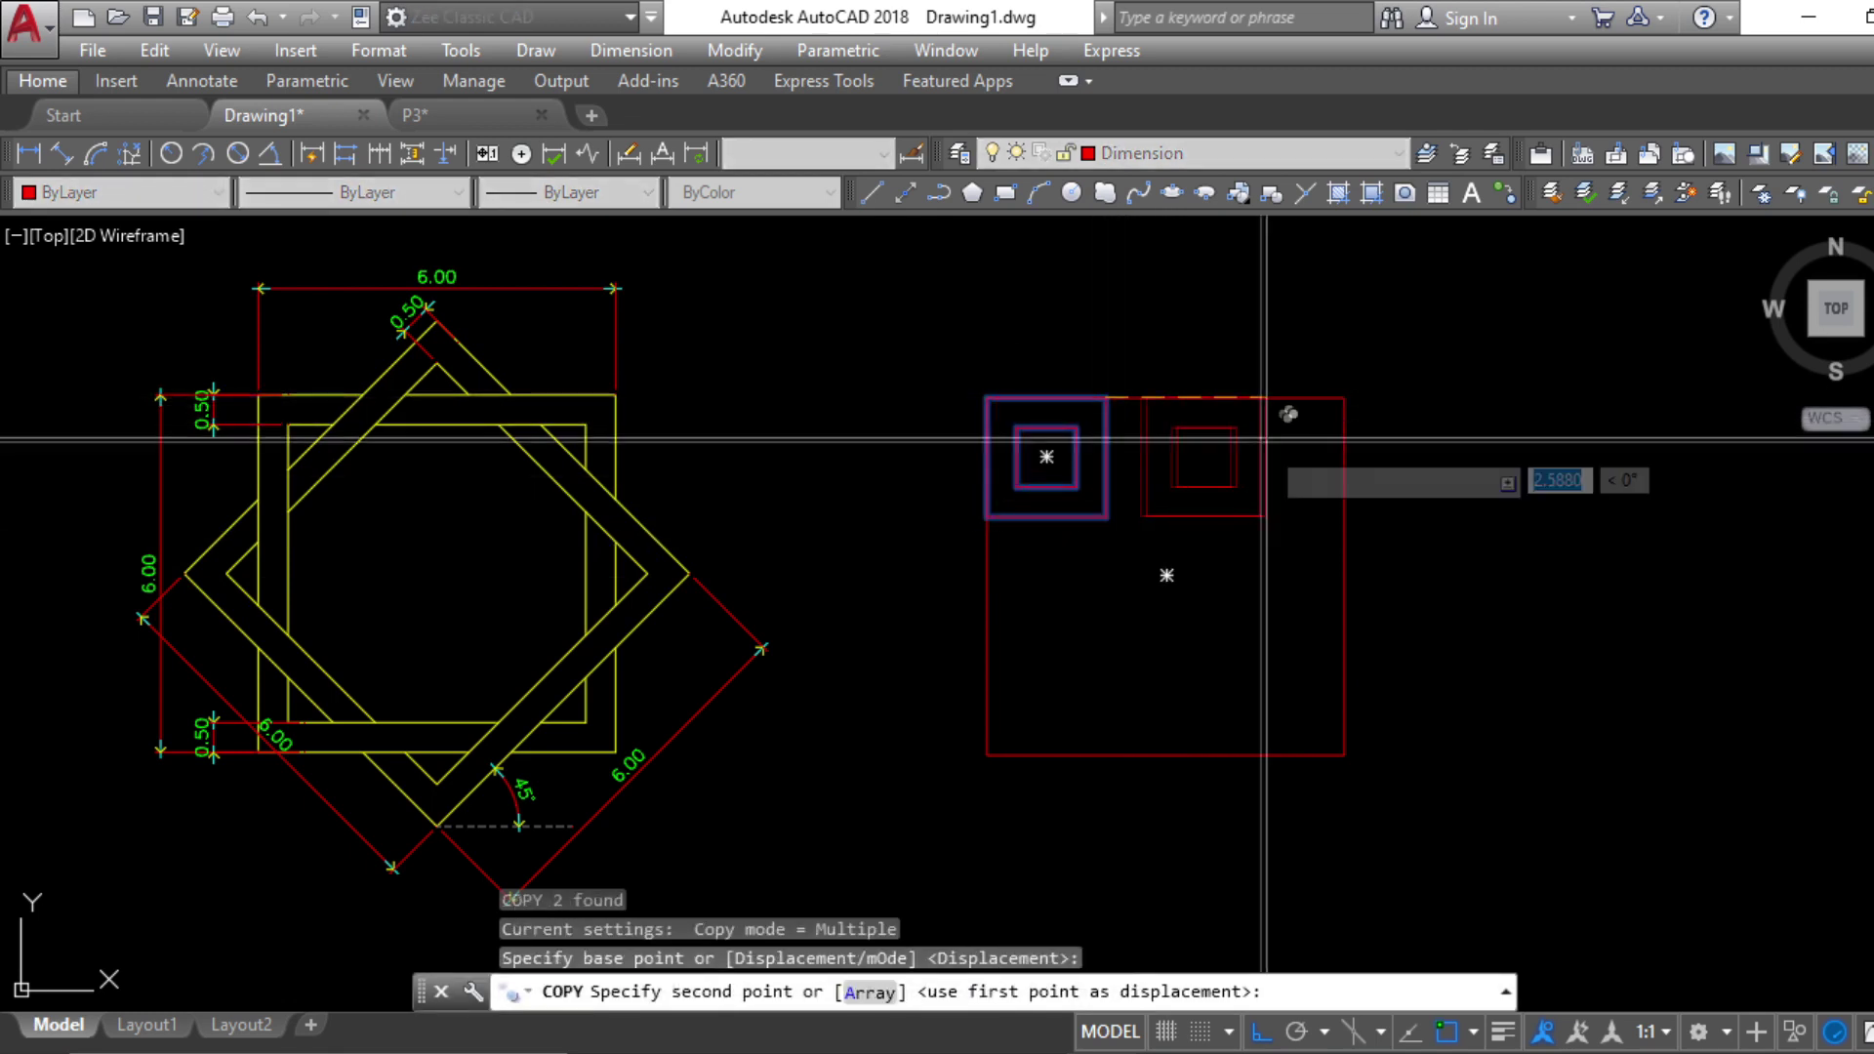
pyautogui.click(1342, 399)
pyautogui.press('Escape')
# Copy the upper-right nested pair down into the lower-right corner of the 6 by 6 square
pyautogui.click(1289, 611)
pyautogui.click(1268, 475)
pyautogui.write('co')
pyautogui.press('Return')
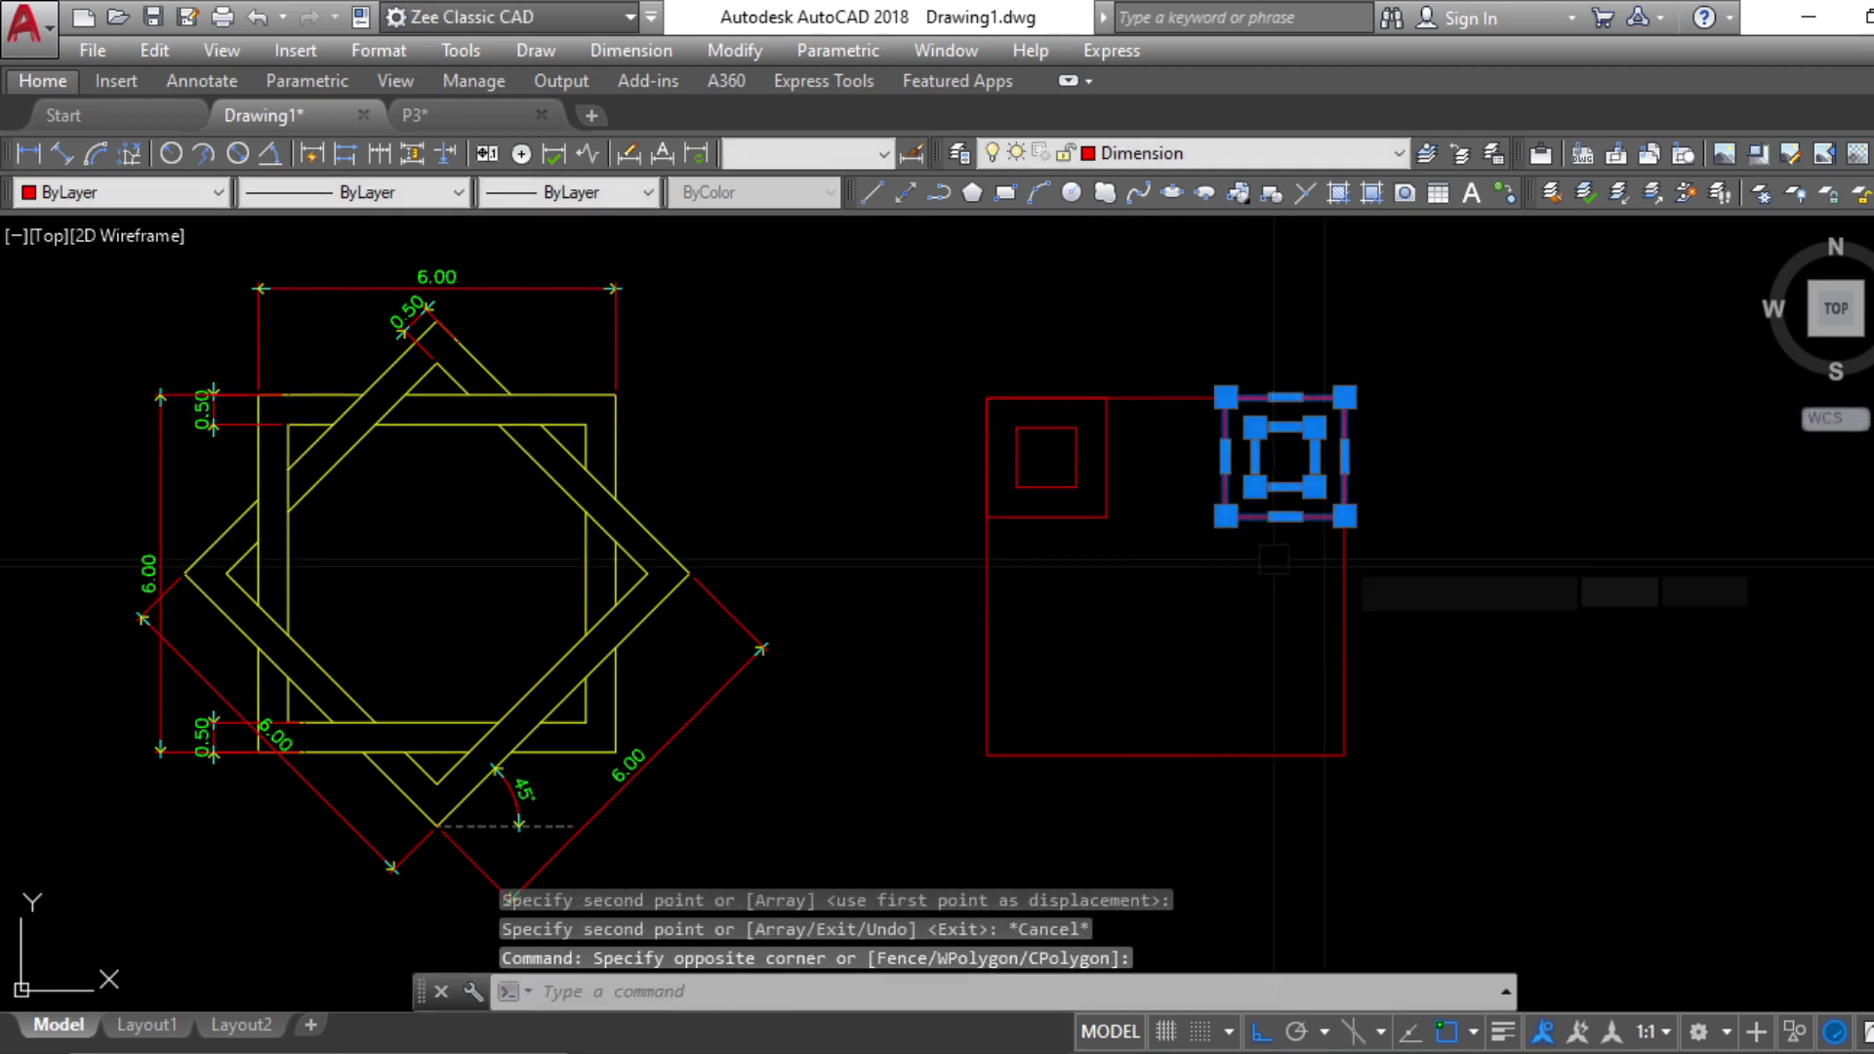
pyautogui.click(1345, 516)
pyautogui.click(1344, 753)
pyautogui.press('Escape')
pyautogui.press('Escape')
# Copy the lower-right nested pair across into the lower-left corner of the 6 by 6 square
pyautogui.scroll(3, 1263, 677)
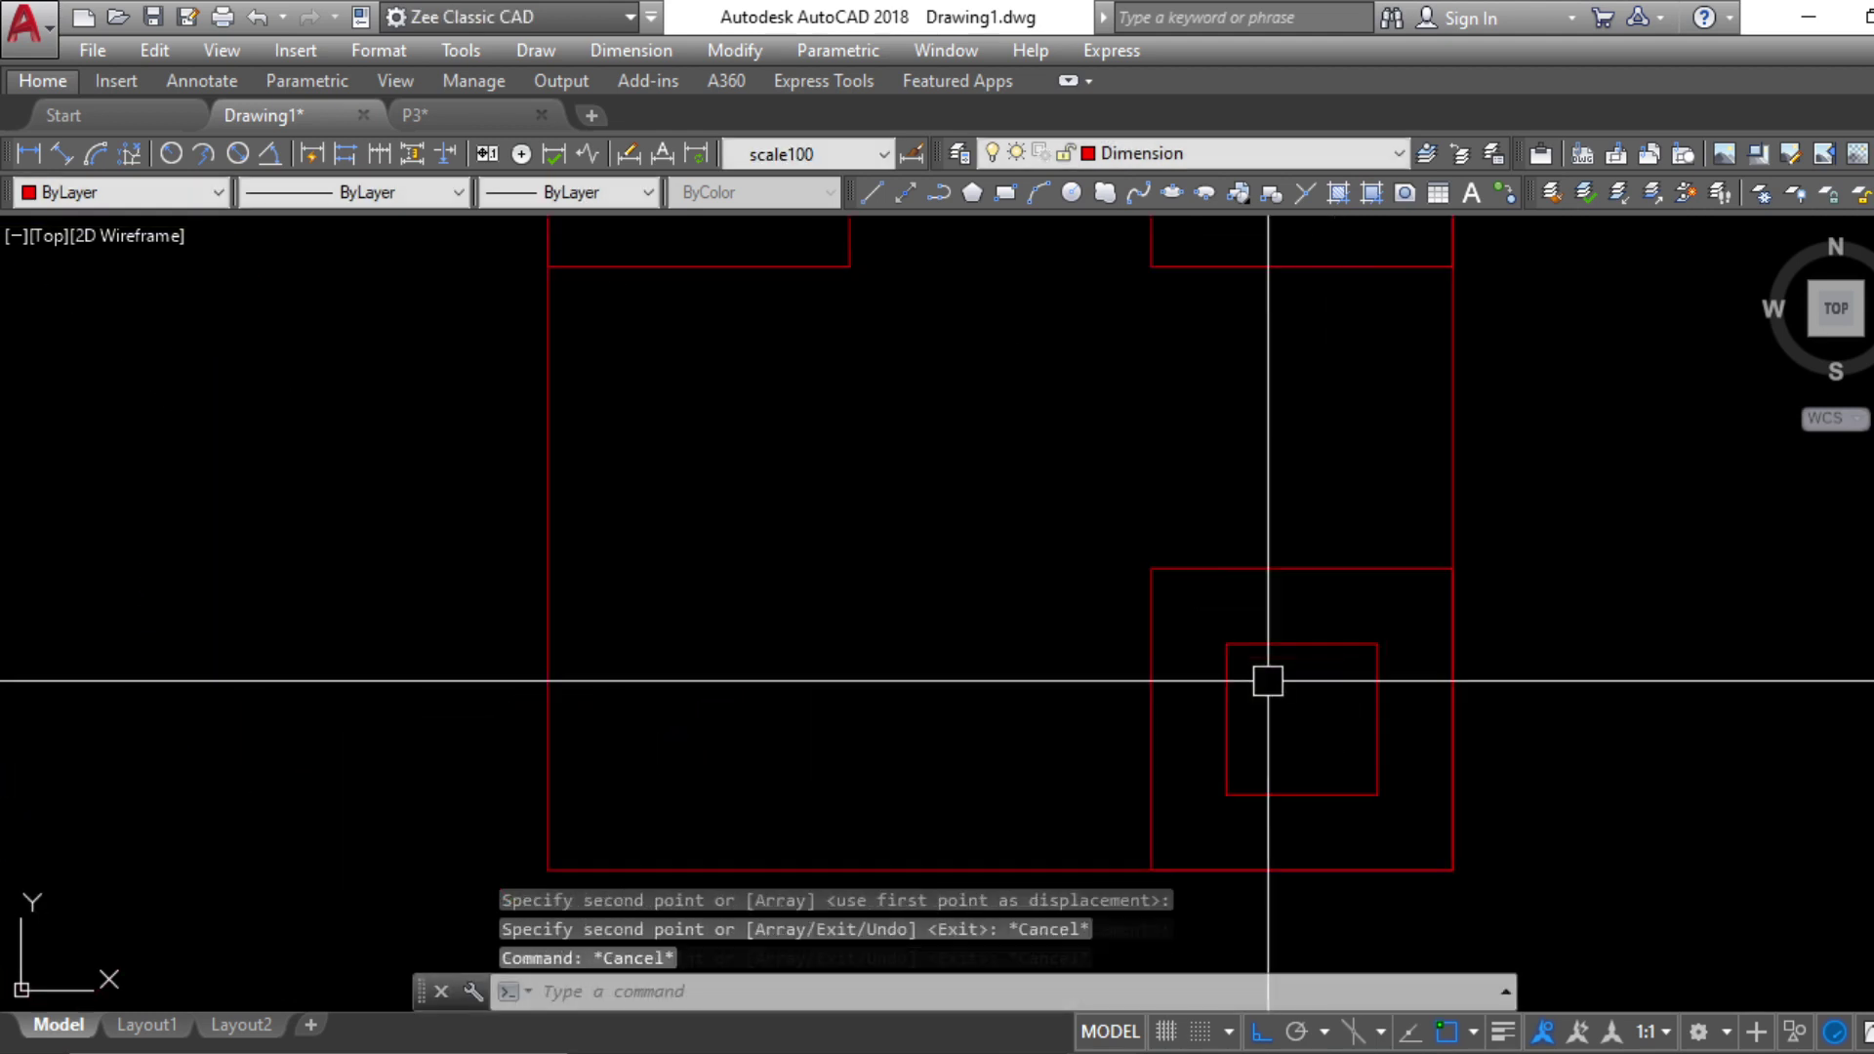
pyautogui.click(1263, 677)
pyautogui.click(1074, 461)
pyautogui.write('co')
pyautogui.press('Return')
pyautogui.click(1152, 568)
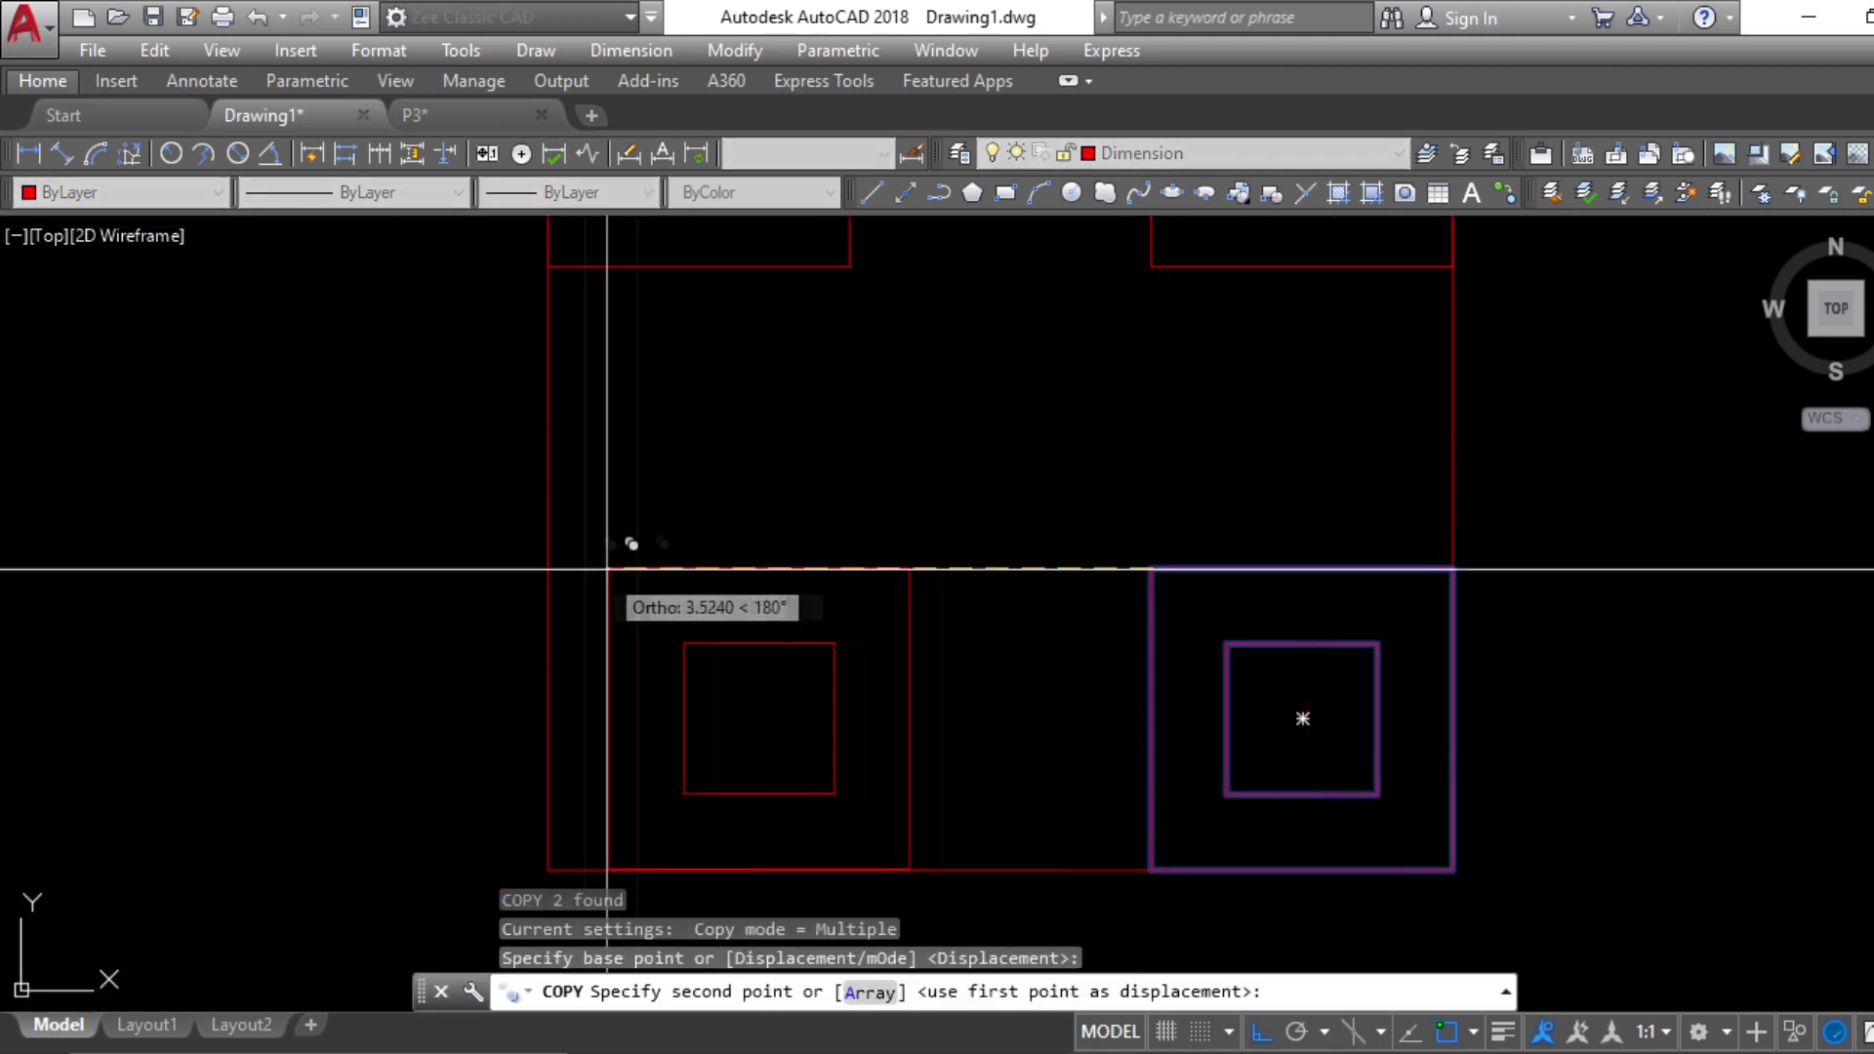
pyautogui.click(547, 568)
pyautogui.press('Escape')
pyautogui.scroll(-4, 986, 502)
pyautogui.scroll(2, 1015, 630)
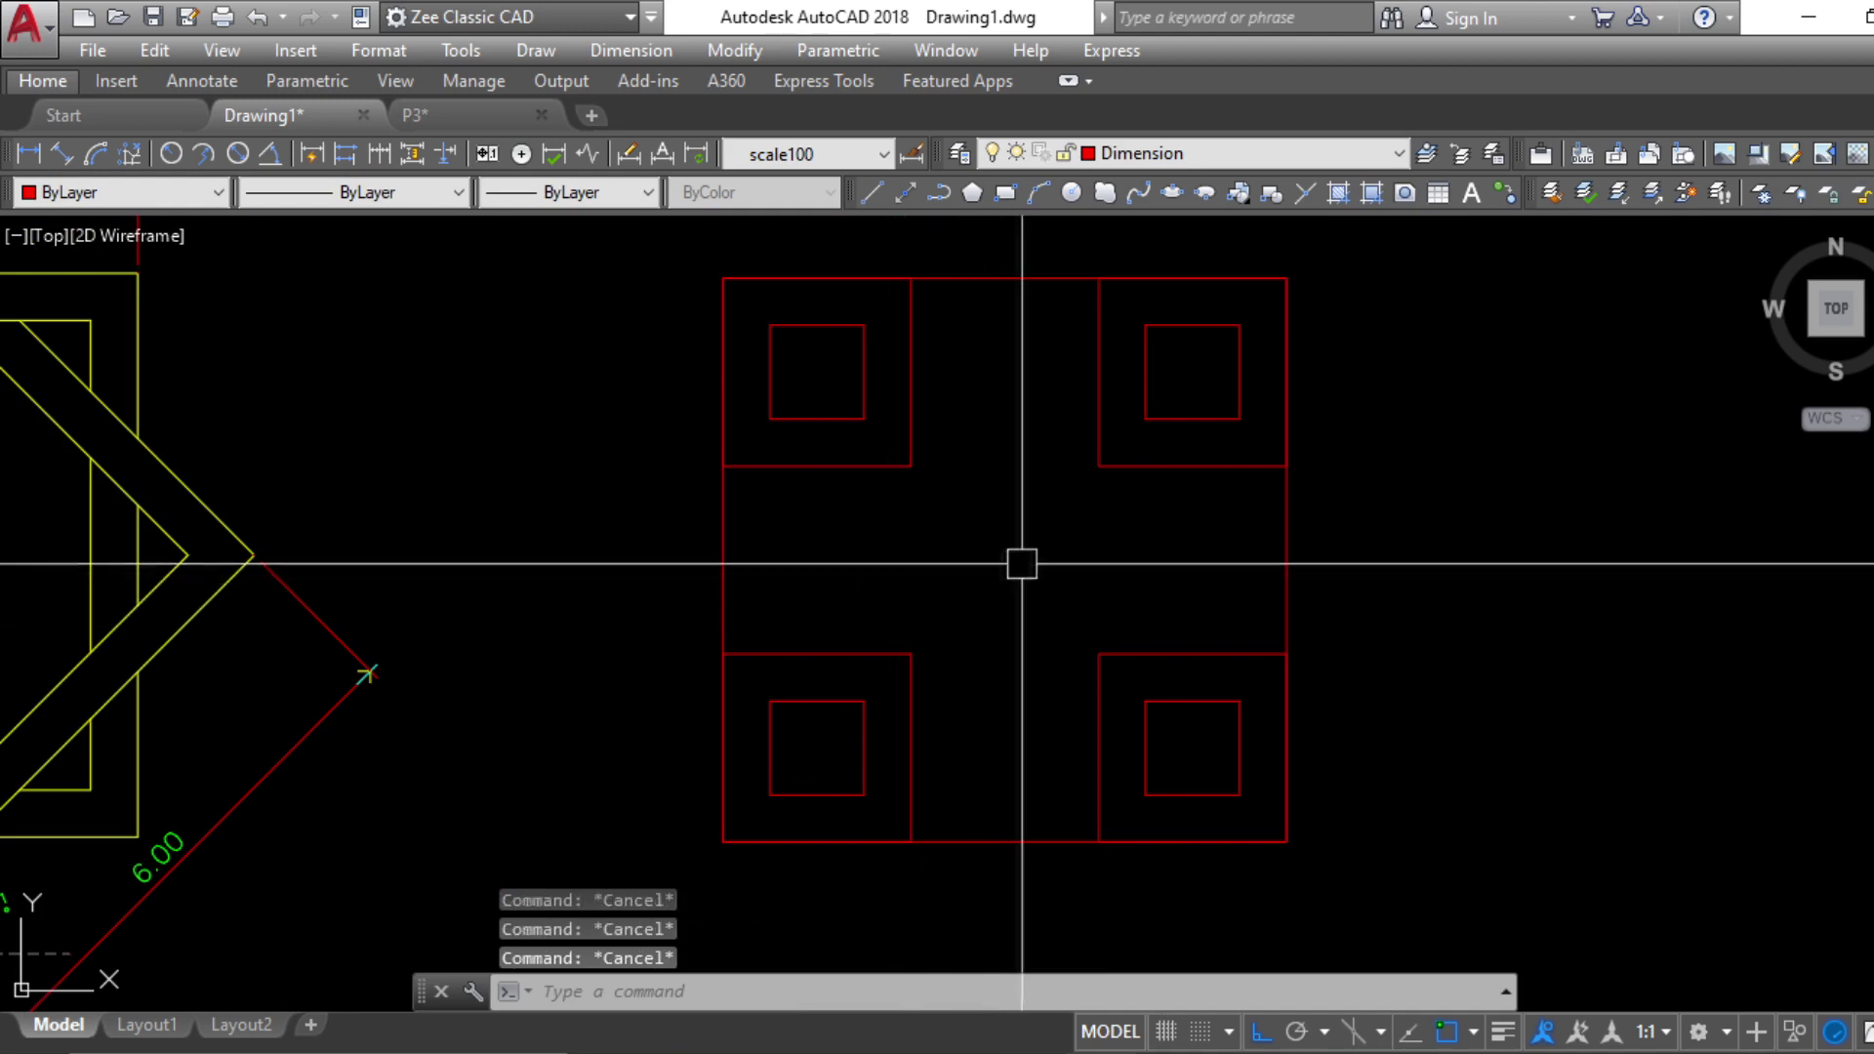
# Delete the 6 by 6 guide square, keeping the four nested corner pairs
pyautogui.click(723, 556)
pyautogui.click(593, 554)
pyautogui.press('Return')
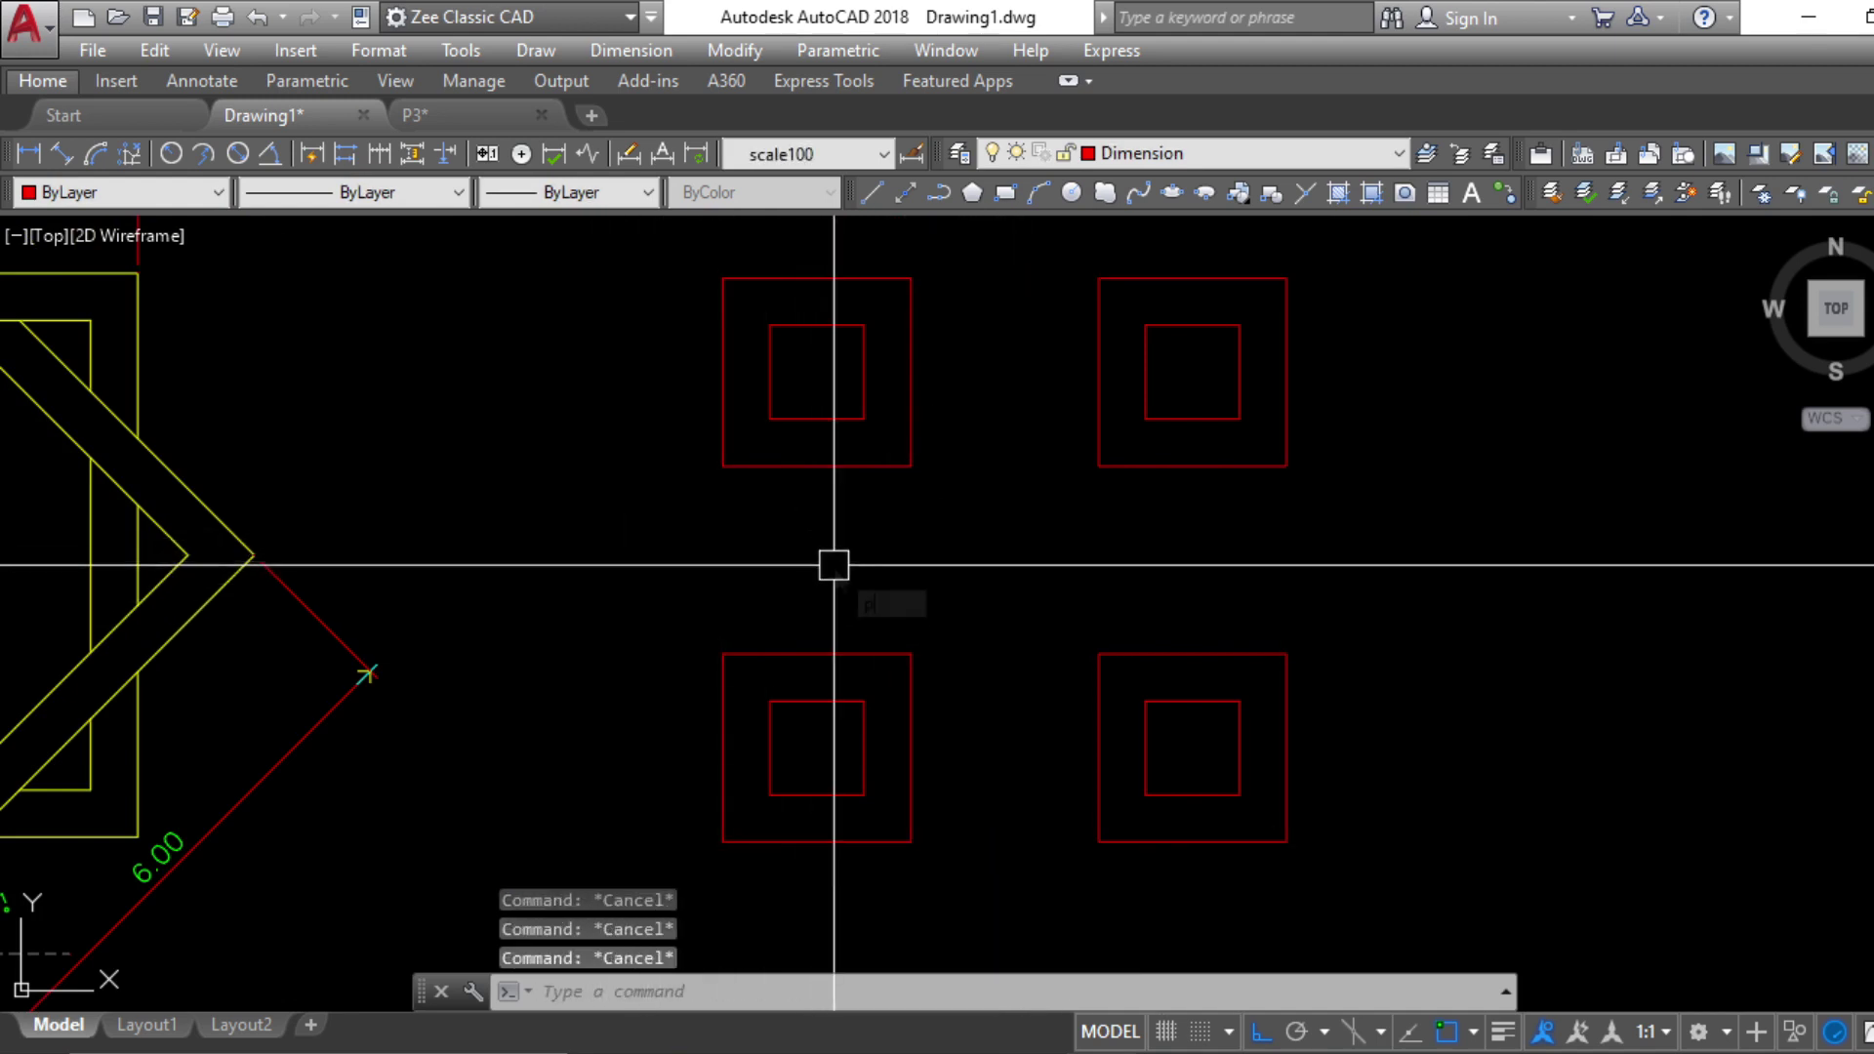
# Draw two vertical polylines from the upper-left pair's inner and outer lower-right corners down to the lower-left pair
pyautogui.write('pl')
pyautogui.press('Return')
pyautogui.click(864, 420)
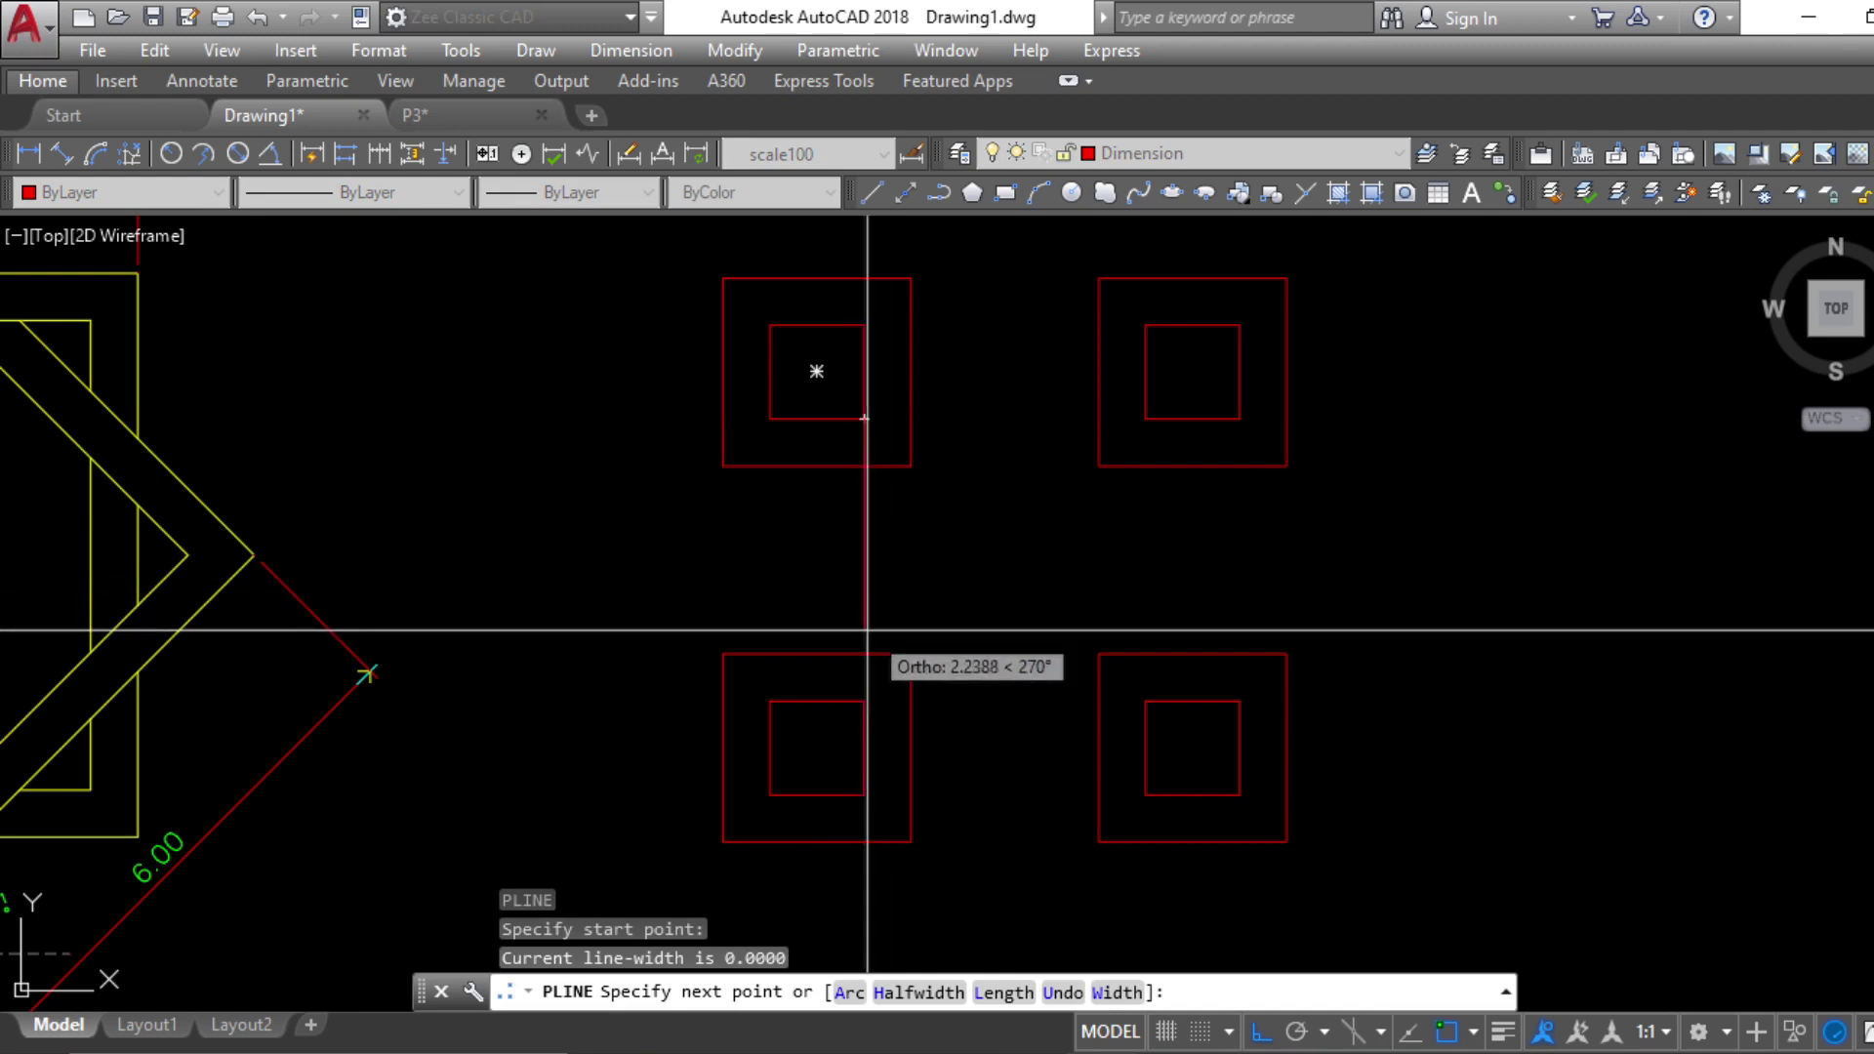
pyautogui.scroll(3, 862, 634)
pyautogui.scroll(-3, 961, 488)
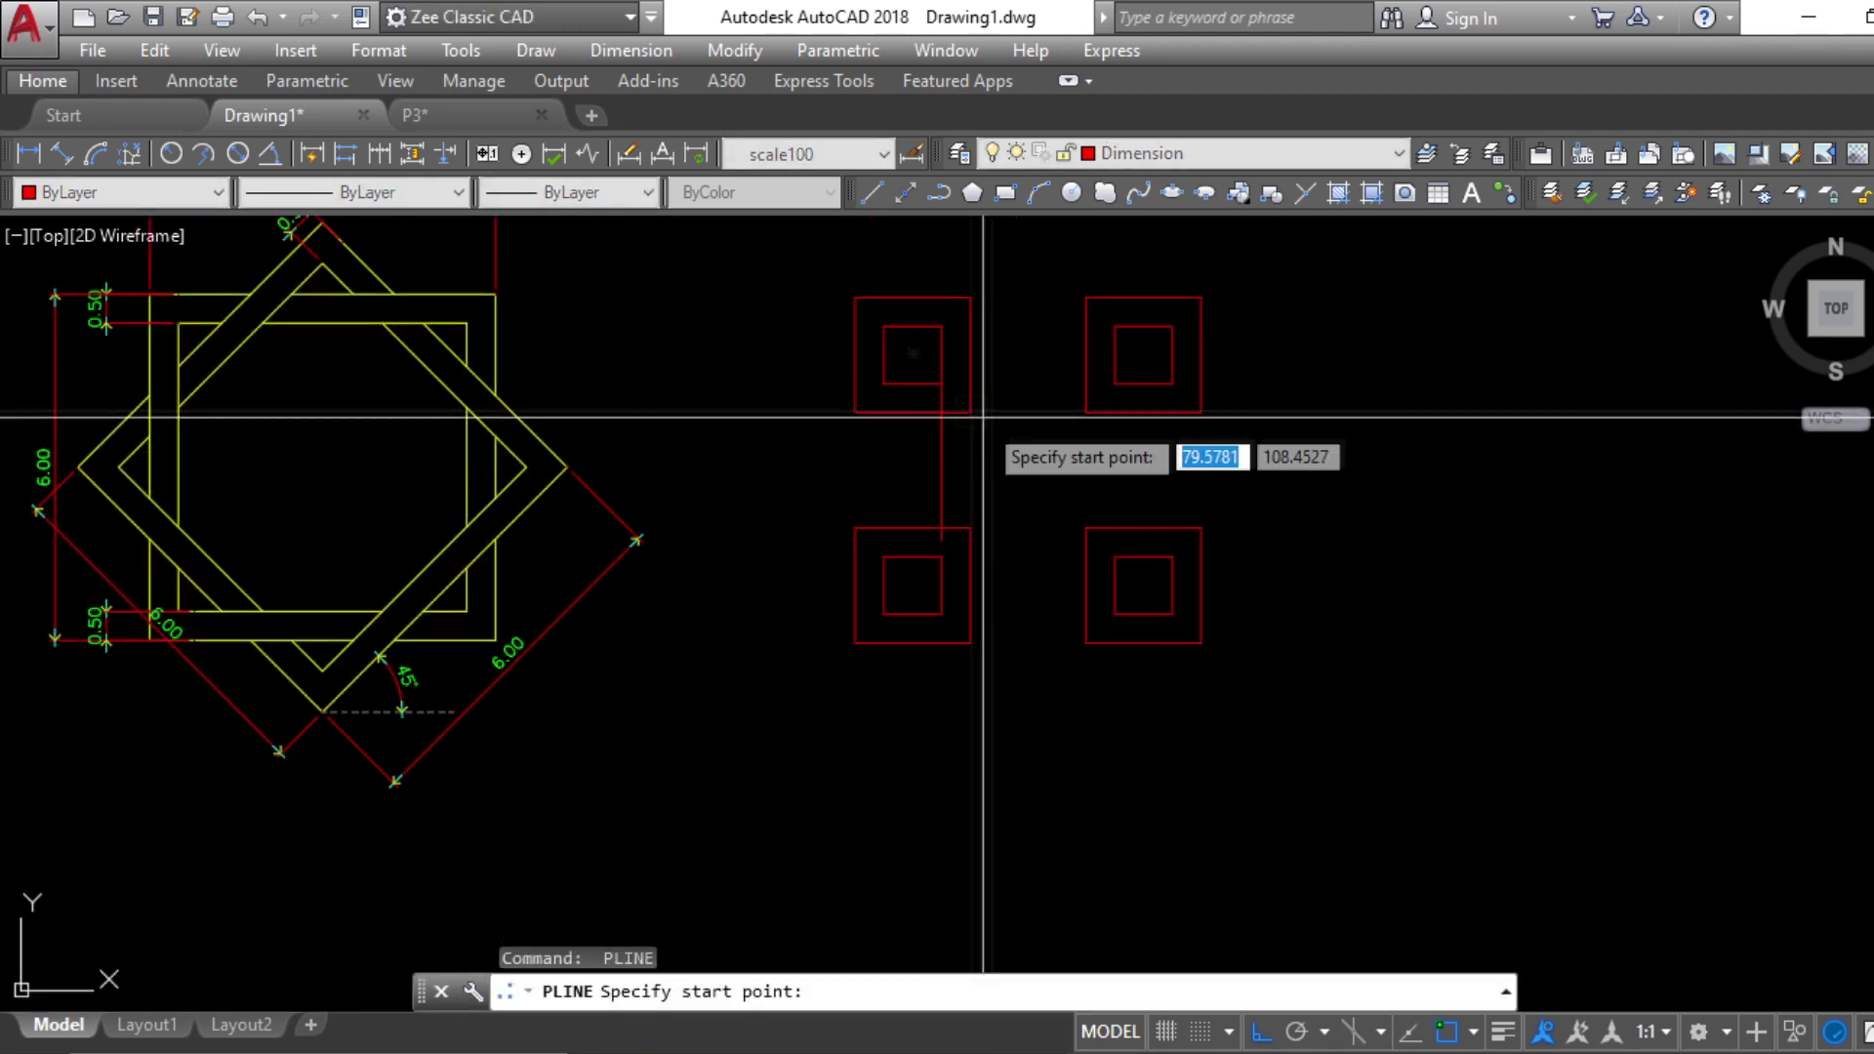
pyautogui.click(971, 411)
pyautogui.scroll(3, 1012, 552)
pyautogui.click(858, 418)
pyautogui.press('Return')
pyautogui.scroll(-3, 1096, 548)
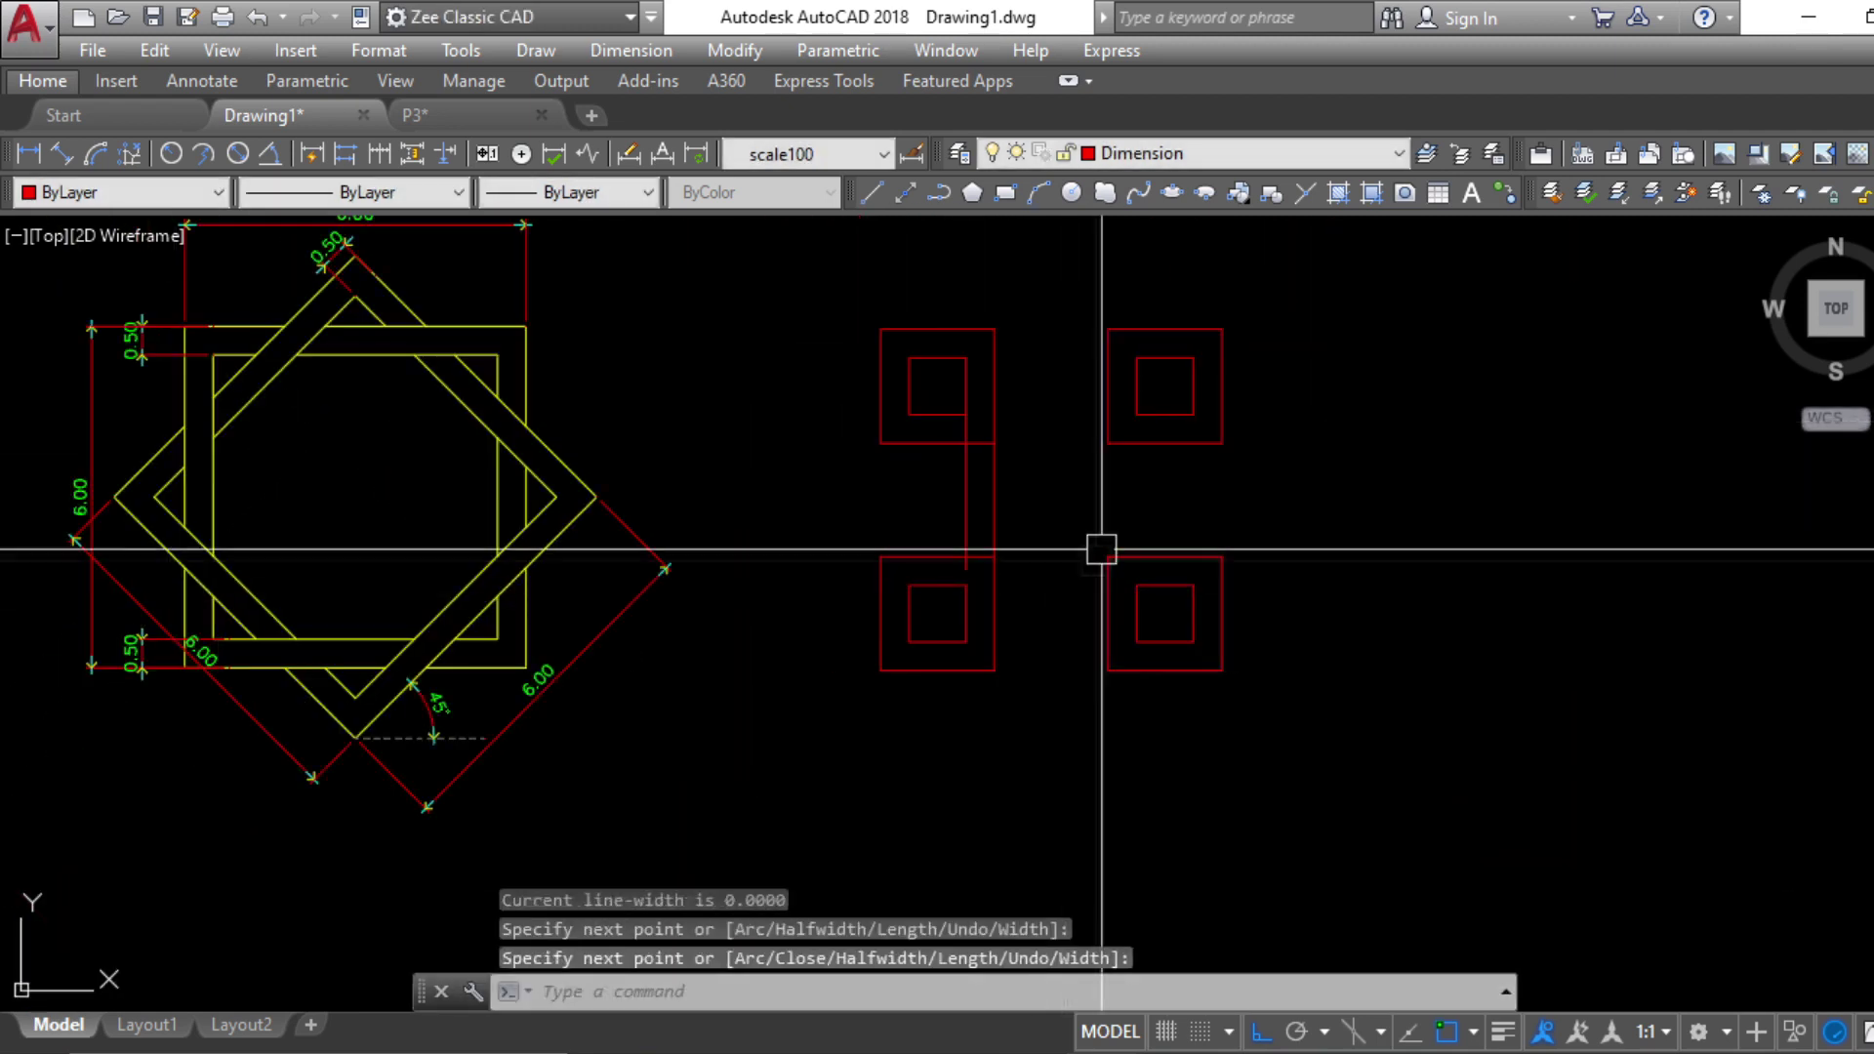
# Draw two vertical polylines from the upper-right pair's outer and inner lower-left corners down to the lower-right pair
pyautogui.press('Return')
pyautogui.click(1064, 558)
pyautogui.scroll(3, 1067, 576)
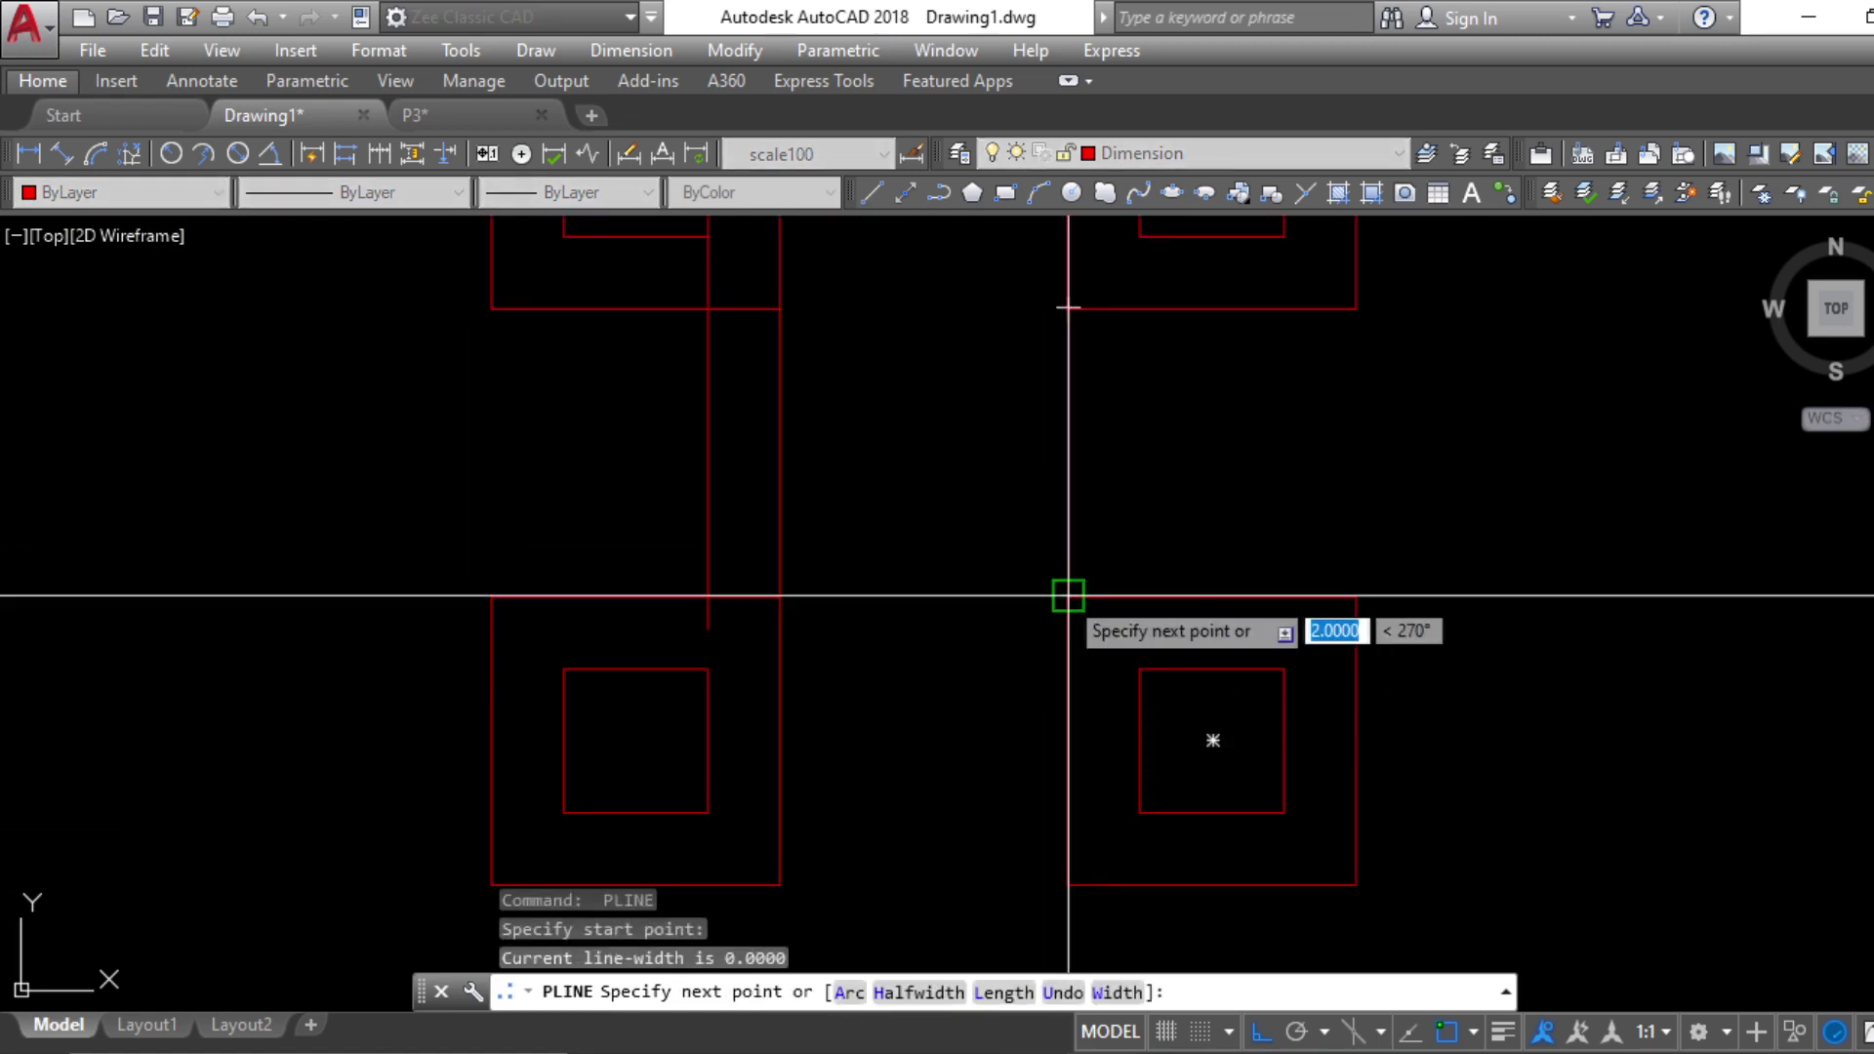
pyautogui.click(1067, 596)
pyautogui.press('Return')
pyautogui.press('Return')
pyautogui.click(1139, 236)
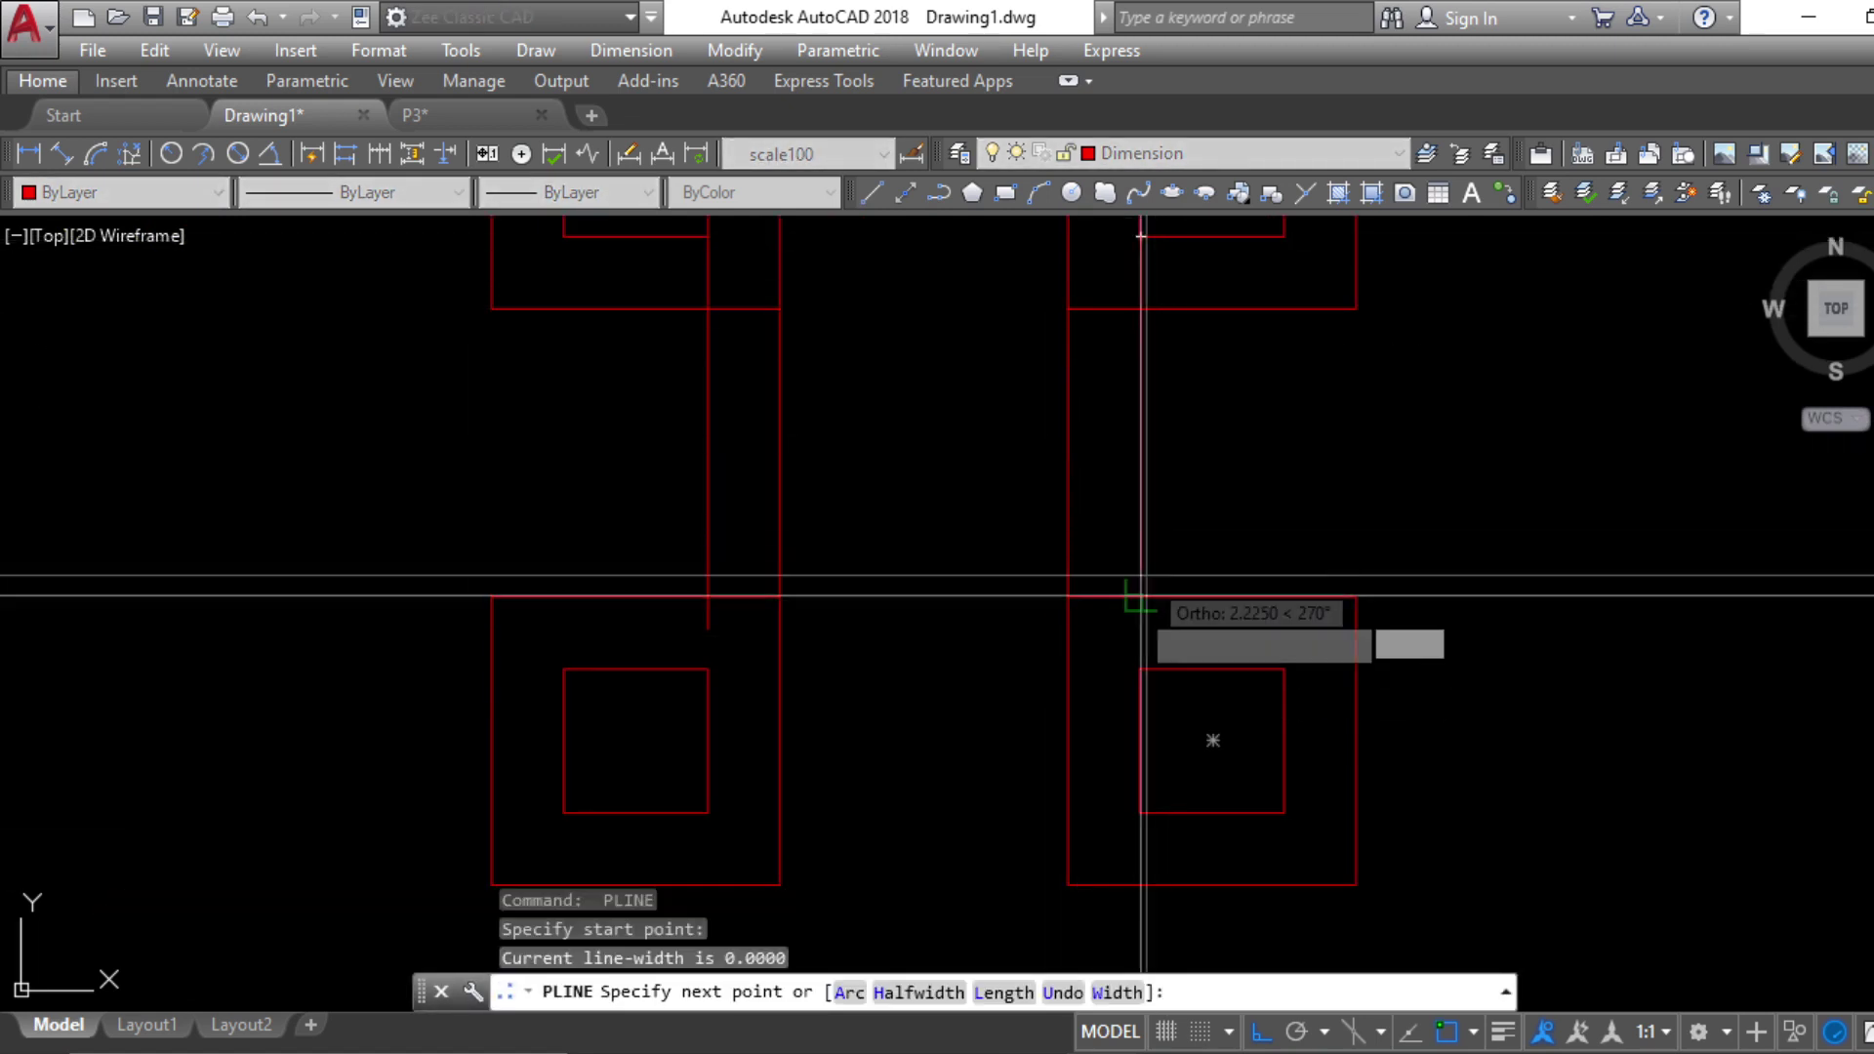
pyautogui.click(1139, 640)
pyautogui.moveTo(727, 317); pyautogui.dragTo(719, 502, button='middle')
pyautogui.press('Return')
# Draw two horizontal polylines from the upper-left pair's inner and outer lower-right corners toward the upper-right pair
pyautogui.press('Return')
pyautogui.click(669, 439)
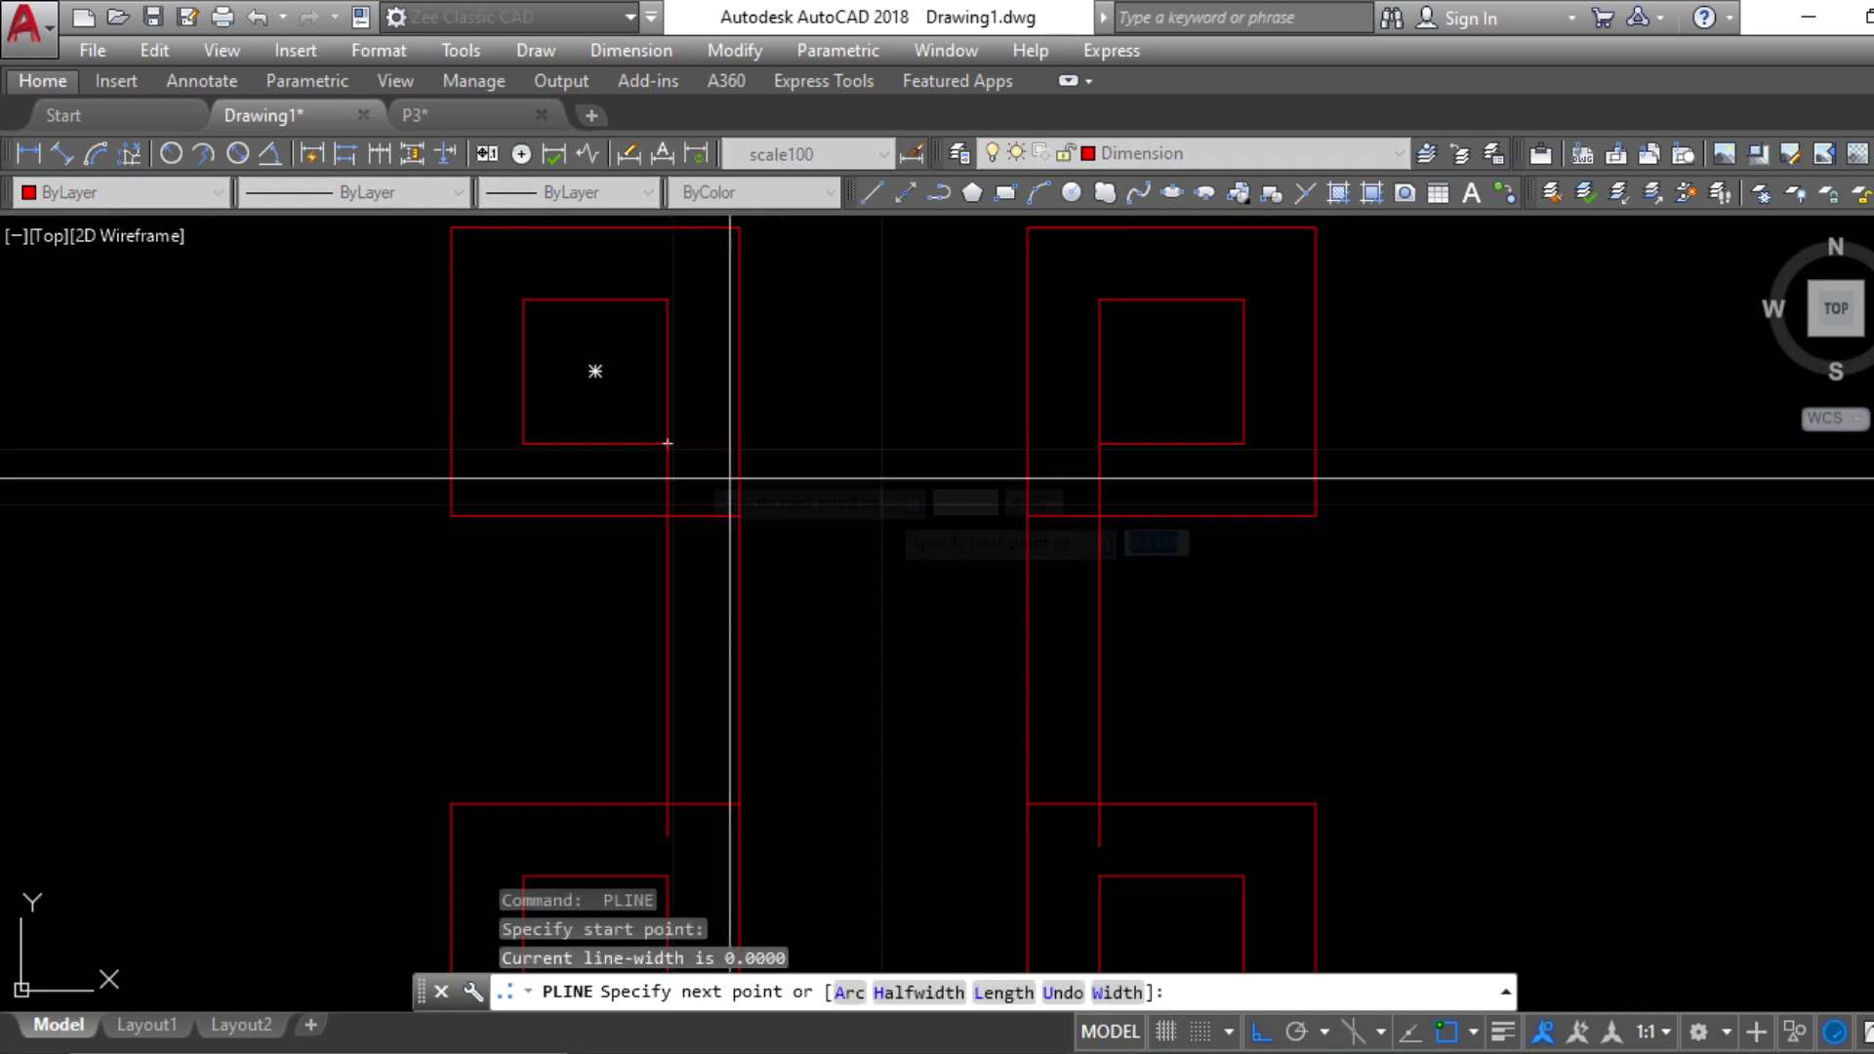
pyautogui.click(943, 443)
pyautogui.press('Return')
pyautogui.press('Return')
pyautogui.click(740, 516)
pyautogui.click(937, 515)
pyautogui.moveTo(837, 737); pyautogui.dragTo(891, 565, button='middle')
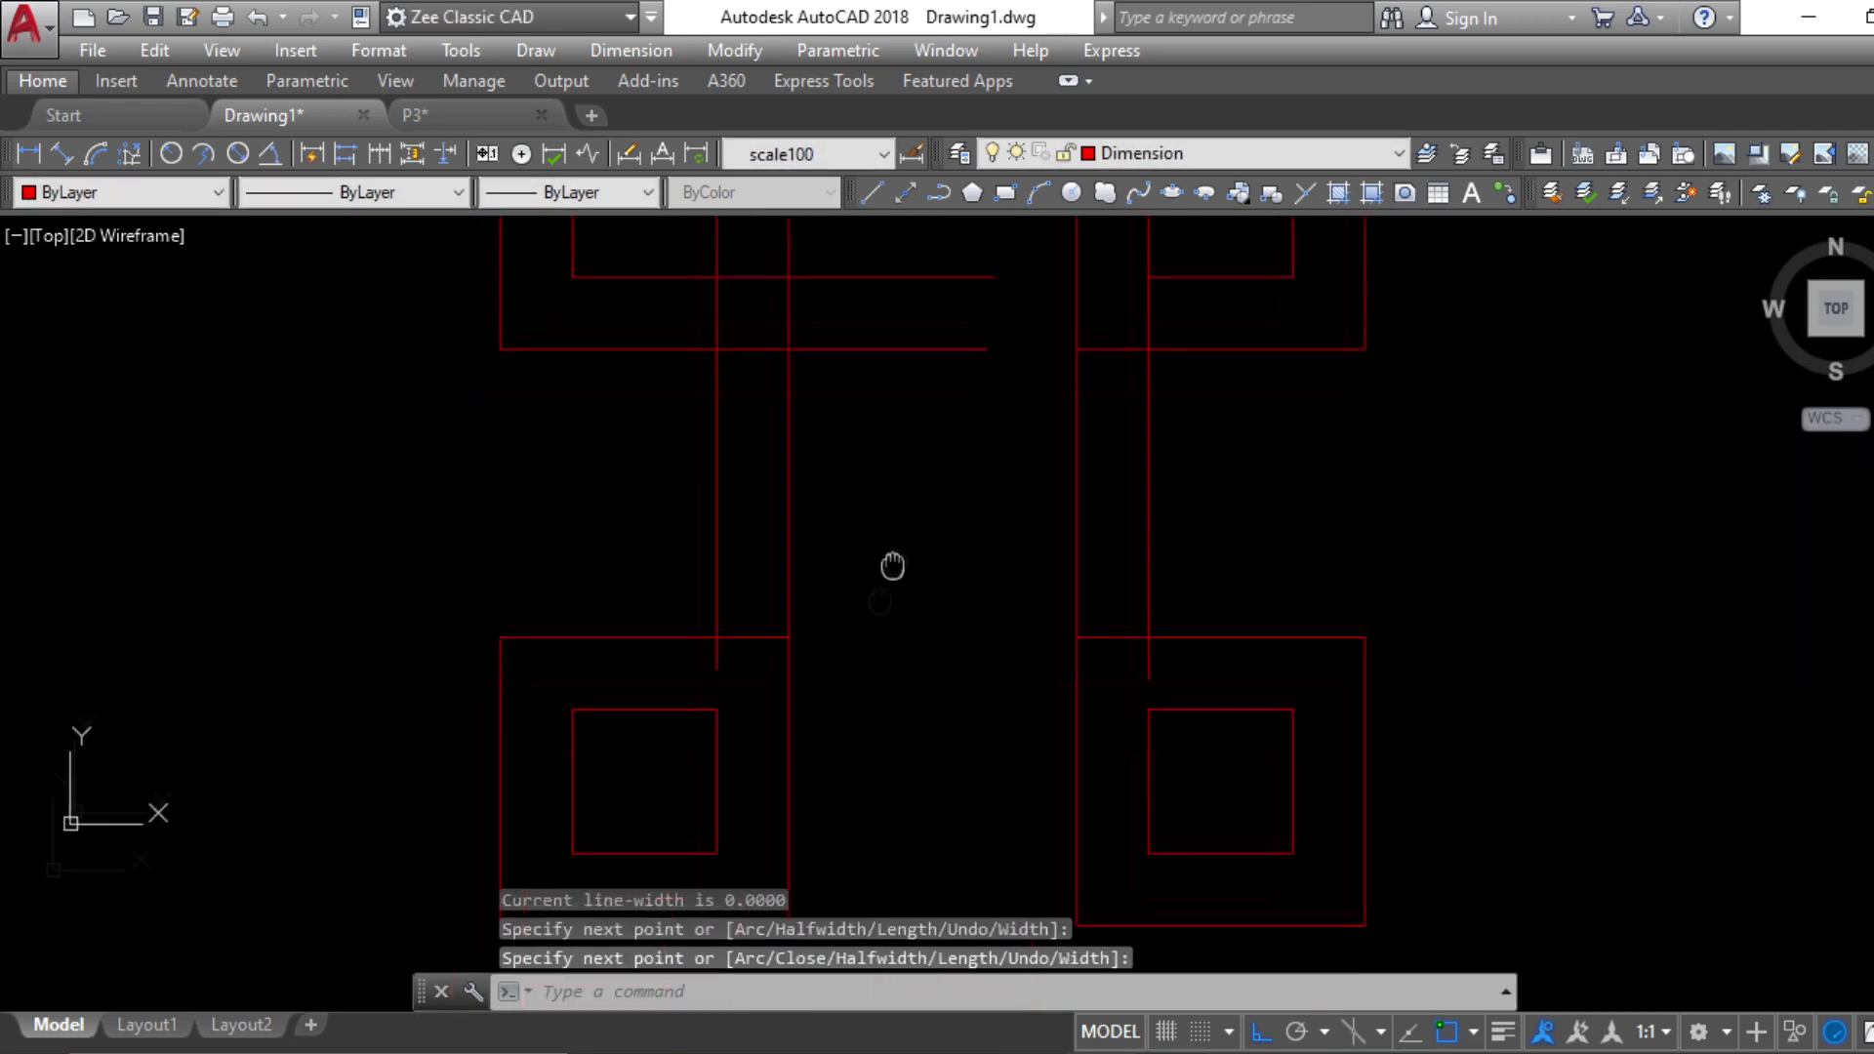
pyautogui.press('Return')
# Draw two horizontal polylines from the lower-left pair's outer and inner upper-right corners toward the lower-right pair
pyautogui.press('Return')
pyautogui.click(794, 629)
pyautogui.press('Return')
pyautogui.press('Return')
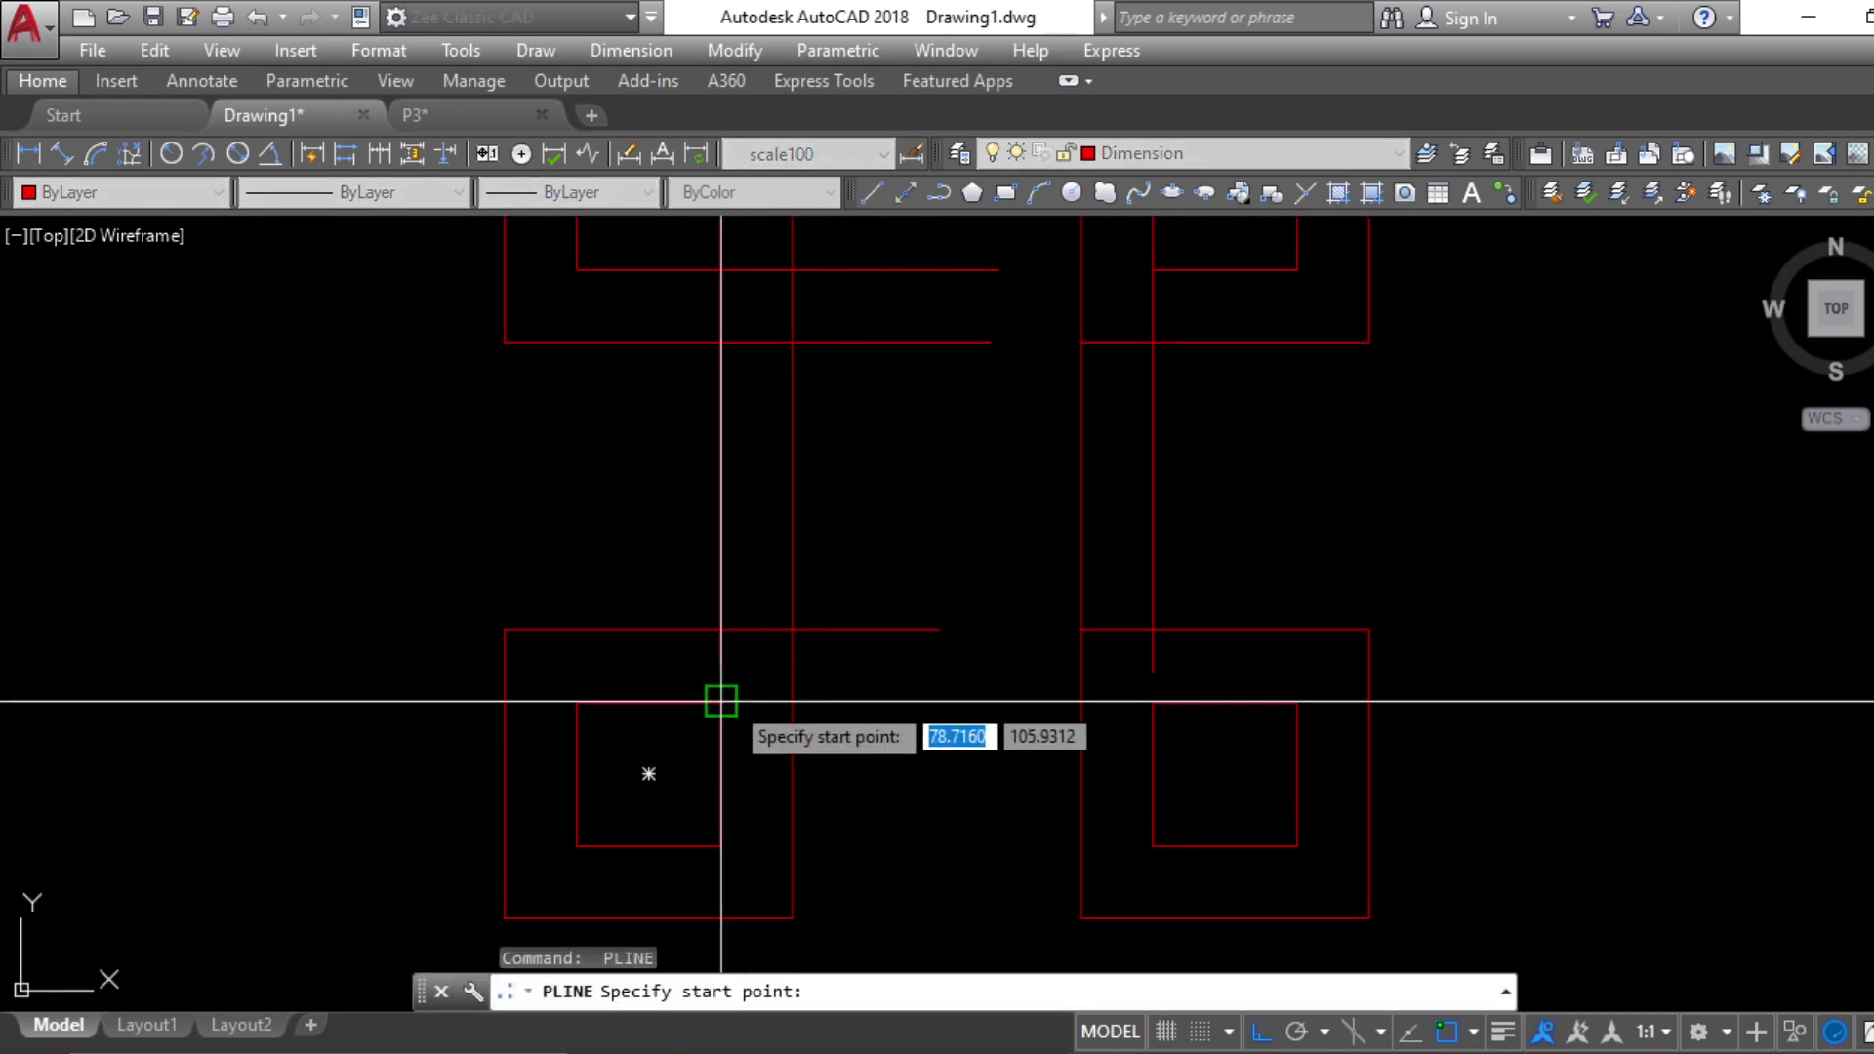
pyautogui.click(721, 701)
pyautogui.click(993, 723)
pyautogui.scroll(-2, 1025, 771)
pyautogui.press('Escape')
pyautogui.press('Escape')
pyautogui.press('Escape')
# Extend the four horizontal polylines to the left edges of the right-hand outer squares
pyautogui.write('e')
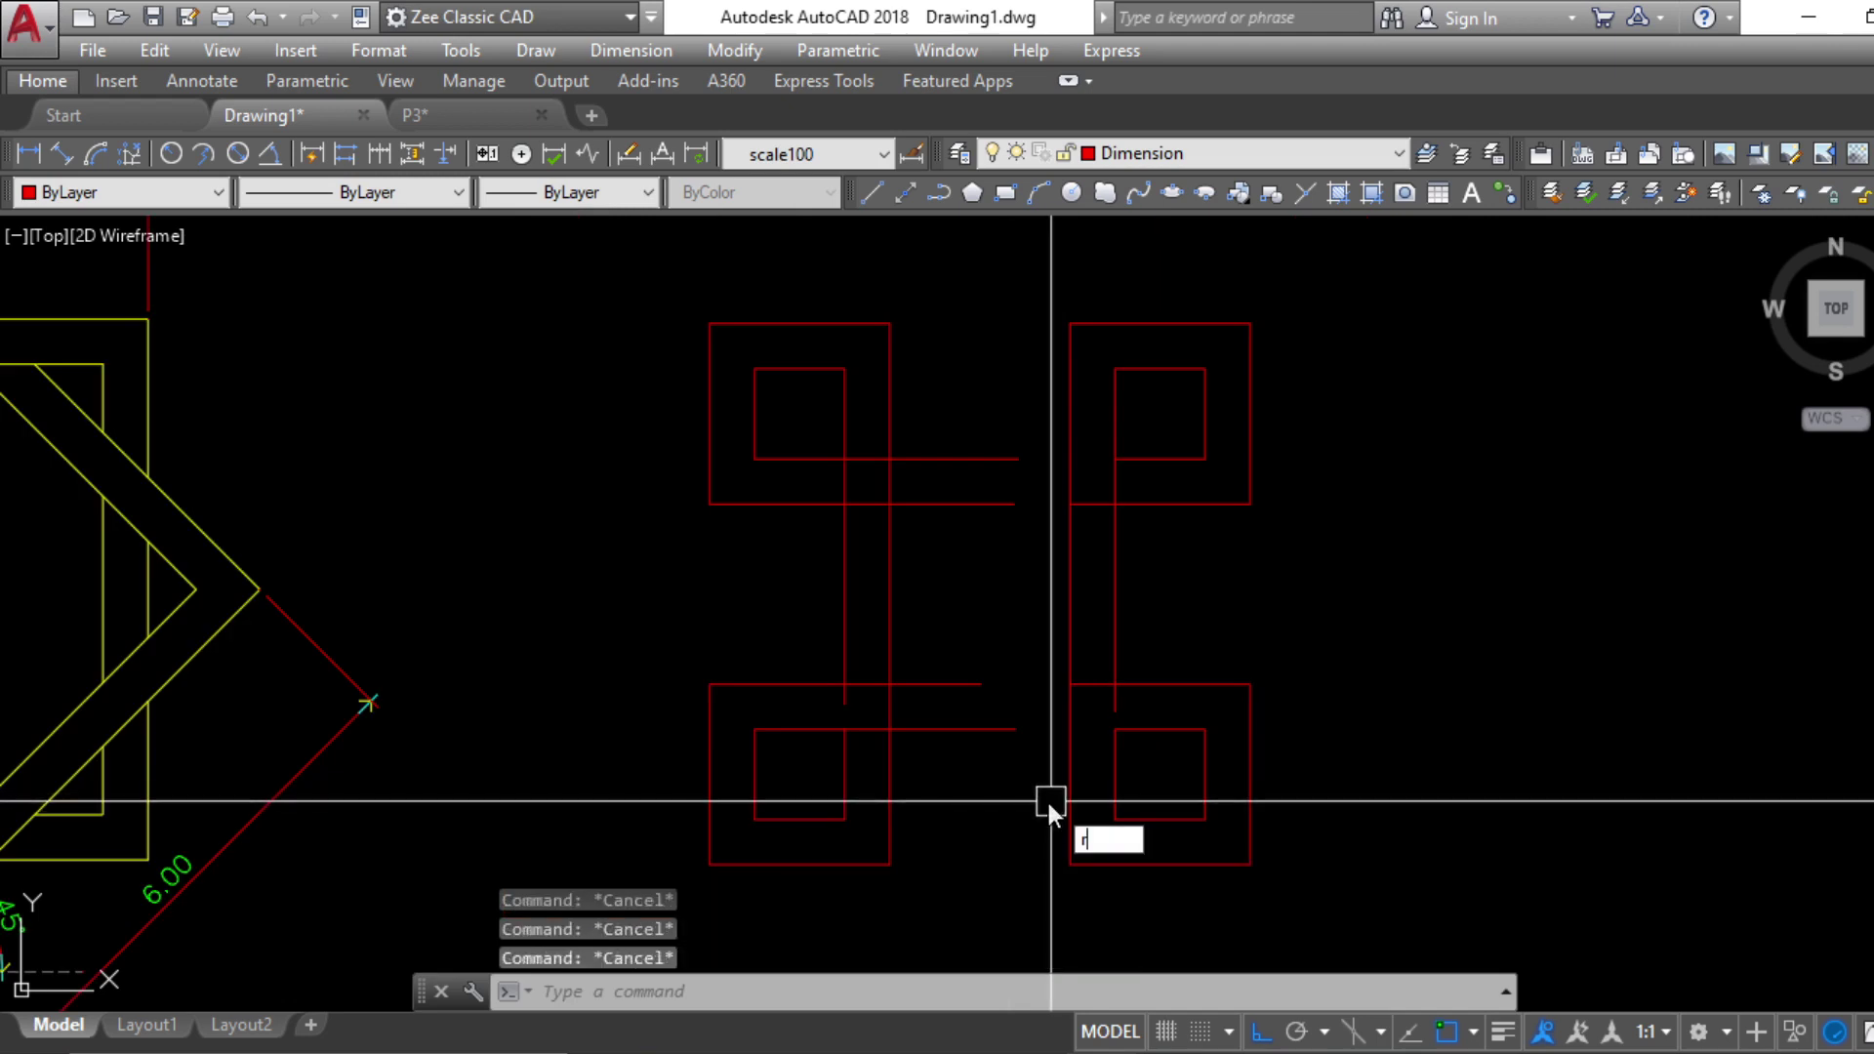
pyautogui.write('x')
pyautogui.press('Return')
pyautogui.click(1377, 869)
pyautogui.click(682, 380)
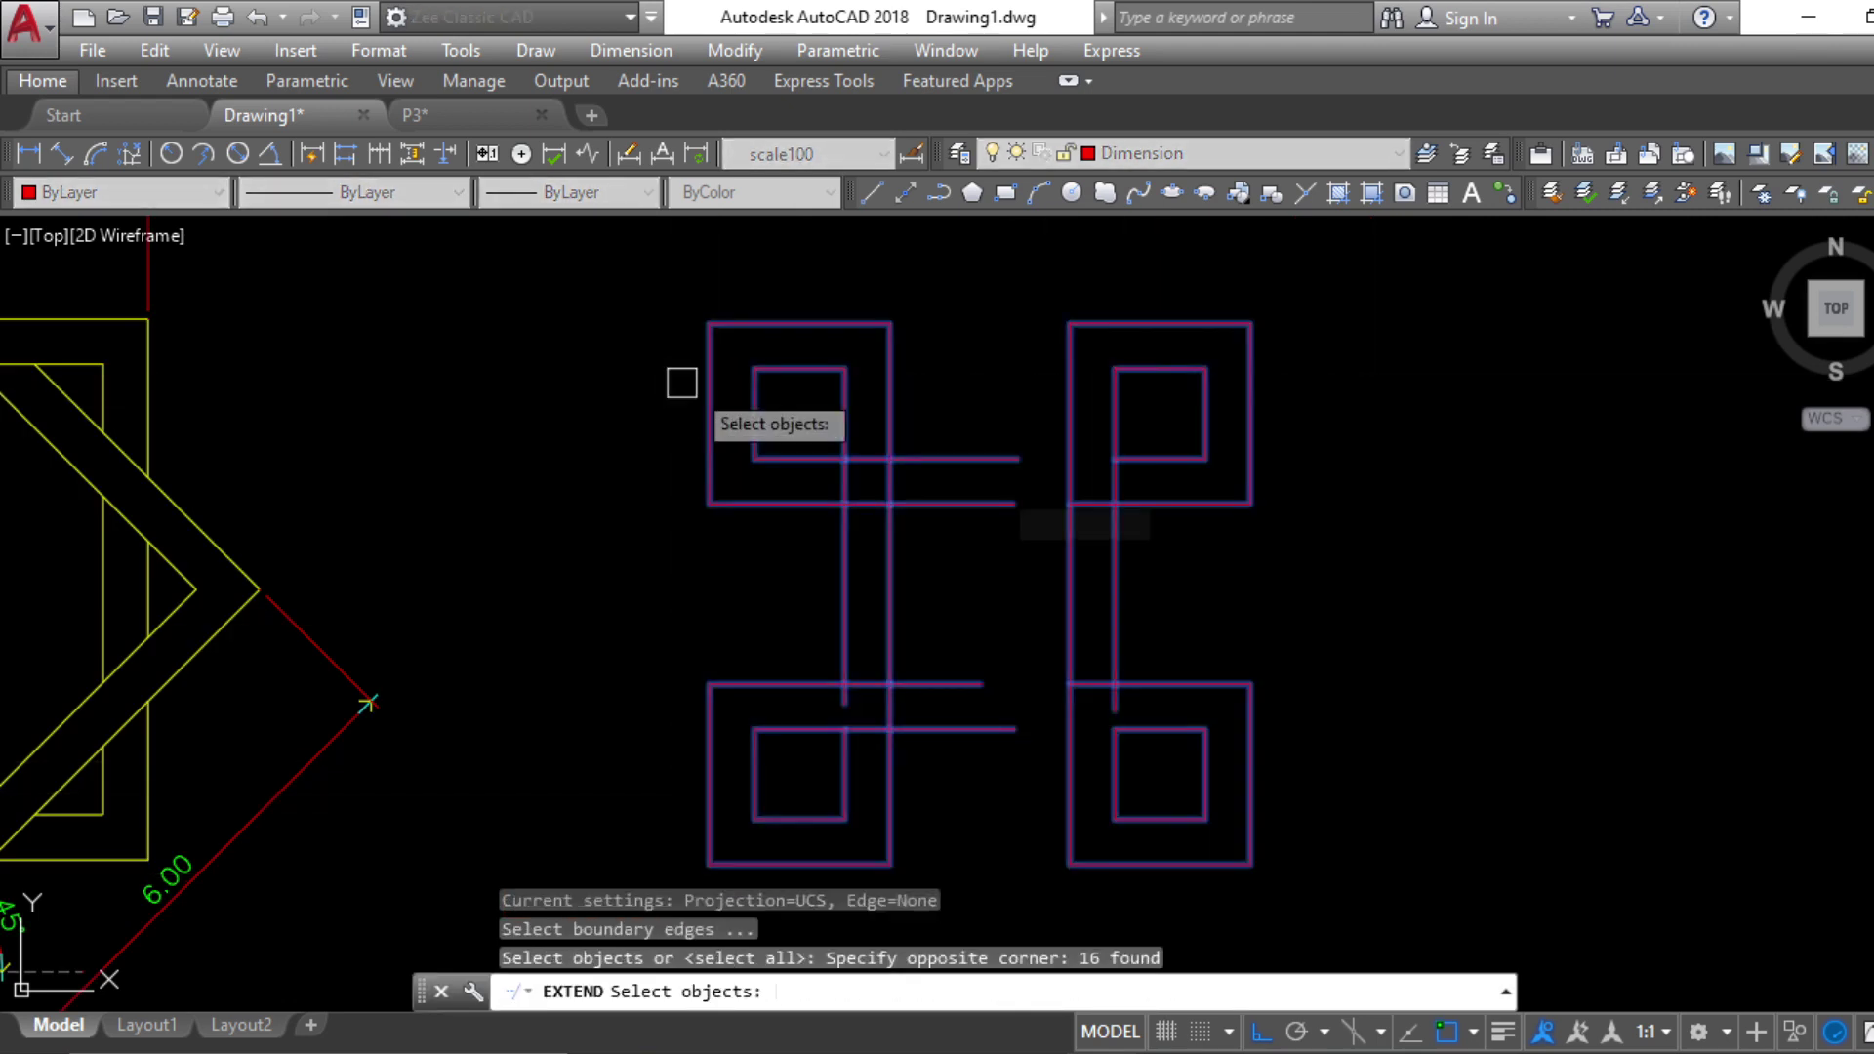
pyautogui.press('Return')
pyautogui.click(1006, 459)
pyautogui.click(973, 769)
pyautogui.click(965, 670)
pyautogui.press('Escape')
pyautogui.press('Escape')
pyautogui.press('Escape')
pyautogui.press('Escape')
# Try to trim the loose ends of the two vertical polylines below the top edges of the lower outer squares
pyautogui.write('tr')
pyautogui.press('Return')
pyautogui.click(1459, 883)
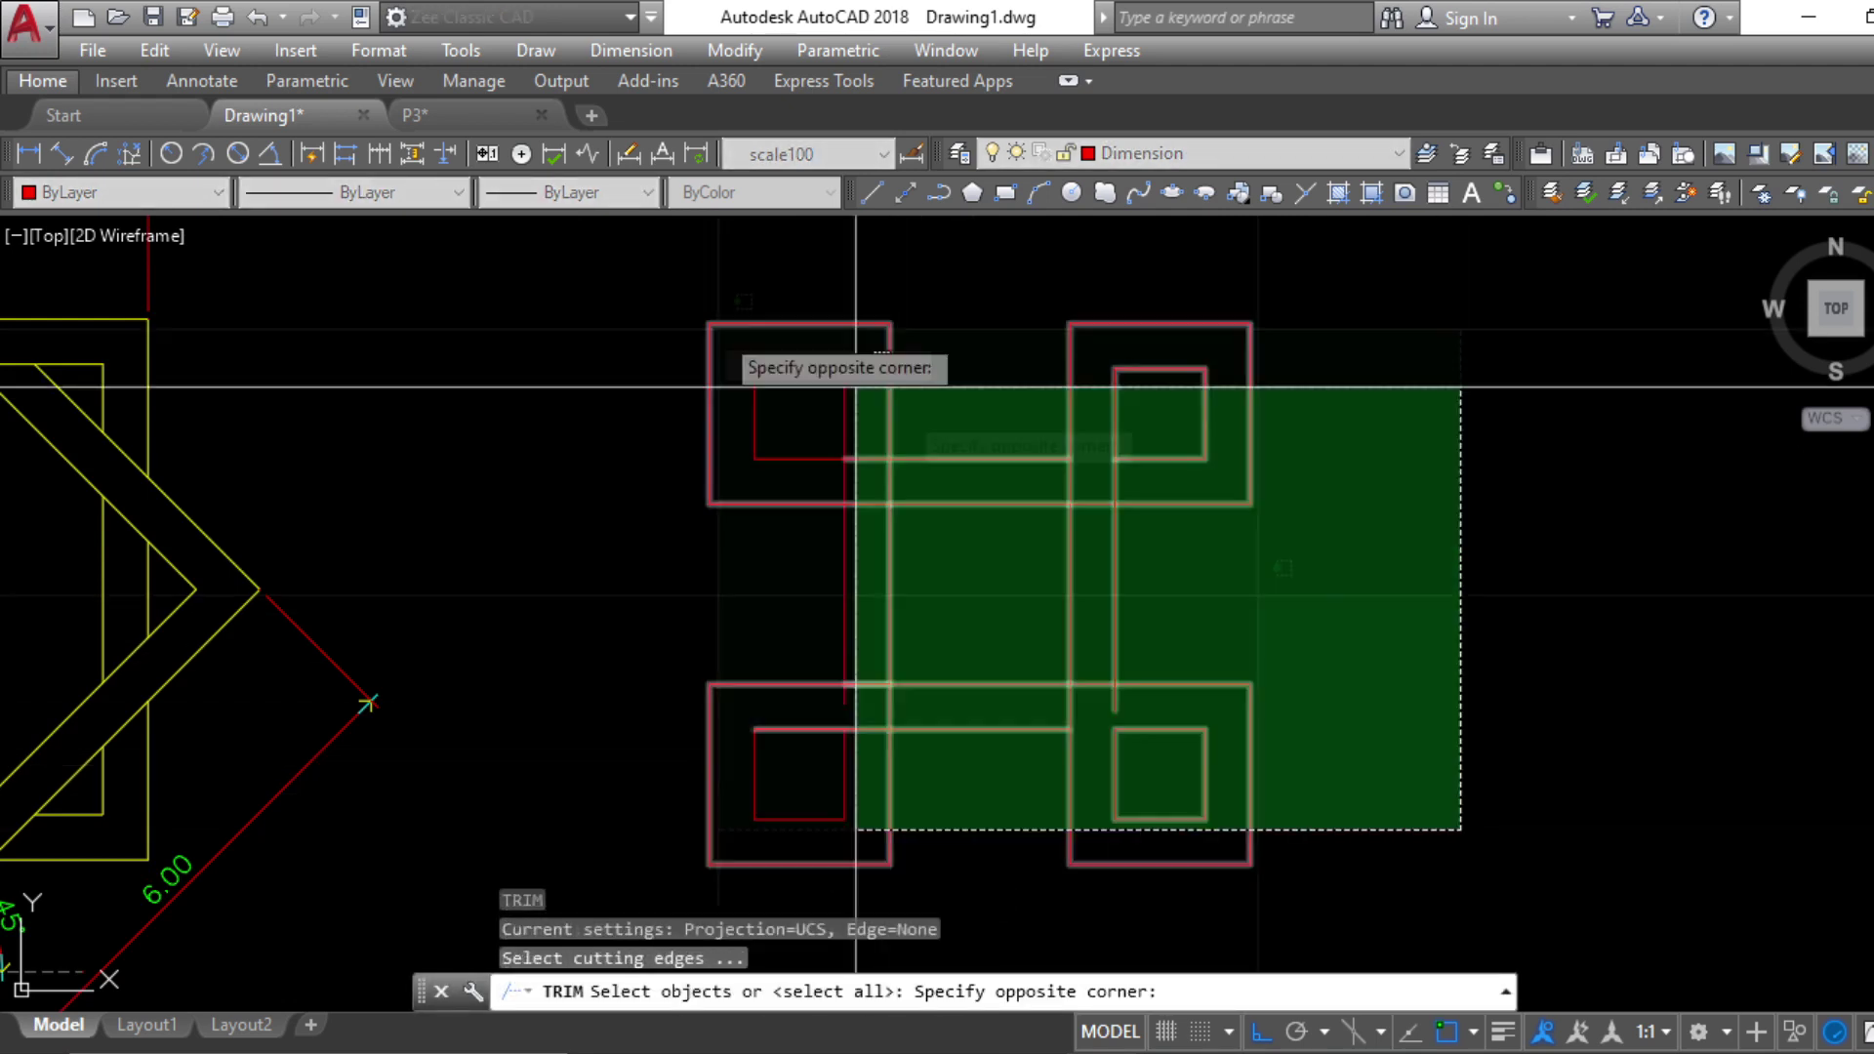
pyautogui.click(854, 390)
pyautogui.scroll(4, 849, 711)
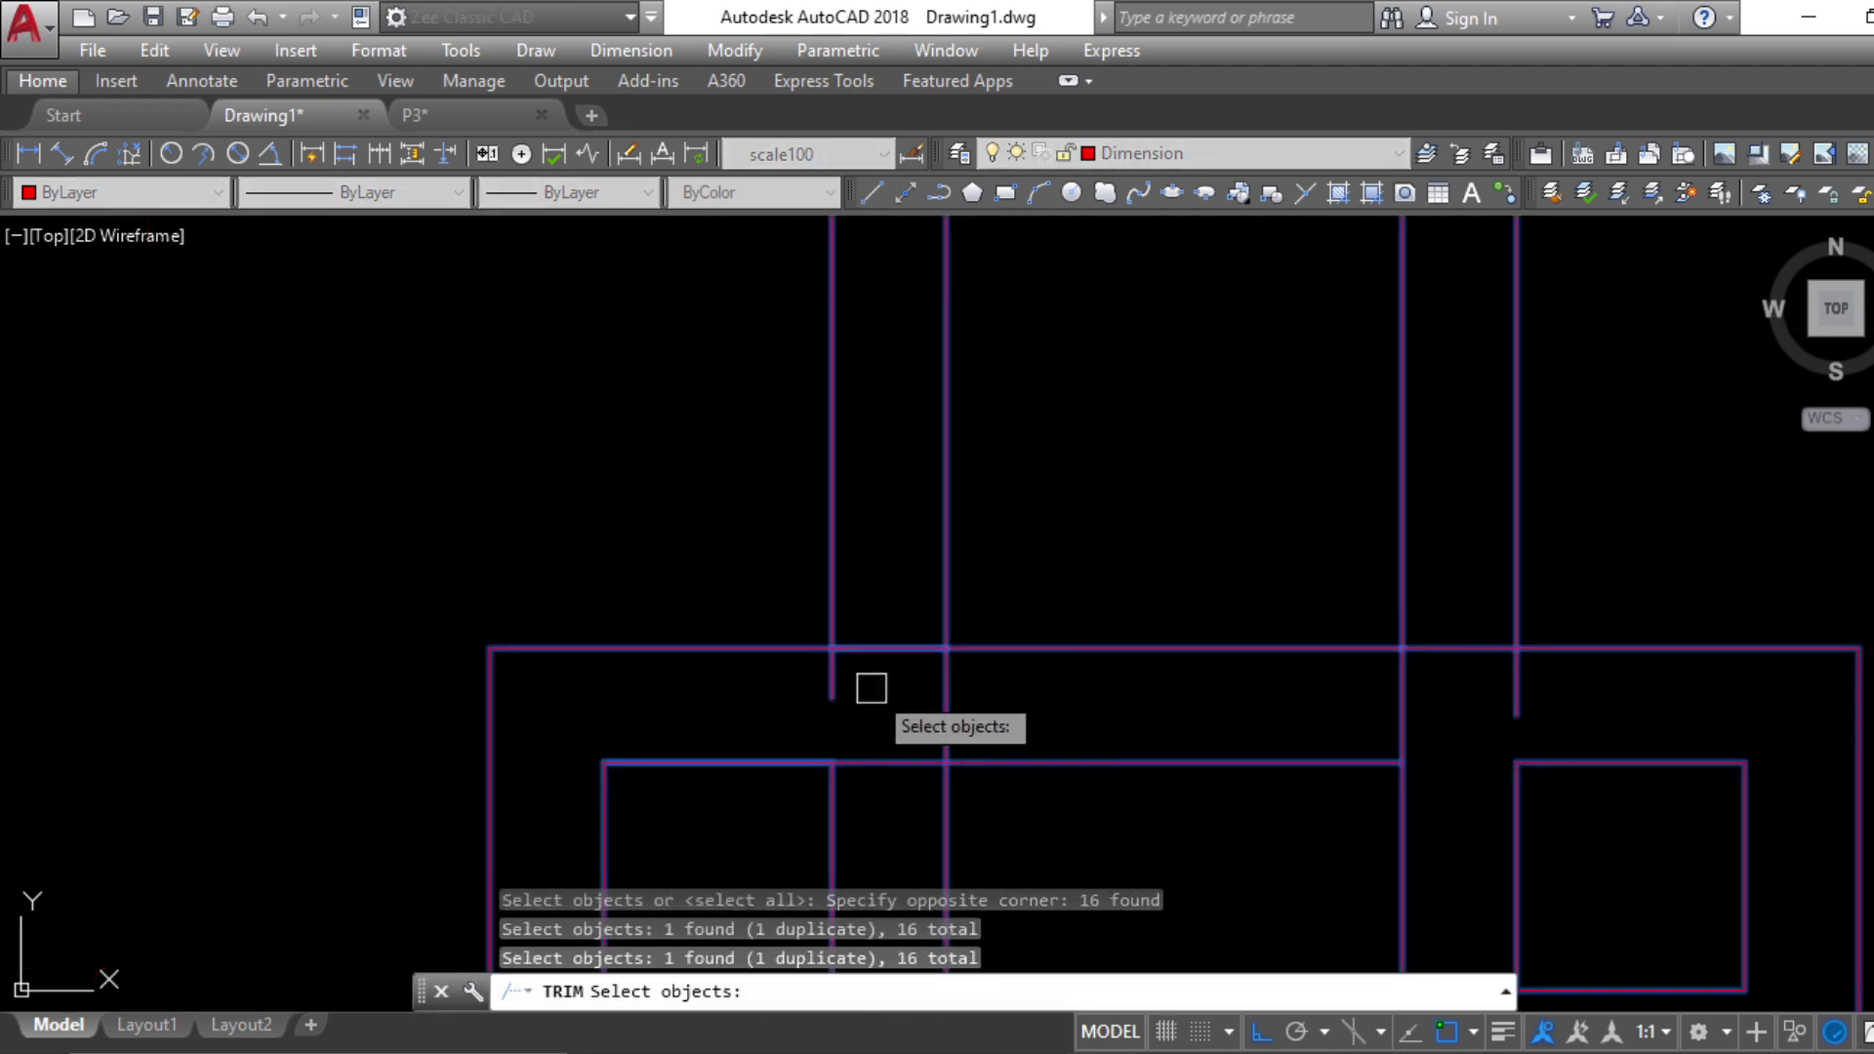
pyautogui.press('Return')
pyautogui.click(1460, 703)
pyautogui.click(1514, 690)
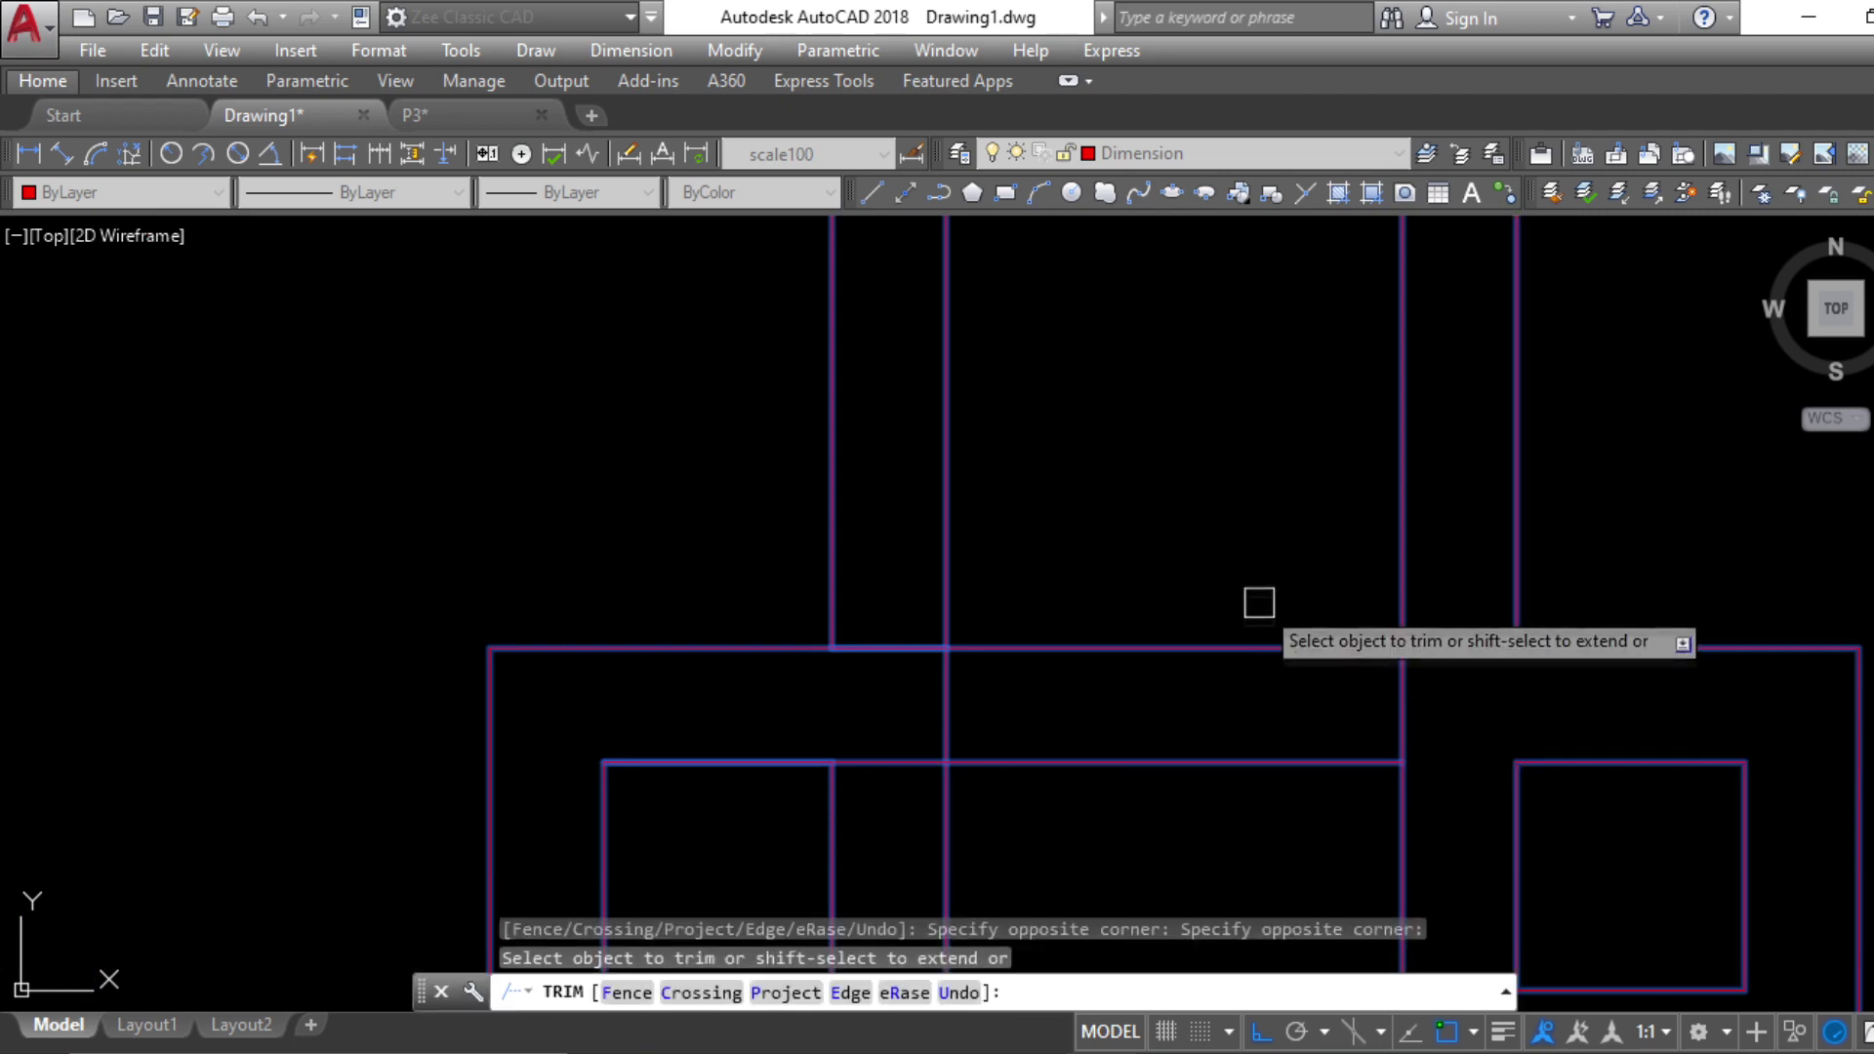
# Undo the last two trims at the lower squares and leave the Trim command
pyautogui.scroll(-4, 1259, 674)
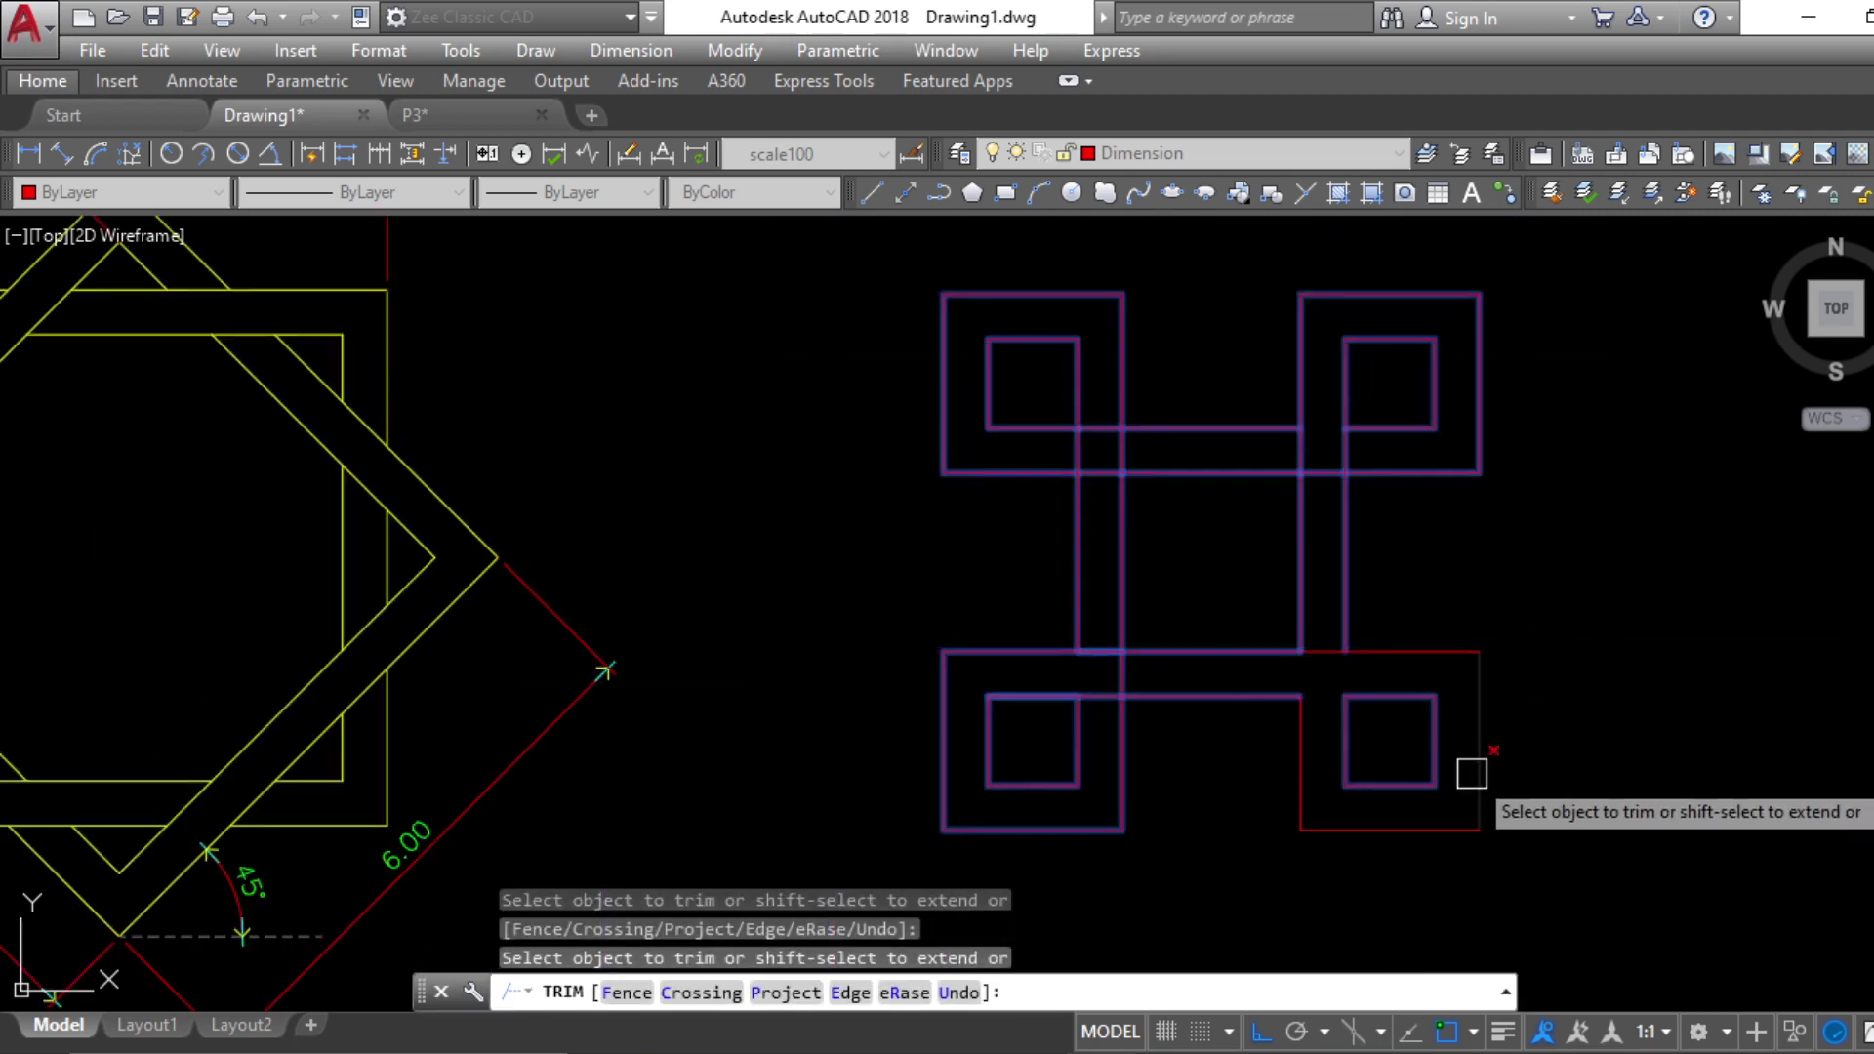
pyautogui.hotkey('ctrl', 'z')
pyautogui.hotkey('ctrl', 'z')
pyautogui.scroll(-4, 1371, 708)
pyautogui.press('Escape')
pyautogui.press('Escape')
pyautogui.press('Escape')
pyautogui.moveTo(1527, 845); pyautogui.dragTo(1284, 789, button='middle')
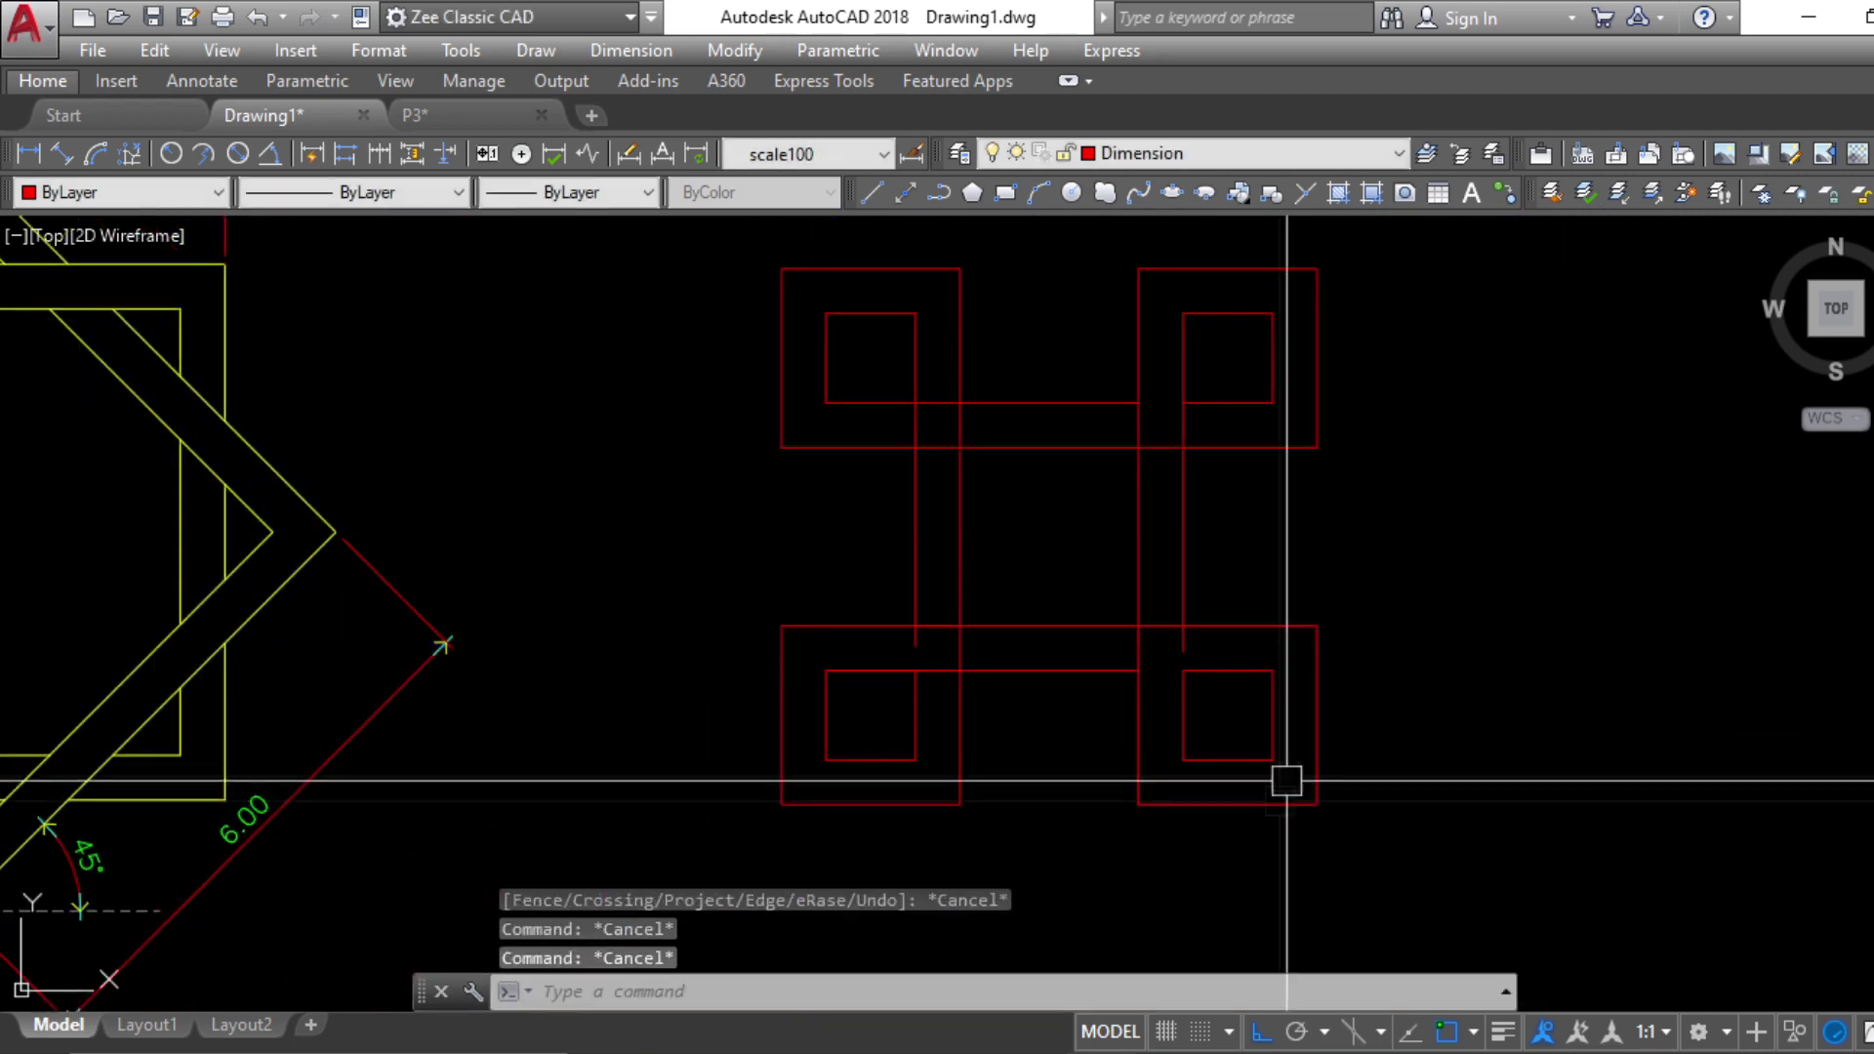
pyautogui.scroll(-3, 1286, 781)
pyautogui.scroll(1, 1347, 765)
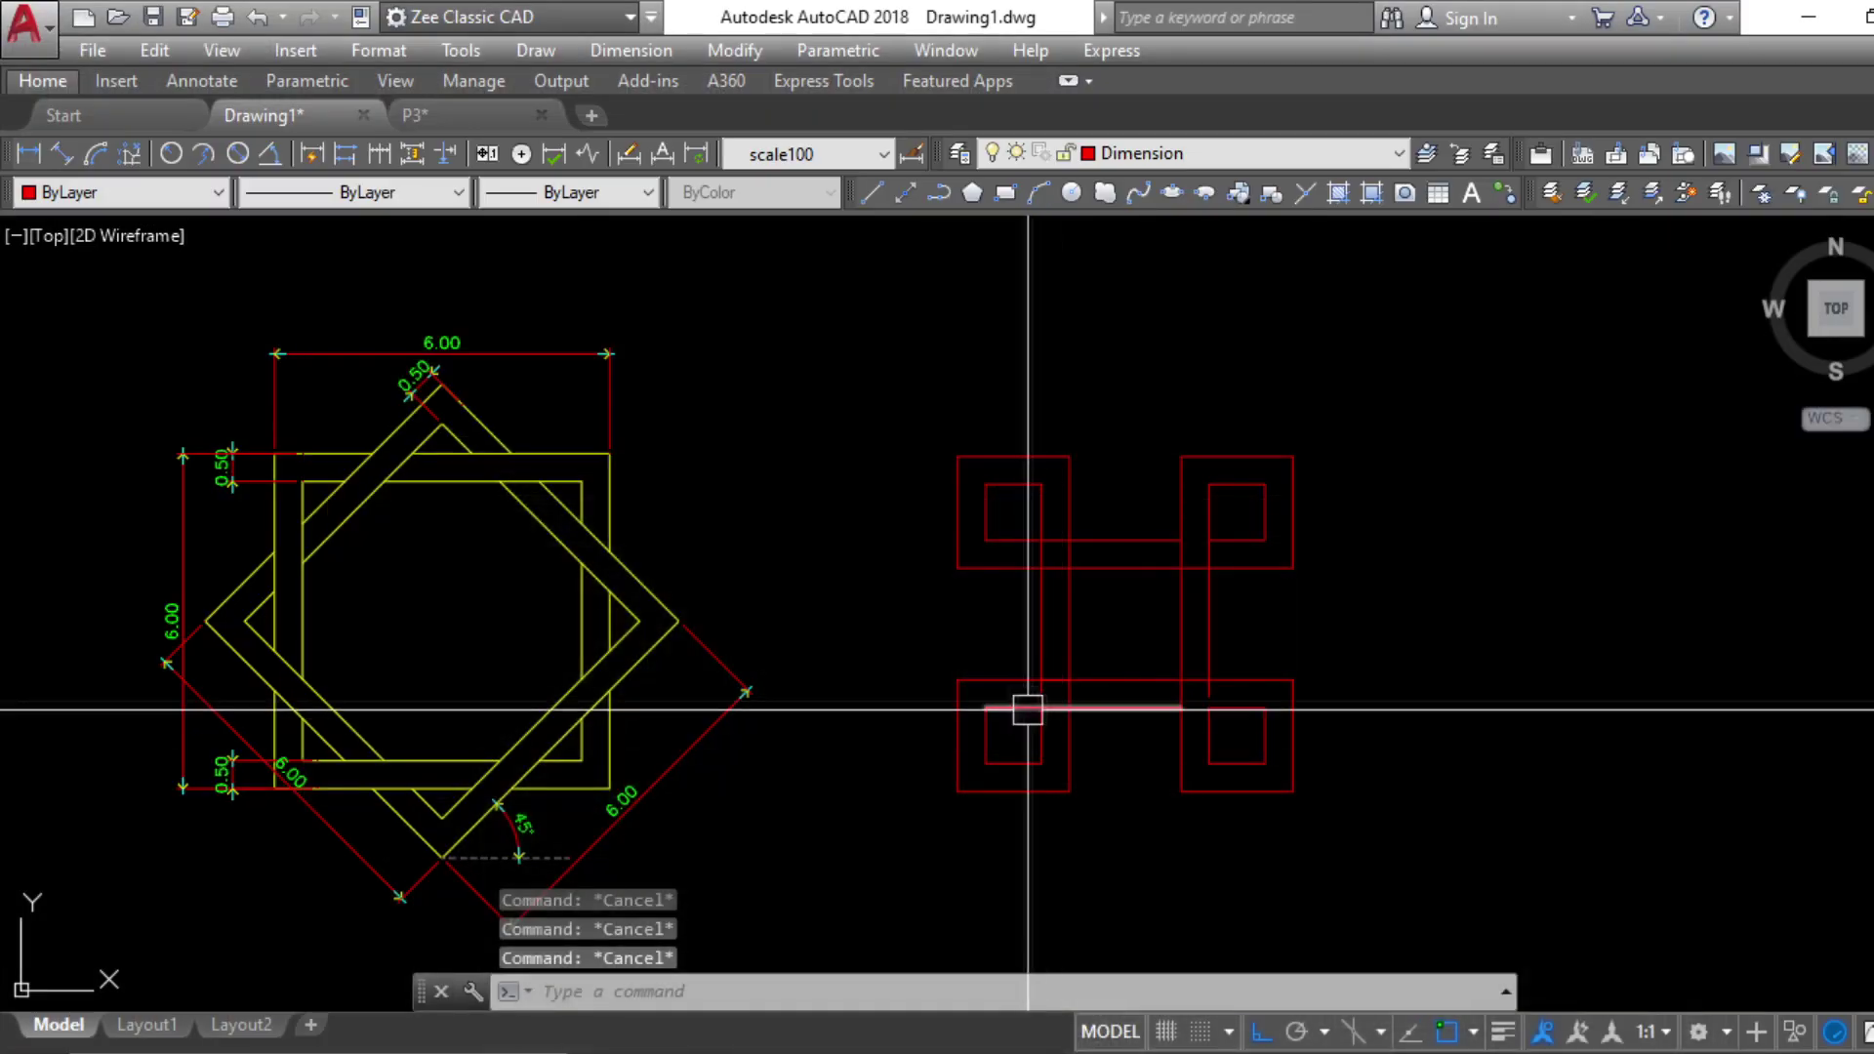
pyautogui.scroll(1, 1109, 598)
pyautogui.scroll(3, 1117, 611)
pyautogui.write('tr')
pyautogui.press('Return')
pyautogui.click(1149, 635)
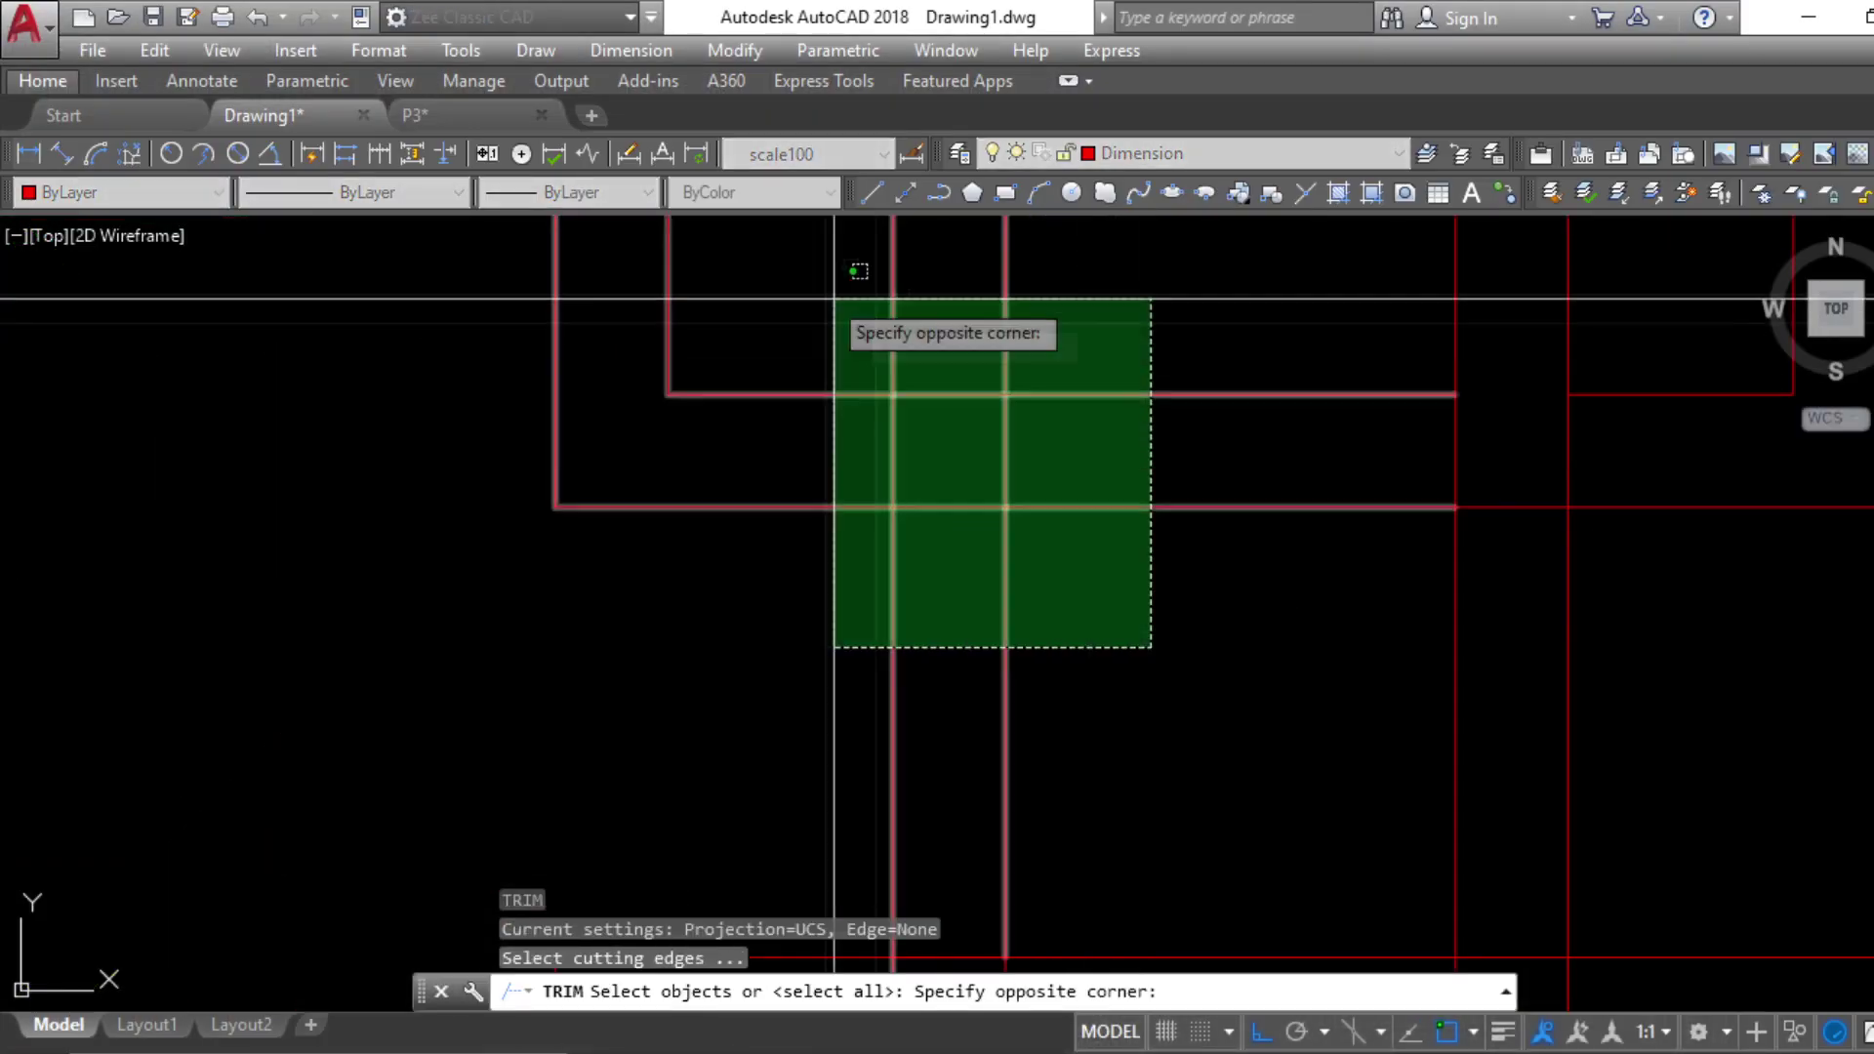
pyautogui.scroll(-2, 1073, 634)
pyautogui.press('Escape')
pyautogui.press('Escape')
pyautogui.press('Escape')
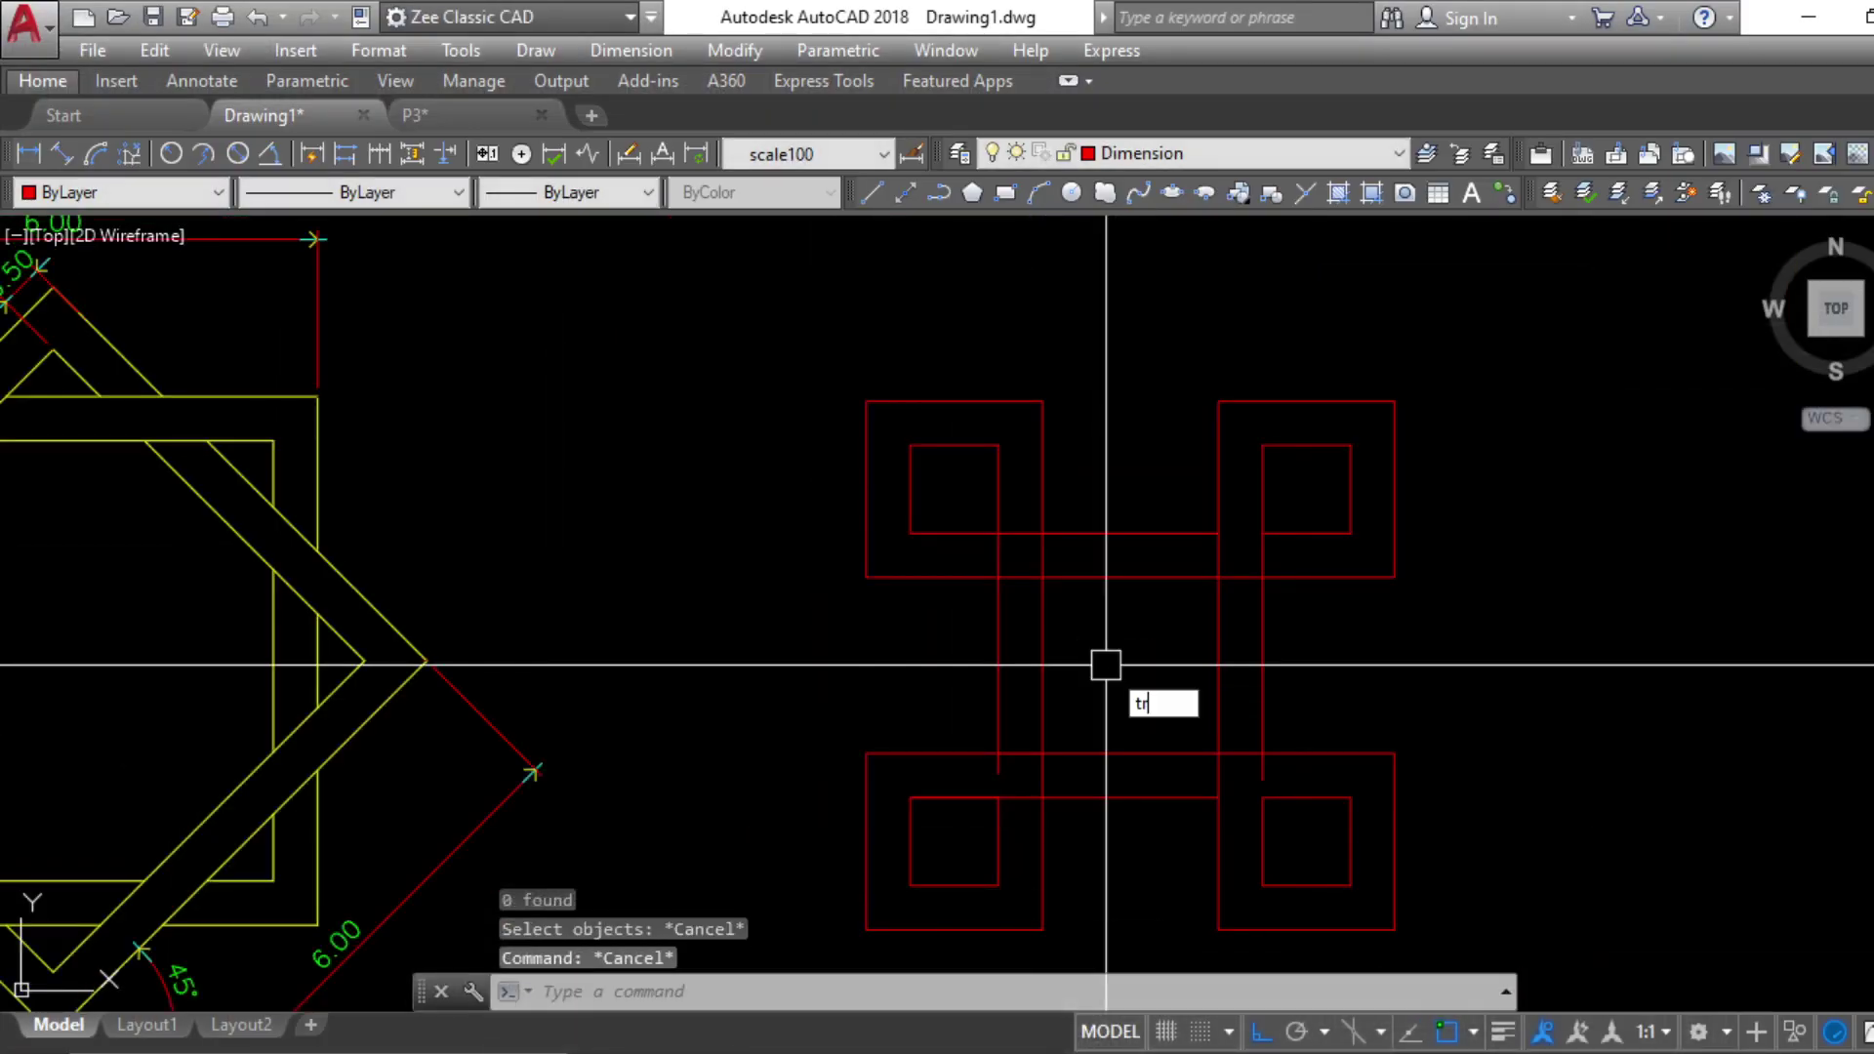
# Trim the two horizontal lines inside the vertical band at the upper-left crossing so the vertical band passes over
pyautogui.press('Return')
pyautogui.click(1106, 661)
pyautogui.click(720, 334)
pyautogui.press('Return')
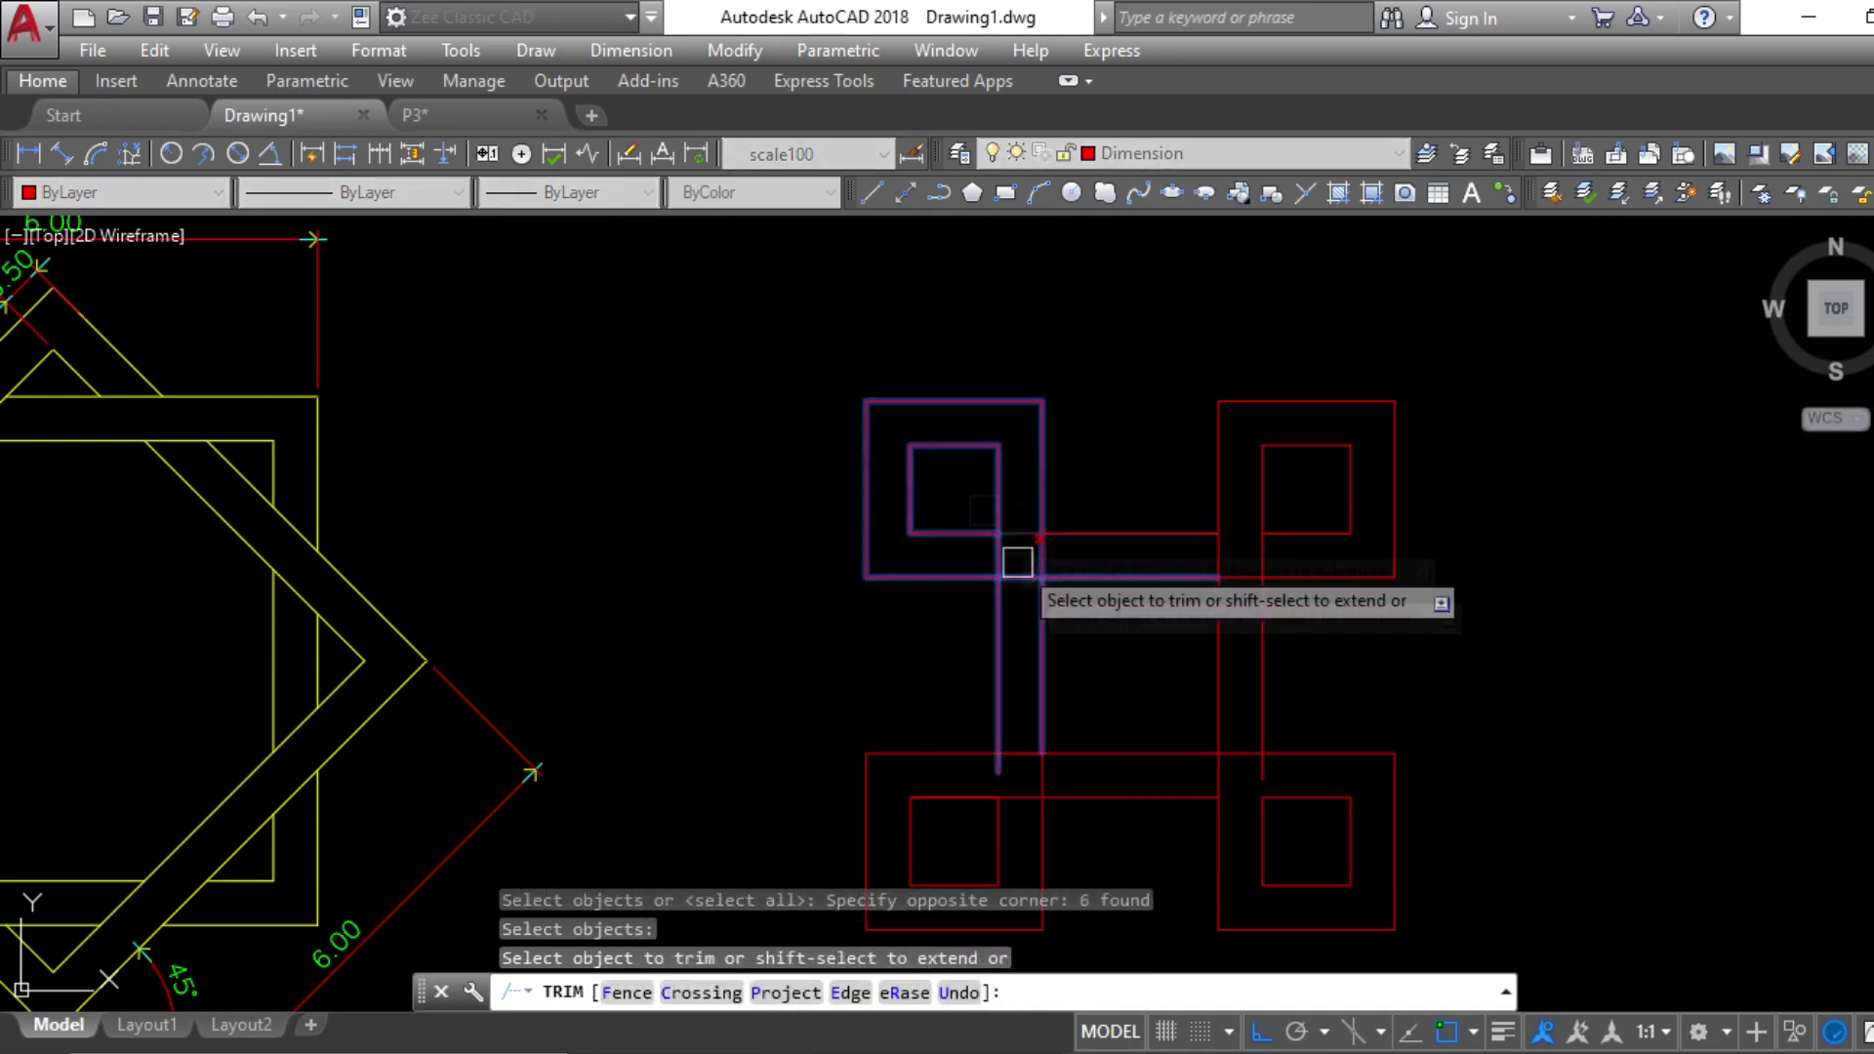
pyautogui.scroll(4, 1035, 576)
pyautogui.click(911, 426)
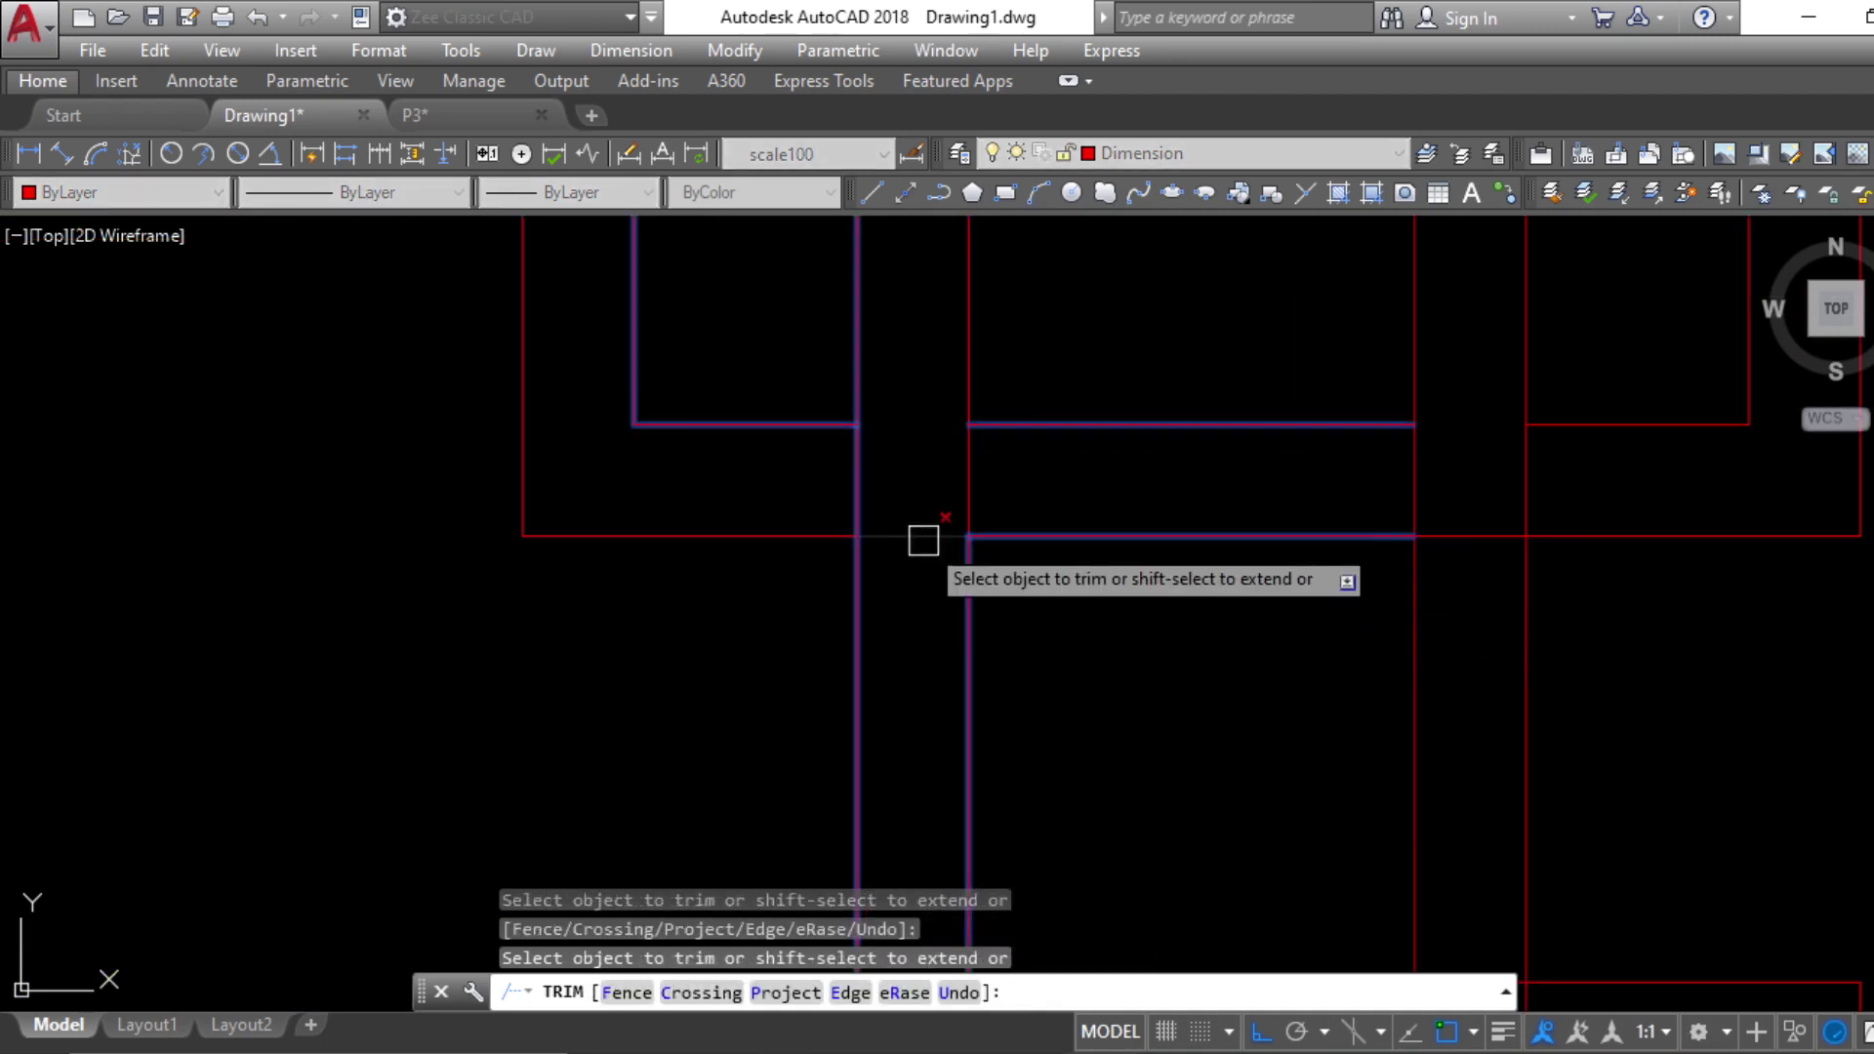
pyautogui.scroll(-2, 1021, 603)
pyautogui.moveTo(1054, 684); pyautogui.dragTo(1046, 435, button='middle')
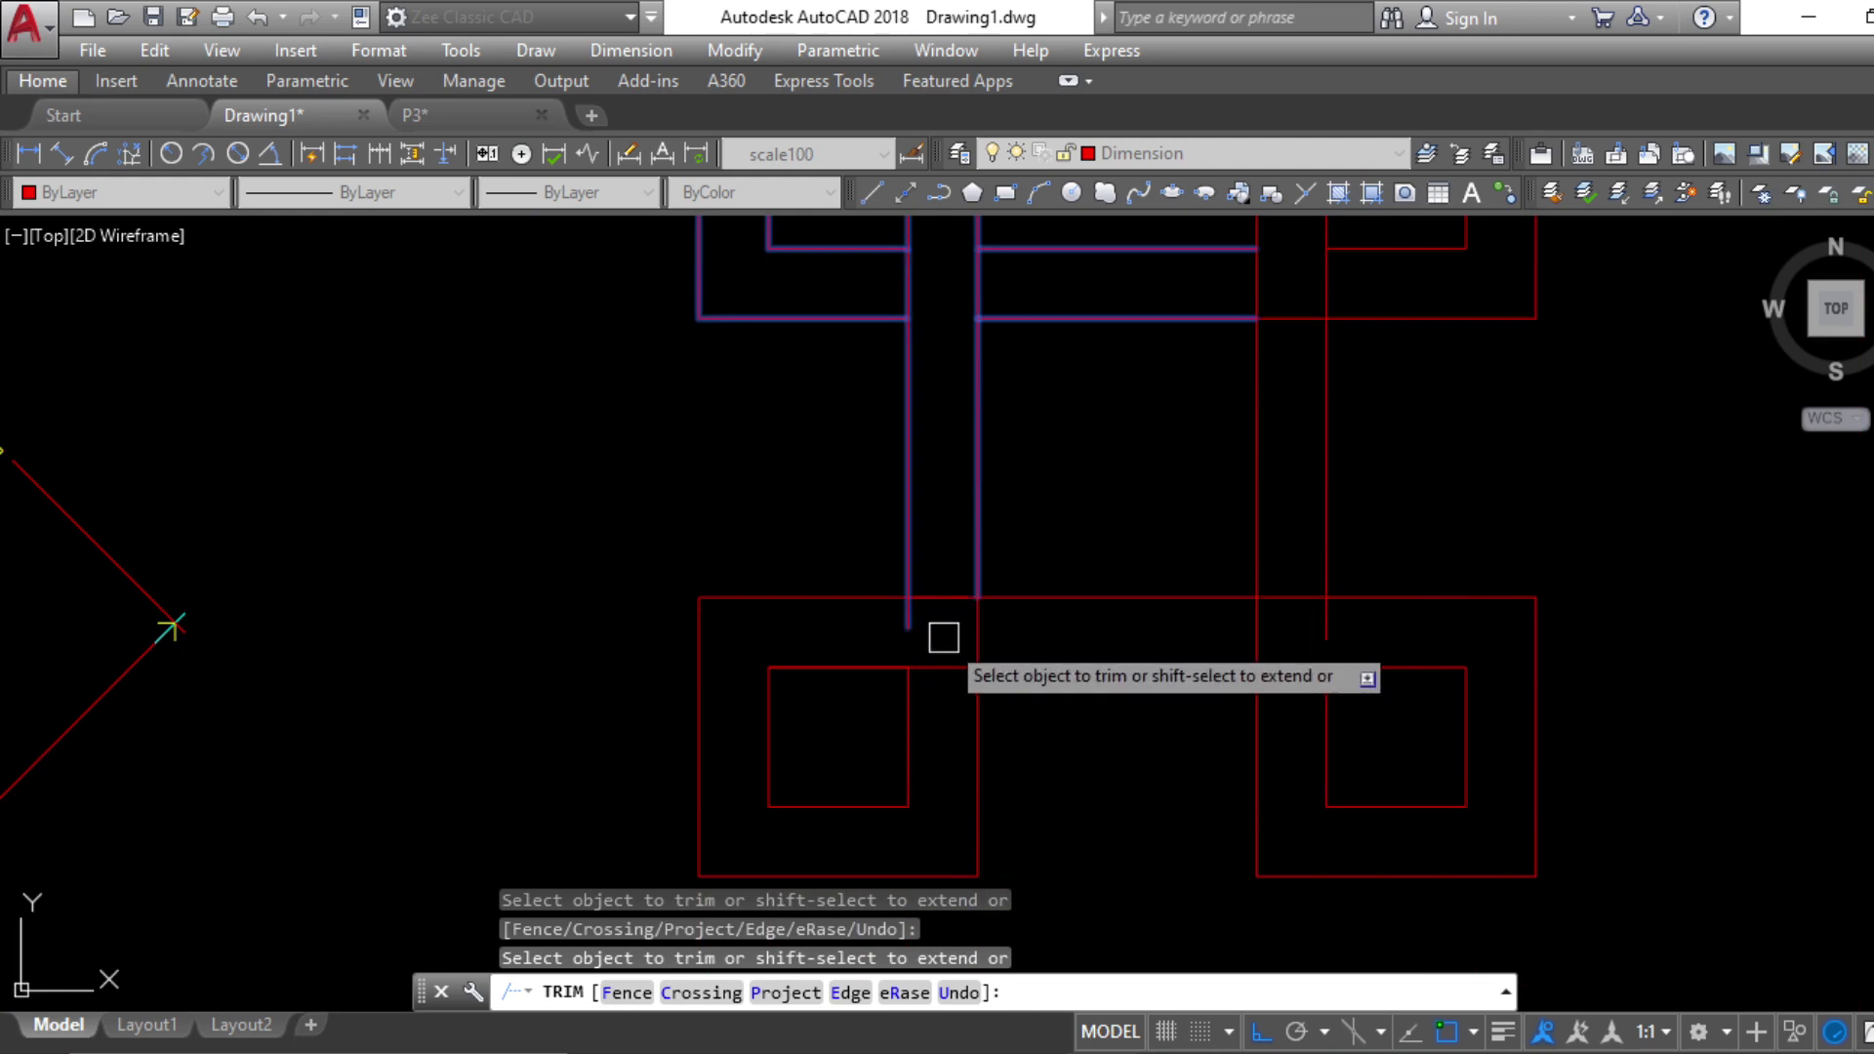
pyautogui.press('Escape')
pyautogui.press('Escape')
# Trim the vertical line's loose end and both horizontal lines inside the vertical band at the lower-left crossing
pyautogui.write('tr')
pyautogui.press('Return')
pyautogui.click(1066, 745)
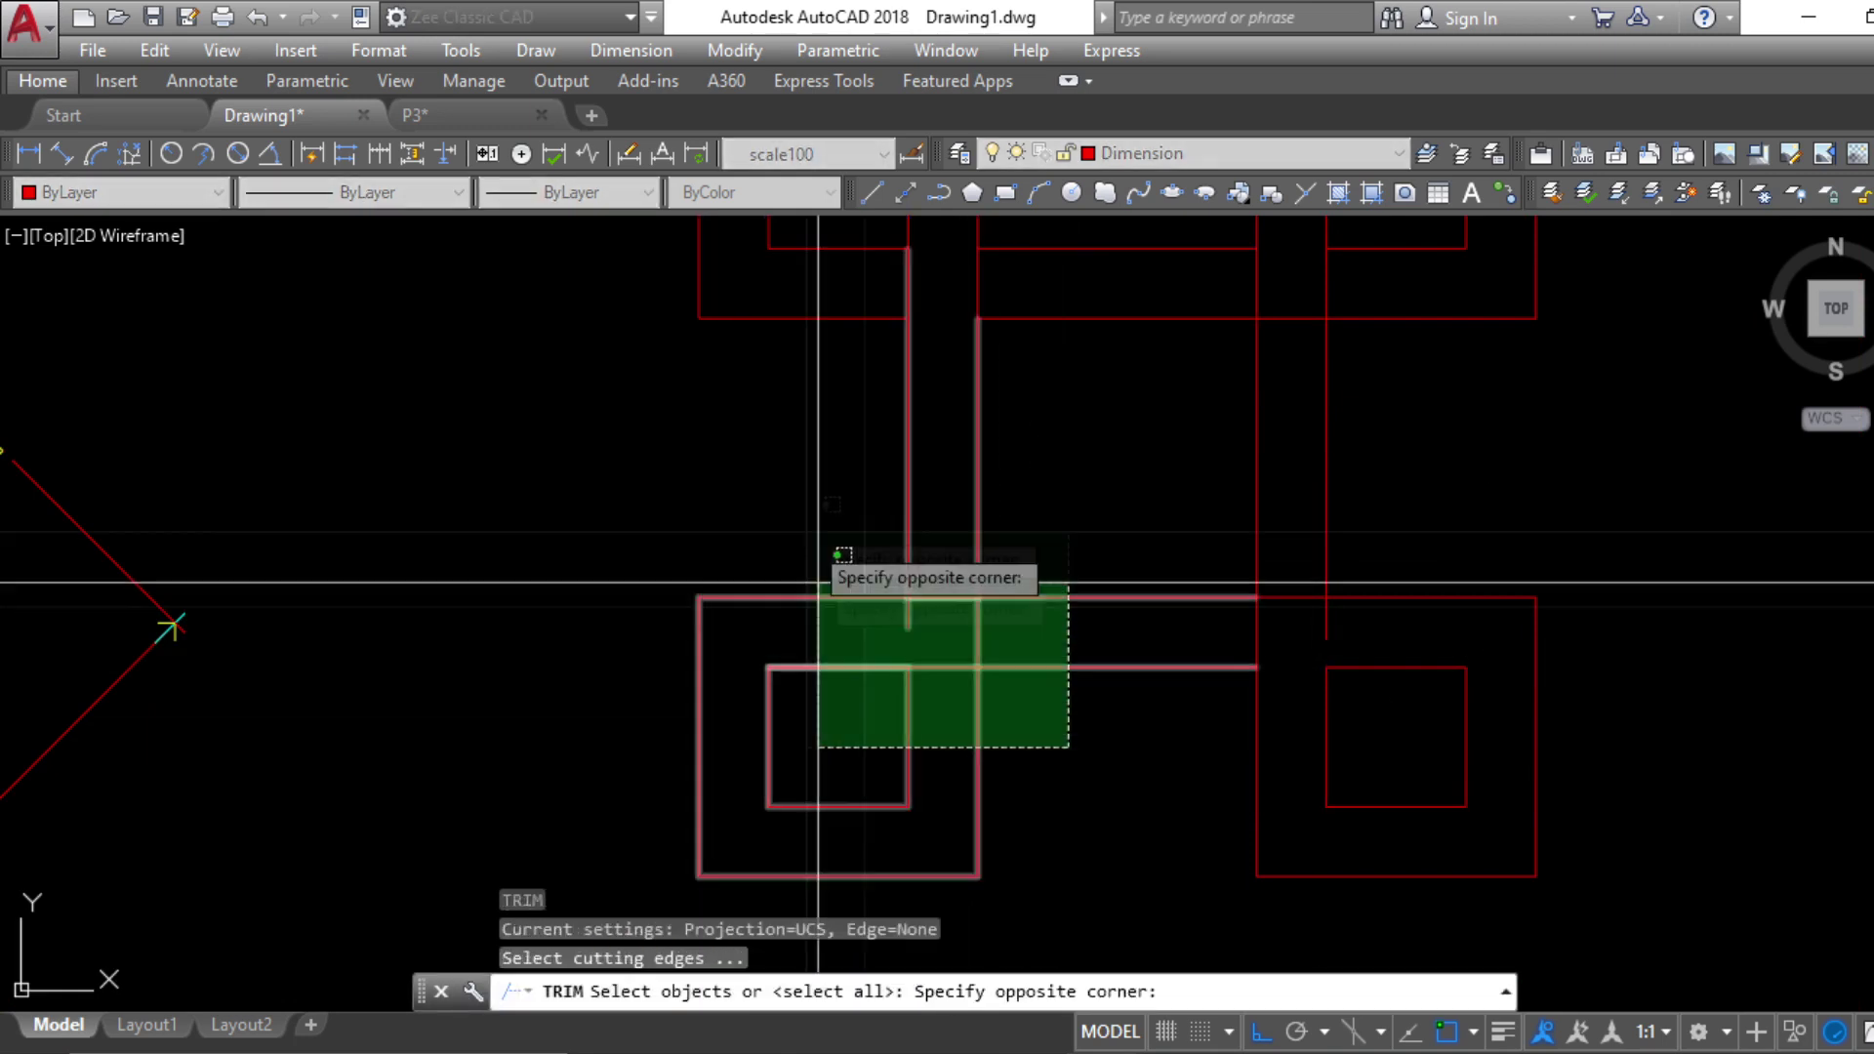
pyautogui.click(825, 583)
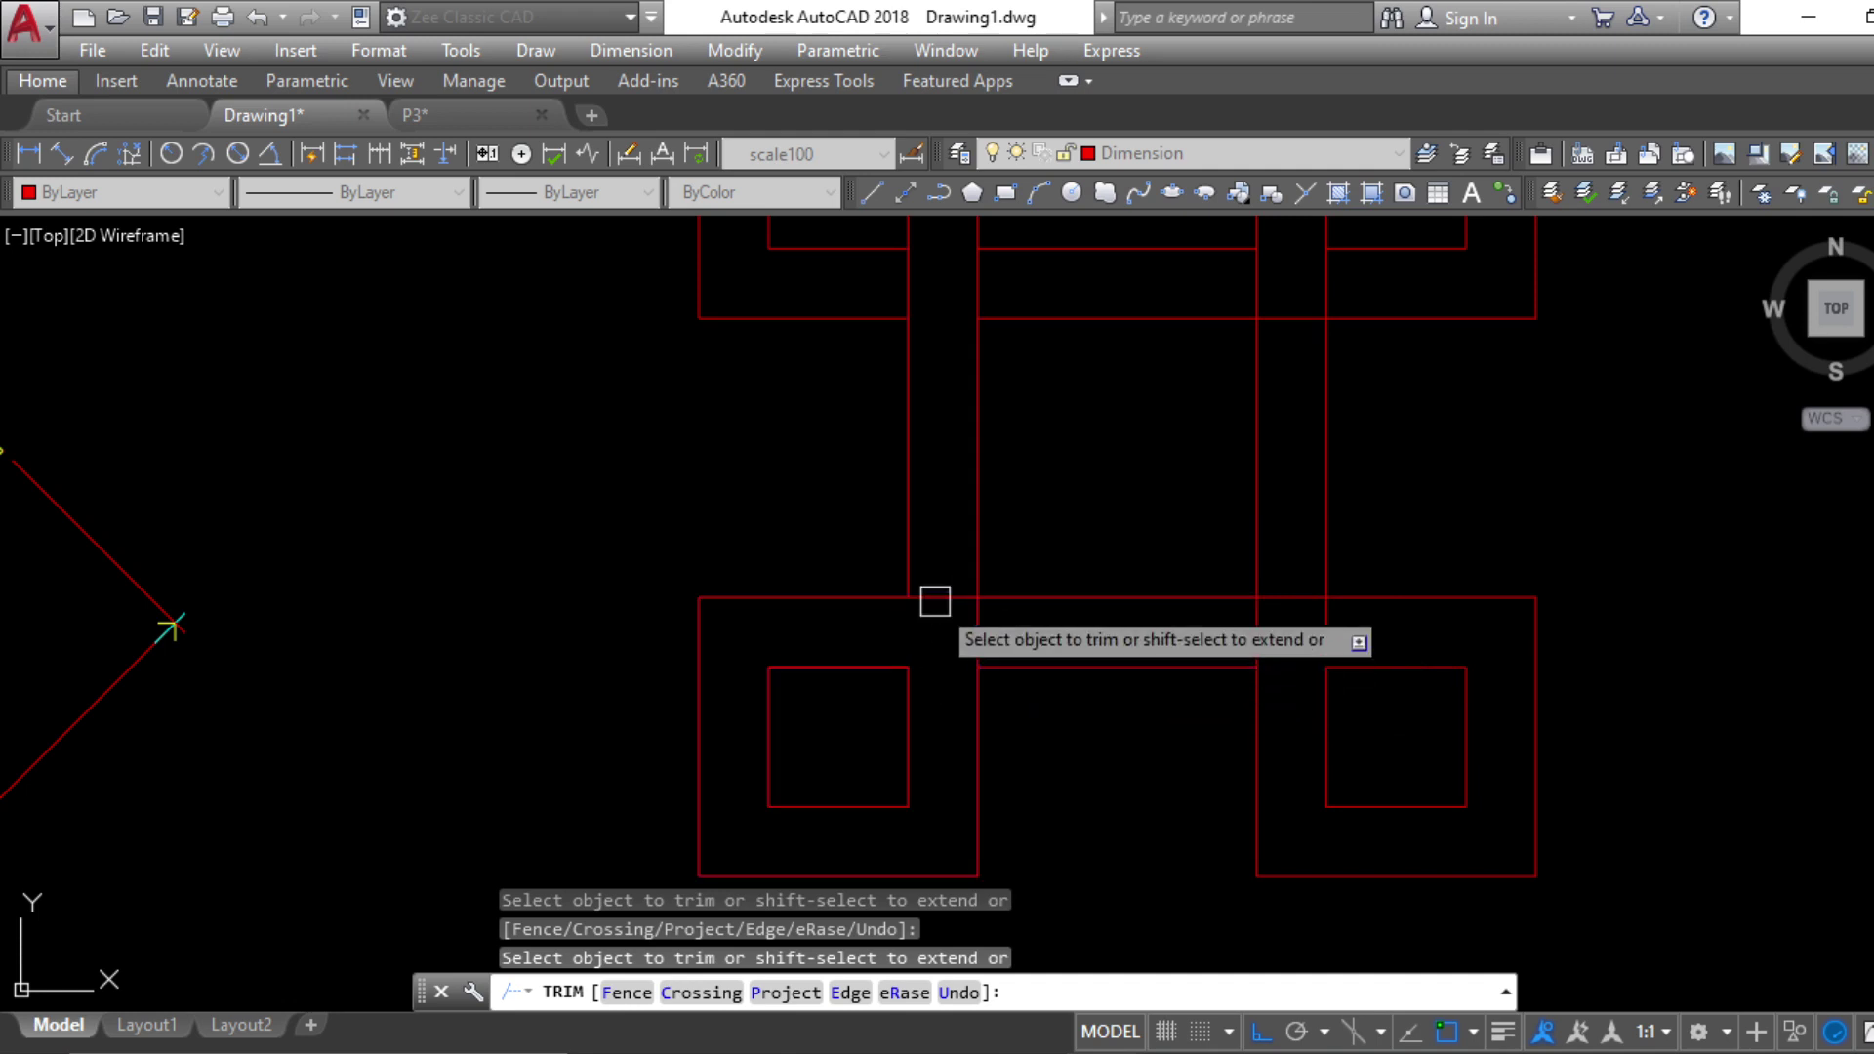
pyautogui.press('Escape')
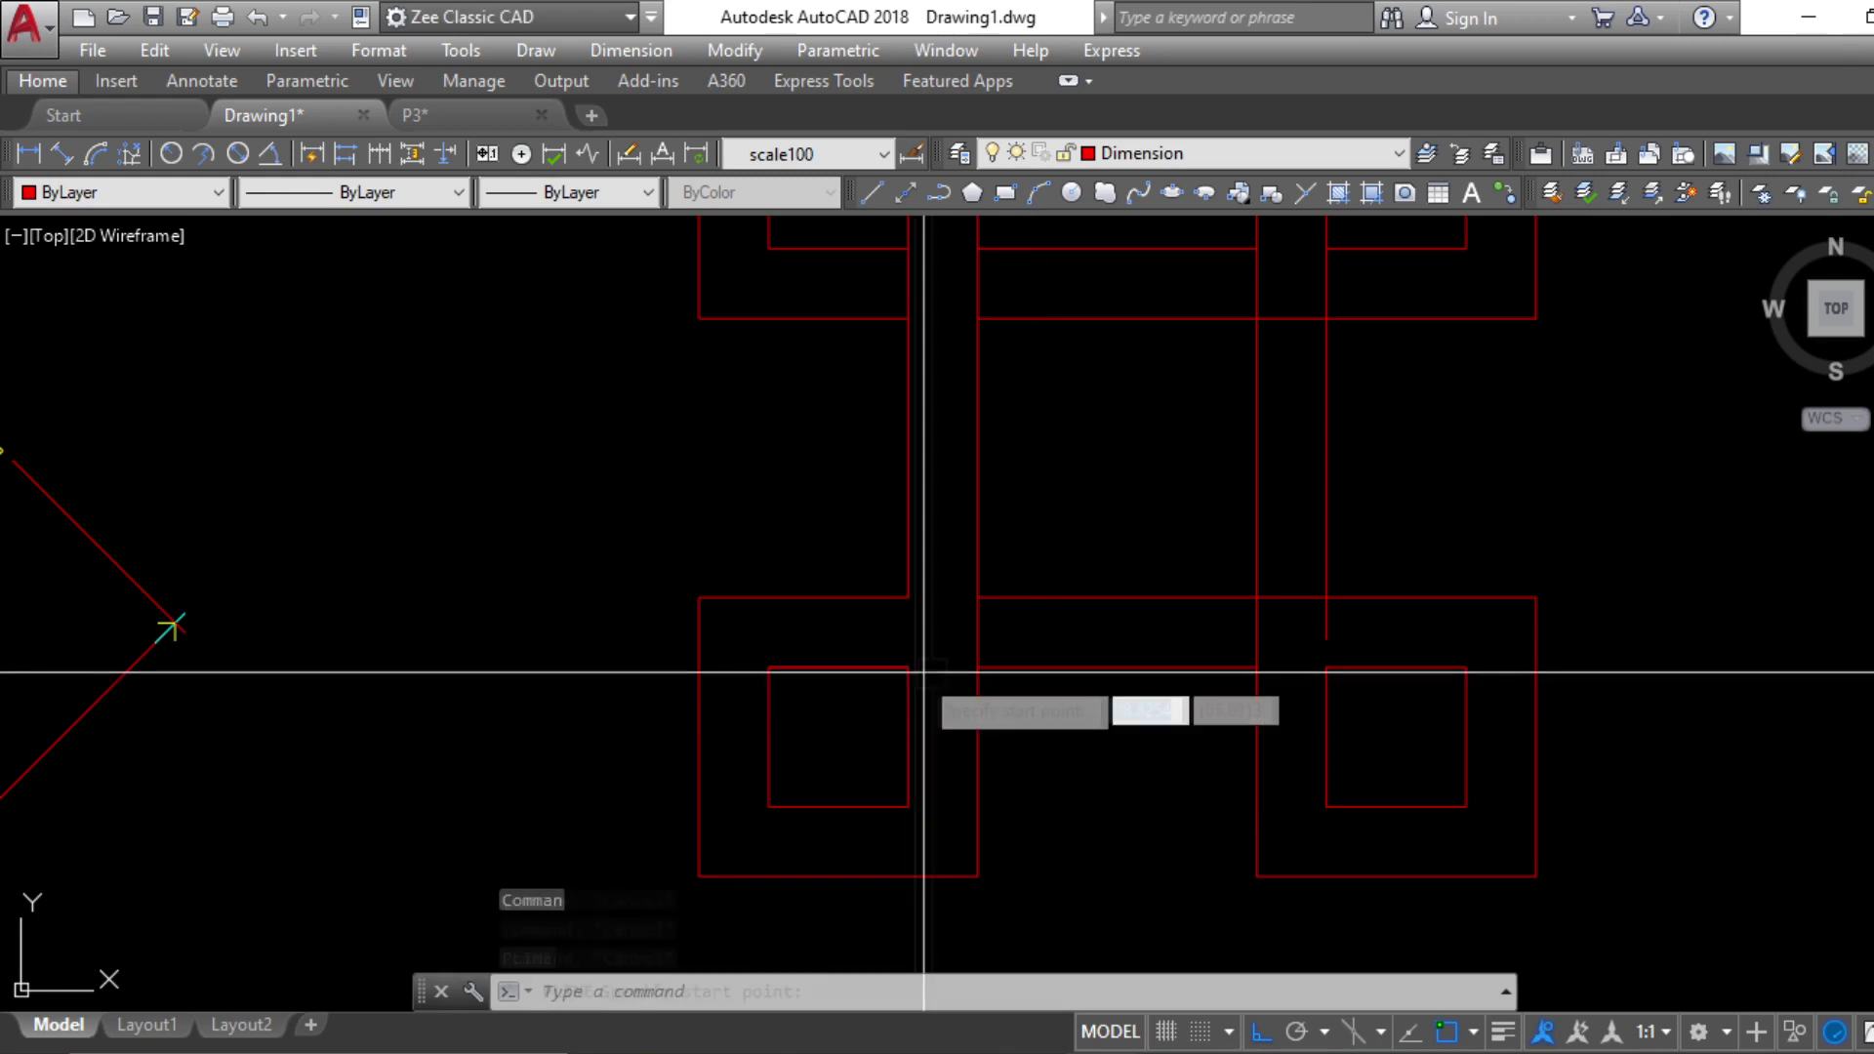
# Draw a short vertical polyline from the lower-left inner square's upper-right corner to the outer square's top edge, and erase it
pyautogui.click(908, 668)
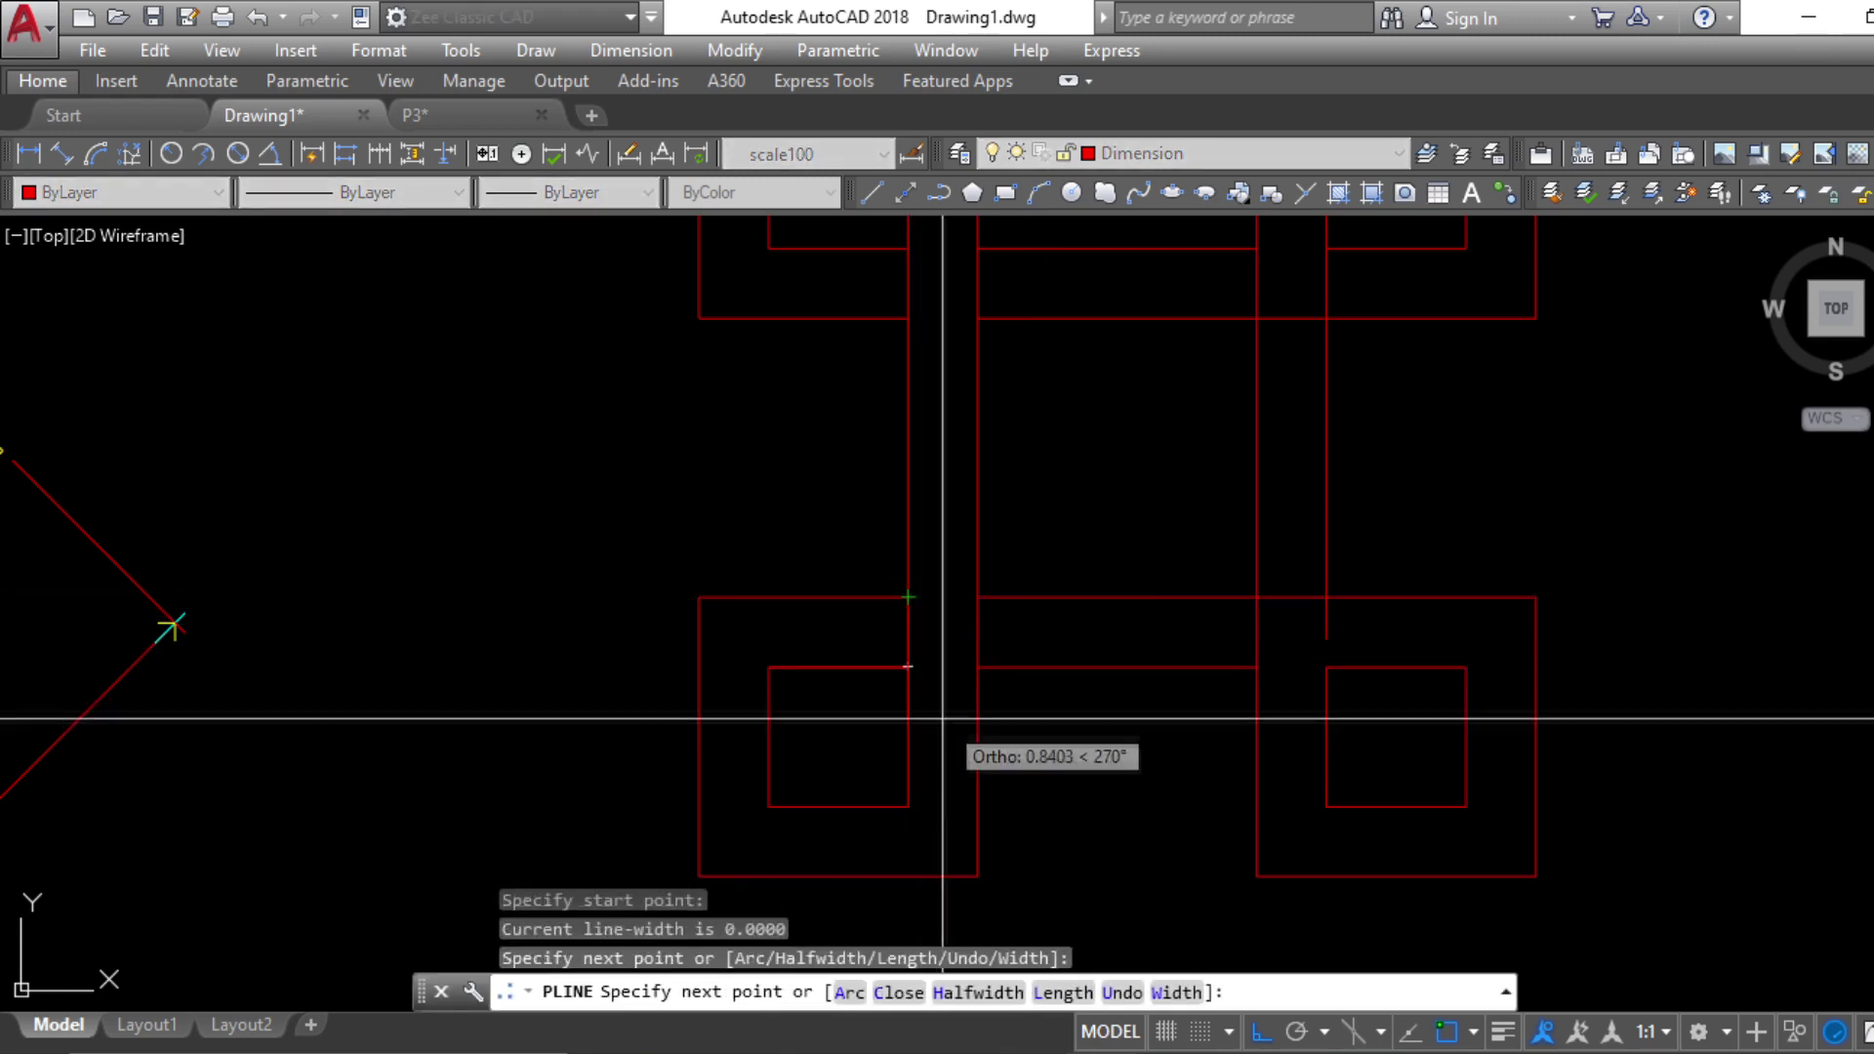
pyautogui.press('Escape')
pyautogui.click(912, 635)
pyautogui.write('e')
pyautogui.press('Return')
pyautogui.press('Escape')
pyautogui.click(978, 636)
pyautogui.press('Escape')
# Draw a horizontal polyline from the lower-left inner square's upper-right corner to the outer square's right edge
pyautogui.press('Return')
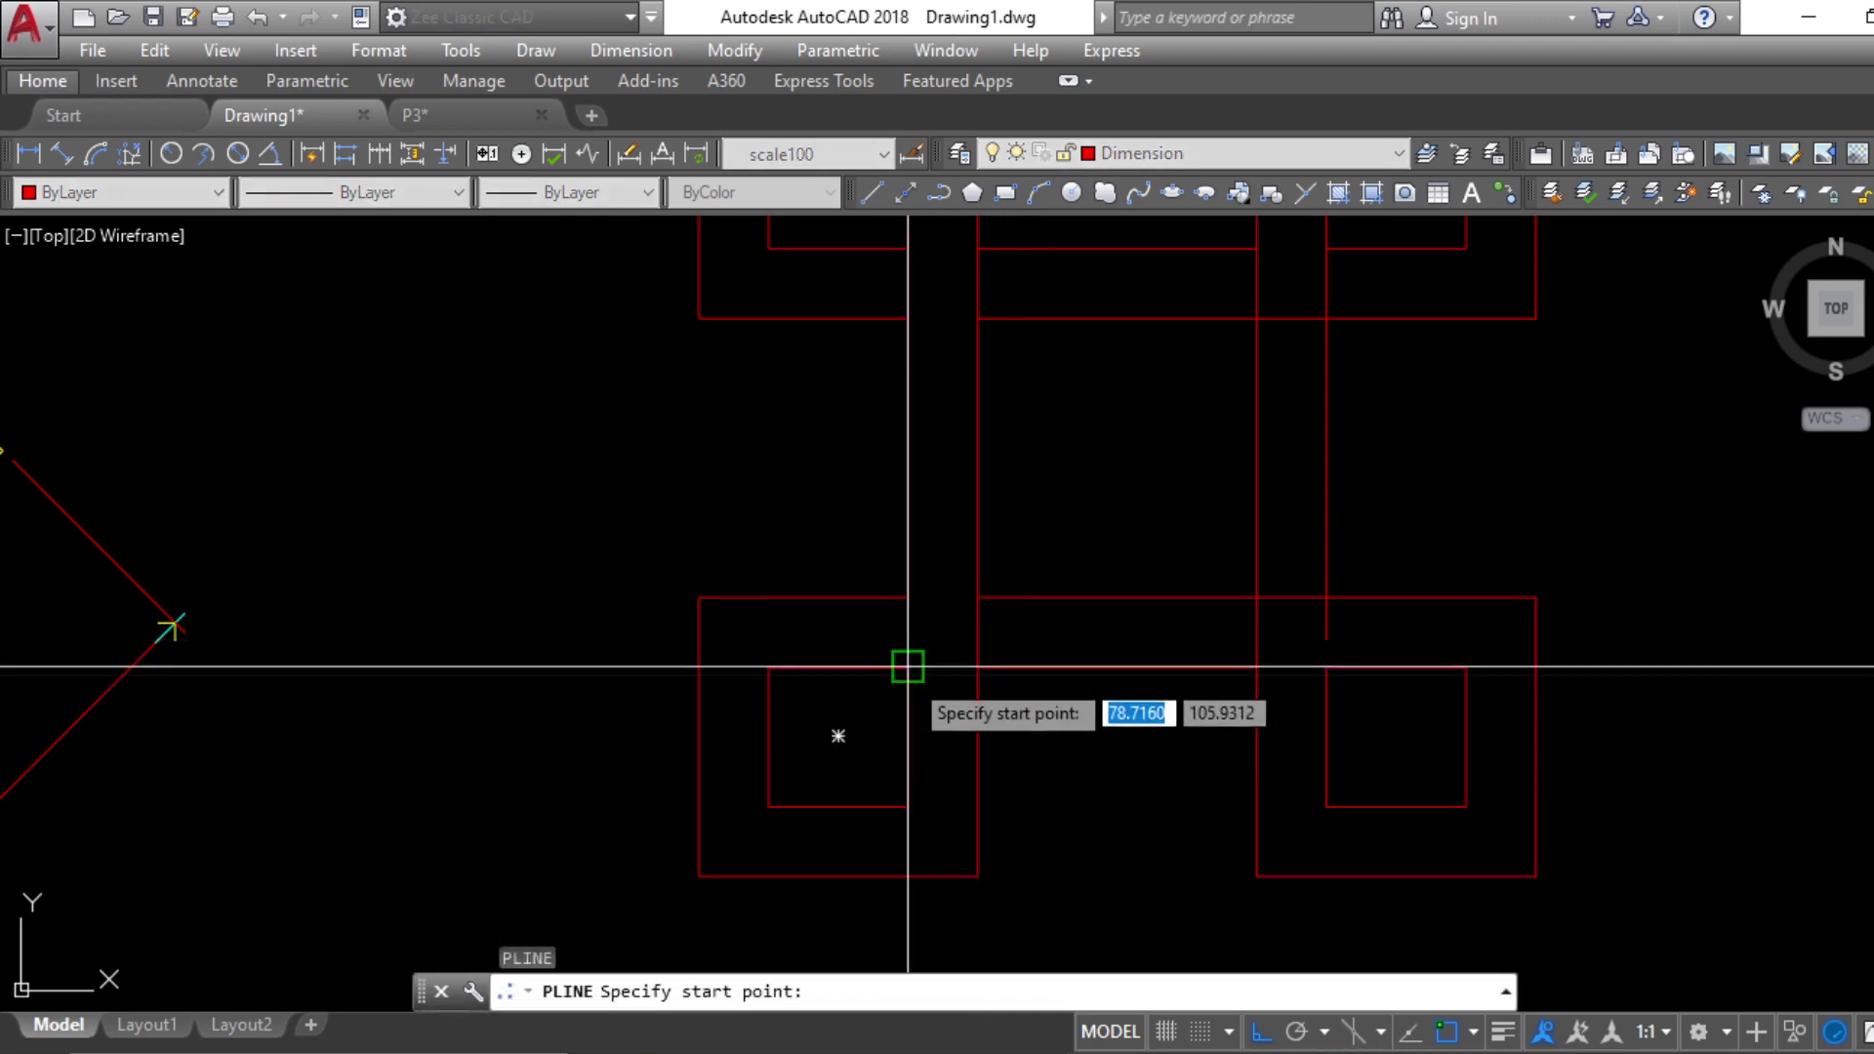
pyautogui.click(908, 668)
pyautogui.click(977, 666)
pyautogui.press('Return')
pyautogui.press('Return')
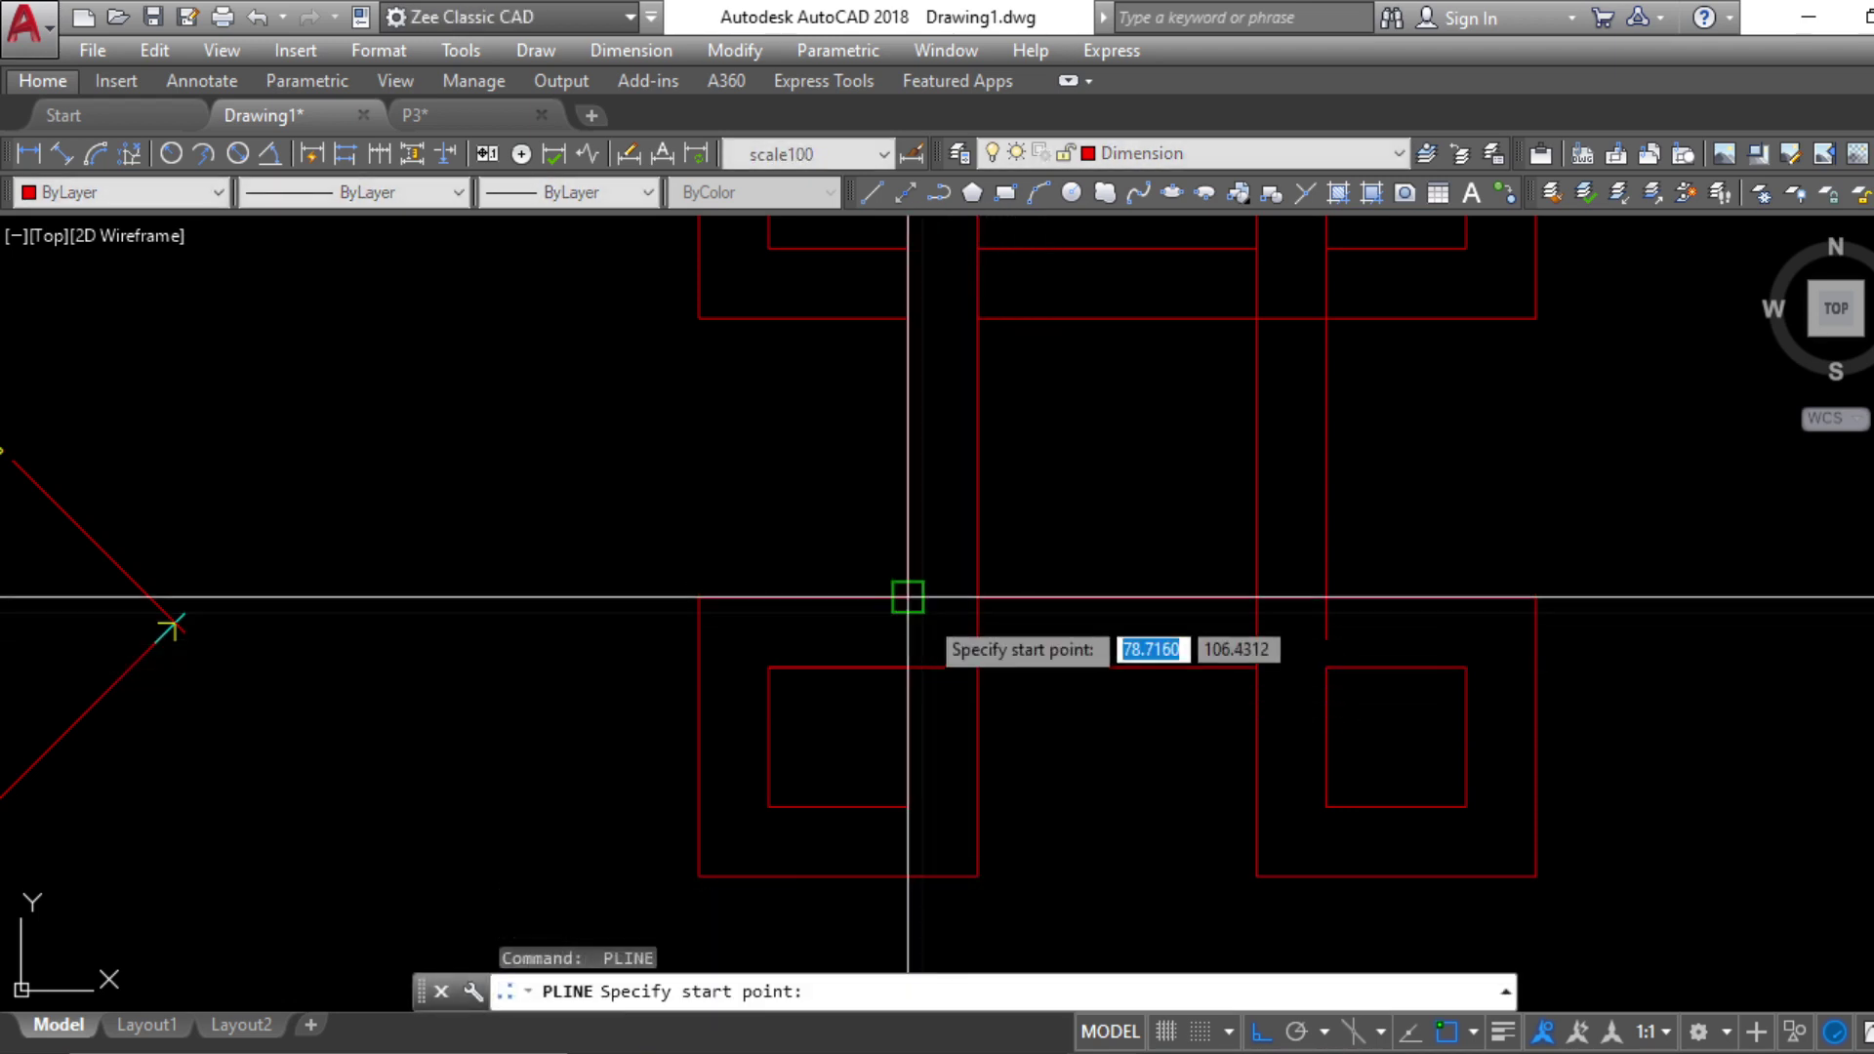
# Extend the upper line of the lower horizontal band across the gap to the lower-left outer square's top edge
pyautogui.press('Escape')
pyautogui.click(1012, 607)
pyautogui.press('Escape')
pyautogui.press('Escape')
pyautogui.press('Escape')
pyautogui.write('ex')
pyautogui.press('Return')
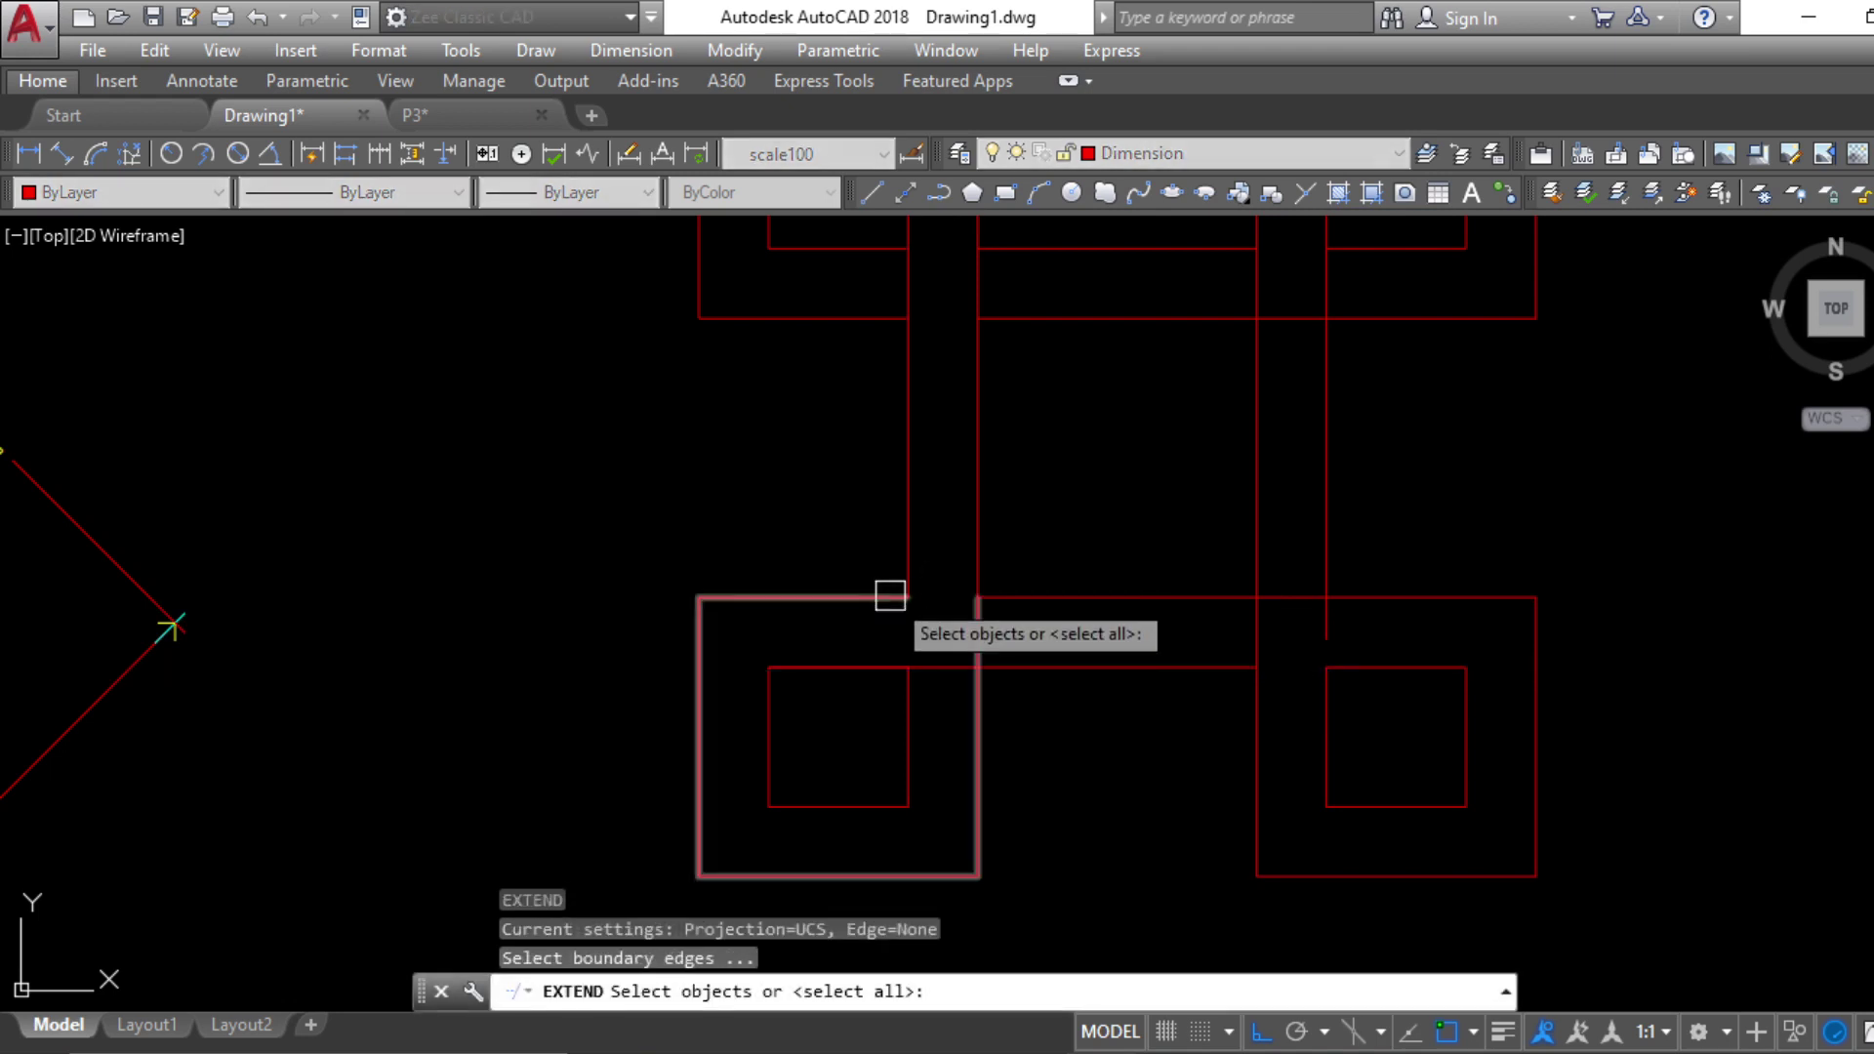
pyautogui.press('Return')
pyautogui.click(1020, 593)
pyautogui.press('Escape')
pyautogui.press('Escape')
pyautogui.press('Escape')
# Trim the lower-left outer square's right edge inside the horizontal band so the horizontal band passes over
pyautogui.write('tr')
pyautogui.press('Return')
pyautogui.click(1058, 734)
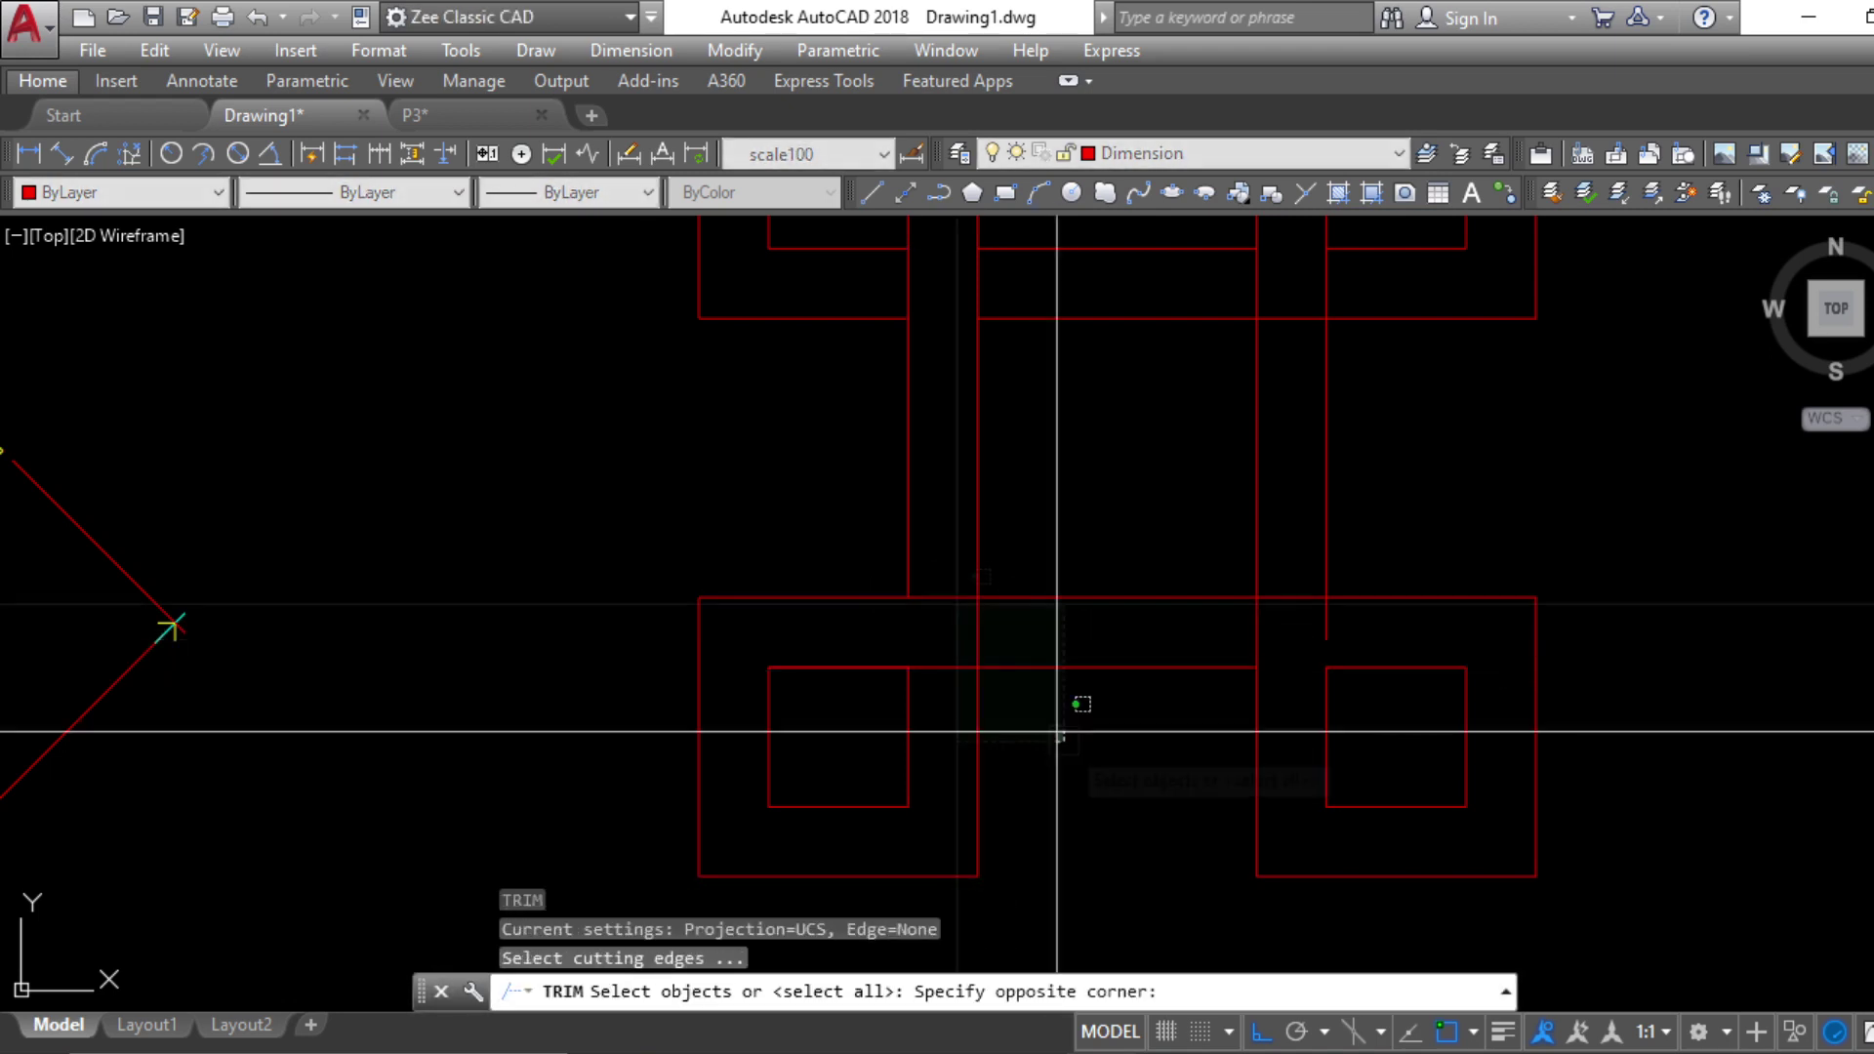
pyautogui.click(874, 546)
pyautogui.press('Return')
pyautogui.press('Escape')
pyautogui.press('Escape')
pyautogui.press('Escape')
pyautogui.scroll(-5, 1074, 657)
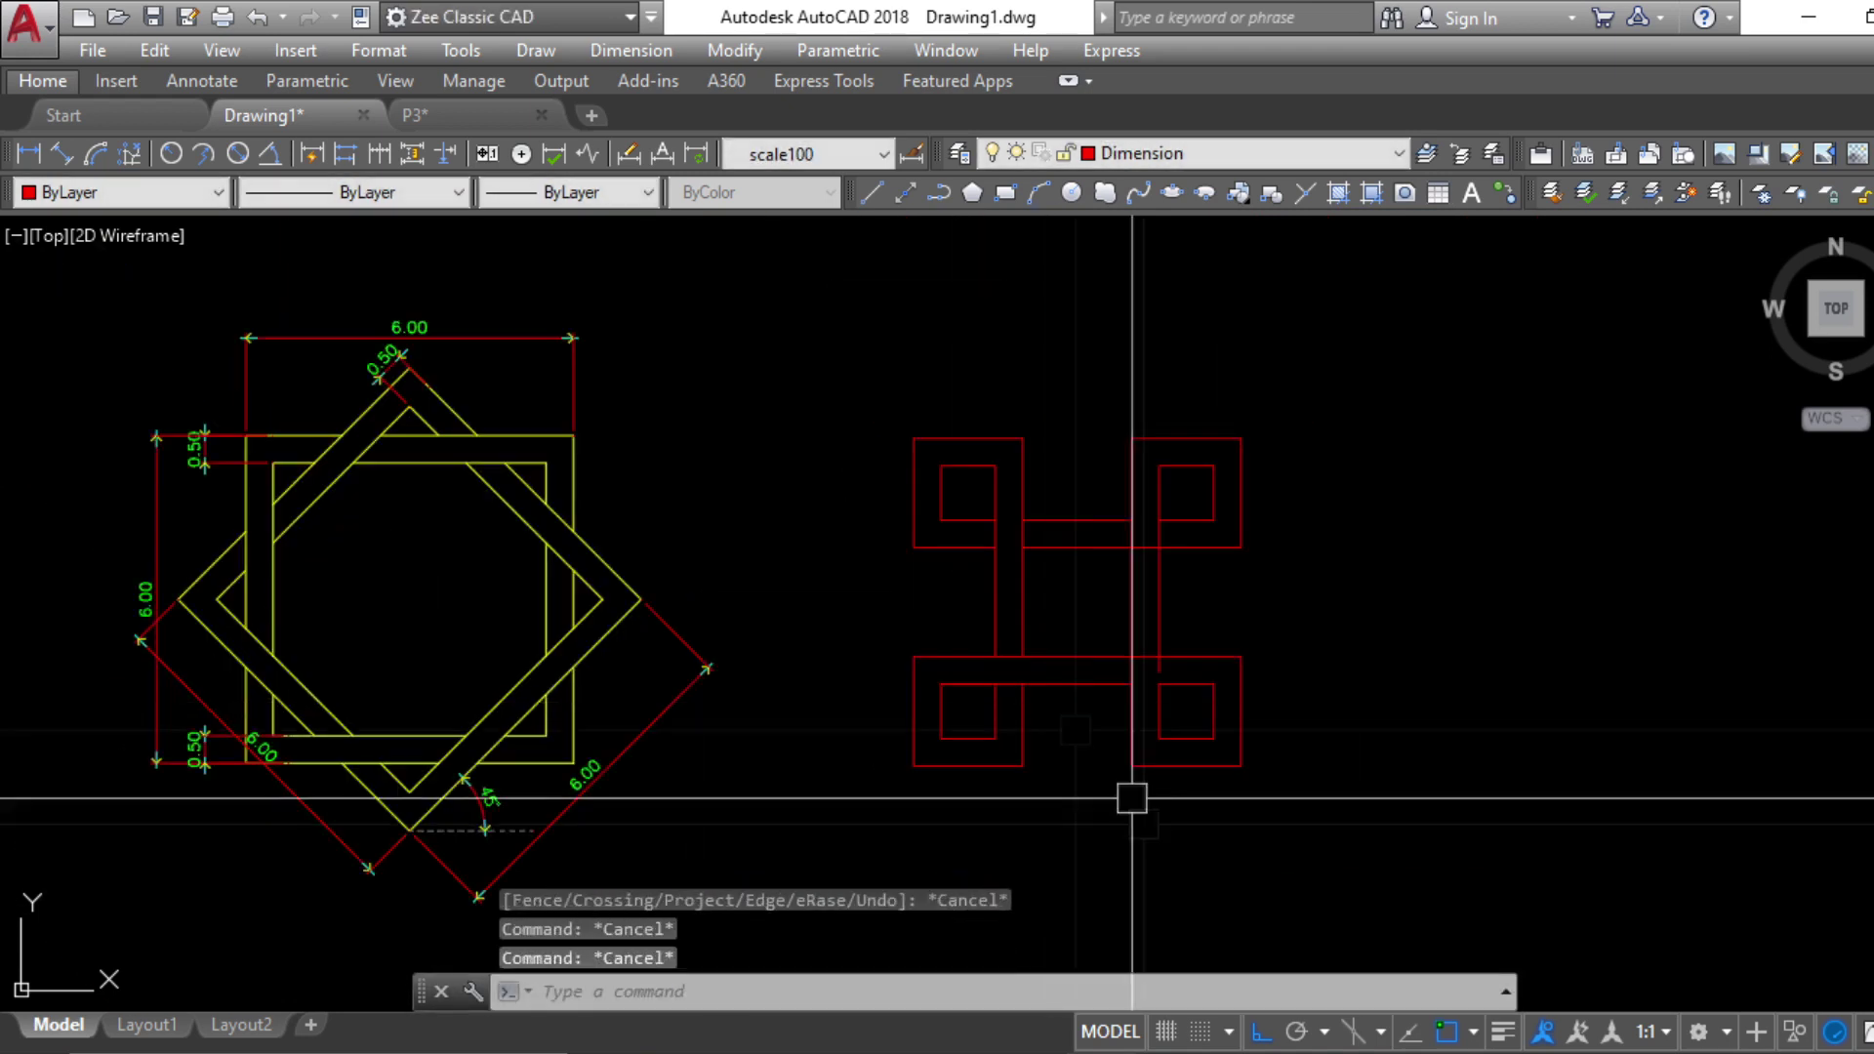
pyautogui.scroll(1, 1344, 887)
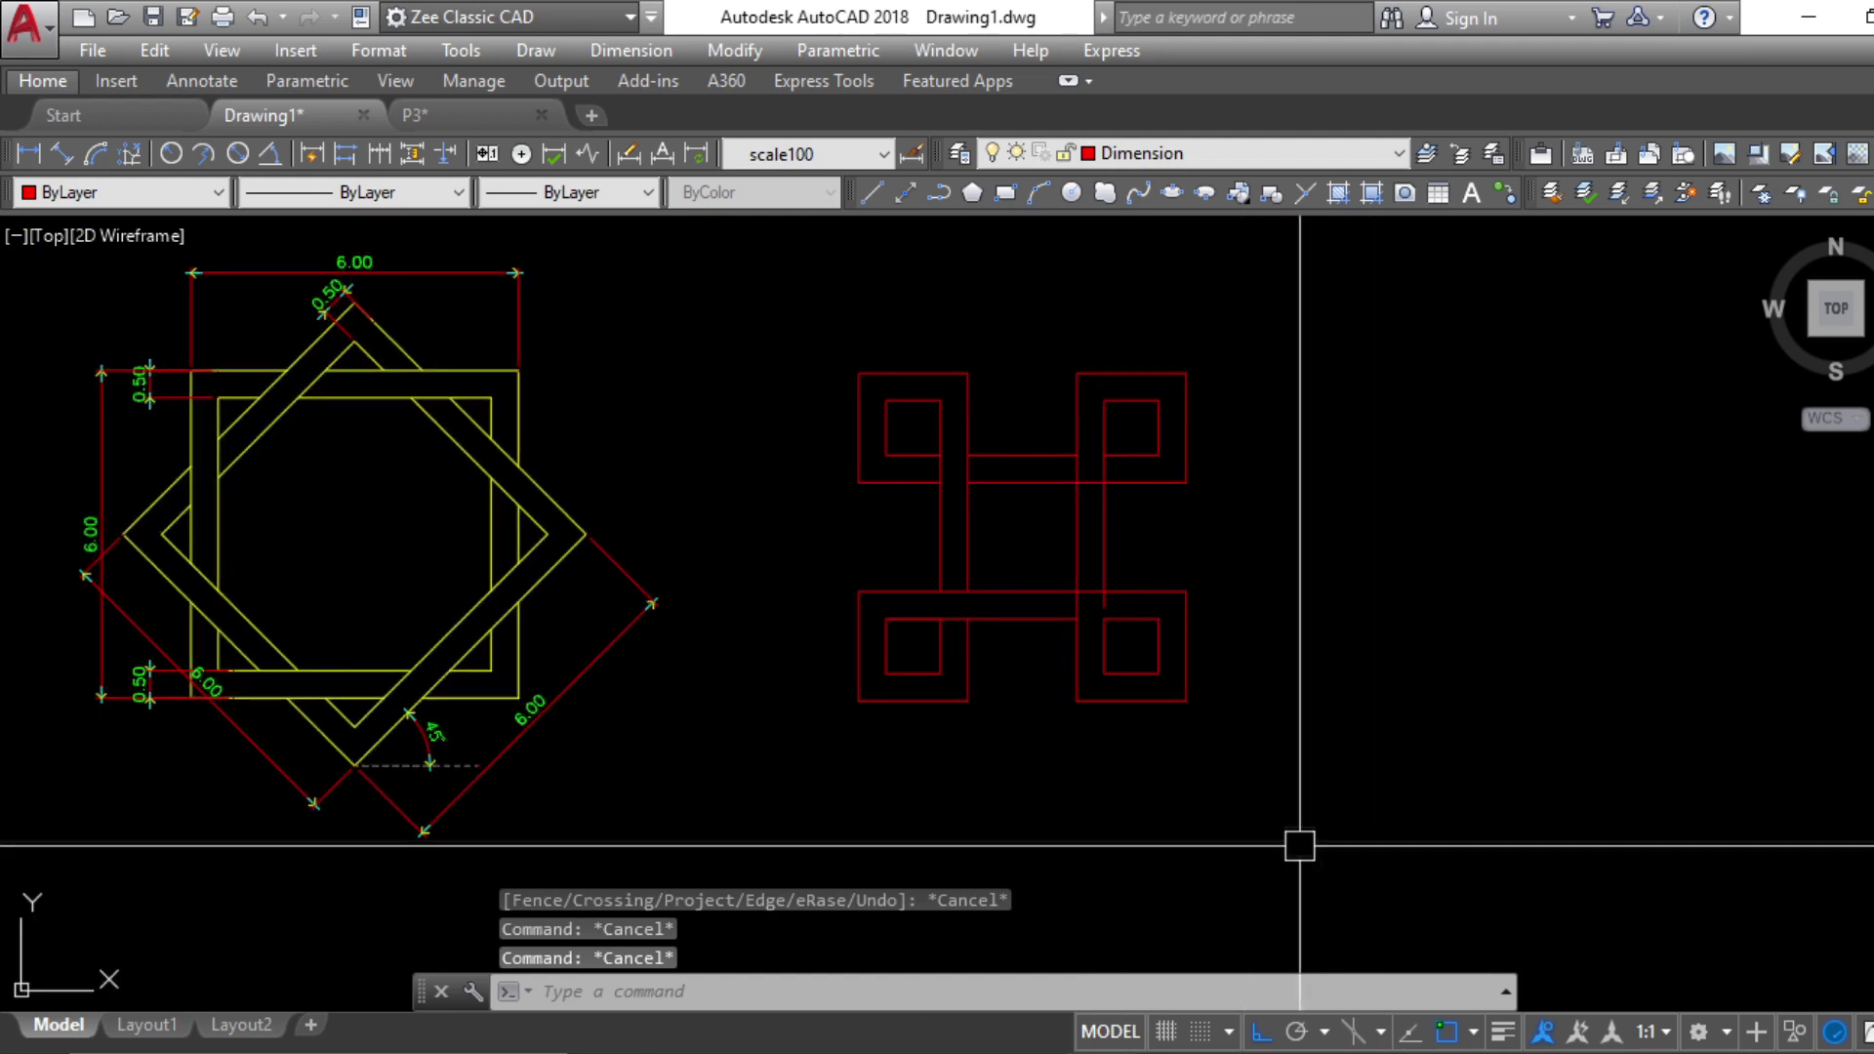
# Check the Square Weave plate in Major Plate.pdf and extend the right band's right vertical line down to the lower-right inner square
pyautogui.hotkey('alt', 'Tab')
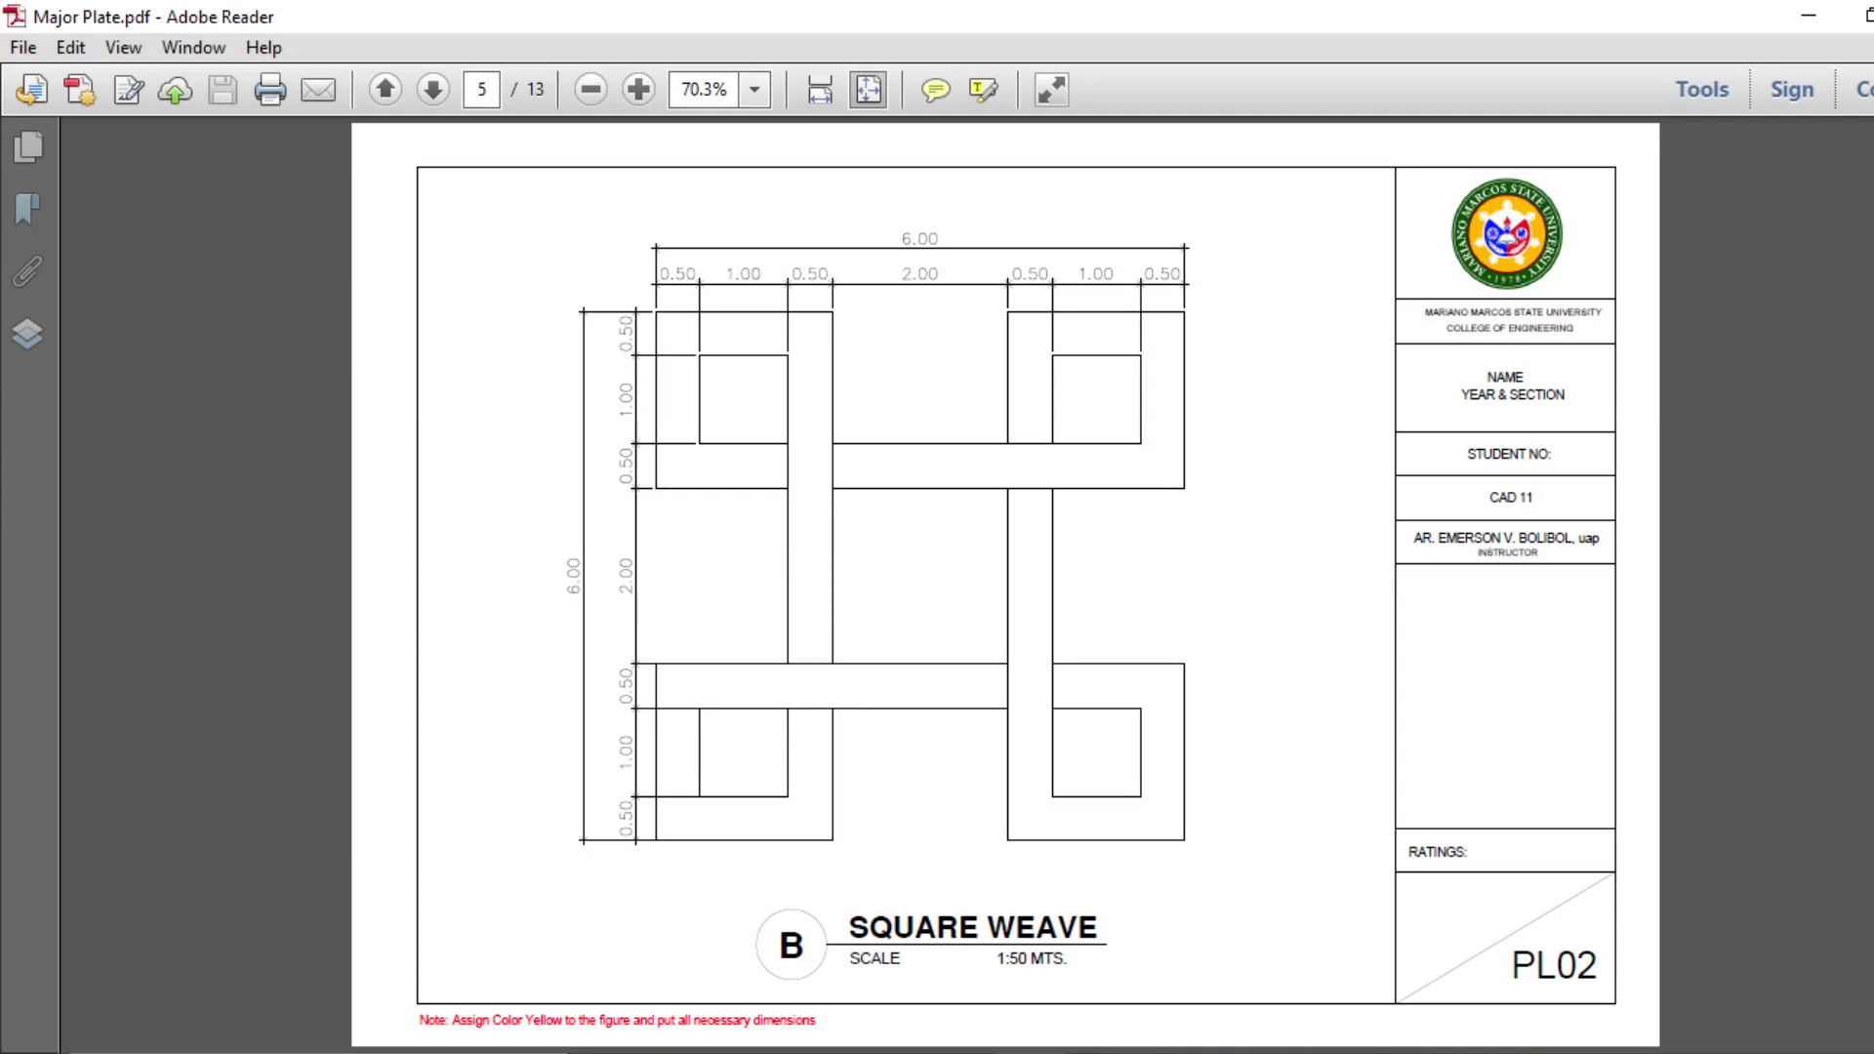
pyautogui.hotkey('alt', 'Tab')
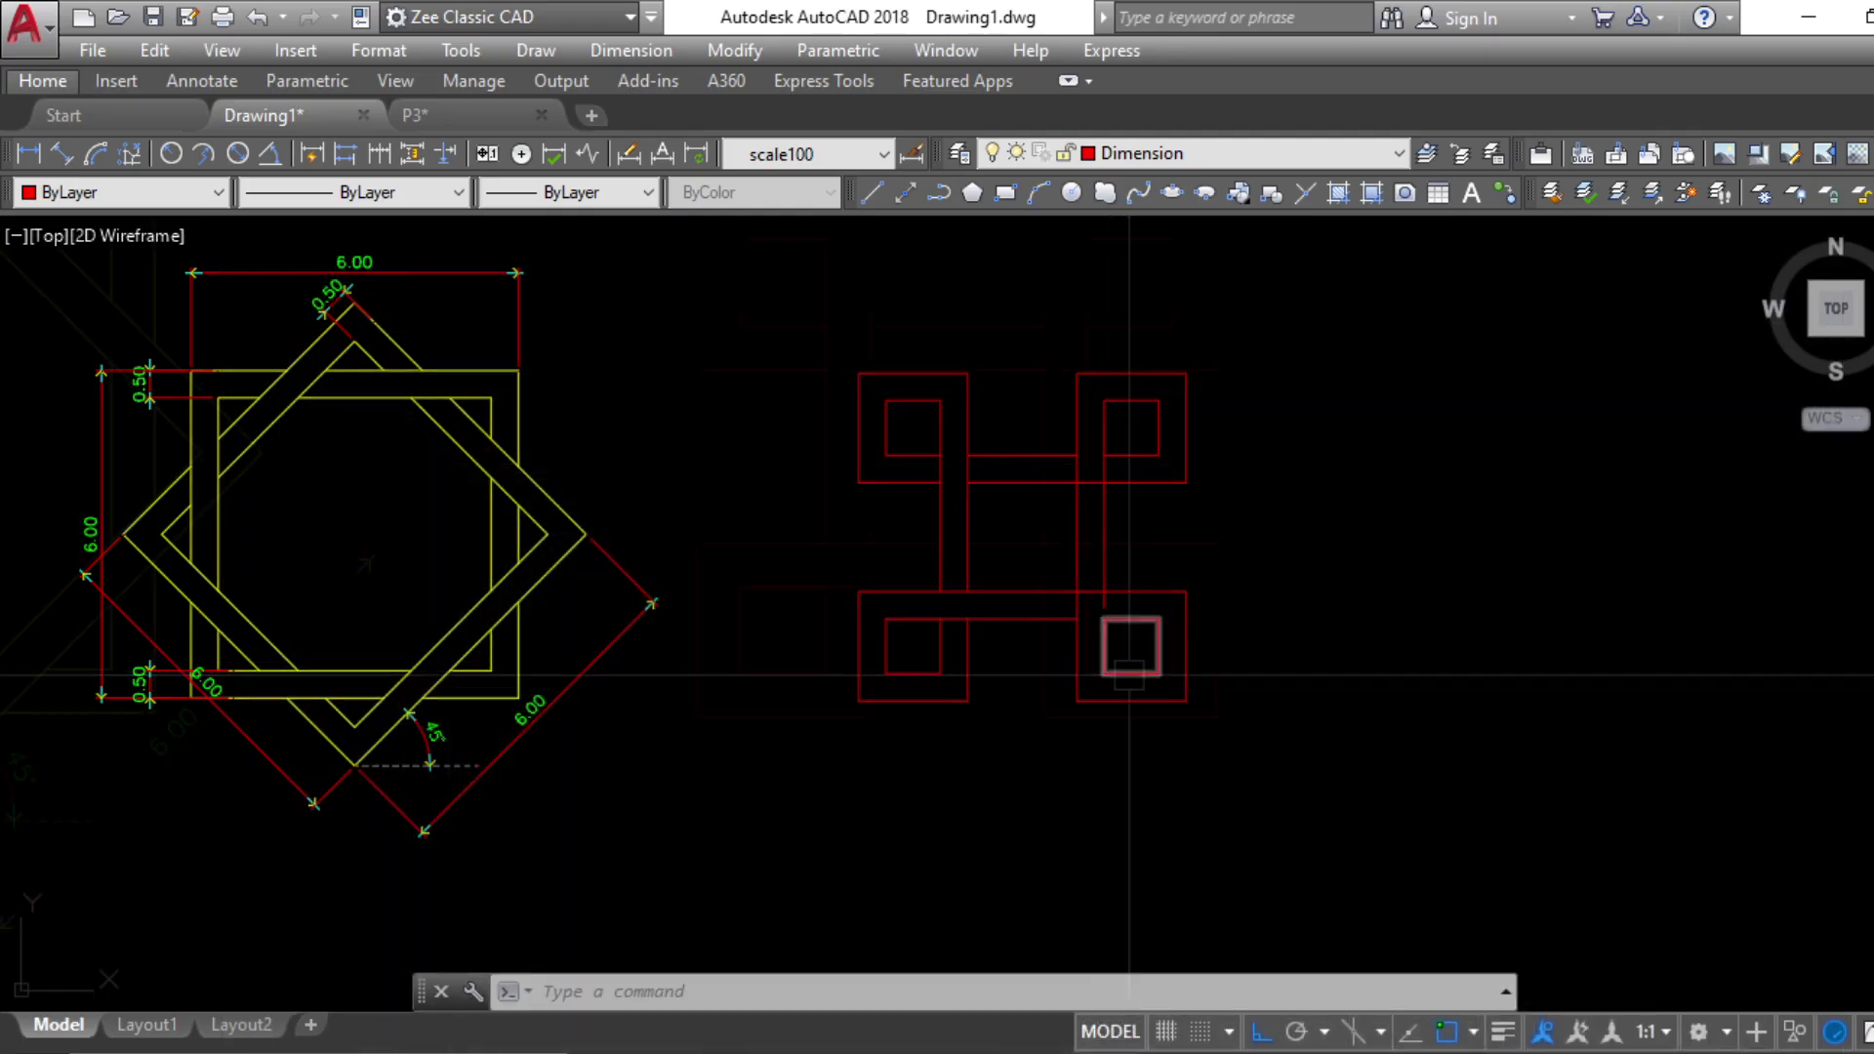
pyautogui.scroll(2, 1121, 648)
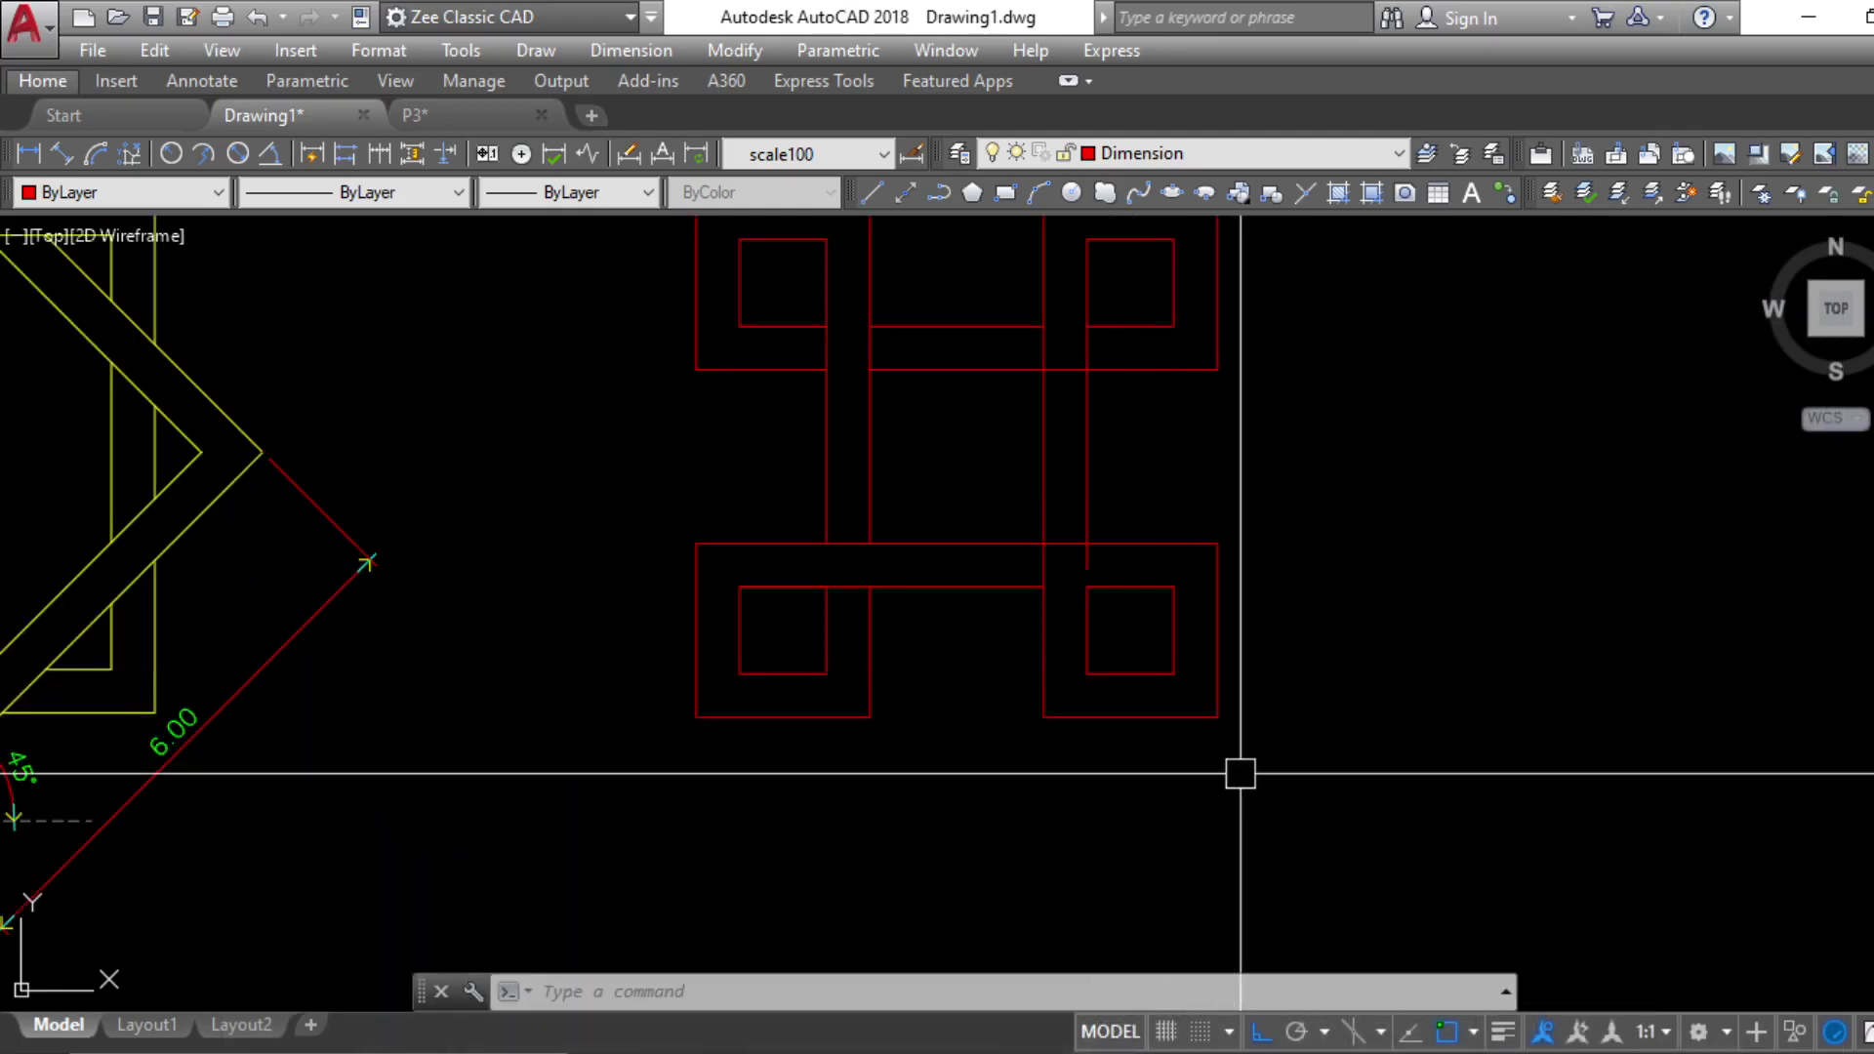
pyautogui.press('Escape')
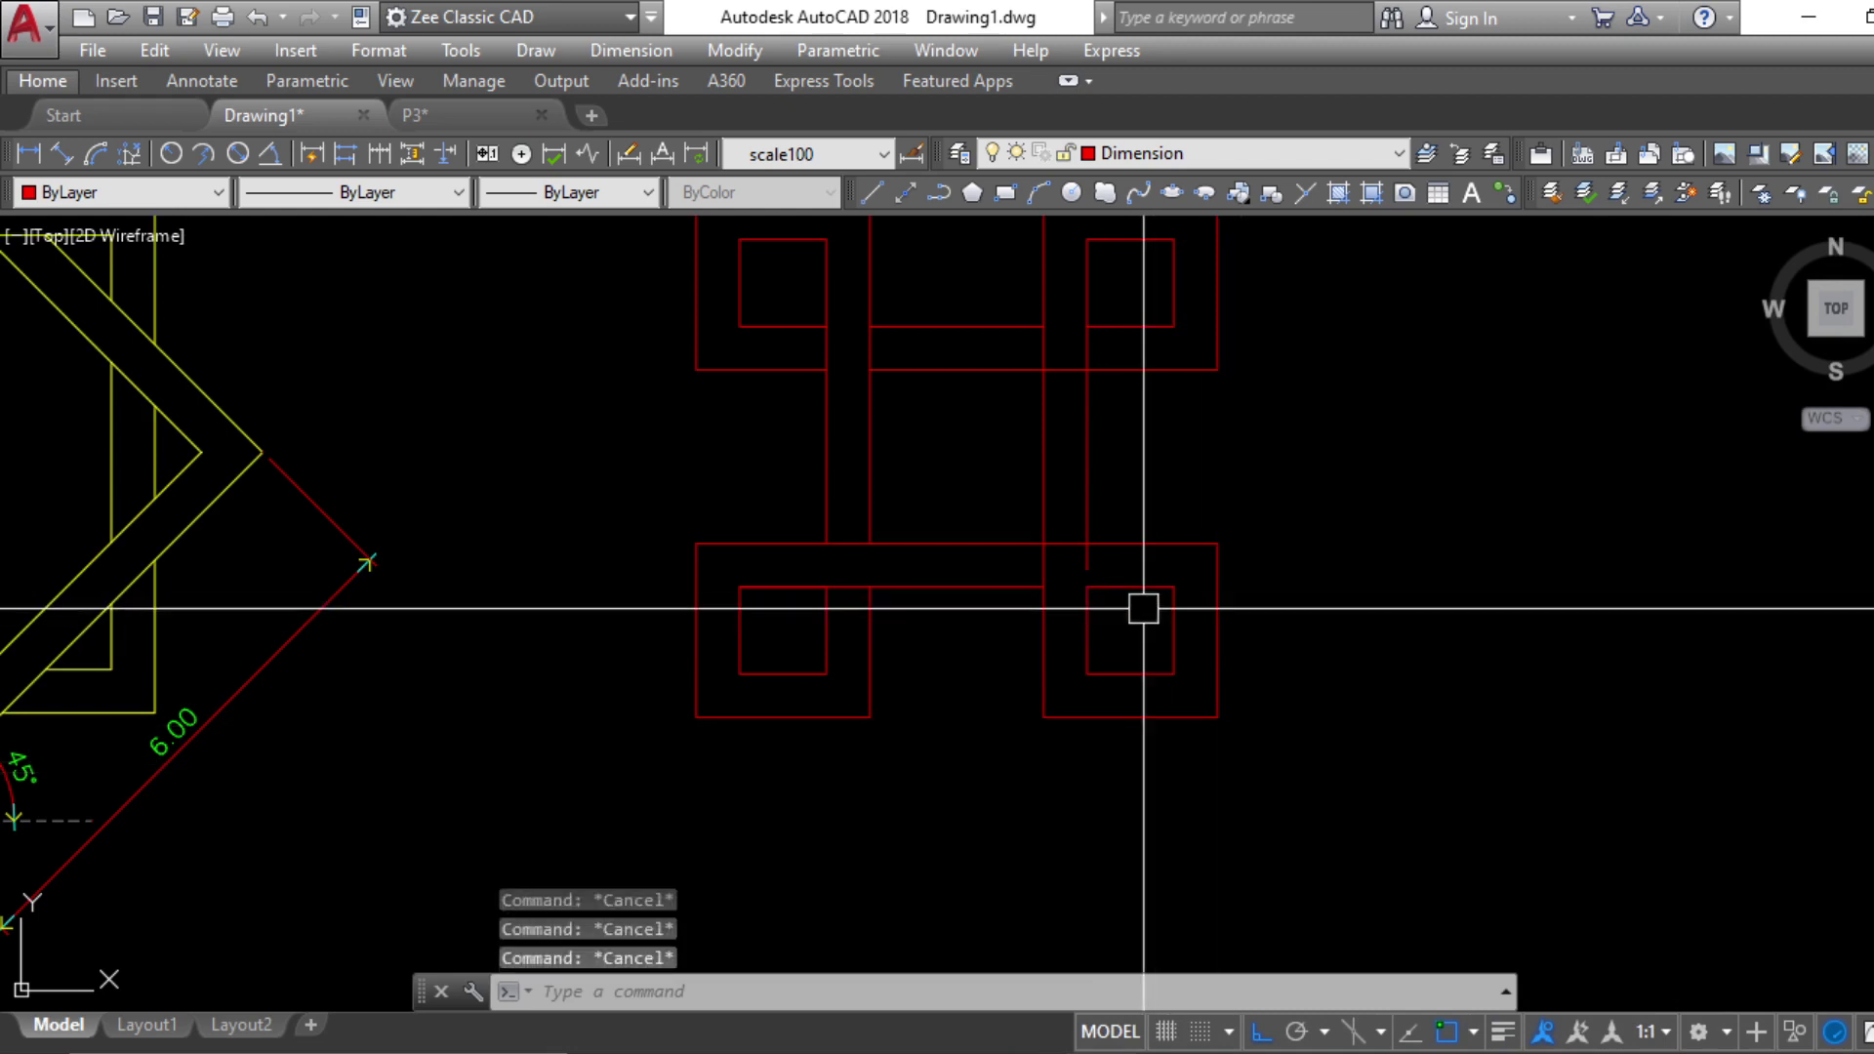
pyautogui.write('ex')
pyautogui.scroll(2, 1110, 599)
pyautogui.click(1138, 670)
pyautogui.click(987, 531)
pyautogui.press('space')
pyautogui.click(1054, 511)
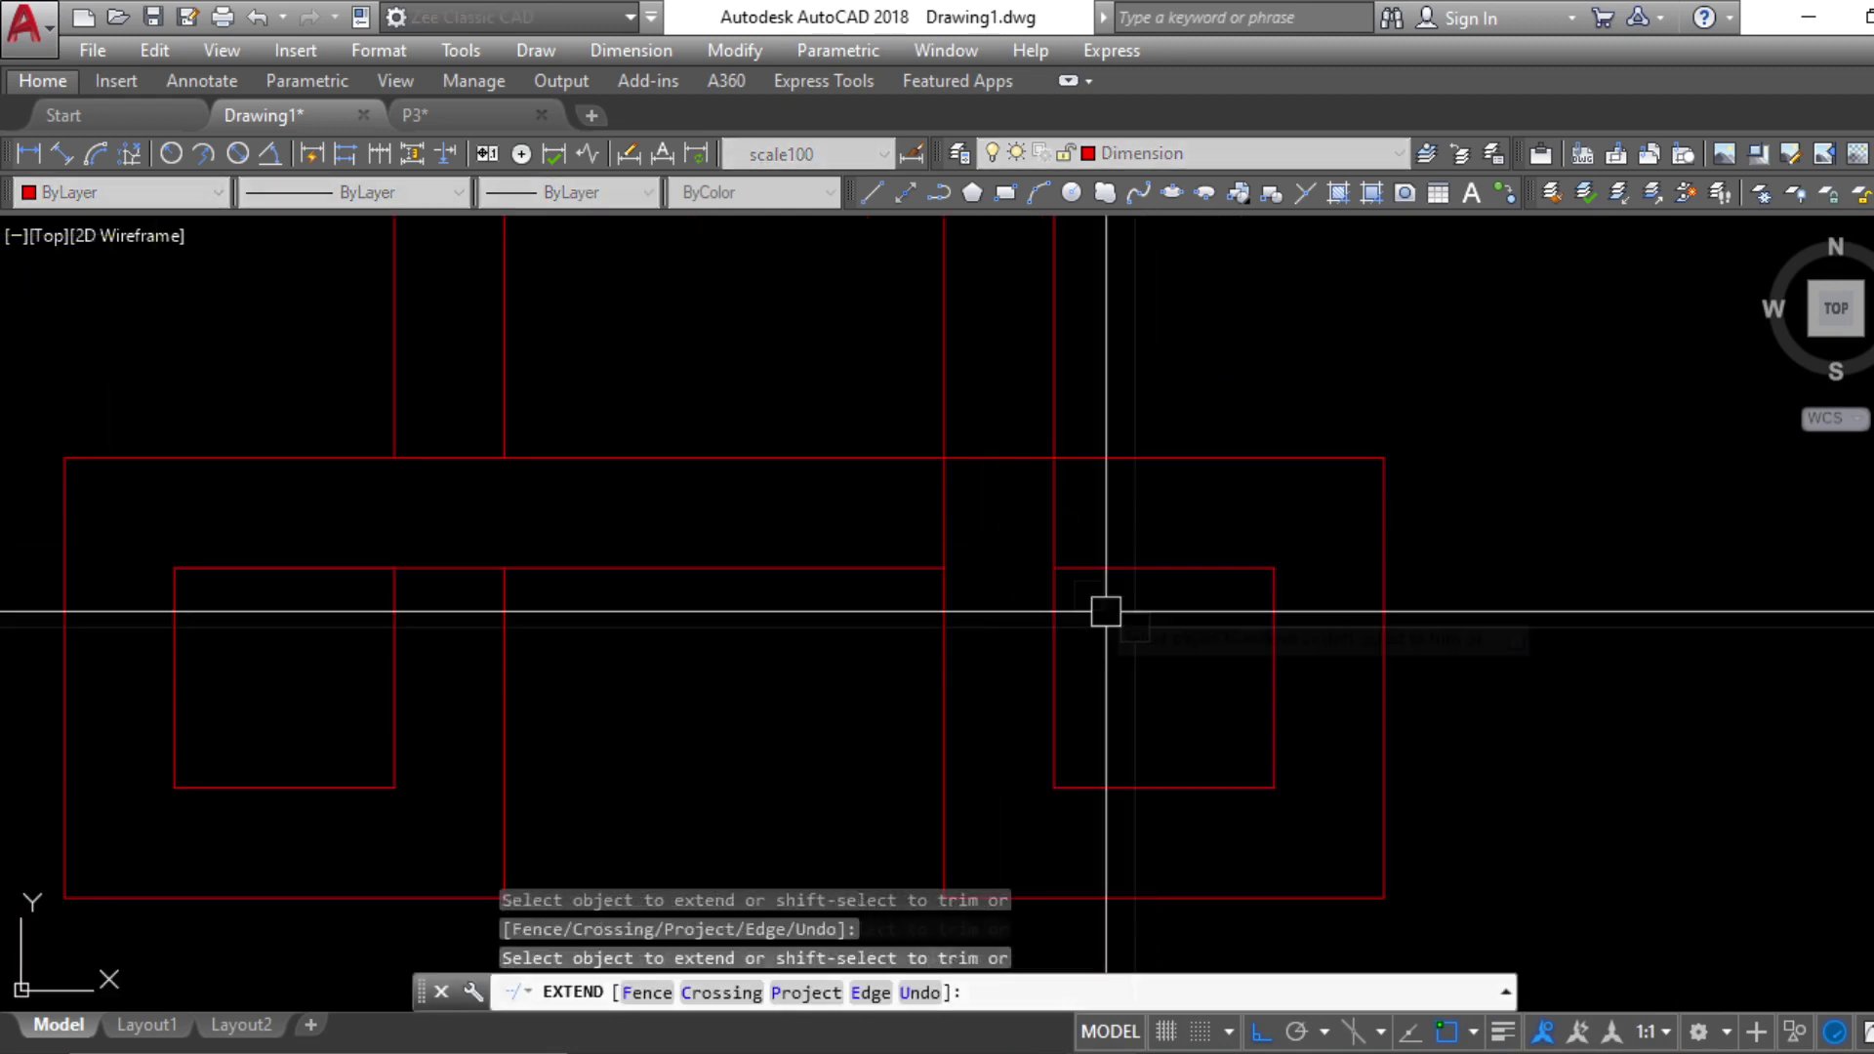
pyautogui.press('Escape')
pyautogui.scroll(-1, 1175, 781)
pyautogui.press('Escape')
# Trim the horizontal line inside the vertical band at the lower-right crossing so the vertical band passes over
pyautogui.write('tr')
pyautogui.click(1151, 702)
pyautogui.click(979, 477)
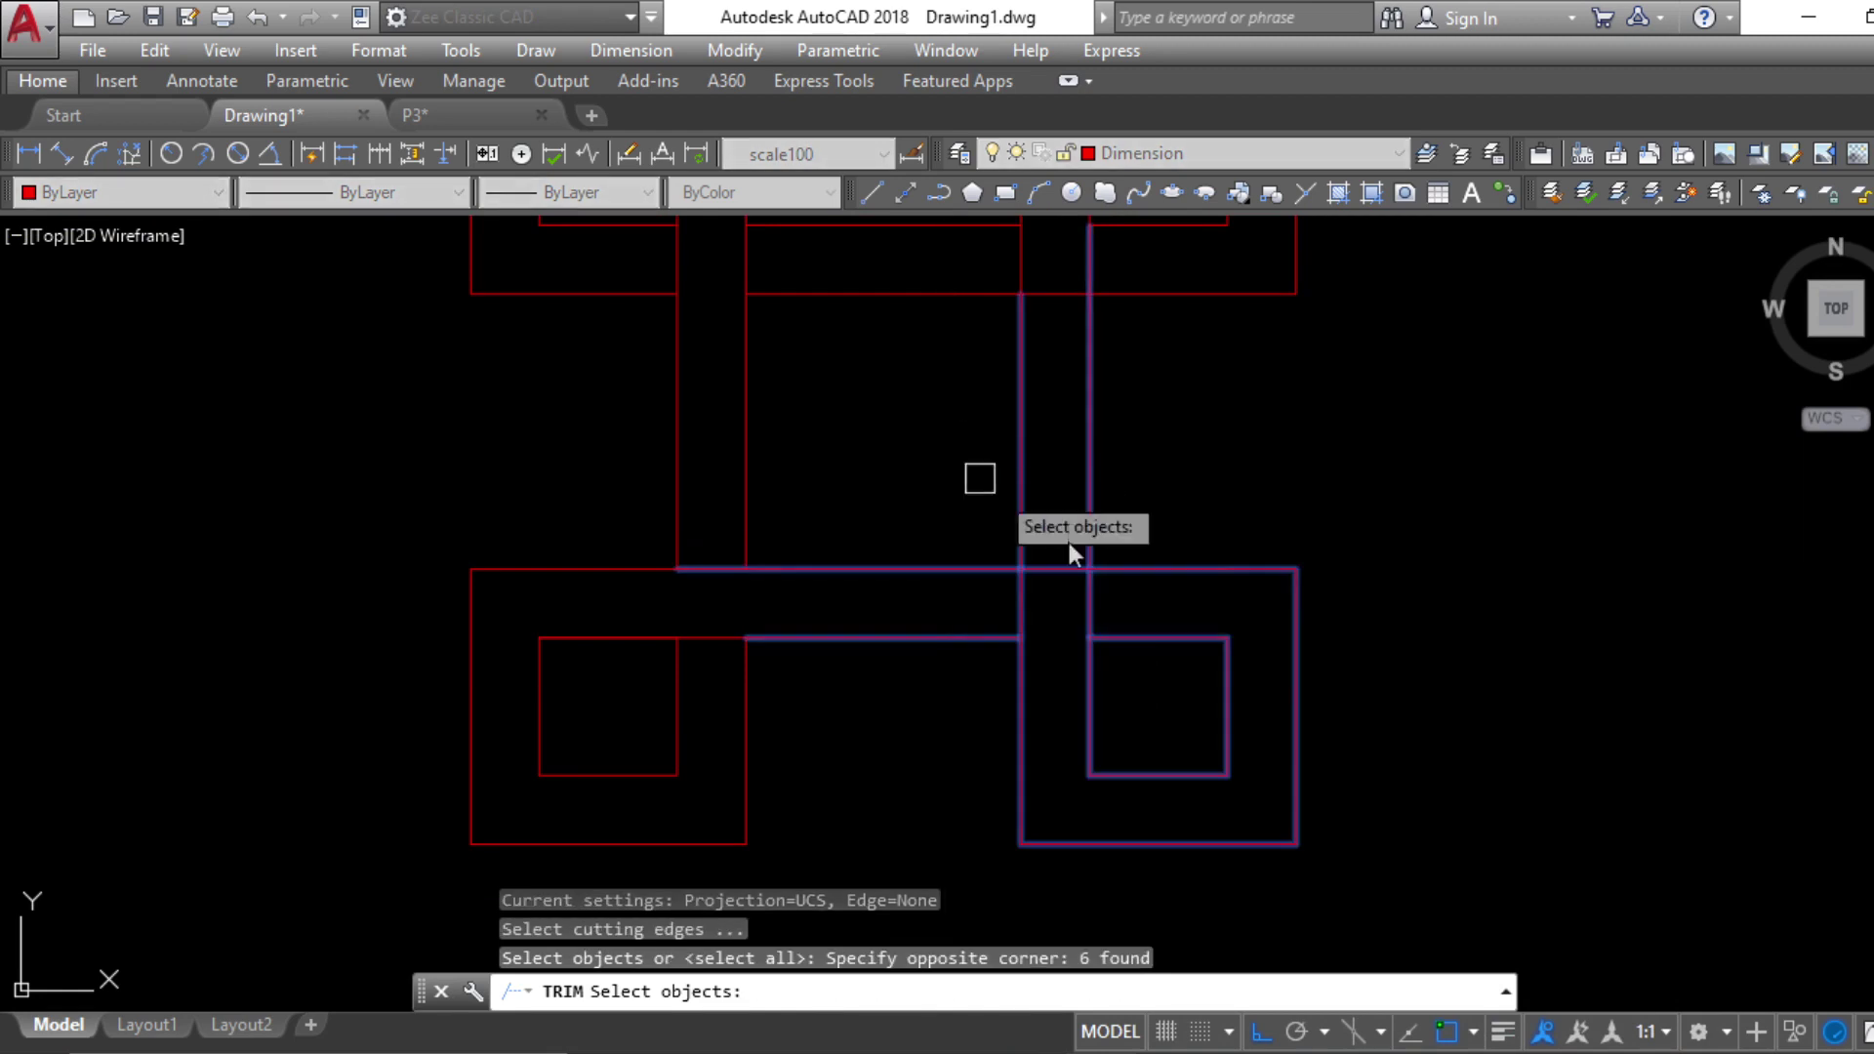
pyautogui.press('space')
pyautogui.press('Escape')
pyautogui.scroll(-2, 1315, 782)
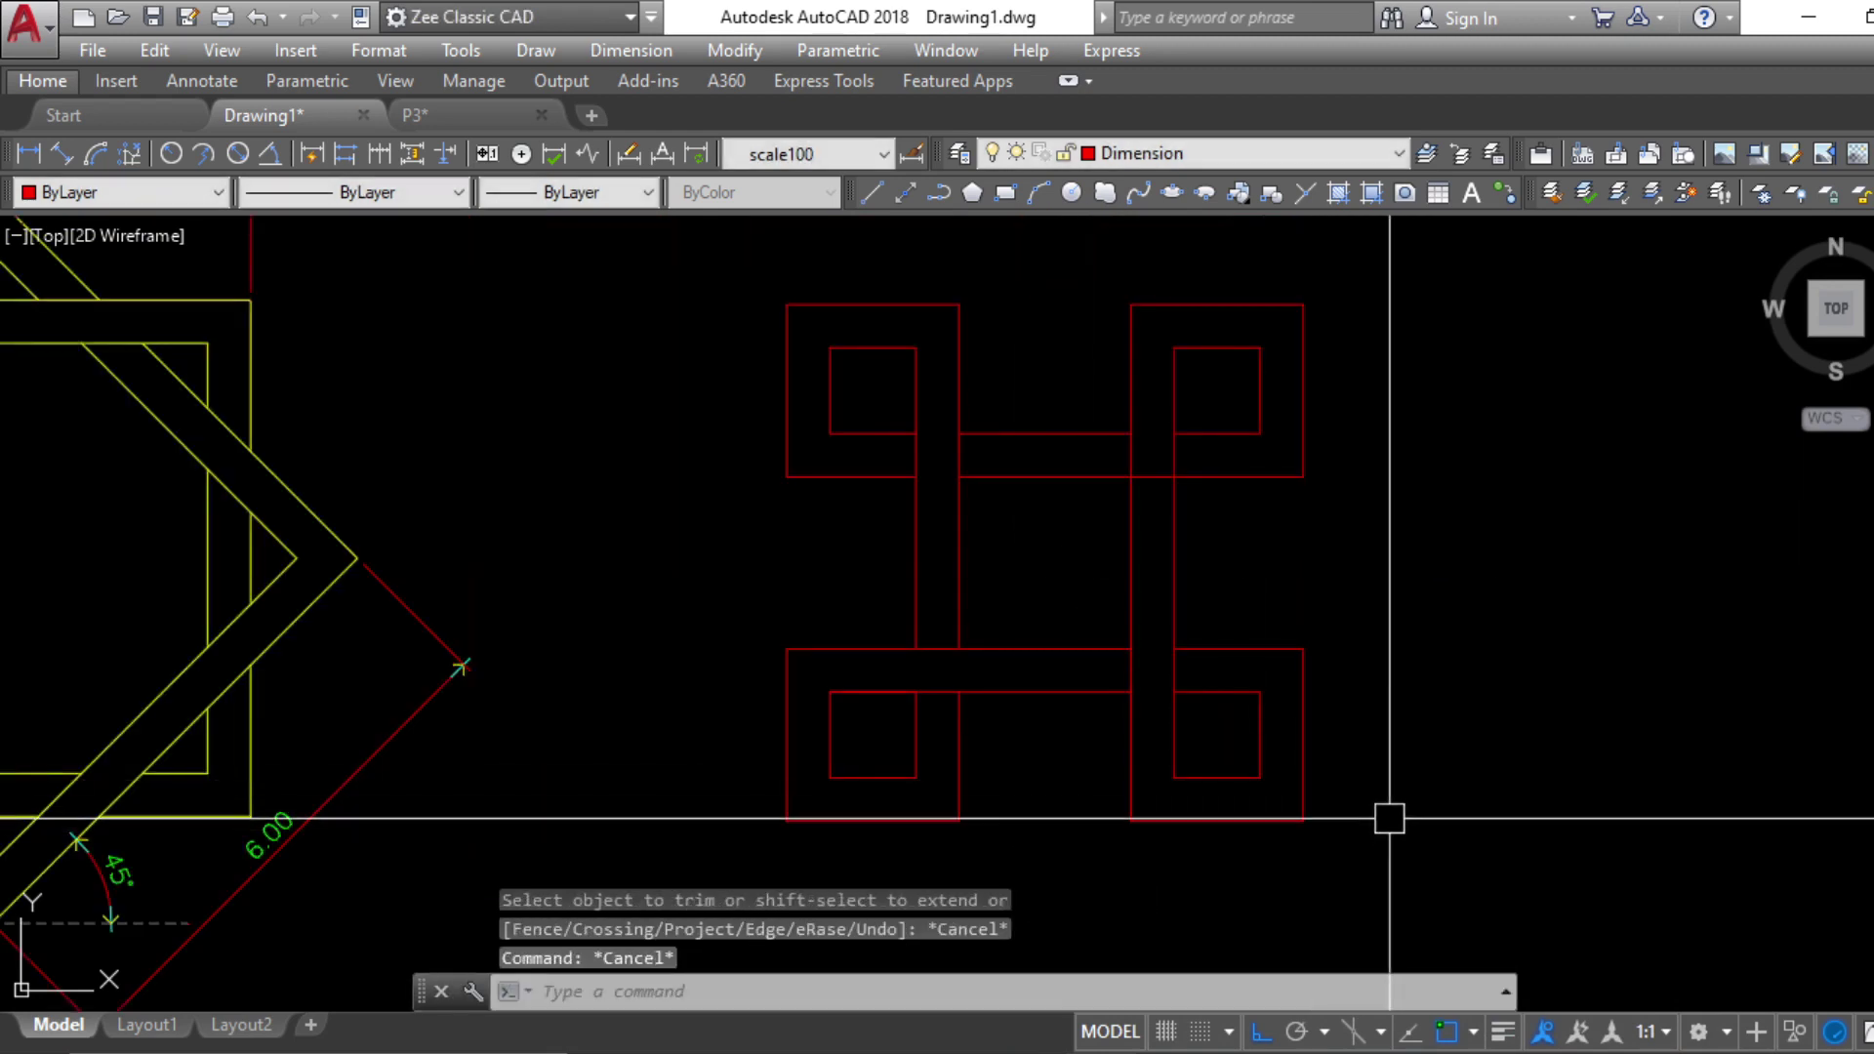
pyautogui.moveTo(1393, 830); pyautogui.dragTo(1282, 823, button='middle')
pyautogui.press('Escape')
pyautogui.press('Escape')
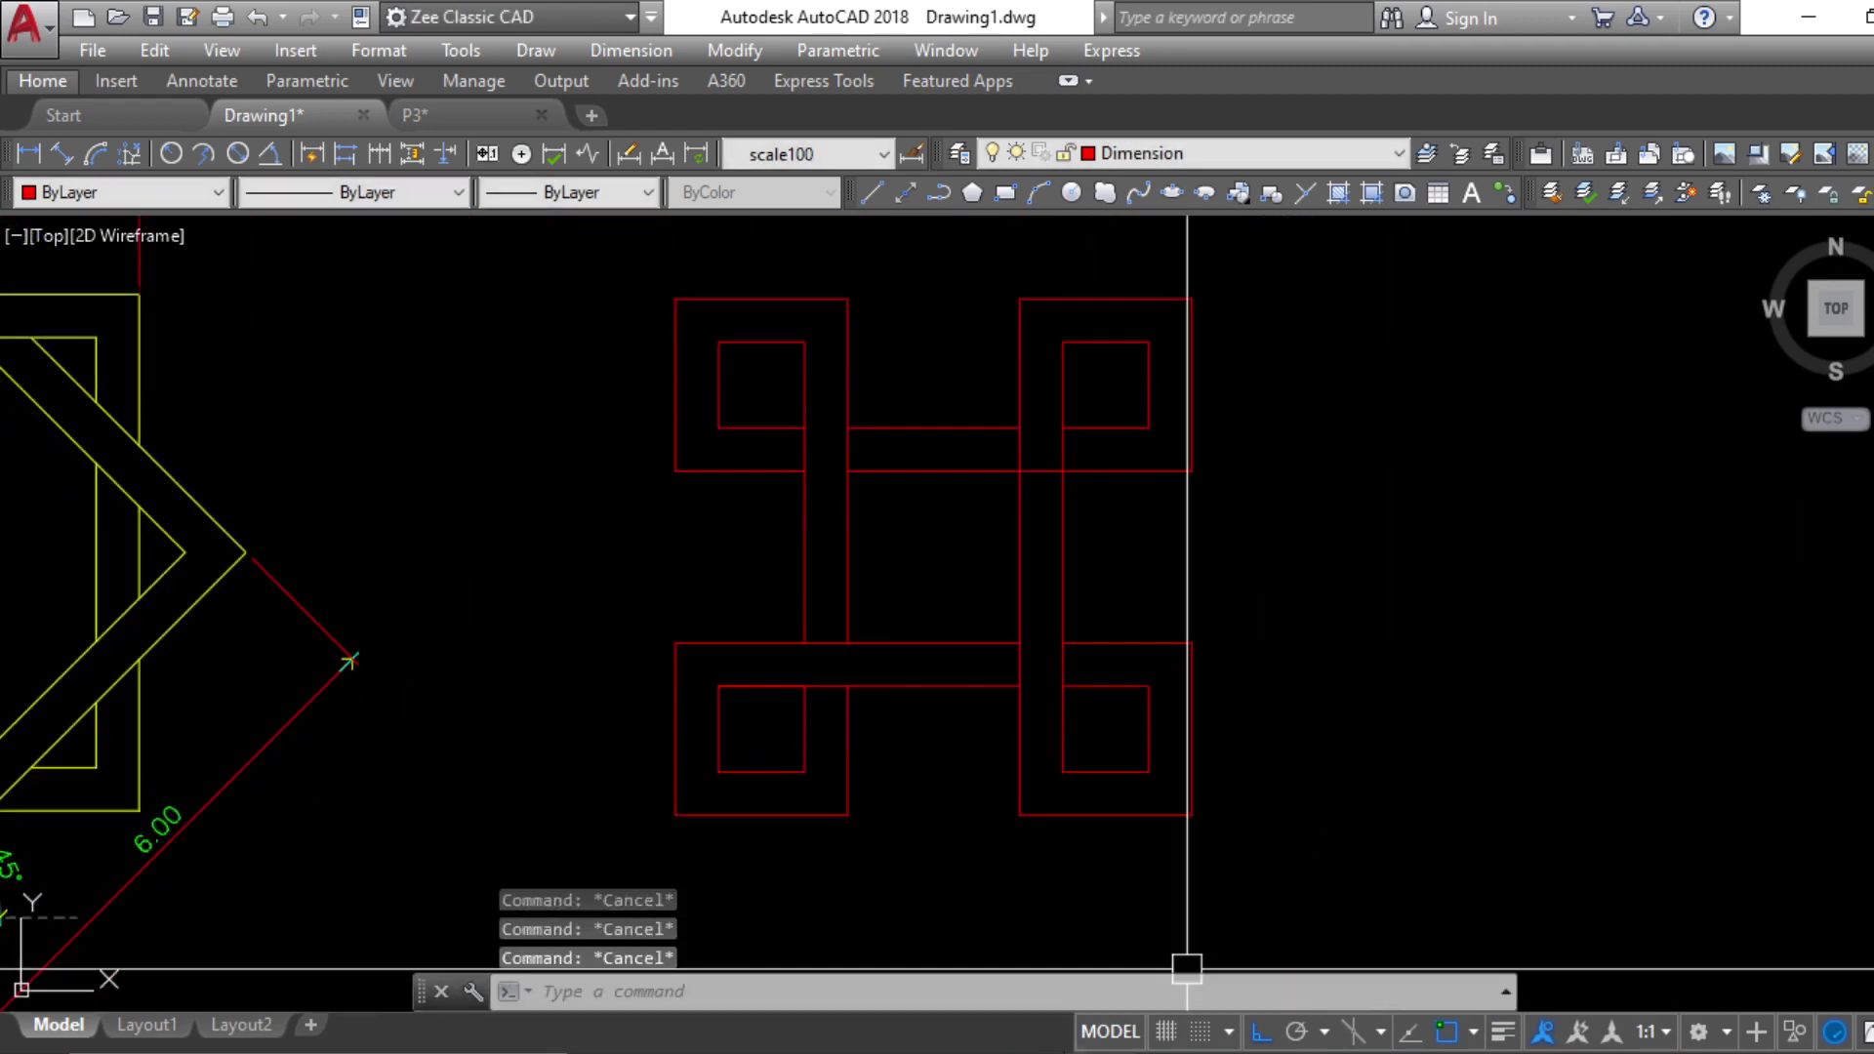
# Compare with the Square Weave plate in Major Plate.pdf and trim both vertical lines inside the horizontal band at the upper-right crossing
pyautogui.hotkey('alt', 'Tab')
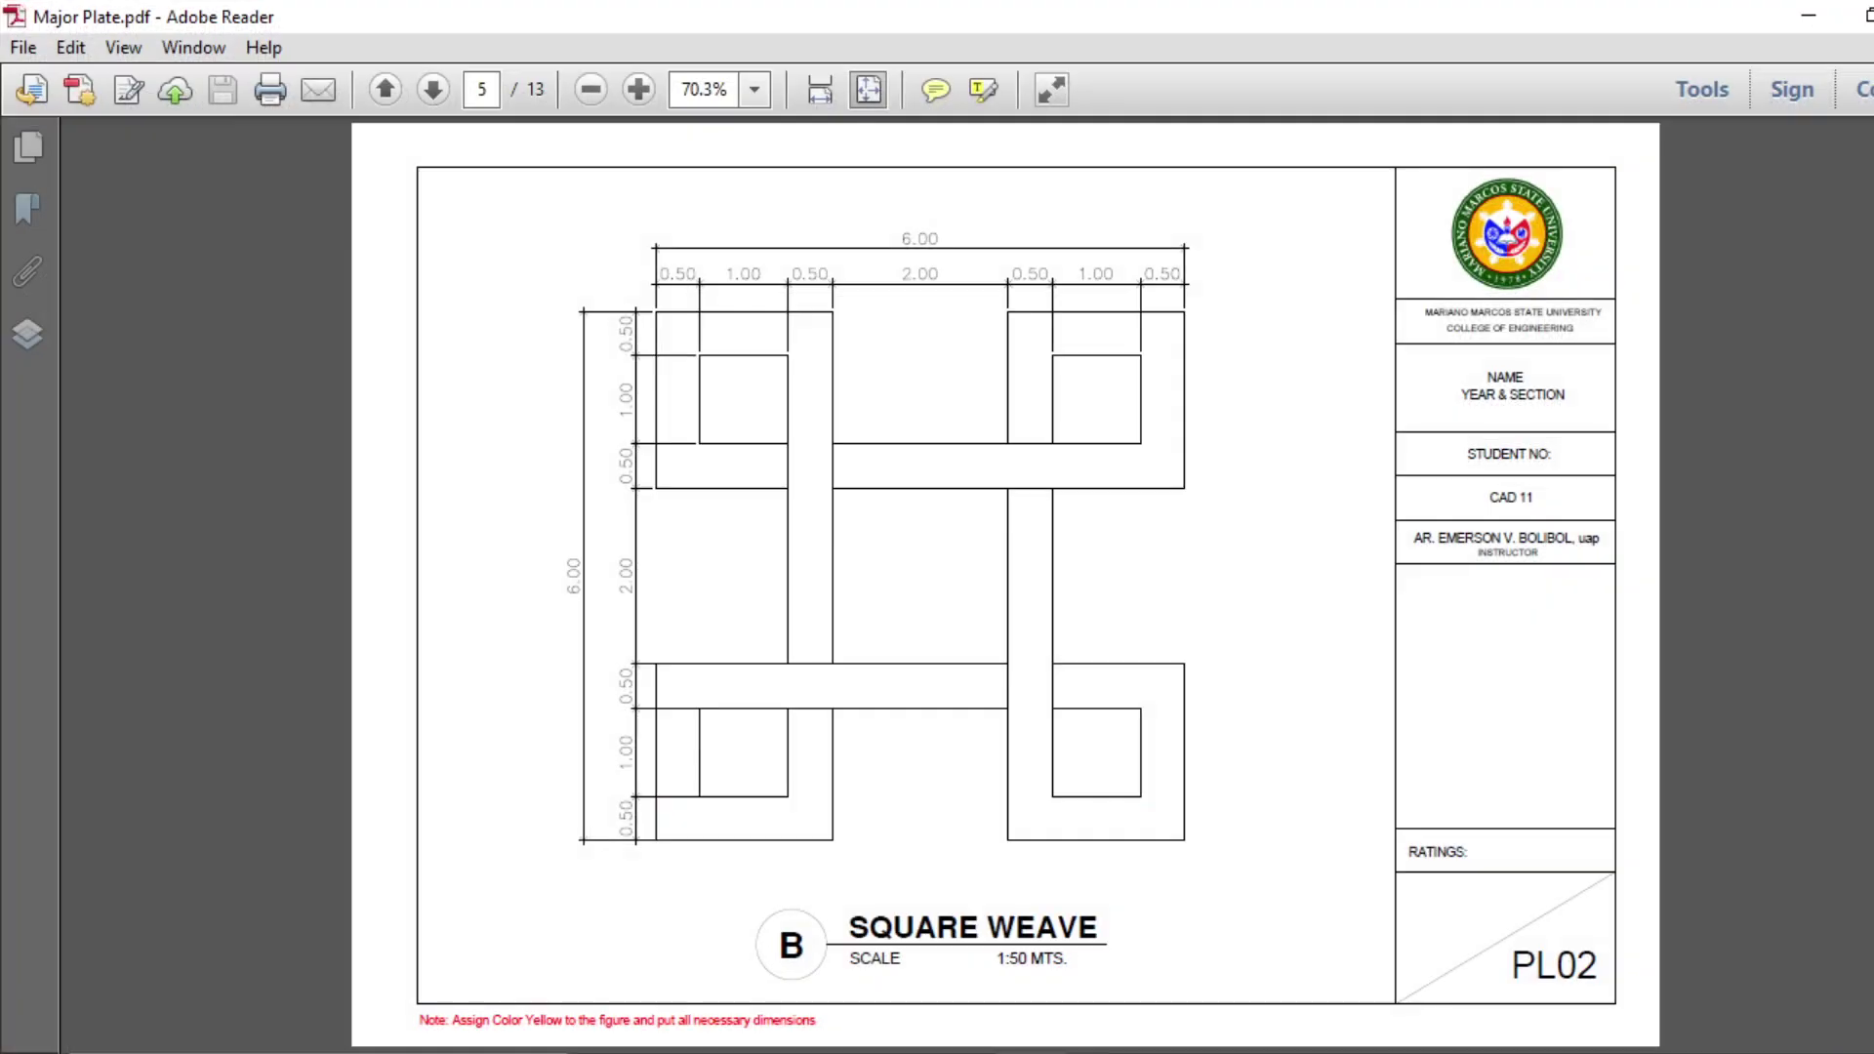
pyautogui.hotkey('alt', 'Tab')
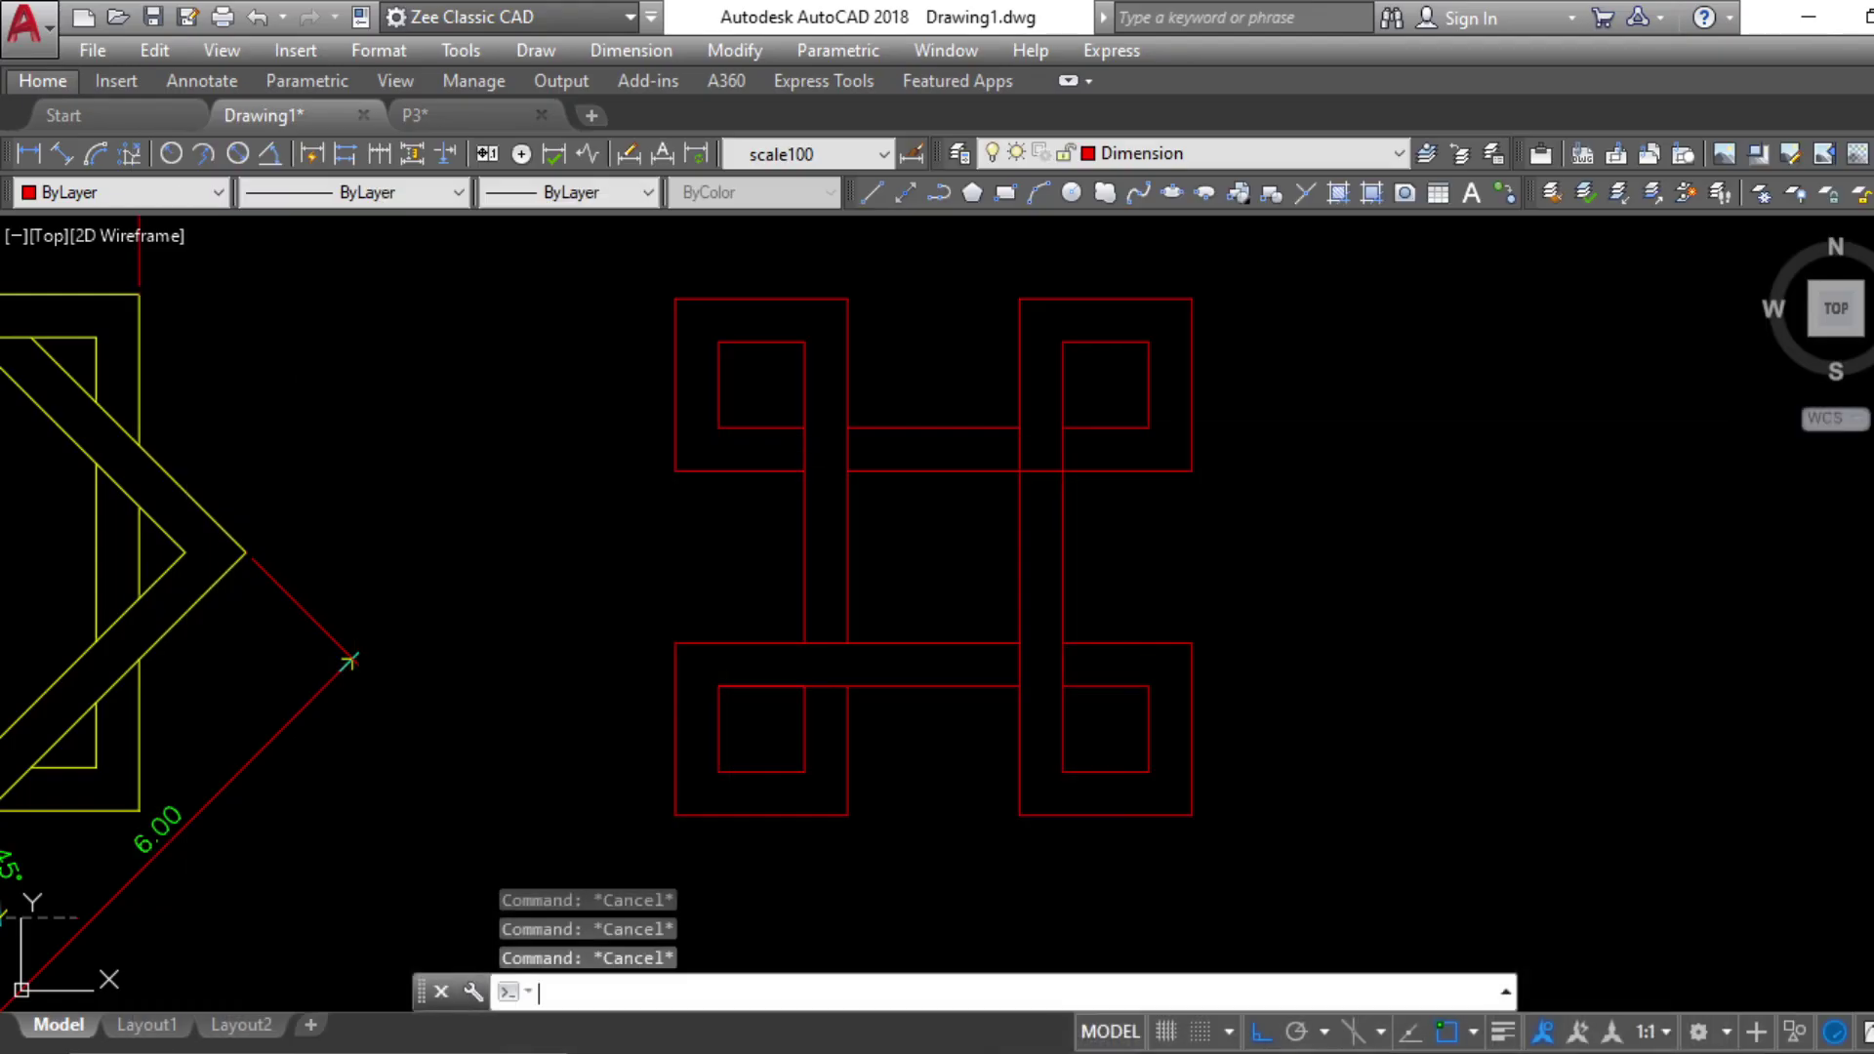
pyautogui.write('tr')
pyautogui.press('Return')
pyautogui.click(1132, 586)
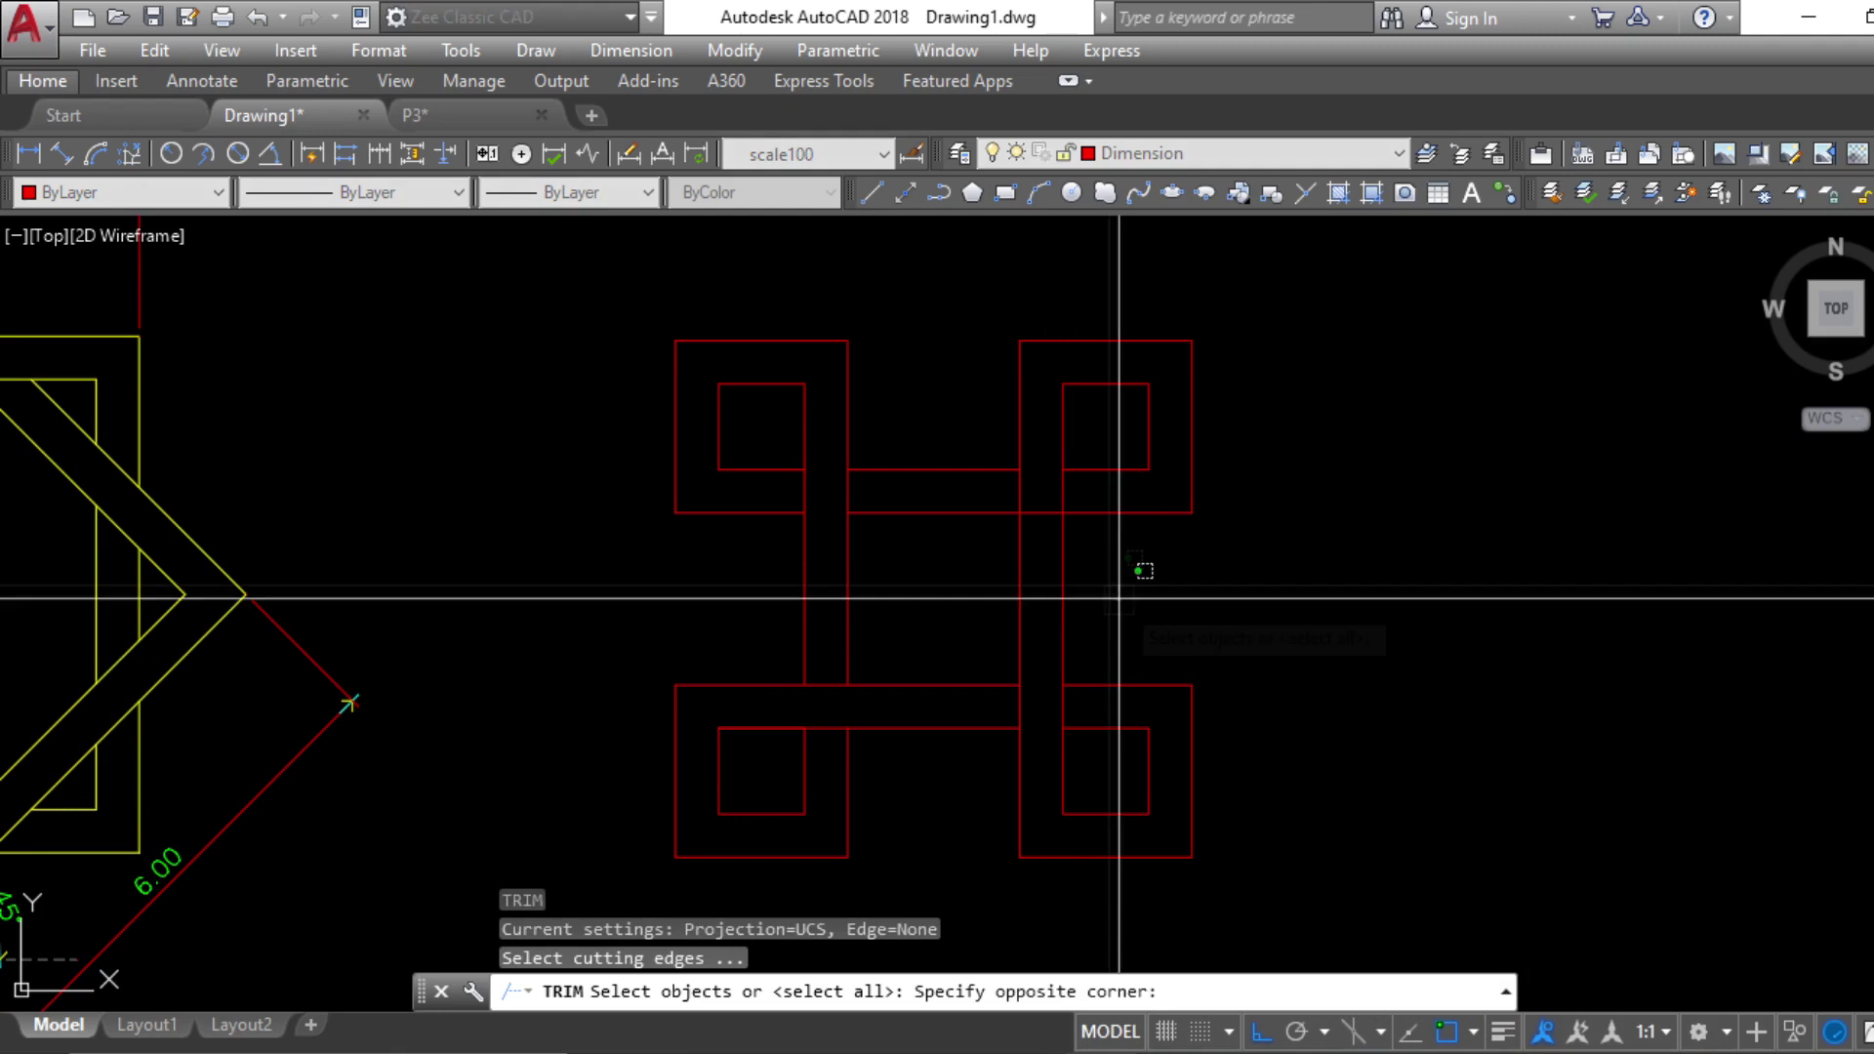
pyautogui.click(976, 377)
pyautogui.scroll(5, 1054, 486)
pyautogui.press('Return')
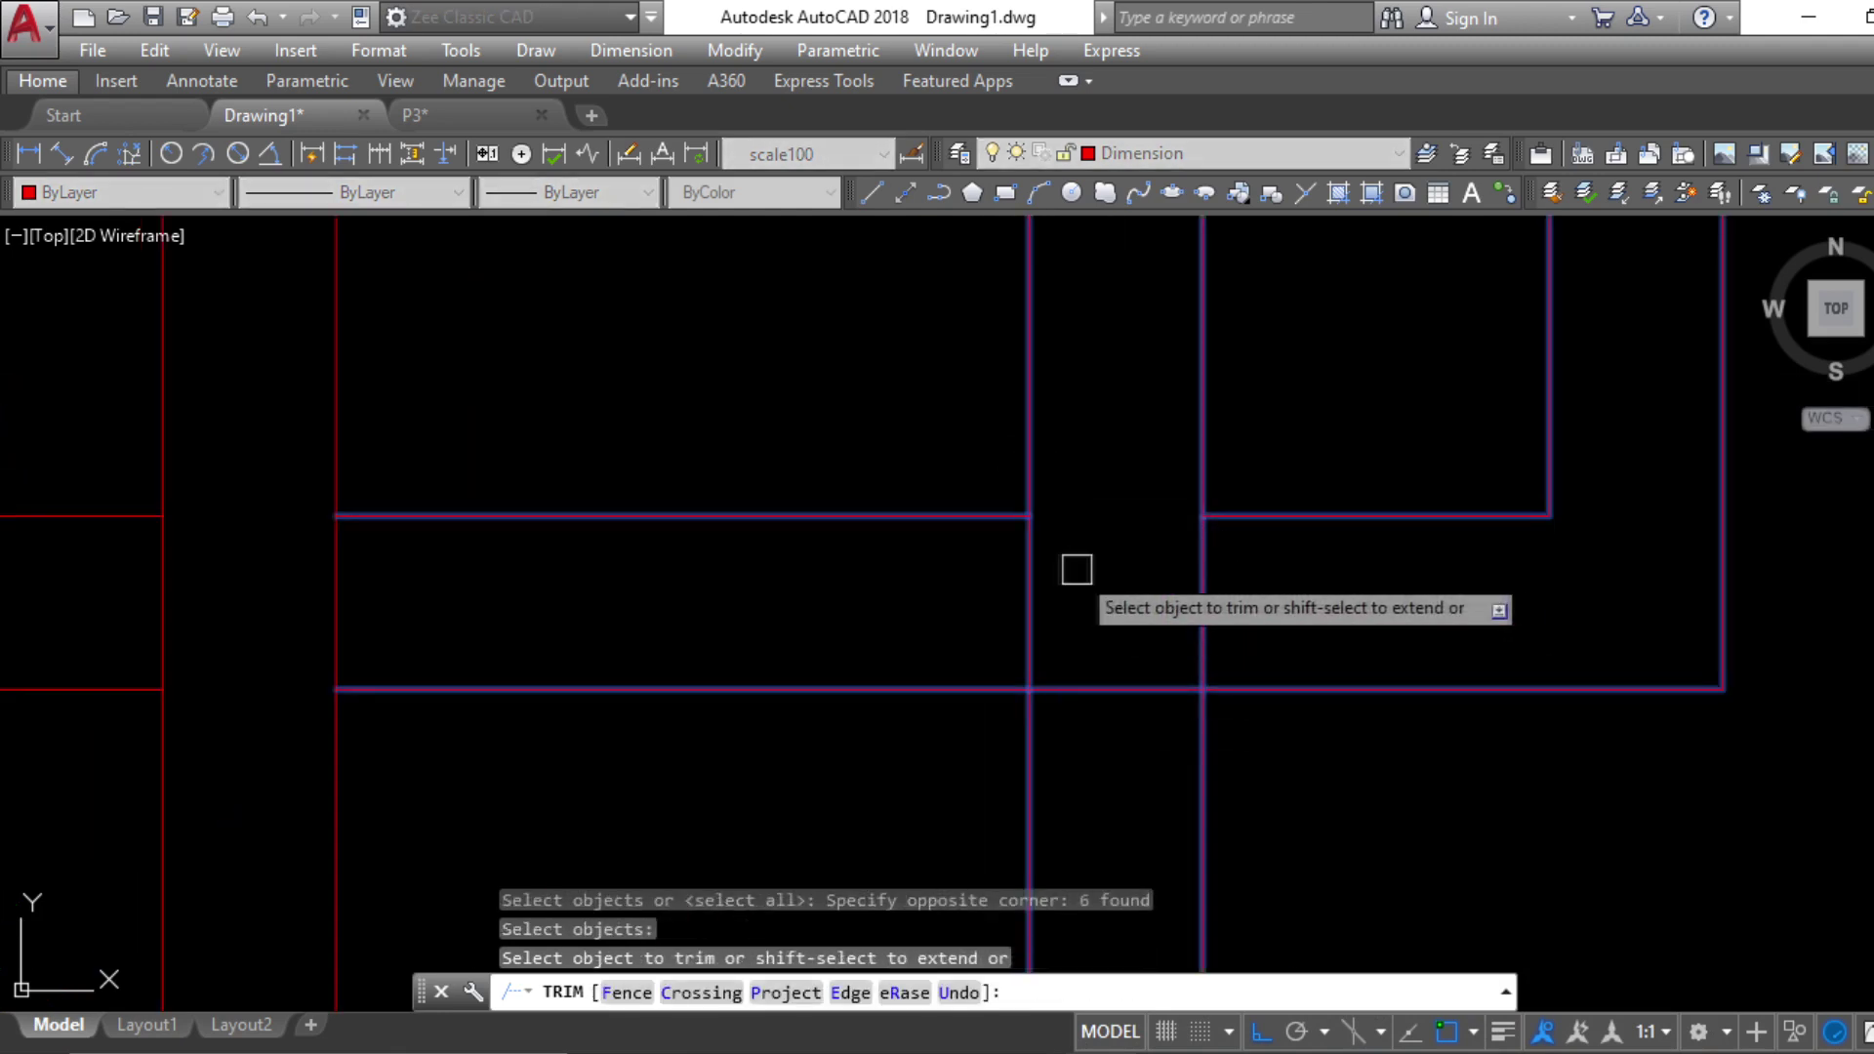
pyautogui.click(1042, 578)
pyautogui.press('Escape')
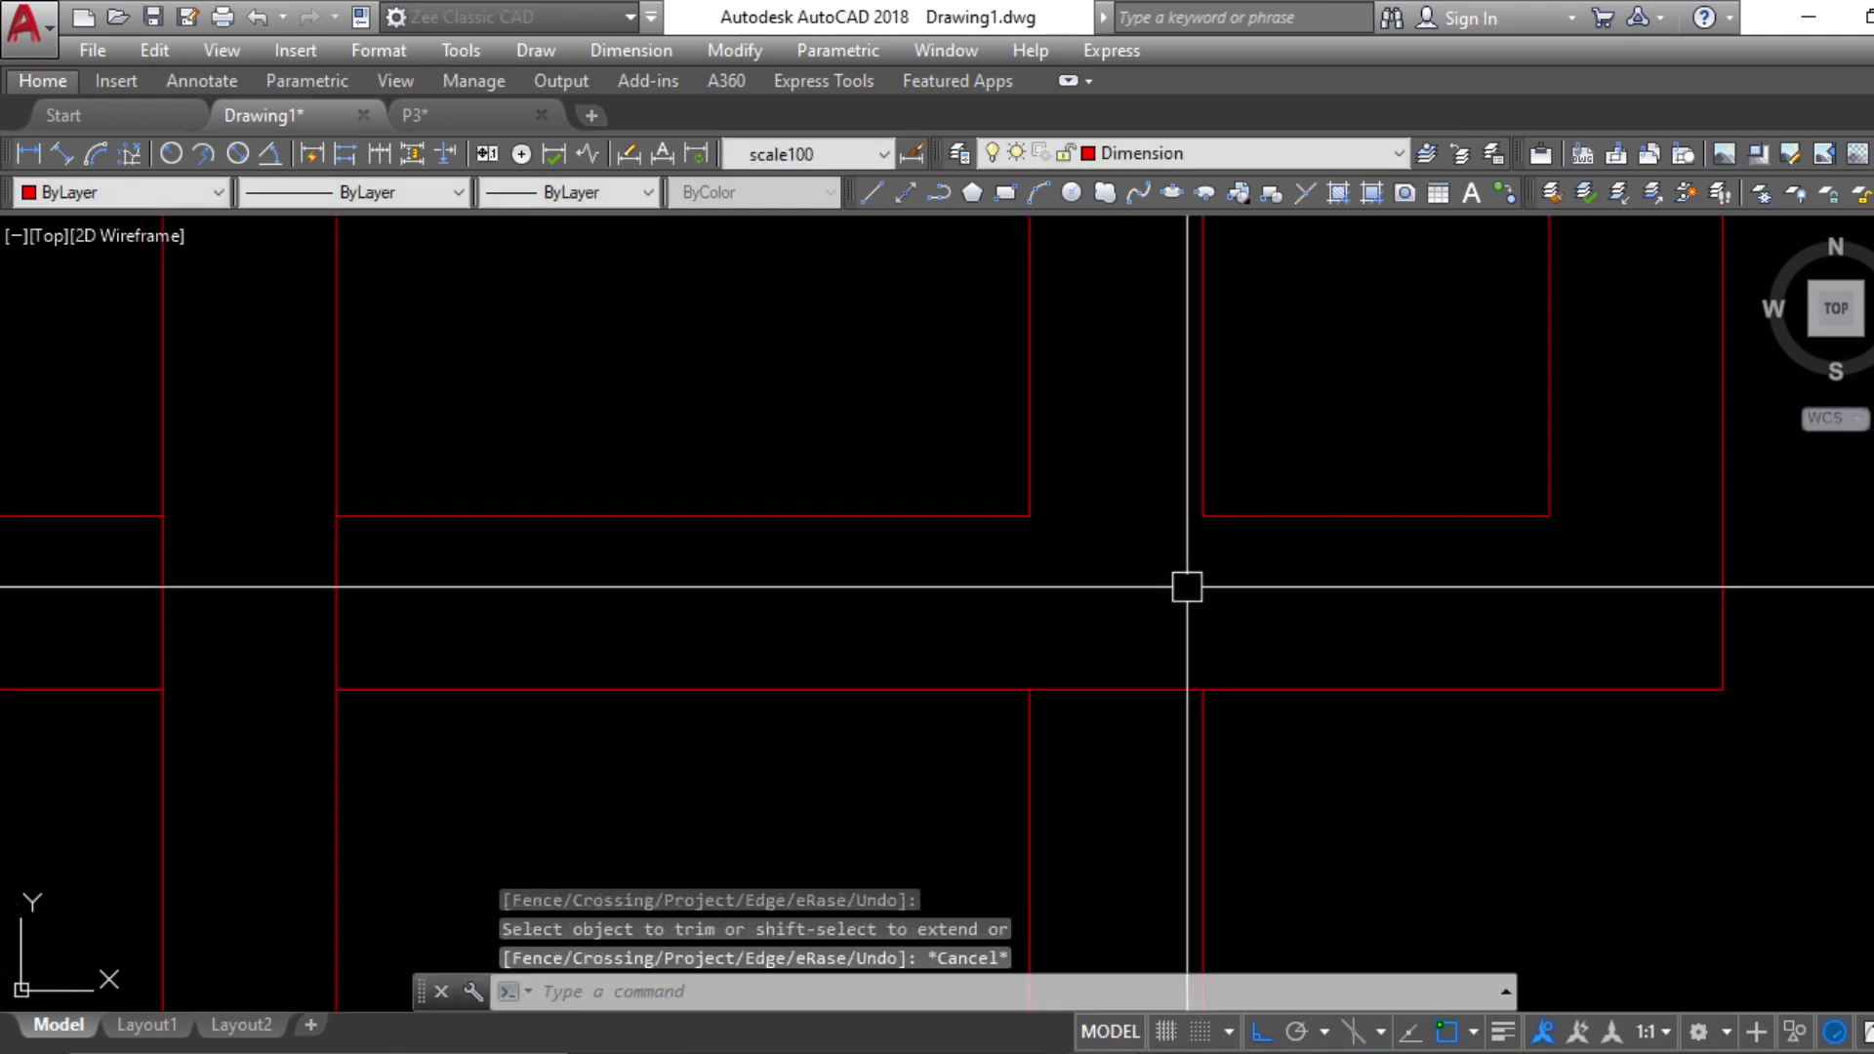
pyautogui.write('pl')
pyautogui.press('Return')
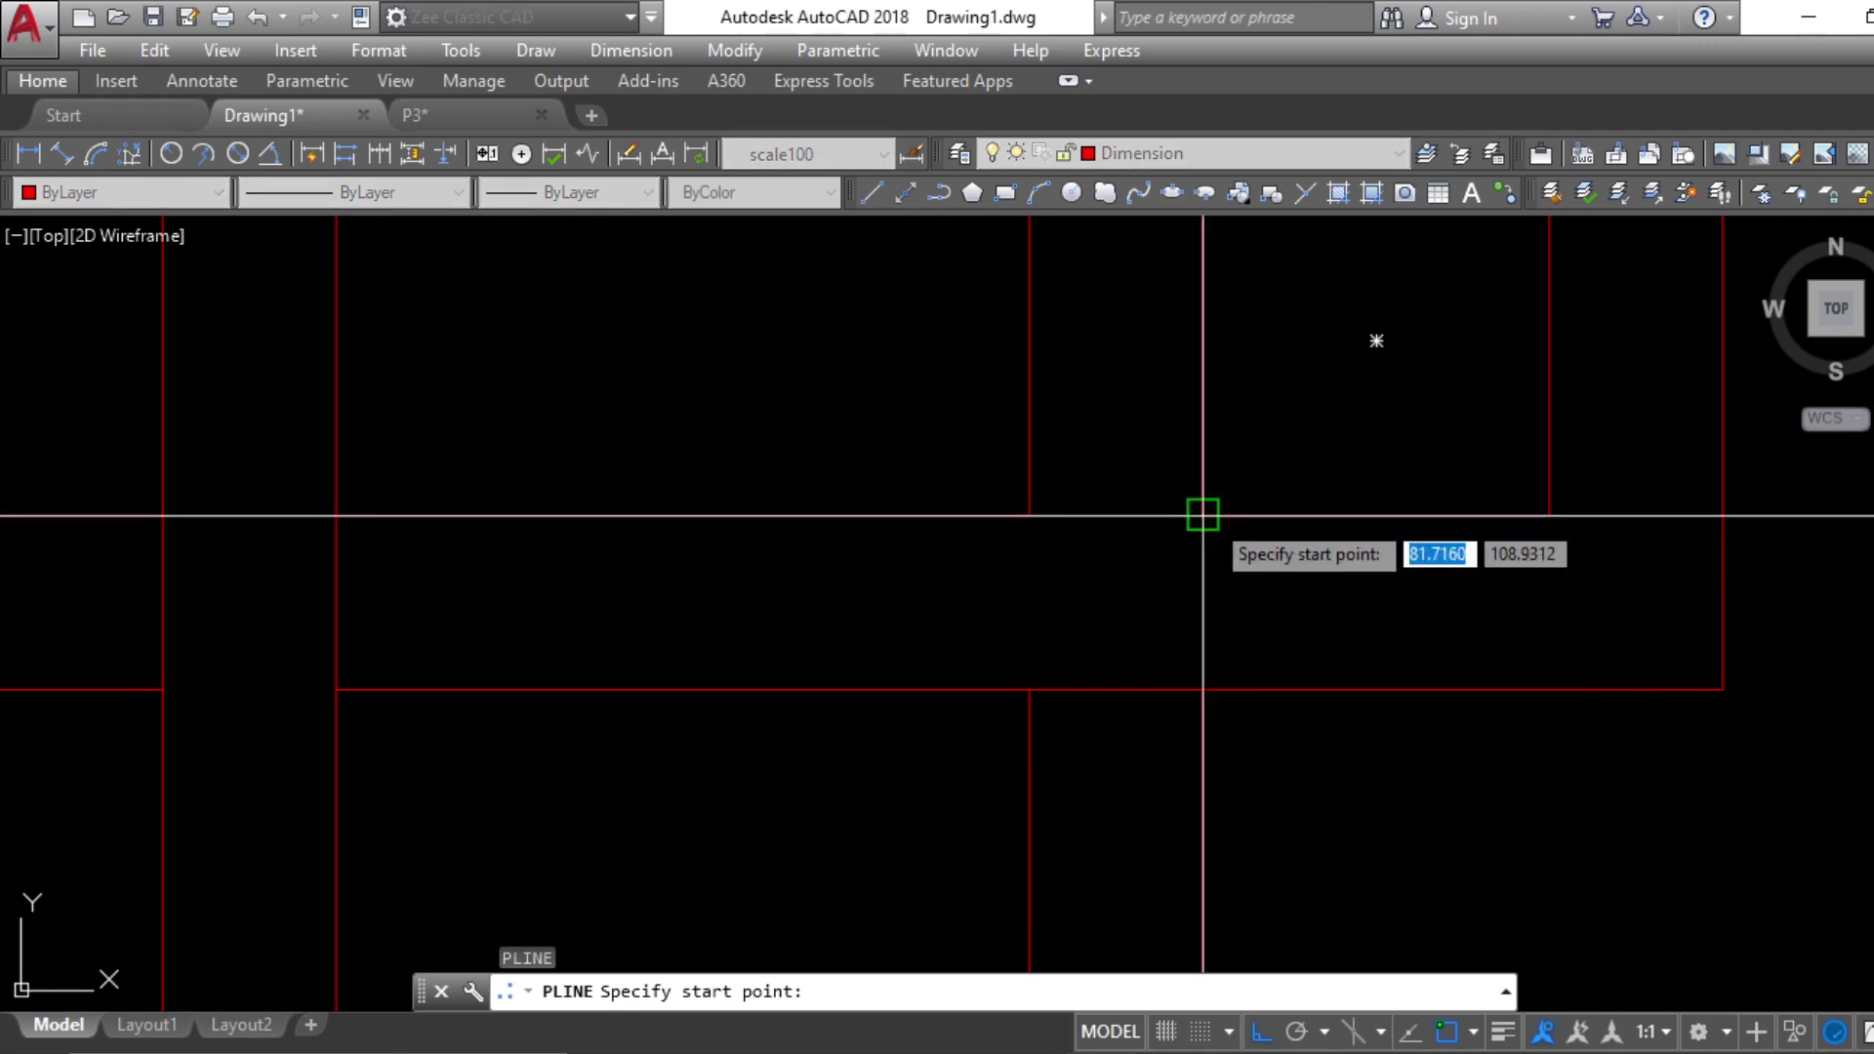
pyautogui.press('Escape')
pyautogui.click(1238, 530)
pyautogui.press('Escape')
pyautogui.press('Escape')
# Draw a polyline across the right vertical band at the upper-right crossing to close the gap in the horizontal band's upper edge
pyautogui.press('Return')
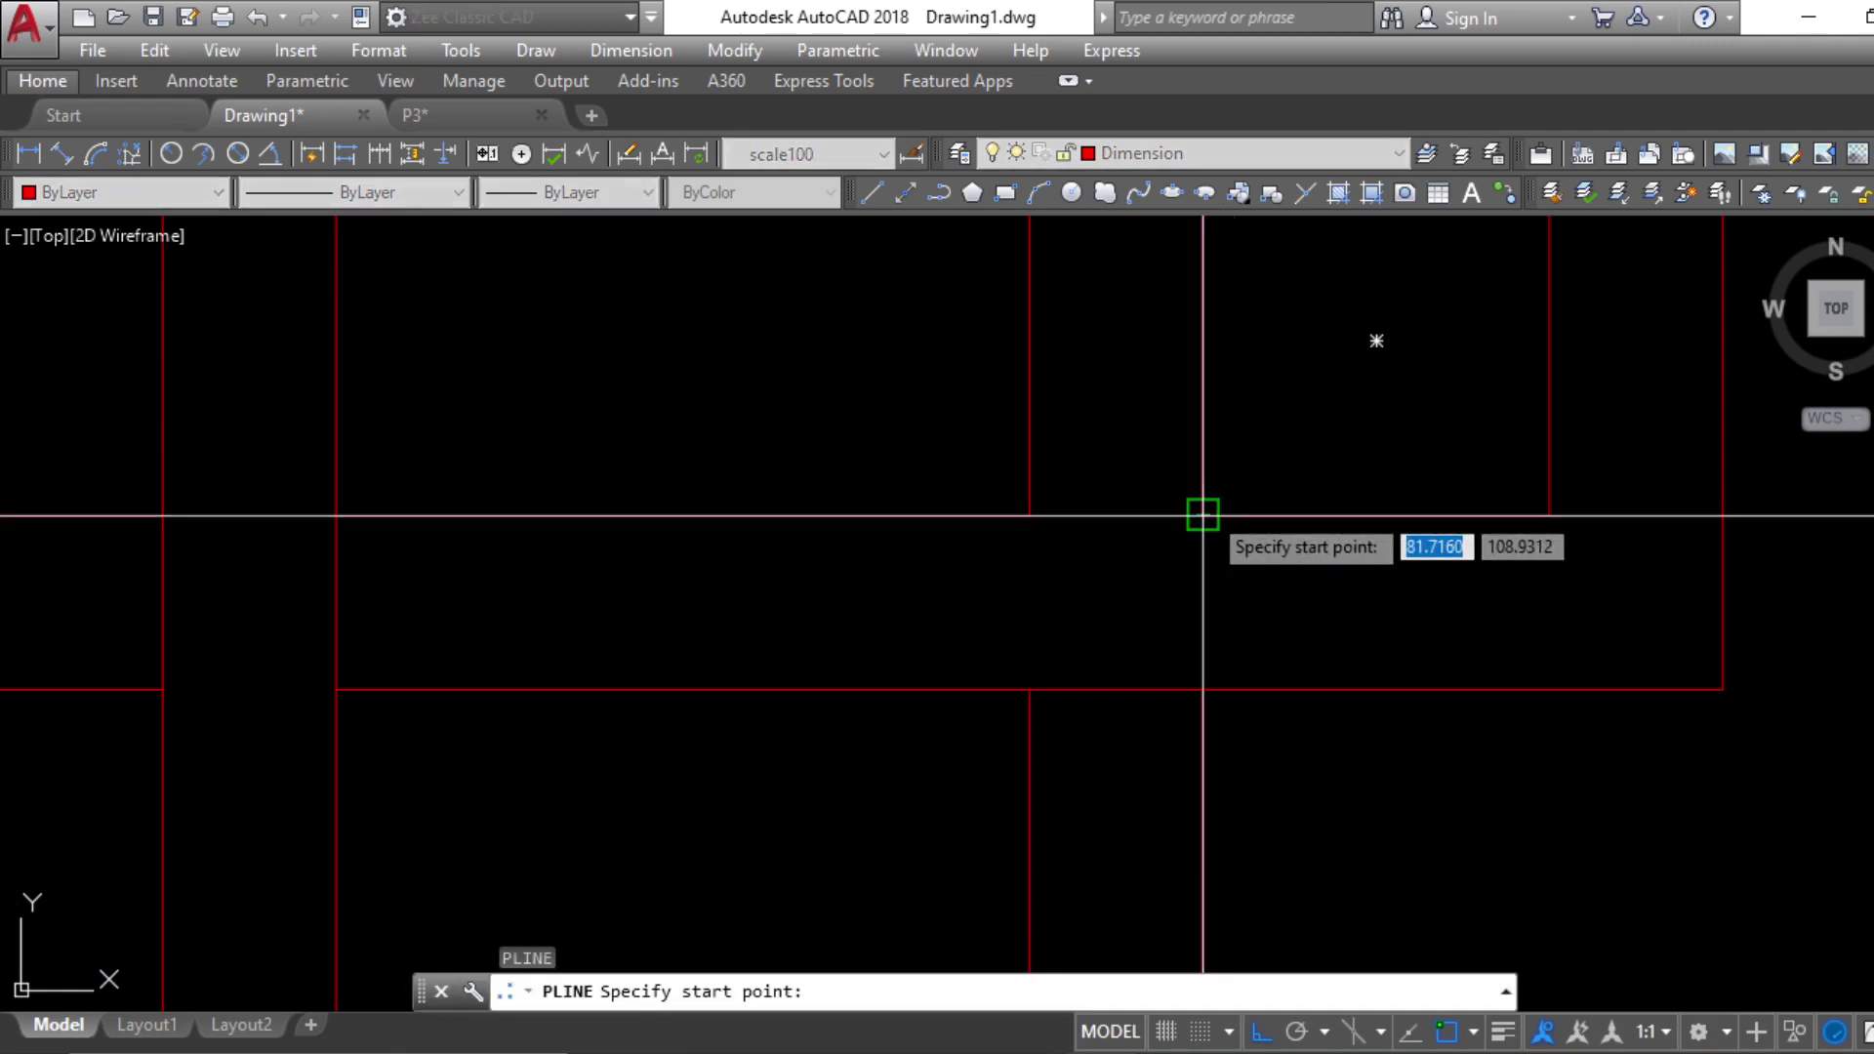
pyautogui.click(1202, 515)
pyautogui.click(1029, 516)
pyautogui.press('Return')
pyautogui.press('Escape')
pyautogui.scroll(-5, 1146, 600)
pyautogui.moveTo(1300, 777); pyautogui.dragTo(1172, 608, button='middle')
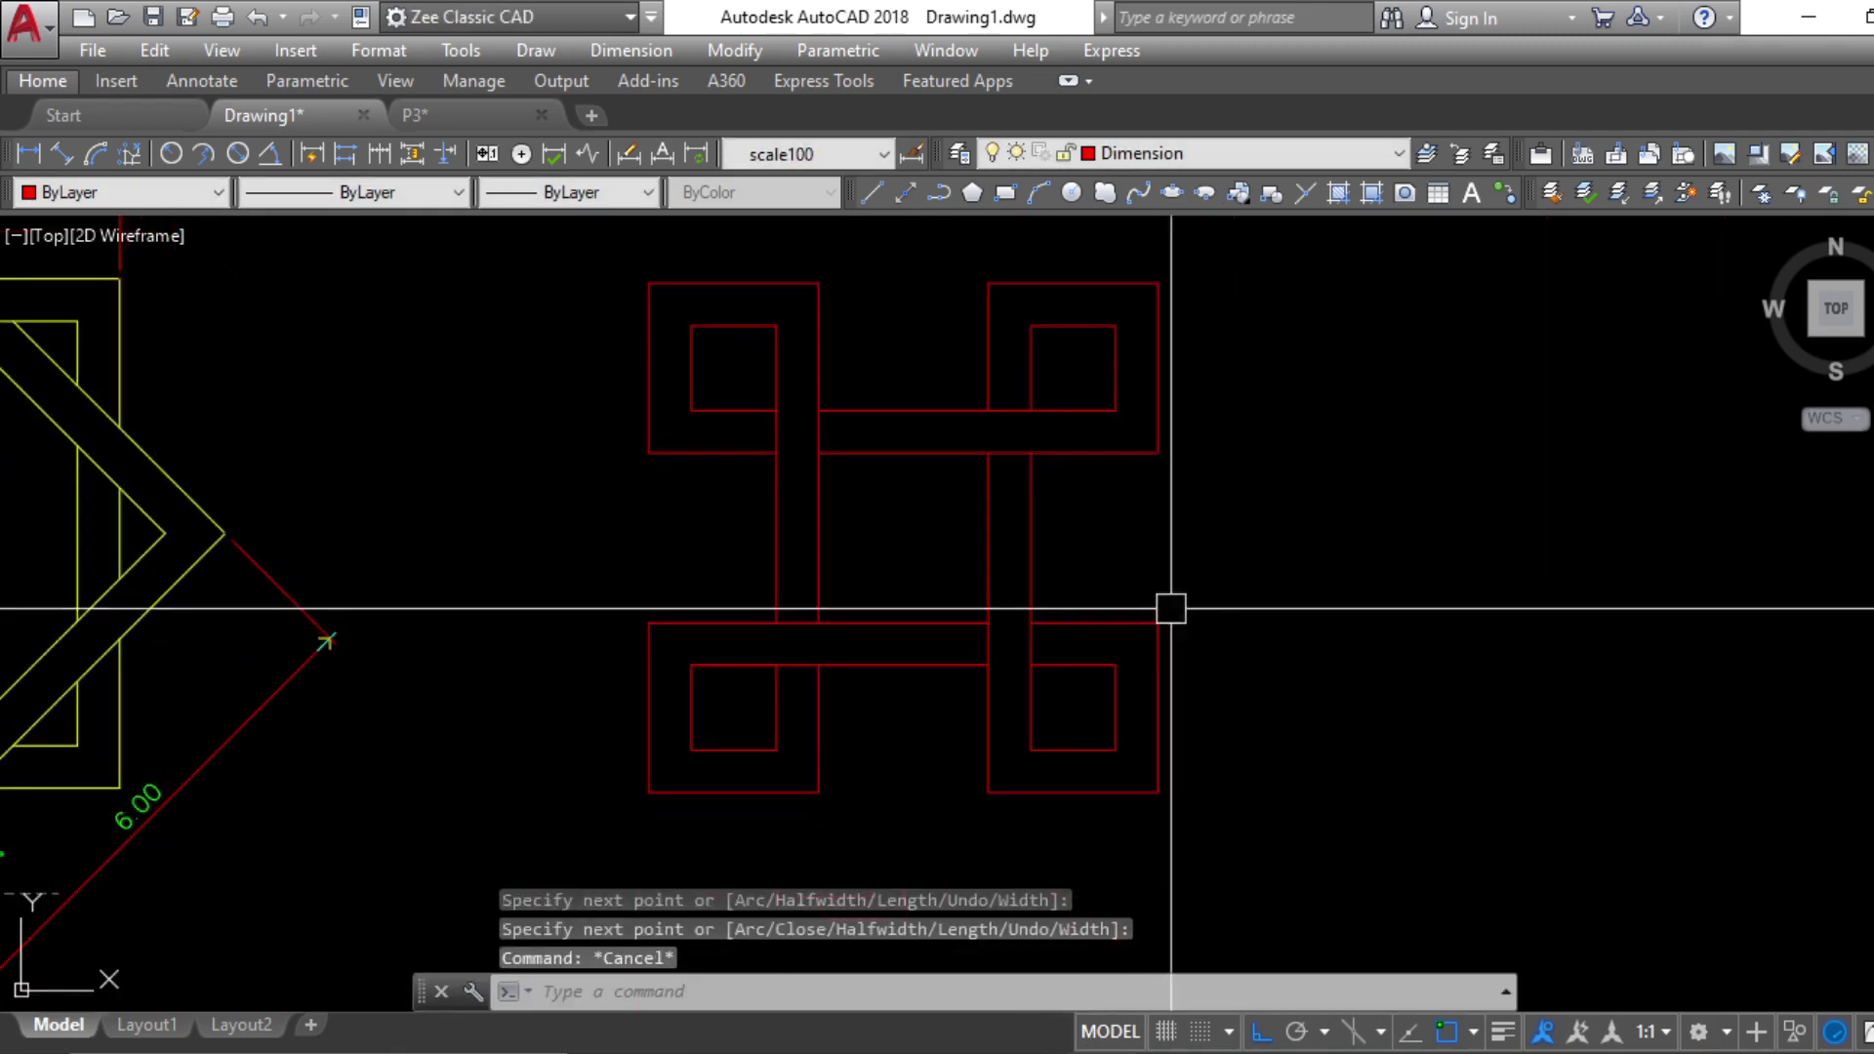
pyautogui.moveTo(1353, 835); pyautogui.dragTo(1402, 870, button='middle')
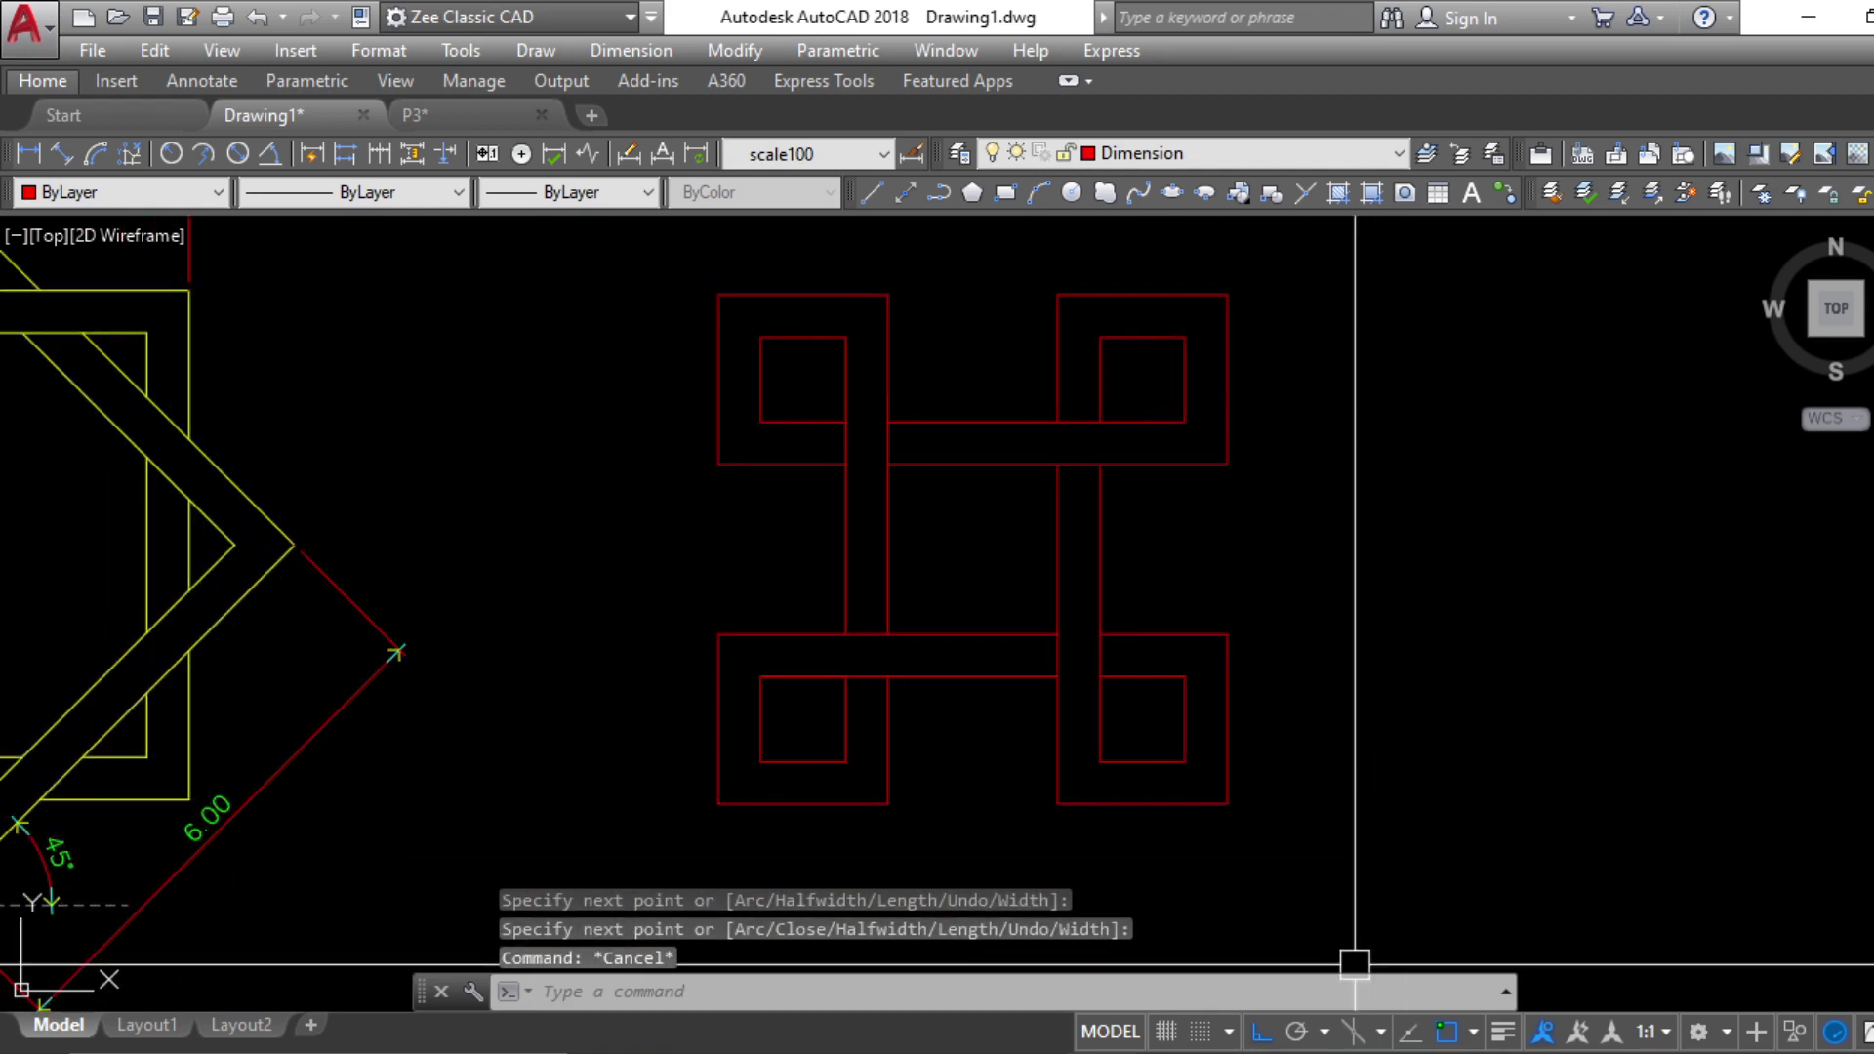
# Compare the finished weave with the Square Weave plate and its colour note in Major Plate.pdf
pyautogui.hotkey('alt', 'Tab')
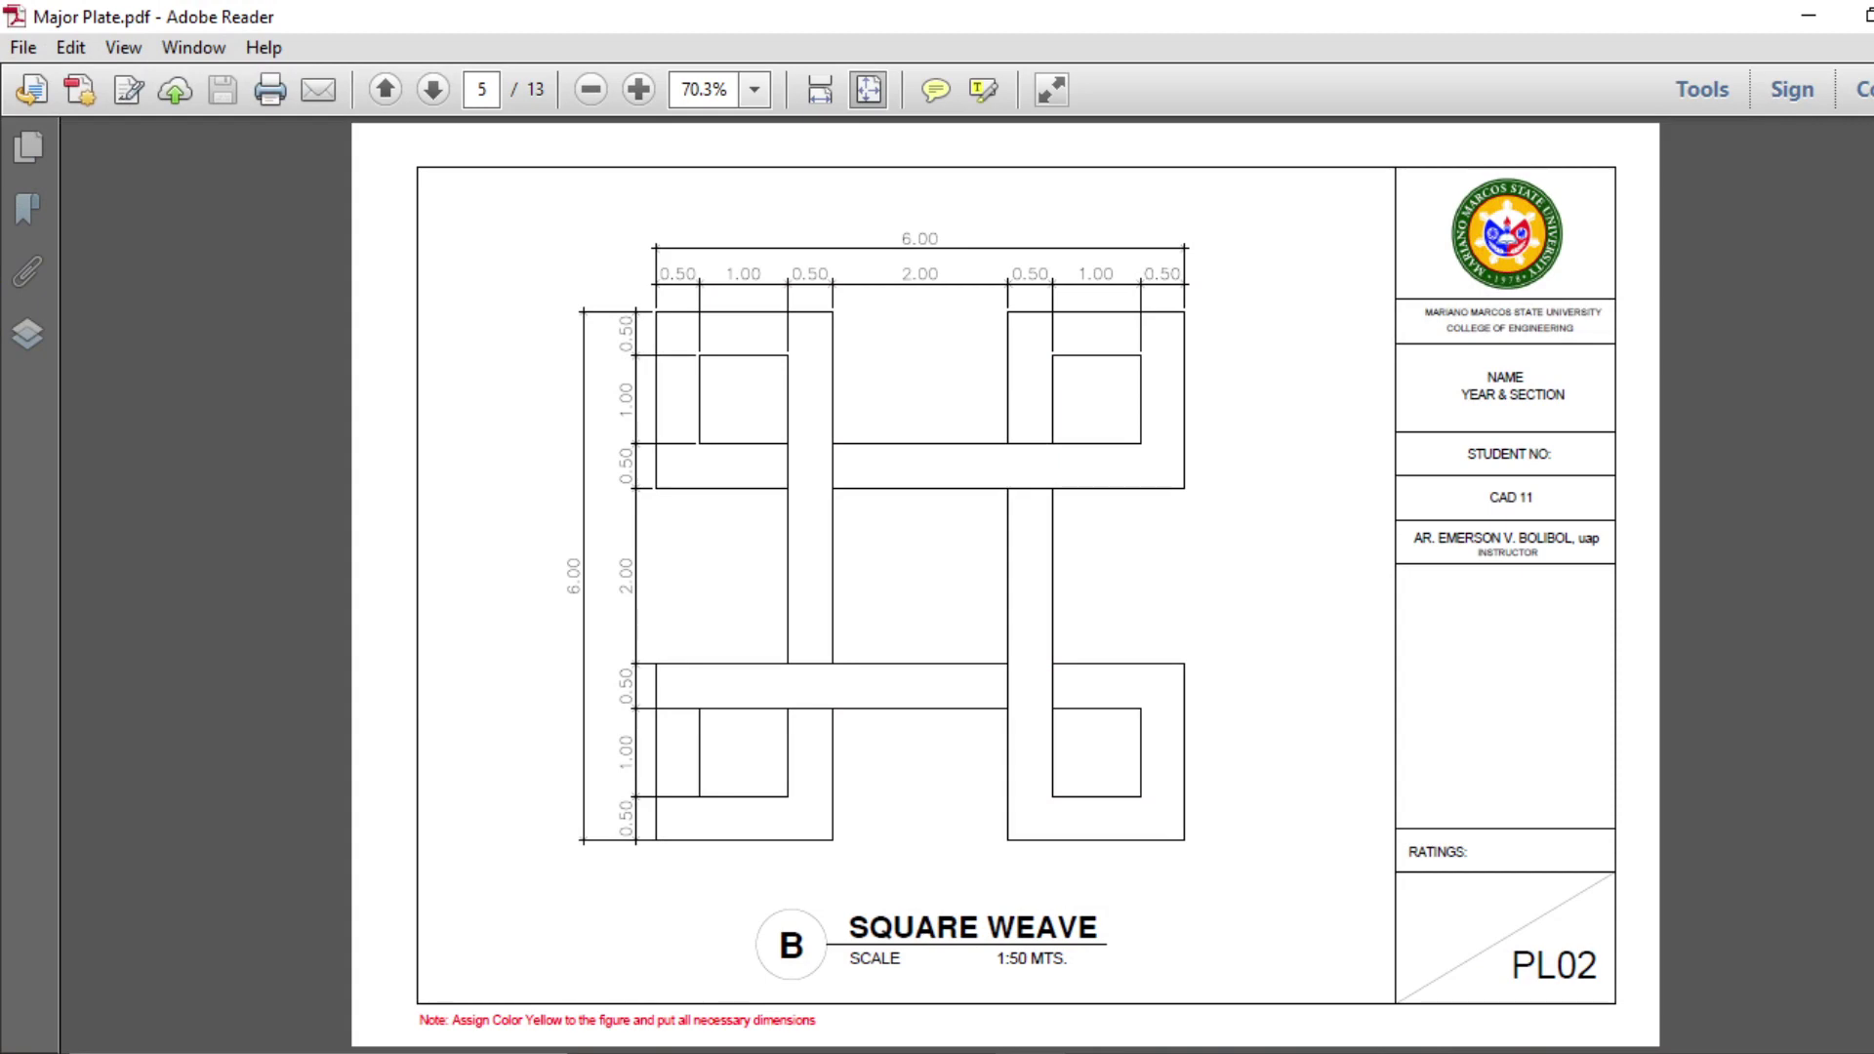
pyautogui.hotkey('alt', 'Tab')
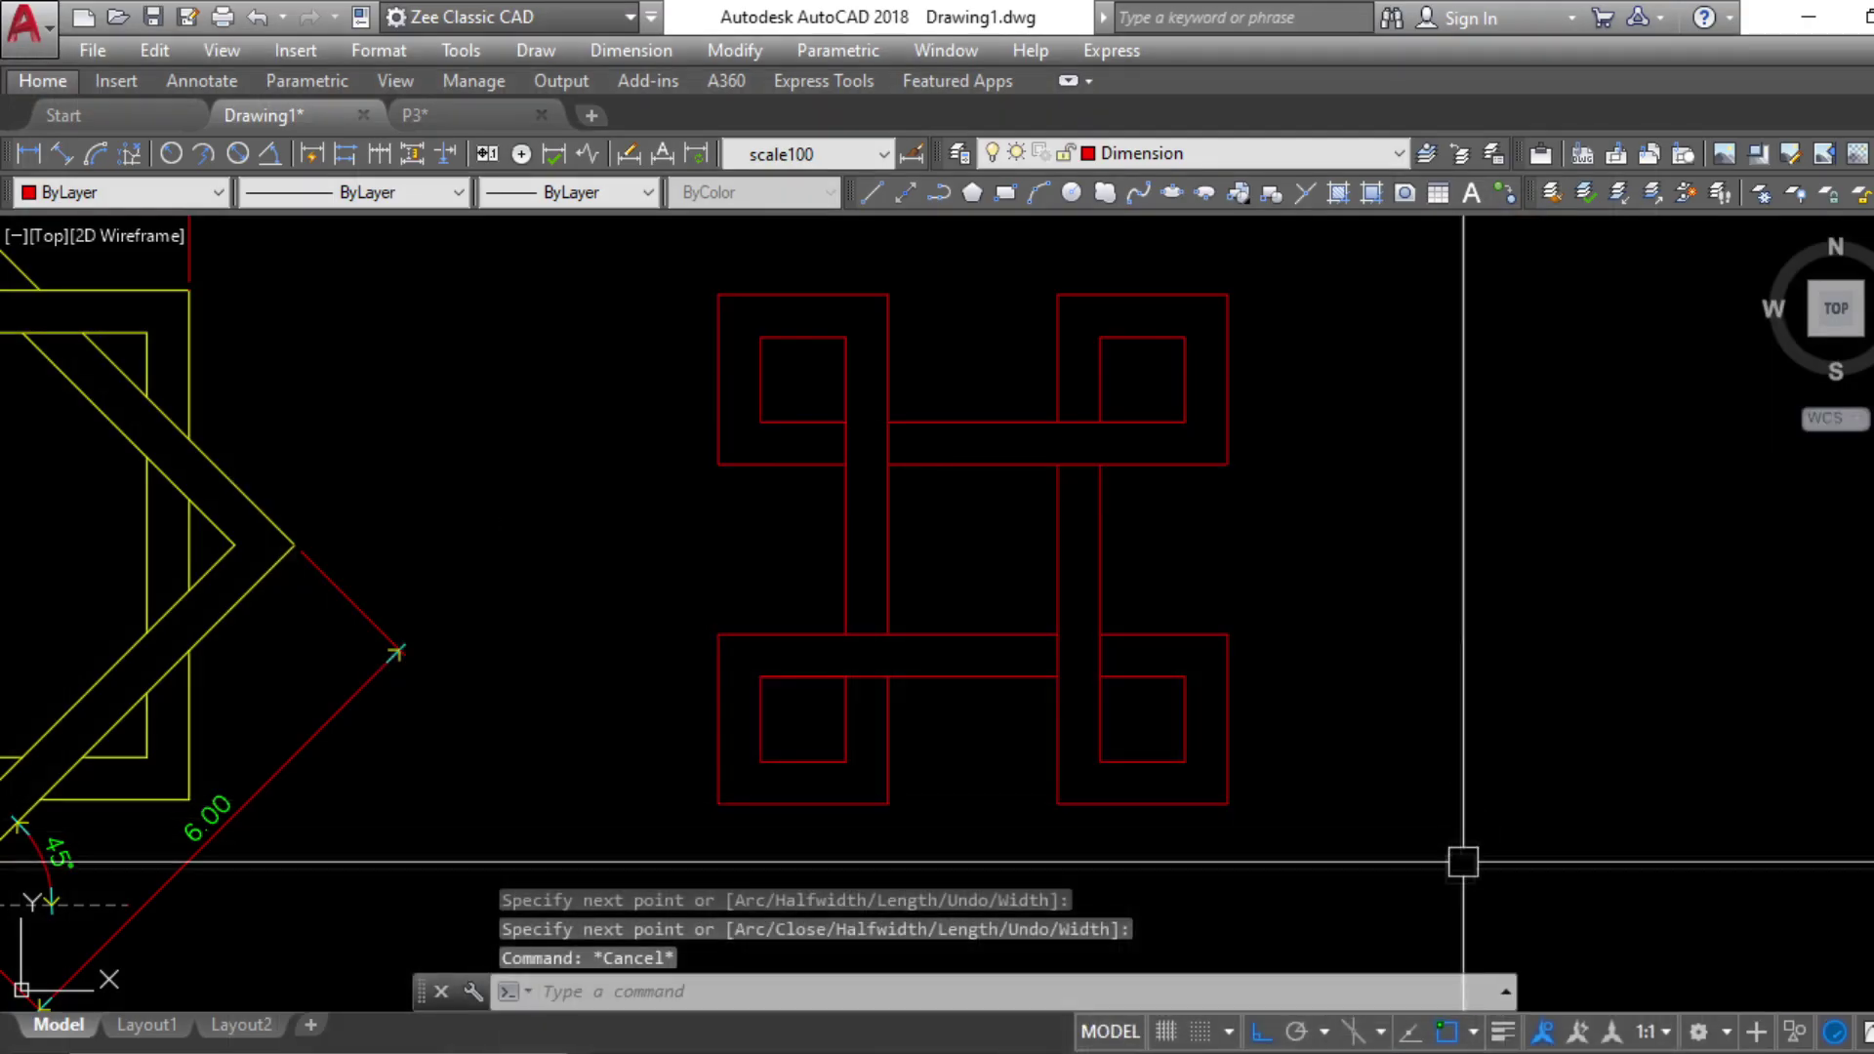
pyautogui.scroll(-2, 1435, 832)
pyautogui.press('Escape')
pyautogui.press('Escape')
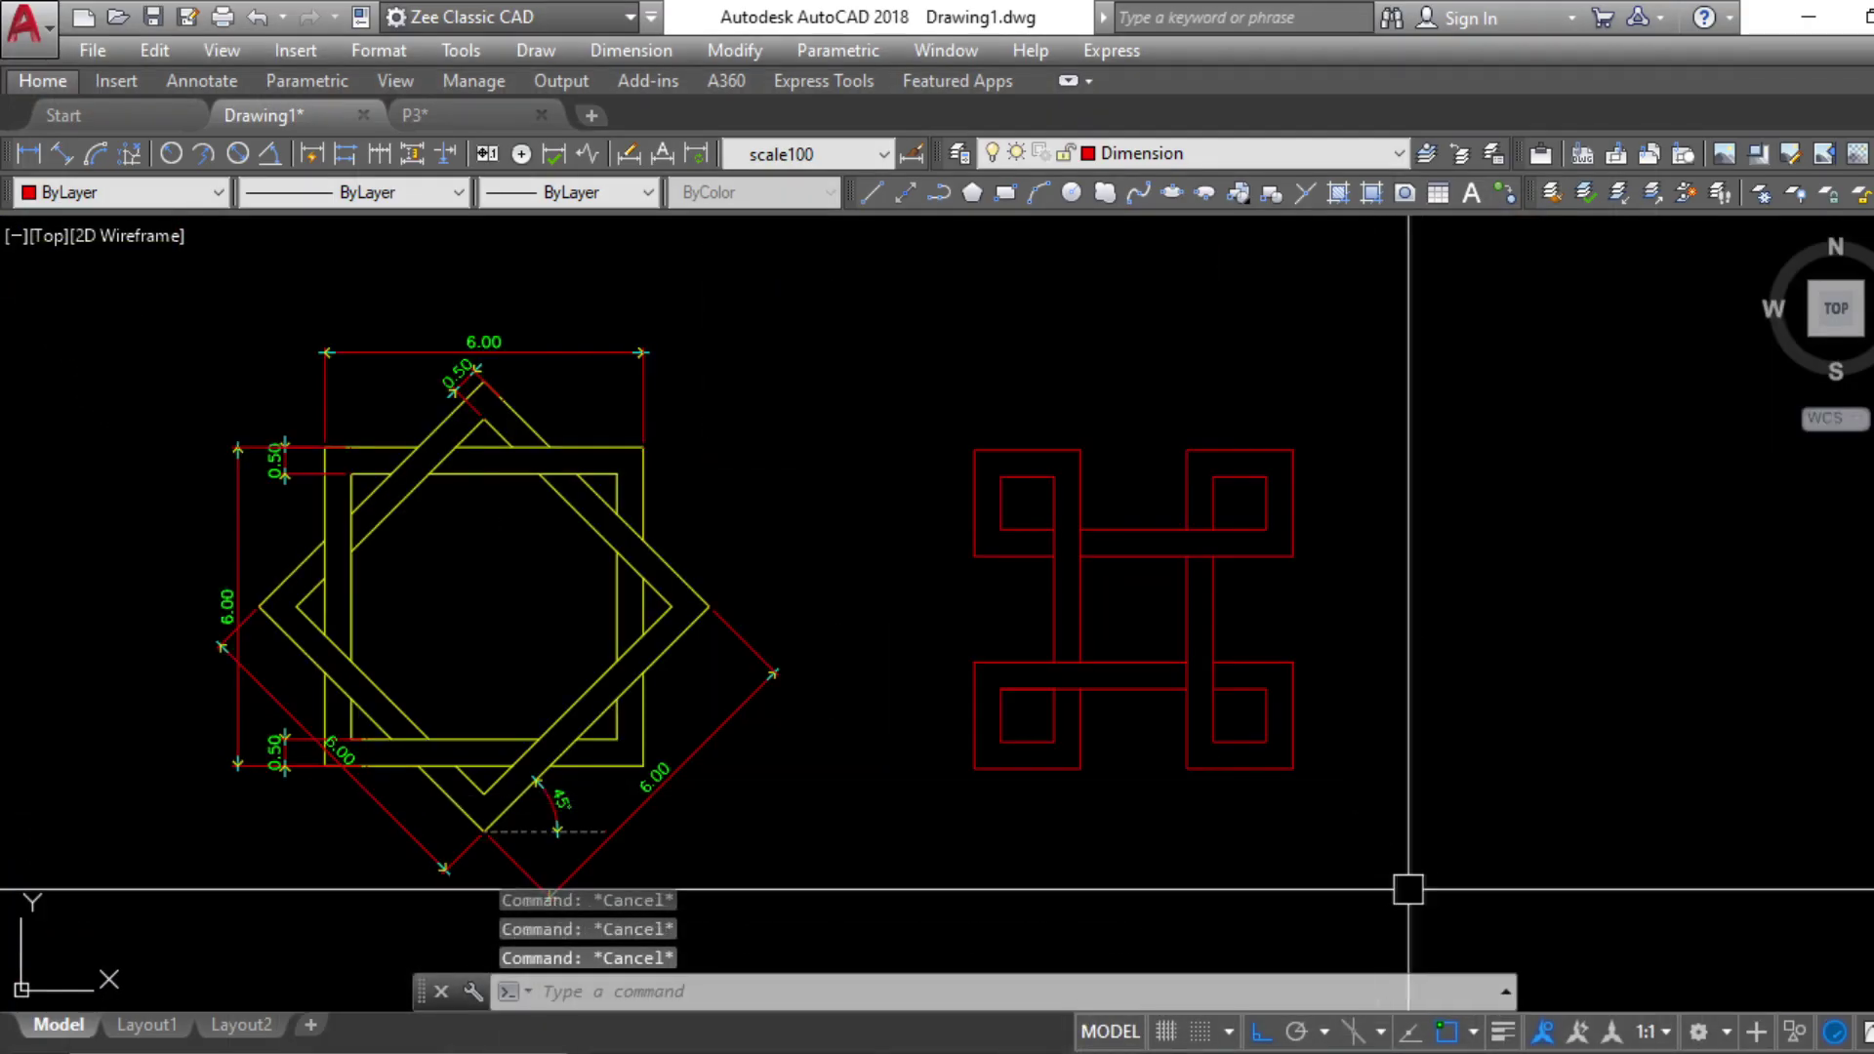
pyautogui.click(1464, 981)
pyautogui.click(893, 330)
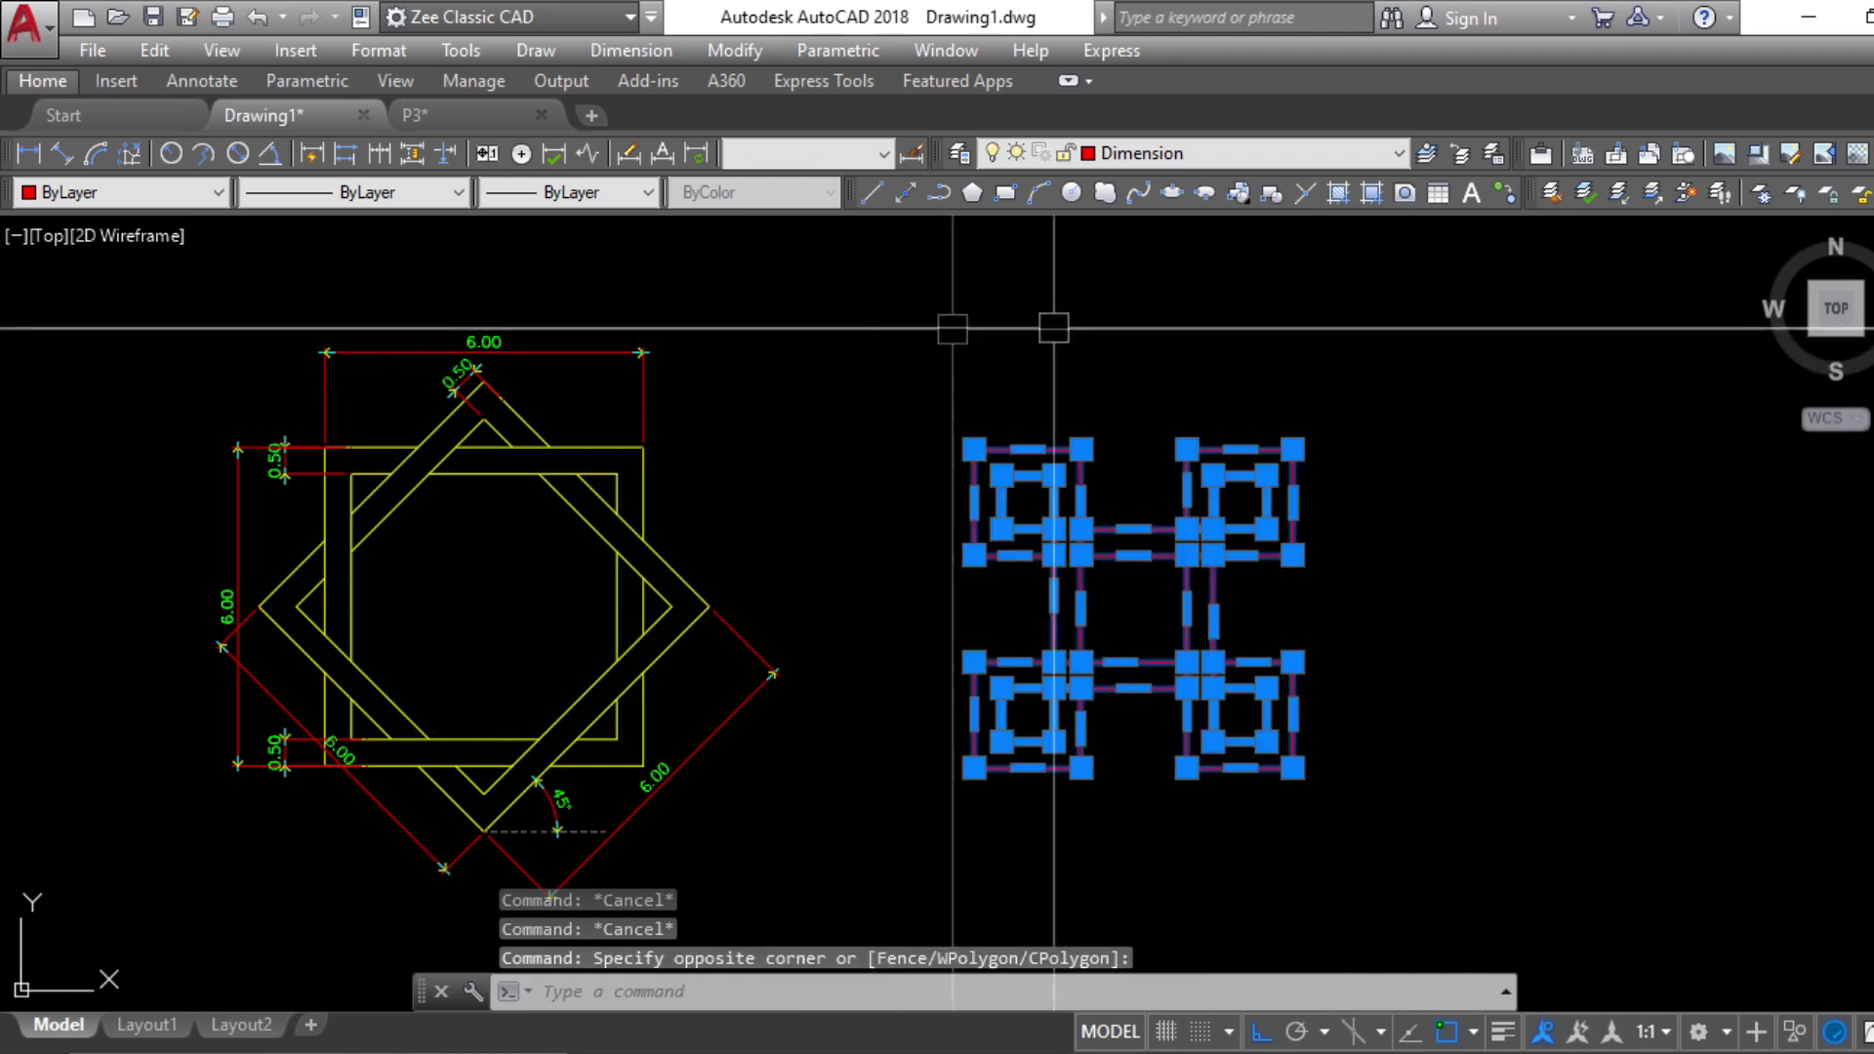
pyautogui.click(1175, 152)
pyautogui.click(1151, 295)
pyautogui.press('Escape')
pyautogui.press('Escape')
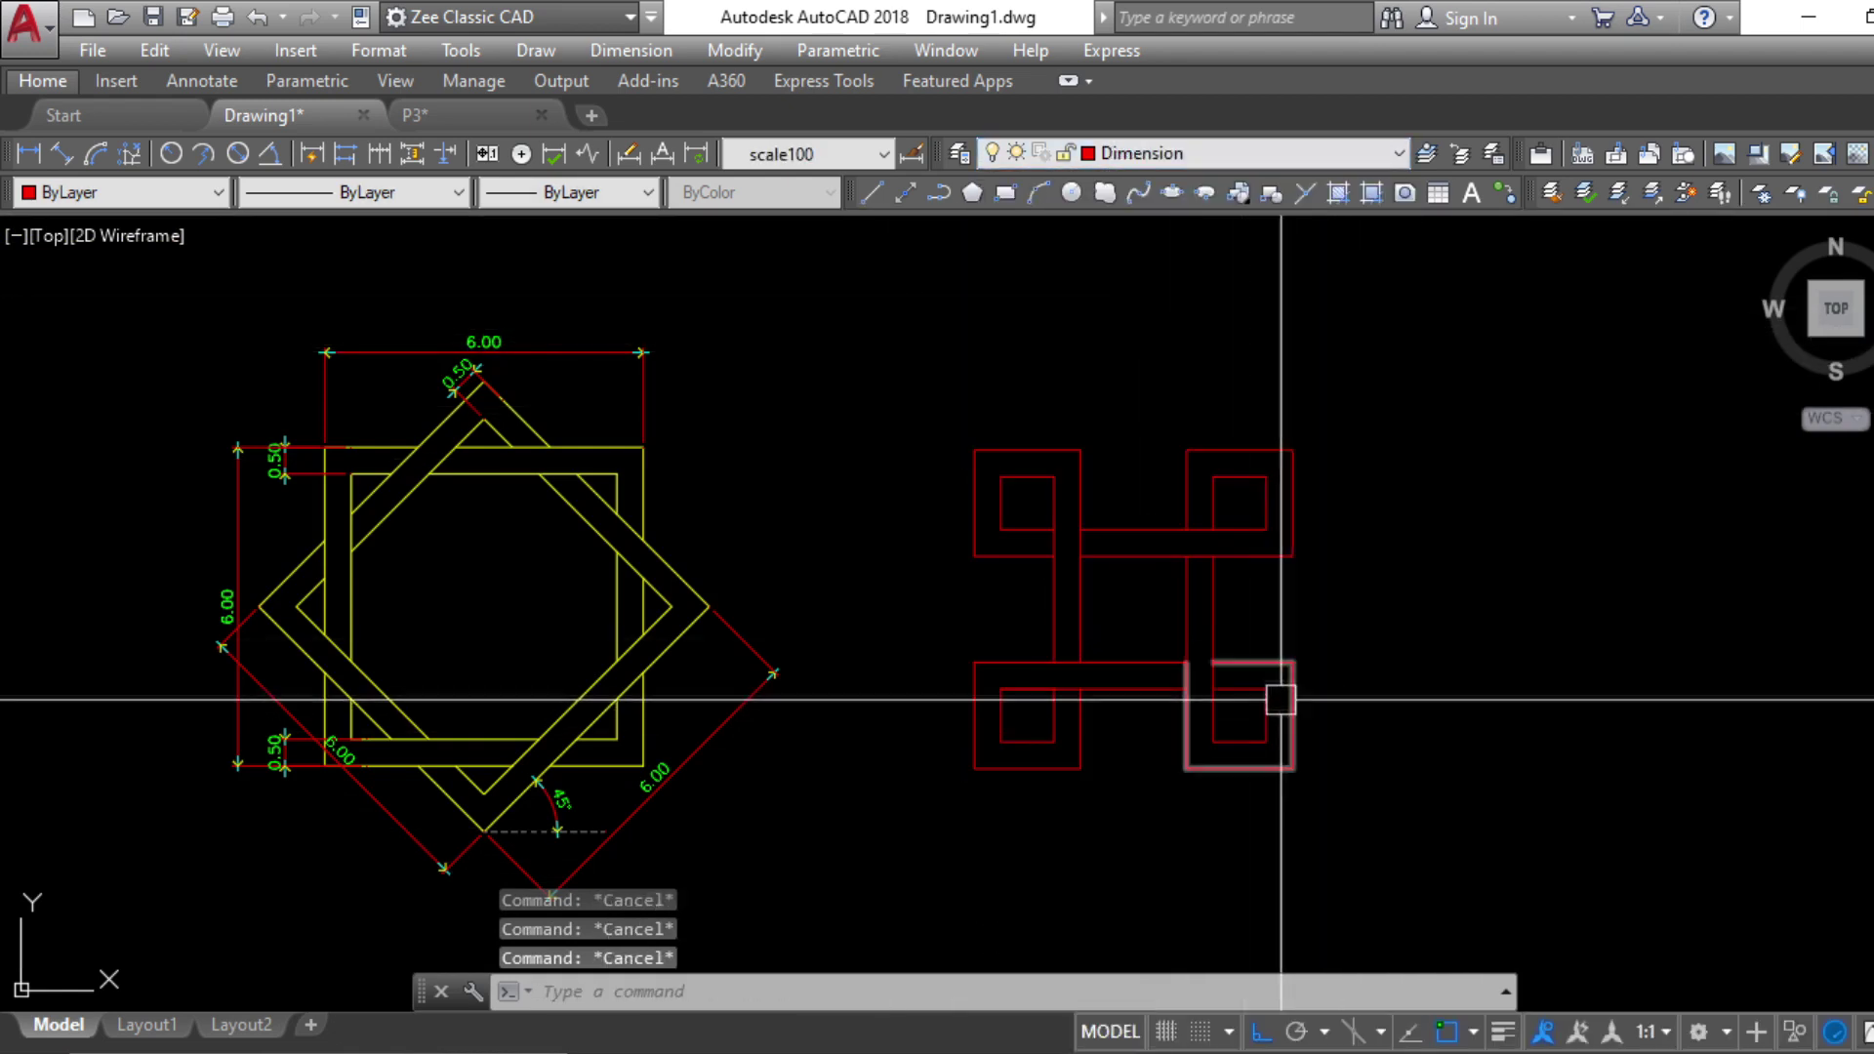
# Change the colour of all the Square Weave lines to yellow
pyautogui.click(1386, 791)
pyautogui.click(957, 327)
pyautogui.click(44, 197)
pyautogui.click(61, 285)
pyautogui.press('Escape')
pyautogui.press('Escape')
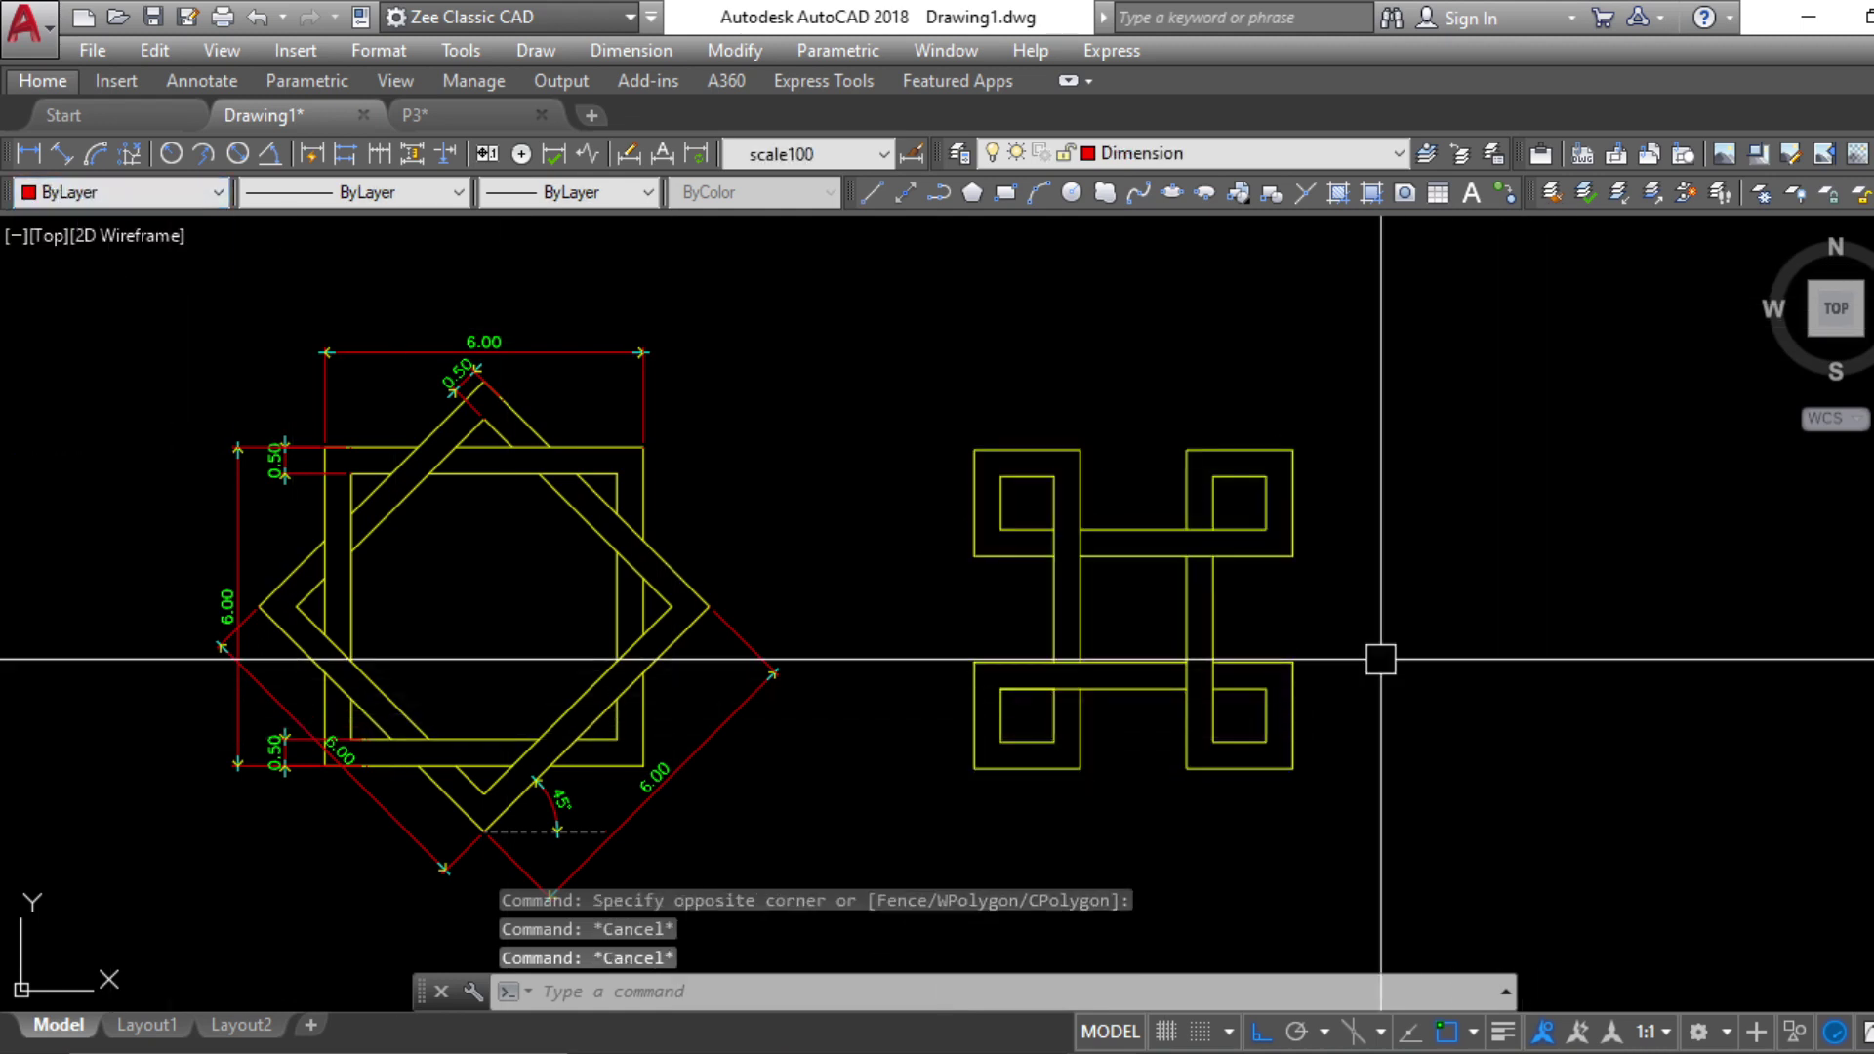
# Check the plate's dimensions in Major Plate.pdf and add a horizontal linear dimension above the upper-left square, from its outer to its inner corner
pyautogui.hotkey('alt', 'Tab')
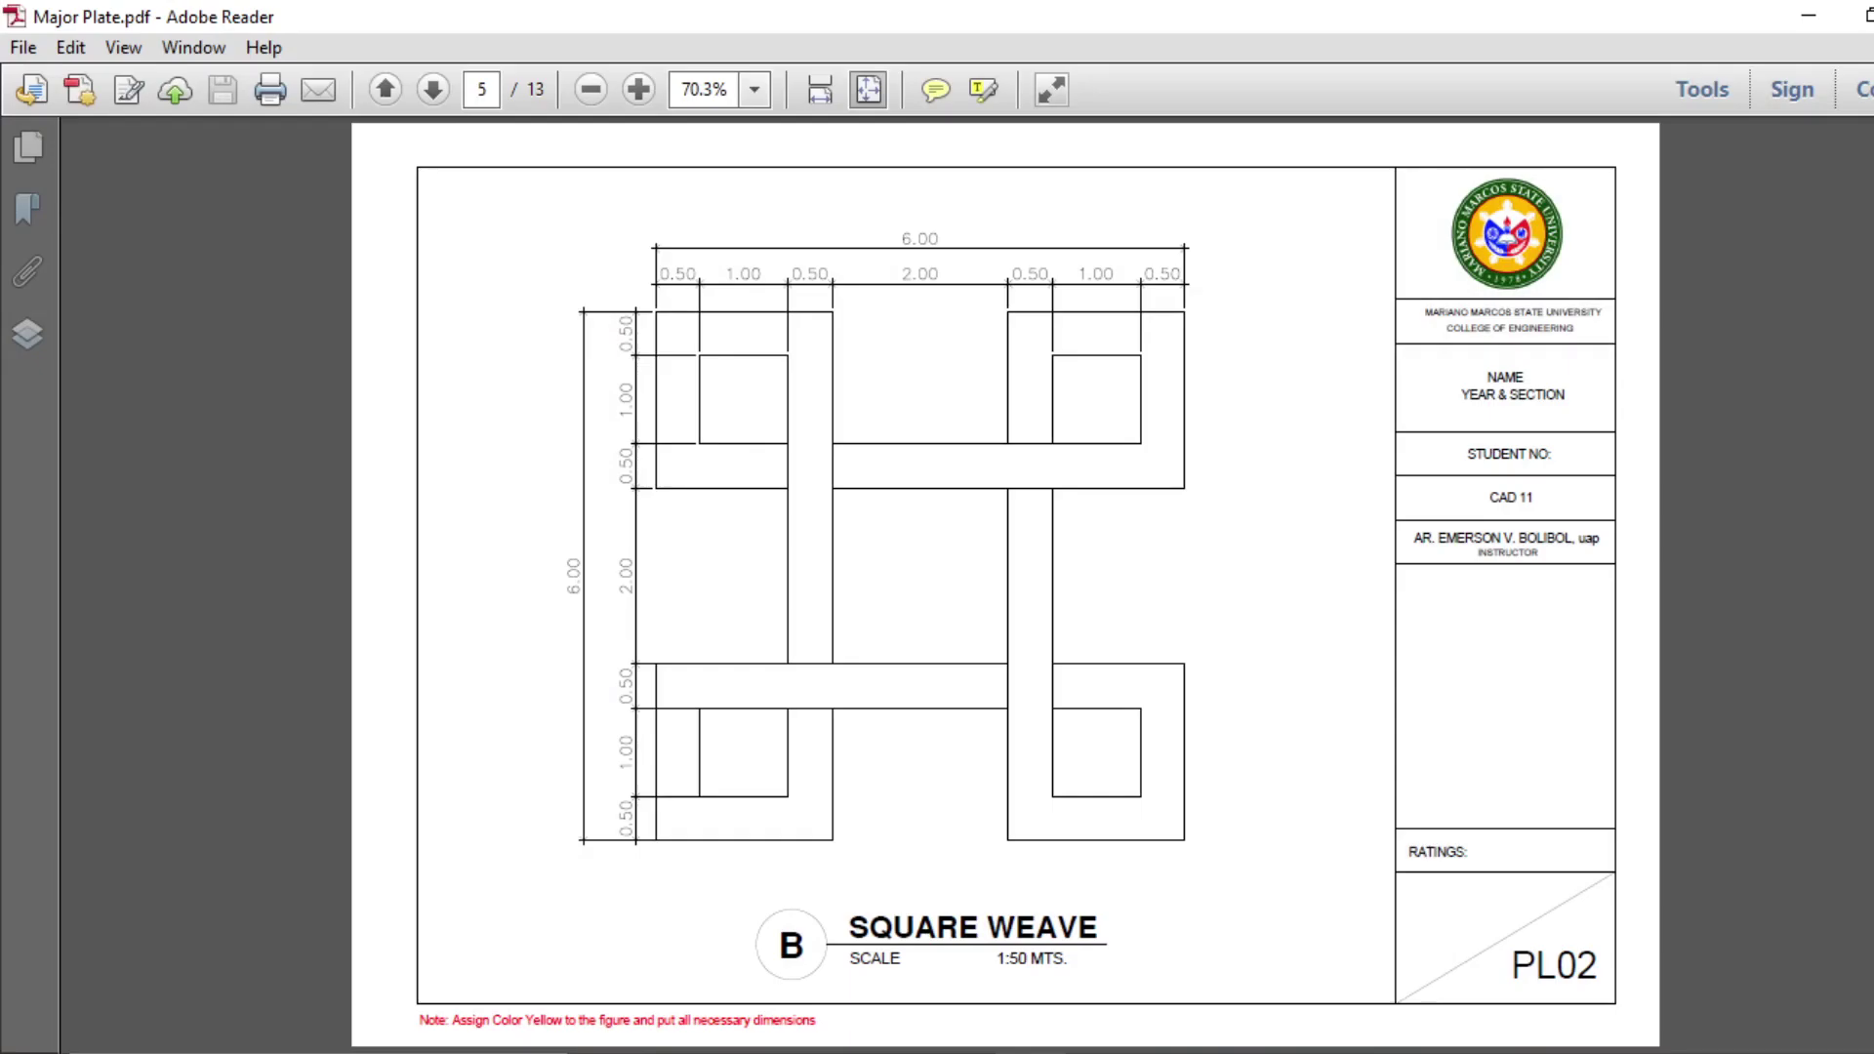
pyautogui.hotkey('alt', 'Tab')
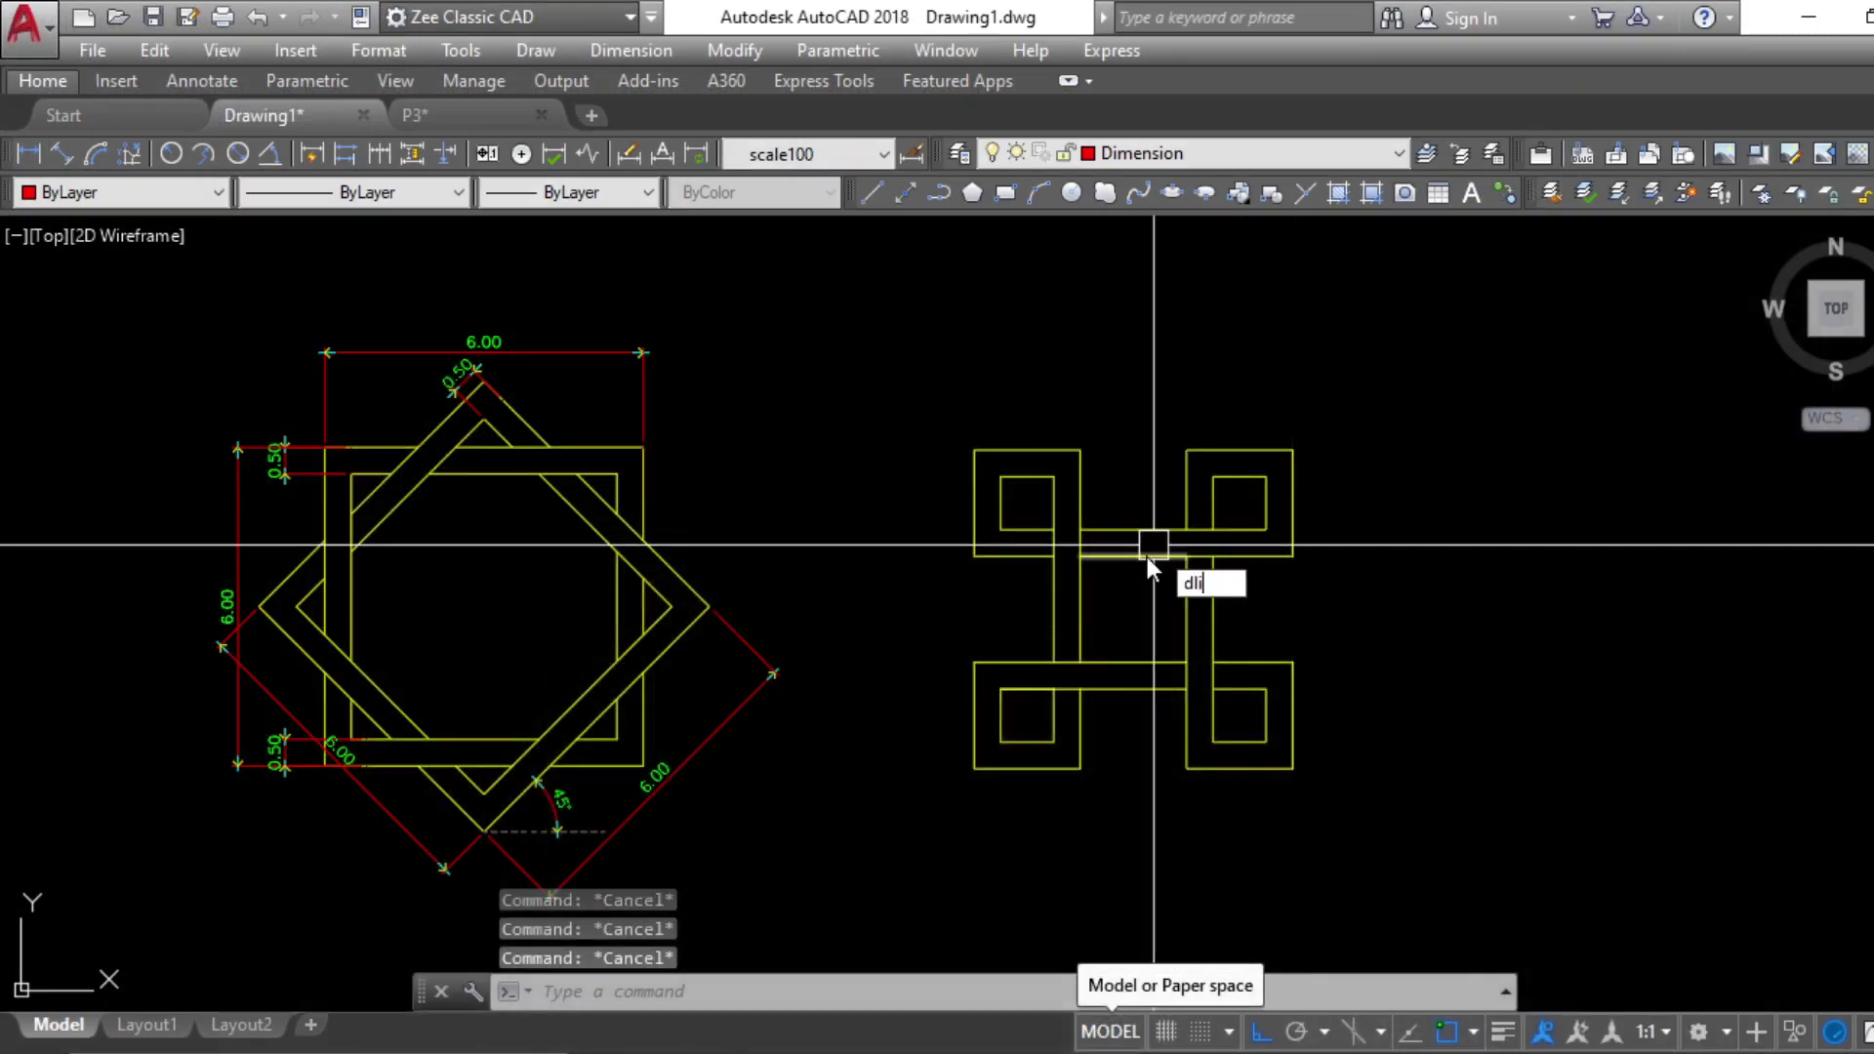
pyautogui.press('Return')
pyautogui.scroll(5, 1154, 544)
pyautogui.click(947, 380)
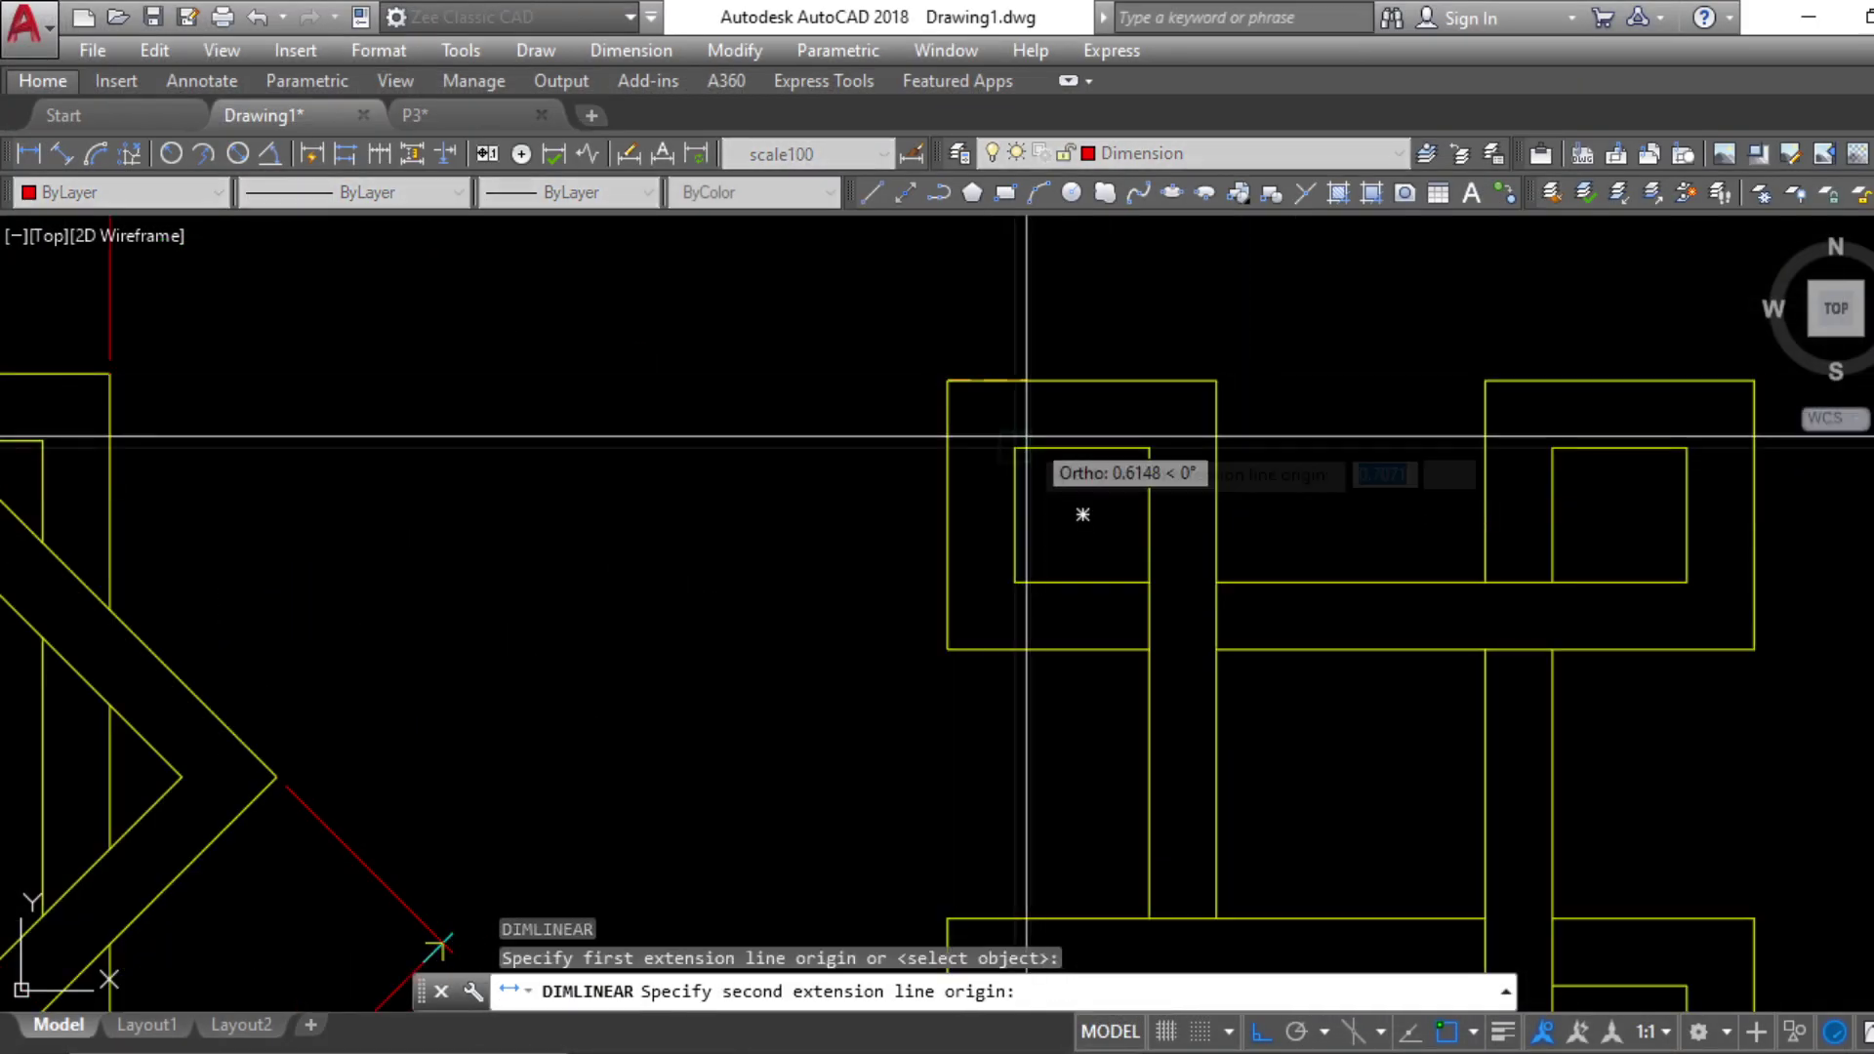
pyautogui.click(1016, 448)
pyautogui.moveTo(1037, 335); pyautogui.dragTo(1000, 605, button='middle')
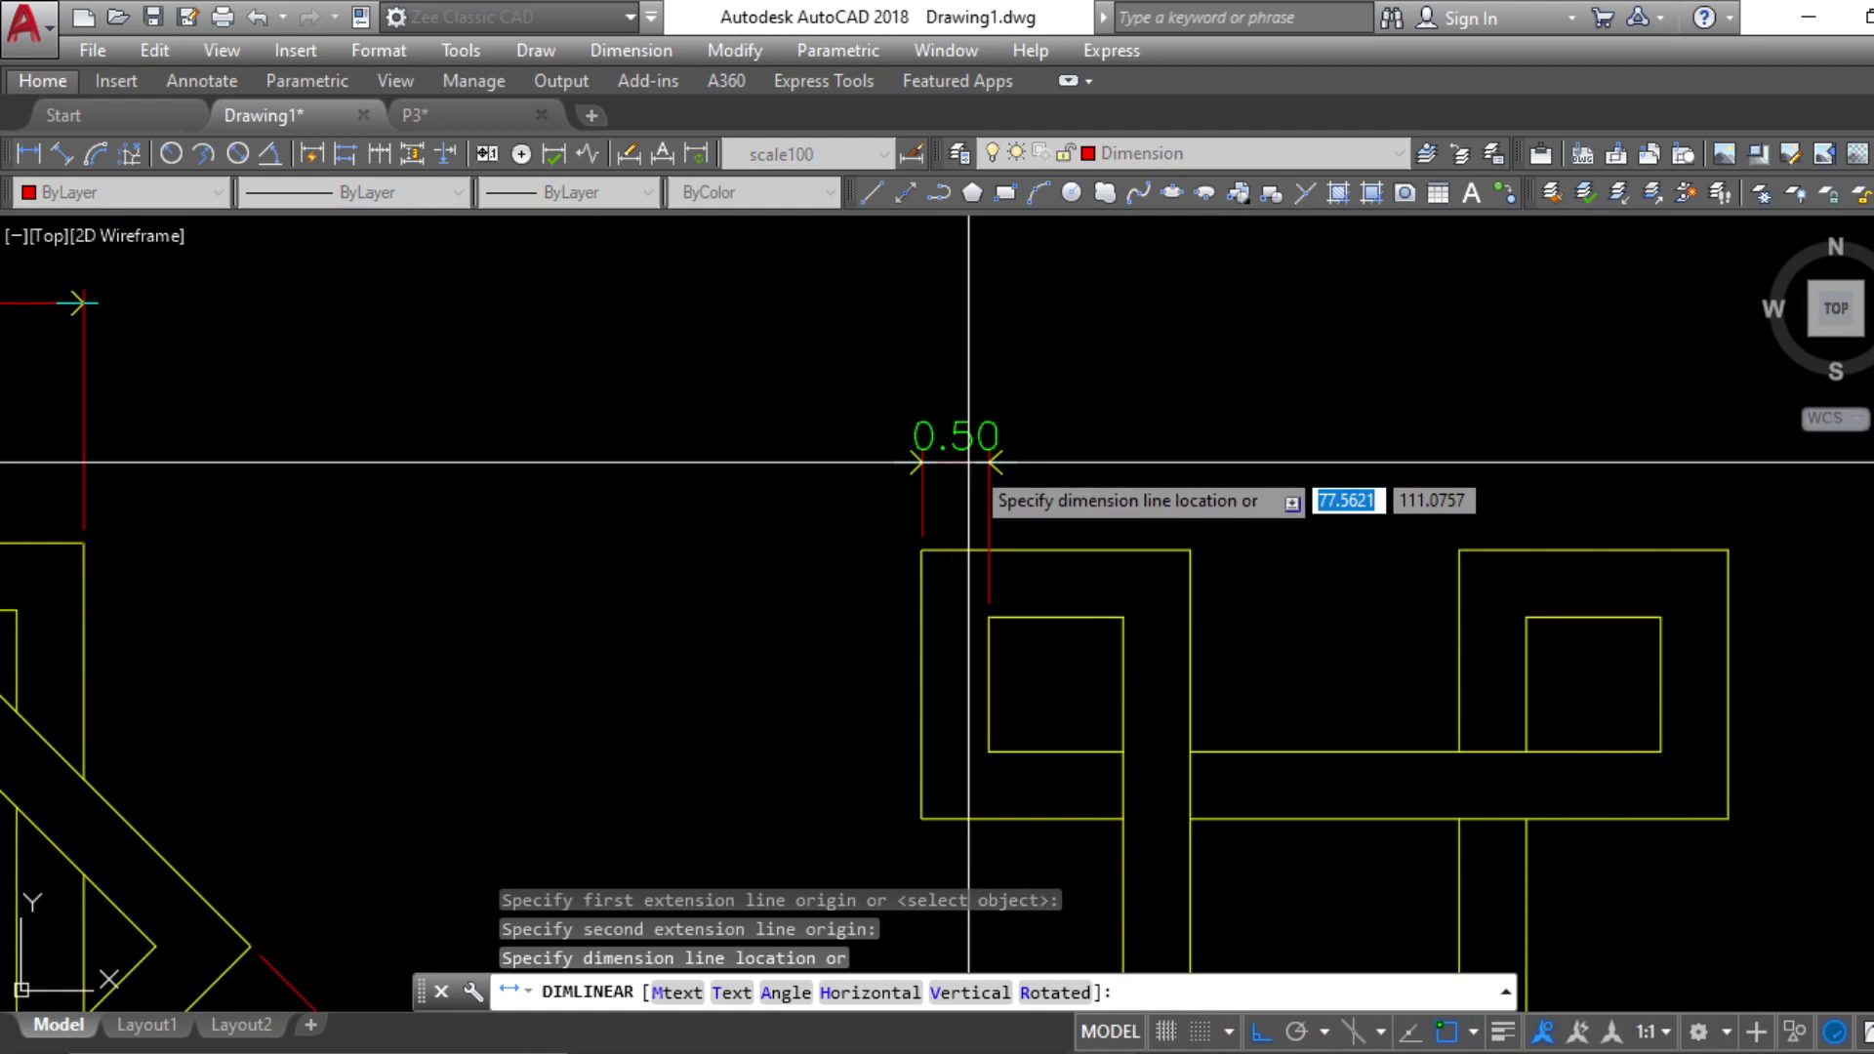
pyautogui.click(969, 462)
pyautogui.moveTo(1059, 511); pyautogui.dragTo(1061, 550, button='middle')
pyautogui.press('Escape')
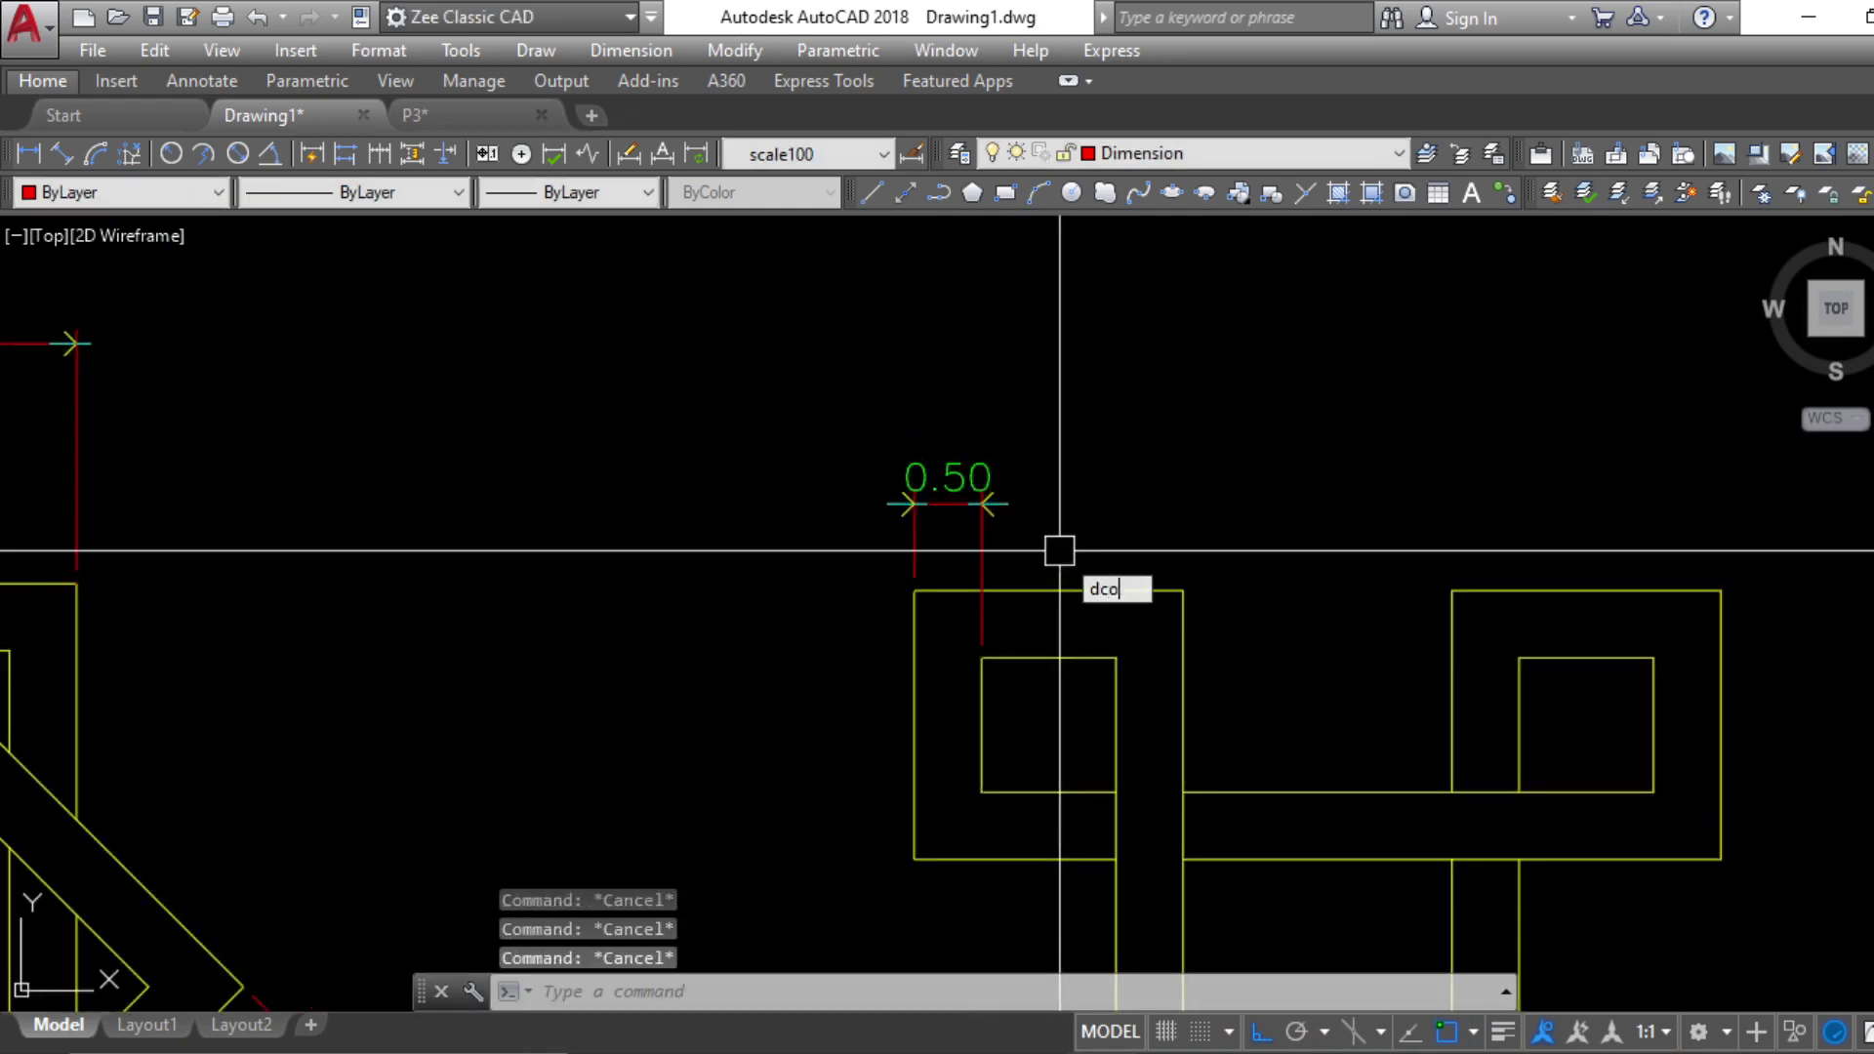
# Continue the horizontal dimension chain across the inner and outer square corners to the weave's upper-right corner
pyautogui.press('Return')
pyautogui.click(1116, 658)
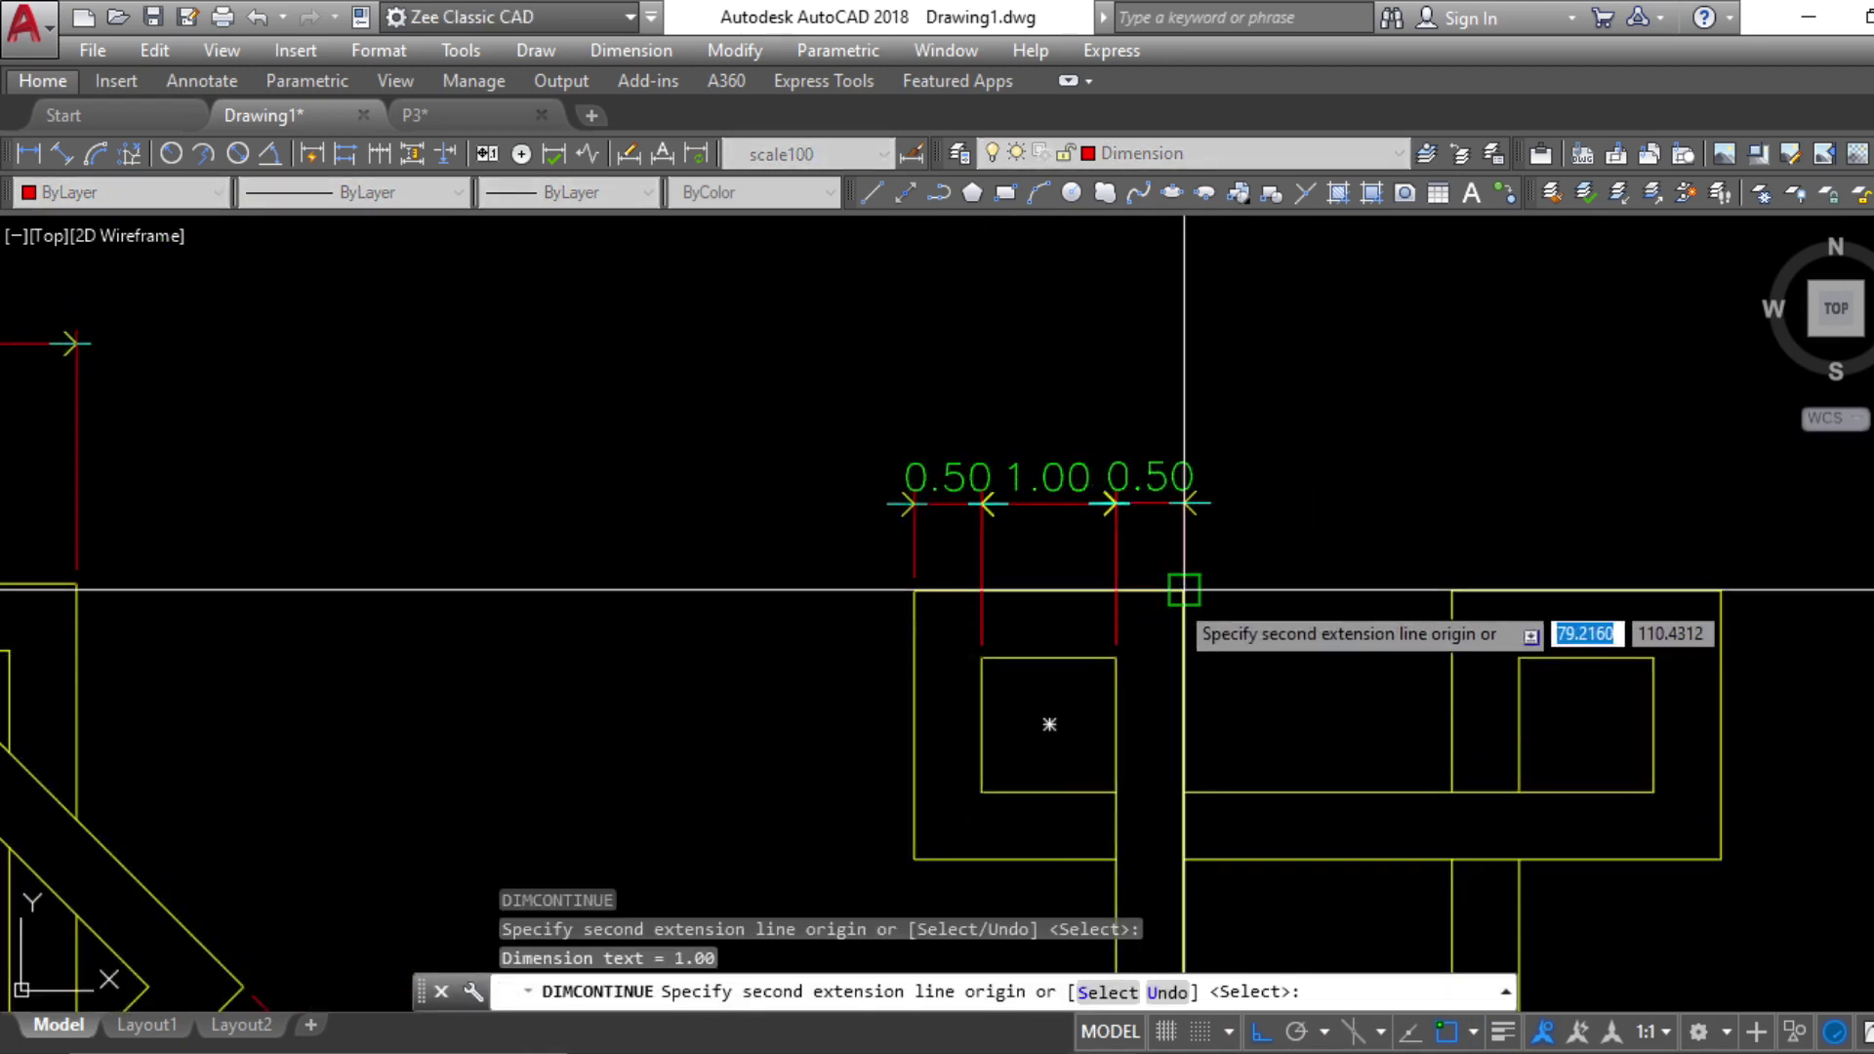
pyautogui.click(1184, 589)
pyautogui.click(1451, 589)
pyautogui.click(1519, 658)
pyautogui.click(1654, 658)
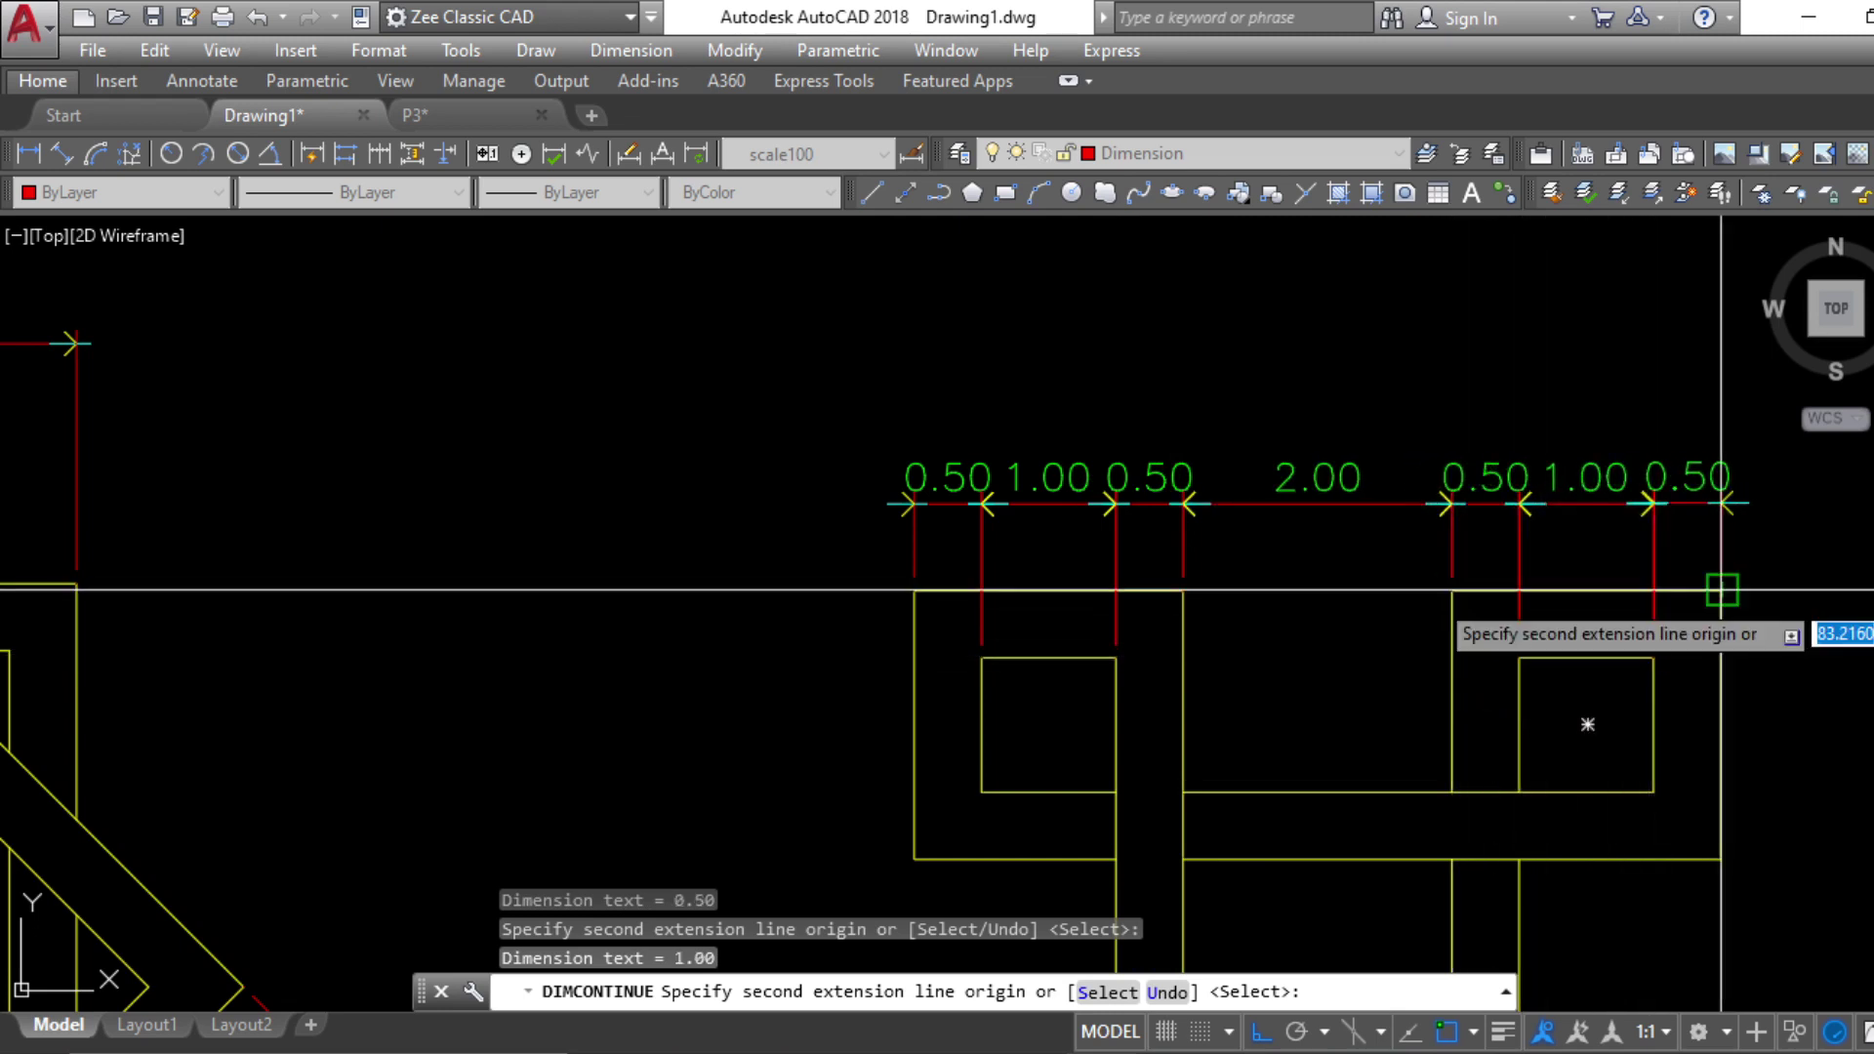
pyautogui.click(1721, 590)
pyautogui.press('Escape')
pyautogui.press('Escape')
pyautogui.press('Escape')
pyautogui.press('Escape')
# Add an overall width dimension above the chain, between the weave's upper-left and upper-right corners
pyautogui.write('dli')
pyautogui.press('Return')
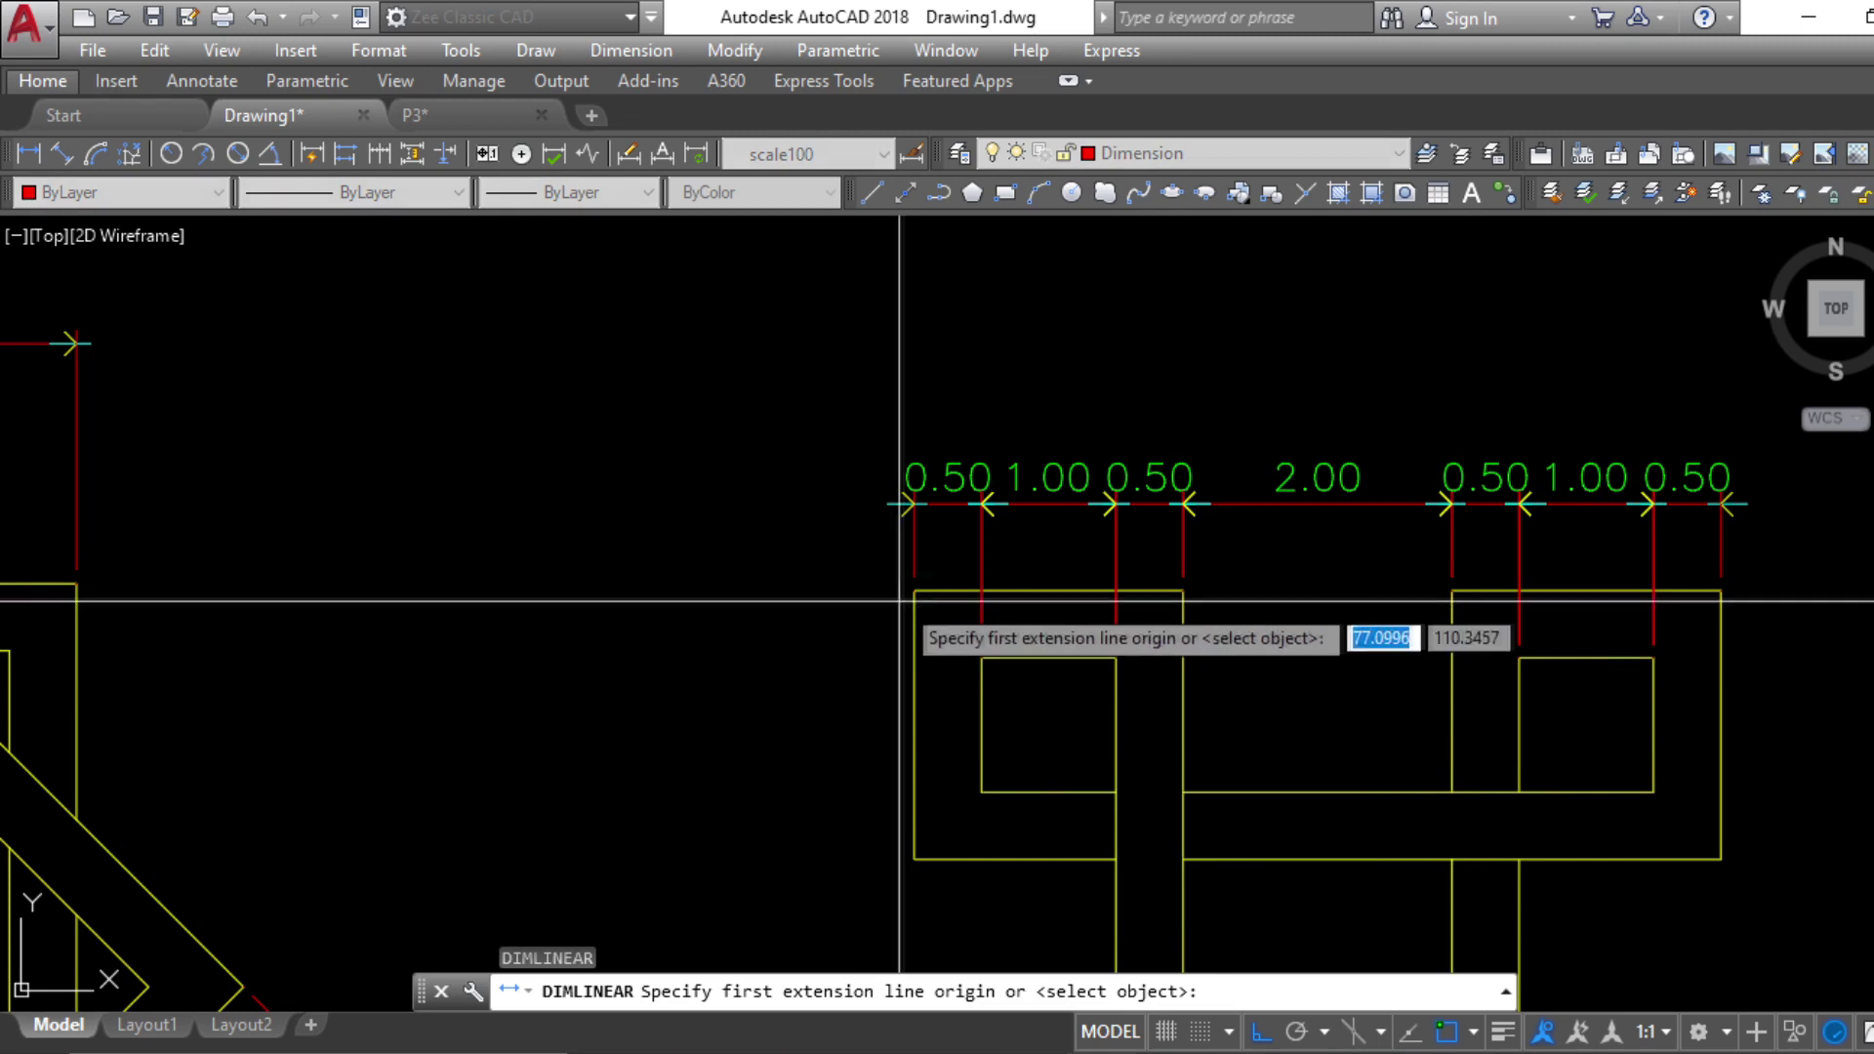
pyautogui.click(914, 589)
pyautogui.click(1723, 590)
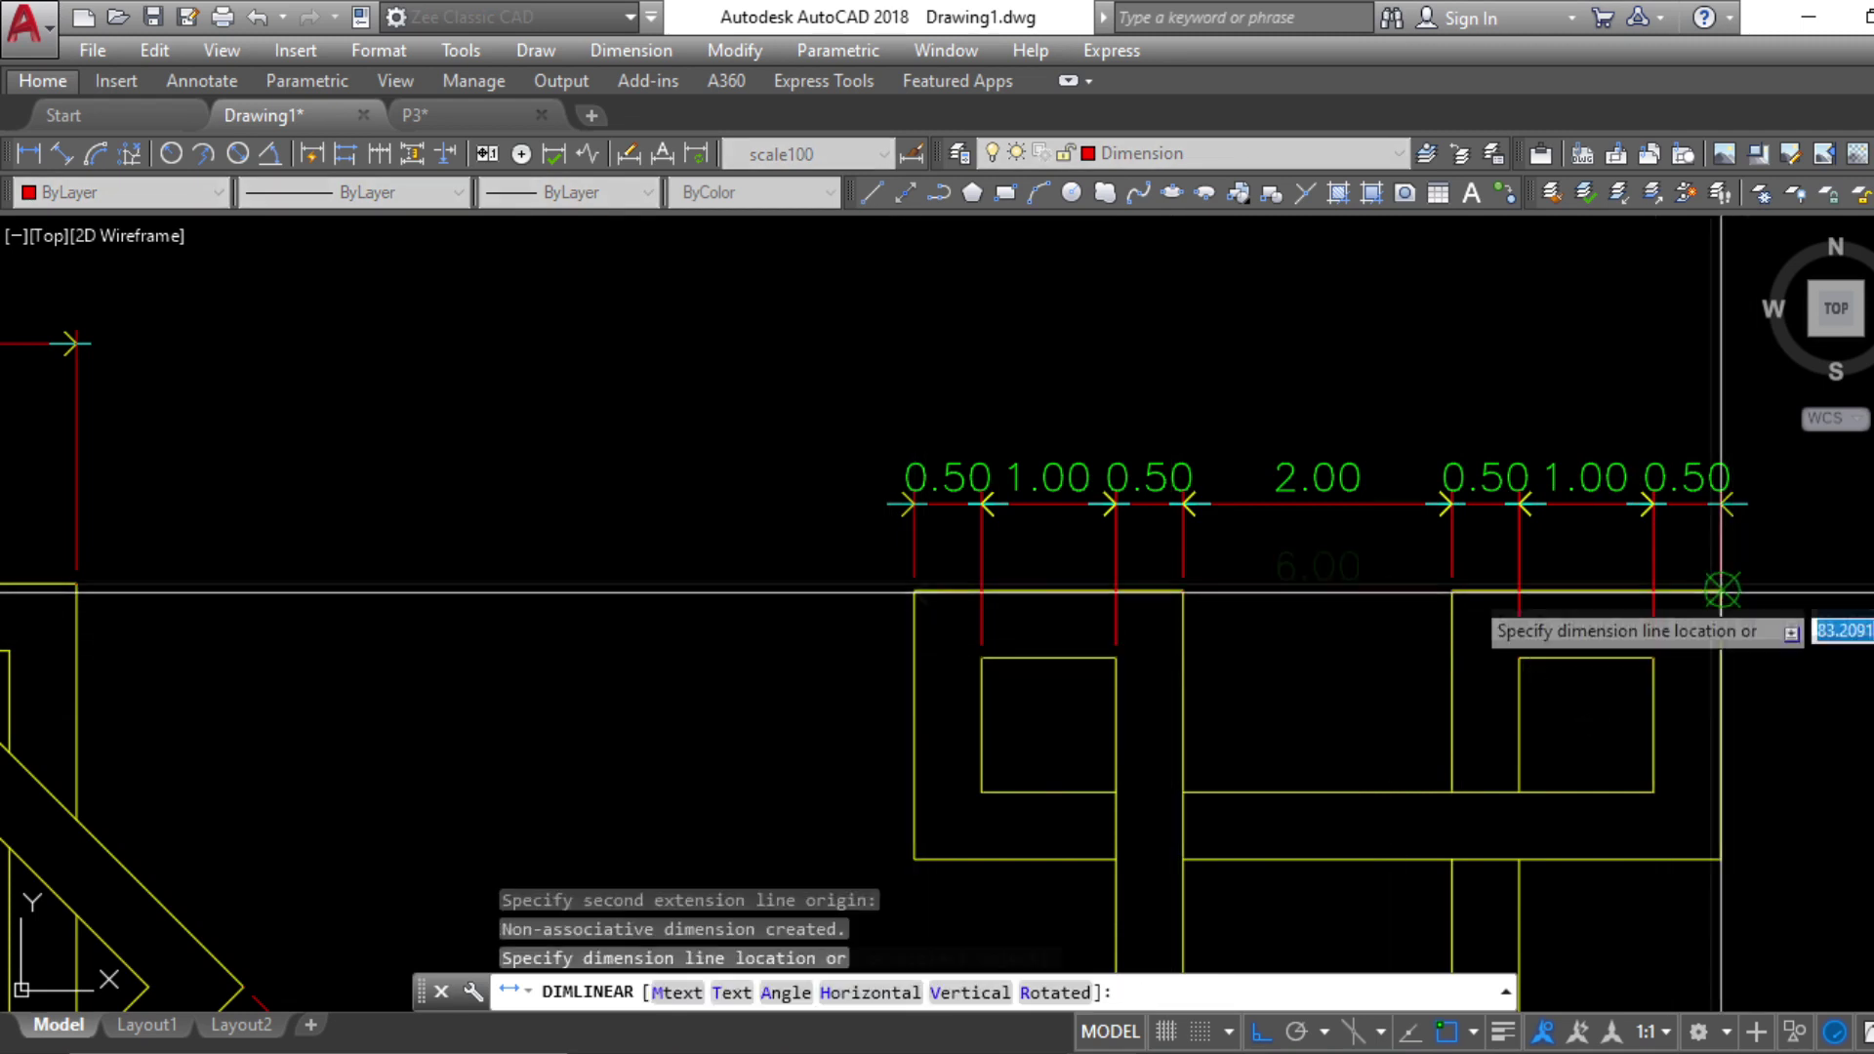
pyautogui.click(1439, 383)
pyautogui.press('Escape')
pyautogui.scroll(-4, 1439, 382)
pyautogui.moveTo(1538, 470); pyautogui.dragTo(1405, 583, button='middle')
pyautogui.scroll(4, 1269, 556)
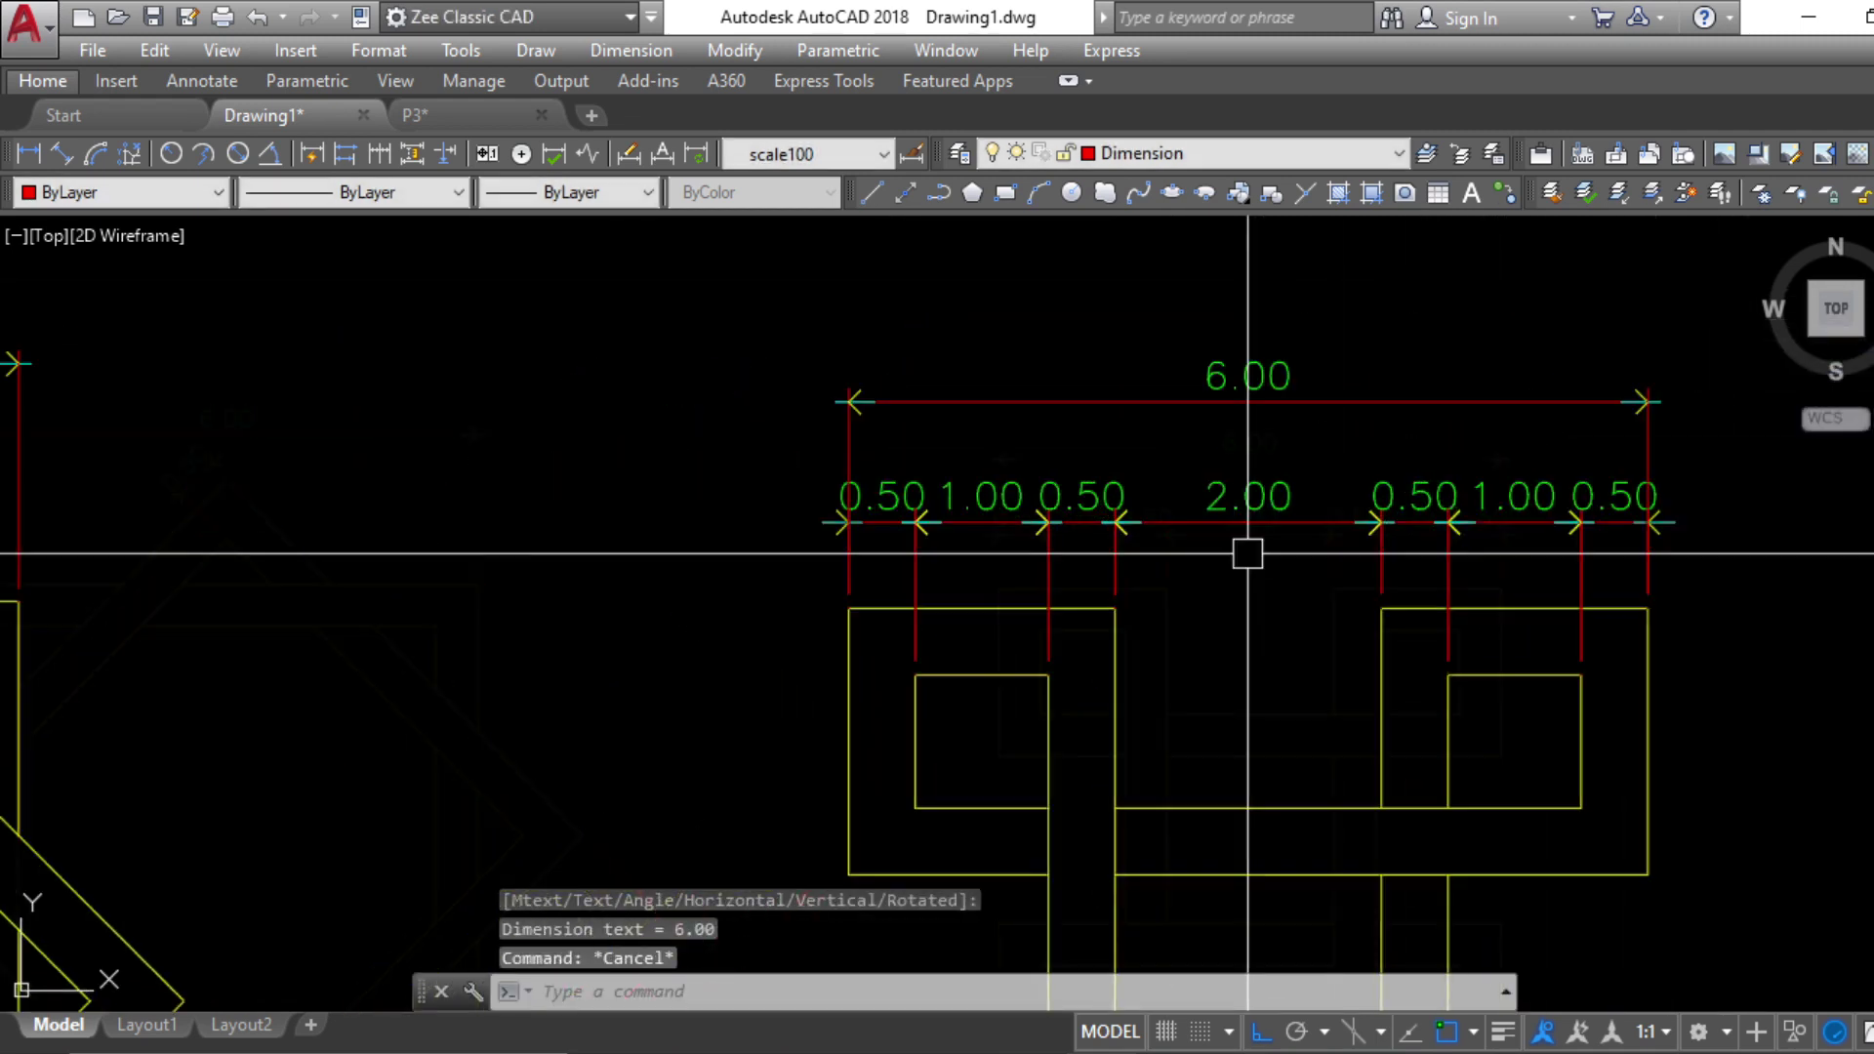
pyautogui.press('Escape')
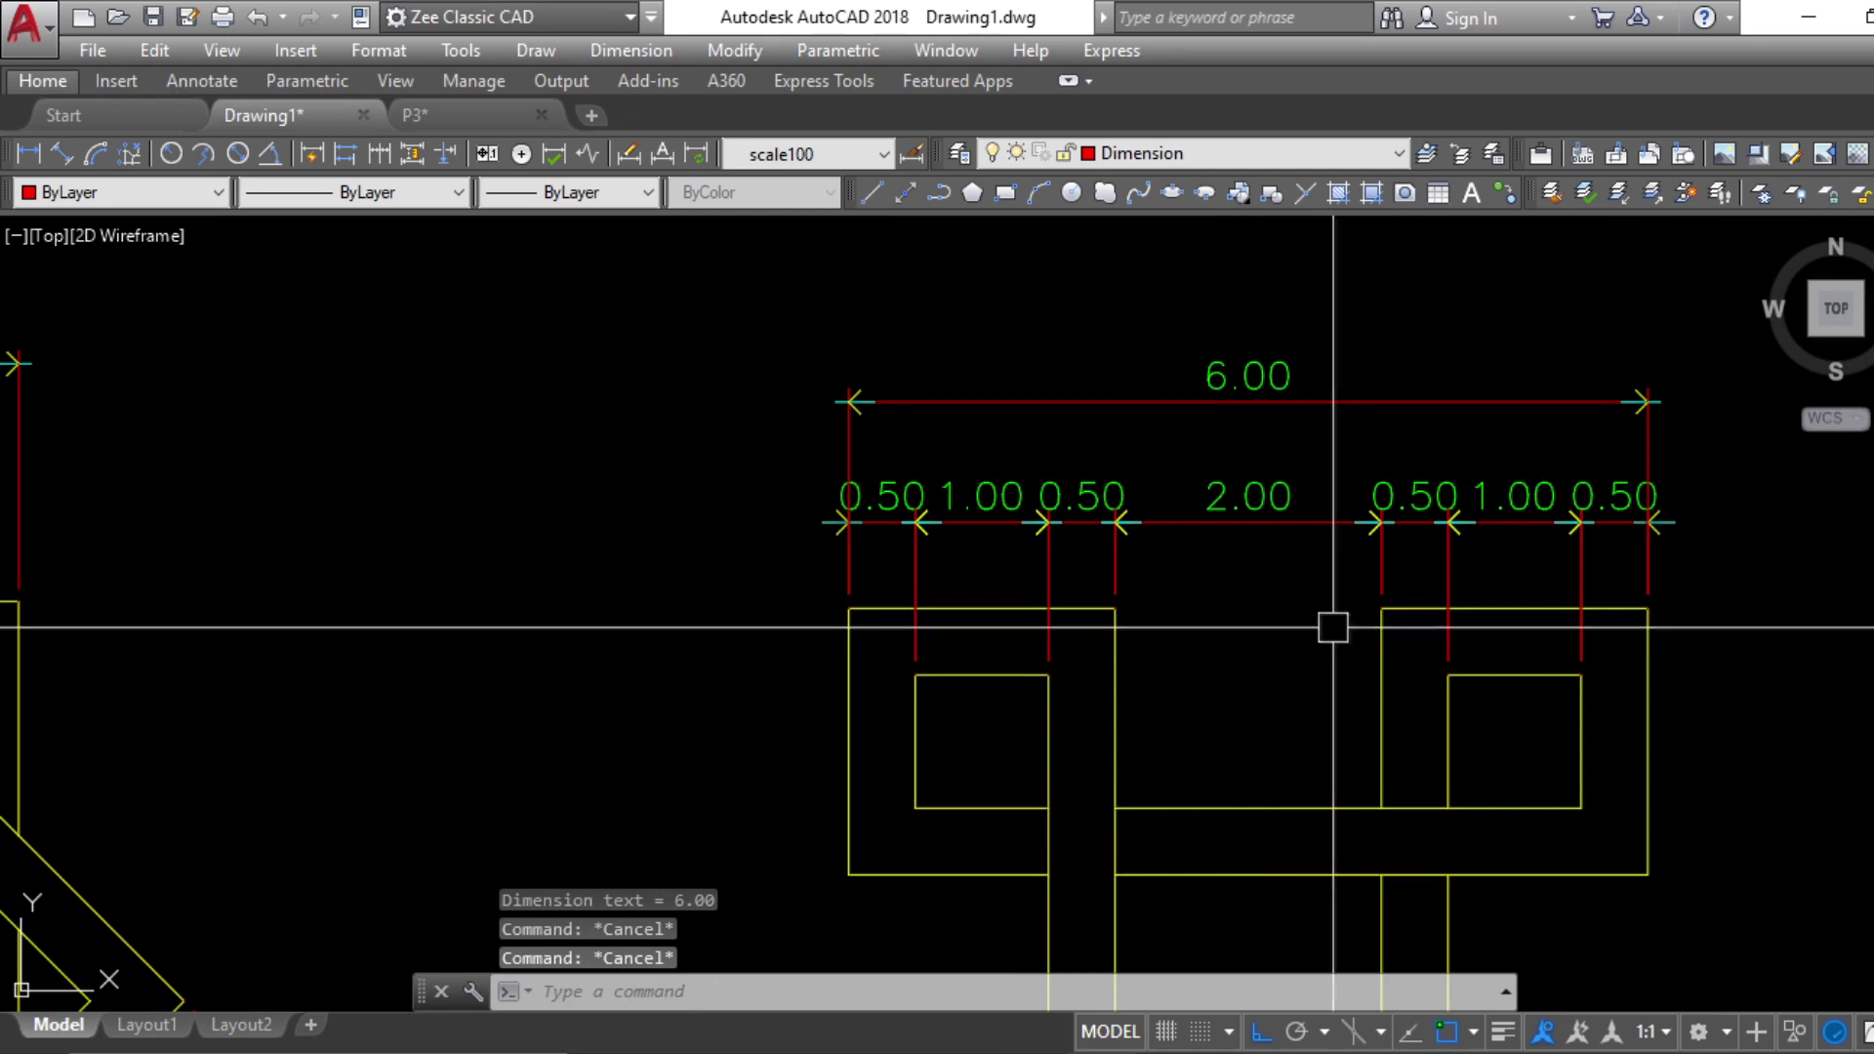
pyautogui.press('Escape')
# Add a vertical linear dimension beside the upper-left square, from its outer to its inner top corner
pyautogui.scroll(-4, 1333, 628)
pyautogui.scroll(2, 1306, 628)
pyautogui.write('dli')
pyautogui.press('Return')
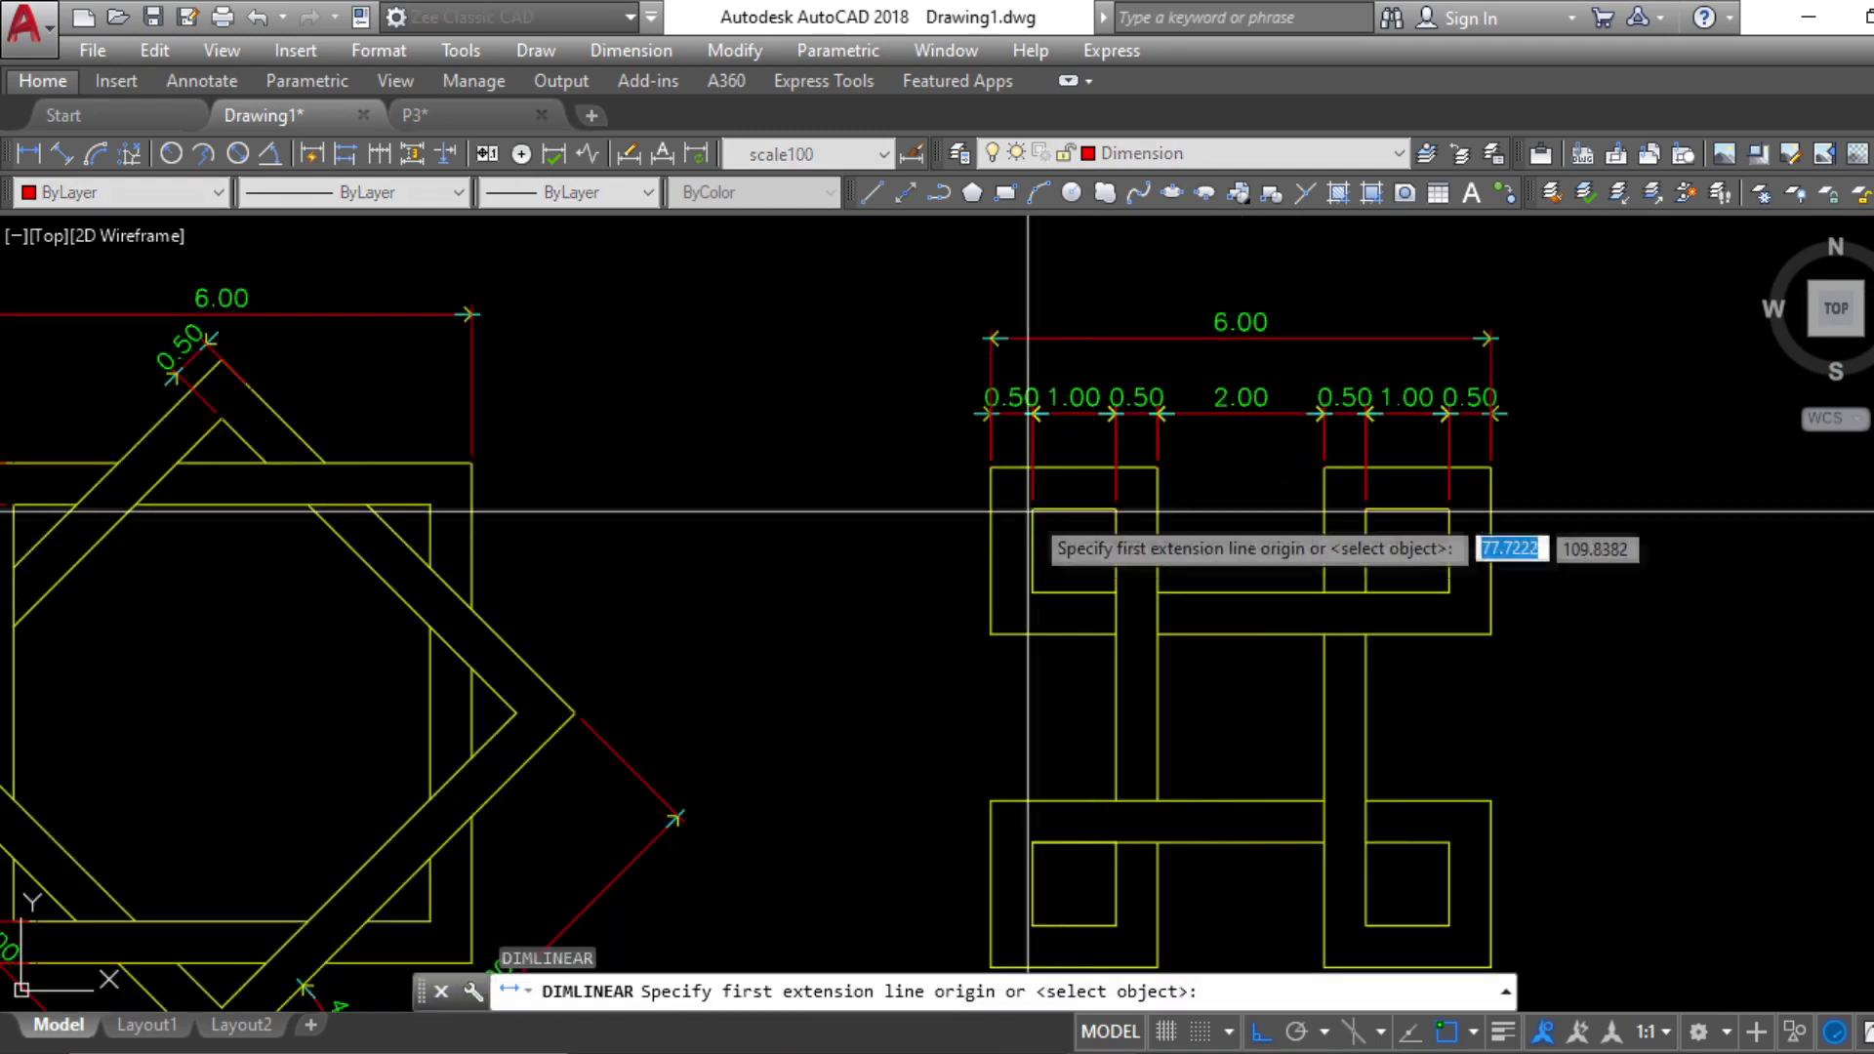
pyautogui.click(991, 467)
pyautogui.click(1033, 507)
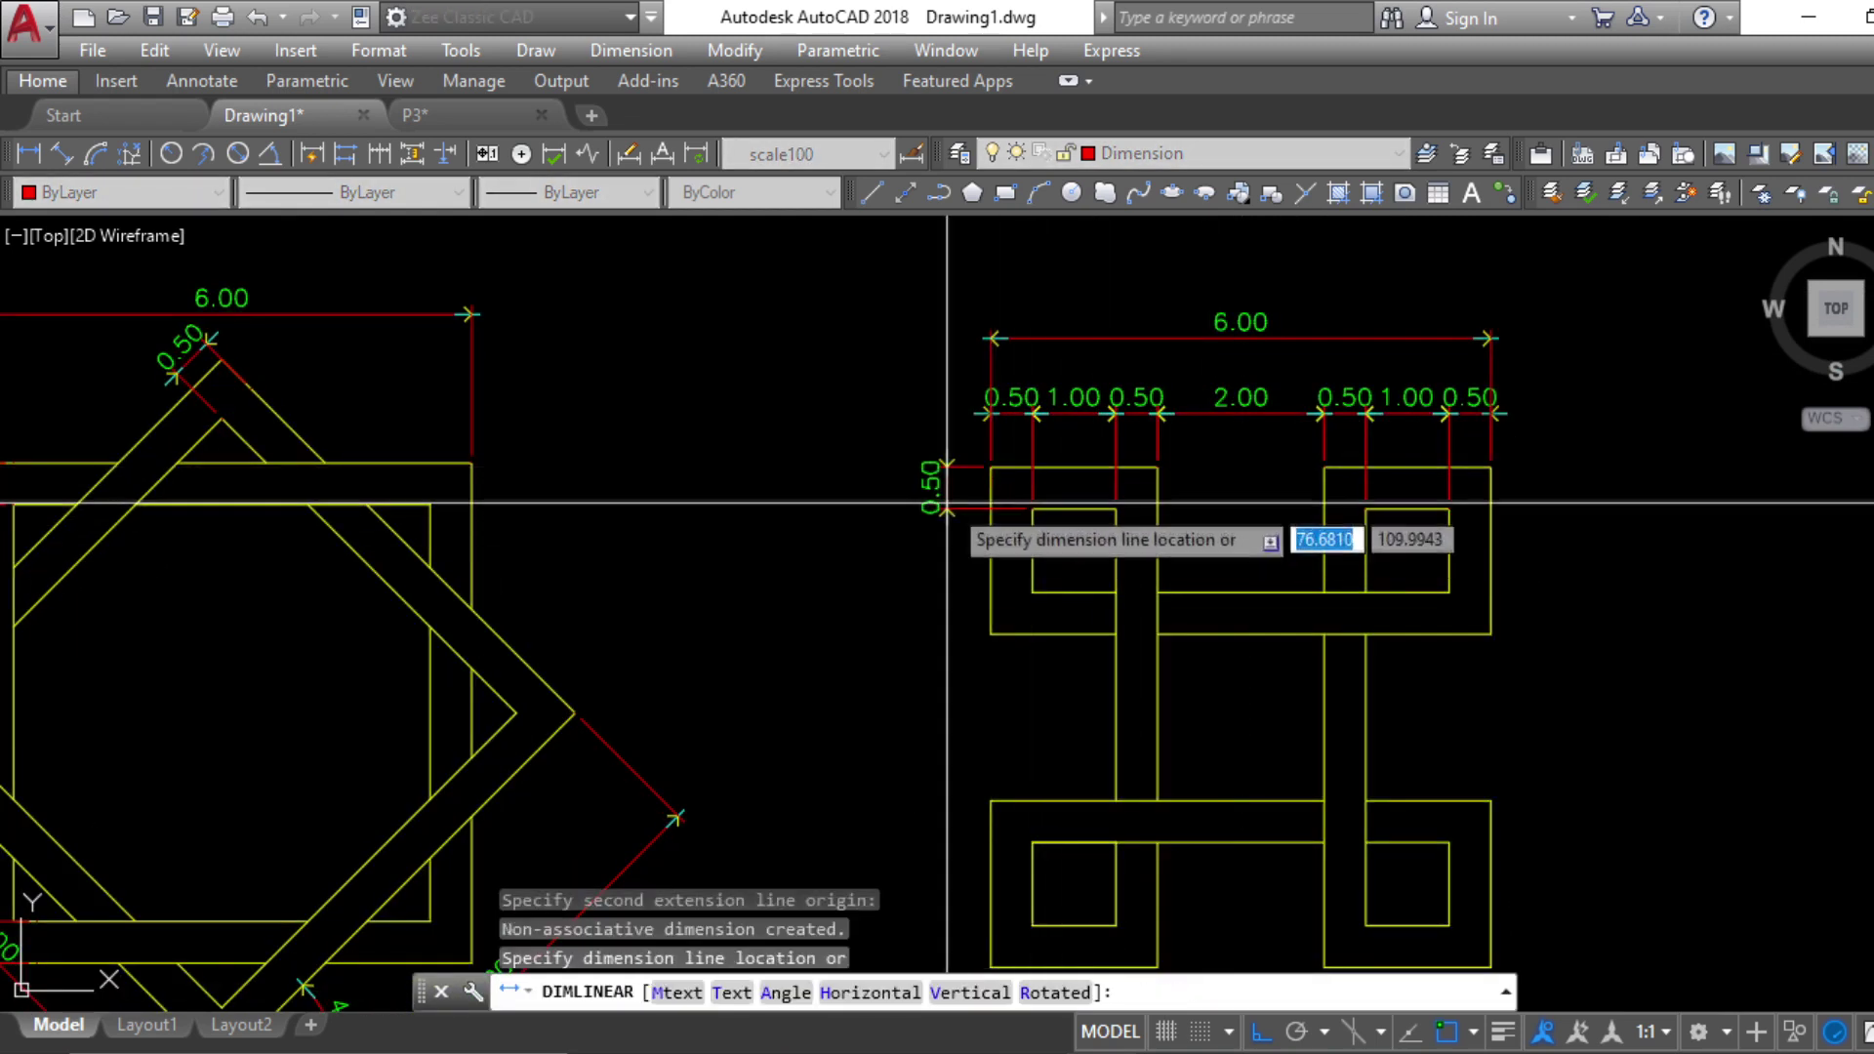
pyautogui.click(957, 510)
# Continue the vertical dimension chain through the upper squares' bottom corners, the lower outer square's top, and both lower squares' bottom corners
pyautogui.write('dc')
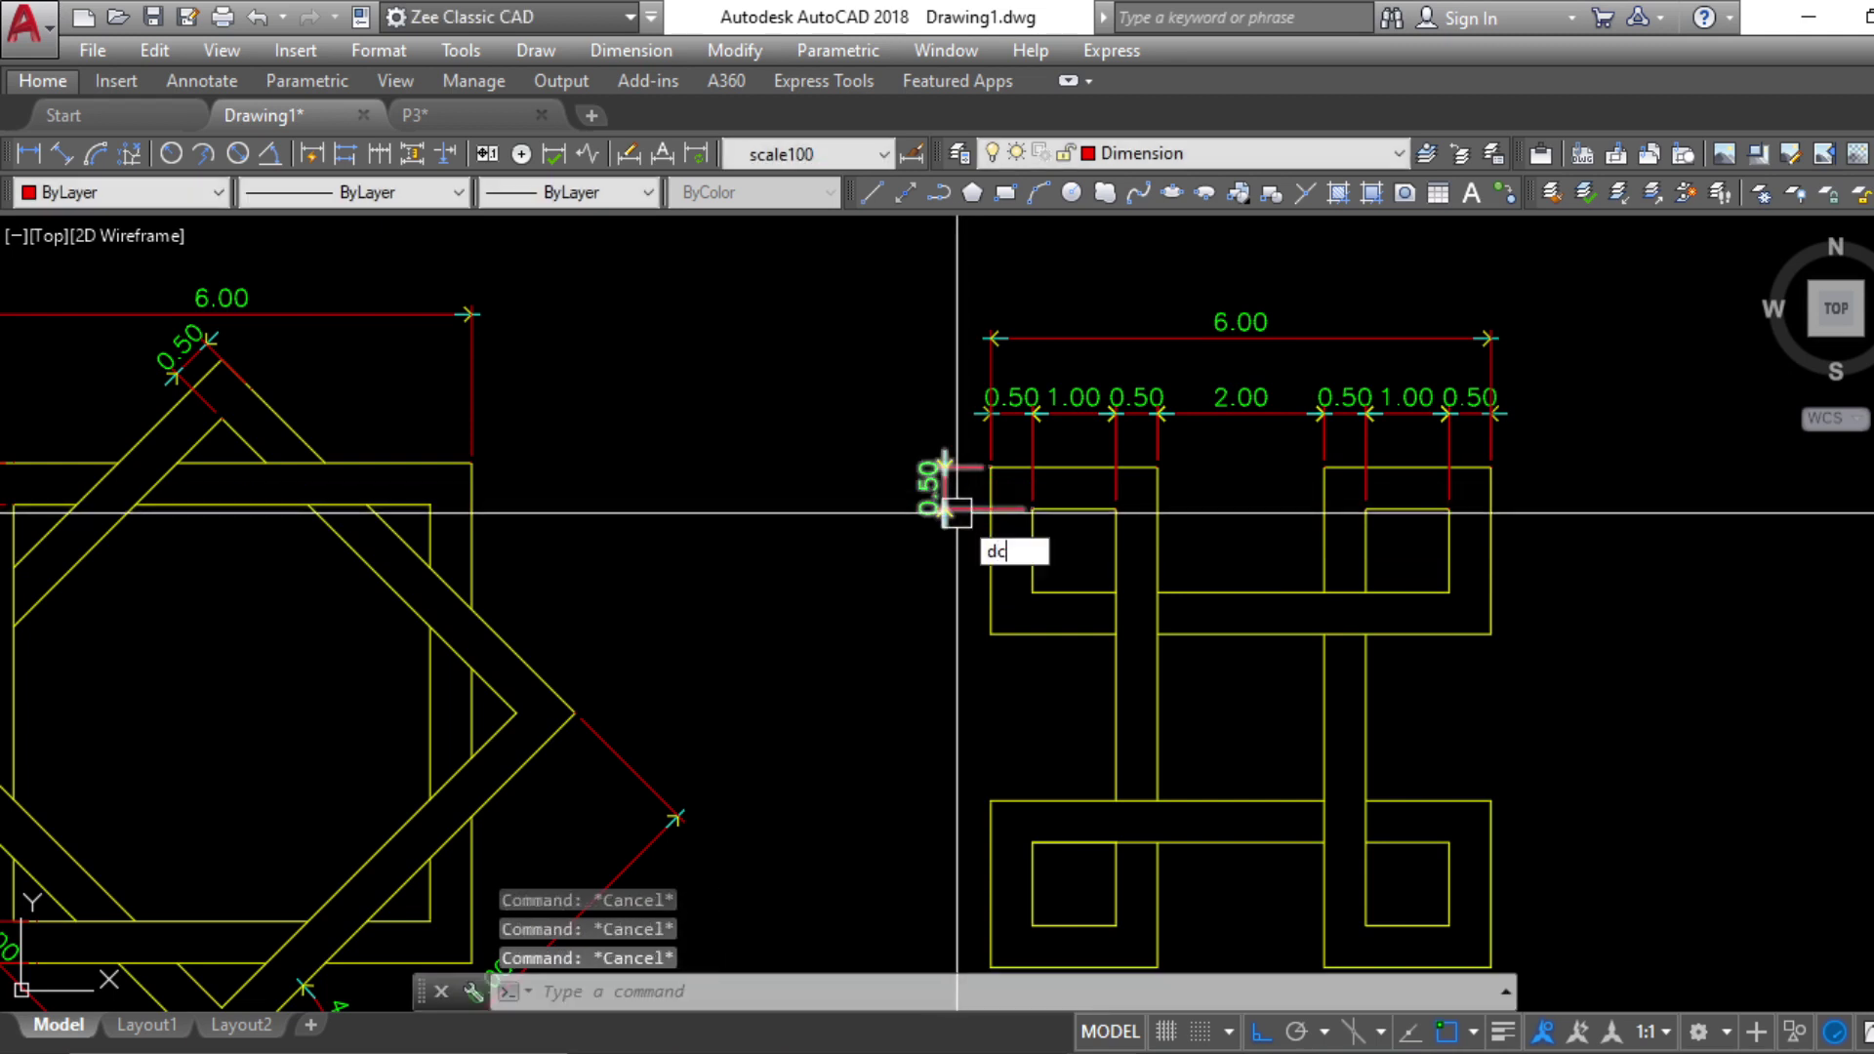
pyautogui.write('o')
pyautogui.press('Return')
pyautogui.click(1033, 592)
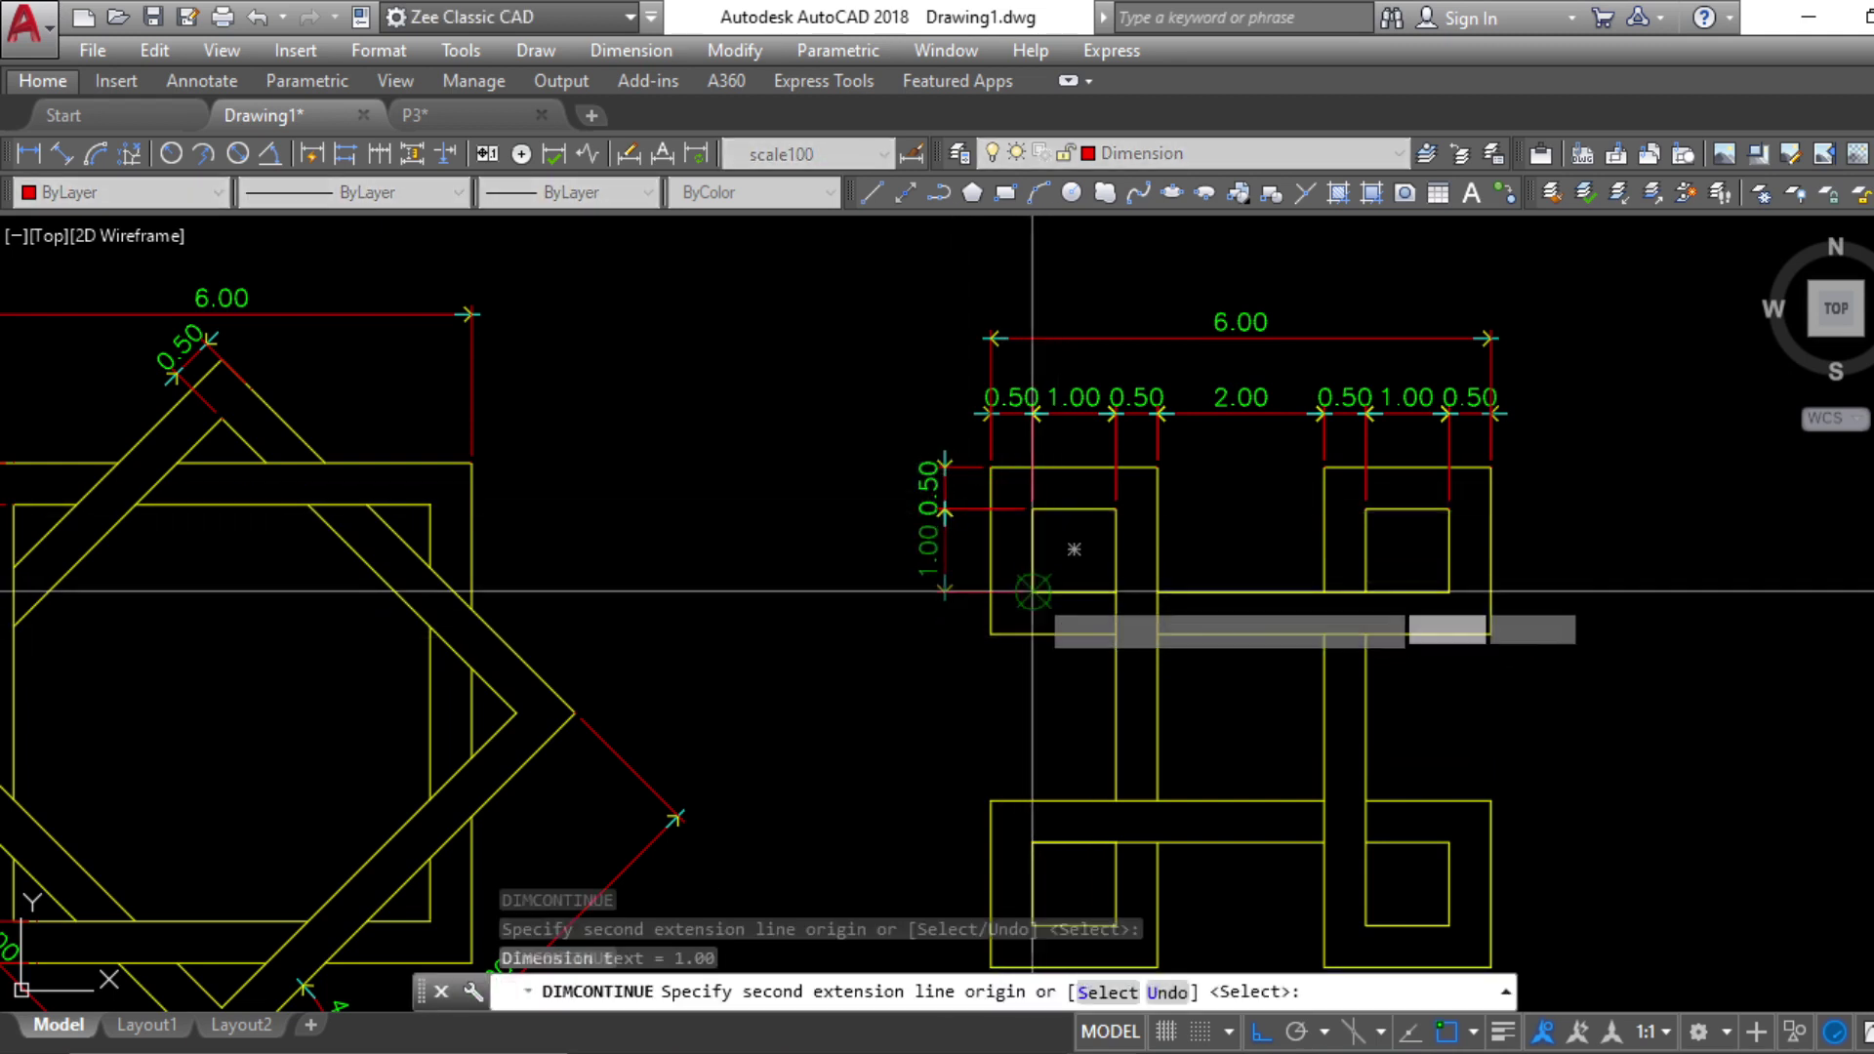
pyautogui.click(991, 632)
pyautogui.moveTo(1015, 767); pyautogui.dragTo(1031, 443, button='middle')
pyautogui.click(1006, 478)
pyautogui.click(1036, 602)
pyautogui.click(1008, 644)
pyautogui.press('Escape')
pyautogui.press('Escape')
# Add an overall height dimension outside the vertical chain, between the weave's lower-left and upper-left corners
pyautogui.write('d')
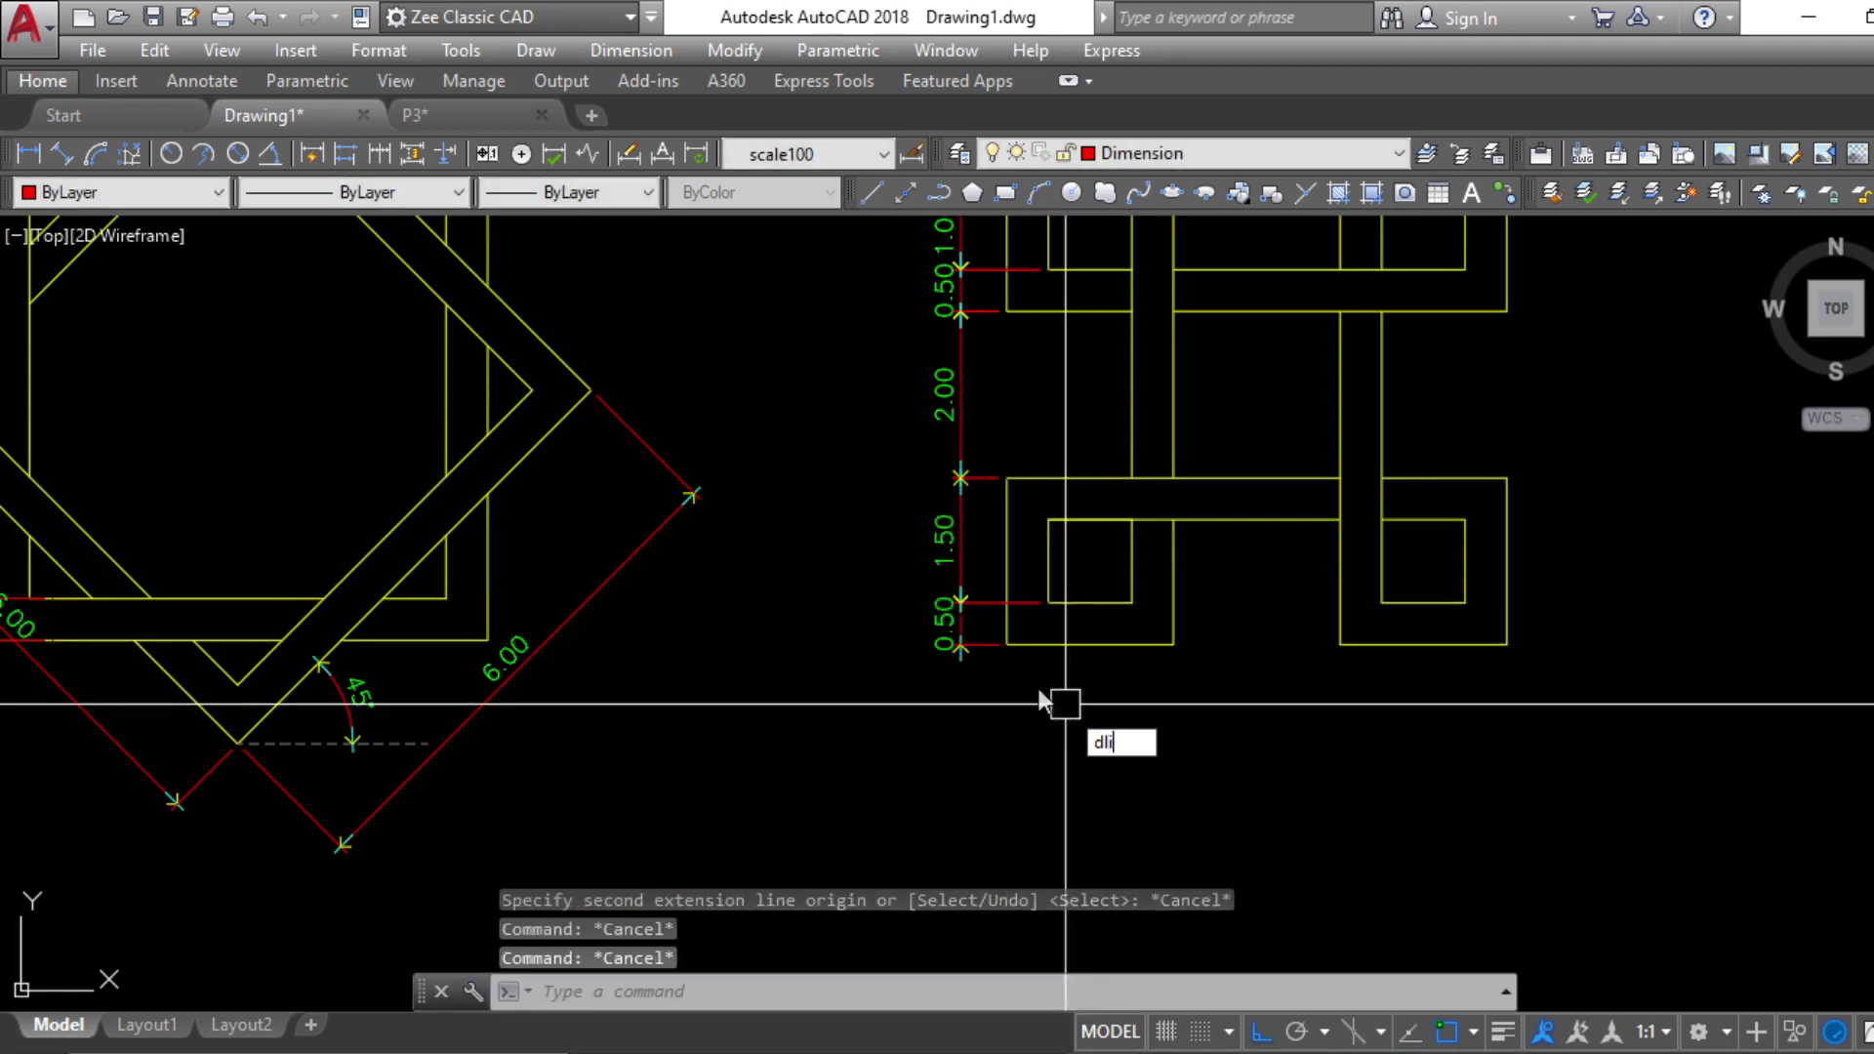
pyautogui.write('li')
pyautogui.press('Return')
pyautogui.click(1006, 644)
pyautogui.moveTo(1052, 312); pyautogui.dragTo(1012, 540, button='middle')
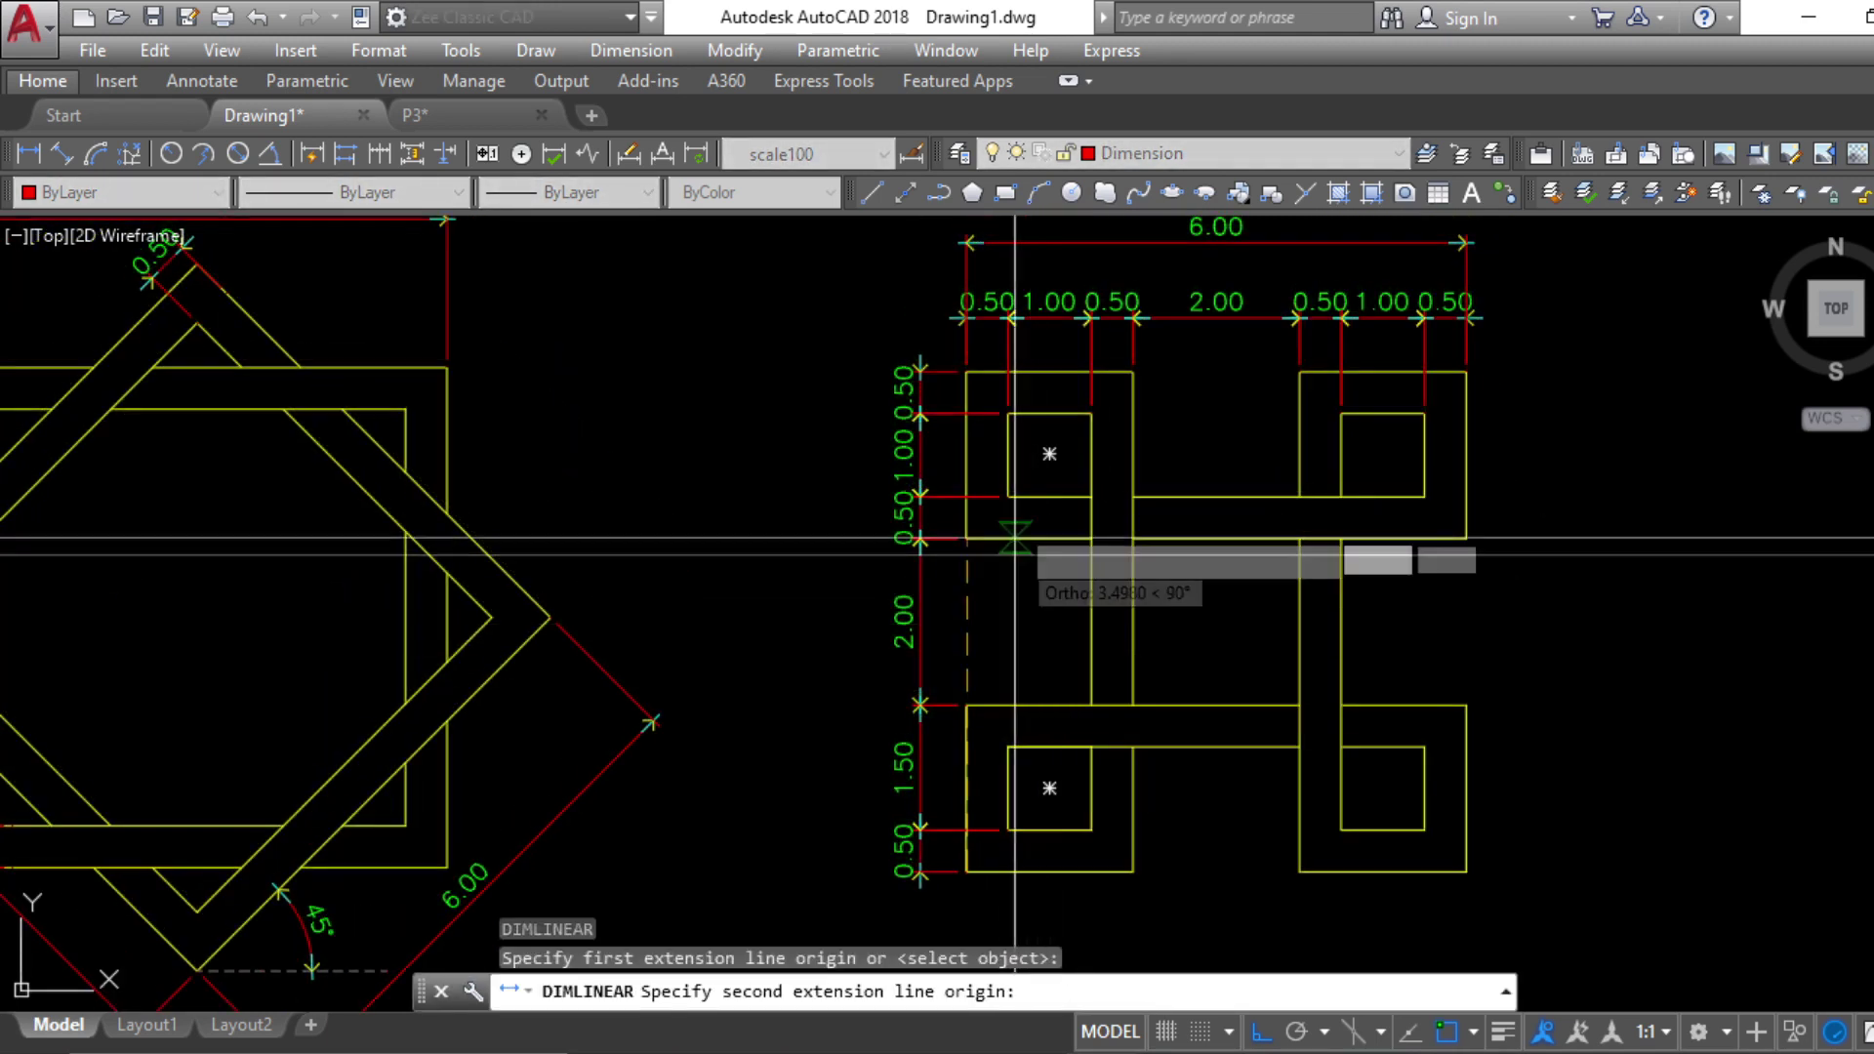
pyautogui.click(966, 371)
pyautogui.click(839, 625)
pyautogui.press('Escape')
pyautogui.press('Escape')
pyautogui.scroll(-2, 1291, 791)
pyautogui.moveTo(1518, 869); pyautogui.dragTo(1282, 785, button='middle')
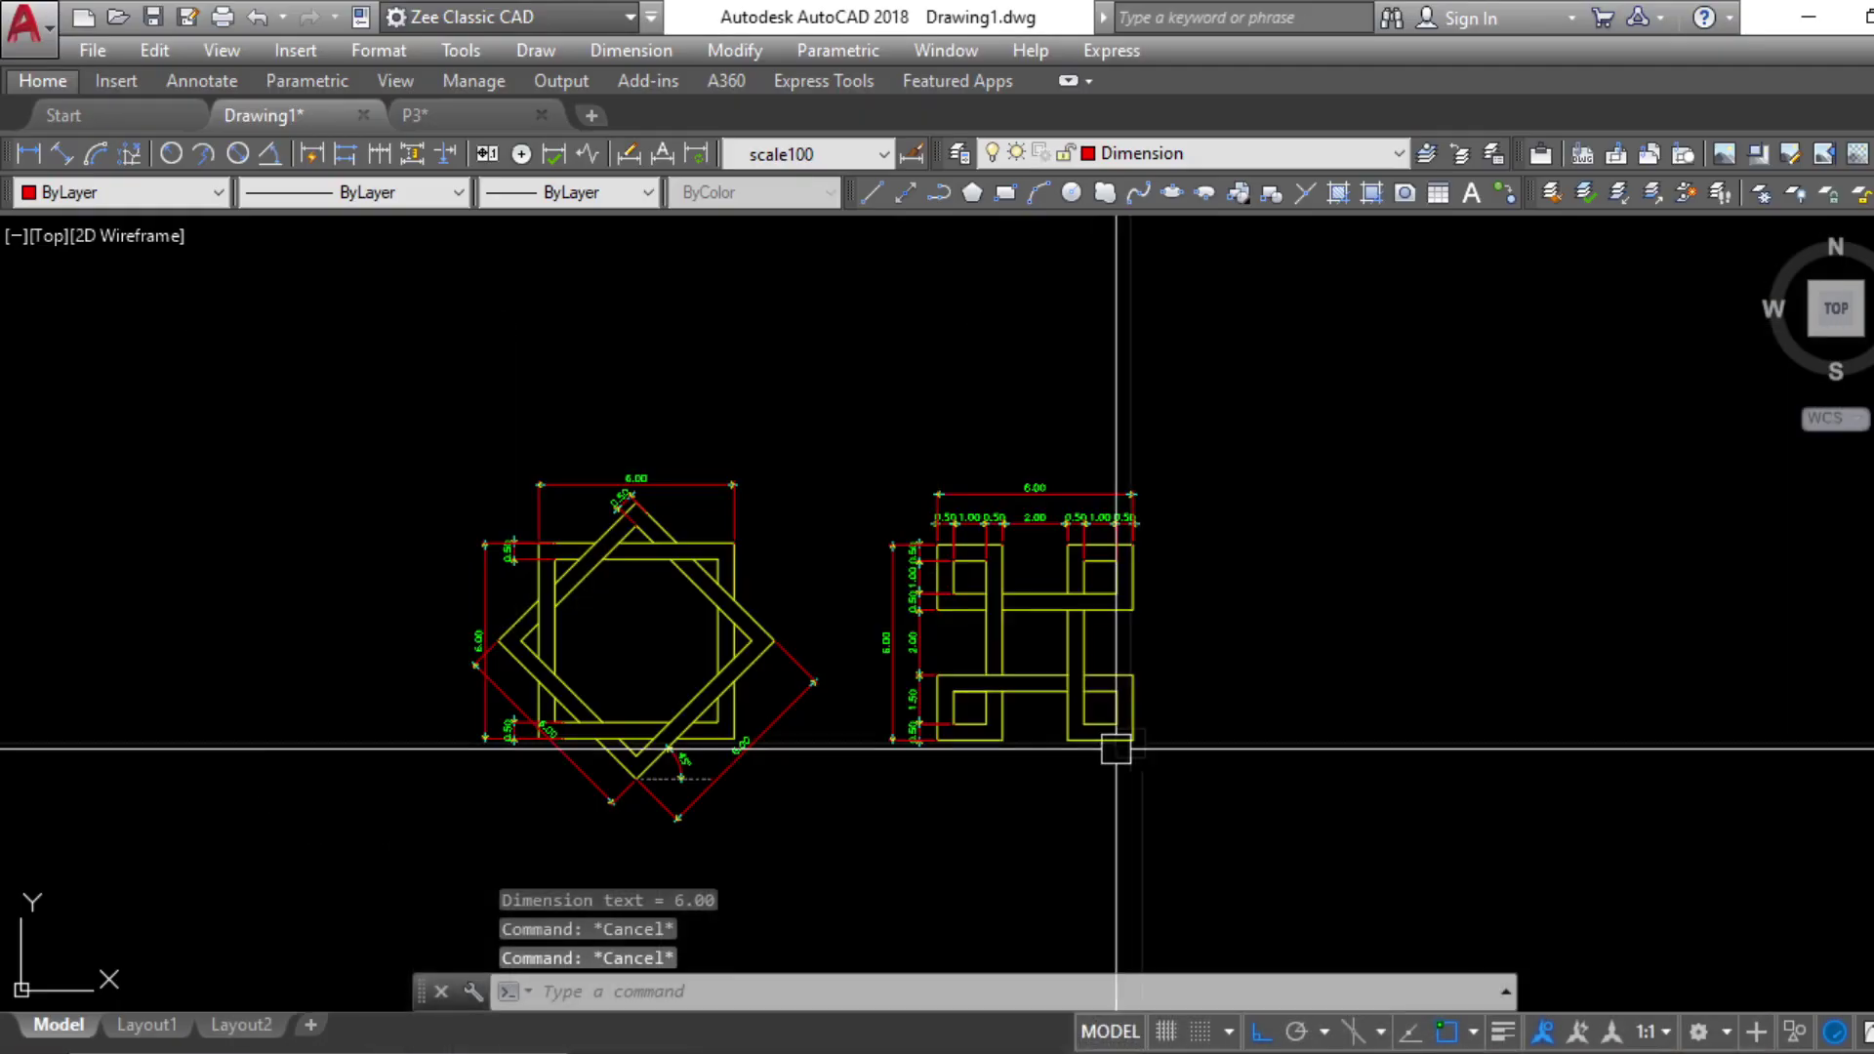
# Review the Square Weave plate in Major Plate.pdf, examine the Segmented Circles plate on page 6, and return to the AutoCAD drawing
pyautogui.scroll(3, 1259, 391)
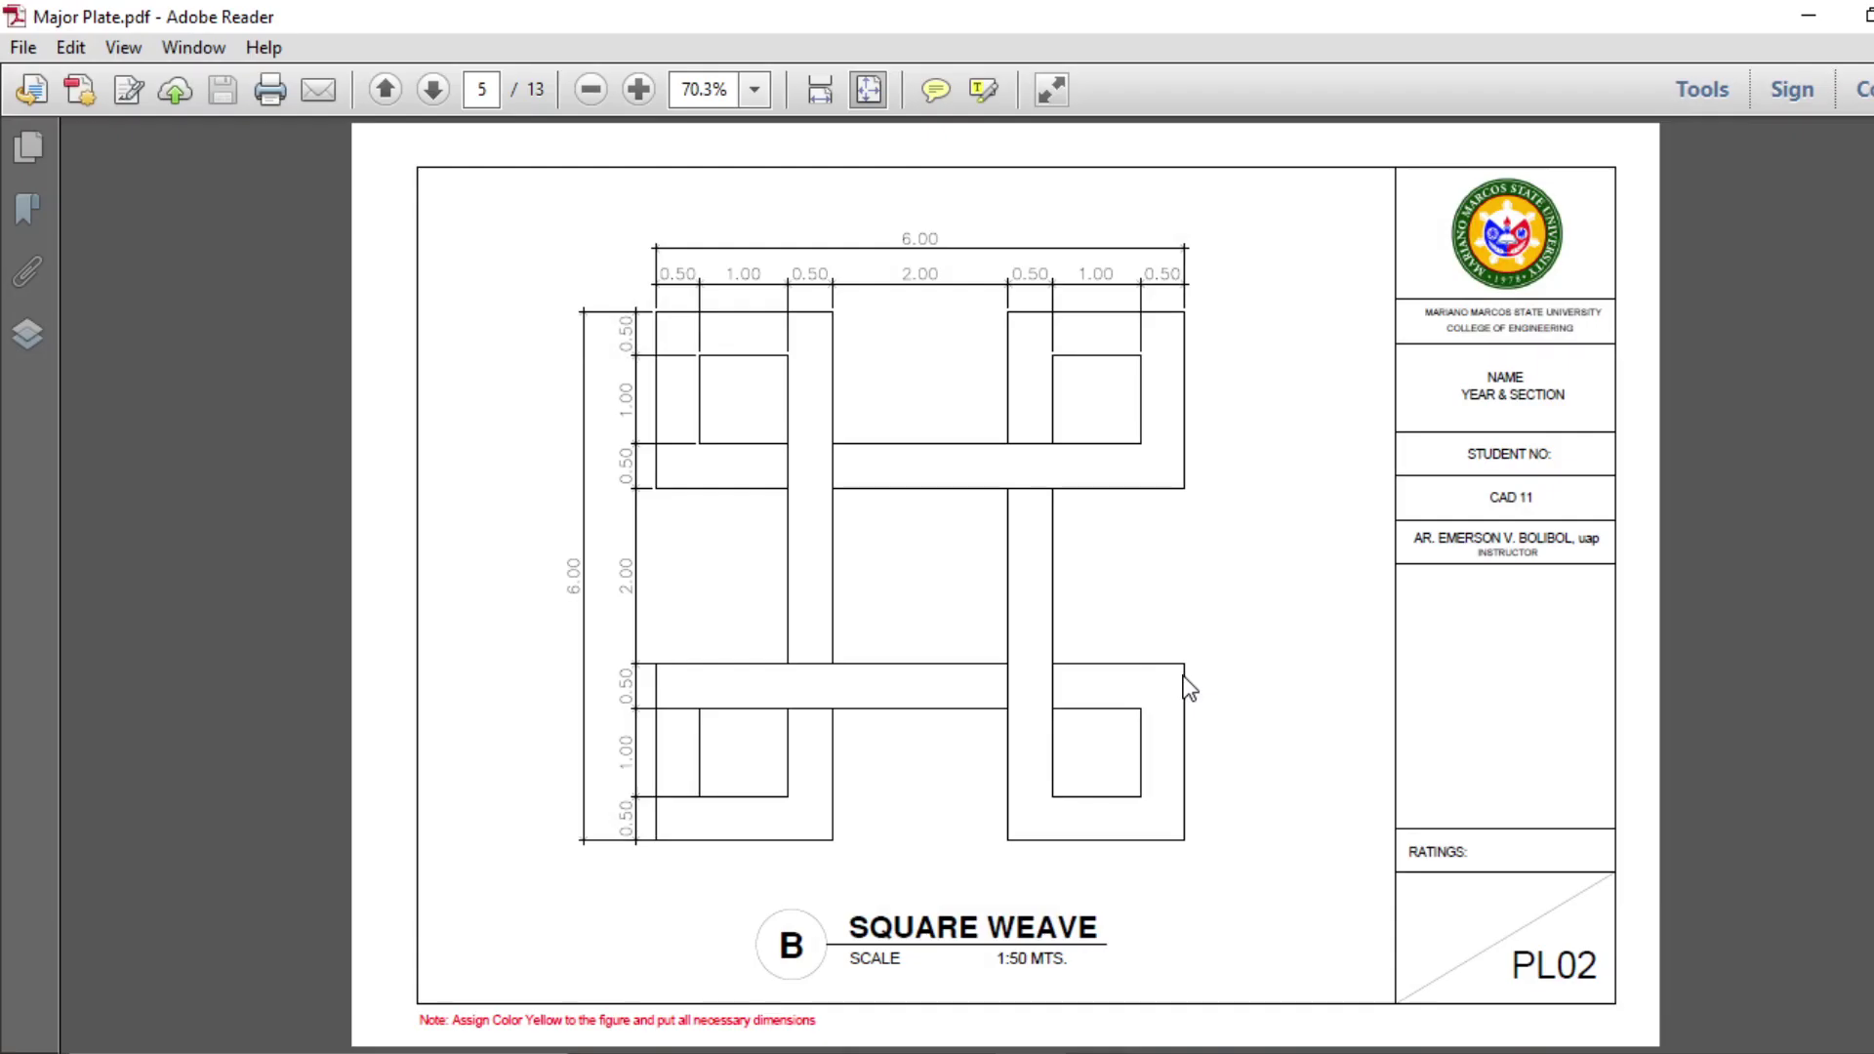
pyautogui.scroll(-5, 1186, 683)
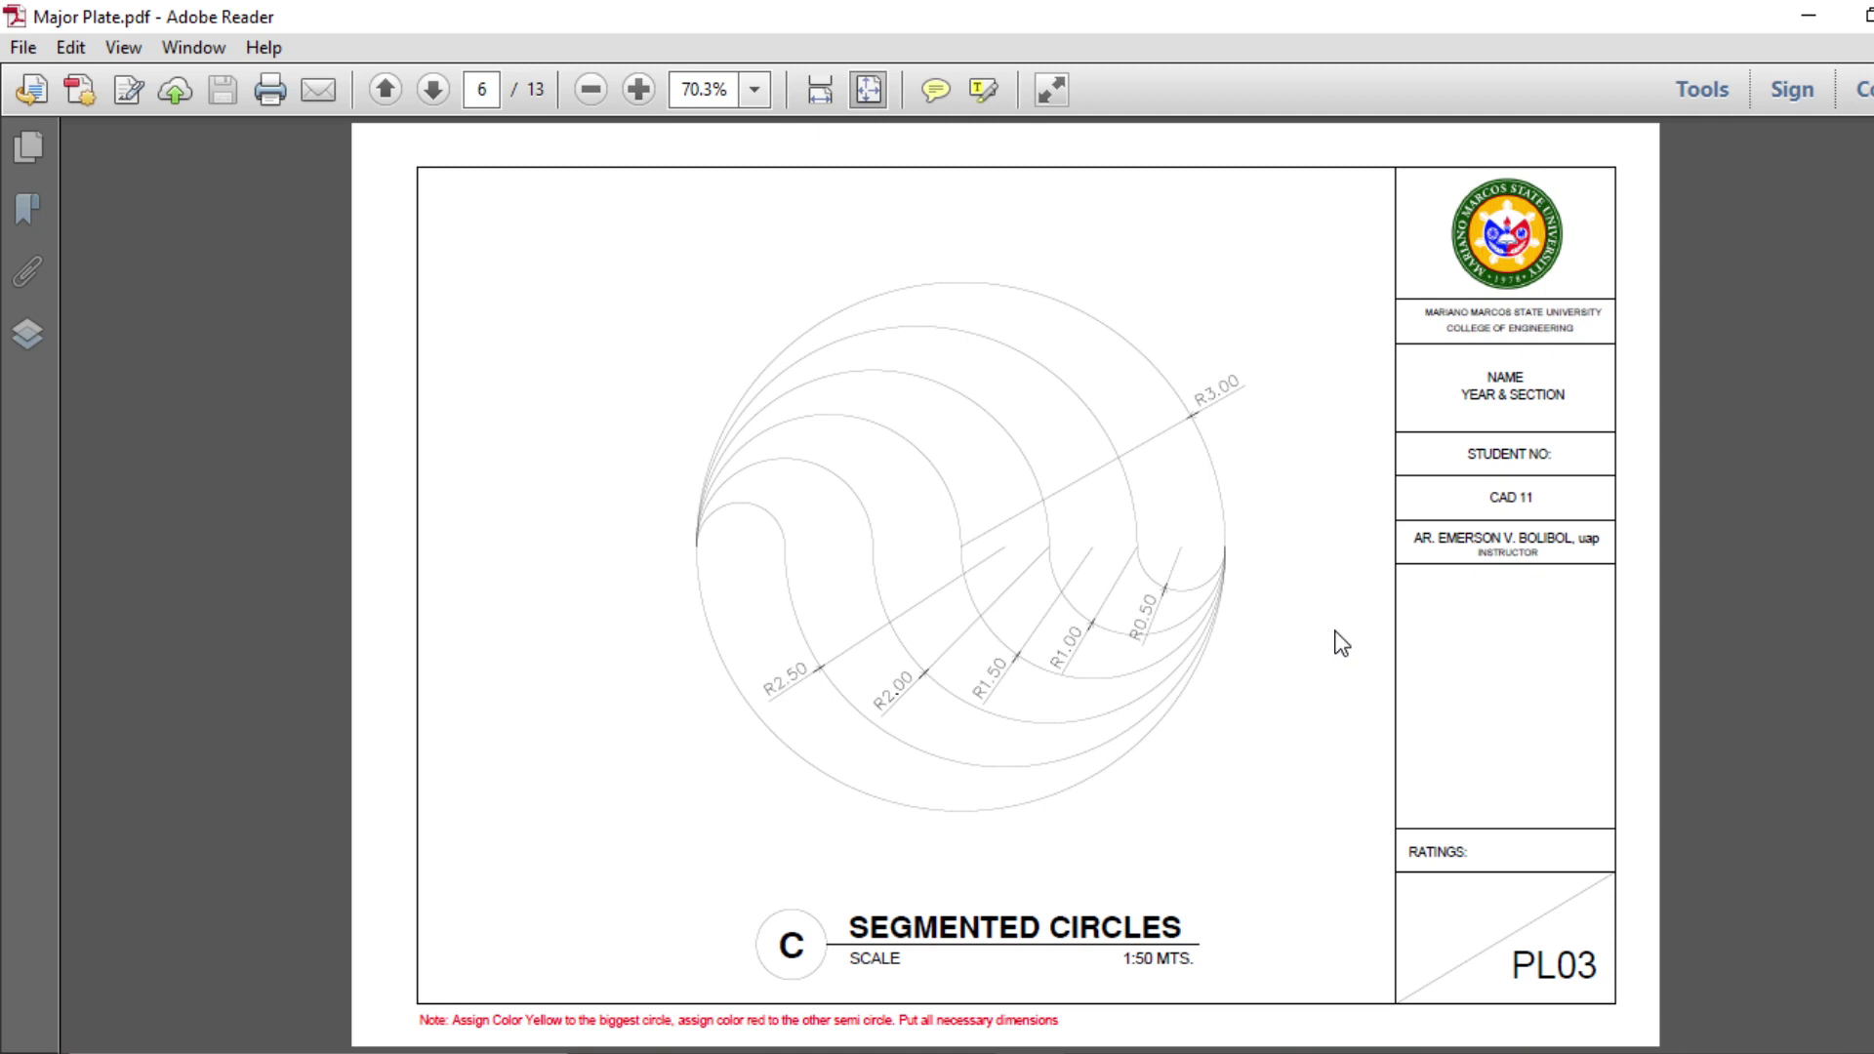
pyautogui.click(1803, 13)
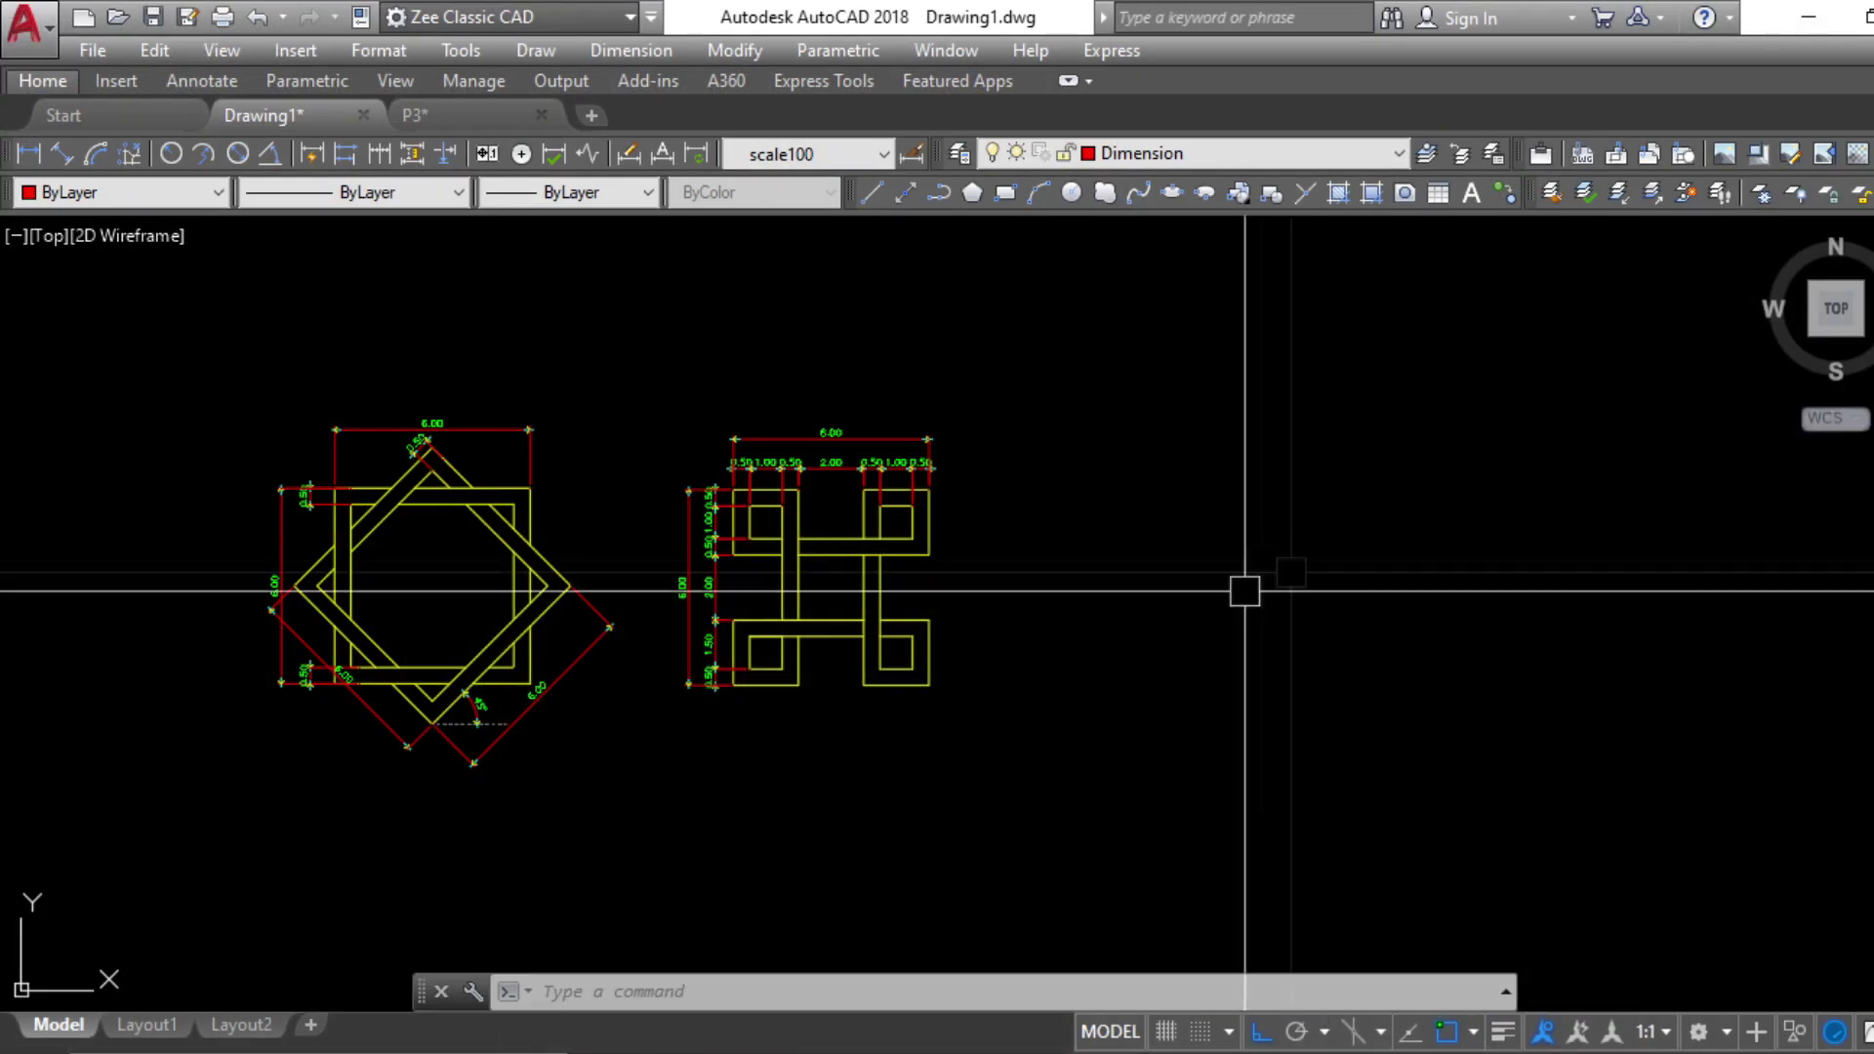
# Draw a circle with a diameter of 6 in the empty space beside the dimensioned Square Weave
pyautogui.moveTo(1242, 585); pyautogui.dragTo(1192, 552, button='middle')
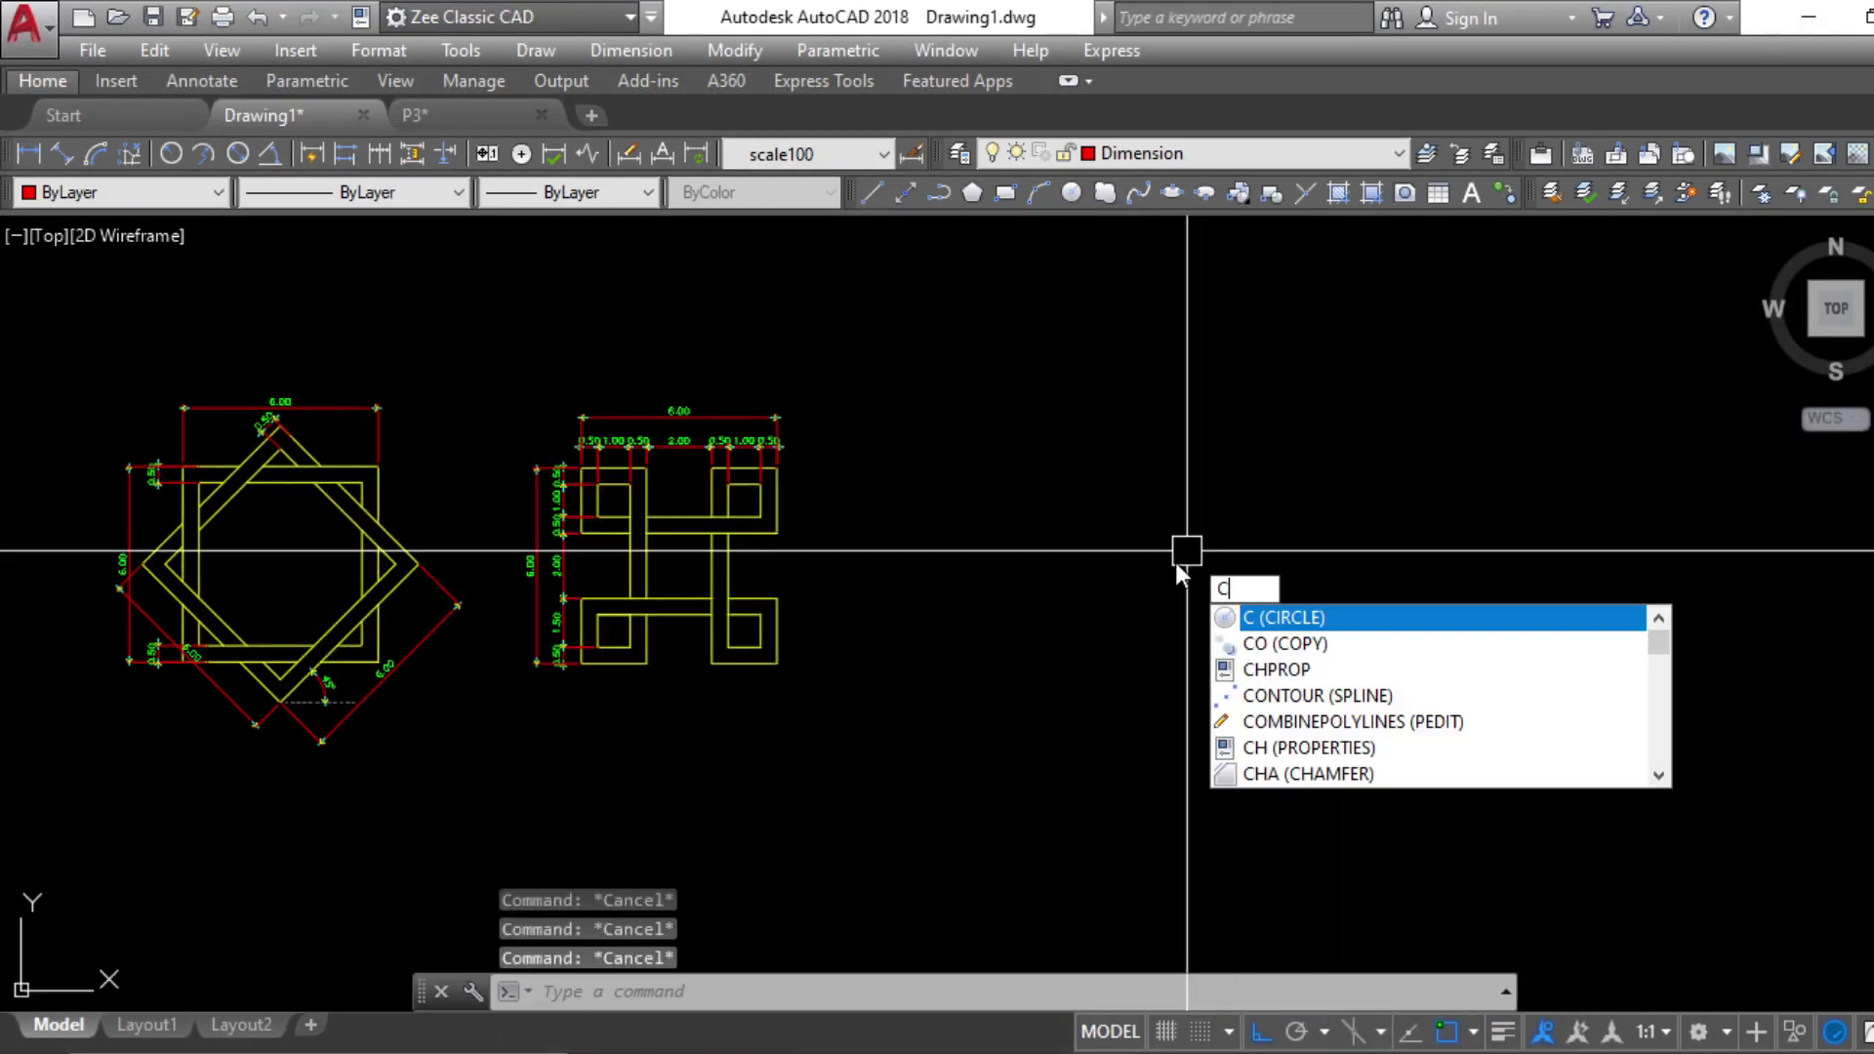
pyautogui.press('Return')
pyautogui.click(1039, 517)
pyautogui.write('d')
pyautogui.press('Return')
pyautogui.write('6')
pyautogui.press('Return')
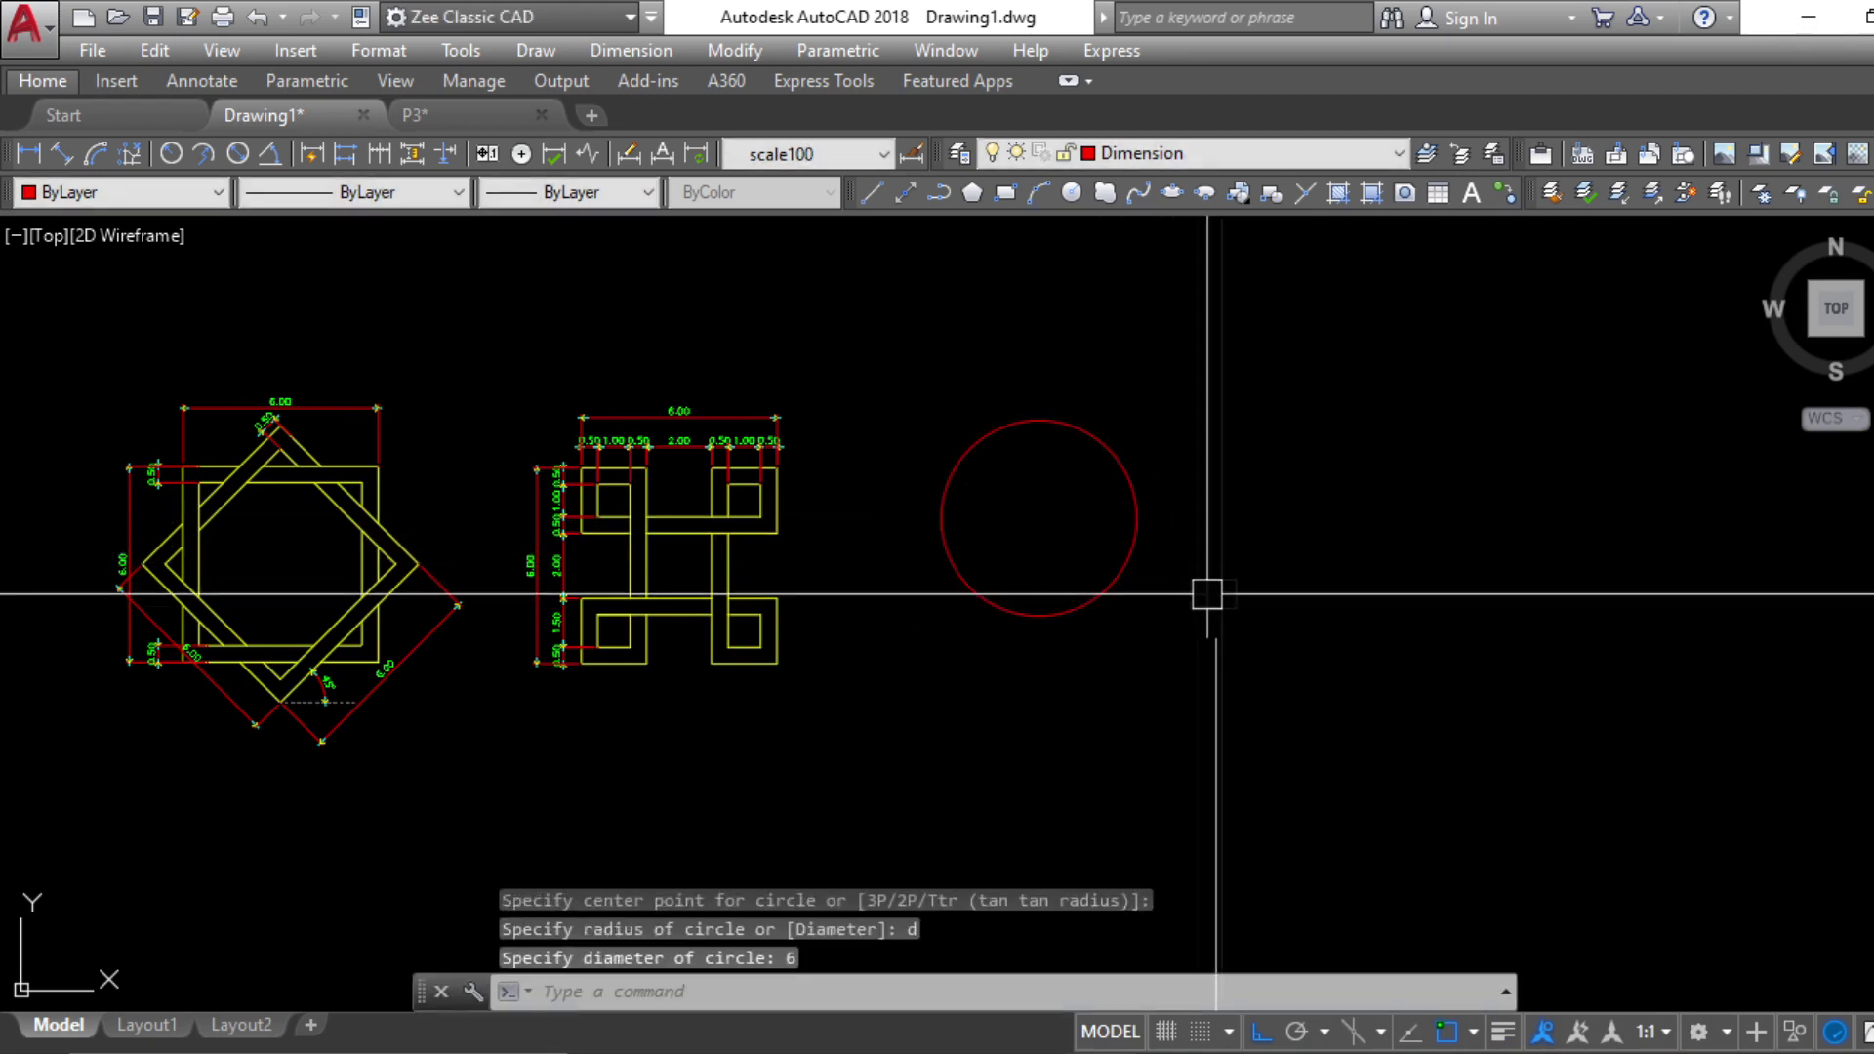
pyautogui.click(1216, 586)
pyautogui.press('Escape')
pyautogui.scroll(4, 994, 458)
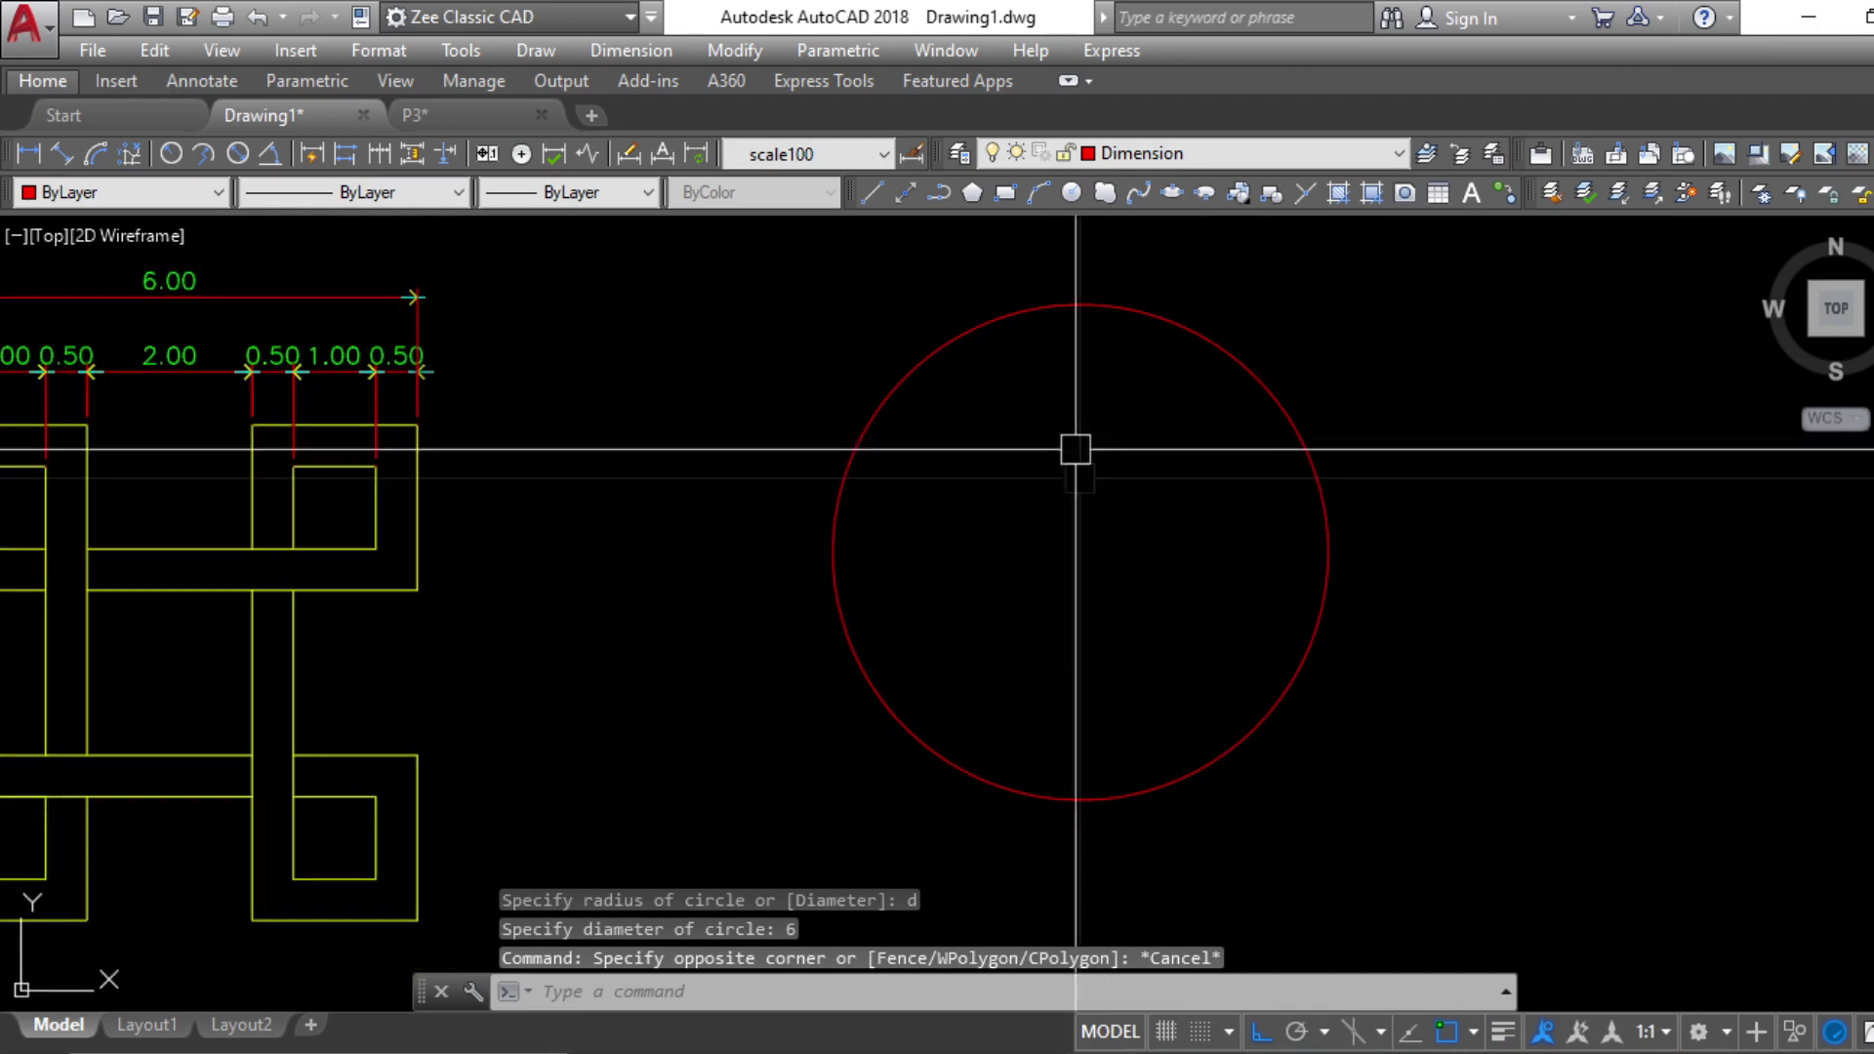
pyautogui.press('Escape')
pyautogui.press('Escape')
pyautogui.press('Escape')
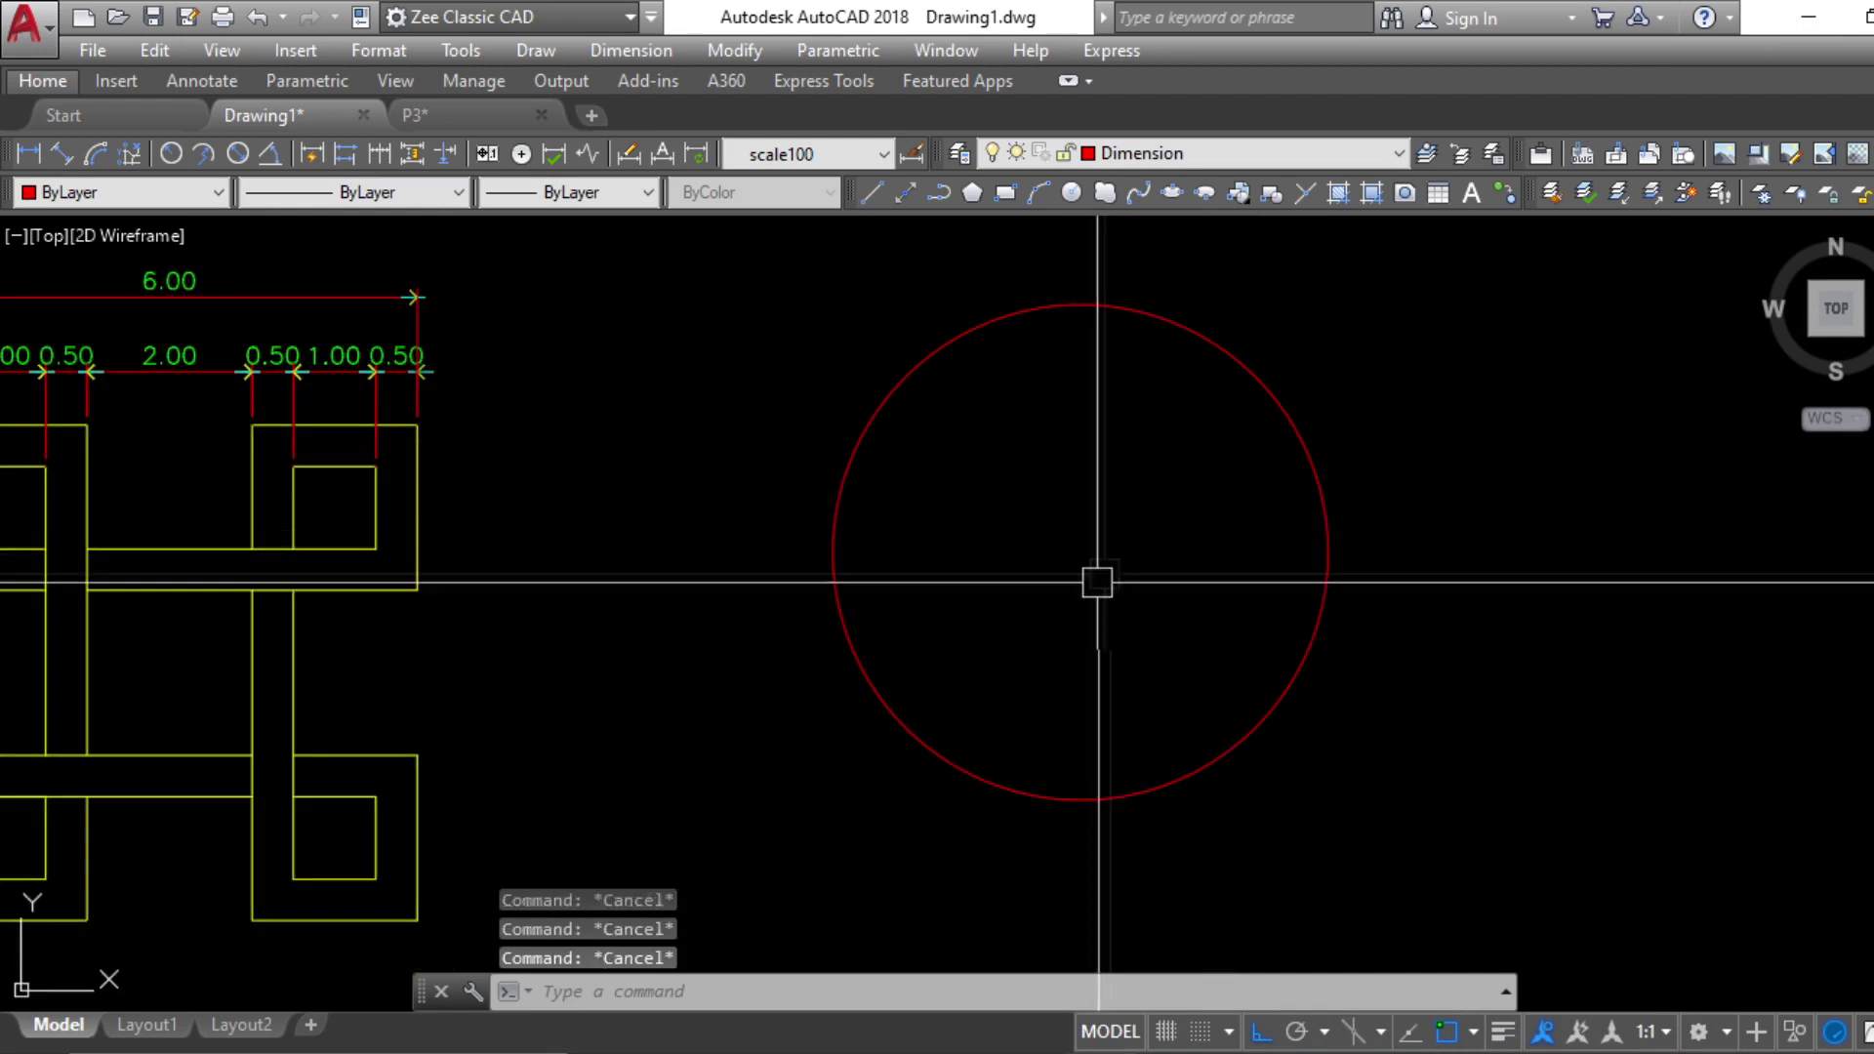
# Draw a circle with a diameter of 1 inside the large circle, near its centre
pyautogui.write('c')
pyautogui.press('Return')
pyautogui.click(1079, 524)
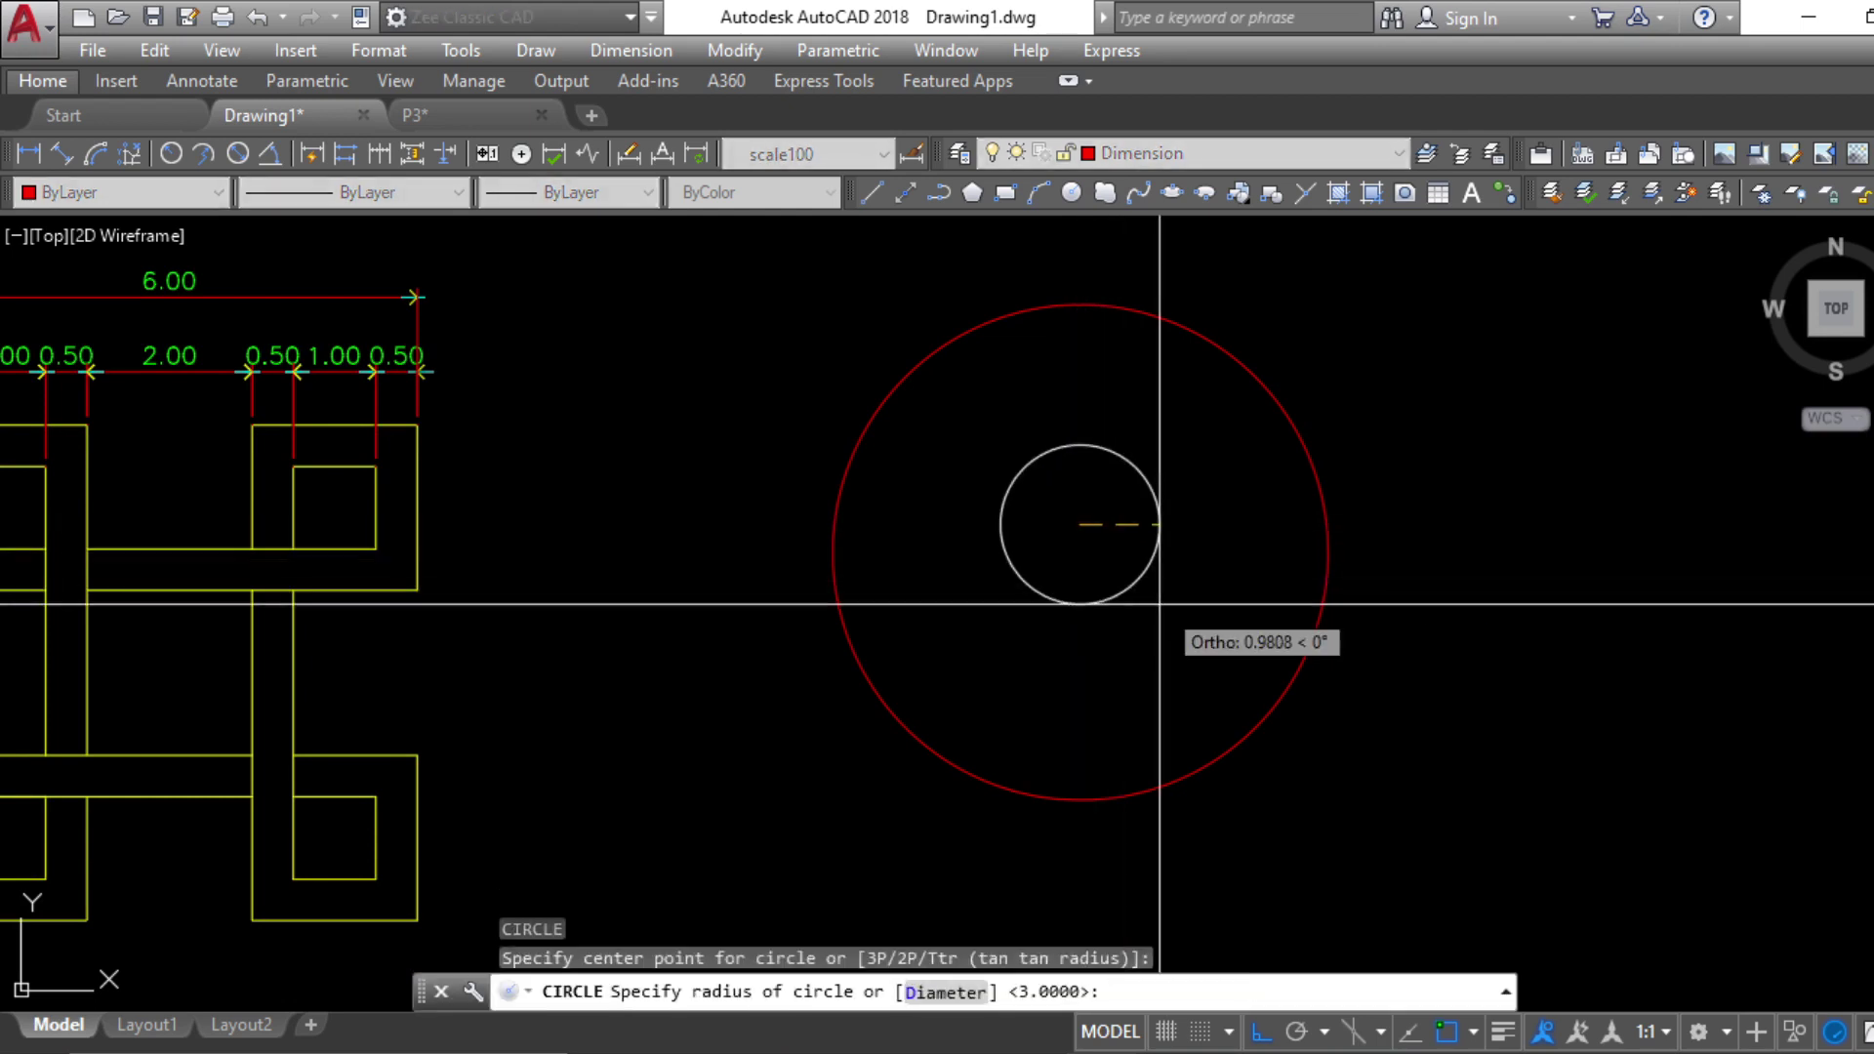
pyautogui.write('d')
pyautogui.press('Return')
pyautogui.write('1')
pyautogui.press('Return')
pyautogui.click(1155, 606)
pyautogui.press('Escape')
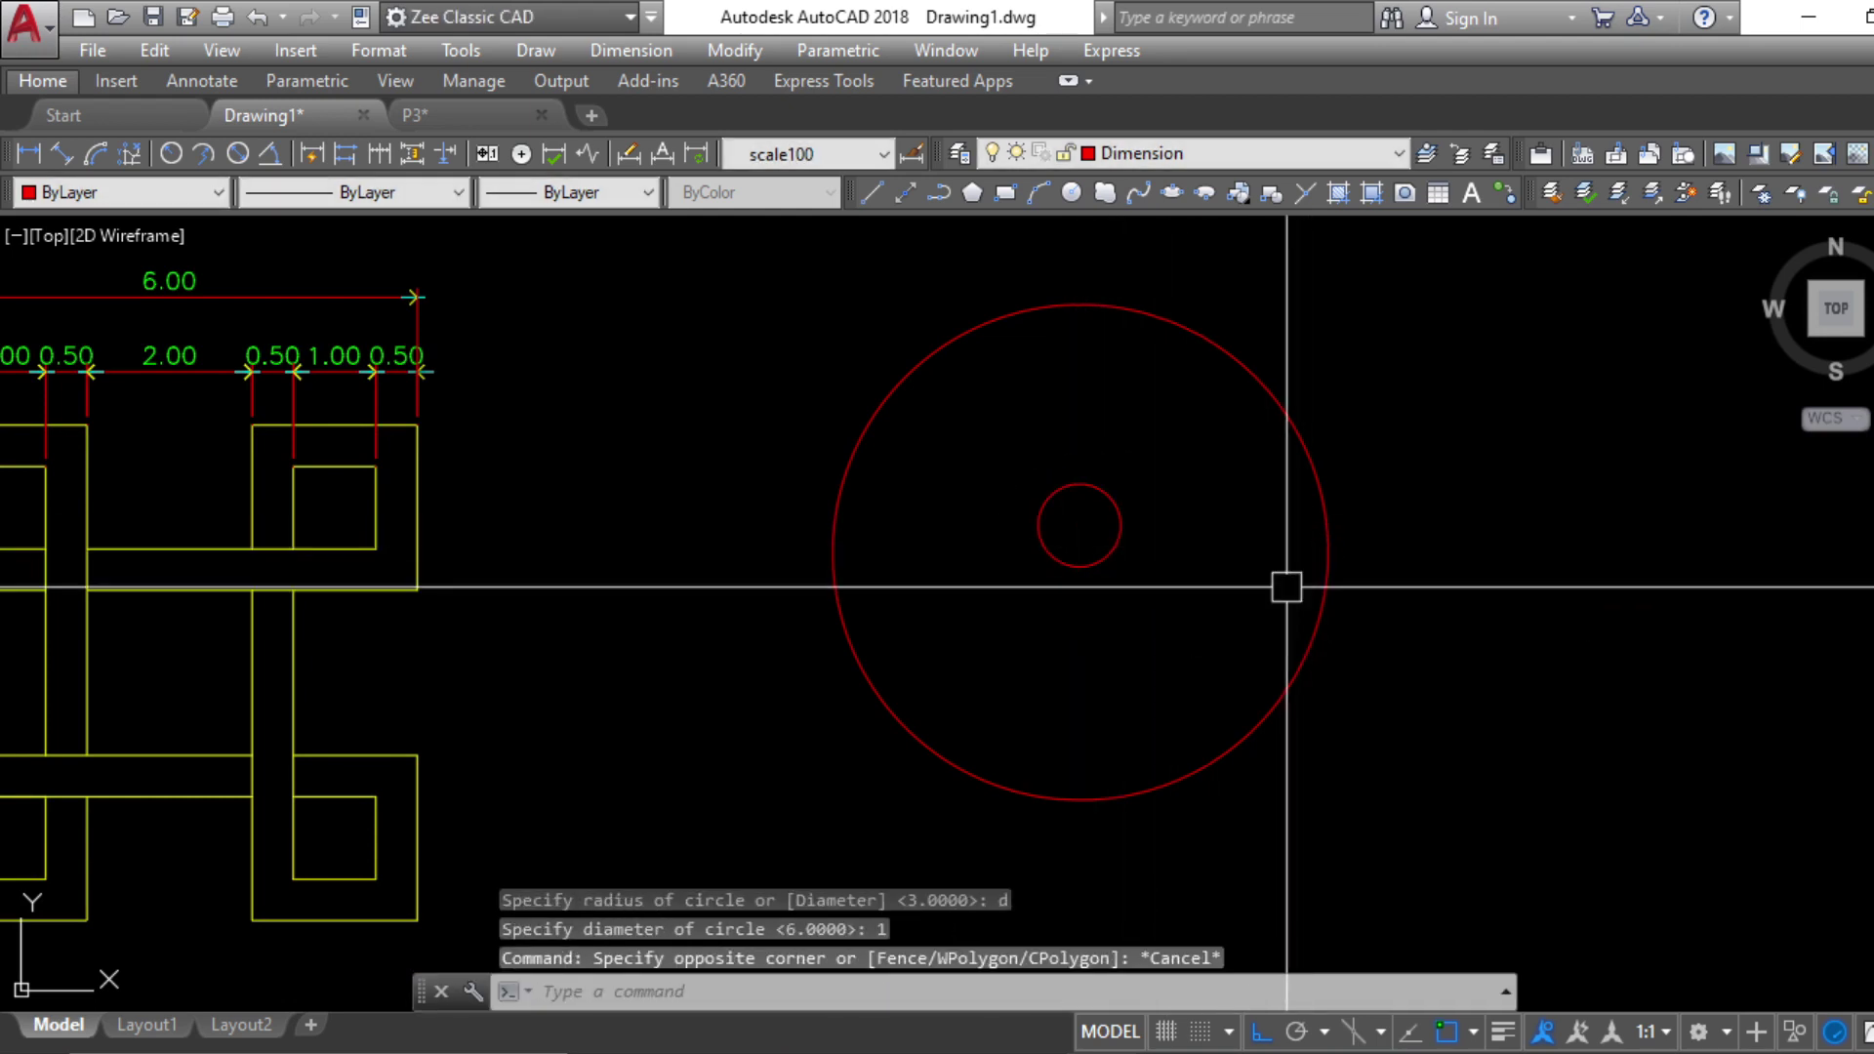
# Move the diameter-1 circle so its right quadrant meets the large circle's right quadrant
pyautogui.click(1288, 586)
pyautogui.click(977, 459)
pyautogui.write('m')
pyautogui.press('Return')
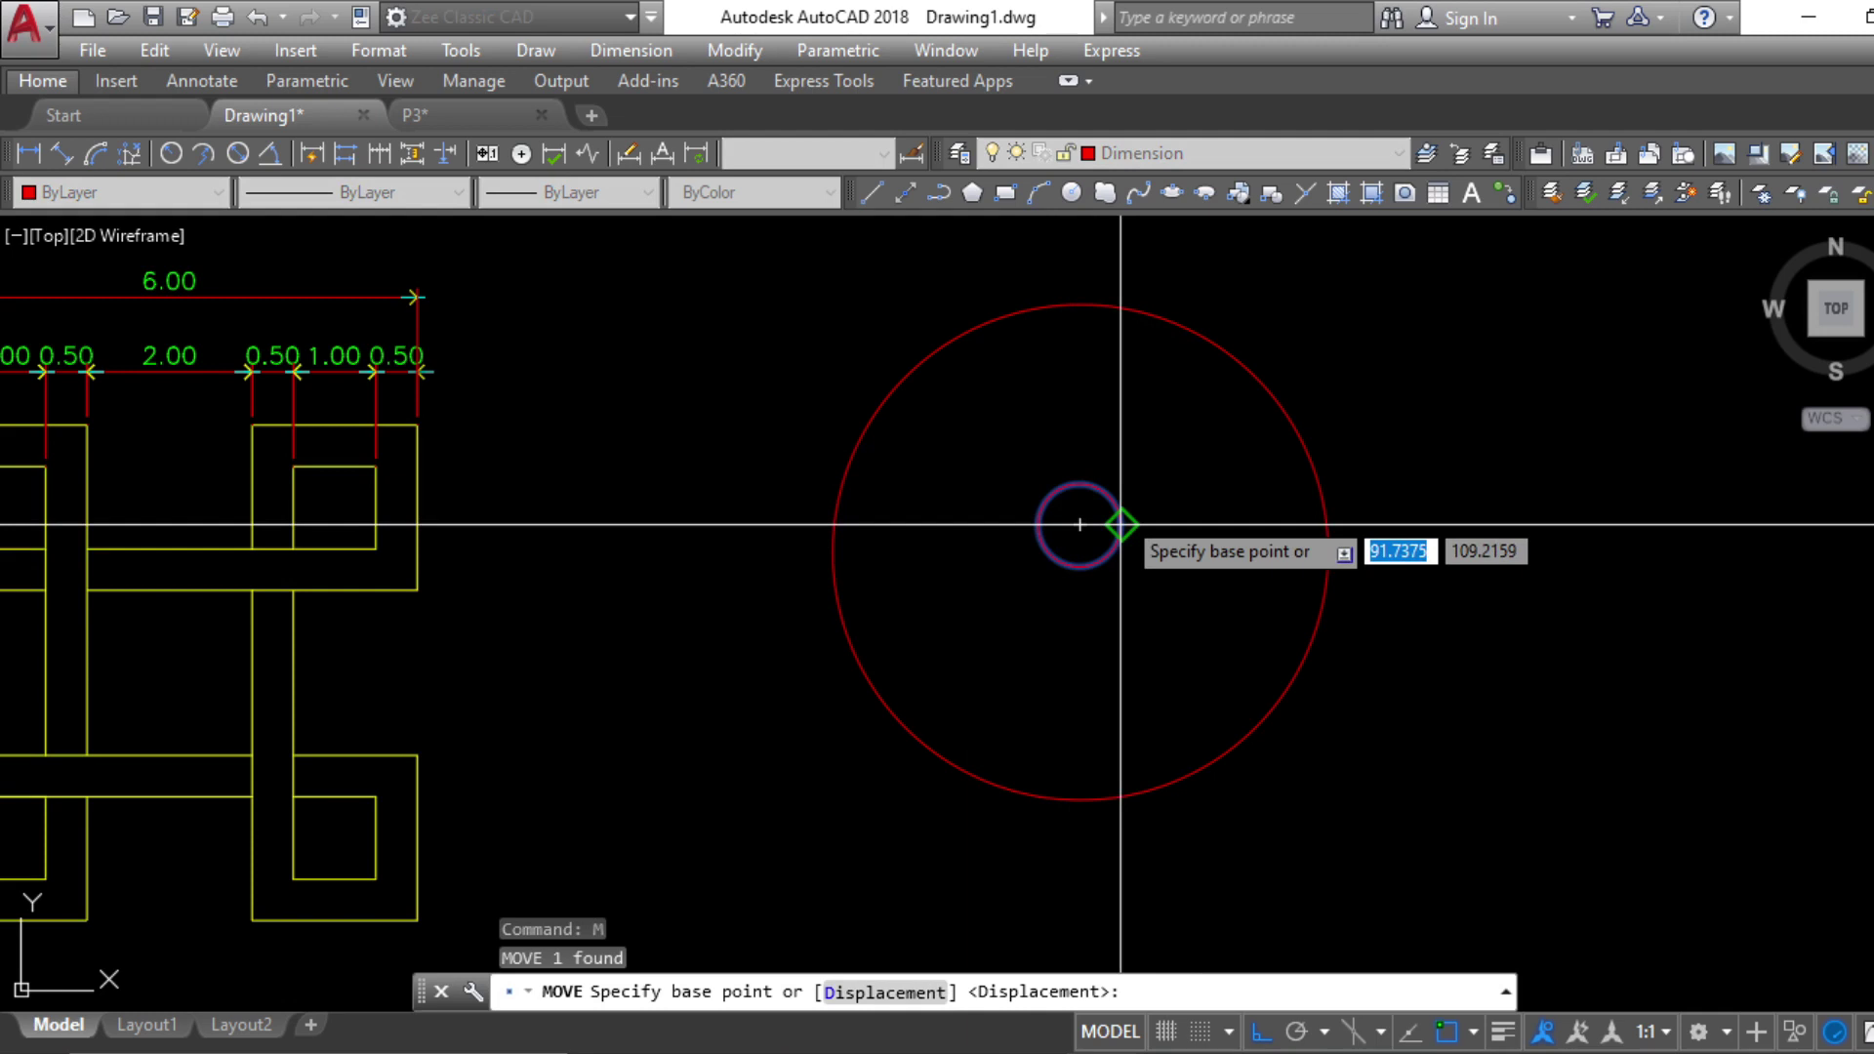
pyautogui.click(1121, 524)
pyautogui.click(1329, 553)
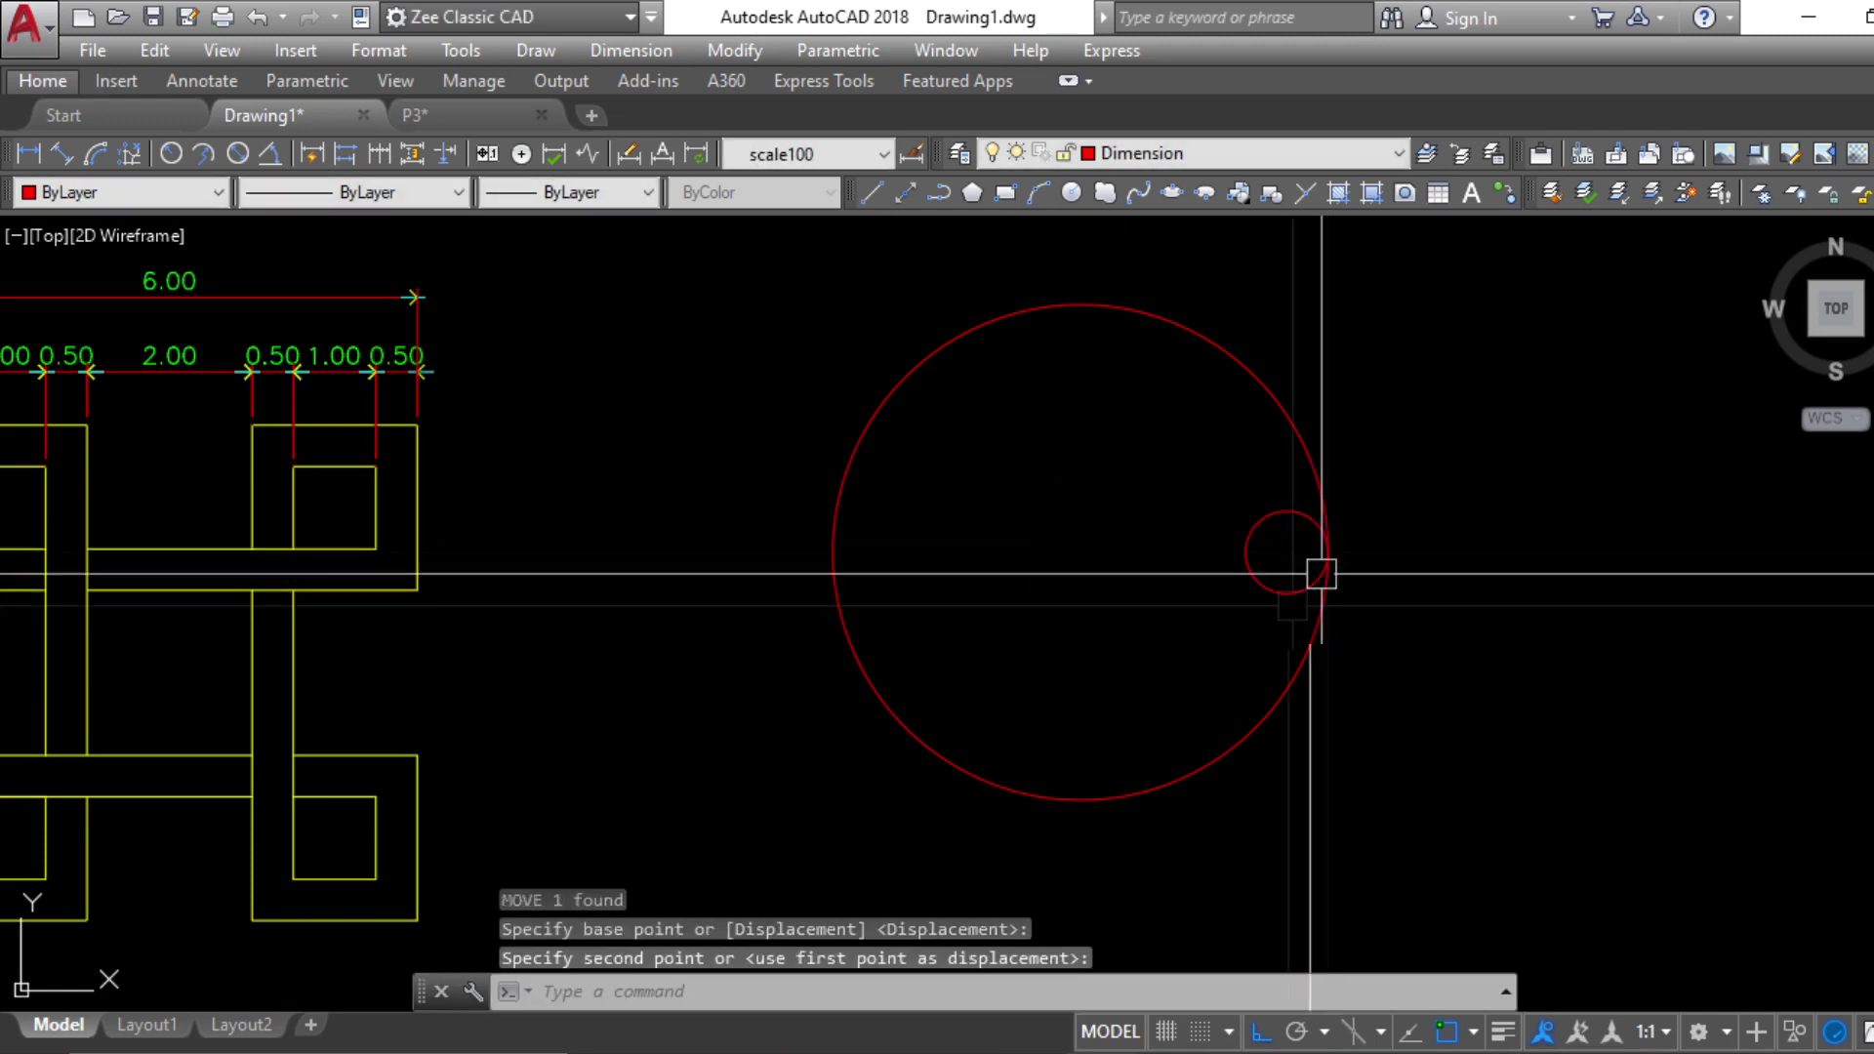
pyautogui.press('Escape')
pyautogui.press('Escape')
pyautogui.press('Escape')
# Draw a circle with a diameter of 2 in the free area inside the large circle
pyautogui.write('c')
pyautogui.press('Return')
pyautogui.click(976, 501)
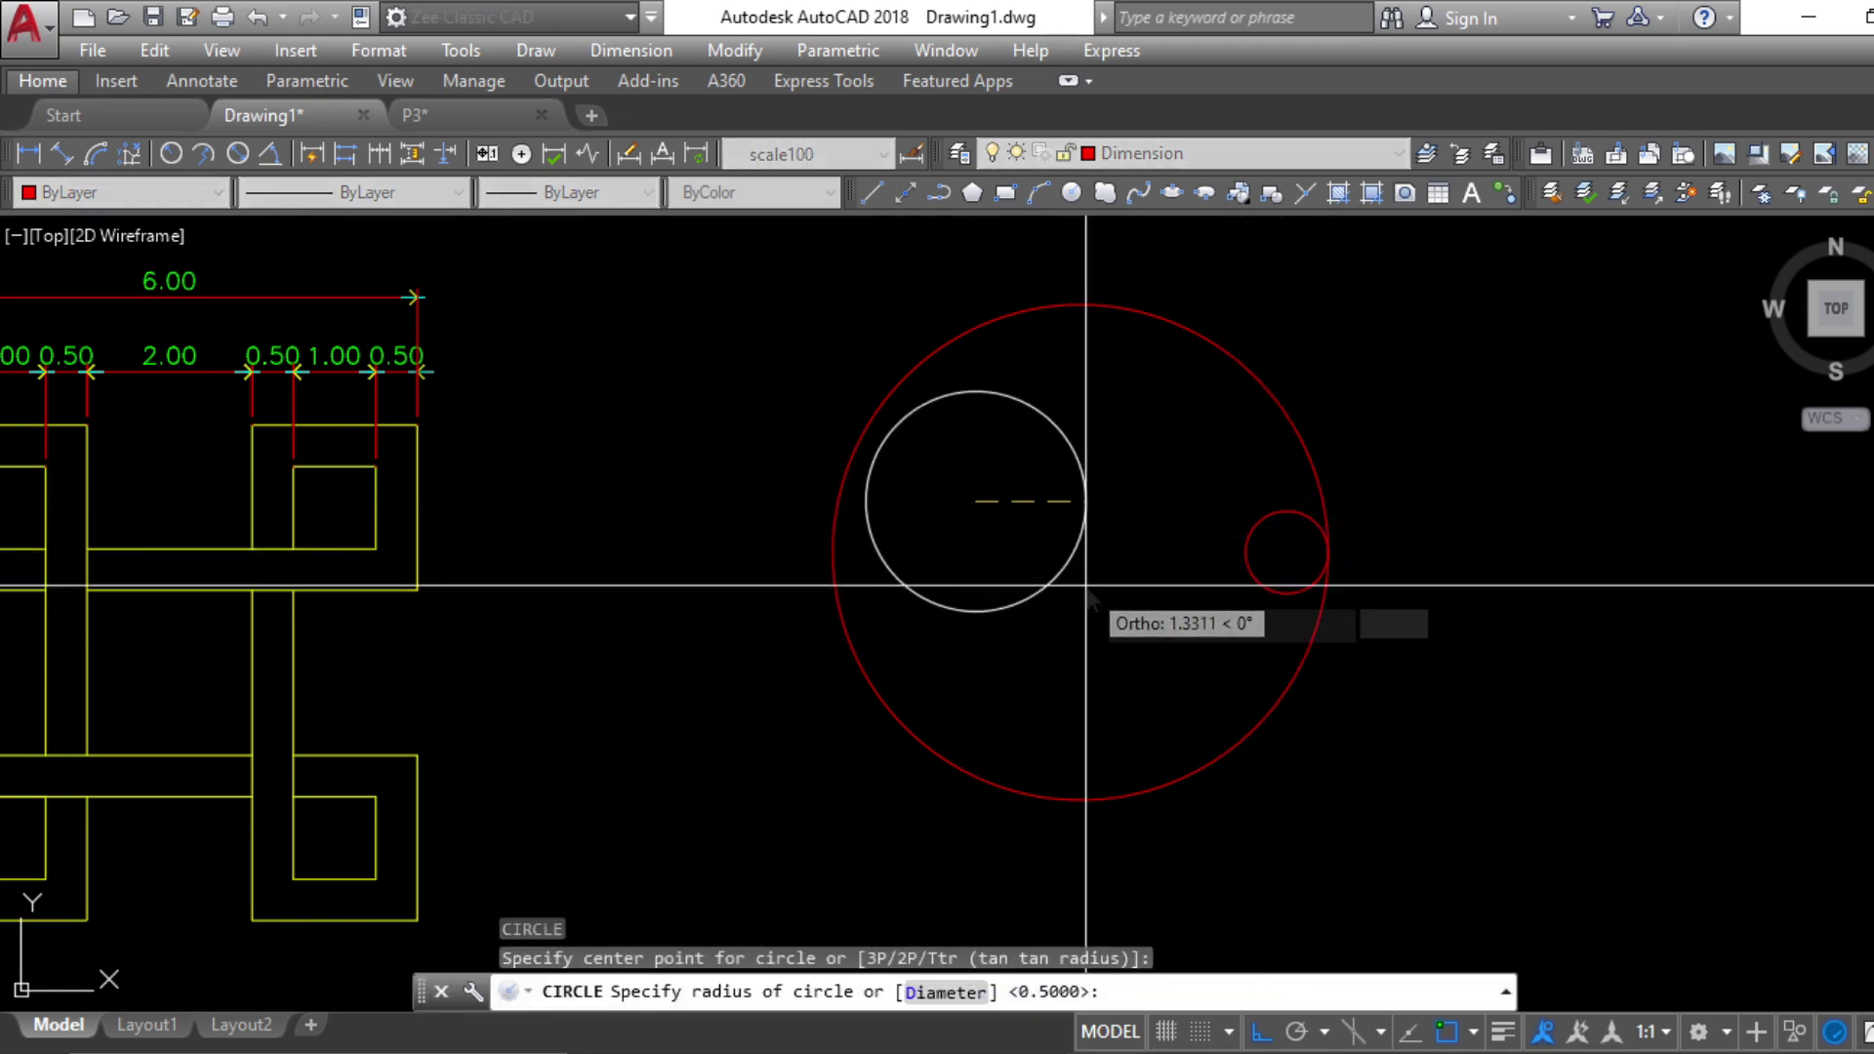
pyautogui.write('d')
pyautogui.press('Return')
pyautogui.write('2')
pyautogui.press('Return')
pyautogui.click(1151, 681)
pyautogui.press('Escape')
pyautogui.click(1151, 681)
pyautogui.click(983, 544)
pyautogui.write('m')
pyautogui.press('Return')
pyautogui.click(1058, 502)
pyautogui.press('Escape')
pyautogui.press('Escape')
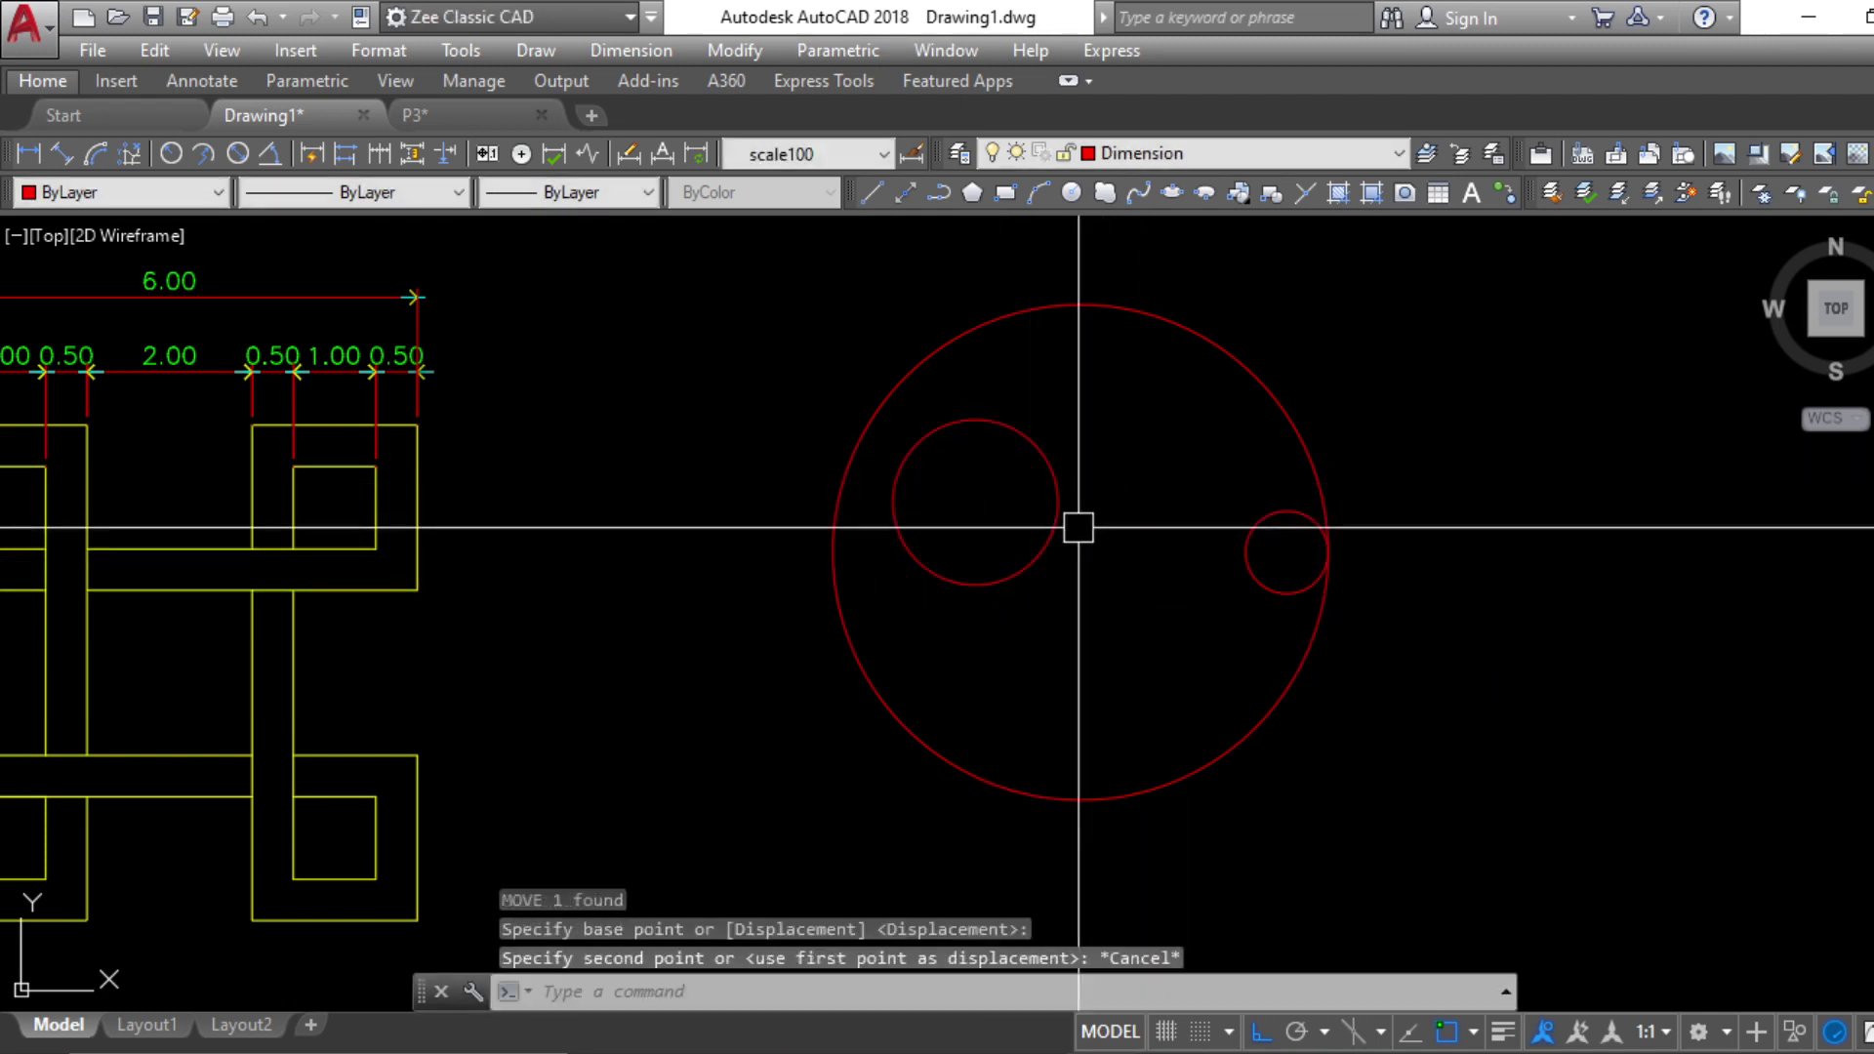
# Move the diameter-2 circle by its right quadrant onto the large circle's right quadrant
pyautogui.click(1026, 503)
pyautogui.click(1086, 564)
pyautogui.write('m')
pyautogui.press('Return')
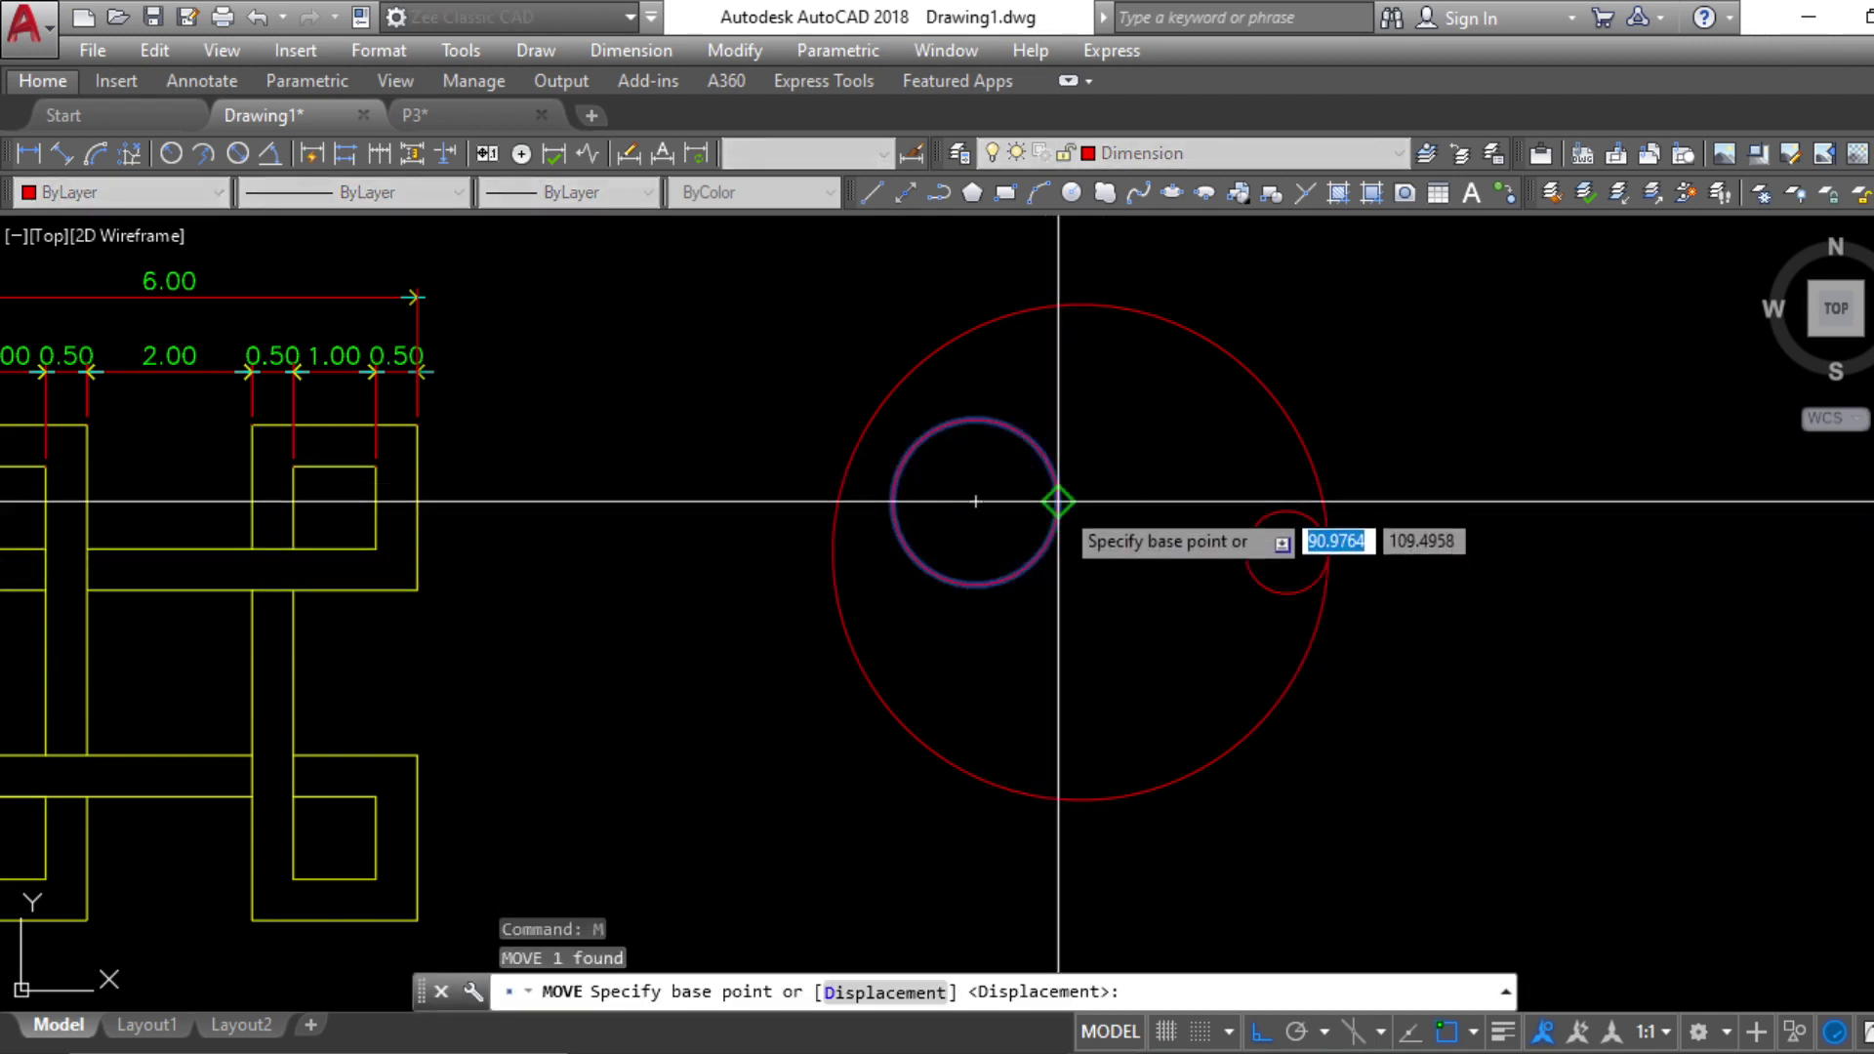
pyautogui.click(1058, 502)
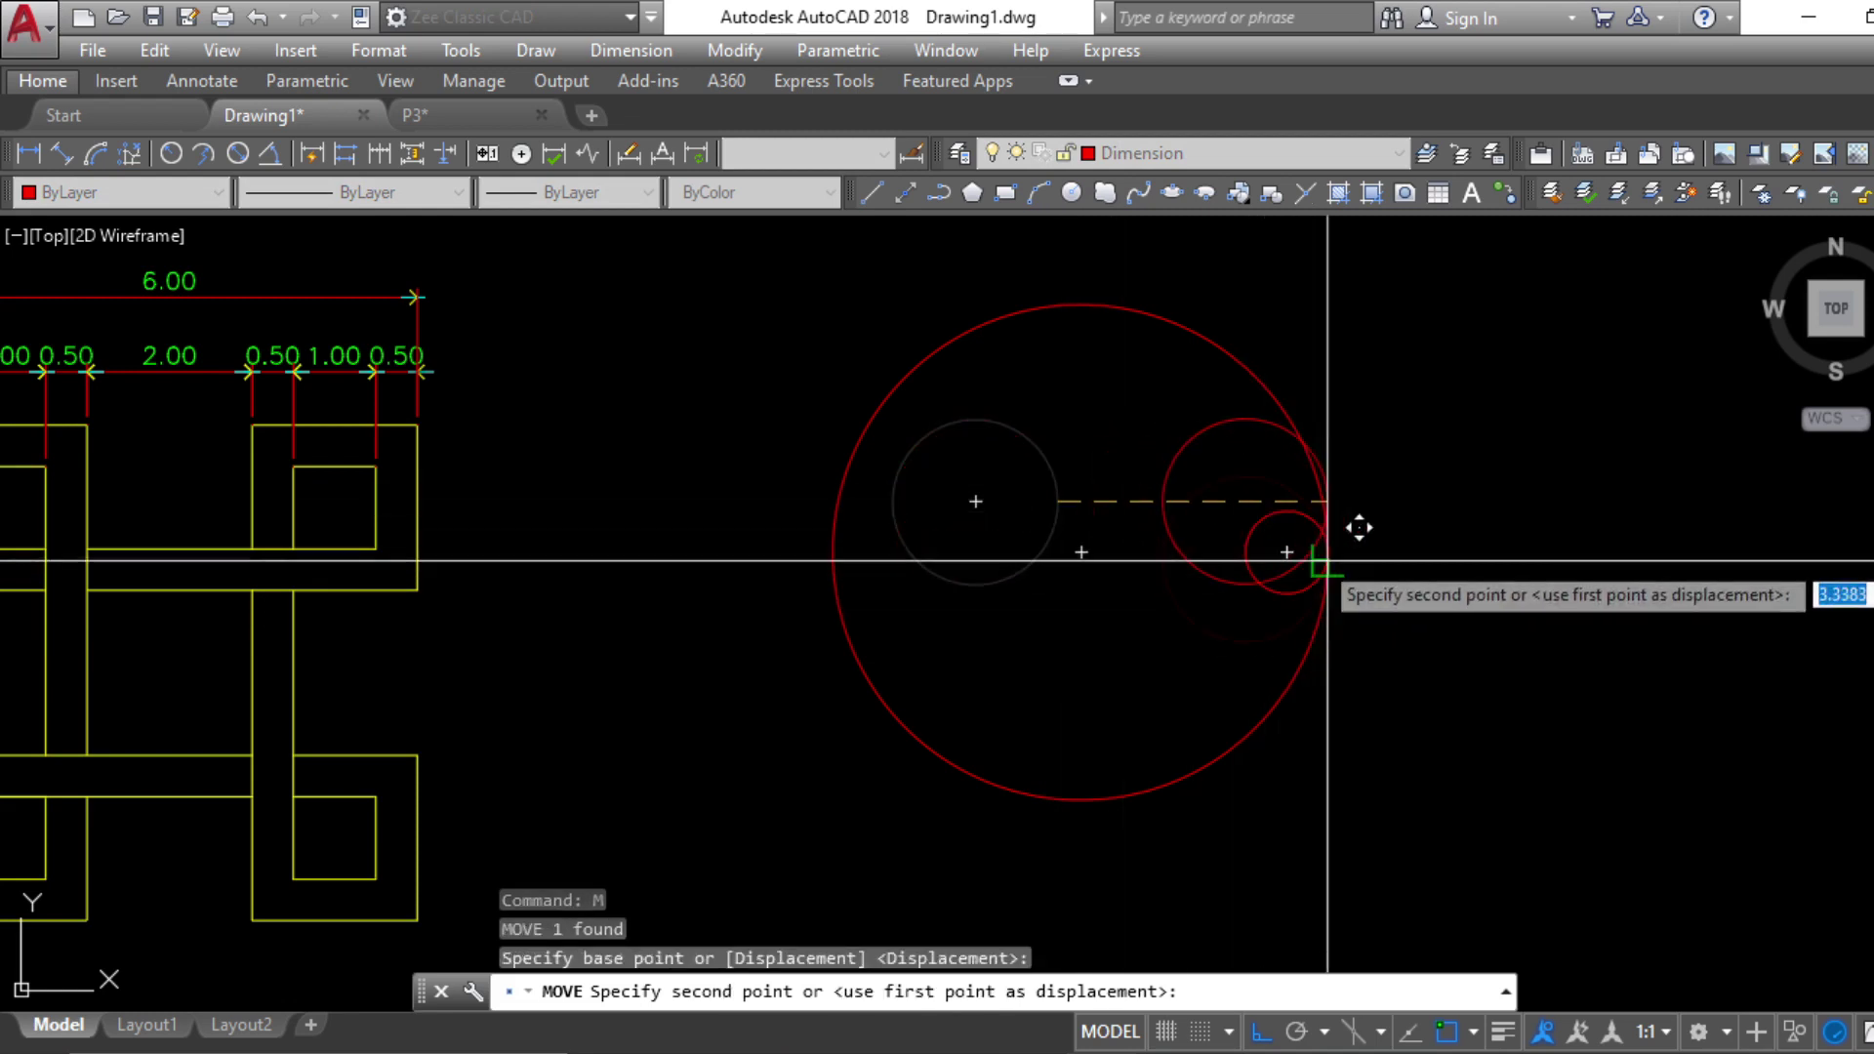
pyautogui.click(1328, 552)
pyautogui.press('Escape')
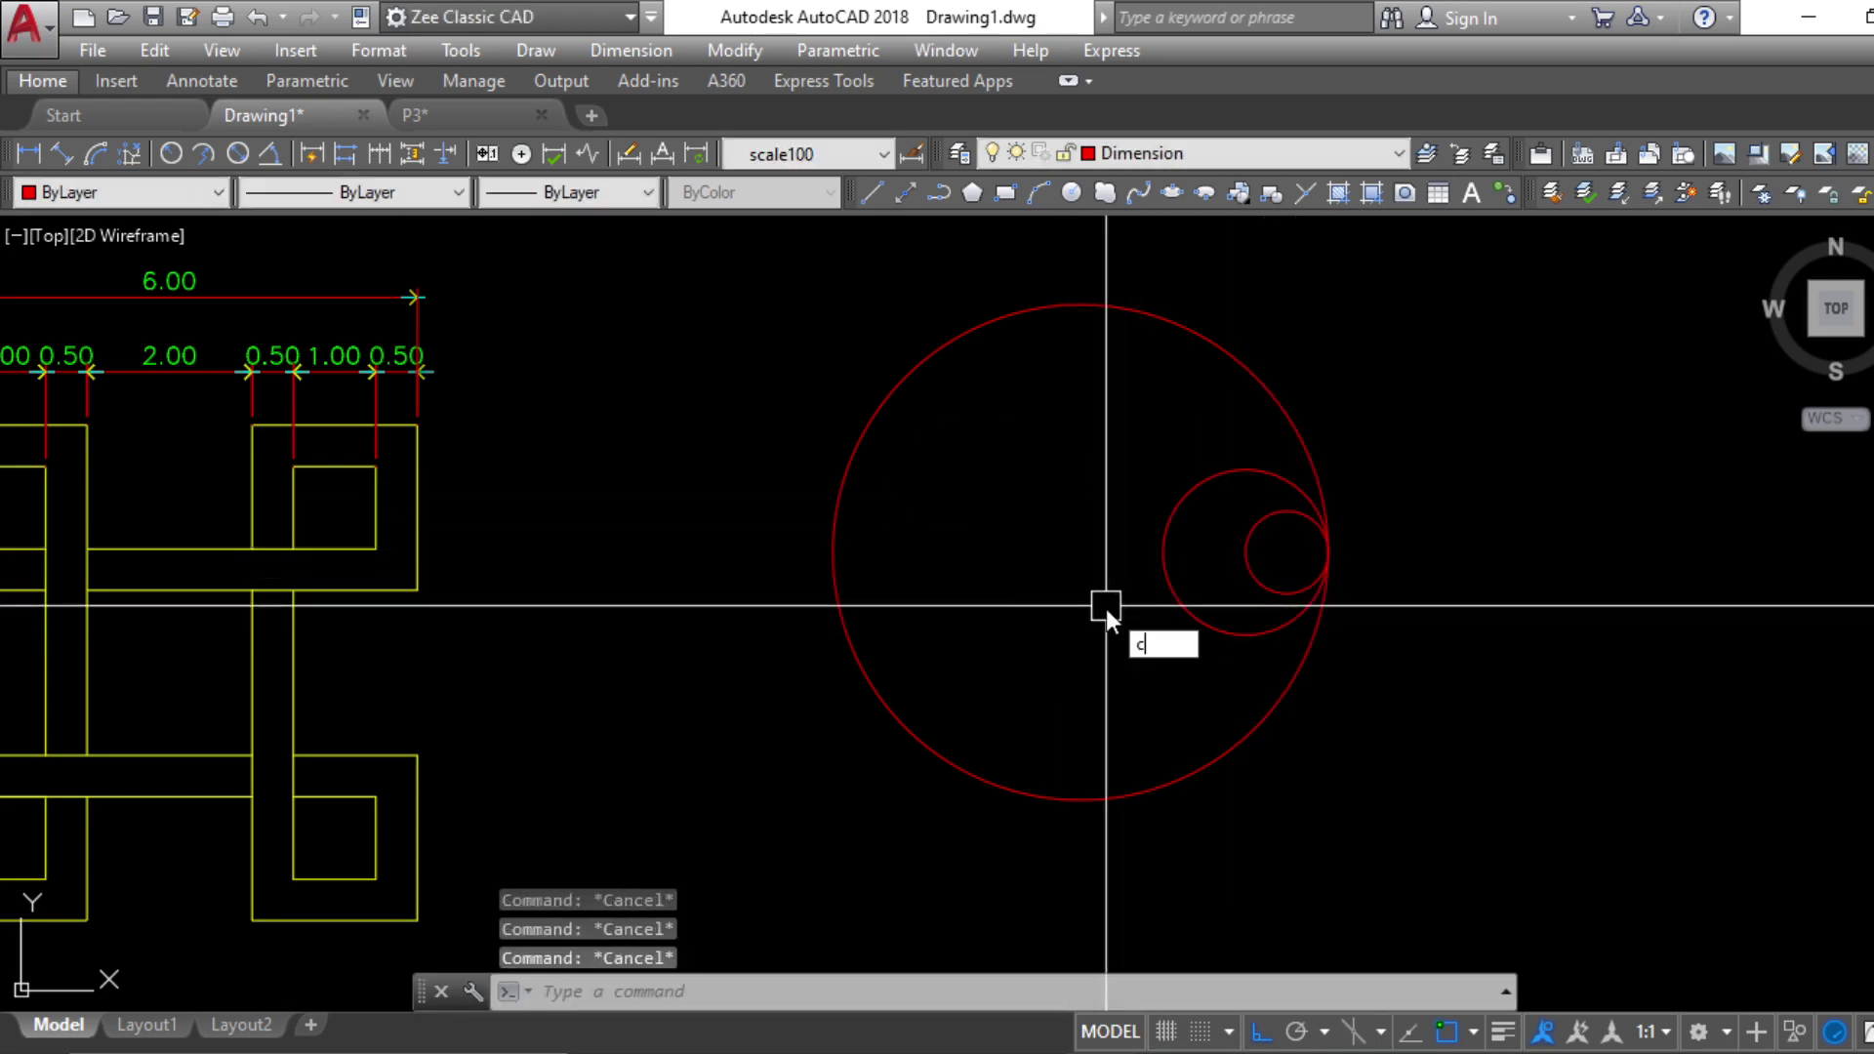
# Draw a circle with a diameter of 3 in the free area inside the large circle
pyautogui.press('Return')
pyautogui.click(981, 534)
pyautogui.press('Return')
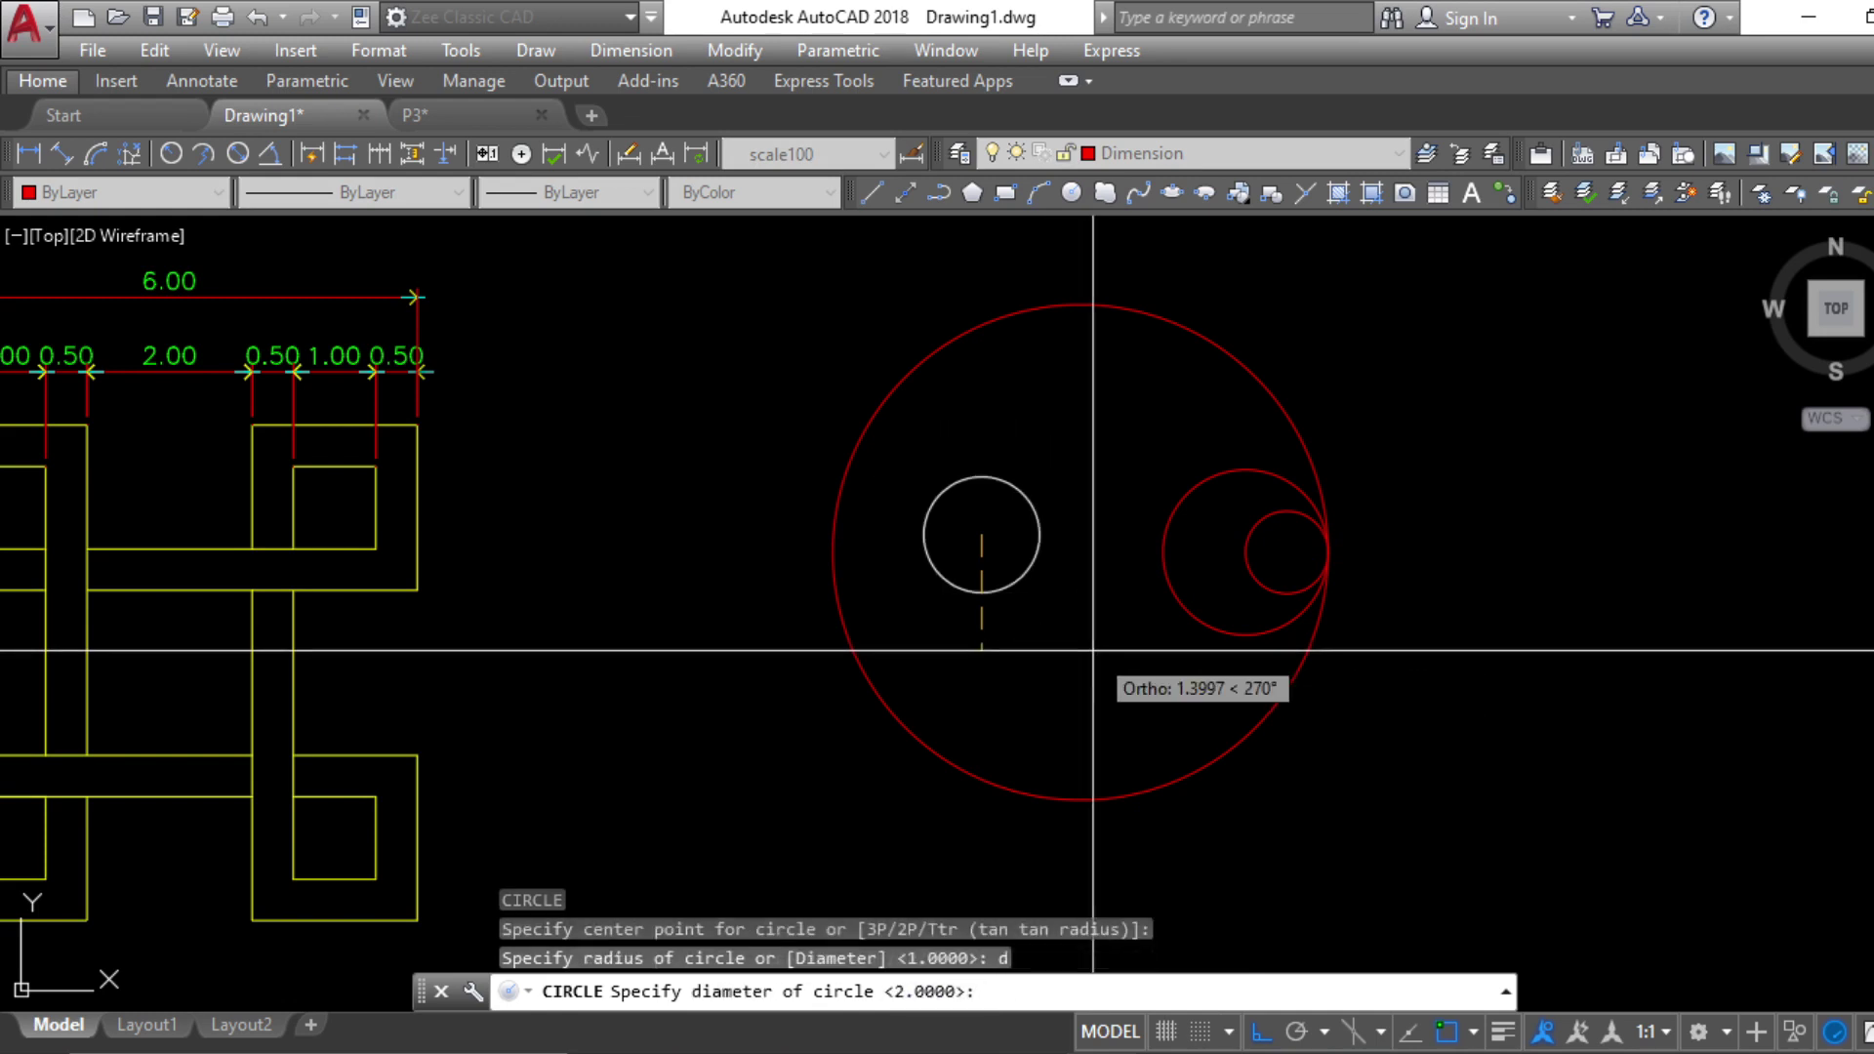
pyautogui.write('3')
pyautogui.press('Return')
pyautogui.press('Escape')
# Move the diameter-3 circle by its right quadrant onto the shared tangent point of the other circles
pyautogui.click(1075, 632)
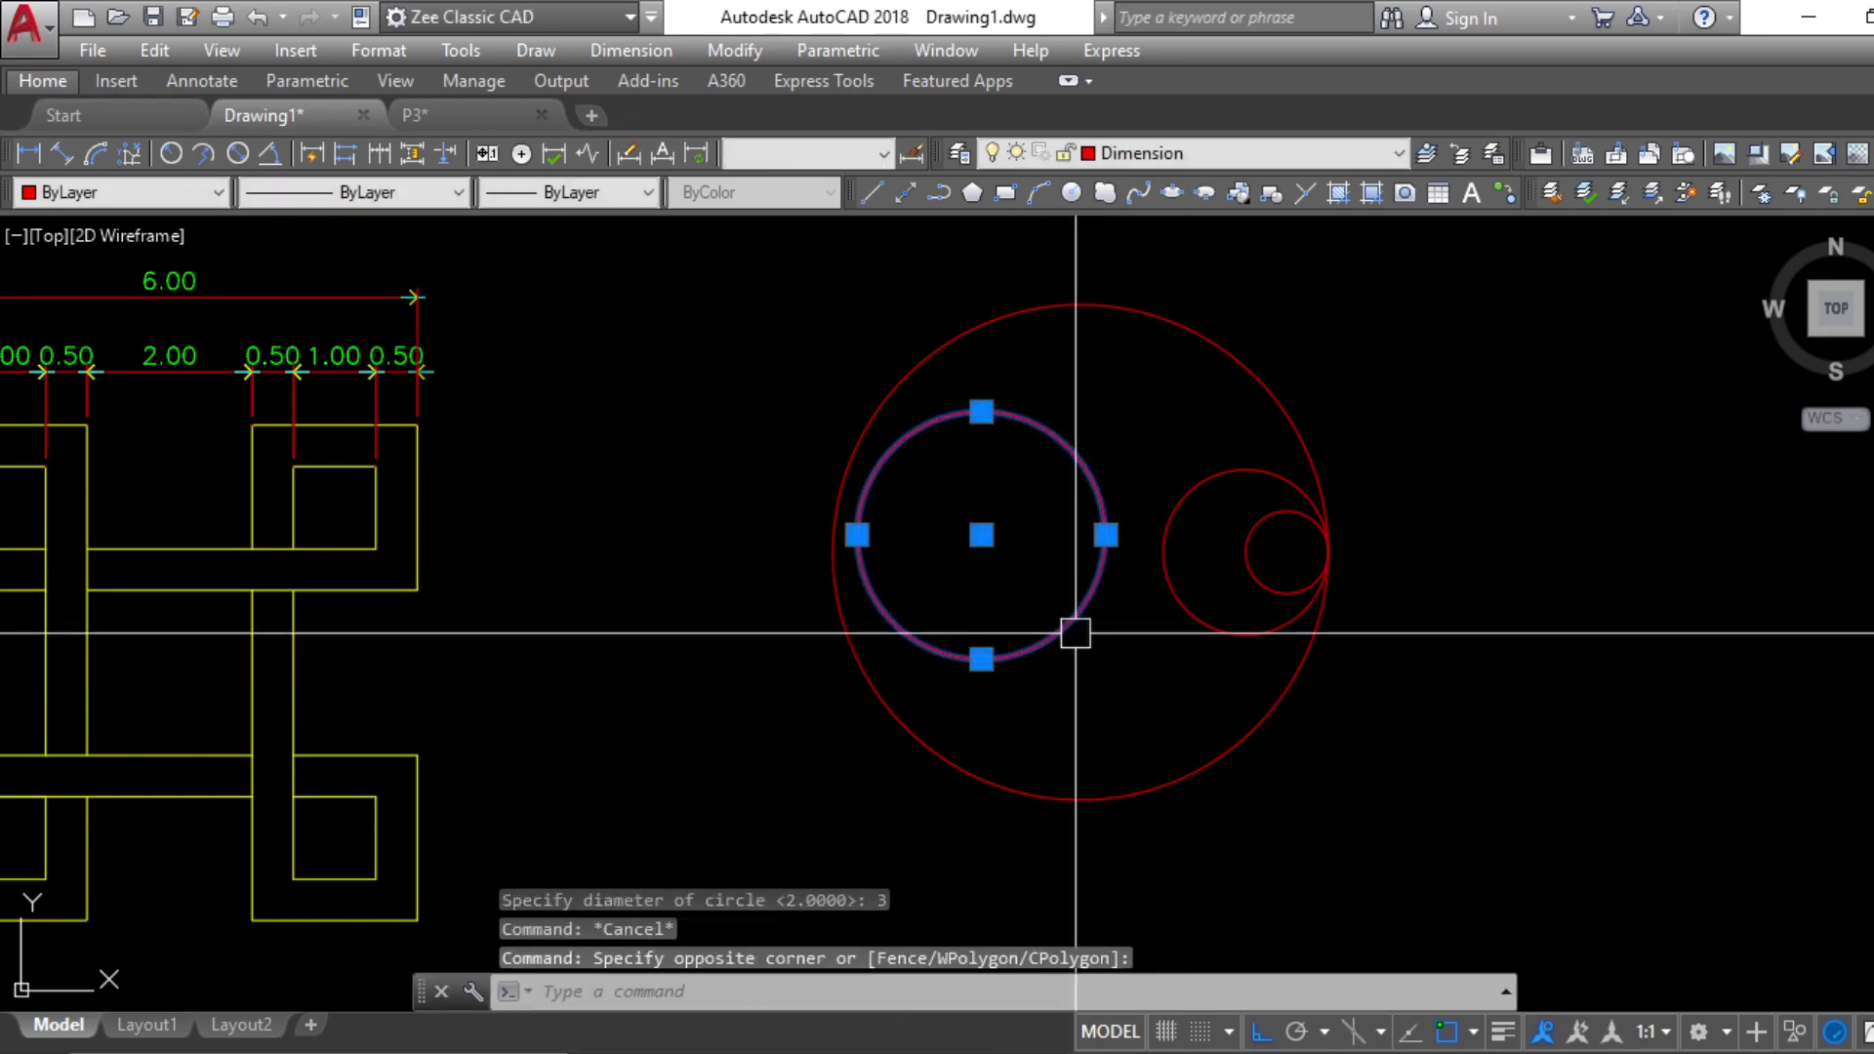
pyautogui.write('m')
pyautogui.press('Return')
pyautogui.click(1106, 534)
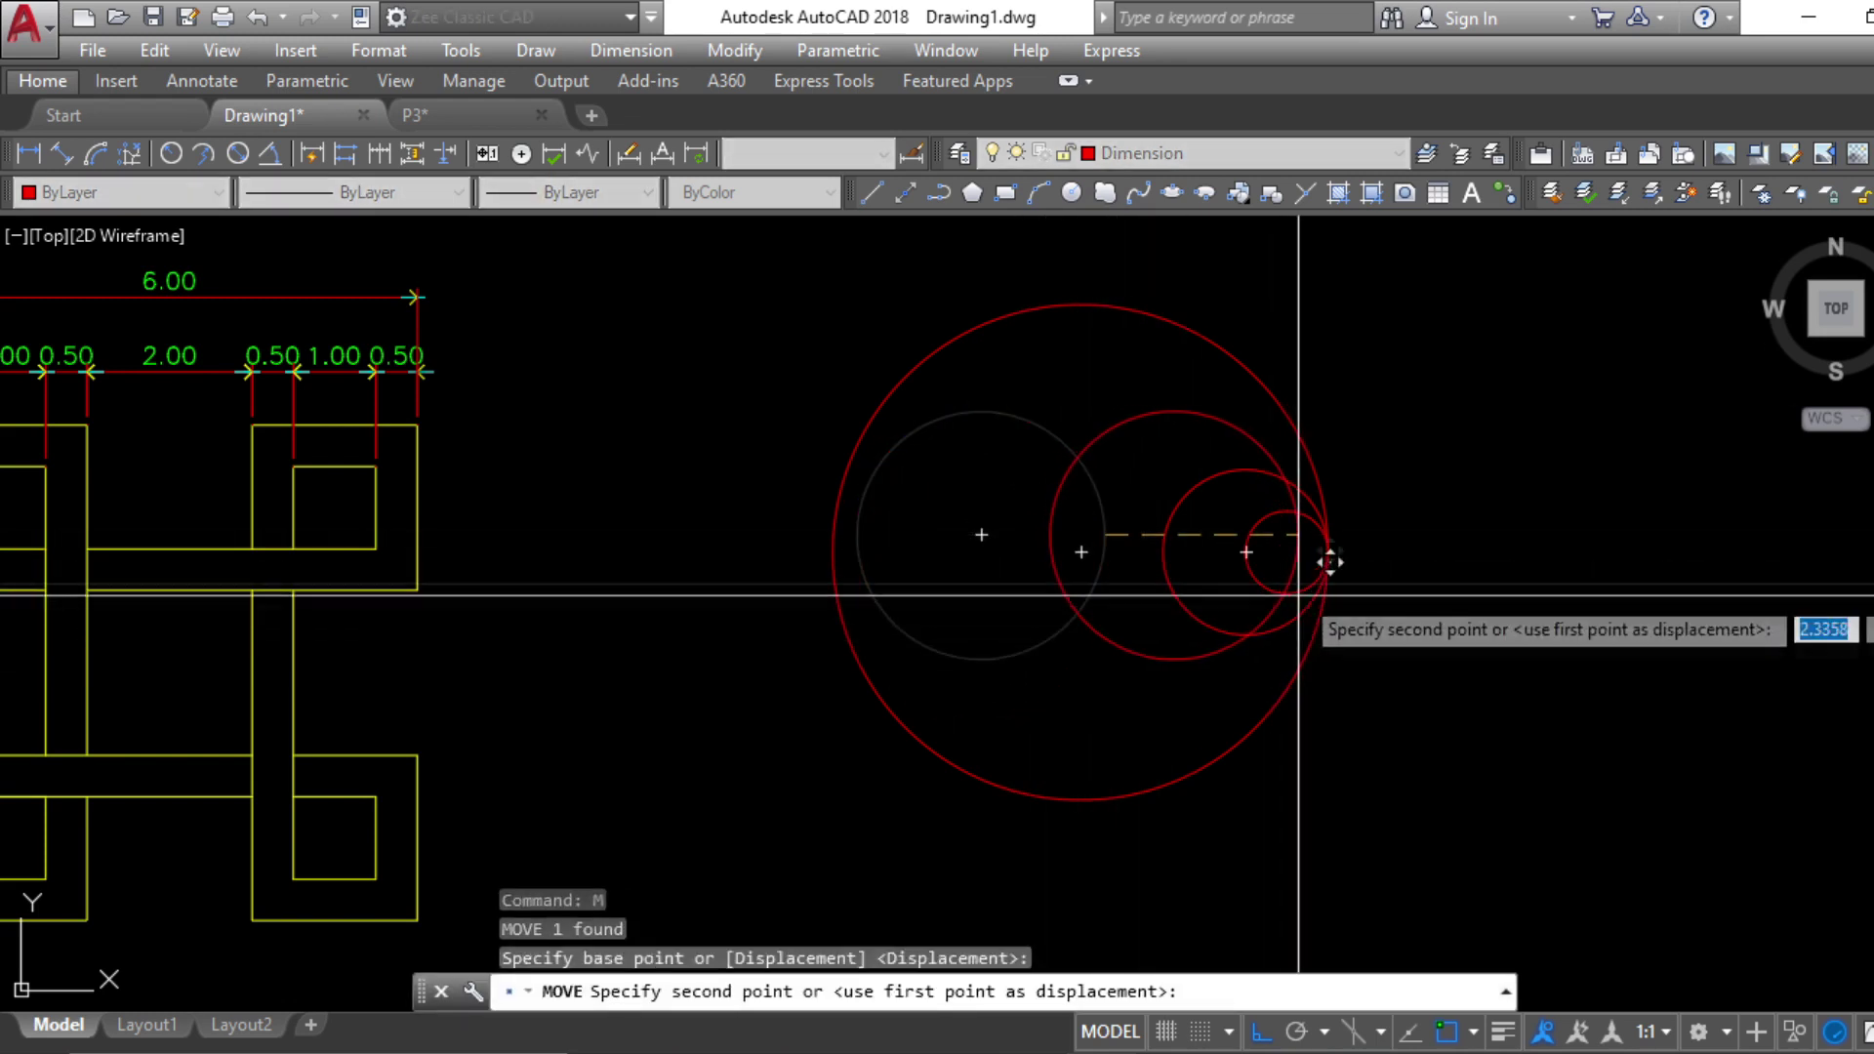
pyautogui.scroll(3, 1366, 535)
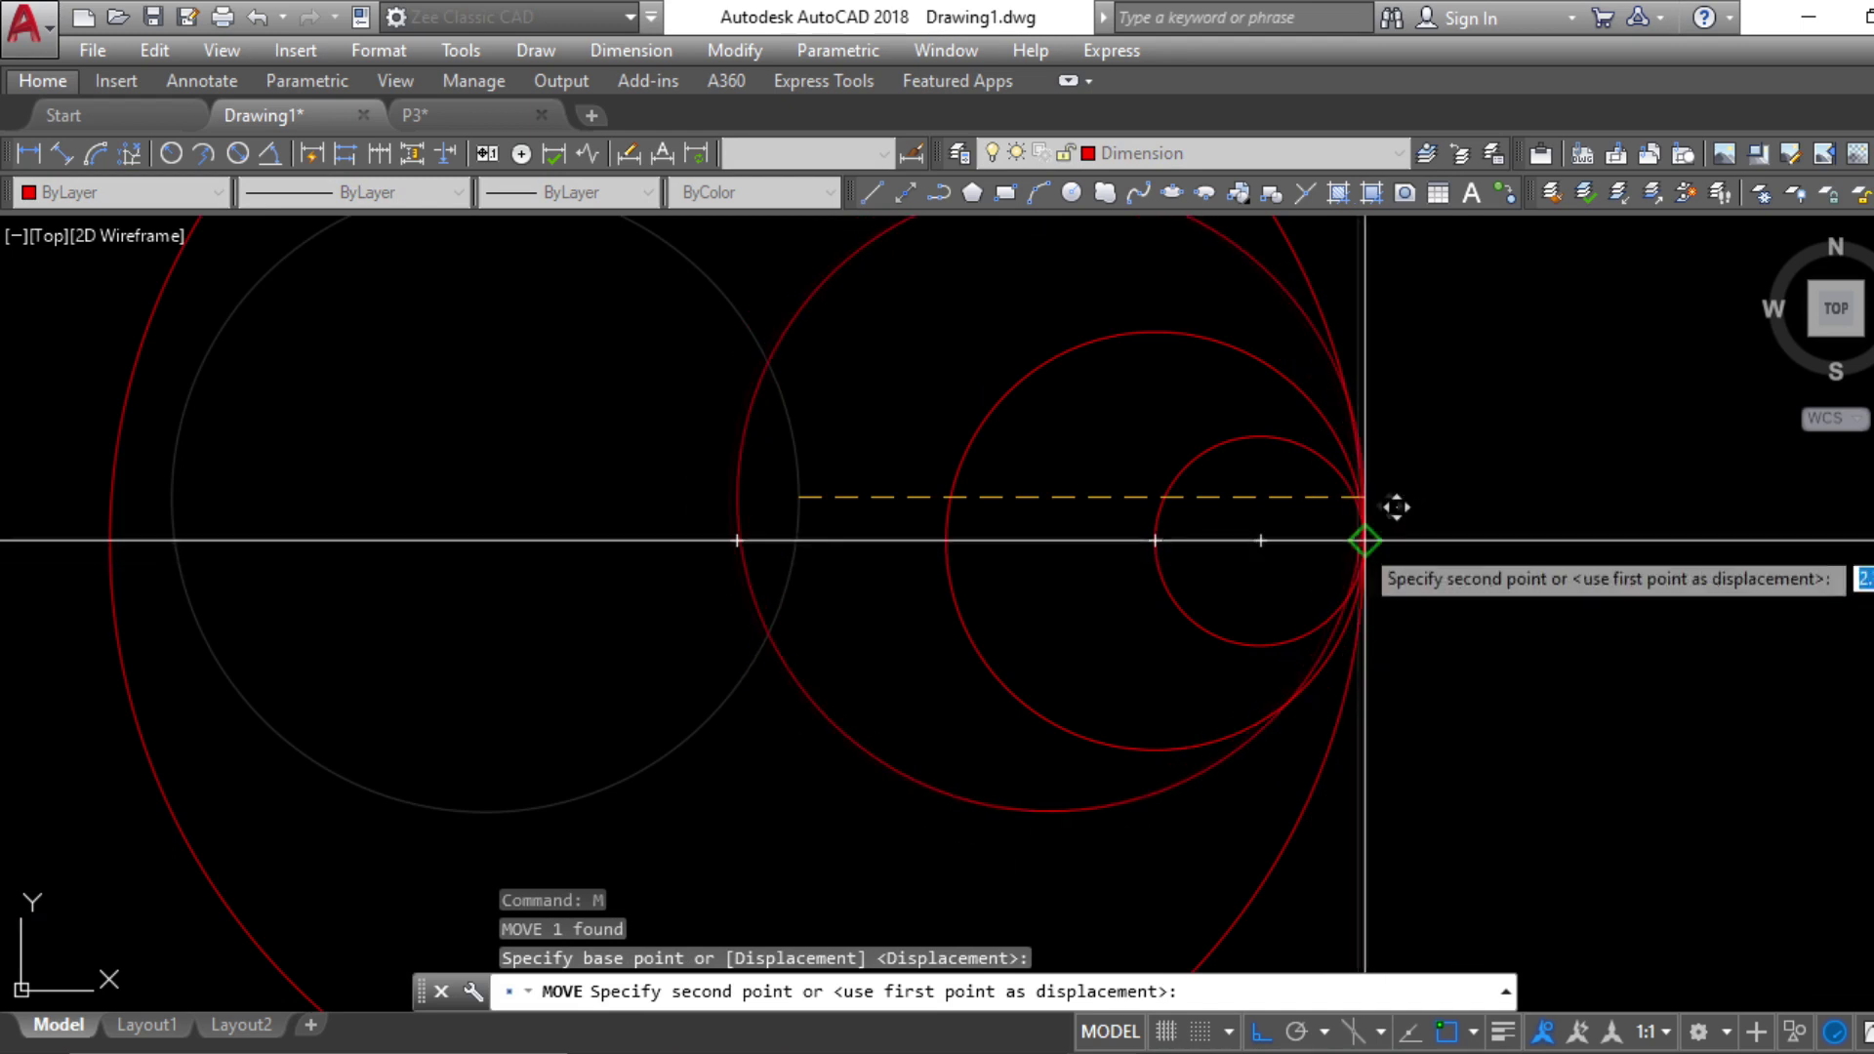
pyautogui.press('Escape')
pyautogui.press('Escape')
pyautogui.press('Escape')
pyautogui.scroll(-4, 1396, 566)
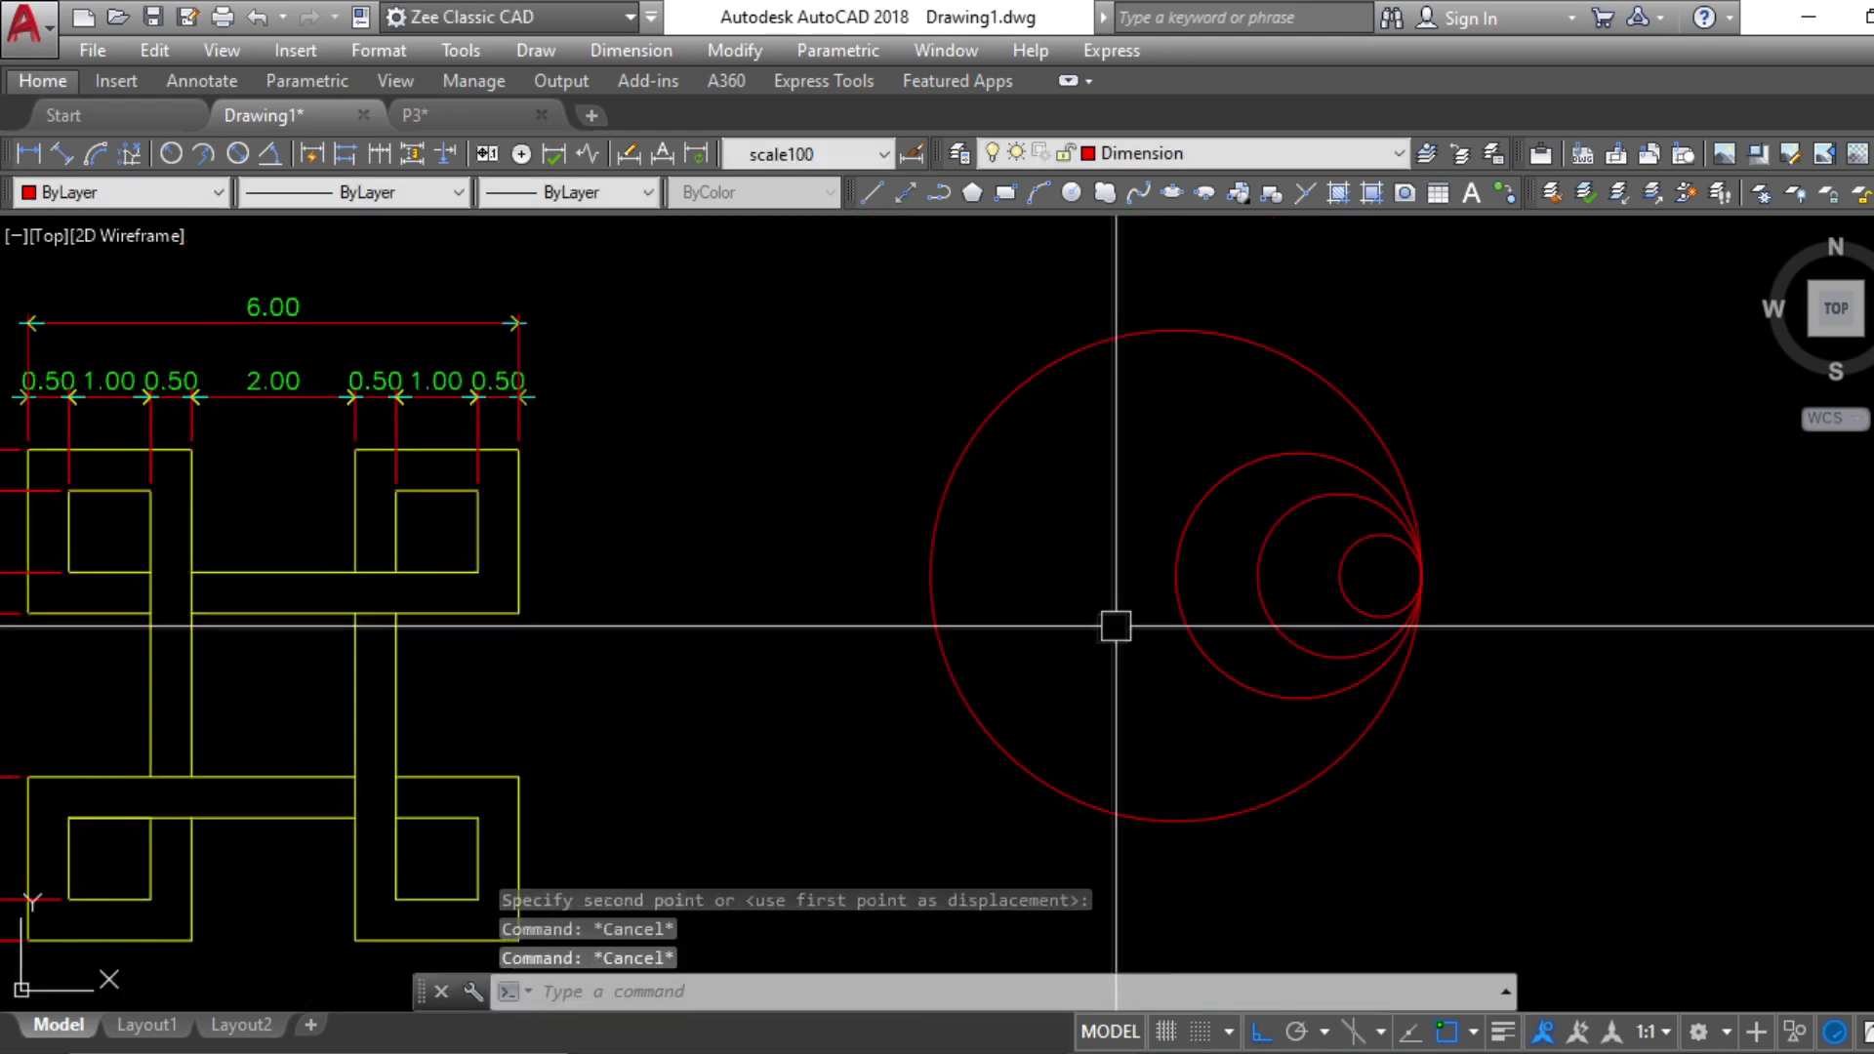
# Draw a circle with a diameter of 4 centred in the free area inside the large circle
pyautogui.write('c')
pyautogui.press('Return')
pyautogui.click(1085, 588)
pyautogui.write('d')
pyautogui.press('Return')
pyautogui.write('4')
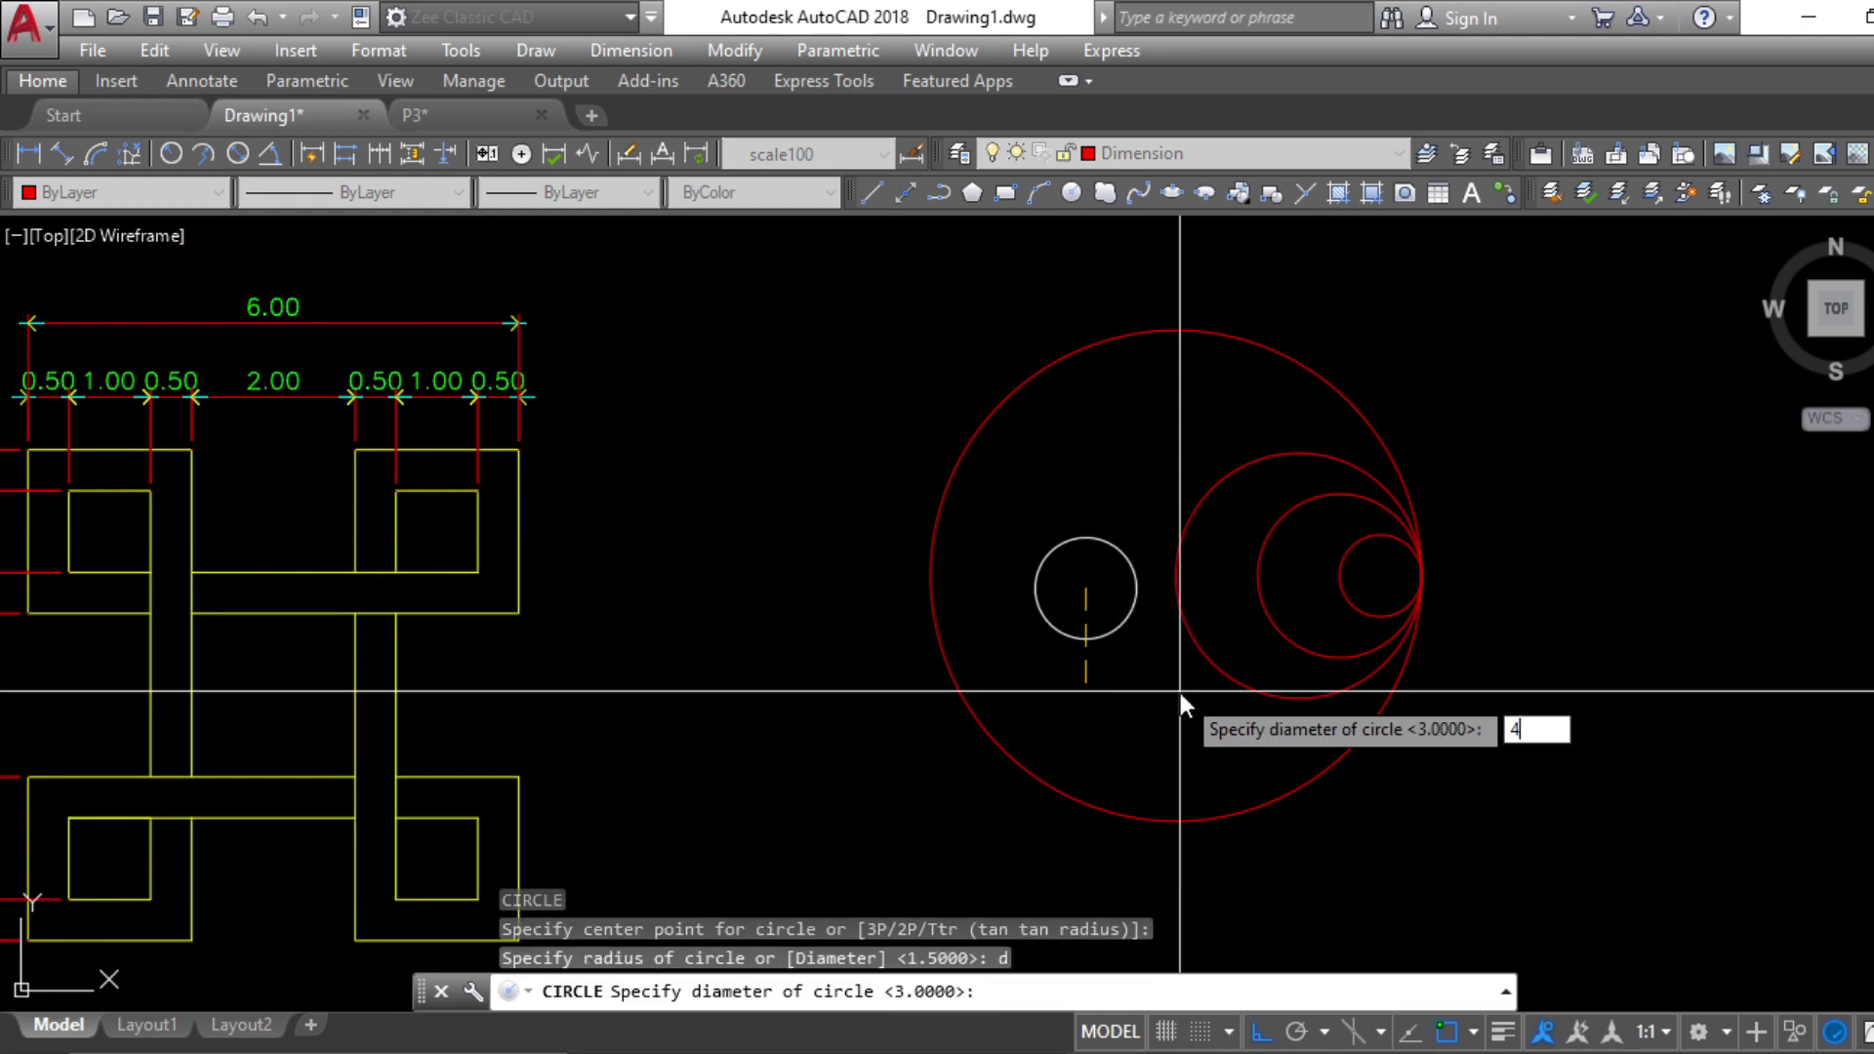
pyautogui.press('Return')
pyautogui.press('Escape')
# Move the diameter-4 circle by its right quadrant onto the circles' shared tangent point
pyautogui.moveTo(1226, 699); pyautogui.dragTo(1175, 717)
pyautogui.write('m')
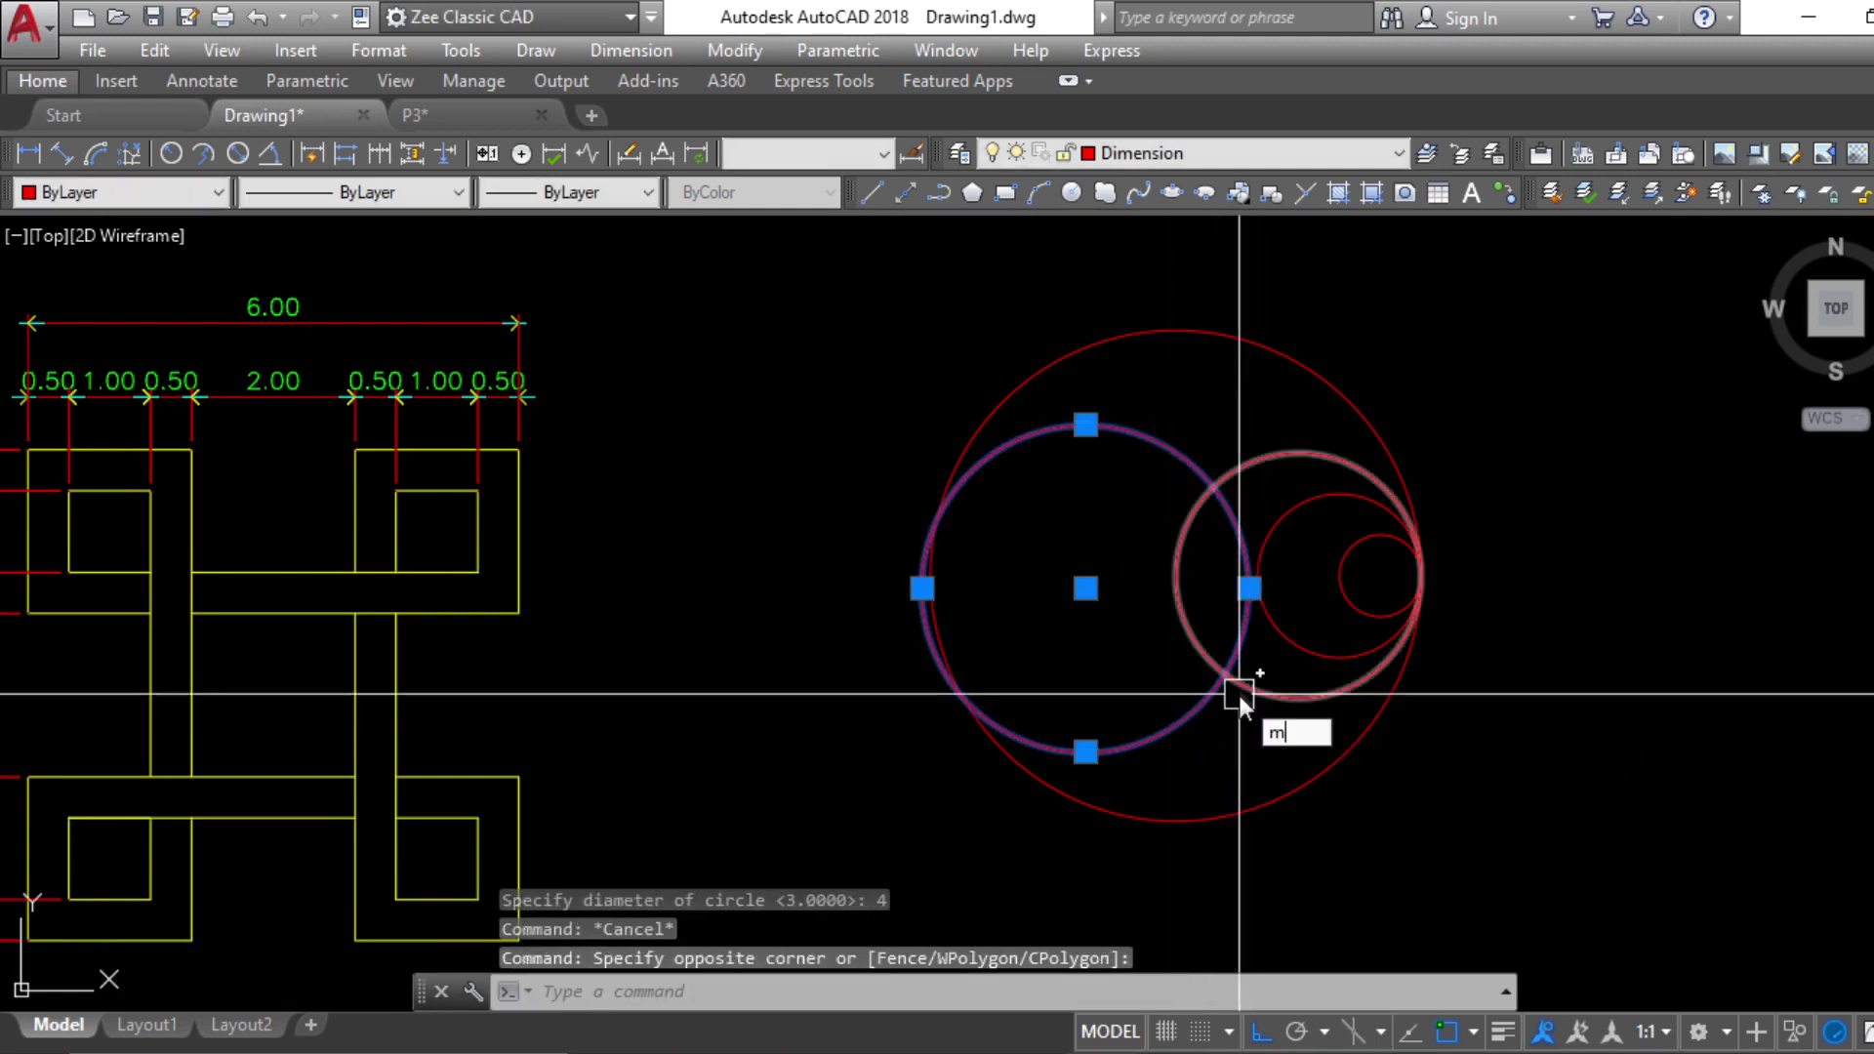
pyautogui.press('Return')
pyautogui.click(1249, 589)
pyautogui.scroll(5, 1435, 562)
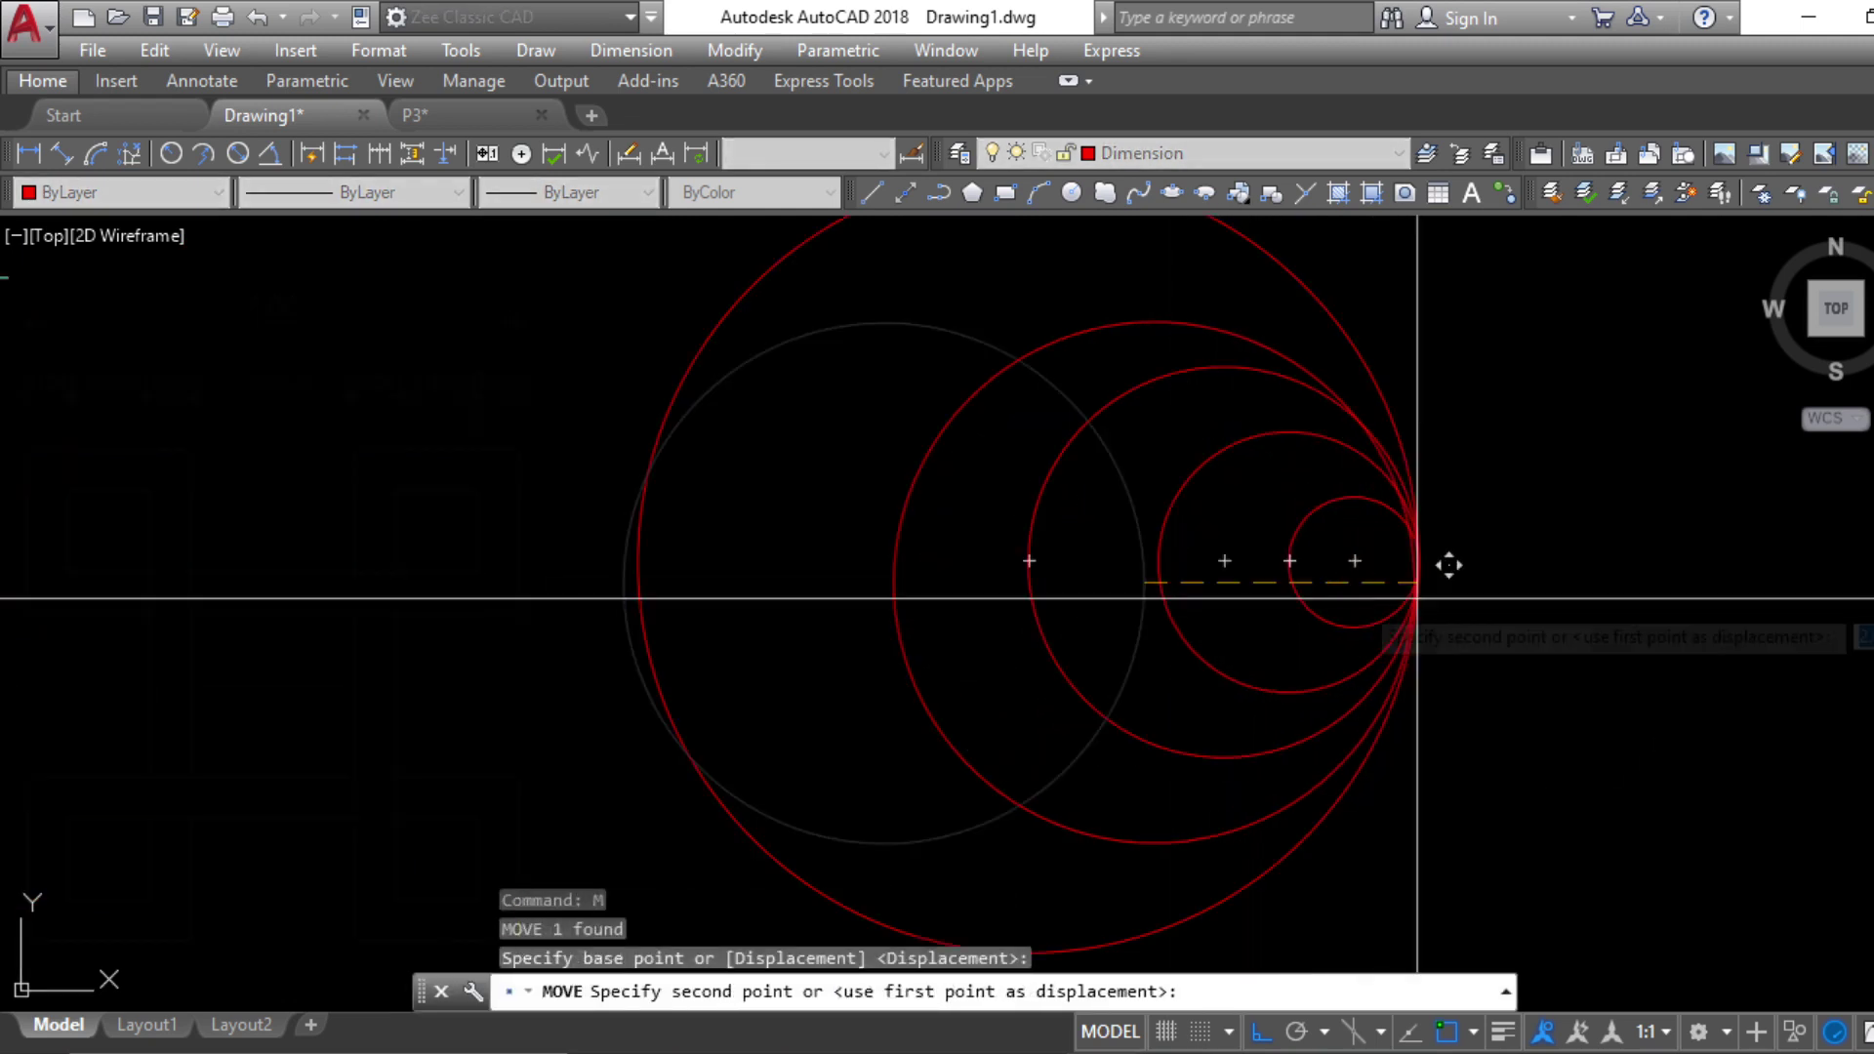
pyautogui.scroll(-4, 1210, 620)
pyautogui.press('Escape')
pyautogui.press('Escape')
pyautogui.press('Escape')
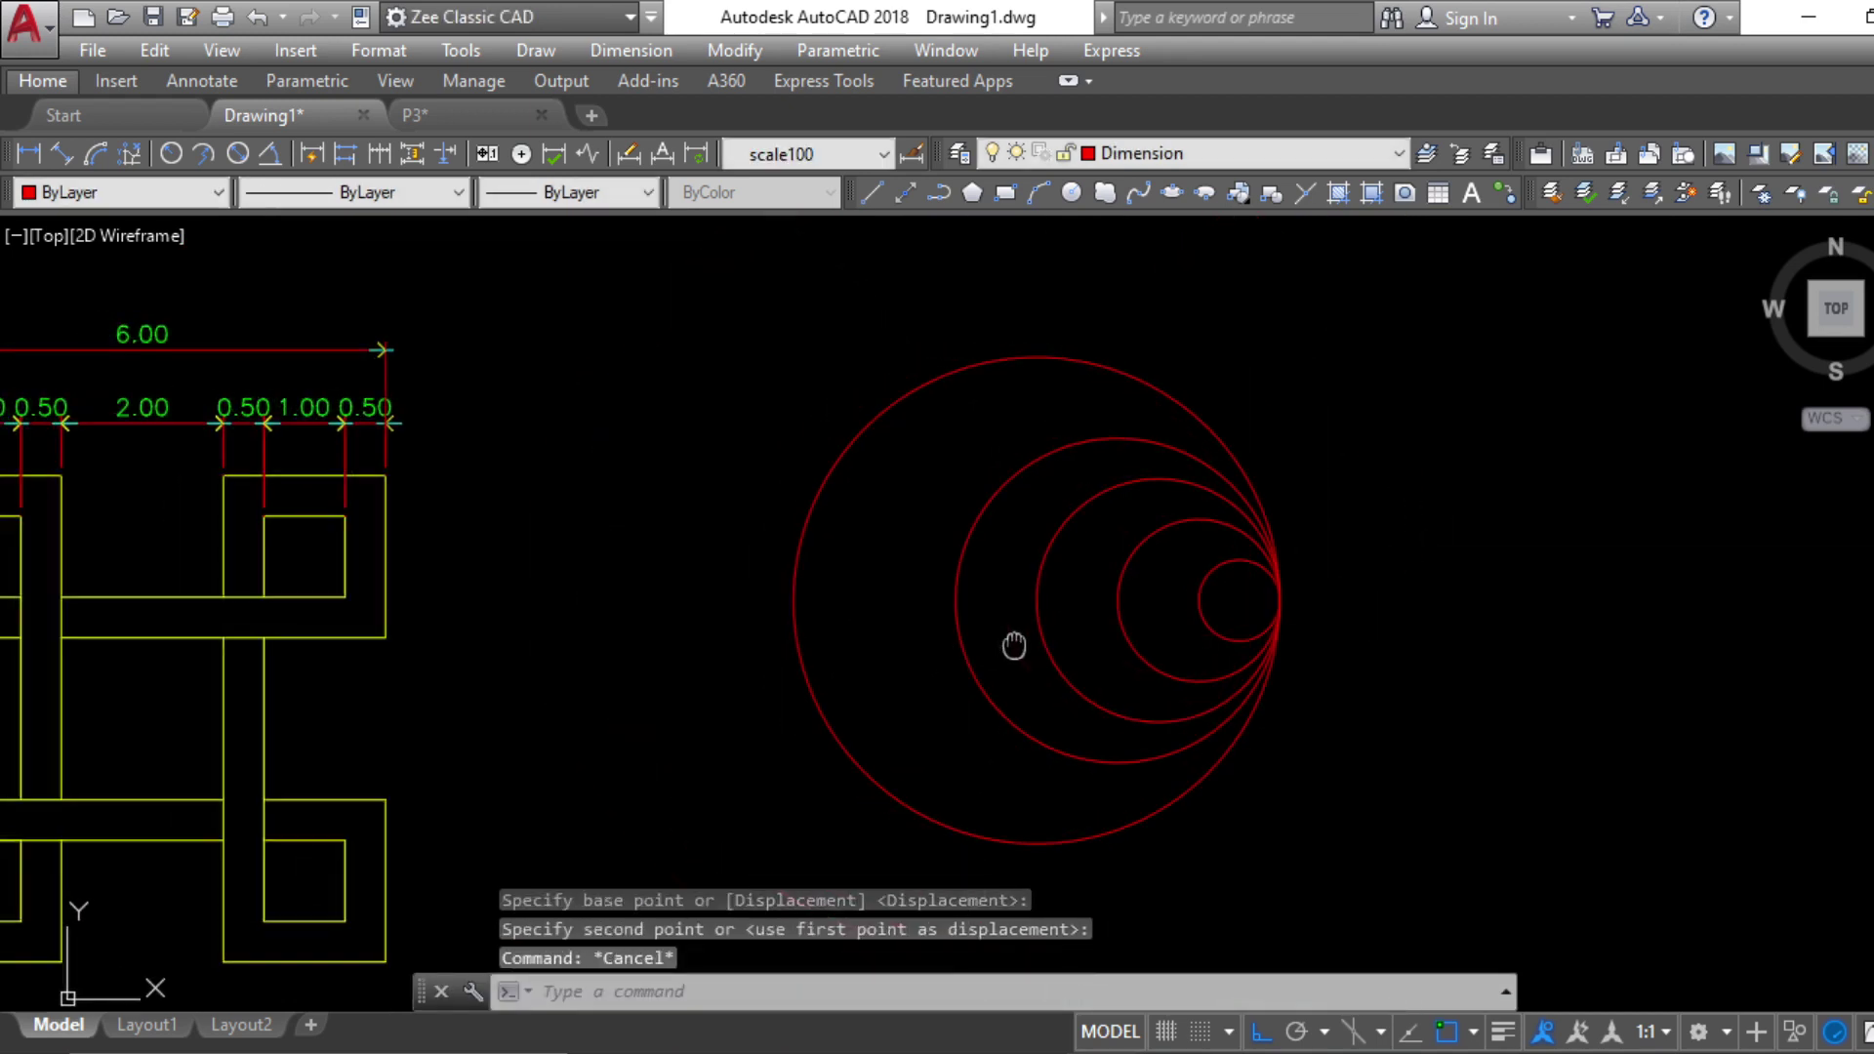
# Draw a circle with a diameter of 5 centred in the free area inside the large circle
pyautogui.write('c')
pyautogui.press('Return')
pyautogui.click(873, 600)
pyautogui.write('d')
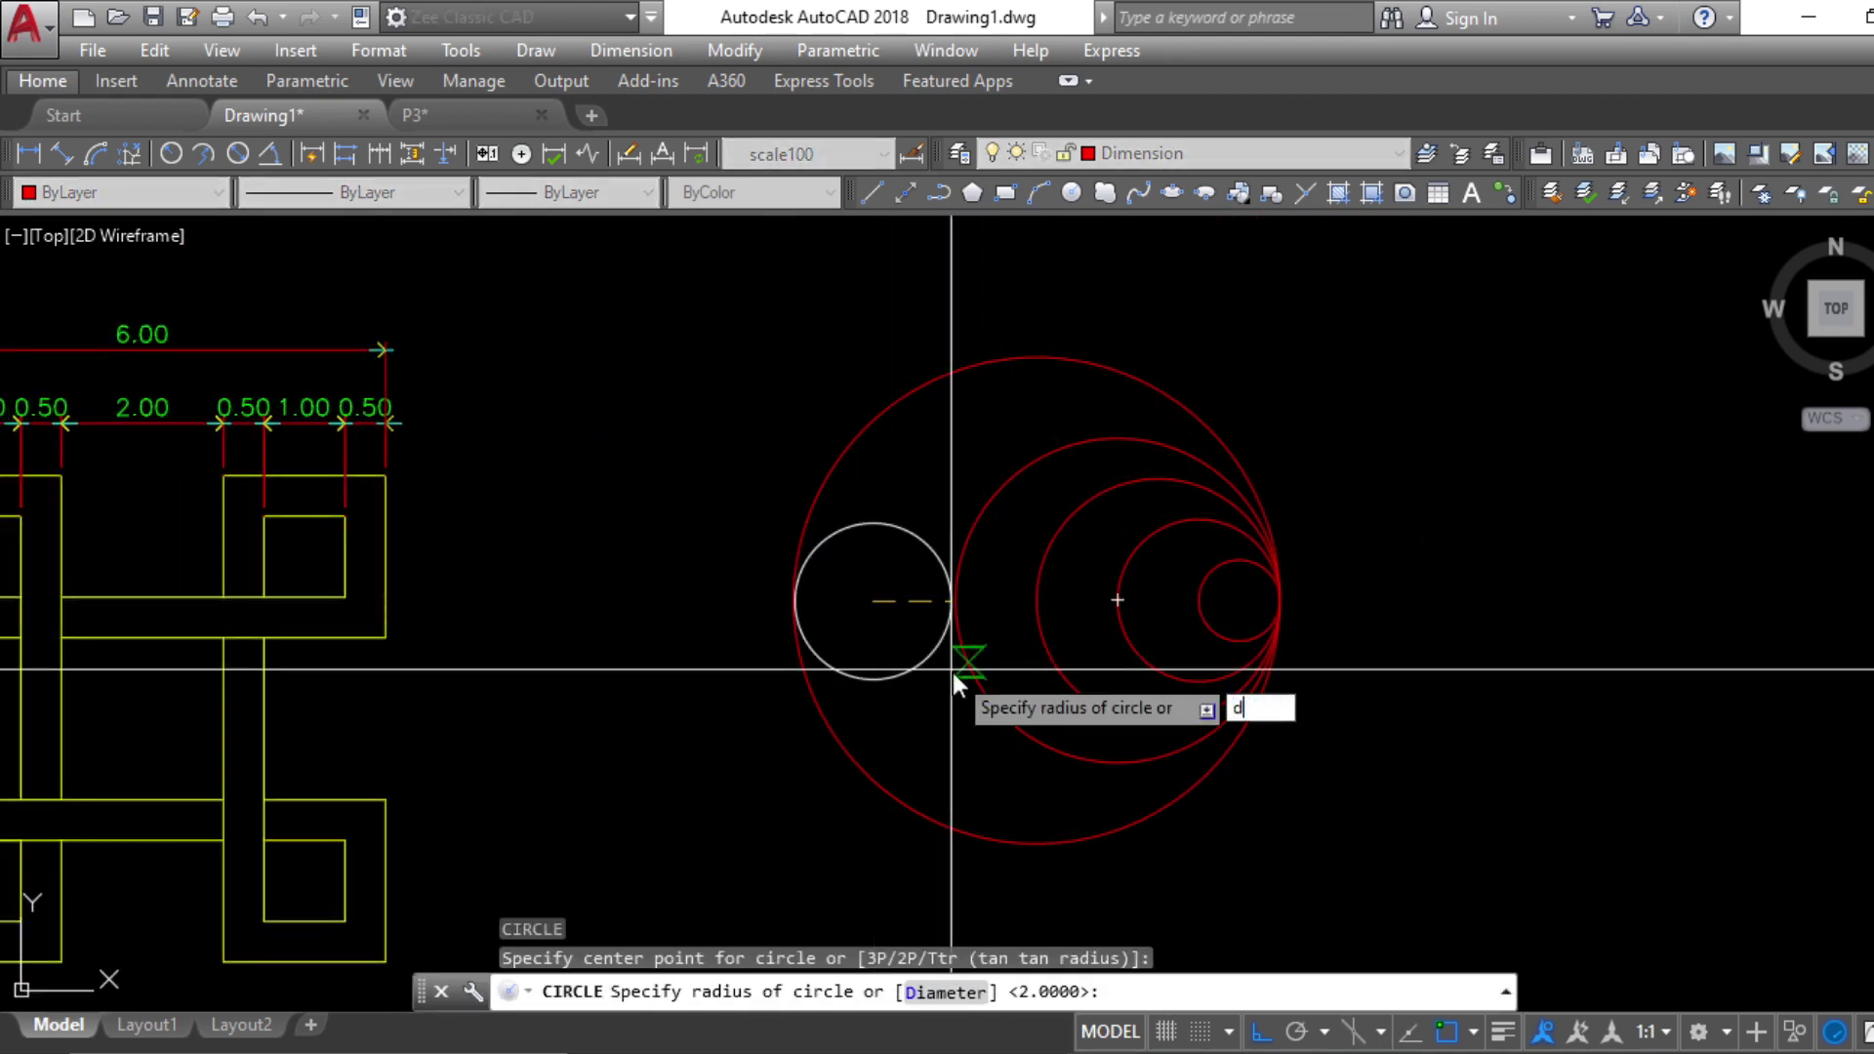
pyautogui.press('Return')
pyautogui.write('5')
pyautogui.press('Return')
pyautogui.press('Escape')
# Move the diameter-5 circle by its right quadrant onto the circles' shared tangent point
pyautogui.click(1076, 601)
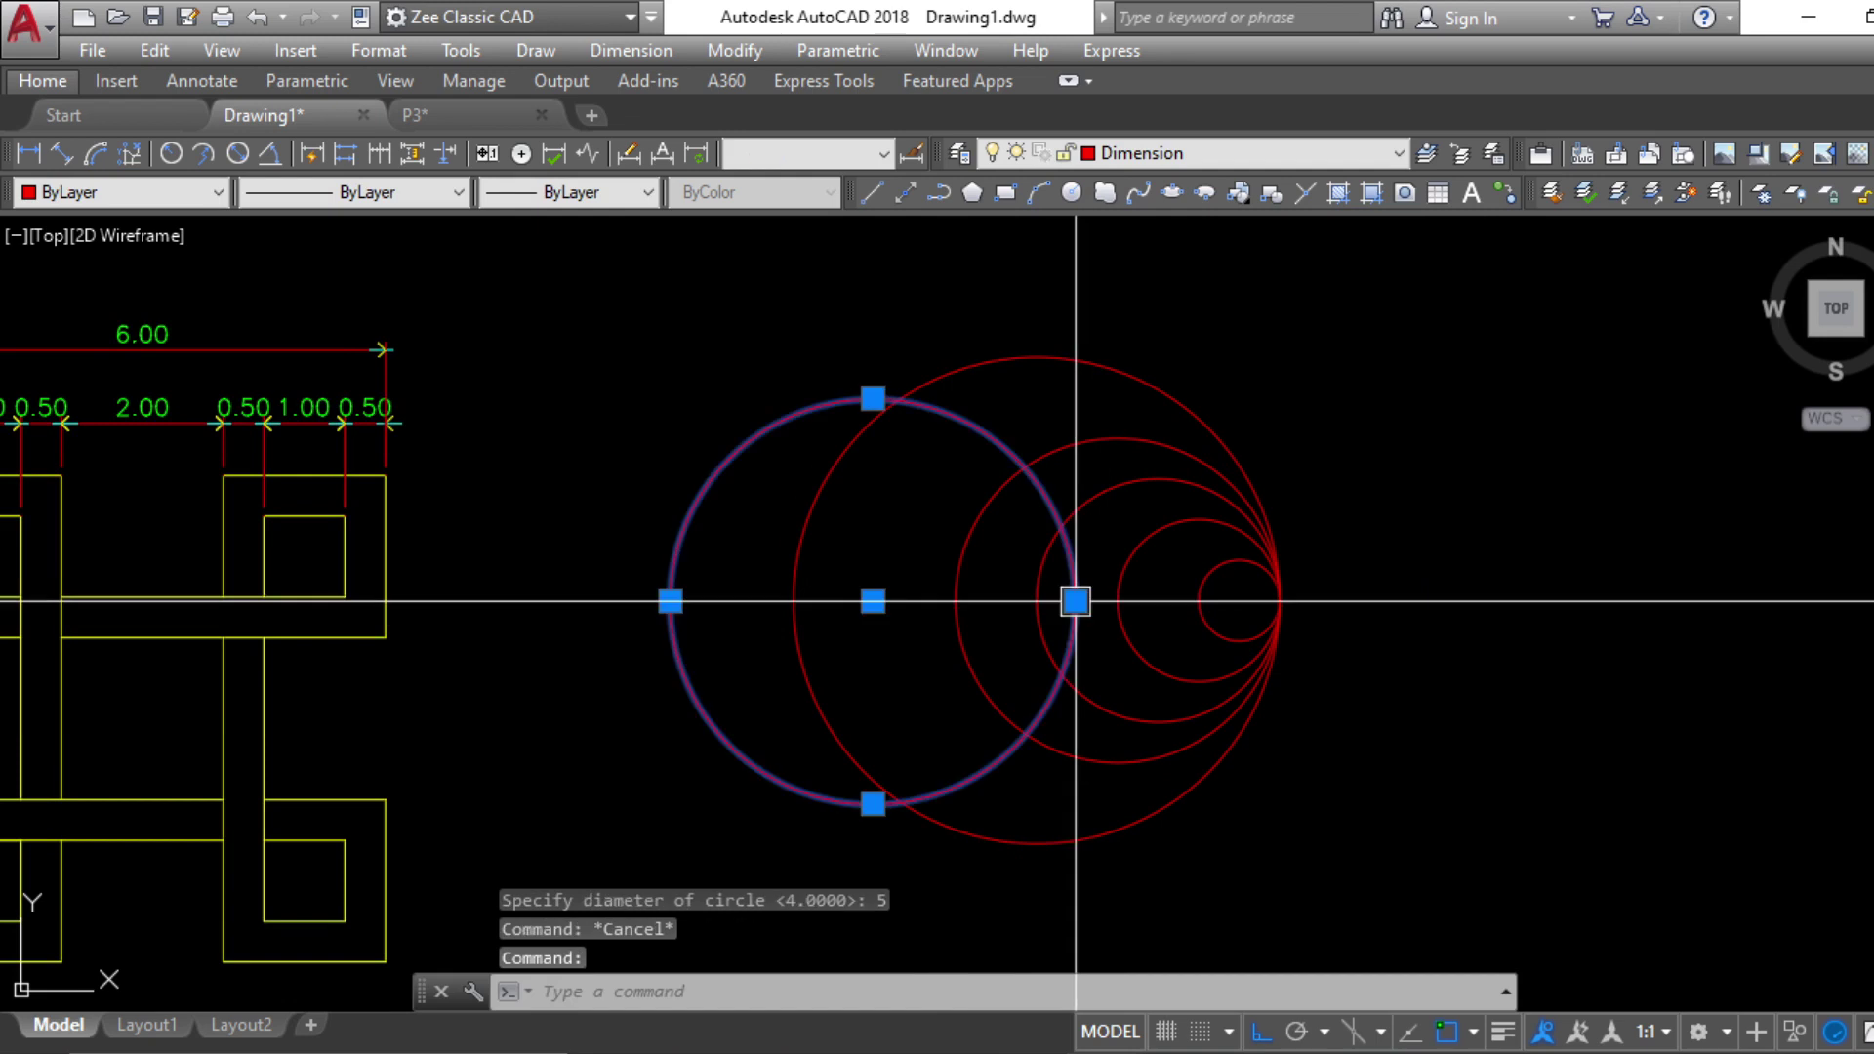
pyautogui.write('m')
pyautogui.press('Return')
pyautogui.click(1076, 601)
pyautogui.scroll(4, 1308, 600)
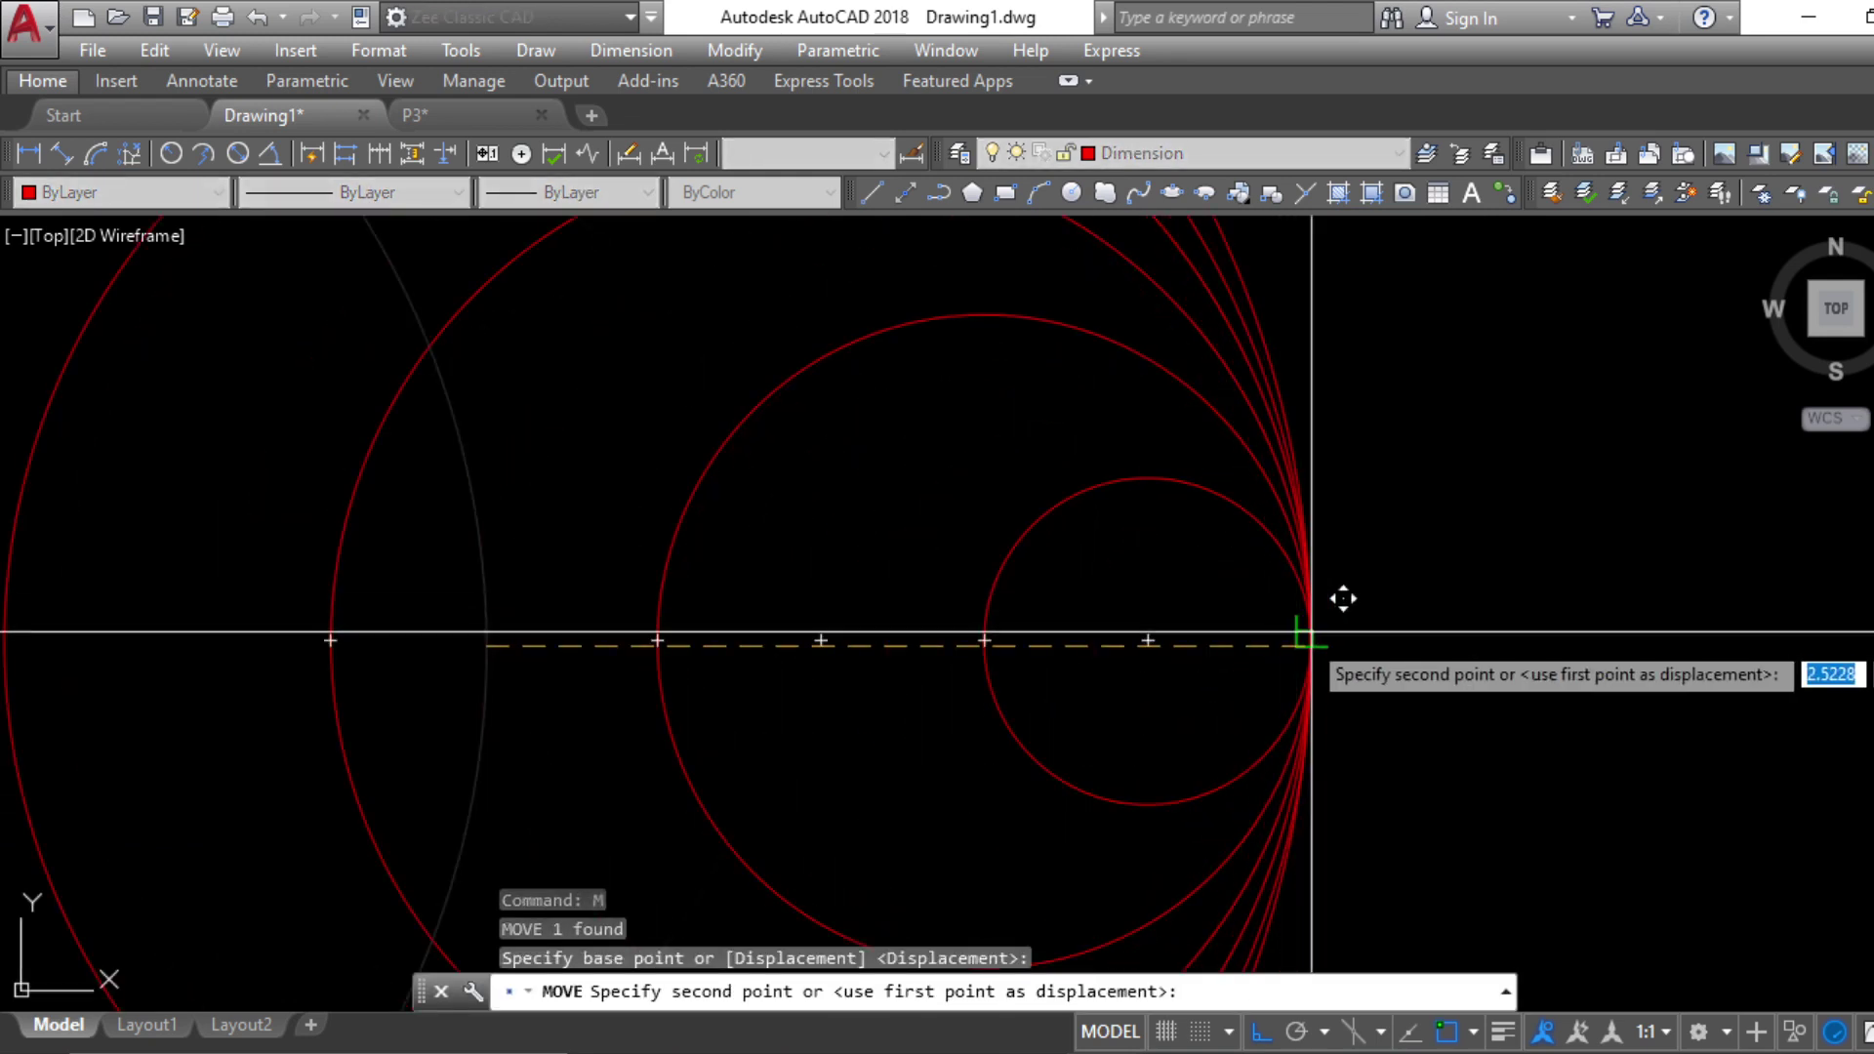
pyautogui.click(1343, 599)
pyautogui.press('Escape')
pyautogui.press('Escape')
pyautogui.press('Escape')
pyautogui.scroll(-4, 1030, 528)
# Draw a horizontal construction line through the point where all the circles touch
pyautogui.write('xl')
pyautogui.press('Return')
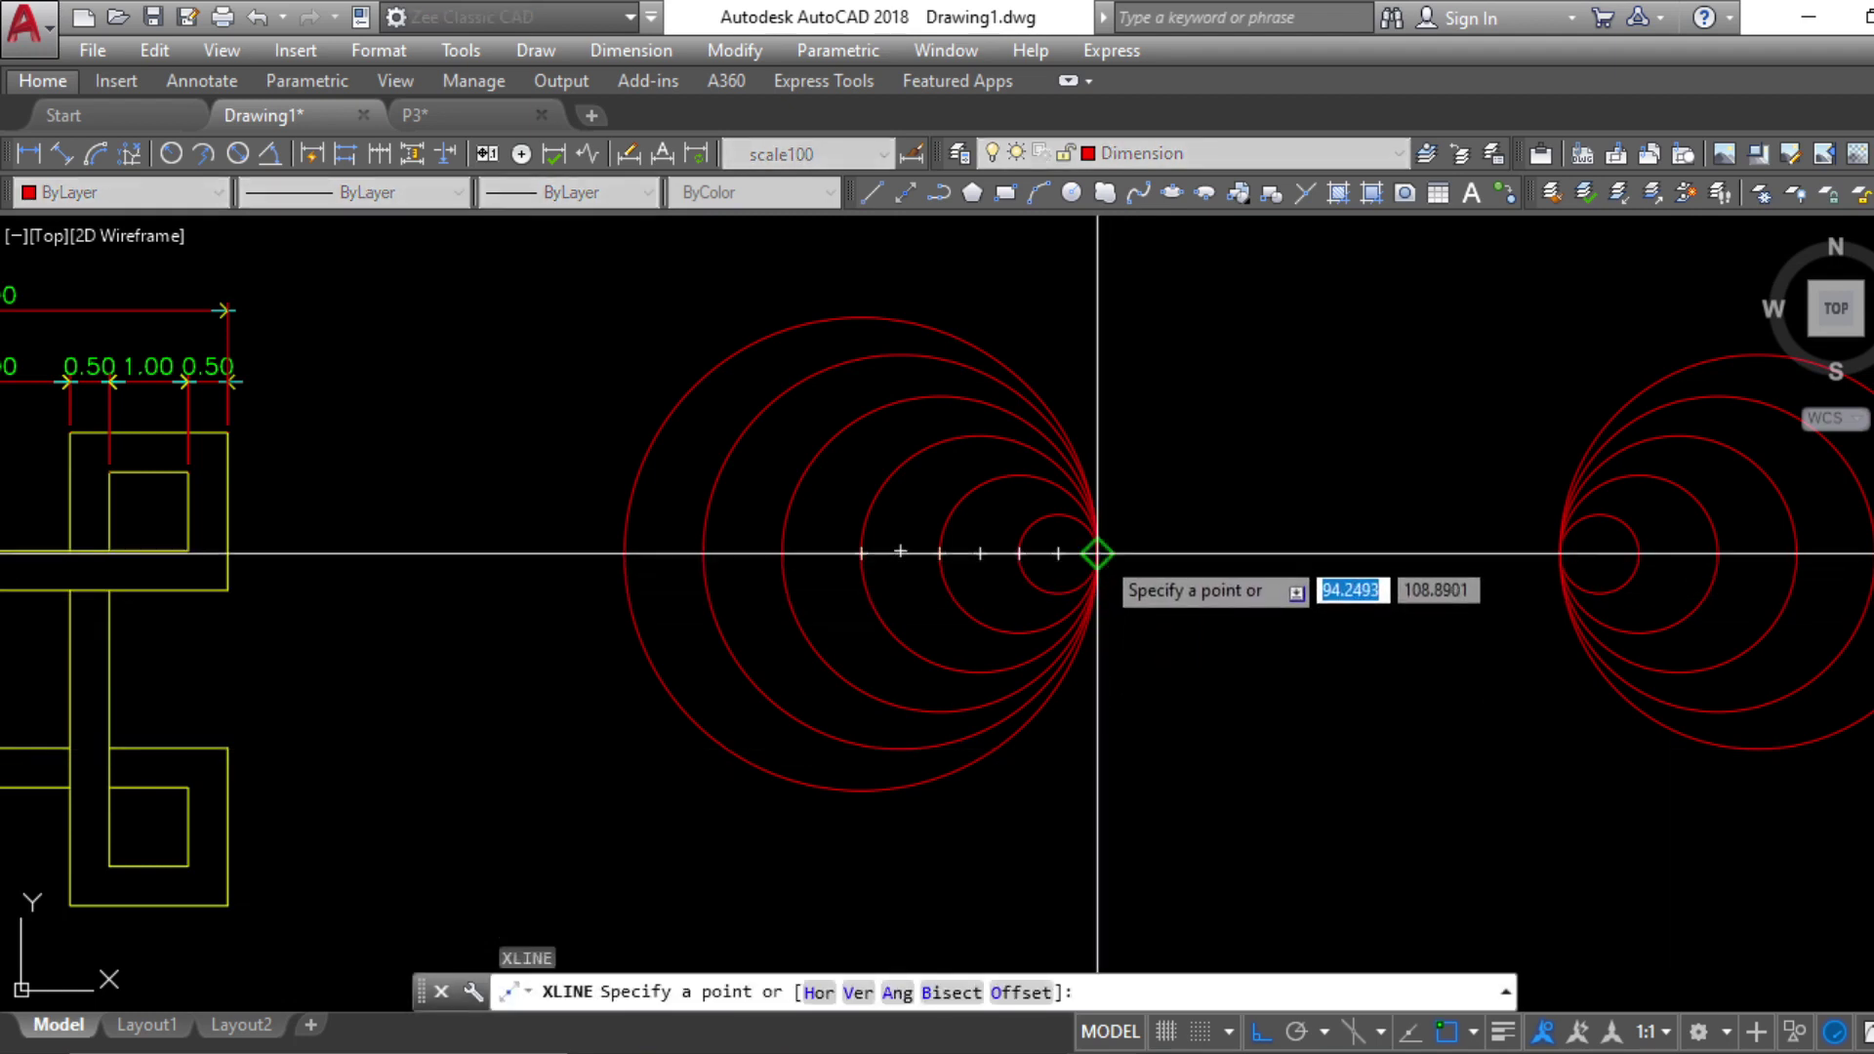
pyautogui.click(1097, 554)
pyautogui.click(1238, 641)
pyautogui.press('Escape')
pyautogui.press('Escape')
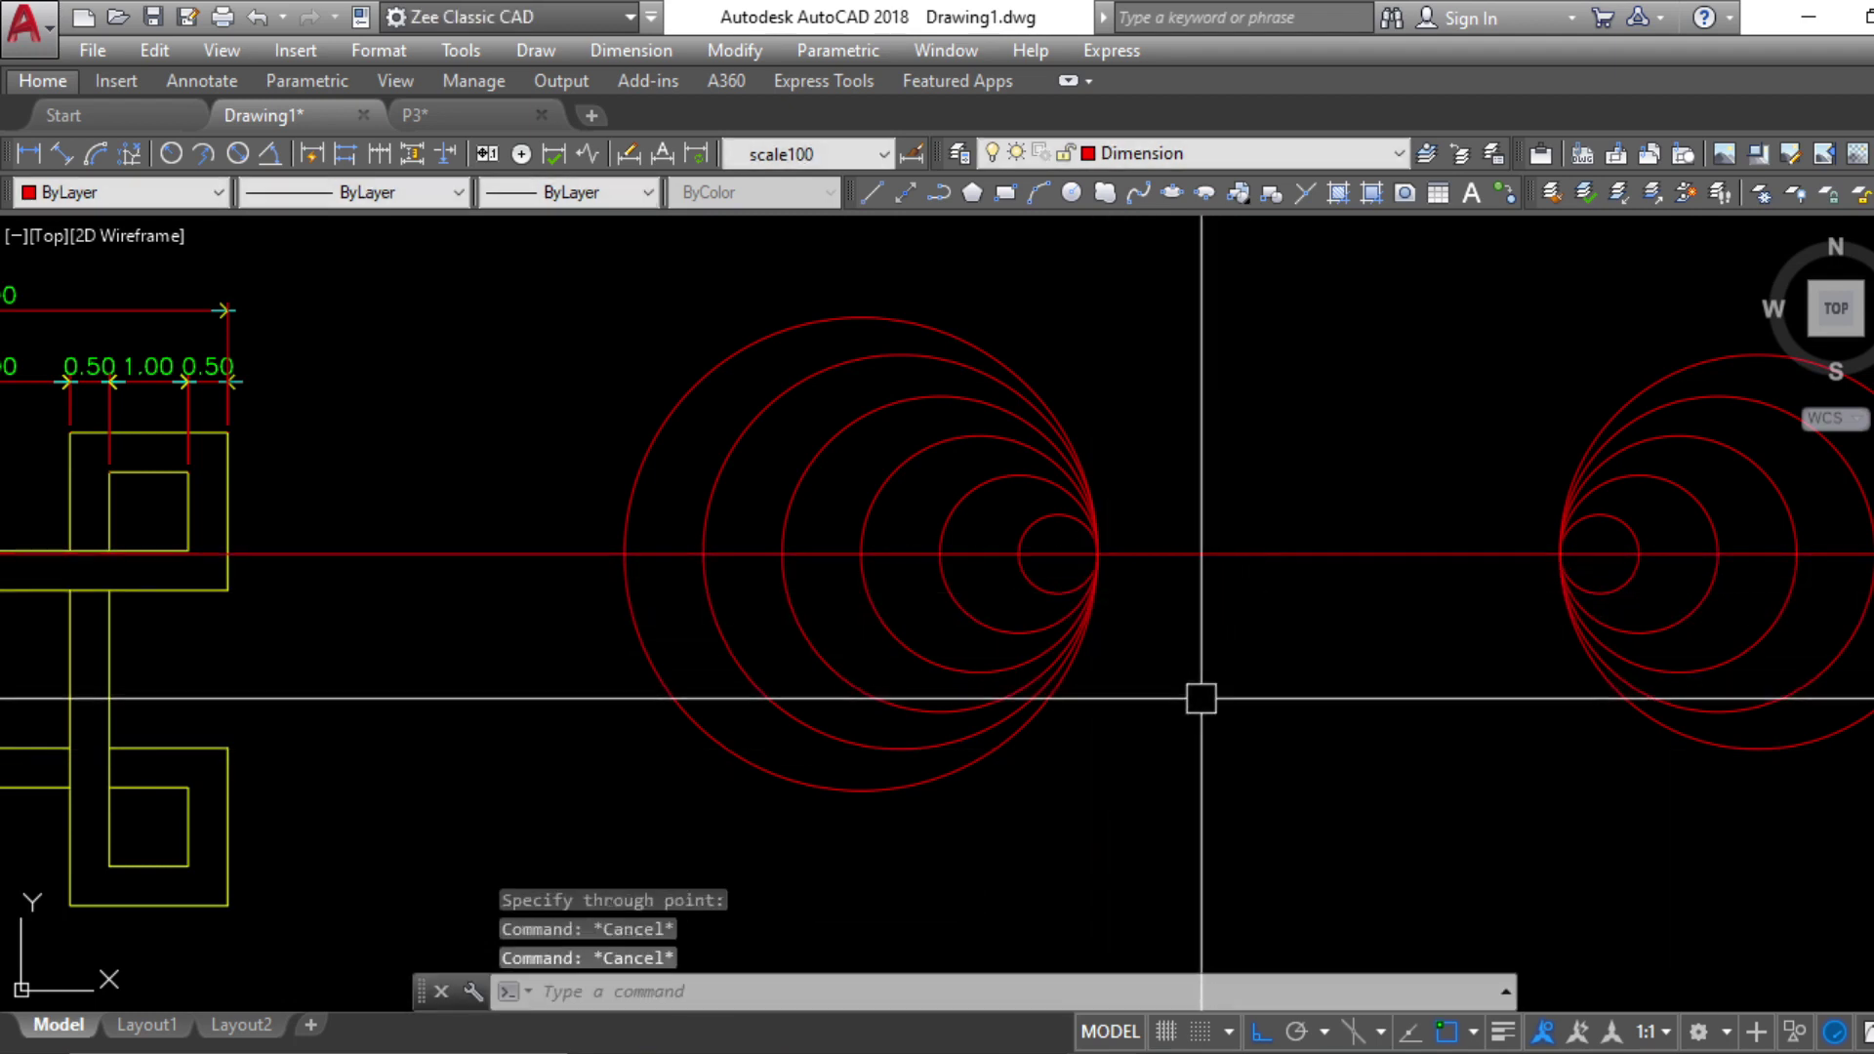
# Trim away the upper halves of the five inner circles, using the horizontal construction line as the cutting edge
pyautogui.write('tr')
pyautogui.press('Return')
pyautogui.click(1273, 710)
pyautogui.click(1222, 532)
pyautogui.press('Return')
pyautogui.scroll(4, 1041, 548)
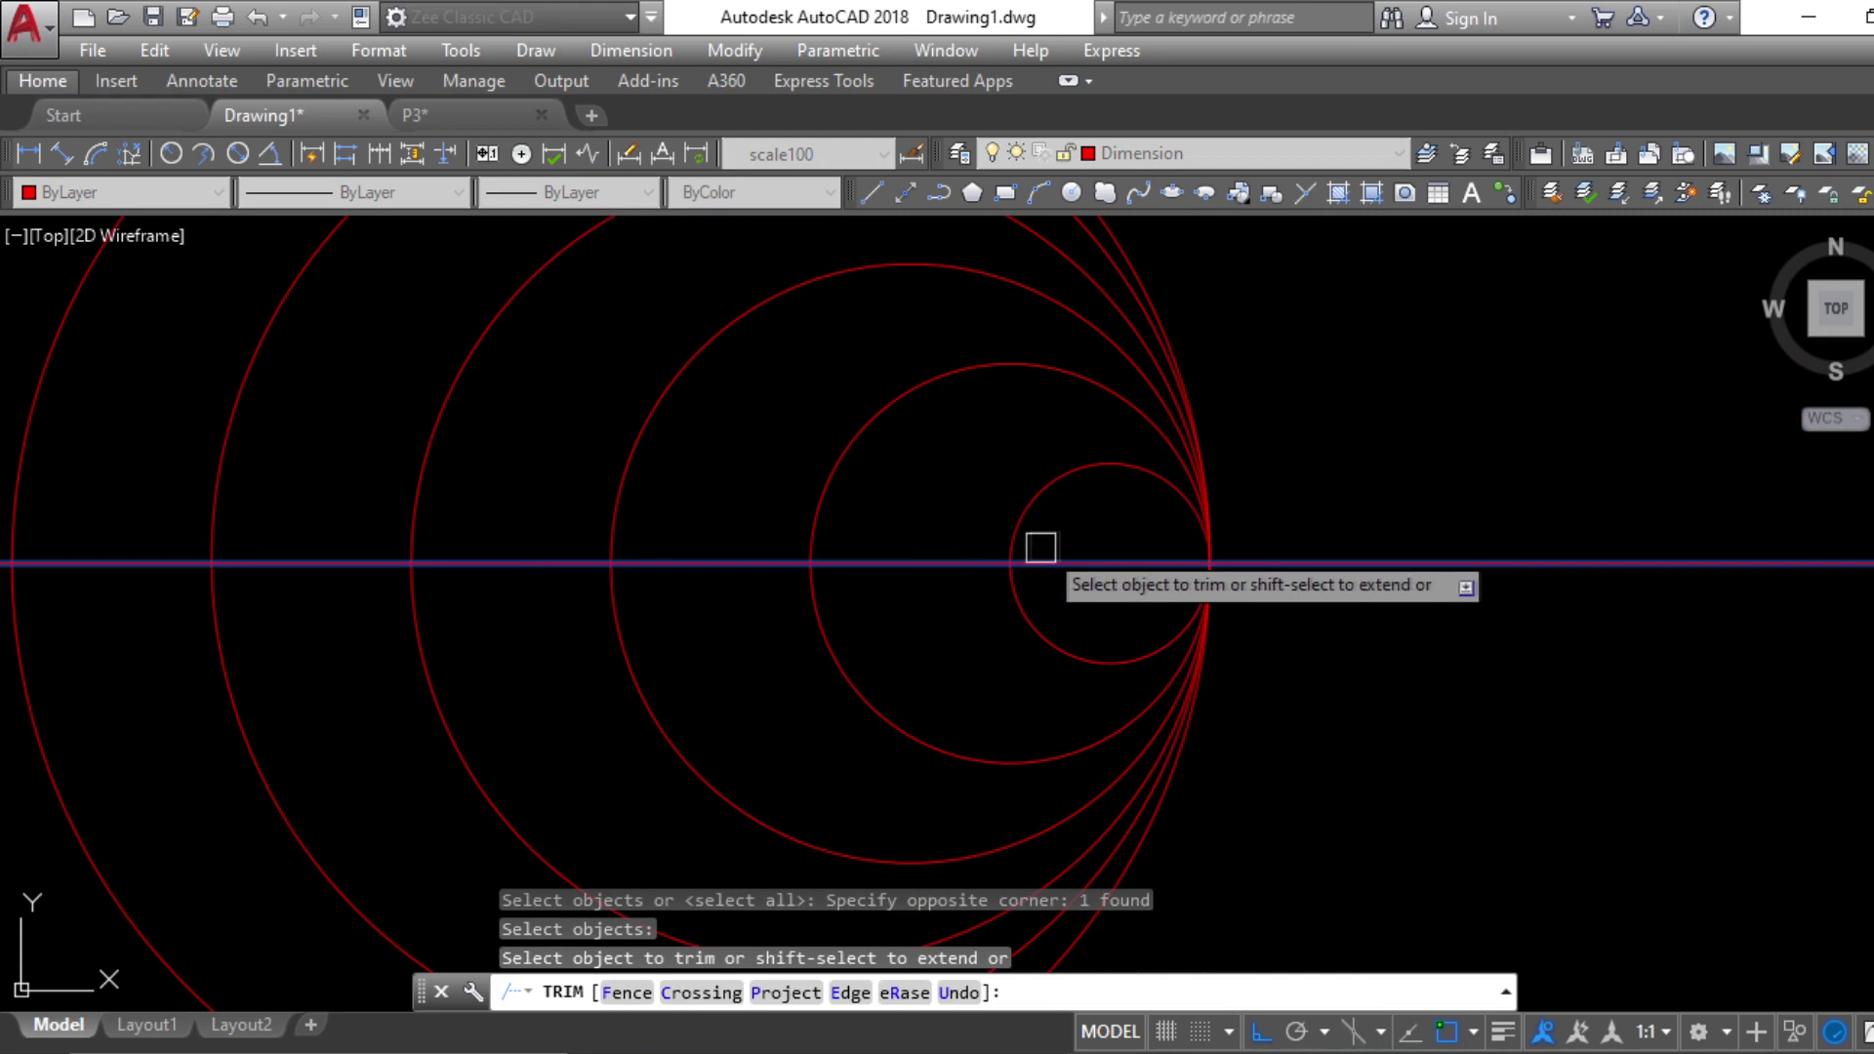
pyautogui.scroll(-2, 1093, 534)
pyautogui.click(1059, 522)
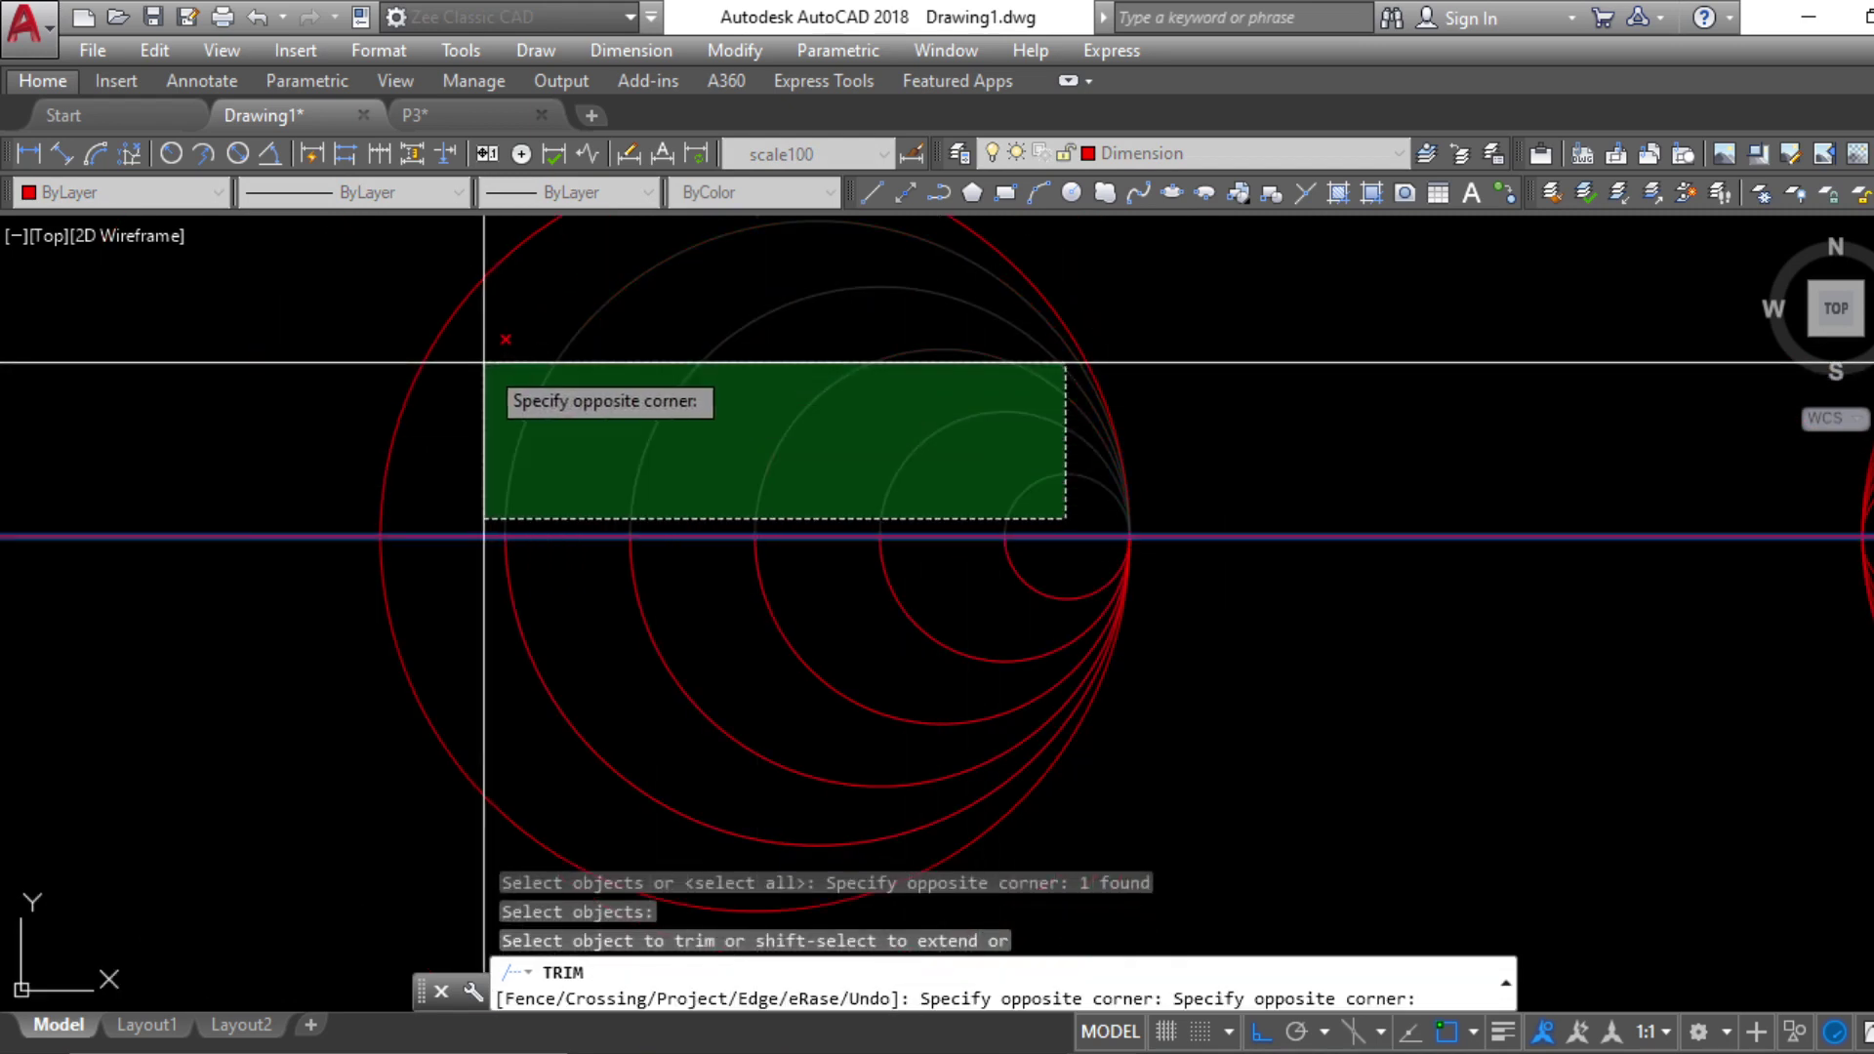
pyautogui.click(489, 368)
pyautogui.press('Escape')
# Erase the horizontal construction line
pyautogui.click(1230, 535)
pyautogui.write('e')
pyautogui.press('Return')
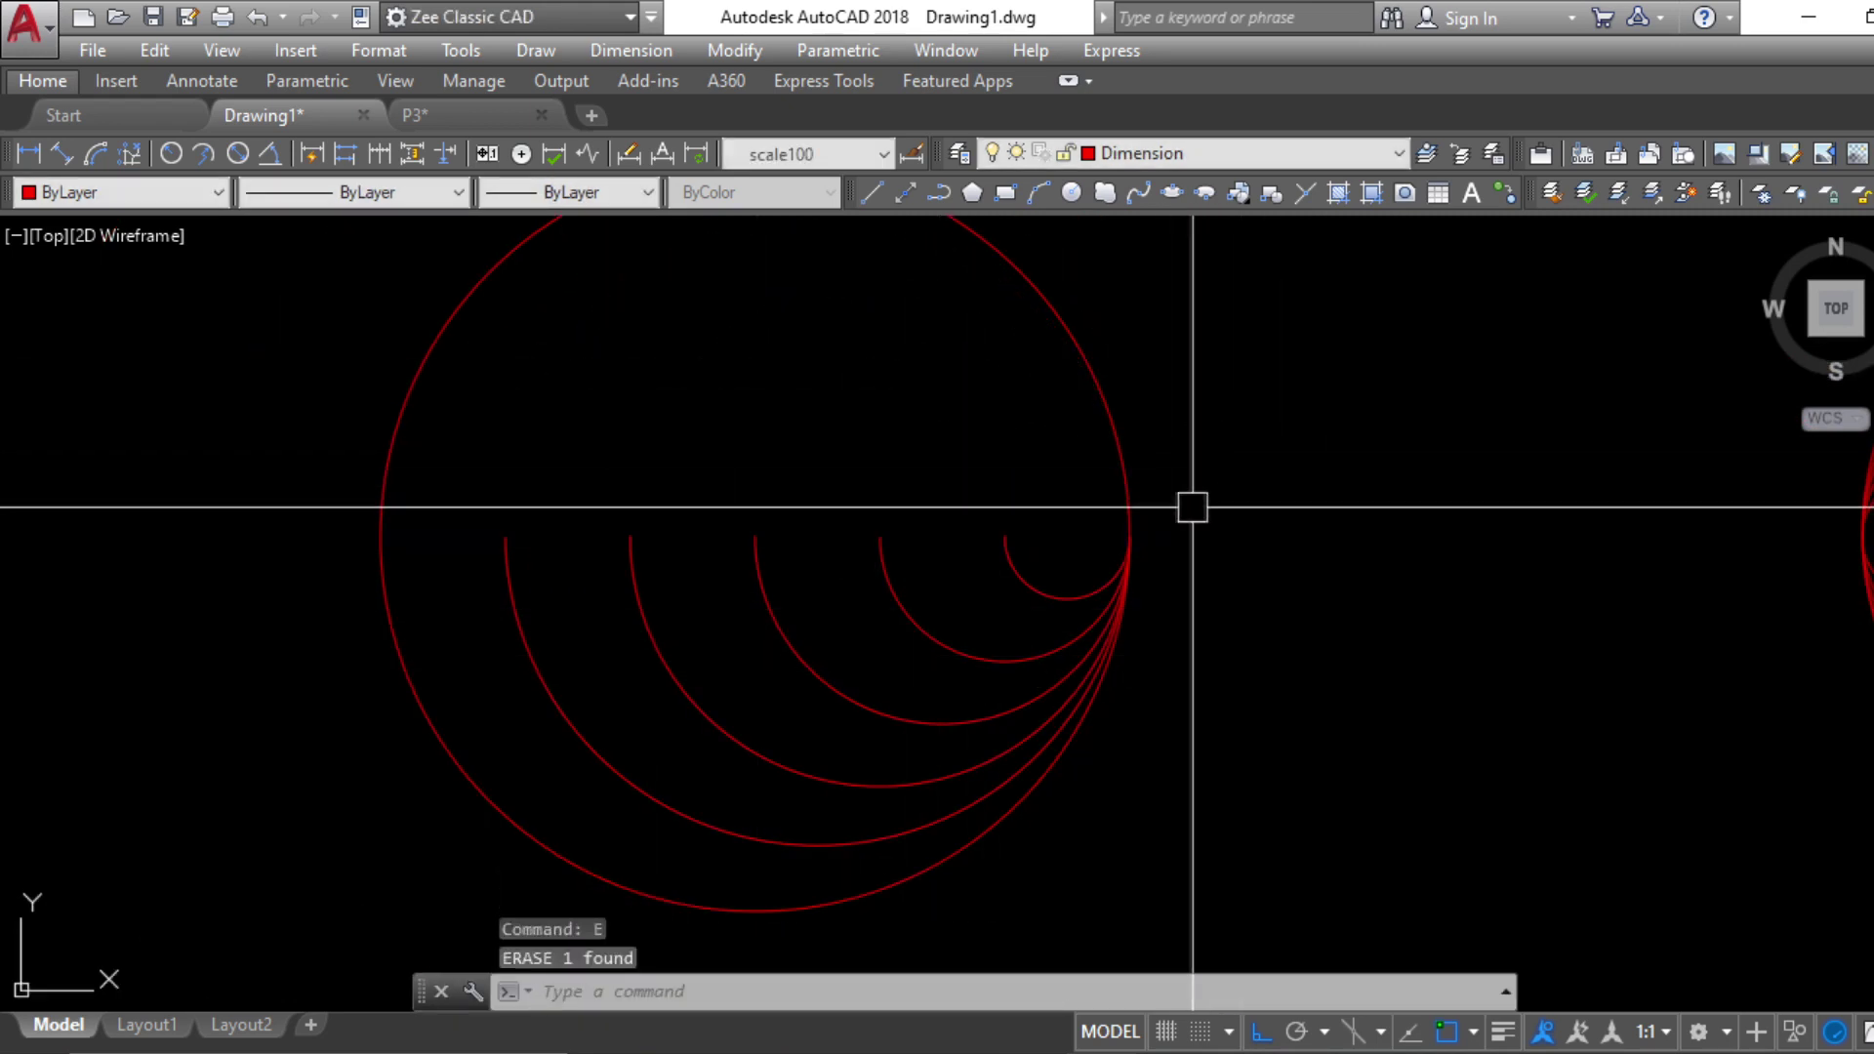
pyautogui.hotkey('alt', 'Tab')
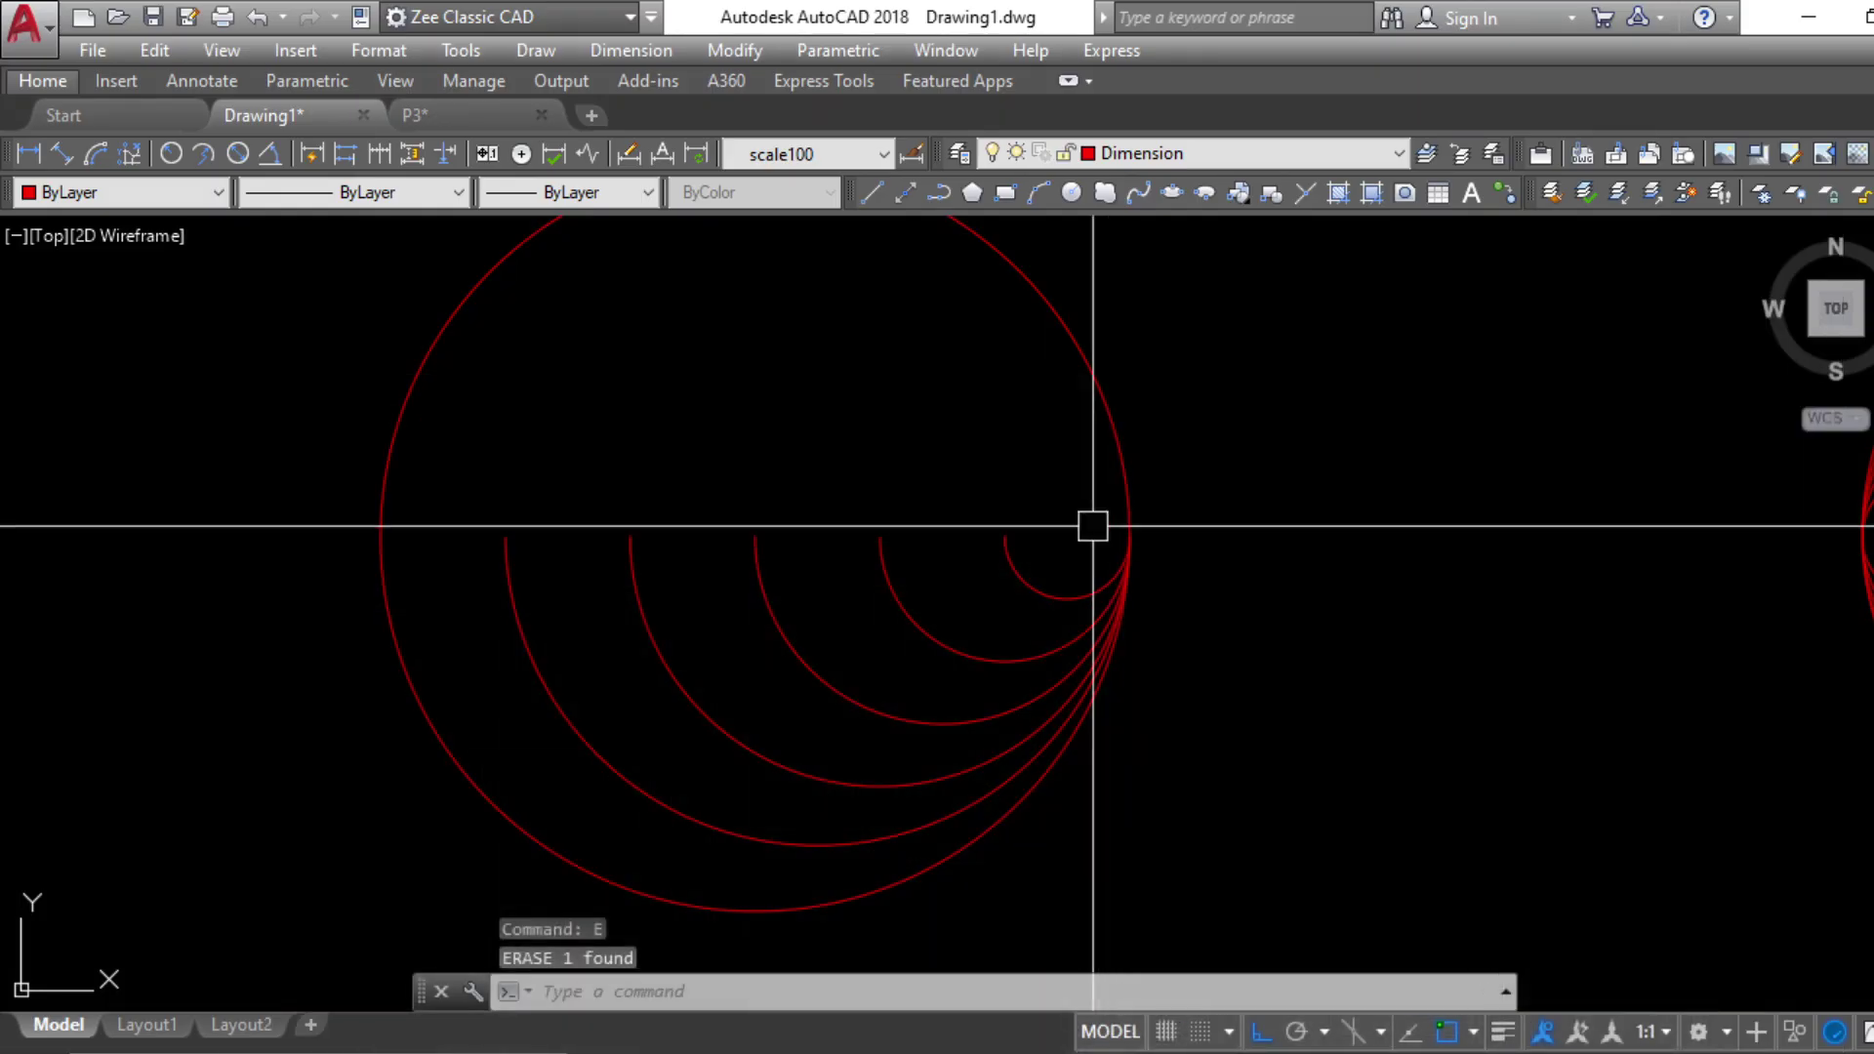
pyautogui.click(1088, 534)
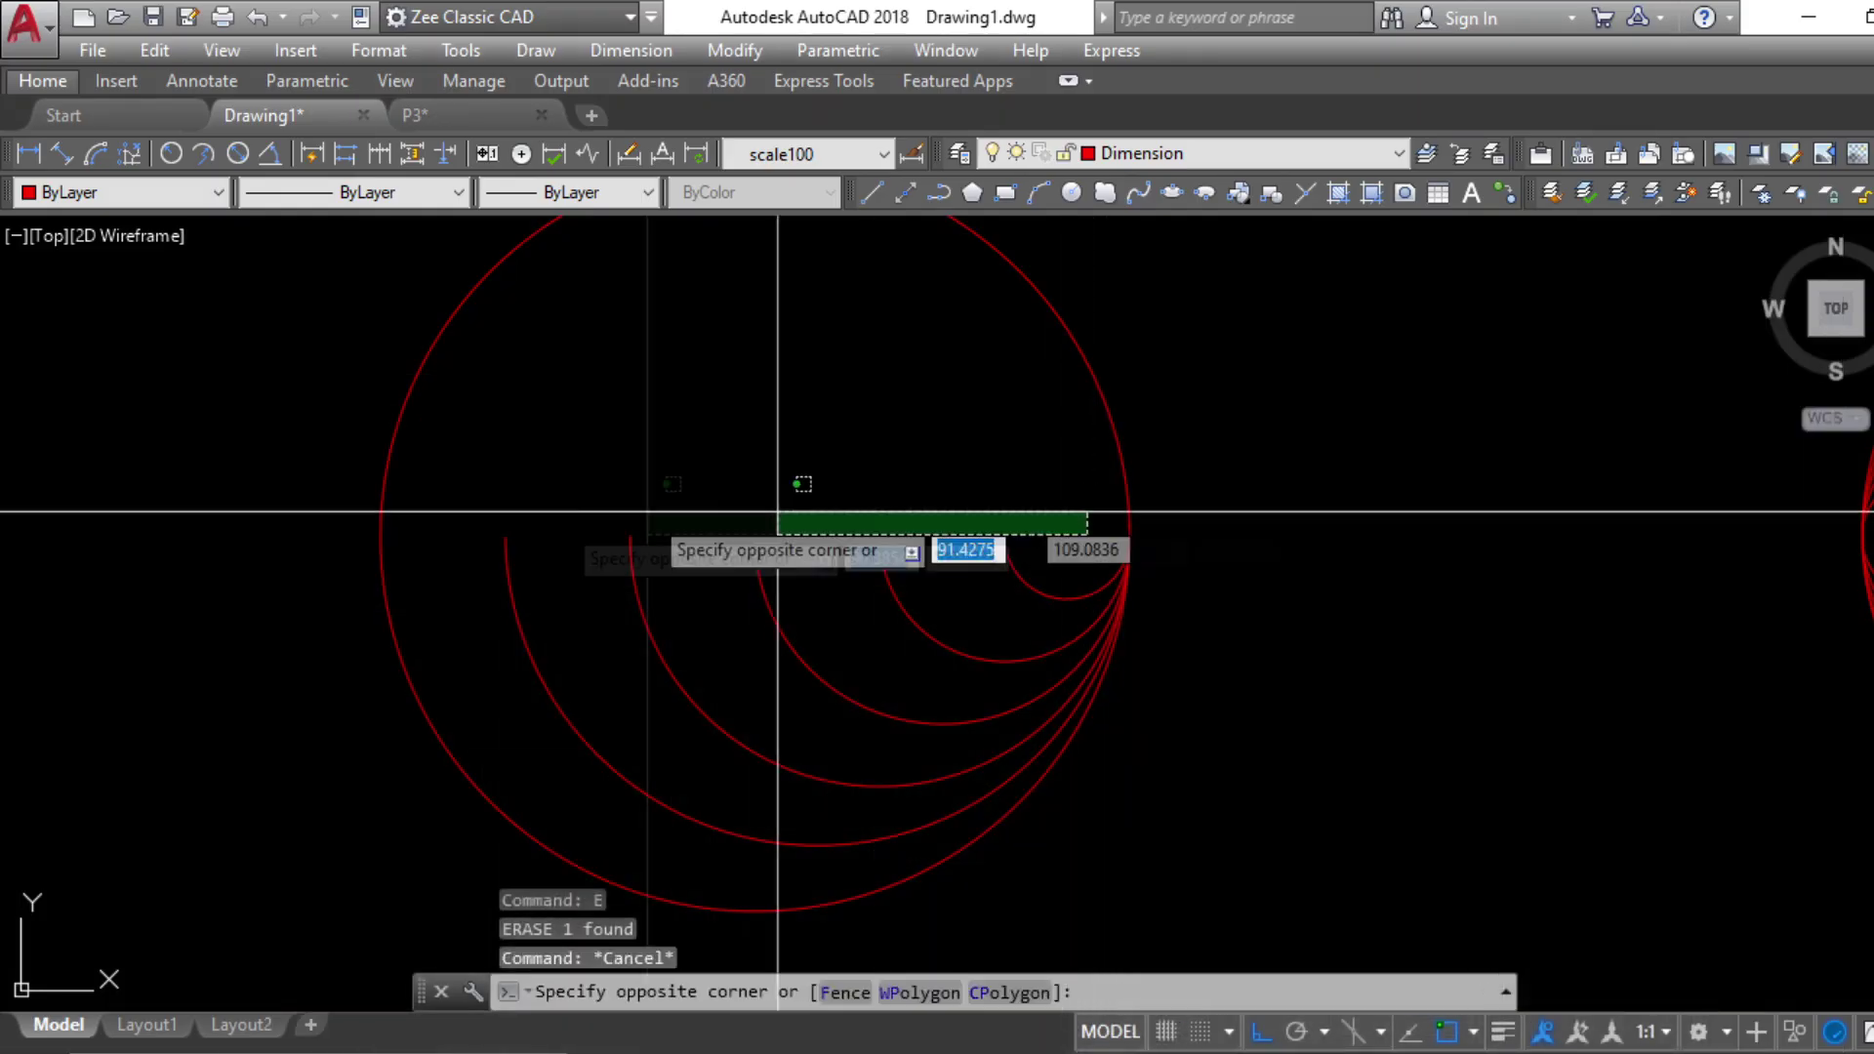
pyautogui.click(431, 621)
pyautogui.scroll(-4, 825, 615)
pyautogui.press('Escape')
# Move the spare mirrored set of five full circles farther away from the segmented circle
pyautogui.click(1468, 785)
pyautogui.click(1083, 354)
pyautogui.write('m')
pyautogui.press('space')
pyautogui.click(1041, 682)
pyautogui.click(1329, 739)
pyautogui.press('Escape')
pyautogui.press('Escape')
pyautogui.scroll(1, 728, 621)
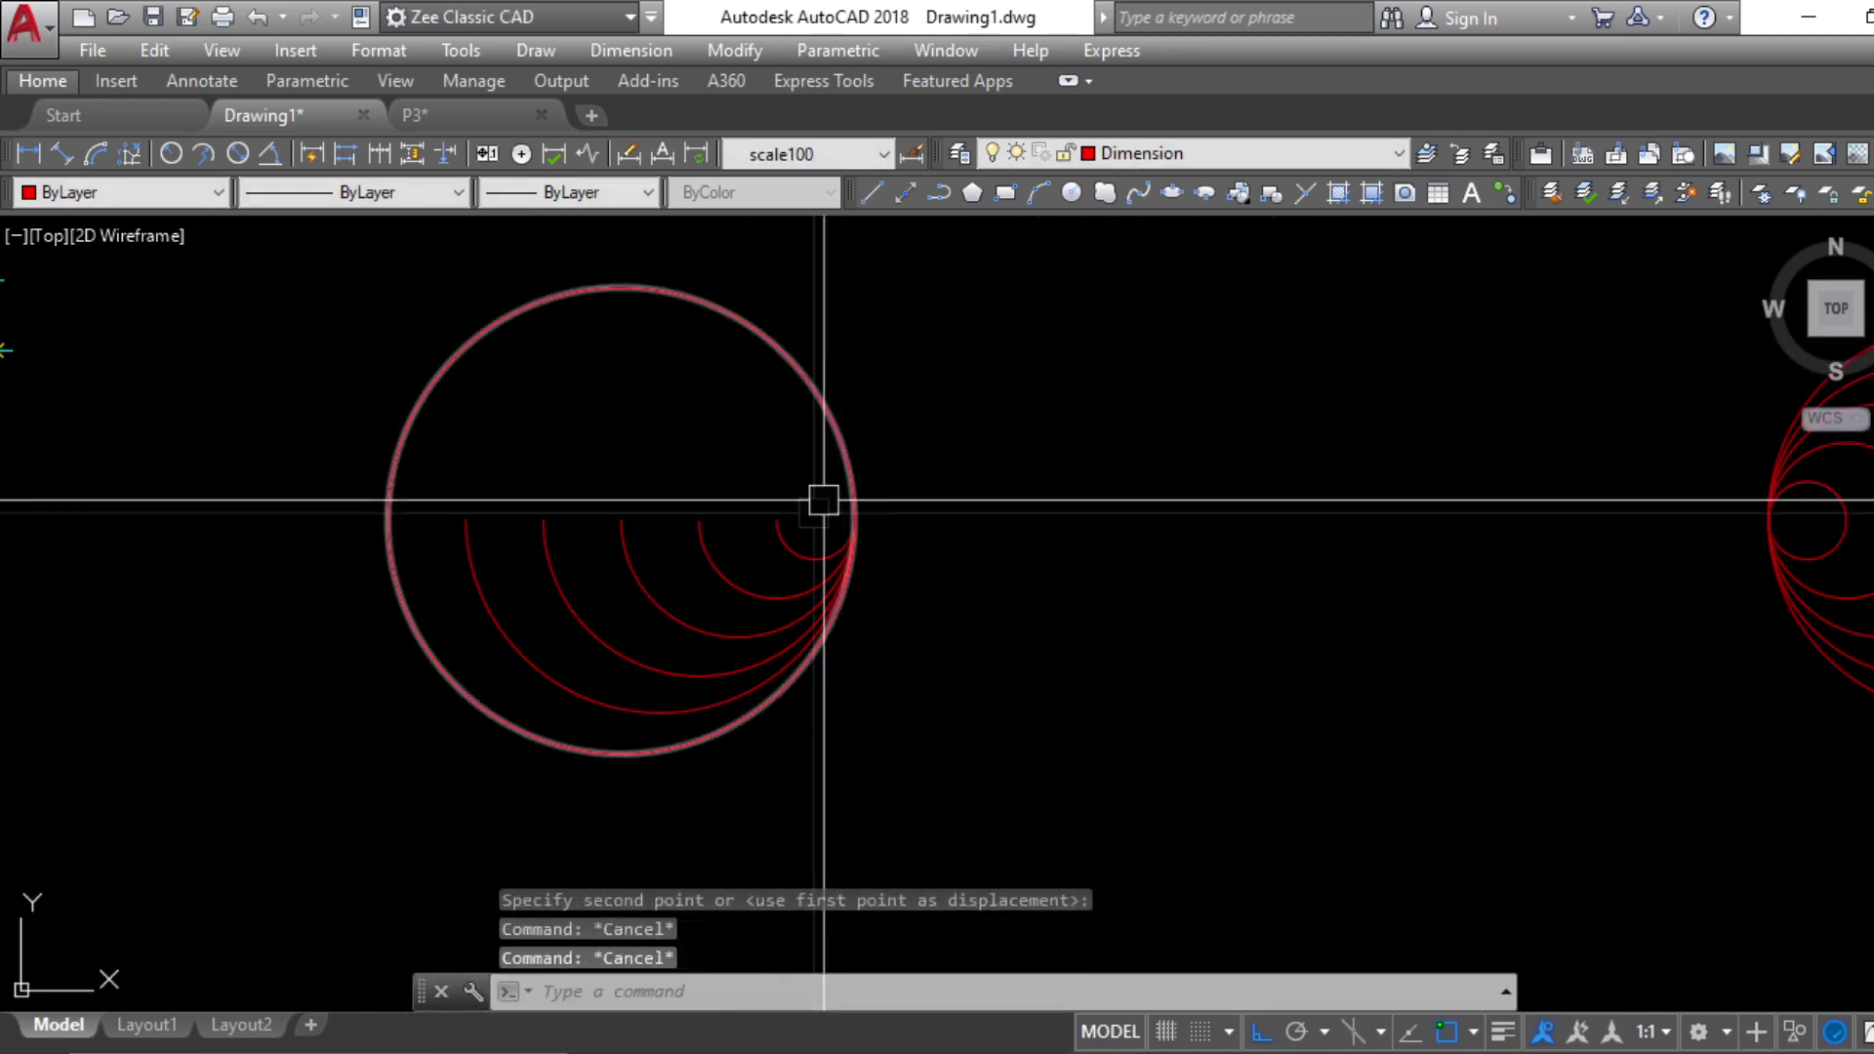
# Erase the spare mirrored set of five full circles beside the segmented circle
pyautogui.scroll(2, 818, 519)
pyautogui.click(808, 531)
pyautogui.scroll(-1, 615, 532)
pyautogui.press('Escape')
pyautogui.press('Escape')
pyautogui.scroll(-4, 1005, 608)
pyautogui.moveTo(1233, 692); pyautogui.dragTo(1220, 674)
pyautogui.write('e')
pyautogui.press('space')
pyautogui.scroll(8, 909, 598)
pyautogui.press('Escape')
pyautogui.scroll(-4, 1130, 486)
# Copy the five lower half-circle arcs horizontally into the empty space beside the large circle
pyautogui.click(1253, 461)
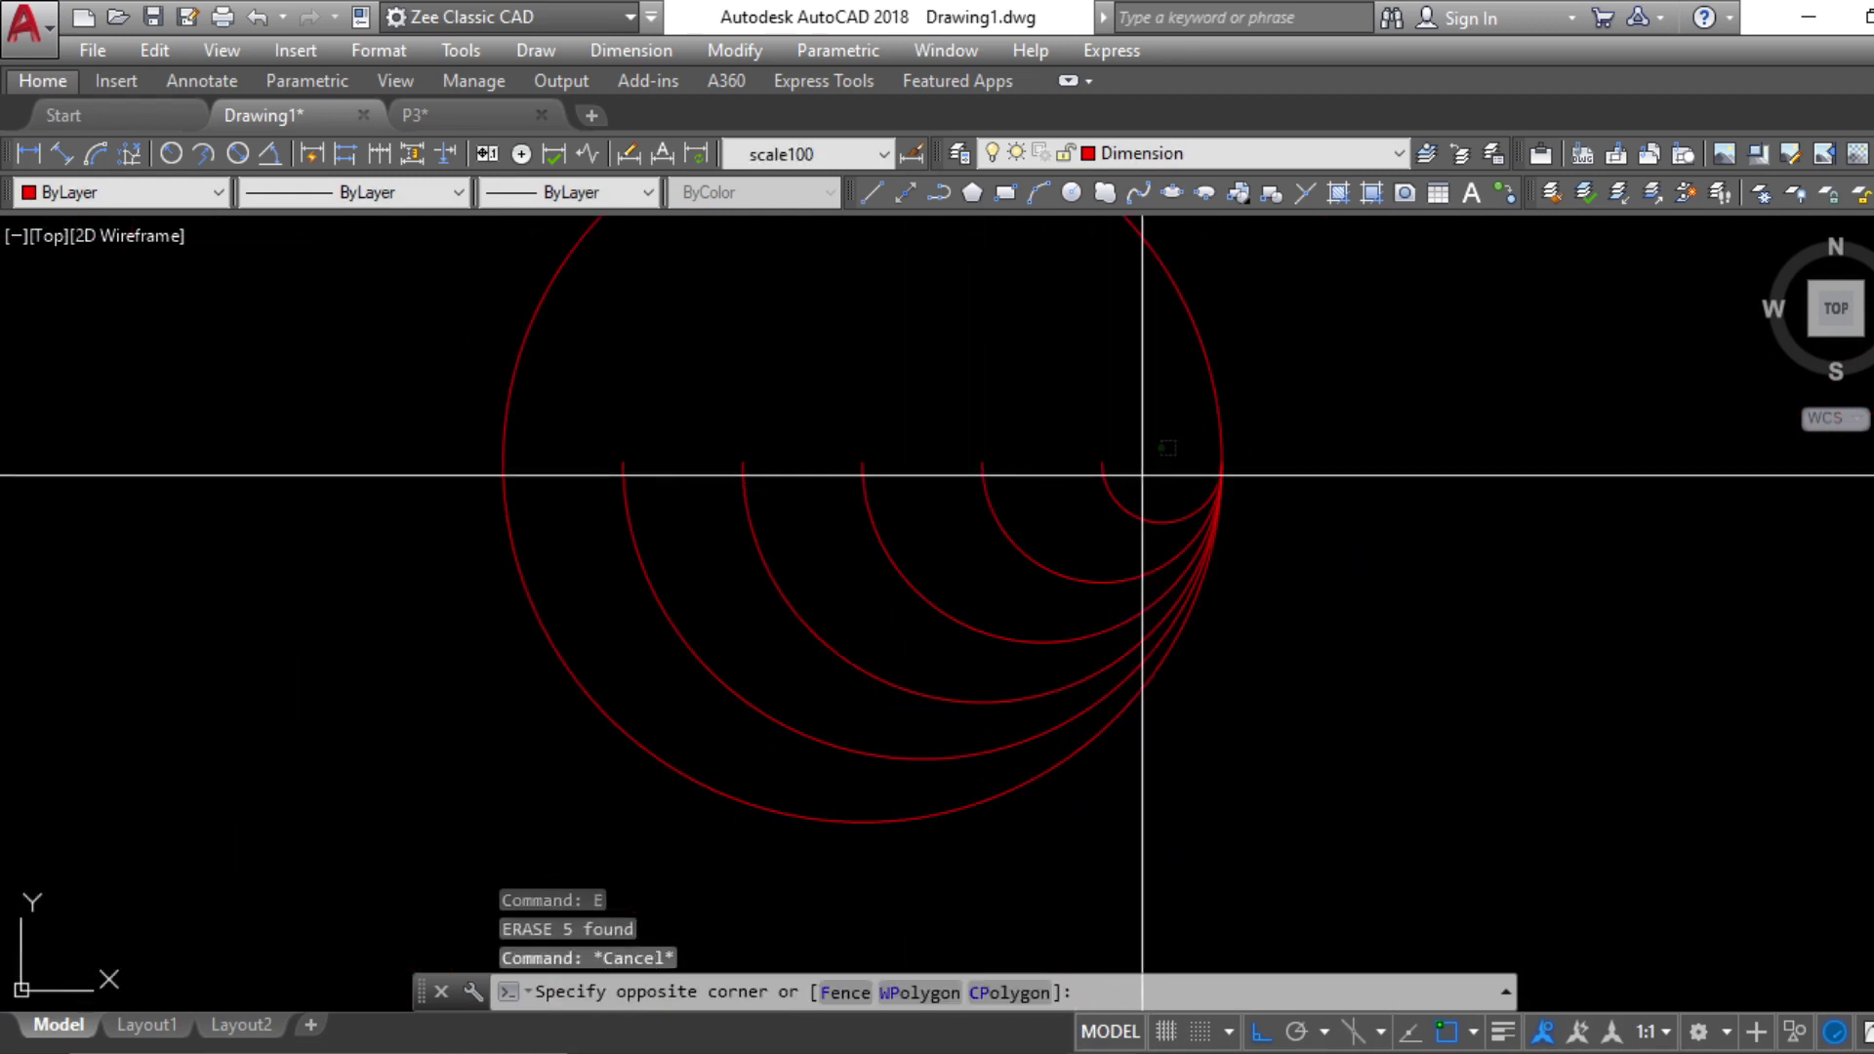
pyautogui.click(813, 696)
pyautogui.write('co')
pyautogui.press('space')
pyautogui.click(775, 629)
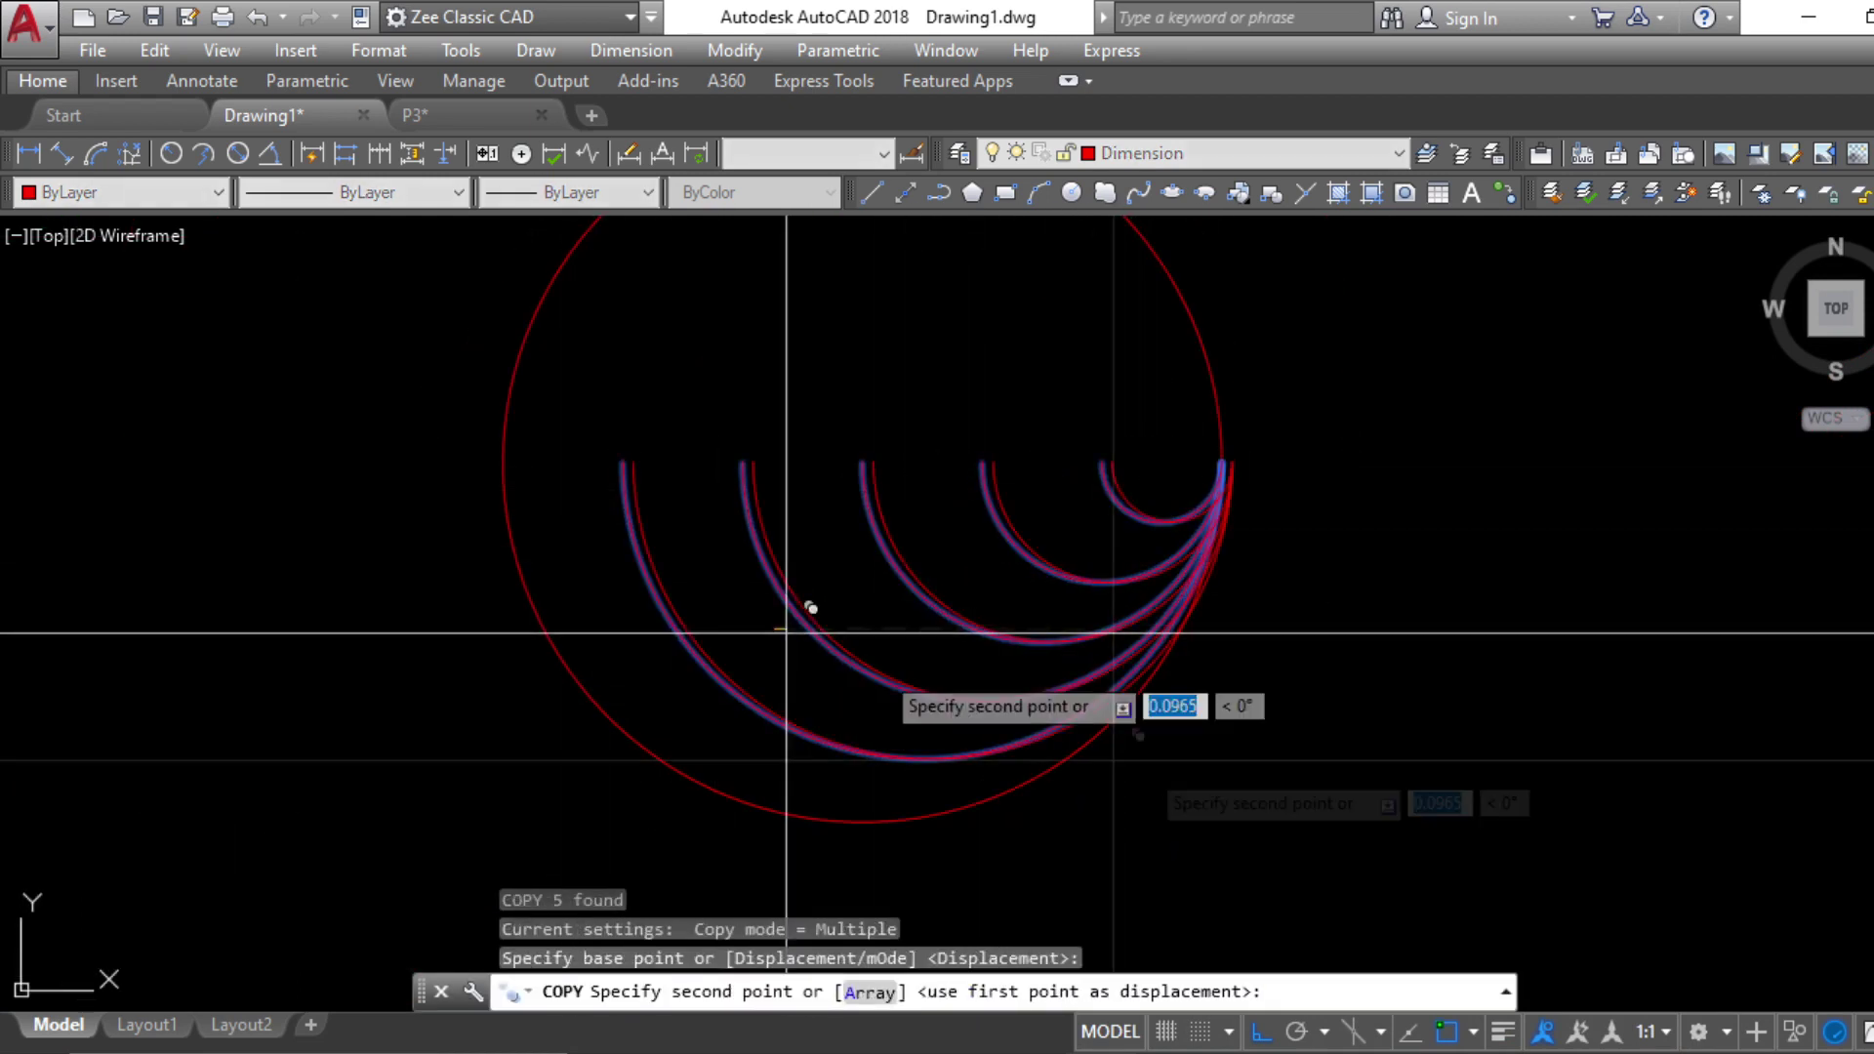
pyautogui.moveTo(1229, 761); pyautogui.dragTo(615, 761, button='middle')
pyautogui.click(1286, 770)
pyautogui.press('Escape')
pyautogui.scroll(-2, 1659, 883)
pyautogui.moveTo(1659, 883); pyautogui.dragTo(1417, 859, button='middle')
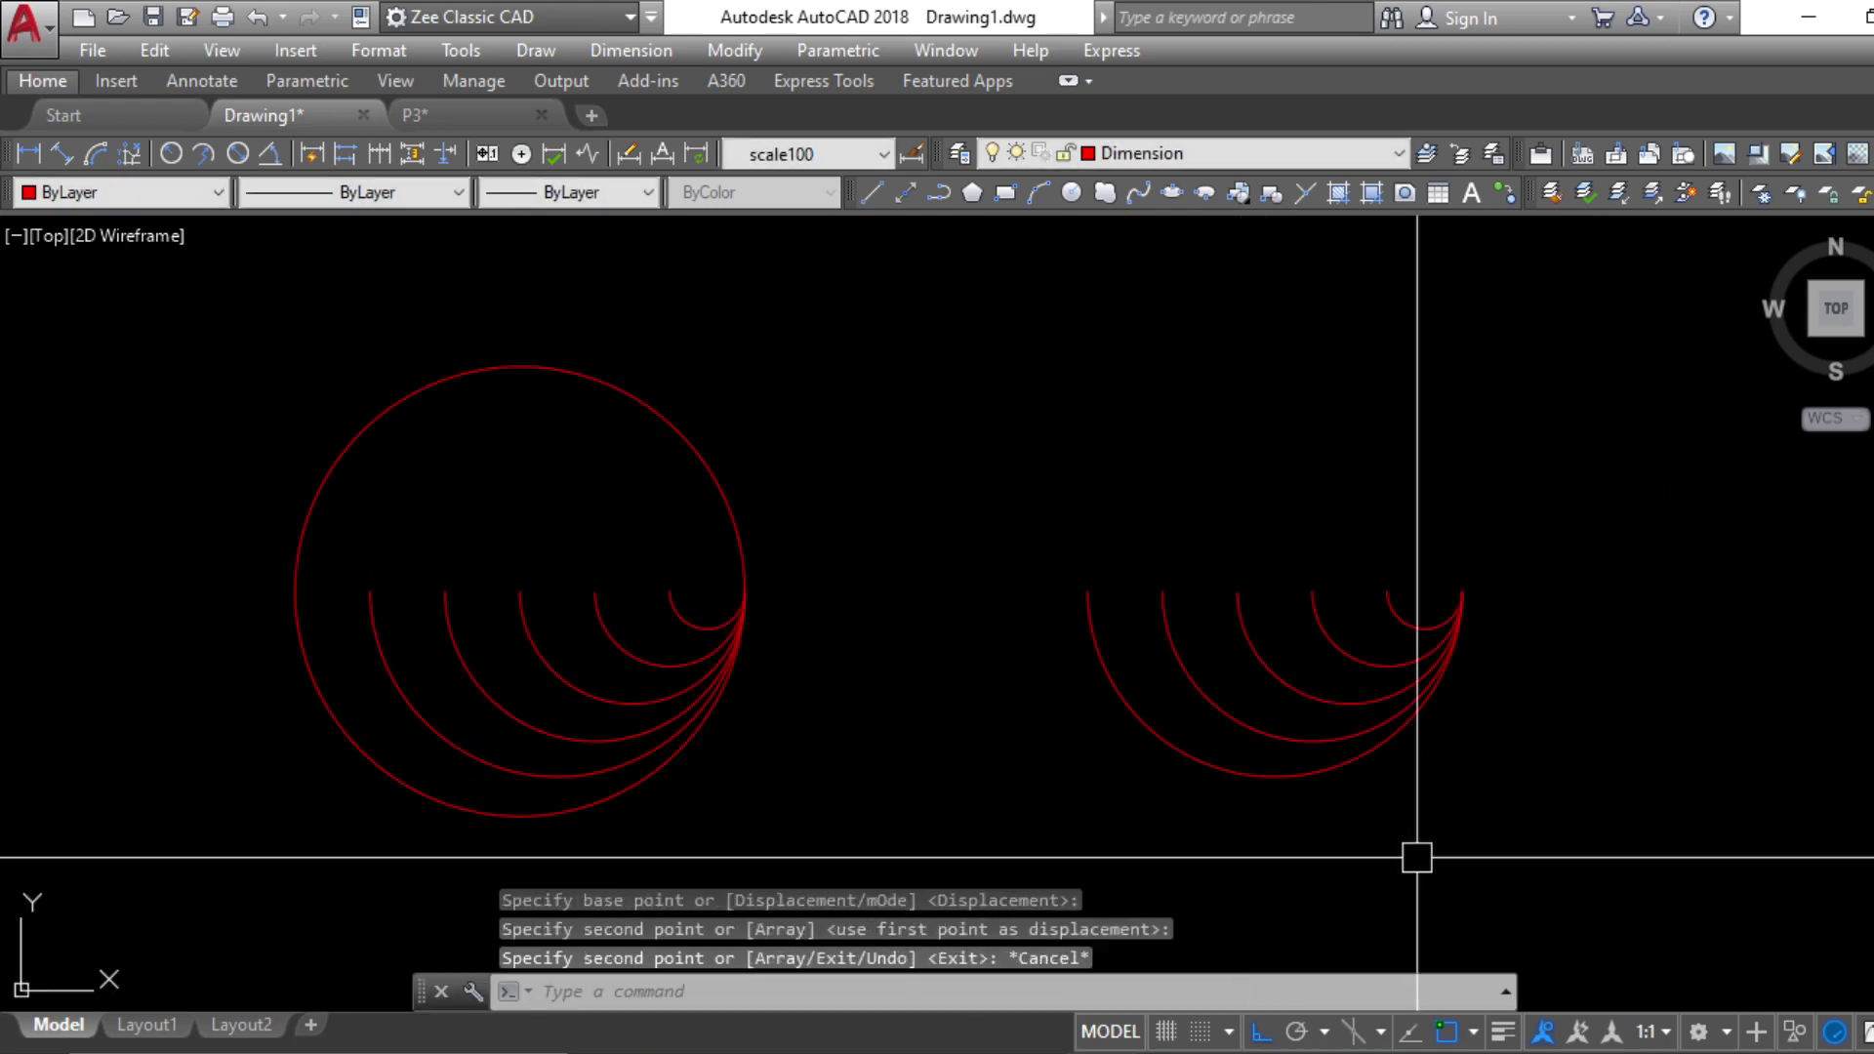
# Erase the copied set of five half-circle arcs beside the large circle
pyautogui.click(1533, 828)
pyautogui.click(1259, 504)
pyautogui.write('e')
pyautogui.press('space')
pyautogui.moveTo(741, 688); pyautogui.dragTo(1272, 482, button='middle')
# Mirror the five arcs inside the large circle across a vertical line in the adjacent empty space, keeping the originals
pyautogui.scroll(2, 1225, 429)
pyautogui.press('Escape')
pyautogui.click(1242, 372)
pyautogui.click(795, 634)
pyautogui.moveTo(1621, 730); pyautogui.dragTo(1169, 892, button='middle')
pyautogui.write('mi')
pyautogui.press('space')
pyautogui.click(1001, 690)
pyautogui.click(1016, 378)
pyautogui.press('space')
pyautogui.press('Escape')
pyautogui.scroll(-4, 1562, 877)
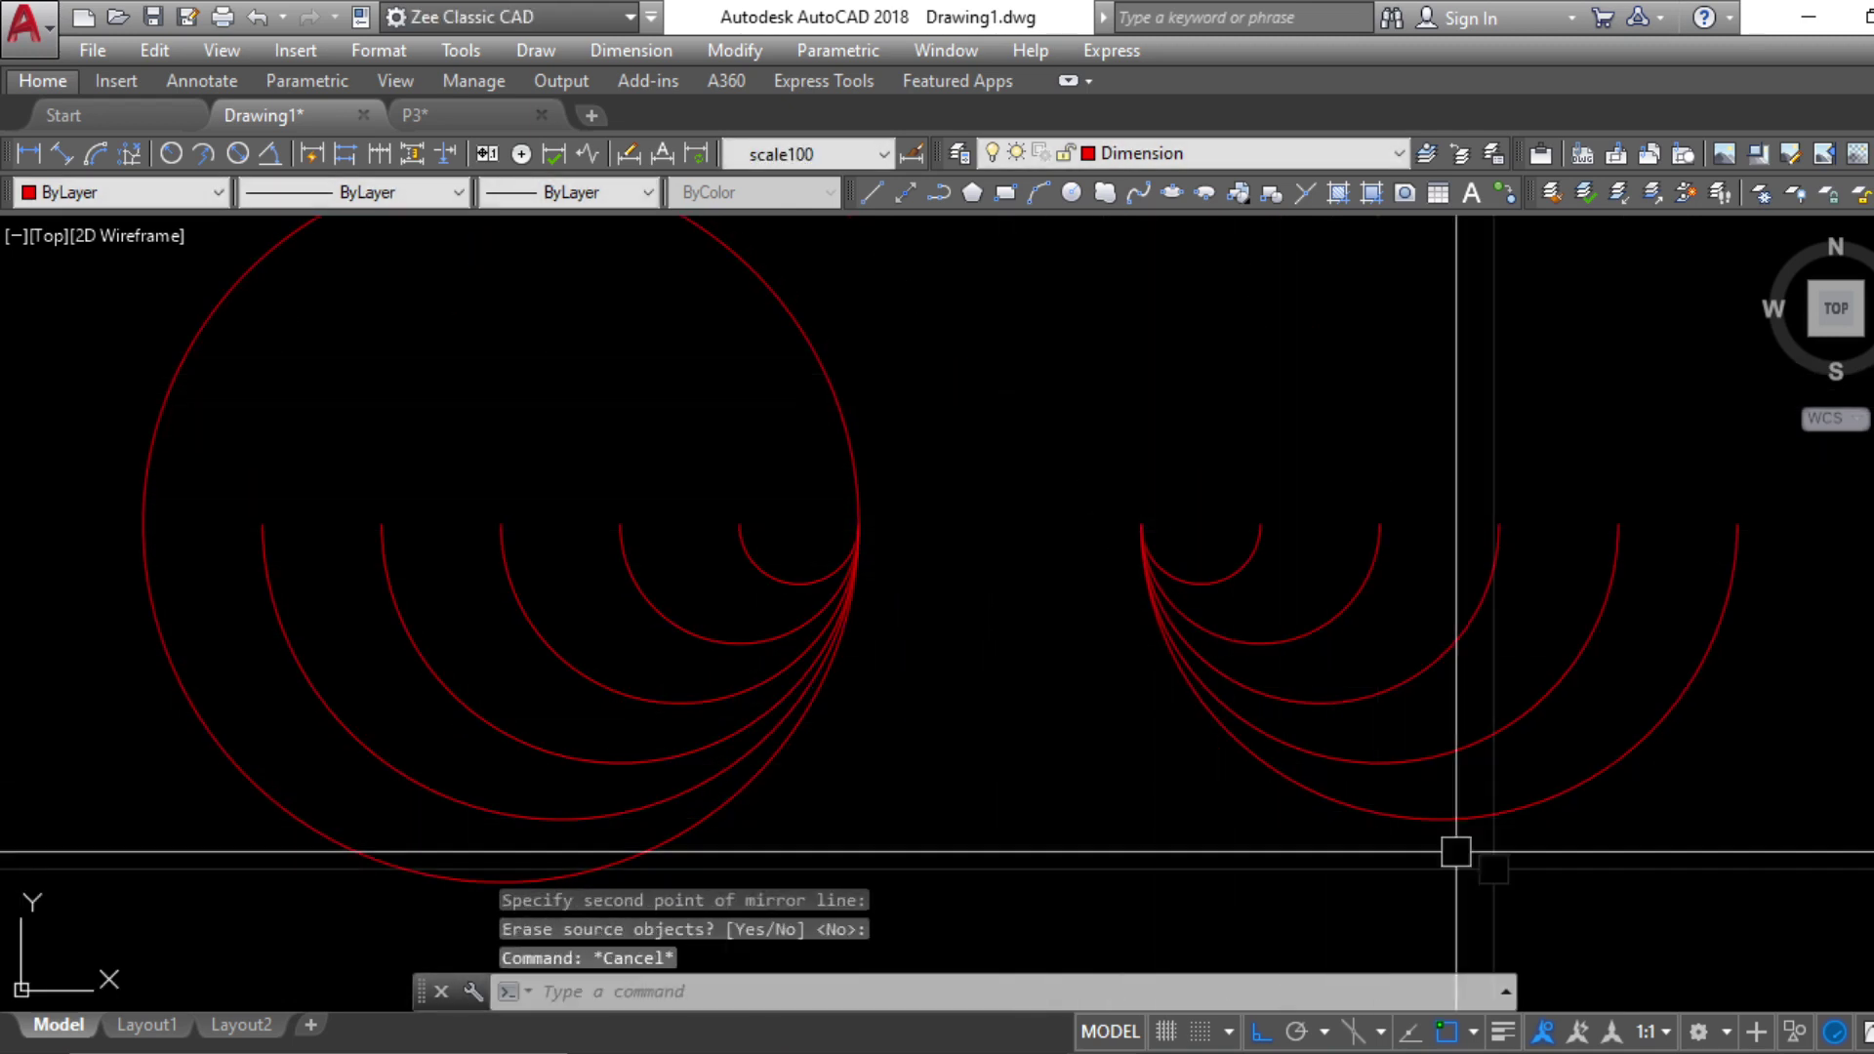
# Flip the mirrored set of five arcs across a horizontal line below it, erasing the source arcs
pyautogui.click(1654, 882)
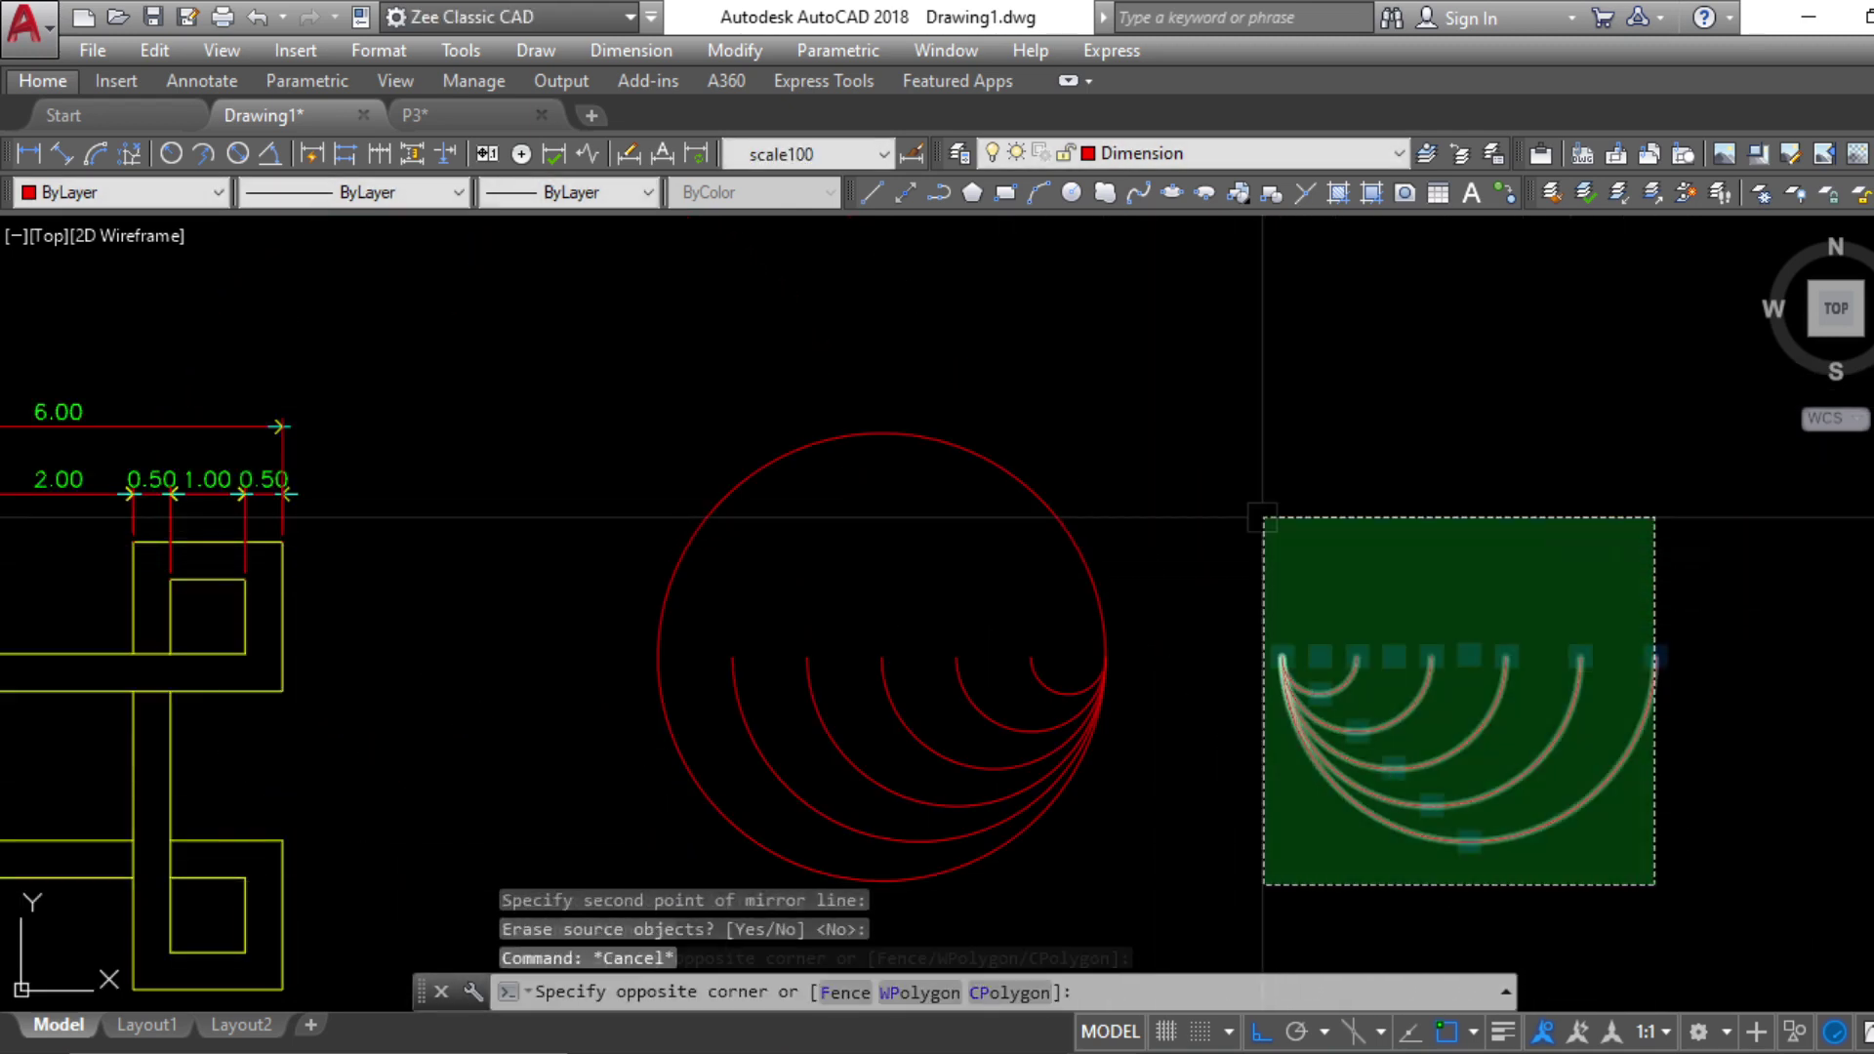
pyautogui.click(1263, 518)
pyautogui.moveTo(1573, 828); pyautogui.dragTo(1319, 655, button='middle')
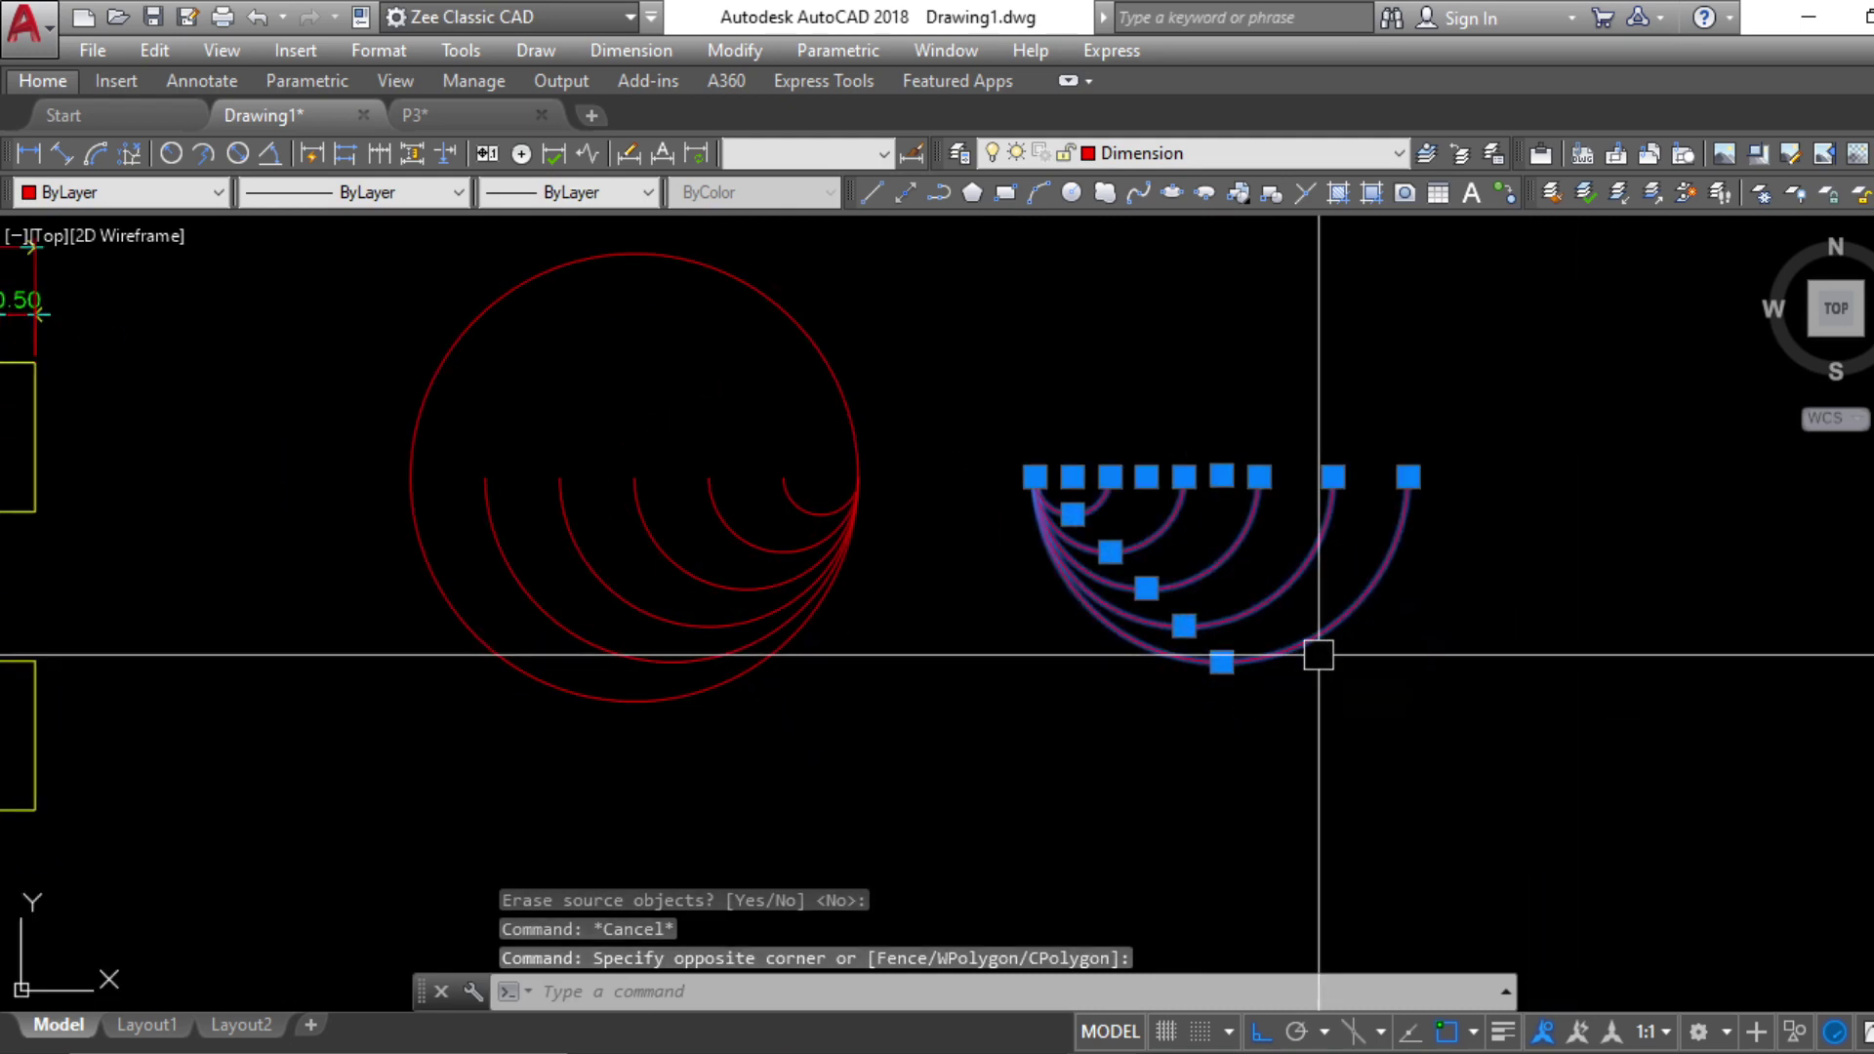
pyautogui.write('mi')
pyautogui.press('Return')
pyautogui.click(1186, 759)
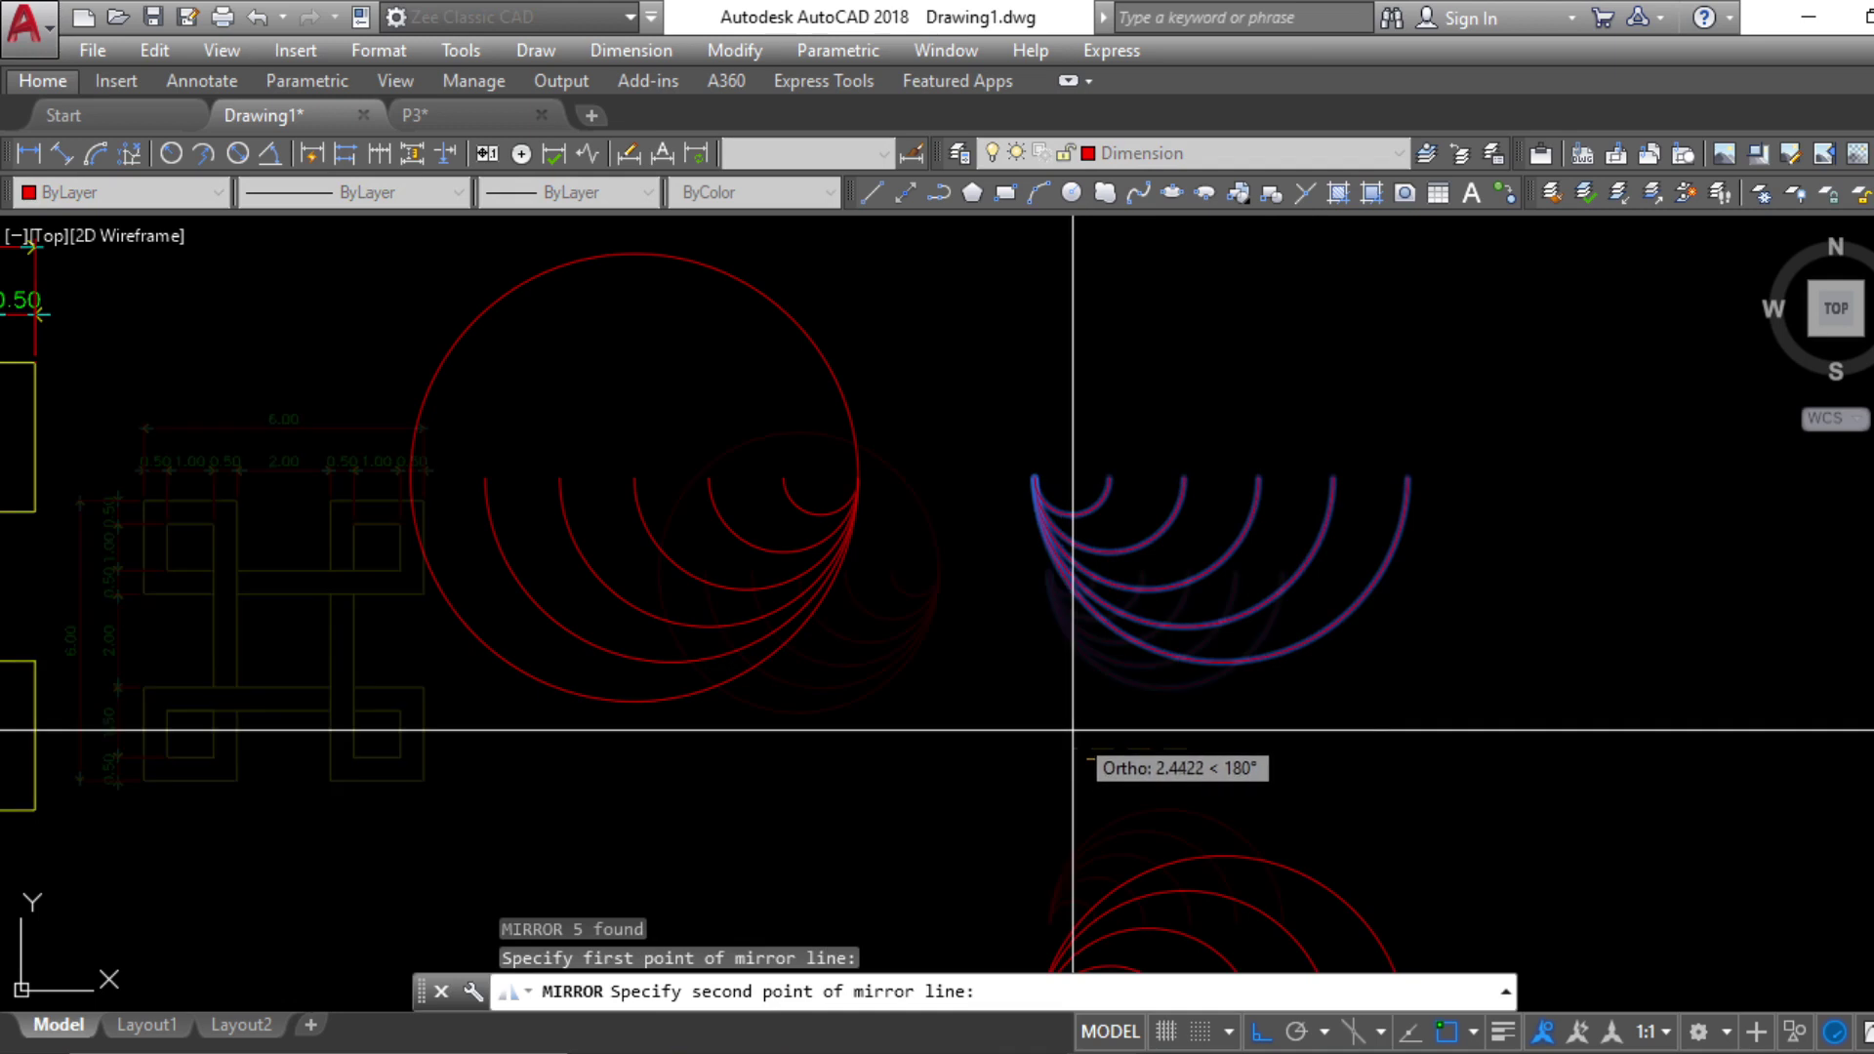
pyautogui.scroll(-3, 1073, 730)
pyautogui.click(1145, 870)
pyautogui.scroll(3, 962, 810)
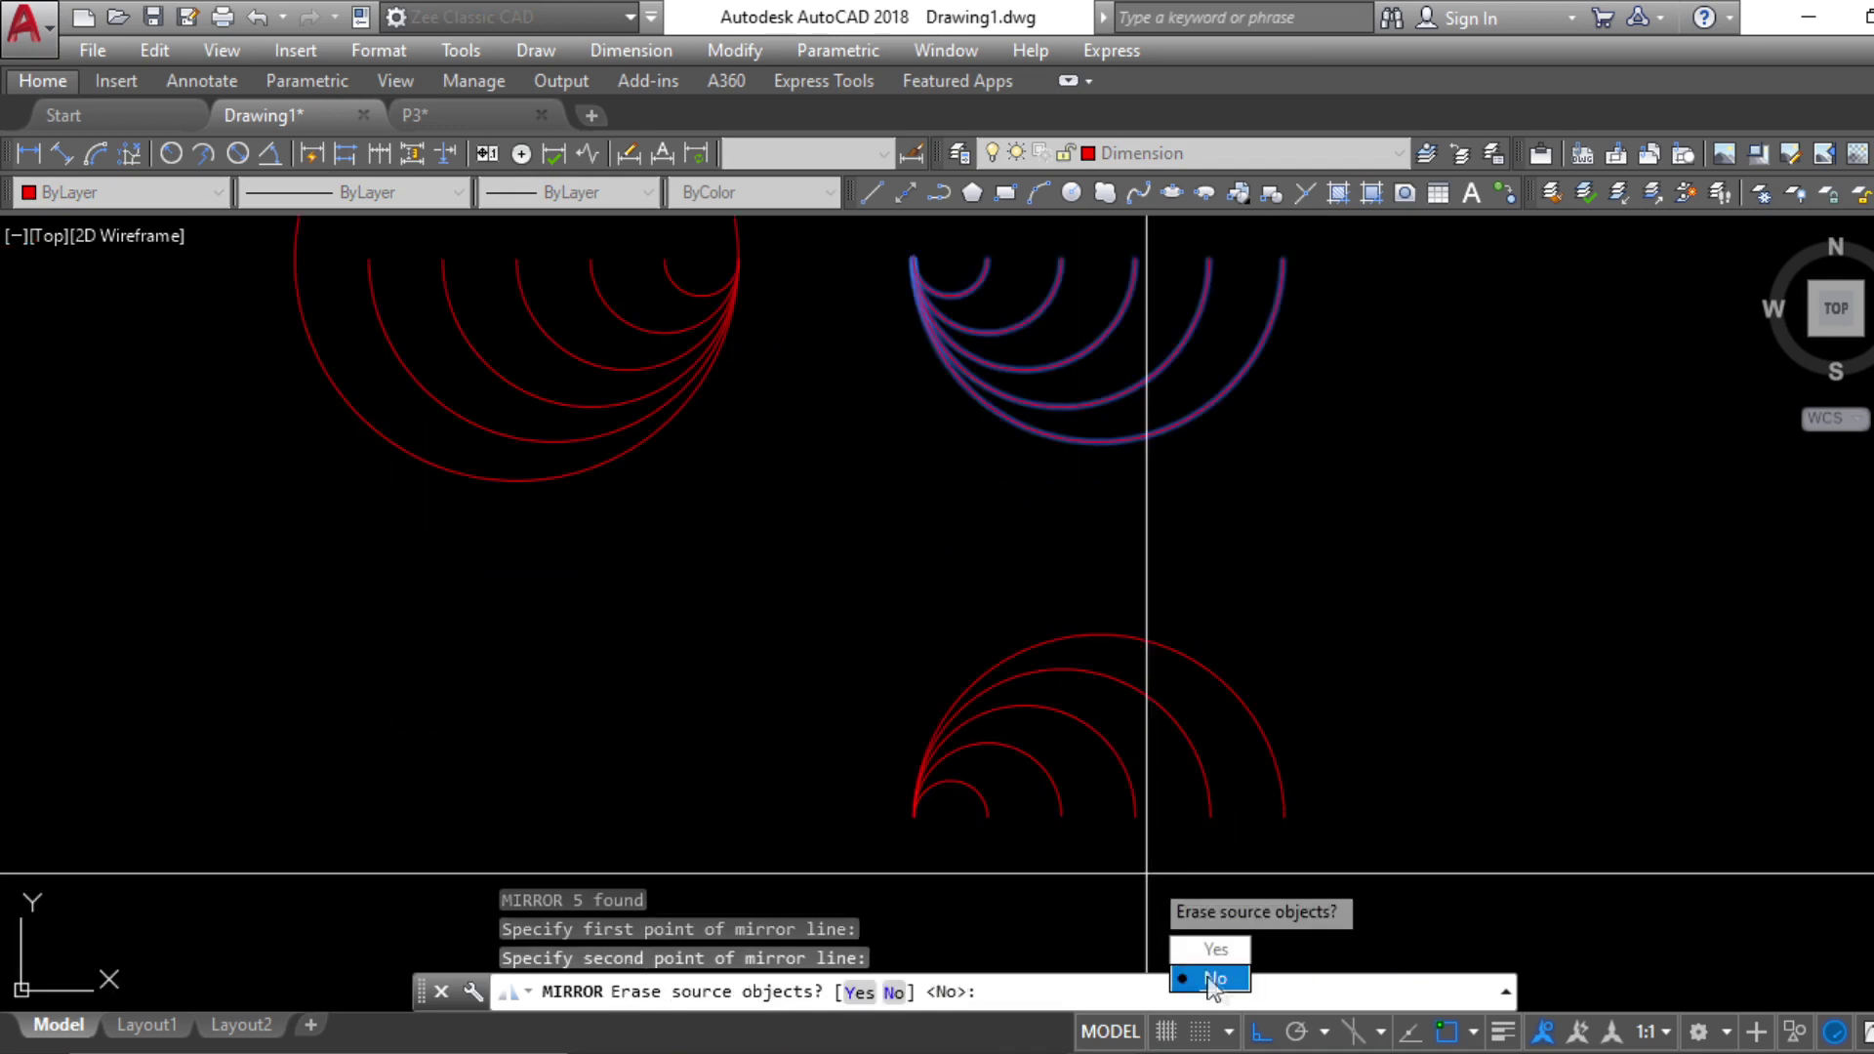
pyautogui.click(1220, 951)
pyautogui.press('Escape')
pyautogui.scroll(-3, 1067, 614)
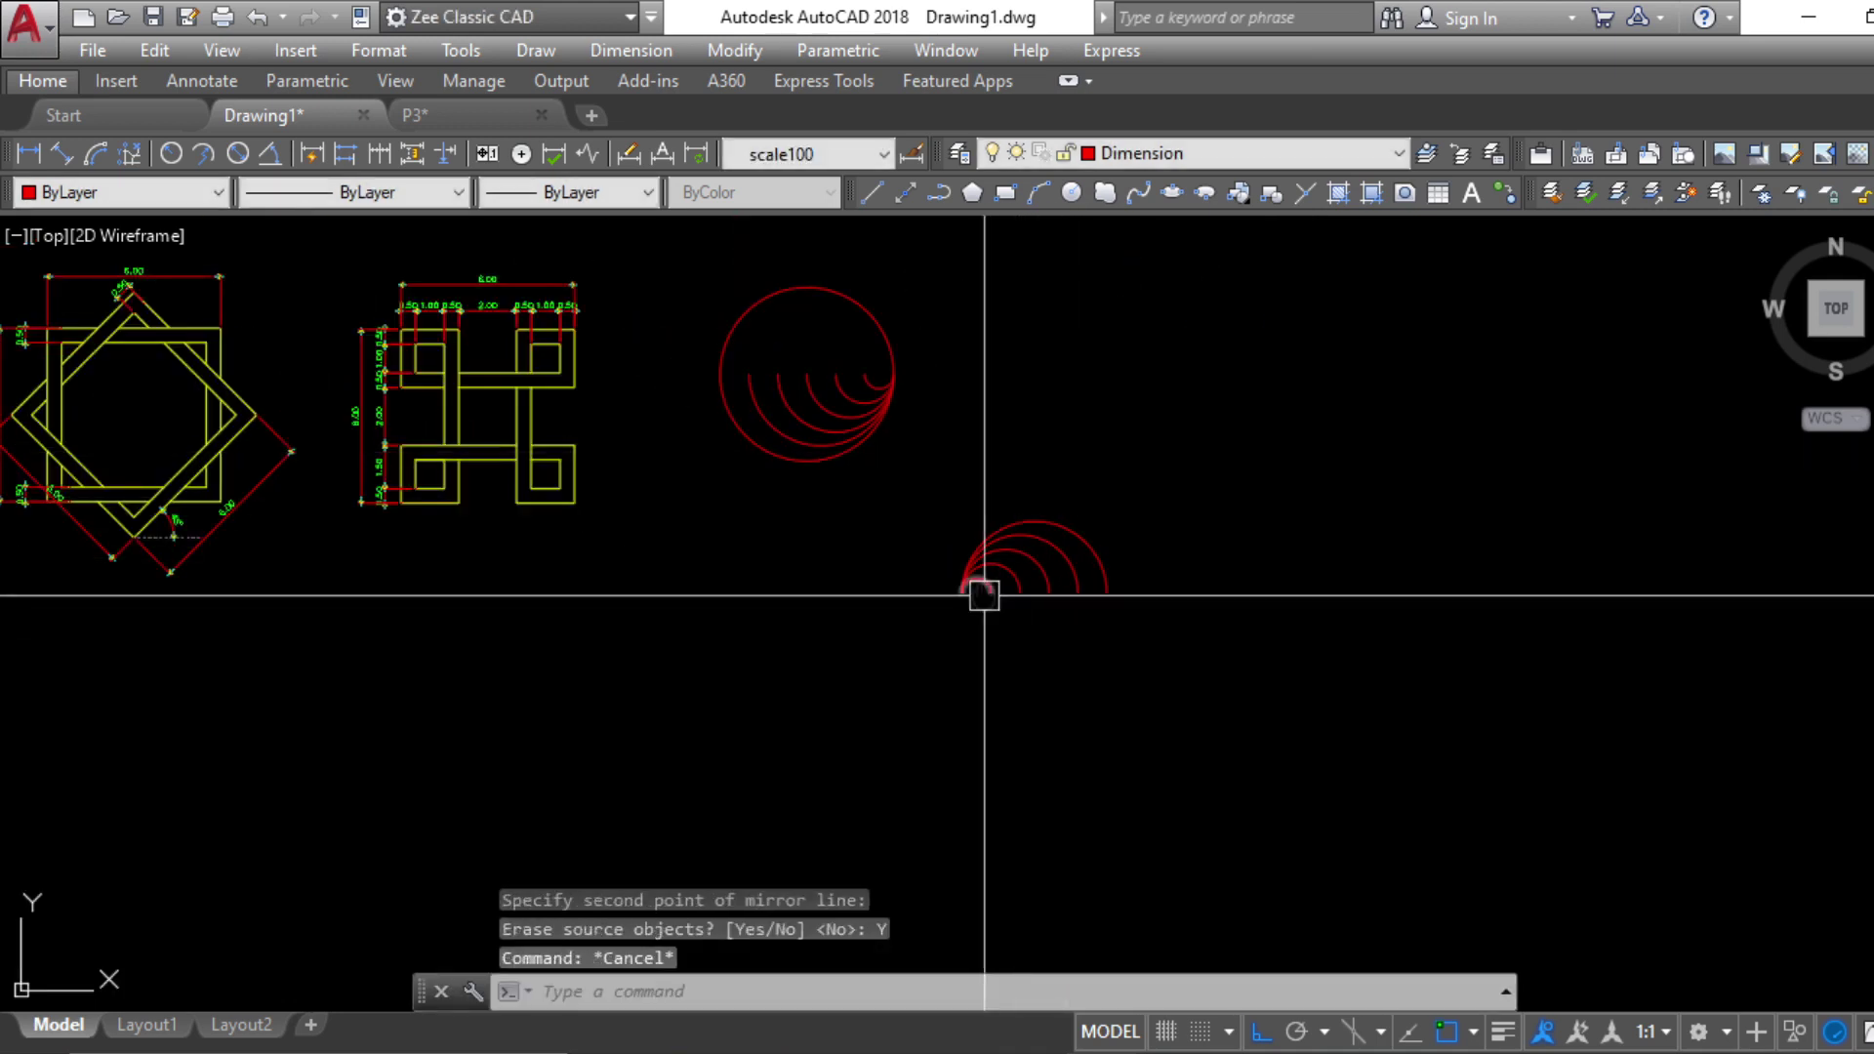
# Move the flipped arcs into the large circle so the smallest arc joins the free end of the largest lower arc
pyautogui.scroll(4, 1063, 674)
pyautogui.press('Escape')
pyautogui.click(1444, 740)
pyautogui.click(883, 405)
pyautogui.write('m')
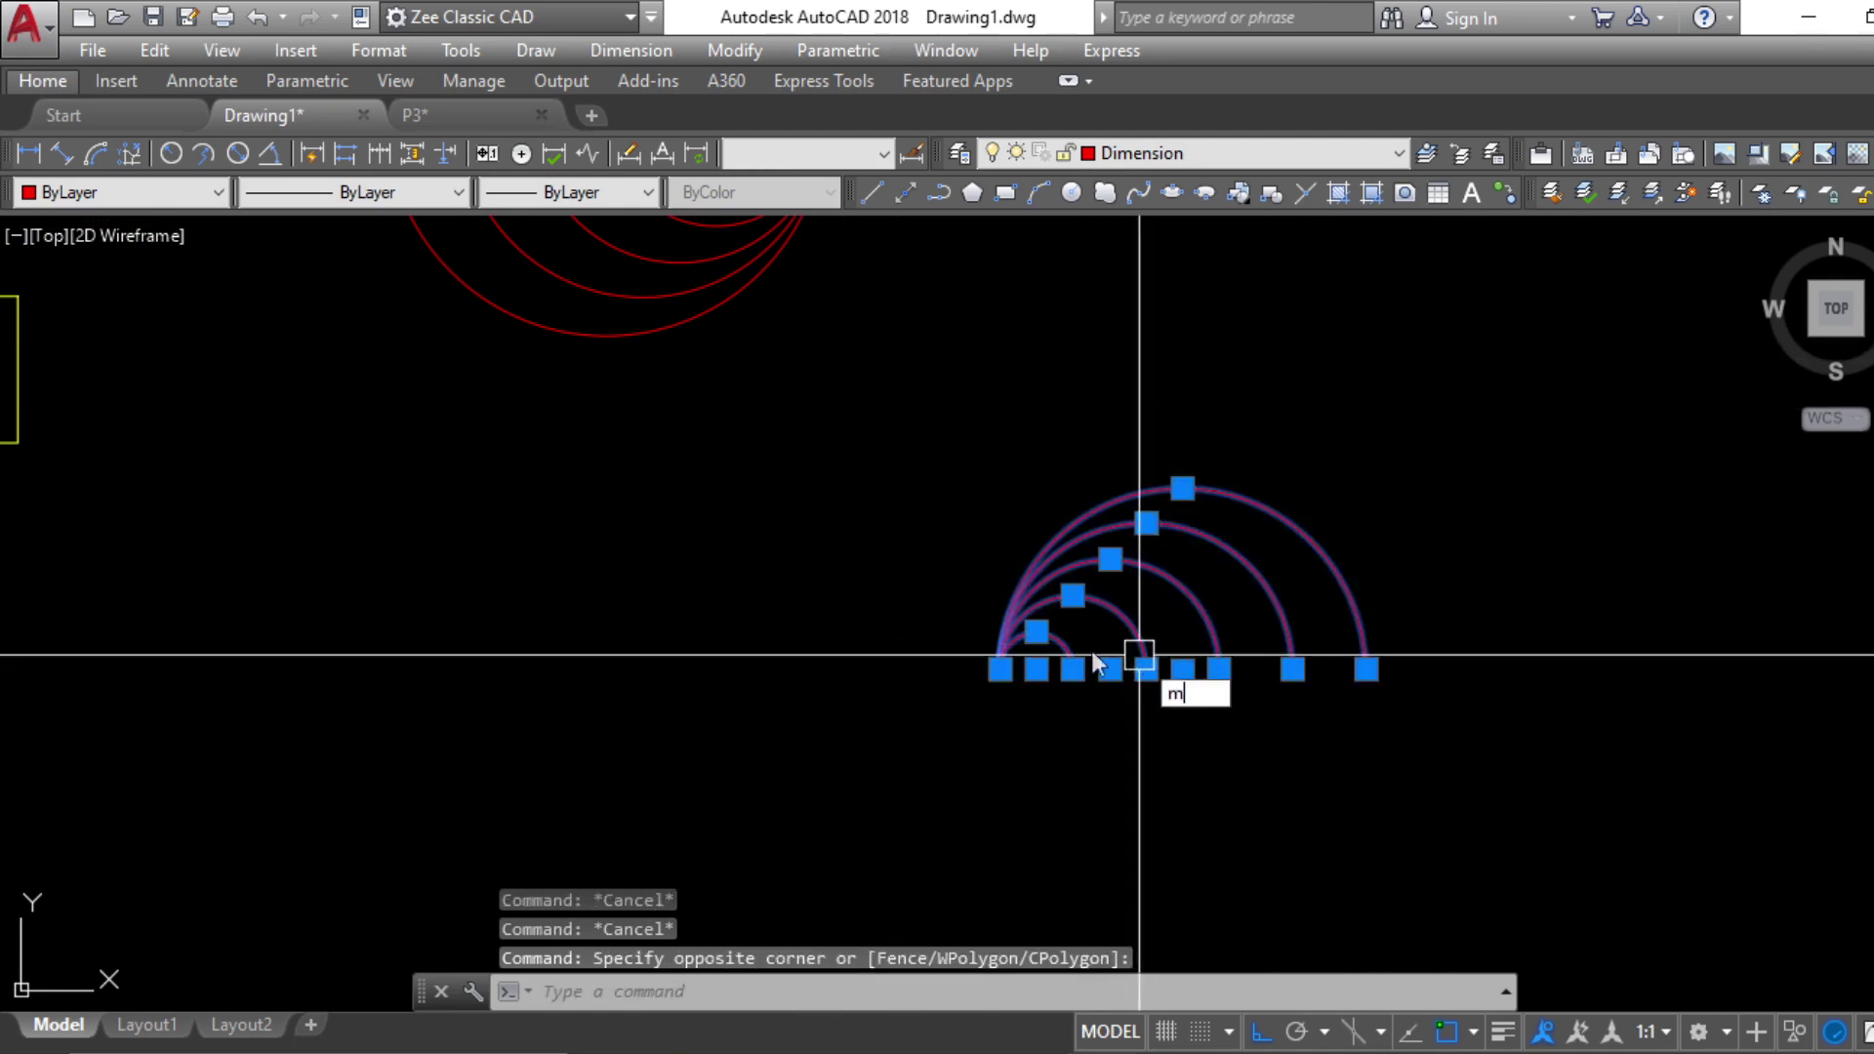
pyautogui.press('Return')
pyautogui.click(1036, 670)
pyautogui.moveTo(650, 403); pyautogui.dragTo(1086, 763, button='middle')
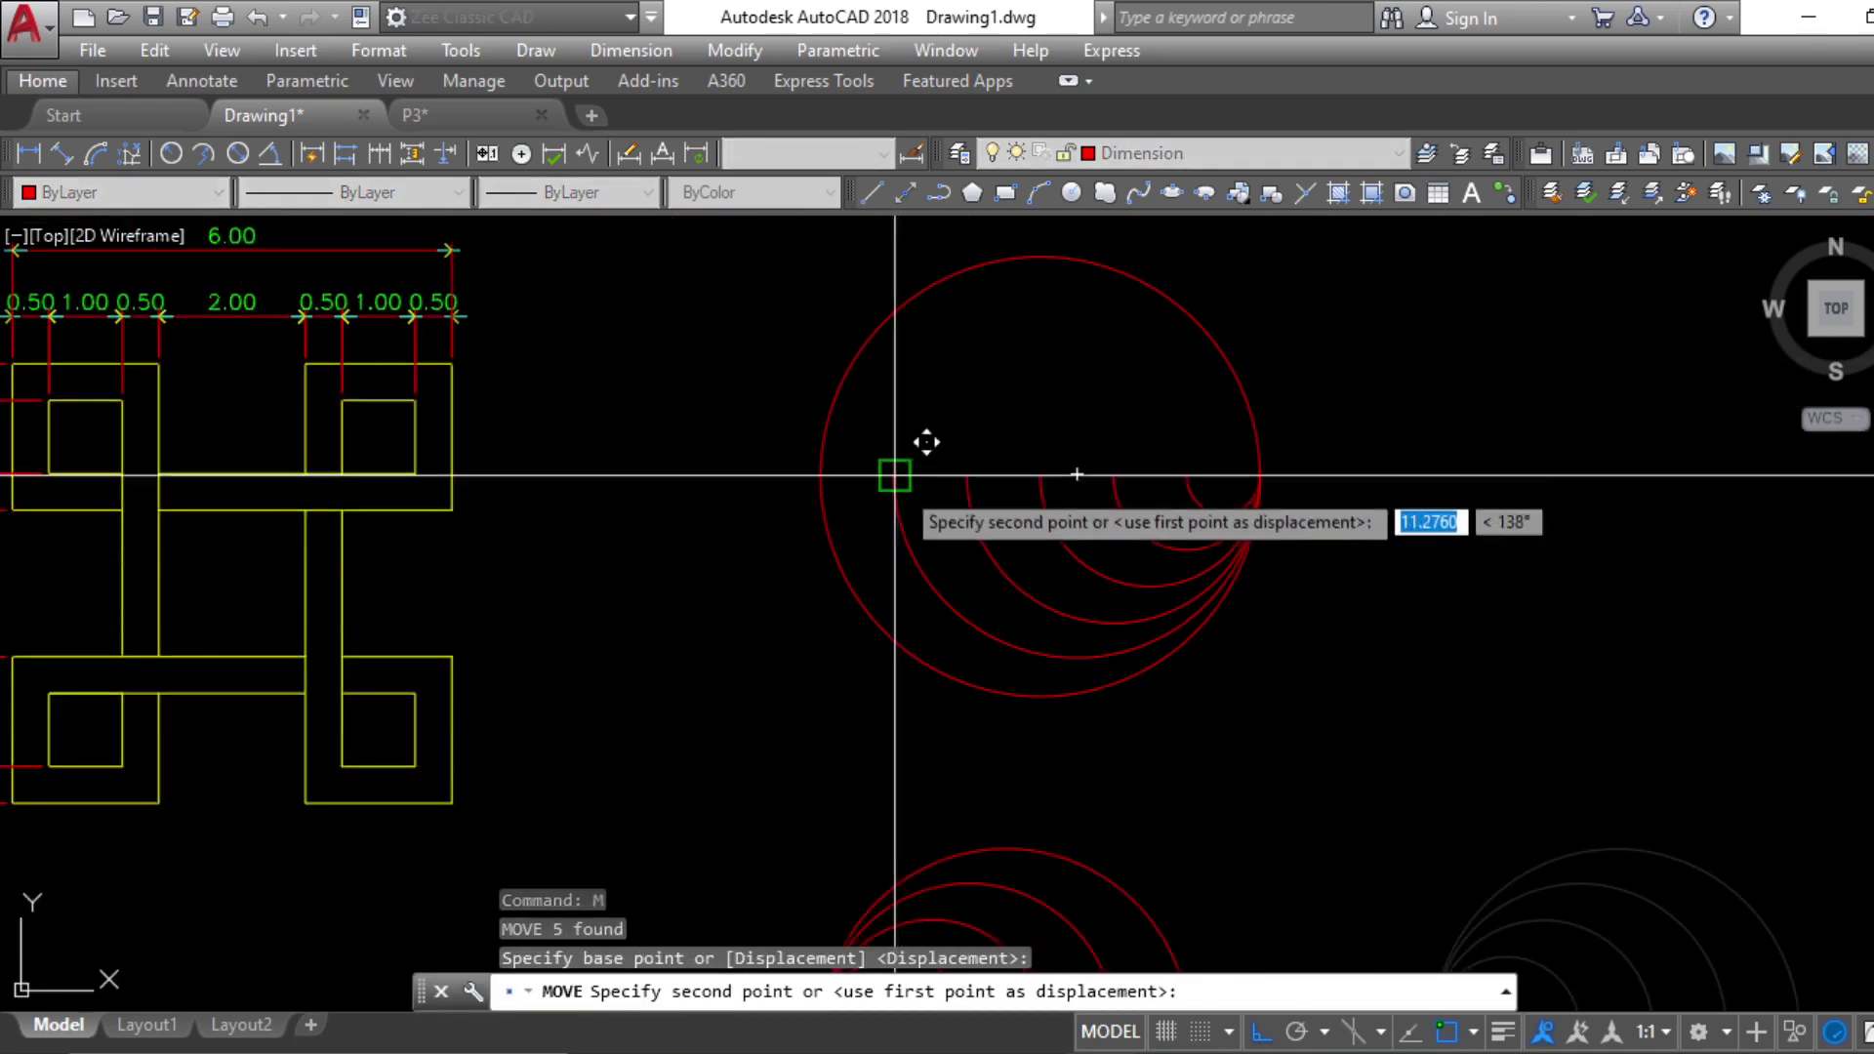
pyautogui.click(893, 482)
pyautogui.press('Escape')
pyautogui.scroll(-2, 1304, 744)
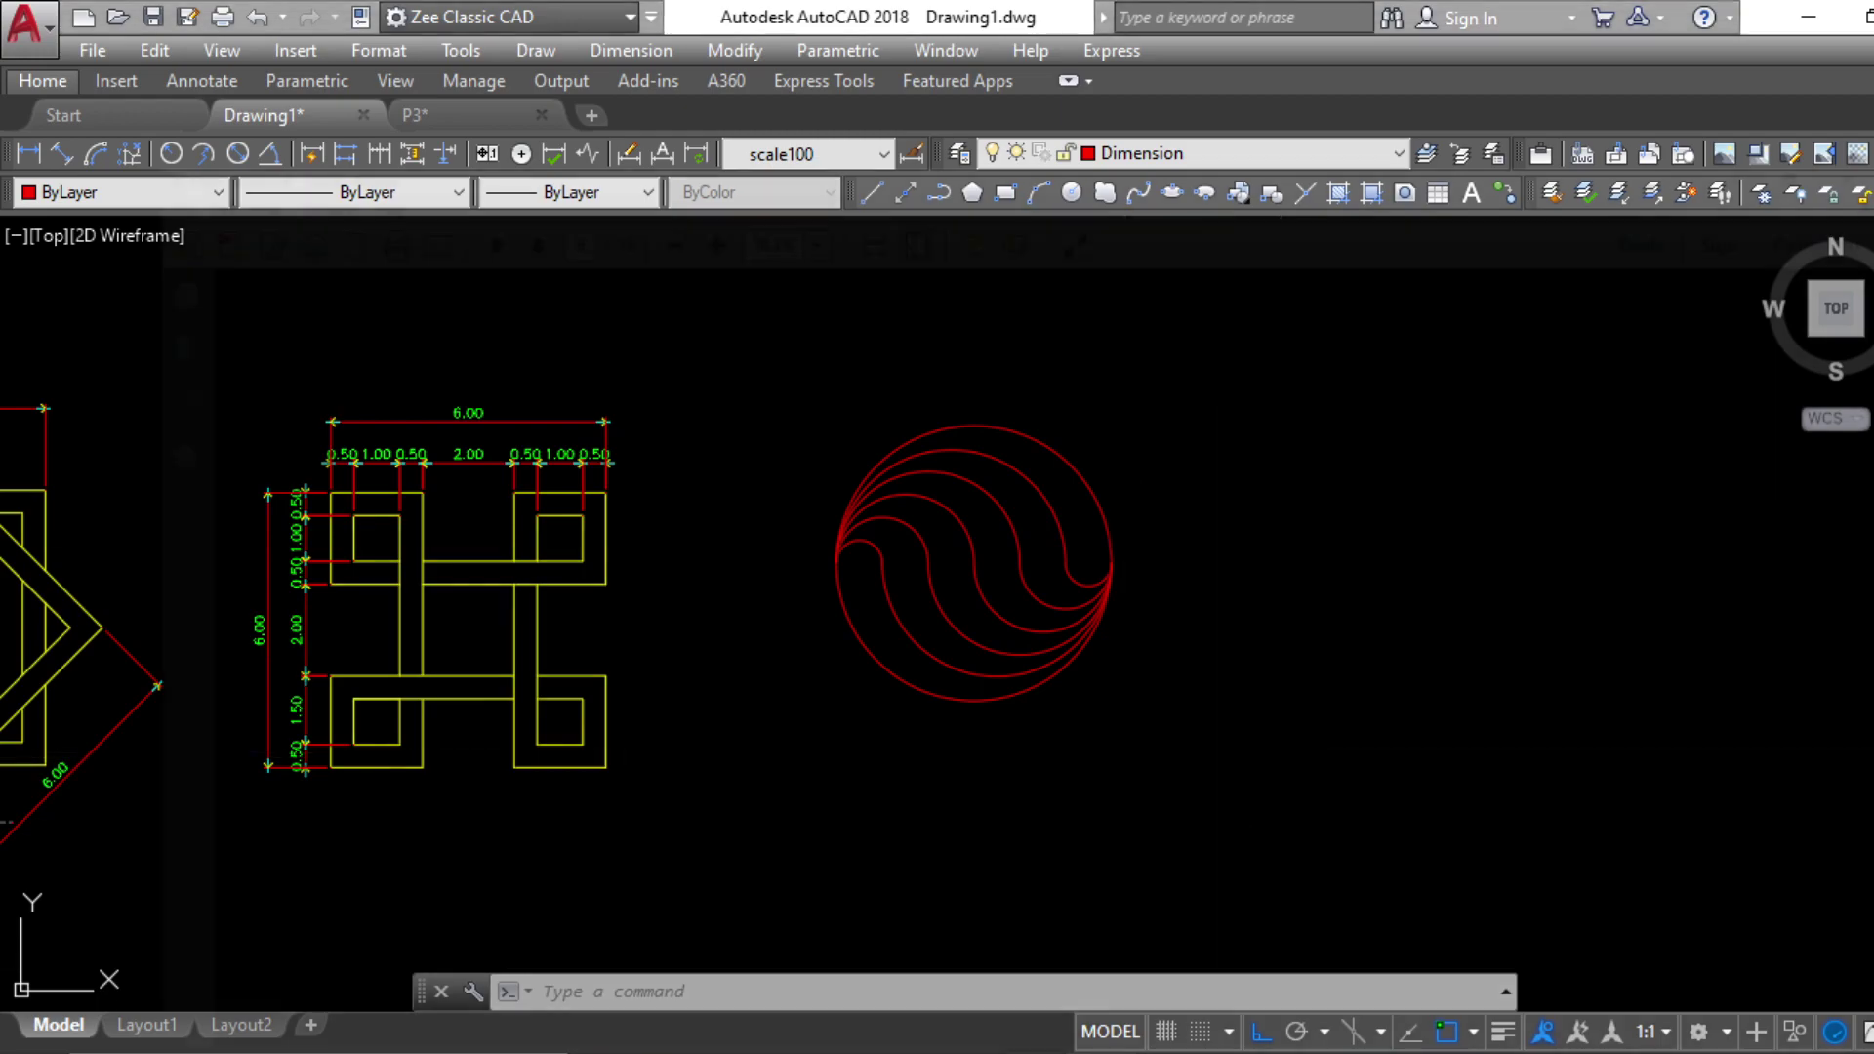
# Check the Segmented Circles color note in Major Plate.pdf, and assign the large circle and all its arcs to the Line layer
pyautogui.click(1022, 1040)
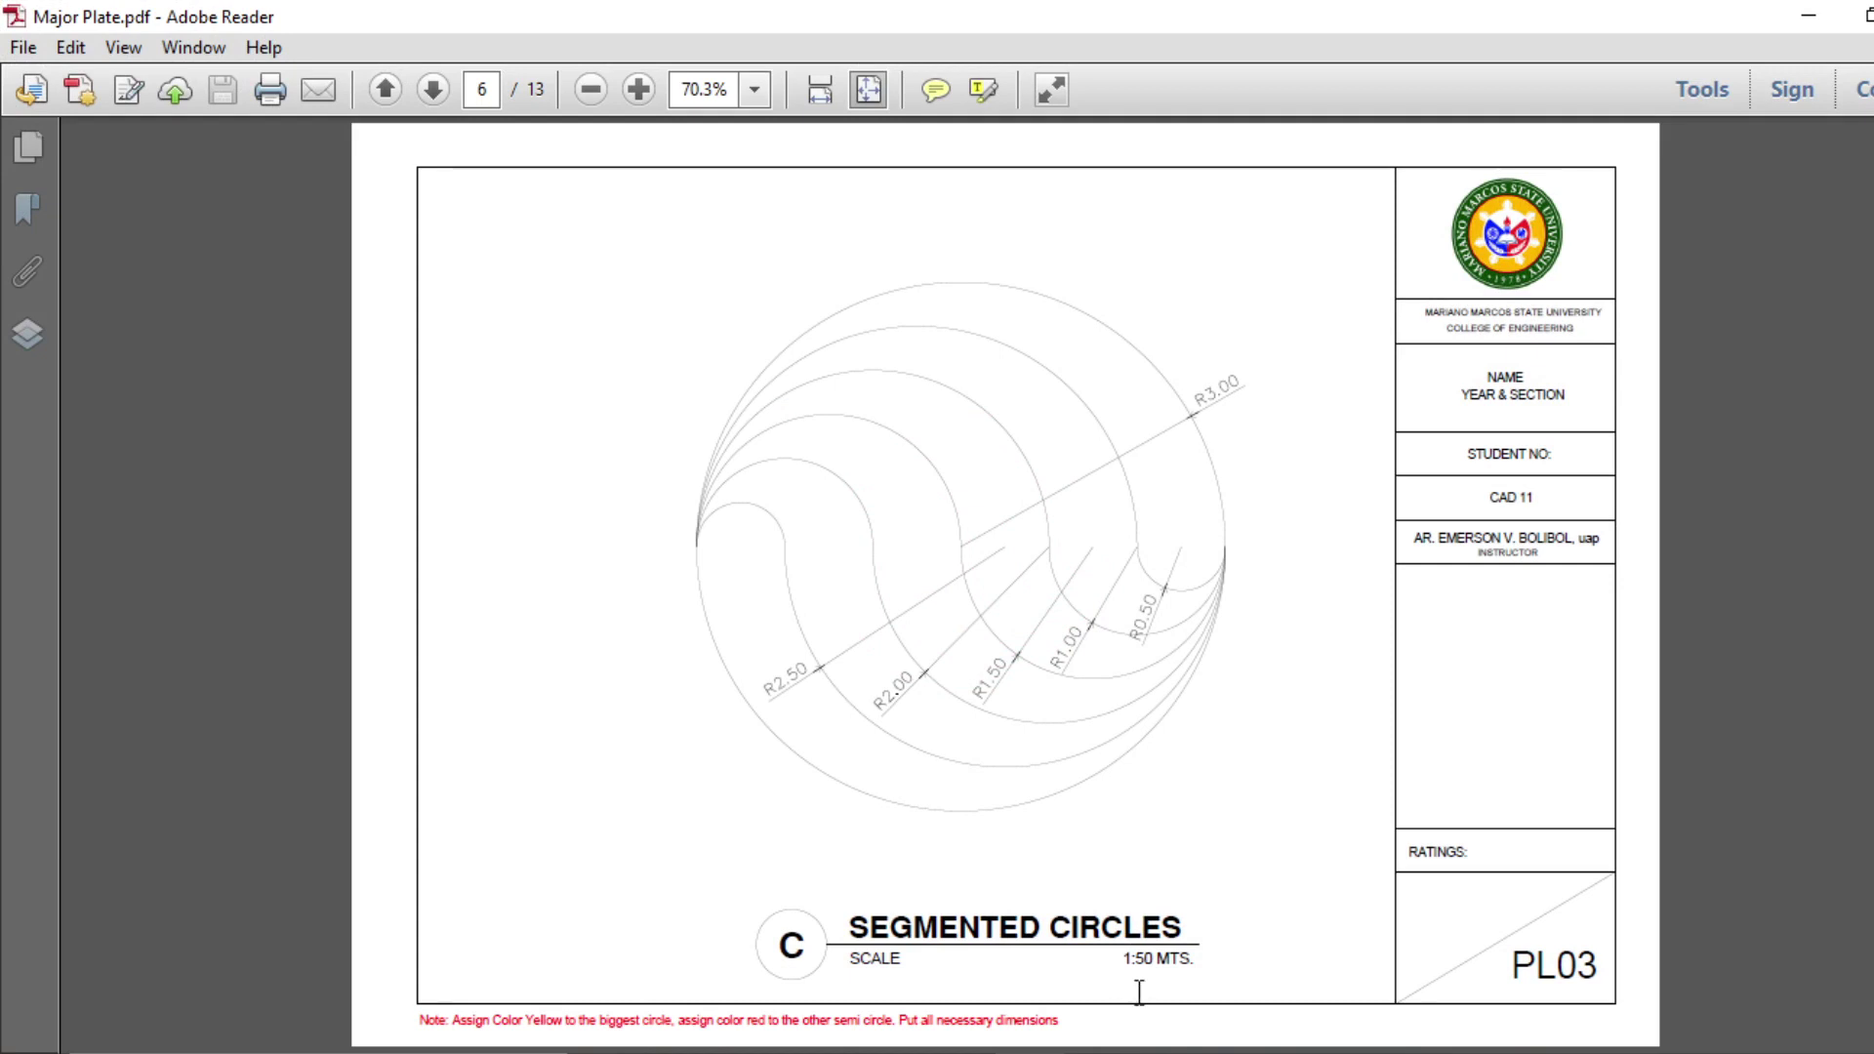
pyautogui.click(1807, 16)
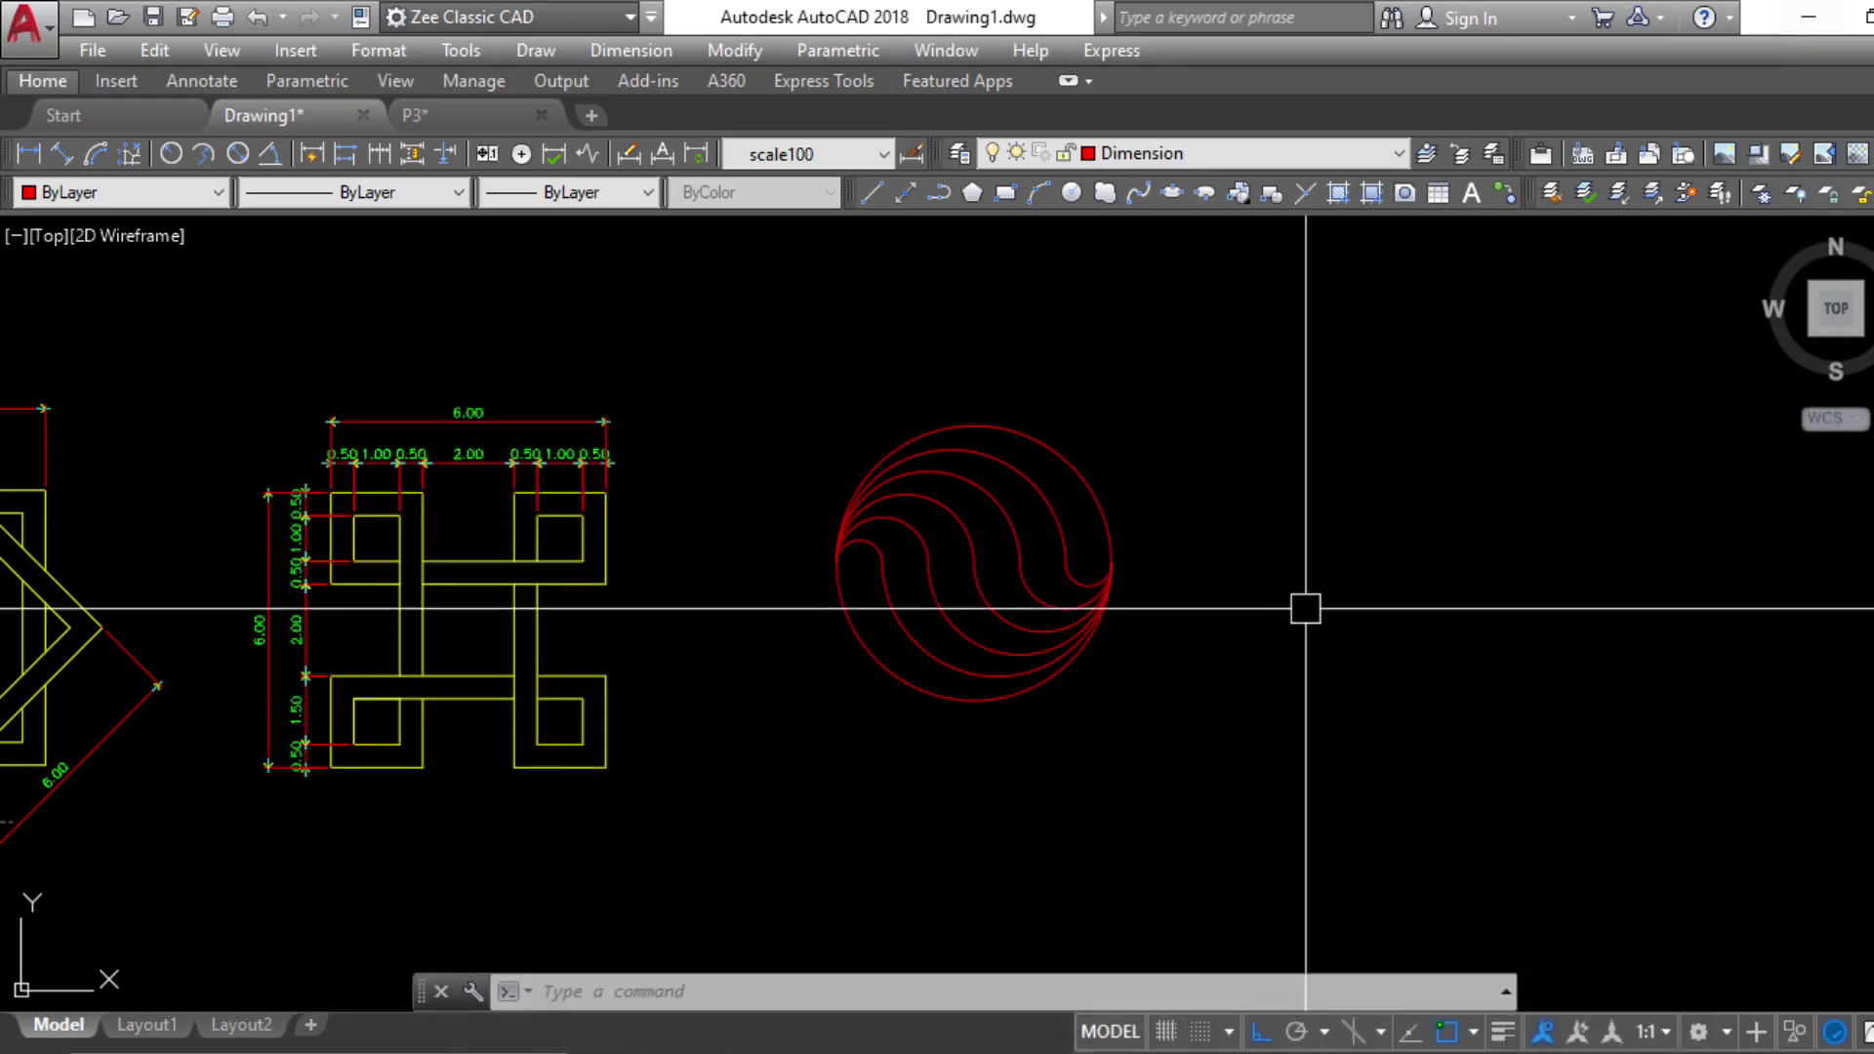
pyautogui.click(1023, 691)
pyautogui.press('Escape')
pyautogui.click(1337, 961)
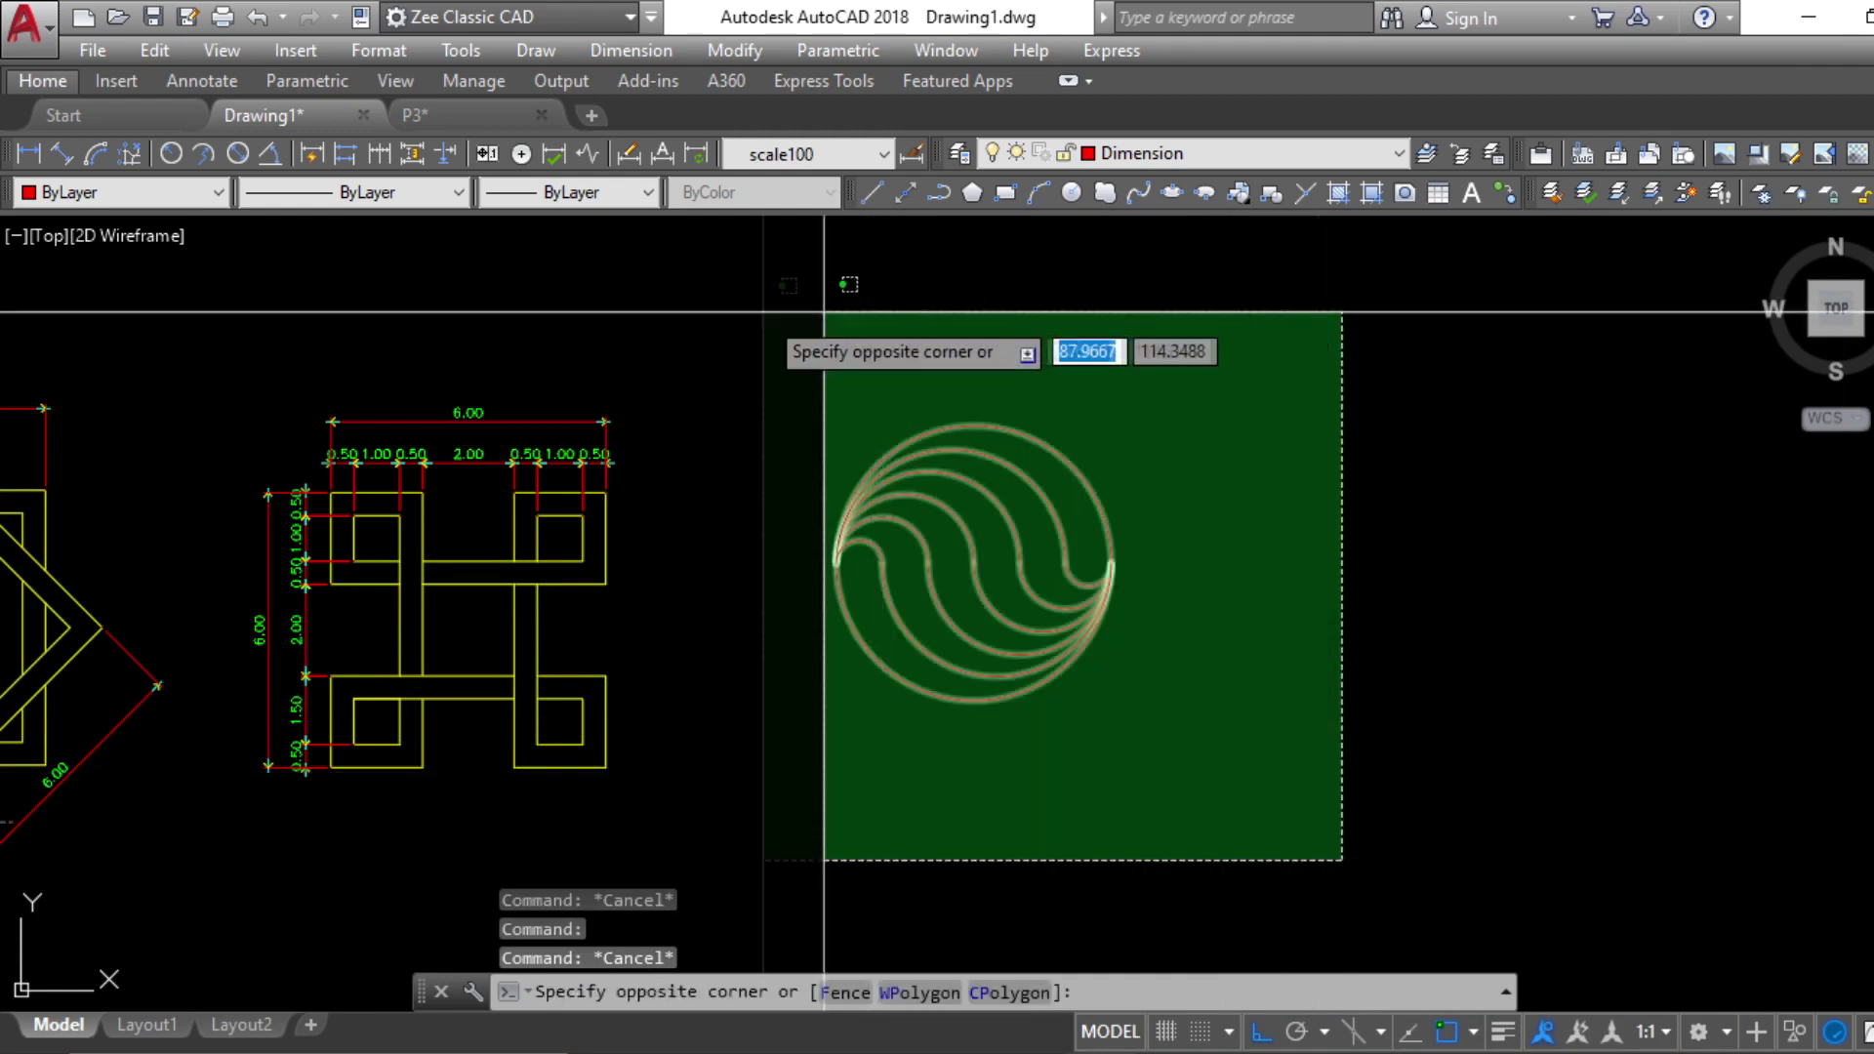
pyautogui.click(776, 303)
pyautogui.click(1235, 154)
pyautogui.click(1167, 296)
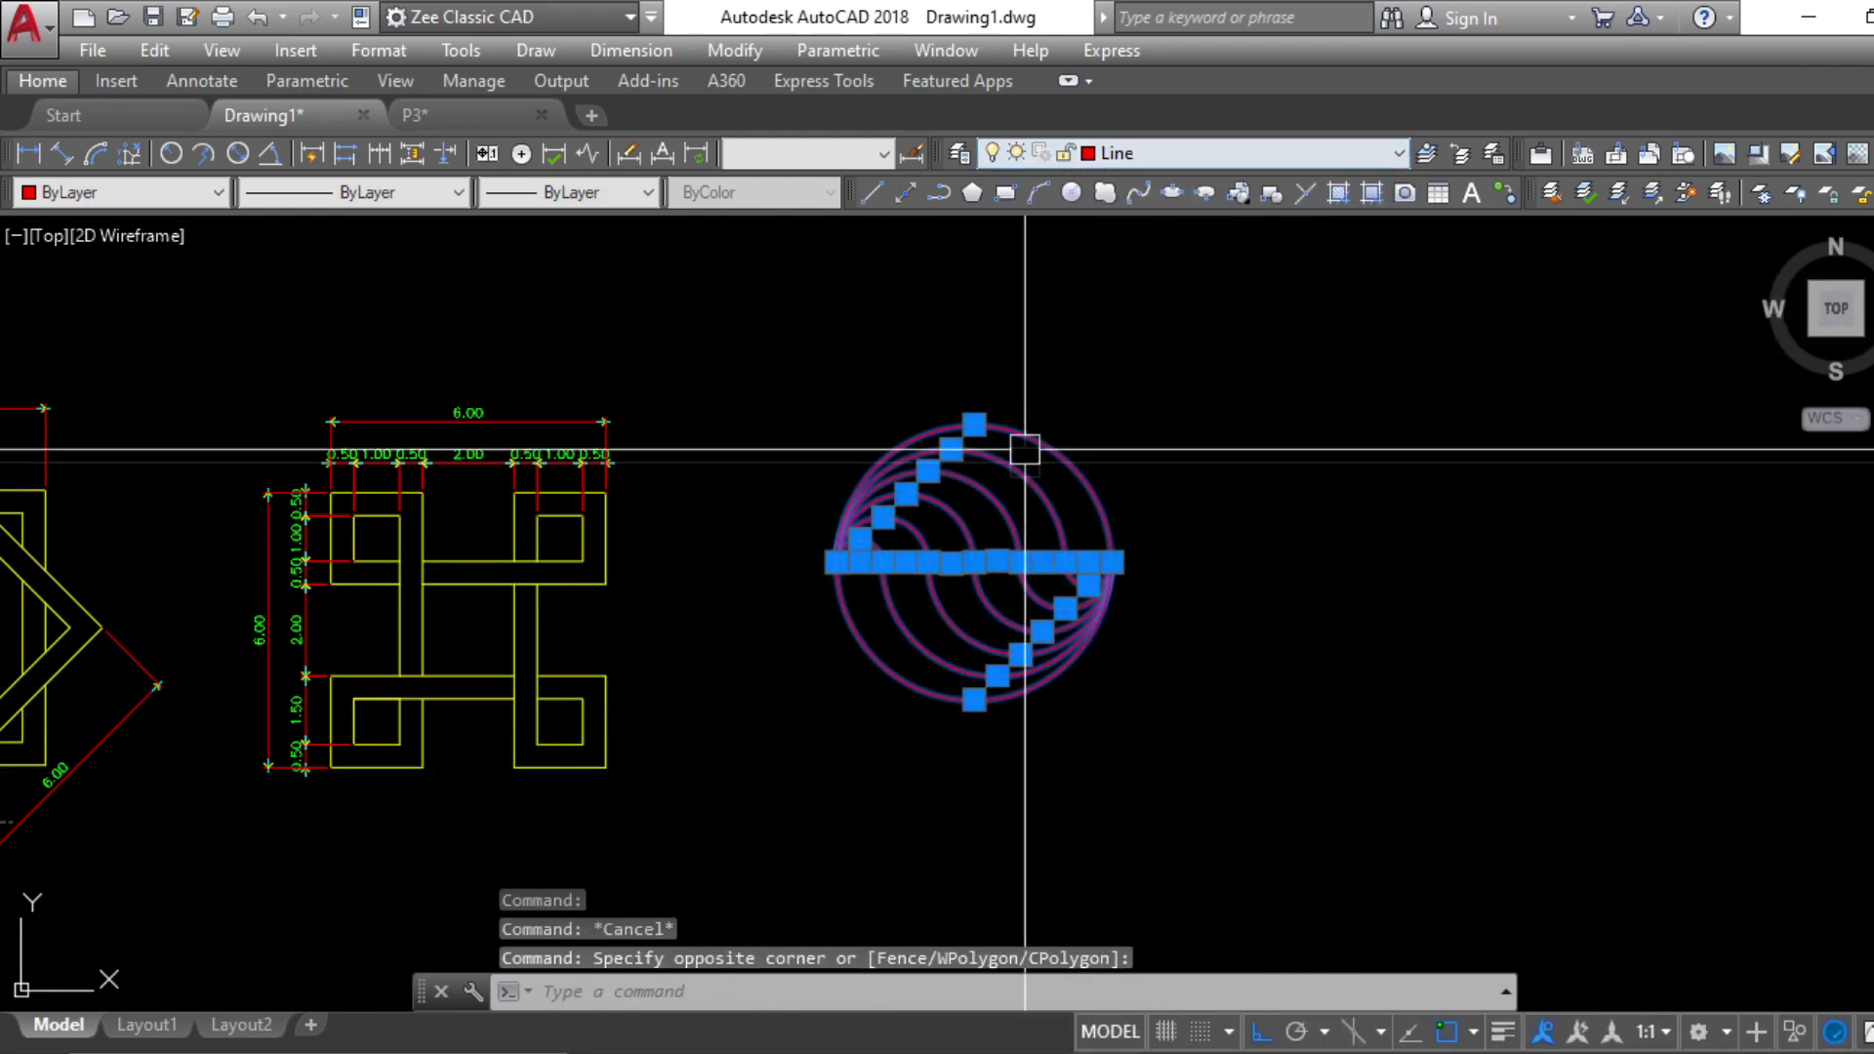
pyautogui.press('Escape')
pyautogui.press('Escape')
pyautogui.press('Escape')
pyautogui.scroll(6, 568, 456)
pyautogui.scroll(-8, 648, 481)
pyautogui.scroll(4, 1269, 445)
pyautogui.click(1269, 445)
pyautogui.click(674, 293)
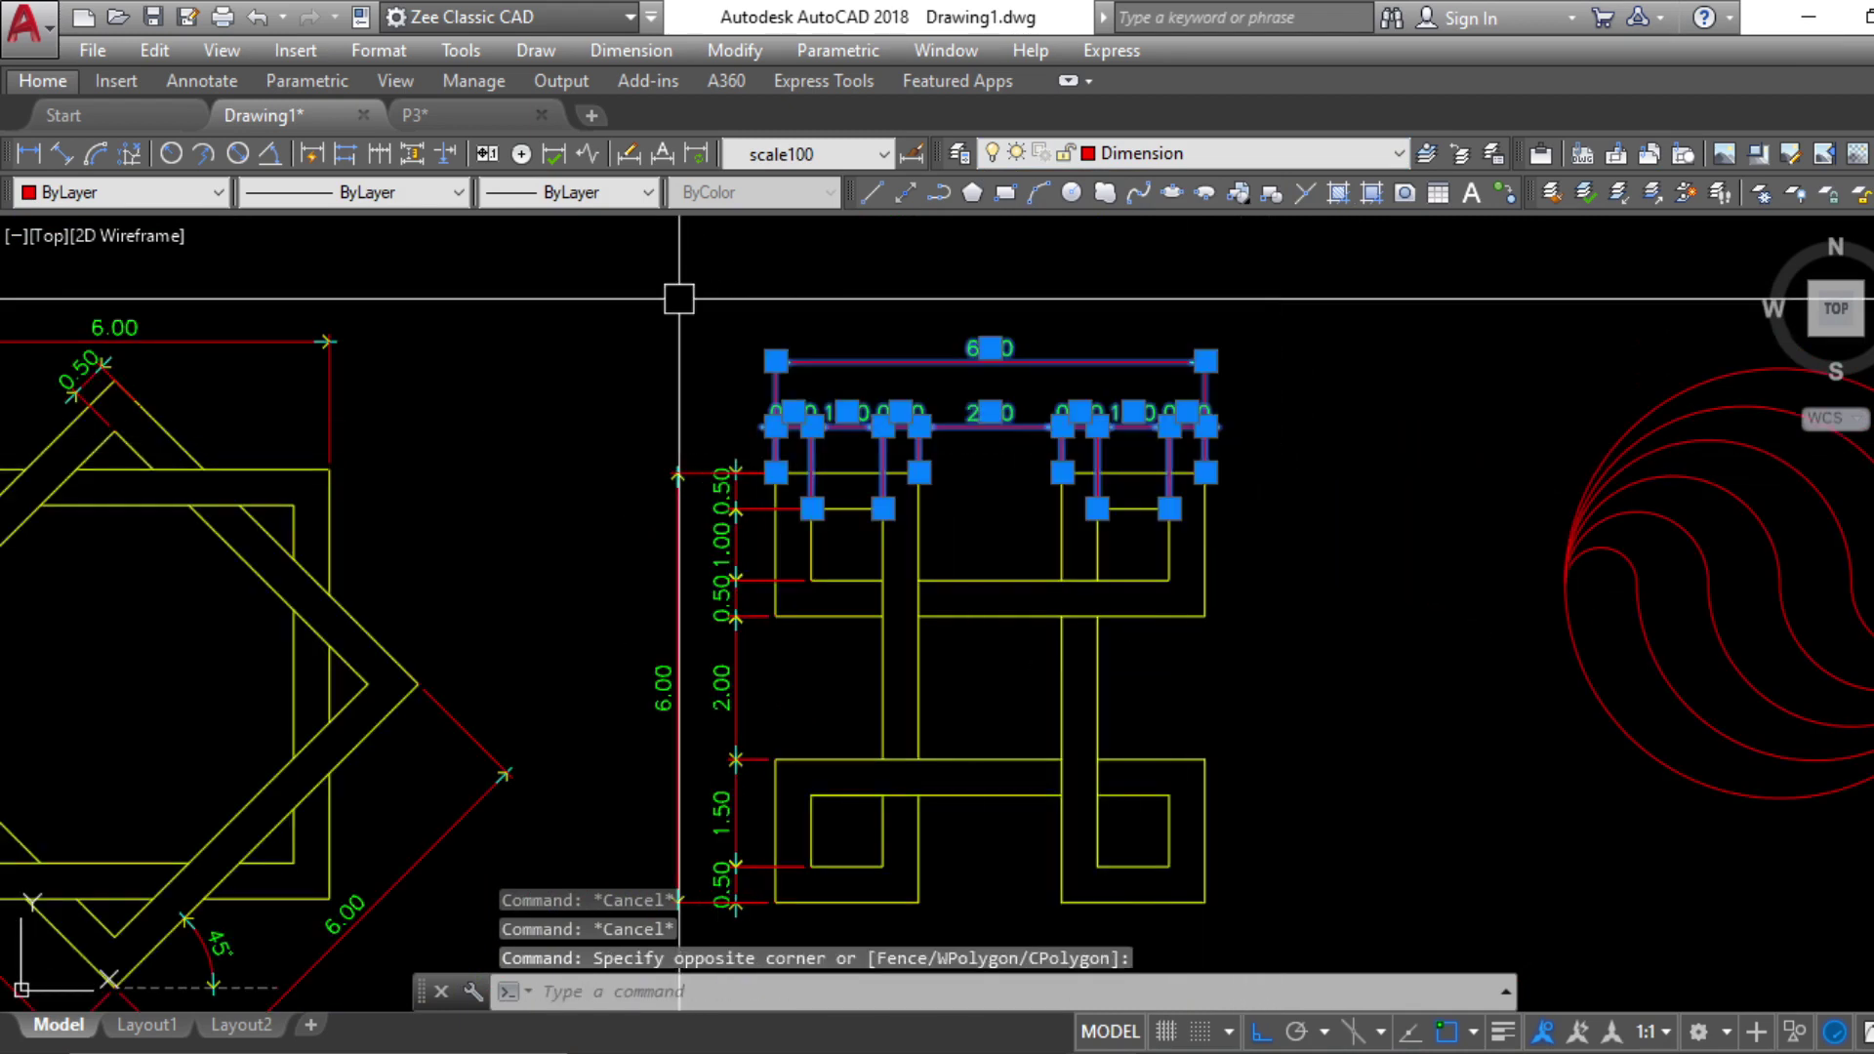
pyautogui.moveTo(729, 772); pyautogui.dragTo(816, 649, button='middle')
pyautogui.click(833, 833)
pyautogui.click(742, 309)
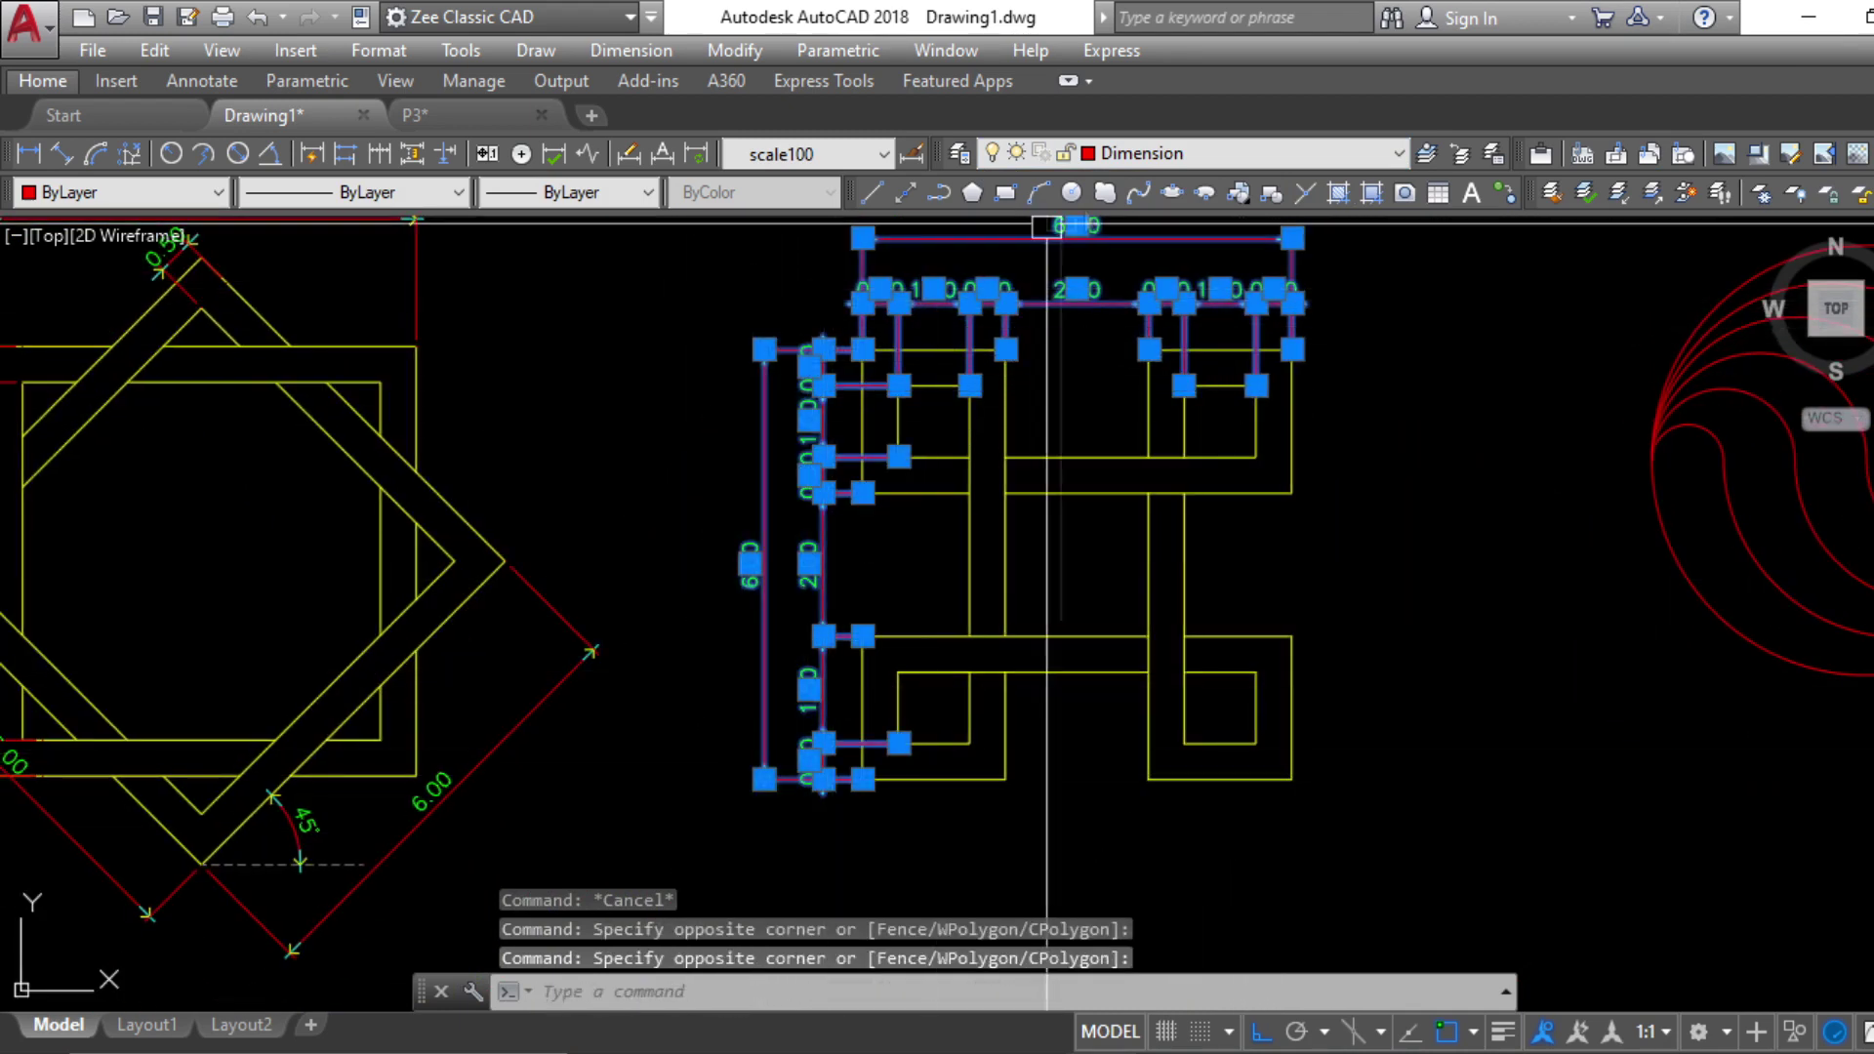
pyautogui.press('Escape')
pyautogui.press('Escape')
pyautogui.click(1064, 303)
pyautogui.press('Escape')
pyautogui.press('Escape')
# Set the color of the large outer circle to Yellow
pyautogui.scroll(-2, 1067, 507)
pyautogui.scroll(4, 1347, 719)
pyautogui.click(1241, 569)
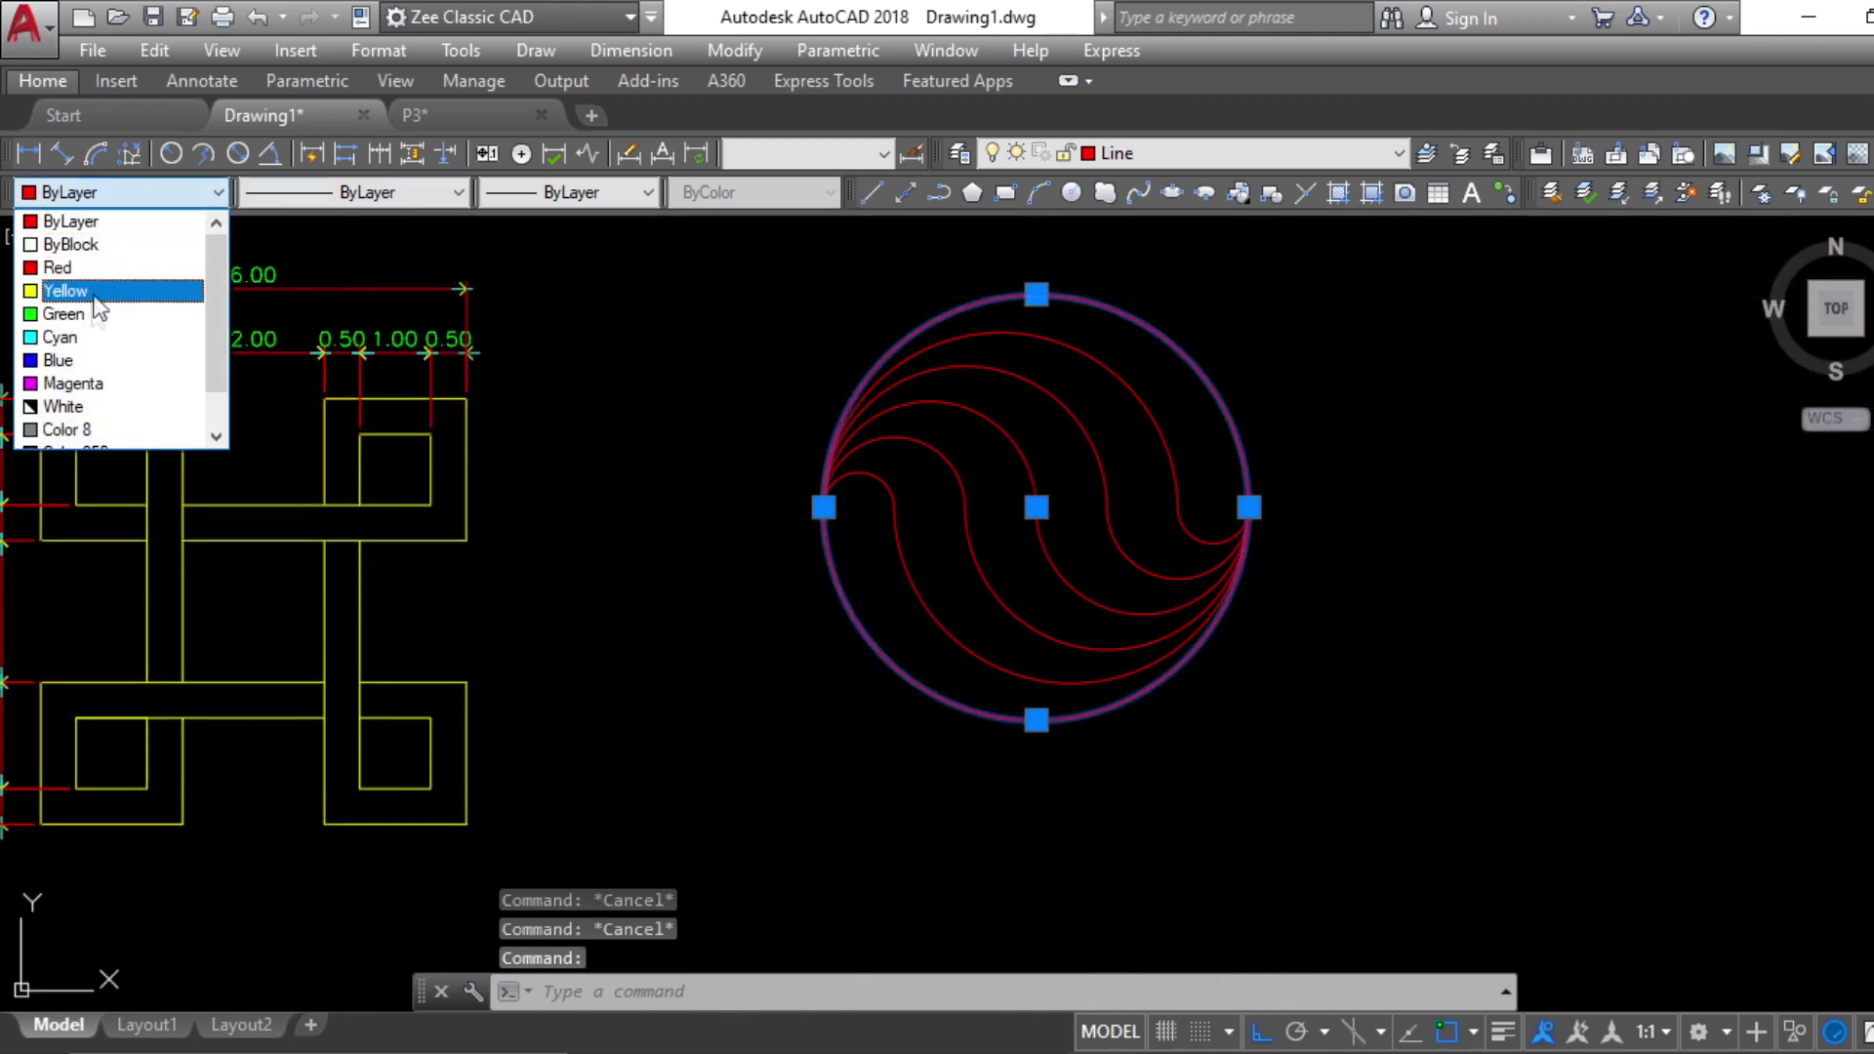
pyautogui.click(94, 292)
pyautogui.press('Escape')
pyautogui.moveTo(1153, 696); pyautogui.dragTo(1034, 789, button='middle')
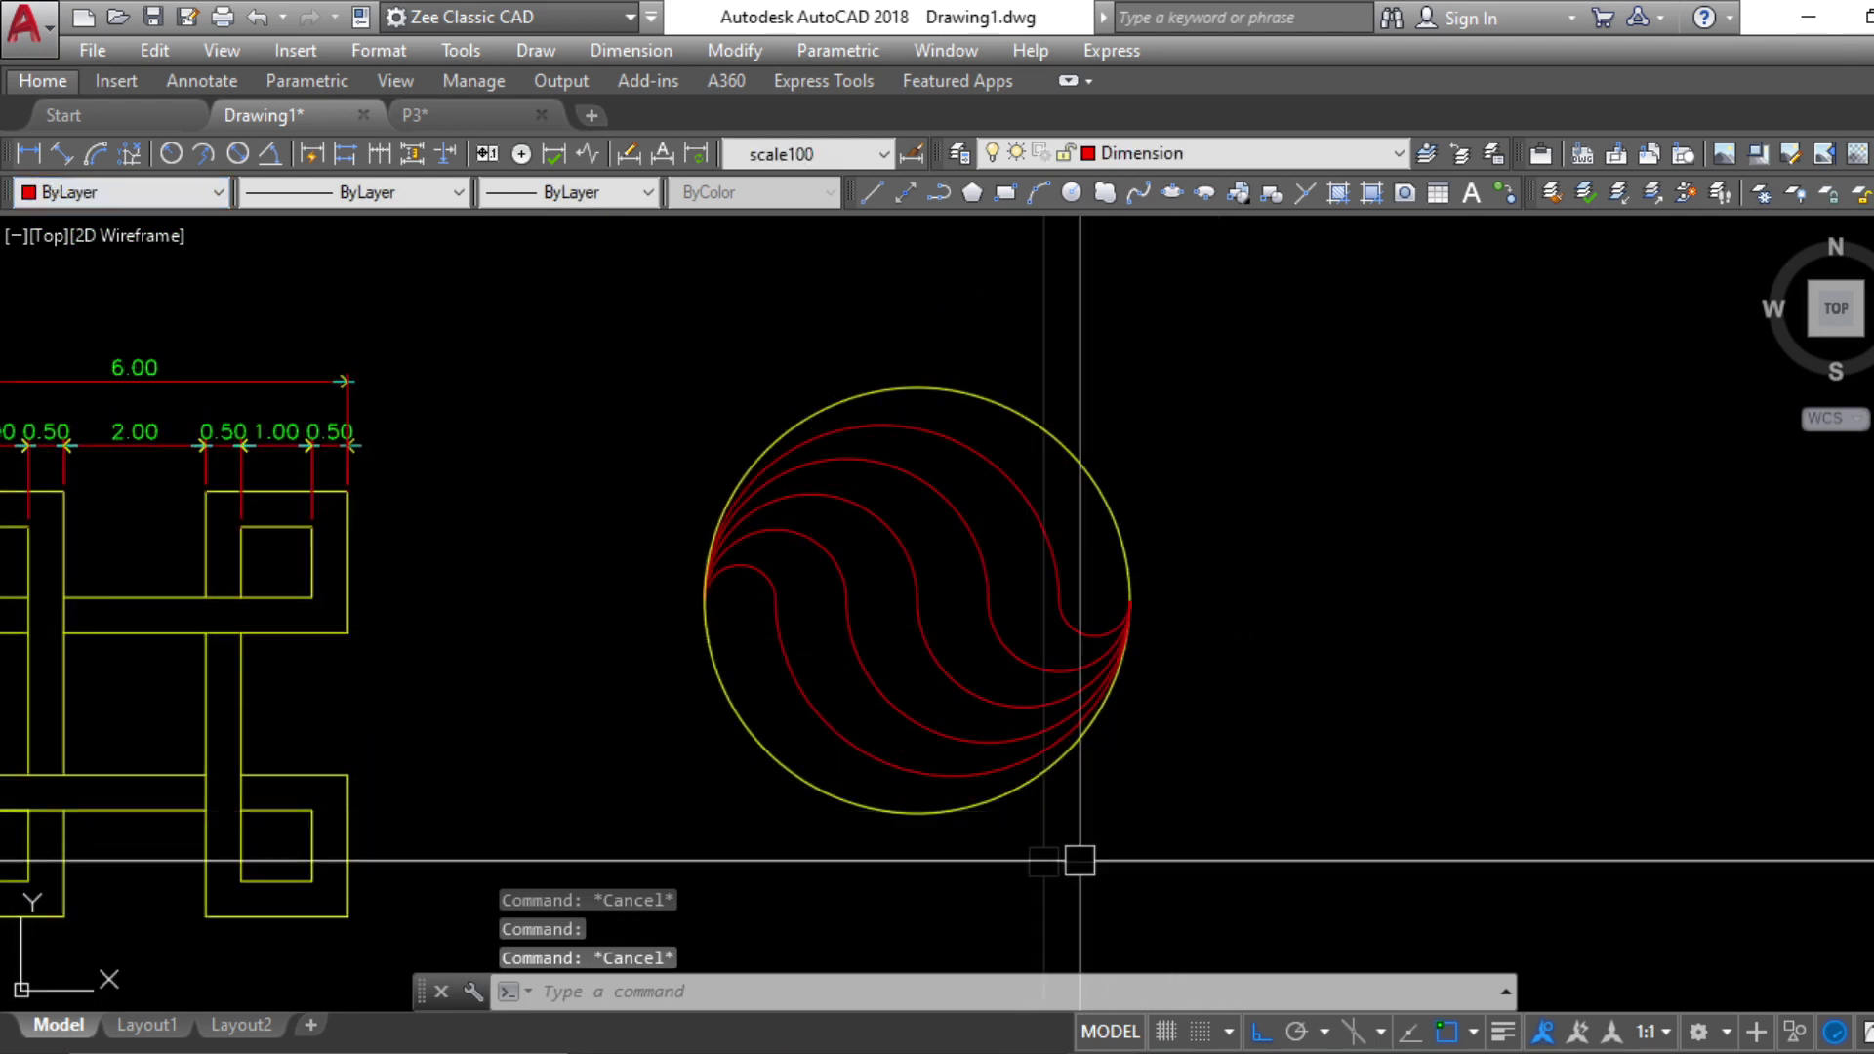
pyautogui.press('Escape')
# Add a radius dimension to the large yellow circle, with its text outside the circle at the upper right
pyautogui.scroll(2, 1239, 807)
pyautogui.scroll(-2, 1213, 802)
pyautogui.moveTo(1187, 667); pyautogui.dragTo(1220, 747, button='middle')
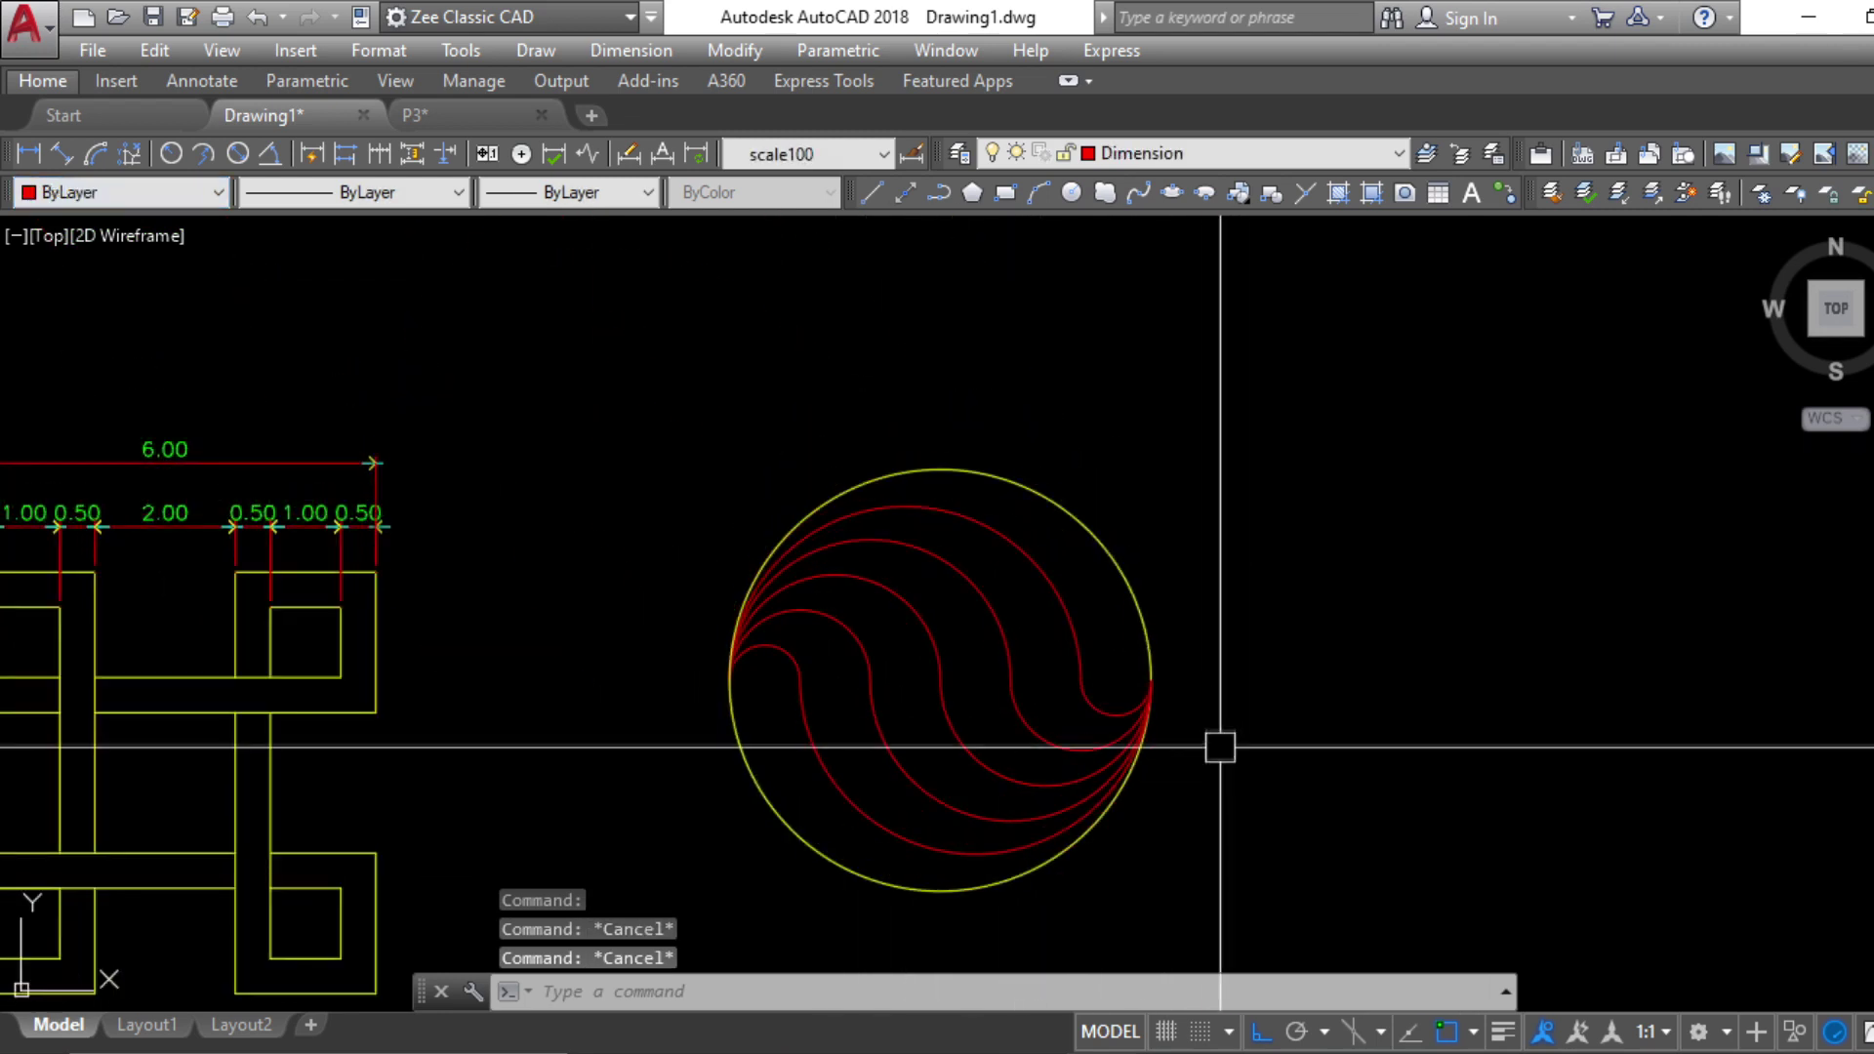
pyautogui.write('dr')
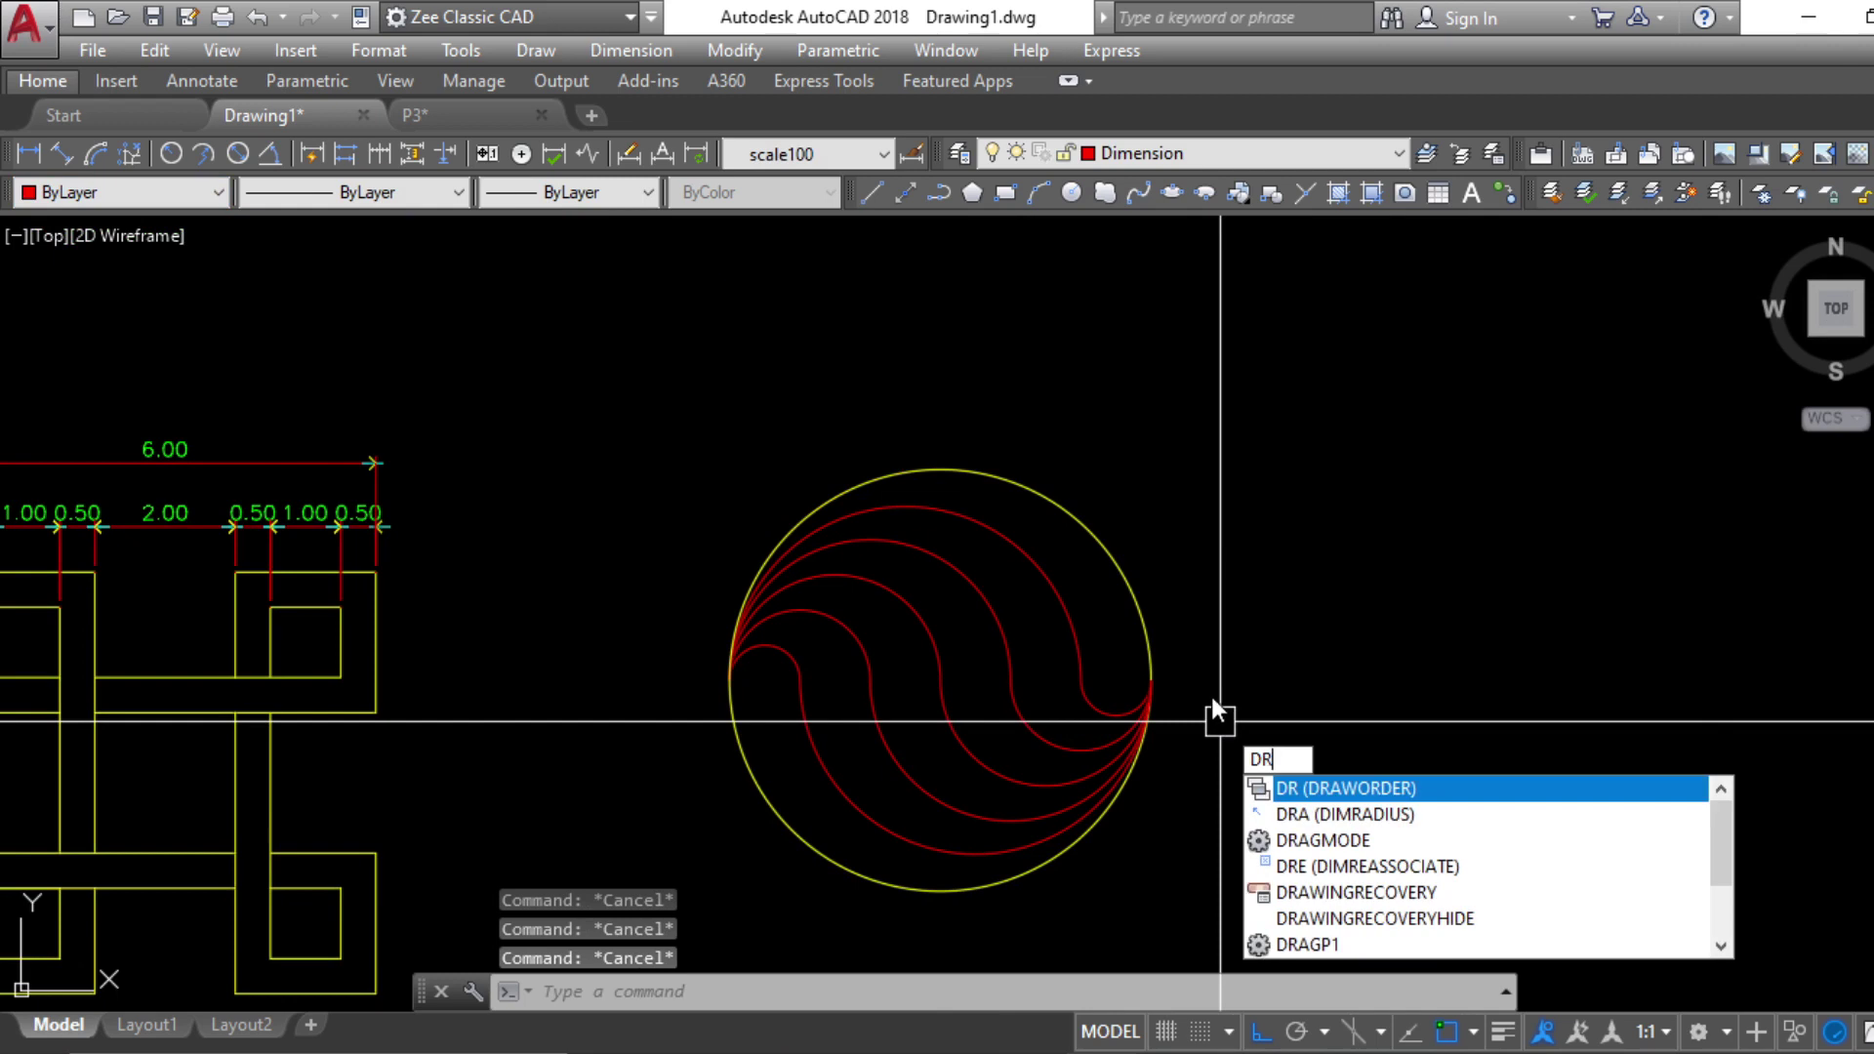
pyautogui.write('a')
pyautogui.press('Return')
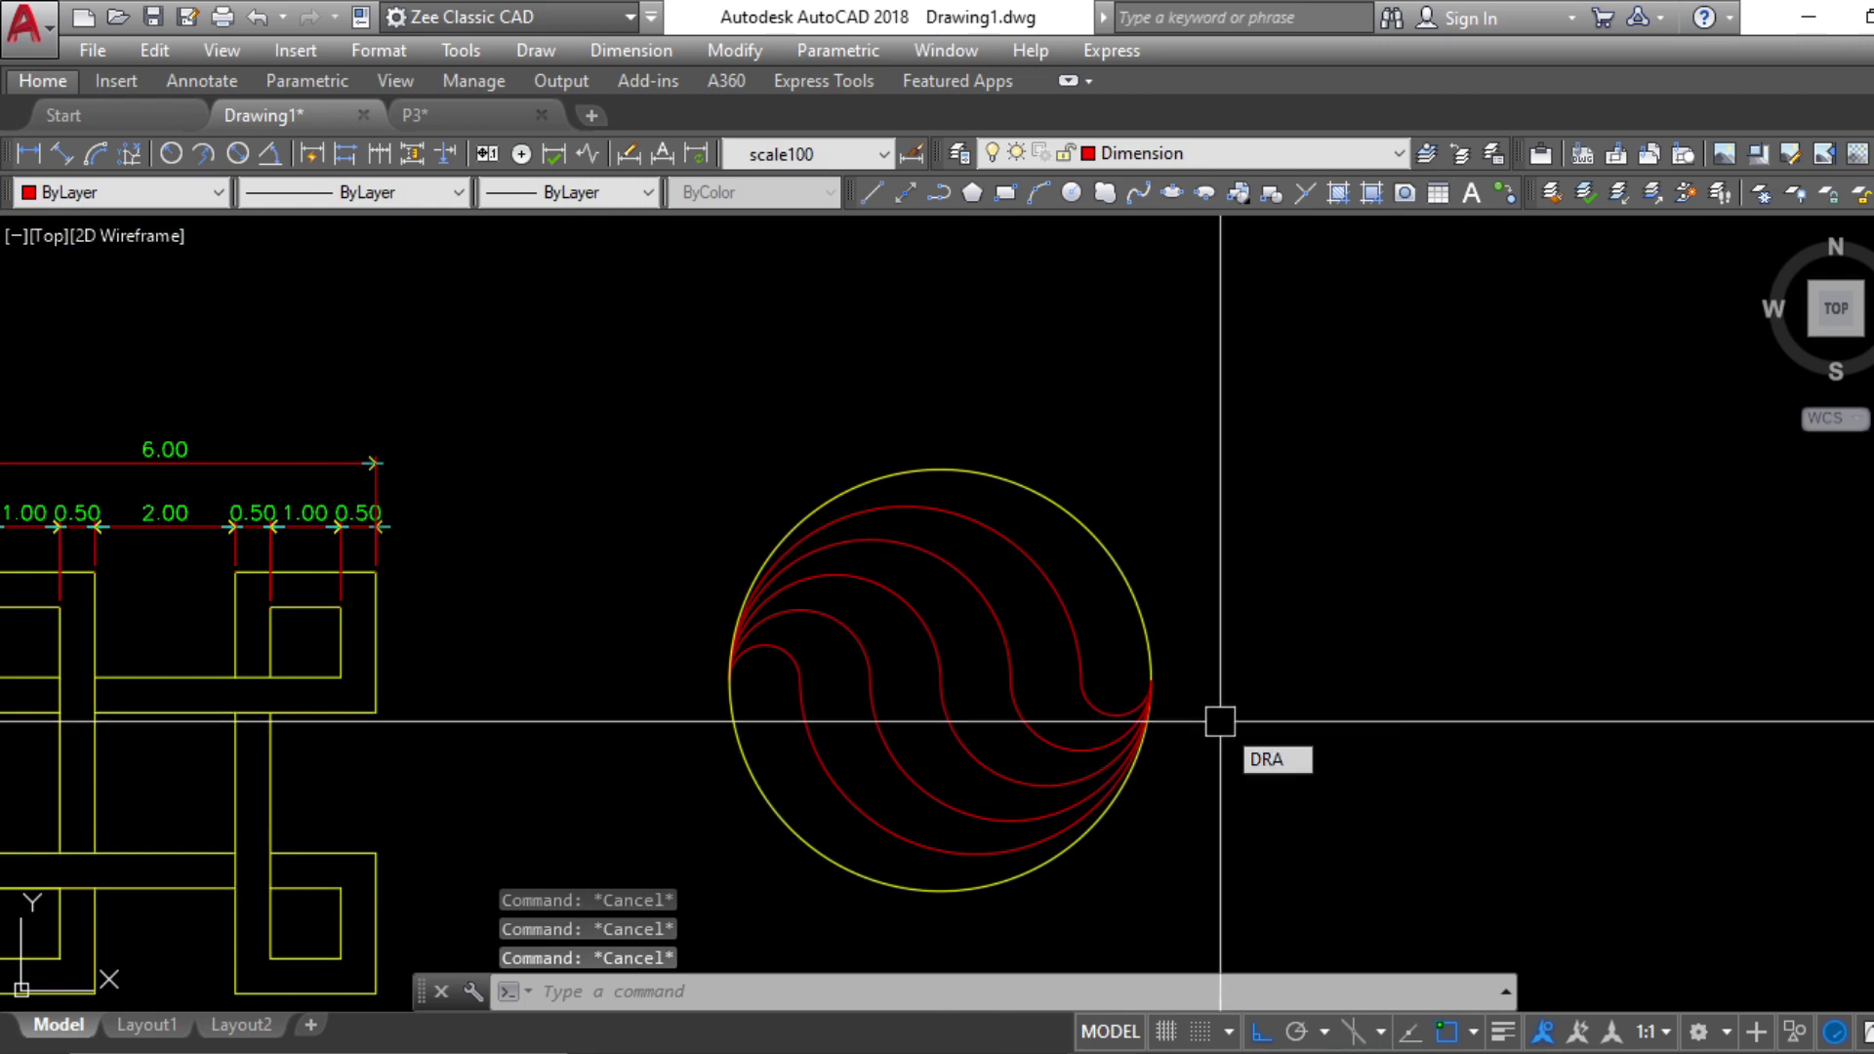
pyautogui.click(1095, 549)
pyautogui.click(1166, 496)
pyautogui.press('Return')
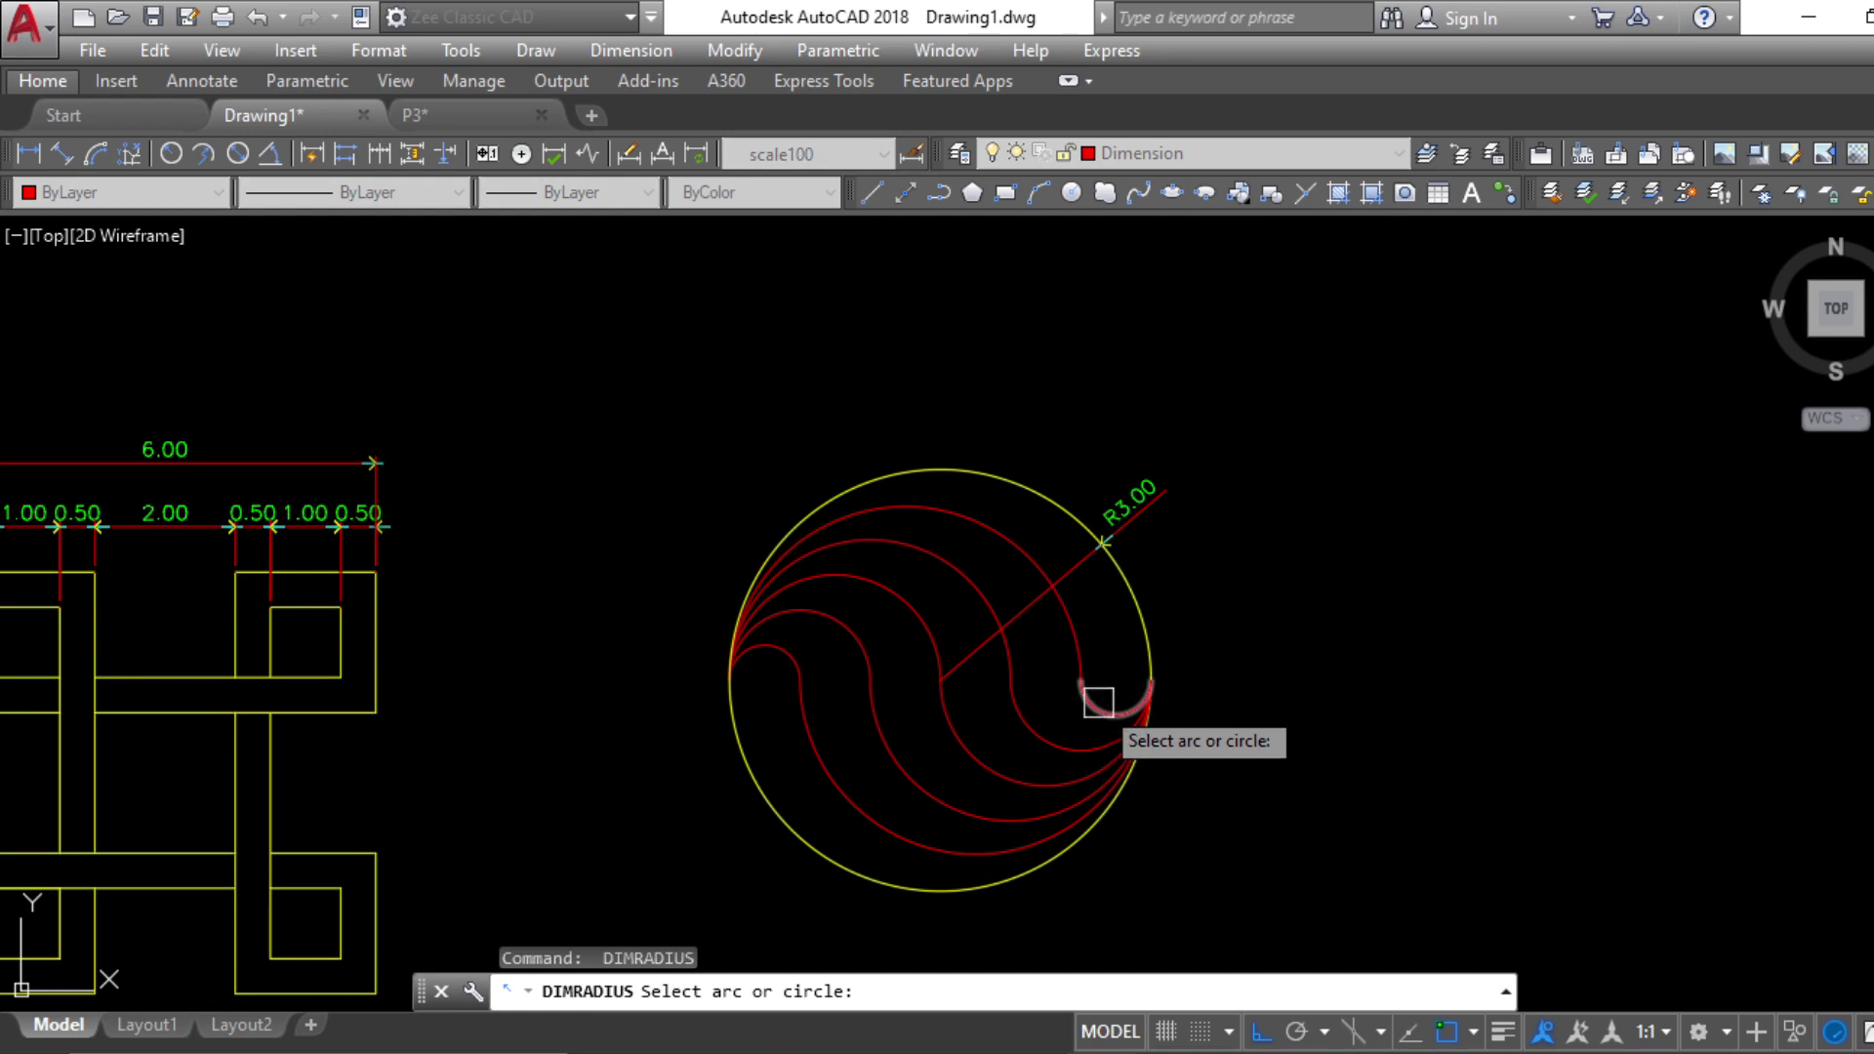
pyautogui.press('Escape')
# Check the radius layout in Major Plate.pdf, and add radius dimensions to the two smallest lower arcs with text at their lower left
pyautogui.hotkey('alt', 'Tab')
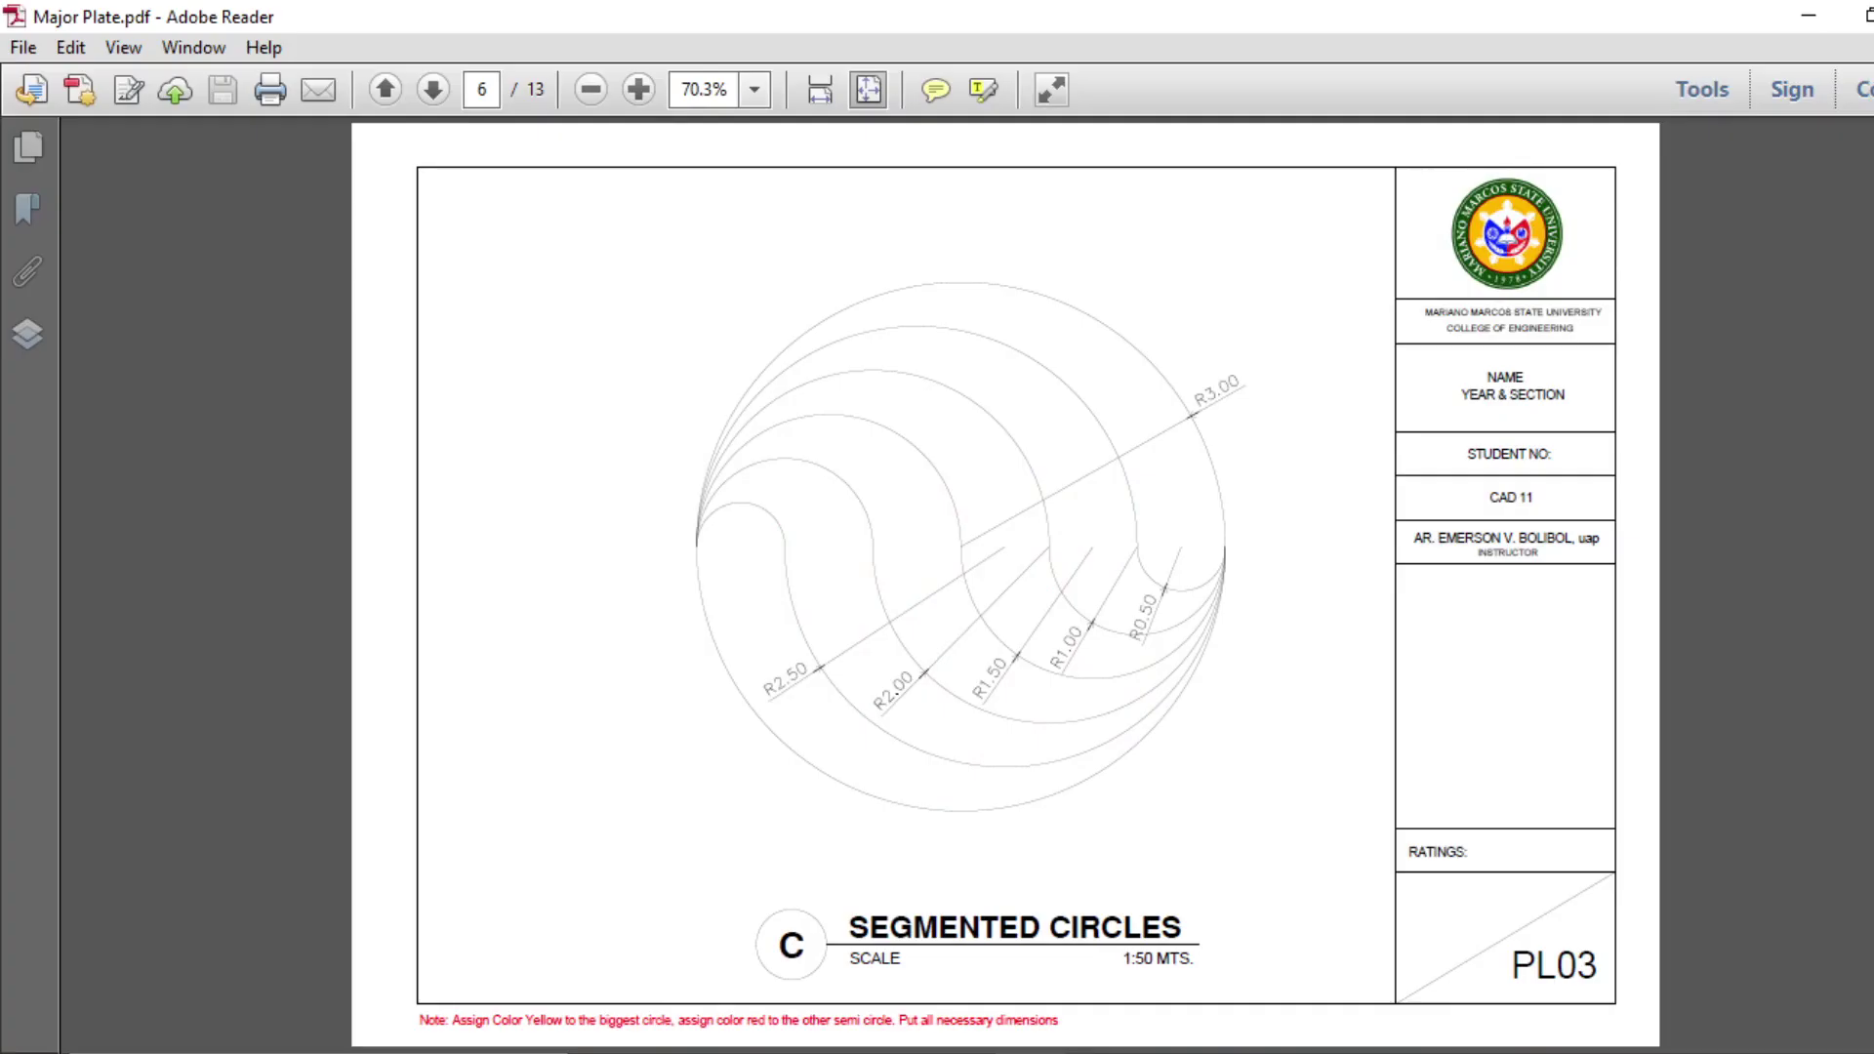
pyautogui.hotkey('alt', 'Tab')
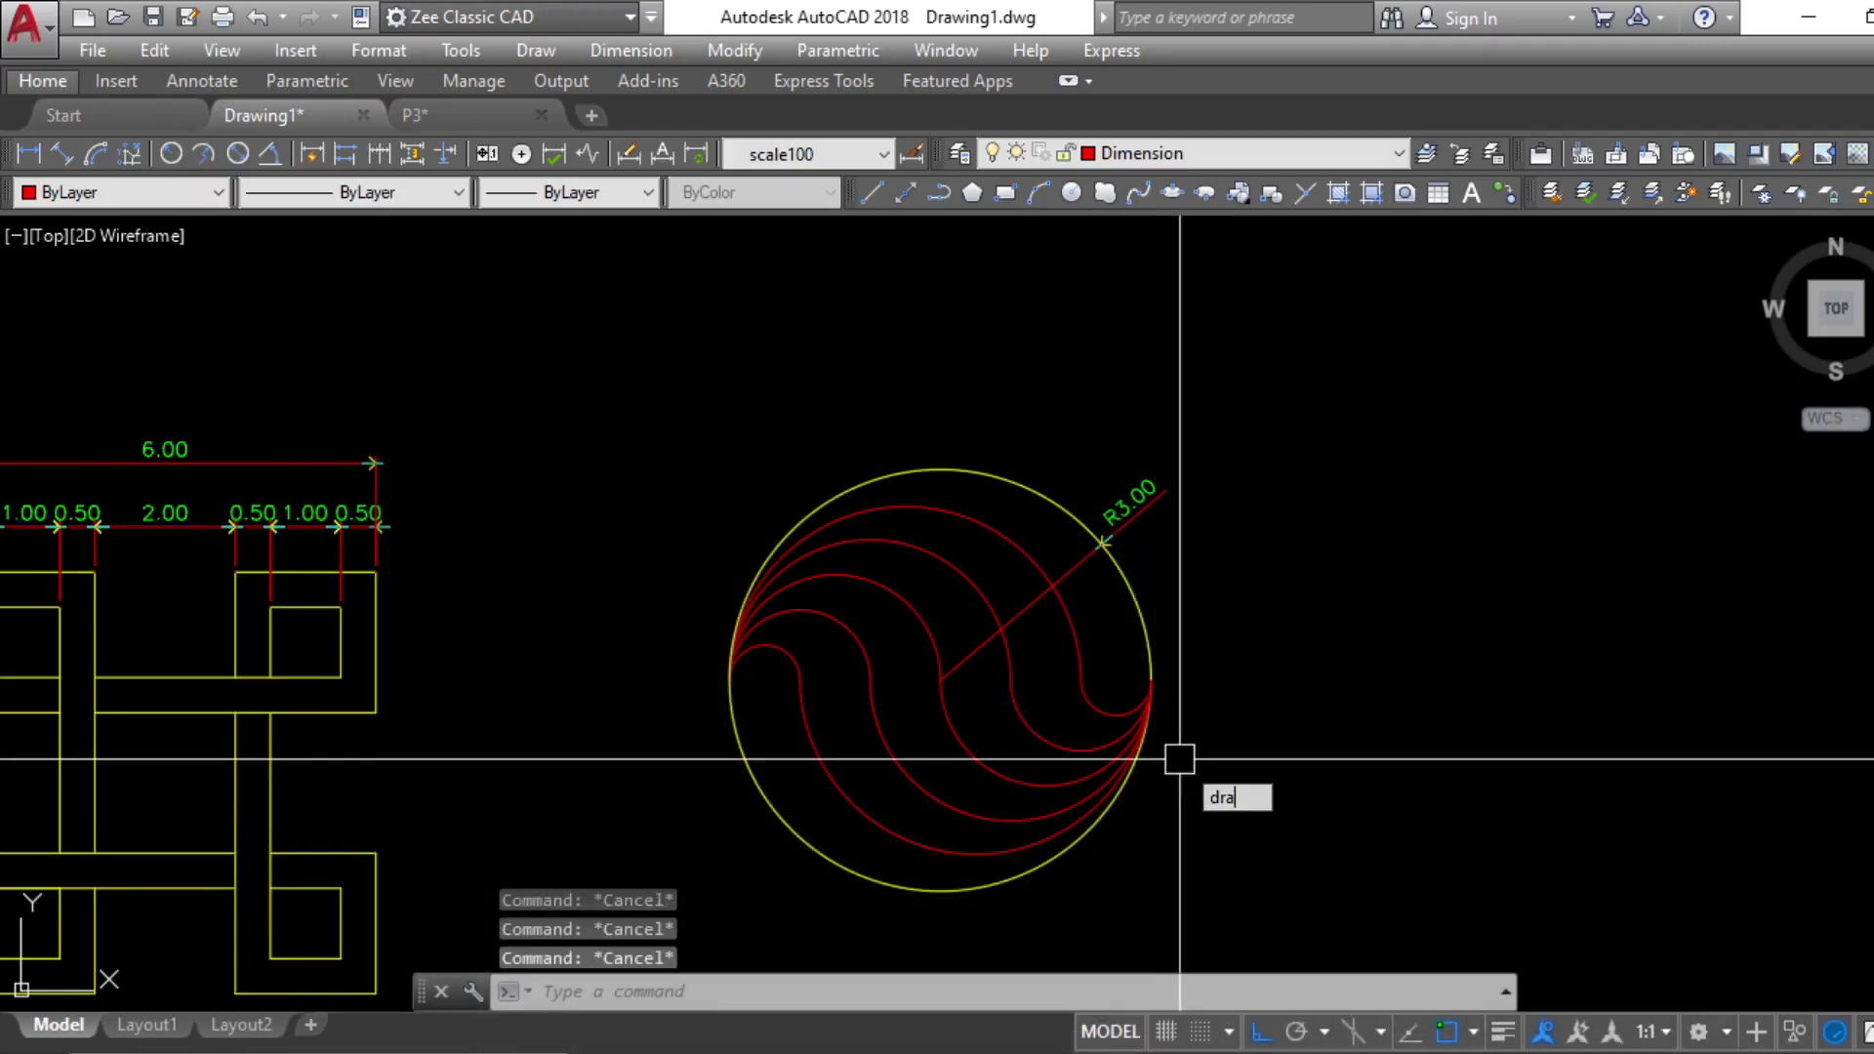
pyautogui.write('dra')
pyautogui.press('Return')
pyautogui.scroll(4, 1179, 758)
pyautogui.click(1116, 673)
pyautogui.click(986, 749)
pyautogui.press('Return')
pyautogui.click(947, 721)
pyautogui.click(886, 754)
# Add radius dimensions to the three larger lower arcs, with each text at the lower left of its arc
pyautogui.moveTo(803, 777); pyautogui.dragTo(1063, 726, button='middle')
pyautogui.press('Return')
pyautogui.click(1025, 694)
pyautogui.click(916, 758)
pyautogui.press('Return')
pyautogui.click(836, 712)
pyautogui.click(758, 736)
pyautogui.press('Return')
pyautogui.click(648, 712)
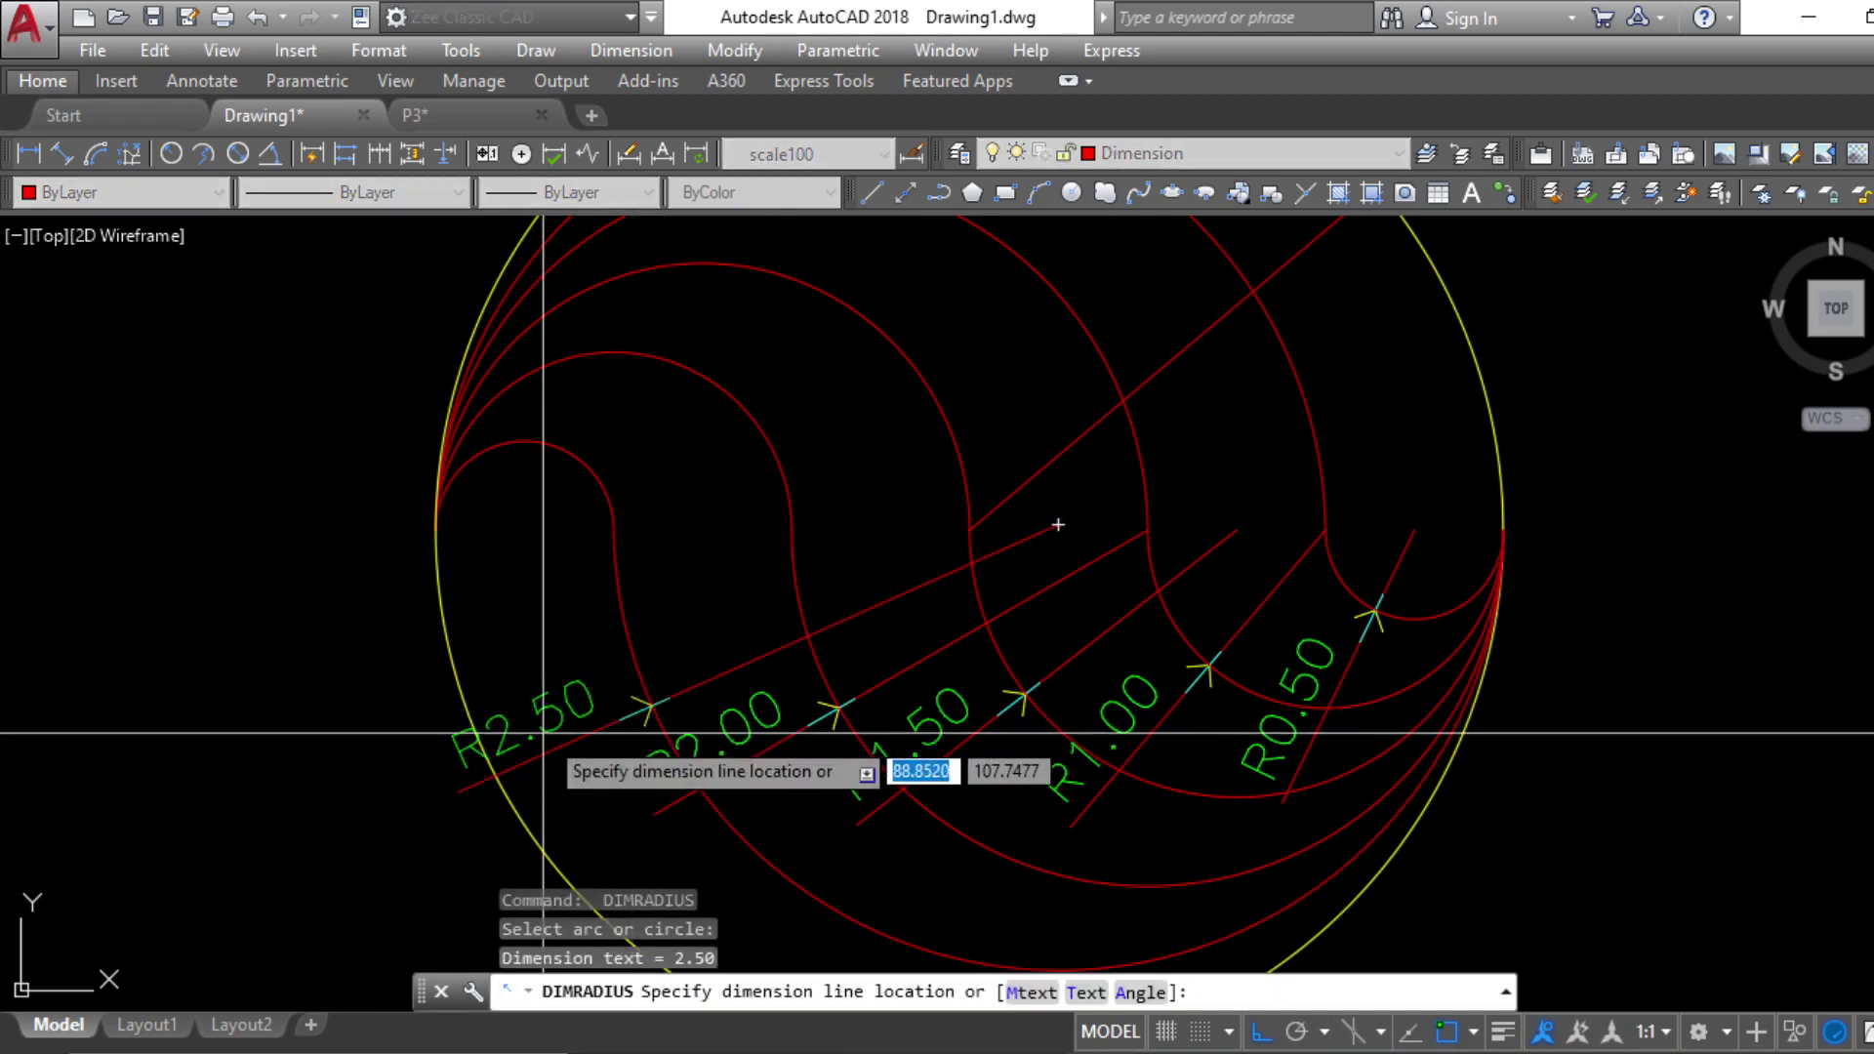
pyautogui.click(543, 732)
pyautogui.press('Escape')
pyautogui.scroll(-6, 544, 732)
pyautogui.press('Escape')
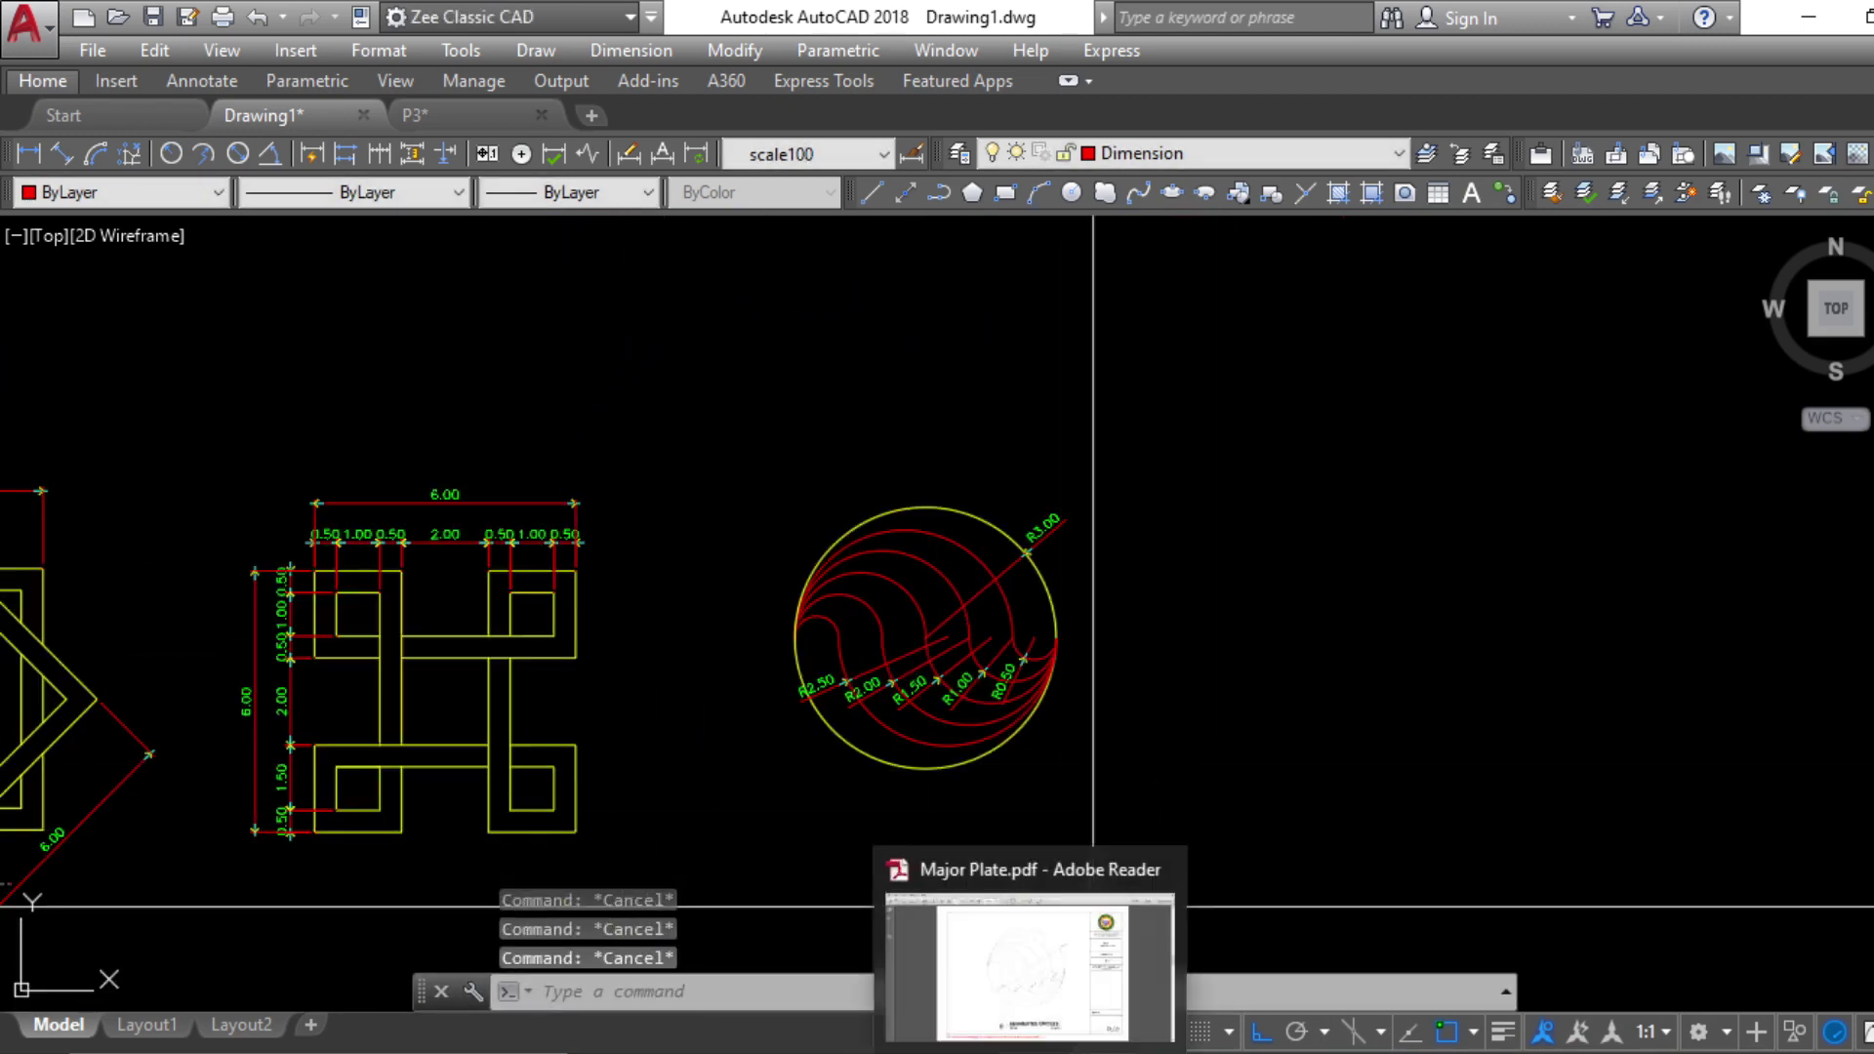
# Examine the shape and dimensions of the Fan Out plate on page 7 of Major Plate.pdf at 125% zoom
pyautogui.click(1035, 1052)
pyautogui.scroll(-1, 1254, 754)
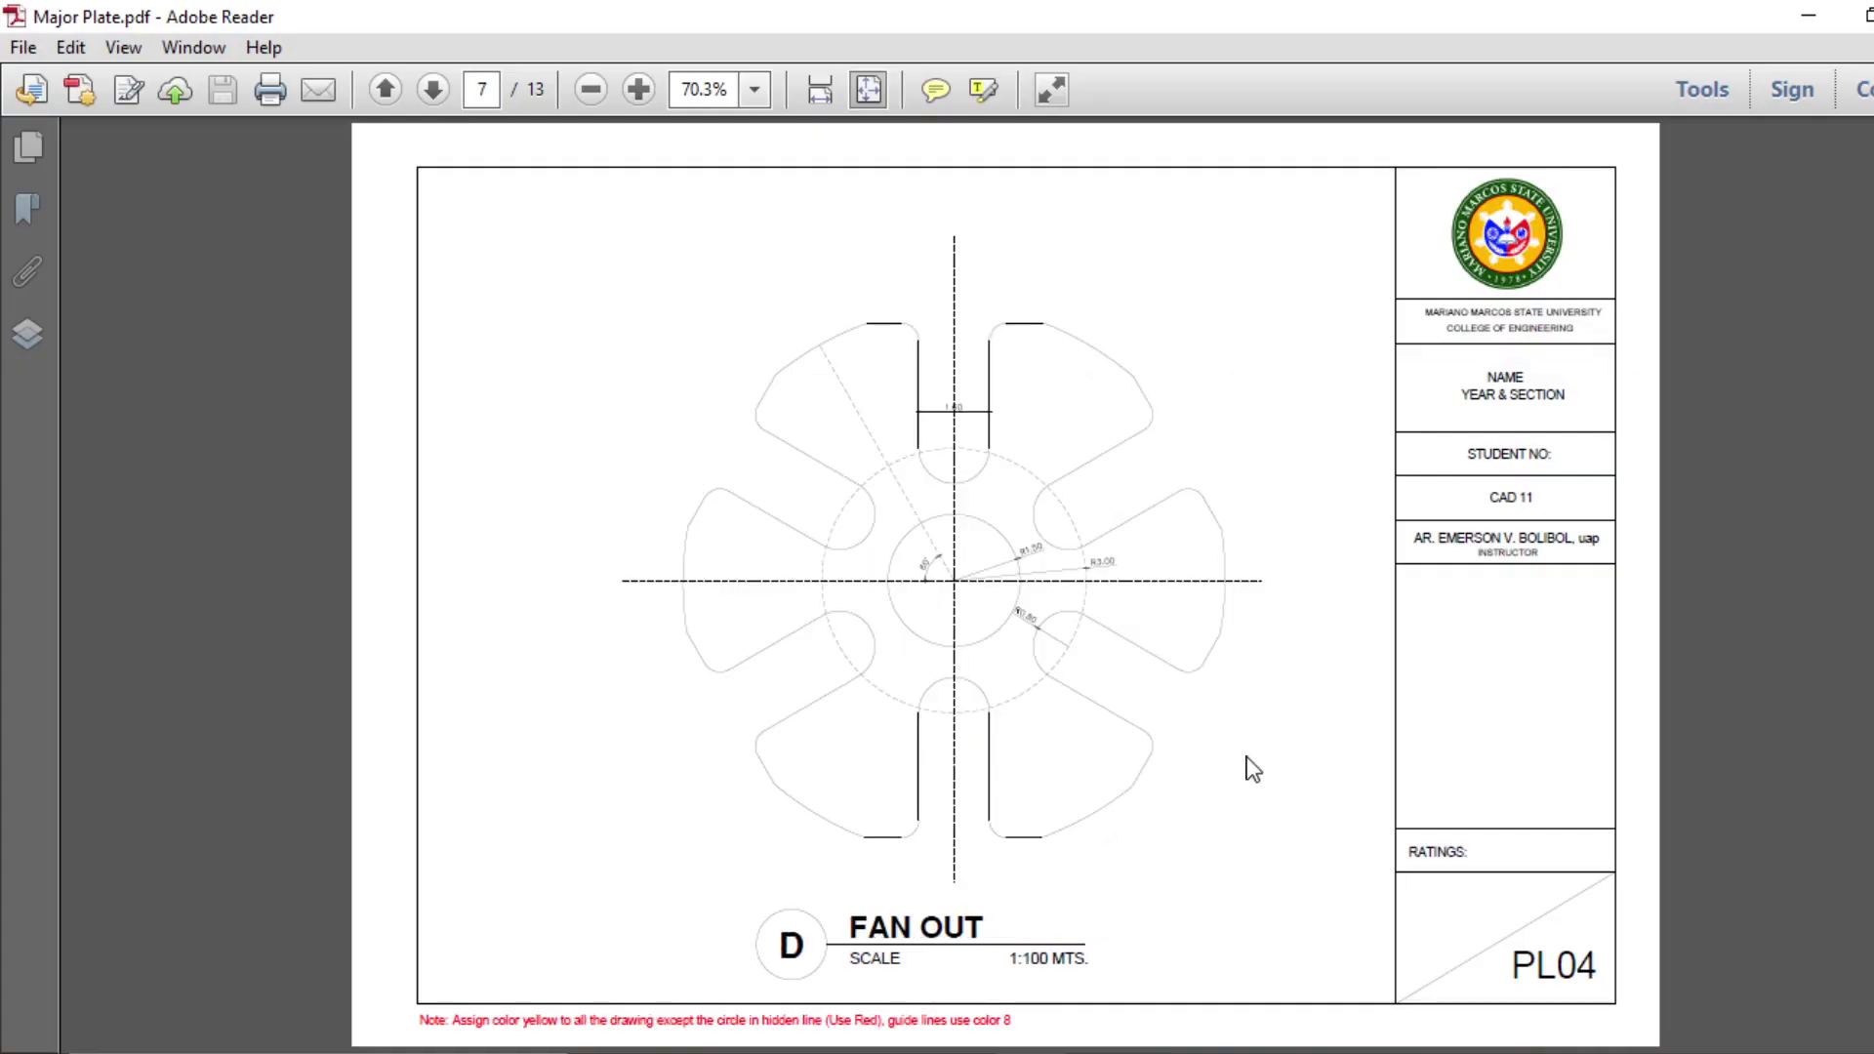
pyautogui.click(640, 89)
pyautogui.click(639, 89)
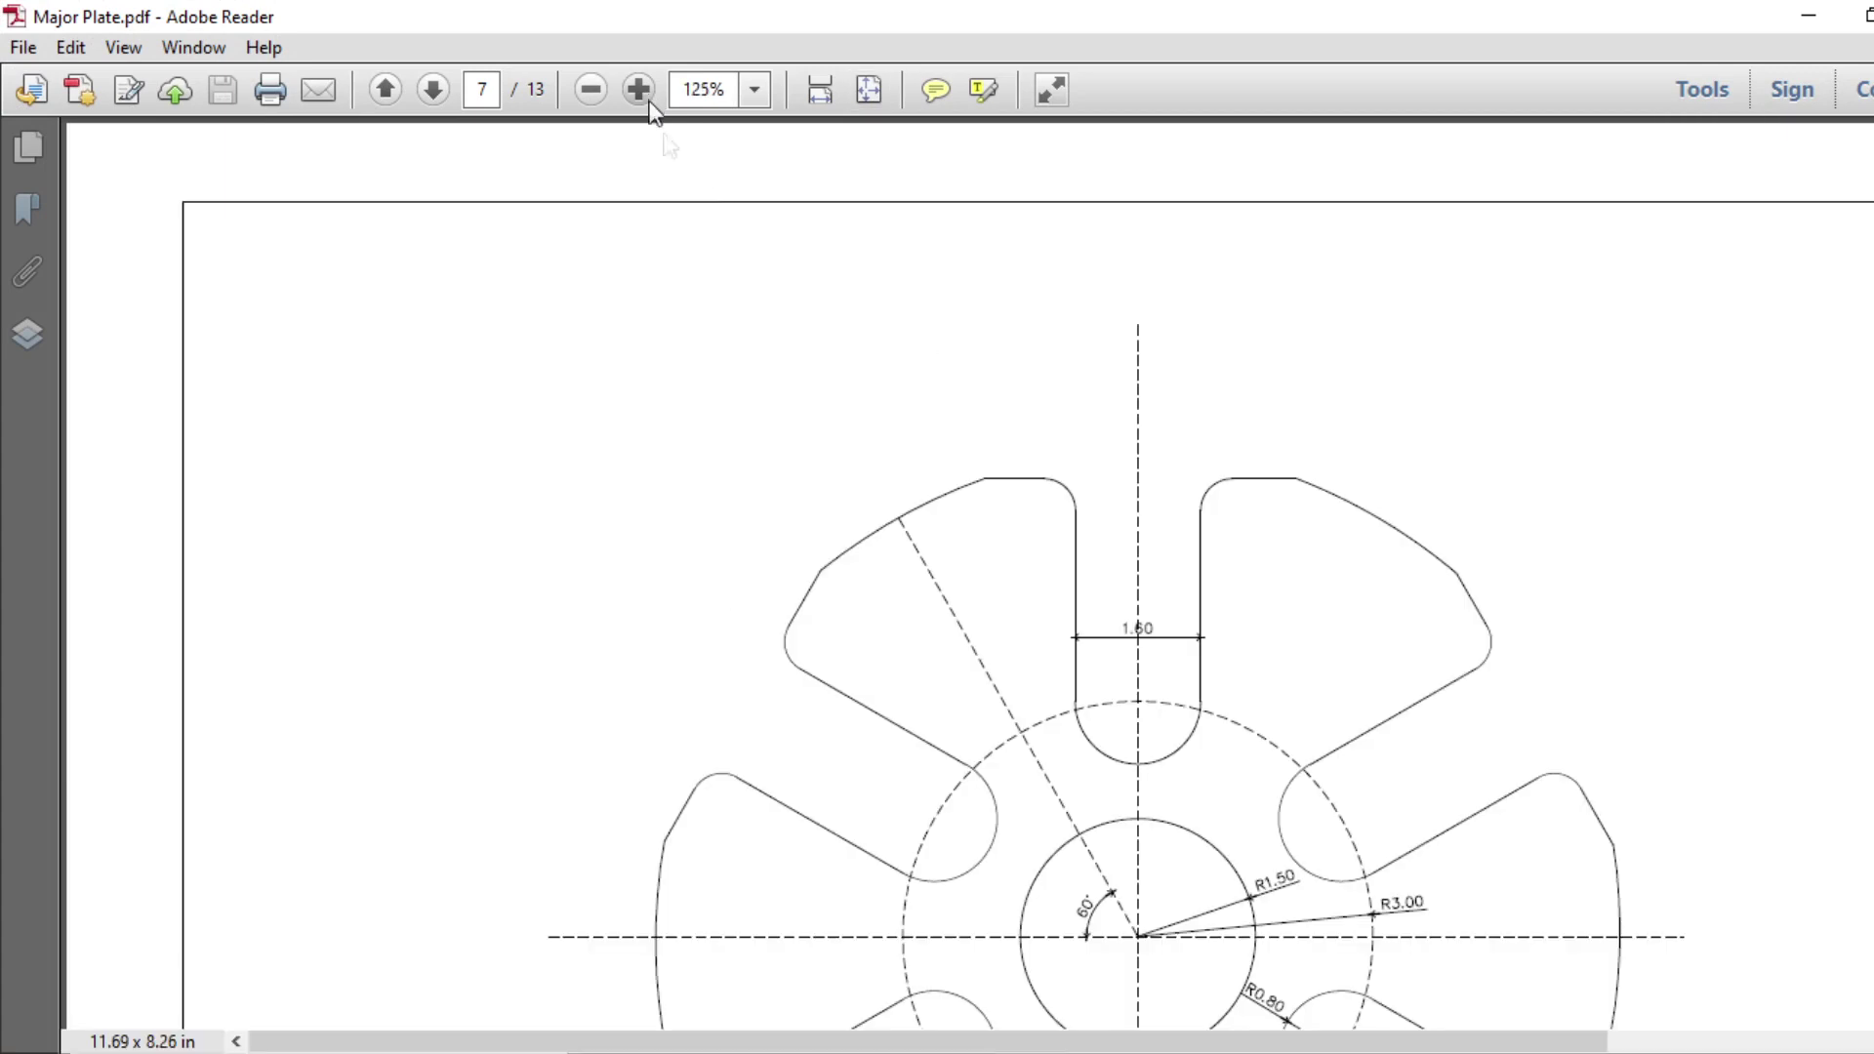
pyautogui.scroll(-5, 1433, 491)
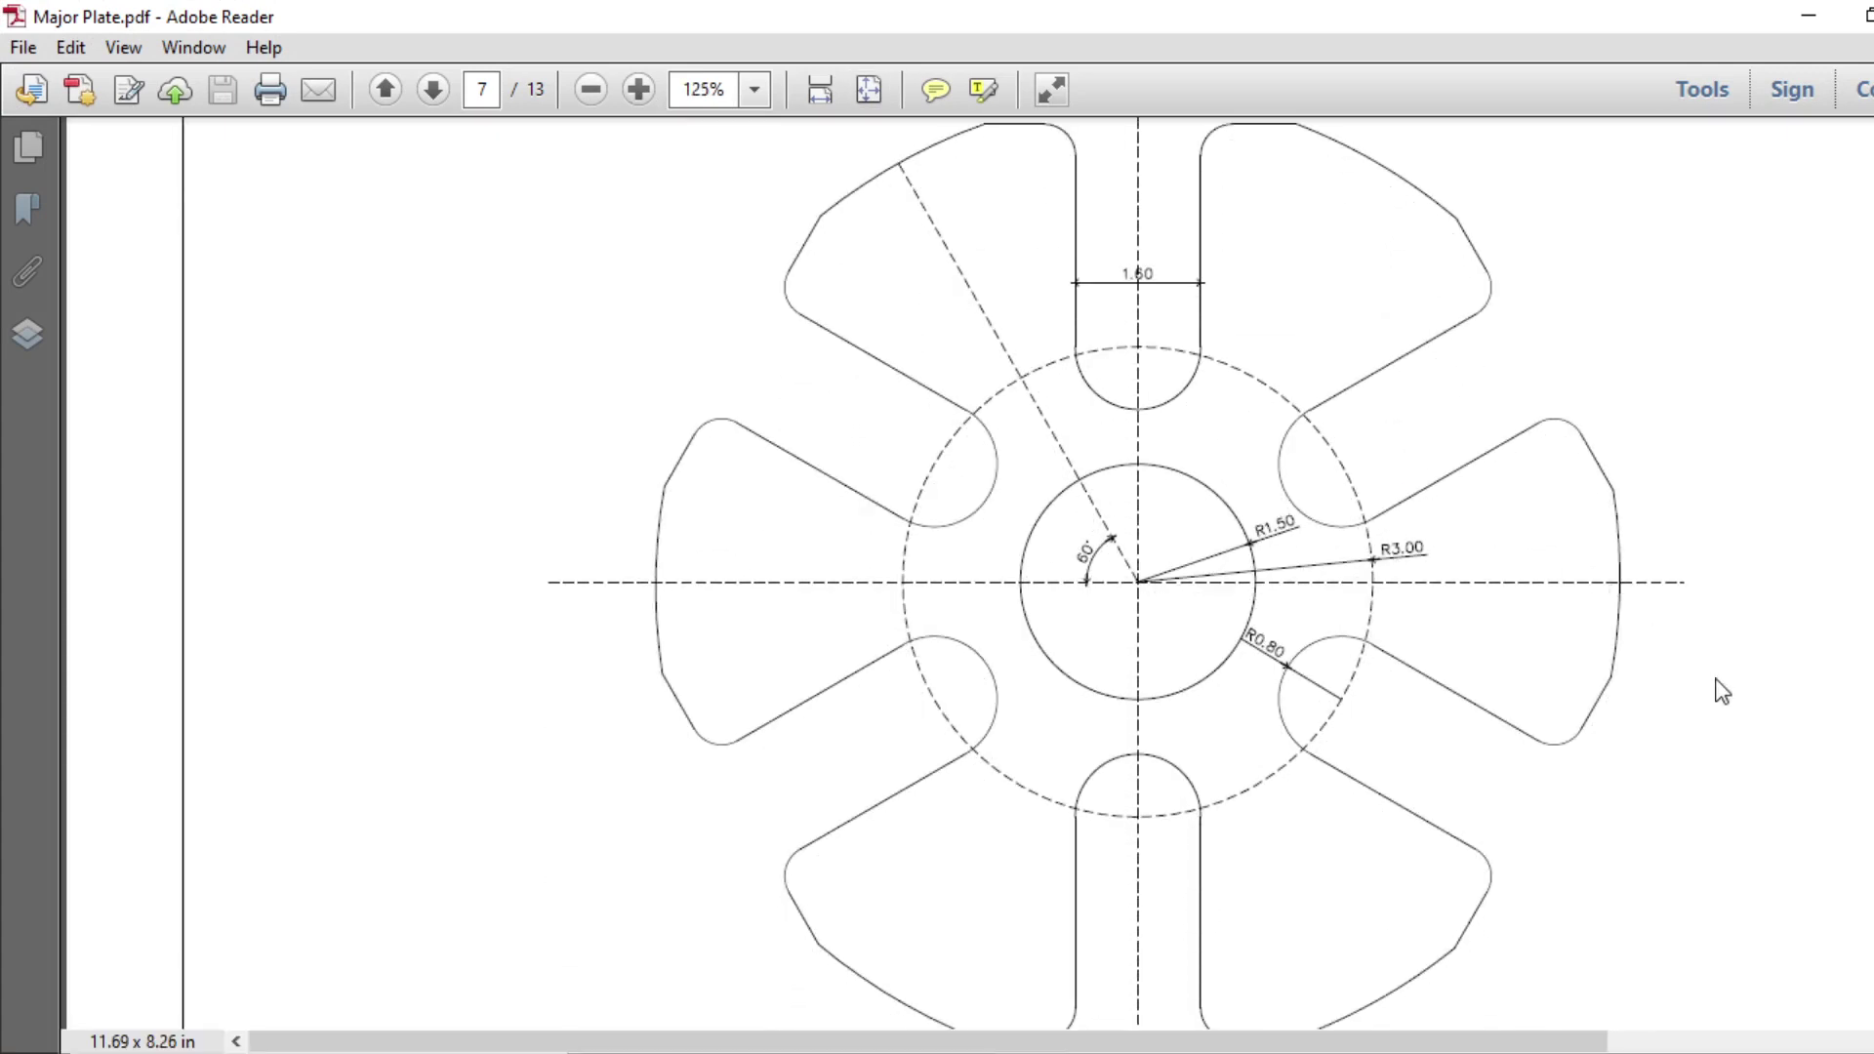
pyautogui.scroll(2, 1295, 419)
pyautogui.hscroll(2, 1295, 420)
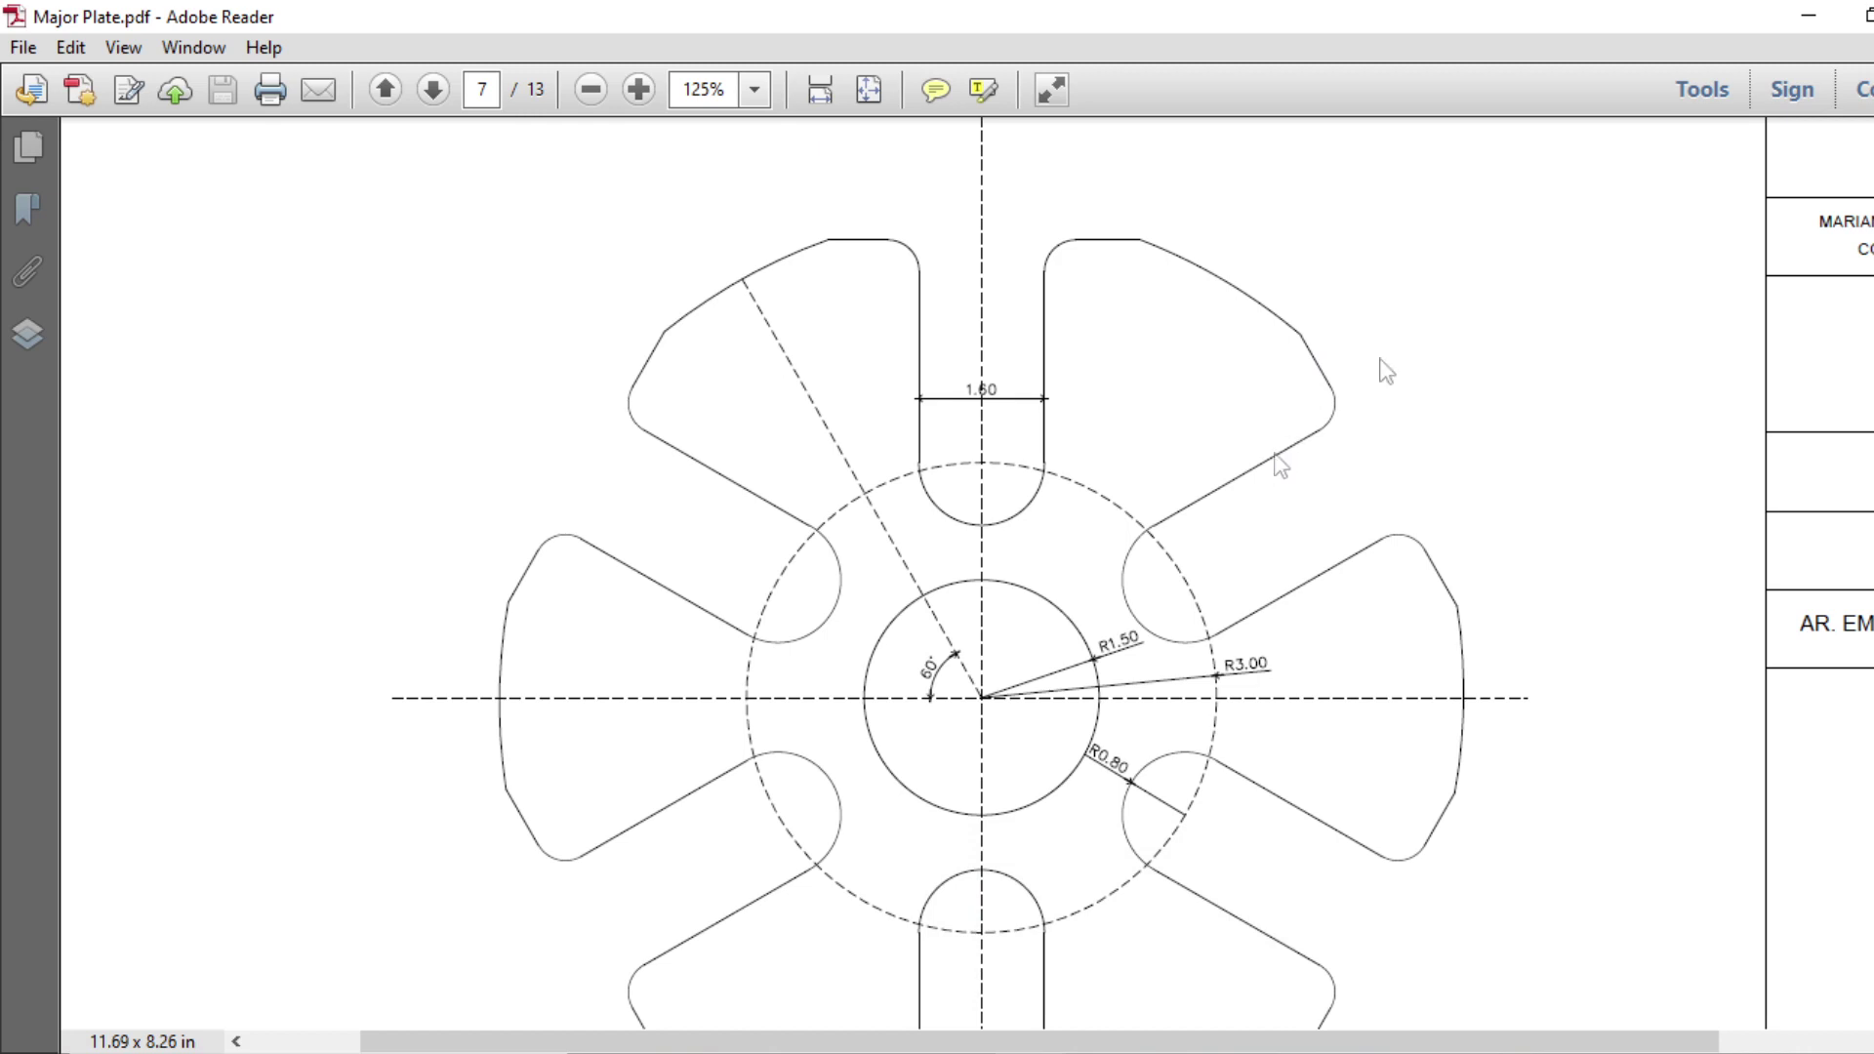
pyautogui.click(1806, 17)
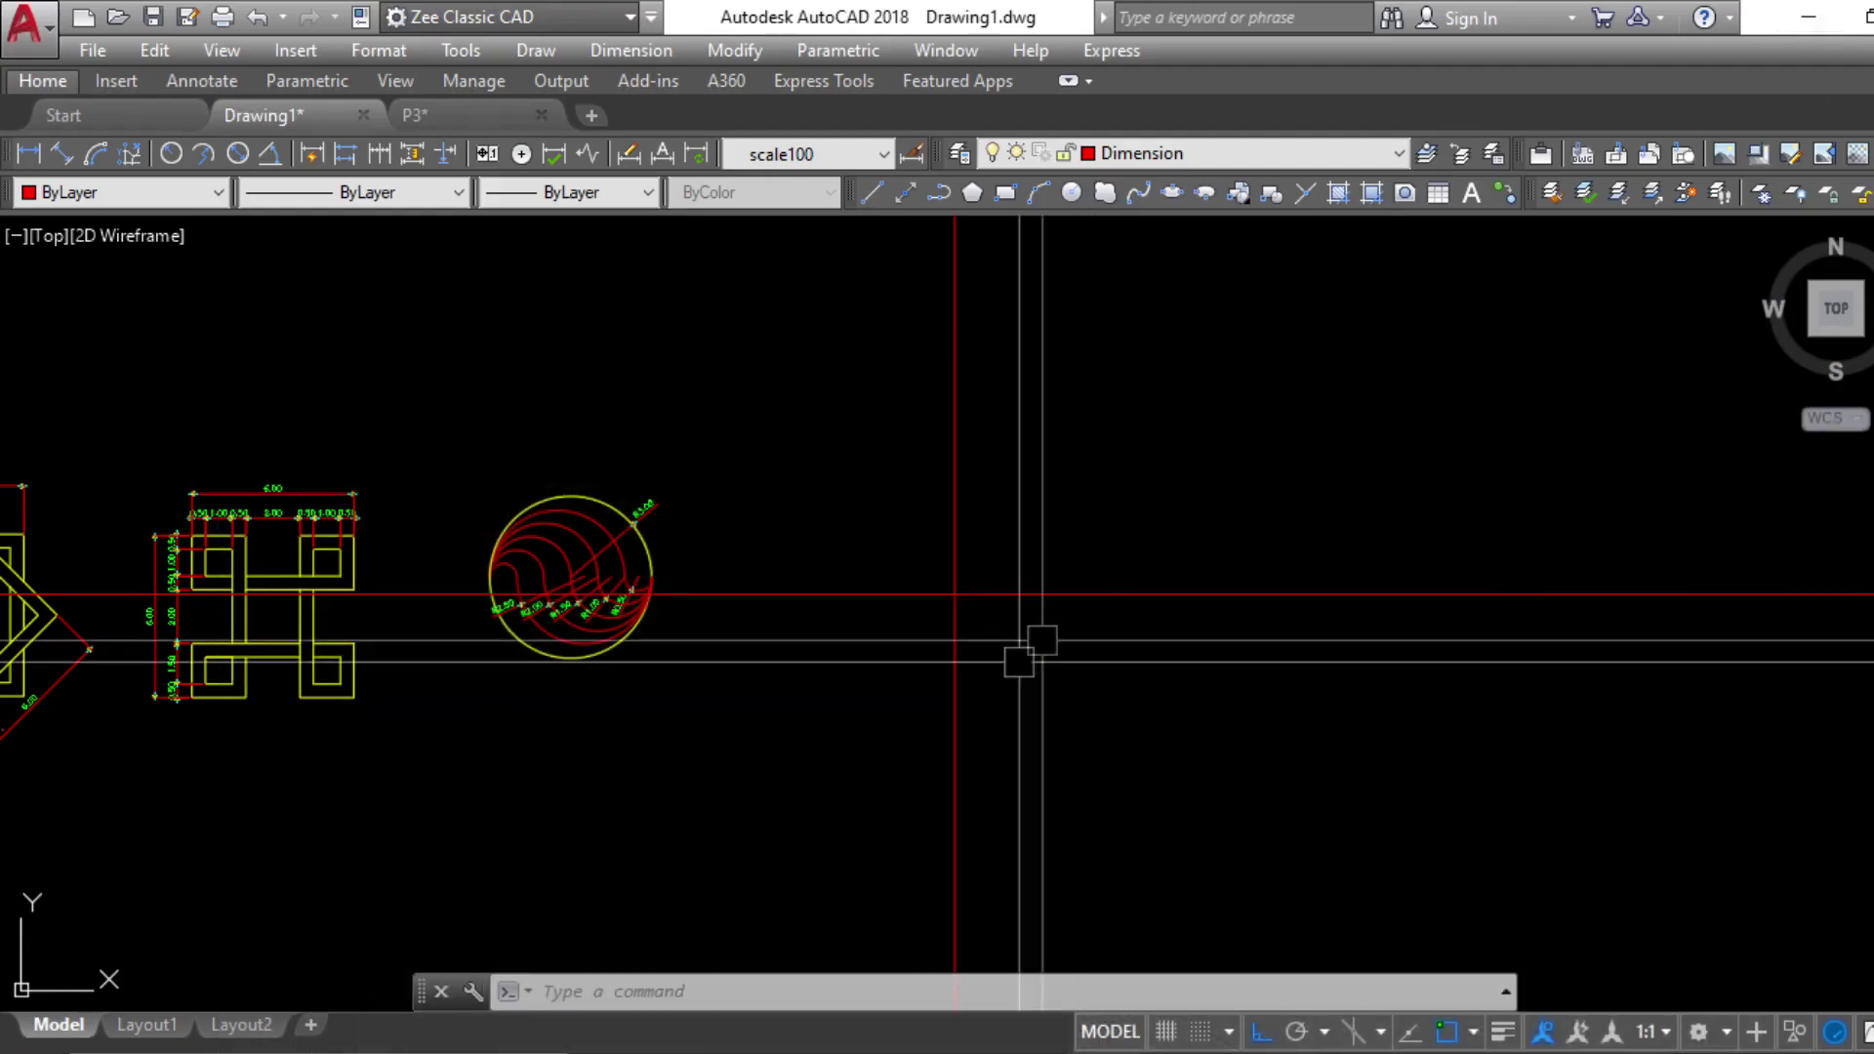
pyautogui.press('c')
pyautogui.press('Return')
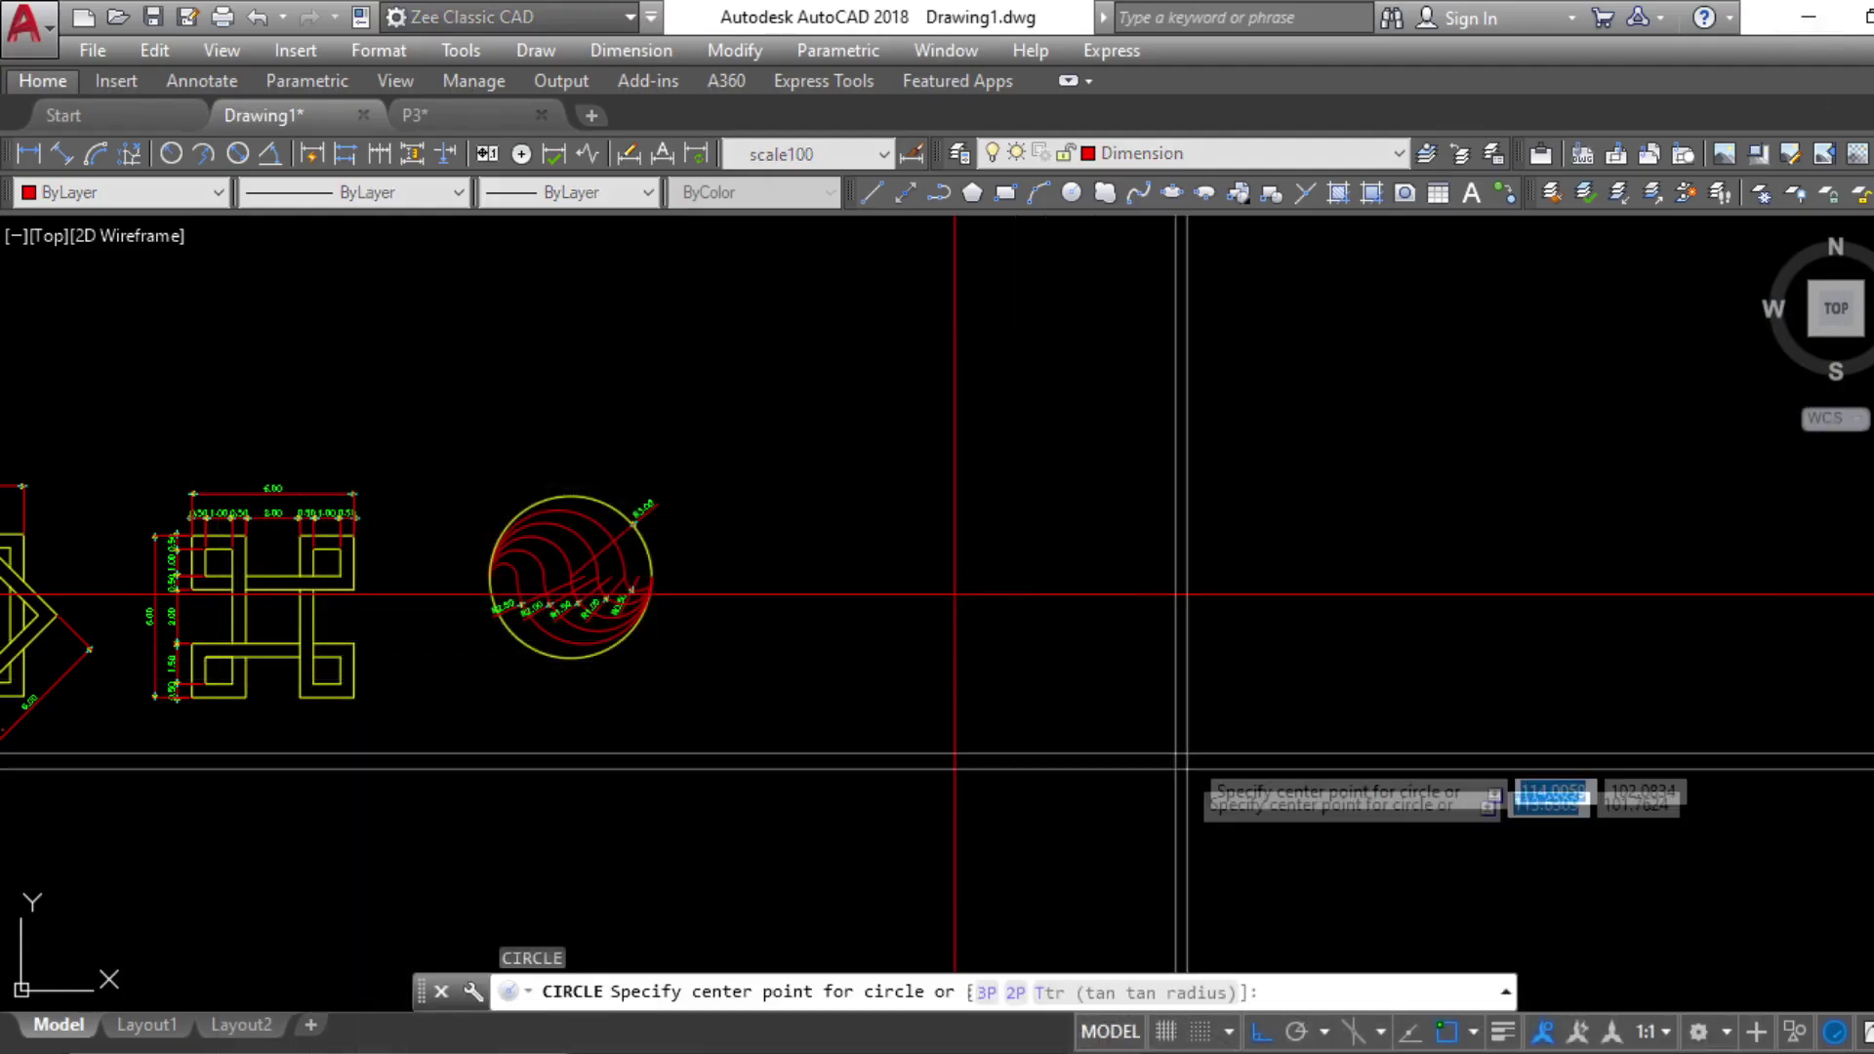
pyautogui.press('Escape')
pyautogui.press('Escape')
pyautogui.press('Escape')
# Draw a circle with a diameter of 6 centered on the intersection of the construction lines beside the segmented circle
pyautogui.write('c')
pyautogui.press('Return')
pyautogui.click(955, 593)
pyautogui.write('d')
pyautogui.press('Return')
pyautogui.write('6')
pyautogui.press('Return')
pyautogui.scroll(3, 984, 634)
pyautogui.press('Escape')
pyautogui.press('Escape')
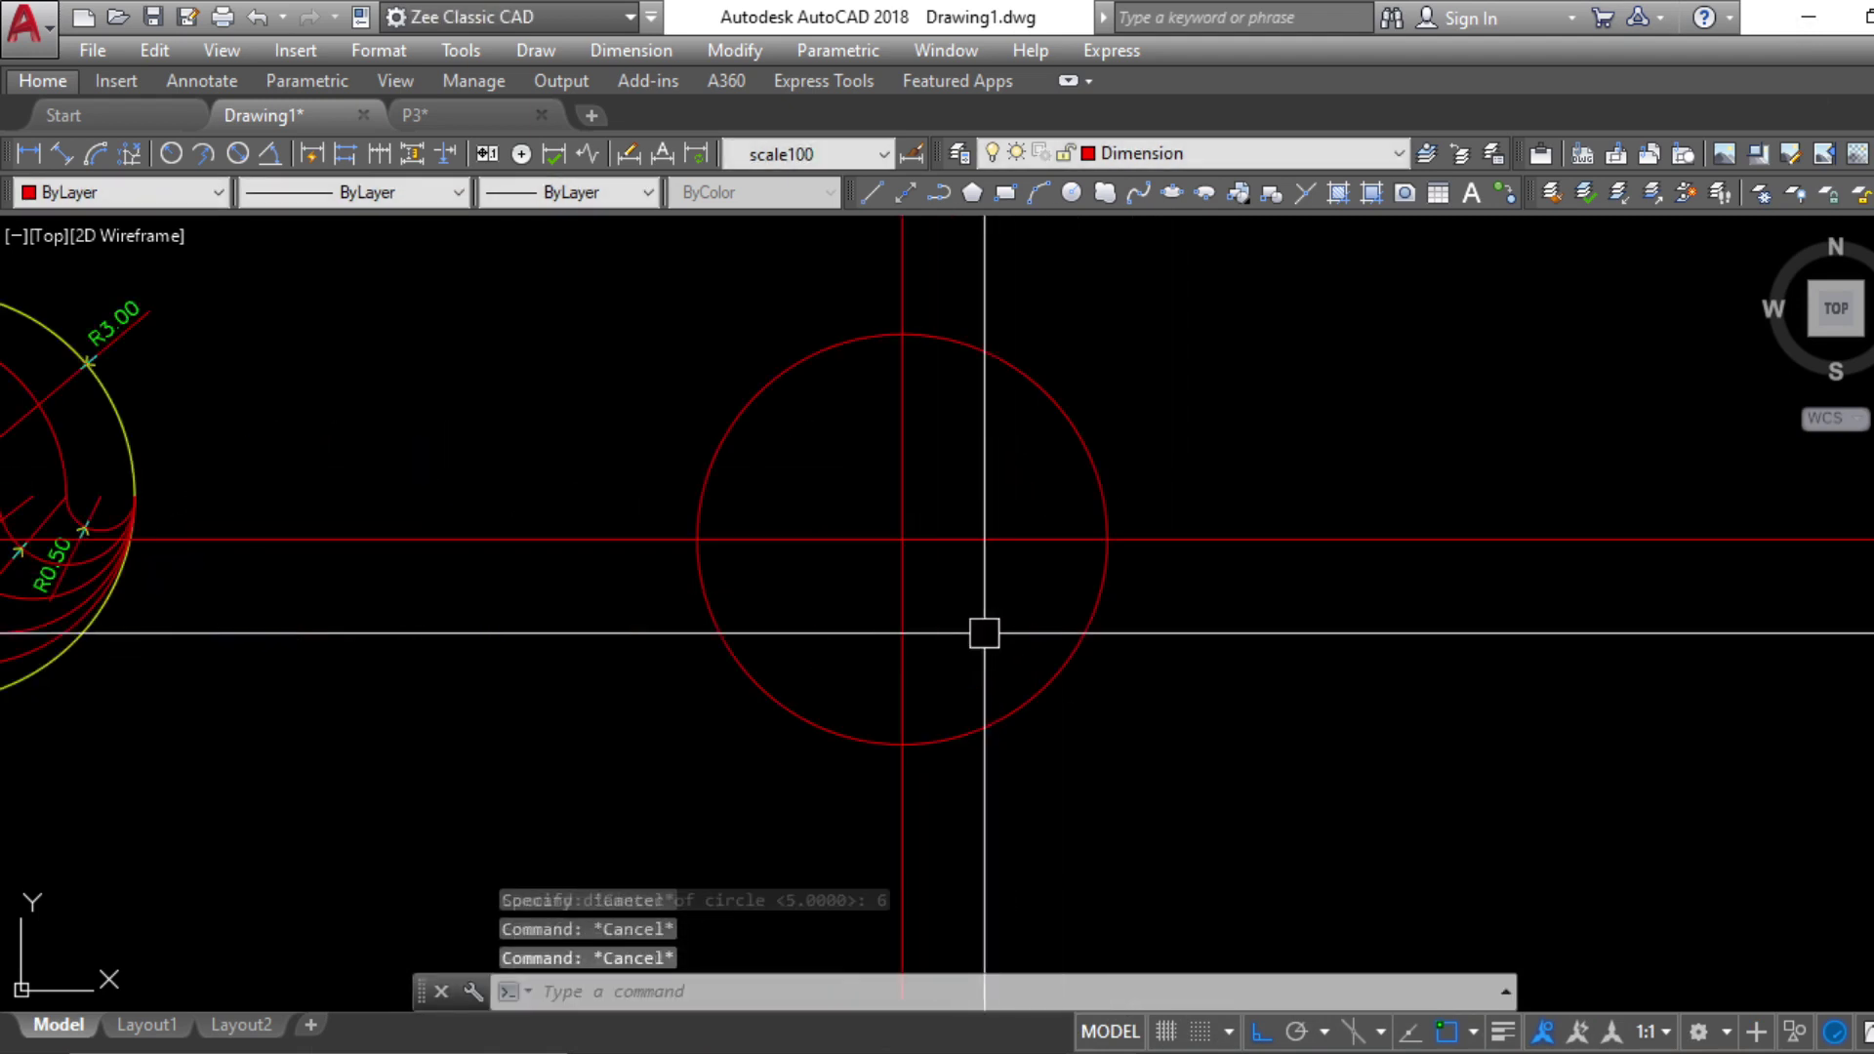
# Draw a concentric inner circle with a diameter of 3 at the same construction line intersection
pyautogui.press('Return')
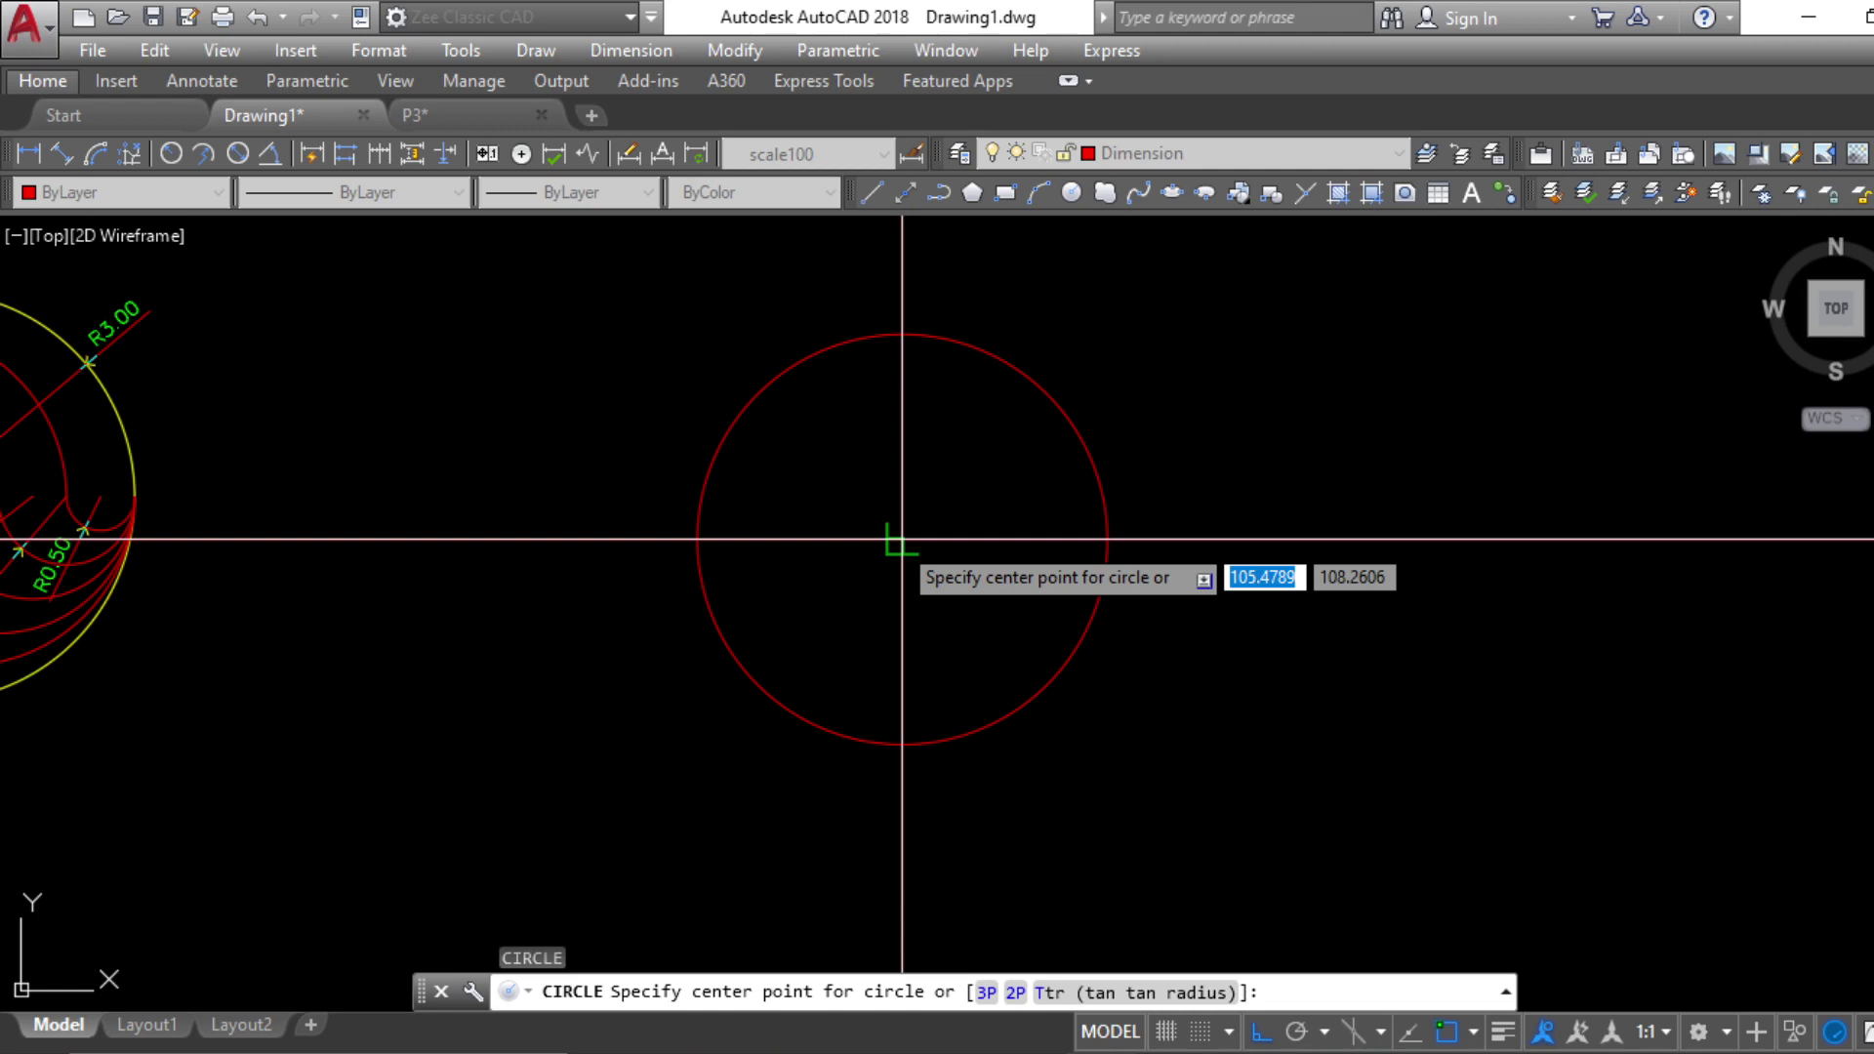
pyautogui.click(902, 538)
pyautogui.write('d')
pyautogui.press('Return')
pyautogui.write('4')
pyautogui.press('BackSpace')
pyautogui.write('3')
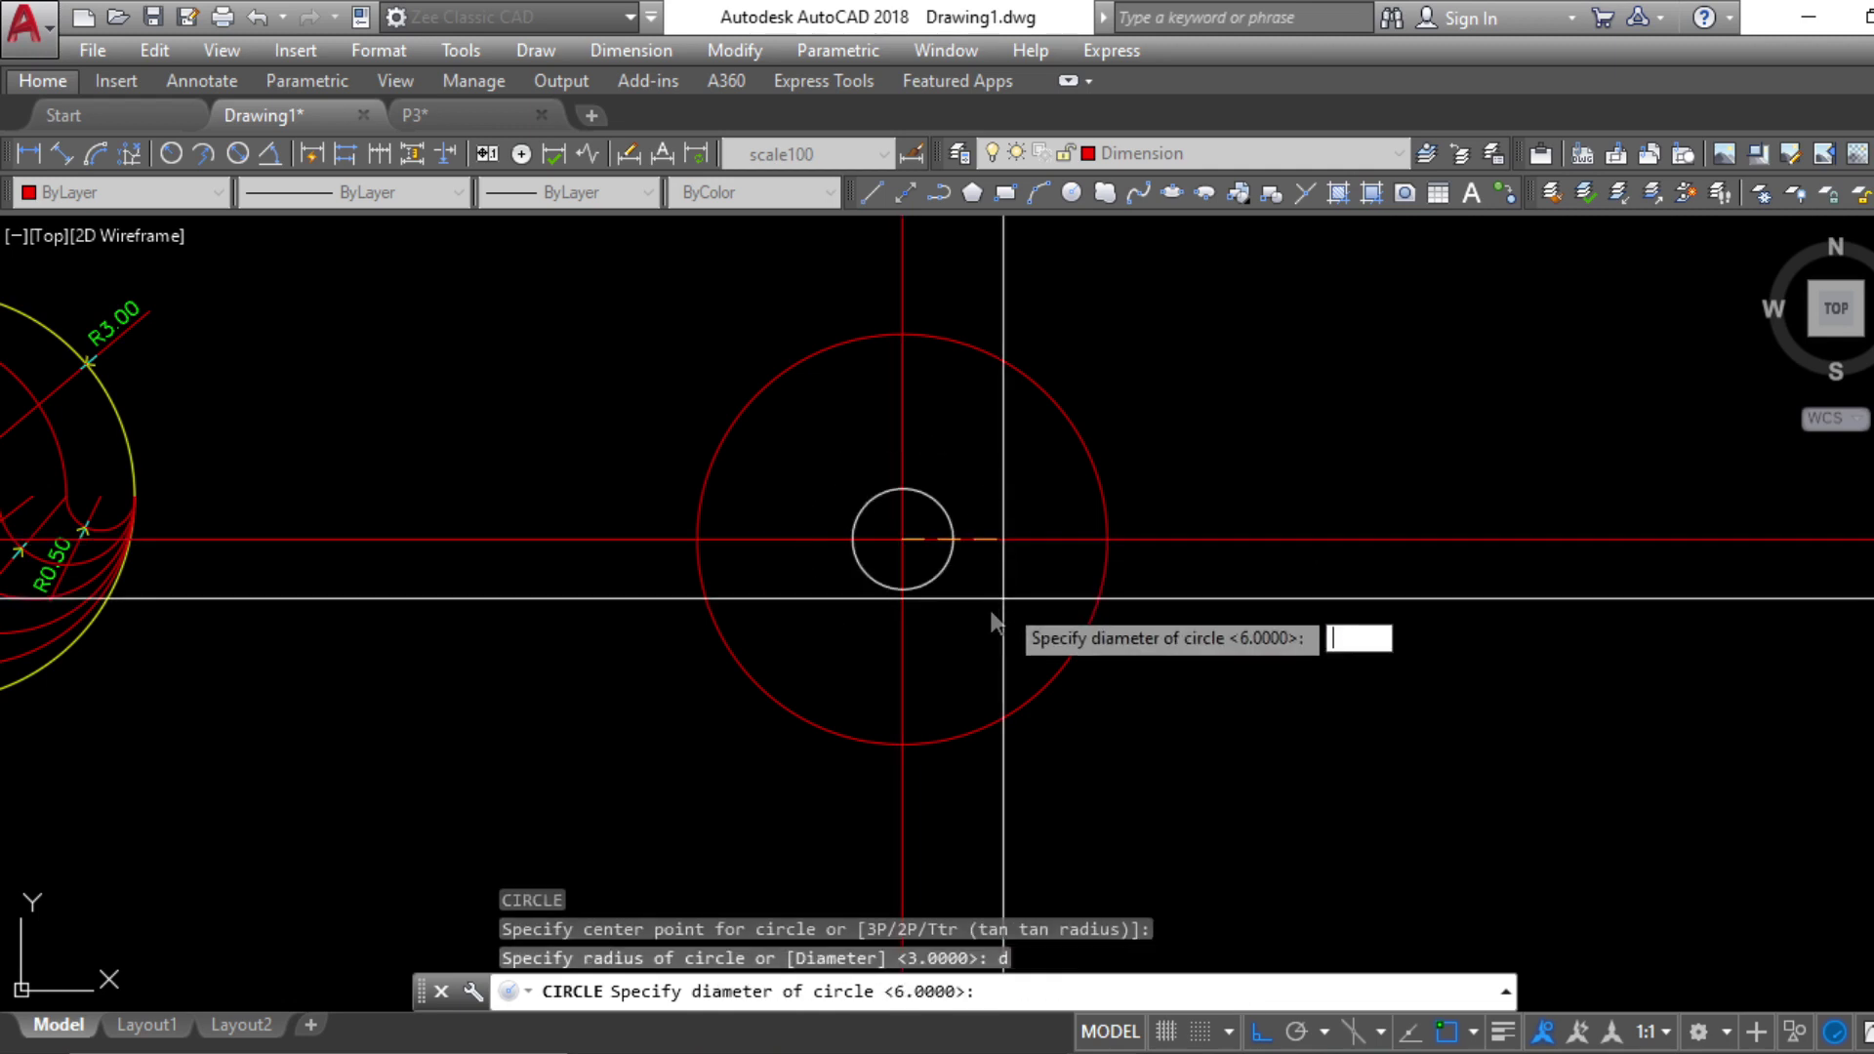
pyautogui.press('Return')
pyautogui.press('Escape')
pyautogui.press('Escape')
pyautogui.scroll(-2, 1006, 615)
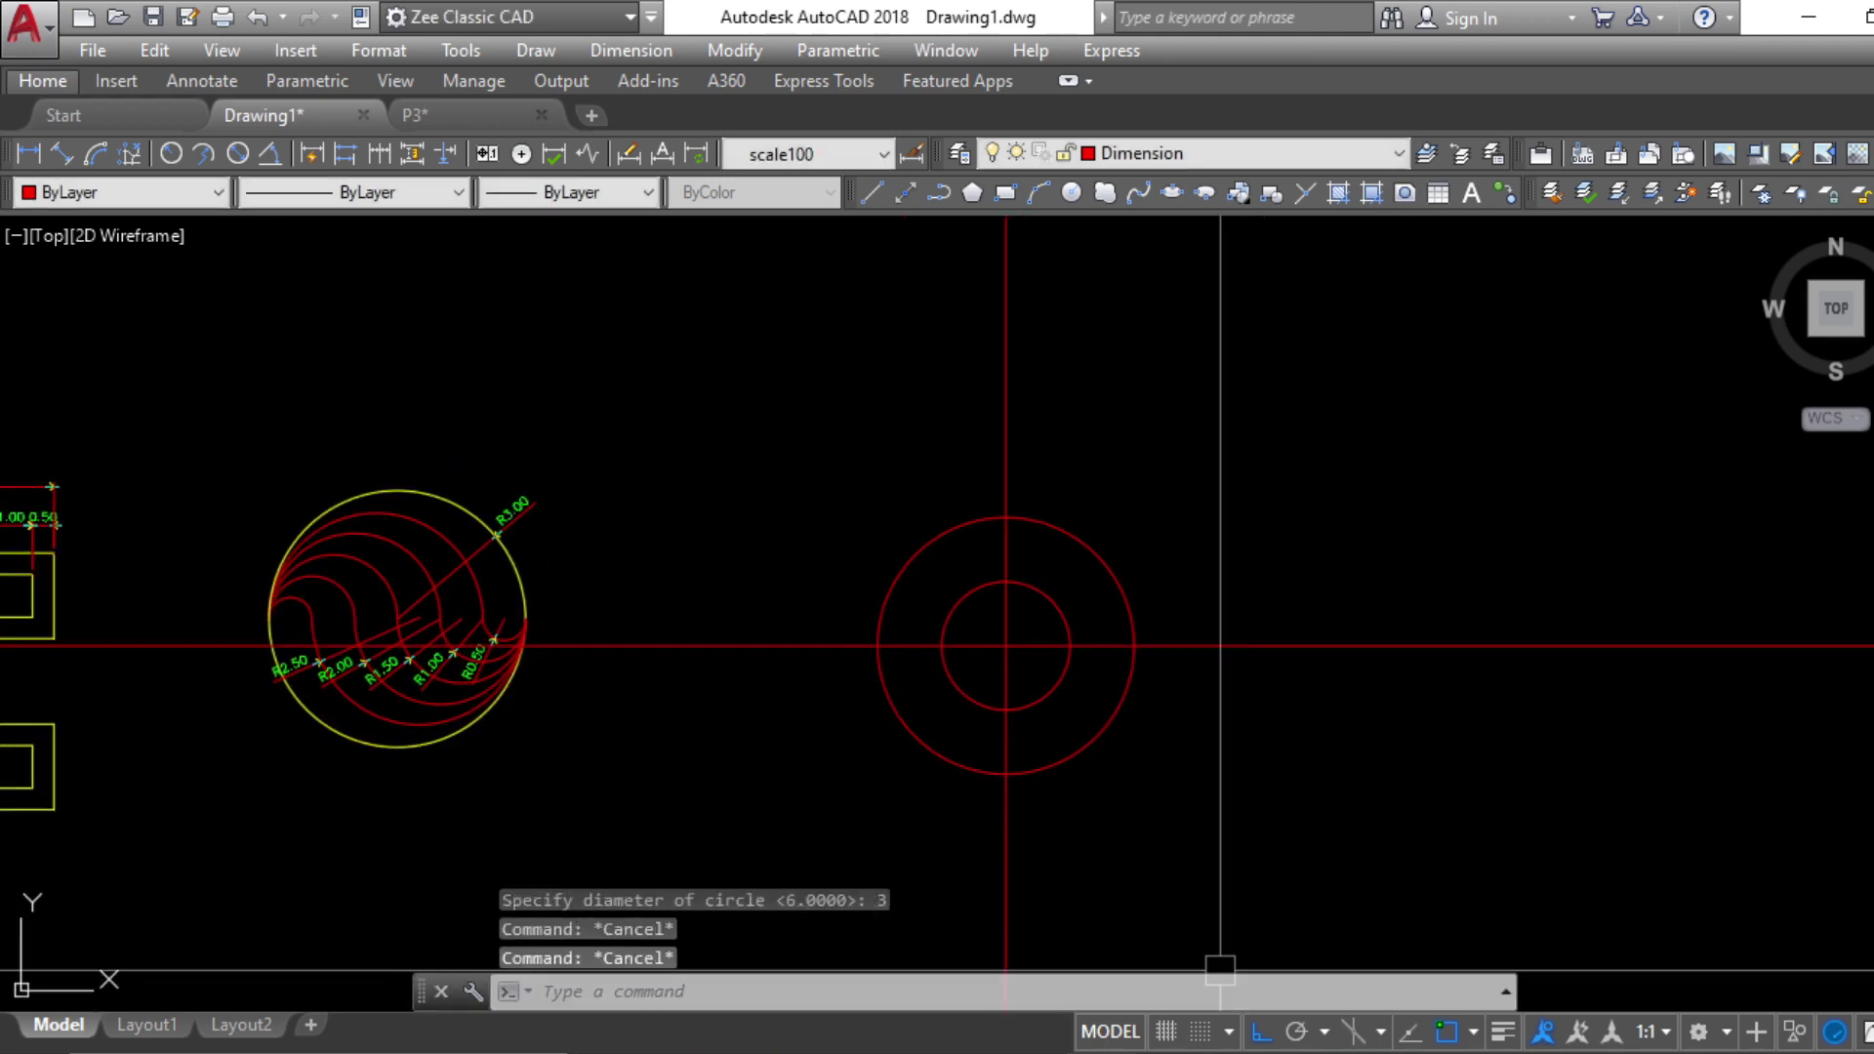
# Offset the vertical construction line through the concentric circles by 0.8 to both sides
pyautogui.click(1108, 1053)
pyautogui.hotkey('alt', 'Tab')
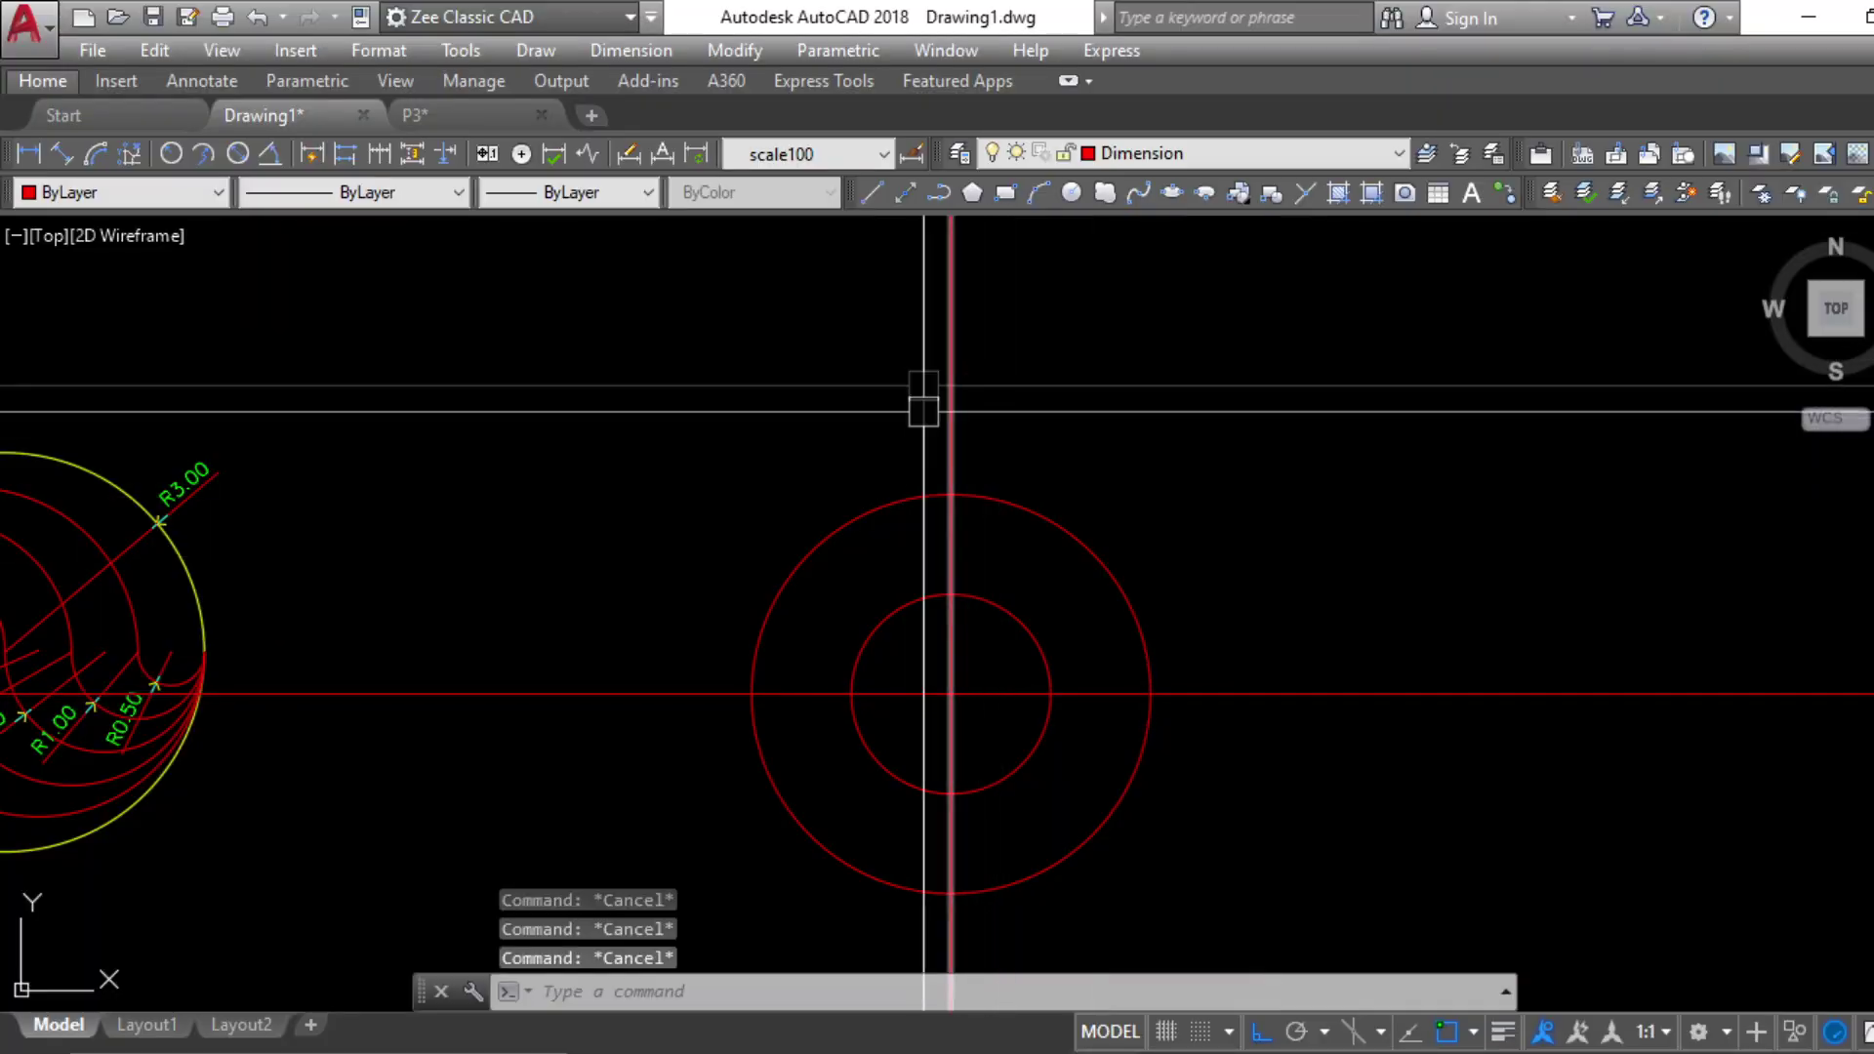
pyautogui.write('o')
pyautogui.press('Return')
pyautogui.press('Return')
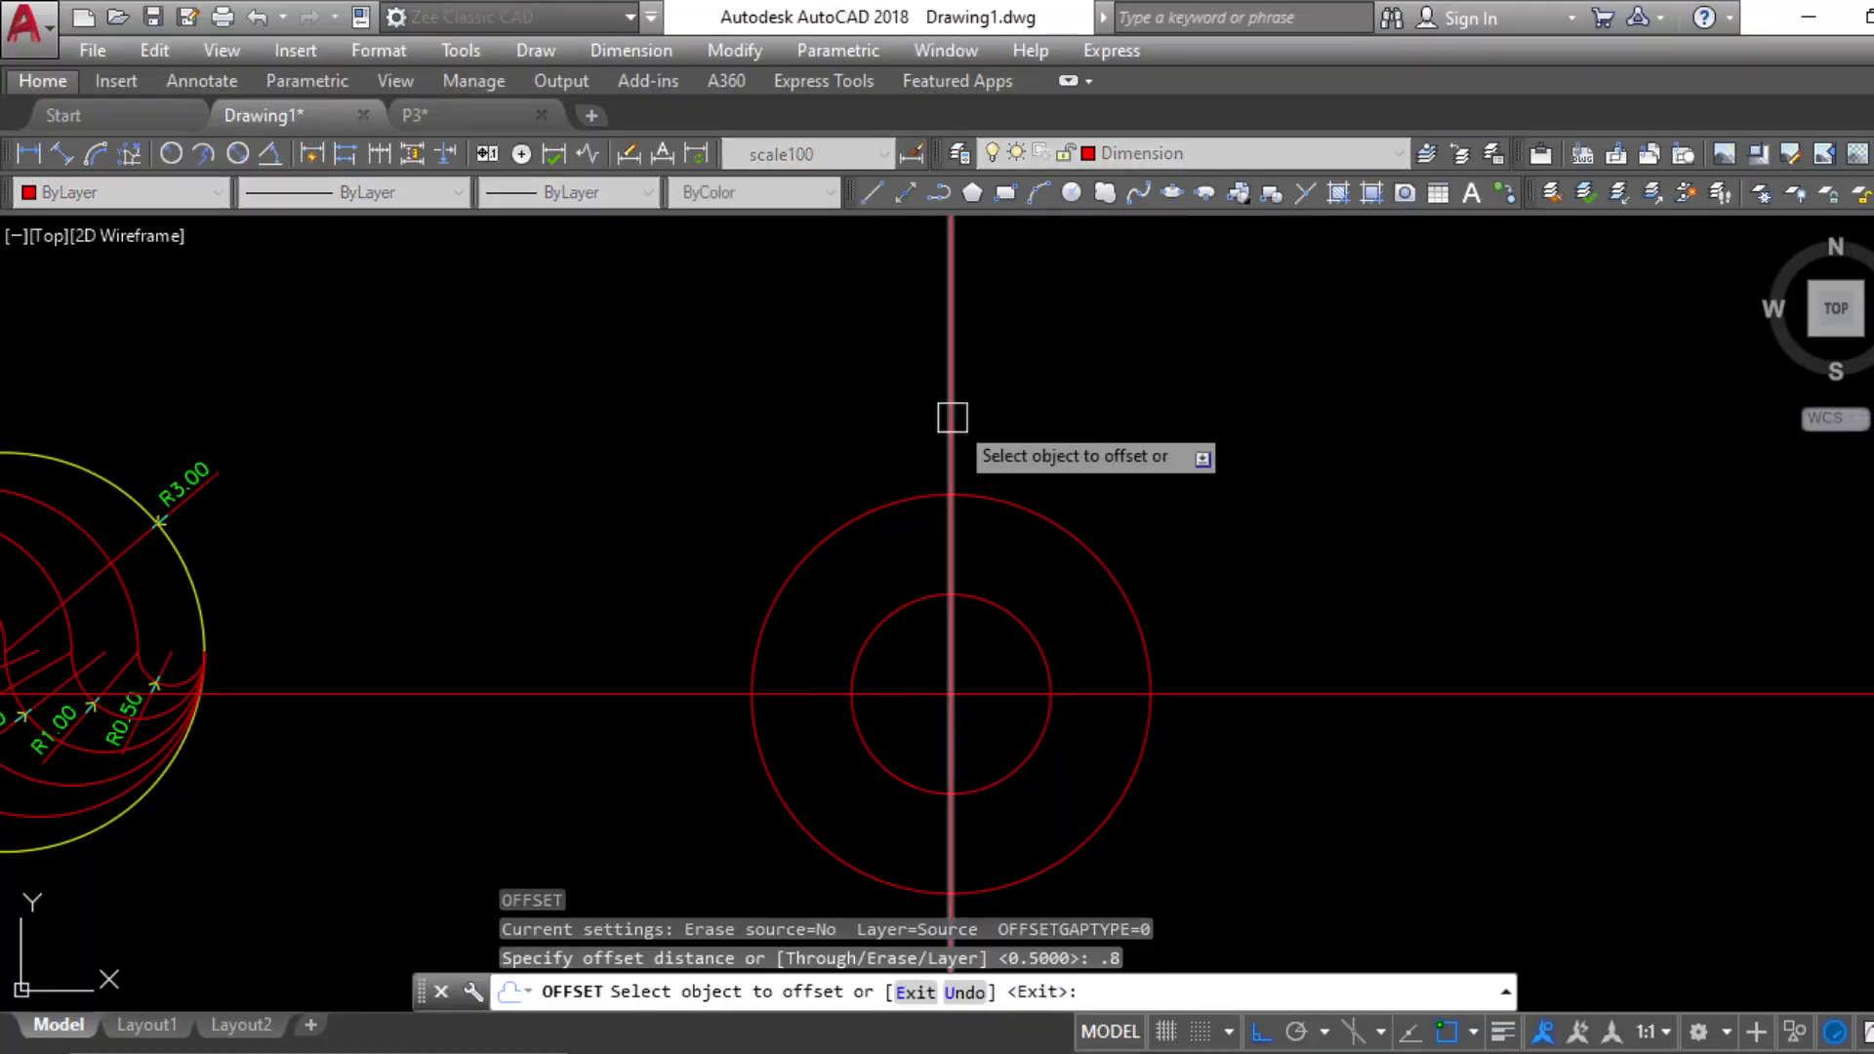
pyautogui.click(954, 414)
pyautogui.click(859, 468)
pyautogui.click(952, 469)
pyautogui.click(1091, 476)
pyautogui.scroll(2, 1004, 510)
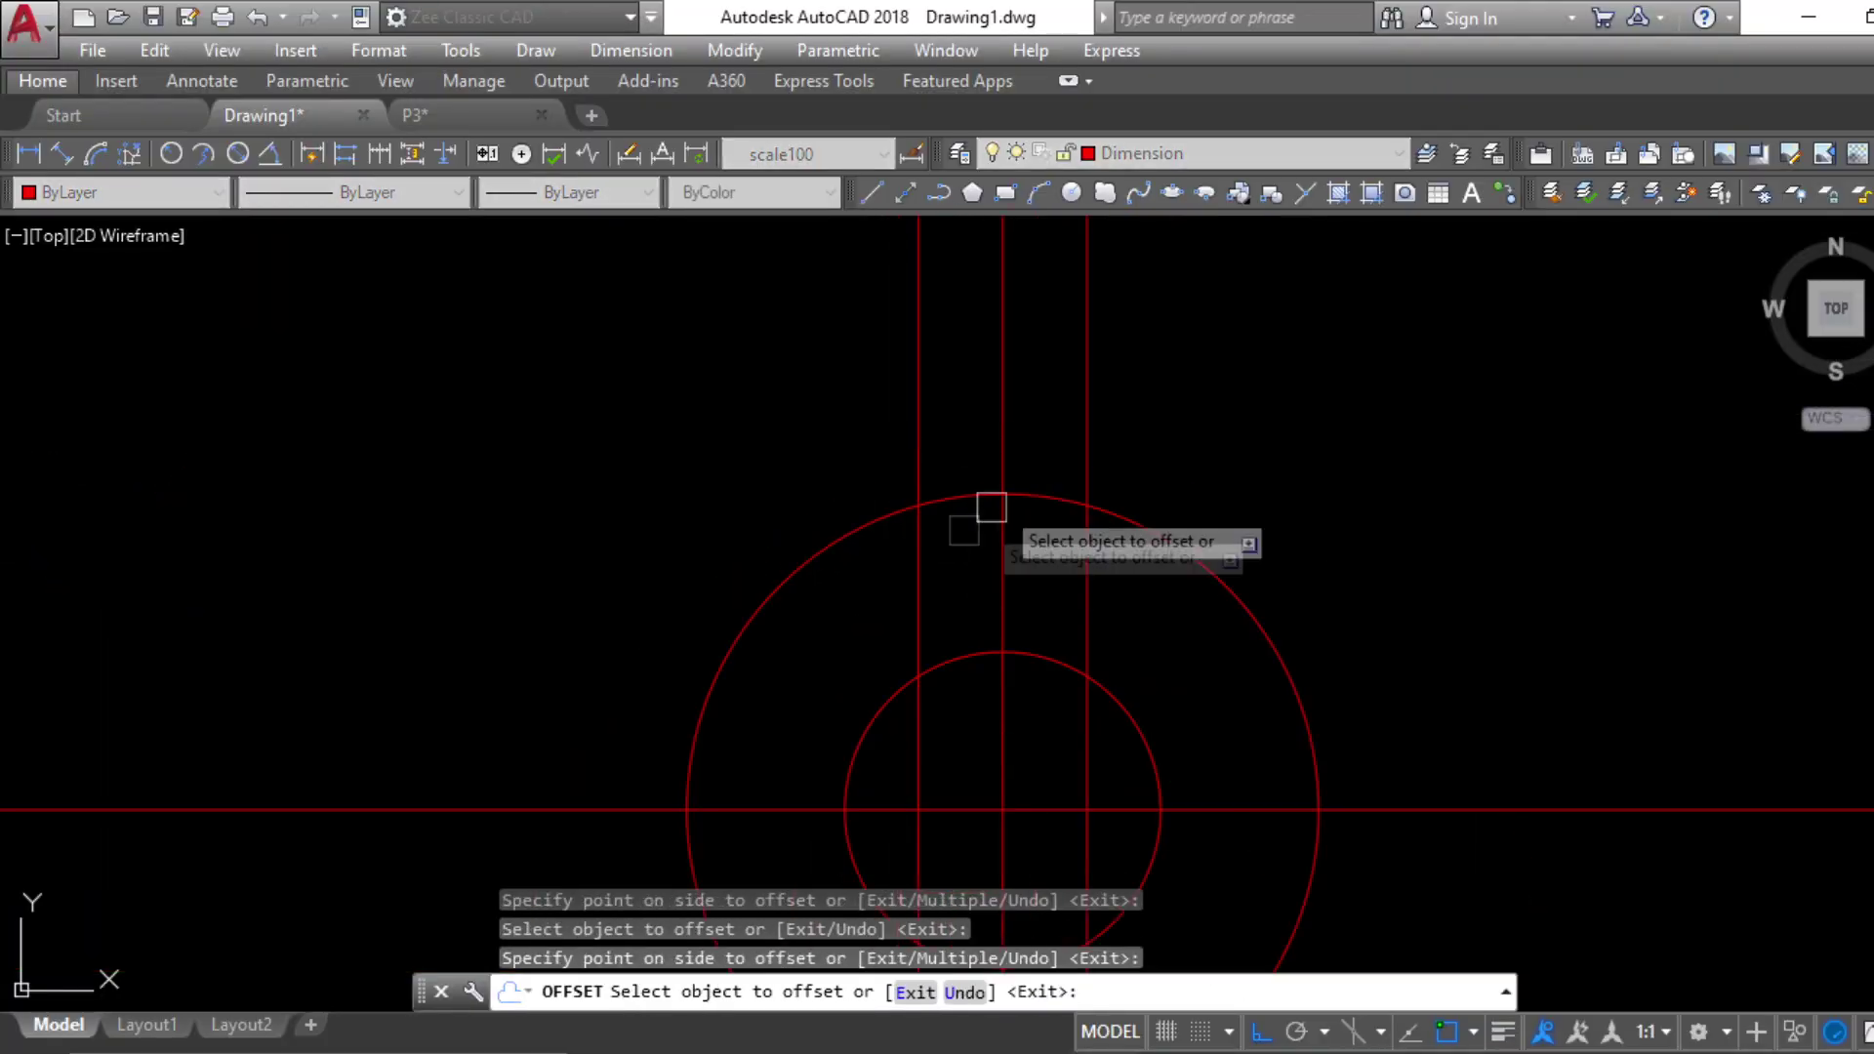
pyautogui.press('Escape')
pyautogui.press('Escape')
pyautogui.press('Escape')
# Draw a polyline from where the left offset line meets the outer circle, 2.5 up and 1.2 to the left
pyautogui.write('pl')
pyautogui.press('Return')
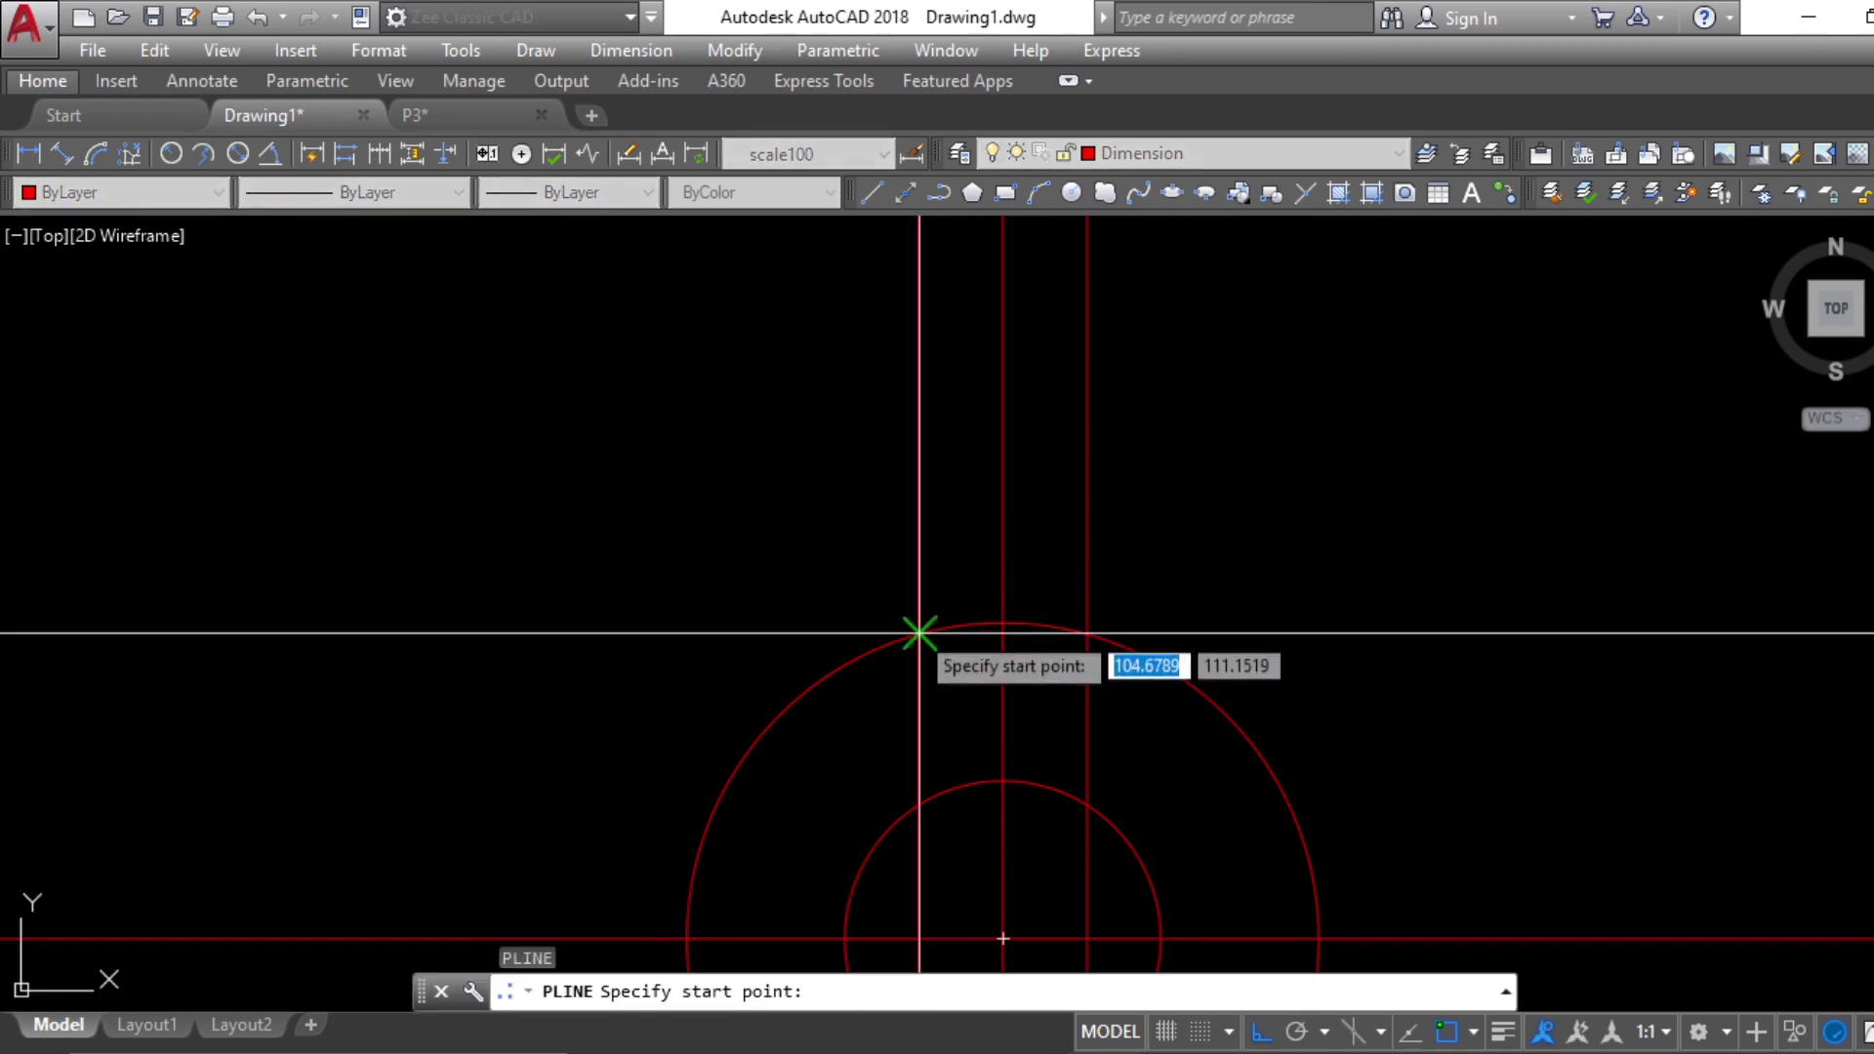
pyautogui.click(918, 634)
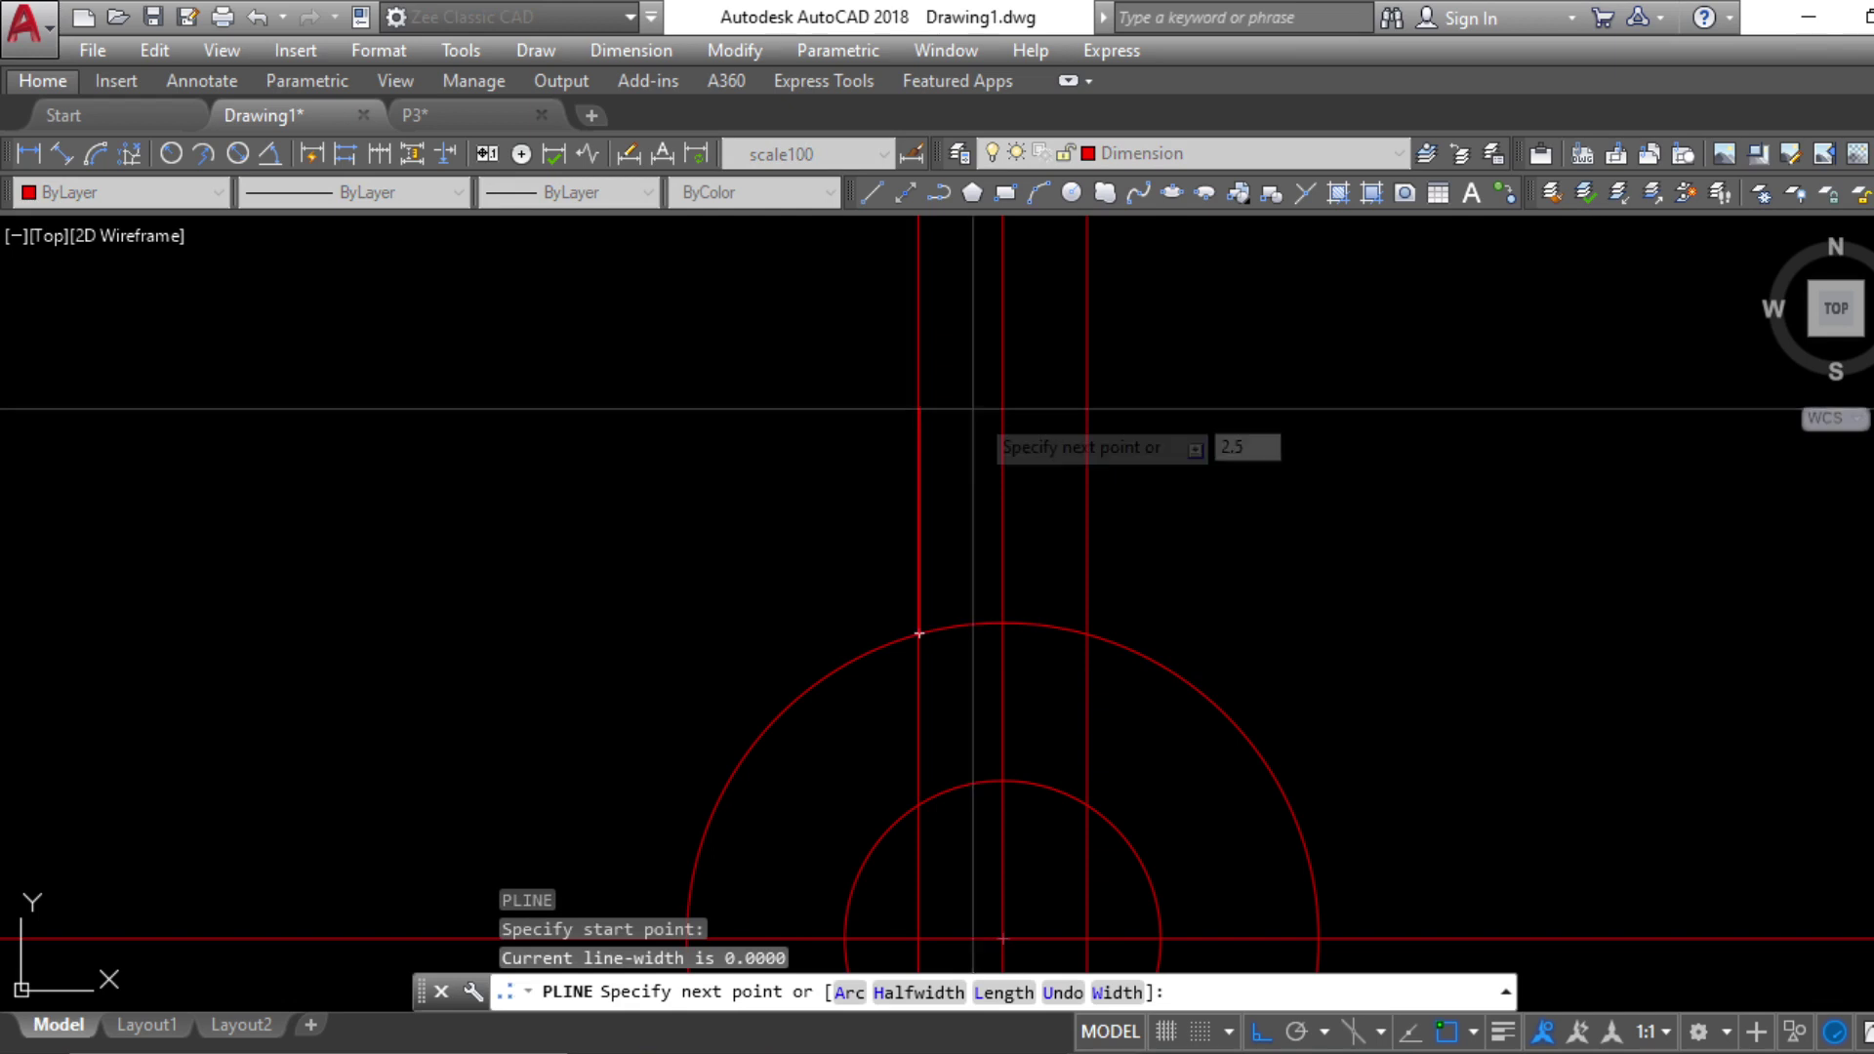
pyautogui.write('2.5')
pyautogui.press('Return')
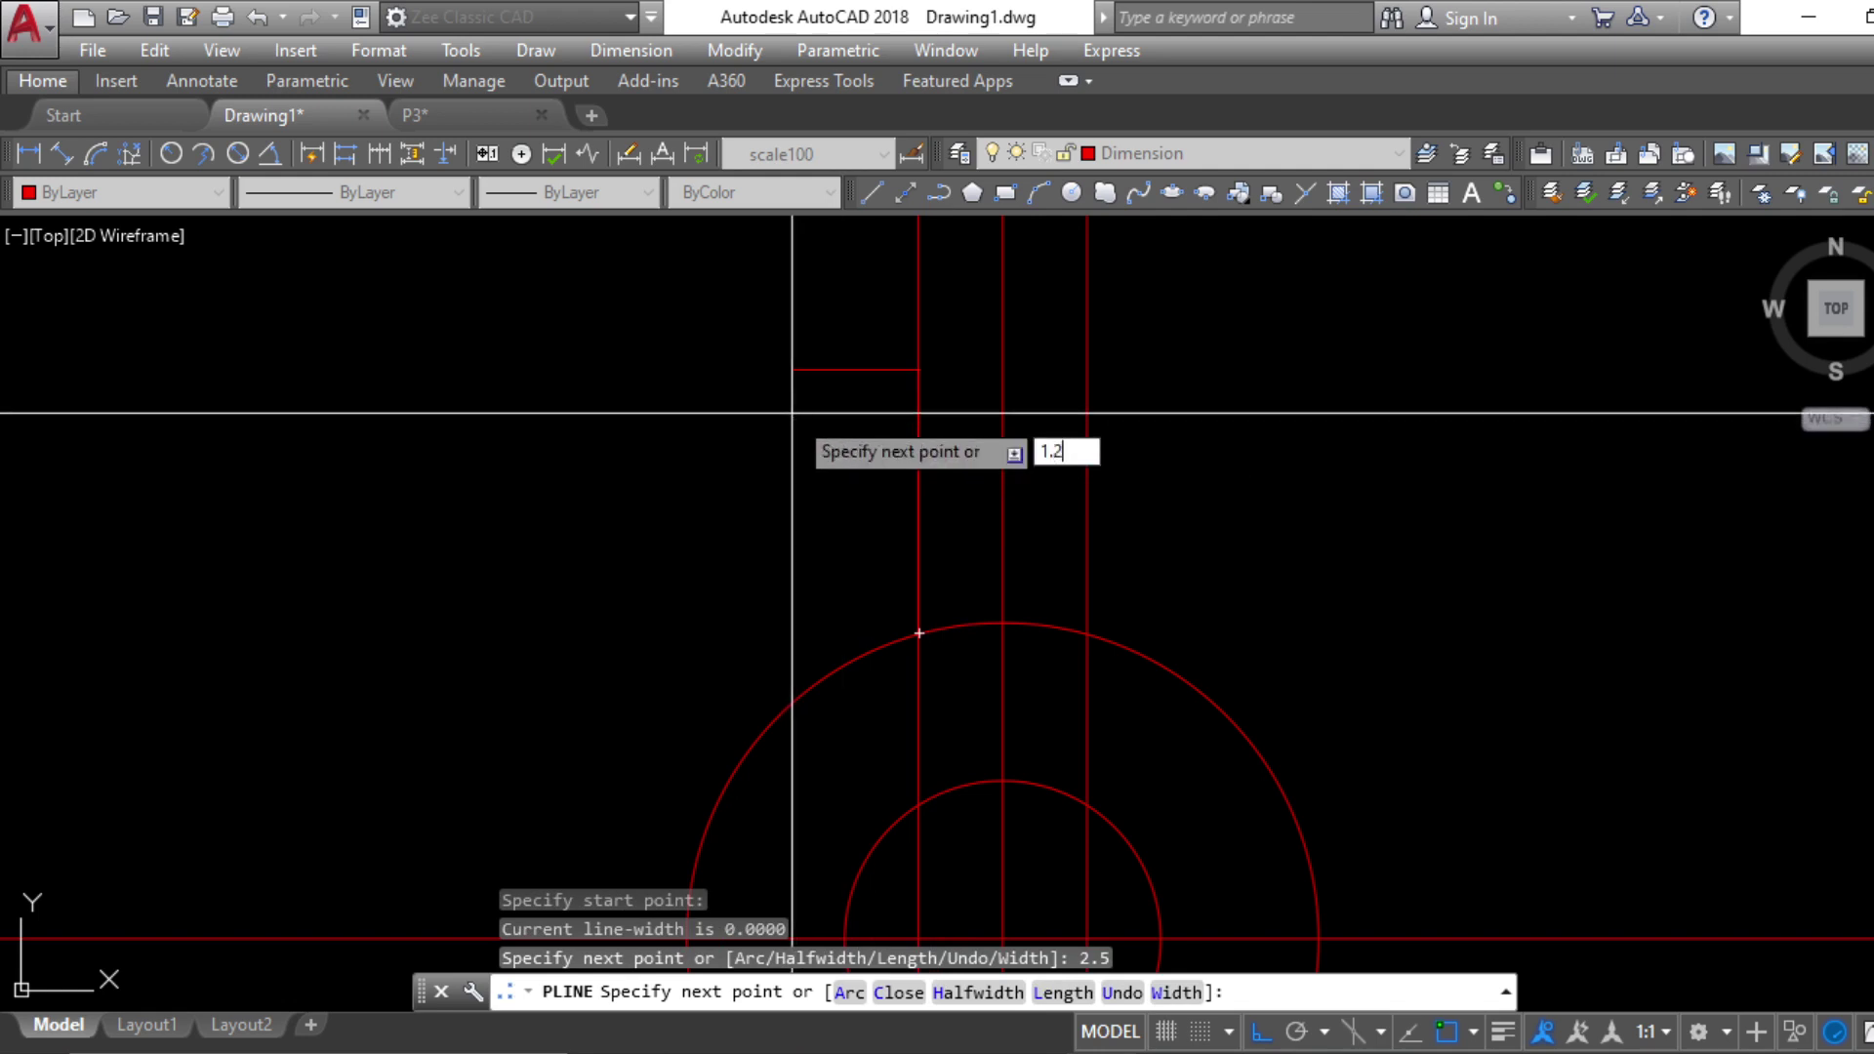
pyautogui.press('Return')
pyautogui.press('Escape')
pyautogui.press('Escape')
pyautogui.click(921, 551)
pyautogui.press('Escape')
# Draw a polyline from where the right offset line meets the outer circle, 2.5 up and 1.2 to the right
pyautogui.write('pl')
pyautogui.press('Return')
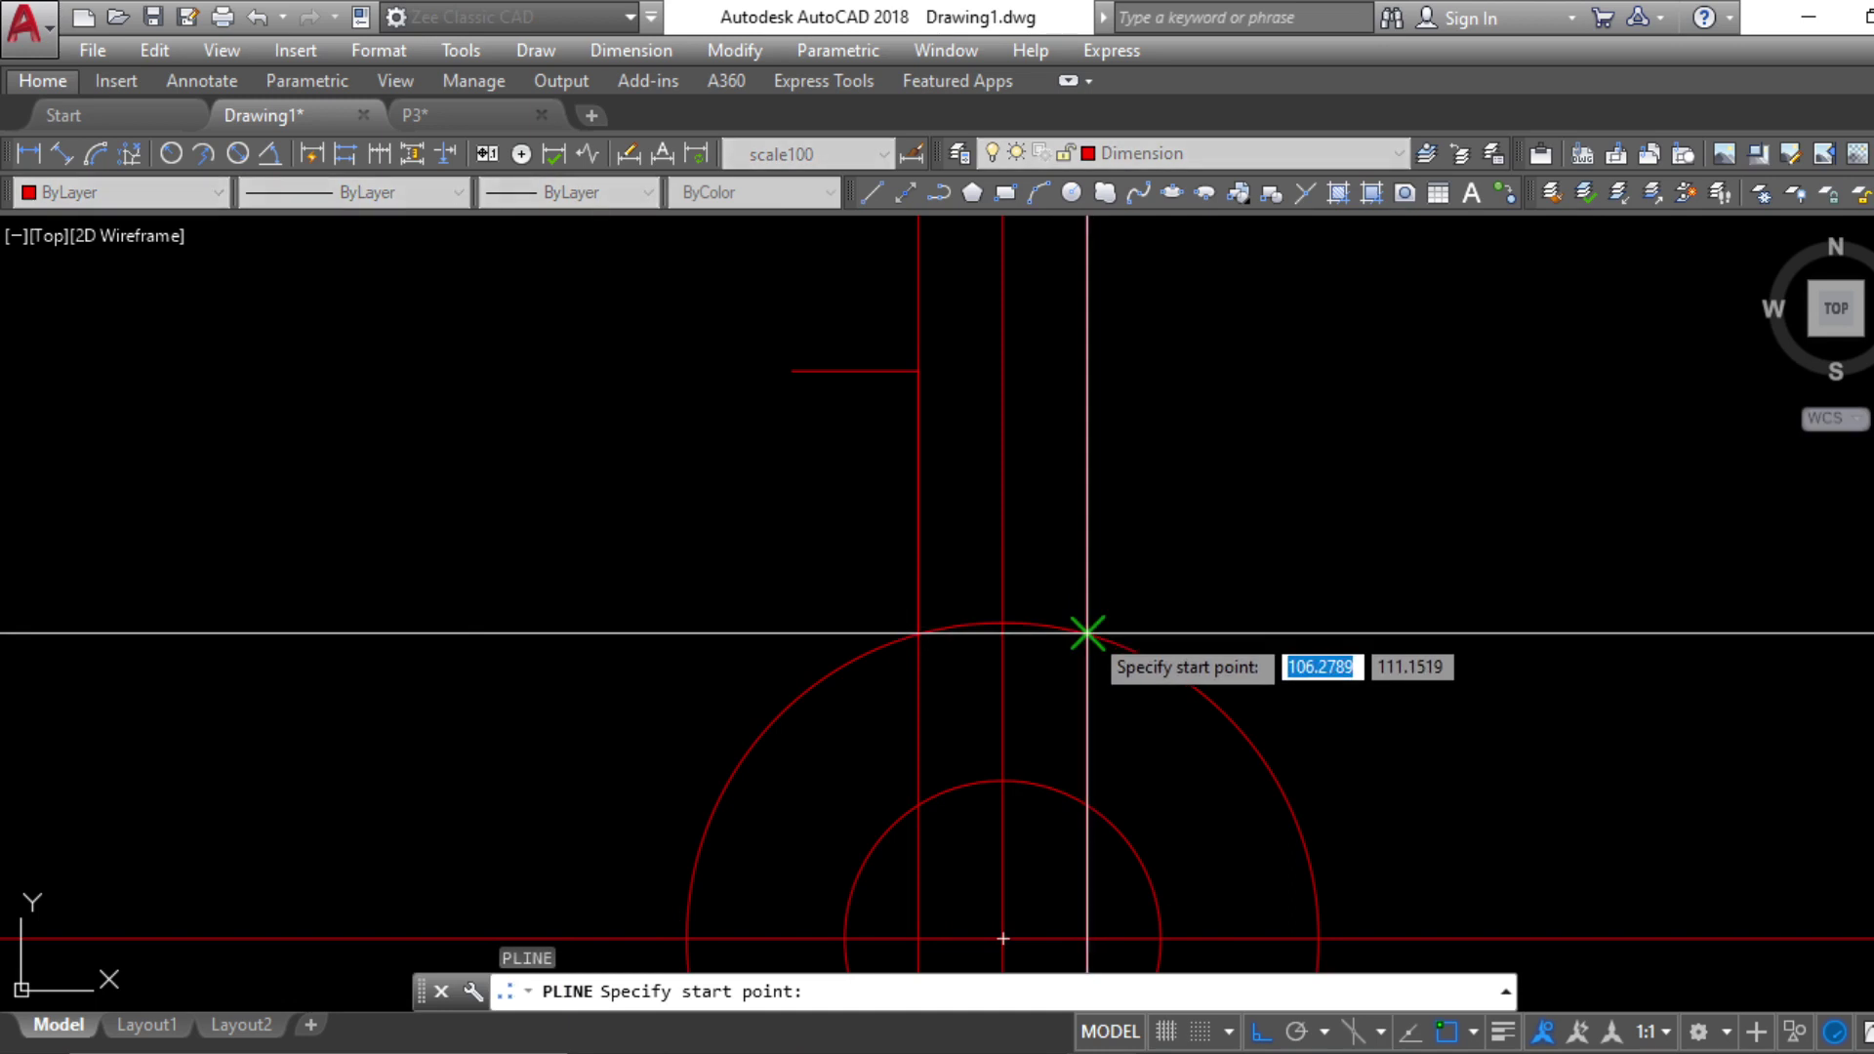
pyautogui.click(1087, 634)
pyautogui.press('Return')
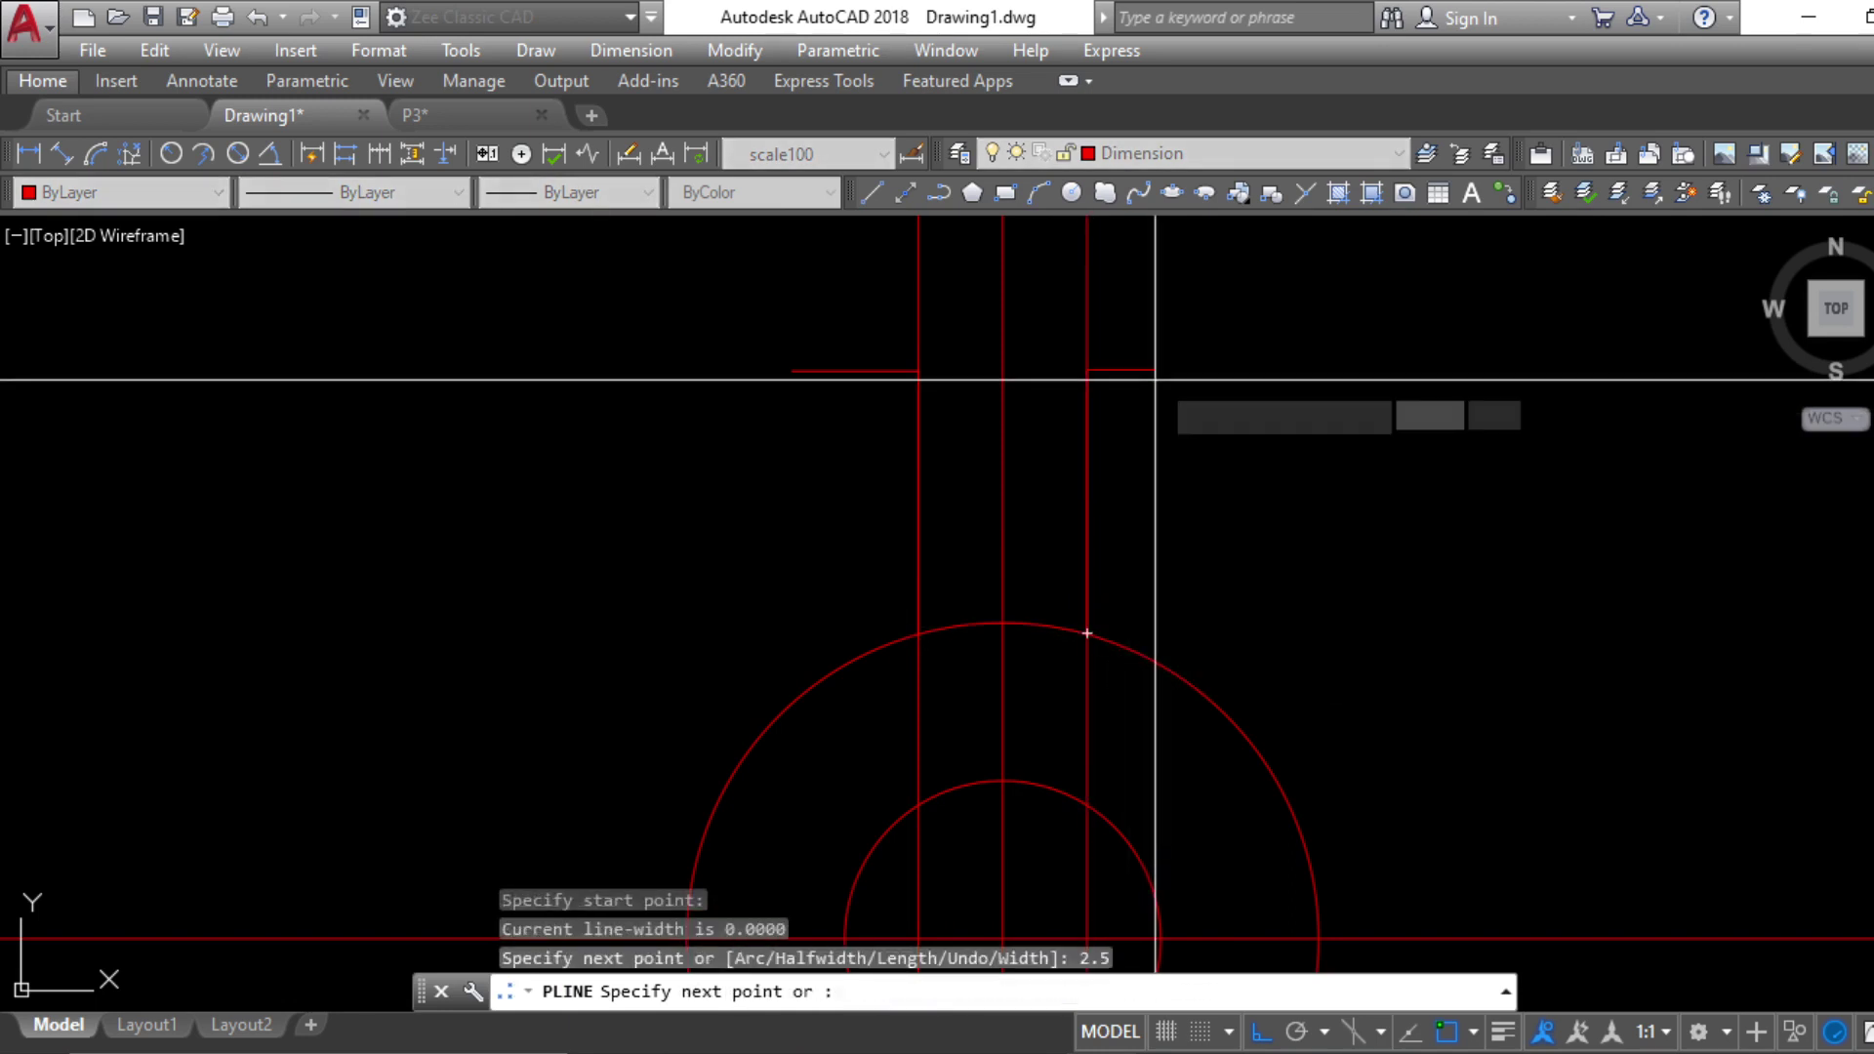
pyautogui.write('1.2')
pyautogui.press('Return')
pyautogui.press('Escape')
pyautogui.press('Escape')
# Erase the three vertical construction lines, keeping the two polylines above the outer circle
pyautogui.moveTo(1140, 373); pyautogui.dragTo(1142, 549, button='middle')
pyautogui.click(1234, 430)
pyautogui.click(800, 294)
pyautogui.press('Escape')
pyautogui.press('Escape')
pyautogui.click(1161, 434)
pyautogui.click(787, 322)
pyautogui.press('Return')
pyautogui.scroll(-2, 928, 448)
pyautogui.scroll(5, 979, 481)
pyautogui.press('Escape')
pyautogui.press('Escape')
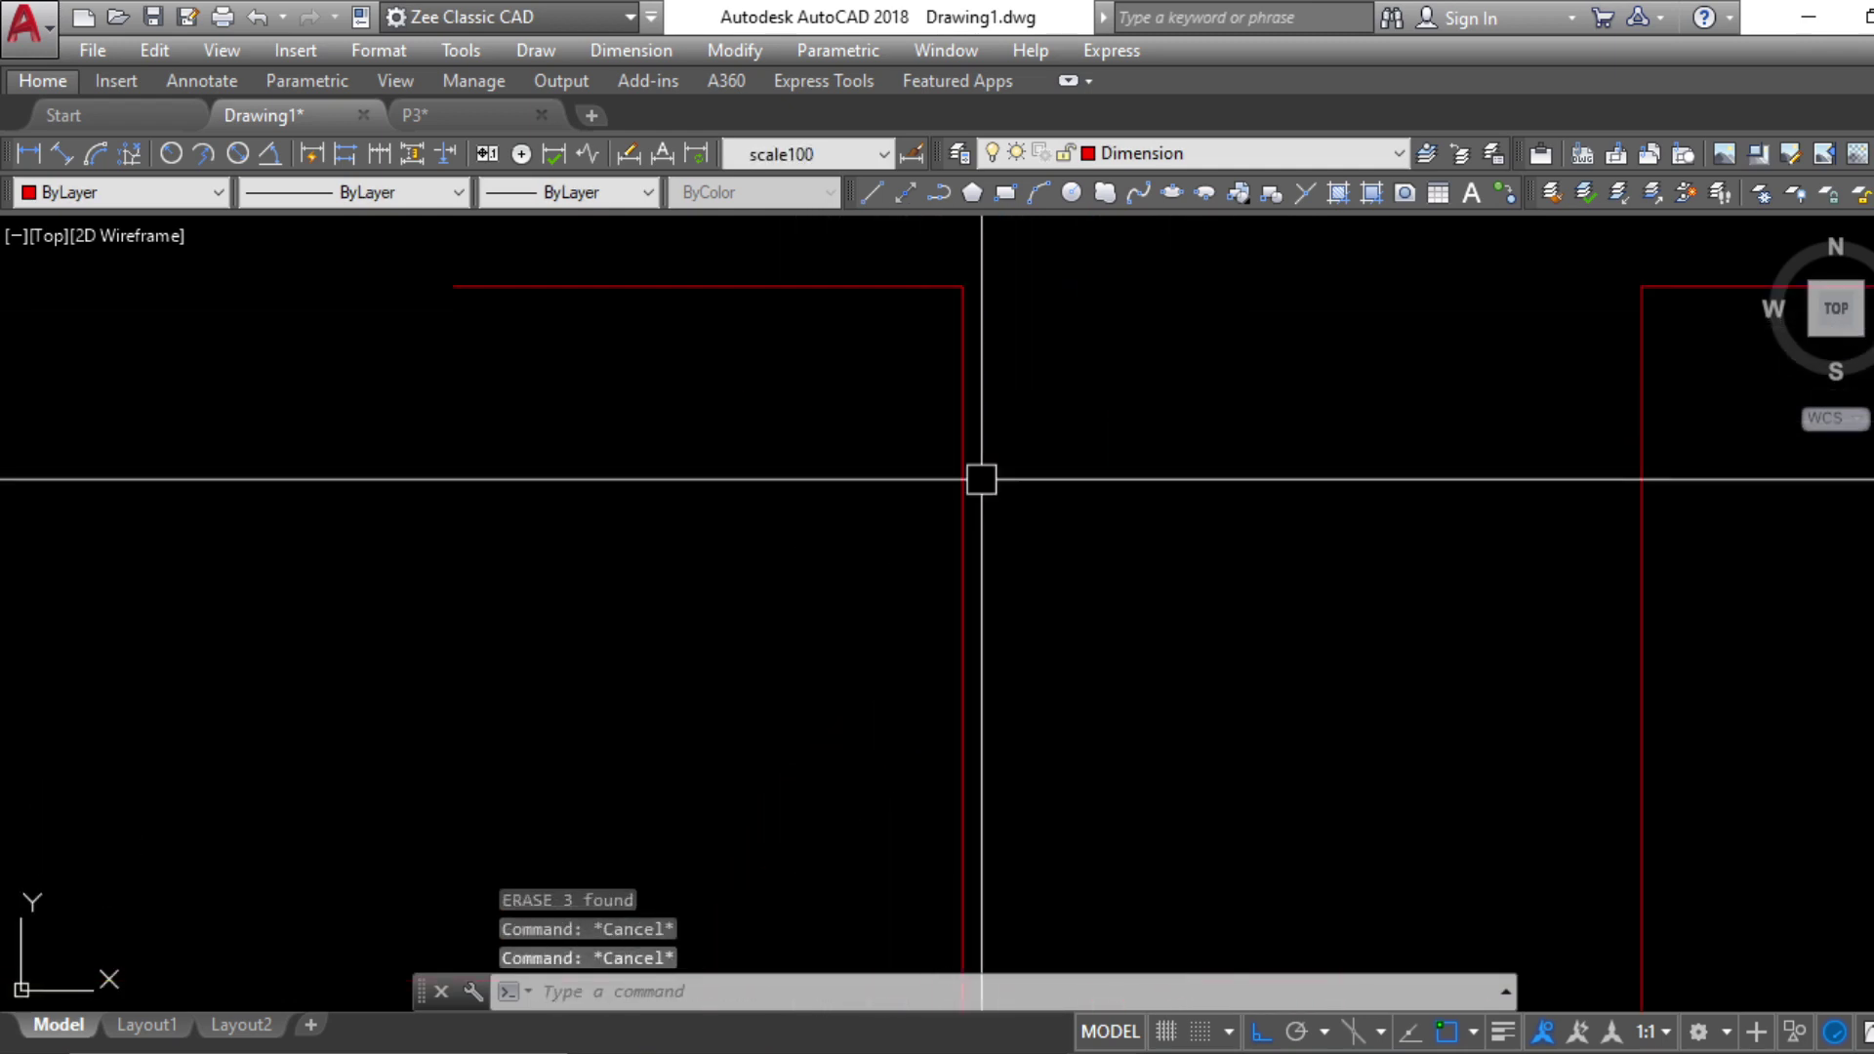
# Try a fillet with radius 0.4 on the left polyline's upper corner, and undo it
pyautogui.write('f')
pyautogui.press('Return')
pyautogui.write('r')
pyautogui.press('Return')
pyautogui.write('.4')
pyautogui.press('Return')
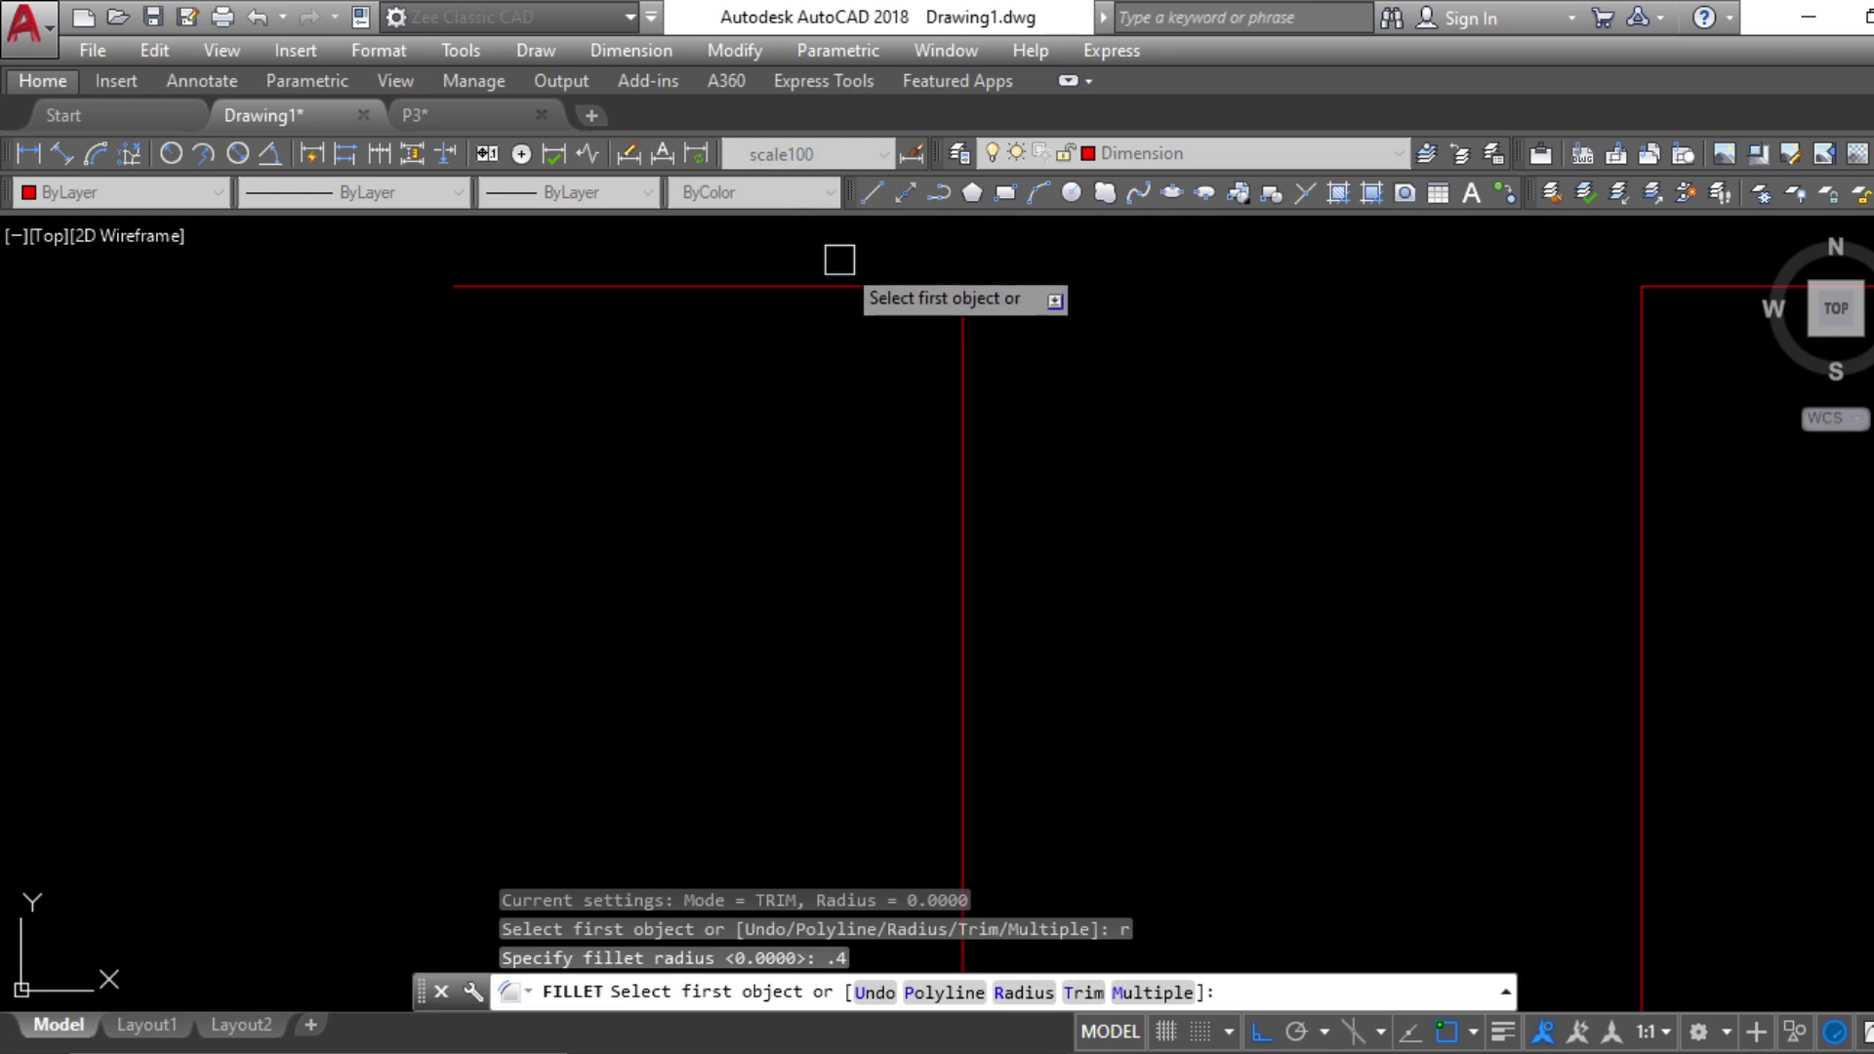
pyautogui.click(846, 286)
pyautogui.hotkey('ctrl', 'z')
pyautogui.scroll(5, 1082, 371)
pyautogui.hotkey('ctrl', 'z')
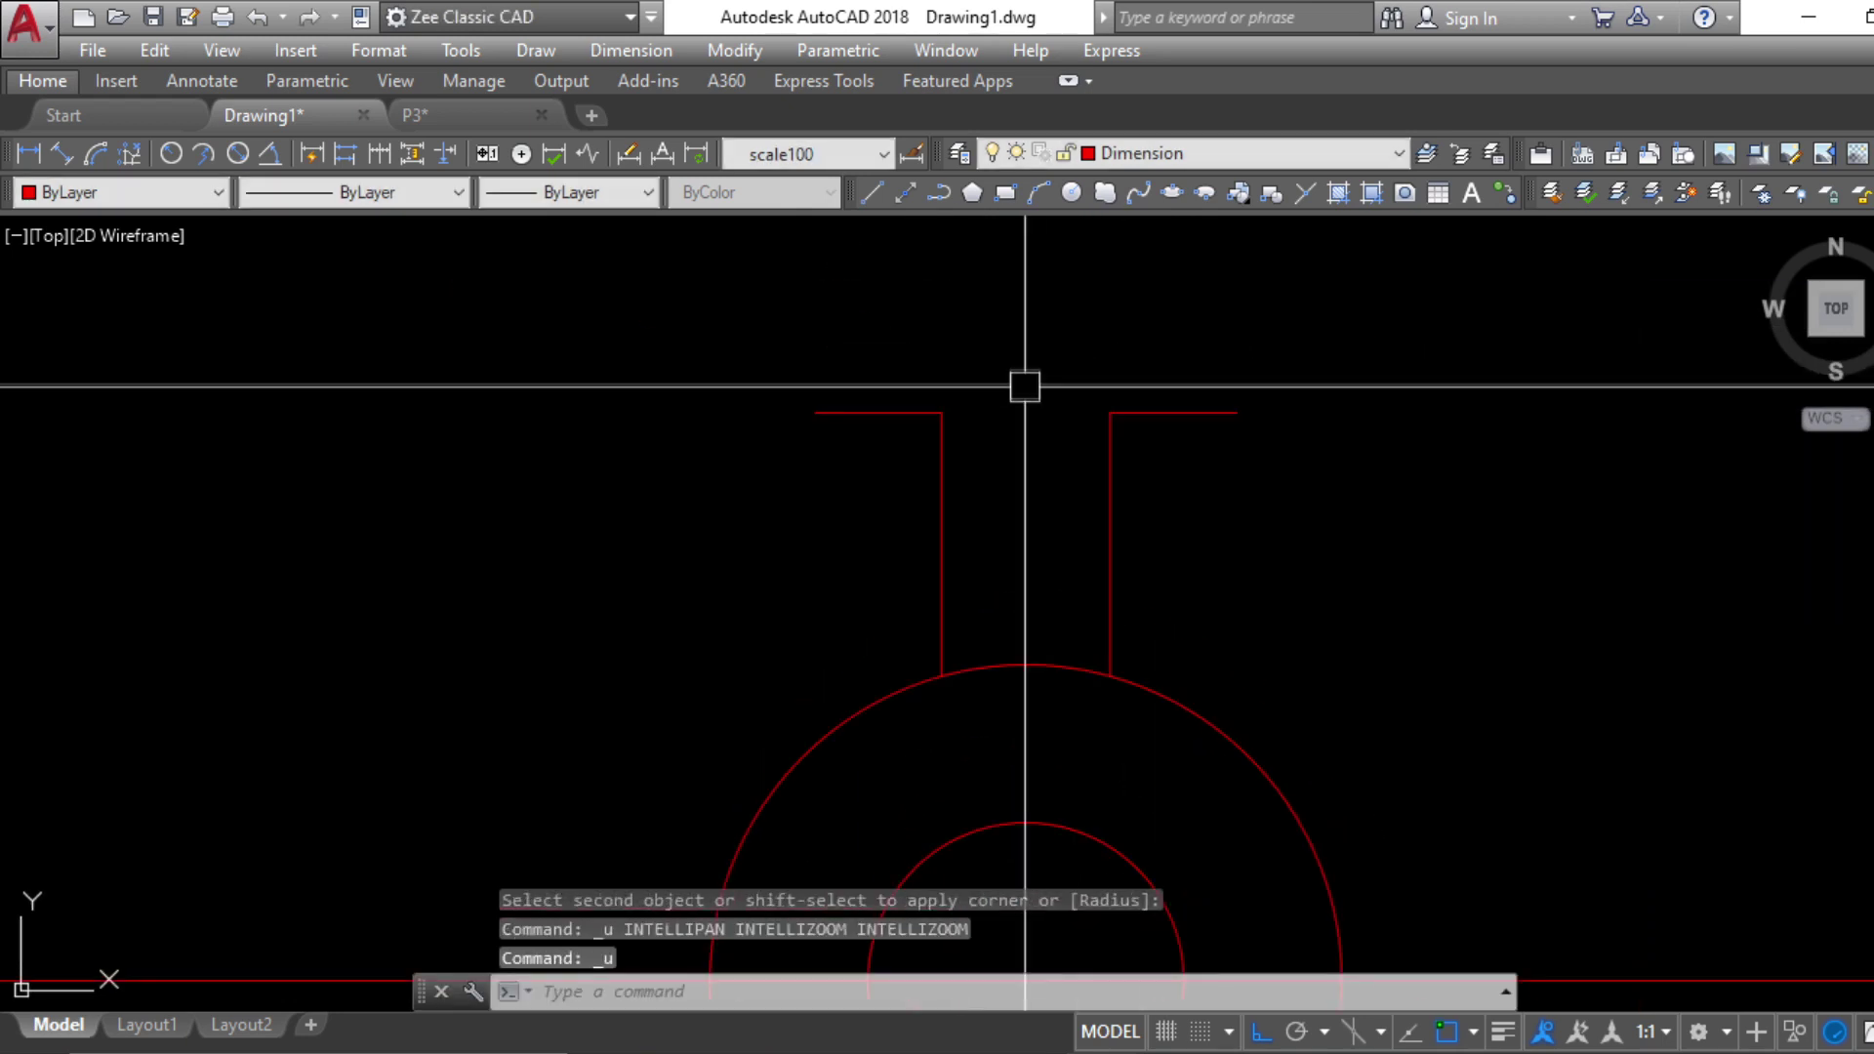
# Fillet the upper corners of both slot polylines with a radius of 0.2
pyautogui.write('f')
pyautogui.press('Return')
pyautogui.write('r')
pyautogui.press('Return')
pyautogui.write('.2')
pyautogui.press('Return')
pyautogui.click(911, 382)
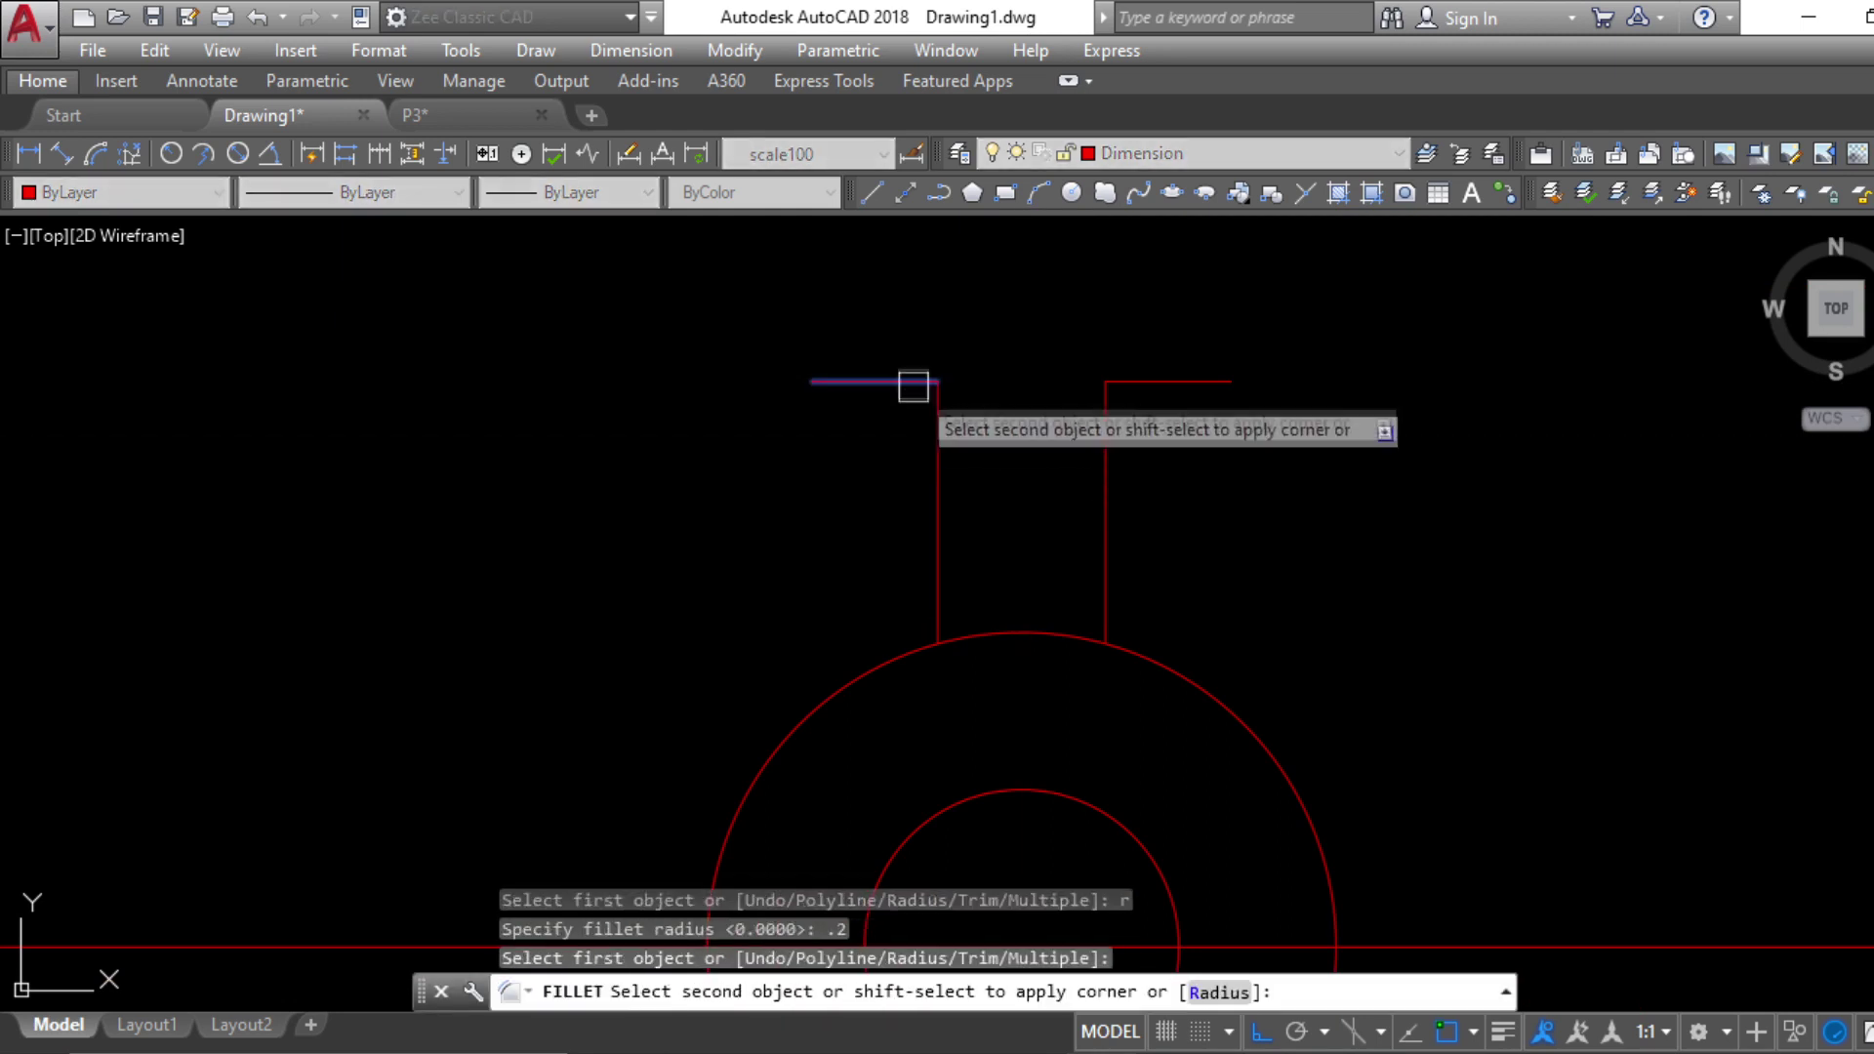
pyautogui.click(936, 423)
pyautogui.press('Return')
pyautogui.click(1106, 410)
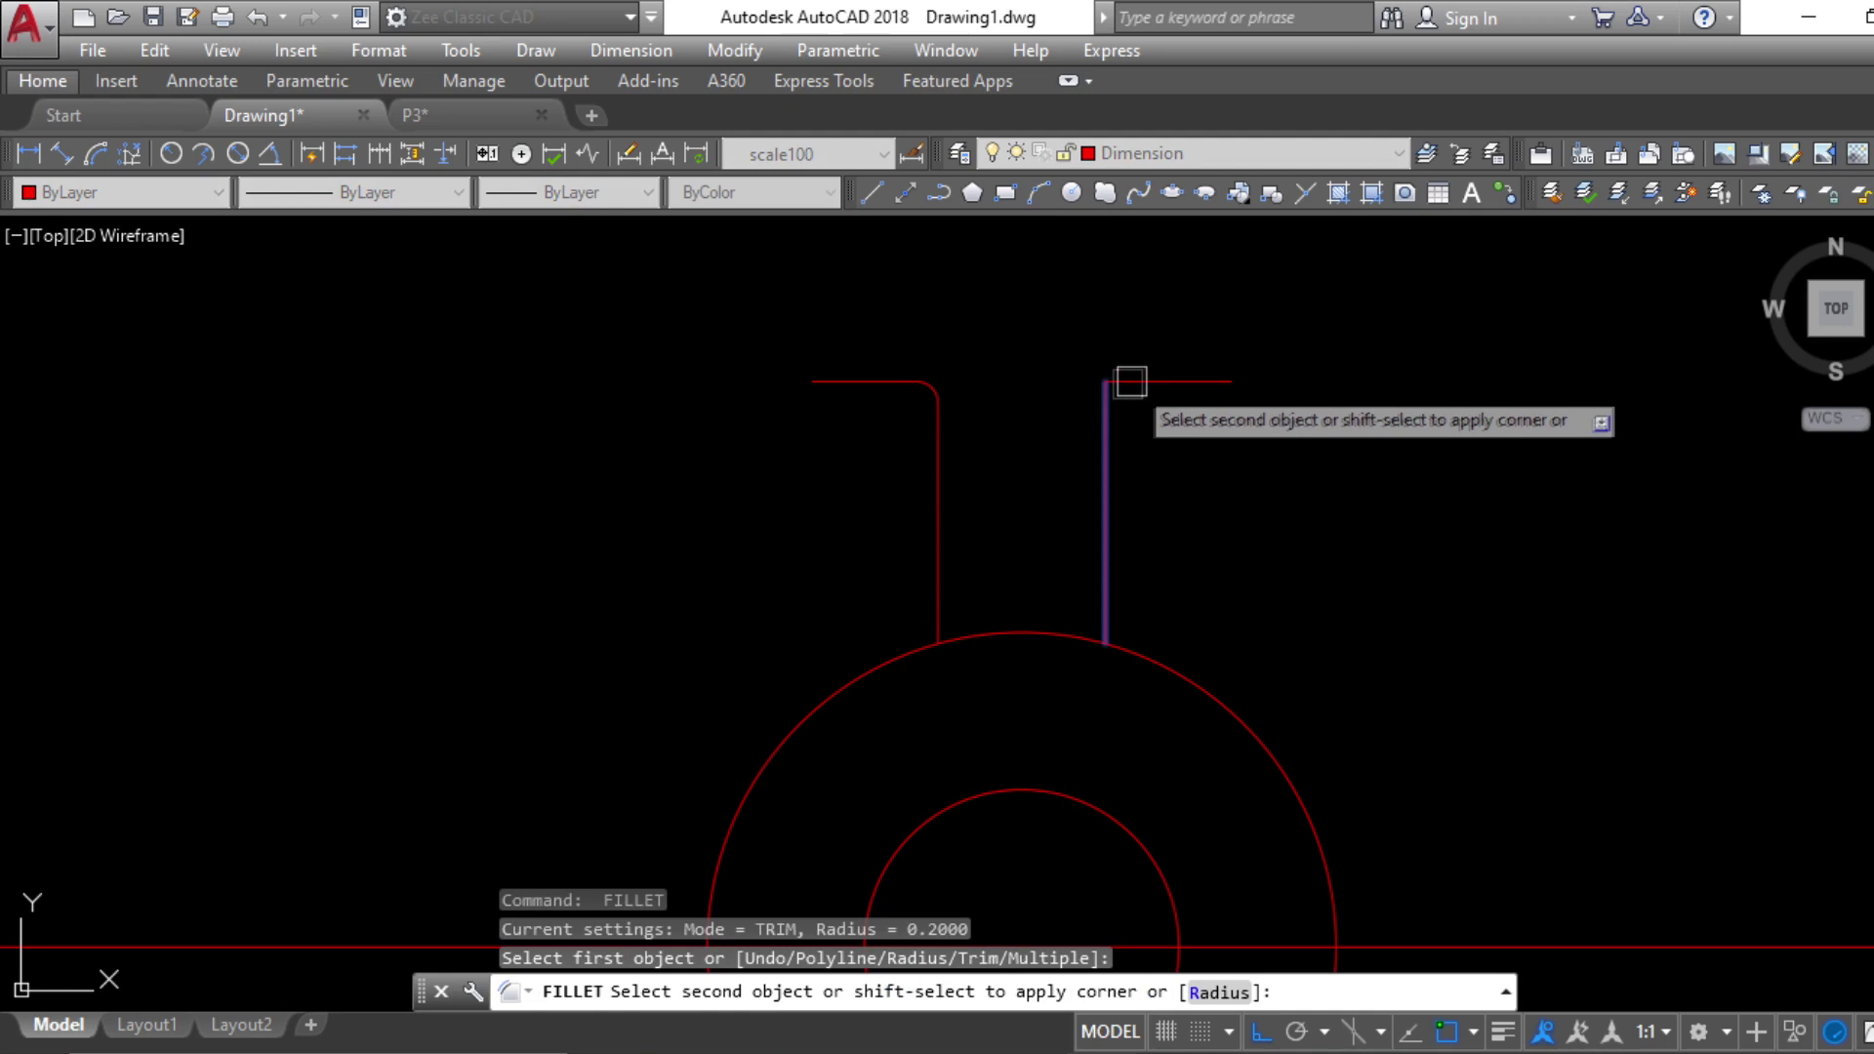
pyautogui.scroll(5, 1112, 408)
pyautogui.press('Escape')
pyautogui.press('Escape')
pyautogui.press('Escape')
pyautogui.press('Return')
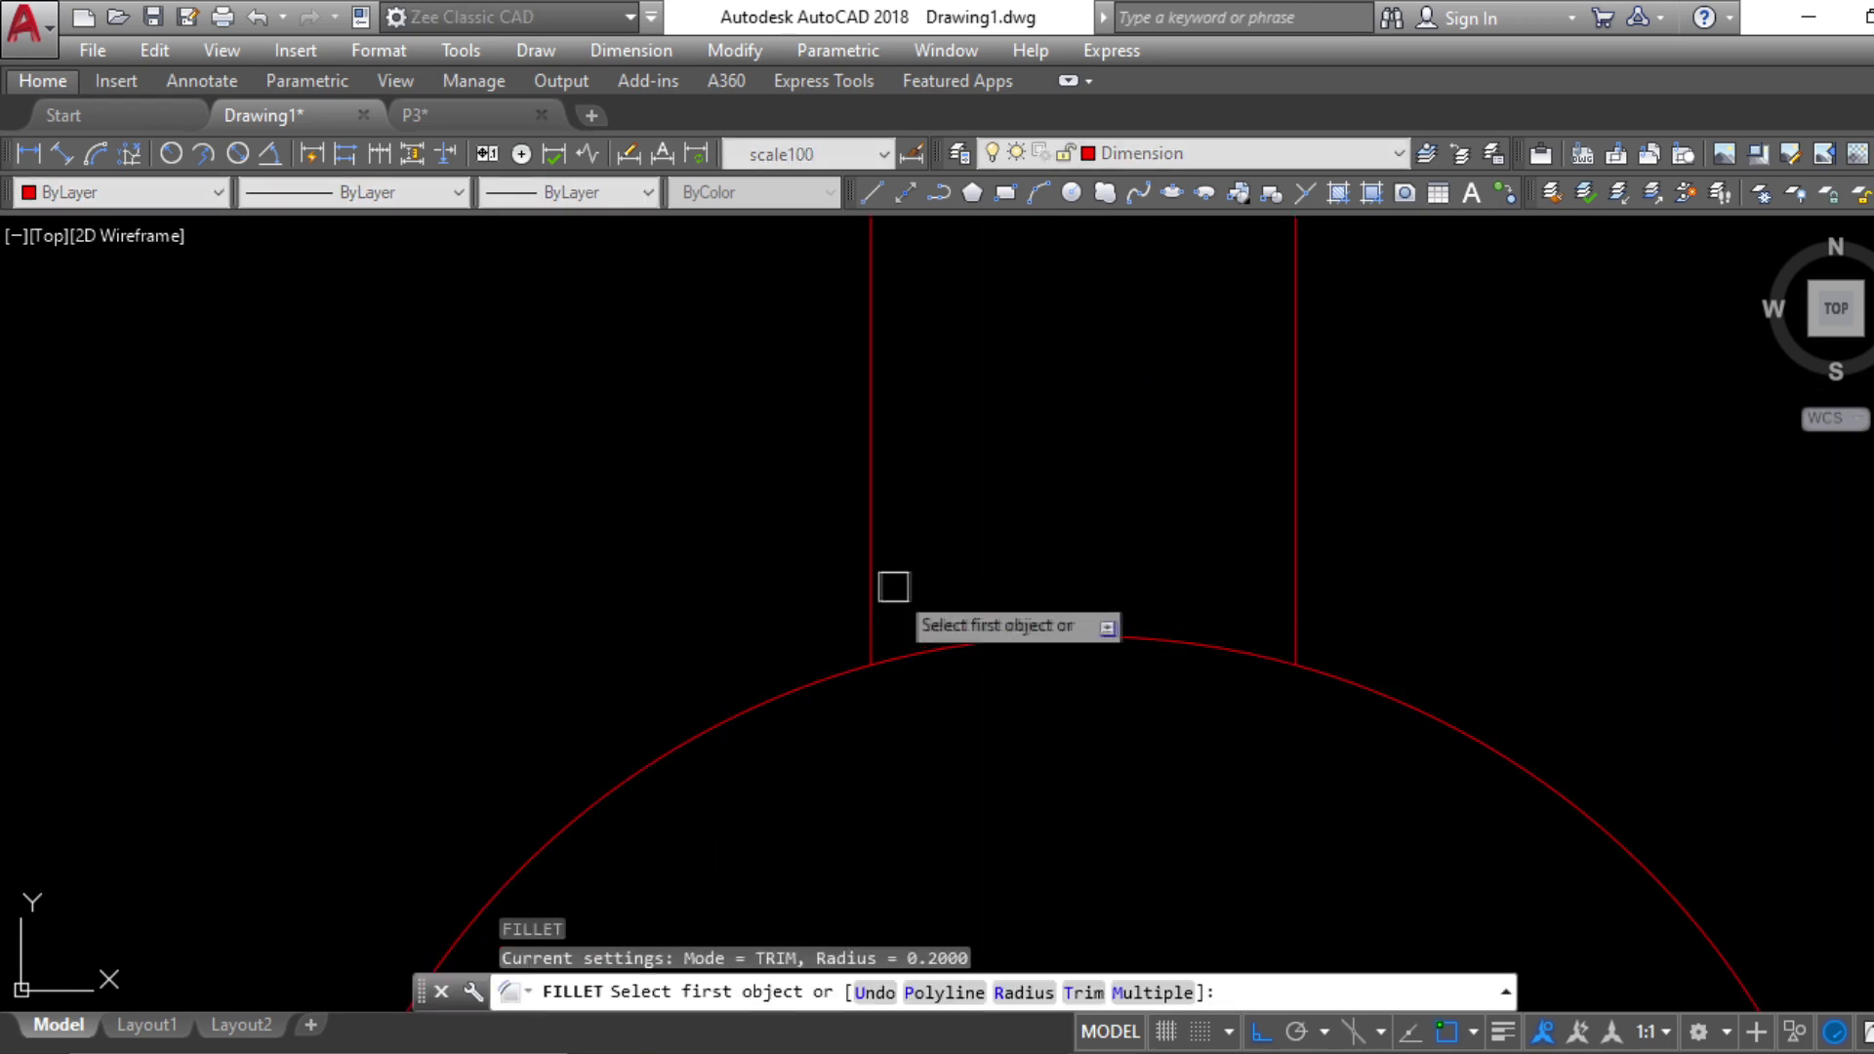
pyautogui.click(872, 583)
pyautogui.press('Escape')
pyautogui.press('Escape')
pyautogui.press('Escape')
pyautogui.scroll(-2, 1080, 673)
pyautogui.write('pl')
pyautogui.press('Return')
pyautogui.scroll(4, 1003, 674)
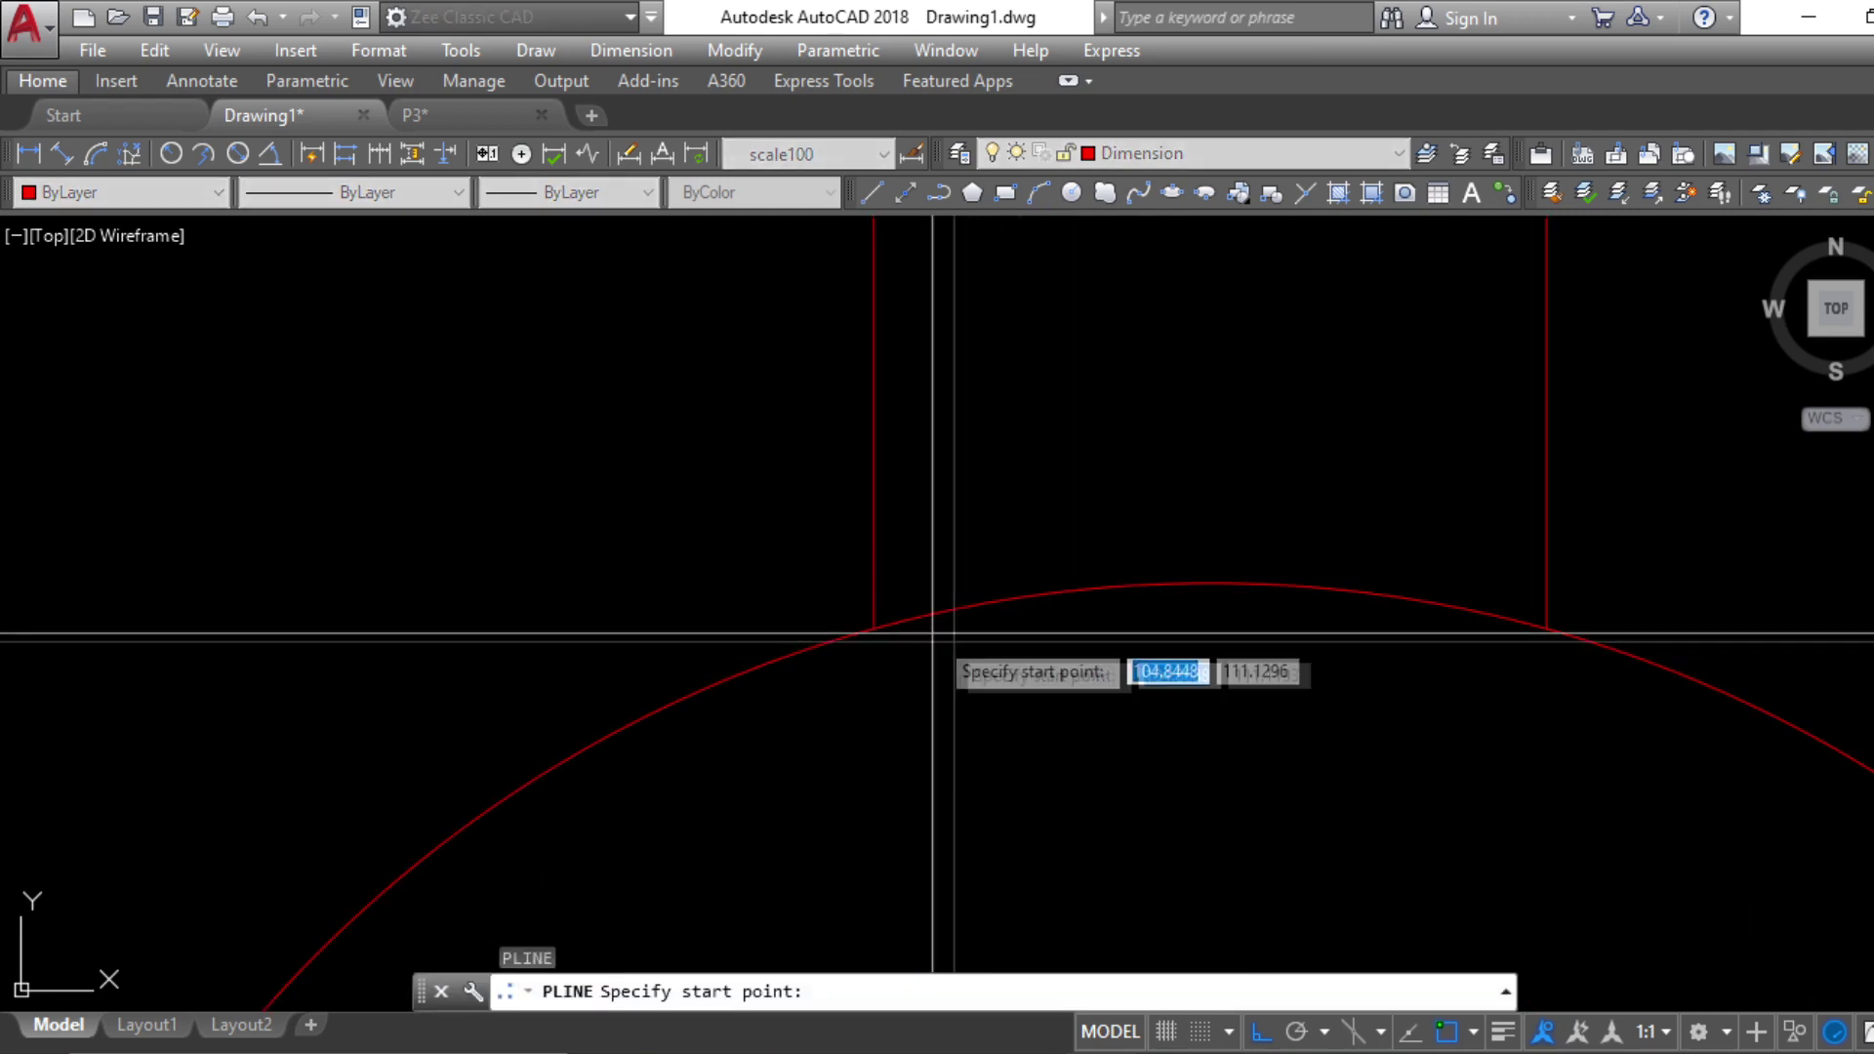
pyautogui.click(875, 628)
pyautogui.scroll(-3, 1259, 673)
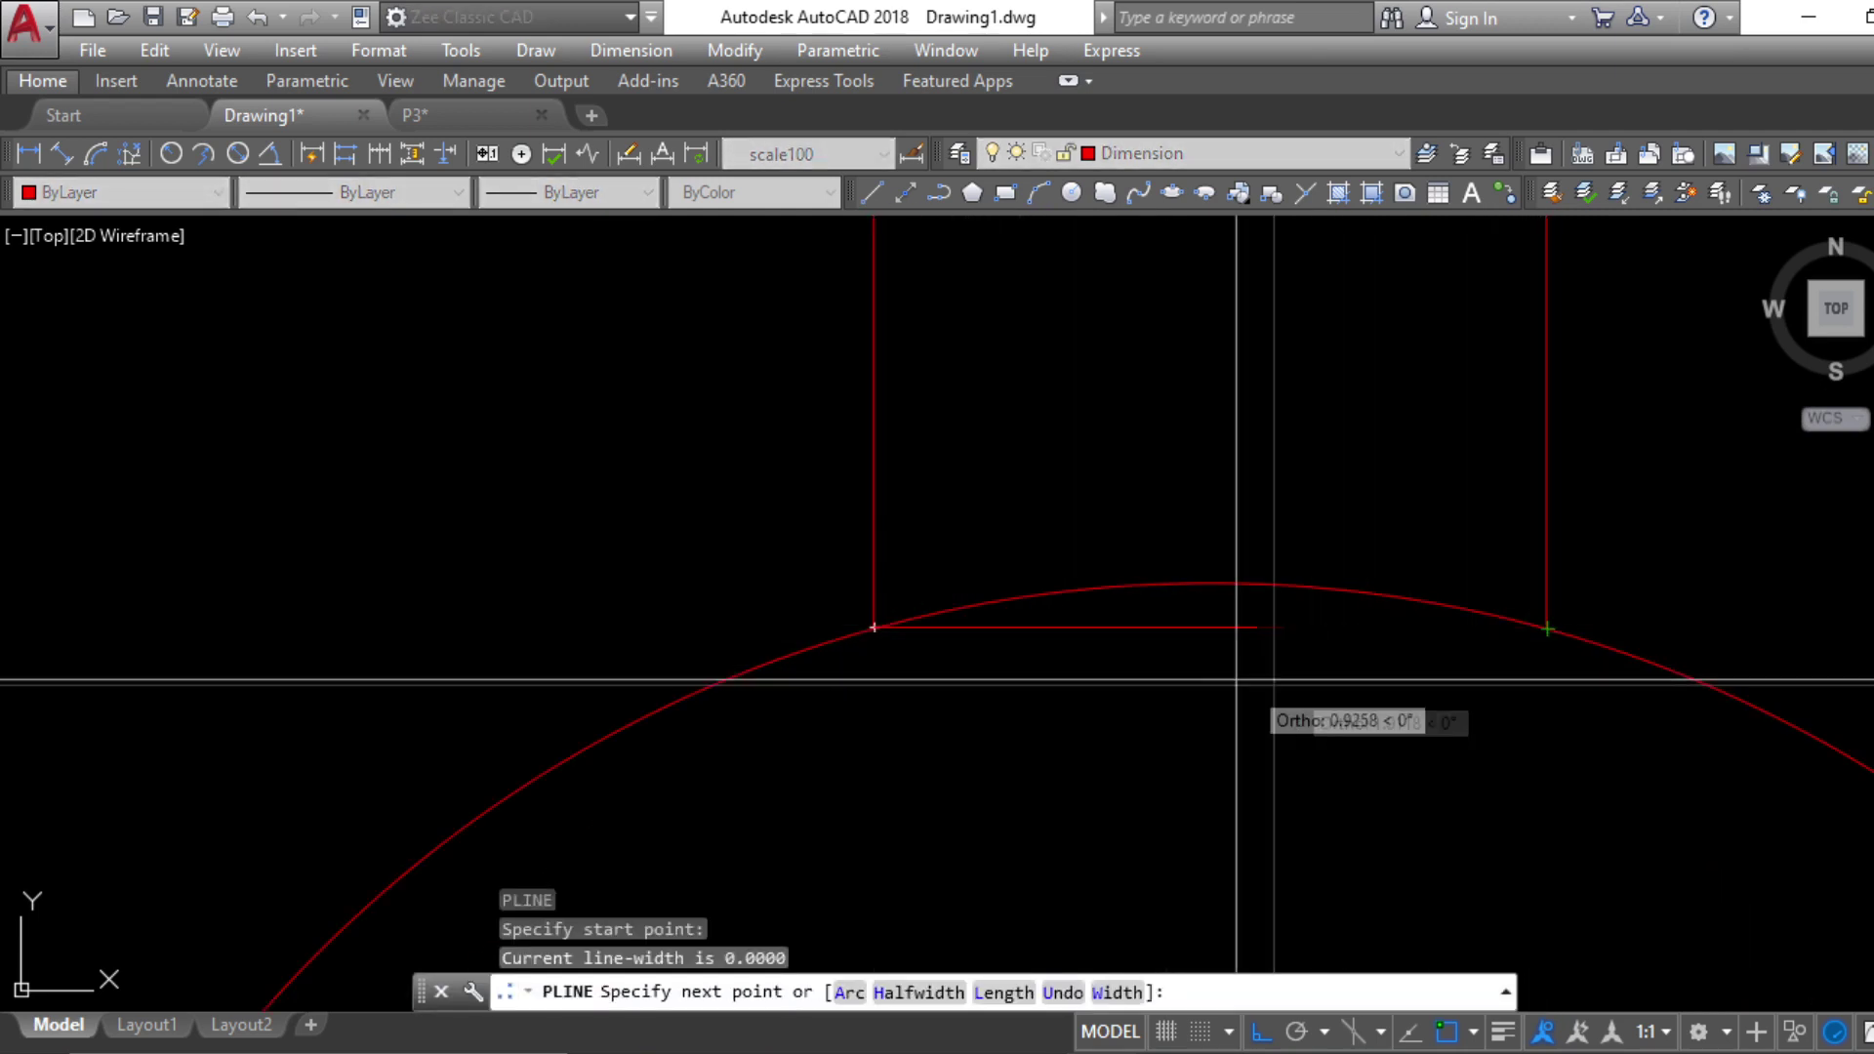
pyautogui.press('Escape')
pyautogui.press('Escape')
pyautogui.press('Escape')
pyautogui.scroll(2, 1170, 632)
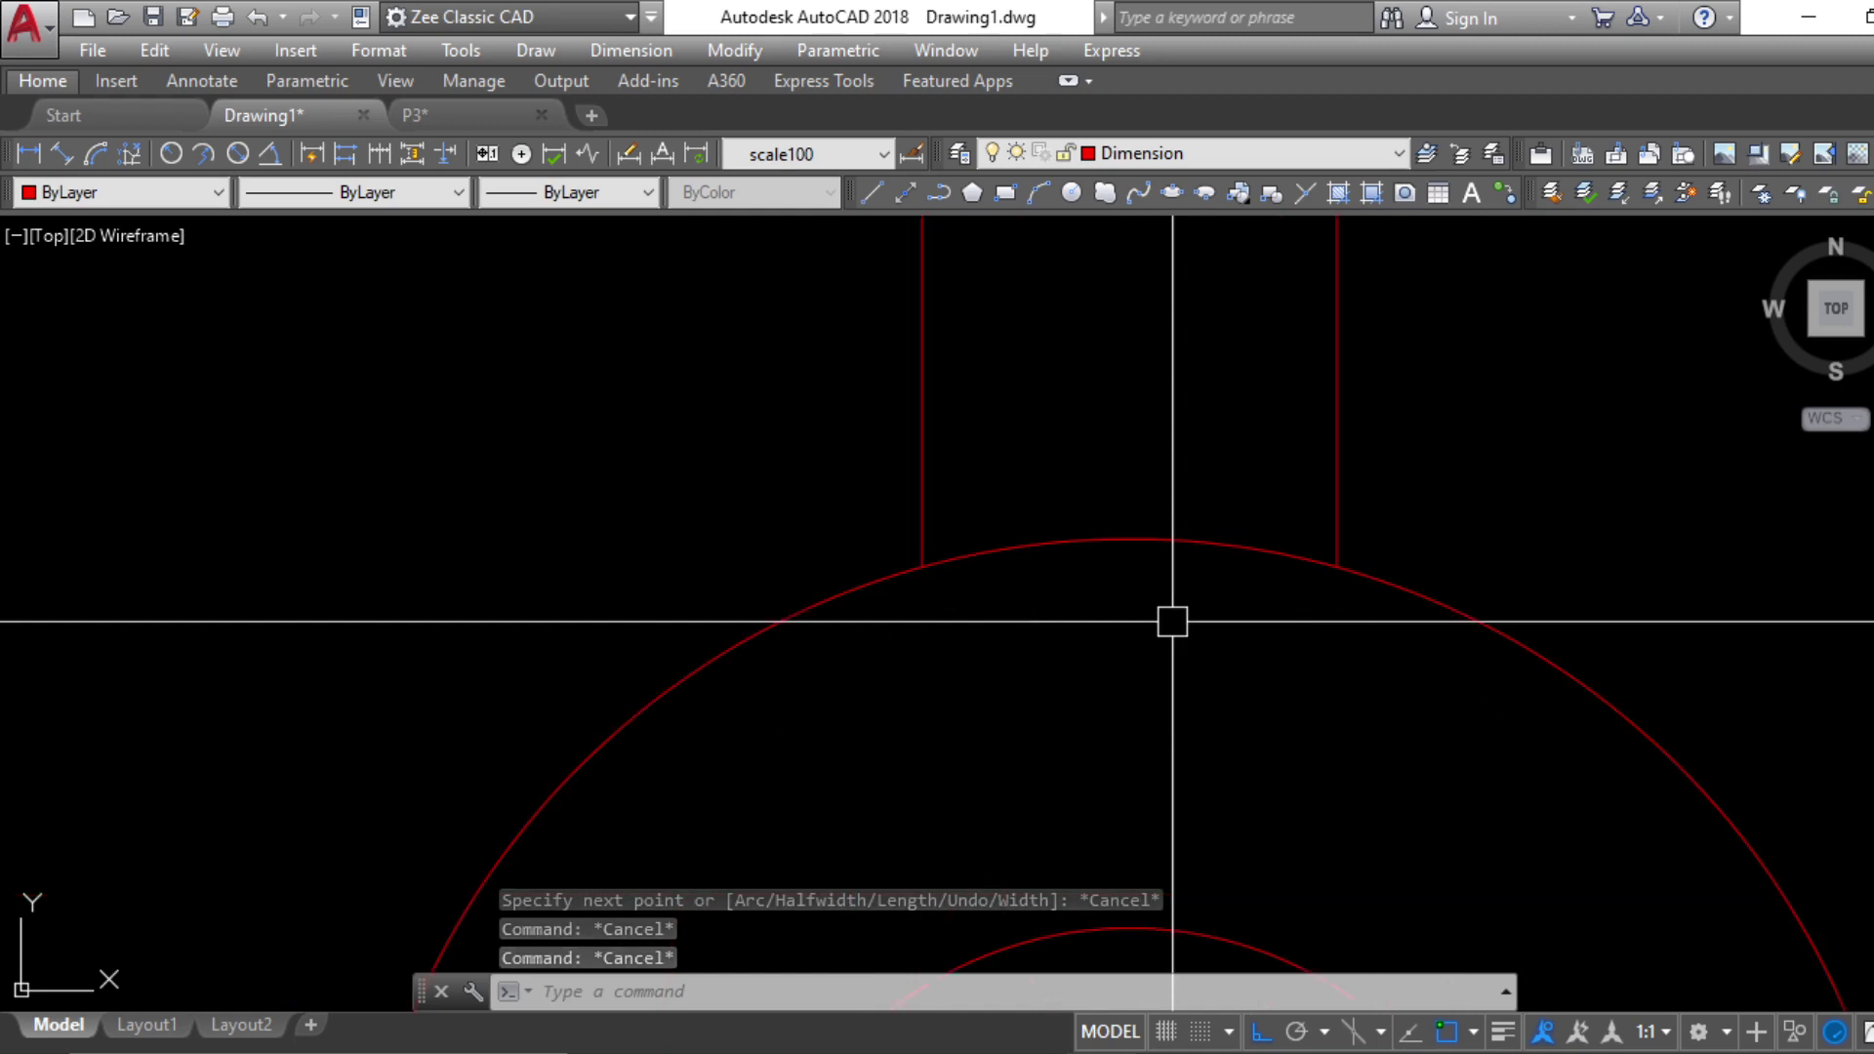
# Measure the slot's width between its two vertical sides with a trial linear dimension, without placing it
pyautogui.press('Return')
pyautogui.scroll(-2, 1122, 575)
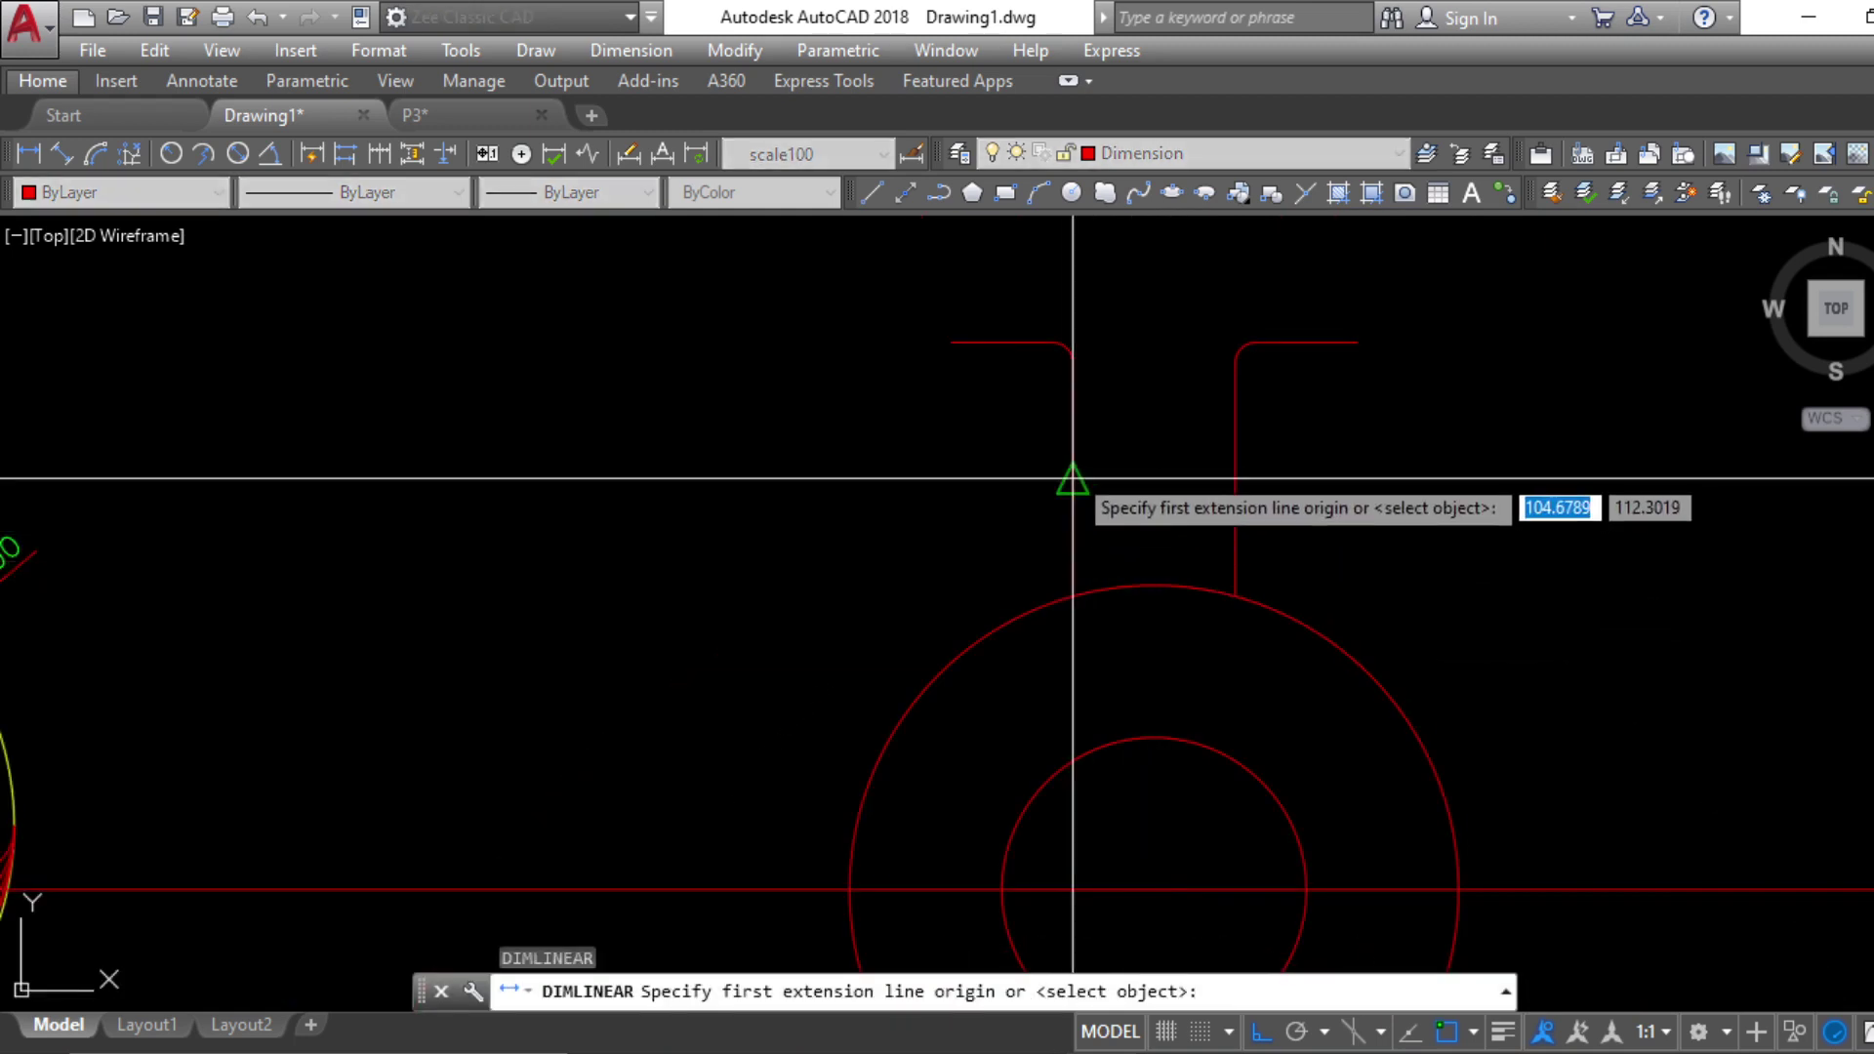
pyautogui.click(1076, 485)
pyautogui.click(1236, 478)
pyautogui.scroll(5, 1184, 556)
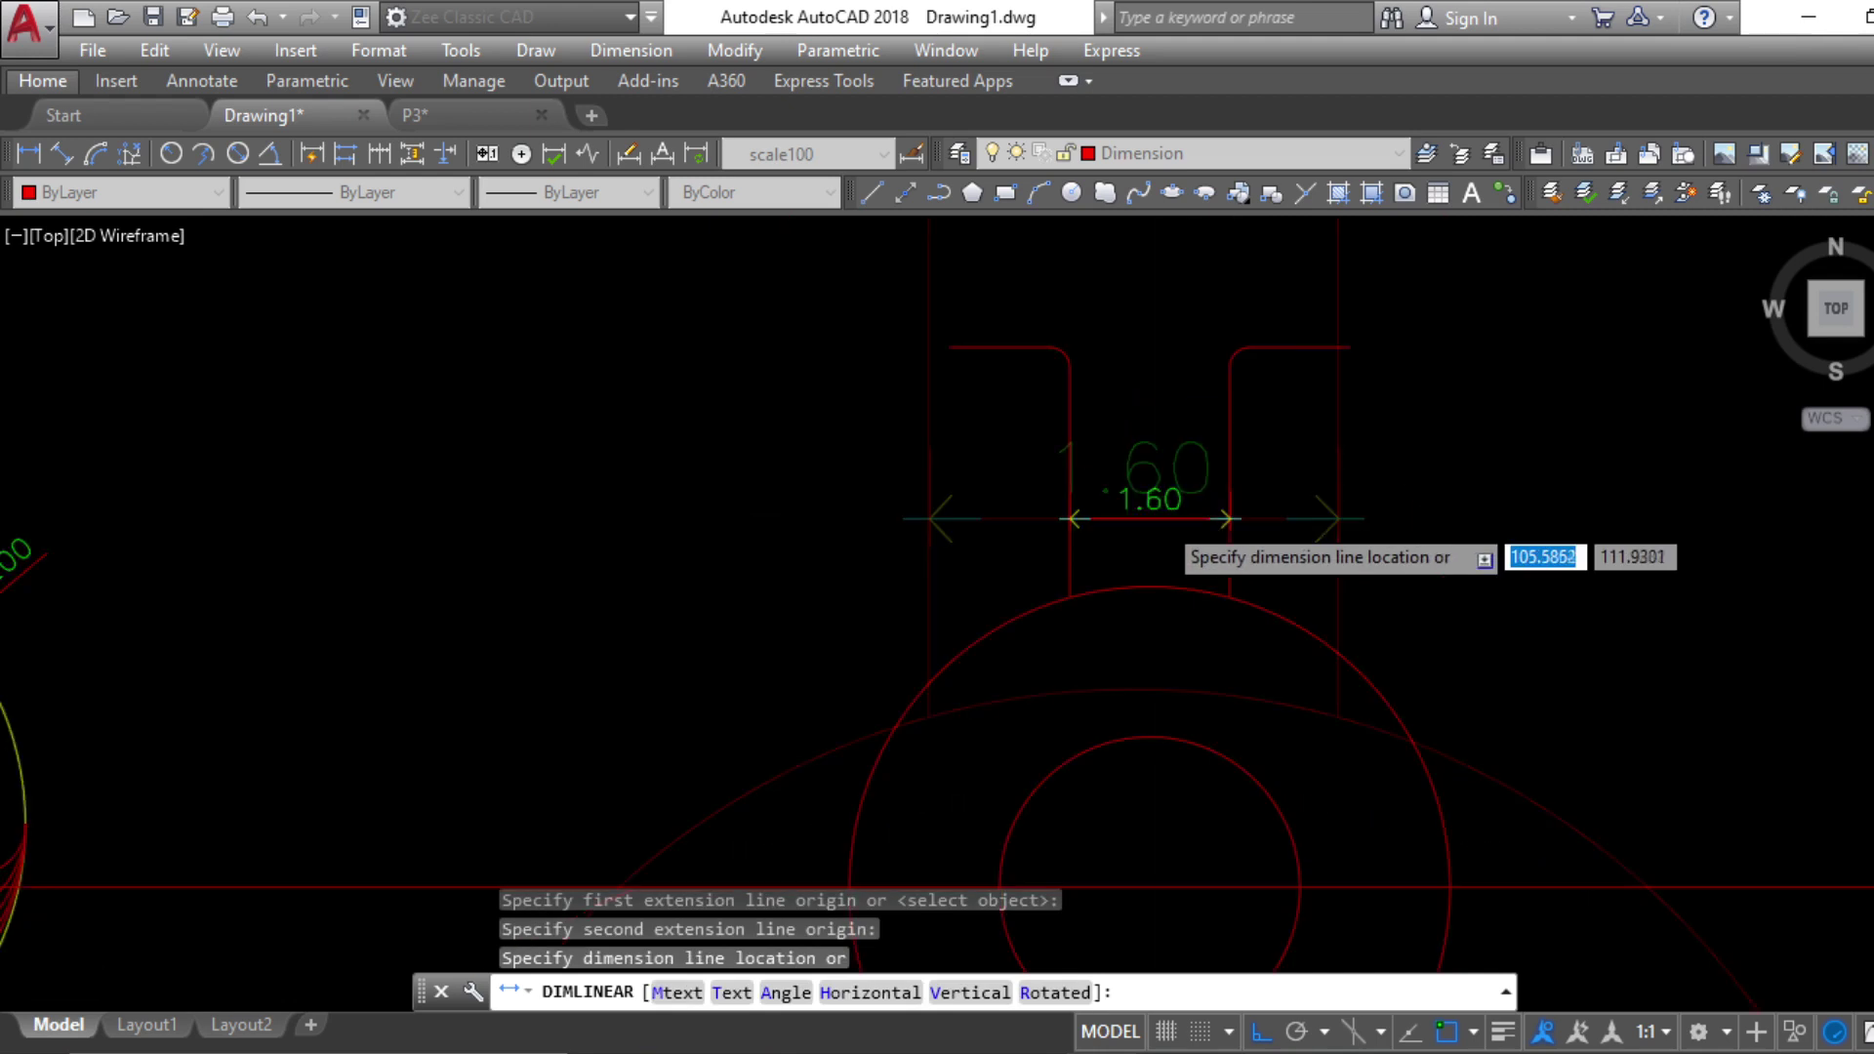
pyautogui.press('Escape')
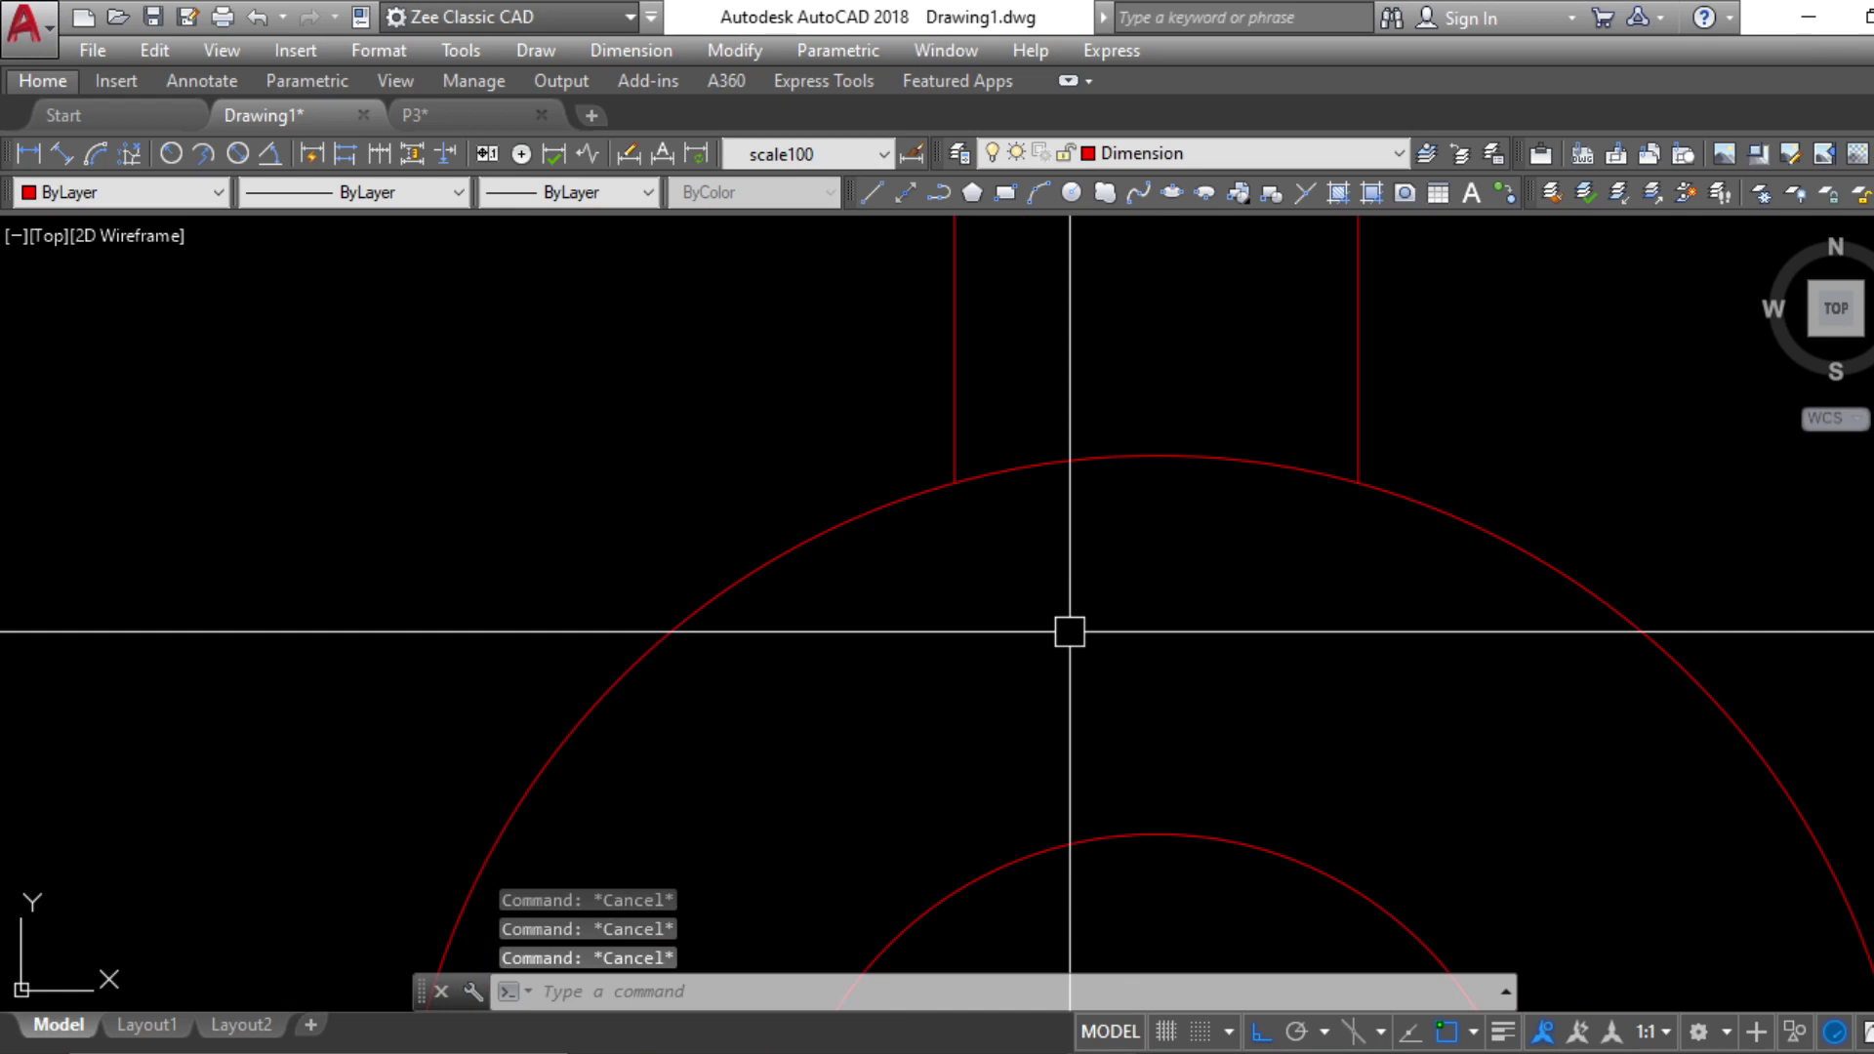
# Draw a horizontal construction line through the lower ends of the slot's two vertical sides
pyautogui.write('xl')
pyautogui.press('Return')
pyautogui.click(954, 481)
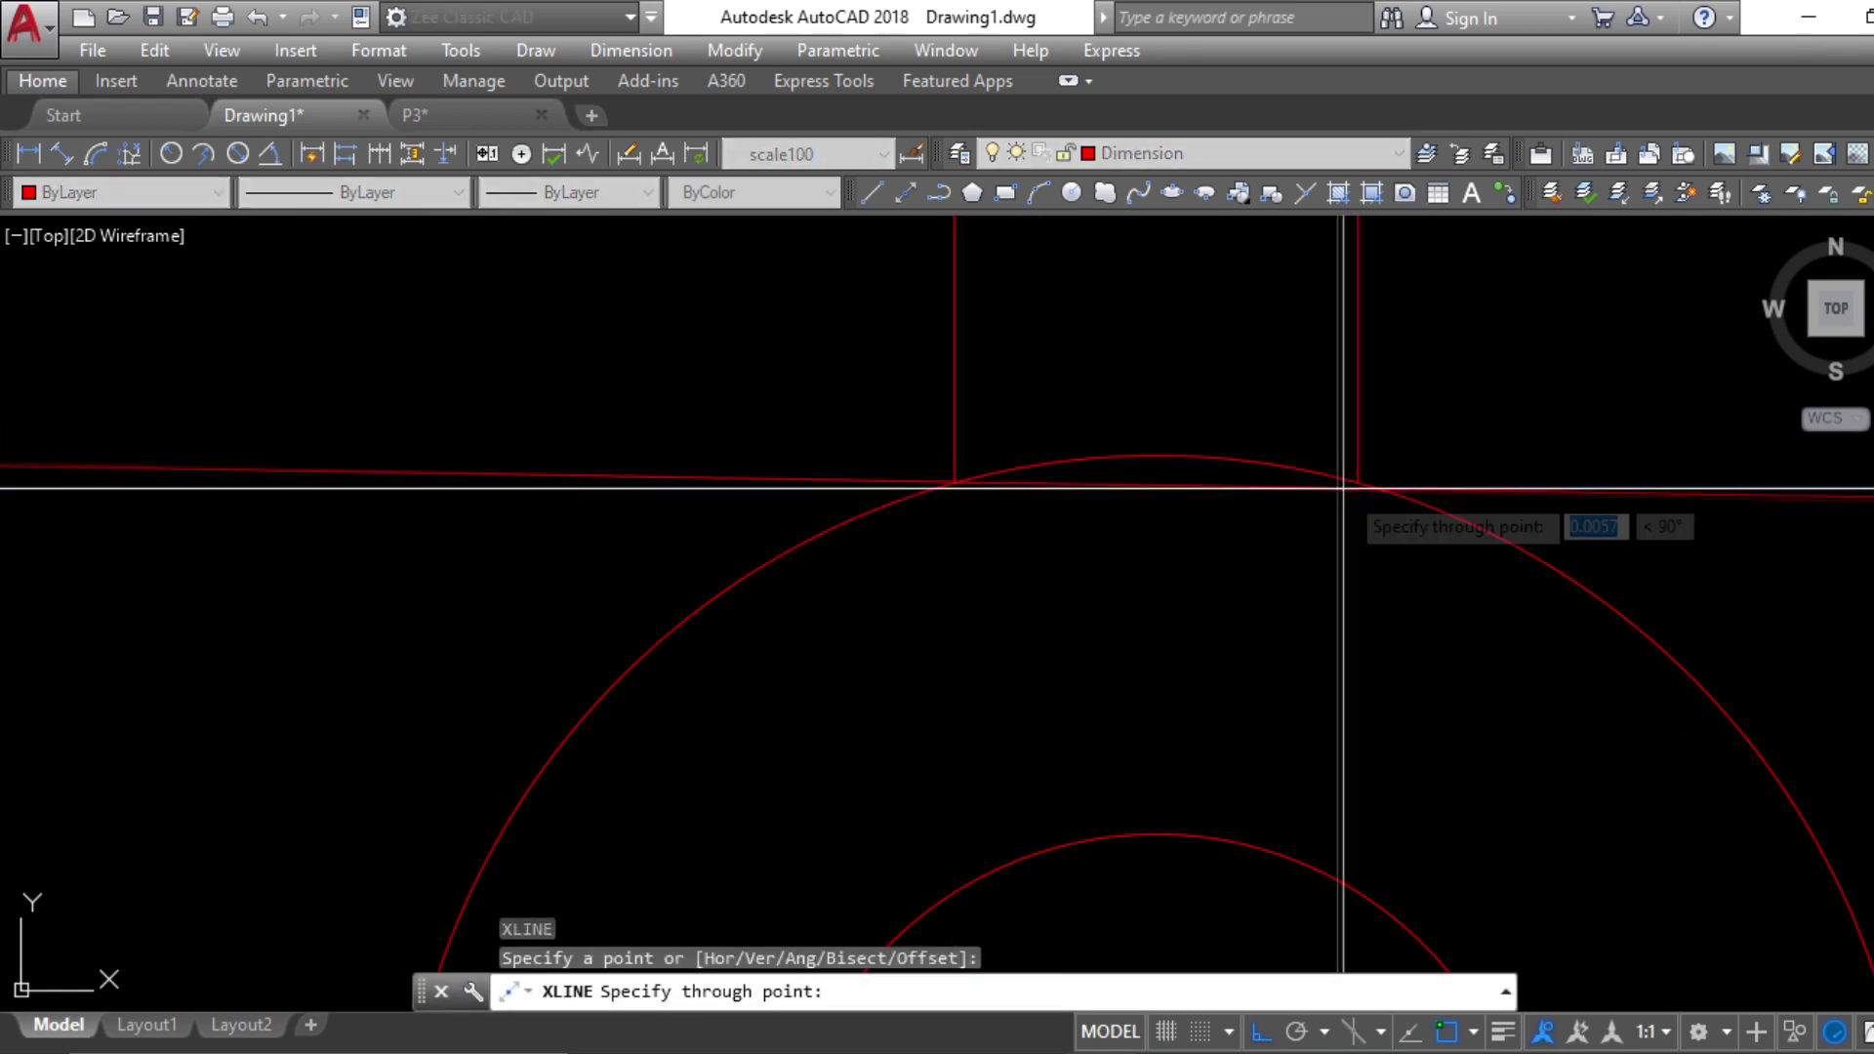
pyautogui.click(1357, 481)
pyautogui.press('Return')
# Offset the horizontal construction line at the slot's lower ends downward by 0.8
pyautogui.write('o')
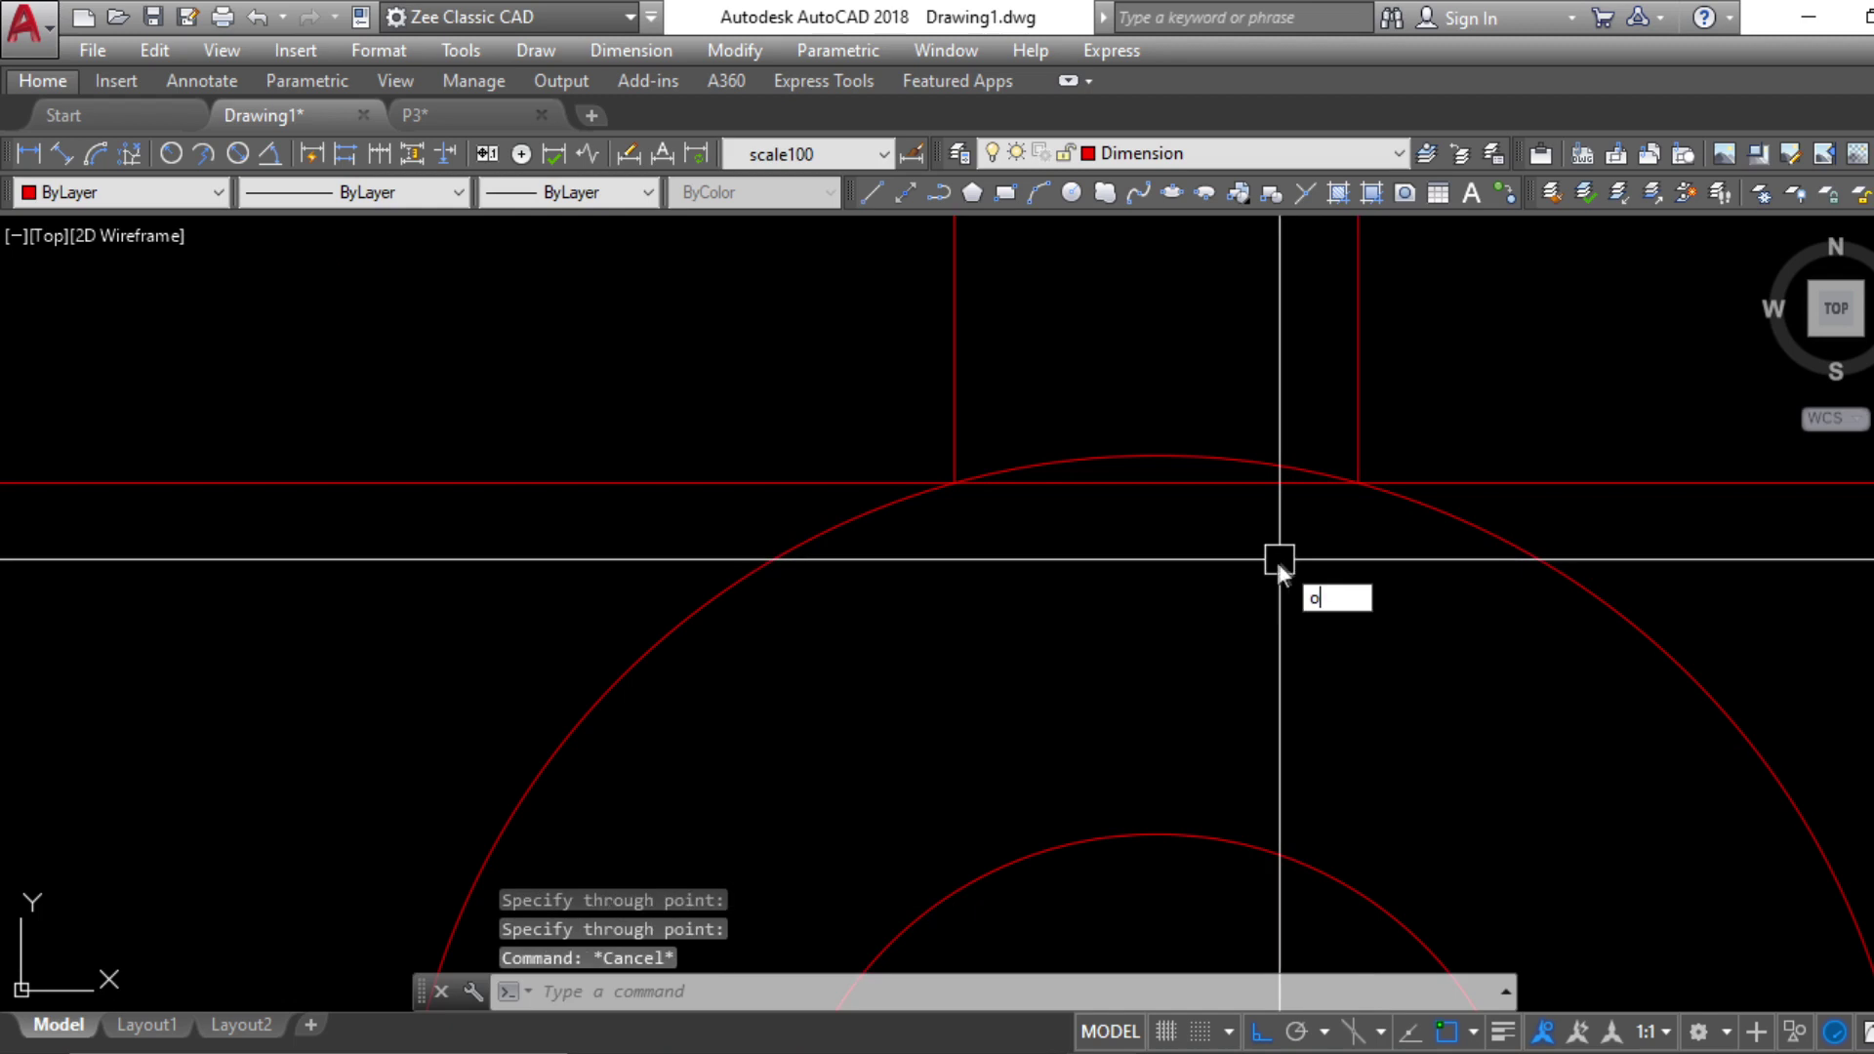
pyautogui.press('Return')
pyautogui.write('.8')
pyautogui.press('Return')
pyautogui.click(1218, 481)
pyautogui.click(1216, 544)
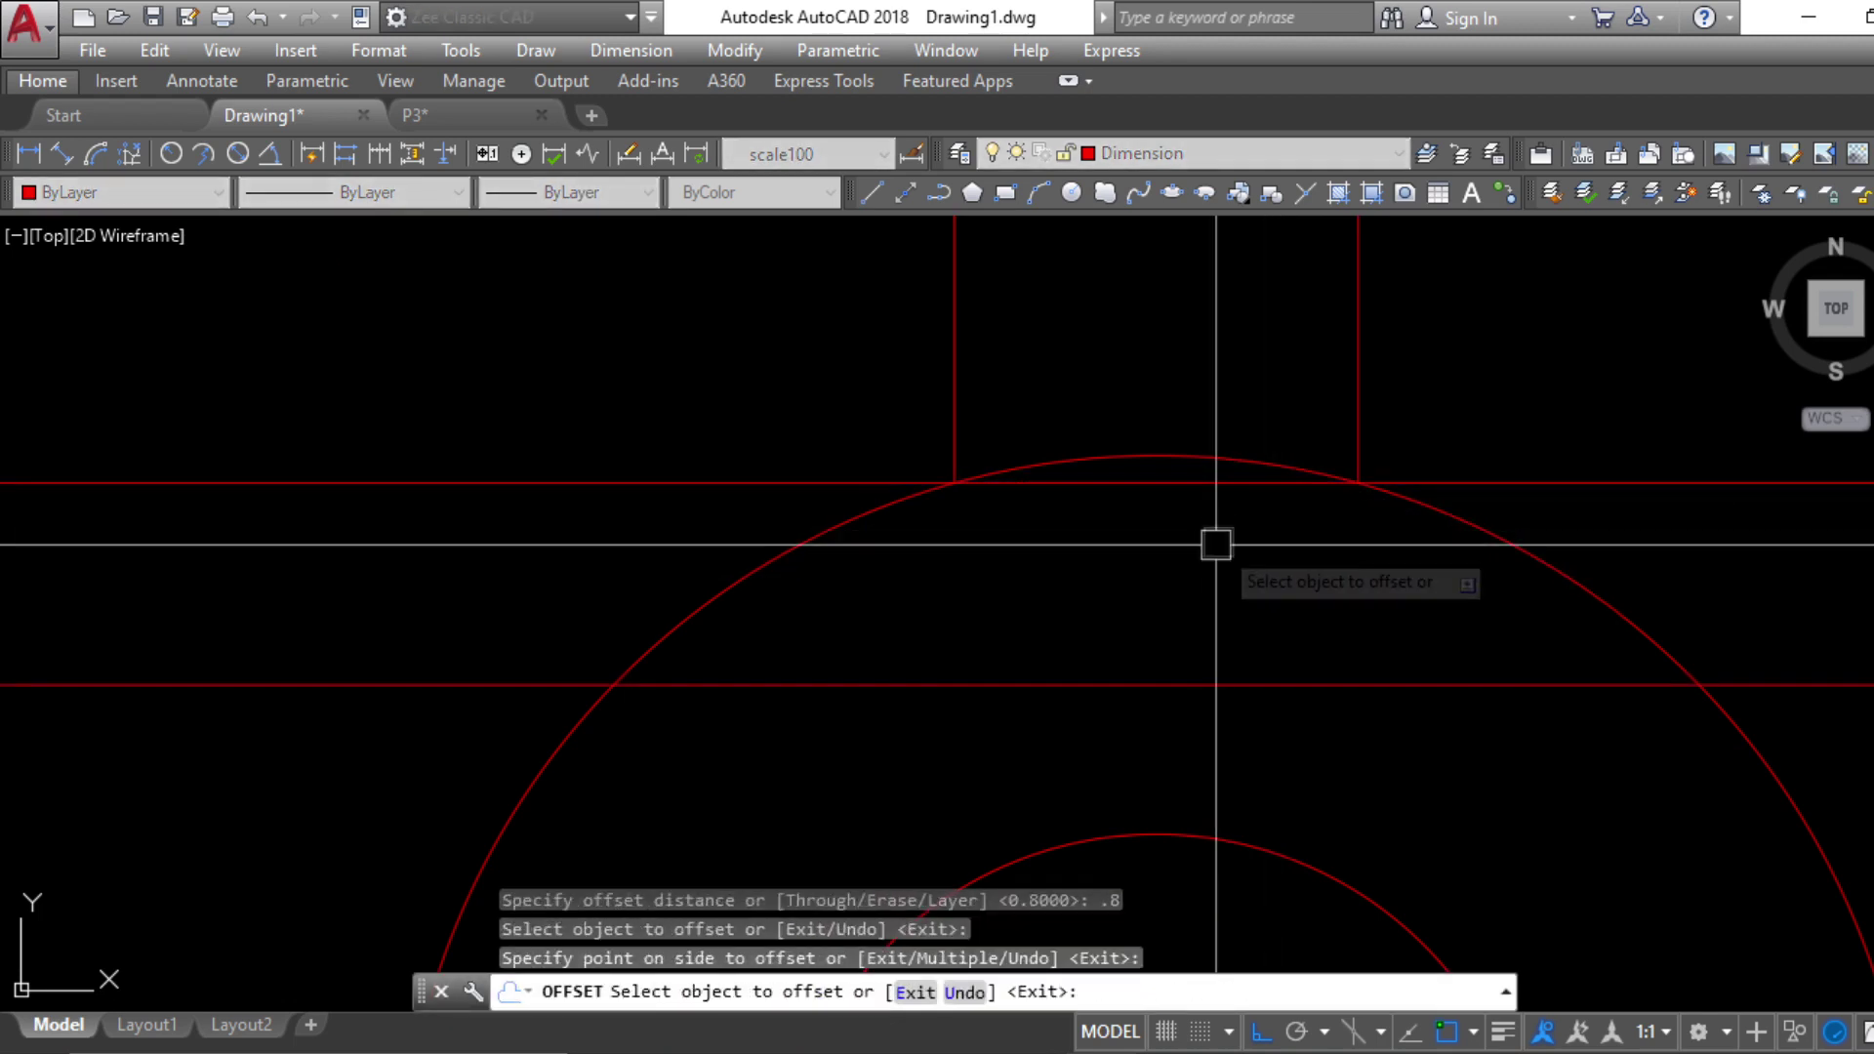
pyautogui.press('Escape')
pyautogui.press('Escape')
pyautogui.press('Escape')
pyautogui.write('a')
pyautogui.press('Return')
pyautogui.press('Escape')
pyautogui.press('Escape')
pyautogui.press('Escape')
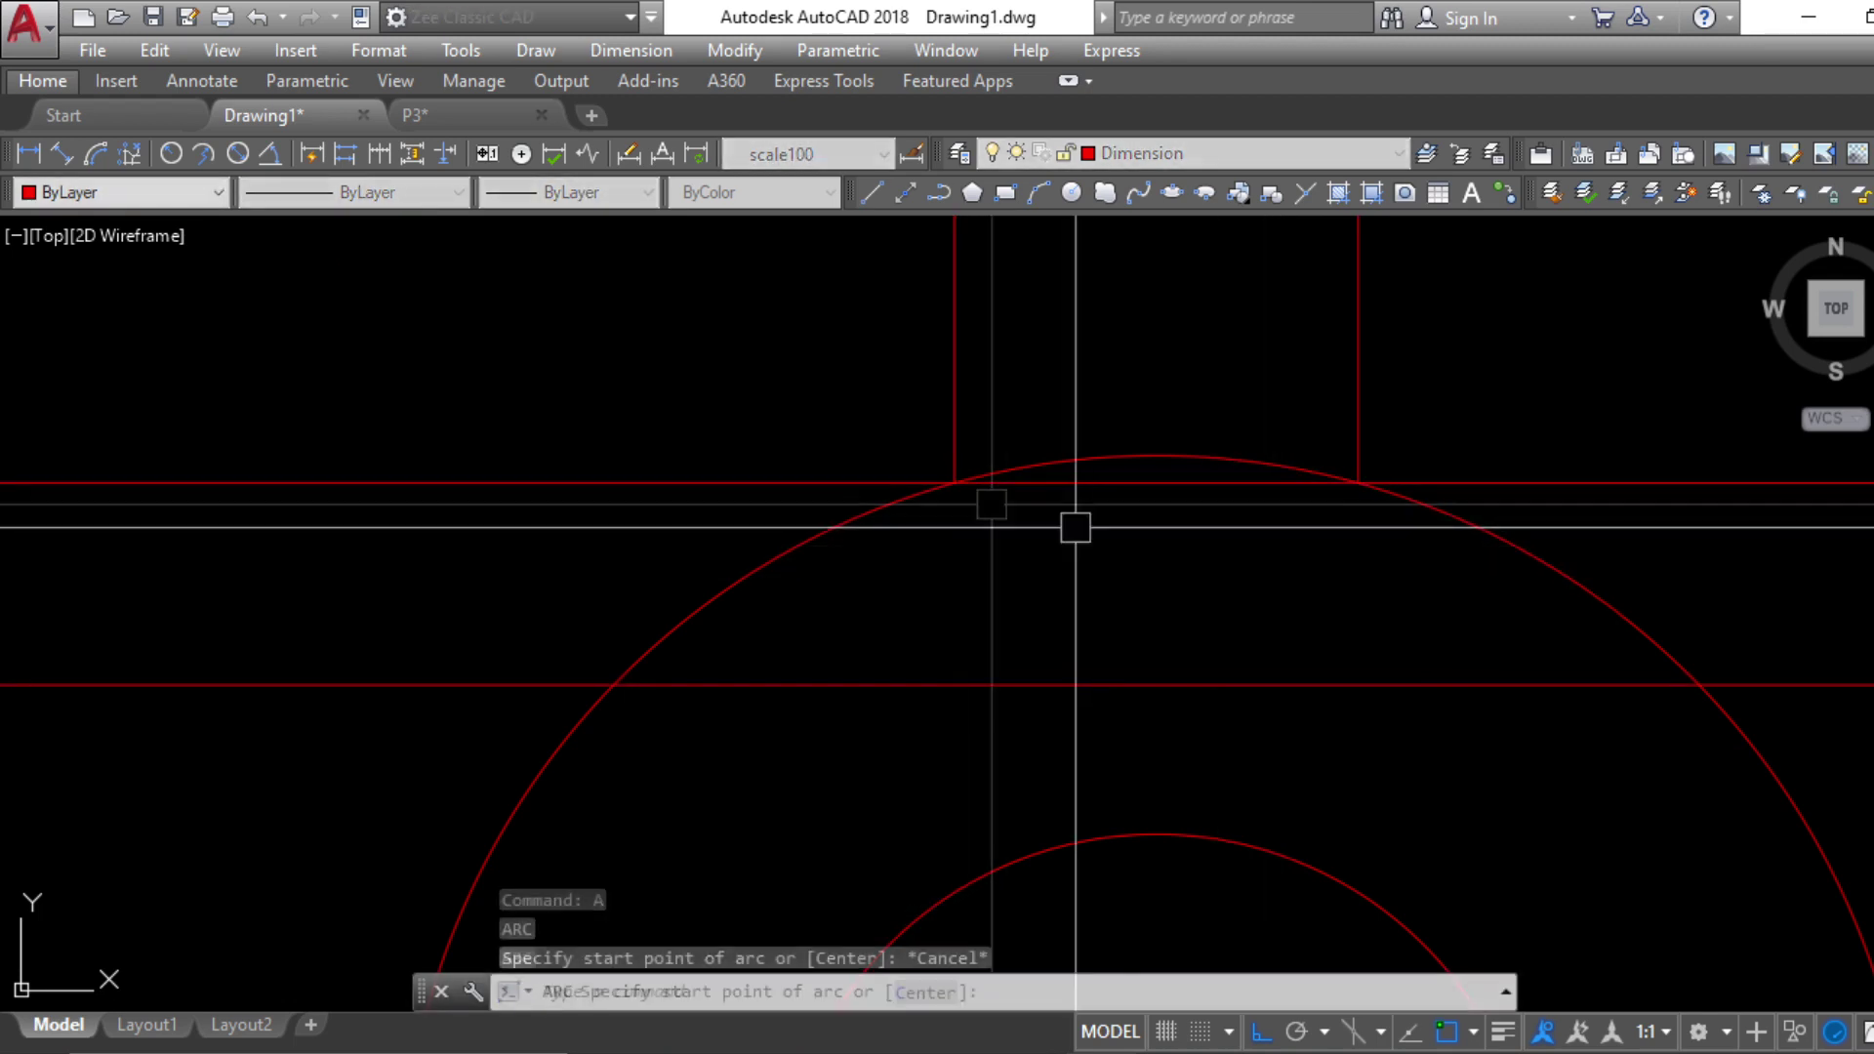
pyautogui.press('Escape')
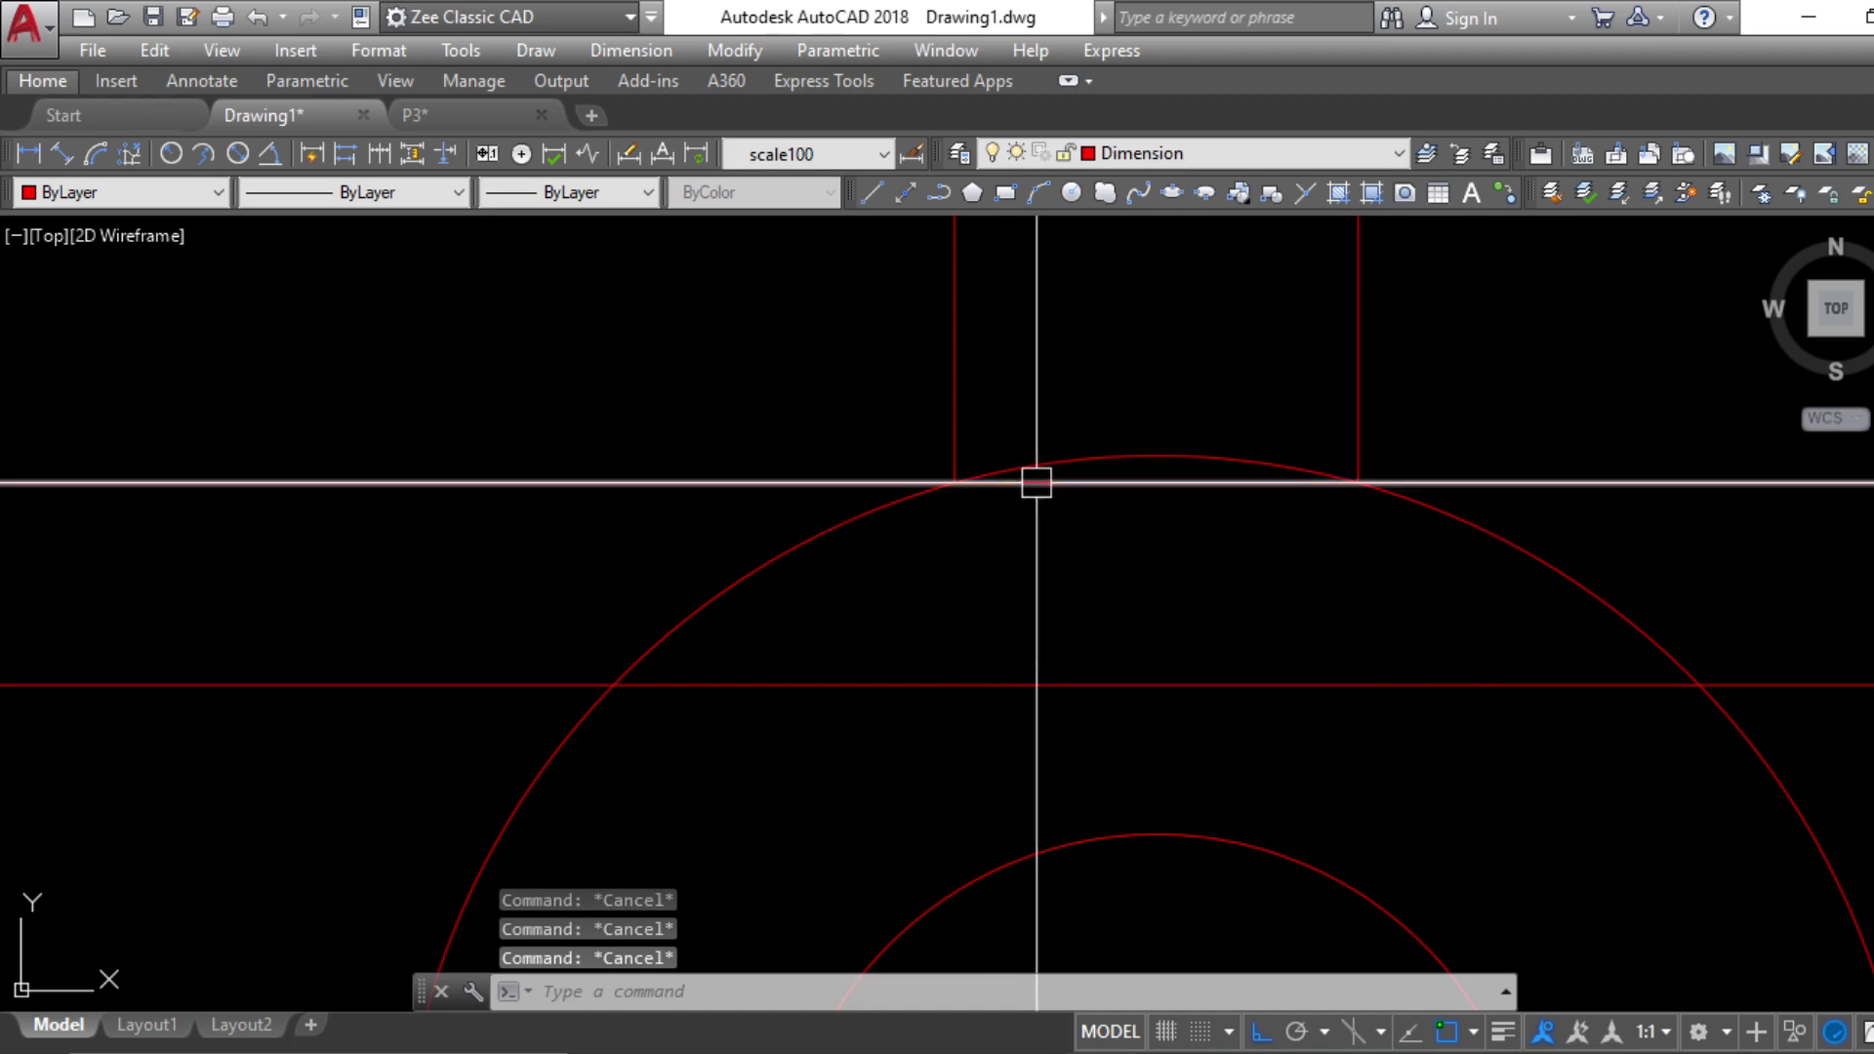
# Trim the upper horizontal construction line outside the slot, using the slot's two vertical sides as cutting edges
pyautogui.write('tr')
pyautogui.press('Return')
pyautogui.scroll(-5, 1132, 531)
pyautogui.click(1367, 405)
pyautogui.click(849, 408)
pyautogui.press('Return')
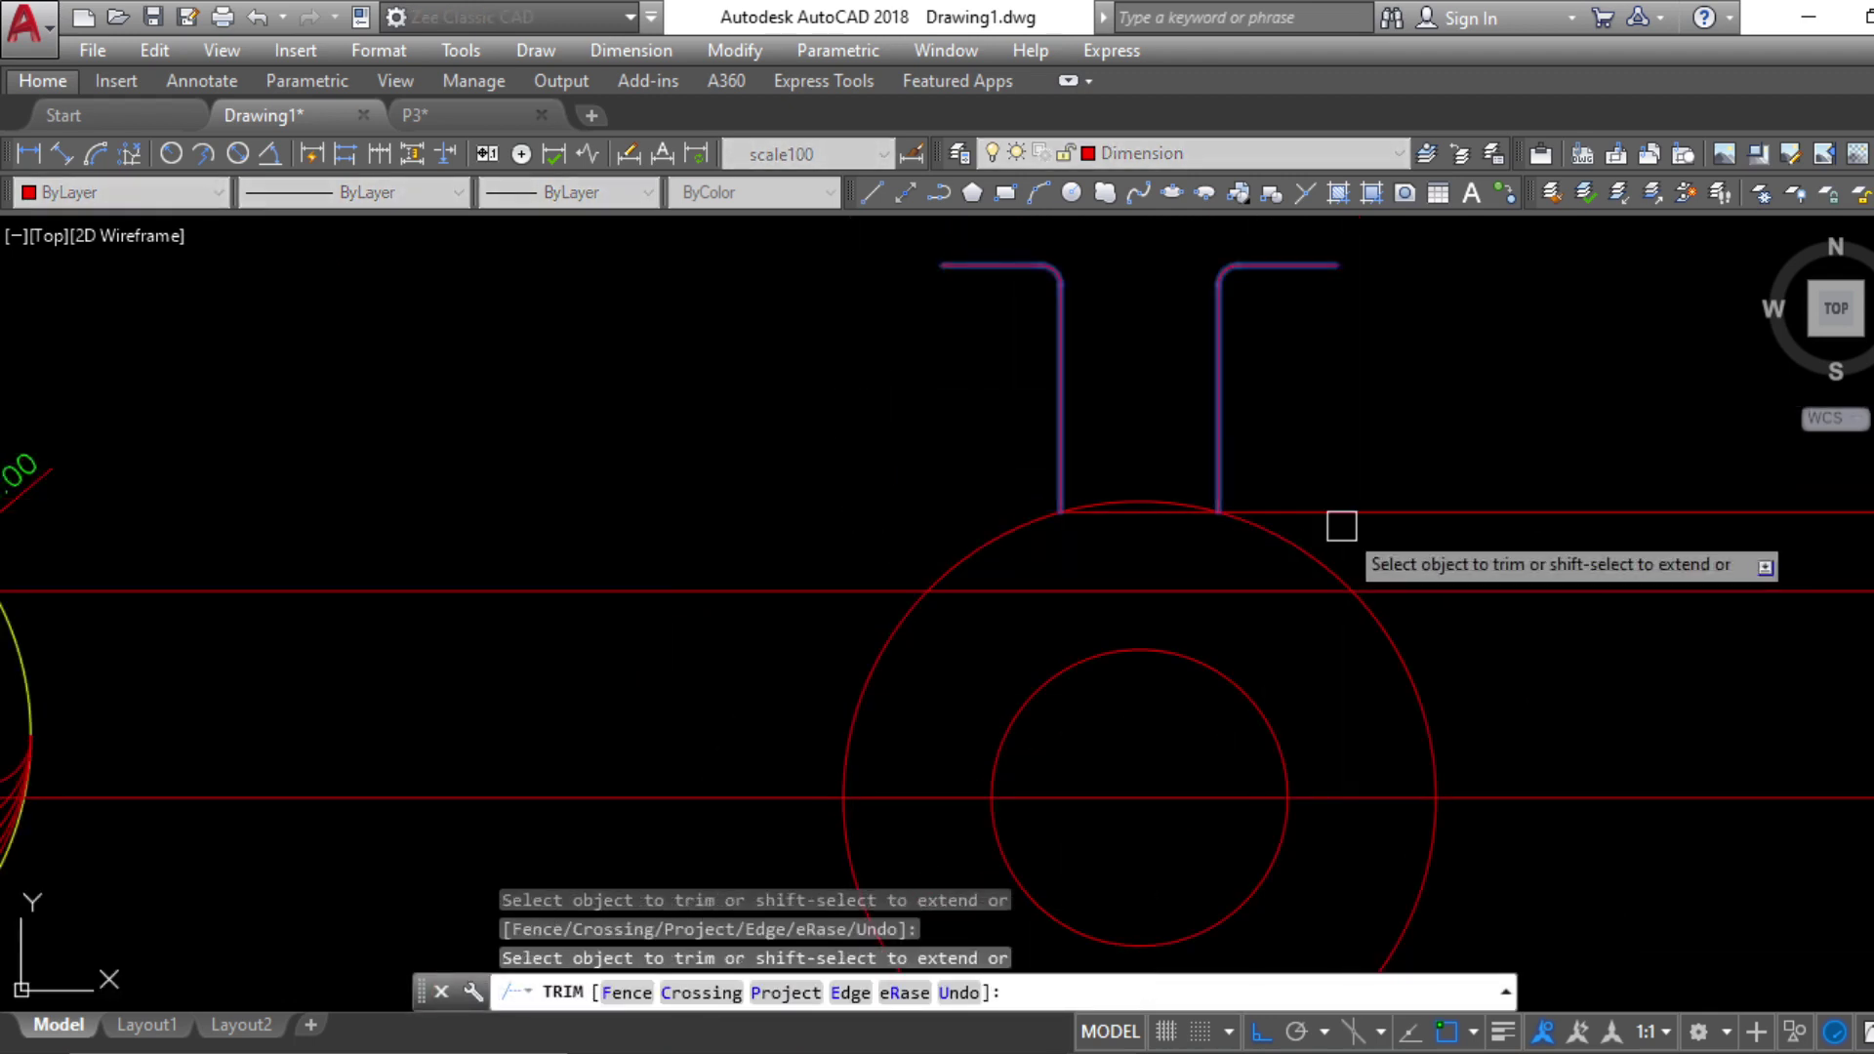
pyautogui.press('Escape')
pyautogui.press('Escape')
# Draw a vertical polyline from the midpoint of the slot's short horizontal line down past the offset construction line
pyautogui.scroll(2, 1155, 521)
pyautogui.write('pl')
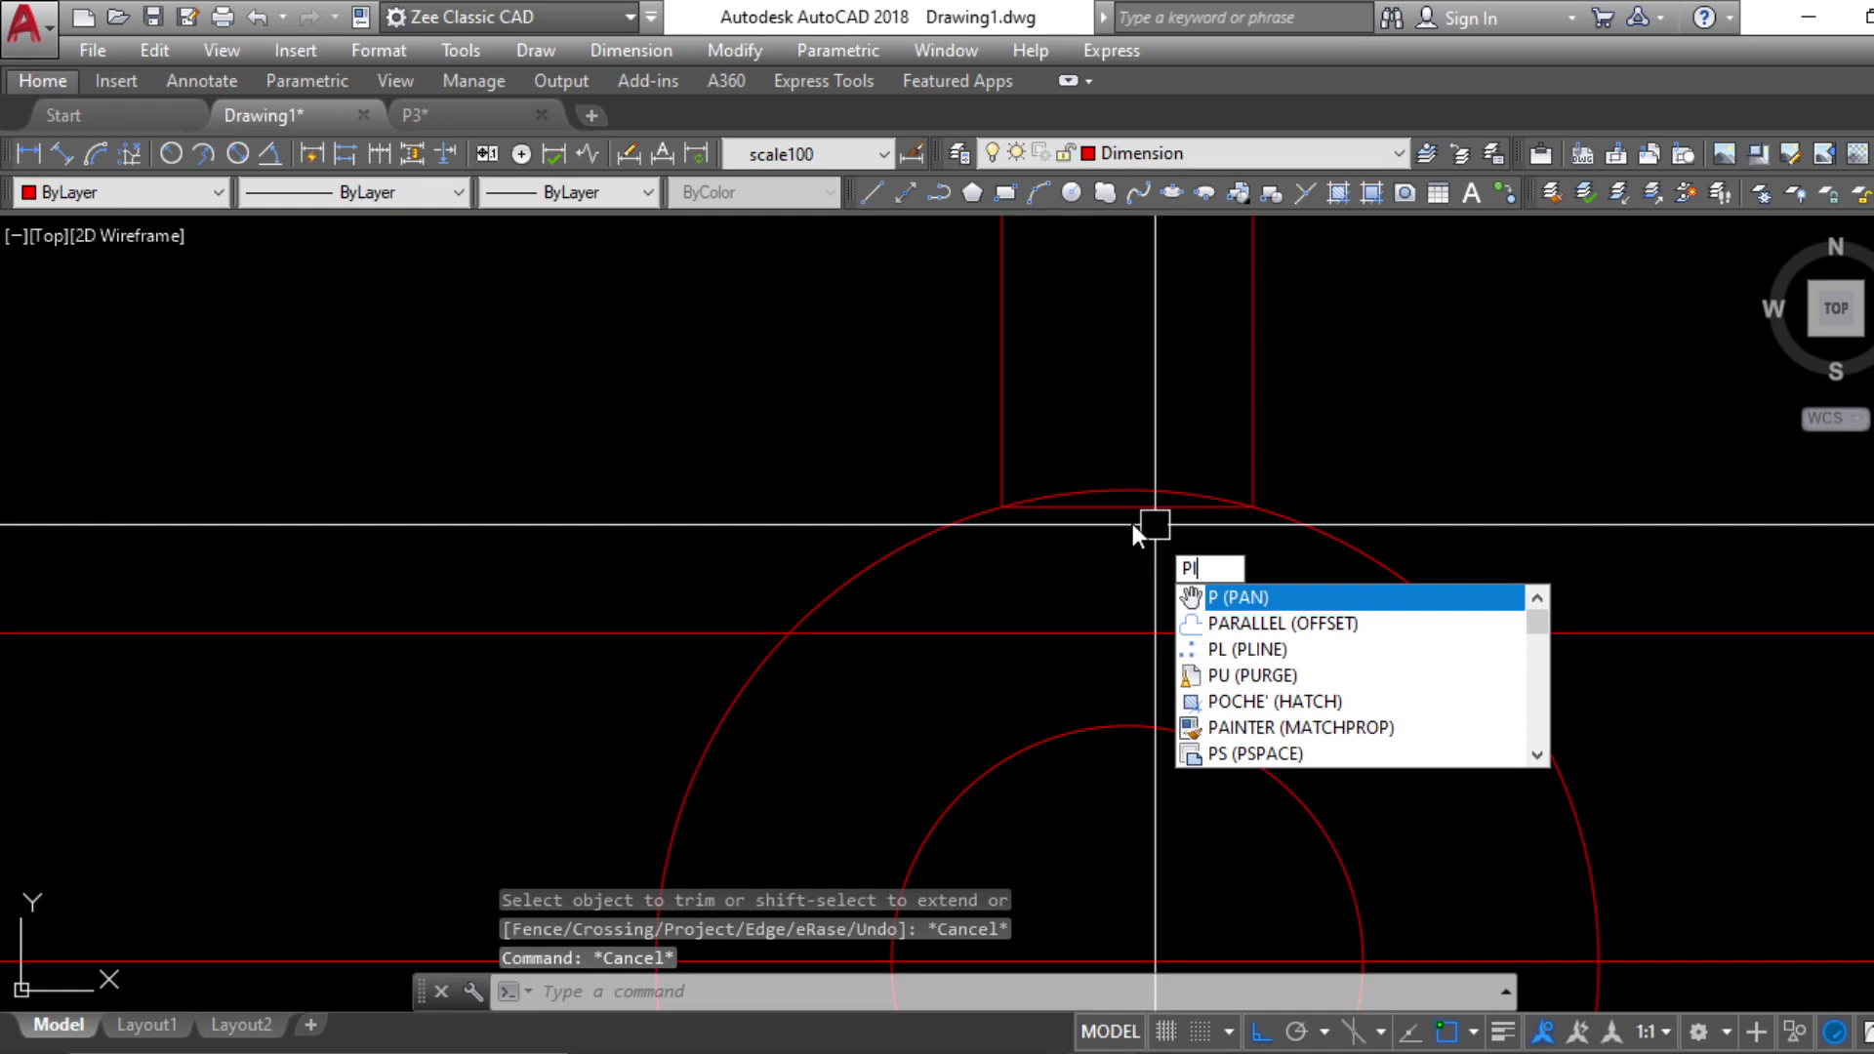
pyautogui.press('Return')
pyautogui.click(1127, 505)
pyautogui.click(1170, 671)
pyautogui.press('Escape')
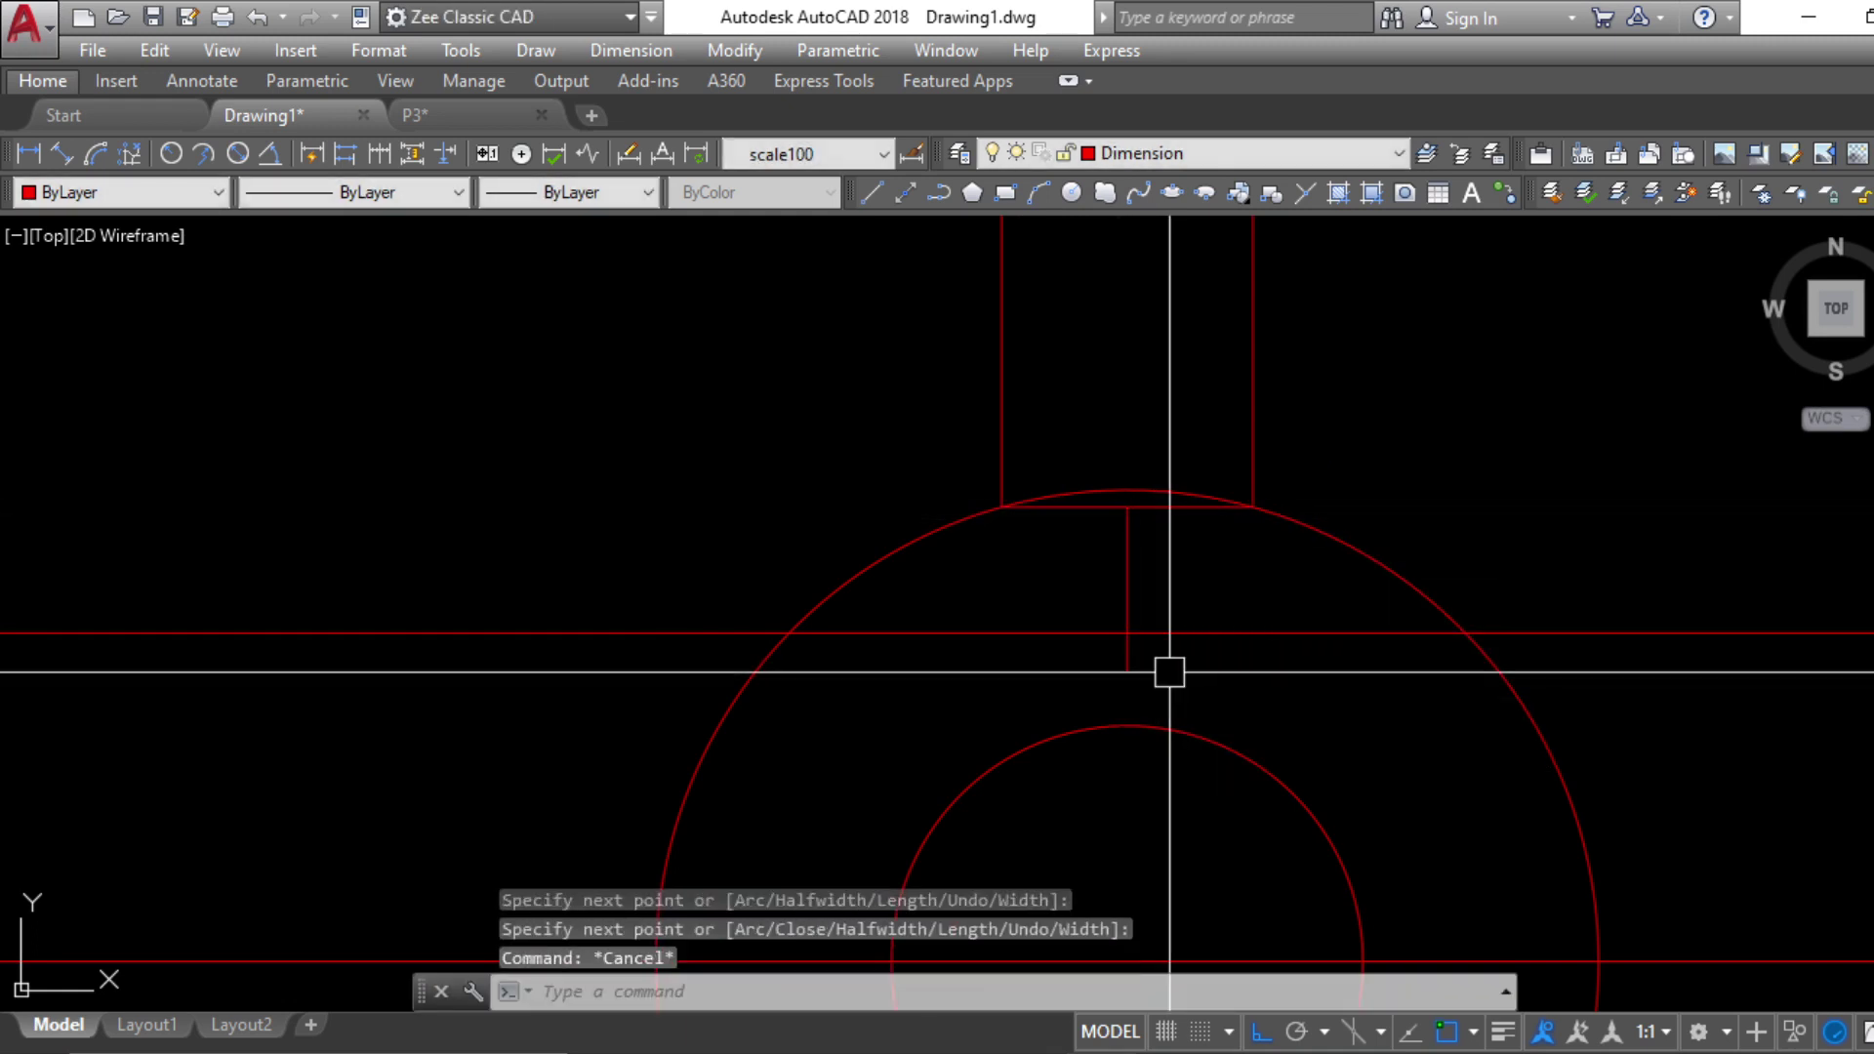
# Draw a three-point arc joining the slot's two lower ends through the vertical line's intersection with the offset line
pyautogui.press('Return')
pyautogui.click(1002, 506)
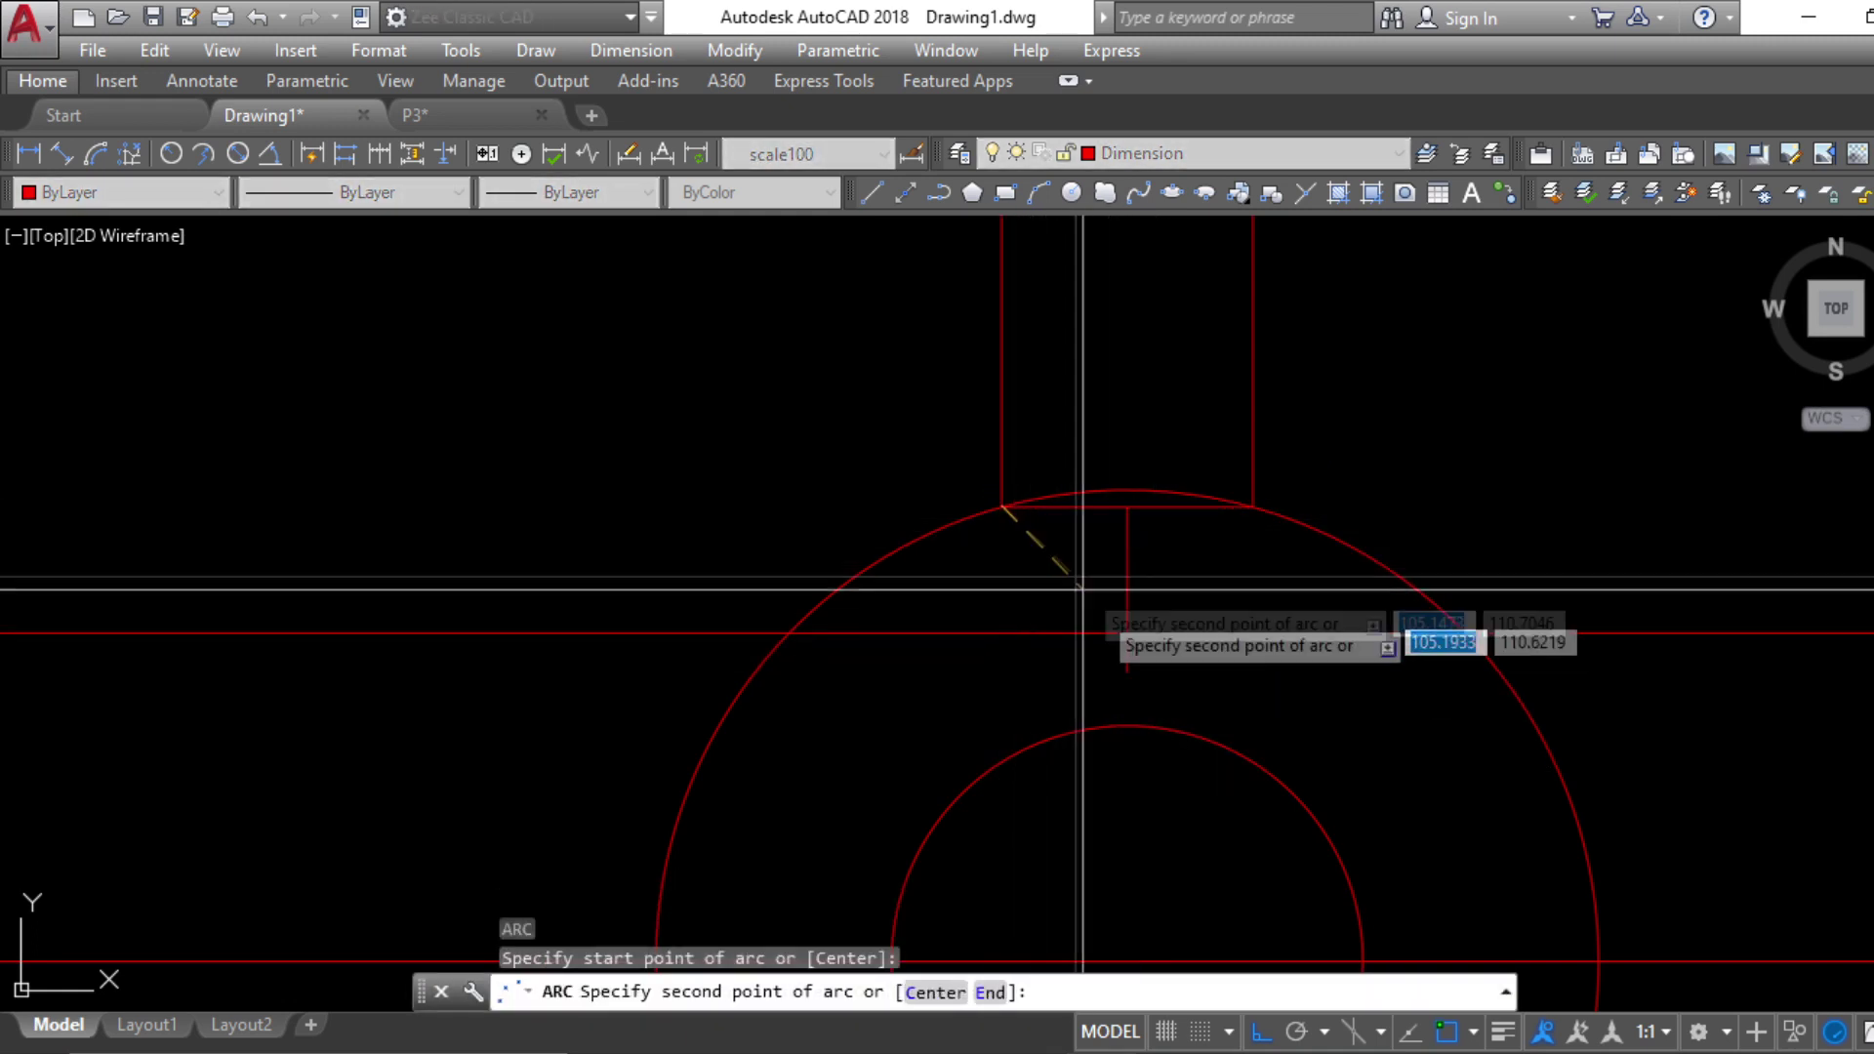
pyautogui.click(1128, 633)
pyautogui.click(1252, 506)
pyautogui.press('Escape')
pyautogui.press('Escape')
# Erase the offset construction line and the short horizontal and vertical helper lines inside the slot
pyautogui.click(1219, 631)
pyautogui.press('Escape')
pyautogui.click(1238, 632)
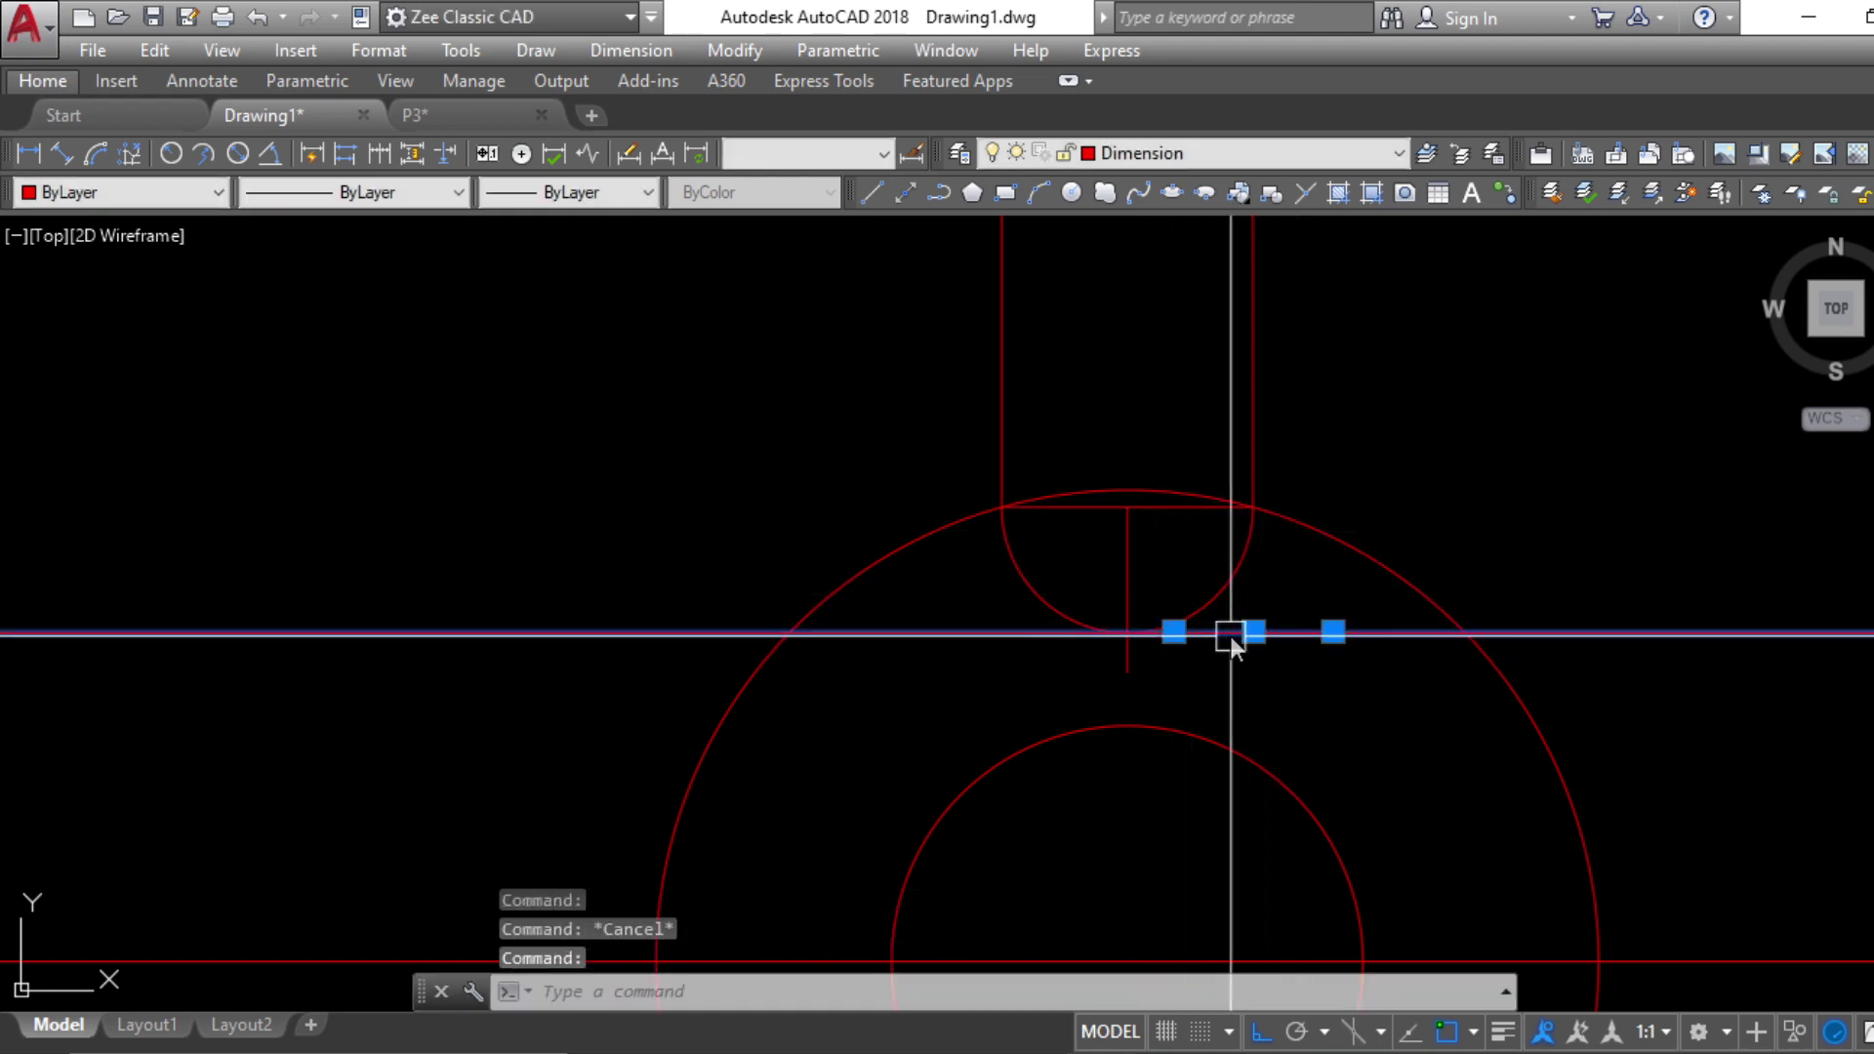
pyautogui.write('E')
pyautogui.press('Return')
pyautogui.click(1148, 583)
pyautogui.click(1111, 505)
pyautogui.press('Delete')
pyautogui.scroll(-1, 1246, 534)
pyautogui.moveTo(1252, 537); pyautogui.dragTo(1261, 582, button='middle')
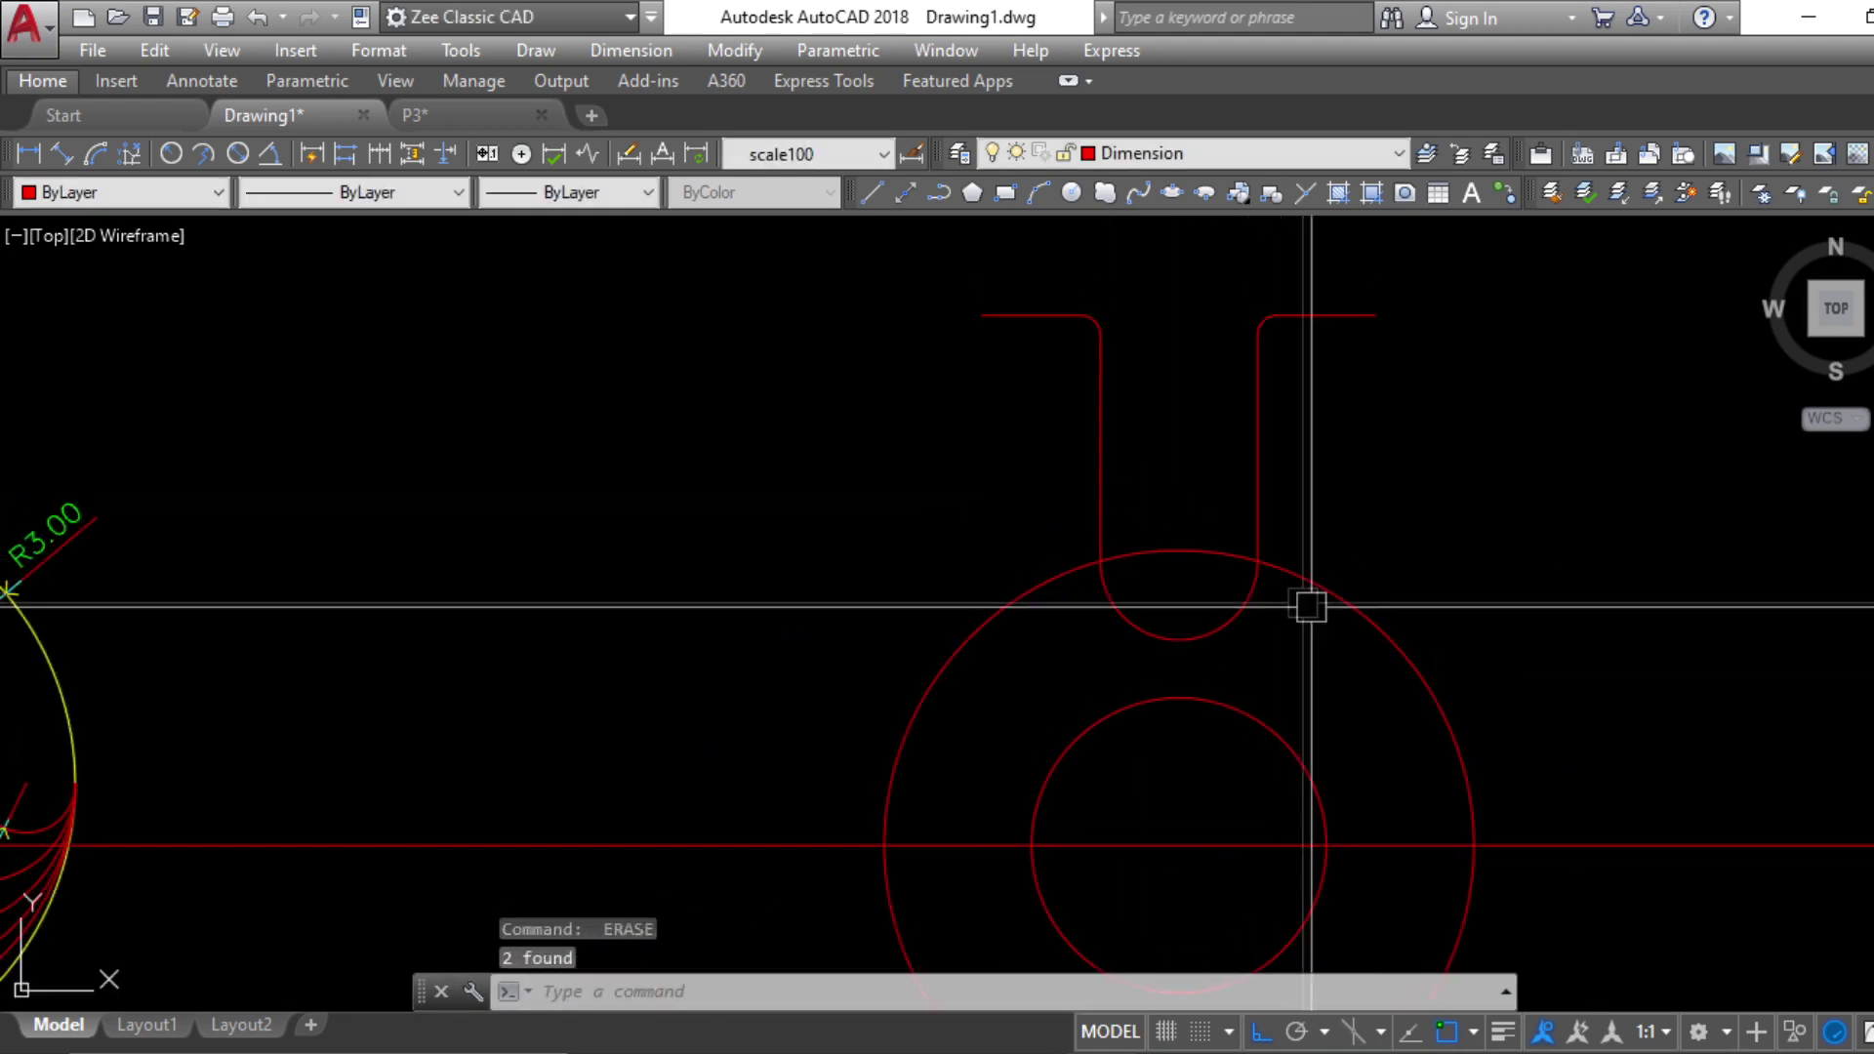
# Check the slot layout in Major Plate.pdf and create a polar array of the complete slot outline around the concentric circles' center
pyautogui.scroll(-1, 1313, 609)
pyautogui.press('Escape')
pyautogui.click(1259, 619)
pyautogui.click(1397, 515)
pyautogui.click(1089, 441)
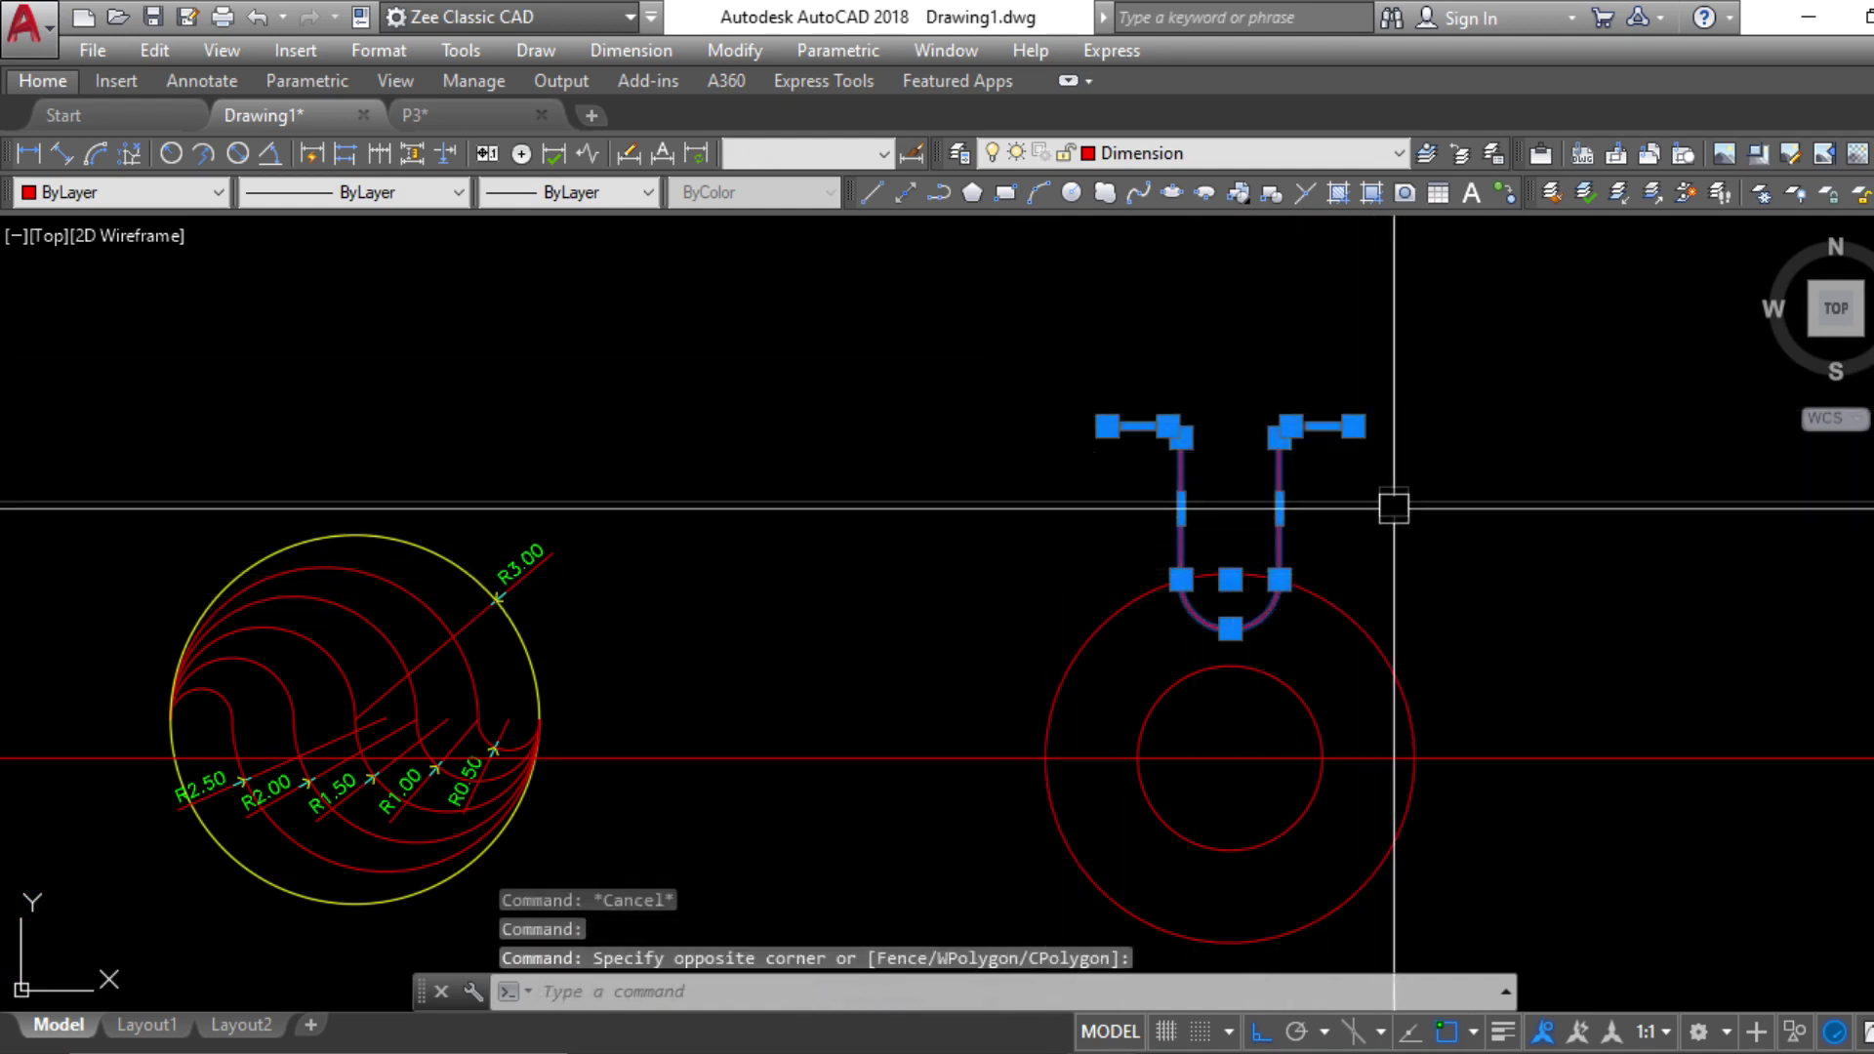
pyautogui.hotkey('alt', 'Tab')
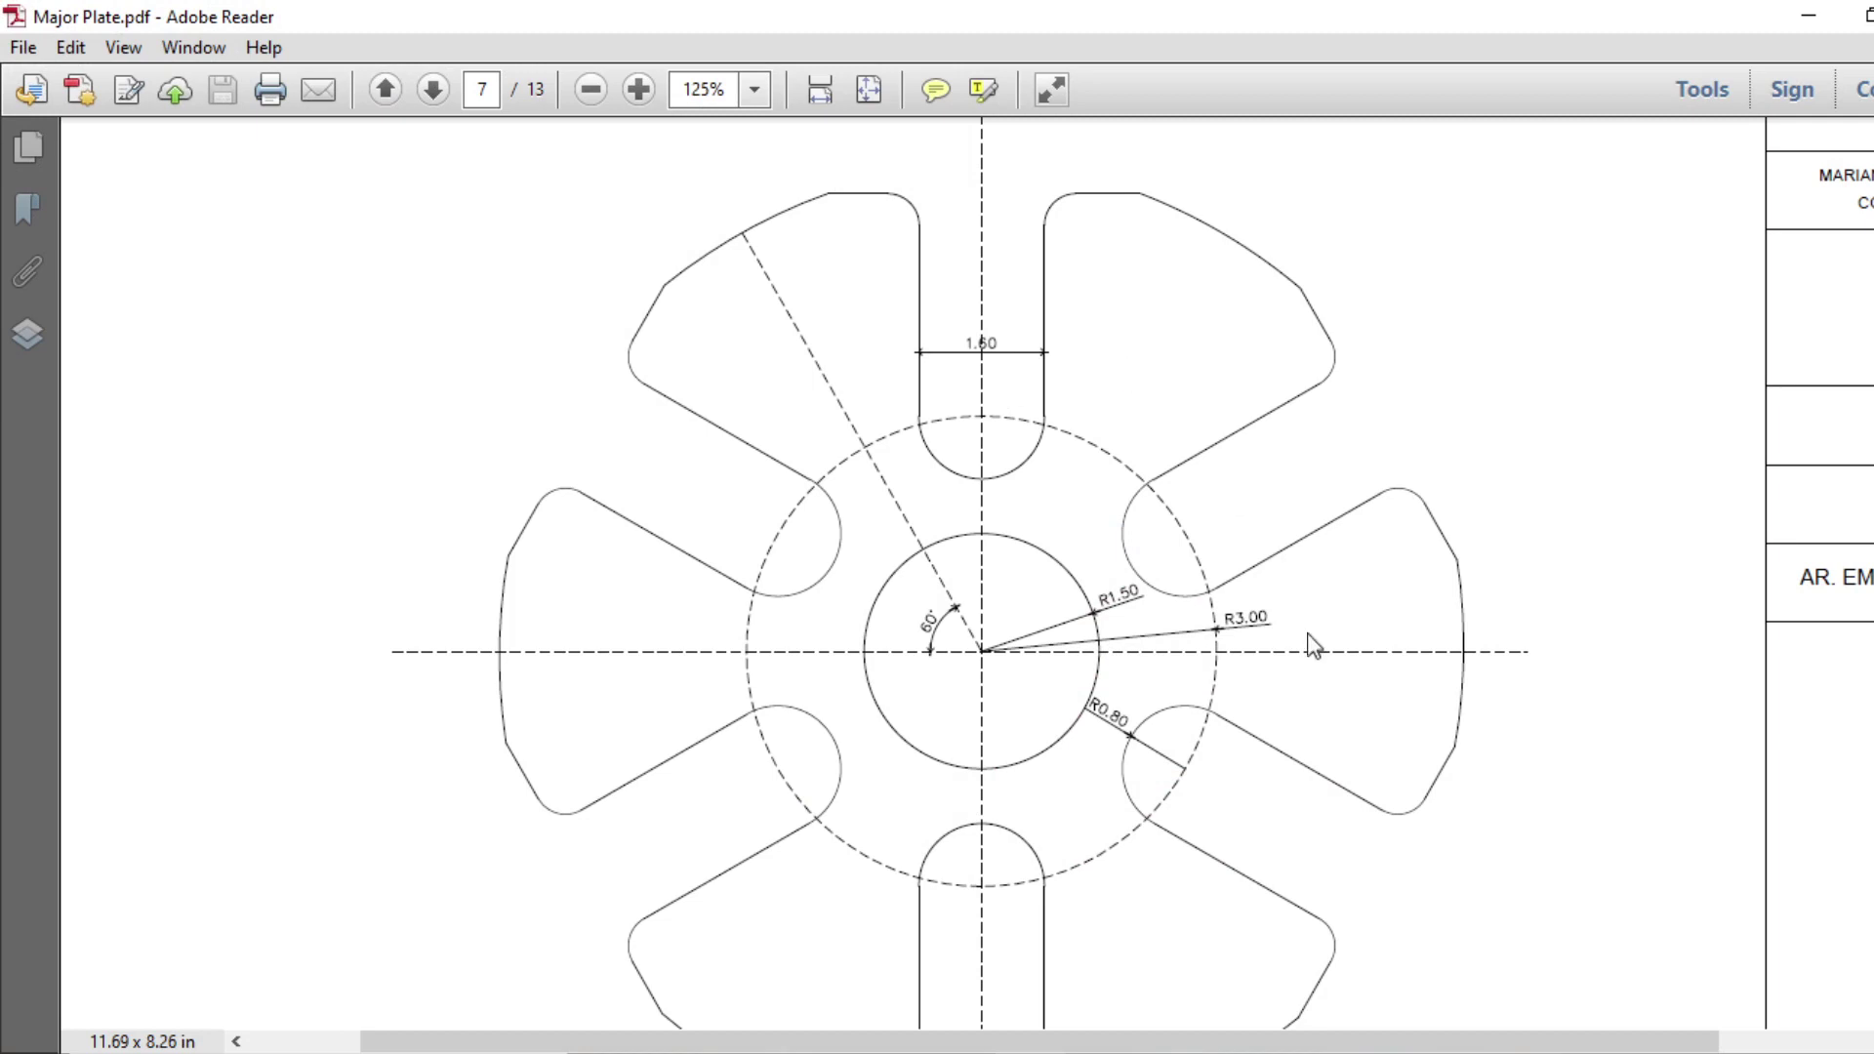
pyautogui.hotkey('alt', 'Tab')
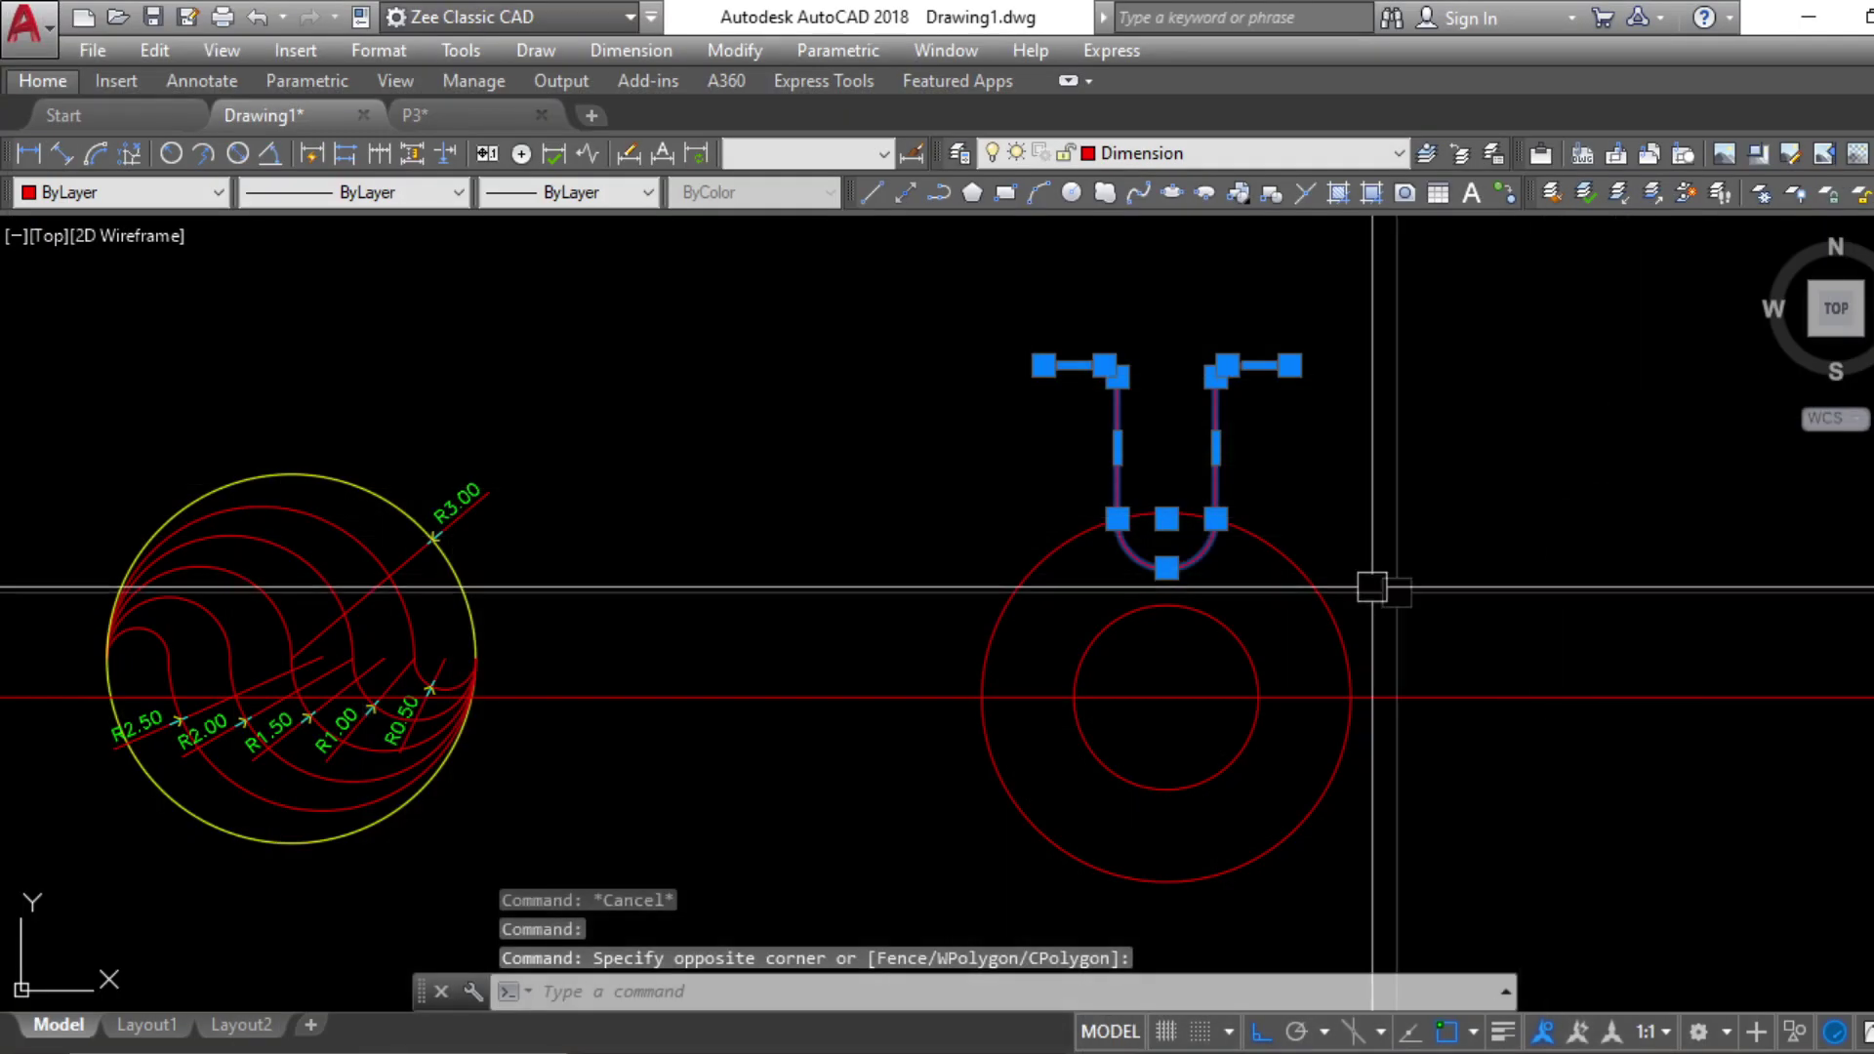
pyautogui.write('ar')
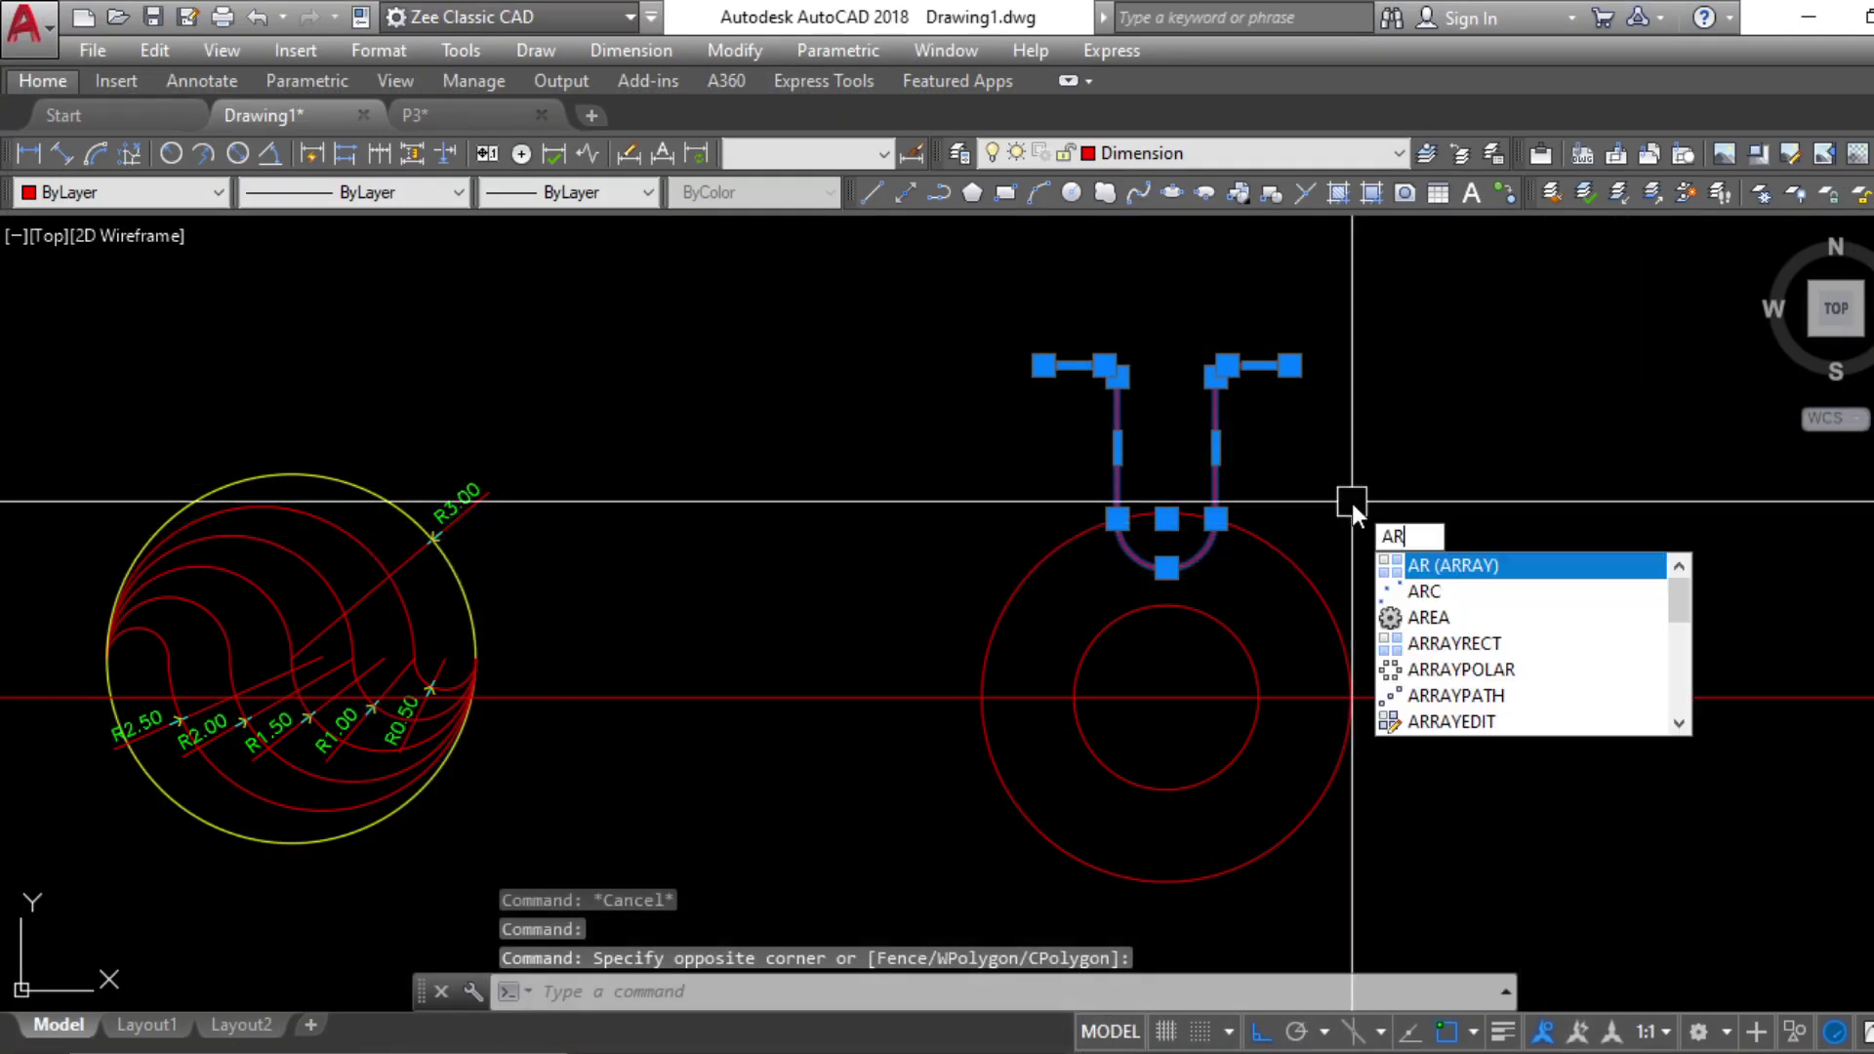
pyautogui.press('Return')
pyautogui.click(1439, 635)
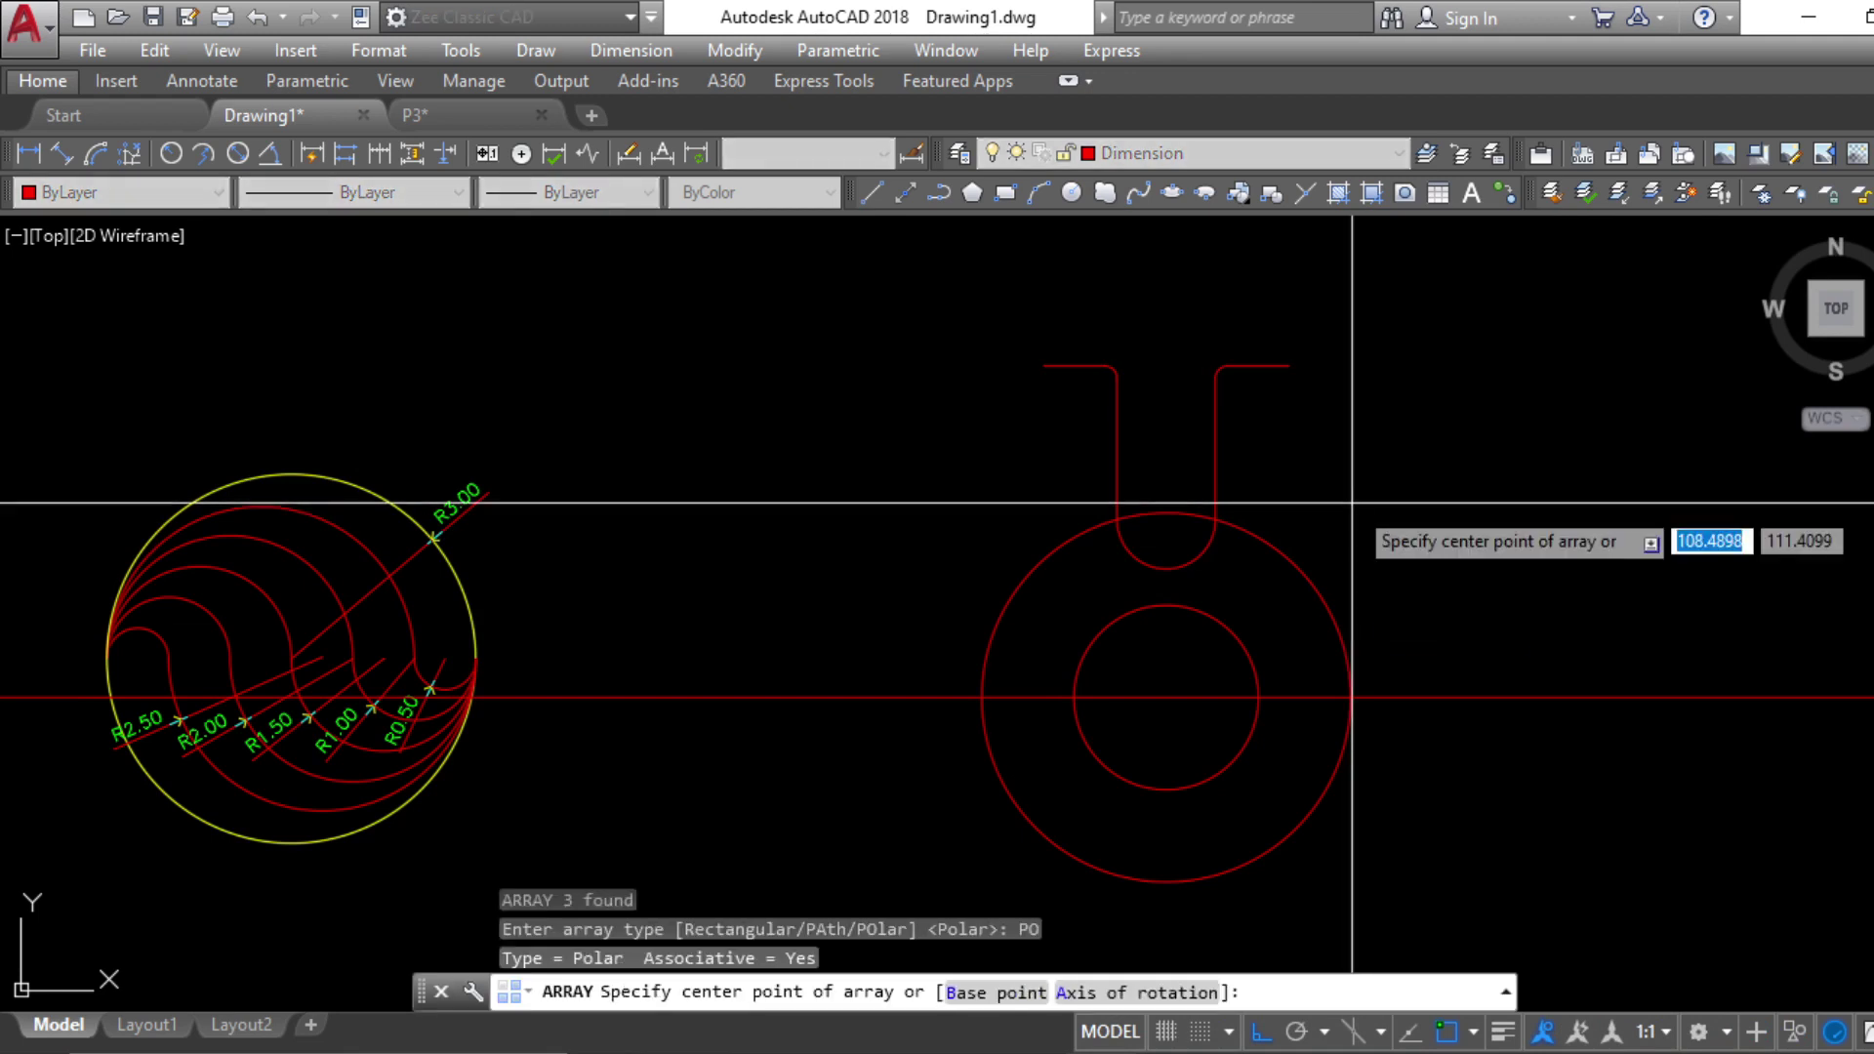
pyautogui.click(1167, 696)
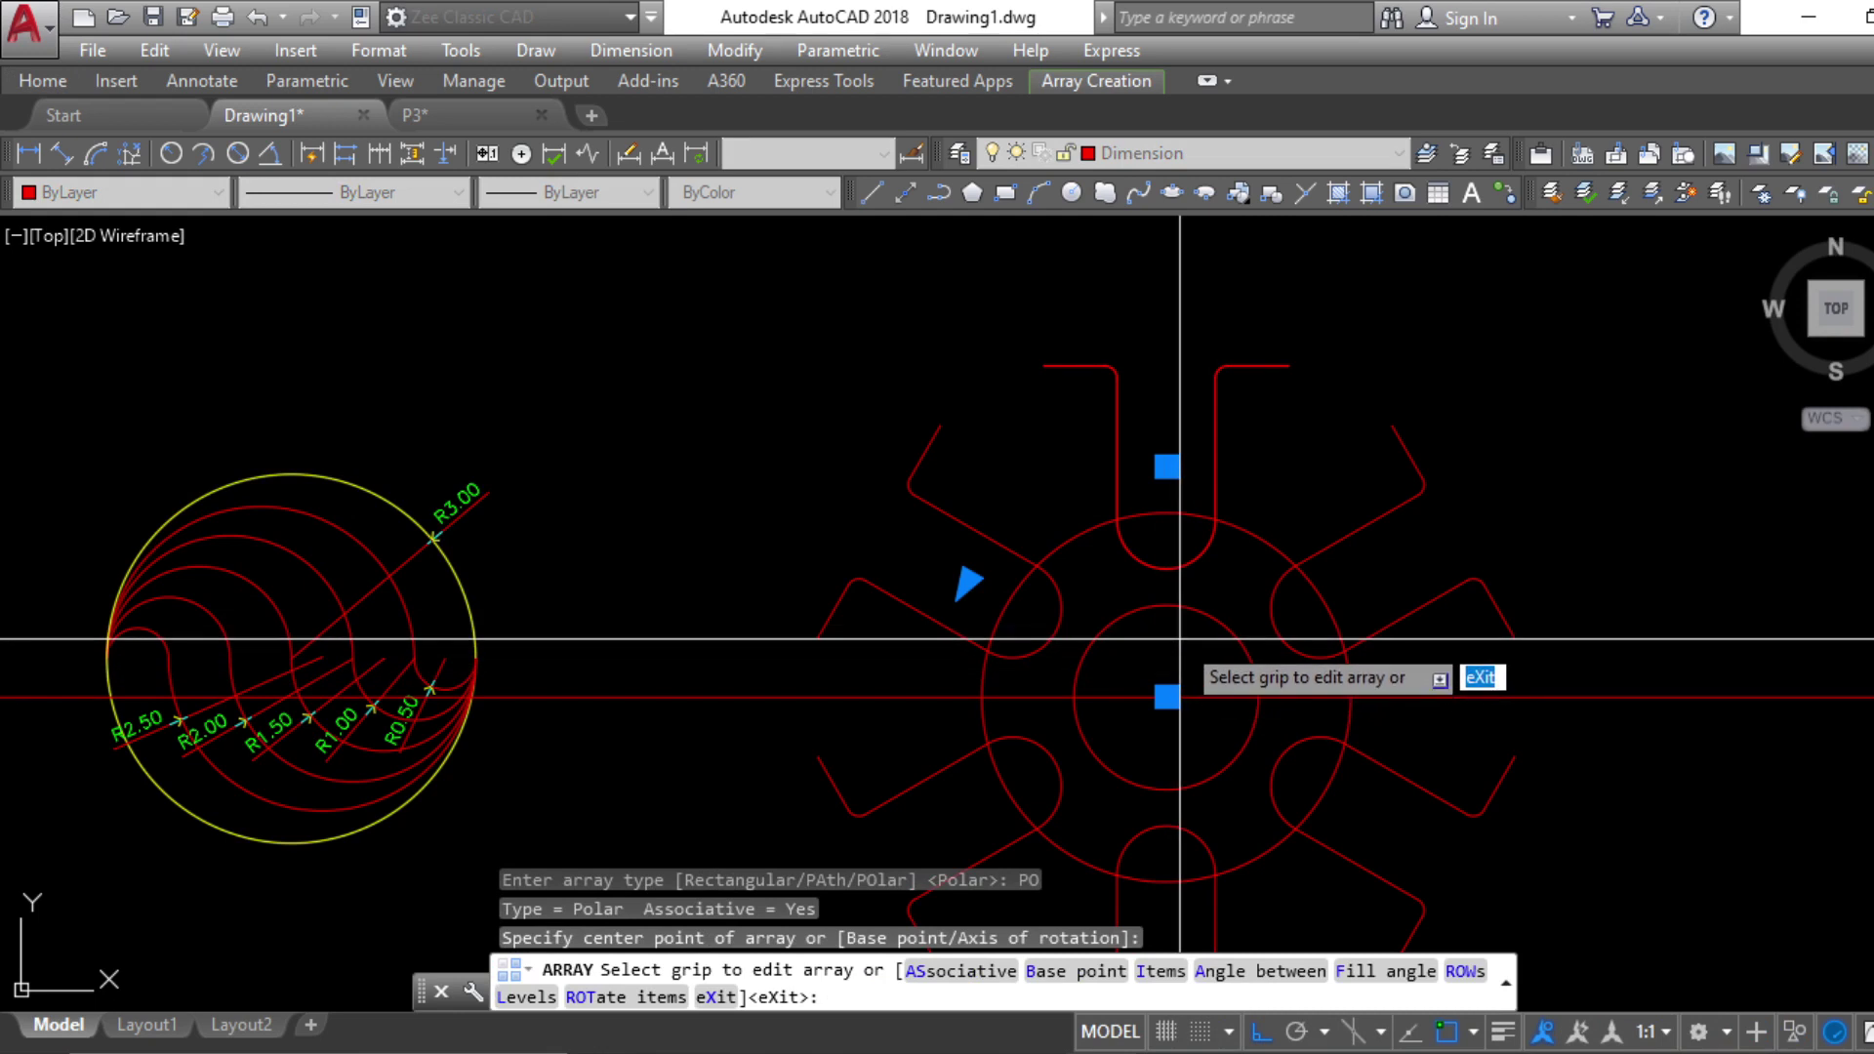
# Set the slot's polar array to 6 items and finish the array
pyautogui.write('i')
pyautogui.press('Return')
pyautogui.write('6')
pyautogui.press('Return')
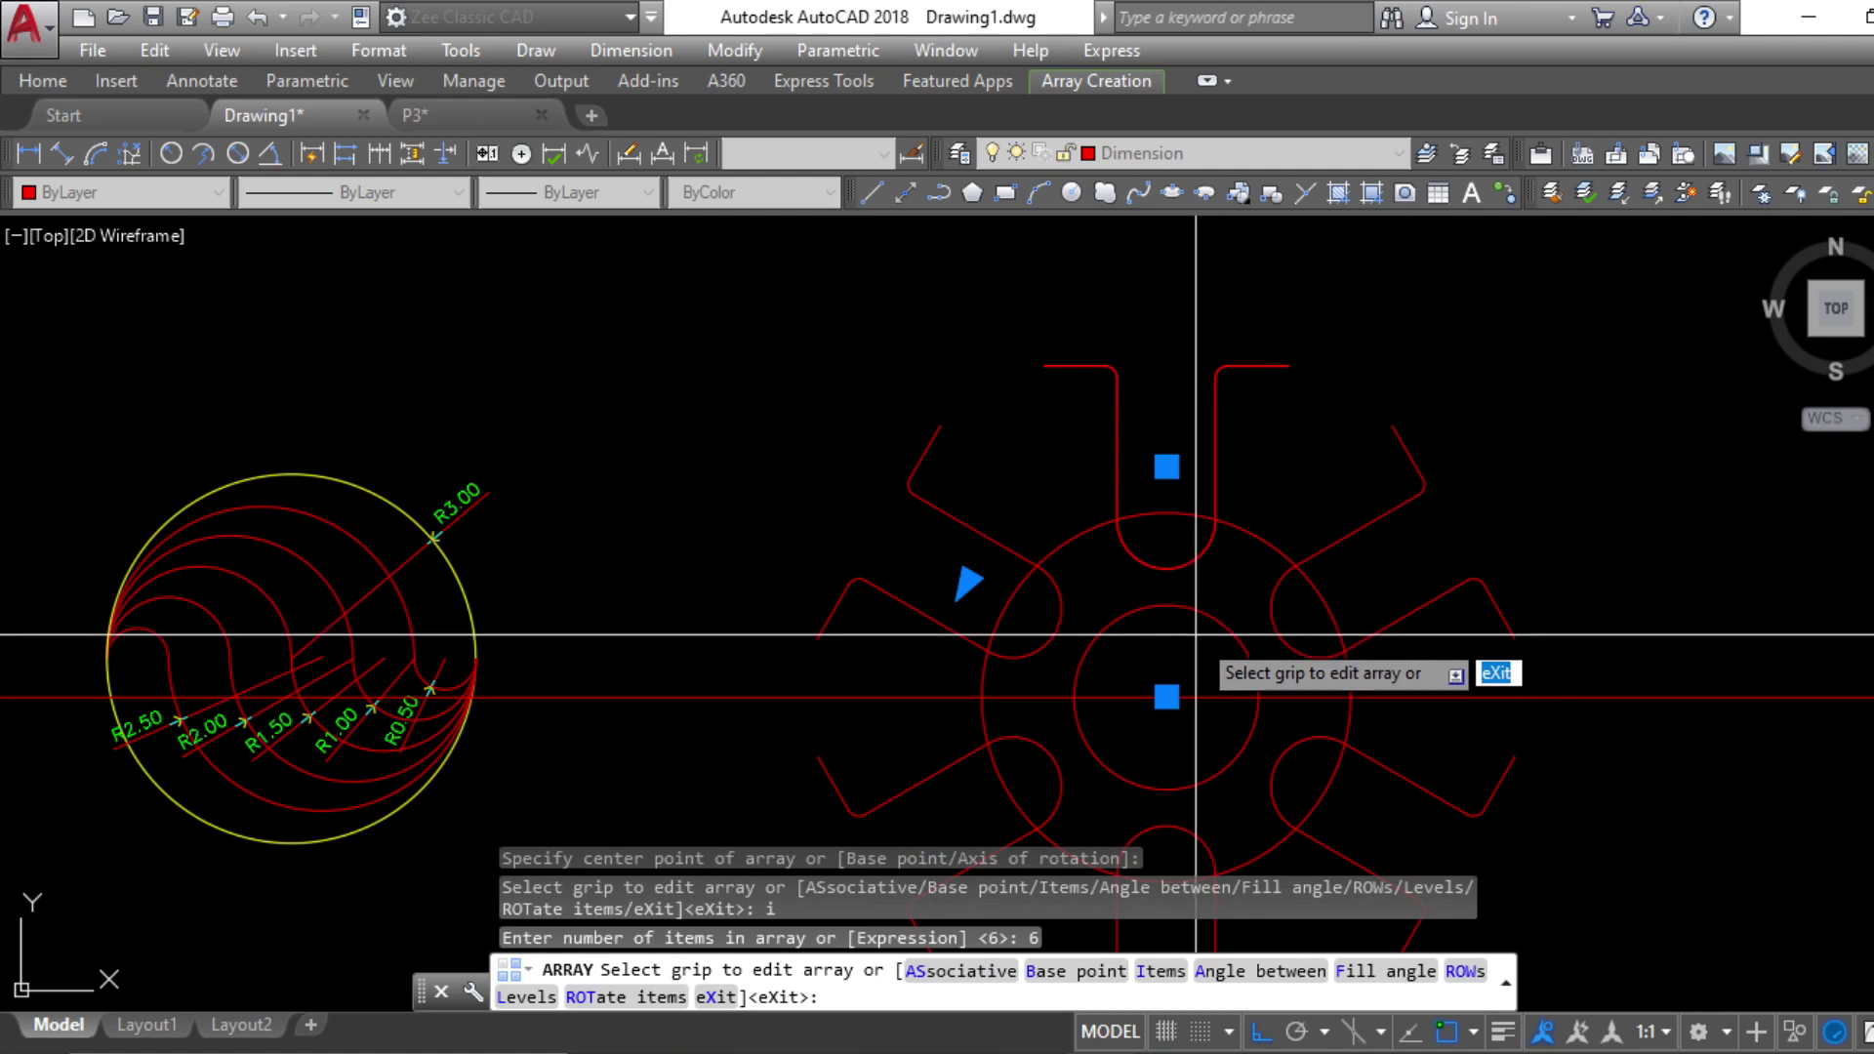
pyautogui.press('Escape')
pyautogui.scroll(-4, 1235, 515)
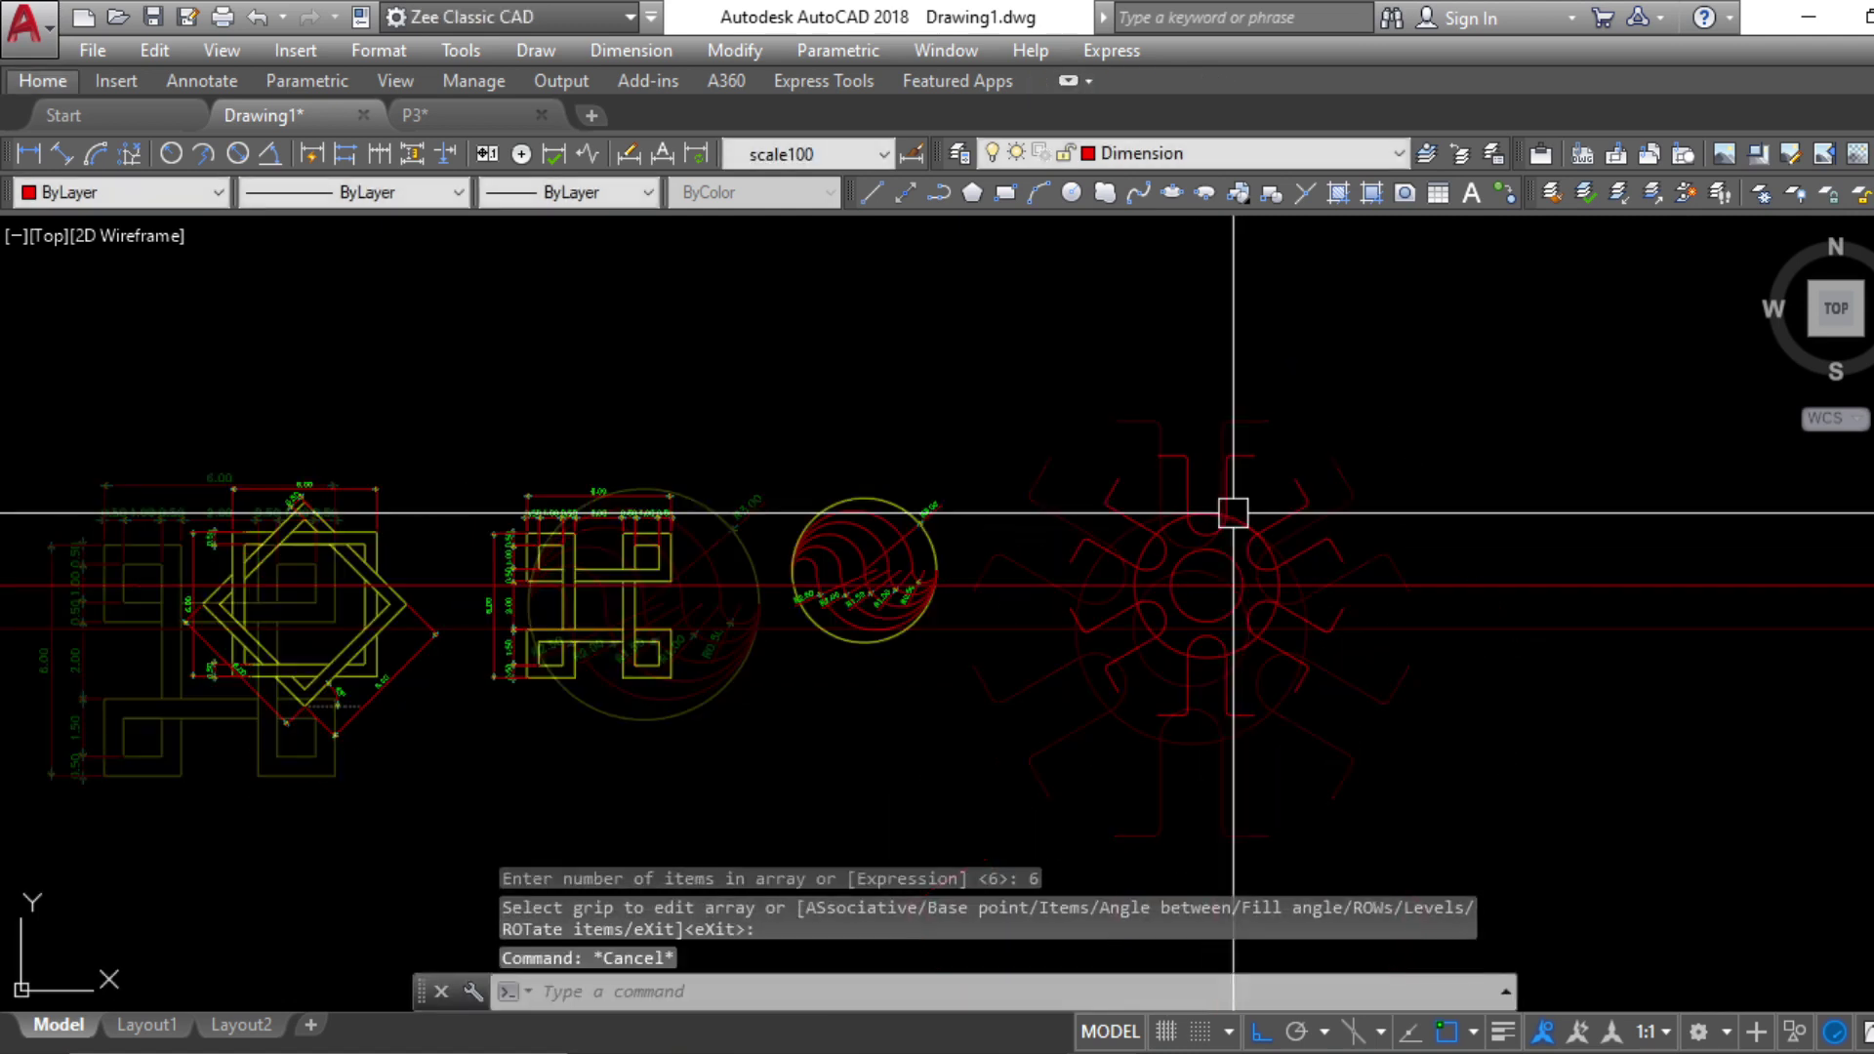
pyautogui.scroll(8, 1010, 517)
pyautogui.scroll(-5, 1009, 517)
pyautogui.press('Escape')
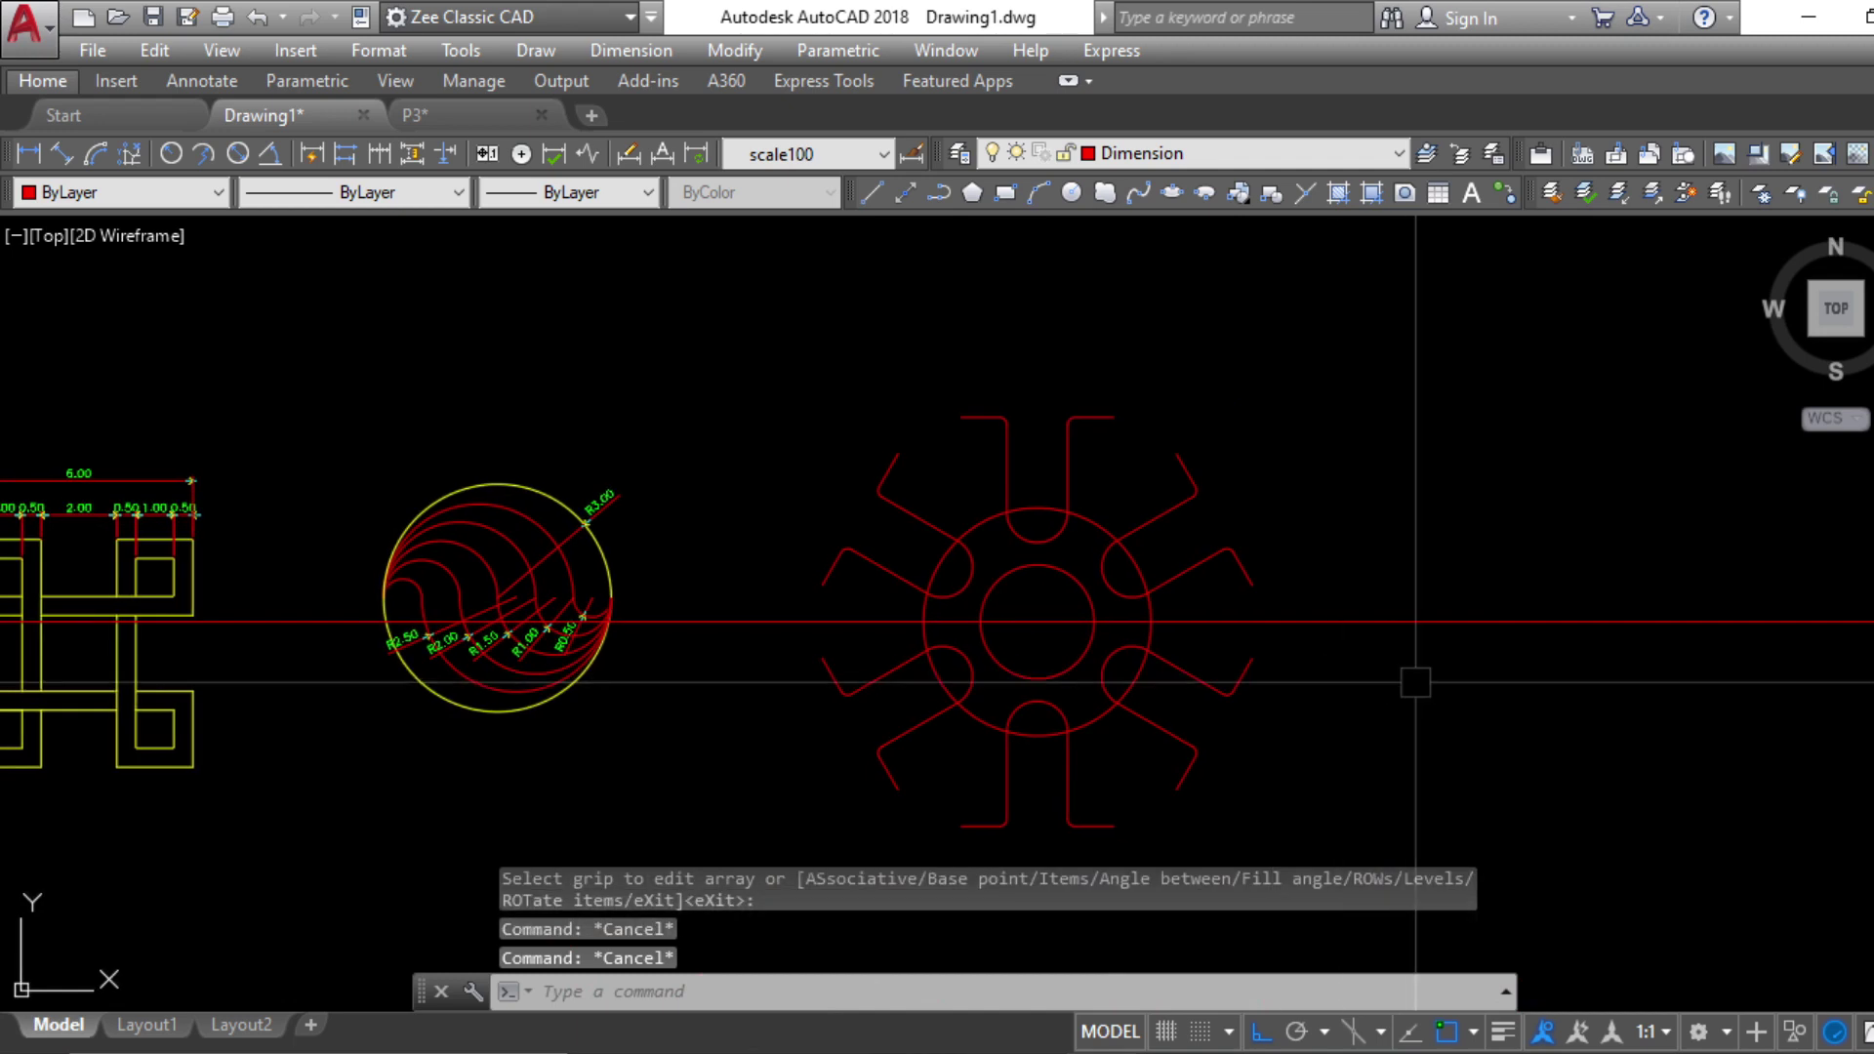
# Erase the long horizontal construction line running through the center of the circles
pyautogui.click(1414, 682)
pyautogui.click(1347, 527)
pyautogui.write('e')
pyautogui.press('Return')
# Start a polyline at the free outer end of the upper-left slot's short edge
pyautogui.scroll(6, 967, 453)
pyautogui.scroll(-5, 996, 546)
pyautogui.scroll(4, 976, 537)
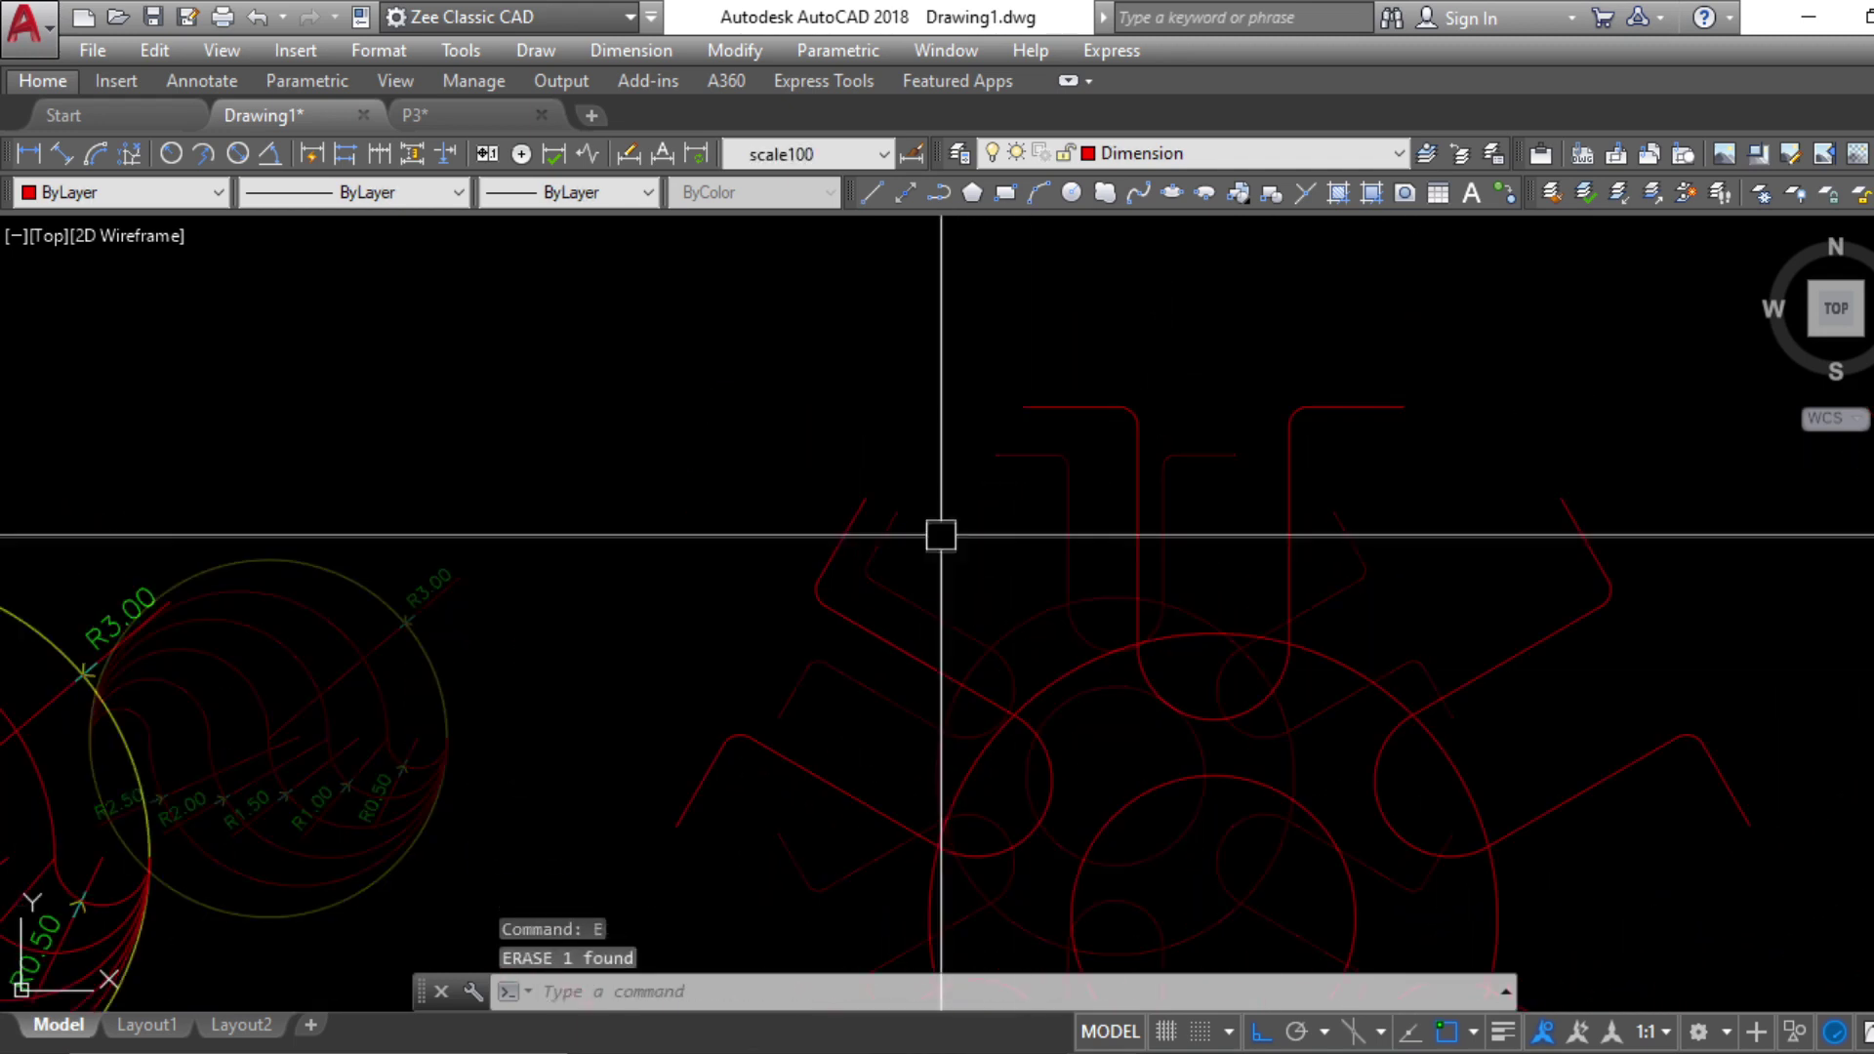
pyautogui.press('Escape')
pyautogui.press('Escape')
pyautogui.press('Escape')
pyautogui.write('pl')
pyautogui.press('Return')
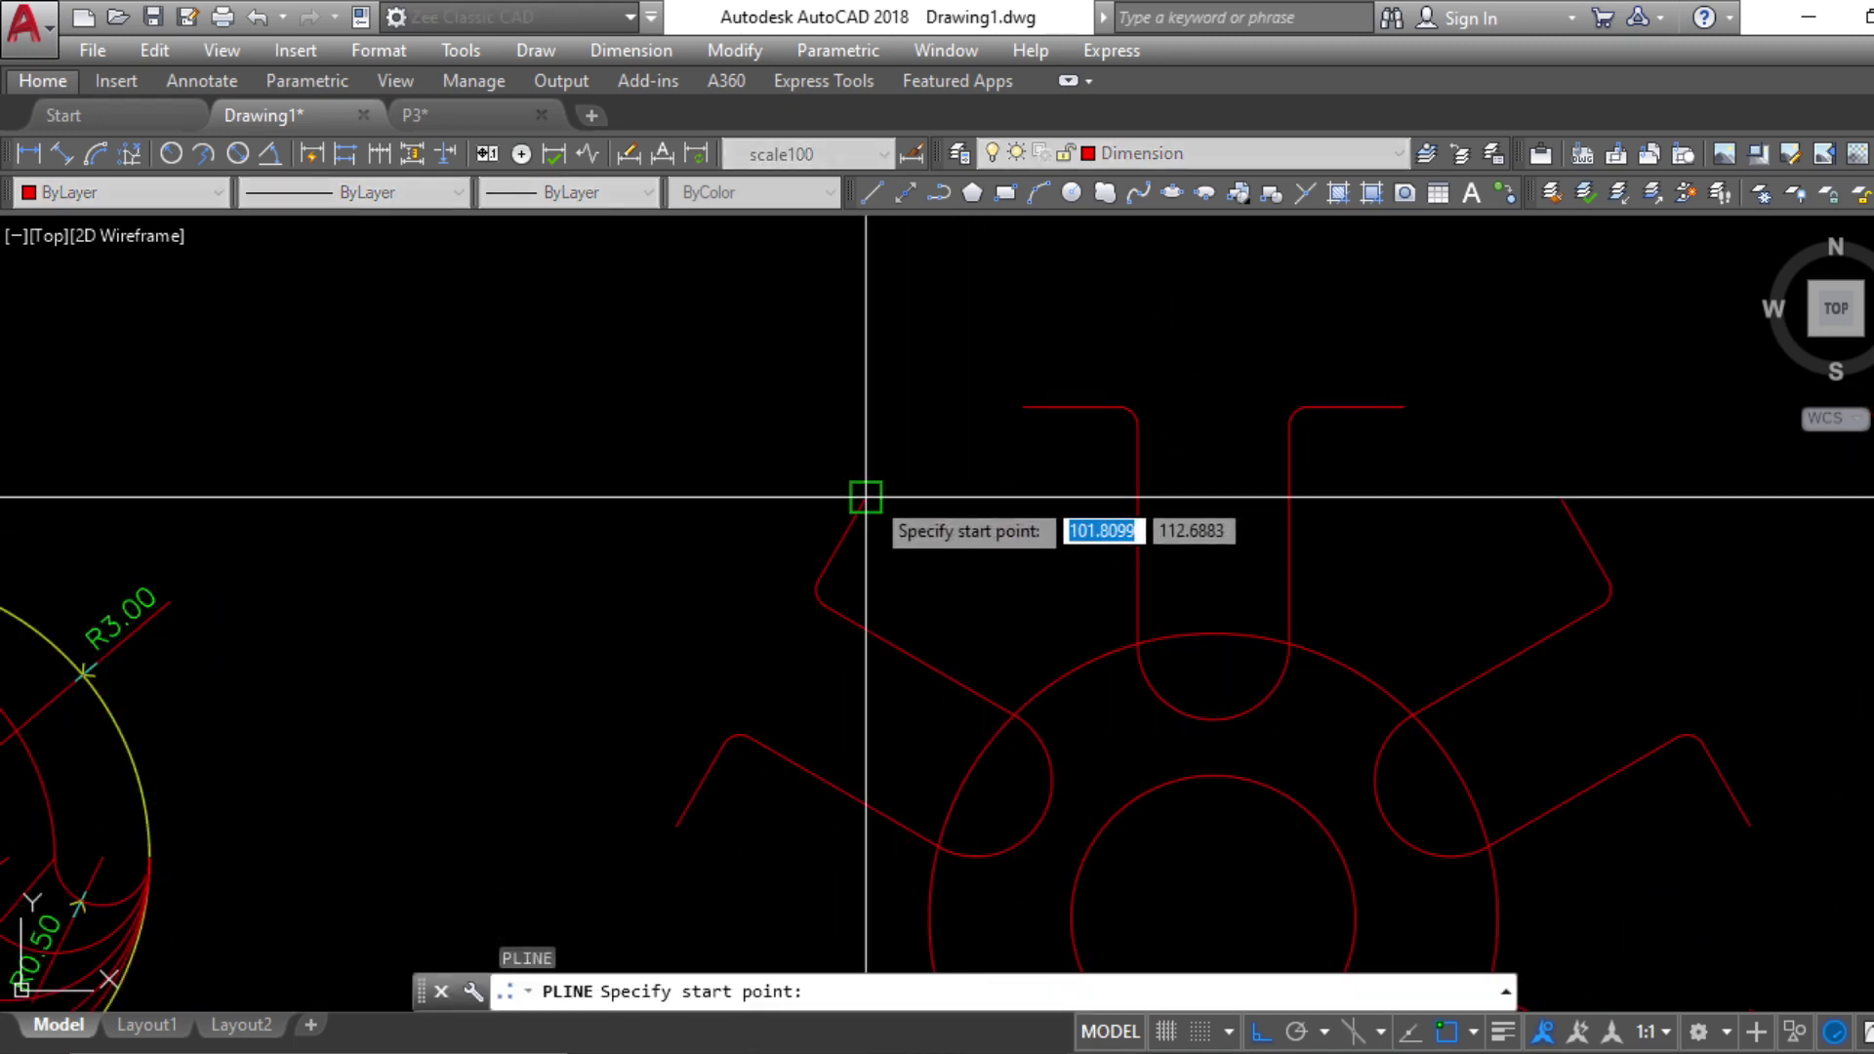
pyautogui.click(866, 496)
pyautogui.press('Escape')
pyautogui.press('Escape')
pyautogui.press('Escape')
pyautogui.scroll(-4, 971, 452)
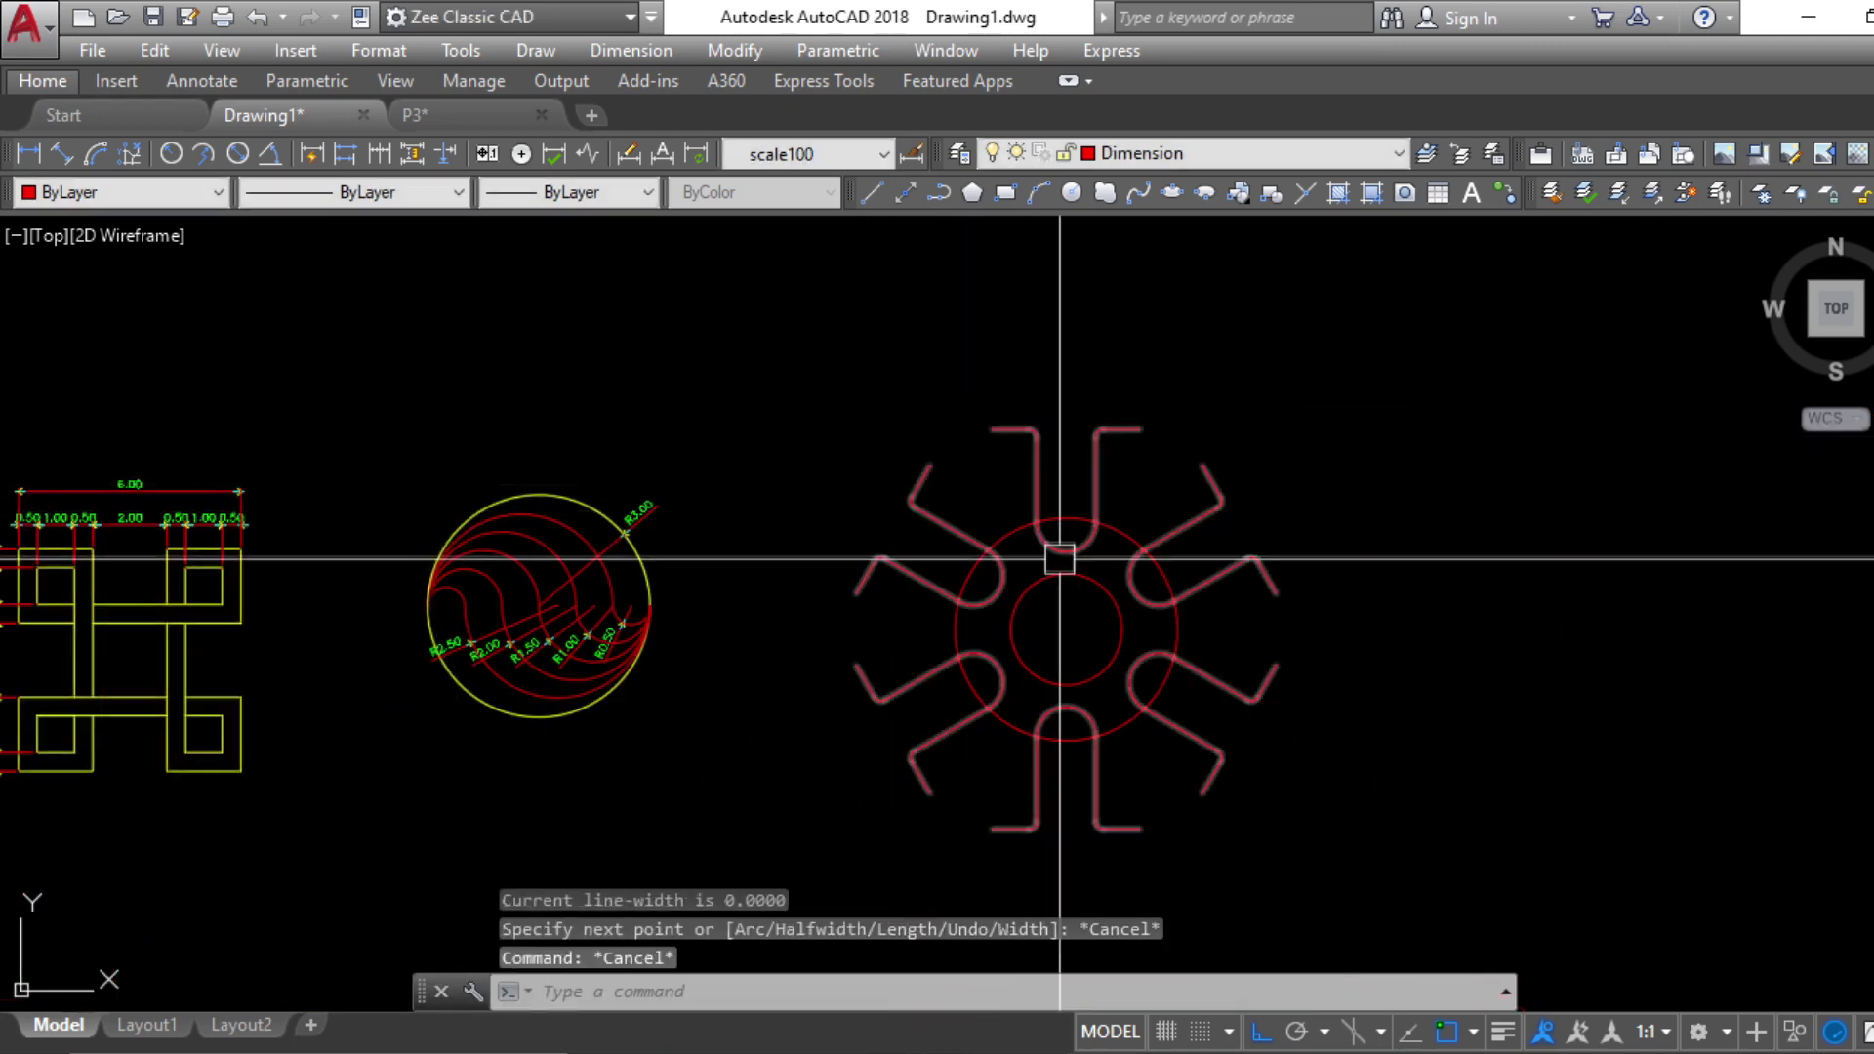
pyautogui.scroll(4, 972, 488)
pyautogui.click(972, 530)
pyautogui.press('Escape')
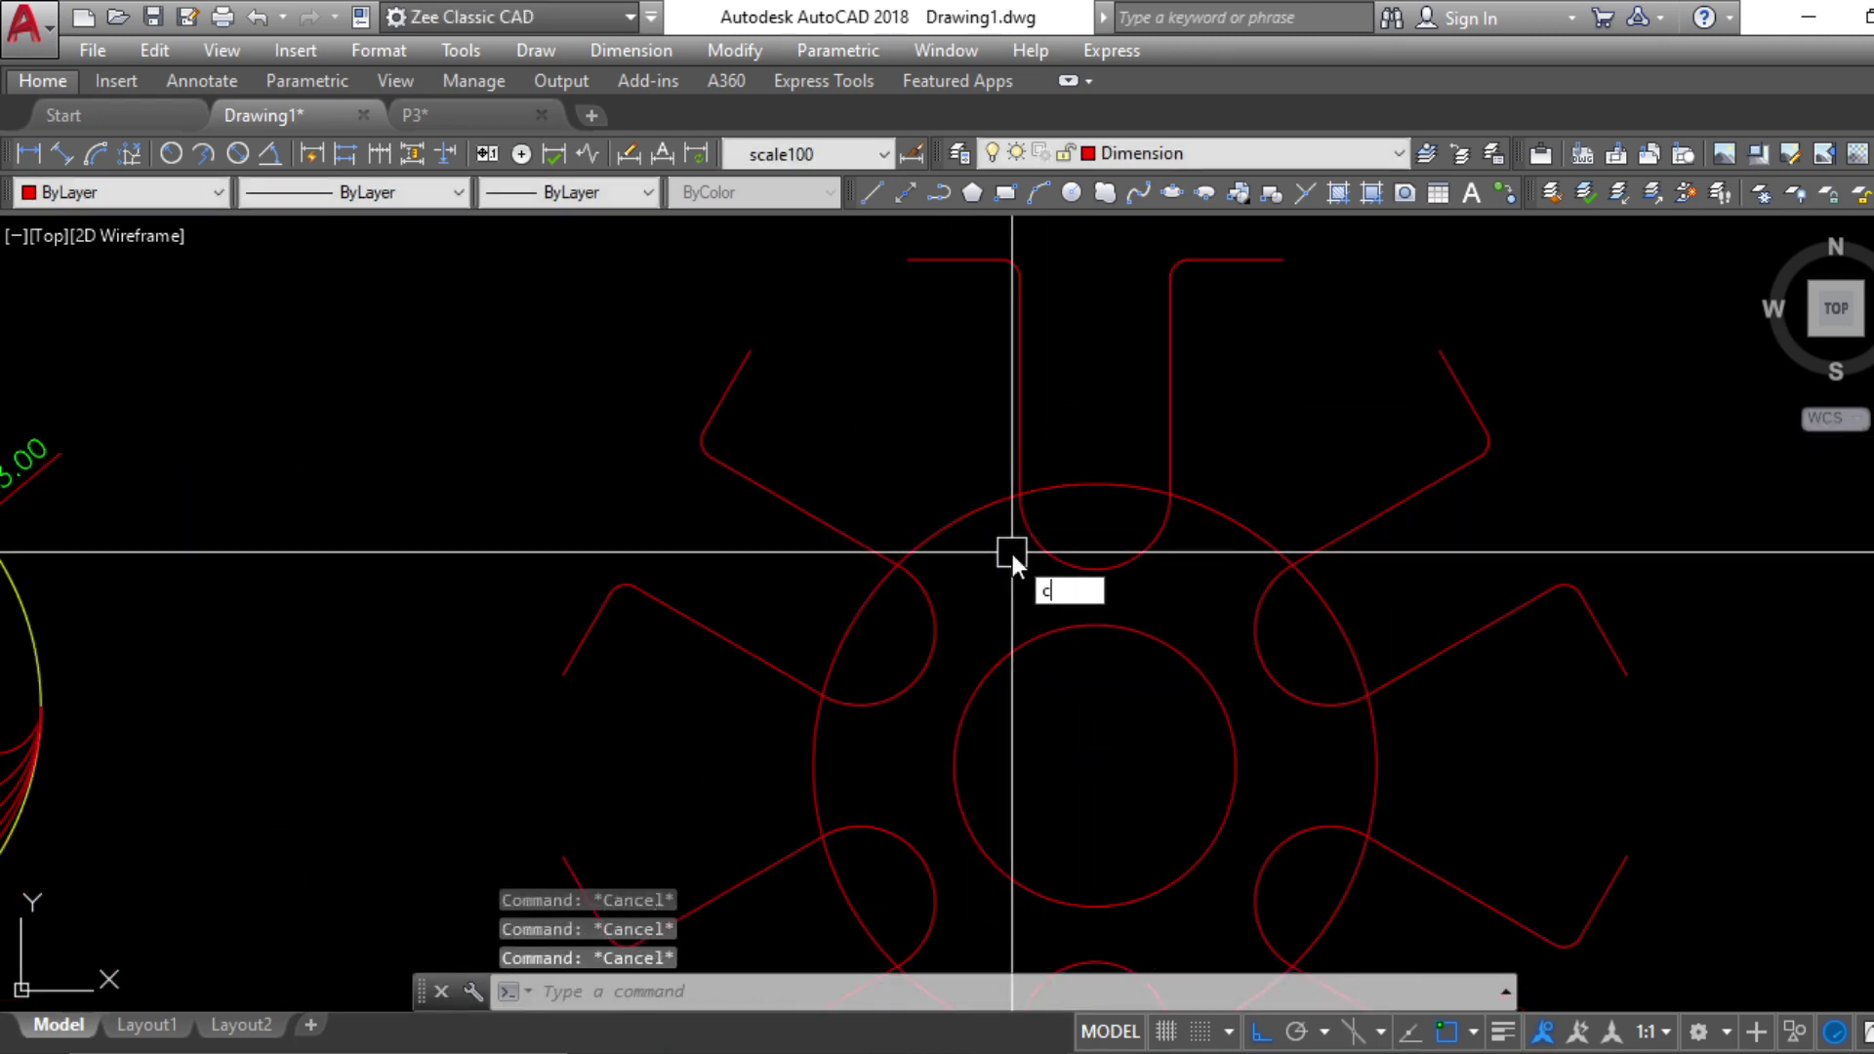
# Draw a circle from the fan's centre out to the open ends of the arrayed slot profiles
pyautogui.press('Return')
pyautogui.click(1095, 766)
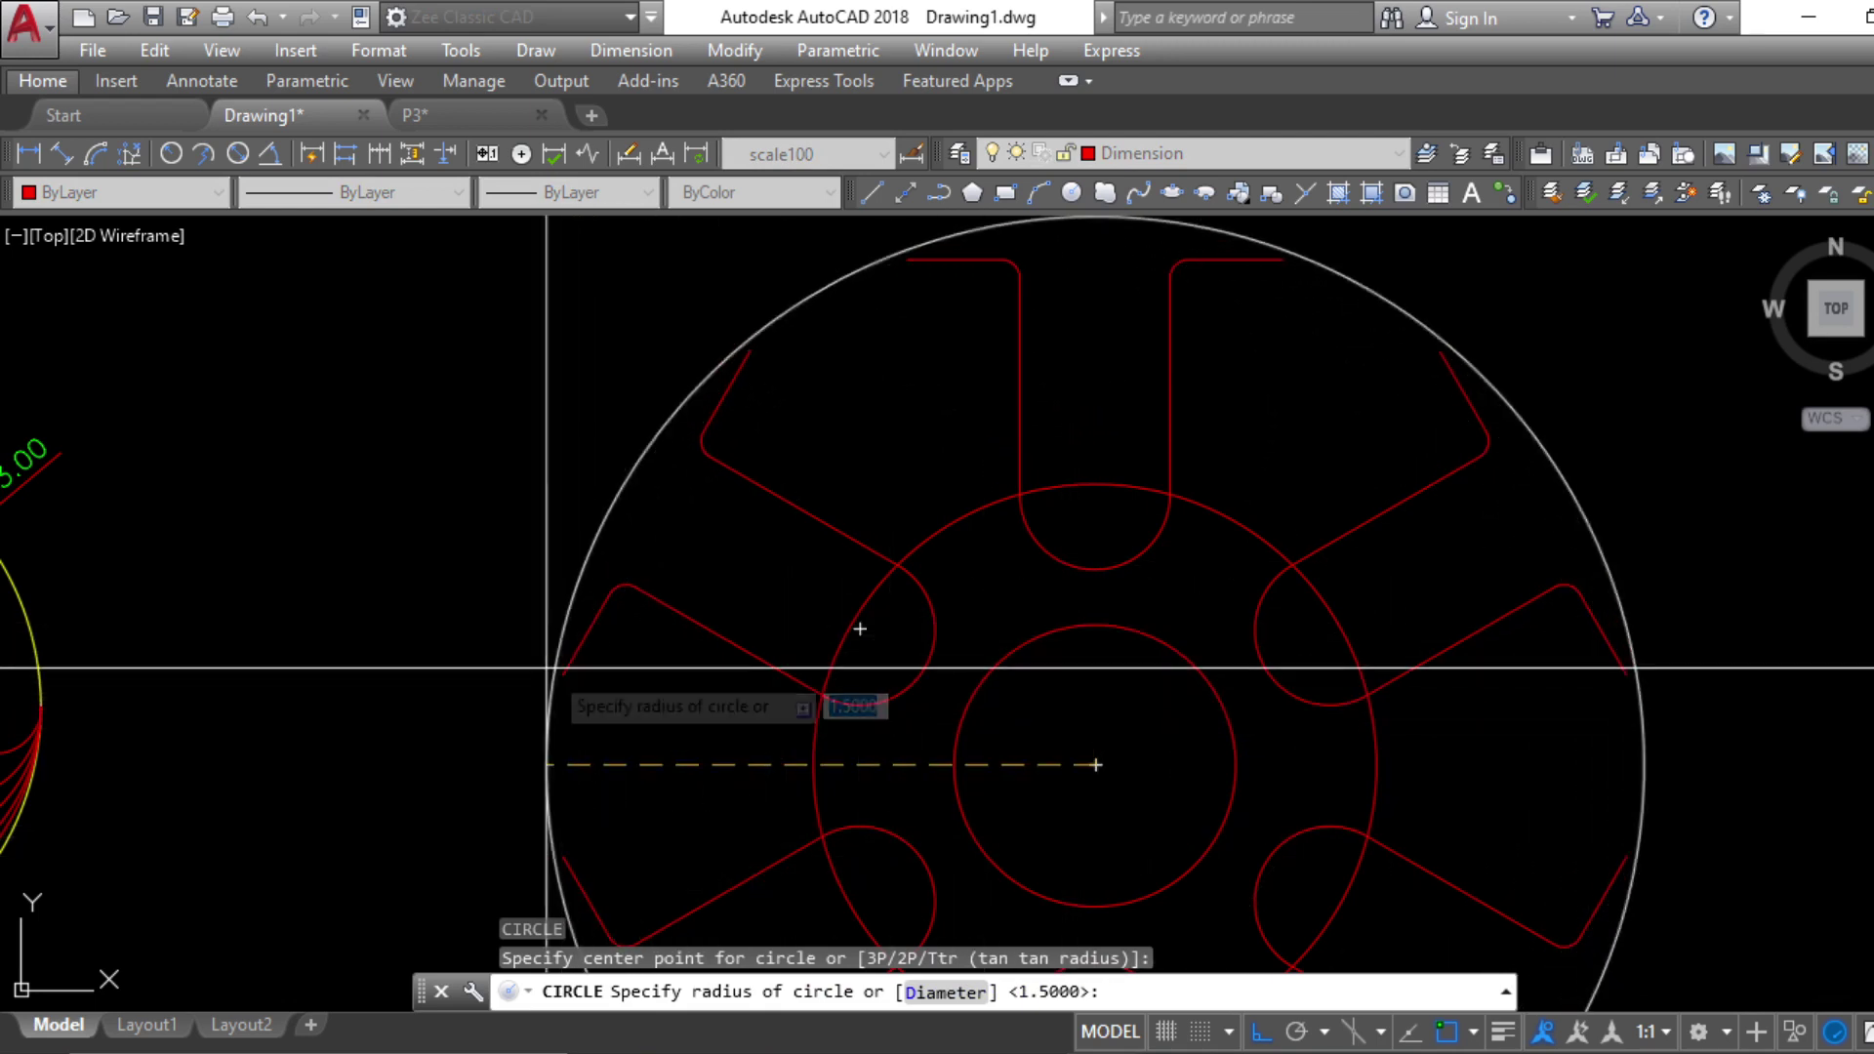
pyautogui.press('Escape')
pyautogui.press('Escape')
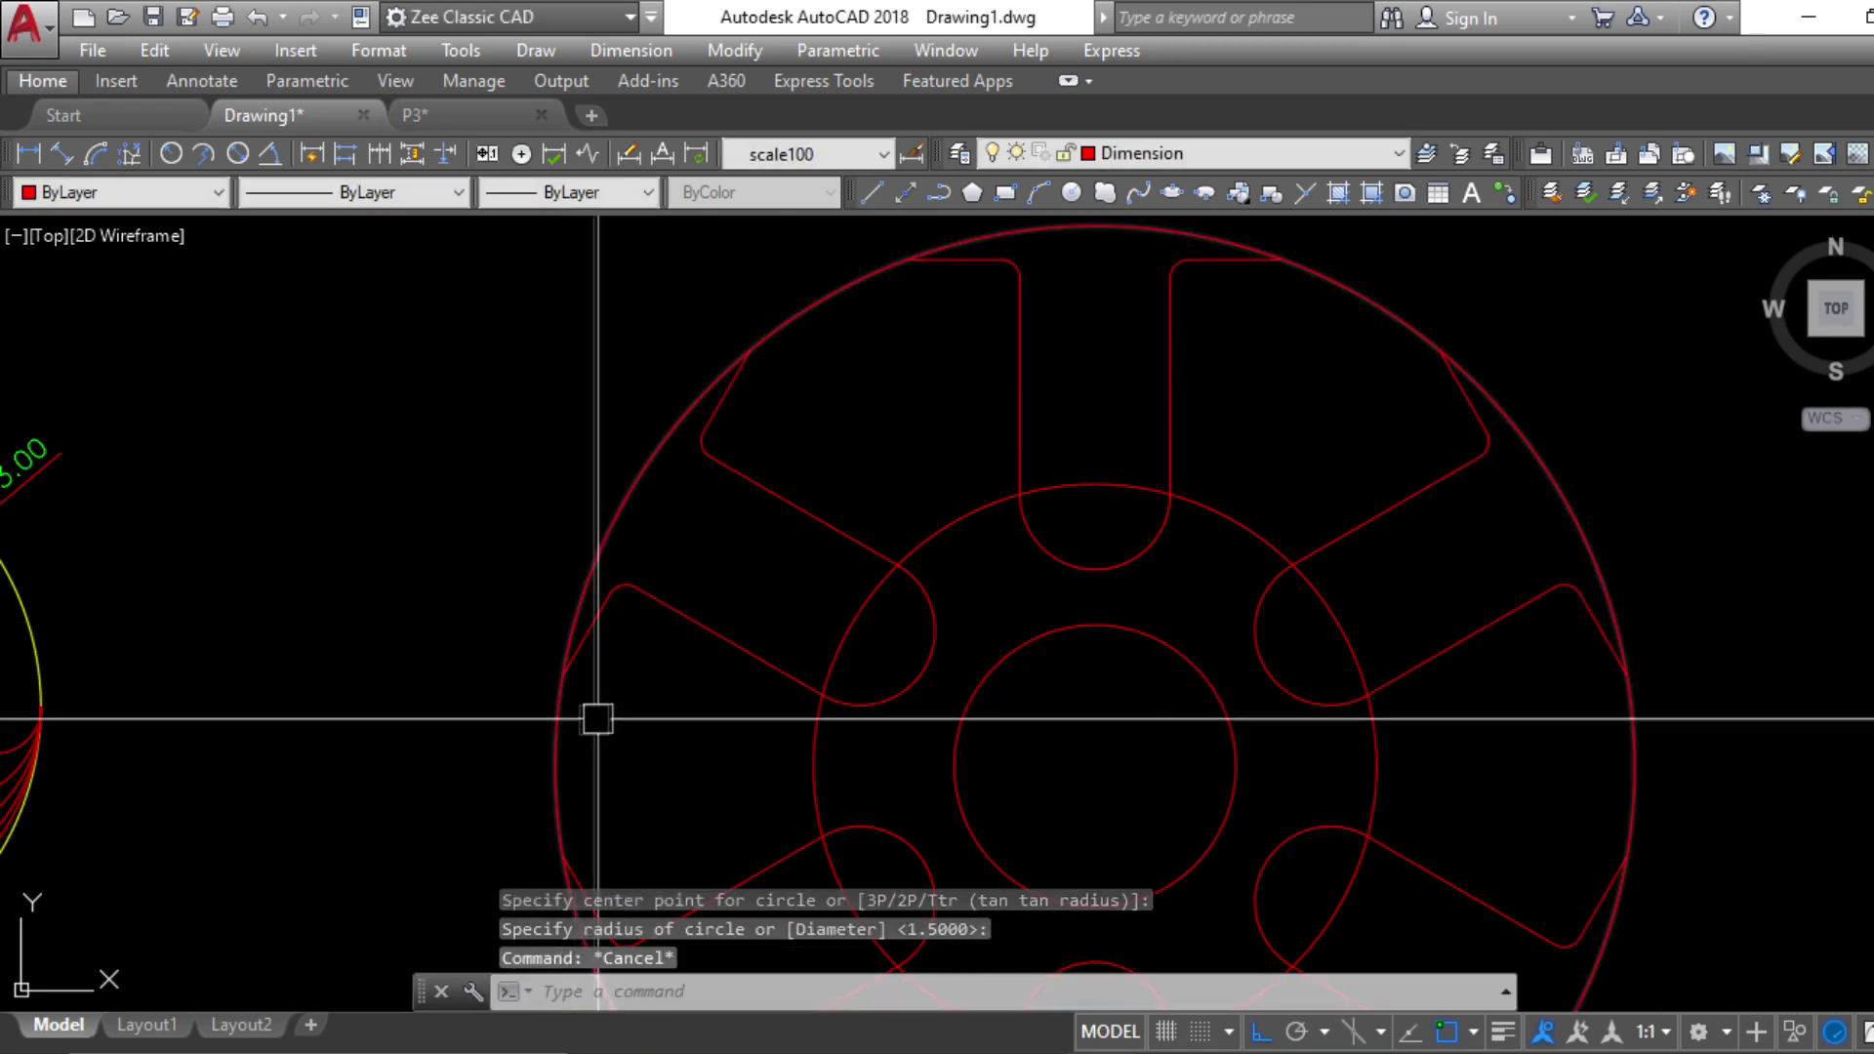
# Start Trim with the whole fan figure as cutting edges and remove the outer circle's arc across the upper-left slot
pyautogui.scroll(-3, 684, 712)
pyautogui.scroll(1, 928, 464)
pyautogui.scroll(2, 927, 464)
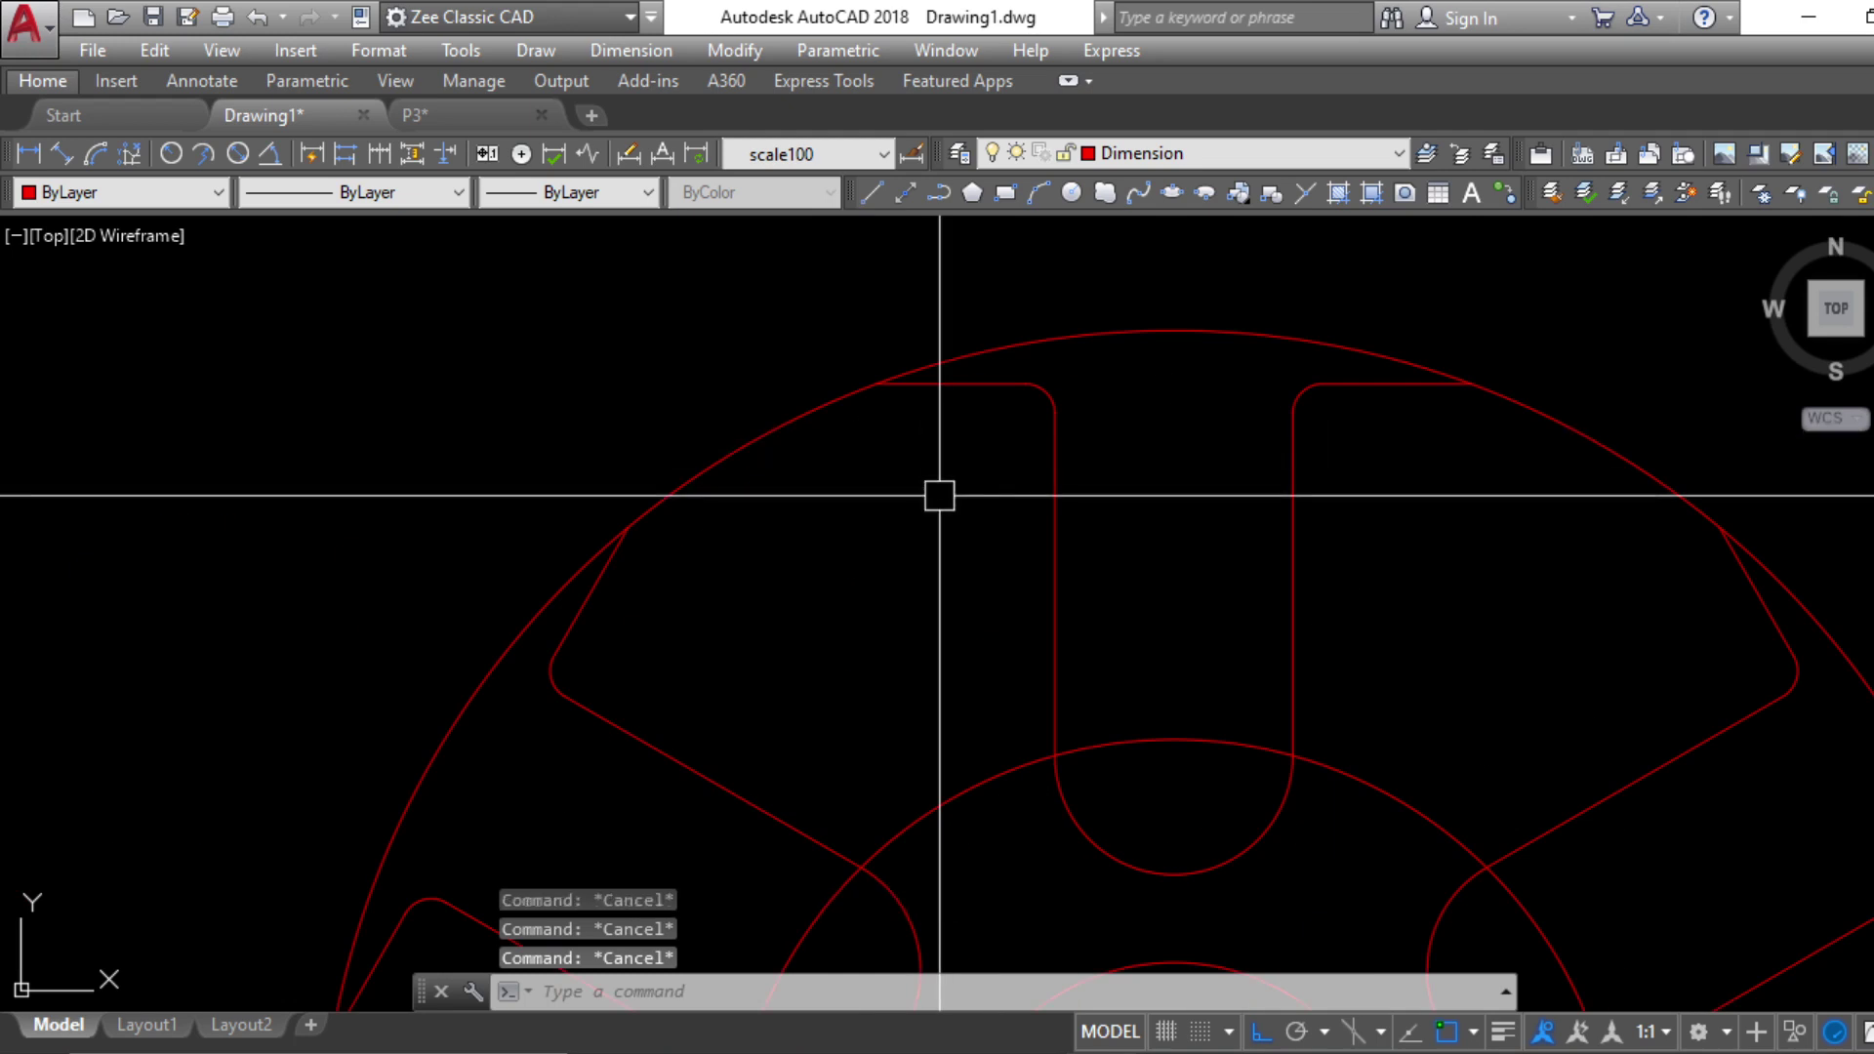
pyautogui.write('tr')
pyautogui.press('Return')
pyautogui.scroll(-5, 939, 495)
pyautogui.click(1339, 928)
pyautogui.click(556, 368)
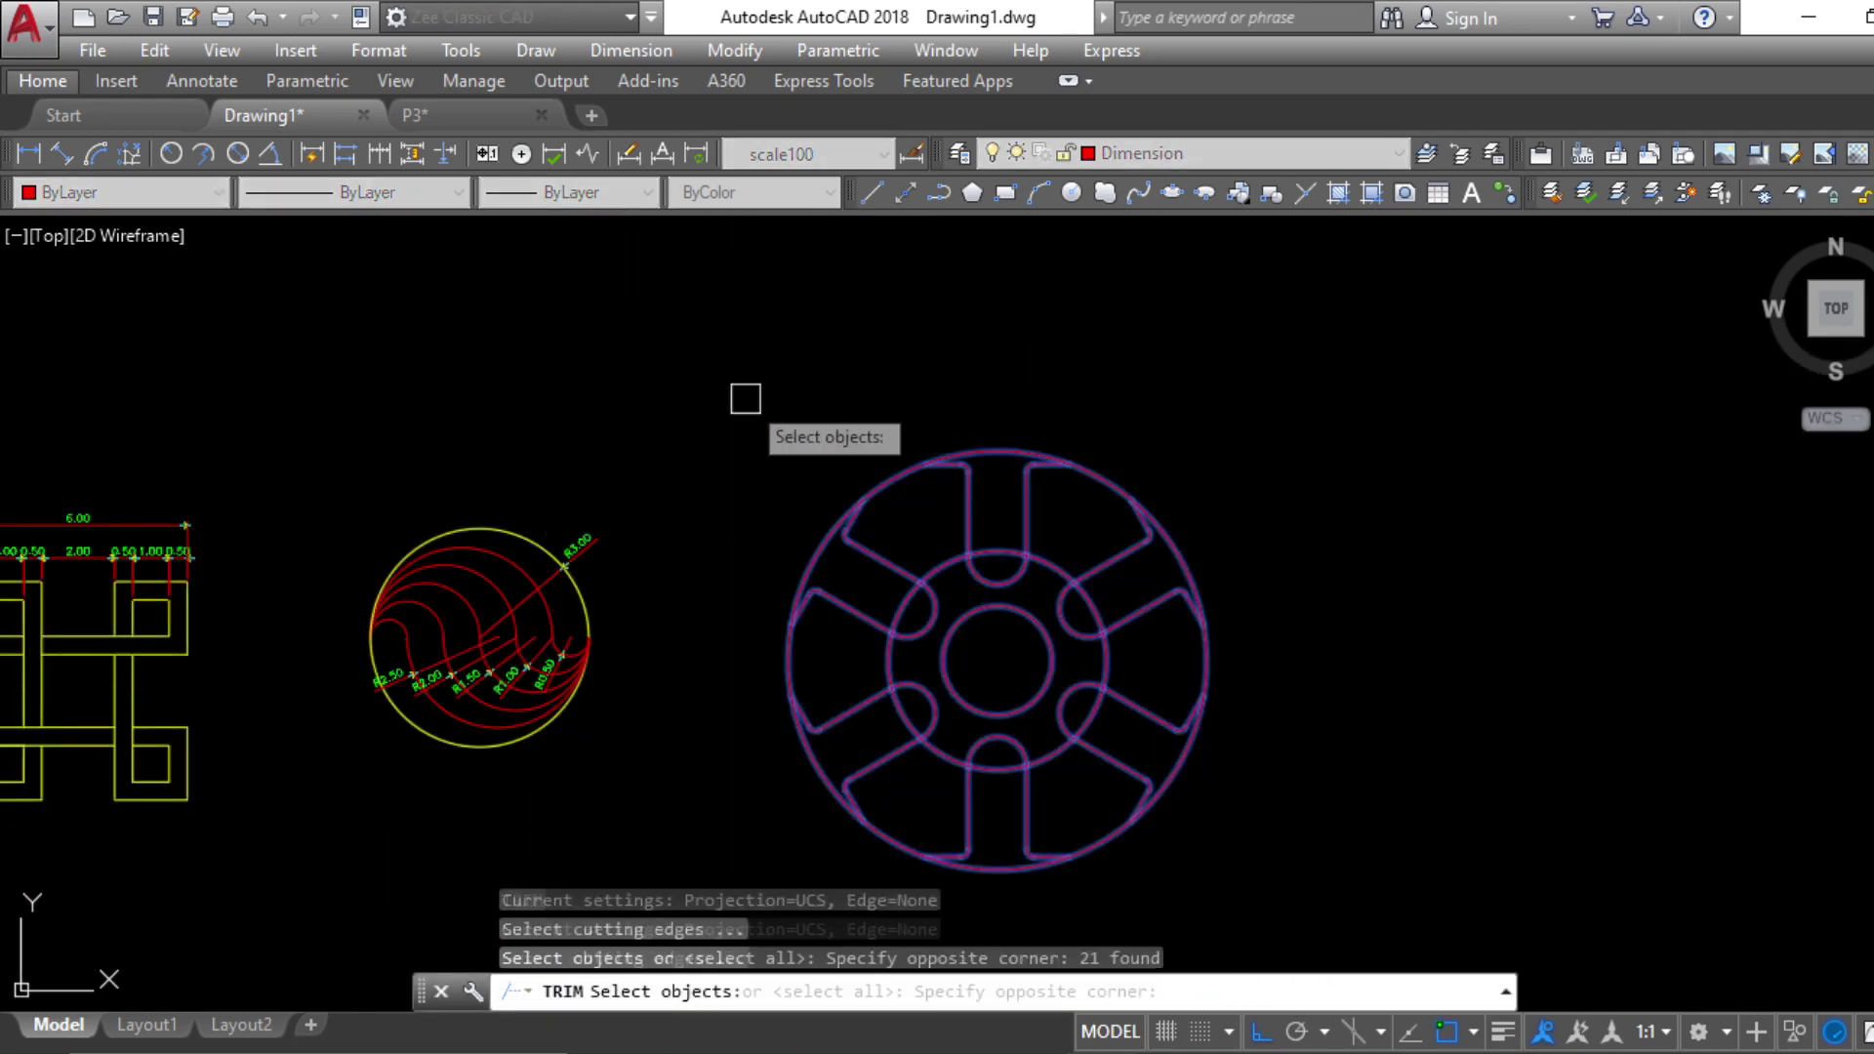
pyautogui.press('Return')
pyautogui.scroll(4, 778, 505)
pyautogui.scroll(-3, 1050, 367)
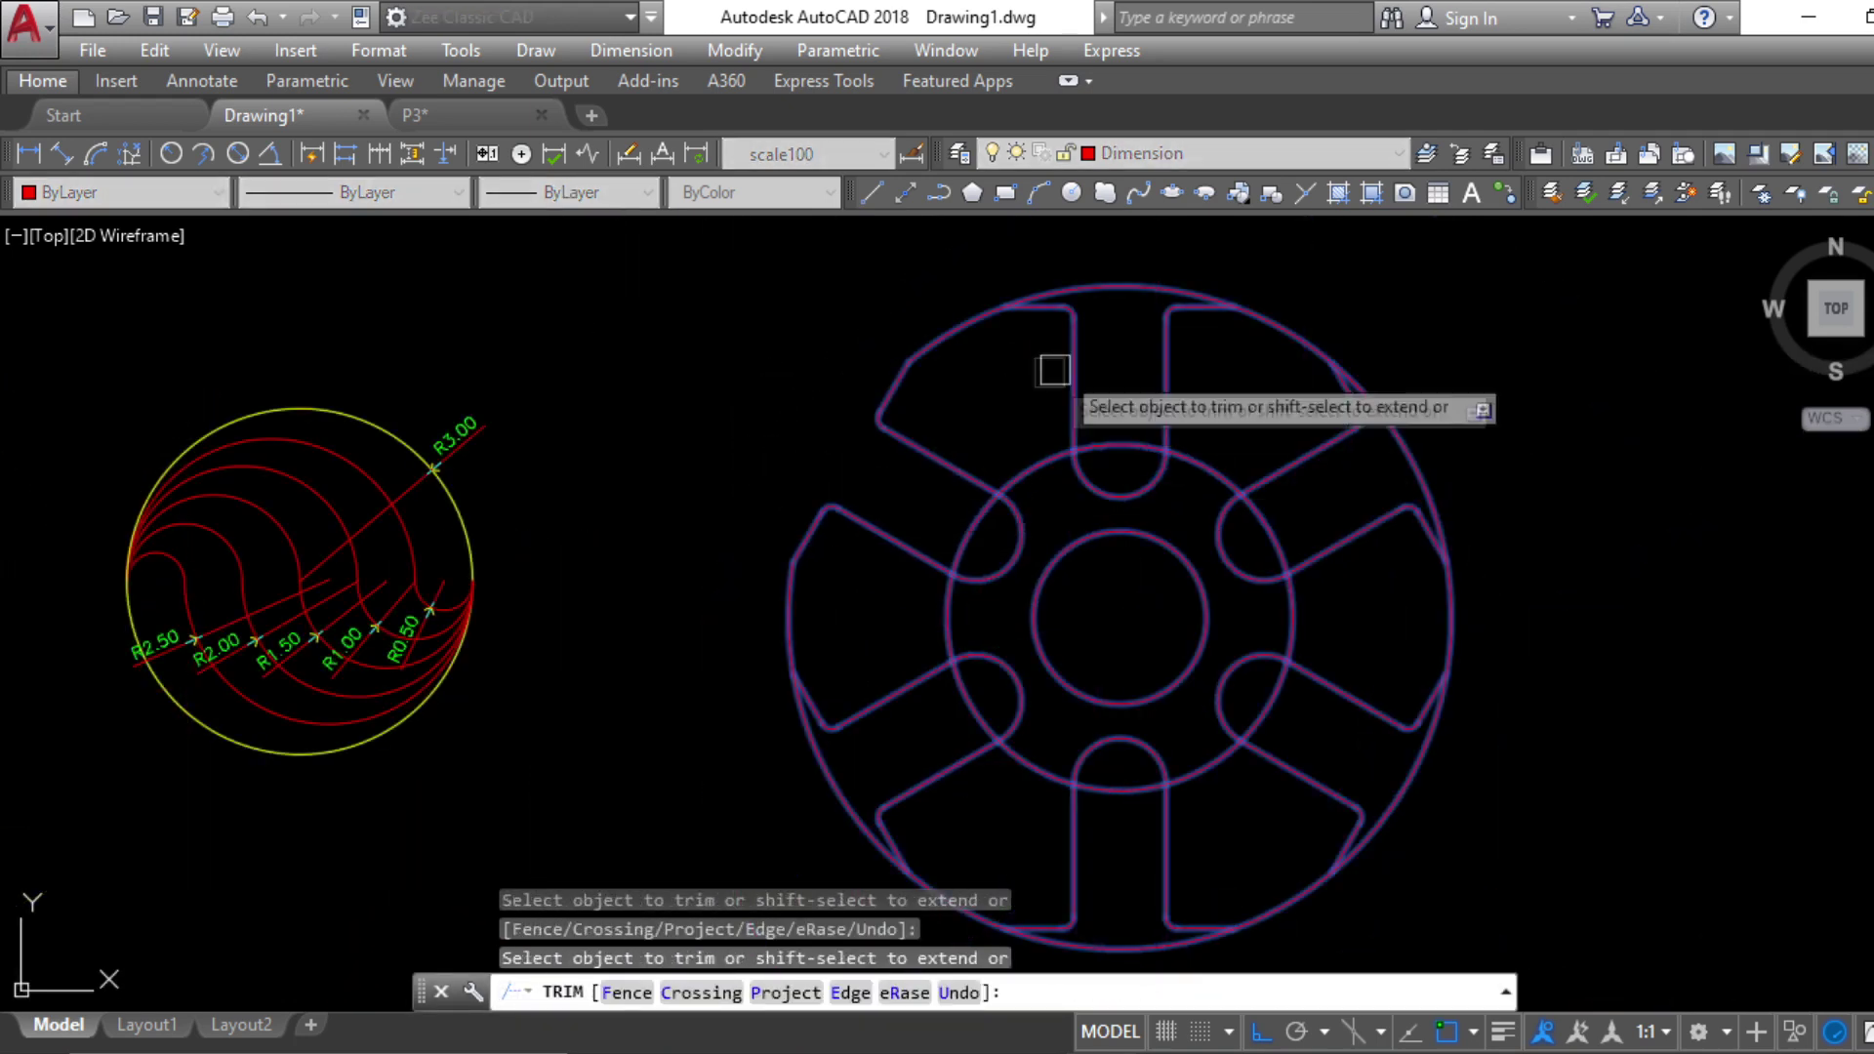
# Trim the outer circle's arcs across the remaining slot openings of the fan
pyautogui.scroll(1, 1075, 375)
pyautogui.click(1076, 375)
pyautogui.click(1341, 535)
pyautogui.scroll(-2, 1482, 781)
pyautogui.moveTo(1483, 796); pyautogui.dragTo(1384, 574, button='middle')
pyautogui.click(1309, 599)
pyautogui.click(952, 576)
pyautogui.press('Escape')
pyautogui.moveTo(1536, 798)
pyautogui.mouseDown(button='middle')
pyautogui.moveTo(1435, 809)
pyautogui.moveTo(1255, 904)
pyautogui.mouseUp(button='middle')
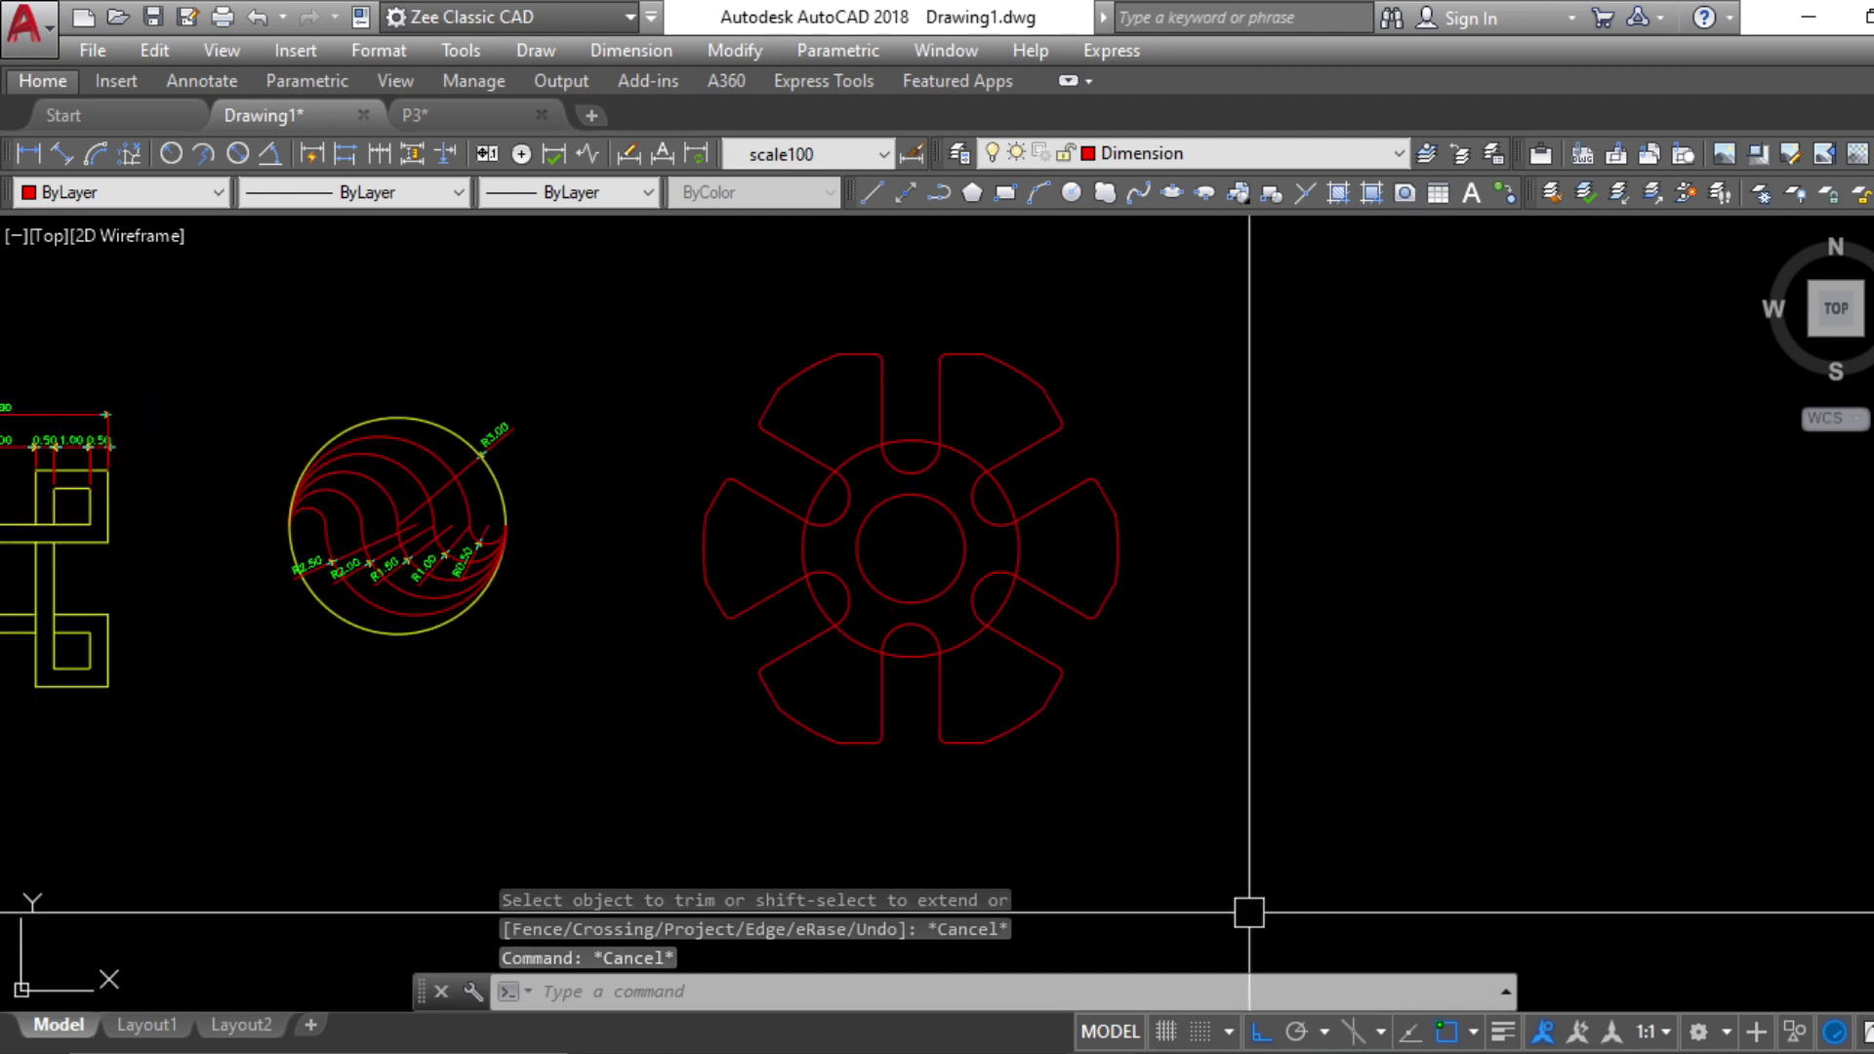
# Switch to Major Plate.pdf in Adobe Reader and examine the Fan Out drawing on page 7 with its colour note
pyautogui.hotkey('alt', 'Tab')
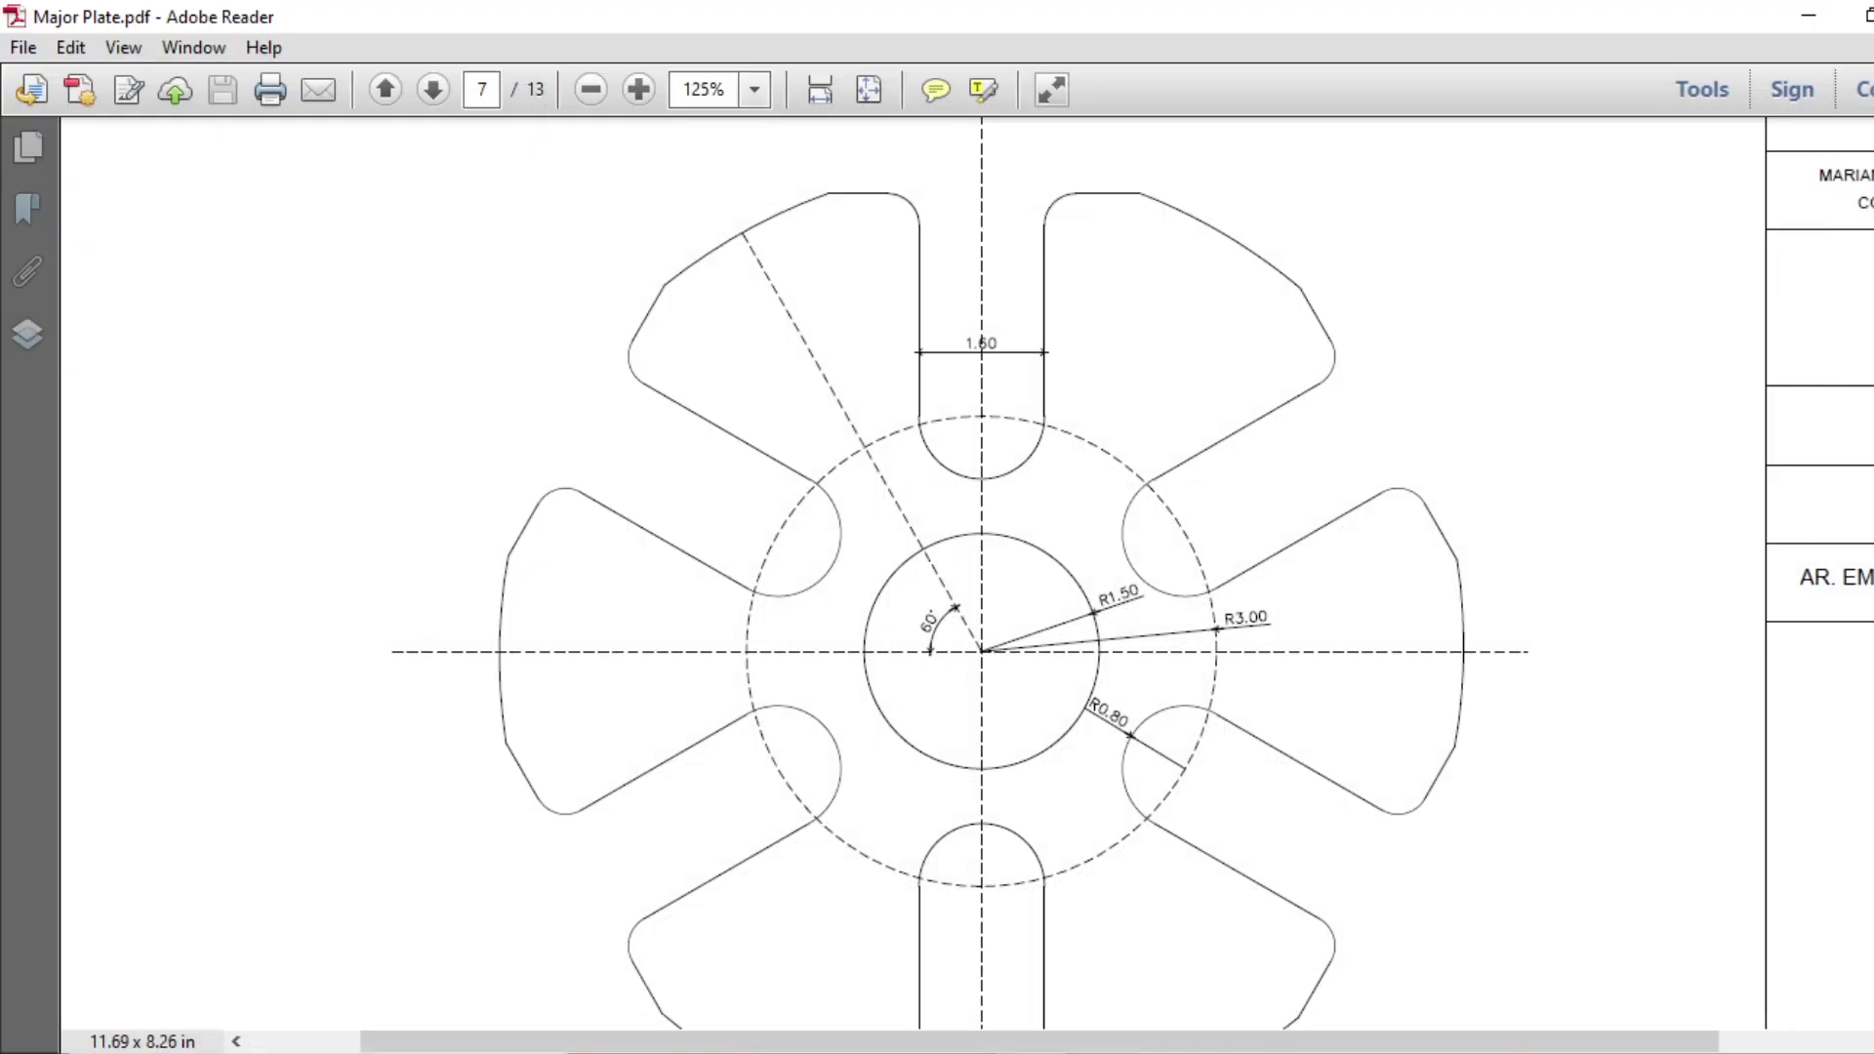
pyautogui.scroll(-5, 1255, 823)
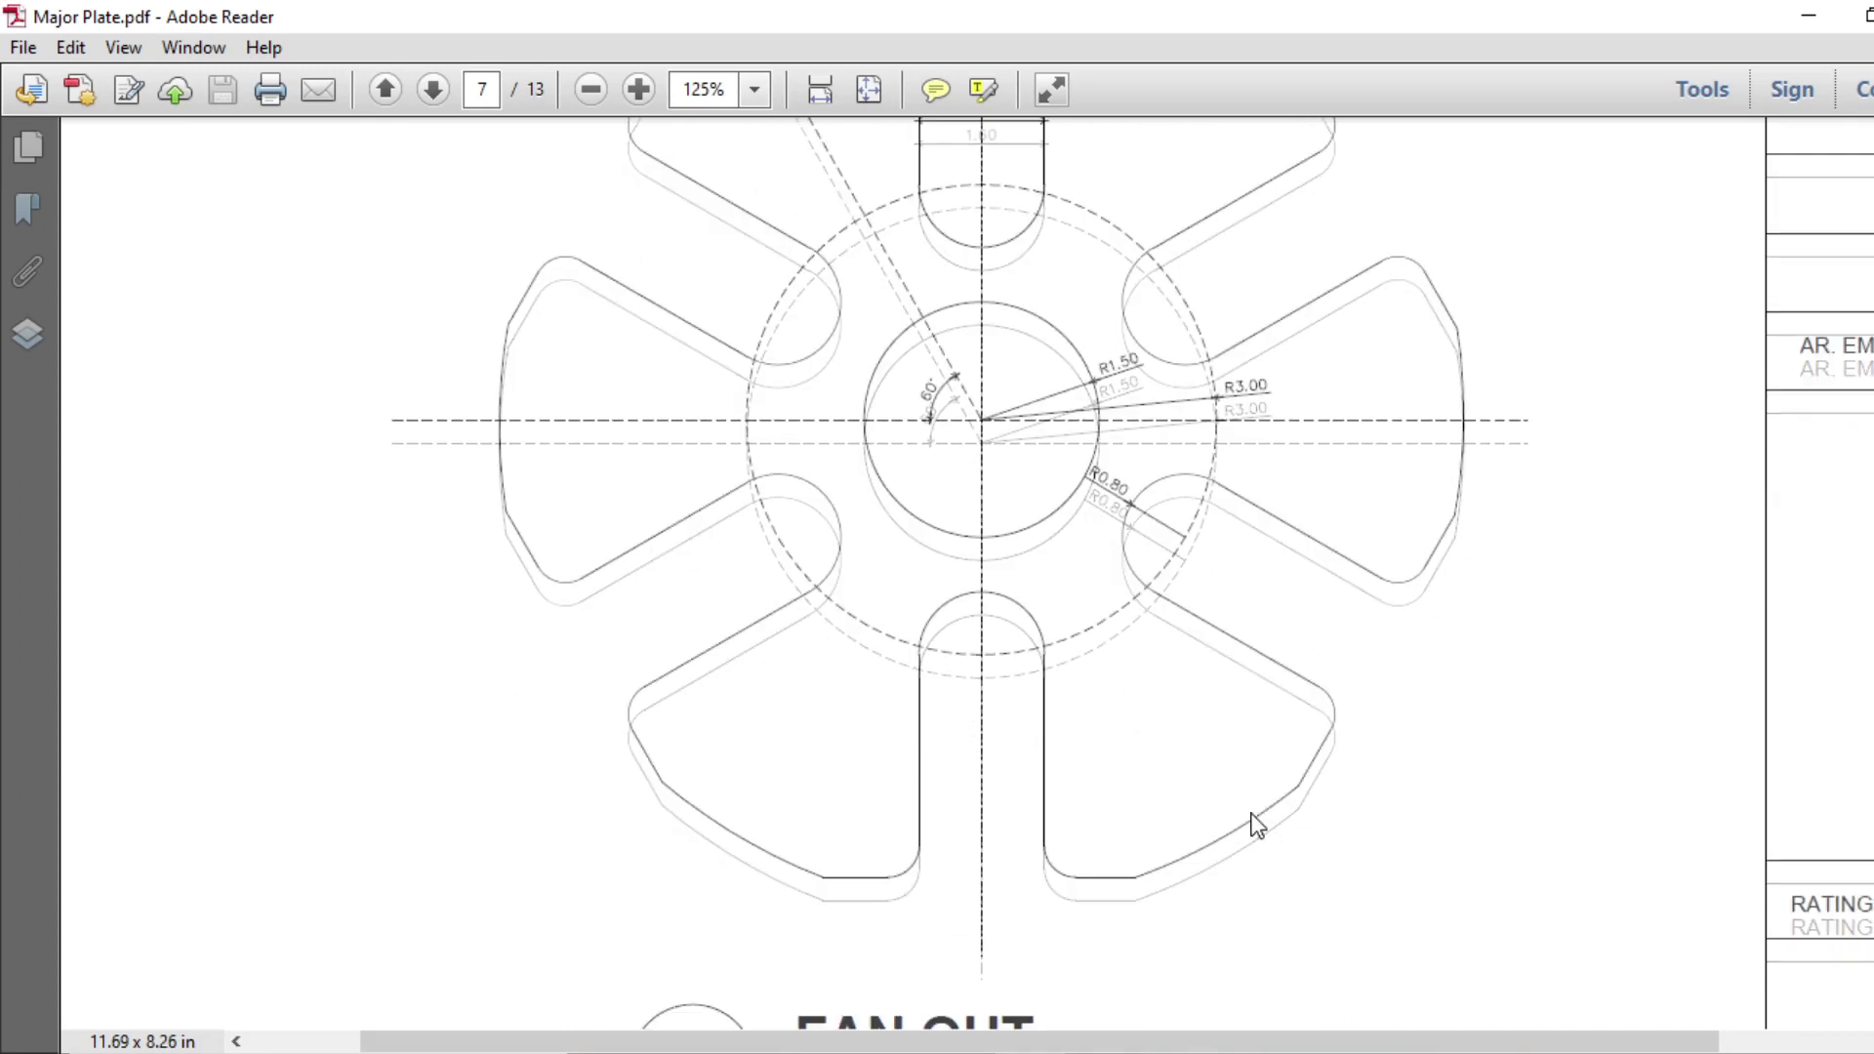
pyautogui.scroll(3, 1257, 826)
pyautogui.scroll(-15, 1257, 826)
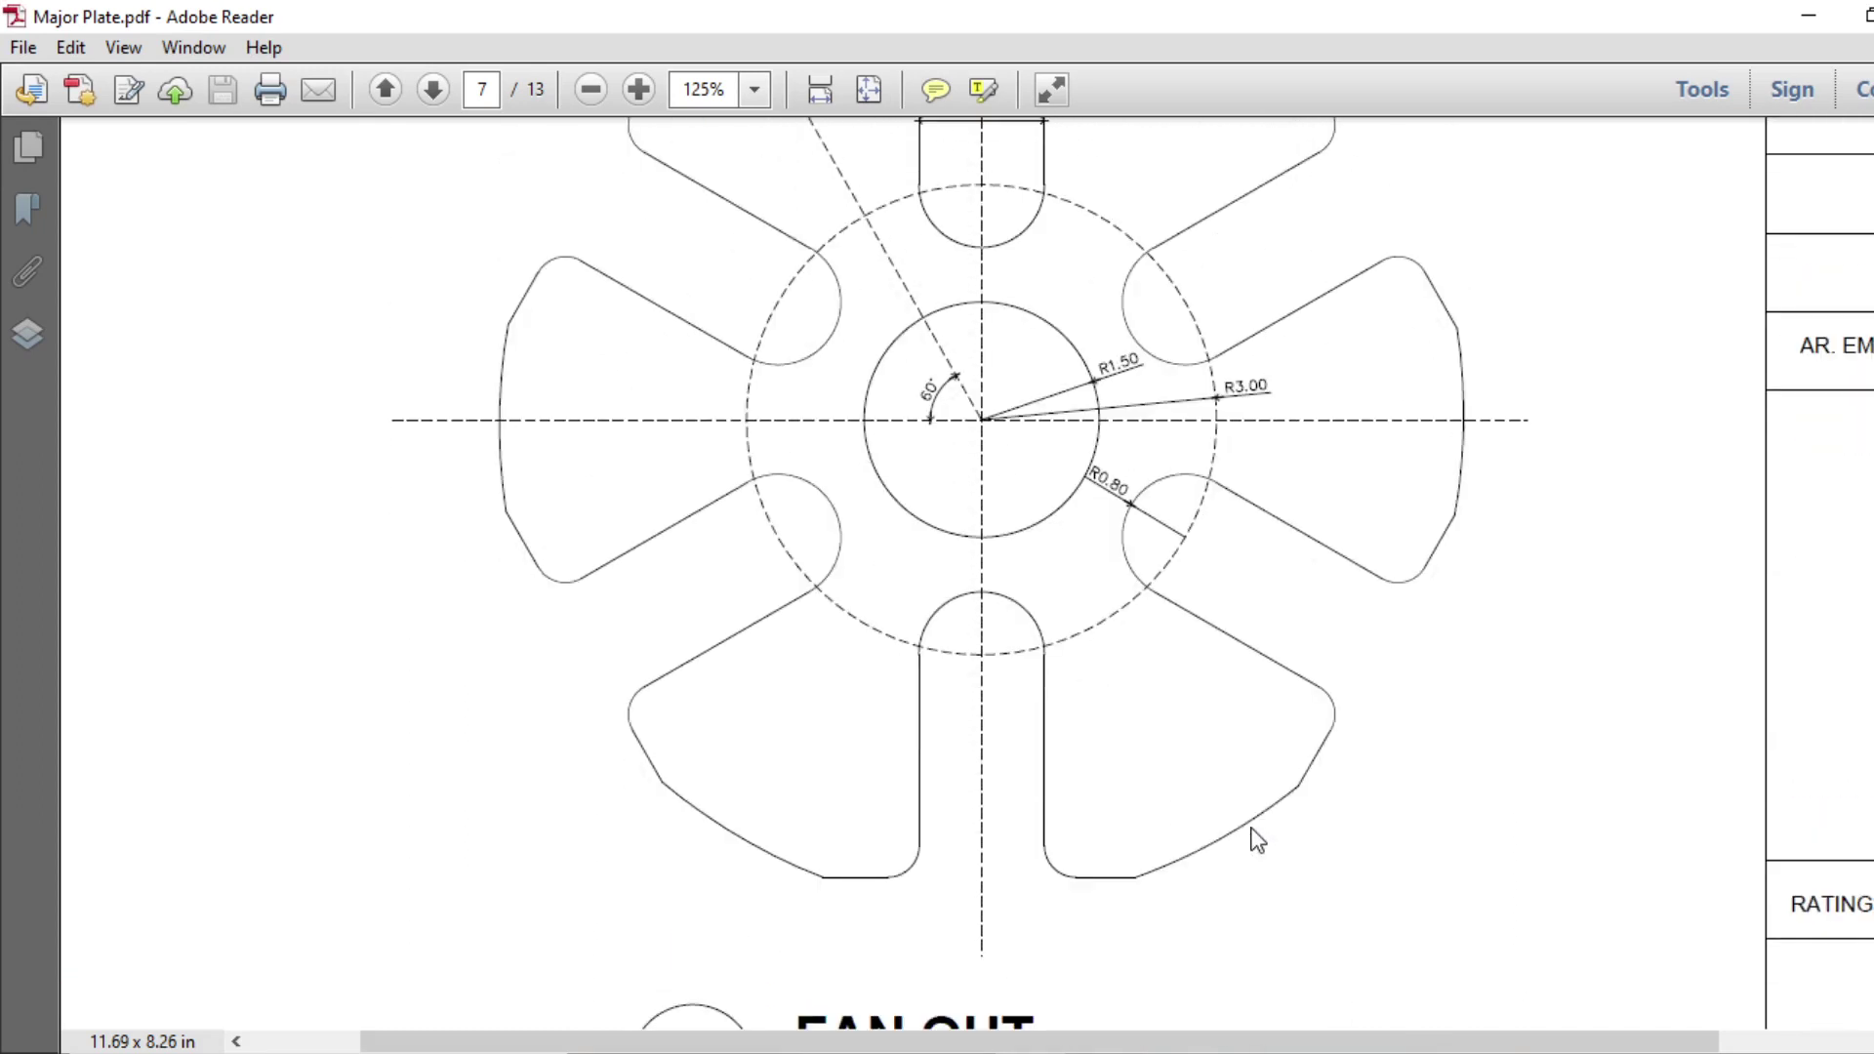
pyautogui.scroll(8, 1257, 826)
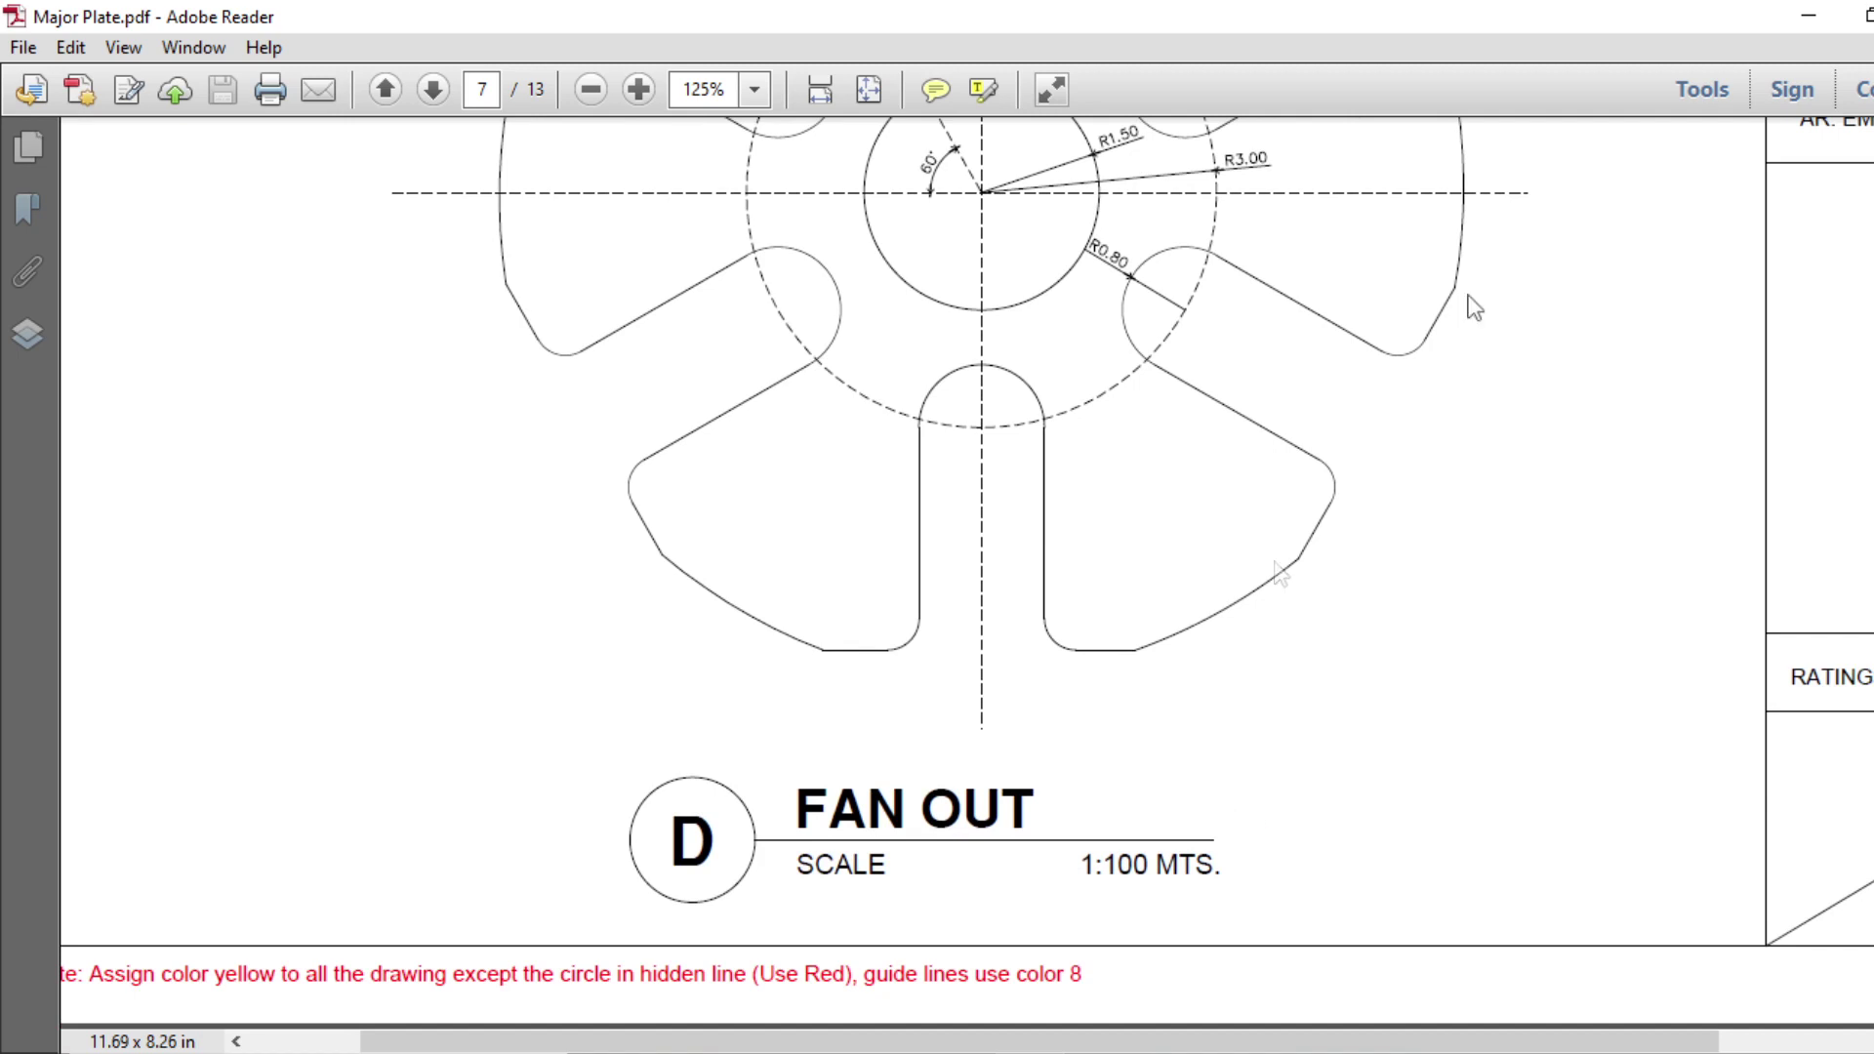
pyautogui.click(1825, 9)
# Set the linetype of the middle circle passing through the slot ends to HIDDENX2
pyautogui.click(1009, 532)
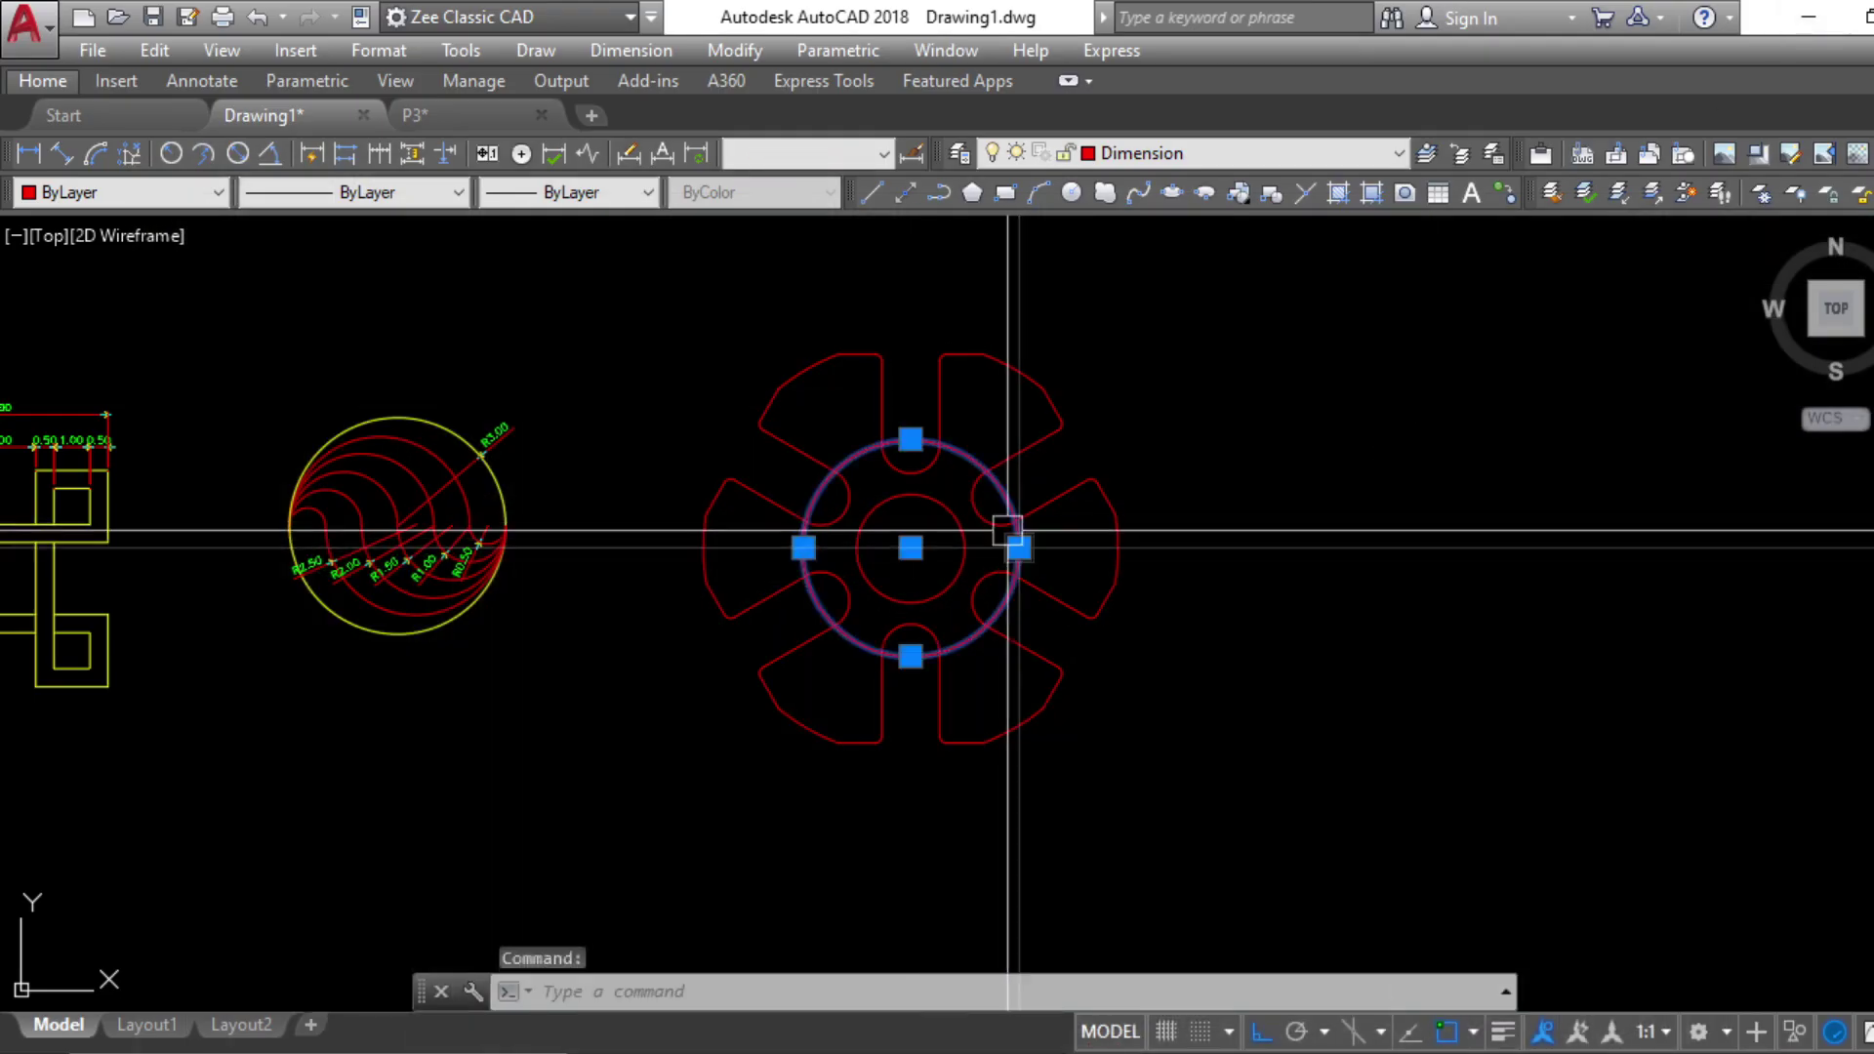
pyautogui.click(352, 192)
pyautogui.click(322, 443)
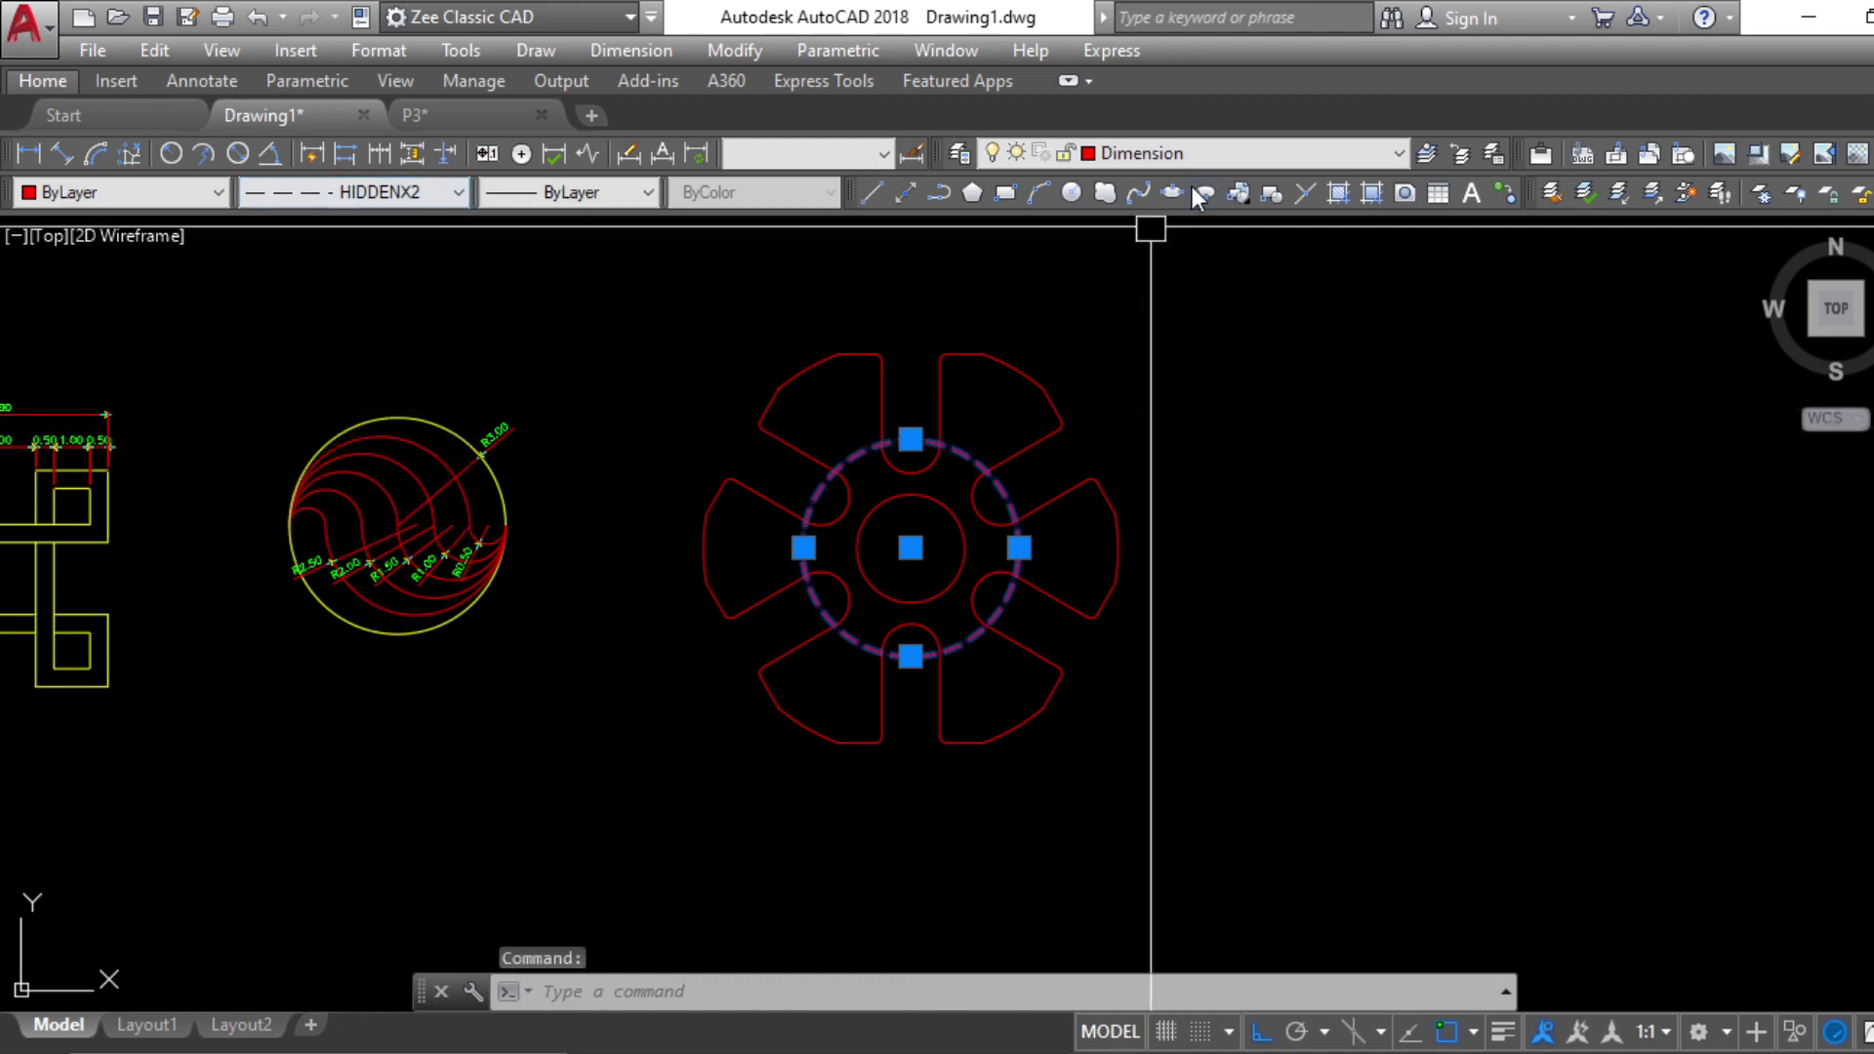
pyautogui.press('Escape')
pyautogui.press('Escape')
pyautogui.click(1201, 700)
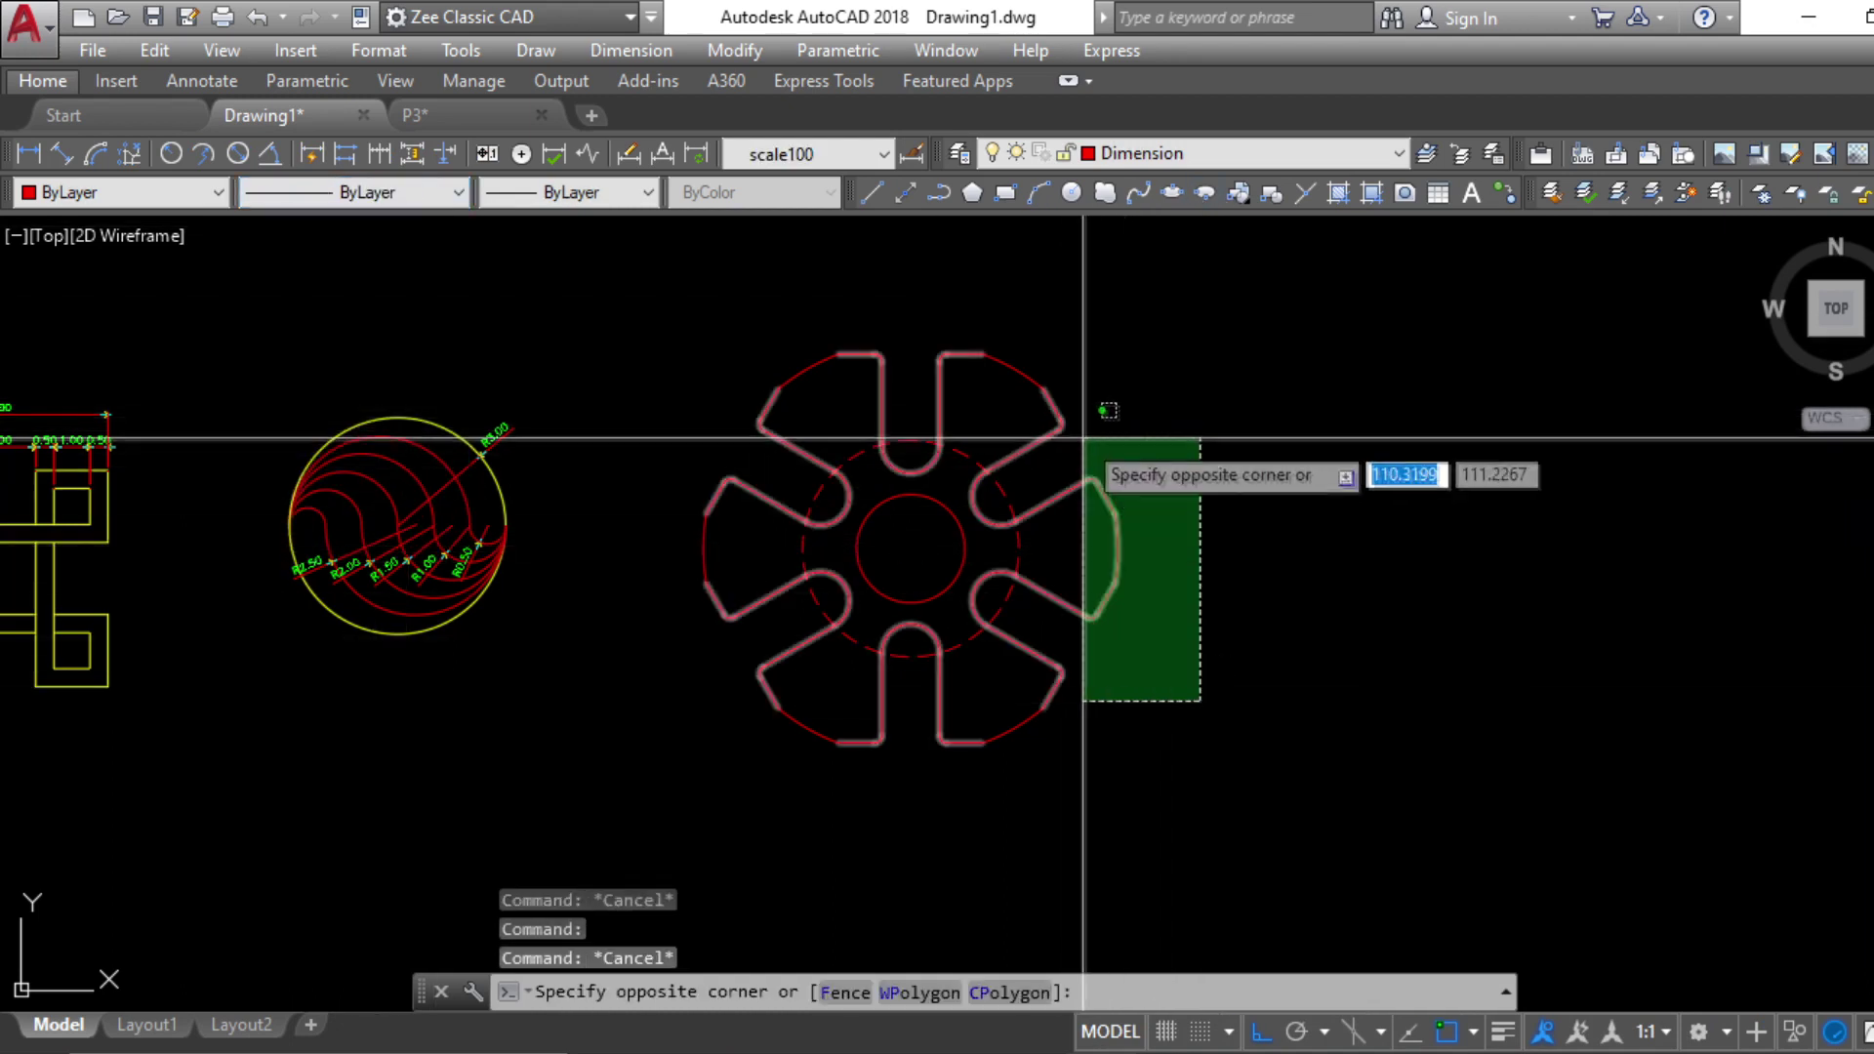
pyautogui.click(1084, 439)
pyautogui.click(1192, 786)
pyautogui.click(749, 703)
pyautogui.click(727, 653)
pyautogui.click(690, 421)
pyautogui.click(1179, 413)
pyautogui.click(984, 307)
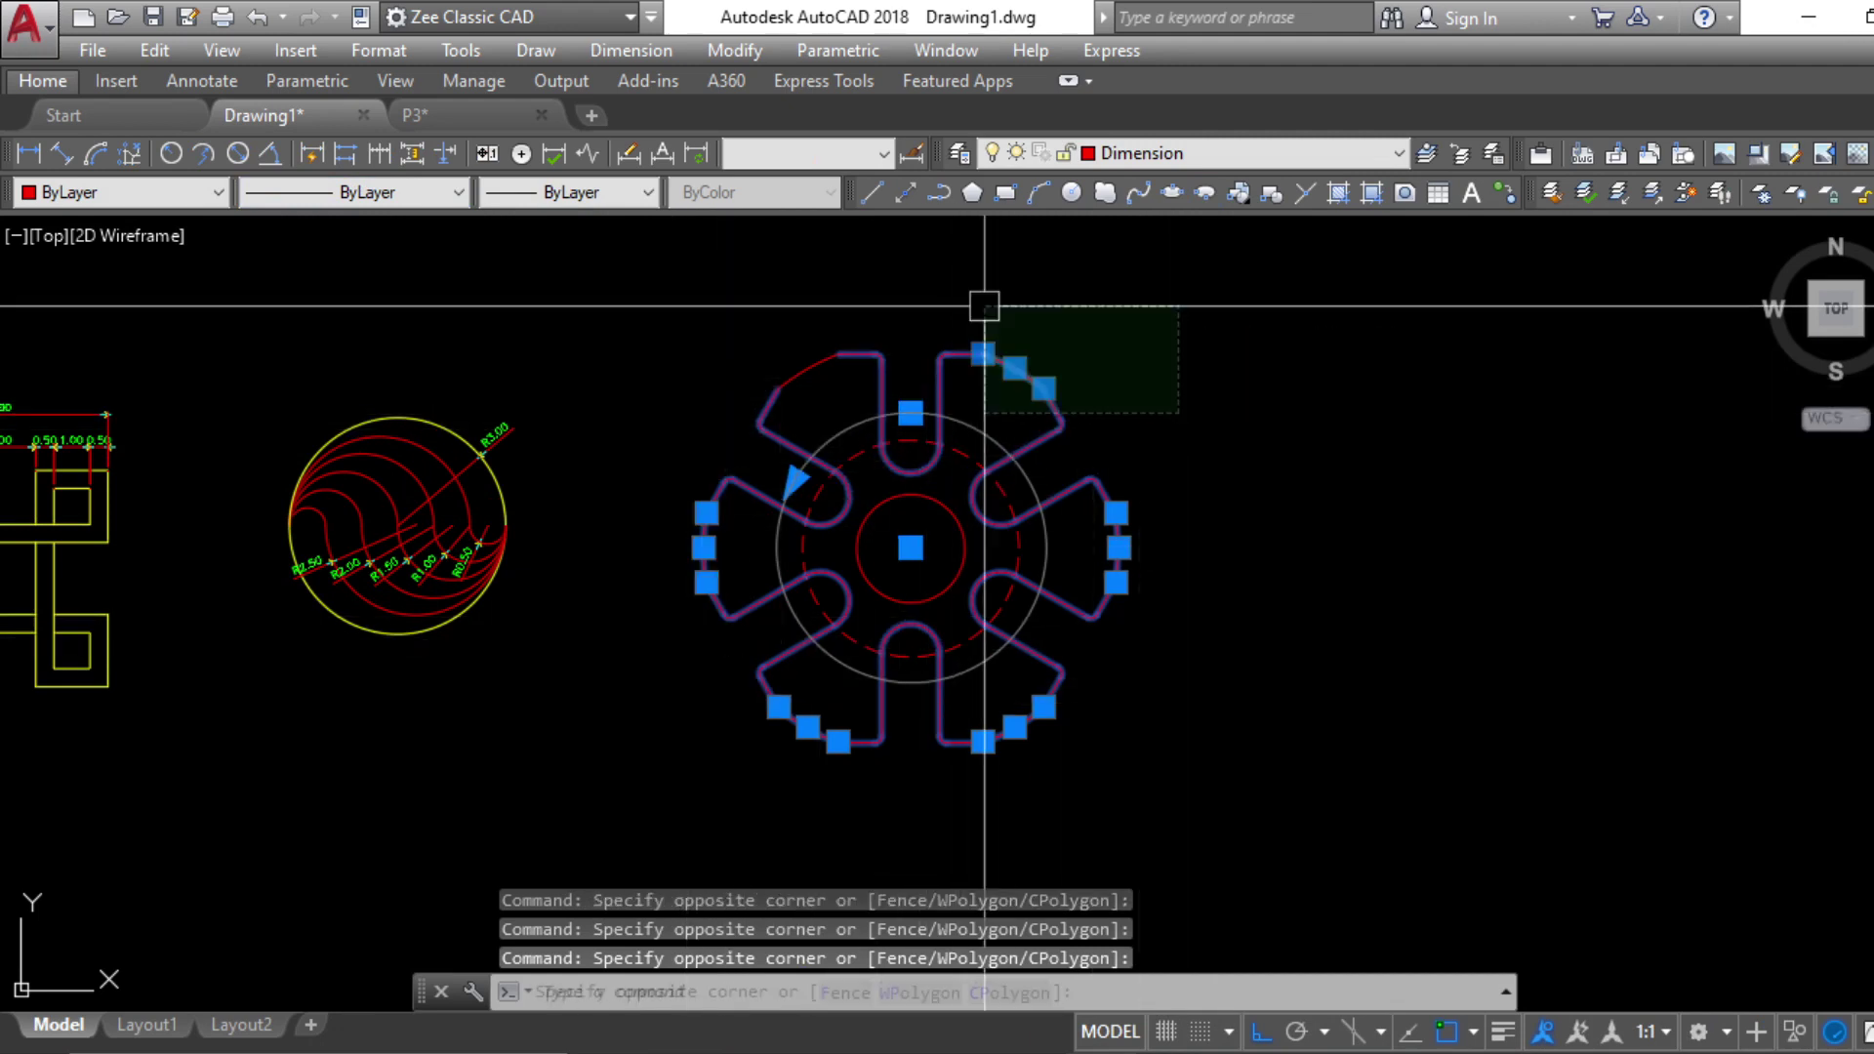
pyautogui.click(879, 334)
pyautogui.click(753, 410)
pyautogui.click(1171, 156)
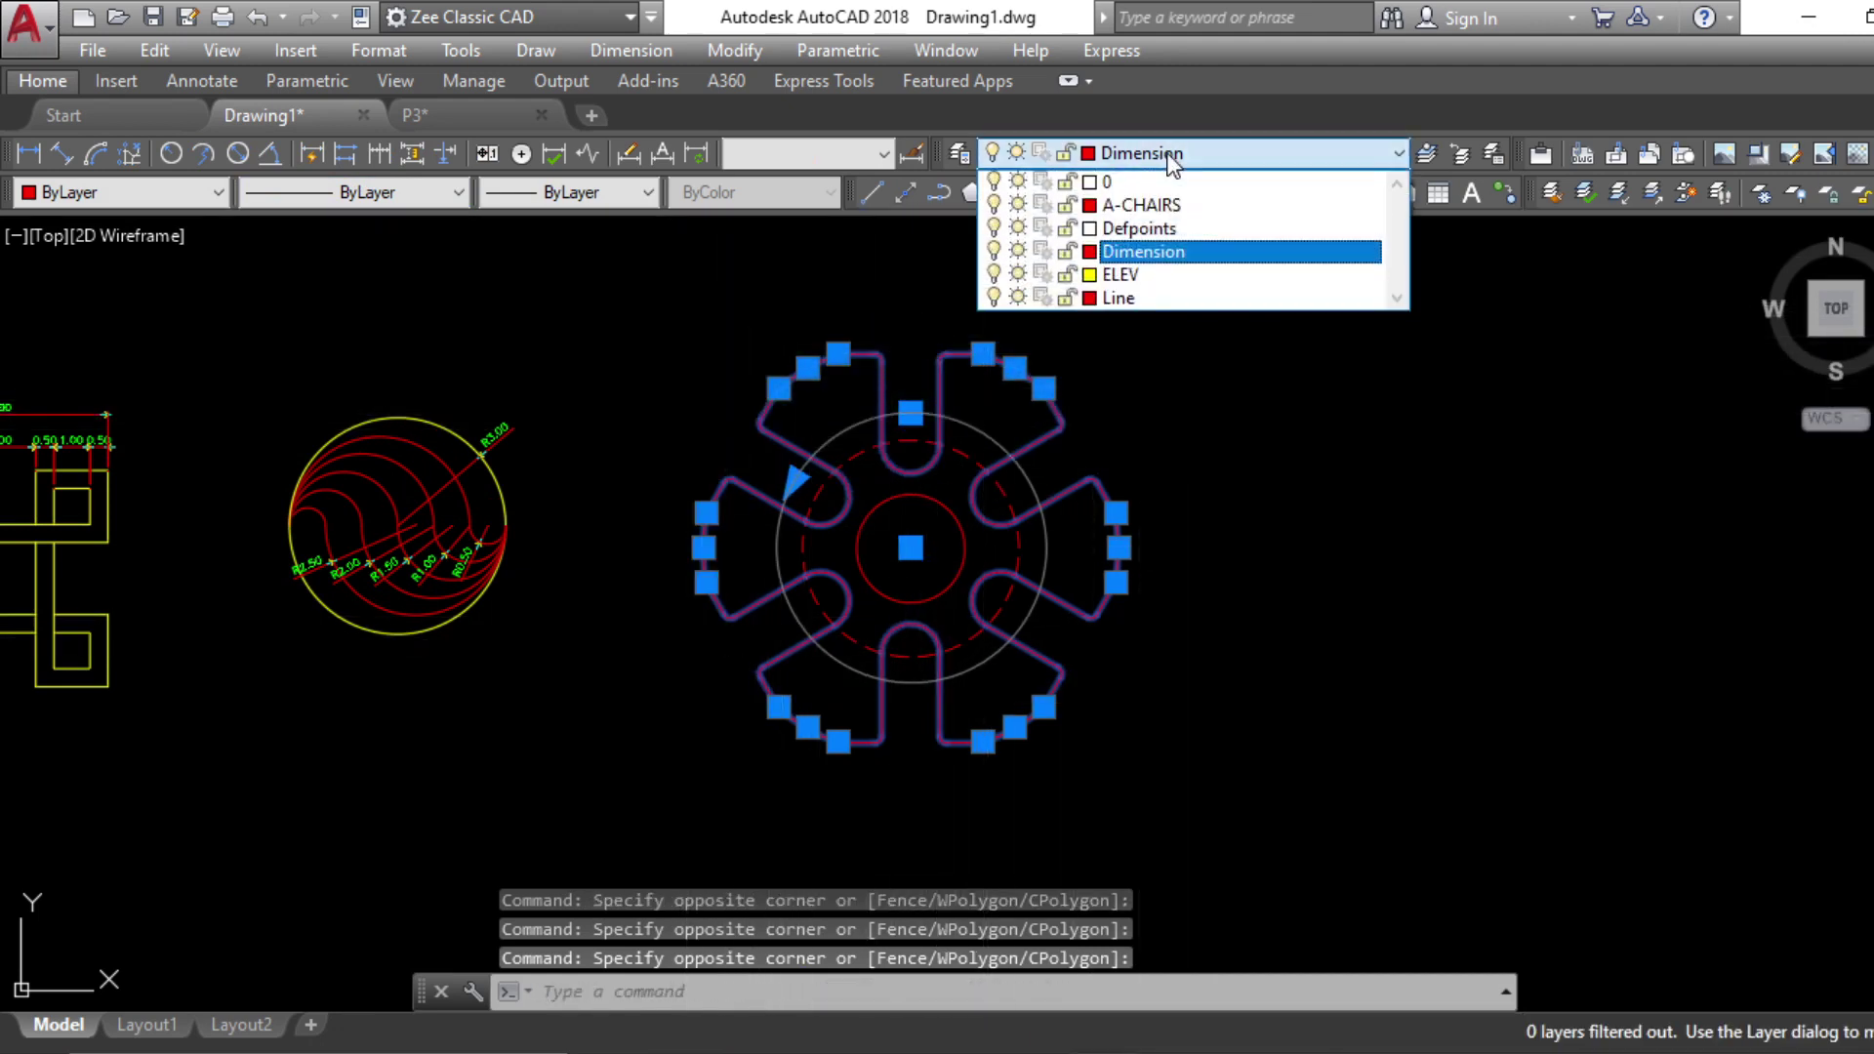
pyautogui.press('Escape')
pyautogui.press('Escape')
# Move the entire fan figure to the Line layer and set its colour to yellow
pyautogui.click(1326, 807)
pyautogui.click(573, 301)
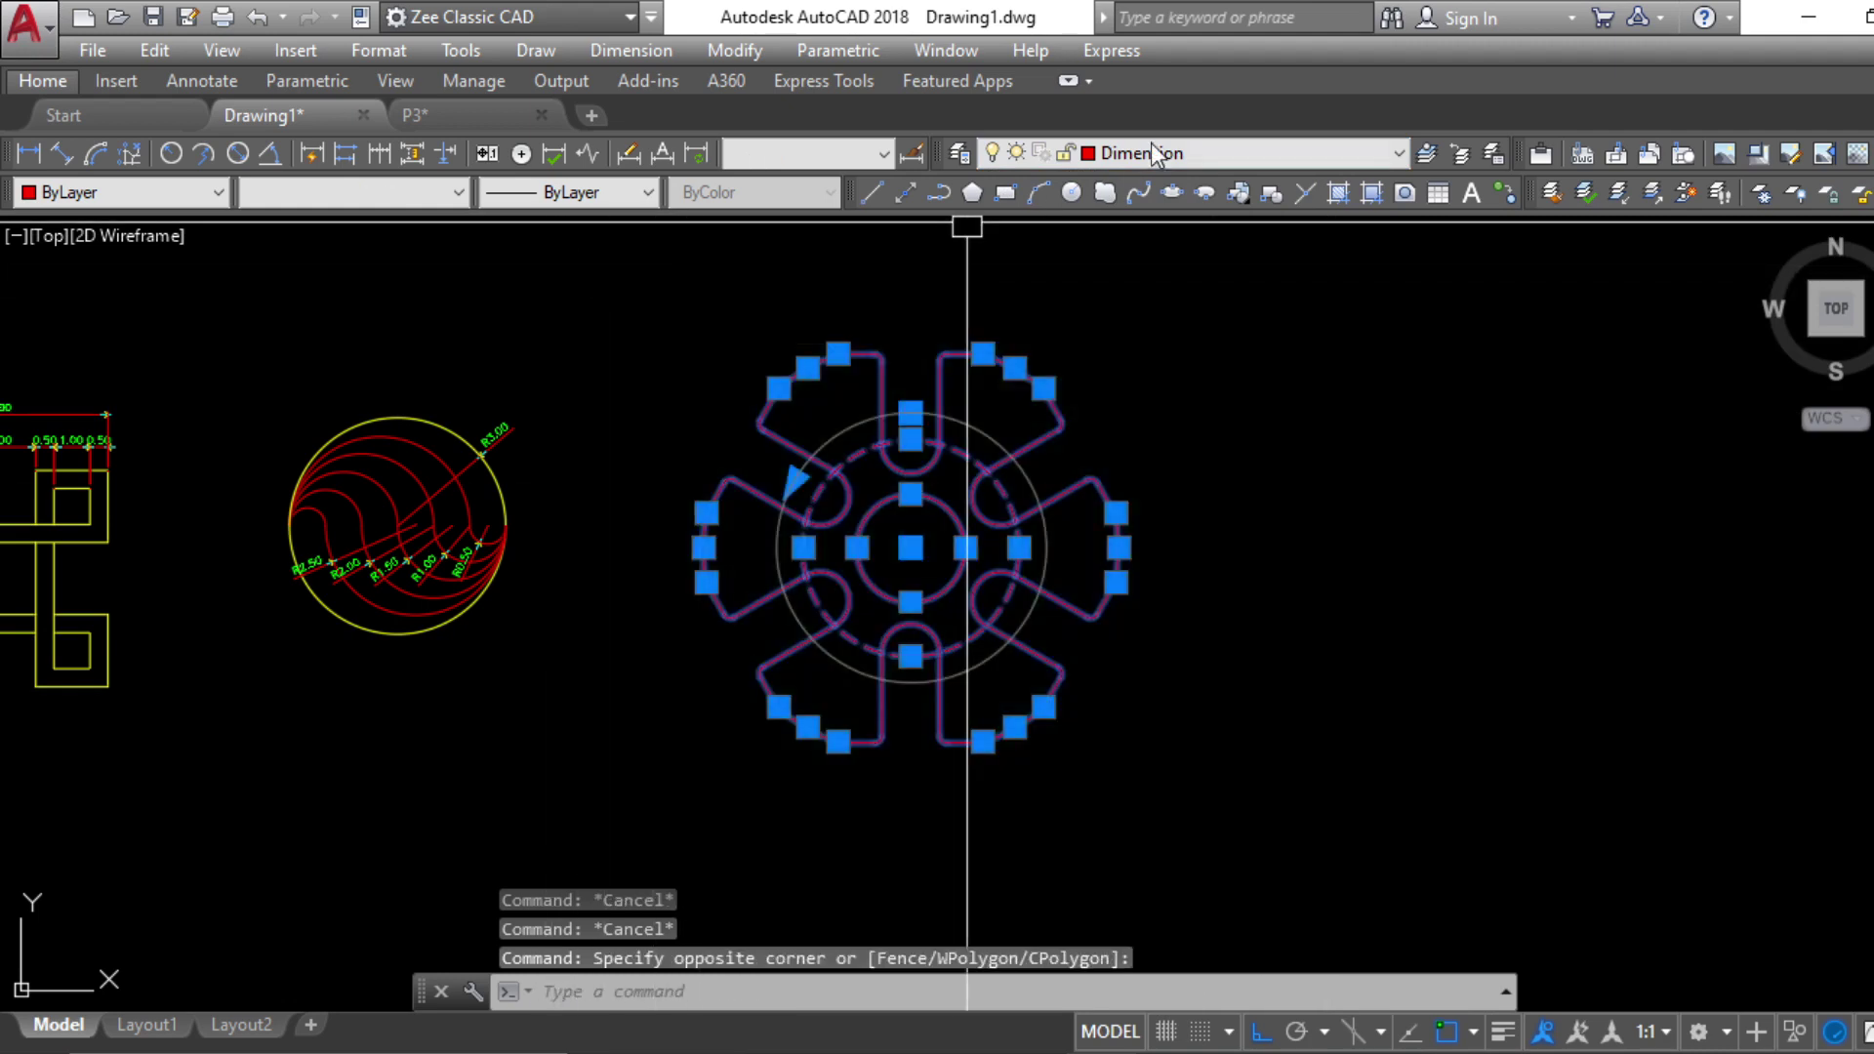
pyautogui.click(1150, 152)
pyautogui.click(1146, 293)
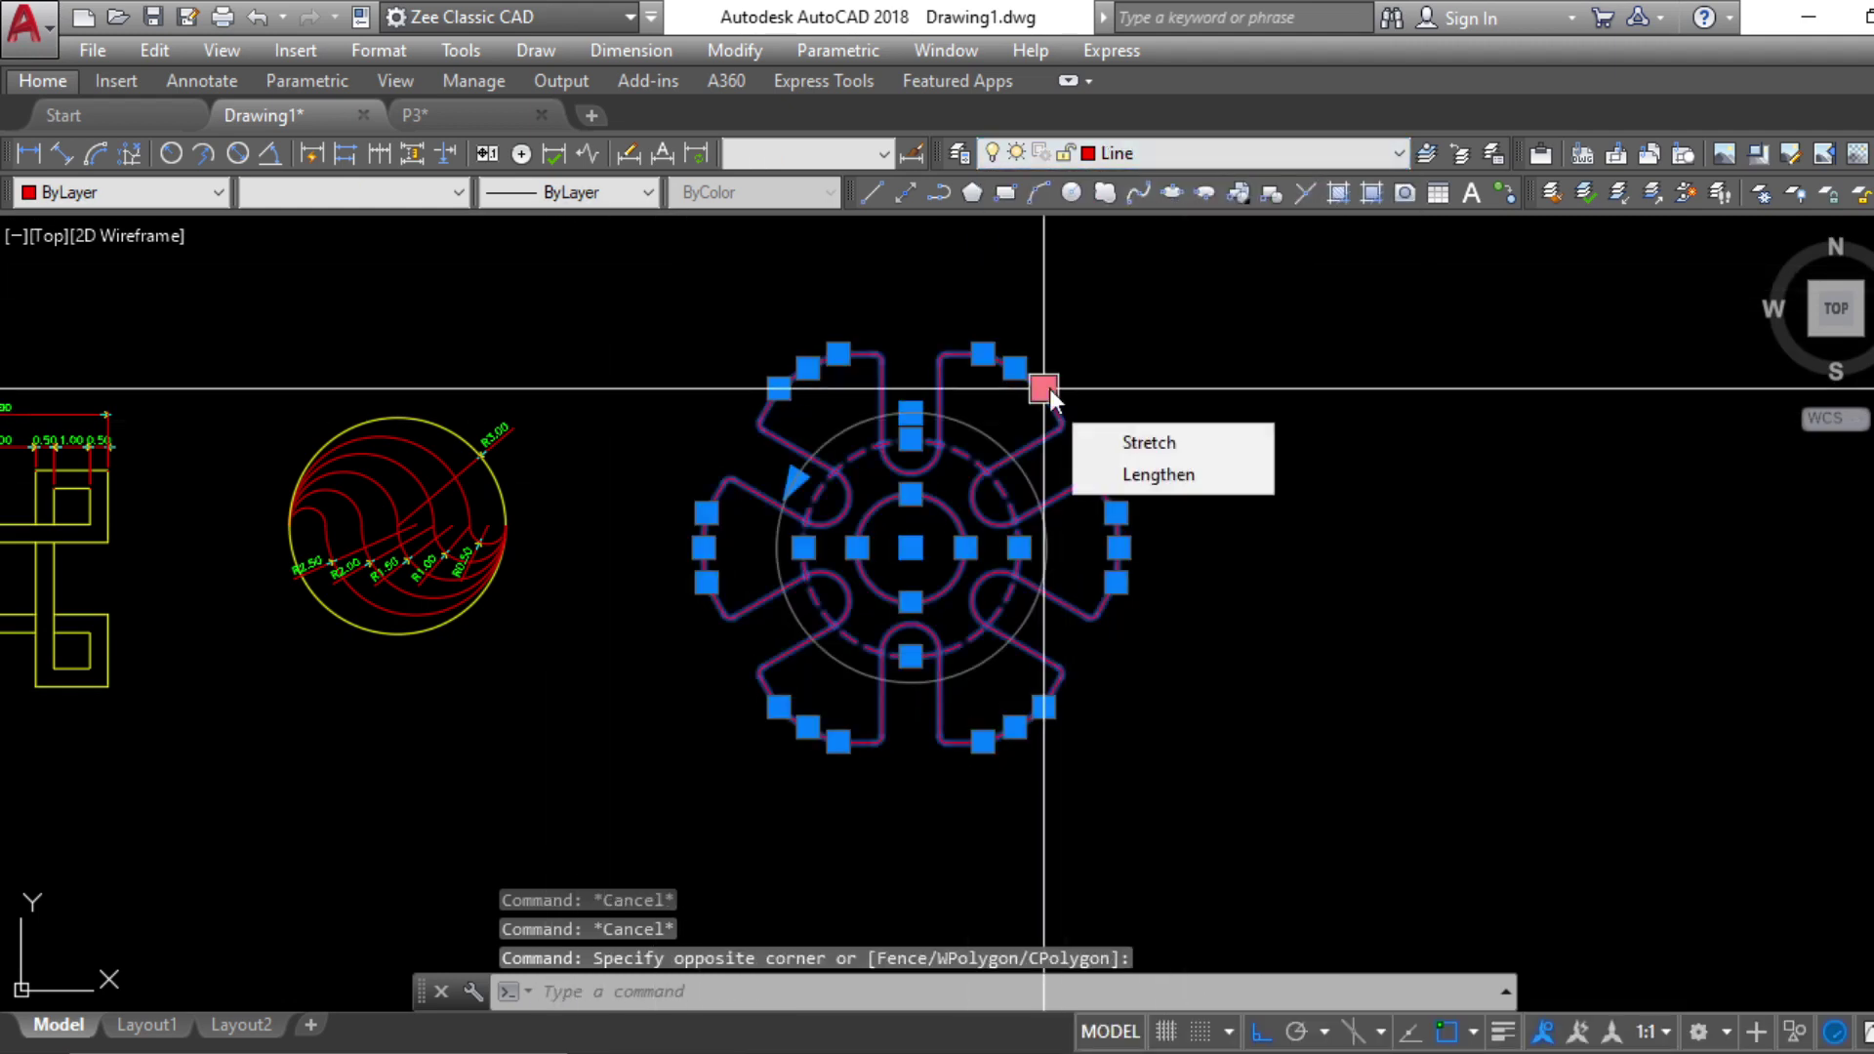
pyautogui.click(147, 195)
pyautogui.click(107, 292)
# Set the colour of the dashed middle circle to Red
pyautogui.scroll(5, 920, 544)
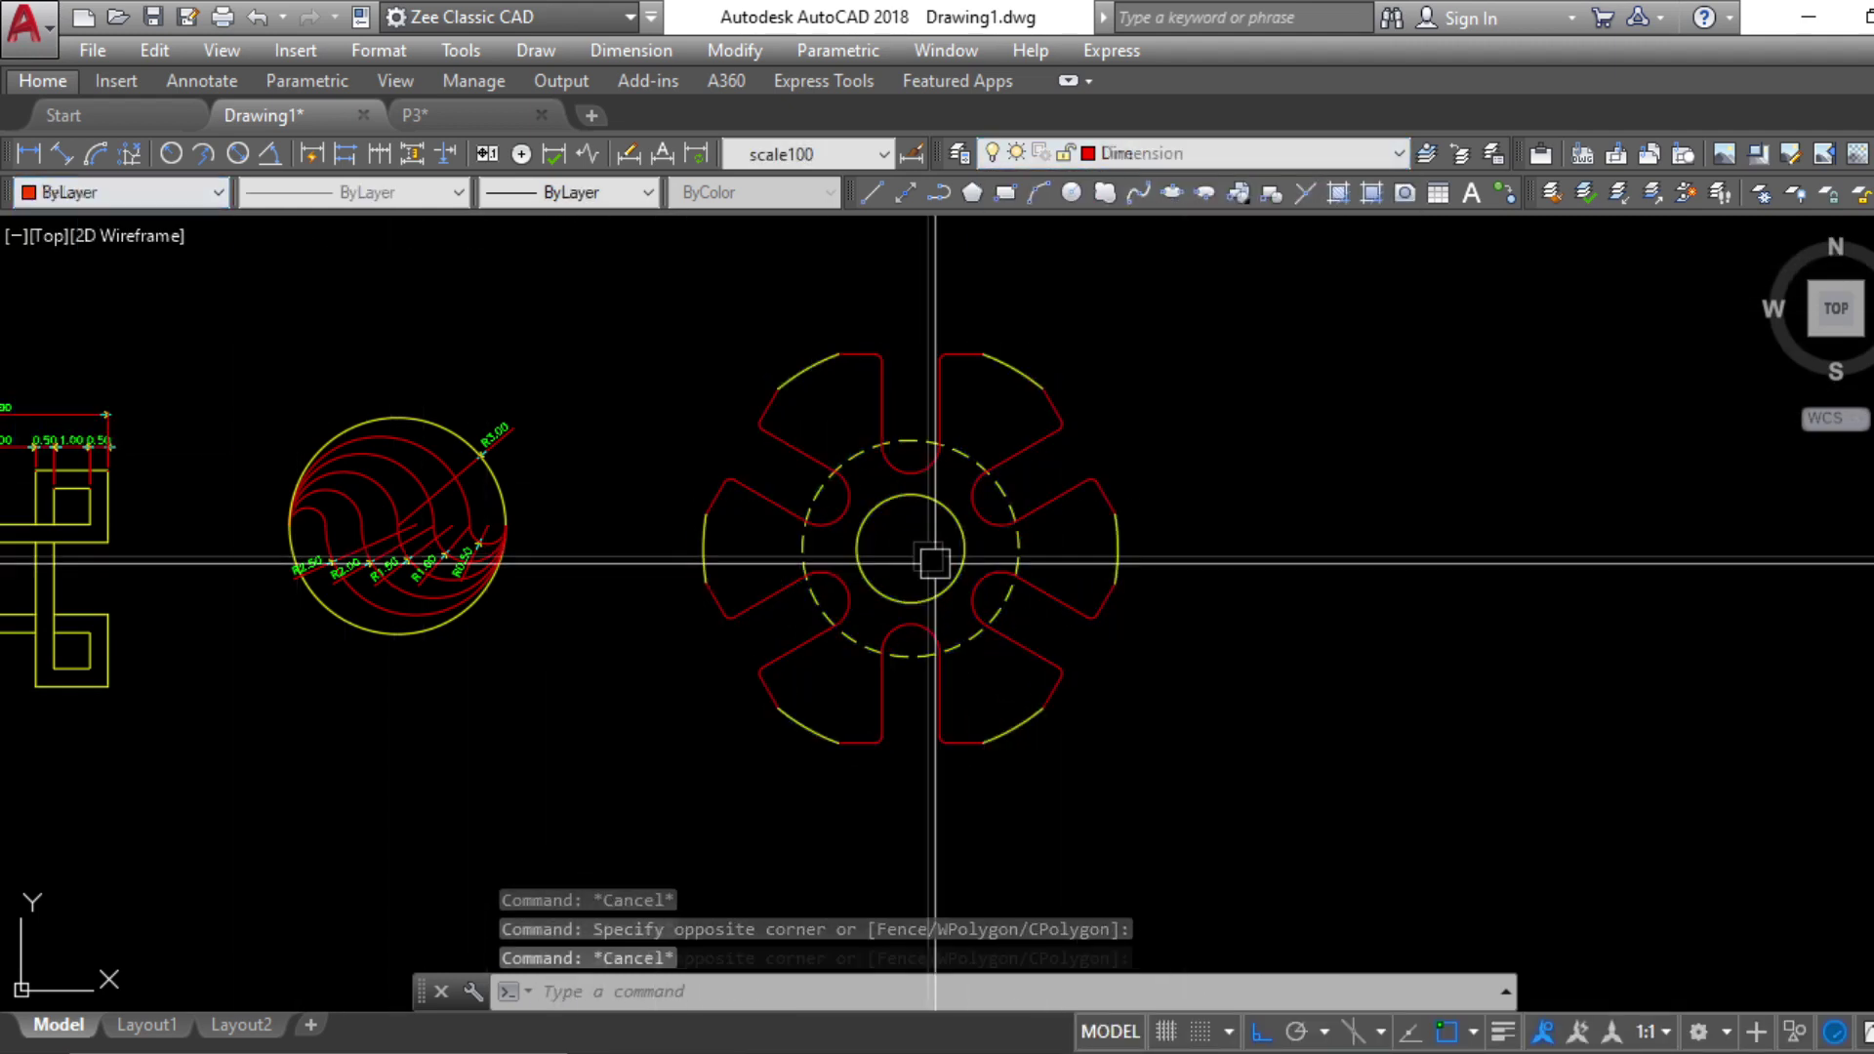
pyautogui.click(115, 189)
pyautogui.click(101, 221)
pyautogui.press('Escape')
# Draw a horizontal polyline from the fan's centre to the right, ending beyond the outer arcs
pyautogui.scroll(-5, 732, 371)
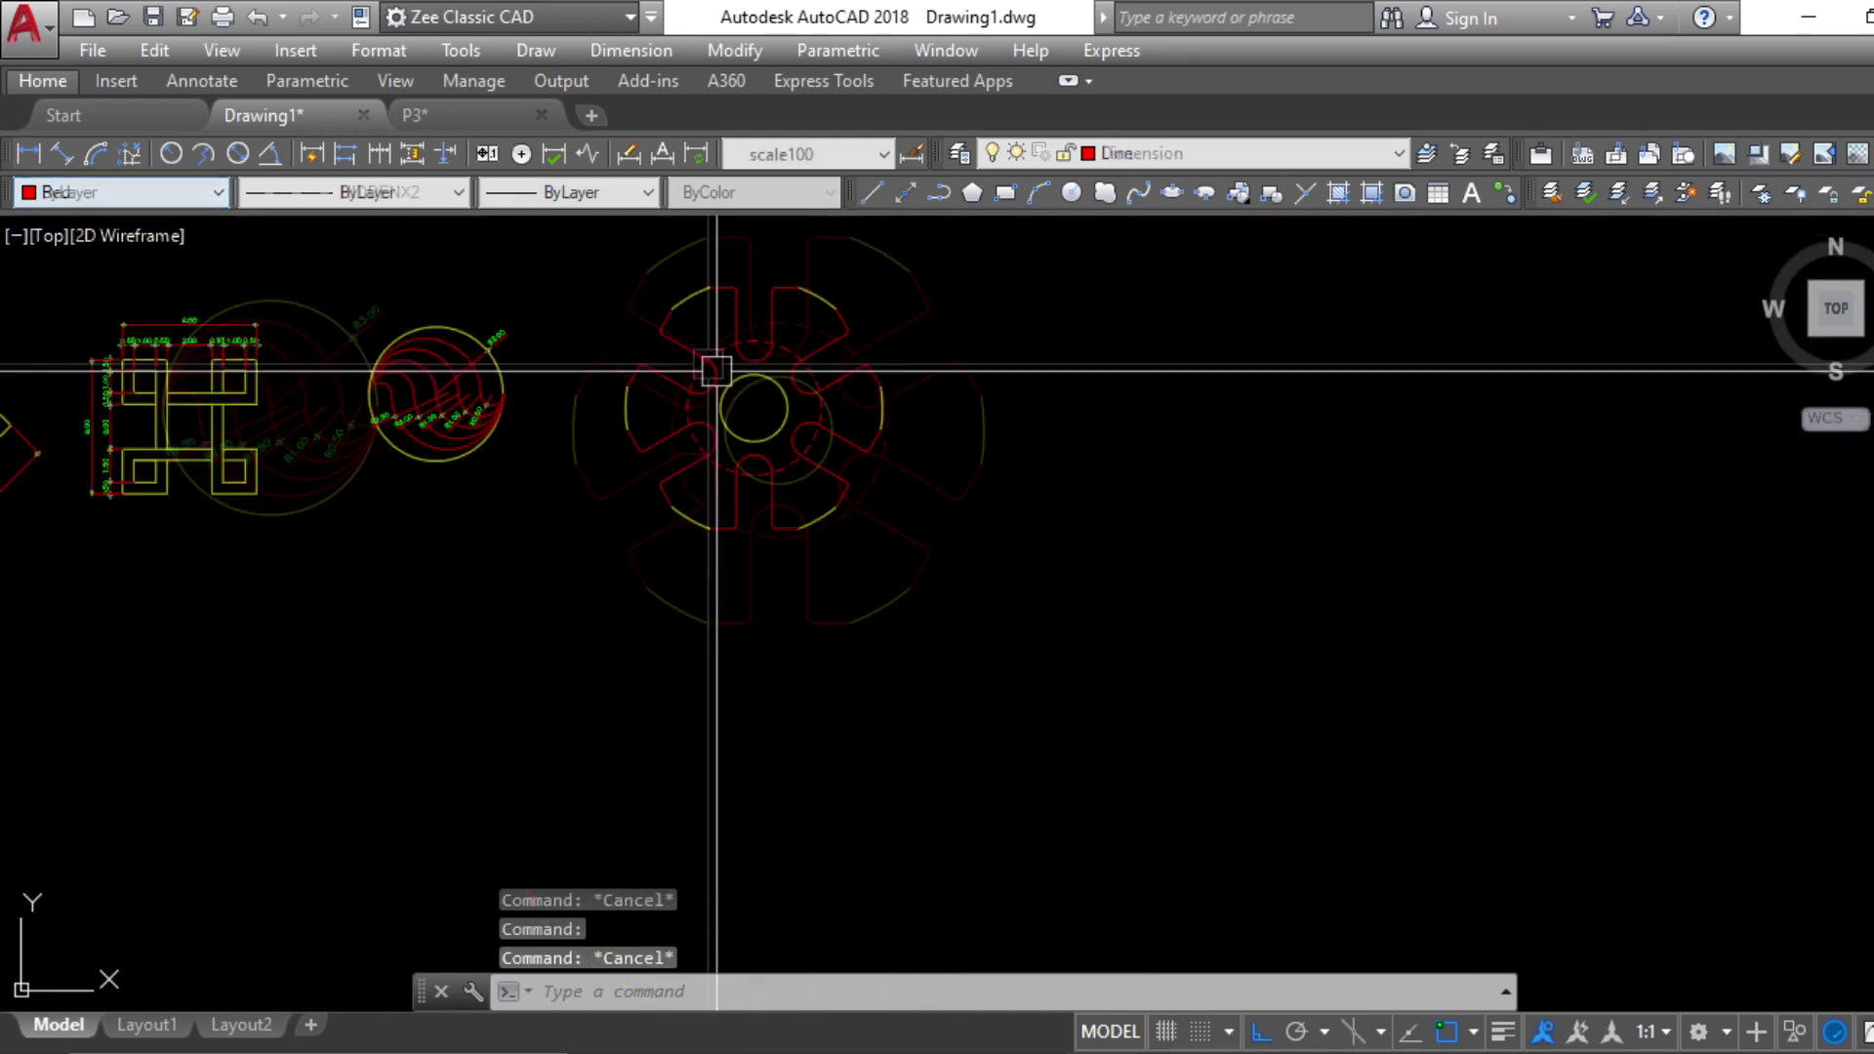
pyautogui.scroll(3, 752, 439)
pyautogui.press('Return')
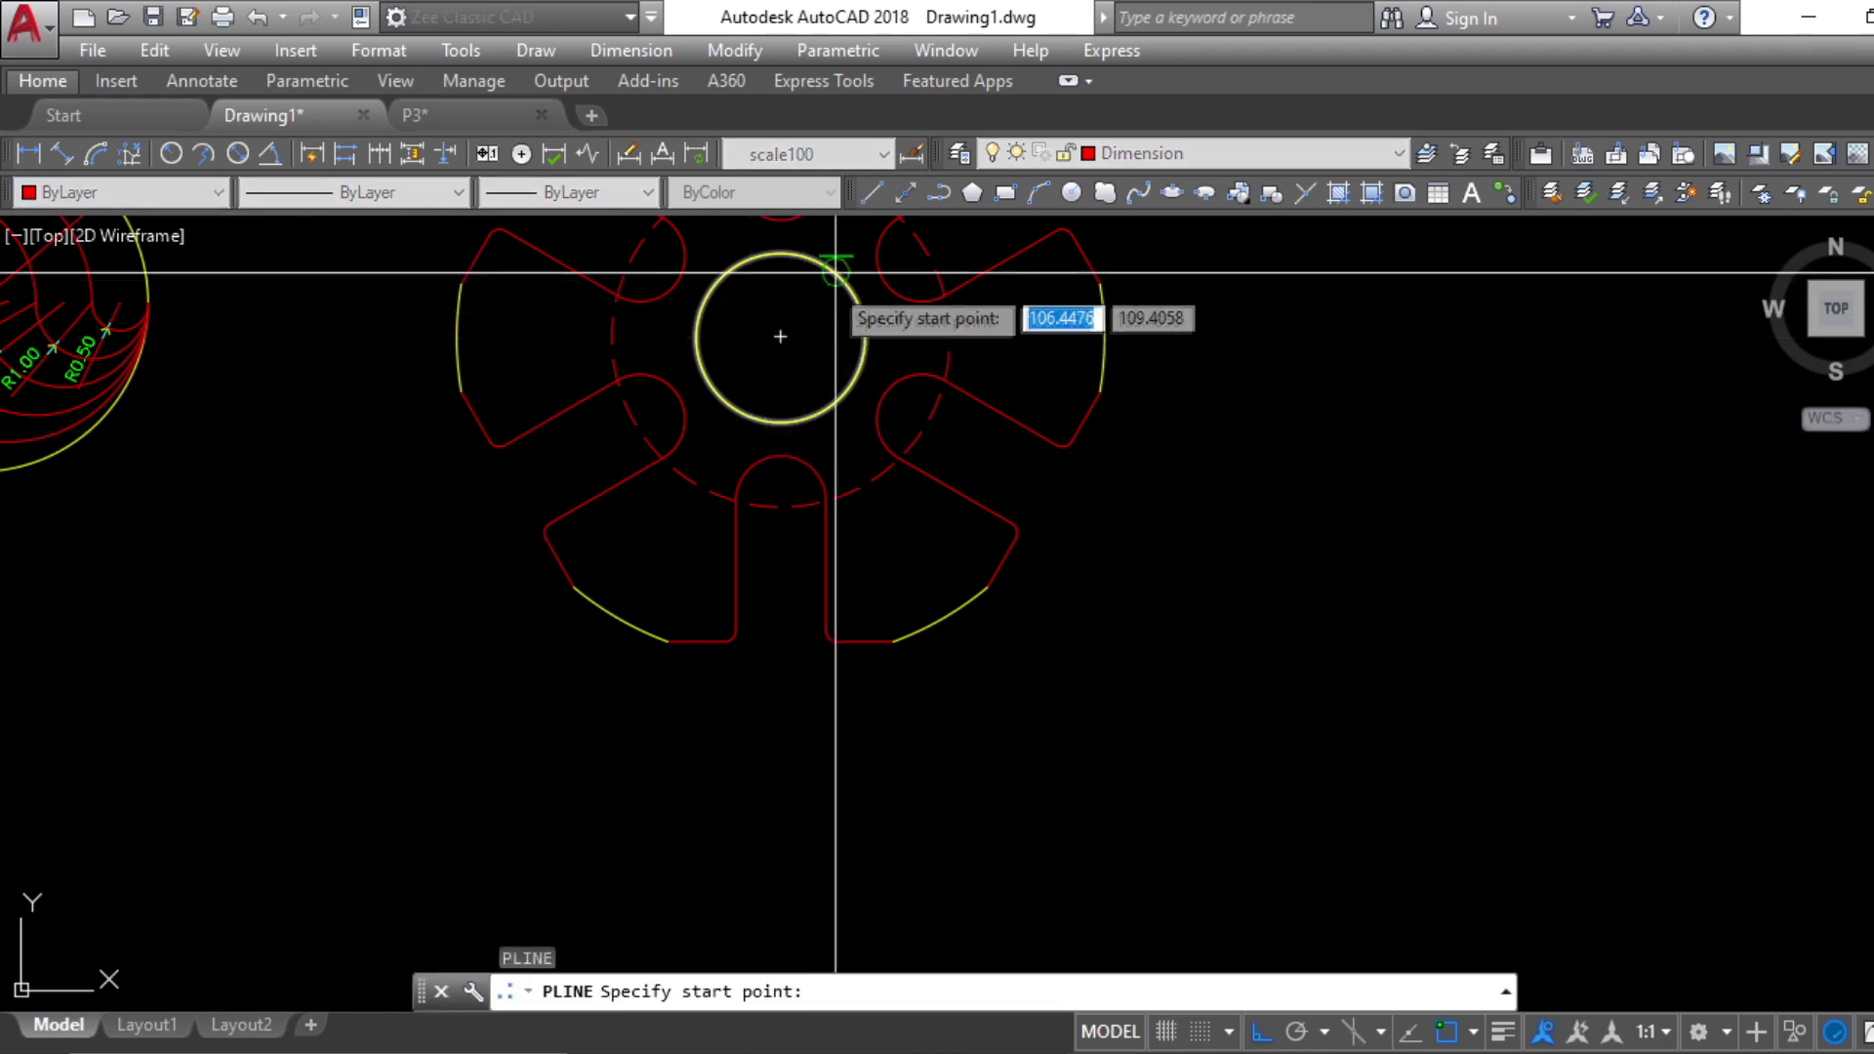
pyautogui.click(781, 337)
pyautogui.click(1488, 536)
pyautogui.press('Escape')
# Stretch the centre end of the horizontal line to the left past the fan's outer arc
pyautogui.moveTo(1240, 546); pyautogui.dragTo(1297, 595, button='middle')
pyautogui.click(1298, 594)
pyautogui.click(1247, 561)
pyautogui.click(1036, 568)
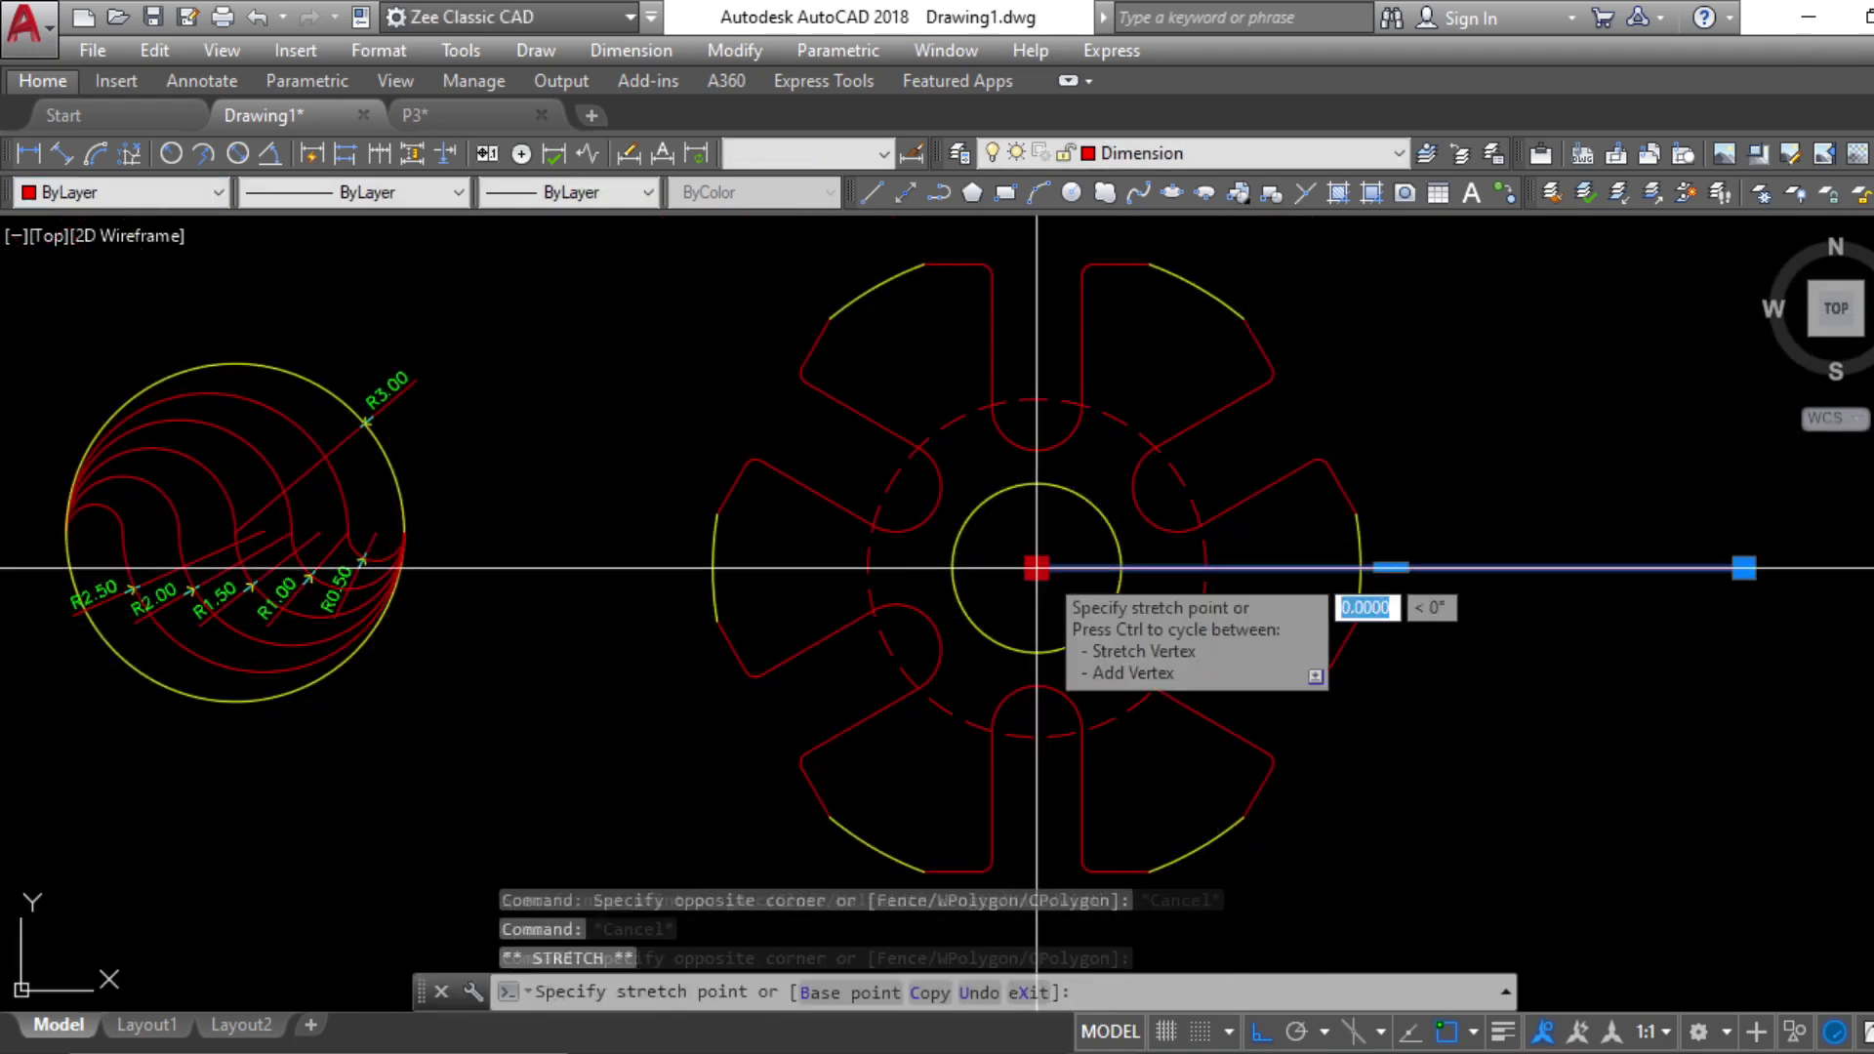
pyautogui.click(527, 617)
pyautogui.press('Escape')
# Draw a vertical polyline from the fan's centre upward beyond the outer edge
pyautogui.write('pl')
pyautogui.press('Return')
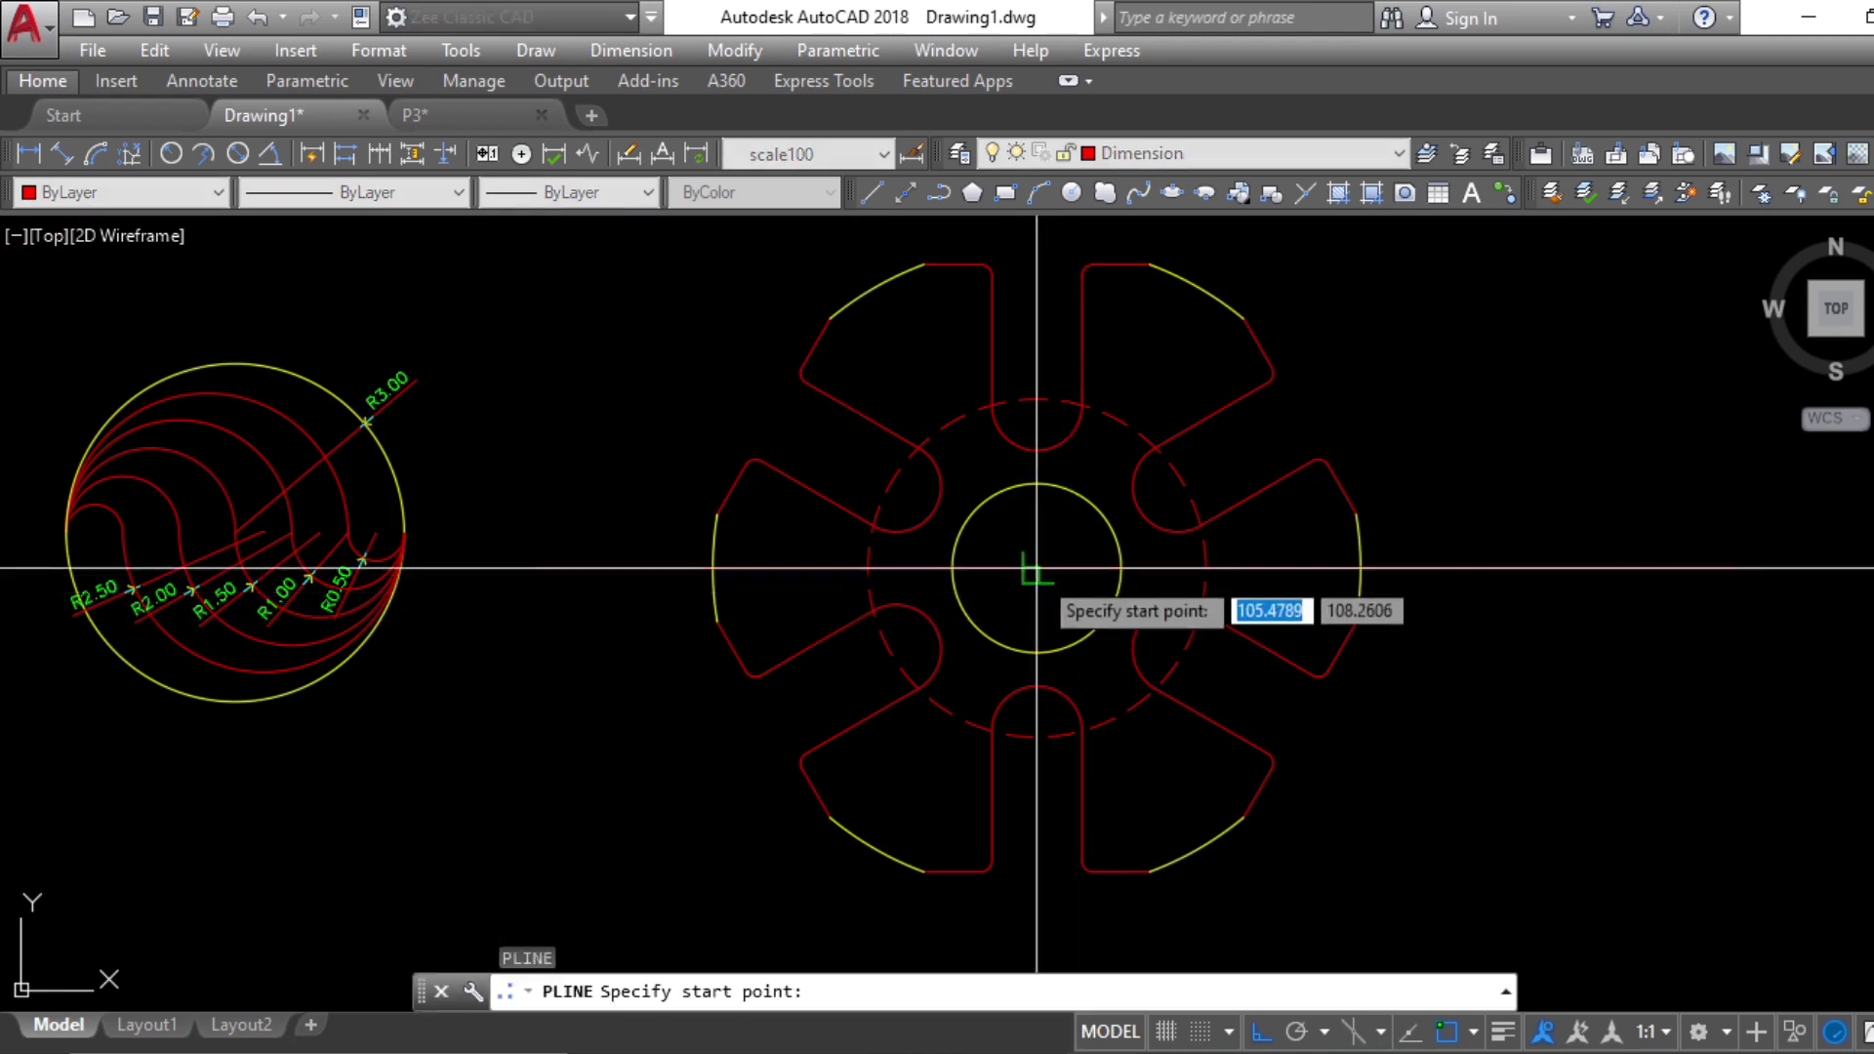
pyautogui.click(1035, 571)
pyautogui.scroll(-4, 1010, 585)
pyautogui.press('Escape')
# Stretch the centre end of the vertical line downward past the fan's lower edge
pyautogui.click(1015, 488)
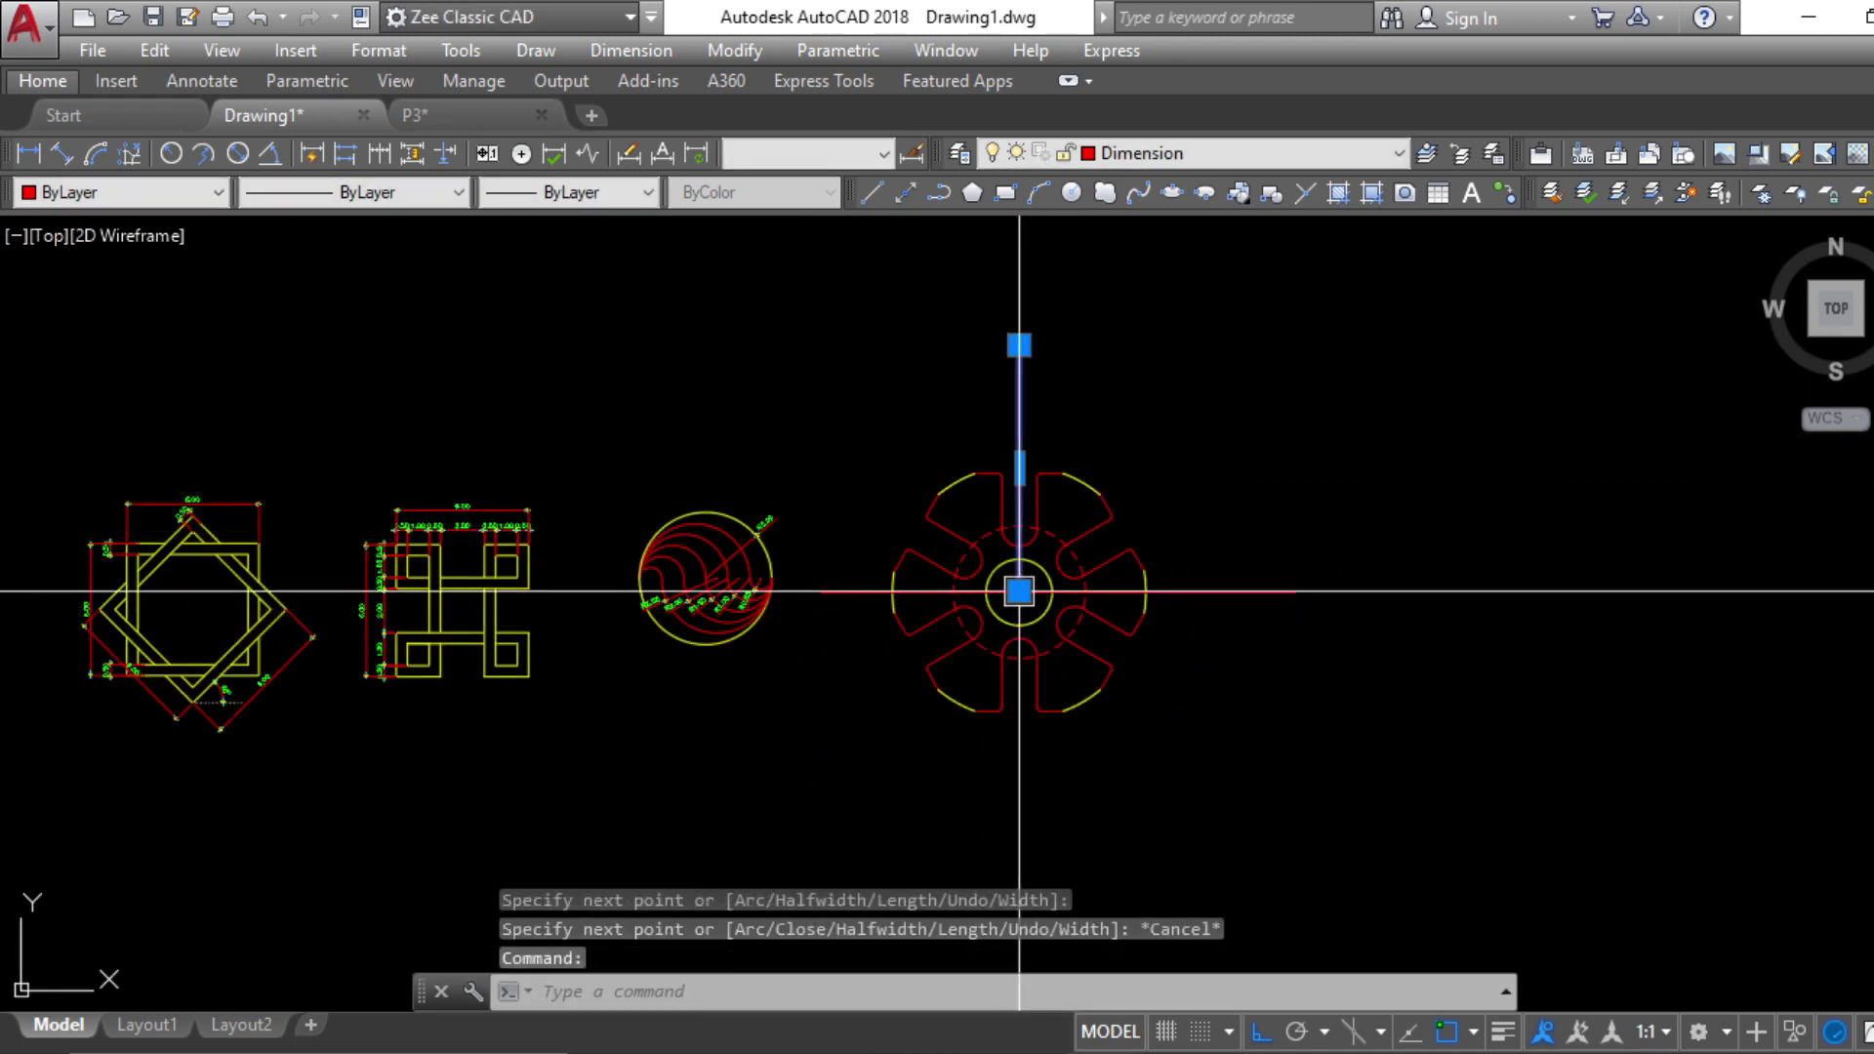
pyautogui.click(1019, 593)
pyautogui.click(1019, 831)
pyautogui.press('Escape')
# Match the properties of the dashed middle circle onto the horizontal and vertical centre lines
pyautogui.moveTo(1223, 766); pyautogui.dragTo(1238, 764, button='middle')
pyautogui.scroll(5, 1184, 719)
pyautogui.scroll(-7, 1201, 787)
pyautogui.press('Escape')
pyautogui.press('Escape')
pyautogui.scroll(2, 1170, 803)
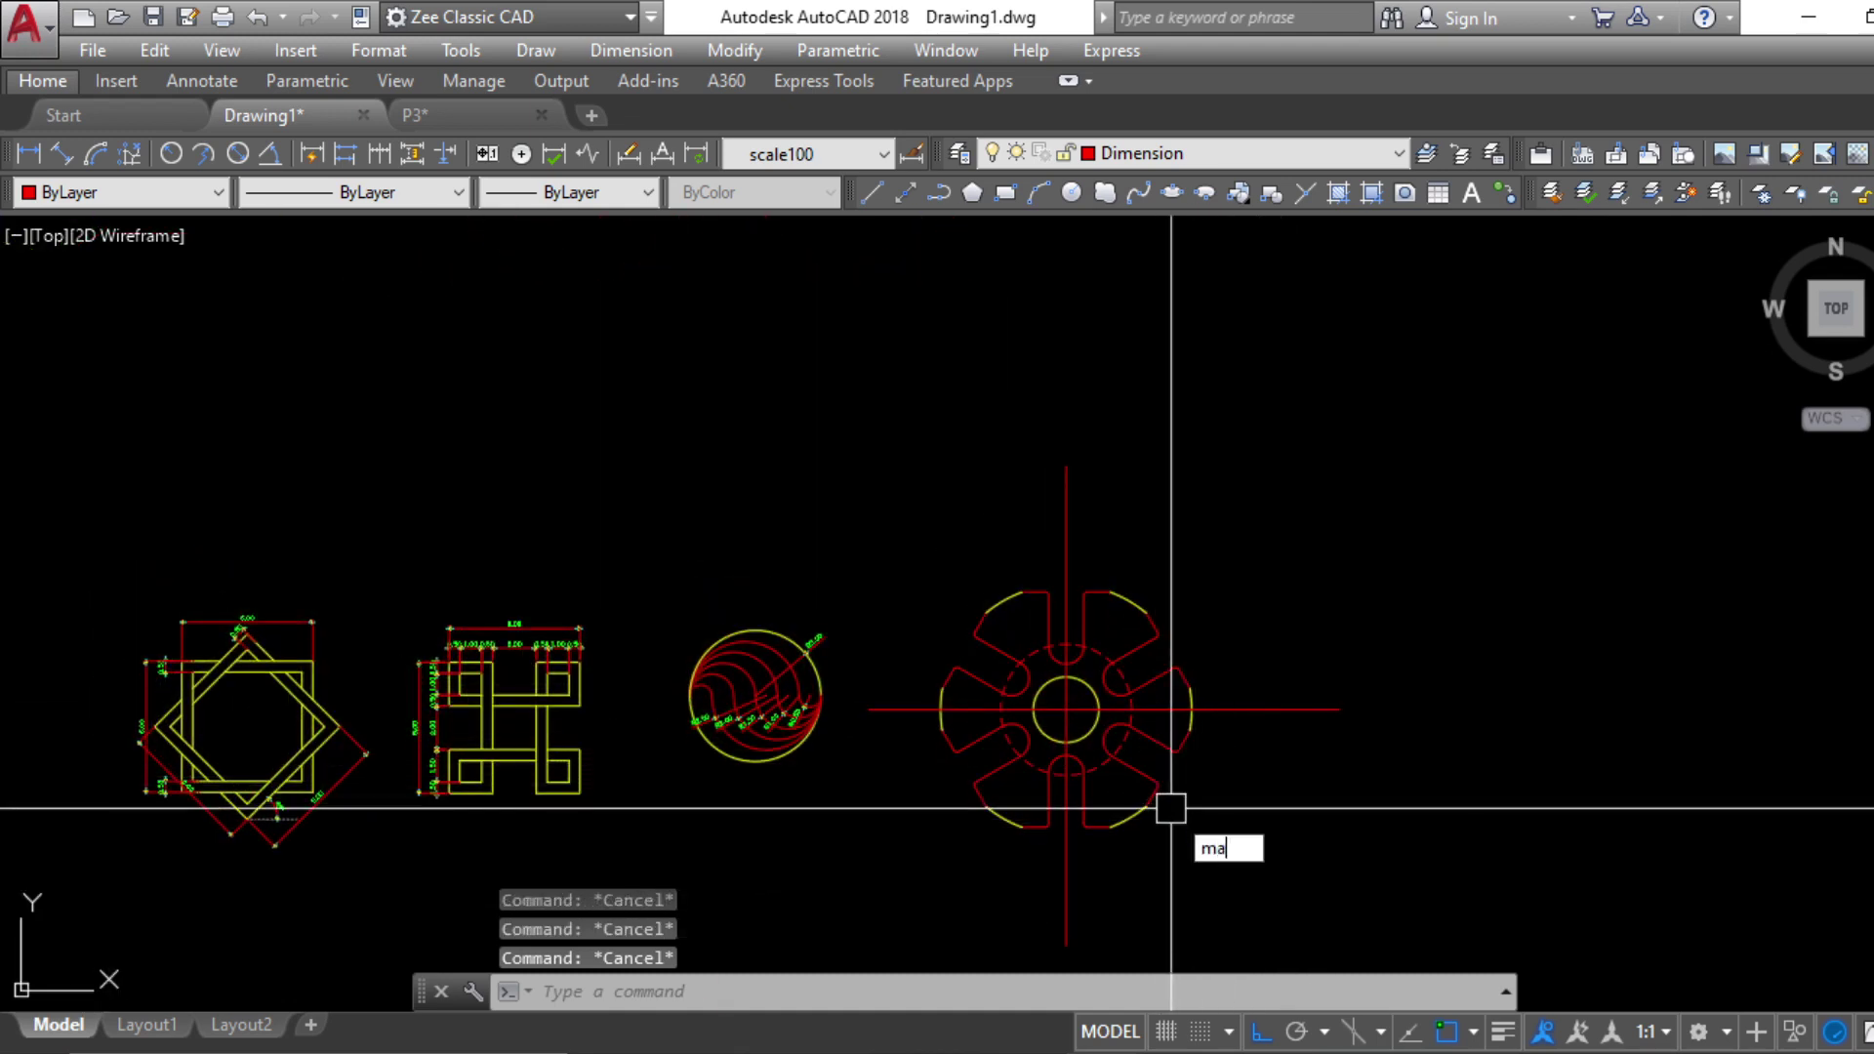
pyautogui.press('Return')
pyautogui.scroll(2, 1170, 808)
pyautogui.click(1067, 754)
pyautogui.click(1029, 661)
pyautogui.press('Escape')
# Set the colour of both dashed centre lines to grey
pyautogui.scroll(4, 1027, 677)
pyautogui.click(1021, 674)
pyautogui.click(957, 576)
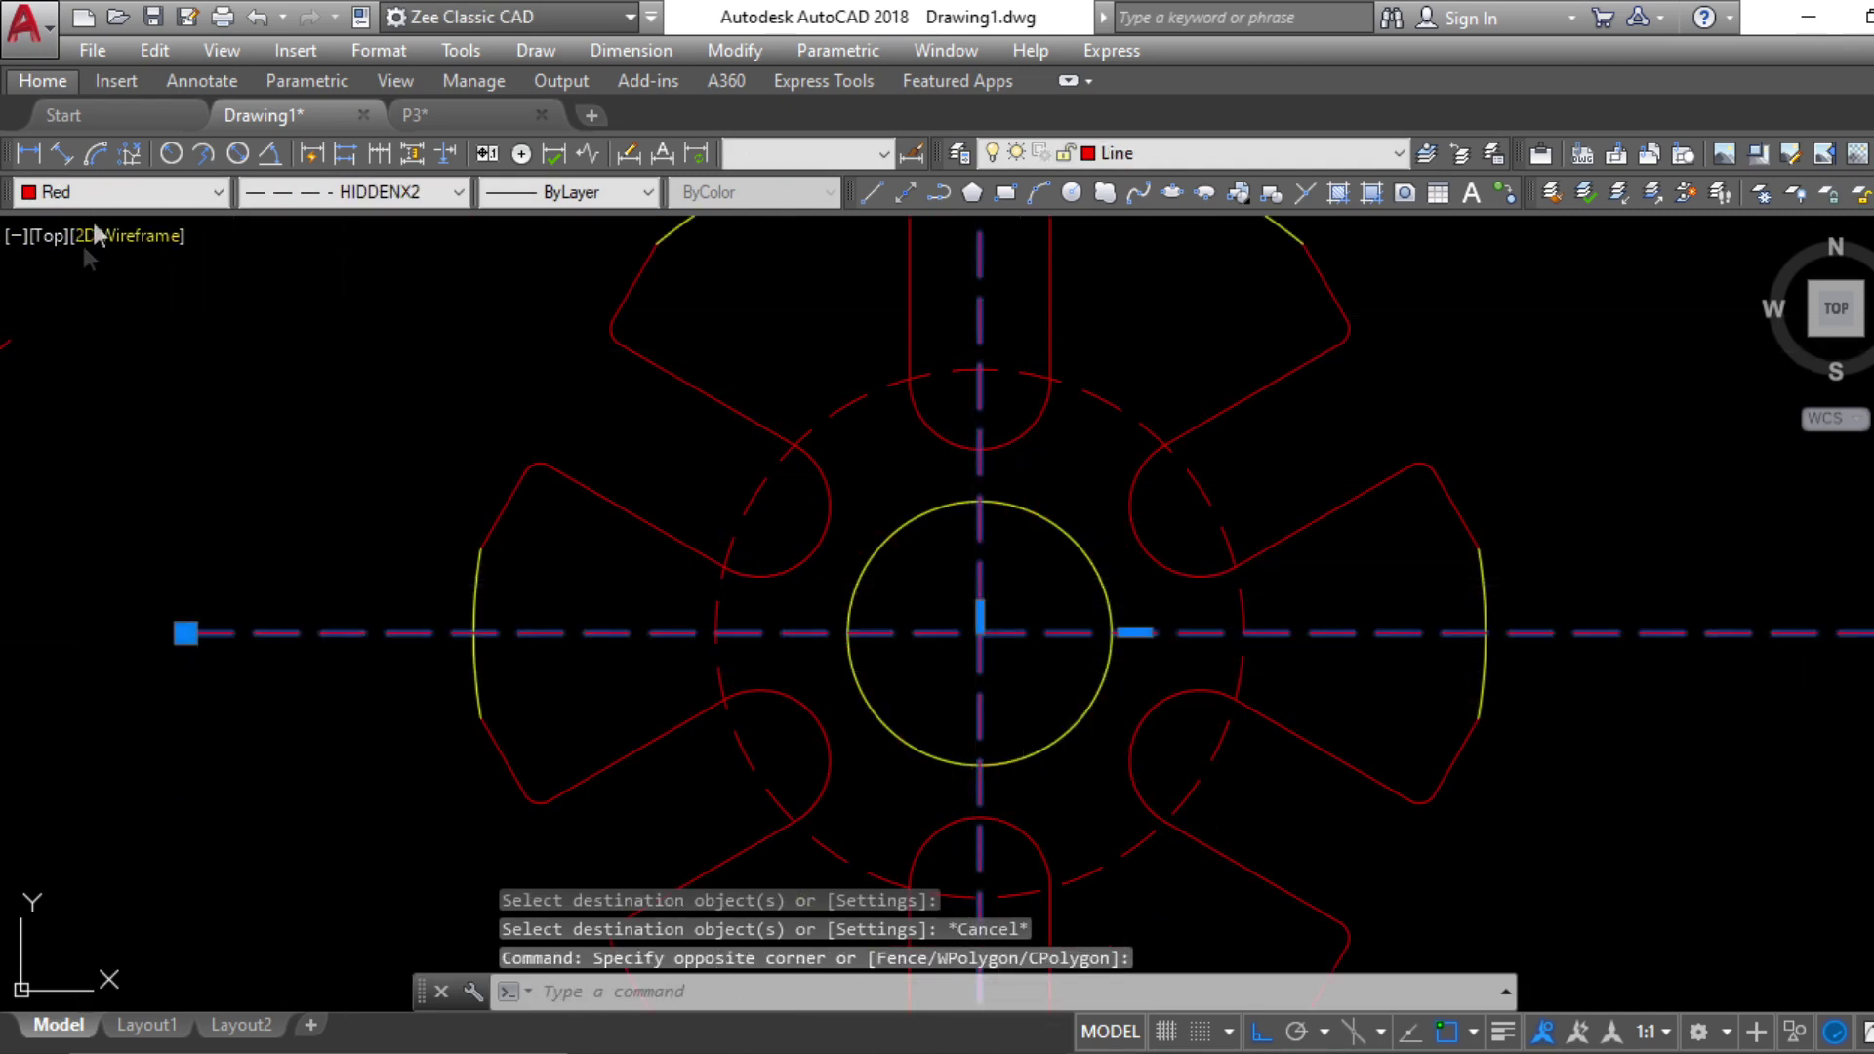
pyautogui.click(147, 193)
pyautogui.click(151, 405)
pyautogui.press('Escape')
pyautogui.scroll(-5, 1025, 527)
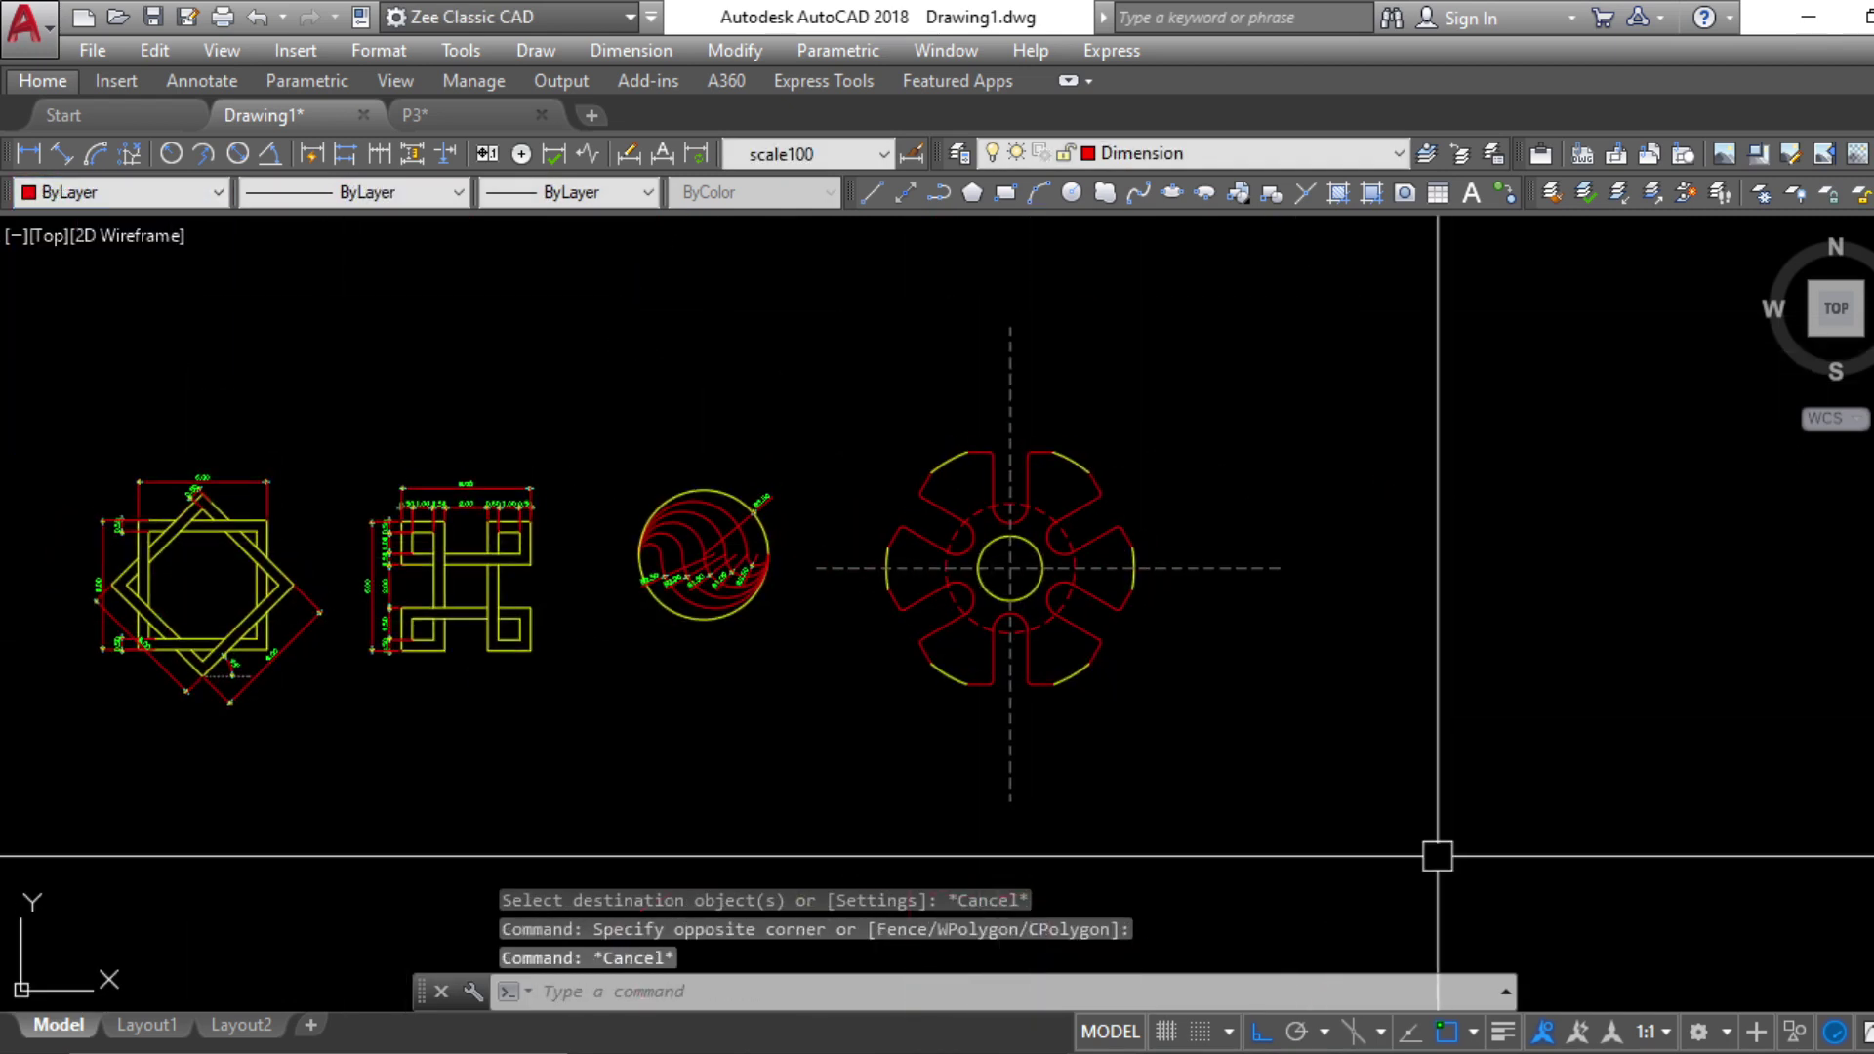
# Try to recolour the polar array of slot profiles together with the lower outer arcs
pyautogui.scroll(4, 1072, 667)
pyautogui.click(1074, 691)
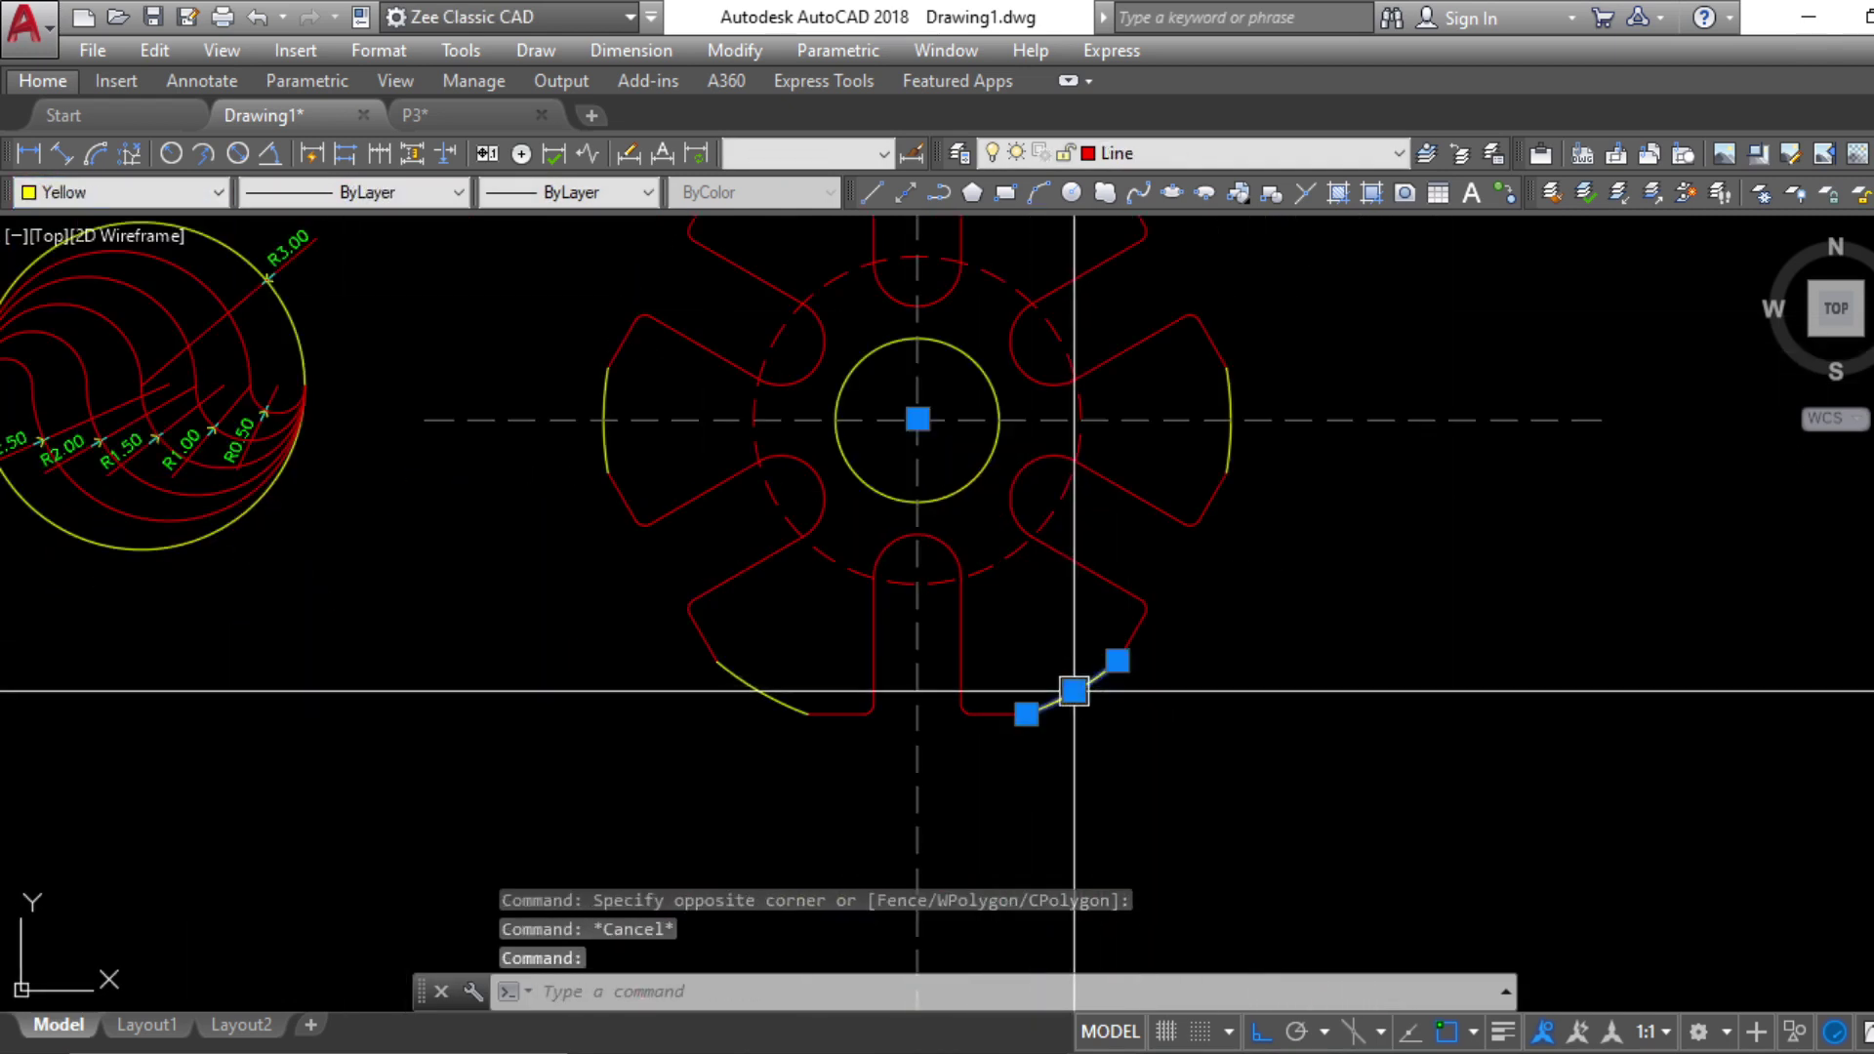
pyautogui.click(764, 705)
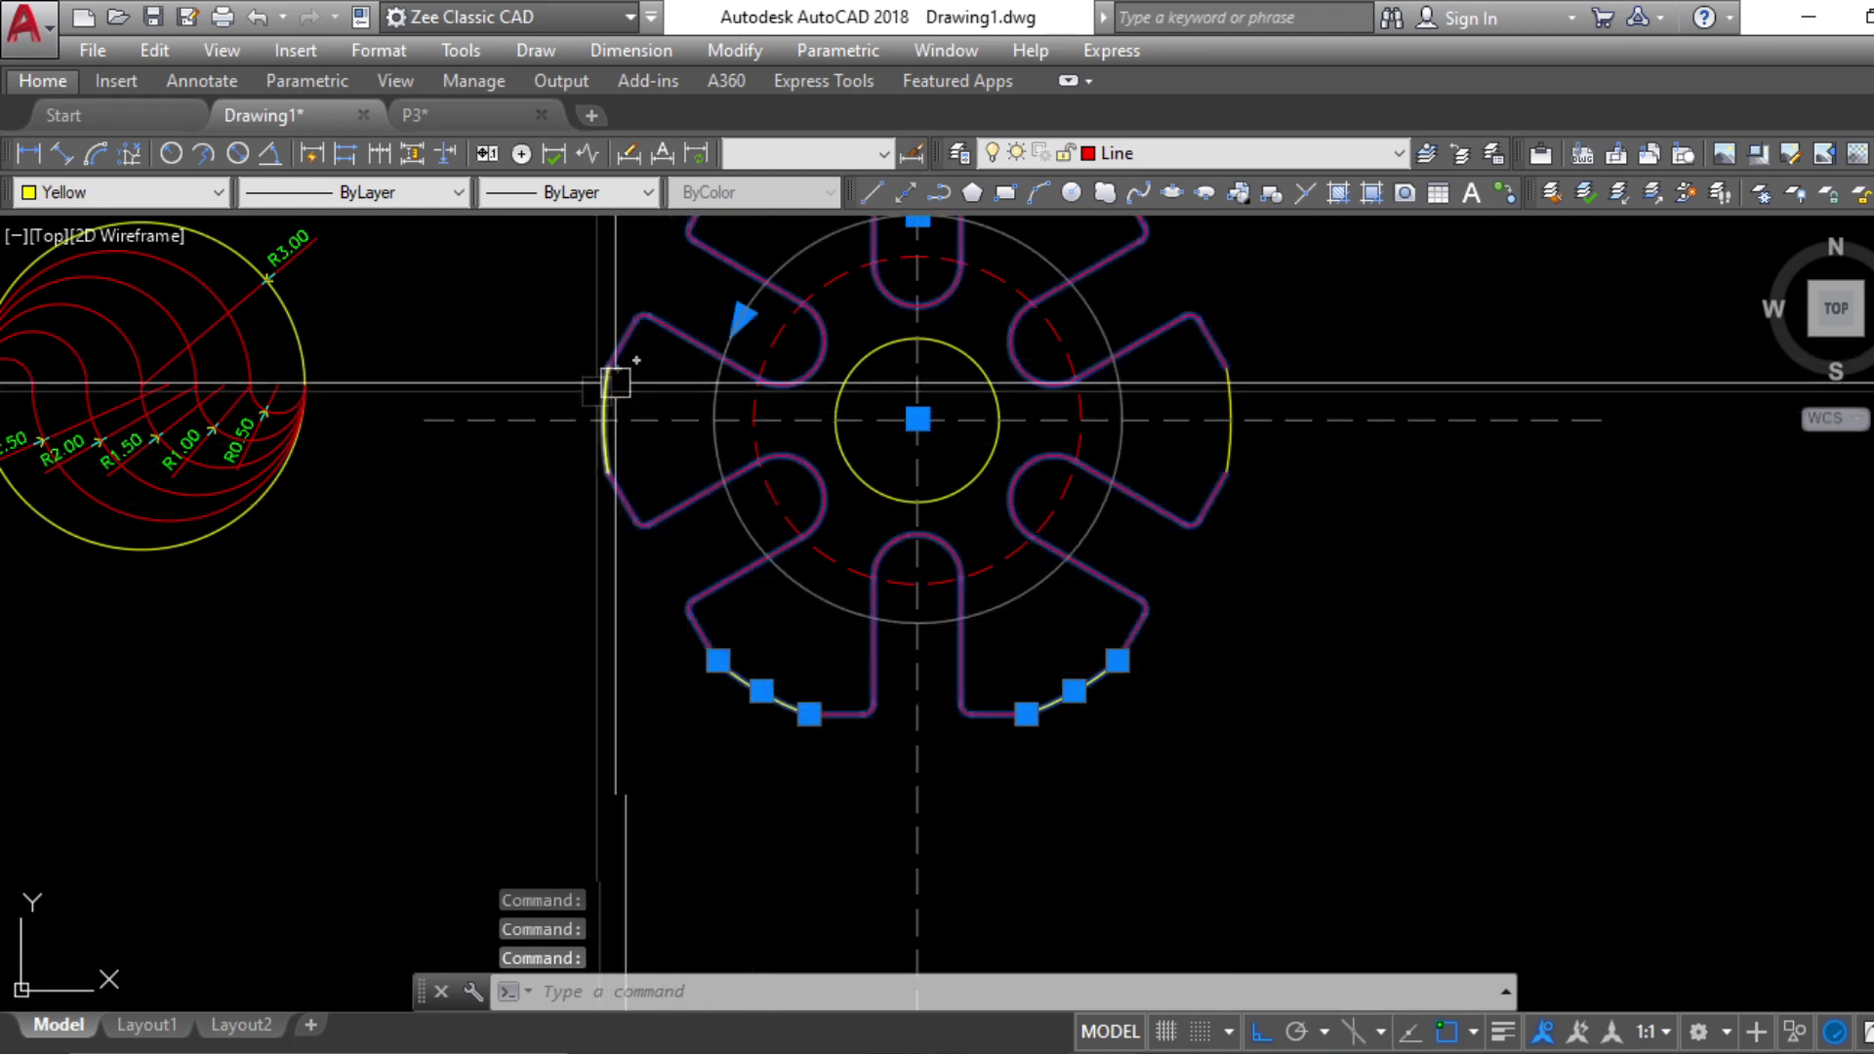
pyautogui.click(168, 197)
pyautogui.click(132, 250)
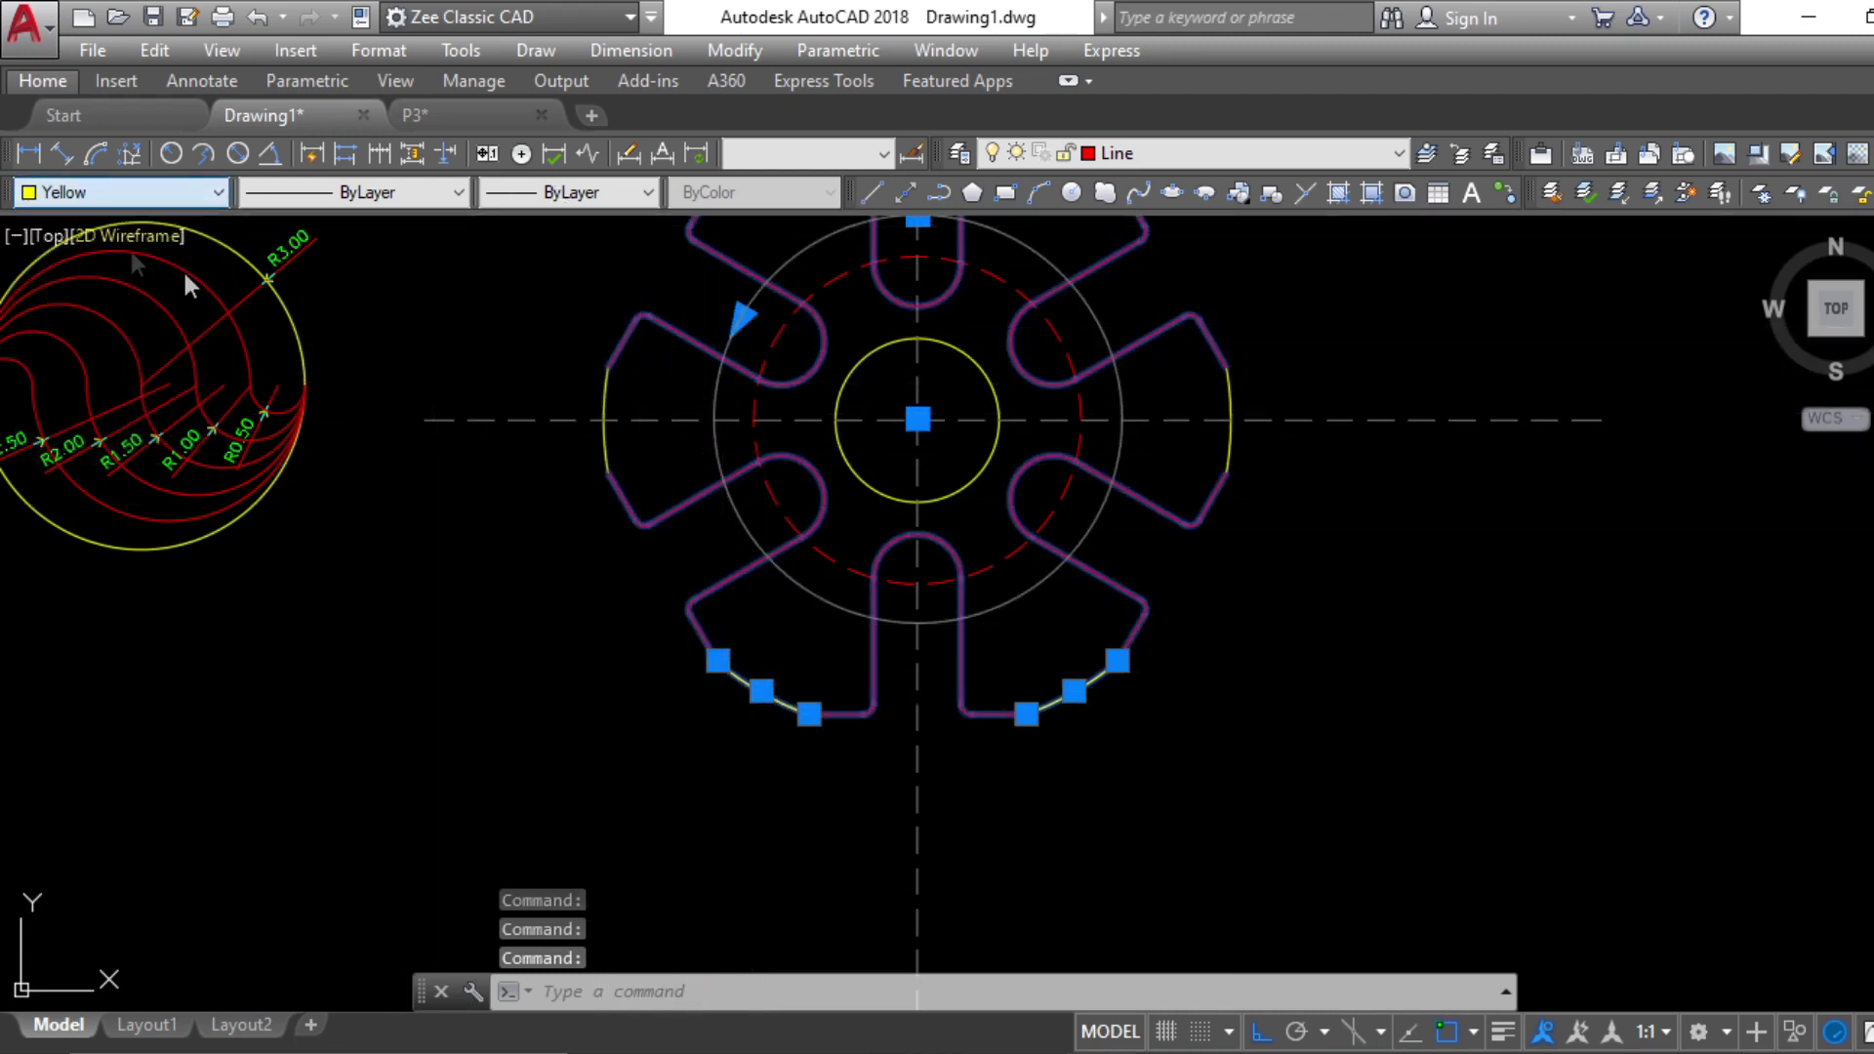
pyautogui.press('Escape')
# Explode the polar array of slot profiles into separate objects
pyautogui.click(960, 634)
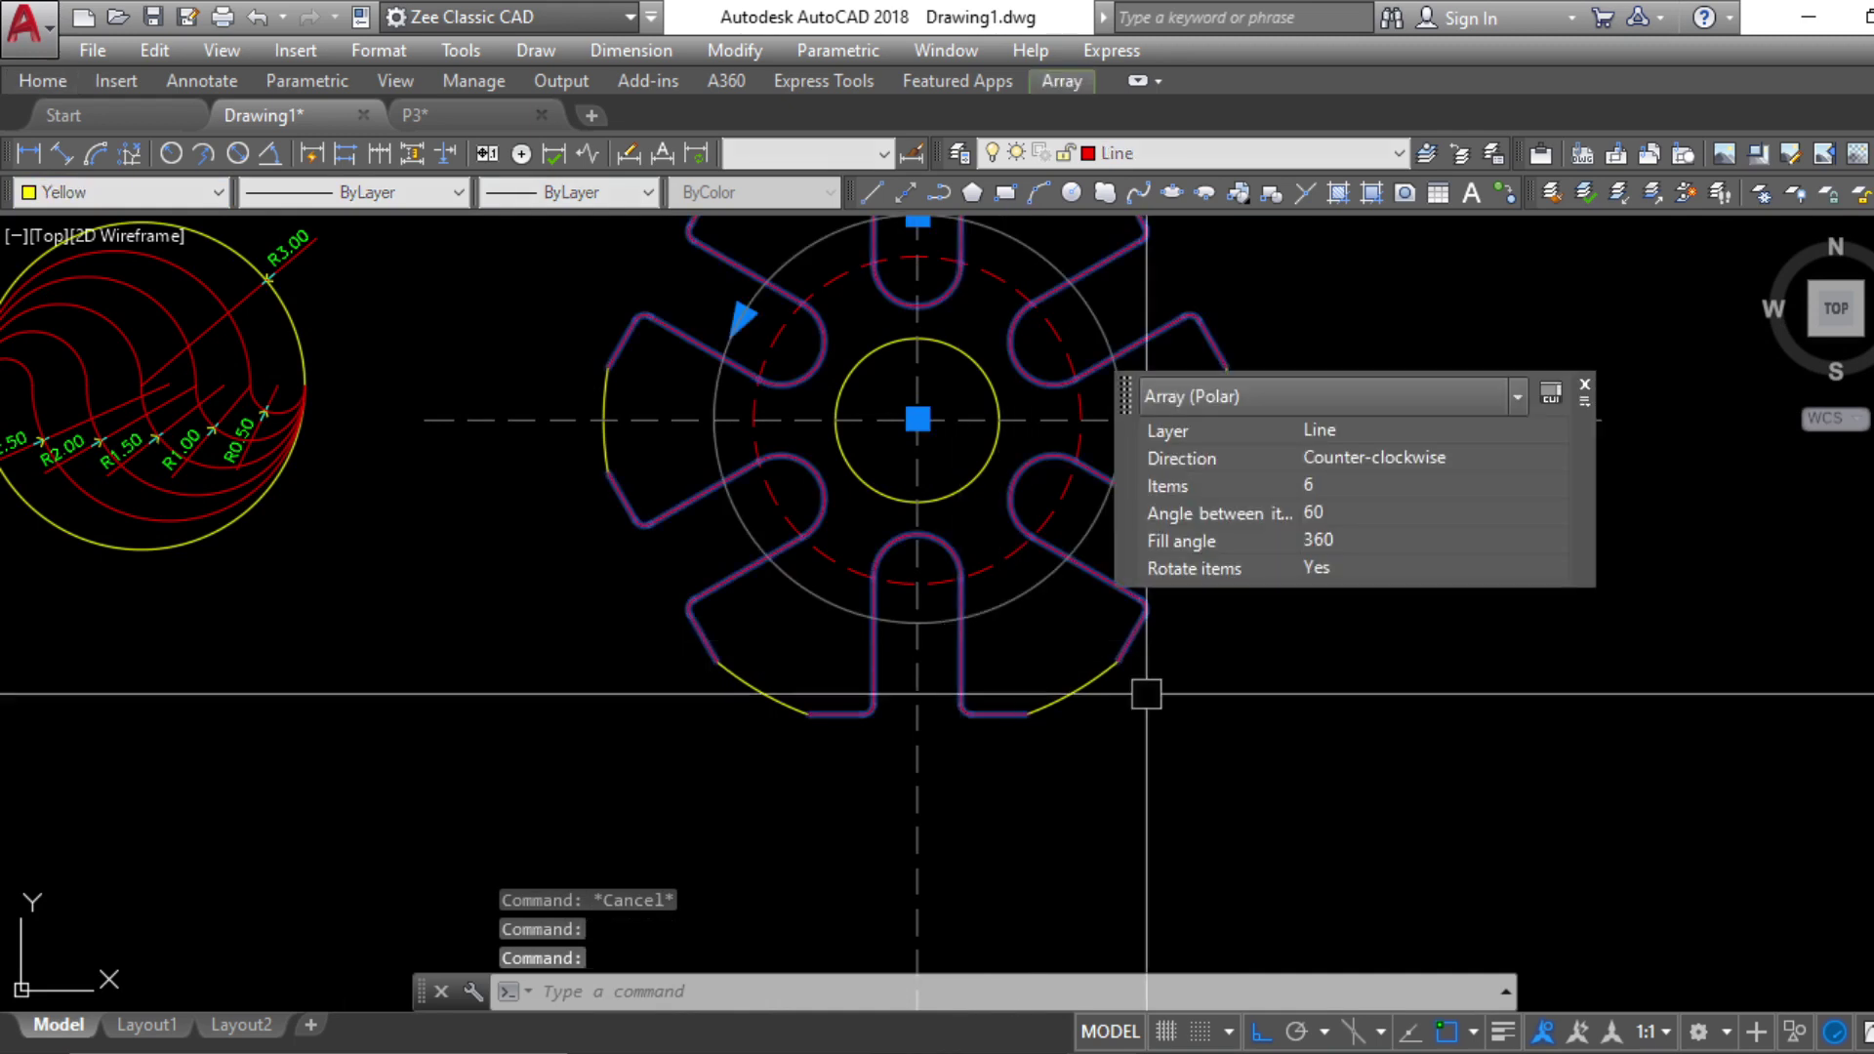
pyautogui.press('Escape')
pyautogui.click(1005, 615)
pyautogui.press('Escape')
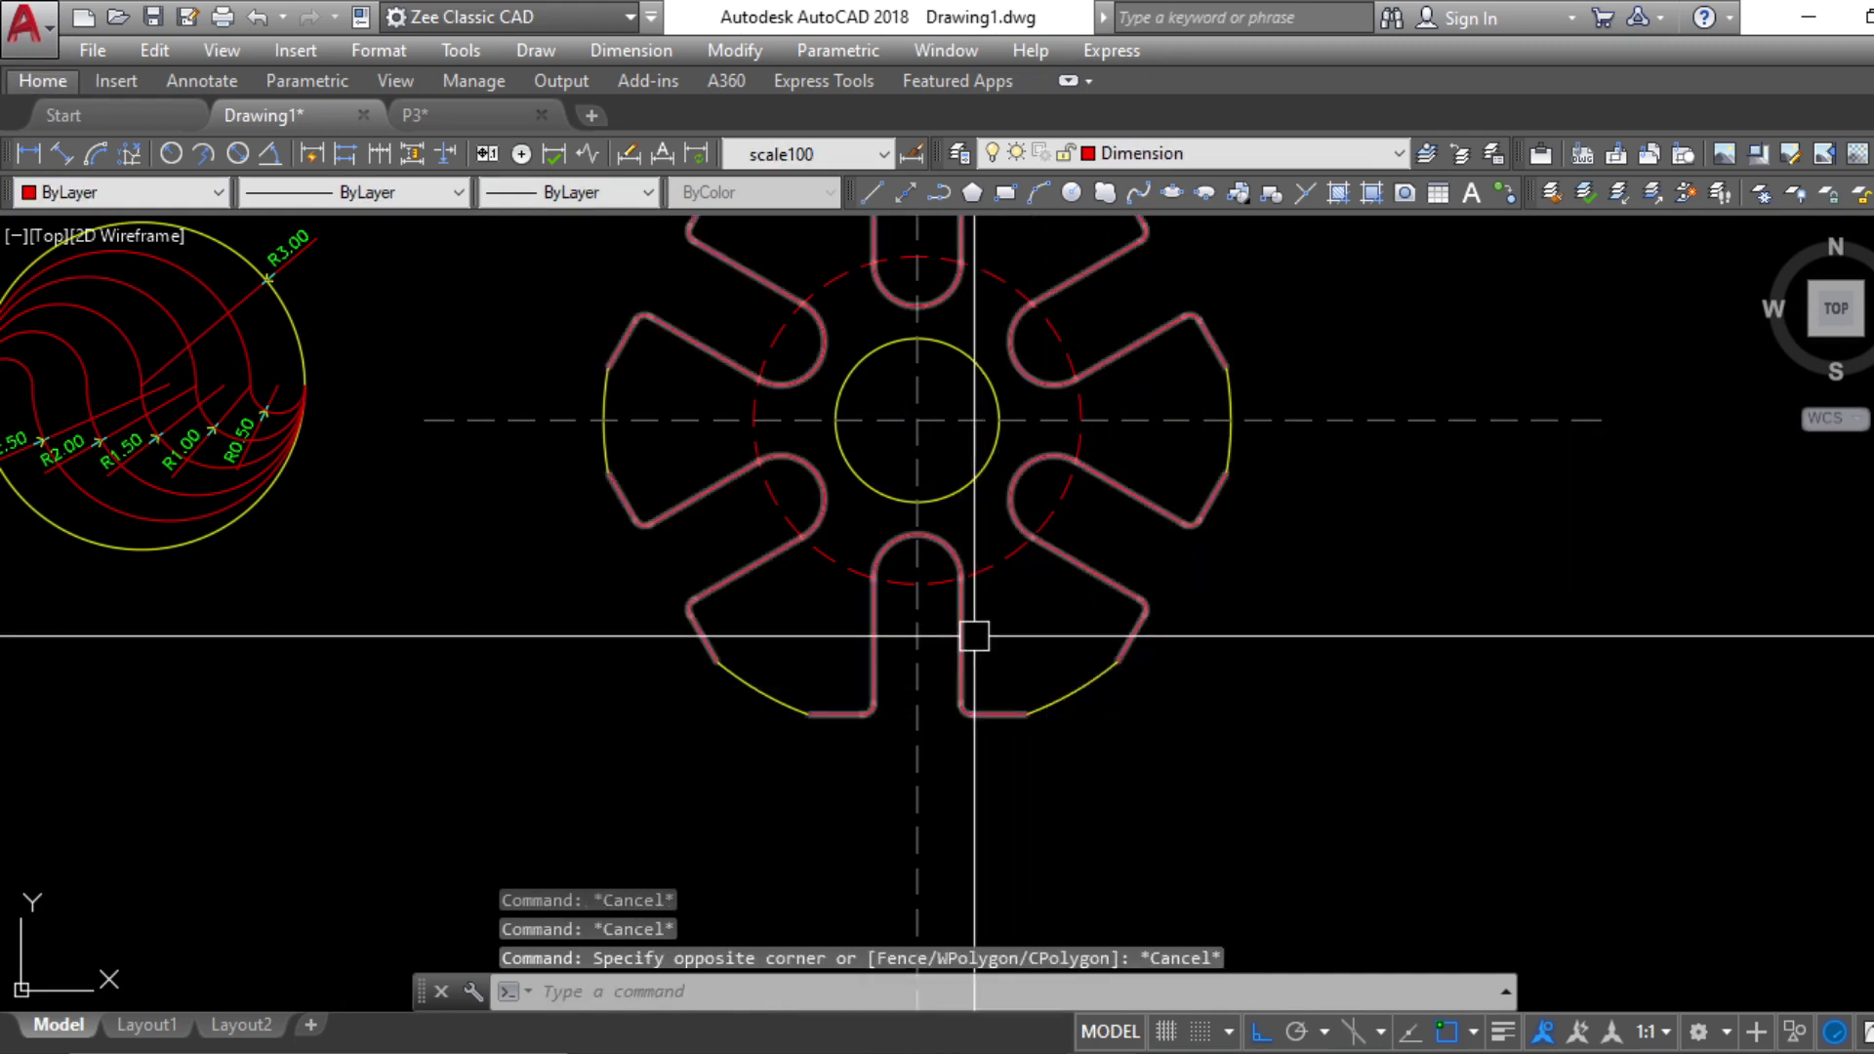
pyautogui.click(974, 636)
pyautogui.write('x')
pyautogui.press('Return')
pyautogui.scroll(-2, 1220, 756)
pyautogui.scroll(4, 1050, 664)
pyautogui.press('Escape')
pyautogui.click(1059, 684)
pyautogui.press('Escape')
pyautogui.scroll(-4, 1473, 893)
pyautogui.moveTo(1473, 887); pyautogui.dragTo(1226, 879, button='middle')
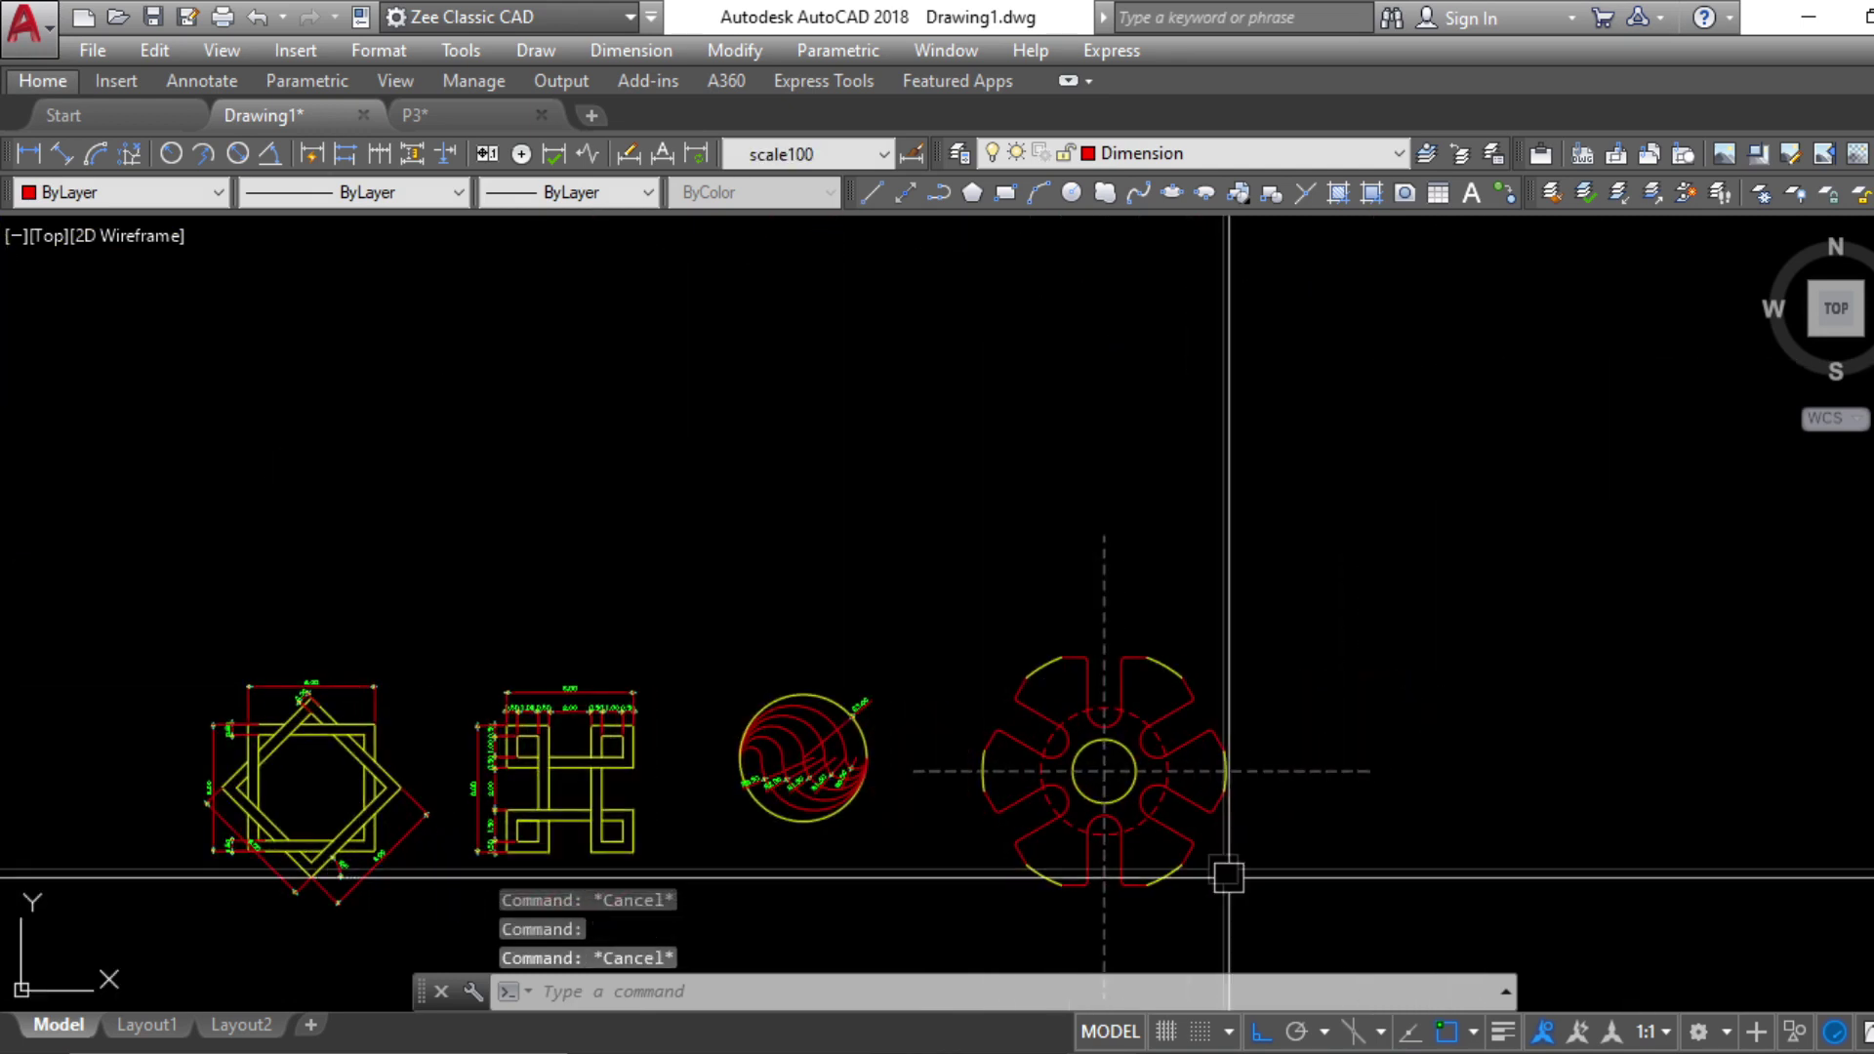
pyautogui.scroll(4, 1243, 915)
pyautogui.hotkey('ctrl', 'z')
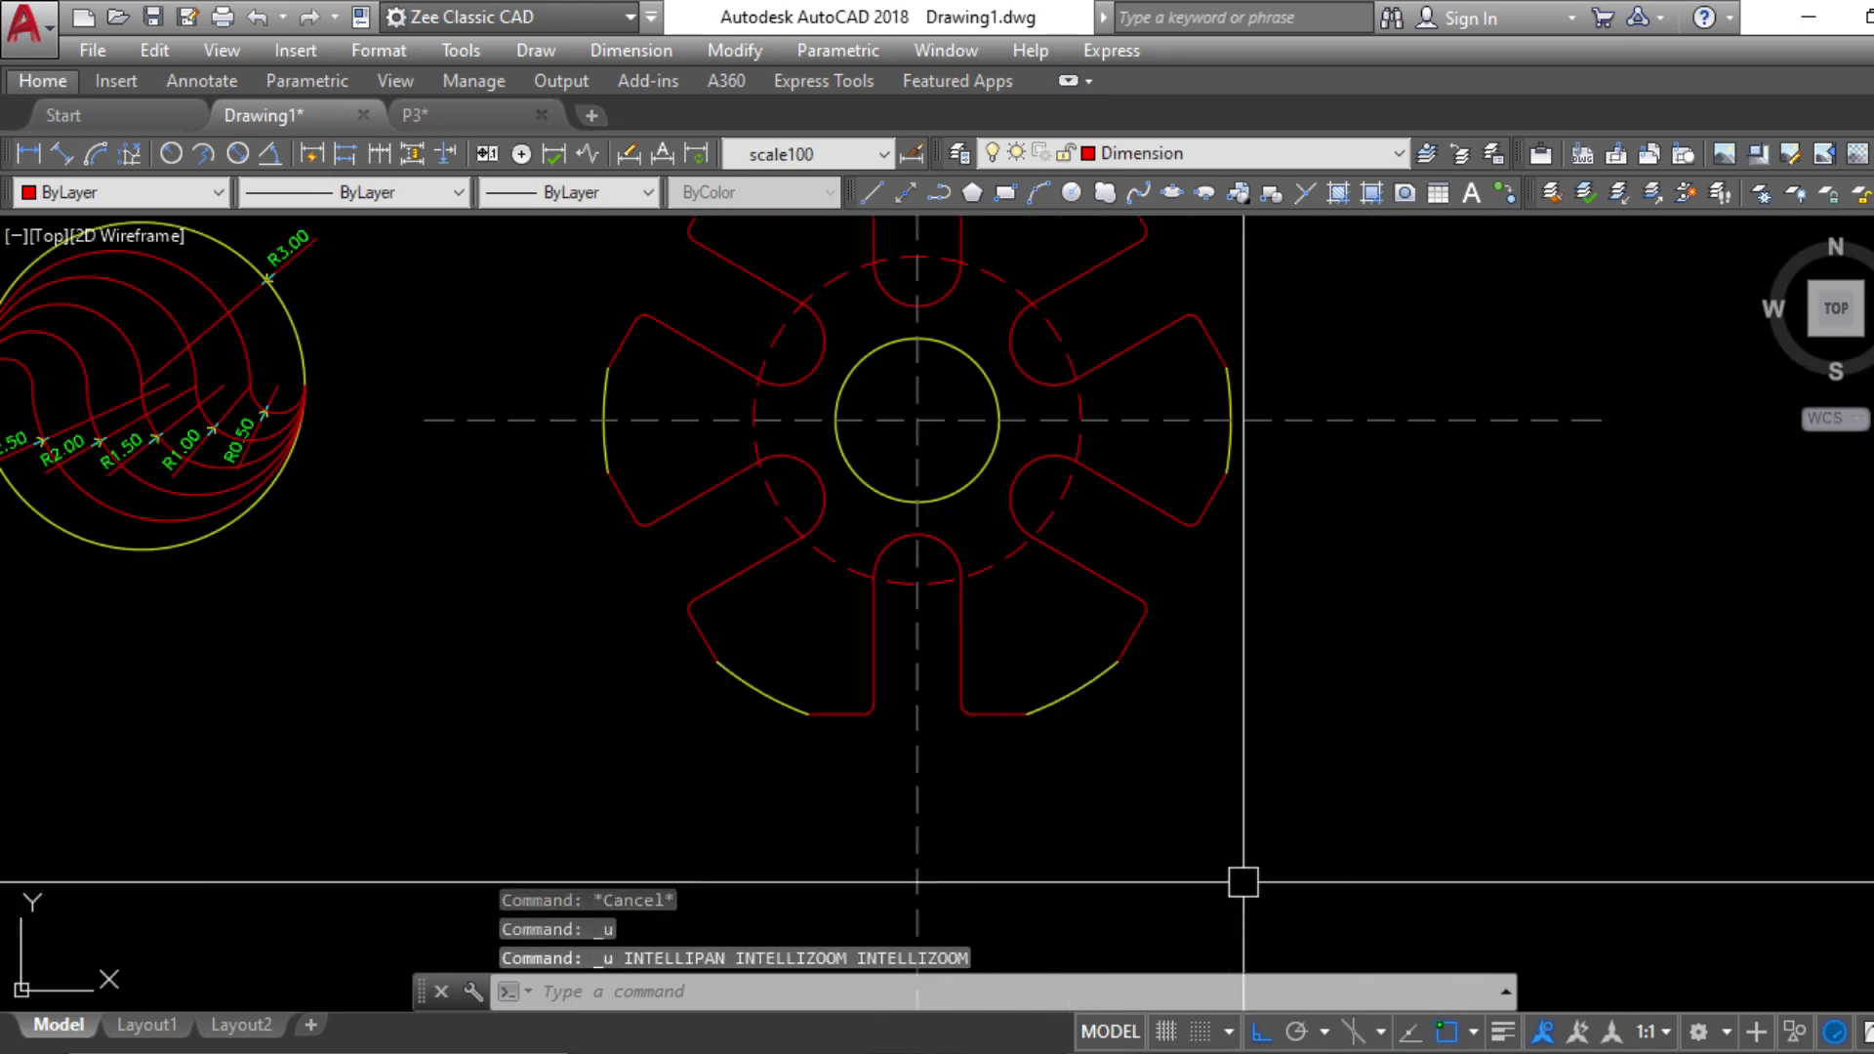
# Match the properties of the yellow lower-right outer arc onto the red slot profiles around the fan
pyautogui.click(984, 700)
pyautogui.press('Escape')
pyautogui.write('ma')
pyautogui.press('Return')
pyautogui.click(1043, 699)
pyautogui.click(927, 553)
pyautogui.click(869, 644)
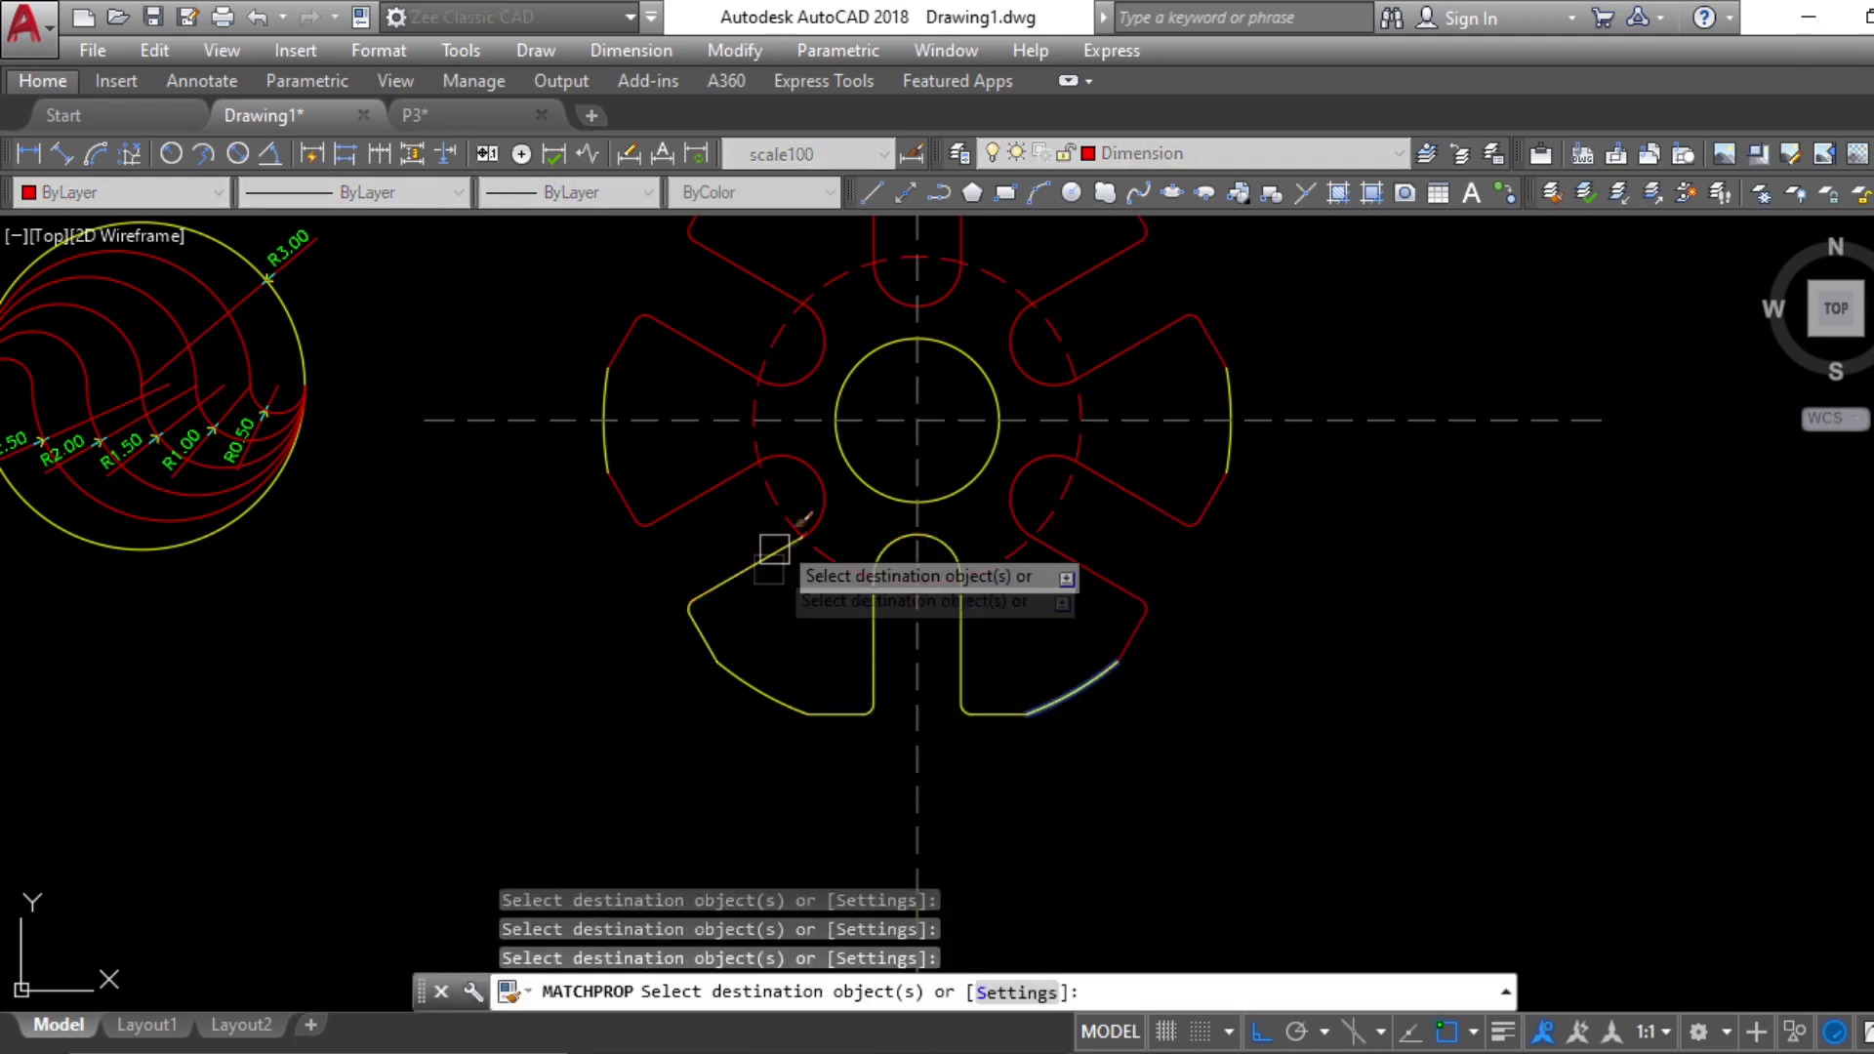
pyautogui.moveTo(669, 454); pyautogui.dragTo(714, 680, button='middle')
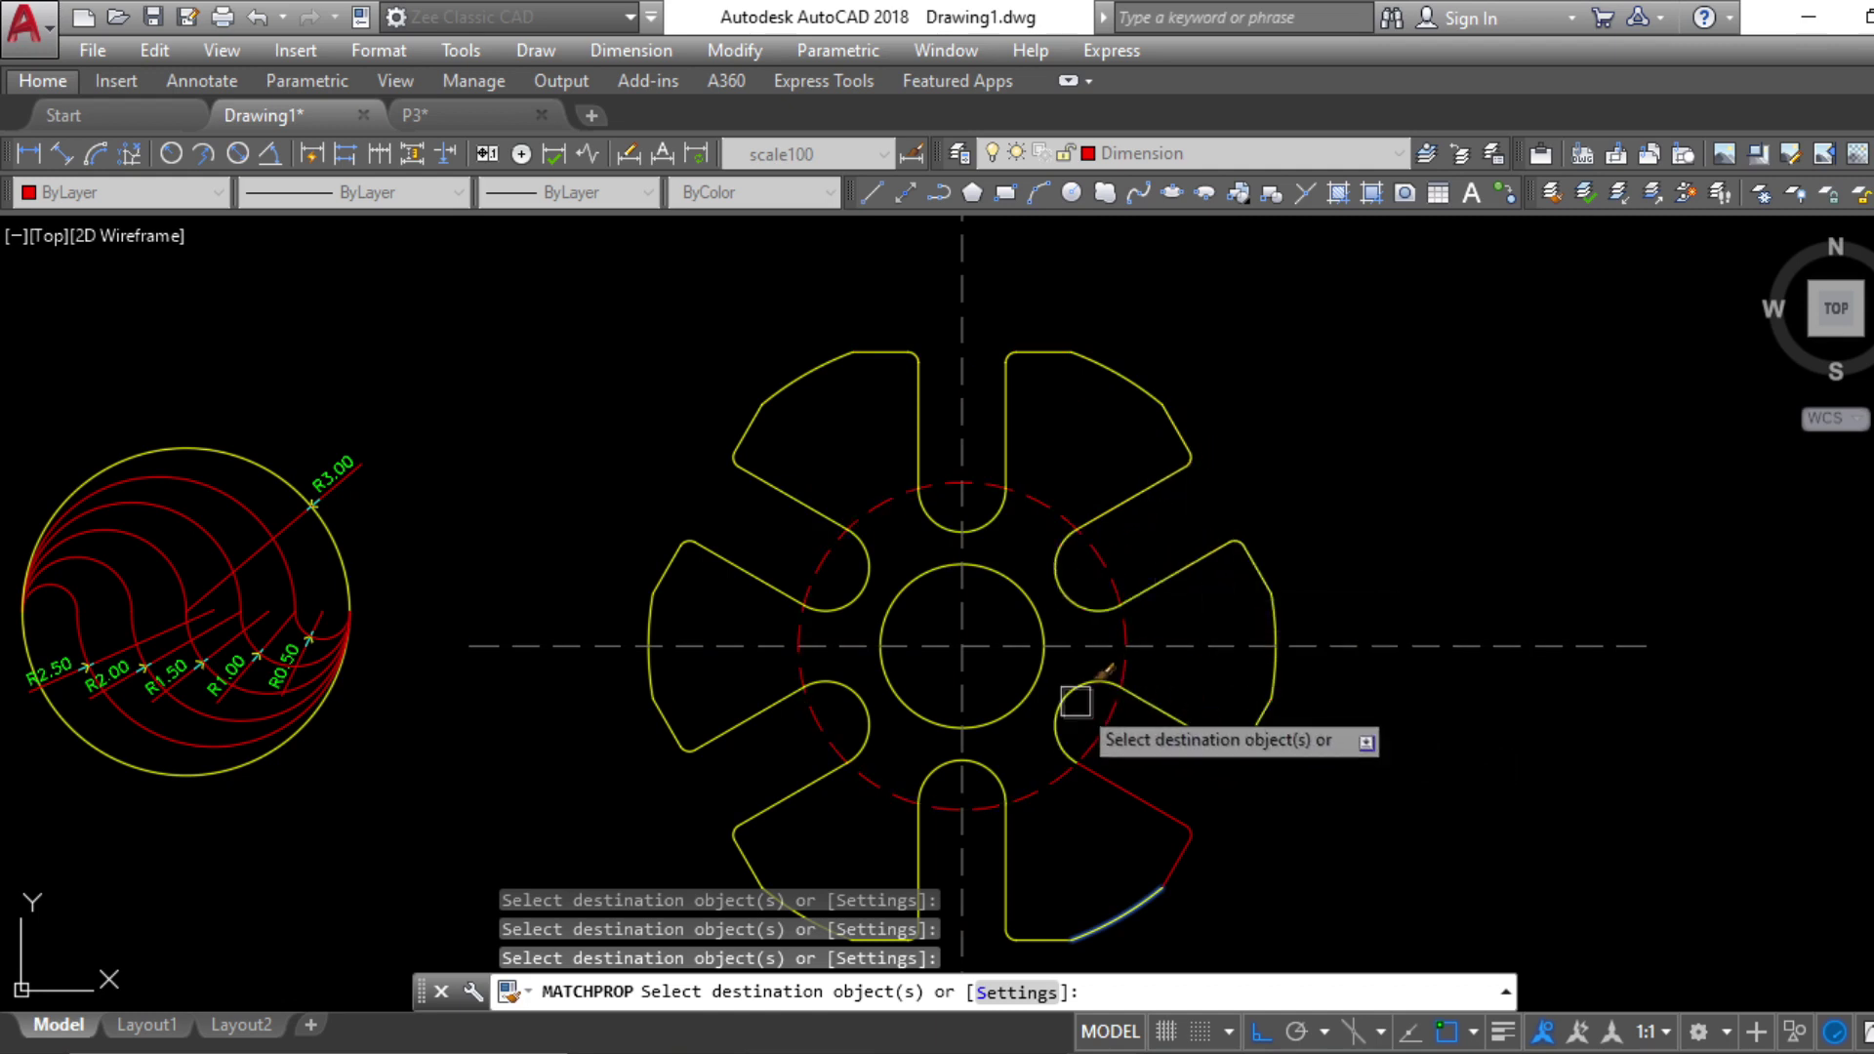
pyautogui.scroll(-4, 1259, 849)
pyautogui.press('Escape')
pyautogui.press('Escape')
pyautogui.press('Escape')
pyautogui.press('Escape')
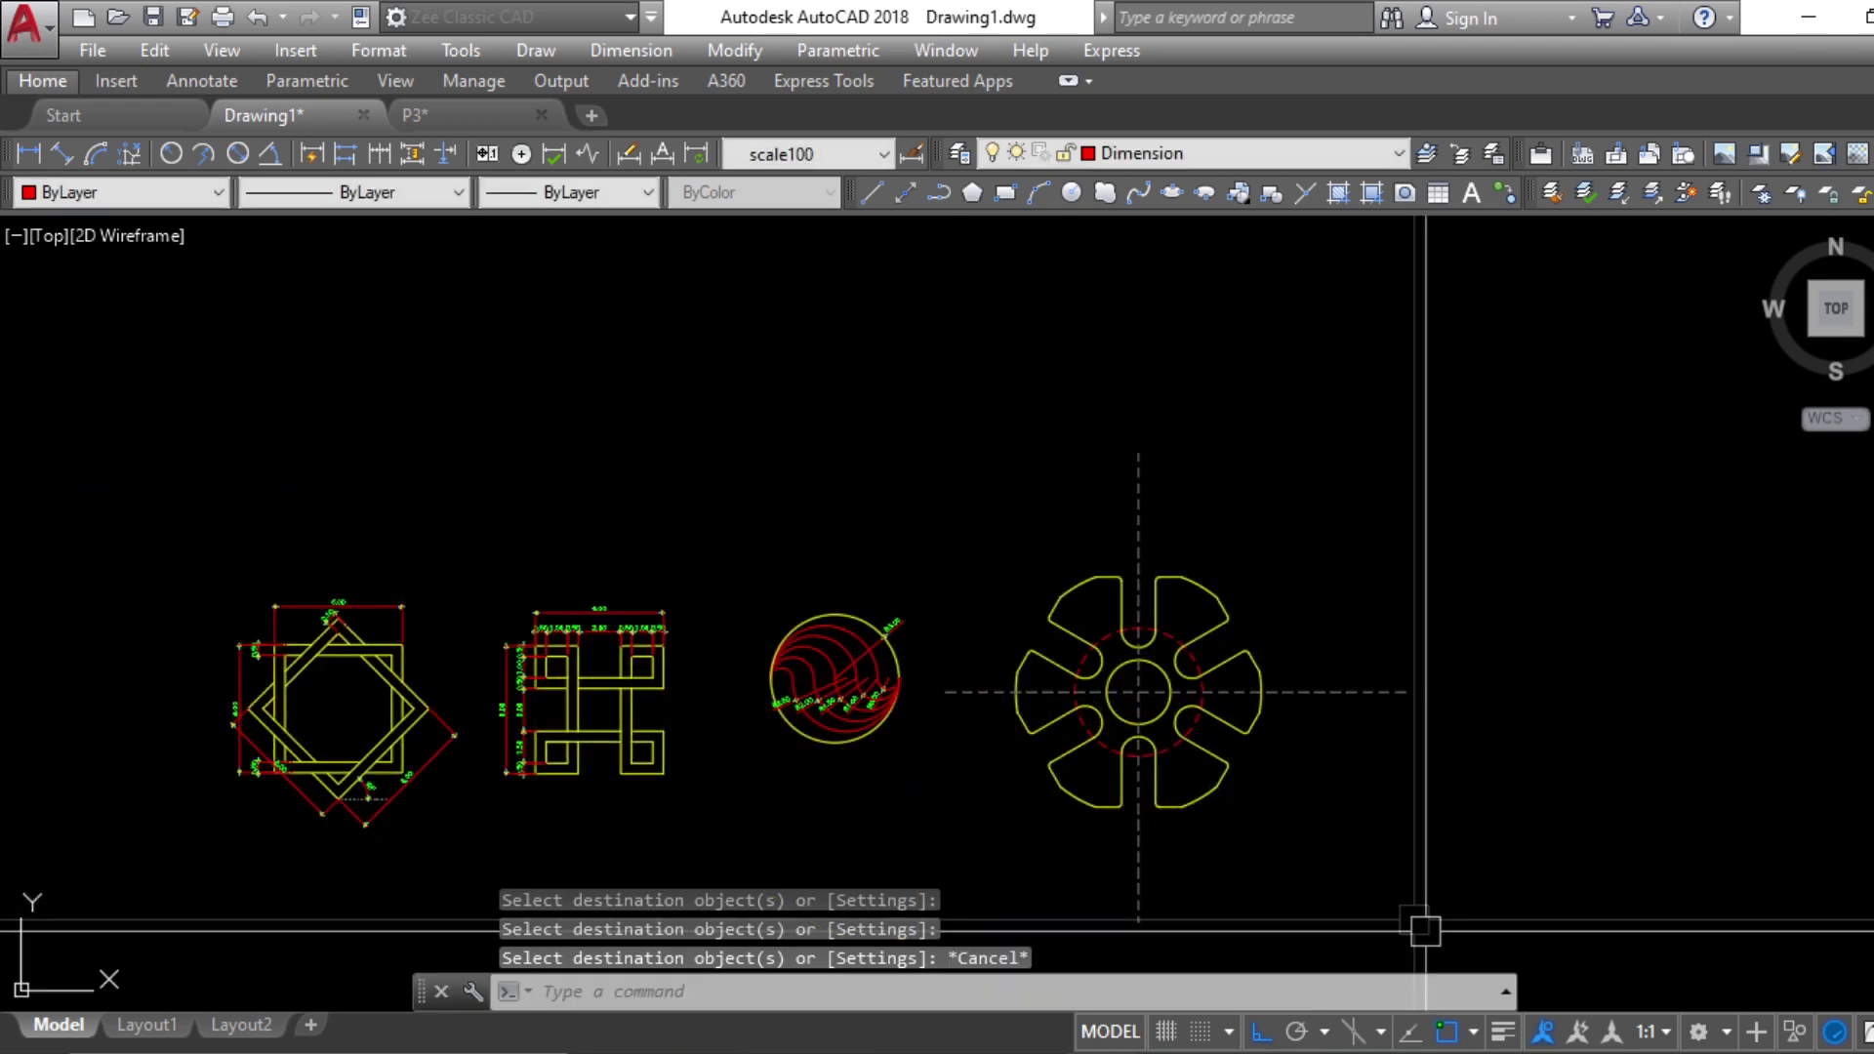
# Switch to the Major Plate PDF and check the Fan Out figure's guide lines, dimensions and colour note against the drawing
pyautogui.scroll(1, 1262, 874)
pyautogui.scroll(4, 1244, 845)
pyautogui.scroll(-4, 1093, 859)
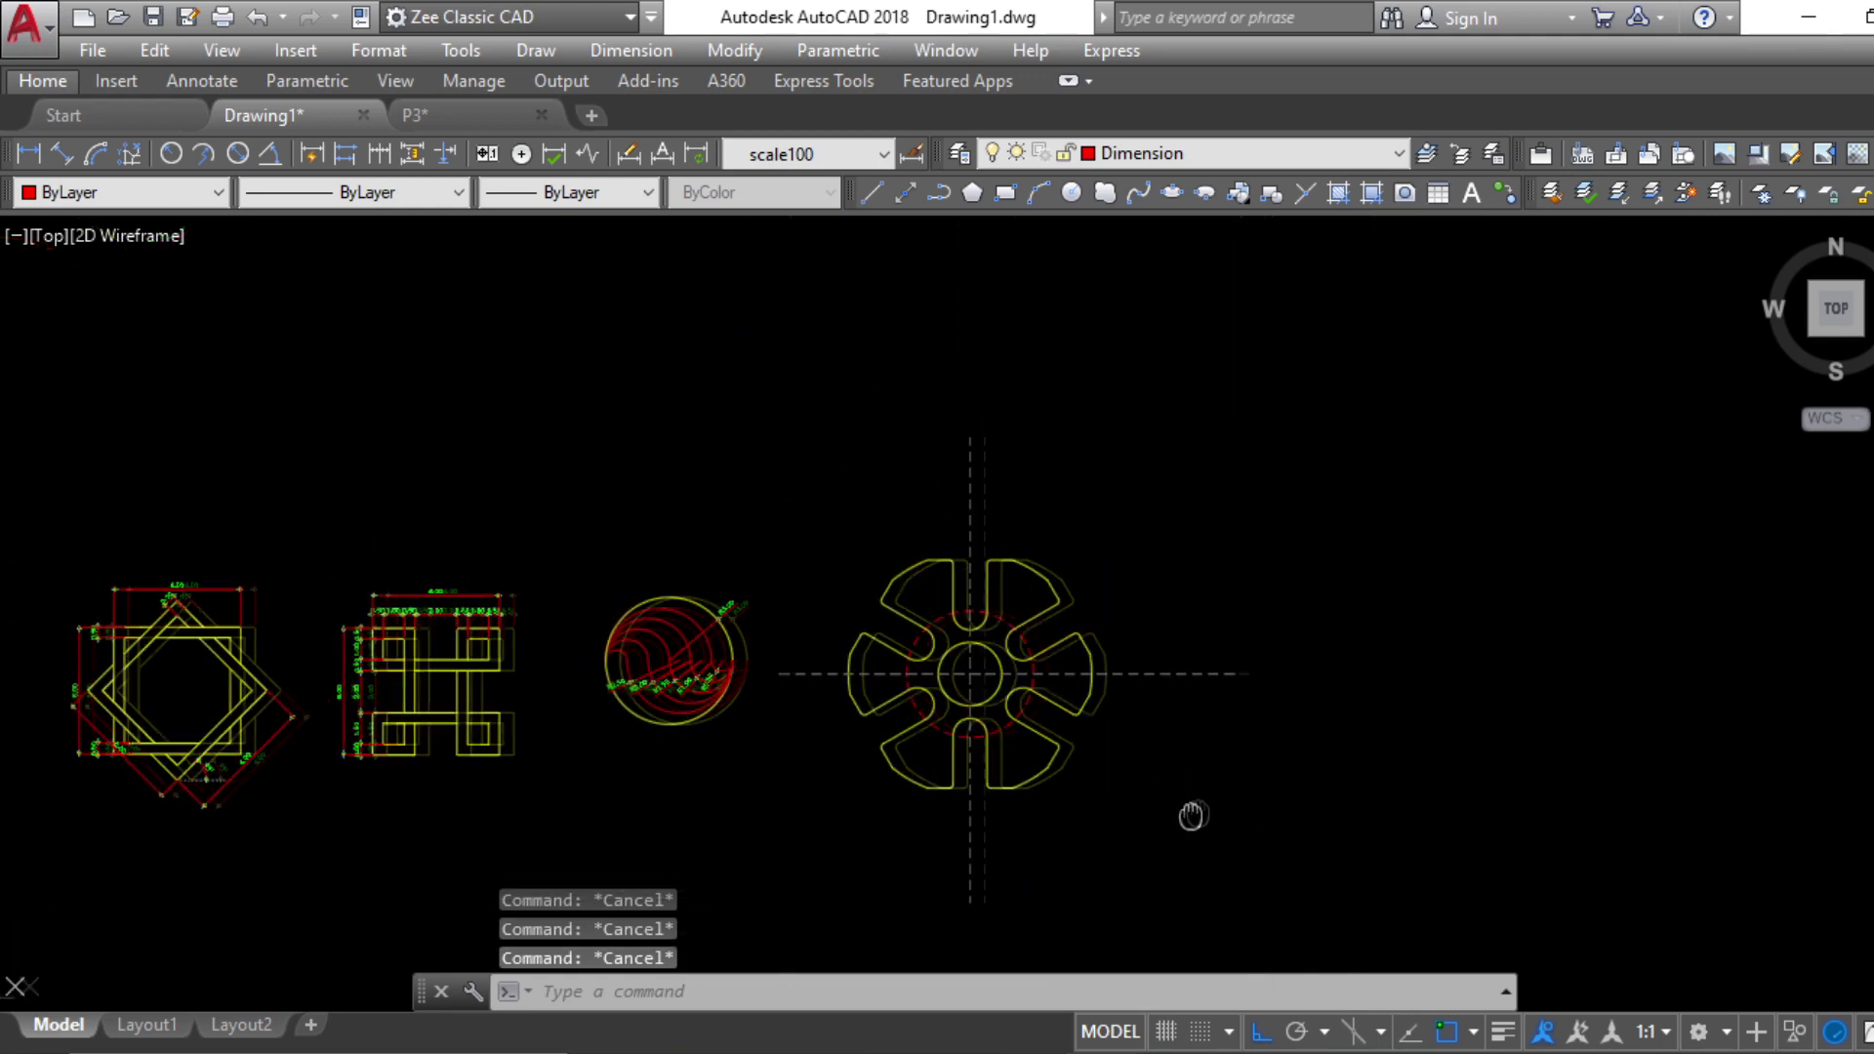
pyautogui.hotkey('alt', 'Tab')
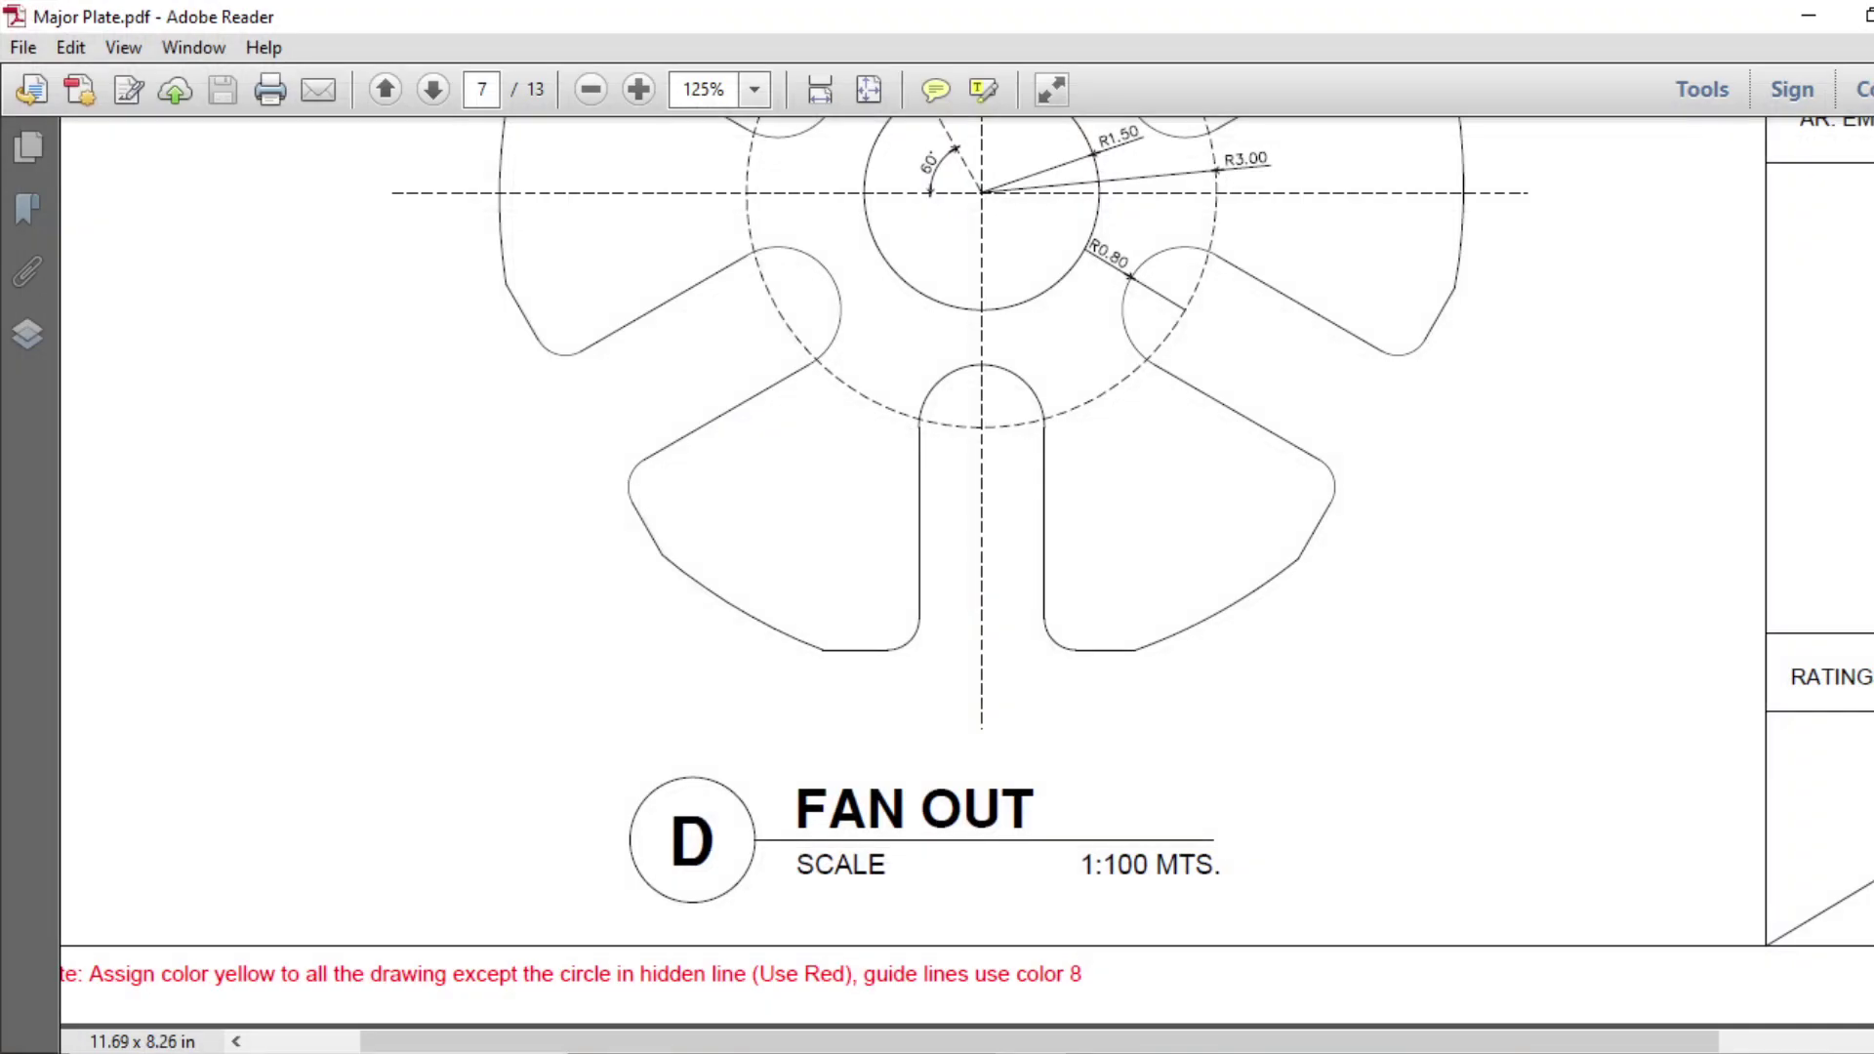
pyautogui.scroll(3, 1221, 670)
pyautogui.click(1834, 11)
pyautogui.scroll(6, 935, 653)
pyautogui.scroll(-2, 1032, 702)
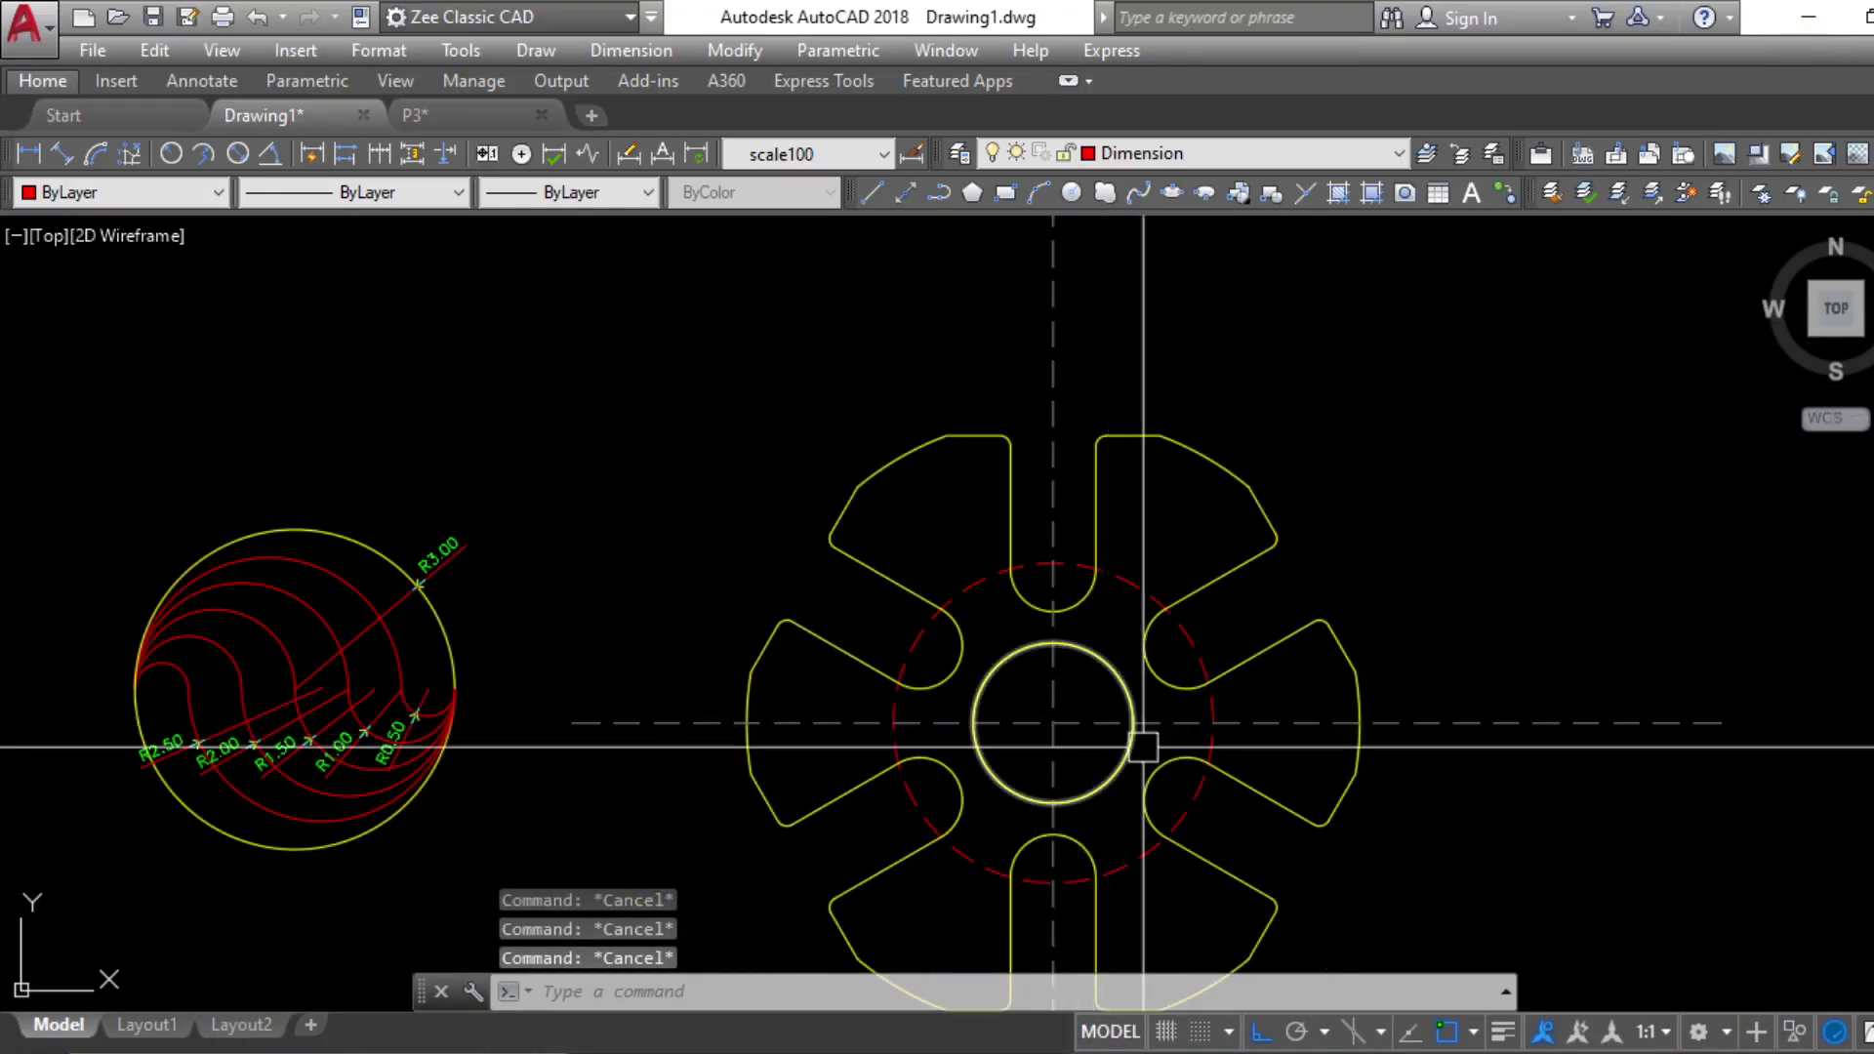
# With ortho off and polar tracking on, draw a construction line through the fan's centre, rising to the right at 60°
pyautogui.press('Return')
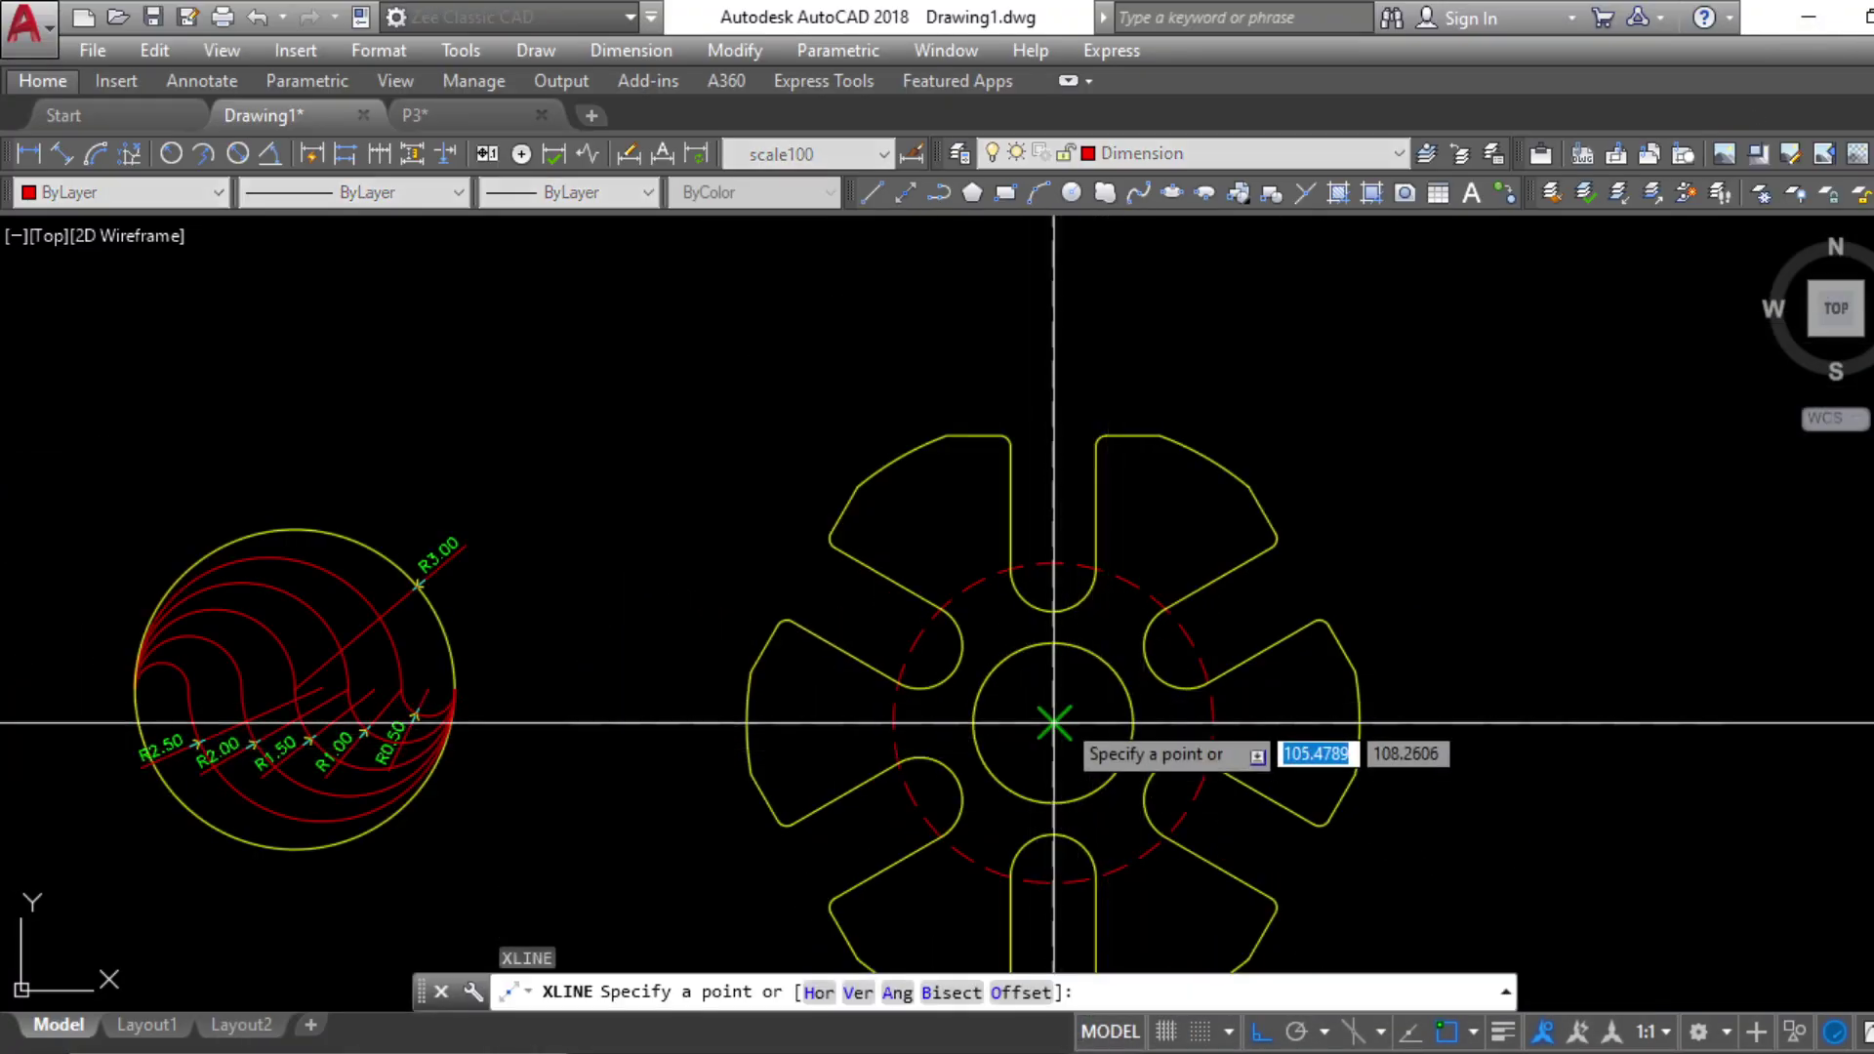
pyautogui.click(1053, 724)
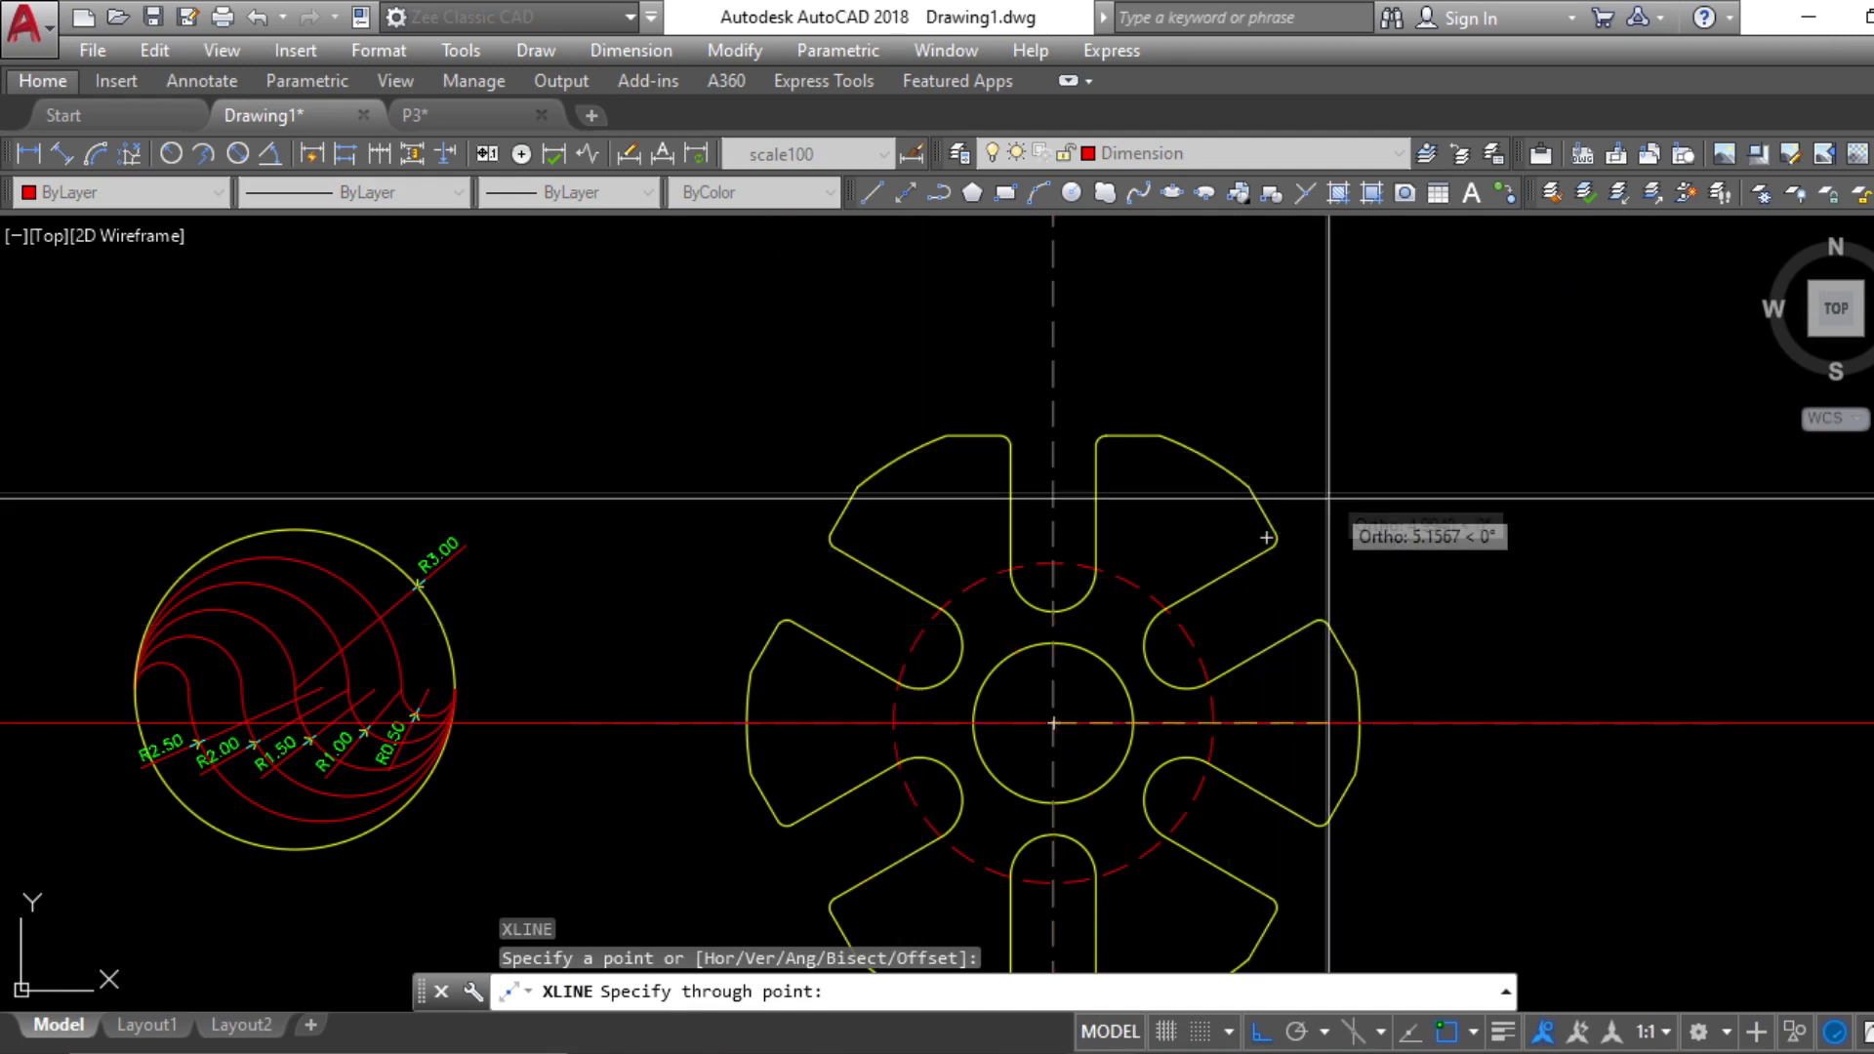
pyautogui.press('F8')
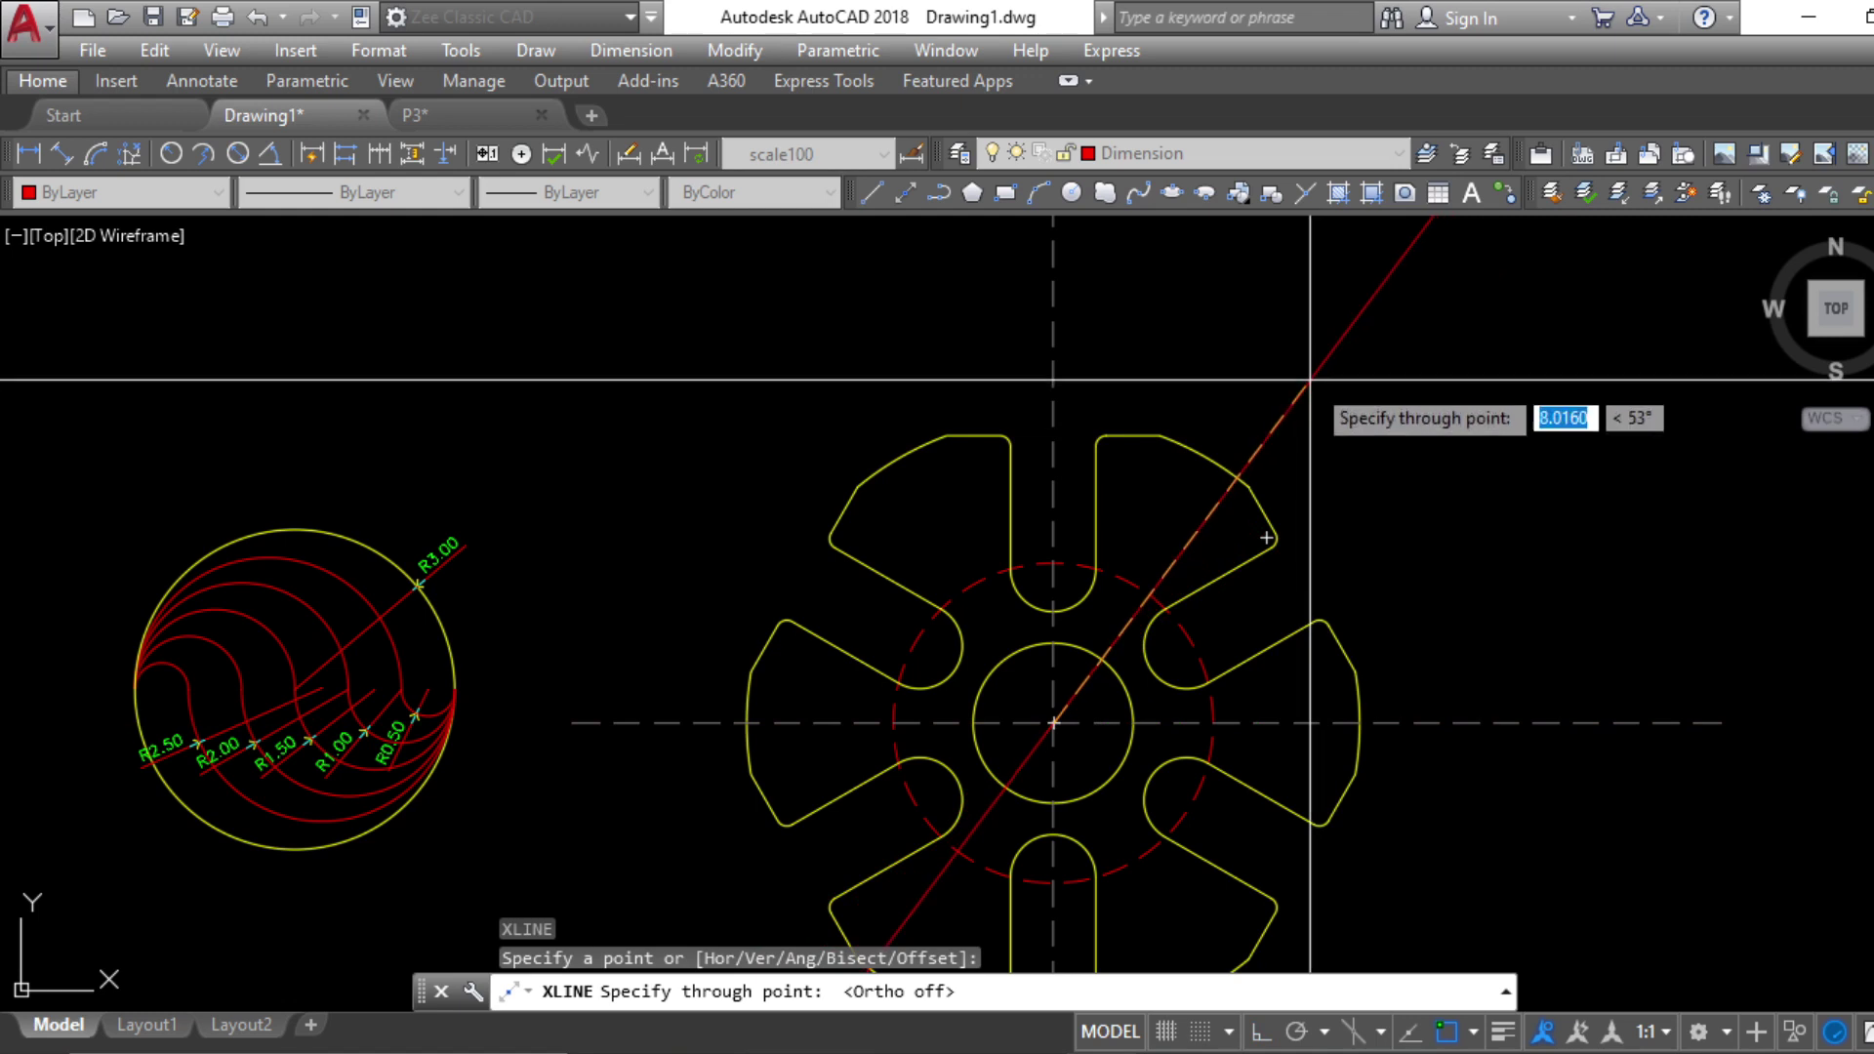
pyautogui.click(1324, 1032)
pyautogui.click(1347, 778)
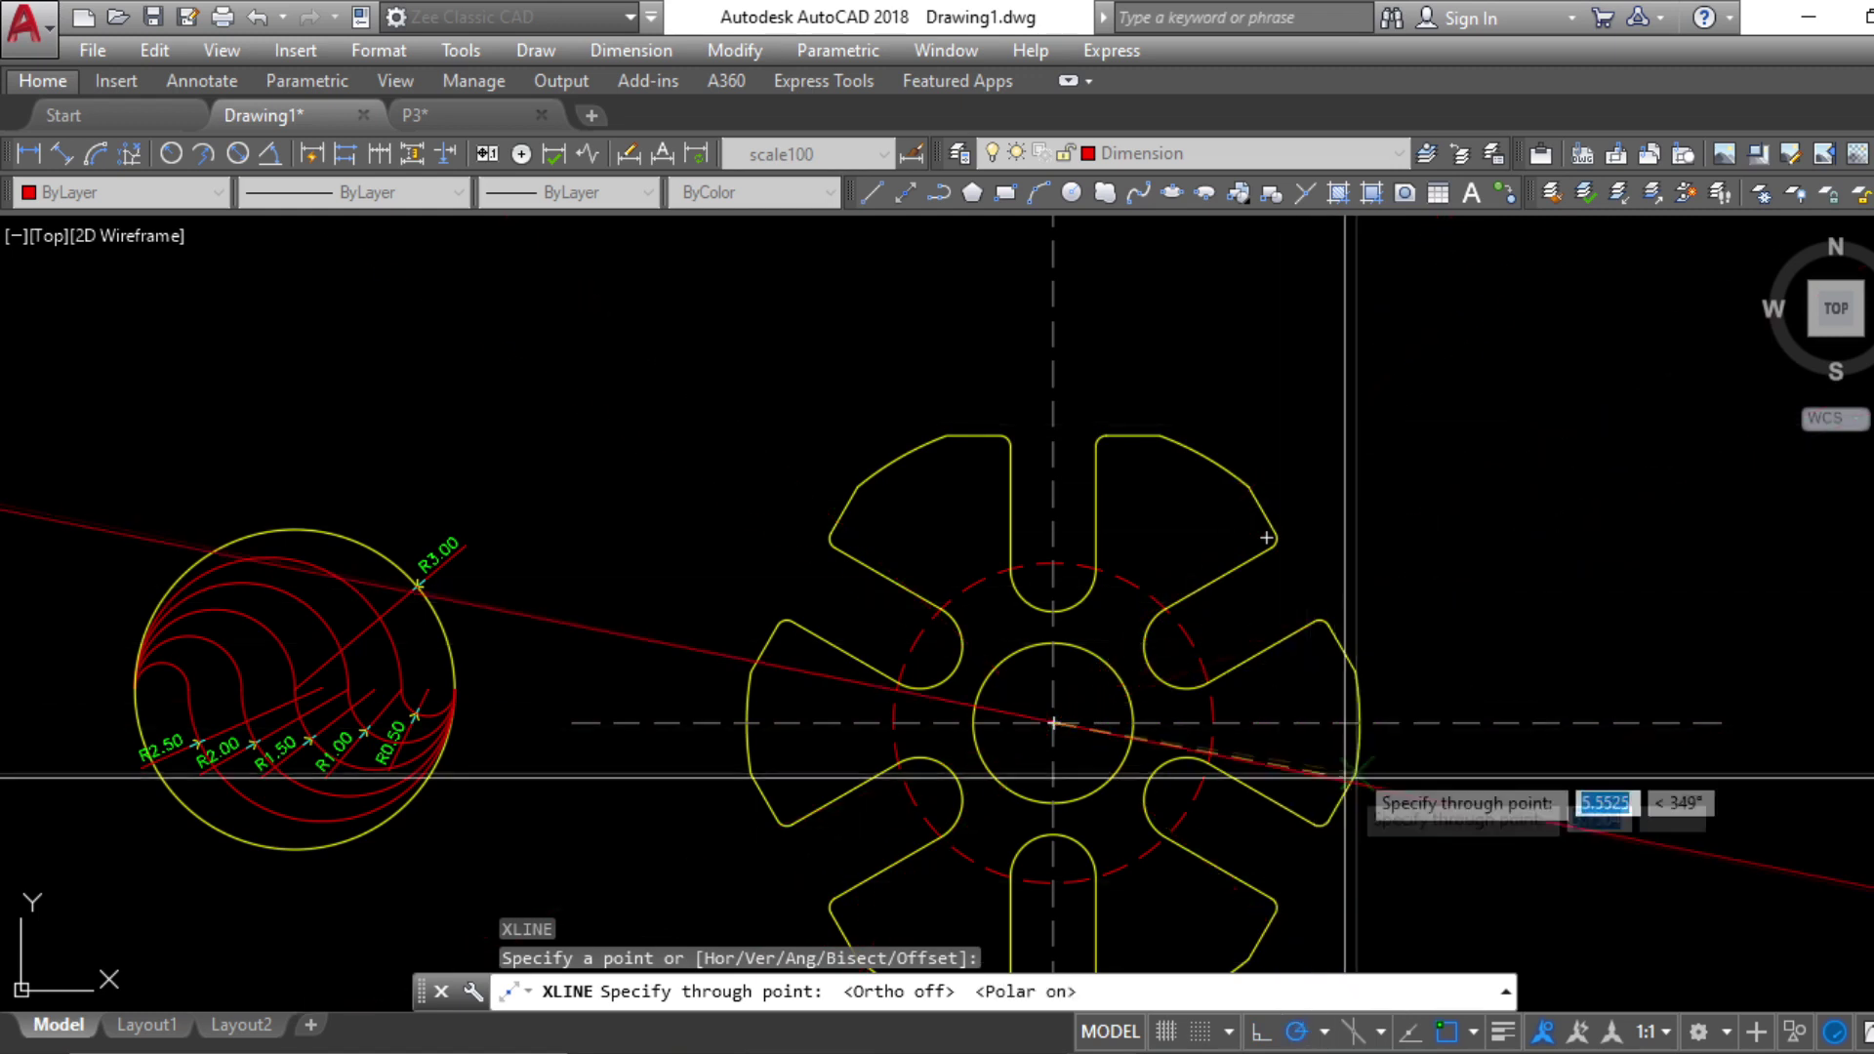
pyautogui.click(1258, 369)
pyautogui.press('Escape')
pyautogui.press('Escape')
pyautogui.press('Escape')
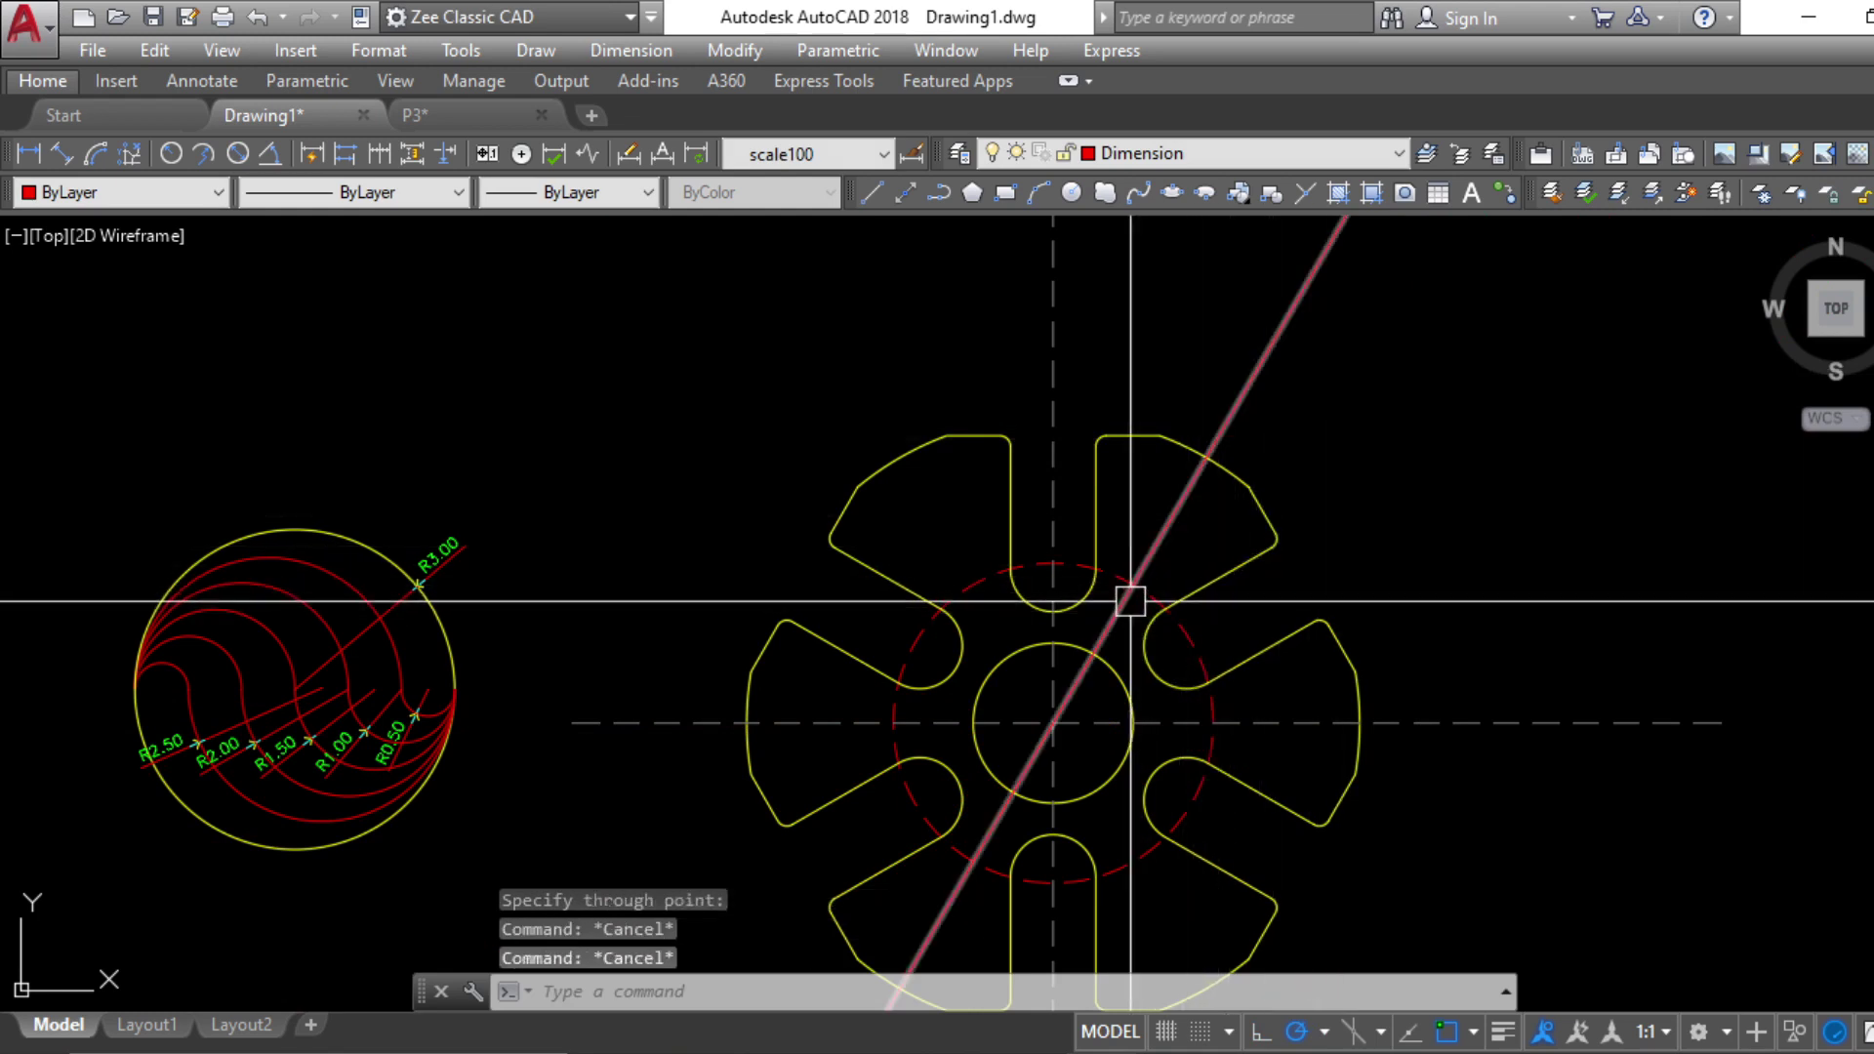
# Mirror the 60° construction line about the vertical centre line, keeping the original
pyautogui.press('Return')
pyautogui.click(1071, 725)
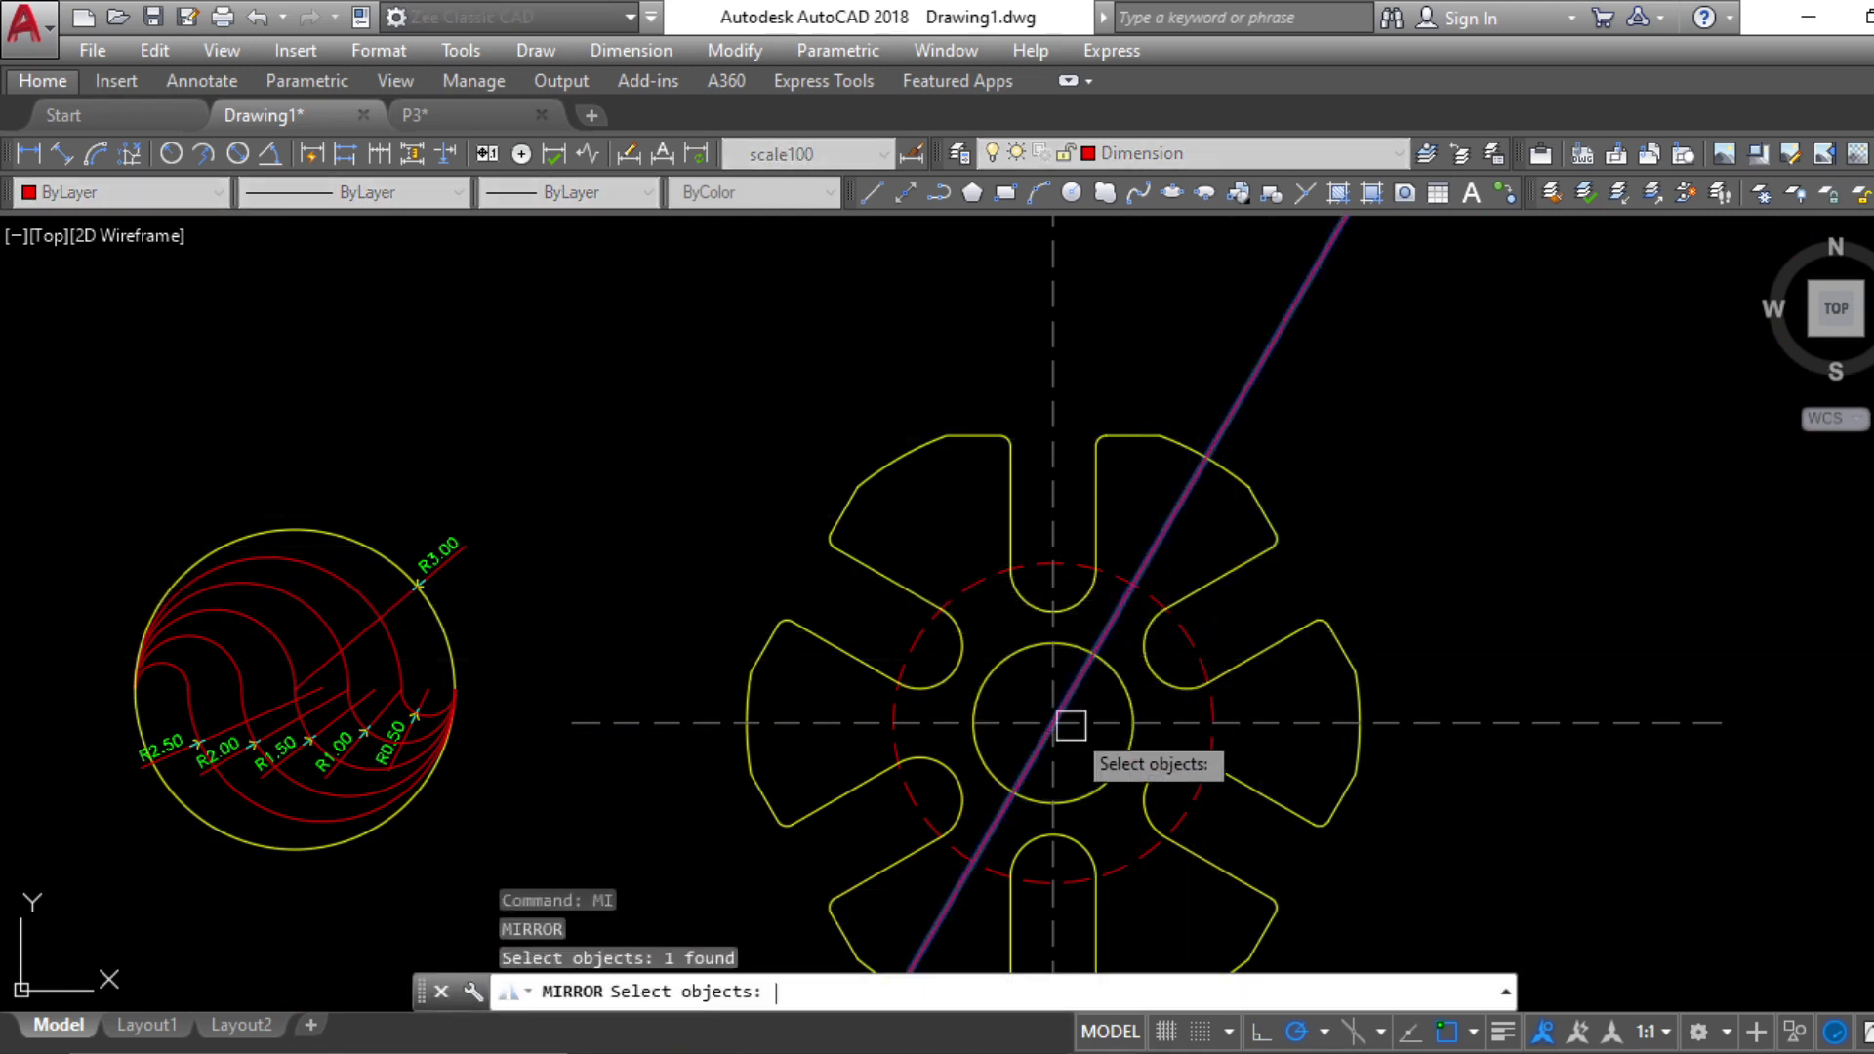
pyautogui.click(1053, 723)
pyautogui.press('F8')
pyautogui.click(1140, 306)
pyautogui.press('Return')
pyautogui.press('Escape')
pyautogui.press('Escape')
# Trim away the part of the mirrored construction line below the fan's centre
pyautogui.write('tr')
pyautogui.press('Return')
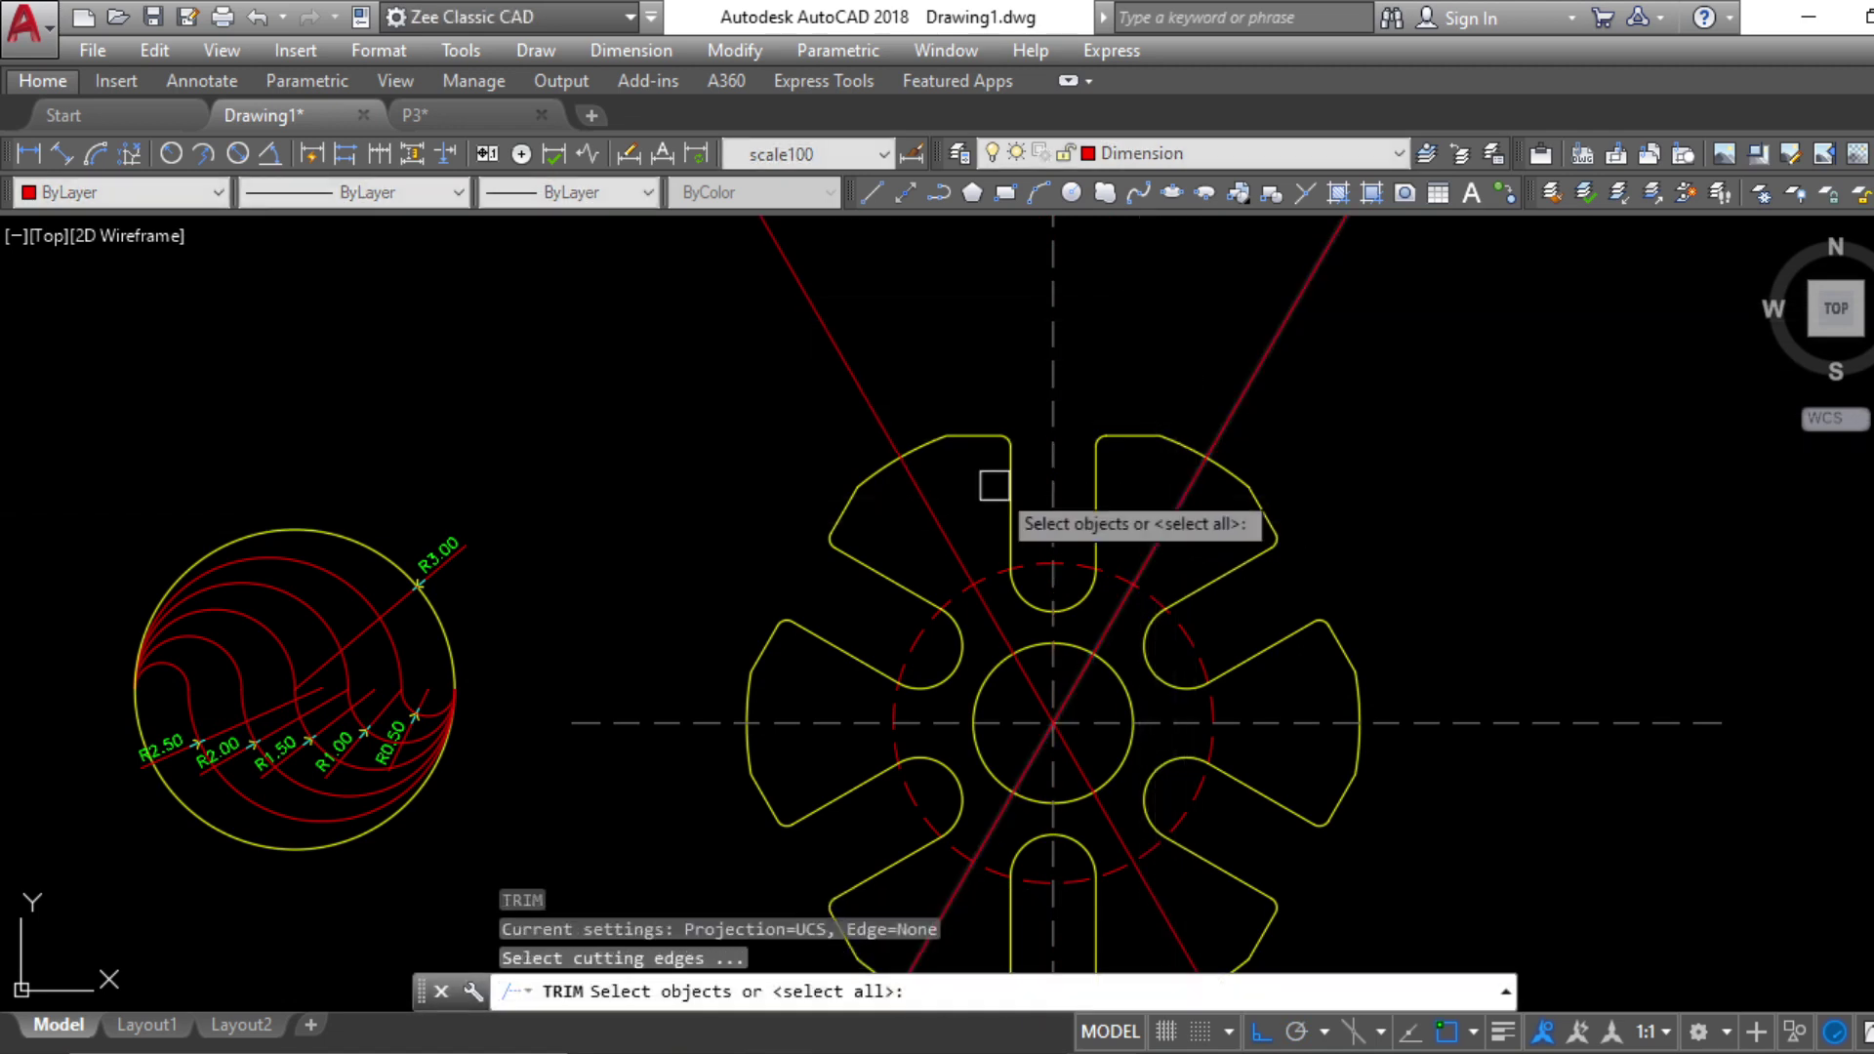
pyautogui.click(918, 443)
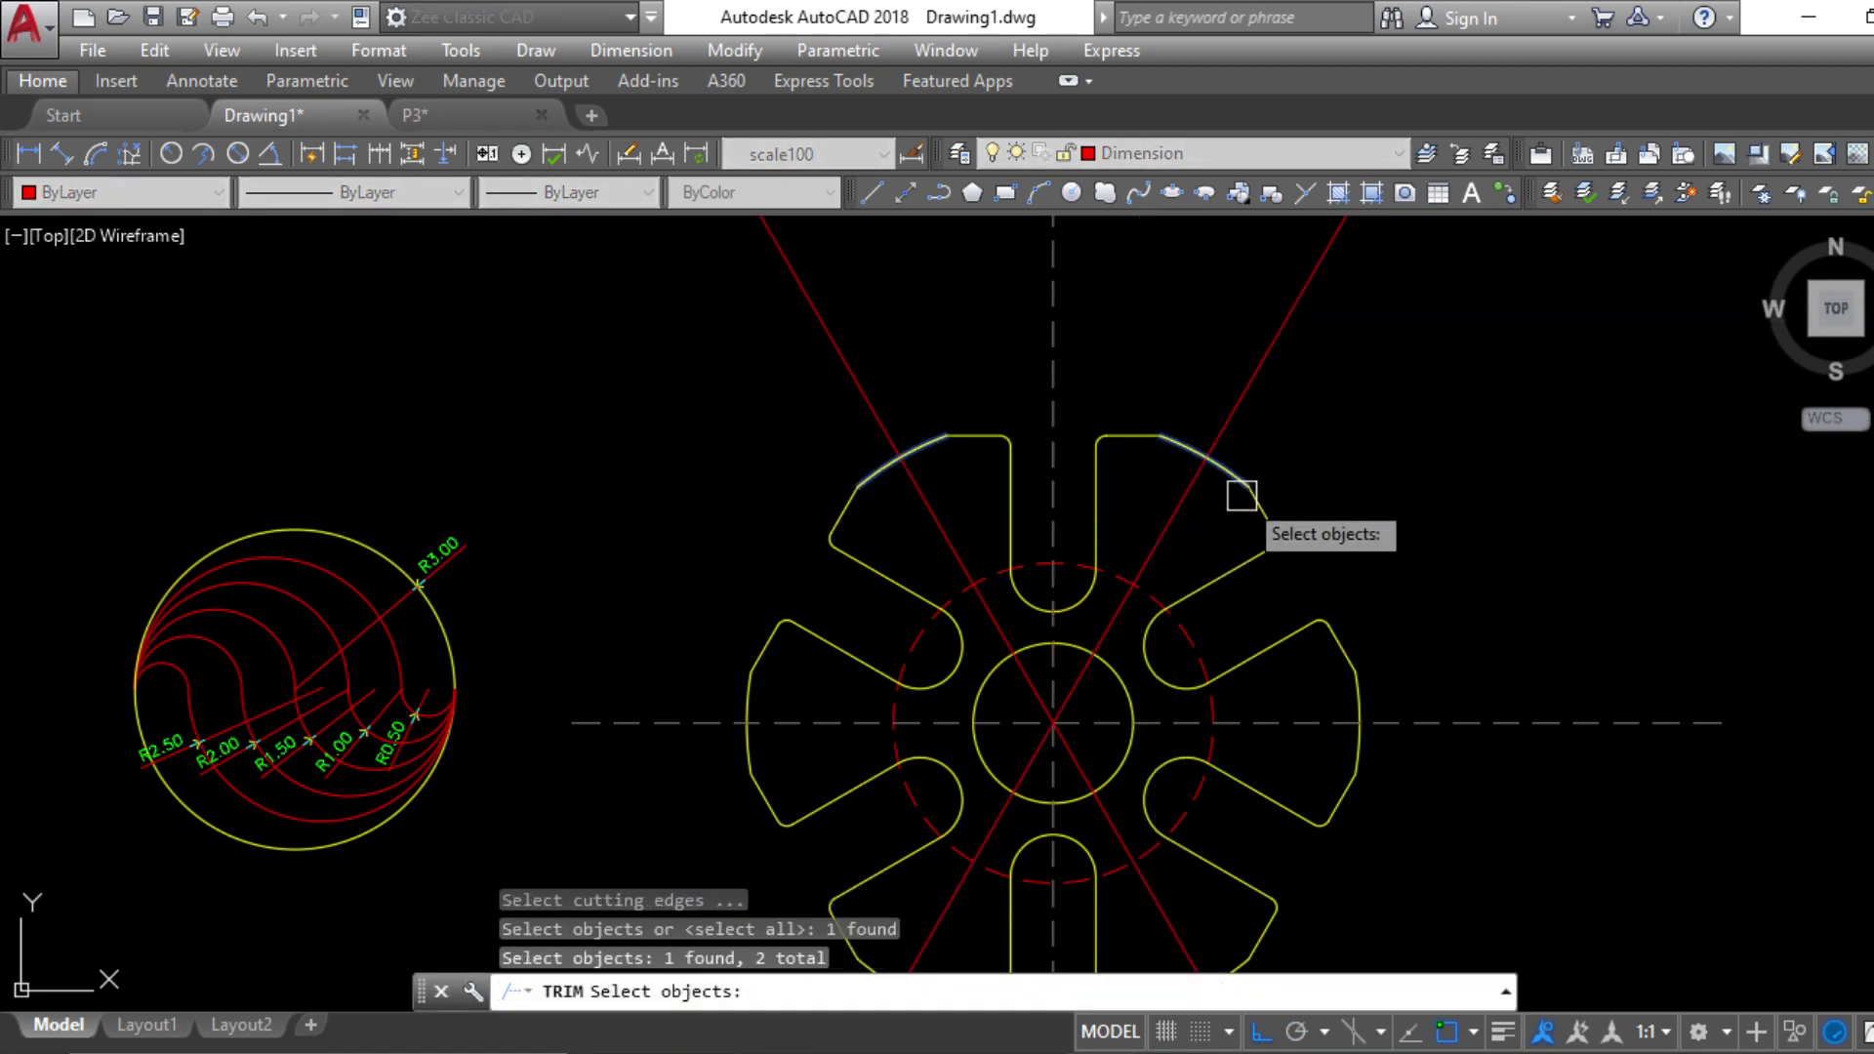
pyautogui.moveTo(1196, 768); pyautogui.dragTo(1193, 582, button='middle')
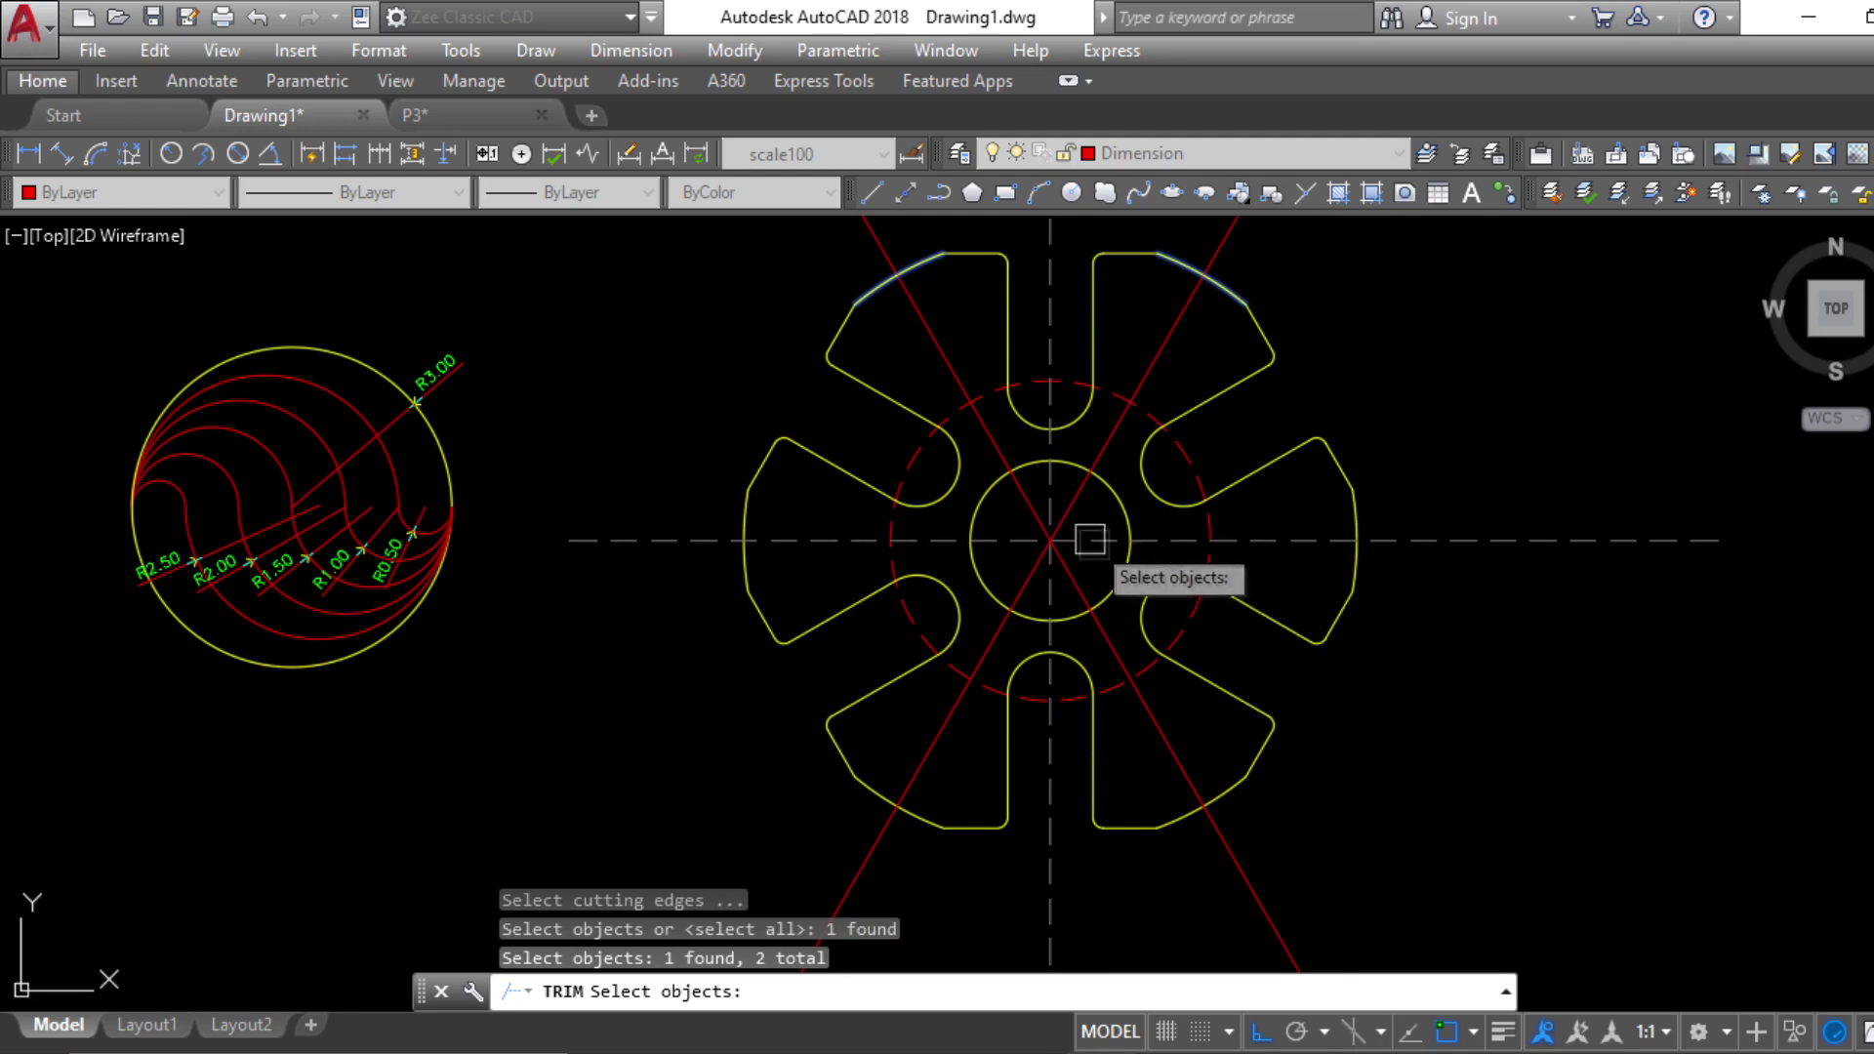
pyautogui.press('Return')
pyautogui.click(1082, 577)
pyautogui.press('Escape')
pyautogui.click(1075, 510)
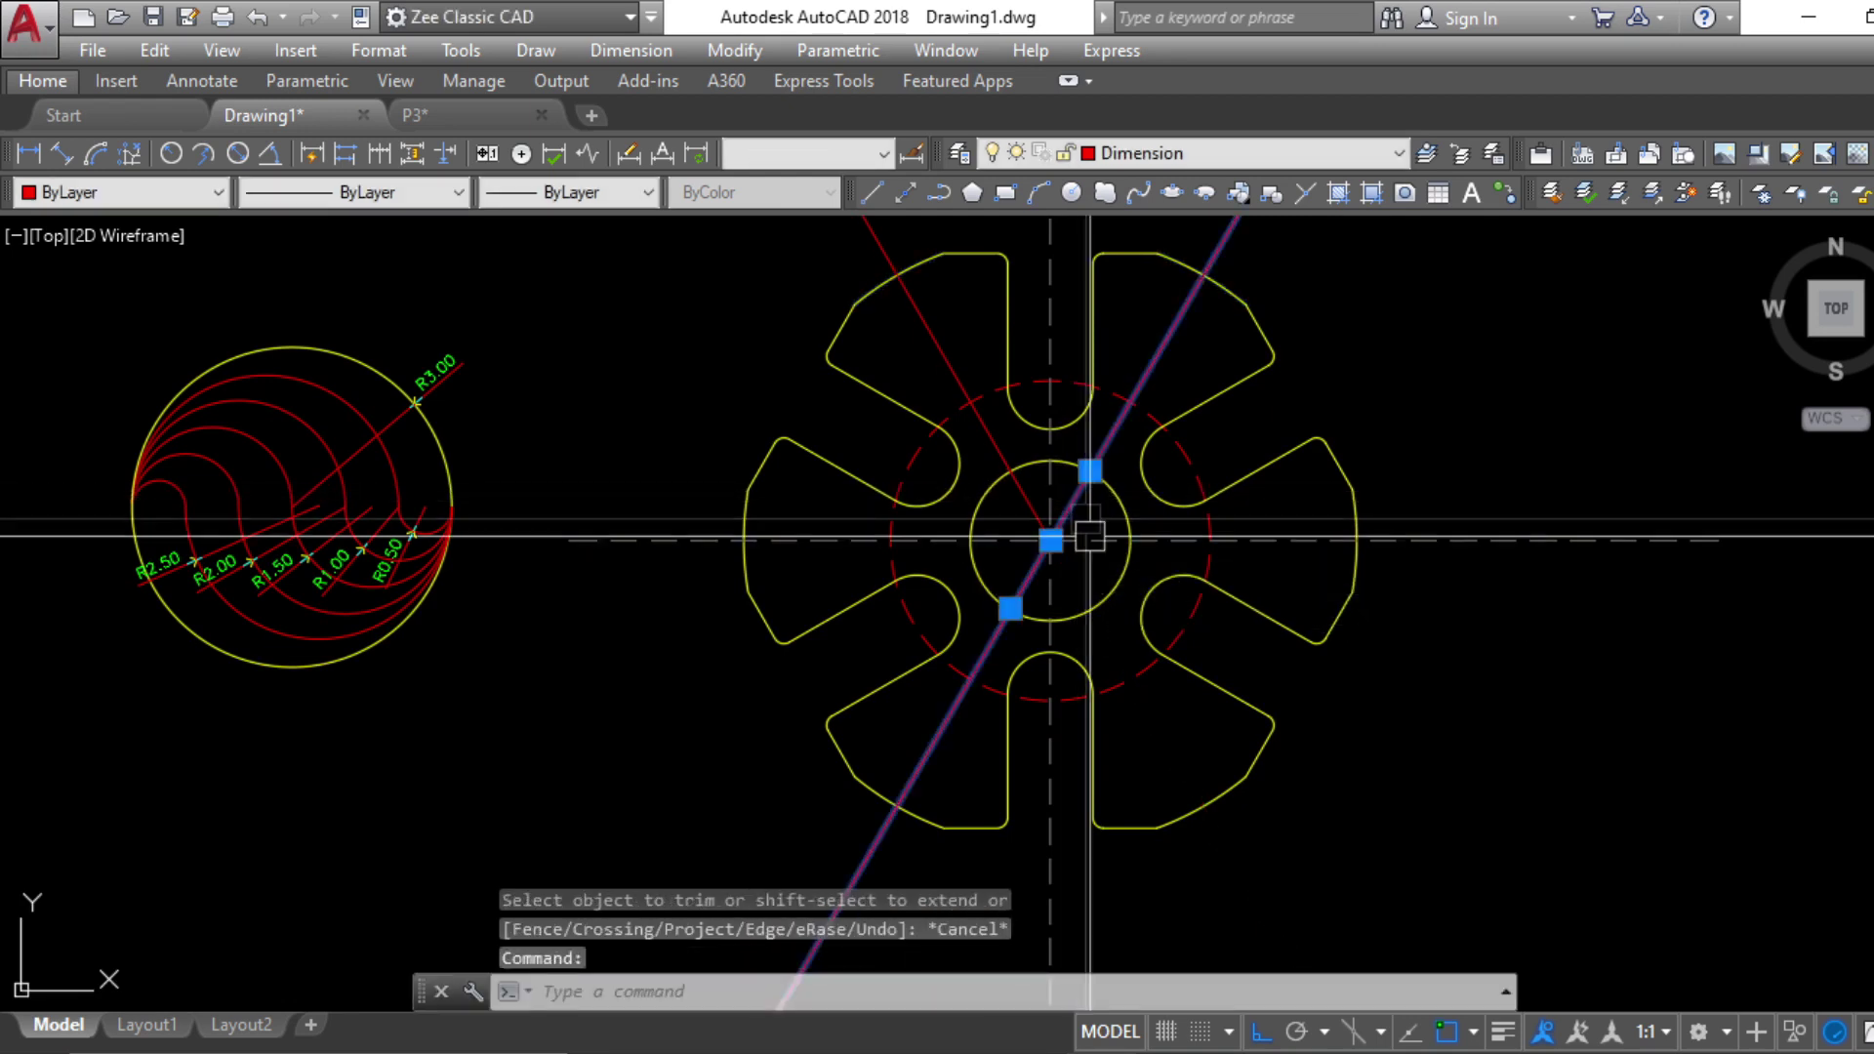
pyautogui.press('Escape')
pyautogui.press('Escape')
pyautogui.press('Escape')
# Trim the mirrored line beyond the upper-left outer arc and erase the original 60° construction line
pyautogui.press('Return')
pyautogui.moveTo(903, 420); pyautogui.dragTo(908, 610, button='middle')
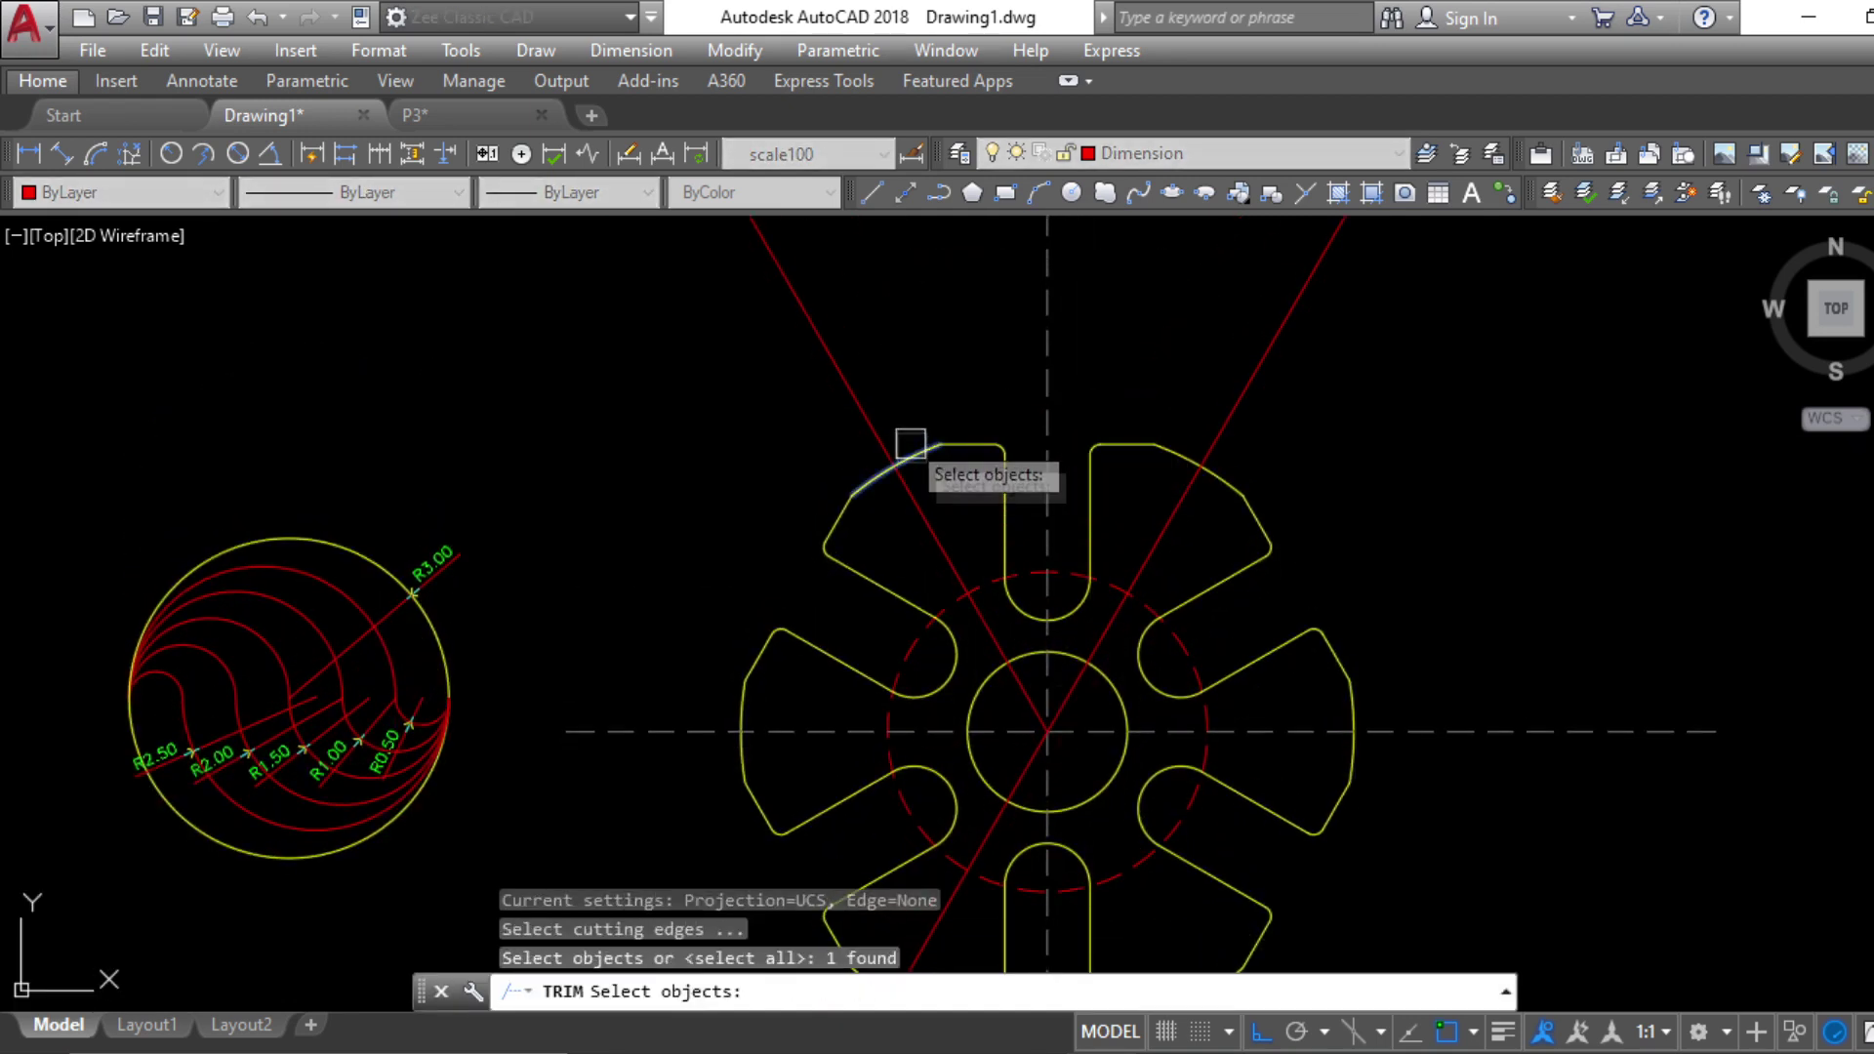
pyautogui.press('Return')
pyautogui.click(869, 420)
pyautogui.press('Escape')
pyautogui.click(1251, 406)
pyautogui.write('E')
pyautogui.press('Return')
# Match the properties of the dashed grey horizontal centre line onto the remaining inclined guide line
pyautogui.moveTo(1220, 864); pyautogui.dragTo(1218, 724, button='middle')
pyautogui.press('Escape')
pyautogui.write('ma')
pyautogui.press('Return')
pyautogui.click(1080, 590)
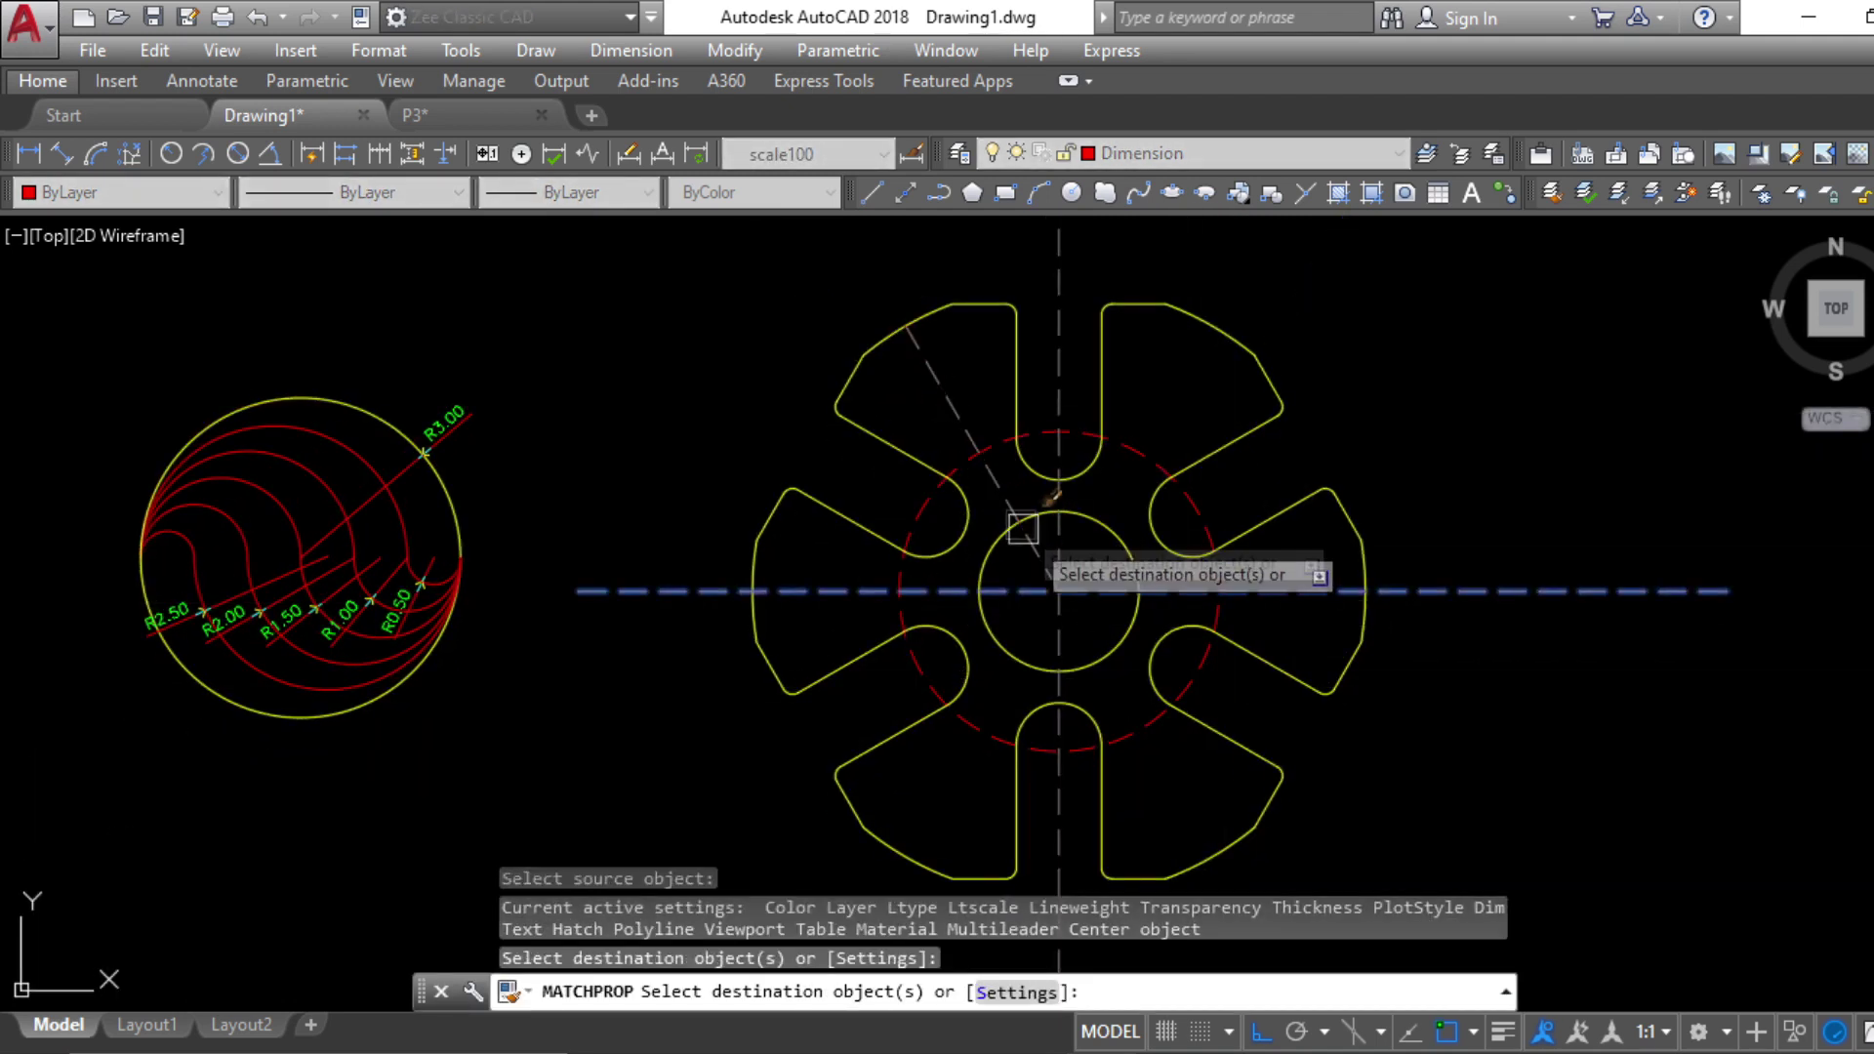
pyautogui.press('Escape')
pyautogui.press('Escape')
pyautogui.press('Escape')
# Add an angular dimension between the inclined guide line and the horizontal centre line, placed inside the inner circle
pyautogui.scroll(-4, 1185, 733)
pyautogui.scroll(8, 1123, 670)
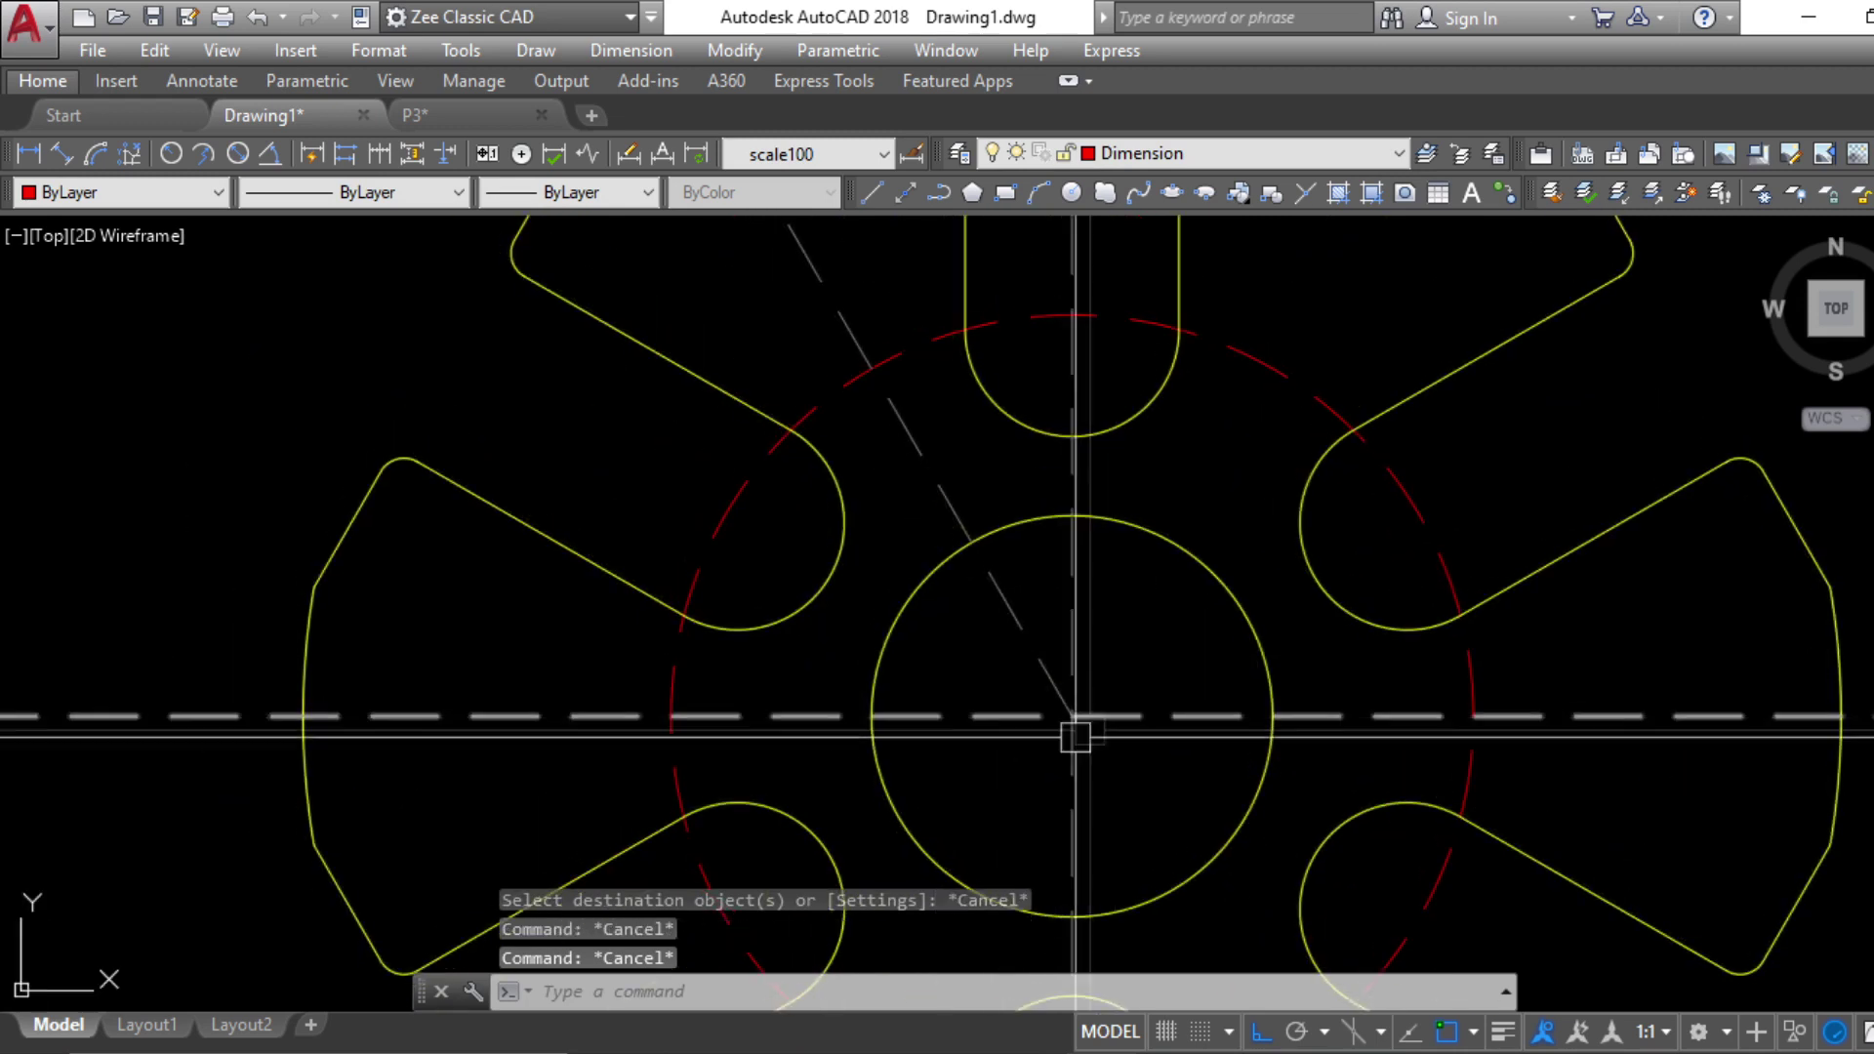
pyautogui.press('Escape')
pyautogui.write('dan')
pyautogui.press('Return')
pyautogui.click(1040, 695)
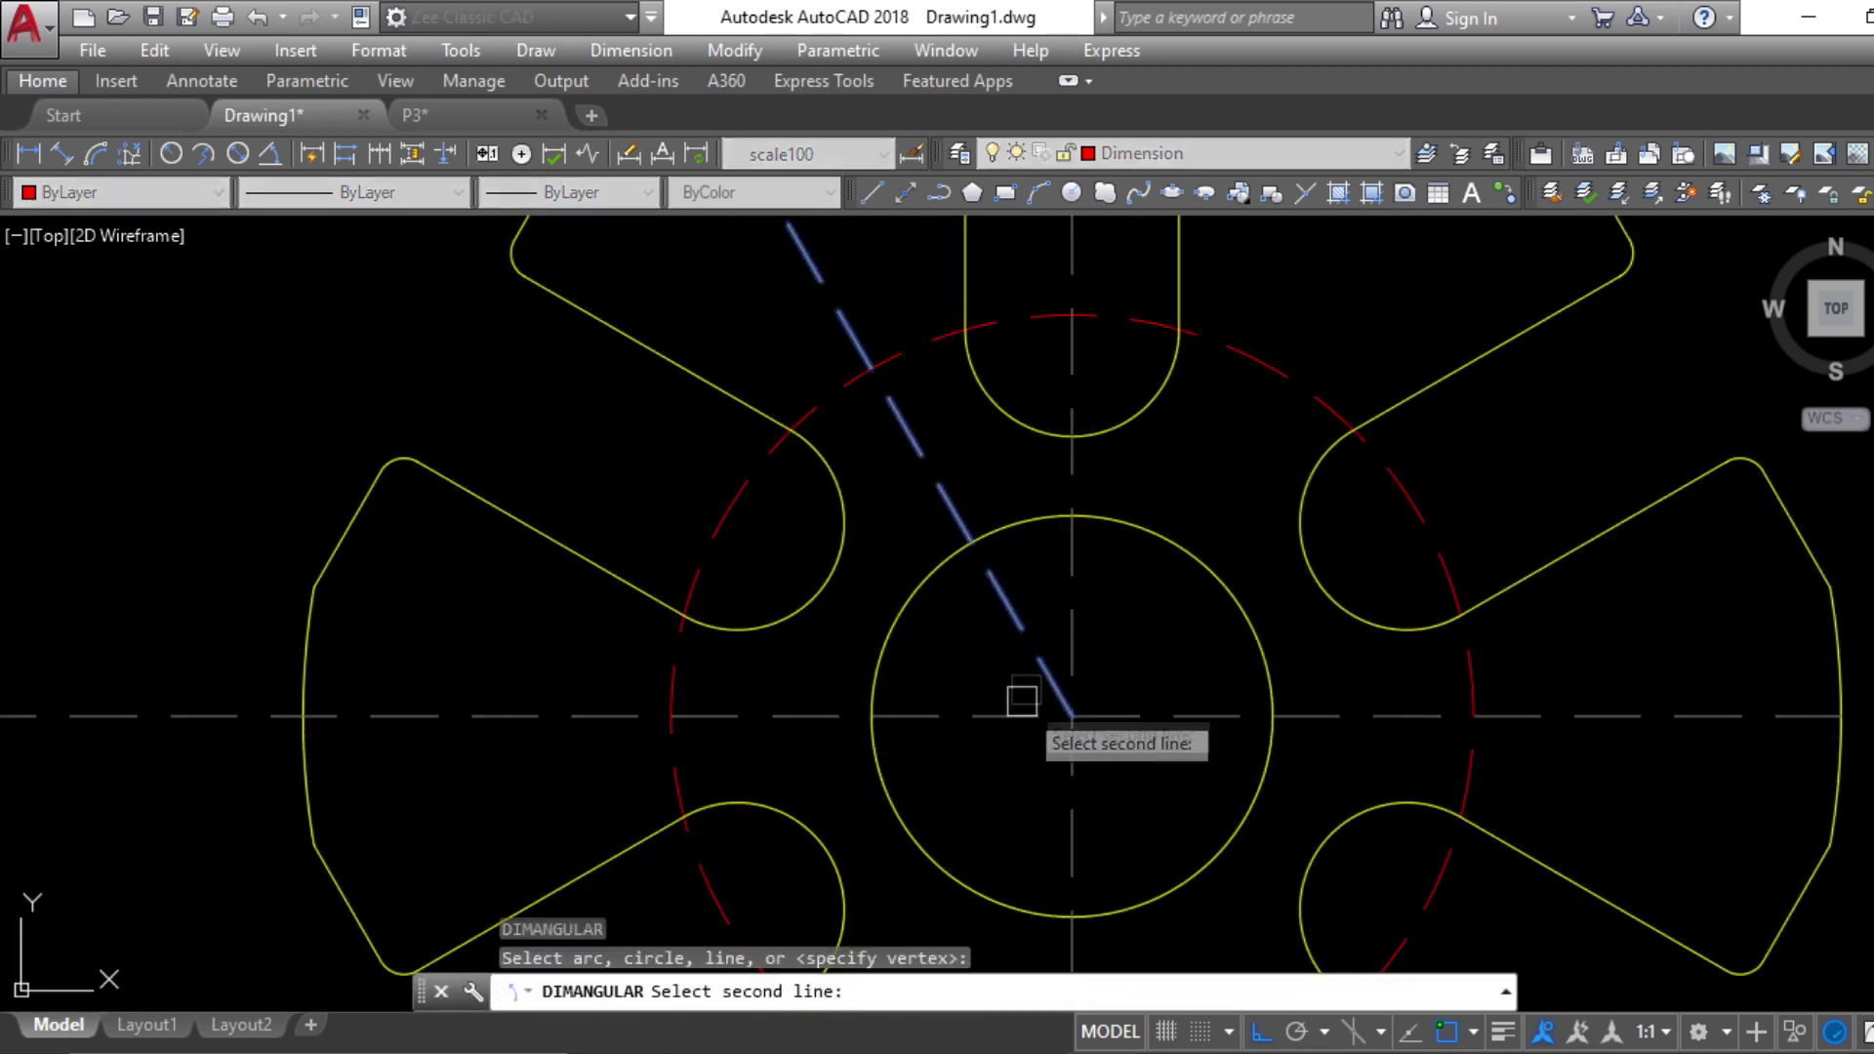
pyautogui.click(1021, 710)
pyautogui.click(988, 668)
pyautogui.press('Escape')
pyautogui.scroll(-4, 1058, 701)
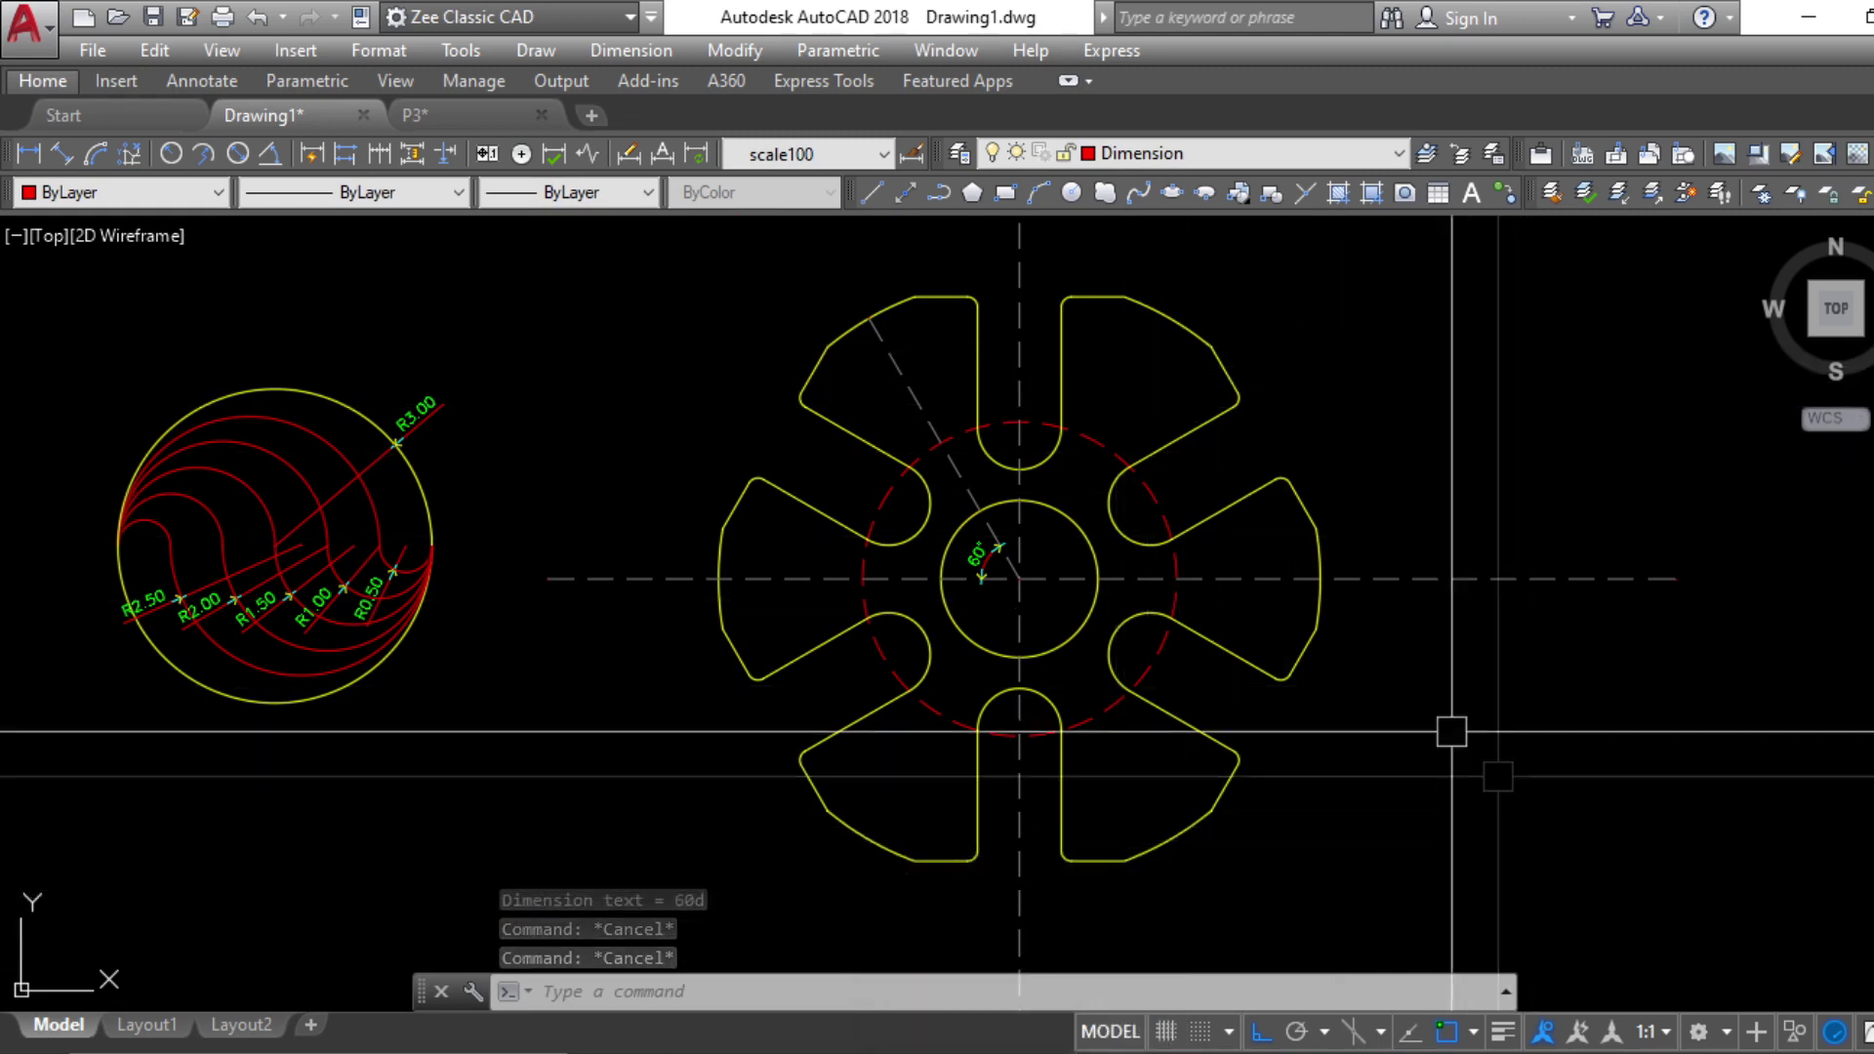
# Check the radii in the Fan Out PDF, and add radius dimensions to the inner circle and the dashed circle
pyautogui.click(1074, 1040)
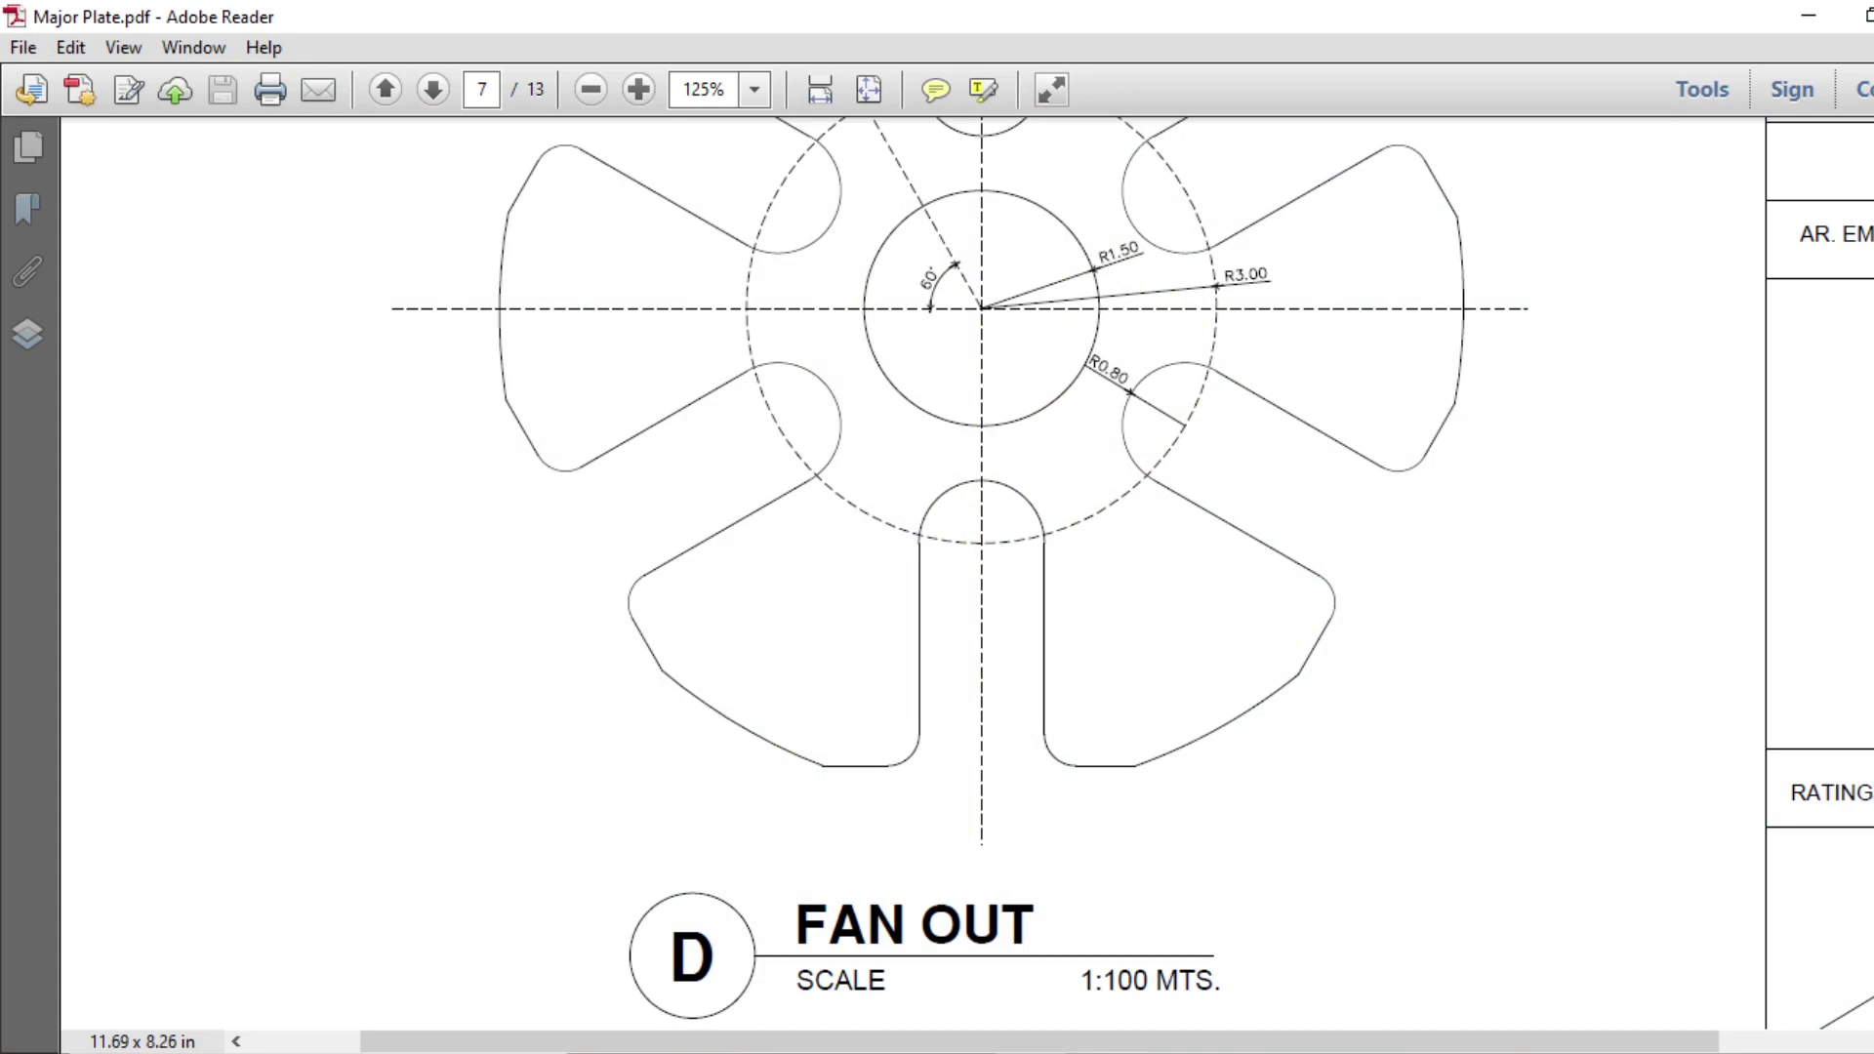
pyautogui.hotkey('alt', 'Tab')
pyautogui.scroll(5, 1098, 639)
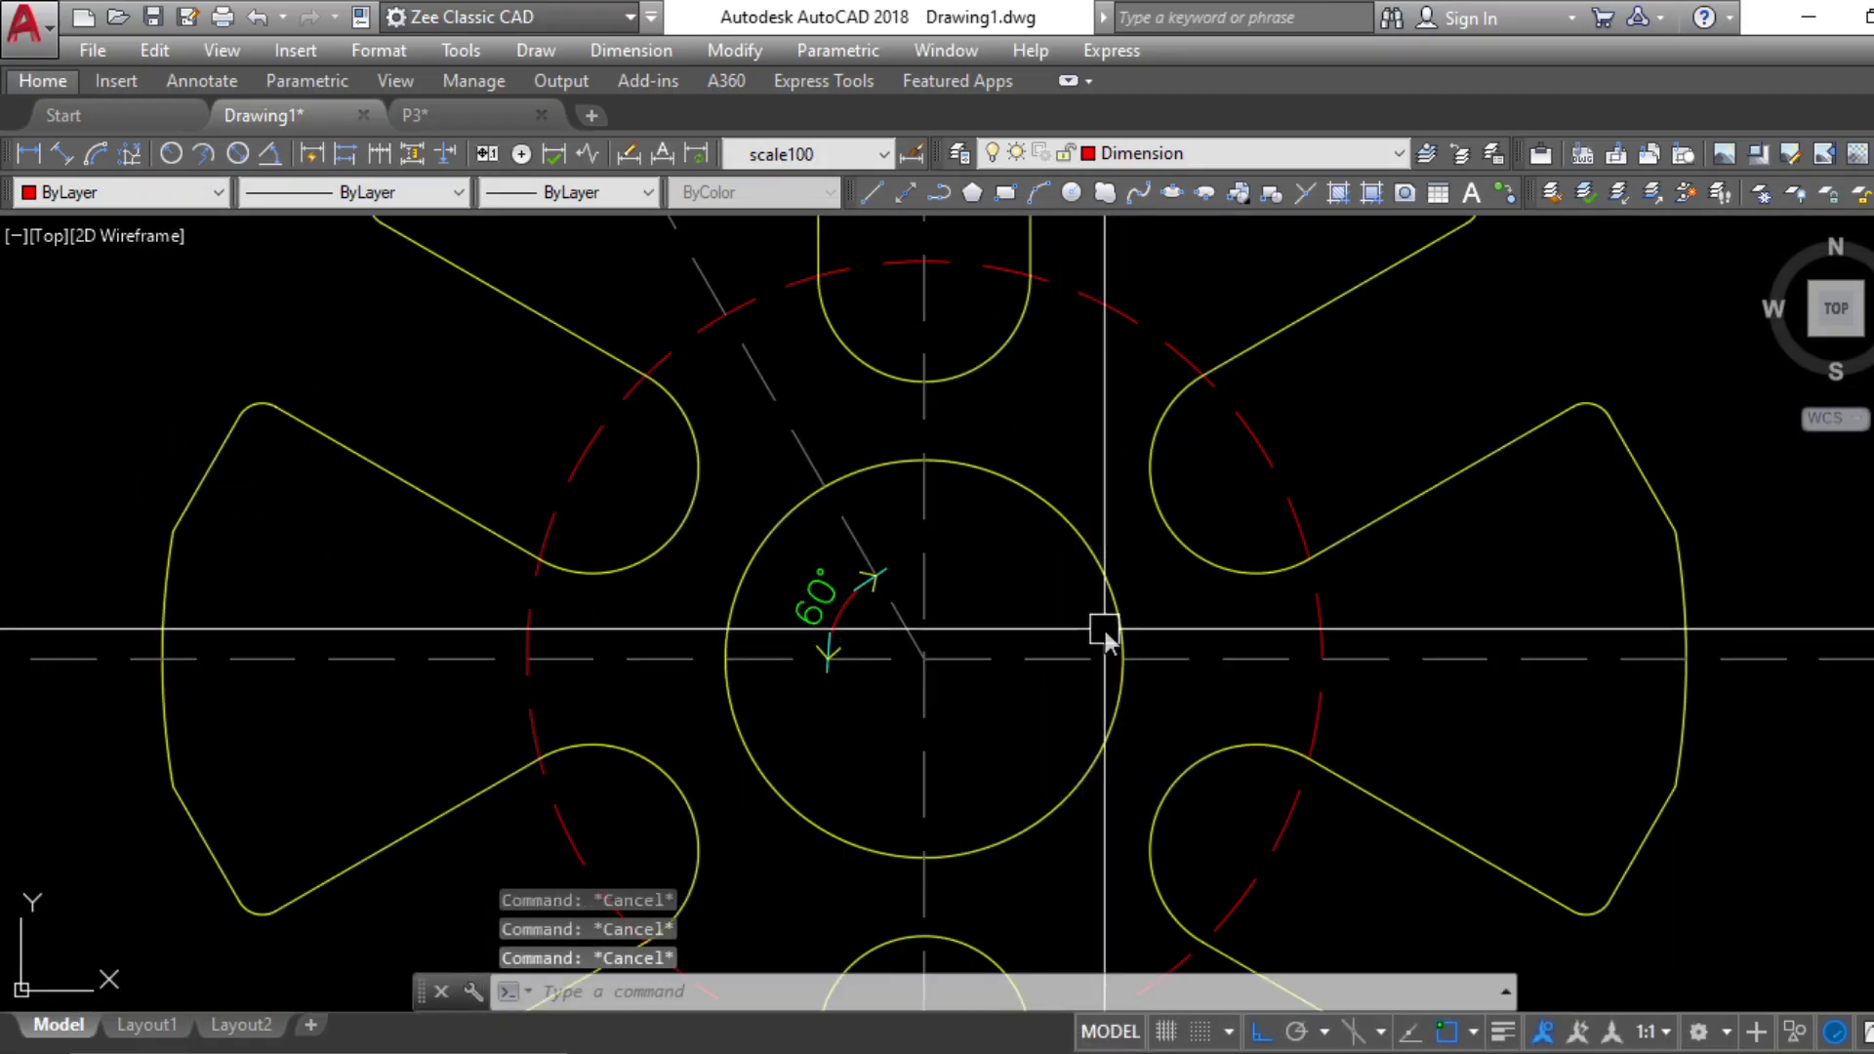
pyautogui.press('Return')
pyautogui.click(1088, 546)
pyautogui.click(1191, 425)
pyautogui.press('Return')
pyautogui.click(1316, 625)
pyautogui.click(1444, 605)
pyautogui.press('Escape')
pyautogui.scroll(-6, 1449, 547)
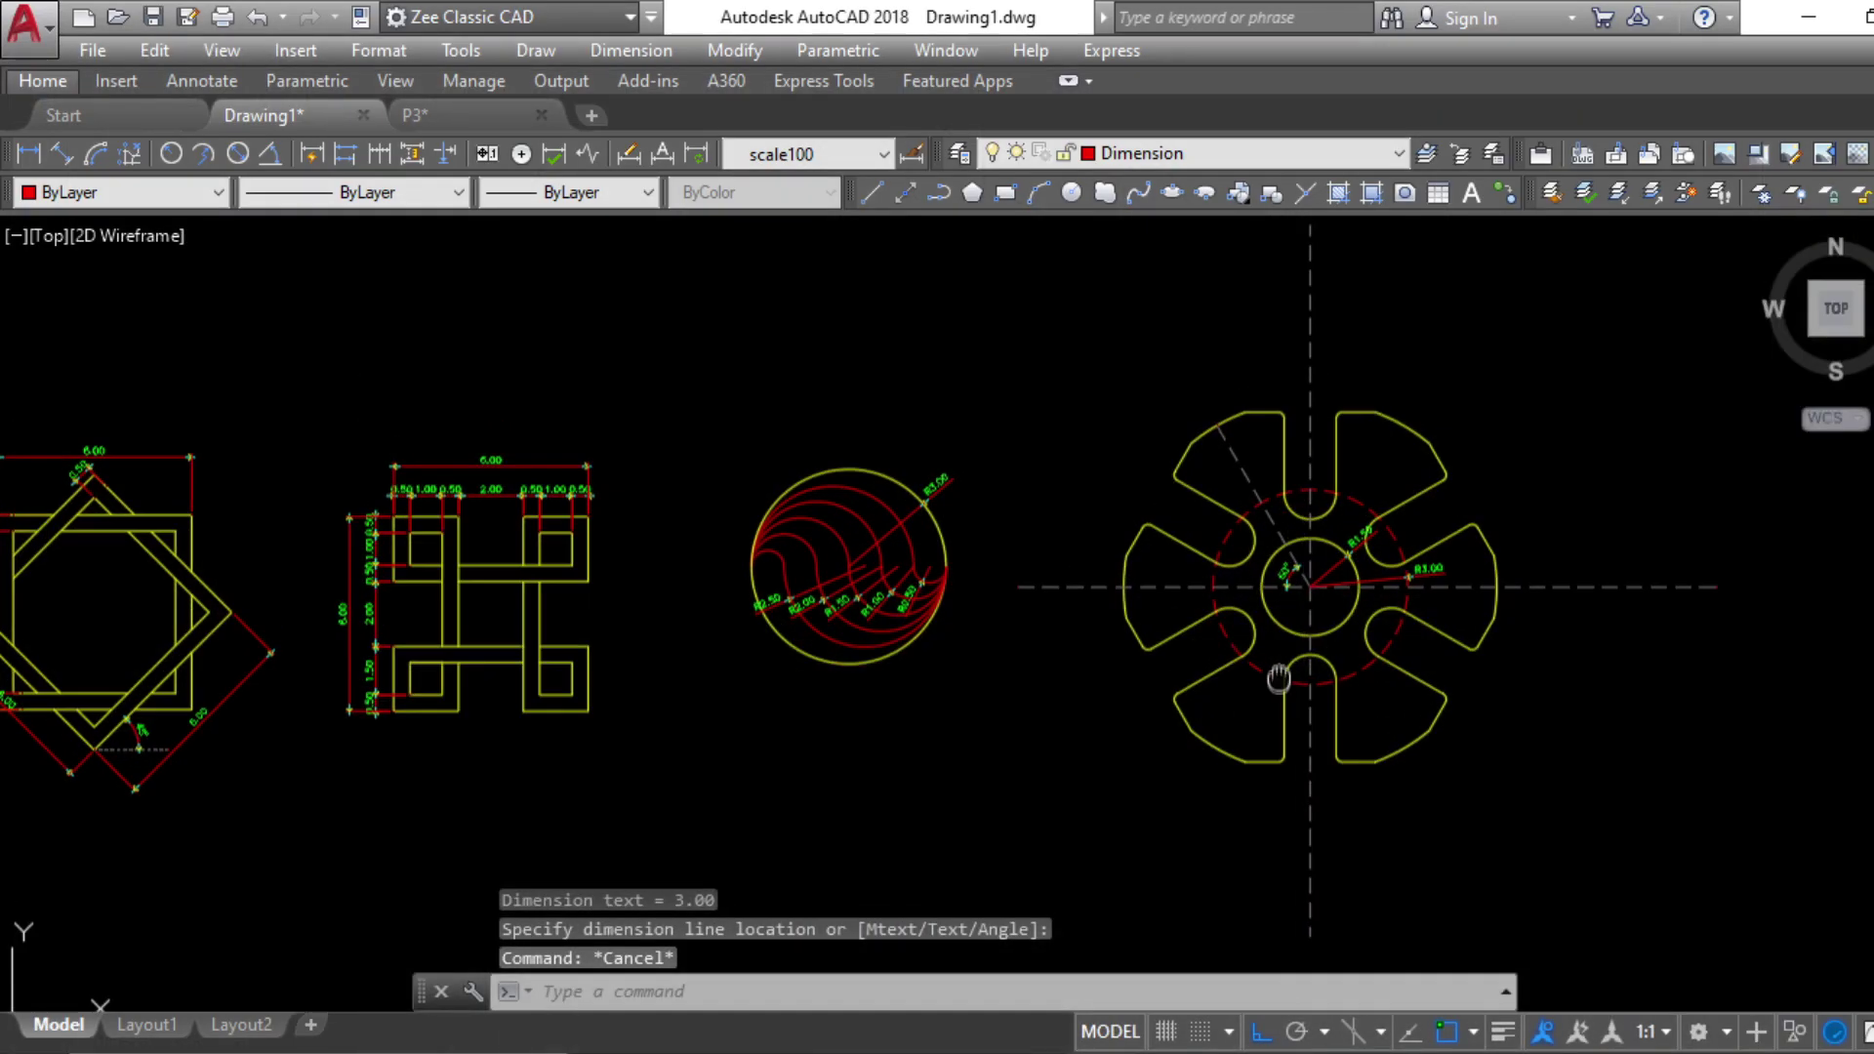
# Try a radius dimension on the rounded end of the upper slot and erase it
pyautogui.scroll(5, 1326, 522)
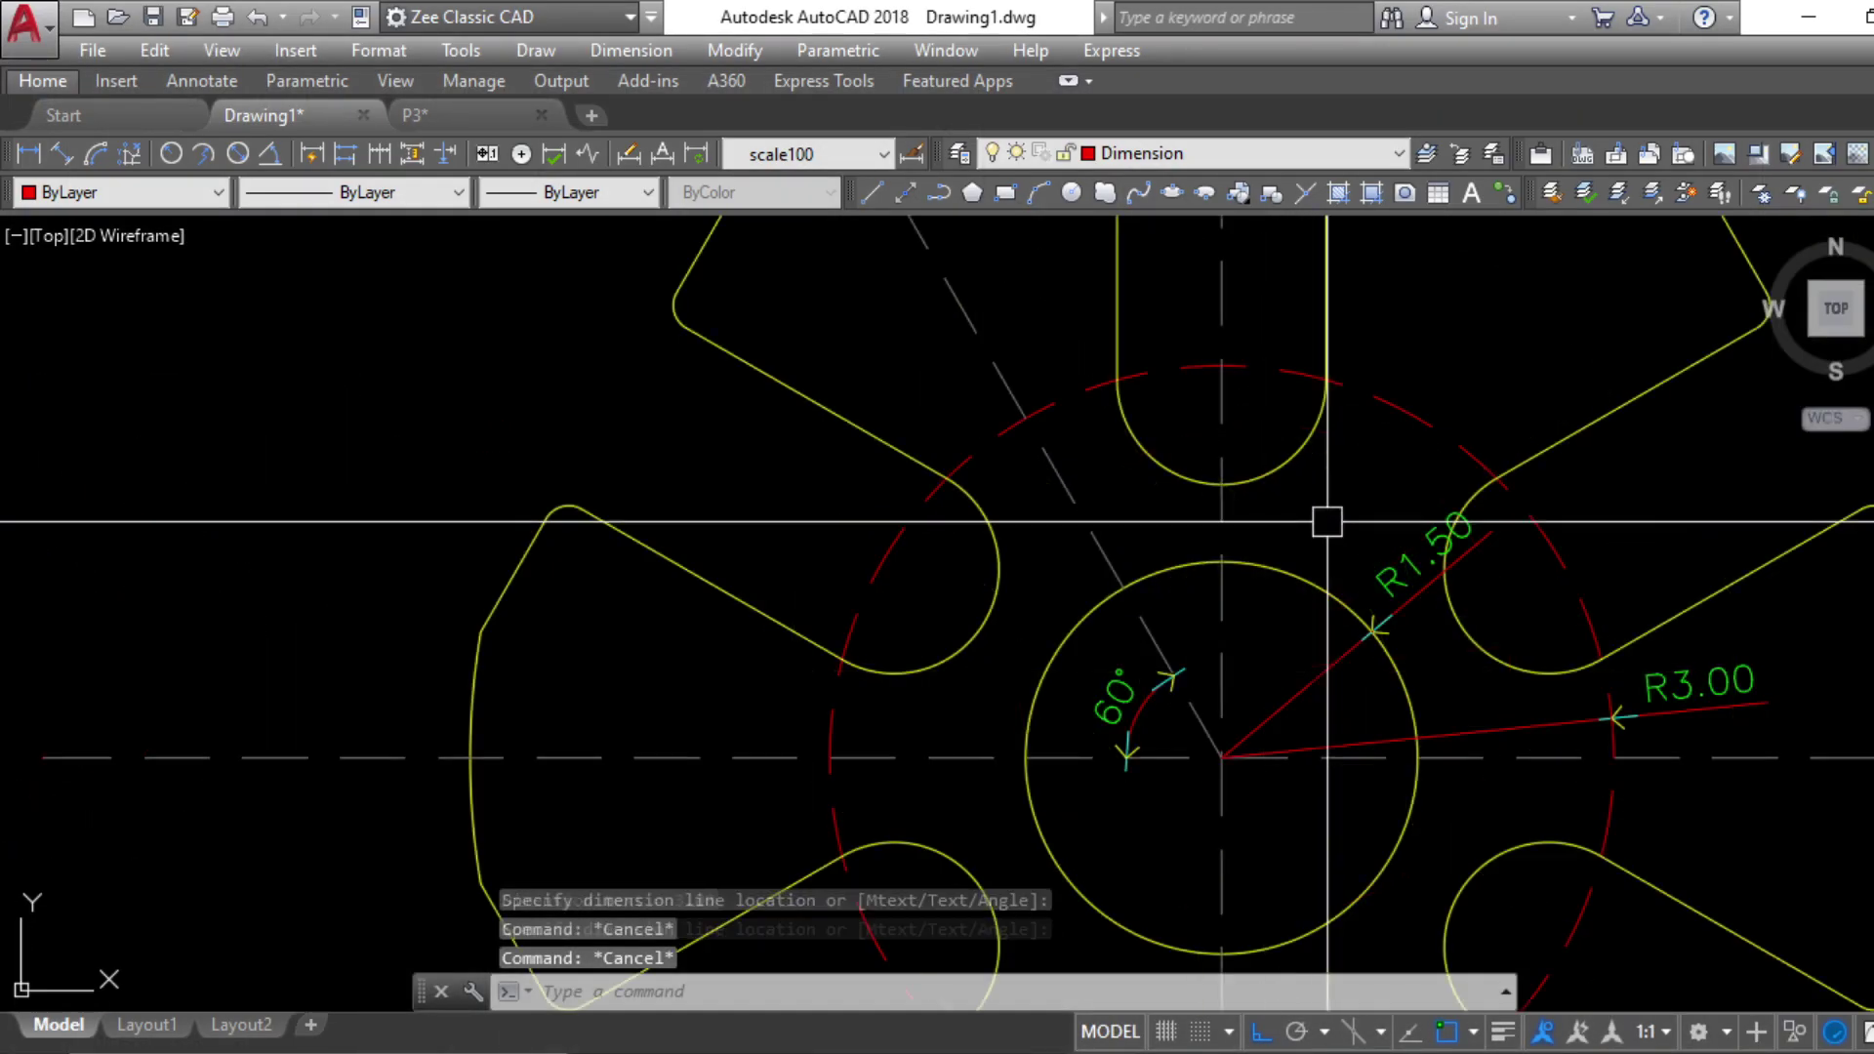
pyautogui.write('dra')
pyautogui.press('Return')
pyautogui.click(1289, 458)
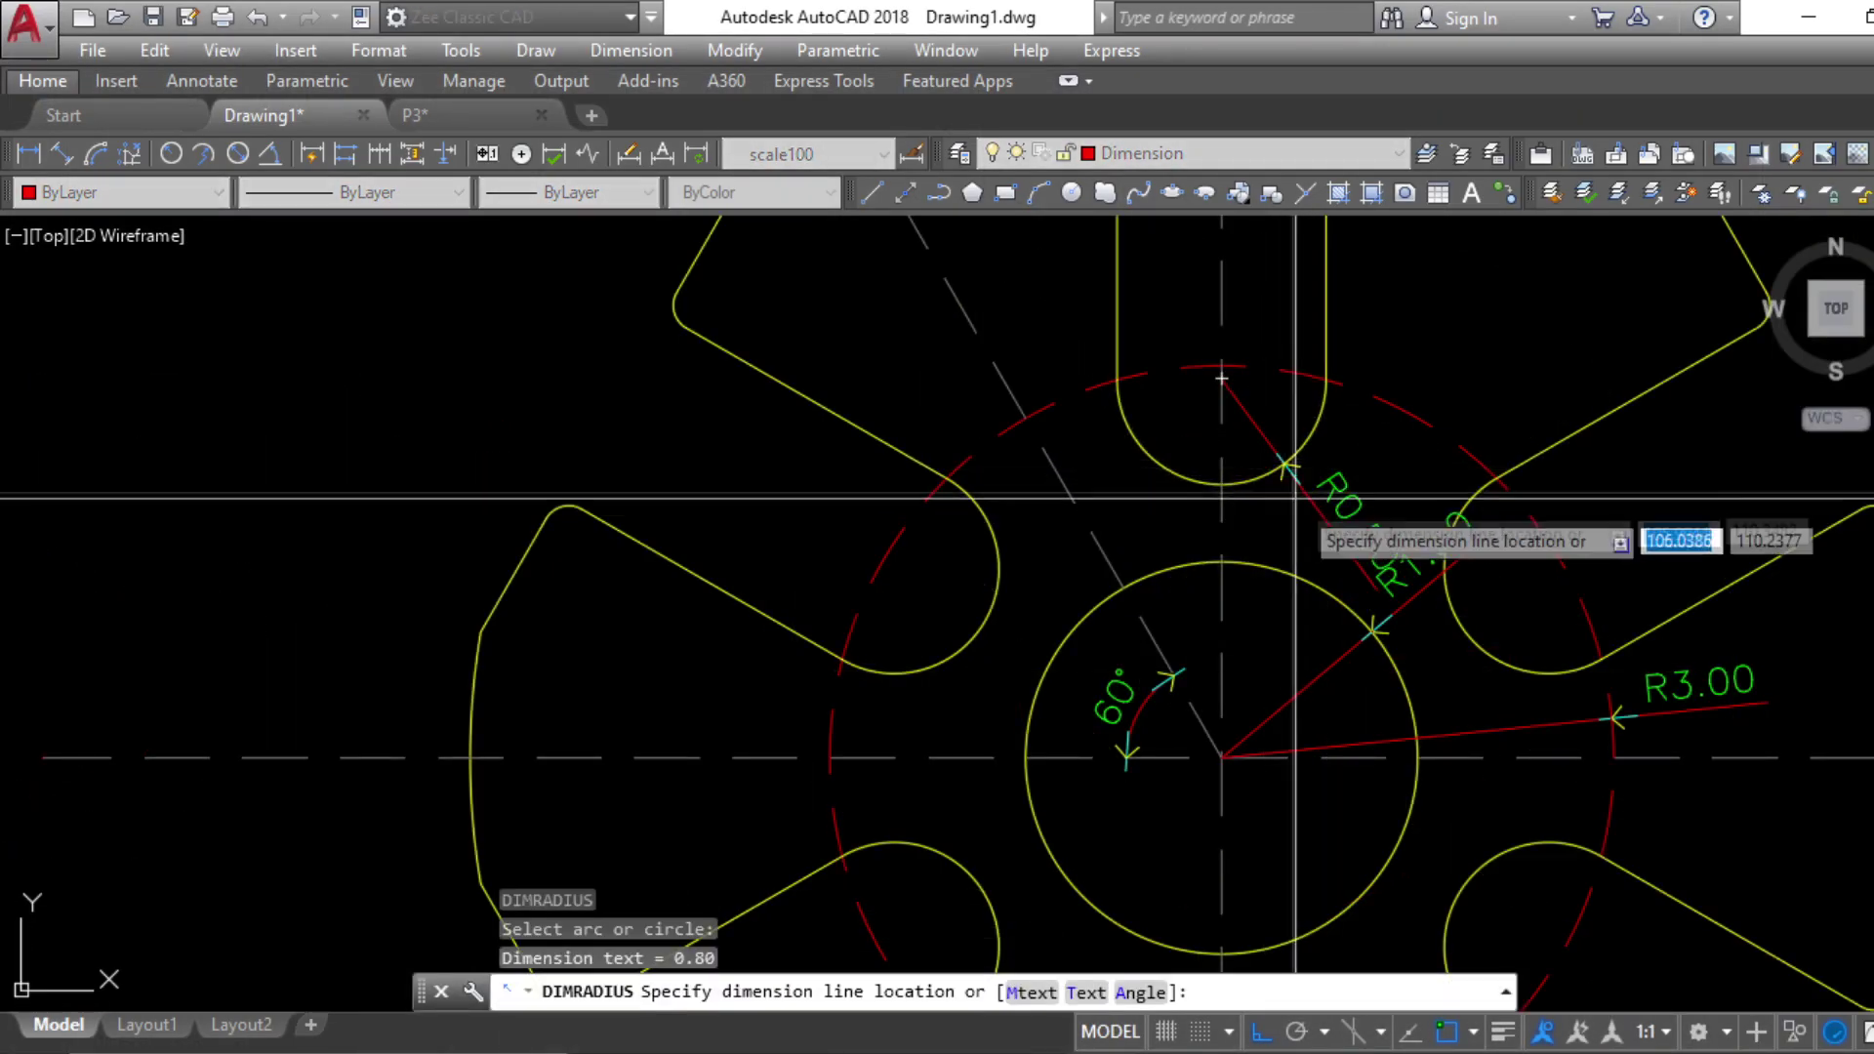
pyautogui.press('Escape')
pyautogui.click(1352, 527)
pyautogui.write('e')
pyautogui.press('Return')
pyautogui.moveTo(1024, 675); pyautogui.dragTo(1267, 501, button='middle')
pyautogui.press('Escape')
pyautogui.press('Escape')
pyautogui.press('Escape')
# Add a radius dimension to the rounded end of the lower-left slot
pyautogui.write('dra')
pyautogui.press('Return')
pyautogui.click(1184, 678)
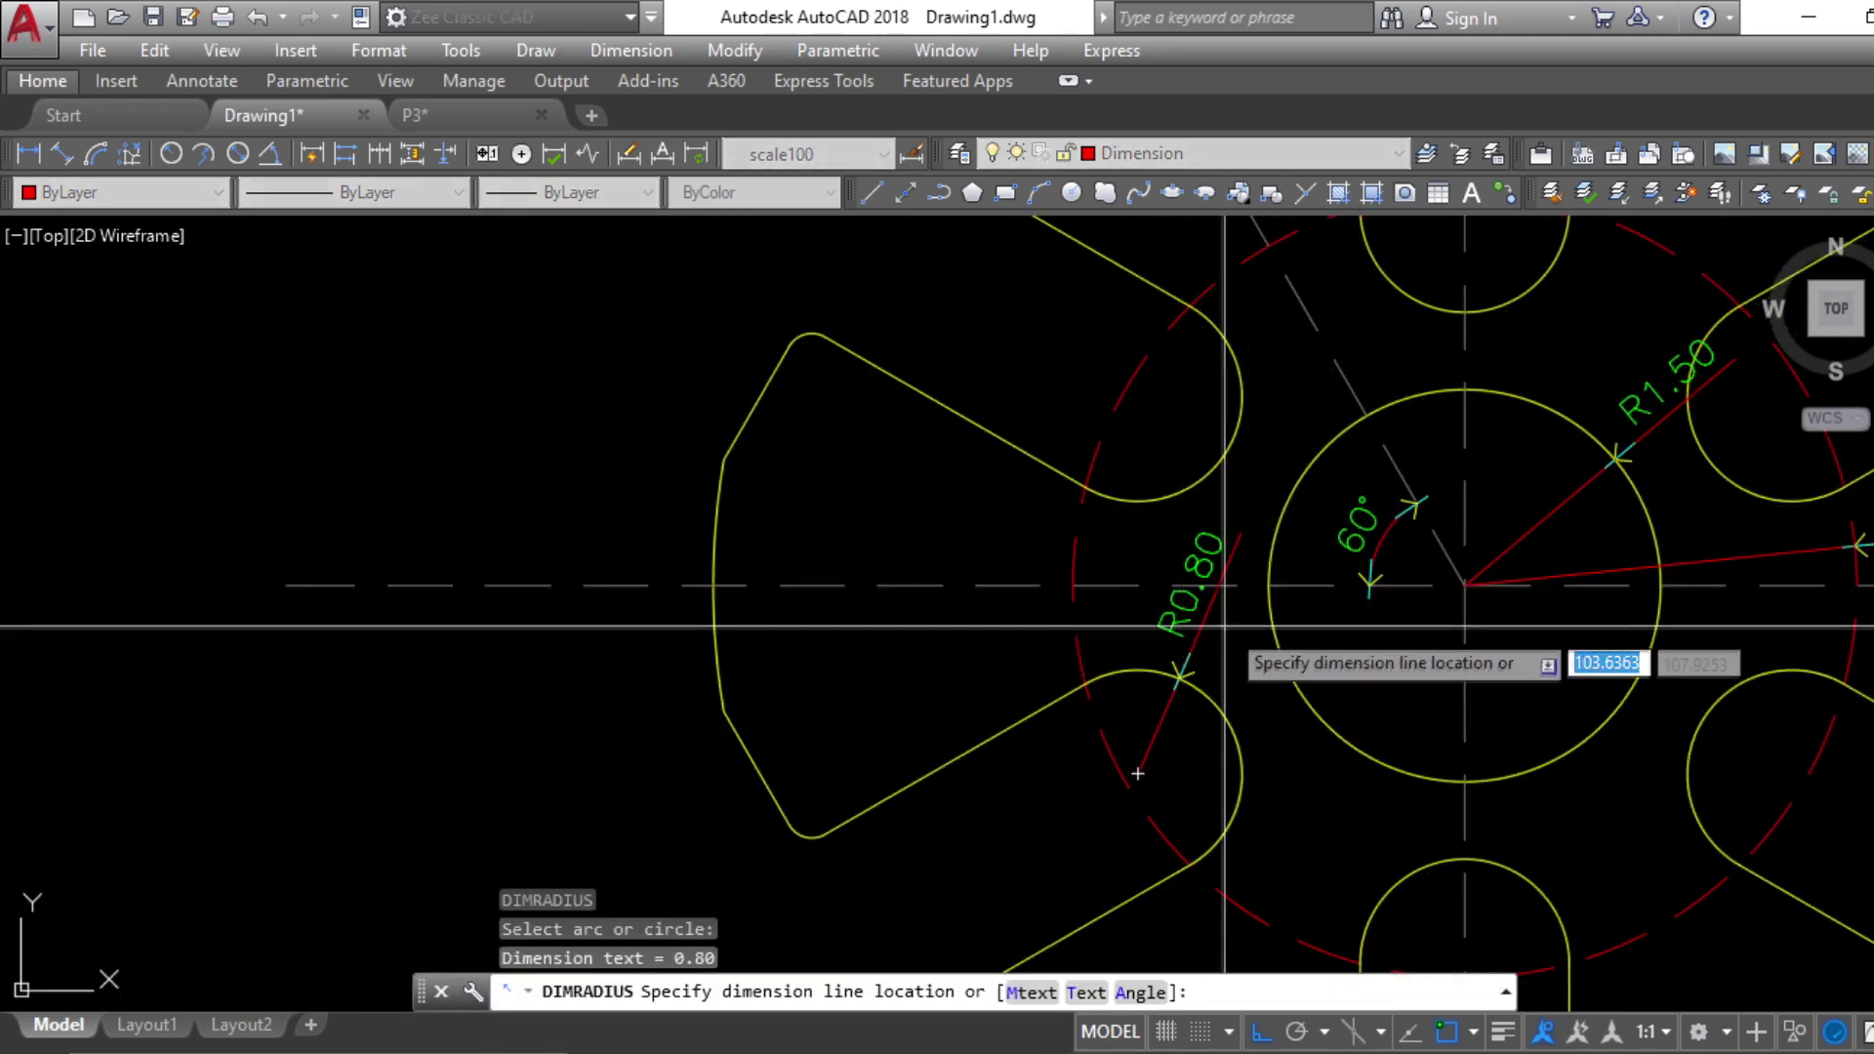
pyautogui.click(1215, 570)
pyautogui.press('Escape')
pyautogui.scroll(-2, 1351, 835)
pyautogui.moveTo(1451, 904)
pyautogui.mouseDown(button='middle')
pyautogui.moveTo(1347, 819)
pyautogui.moveTo(1406, 820)
pyautogui.mouseUp(button='middle')
pyautogui.scroll(-5, 1347, 820)
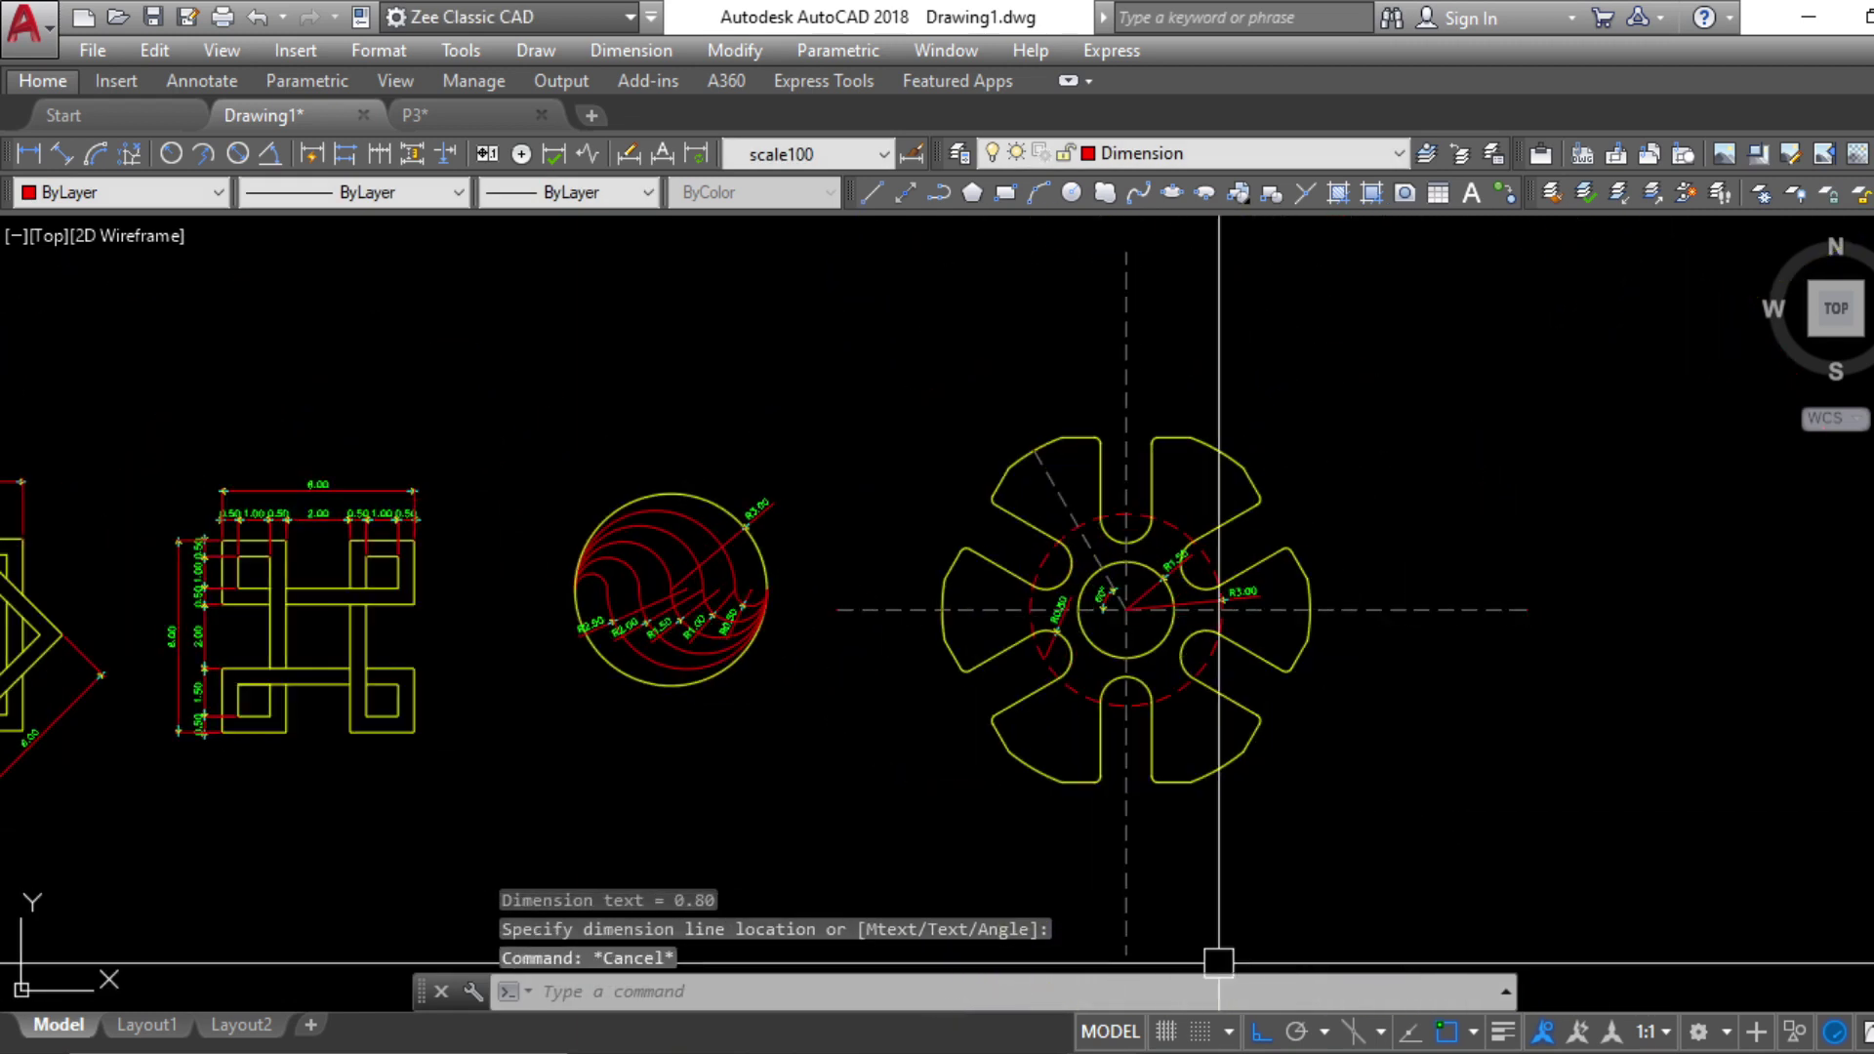
# Go to page 8 of the Major Plate PDF and examine the whole Plate figure with its radii and colour note
pyautogui.hotkey('alt', 'Tab')
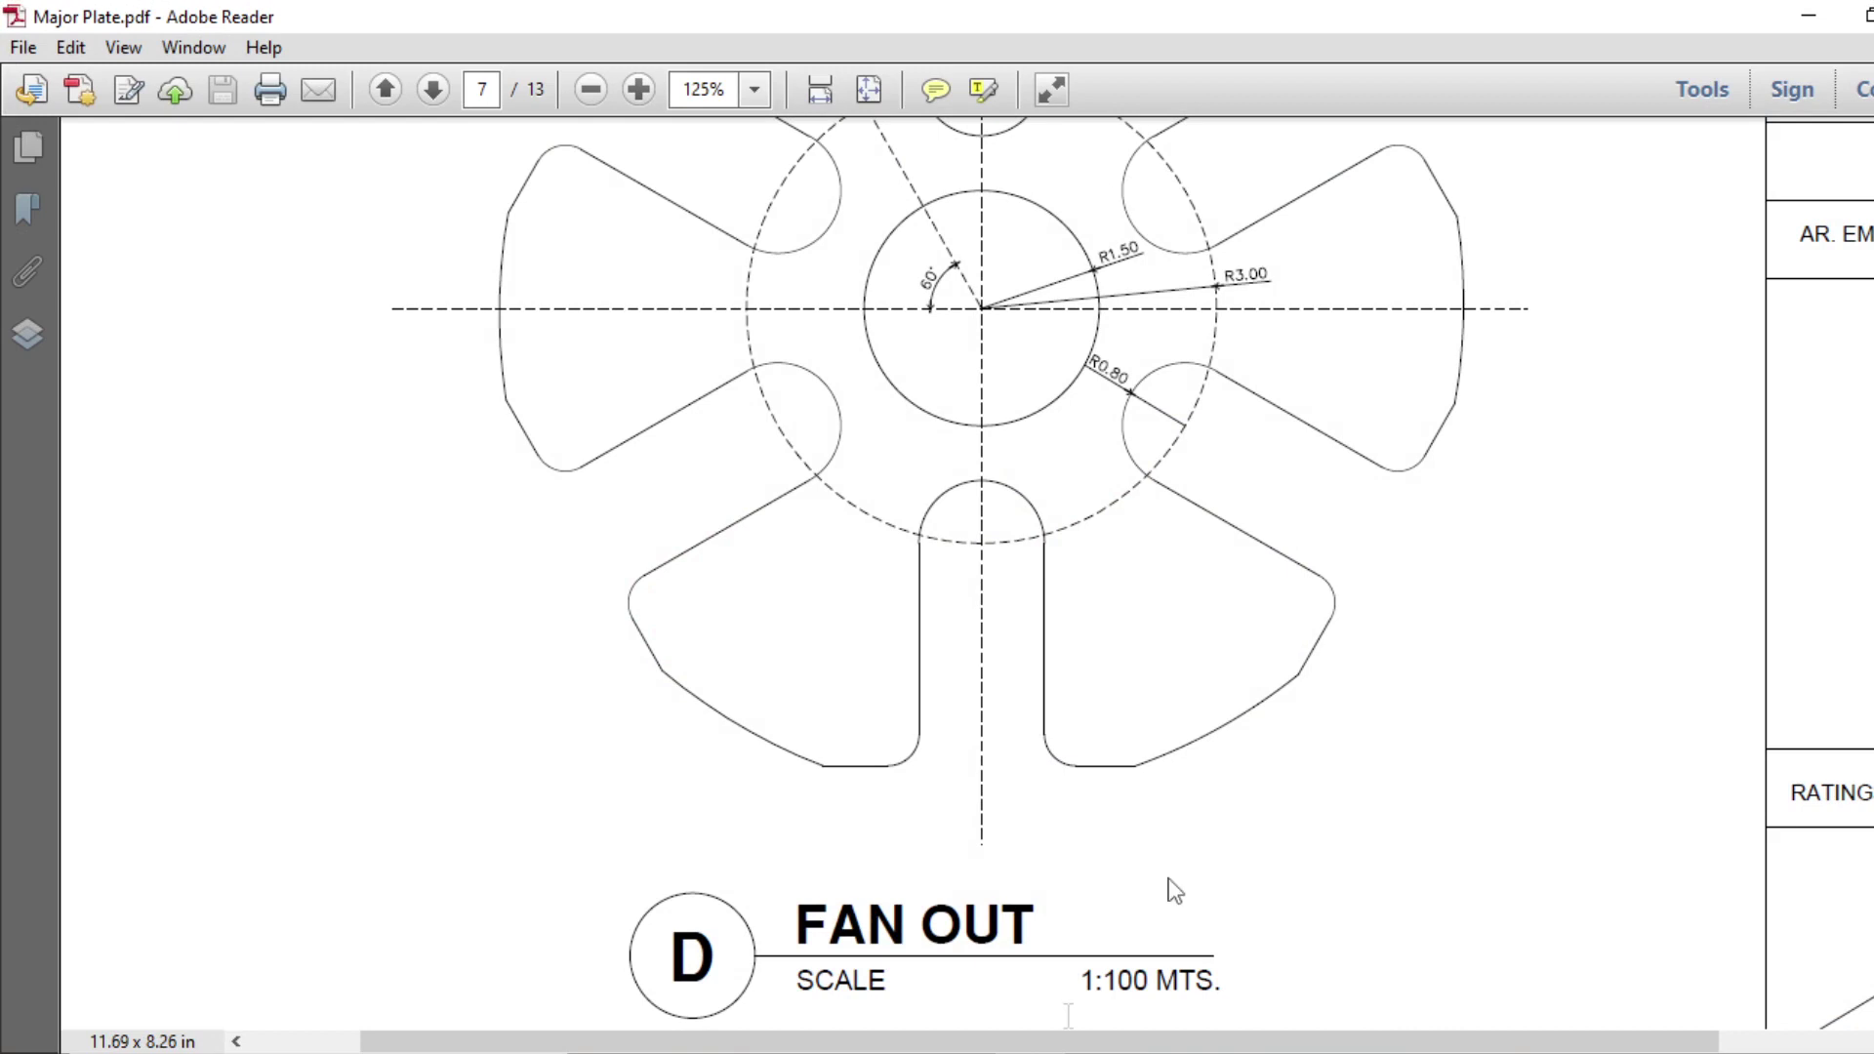
pyautogui.scroll(-6, 1256, 669)
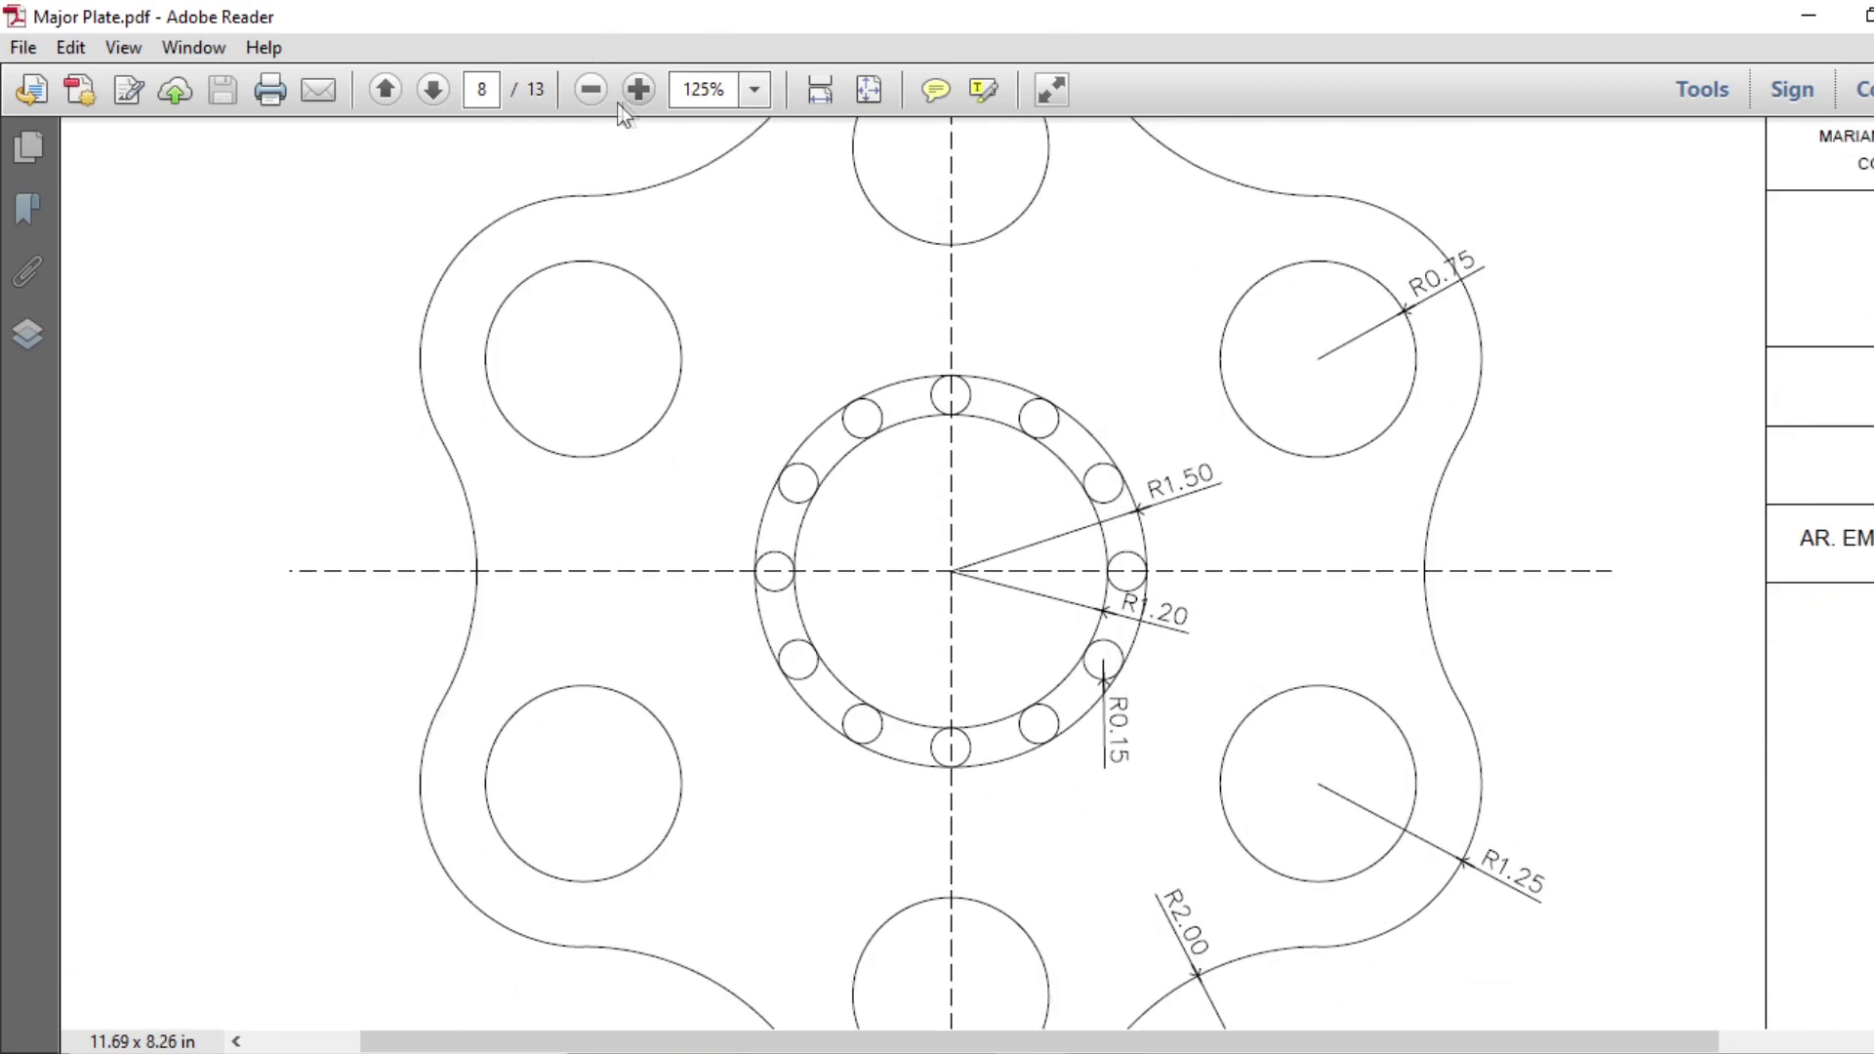
pyautogui.click(592, 90)
pyautogui.click(592, 90)
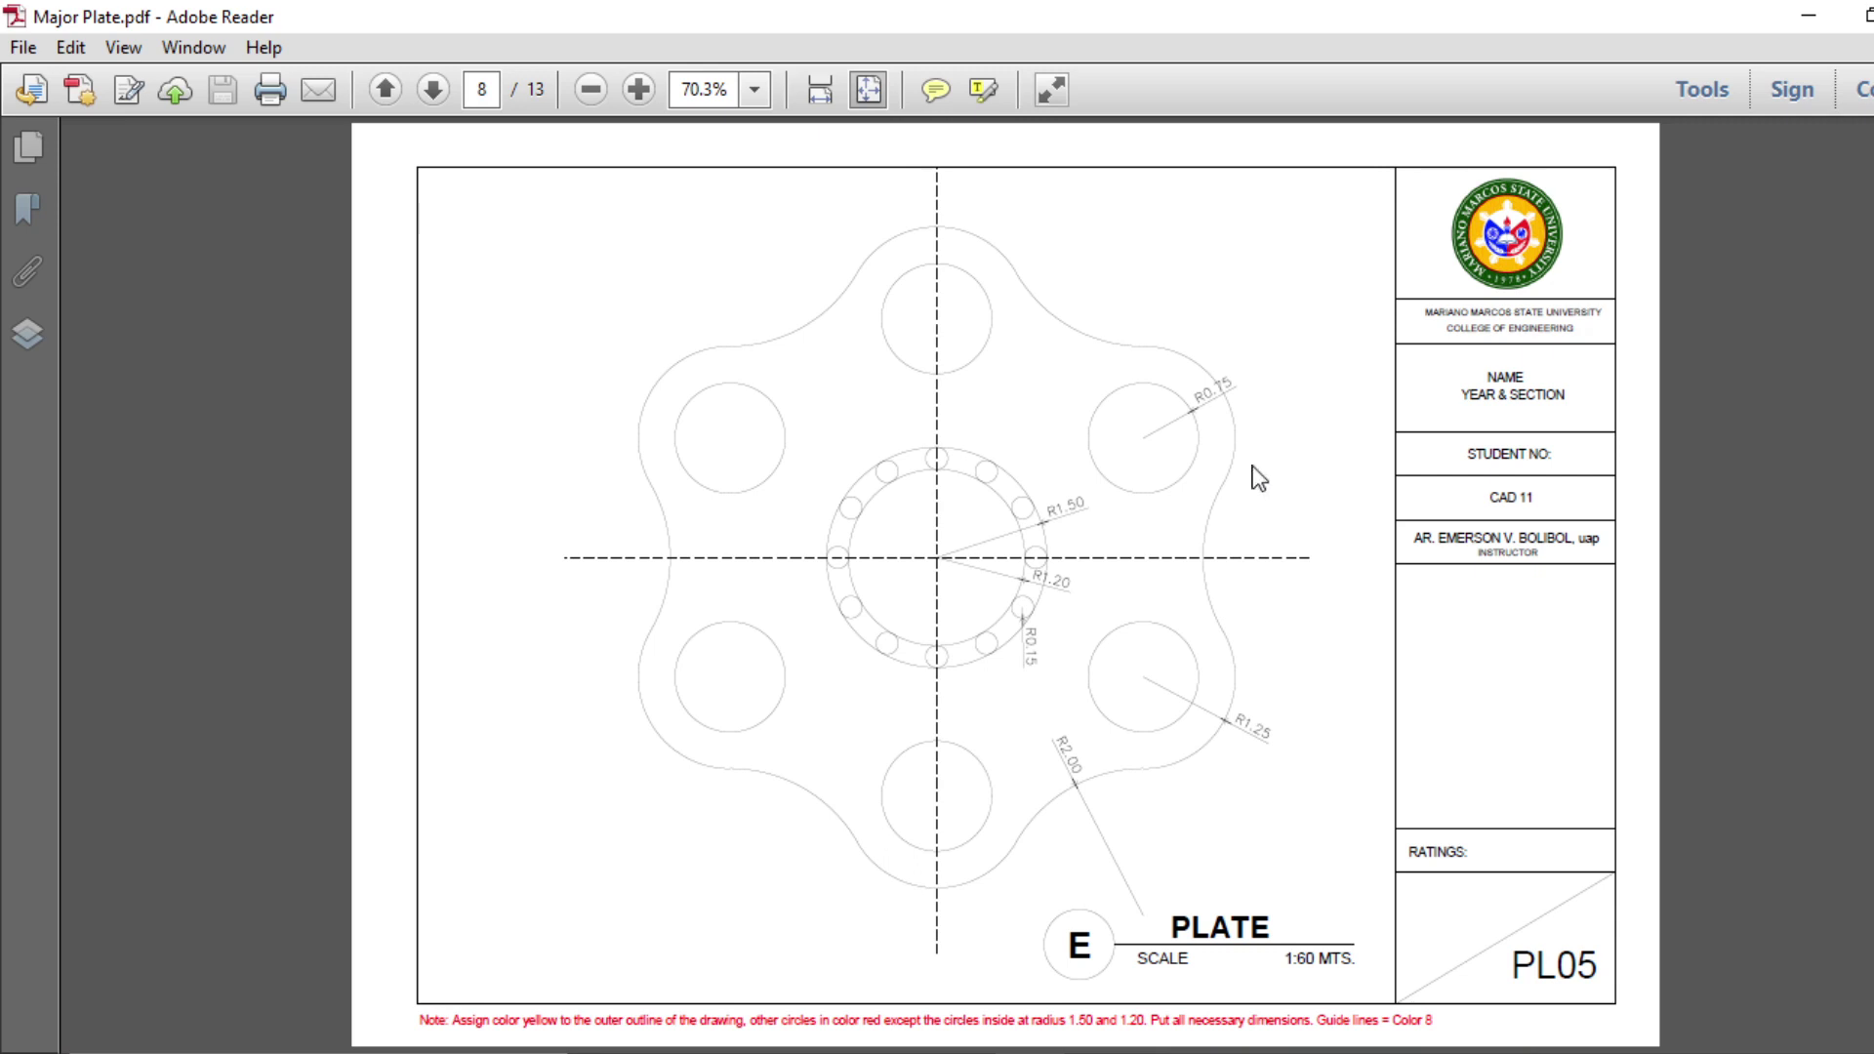
pyautogui.click(1806, 18)
pyautogui.scroll(-3, 1493, 742)
pyautogui.scroll(2, 1044, 710)
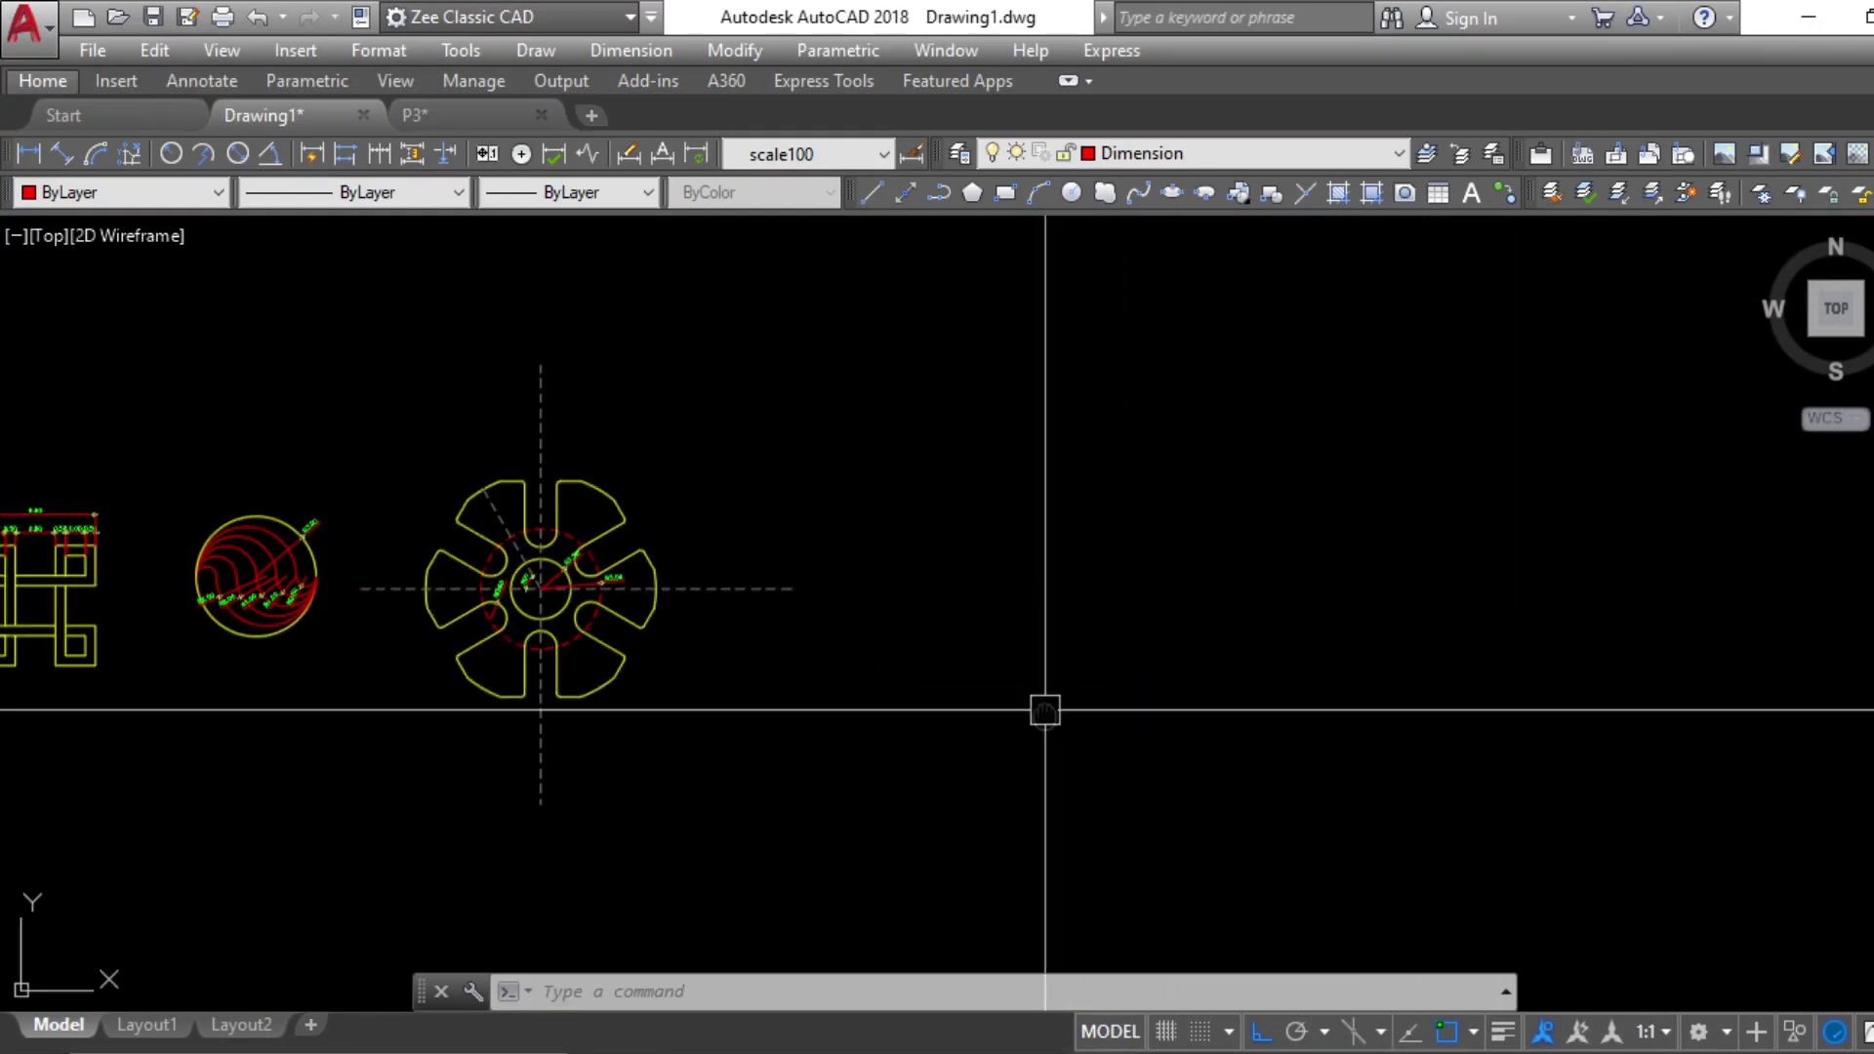
# Draw a vertical construction line in the empty space beside the Fan Out figure
pyautogui.press('Escape')
pyautogui.press('Escape')
pyautogui.press('Escape')
pyautogui.write('xl')
pyautogui.press('space')
pyautogui.click(1173, 460)
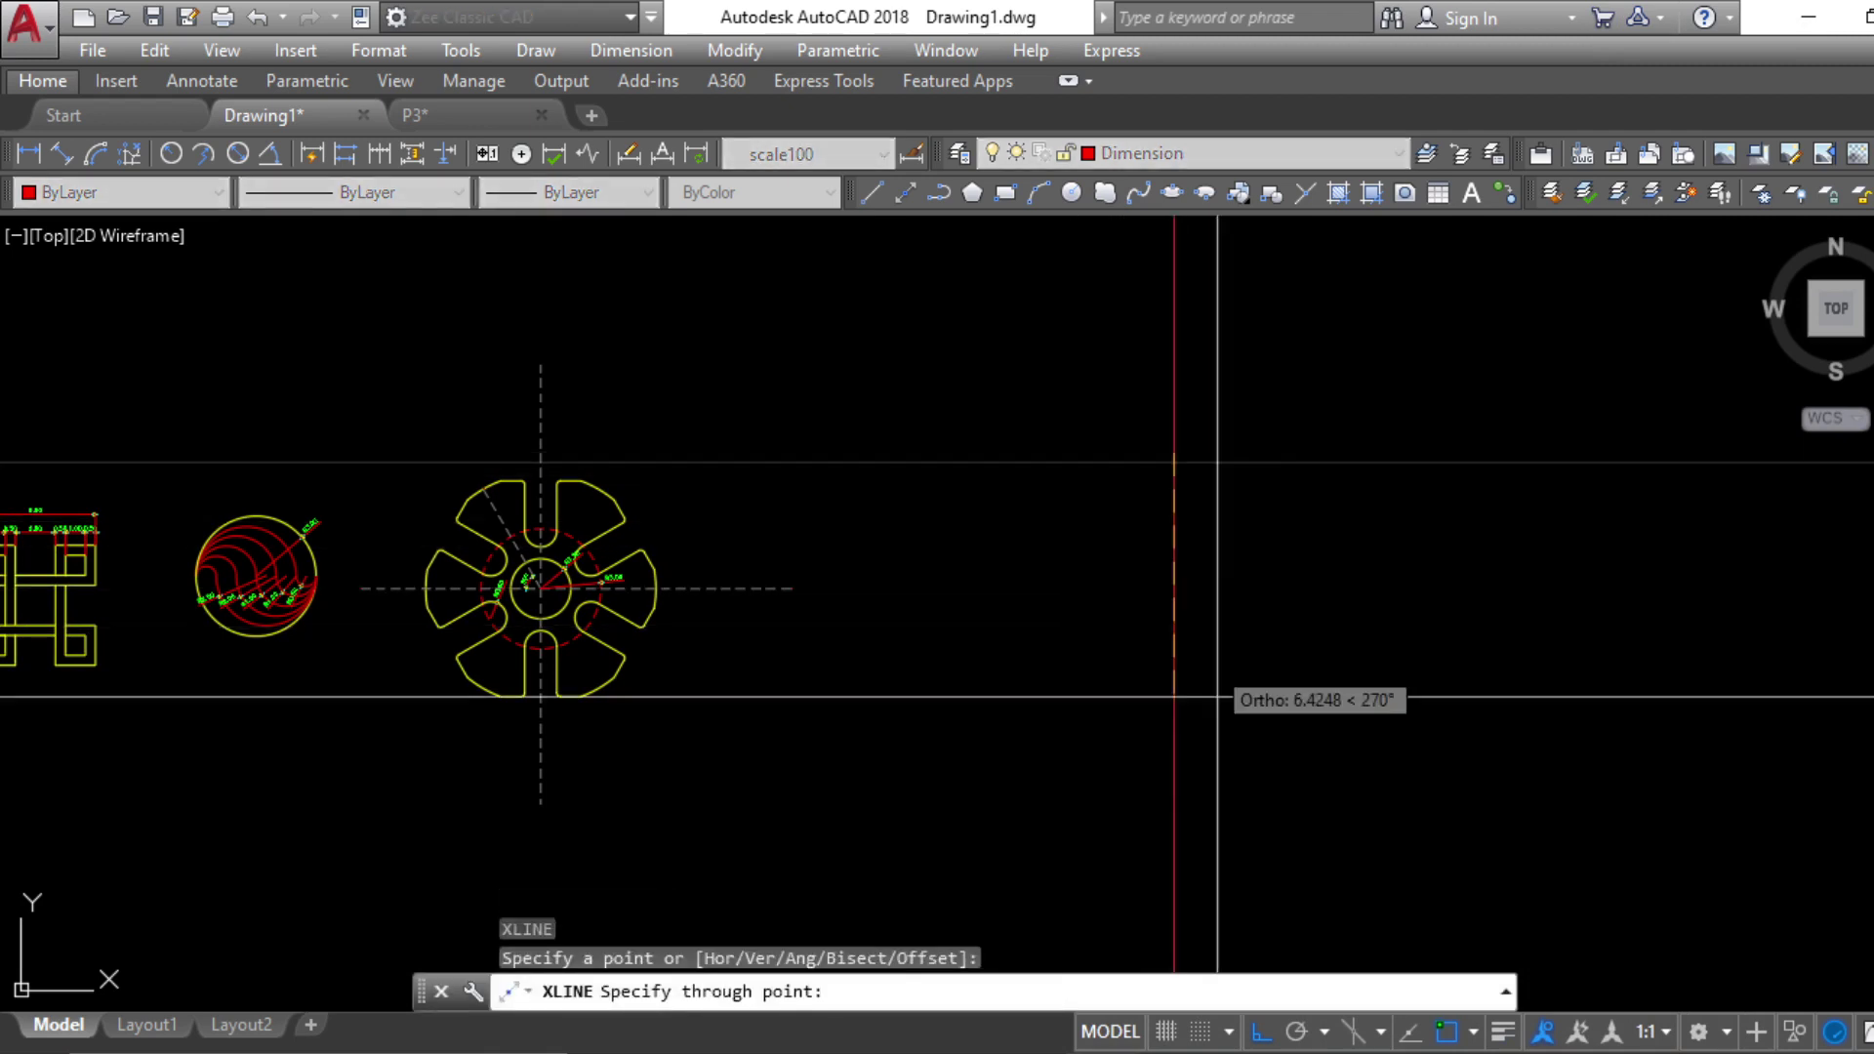
pyautogui.click(1230, 797)
pyautogui.press('space')
# Draw a horizontal construction line crossing the new vertical construction line
pyautogui.press('Escape')
pyautogui.press('Escape')
pyautogui.write('xl')
pyautogui.press('space')
pyautogui.click(966, 558)
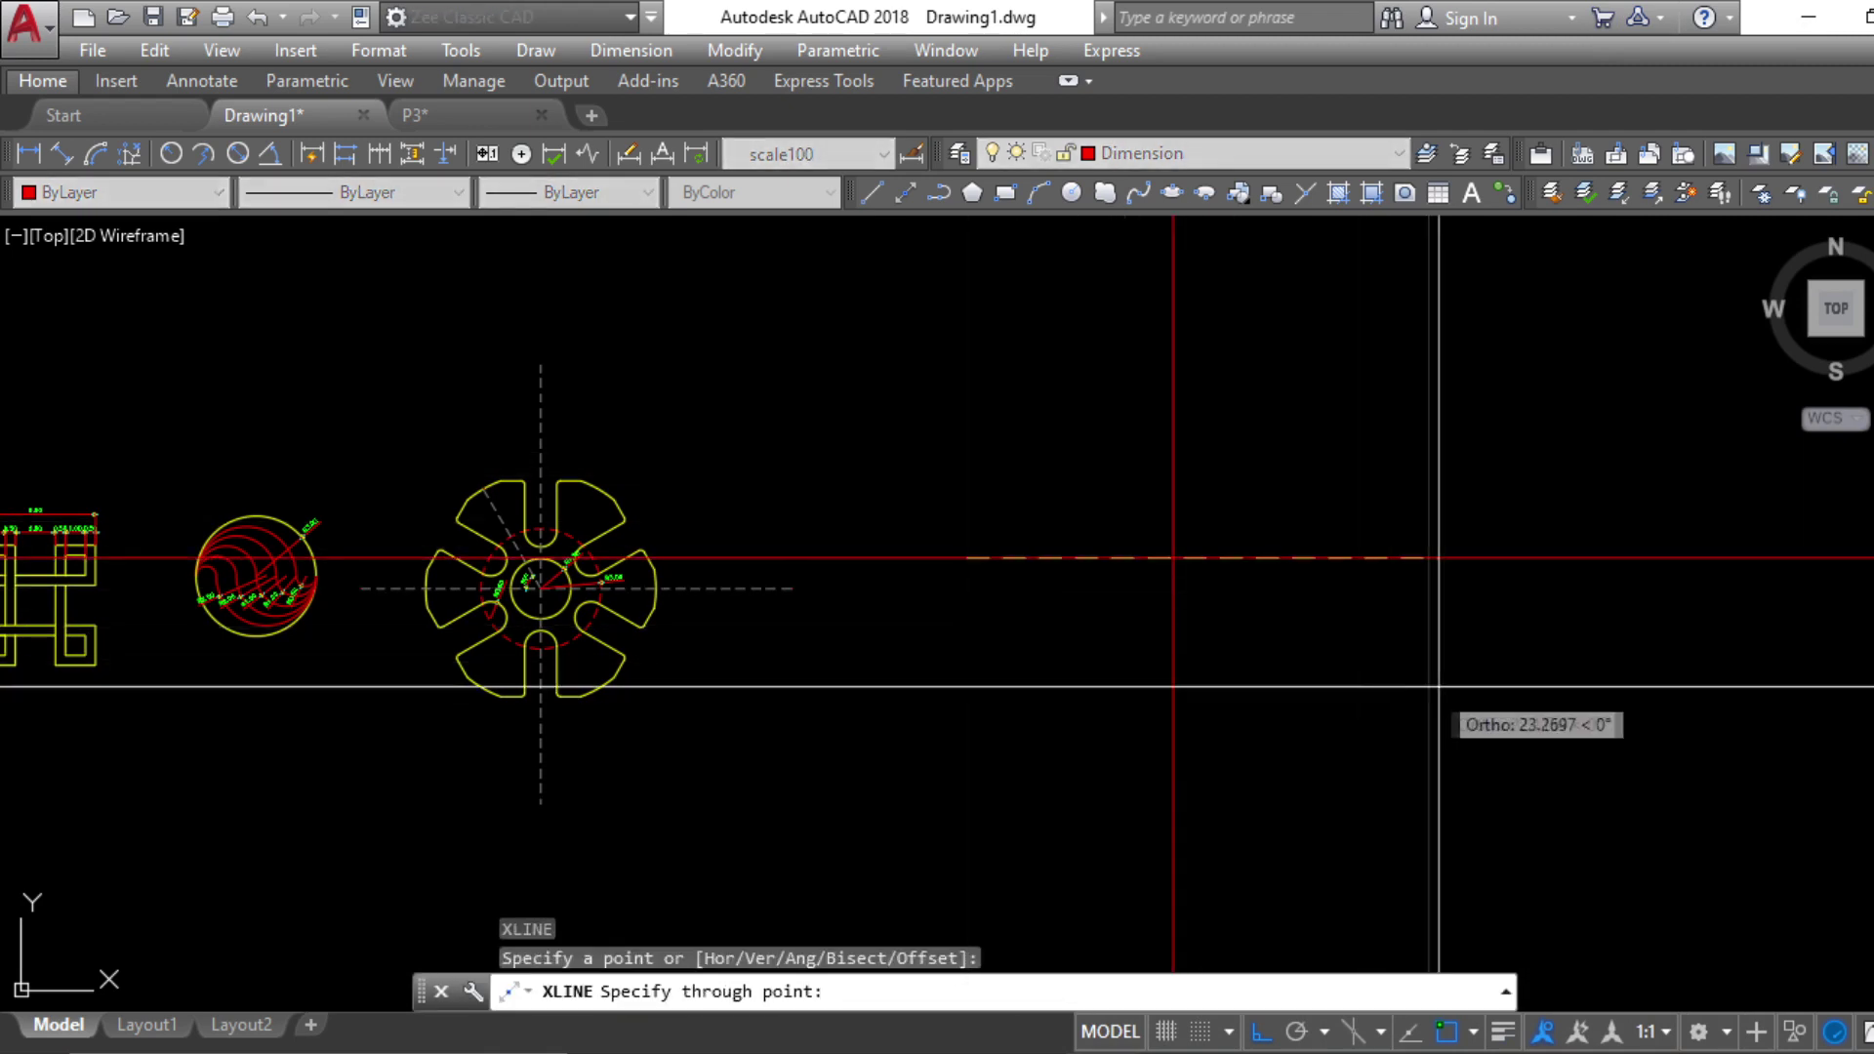
pyautogui.click(1437, 687)
pyautogui.press('space')
pyautogui.press('Escape')
# Move both construction lines vertically so the horizontal one aligns with the Fan Out figure's horizontal centreline
pyautogui.click(1386, 707)
pyautogui.click(1065, 488)
pyautogui.write('m')
pyautogui.press('space')
pyautogui.click(786, 558)
pyautogui.click(781, 588)
pyautogui.press('Escape')
pyautogui.moveTo(1020, 714); pyautogui.dragTo(924, 762, button='middle')
pyautogui.press('Escape')
pyautogui.press('Escape')
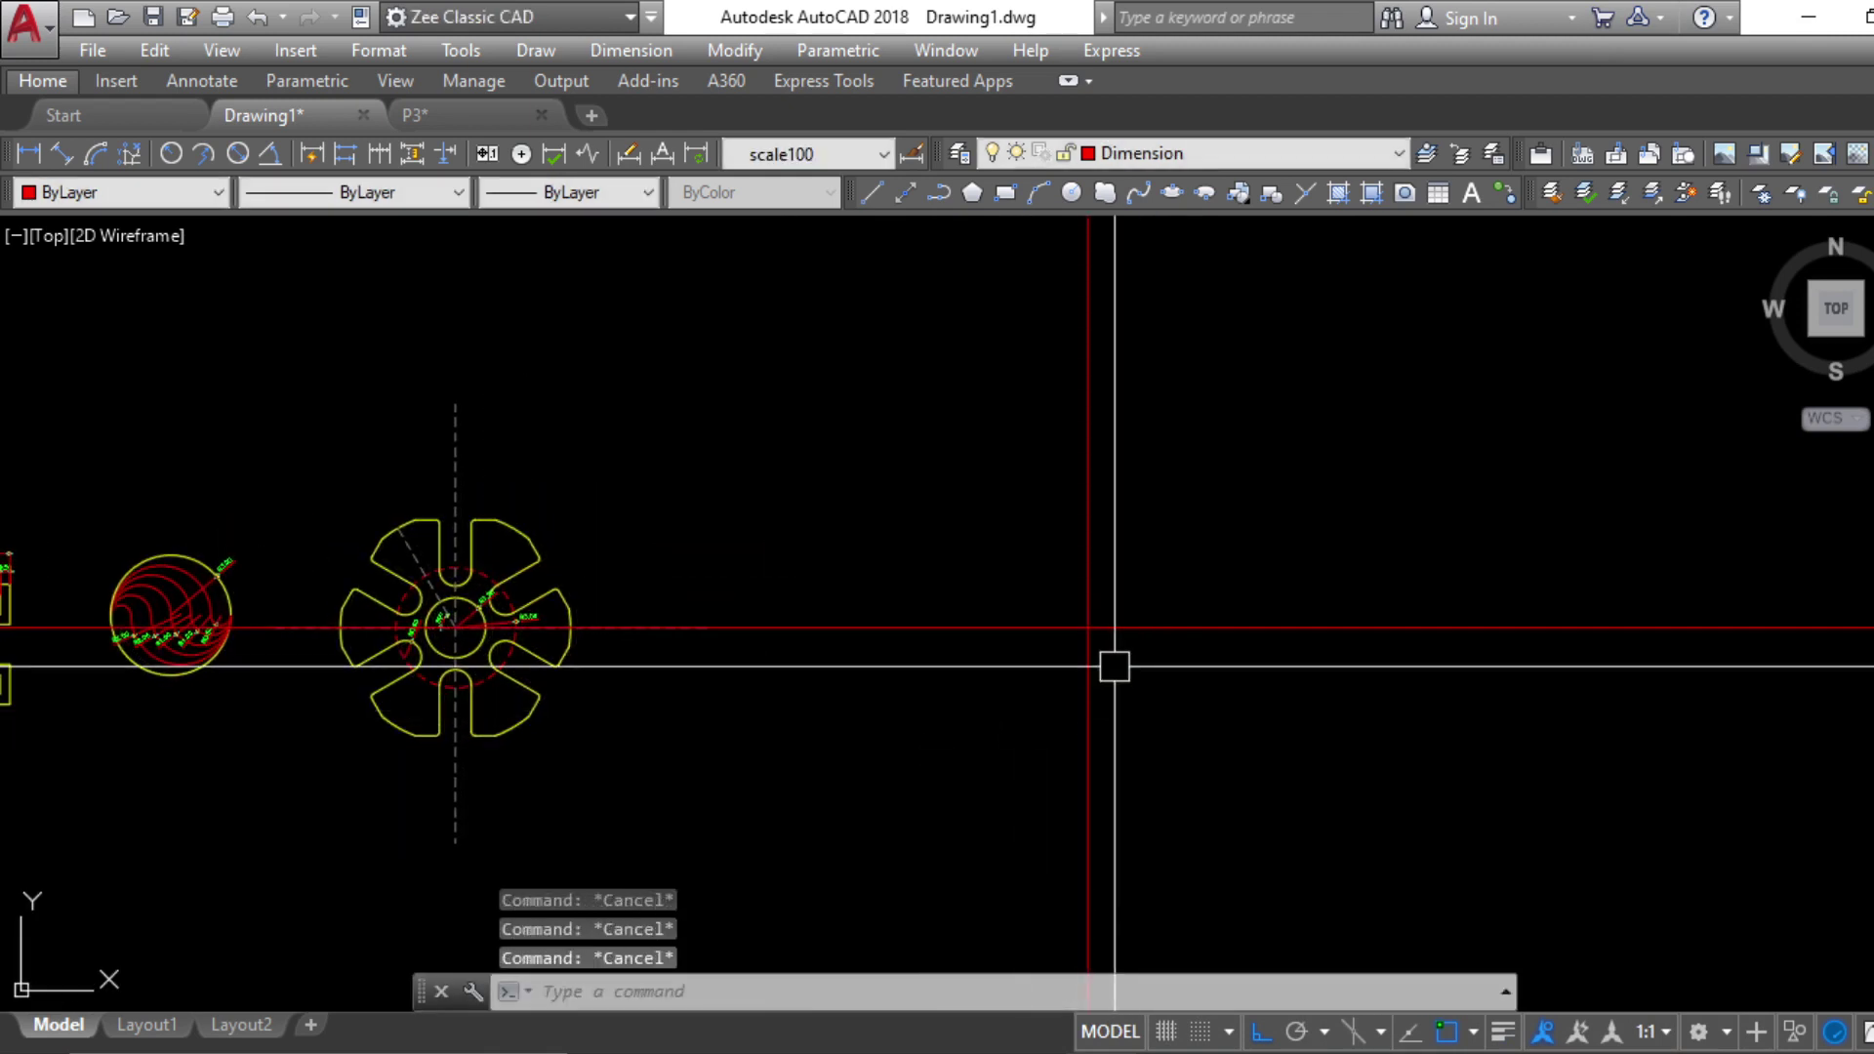
# Check the Plate figure in the PDF and draw a circle of radius 1.5 centred on the construction lines' intersection
pyautogui.click(983, 1039)
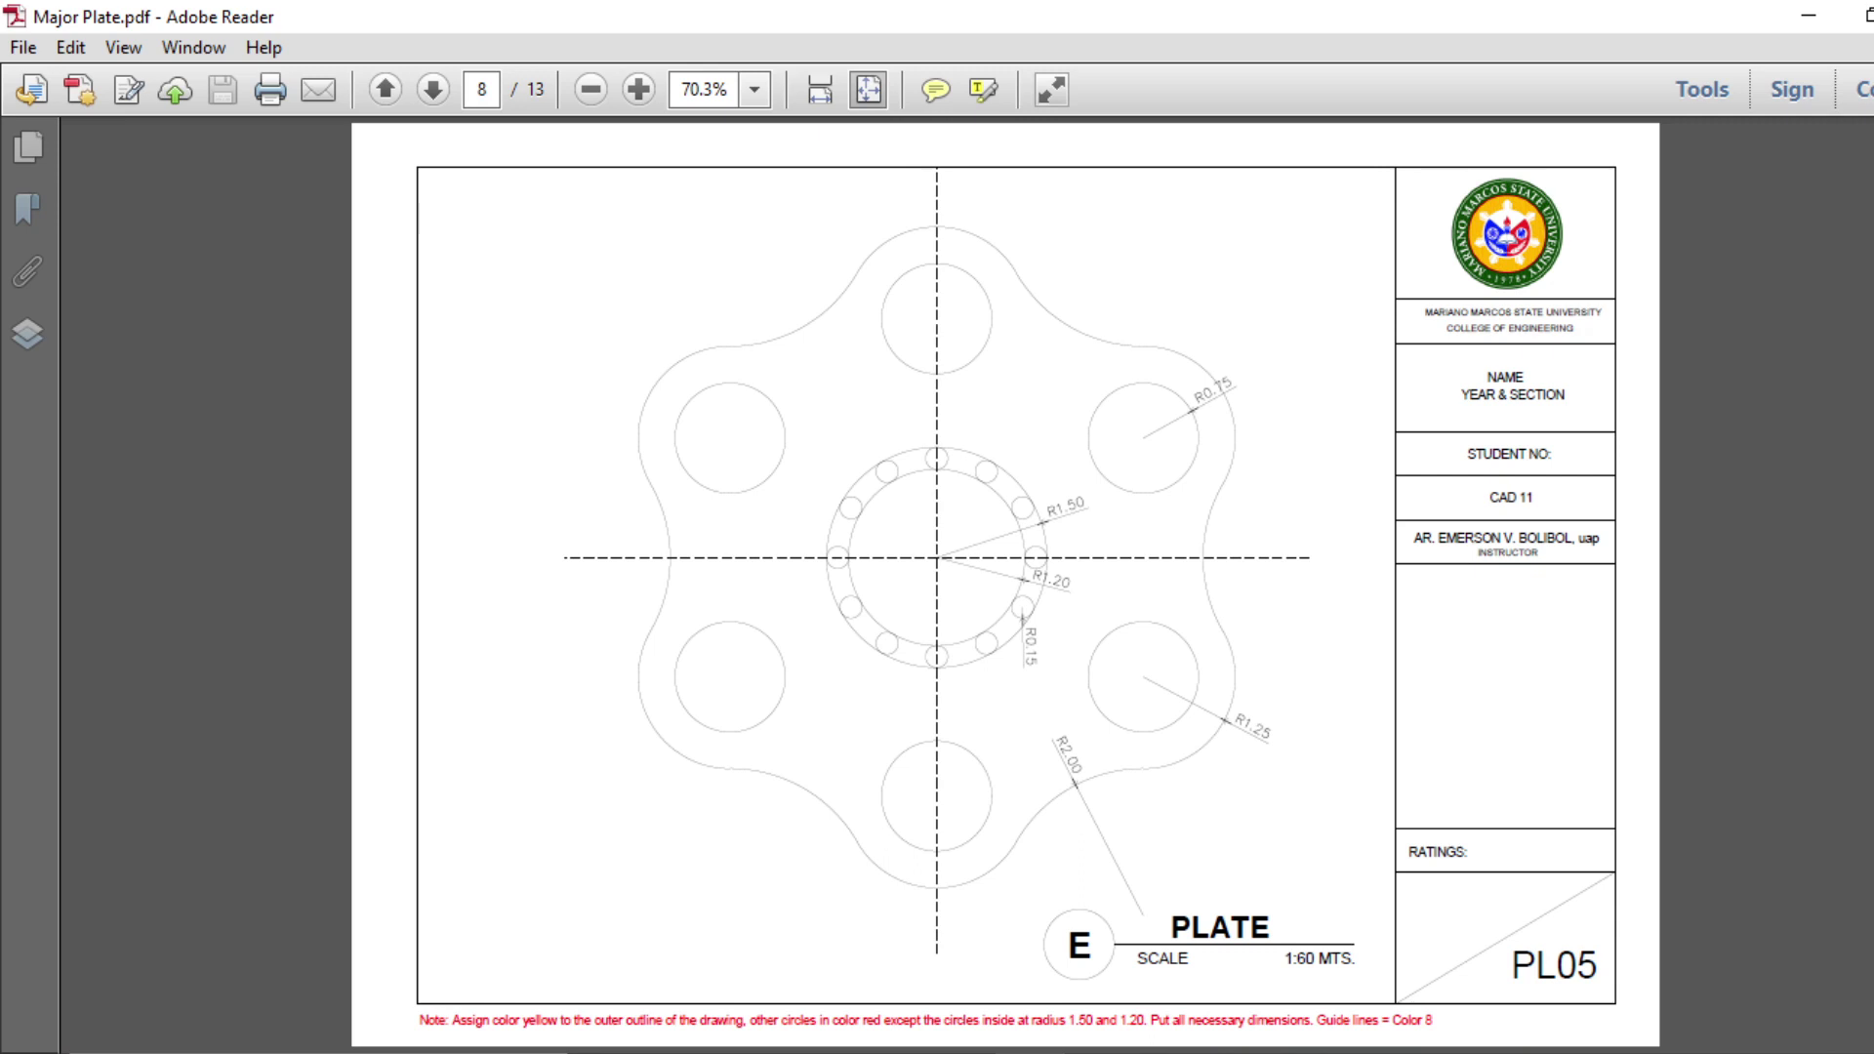
pyautogui.hotkey('alt', 'Tab')
pyautogui.press('Escape')
pyautogui.press('Escape')
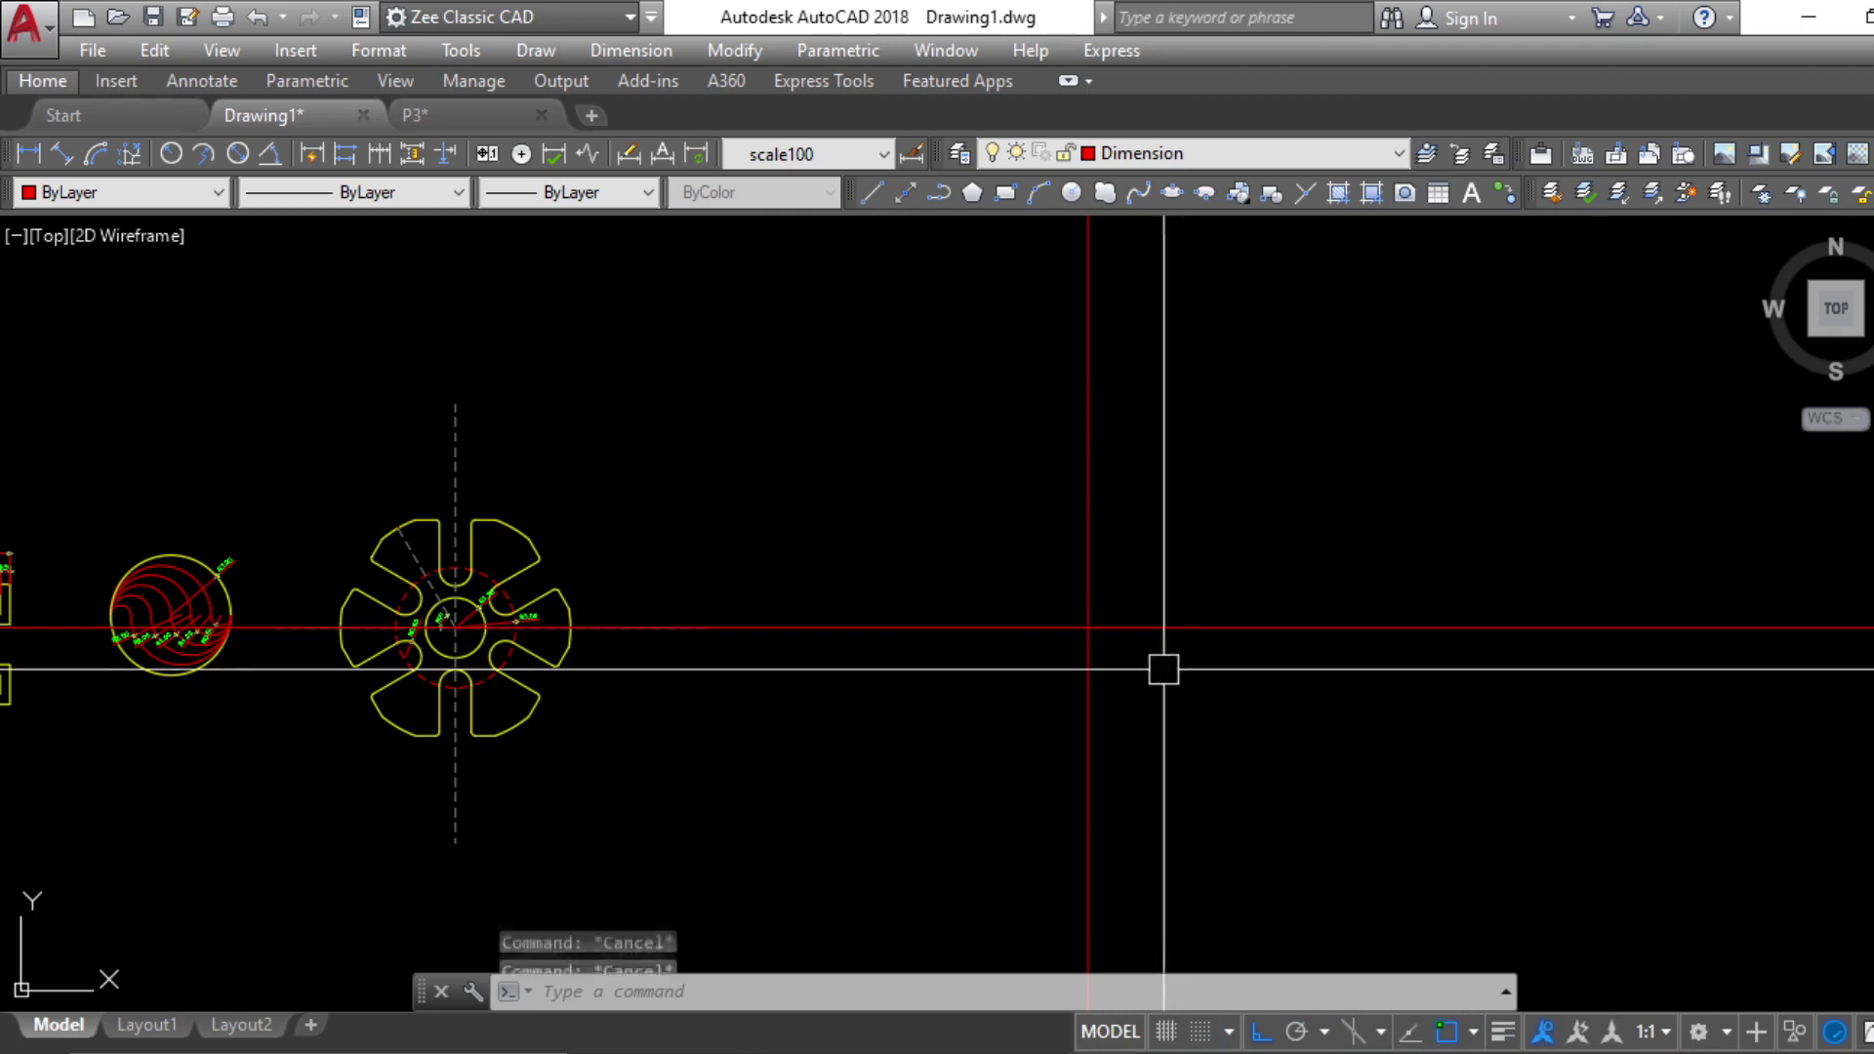
pyautogui.write('c')
pyautogui.press('Return')
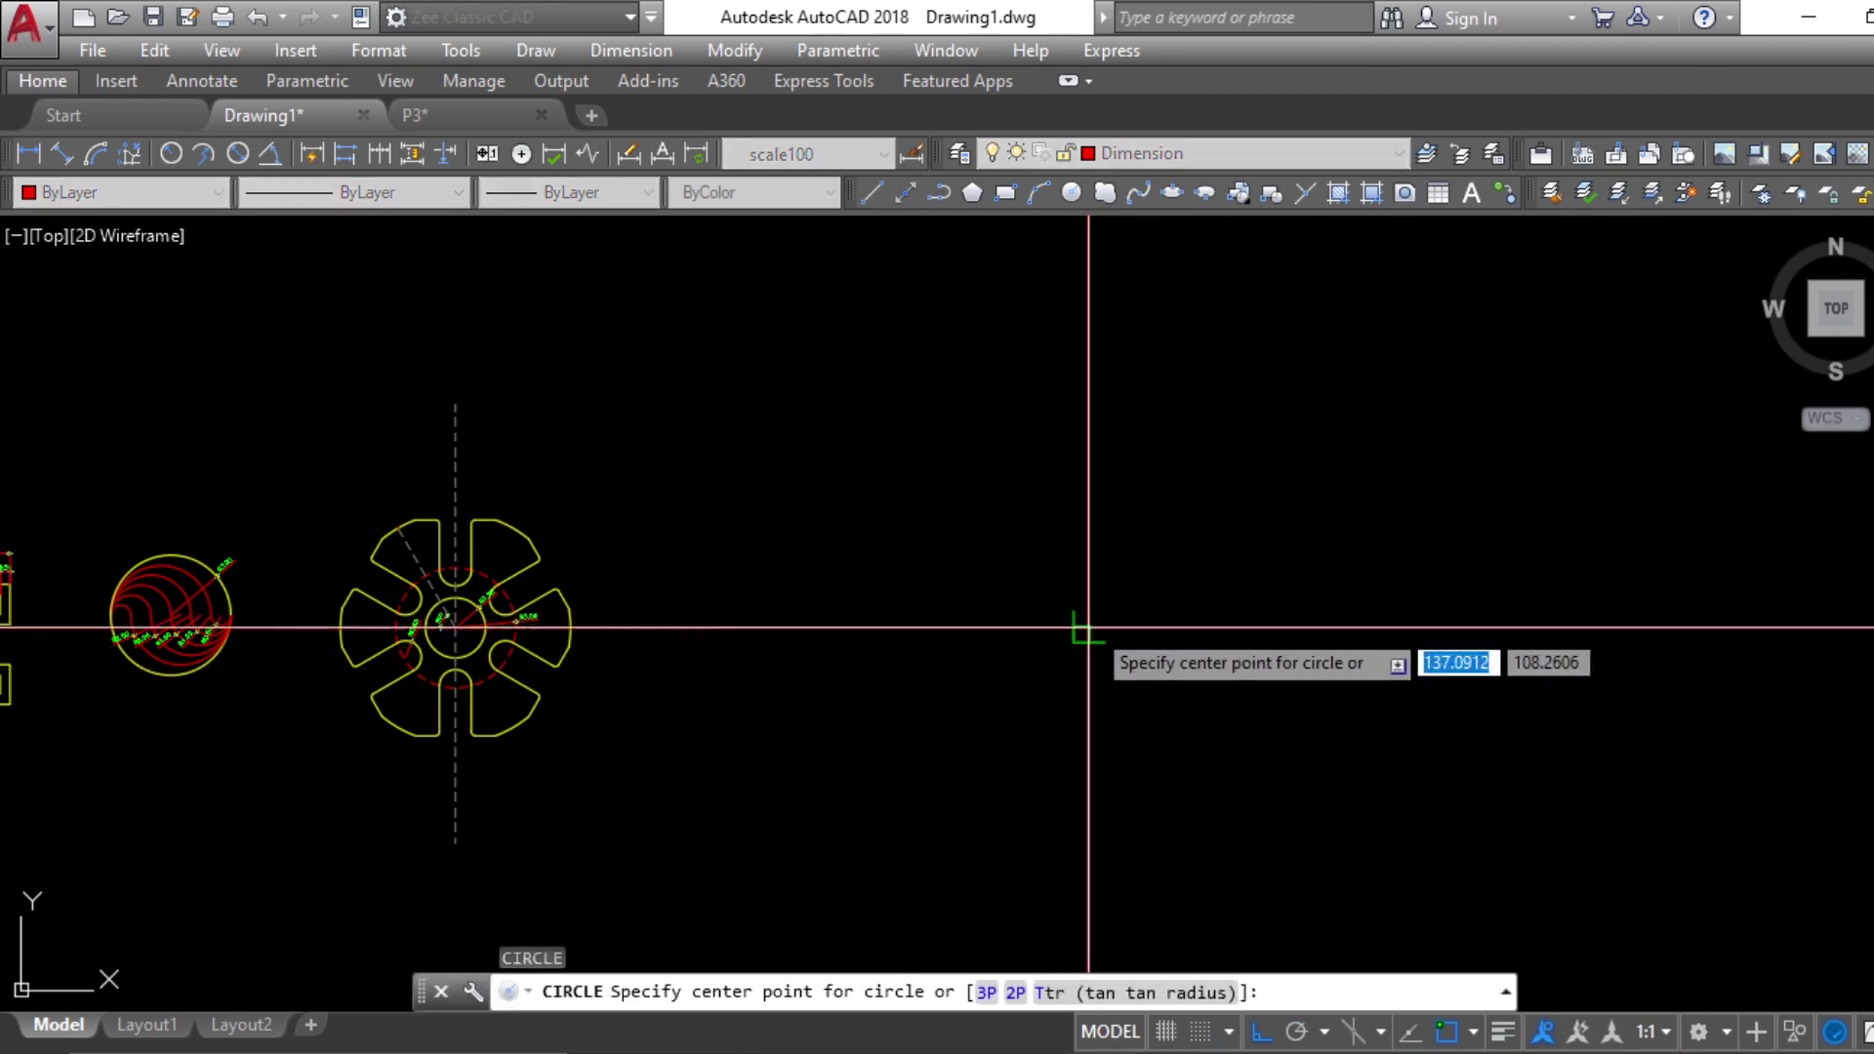
pyautogui.click(1088, 628)
pyautogui.write('1.5')
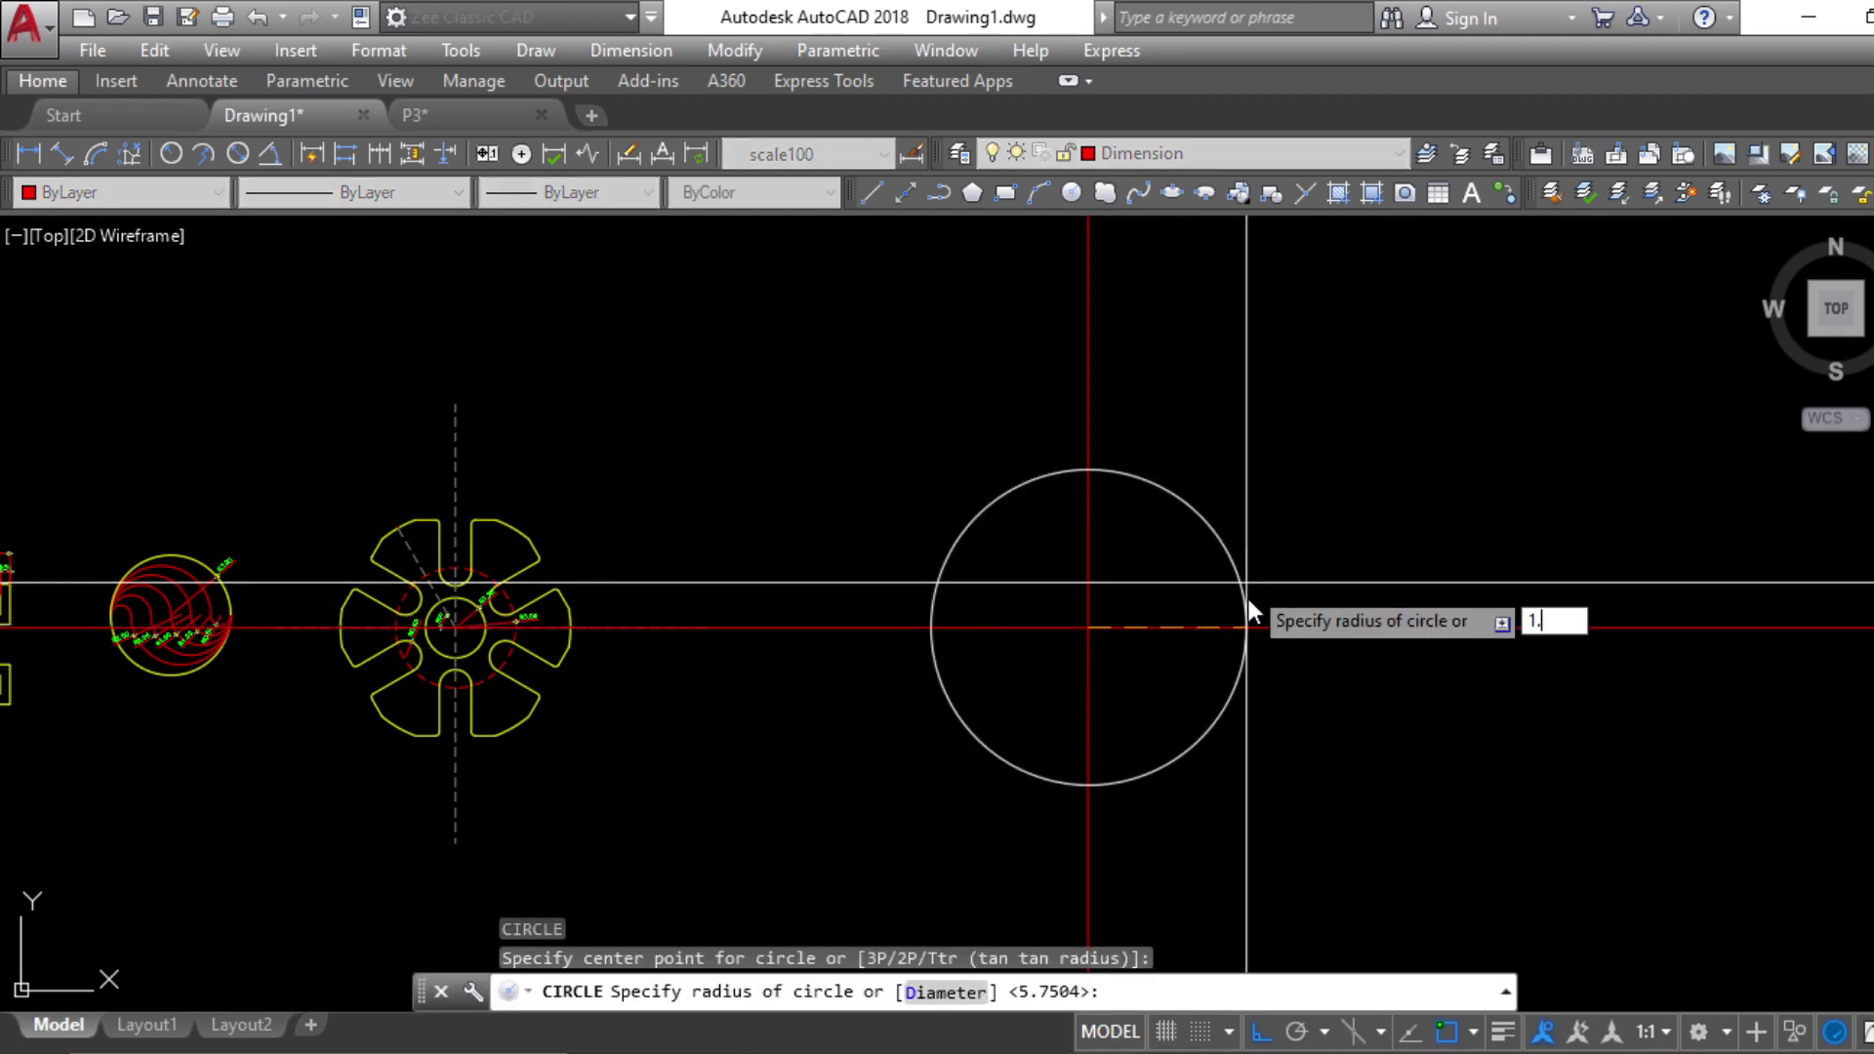
pyautogui.press('Return')
pyautogui.press('Escape')
pyautogui.press('Escape')
pyautogui.press('Escape')
# Draw a concentric circle of radius 1.2 inside the 1.5-radius circle
pyautogui.scroll(4, 1146, 621)
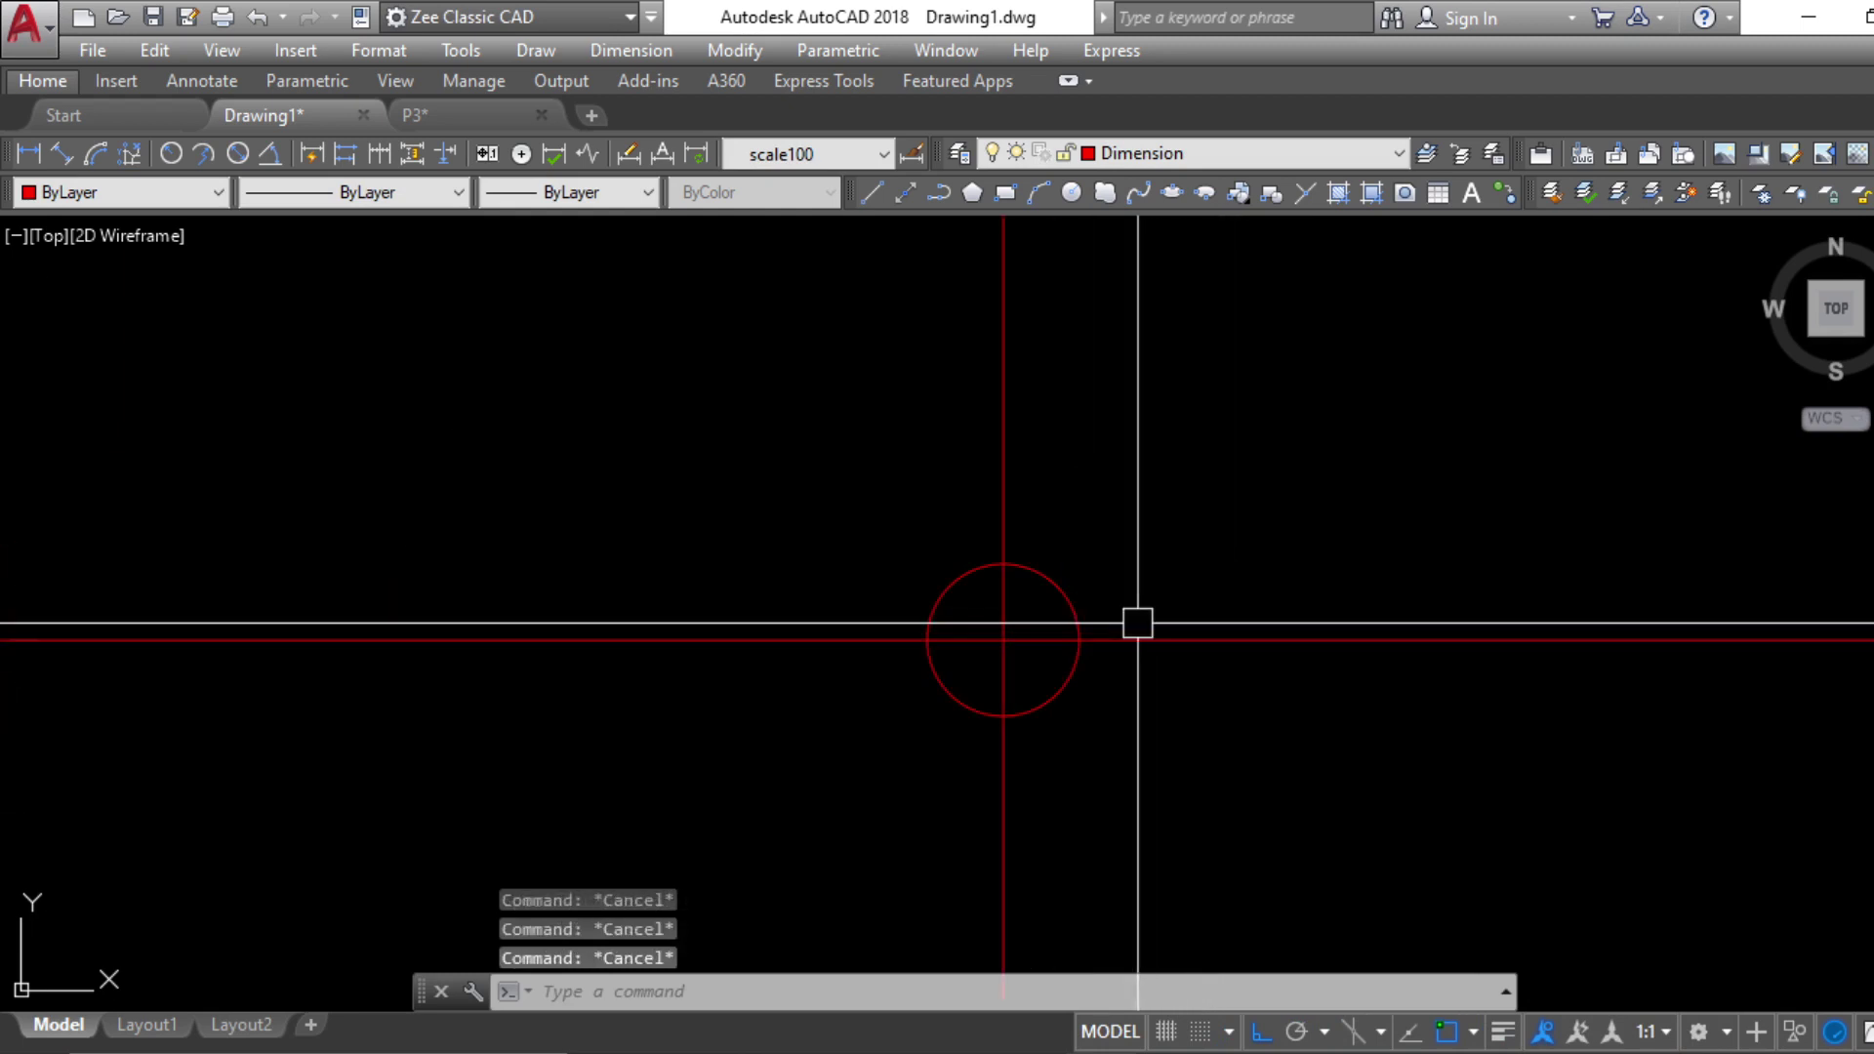
pyautogui.write('c')
pyautogui.press('Return')
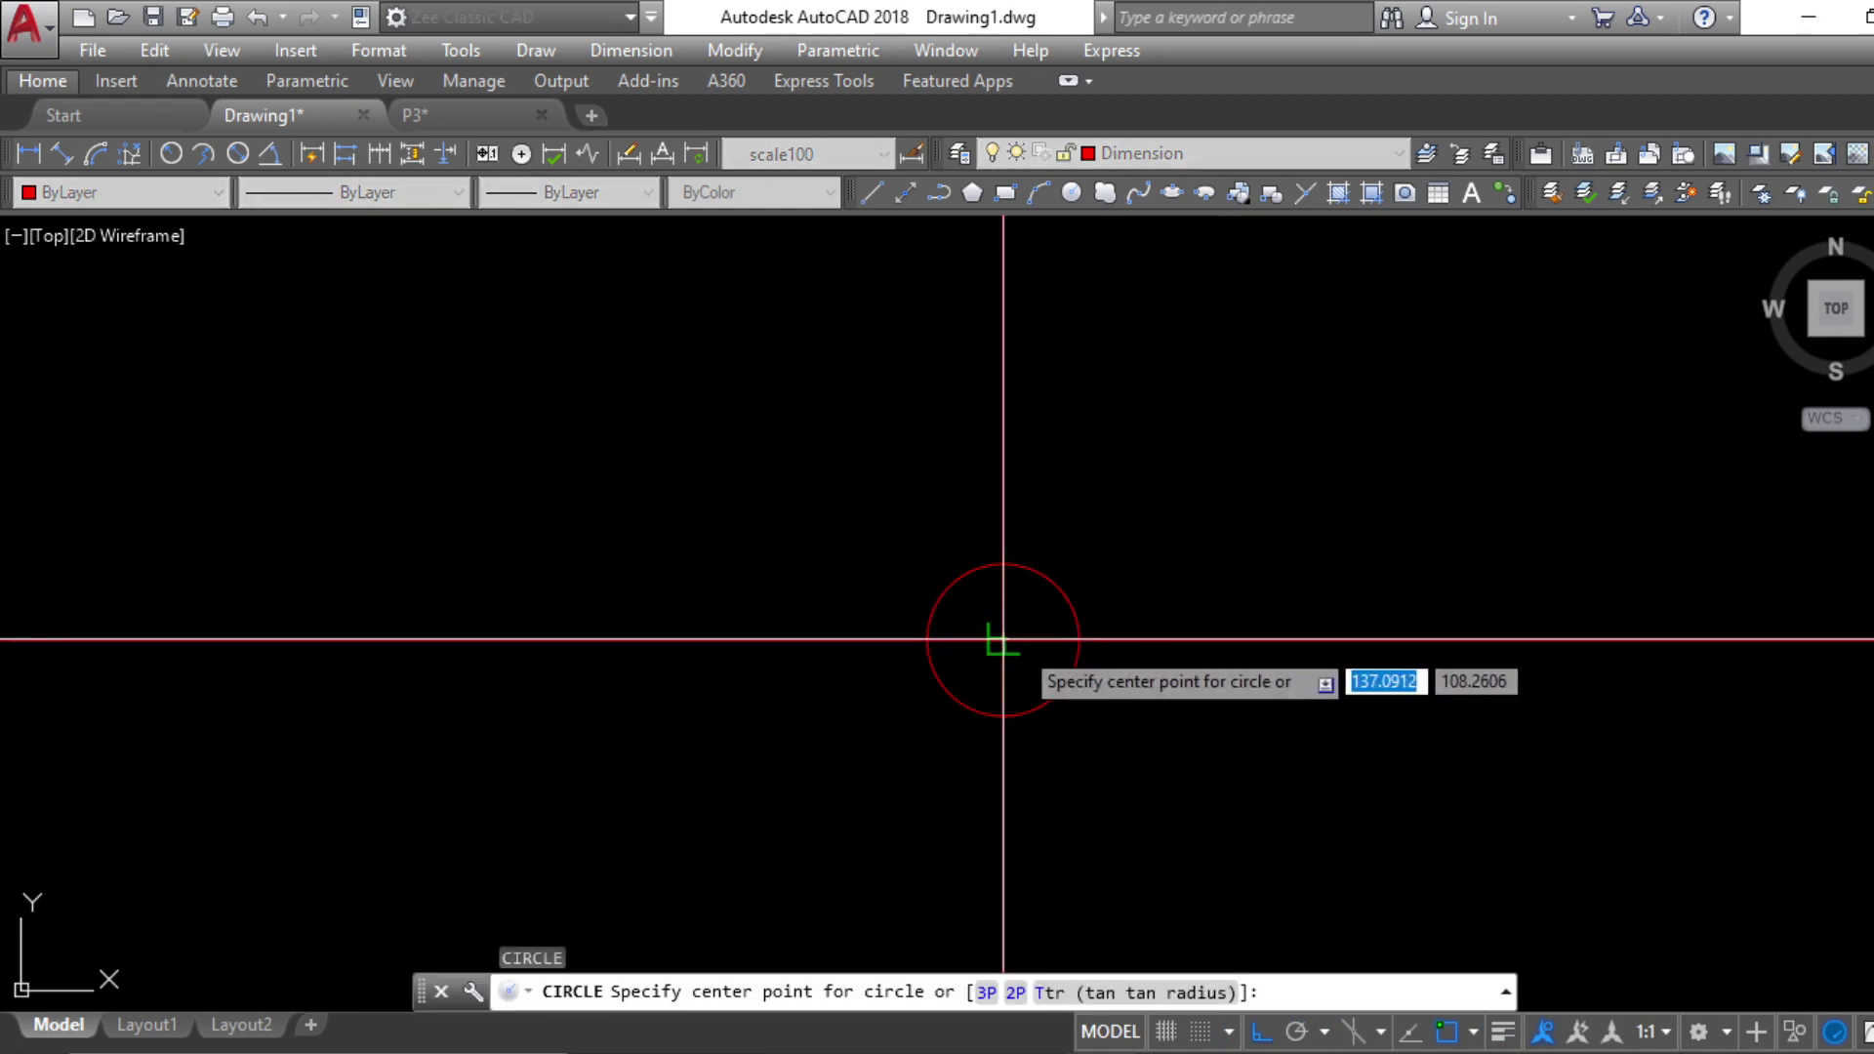
pyautogui.scroll(5, 1003, 640)
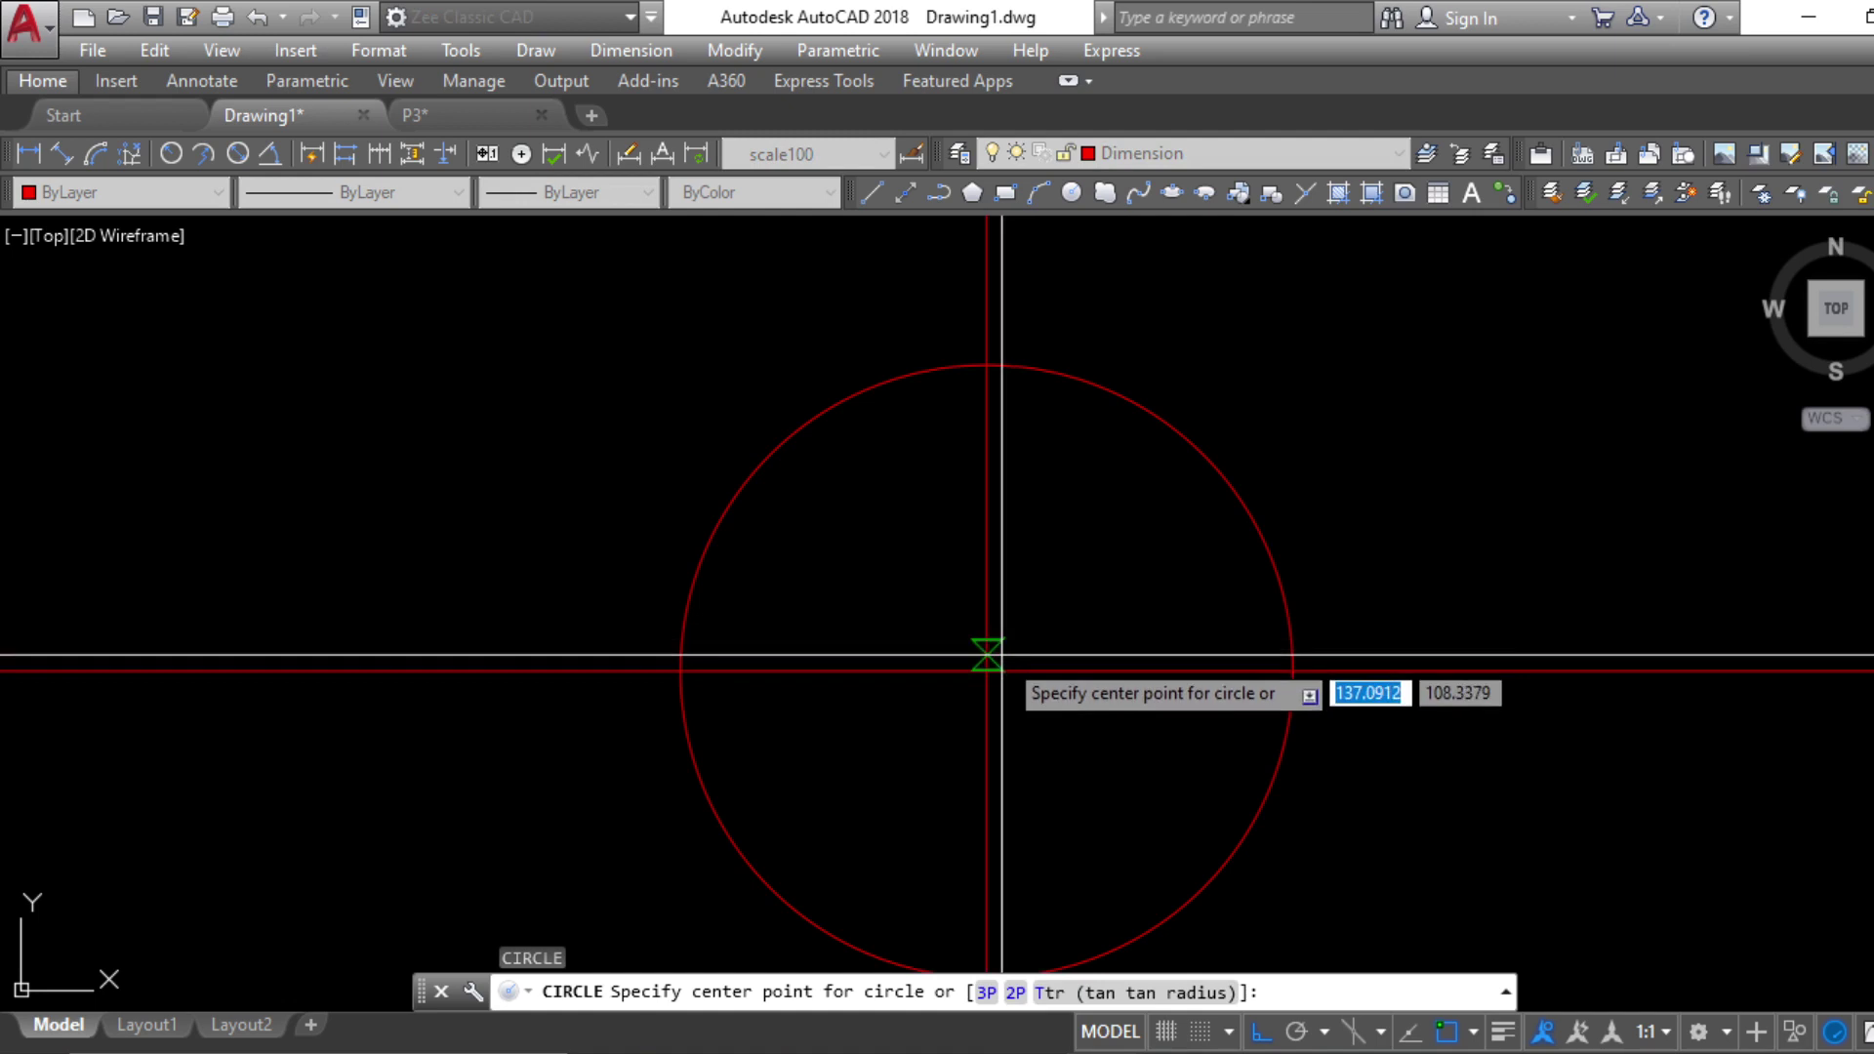
pyautogui.click(987, 670)
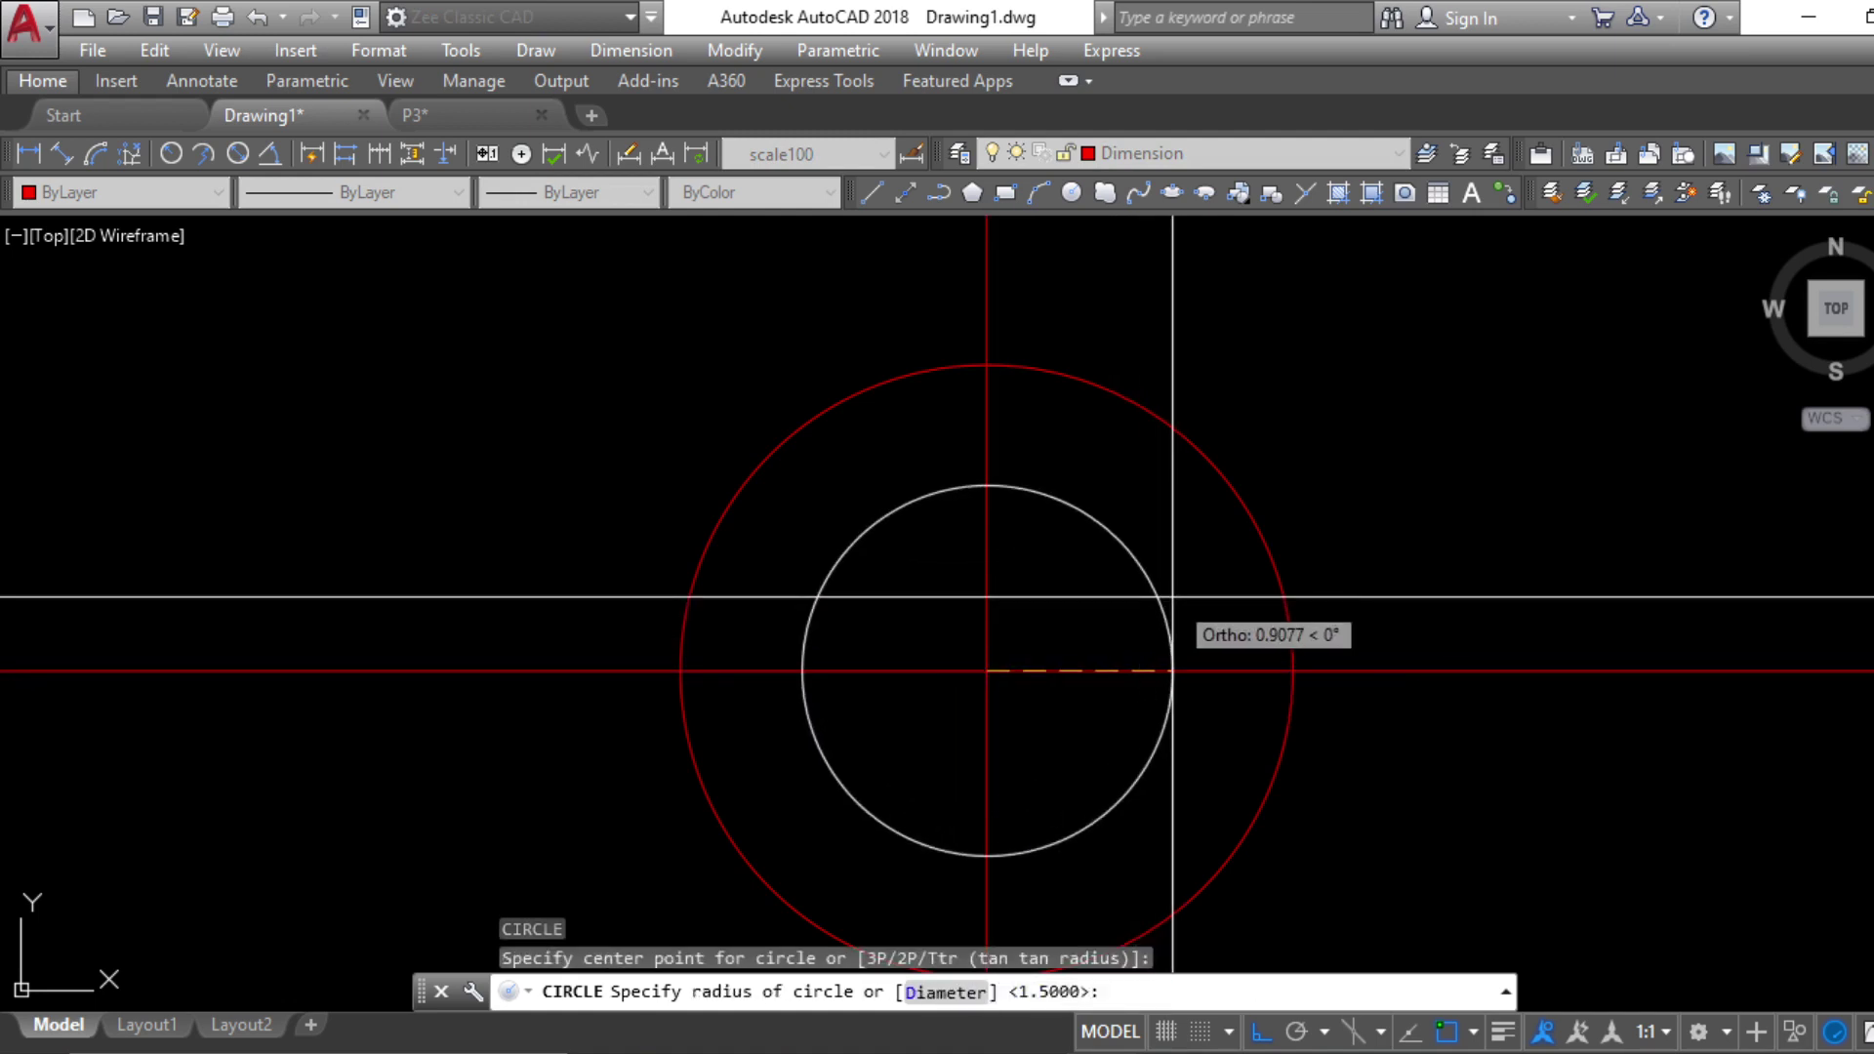
pyautogui.write('1.2')
pyautogui.press('Return')
pyautogui.press('Escape')
pyautogui.press('Escape')
pyautogui.scroll(-5, 1372, 592)
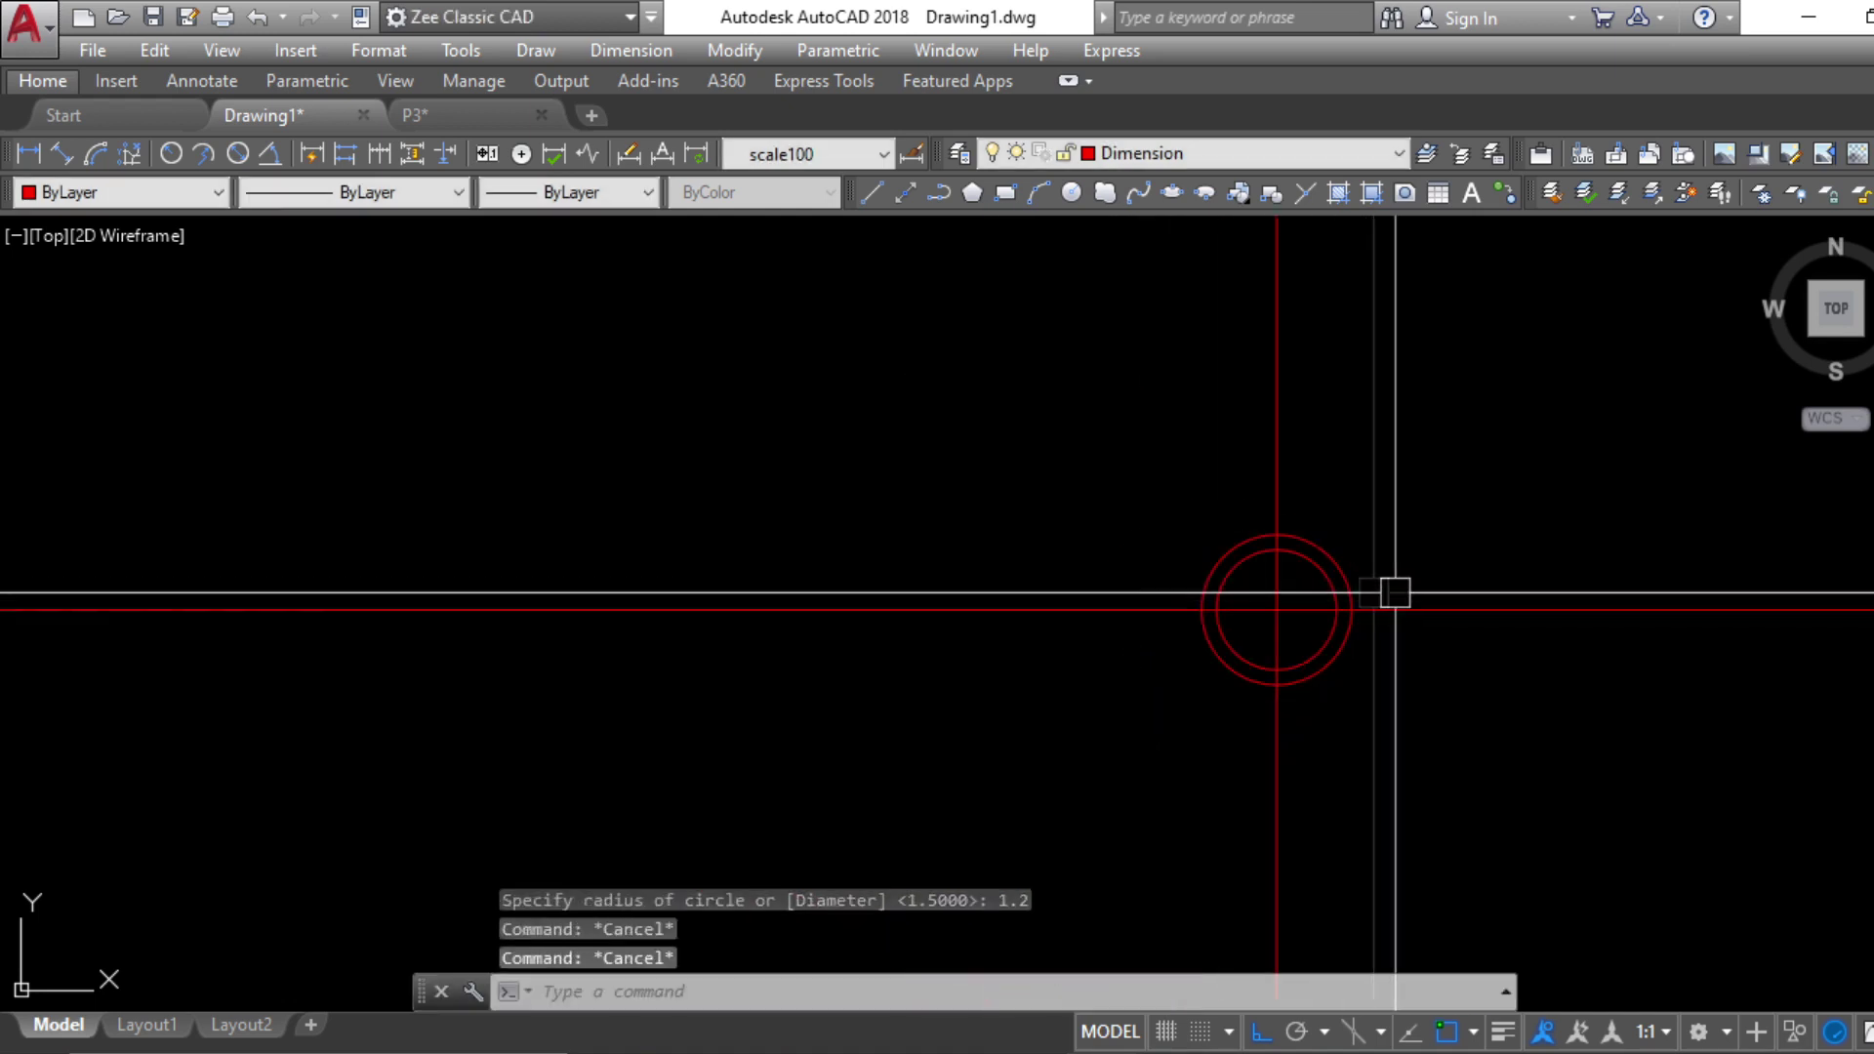
pyautogui.scroll(5, 1399, 597)
pyautogui.press('Escape')
pyautogui.write('dra')
pyautogui.press('Return')
pyautogui.click(1139, 589)
pyautogui.press('Escape')
pyautogui.scroll(-4, 1226, 576)
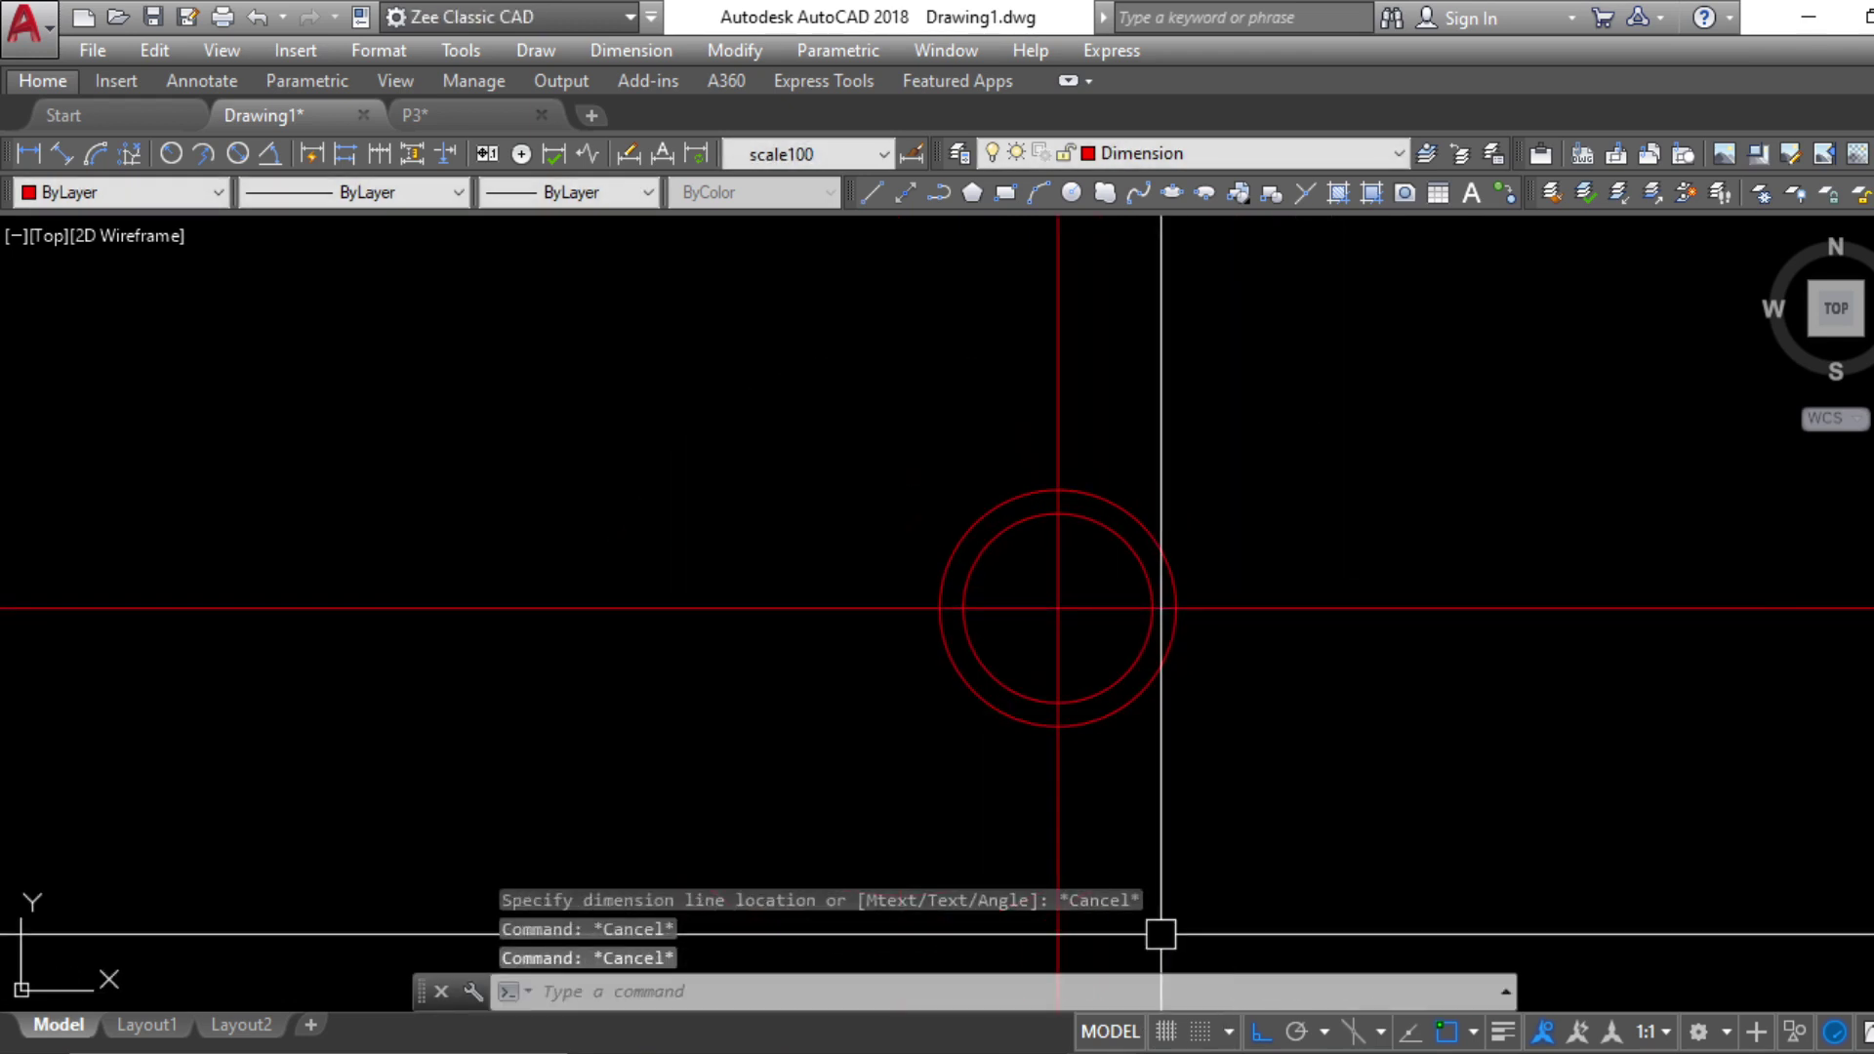
# Check the small ring circles in the PDF and draw a helper polyline between the two circles along the vertical construction line
pyautogui.click(1171, 1037)
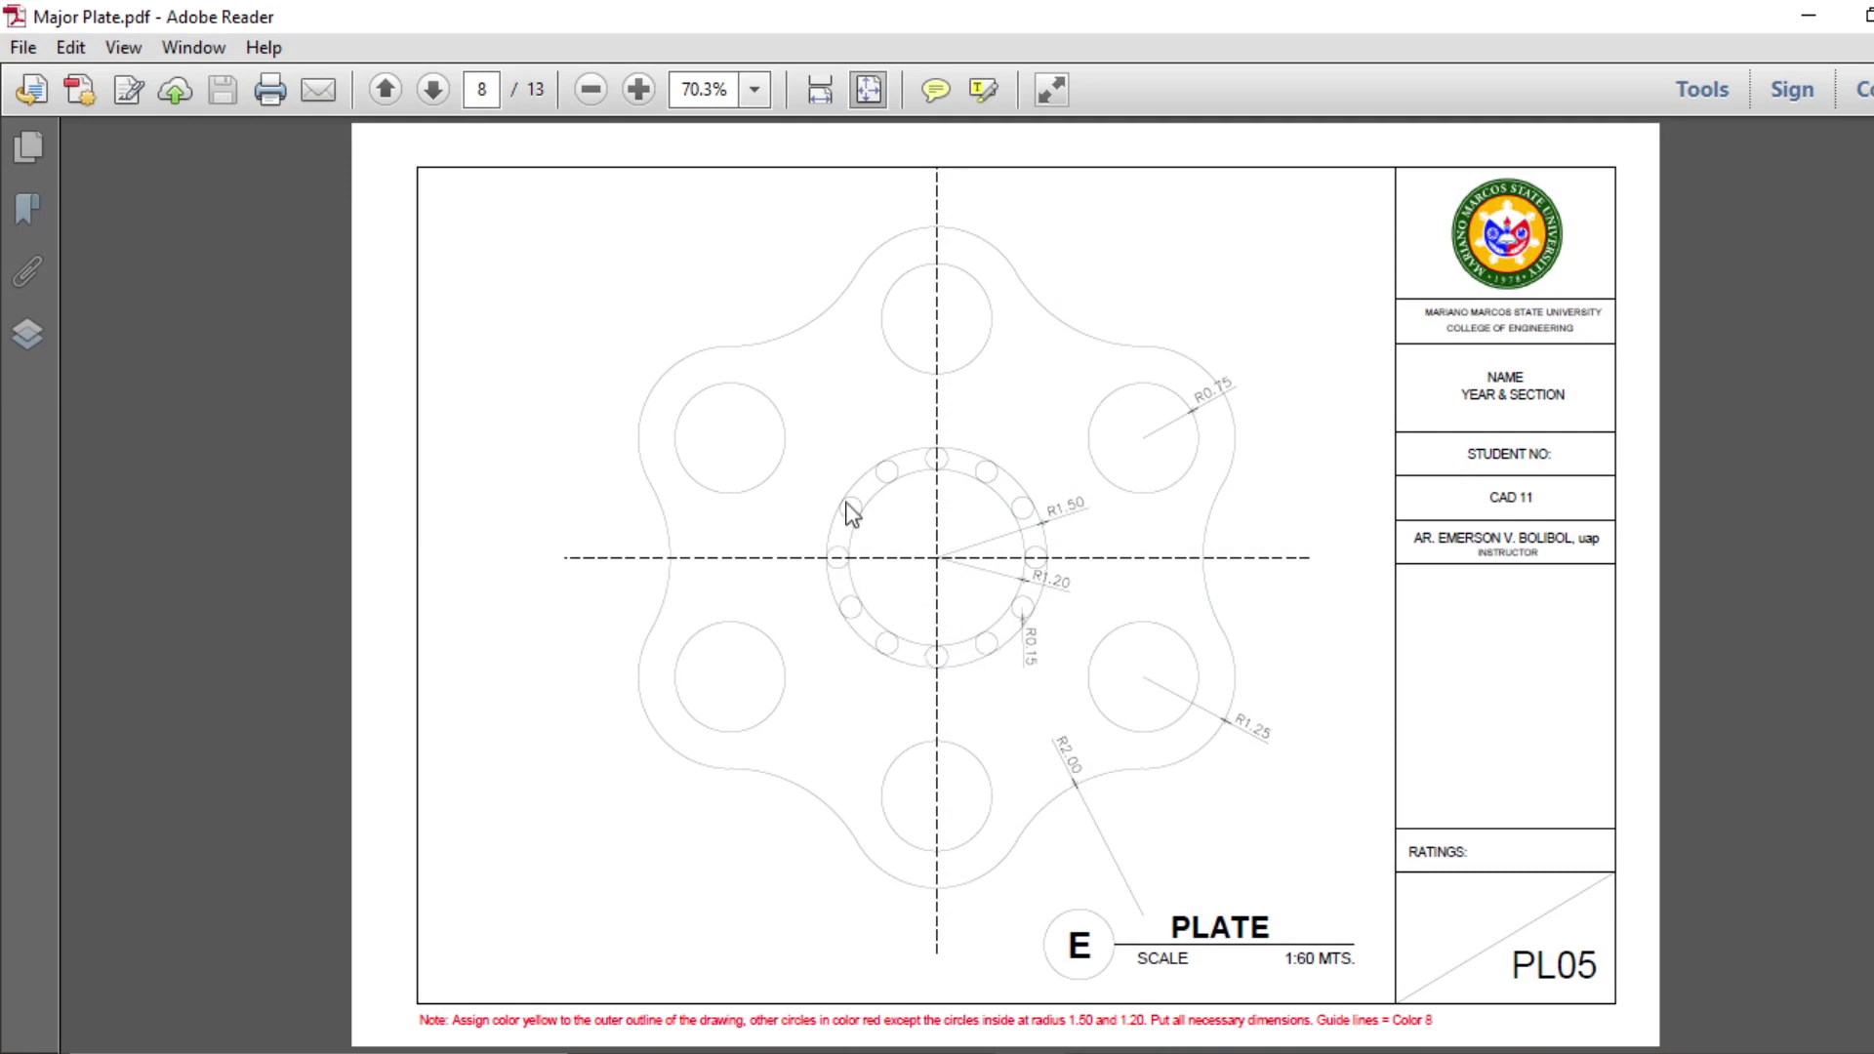
pyautogui.click(1825, 18)
pyautogui.scroll(8, 1069, 480)
pyautogui.press('Escape')
pyautogui.press('Escape')
pyautogui.press('Escape')
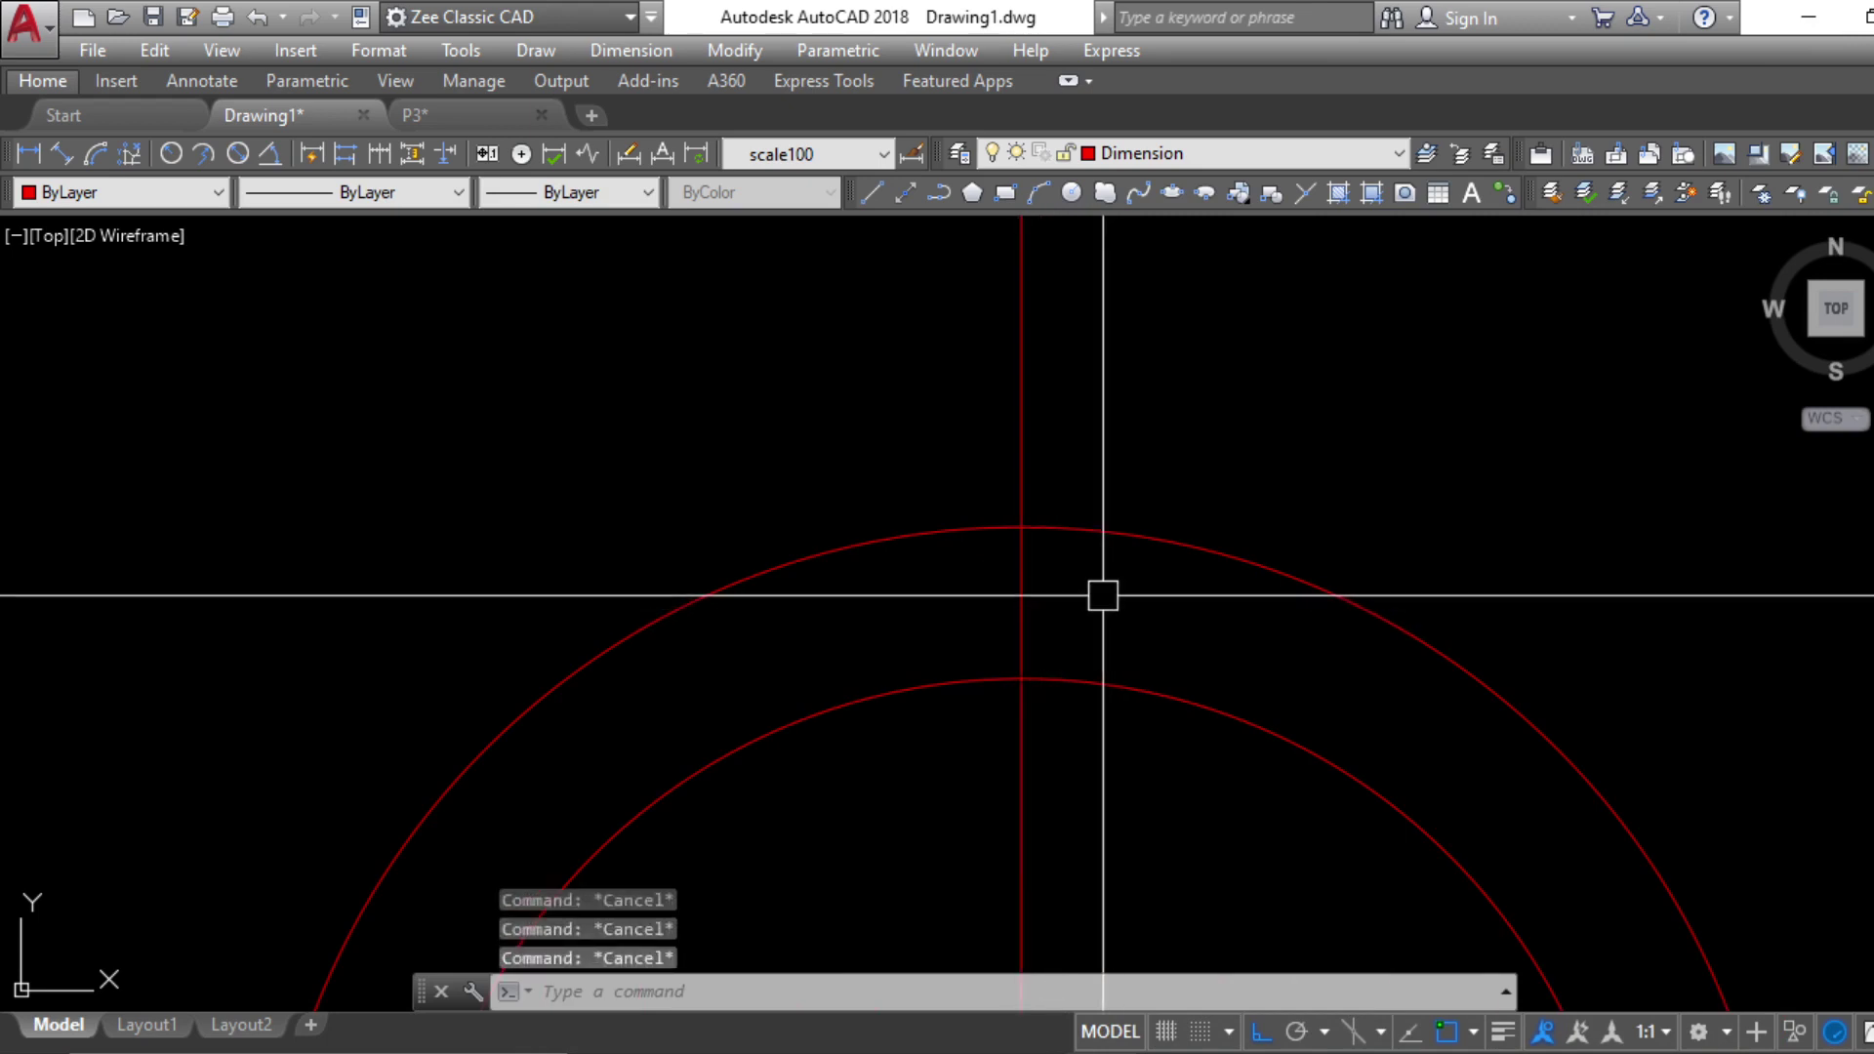
pyautogui.write('pl')
pyautogui.press('Return')
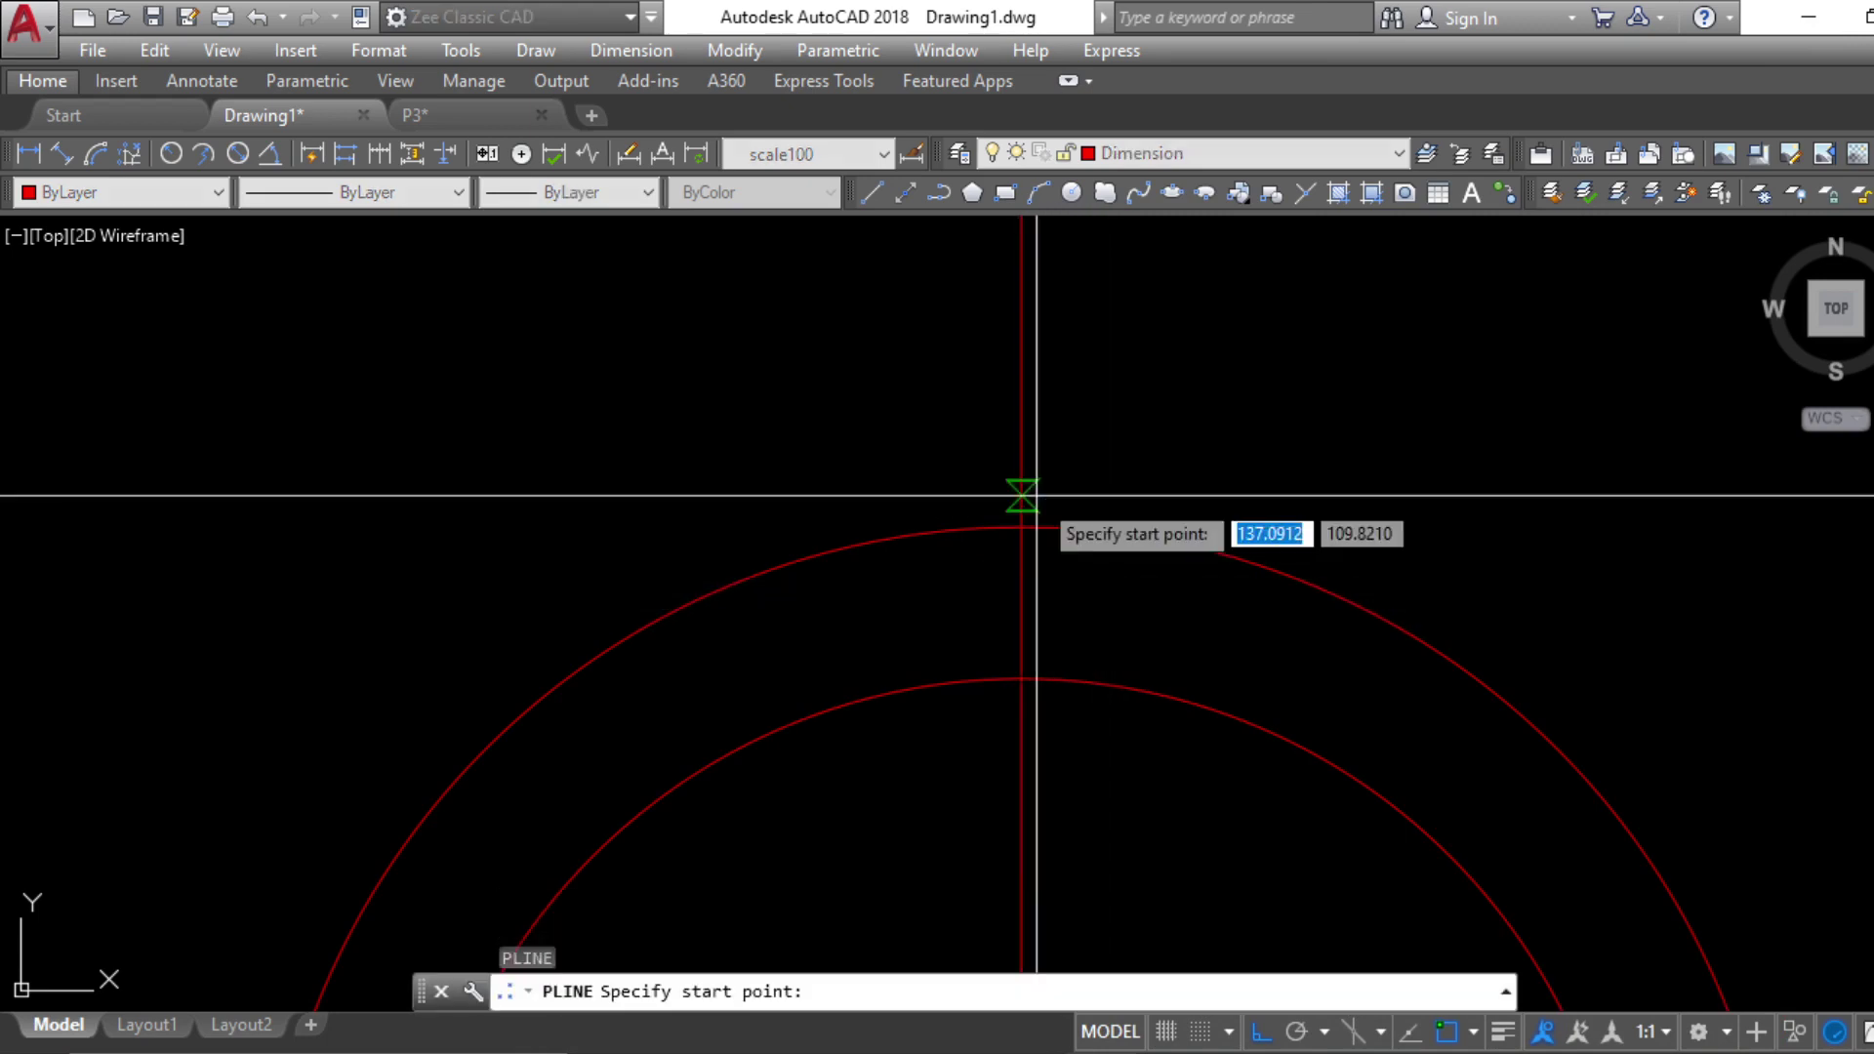
pyautogui.click(1021, 528)
pyautogui.click(1019, 670)
pyautogui.press('Escape')
pyautogui.press('Escape')
# Draw a circle of radius 0.15 from the helper polyline's midpoint out to the outer circle, and erase the helper polyline
pyautogui.press('Escape')
pyautogui.write('c')
pyautogui.press('Return')
pyautogui.click(1021, 604)
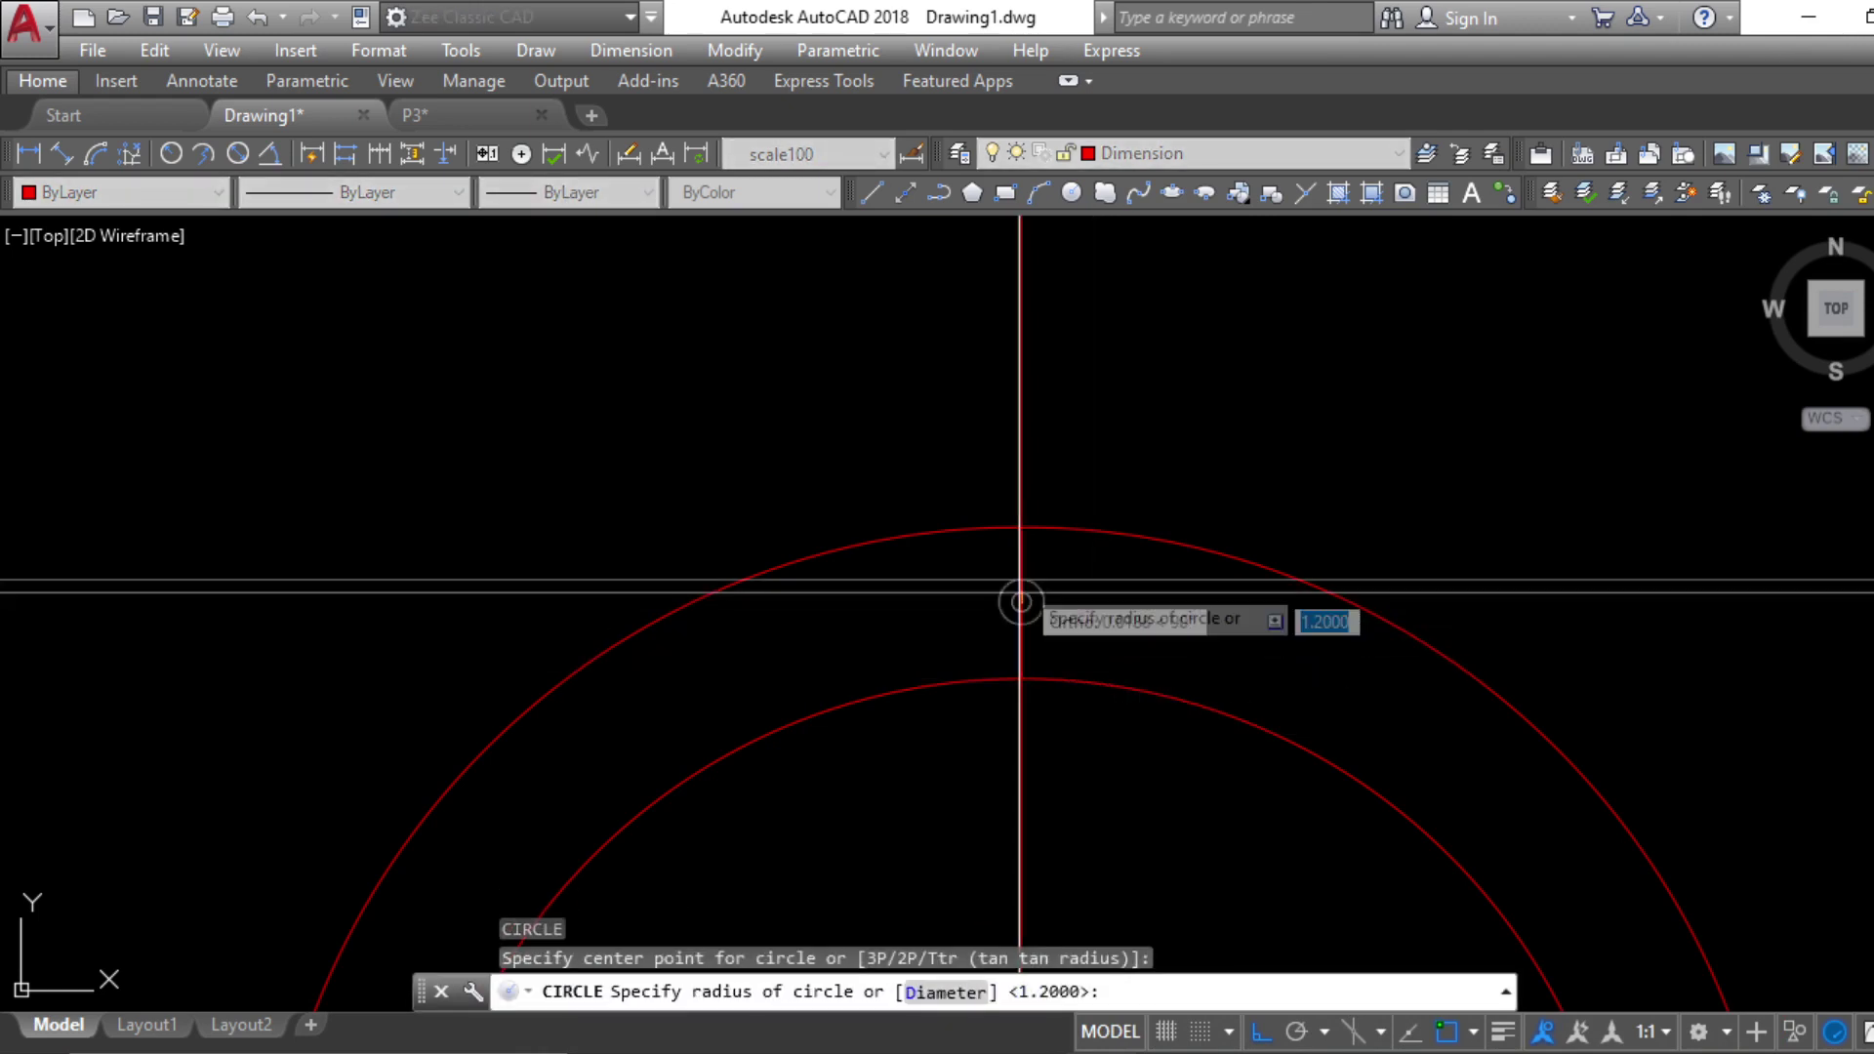
pyautogui.click(1021, 527)
pyautogui.press('Escape')
pyautogui.press('Escape')
pyautogui.click(1022, 585)
pyautogui.write('e')
pyautogui.press('Return')
pyautogui.scroll(-2, 1073, 552)
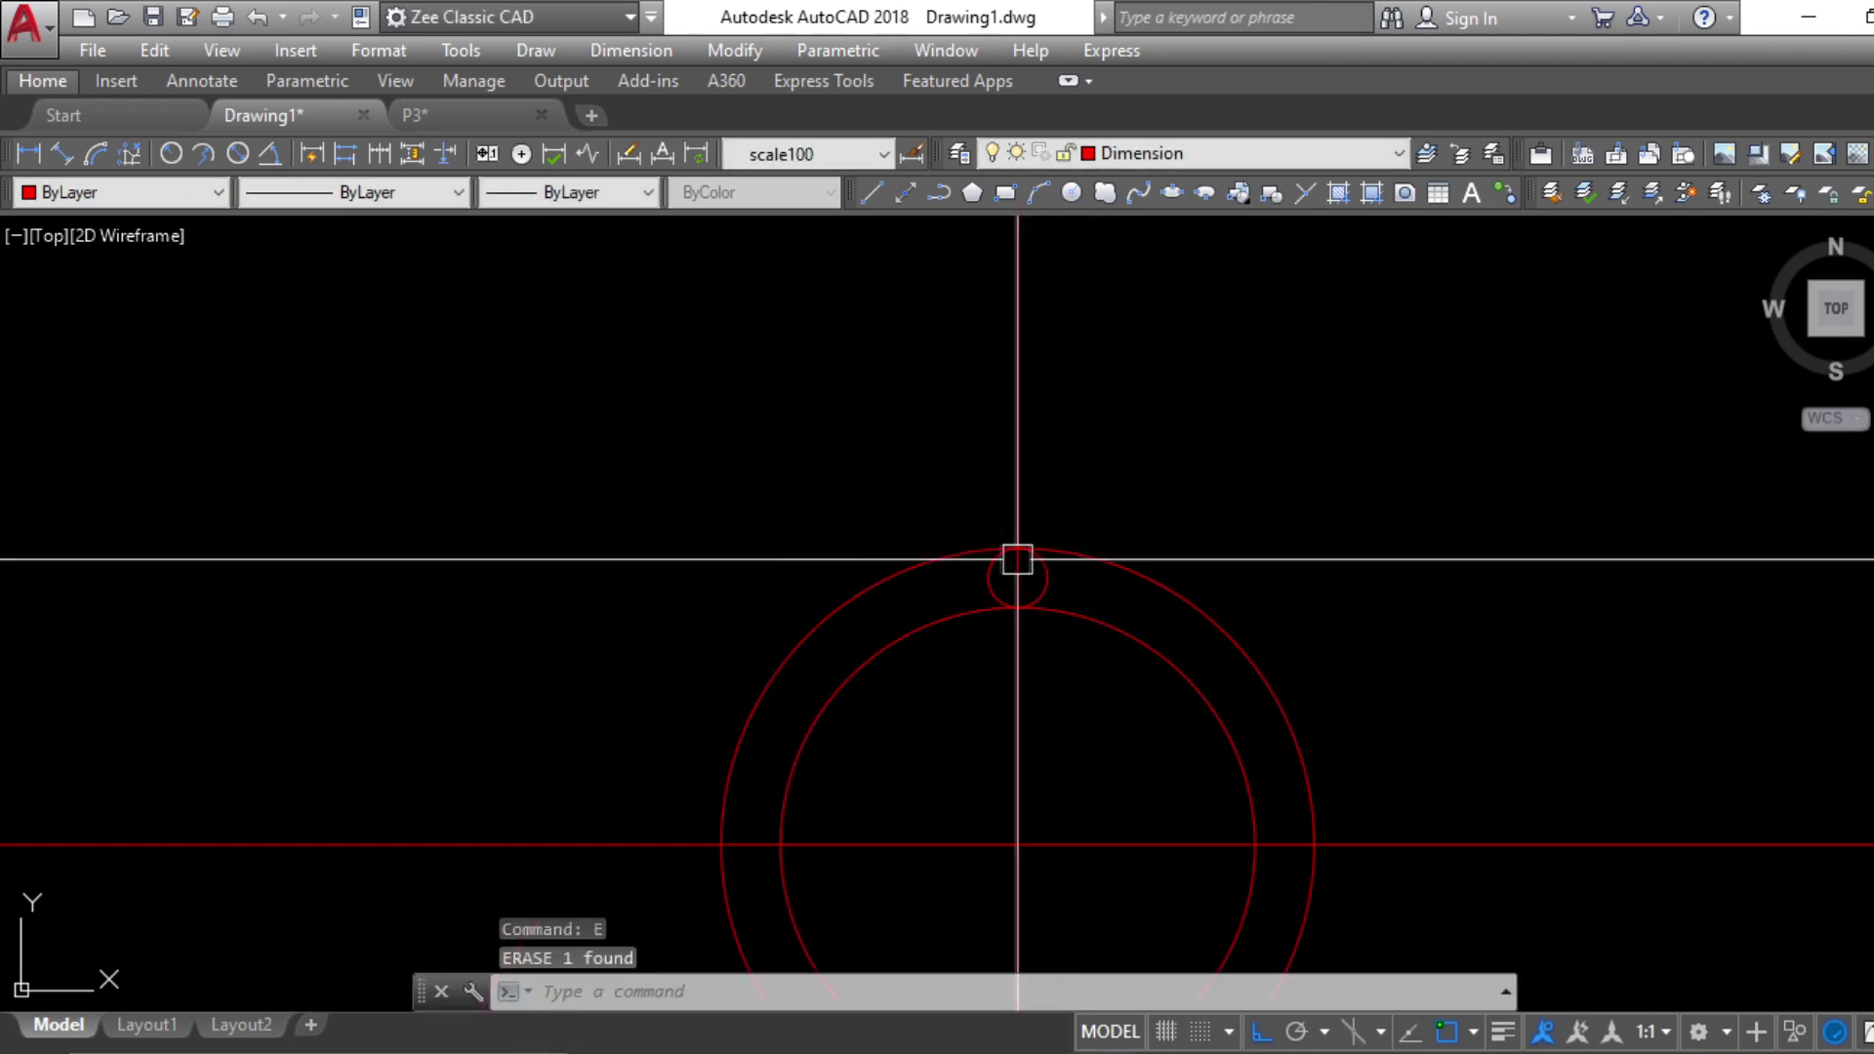
# Create a polar array of the small circle around the ring's centre with 12 items
pyautogui.press('Escape')
pyautogui.press('Escape')
pyautogui.write('ar')
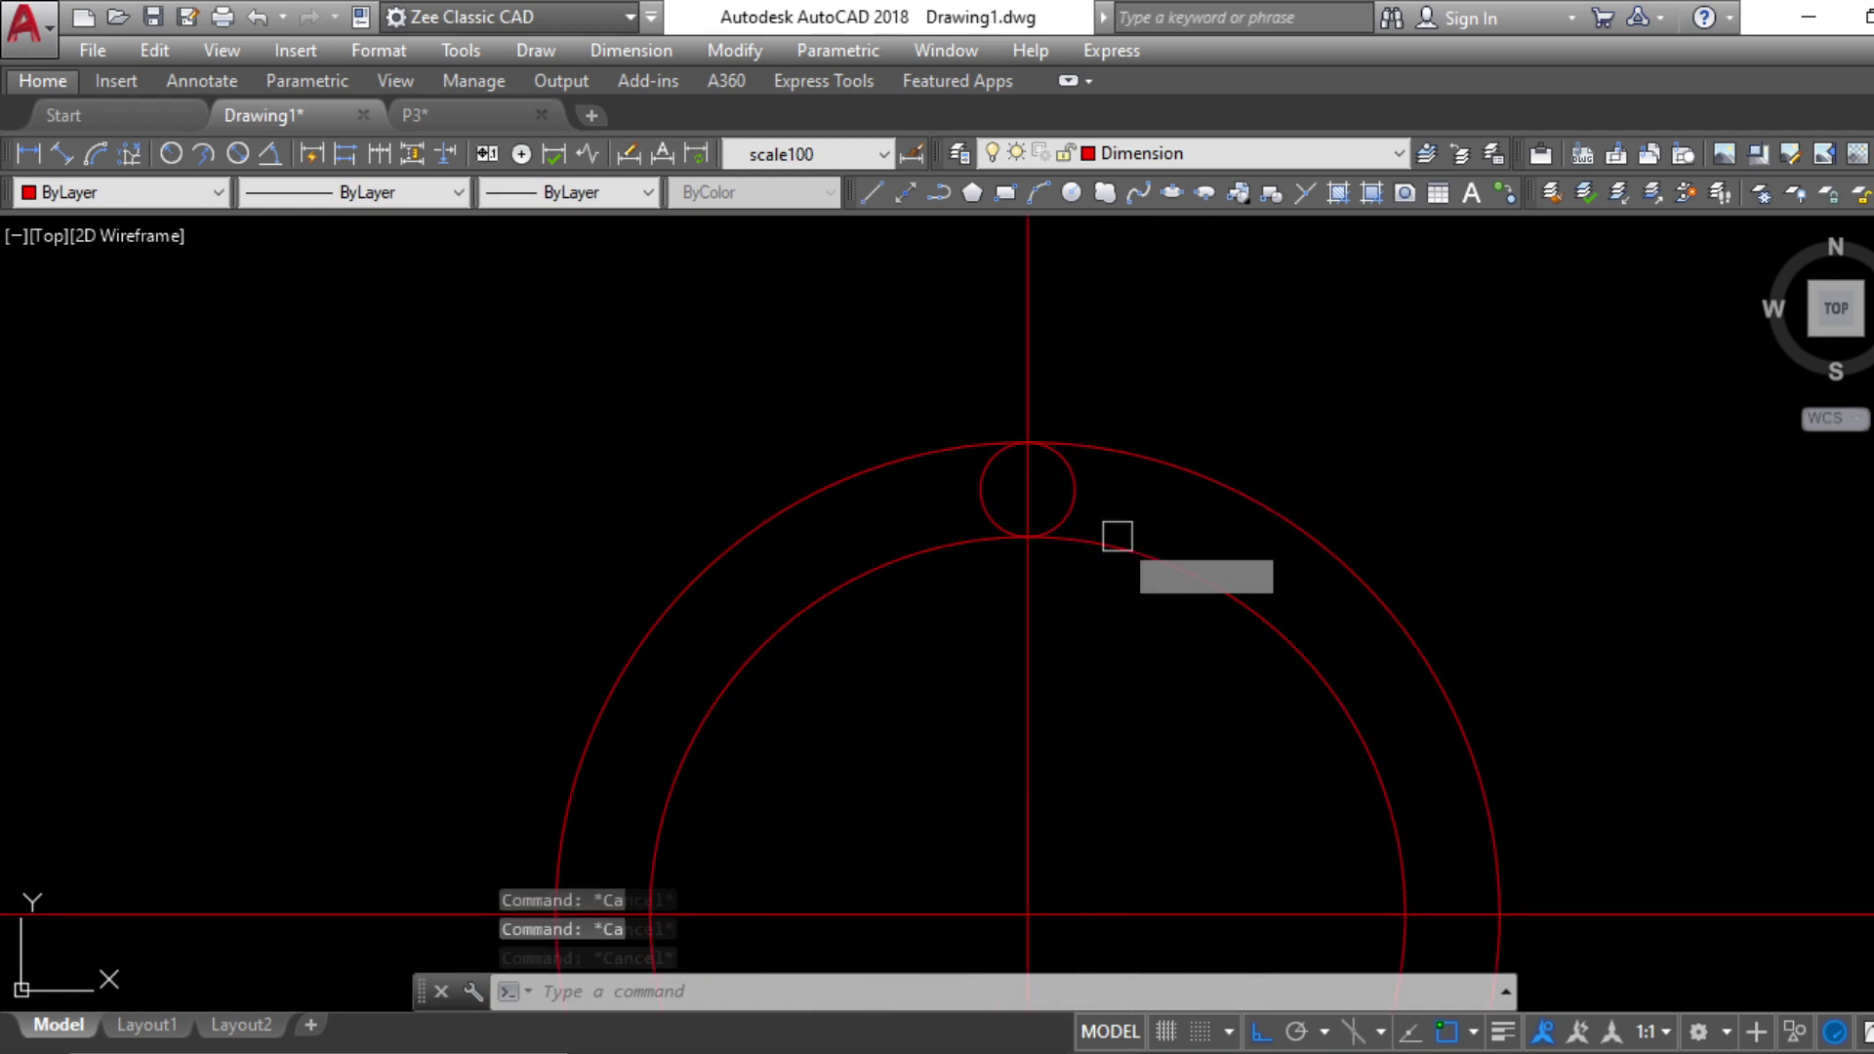
pyautogui.press('Return')
pyautogui.scroll(-2, 1123, 524)
pyautogui.click(1111, 520)
pyautogui.press('Return')
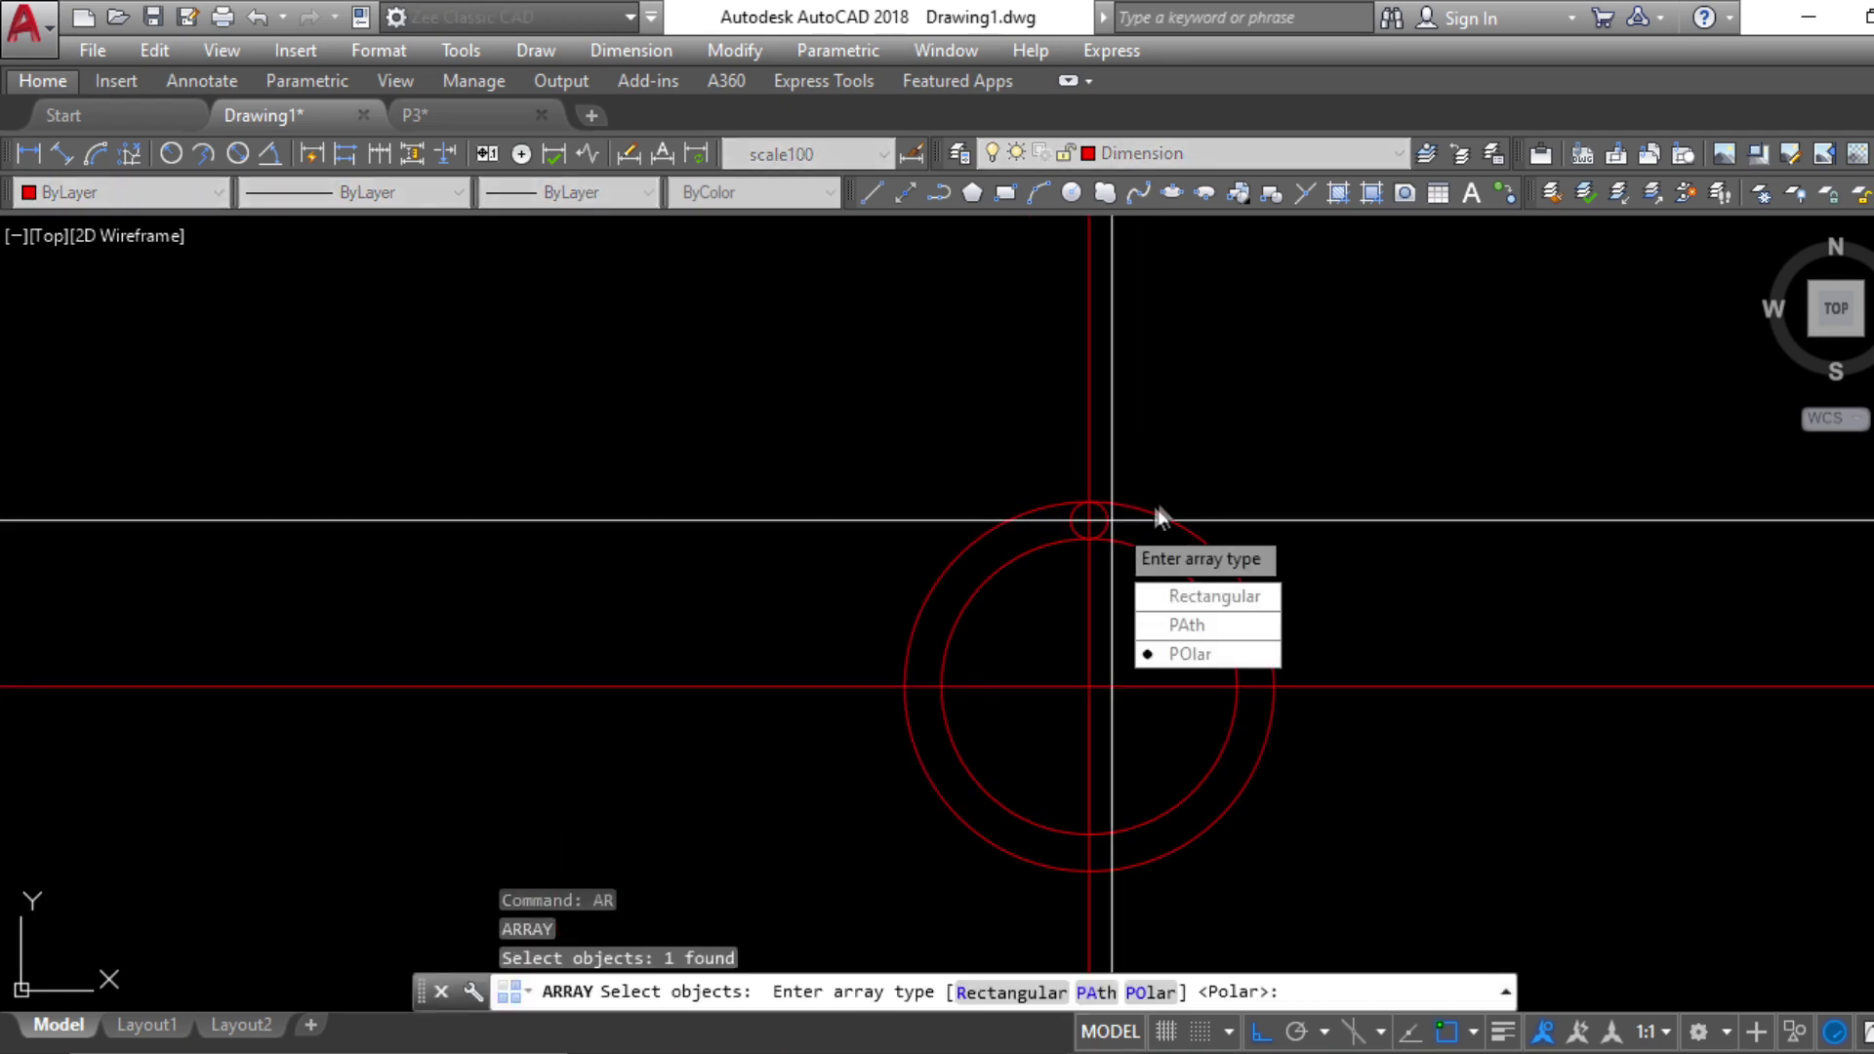
pyautogui.click(1199, 664)
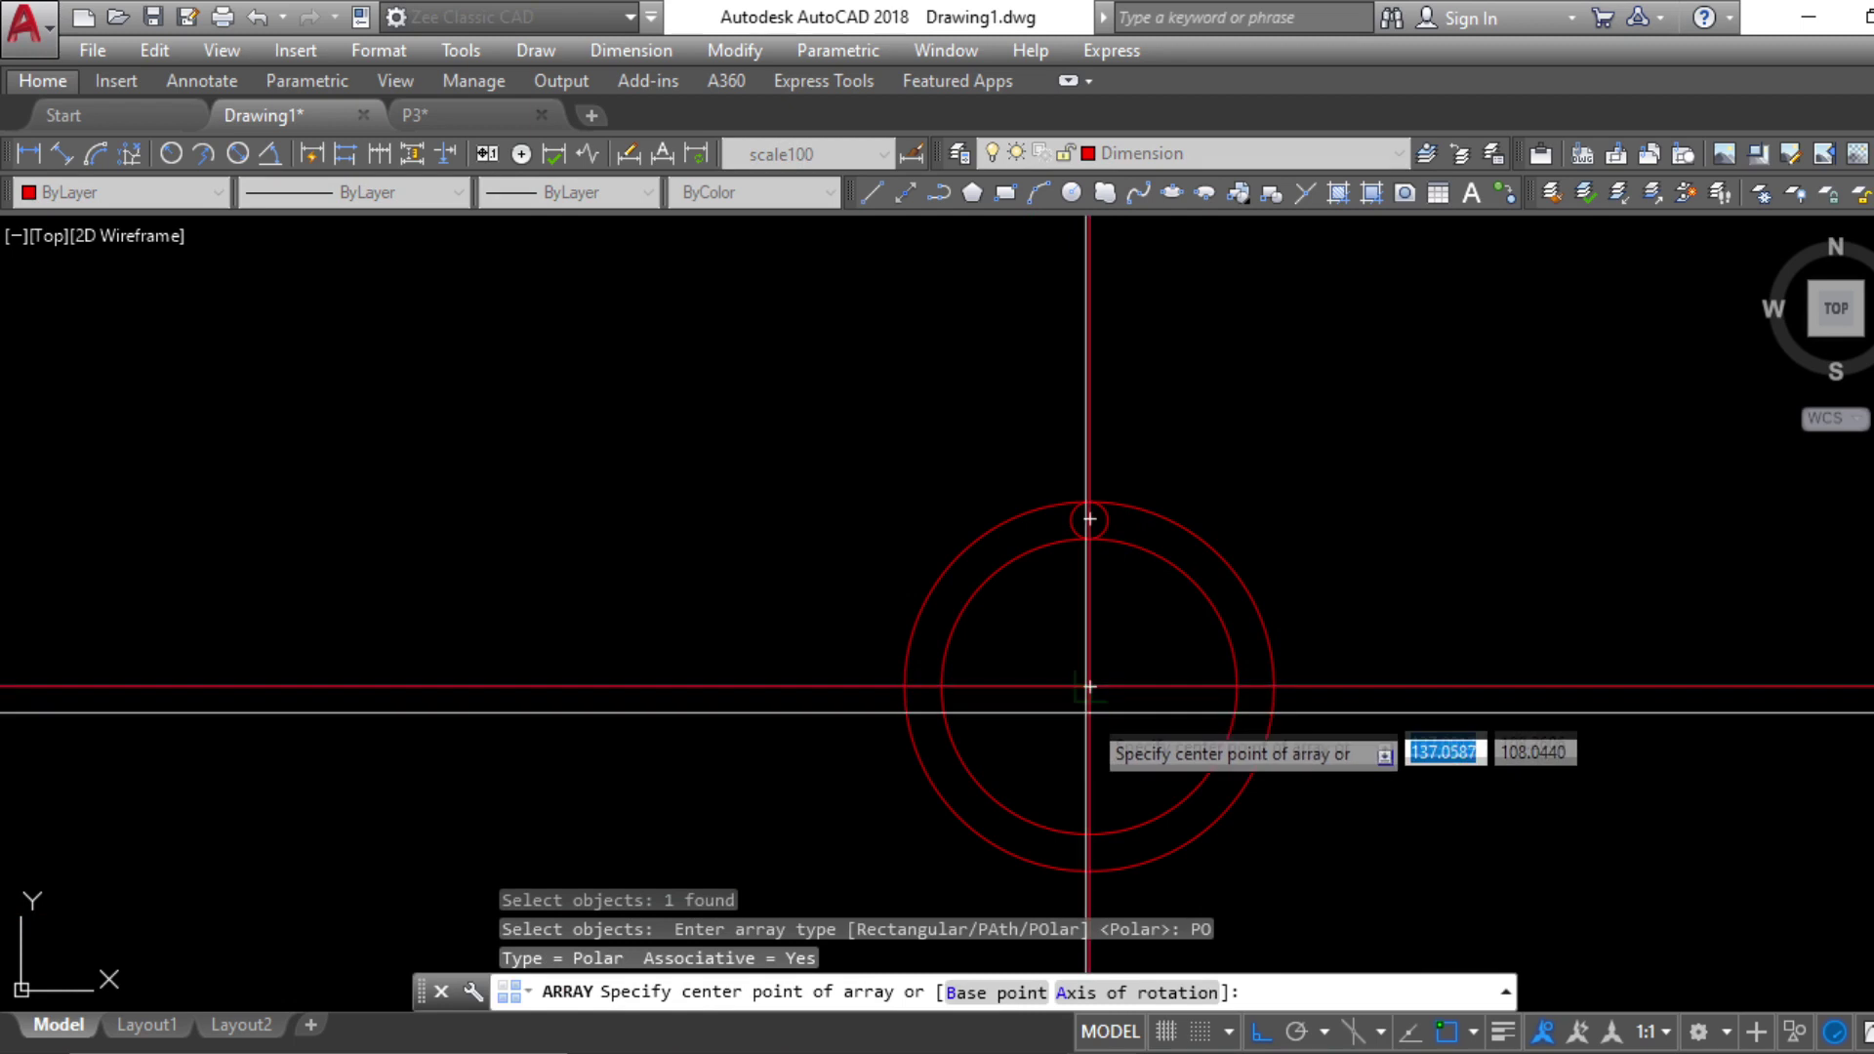
pyautogui.click(1090, 687)
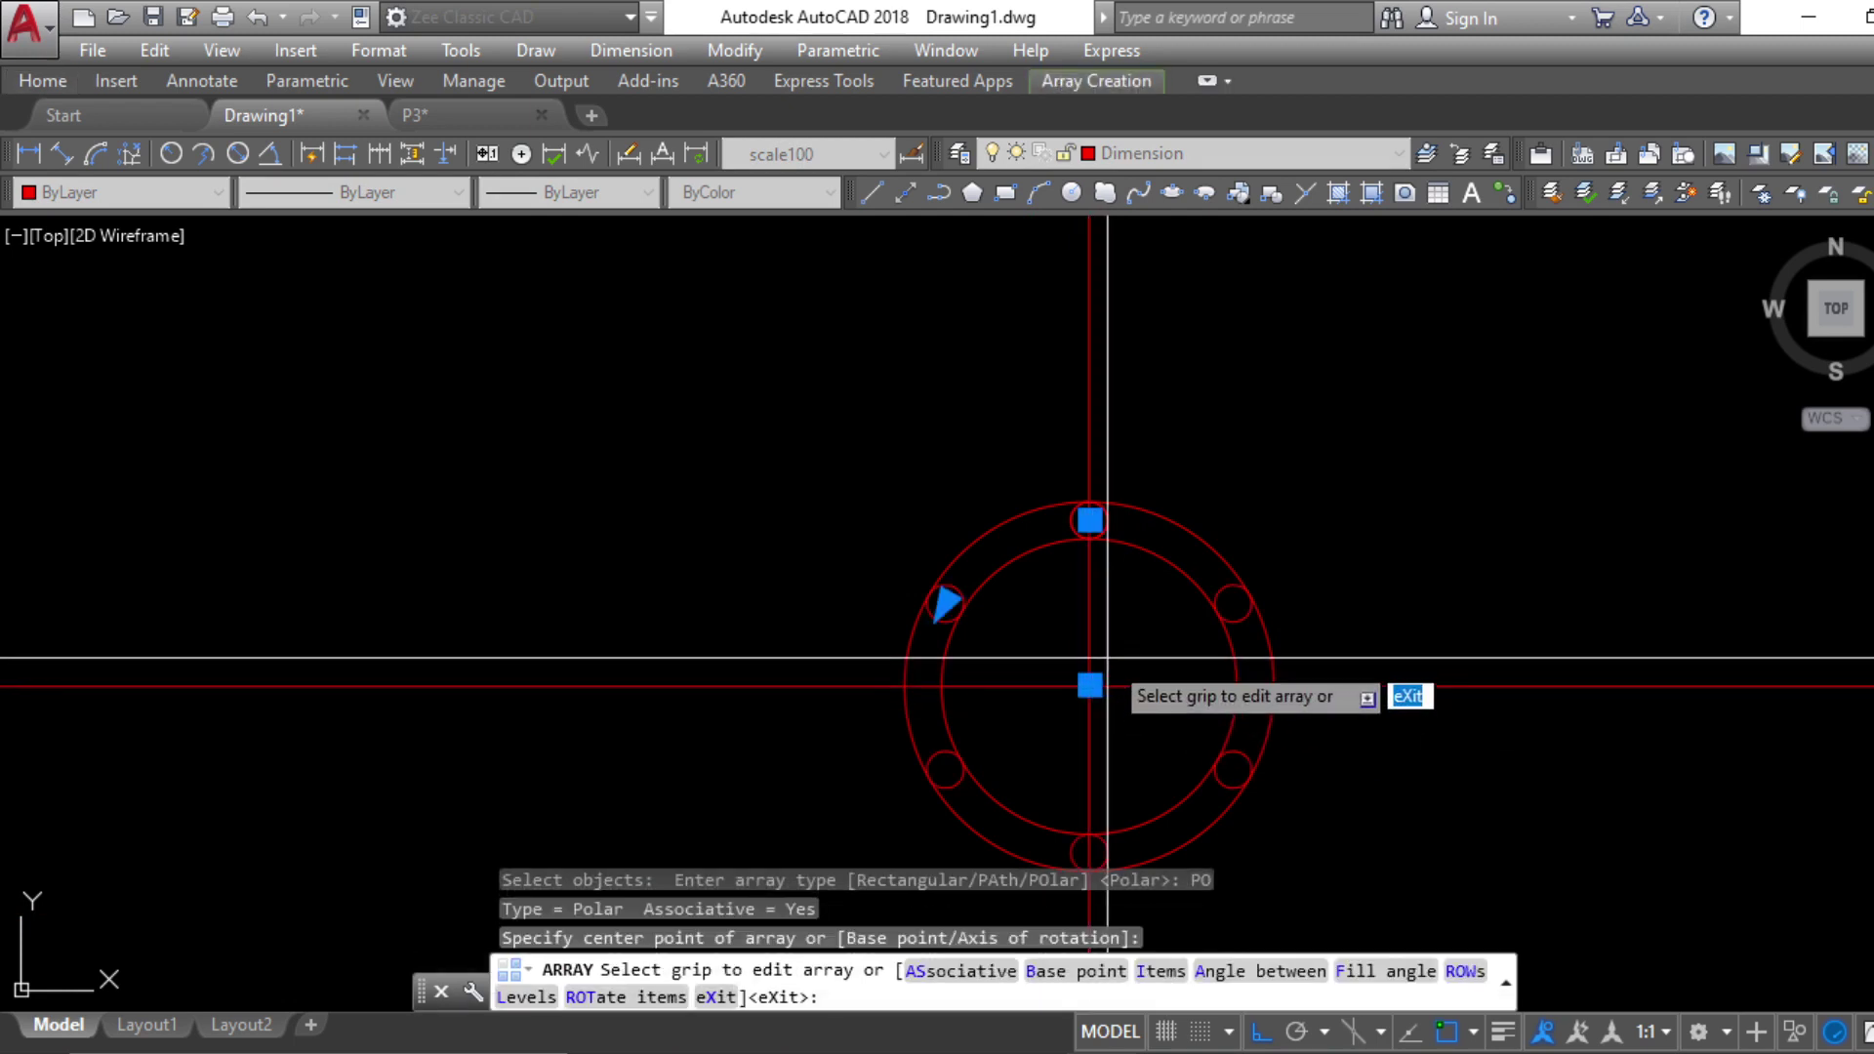
pyautogui.press('Return')
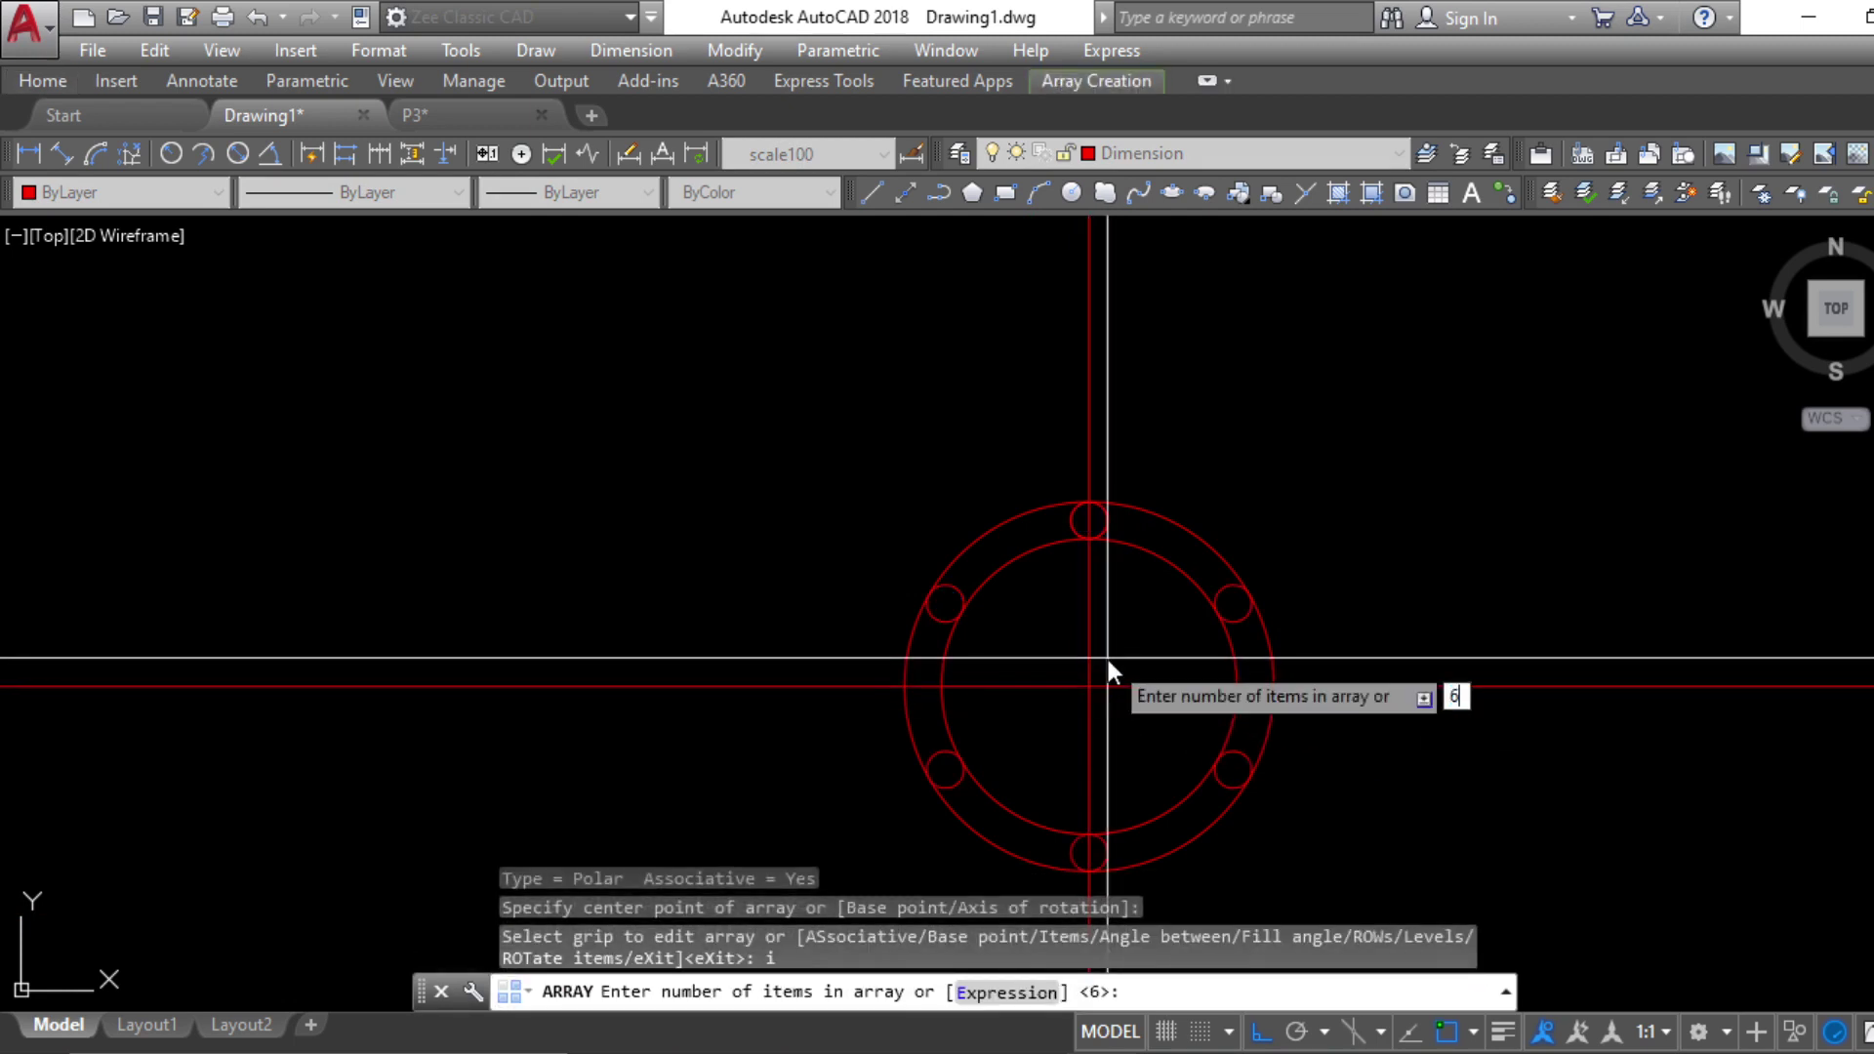
pyautogui.press('Return')
pyautogui.press('Escape')
pyautogui.moveTo(1392, 774); pyautogui.dragTo(1338, 669, button='middle')
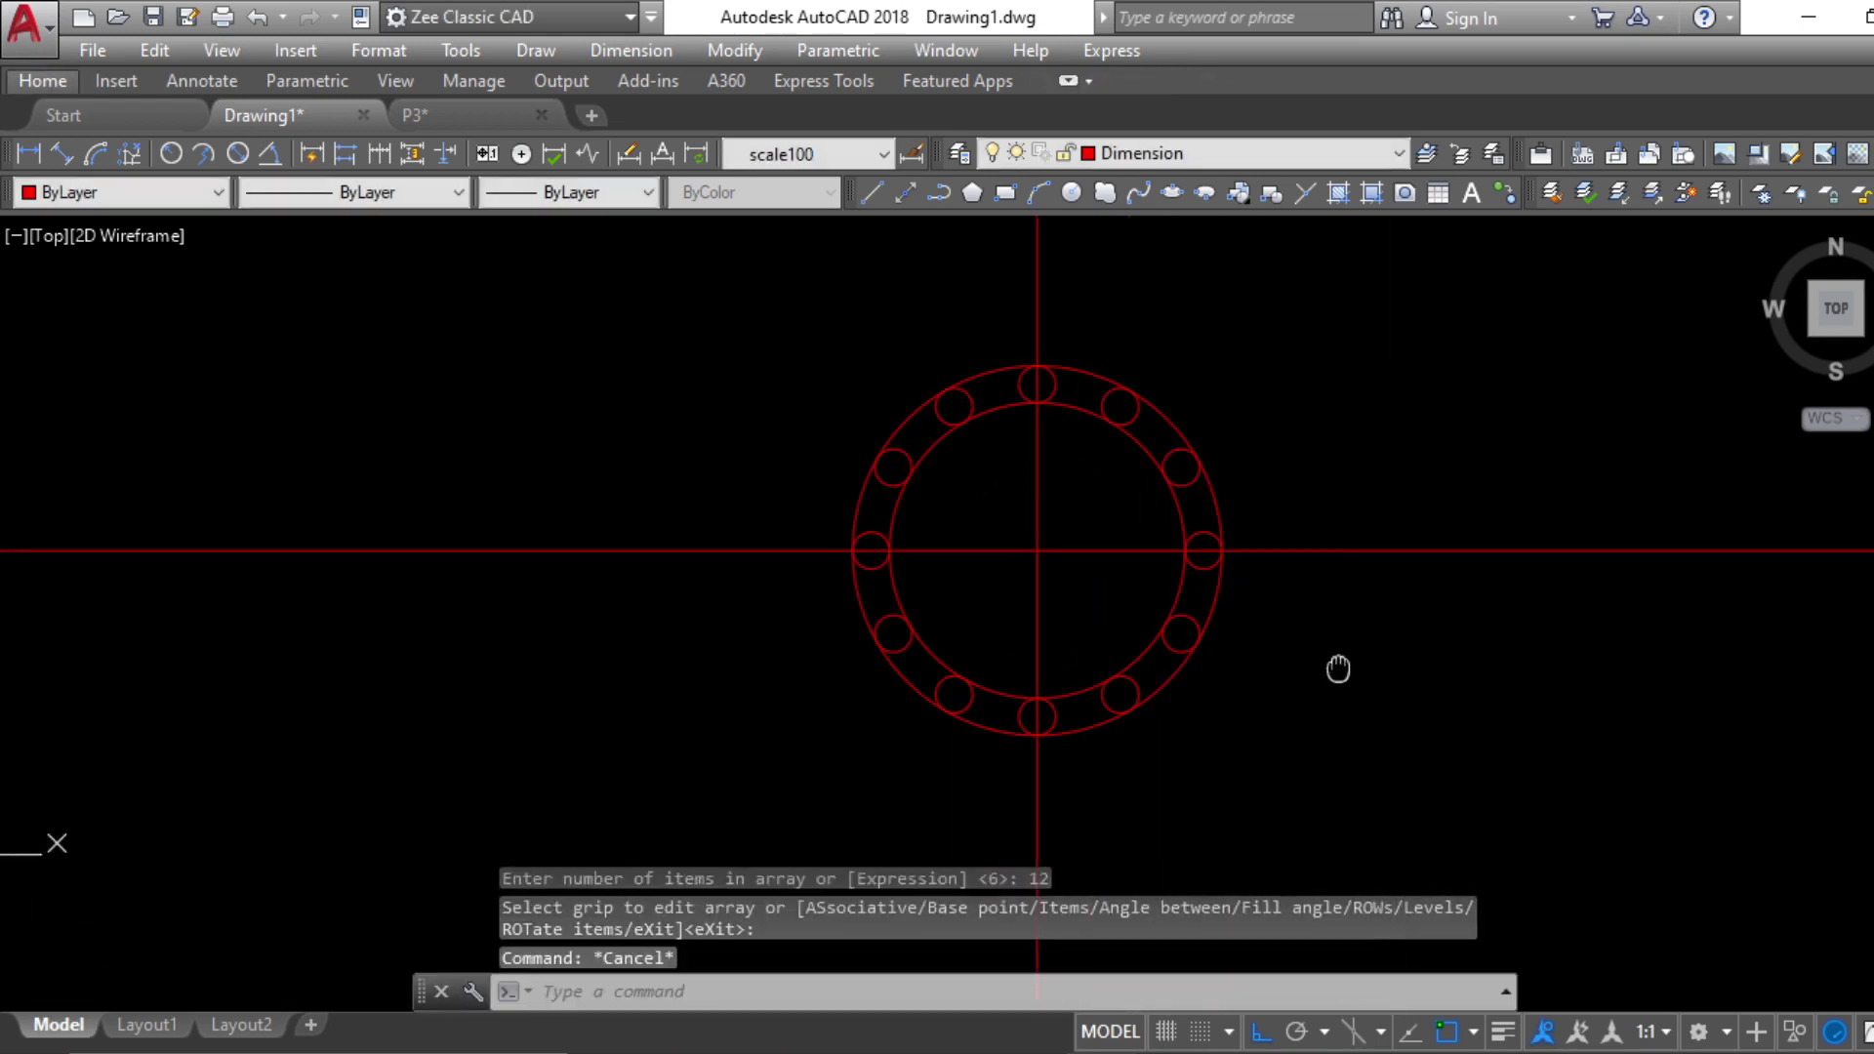
pyautogui.press('Escape')
pyautogui.press('Escape')
# Check the Plate figure in the PDF and draw a horizontal construction line through the outer circle's upper quadrant
pyautogui.click(1088, 1053)
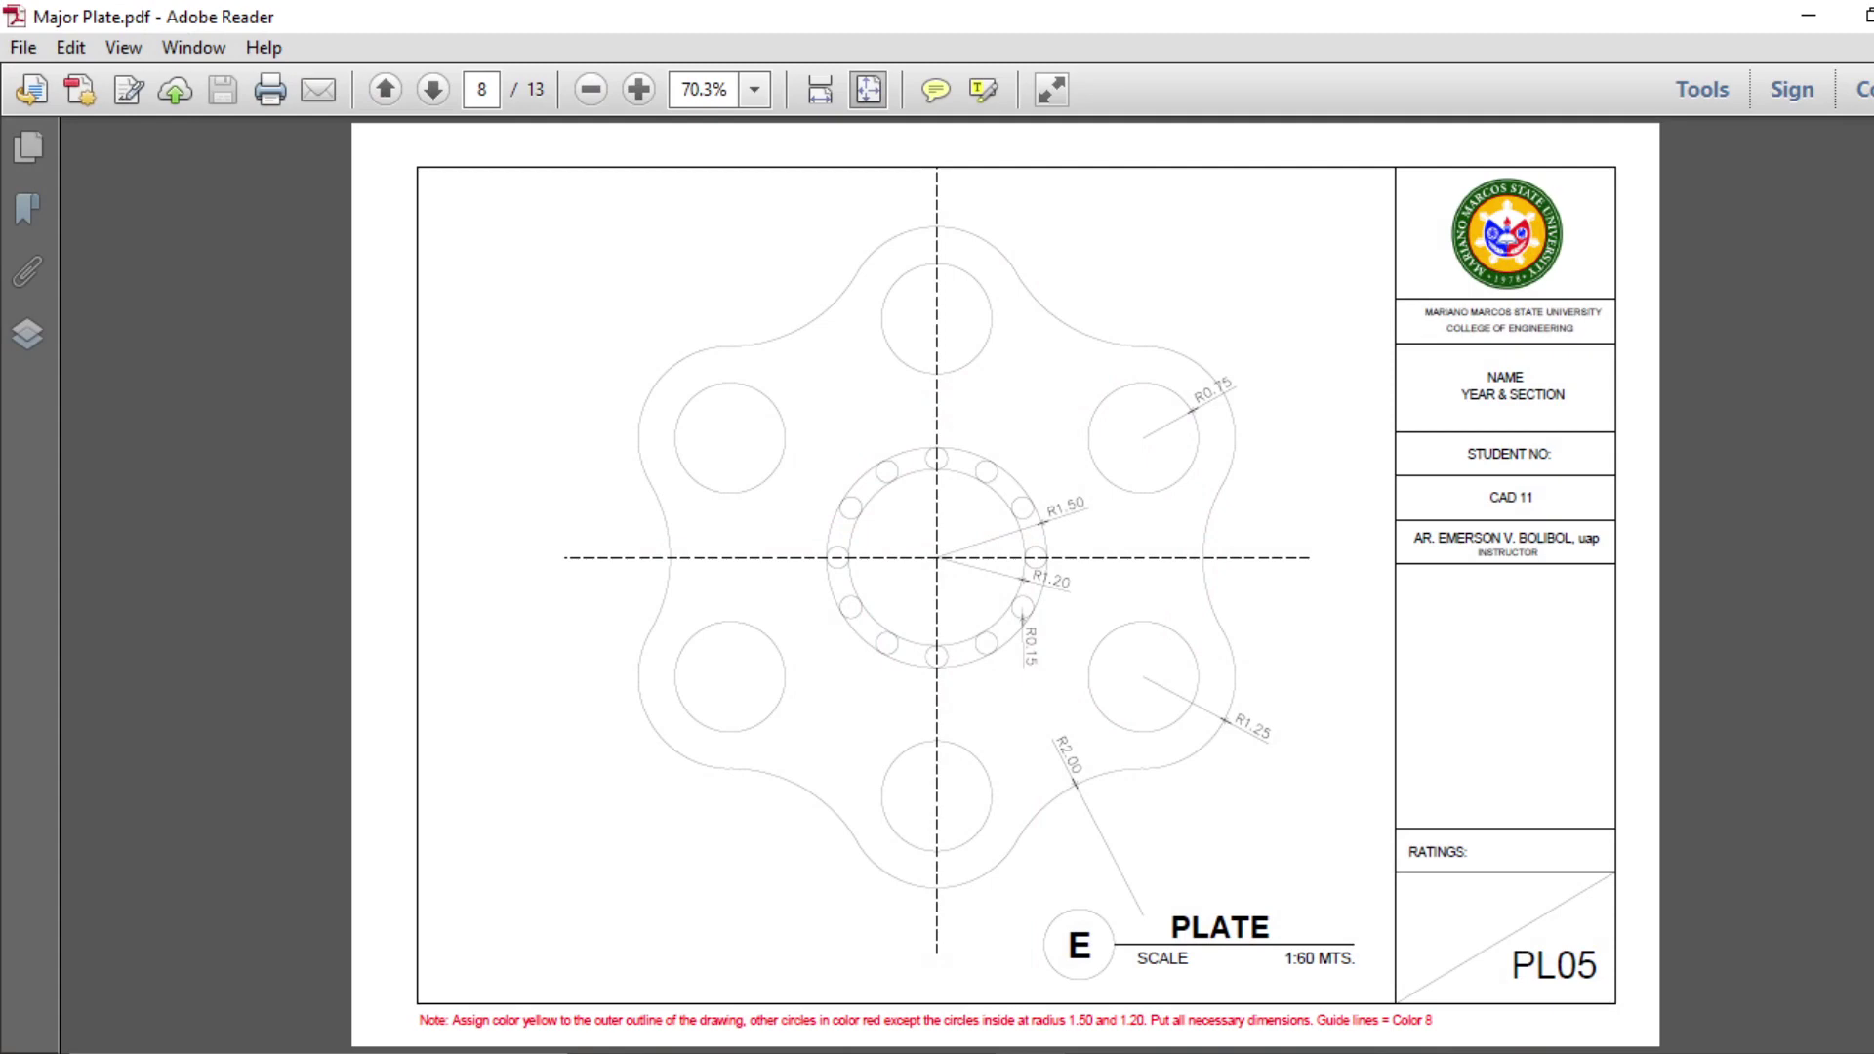
pyautogui.hotkey('alt', 'Tab')
pyautogui.scroll(5, 1016, 577)
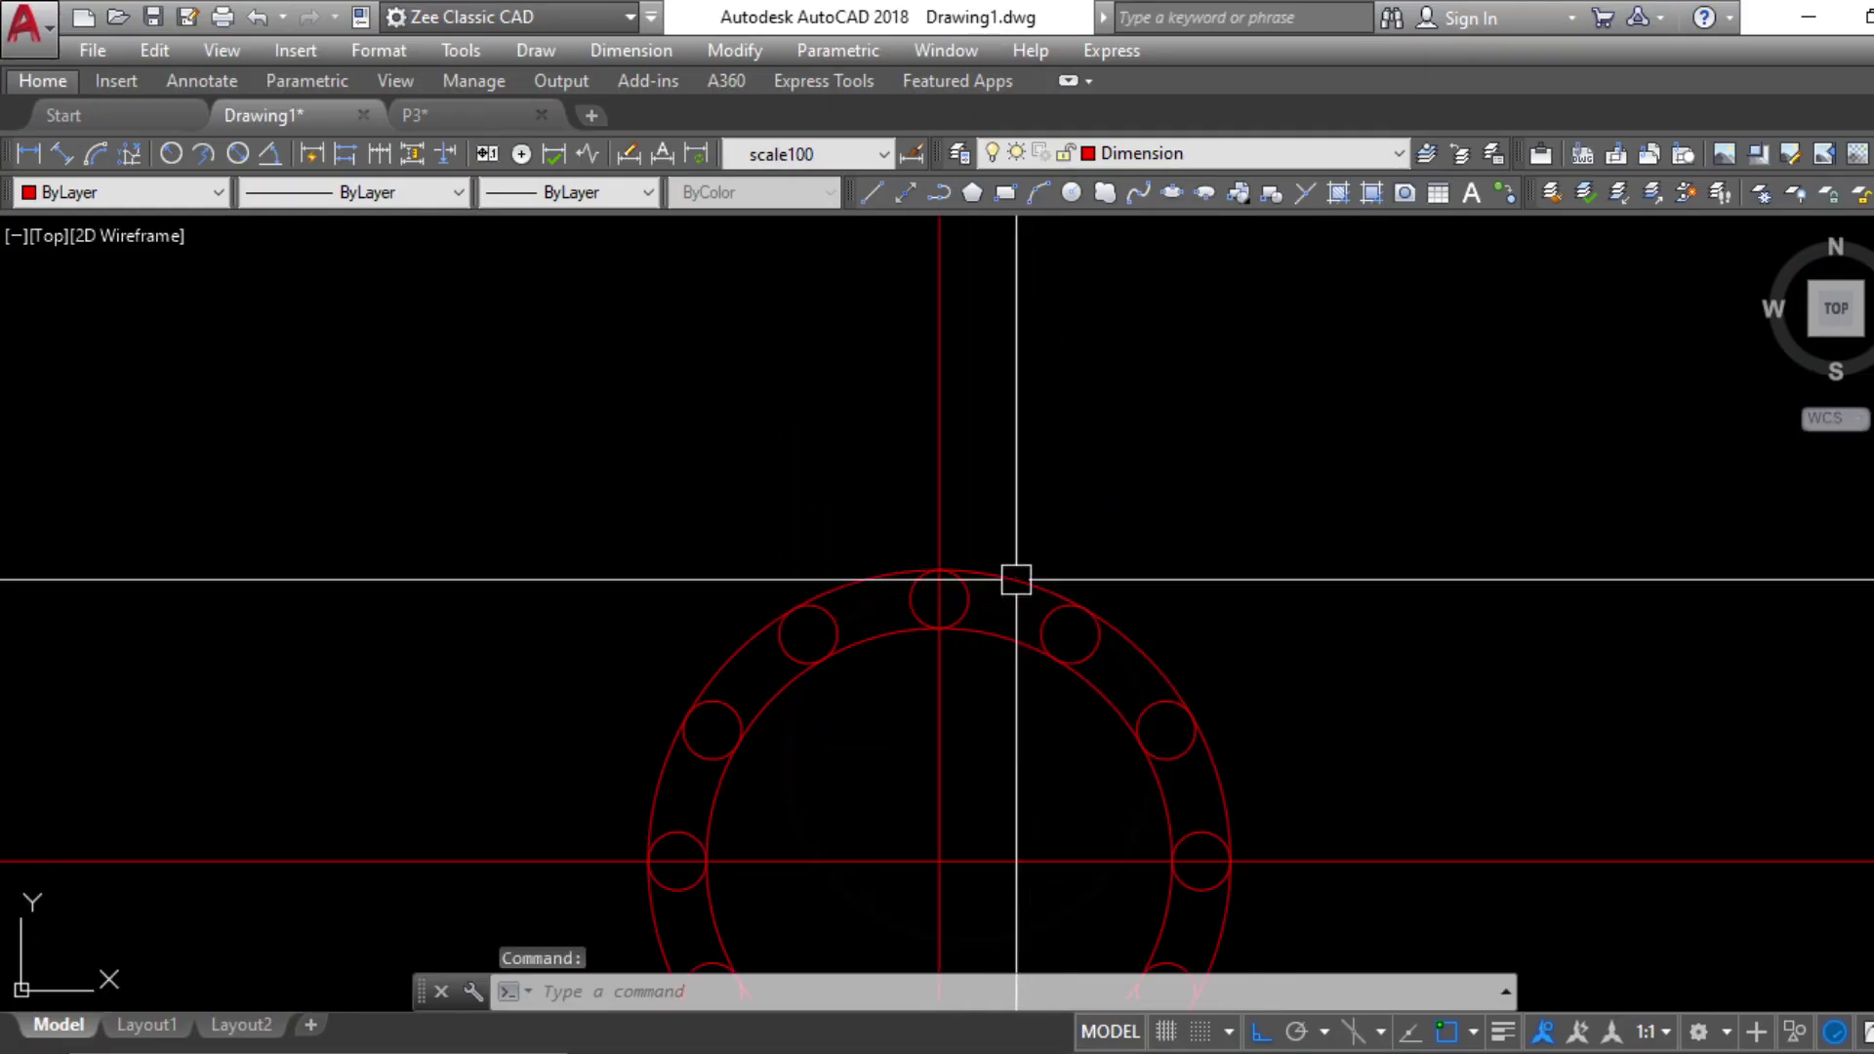
pyautogui.write('l')
pyautogui.press('Return')
pyautogui.scroll(2, 957, 552)
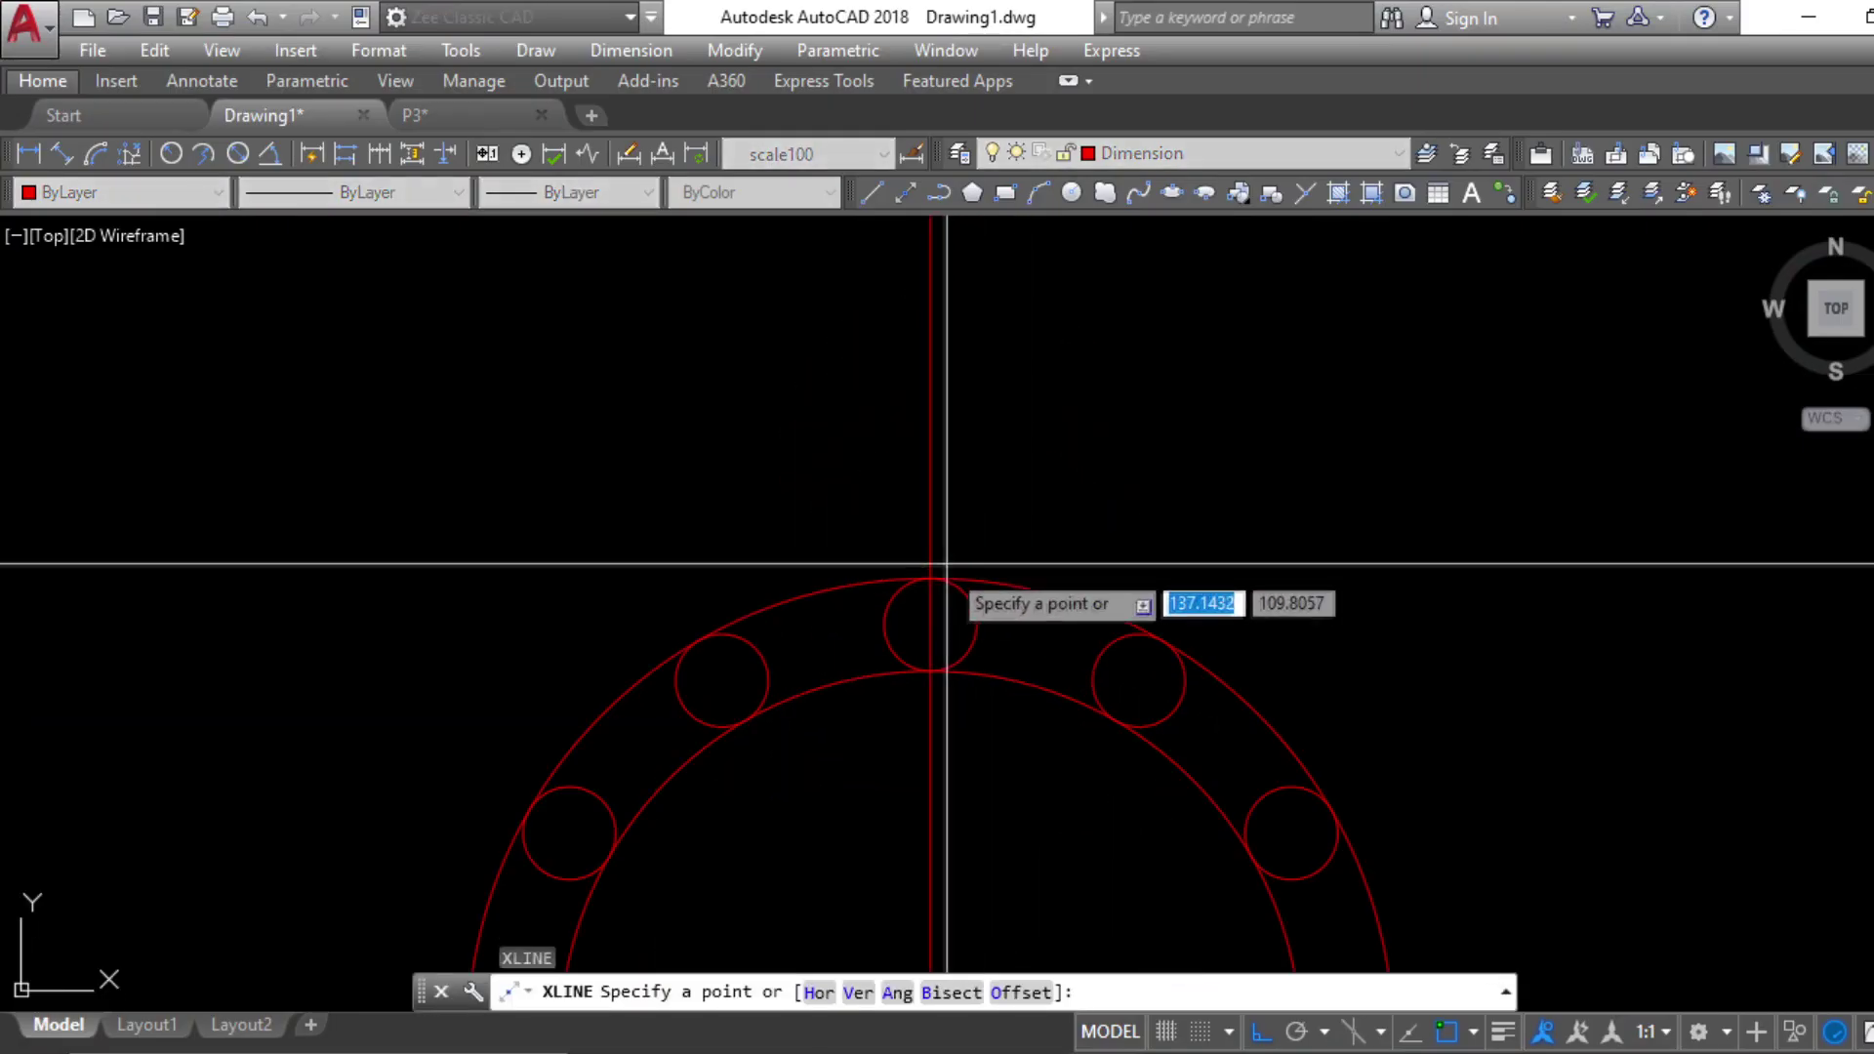
pyautogui.click(930, 580)
pyautogui.click(1345, 527)
pyautogui.press('Escape')
pyautogui.press('Escape')
# Offset the horizontal construction line at the outer circle's upper quadrant by 1 unit upward
pyautogui.write('o')
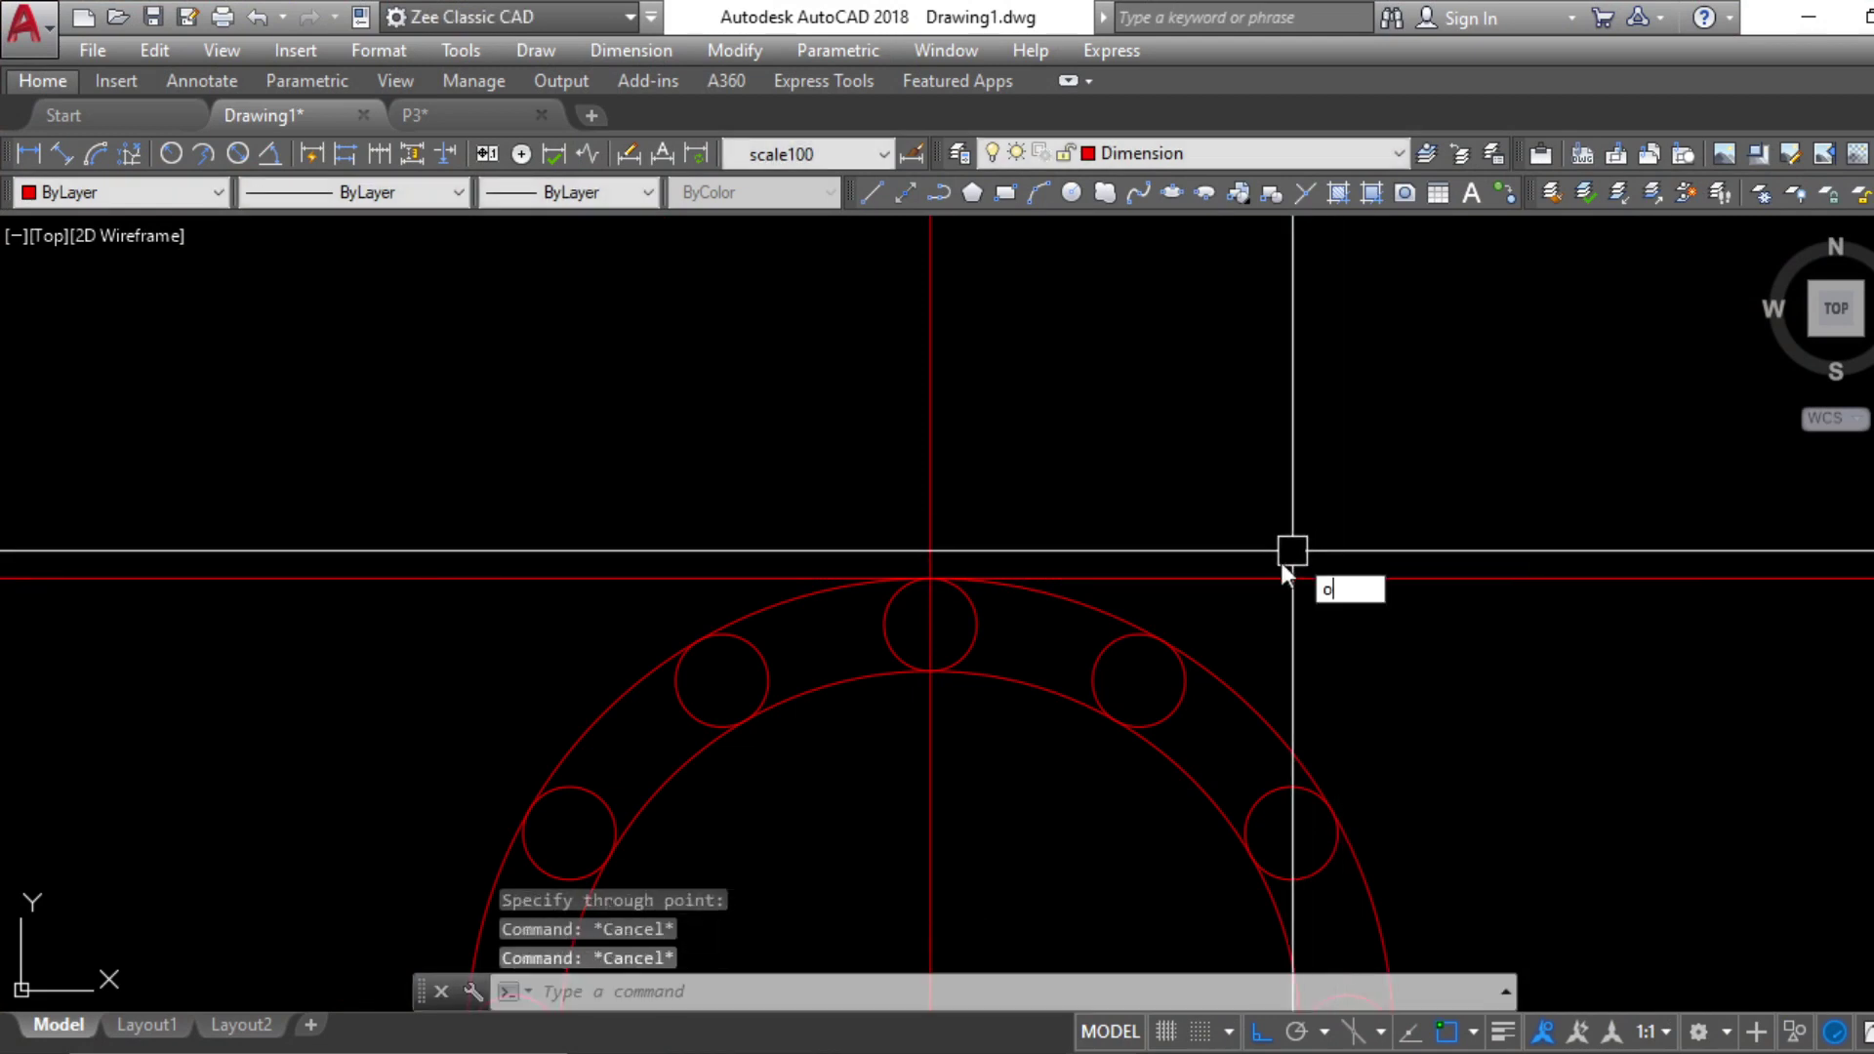
pyautogui.press('Return')
pyautogui.write('1')
pyautogui.press('Return')
pyautogui.click(1272, 579)
pyautogui.click(1210, 507)
pyautogui.press('Escape')
pyautogui.scroll(-2, 1109, 568)
pyautogui.moveTo(1109, 568); pyautogui.dragTo(1122, 514, button='middle')
pyautogui.scroll(-1, 1219, 532)
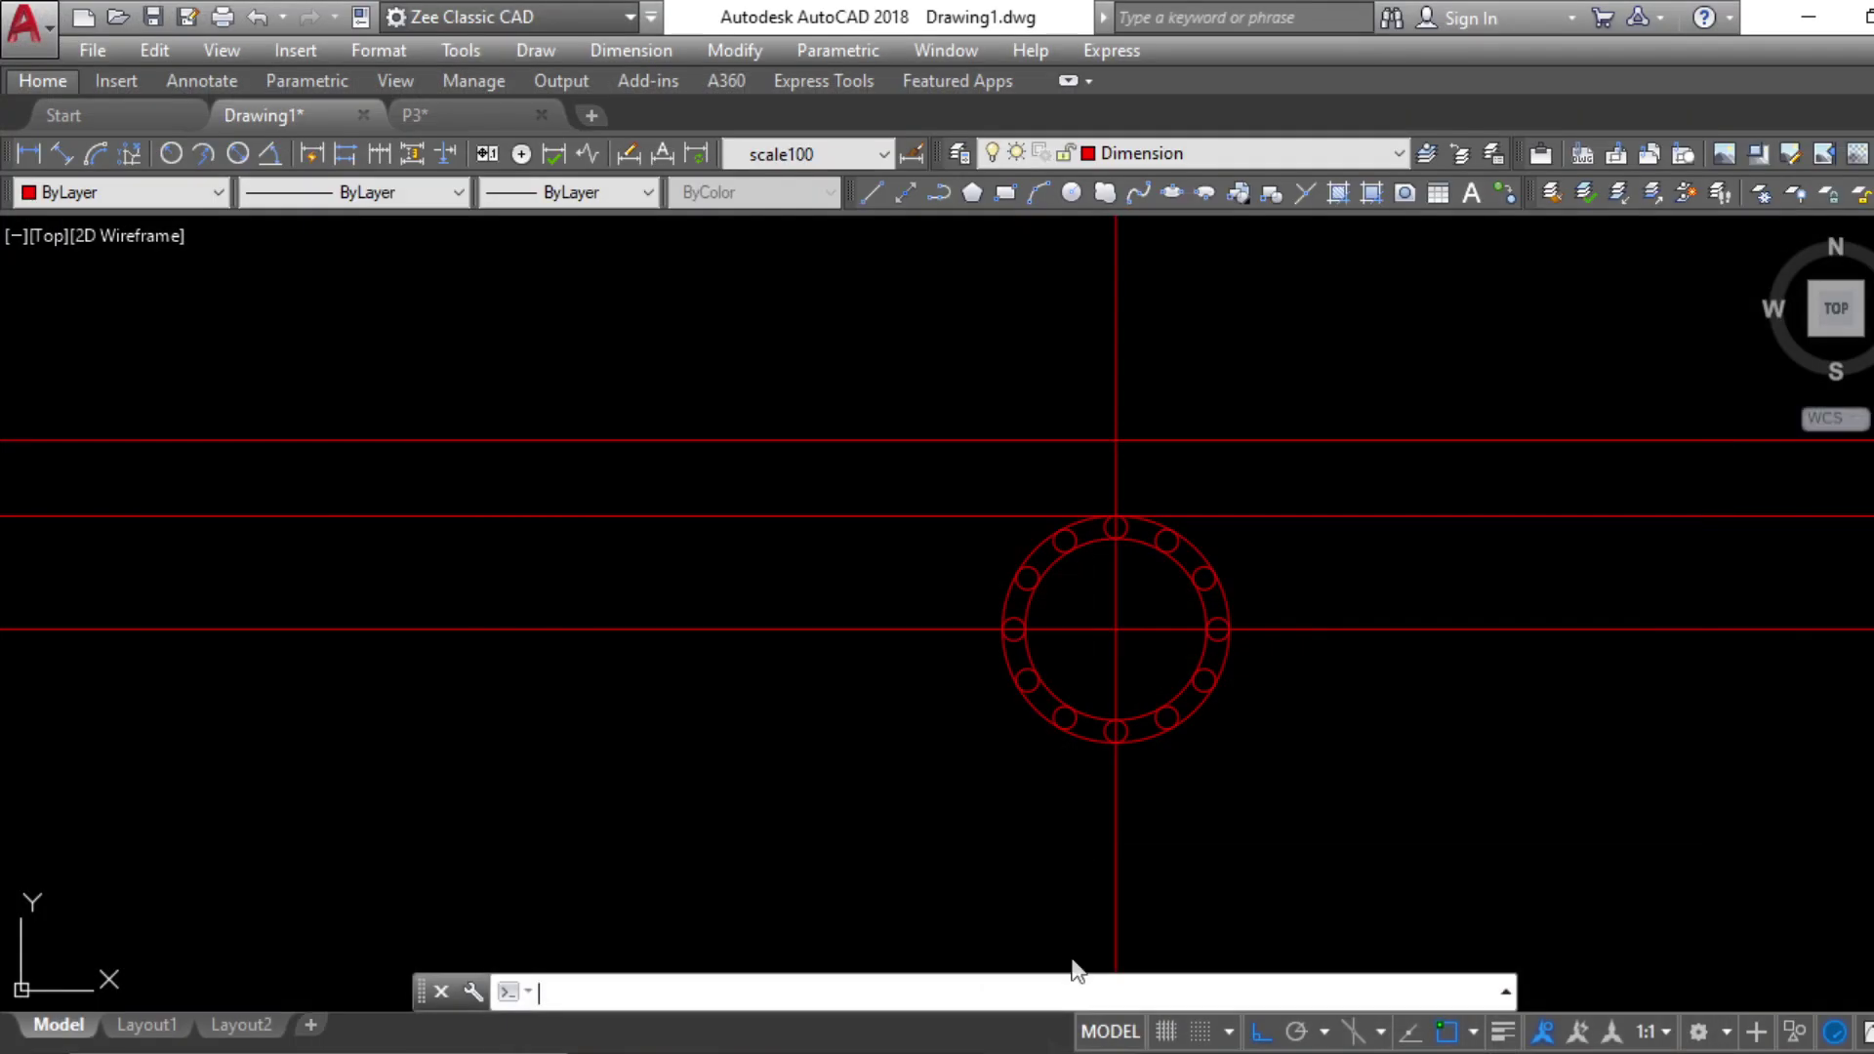
# Draw a circle of radius 0.75 in the free space above the offset construction line
pyautogui.press('Escape')
pyautogui.press('Escape')
pyautogui.press('Escape')
pyautogui.scroll(5, 1172, 452)
pyautogui.write('c')
pyautogui.press('Return')
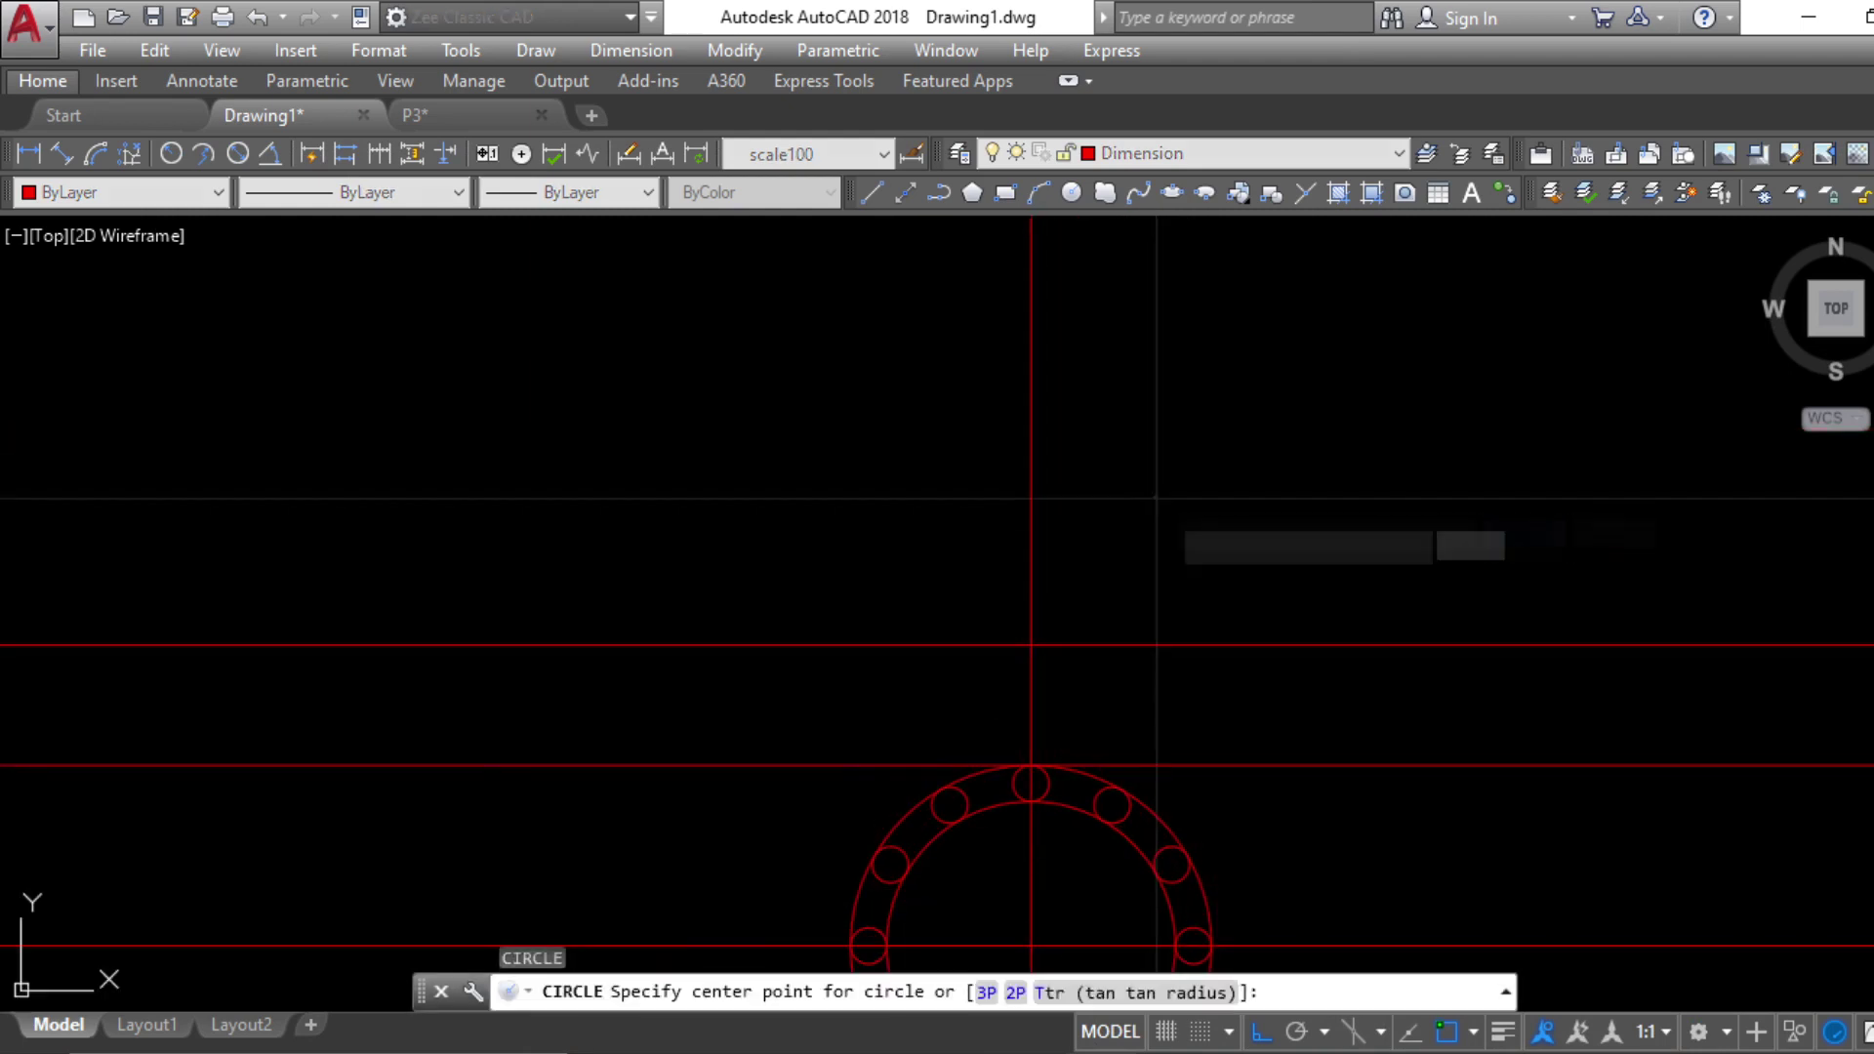
pyautogui.click(1155, 498)
pyautogui.write('.75')
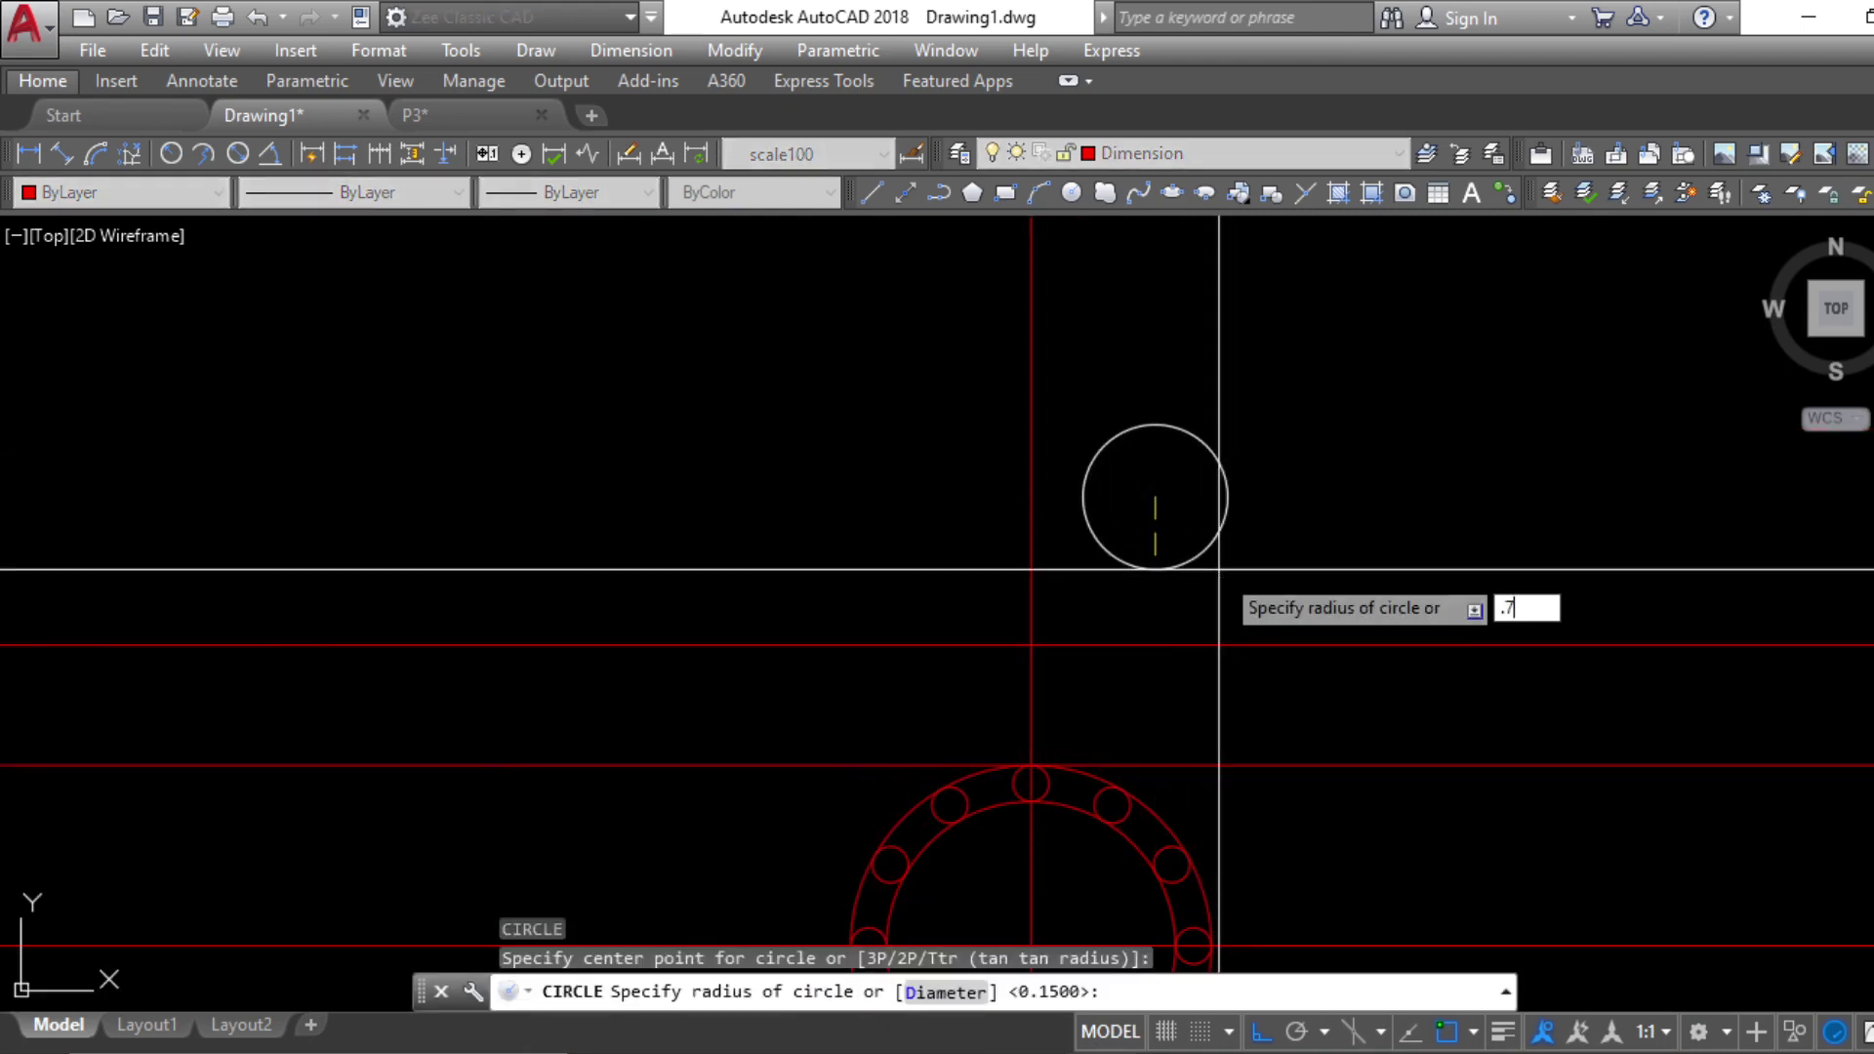
pyautogui.press('Return')
pyautogui.press('Escape')
# Move the 0.75-radius circle by its lower quadrant onto the intersection of the offset line and the vertical construction line
pyautogui.click(1221, 556)
pyautogui.write('m')
pyautogui.press('Return')
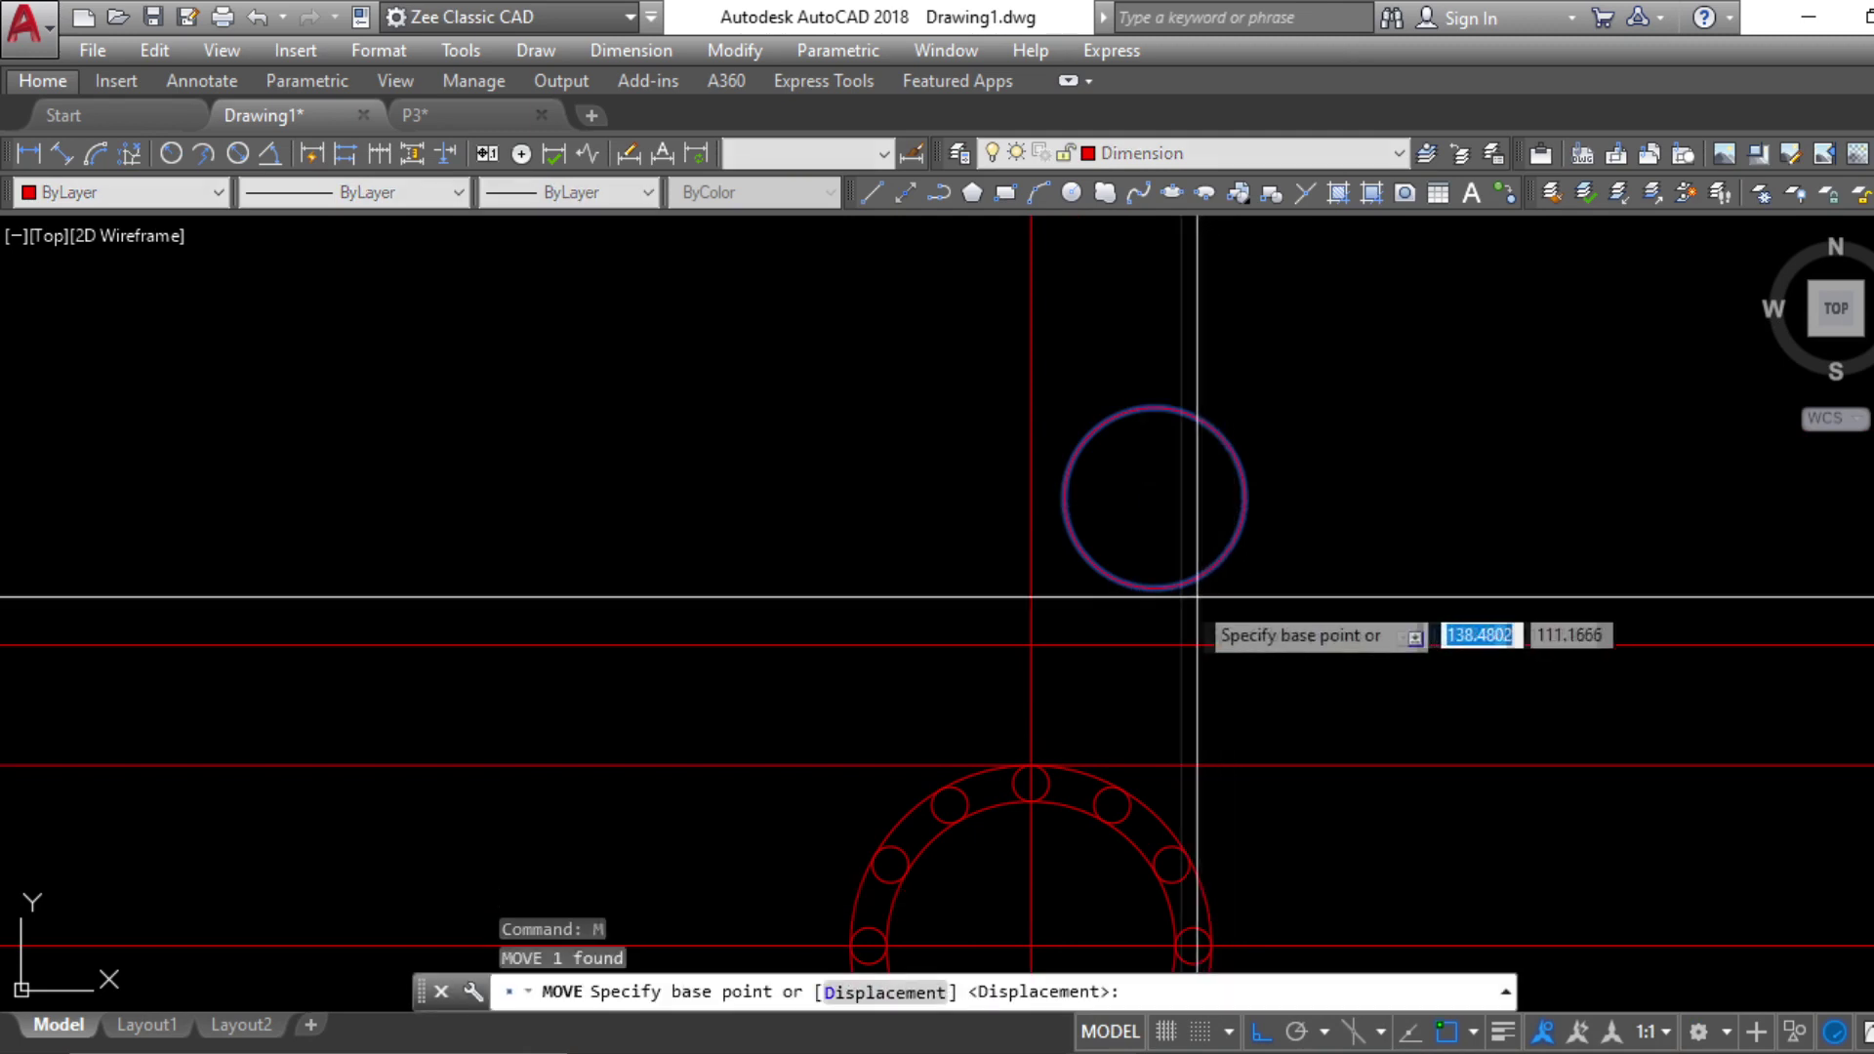
pyautogui.click(1155, 586)
pyautogui.press('Escape')
pyautogui.scroll(-8, 1062, 612)
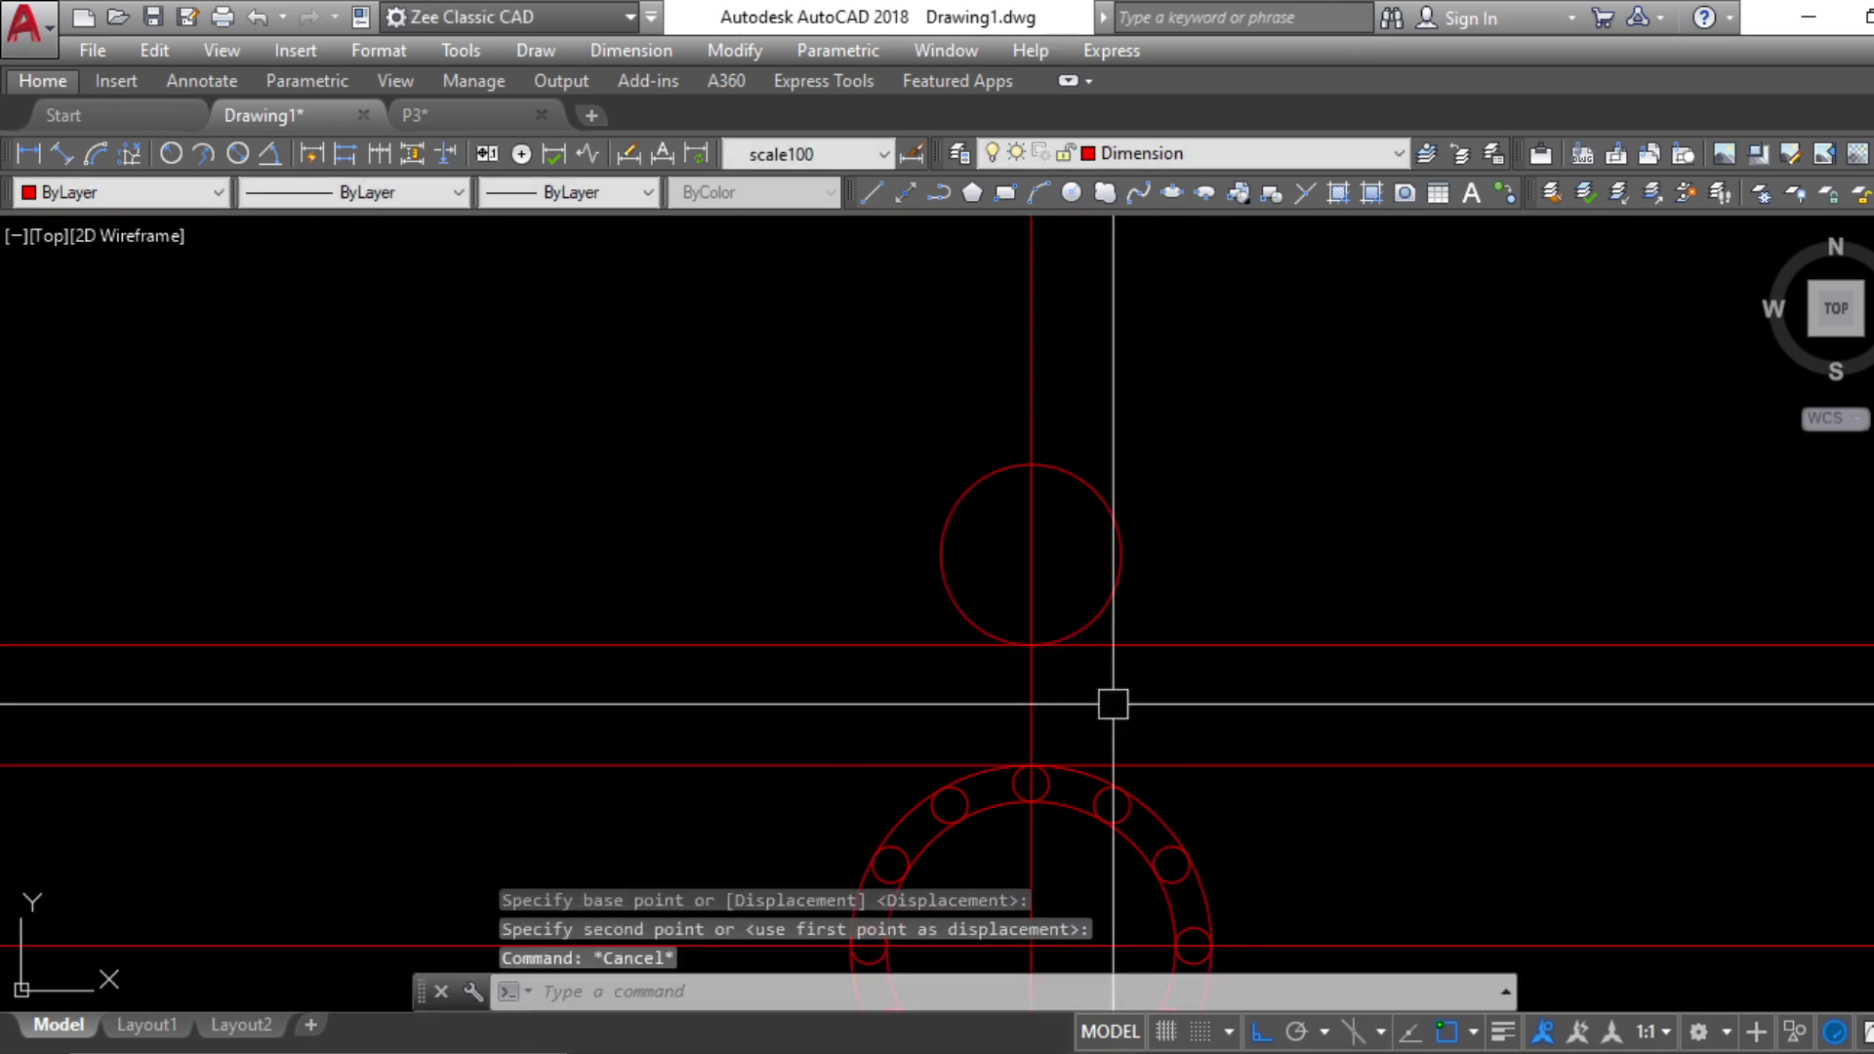
# Create a six-item polar array of the 0.75-radius circle around the centre of the ring
pyautogui.hotkey('alt', 'Tab')
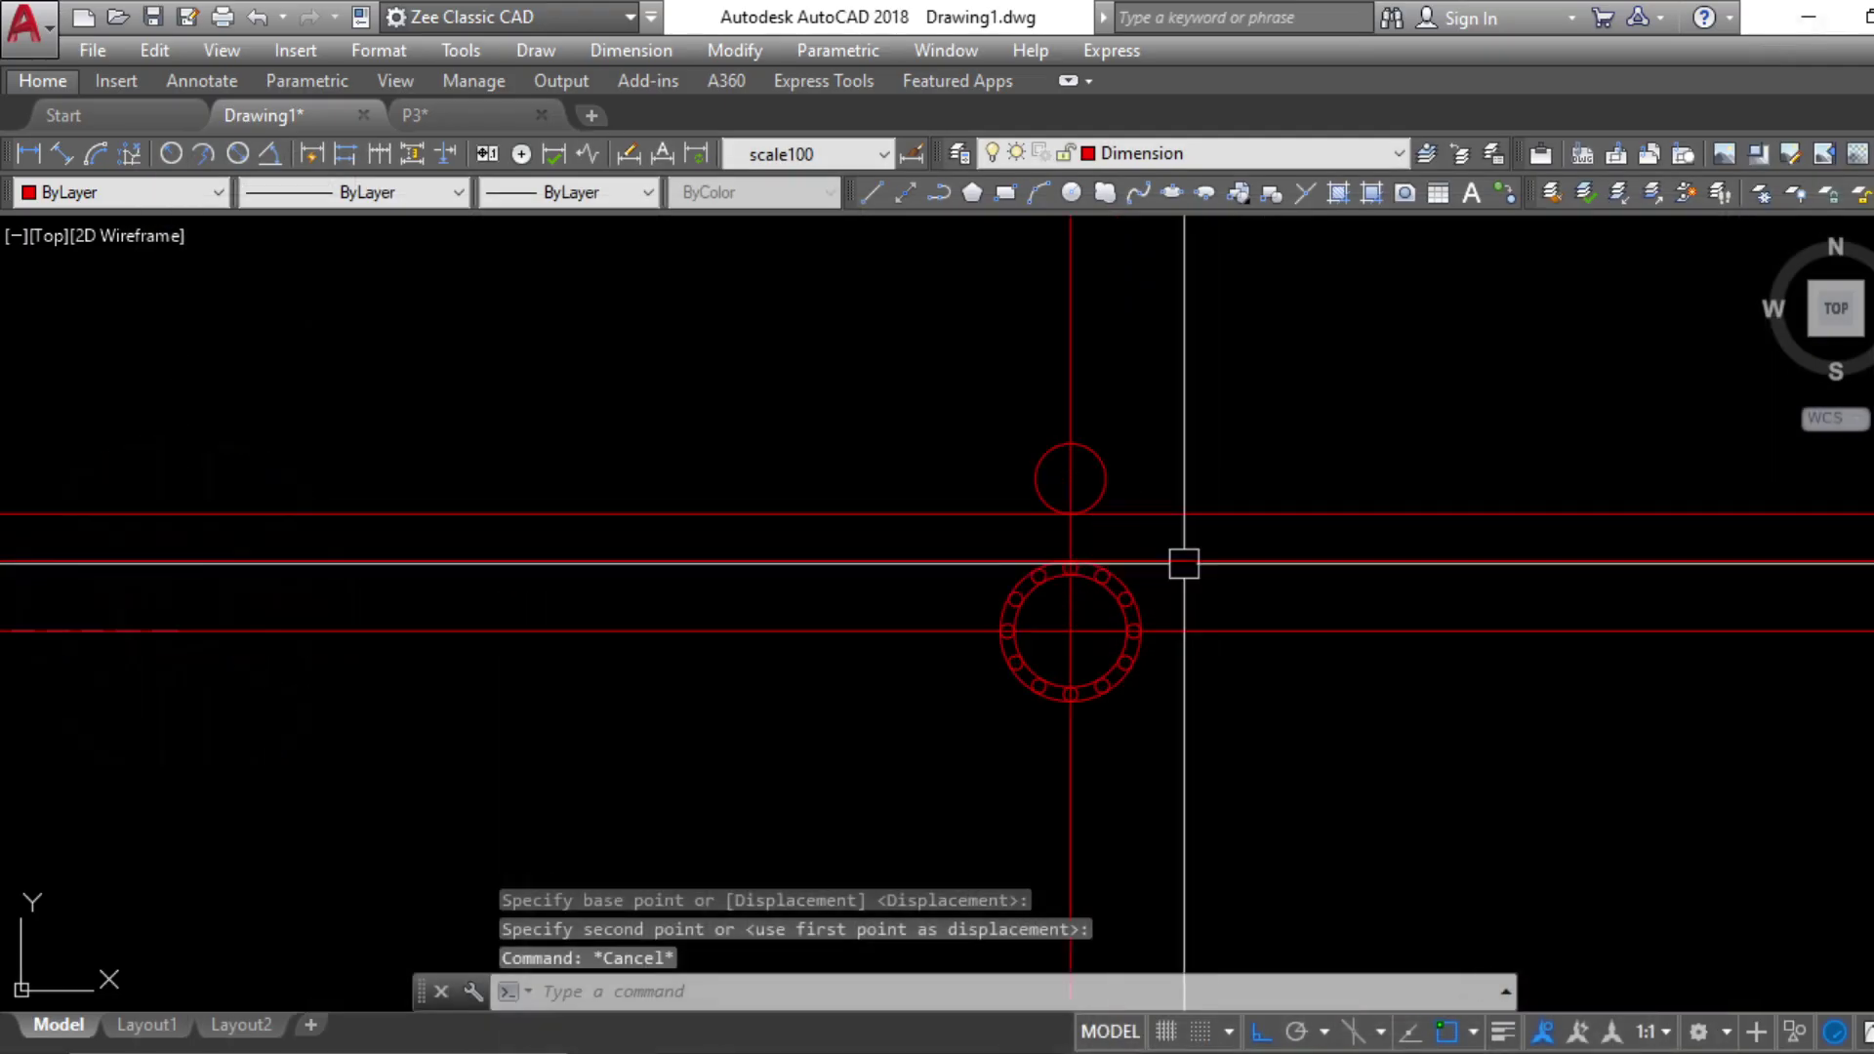
pyautogui.scroll(1, 1142, 406)
pyautogui.press('Escape')
pyautogui.press('Escape')
pyautogui.write('d')
pyautogui.press('BackSpace')
pyautogui.write('at')
pyautogui.press('BackSpace')
pyautogui.write('r')
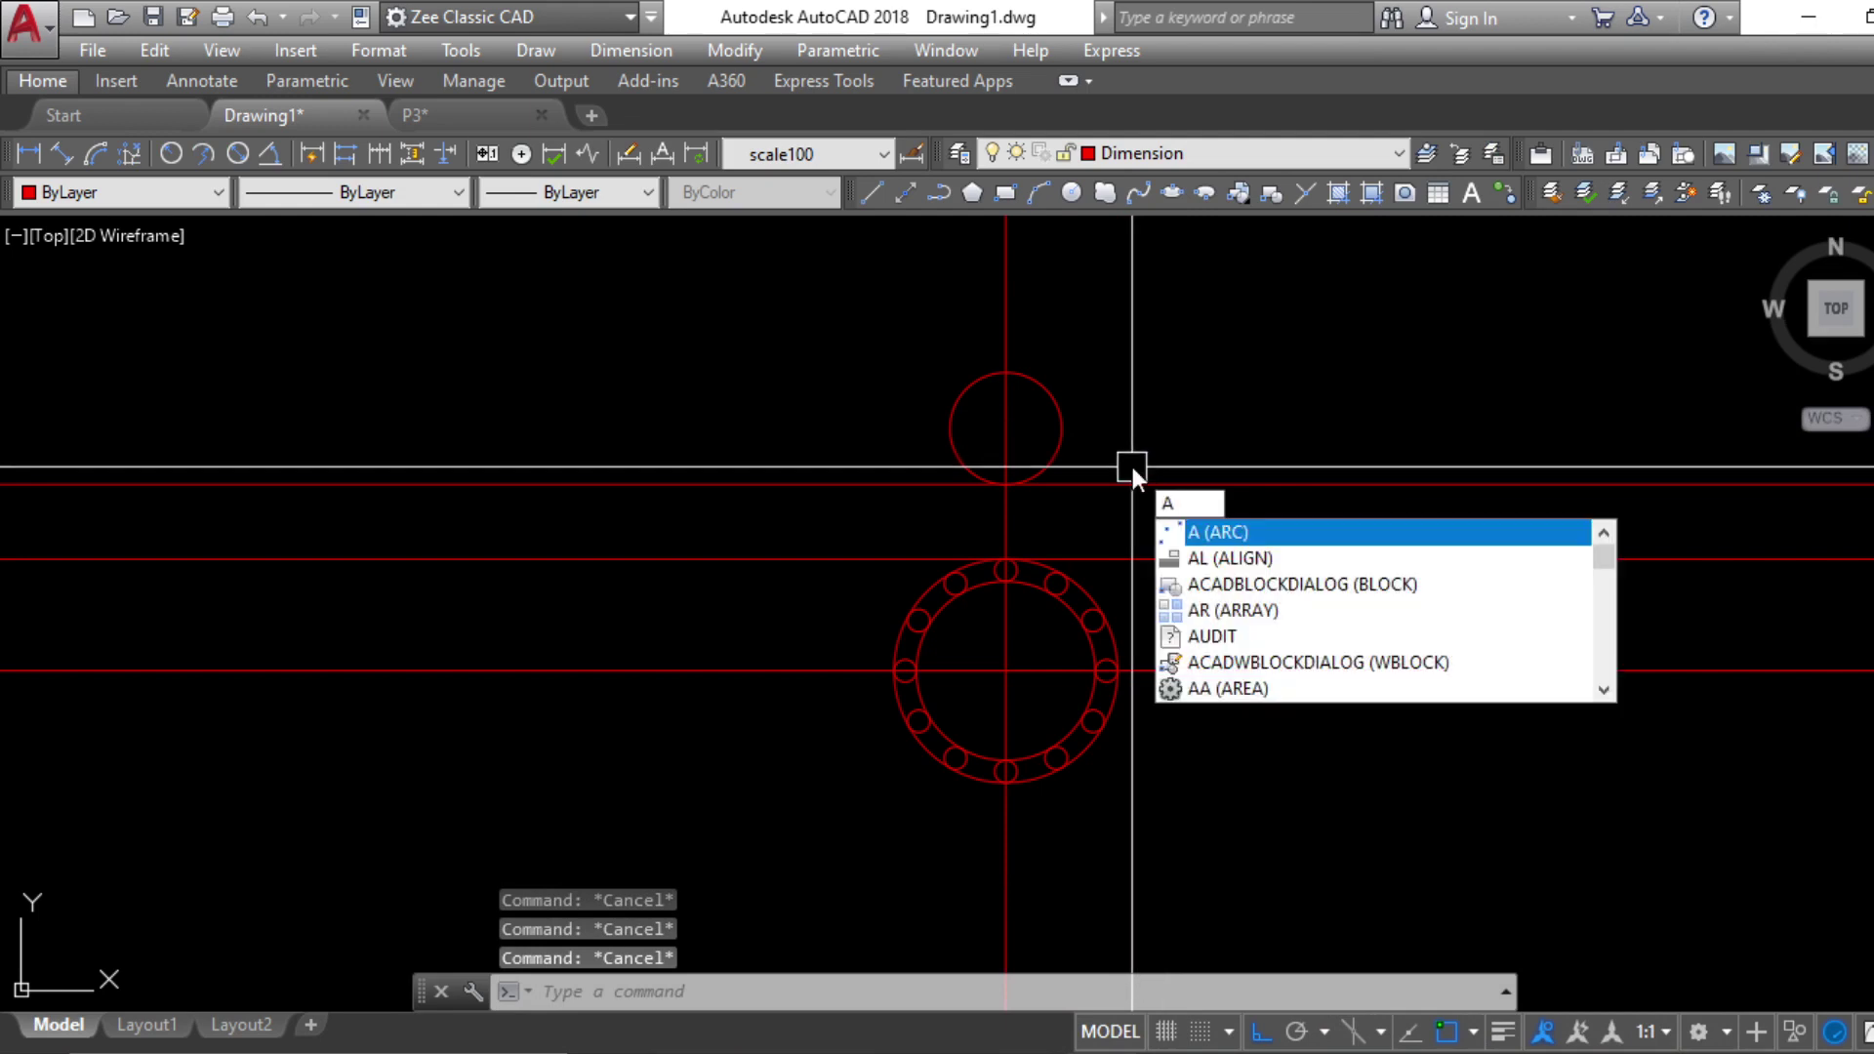
pyautogui.press('Return')
pyautogui.click(1069, 435)
pyautogui.press('Return')
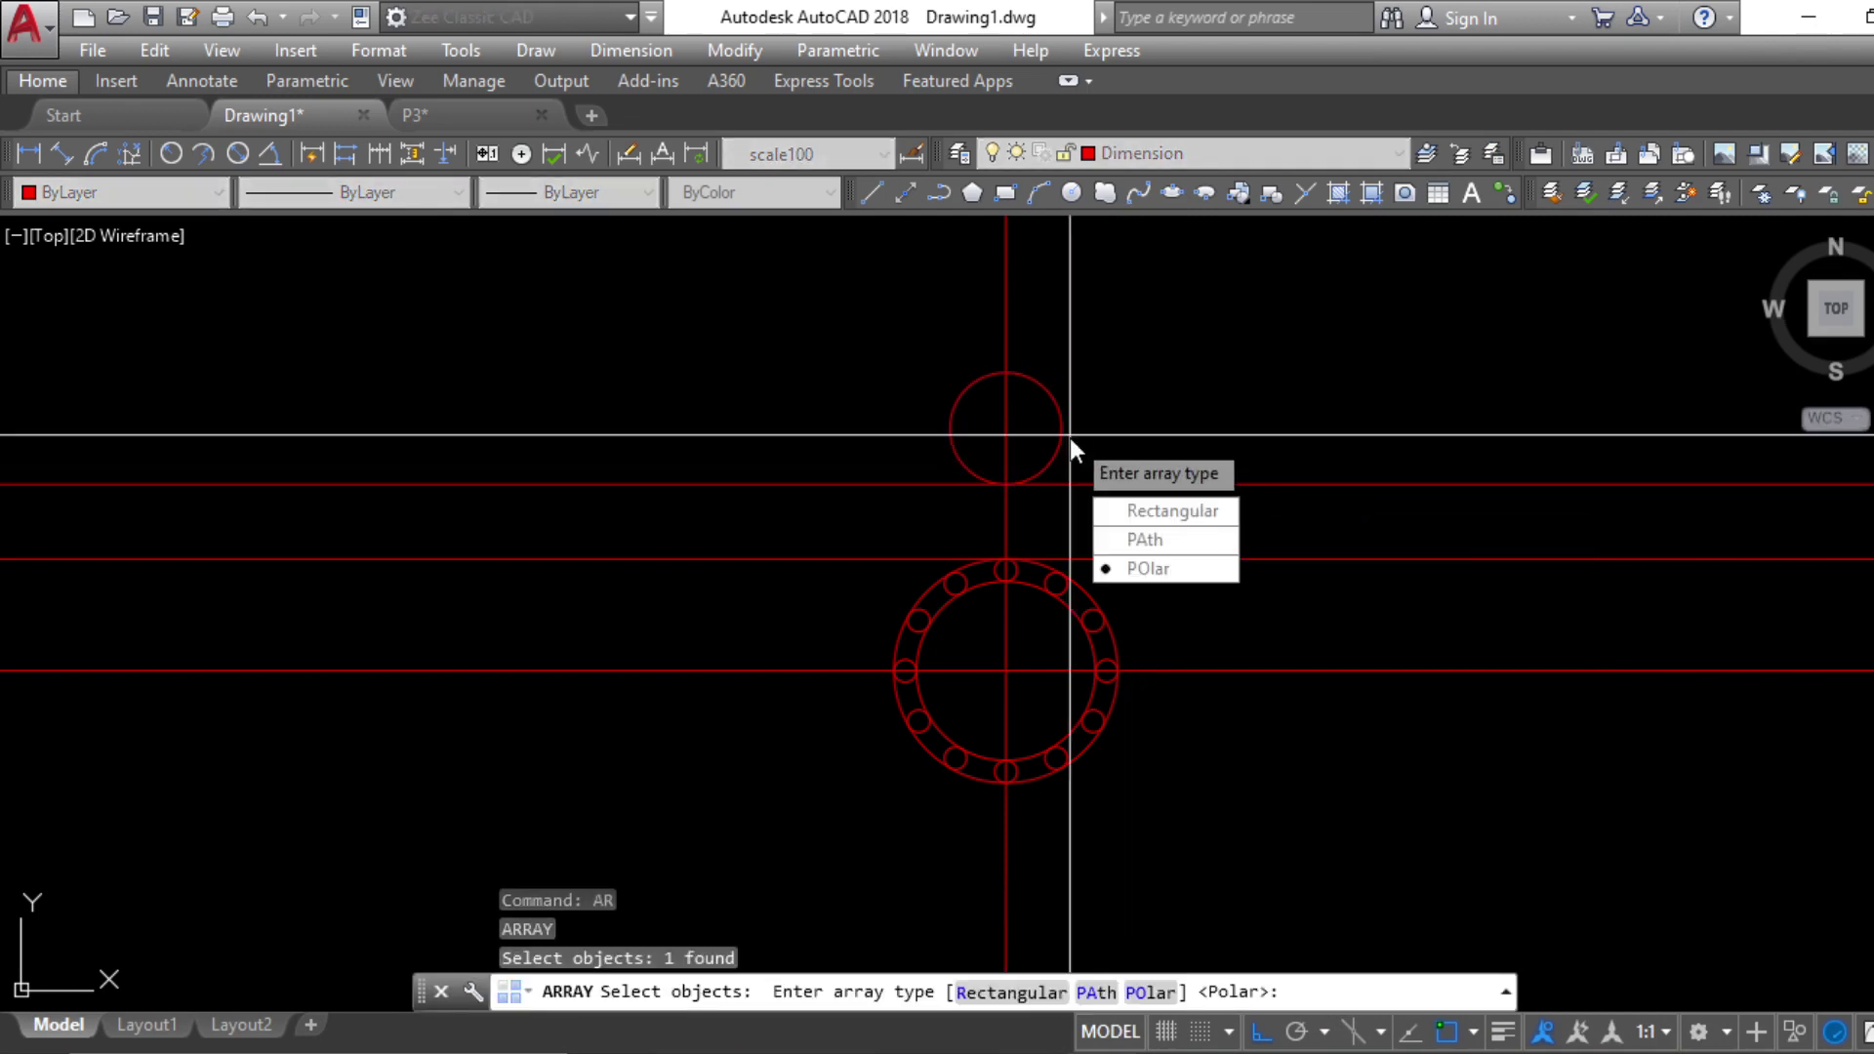
pyautogui.click(1150, 569)
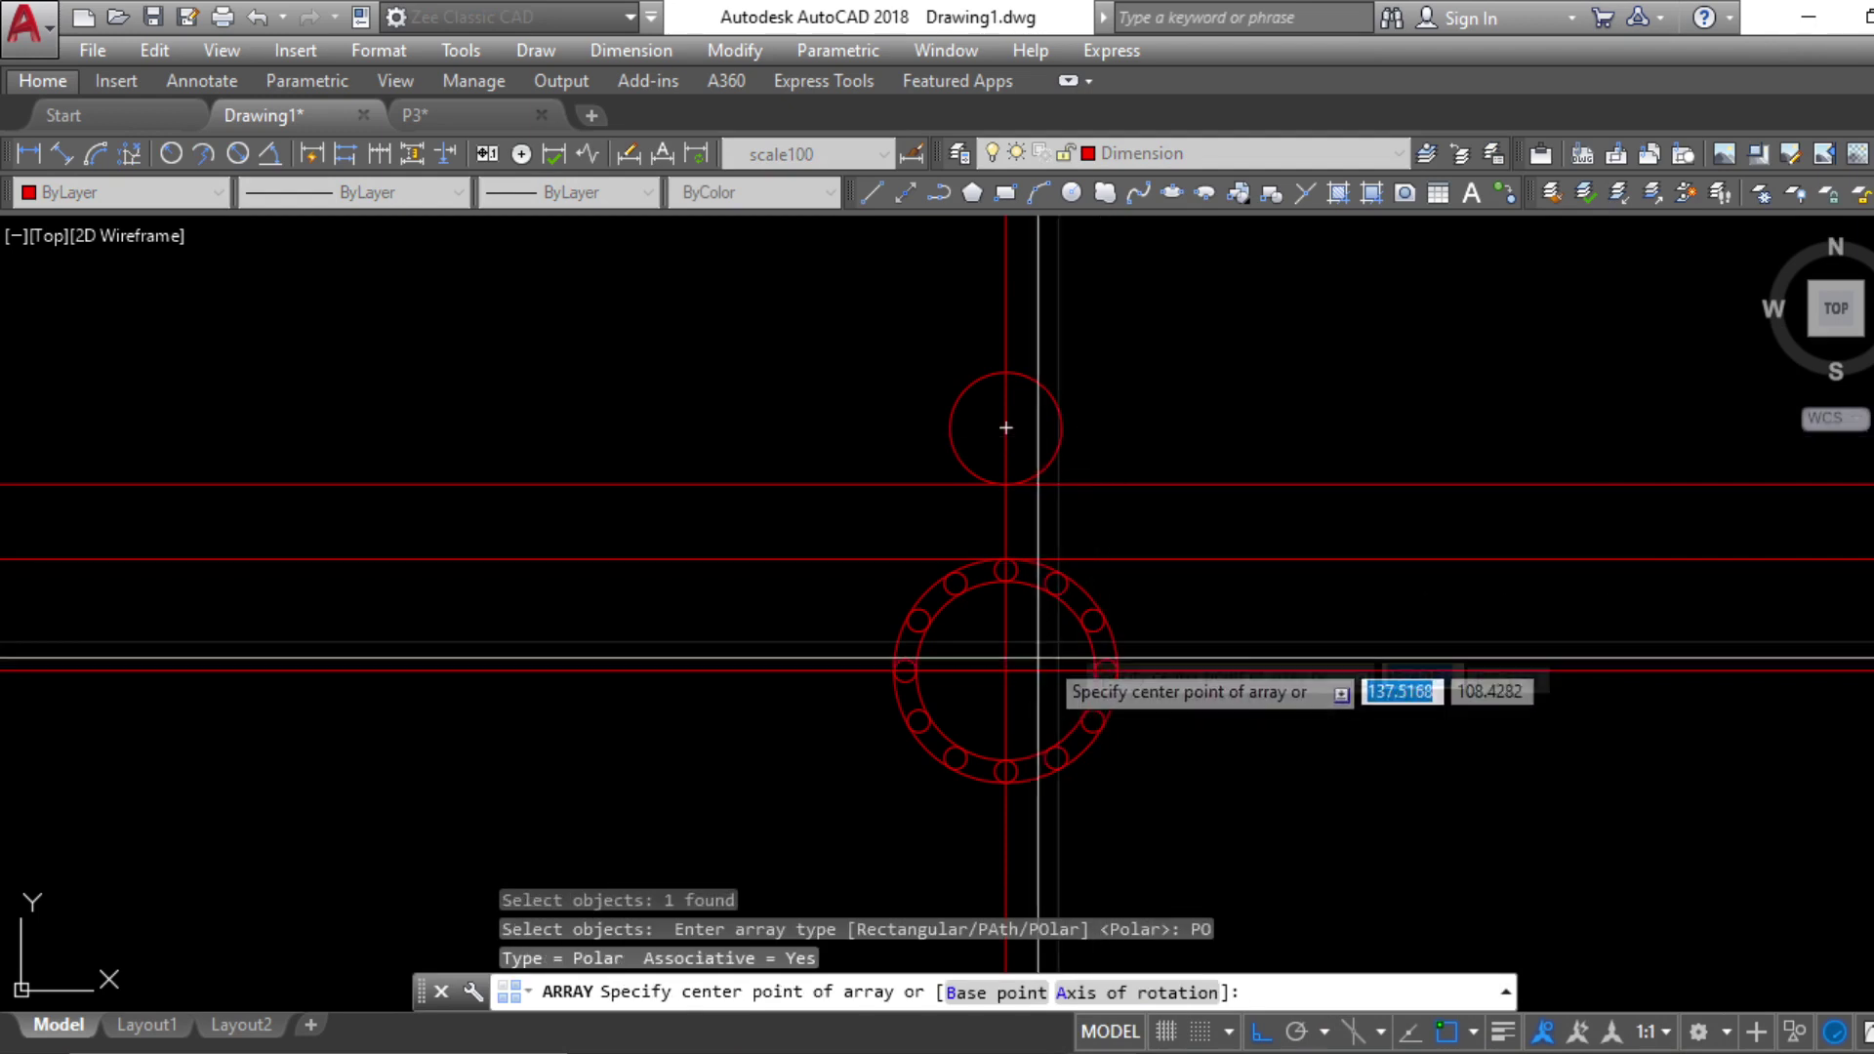
pyautogui.click(1005, 670)
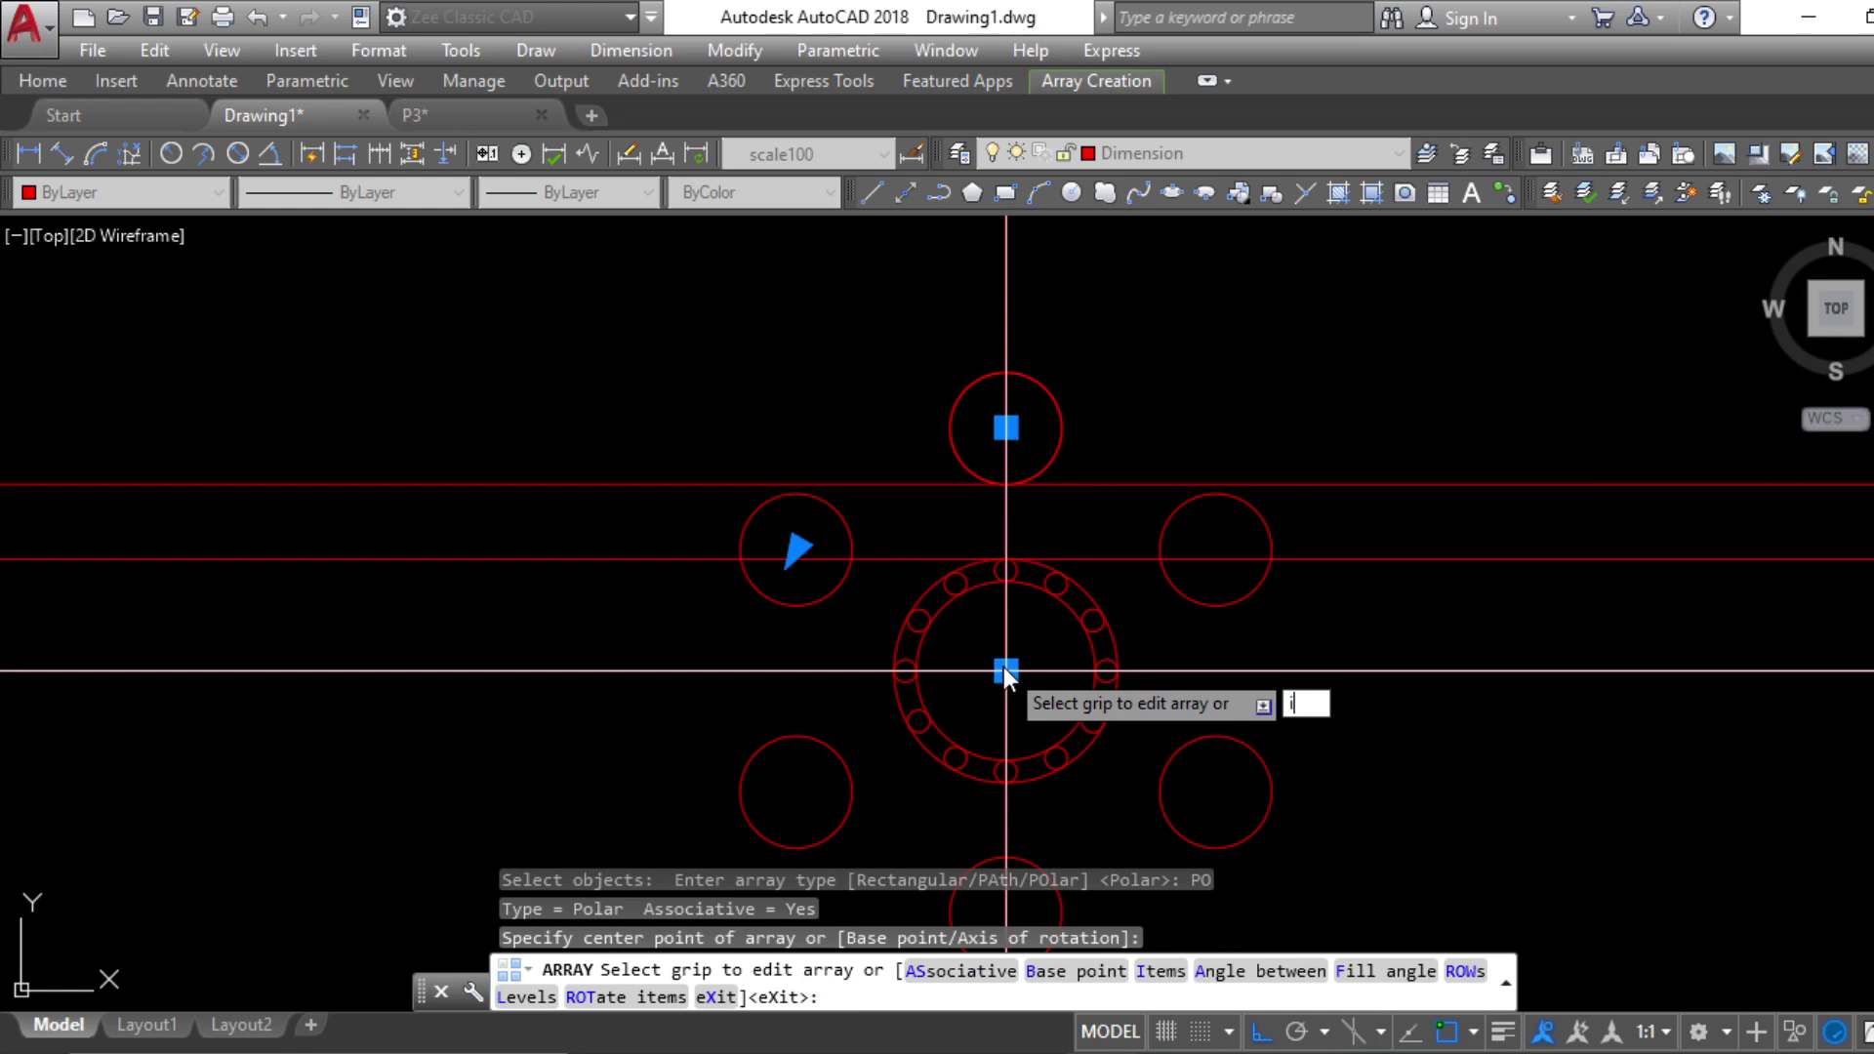
pyautogui.write('i')
pyautogui.press('Return')
pyautogui.press('Return')
pyautogui.press('Escape')
pyautogui.press('Escape')
pyautogui.scroll(-2, 1162, 688)
pyautogui.press('Escape')
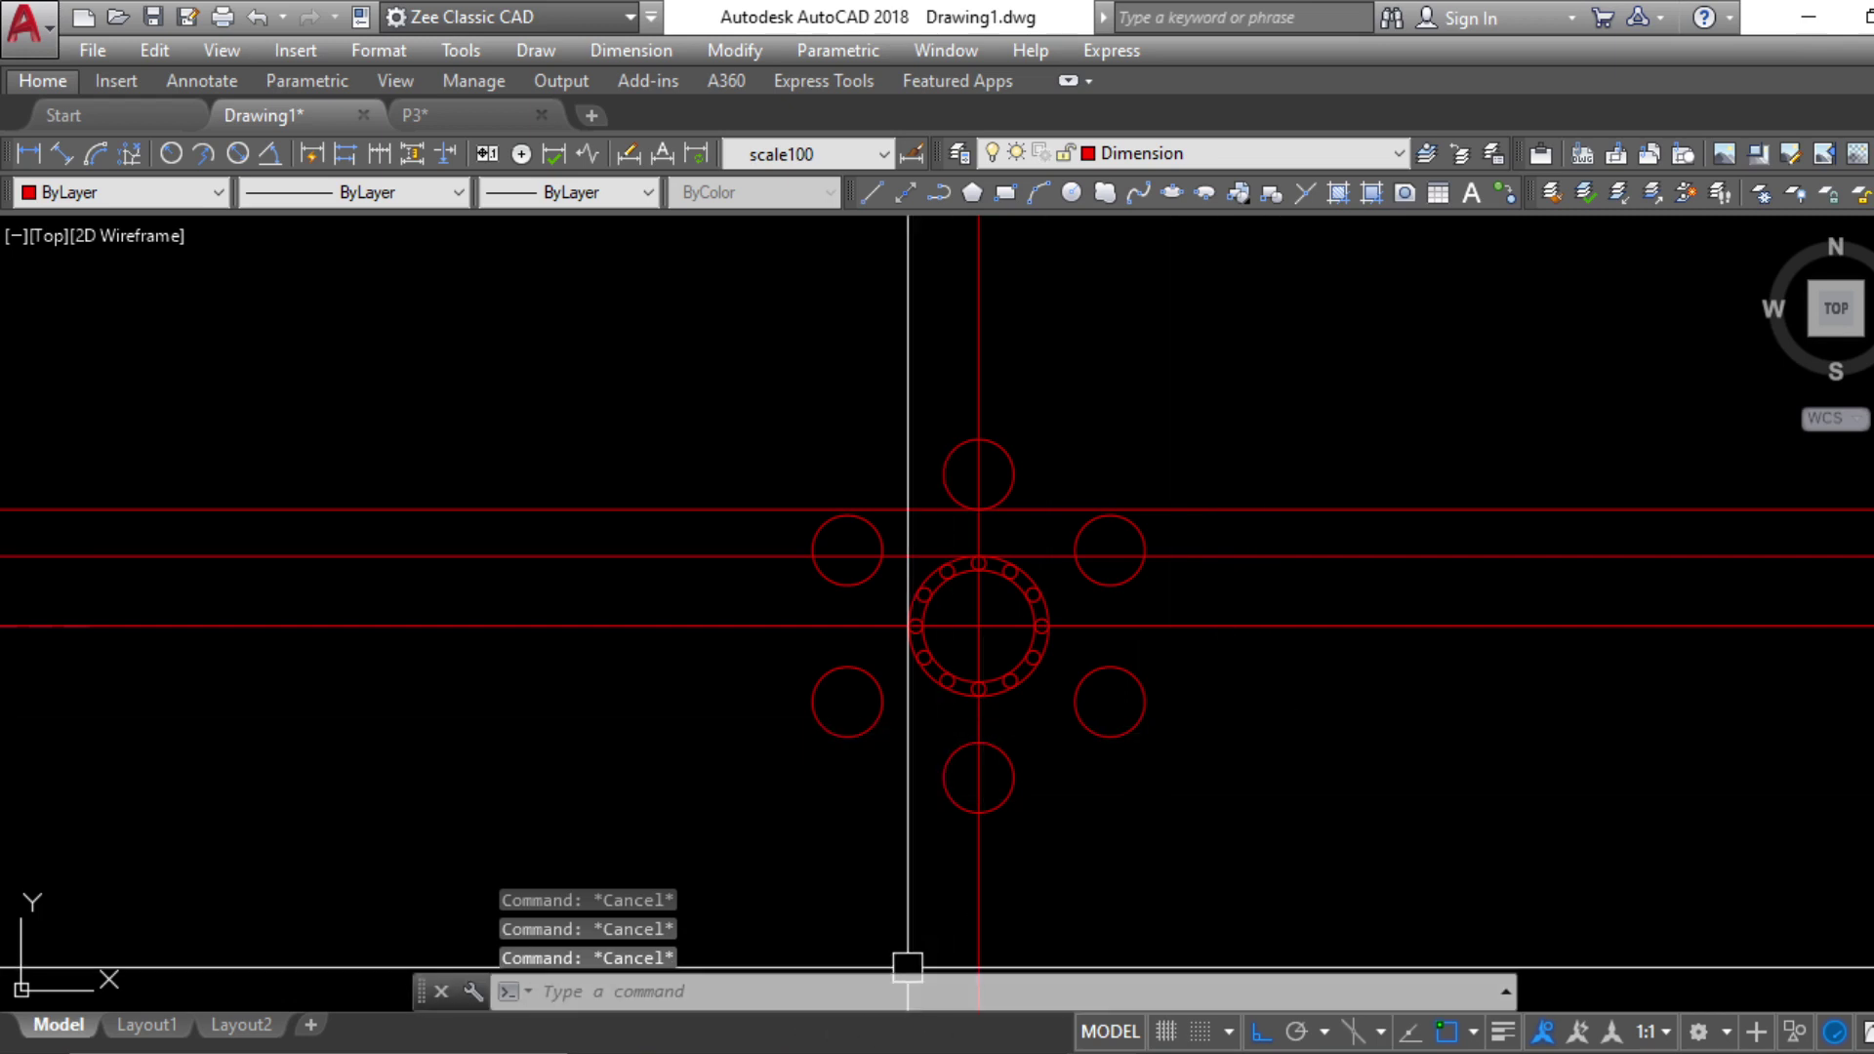
# Check the Plate figure in the PDF and draw a 1.25-radius circle concentric with the topmost hole
pyautogui.click(906, 1053)
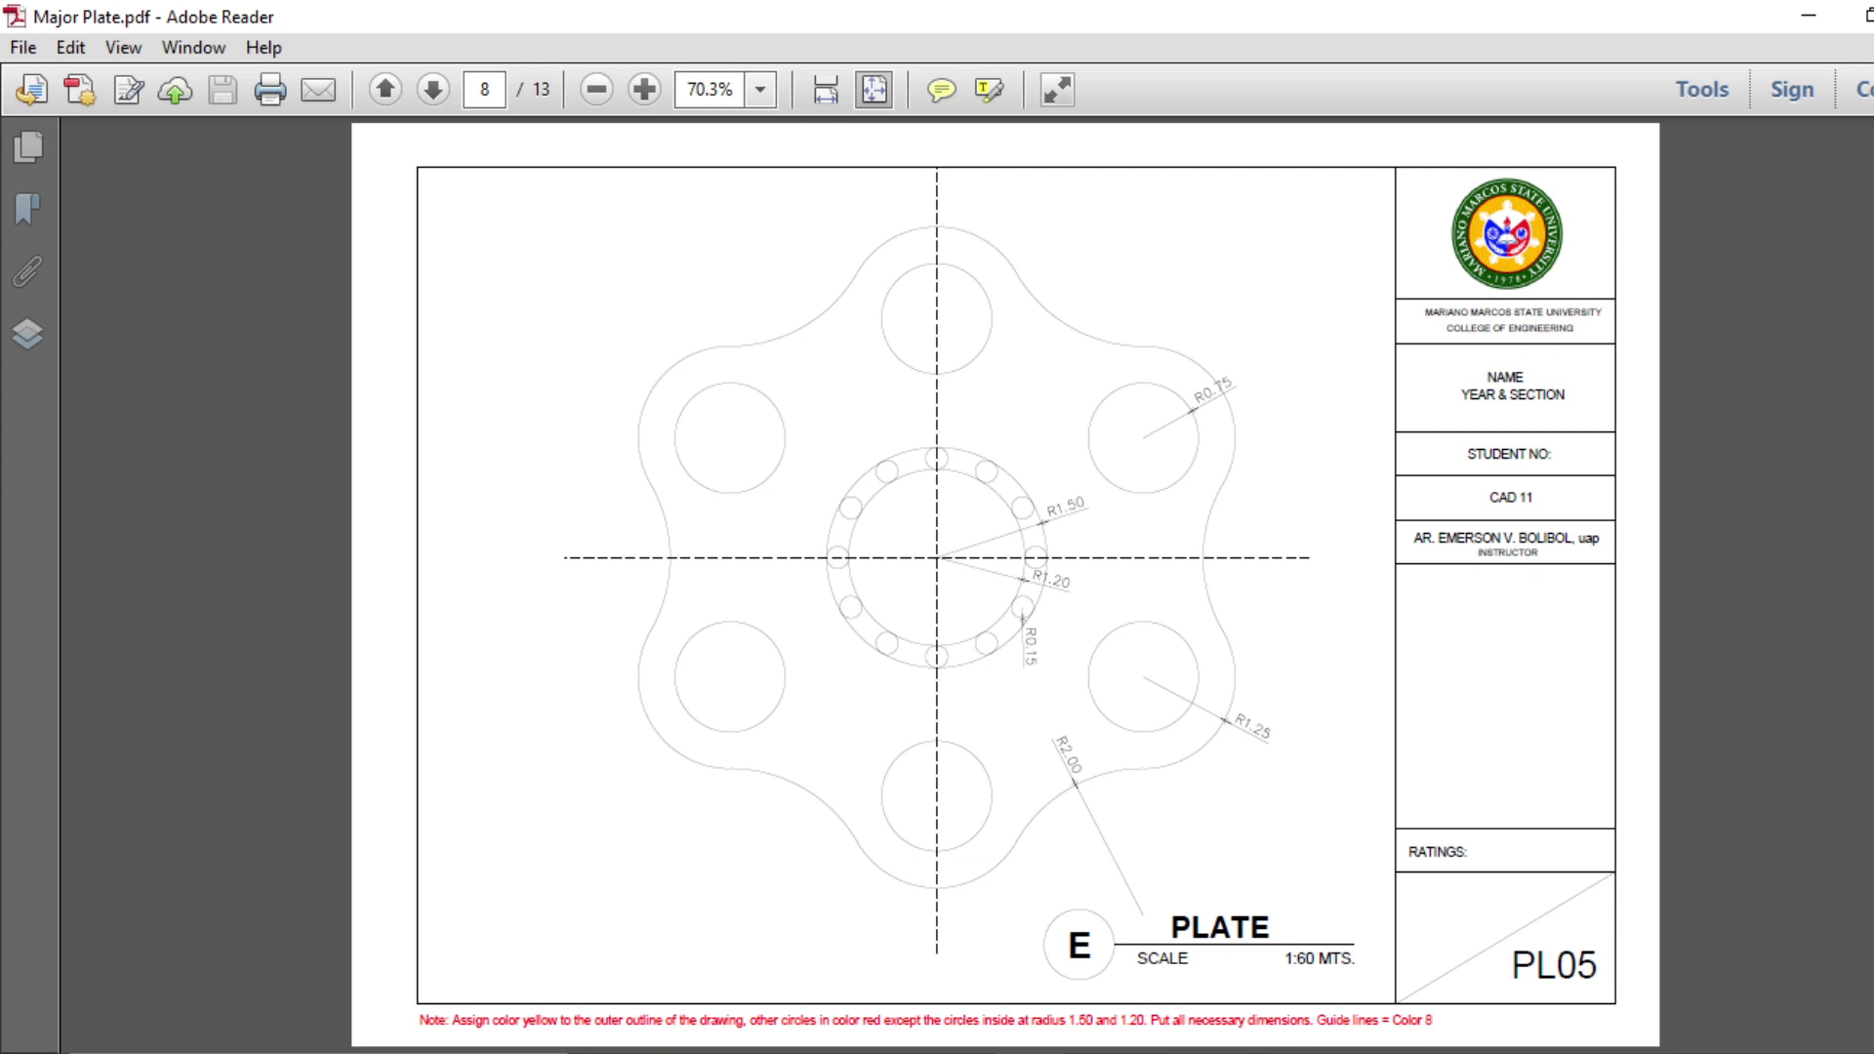
pyautogui.hotkey('alt', 'Tab')
pyautogui.scroll(4, 1001, 260)
pyautogui.scroll(-4, 1106, 648)
pyautogui.press('Escape')
pyautogui.press('Escape')
pyautogui.write('c')
pyautogui.press('Return')
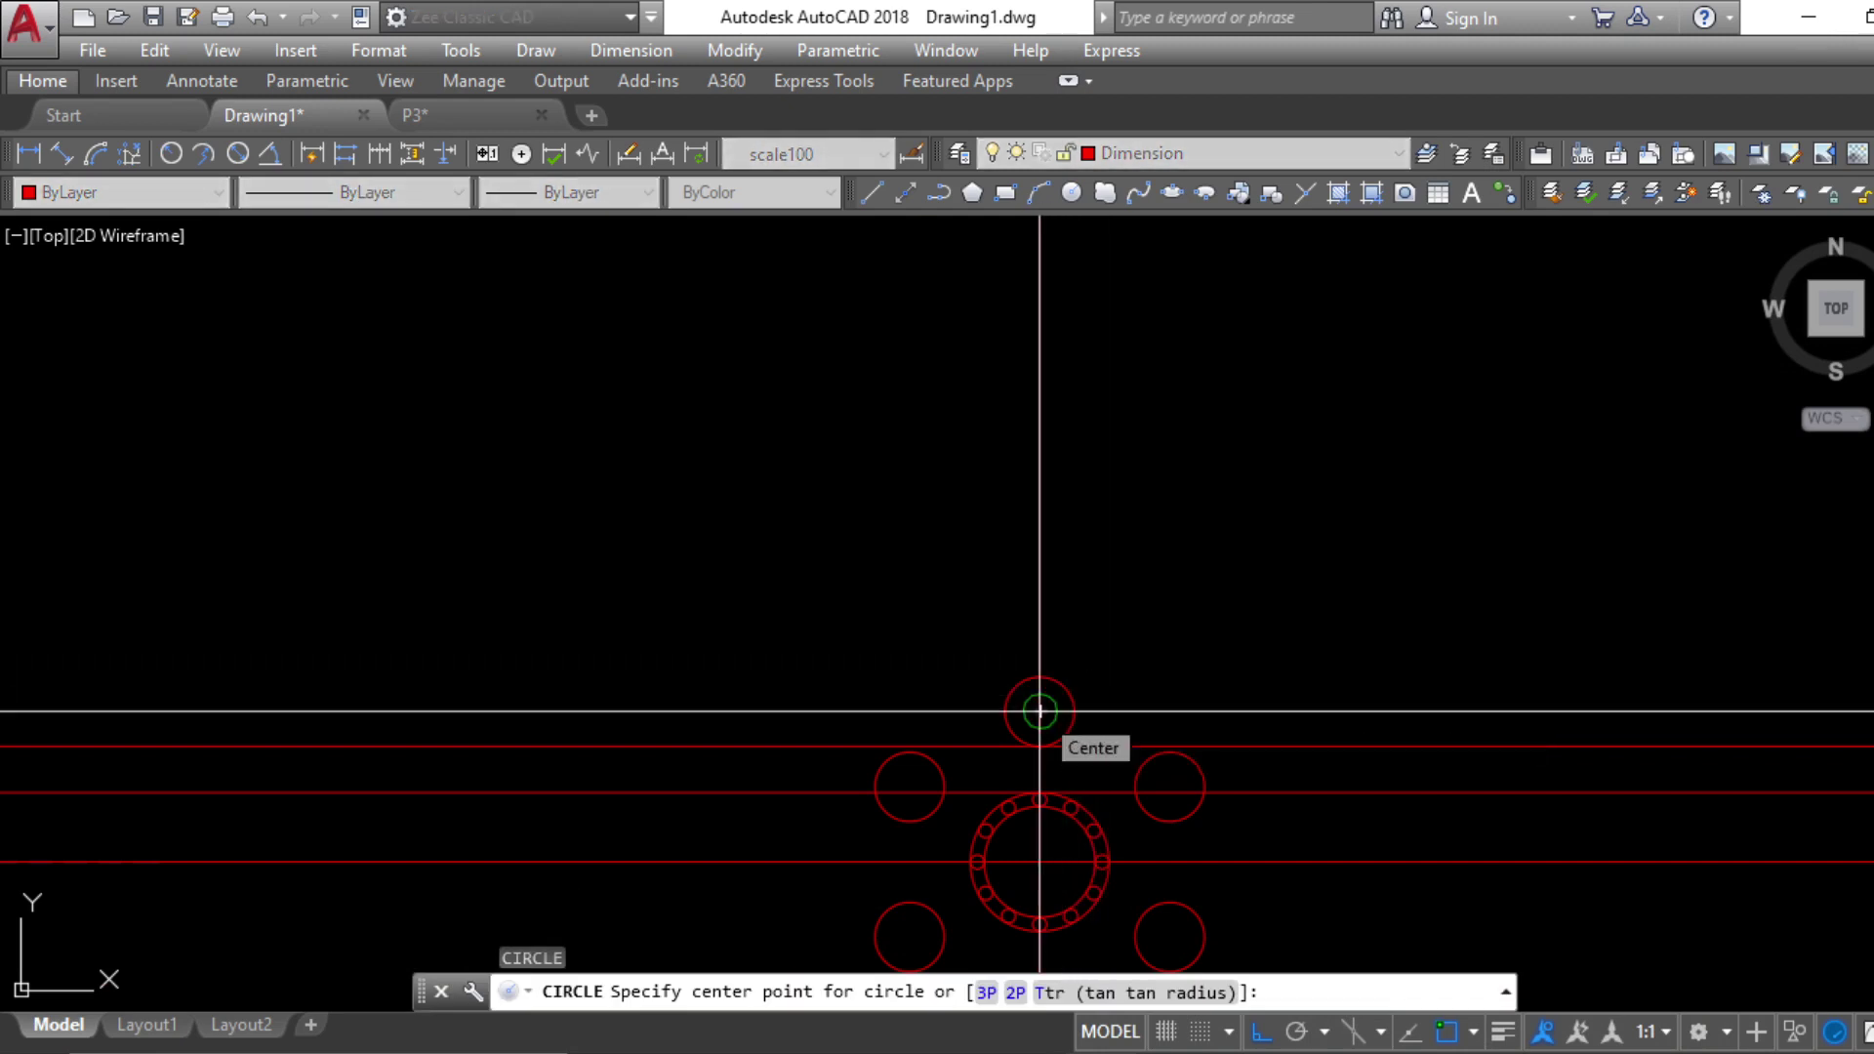
pyautogui.click(1040, 711)
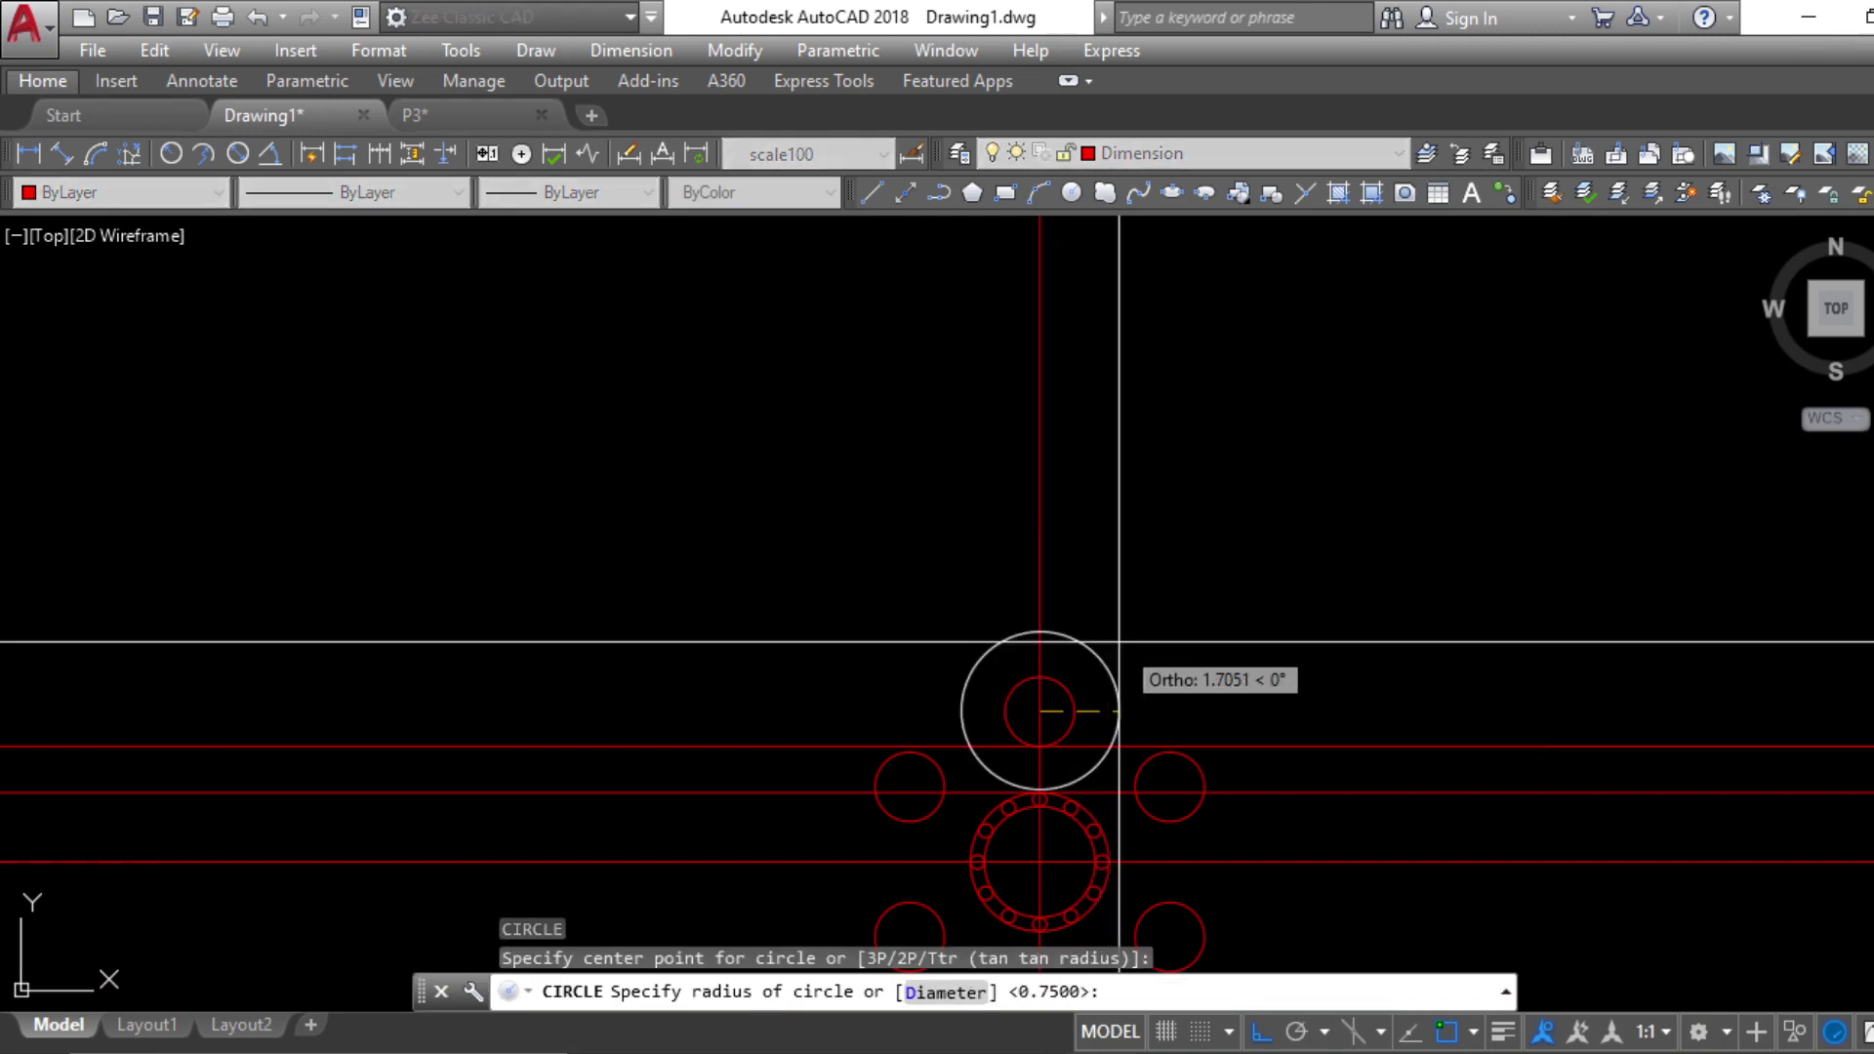
pyautogui.write('1.25')
pyautogui.press('Return')
pyautogui.moveTo(1120, 646)
pyautogui.mouseDown(button='middle')
pyautogui.moveTo(1130, 703)
pyautogui.moveTo(1145, 652)
pyautogui.mouseUp(button='middle')
pyautogui.press('Escape')
pyautogui.press('Escape')
# Copy the 1.25-radius circle from its centre onto the centres of the other five surrounding holes
pyautogui.click(1143, 598)
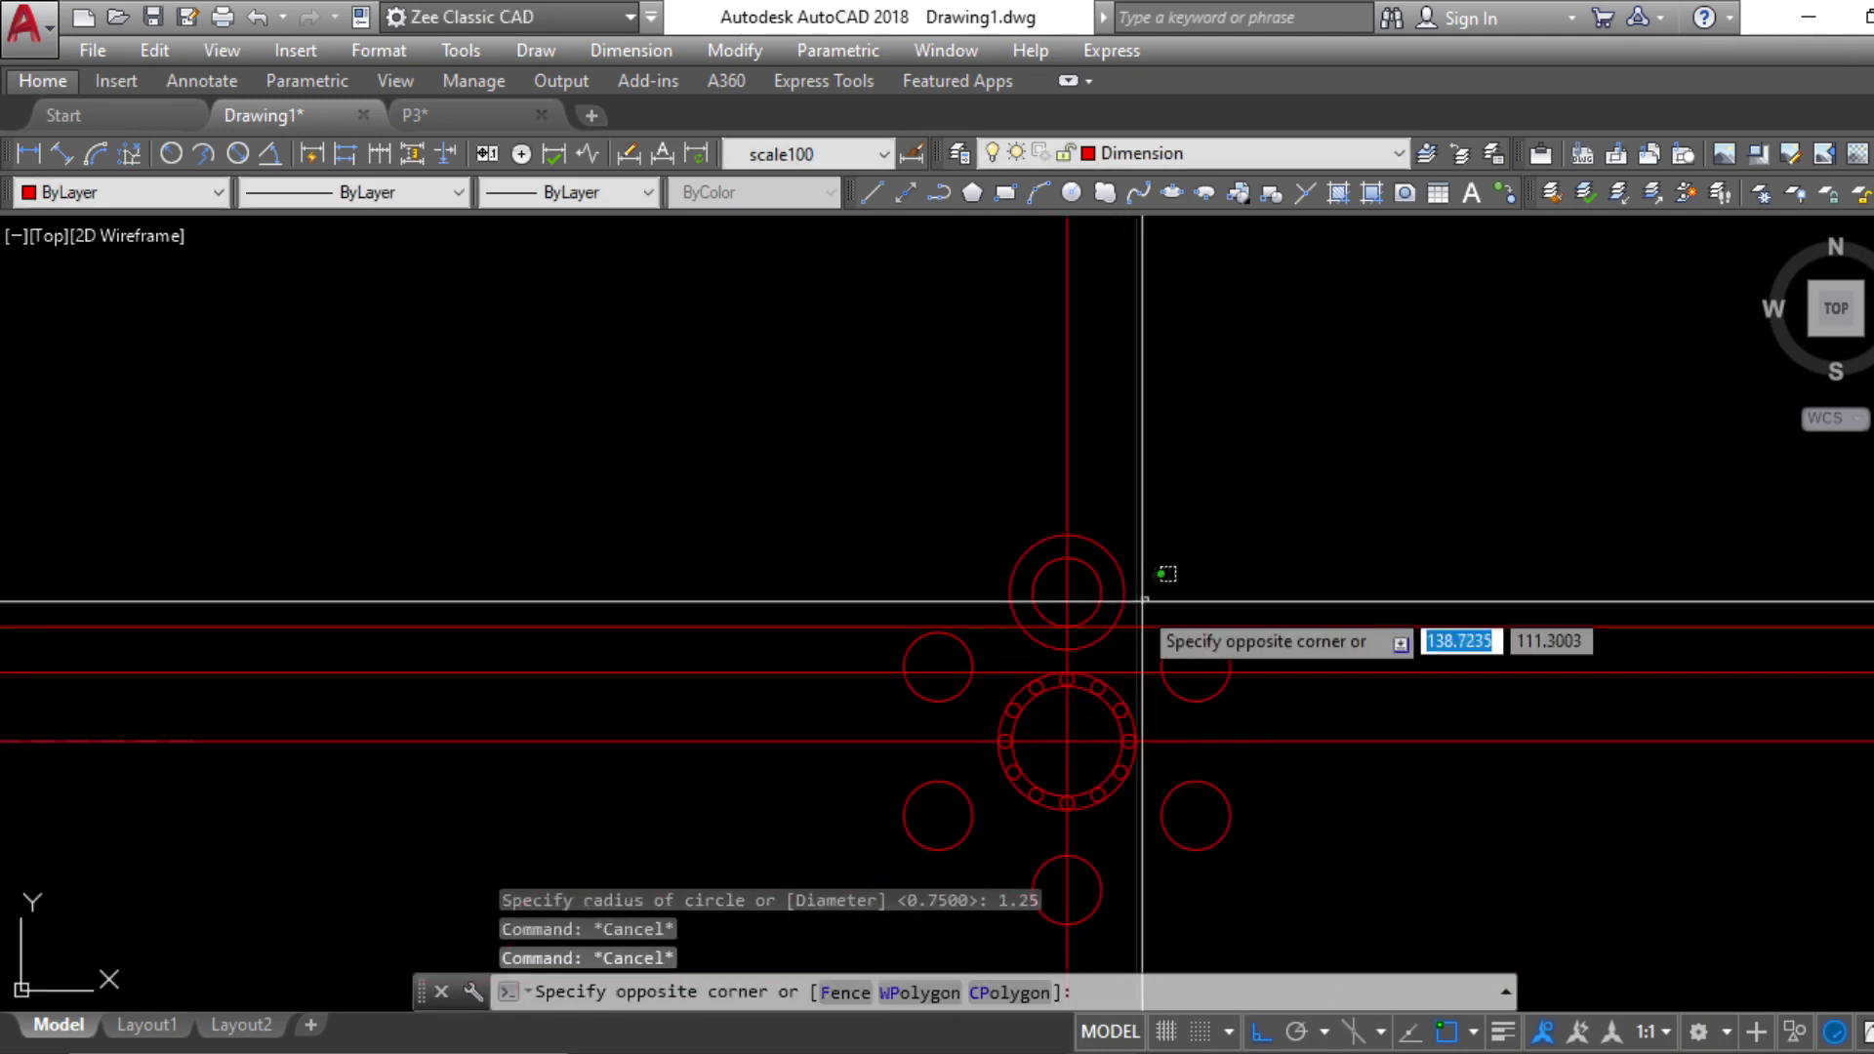
pyautogui.press('Escape')
pyautogui.click(1128, 606)
pyautogui.write('co')
pyautogui.press('Return')
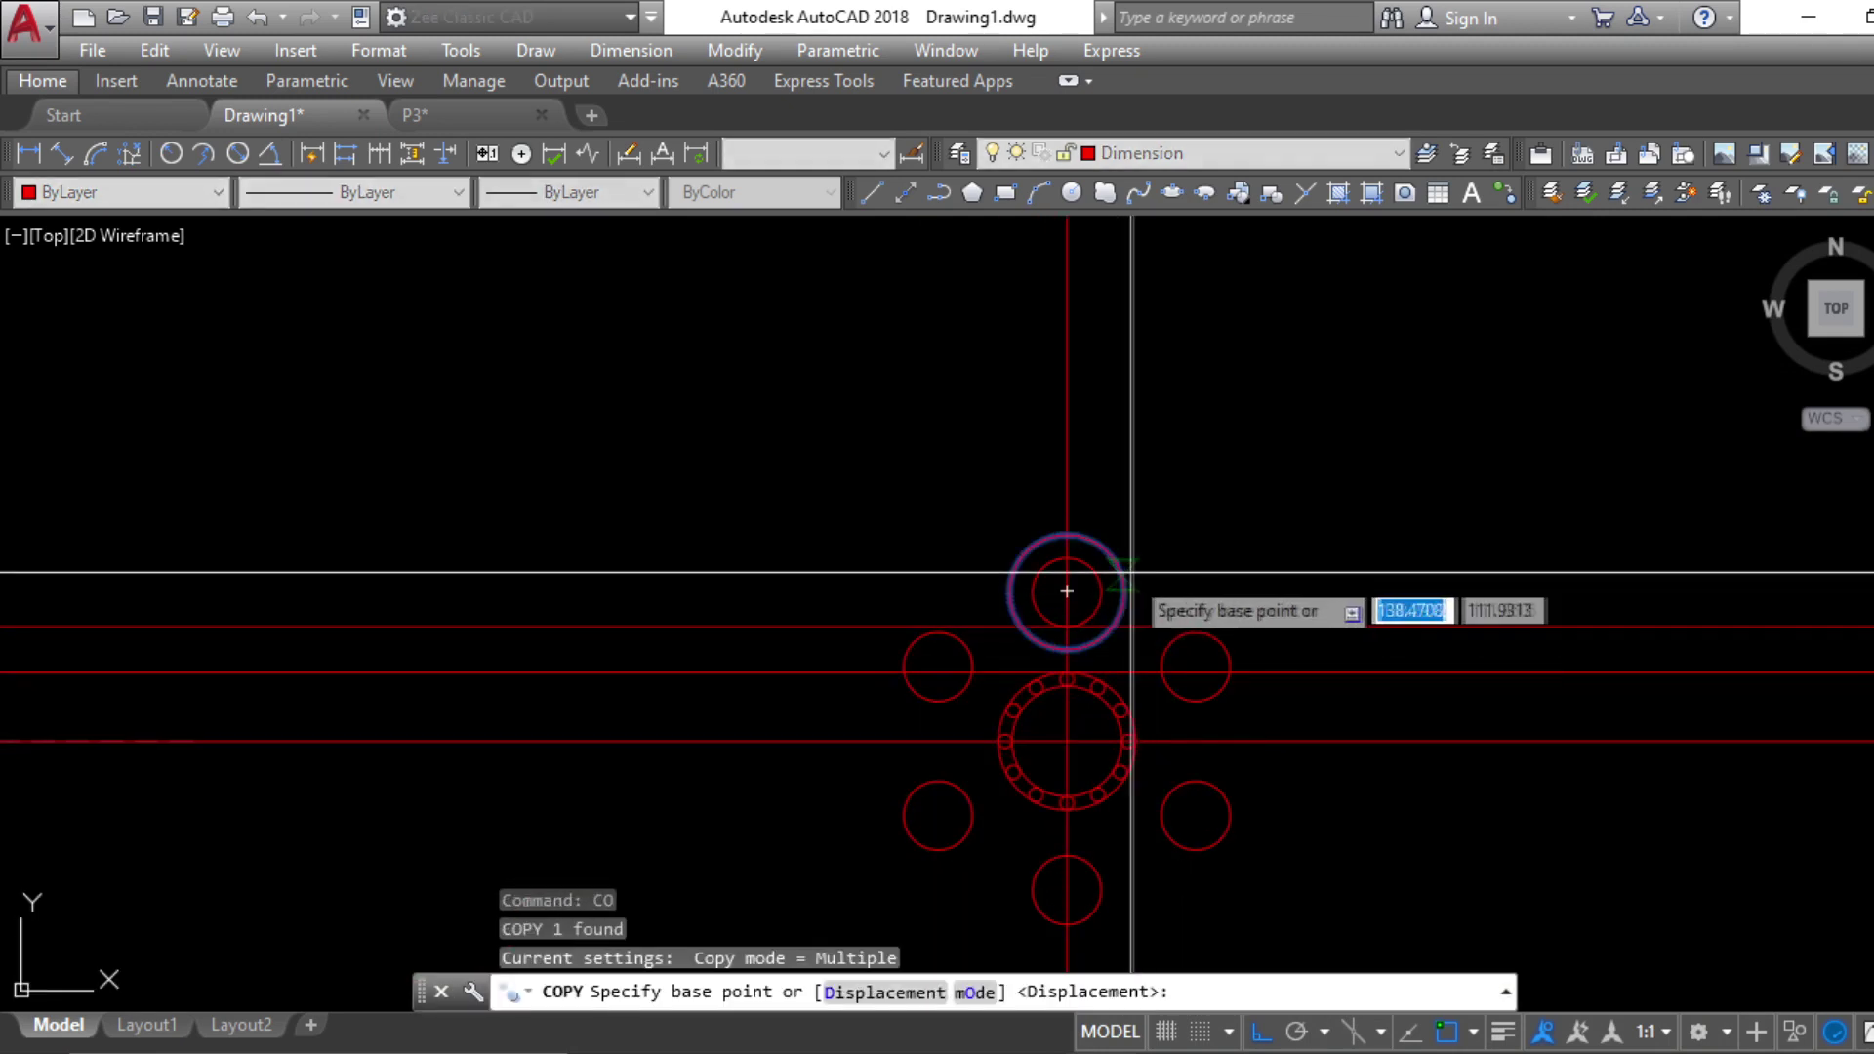
pyautogui.click(1067, 592)
pyautogui.click(1196, 666)
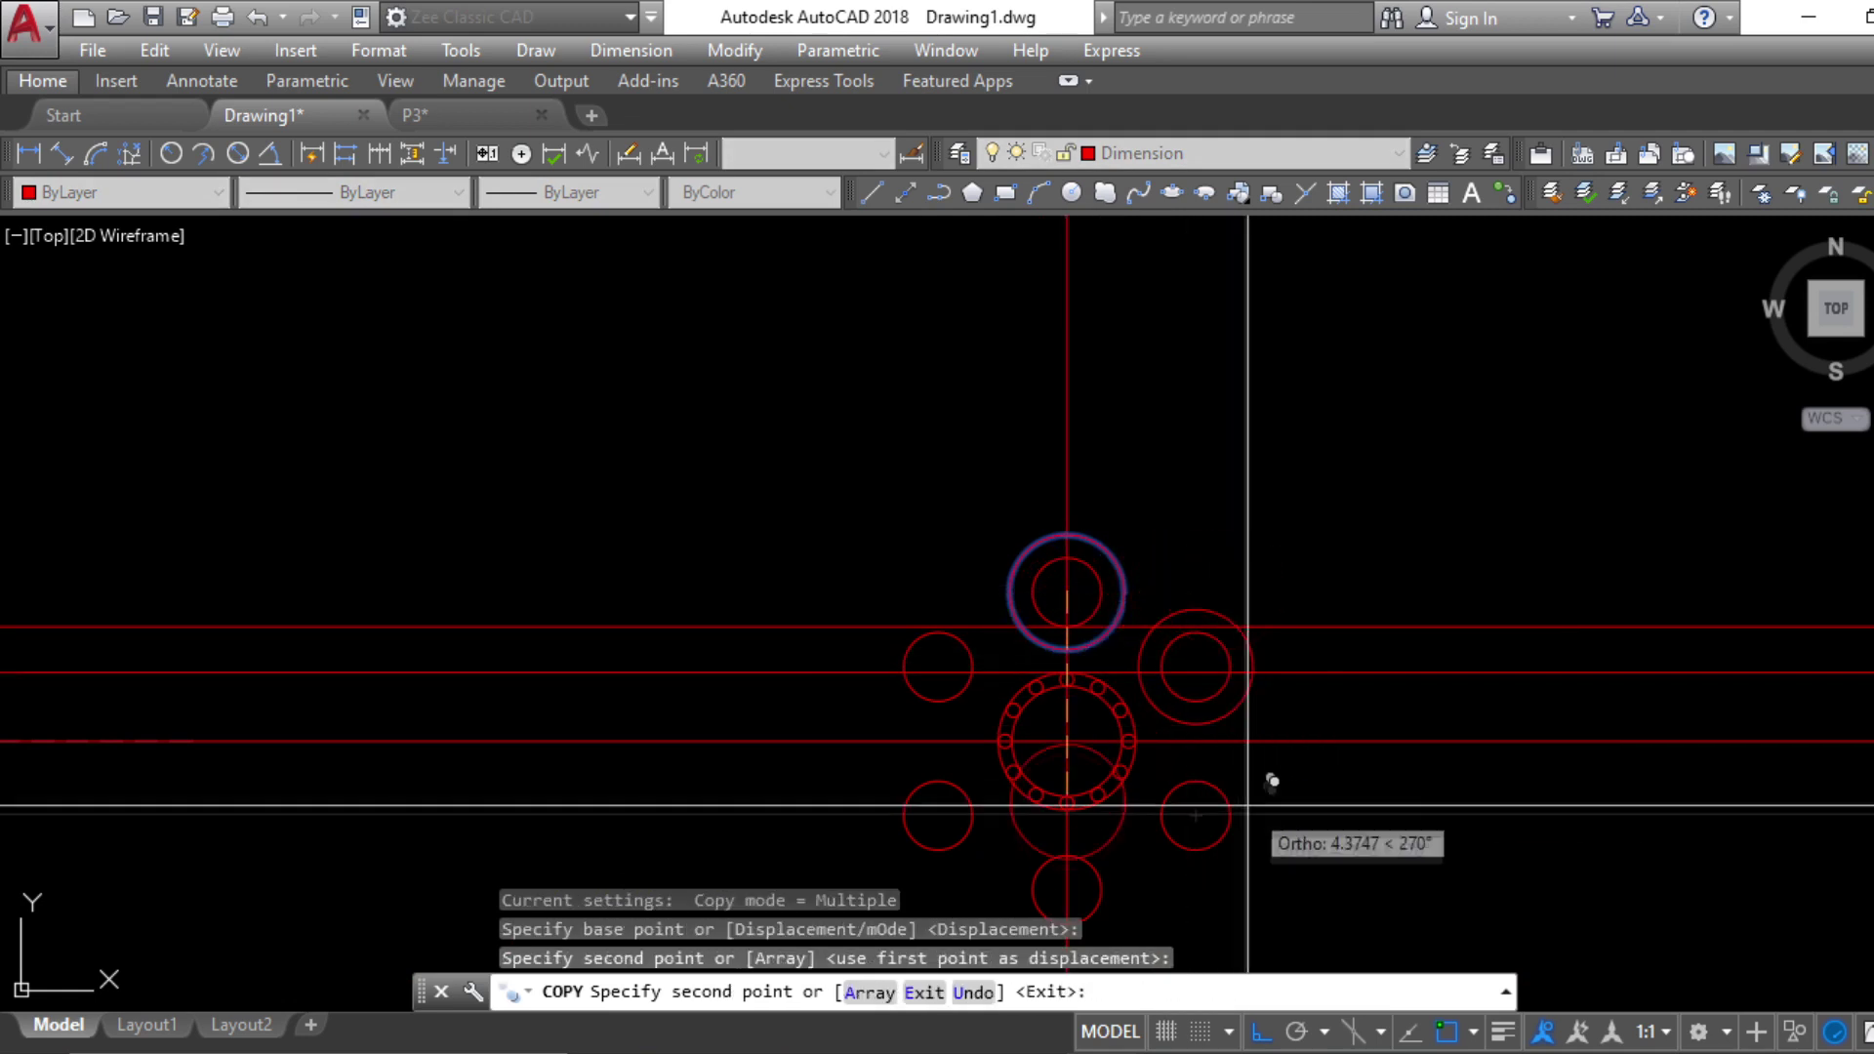
pyautogui.click(1196, 815)
pyautogui.moveTo(1195, 815); pyautogui.dragTo(1235, 614, button='middle')
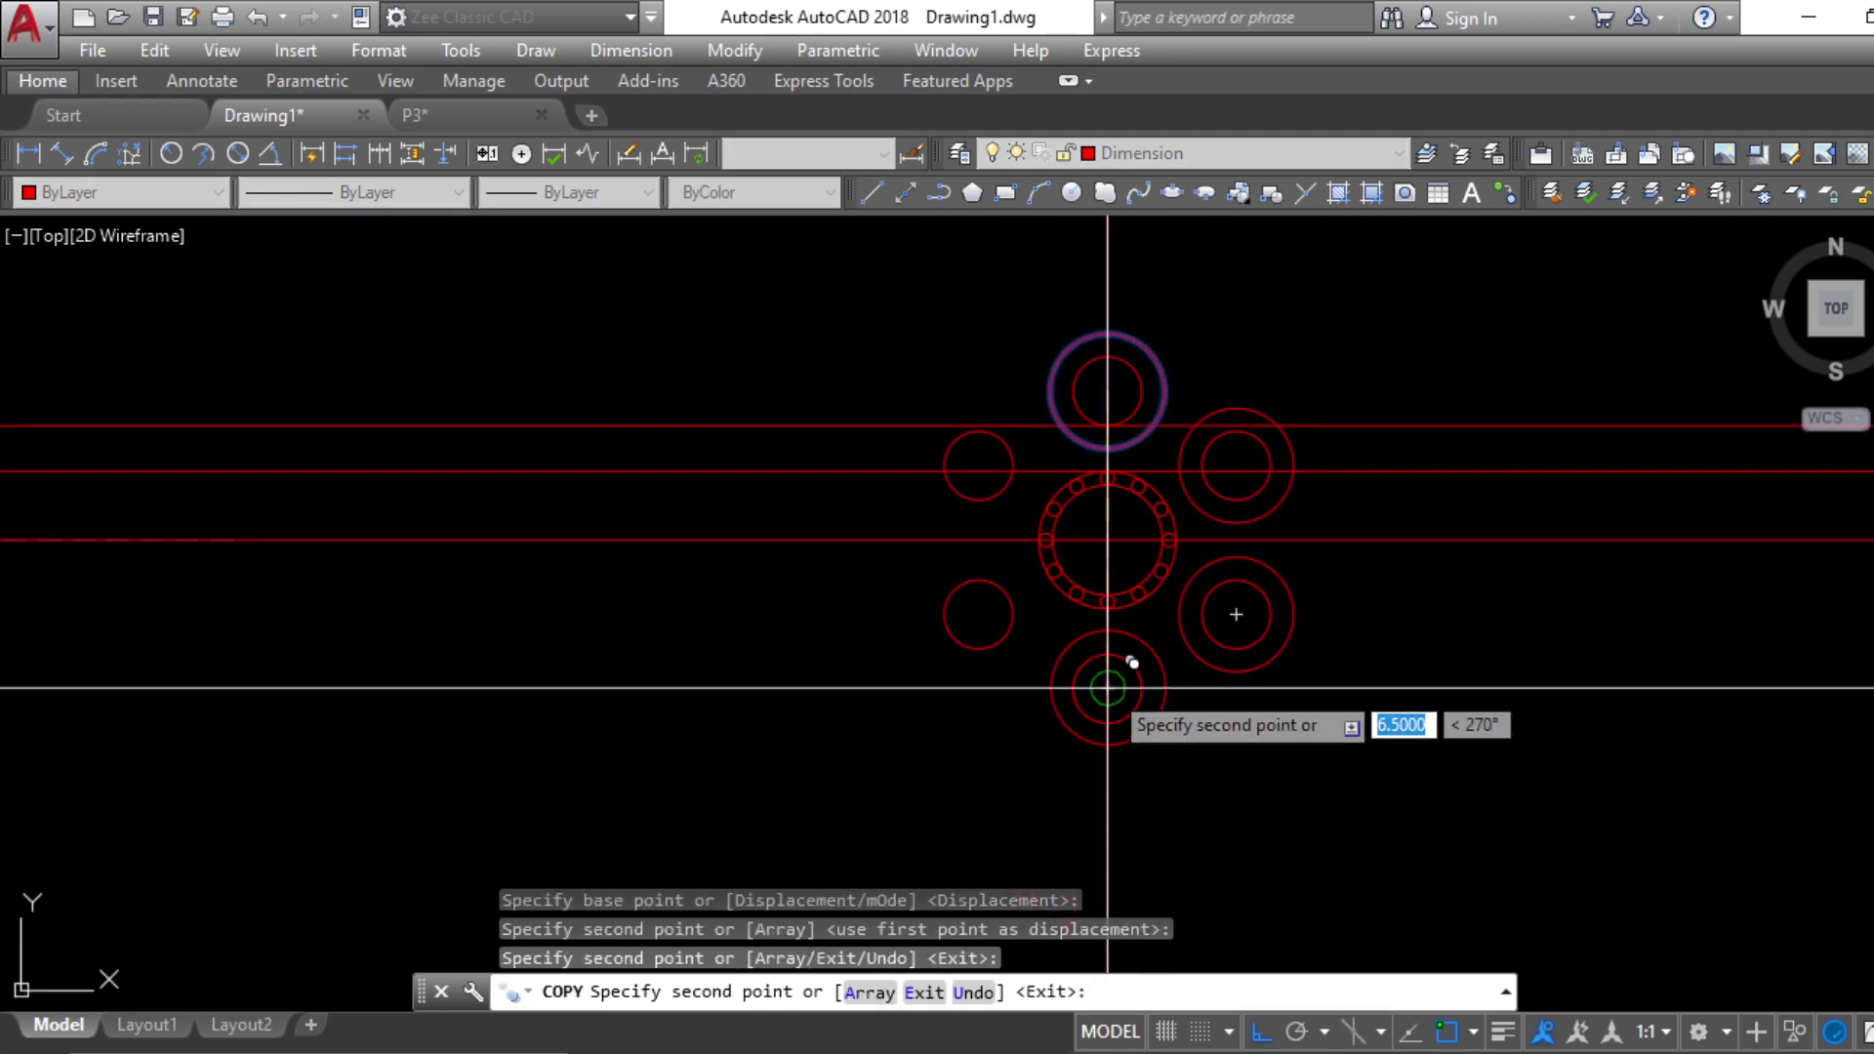
pyautogui.click(979, 614)
pyautogui.click(979, 465)
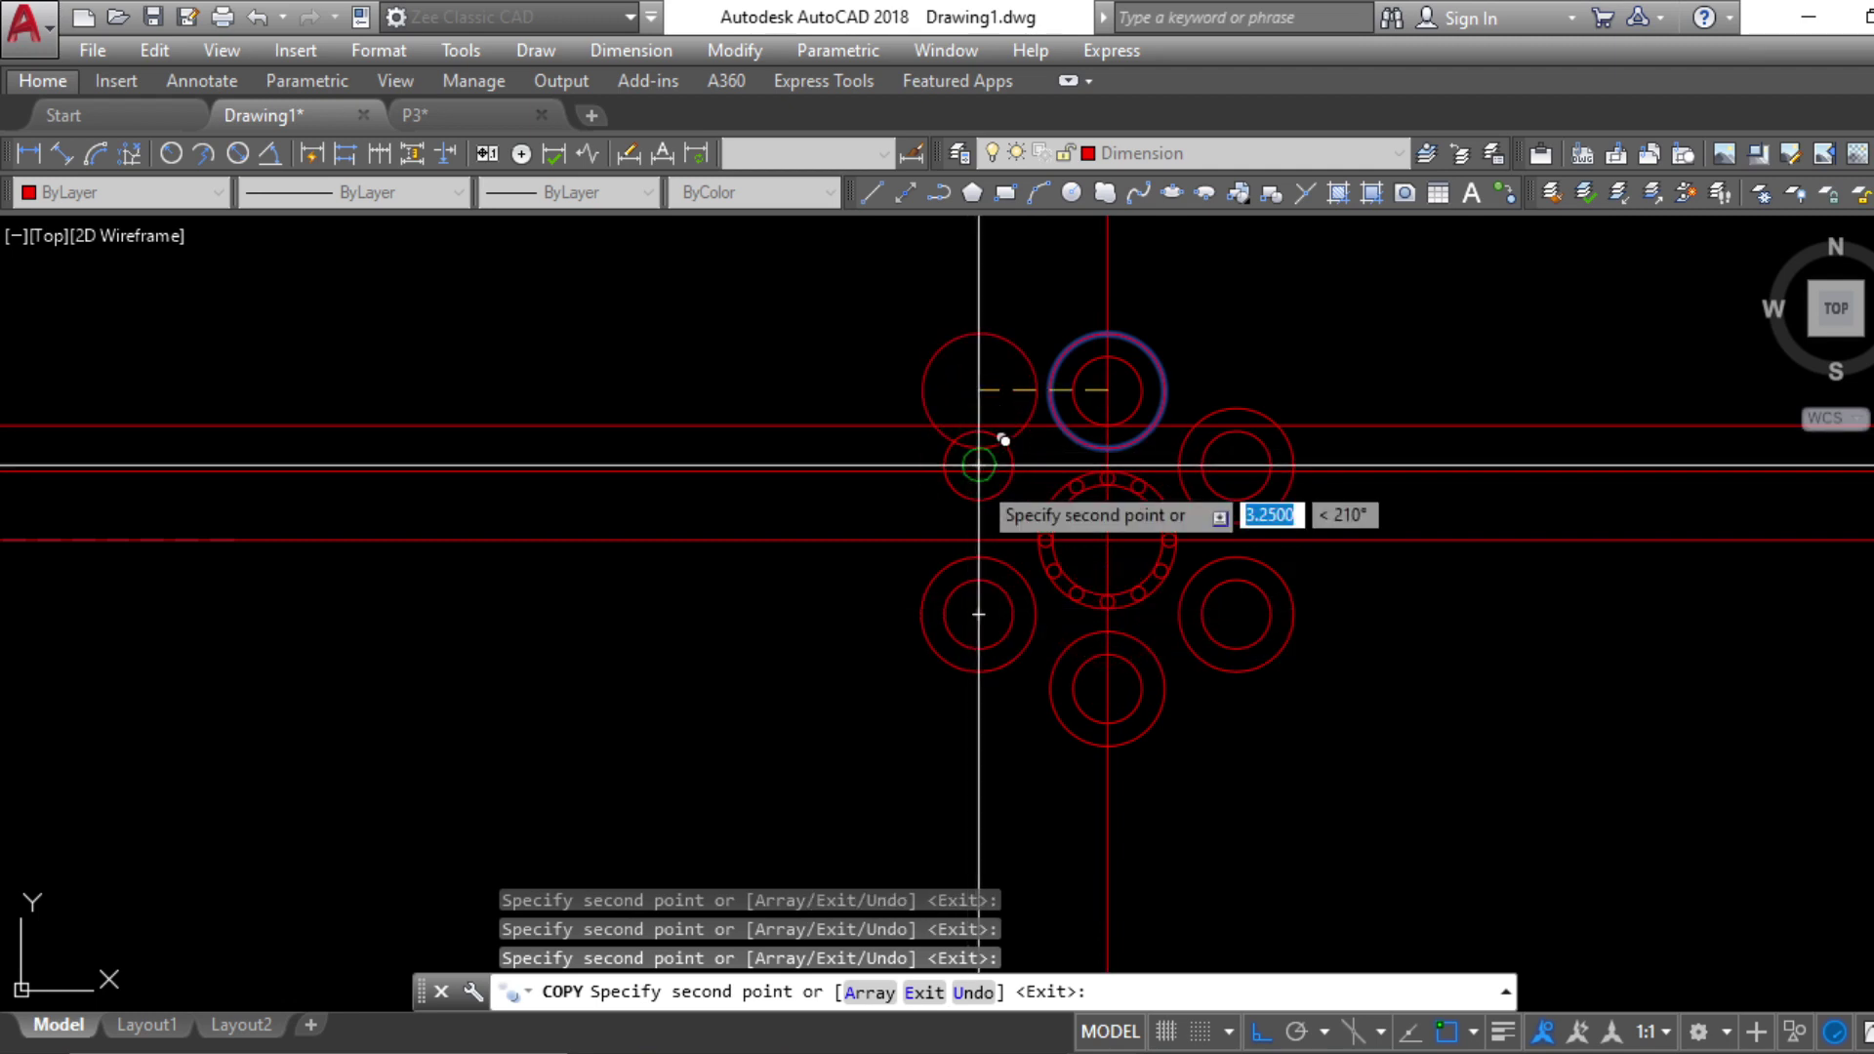
pyautogui.press('Escape')
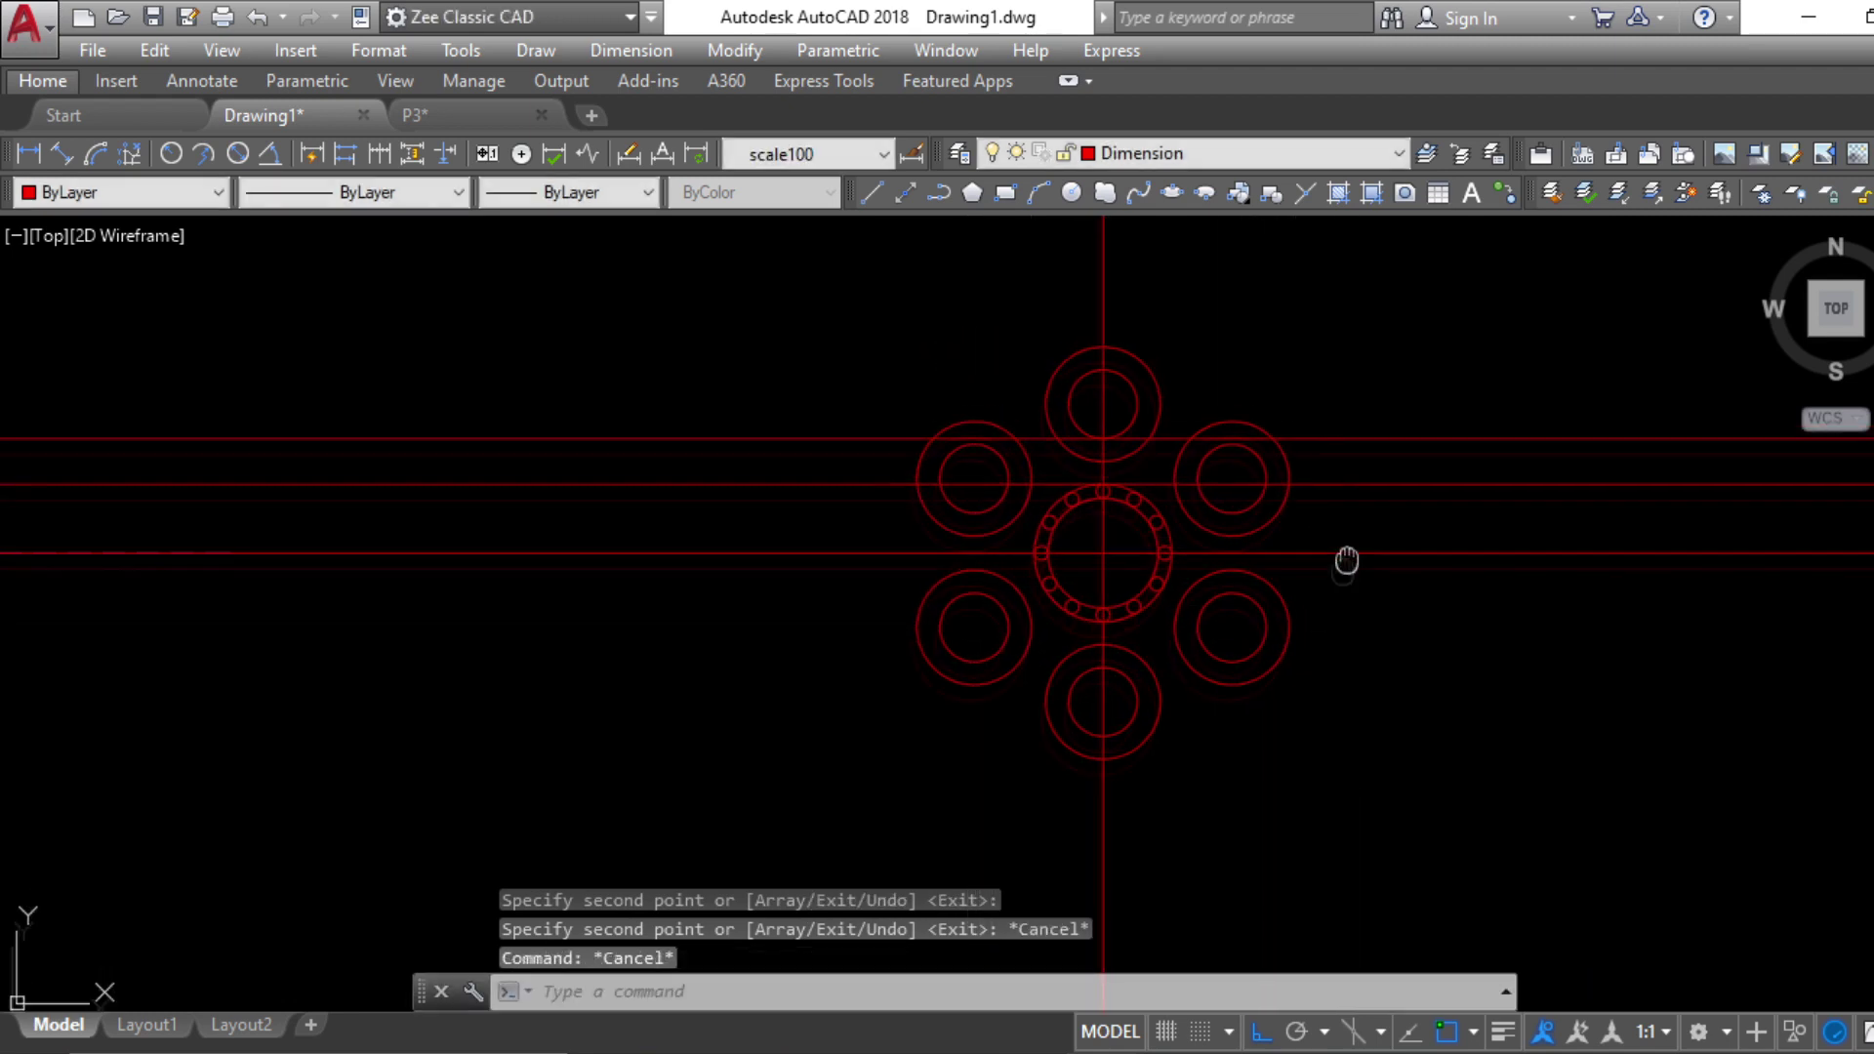
# Erase the two horizontal construction lines above the ring's centre, keeping the one through the centre
pyautogui.moveTo(1347, 552); pyautogui.dragTo(1309, 648, button='middle')
pyautogui.press('Escape')
pyautogui.press('Escape')
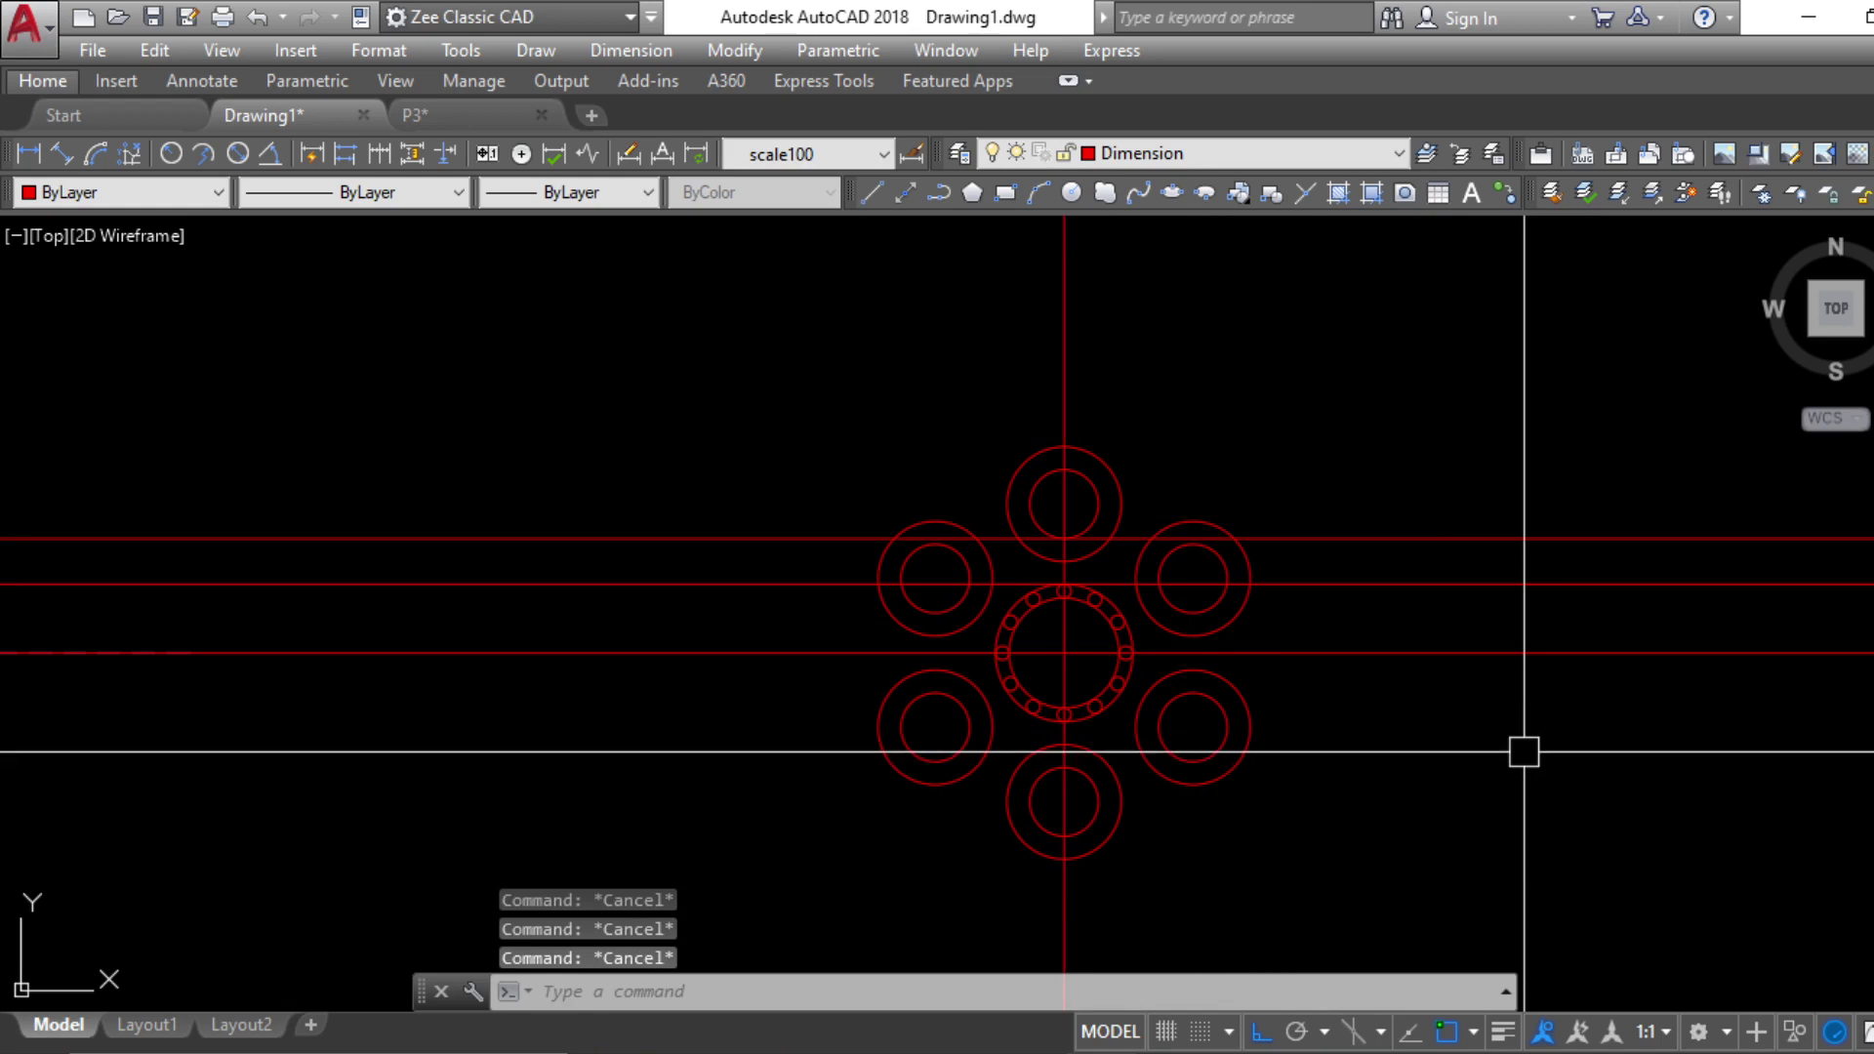
pyautogui.click(1482, 635)
pyautogui.click(1443, 493)
pyautogui.press('Delete')
pyautogui.moveTo(1386, 784); pyautogui.dragTo(1309, 774, button='middle')
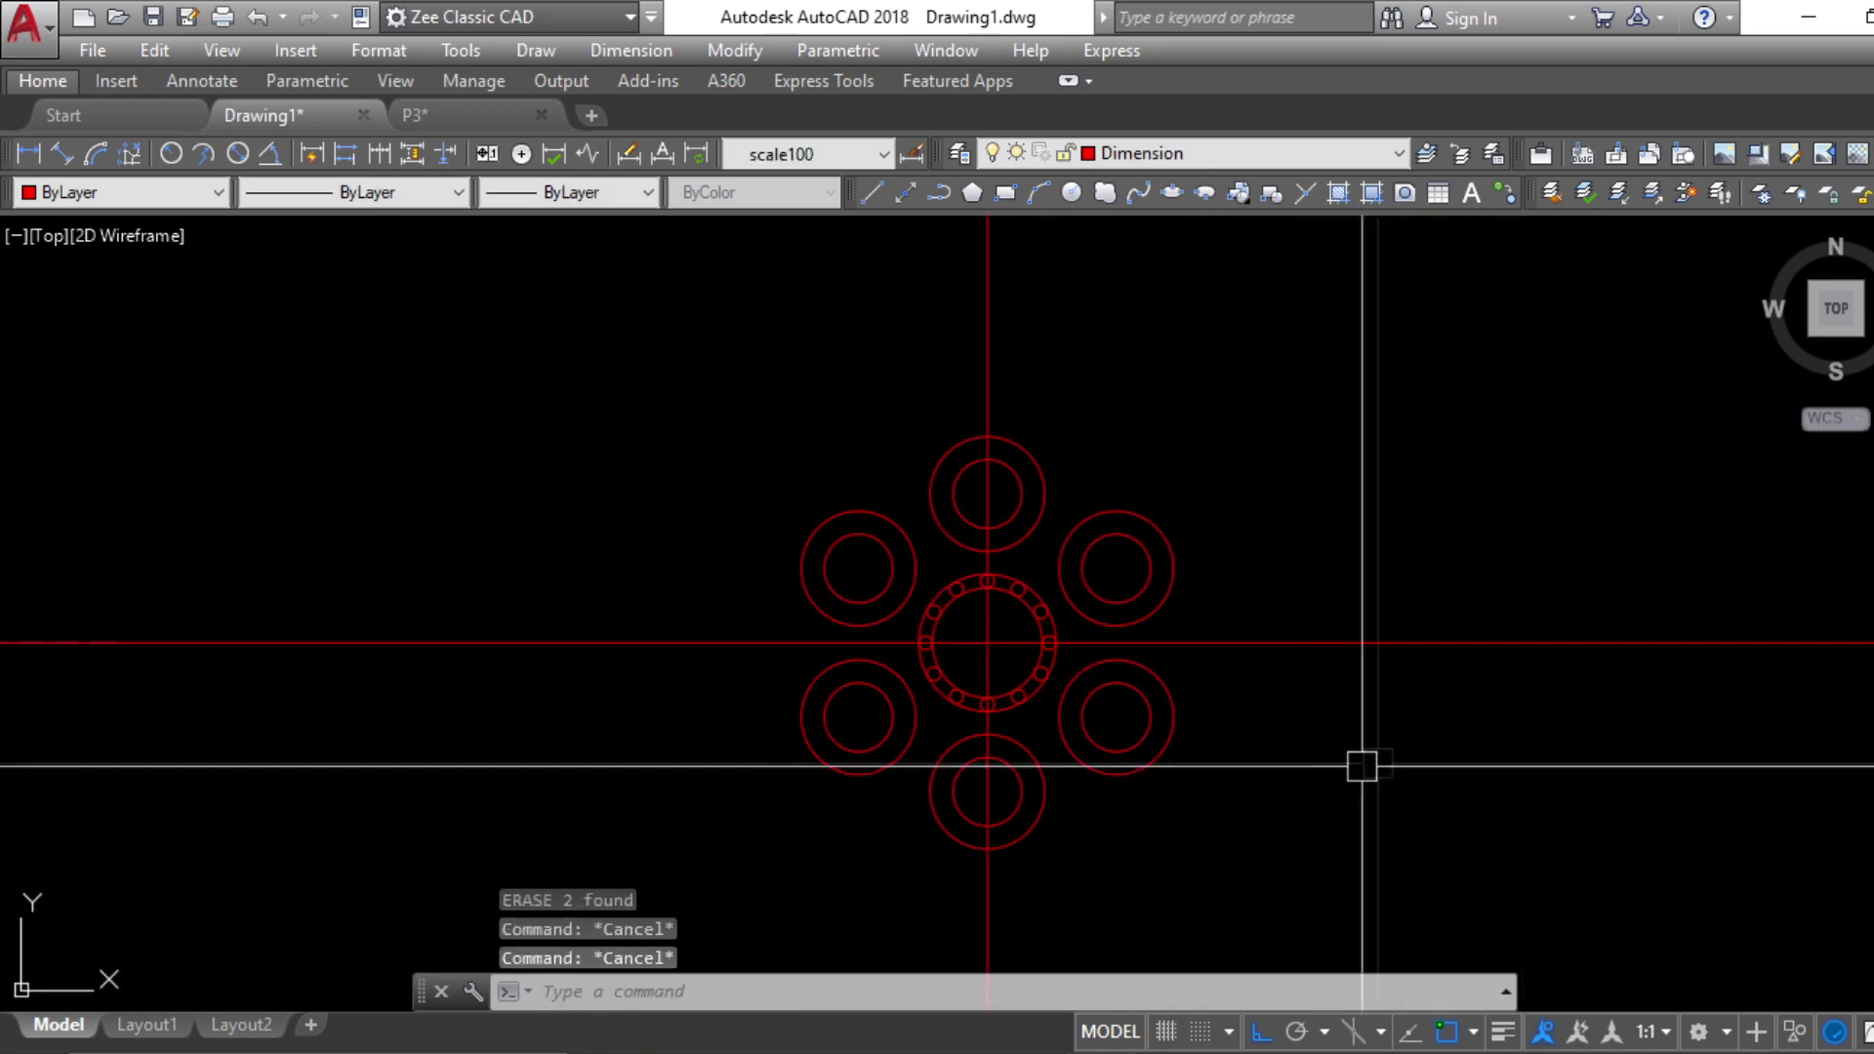
pyautogui.moveTo(1235, 877); pyautogui.dragTo(1201, 866, button='middle')
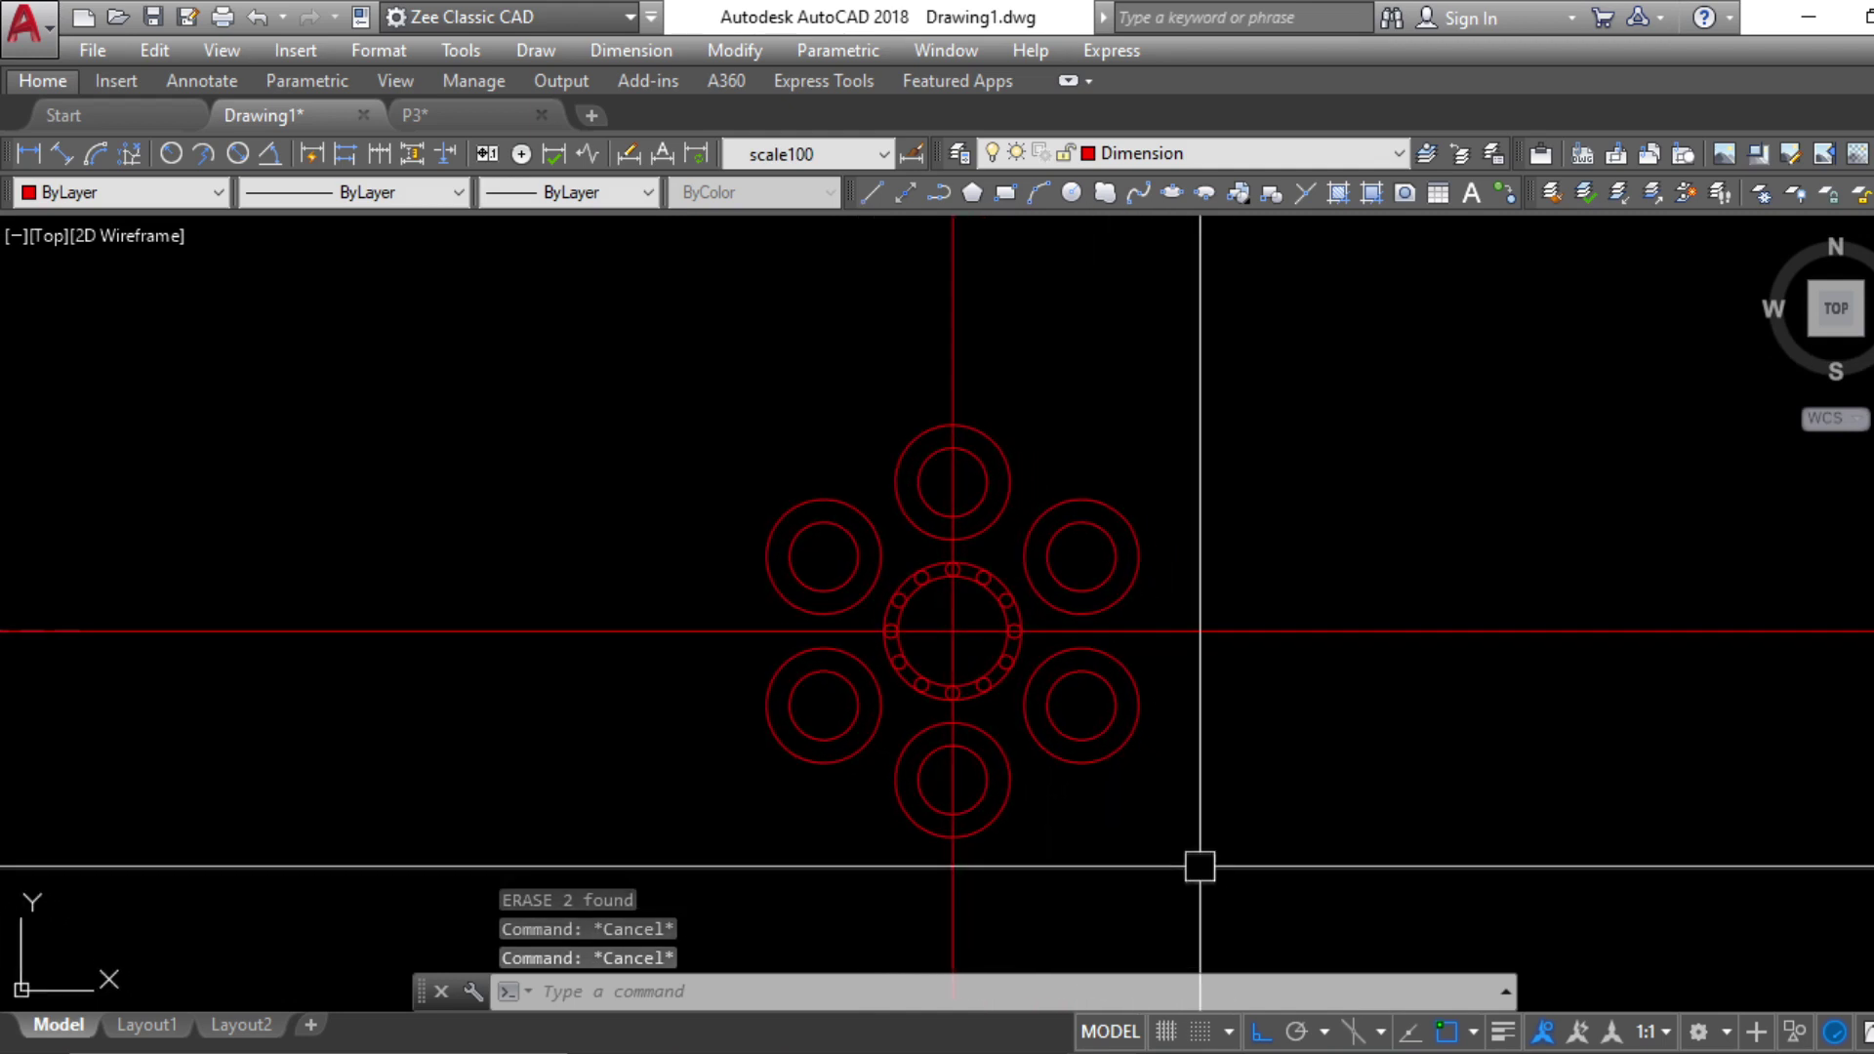
pyautogui.press('Escape')
# Check the Plate figure in the PDF and draw horizontal construction lines through the centres of the topmost and bottommost holes
pyautogui.hotkey('alt', 'Tab')
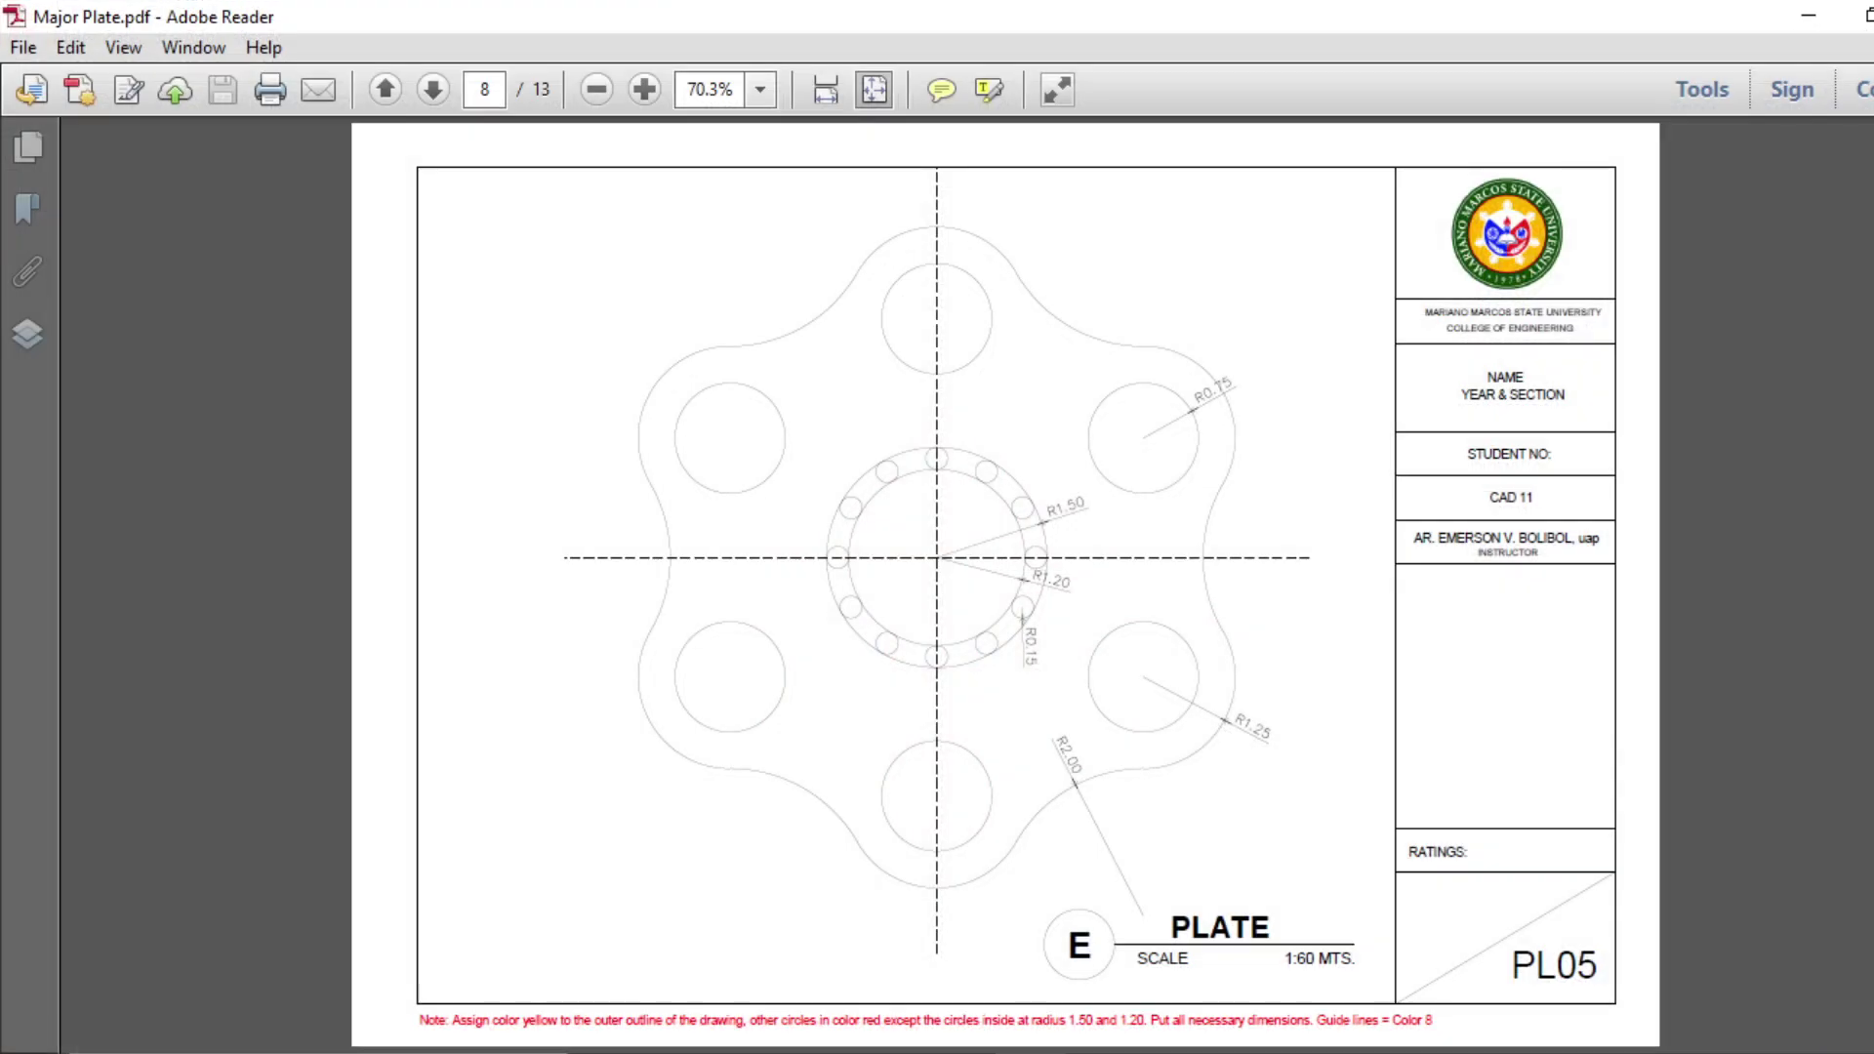
pyautogui.hotkey('alt', 'Tab')
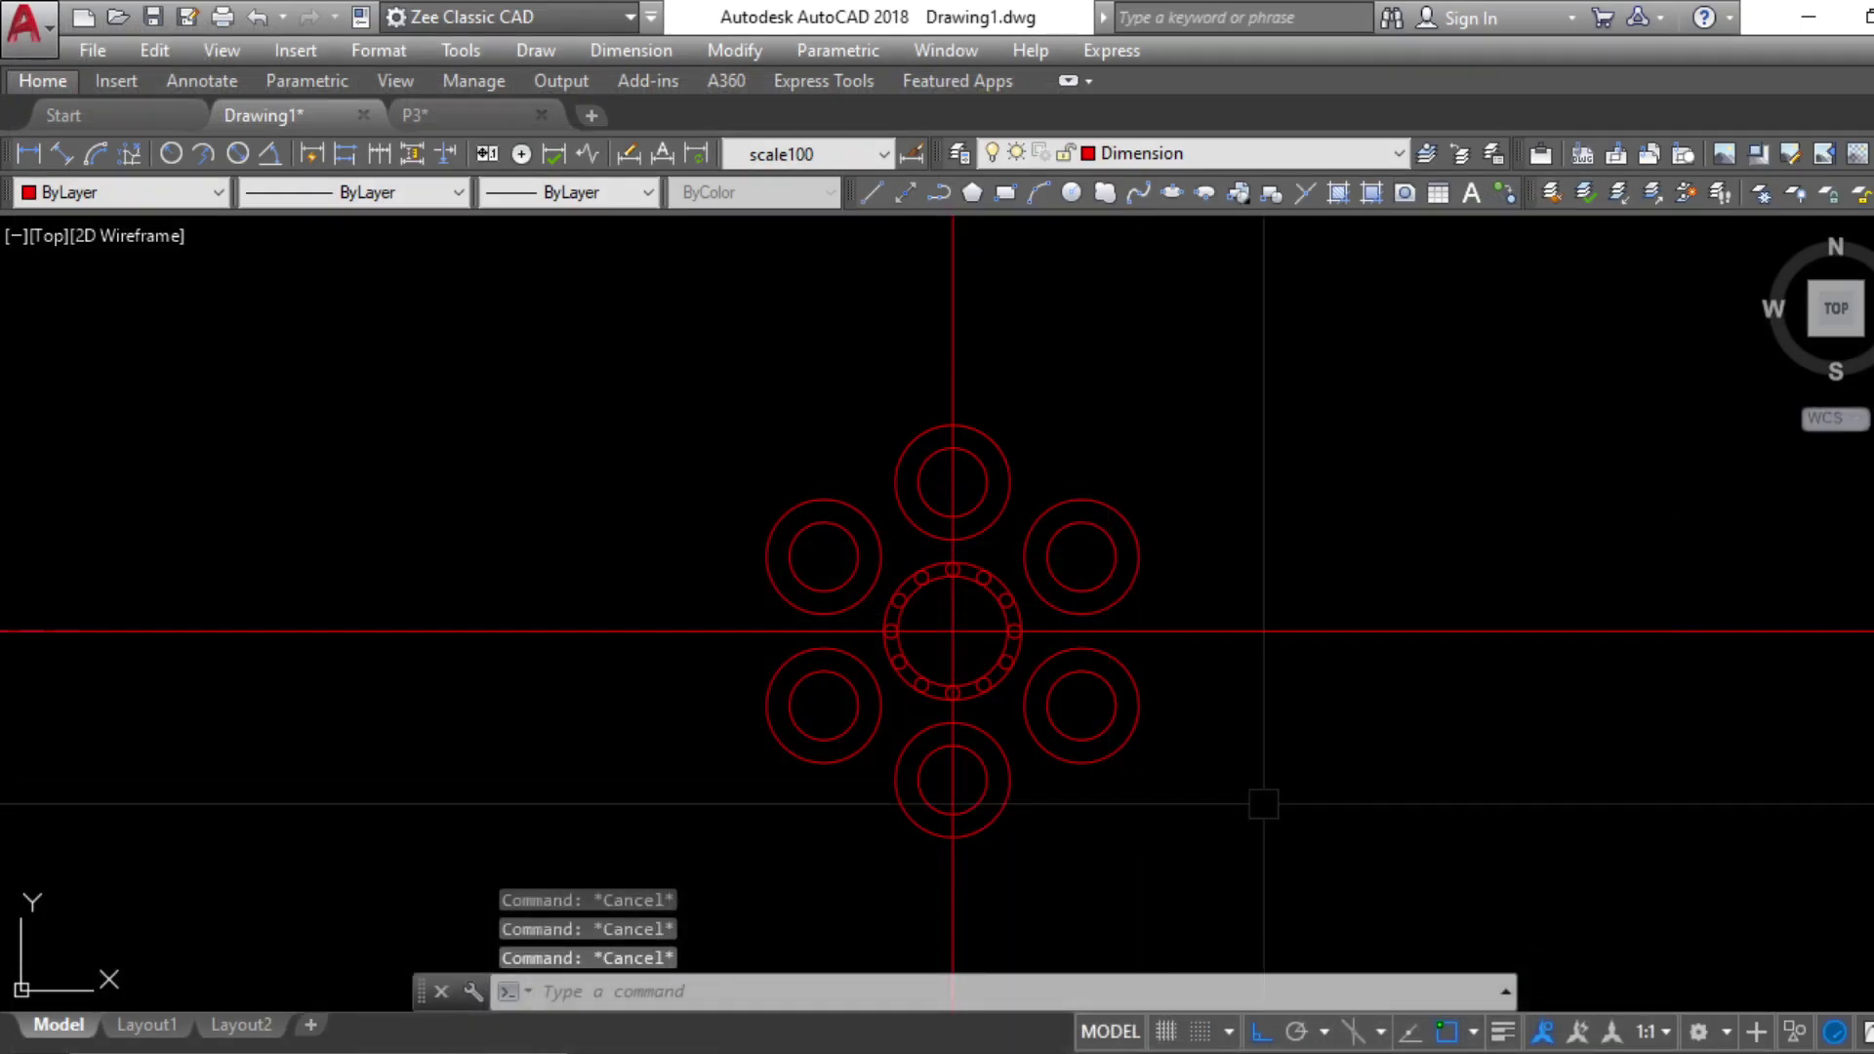
pyautogui.write('xl')
pyautogui.press('Return')
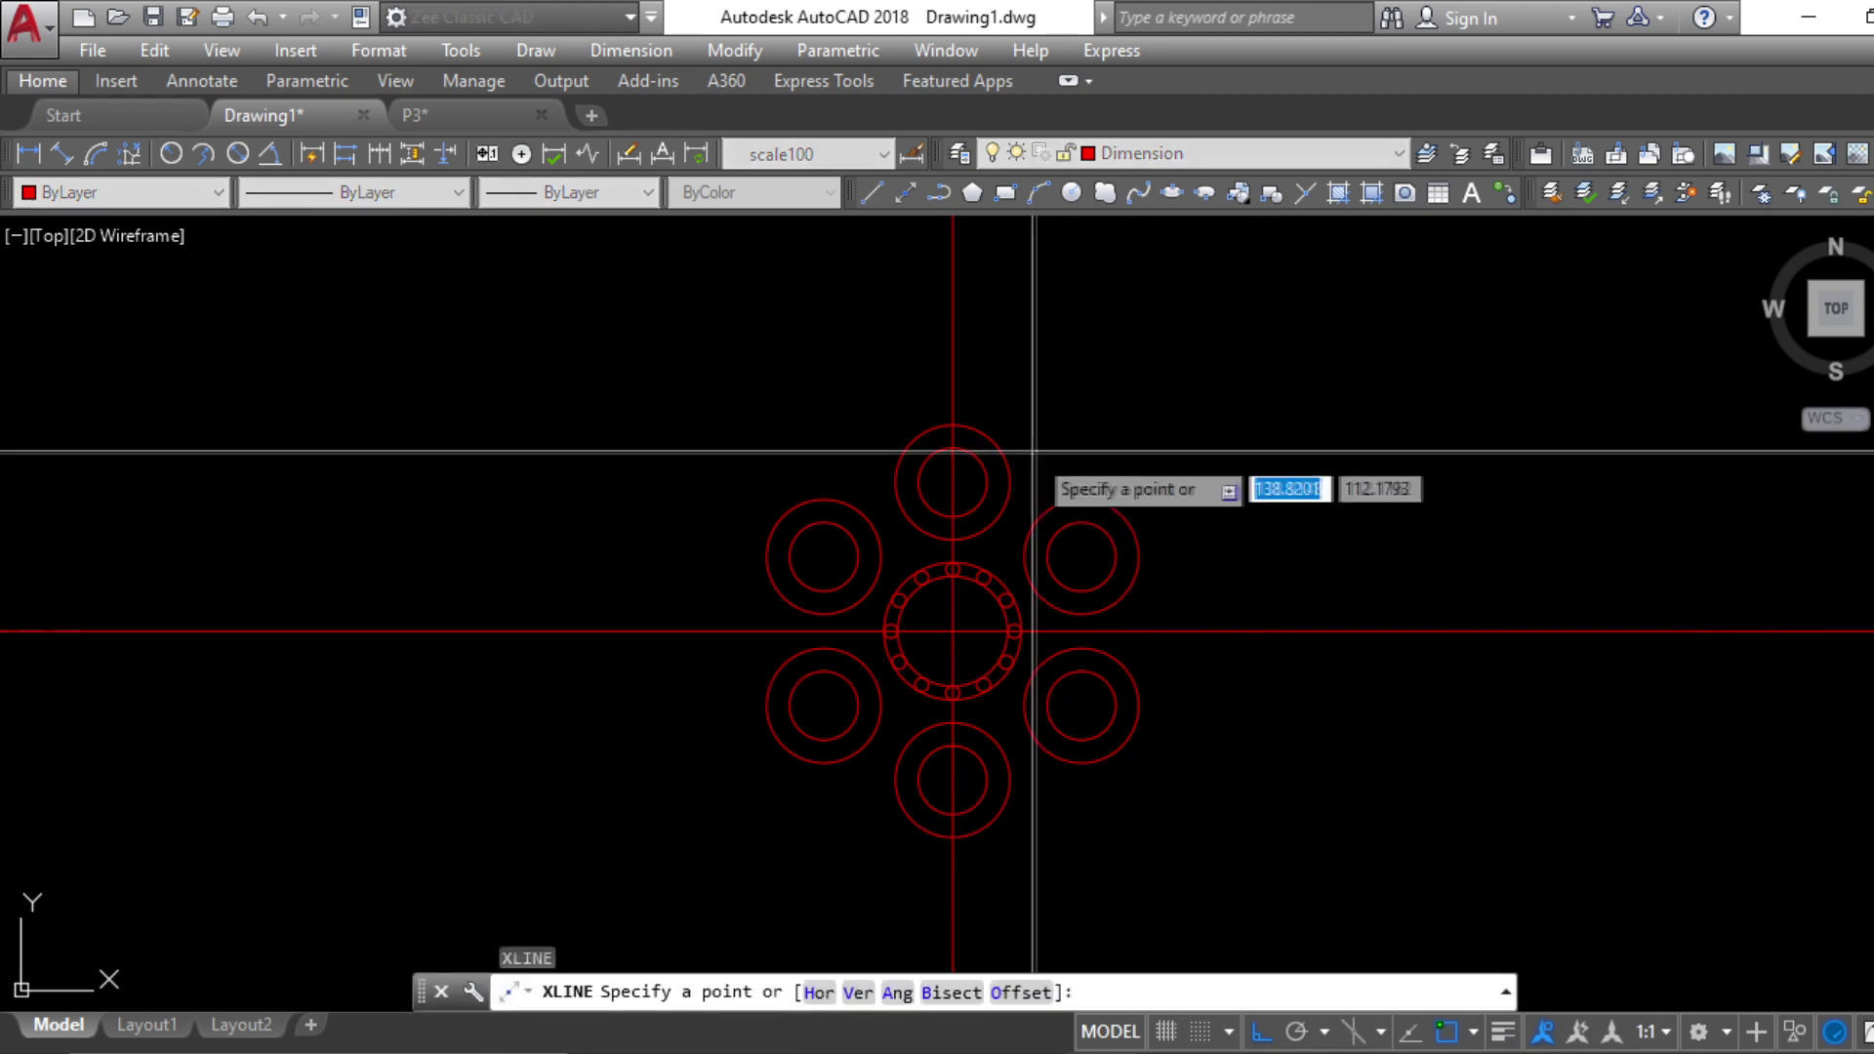
pyautogui.click(952, 482)
pyautogui.click(1313, 481)
pyautogui.press('Return')
pyautogui.press('Return')
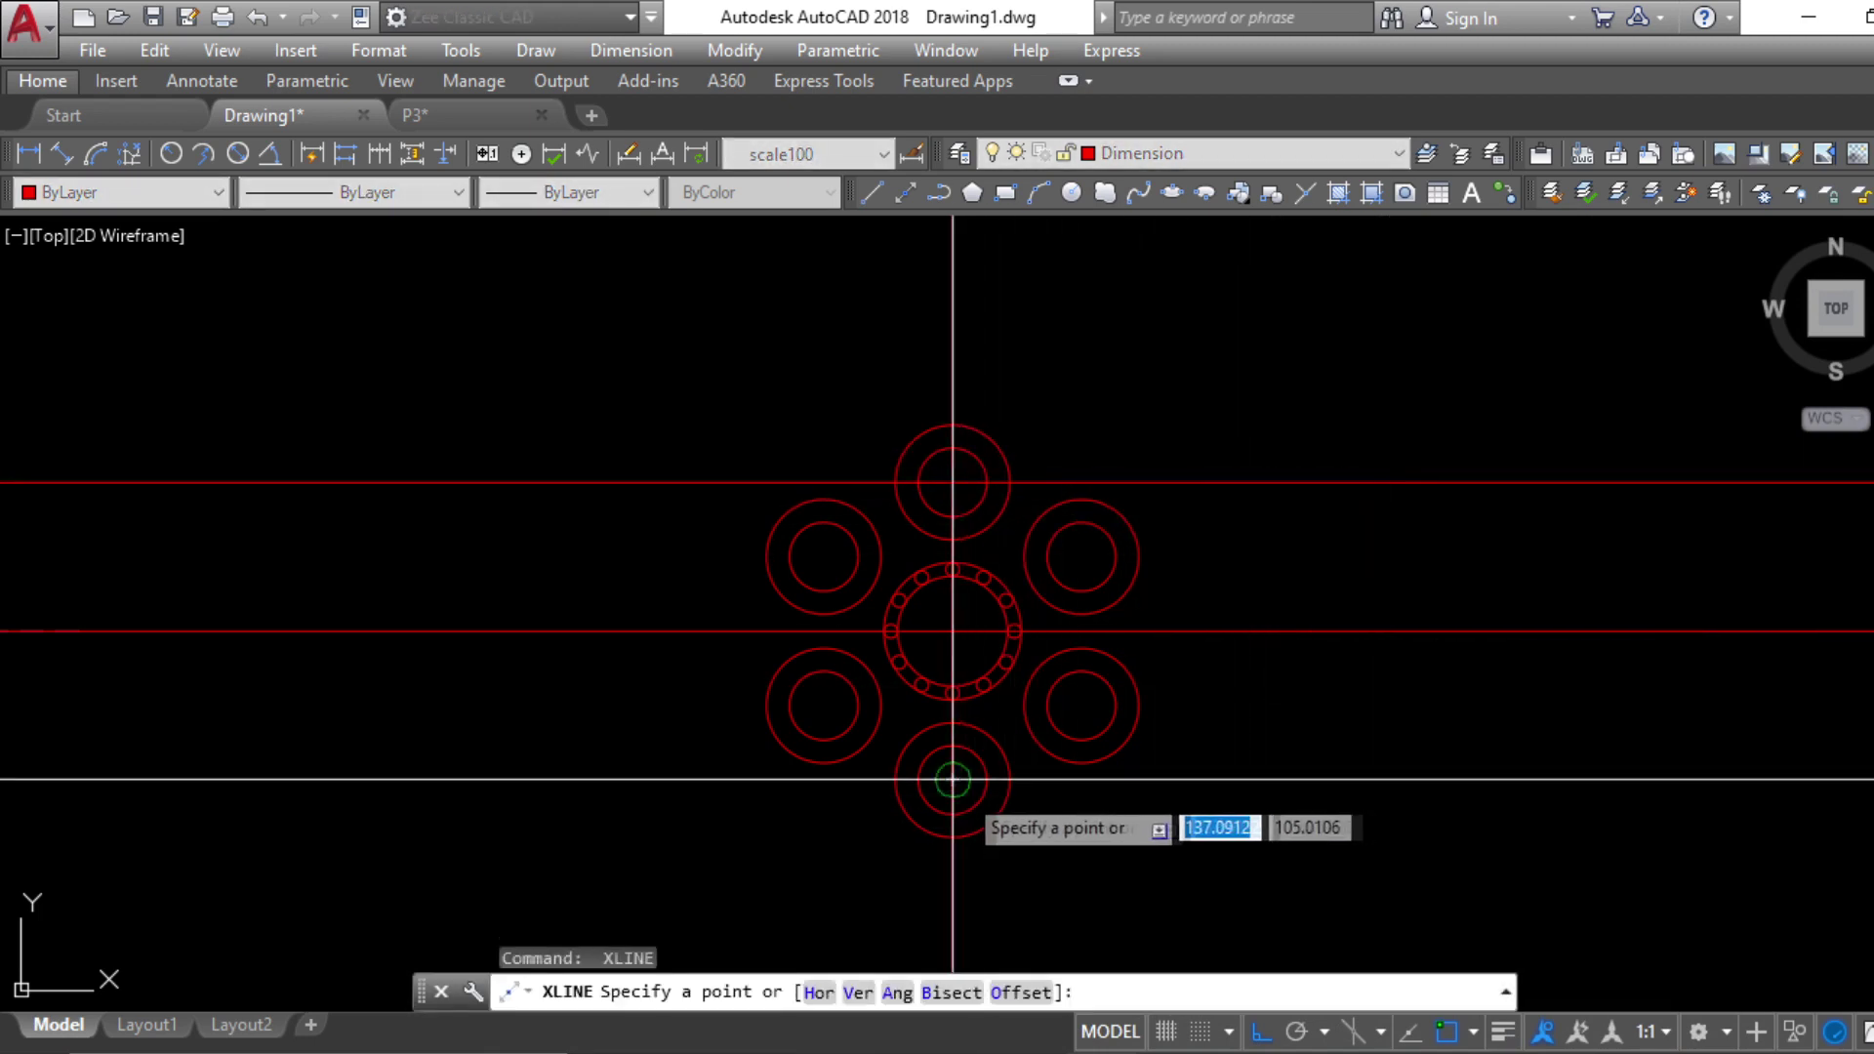
pyautogui.click(953, 779)
pyautogui.click(1193, 835)
pyautogui.press('Return')
# Draw vertical construction lines through the centres of the left pair and the right pair of holes
pyautogui.press('Return')
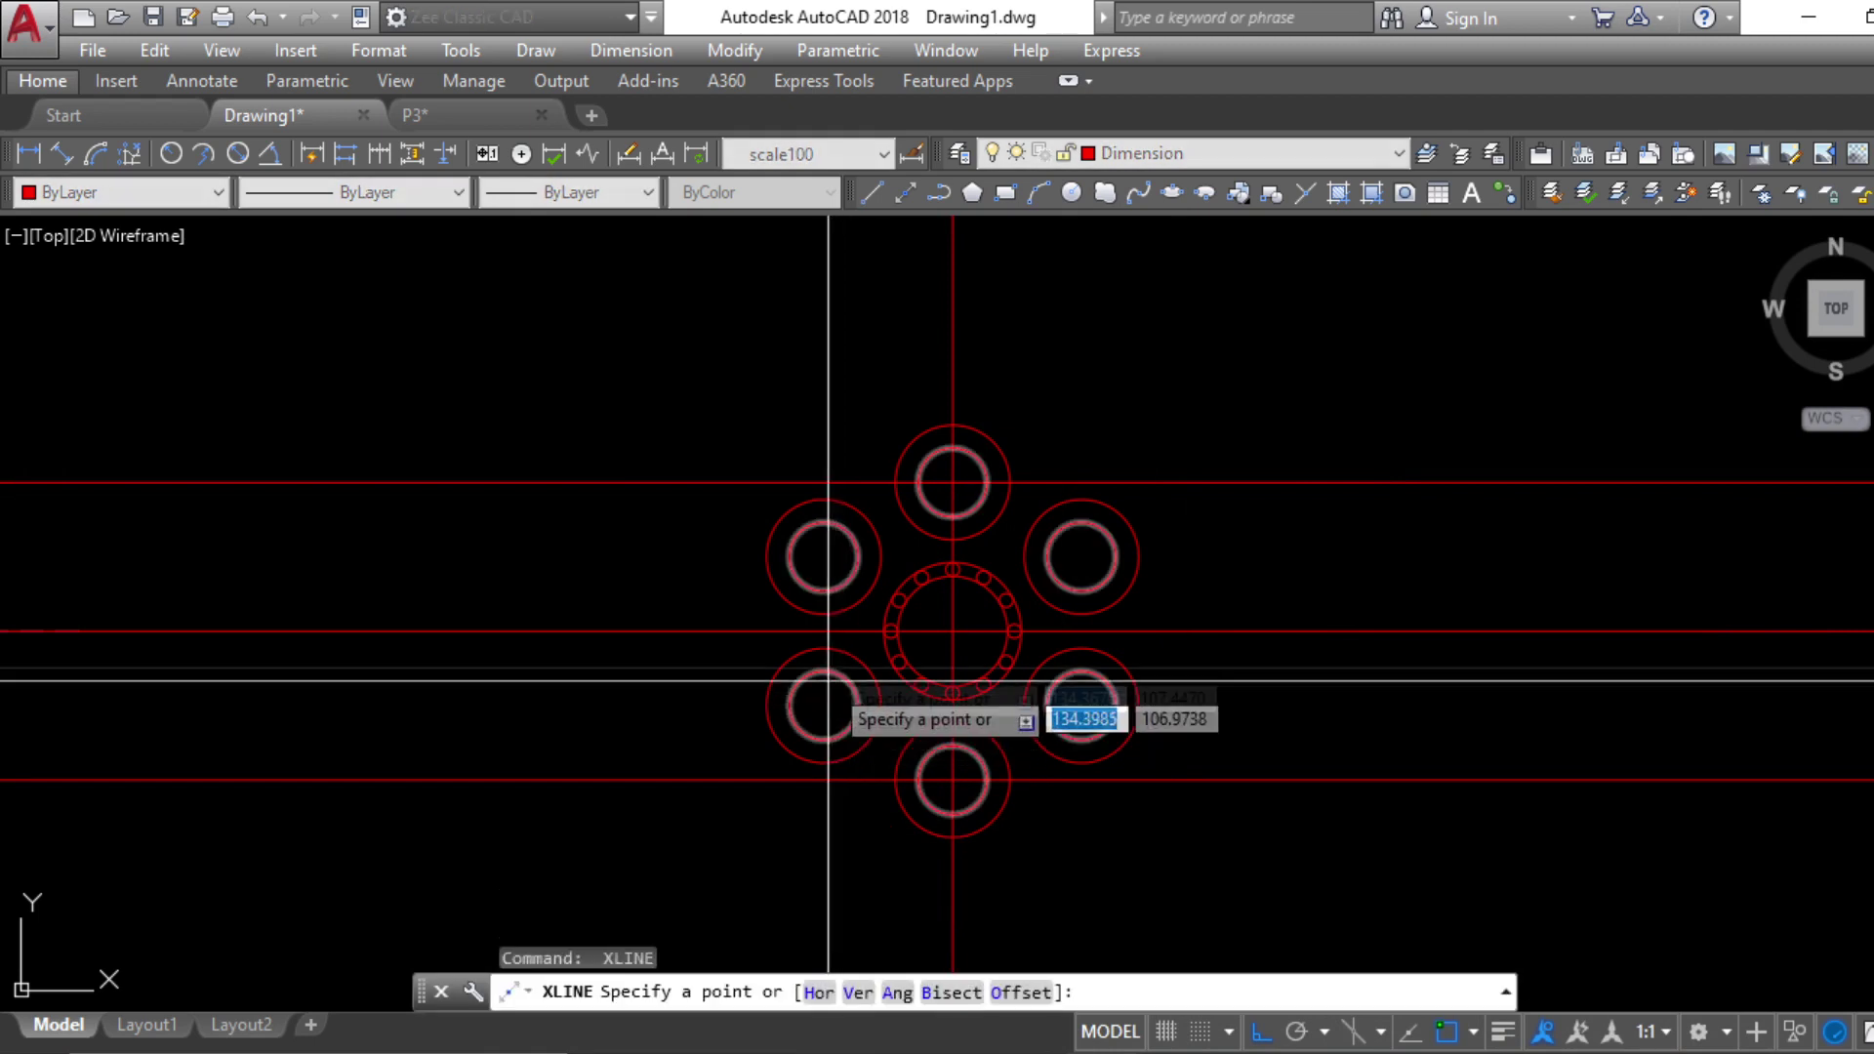
pyautogui.click(824, 558)
pyautogui.press('Return')
pyautogui.press('Return')
pyautogui.click(1082, 557)
pyautogui.click(1081, 705)
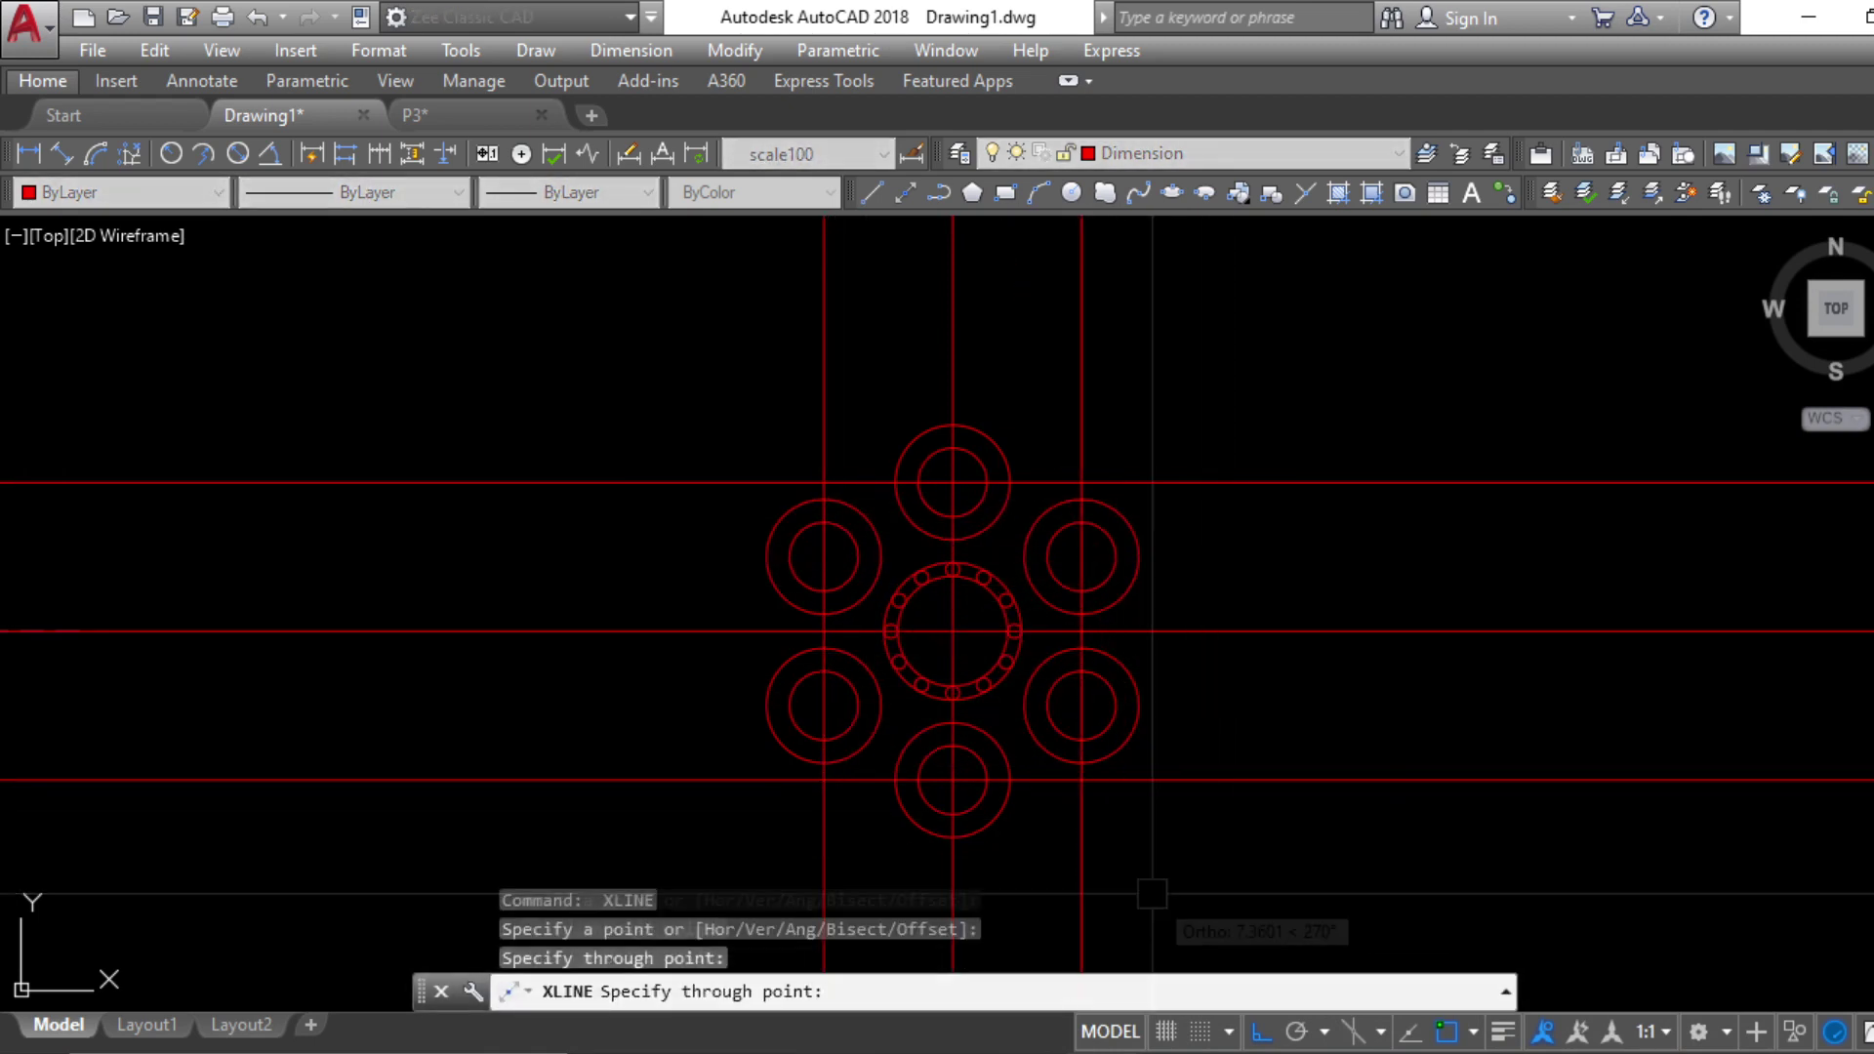
pyautogui.press('Escape')
pyautogui.press('Escape')
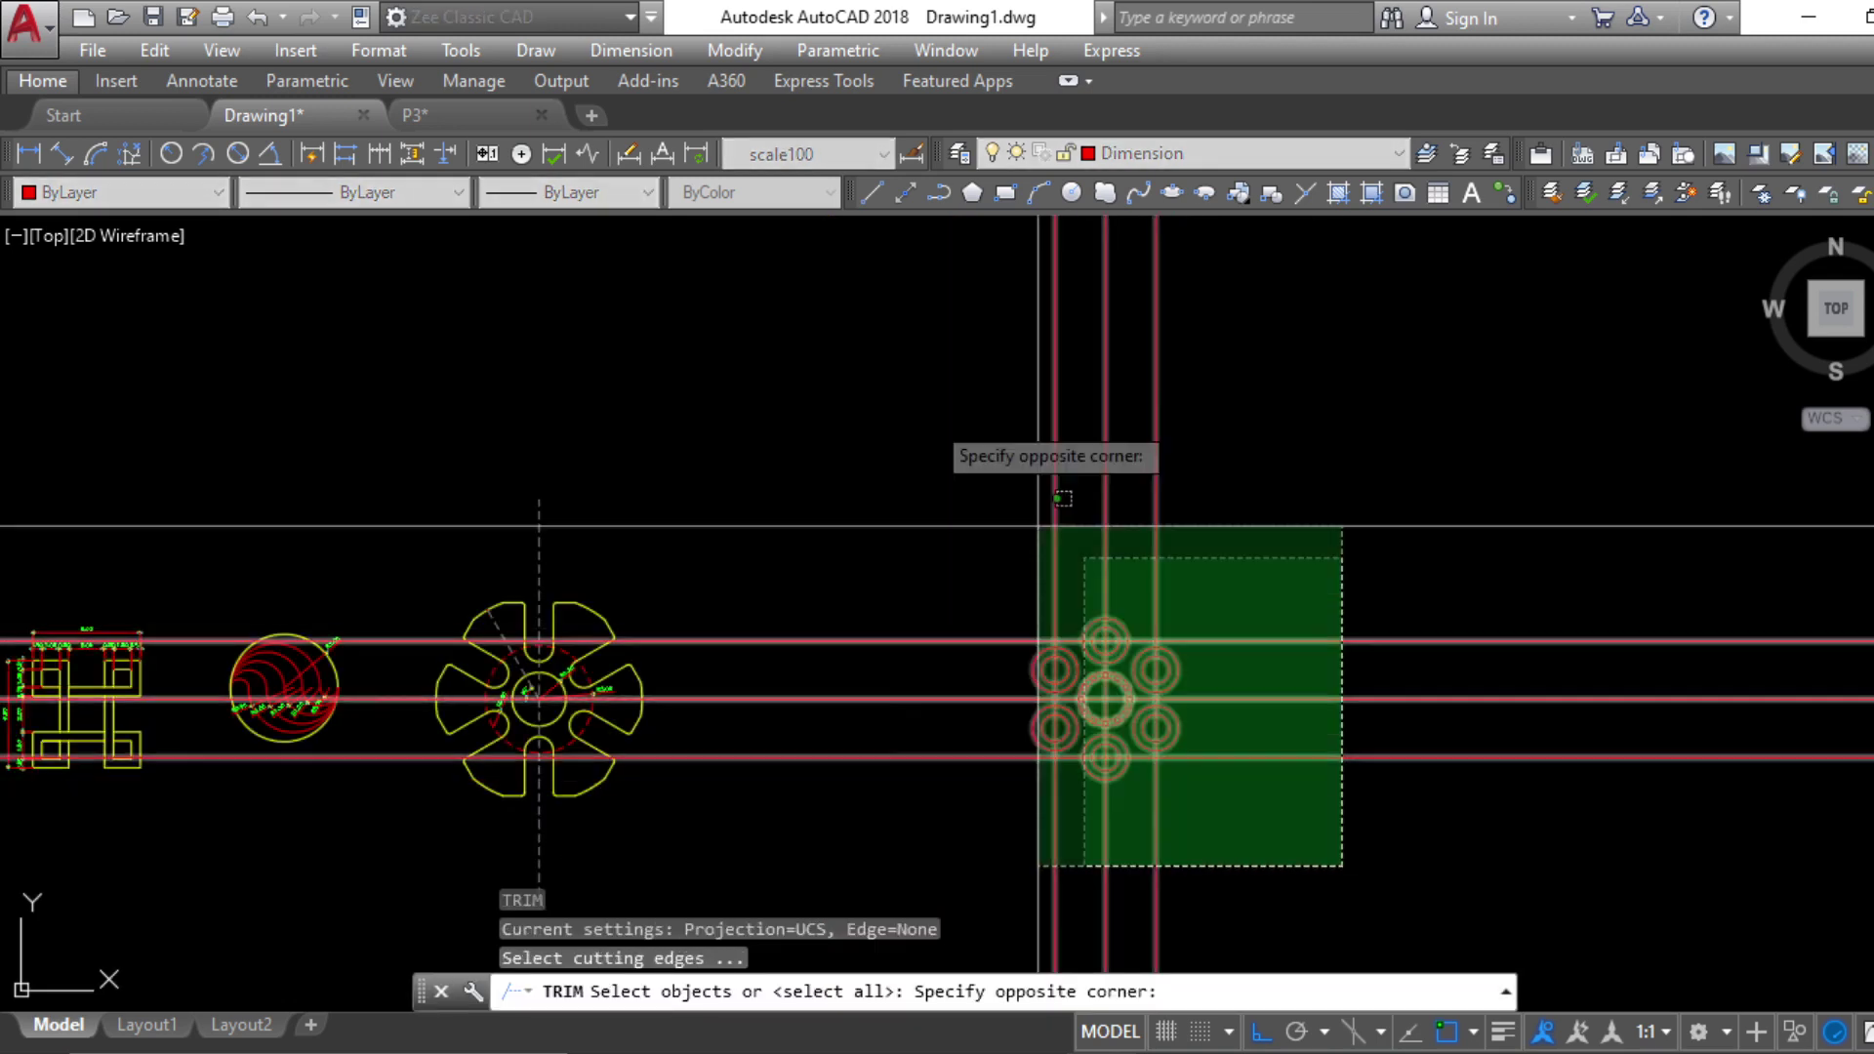
# Trim away the inward-facing halves of the six 1.25-radius circles at the construction lines
pyautogui.click(1038, 523)
pyautogui.press('Return')
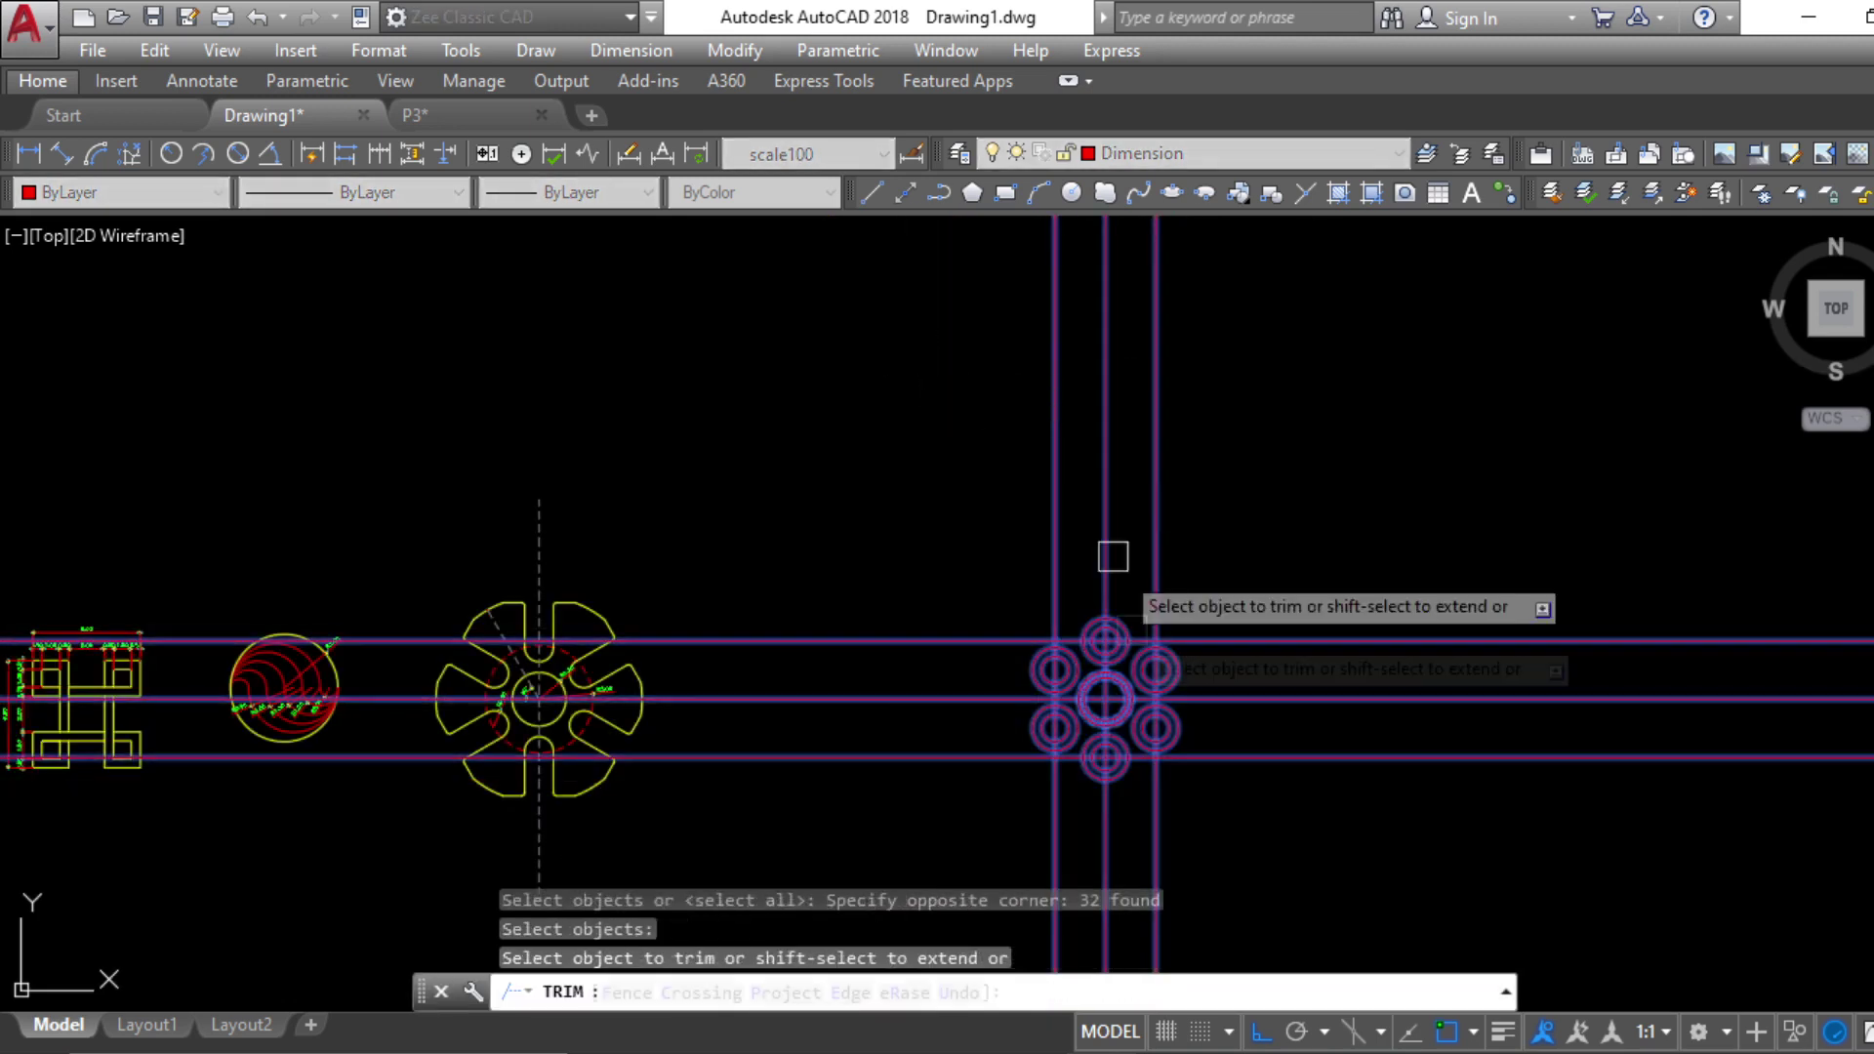
pyautogui.scroll(3, 1093, 585)
pyautogui.click(1083, 630)
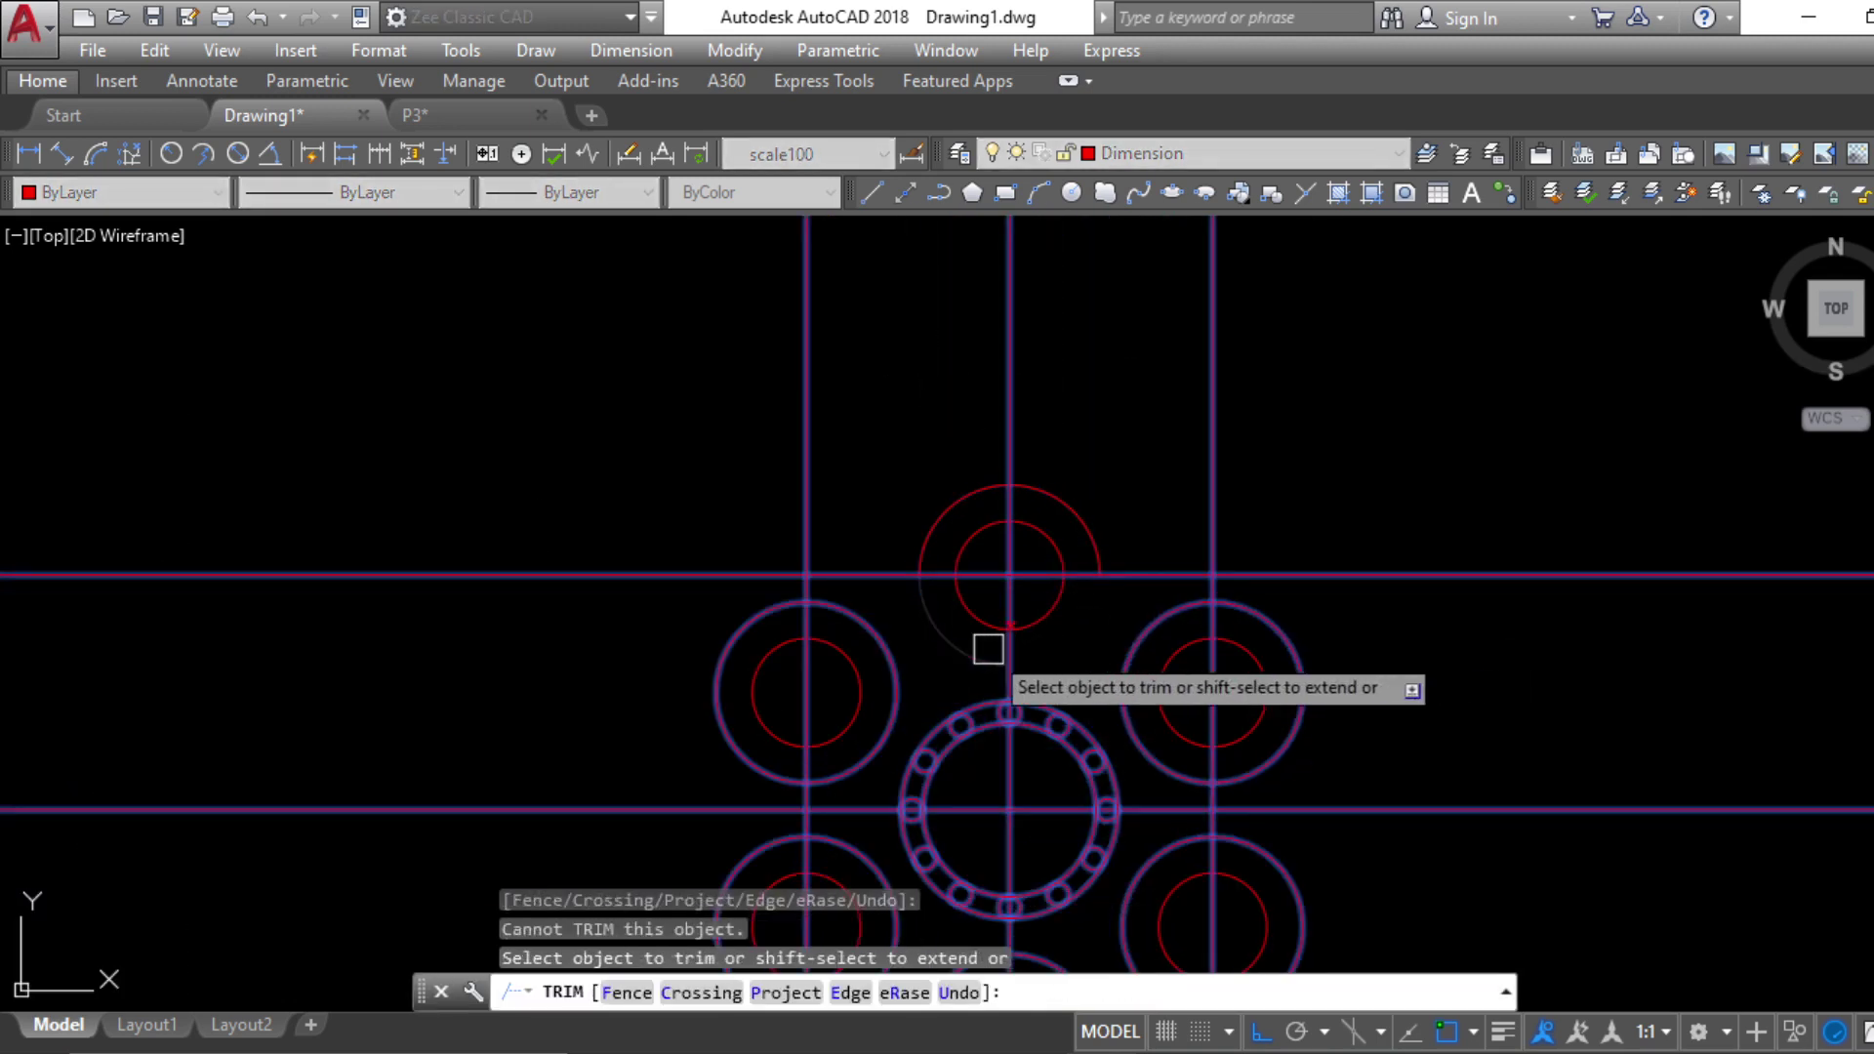
pyautogui.click(987, 649)
pyautogui.click(1156, 627)
pyautogui.moveTo(1301, 783); pyautogui.dragTo(1275, 564, button='middle')
pyautogui.click(1114, 649)
pyautogui.click(969, 740)
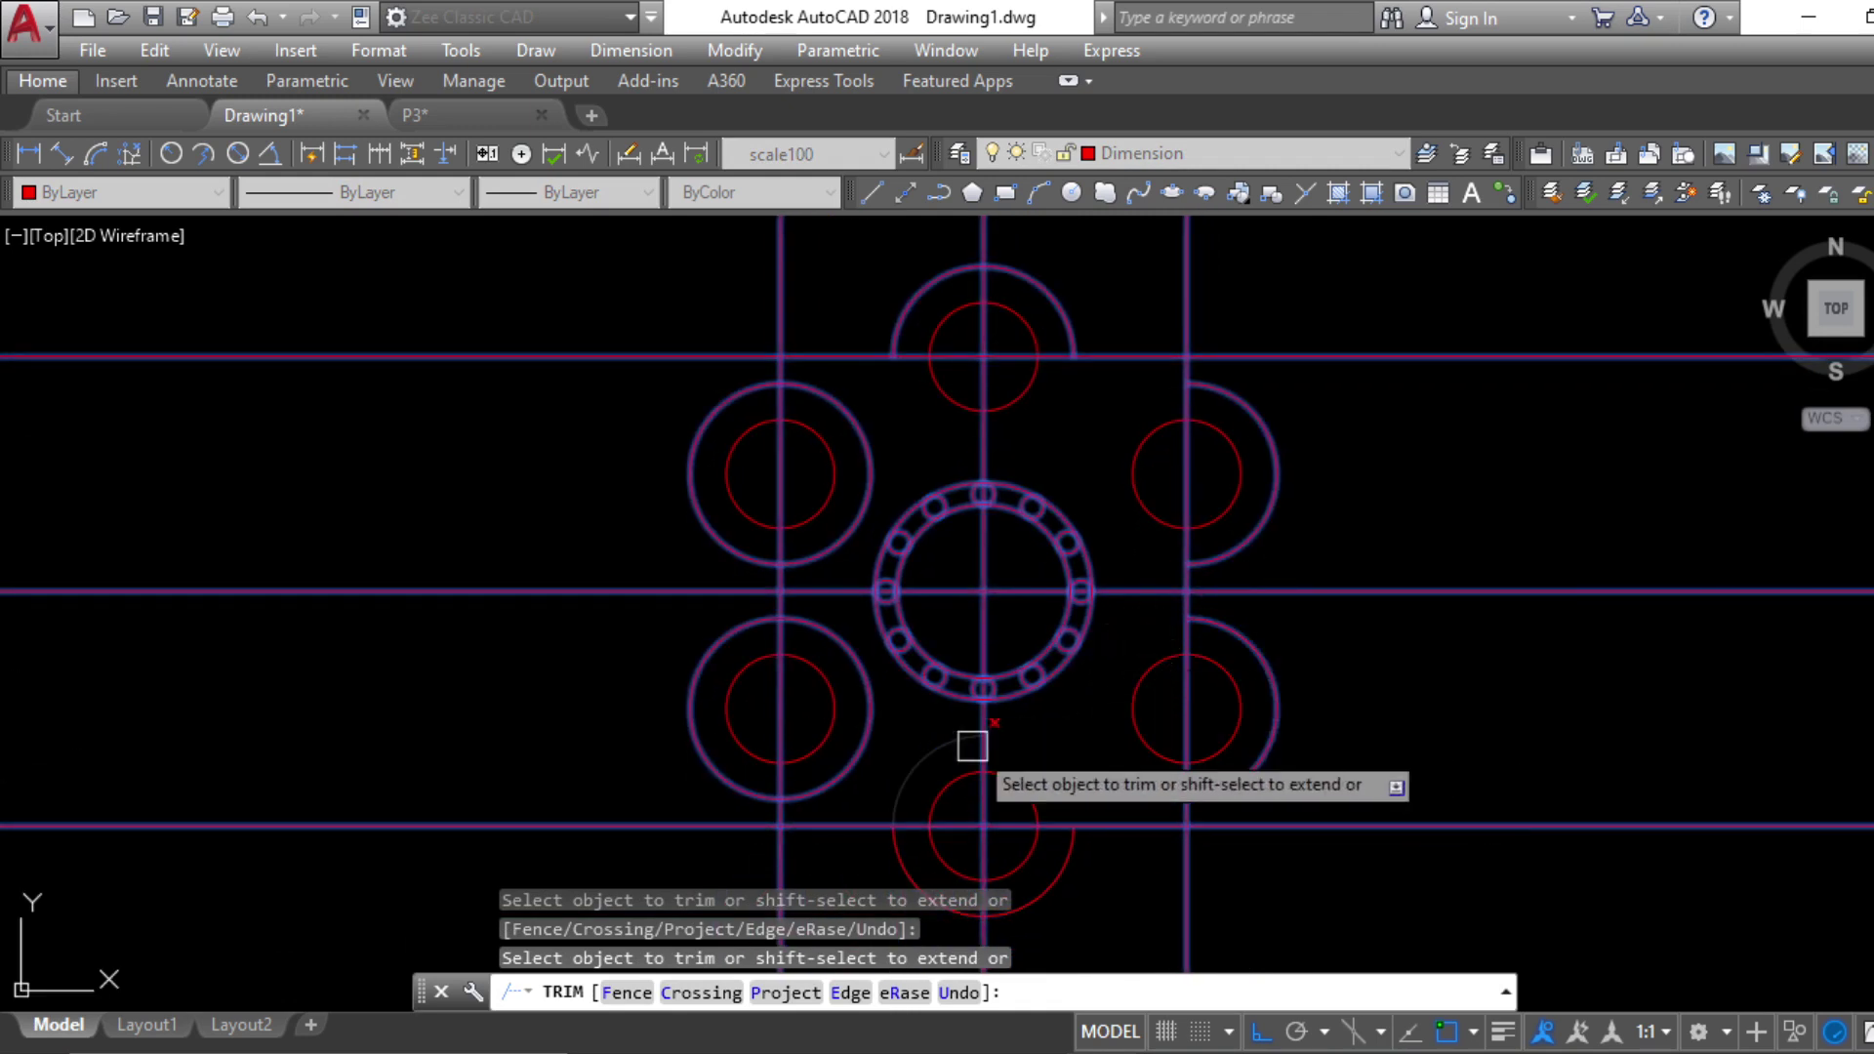
pyautogui.click(857, 746)
pyautogui.scroll(-4, 907, 514)
pyautogui.press('Escape')
pyautogui.press('Escape')
# Erase all horizontal and vertical construction lines passing through the Plate figure
pyautogui.click(1285, 753)
pyautogui.click(1179, 393)
pyautogui.write('e')
pyautogui.press('Return')
pyautogui.click(1168, 379)
pyautogui.click(666, 289)
pyautogui.press('Delete')
pyautogui.click(1205, 828)
pyautogui.press('Escape')
pyautogui.press('Escape')
pyautogui.scroll(4, 1150, 698)
pyautogui.scroll(-4, 1101, 845)
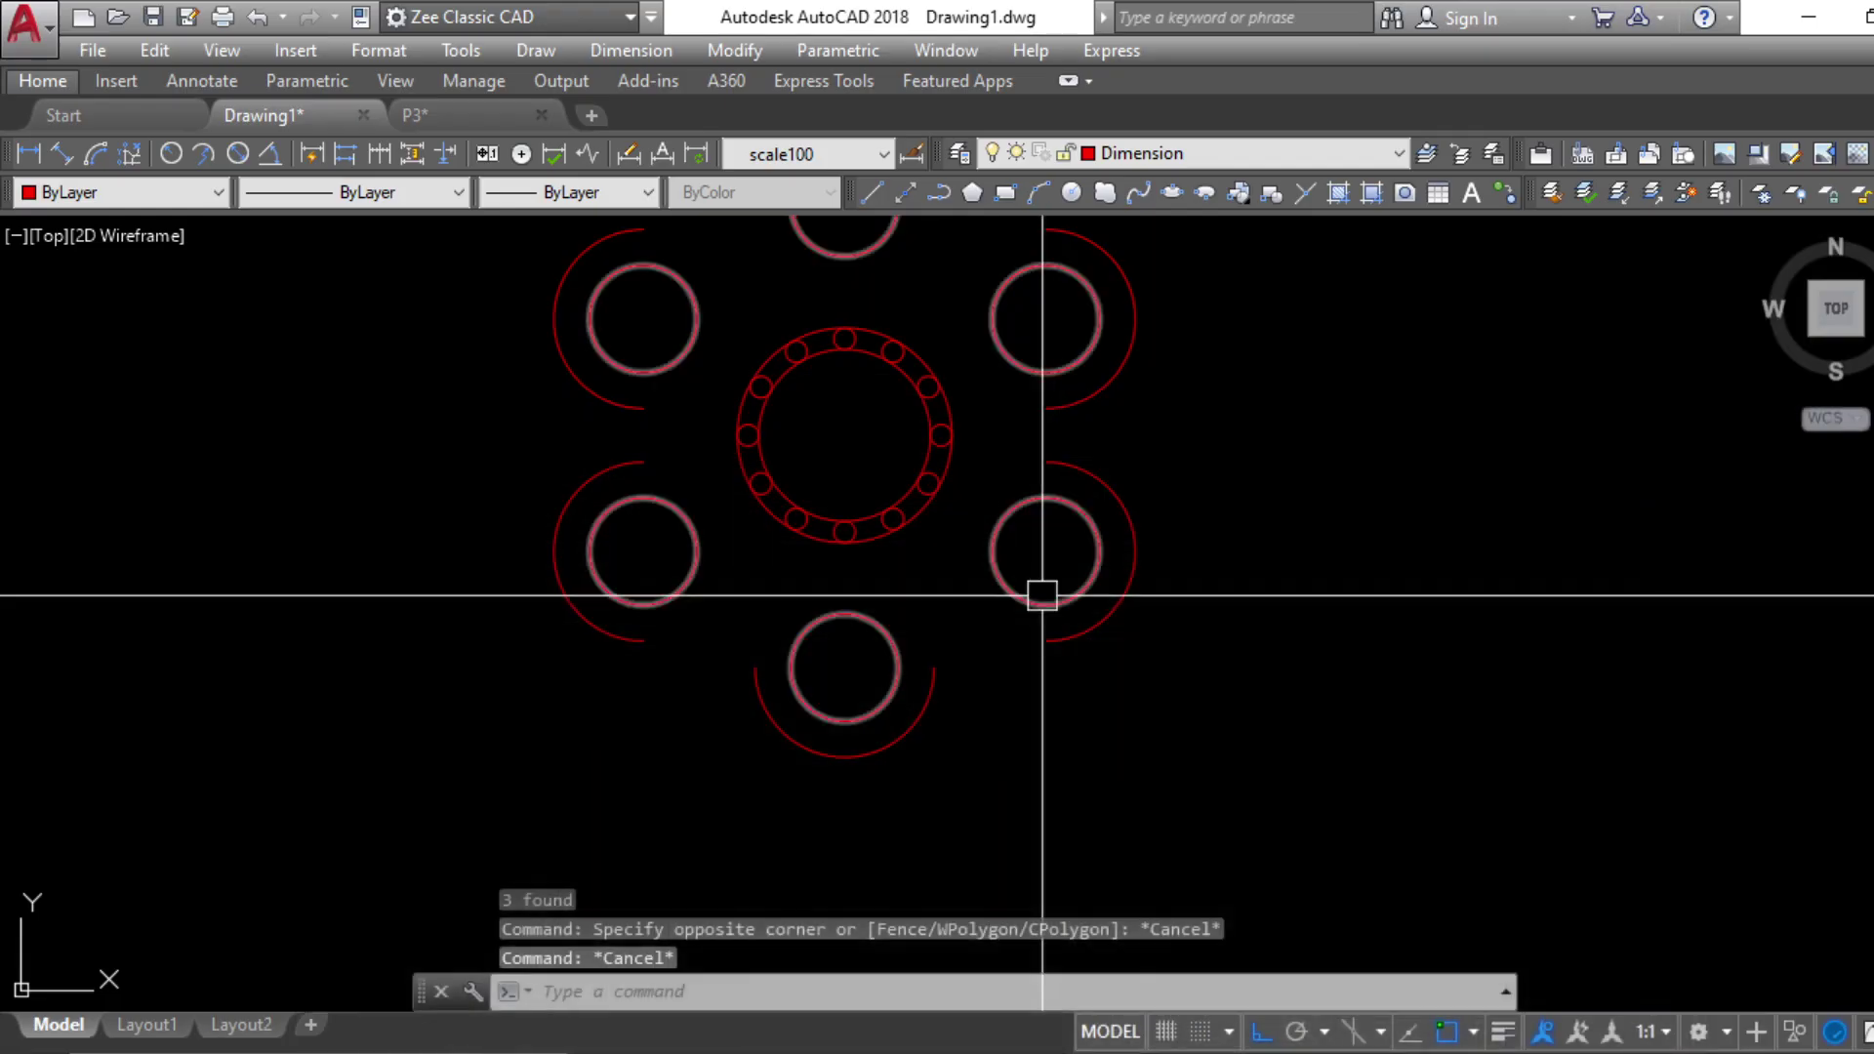
# Set the fillet radius to 2 and fillet the bottom outer arc to the lower-right outer arc
pyautogui.scroll(-3, 1142, 765)
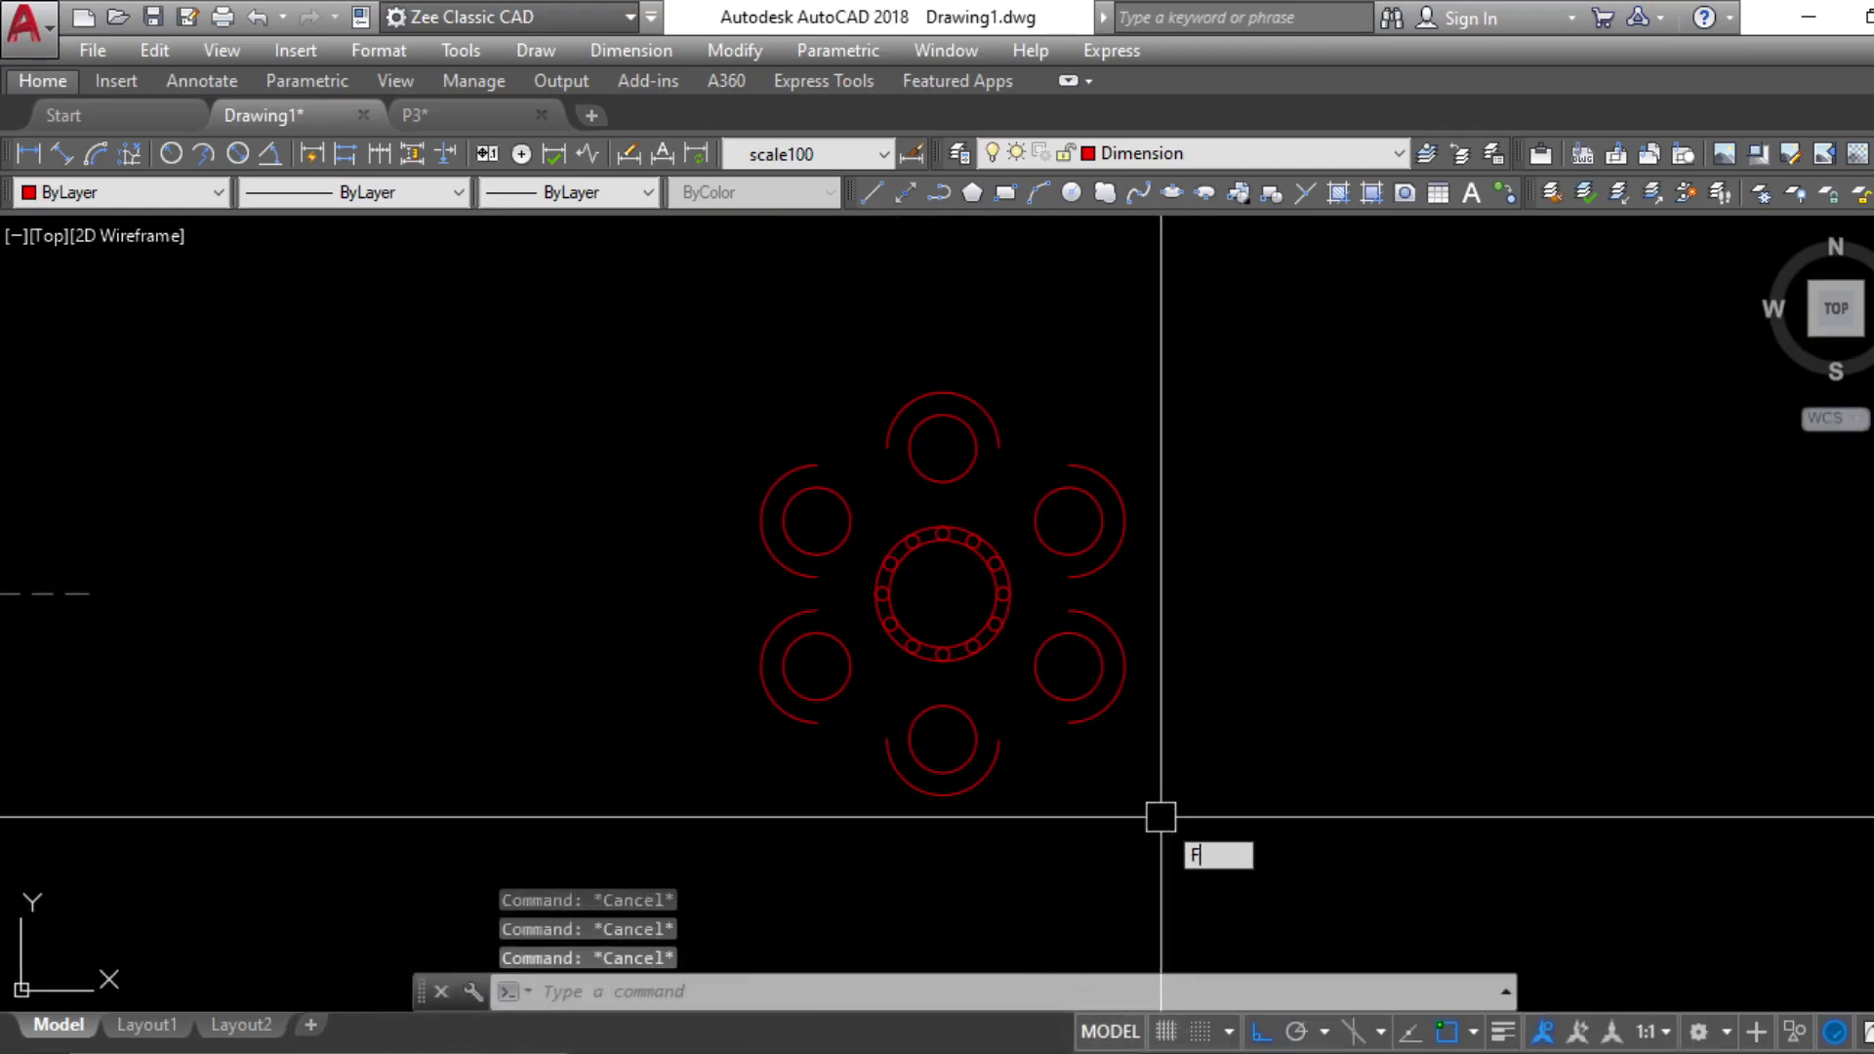
pyautogui.press('Return')
pyautogui.write('r')
pyautogui.press('Return')
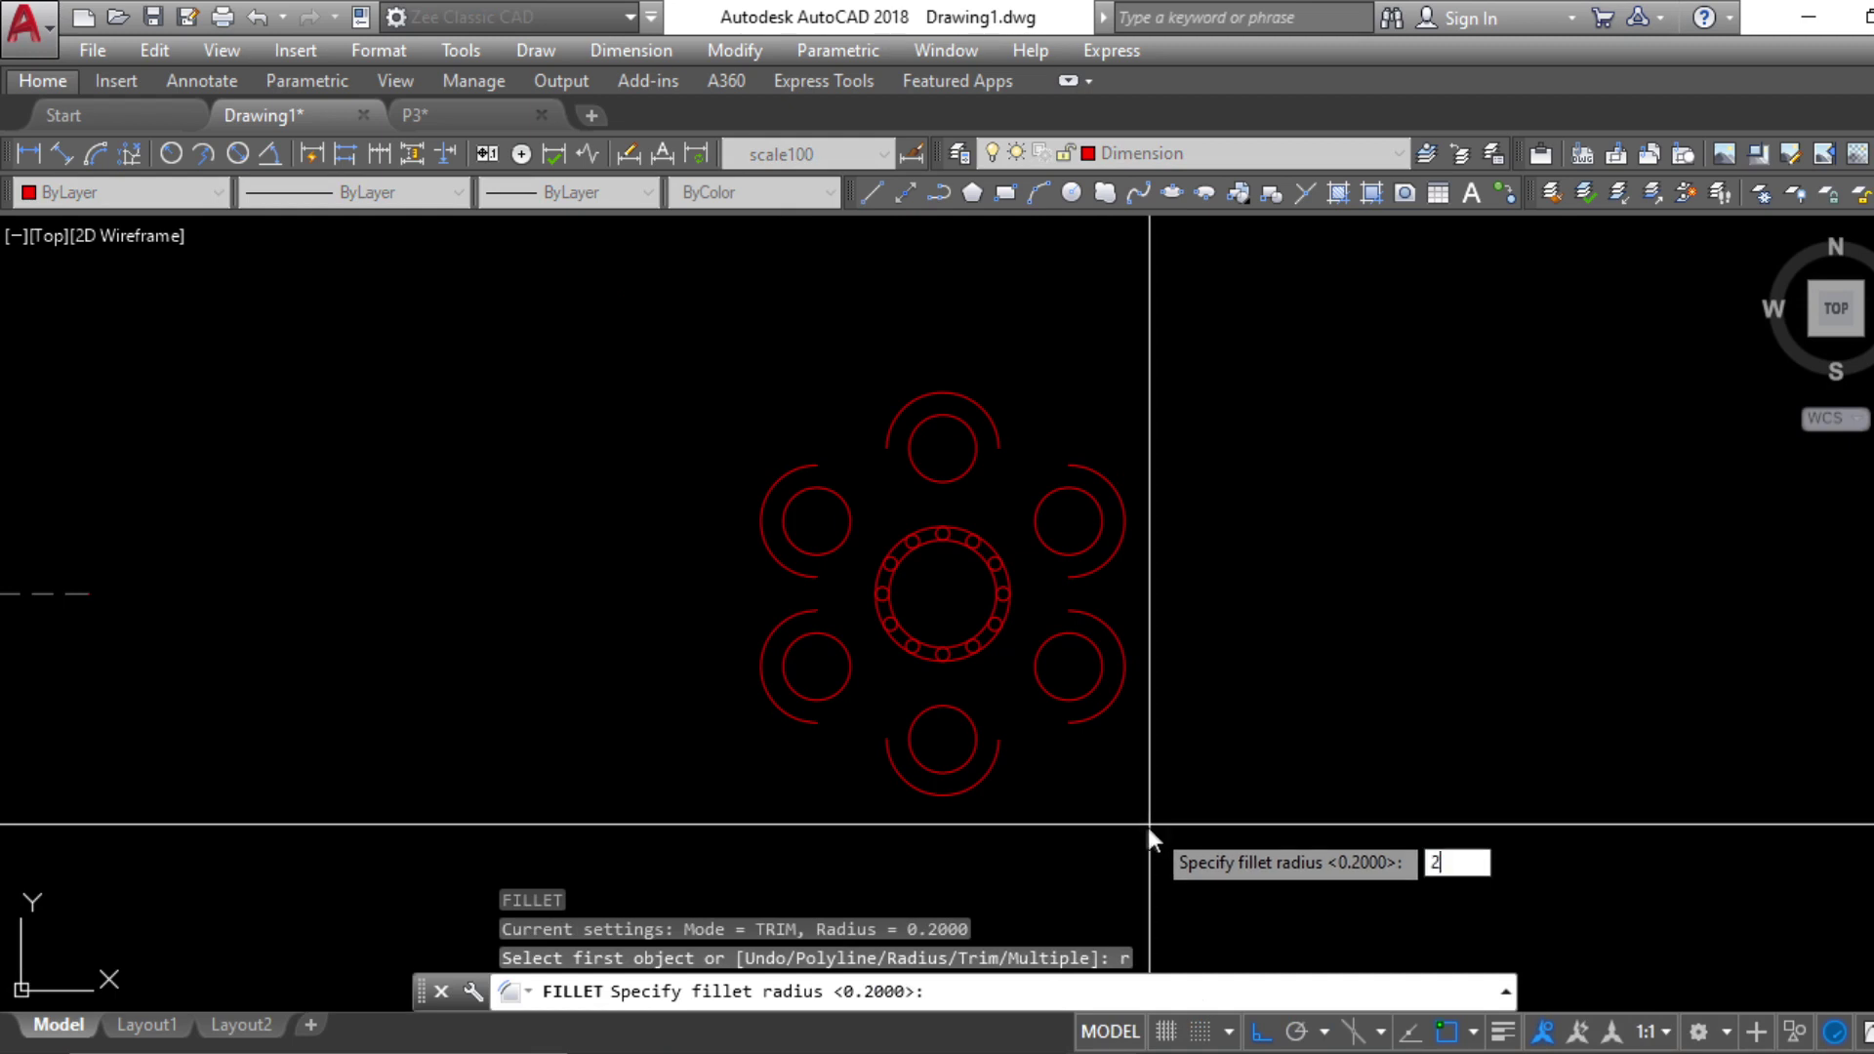
pyautogui.write('2')
pyautogui.press('Return')
pyautogui.click(1001, 756)
pyautogui.click(1074, 730)
# Fillet the lower-right outer arc to the upper-right one, and the upper-right arc to the top one, with radius 2
pyautogui.press('Return')
pyautogui.click(1092, 620)
pyautogui.click(1116, 514)
pyautogui.press('Return')
pyautogui.click(1078, 454)
pyautogui.click(1007, 441)
# Fillet the remaining three gaps between neighbouring outer arcs on the plate's left side with radius 2
pyautogui.press('Return')
pyautogui.click(884, 434)
pyautogui.click(781, 488)
pyautogui.press('Return')
pyautogui.click(807, 605)
pyautogui.click(792, 613)
pyautogui.press('Return')
pyautogui.click(810, 727)
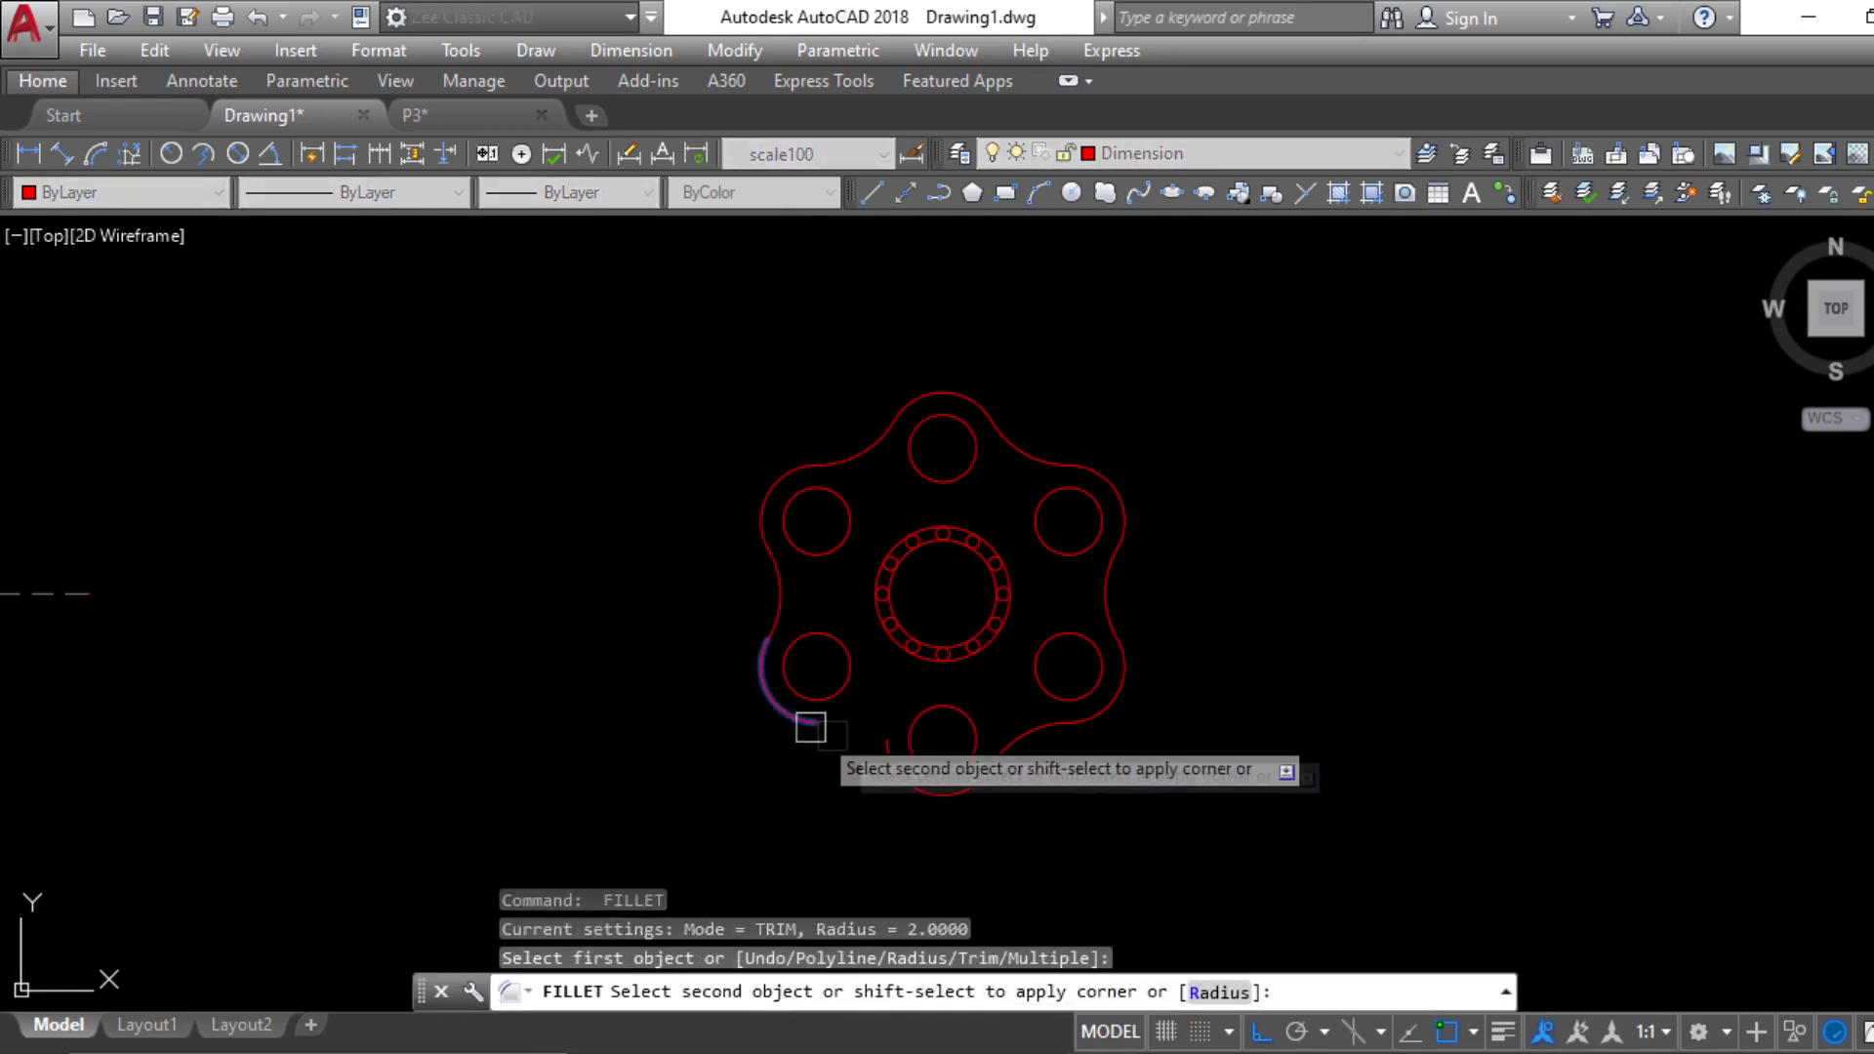
pyautogui.click(873, 759)
pyautogui.press('Return')
pyautogui.press('Escape')
pyautogui.press('Escape')
pyautogui.press('Escape')
# Regenerate the drawing and compare the plate outline with the Plate figure in the PDF
pyautogui.write('RE')
pyautogui.press('Return')
pyautogui.hotkey('alt', 'Tab')
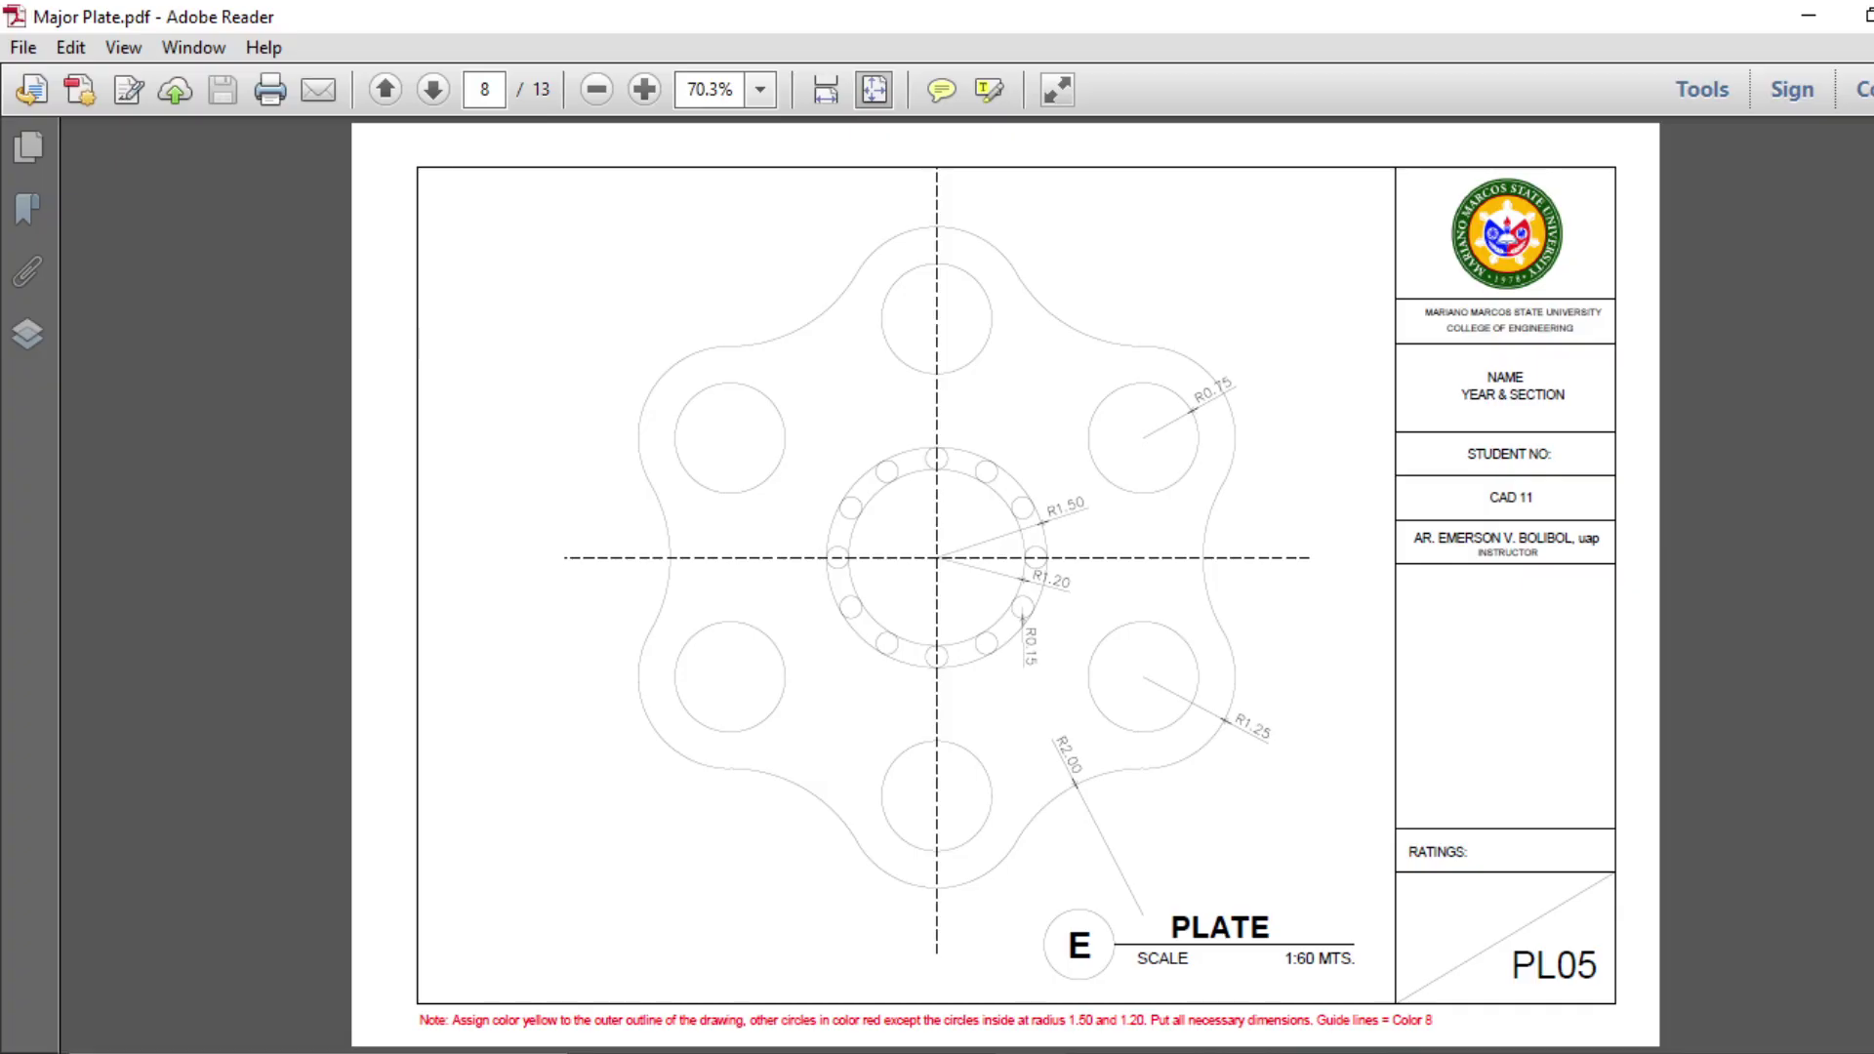
pyautogui.hotkey('alt', 'Tab')
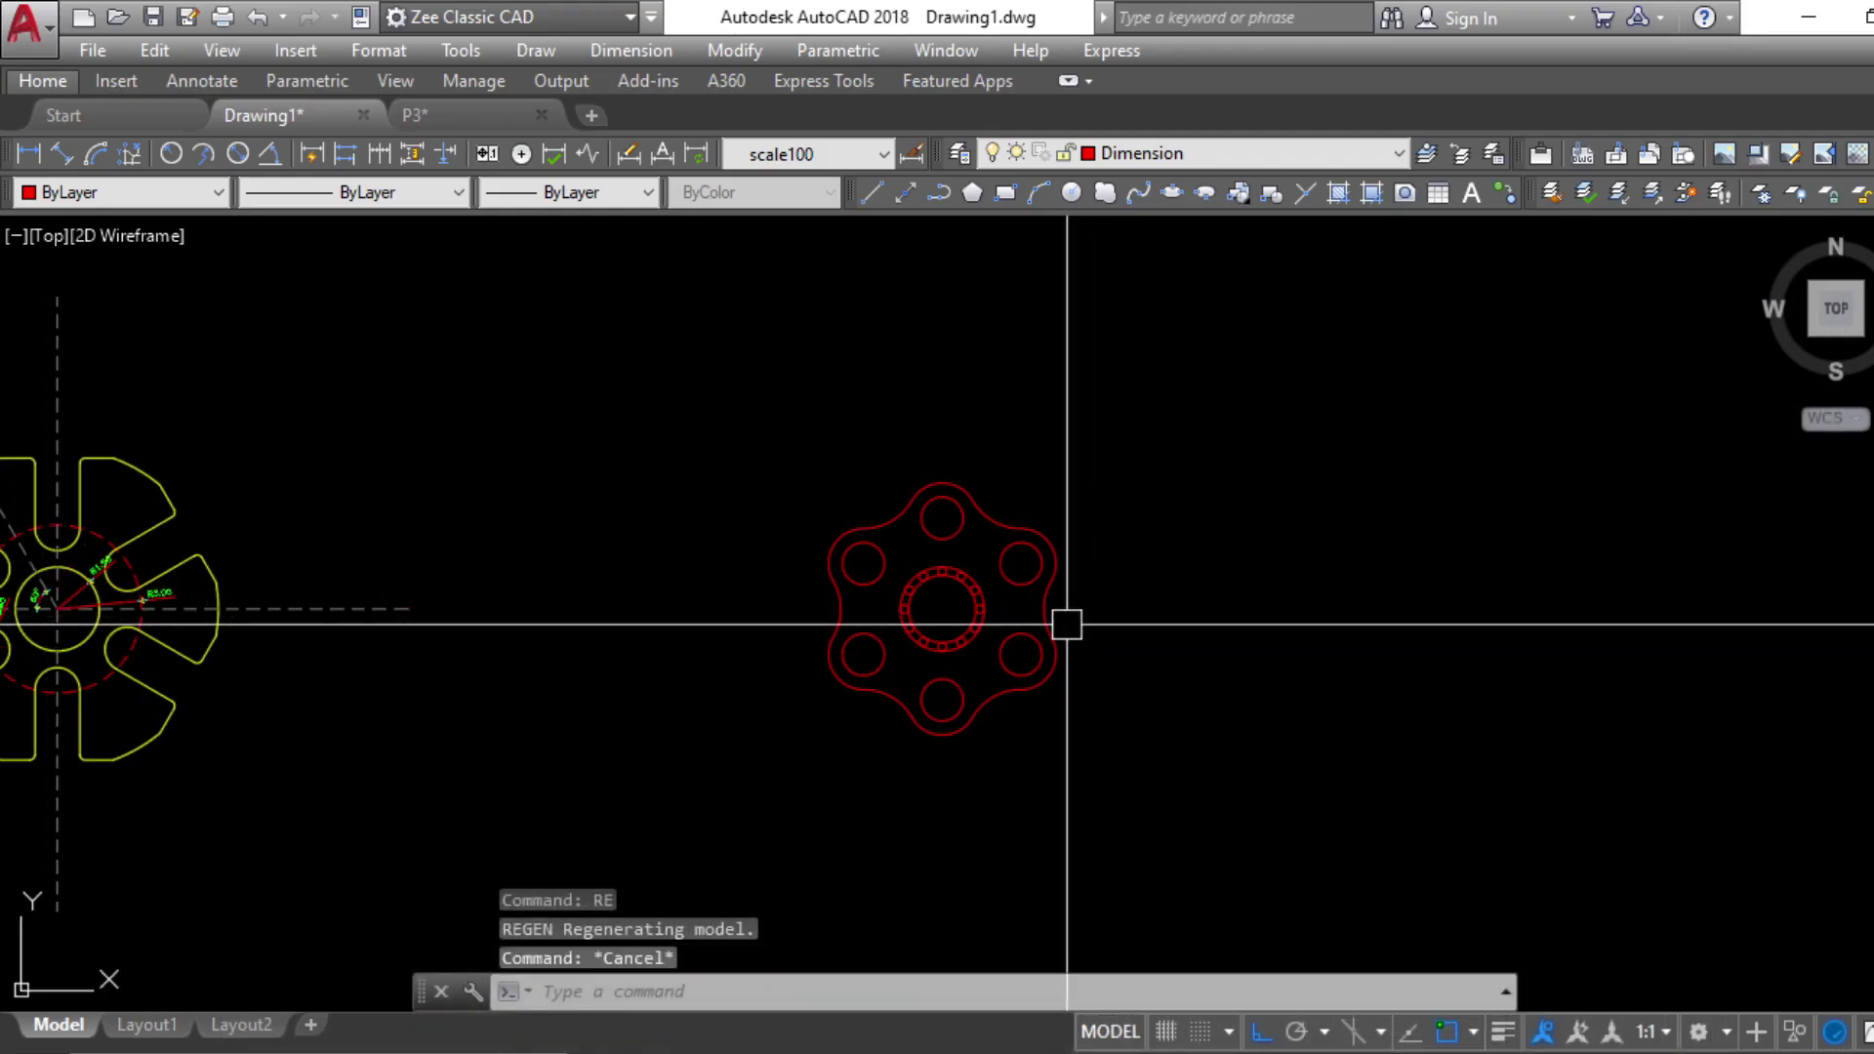
pyautogui.press('Return')
pyautogui.press('Escape')
pyautogui.press('Escape')
pyautogui.scroll(-4, 1054, 585)
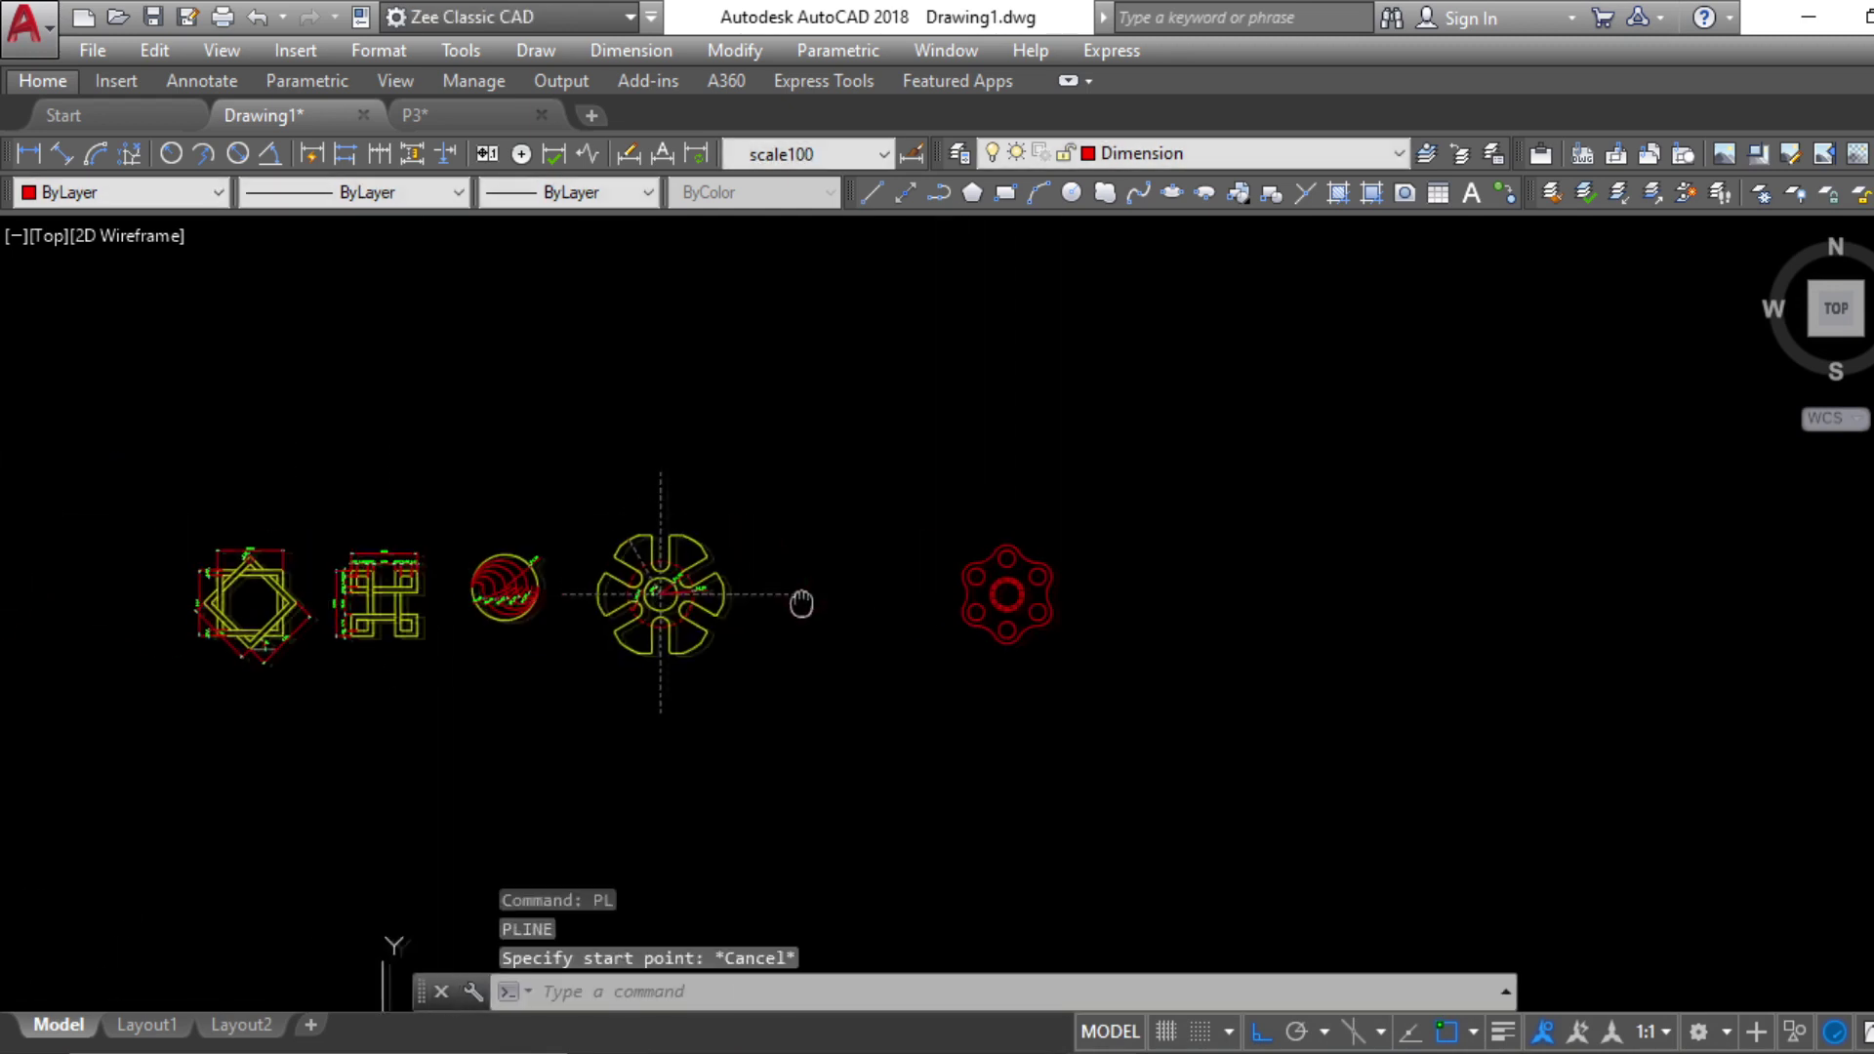
pyautogui.scroll(3, 859, 623)
pyautogui.click(859, 624)
pyautogui.click(490, 507)
pyautogui.click(488, 293)
pyautogui.click(419, 269)
pyautogui.write('ci')
pyautogui.press('Escape')
# Copy the Fan Out figure's vertical and horizontal centre lines from their intersection to the centre of the Plate figure
pyautogui.click(459, 271)
pyautogui.click(961, 528)
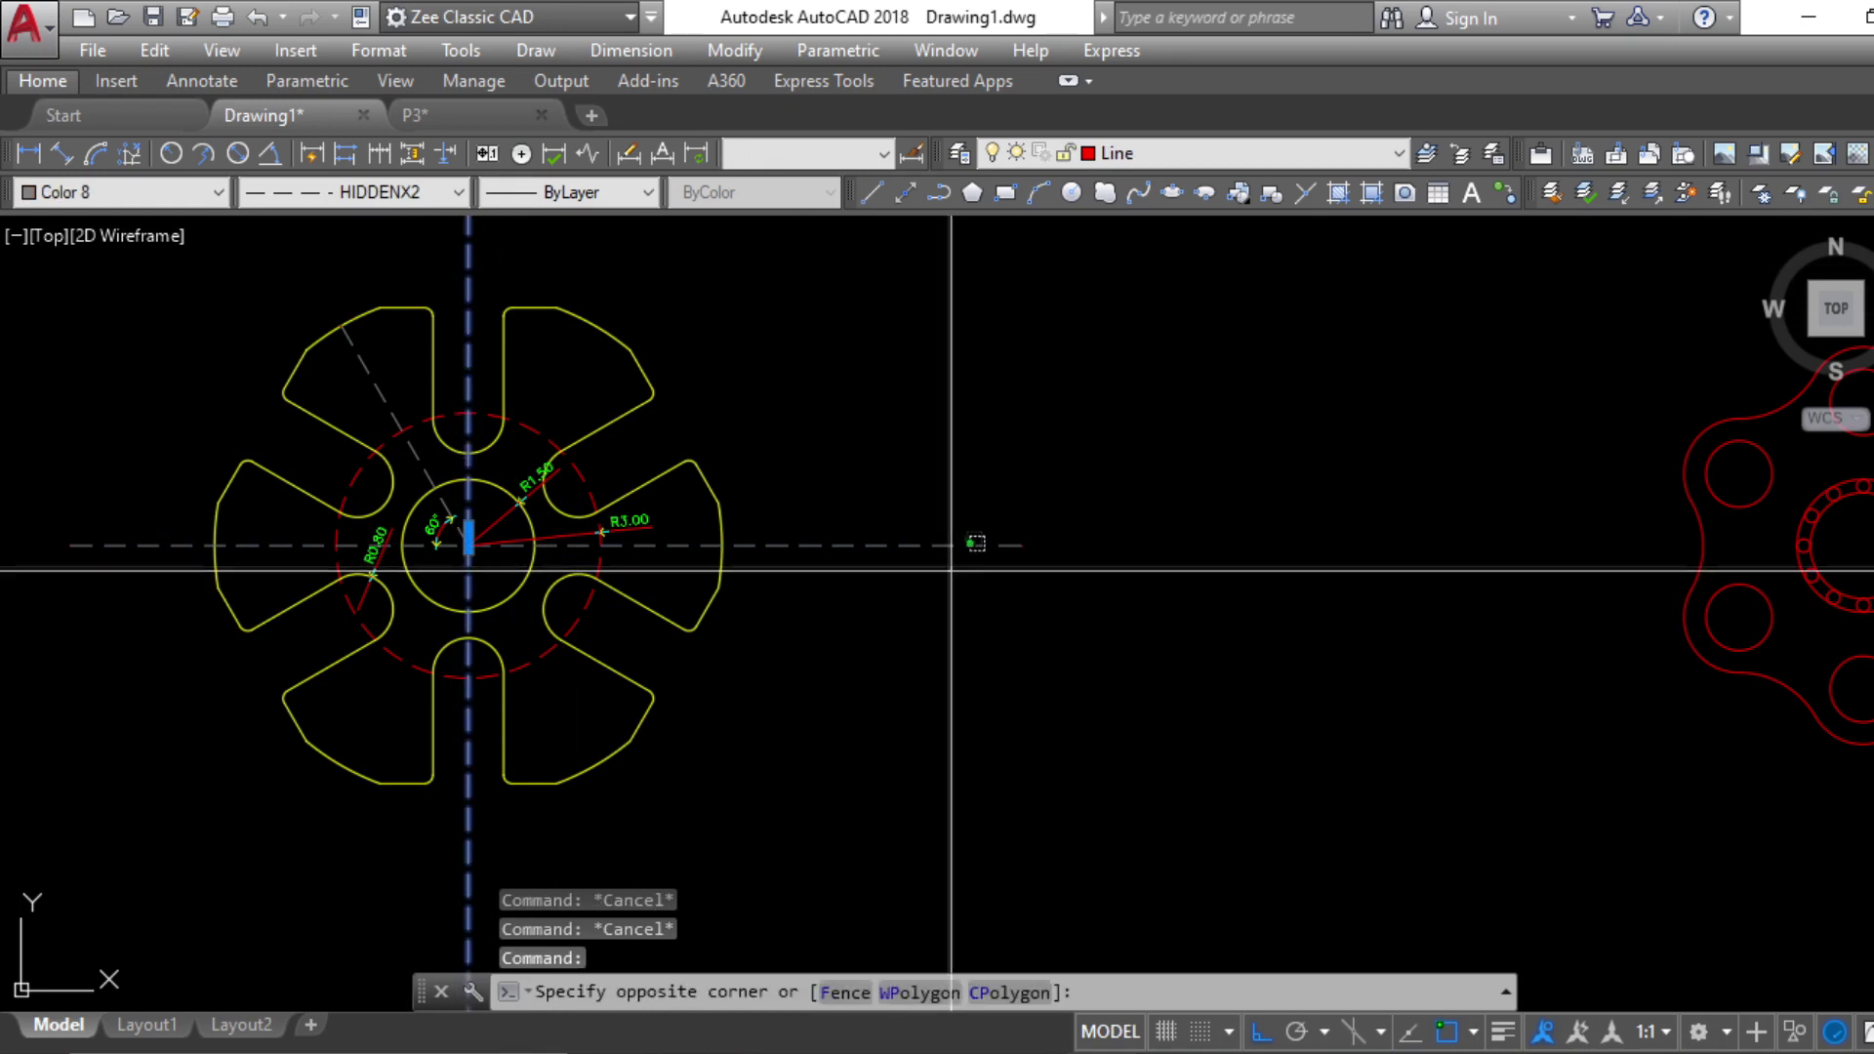
pyautogui.click(899, 572)
pyautogui.write('co')
pyautogui.press('Return')
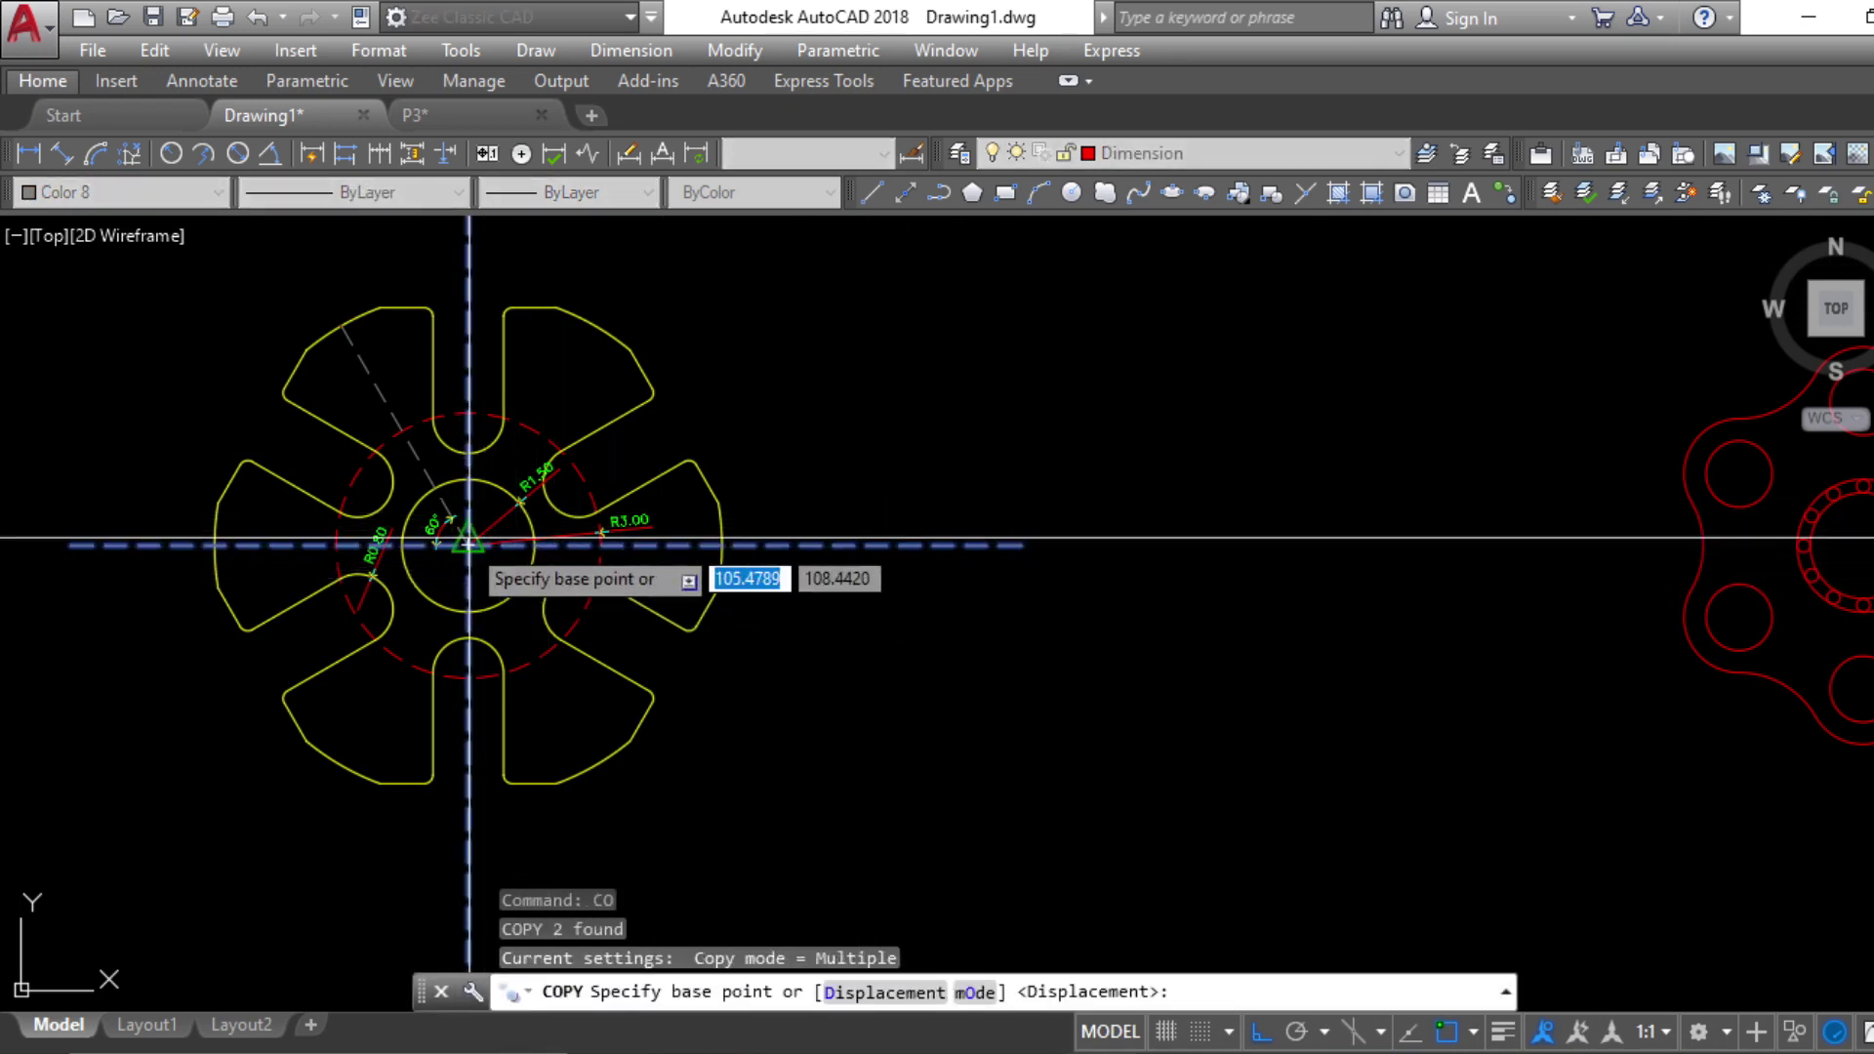
pyautogui.click(468, 545)
pyautogui.scroll(-5, 555, 565)
pyautogui.scroll(5, 839, 552)
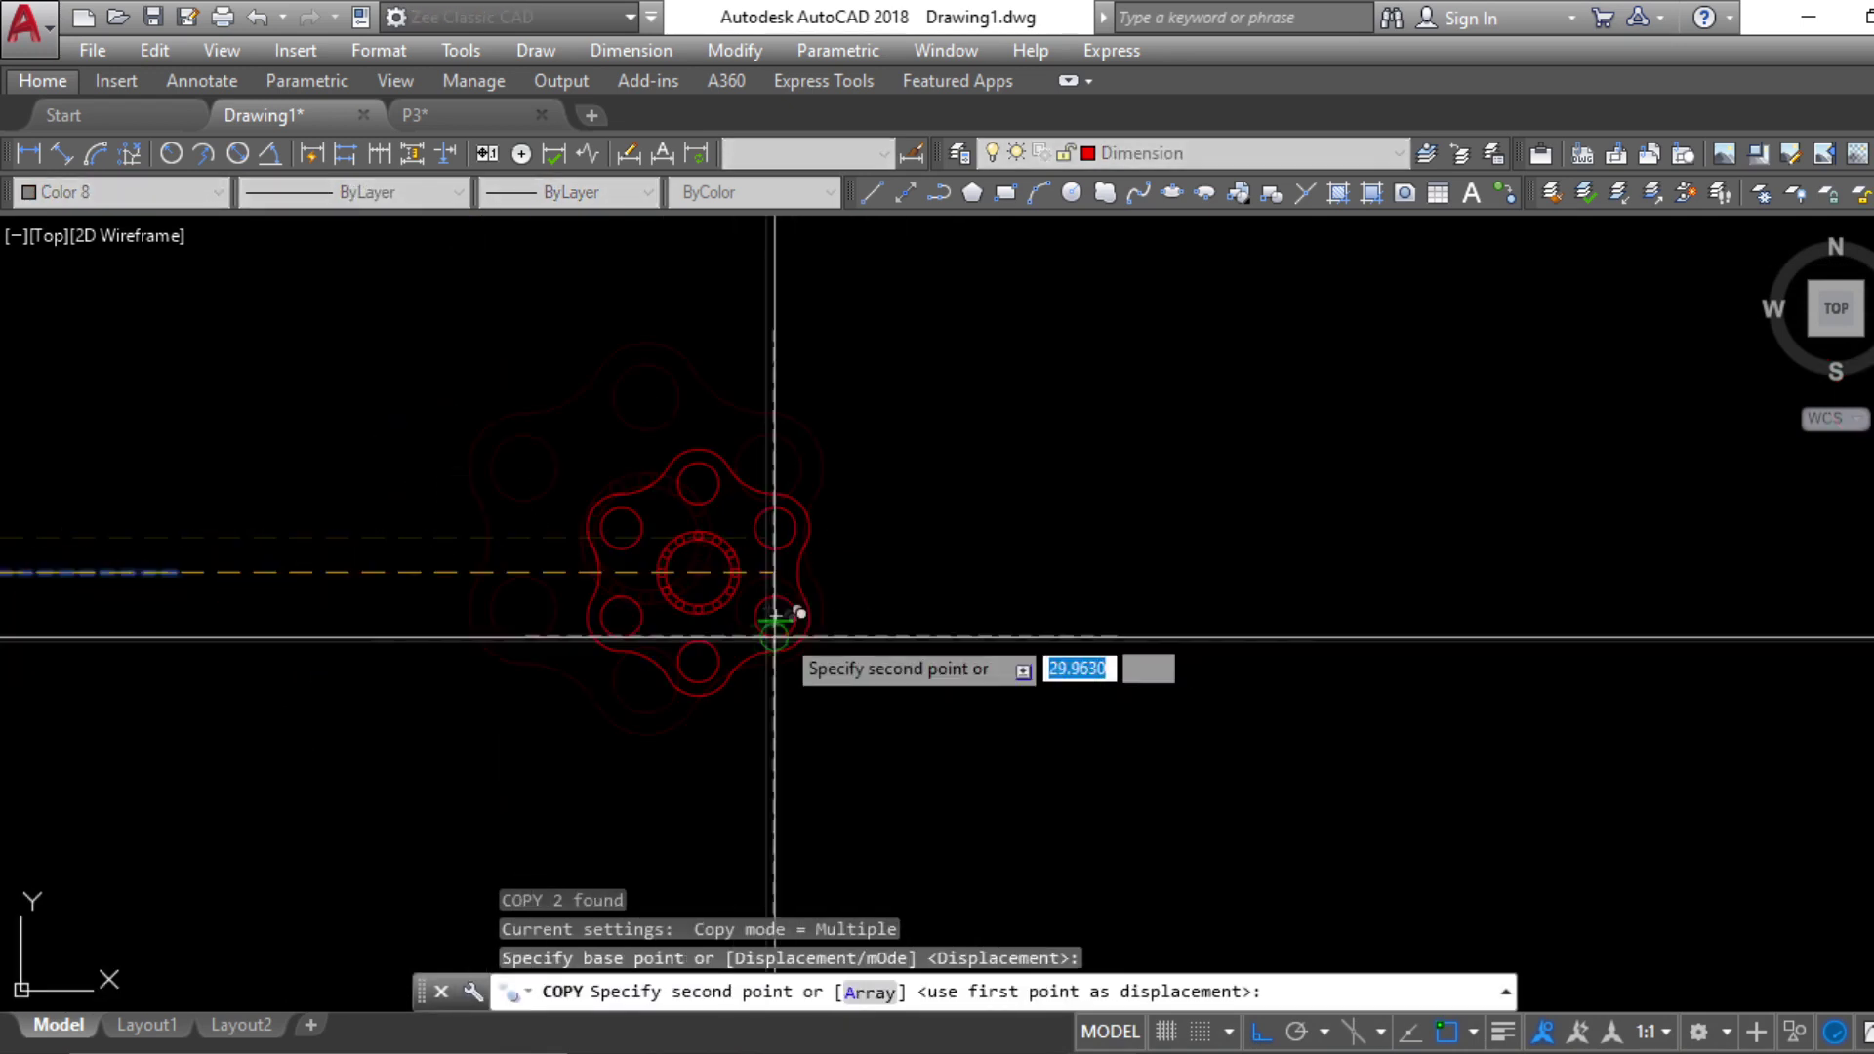
pyautogui.click(645, 538)
pyautogui.press('Escape')
pyautogui.press('Escape')
pyautogui.scroll(-5, 966, 644)
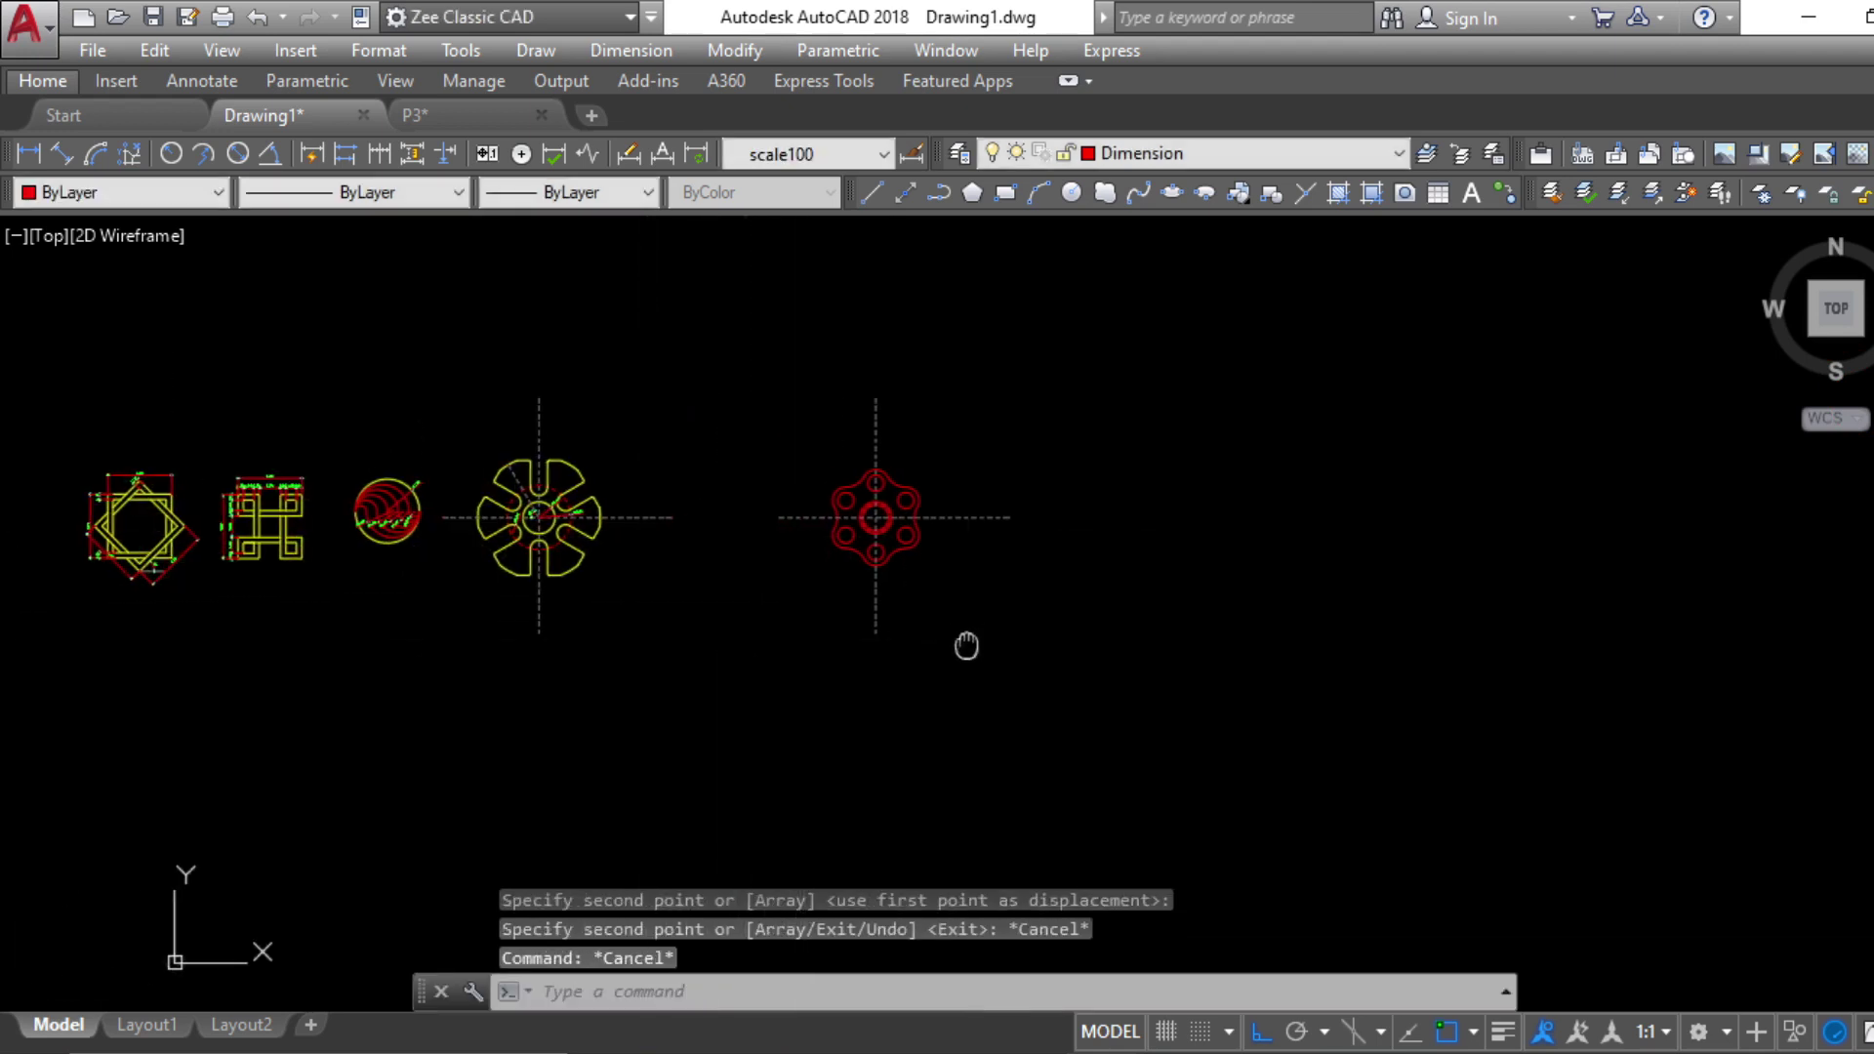
# Check the radii and the colour note of the Plate figure in the Major Plate PDF against the drawing
pyautogui.hotkey('alt', 'Tab')
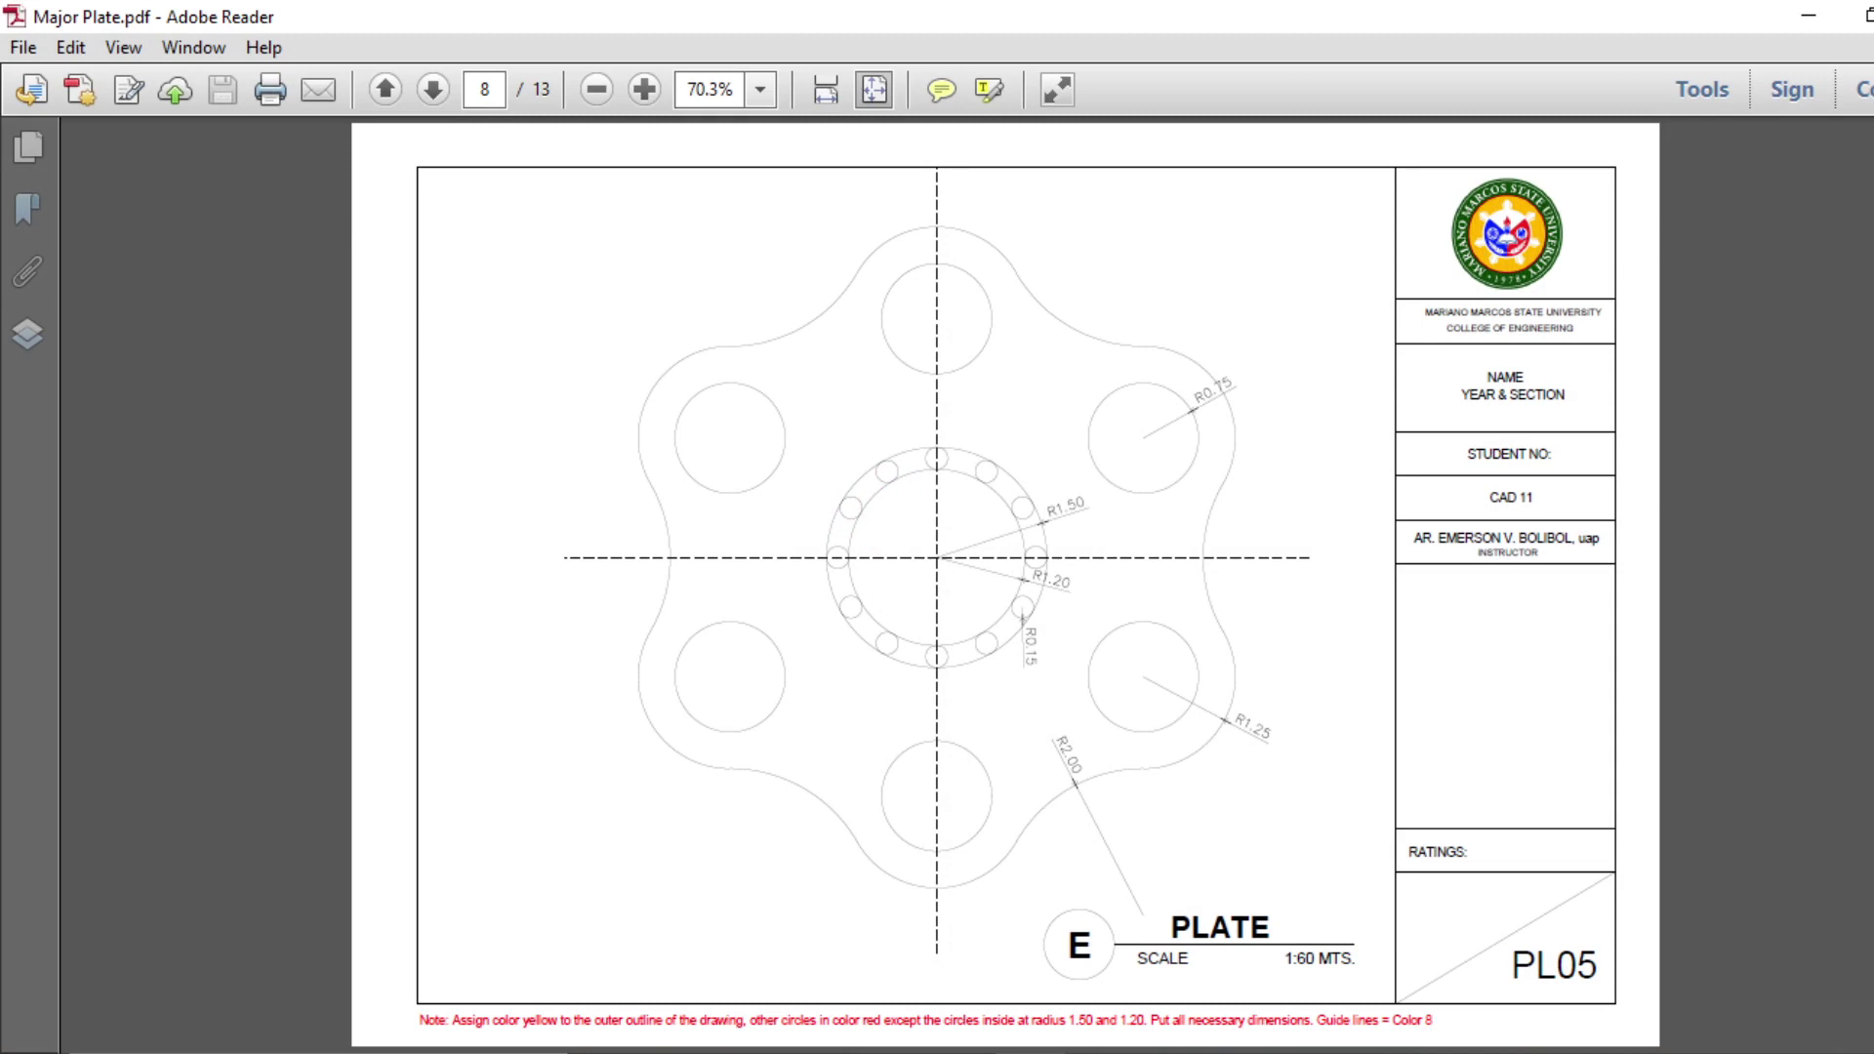
pyautogui.hotkey('alt', 'Tab')
pyautogui.scroll(6, 987, 552)
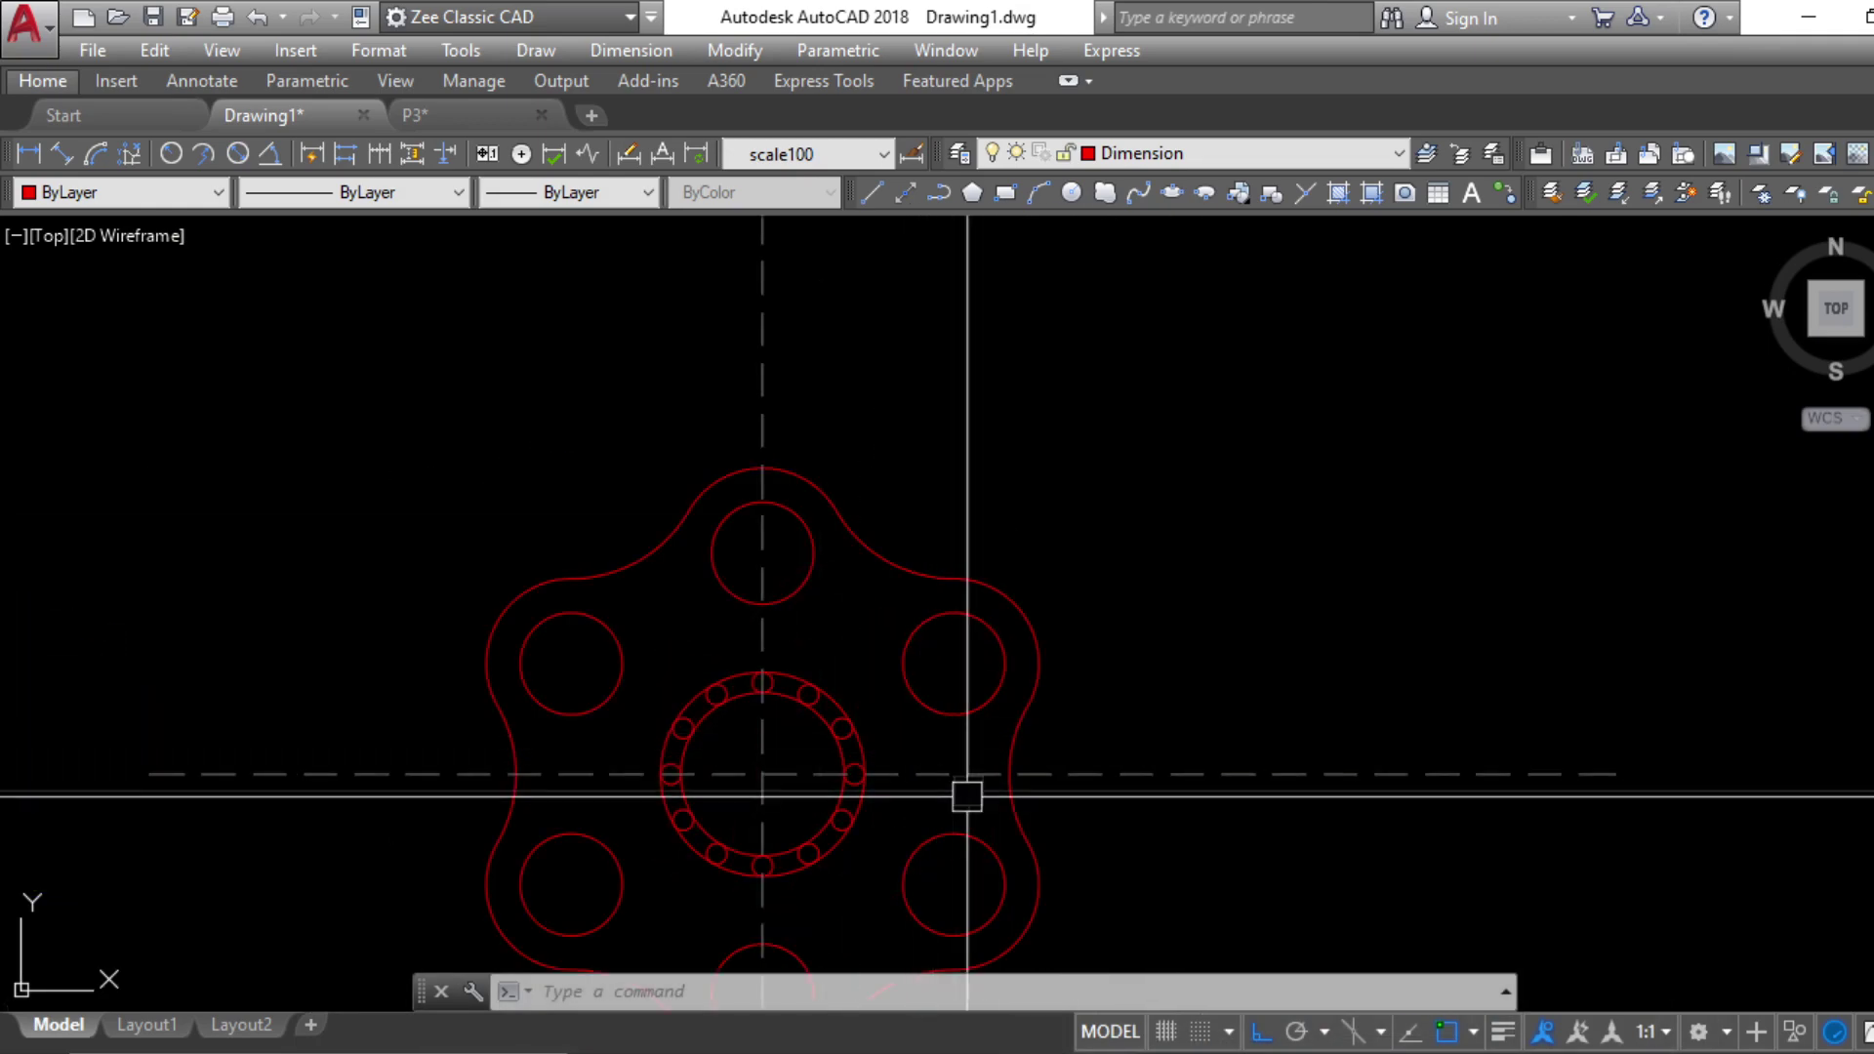
pyautogui.scroll(-1, 1058, 947)
pyautogui.hotkey('alt', 'Tab')
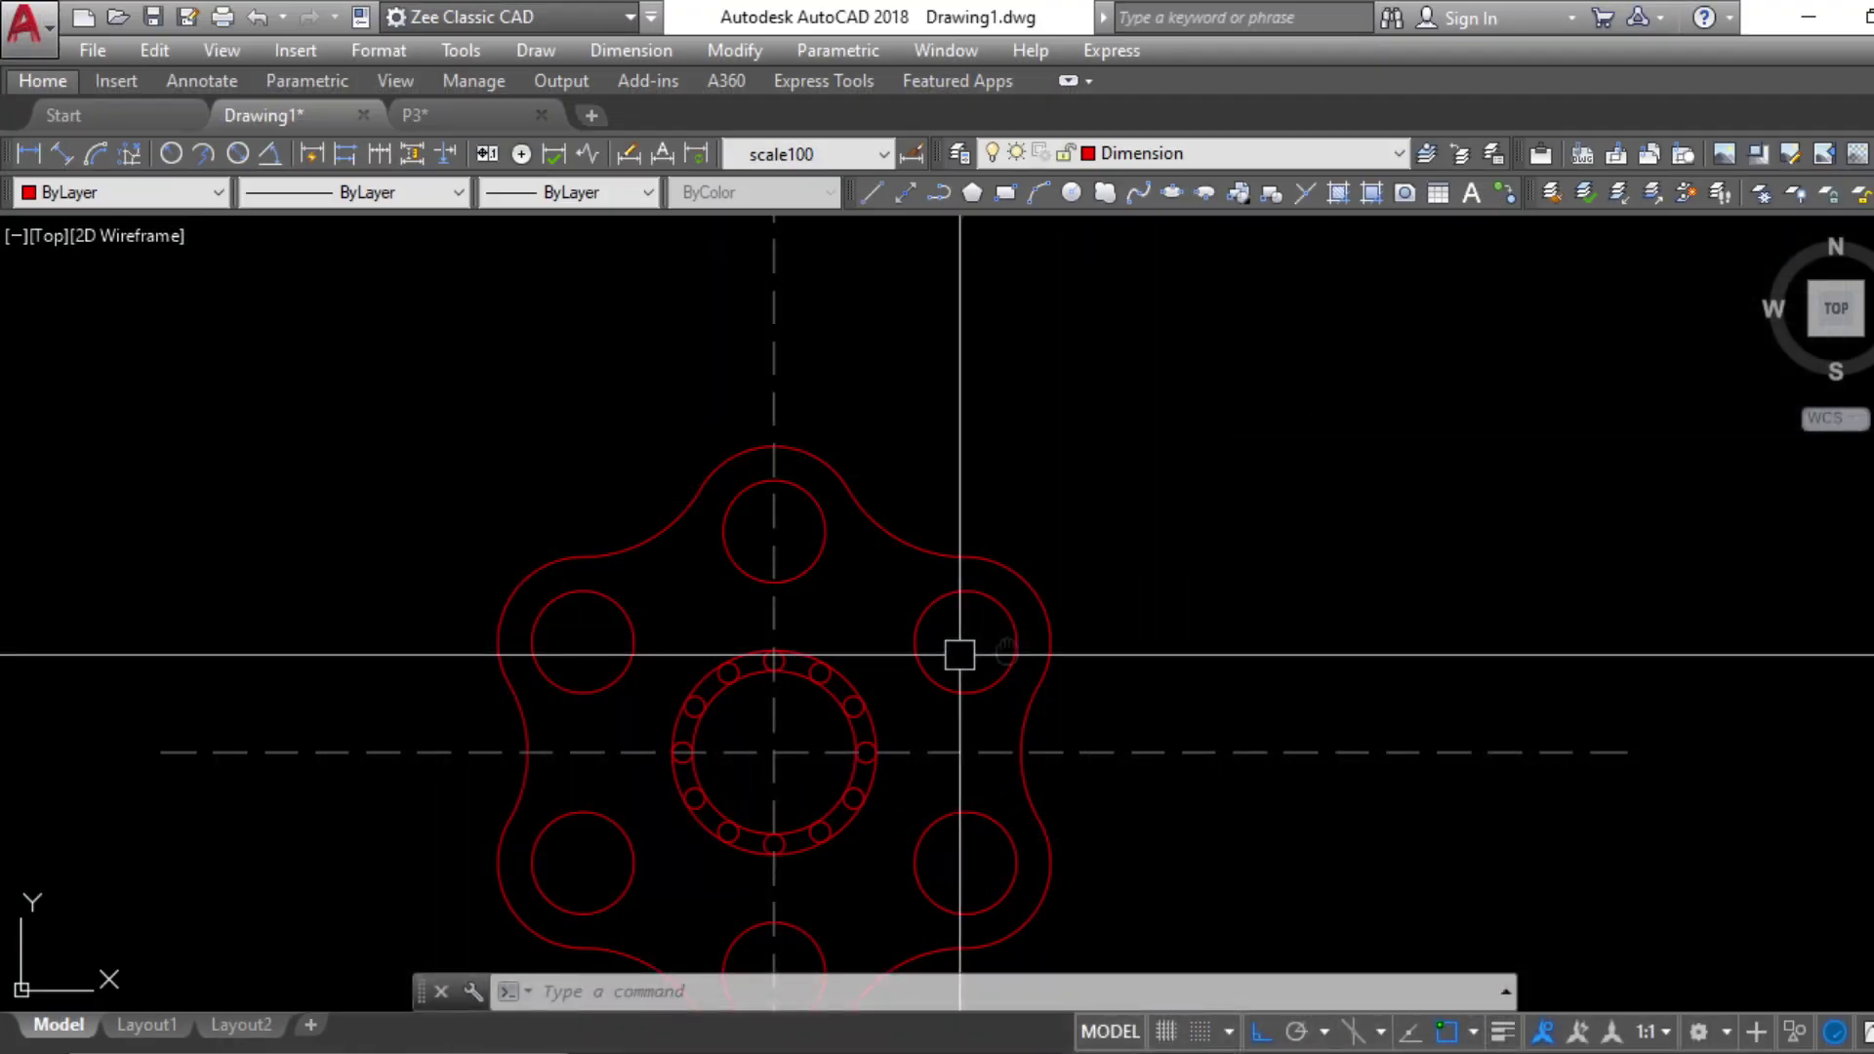
# Set the colour of the plate's two central circles, radius 1.20 and 1.50, to yellow
pyautogui.moveTo(963, 653); pyautogui.dragTo(1311, 534, button='middle')
pyautogui.scroll(3, 1234, 564)
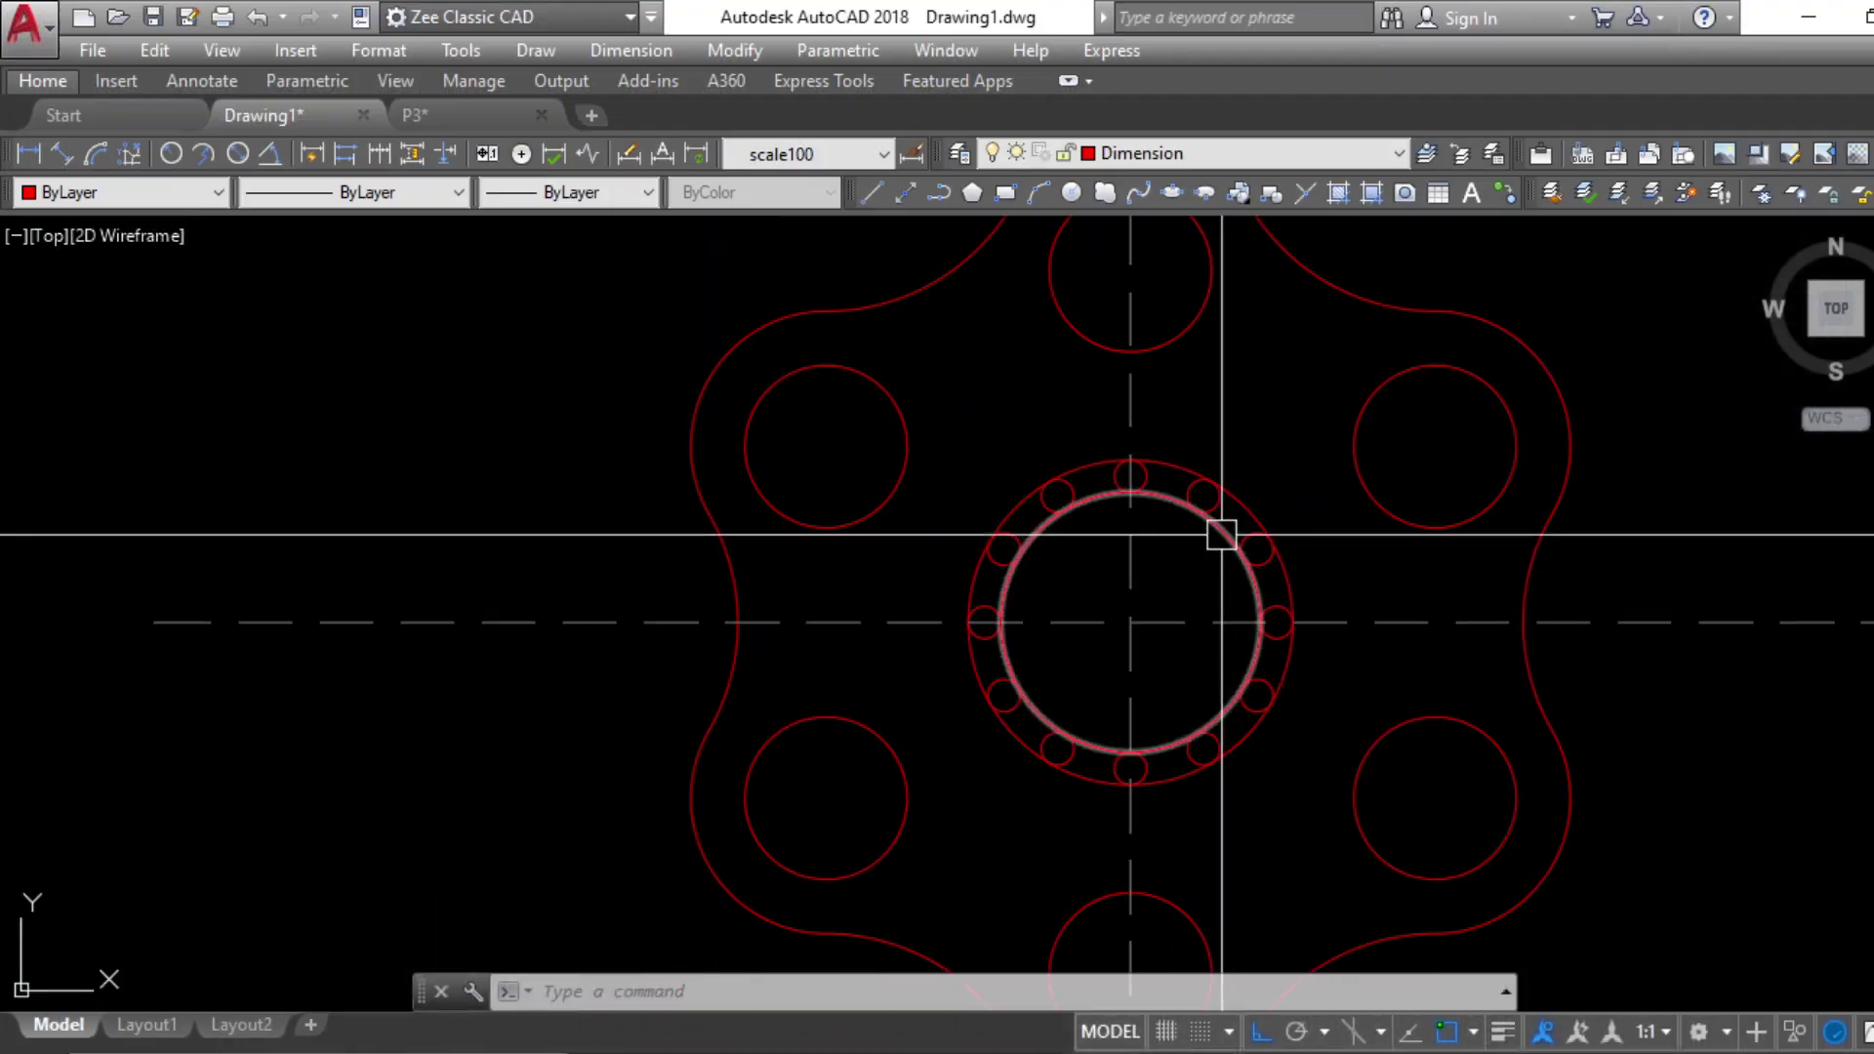
pyautogui.click(1221, 535)
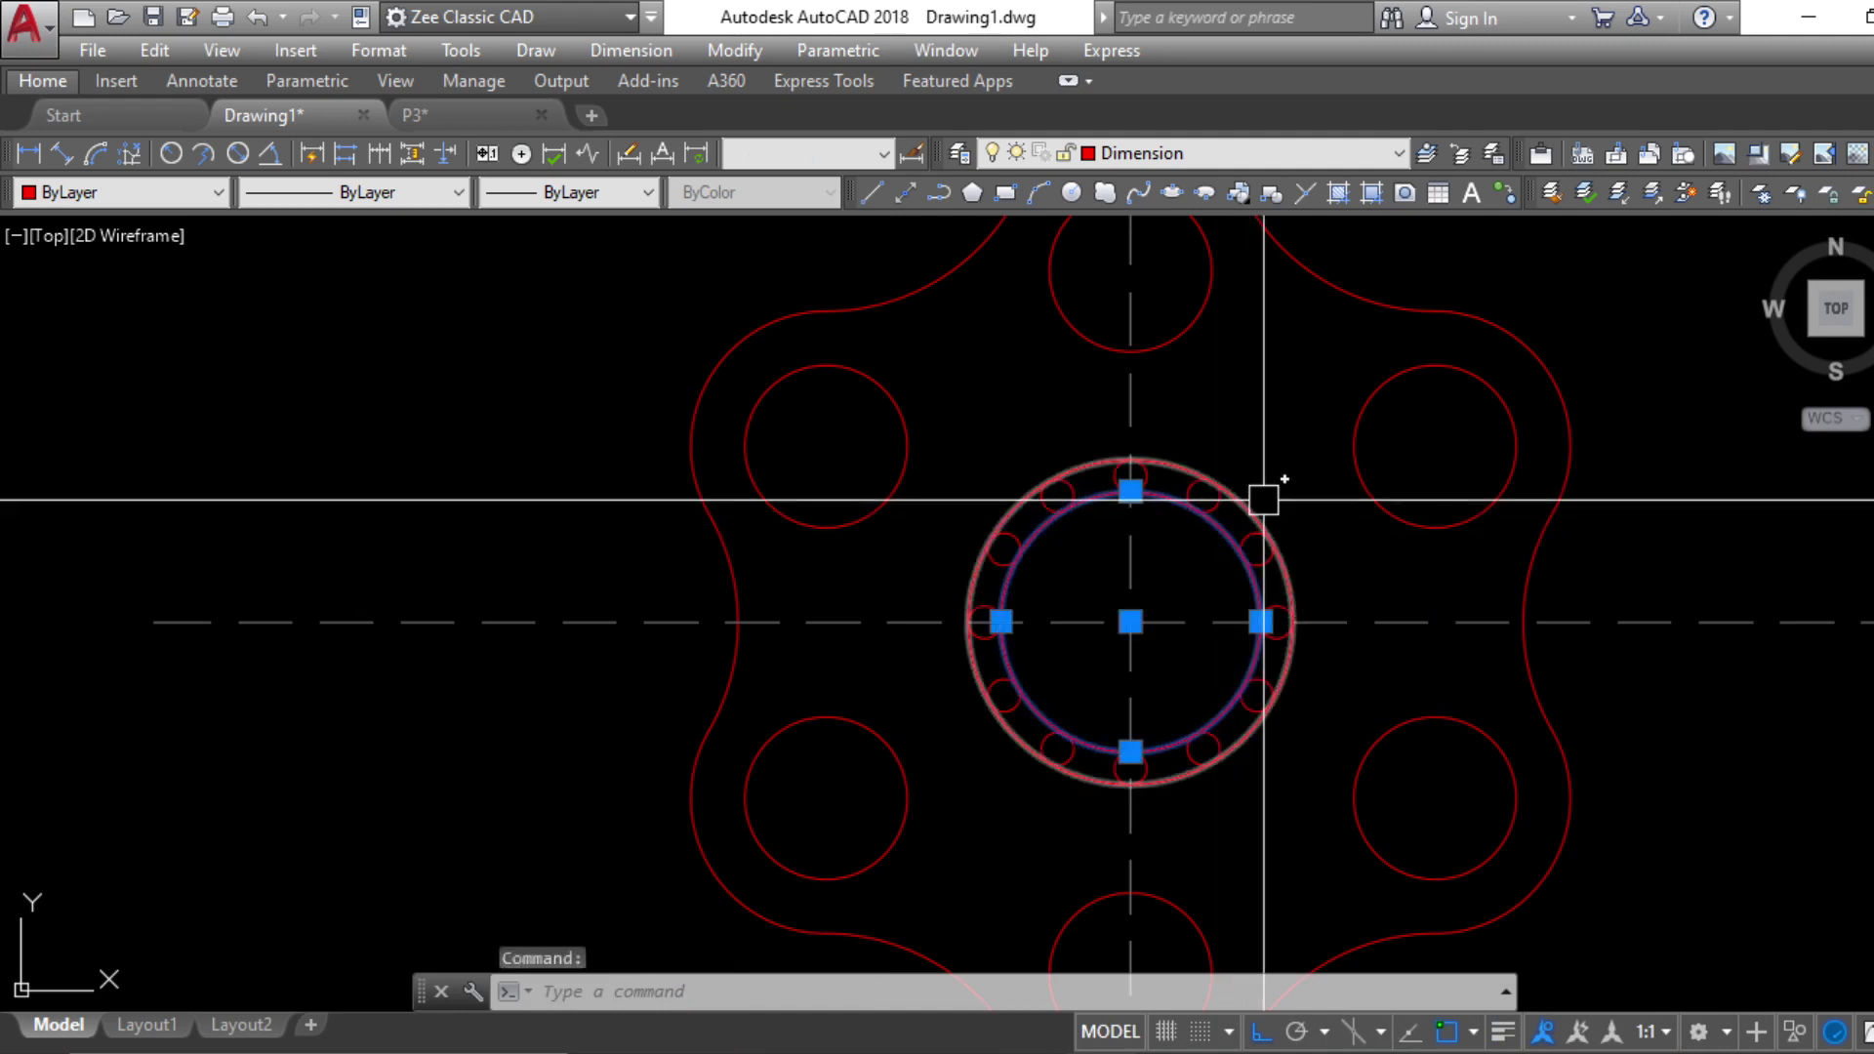
pyautogui.click(132, 192)
pyautogui.click(114, 276)
# Compare the circle colours with the plate in the P3 drawing, return to Drawing1 and regenerate the model
pyautogui.click(419, 113)
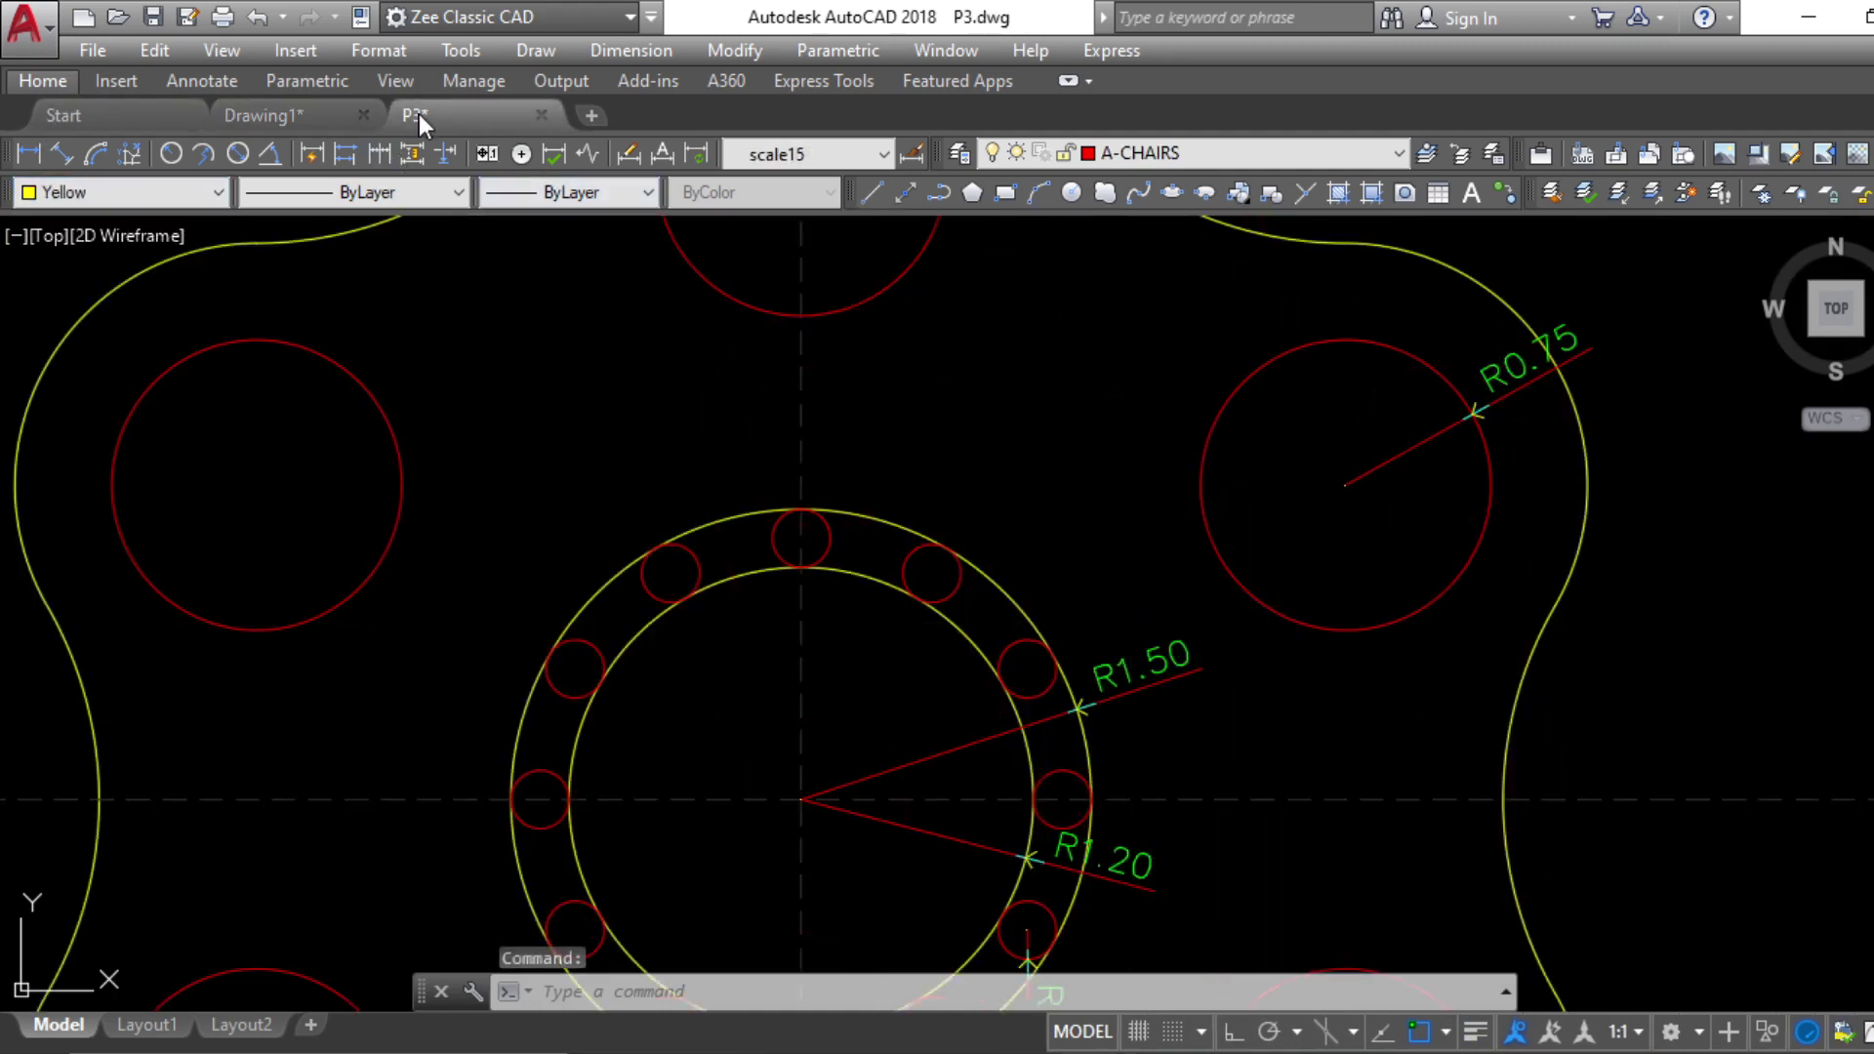
pyautogui.click(284, 124)
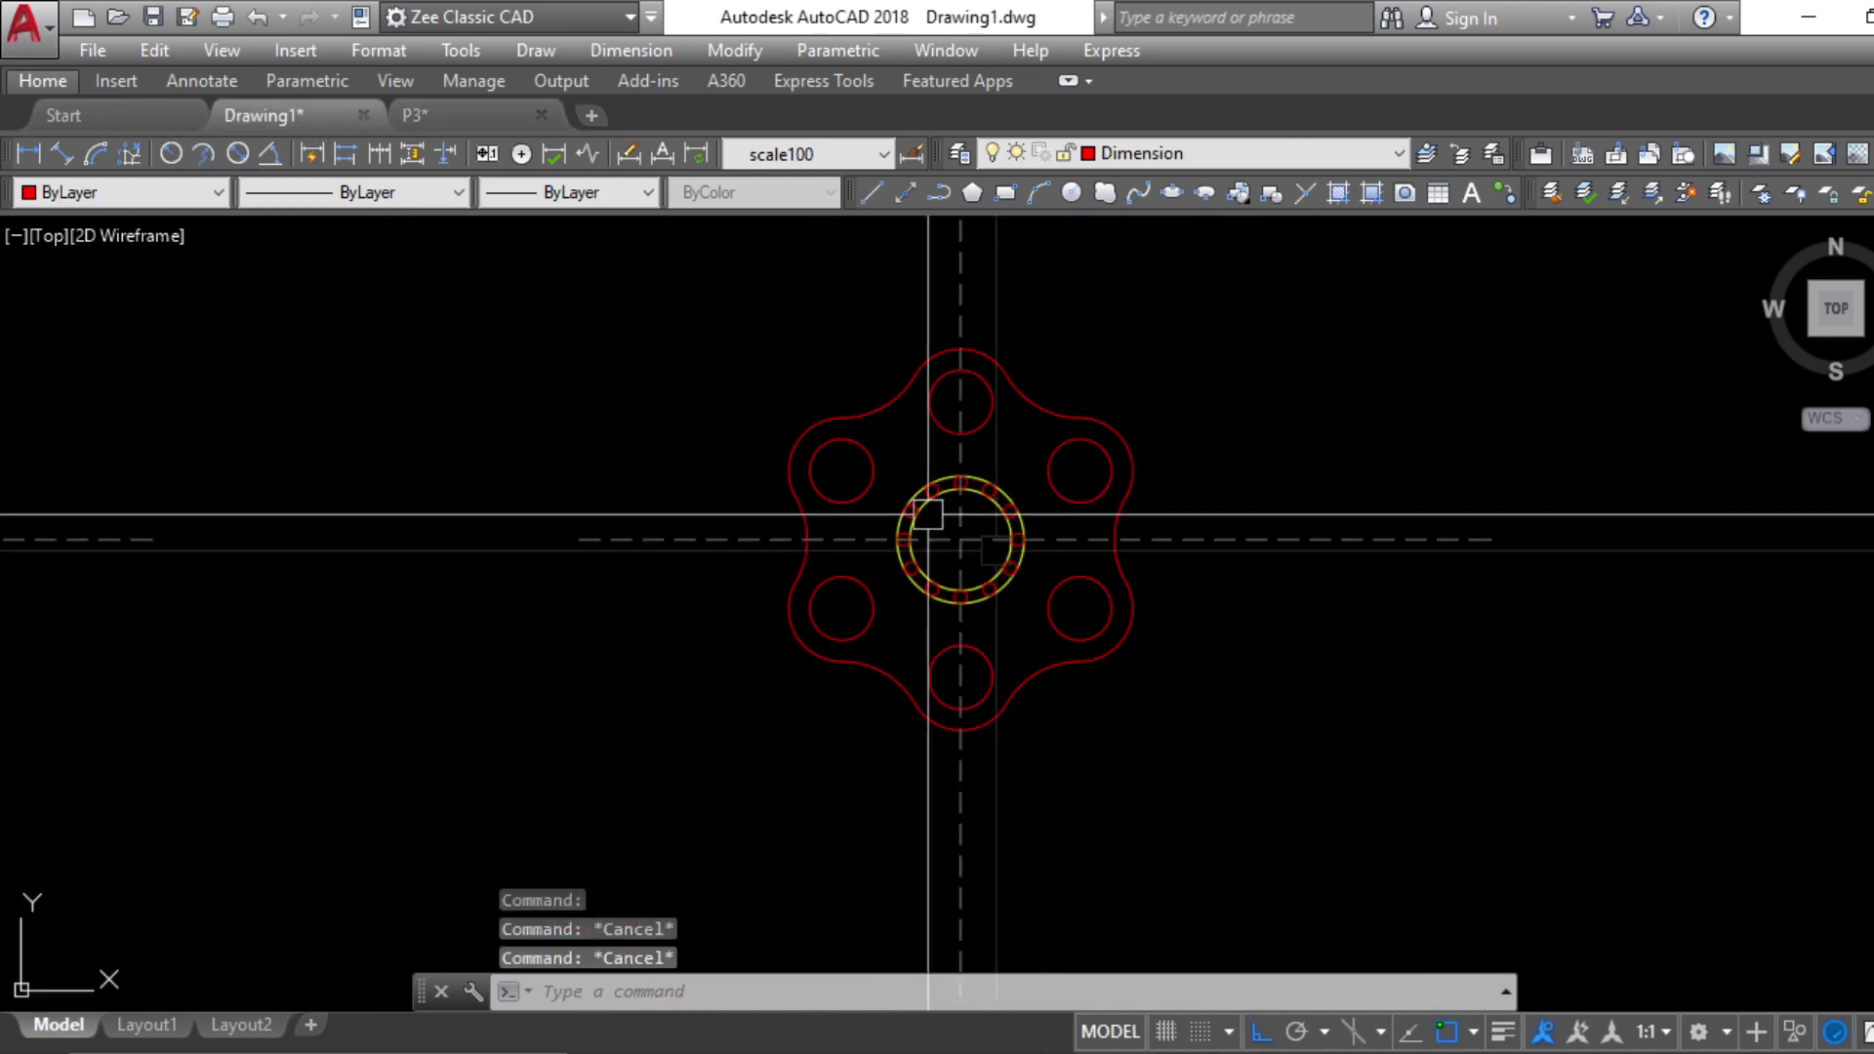
pyautogui.write('re')
pyautogui.press('Return')
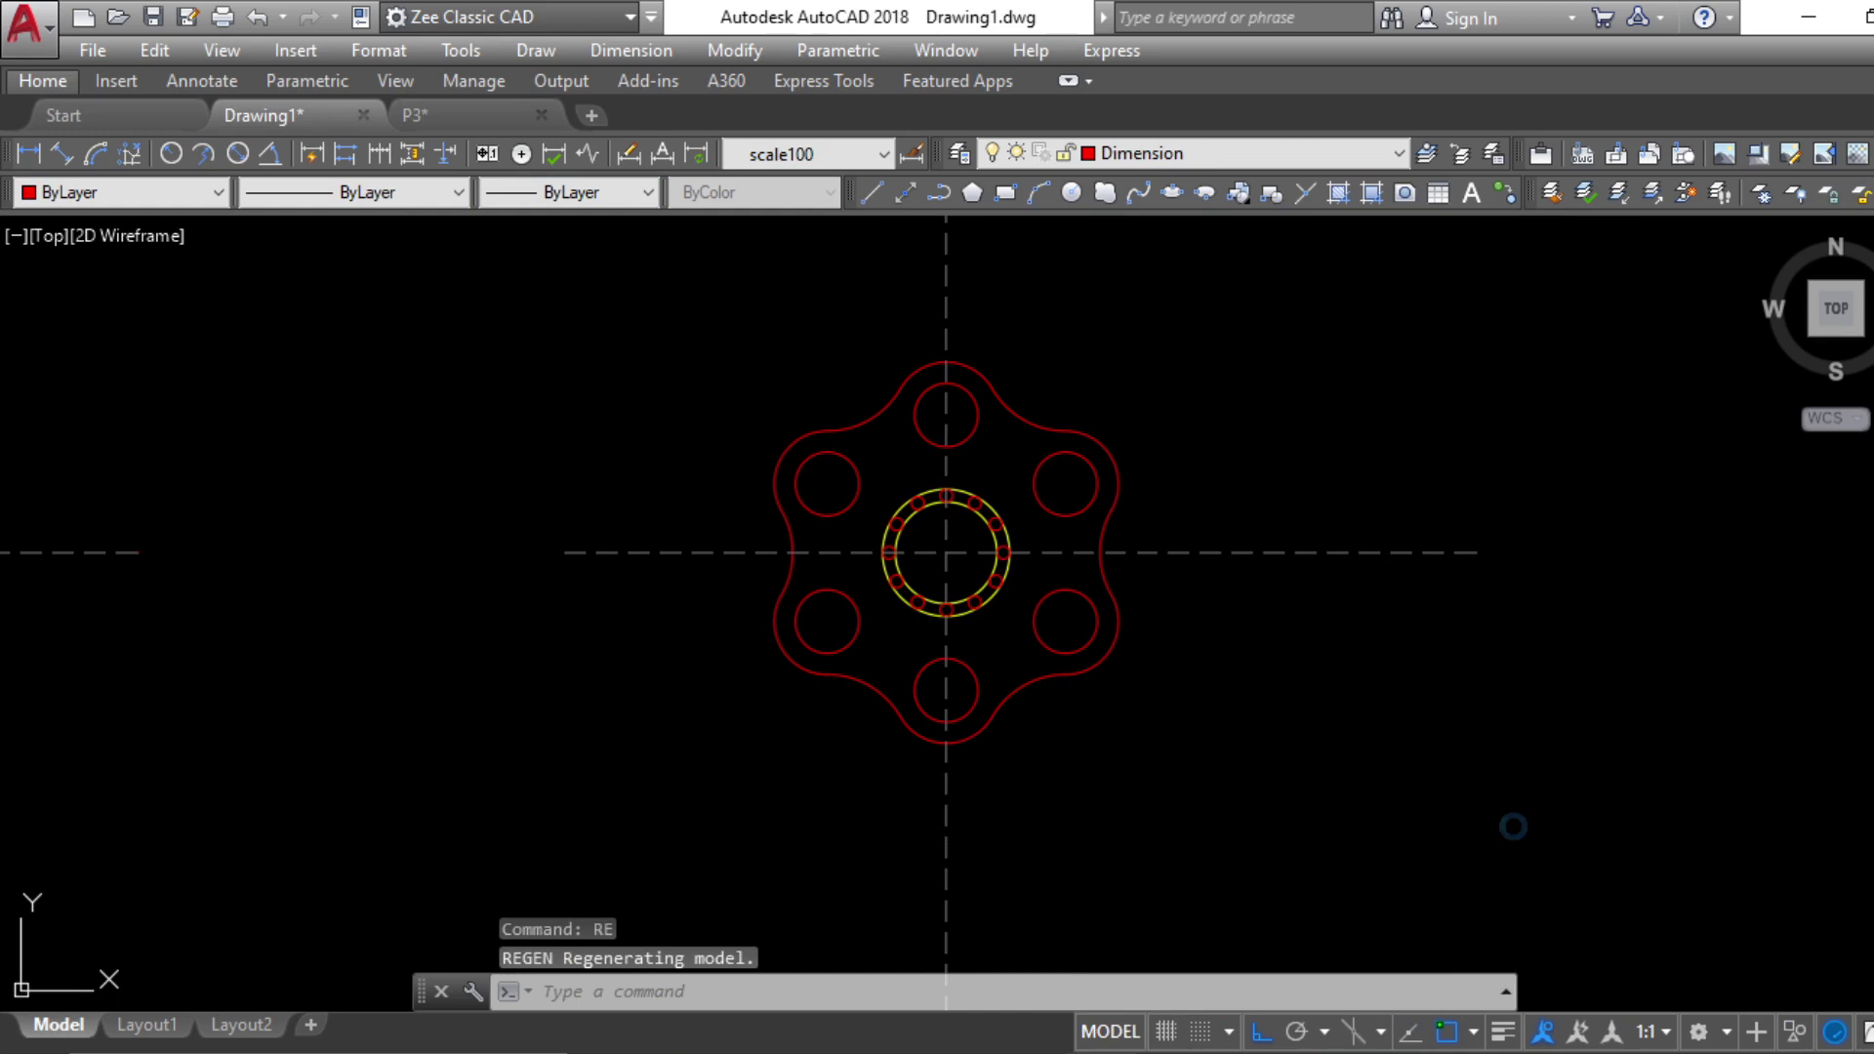
# Save the drawing as Plate in the AutoCAD 2010/LT2010 Drawing format
pyautogui.hotkey('ctrl', 's')
pyautogui.click(968, 859)
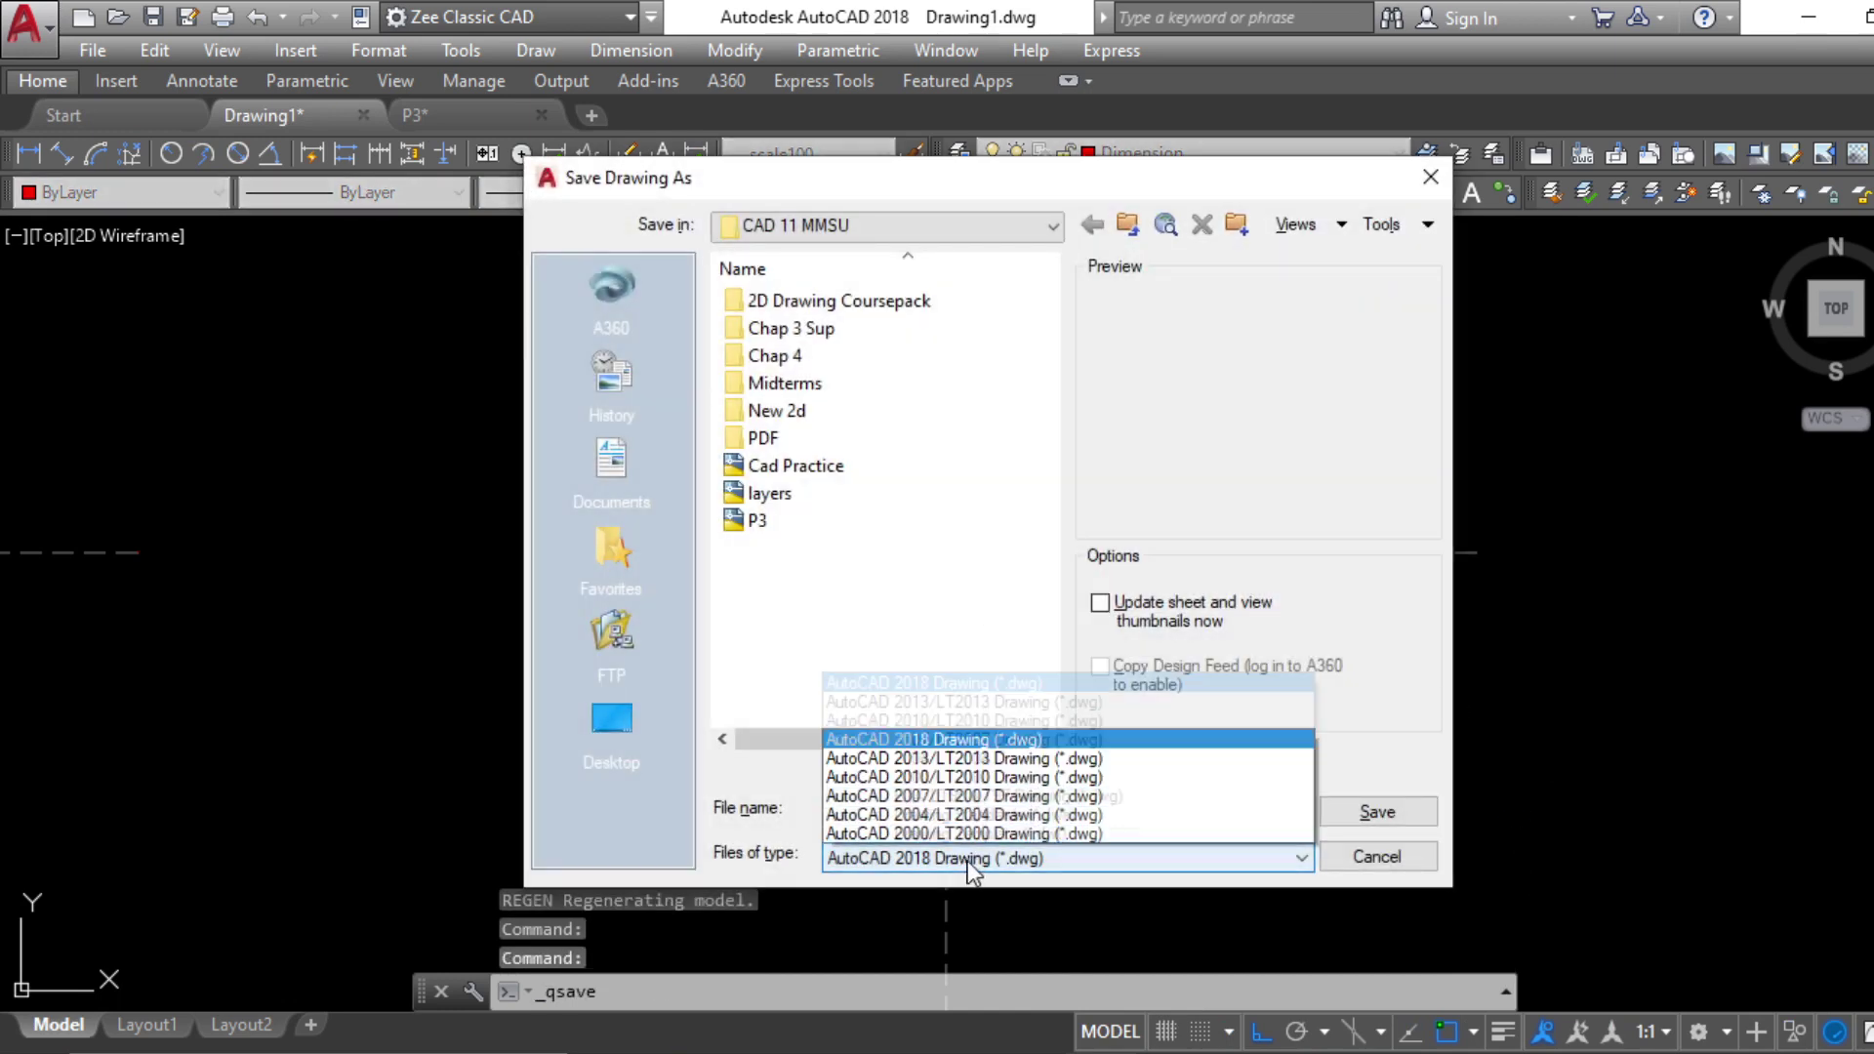
pyautogui.click(949, 587)
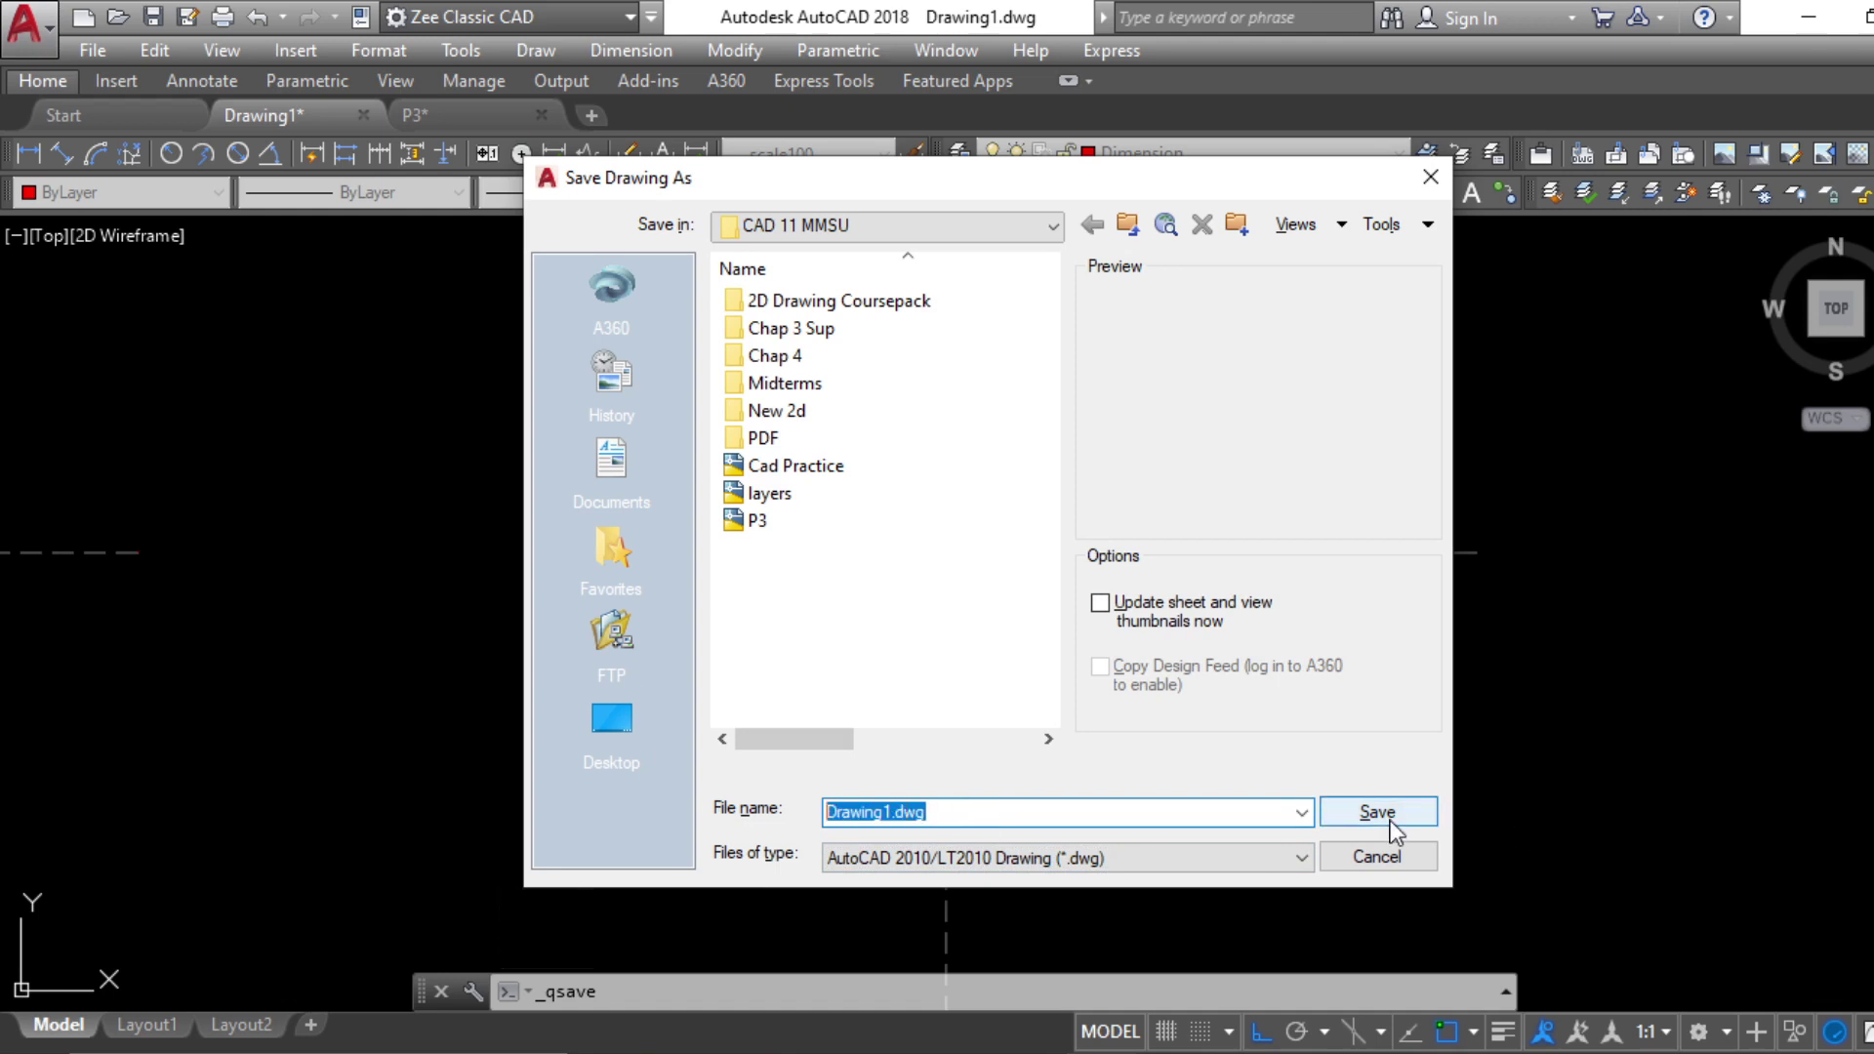
pyautogui.write('Plate')
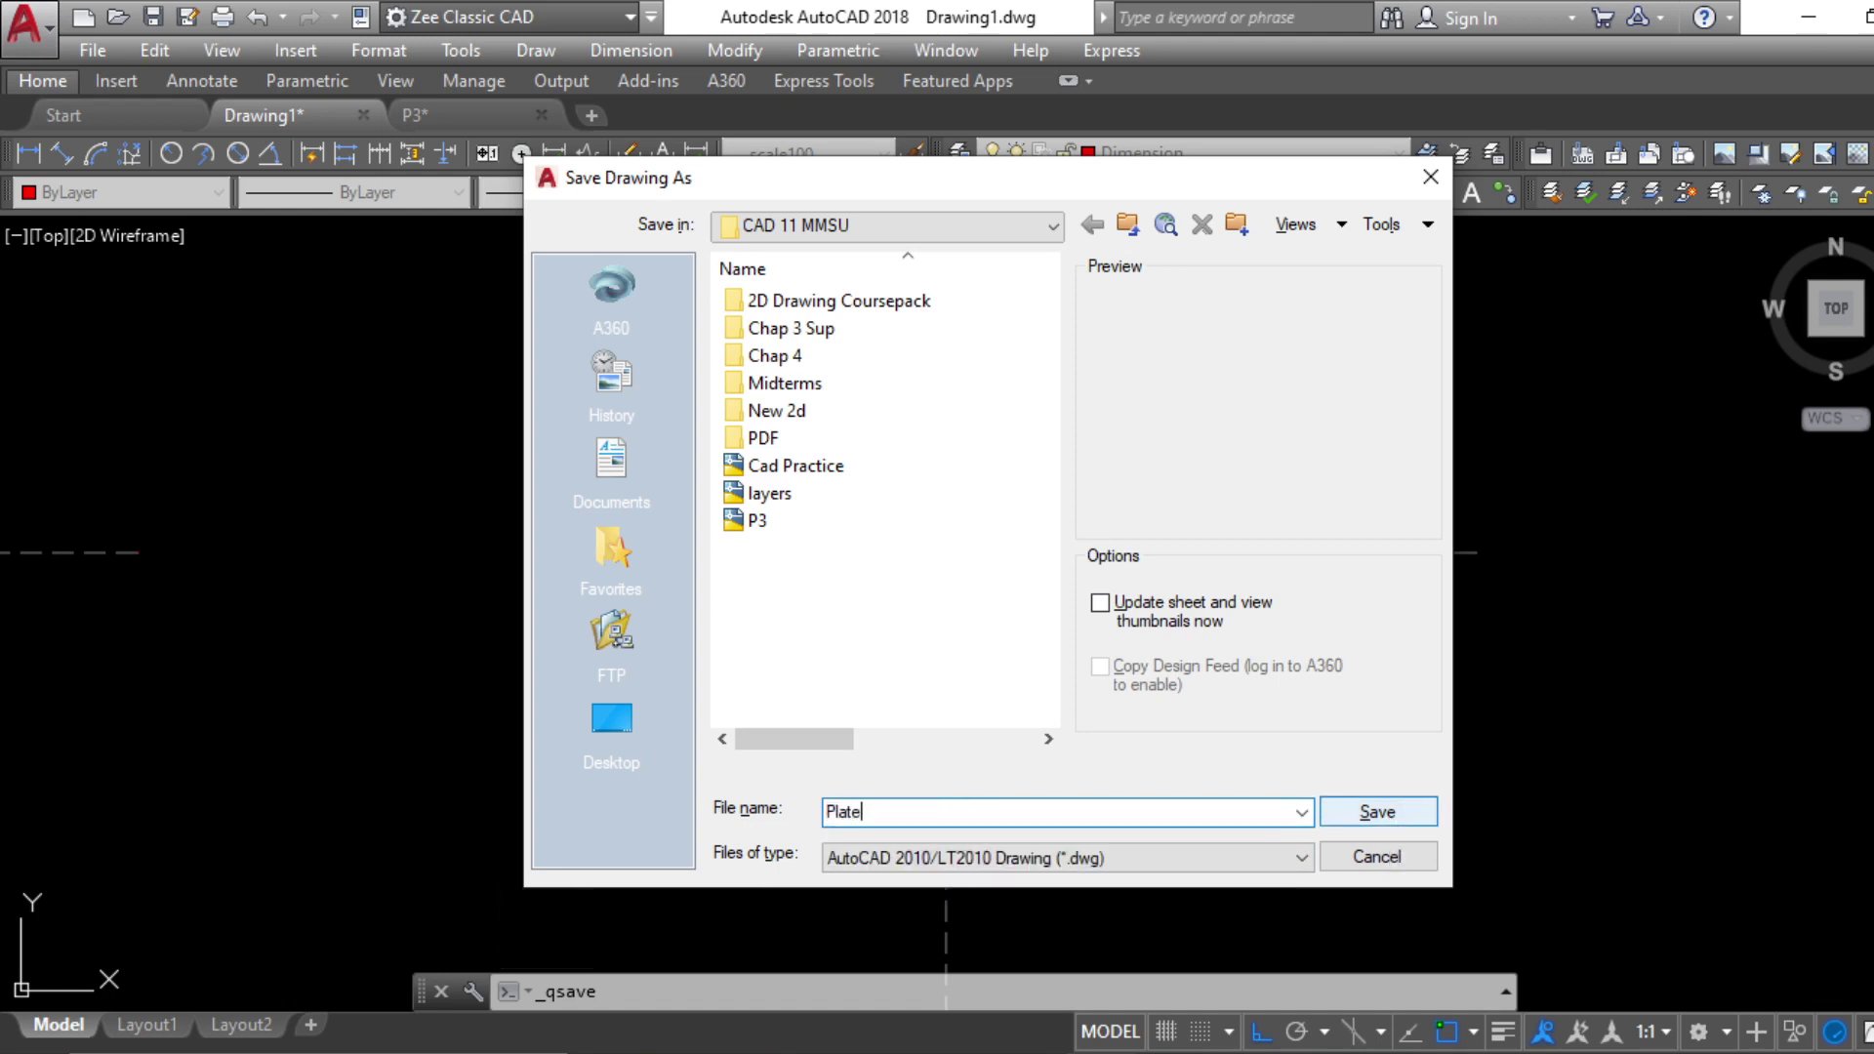
pyautogui.press('Return')
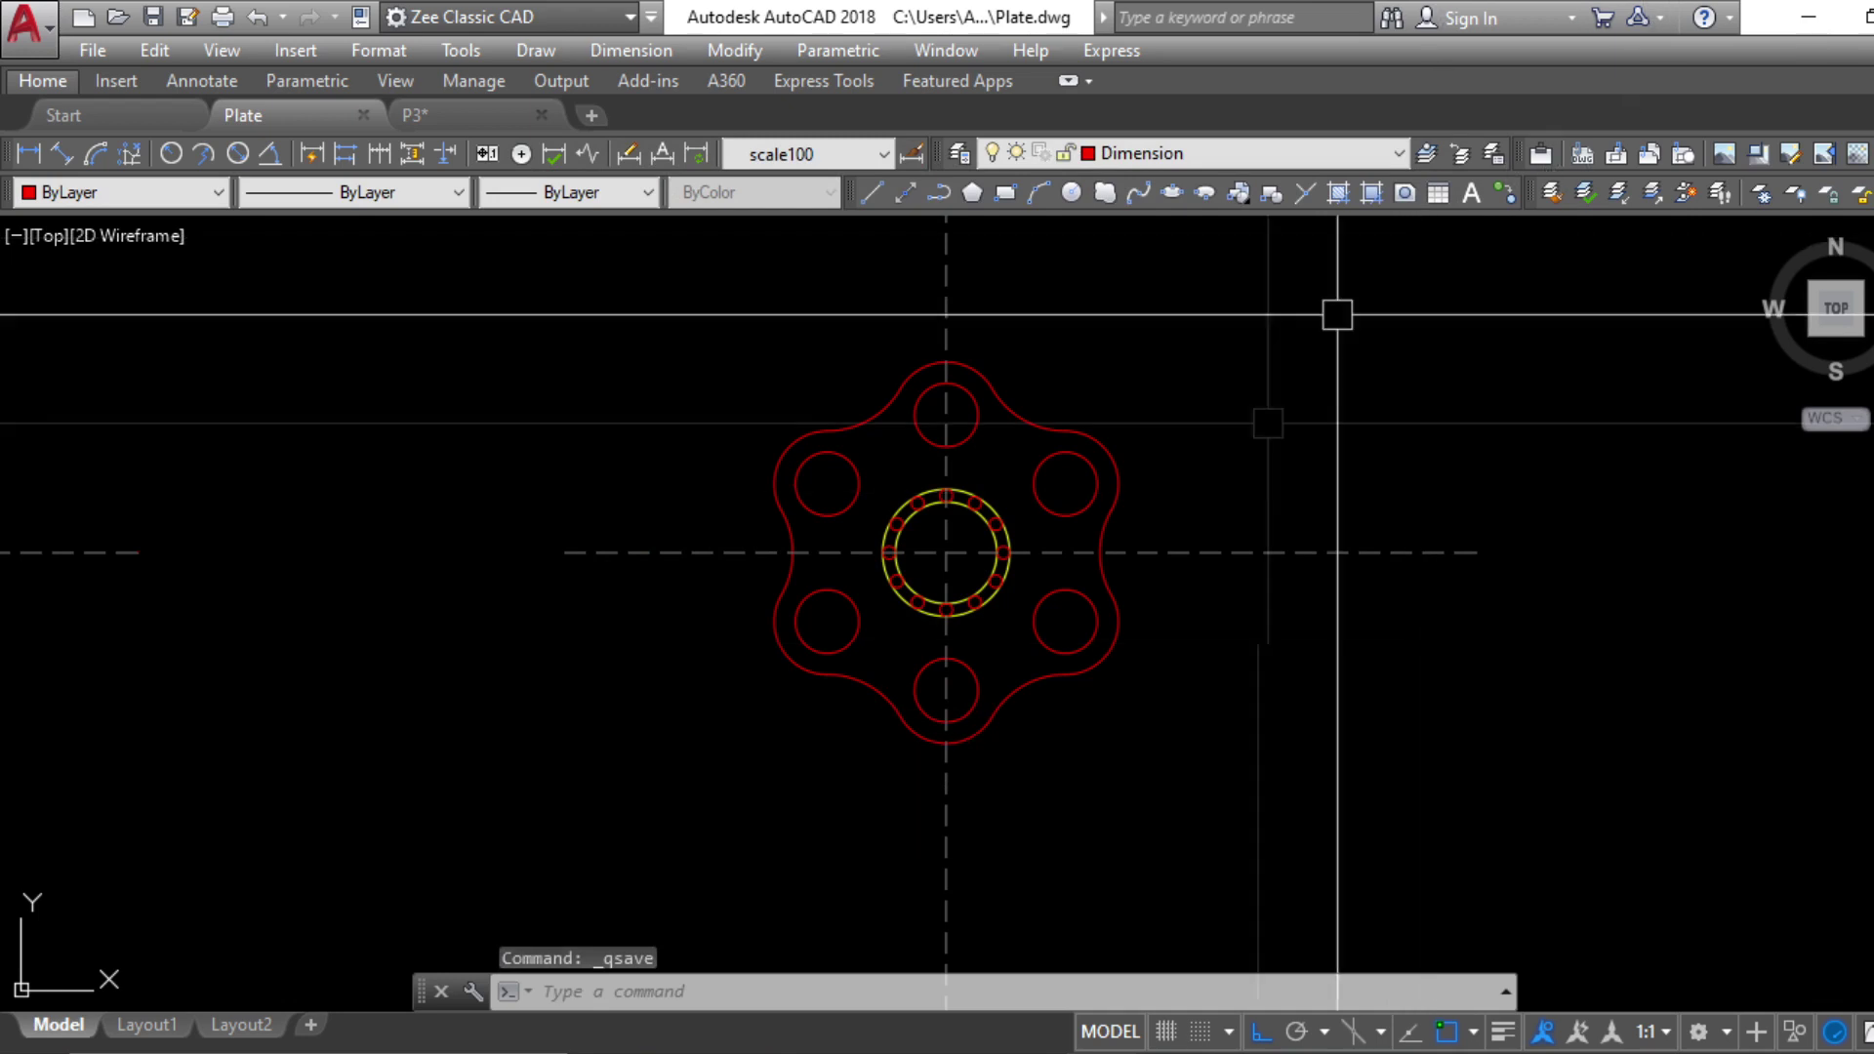
# Match the properties of the yellow 1.50-radius circle onto the plate's lower-right outline arcs
pyautogui.moveTo(1247, 853)
pyautogui.mouseDown(button='middle')
pyautogui.moveTo(1218, 851)
pyautogui.moveTo(1217, 827)
pyautogui.mouseUp(button='middle')
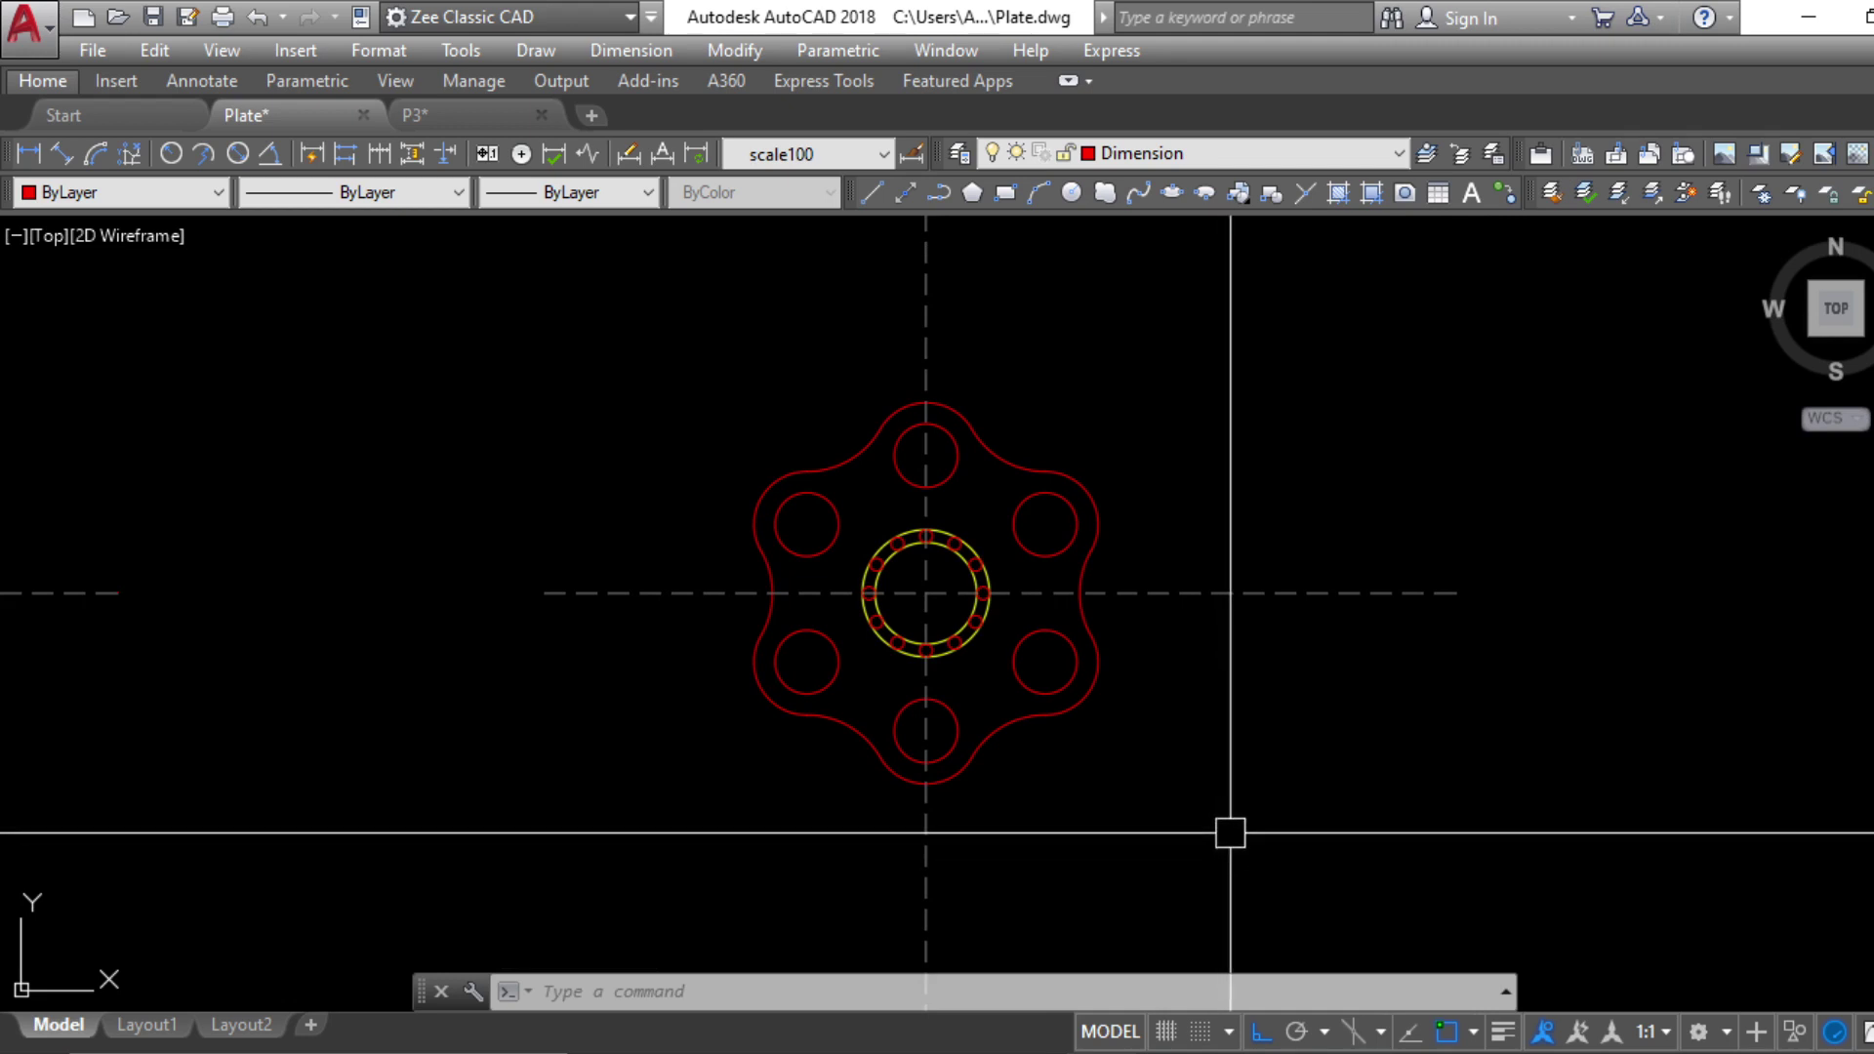
pyautogui.moveTo(1229, 833); pyautogui.dragTo(1224, 842, button='middle')
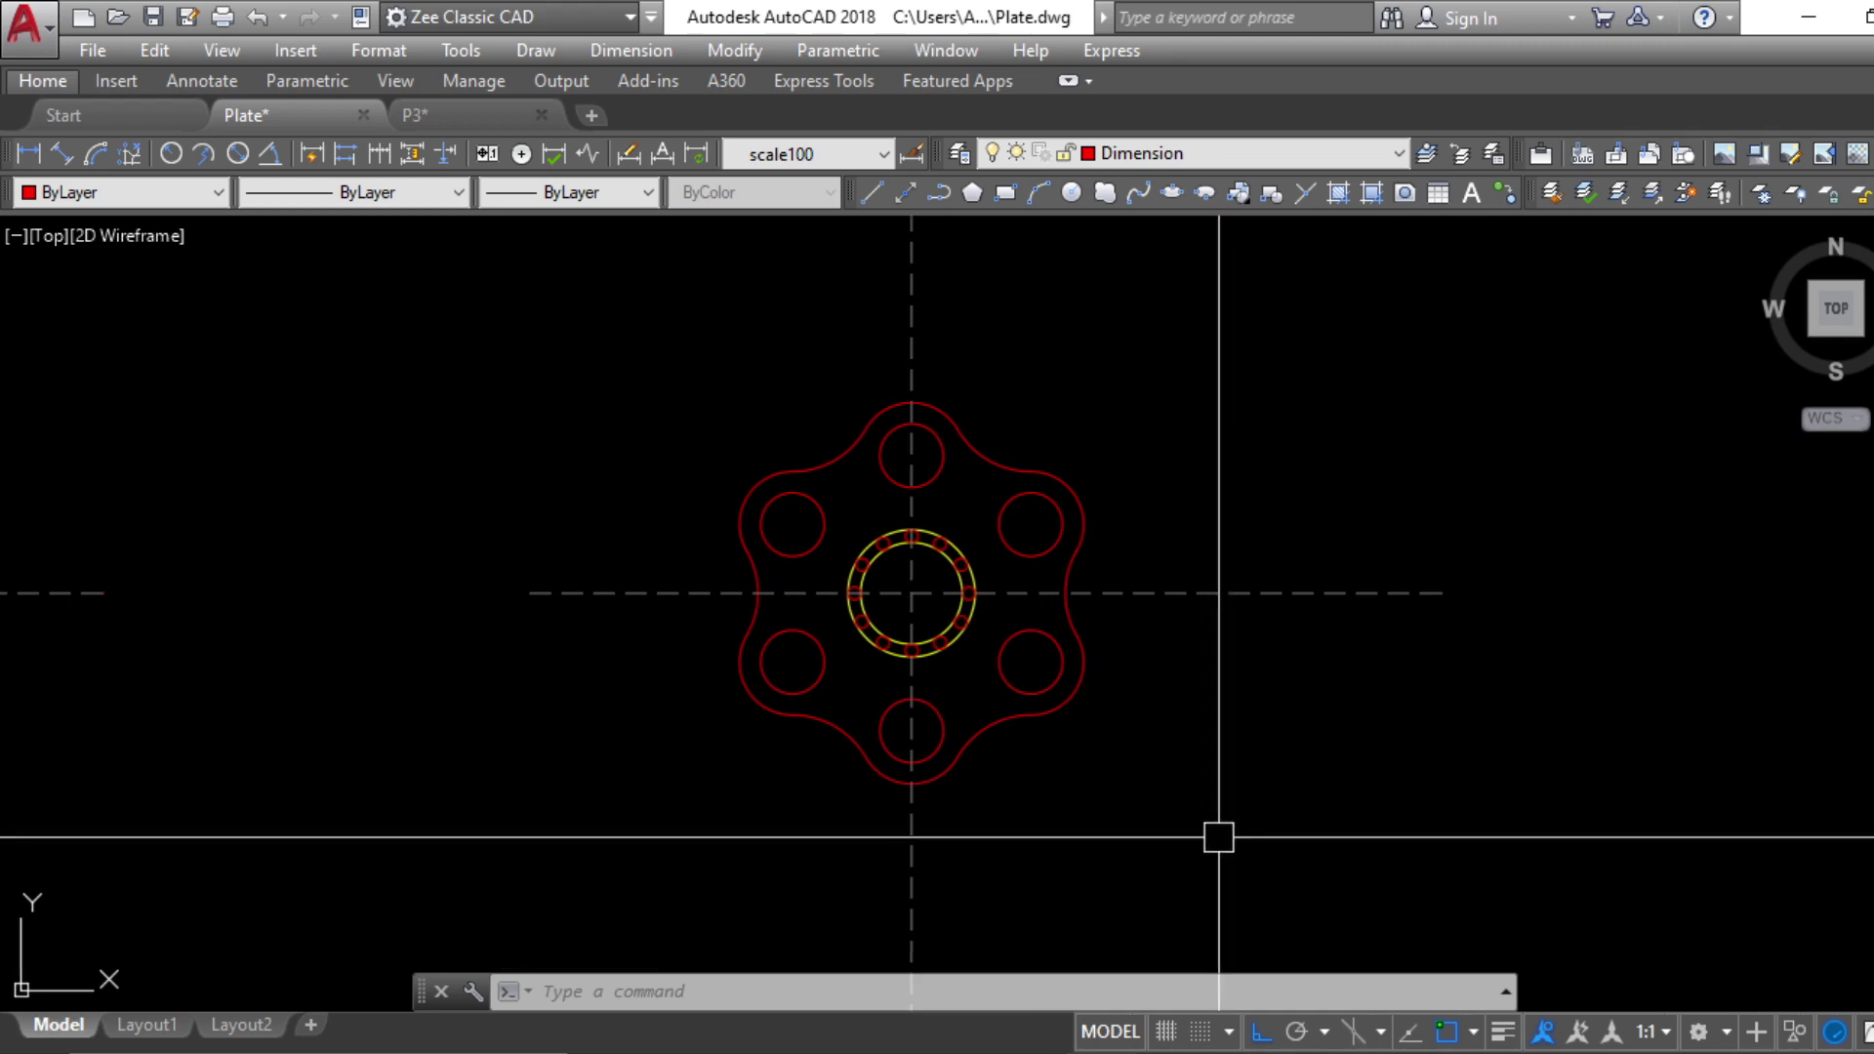
pyautogui.click(1078, 705)
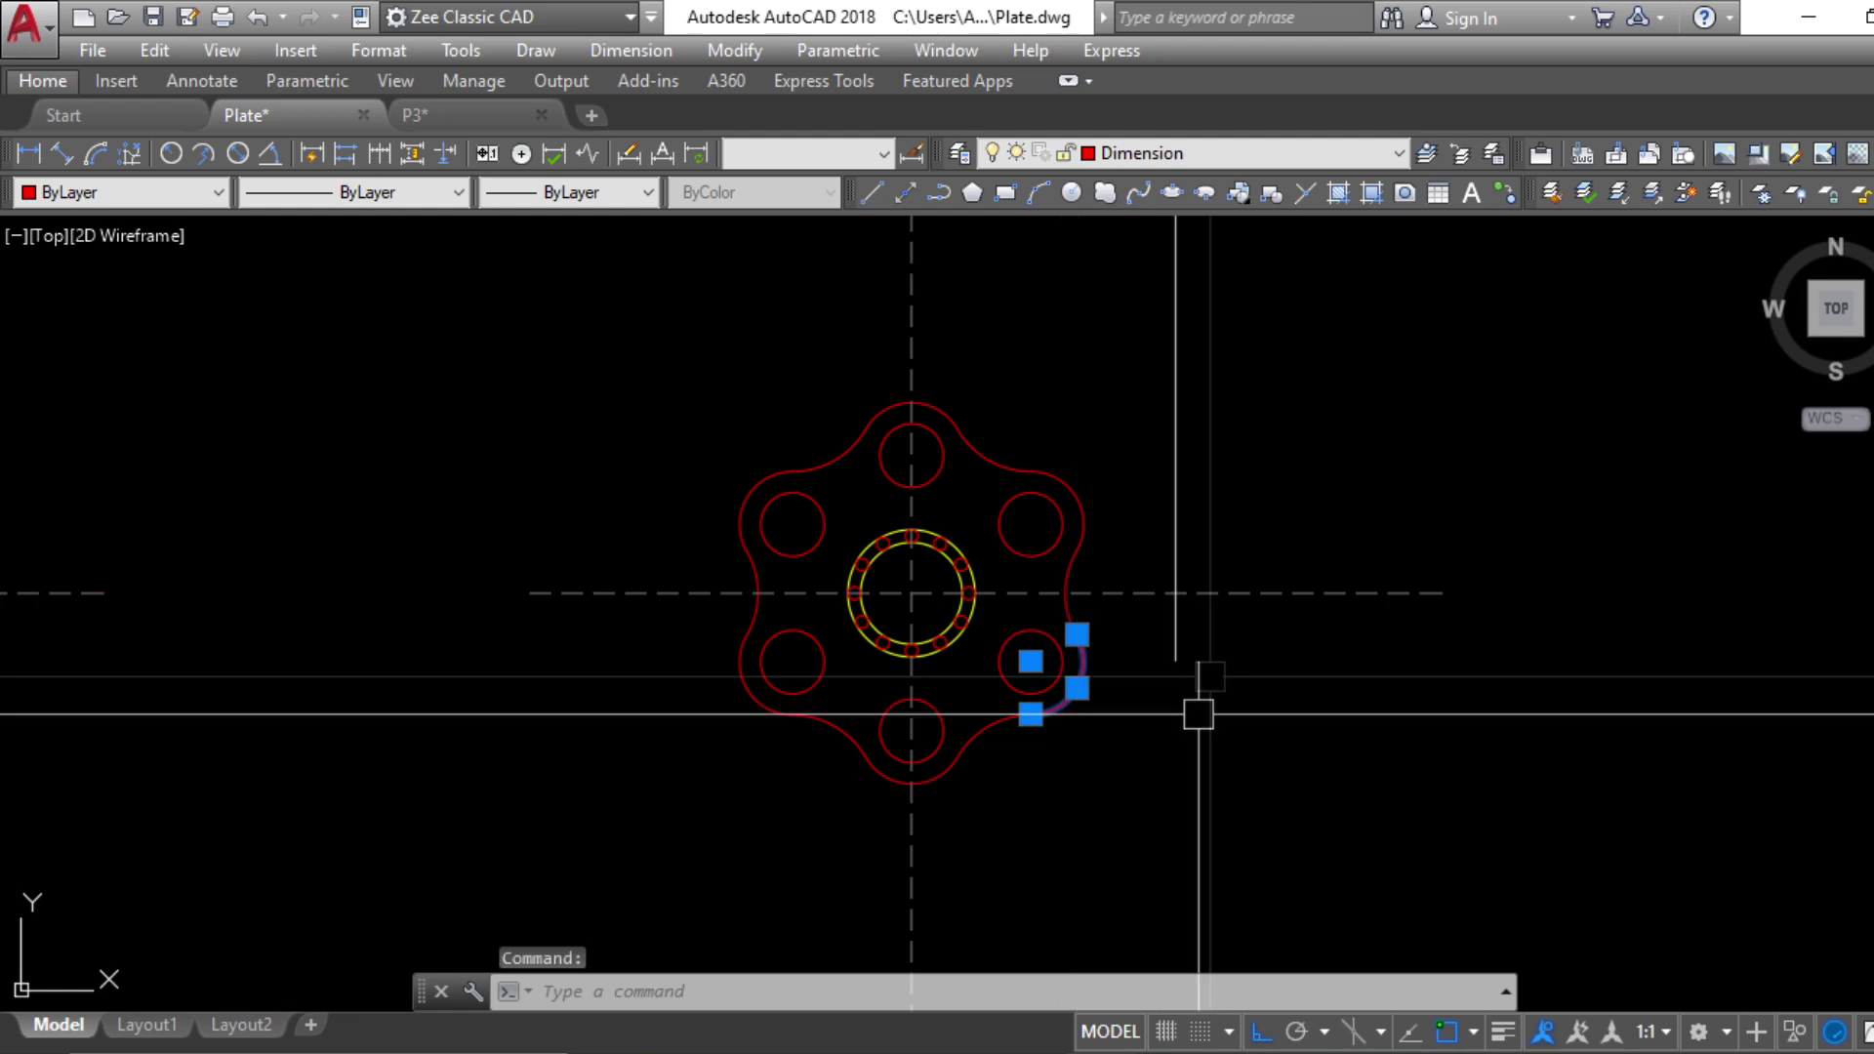
pyautogui.press('Escape')
pyautogui.write('ma')
pyautogui.press('Return')
pyautogui.scroll(4, 889, 632)
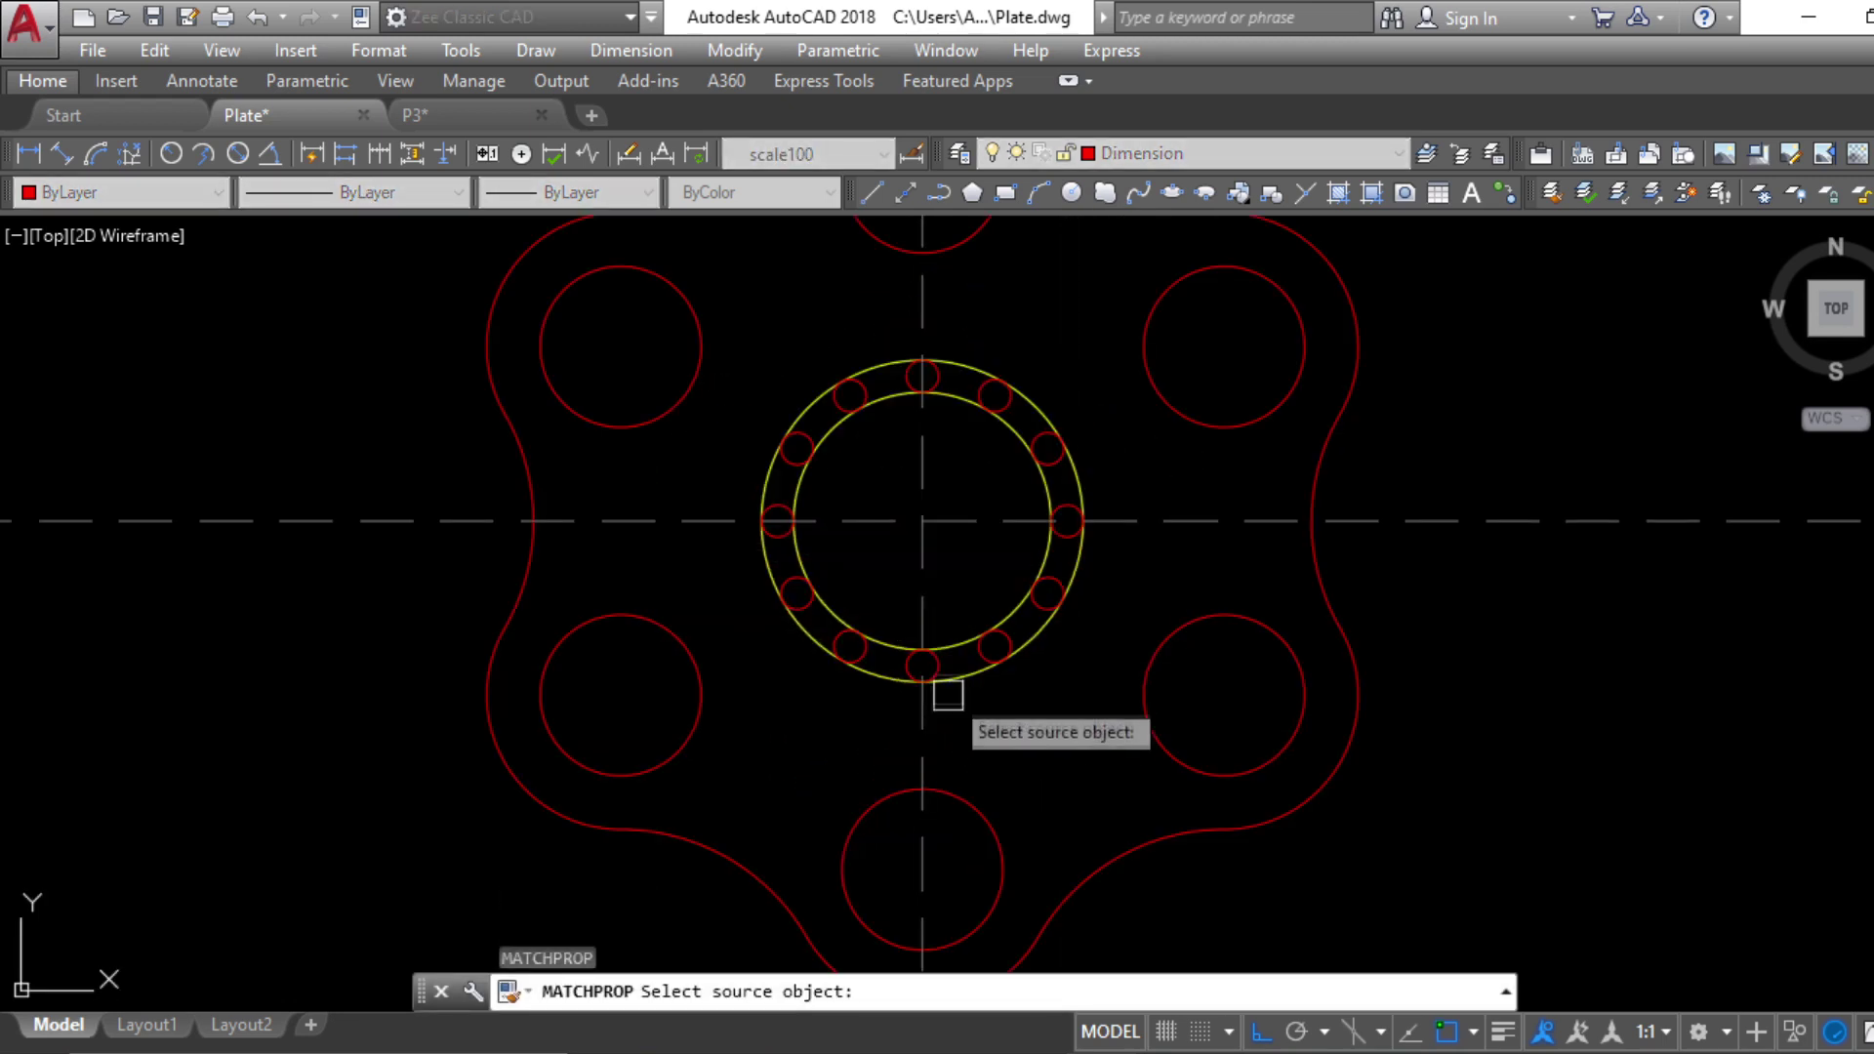
pyautogui.click(948, 695)
pyautogui.click(1254, 816)
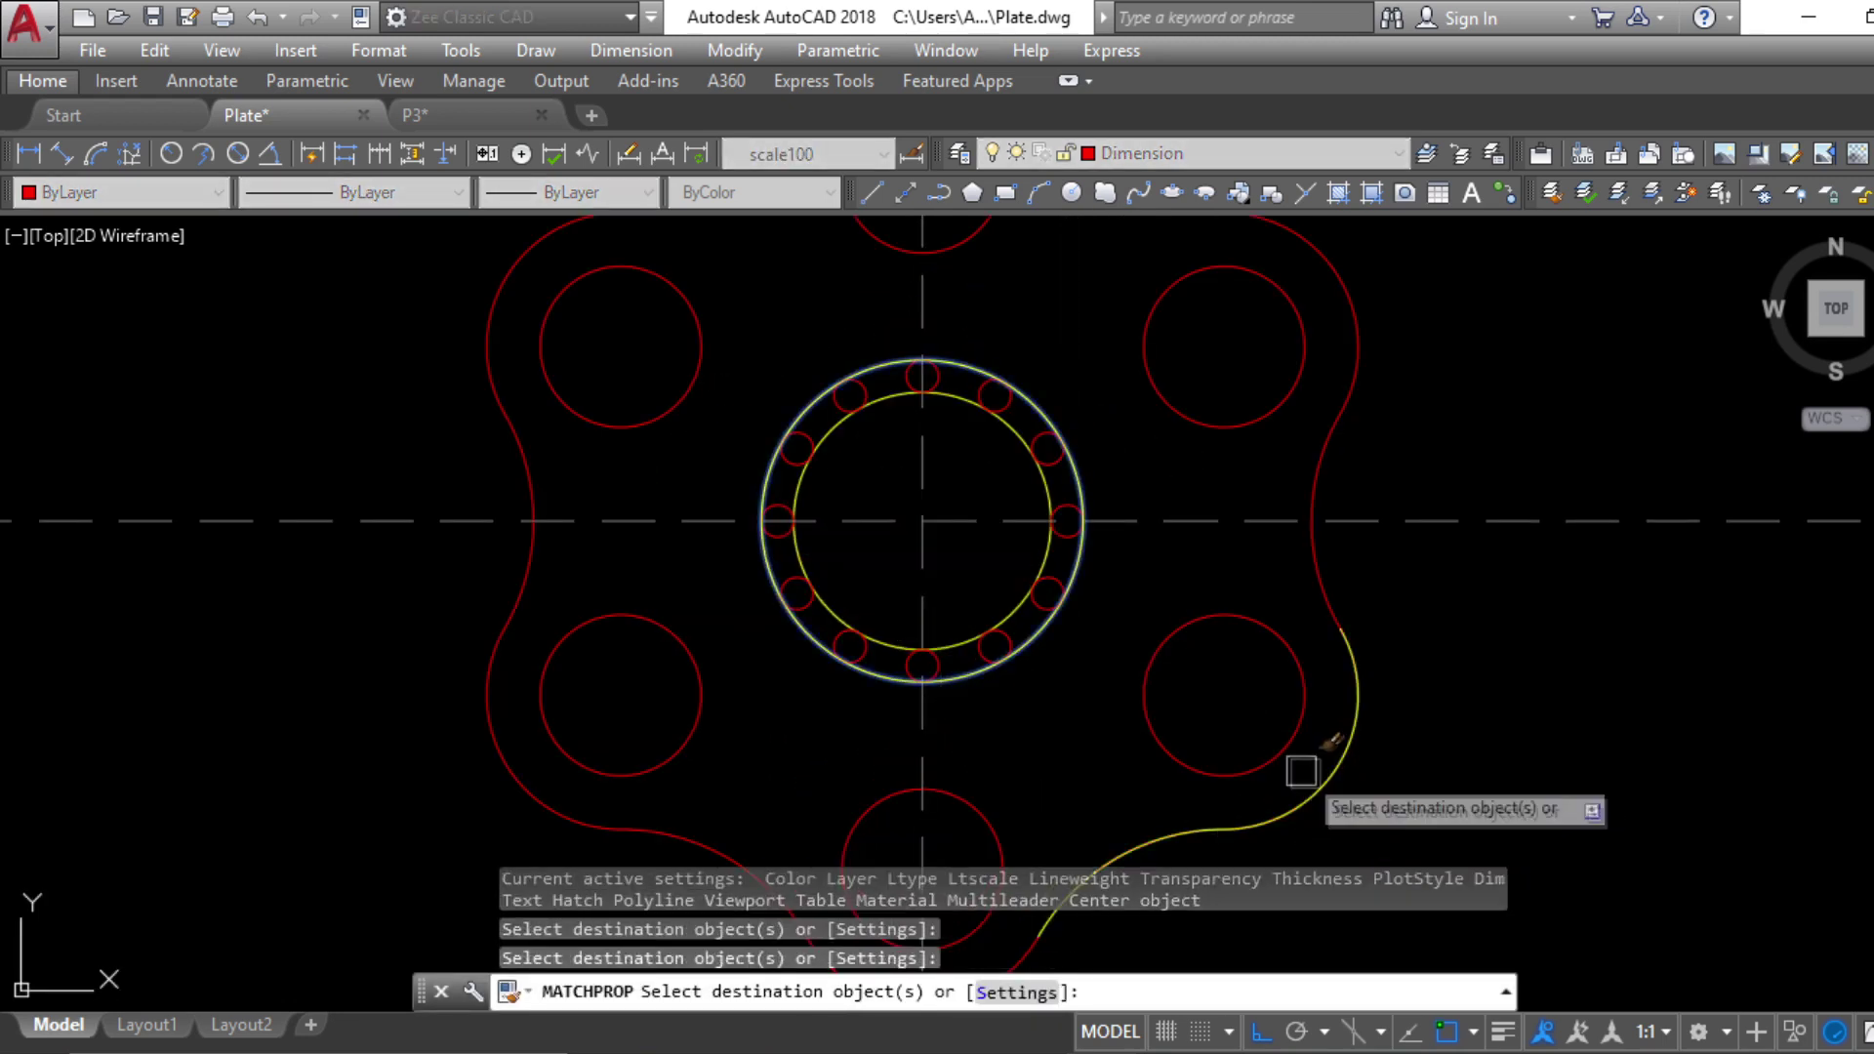
# Apply the yellow circle's properties to the remaining outline arcs all around the plate
pyautogui.click(1335, 586)
pyautogui.moveTo(1360, 430); pyautogui.dragTo(1345, 620, button='middle')
pyautogui.click(1445, 622)
pyautogui.click(1342, 436)
pyautogui.click(1460, 414)
pyautogui.click(1042, 266)
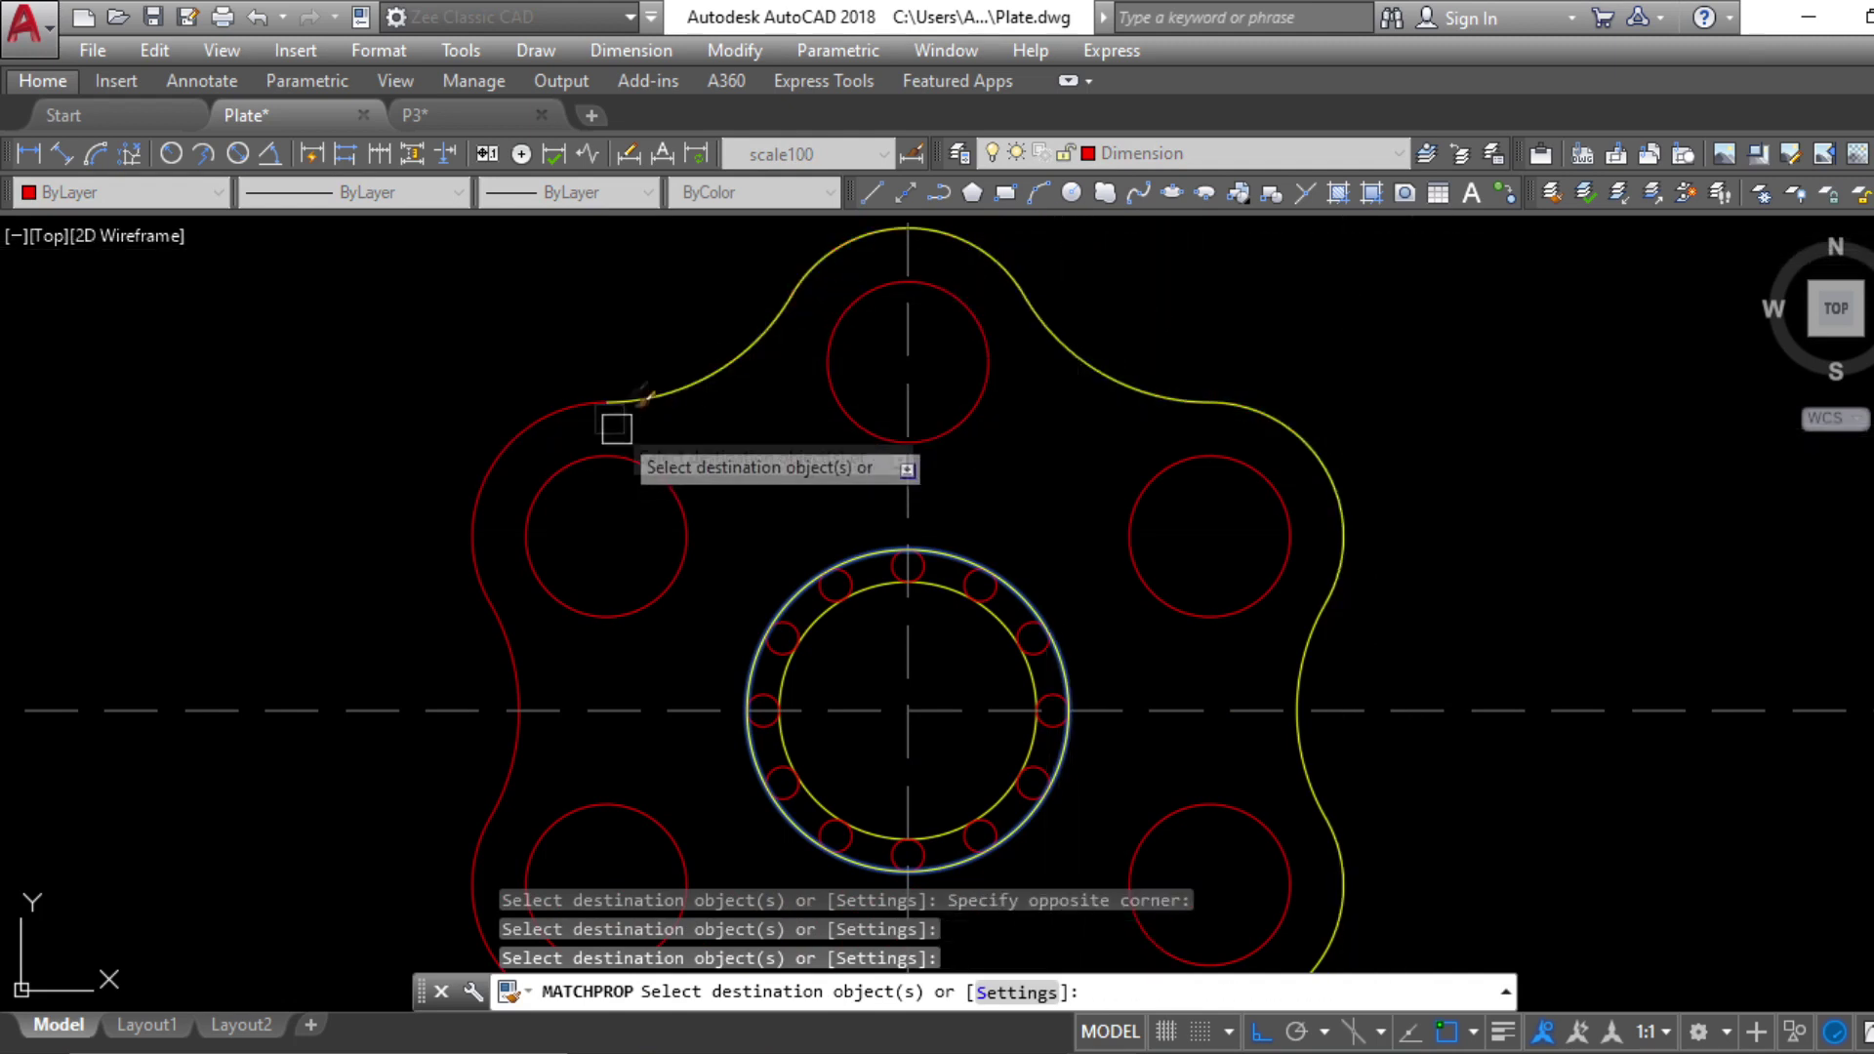
pyautogui.click(494, 585)
pyautogui.click(501, 661)
pyautogui.moveTo(501, 661); pyautogui.dragTo(736, 318, button='middle')
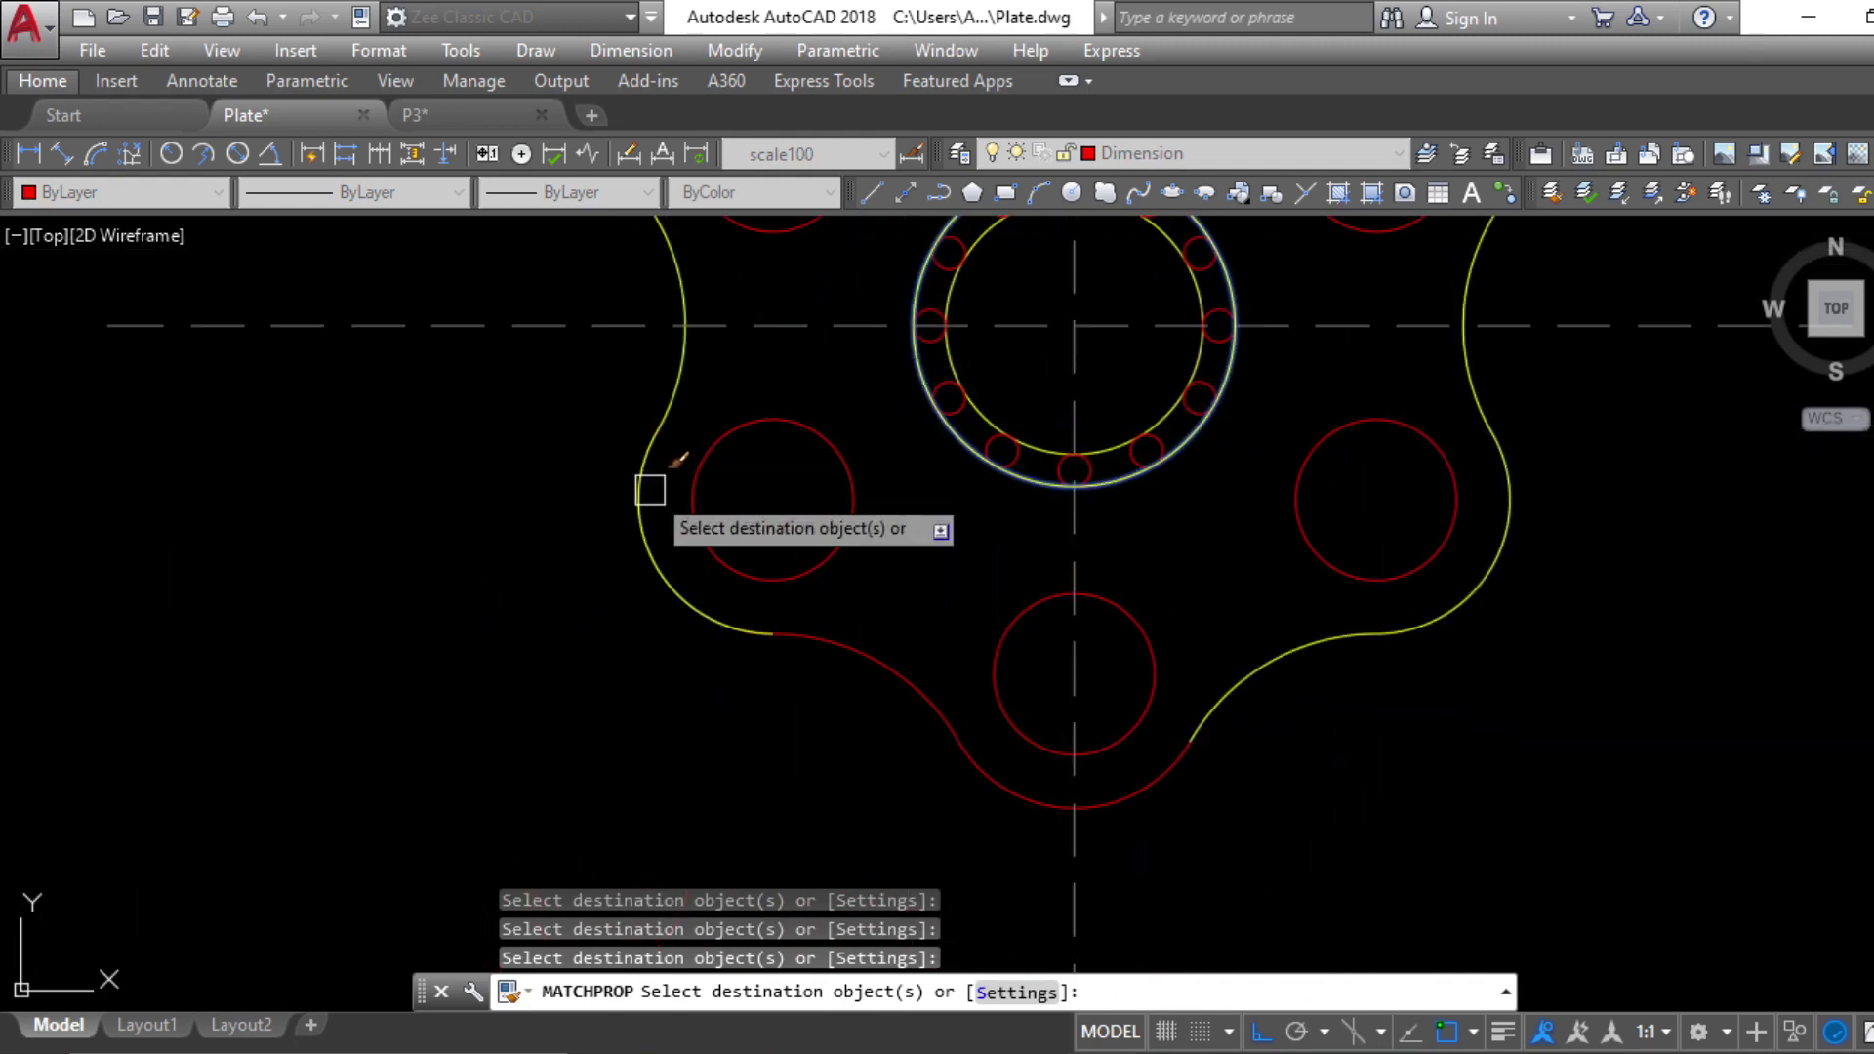
pyautogui.scroll(-4, 1172, 810)
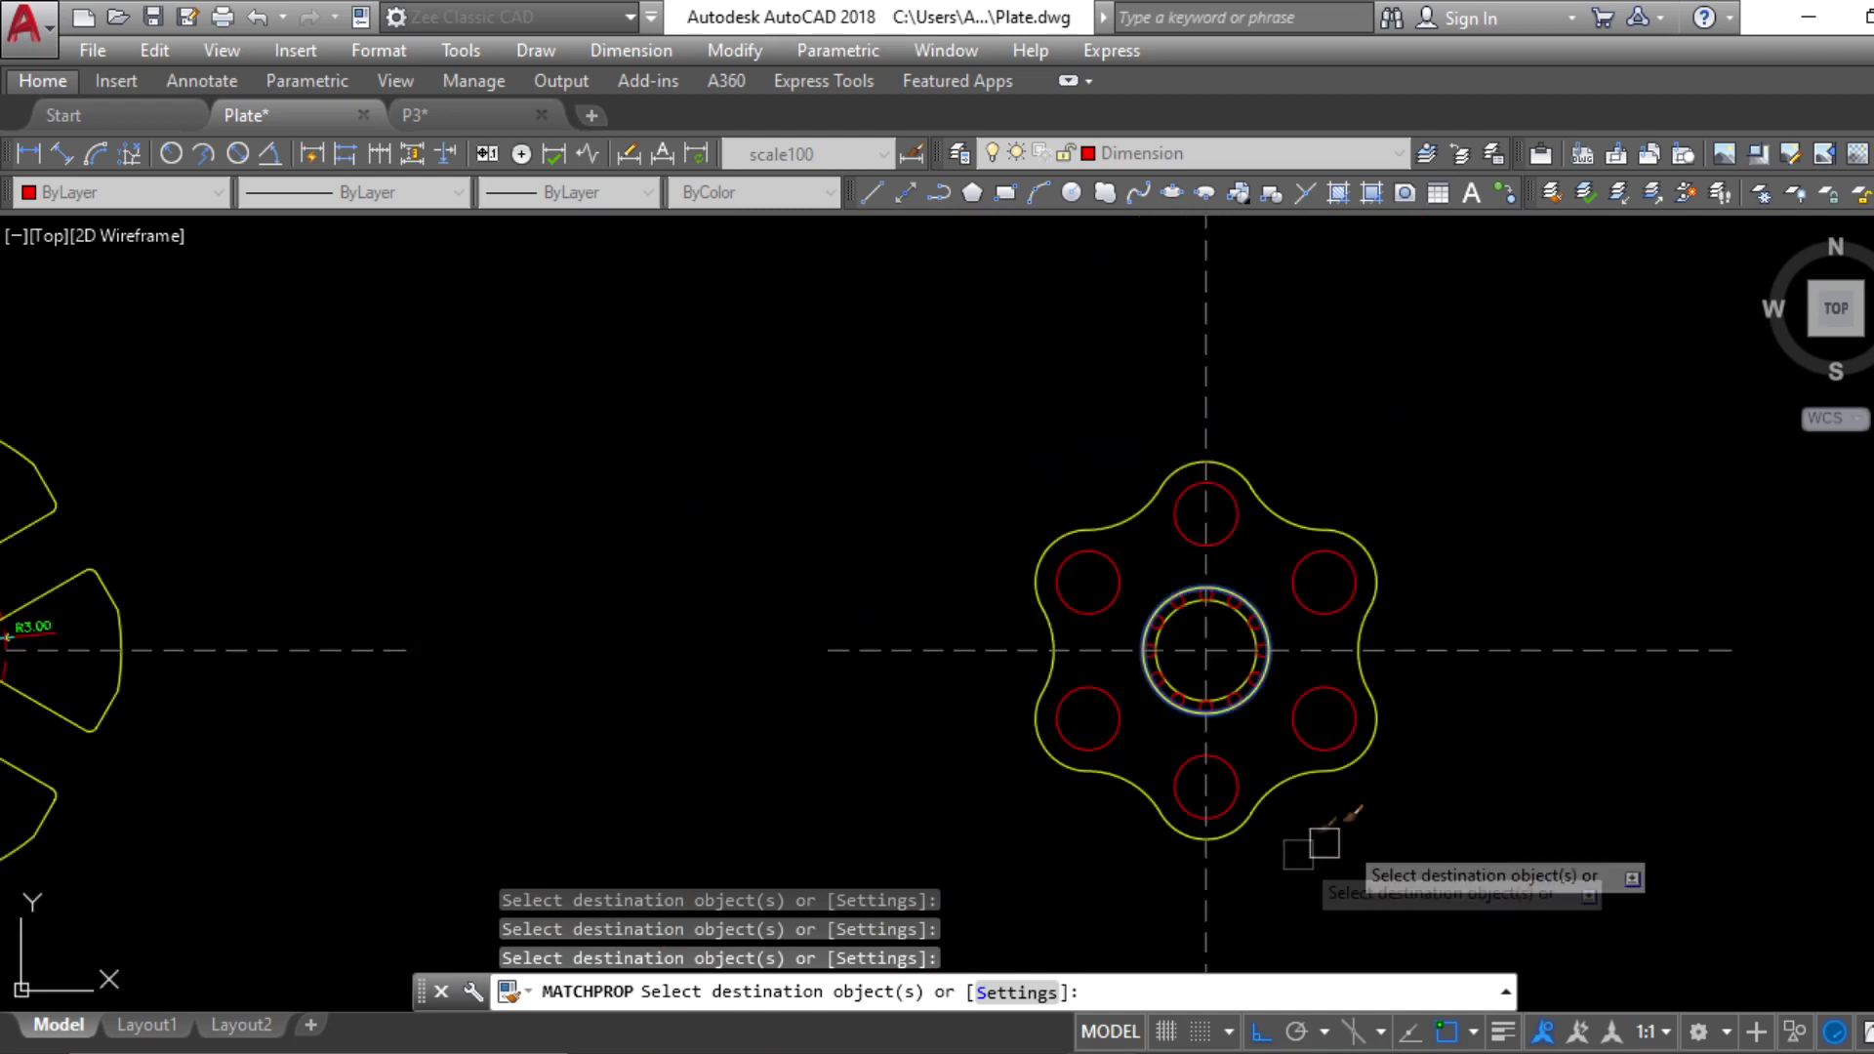
pyautogui.press('Escape')
# Select the whole plate figure and change the layer of its objects
pyautogui.click(1287, 810)
pyautogui.press('Escape')
pyautogui.press('Escape')
pyautogui.moveTo(1291, 834); pyautogui.dragTo(1246, 690, button='middle')
pyautogui.click(1526, 925)
pyautogui.click(660, 284)
pyautogui.click(1189, 156)
pyautogui.click(1139, 290)
pyautogui.press('Escape')
pyautogui.press('Escape')
pyautogui.moveTo(1250, 612); pyautogui.dragTo(1235, 656, button='middle')
pyautogui.press('Escape')
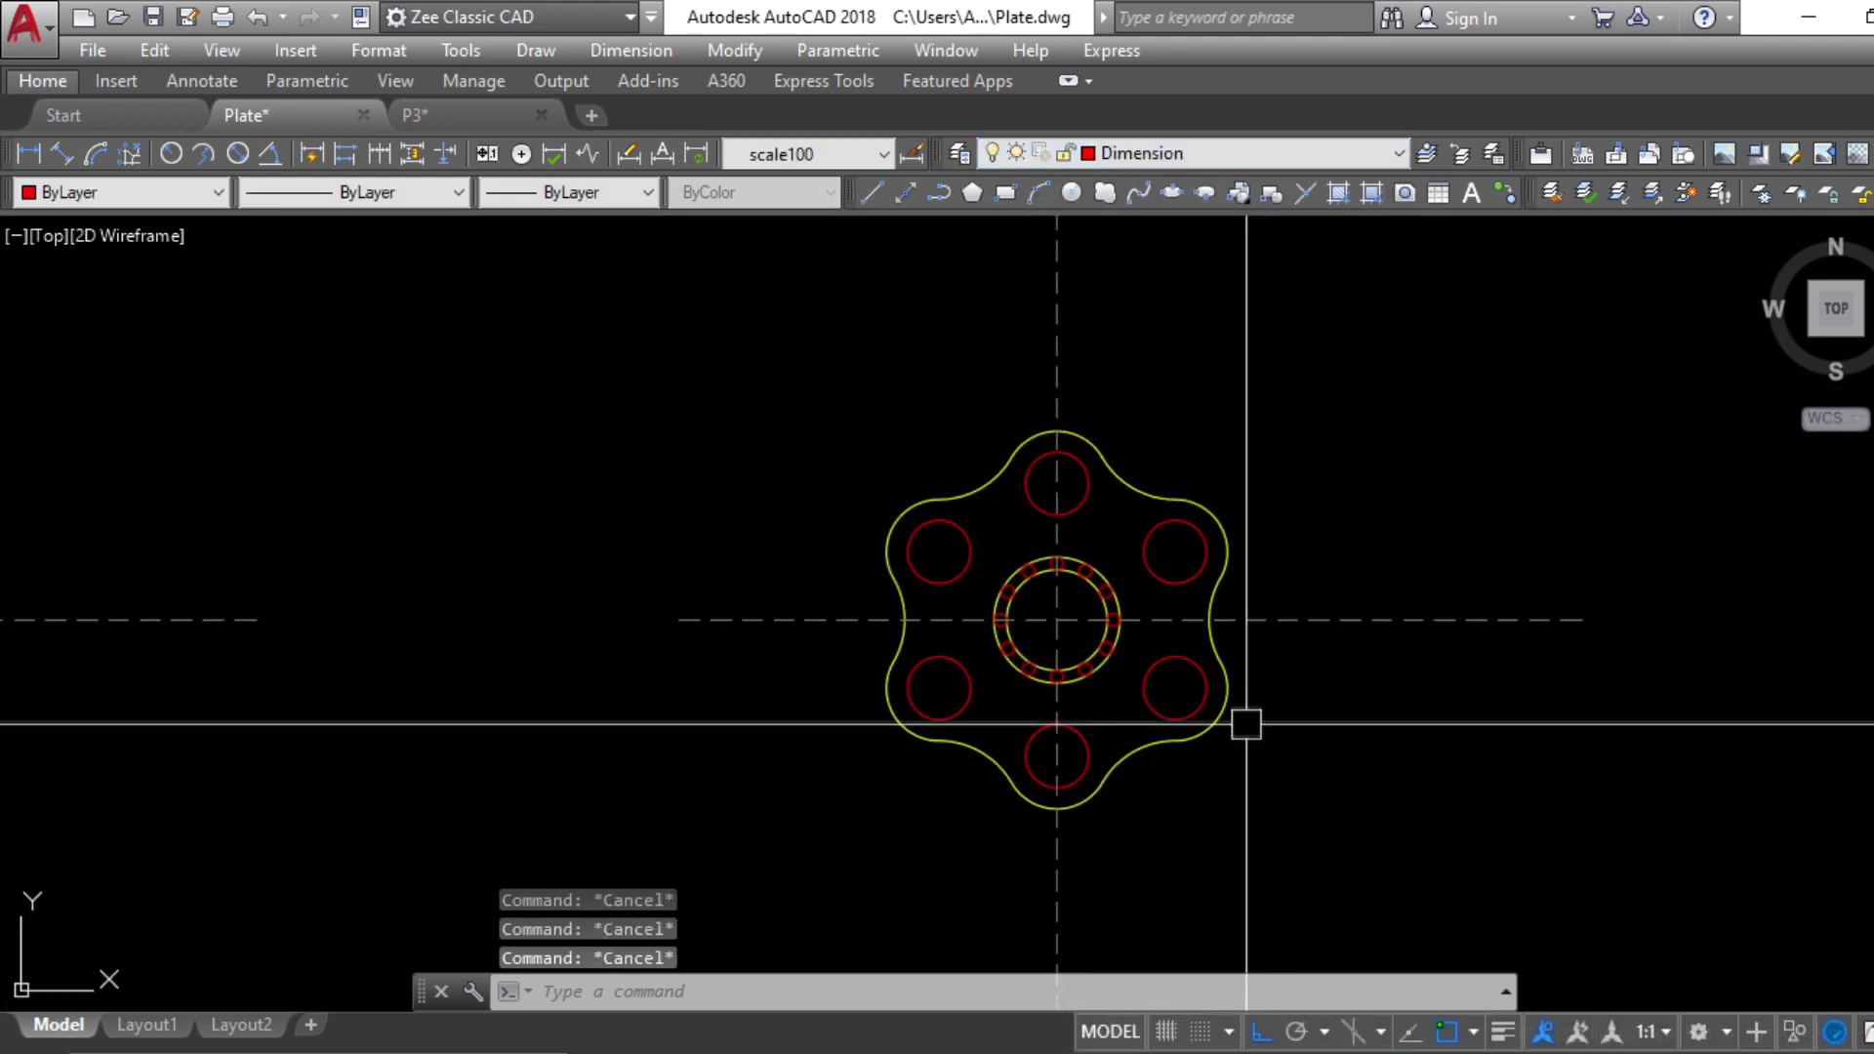
pyautogui.scroll(-2, 1243, 728)
pyautogui.scroll(3, 417, 671)
pyautogui.click(361, 641)
pyautogui.scroll(-3, 934, 586)
pyautogui.press('Escape')
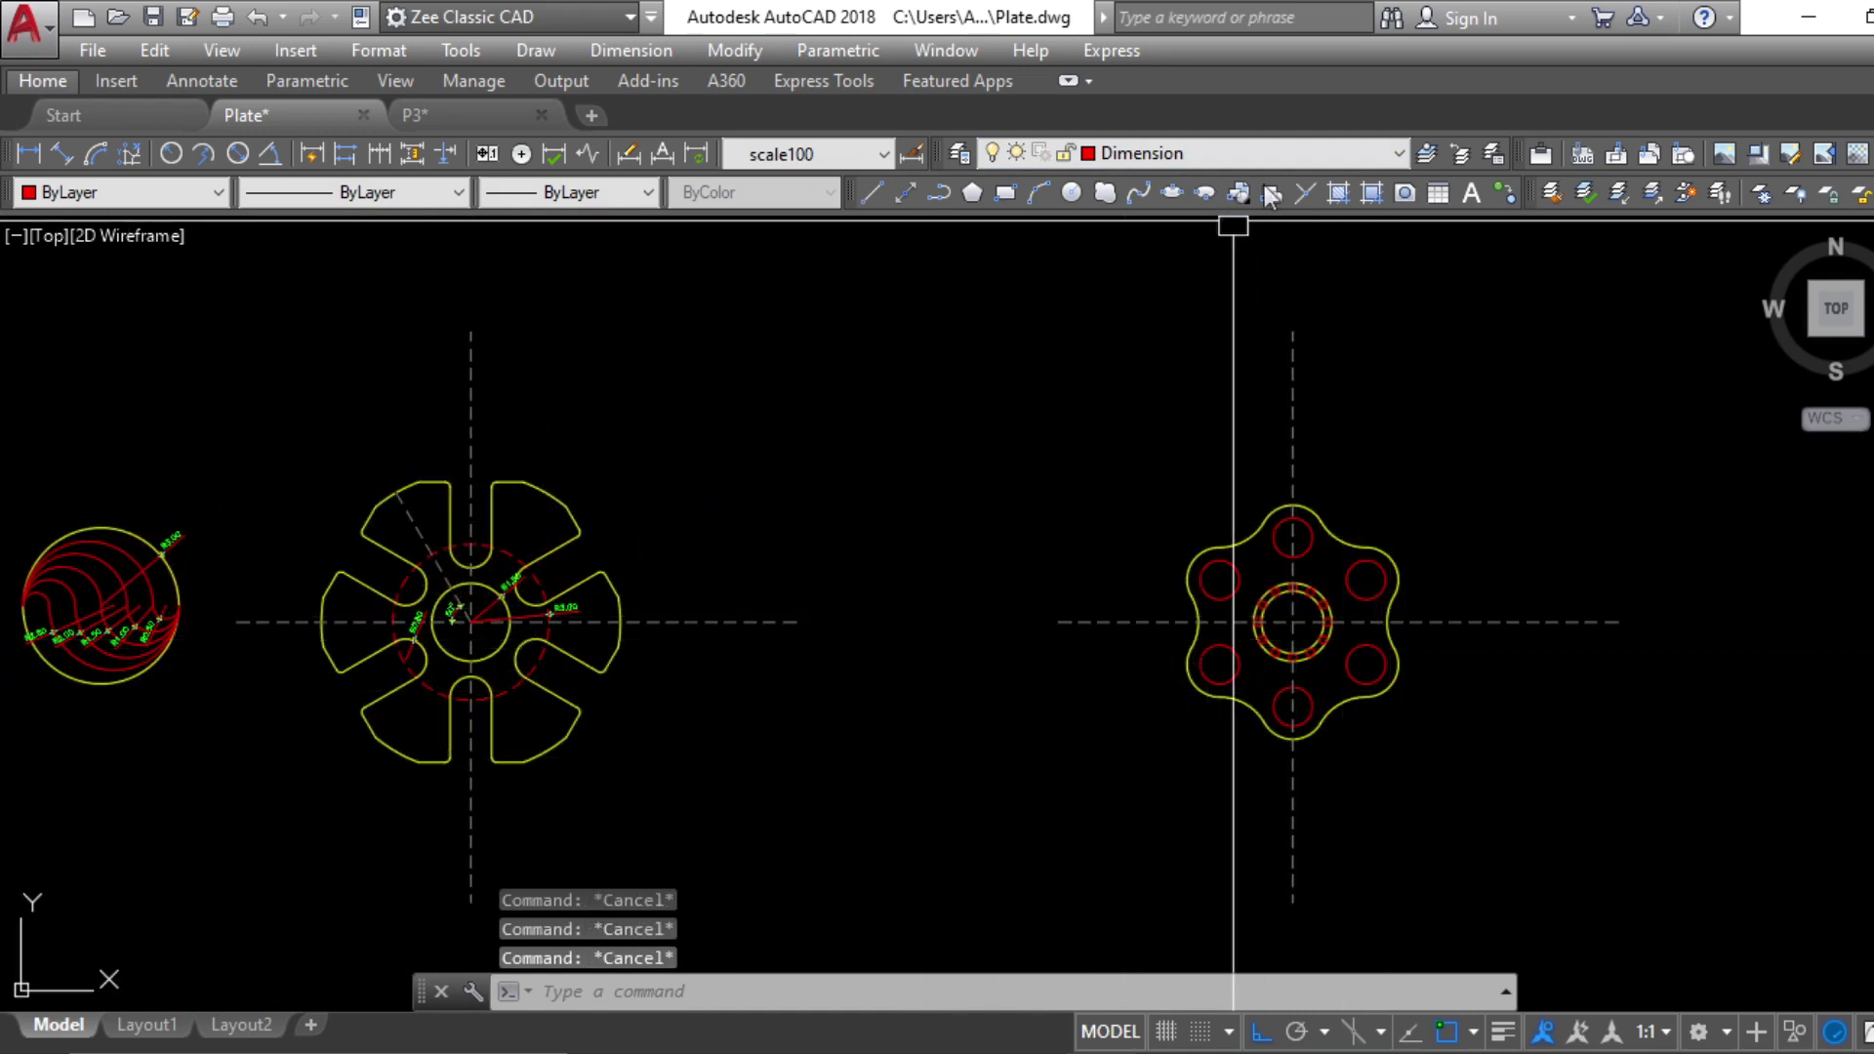
# Add radius dimensions to the upper-right small hole in the ring and to the ring's inner circle
pyautogui.scroll(4, 1322, 595)
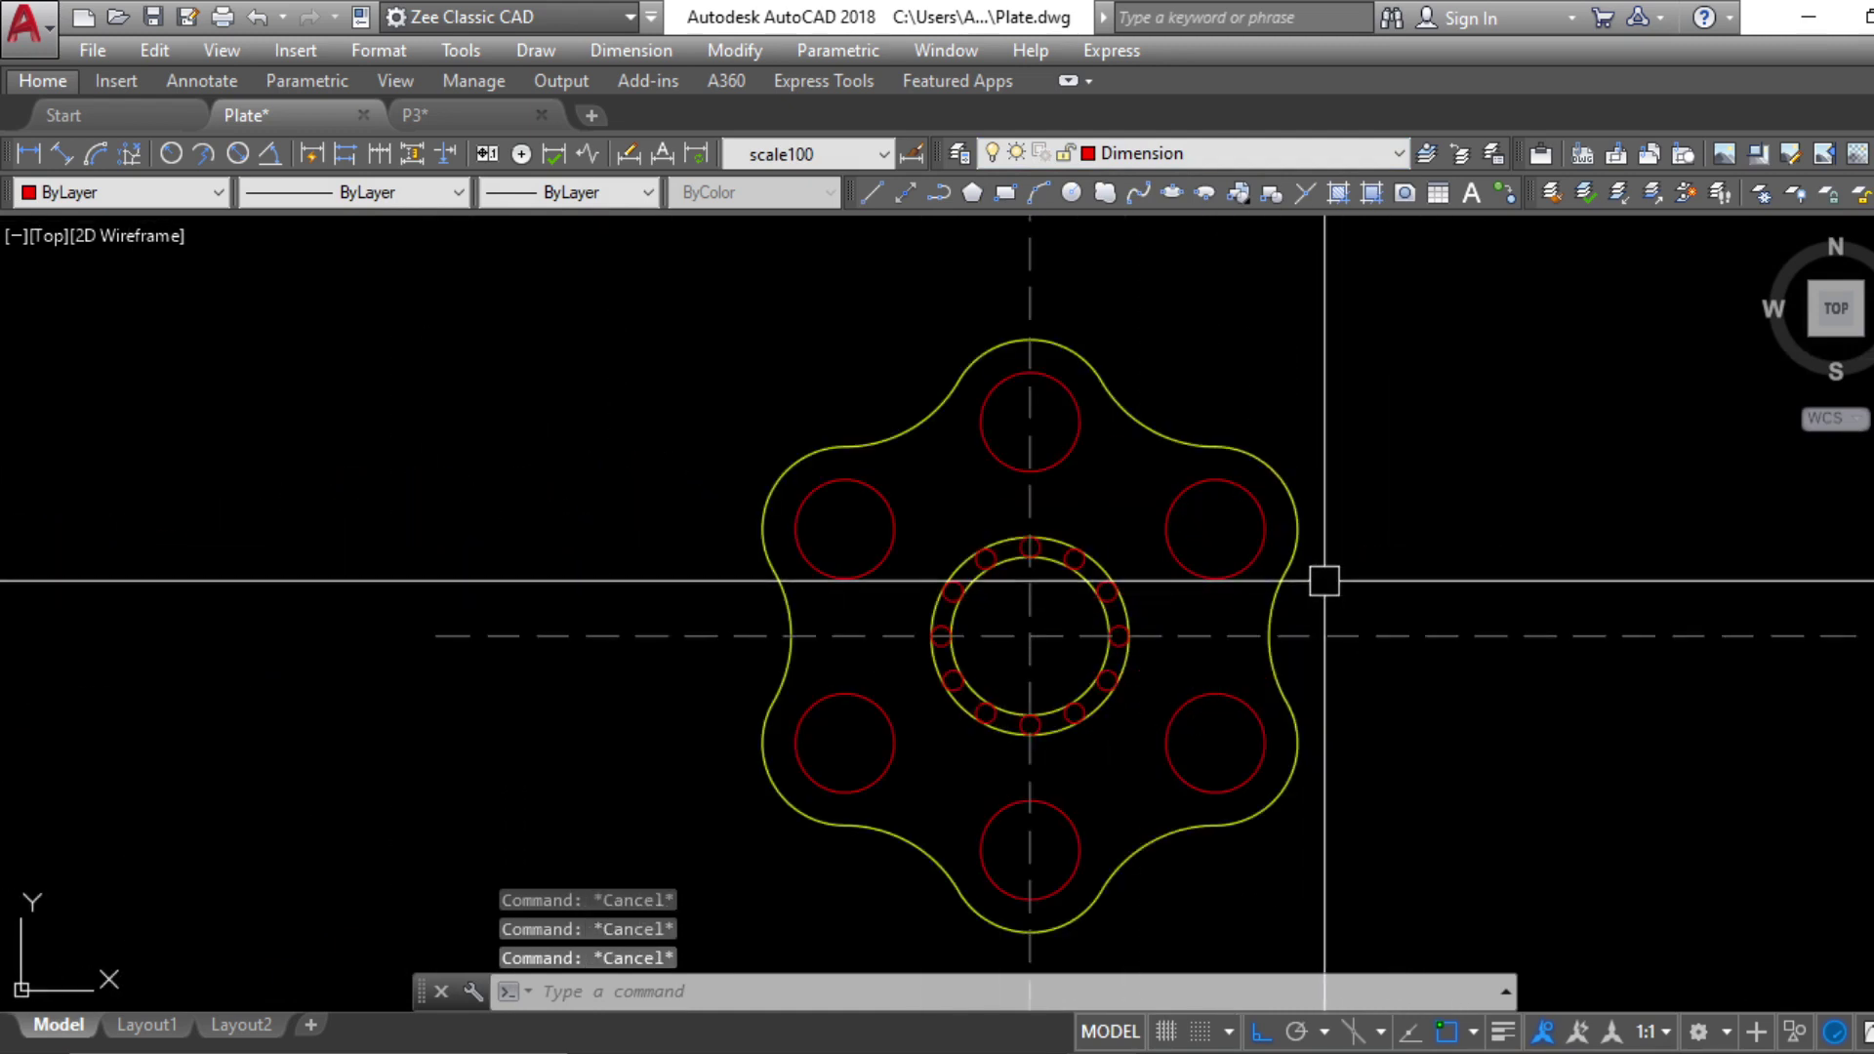
pyautogui.press('Return')
pyautogui.scroll(5, 1124, 611)
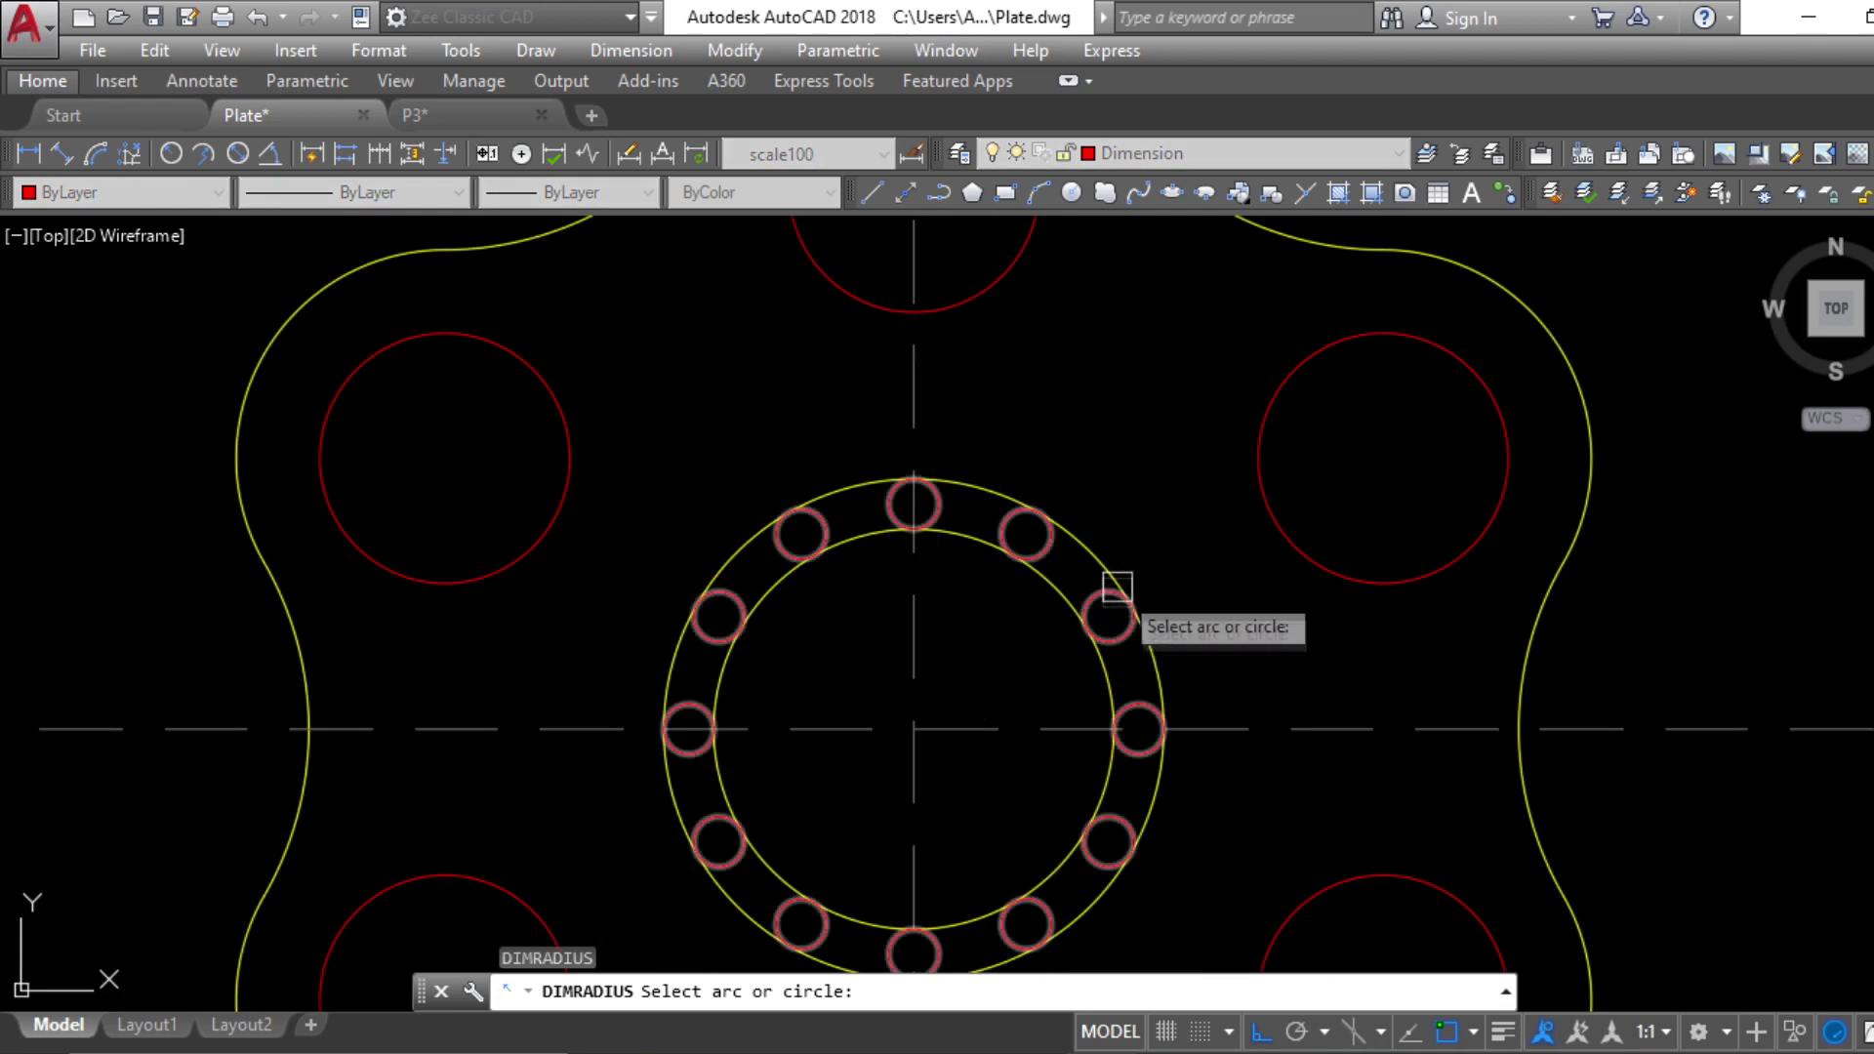
pyautogui.click(1121, 631)
pyautogui.click(1123, 636)
pyautogui.press('Return')
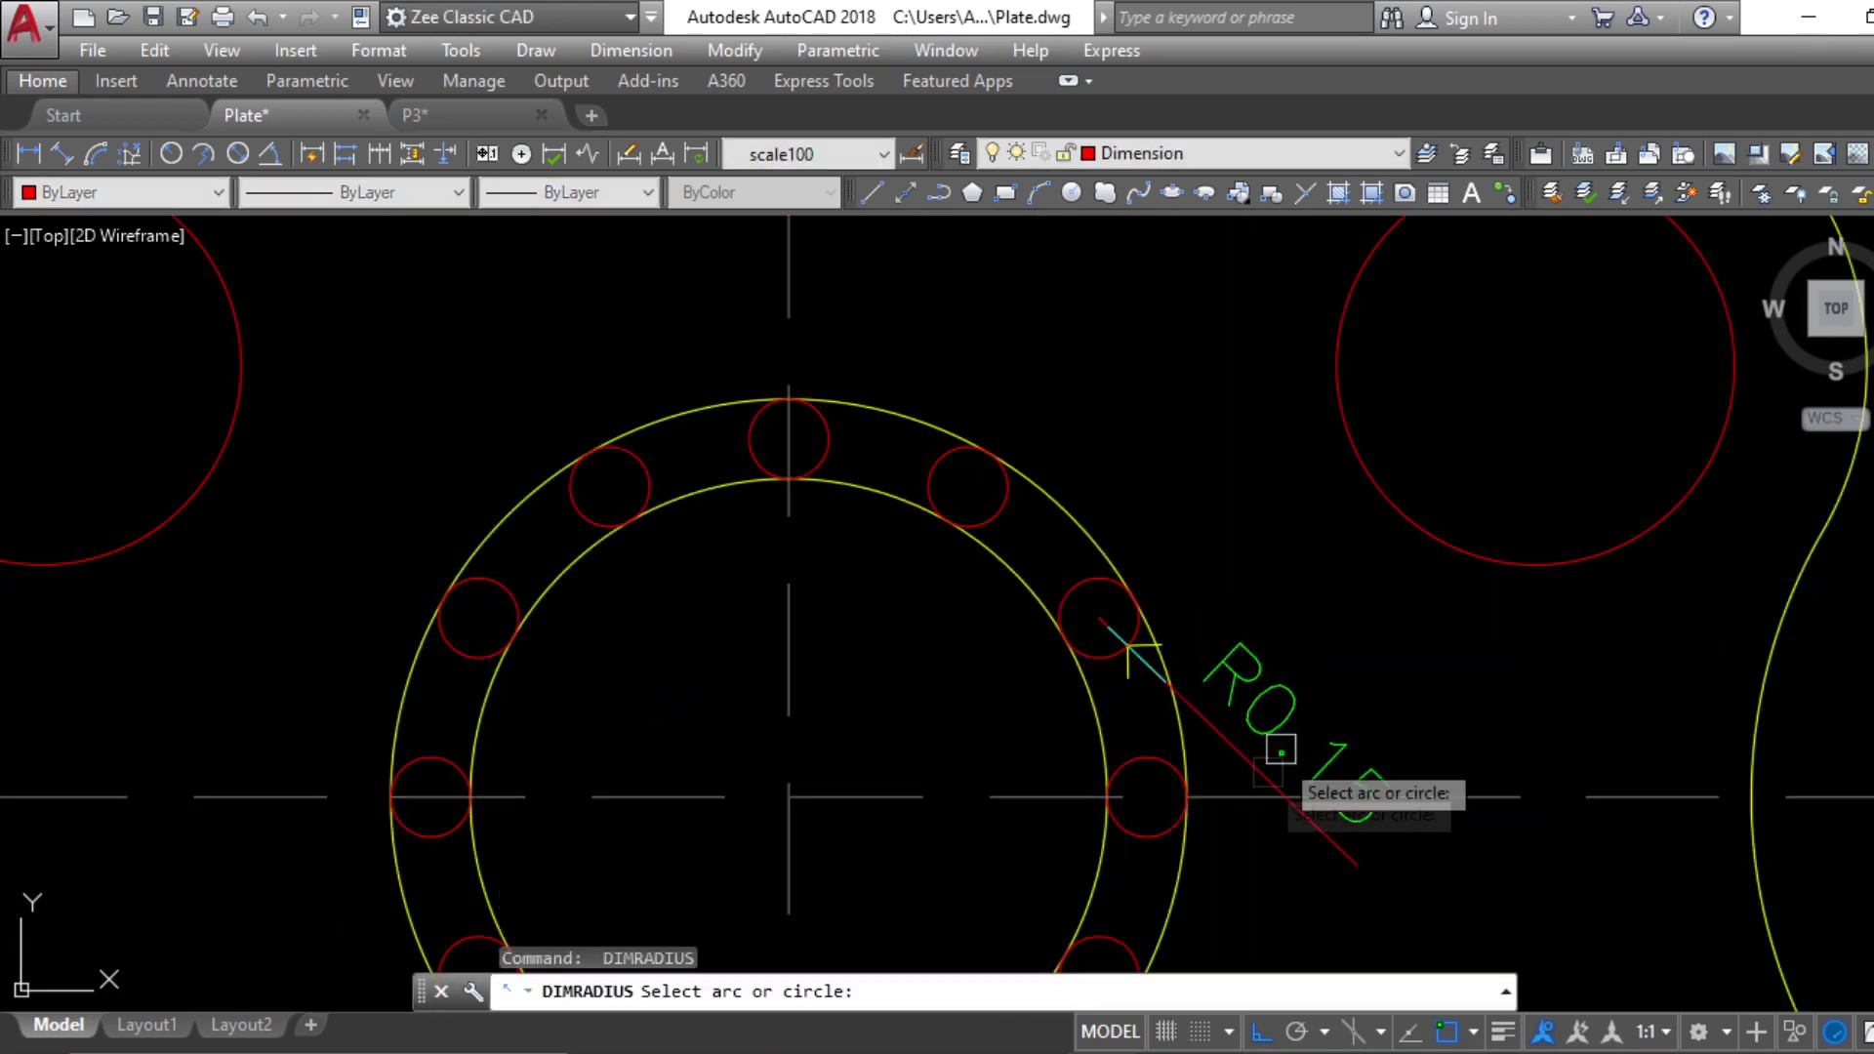
pyautogui.moveTo(1200, 858); pyautogui.dragTo(1201, 669, button='middle')
pyautogui.click(1126, 700)
pyautogui.click(1186, 764)
# Try a radius dimension on the ring's outer circle close to the inner circle's dimension, and delete it
pyautogui.press('Return')
pyautogui.click(1163, 754)
pyautogui.click(1230, 810)
pyautogui.scroll(-4, 1235, 745)
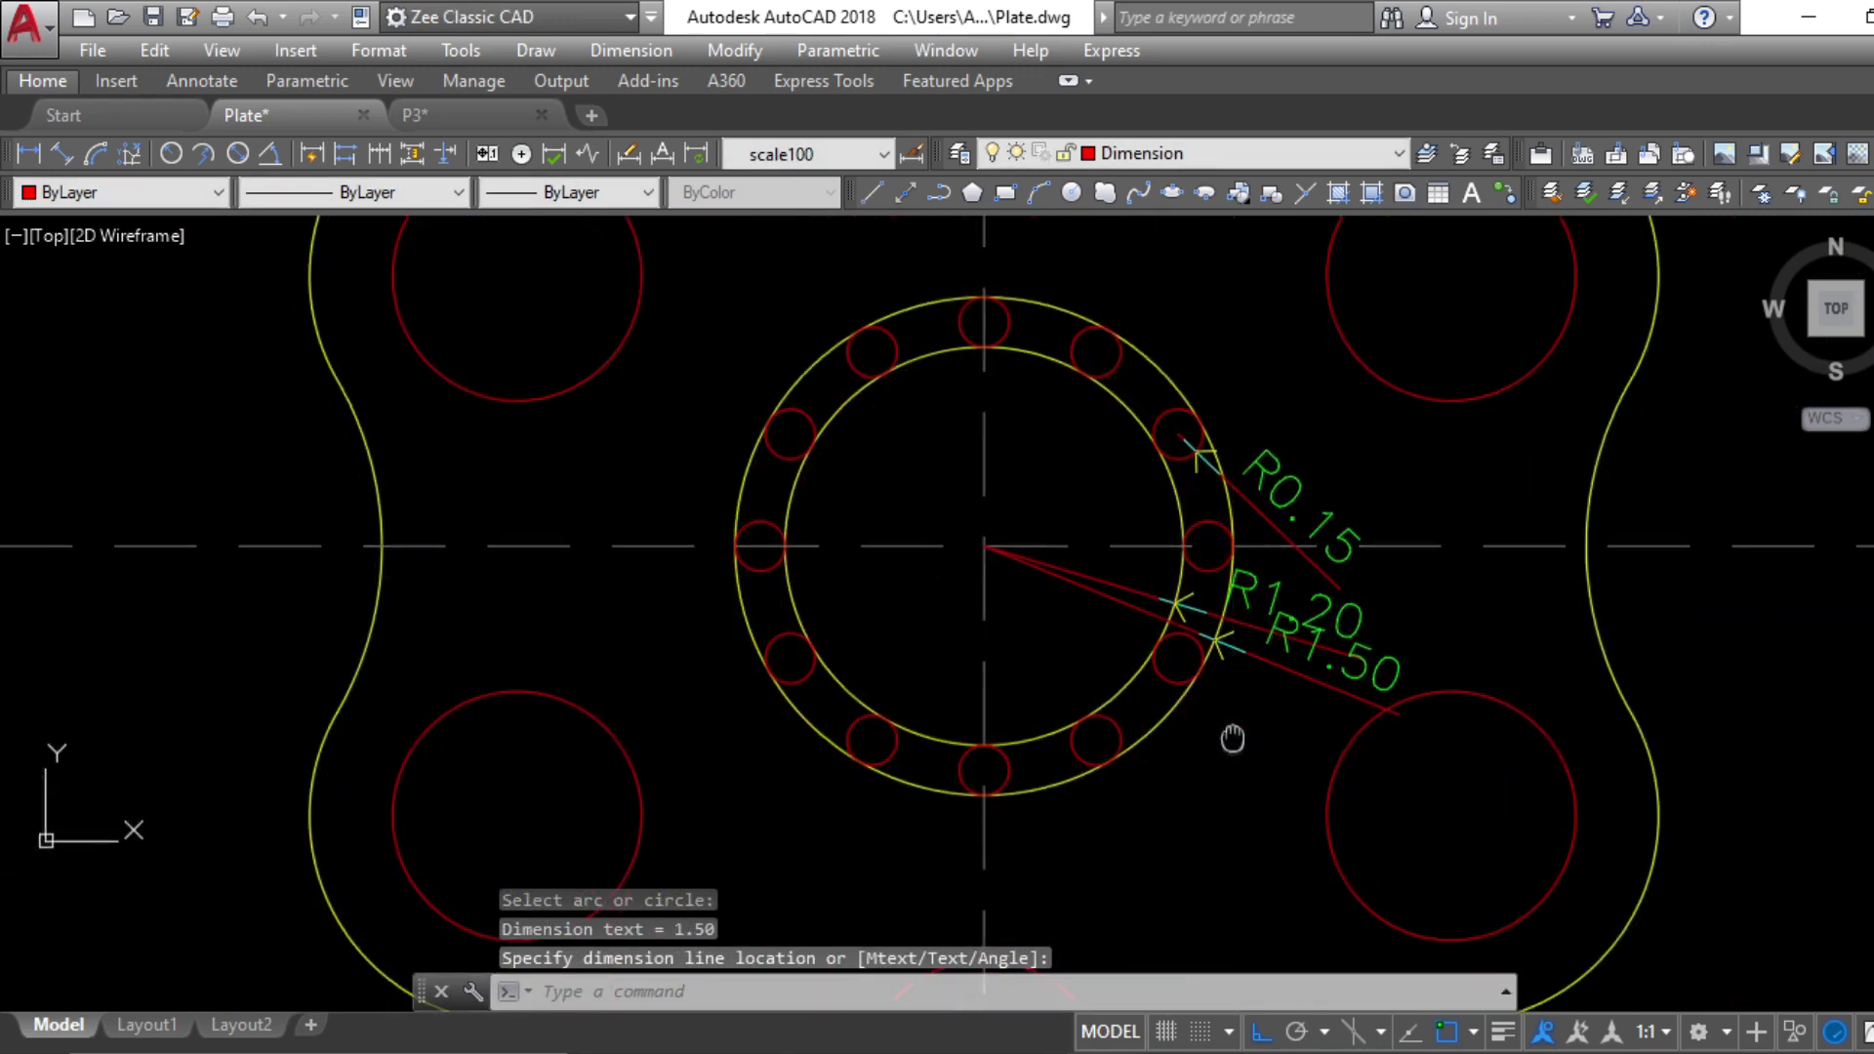
pyautogui.scroll(7, 1269, 683)
pyautogui.press('Escape')
pyautogui.click(1286, 619)
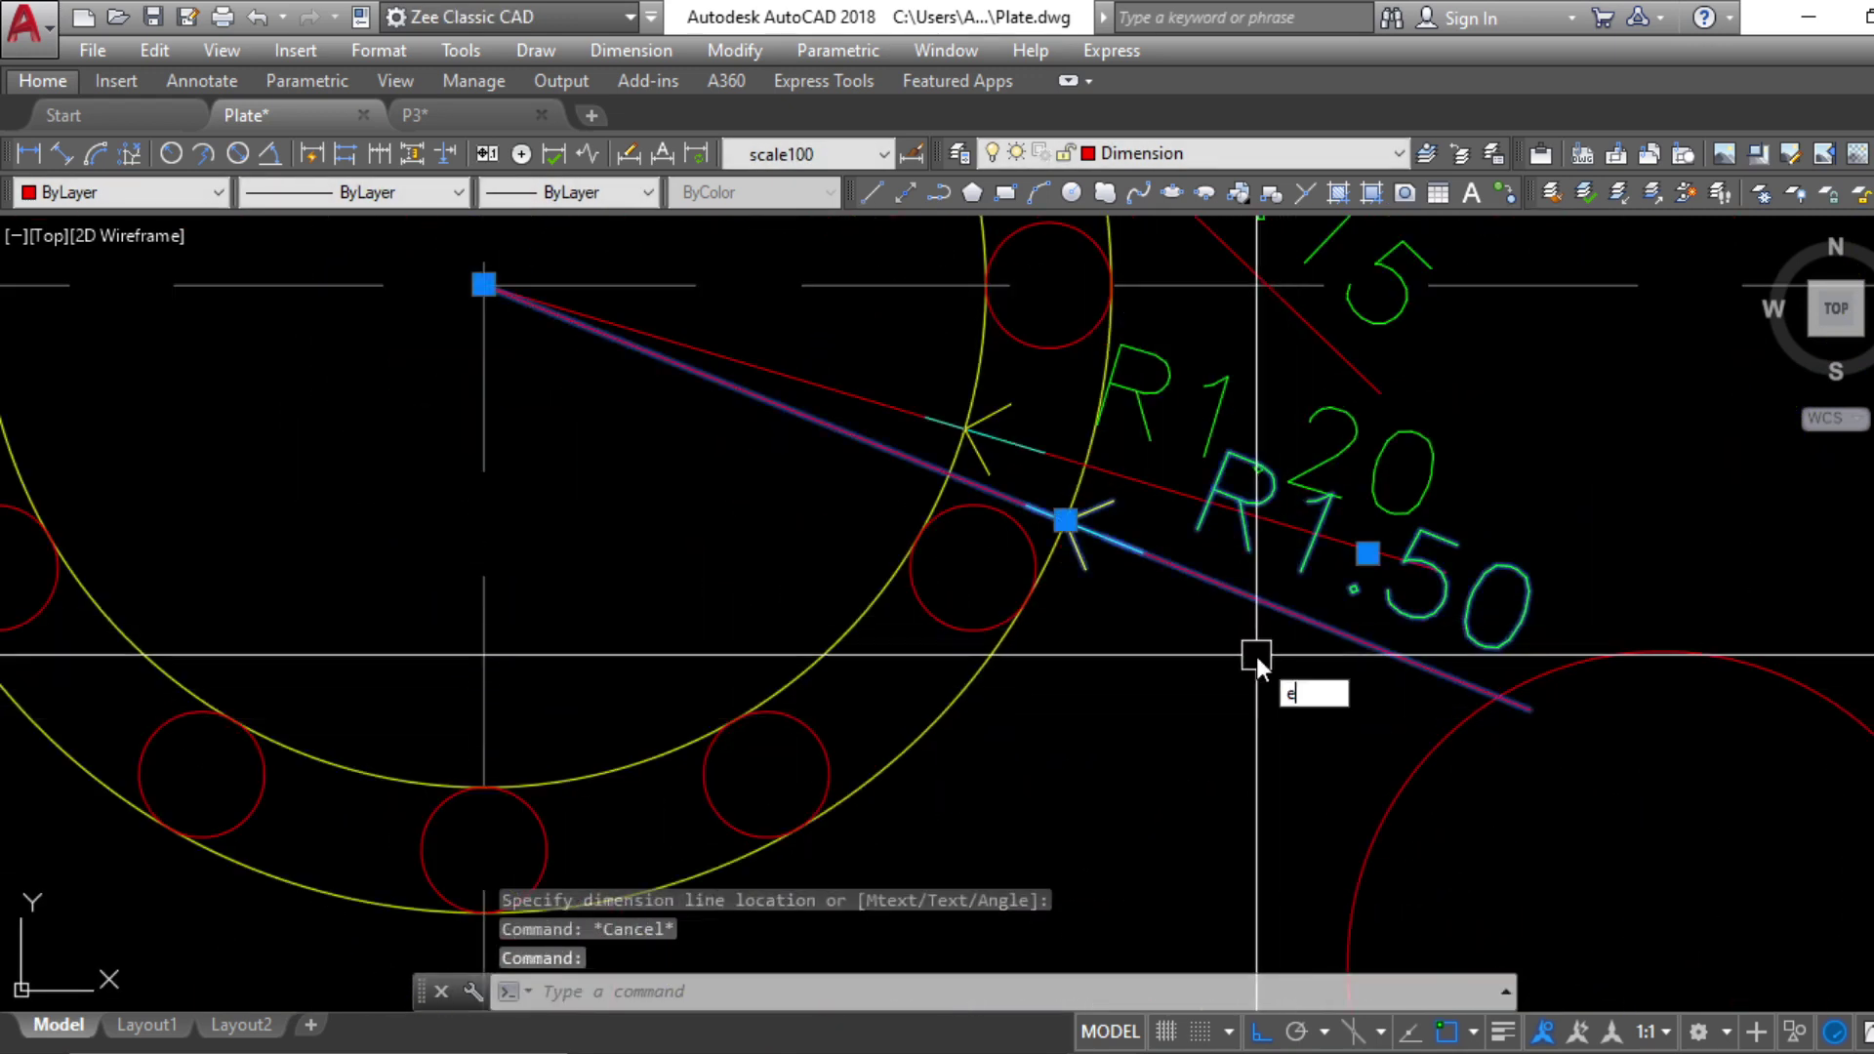
pyautogui.press('Delete')
pyautogui.press('Escape')
pyautogui.press('Escape')
# Dimension the radius of the ring's outer circle at its lower right, clear of the inner circle's dimension
pyautogui.write('dra')
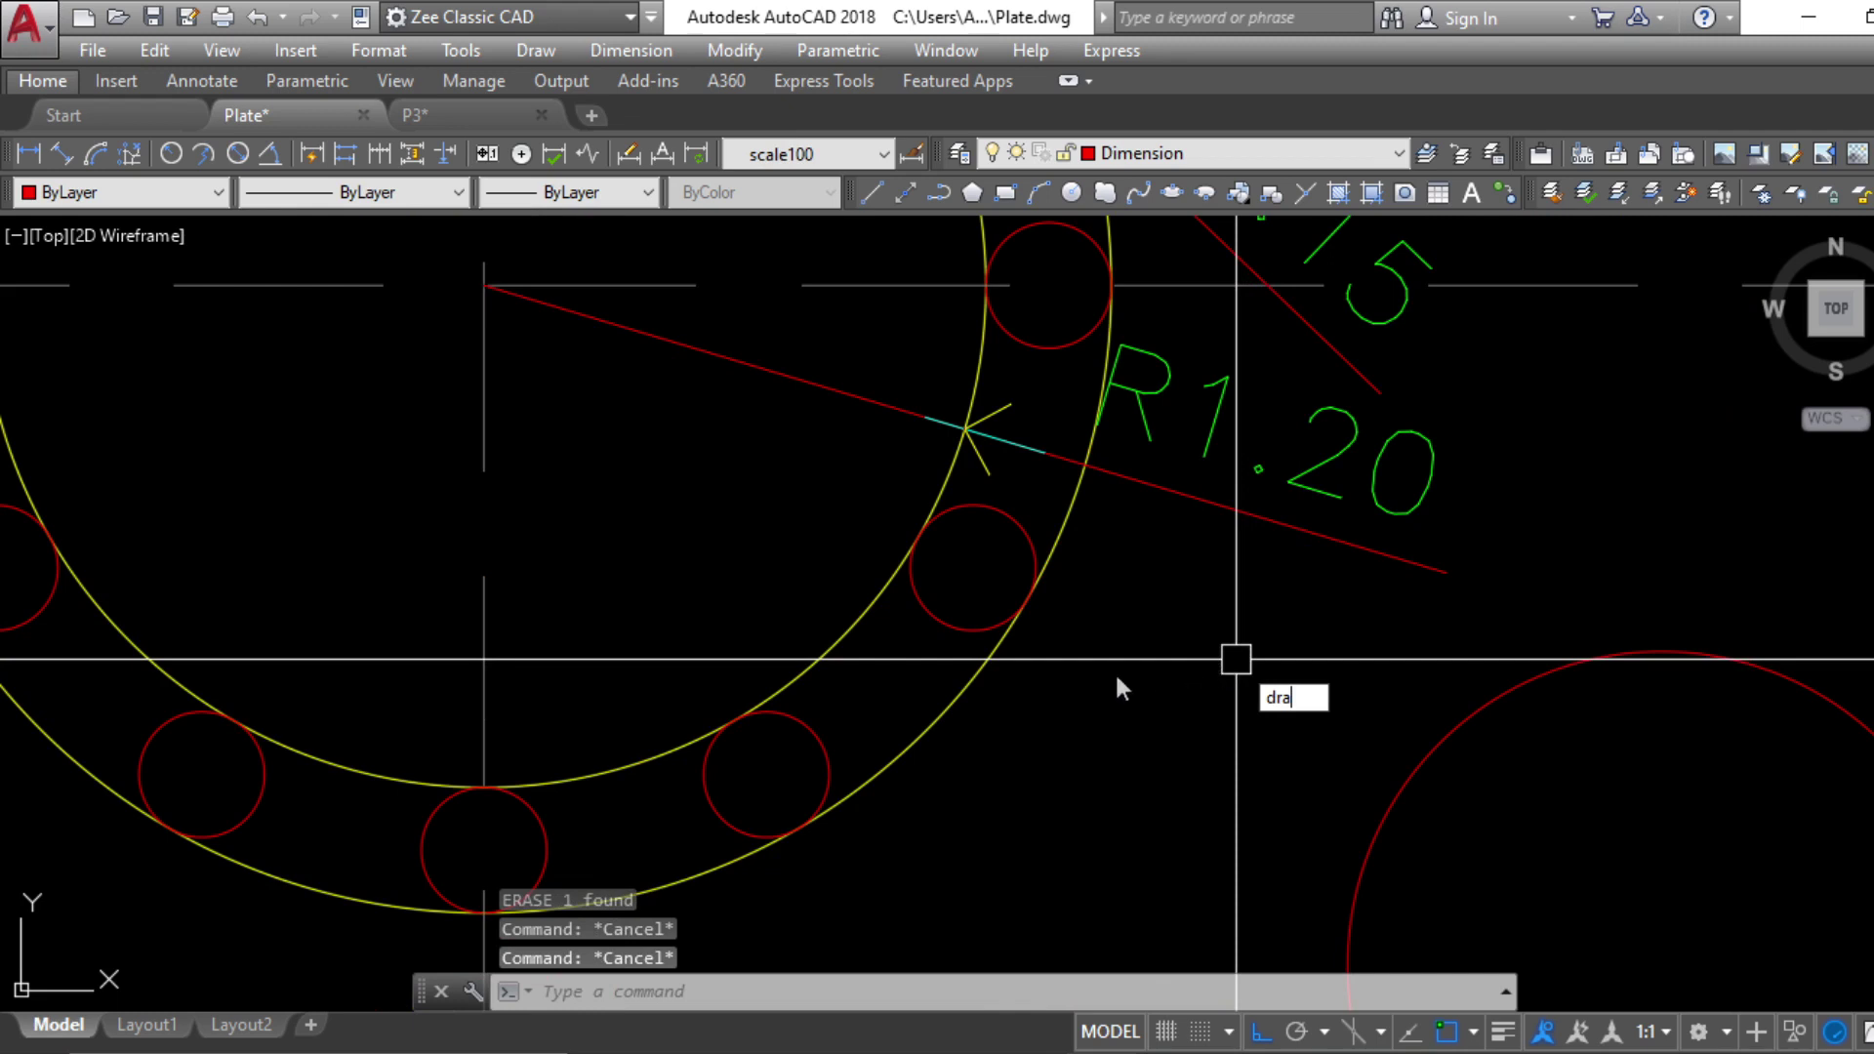
pyautogui.press('Return')
pyautogui.click(989, 659)
pyautogui.click(1111, 742)
pyautogui.press('Escape')
pyautogui.scroll(-4, 1128, 737)
pyautogui.moveTo(1203, 833); pyautogui.dragTo(1140, 734, button='middle')
pyautogui.scroll(-4, 1186, 818)
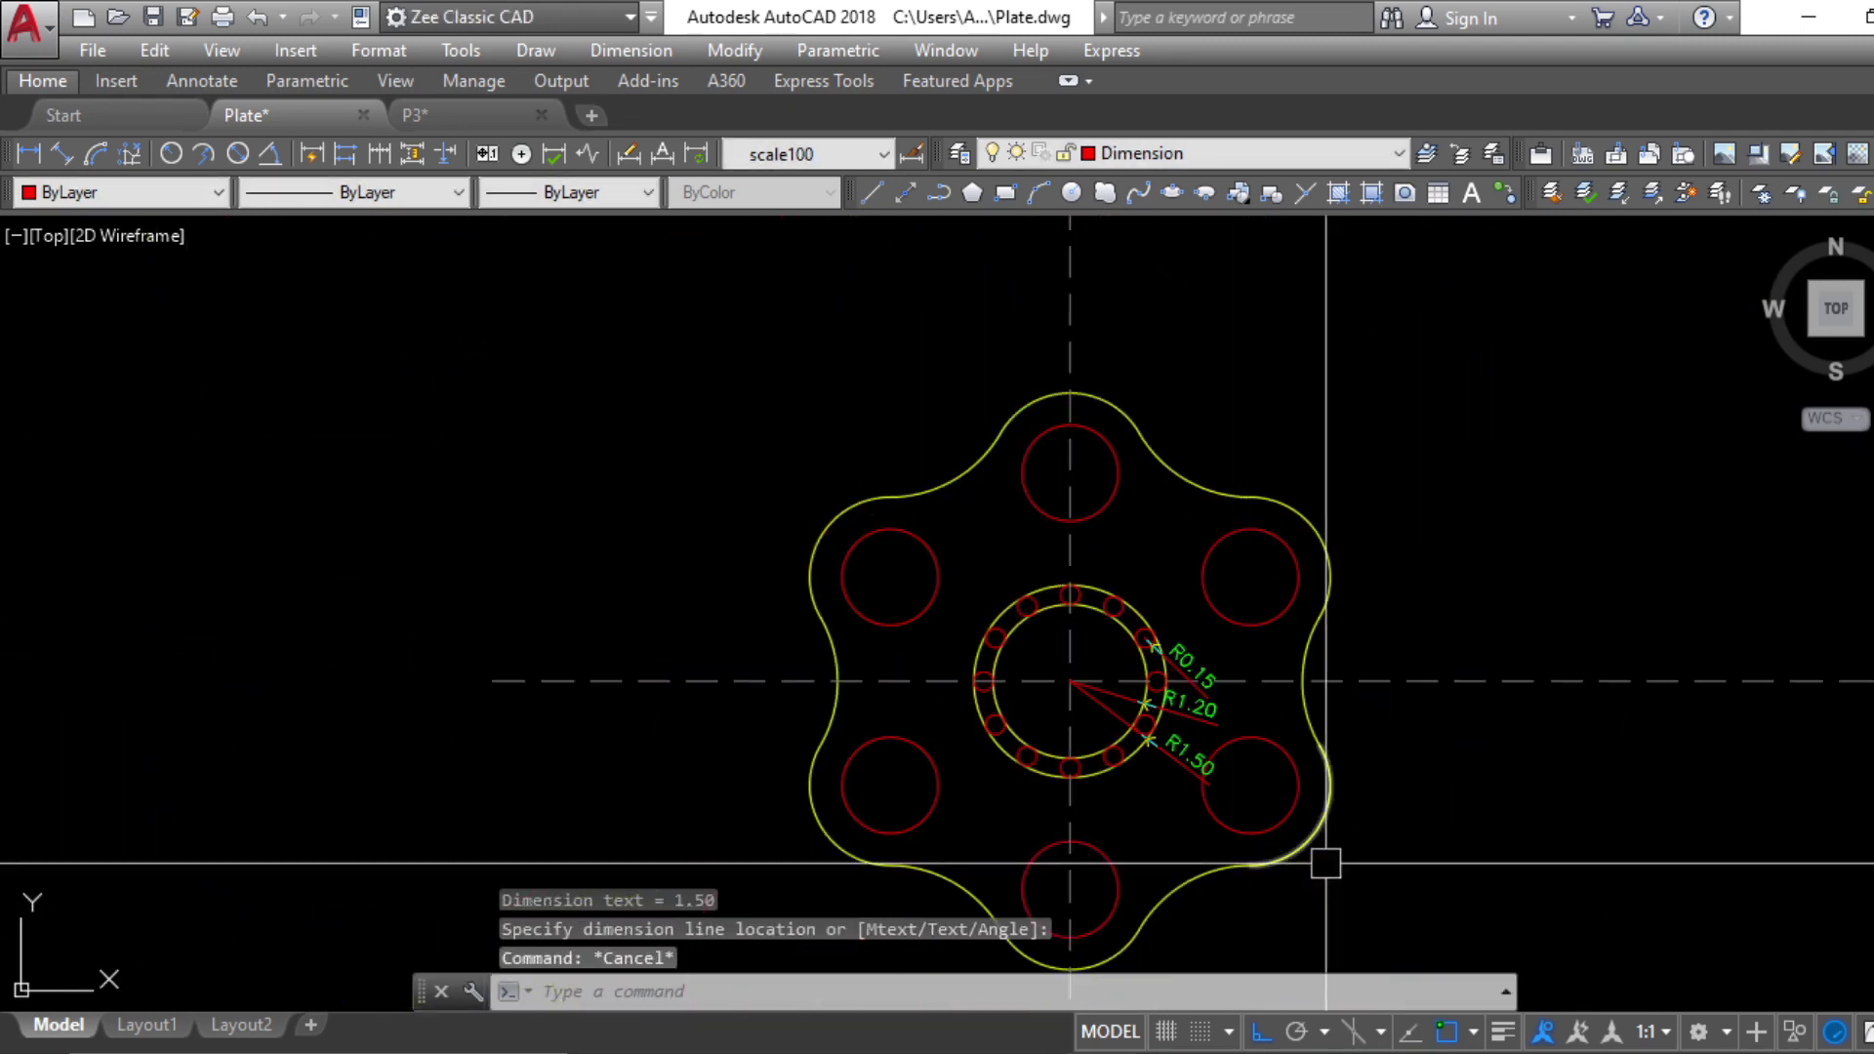
# Add radius dimensions to the plate's upper-right large hole and to the outer outline arc around it
pyautogui.press('Escape')
pyautogui.write('dra')
pyautogui.press('Return')
pyautogui.click(1290, 566)
pyautogui.click(1300, 516)
pyautogui.press('Return')
pyautogui.click(1295, 554)
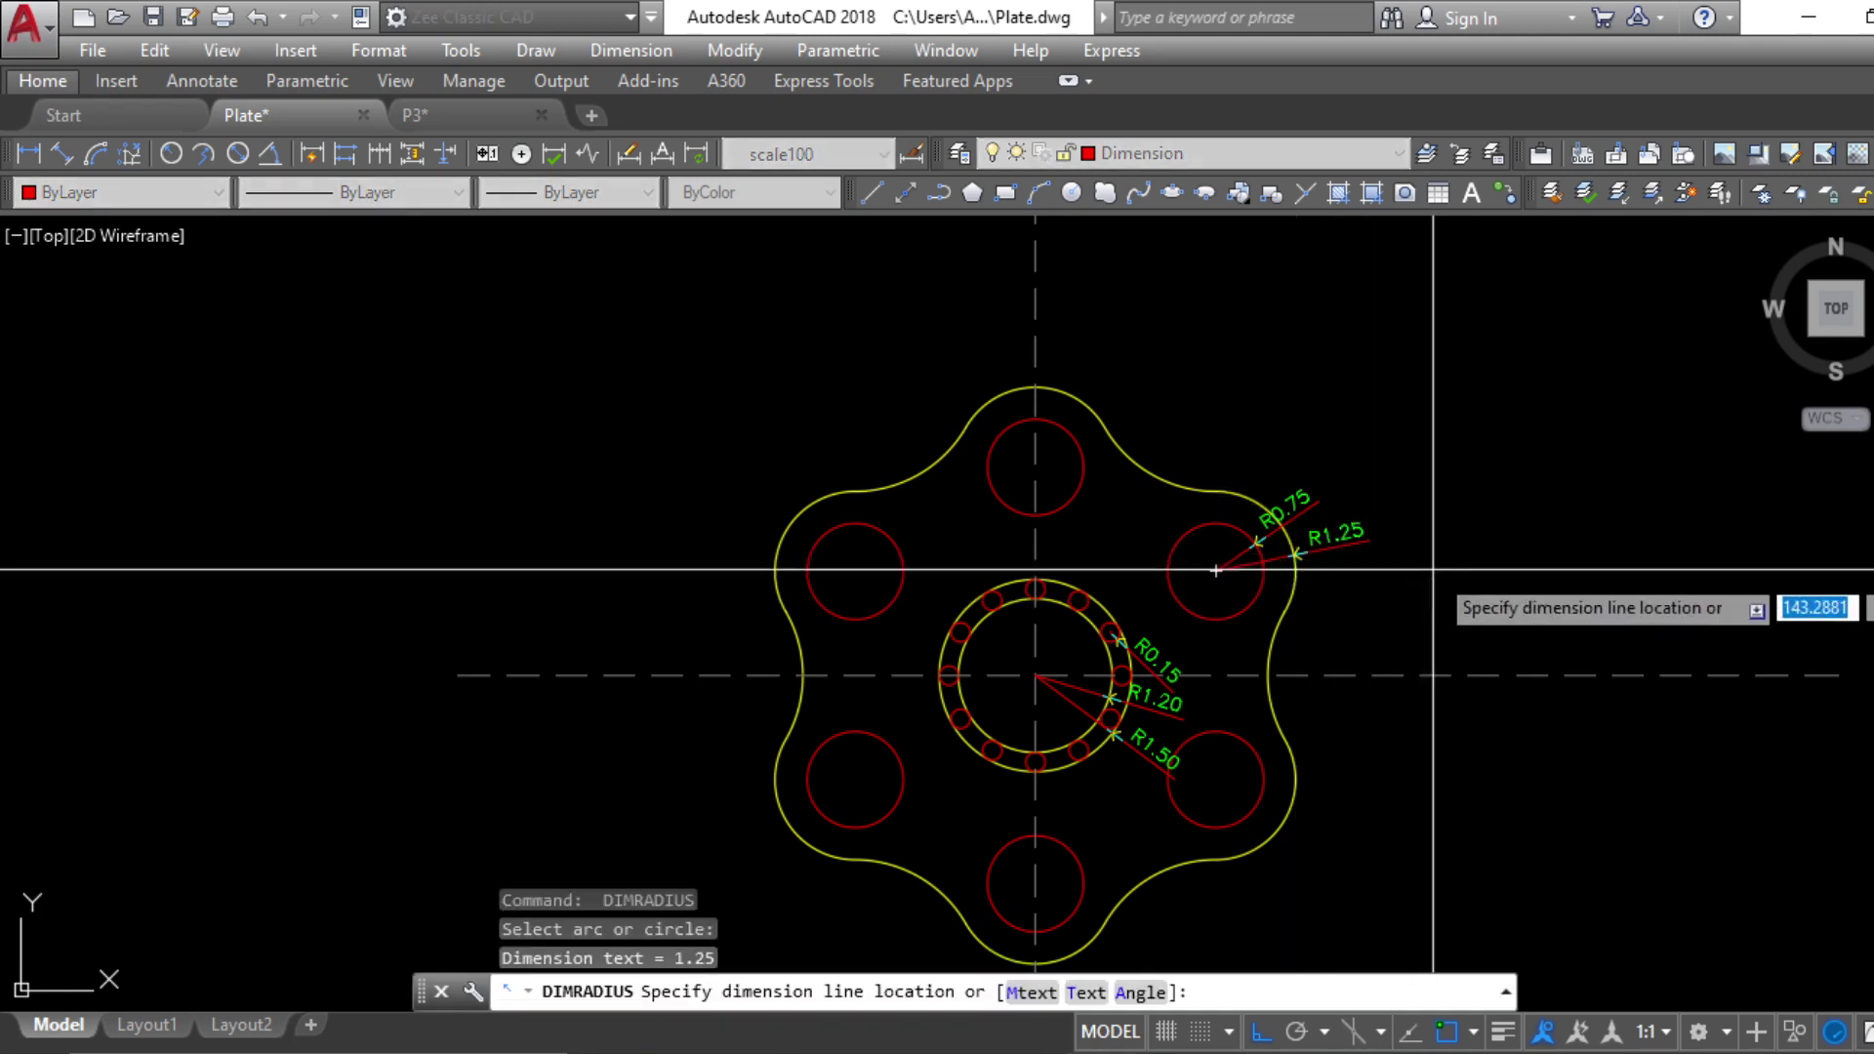
pyautogui.press('Escape')
pyautogui.press('Escape')
pyautogui.scroll(-5, 1151, 719)
pyautogui.scroll(2, 1368, 640)
pyautogui.moveTo(1360, 710); pyautogui.dragTo(1322, 732, button='middle')
pyautogui.press('Escape')
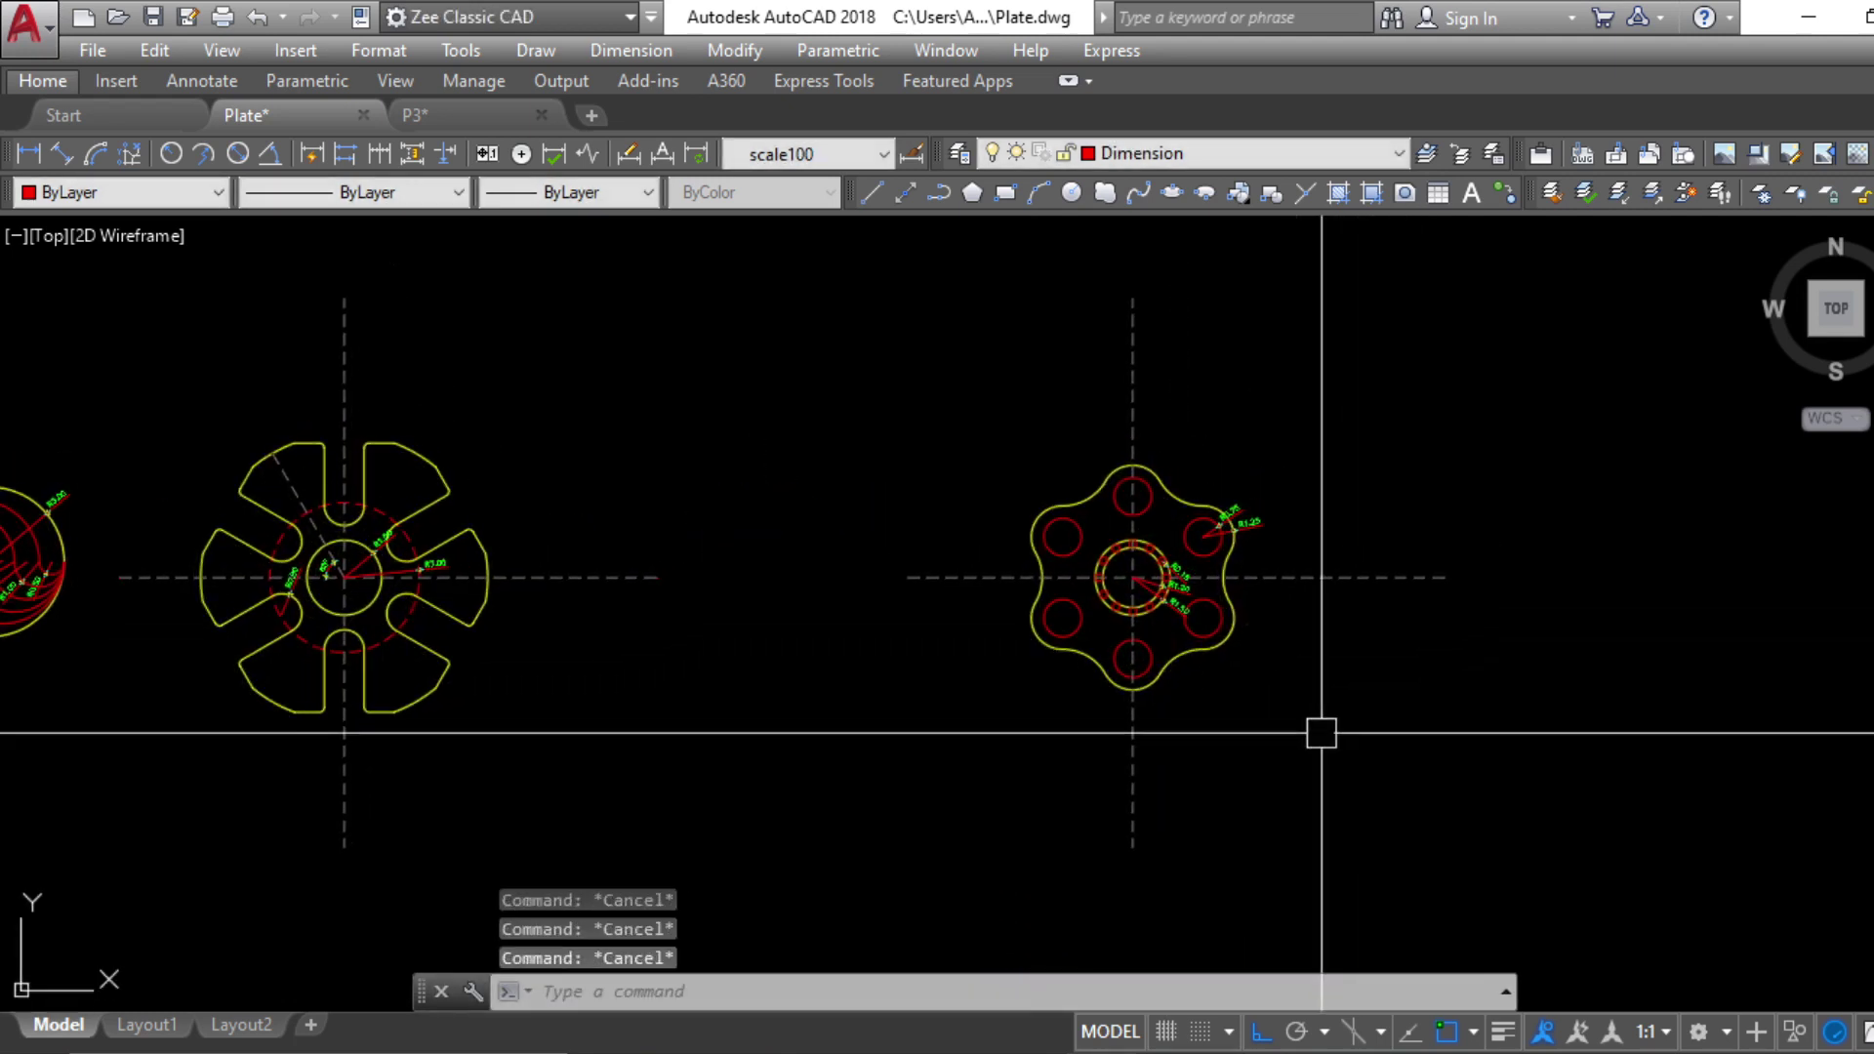
pyautogui.press('Return')
pyautogui.scroll(8, 1194, 572)
pyautogui.scroll(-3, 1440, 815)
pyautogui.moveTo(1492, 926); pyautogui.dragTo(1146, 715, button='middle')
pyautogui.scroll(-5, 1146, 715)
pyautogui.hotkey('alt', 'Tab')
pyautogui.scroll(-1, 1129, 677)
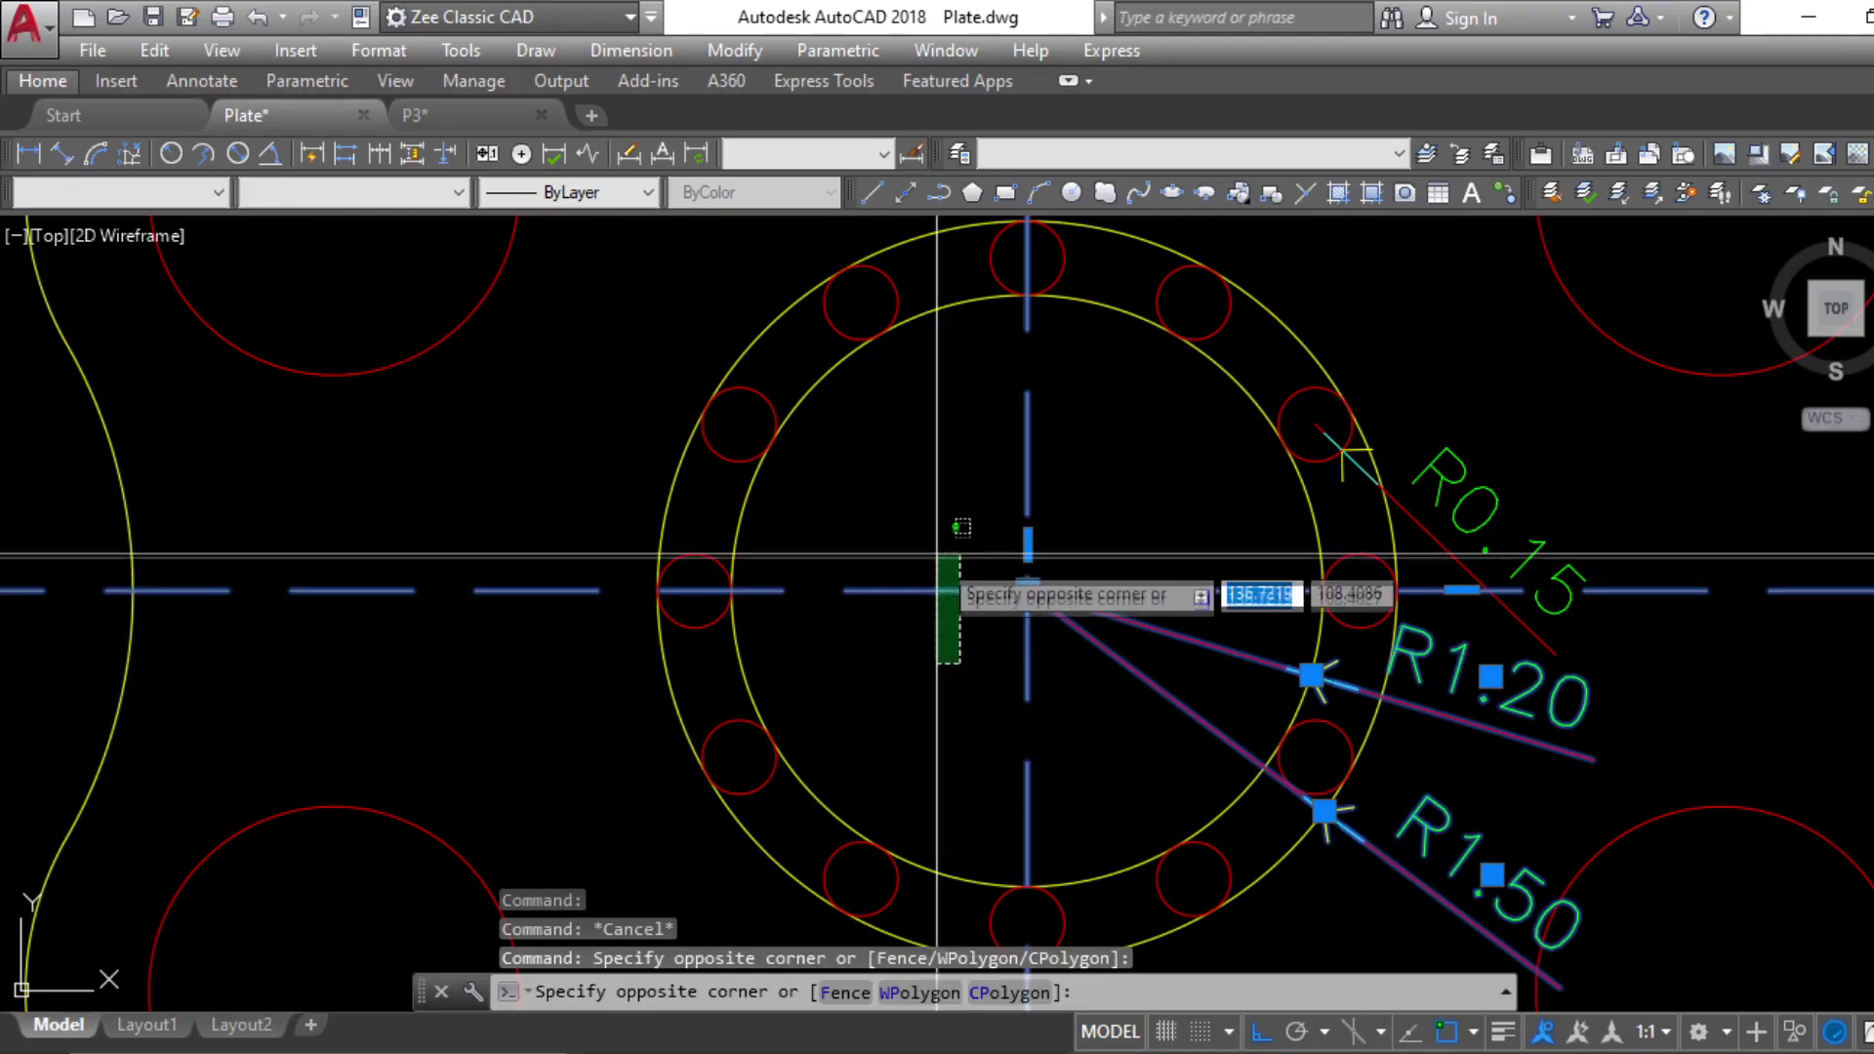
pyautogui.press('Escape')
pyautogui.press('Escape')
pyautogui.press('Escape')
# Copy the Plate figure's two centre lines horizontally into the empty area to its right for the Gear figure
pyautogui.click(1072, 474)
pyautogui.click(994, 451)
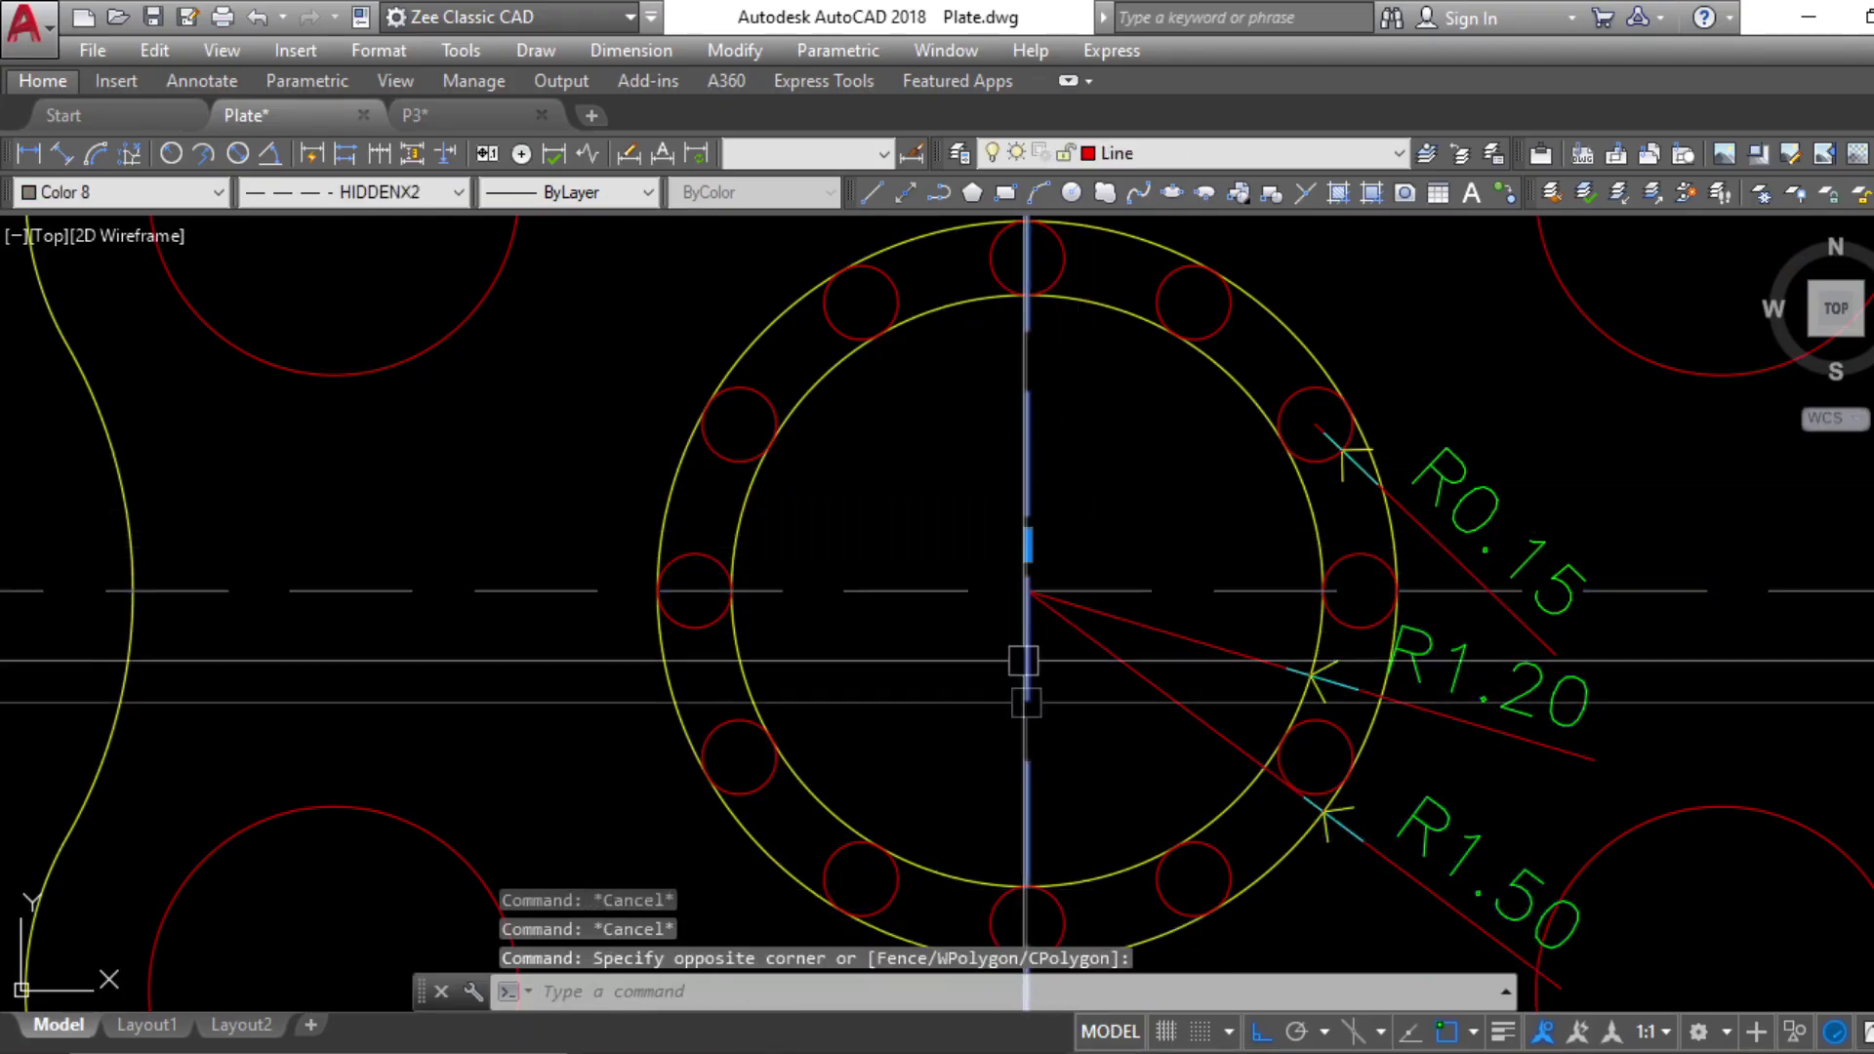
pyautogui.click(918, 586)
pyautogui.write('co')
pyautogui.press('Return')
pyautogui.click(920, 656)
pyautogui.scroll(-5, 1054, 689)
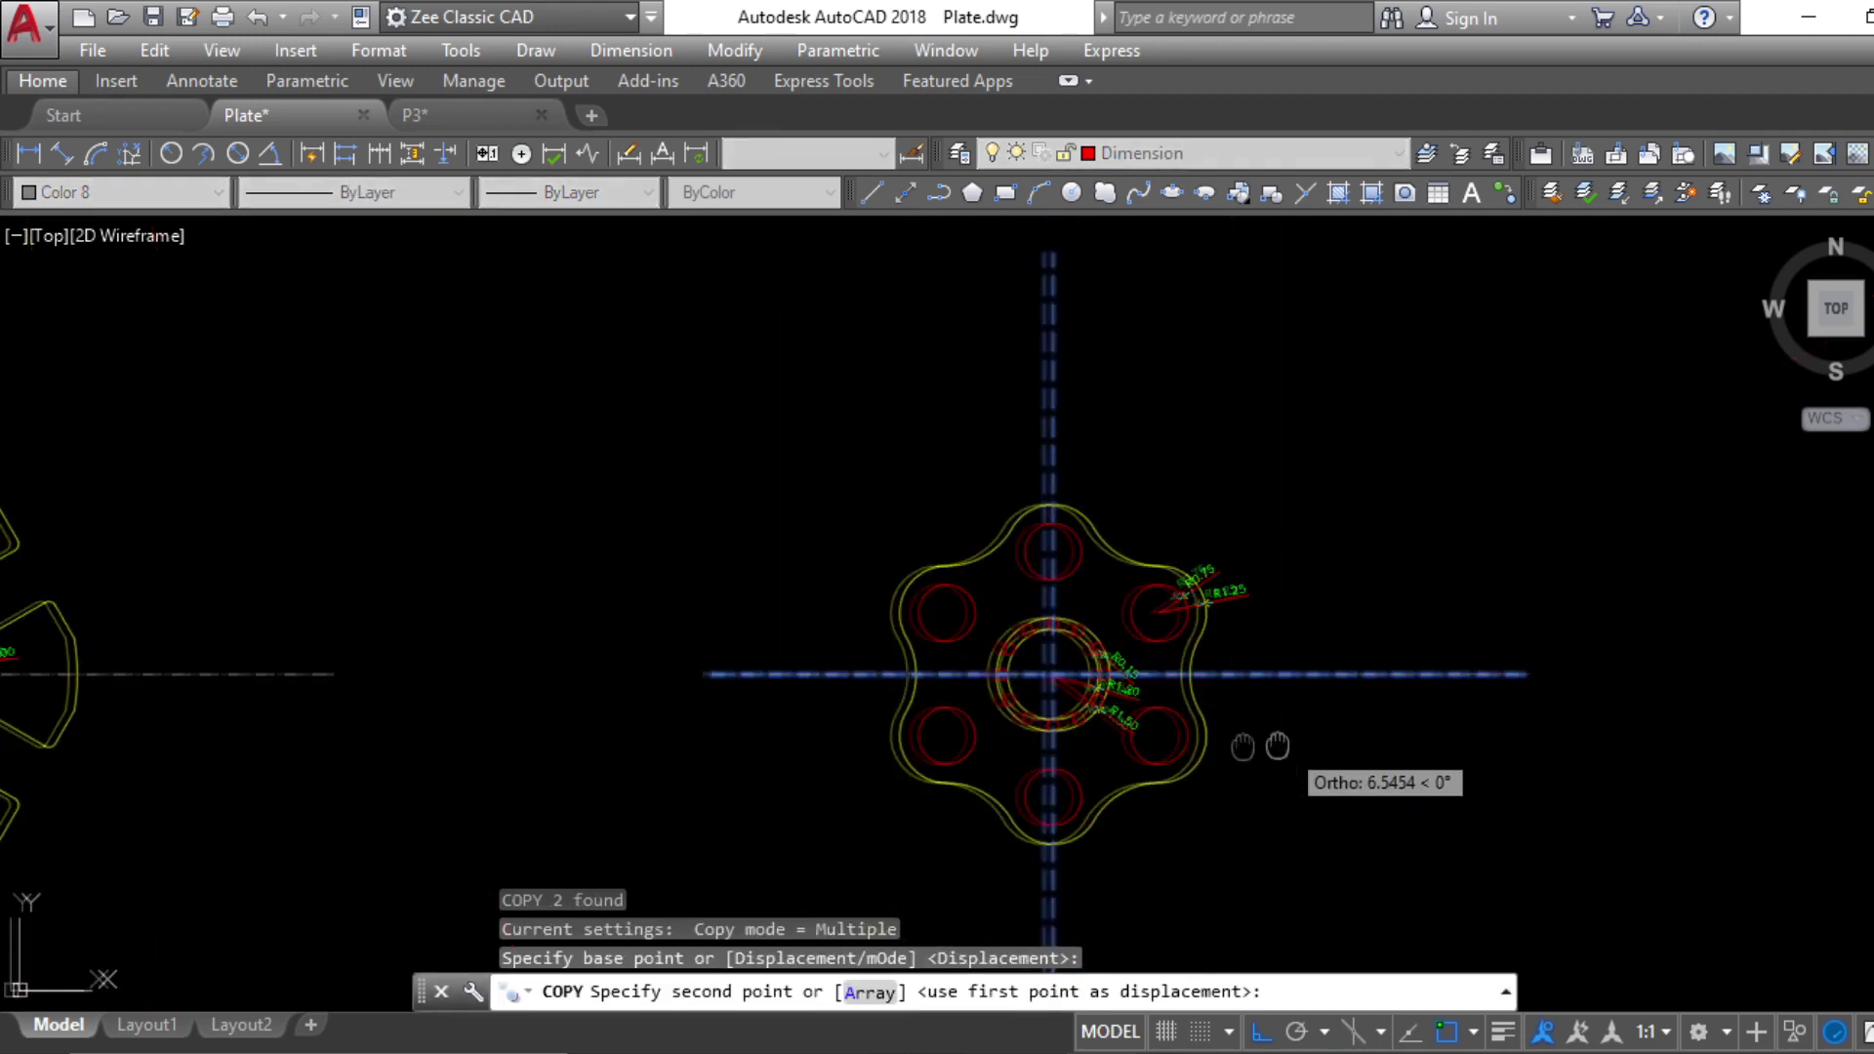
pyautogui.moveTo(1273, 756); pyautogui.dragTo(349, 769, button='middle')
pyautogui.click(1192, 794)
pyautogui.moveTo(1192, 795); pyautogui.dragTo(1087, 745, button='middle')
pyautogui.press('Escape')
pyautogui.press('Escape')
pyautogui.press('Escape')
pyautogui.press('Escape')
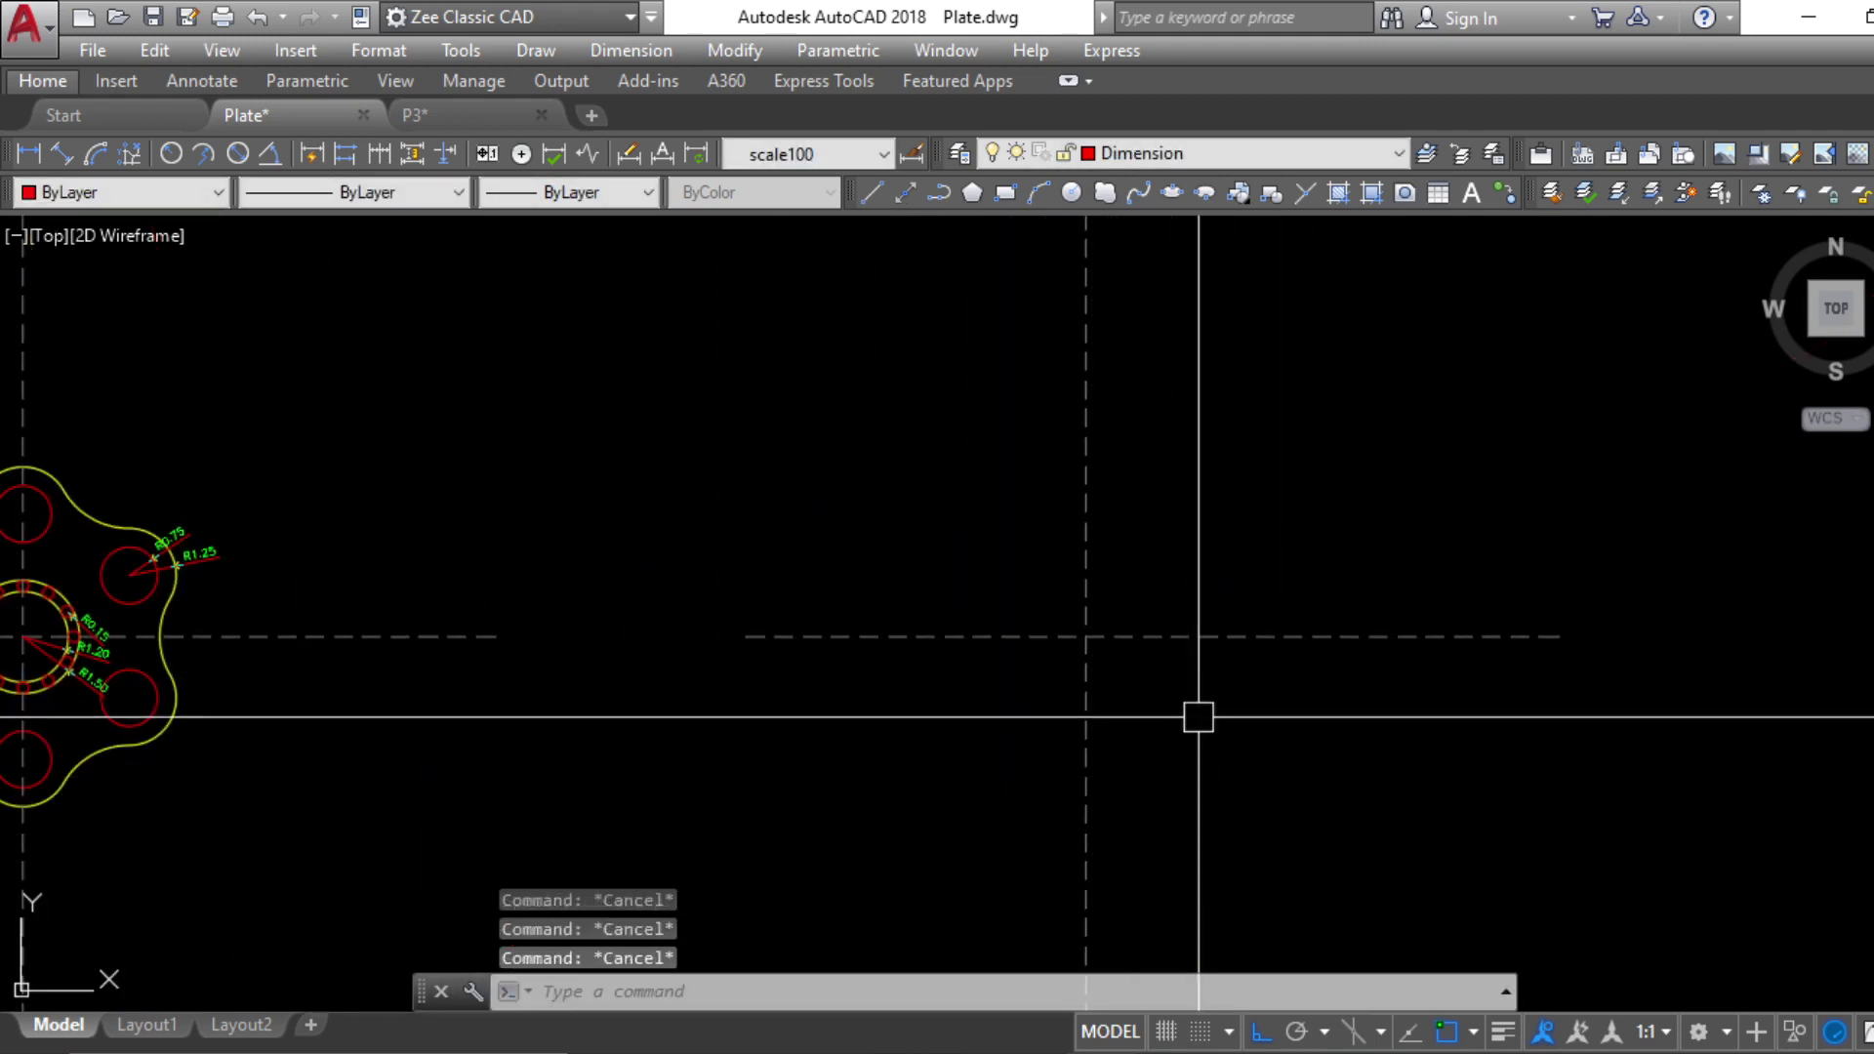
# Try a circle of radius 6 at the new centre-line intersection, and erase it
pyautogui.write('c')
pyautogui.press('Return')
pyautogui.click(1087, 636)
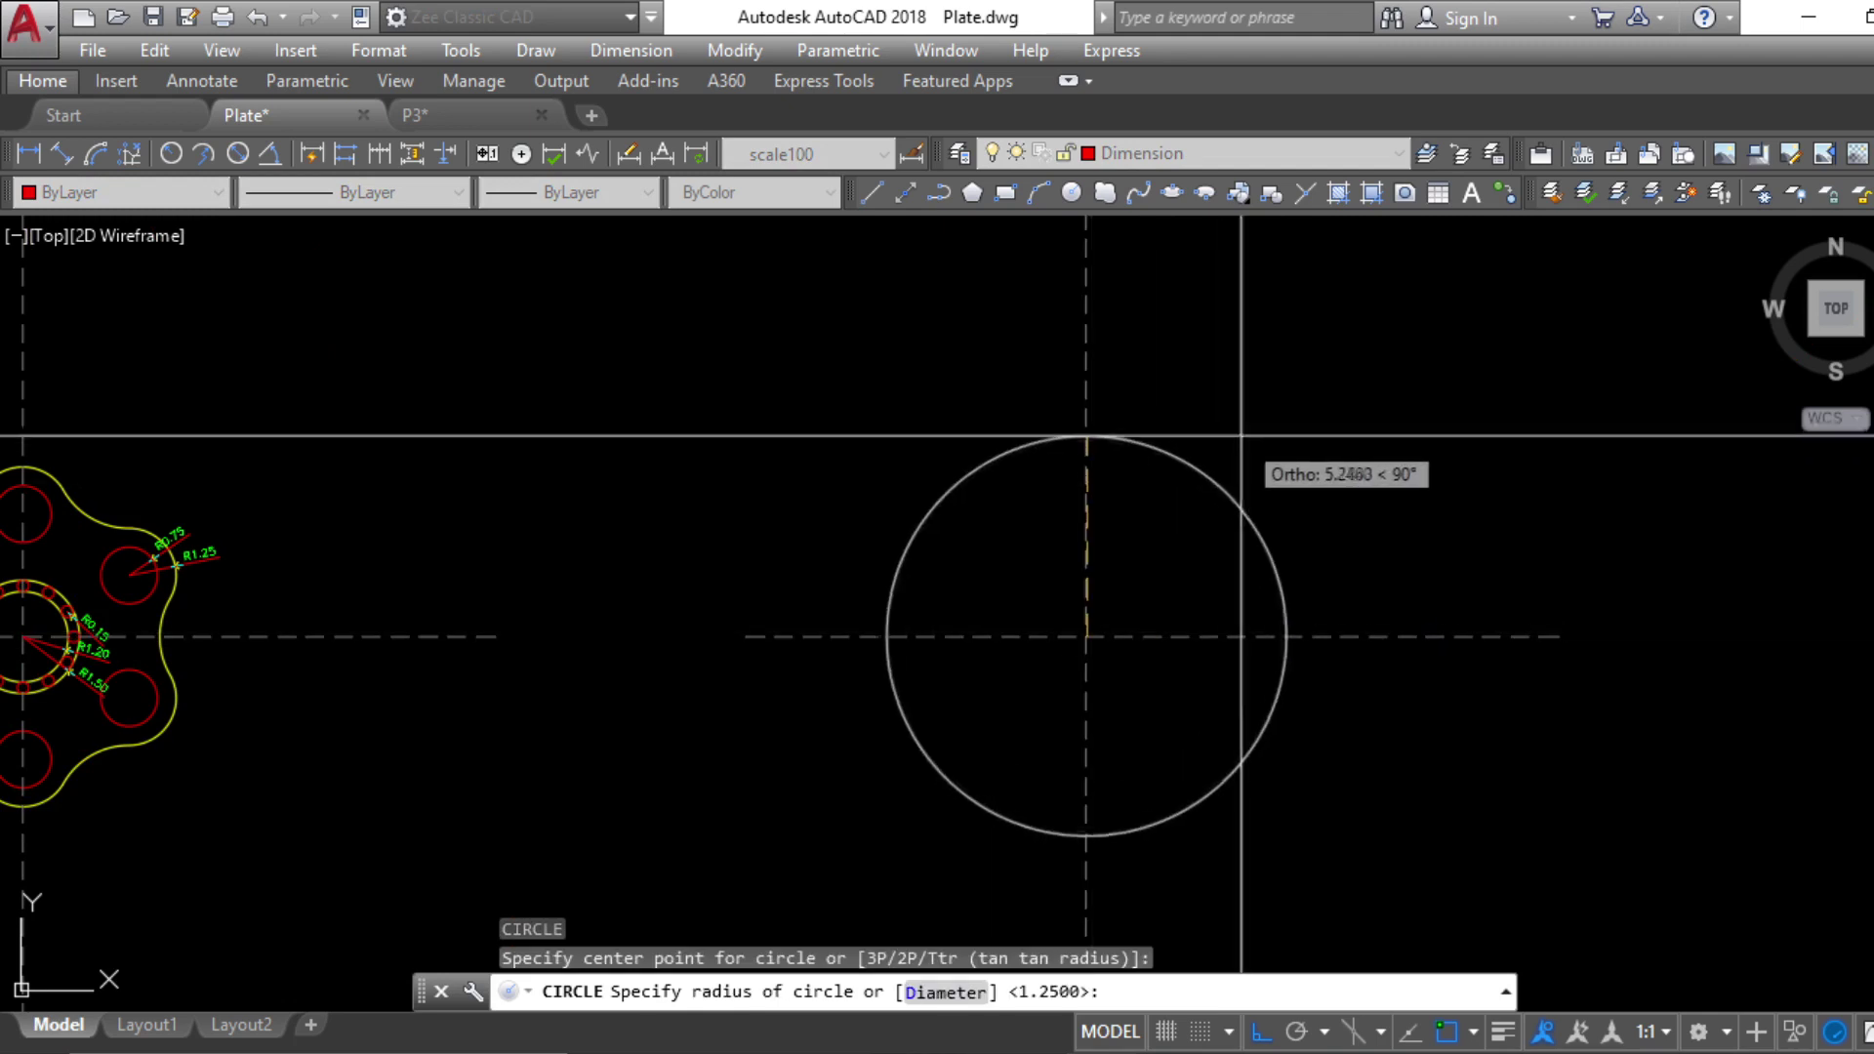
pyautogui.write('6')
pyautogui.press('Return')
pyautogui.press('Escape')
pyautogui.press('Escape')
pyautogui.press('Escape')
pyautogui.click(1245, 496)
pyautogui.press('Delete')
# Draw a circle of radius 3 centred on the intersection of the new centre lines
pyautogui.write('c')
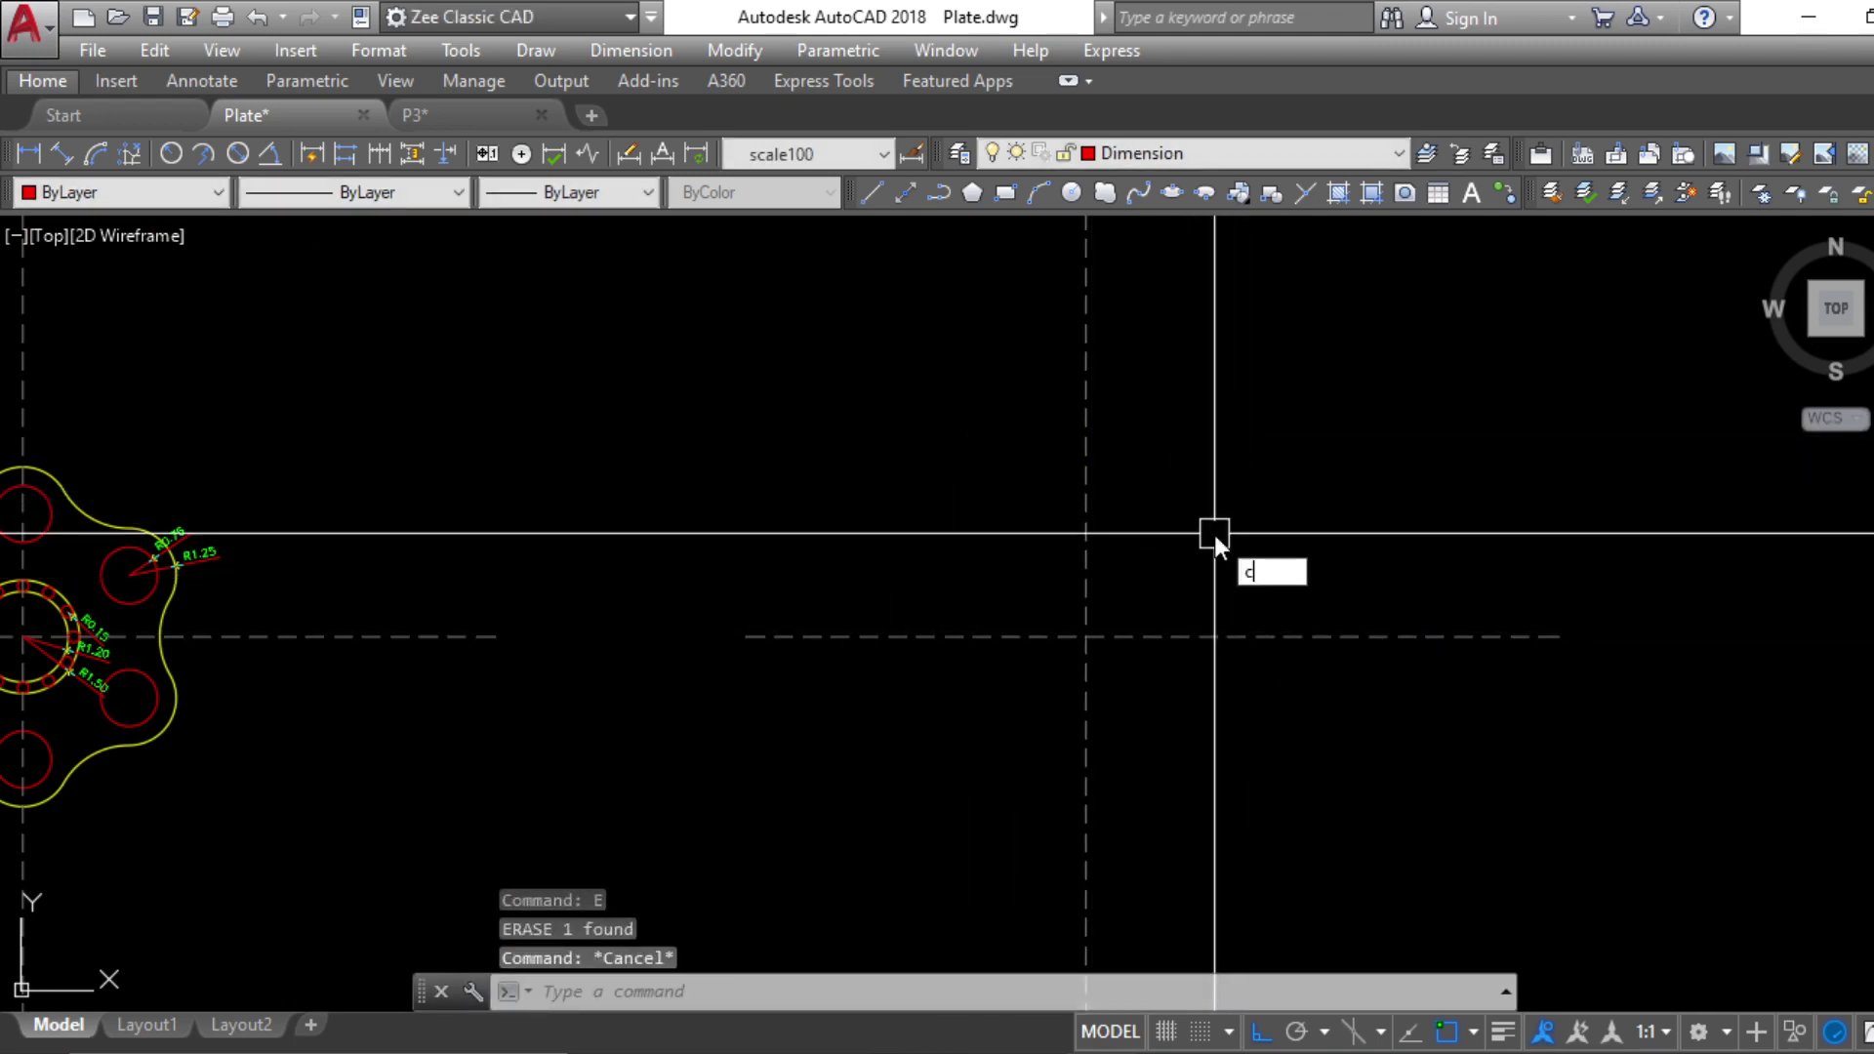
pyautogui.press('Return')
pyautogui.click(1086, 637)
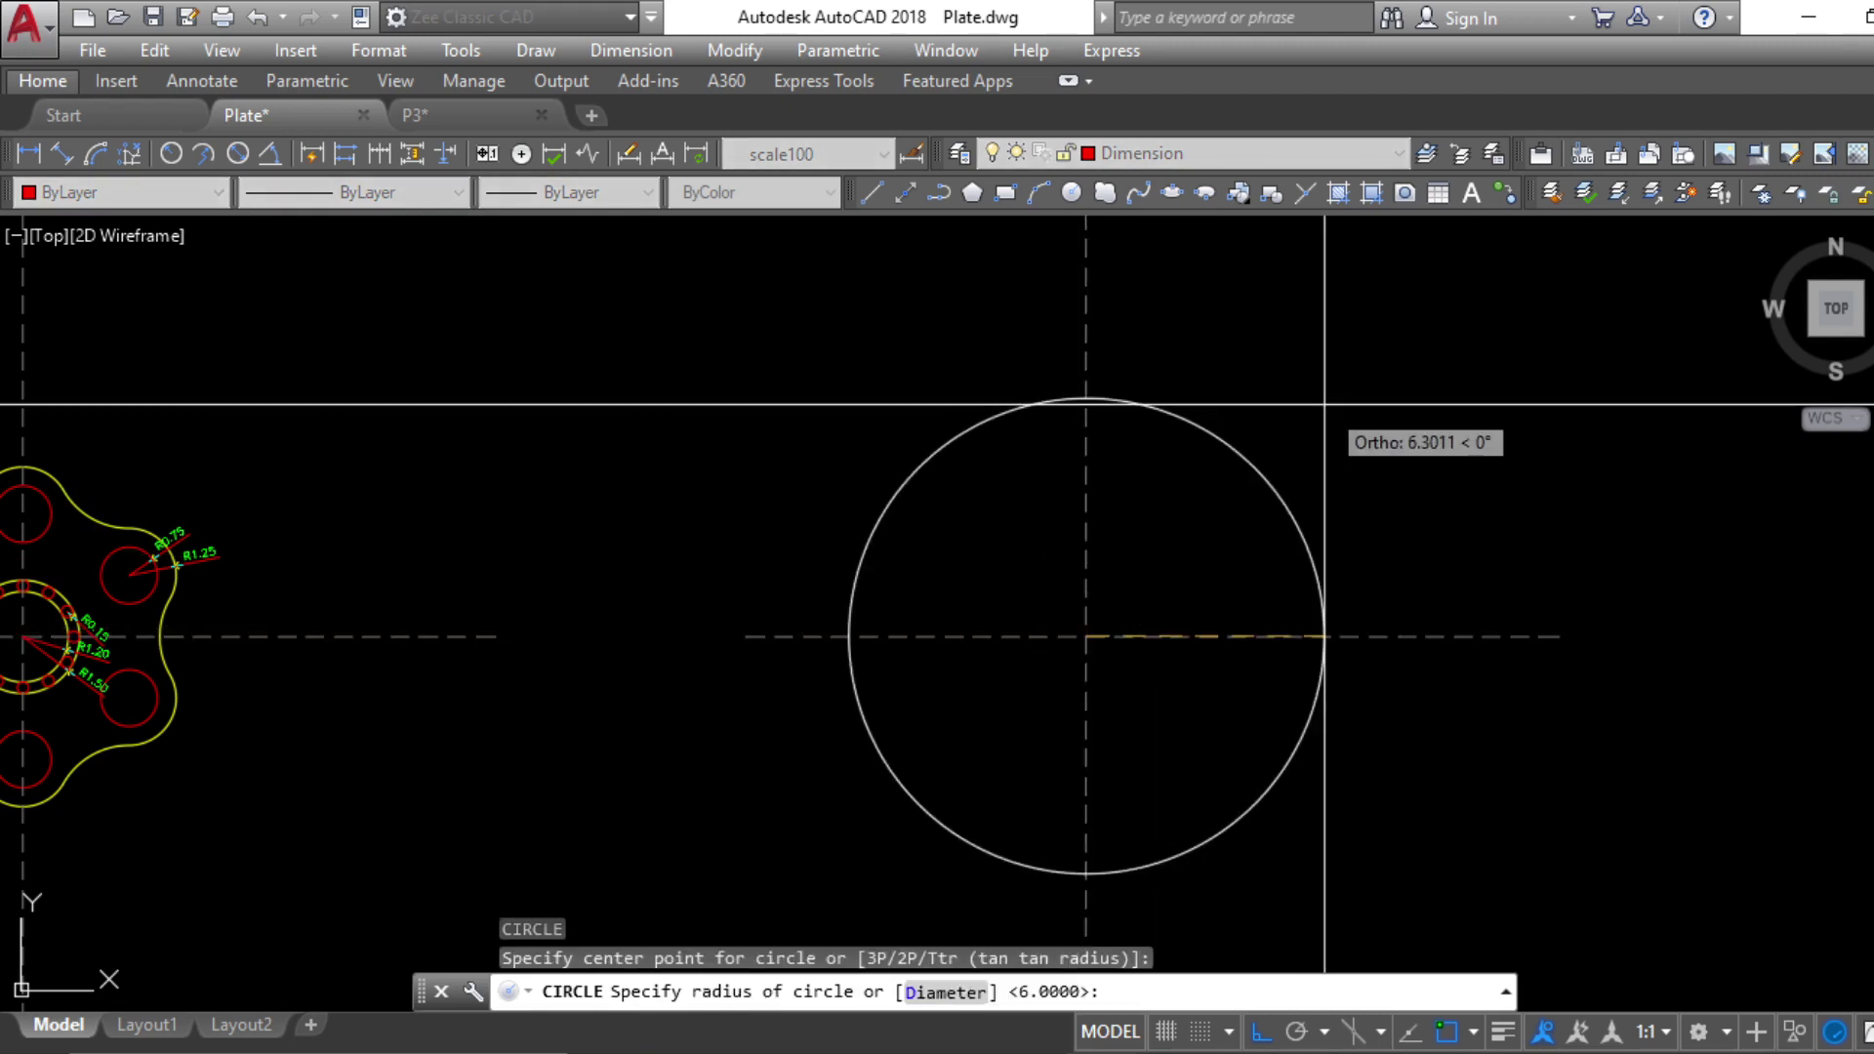
pyautogui.write('3')
pyautogui.press('Return')
pyautogui.press('Escape')
pyautogui.press('Escape')
pyautogui.press('Escape')
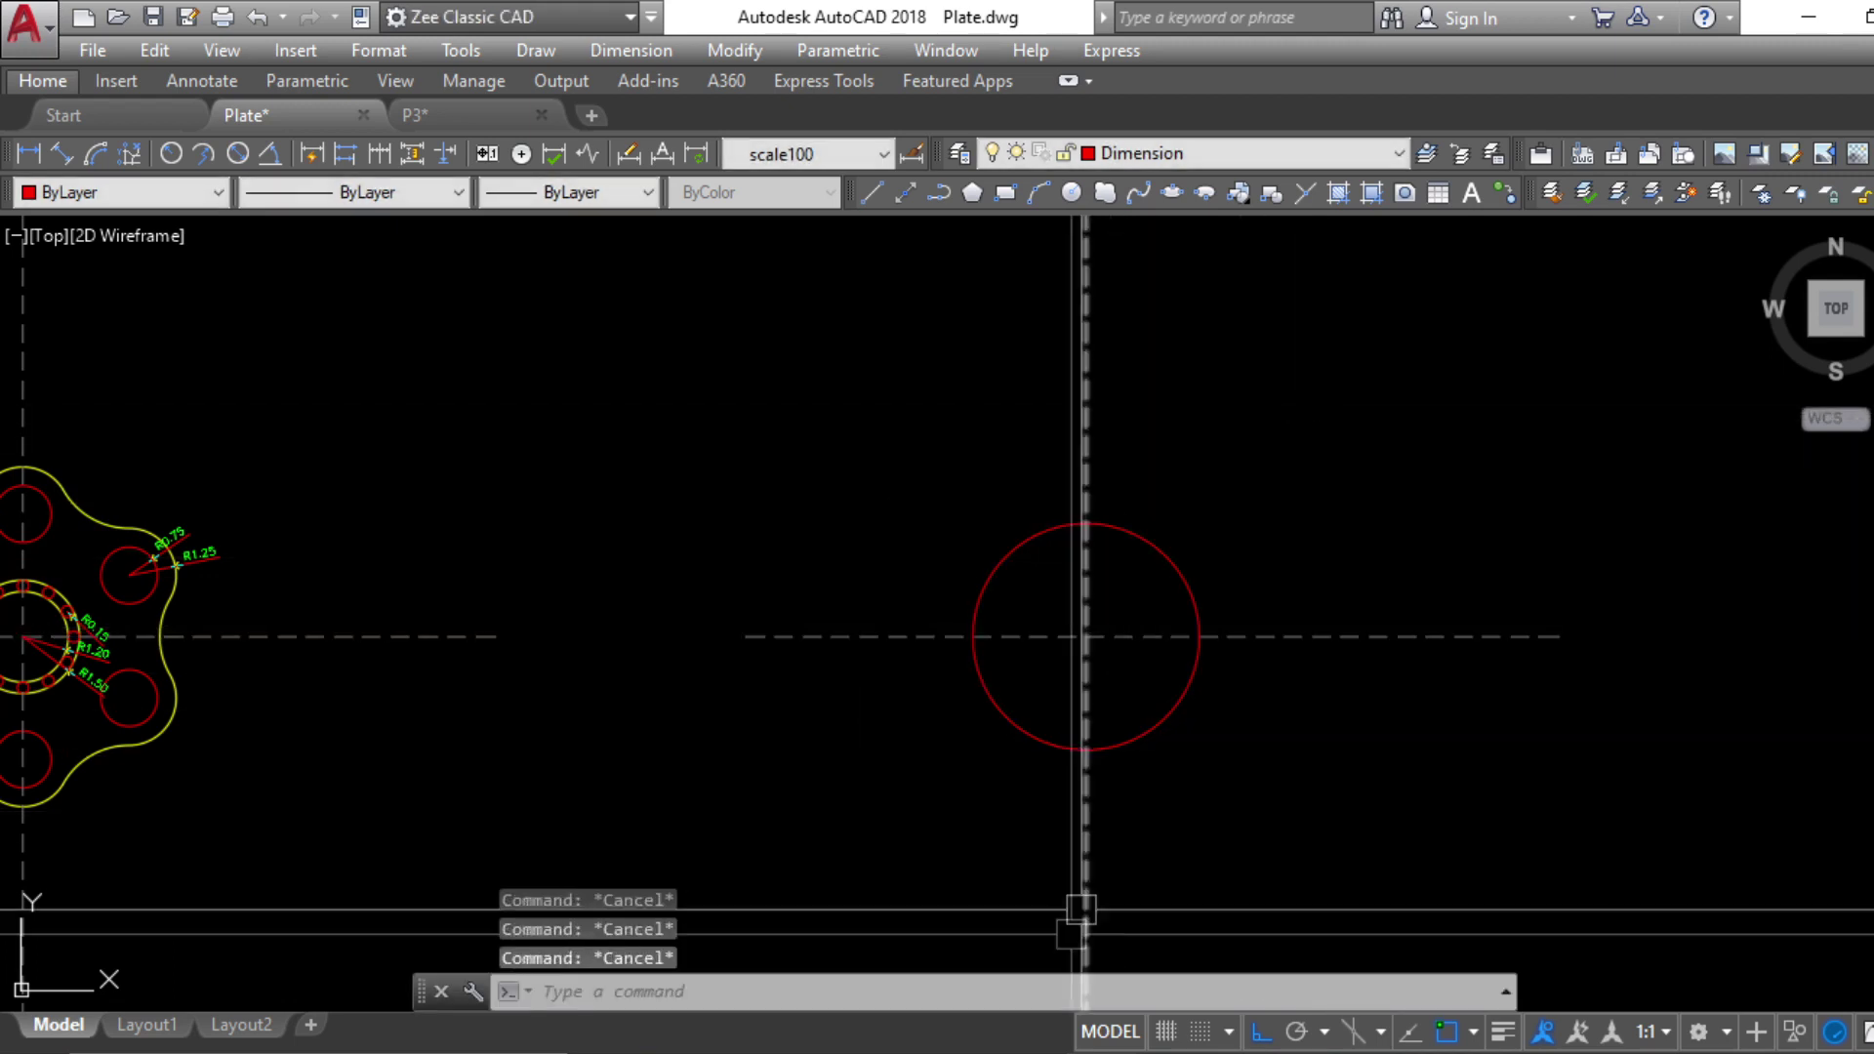
# Check the Gear page of Major Plate.pdf and draw a concentric hub circle of radius 0.8 inside the large circle
pyautogui.hotkey('alt', 'Tab')
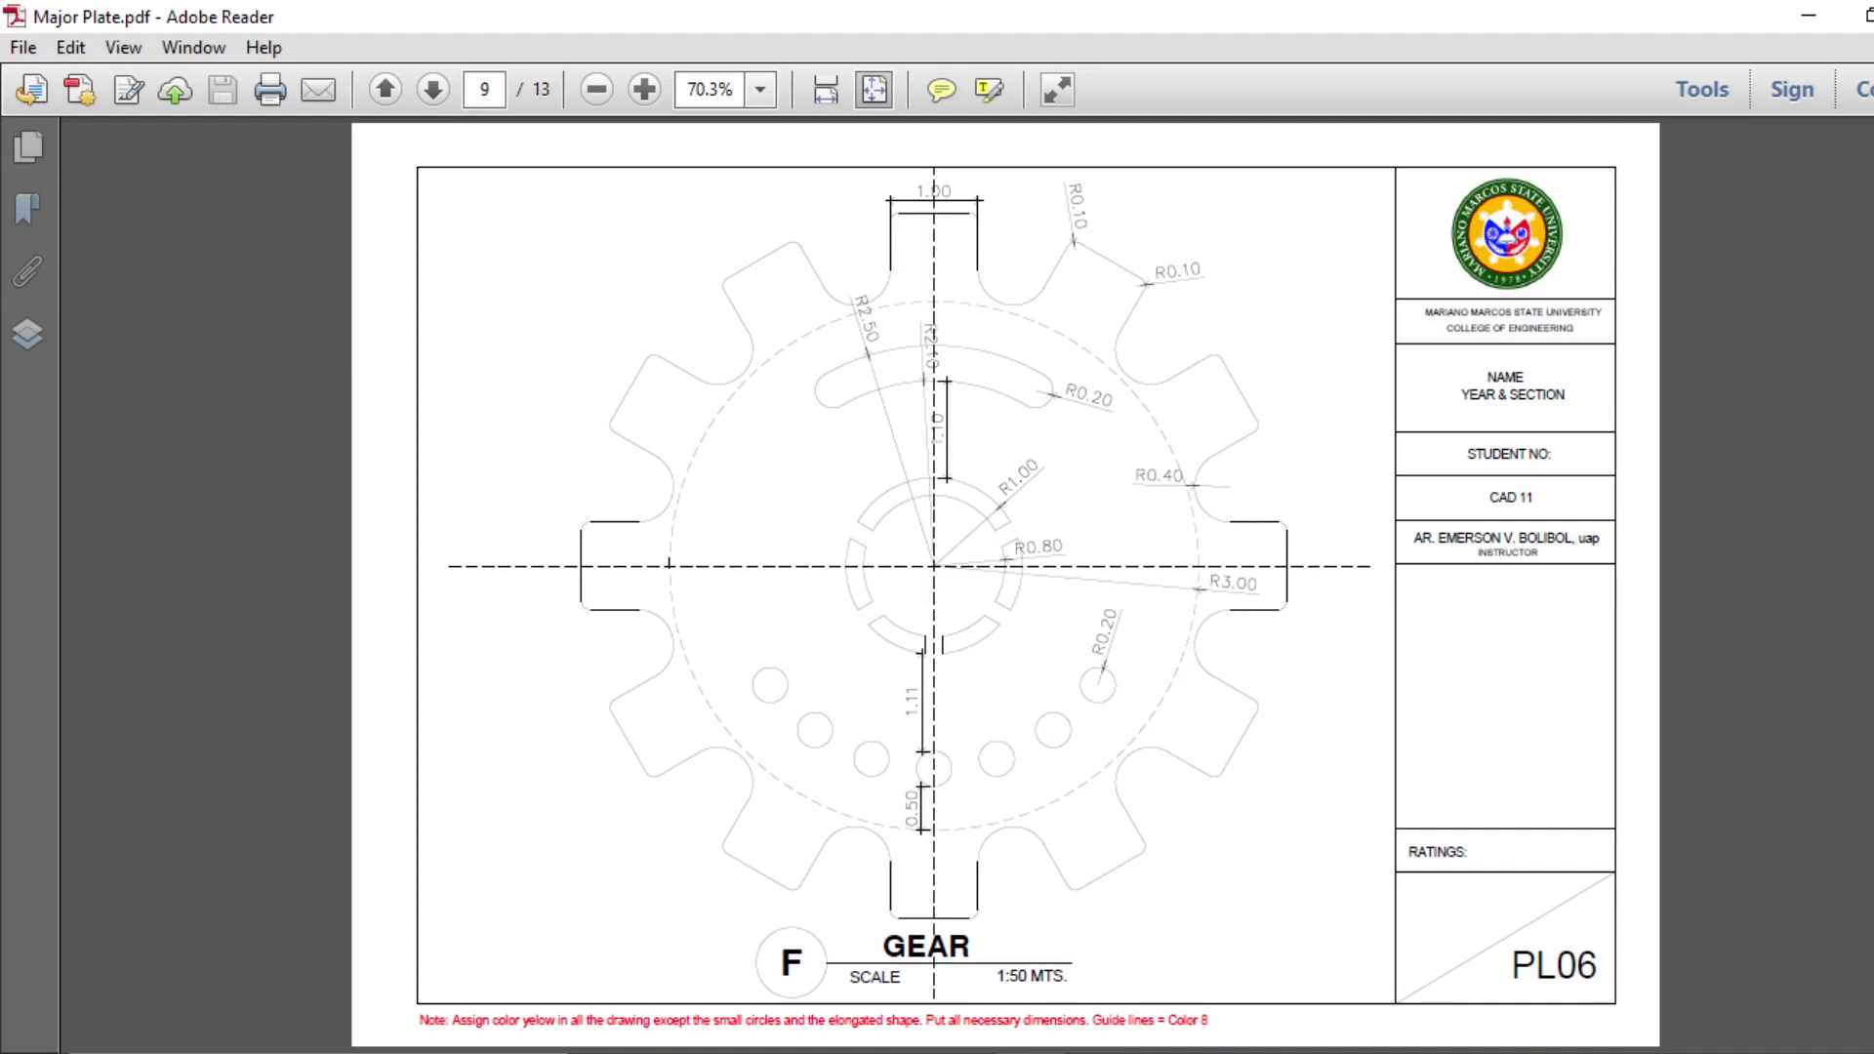
pyautogui.hotkey('alt', 'Tab')
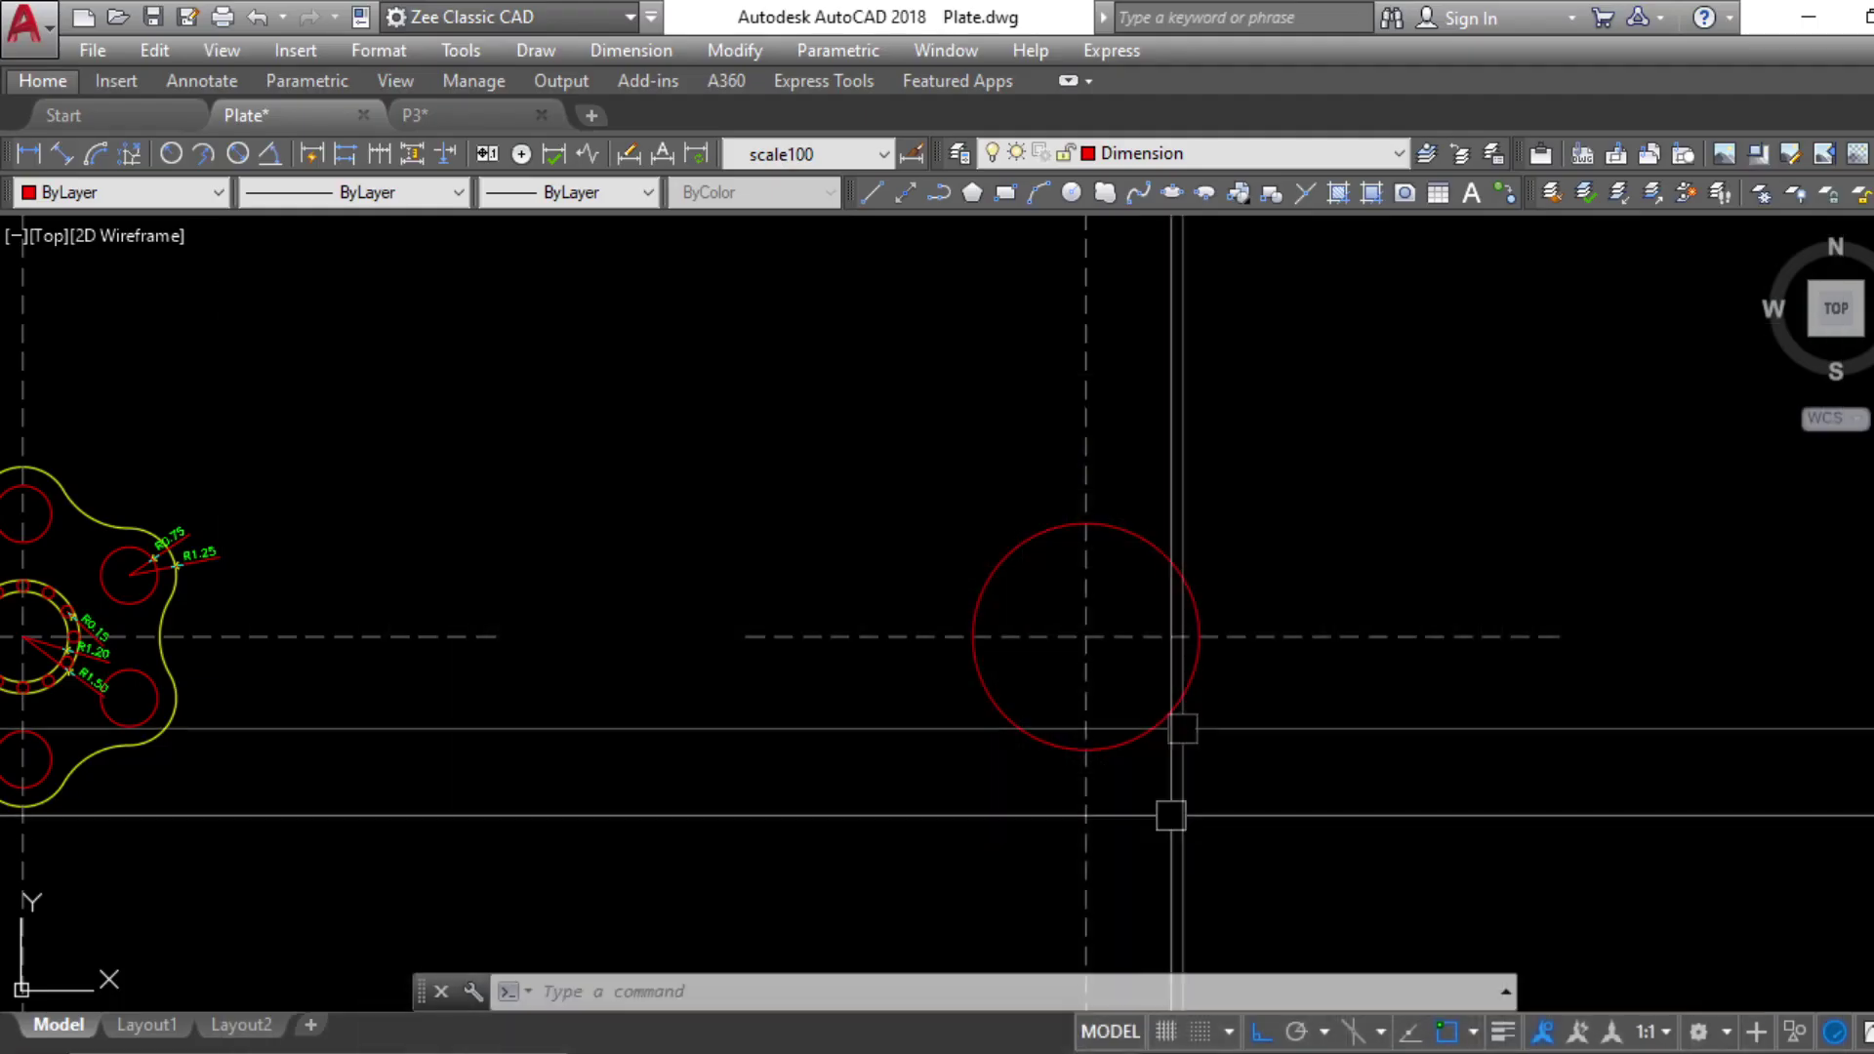
pyautogui.write('c')
pyautogui.press('Return')
pyautogui.scroll(3, 1152, 674)
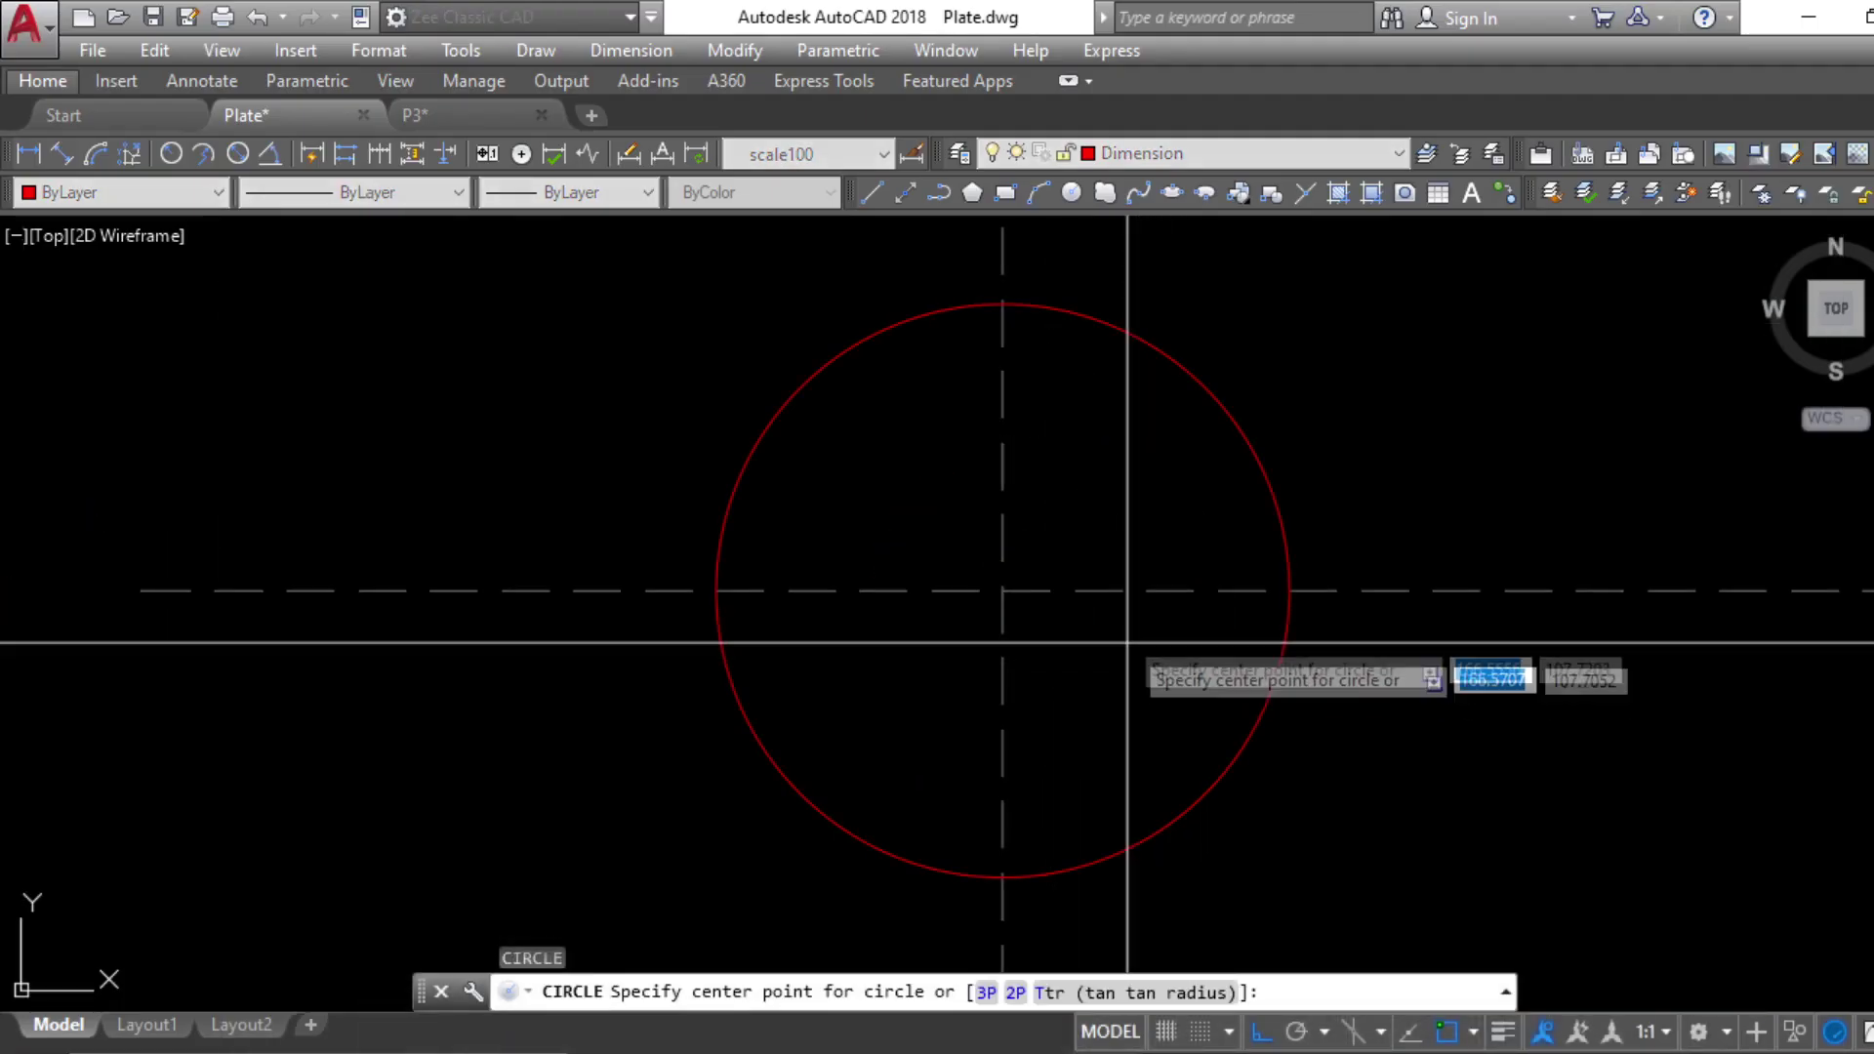
pyautogui.click(1003, 590)
pyautogui.write('.8')
pyautogui.press('Return')
pyautogui.press('Escape')
pyautogui.press('Escape')
pyautogui.press('Escape')
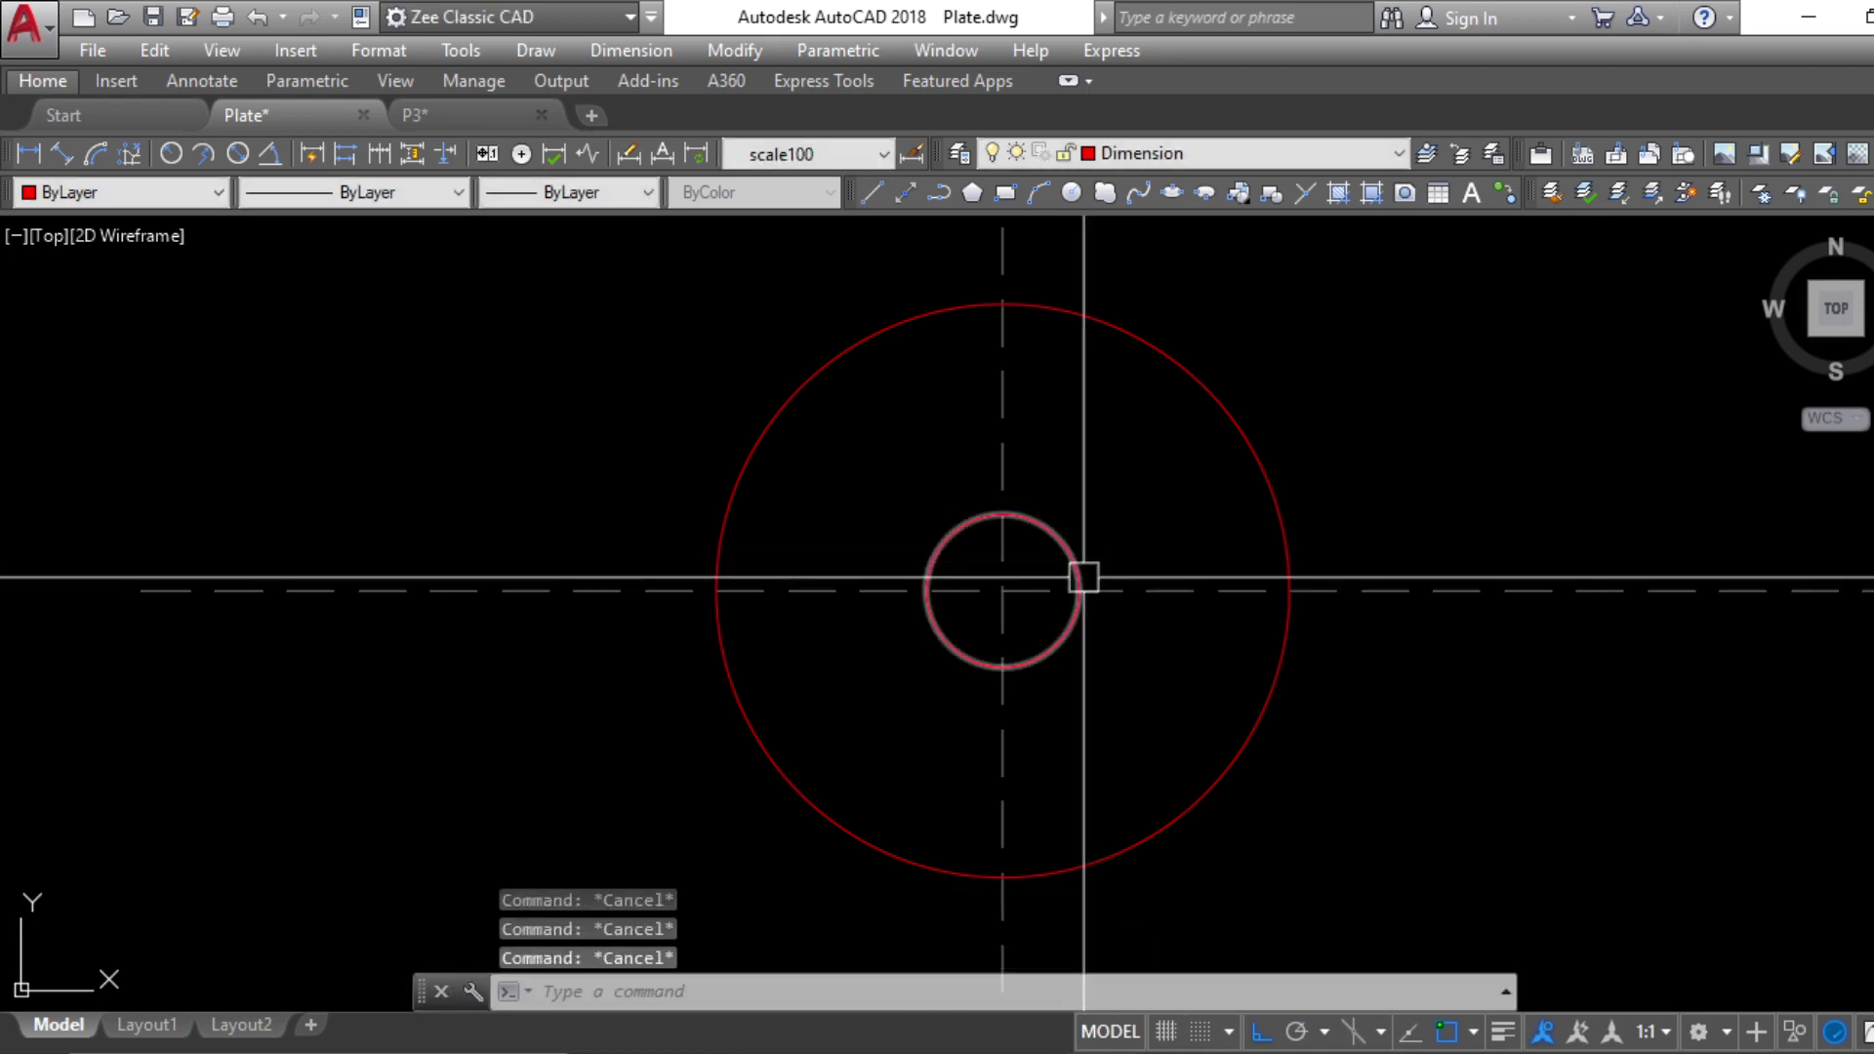
# Draw another concentric circle of radius 1 around the 0.8 hub circle
pyautogui.press('Return')
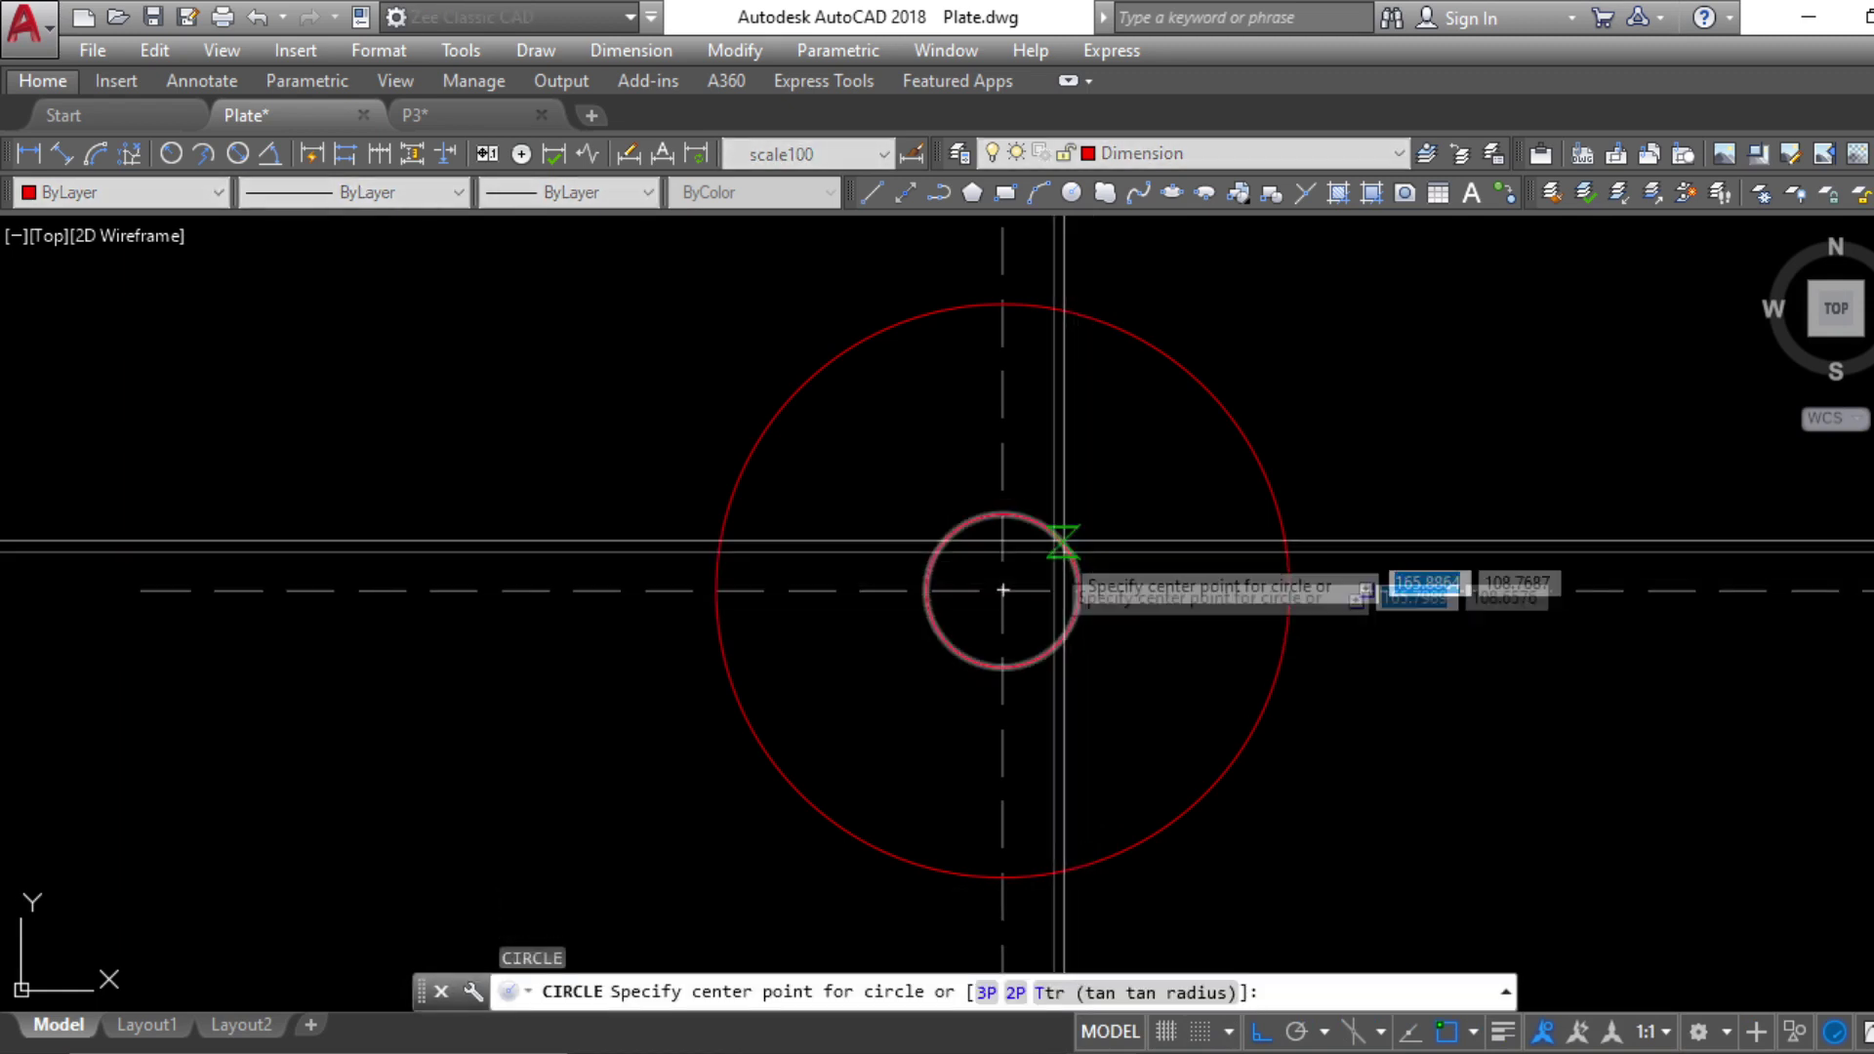
pyautogui.click(1002, 590)
pyautogui.press('Escape')
pyautogui.press('Escape')
pyautogui.press('Escape')
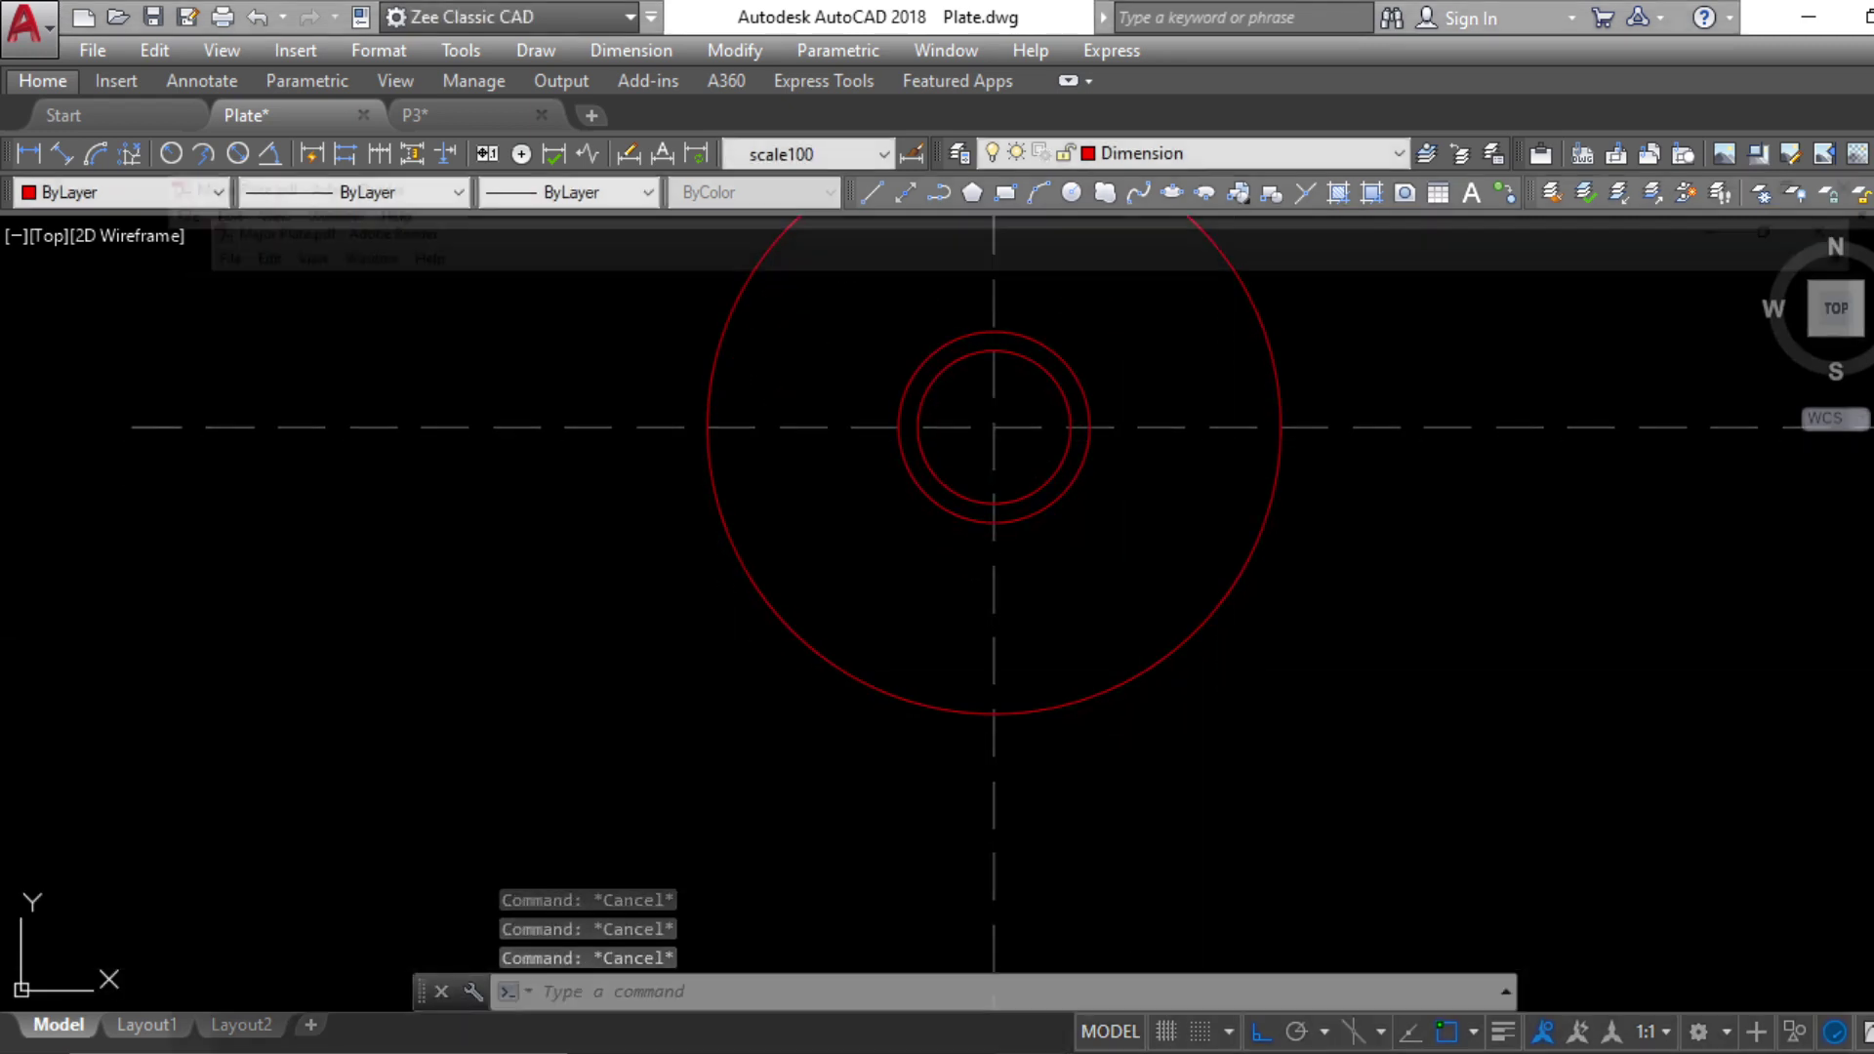
# Check the tooth width on the Gear page and offset the vertical centre line 0.5 to both sides
pyautogui.hotkey('alt', 'Tab')
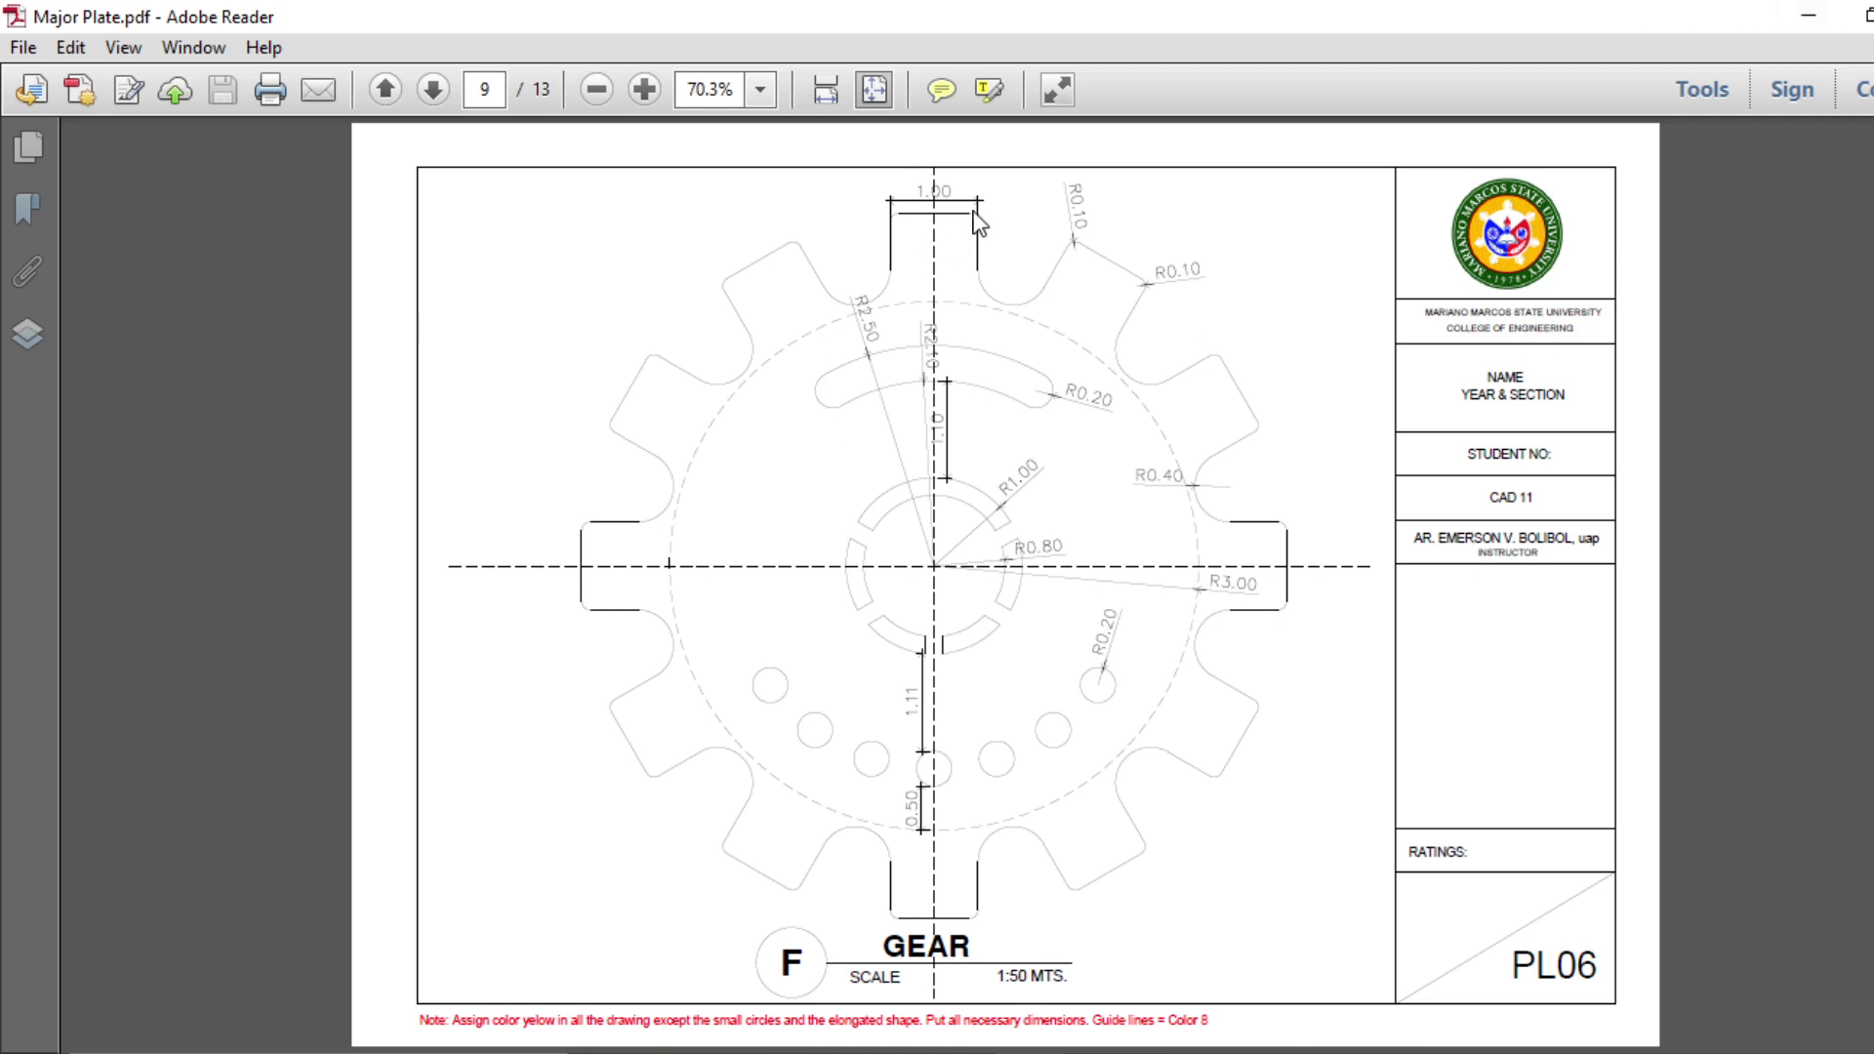
pyautogui.click(1796, 16)
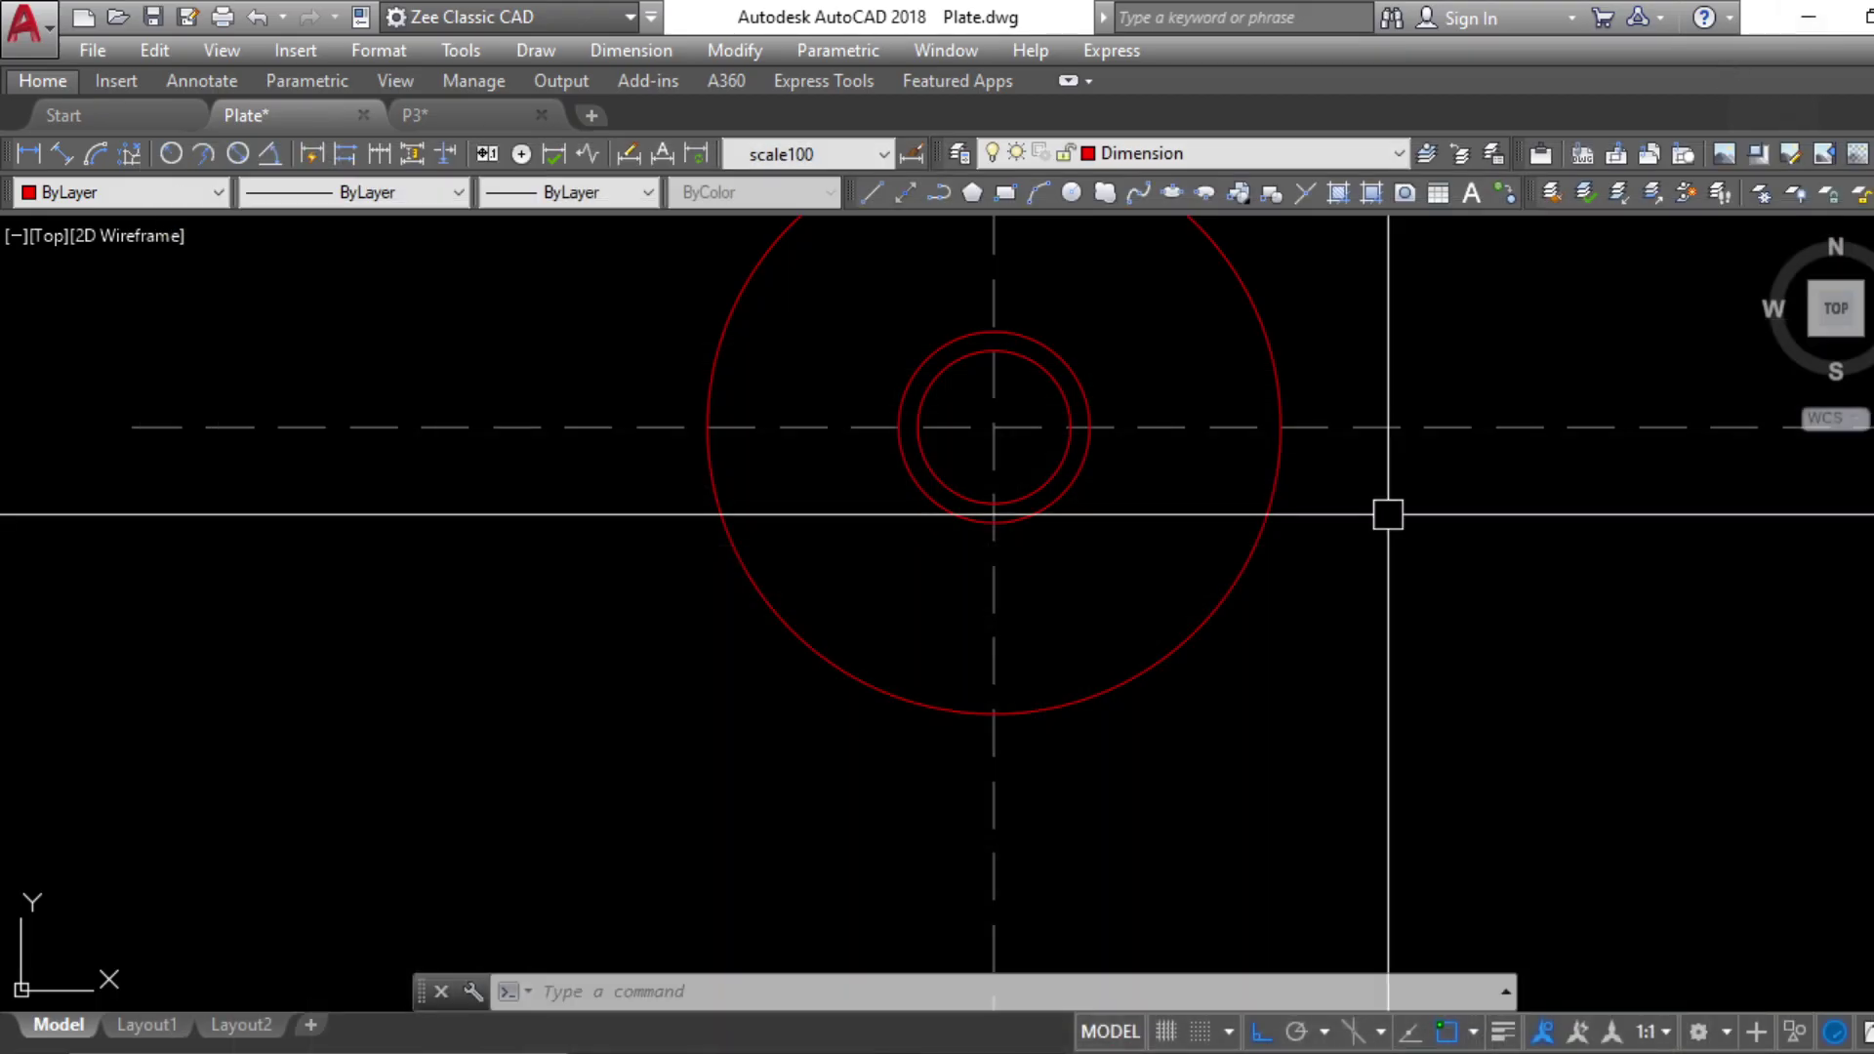
pyautogui.scroll(5, 1063, 597)
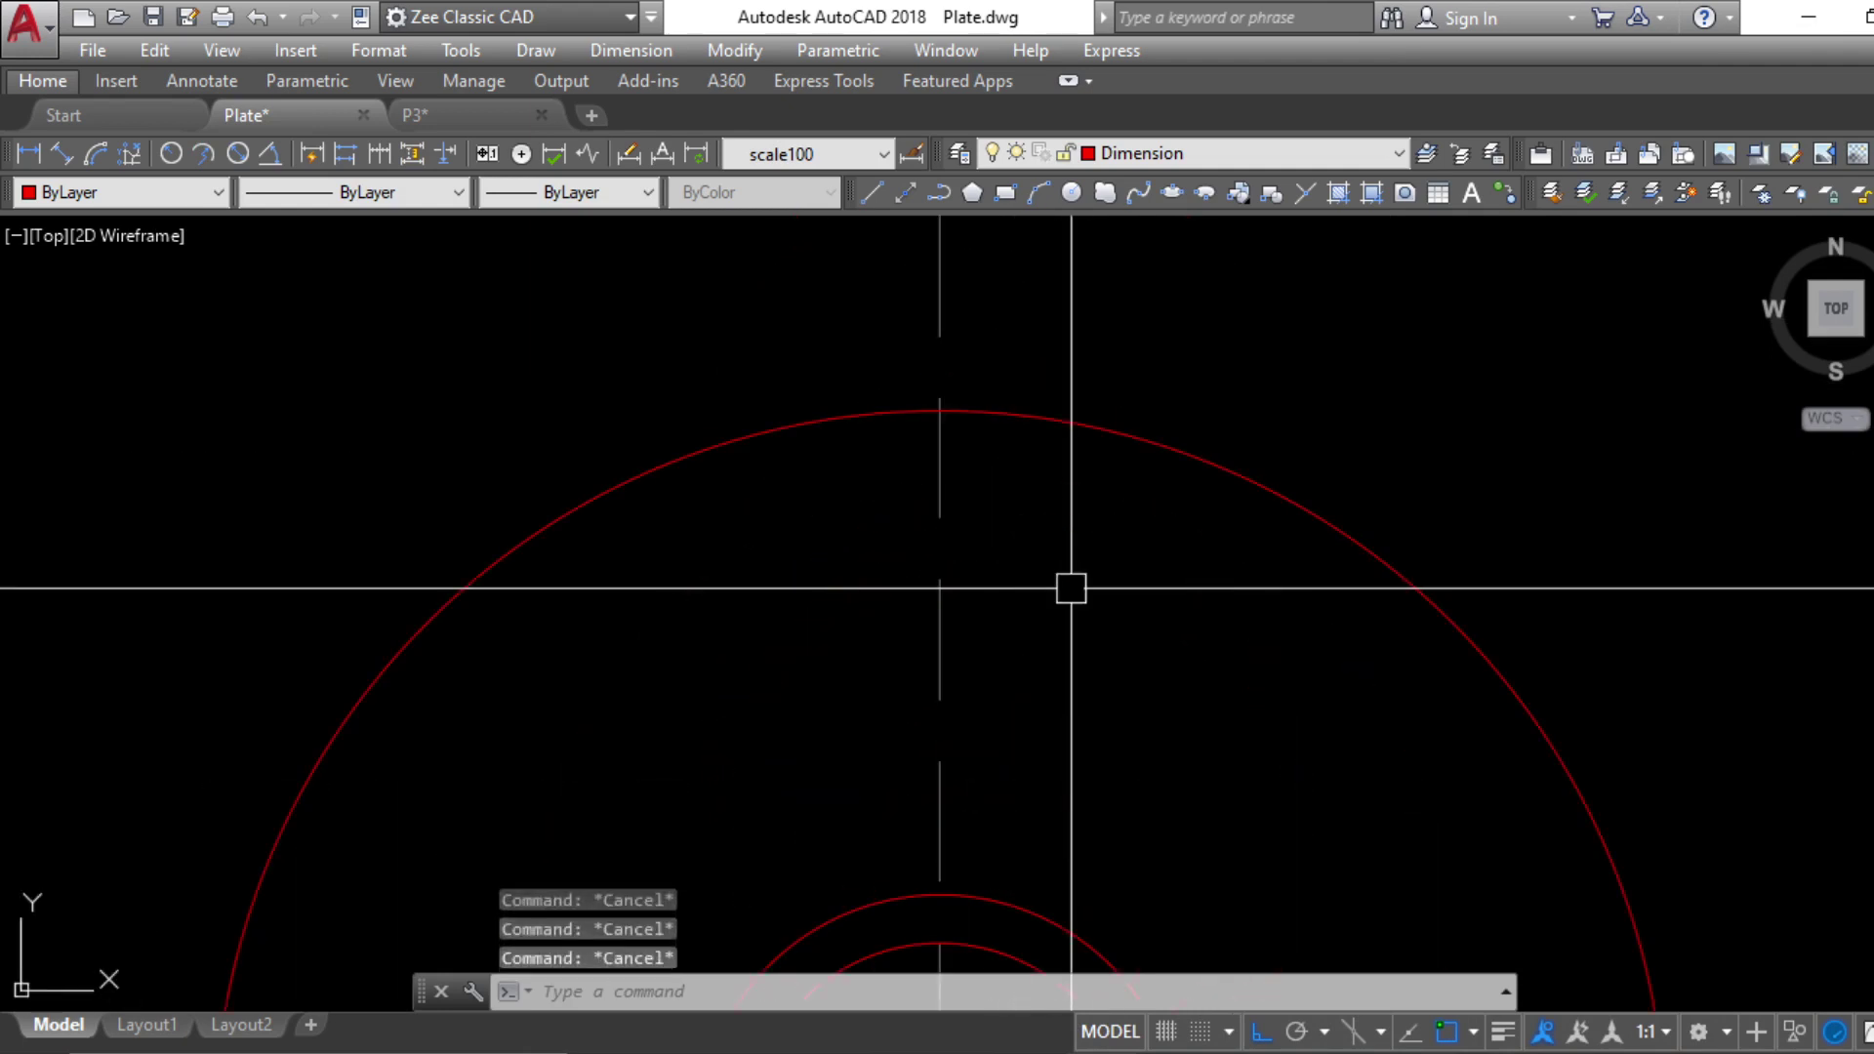
pyautogui.press('Return')
pyautogui.write('.5')
pyautogui.press('Return')
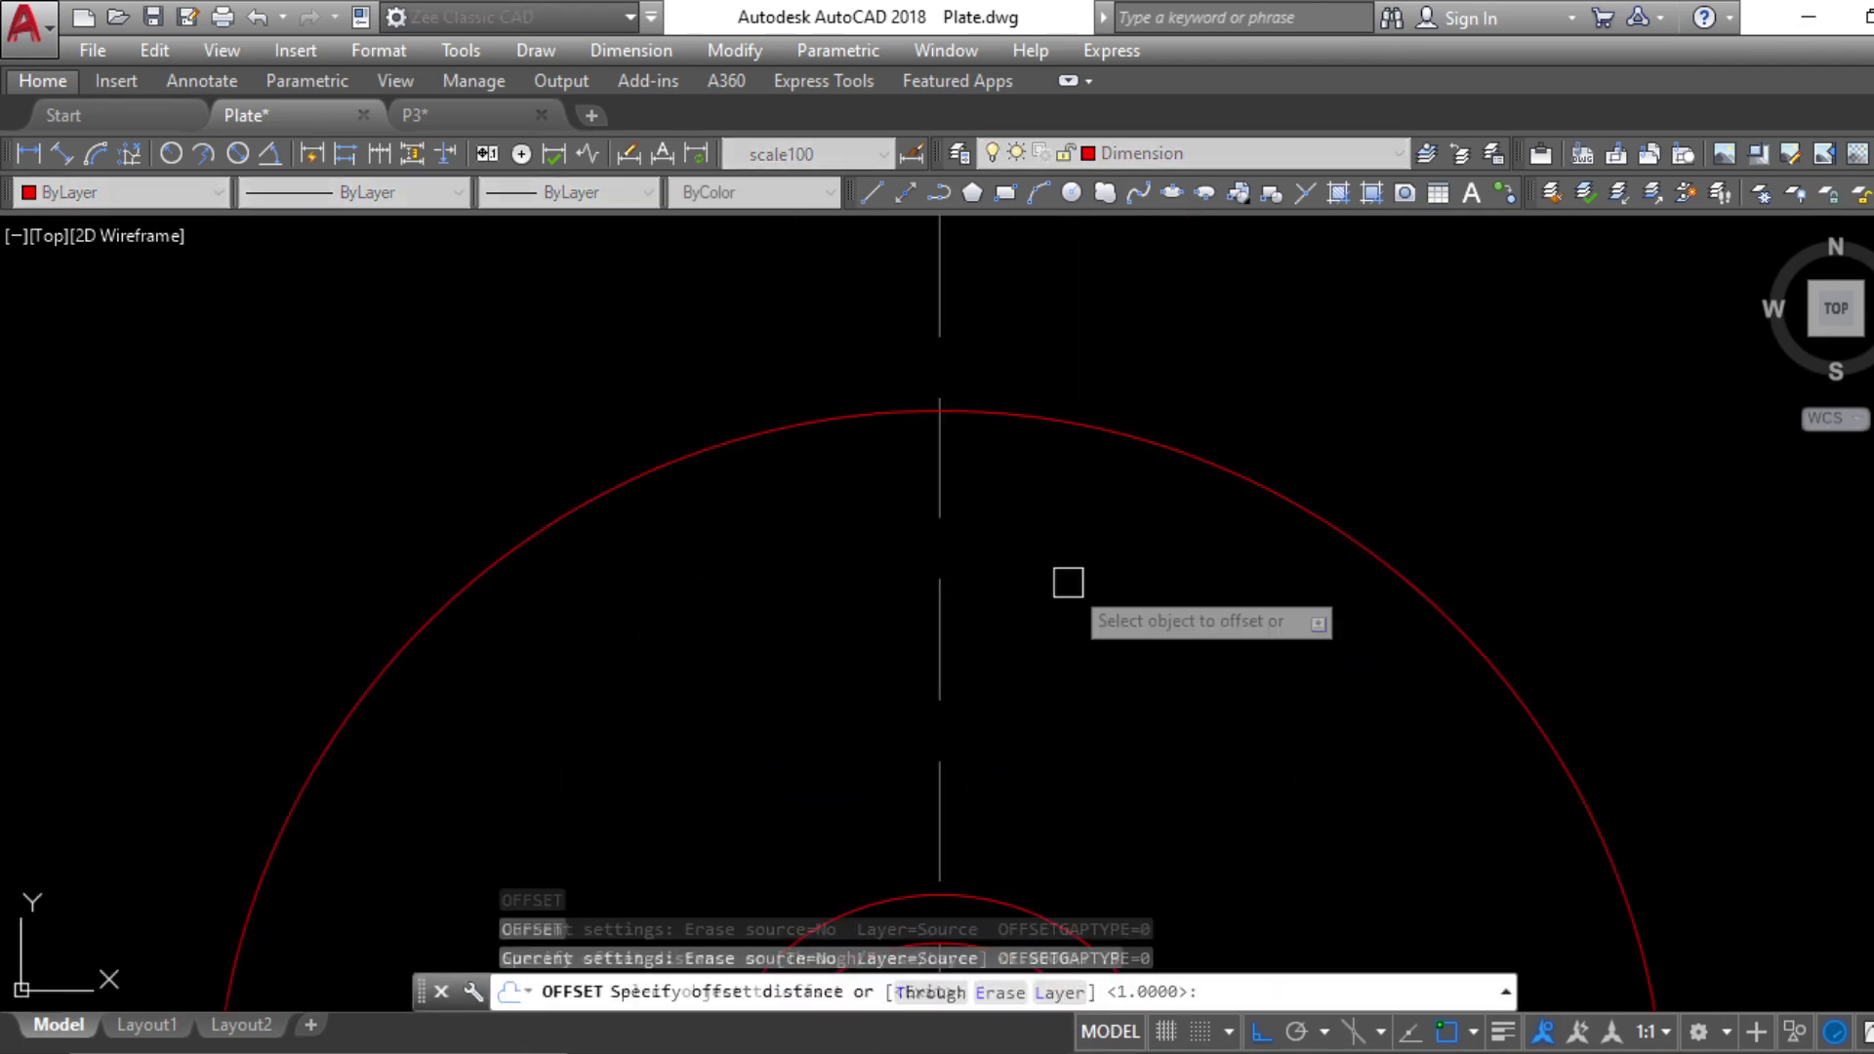
pyautogui.scroll(-4, 1071, 586)
pyautogui.click(1018, 452)
pyautogui.click(928, 489)
pyautogui.scroll(4, 1064, 547)
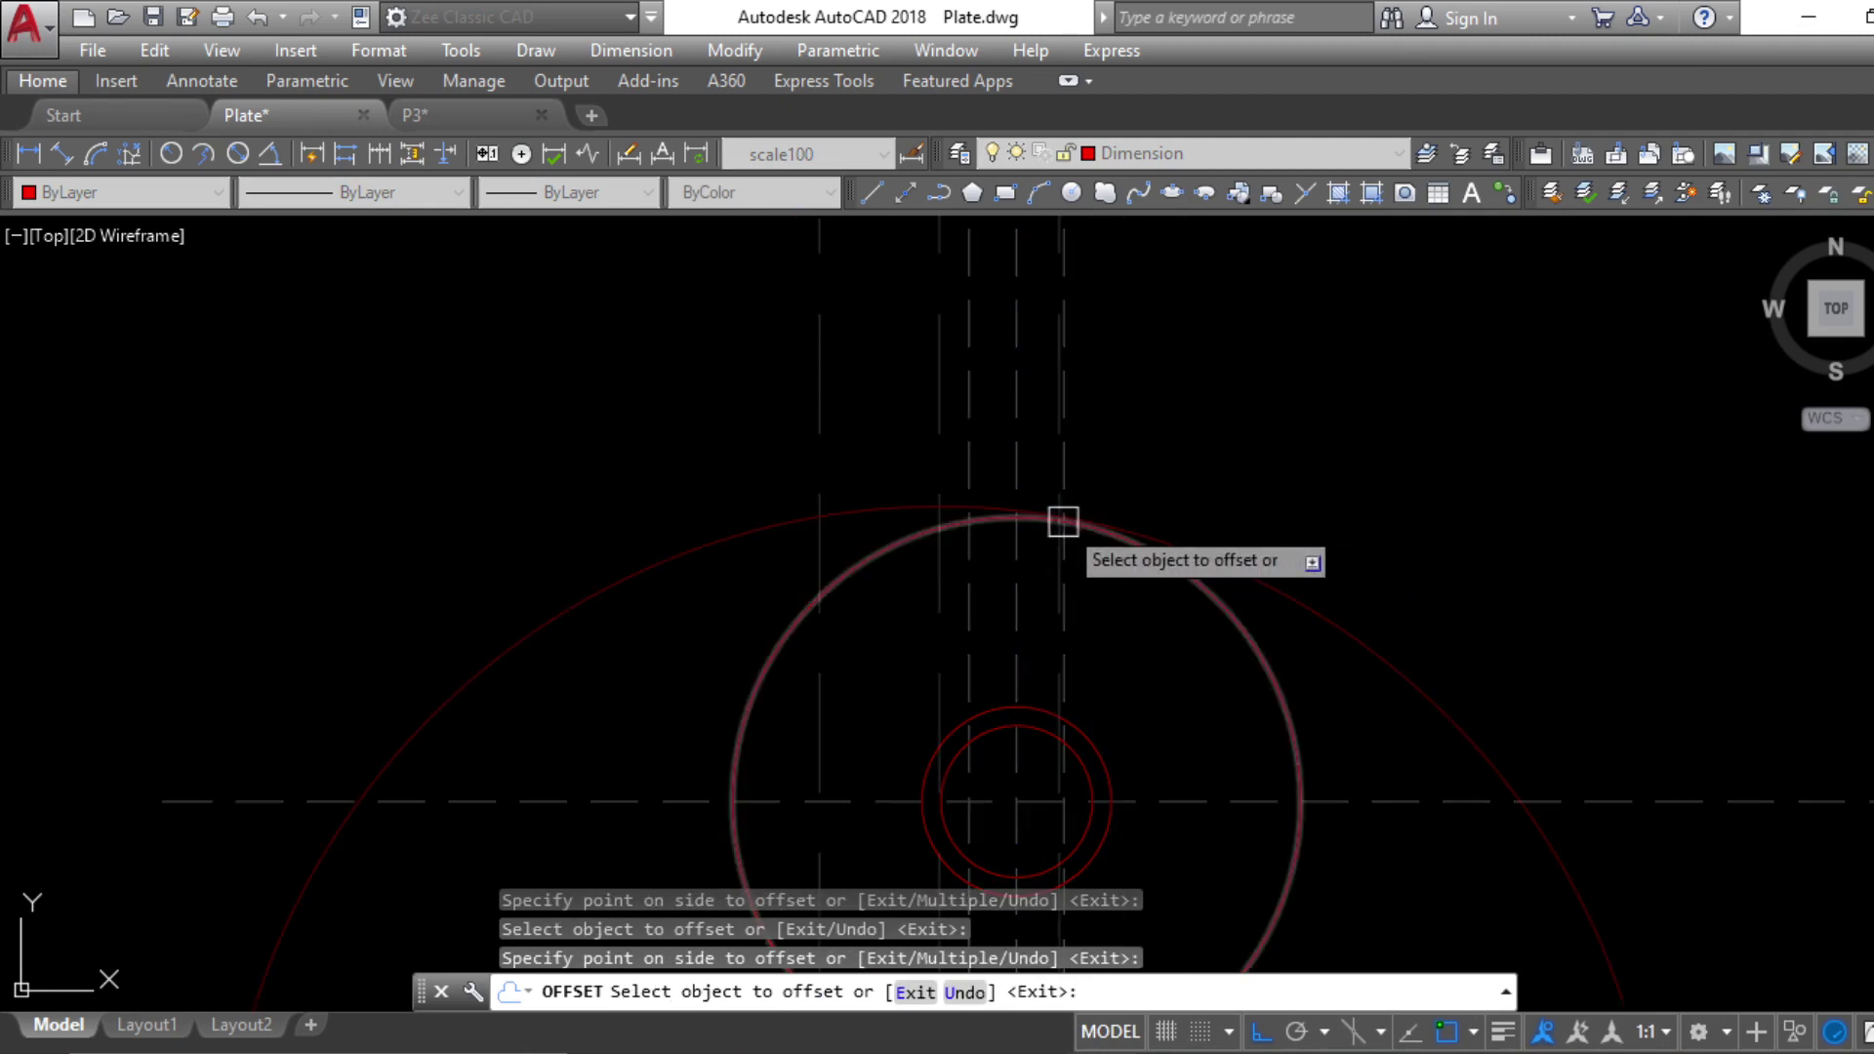
pyautogui.press('Escape')
pyautogui.press('Escape')
pyautogui.press('Escape')
# Place a horizontal construction line through the topmost point of the radius 3 circle
pyautogui.write('xl')
pyautogui.press('Return')
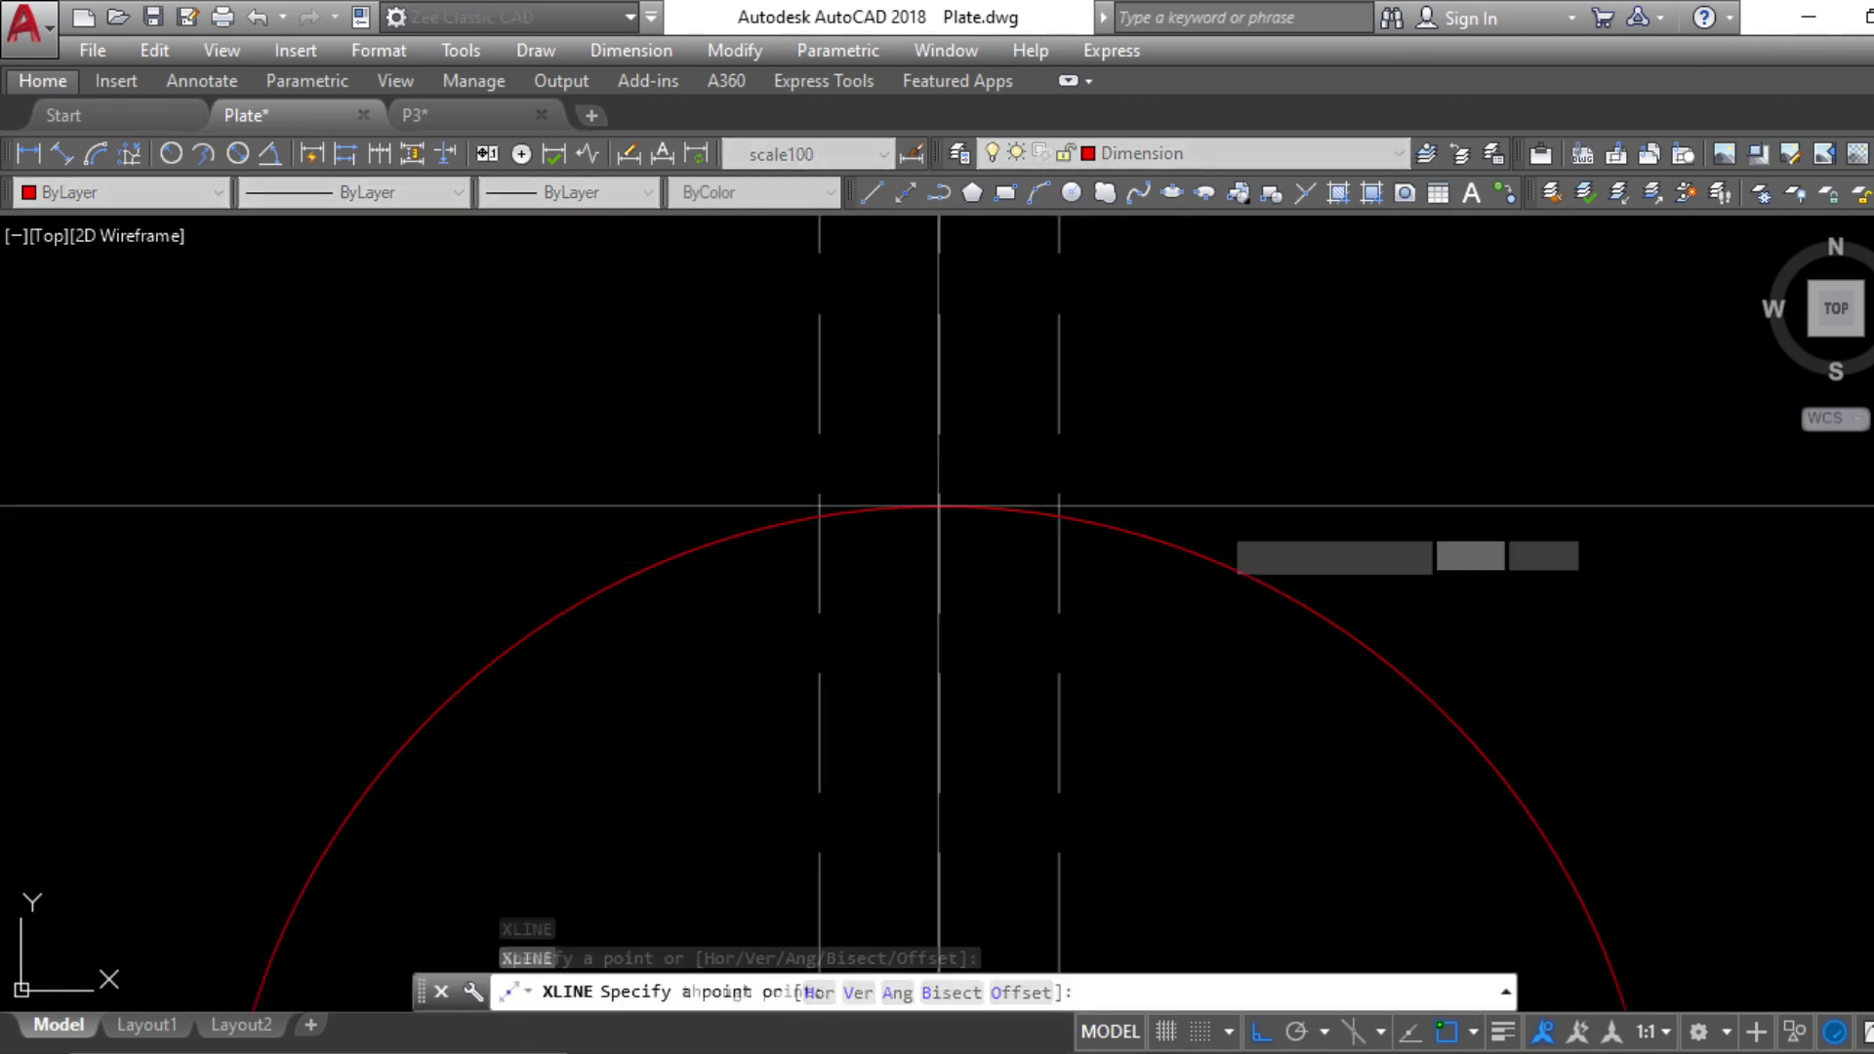
pyautogui.write('h')
pyautogui.press('Return')
pyautogui.click(1423, 506)
pyautogui.press('Escape')
# Offset the horizontal construction line 1 unit upward to mark the height of the tooth
pyautogui.write('o')
pyautogui.press('Return')
pyautogui.write('1')
pyautogui.press('Return')
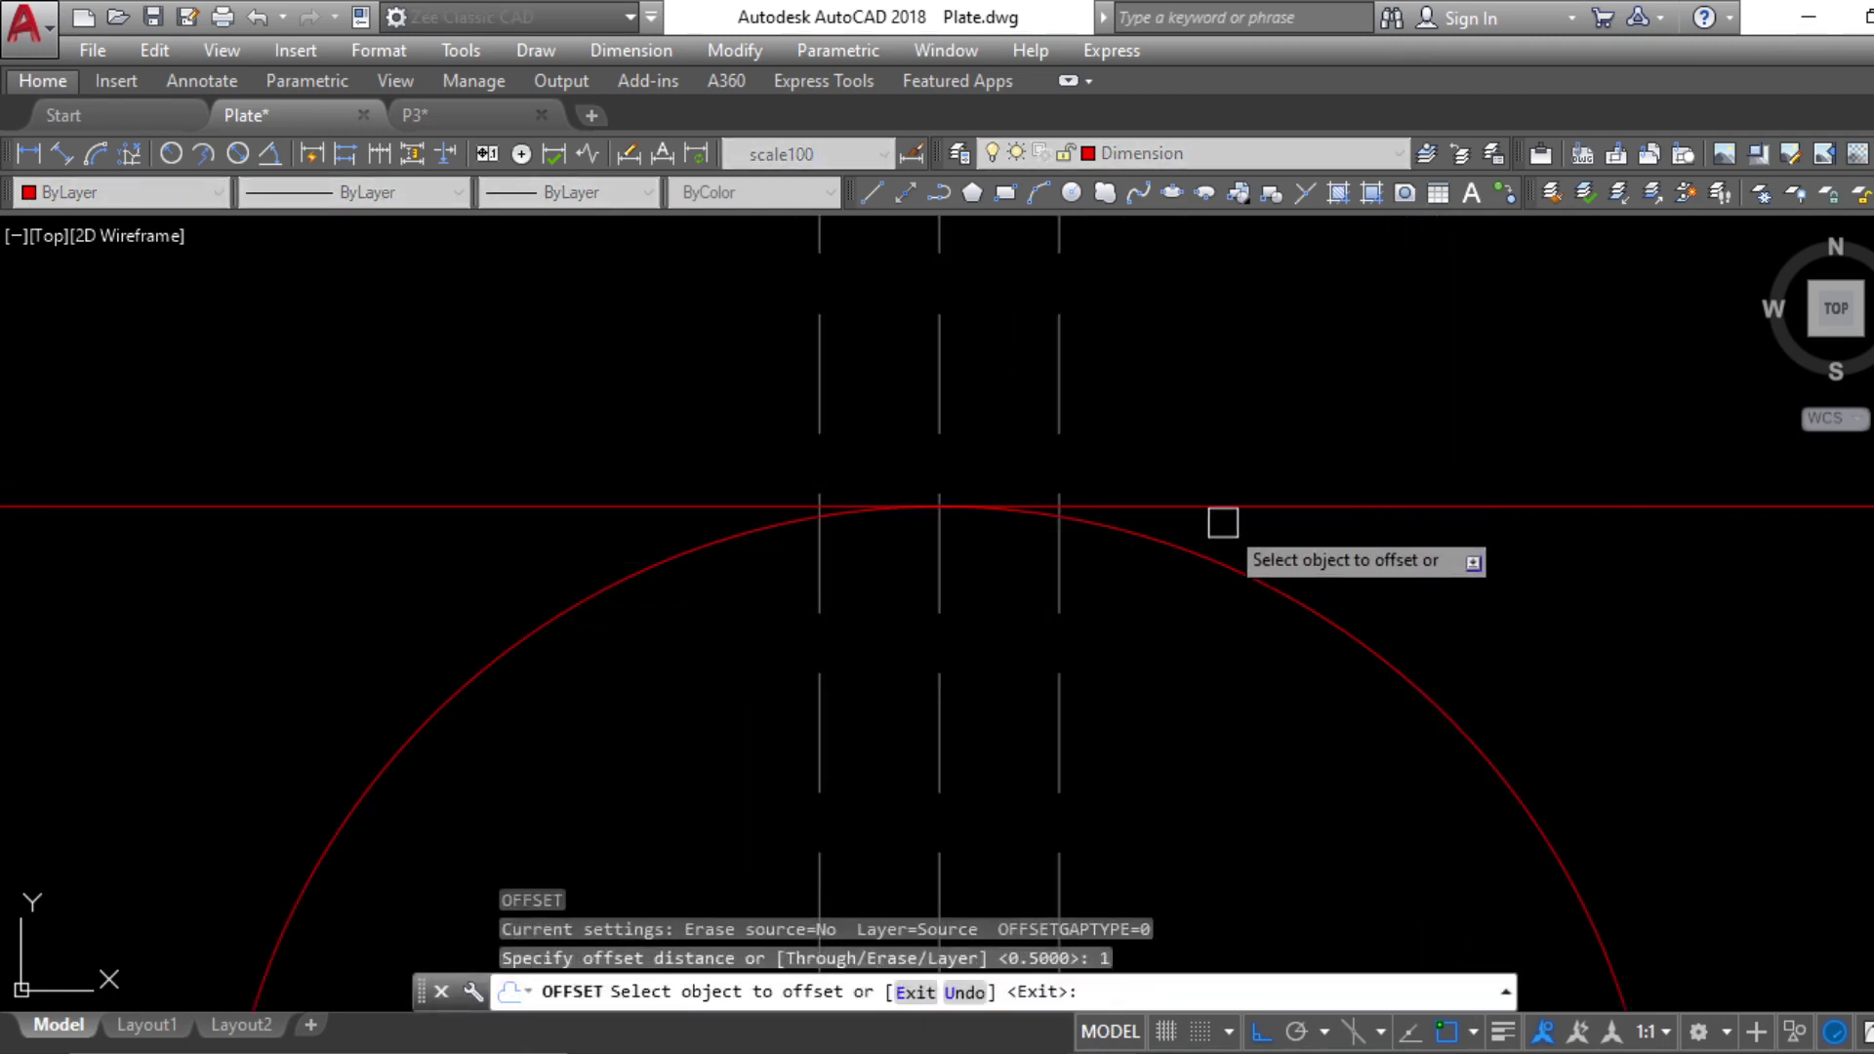
pyautogui.click(1208, 439)
pyautogui.click(1206, 507)
pyautogui.click(1208, 390)
pyautogui.scroll(-2, 1192, 530)
pyautogui.moveTo(1193, 530); pyautogui.dragTo(1203, 581, button='middle')
pyautogui.press('Escape')
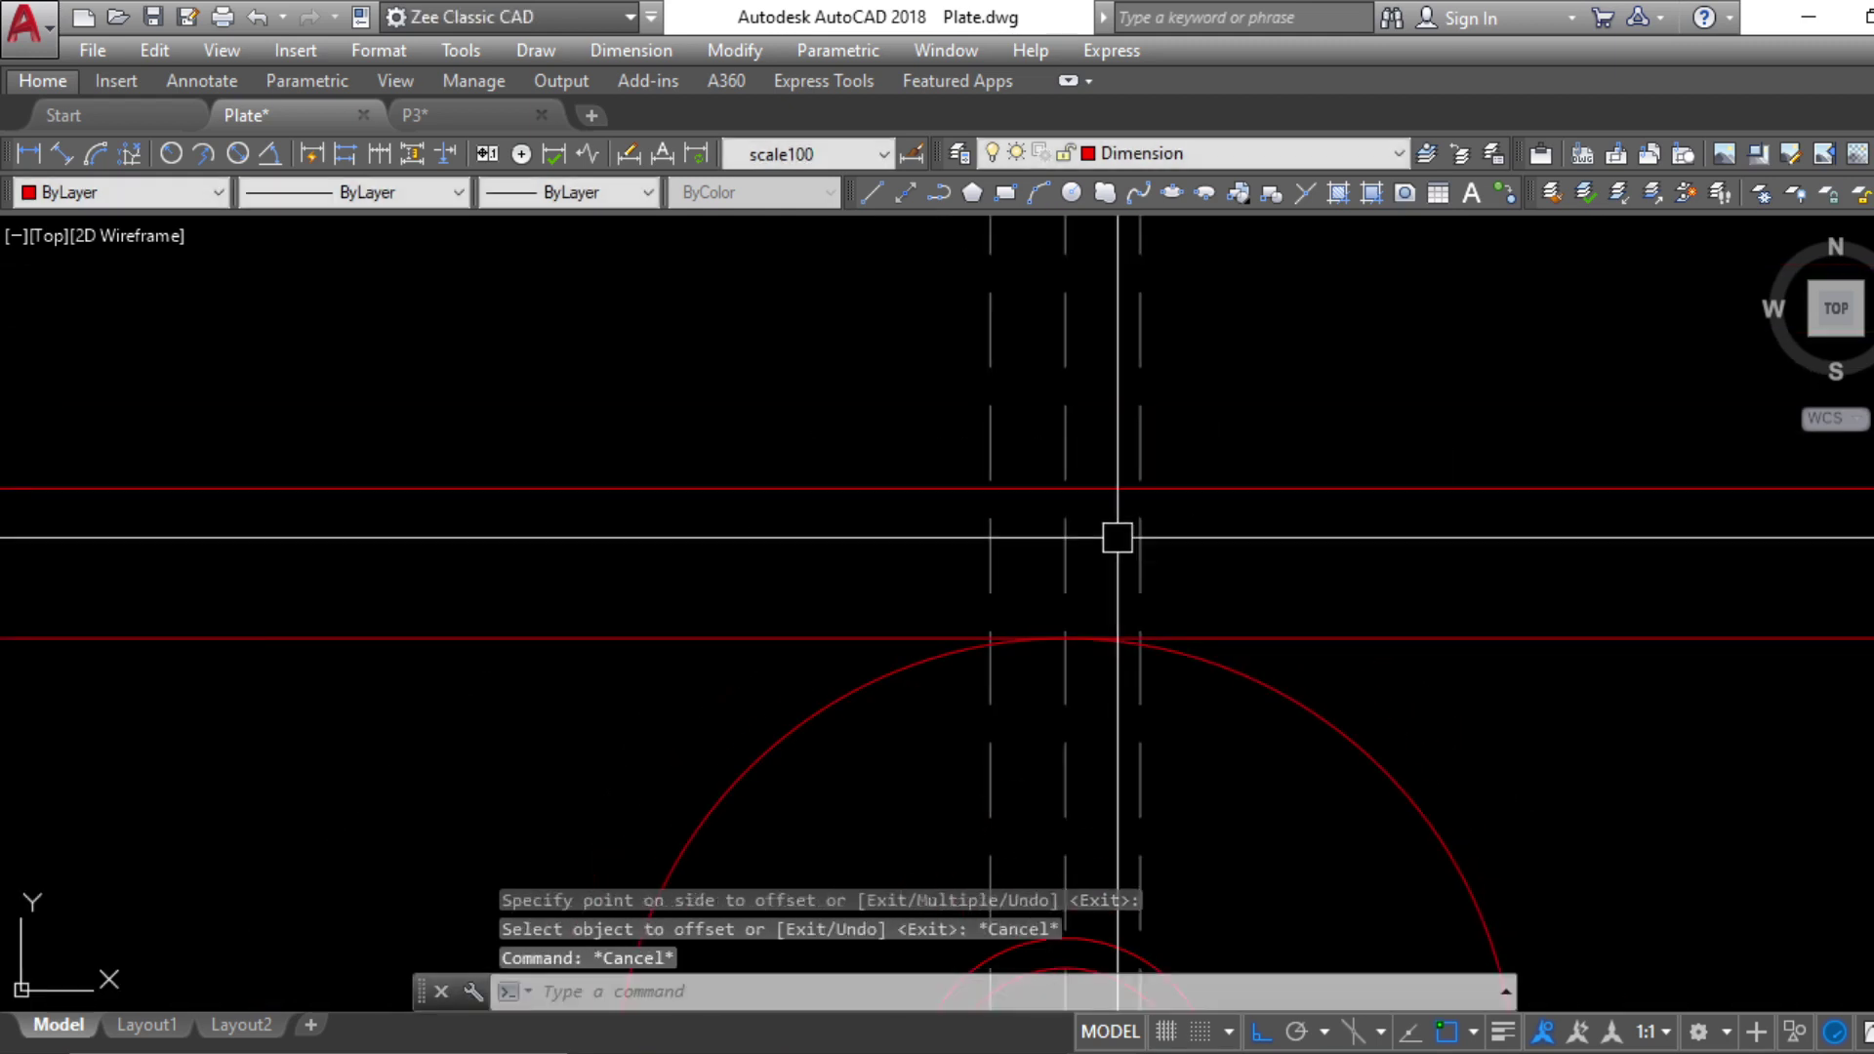
pyautogui.press('Escape')
# Draw the tooth as an open polyline along the guide intersections, from the circle up, across and back down to the circle
pyautogui.write('pl')
pyautogui.press('Return')
pyautogui.scroll(3, 1021, 644)
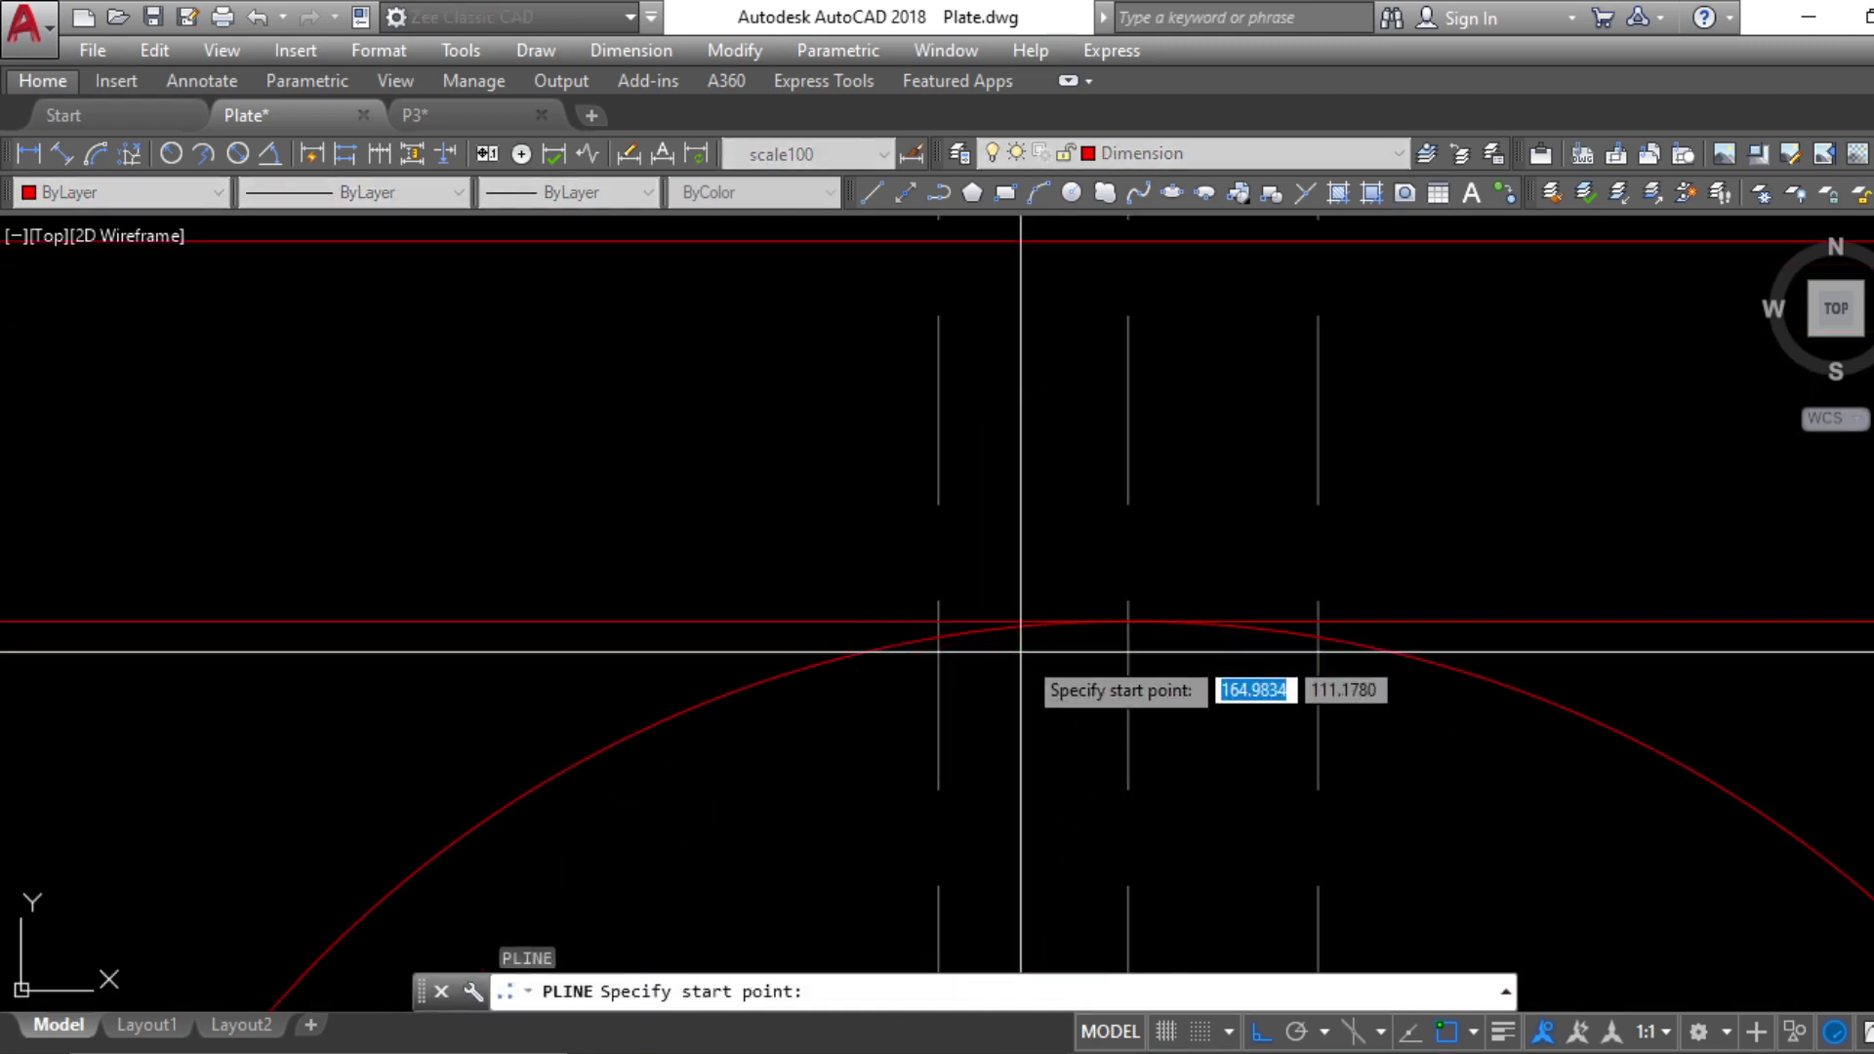
pyautogui.click(939, 636)
pyautogui.click(939, 242)
pyautogui.moveTo(1330, 447); pyautogui.dragTo(1263, 584, button='middle')
pyautogui.click(1251, 379)
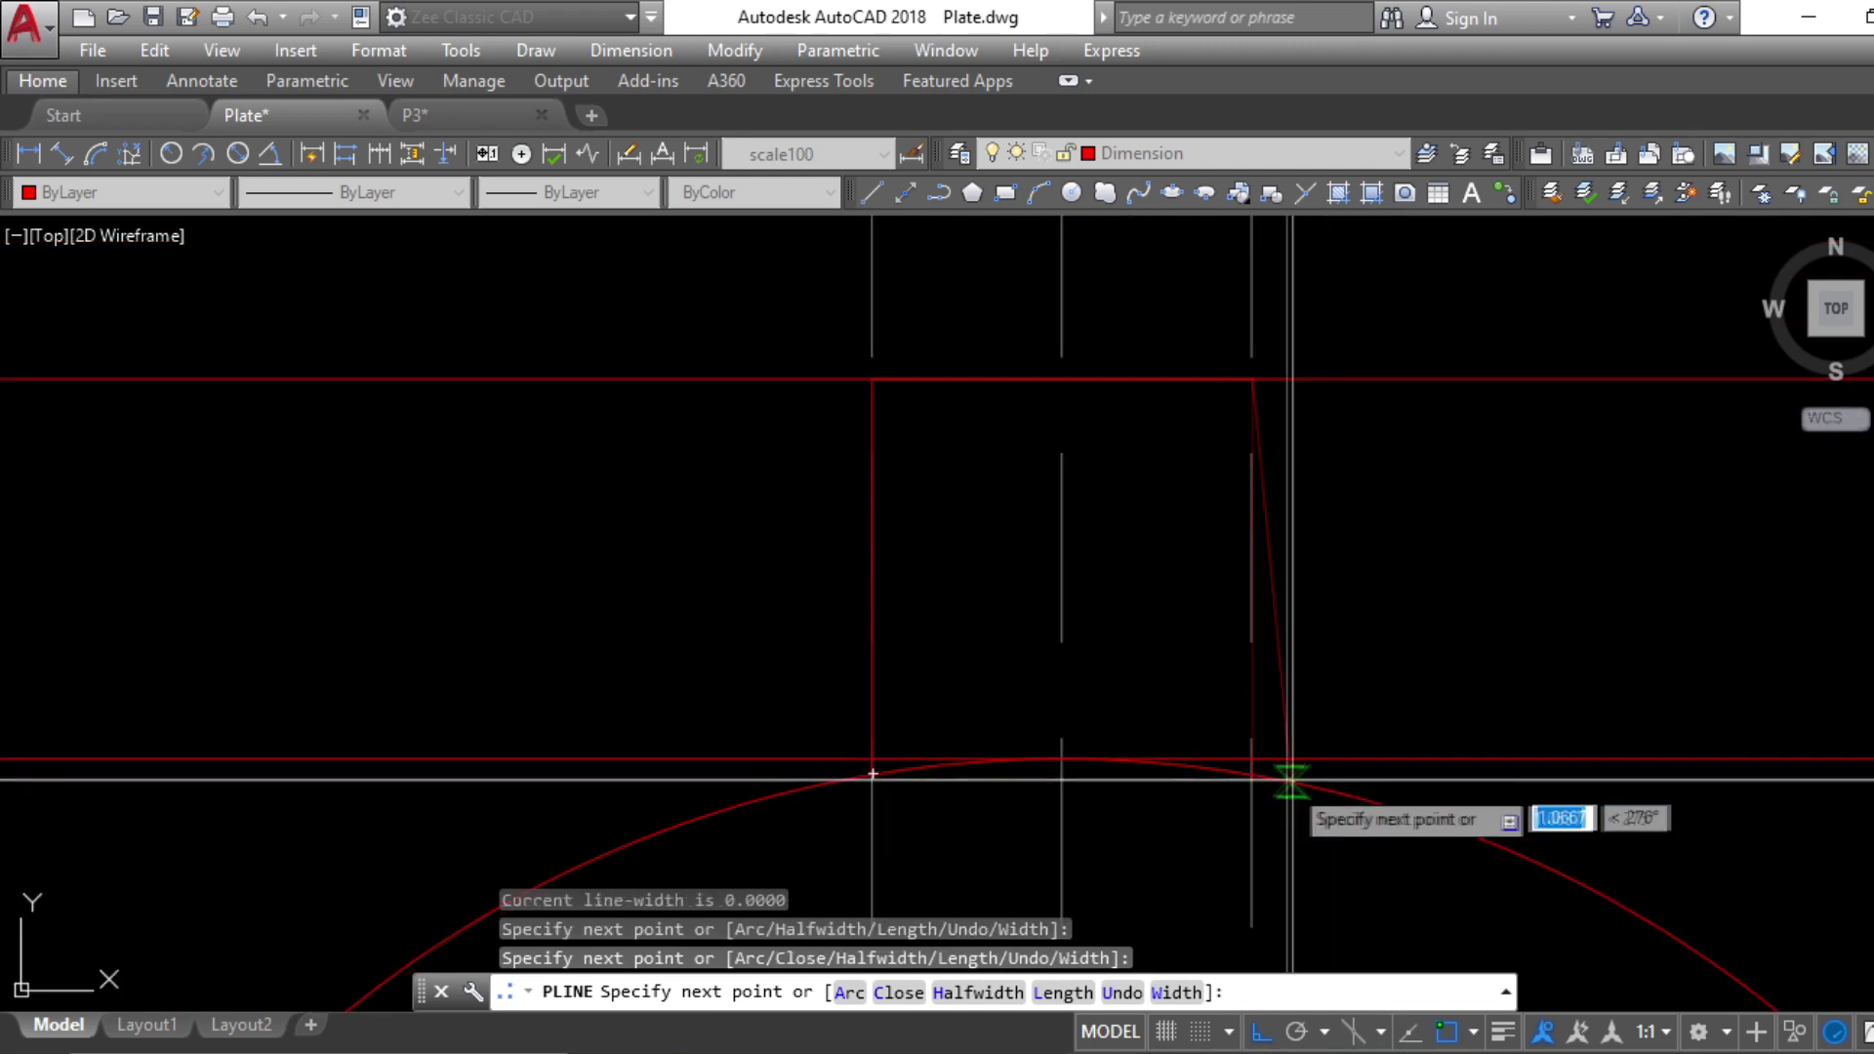
pyautogui.click(1252, 772)
pyautogui.press('Escape')
# Erase the horizontal construction lines and the two offset vertical guides, keeping the tooth and the original centre lines
pyautogui.scroll(-4, 1268, 761)
pyautogui.click(1568, 786)
pyautogui.press('Escape')
pyautogui.press('Escape')
pyautogui.scroll(3, 1302, 677)
pyautogui.click(1464, 444)
pyautogui.press('Escape')
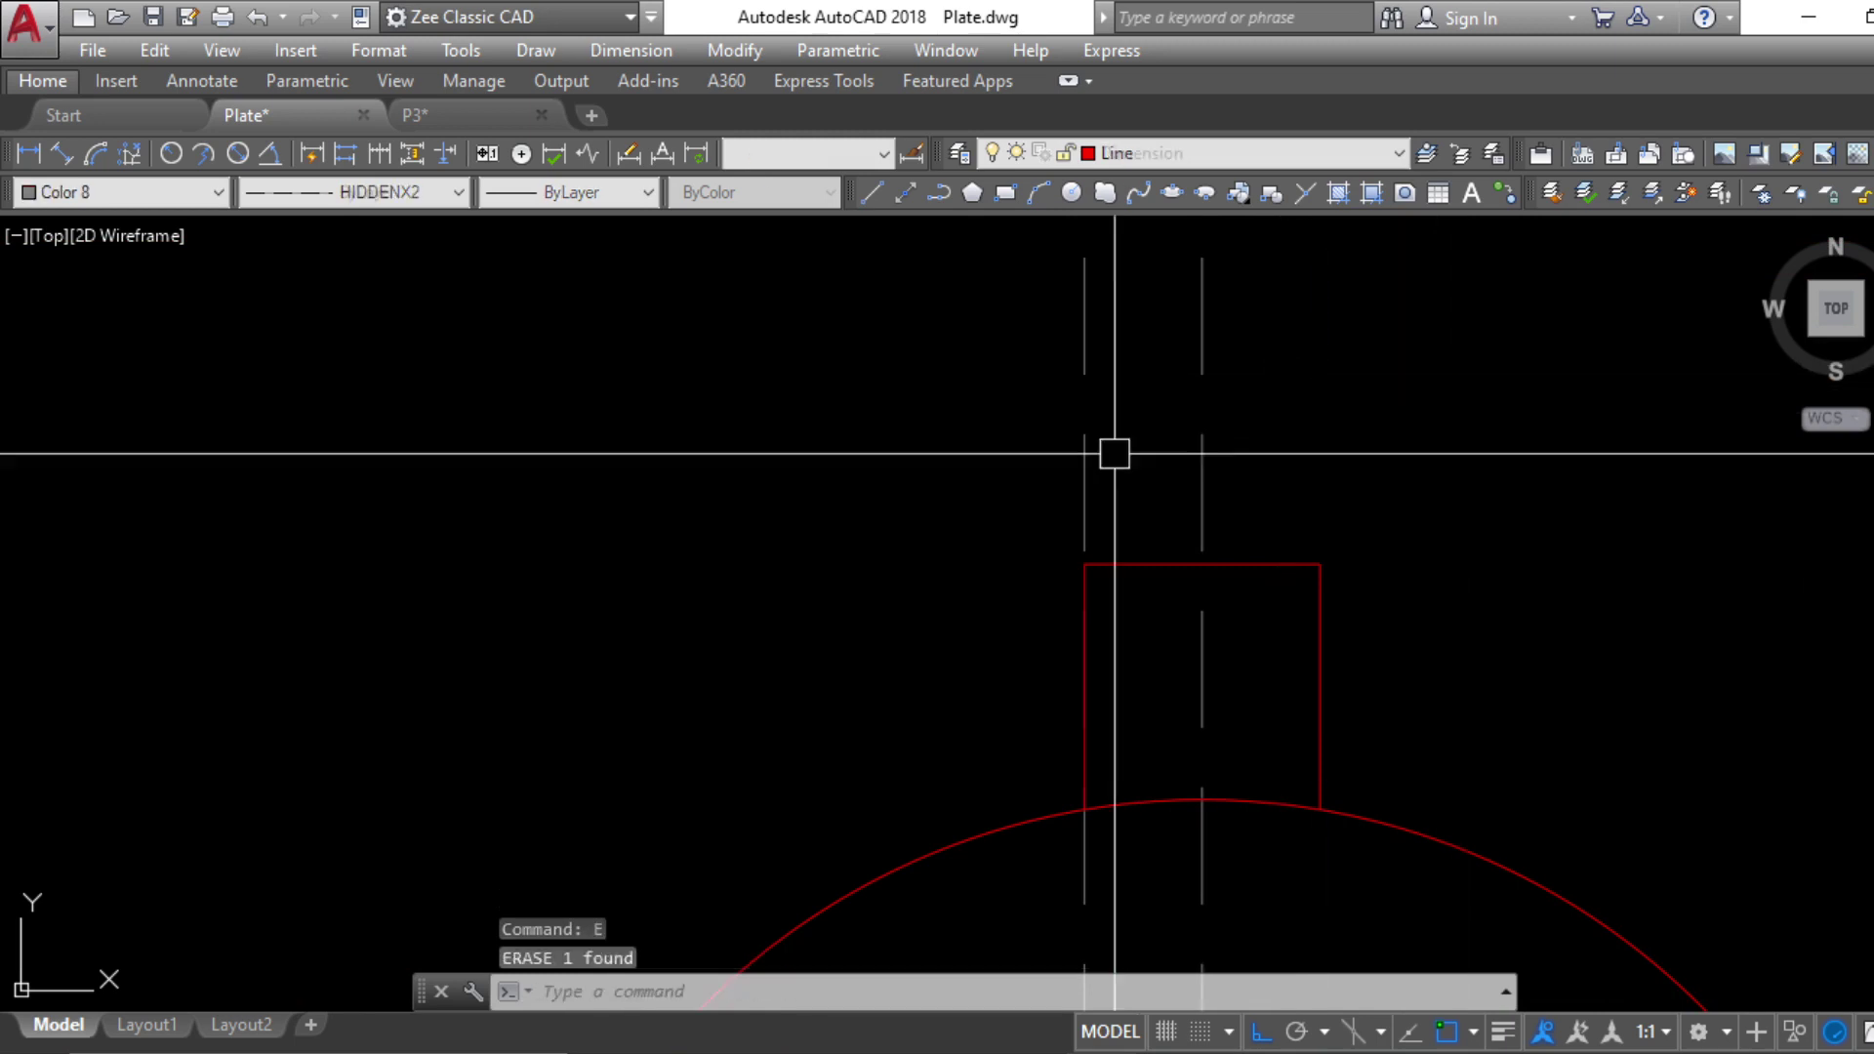
pyautogui.scroll(-2, 1285, 679)
# Fillet the tooth's upper-left corner with a radius of 0.1
pyautogui.write('f')
pyautogui.press('Return')
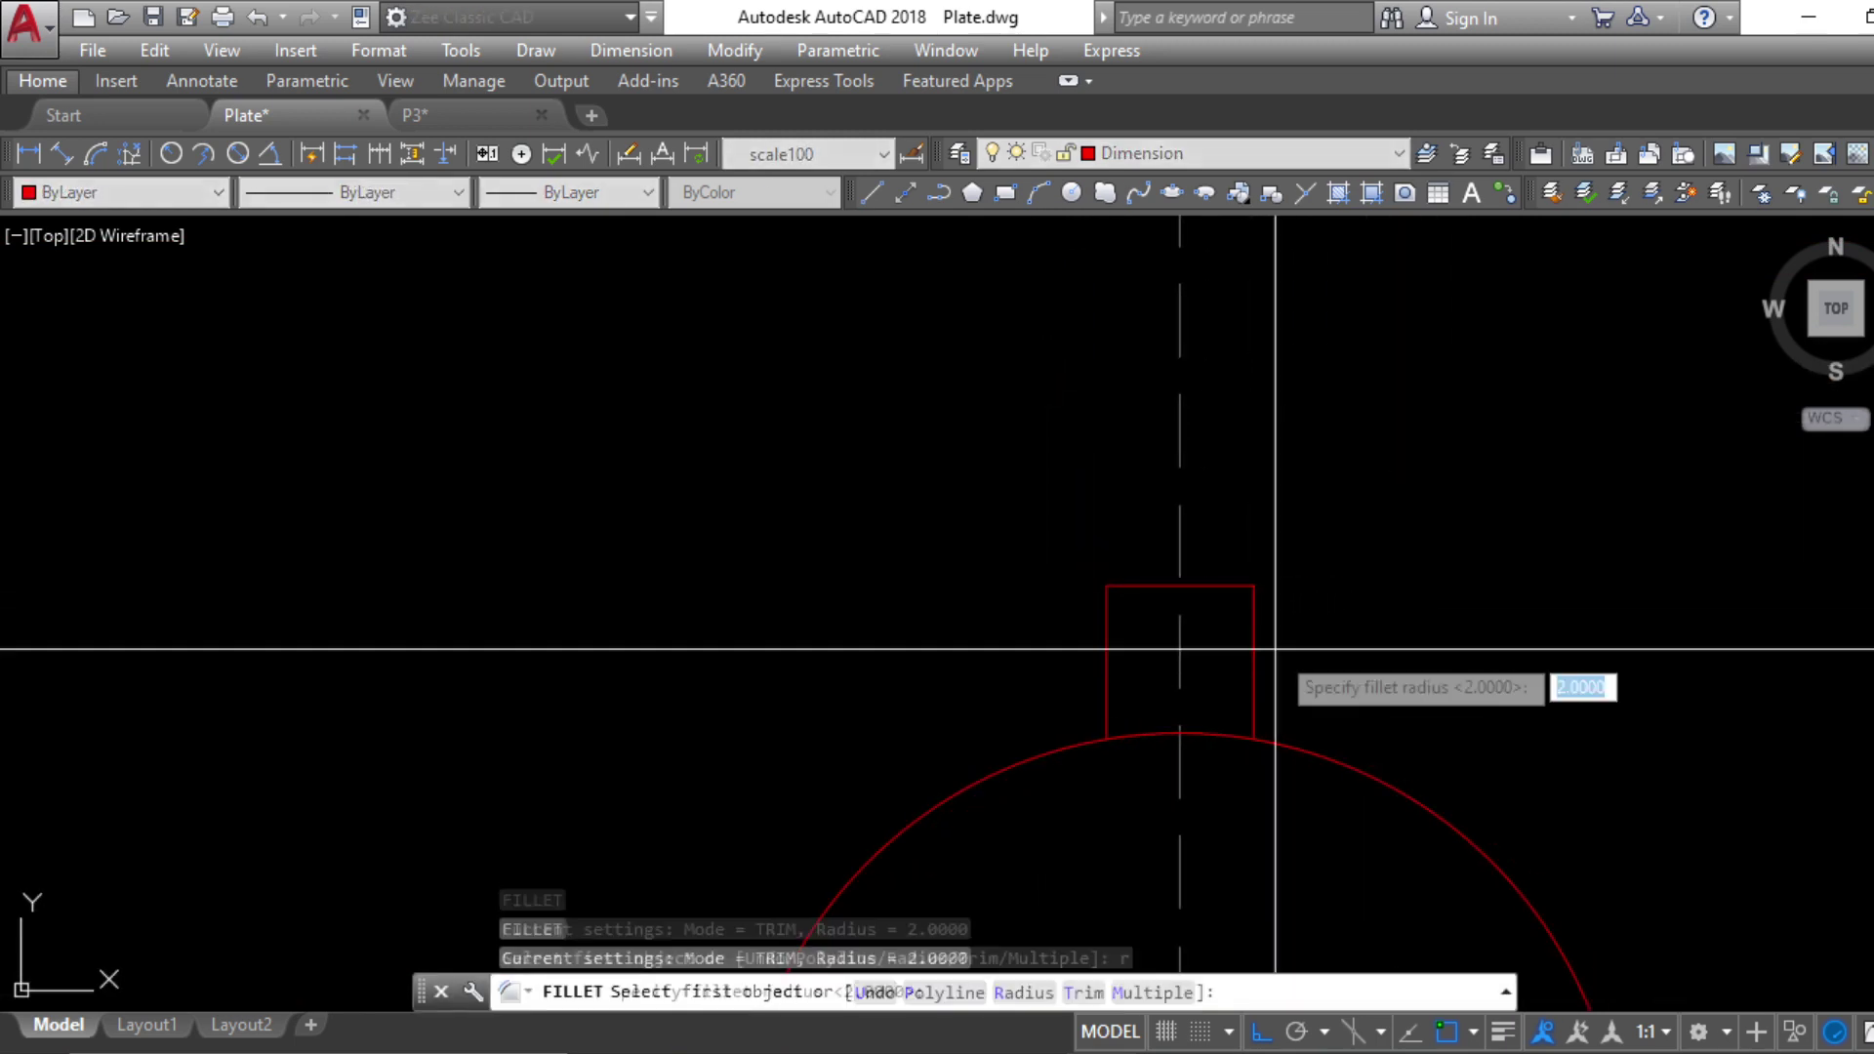
pyautogui.write('r')
pyautogui.press('Return')
pyautogui.write('.1')
pyautogui.press('Return')
pyautogui.click(1126, 599)
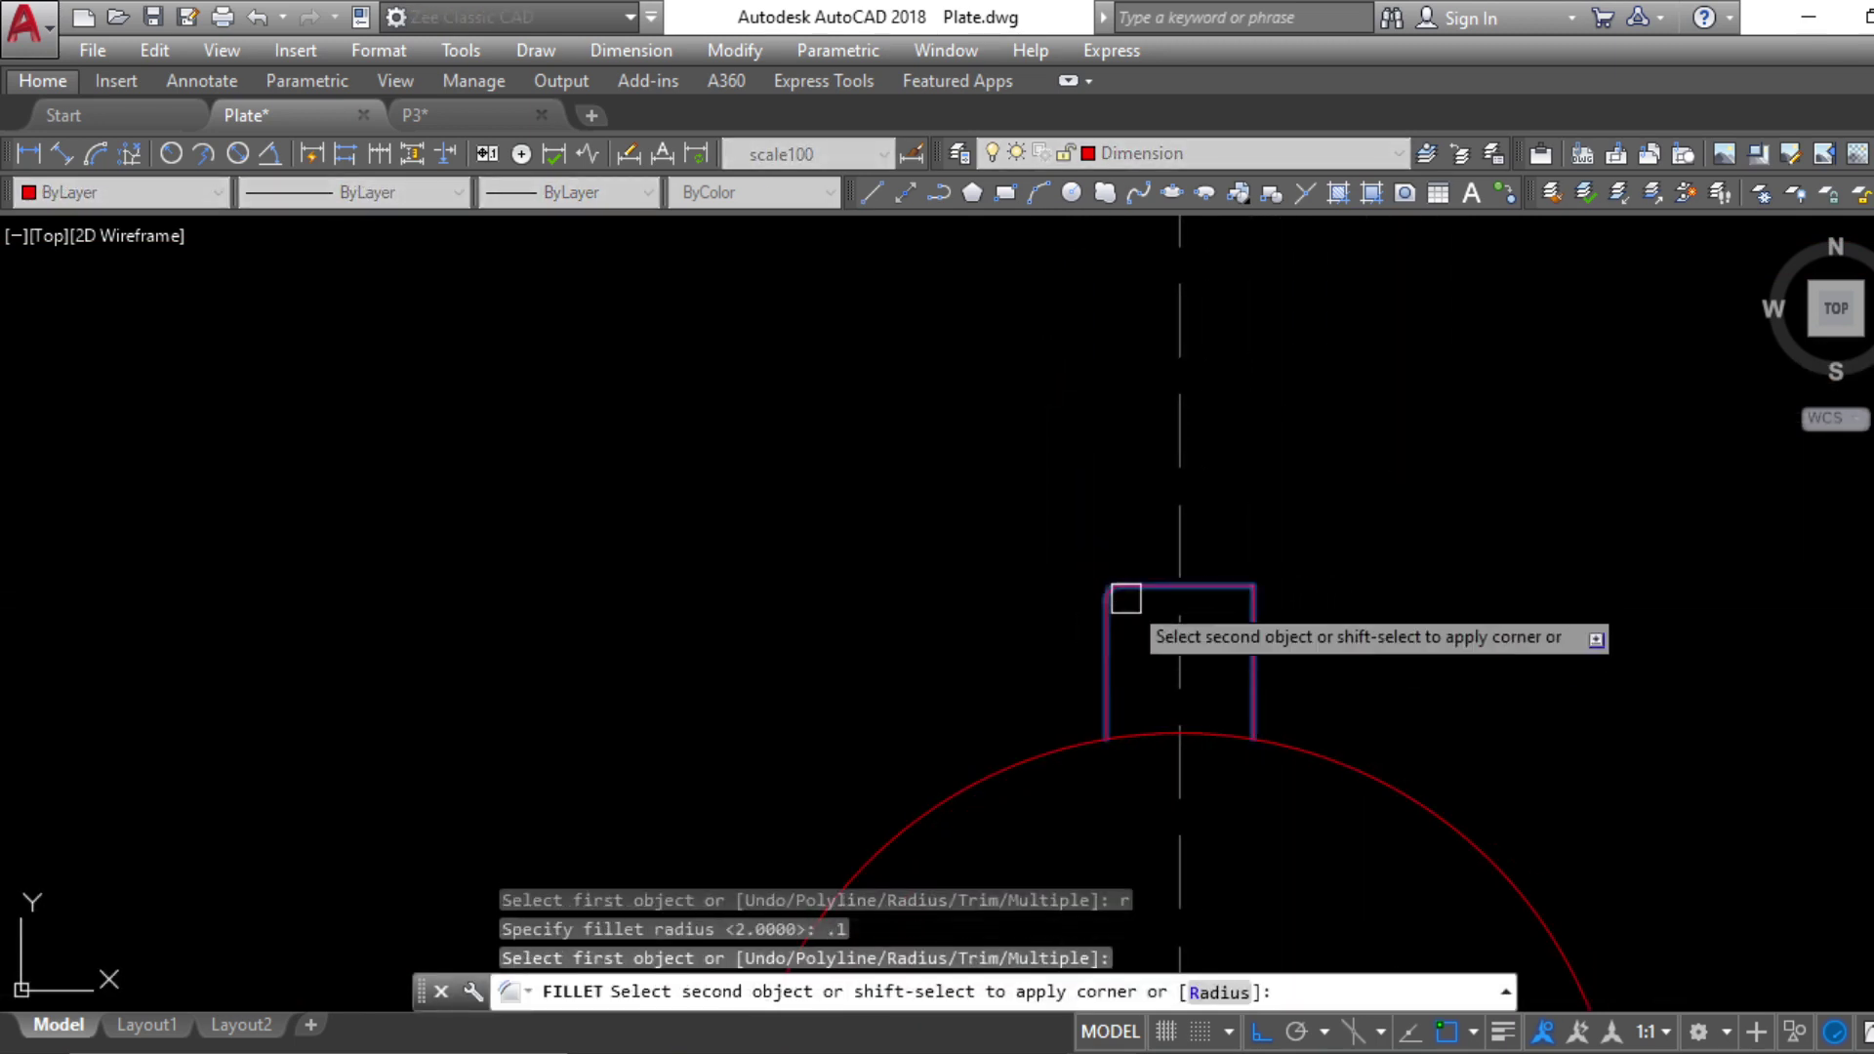
pyautogui.click(1233, 585)
pyautogui.click(1260, 607)
pyautogui.press('Escape')
pyautogui.press('Escape')
# Fillet the tooth's upper-right corner with the same 0.1 radius
pyautogui.press('Return')
pyautogui.click(1226, 585)
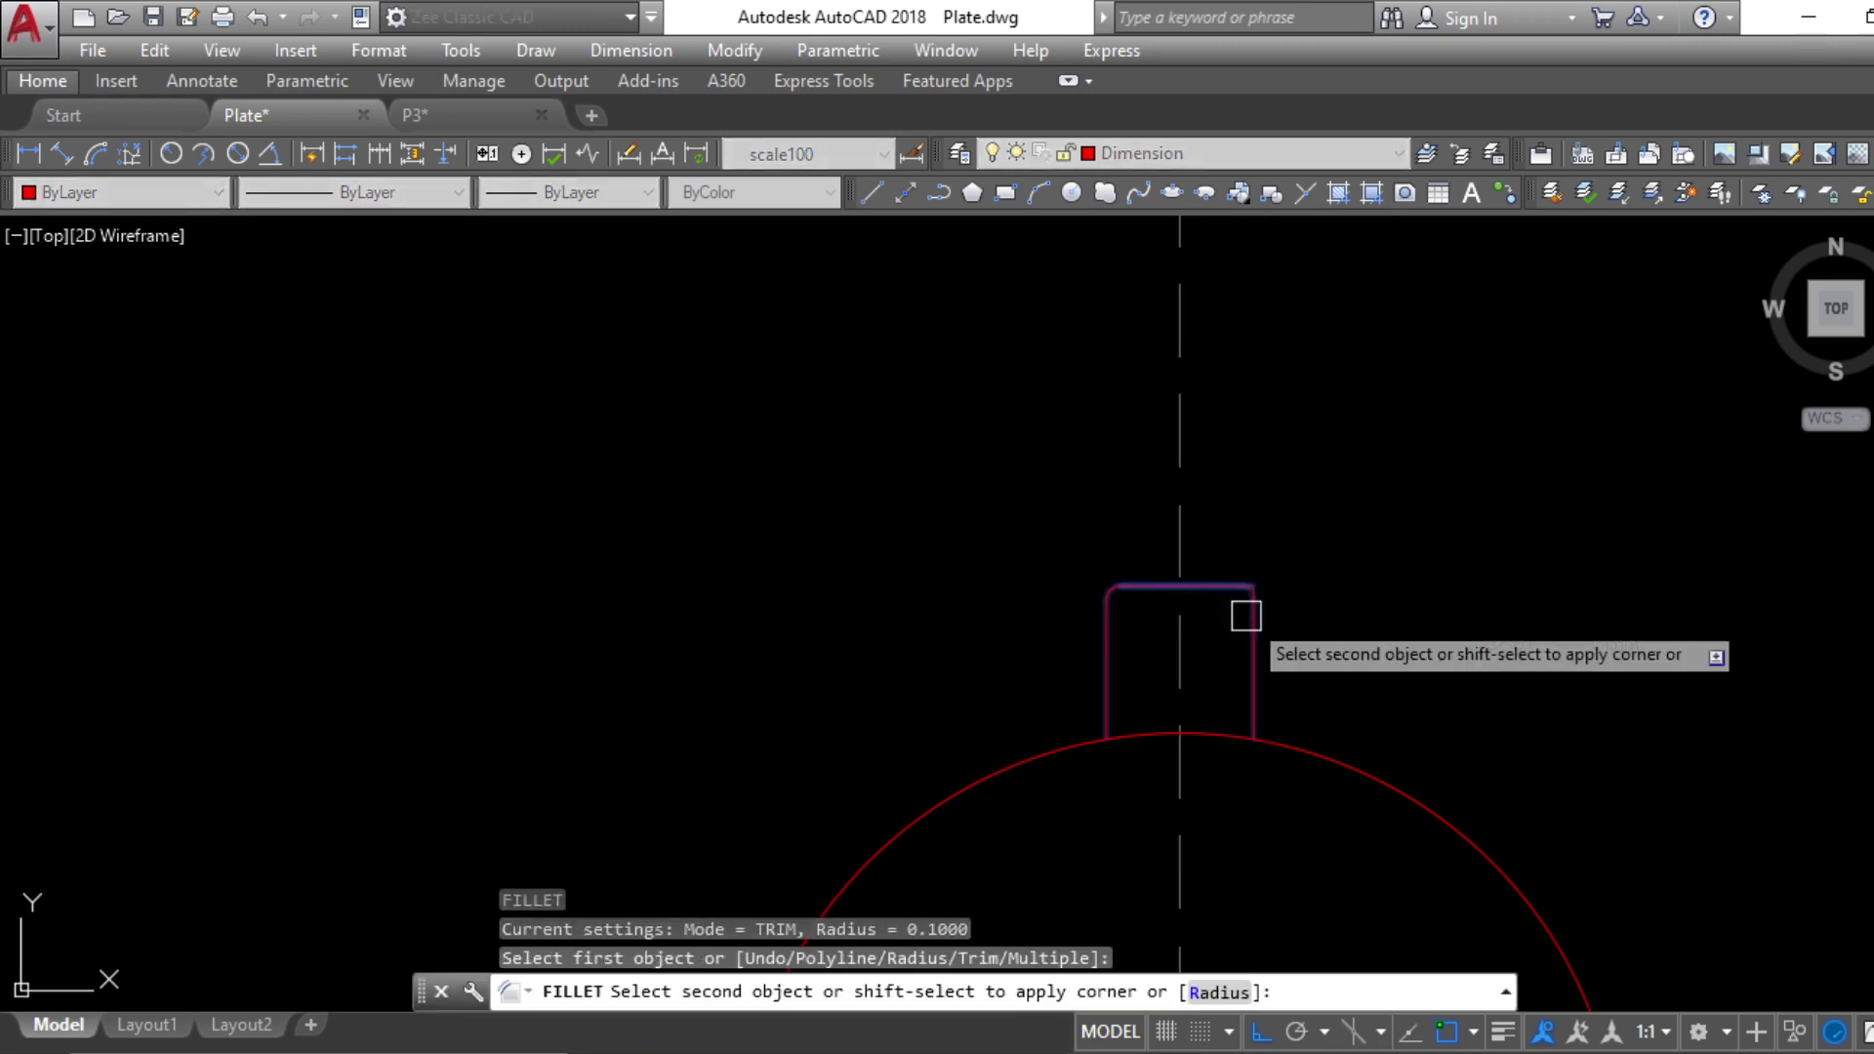
pyautogui.click(1251, 620)
pyautogui.press('Escape')
pyautogui.moveTo(1340, 728); pyautogui.dragTo(1196, 543, button='middle')
pyautogui.scroll(-4, 1203, 558)
pyautogui.press('Escape')
# Create a polar array of the filleted tooth around the common centre of the circles
pyautogui.scroll(2, 1174, 529)
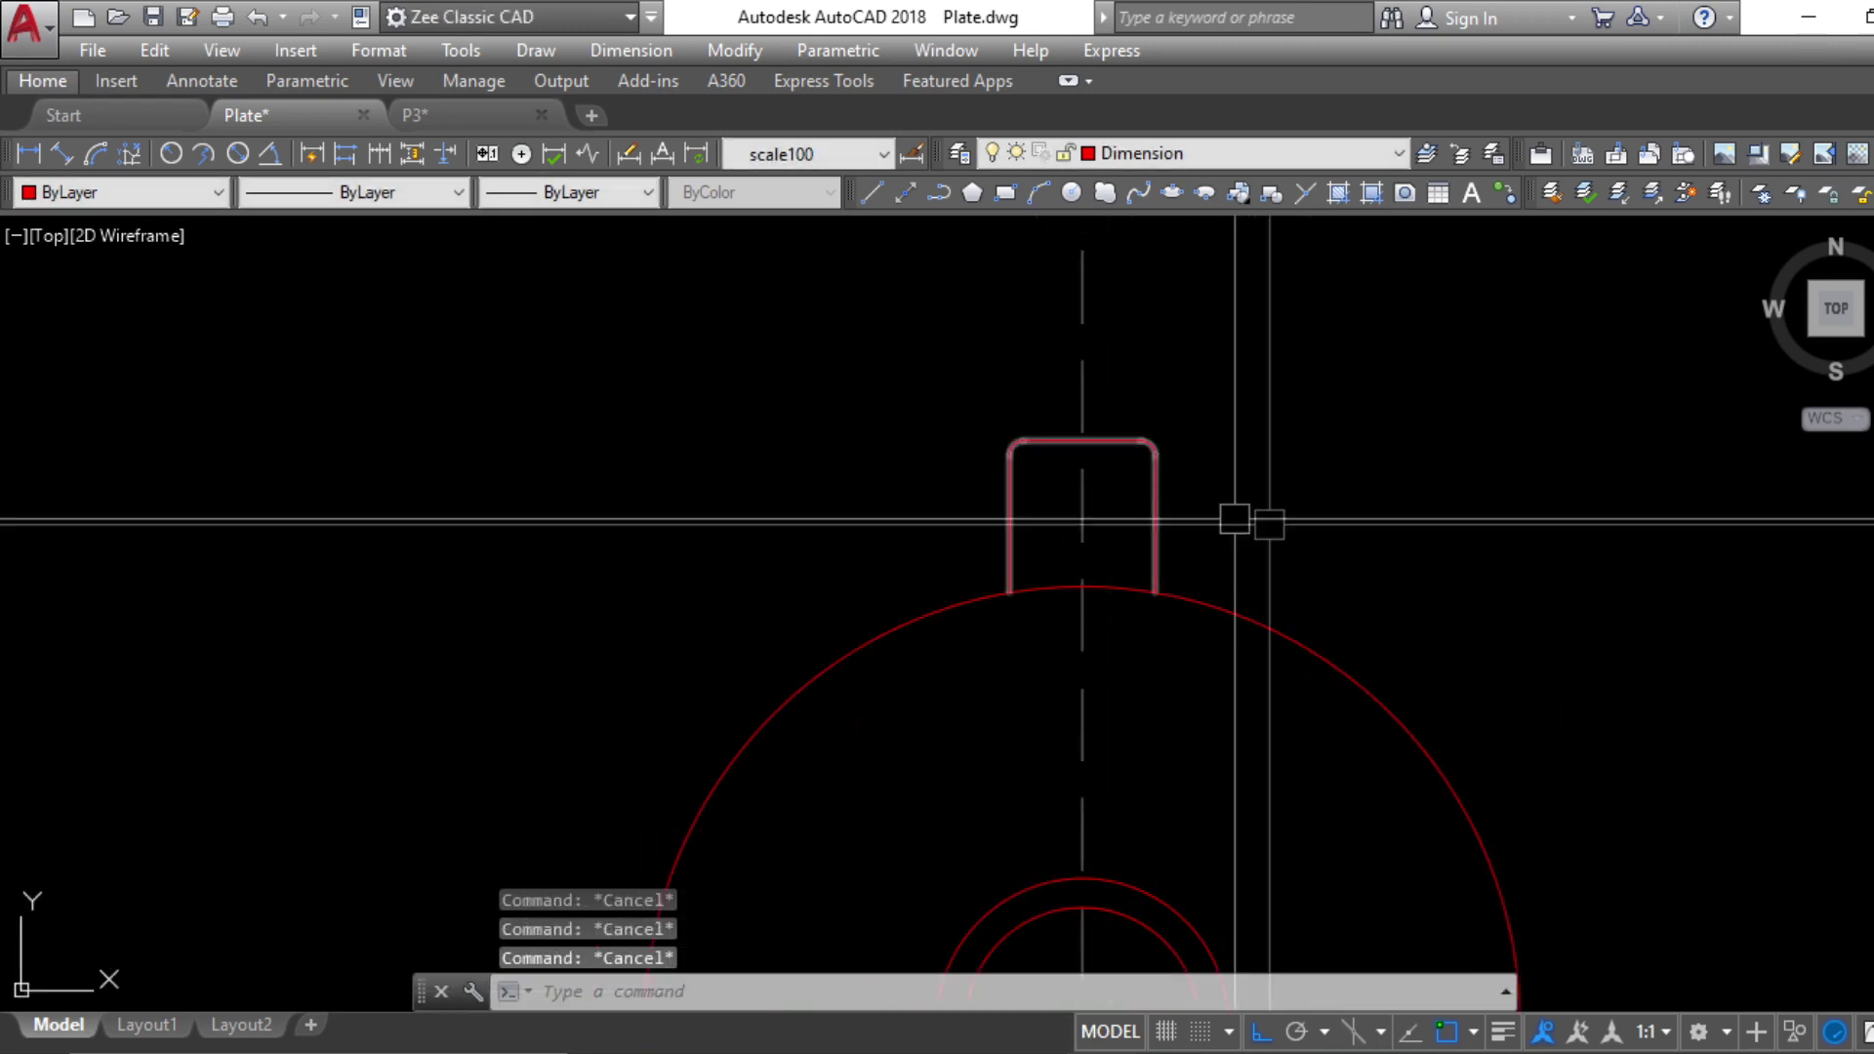
pyautogui.click(1237, 519)
pyautogui.click(1150, 390)
pyautogui.scroll(-3, 1235, 490)
pyautogui.scroll(2, 1310, 553)
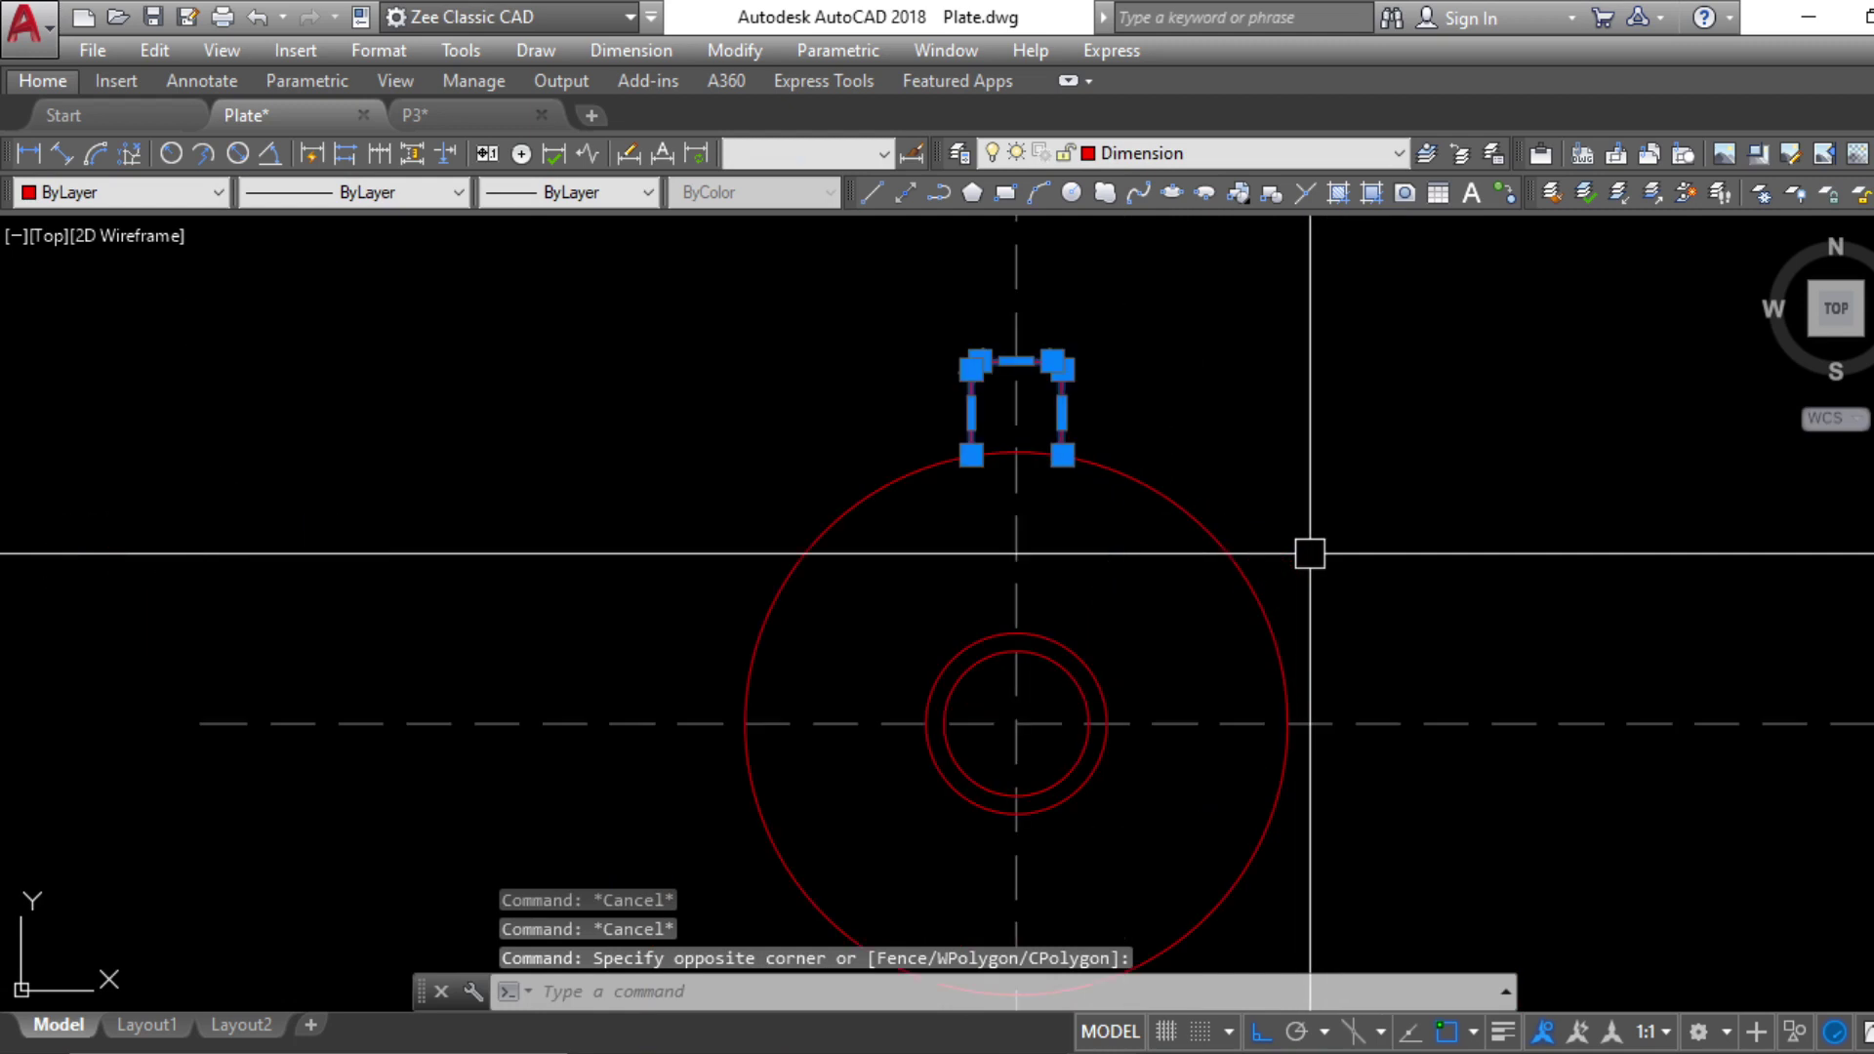
pyautogui.write('r')
pyautogui.press('Return')
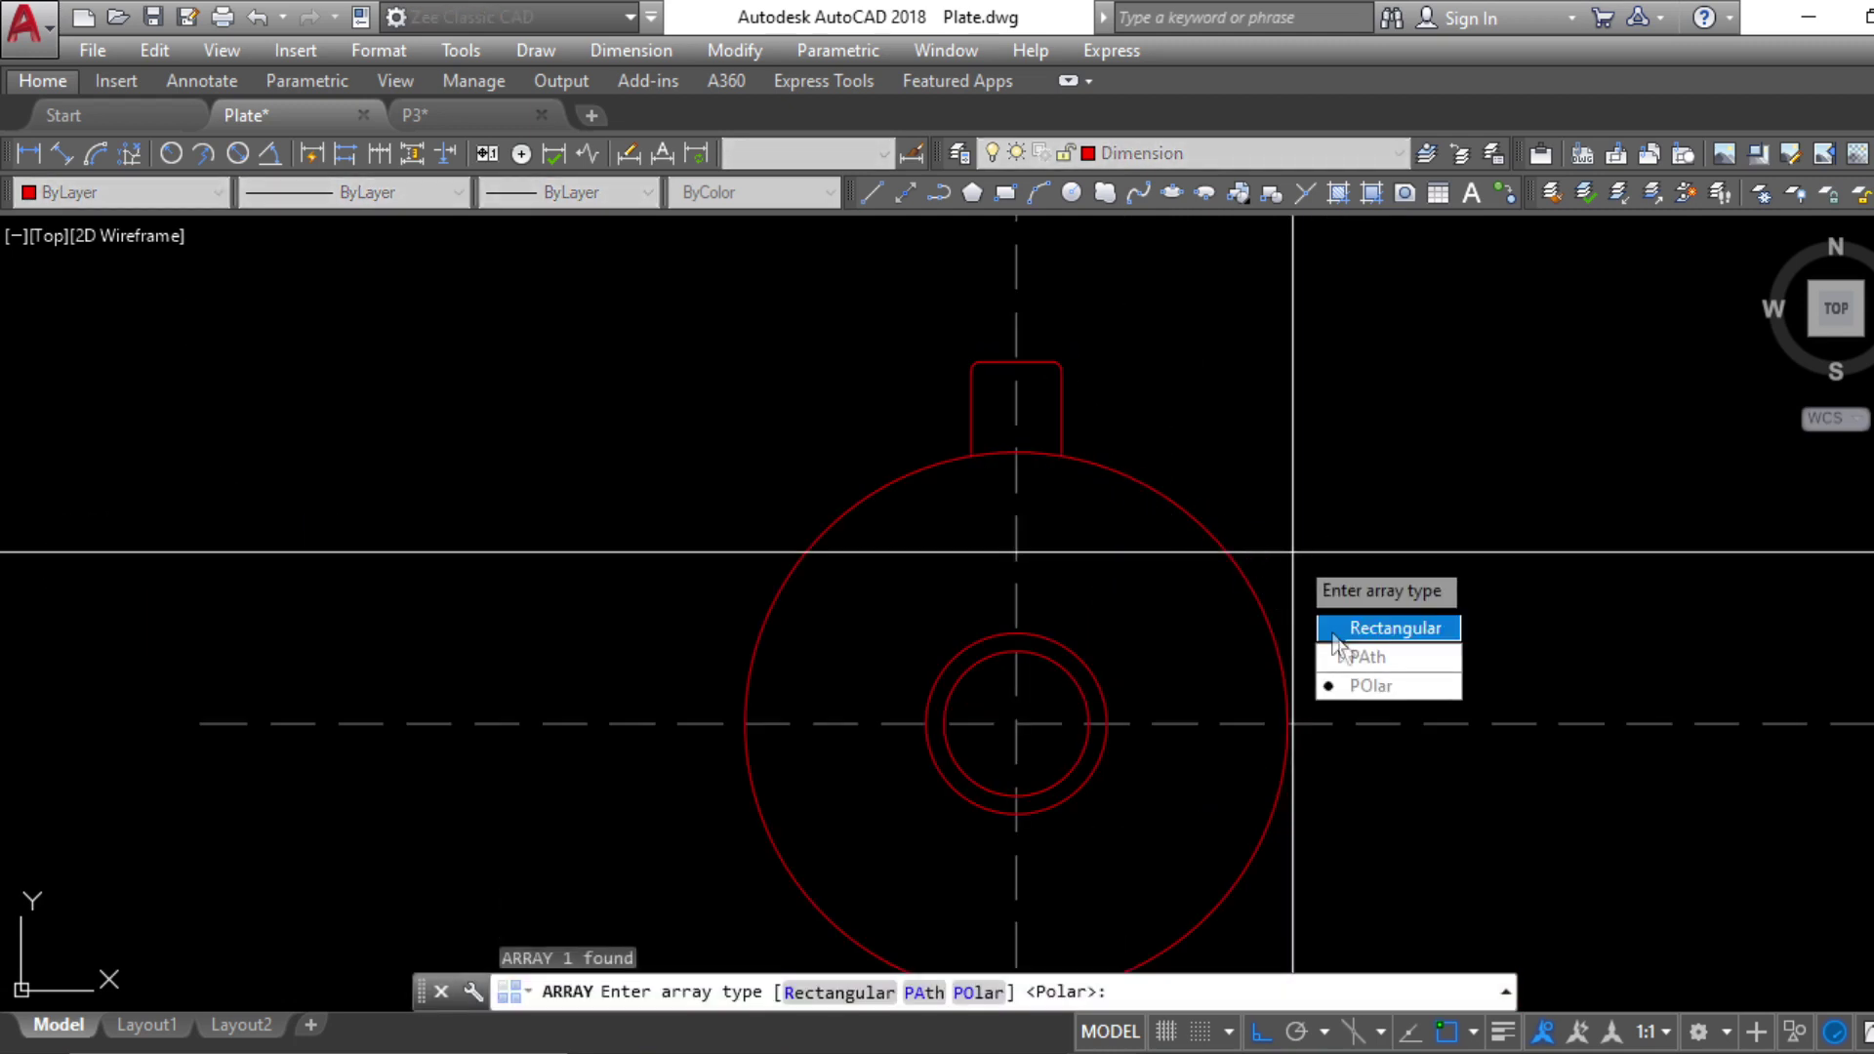
pyautogui.click(1379, 687)
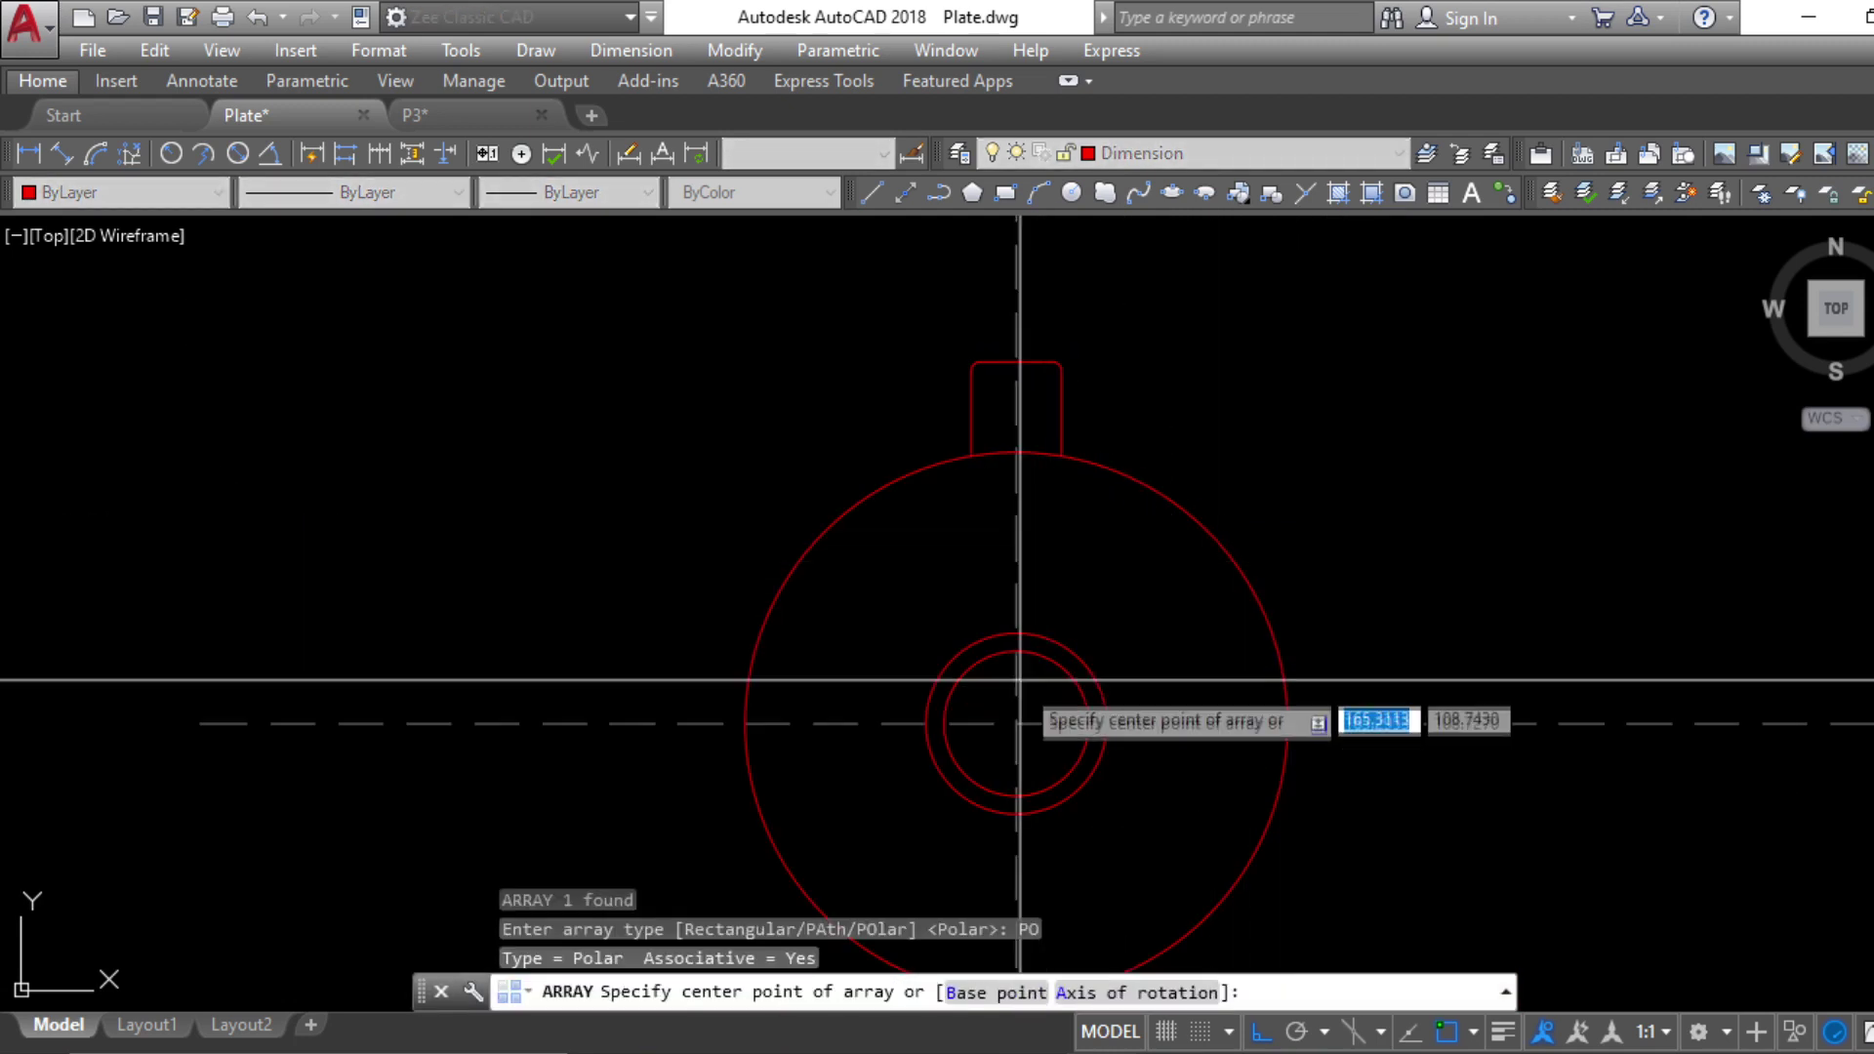
pyautogui.click(1016, 724)
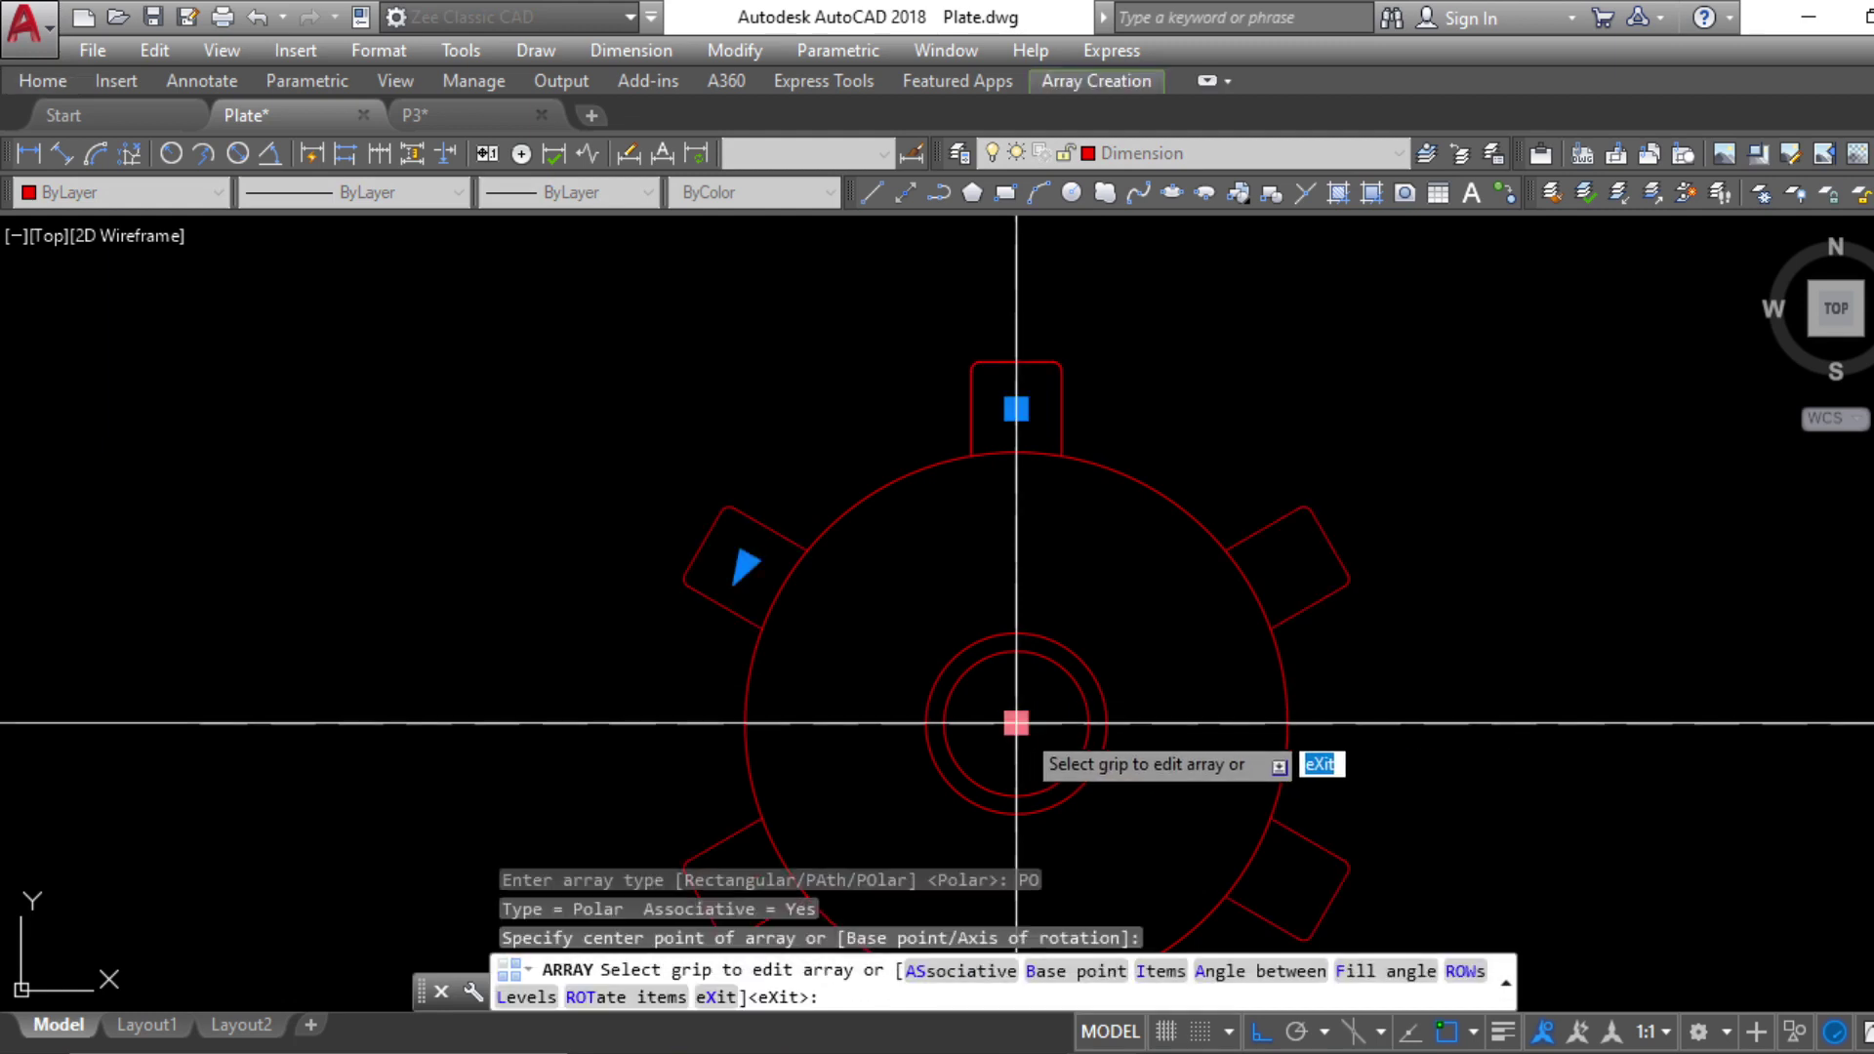
# Set the tooth array to 12 items and finish the array
pyautogui.write('i')
pyautogui.press('Return')
pyautogui.write('12')
pyautogui.press('Return')
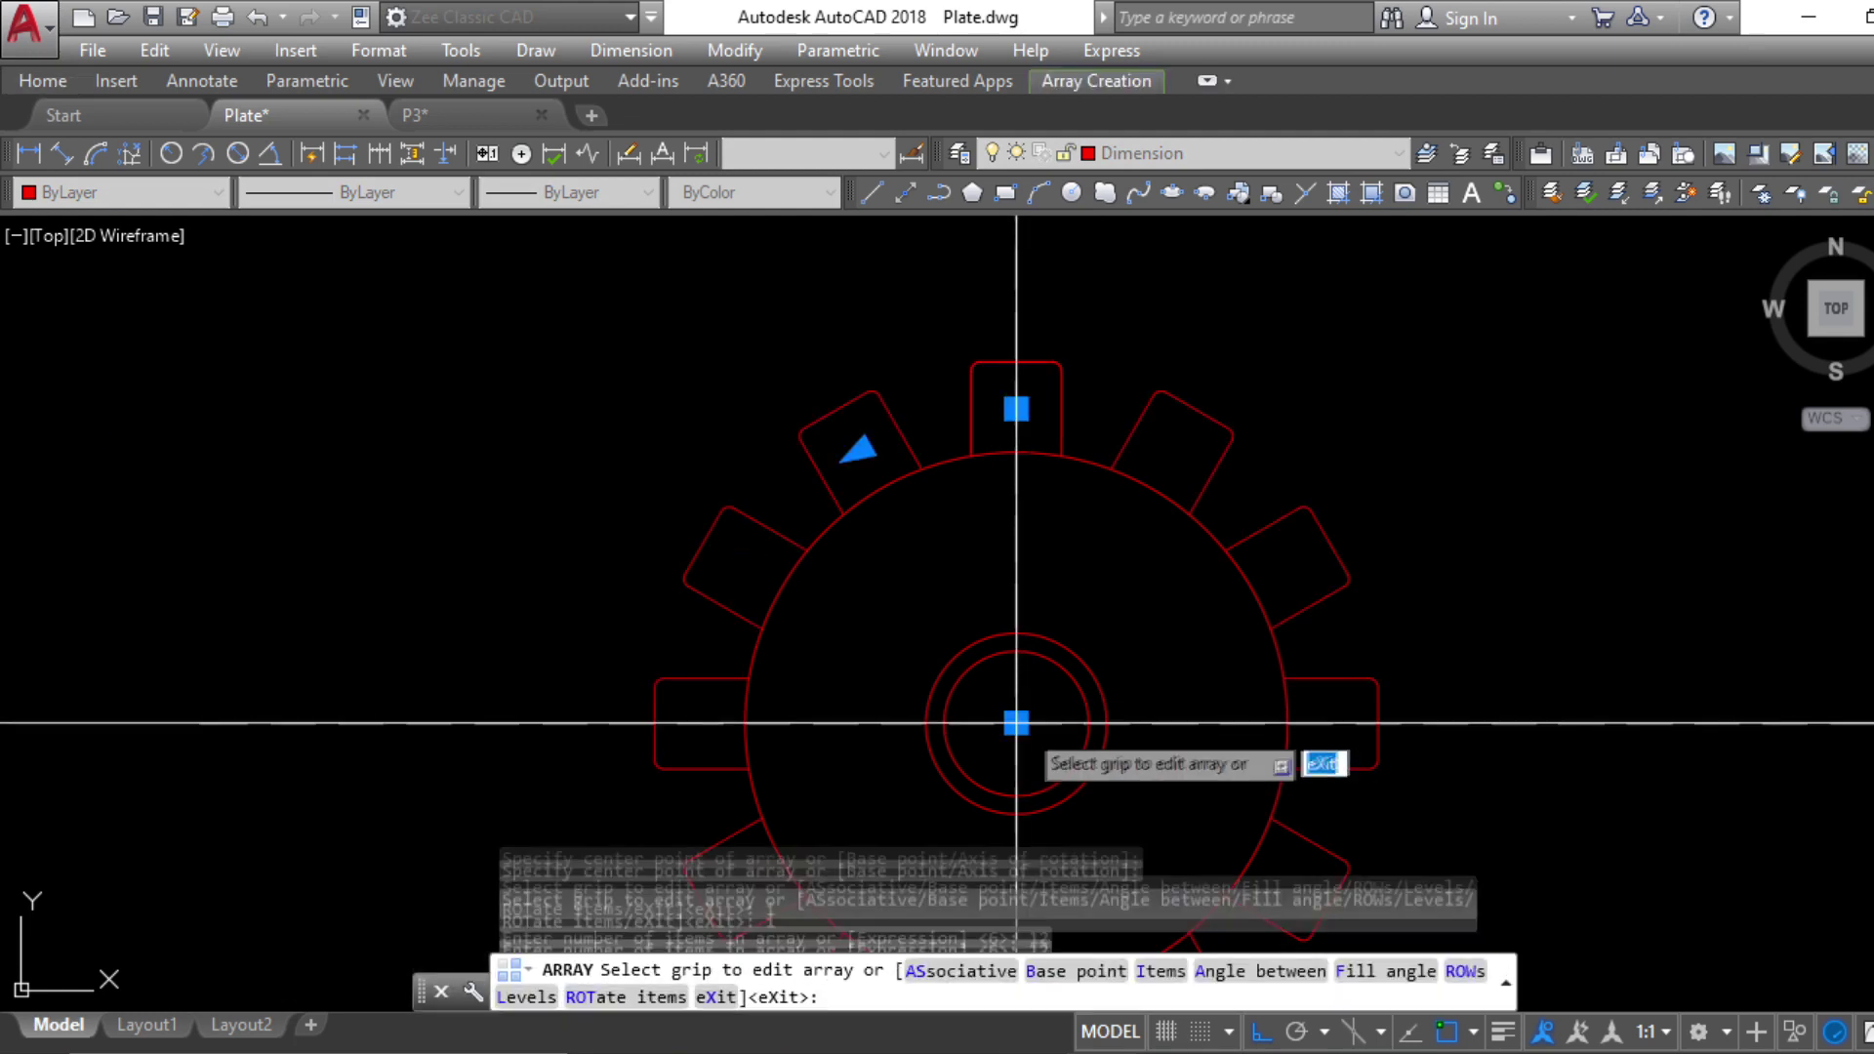
pyautogui.scroll(-4, 1103, 619)
pyautogui.press('Escape')
pyautogui.press('Escape')
pyautogui.press('Escape')
pyautogui.scroll(6, 1096, 576)
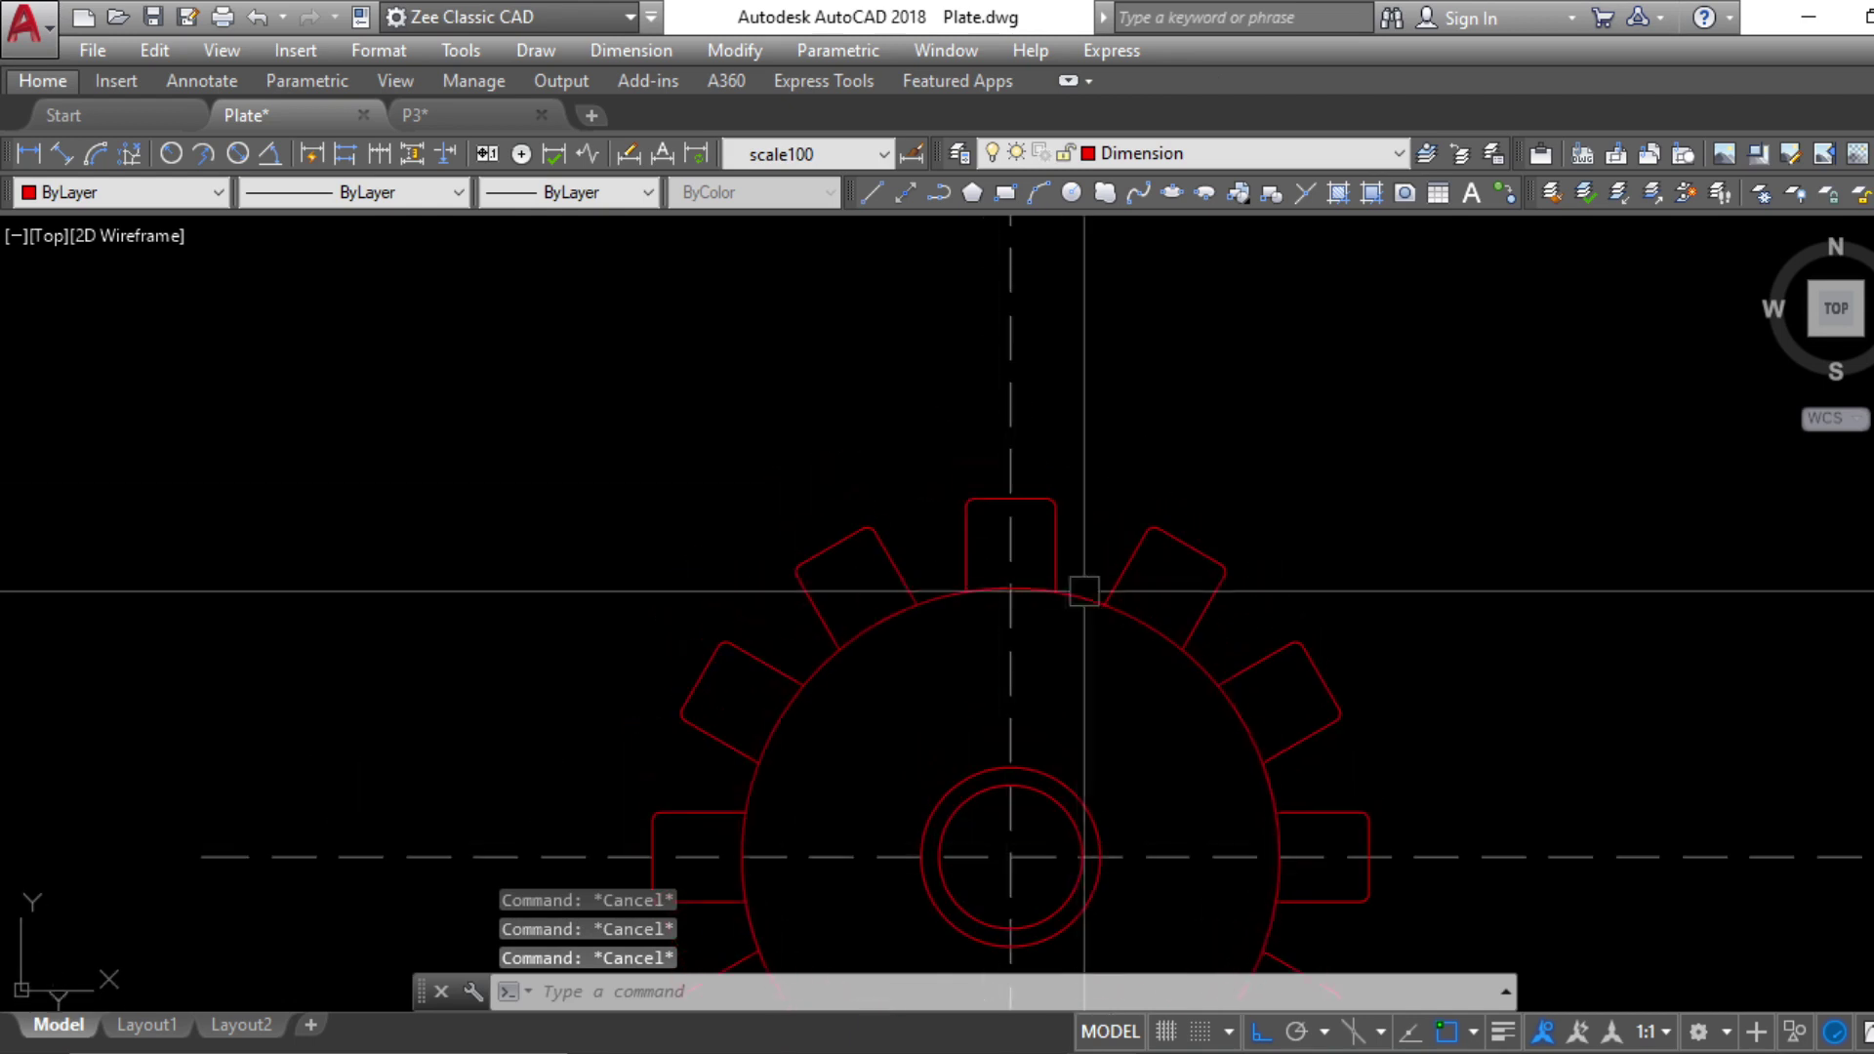
# Explode the gear's polar tooth array into separate objects
pyautogui.scroll(-4, 1003, 534)
pyautogui.click(1074, 540)
pyautogui.write('x')
pyautogui.press('Return')
pyautogui.scroll(-3, 1070, 498)
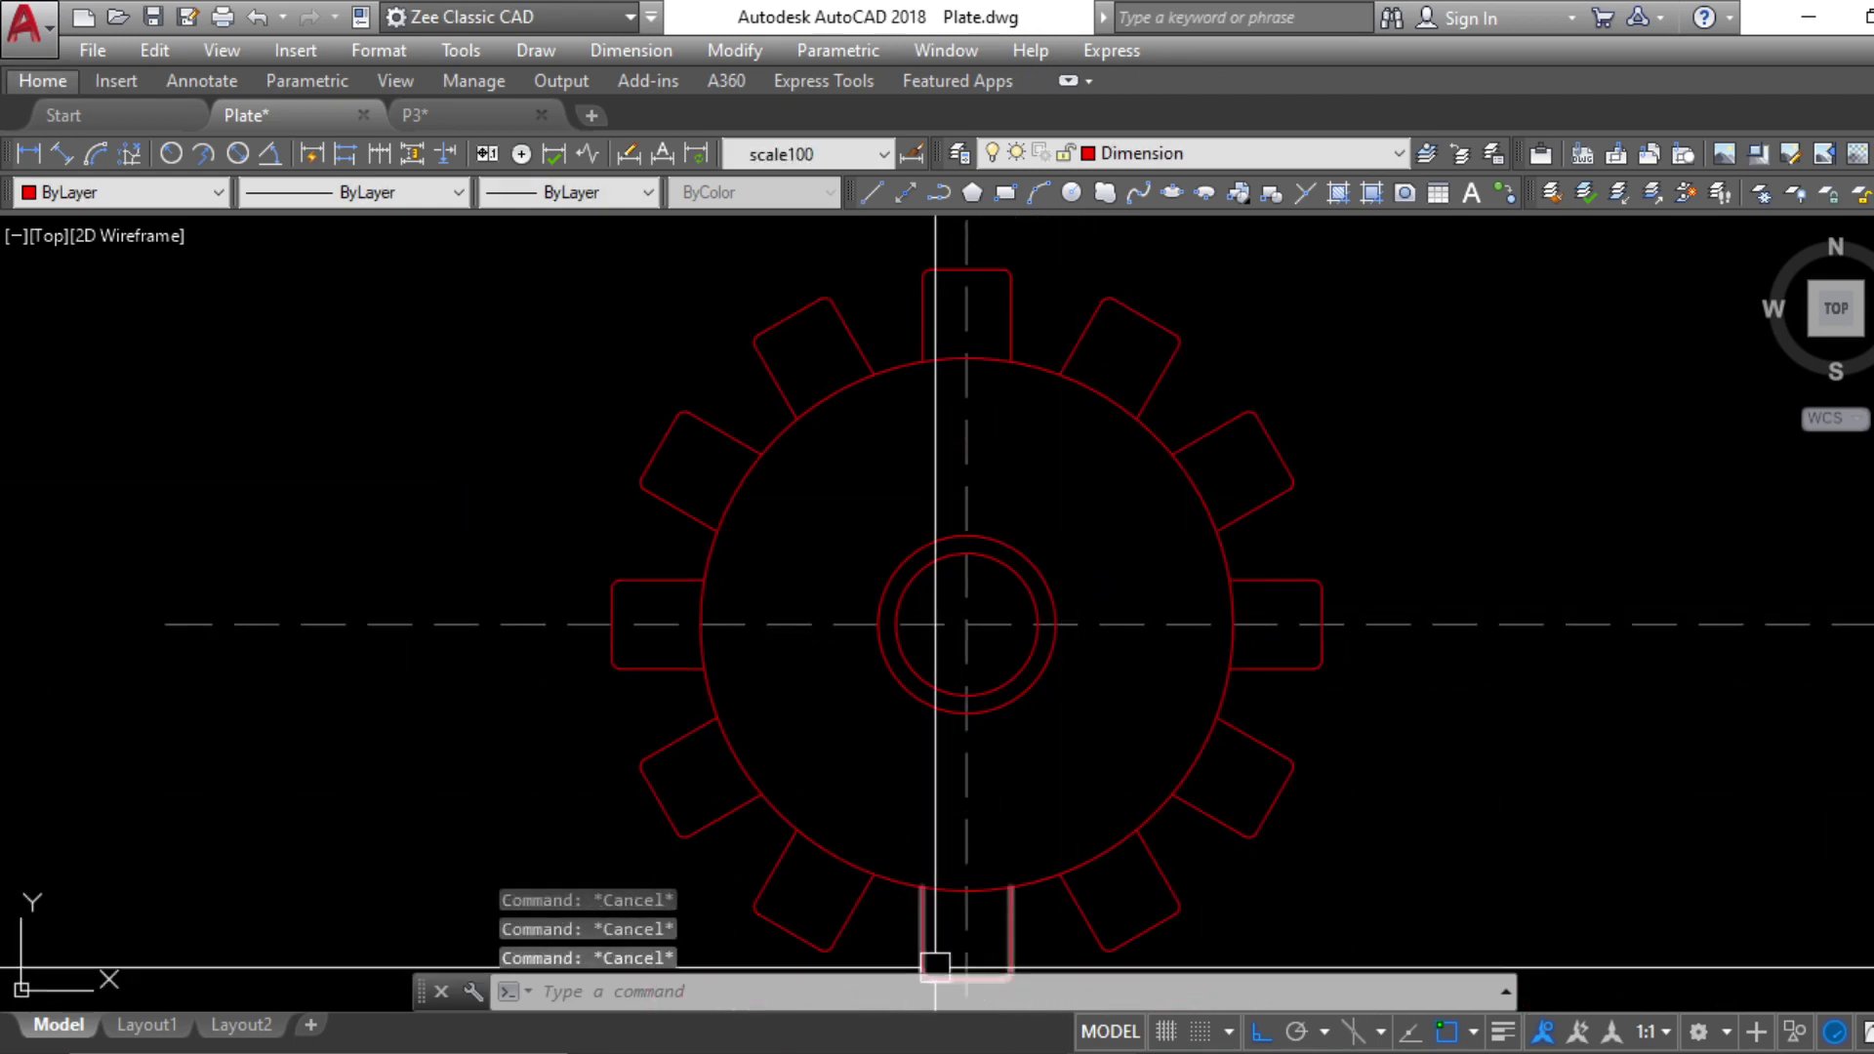
# Check the Gear sheet in Major Plate.pdf and fillet the gap between the top tooth and its clockwise neighbour with a 0.4 radius
pyautogui.hotkey('alt', 'Tab')
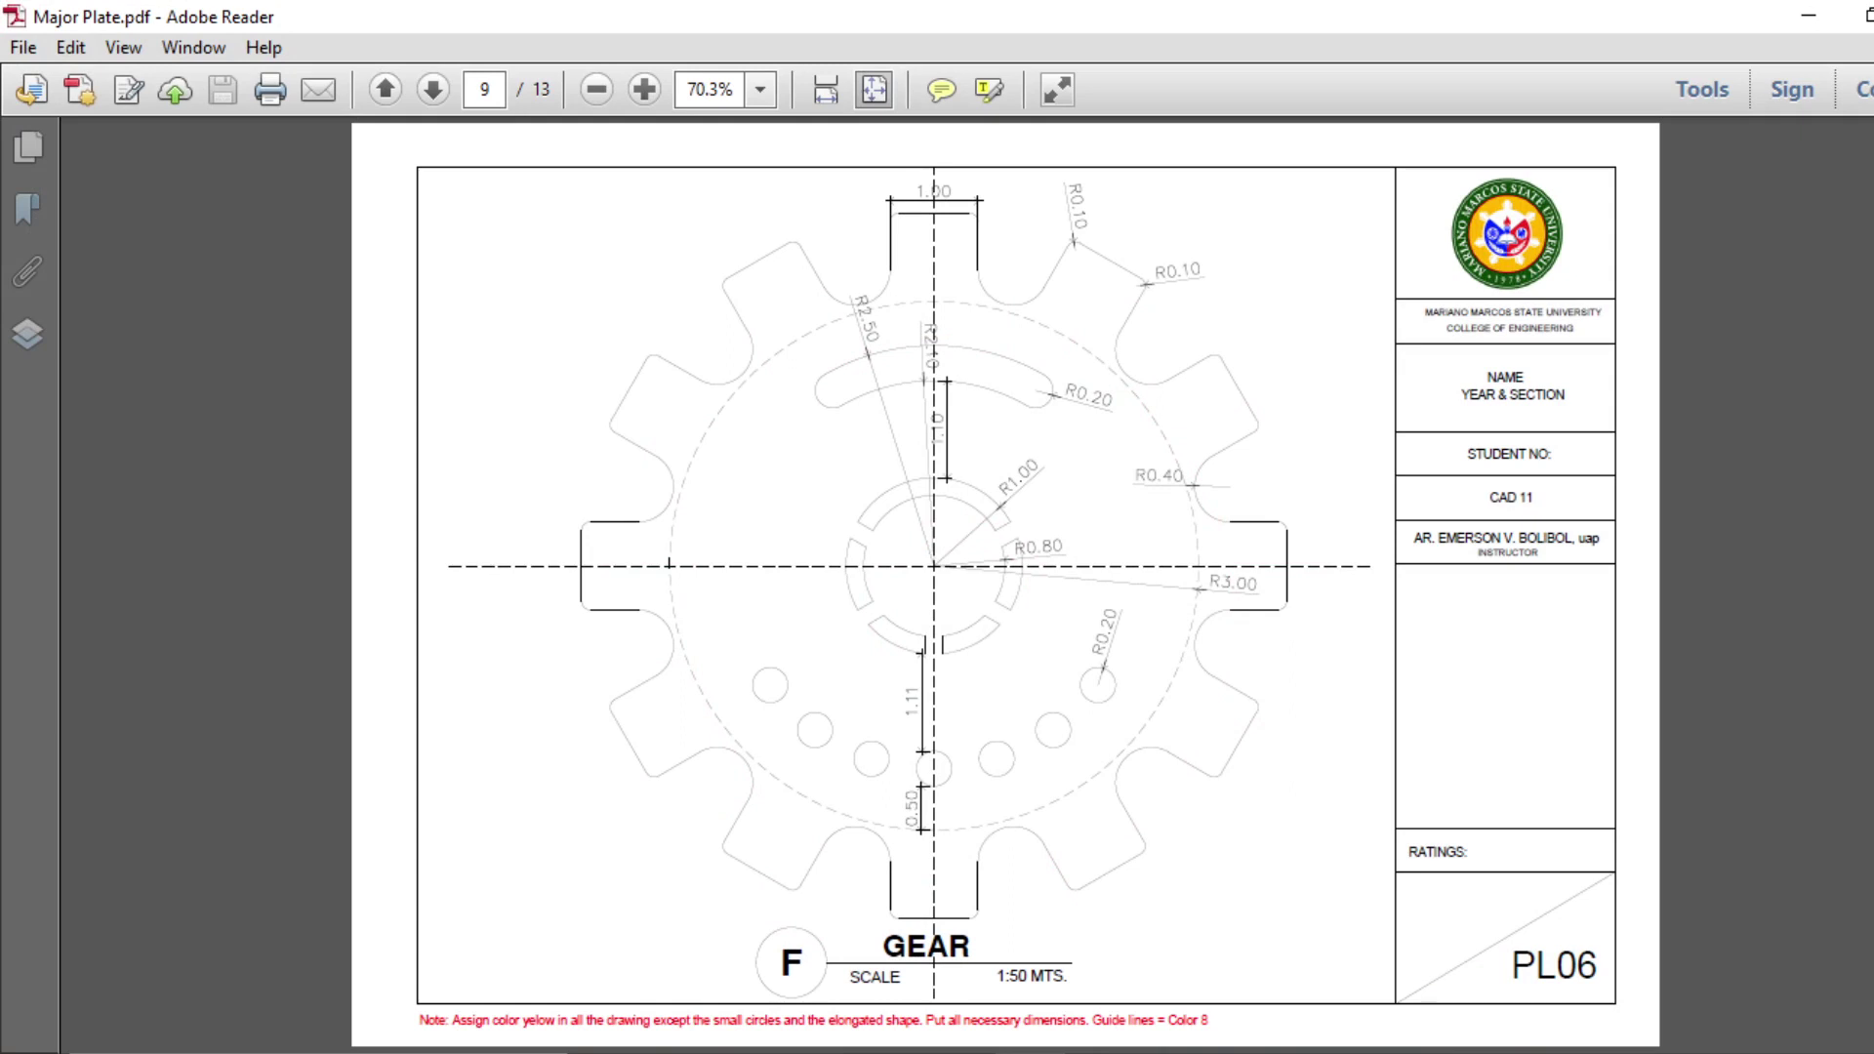
pyautogui.hotkey('alt', 'Tab')
pyautogui.moveTo(1083, 497); pyautogui.dragTo(1104, 644, button='middle')
pyautogui.write('f')
pyautogui.press('Return')
pyautogui.write('r')
pyautogui.press('Return')
pyautogui.write('.4')
pyautogui.press('Return')
pyautogui.scroll(2, 1046, 469)
pyautogui.click(1027, 493)
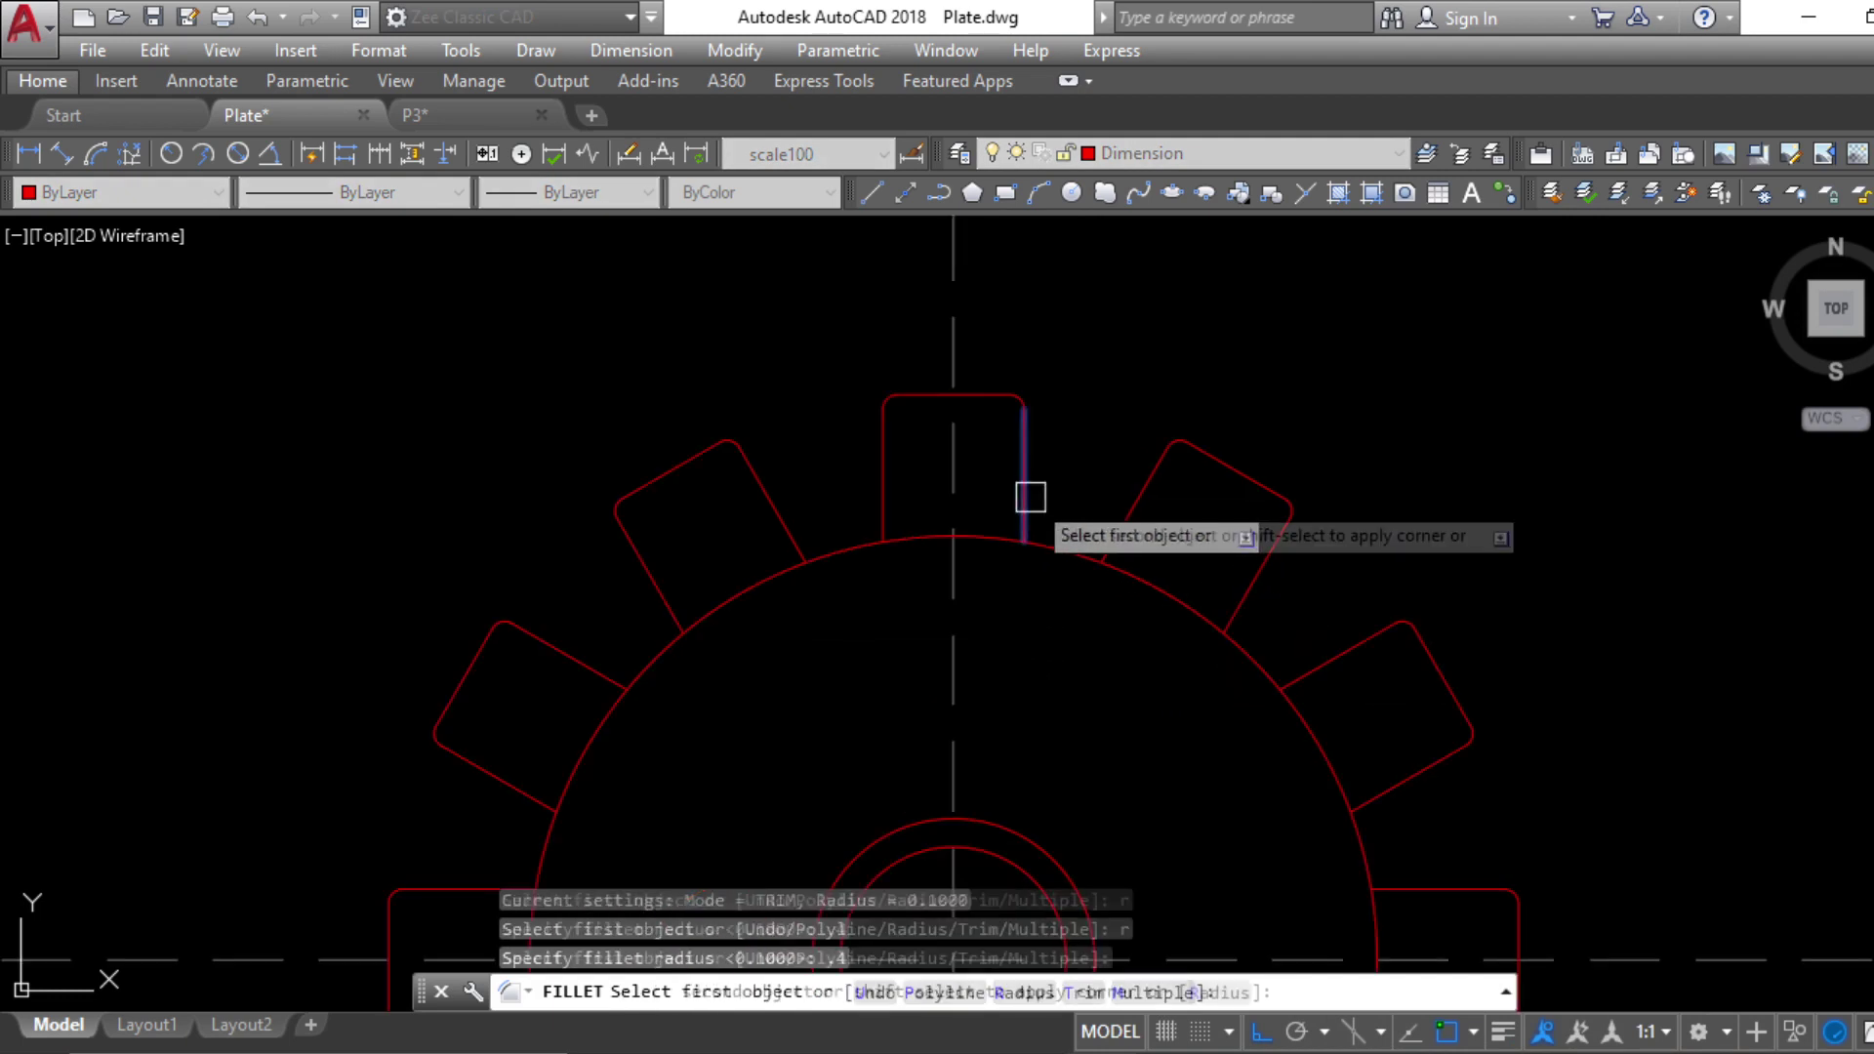
pyautogui.click(1128, 533)
# Fillet the next three tooth gaps clockwise down the gear's right side with the same 0.4 radius
pyautogui.press('Return')
pyautogui.click(1247, 587)
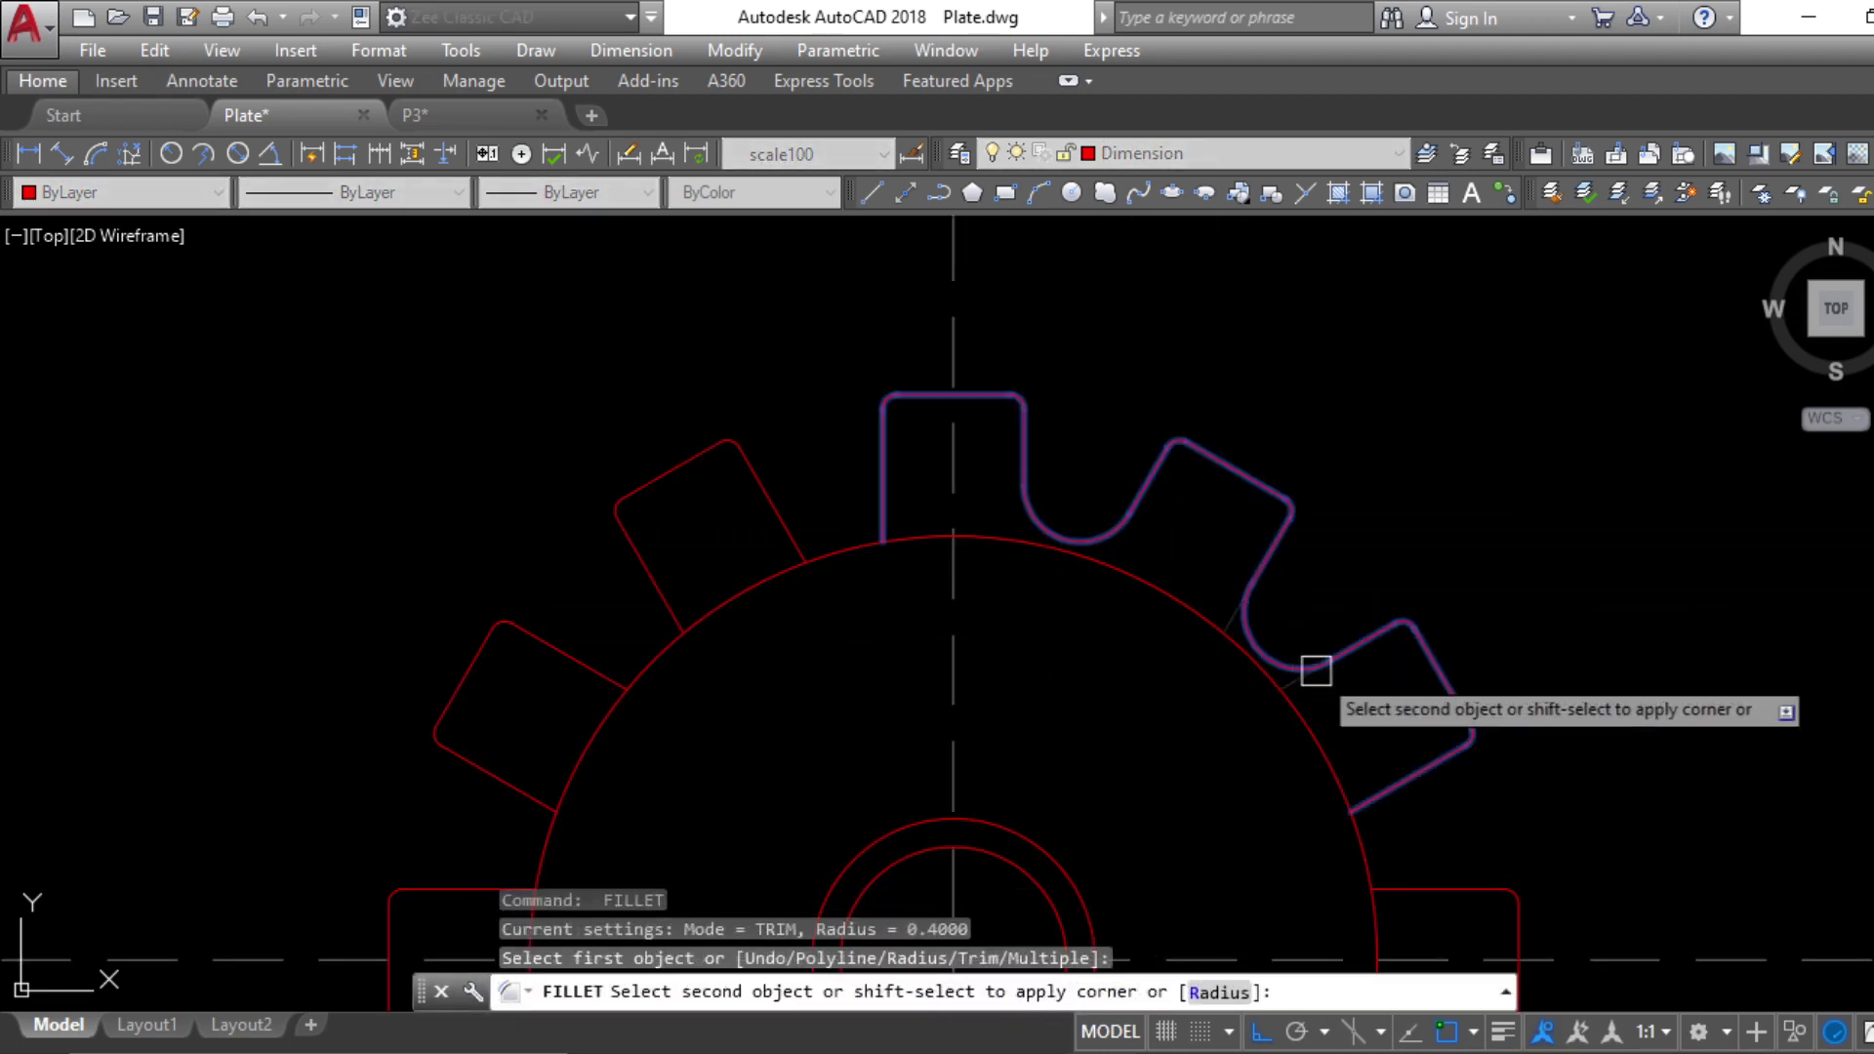
pyautogui.click(1314, 671)
pyautogui.press('Return')
pyautogui.moveTo(1359, 797); pyautogui.dragTo(1233, 499, button='middle')
pyautogui.click(1214, 471)
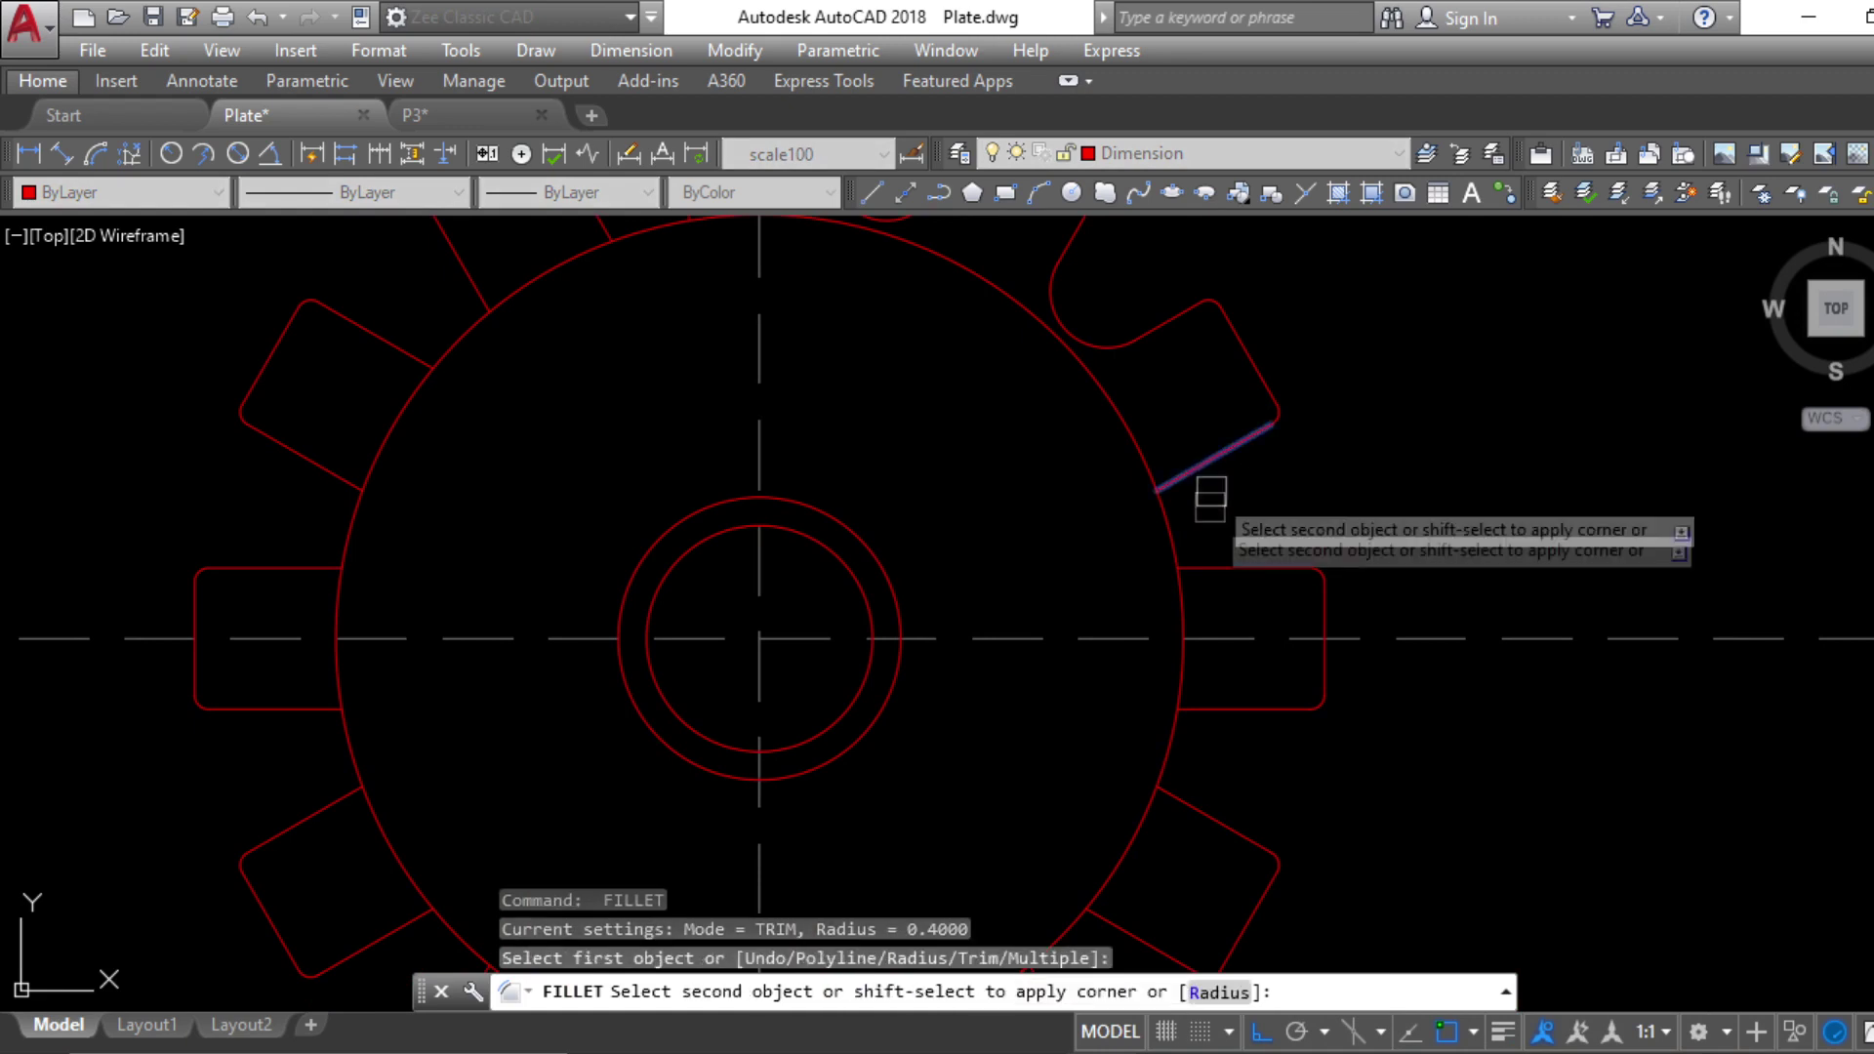
pyautogui.click(1217, 561)
pyautogui.press('Return')
pyautogui.click(1214, 716)
pyautogui.click(1193, 804)
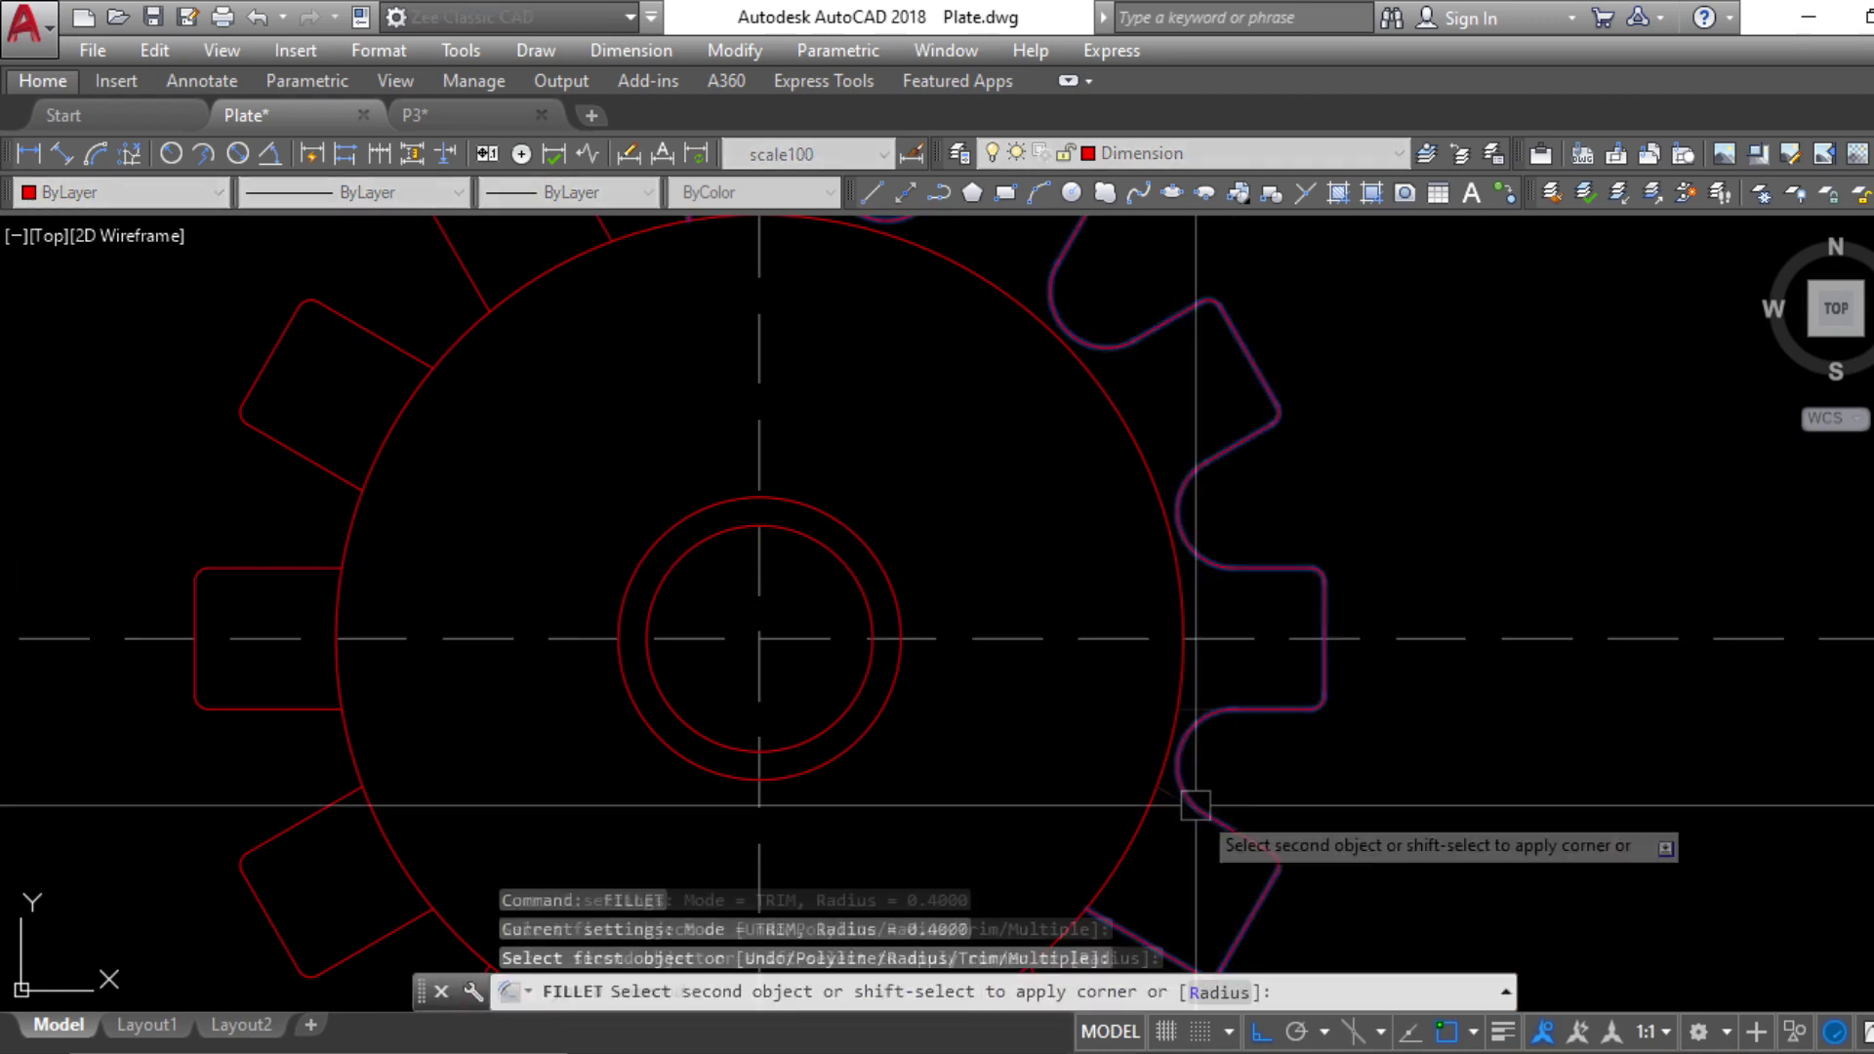
# Continue the 0.4 radius fillets clockwise through the three tooth gaps along the gear's lower part
pyautogui.press('Return')
pyautogui.moveTo(1159, 862); pyautogui.dragTo(1207, 477, button='middle')
pyautogui.click(1188, 546)
pyautogui.click(1109, 626)
pyautogui.press('Return')
pyautogui.click(971, 679)
pyautogui.click(880, 728)
pyautogui.press('Return')
pyautogui.click(739, 723)
pyautogui.click(652, 694)
# Fillet the tooth gaps on the gear's lower-left side, up to the left tooth, with the 0.4 radius
pyautogui.press('Return')
pyautogui.click(506, 617)
pyautogui.moveTo(467, 549)
pyautogui.mouseDown(button='middle')
pyautogui.moveTo(423, 452)
pyautogui.moveTo(719, 694)
pyautogui.mouseUp(button='middle')
pyautogui.click(723, 580)
pyautogui.moveTo(751, 498); pyautogui.dragTo(751, 656, button='middle')
pyautogui.press('Return')
pyautogui.click(731, 598)
pyautogui.click(745, 502)
# Fillet the remaining tooth gaps on the gear's upper-left side with the 0.4 radius and end the fillets
pyautogui.press('Return')
pyautogui.click(818, 371)
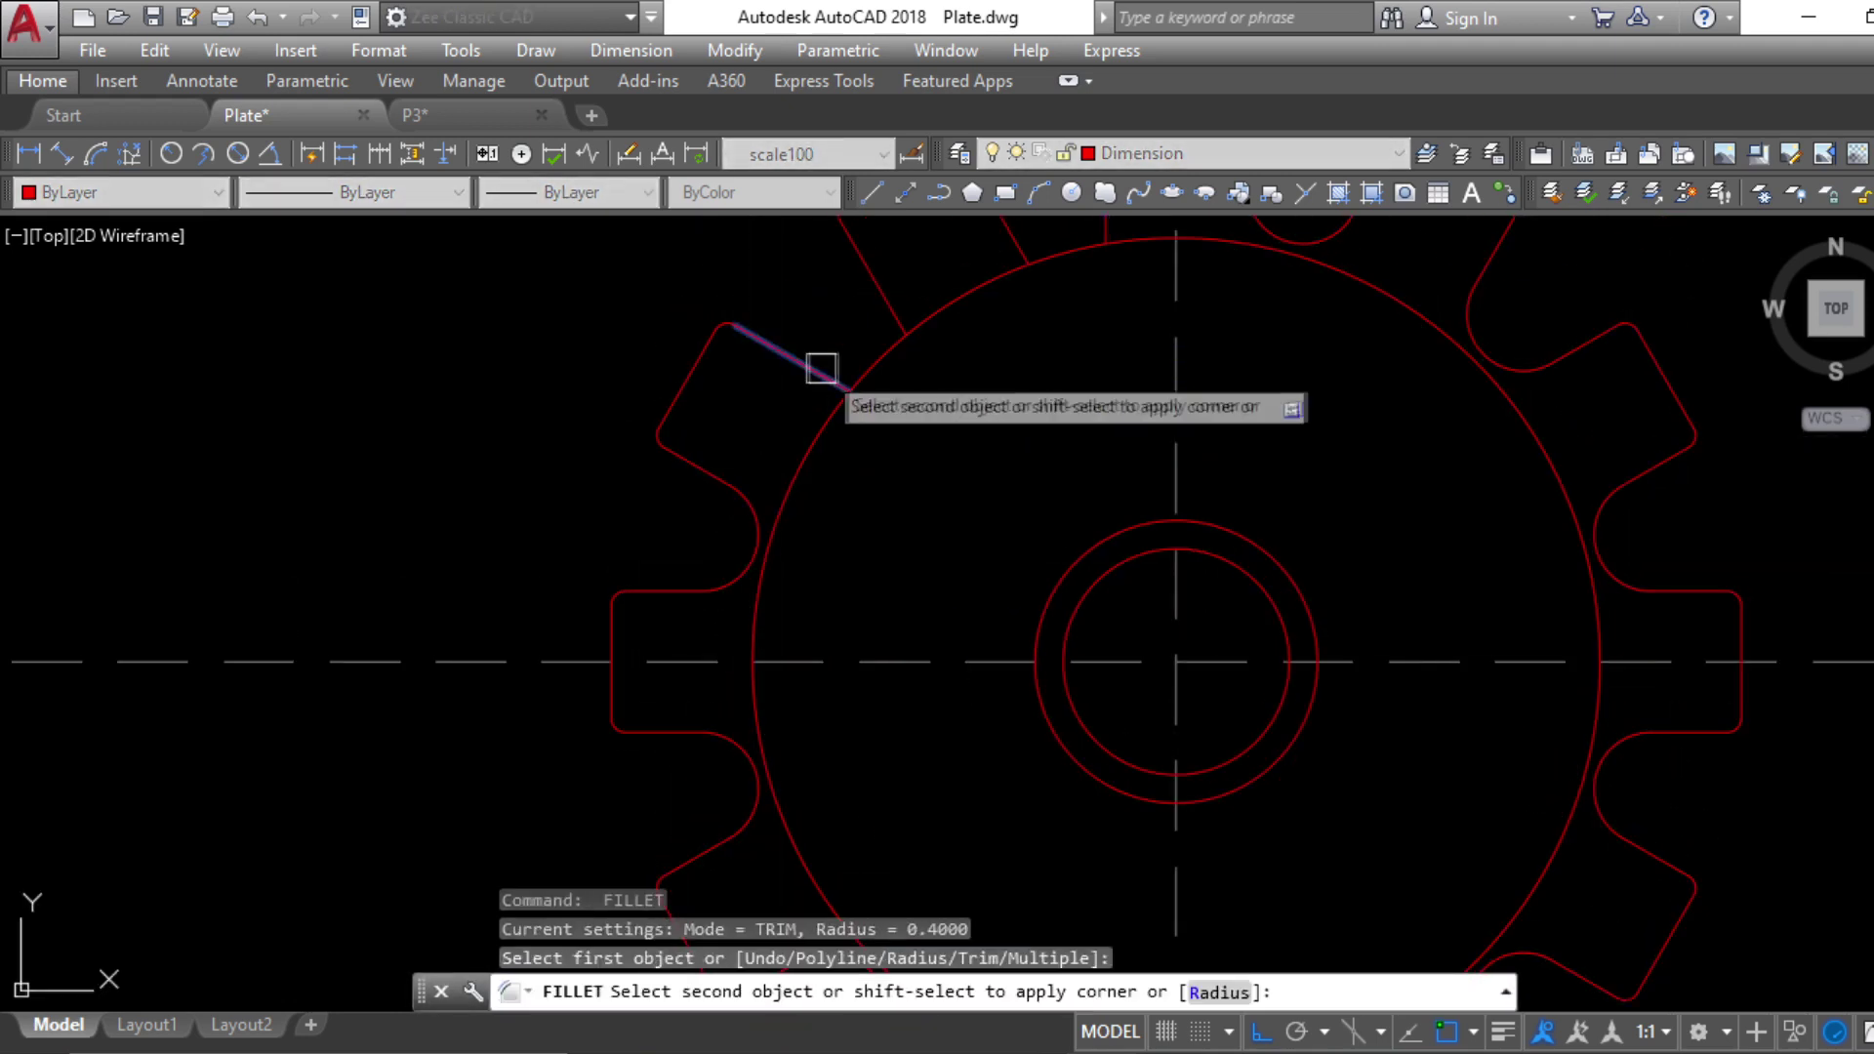
pyautogui.click(891, 291)
pyautogui.scroll(-2, 918, 371)
pyautogui.moveTo(996, 315); pyautogui.dragTo(907, 573, button='middle')
pyautogui.press('Return')
pyautogui.click(886, 544)
pyautogui.click(939, 531)
pyautogui.scroll(-2, 1068, 446)
pyautogui.press('Return')
pyautogui.moveTo(1067, 448); pyautogui.dragTo(978, 341, button='middle')
pyautogui.press('Escape')
pyautogui.press('Escape')
pyautogui.press('Escape')
pyautogui.press('Escape')
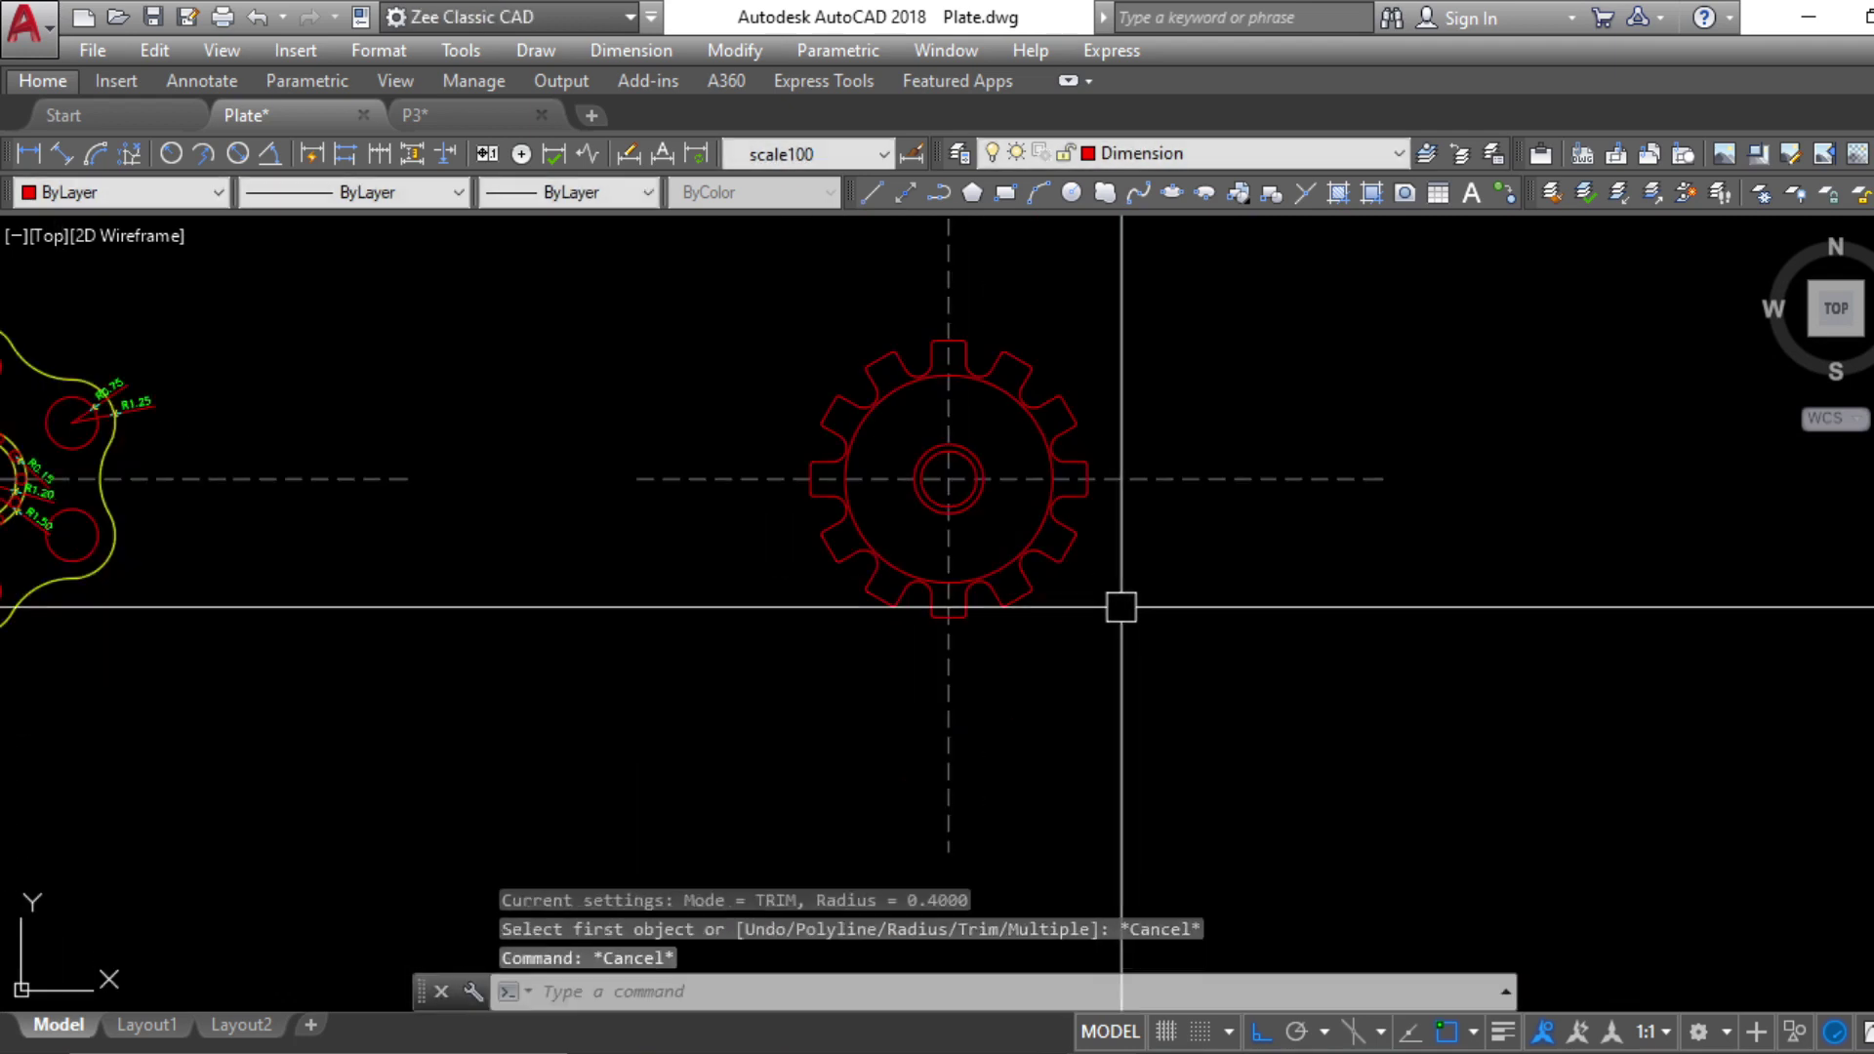
# Review the Gear sheet in the PDF and draw a circle of radius 2.5 at the gear's centre
pyautogui.click(1039, 1052)
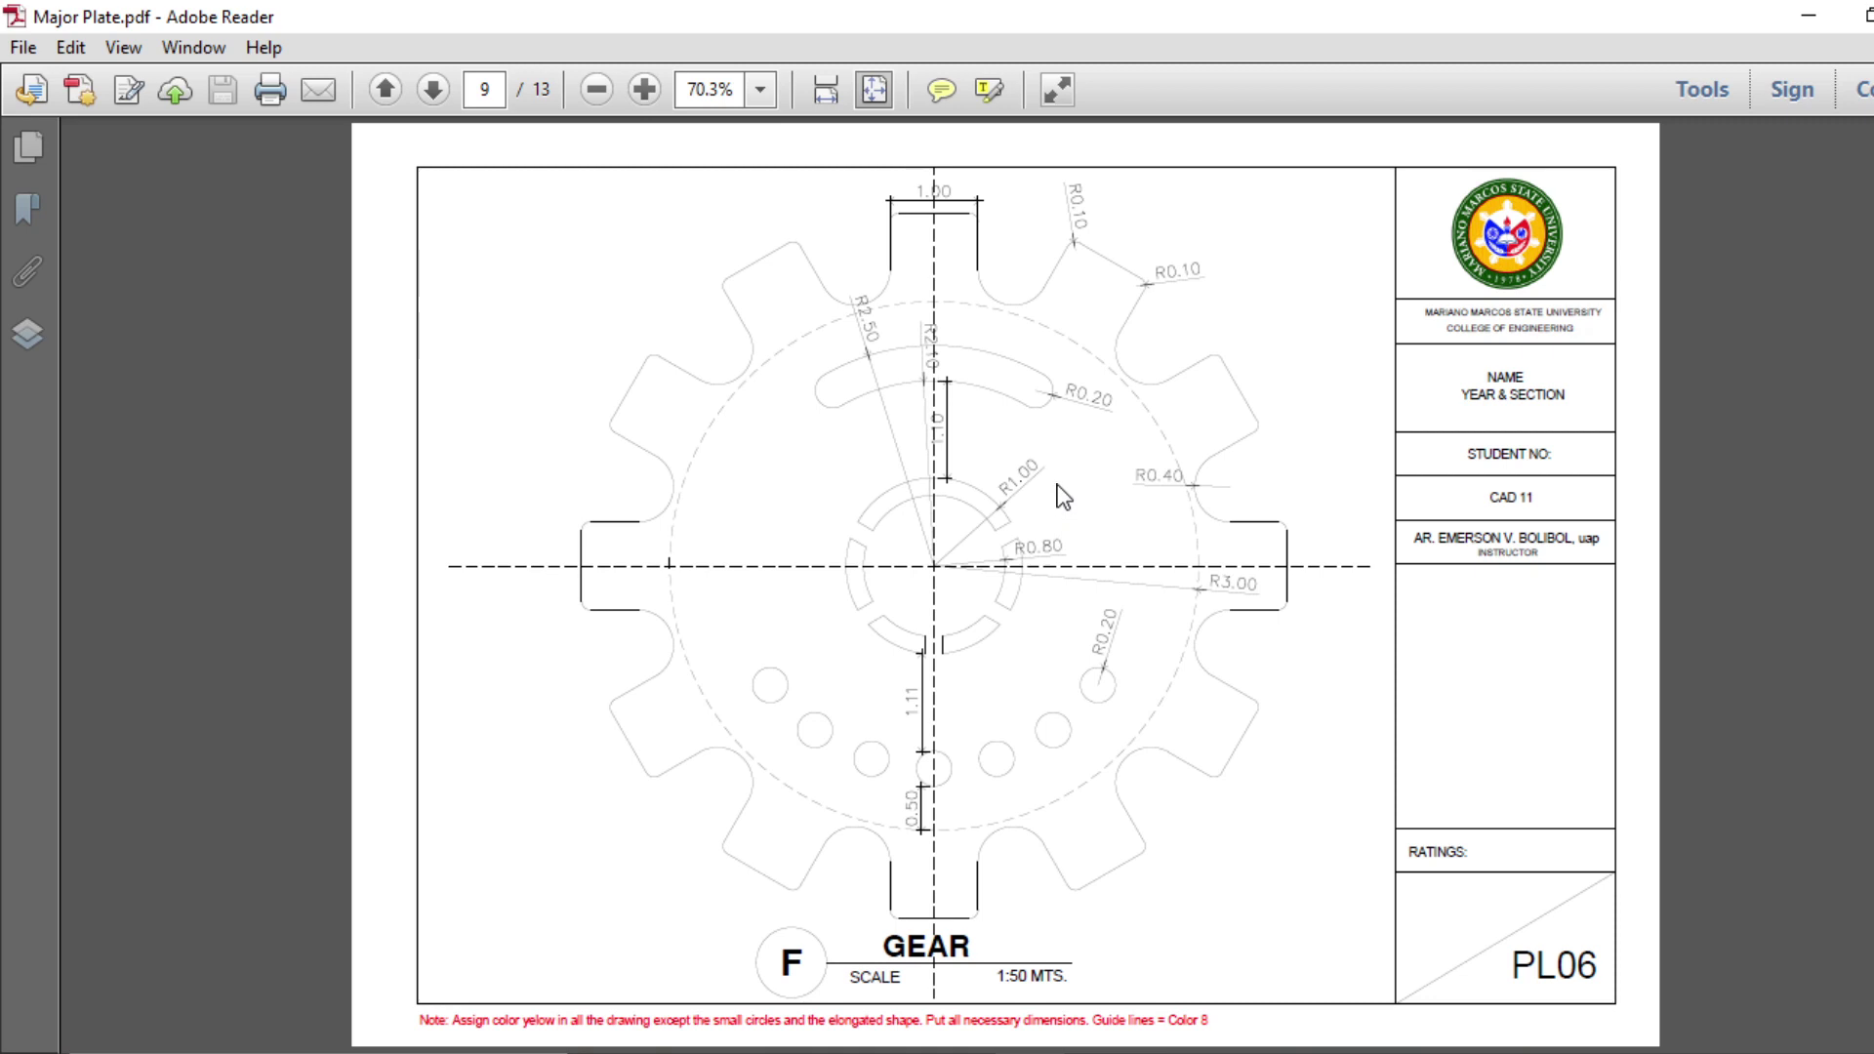
pyautogui.click(1808, 16)
pyautogui.press('Escape')
pyautogui.press('Escape')
pyautogui.press('Escape')
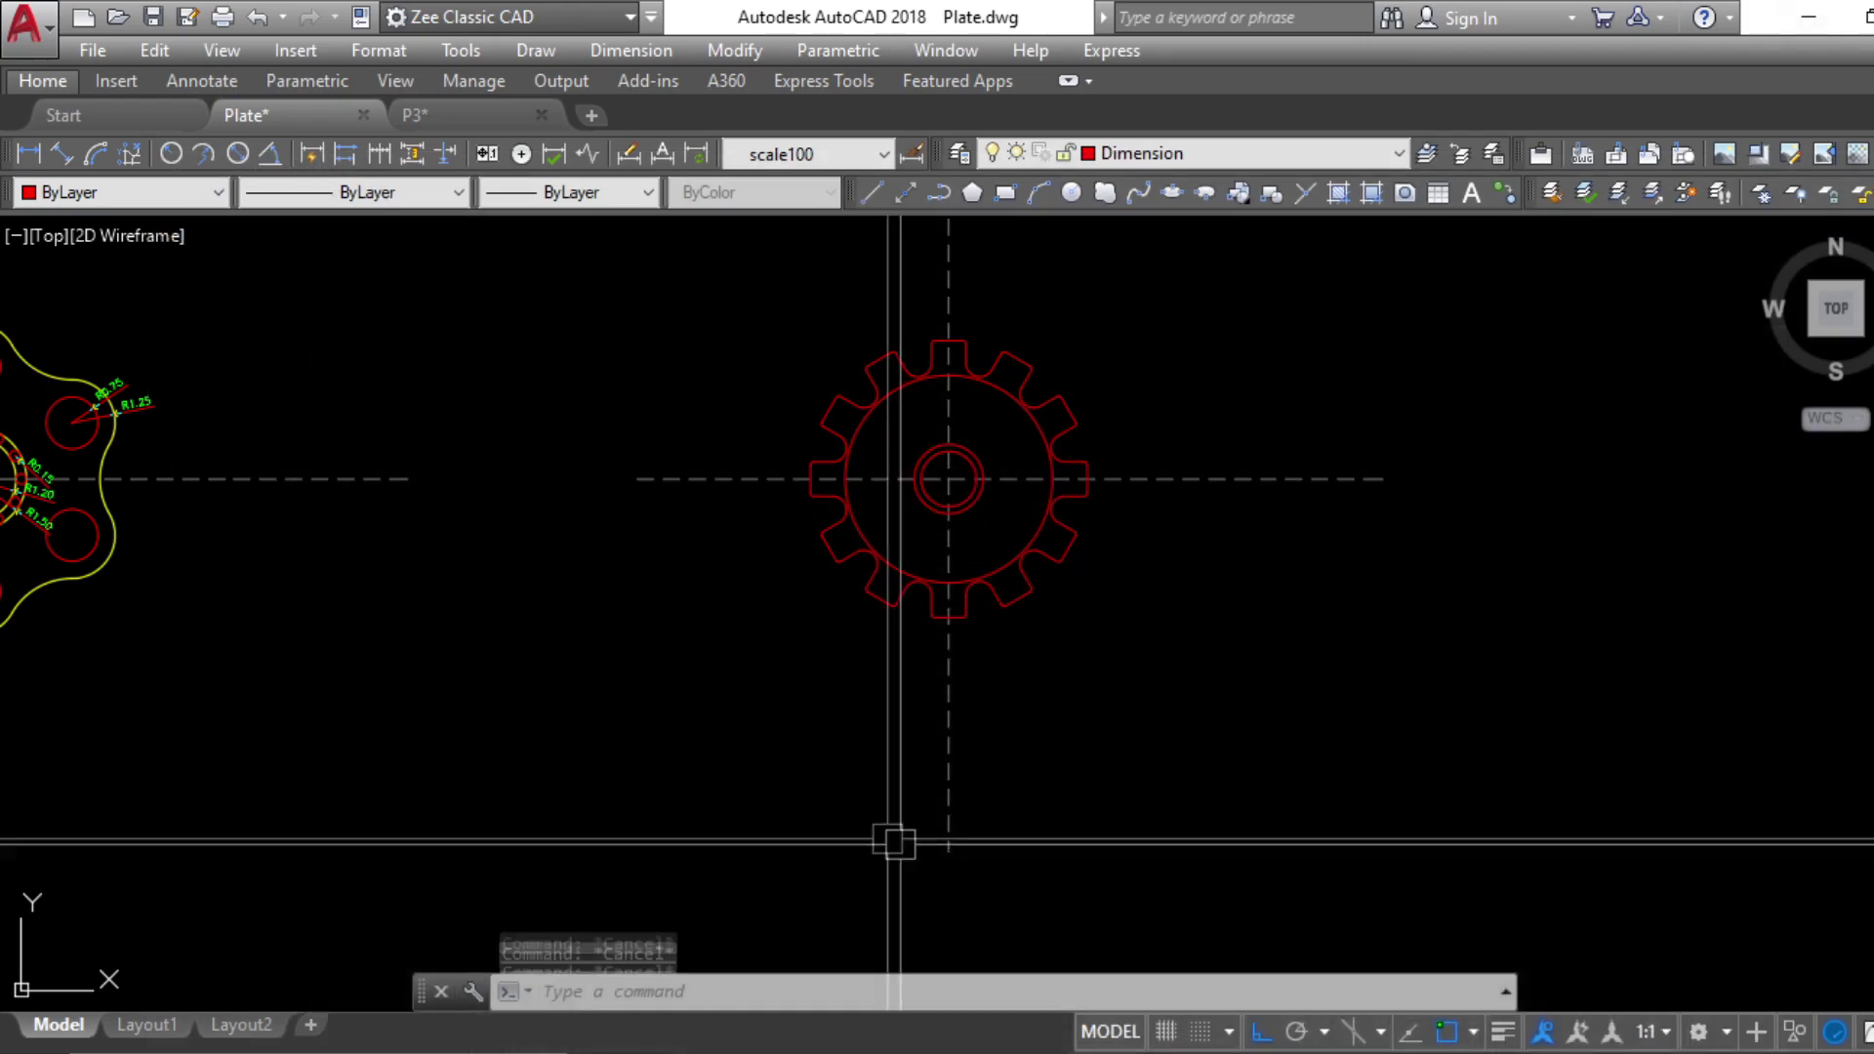
pyautogui.write('c')
pyautogui.press('Return')
pyautogui.scroll(5, 875, 542)
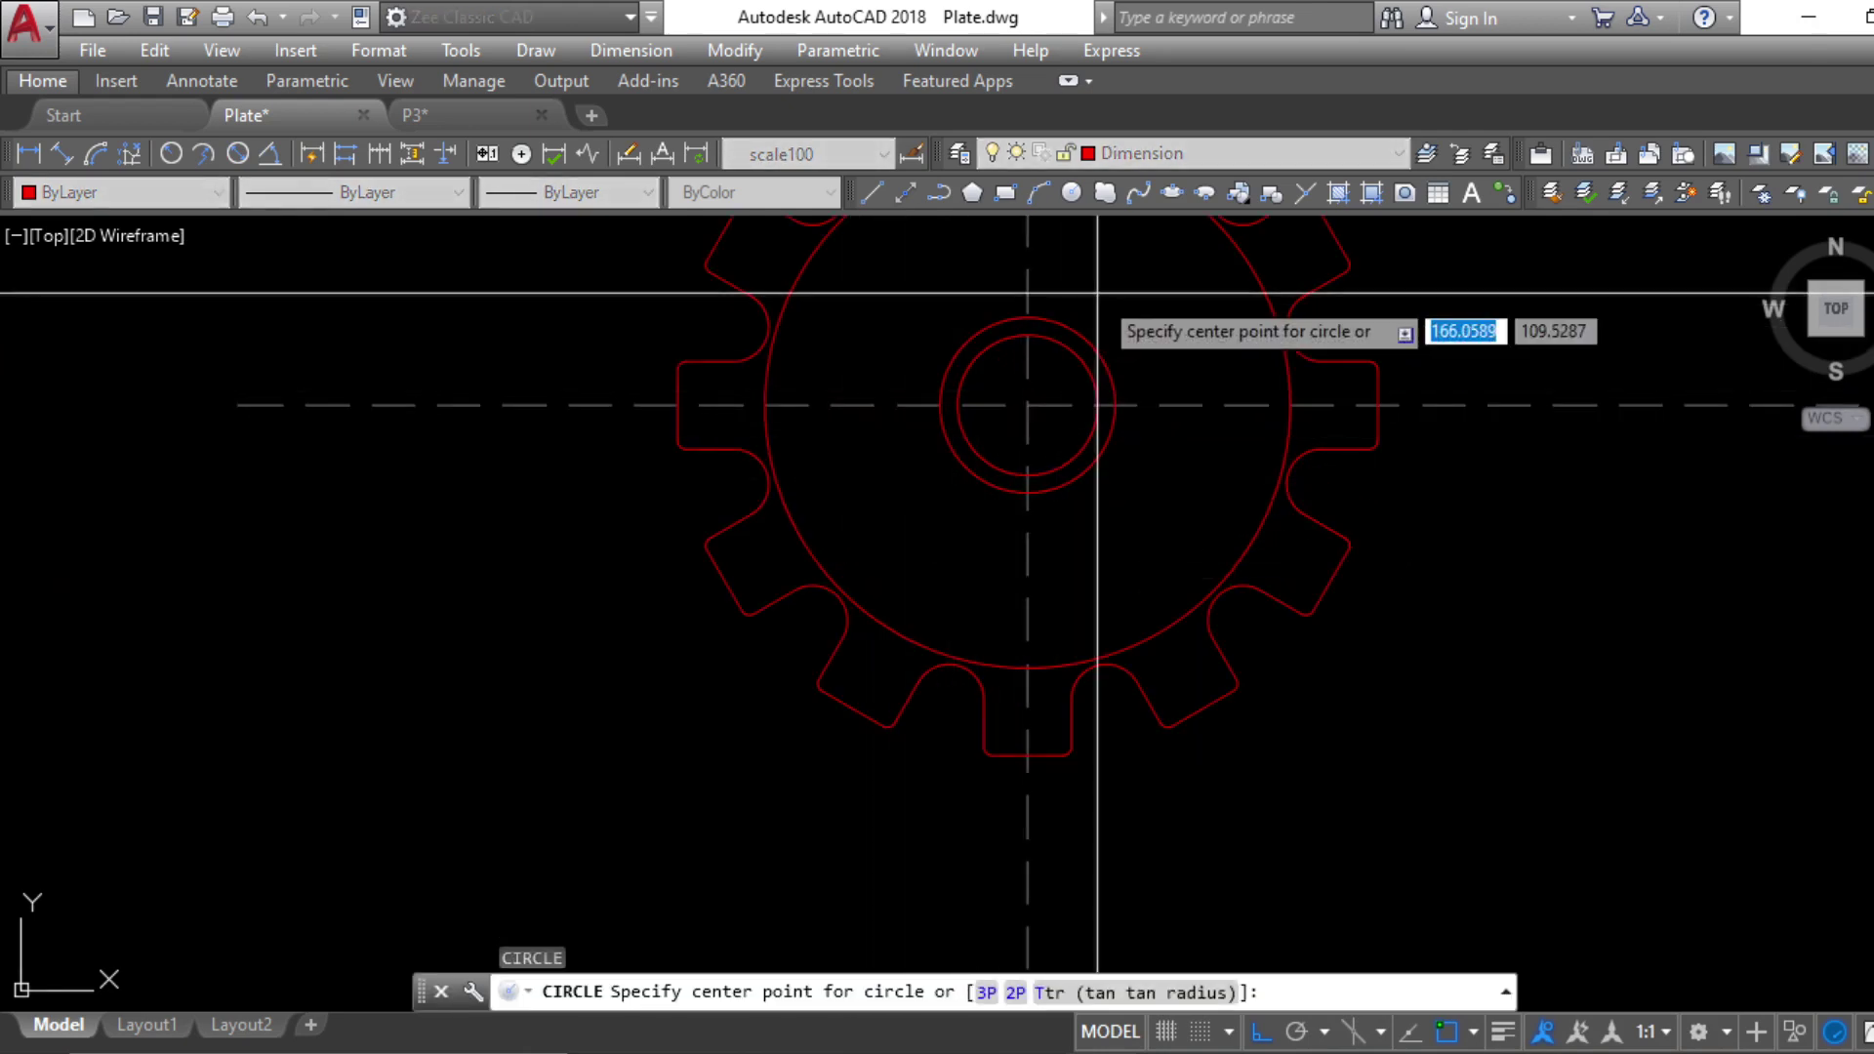
pyautogui.click(1029, 406)
pyautogui.moveTo(1050, 337); pyautogui.dragTo(977, 639, button='middle')
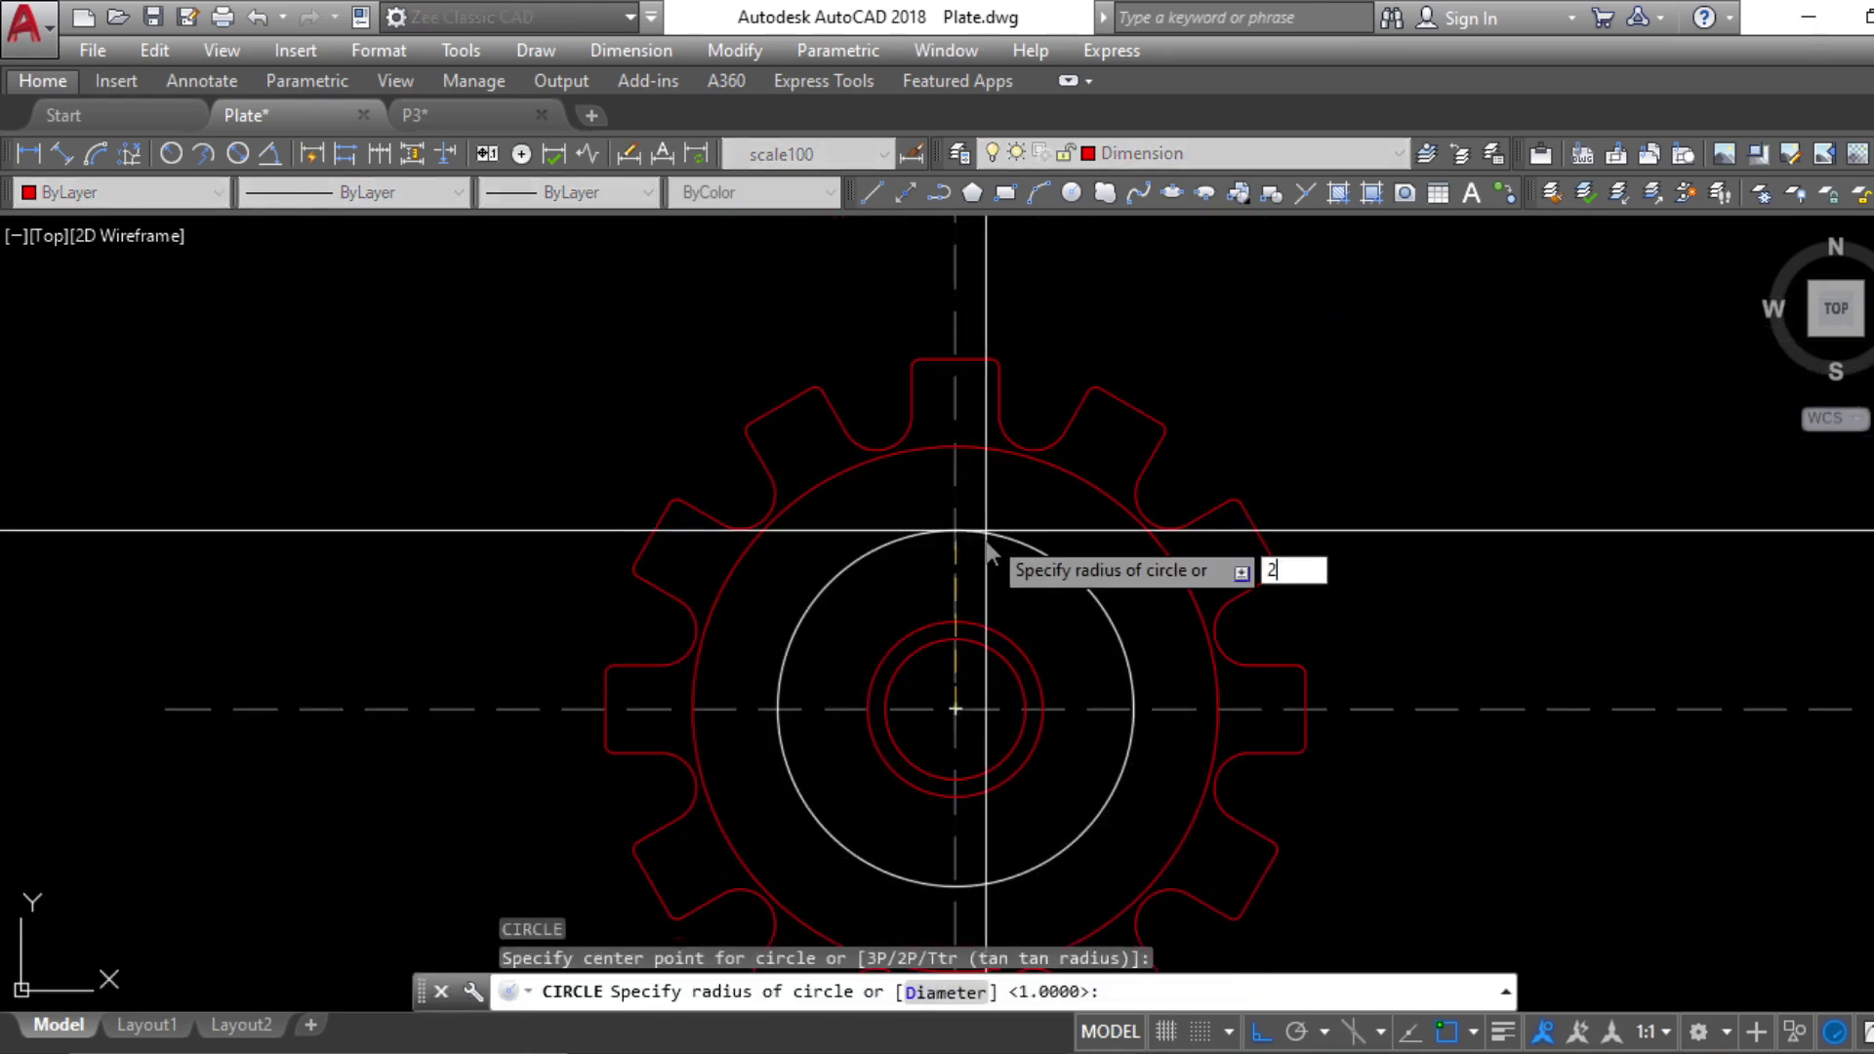
pyautogui.press('Return')
pyautogui.press('Escape')
pyautogui.press('Escape')
pyautogui.press('Escape')
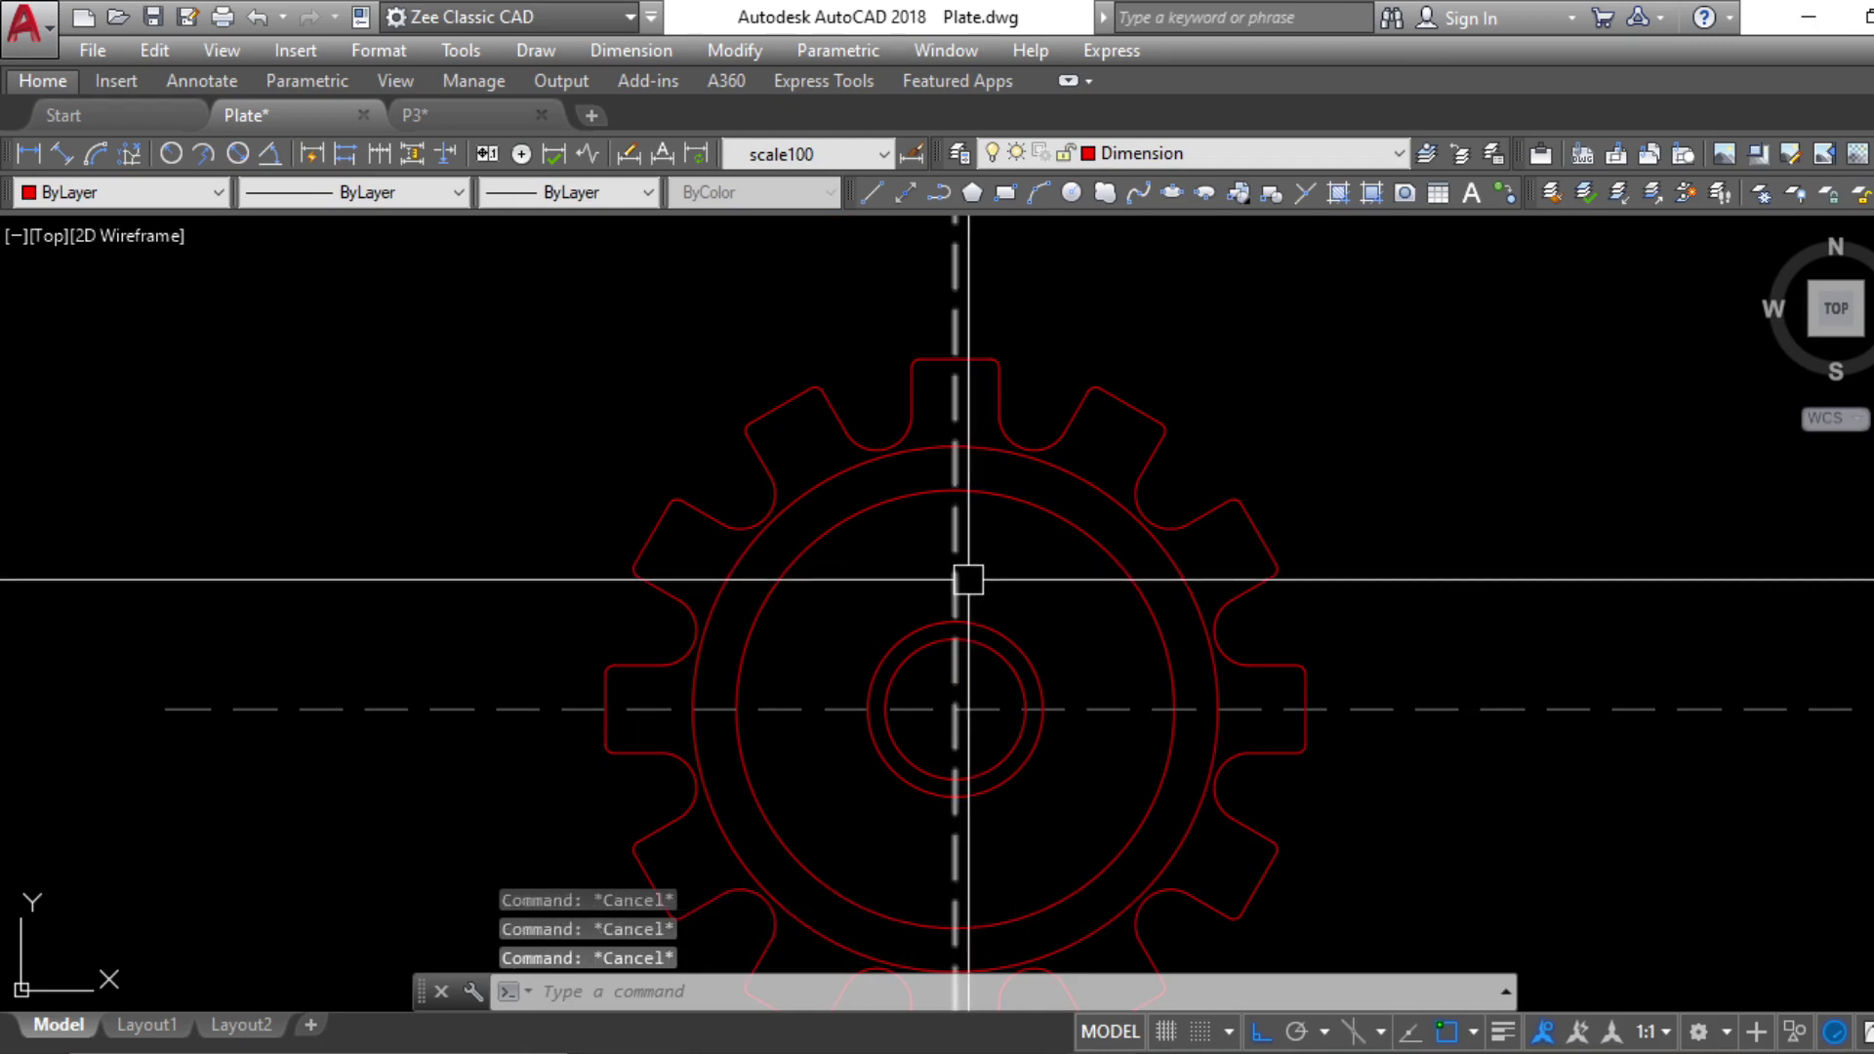
# Draw another concentric circle of radius 2.1 at the gear's centre
pyautogui.write('c')
pyautogui.press('Return')
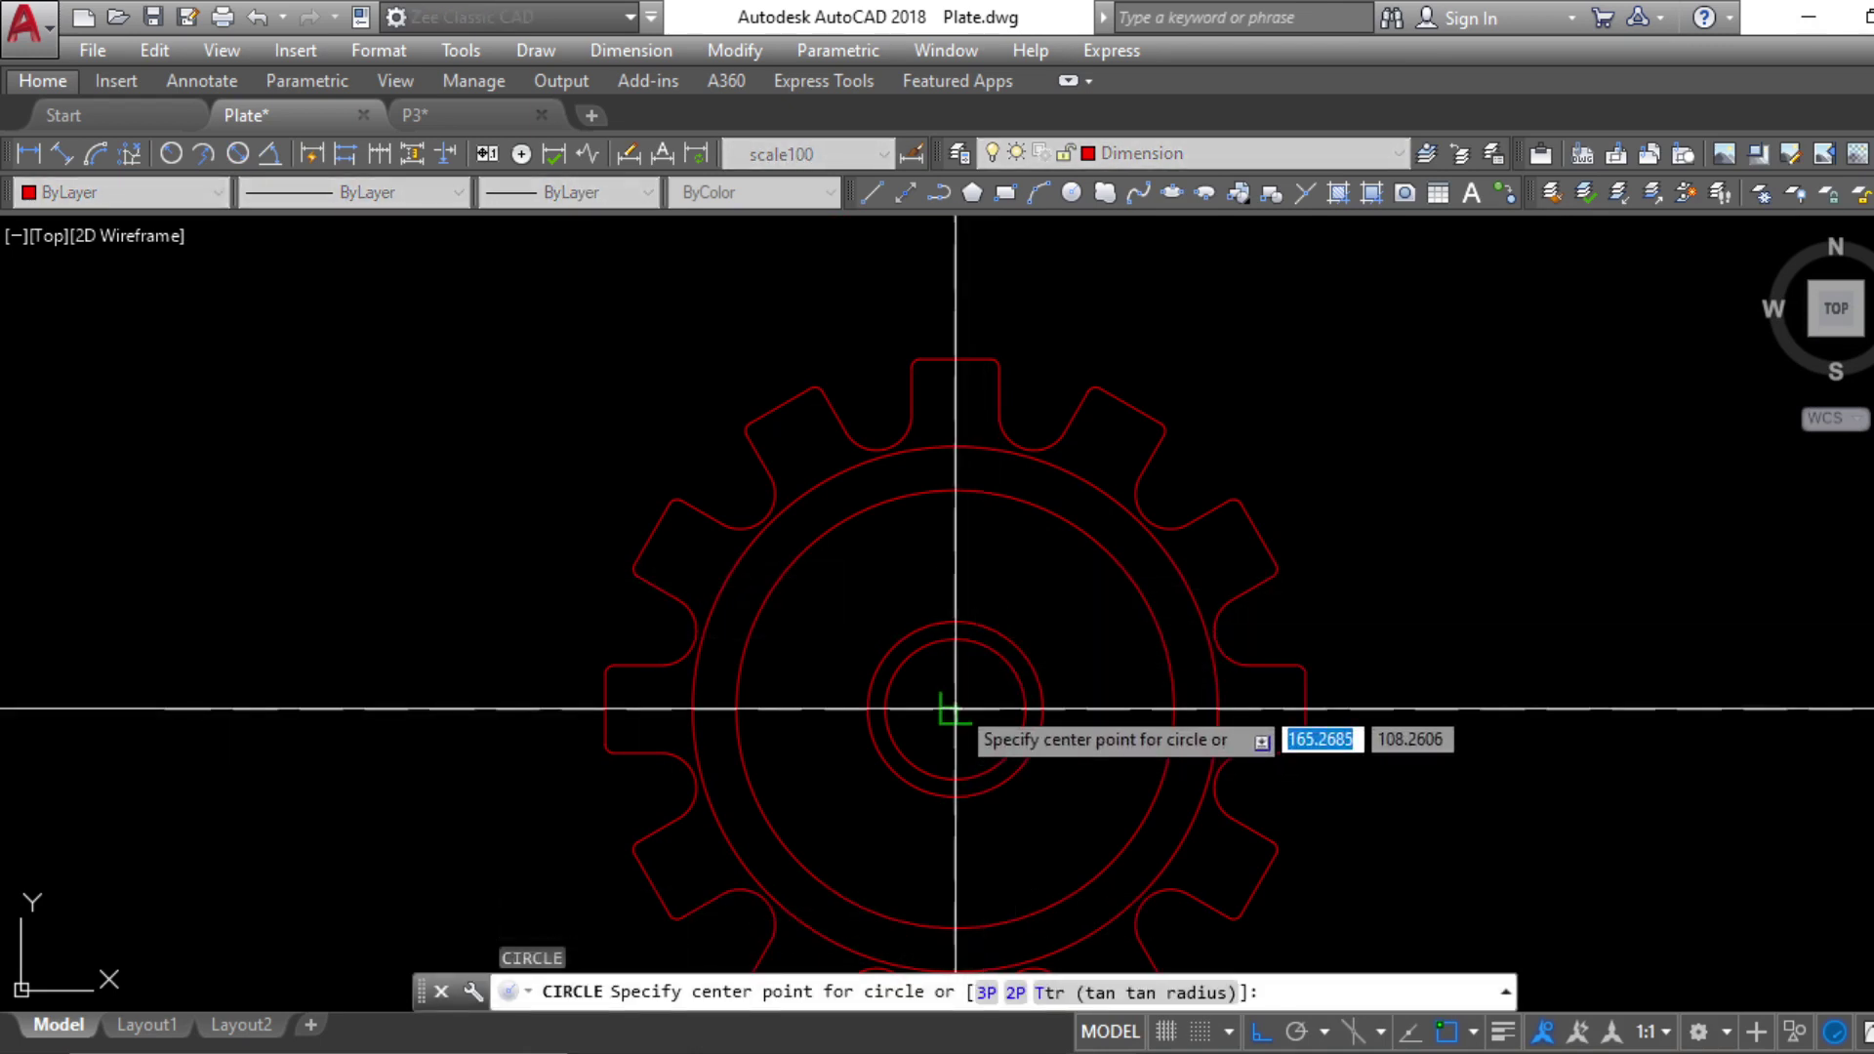
pyautogui.click(957, 709)
pyautogui.write('2.')
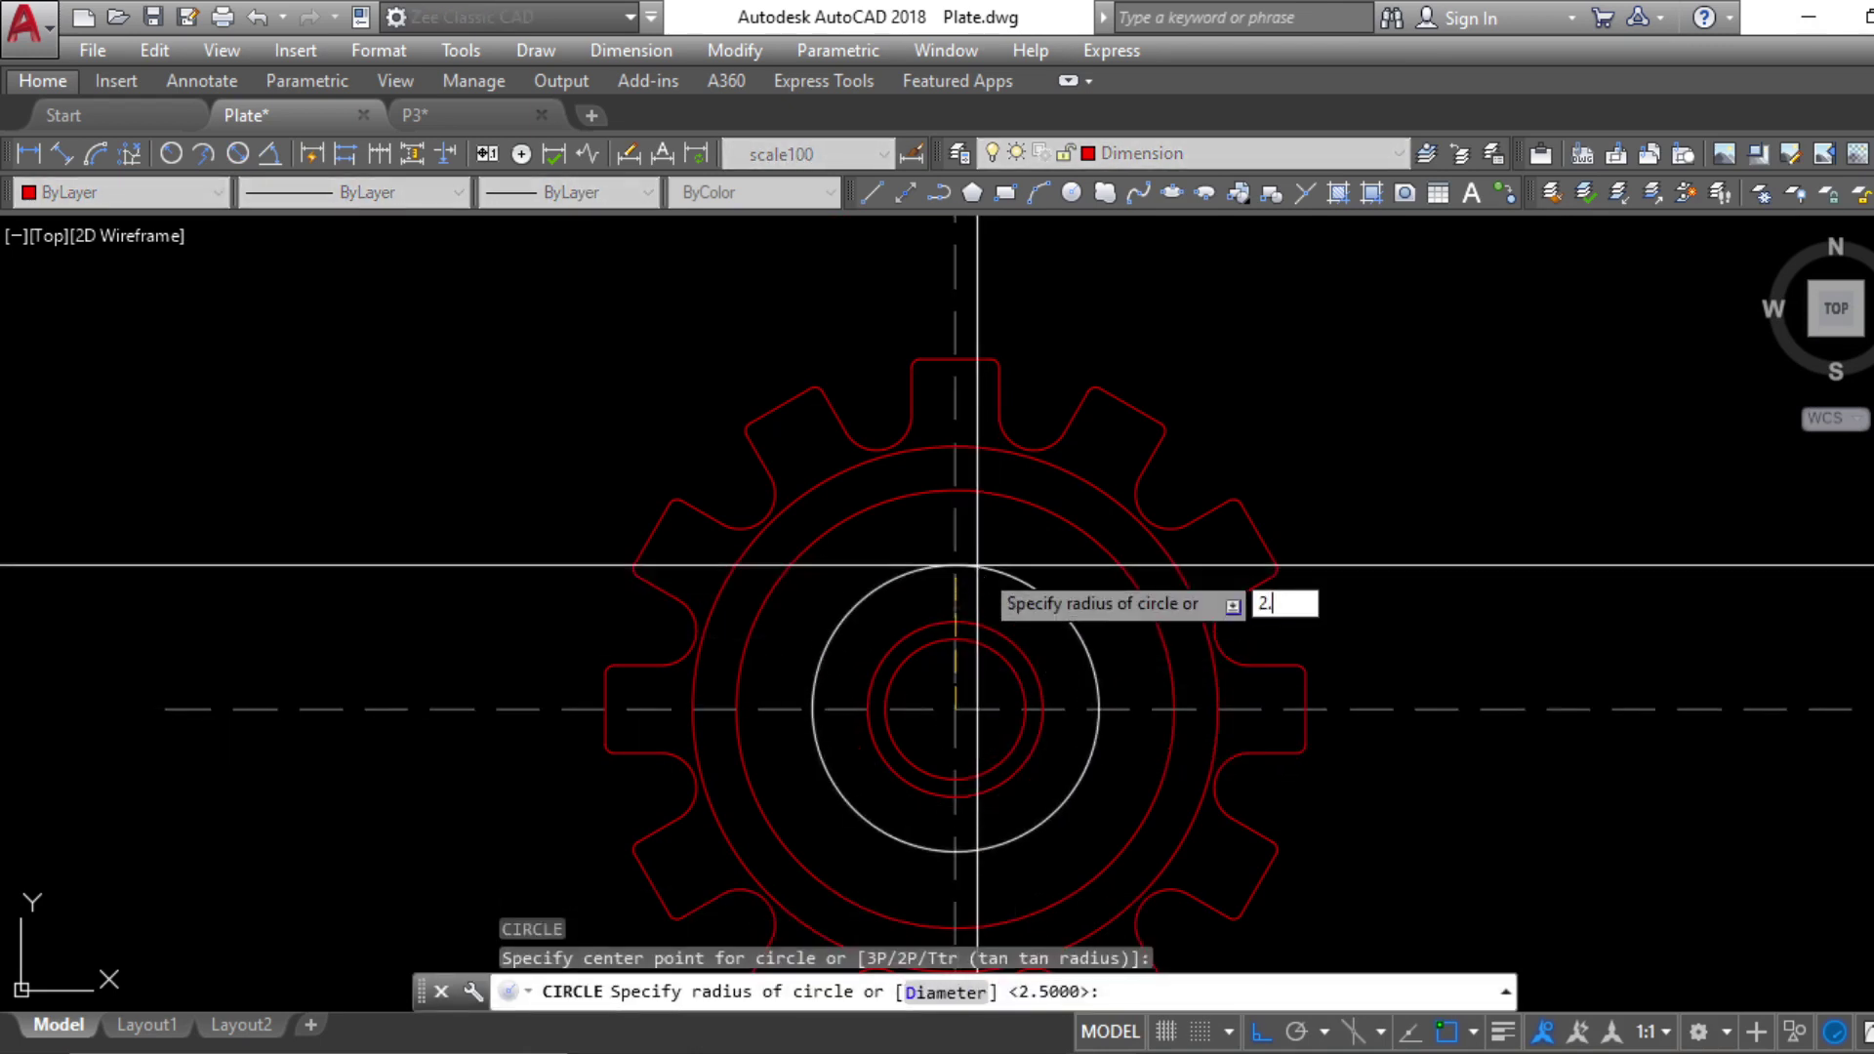
pyautogui.write('1')
pyautogui.press('Return')
pyautogui.scroll(3, 976, 586)
pyautogui.press('Escape')
pyautogui.press('Escape')
pyautogui.press('Escape')
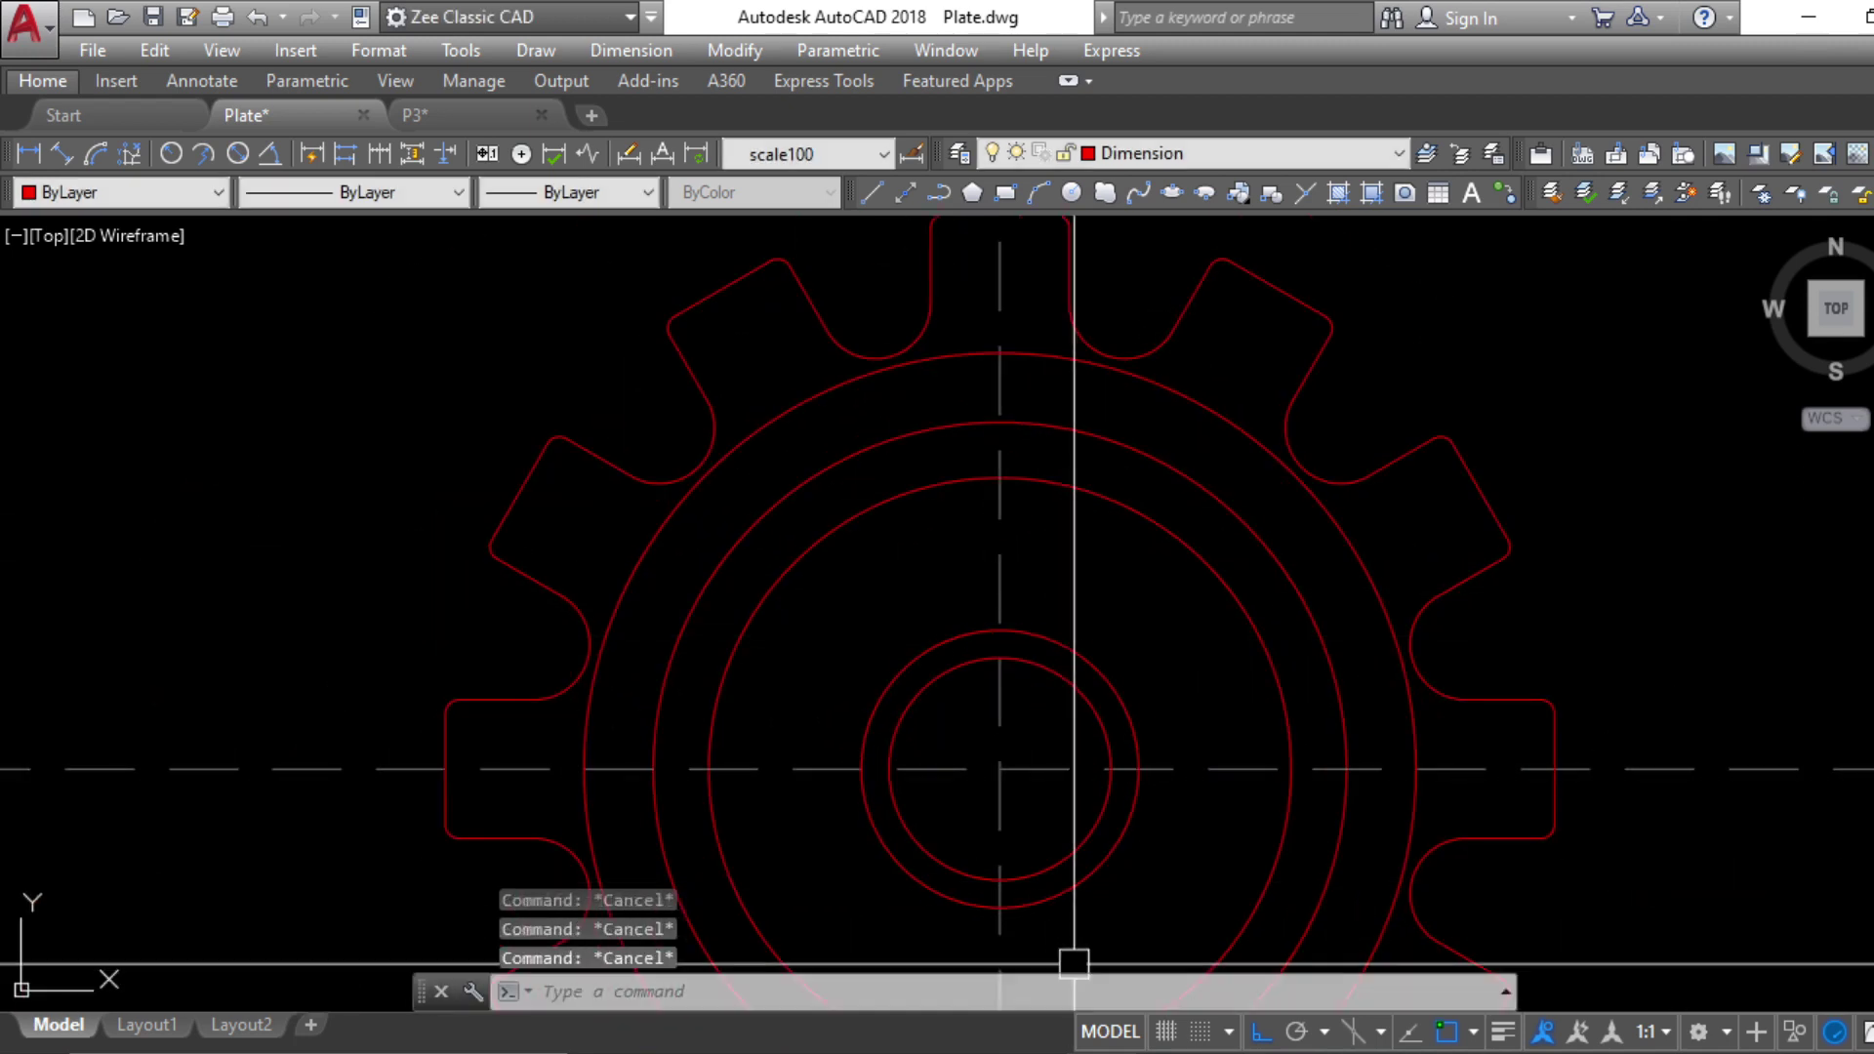
# Draw a construction line from the gear's centre through the tip midpoint of the tooth just left of the top tooth
pyautogui.moveTo(1076, 767); pyautogui.dragTo(1088, 778, button='middle')
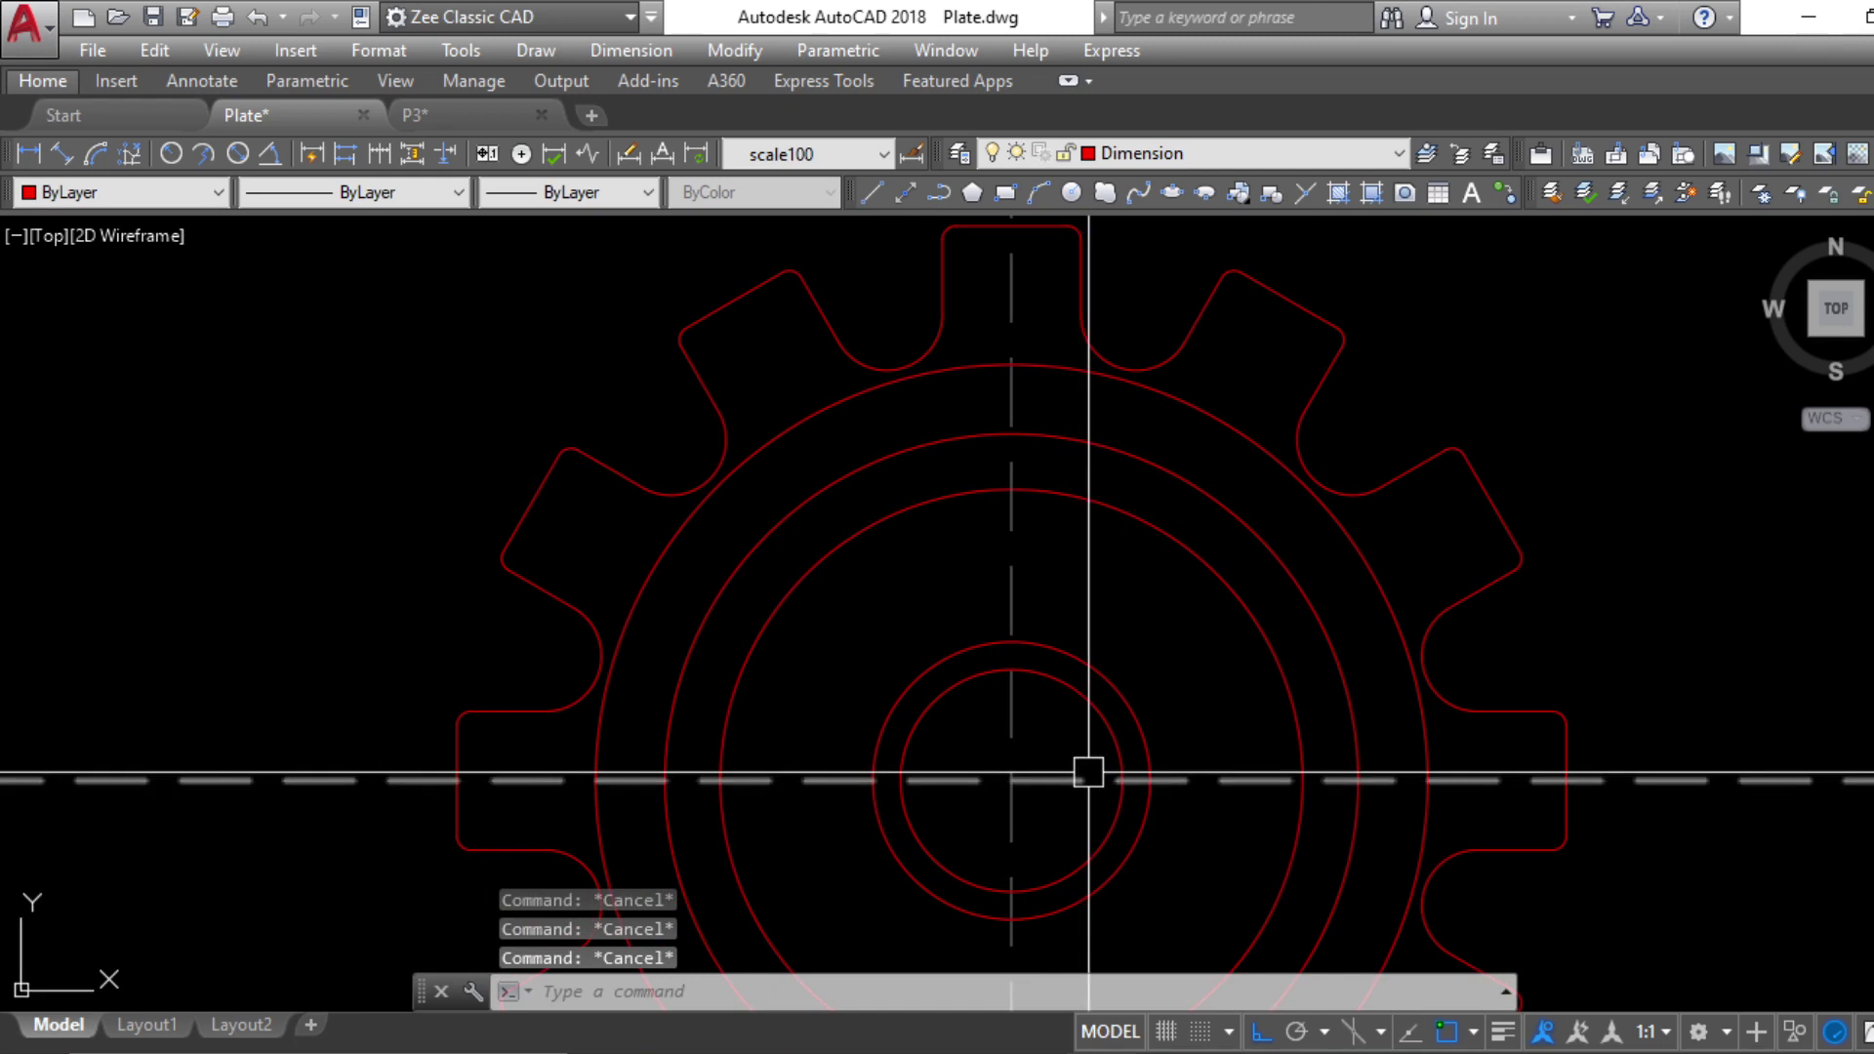
pyautogui.write('xline')
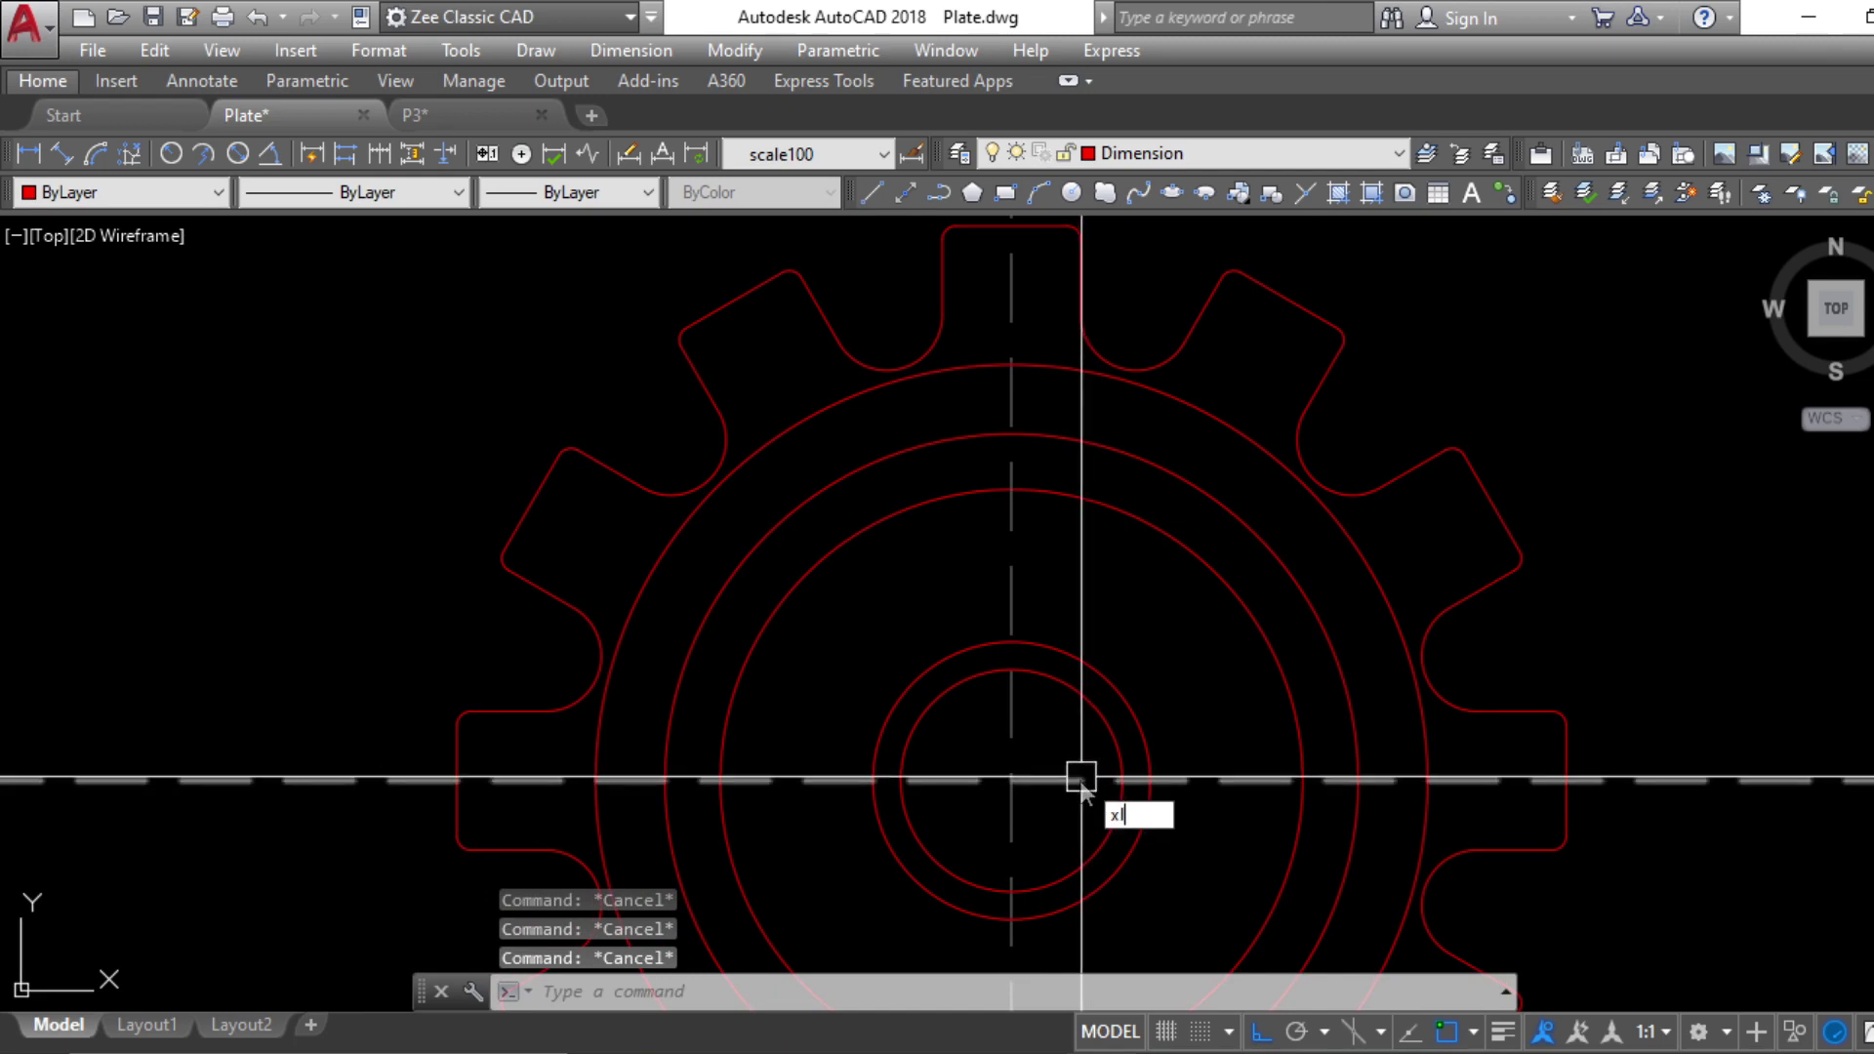
pyautogui.press('Return')
pyautogui.click(1013, 781)
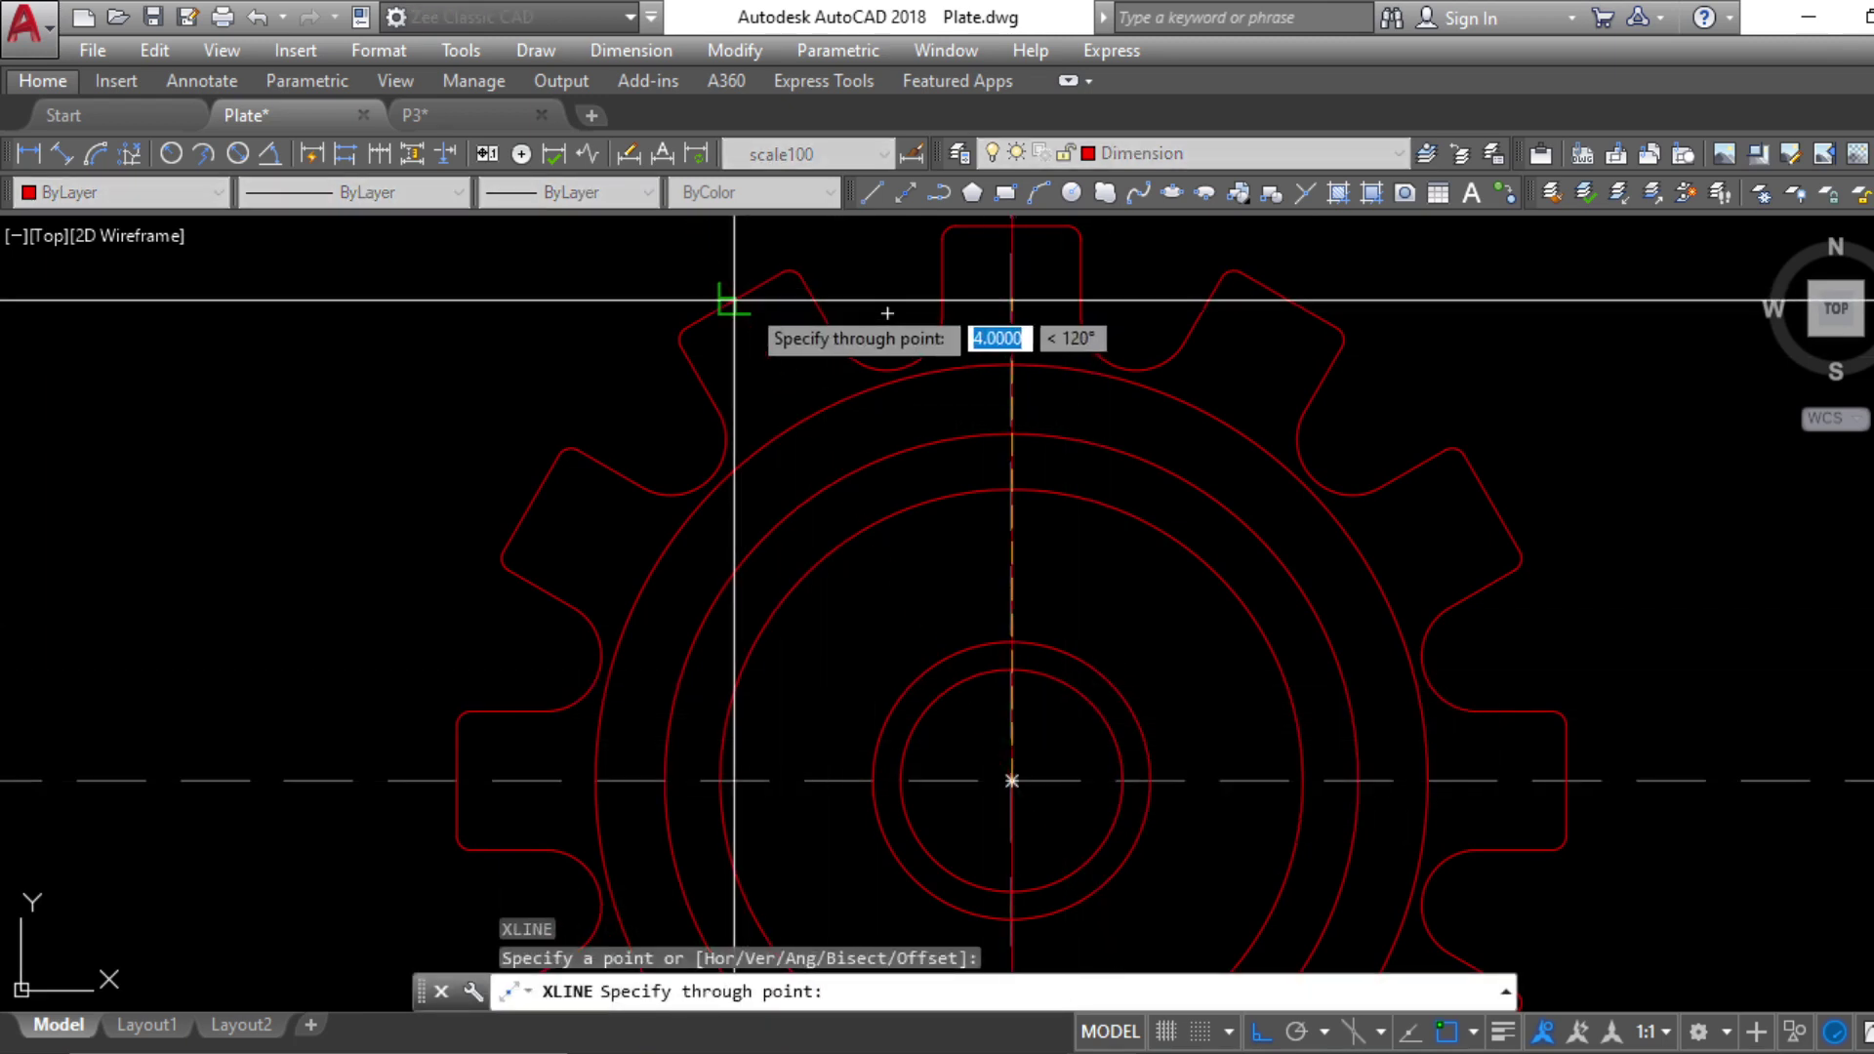
pyautogui.click(730, 293)
pyautogui.press('Escape')
pyautogui.press('Escape')
pyautogui.press('Escape')
# Draw a second construction line from the gear's centre through the tip midpoint of the tooth just right of the top tooth
pyautogui.write('xl')
pyautogui.press('Return')
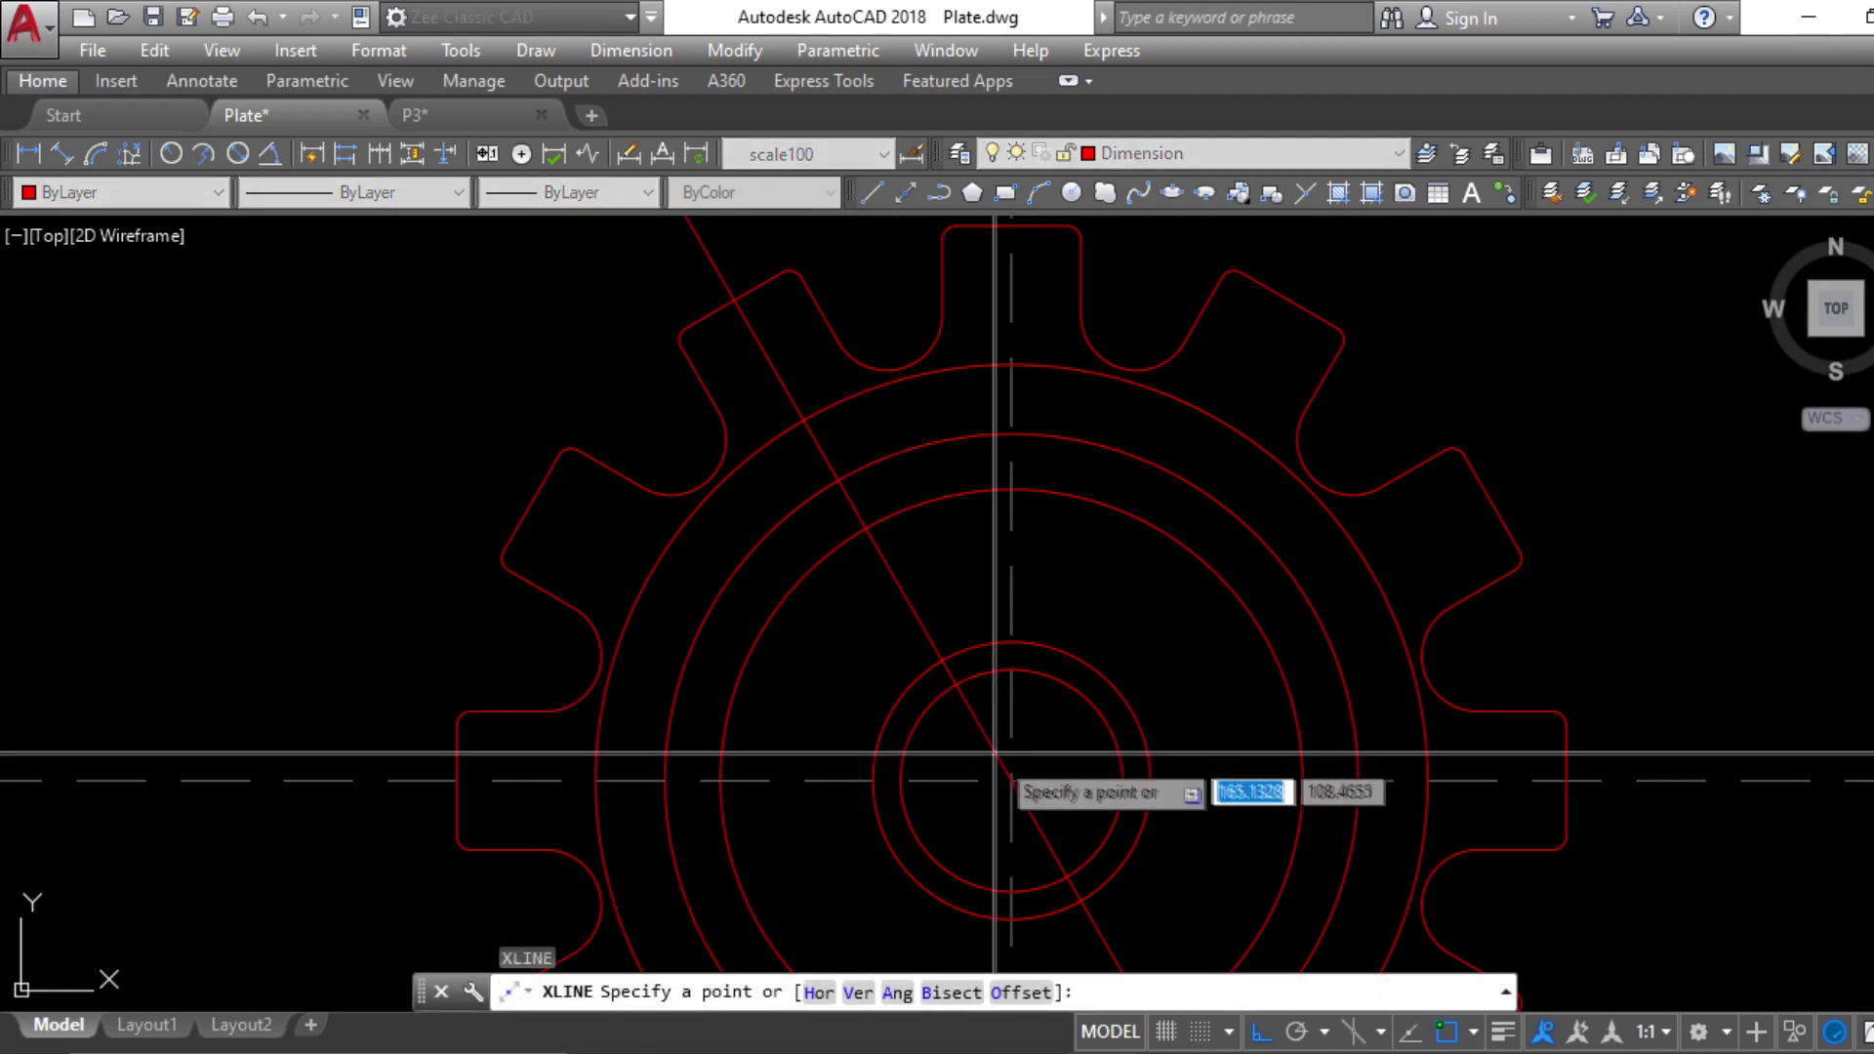
pyautogui.click(1012, 781)
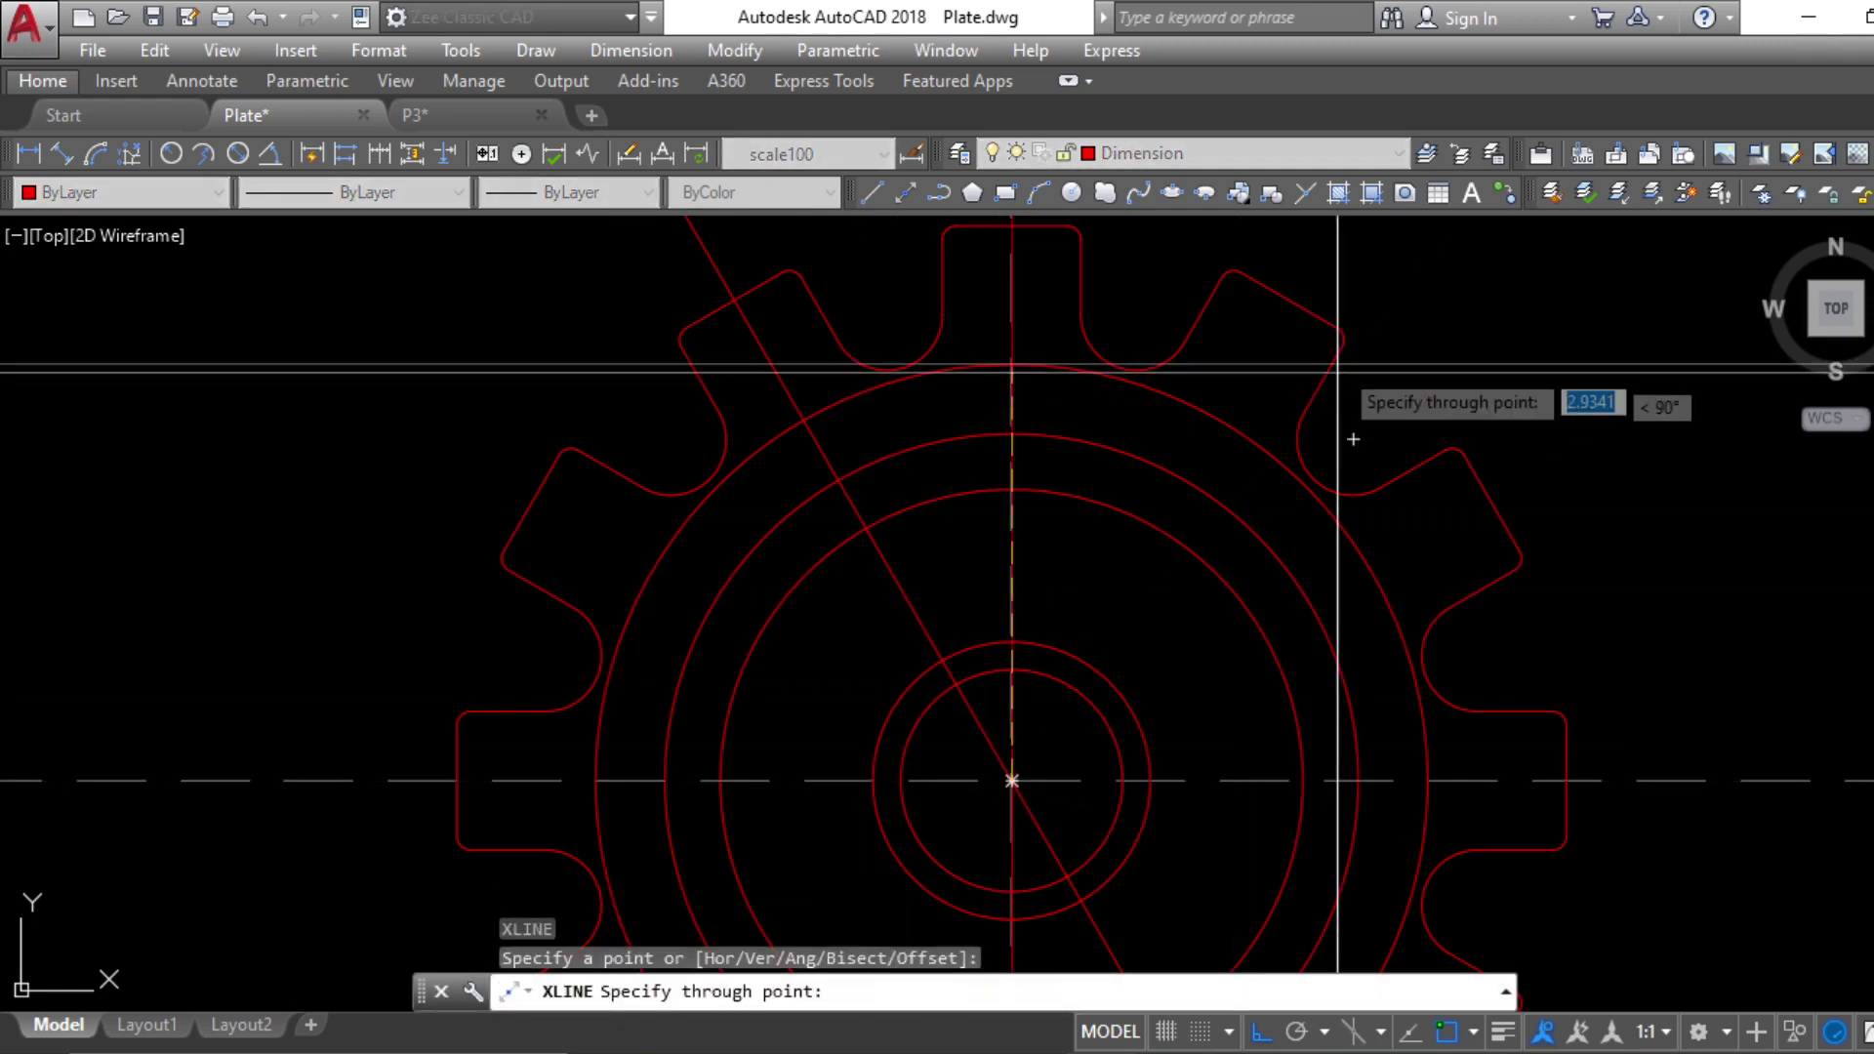
pyautogui.click(1290, 301)
pyautogui.press('Escape')
pyautogui.press('Escape')
pyautogui.press('Escape')
# Trim the side portions of the 2.5 and 2.1 radius circles, using the two construction lines as cutting edges
pyautogui.write('tr')
pyautogui.press('Return')
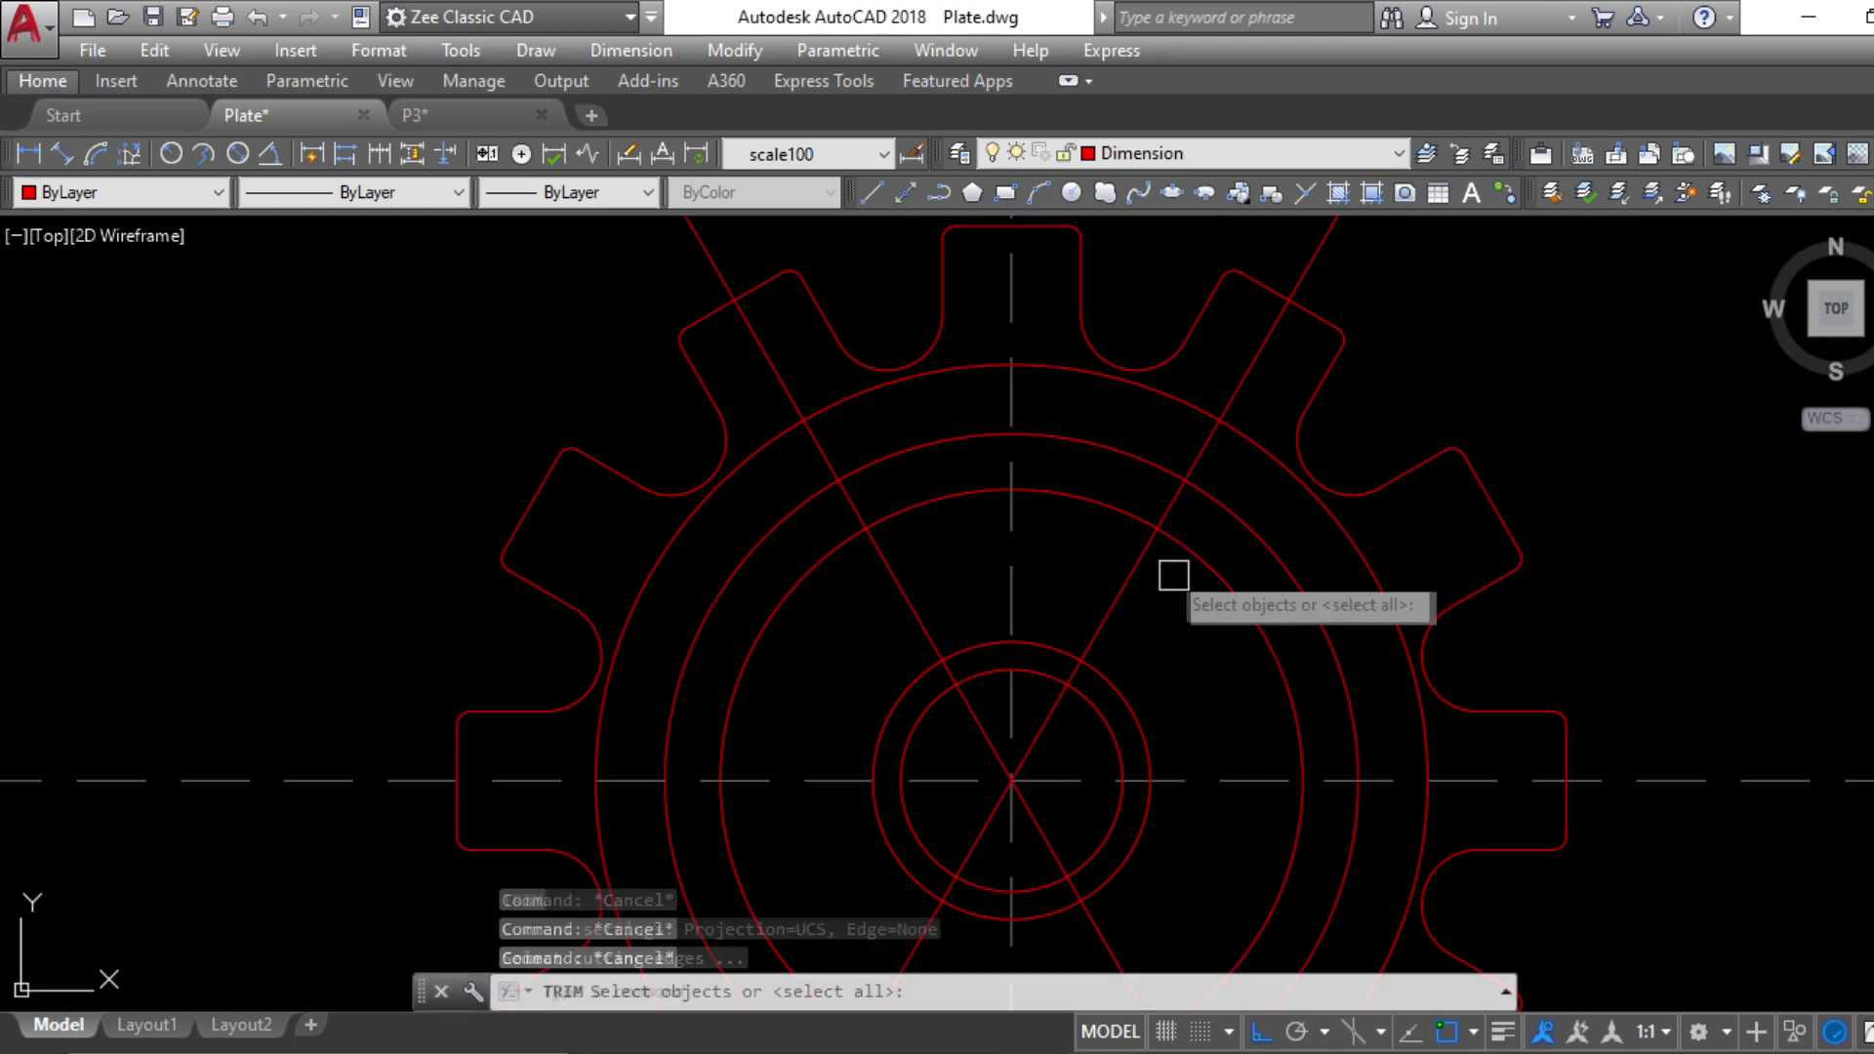
pyautogui.click(1117, 598)
pyautogui.click(895, 578)
pyautogui.click(895, 578)
pyautogui.press('Return')
pyautogui.click(862, 611)
pyautogui.click(779, 485)
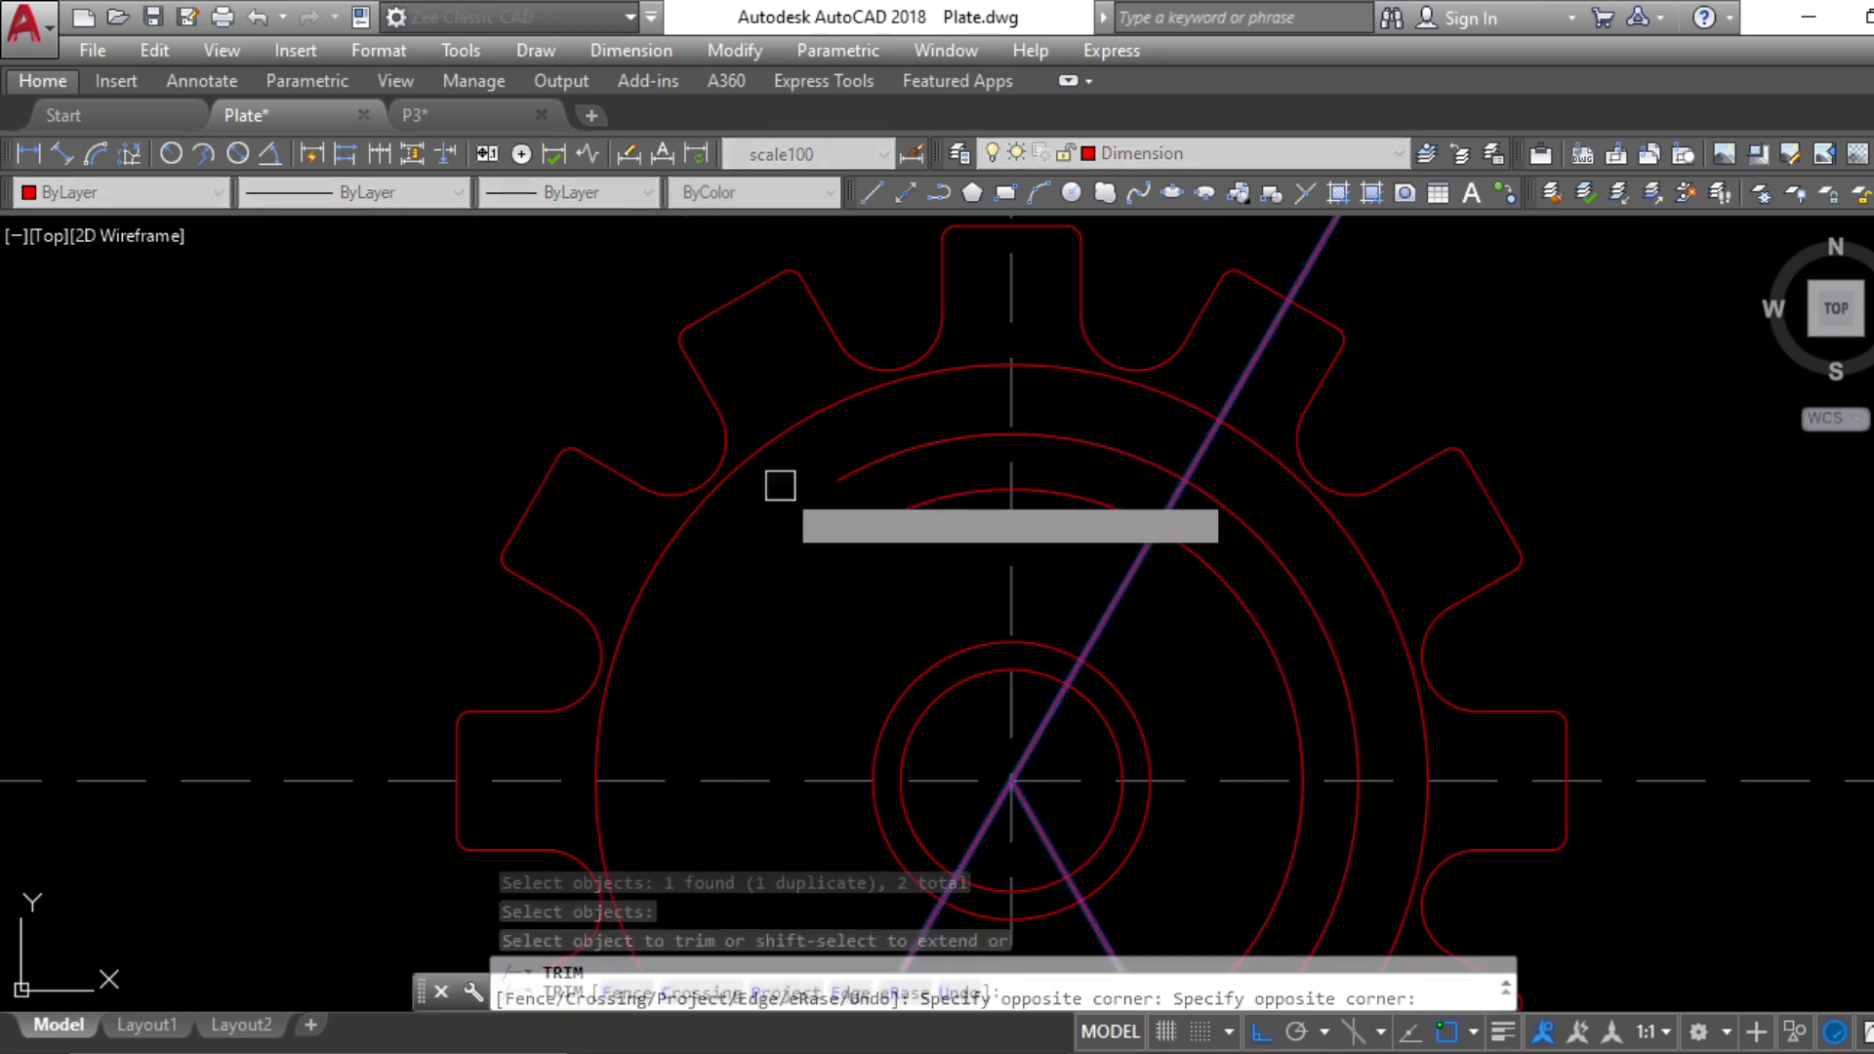
pyautogui.click(1294, 623)
pyautogui.click(1256, 639)
pyautogui.press('Escape')
pyautogui.press('Escape')
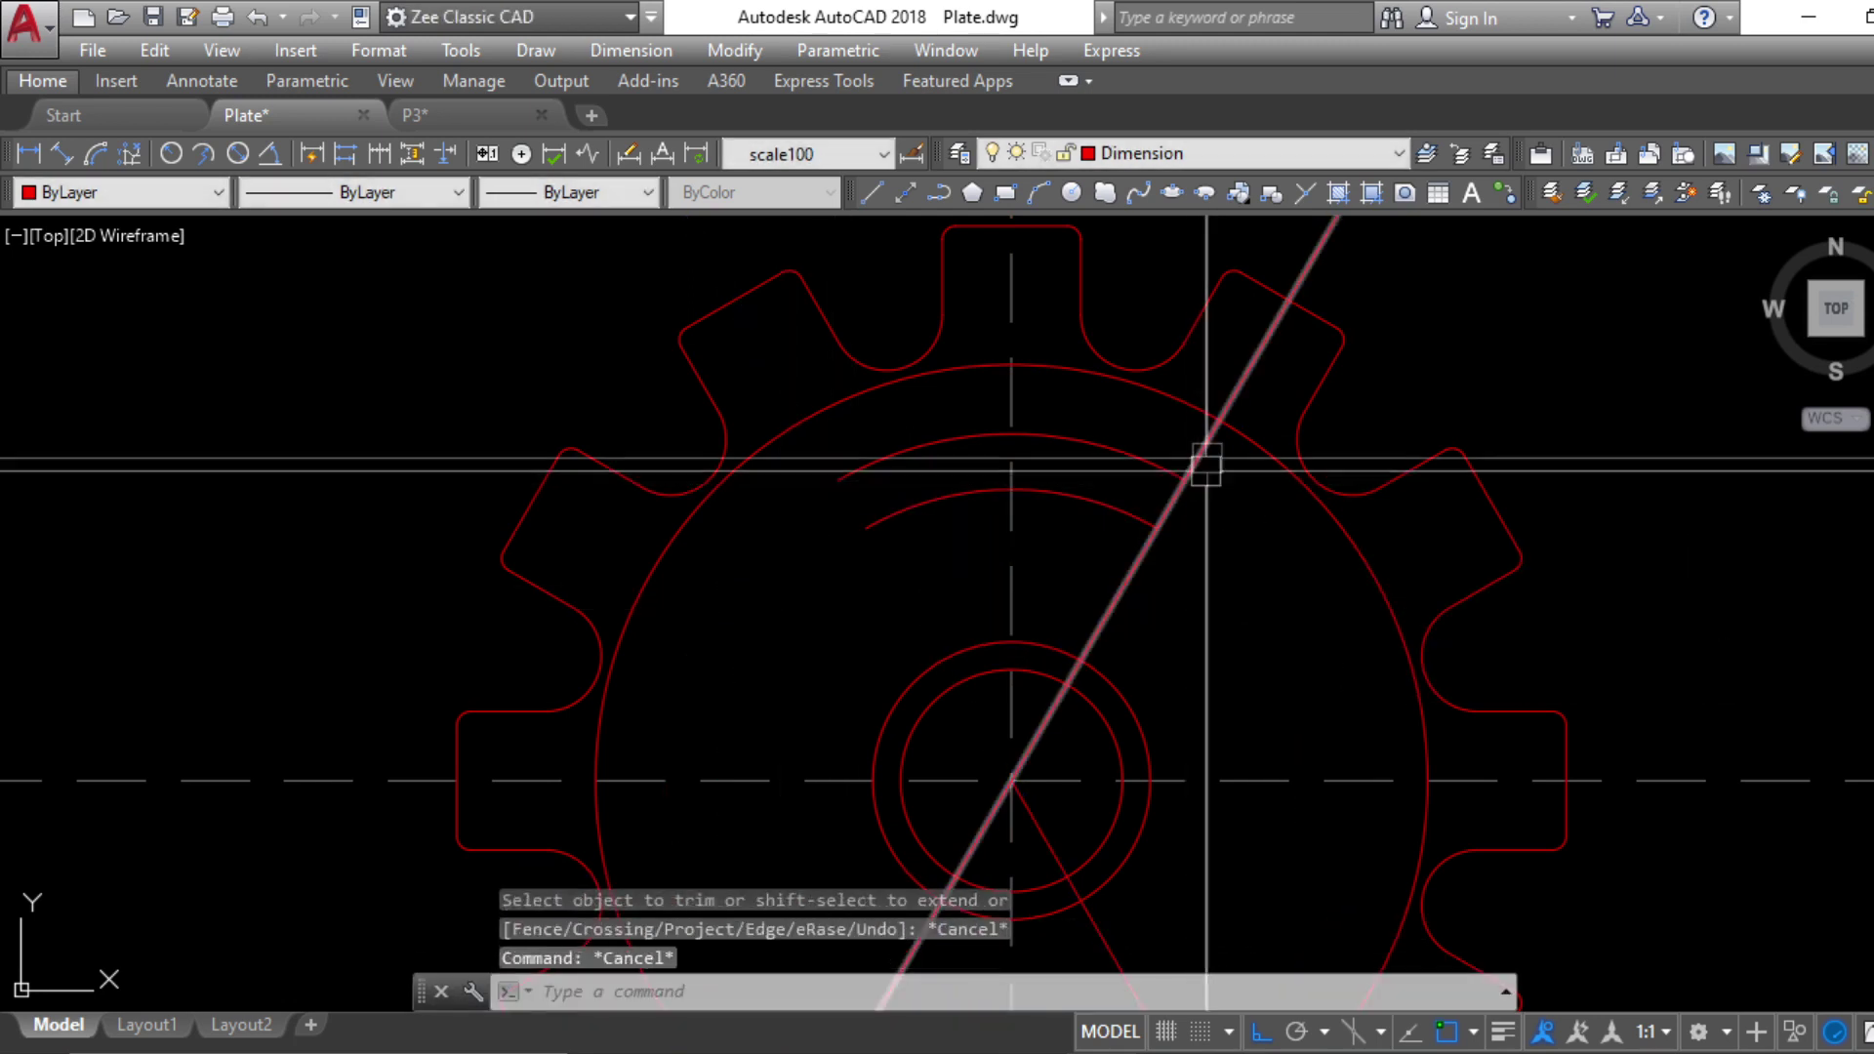
# Erase the two slanted construction lines through the gear's centre
pyautogui.click(1211, 460)
pyautogui.write('r')
pyautogui.press('Return')
pyautogui.scroll(-8, 1218, 451)
pyautogui.scroll(2, 1256, 523)
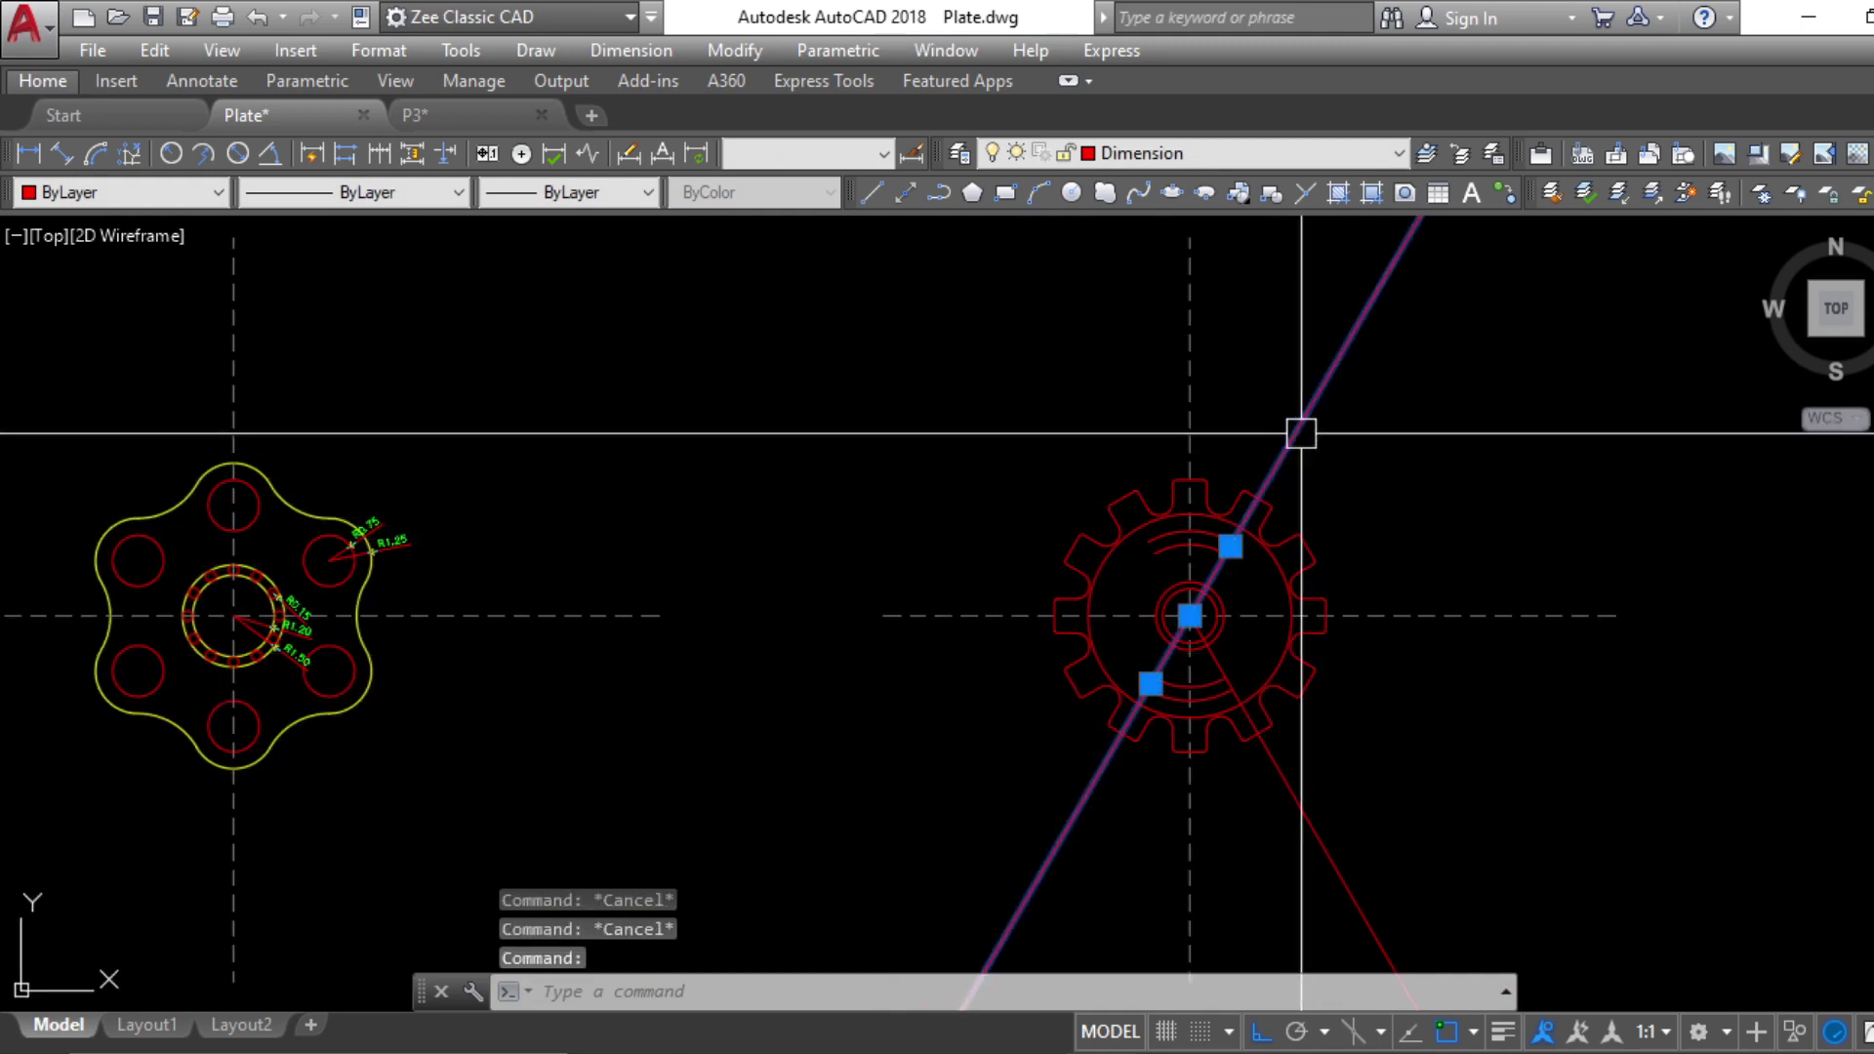
pyautogui.click(1283, 761)
pyautogui.scroll(5, 1238, 683)
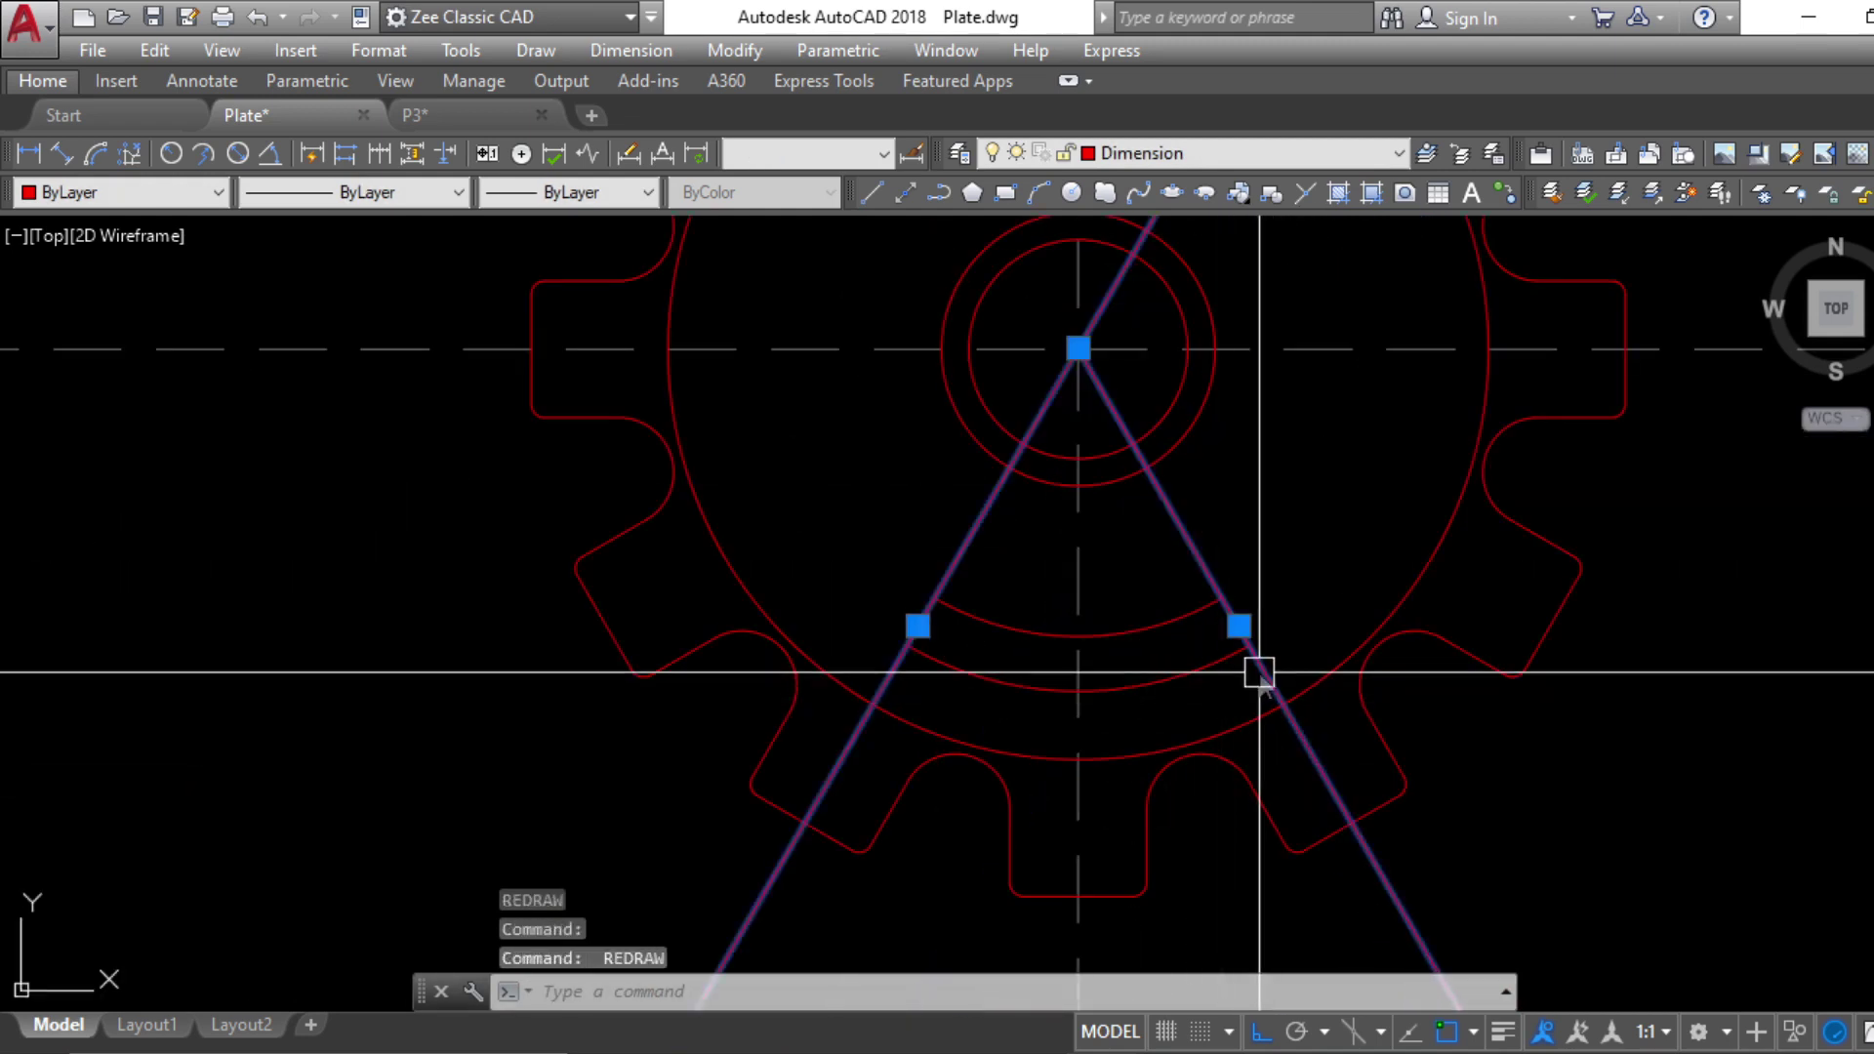
pyautogui.write('e')
pyautogui.press('Return')
pyautogui.scroll(-4, 1231, 691)
pyautogui.scroll(6, 1188, 711)
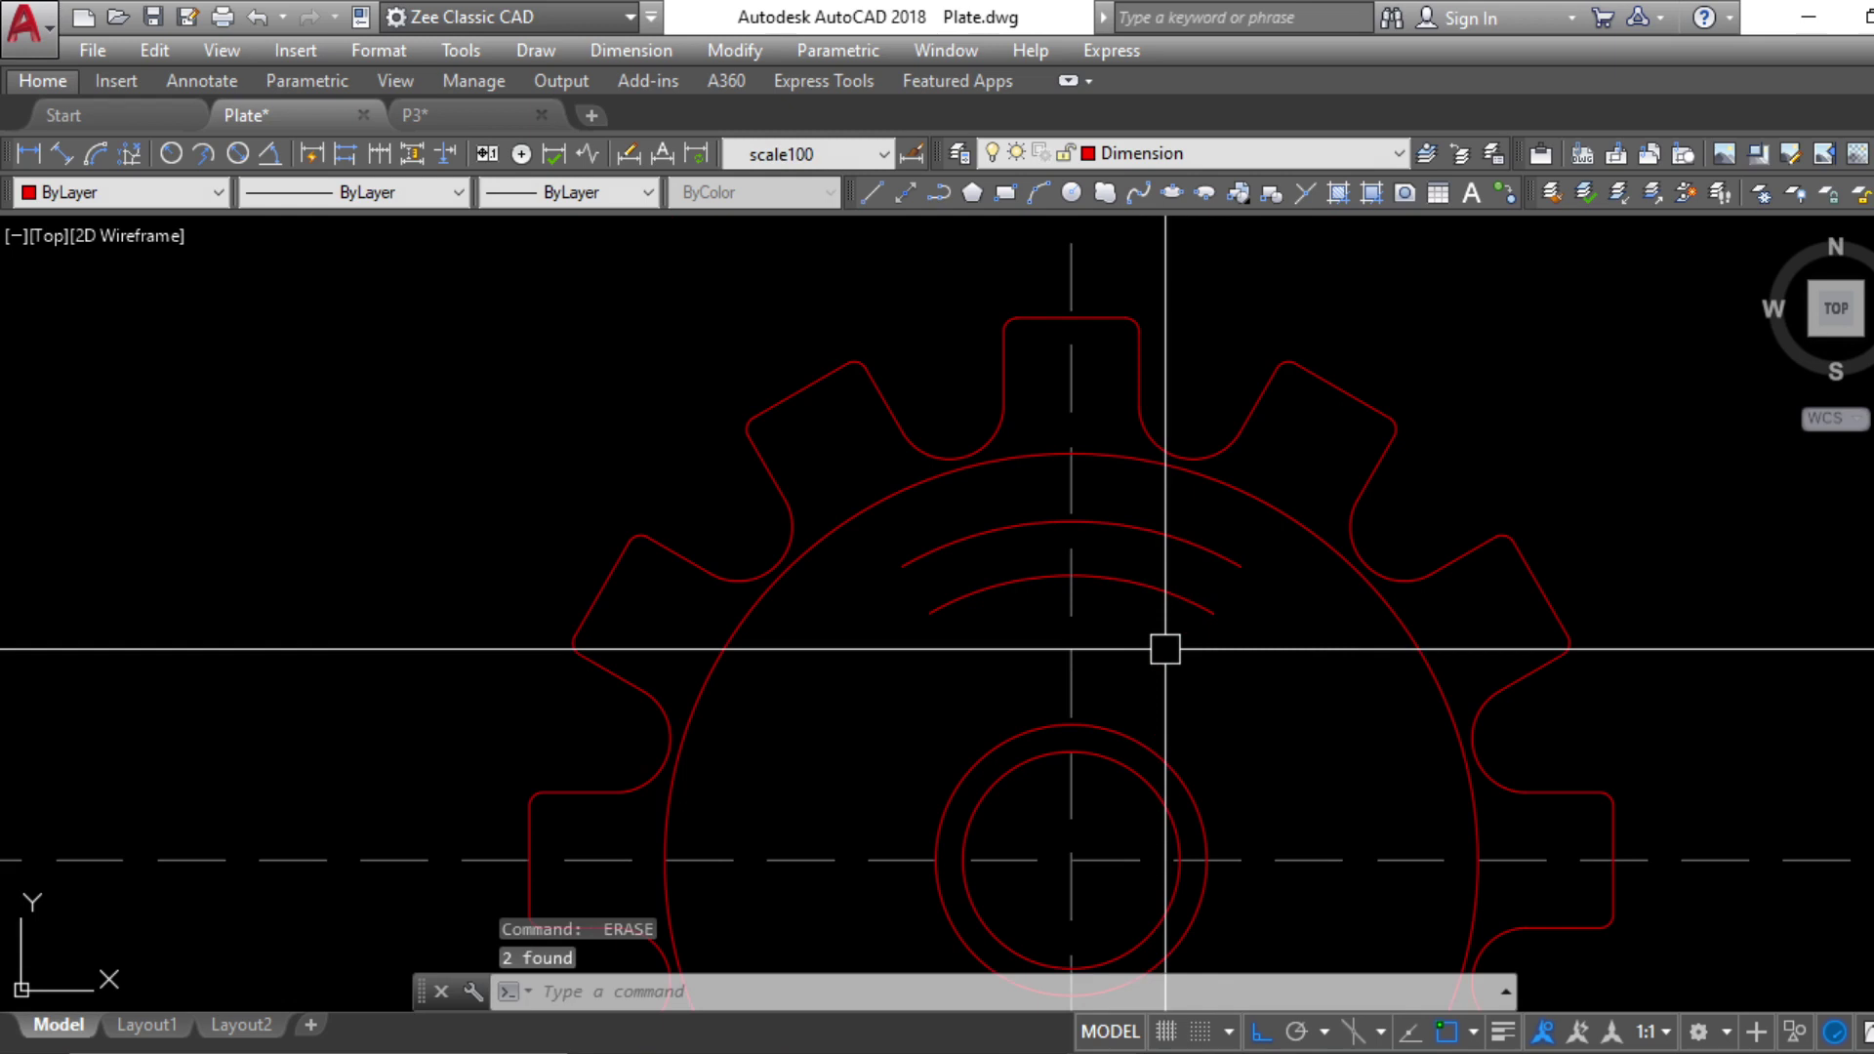
pyautogui.press('Escape')
pyautogui.scroll(2, 966, 615)
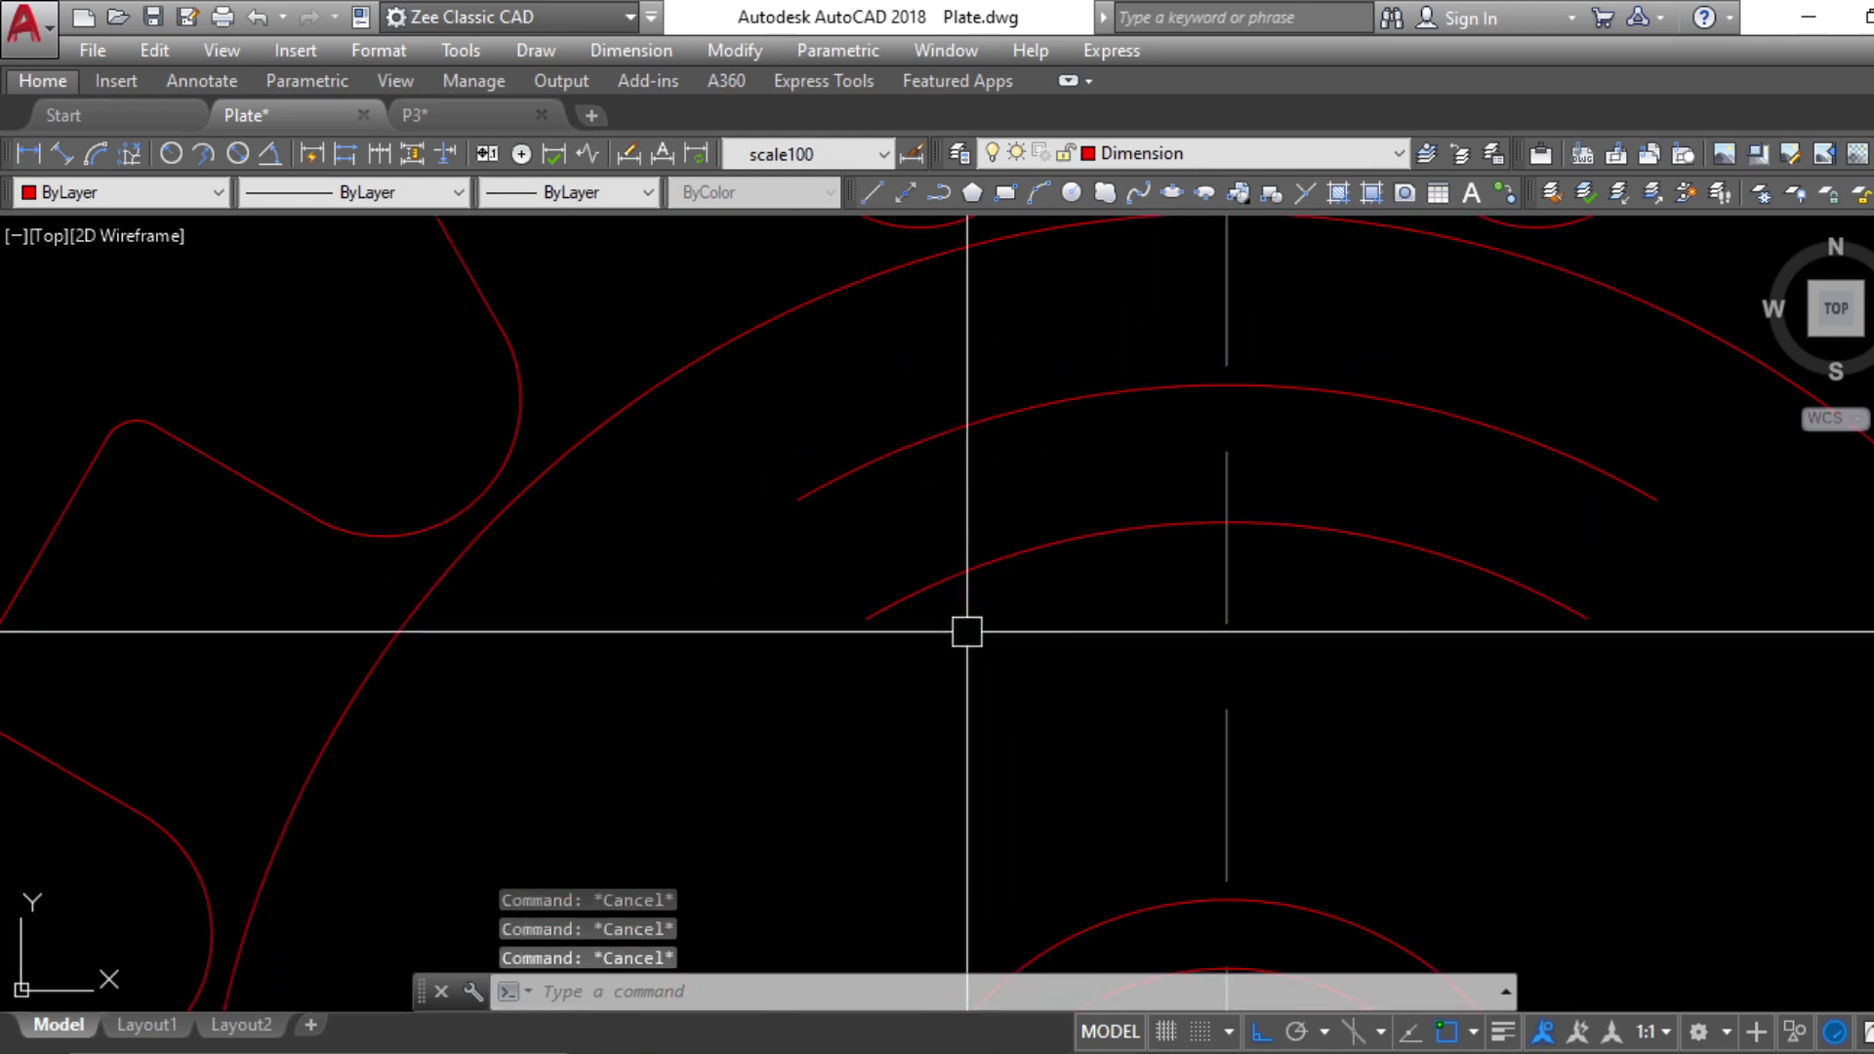
pyautogui.write('f')
pyautogui.press('Return')
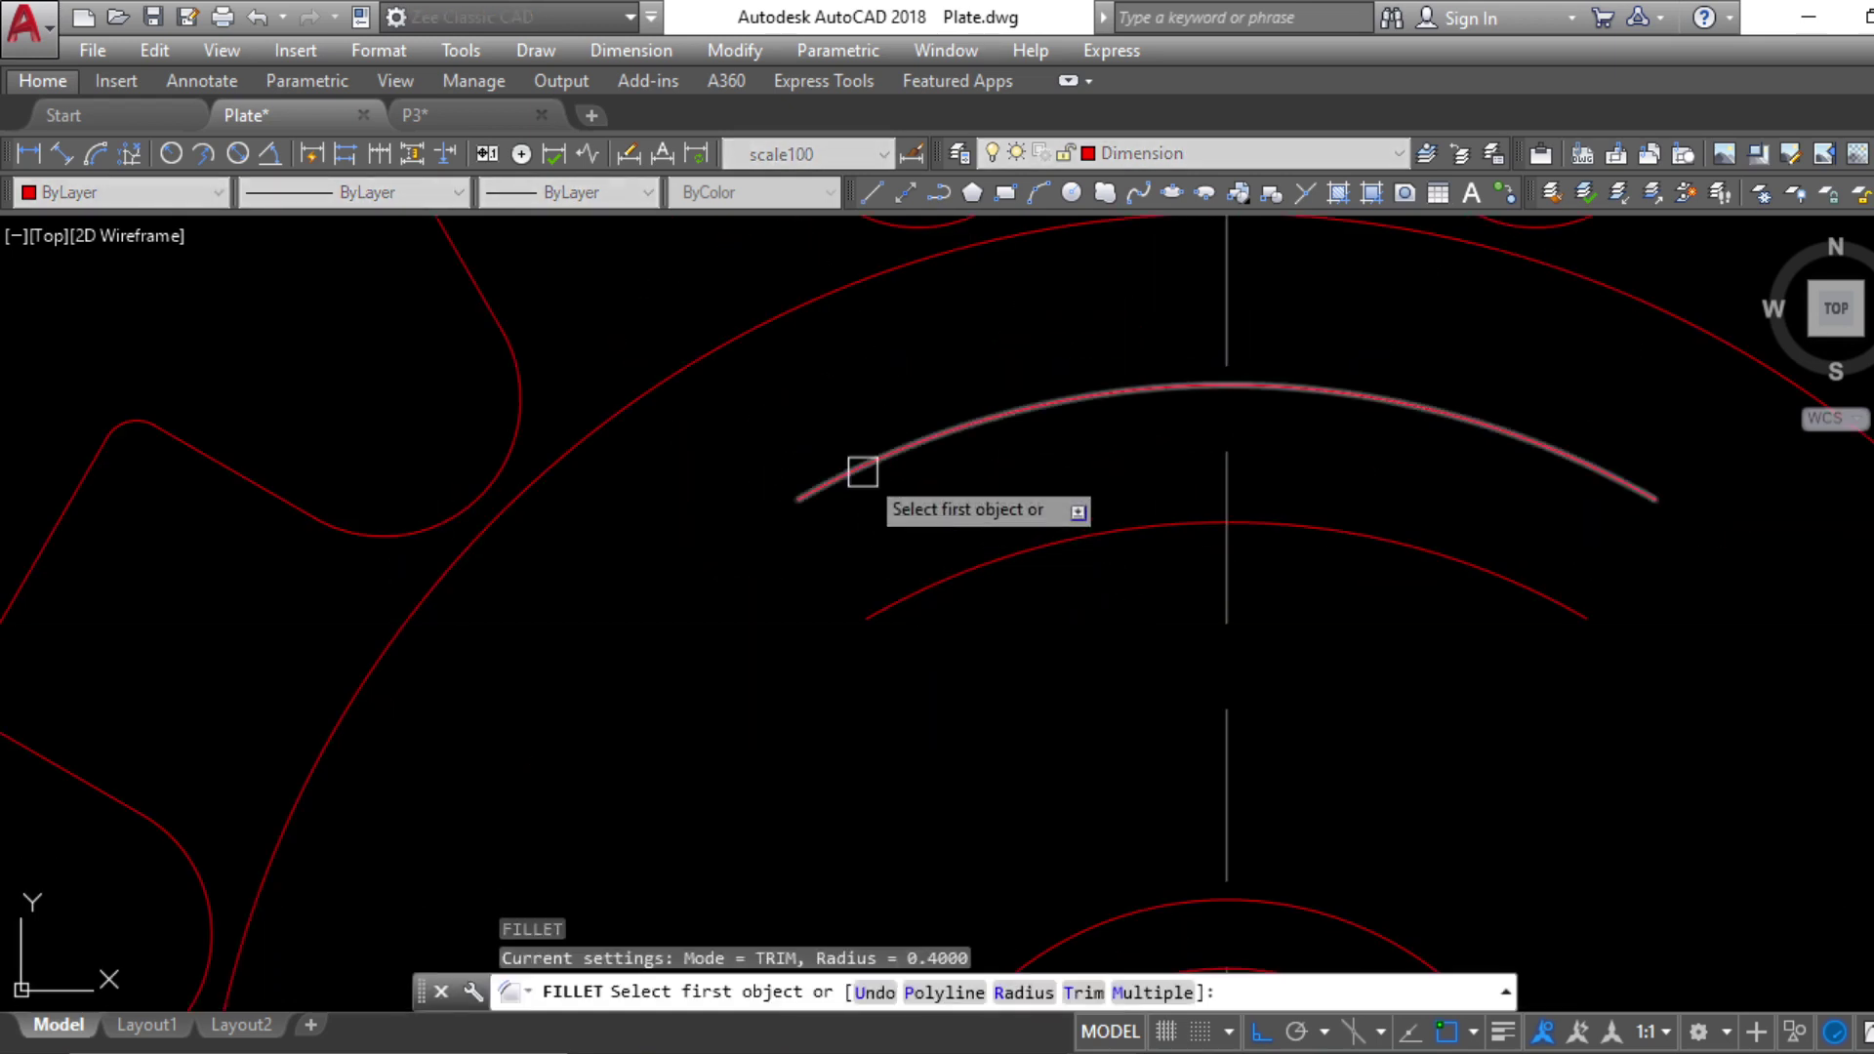
pyautogui.click(858, 471)
pyautogui.press('Escape')
pyautogui.press('Escape')
pyautogui.press('Escape')
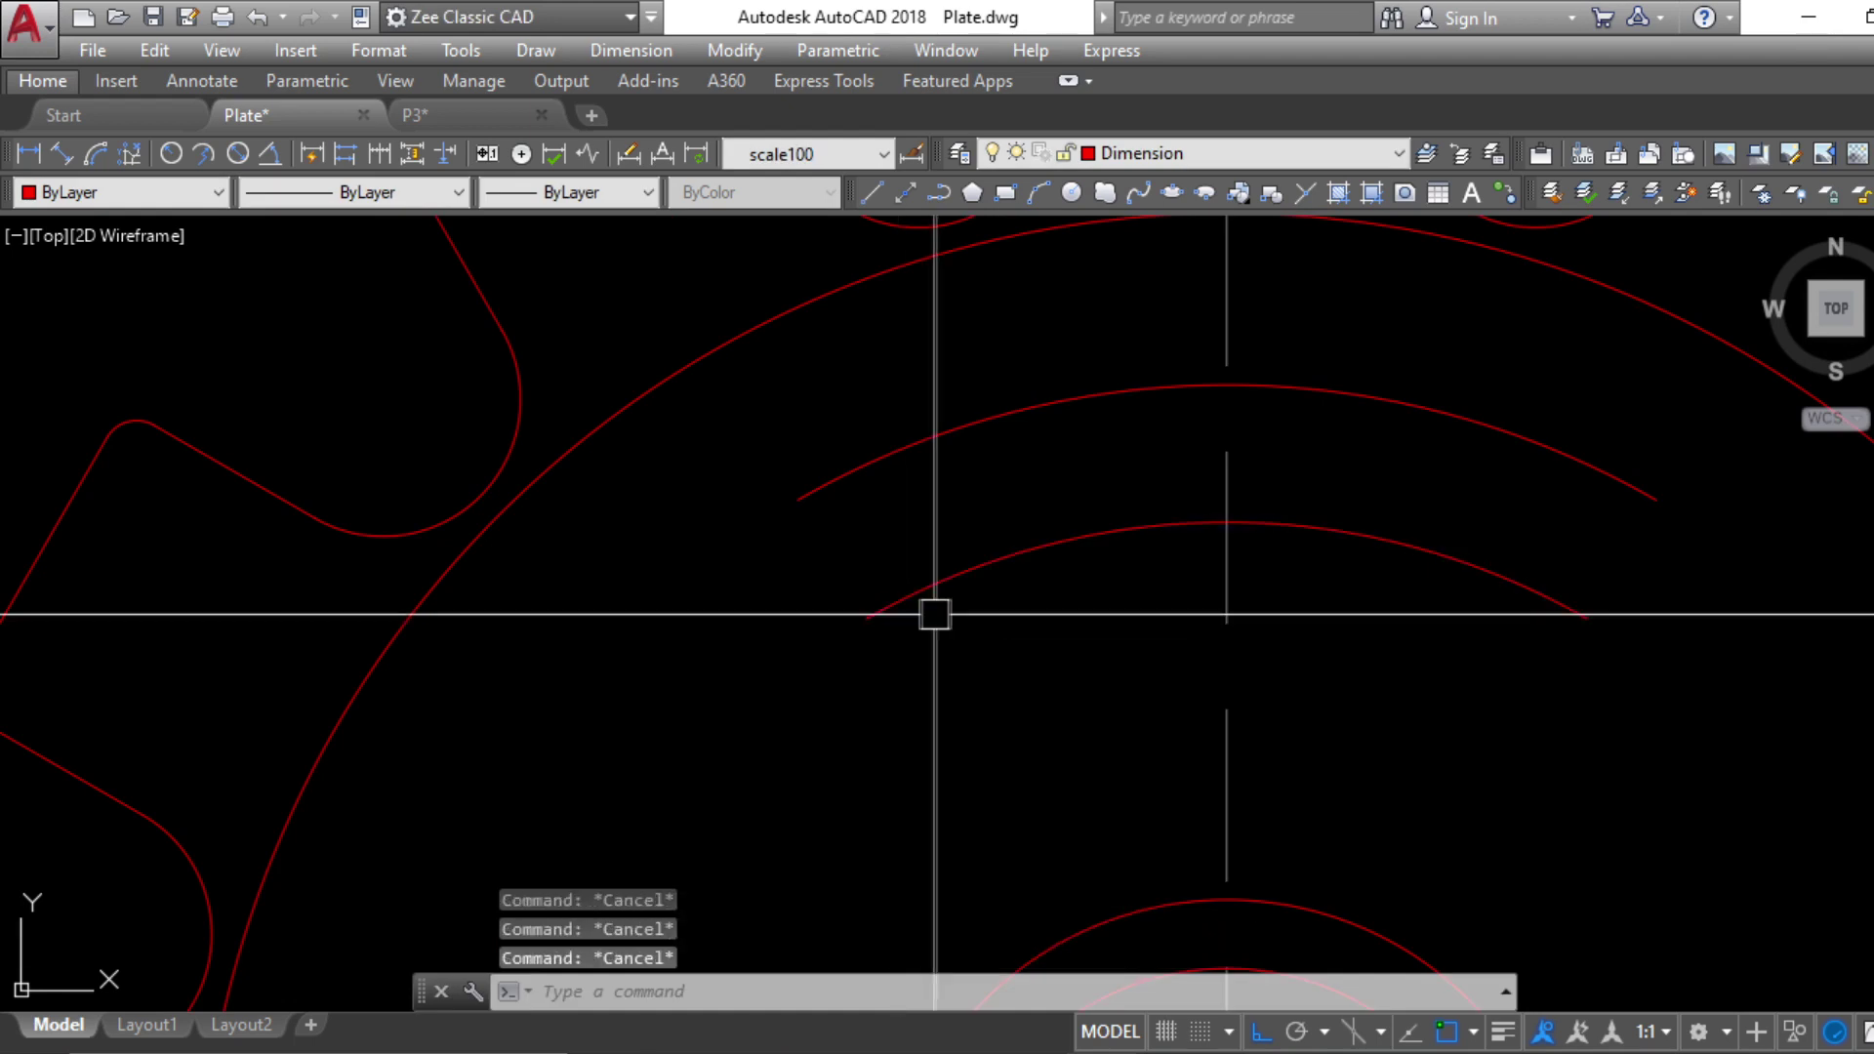
# Measure the gap between the two upper arcs along the vertical centreline with a linear dimension, without placing it
pyautogui.write('dli')
pyautogui.press('Return')
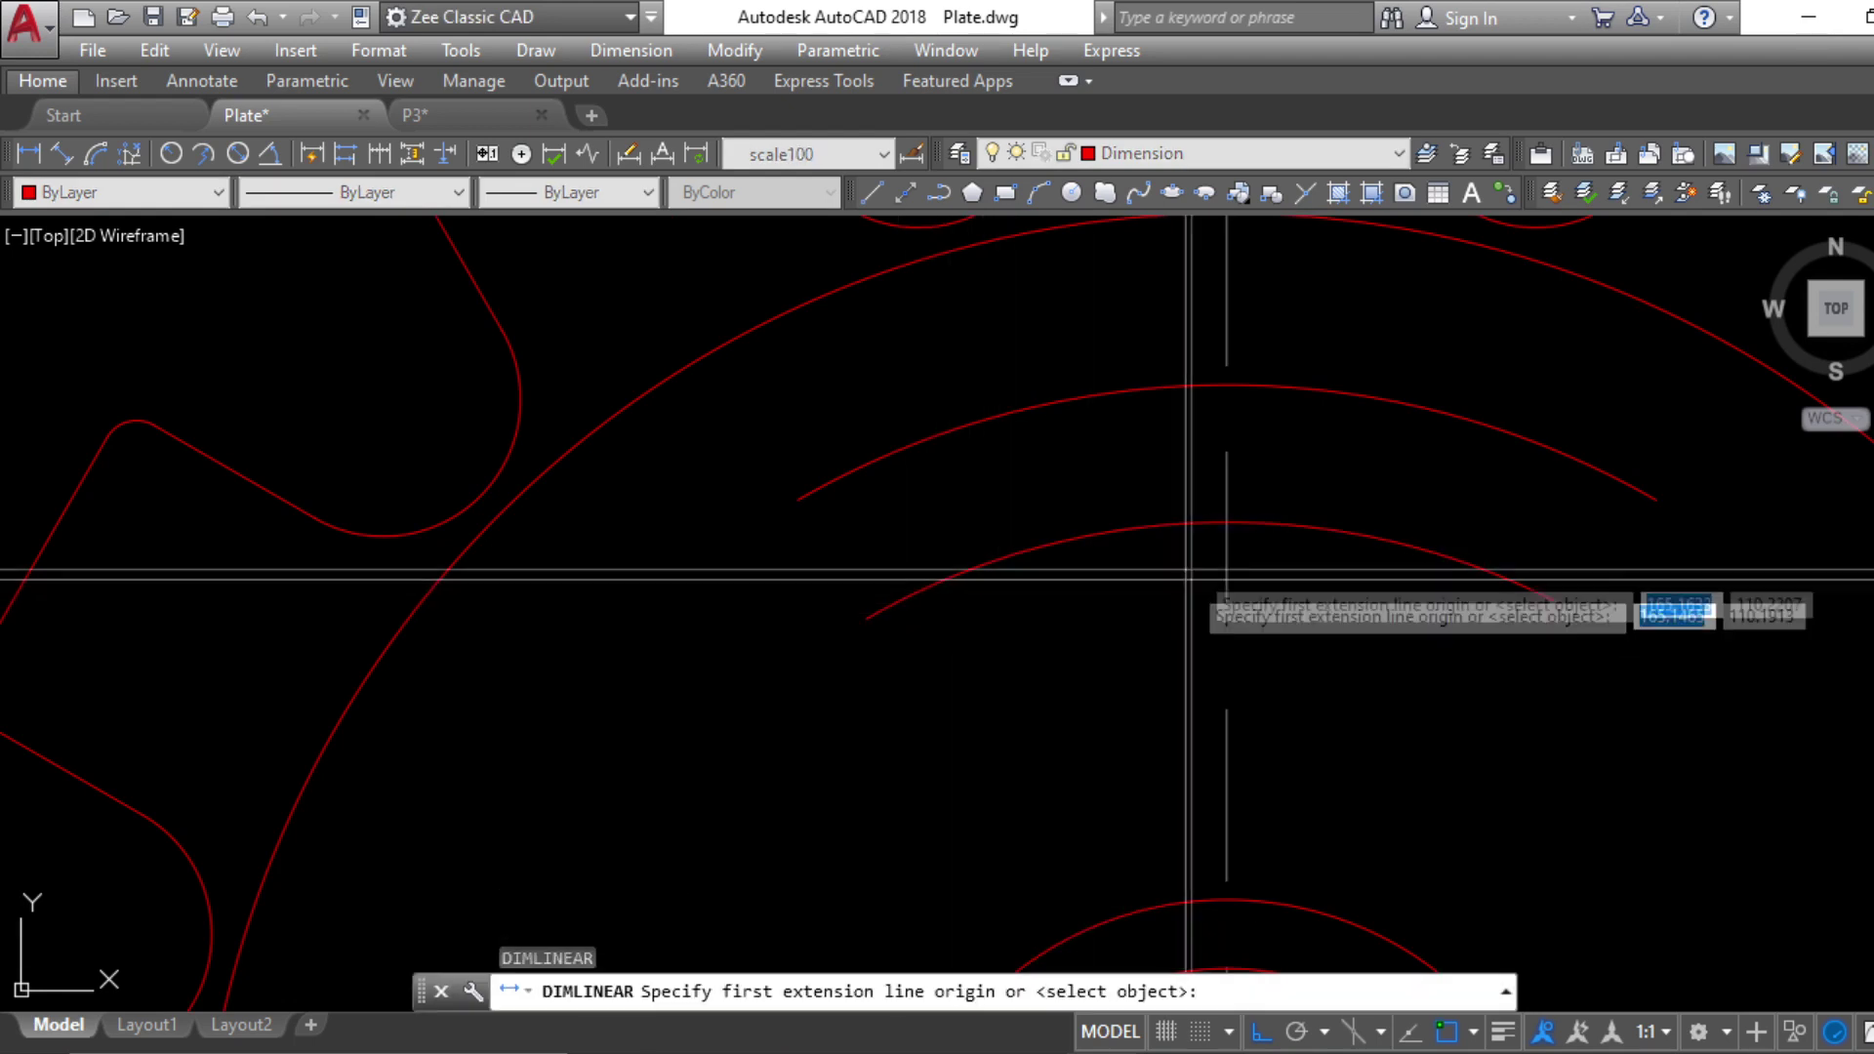
pyautogui.click(1227, 523)
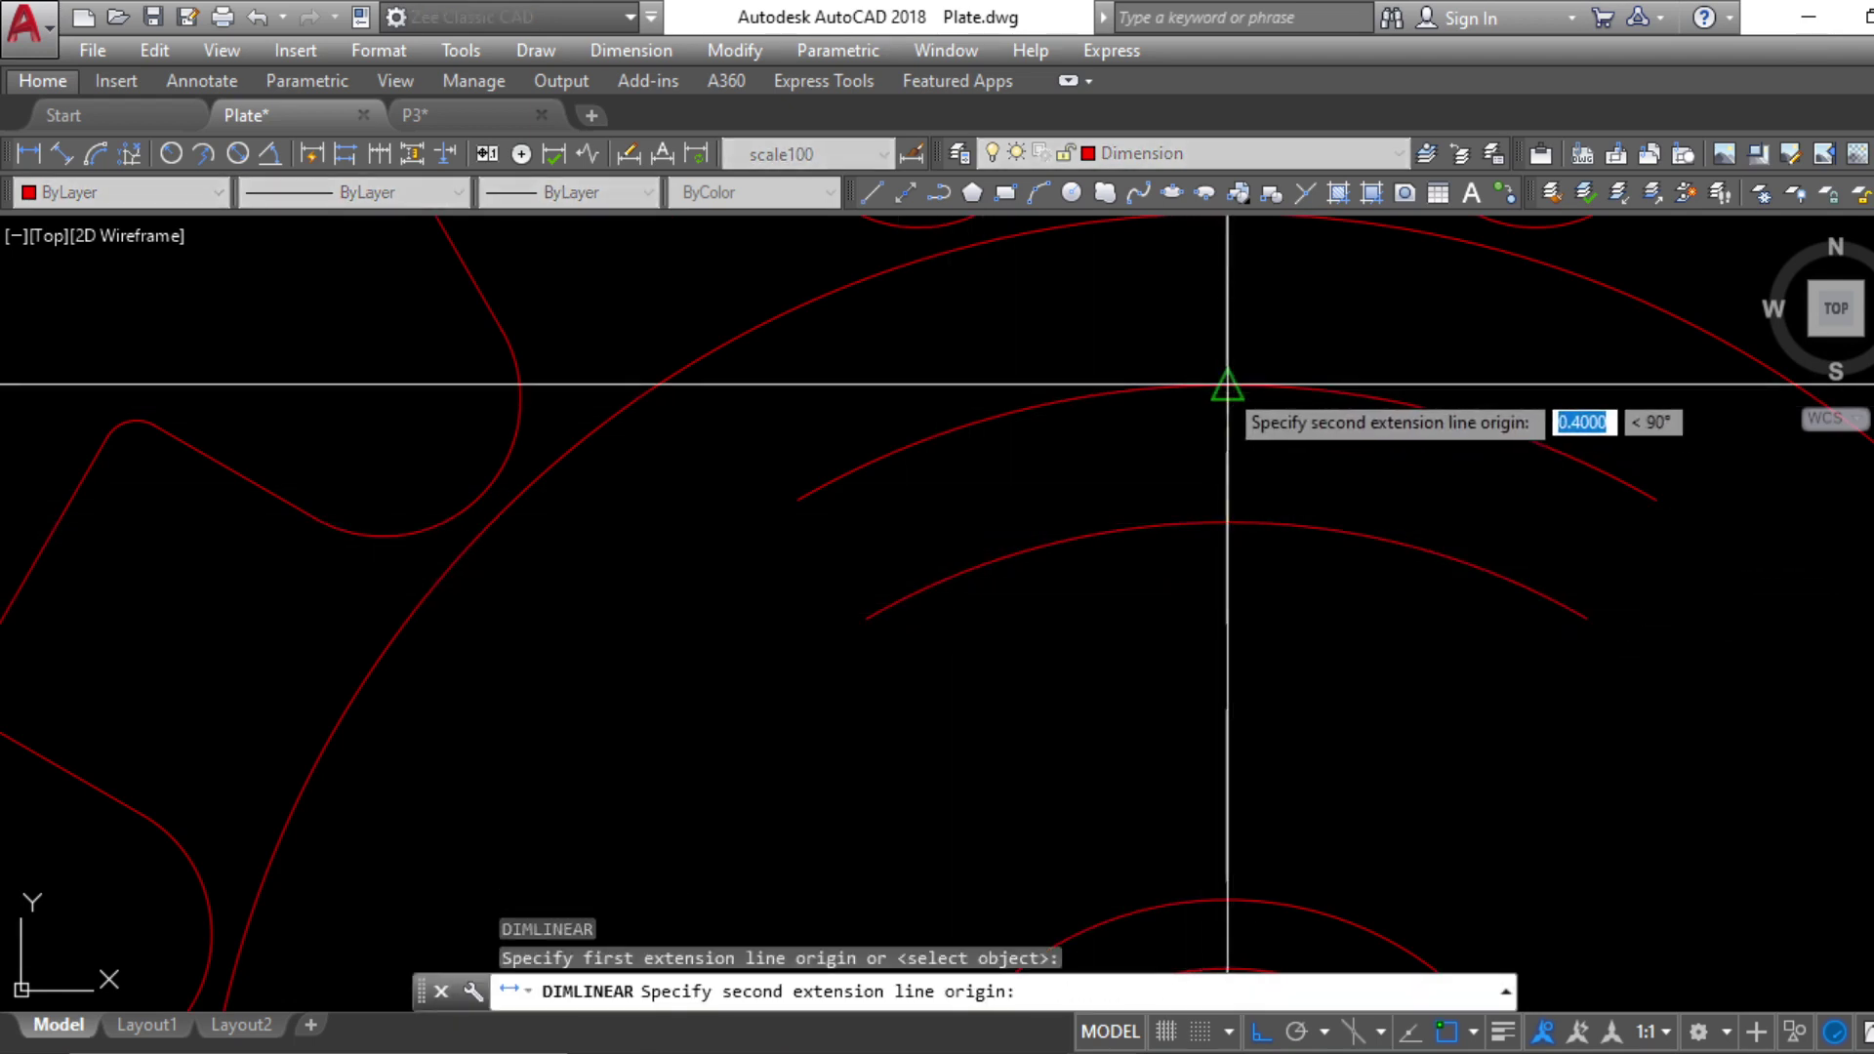
pyautogui.click(1227, 385)
pyautogui.press('Escape')
pyautogui.press('Escape')
pyautogui.press('Escape')
pyautogui.write('f')
pyautogui.press('Return')
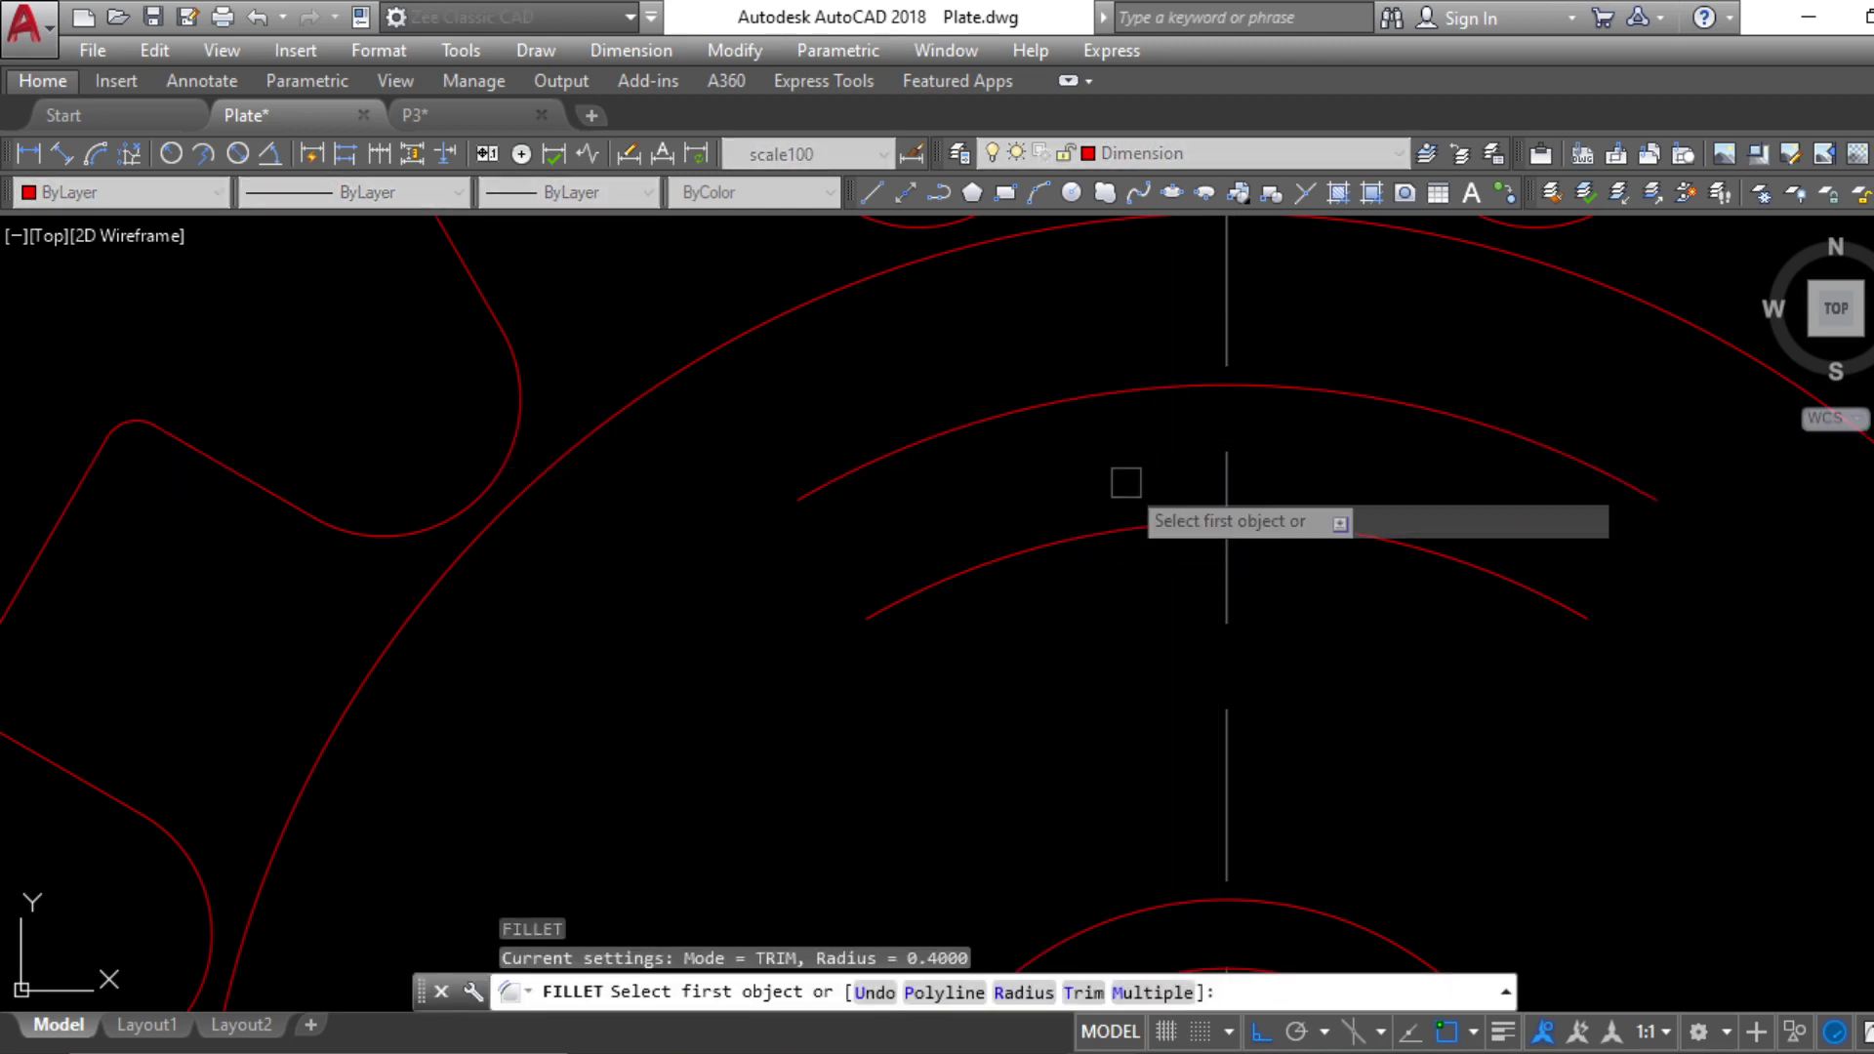
pyautogui.doubleClick(870, 469)
pyautogui.press('Escape')
pyautogui.press('Escape')
pyautogui.press('Return')
pyautogui.write('r')
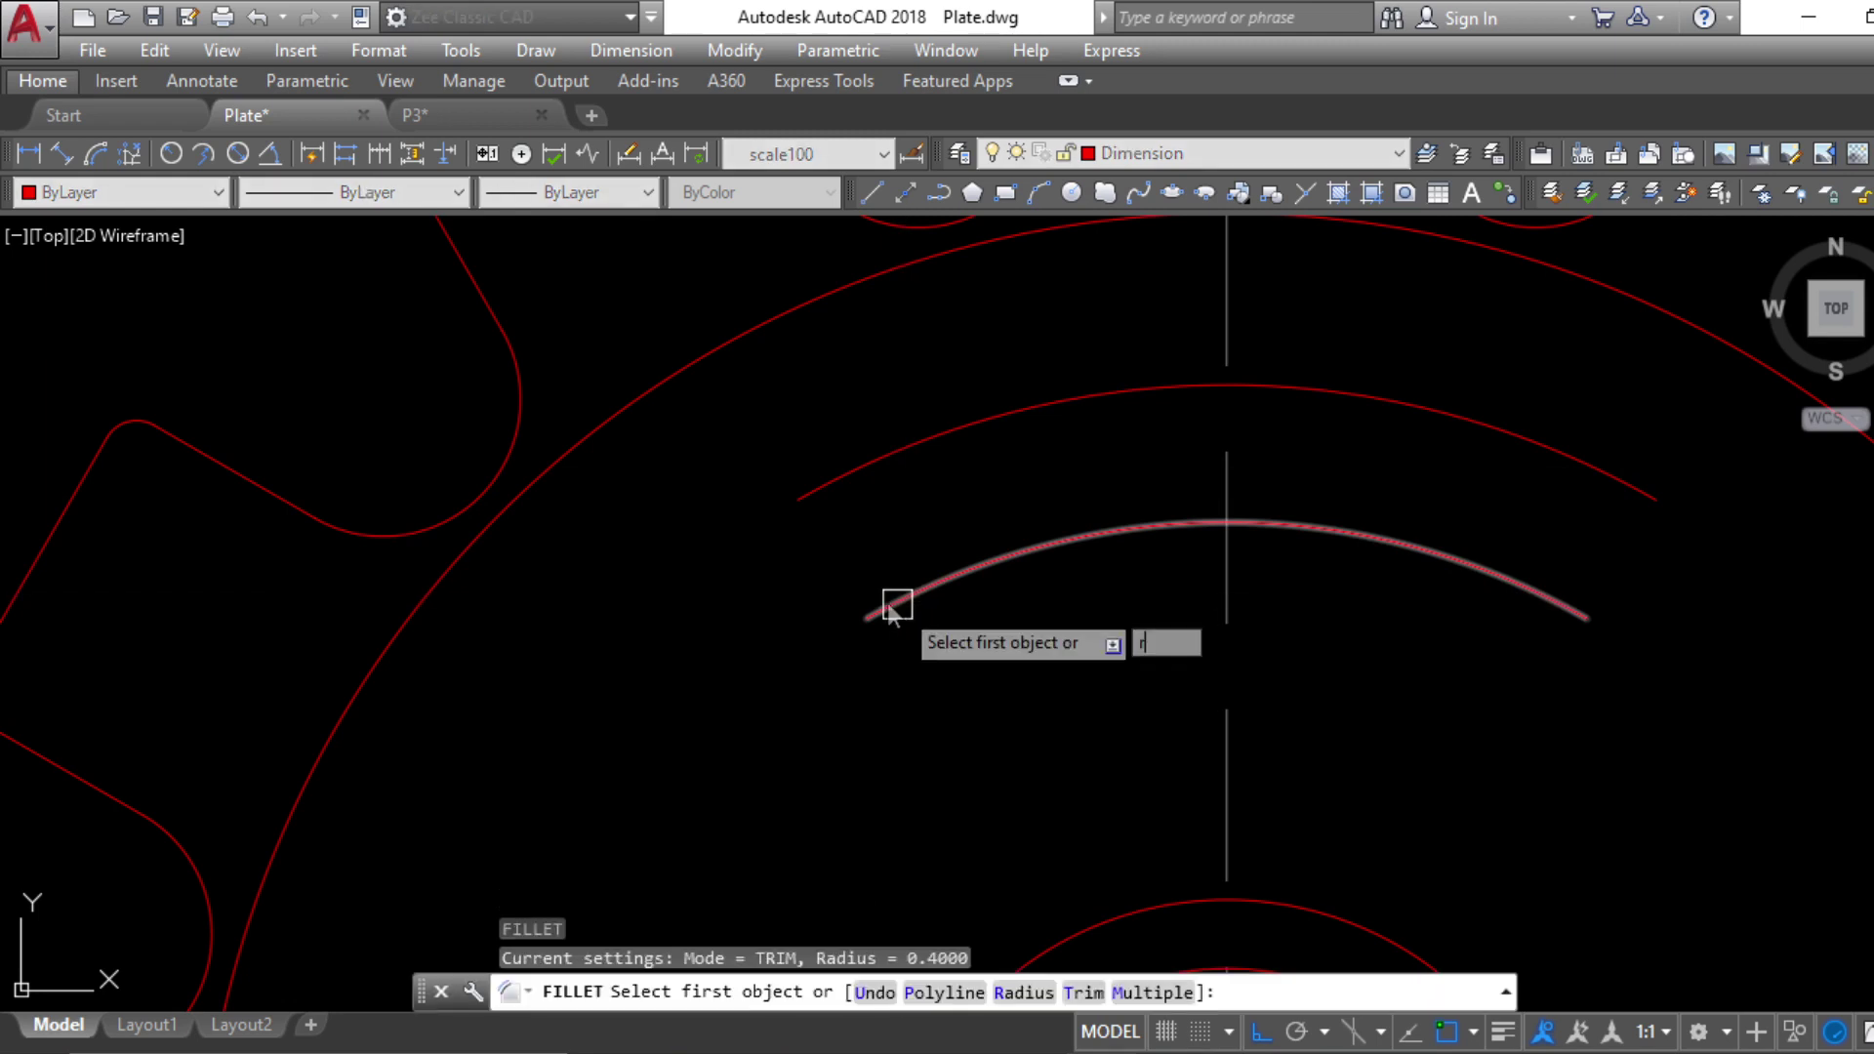
pyautogui.press('Return')
pyautogui.press('Escape')
pyautogui.press('Escape')
pyautogui.press('Escape')
pyautogui.press('Escape')
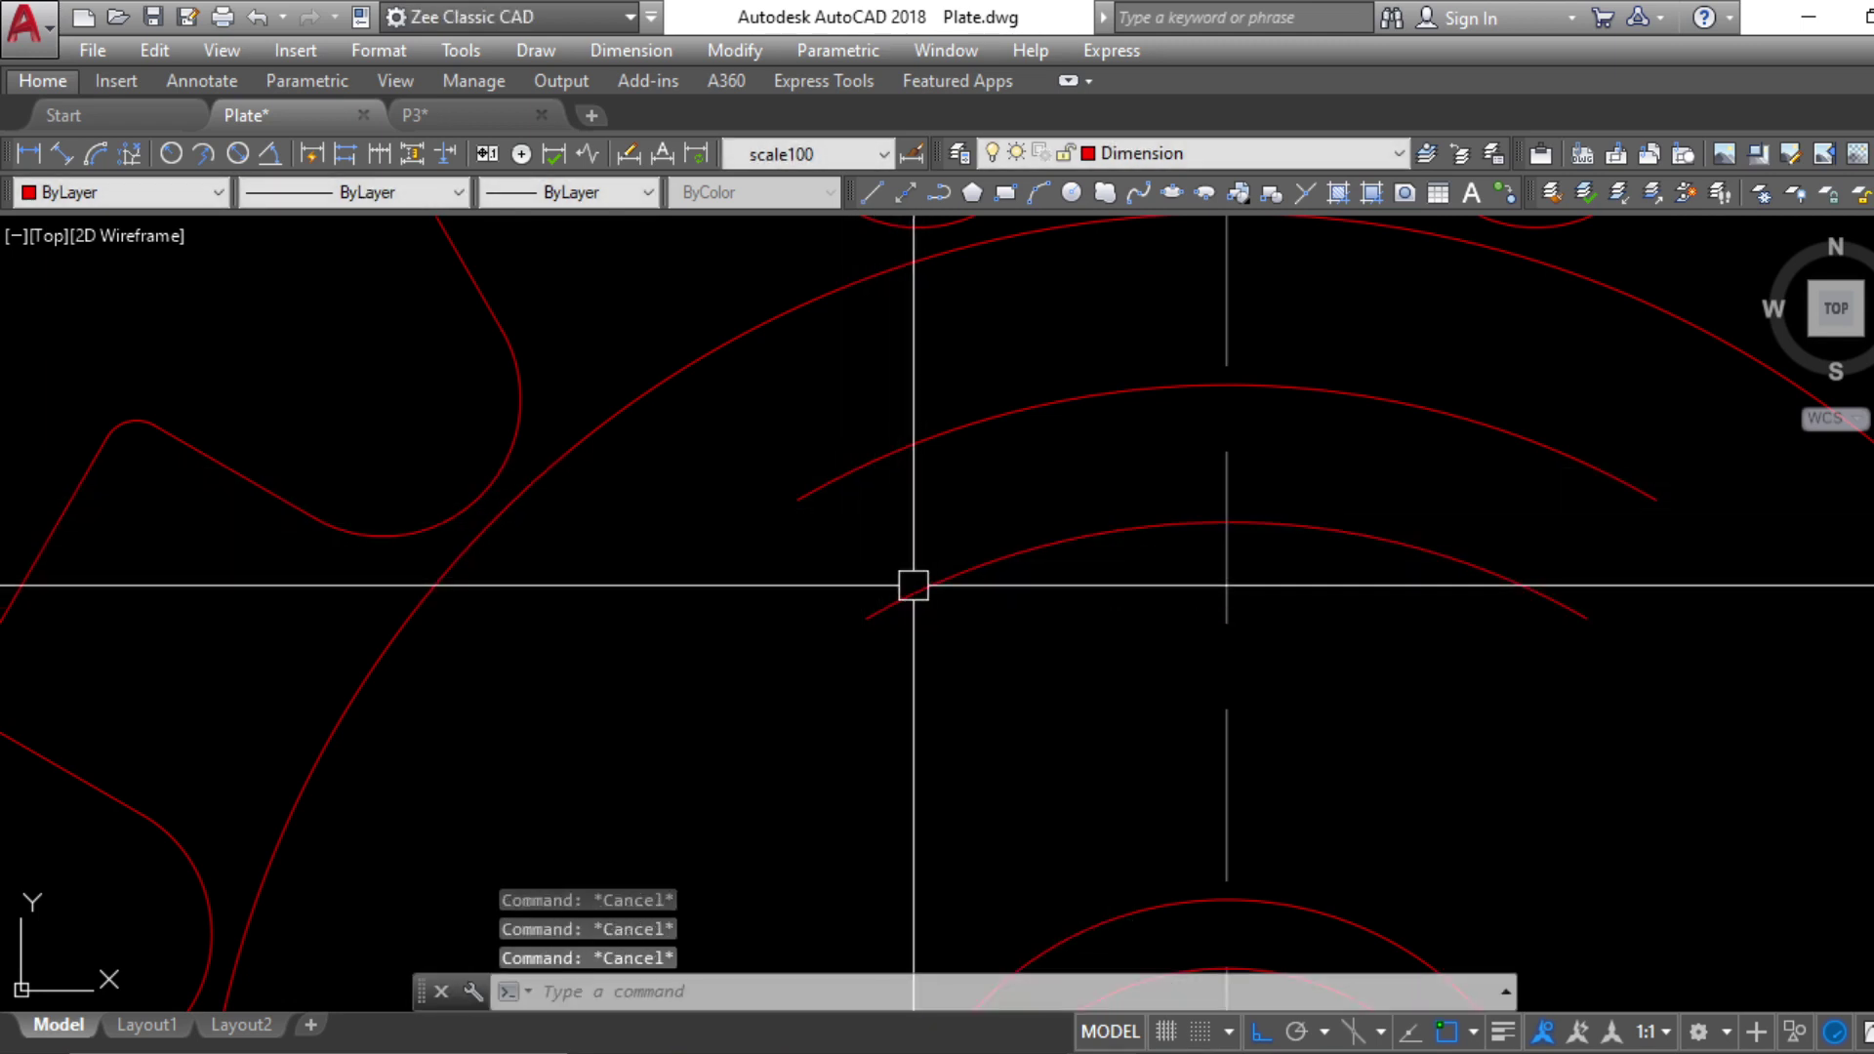
# Check the curved slot's end radius on the Gear page of the Major Plate PDF and return to the Plate drawing
pyautogui.scroll(-5, 914, 585)
pyautogui.scroll(4, 954, 628)
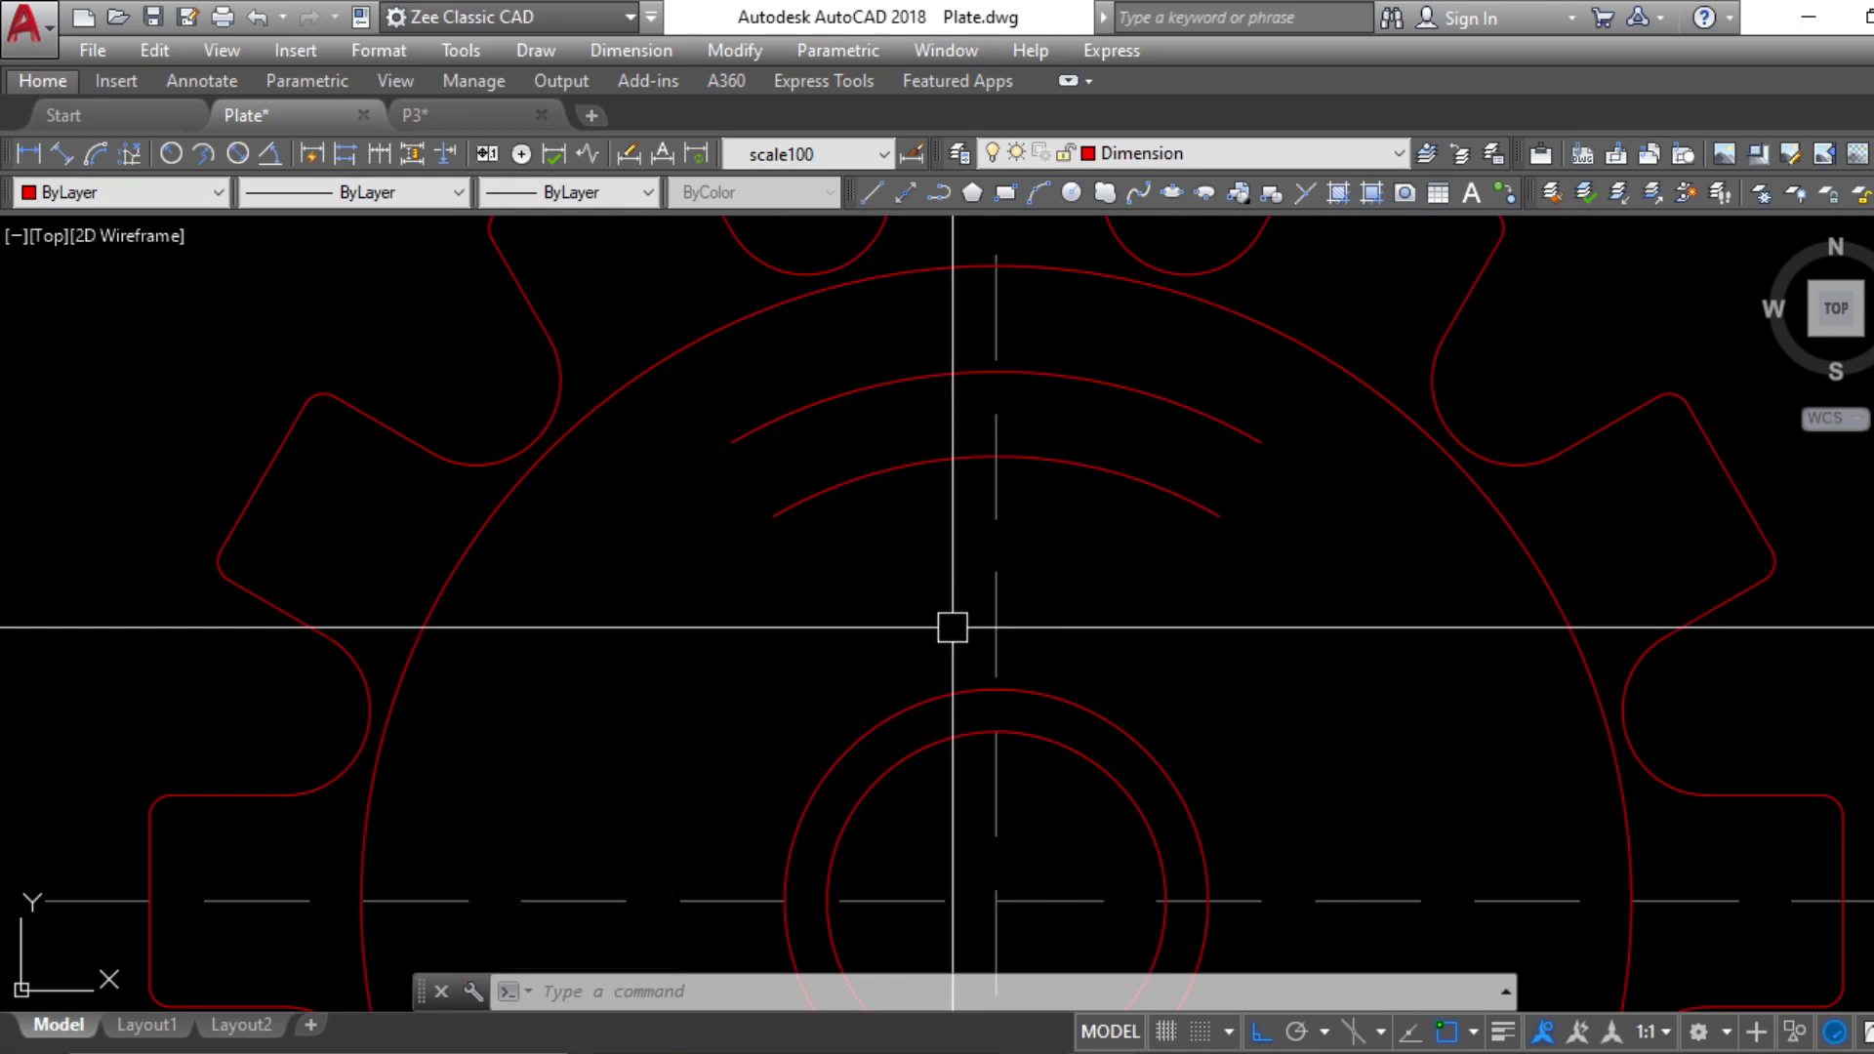
pyautogui.hotkey('alt', 'Tab')
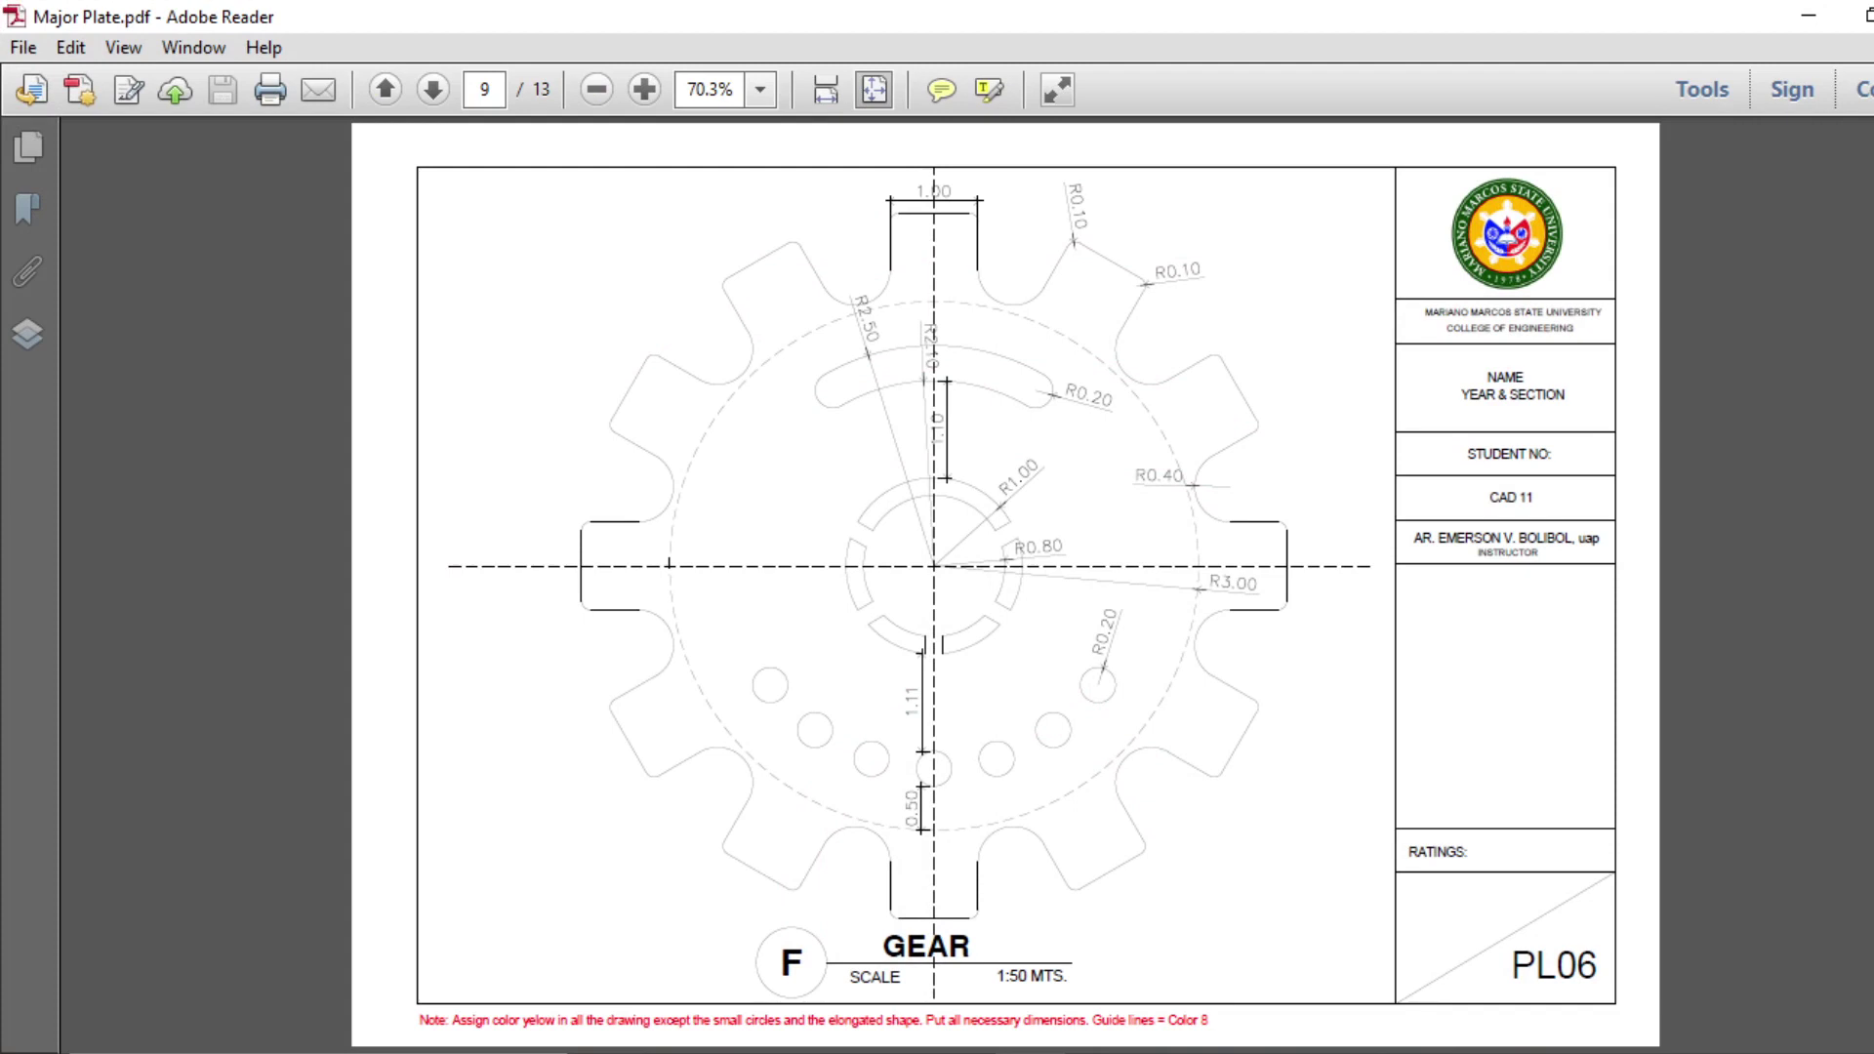
pyautogui.hotkey('alt', 'Tab')
pyautogui.moveTo(1247, 528); pyautogui.dragTo(1313, 554, button='middle')
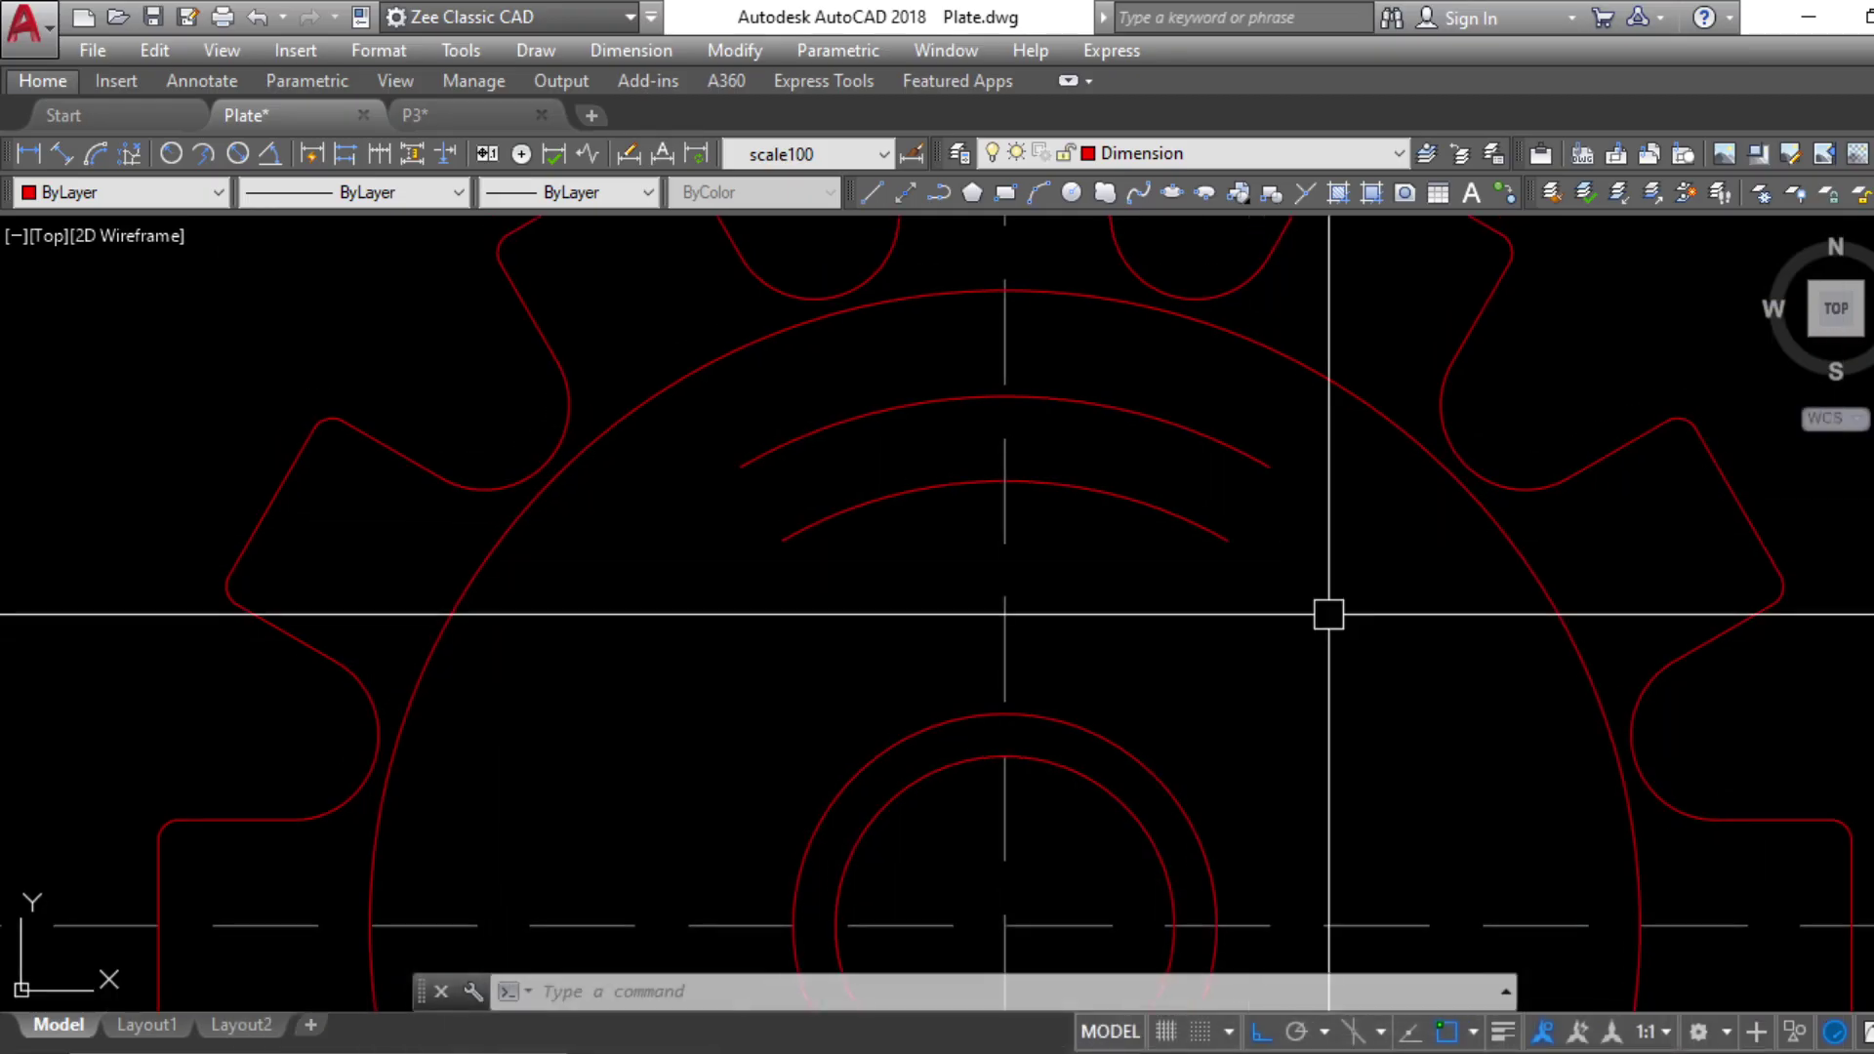
pyautogui.press('Escape')
pyautogui.press('Escape')
pyautogui.press('Escape')
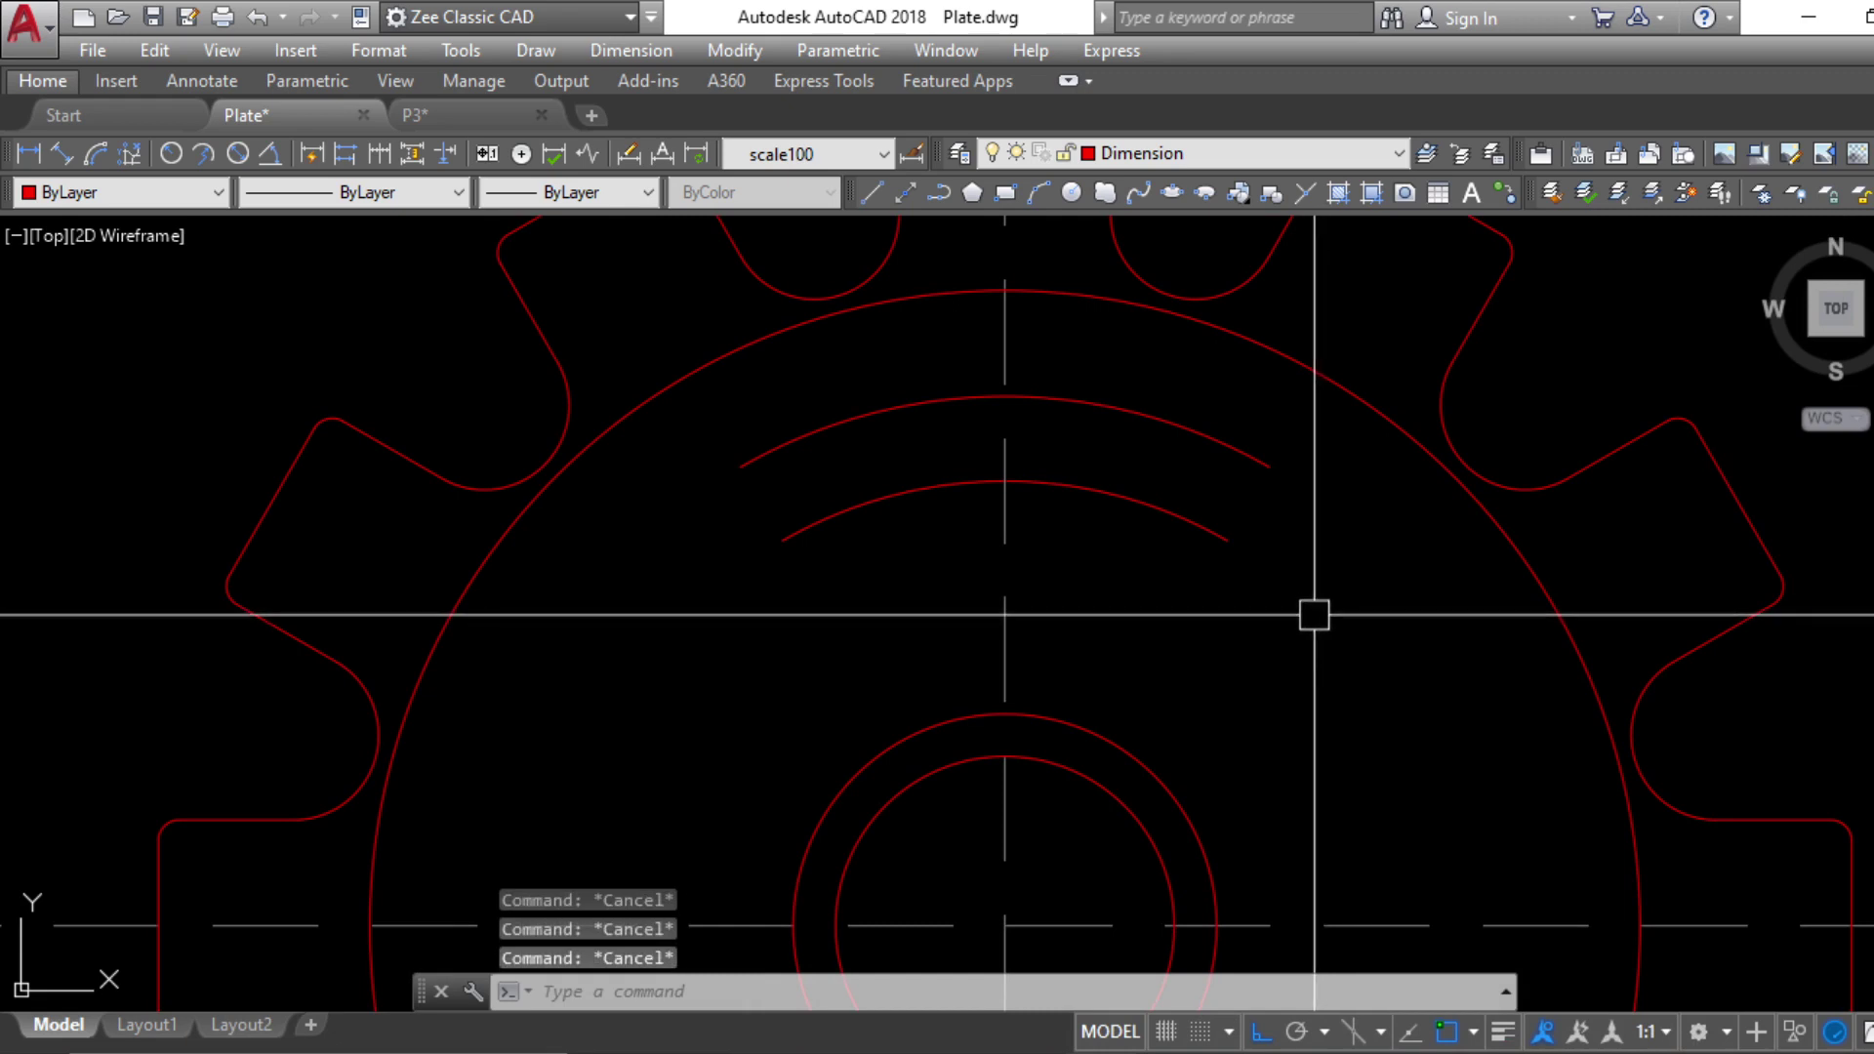
# Close both ends of the curved slot with straight lines joining the endpoints of its inner and outer arcs
pyautogui.write('a')
pyautogui.press('Return')
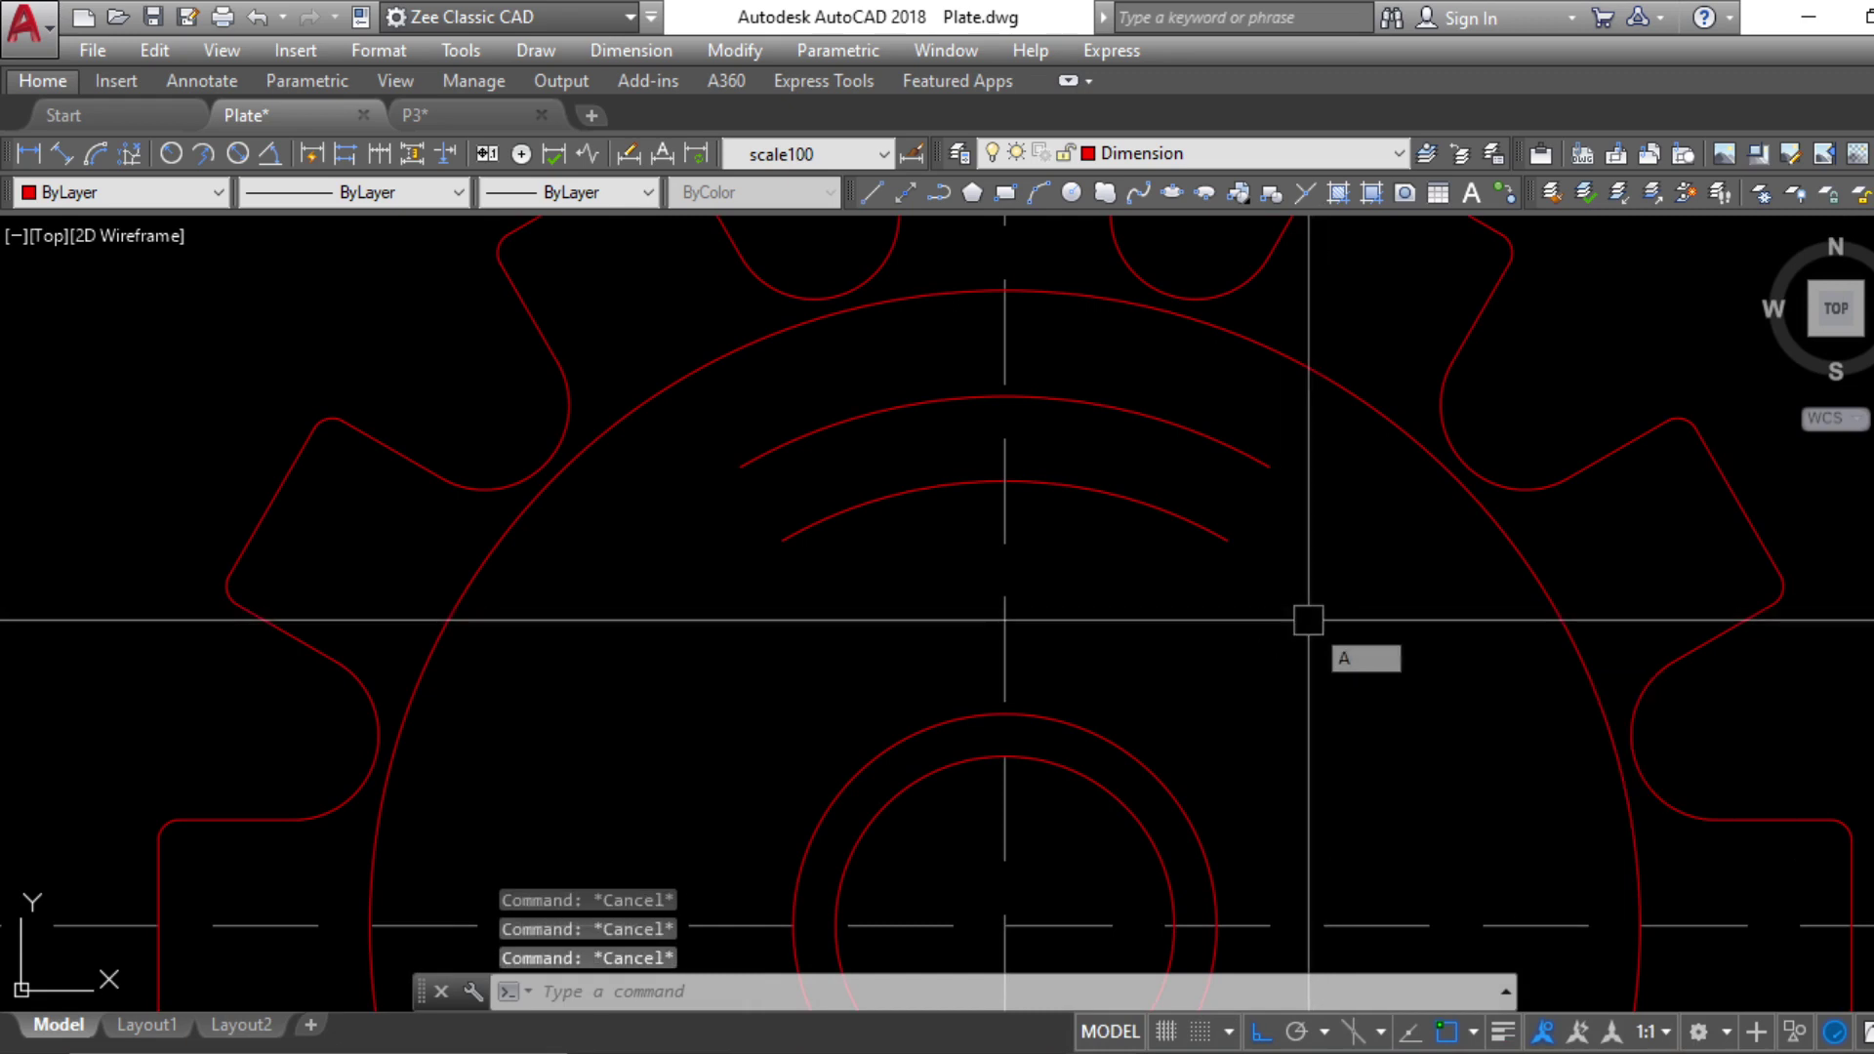
pyautogui.press('Return')
pyautogui.click(1229, 540)
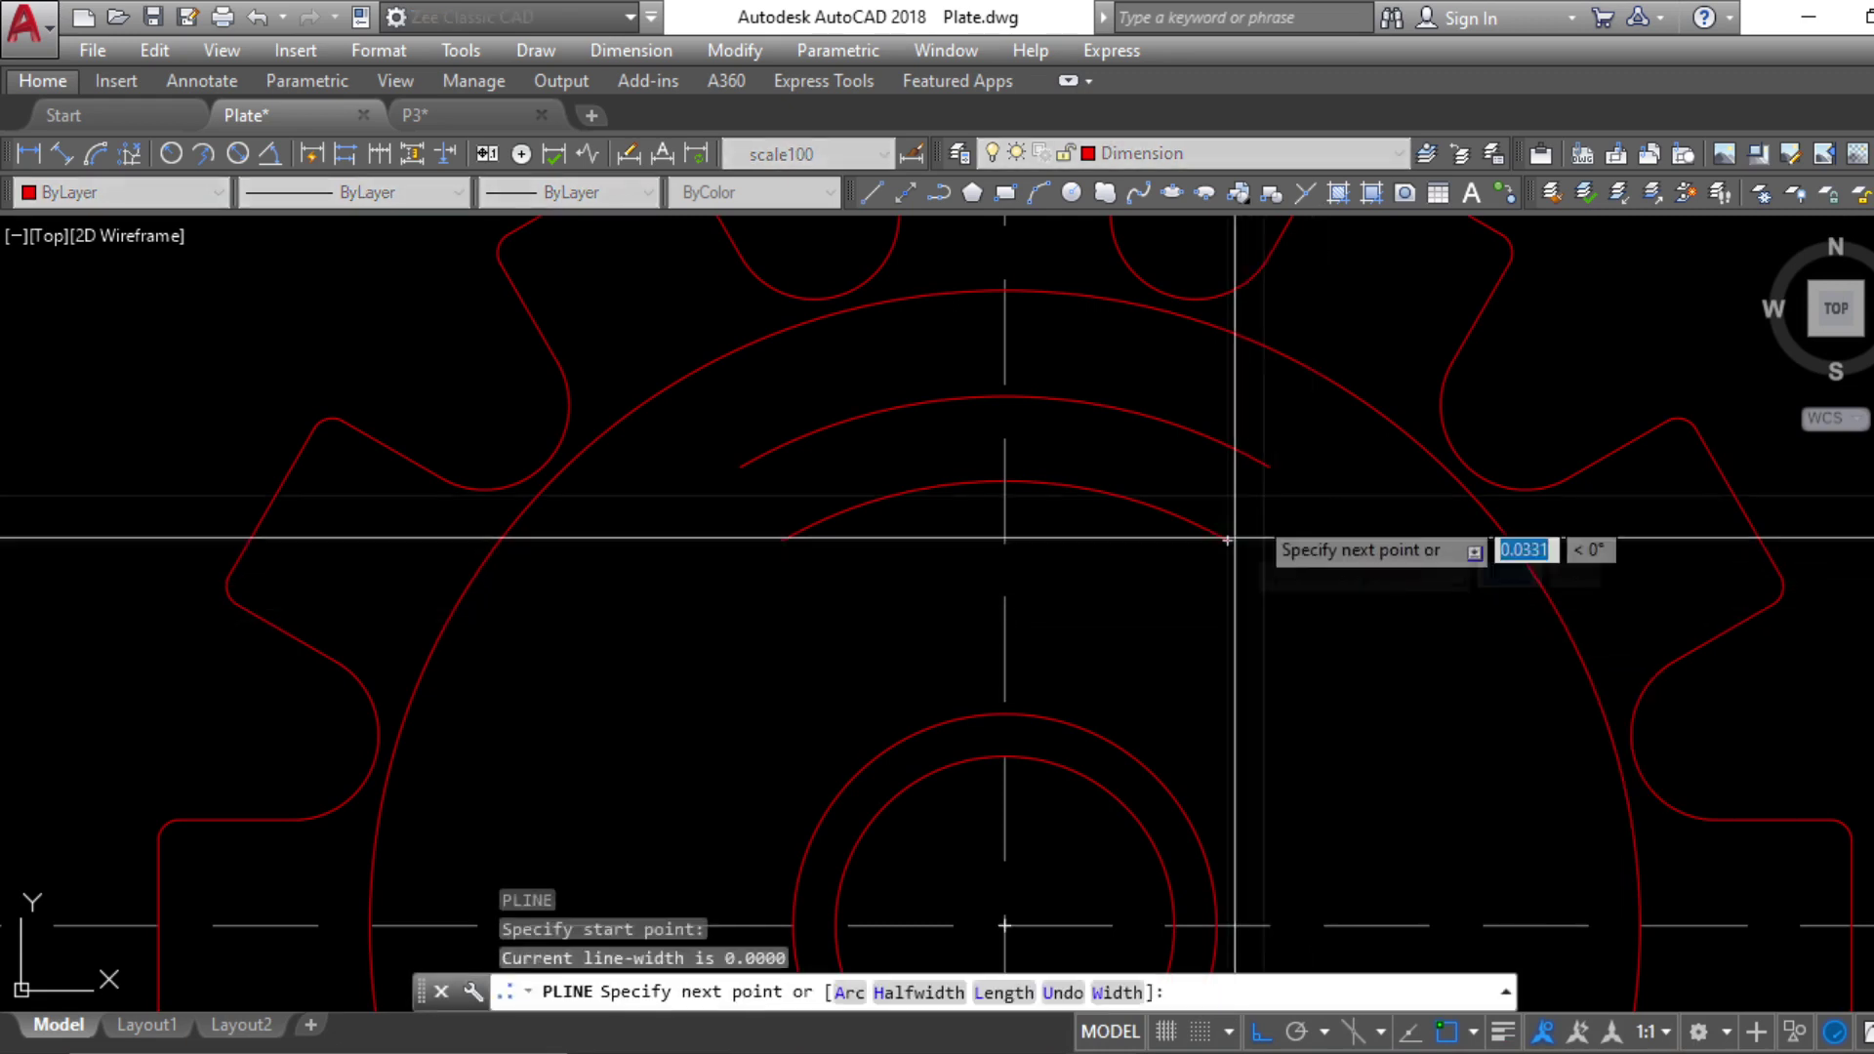
pyautogui.click(1269, 466)
pyautogui.press('Return')
pyautogui.press('Return')
pyautogui.click(782, 537)
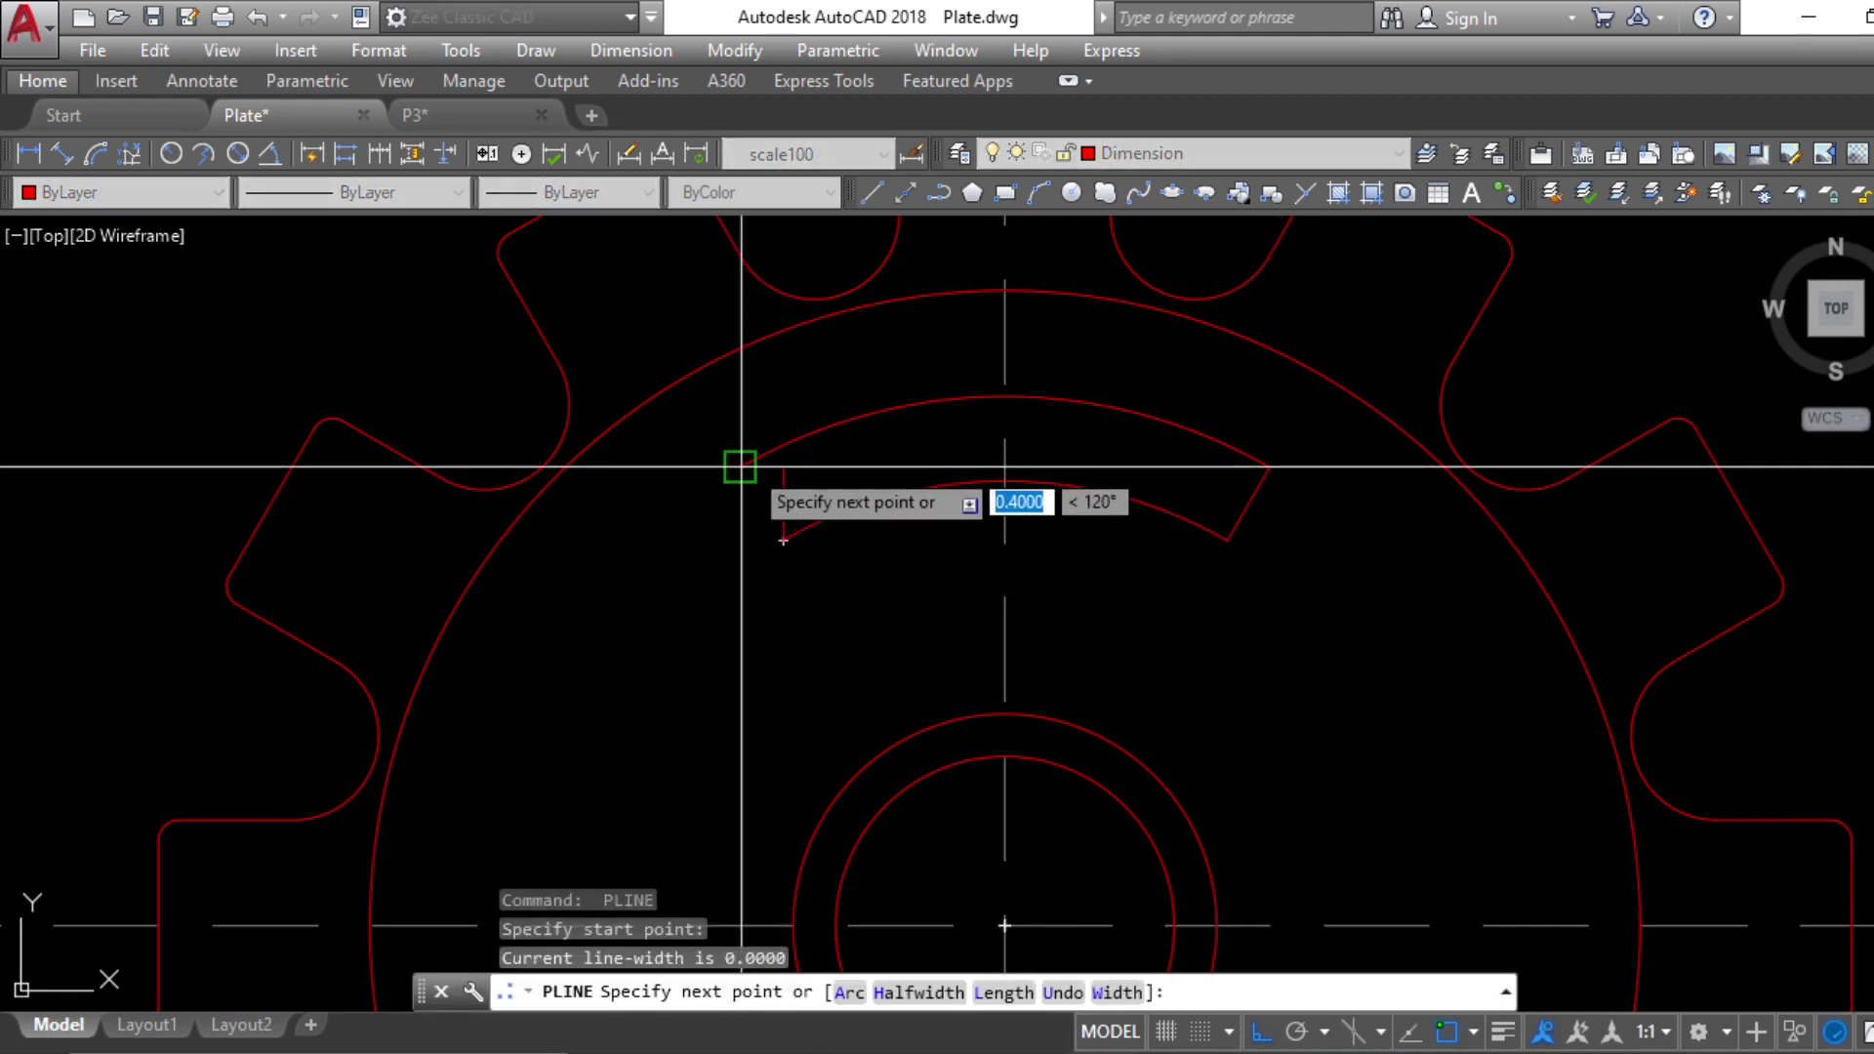
pyautogui.click(741, 466)
# Try to offset the slot's two straight end lines outward by 0.4
pyautogui.write('o')
pyautogui.press('Return')
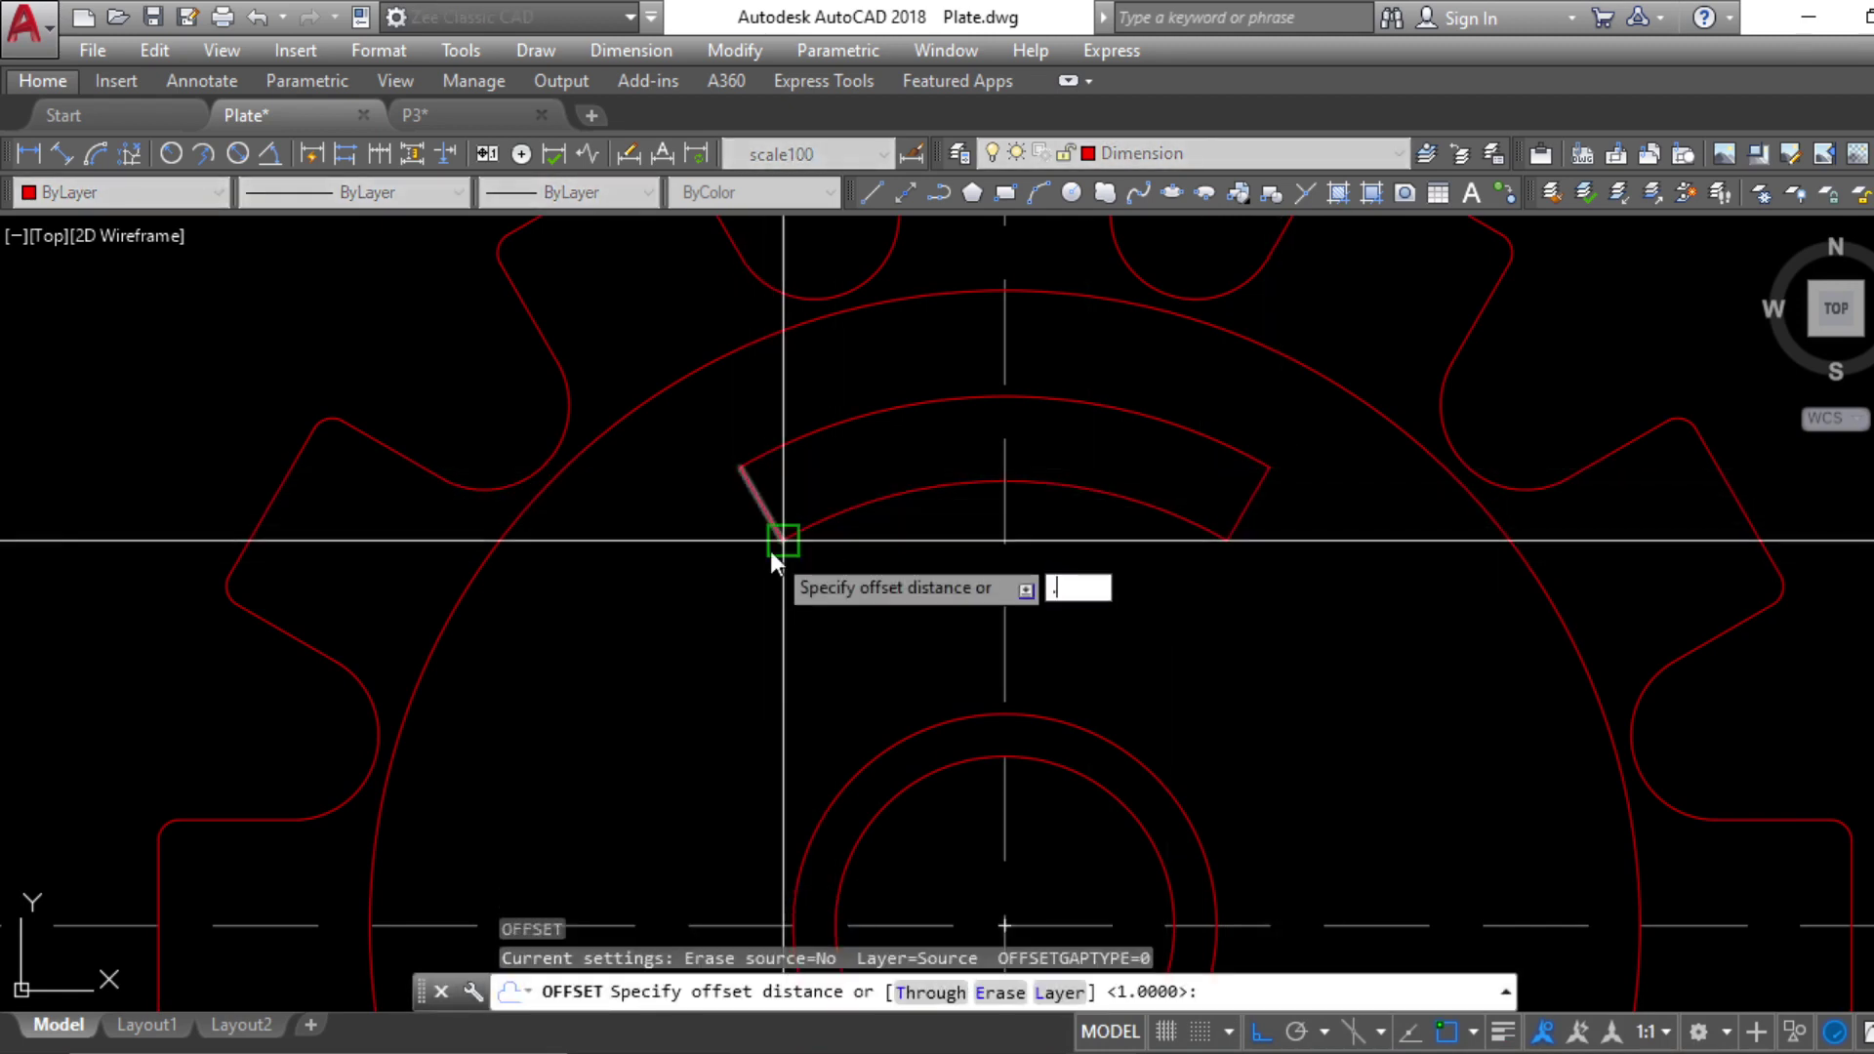
pyautogui.press('Return')
pyautogui.click(771, 523)
pyautogui.click(732, 573)
pyautogui.click(1264, 478)
pyautogui.click(1315, 599)
pyautogui.press('Escape')
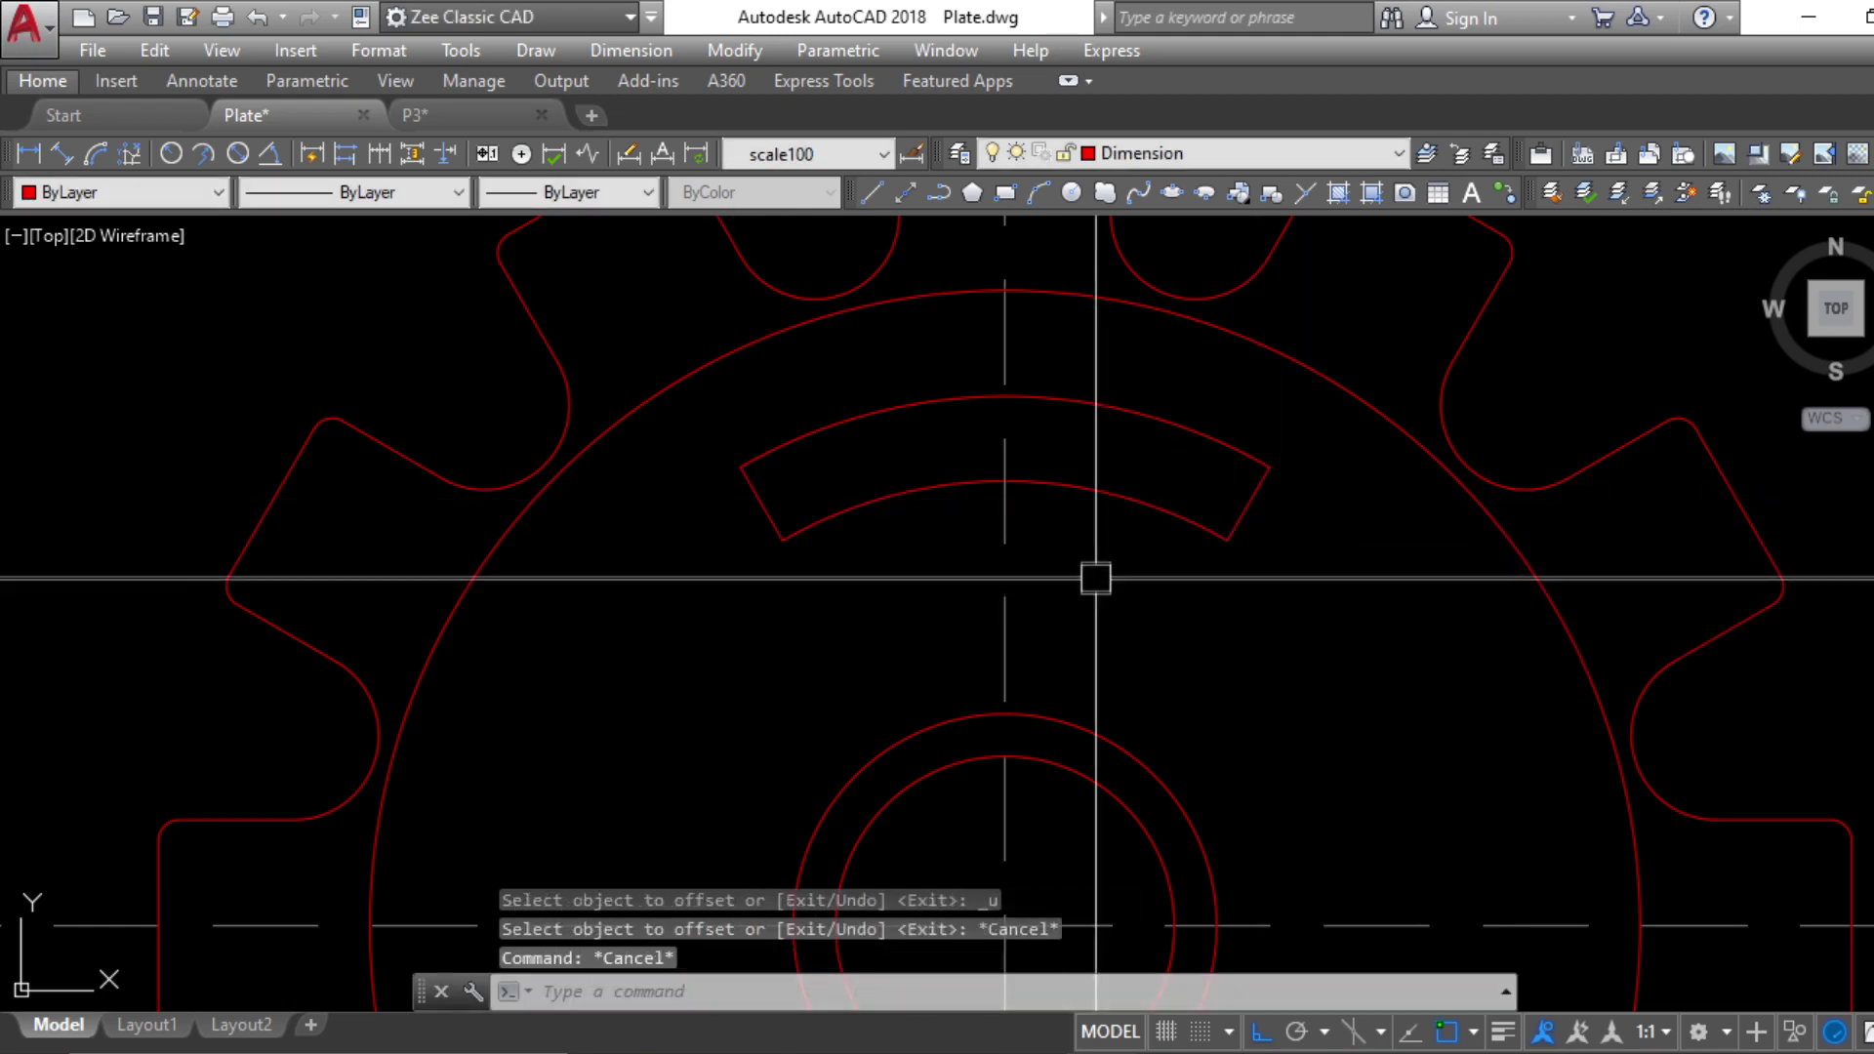
# Offset the slot's two straight end lines outward by 0.2
pyautogui.write('o')
pyautogui.press('Return')
pyautogui.write('.2')
pyautogui.press('Return')
pyautogui.click(757, 504)
pyautogui.click(727, 518)
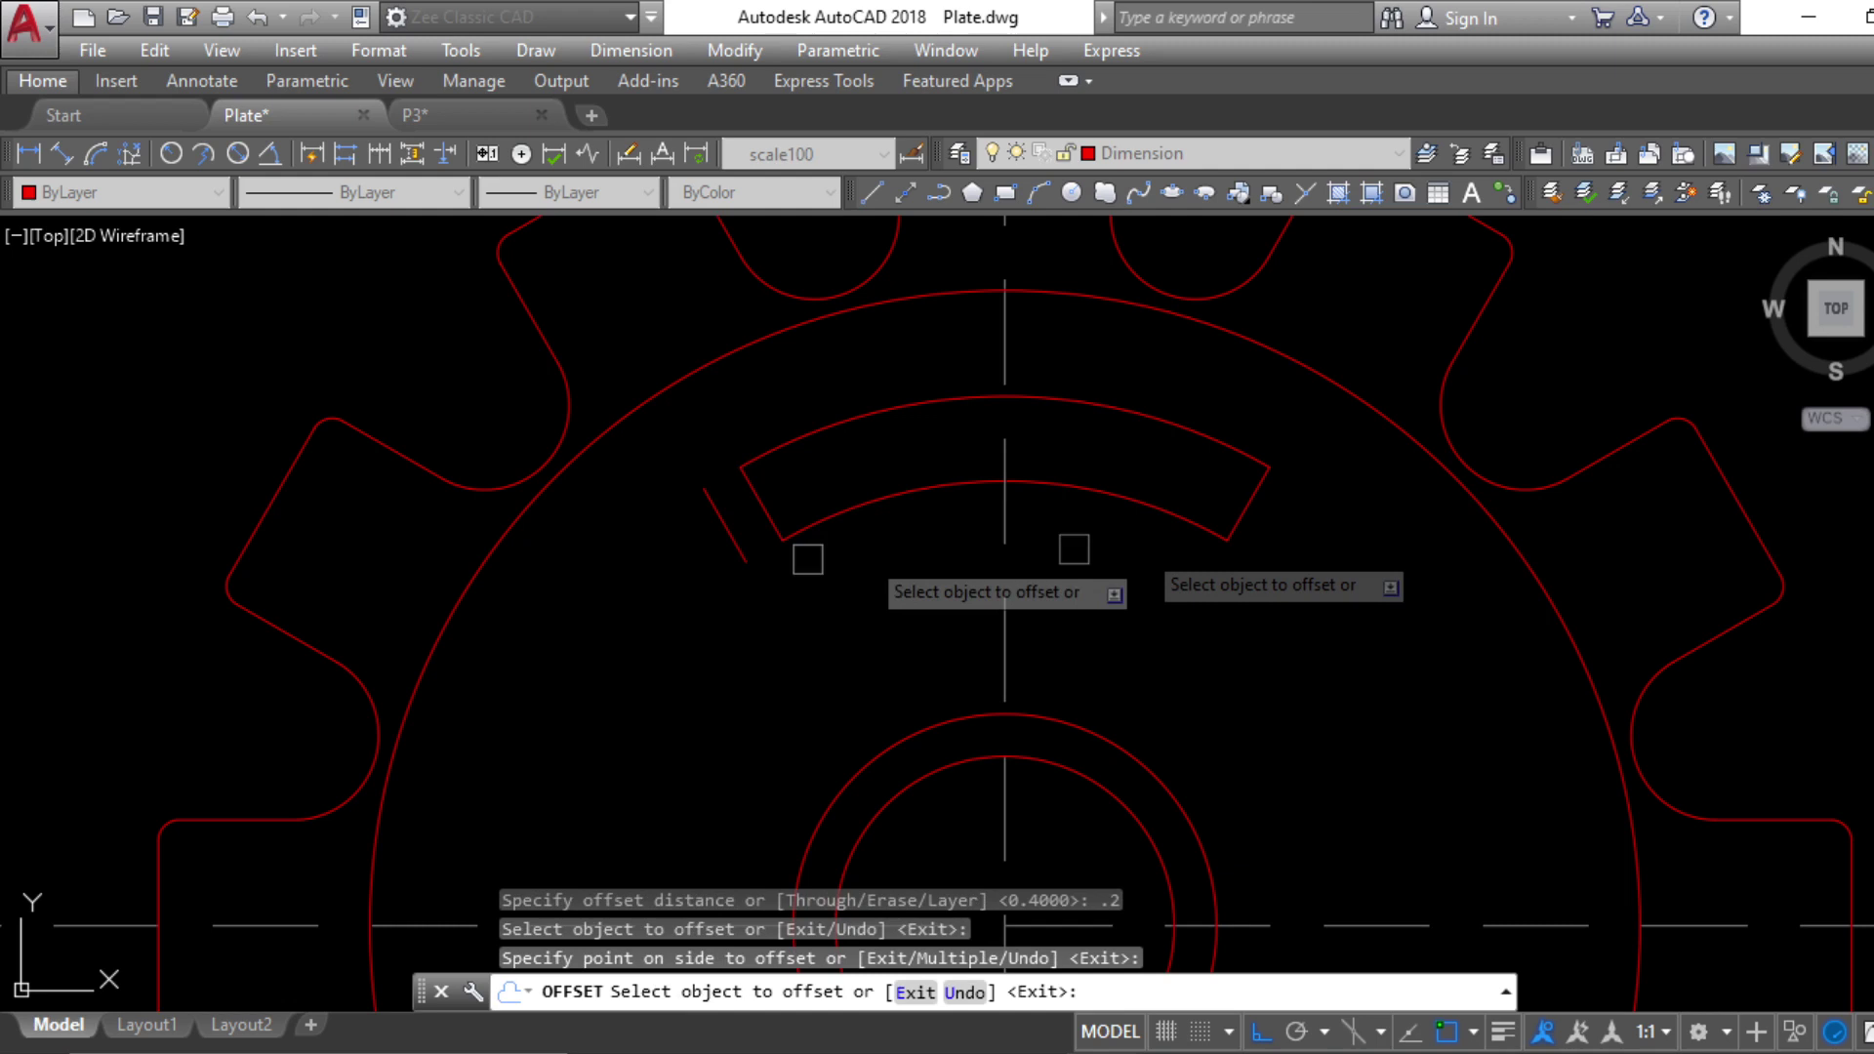
pyautogui.press('Escape')
pyautogui.press('Escape')
# Draw a three-point arc rounding the slot's left end, passing through the midpoint of the offset line there
pyautogui.write('a')
pyautogui.press('Return')
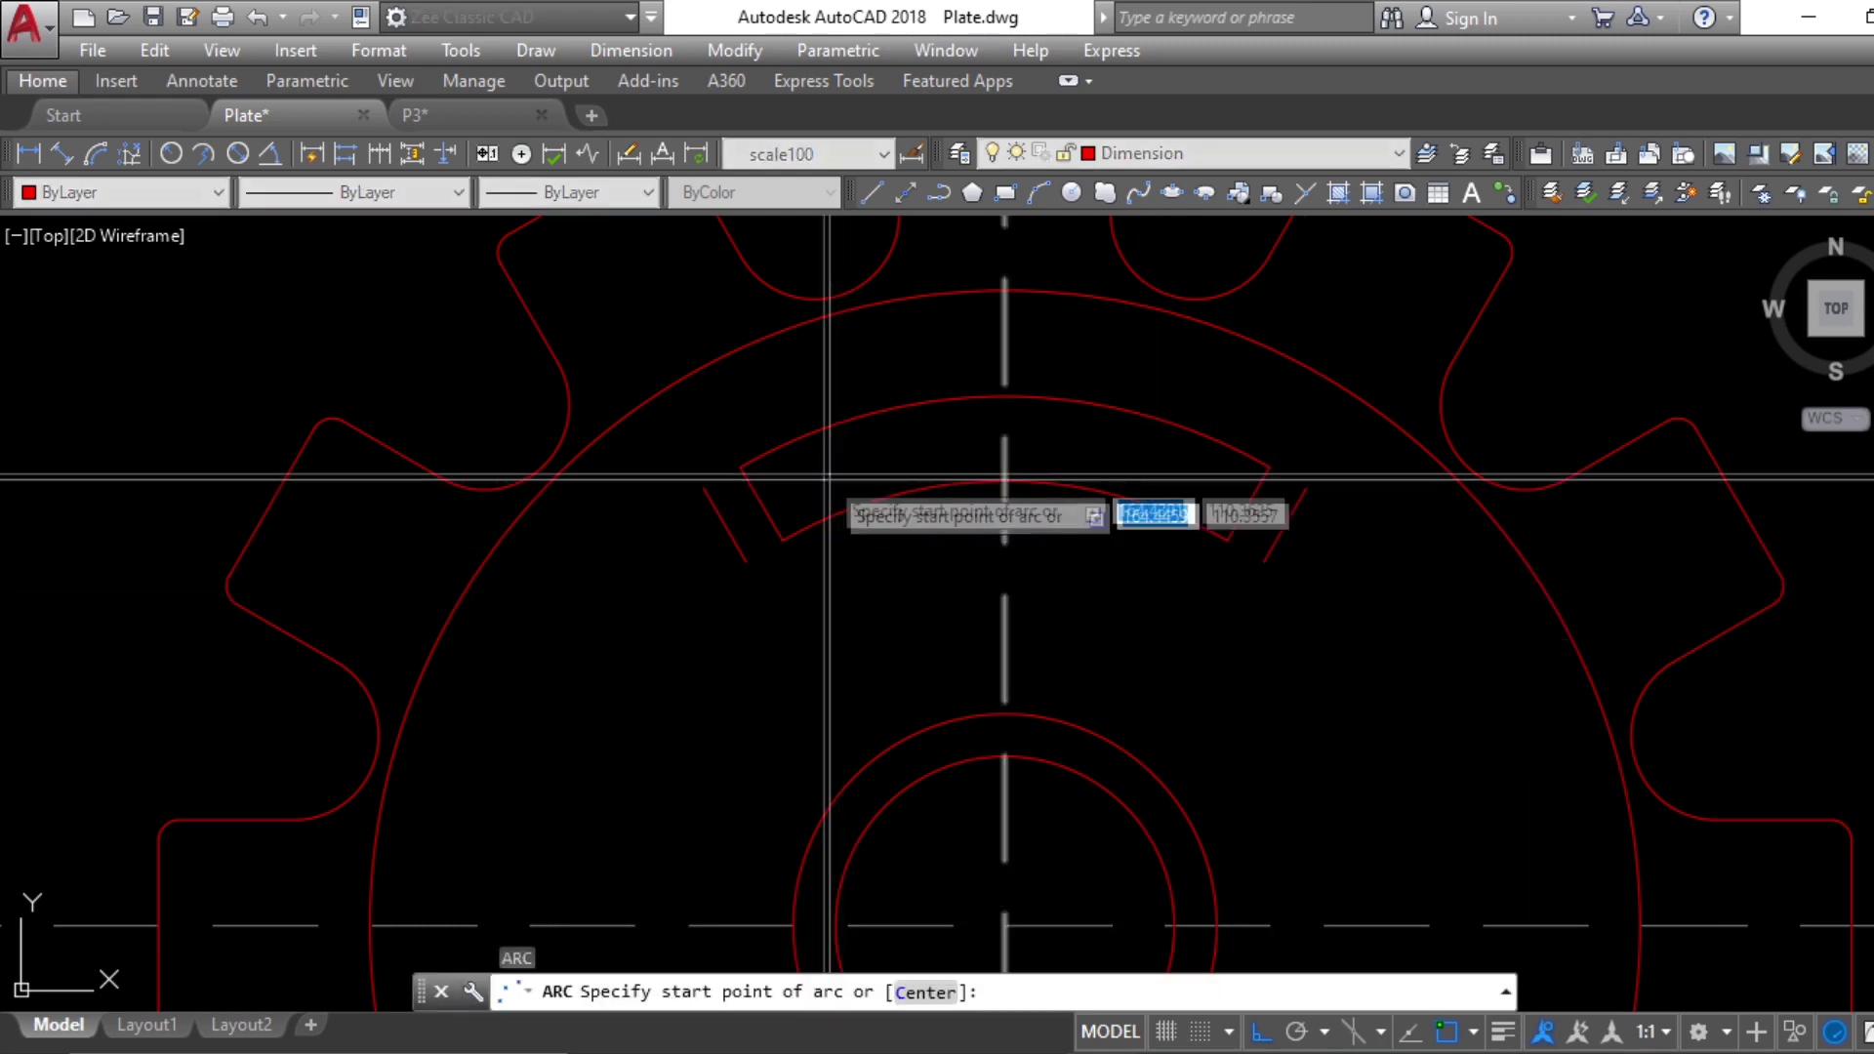
pyautogui.click(740, 467)
pyautogui.click(725, 517)
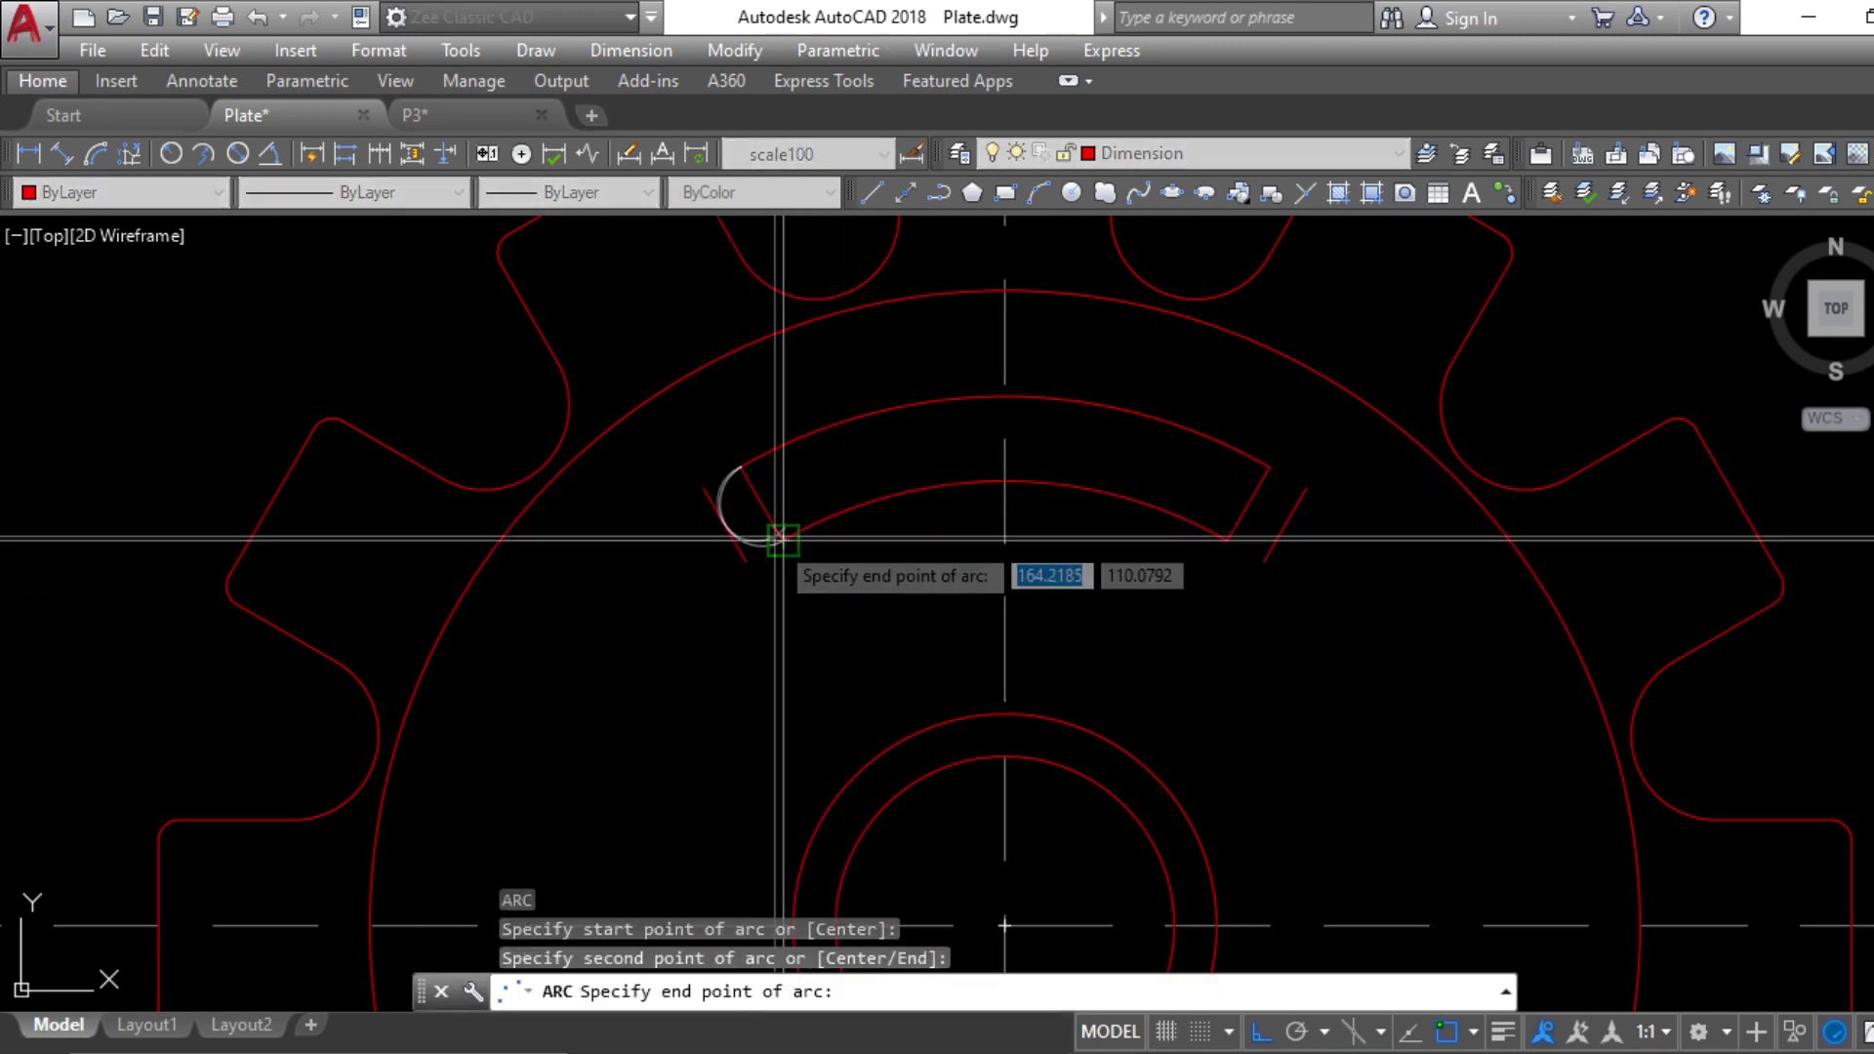
pyautogui.click(781, 538)
pyautogui.press('Escape')
pyautogui.press('Escape')
# Draw a three-point arc rounding the slot's right end, from the inner arc's endpoint through the offset line's midpoint to the outer arc's endpoint
pyautogui.write('a')
pyautogui.press('Return')
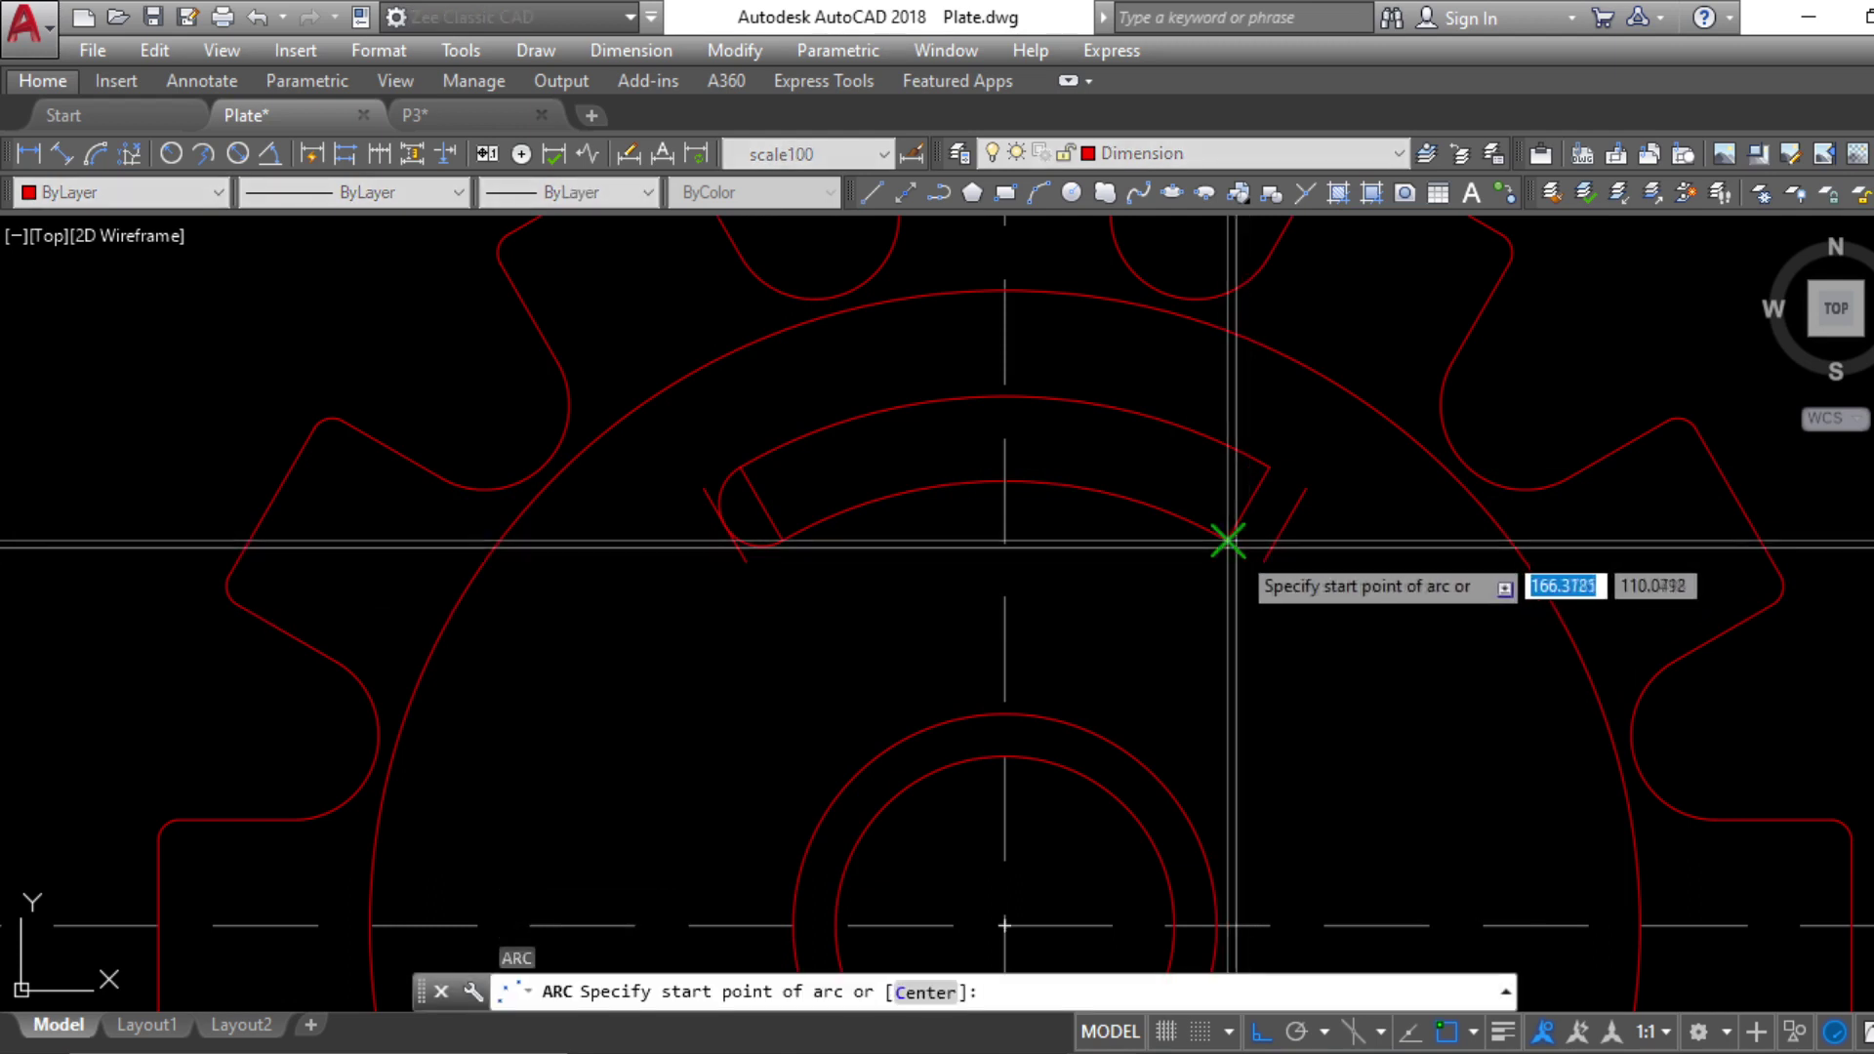
pyautogui.click(1226, 537)
pyautogui.click(1283, 528)
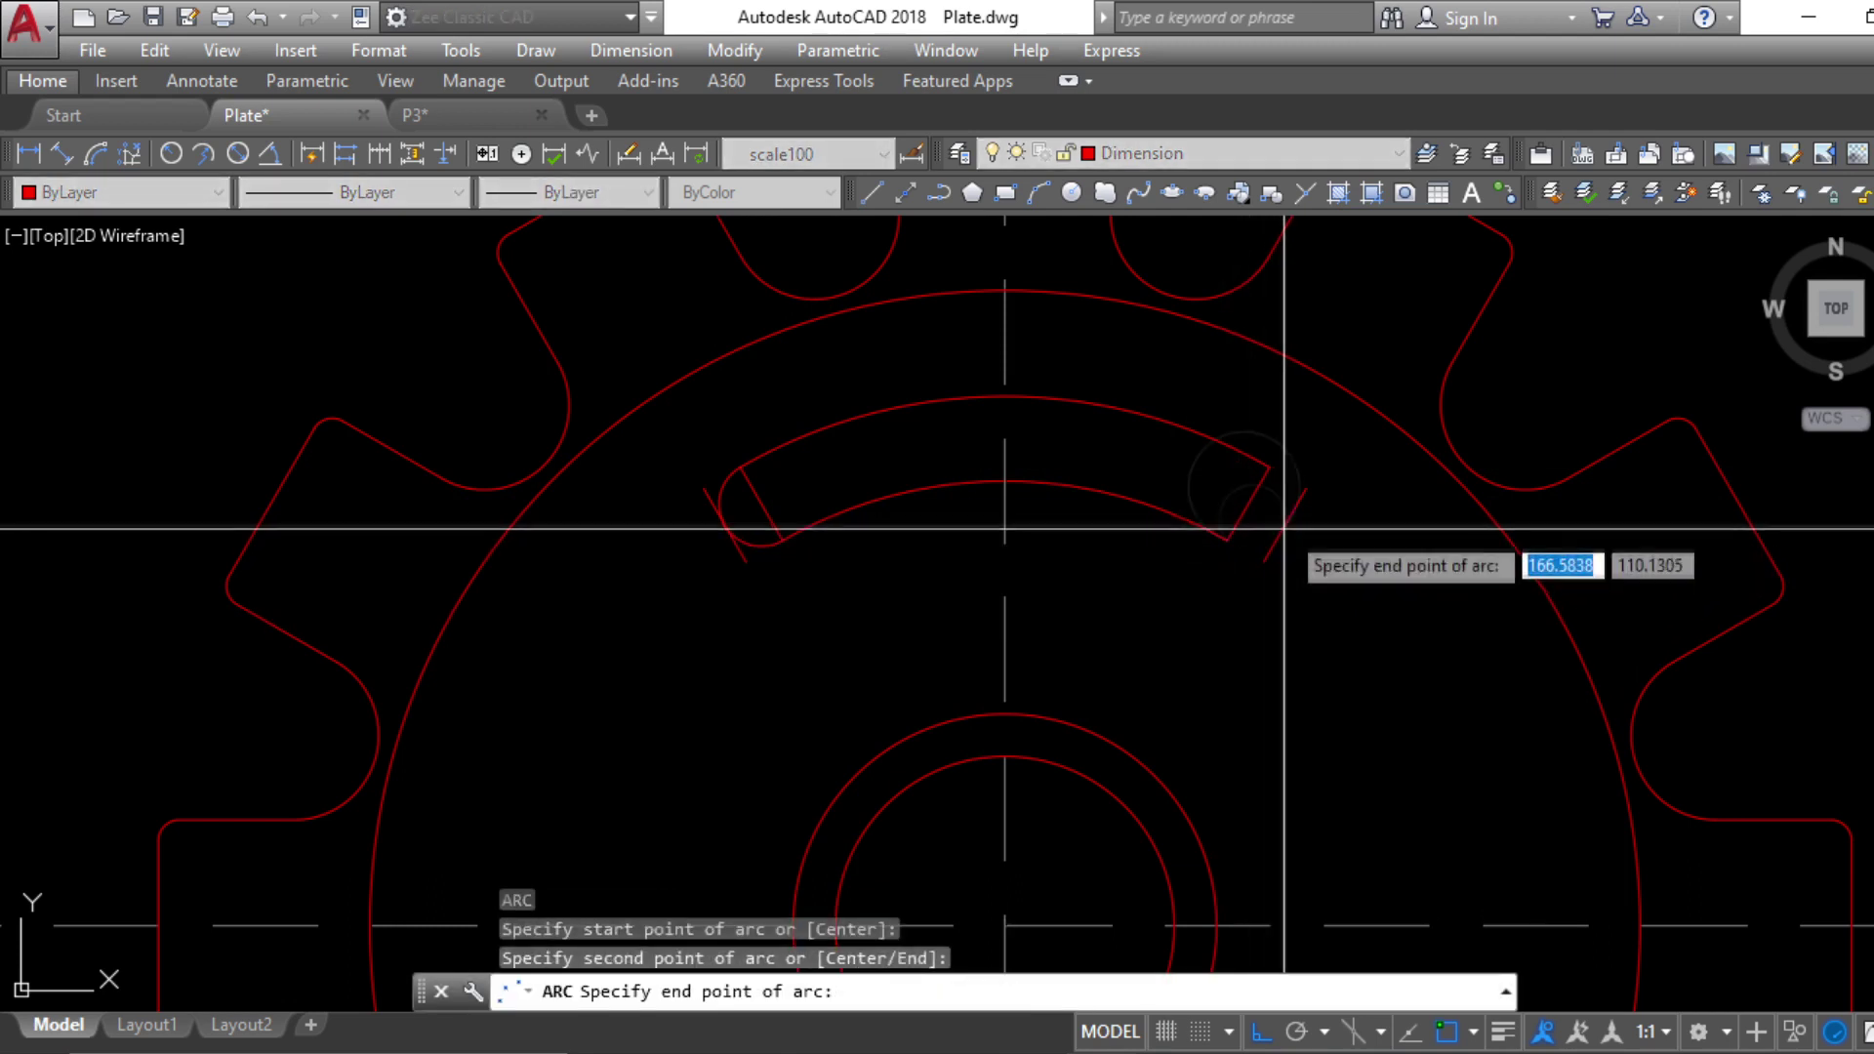
pyautogui.click(1268, 466)
pyautogui.press('Escape')
pyautogui.press('Escape')
# Erase the slot's straight end lines and their offset guide lines, leaving only the rounded outline
pyautogui.click(1248, 502)
pyautogui.write('e')
pyautogui.press('Return')
pyautogui.scroll(-3, 791, 519)
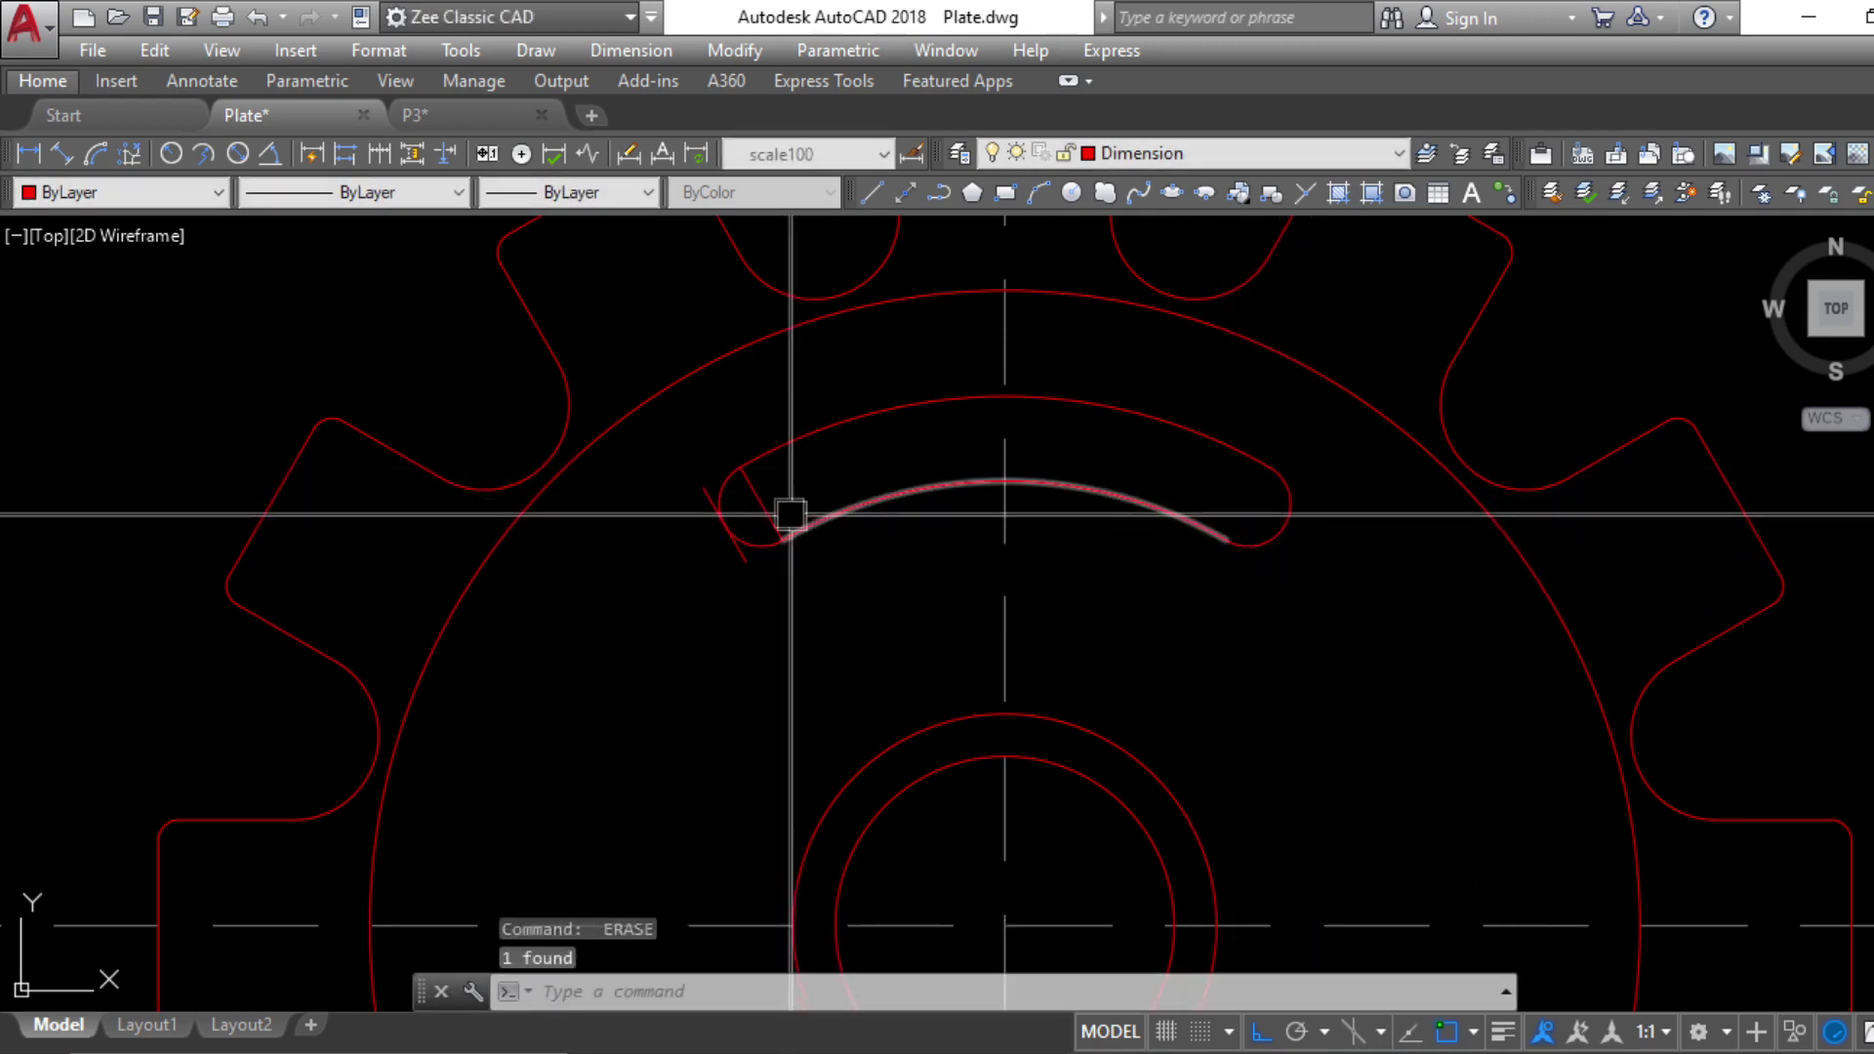
pyautogui.click(732, 552)
pyautogui.press('Return')
pyautogui.scroll(-2, 872, 623)
pyautogui.scroll(6, 857, 604)
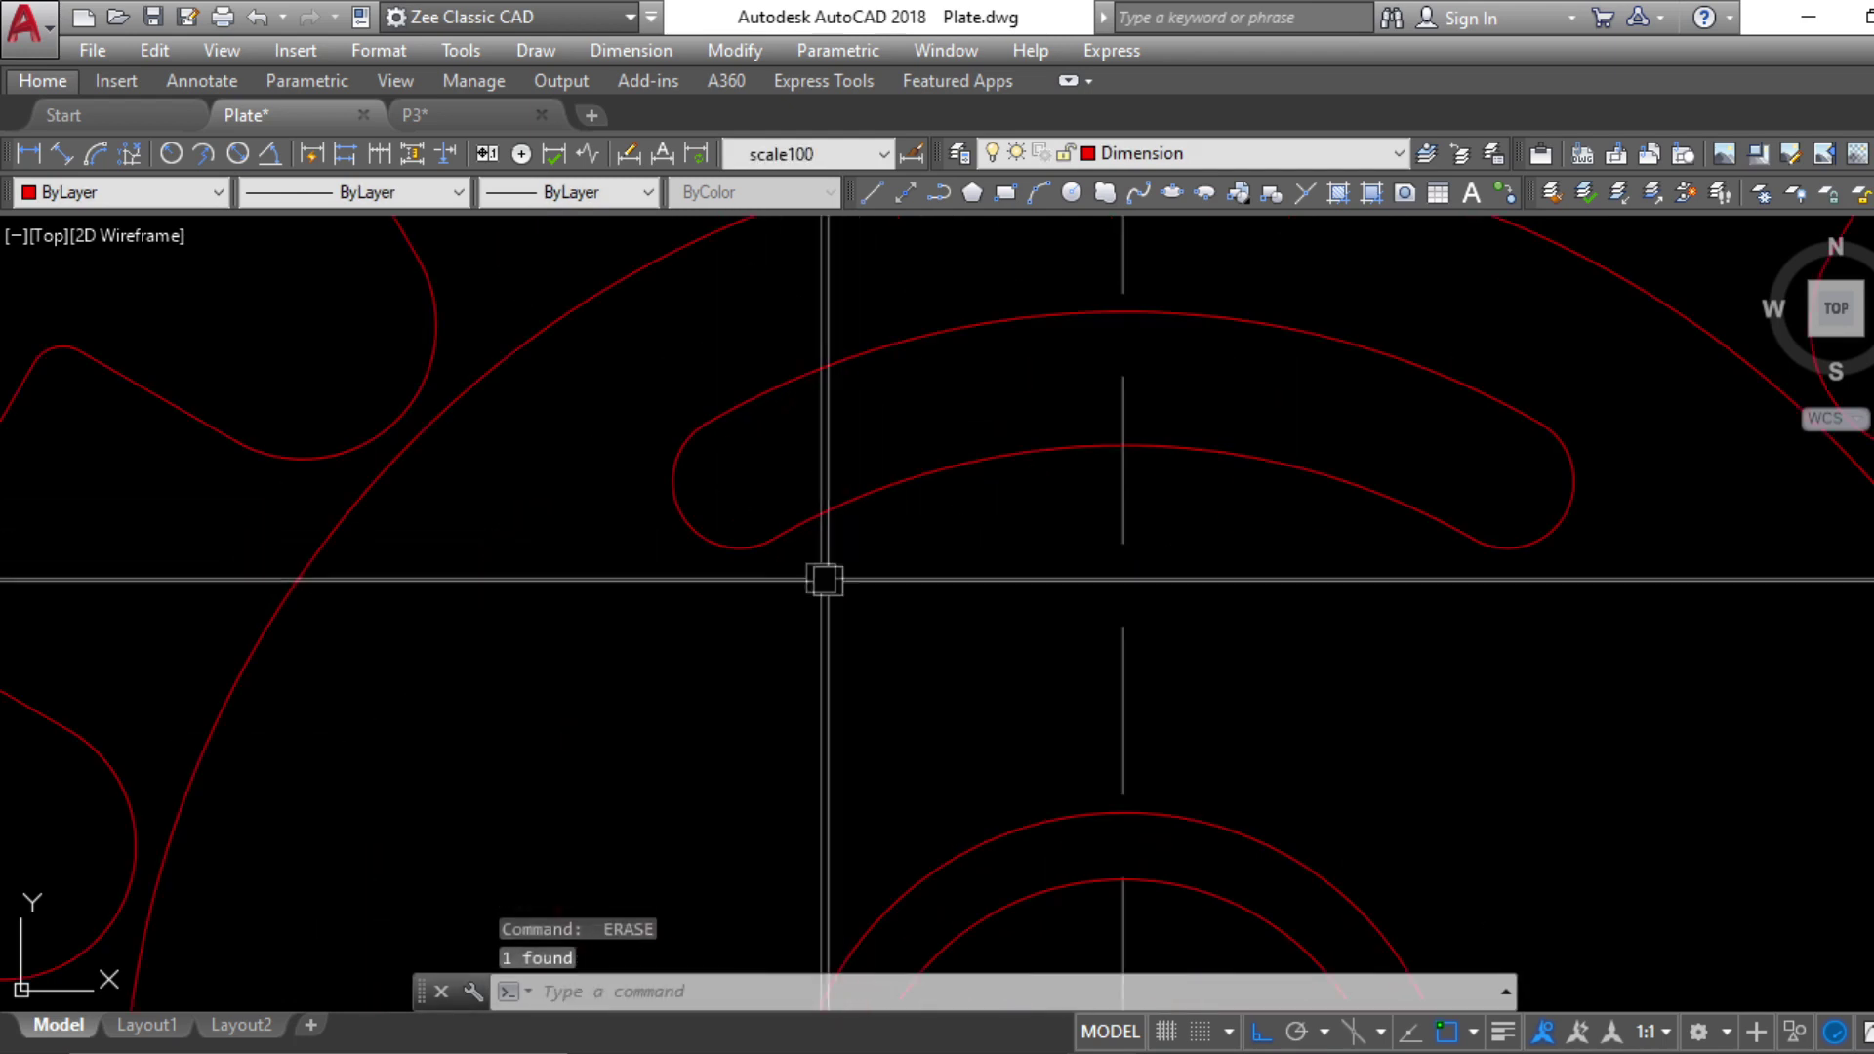
pyautogui.press('Escape')
pyautogui.click(768, 538)
pyautogui.press('Escape')
pyautogui.press('Escape')
# Check the hole spacing in the PDF and draw a horizontal construction line through the lowest point of the gear's 3.00 radius circle
pyautogui.scroll(-8, 884, 532)
pyautogui.moveTo(1025, 609); pyautogui.dragTo(1032, 584, button='middle')
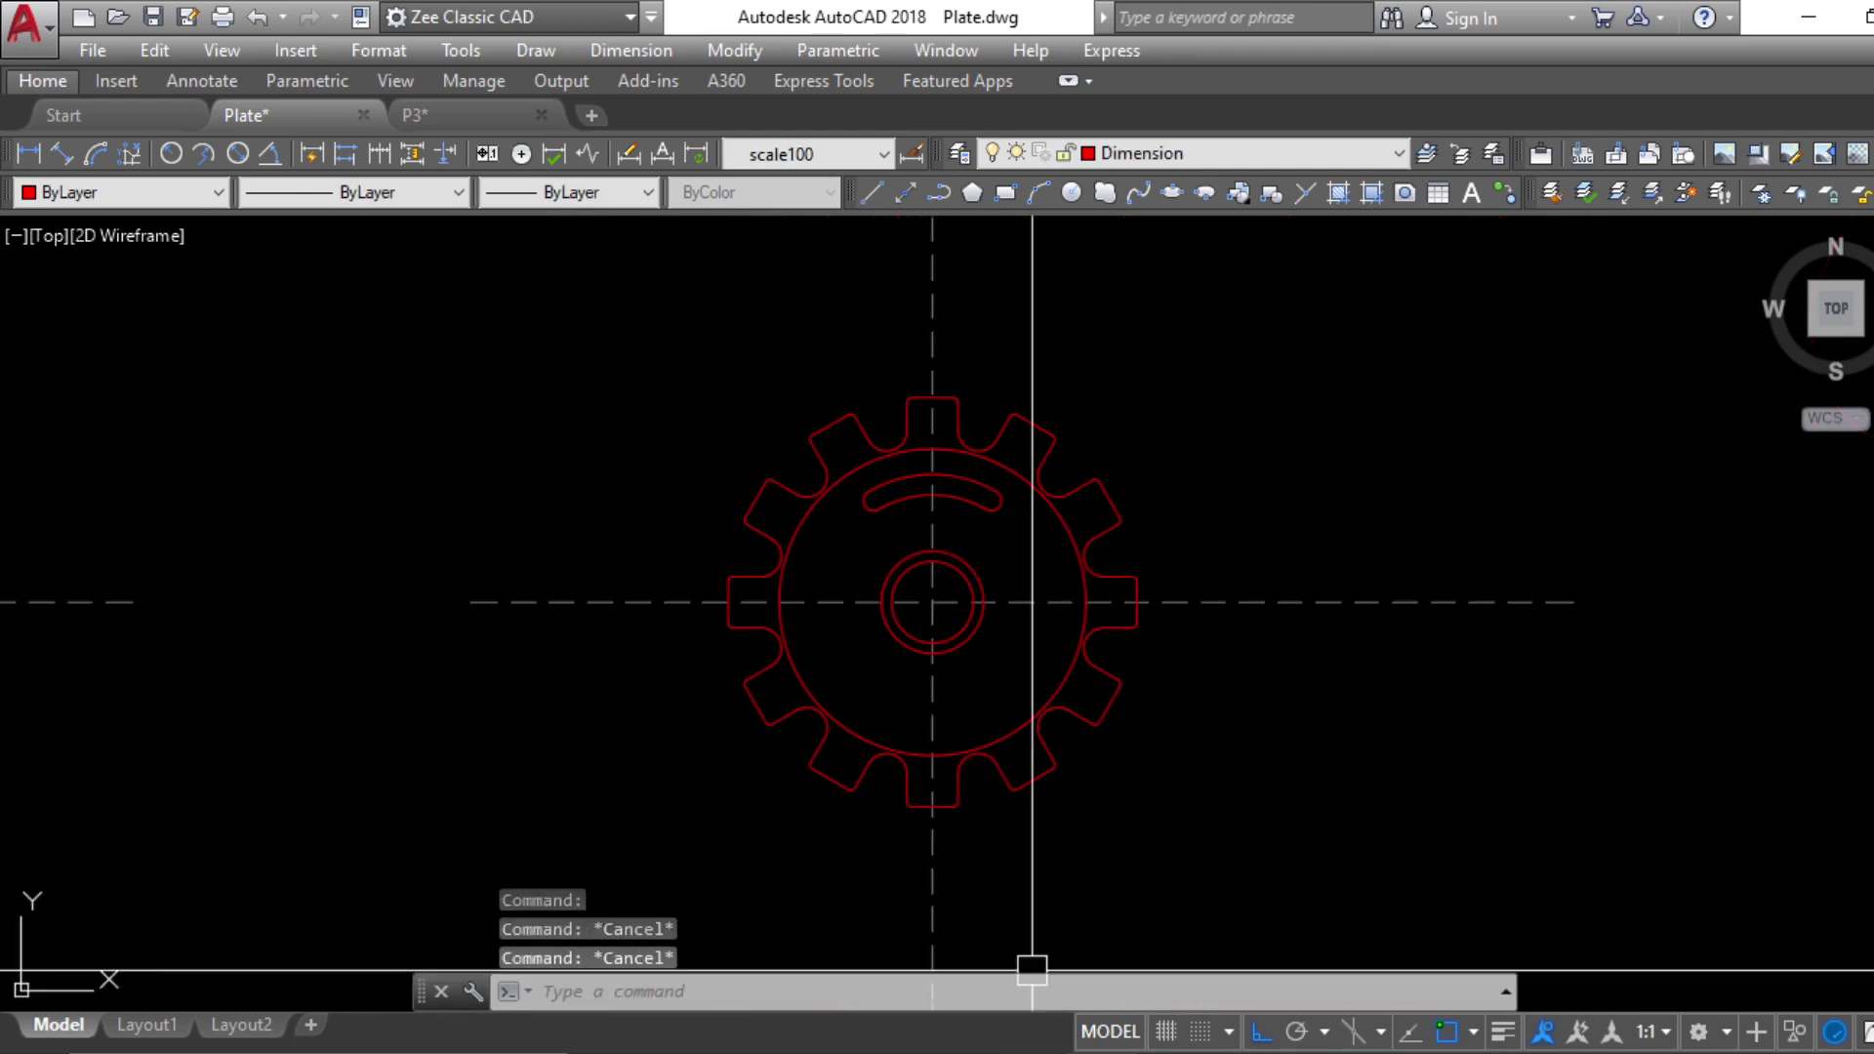
pyautogui.hotkey('alt', 'Tab')
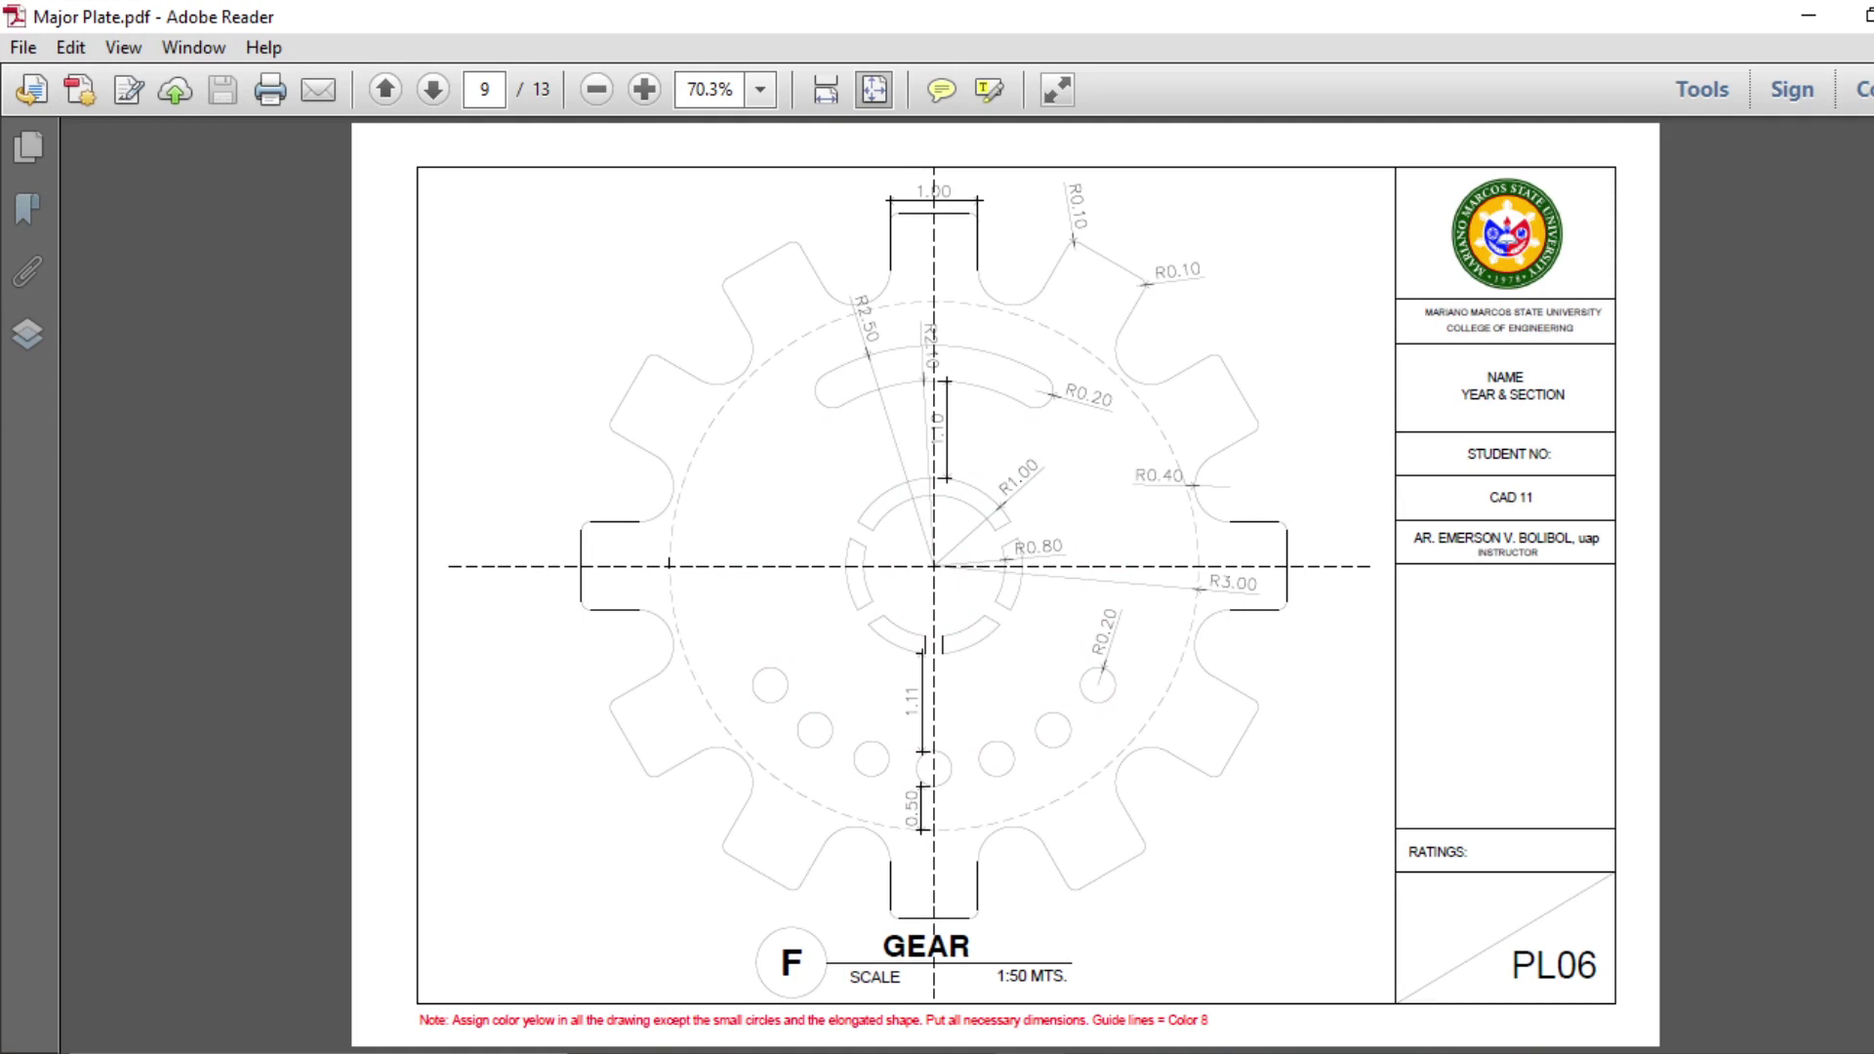
pyautogui.hotkey('alt', 'Tab')
pyautogui.scroll(2, 957, 702)
pyautogui.scroll(2, 961, 701)
pyautogui.press('Return')
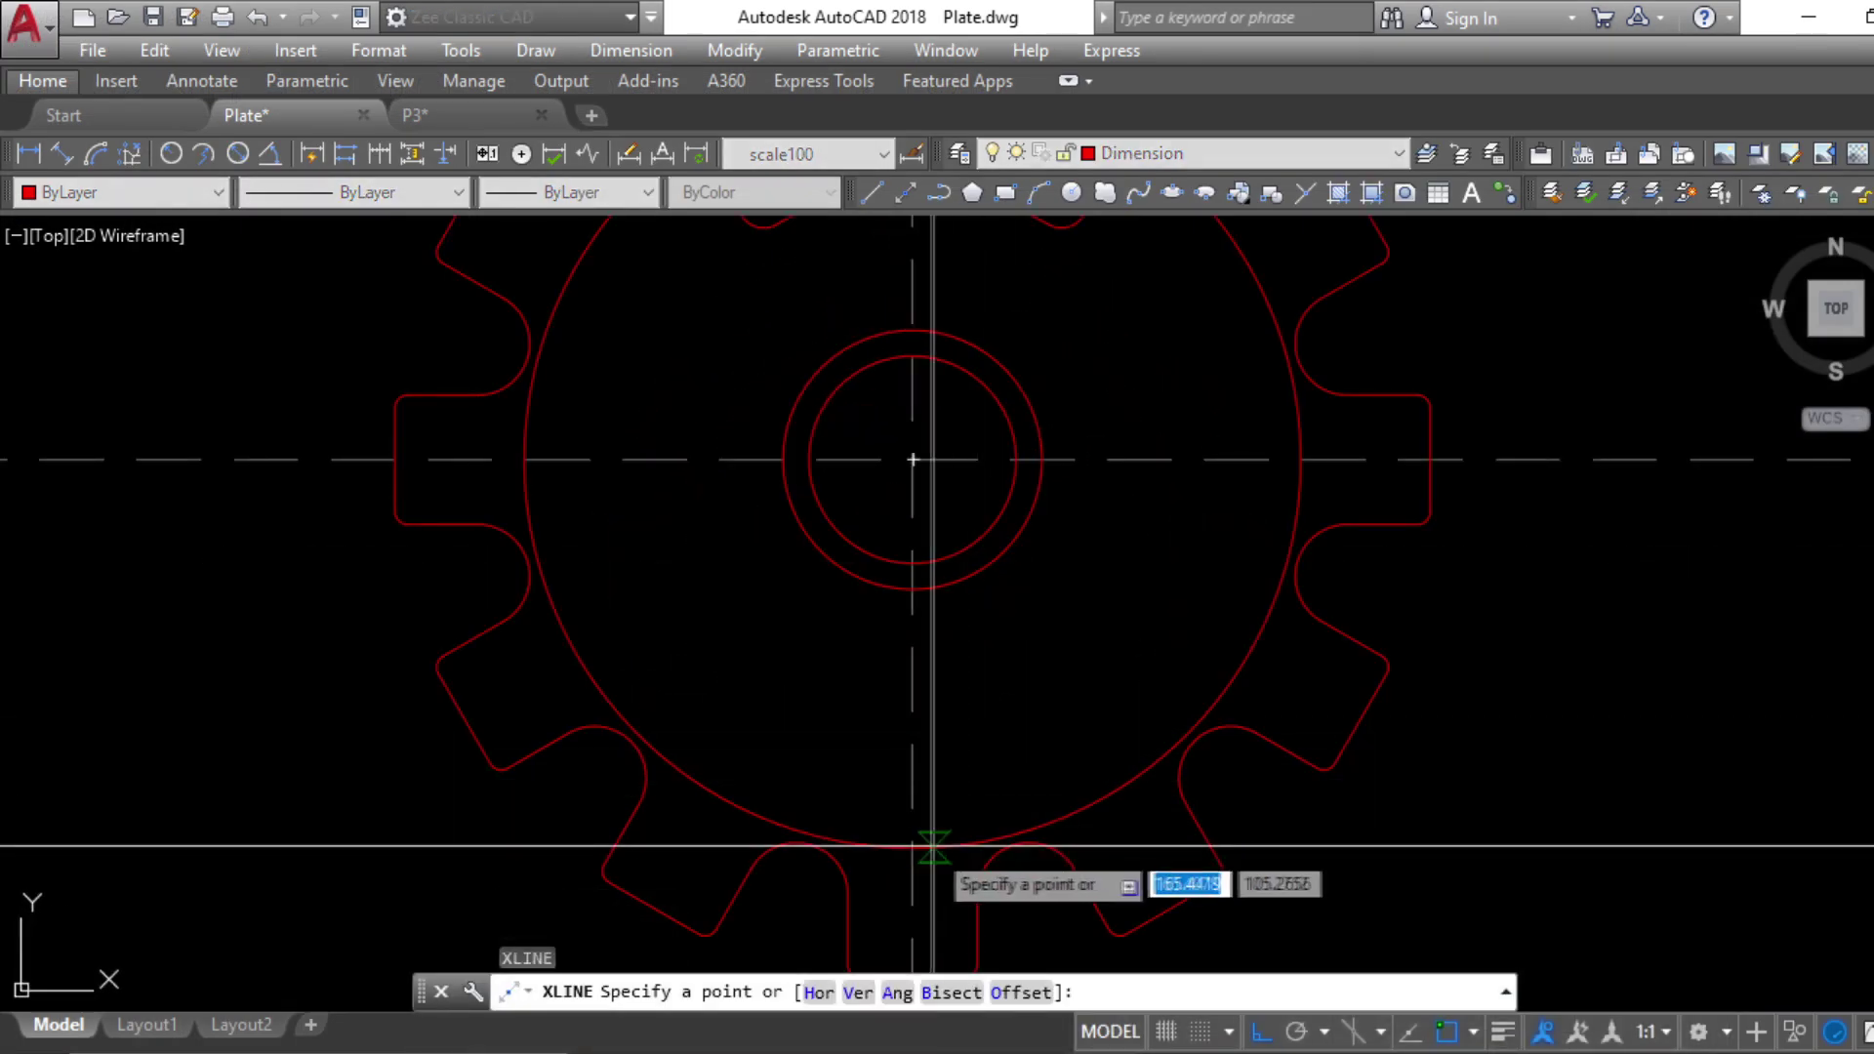
pyautogui.click(912, 847)
pyautogui.click(1469, 847)
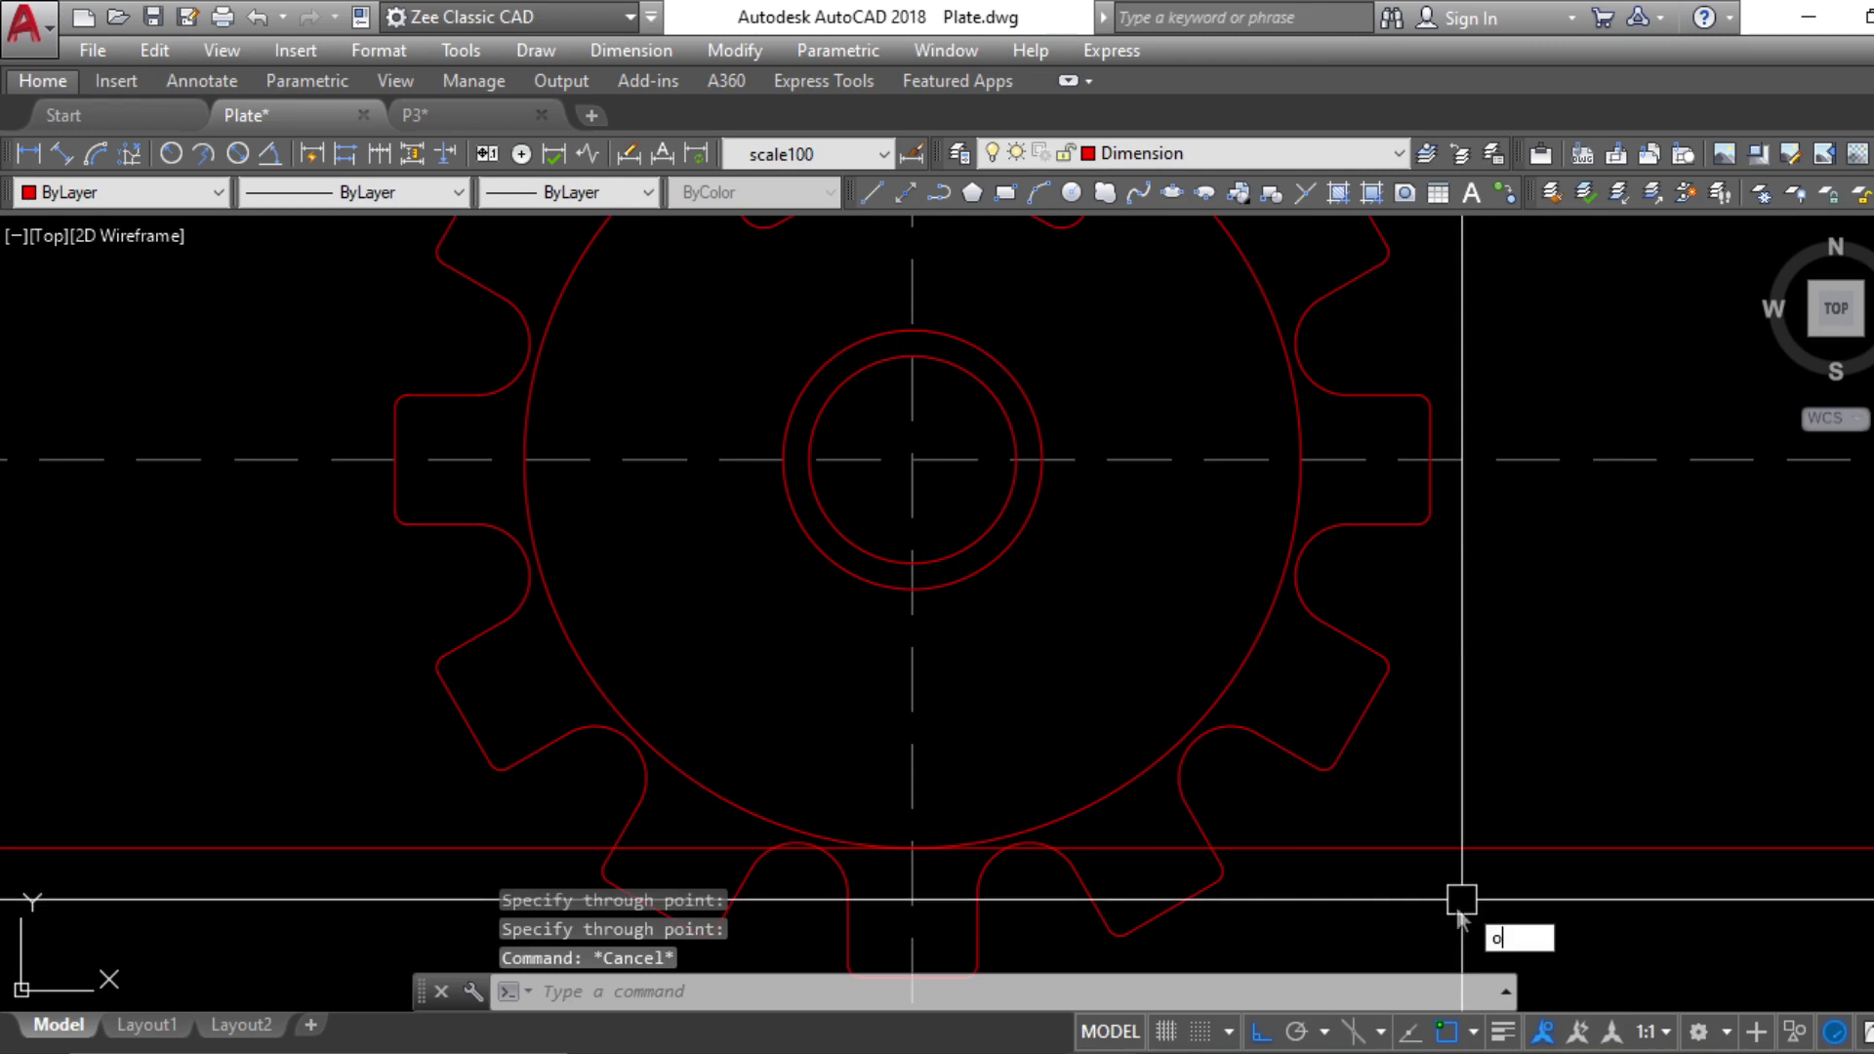
# Offset the horizontal construction line upward by 0.5
pyautogui.press('Return')
pyautogui.press('Return')
pyautogui.click(1435, 847)
pyautogui.click(1427, 664)
pyautogui.press('Escape')
pyautogui.press('Escape')
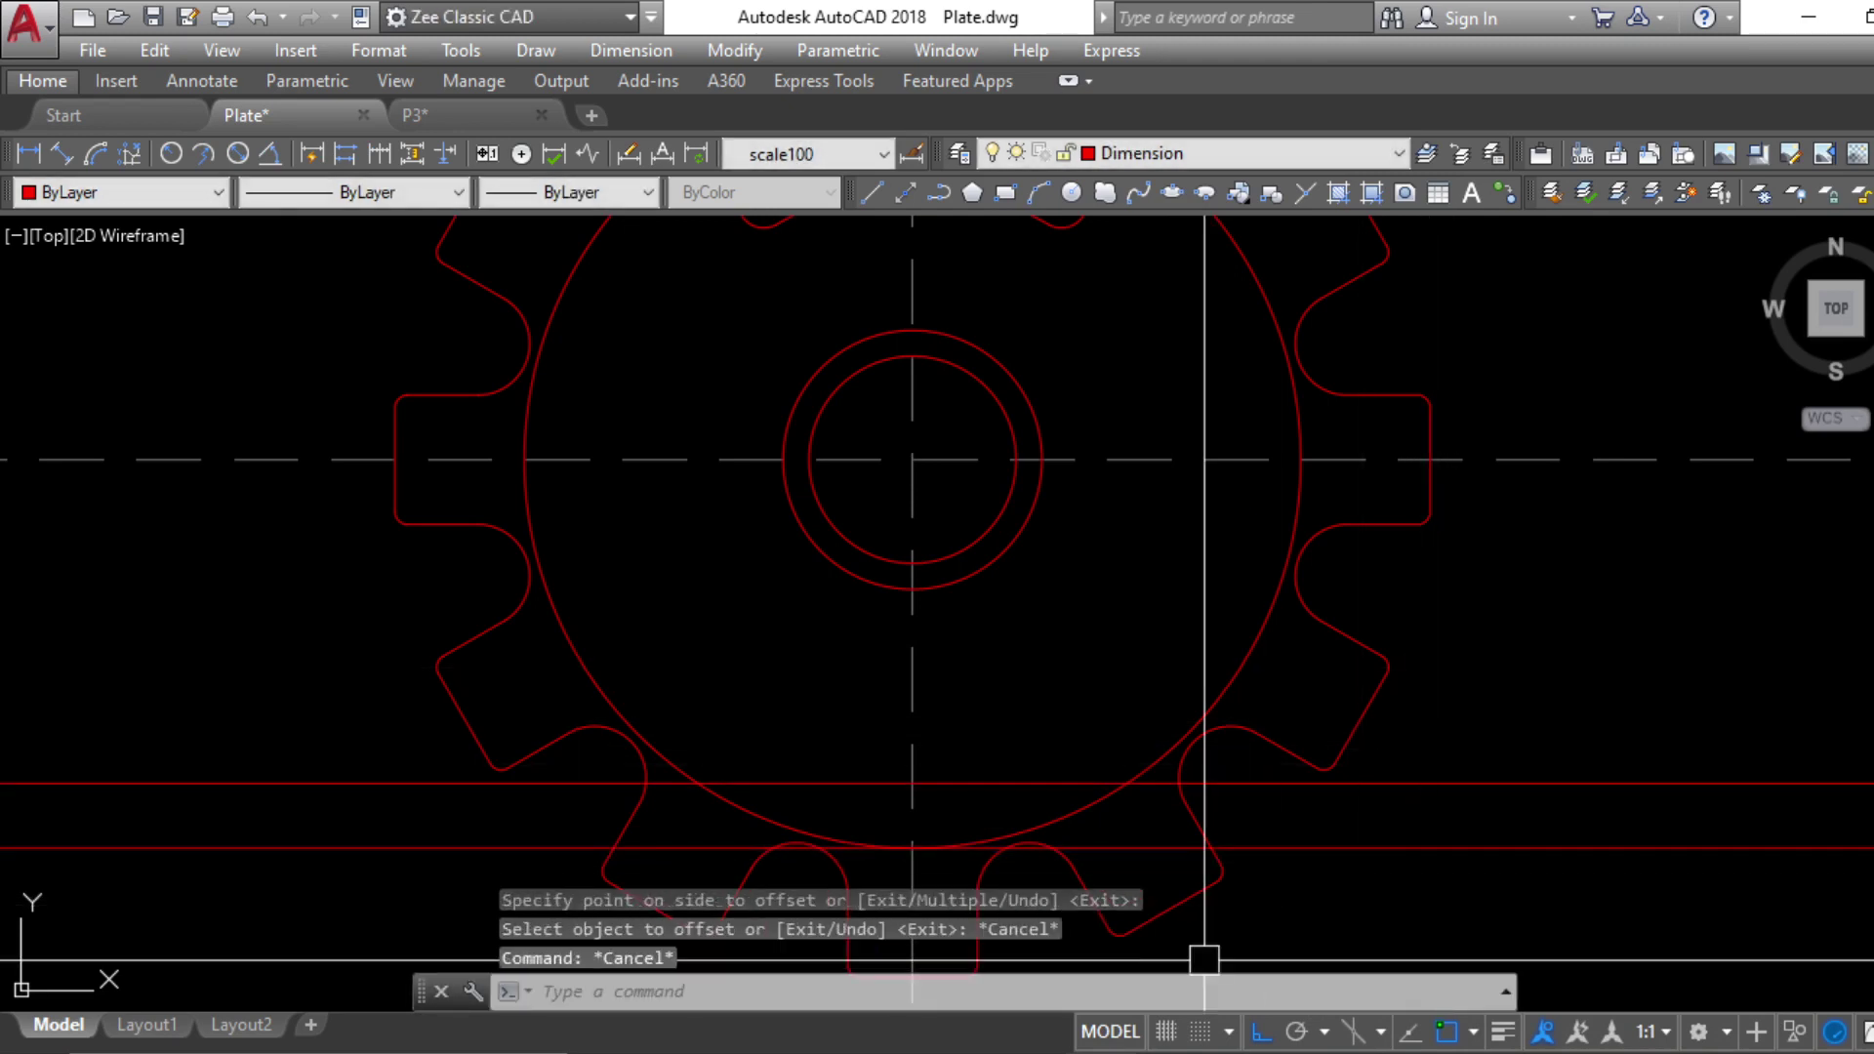
# Check the small hole's radius in the PDF and draw a 0.2 radius circle inside the gear's lower half
pyautogui.hotkey('alt', 'Tab')
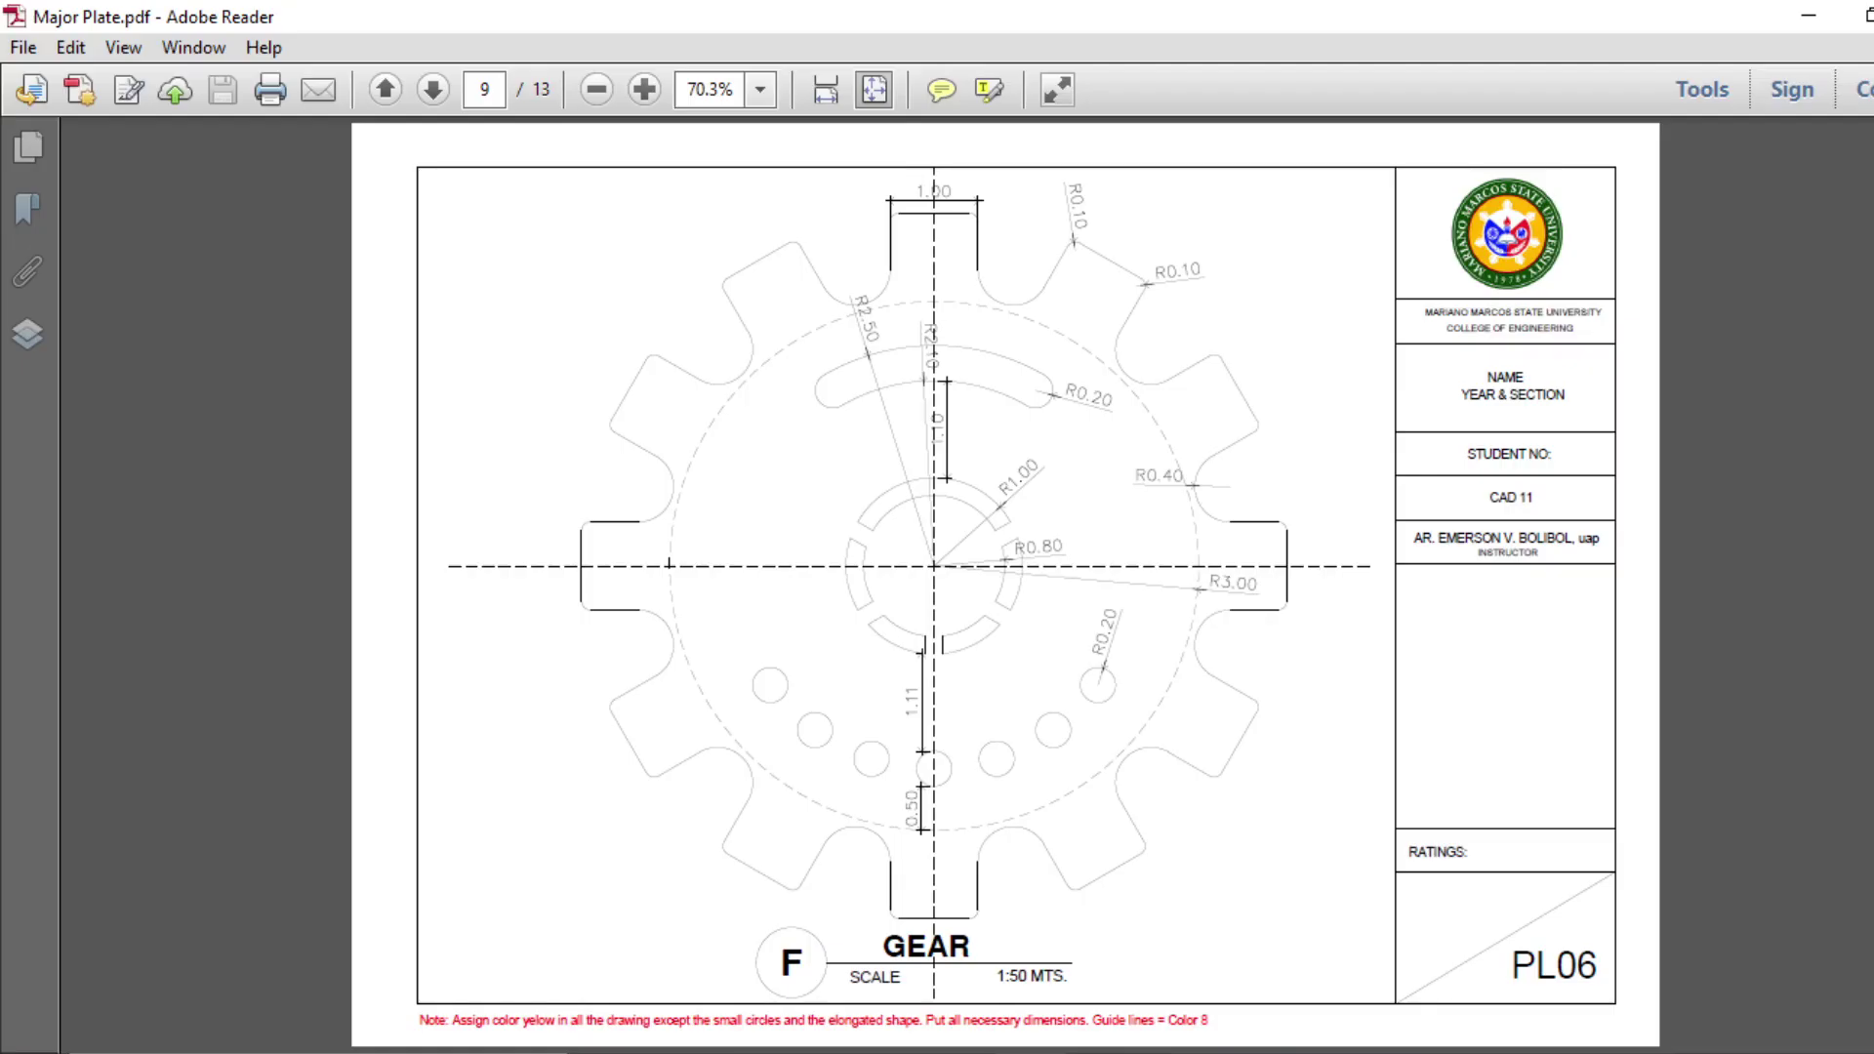
pyautogui.hotkey('alt', 'Tab')
pyautogui.scroll(5, 1021, 828)
pyautogui.press('Escape')
pyautogui.press('Escape')
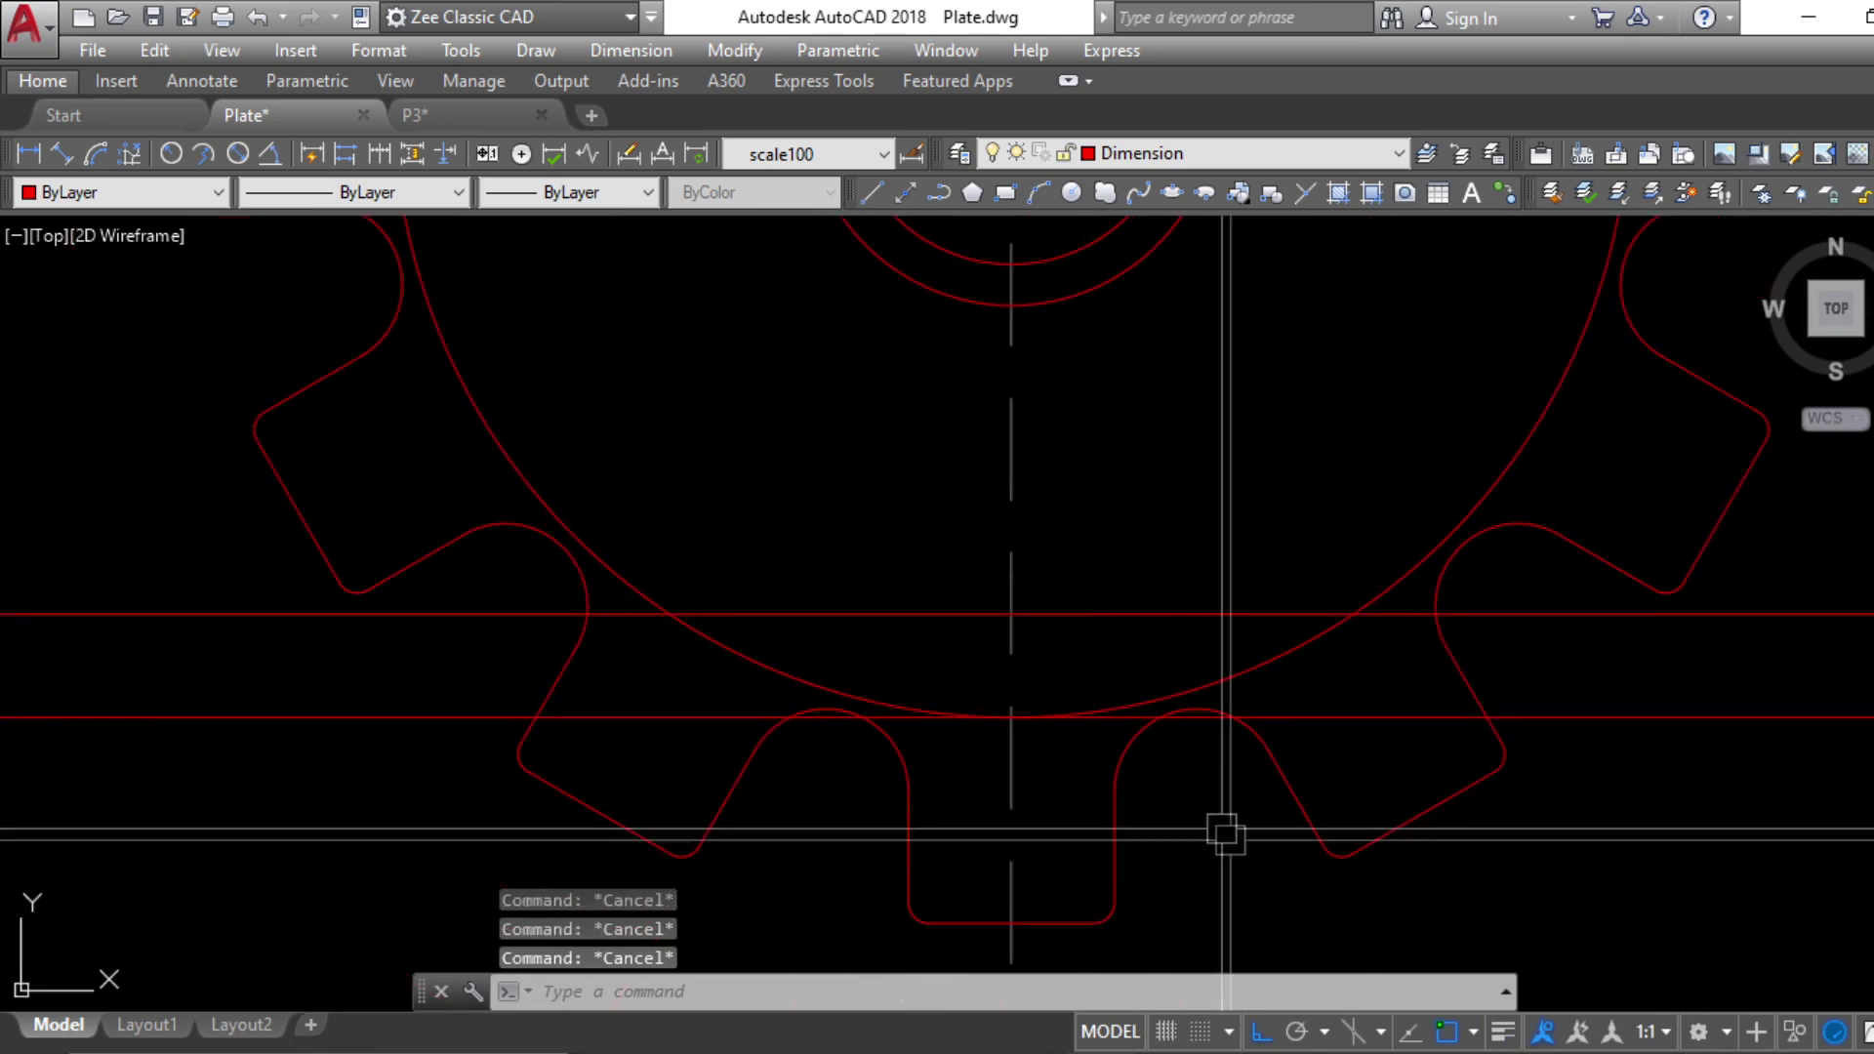
pyautogui.write('c')
pyautogui.press('Return')
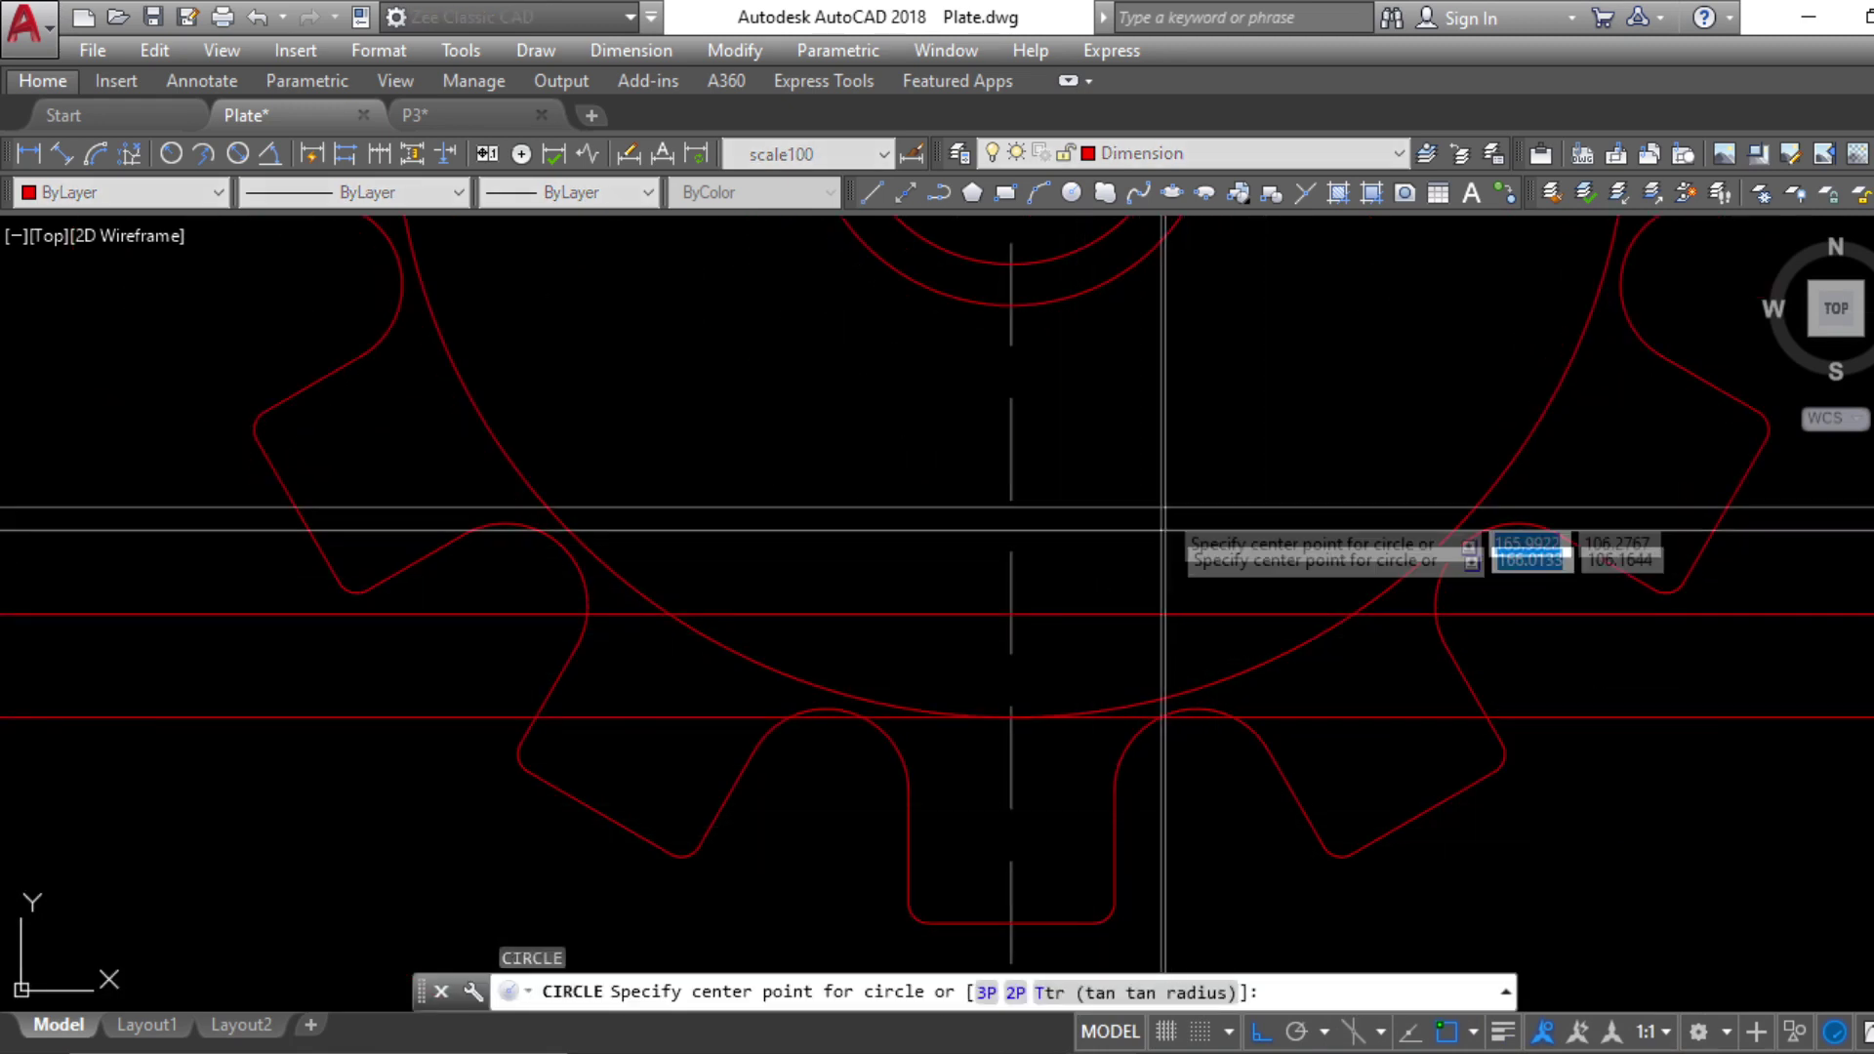
pyautogui.click(1161, 504)
pyautogui.write('.2')
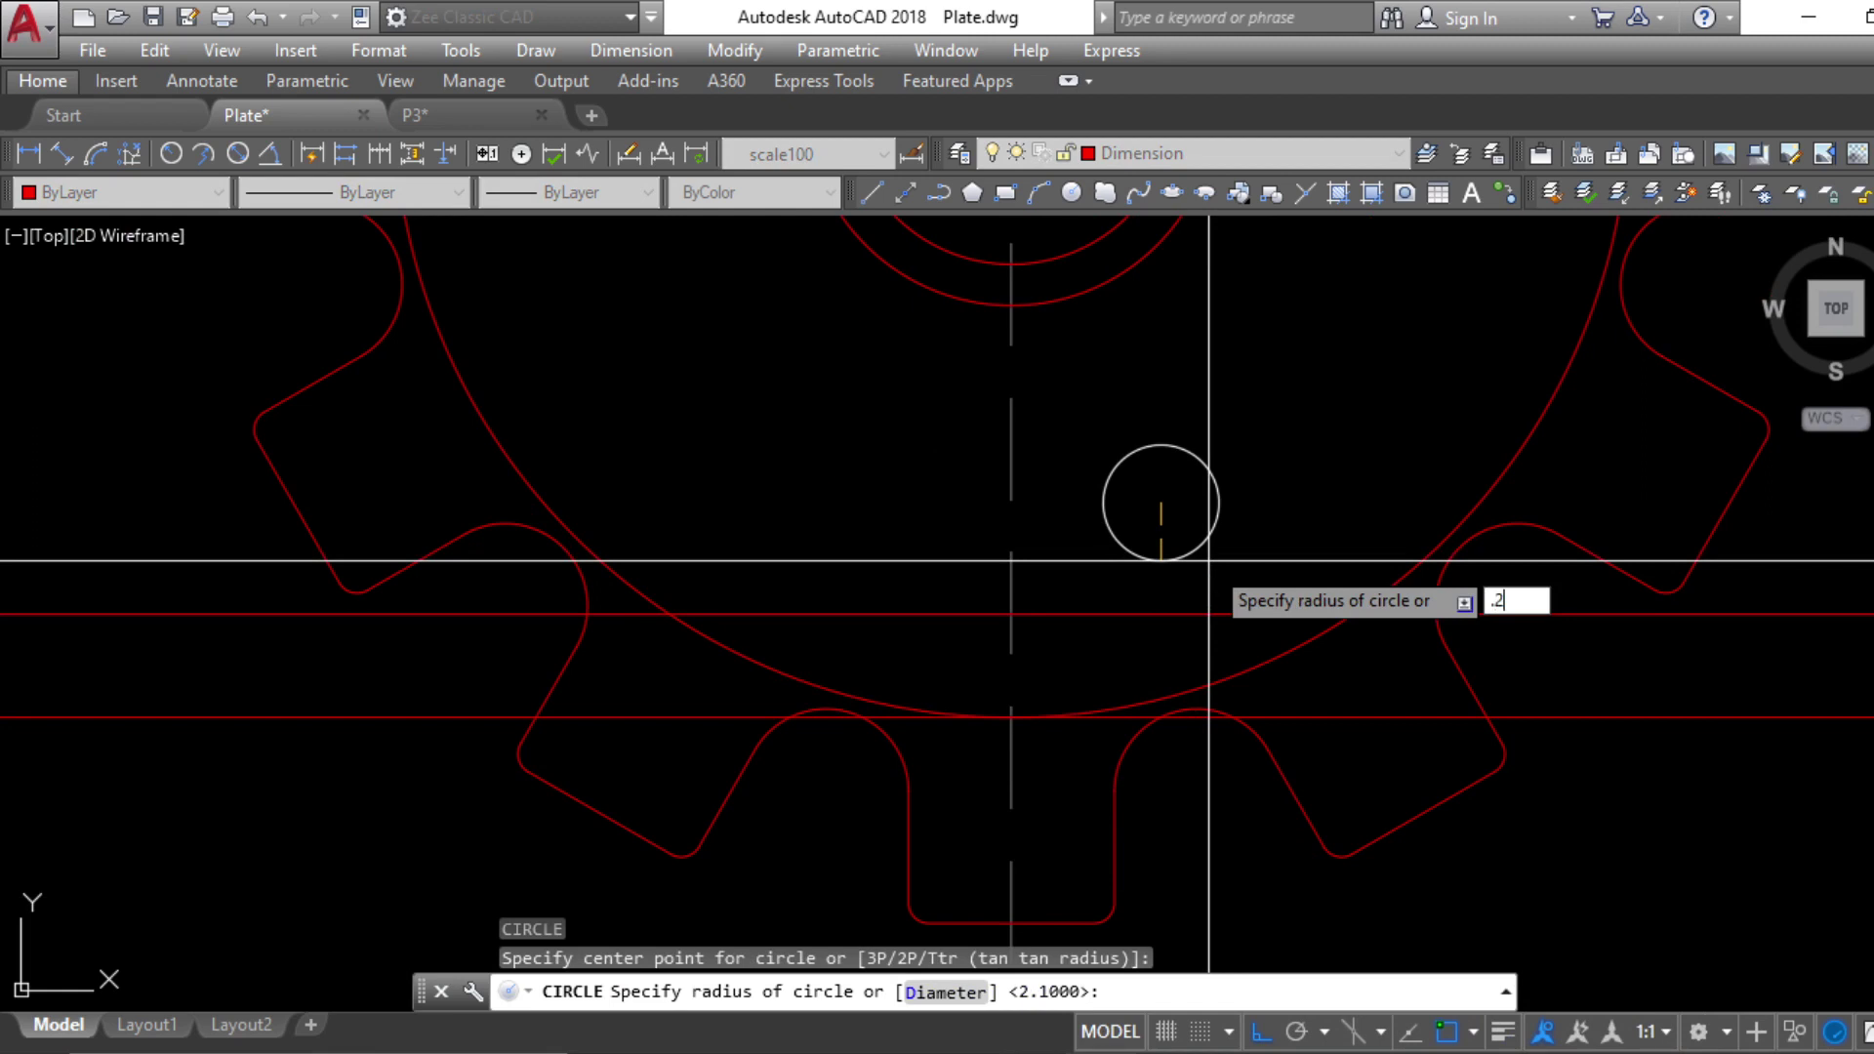
pyautogui.press('Return')
pyautogui.press('Escape')
# Move the small circle by its bottom quadrant to the intersection of the upper construction line and the vertical centreline
pyautogui.click(1192, 534)
pyautogui.write('m')
pyautogui.press('Return')
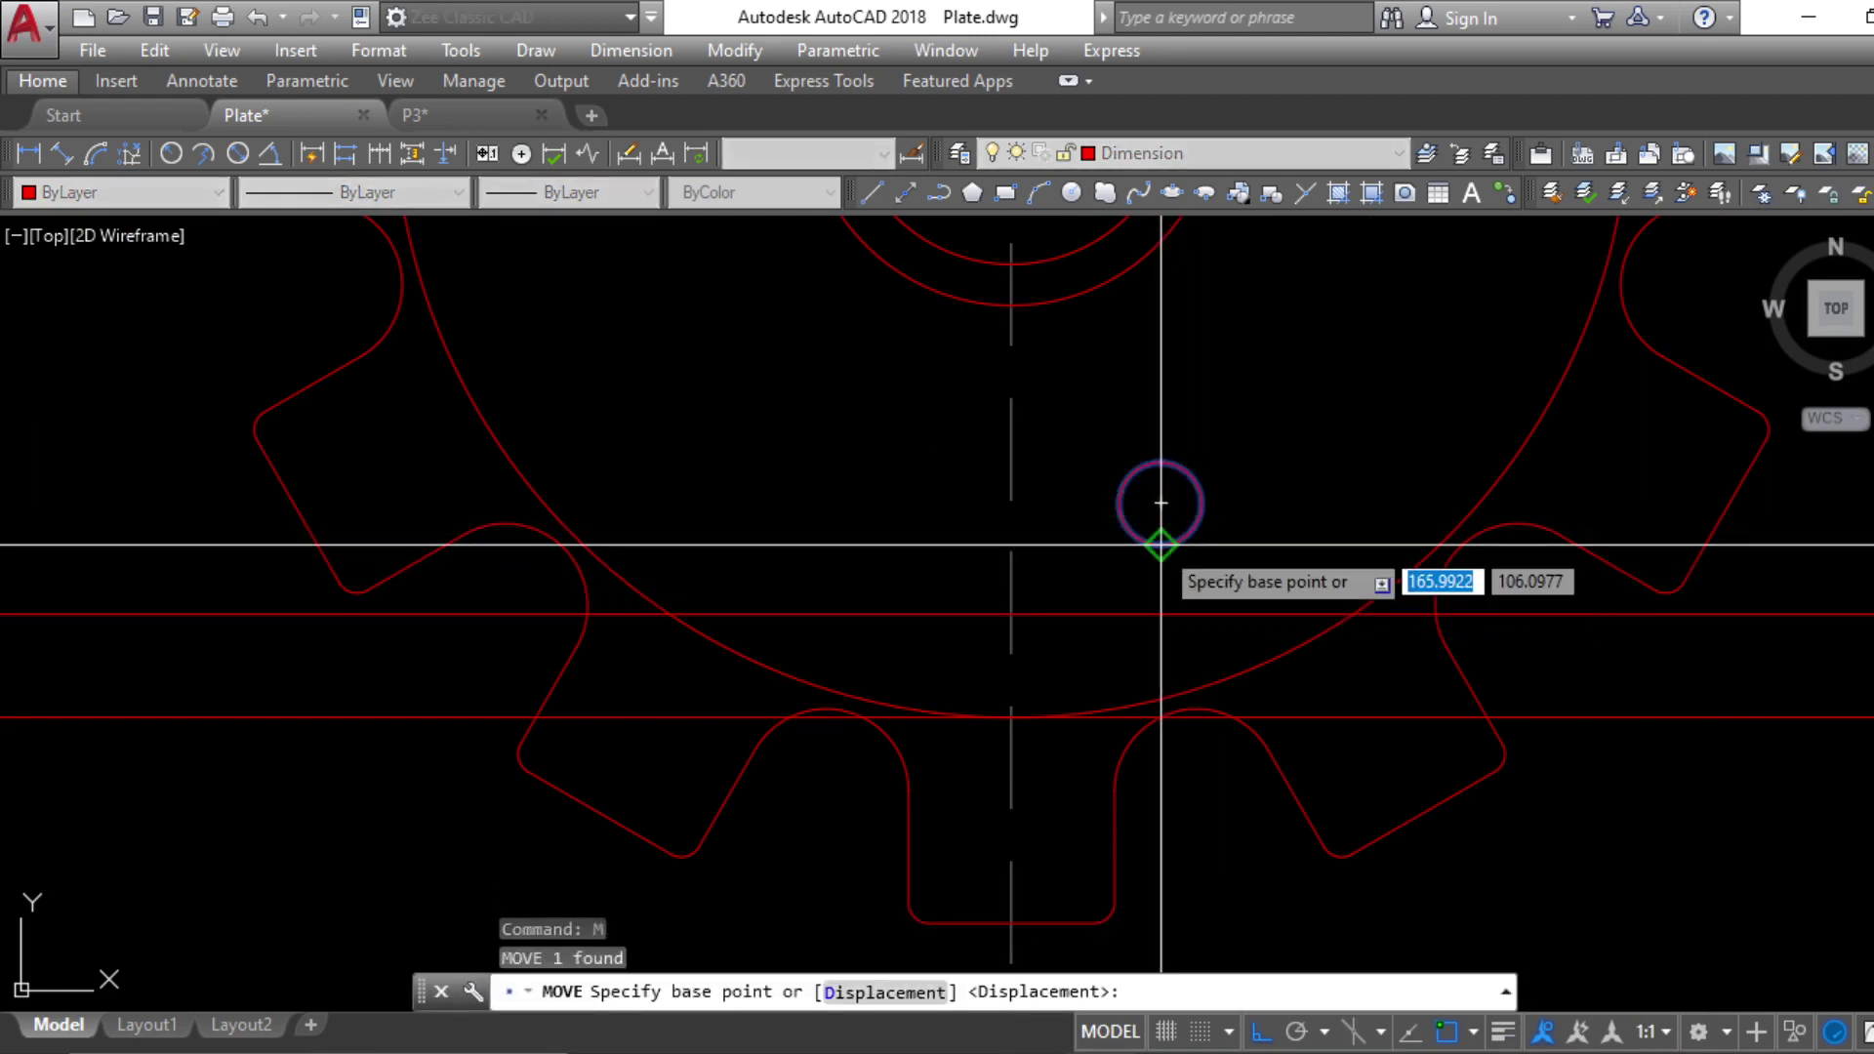
pyautogui.click(1160, 548)
pyautogui.click(1011, 614)
pyautogui.press('Escape')
pyautogui.moveTo(1093, 724); pyautogui.dragTo(1093, 739, button='middle')
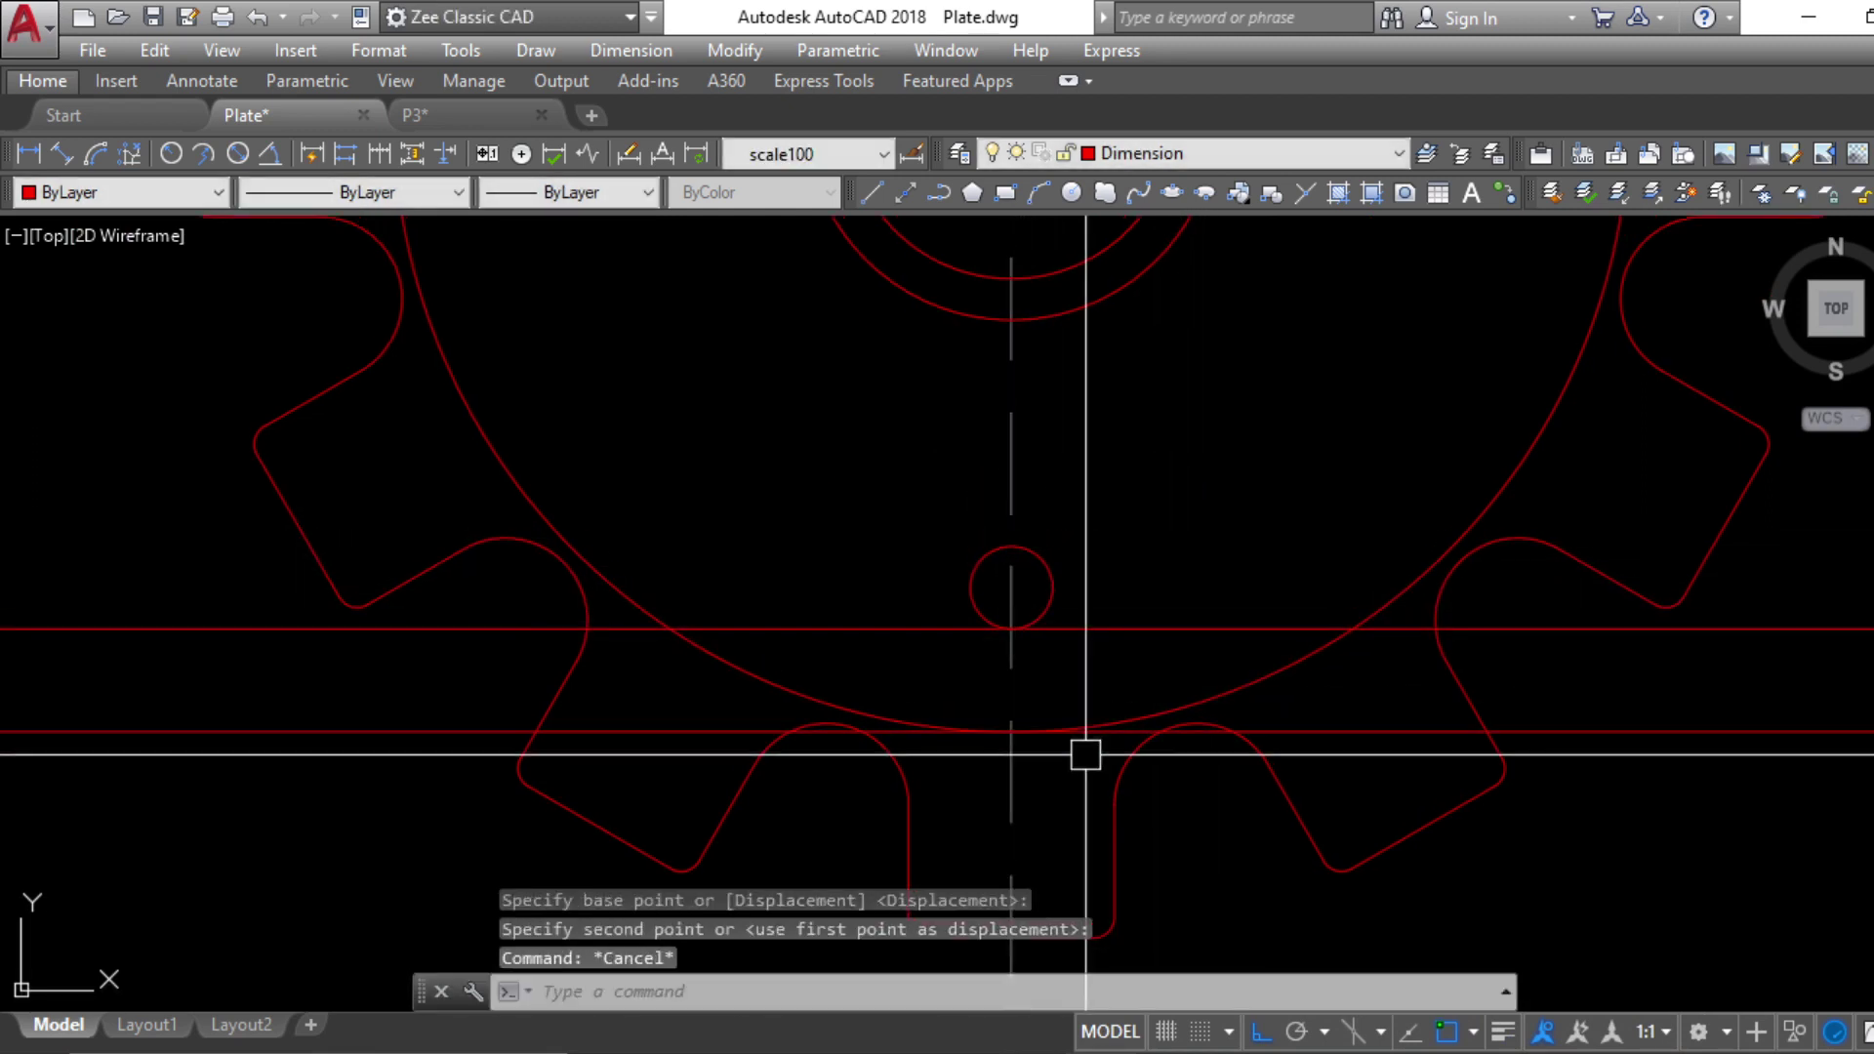
pyautogui.press('Escape')
pyautogui.press('Escape')
# Create a polar array of the small circle around the gear's centre
pyautogui.scroll(-5, 1125, 518)
pyautogui.scroll(3, 1092, 673)
pyautogui.scroll(-1, 1091, 674)
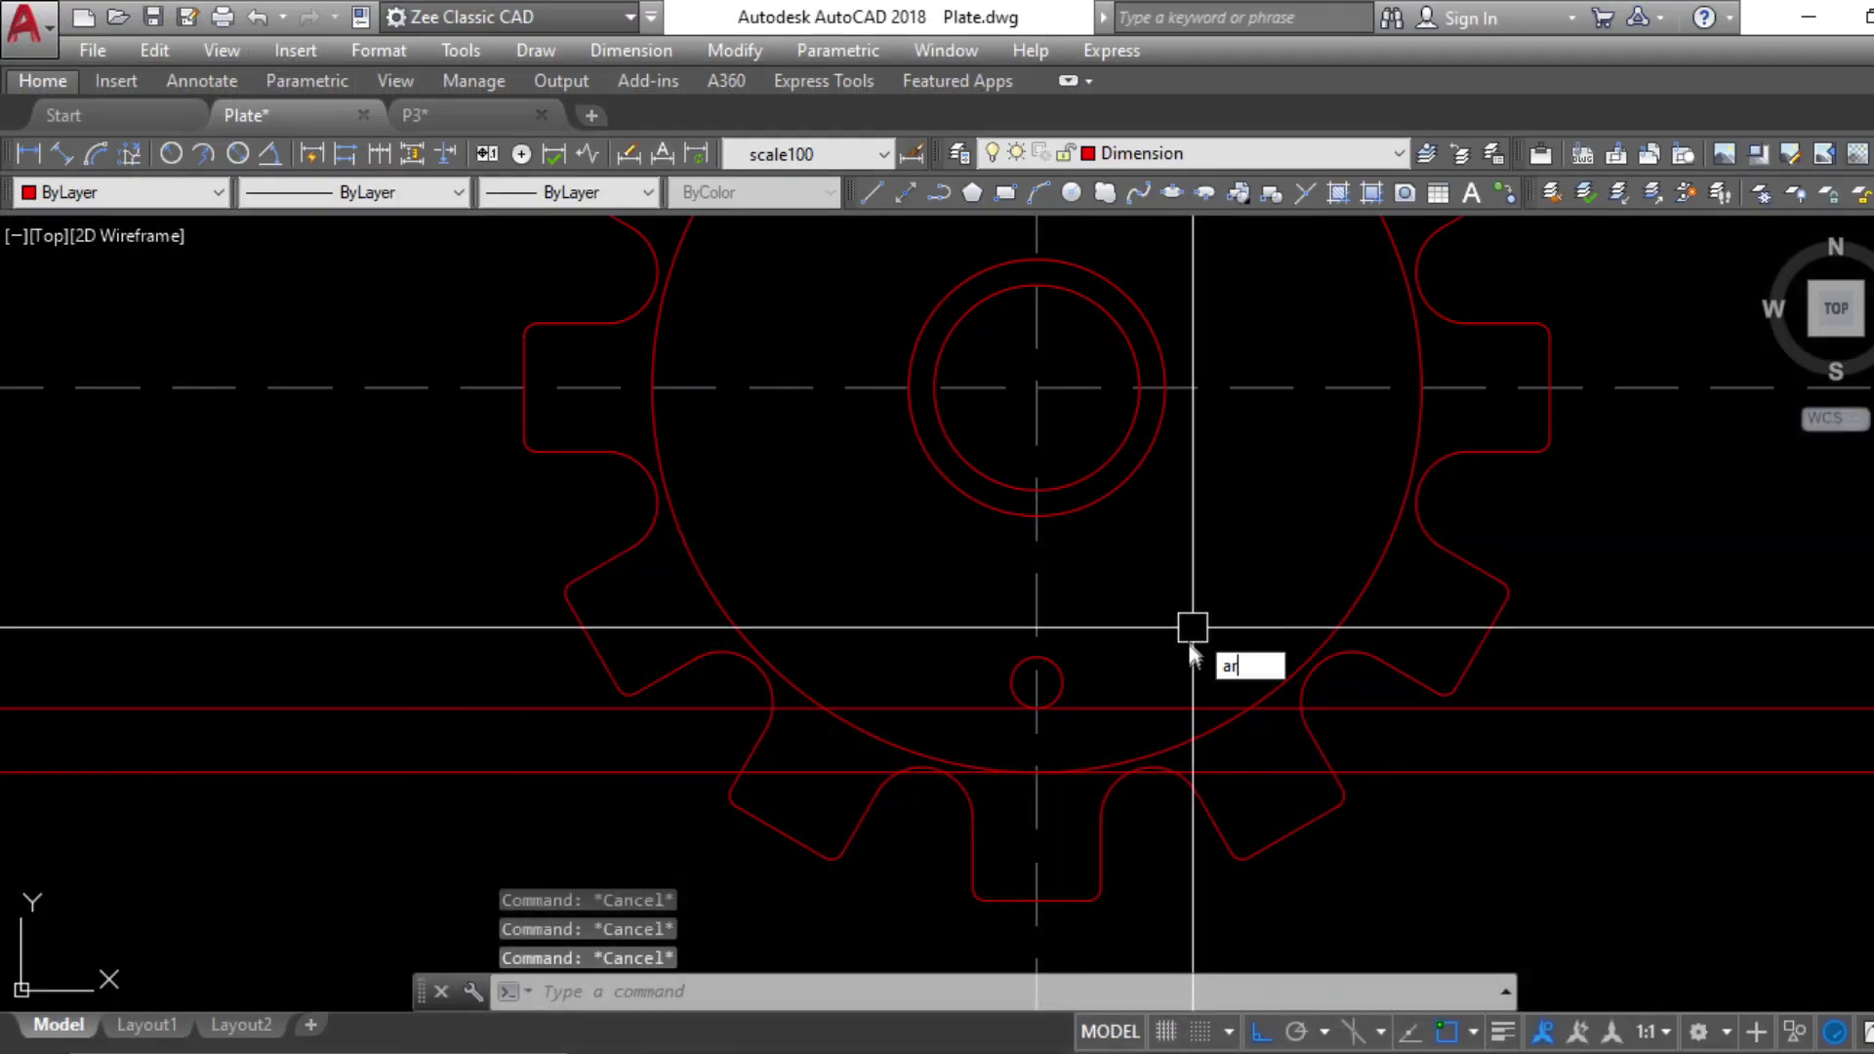
pyautogui.write('ar')
pyautogui.press('Return')
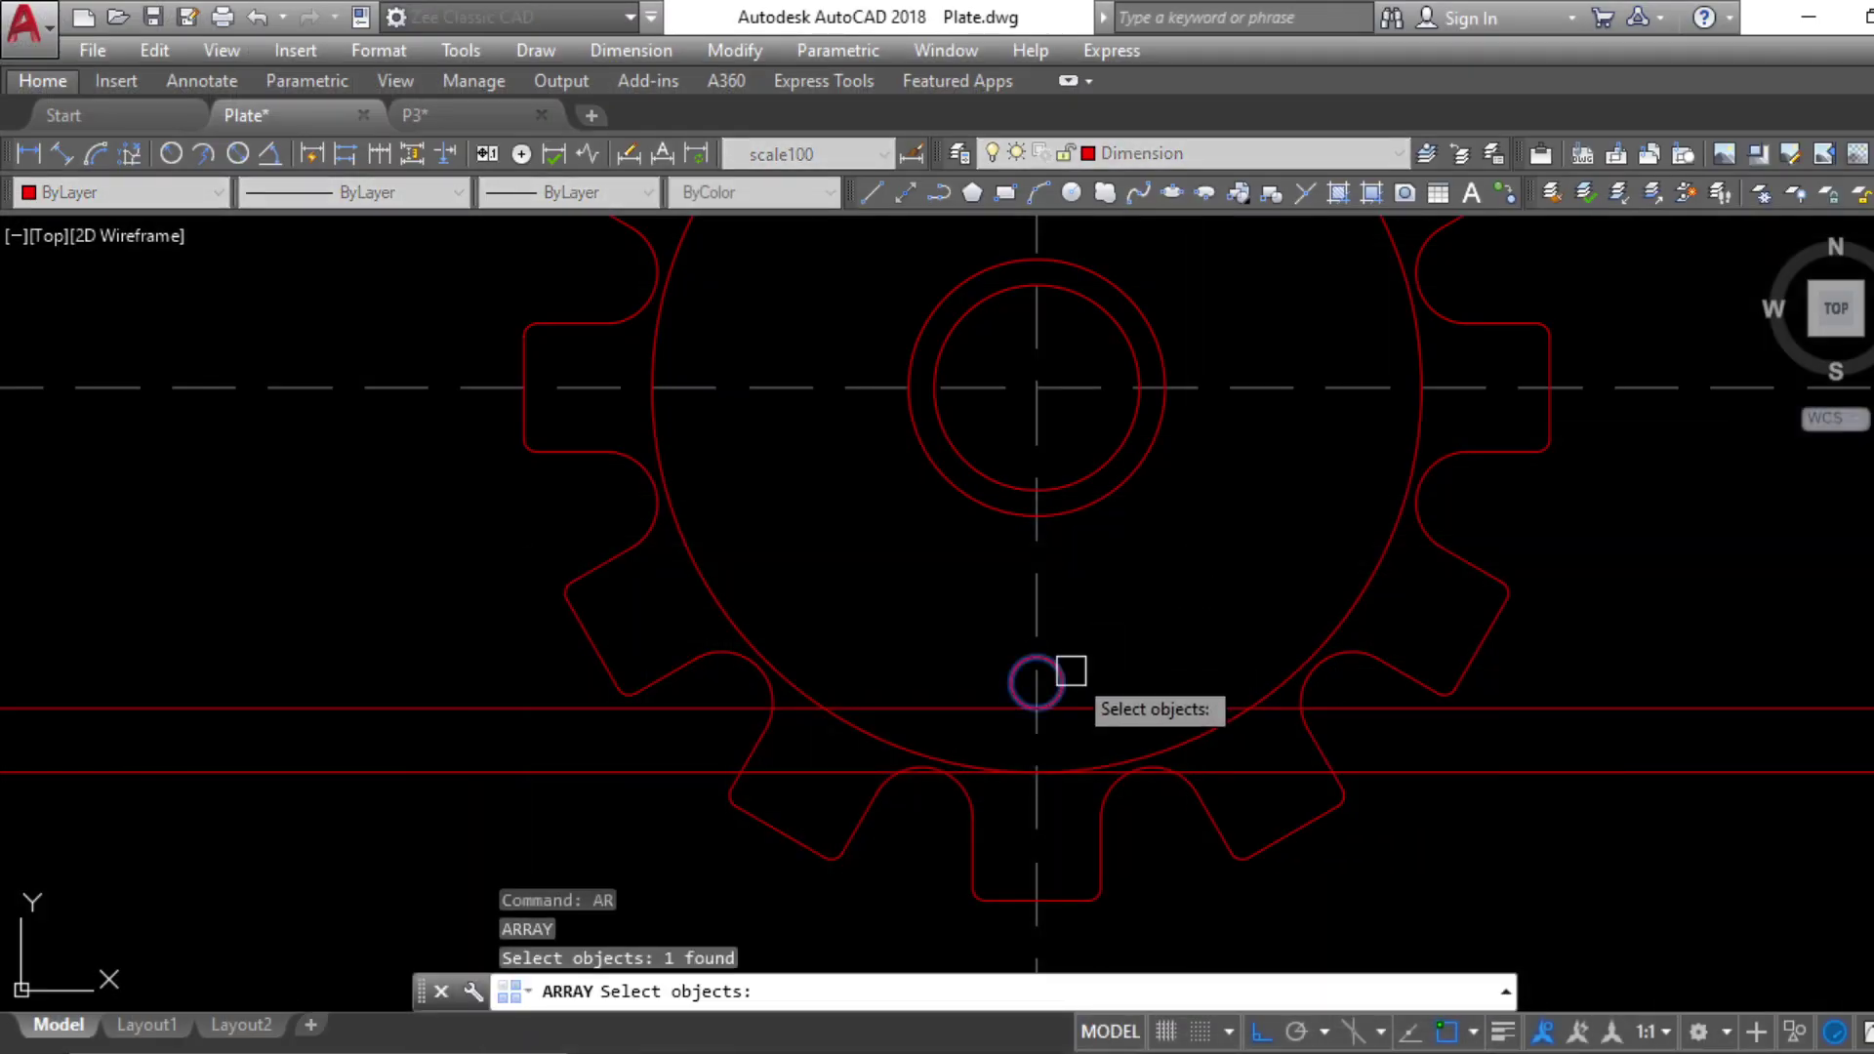
pyautogui.press('Return')
pyautogui.click(1151, 804)
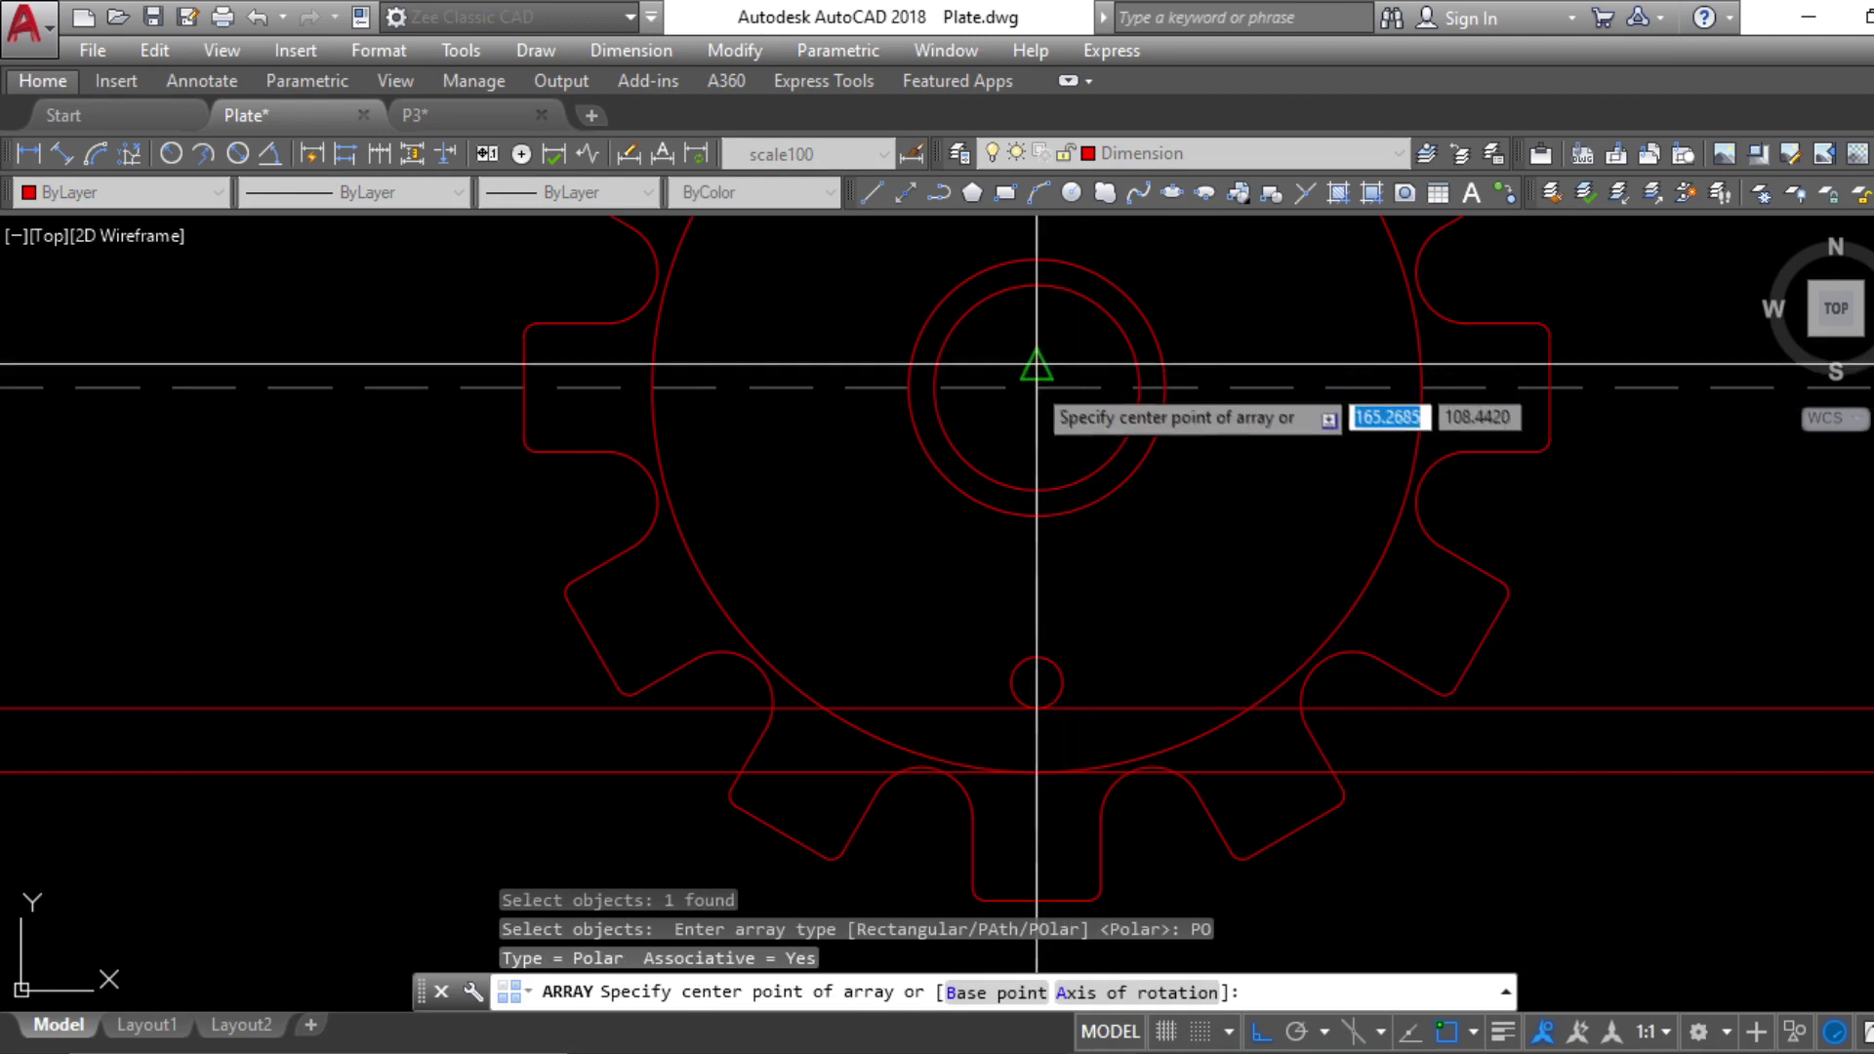
pyautogui.click(1037, 388)
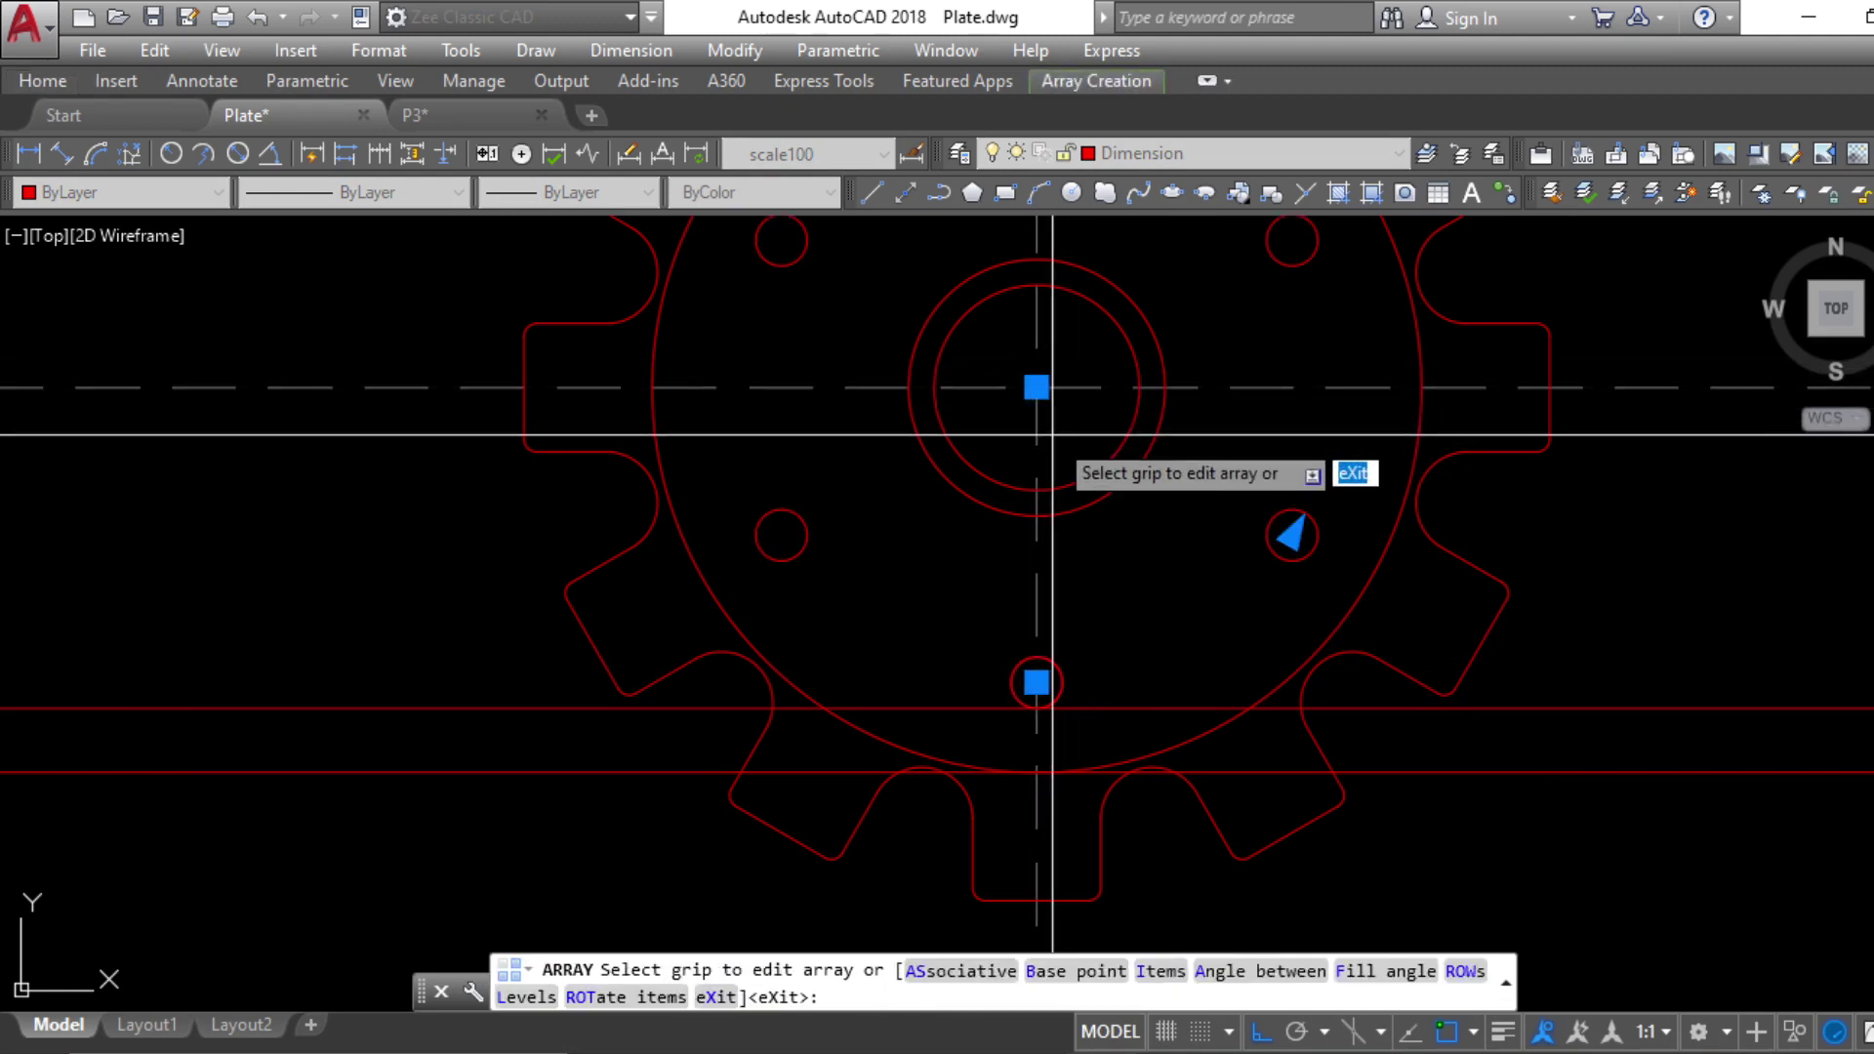
# Set the small circle array's number of items to 12
pyautogui.write('i')
pyautogui.press('Return')
pyautogui.write('1')
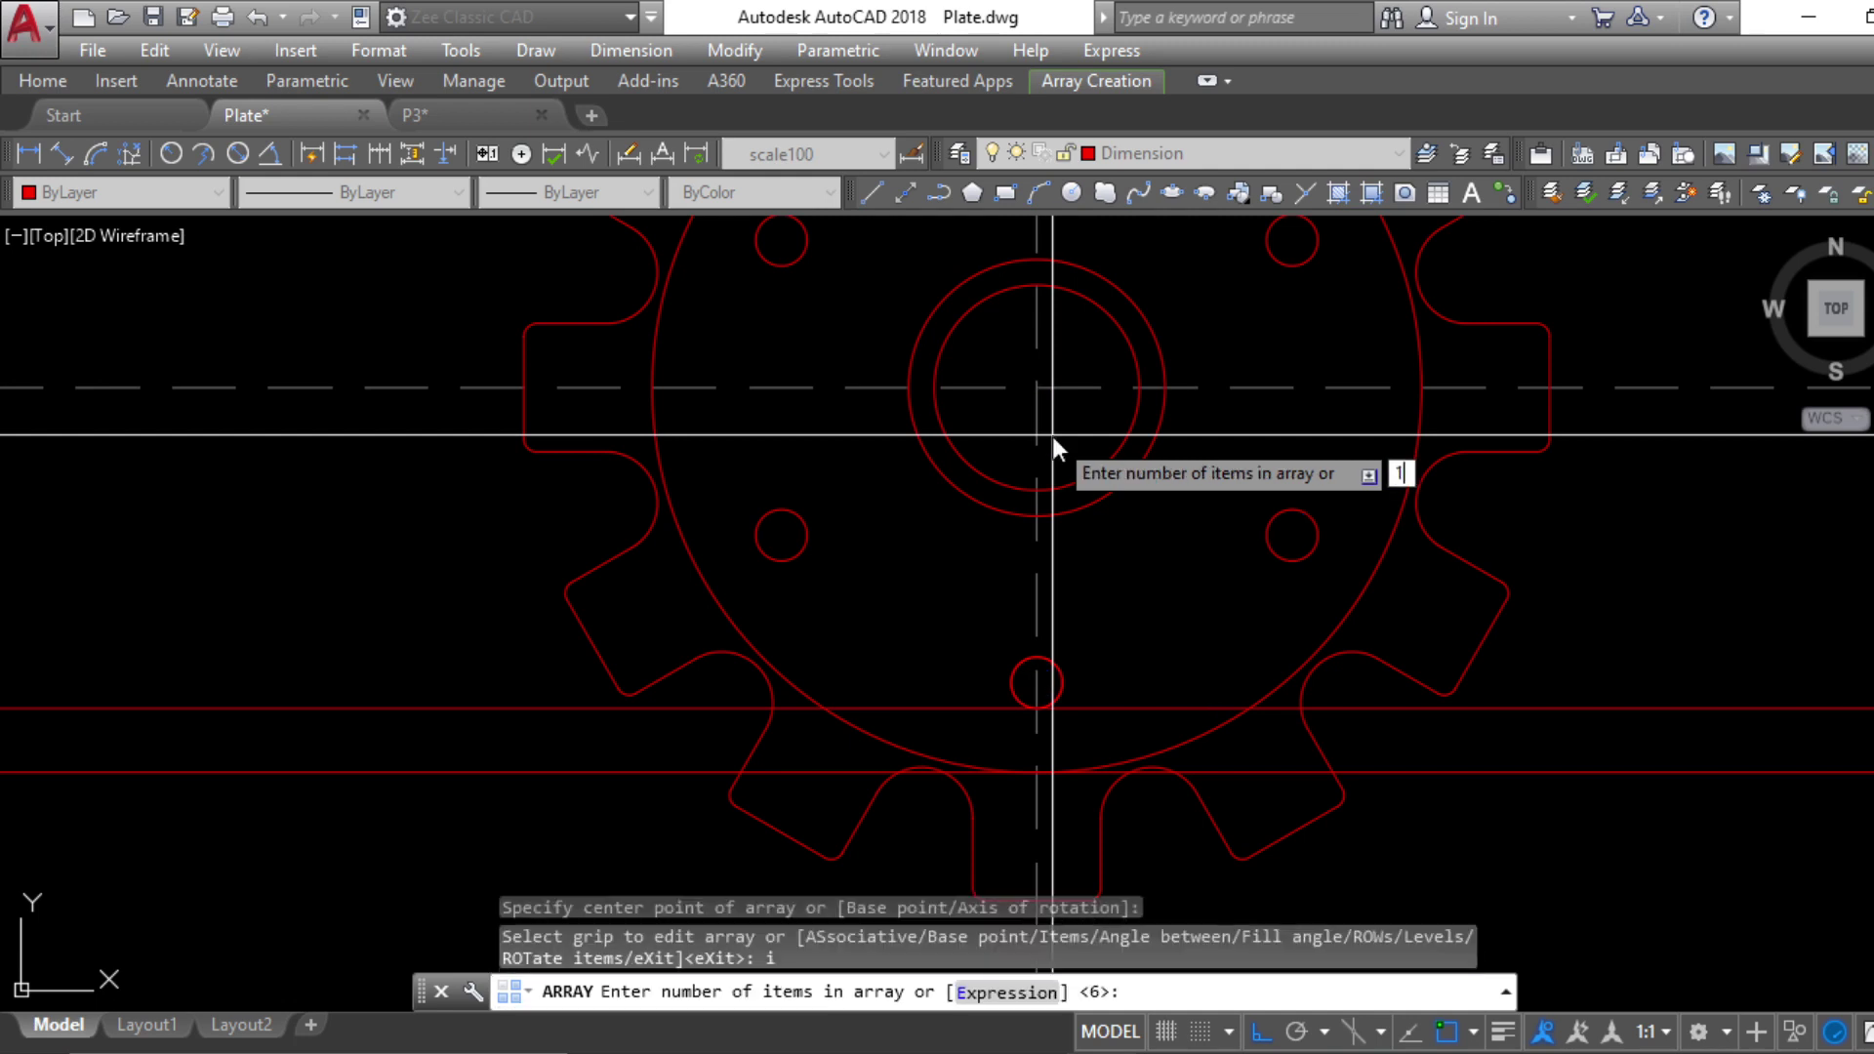
pyautogui.write('2')
pyautogui.press('Return')
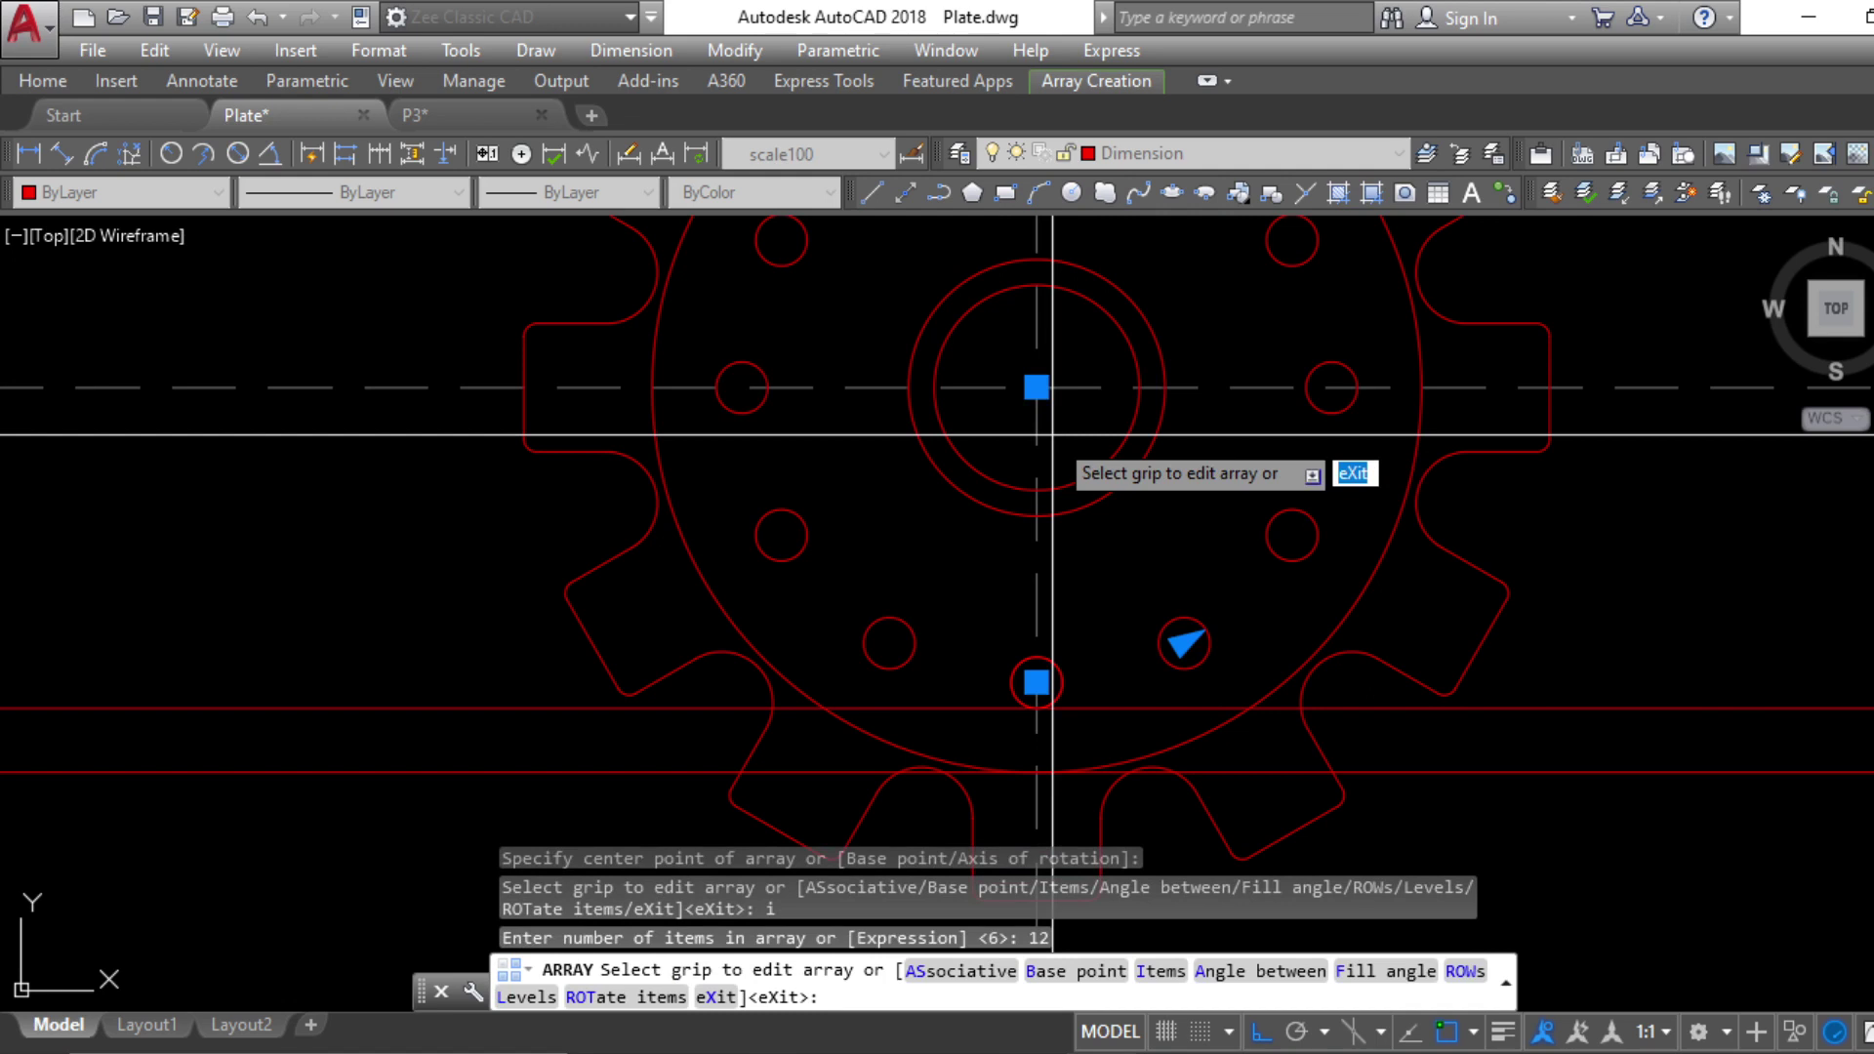
# Set the small circle array's number of items to 20
pyautogui.write('i')
pyautogui.press('Return')
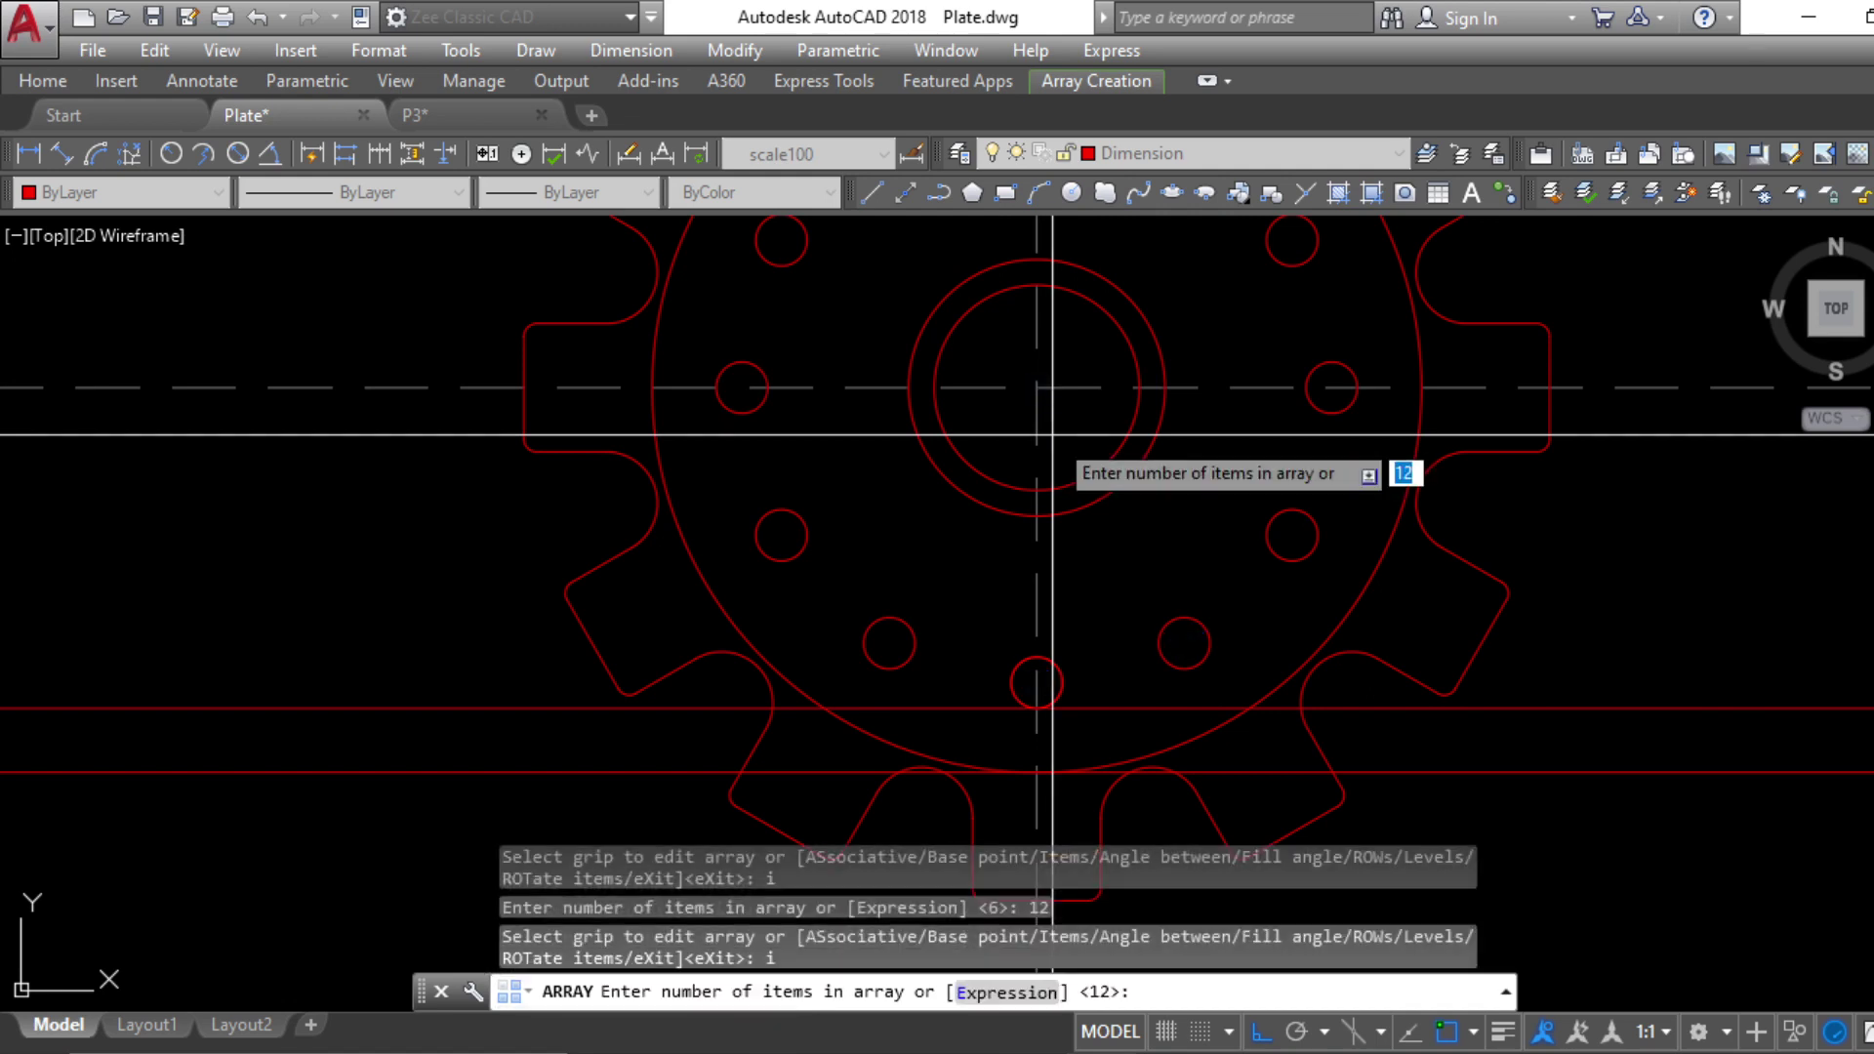
pyautogui.write('20')
pyautogui.press('Return')
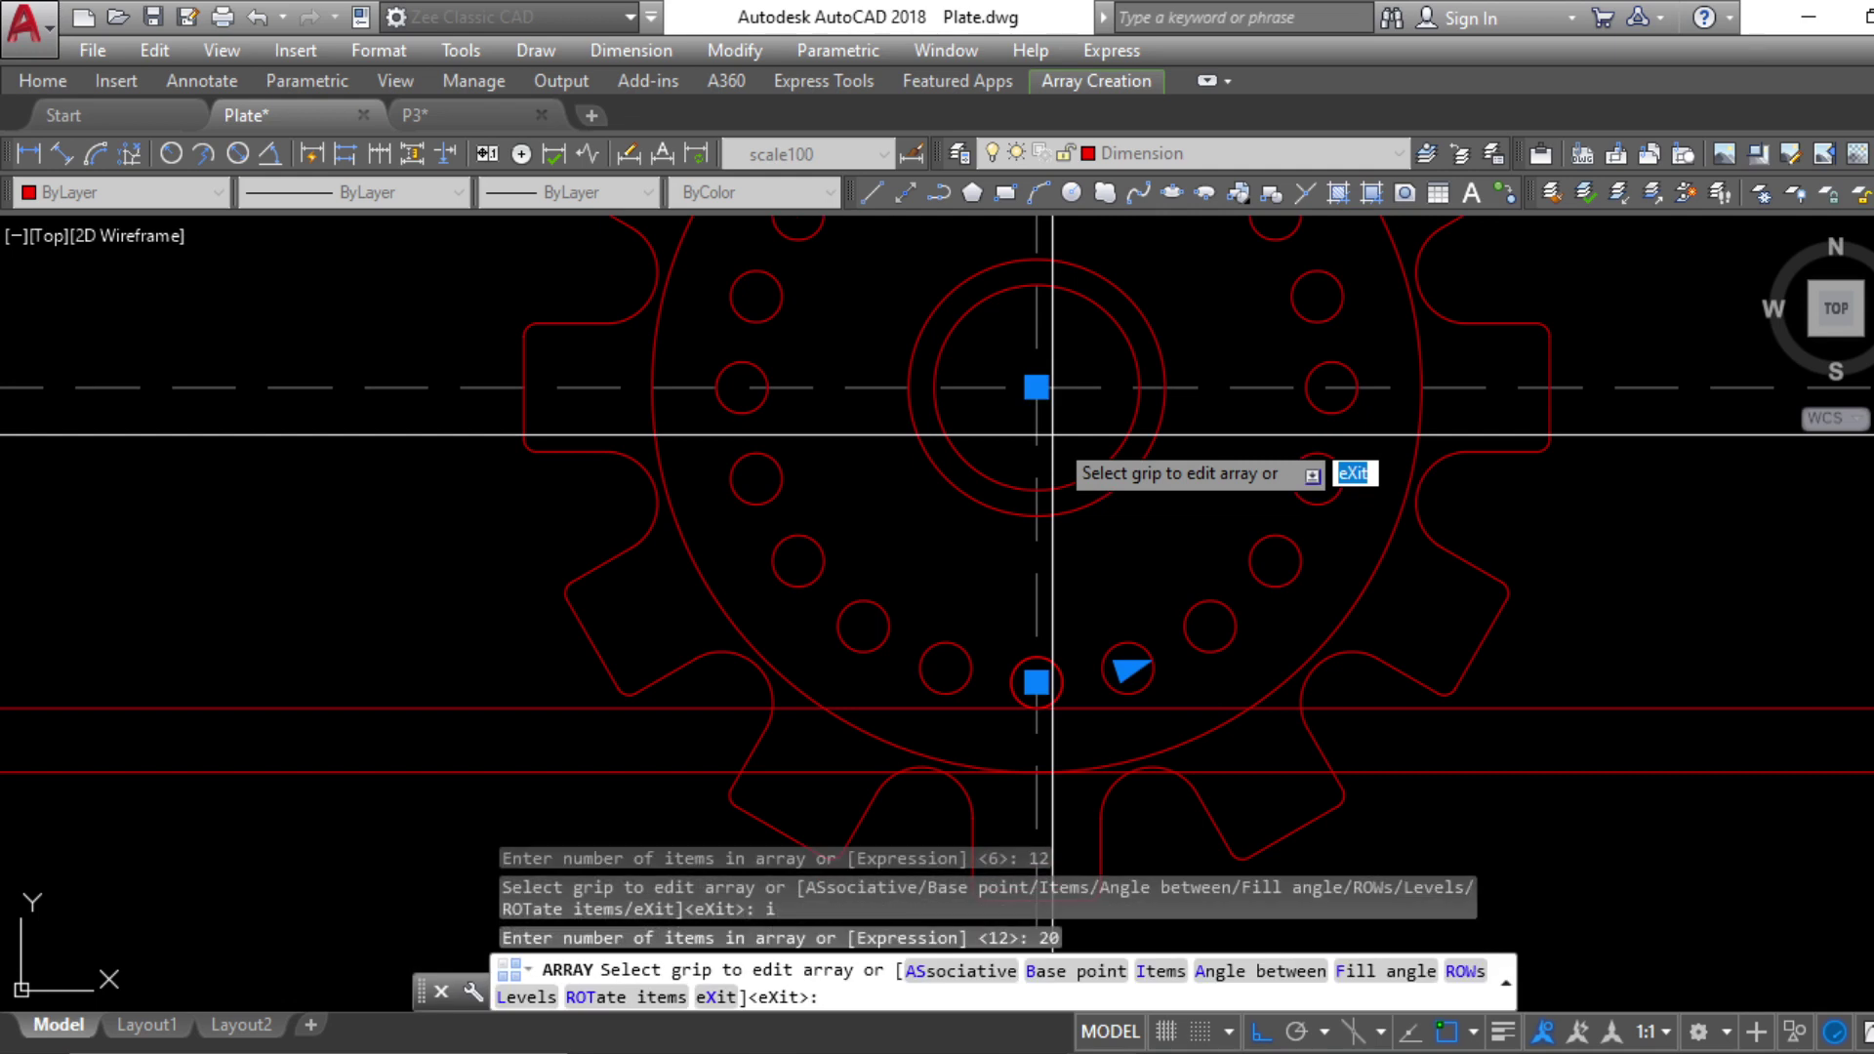
# Finish the array and erase the two small circles just below the horizontal centreline on either side of the gear
pyautogui.press('Escape')
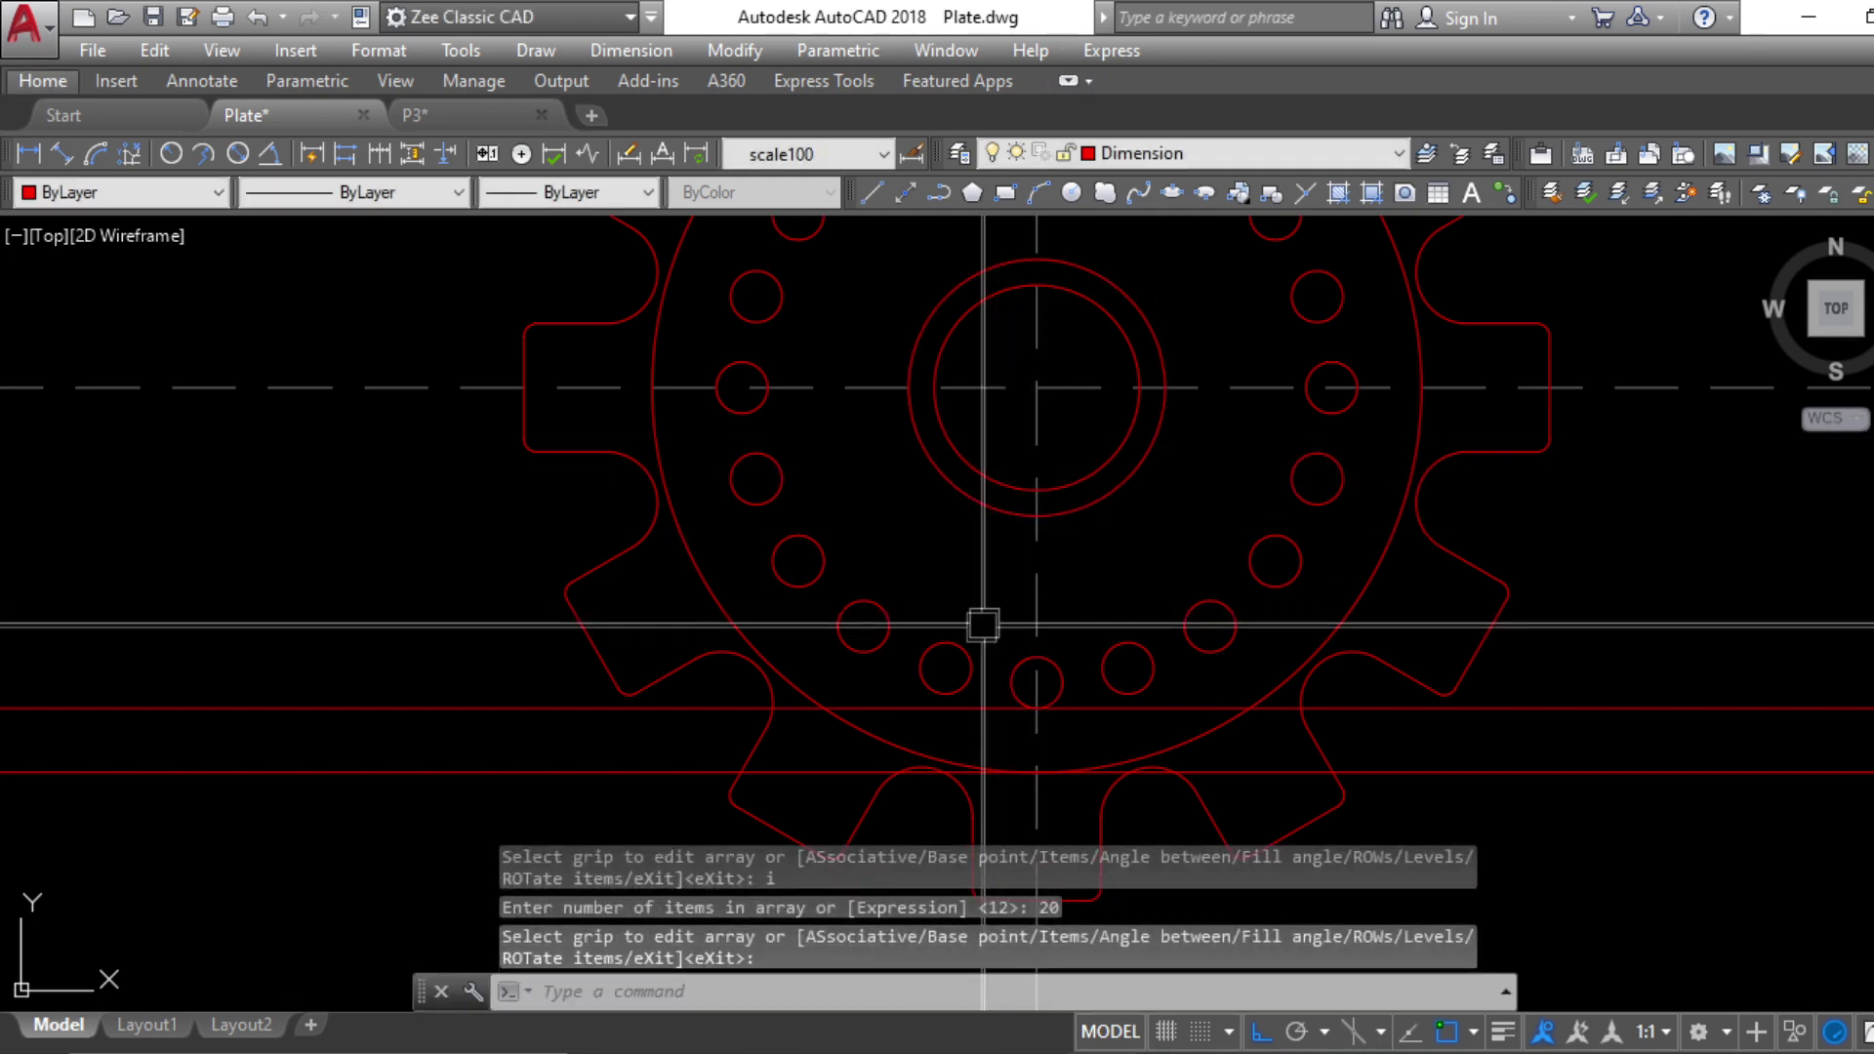
pyautogui.press('Escape')
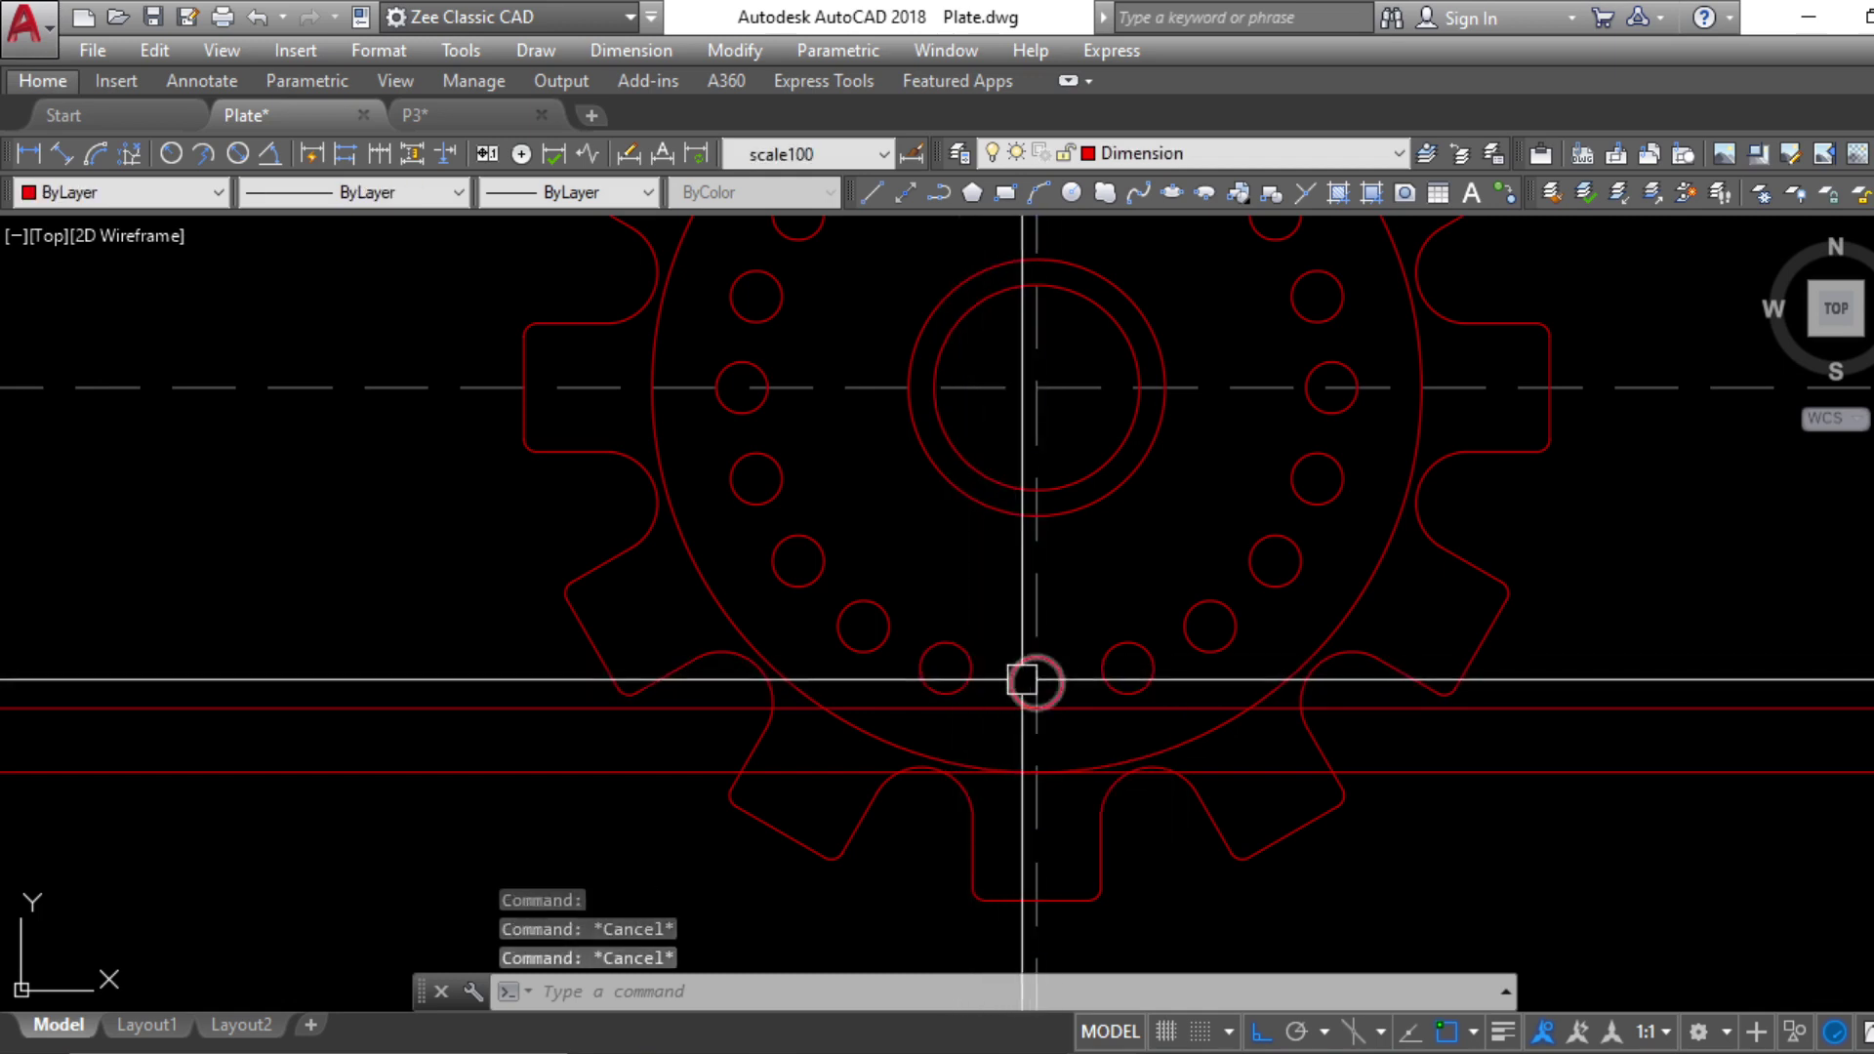
pyautogui.click(904, 547)
pyautogui.press('Escape')
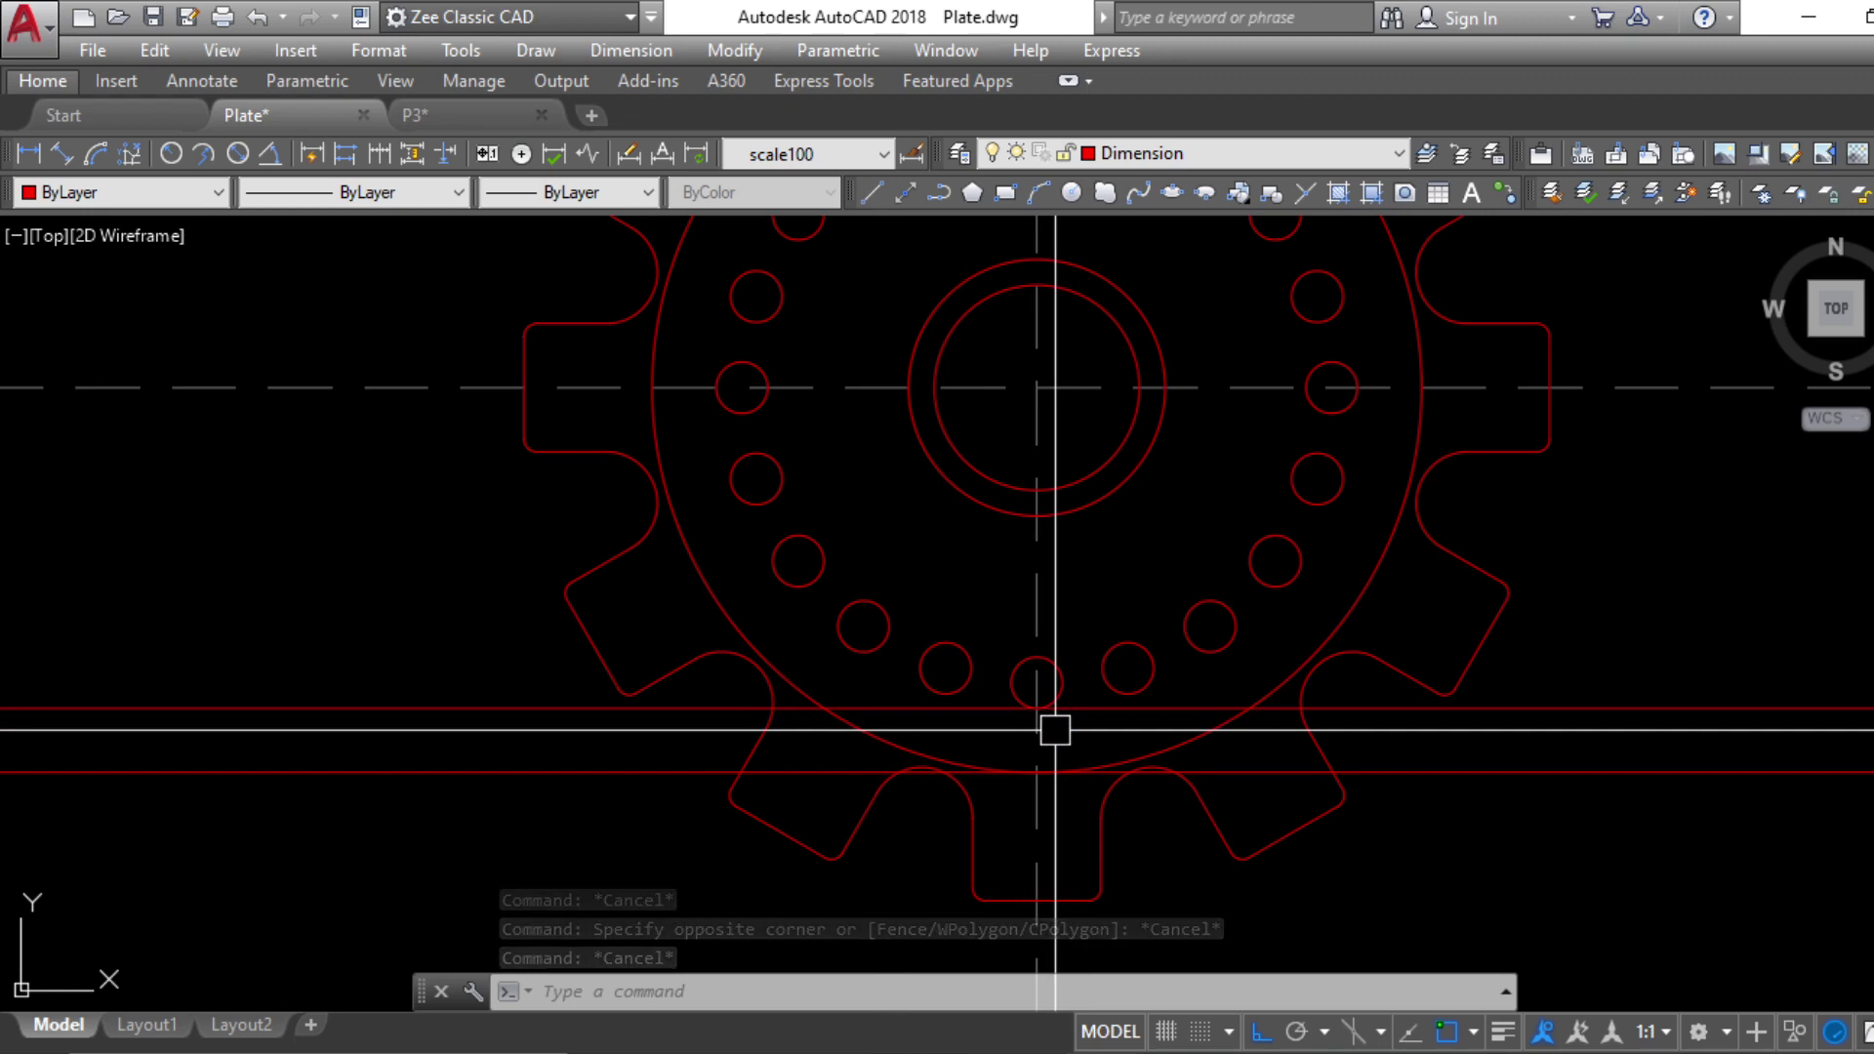
pyautogui.click(746, 474)
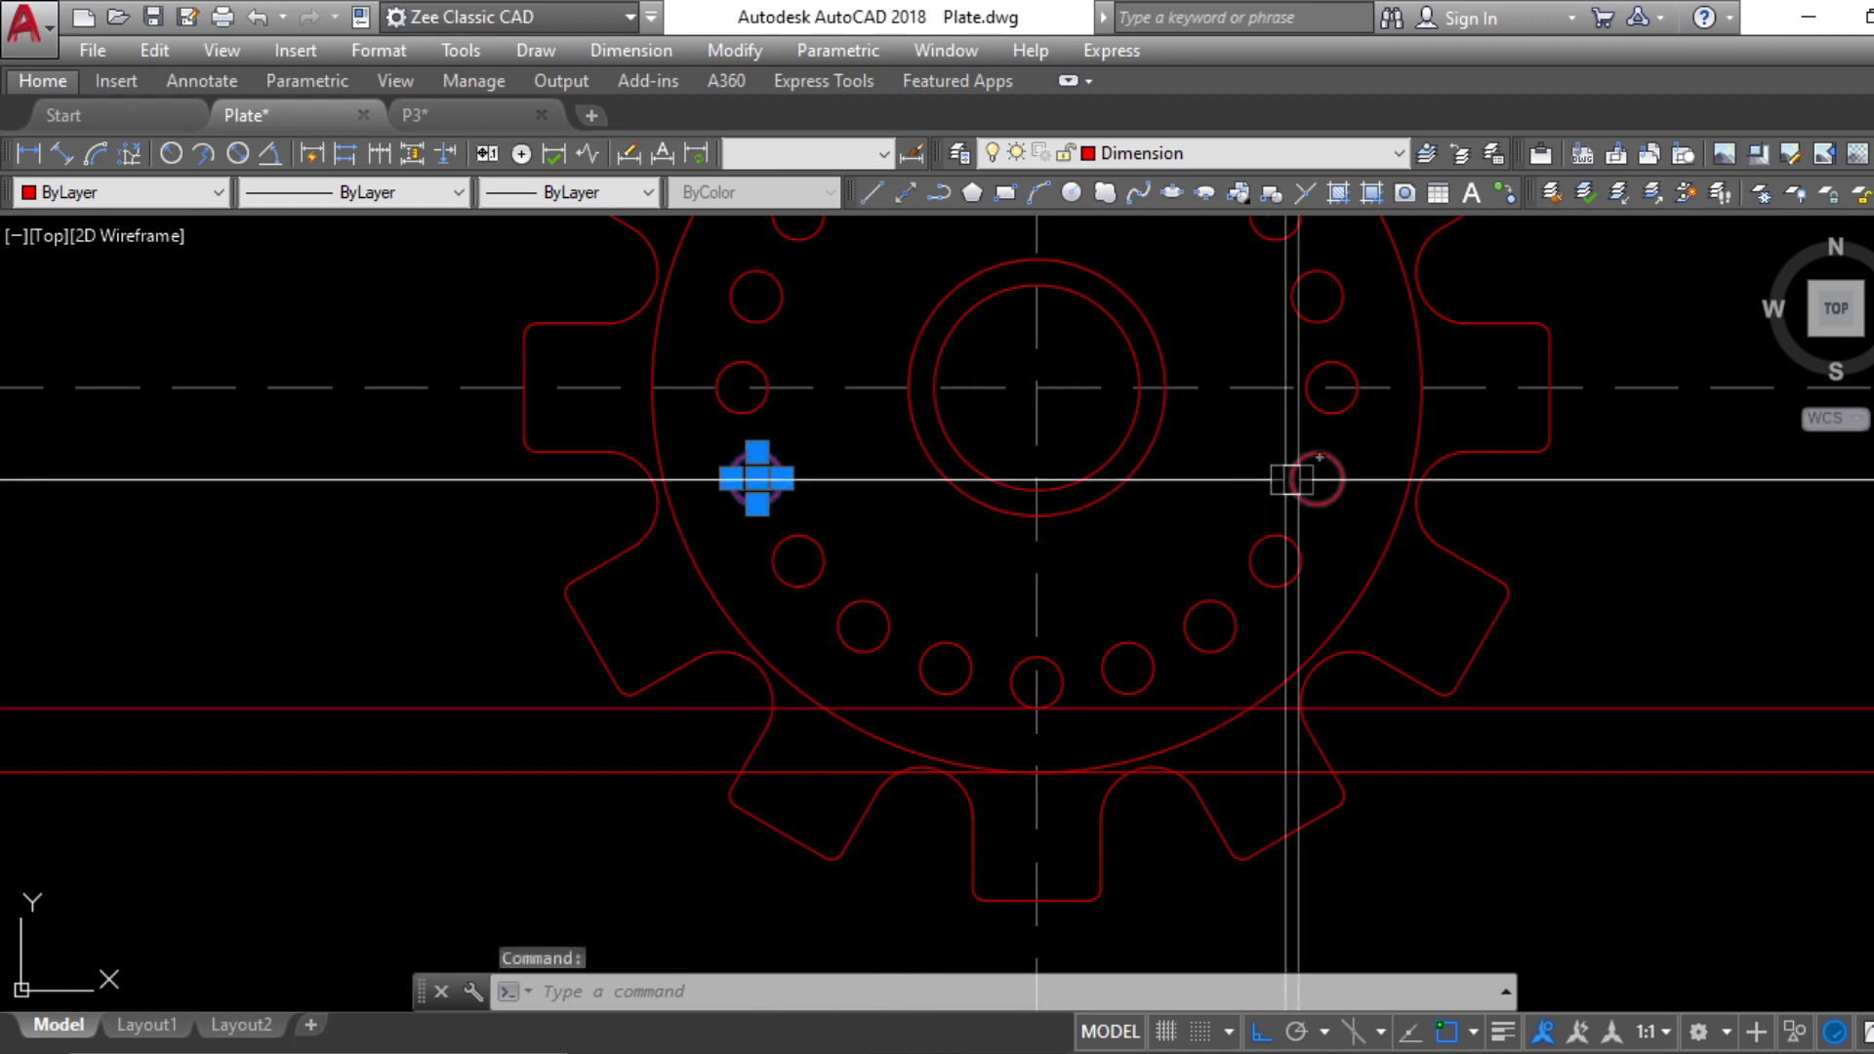
pyautogui.click(1295, 476)
pyautogui.press('Return')
pyautogui.moveTo(1216, 473); pyautogui.dragTo(1208, 707, button='middle')
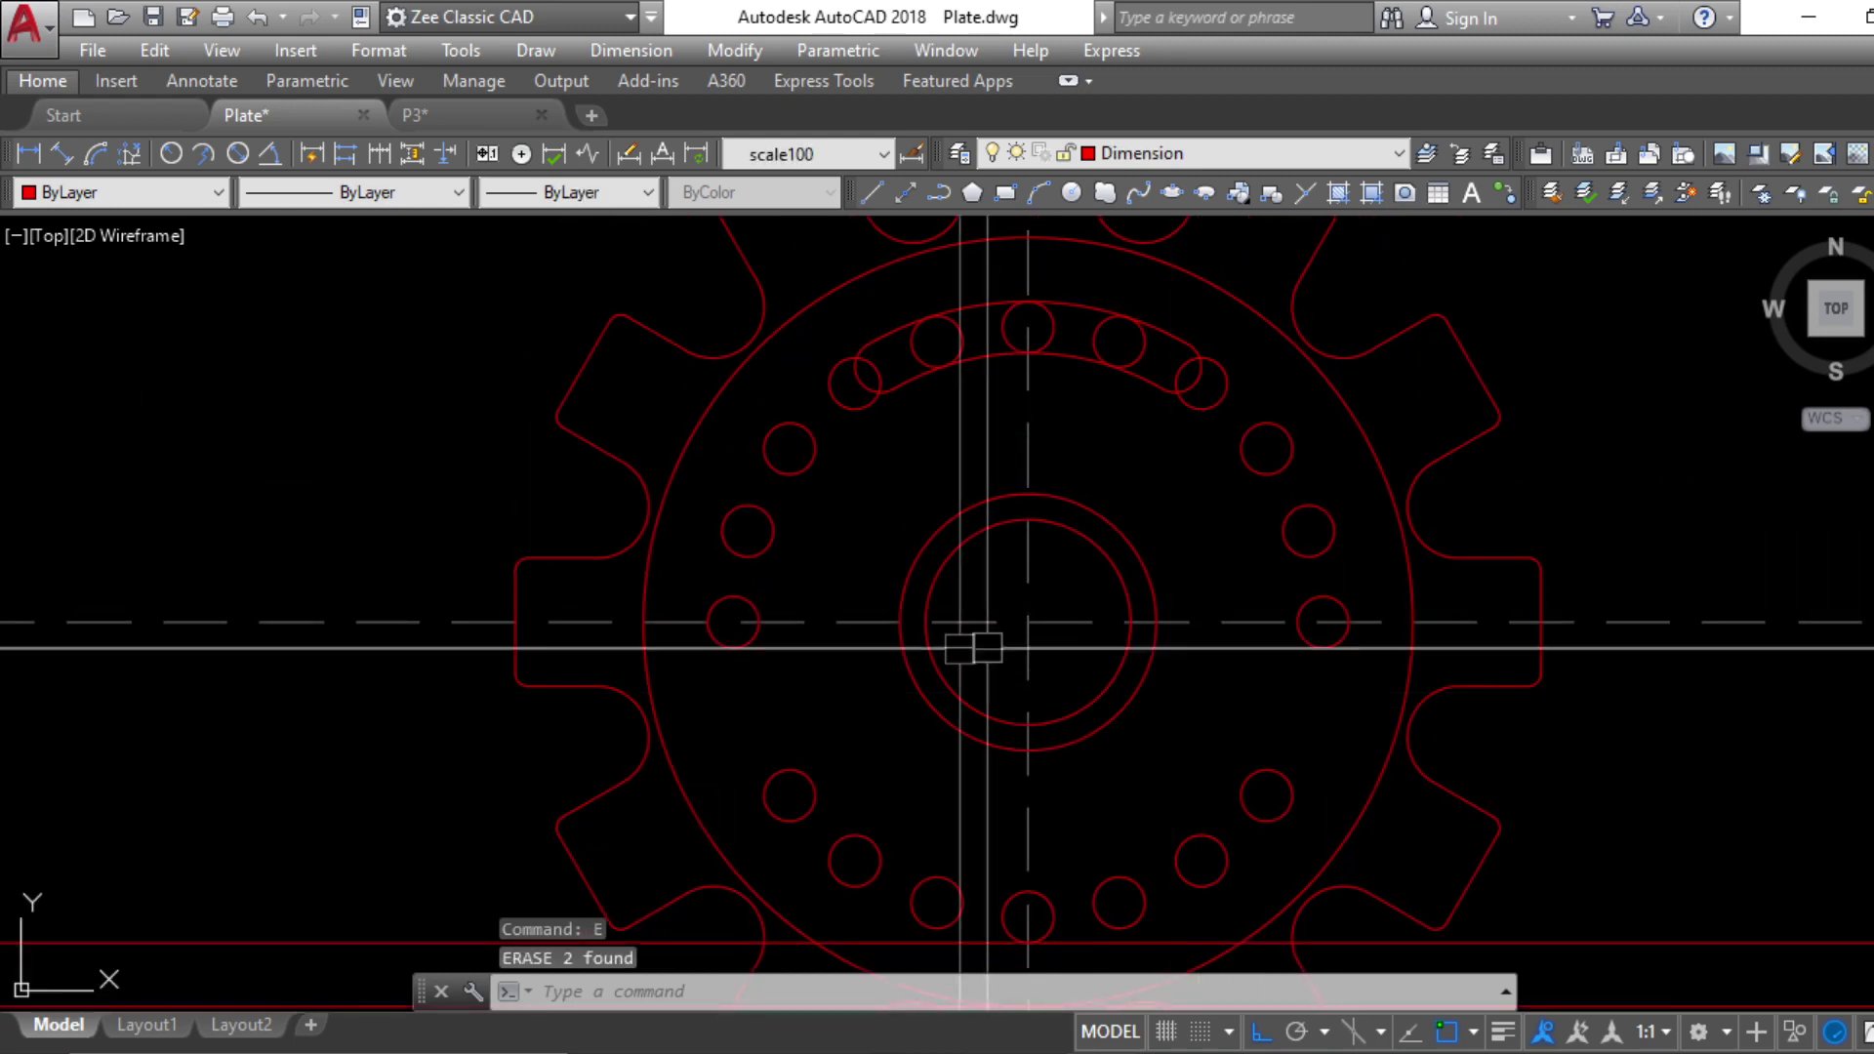
# Erase all the small circles on and above the horizontal centreline, including those overlapping the curved slot
pyautogui.click(870, 604)
pyautogui.click(734, 472)
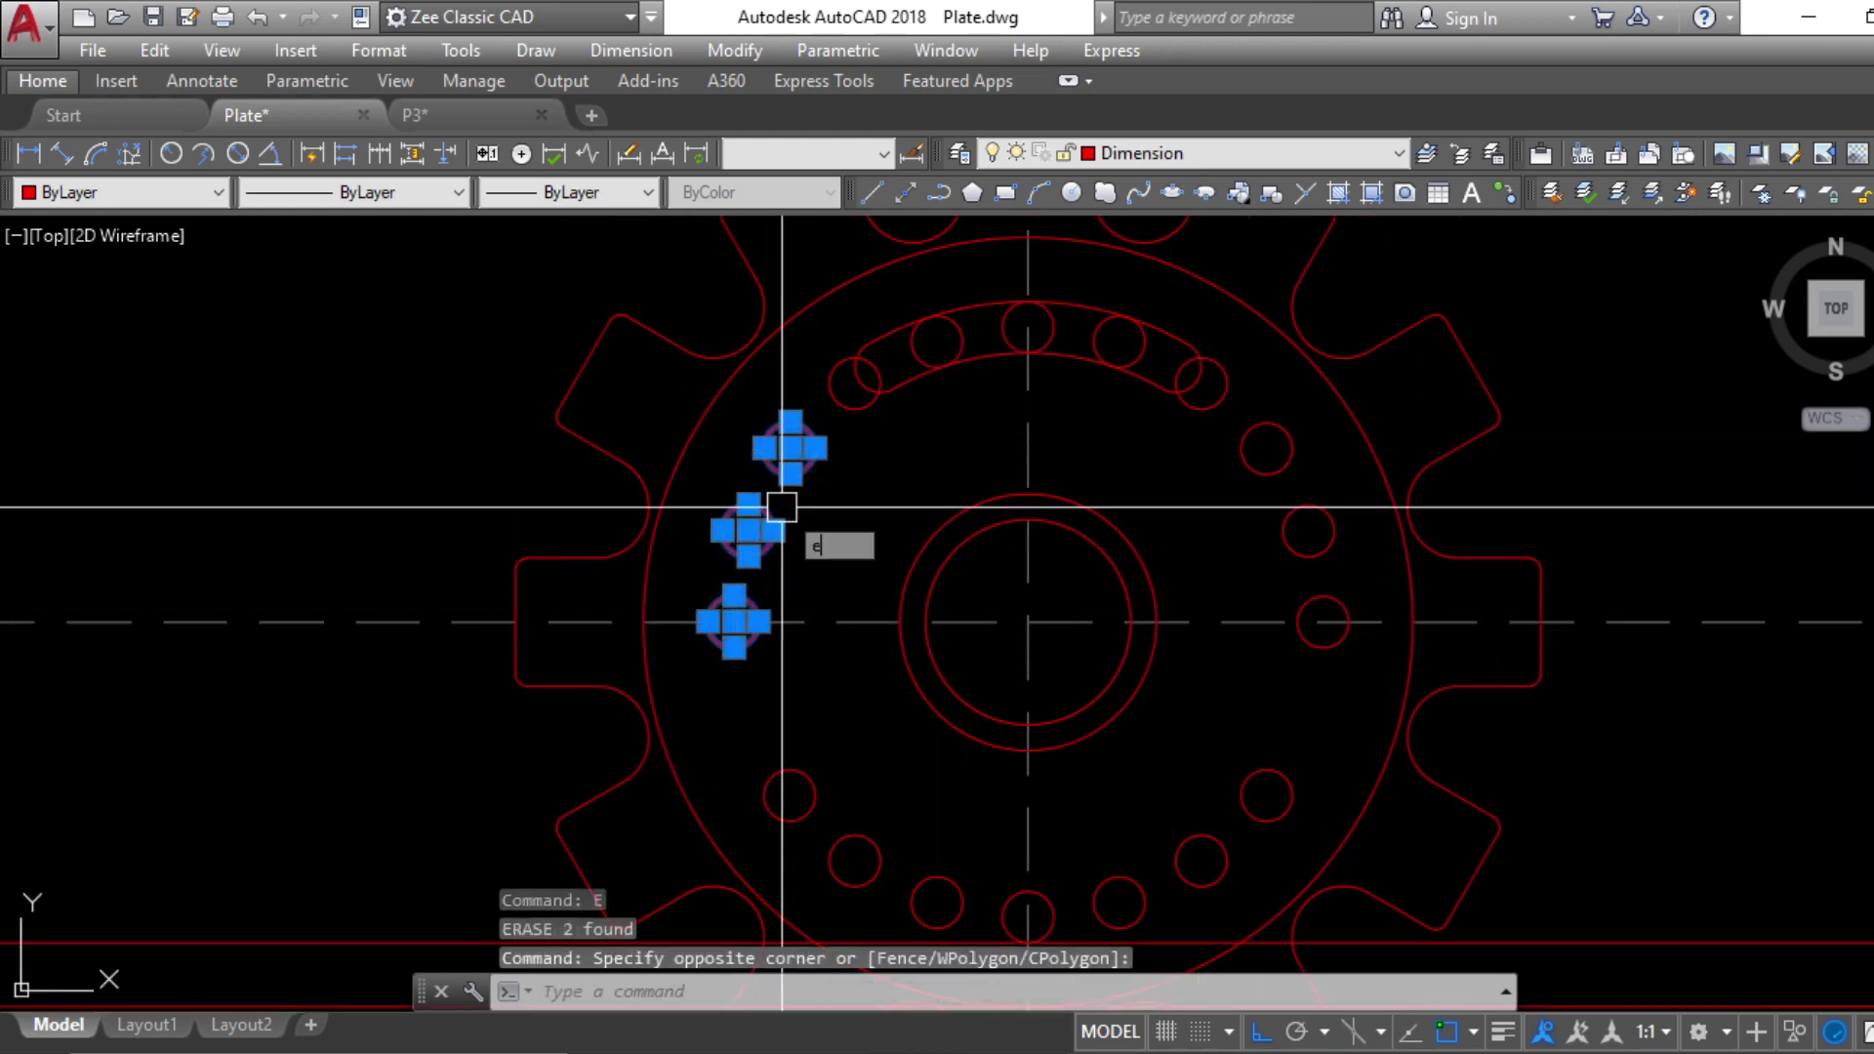
pyautogui.press('Return')
pyautogui.click(867, 409)
pyautogui.press('Return')
pyautogui.click(947, 347)
pyautogui.press('Return')
pyautogui.click(1052, 327)
pyautogui.press('Return')
pyautogui.click(1097, 332)
pyautogui.press('Return')
pyautogui.click(1211, 393)
pyautogui.press('Return')
pyautogui.click(1265, 462)
pyautogui.press('Return')
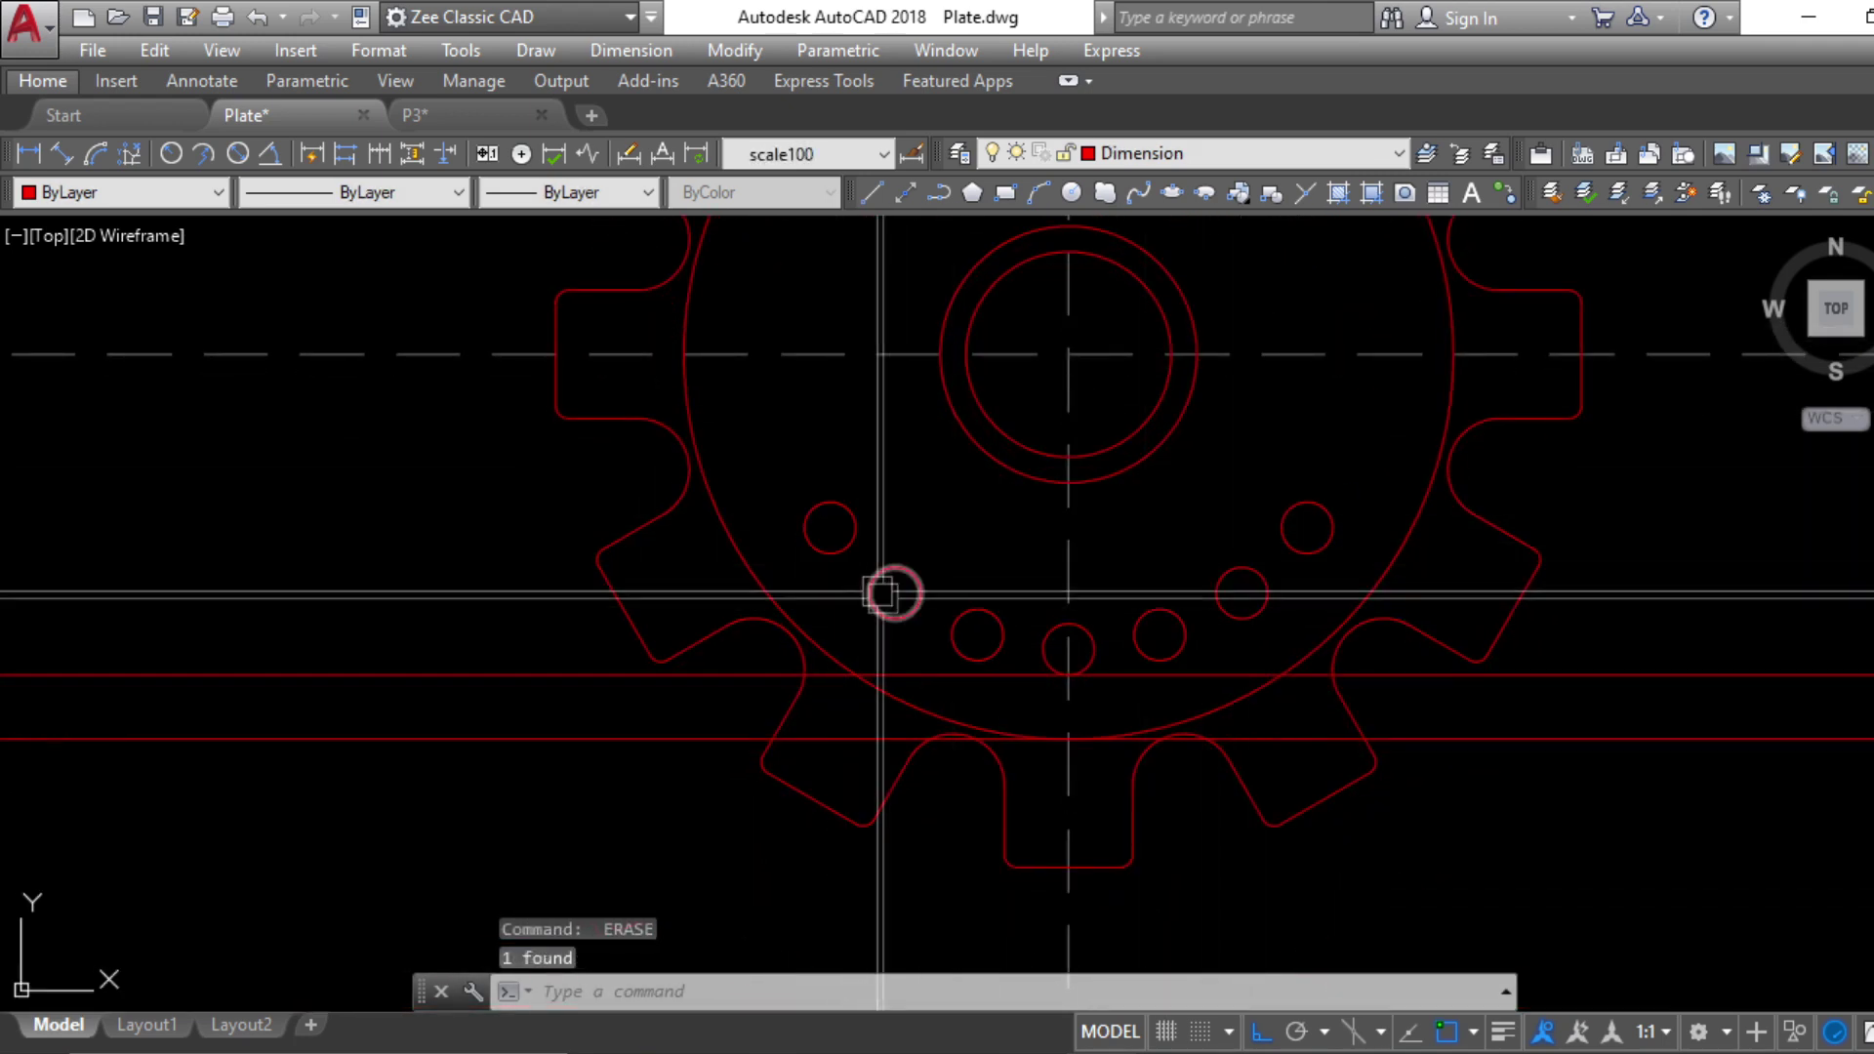
# Erase the two horizontal construction lines crossing the lower part of the gear
pyautogui.scroll(-4, 1263, 604)
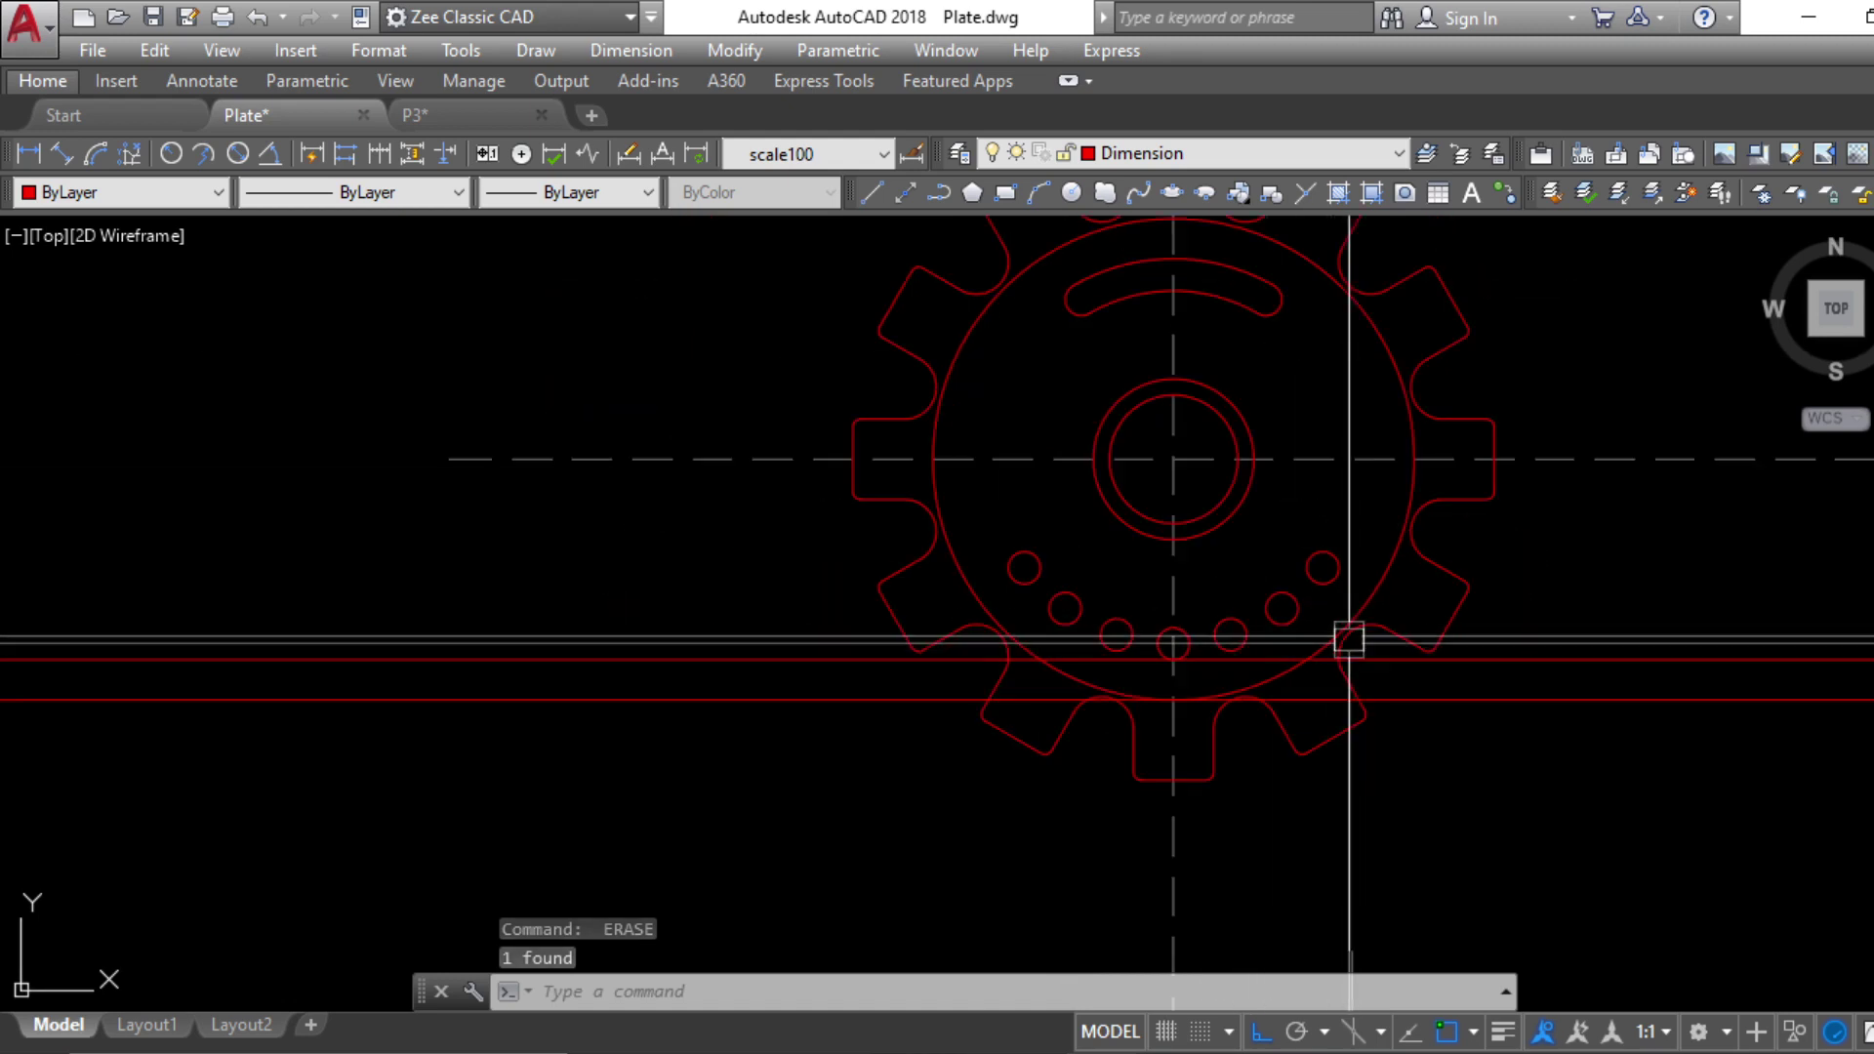
pyautogui.press('Escape')
pyautogui.press('Escape')
pyautogui.press('Escape')
pyautogui.click(1639, 766)
pyautogui.click(1568, 588)
pyautogui.write('e')
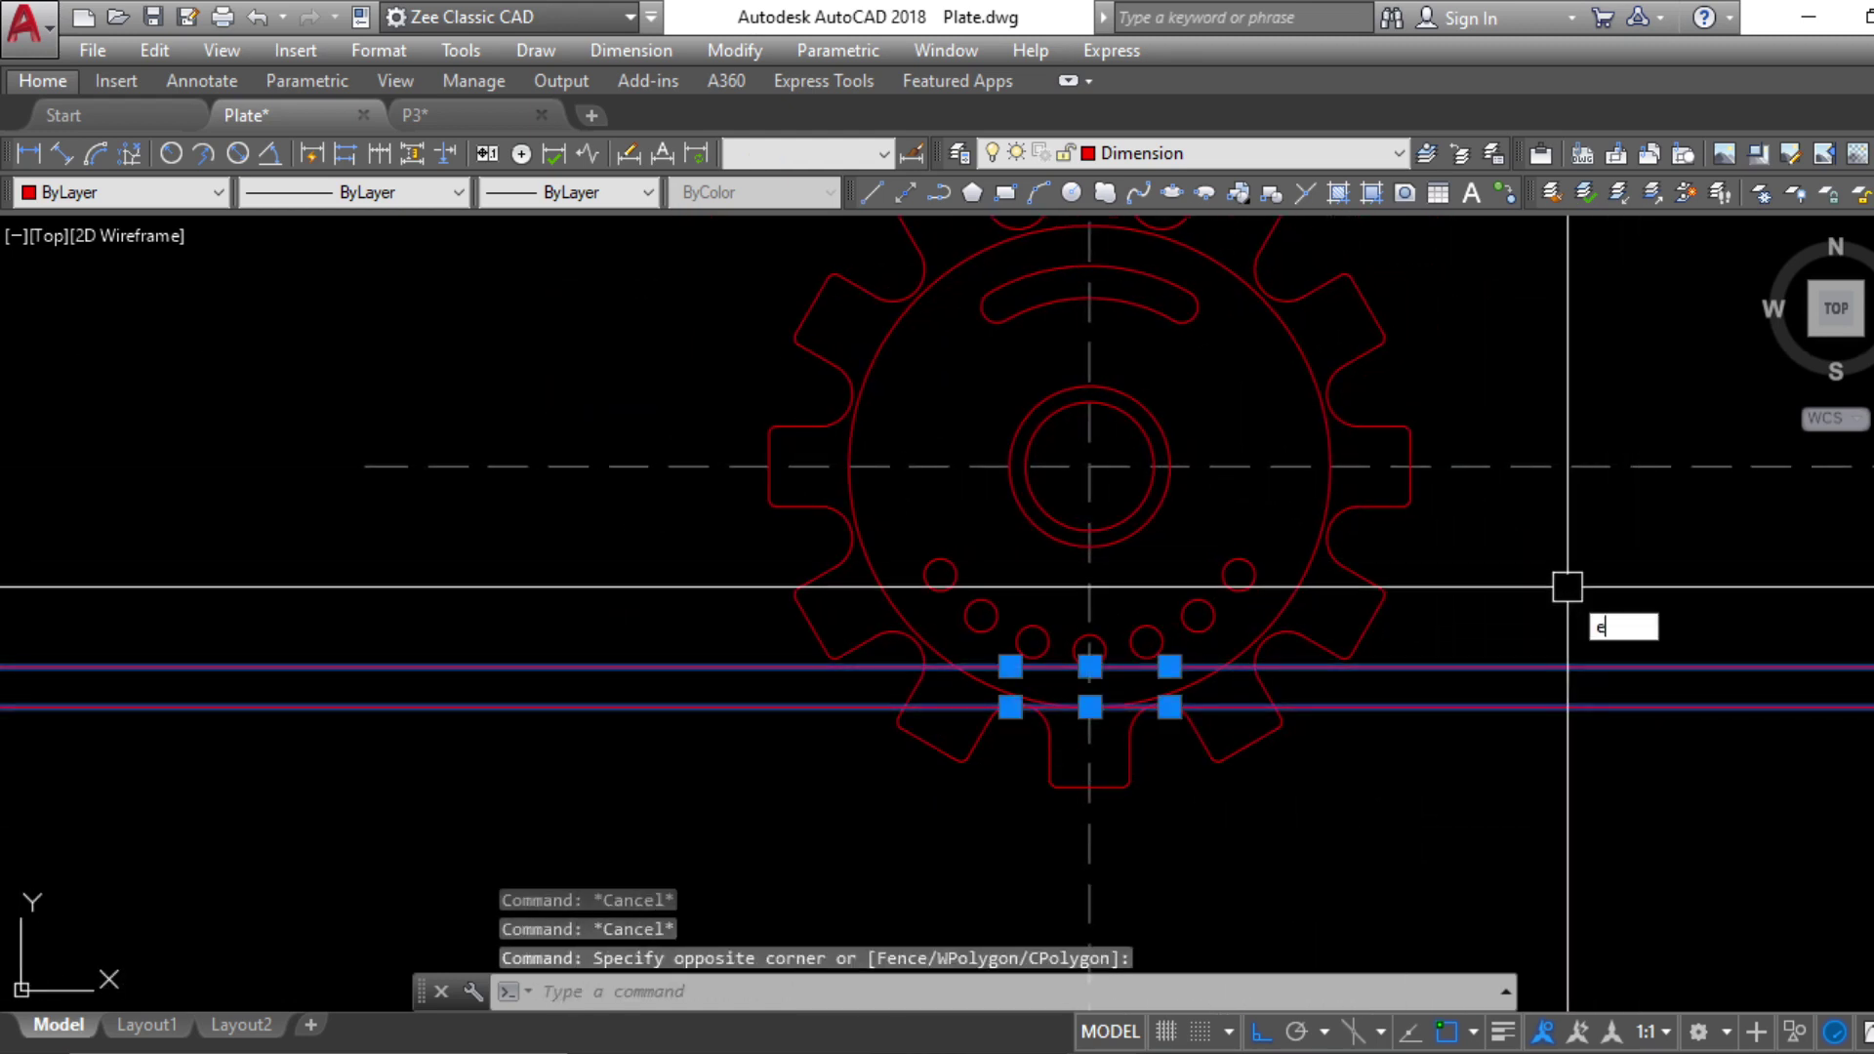
pyautogui.press('space')
# Check the Gear figure in Major Plate.pdf and, back in the Plate drawing, offset the gear's vertical centreline 0.1 to each side
pyautogui.scroll(-4, 1335, 717)
pyautogui.moveTo(1382, 804); pyautogui.dragTo(1225, 809, button='middle')
pyautogui.click(1074, 1052)
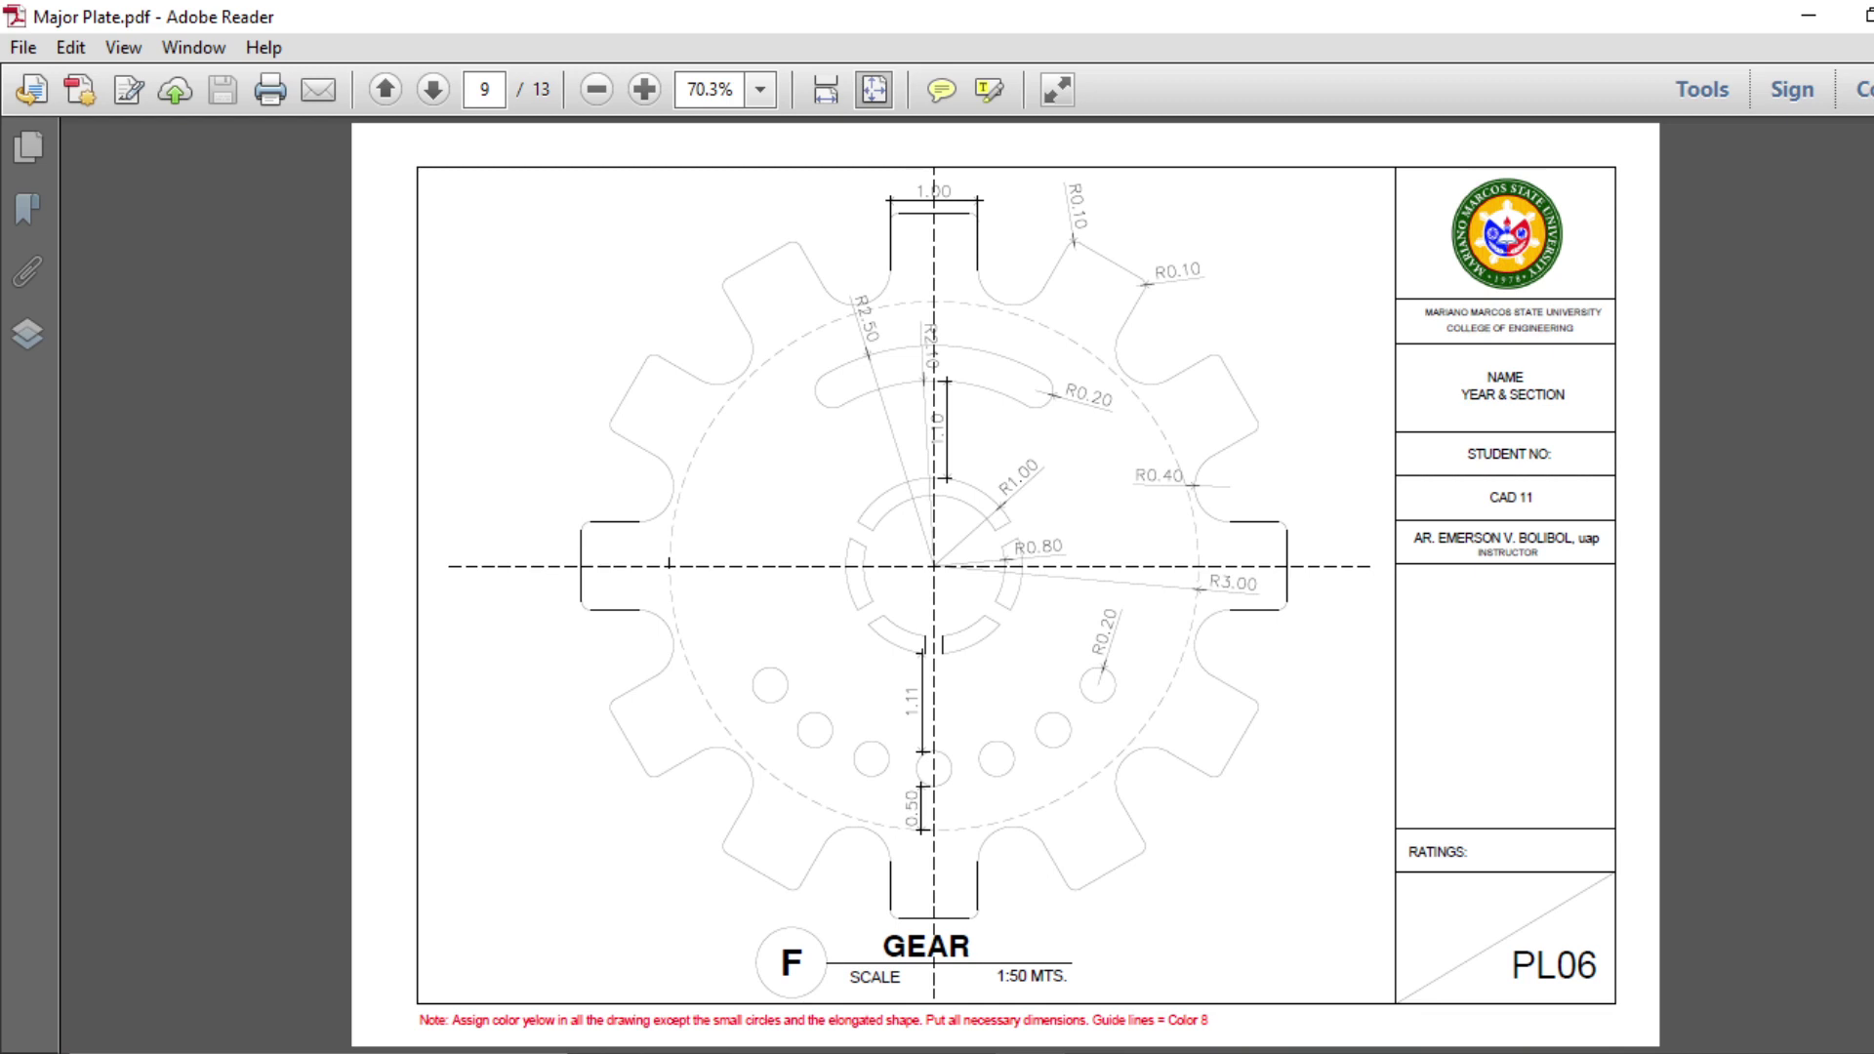
pyautogui.hotkey('alt', 'Tab')
pyautogui.scroll(6, 1096, 682)
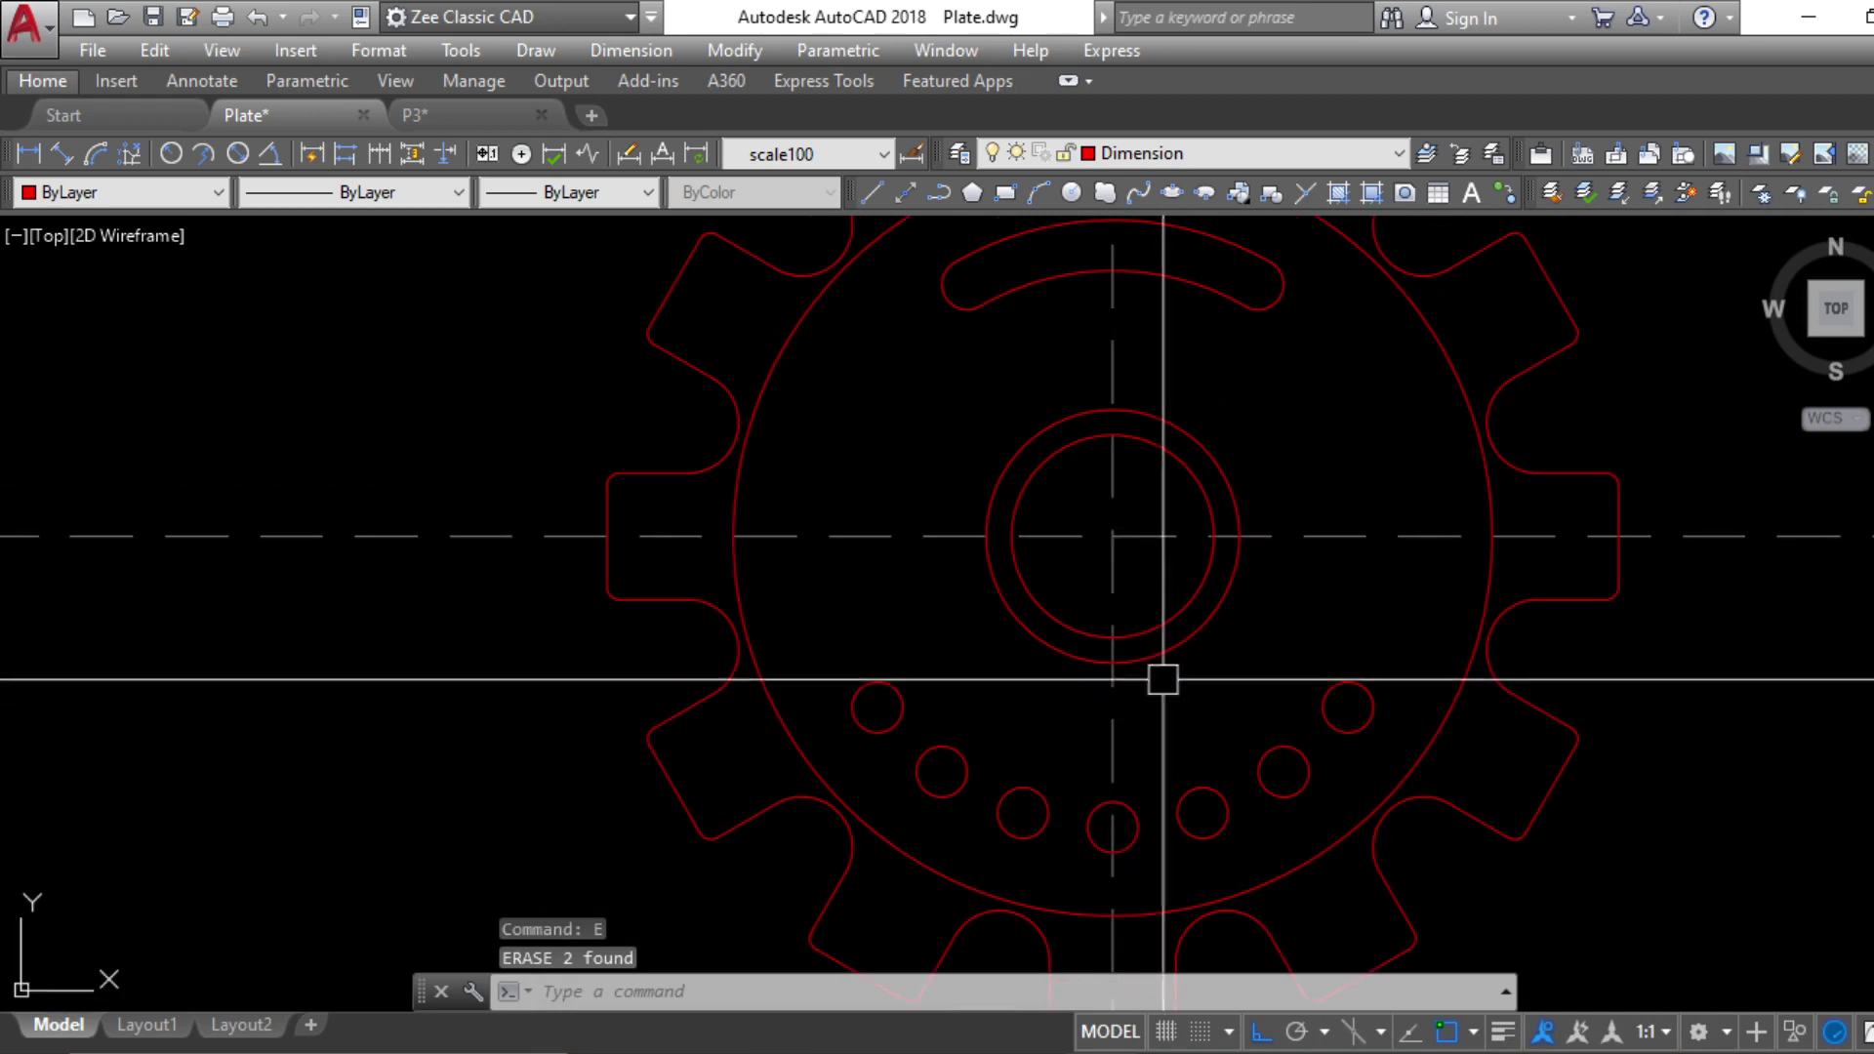
pyautogui.scroll(3, 1205, 664)
pyautogui.press('Escape')
pyautogui.press('Escape')
pyautogui.press('Escape')
pyautogui.write('o')
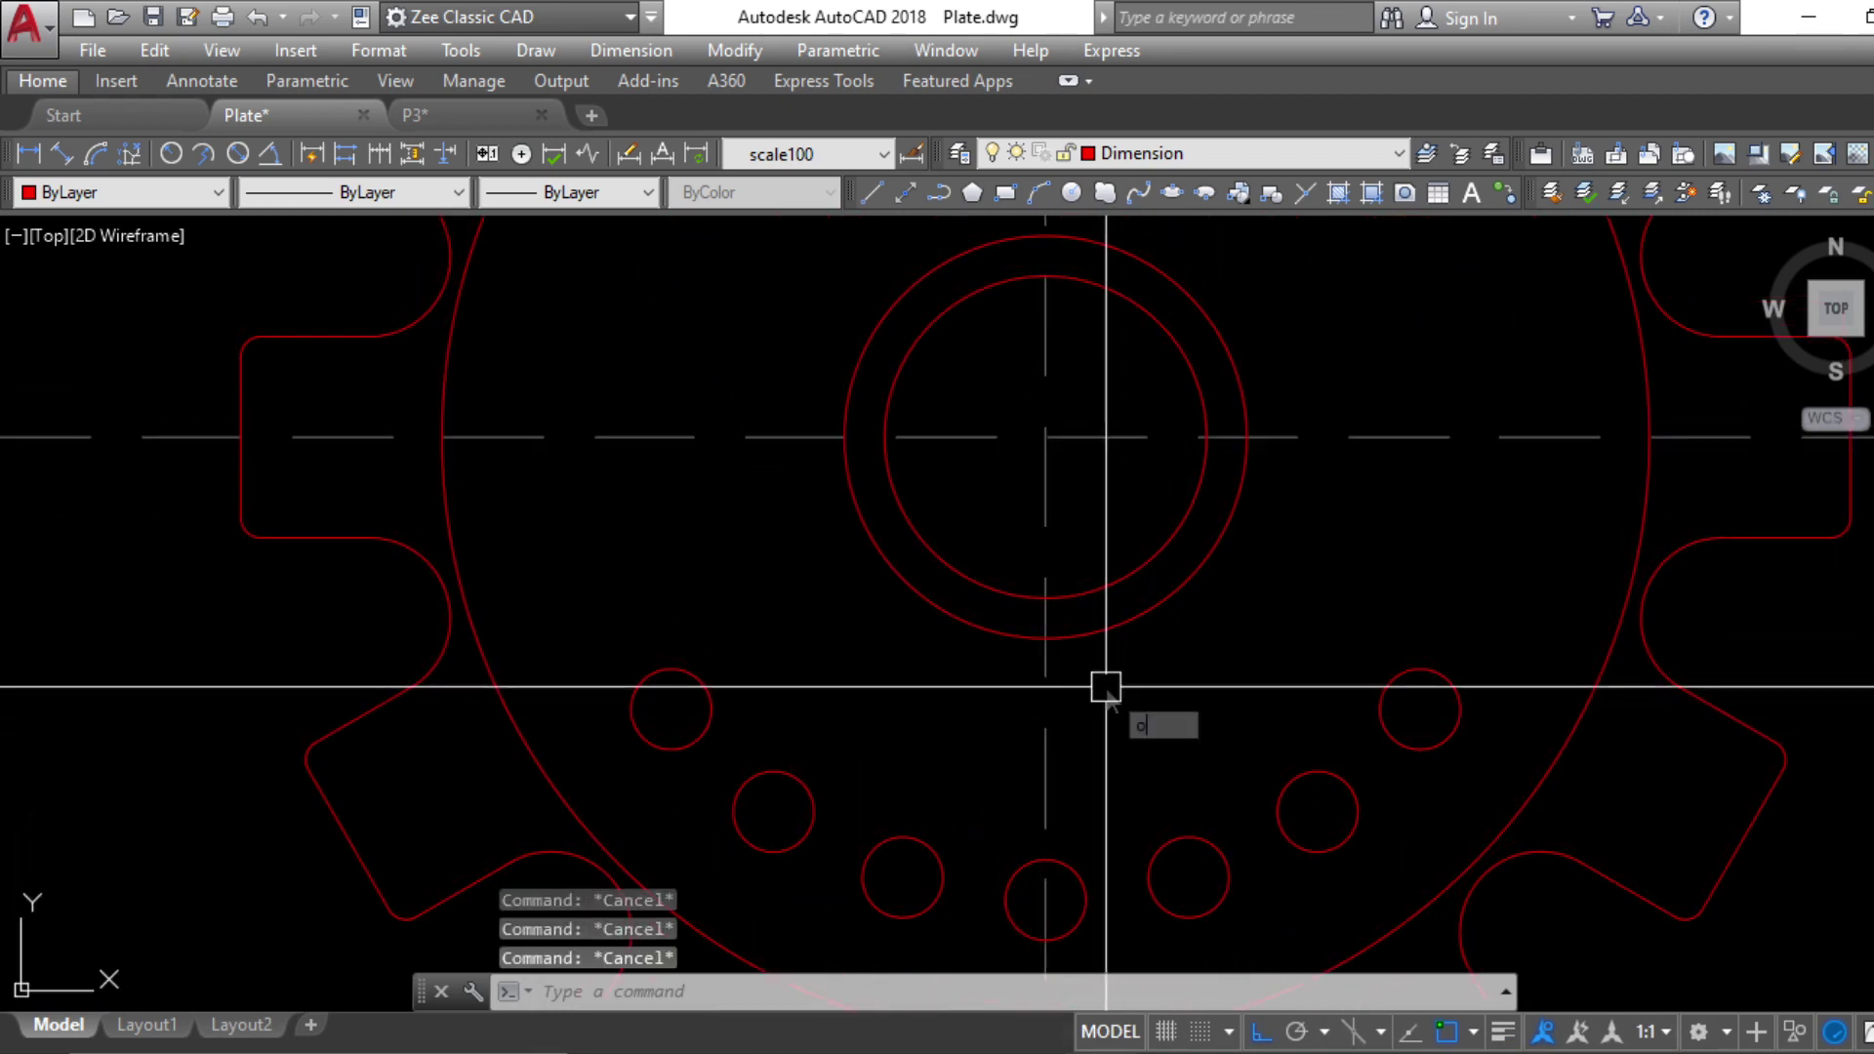
pyautogui.press('Return')
pyautogui.write('.1')
pyautogui.press('Return')
pyautogui.click(1046, 683)
pyautogui.click(1042, 671)
pyautogui.click(1045, 671)
pyautogui.click(1151, 715)
pyautogui.moveTo(1155, 703); pyautogui.dragTo(1167, 761, button='middle')
pyautogui.press('Escape')
pyautogui.press('Escape')
pyautogui.press('Escape')
pyautogui.press('Escape')
# Draw a construction line from the gear's centre through the middle of the upper-right tooth, using polar tracking
pyautogui.write('xl')
pyautogui.press('Return')
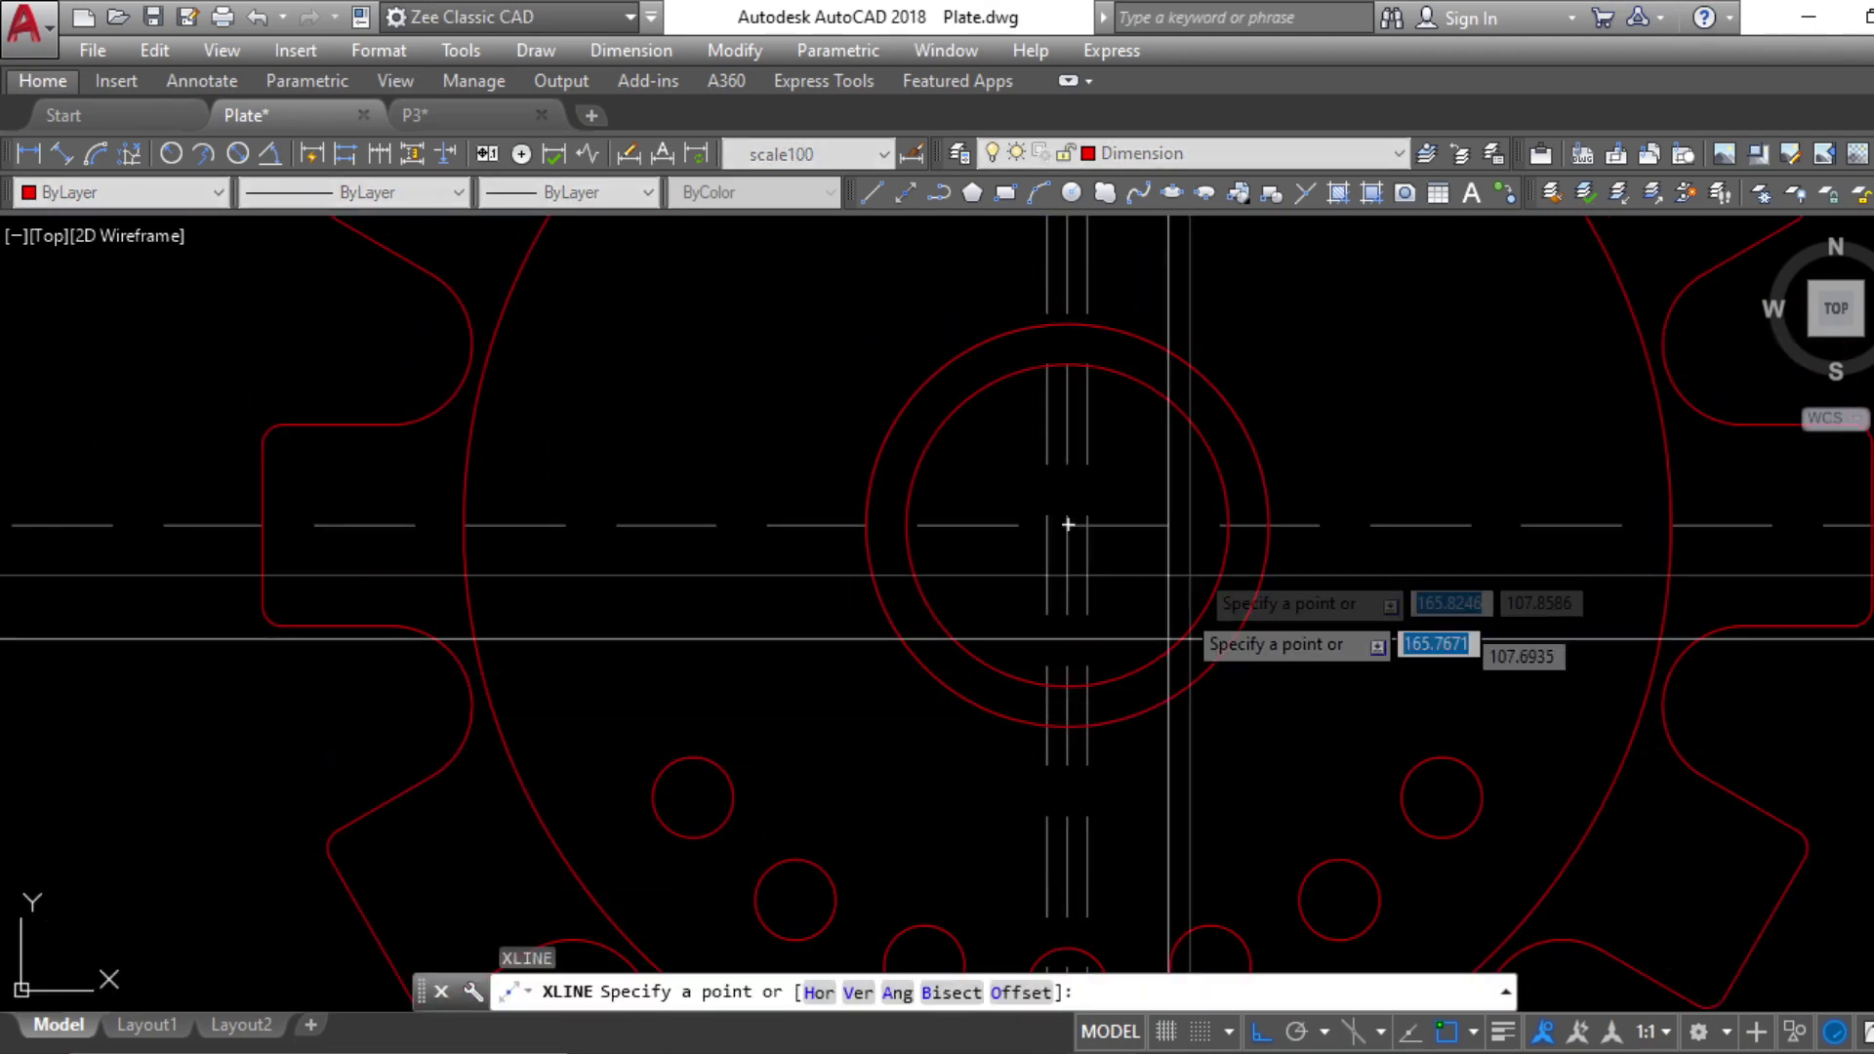
pyautogui.click(1068, 525)
pyautogui.moveTo(1068, 526); pyautogui.dragTo(1167, 711, button='middle')
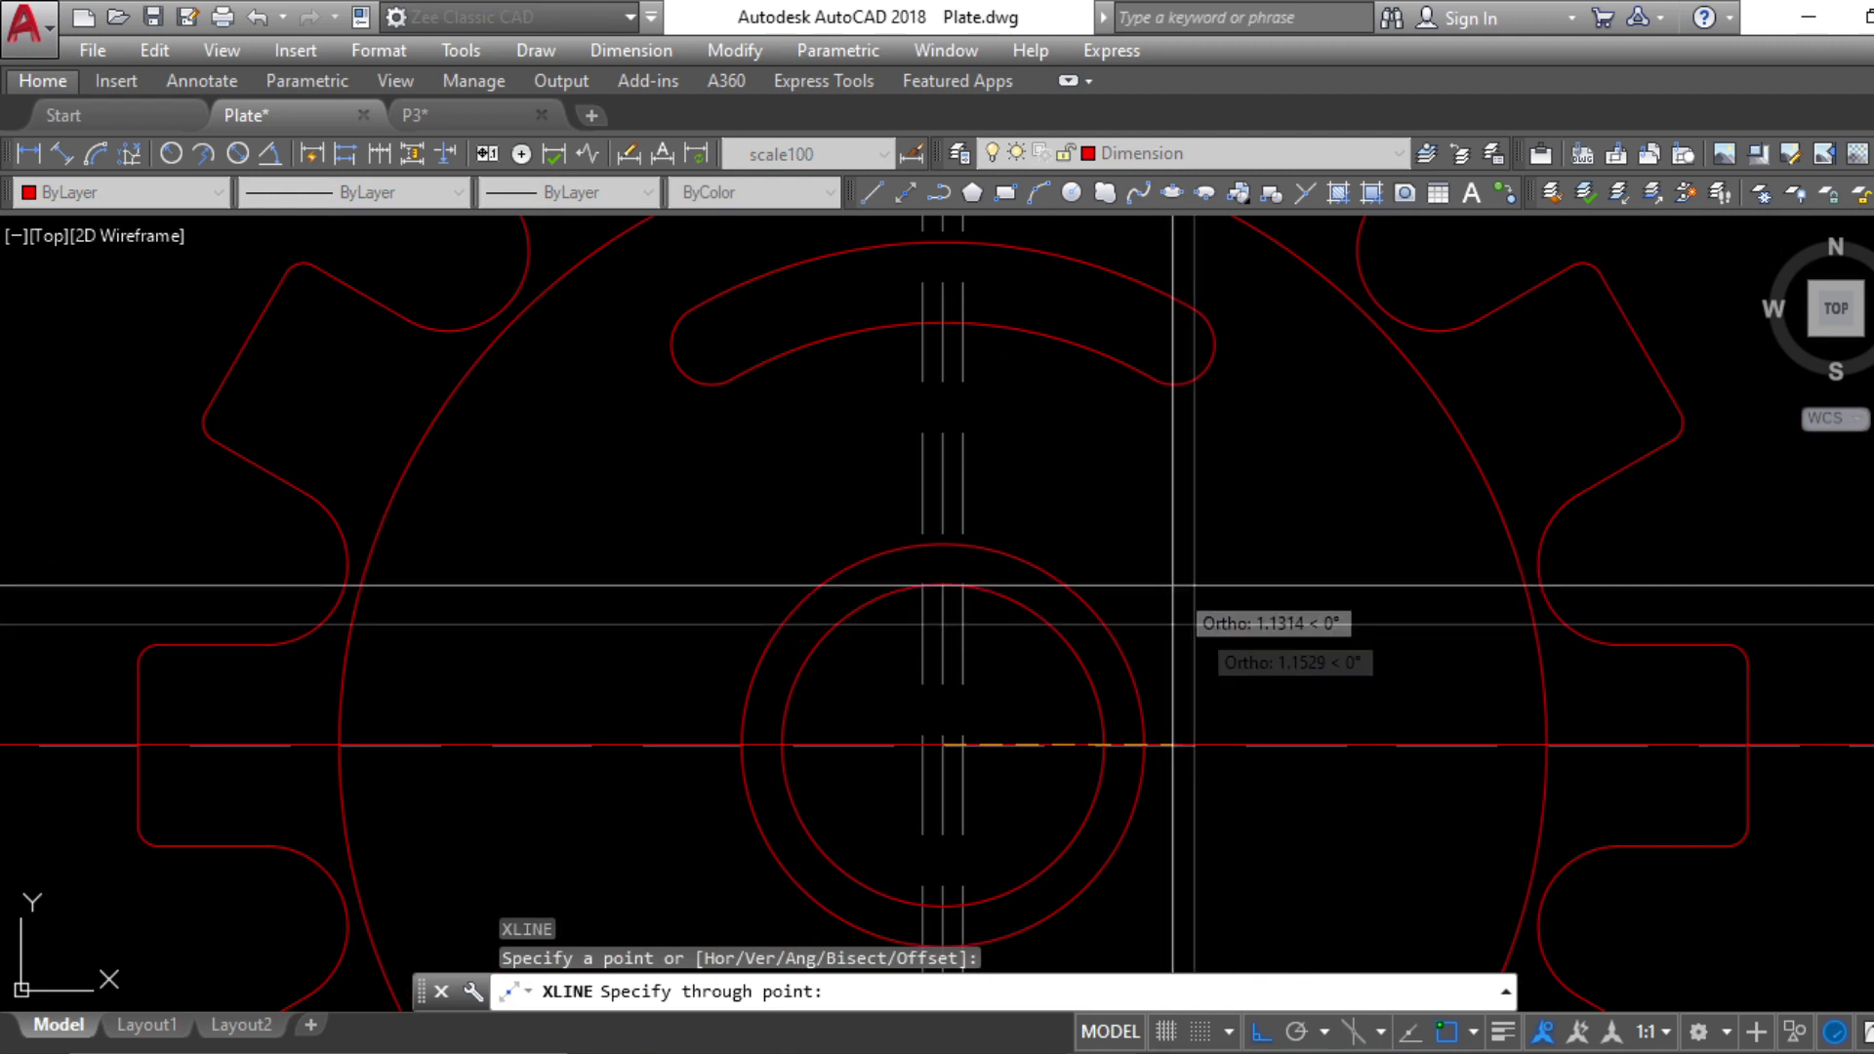
pyautogui.click(1302, 1032)
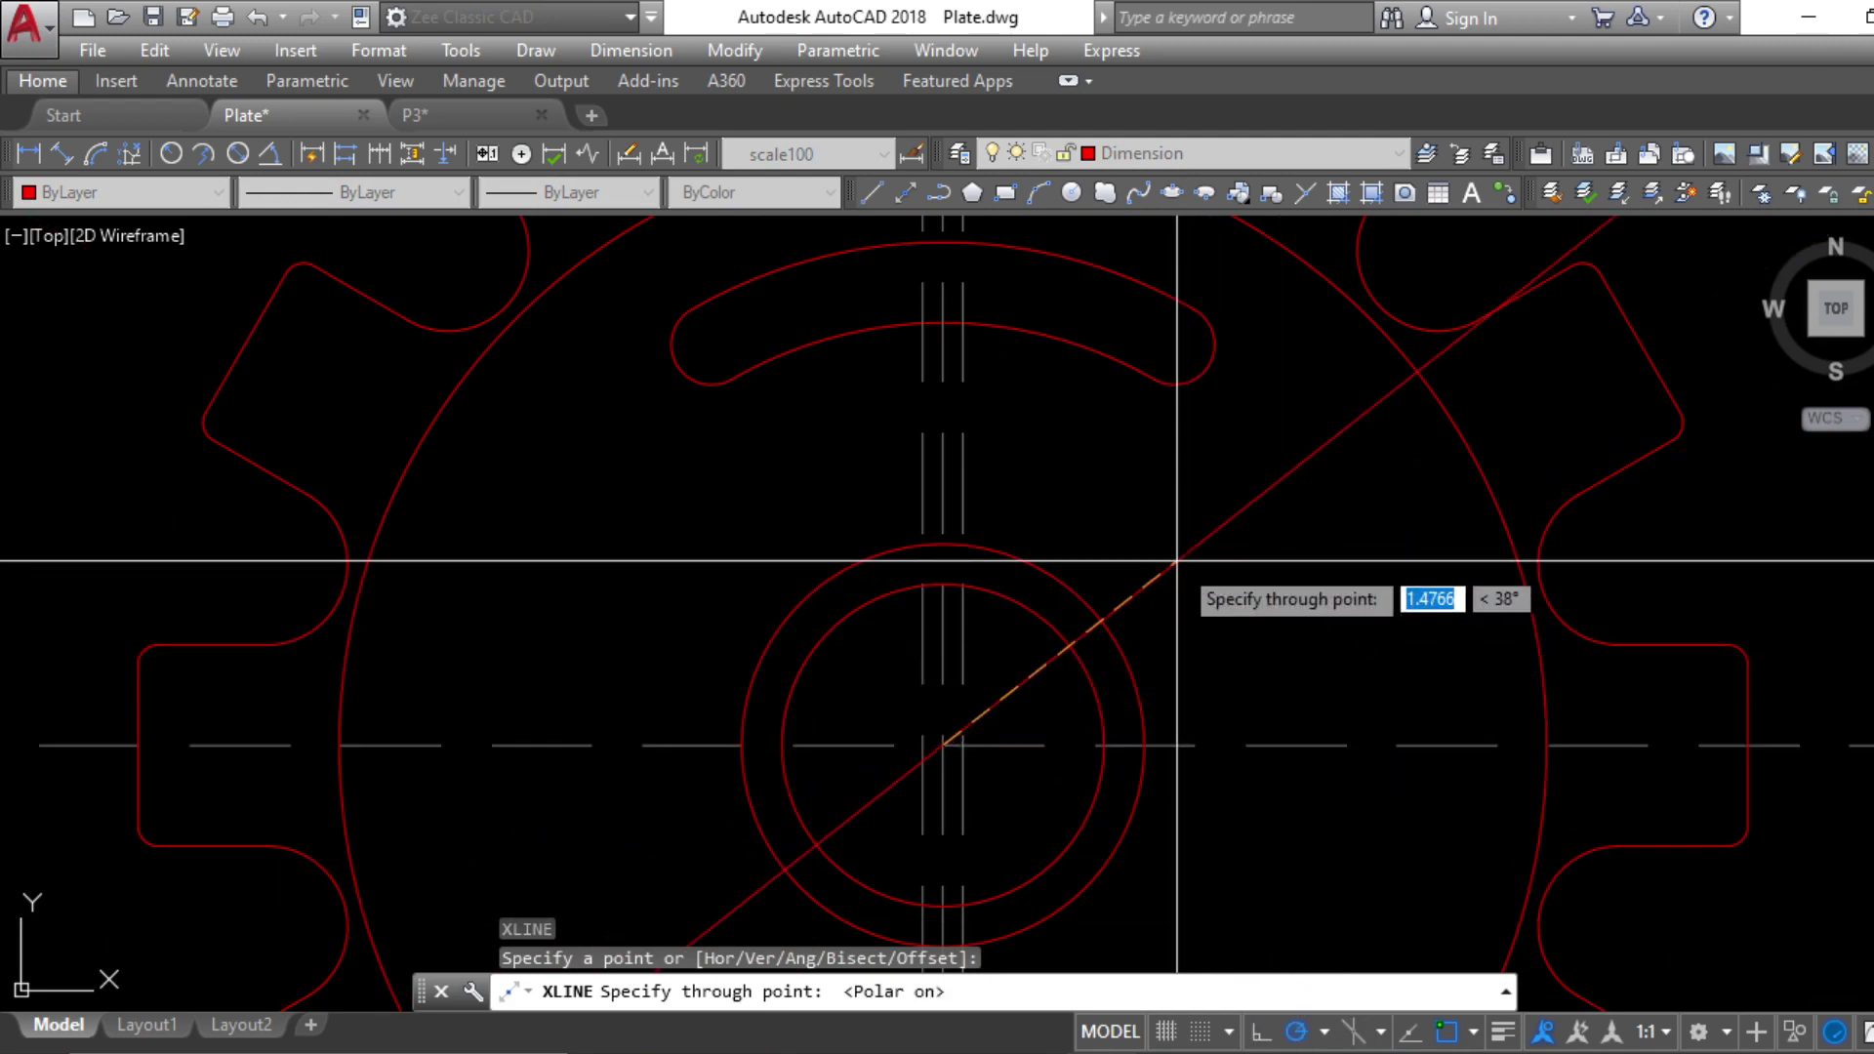
pyautogui.click(1186, 605)
pyautogui.press('Escape')
pyautogui.press('Escape')
# Mirror the inclined construction line about the gear's vertical centreline, keeping the original
pyautogui.click(1046, 680)
pyautogui.write('mi')
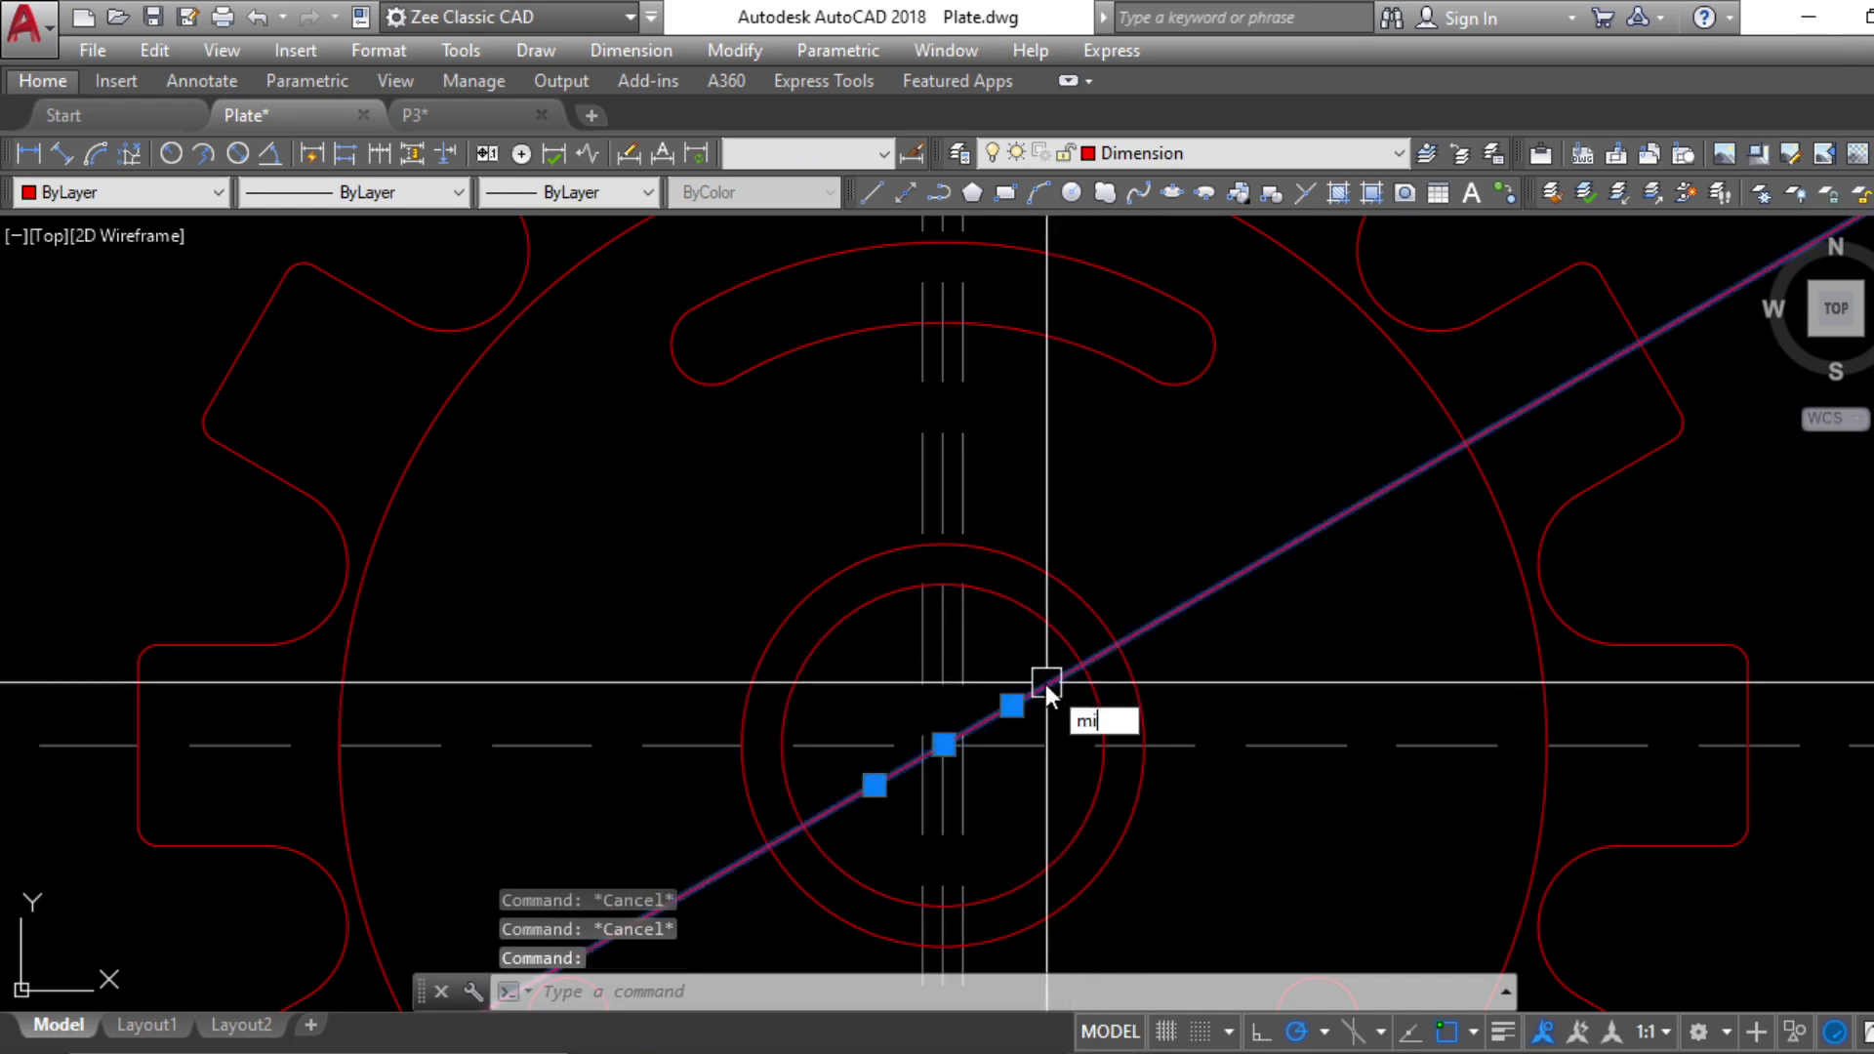
pyautogui.press('Return')
pyautogui.click(944, 746)
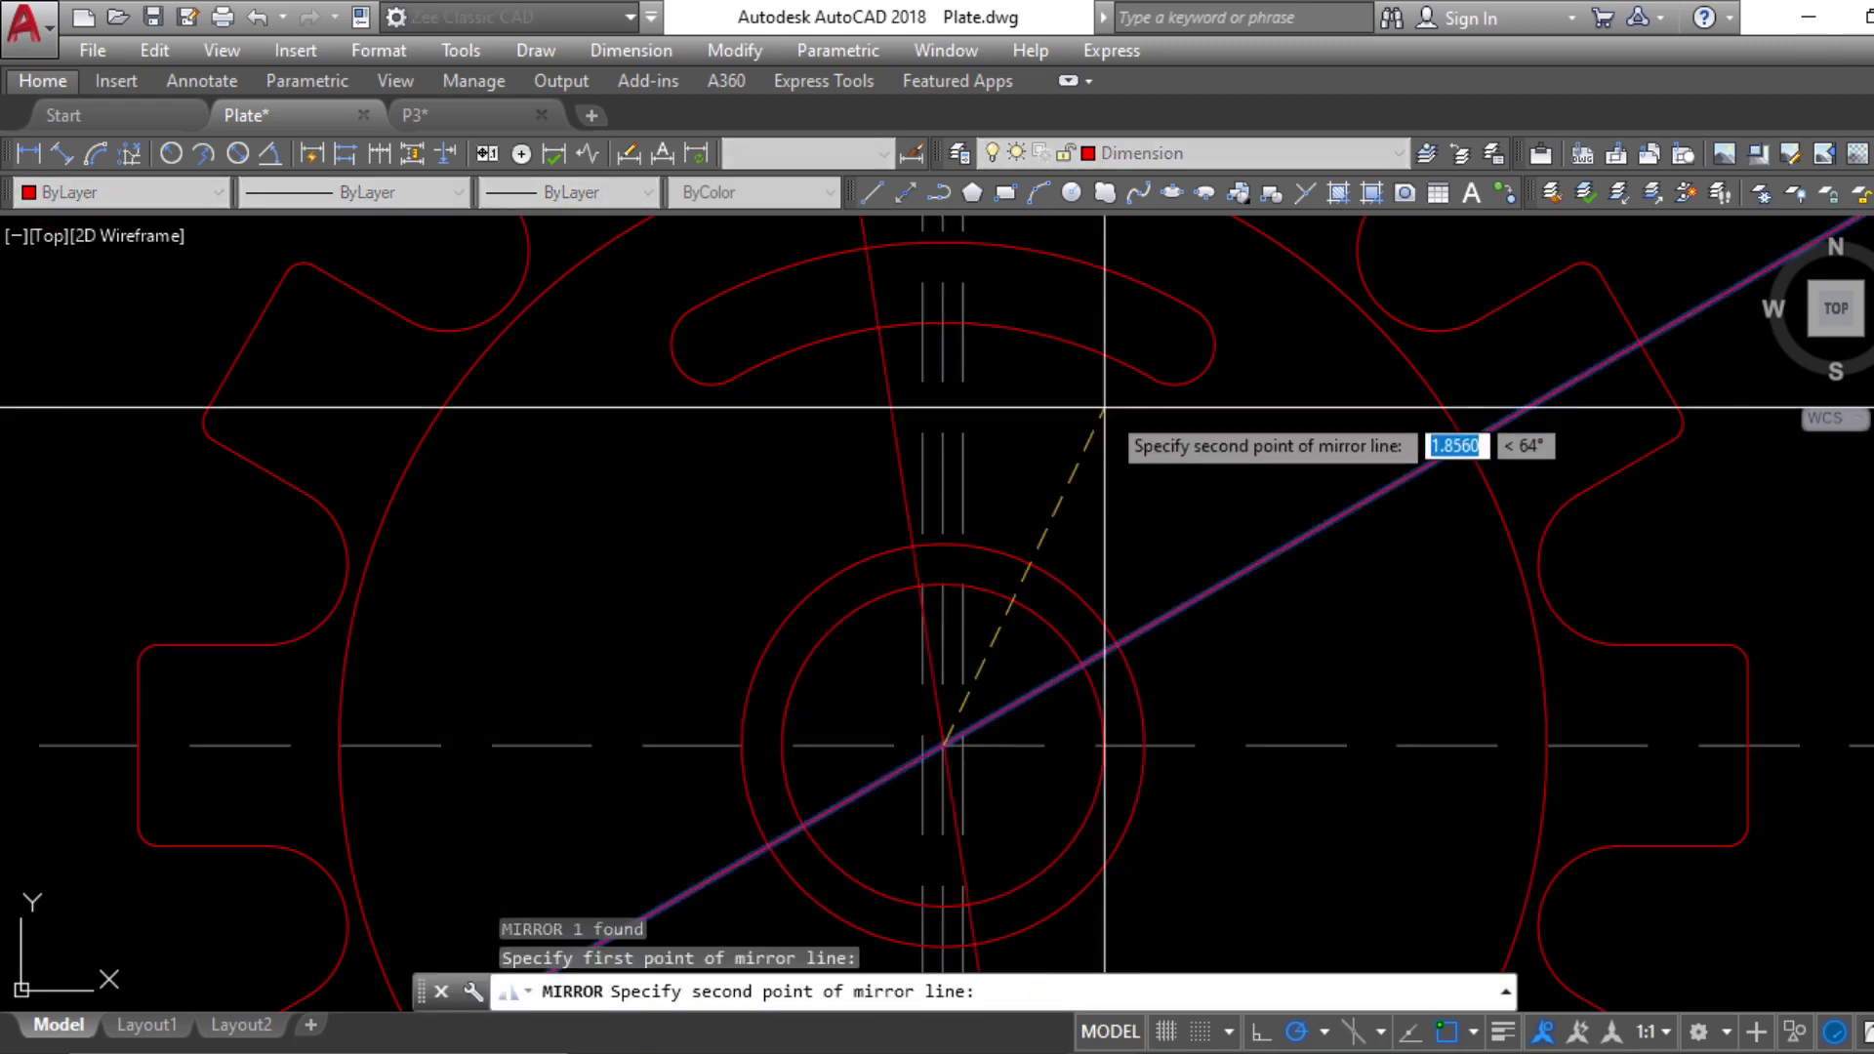
pyautogui.click(1080, 438)
pyautogui.press('Return')
pyautogui.press('Escape')
pyautogui.press('Escape')
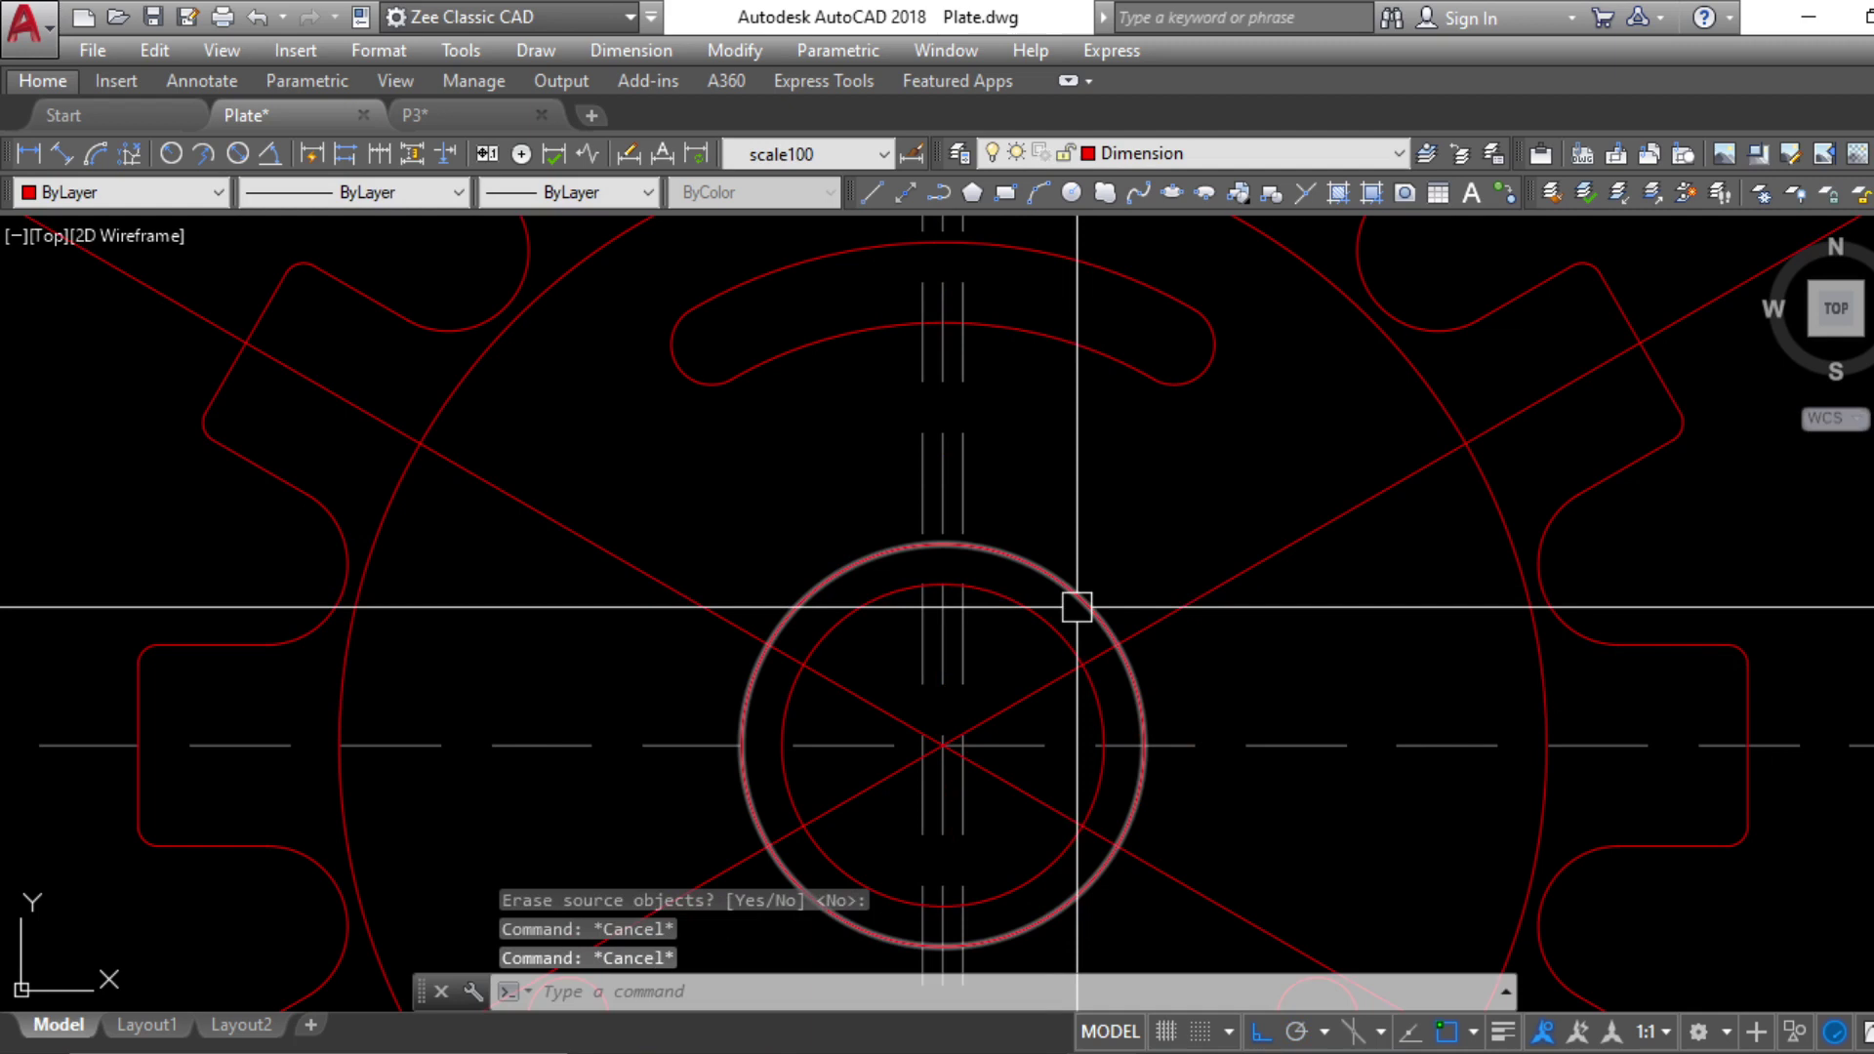
# Offset both inclined construction lines 0.1 to each side
pyautogui.write('o')
pyautogui.press('Return')
pyautogui.write('.1')
pyautogui.press('Return')
pyautogui.click(1154, 626)
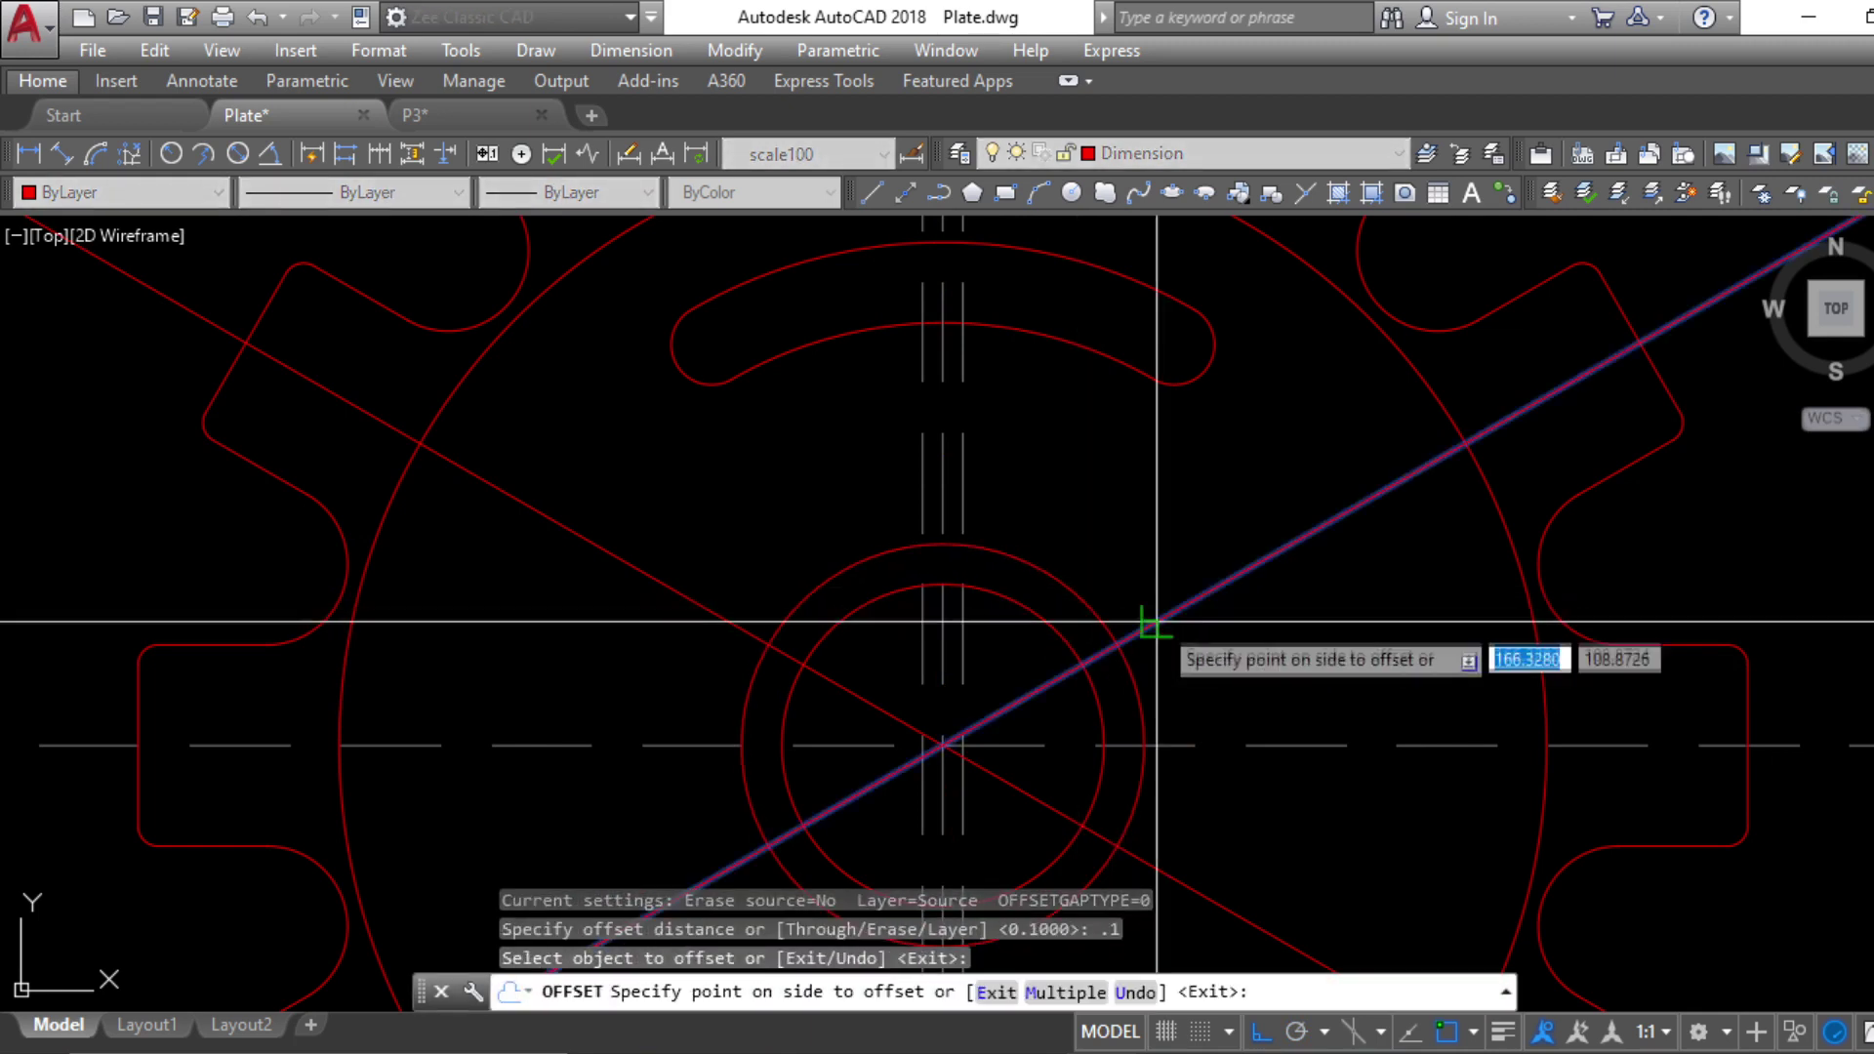
pyautogui.click(1153, 593)
pyautogui.click(1181, 611)
pyautogui.click(1173, 674)
pyautogui.click(871, 706)
pyautogui.click(836, 673)
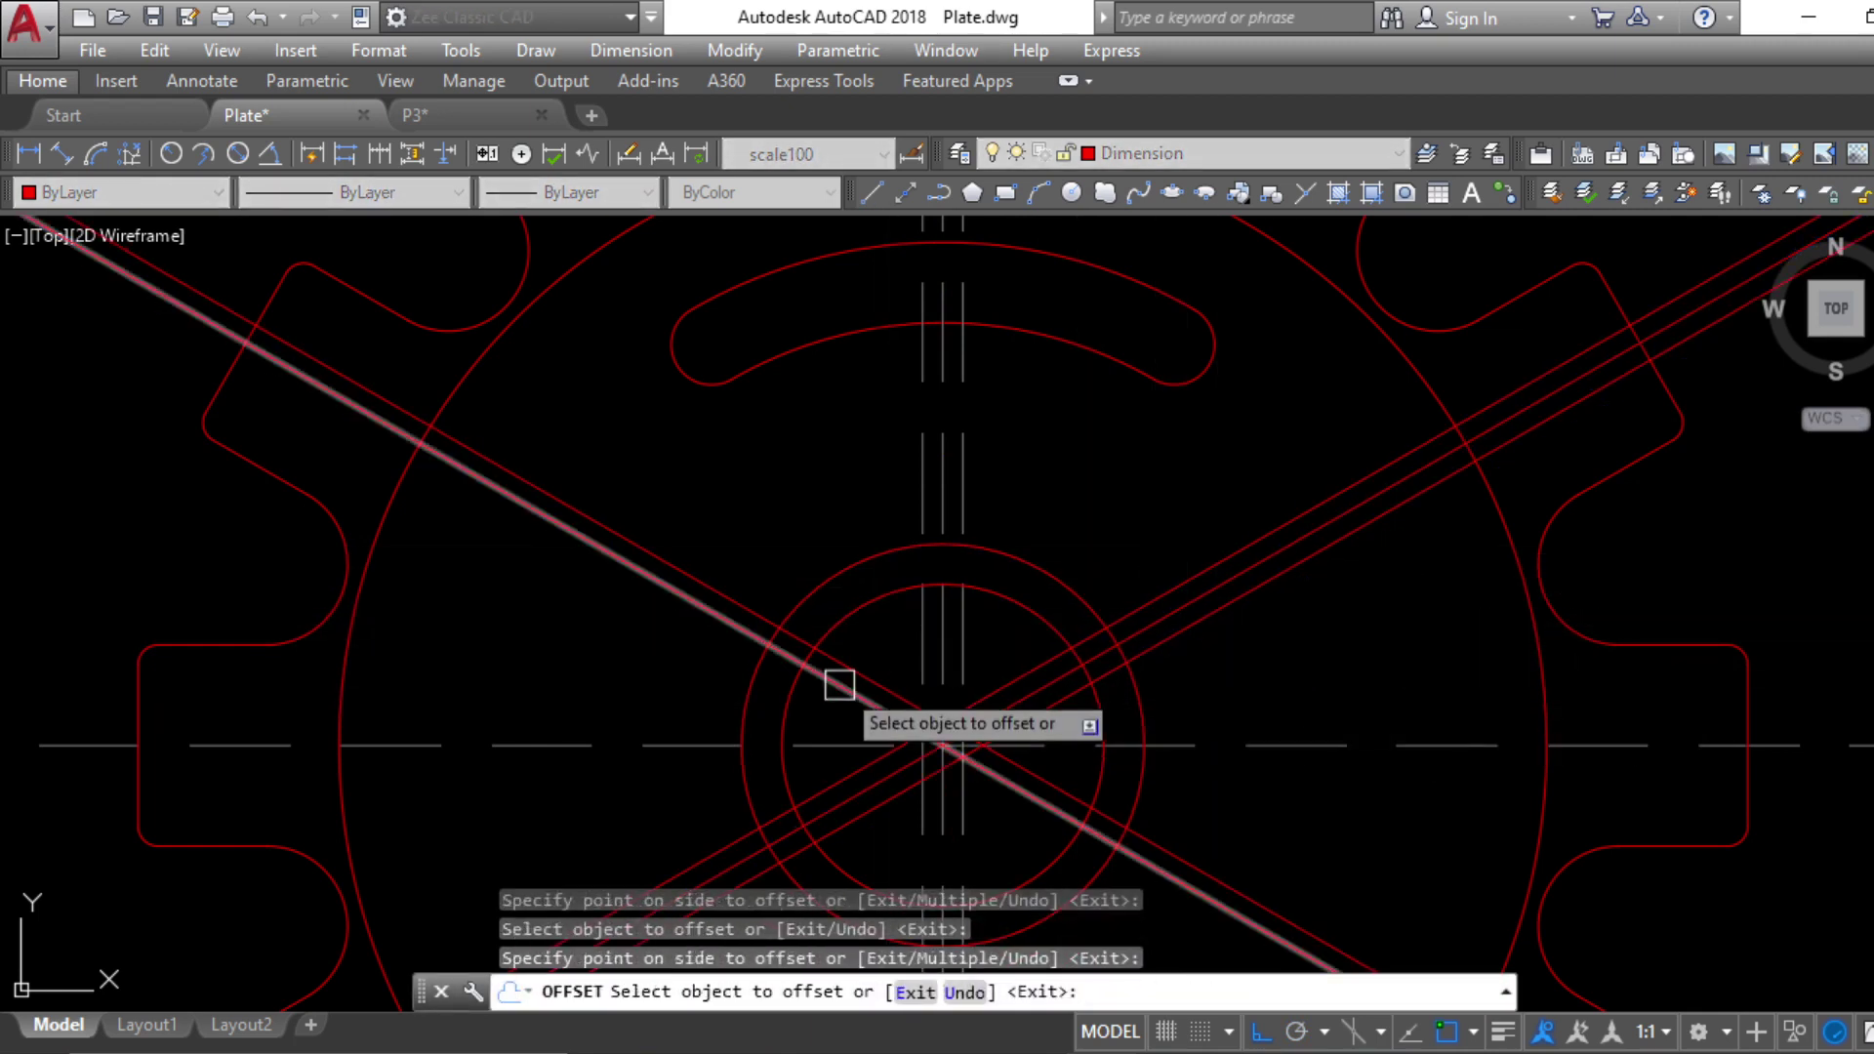
pyautogui.click(831, 692)
pyautogui.click(956, 890)
pyautogui.moveTo(976, 889); pyautogui.dragTo(1096, 670, button='middle')
pyautogui.press('Escape')
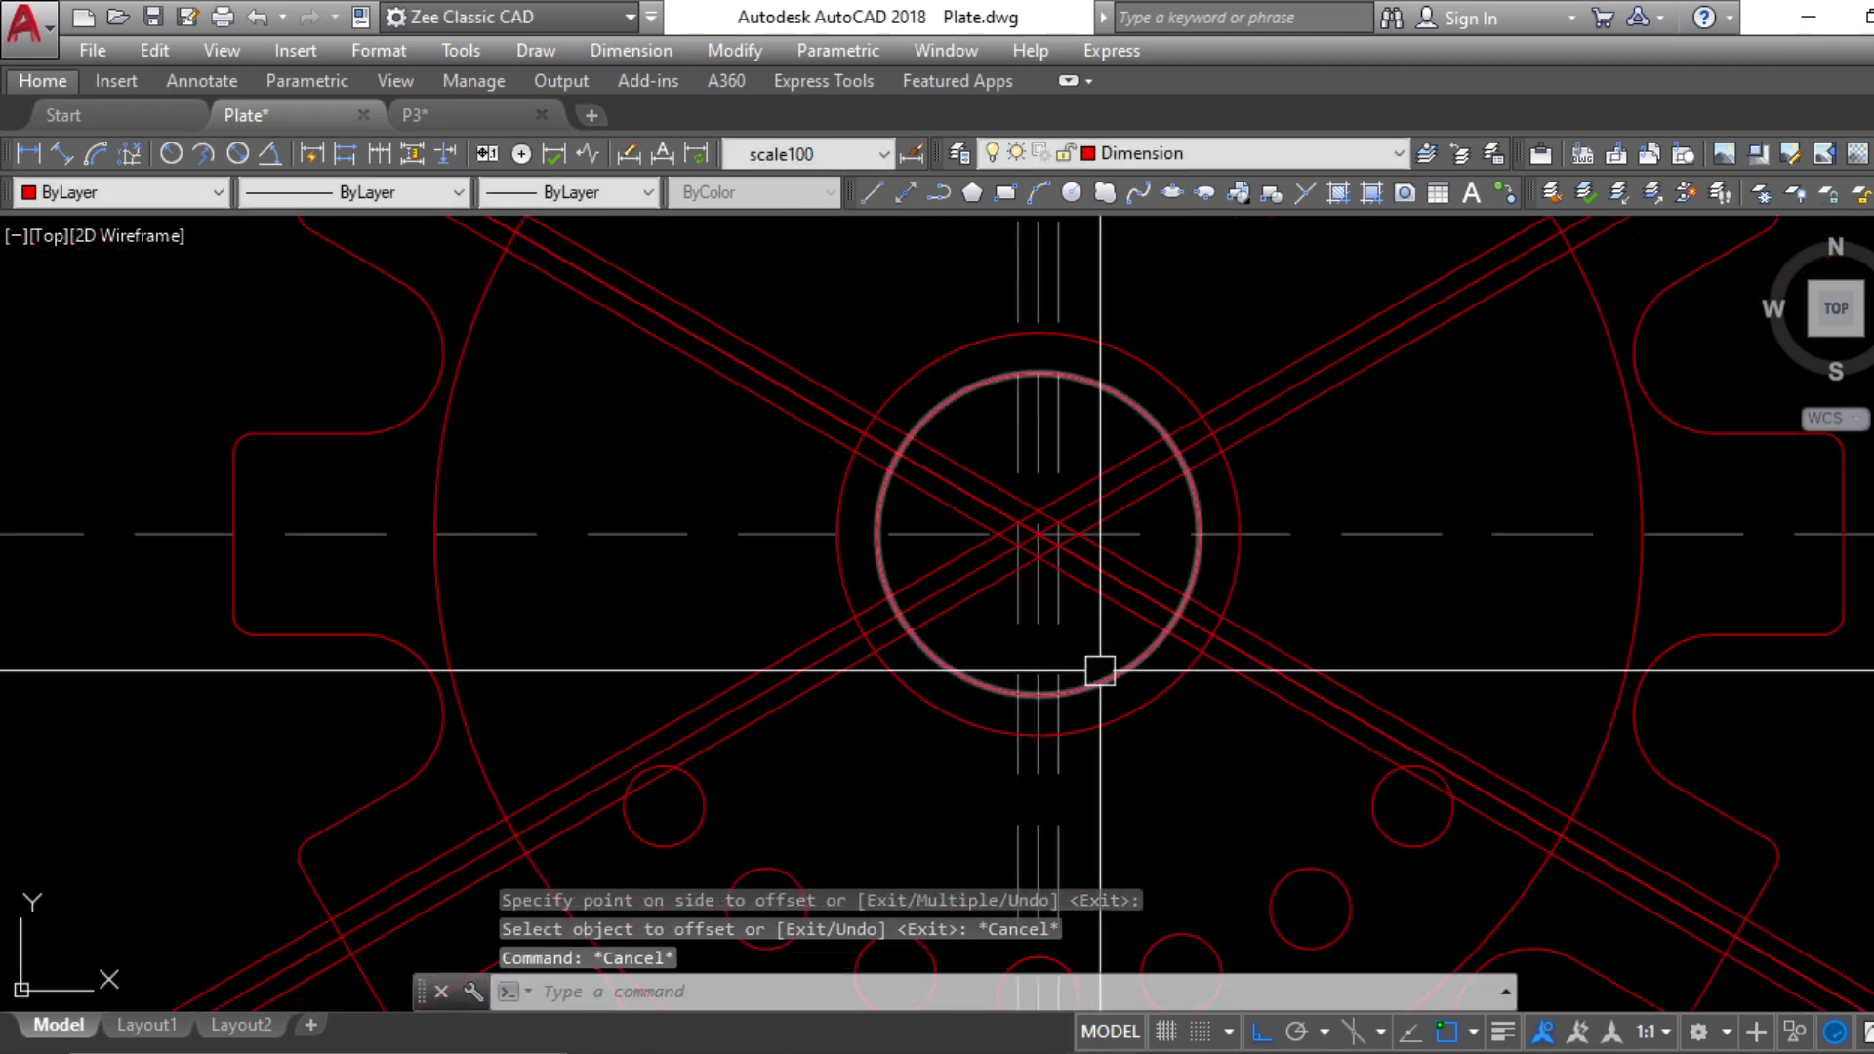
# Trim the two central ring circles between the inclined offset lines at the upper-left and upper-right gaps
pyautogui.write('tr')
pyautogui.press('Return')
pyautogui.click(1271, 752)
pyautogui.click(1246, 630)
pyautogui.click(950, 802)
pyautogui.click(913, 606)
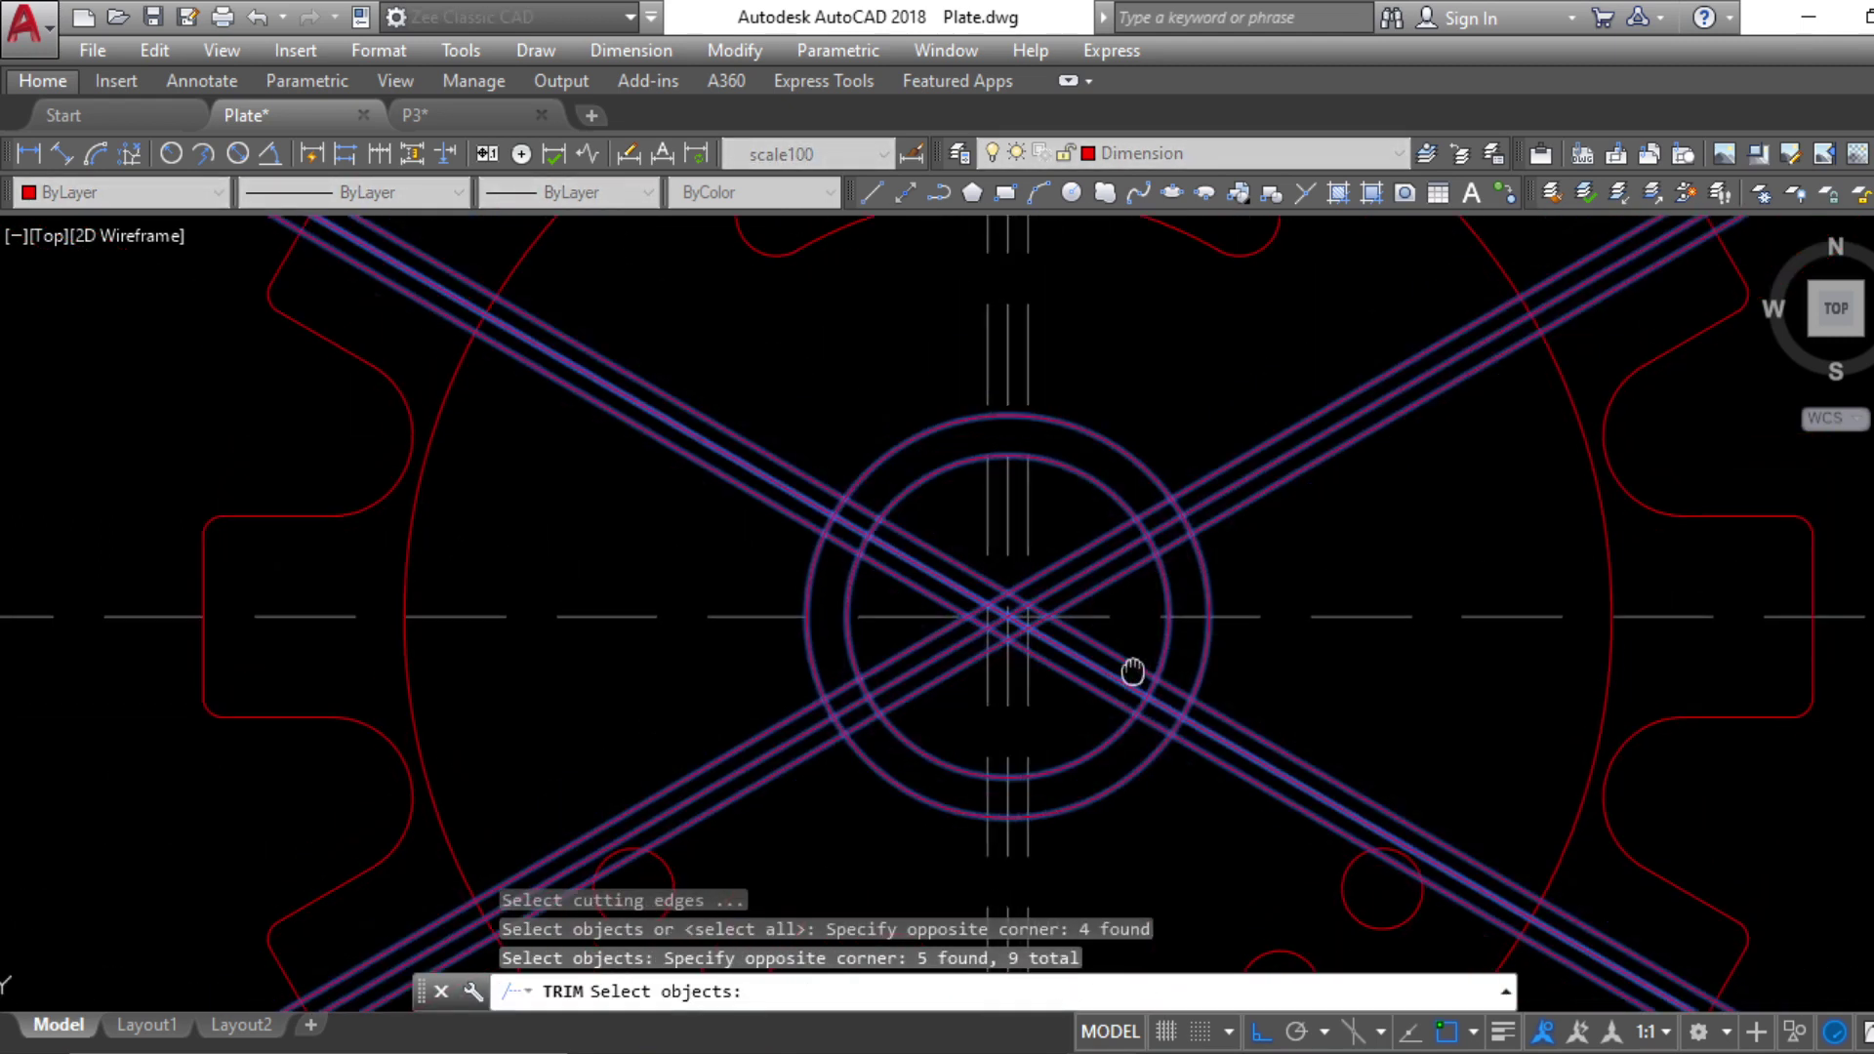
pyautogui.press('Return')
pyautogui.scroll(3, 848, 505)
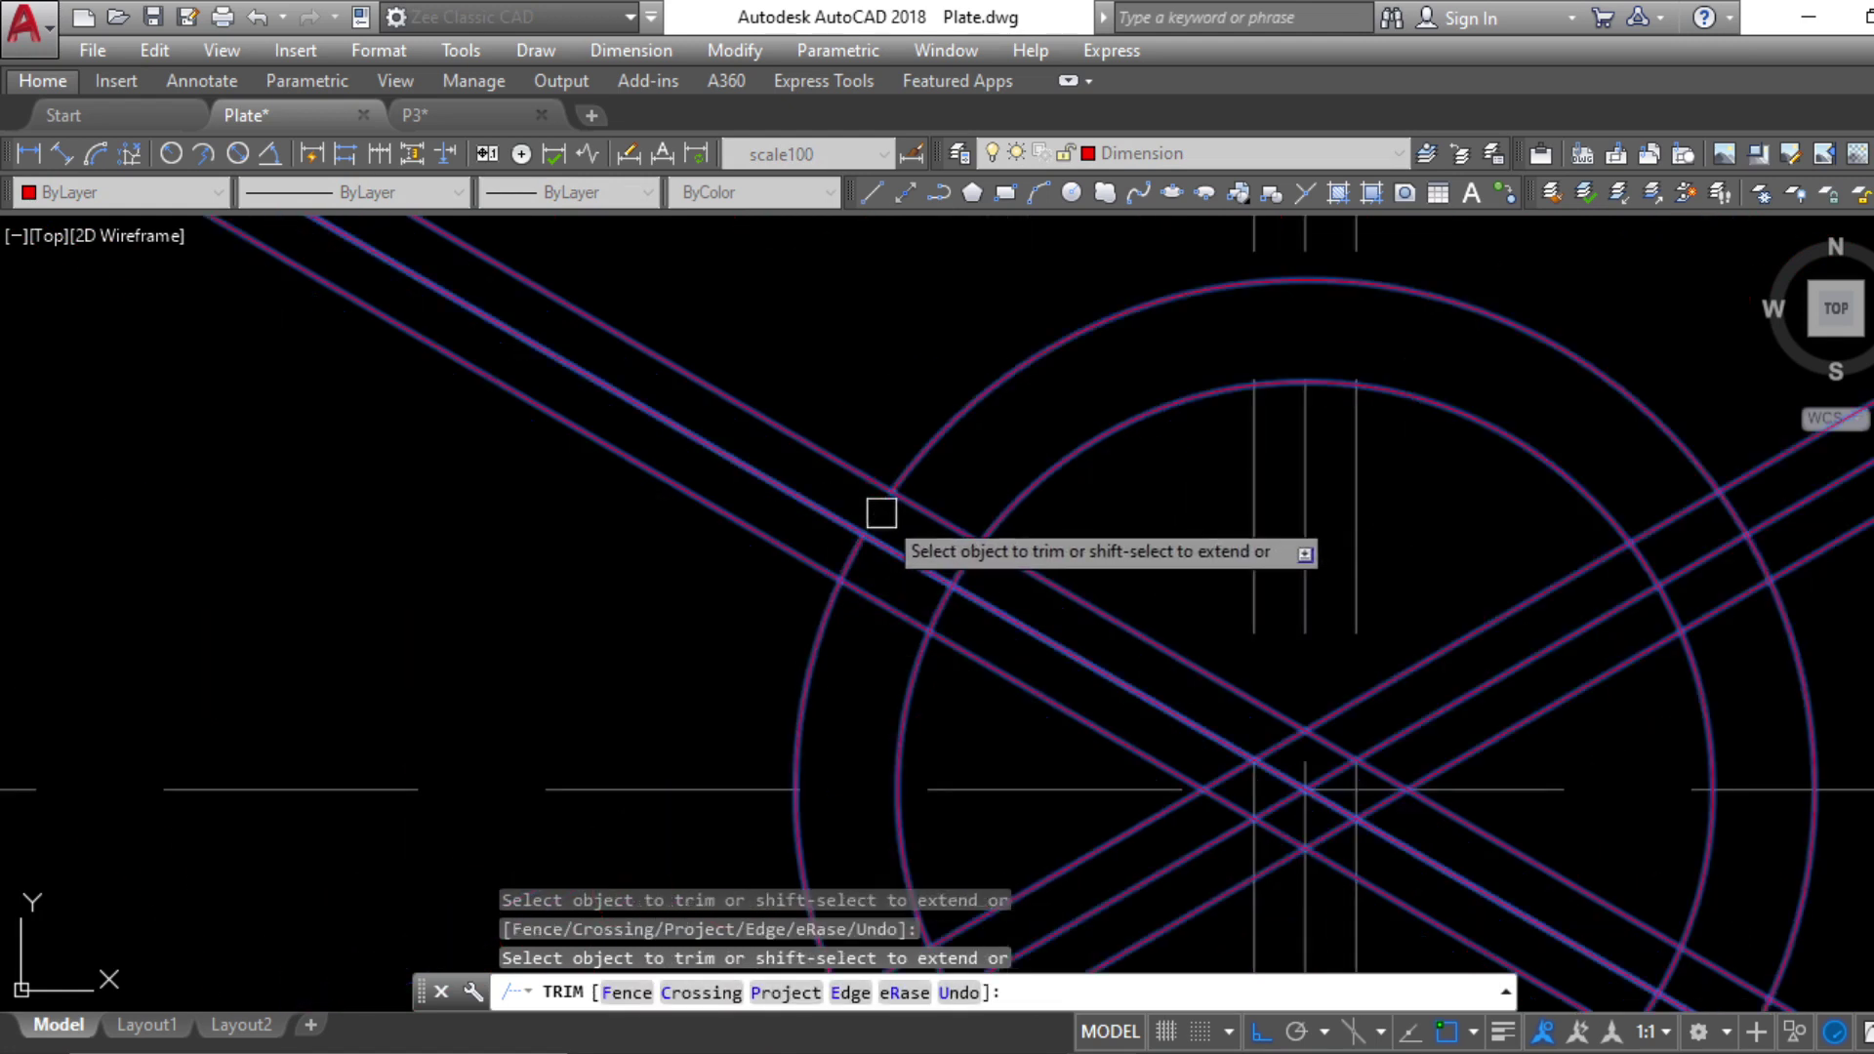
pyautogui.click(857, 547)
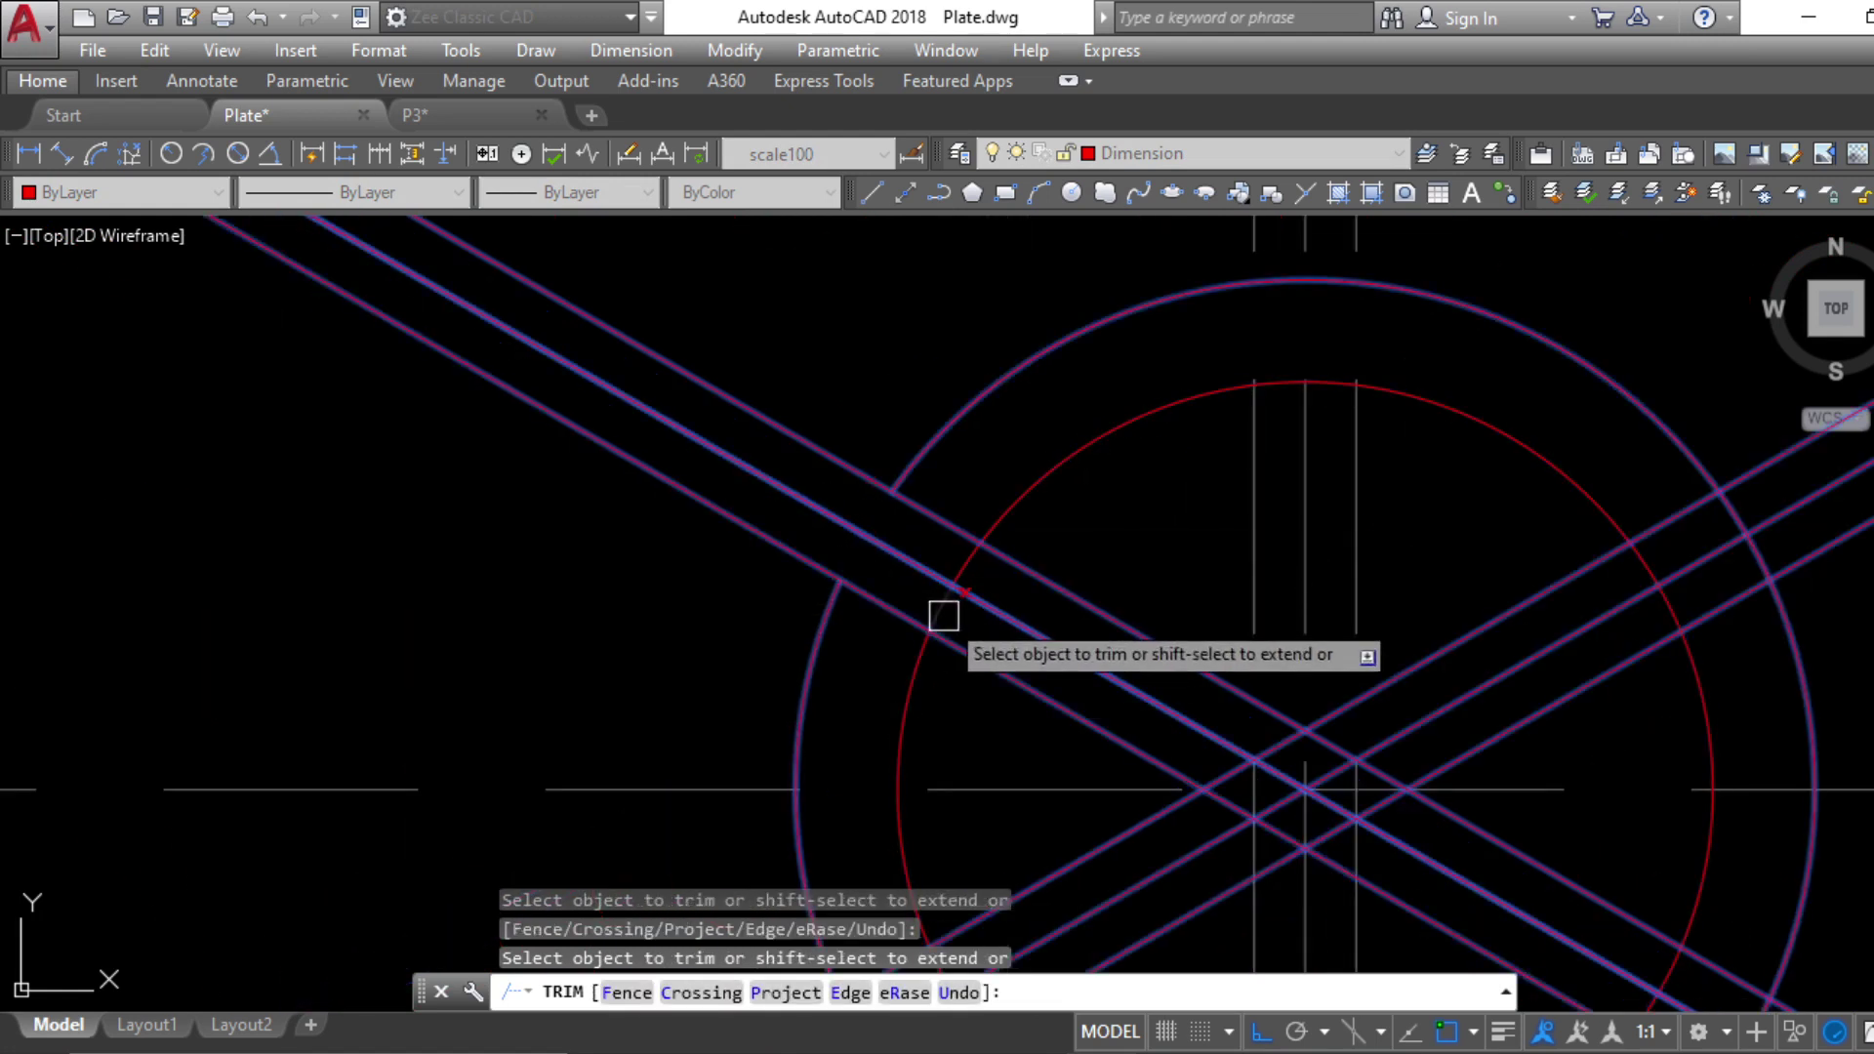
pyautogui.scroll(-3, 971, 566)
pyautogui.scroll(3, 1004, 586)
pyautogui.scroll(2, 1125, 607)
pyautogui.moveTo(970, 420); pyautogui.dragTo(971, 634, button='middle')
pyautogui.click(952, 502)
pyautogui.click(1091, 413)
pyautogui.click(1005, 566)
# Trim the two central ring circles between the inclined offset lines at the lower-right and lower-left gaps
pyautogui.scroll(-4, 1183, 494)
pyautogui.scroll(6, 1226, 414)
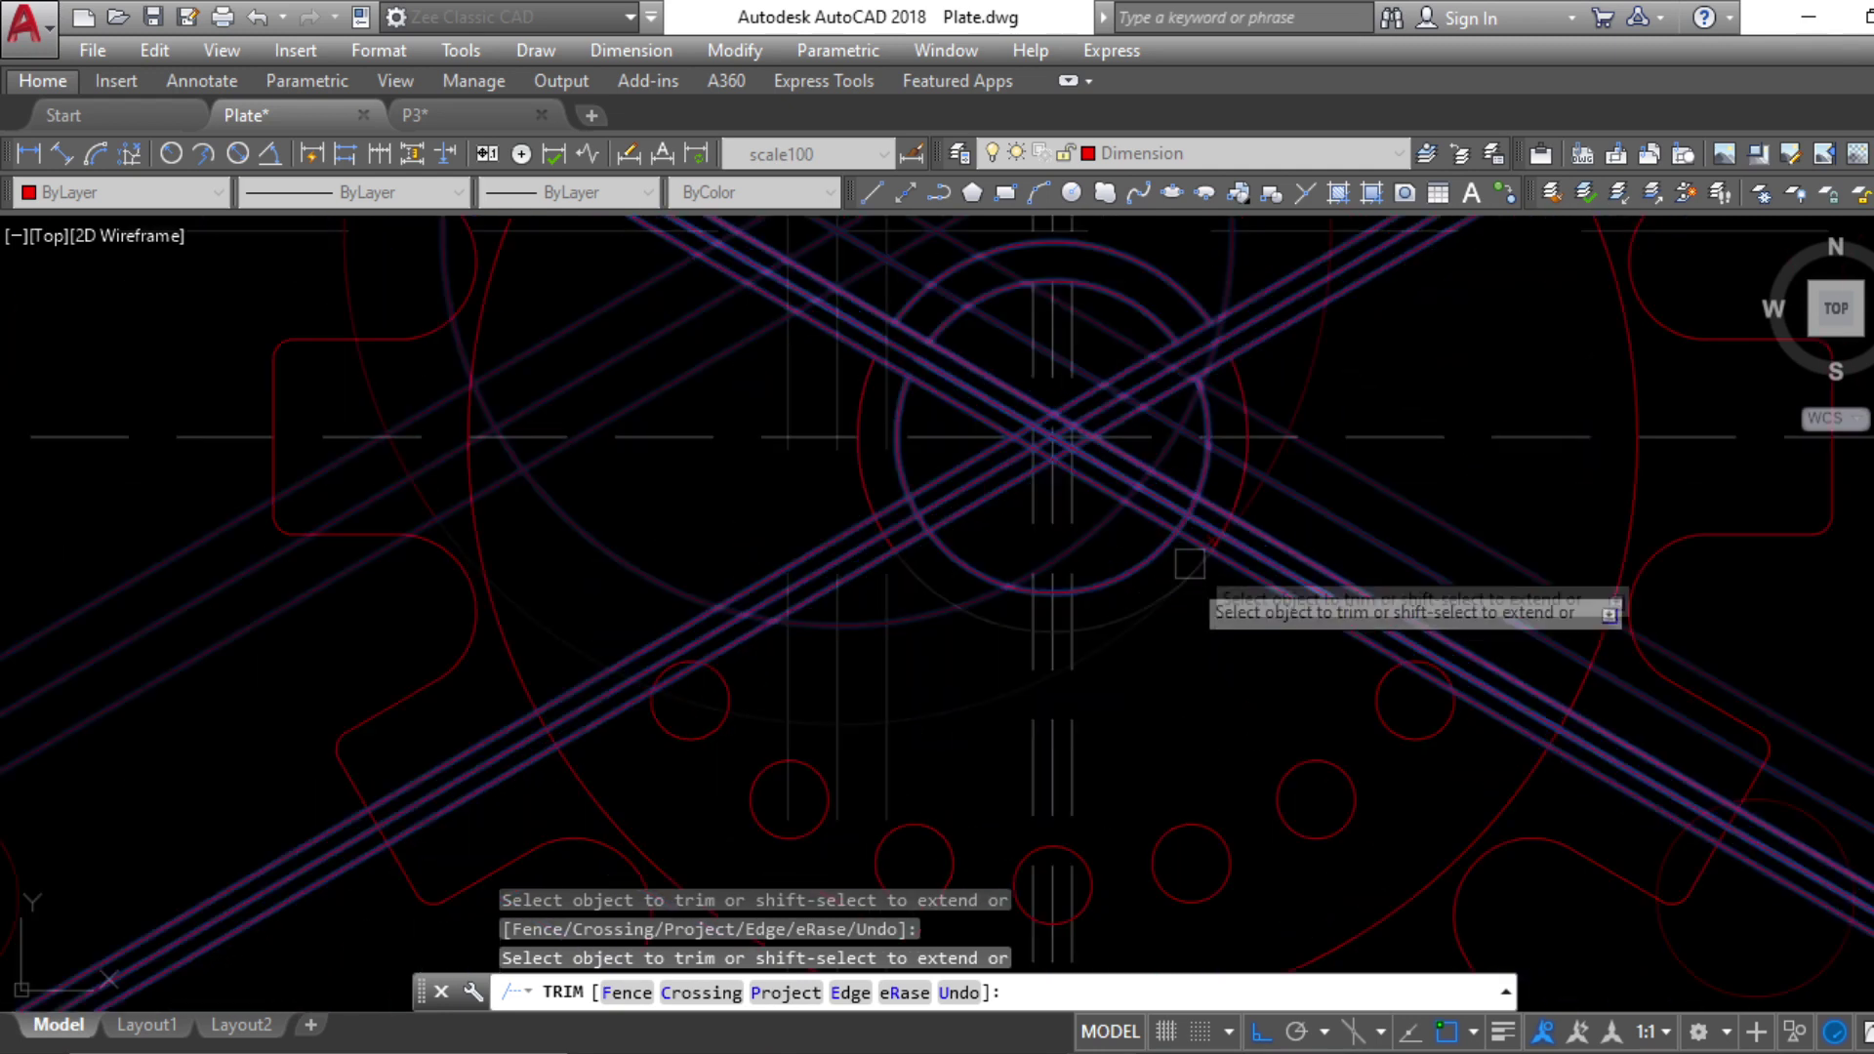
pyautogui.click(1167, 452)
pyautogui.click(1218, 353)
pyautogui.scroll(-2, 1364, 393)
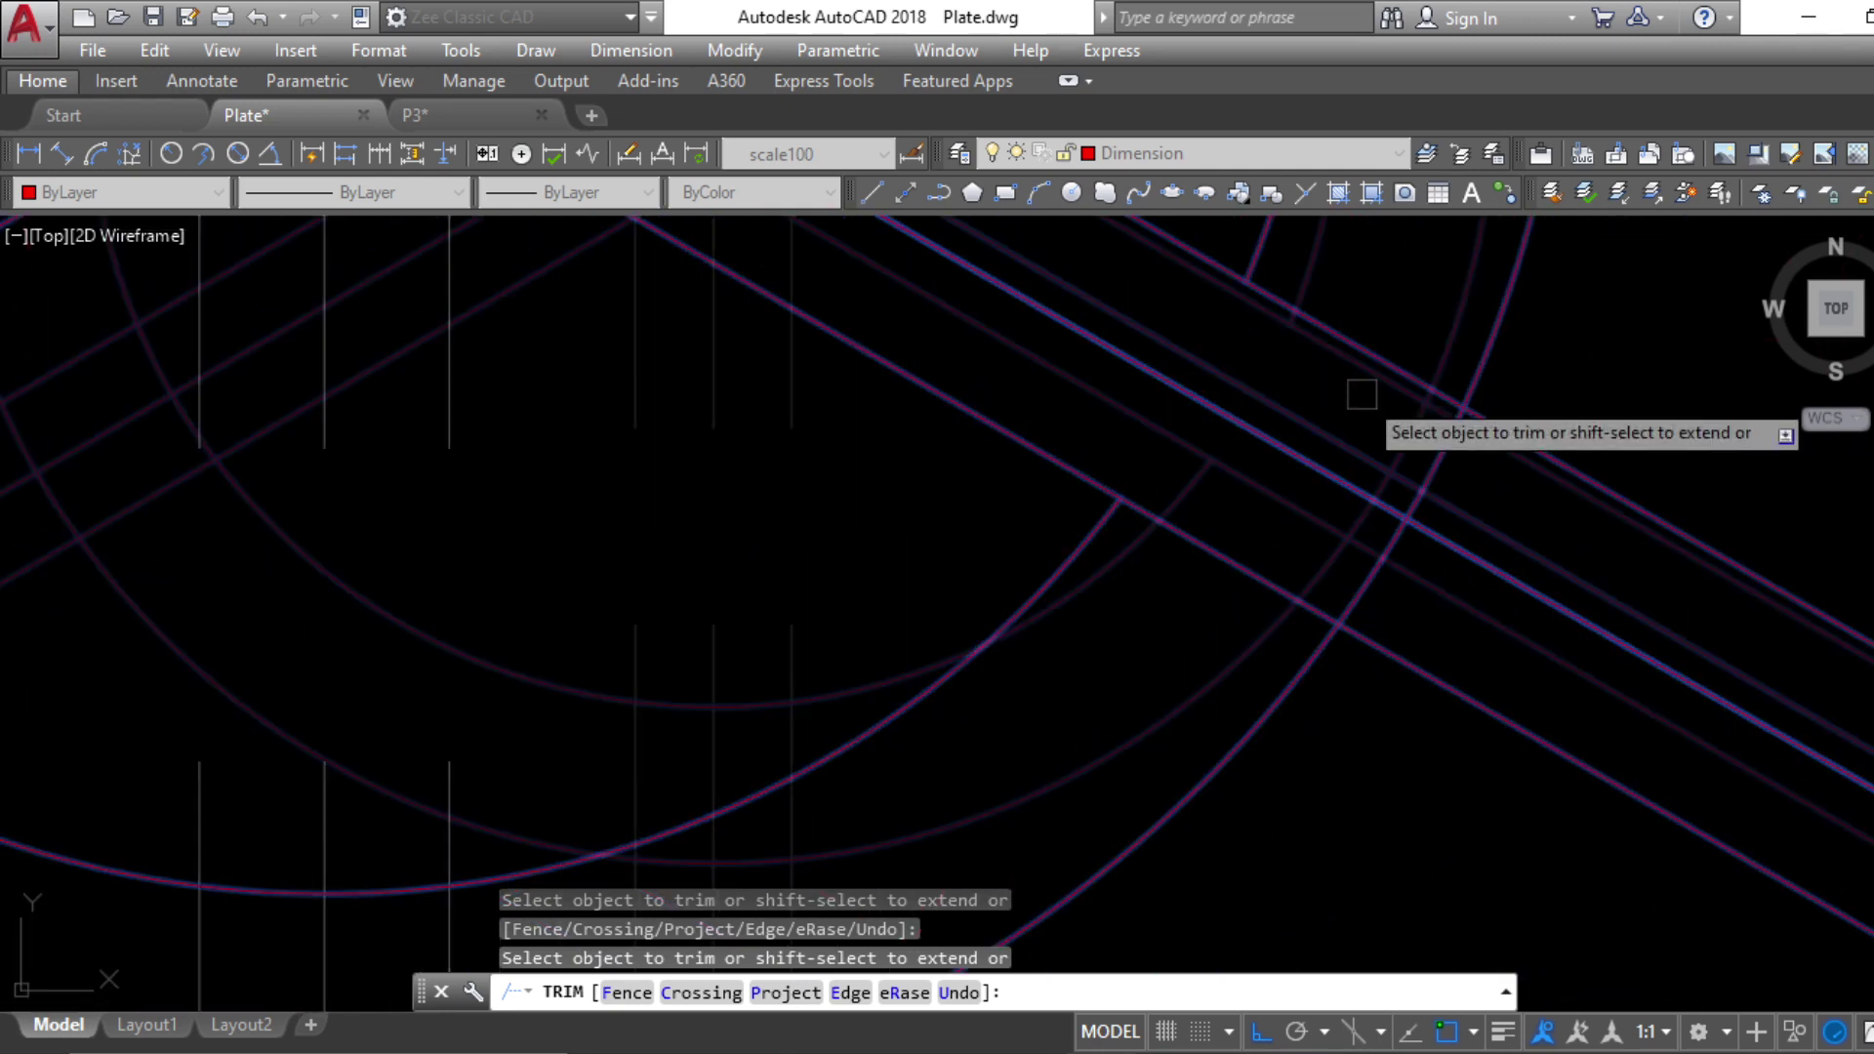
pyautogui.click(1399, 429)
pyautogui.scroll(-2, 1091, 582)
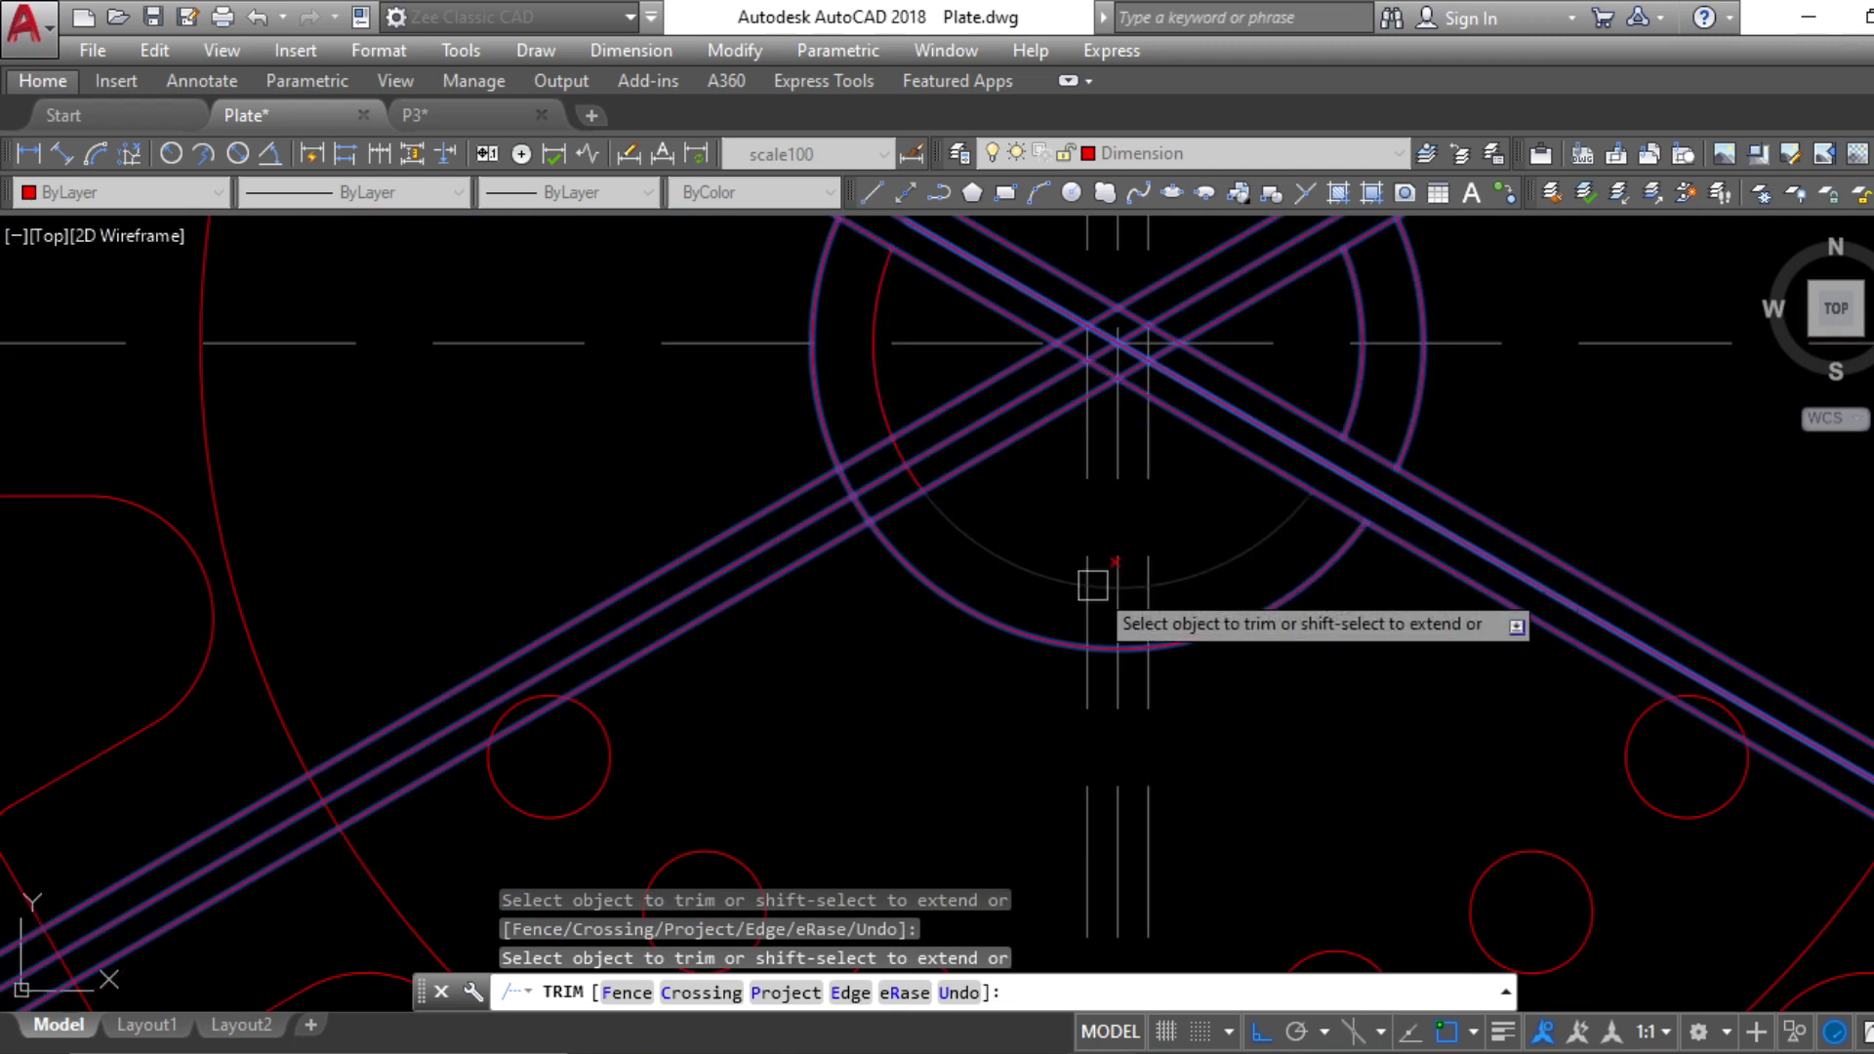
pyautogui.scroll(2, 1117, 586)
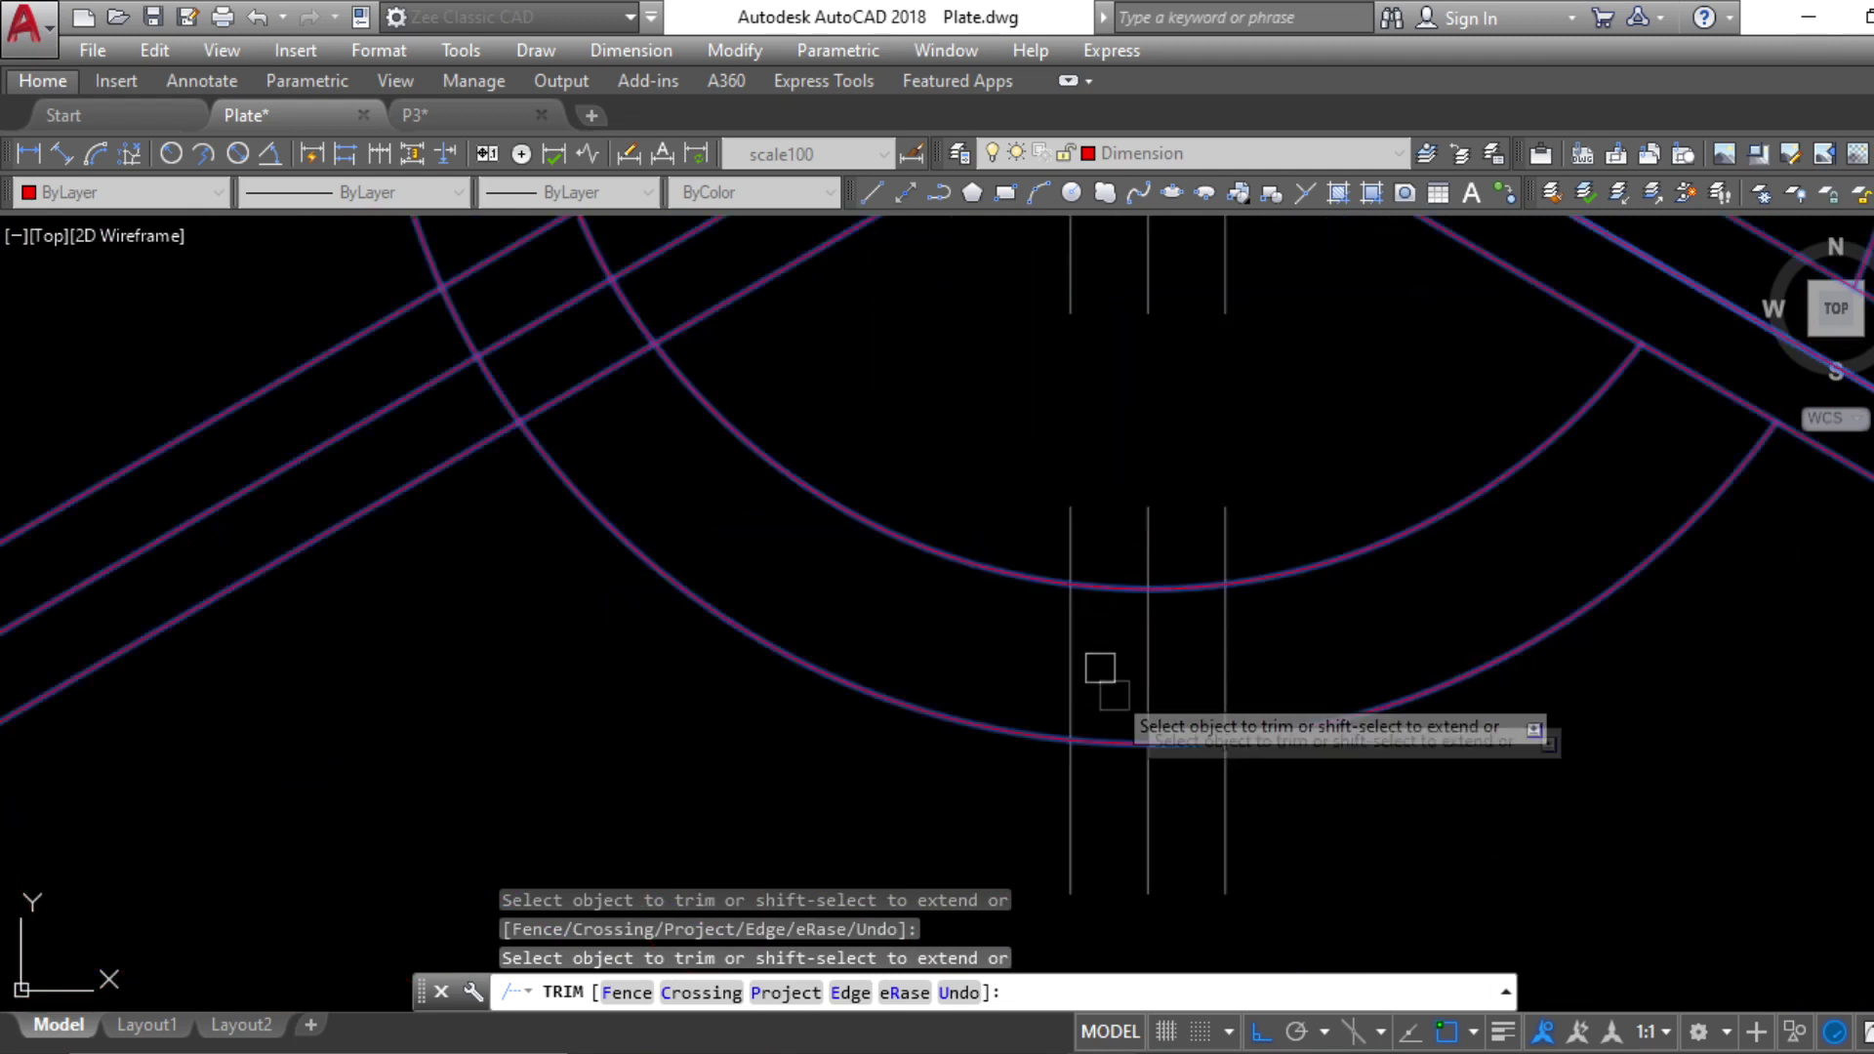
# Trim the offset lines at the lower-left gap so that only the ring's end edges between the two arcs remain
pyautogui.scroll(-2, 1458, 697)
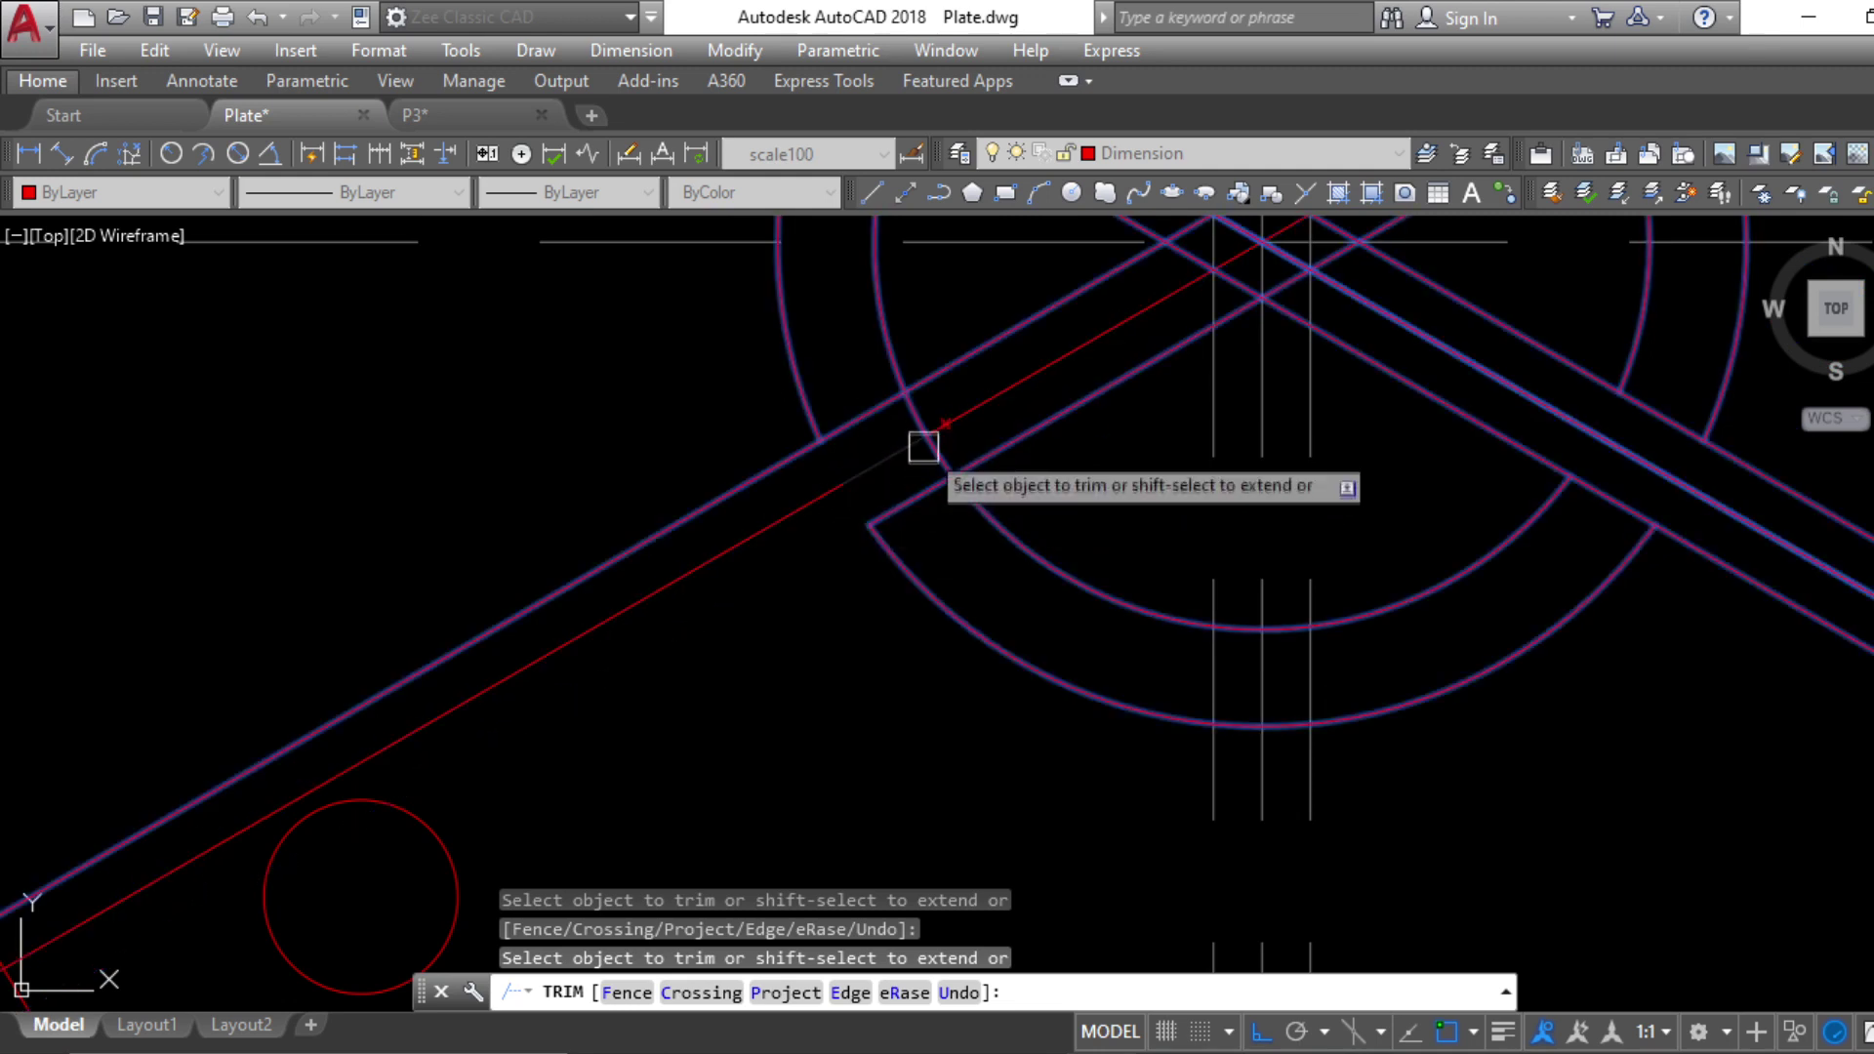
pyautogui.scroll(-4, 937, 469)
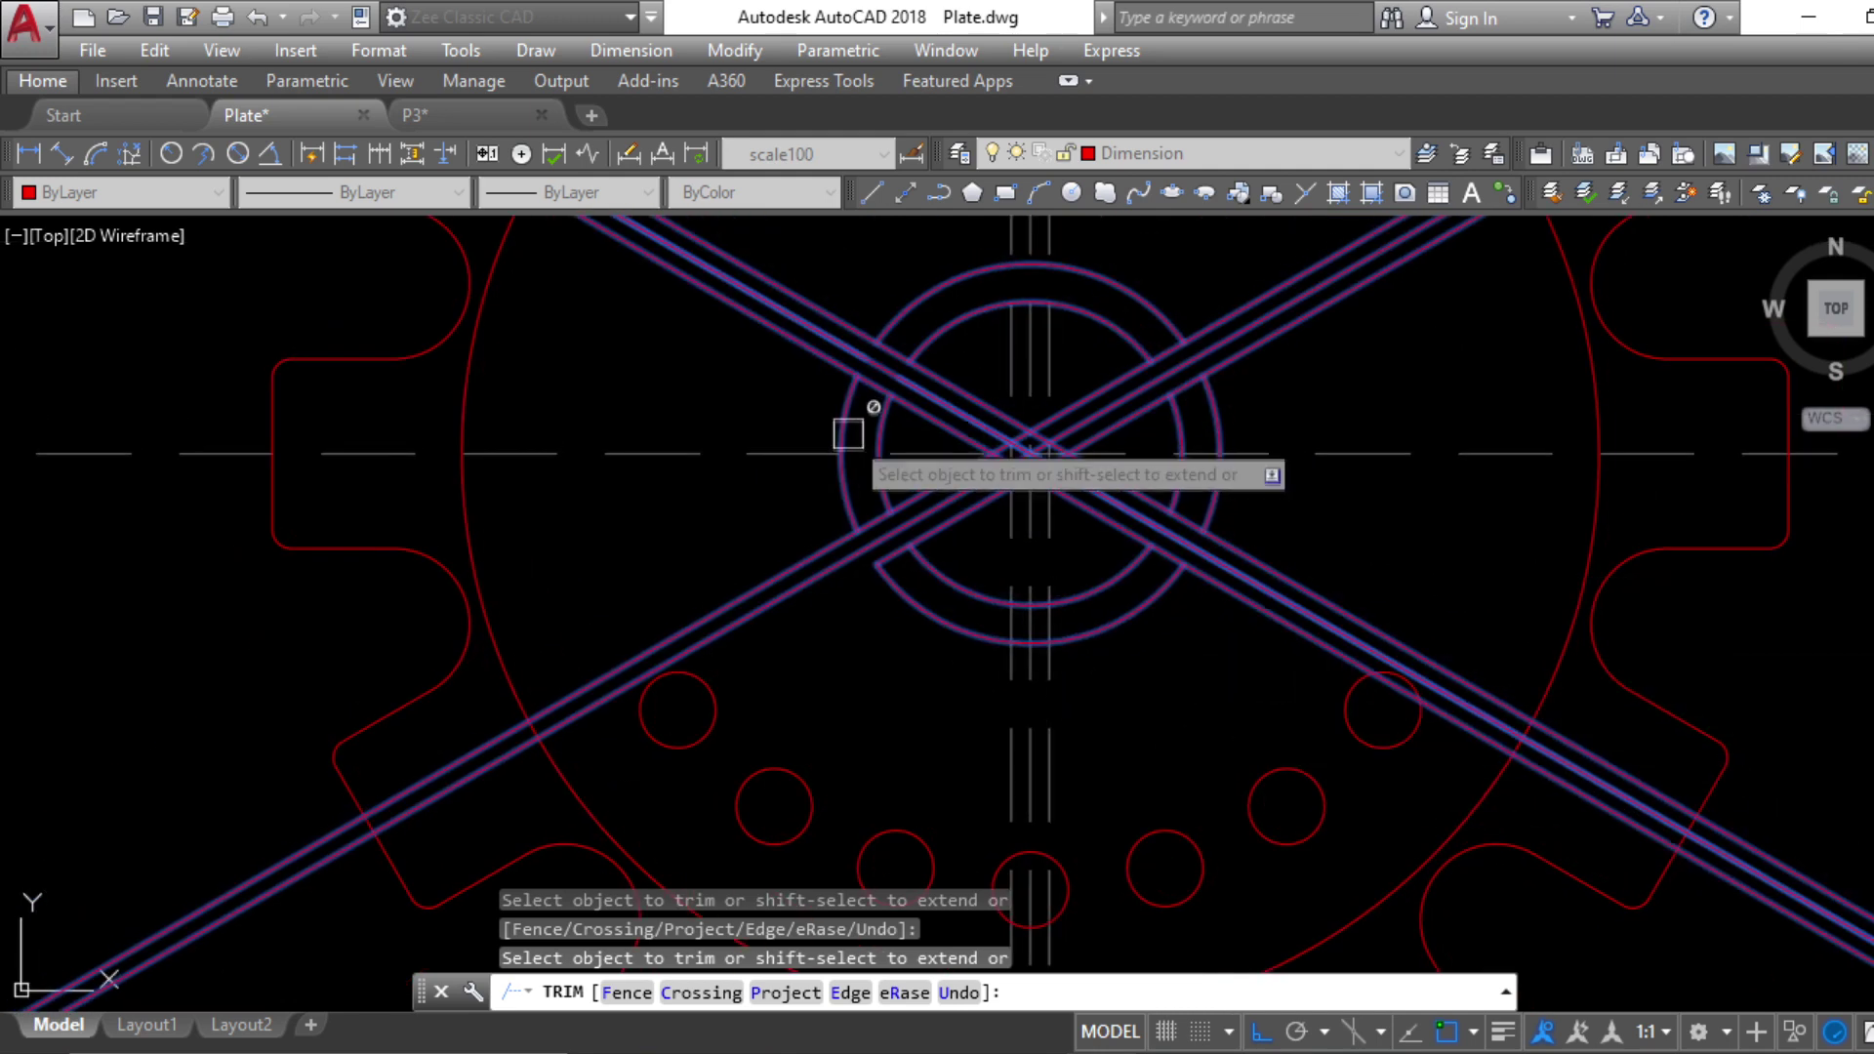
pyautogui.scroll(4, 888, 528)
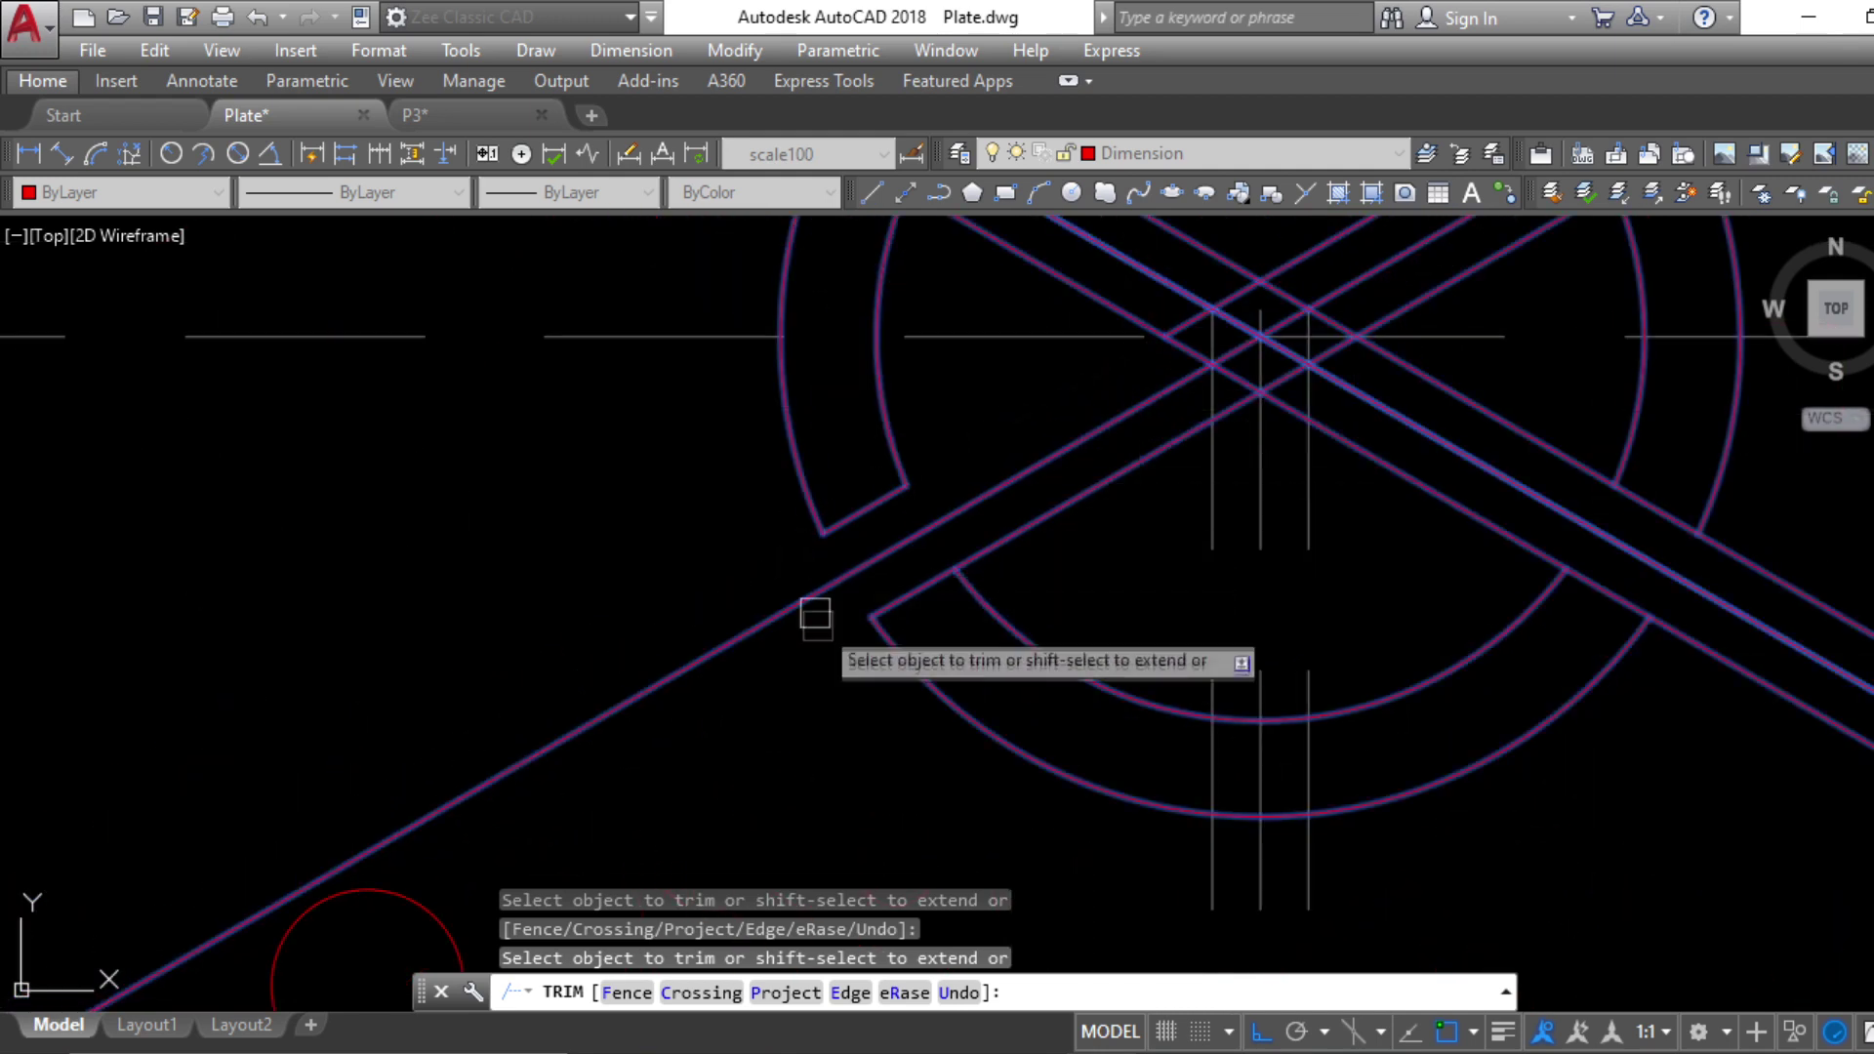
pyautogui.moveTo(1273, 621); pyautogui.dragTo(1074, 711, button='middle')
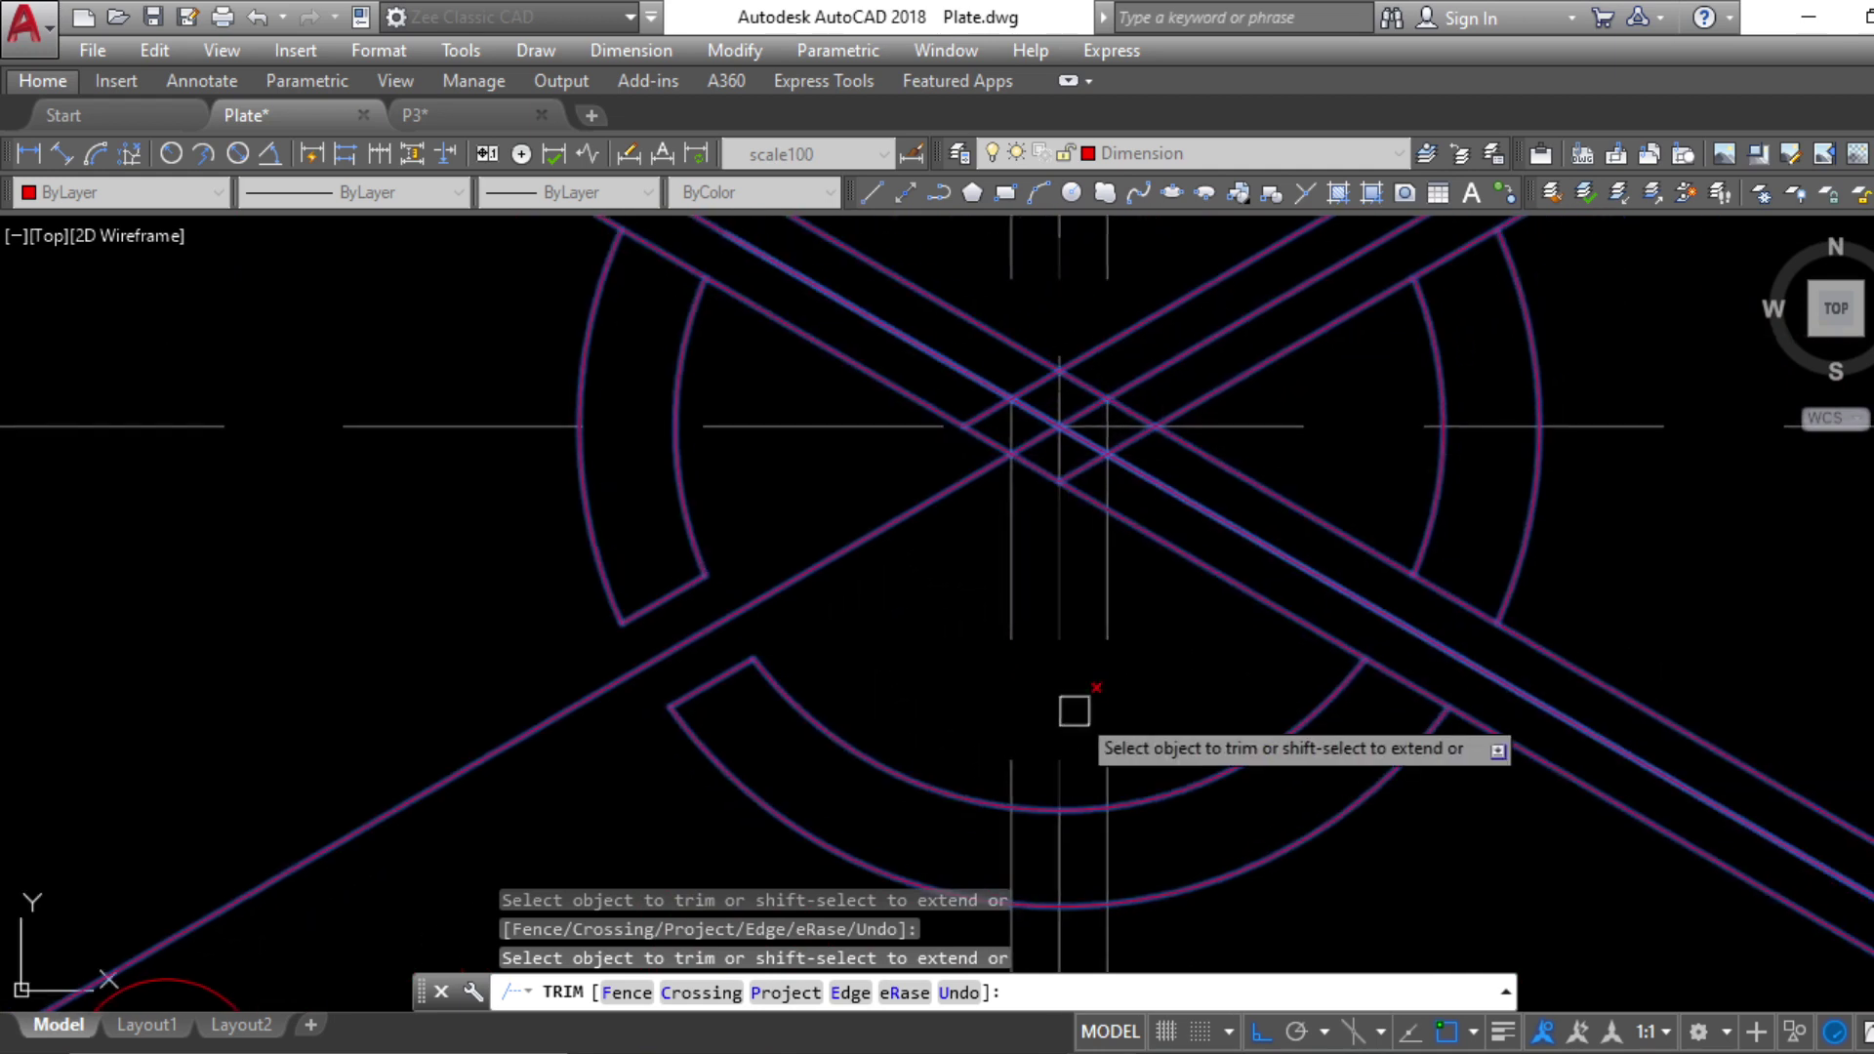
pyautogui.scroll(-2, 1075, 709)
# Trim both offset lines at the lower-right gap inside and outside the ring, keeping only the end edges between the arcs
pyautogui.scroll(4, 1176, 669)
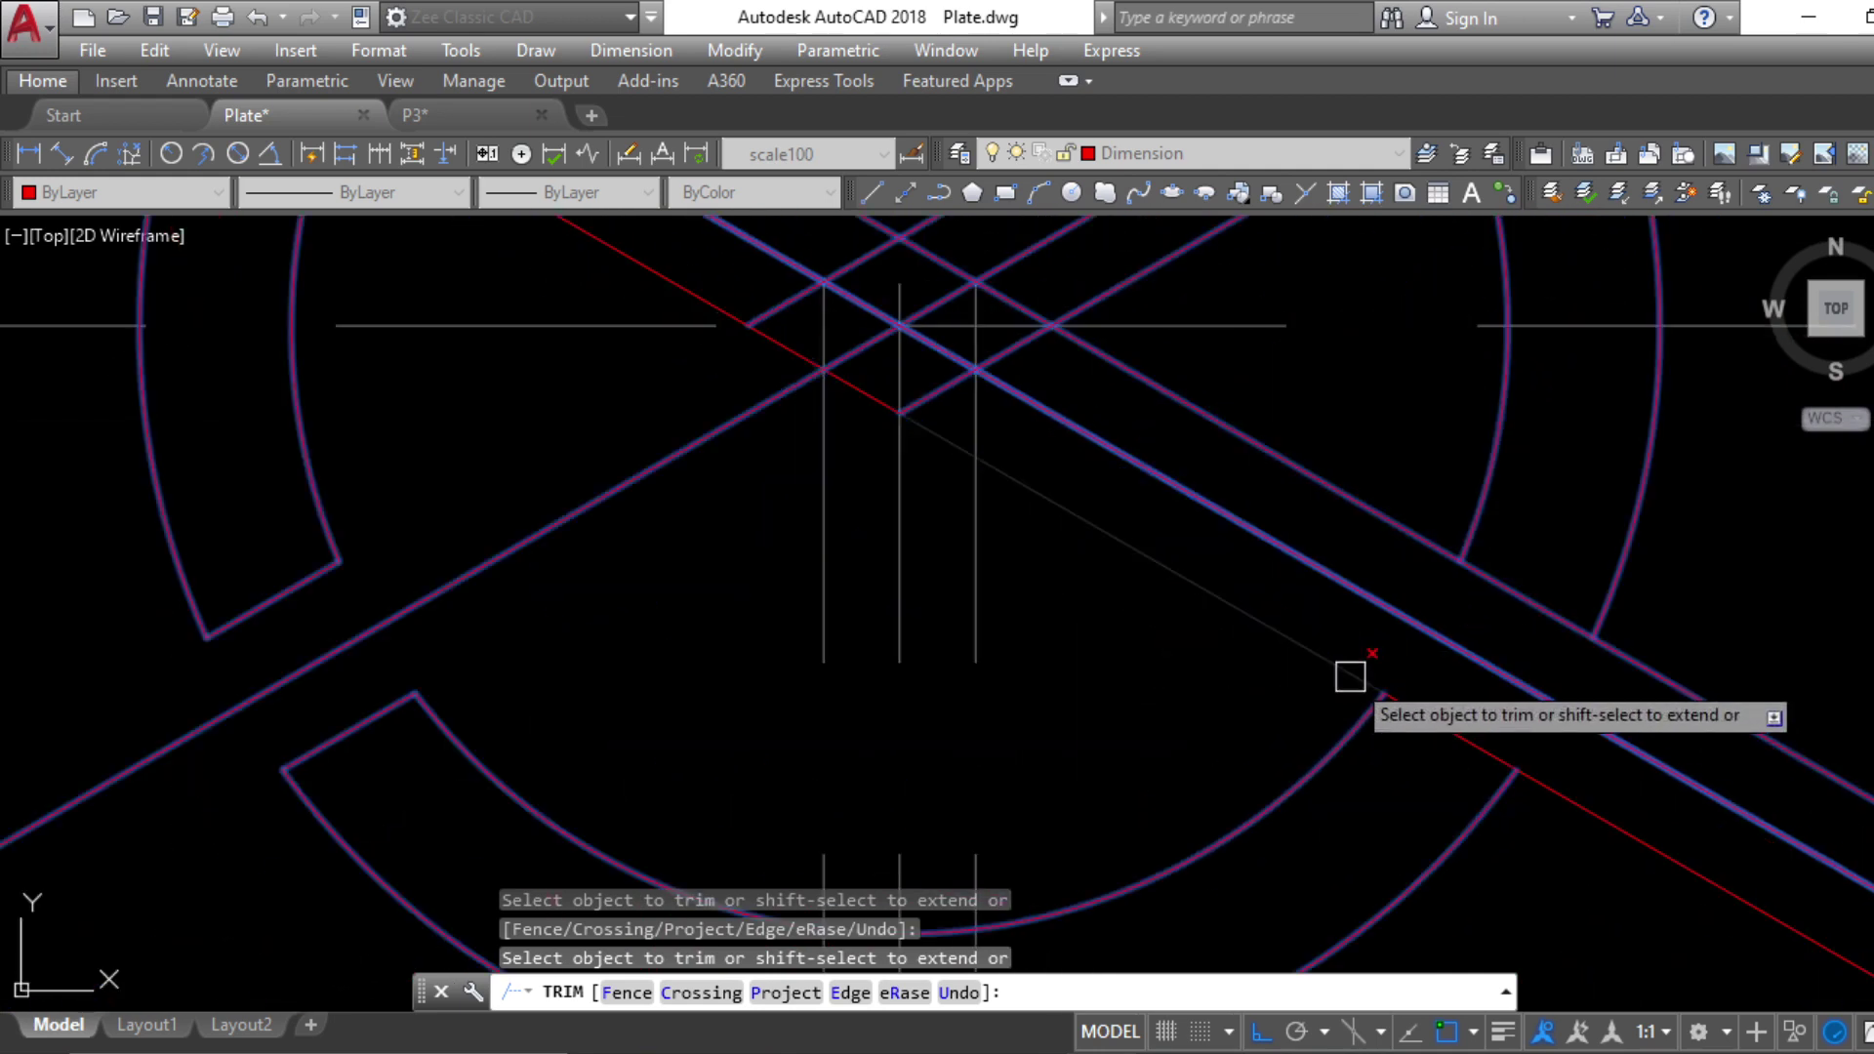
pyautogui.click(1591, 782)
pyautogui.click(1644, 711)
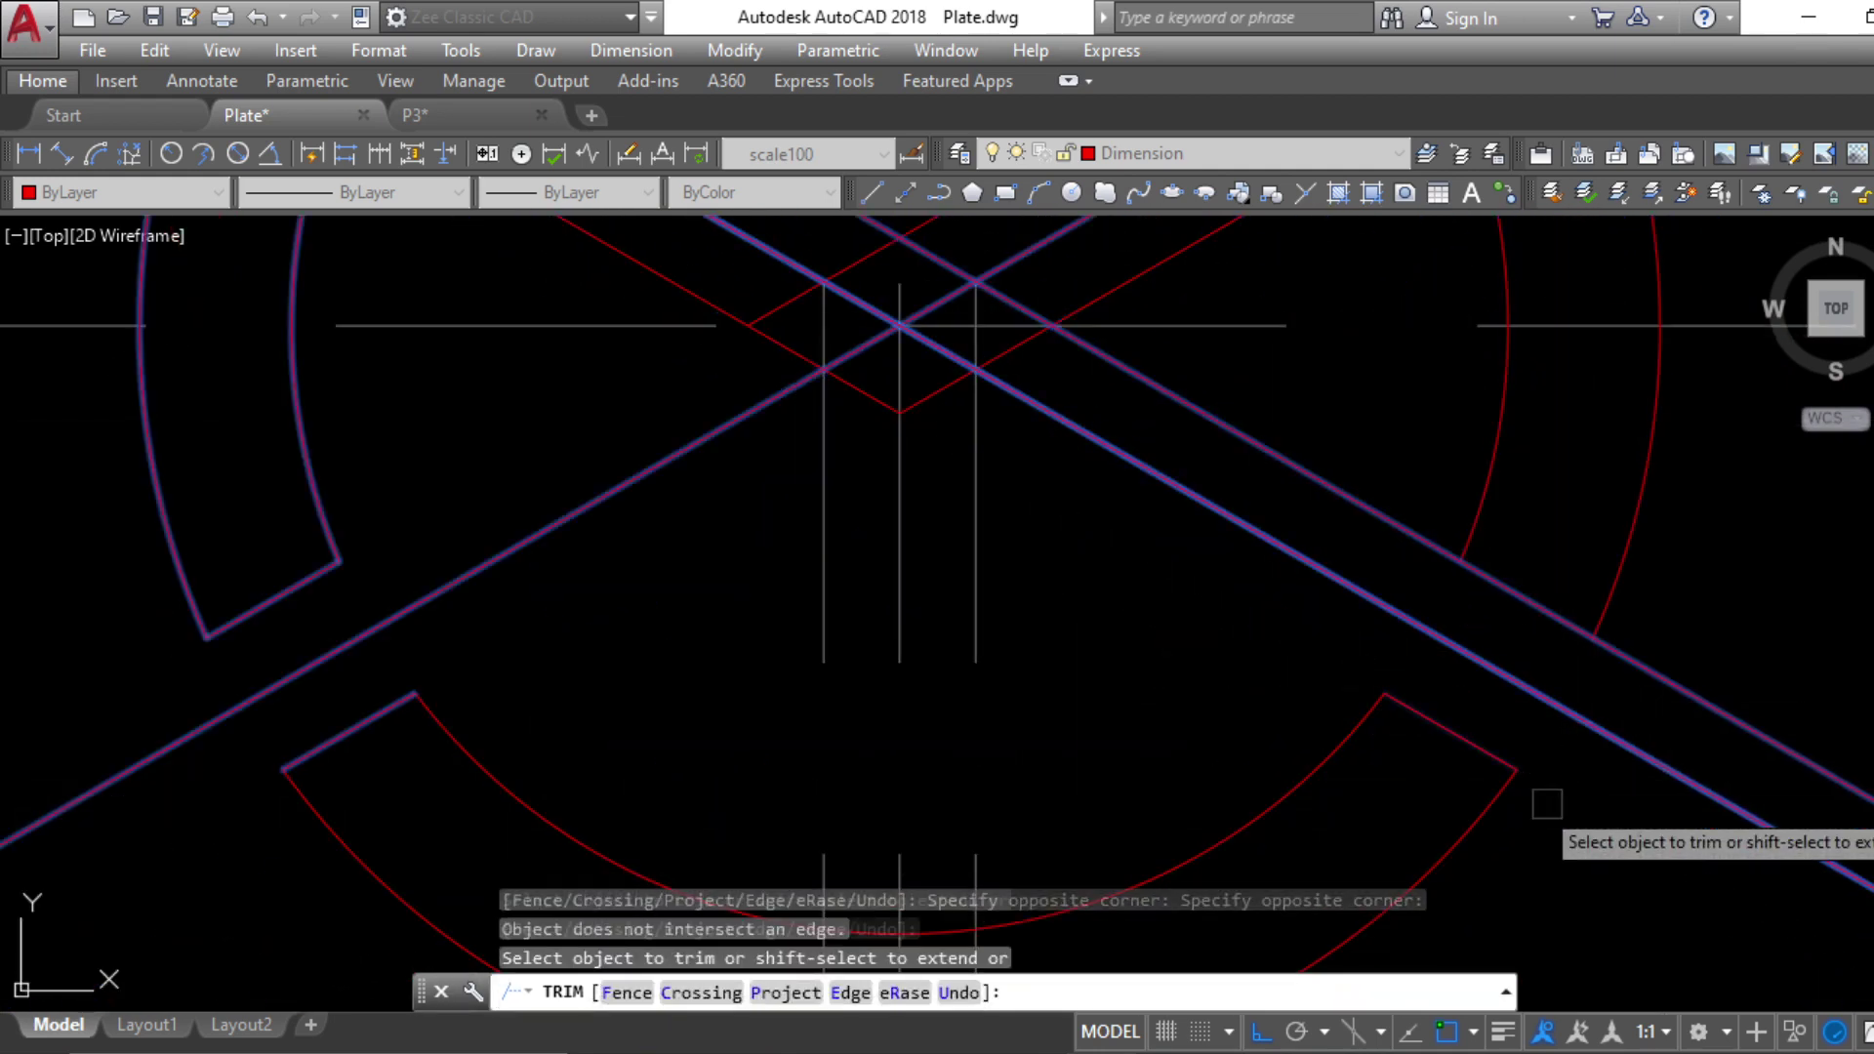
pyautogui.click(1657, 674)
pyautogui.click(1449, 554)
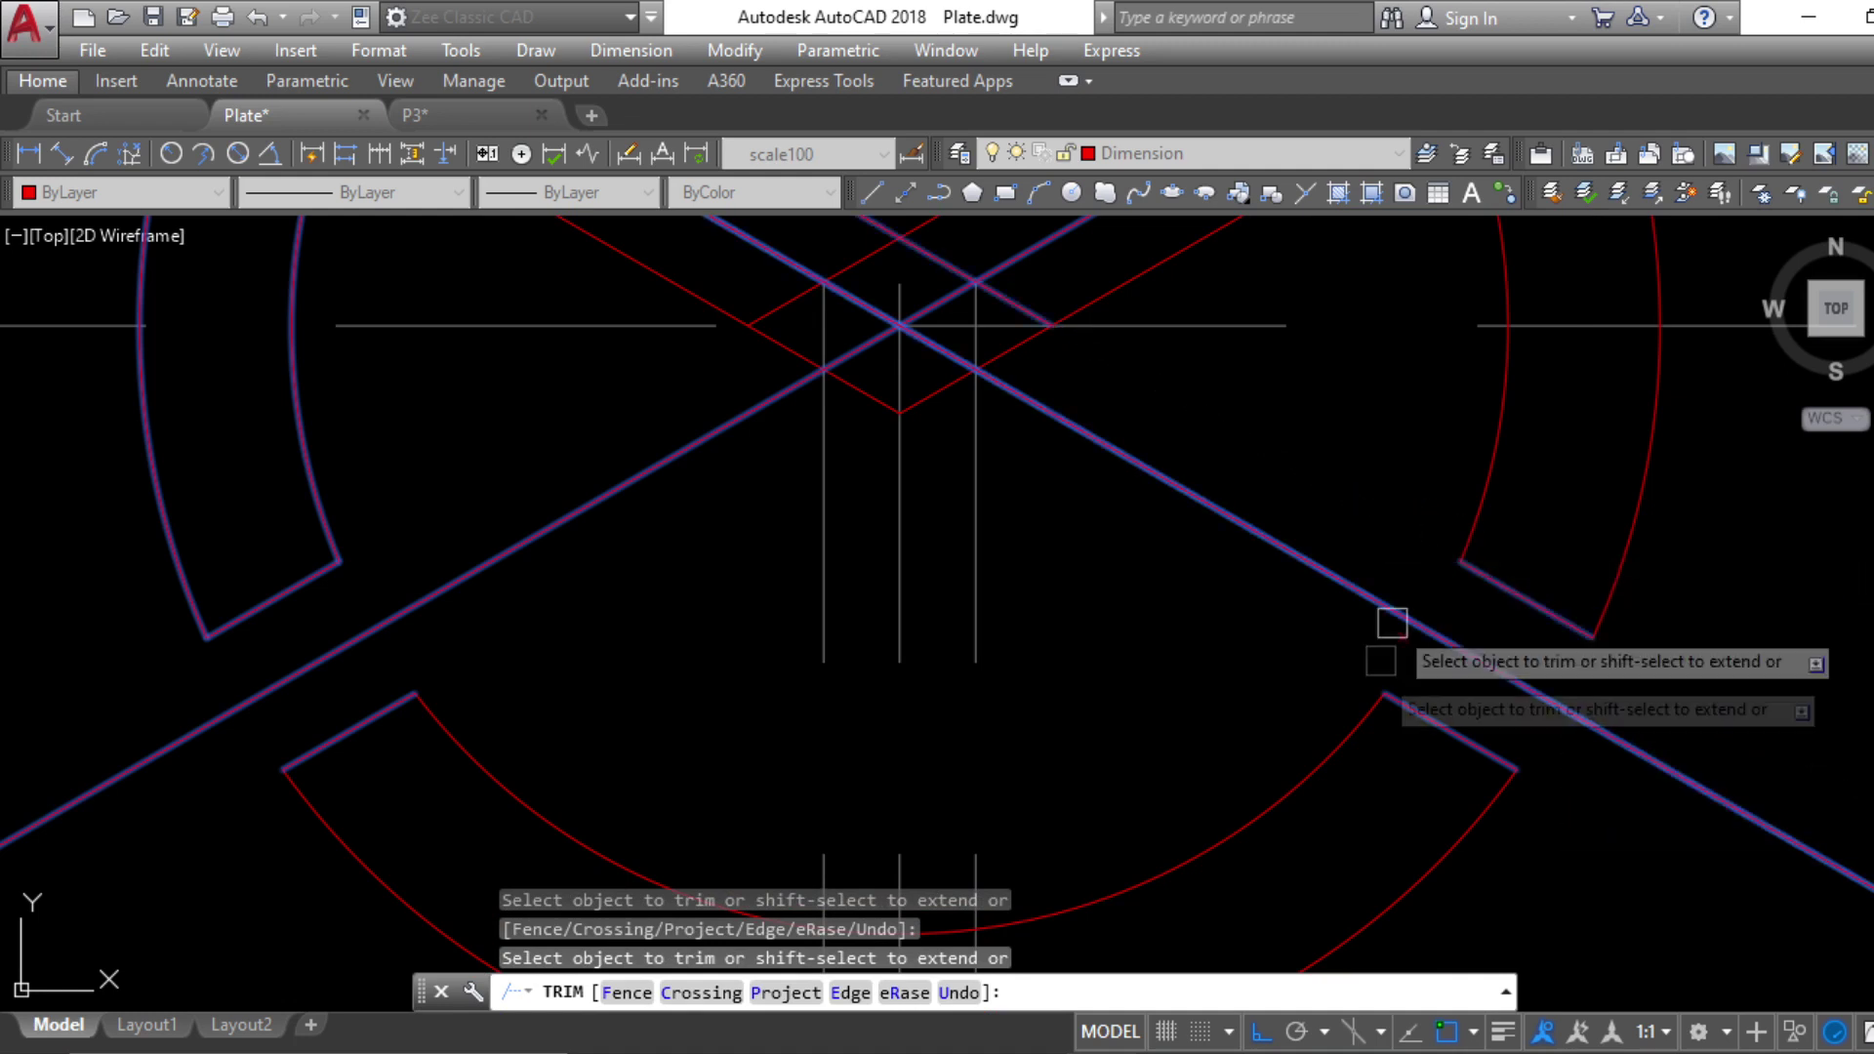
# Trim the inclined offset lines at the ring's upper gaps, leaving only the end edges between the two arcs
pyautogui.scroll(-2, 1405, 601)
pyautogui.scroll(4, 1385, 582)
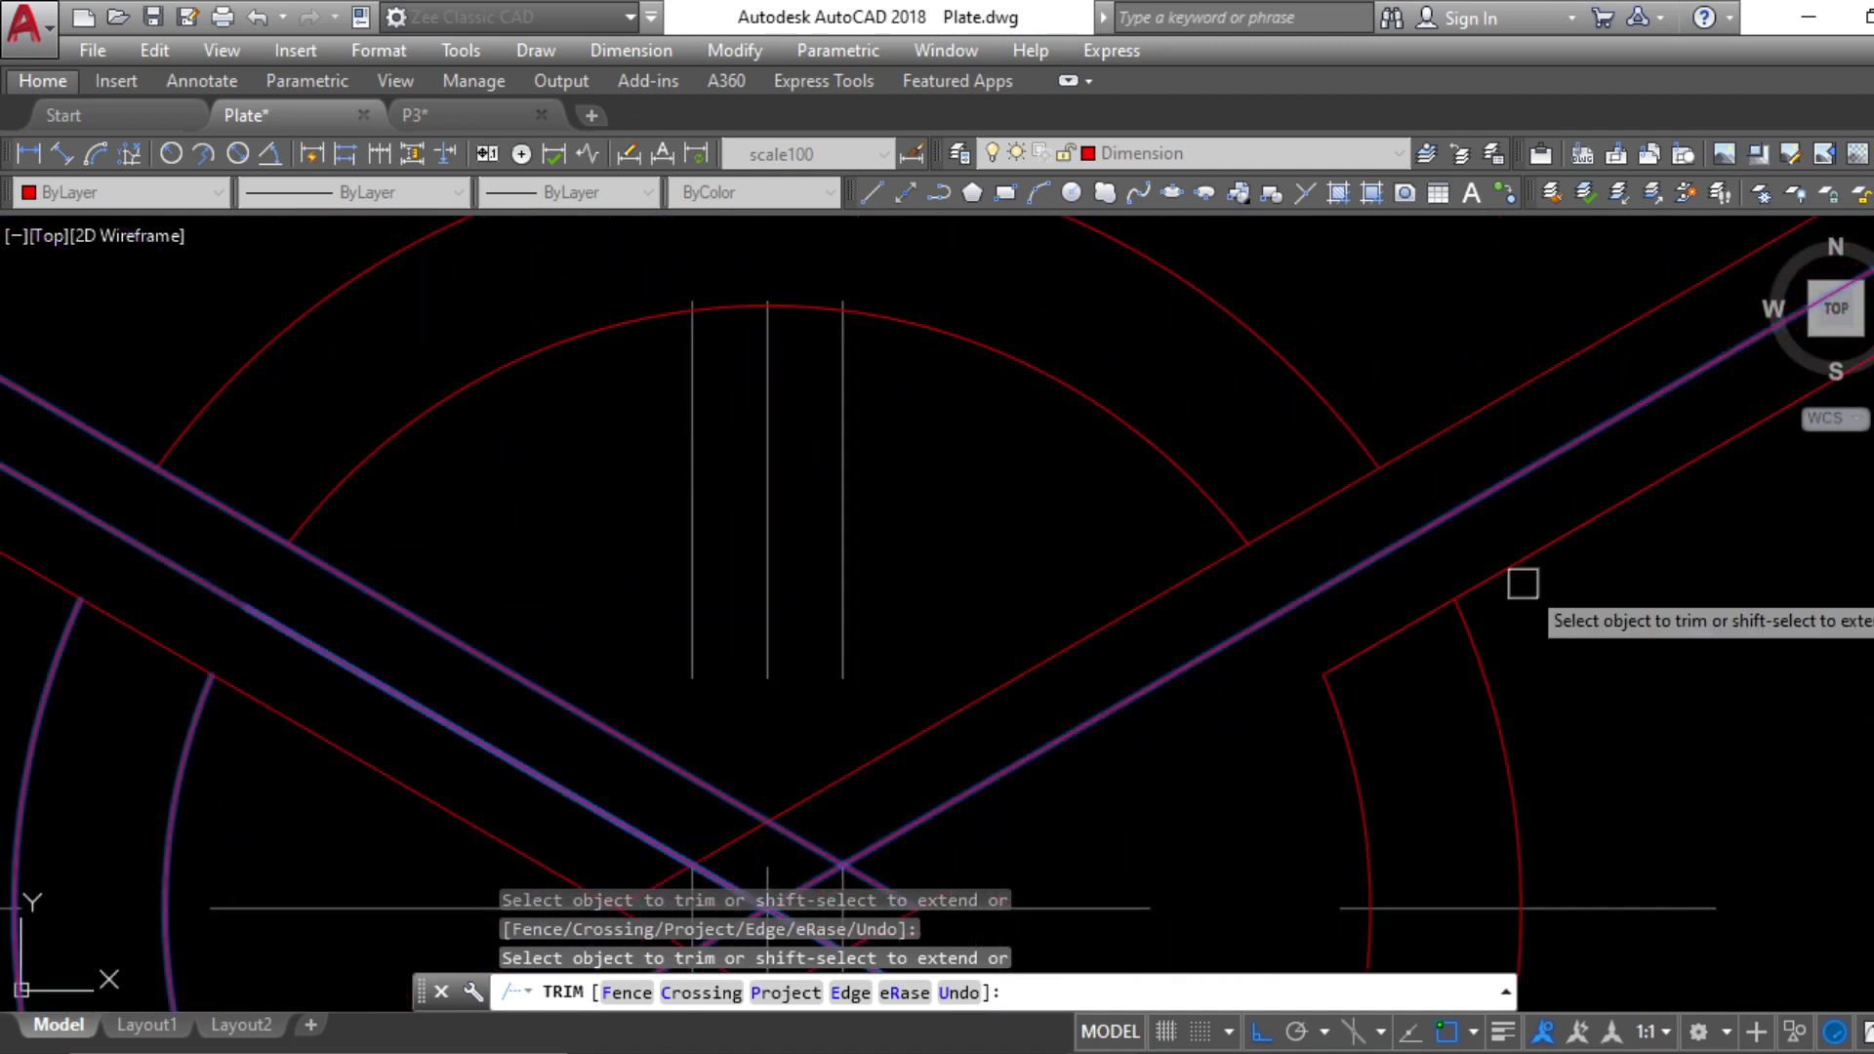
pyautogui.click(1443, 431)
pyautogui.scroll(-2, 1206, 560)
pyautogui.scroll(5, 1046, 577)
pyautogui.click(1527, 640)
pyautogui.click(1268, 494)
pyautogui.scroll(-3, 1268, 494)
pyautogui.moveTo(1458, 603); pyautogui.dragTo(1036, 532, button='middle')
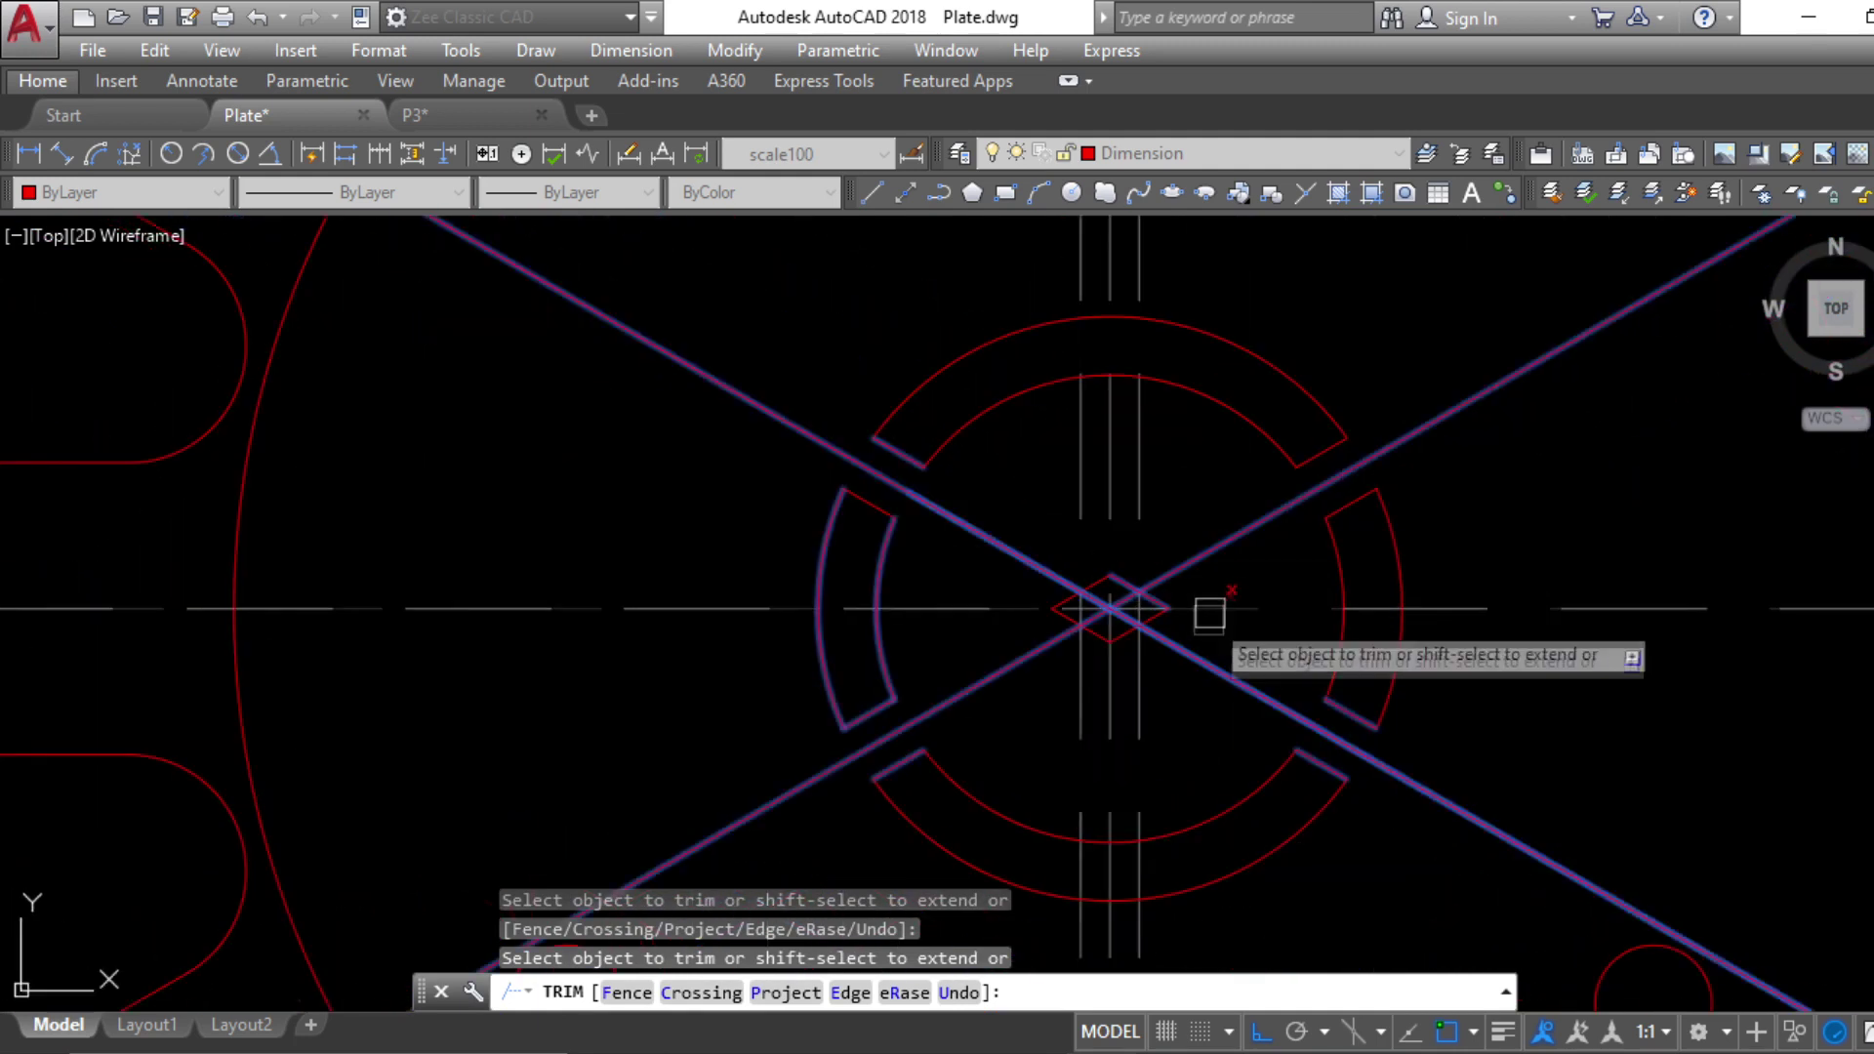
# Erase the inclined guide lines through the ring's centre and the leftover diamond of offset line pieces
pyautogui.press('Escape')
pyautogui.click(1226, 542)
pyautogui.press('Delete')
pyautogui.scroll(-4, 1275, 690)
pyautogui.scroll(1, 1340, 670)
pyautogui.click(1339, 670)
pyautogui.press('Delete')
pyautogui.scroll(5, 1232, 594)
pyautogui.click(1079, 510)
pyautogui.click(1257, 637)
pyautogui.write('e')
pyautogui.press('Return')
pyautogui.press('Escape')
pyautogui.press('Escape')
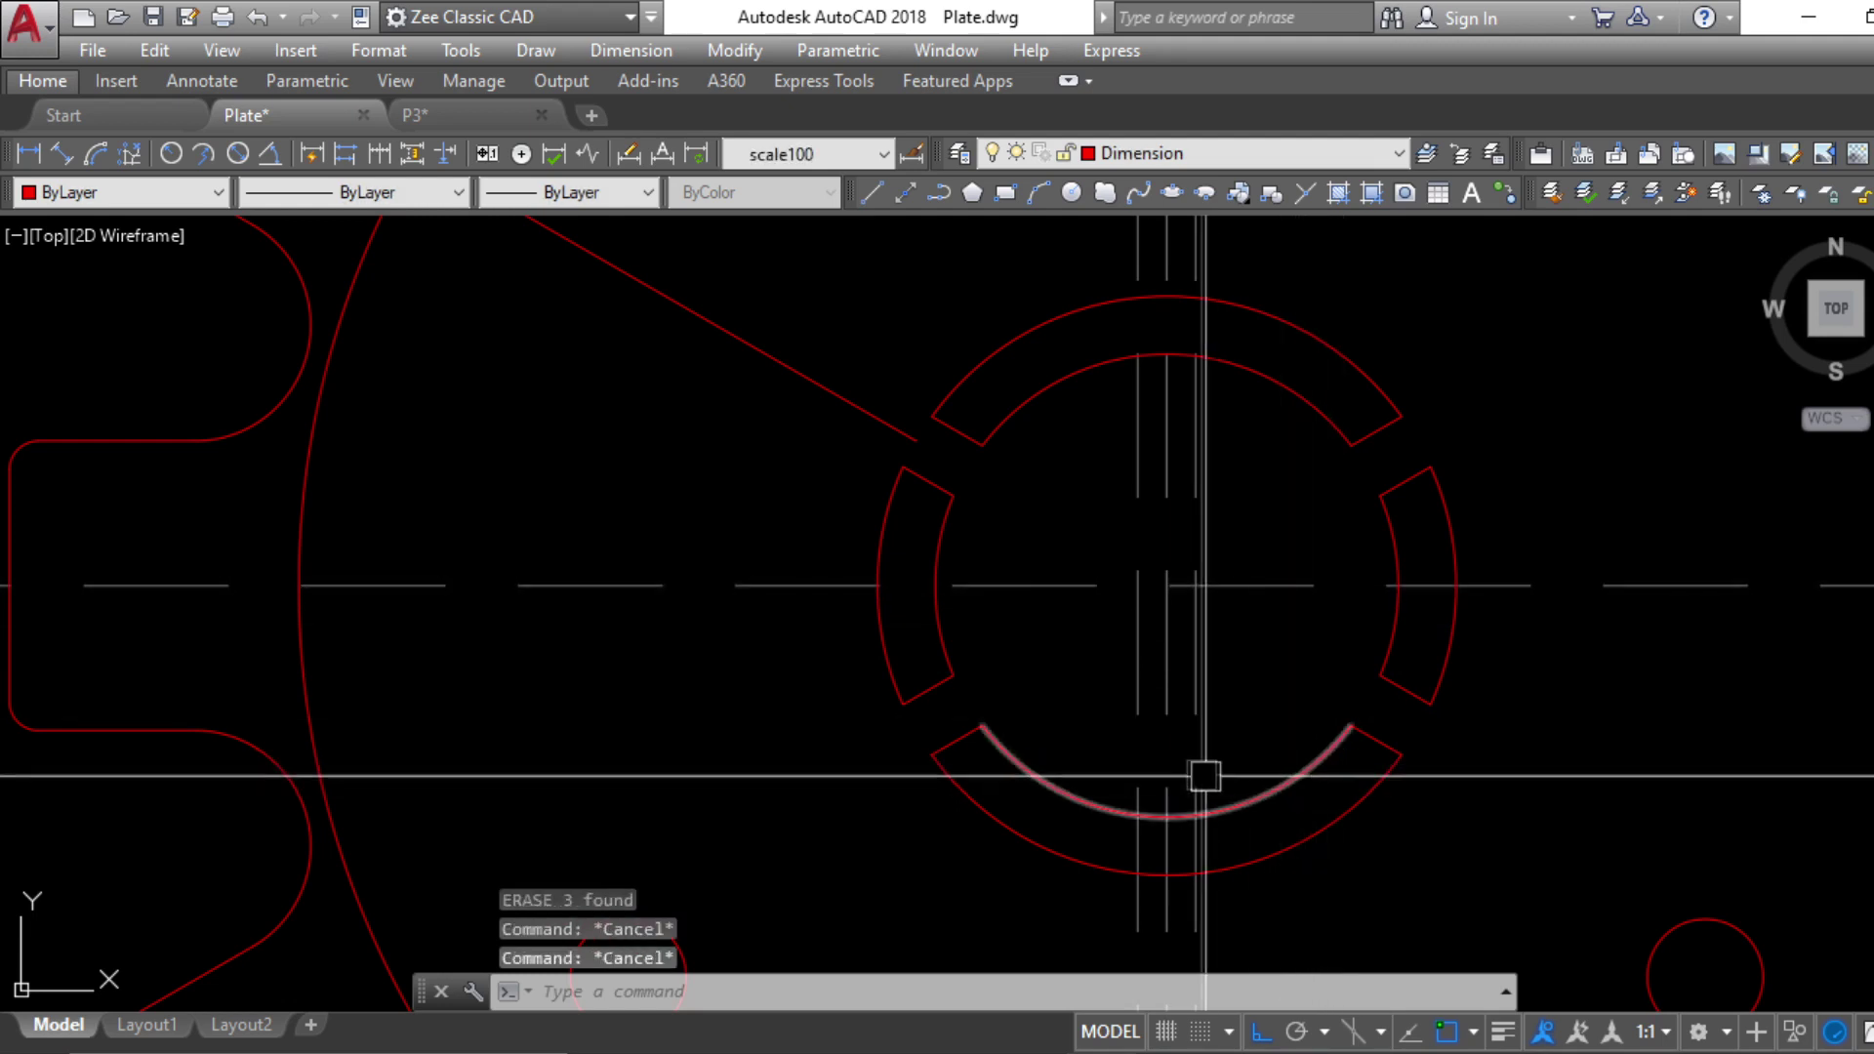
# Trim both arcs of the lower ring segment between the two outer vertical offset lines
pyautogui.moveTo(1197, 769); pyautogui.dragTo(1197, 594, button='middle')
pyautogui.write('tr')
pyautogui.press('Return')
pyautogui.click(1248, 586)
pyautogui.click(1152, 518)
pyautogui.click(1117, 556)
pyautogui.press('Return')
pyautogui.scroll(3, 1157, 634)
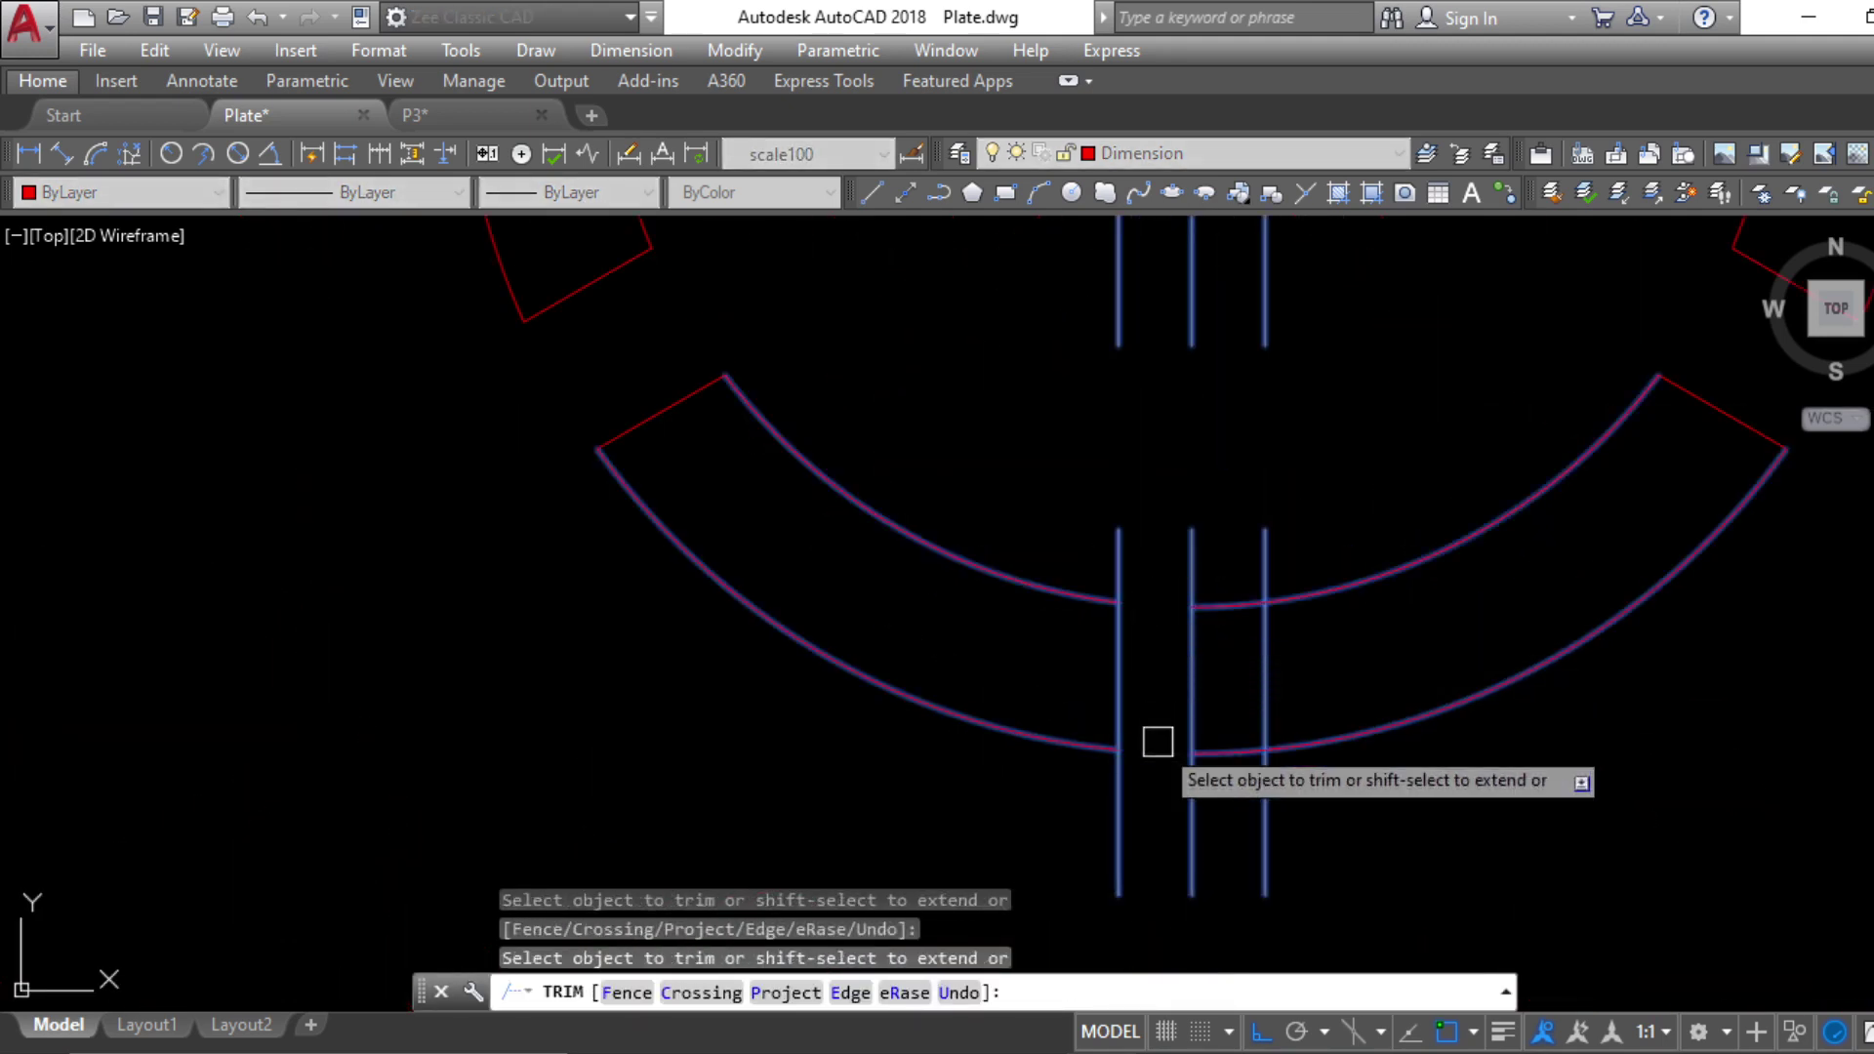
pyautogui.scroll(-4, 1235, 741)
pyautogui.press('Escape')
pyautogui.press('Escape')
pyautogui.press('Escape')
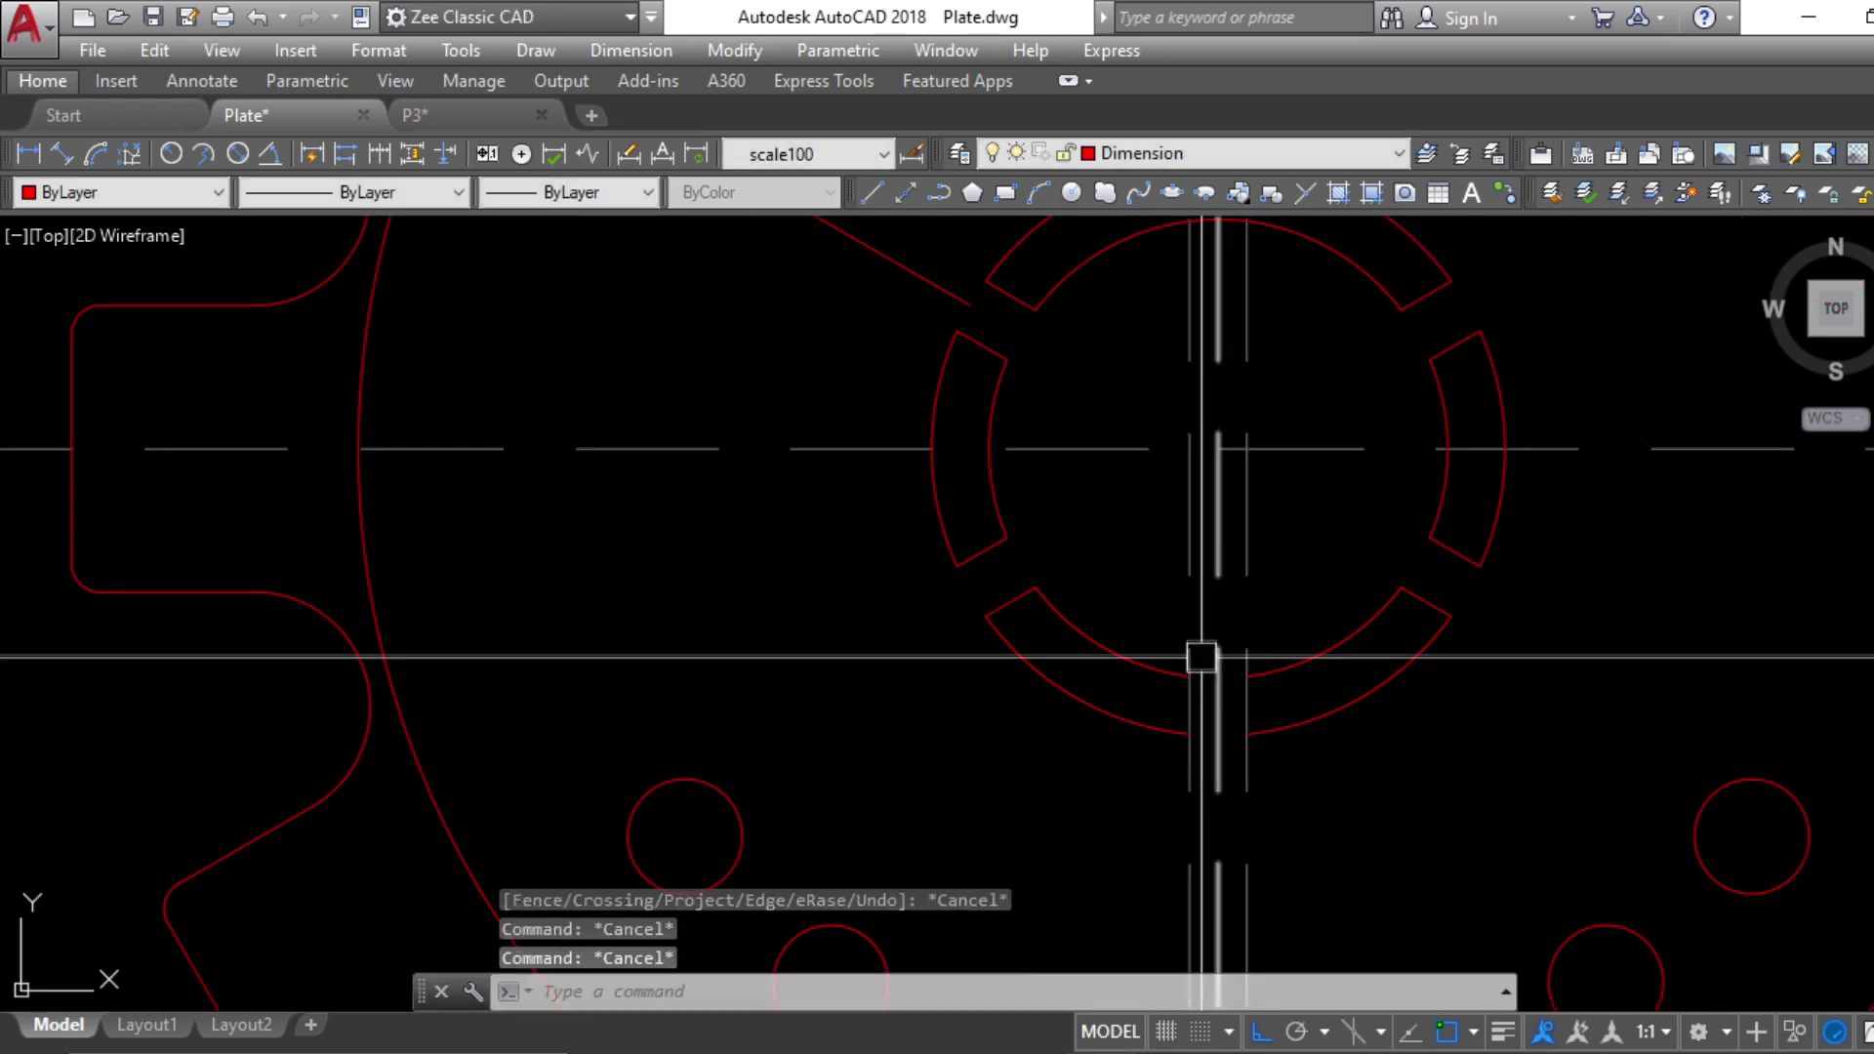
# Match the properties of the two vertical offset lines to the ring's inner arc
pyautogui.write('ma')
pyautogui.press('Return')
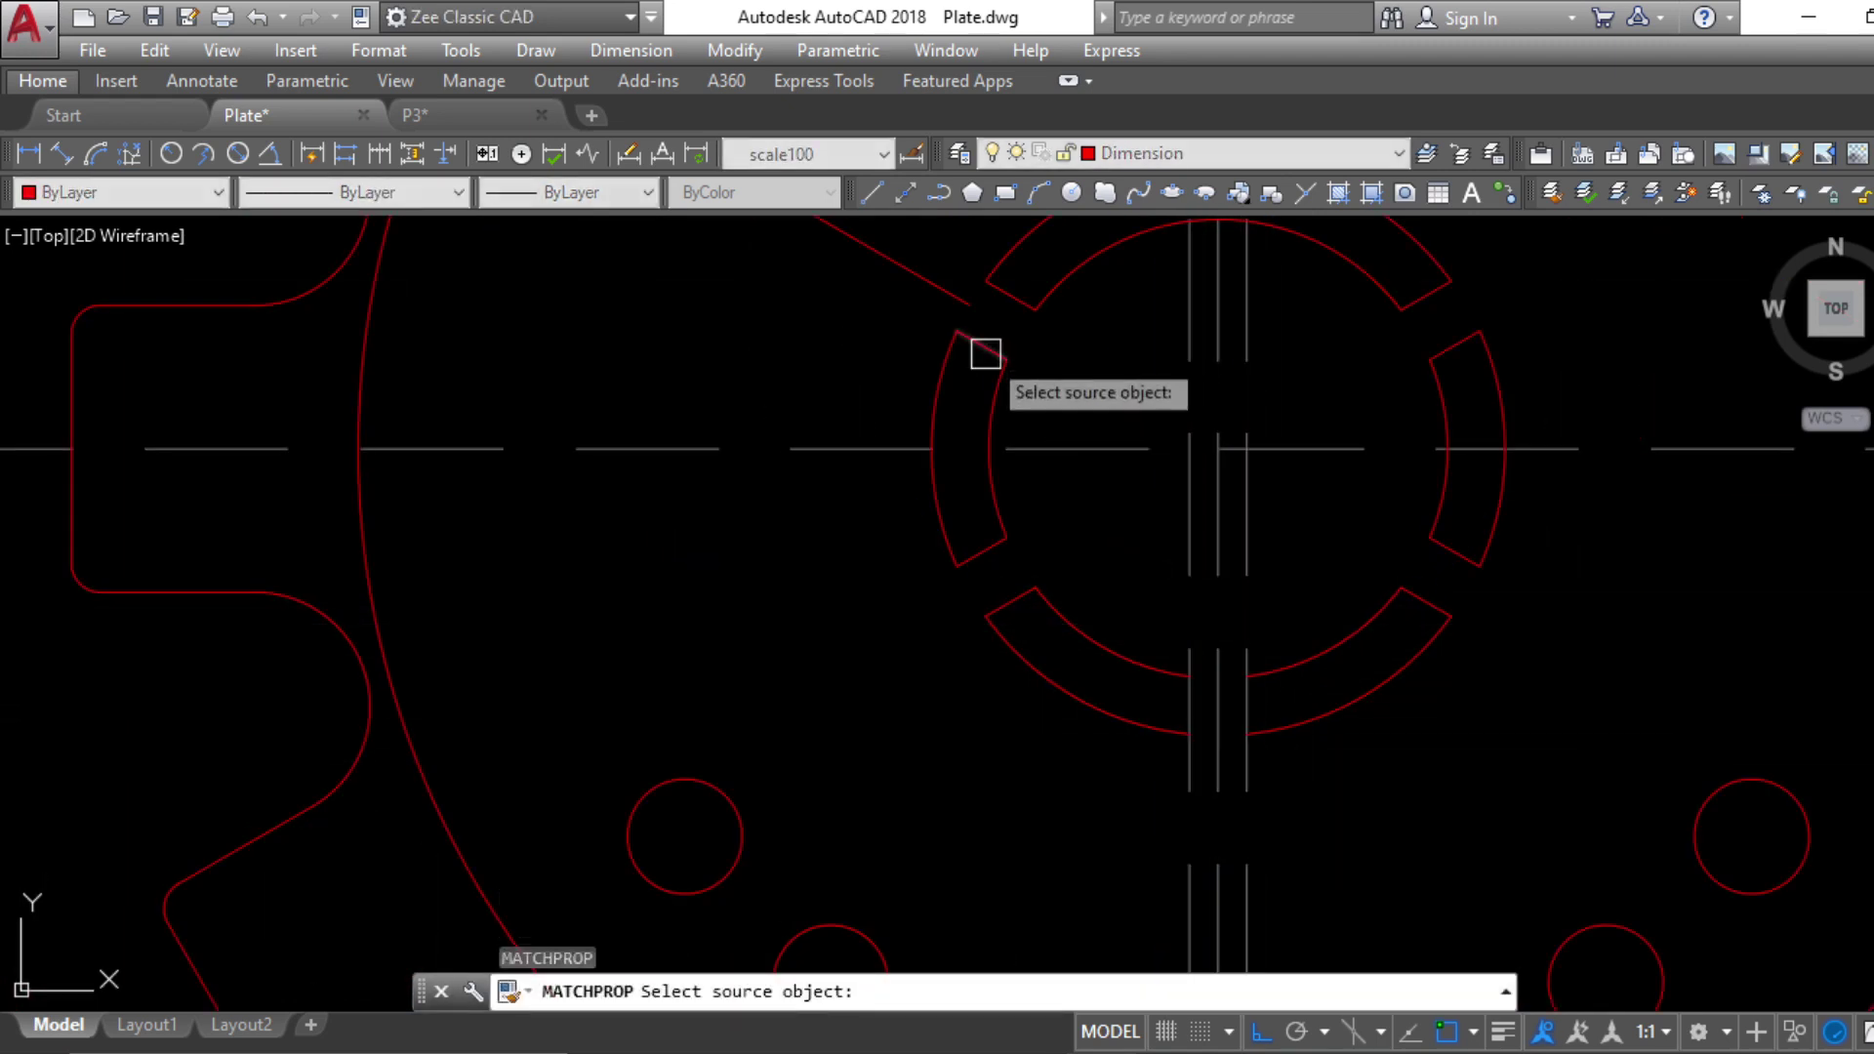
pyautogui.click(989, 394)
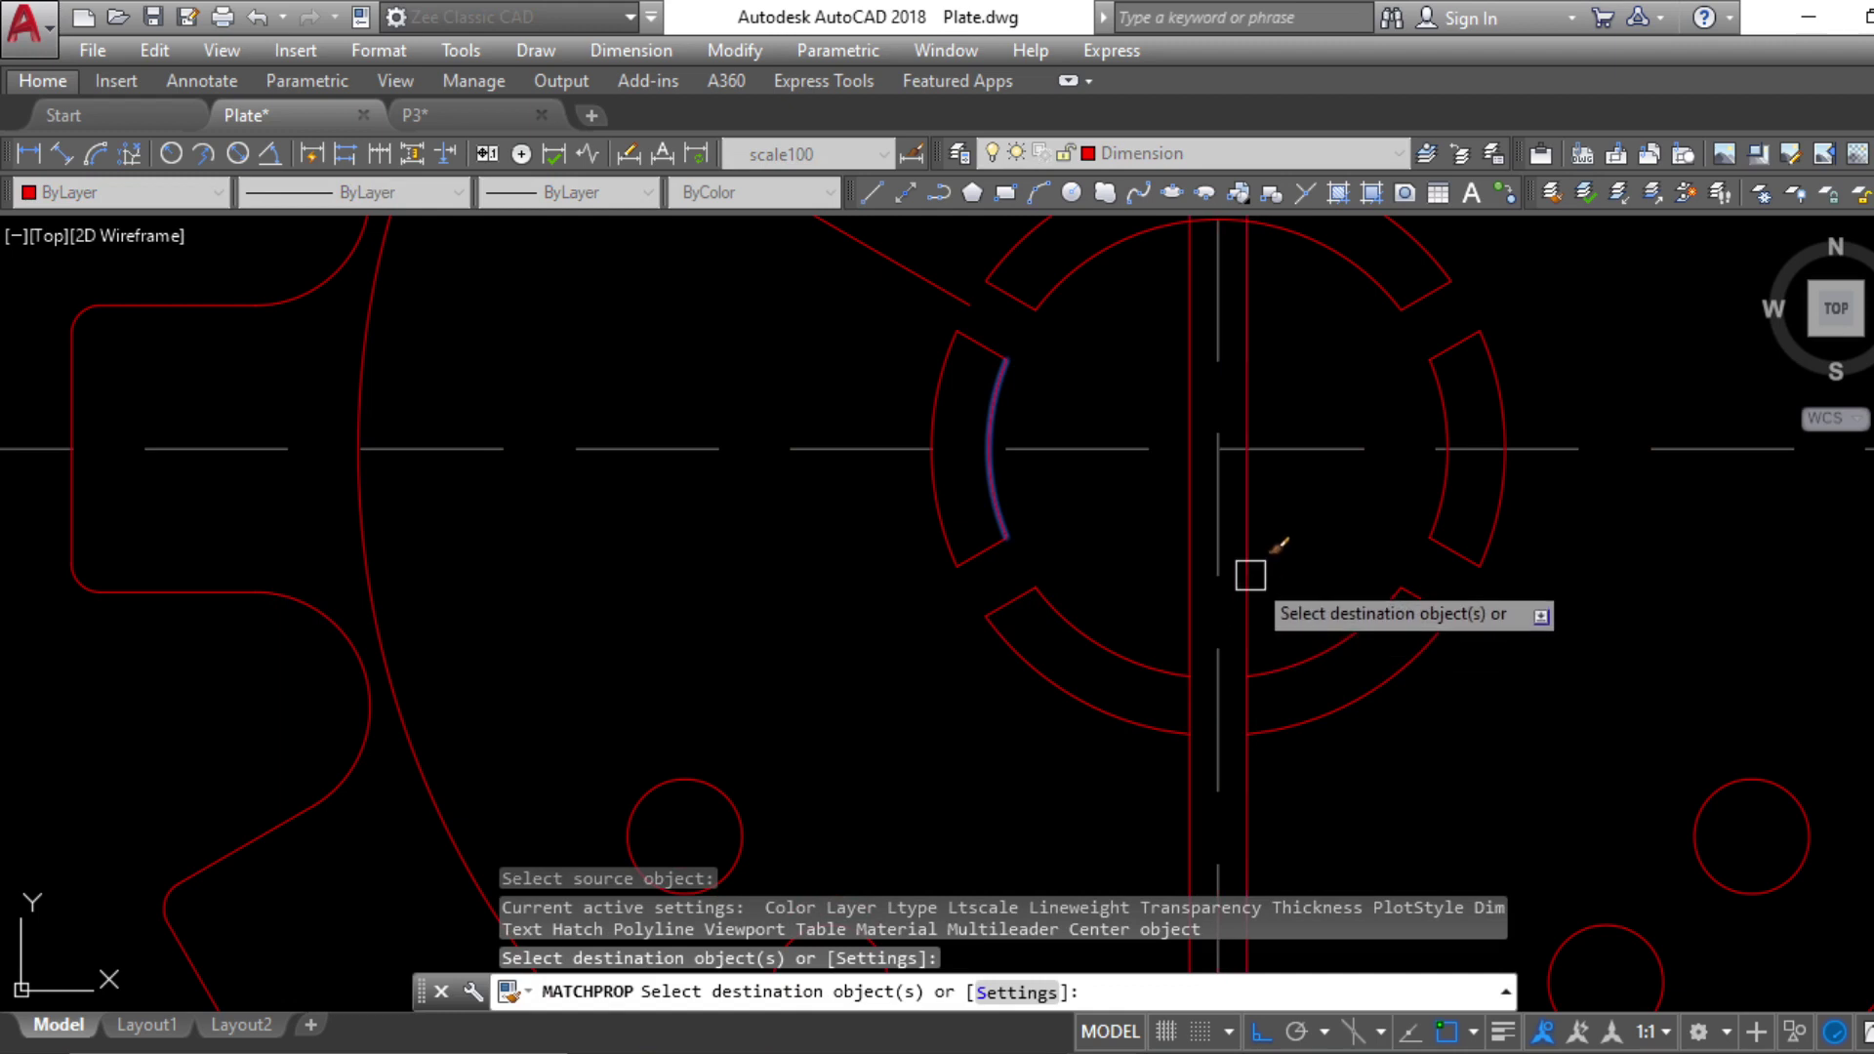
pyautogui.press('Escape')
pyautogui.press('Escape')
# Trim the two vertical offset lines inside and outside the ring, keeping only the end edges between the lower arcs
pyautogui.write('tr')
pyautogui.press('Return')
pyautogui.click(1363, 795)
pyautogui.click(1155, 628)
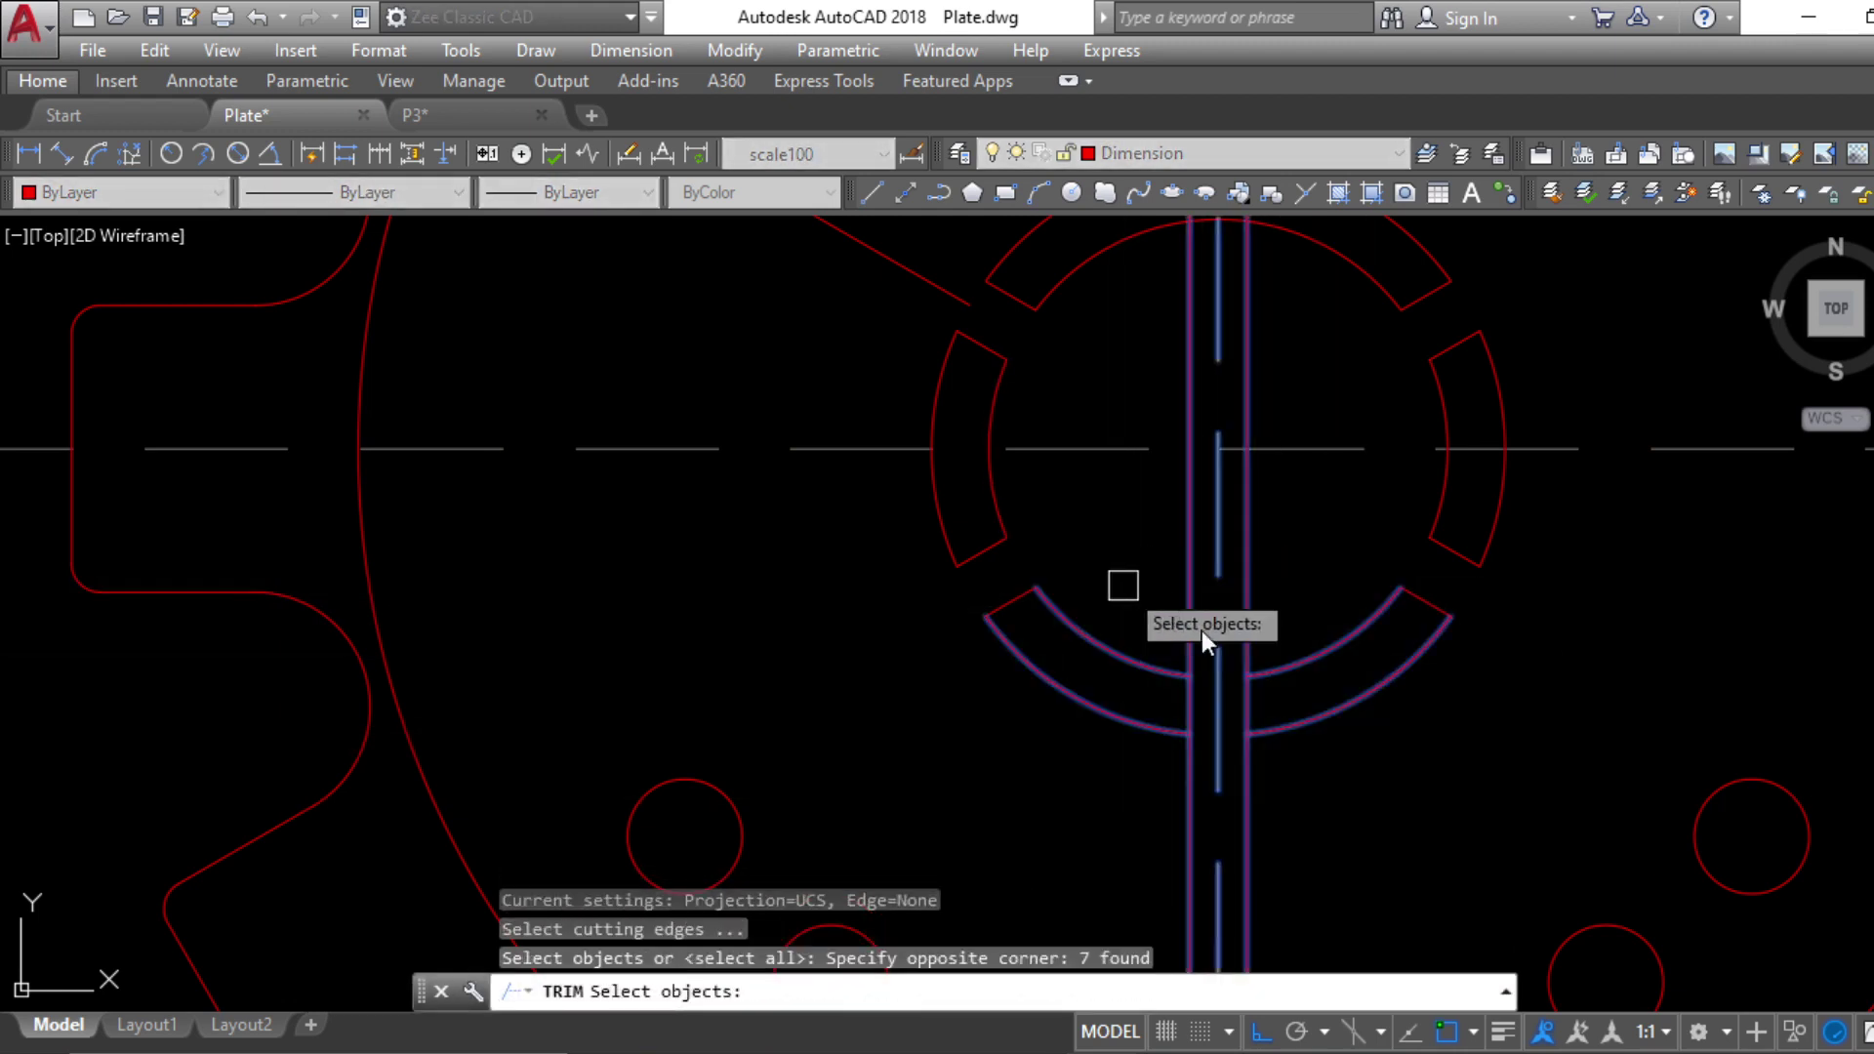
pyautogui.press('Return')
pyautogui.click(1249, 788)
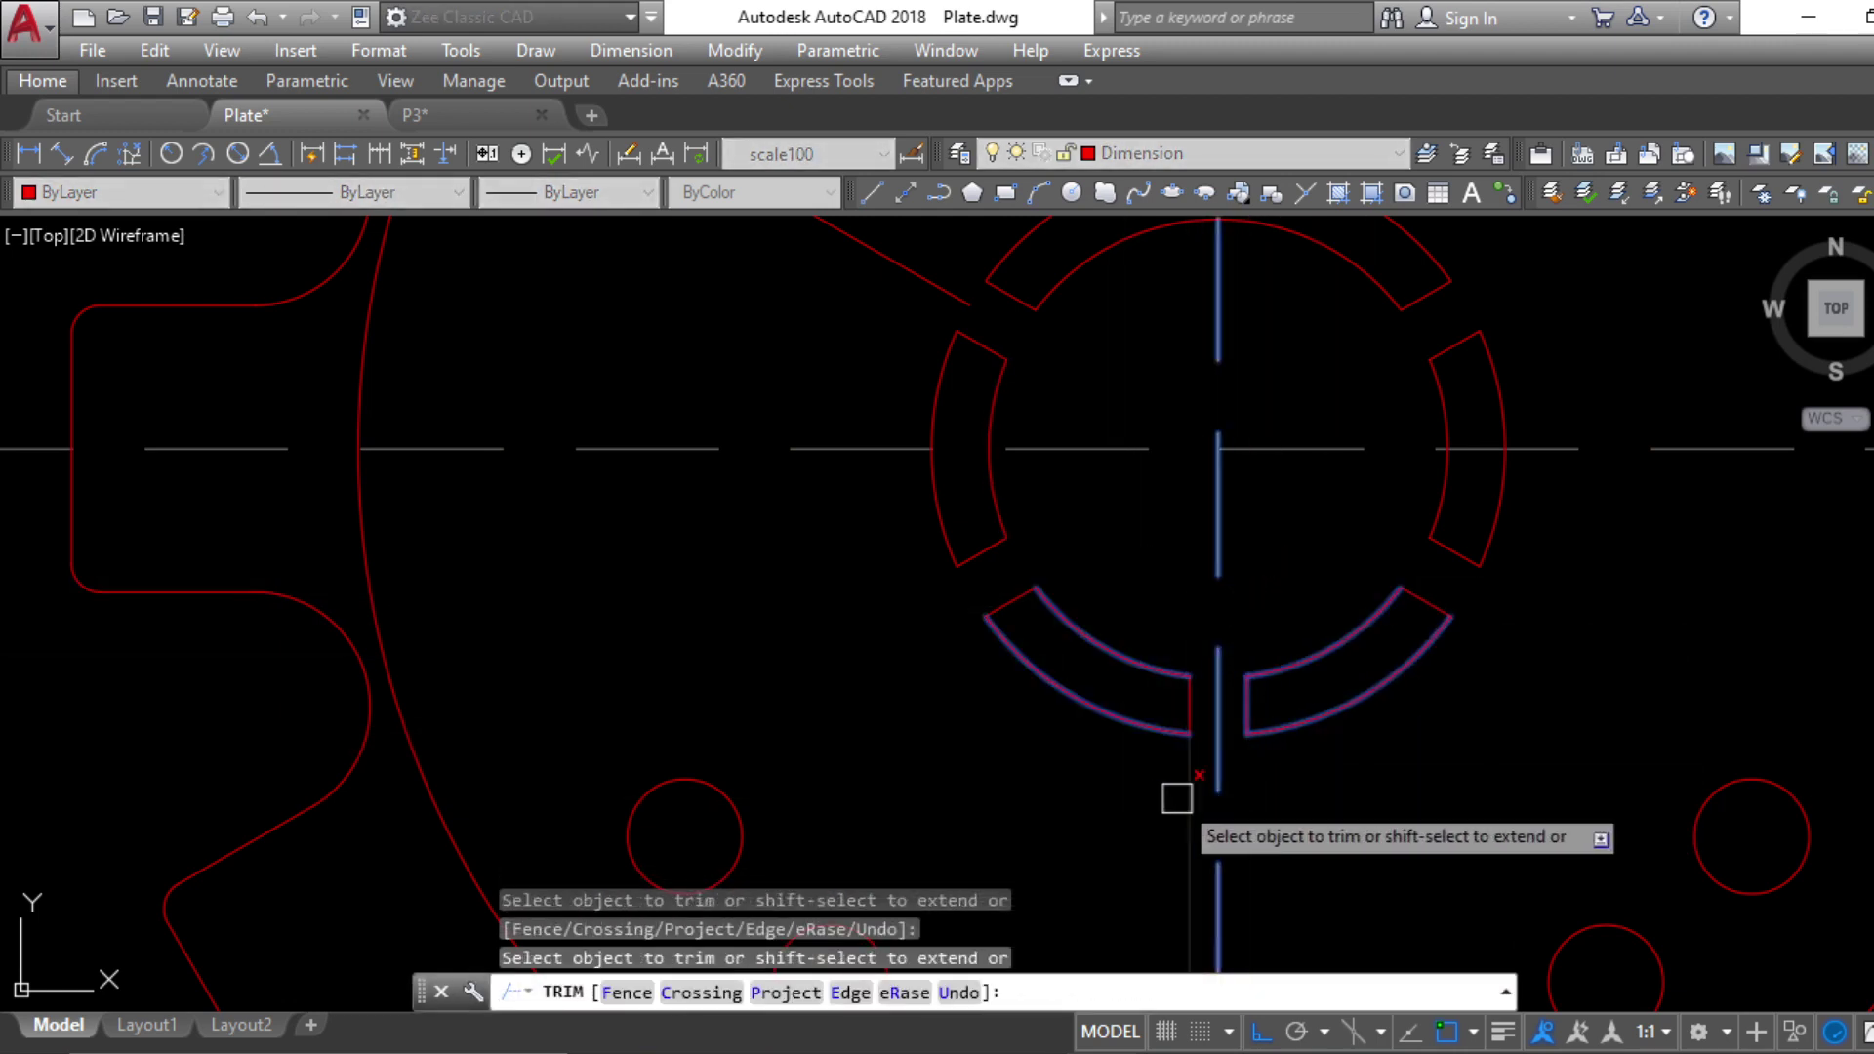
pyautogui.scroll(-8, 1338, 778)
pyautogui.press('Escape')
pyautogui.press('Escape')
# Erase the leftover inclined line at the upper left of the ring
pyautogui.click(1194, 585)
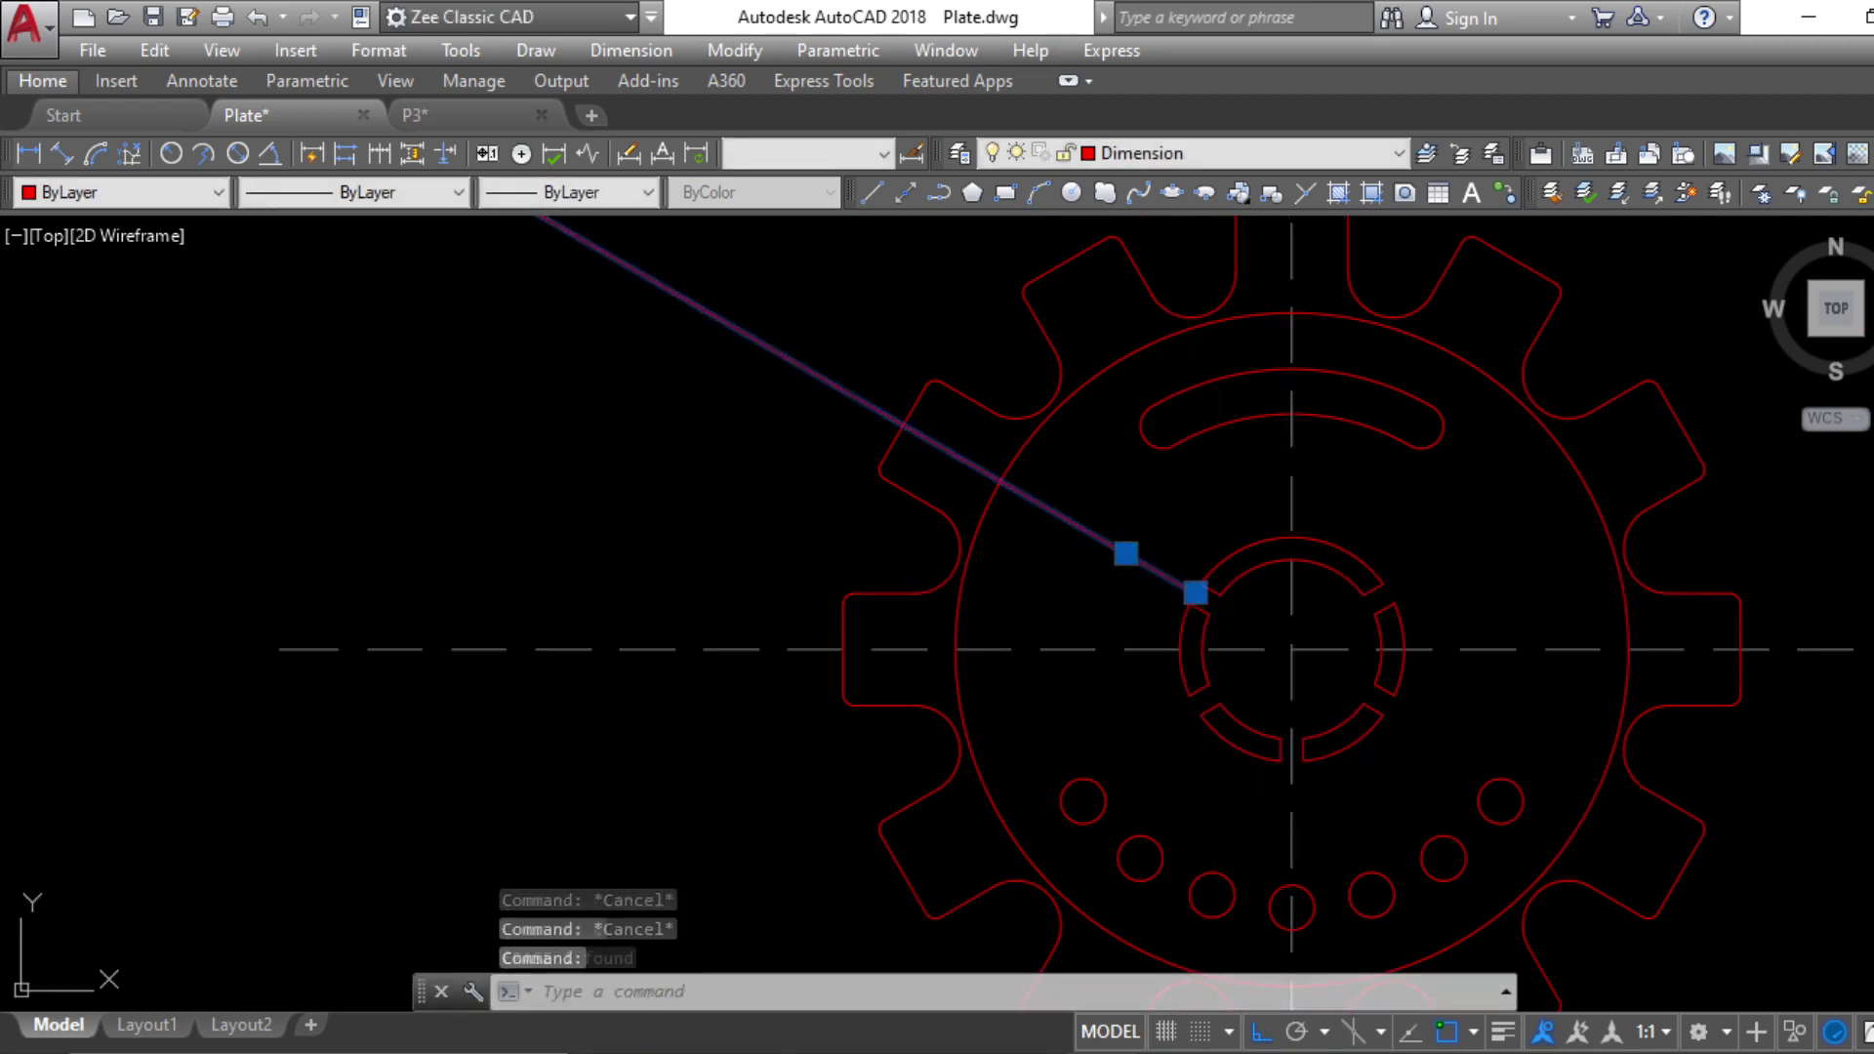
pyautogui.write('e')
pyautogui.press('Return')
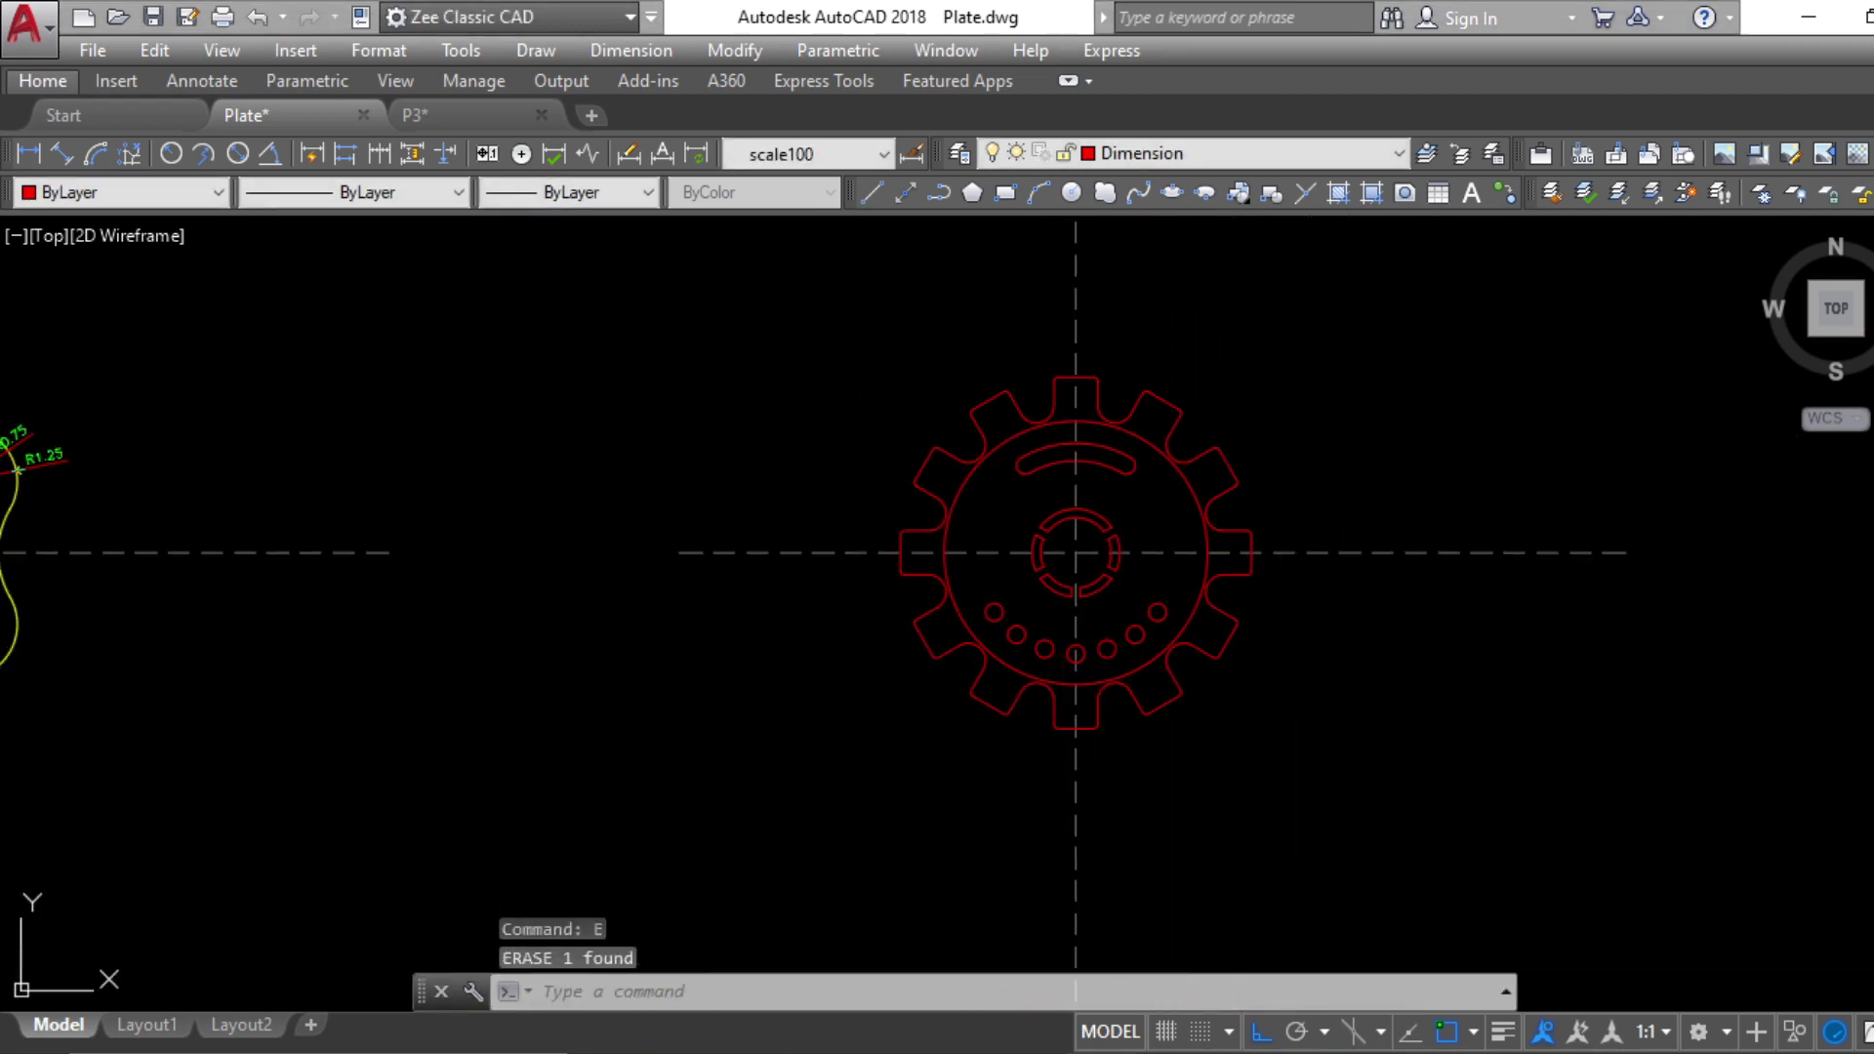
# Check the Gear sheet in Major Plate.pdf, and assign the whole gear figure to the Line layer with colour Yellow
pyautogui.hotkey('alt', 'Tab')
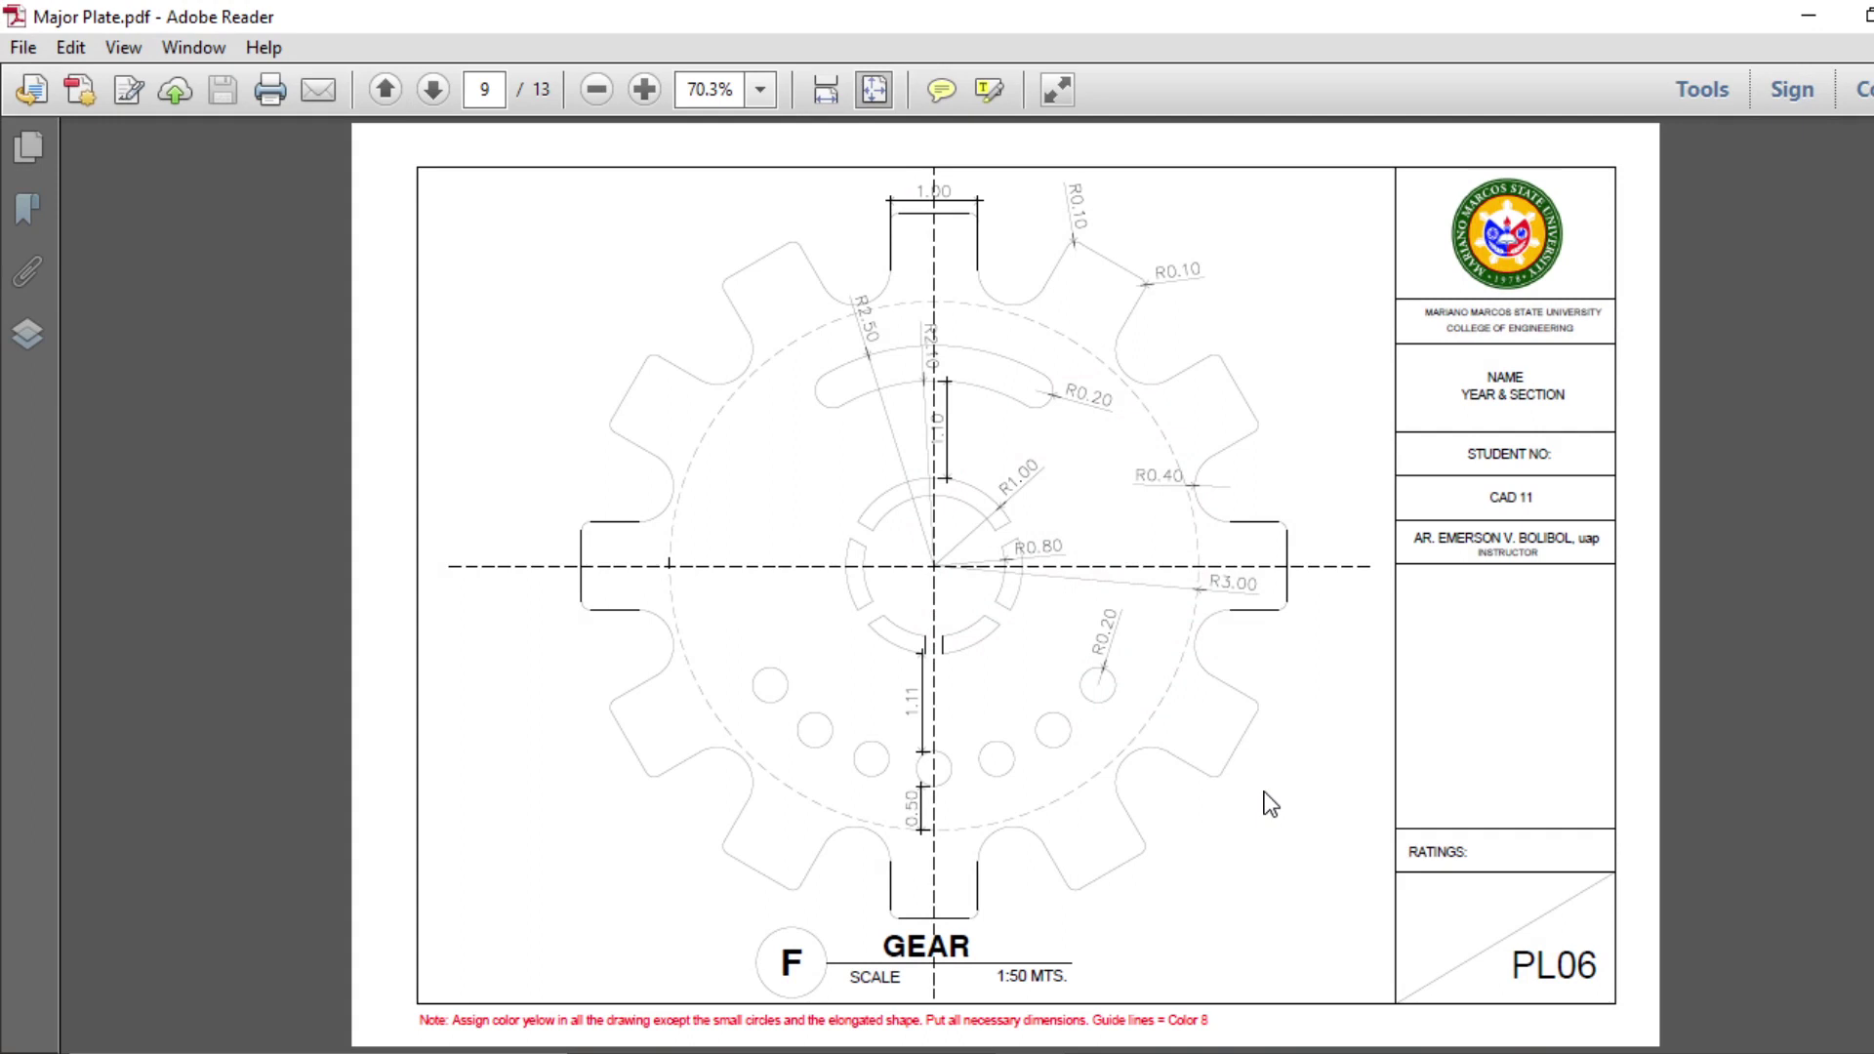
pyautogui.click(1822, 22)
pyautogui.moveTo(837, 533); pyautogui.dragTo(773, 578, button='middle')
pyautogui.click(1569, 921)
pyautogui.click(698, 234)
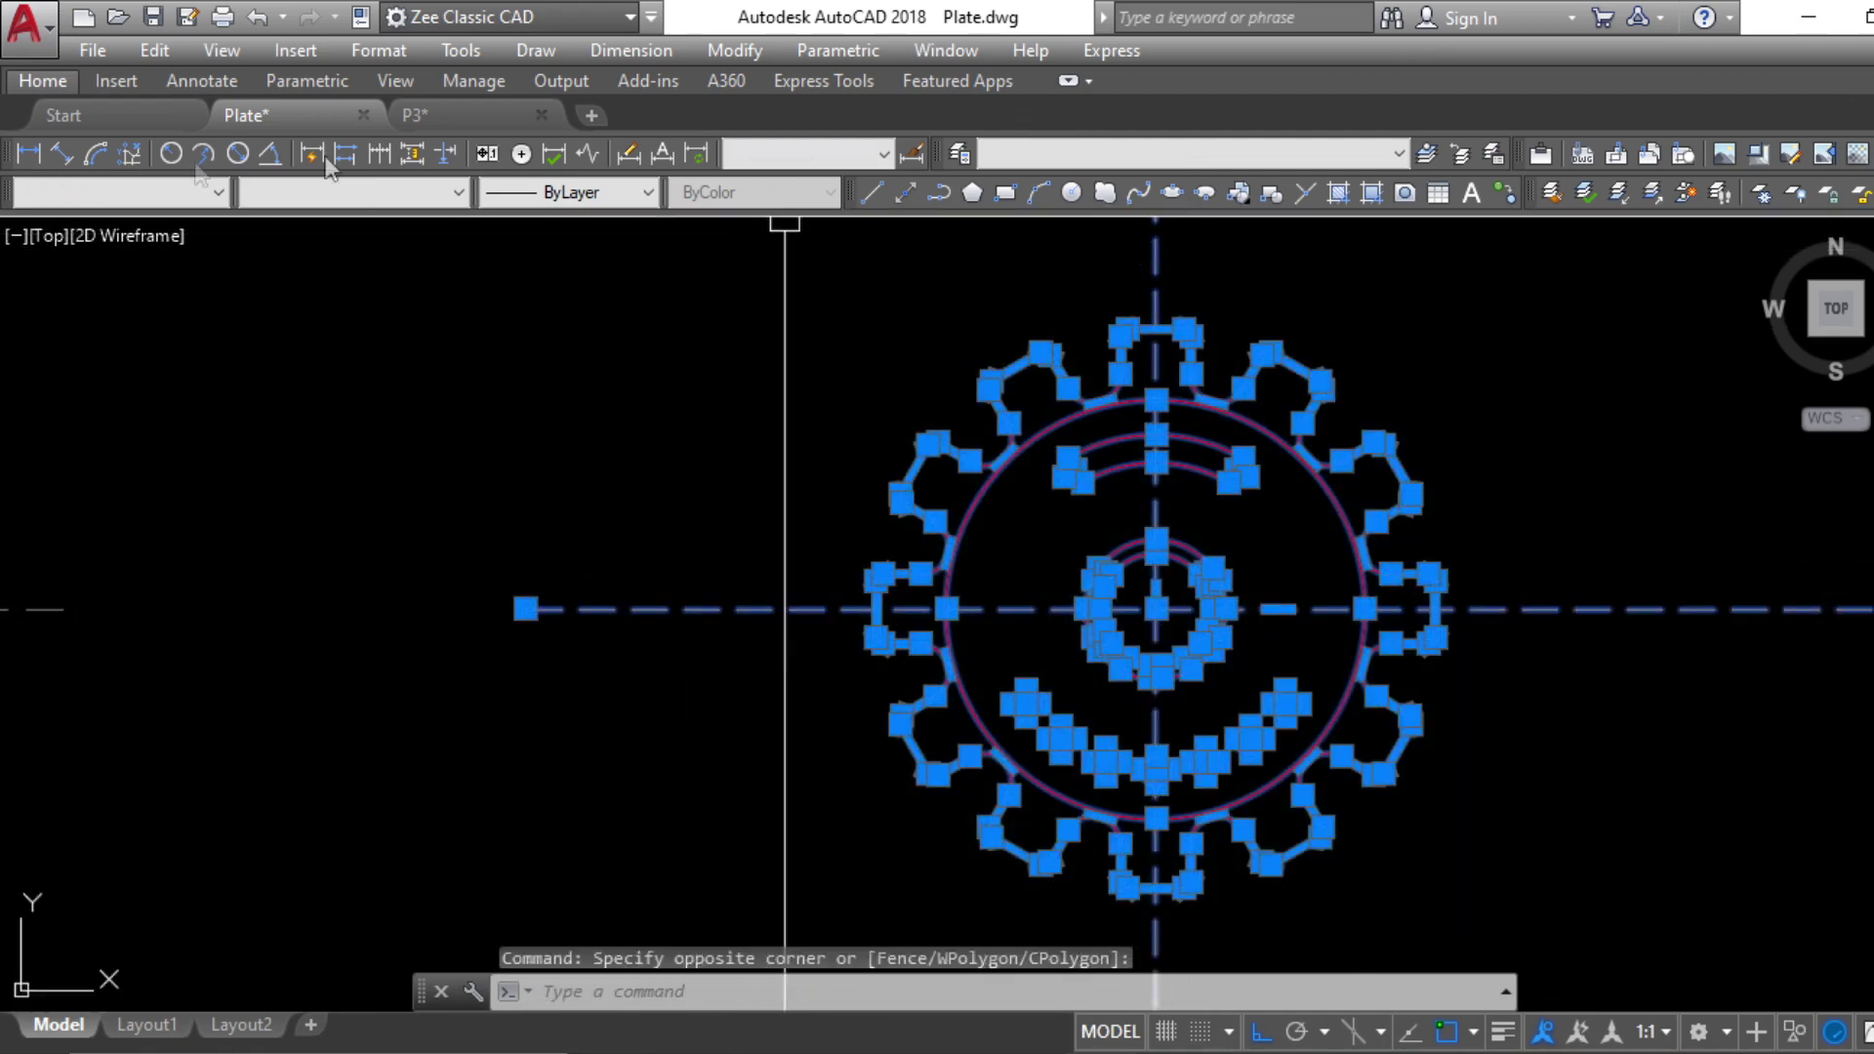
pyautogui.click(1132, 162)
pyautogui.click(1168, 290)
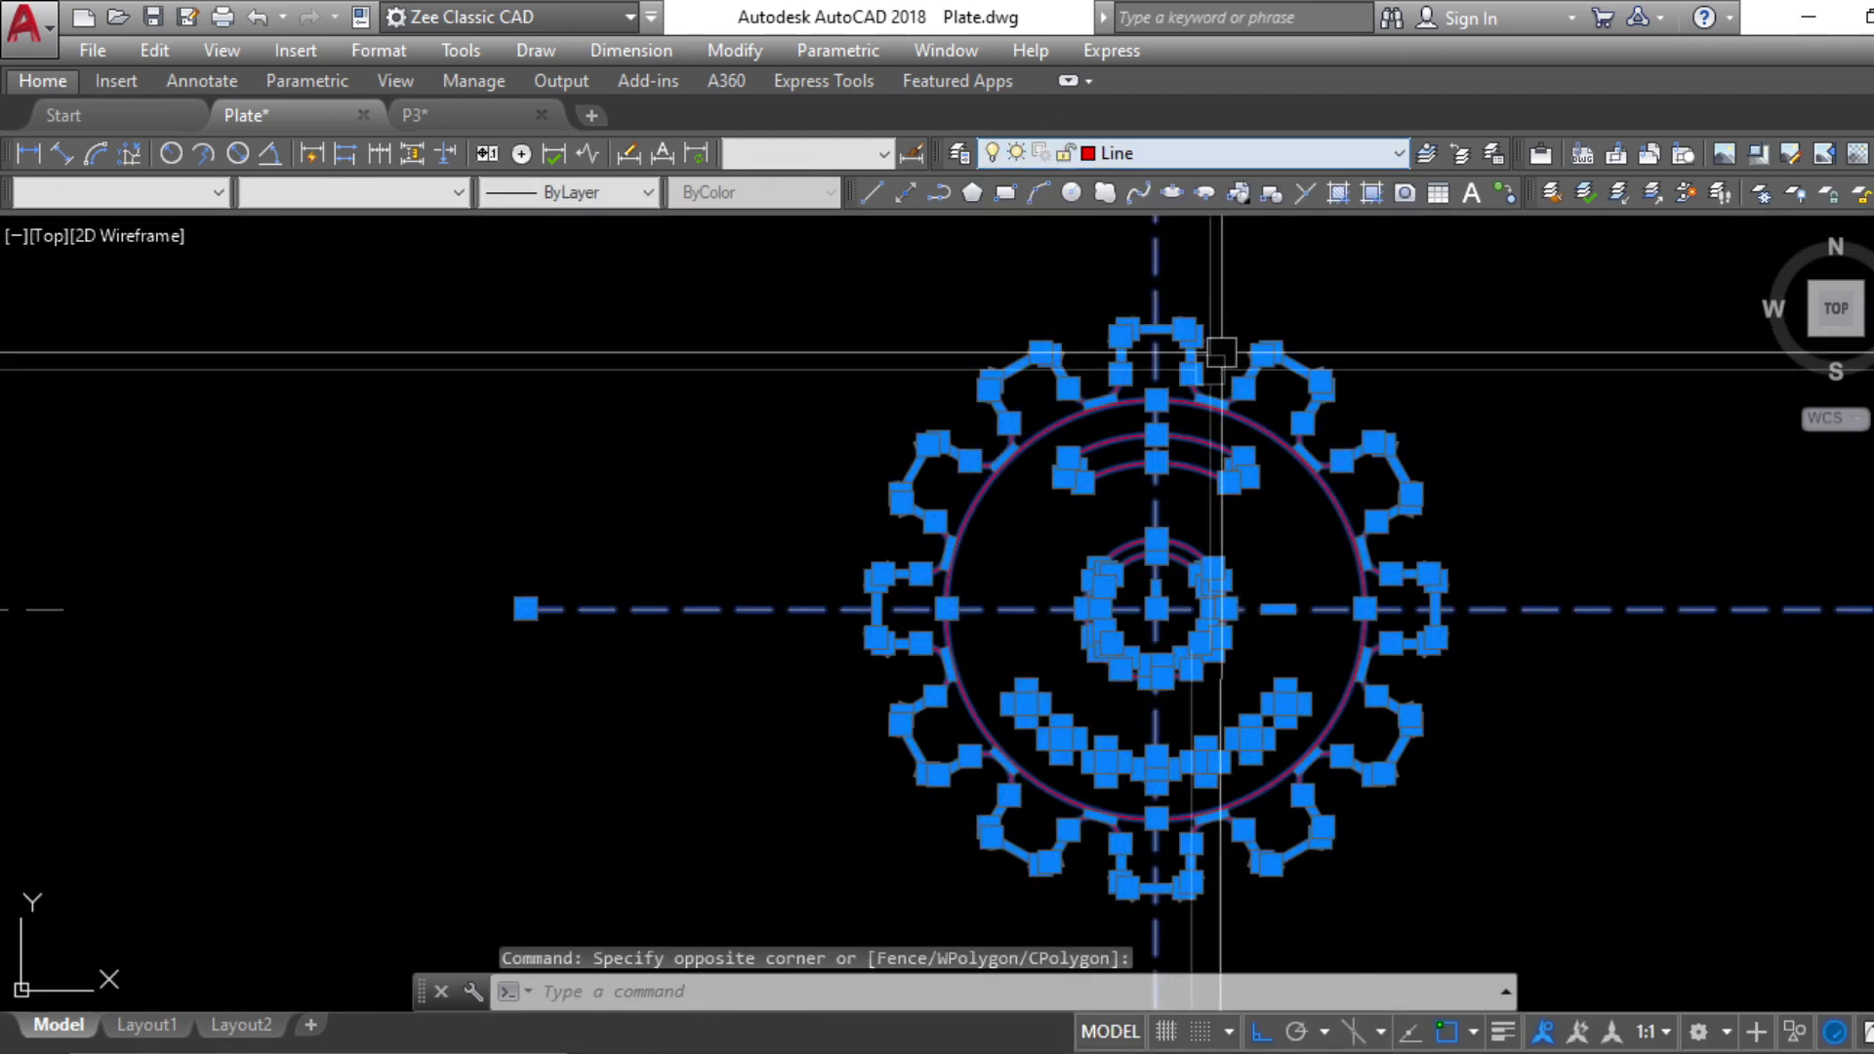
pyautogui.click(152, 194)
pyautogui.click(119, 290)
pyautogui.press('Escape')
pyautogui.press('Escape')
pyautogui.press('Escape')
pyautogui.scroll(3, 1309, 723)
pyautogui.scroll(-2, 1071, 514)
pyautogui.scroll(1, 1064, 566)
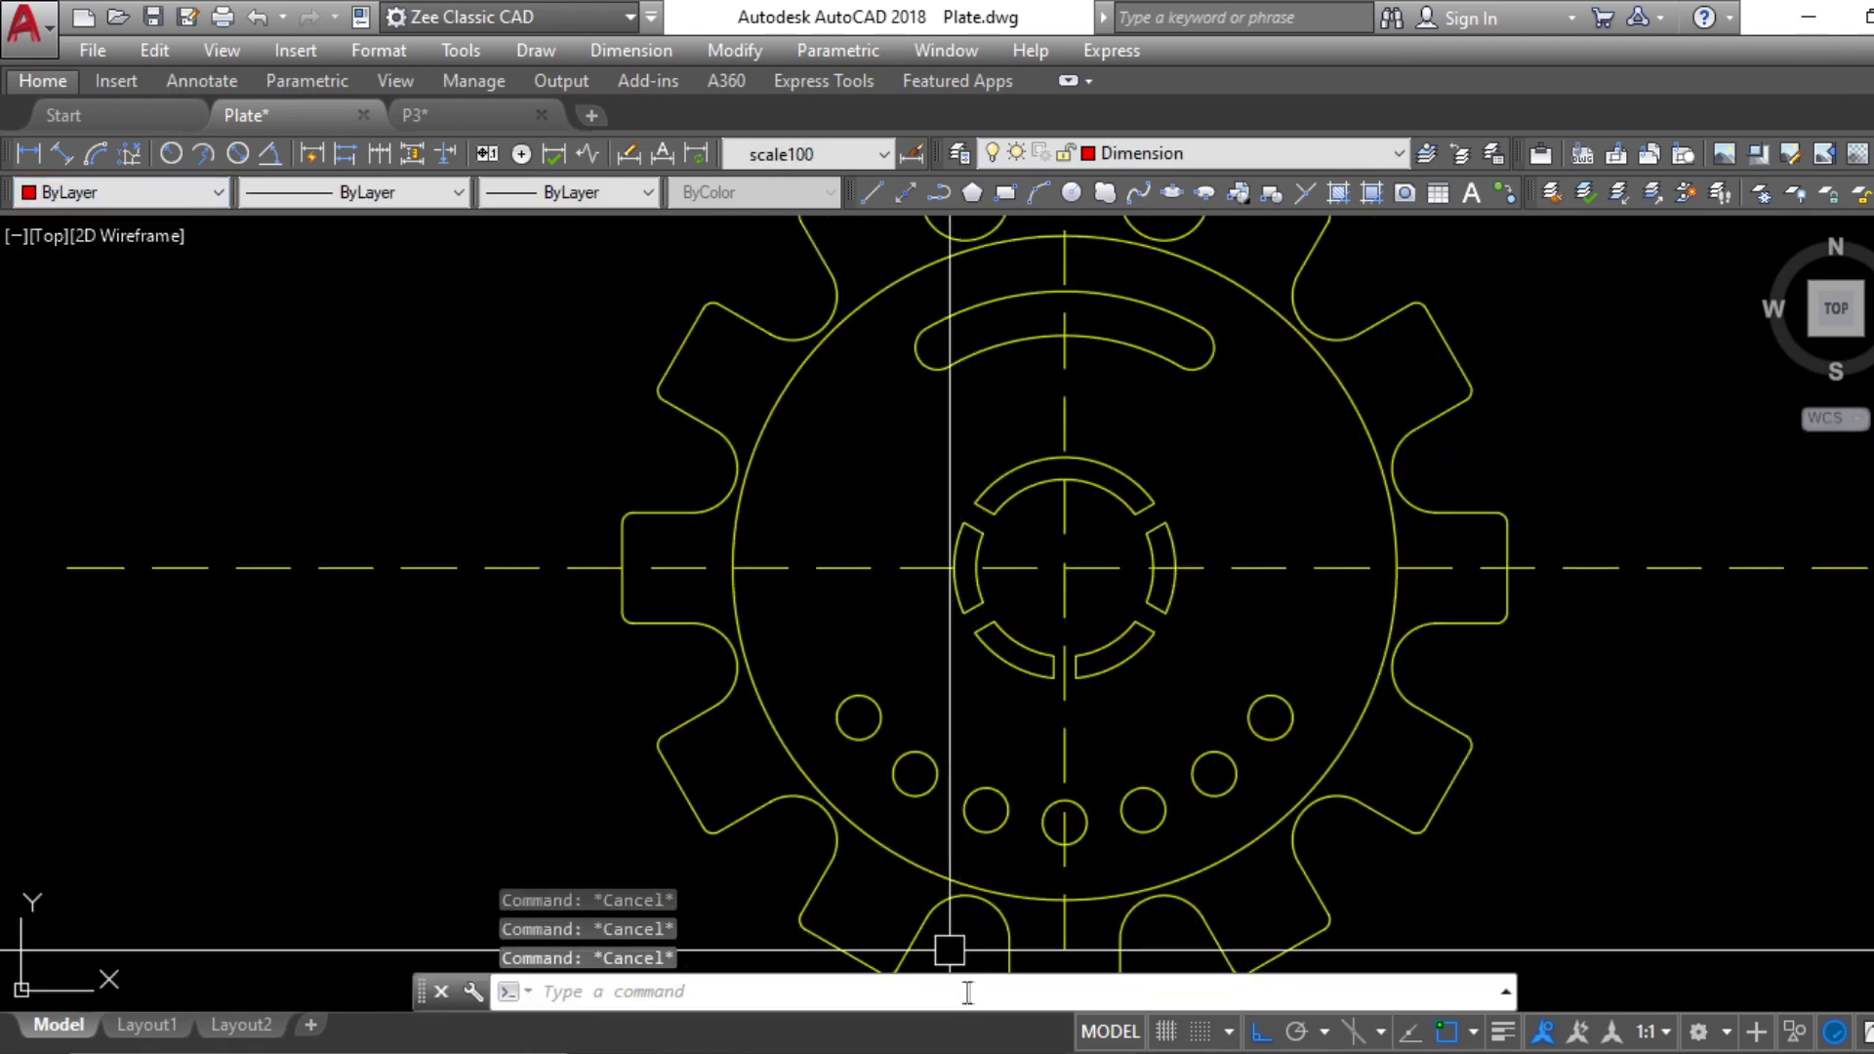
# Set the colour of the elongated curved slot's arcs and end caps to Red
pyautogui.click(915, 339)
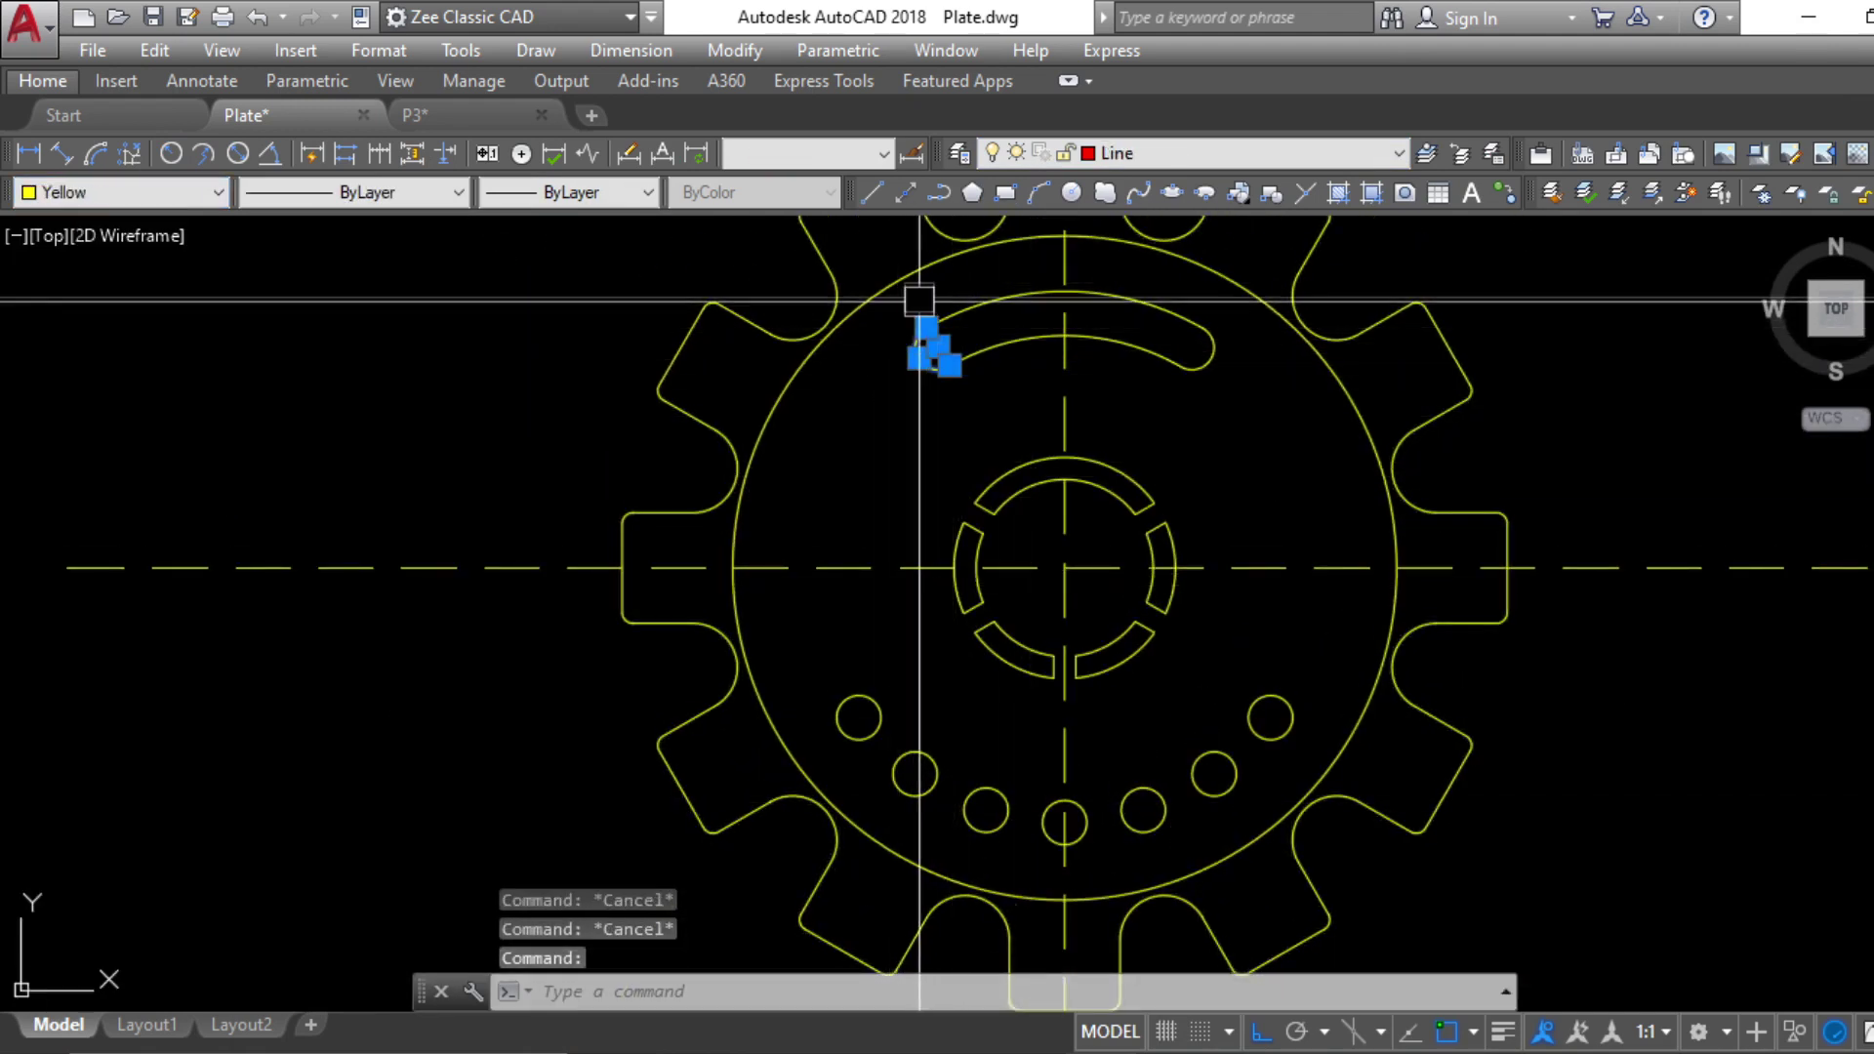
pyautogui.scroll(2, 912, 294)
pyautogui.click(908, 293)
pyautogui.click(1431, 467)
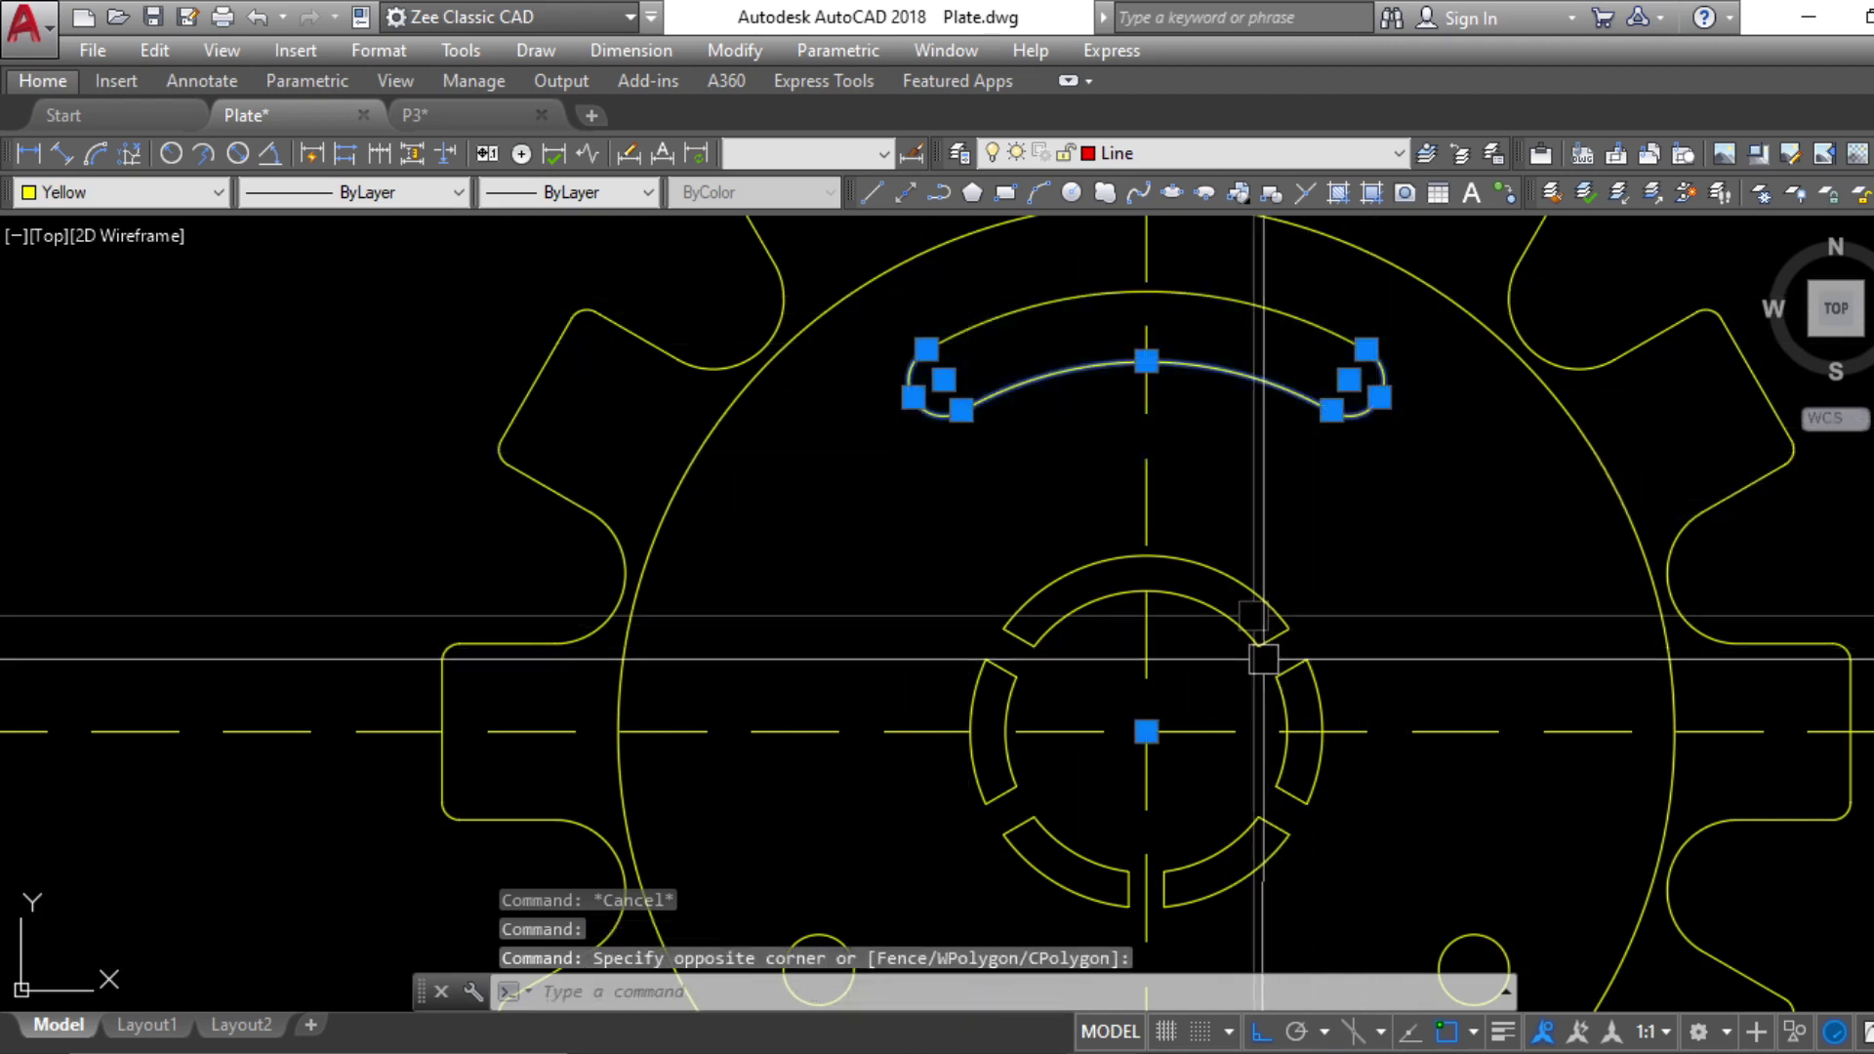
pyautogui.click(1222, 295)
pyautogui.click(187, 192)
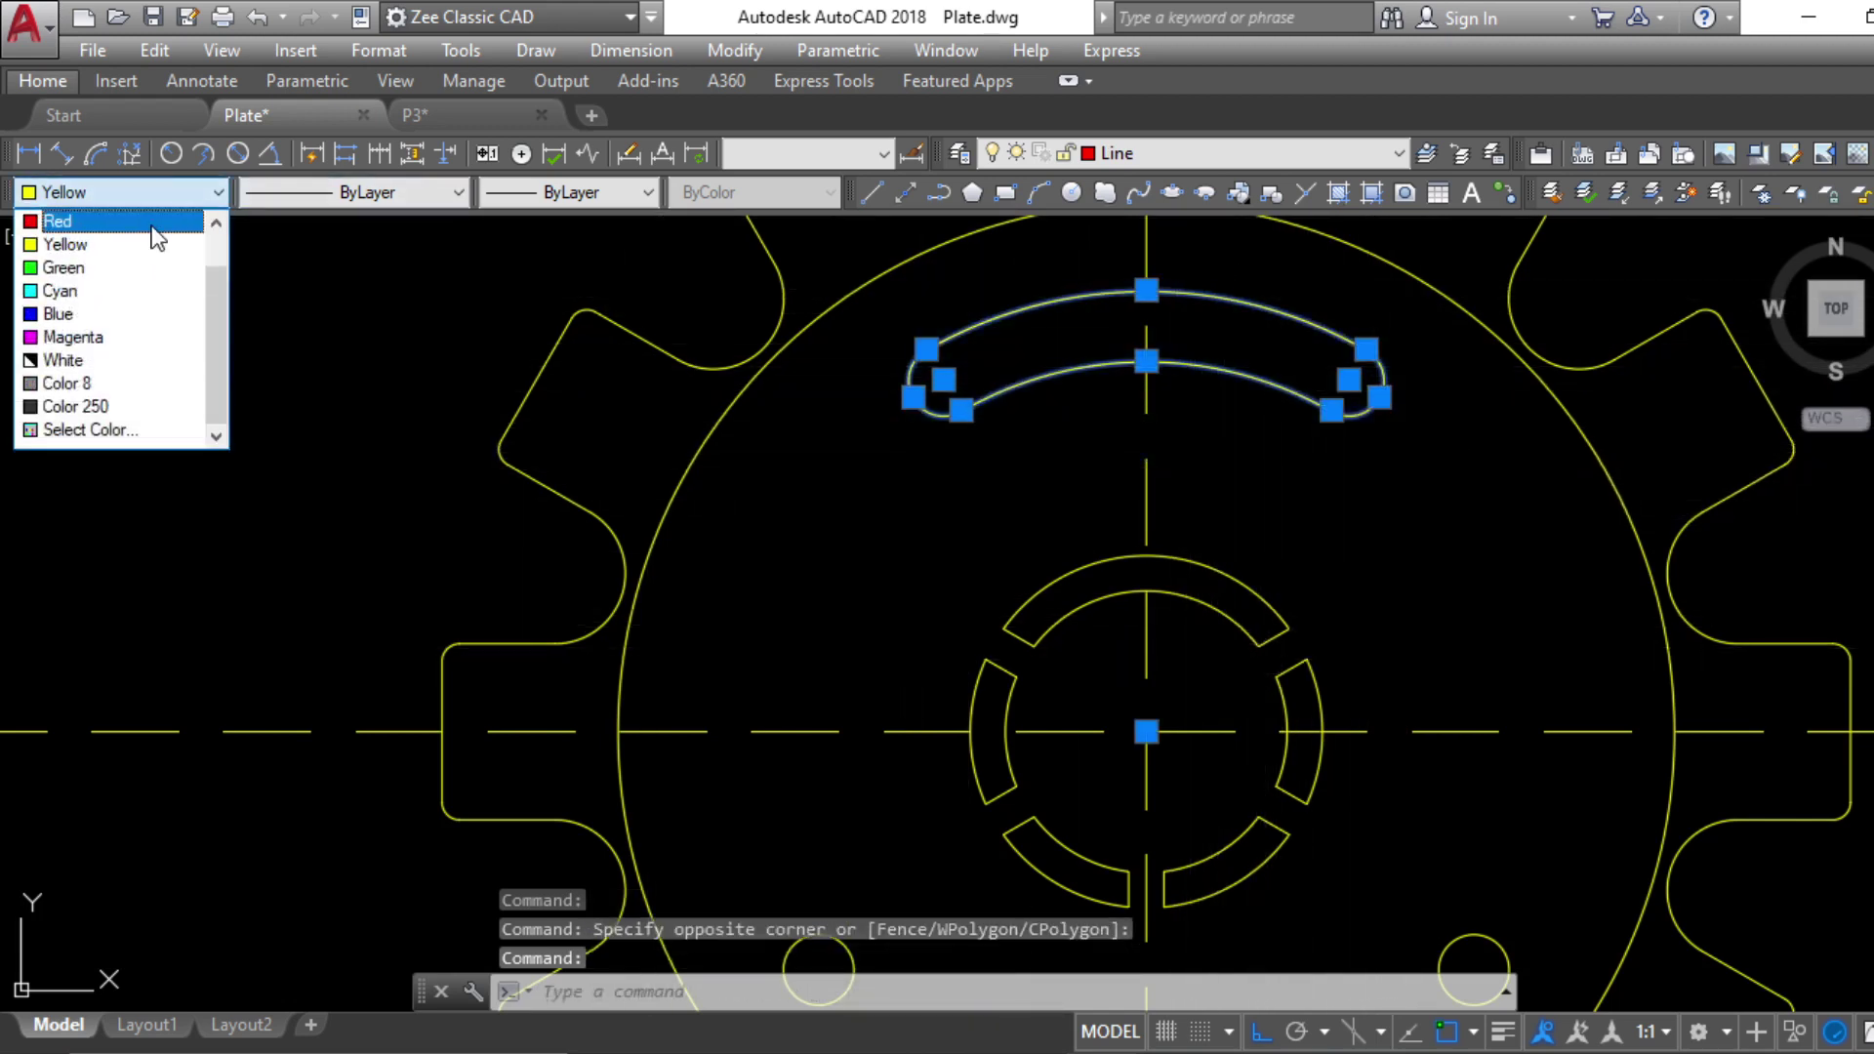
pyautogui.click(156, 218)
pyautogui.press('Escape')
# Set the colour of the seven small circles in the gear's lower half to Red
pyautogui.moveTo(1247, 724); pyautogui.dragTo(1156, 540, button='middle')
pyautogui.click(747, 723)
pyautogui.click(845, 814)
pyautogui.click(959, 872)
pyautogui.click(1083, 891)
pyautogui.click(1214, 869)
pyautogui.click(1307, 812)
pyautogui.click(1406, 724)
pyautogui.scroll(-2, 1104, 683)
pyautogui.click(117, 192)
pyautogui.click(88, 218)
pyautogui.moveTo(1291, 702); pyautogui.dragTo(1139, 669, button='middle')
pyautogui.press('Escape')
pyautogui.press('Escape')
pyautogui.press('Escape')
pyautogui.moveTo(1269, 829); pyautogui.dragTo(1276, 862, button='middle')
pyautogui.moveTo(1367, 928)
pyautogui.mouseDown(button='middle')
pyautogui.moveTo(1296, 825)
pyautogui.moveTo(1256, 858)
pyautogui.moveTo(1455, 894)
pyautogui.mouseUp(button='middle')
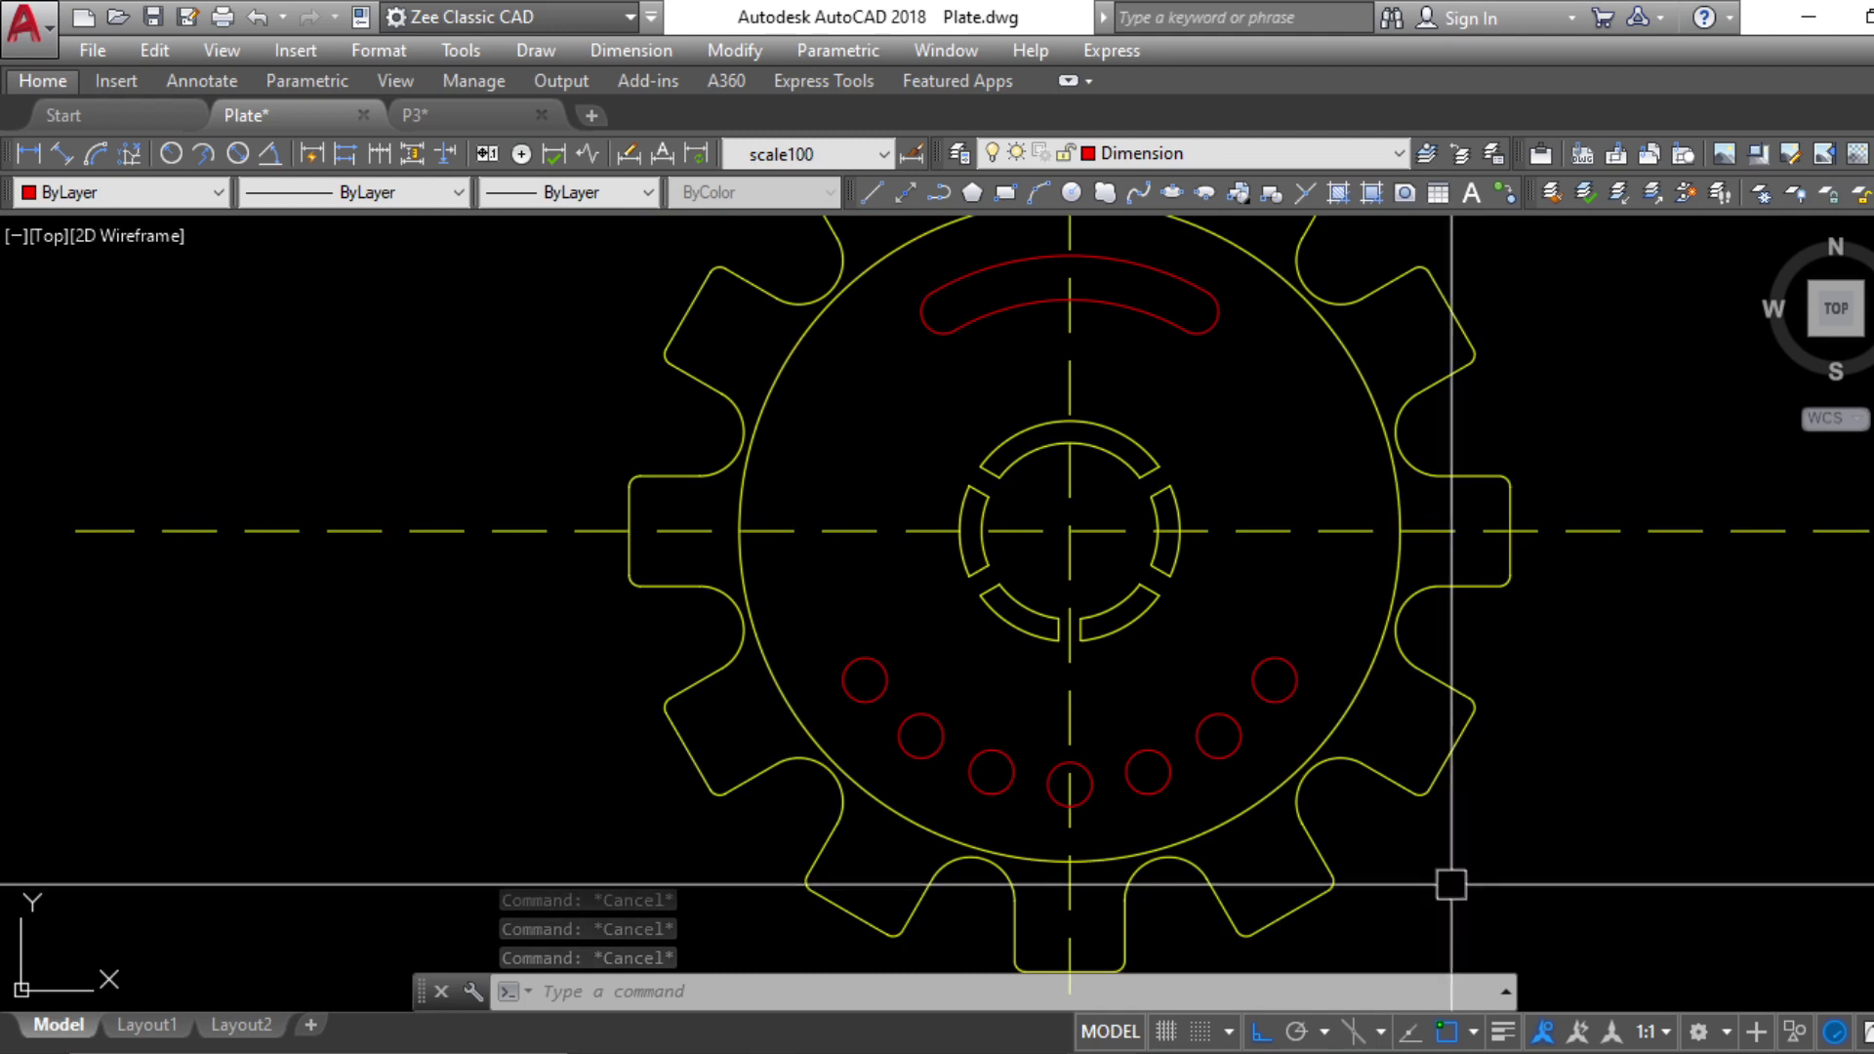
# Check the finished gear in the P3 drawing, and give the large base circle linetype HIDDEN2 and Color 250
pyautogui.click(473, 113)
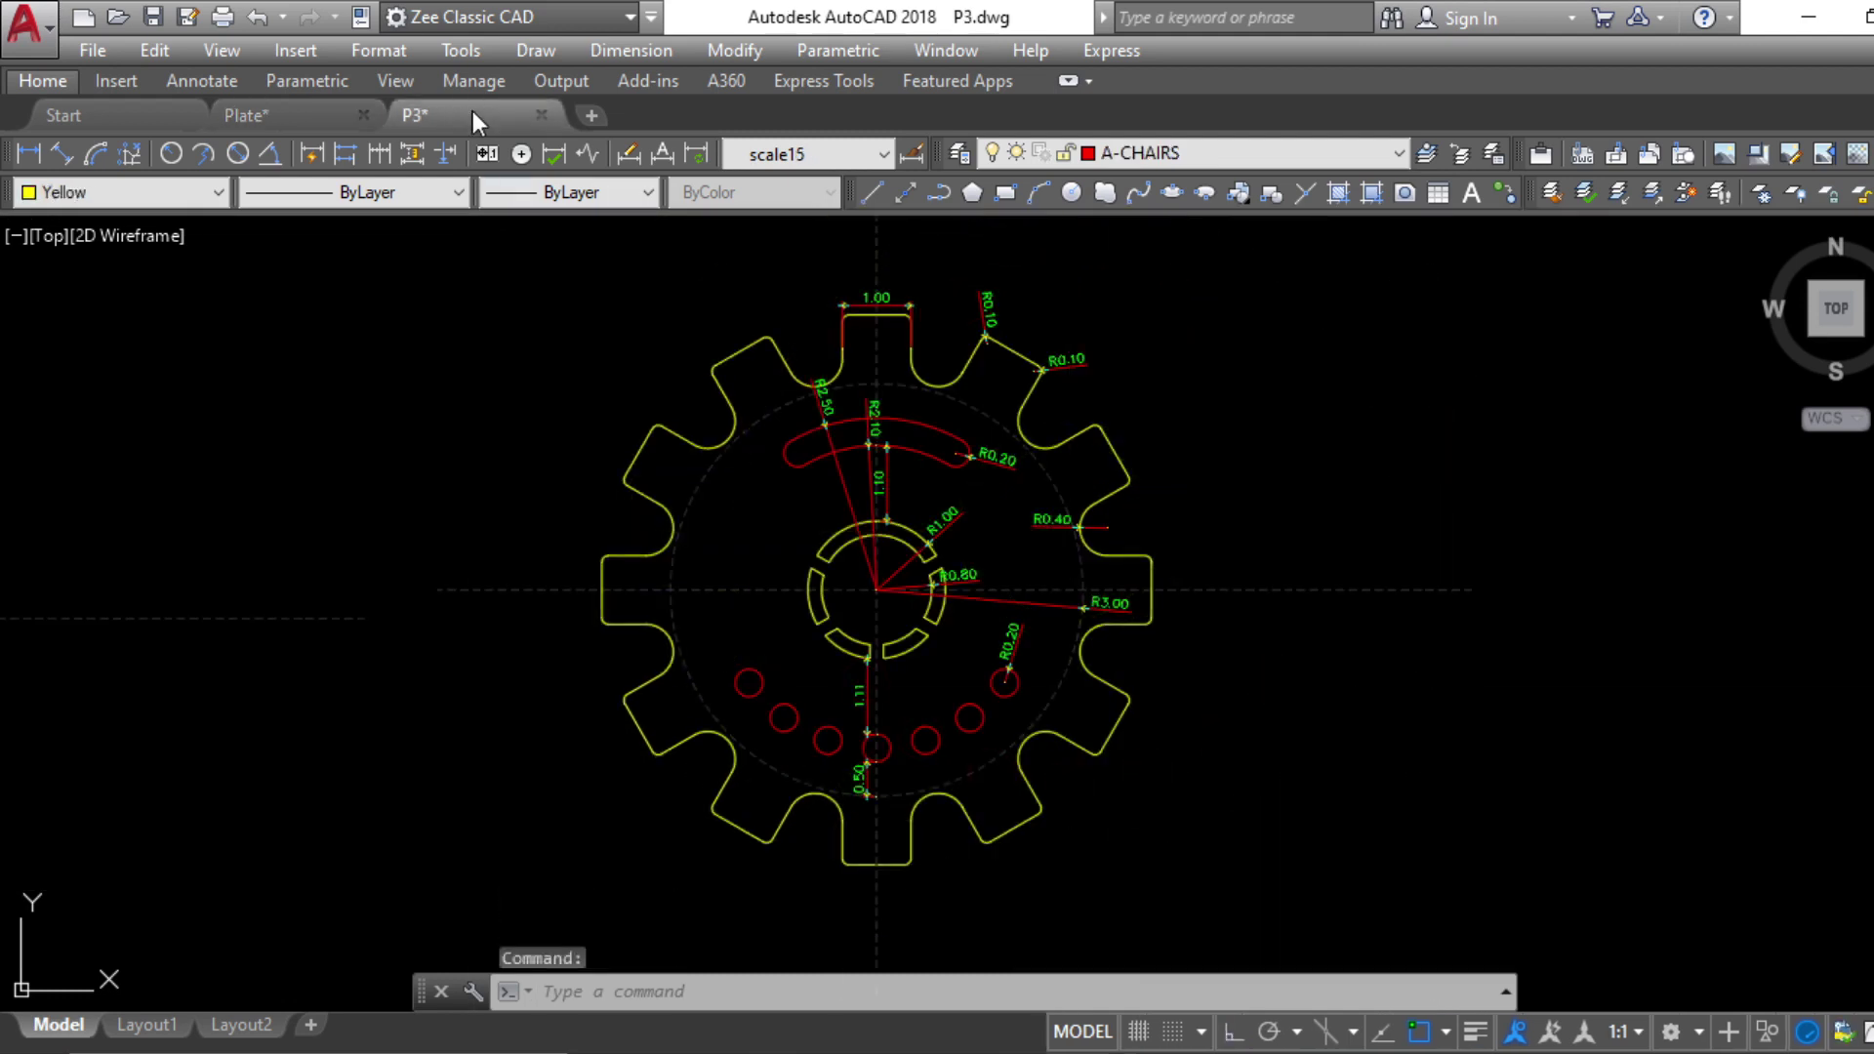
pyautogui.click(332, 114)
pyautogui.click(1348, 363)
pyautogui.click(341, 195)
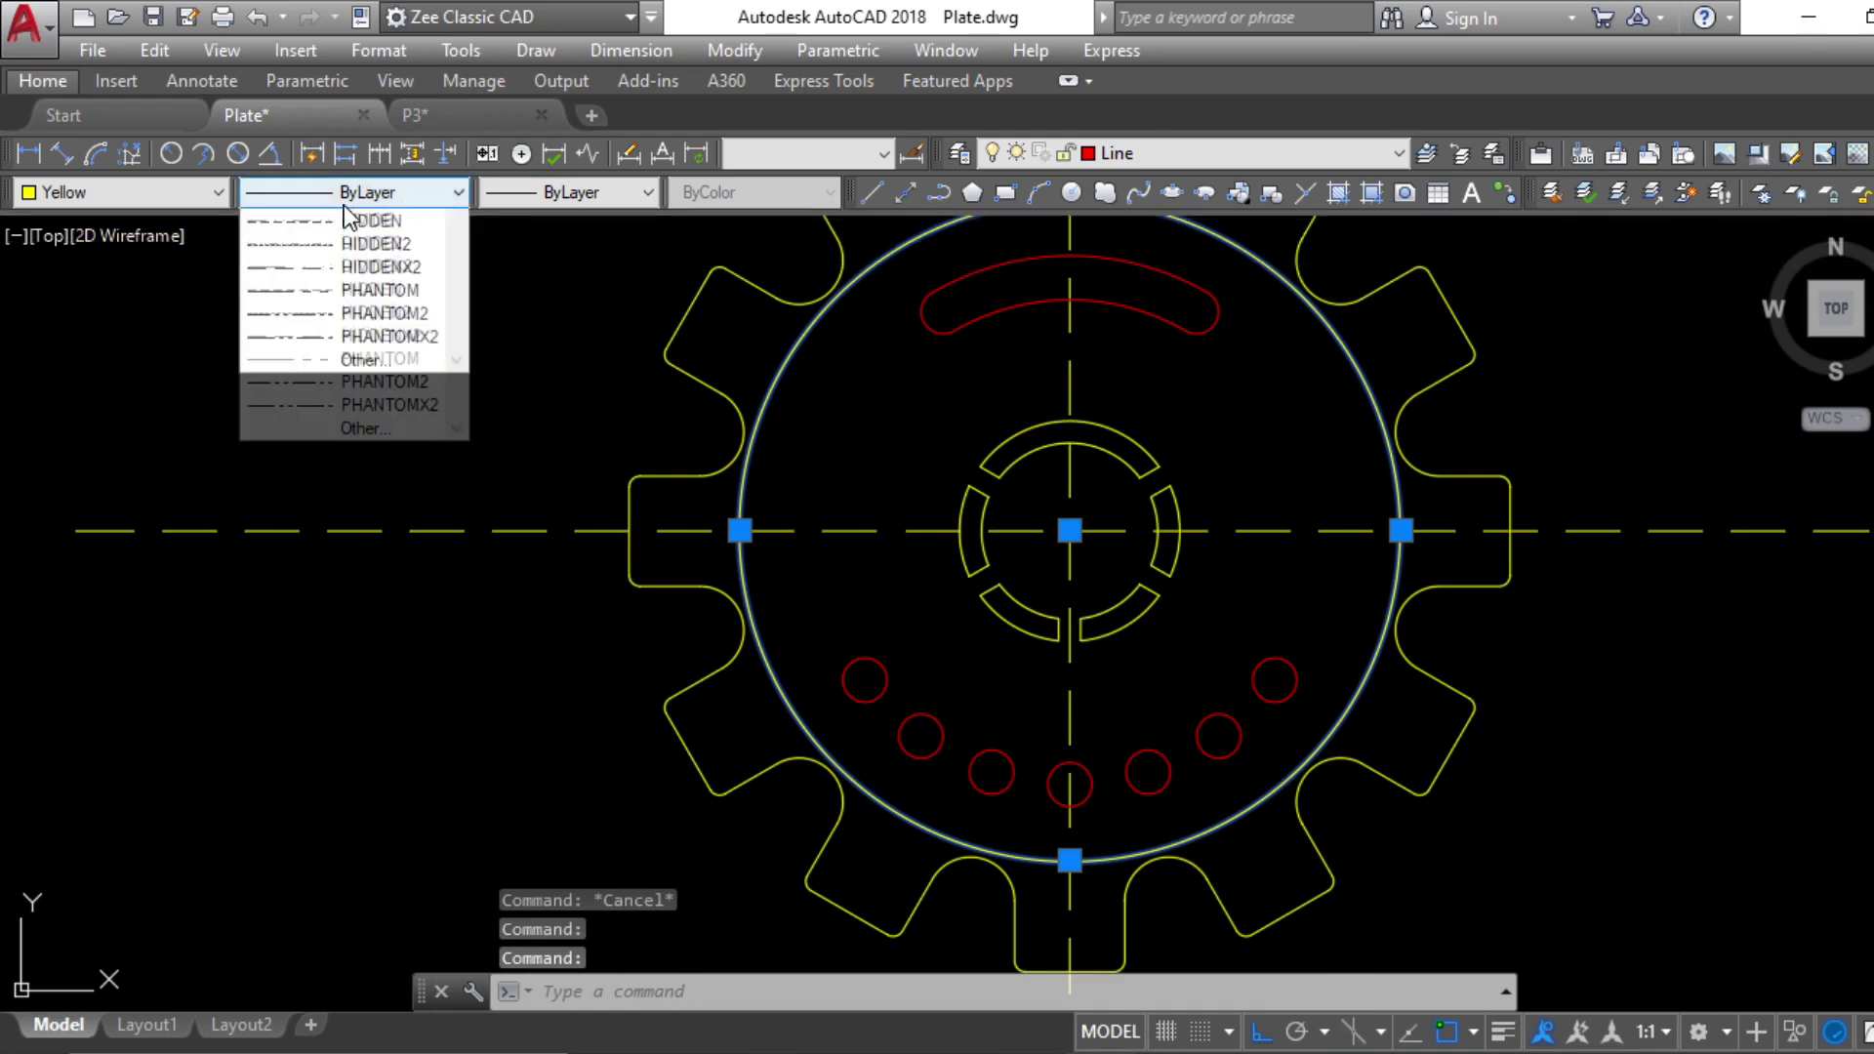
pyautogui.click(375, 430)
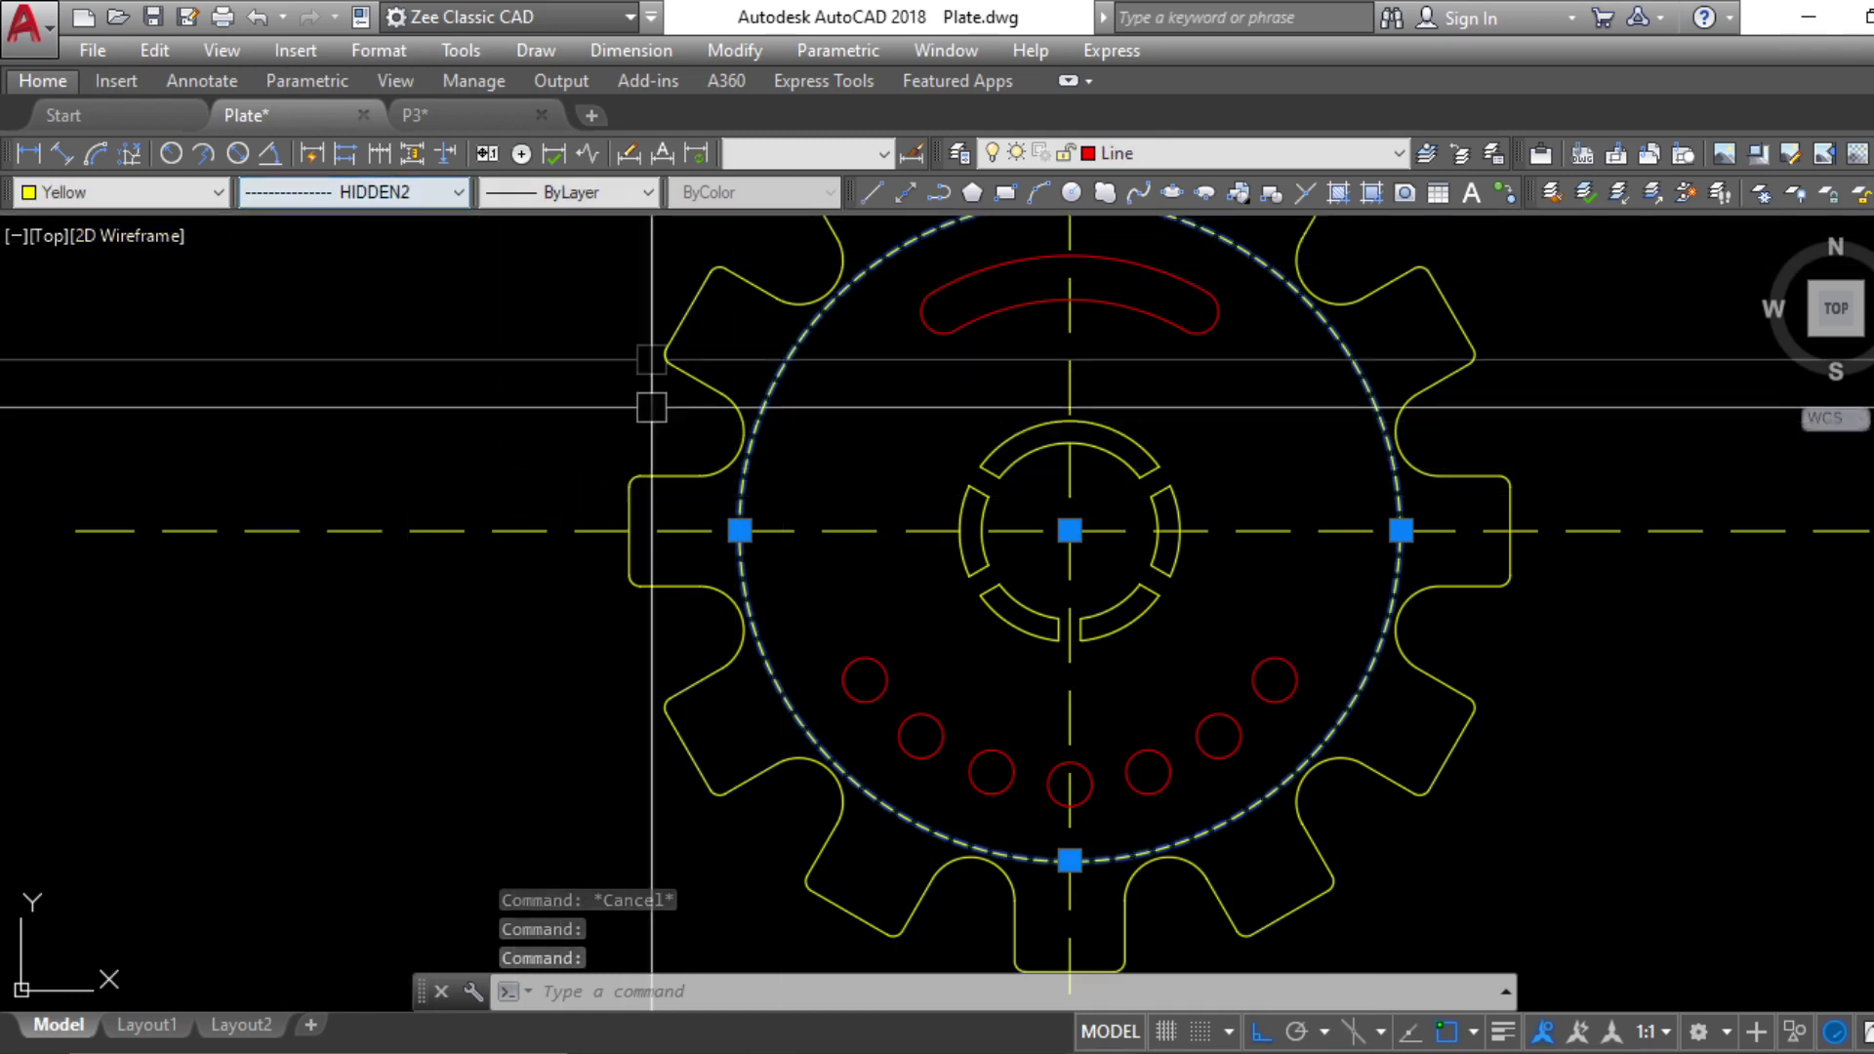
pyautogui.click(179, 194)
pyautogui.click(97, 406)
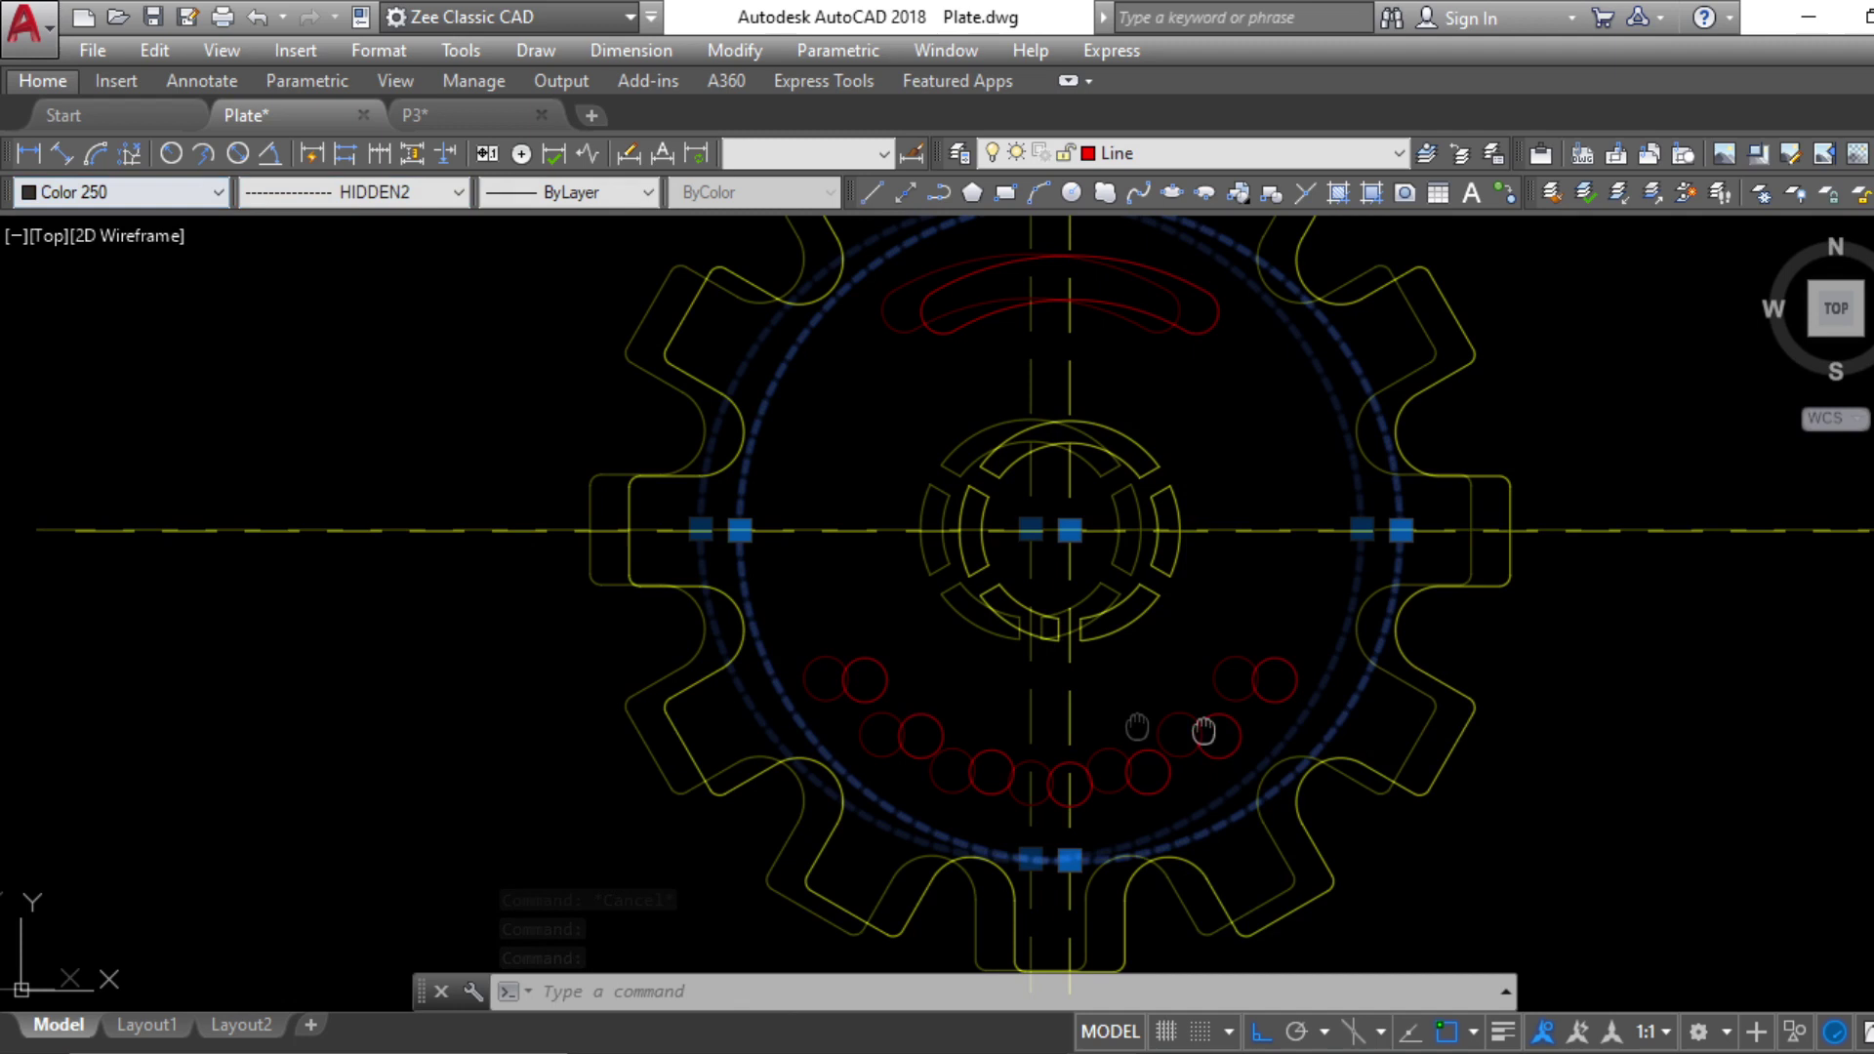
pyautogui.press('Escape')
pyautogui.press('Escape')
# Set the colour of the gear's horizontal and vertical centre lines to Color 8
pyautogui.scroll(-3, 1162, 703)
pyautogui.click(1532, 715)
pyautogui.click(1431, 463)
pyautogui.click(1304, 380)
pyautogui.click(908, 319)
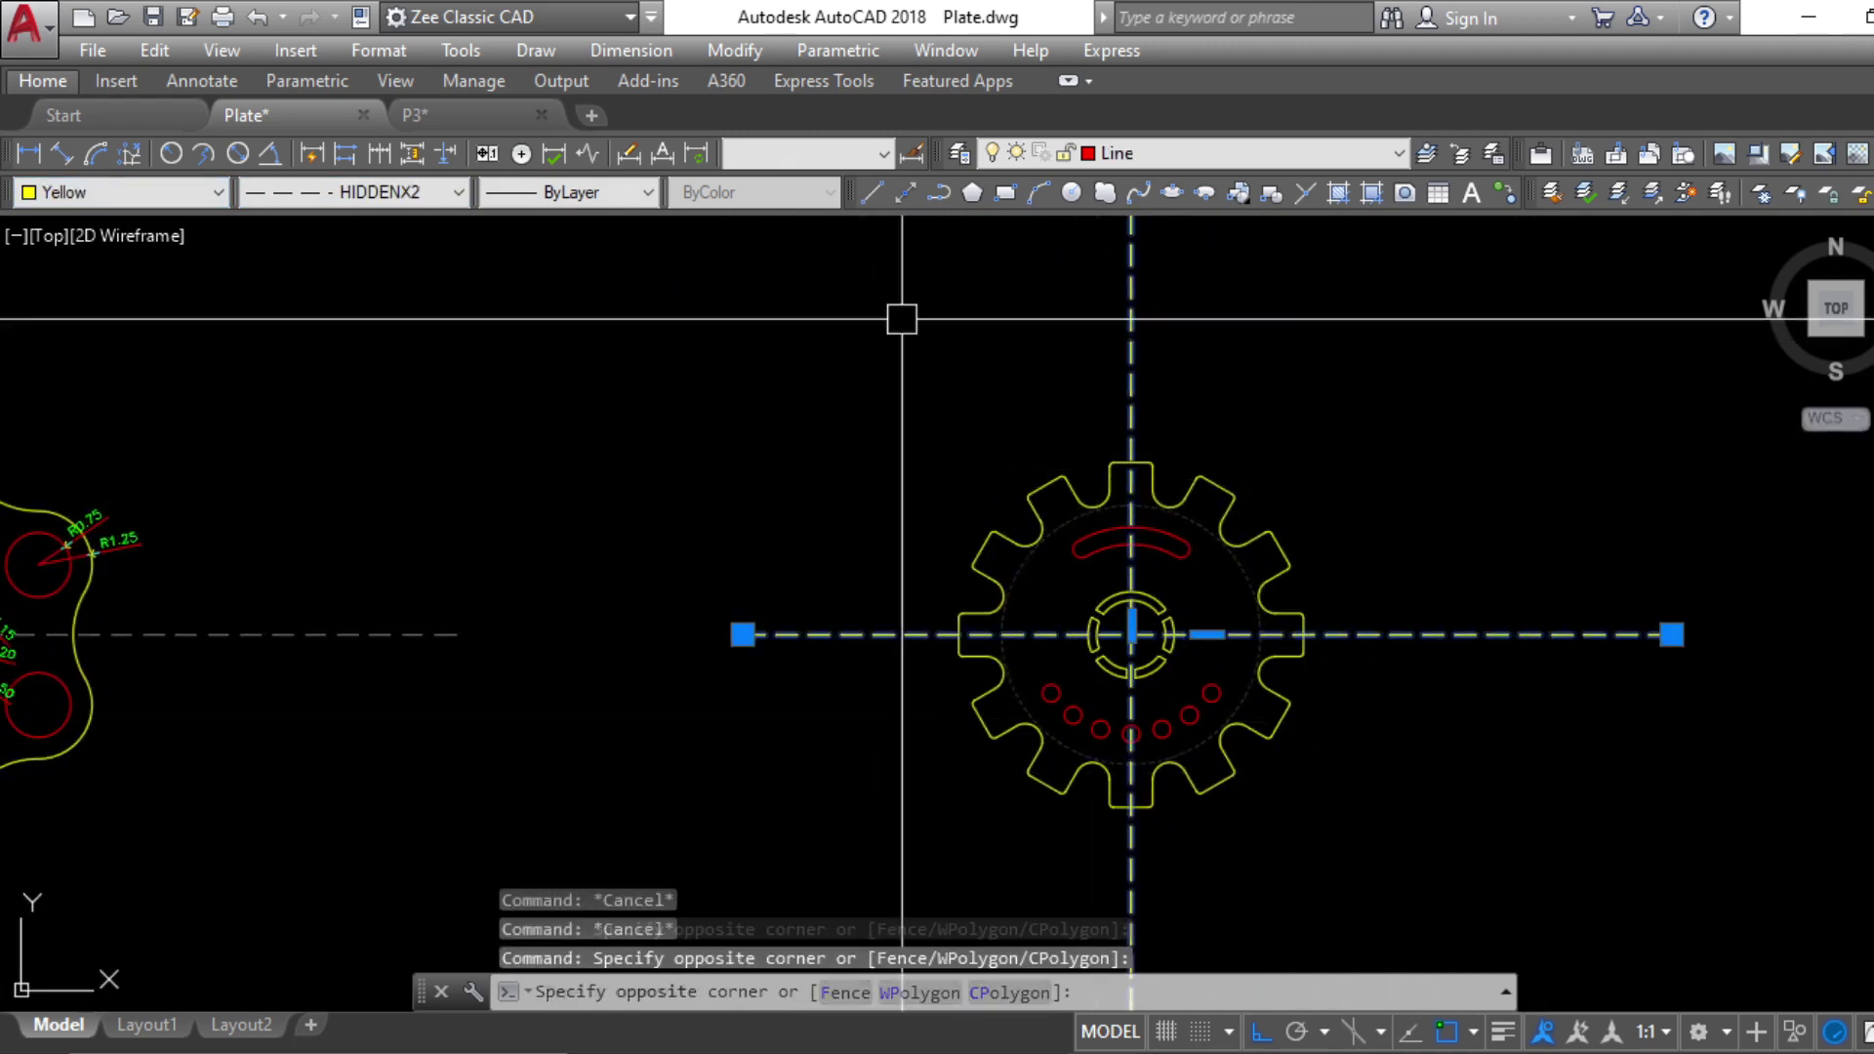
pyautogui.click(156, 193)
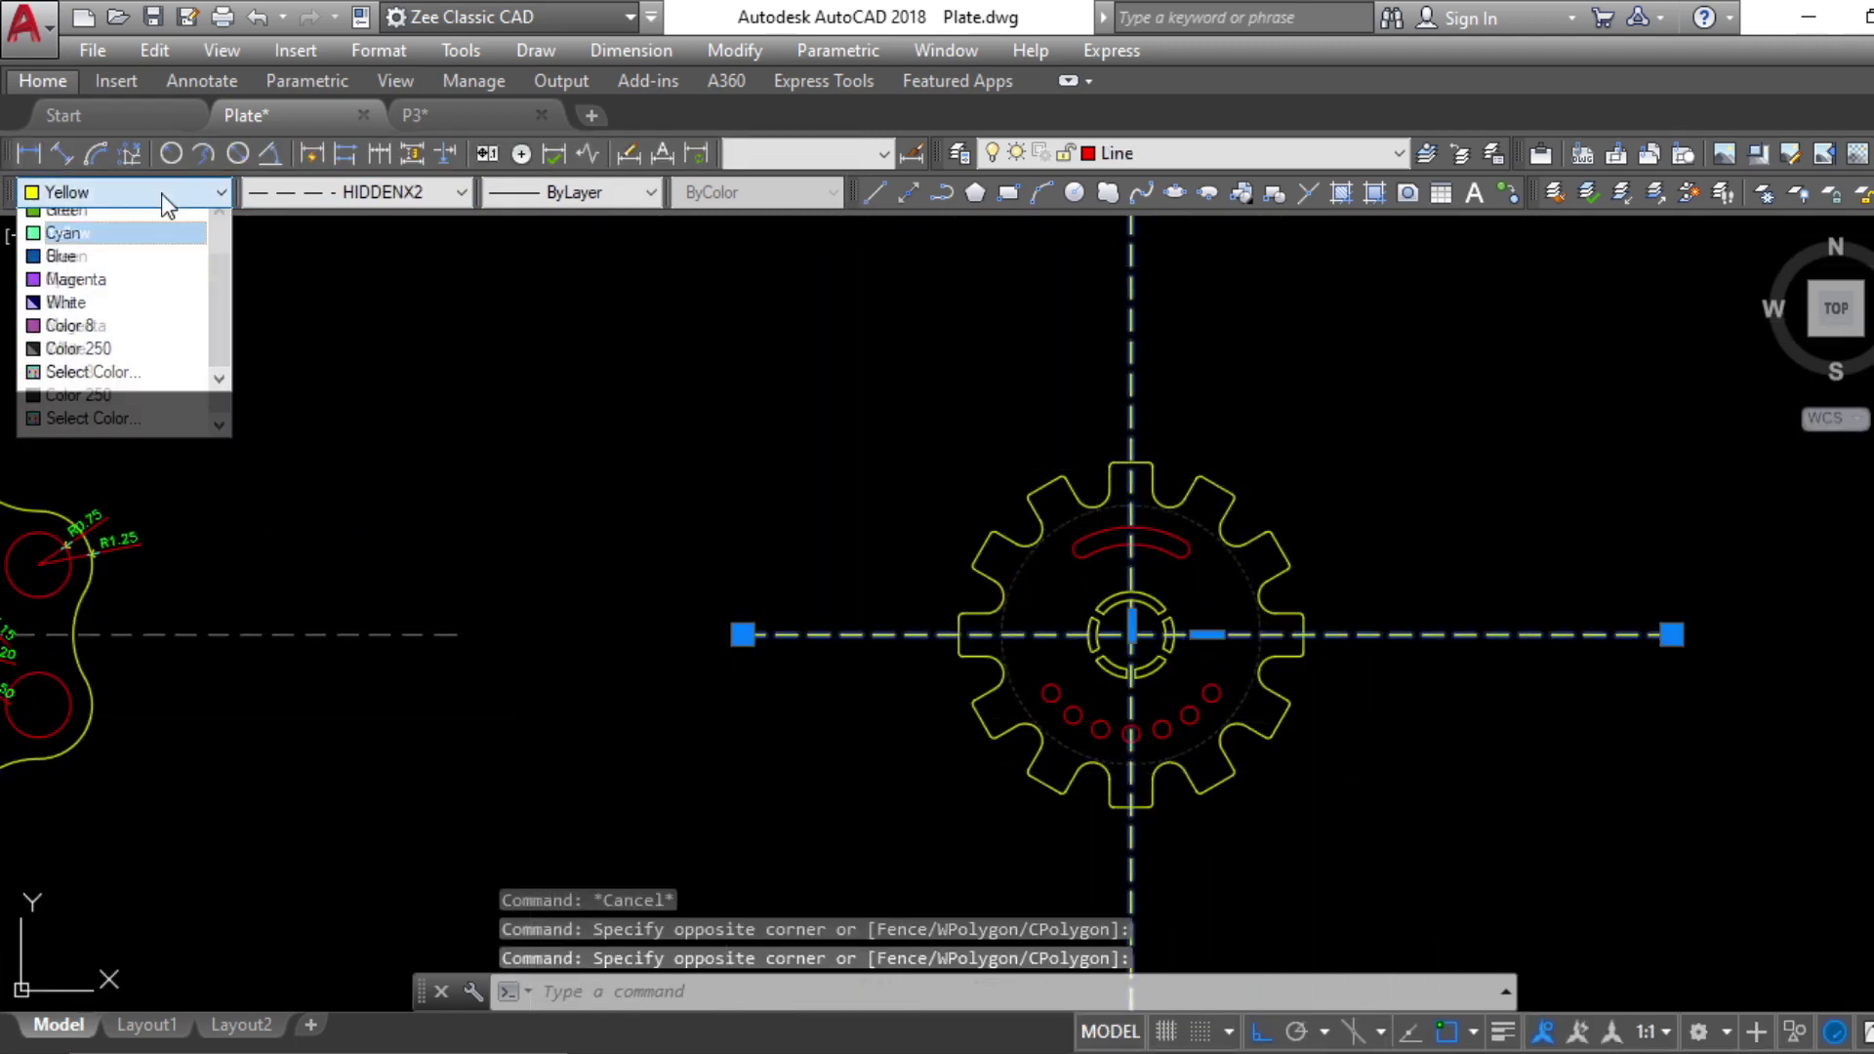
pyautogui.click(131, 386)
pyautogui.press('Escape')
pyautogui.press('Escape')
pyautogui.moveTo(1467, 809); pyautogui.dragTo(1336, 809, button='middle')
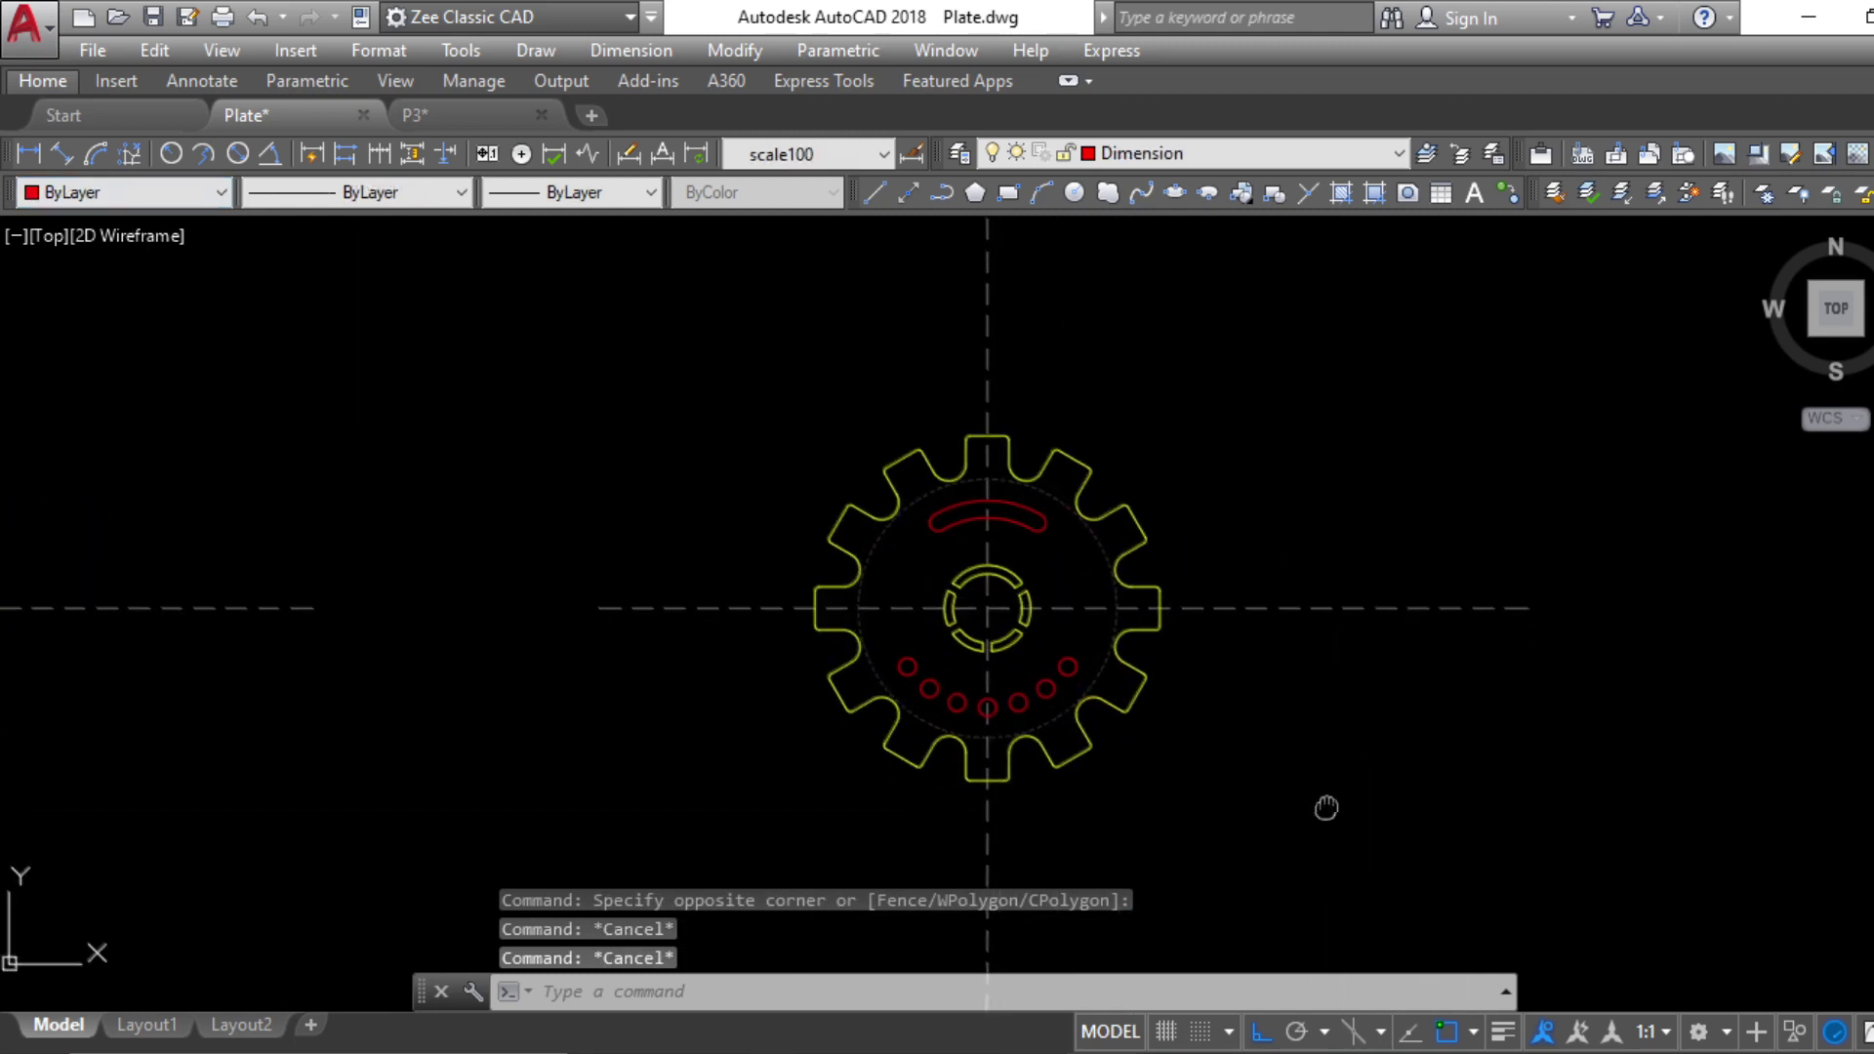
# Add a linear dimension across the width of the gear's top tooth, placed above it
pyautogui.scroll(8, 1058, 427)
pyautogui.press('Escape')
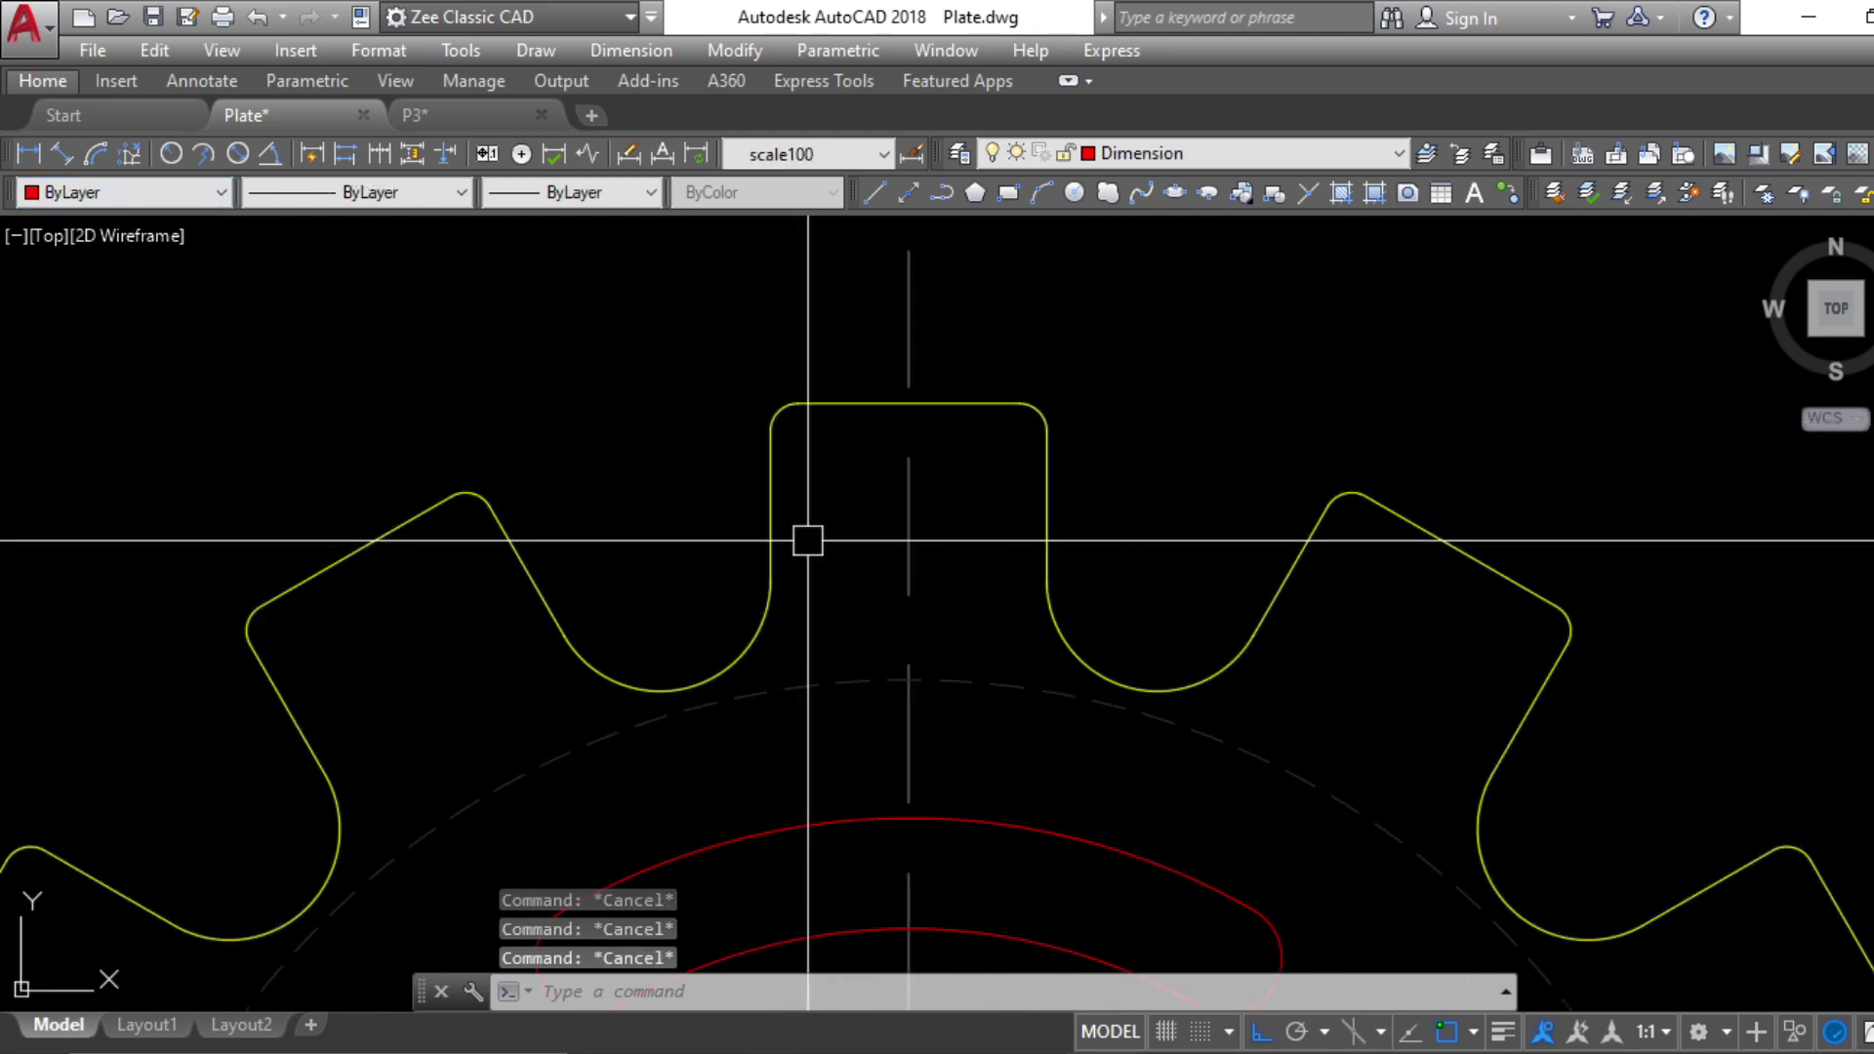
pyautogui.write('i')
pyautogui.press('Return')
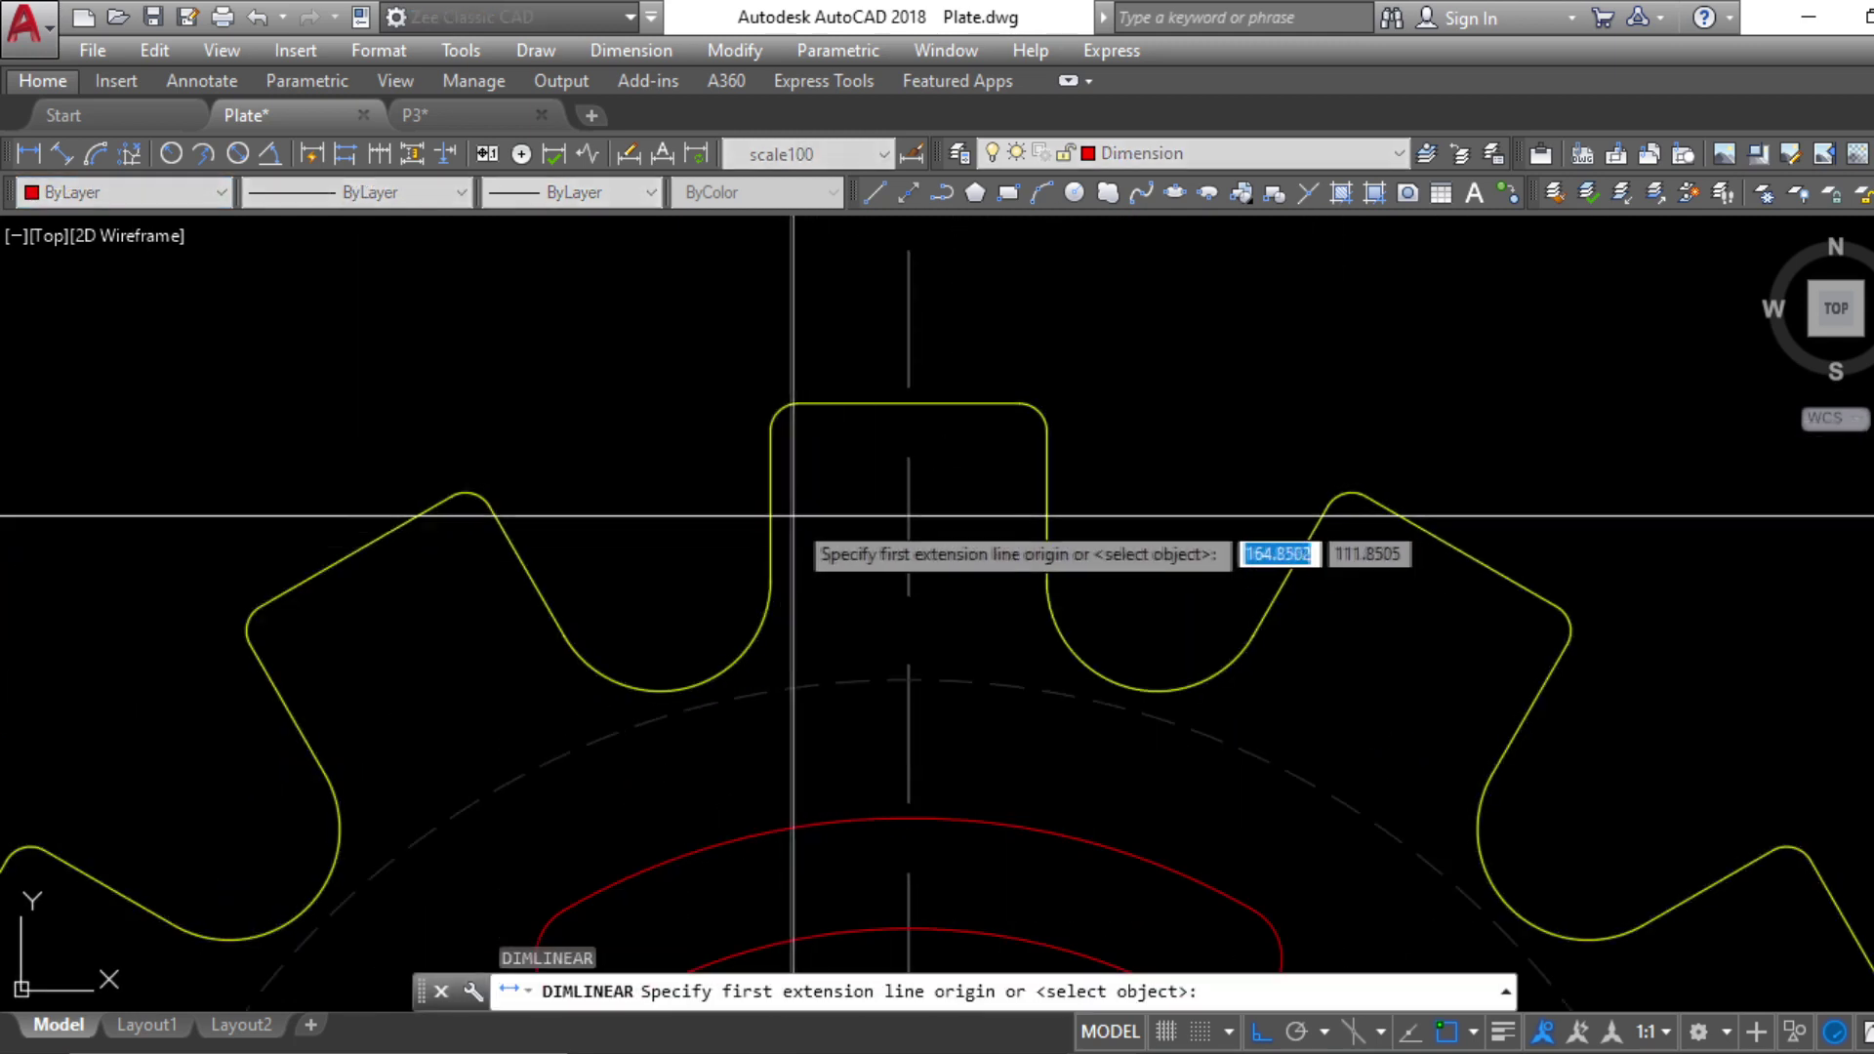
pyautogui.click(771, 506)
pyautogui.click(1047, 506)
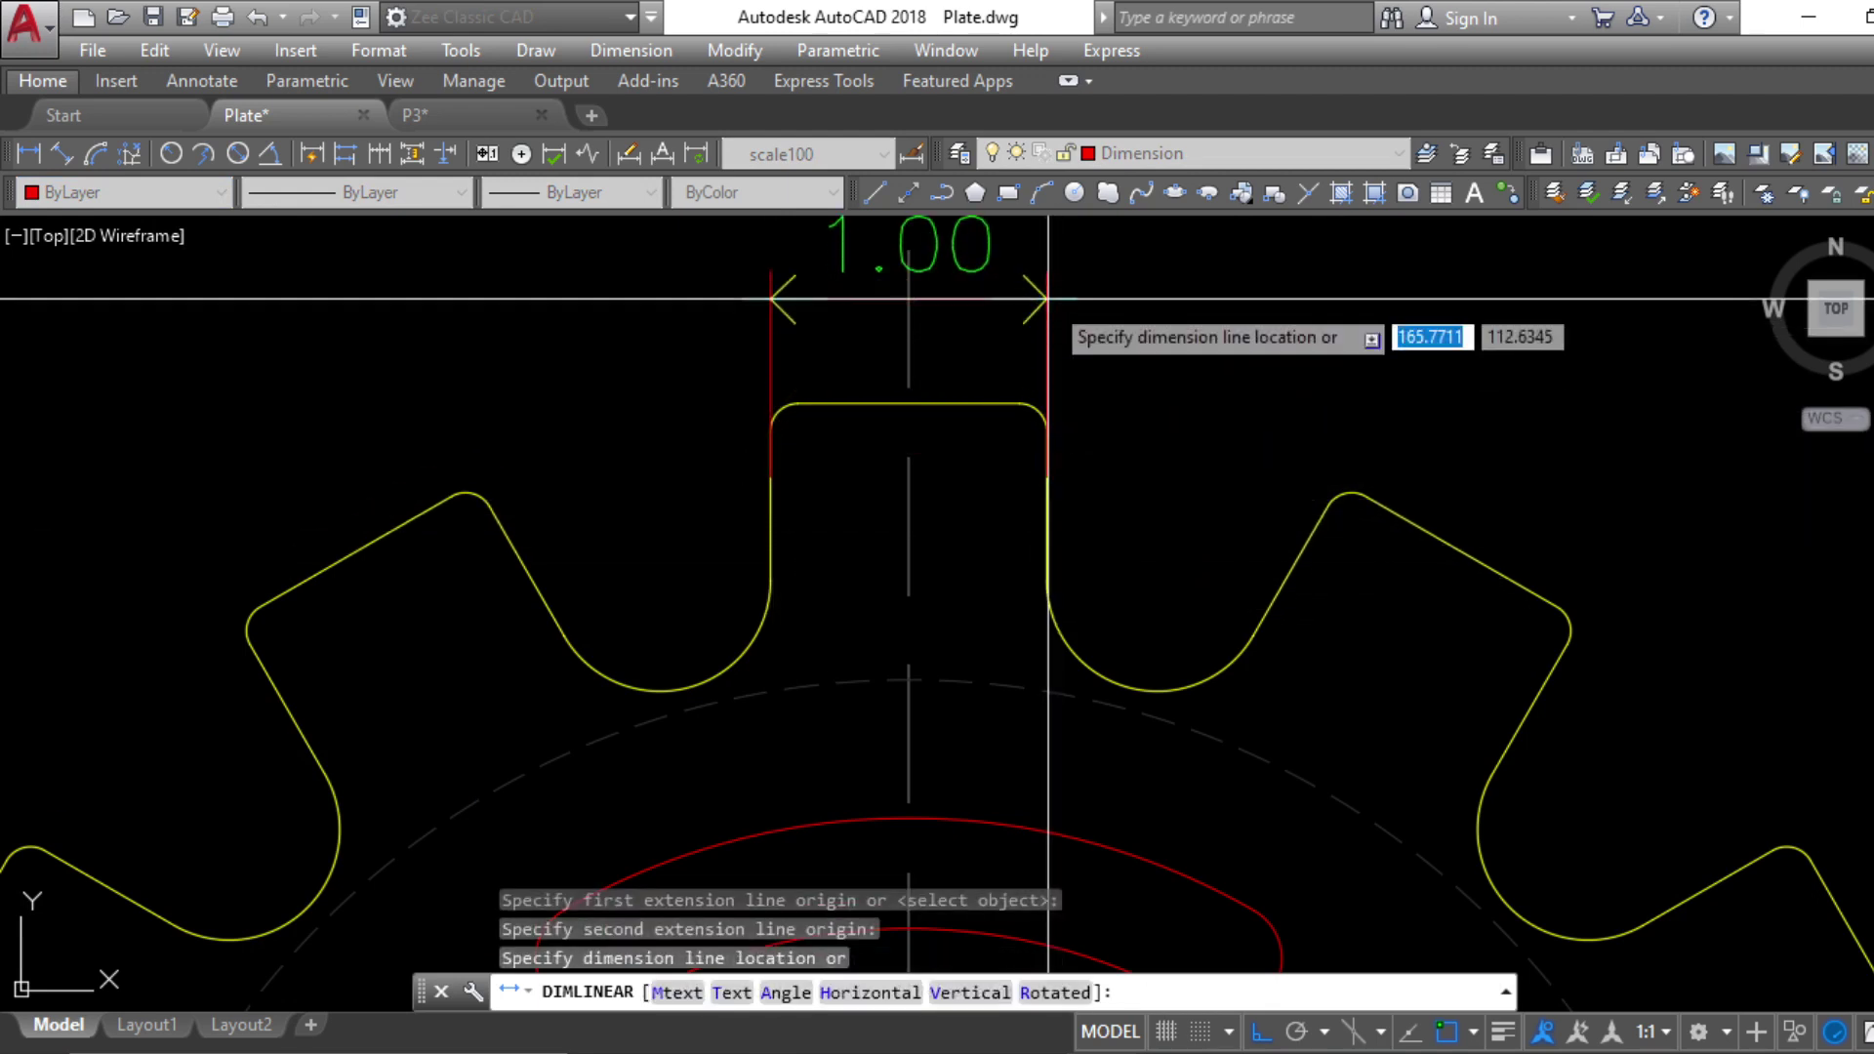
pyautogui.click(1122, 292)
pyautogui.press('Escape')
pyautogui.scroll(-6, 1107, 425)
pyautogui.moveTo(1392, 799); pyautogui.dragTo(1322, 787, button='middle')
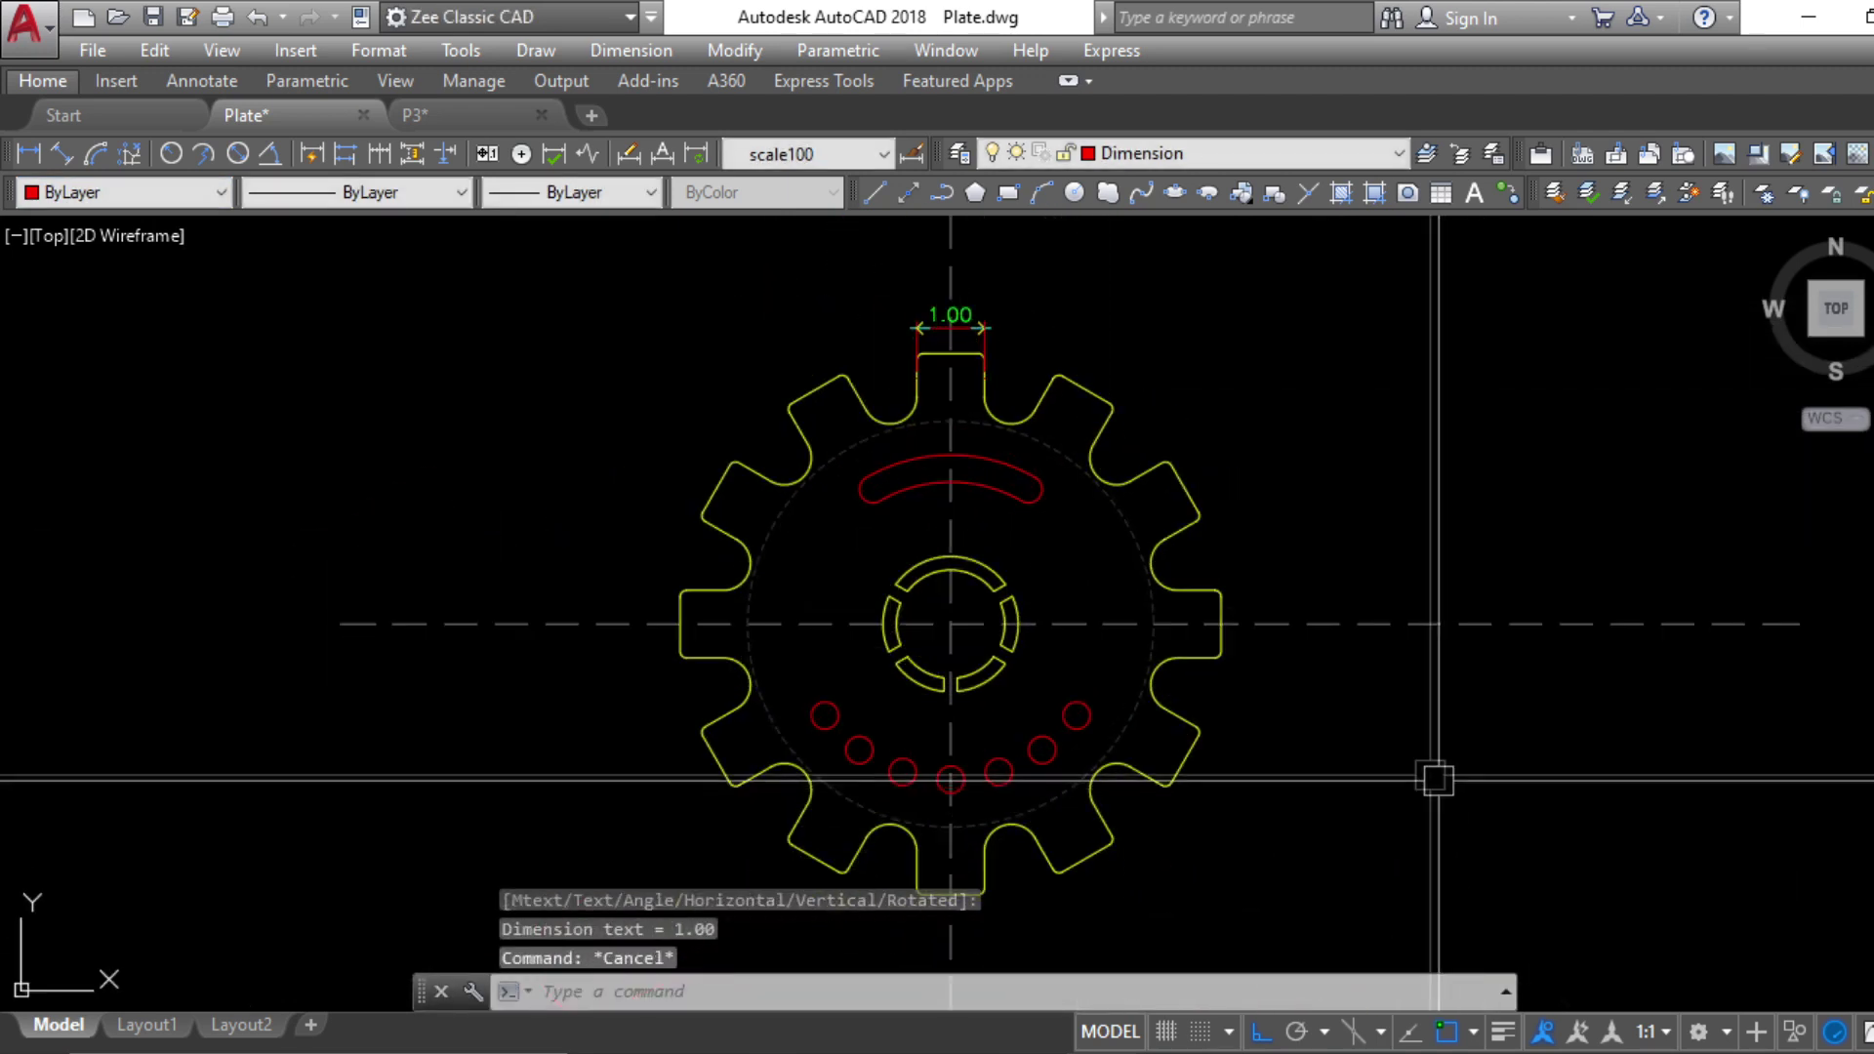
# Review the Gear sheet's dimensions and the Nautilus sheet on page 10 of Major Plate.pdf
pyautogui.hotkey('alt', 'Tab')
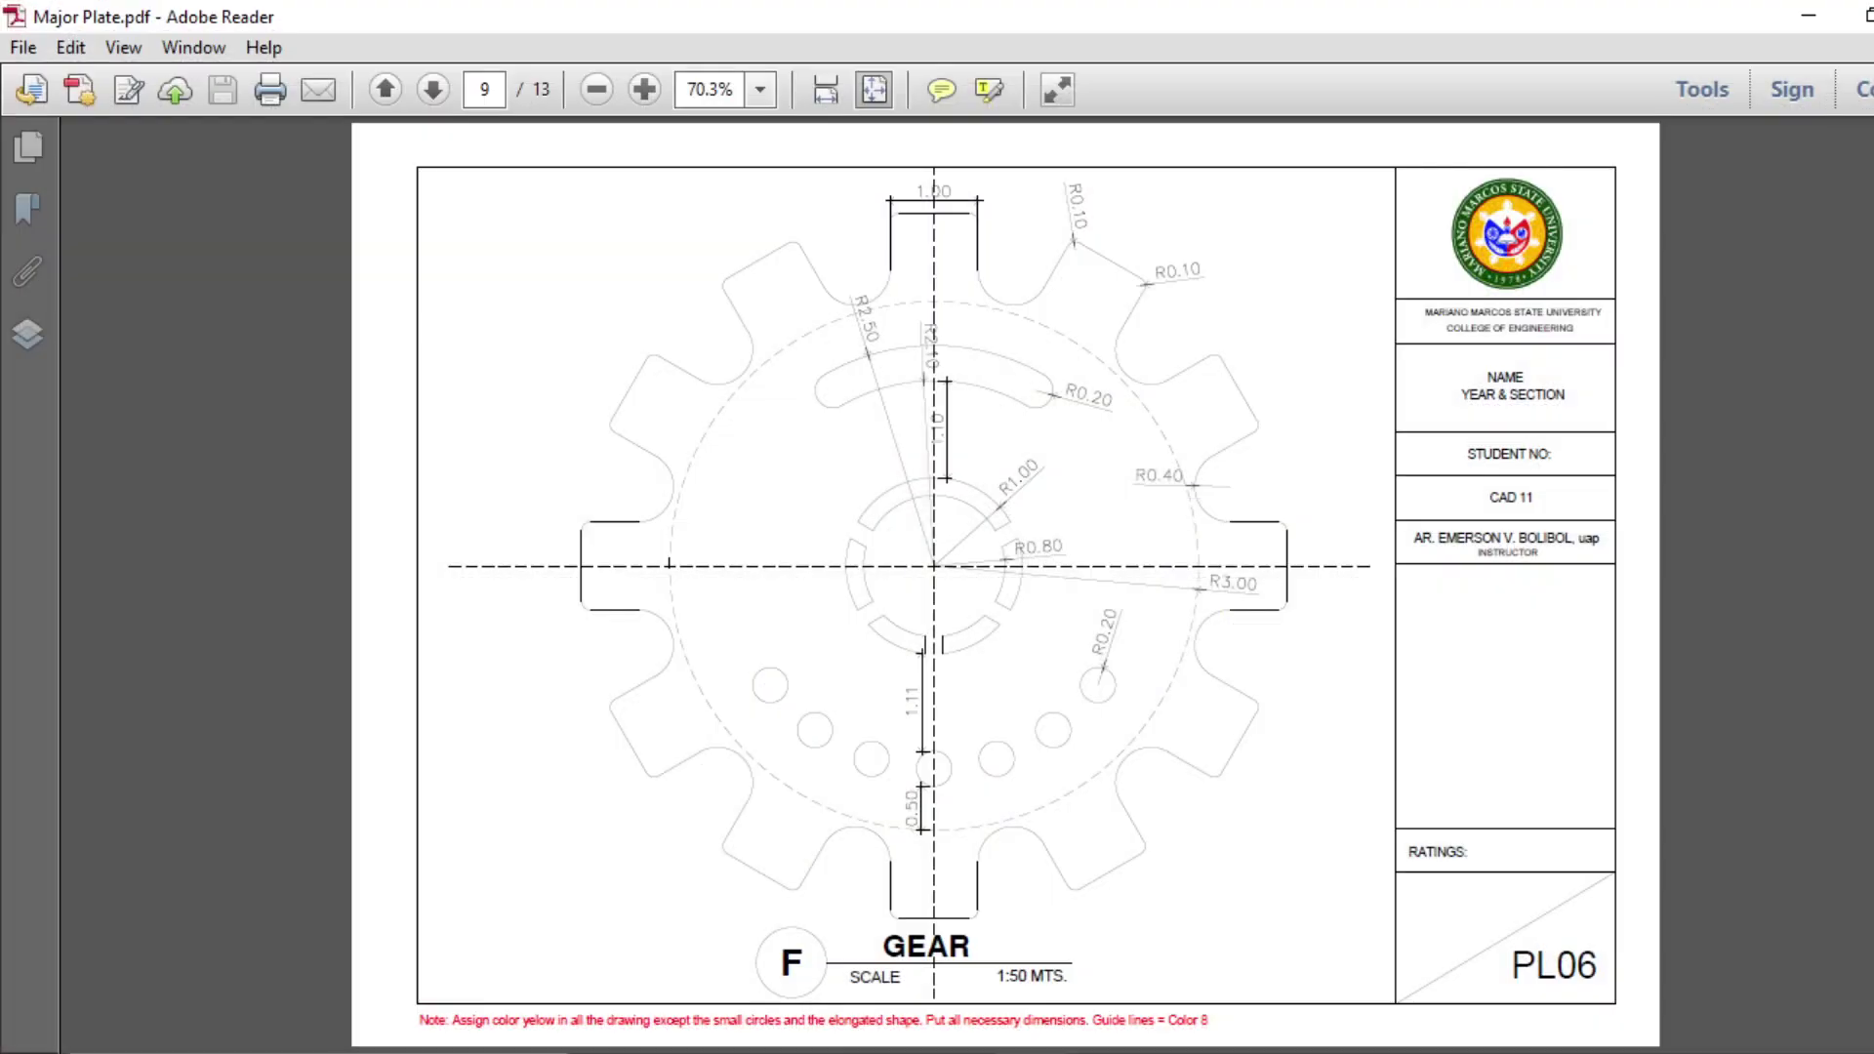
pyautogui.hotkey('alt', 'Tab')
pyautogui.scroll(-2, 1347, 720)
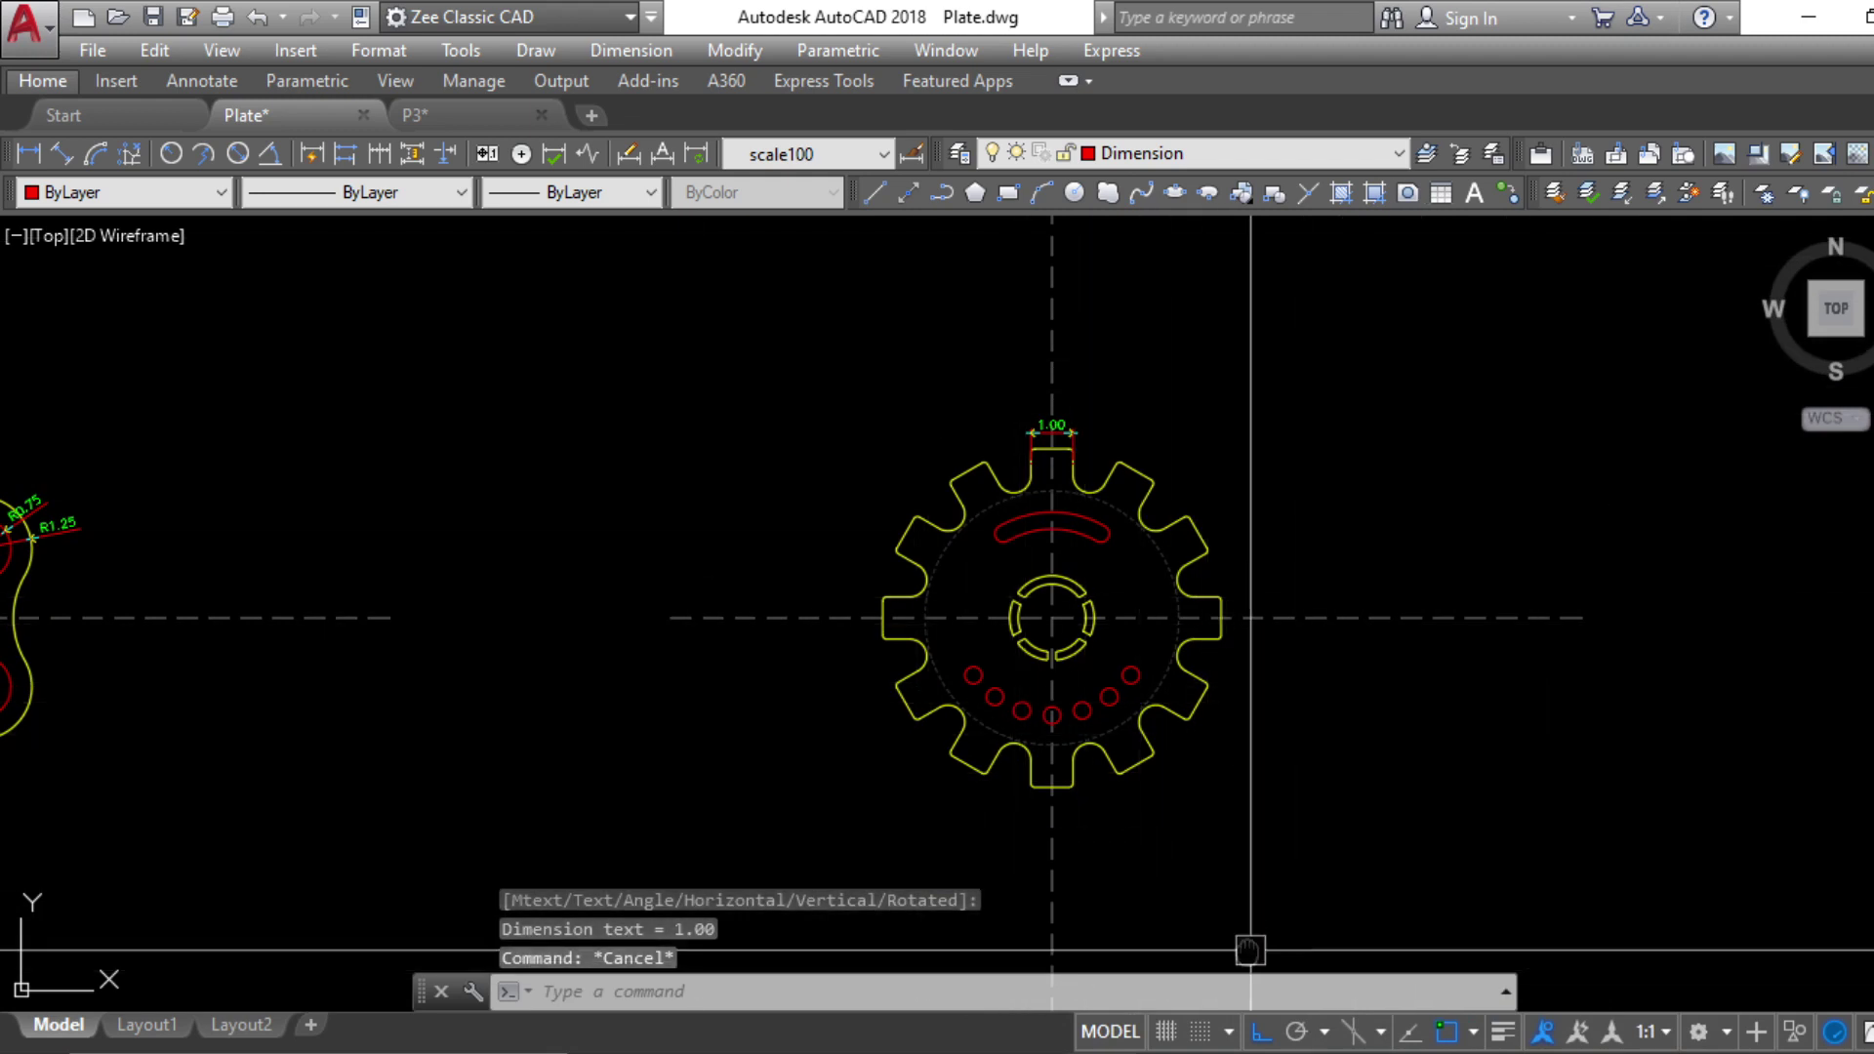
pyautogui.moveTo(1246, 945); pyautogui.dragTo(985, 941, button='middle')
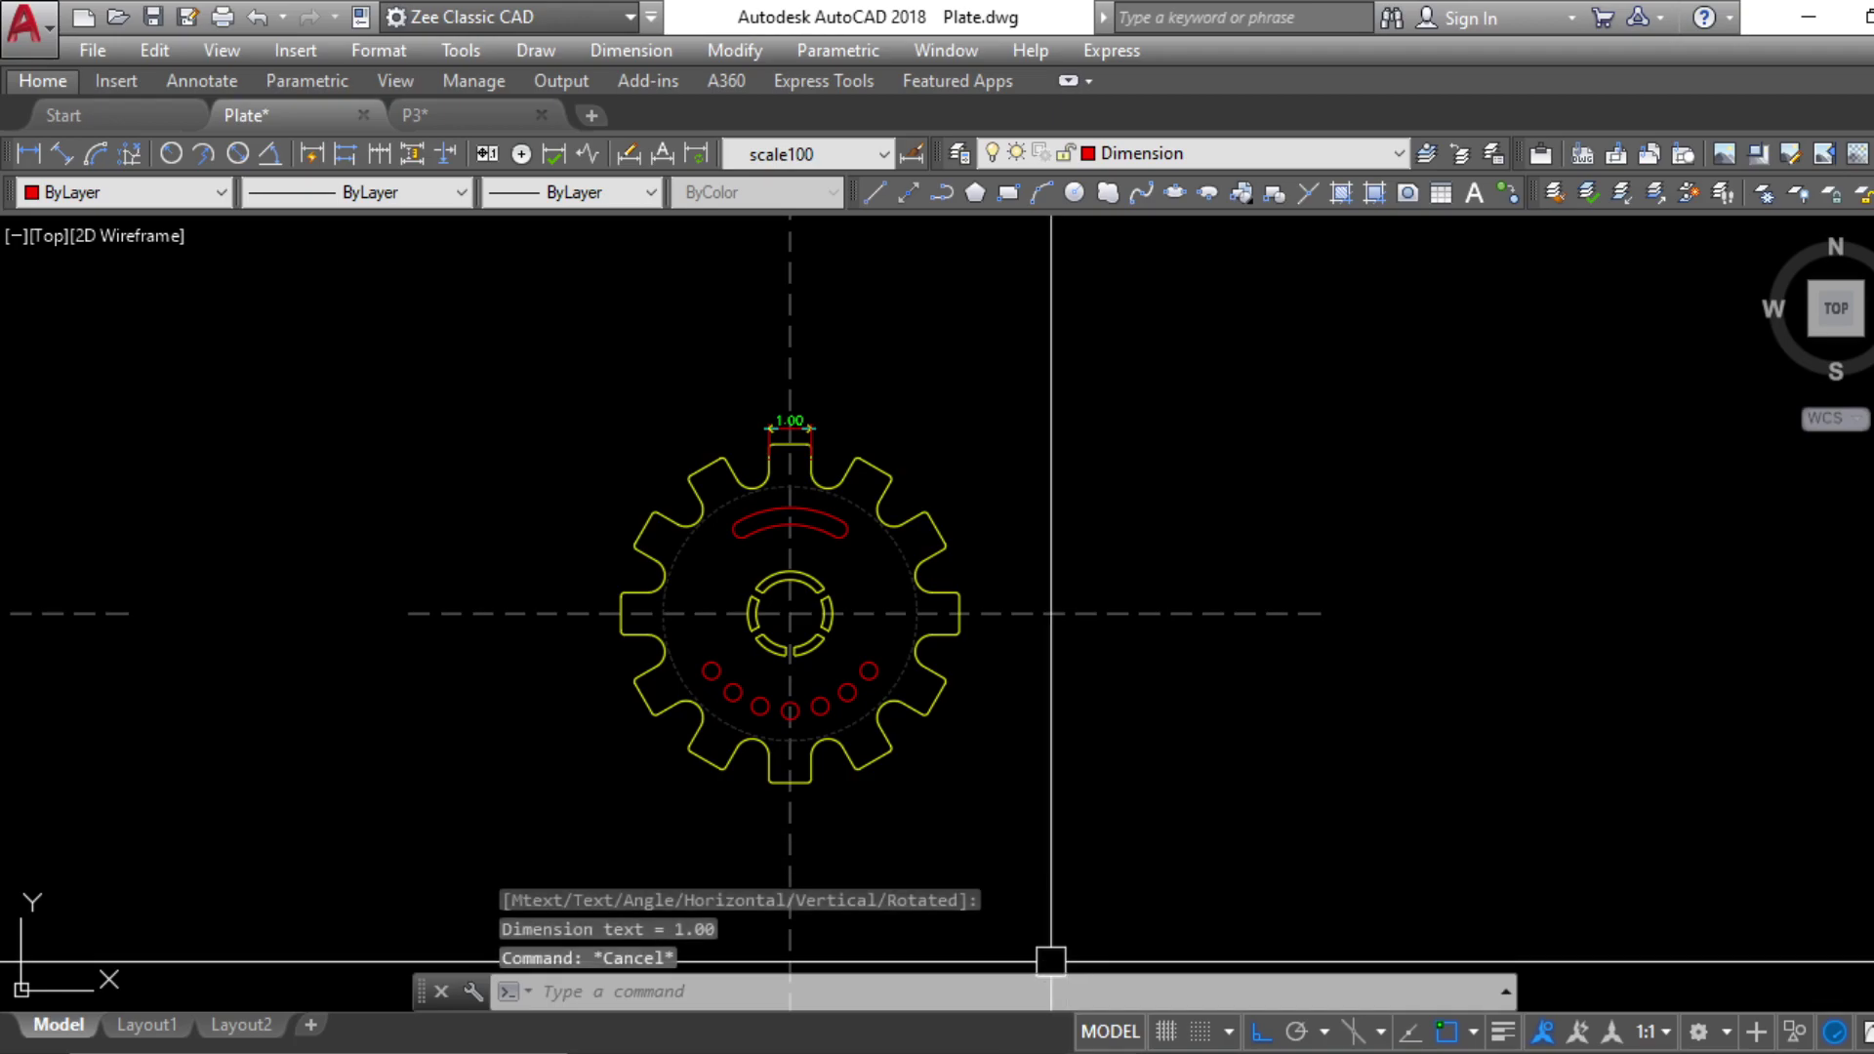
pyautogui.hotkey('alt', 'Tab')
pyautogui.scroll(-3, 1211, 759)
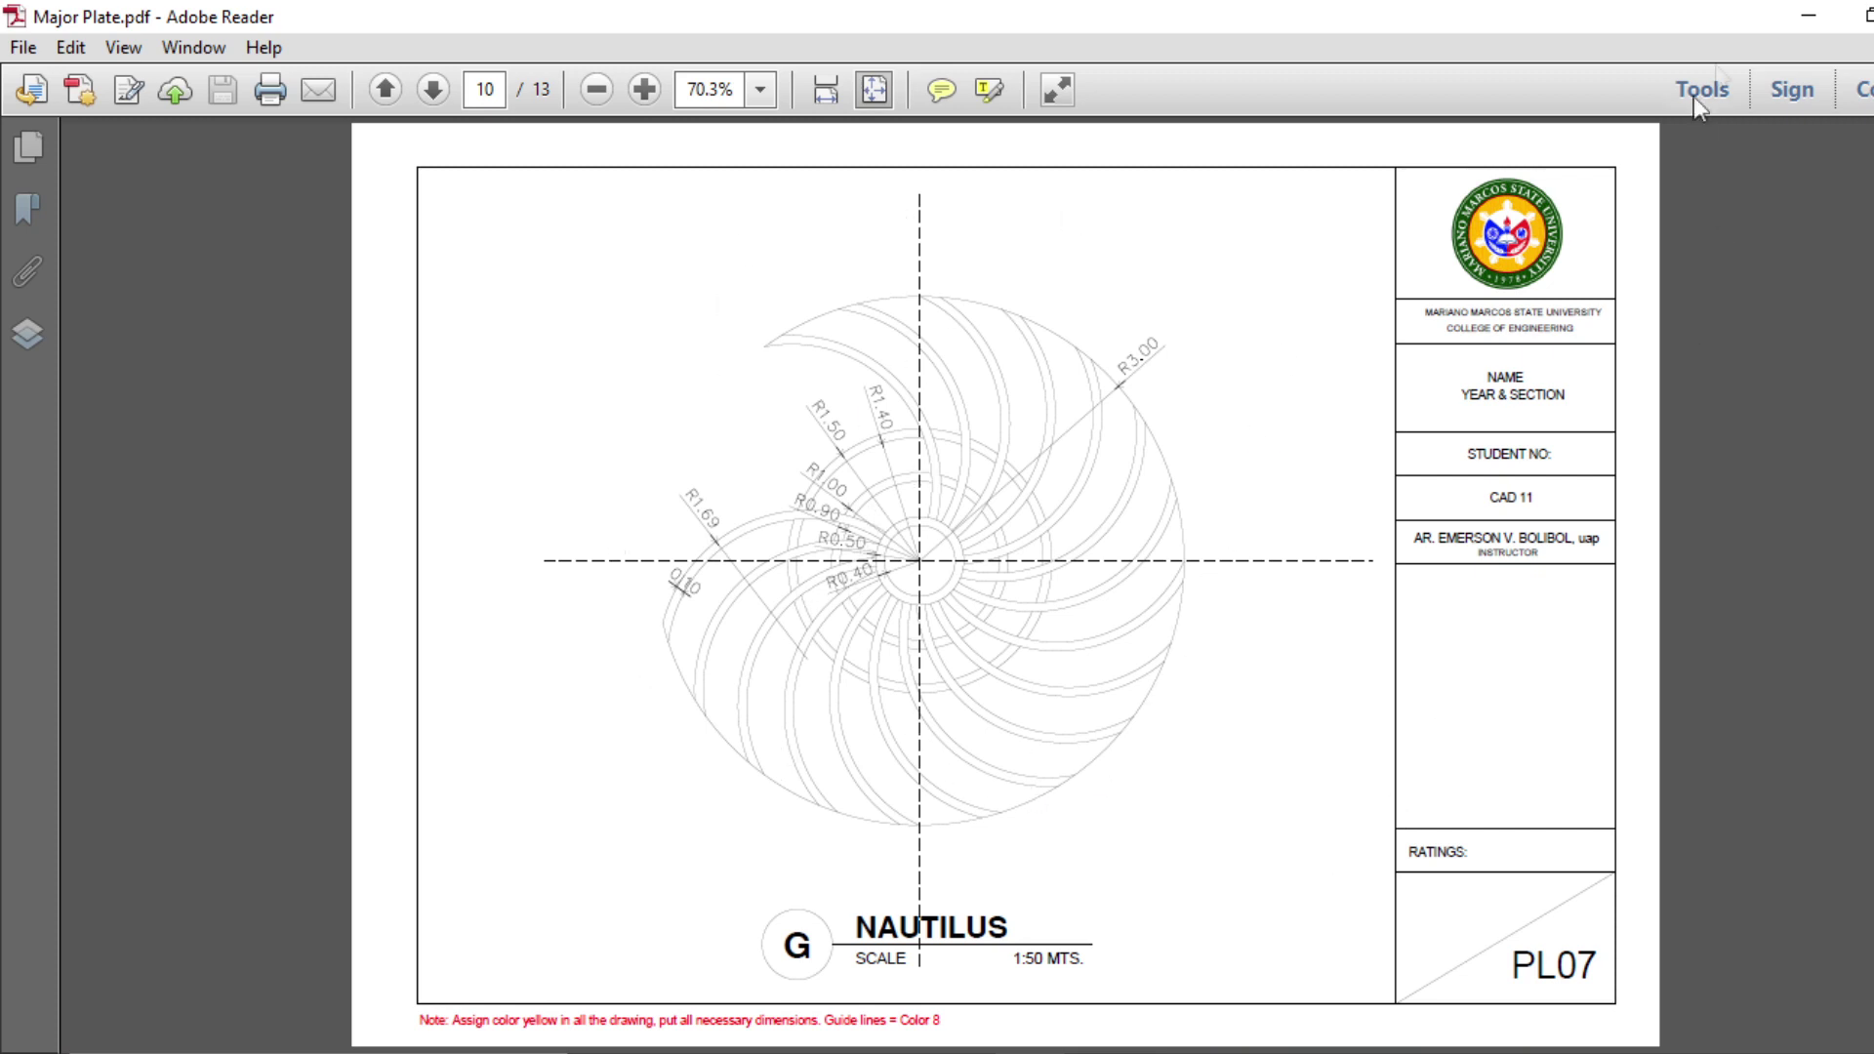
pyautogui.click(1808, 16)
# Copy the gear's two crossing centre lines to the empty area to its right for the Nautilus figure
pyautogui.scroll(-4, 1045, 690)
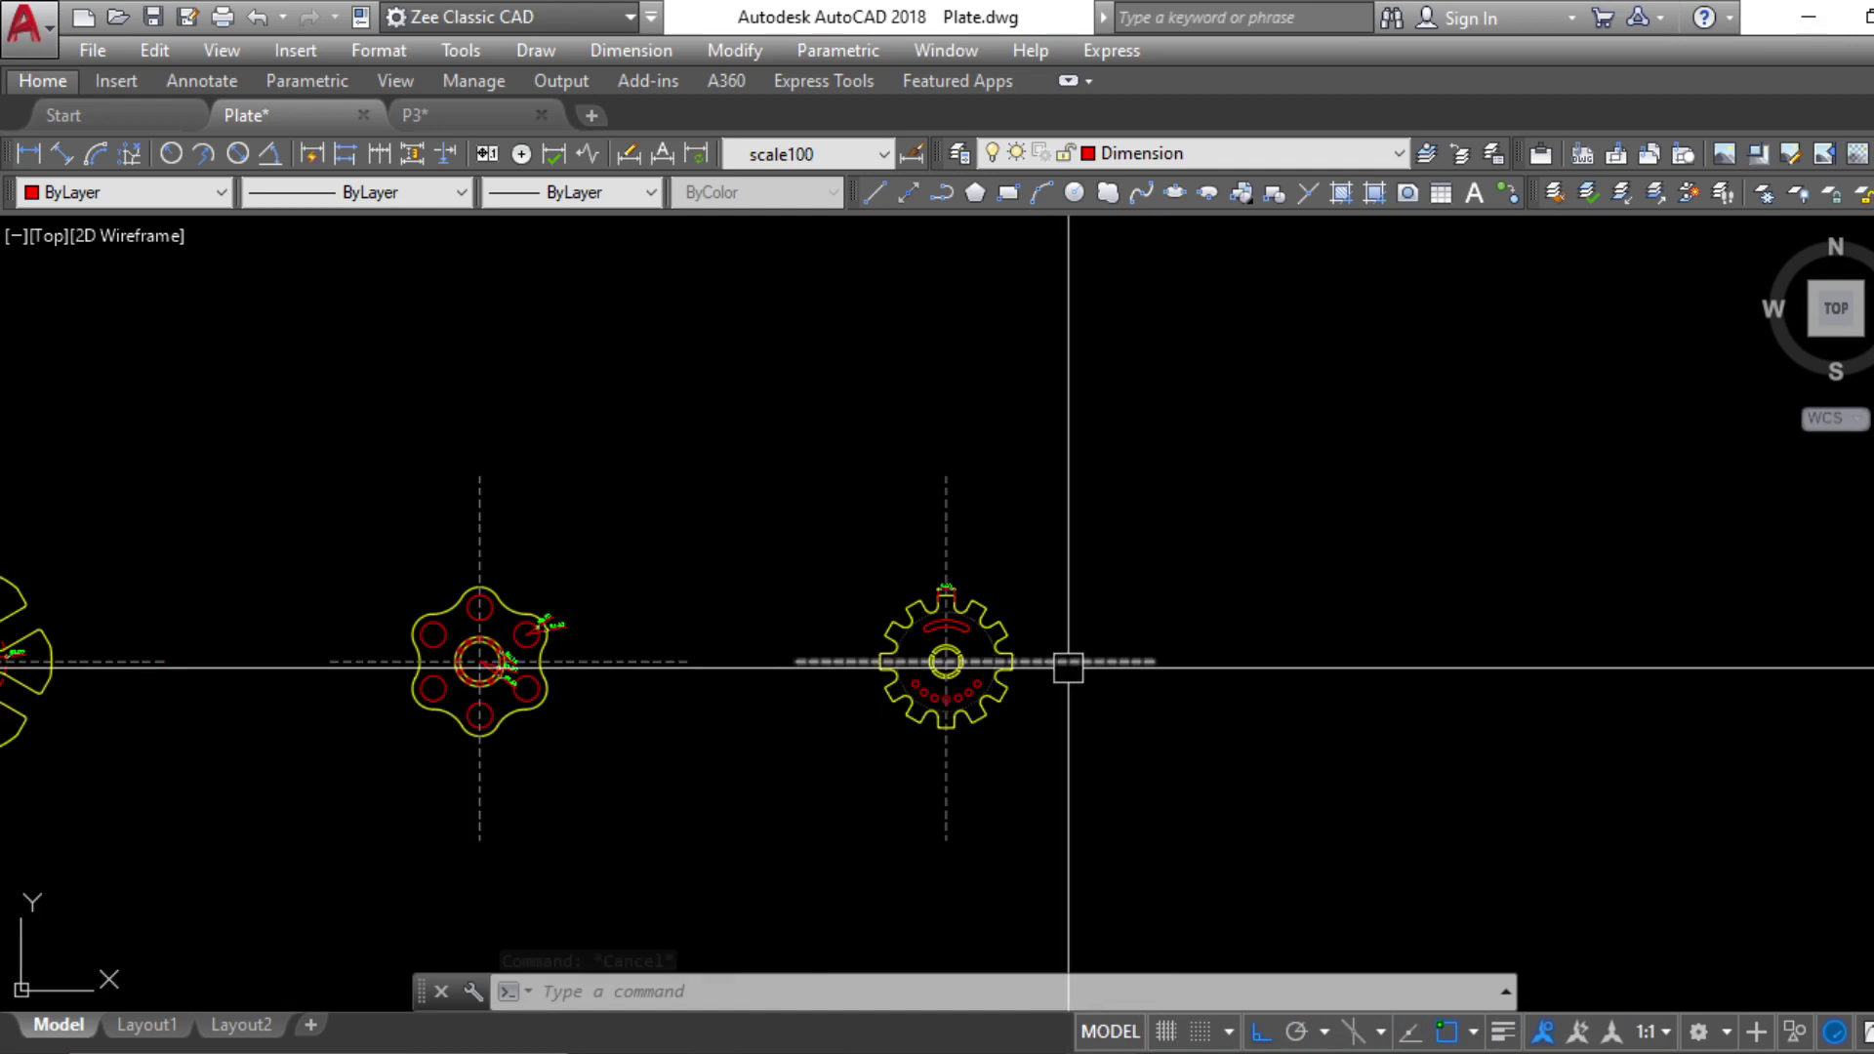
pyautogui.scroll(2, 1074, 657)
pyautogui.click(1051, 437)
pyautogui.click(742, 426)
pyautogui.write('co')
pyautogui.press('Return')
pyautogui.click(842, 399)
pyautogui.moveTo(1535, 493); pyautogui.dragTo(727, 559, button='middle')
pyautogui.click(955, 535)
pyautogui.press('Escape')
pyautogui.moveTo(988, 747); pyautogui.dragTo(989, 675, button='middle')
# Start a circle centred on the copied centre lines' intersection, using the Diameter option
pyautogui.write('c')
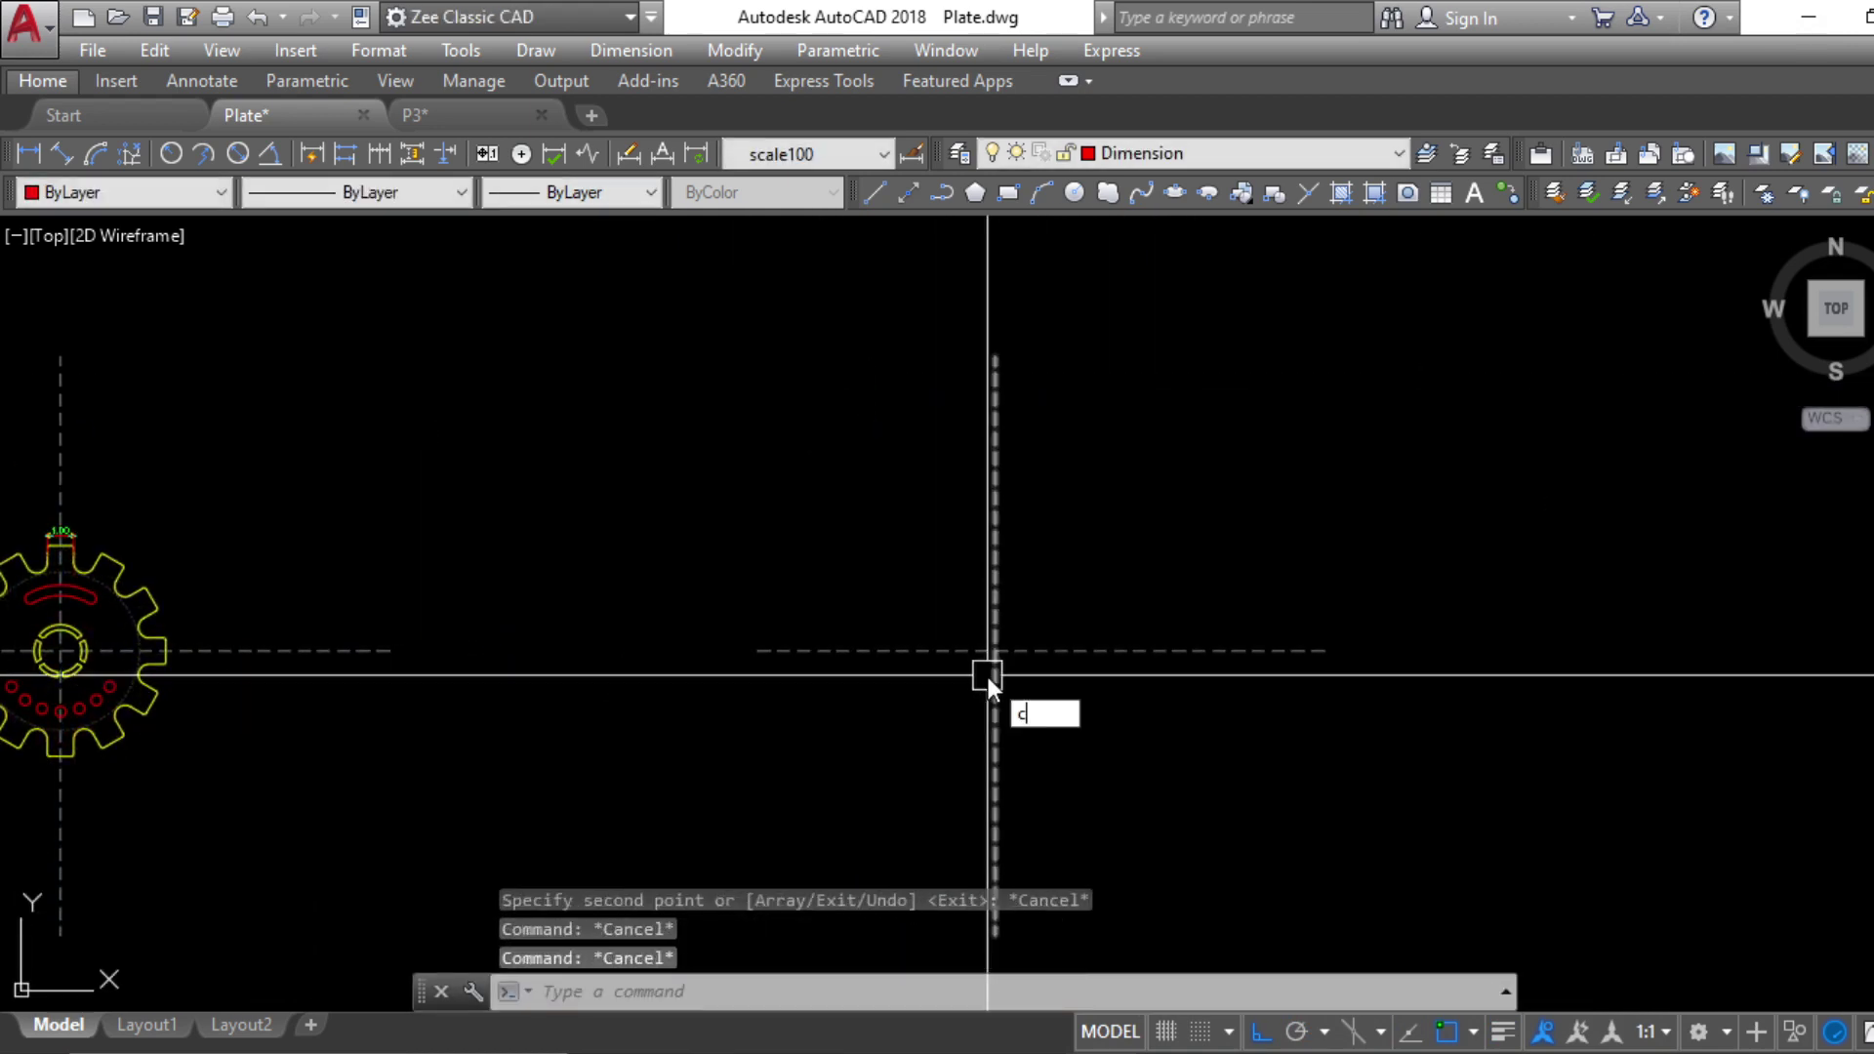
pyautogui.press('Return')
pyautogui.click(994, 650)
pyautogui.write('d')
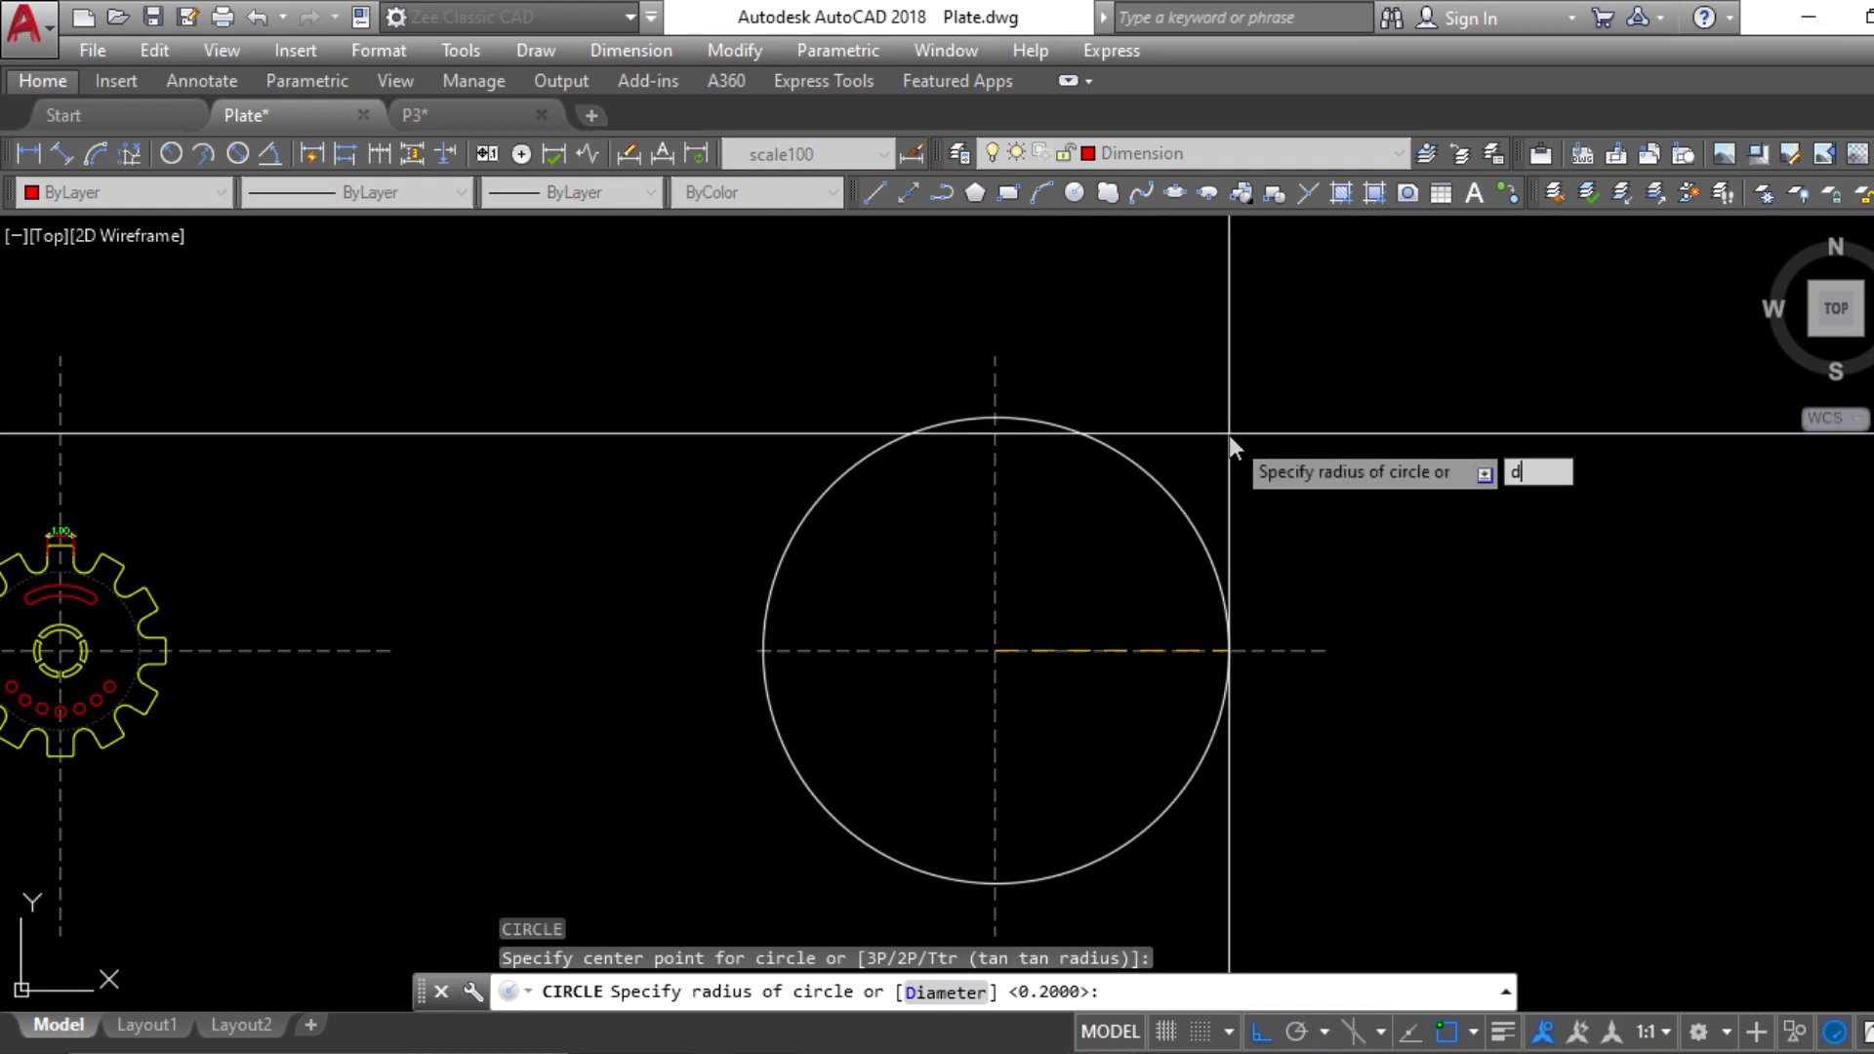
# Draw the nautilus outer circle with a radius of 3.00, centred on the centreline intersection
pyautogui.press('Return')
pyautogui.write('4')
pyautogui.press('Return')
pyautogui.press('Escape')
pyautogui.press('Escape')
pyautogui.press('Escape')
# Check the Nautilus reference drawing in the Major Plate PDF and draw the innermost concentric circle with a radius of 0.4
pyautogui.scroll(5, 1004, 724)
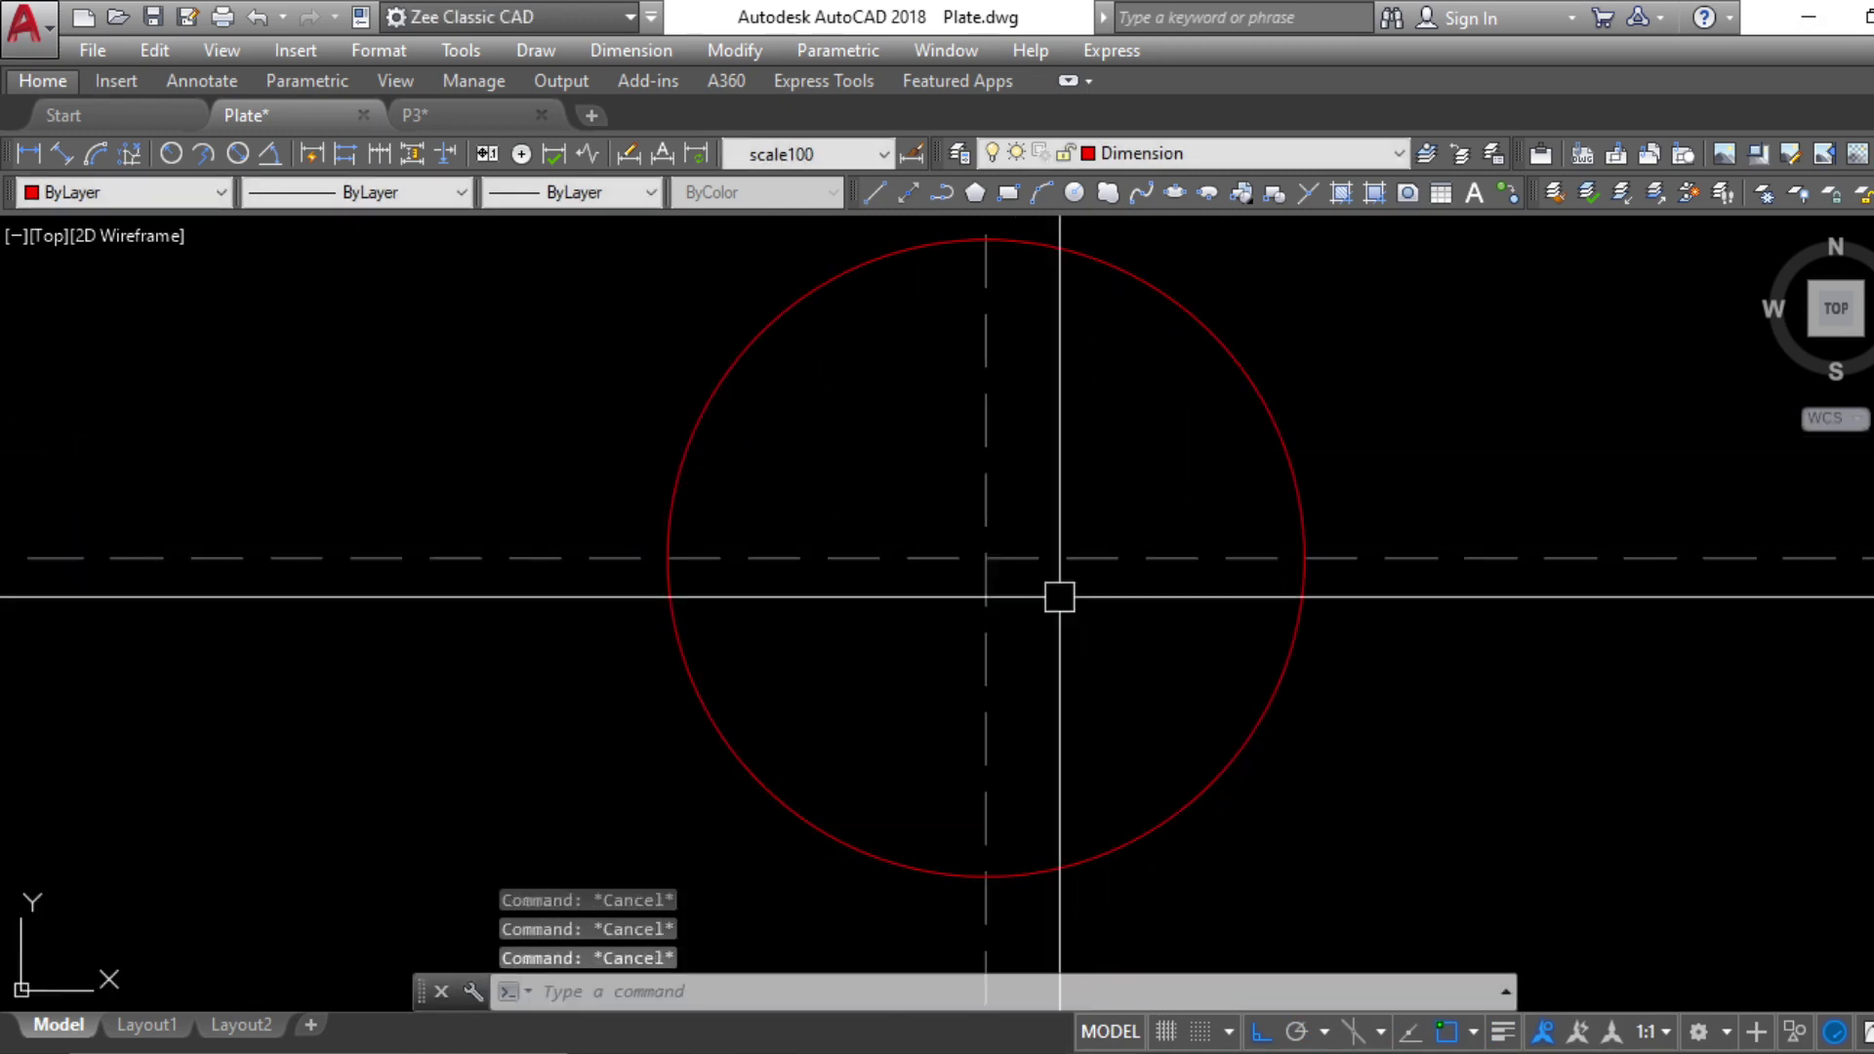
pyautogui.hotkey('alt', 'Tab')
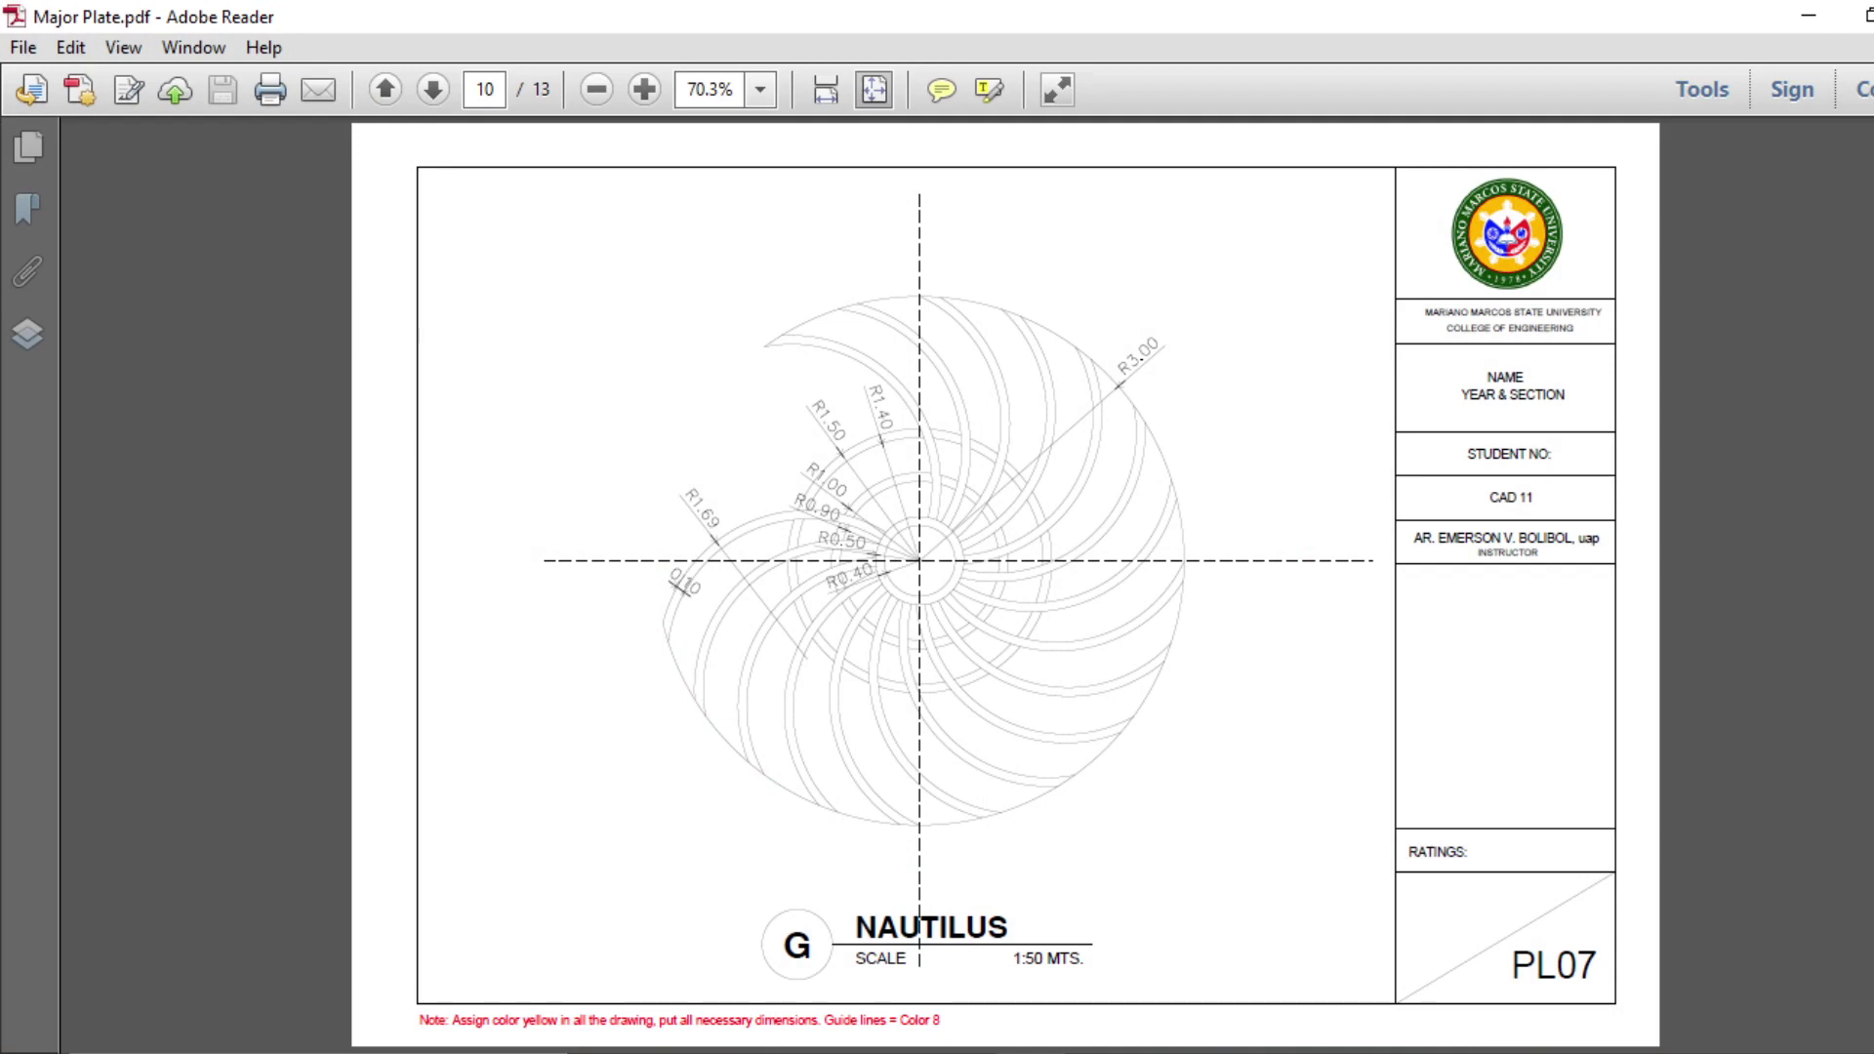
pyautogui.hotkey('alt', 'Tab')
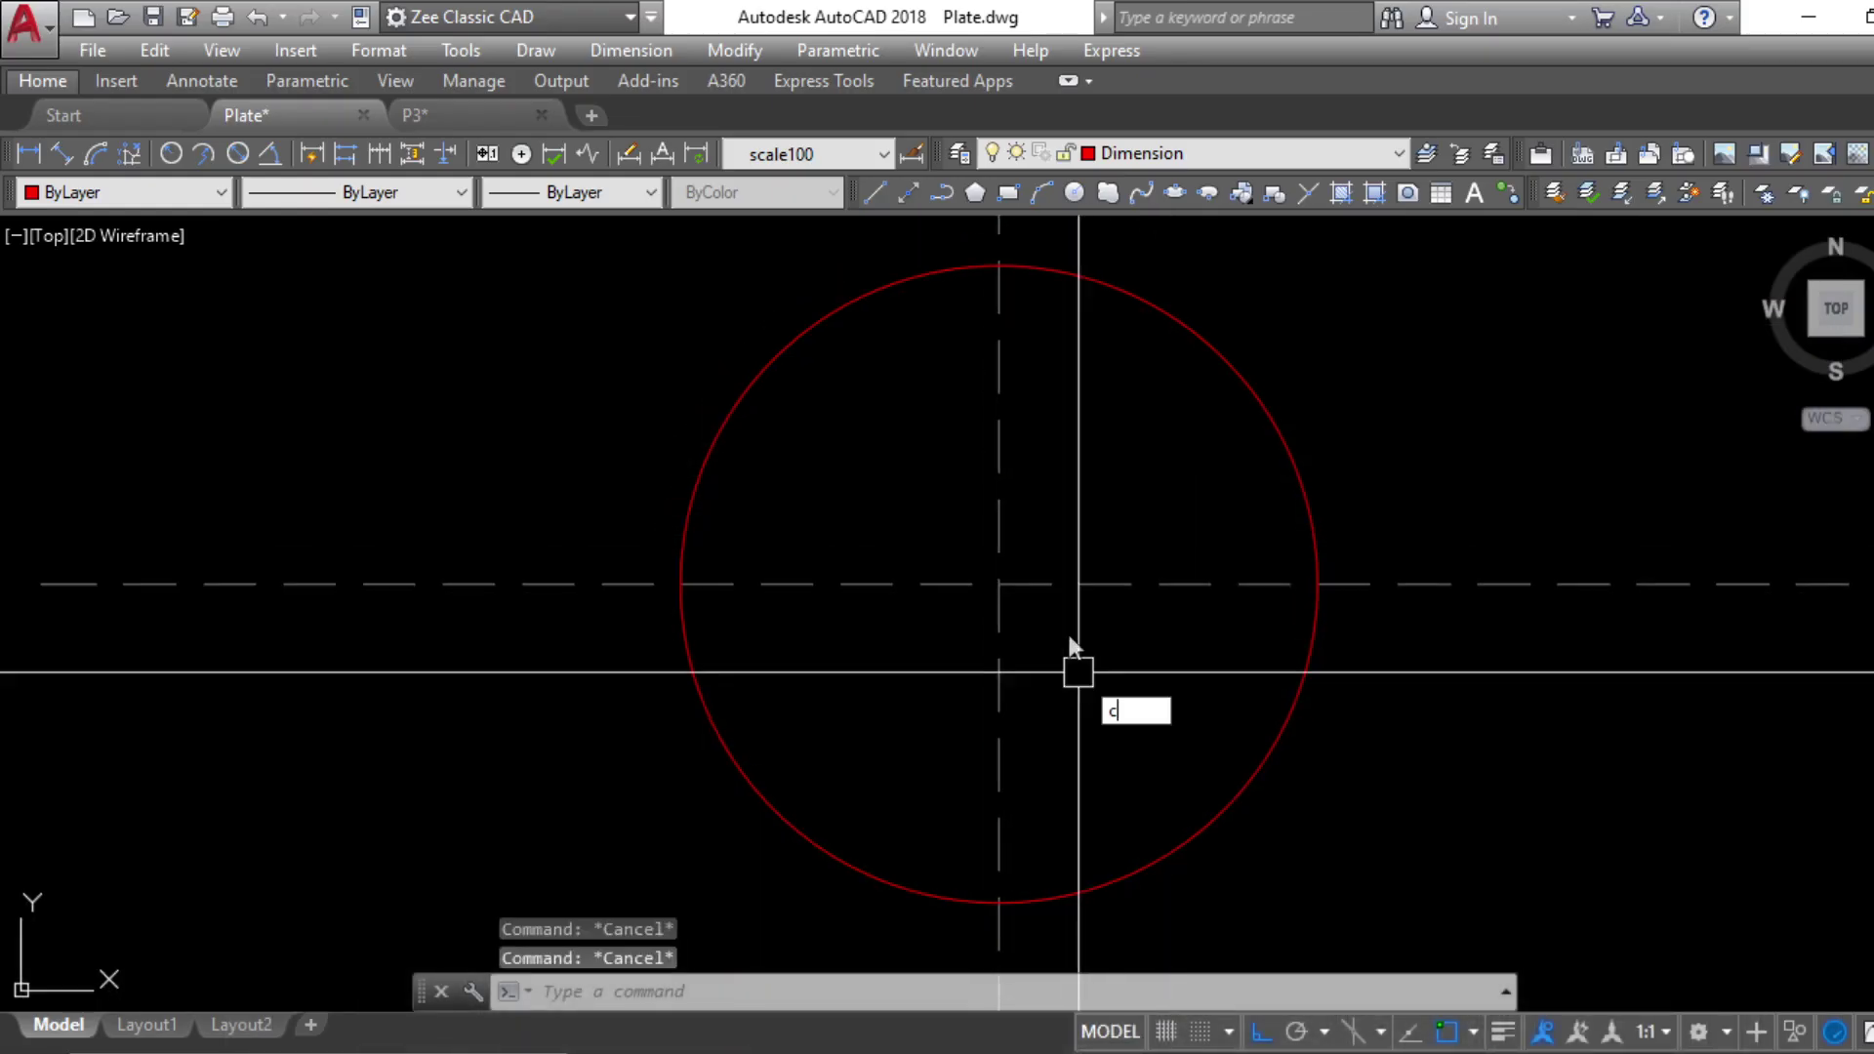
pyautogui.write('c')
pyautogui.press('Return')
pyautogui.click(998, 584)
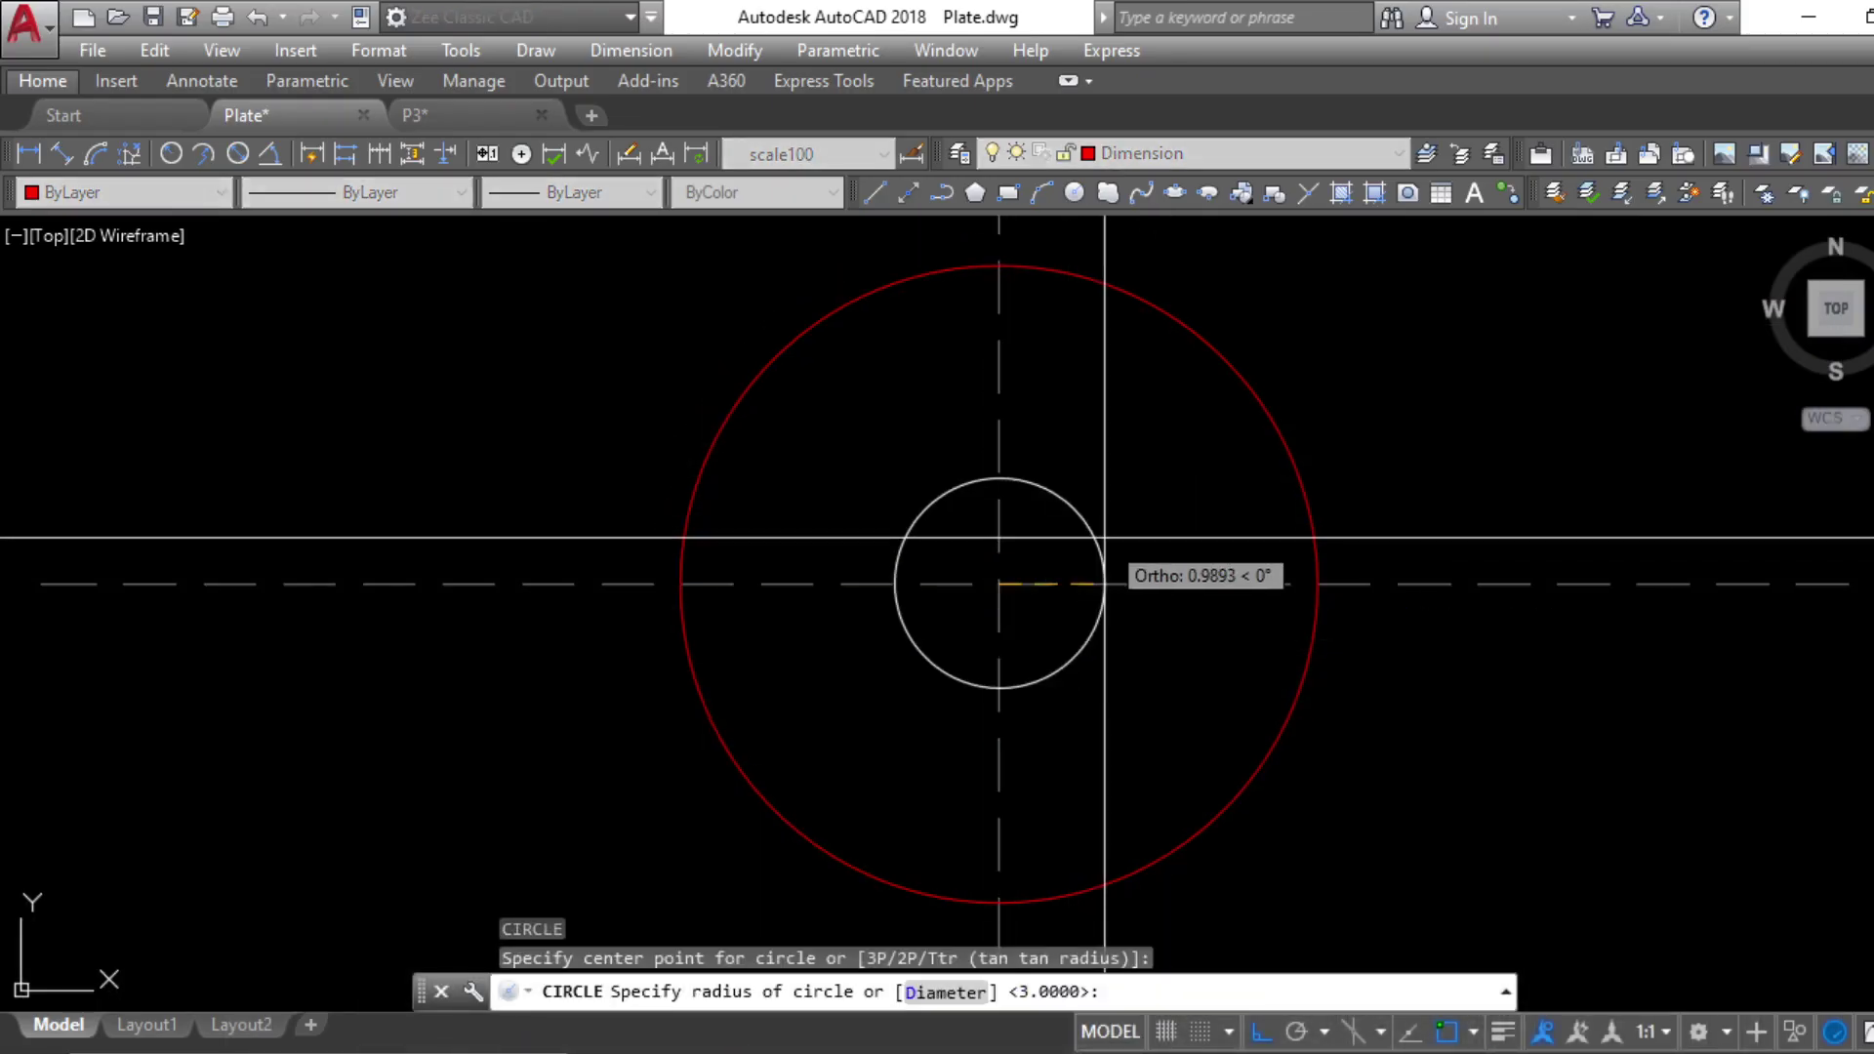
pyautogui.write('.4')
pyautogui.press('Return')
pyautogui.press('Escape')
pyautogui.press('Escape')
# Draw a second concentric circle with a radius of 0.5 at the centreline intersection
pyautogui.write('c')
pyautogui.press('Return')
pyautogui.click(998, 584)
pyautogui.write('.5')
pyautogui.press('Return')
pyautogui.press('Escape')
pyautogui.press('Escape')
# Draw a concentric circle with a radius of 0.9 at the same centre
pyautogui.write('c')
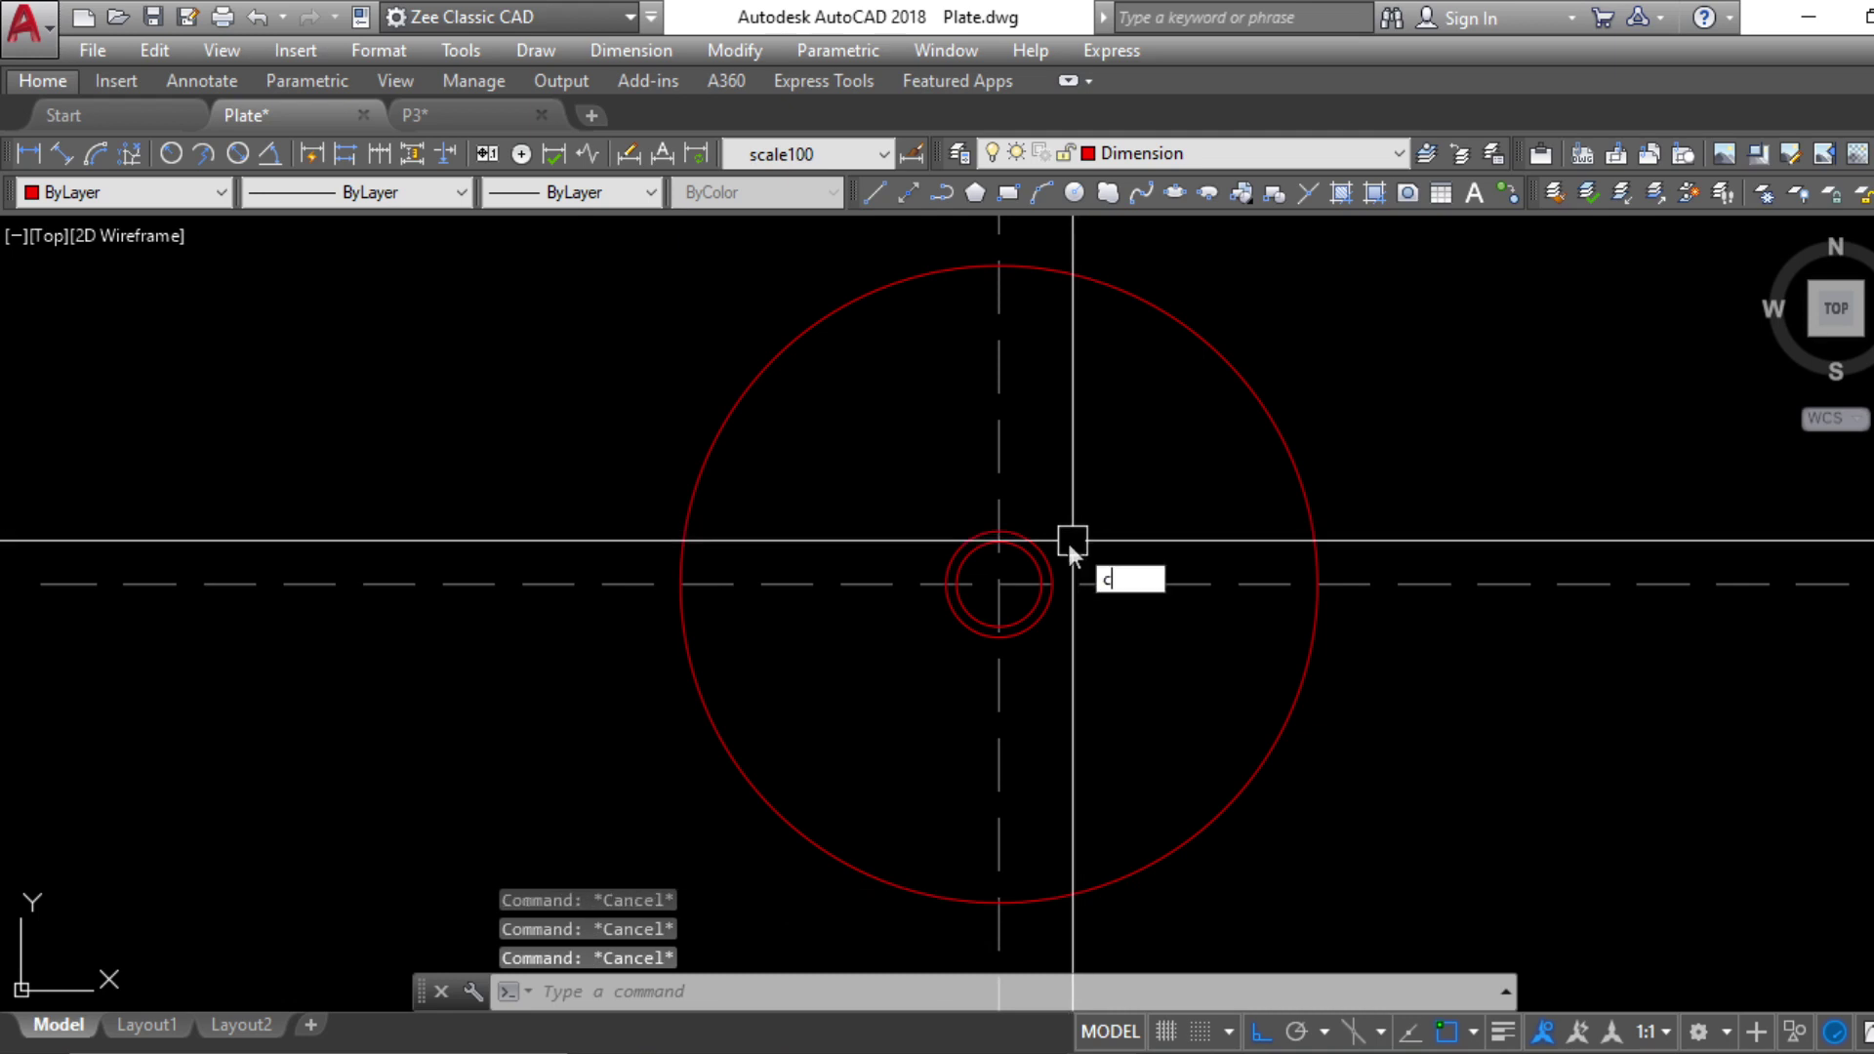
pyautogui.press('Return')
pyautogui.click(998, 584)
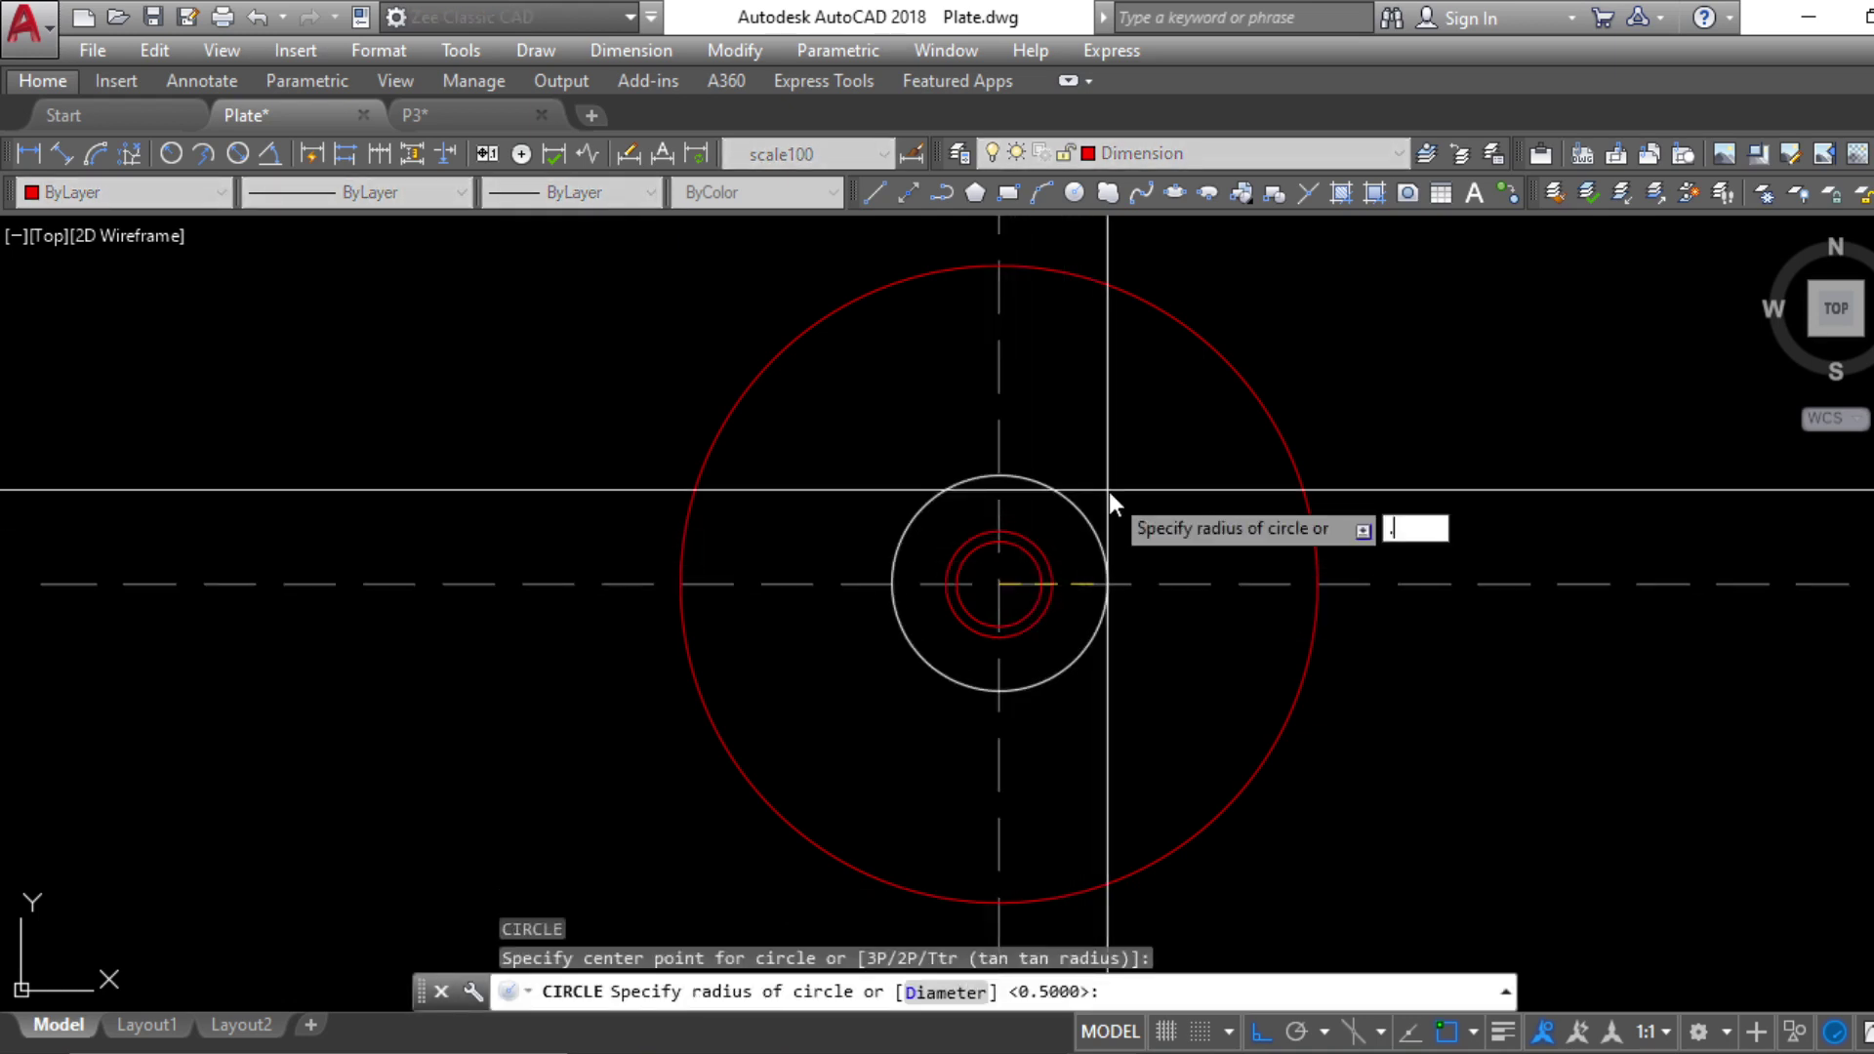
pyautogui.write('.9')
pyautogui.press('Return')
pyautogui.press('Escape')
pyautogui.press('Escape')
pyautogui.press('Escape')
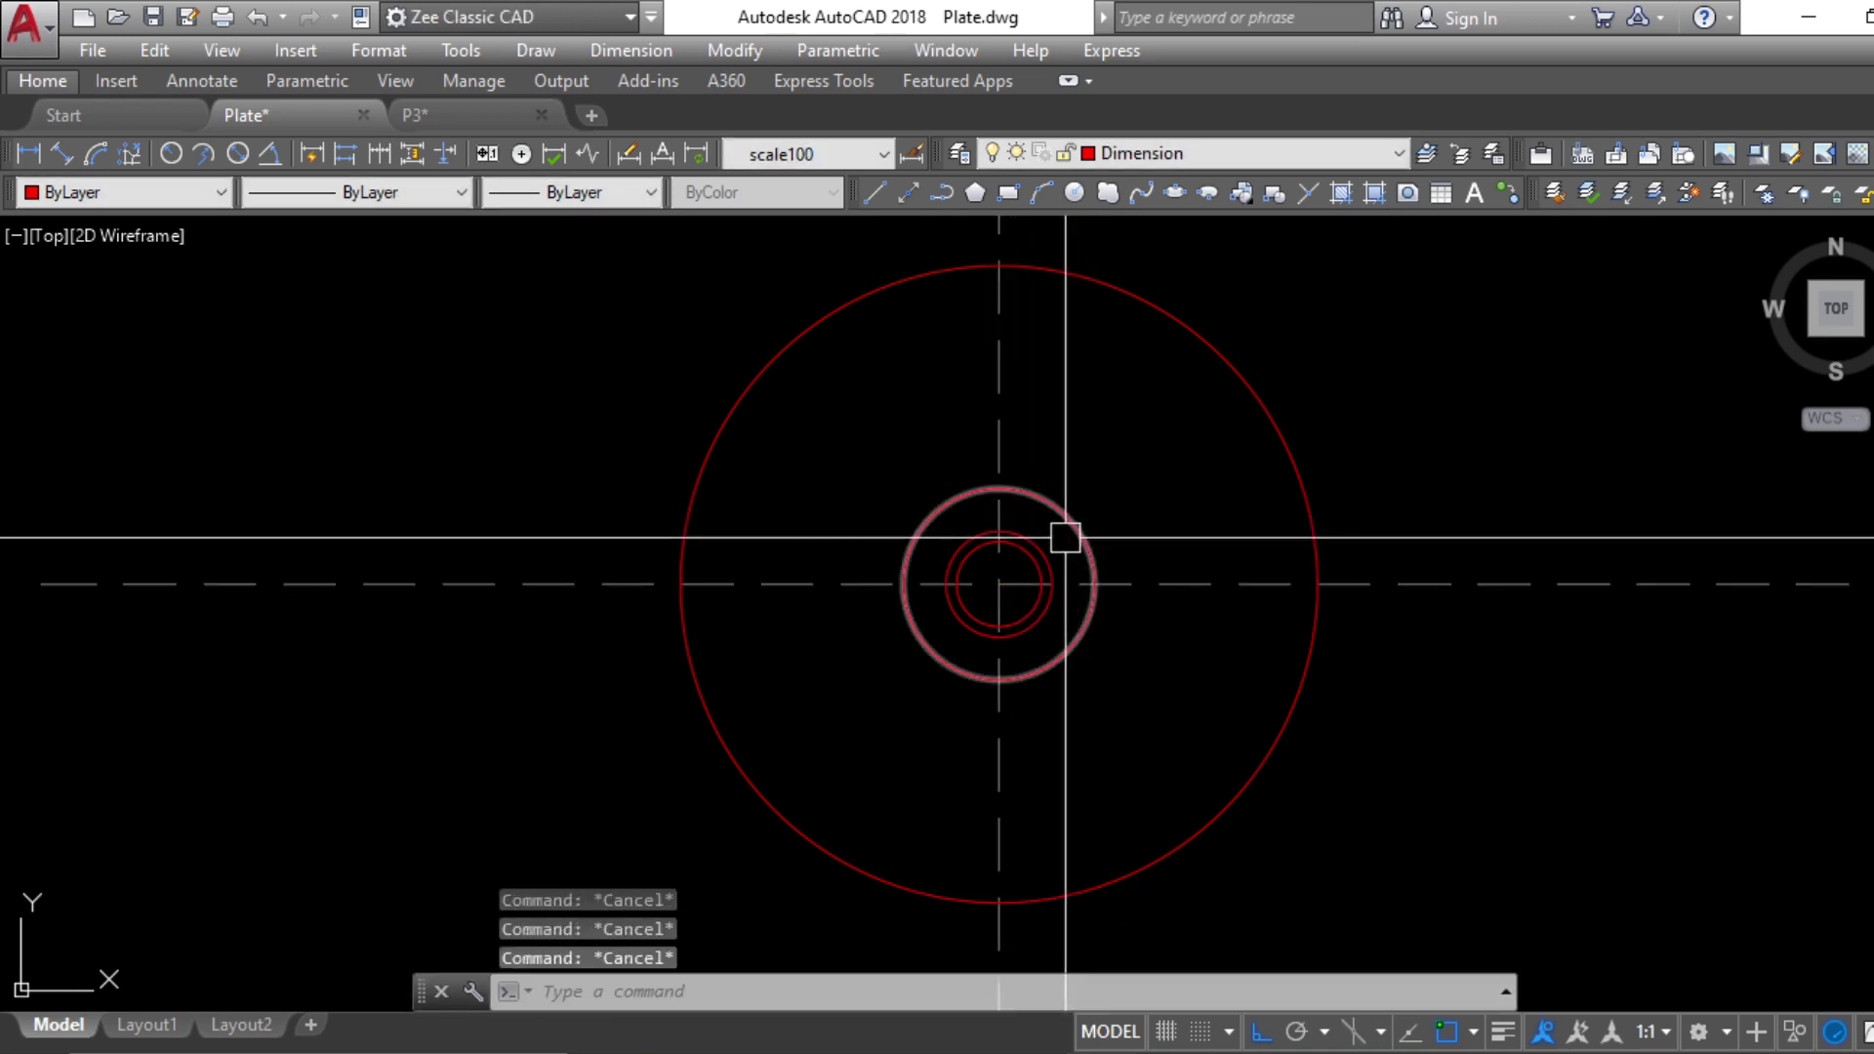
# Draw a concentric circle with a radius of 1.0 at the same centre
pyautogui.write('c')
pyautogui.press('Return')
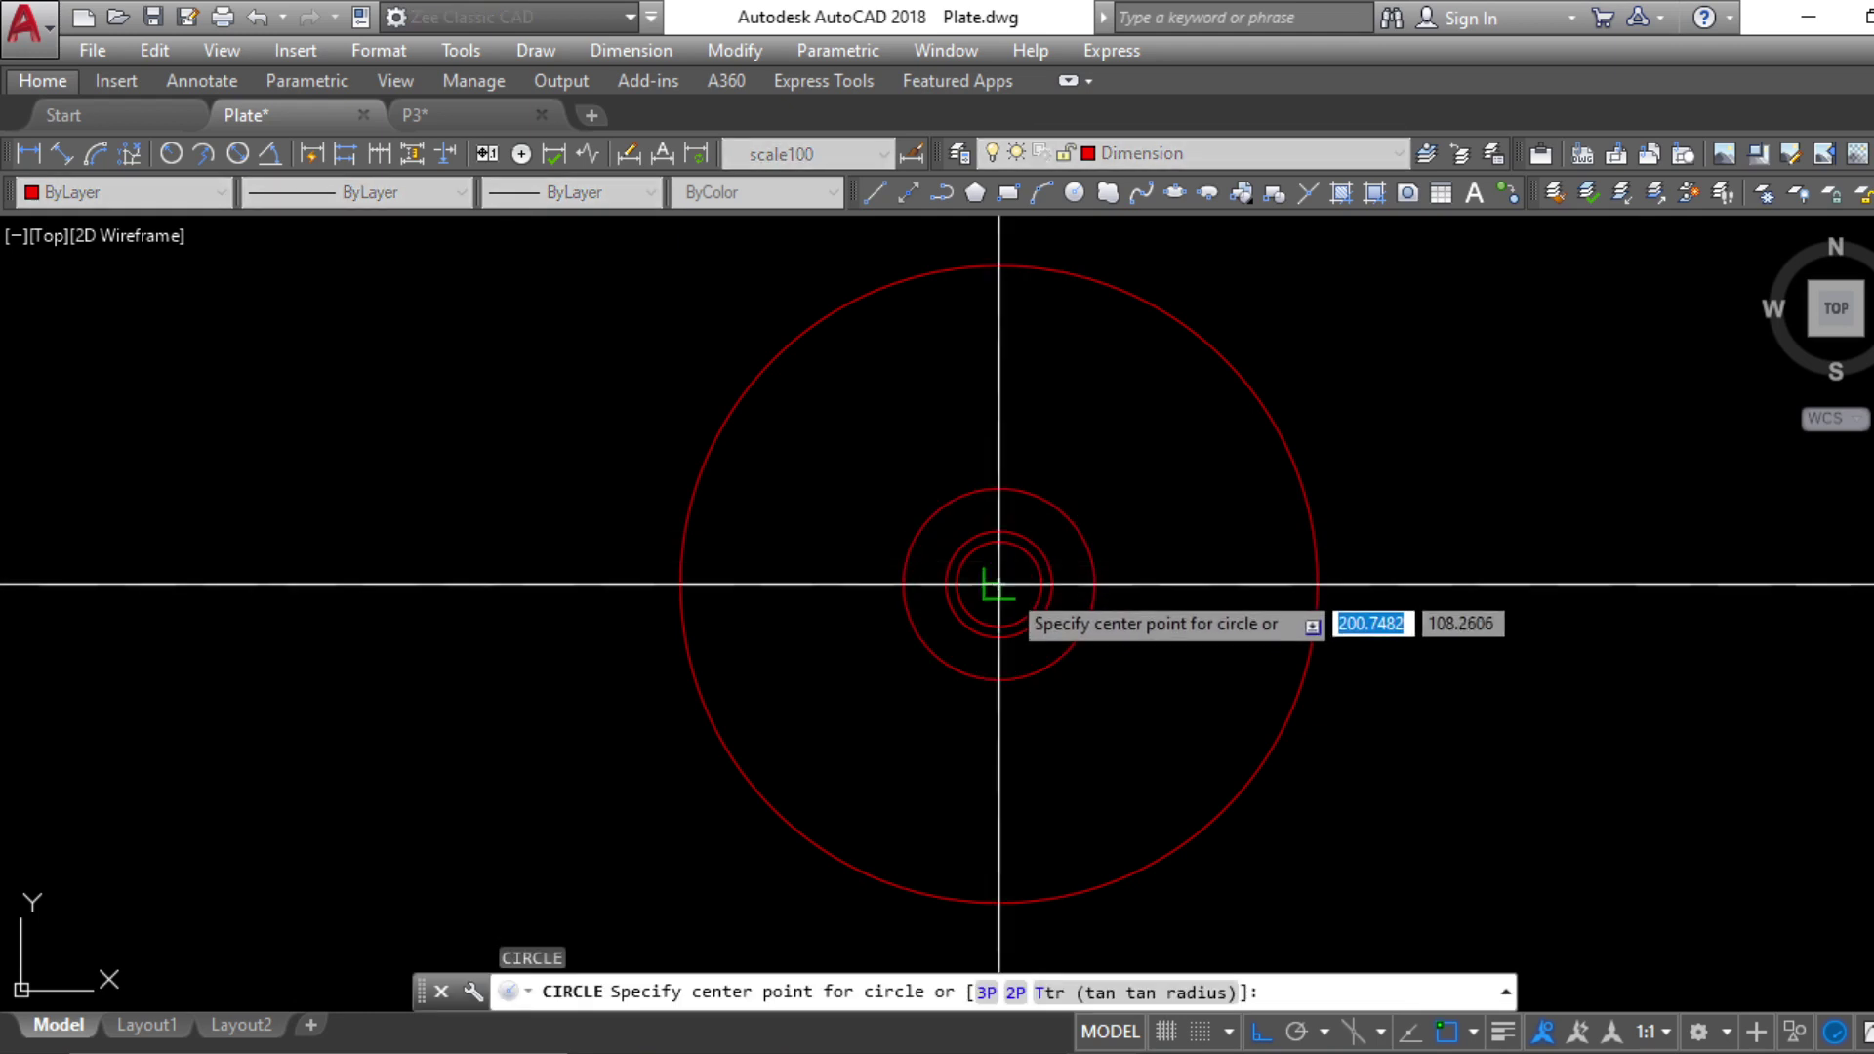
pyautogui.click(998, 584)
pyautogui.press('Escape')
pyautogui.press('Escape')
pyautogui.press('Escape')
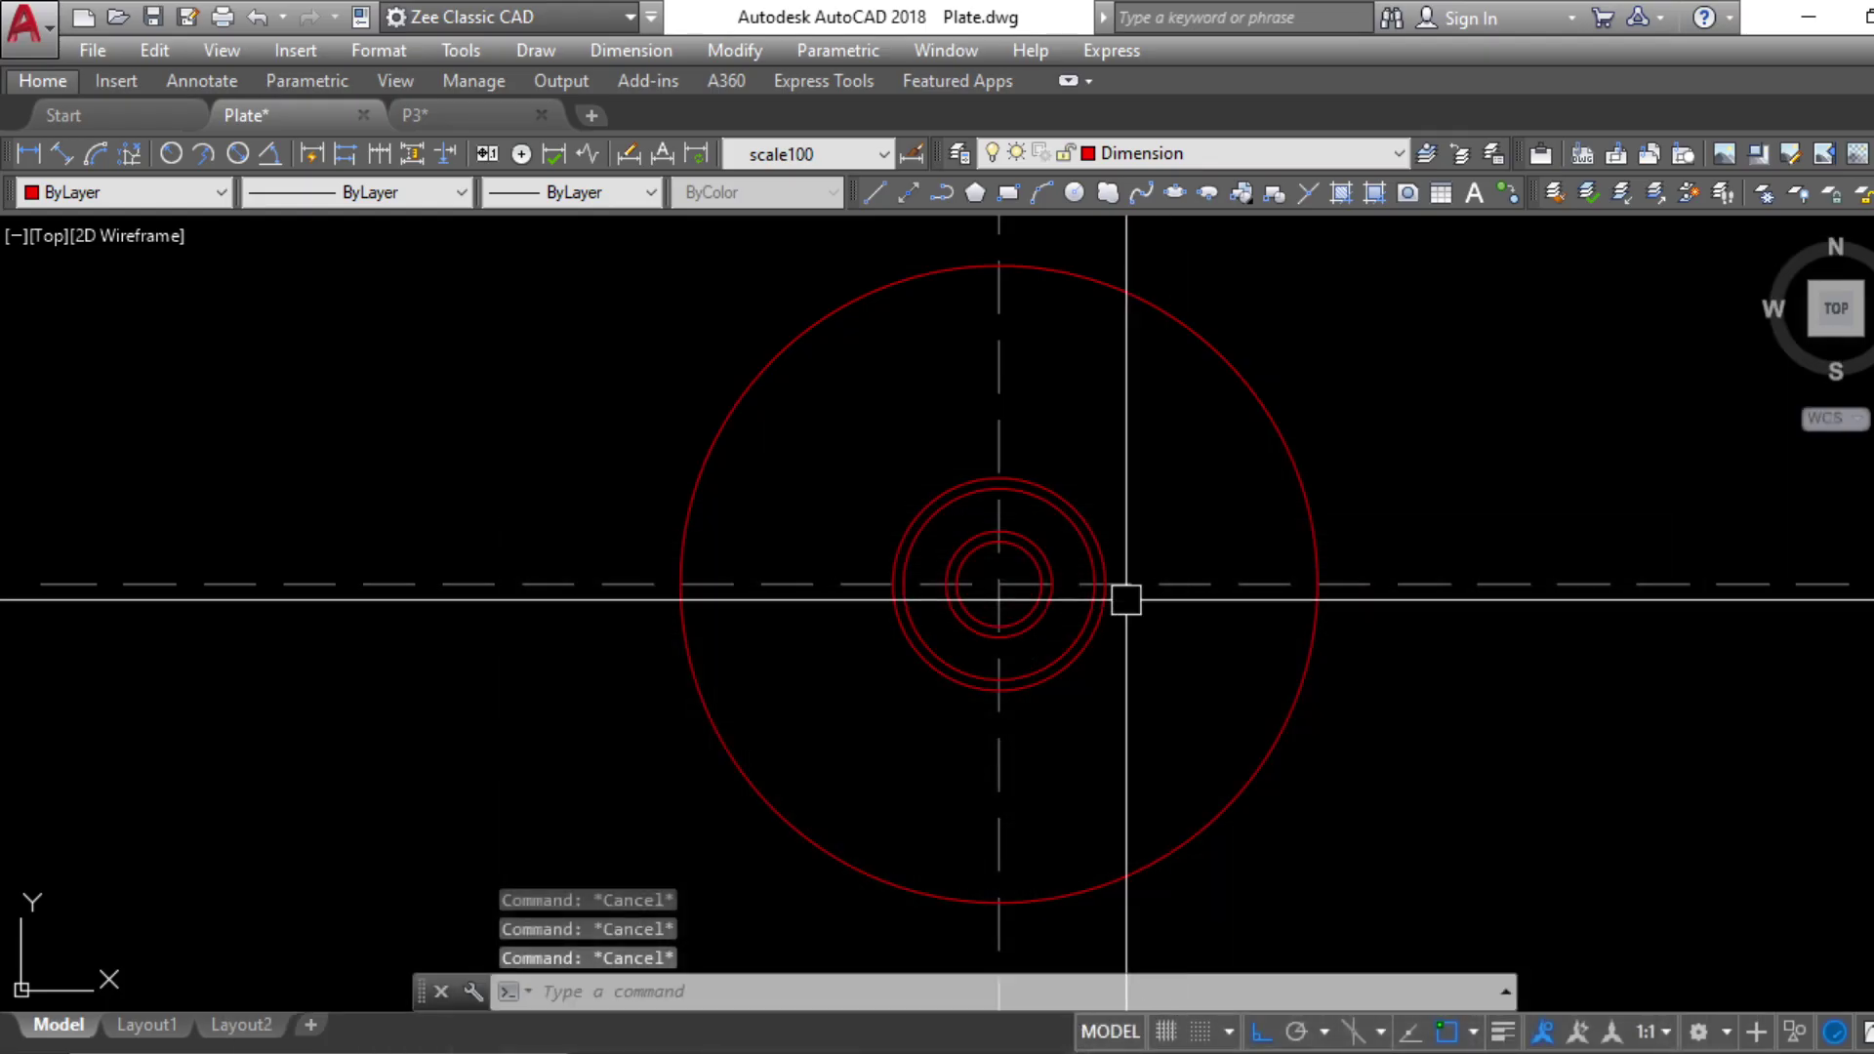
# Draw a concentric circle with a radius of 1.4 at the same centre
pyautogui.write('c')
pyautogui.press('Return')
pyautogui.click(999, 584)
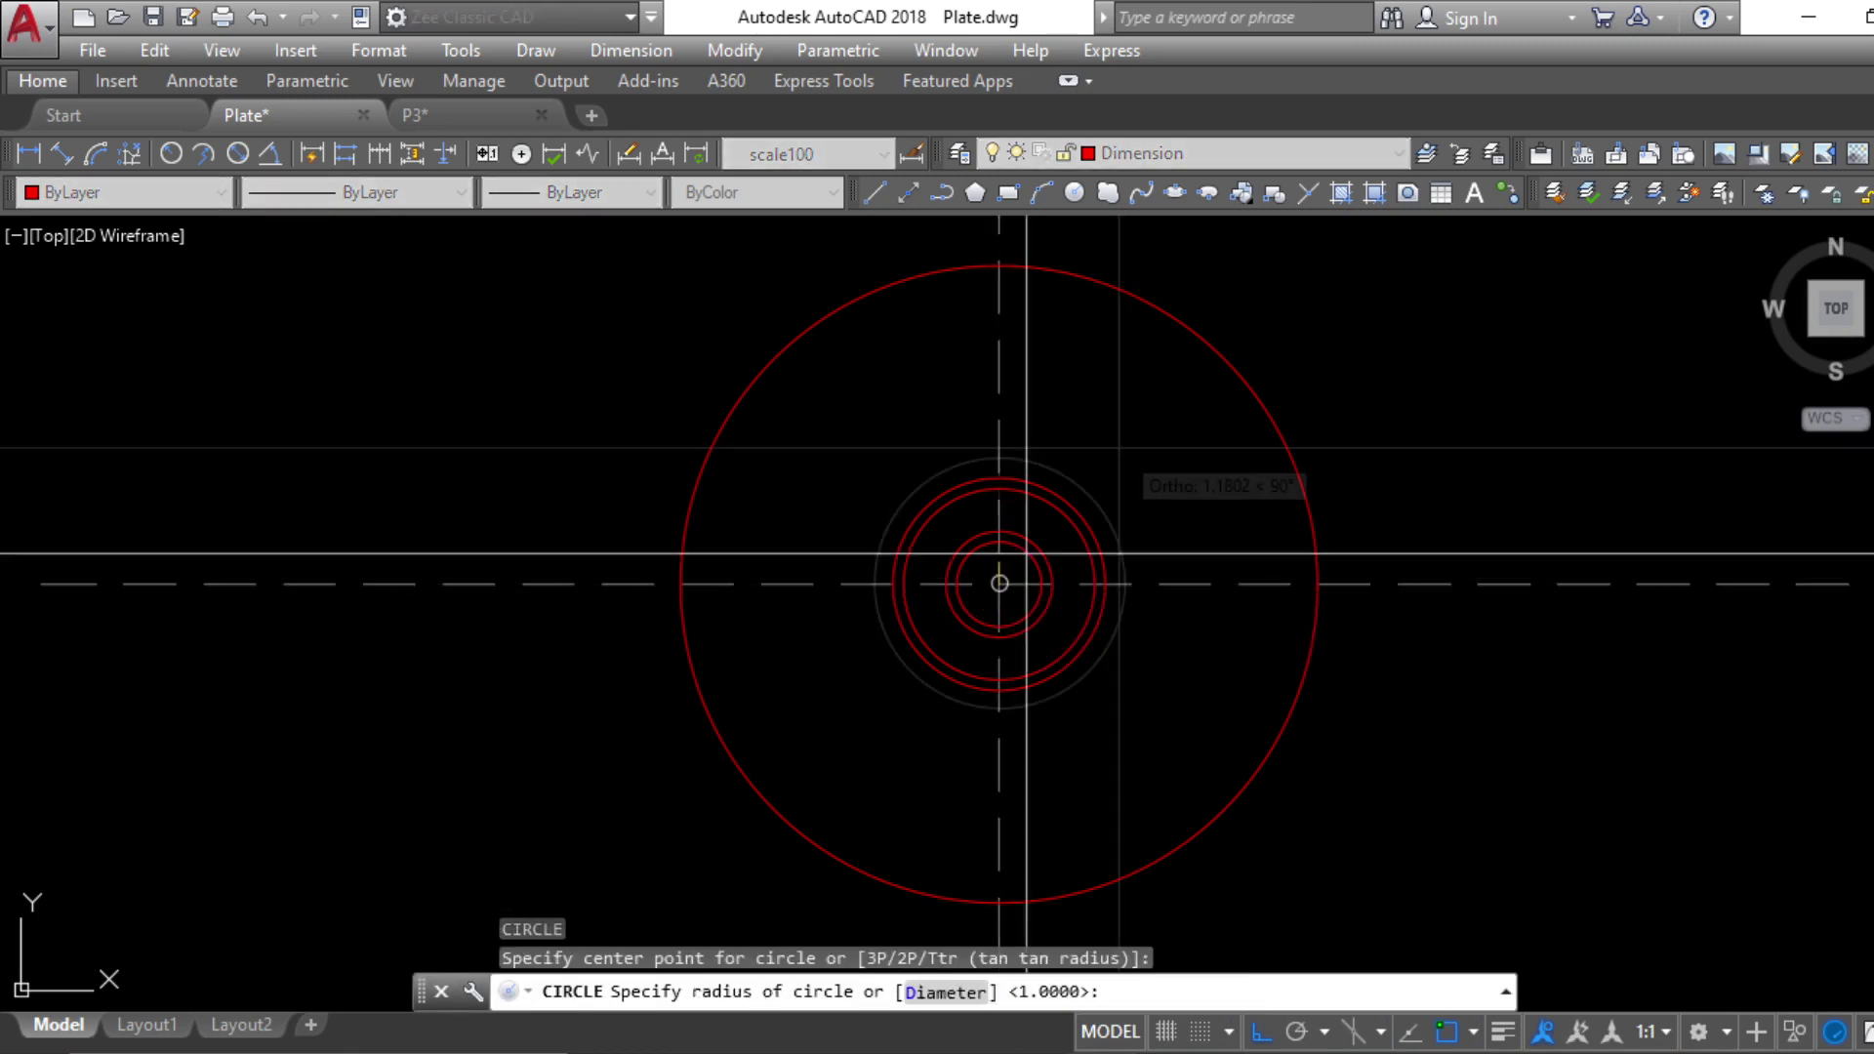
pyautogui.write('1.4')
pyautogui.press('Return')
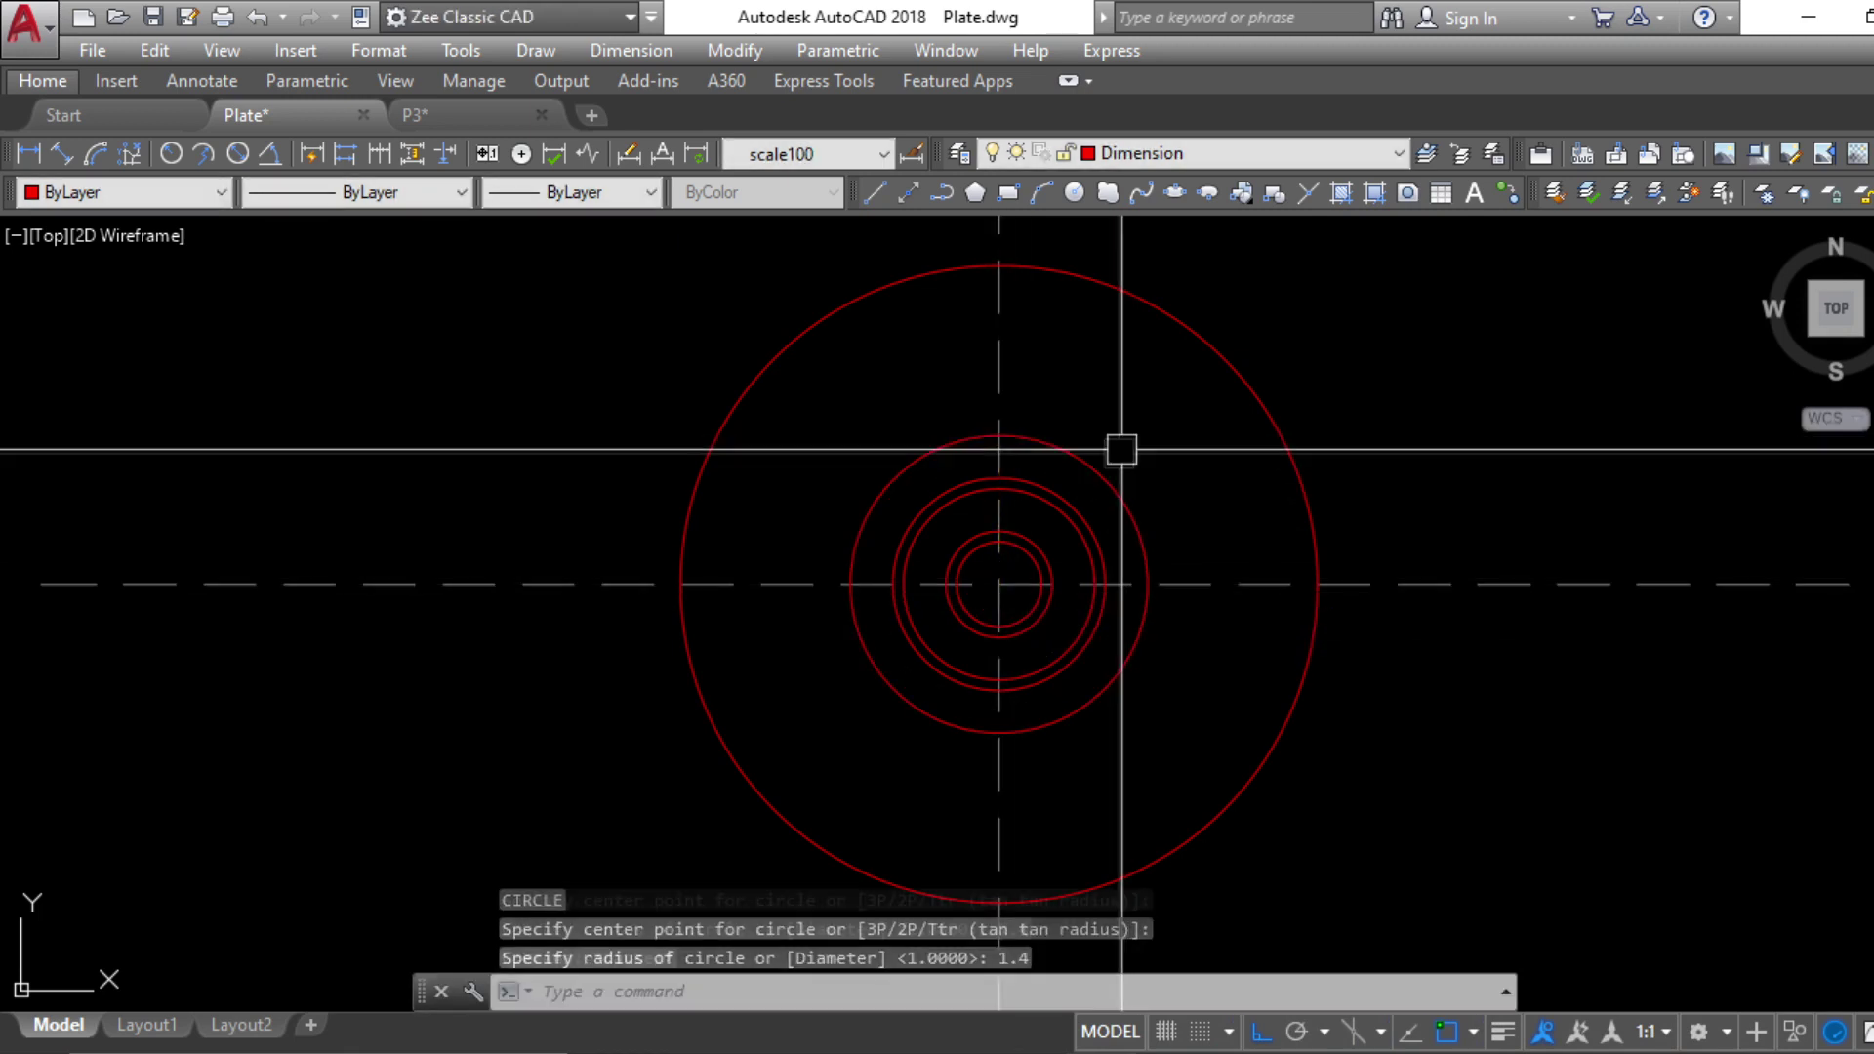
# Offset the 1.4-radius circle outward by 0.1
pyautogui.write('o')
pyautogui.press('Return')
pyautogui.write('.1')
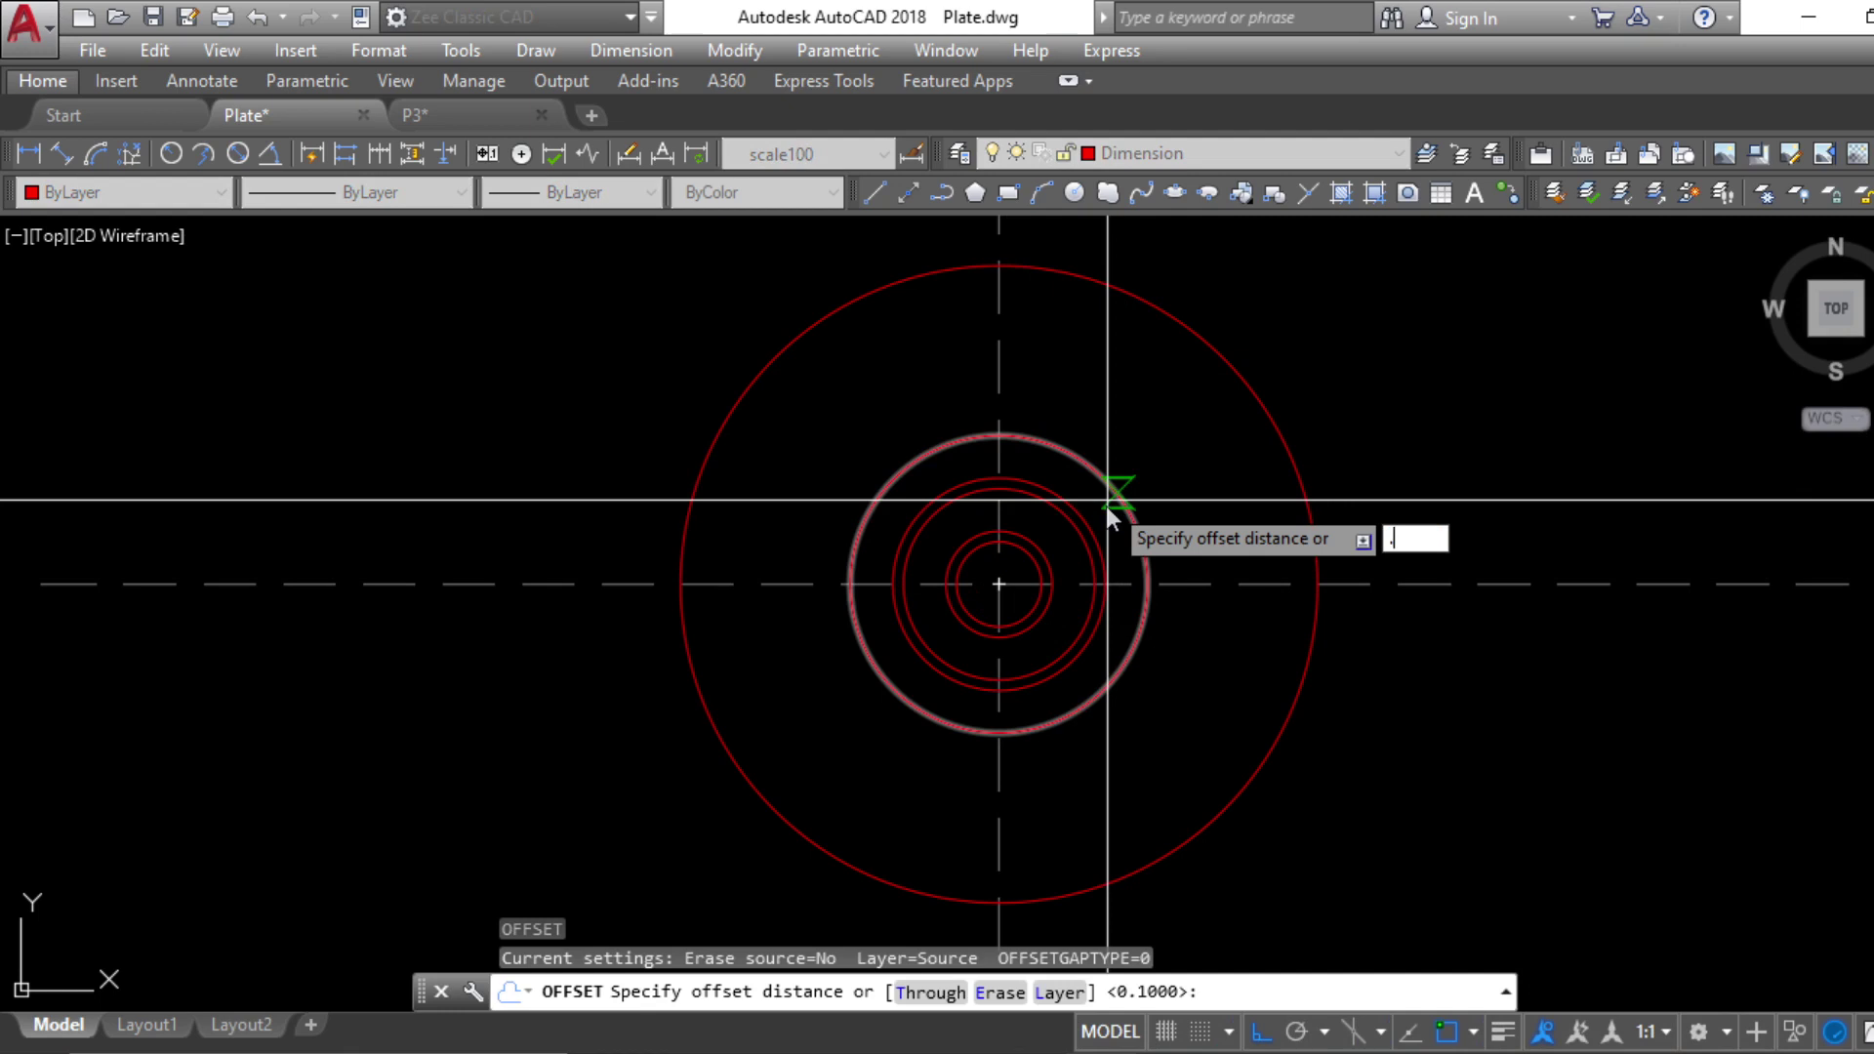
pyautogui.press('Return')
pyautogui.click(1110, 486)
pyautogui.click(1189, 364)
pyautogui.press('Escape')
pyautogui.press('Escape')
pyautogui.press('Escape')
pyautogui.scroll(-3, 1122, 498)
pyautogui.scroll(3, 1214, 795)
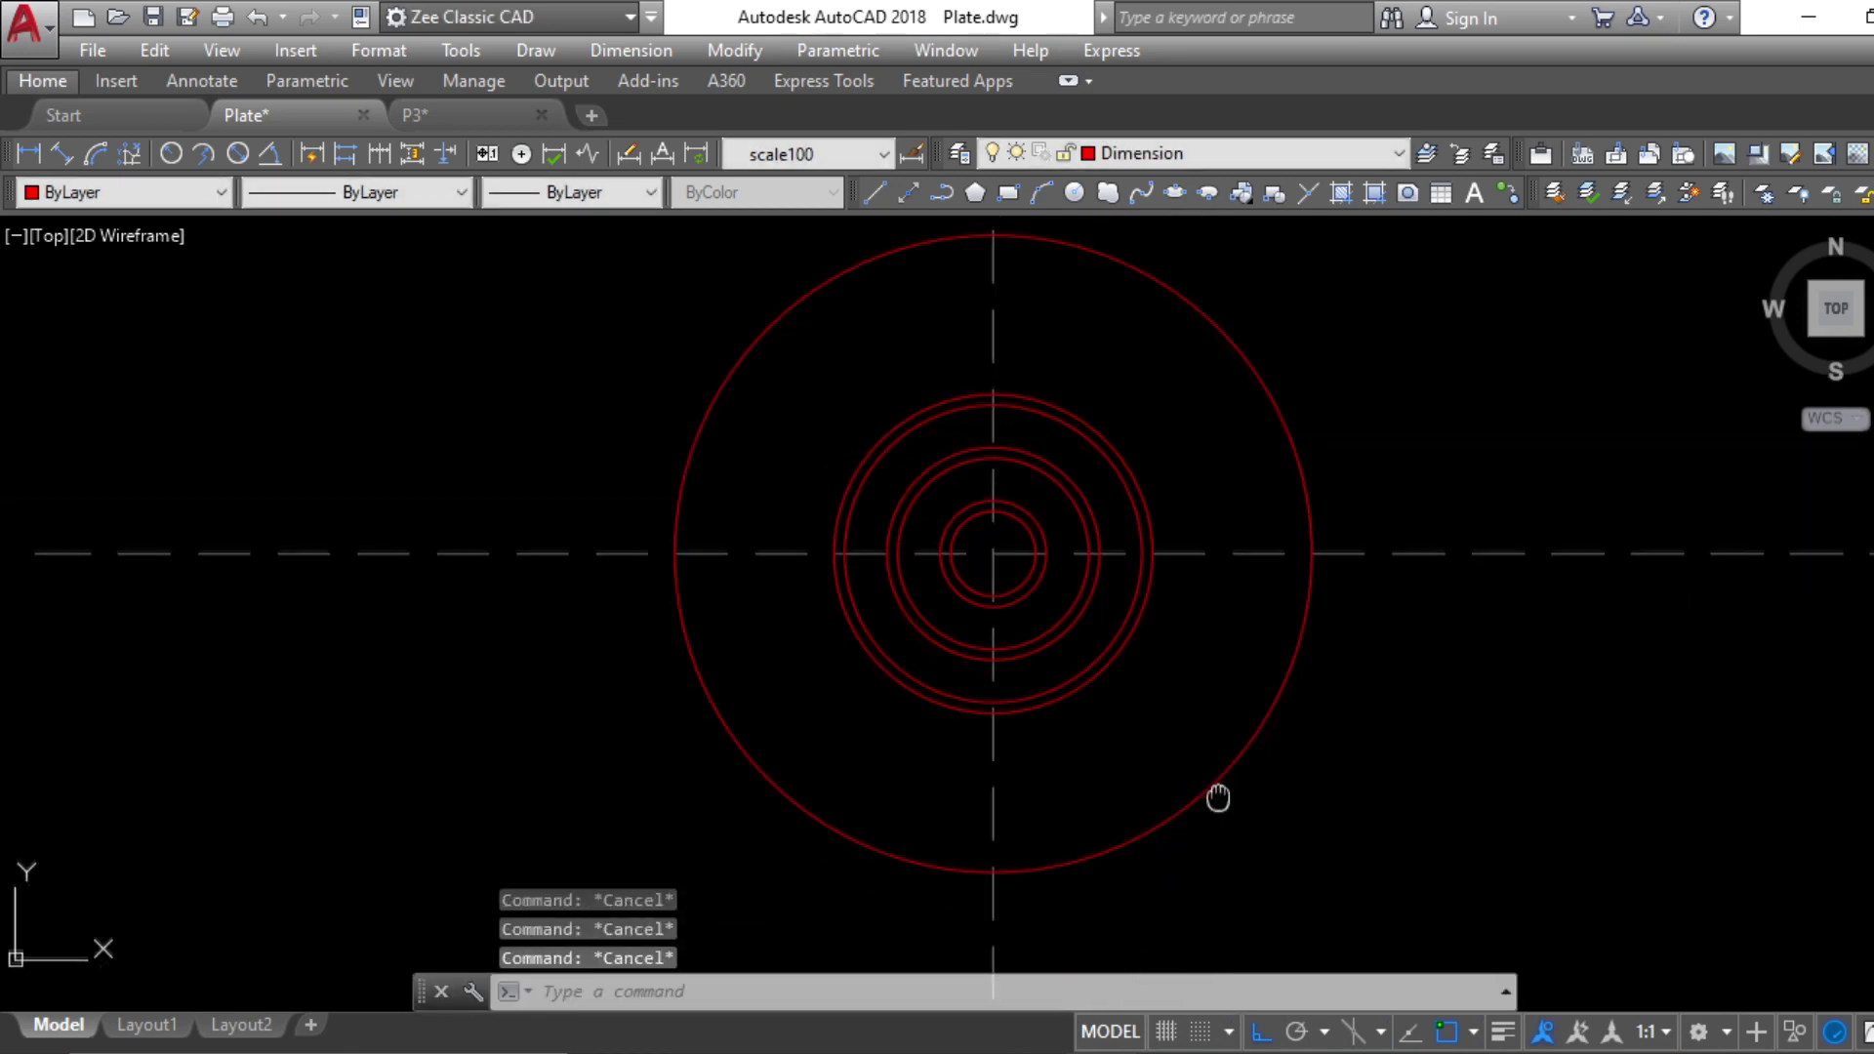
# Consult the Nautilus reference drawing in the Major Plate PDF for the spiral arc
pyautogui.hotkey('alt', 'Tab')
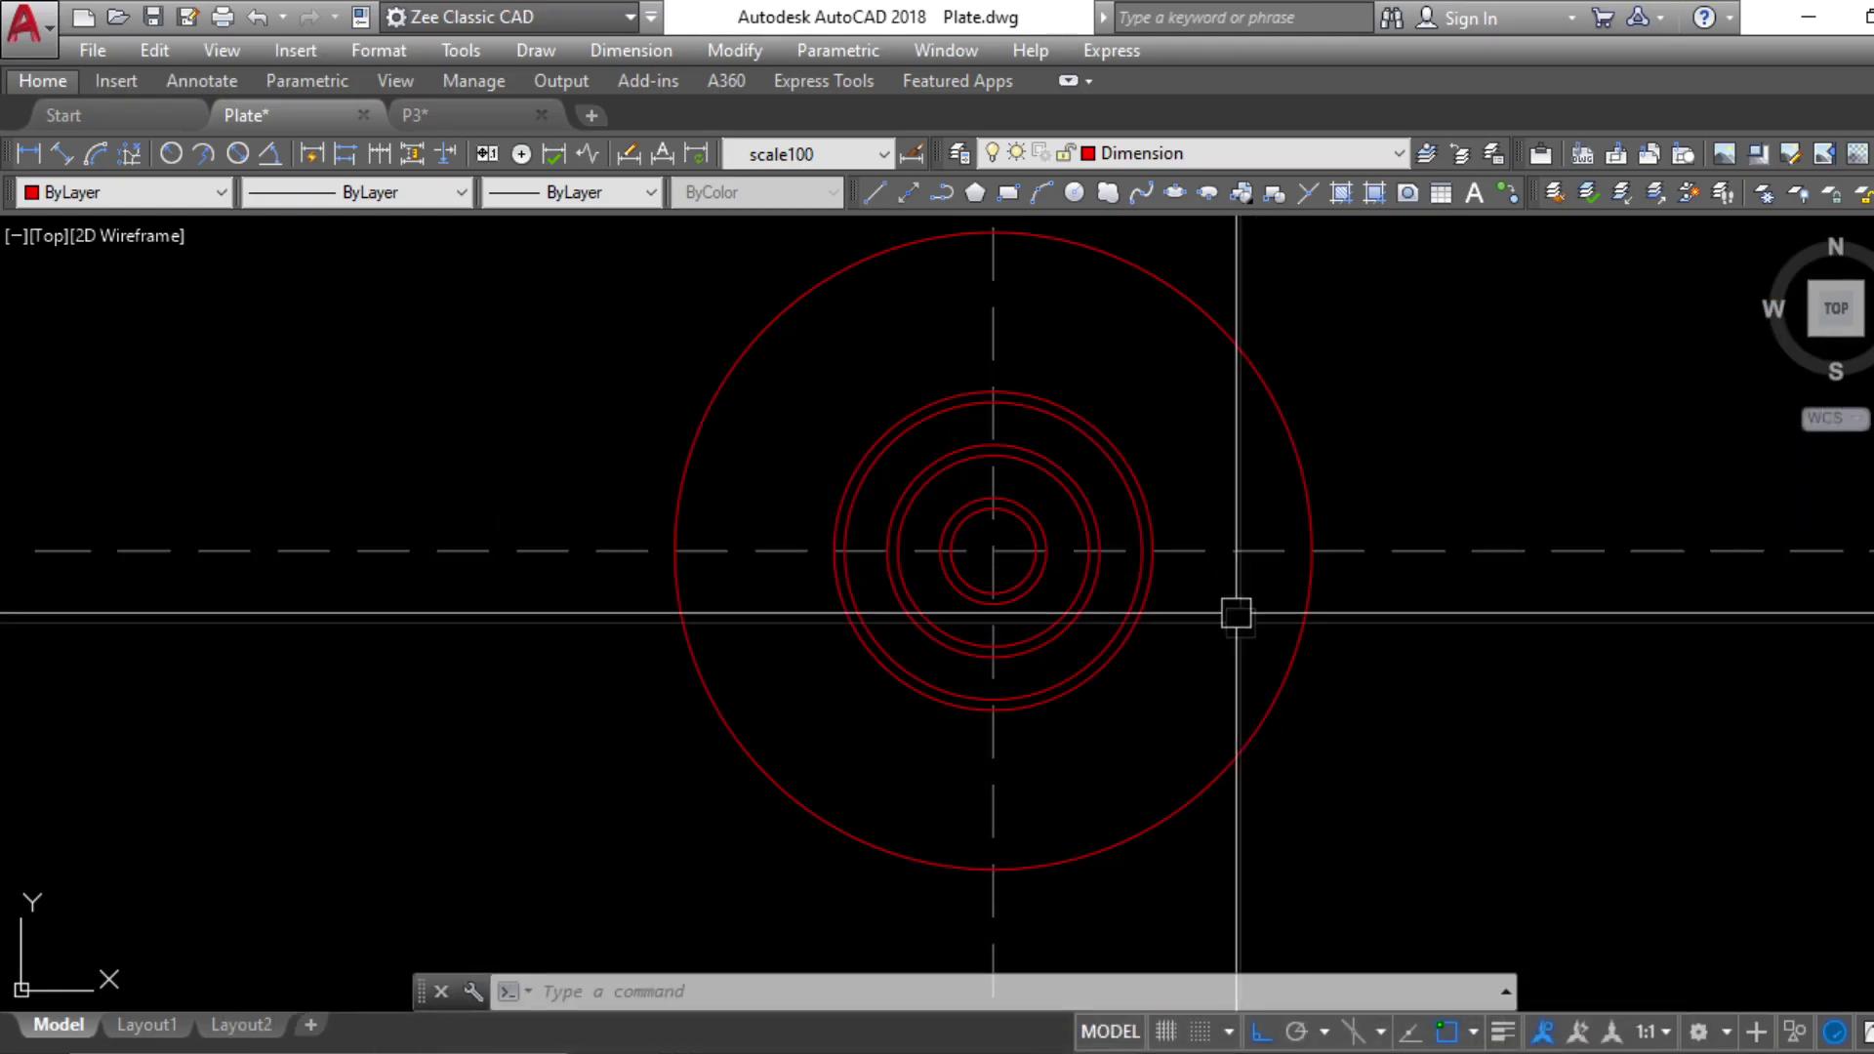
pyautogui.press('Escape')
pyautogui.press('Escape')
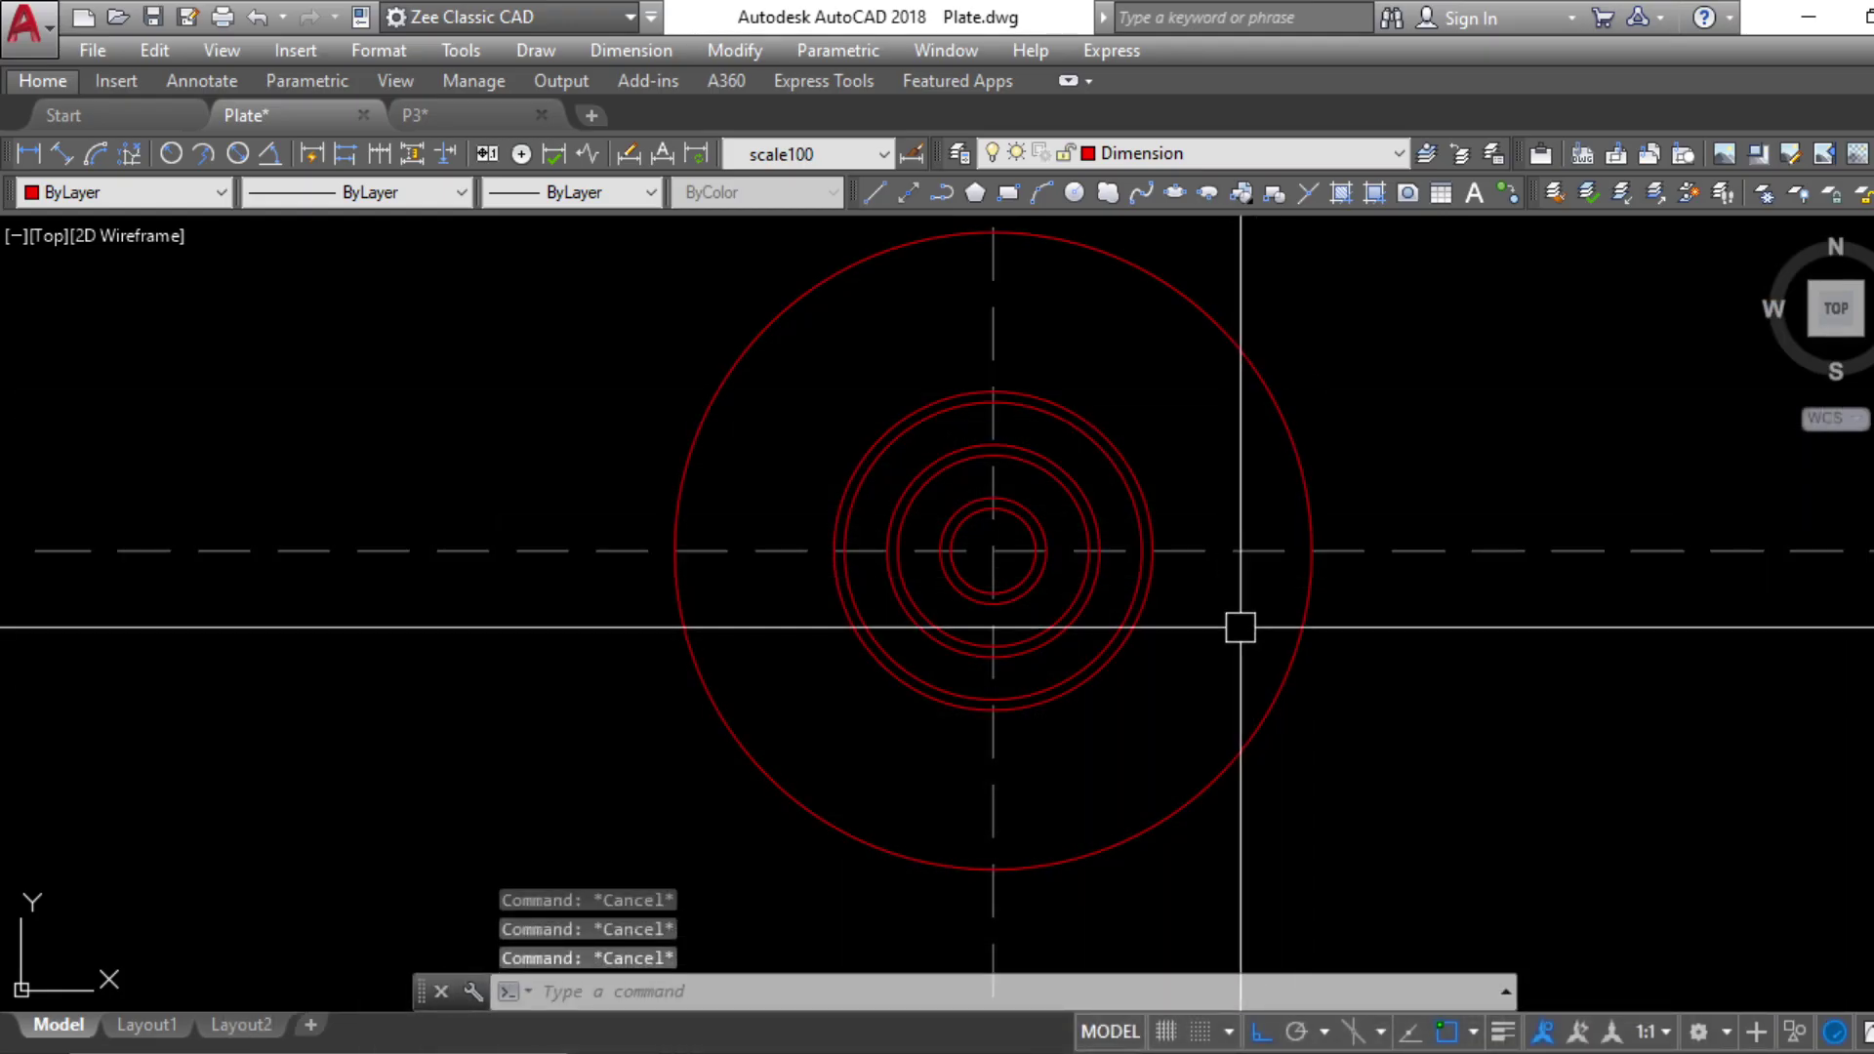
pyautogui.write('c')
pyautogui.press('Return')
pyautogui.press('Escape')
# Draw a horizontal construction polyline from the circles' common centre to the right quadrant of the outer circle
pyautogui.write('pl')
pyautogui.press('Return')
pyautogui.click(993, 551)
pyautogui.click(1312, 552)
pyautogui.press('Escape')
pyautogui.press('Escape')
pyautogui.press('Escape')
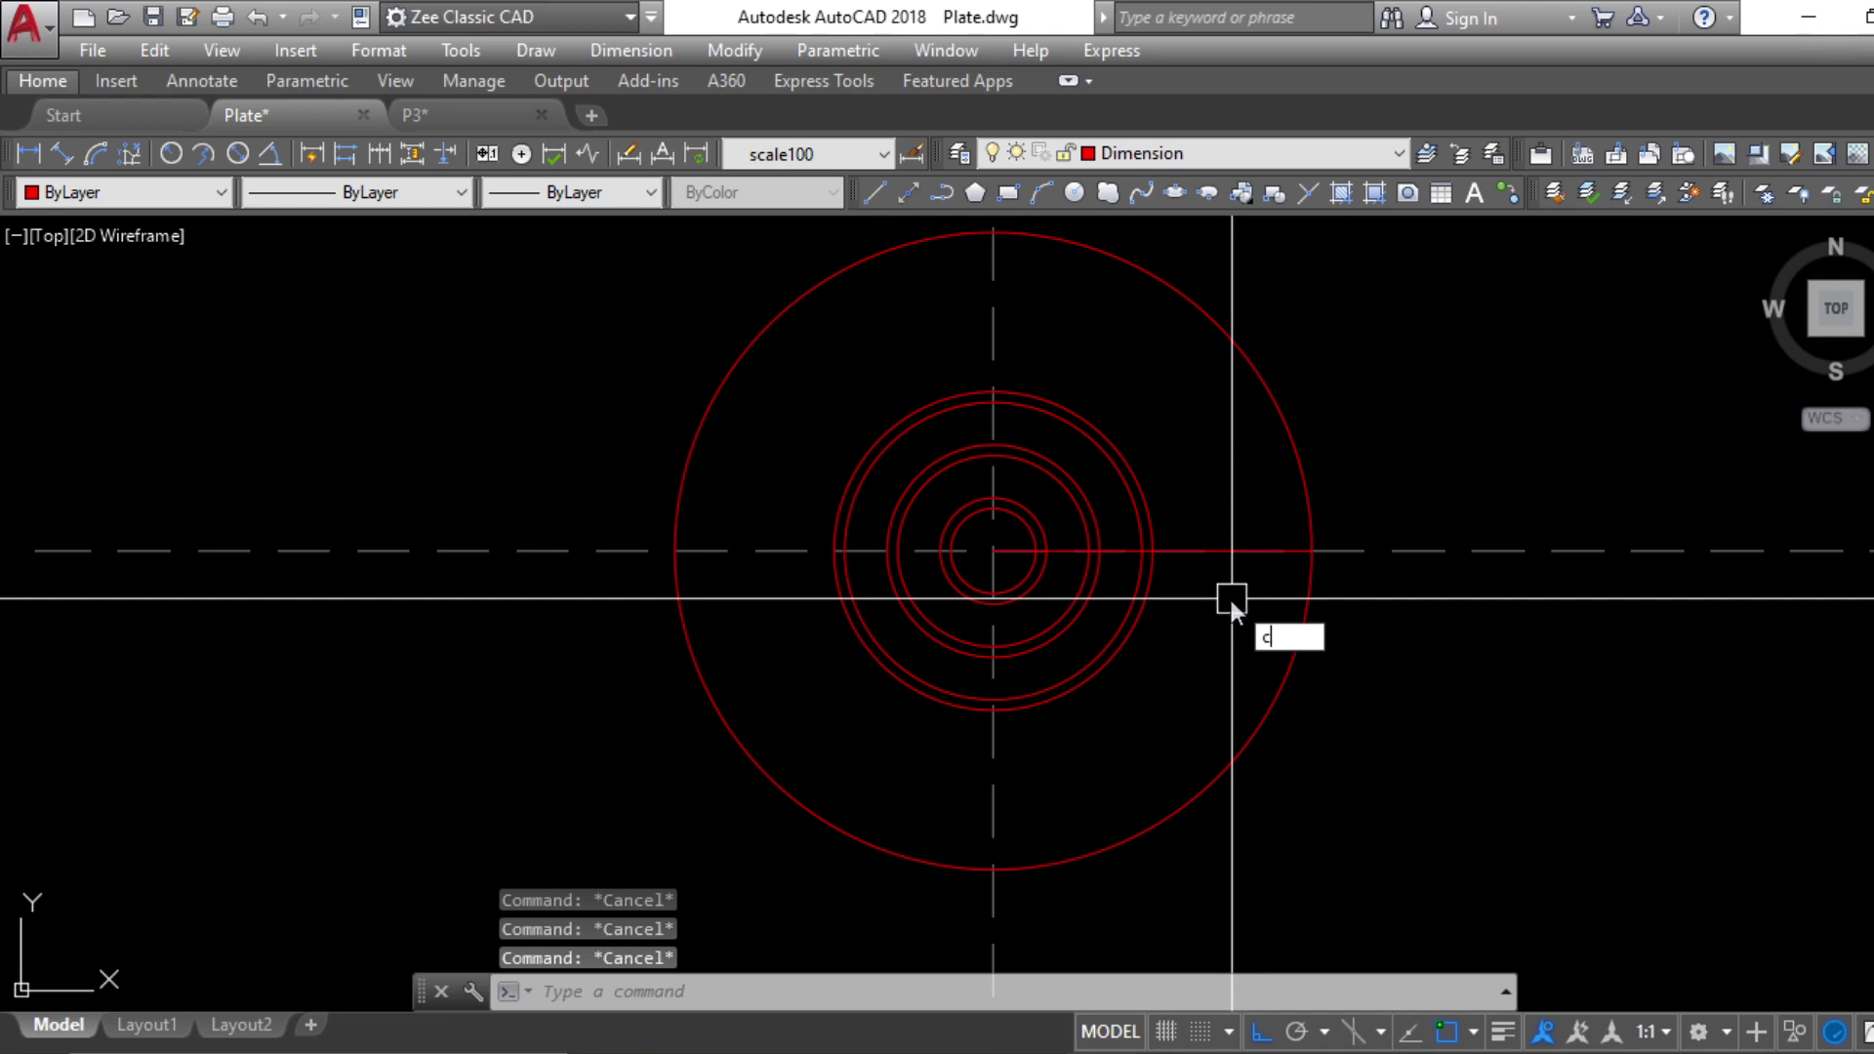
# Draw a circle centred on the construction line, just outside the inner rings, passing through the circles' common centre
pyautogui.write('c')
pyautogui.press('Return')
pyautogui.click(1181, 551)
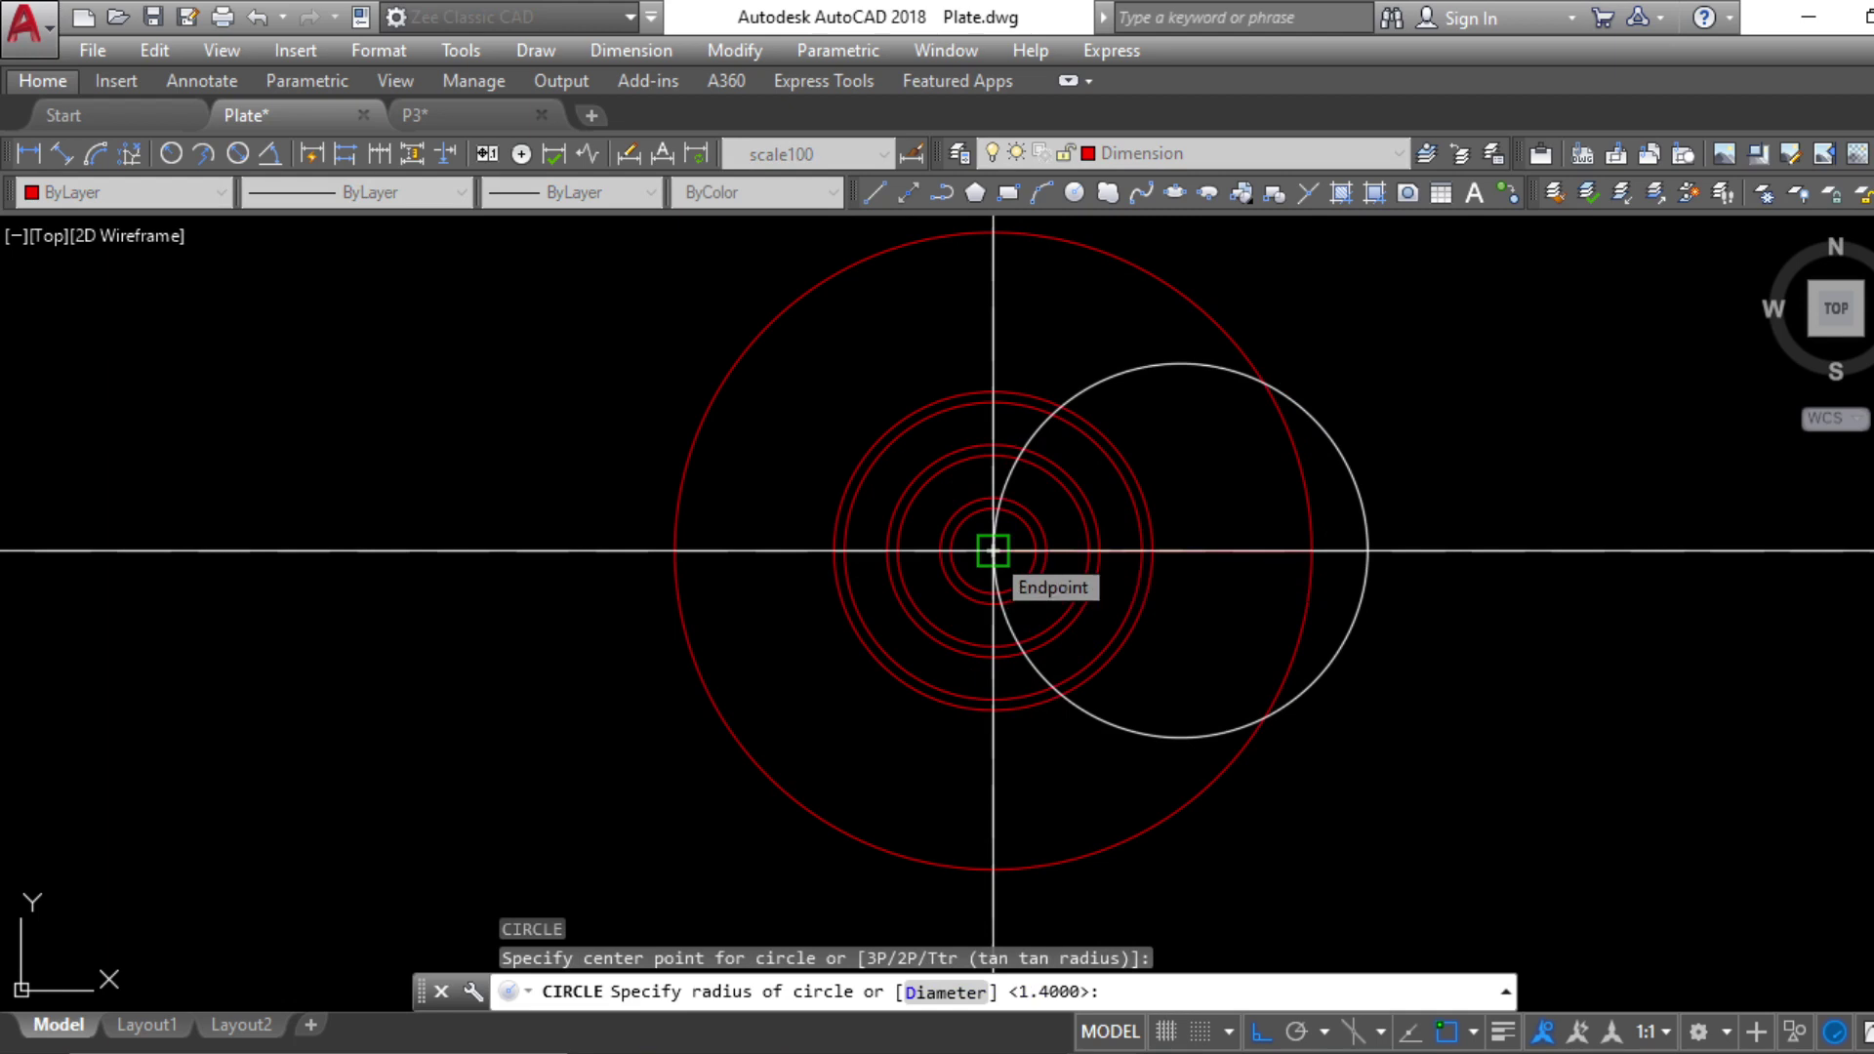
pyautogui.click(993, 552)
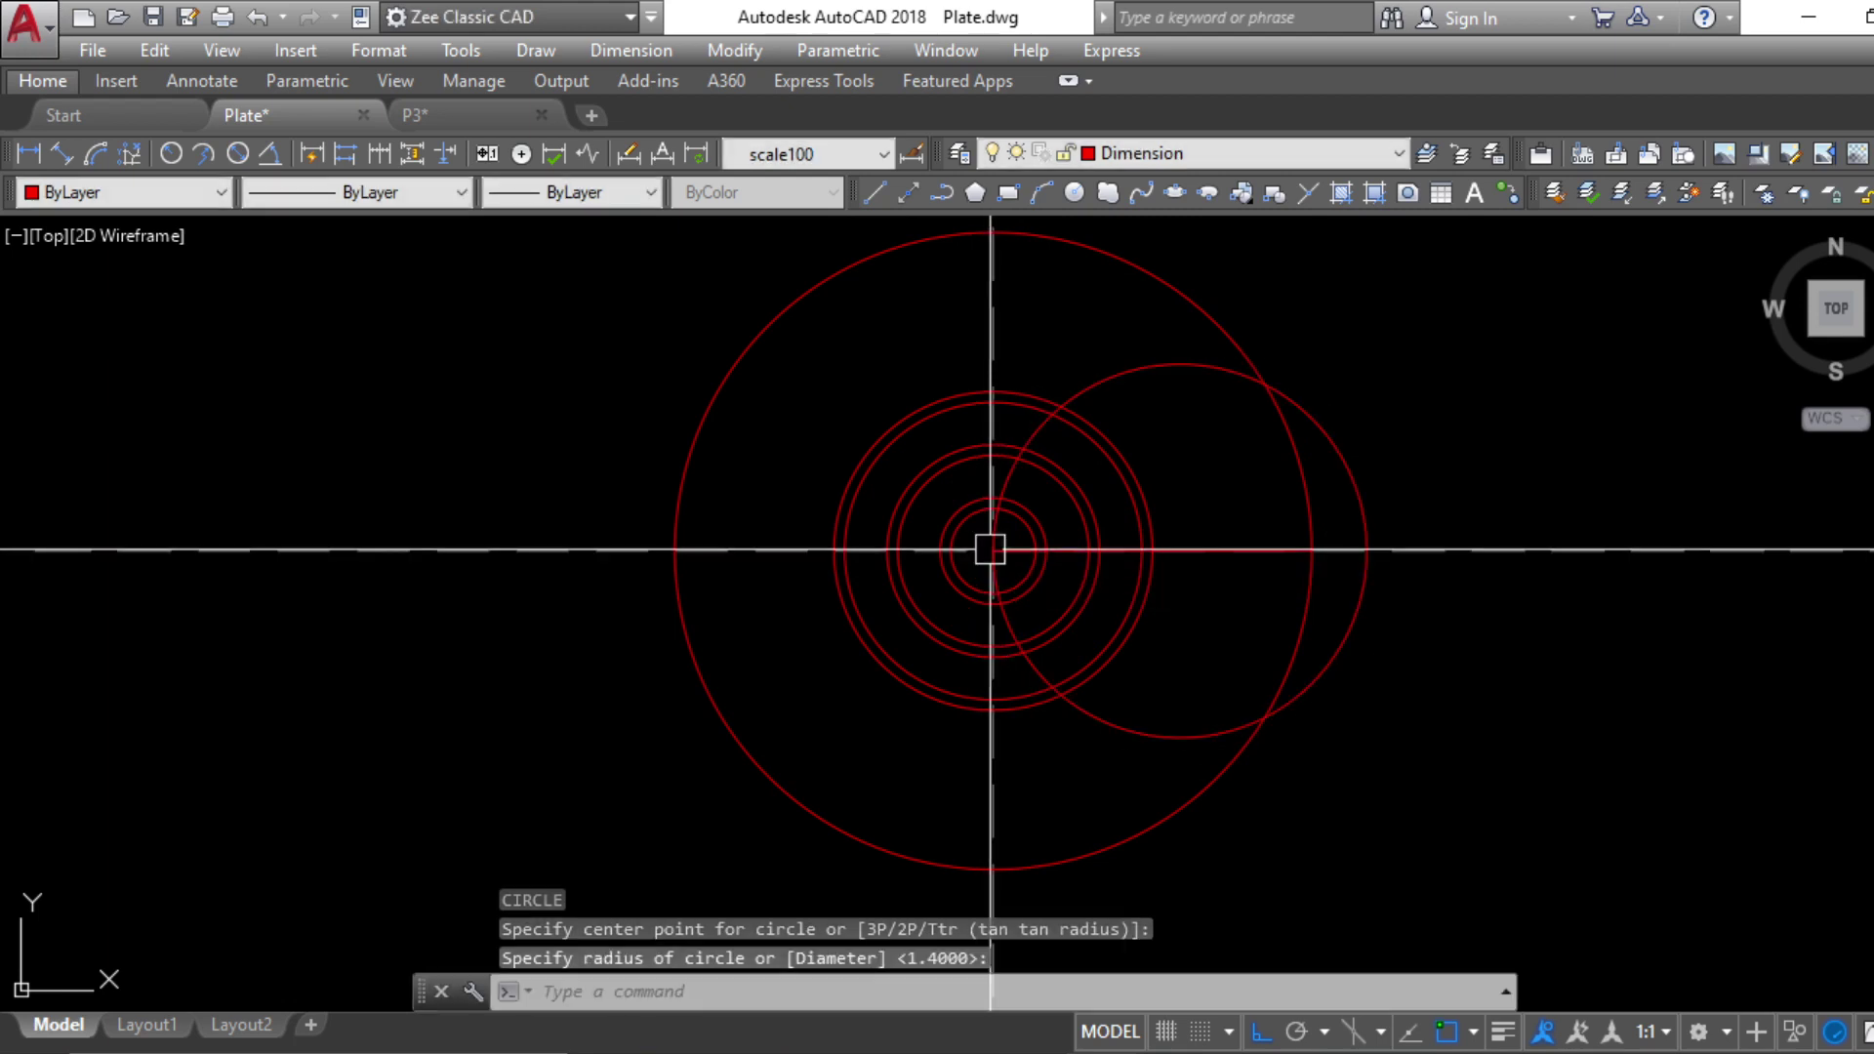
pyautogui.press('Escape')
pyautogui.press('Escape')
pyautogui.press('Escape')
pyautogui.moveTo(1332, 811); pyautogui.dragTo(1309, 833, button='middle')
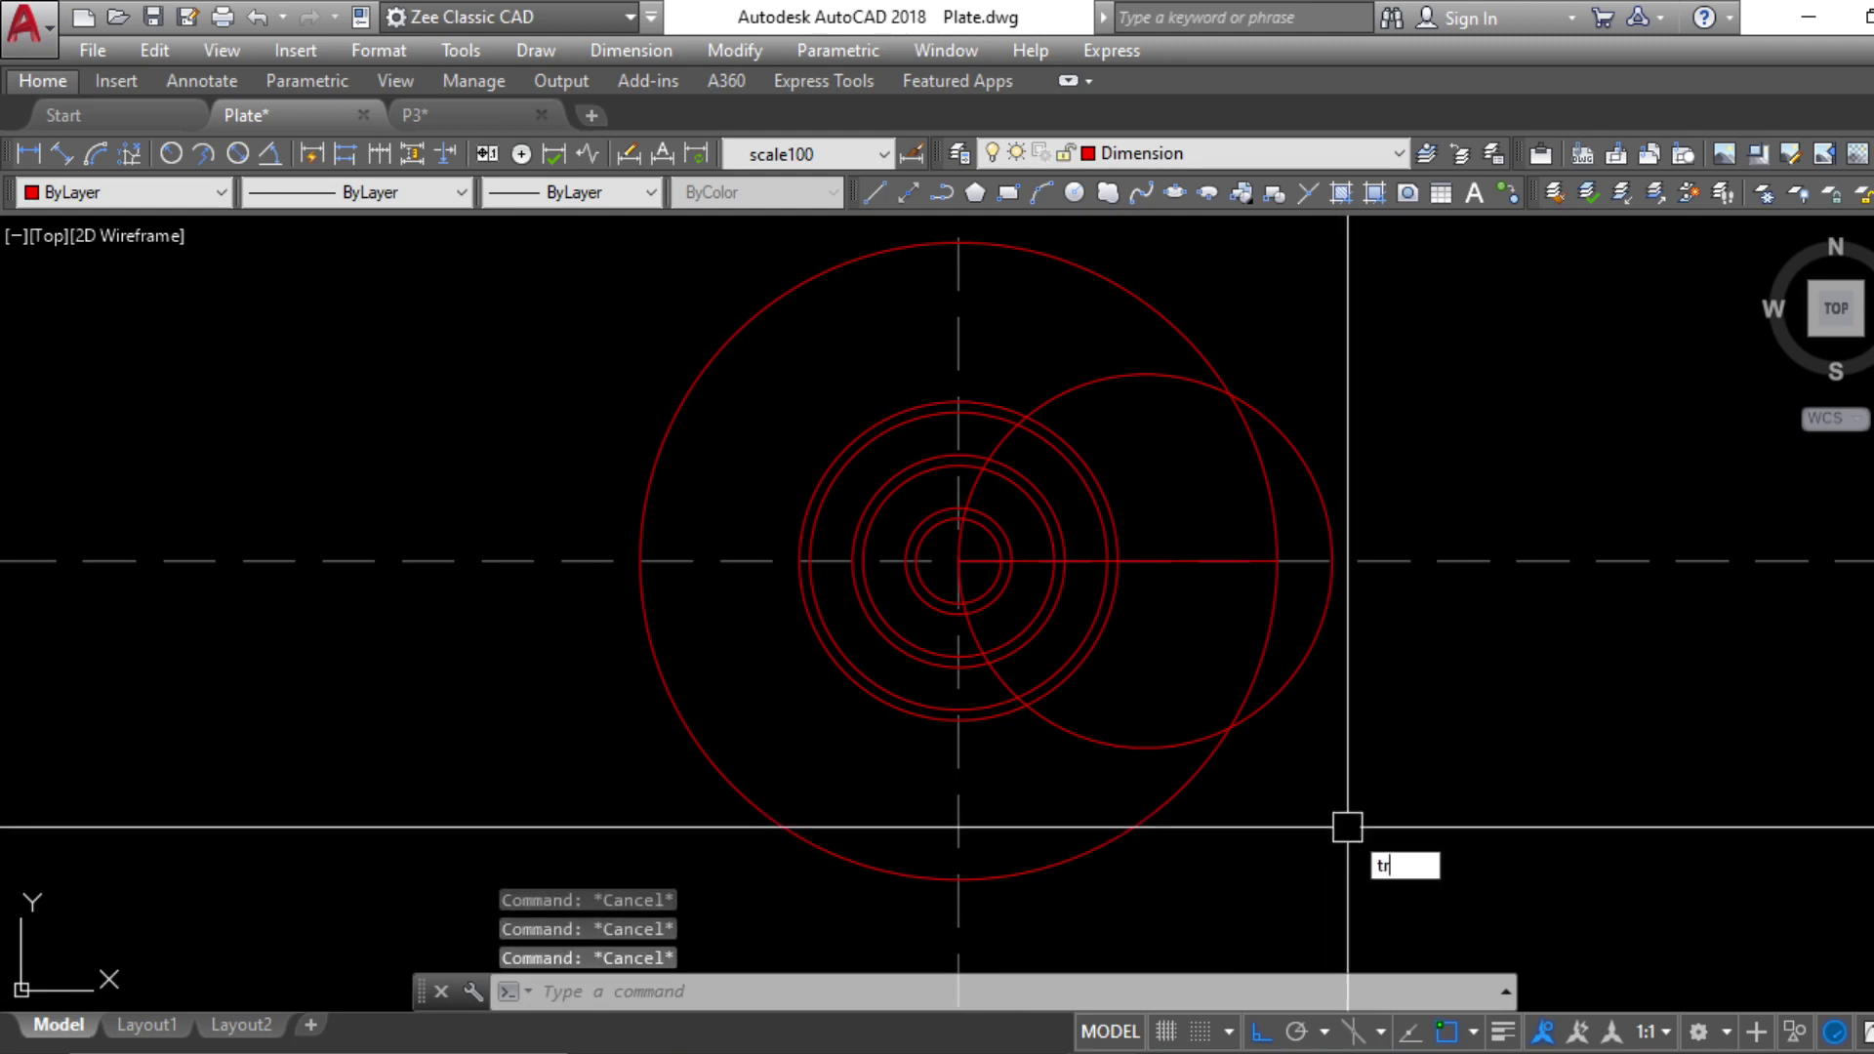
# Trim the new circle against the construction line and outer circle, keeping only its lower arc inside the outer circle
pyautogui.press('Return')
pyautogui.click(1206, 560)
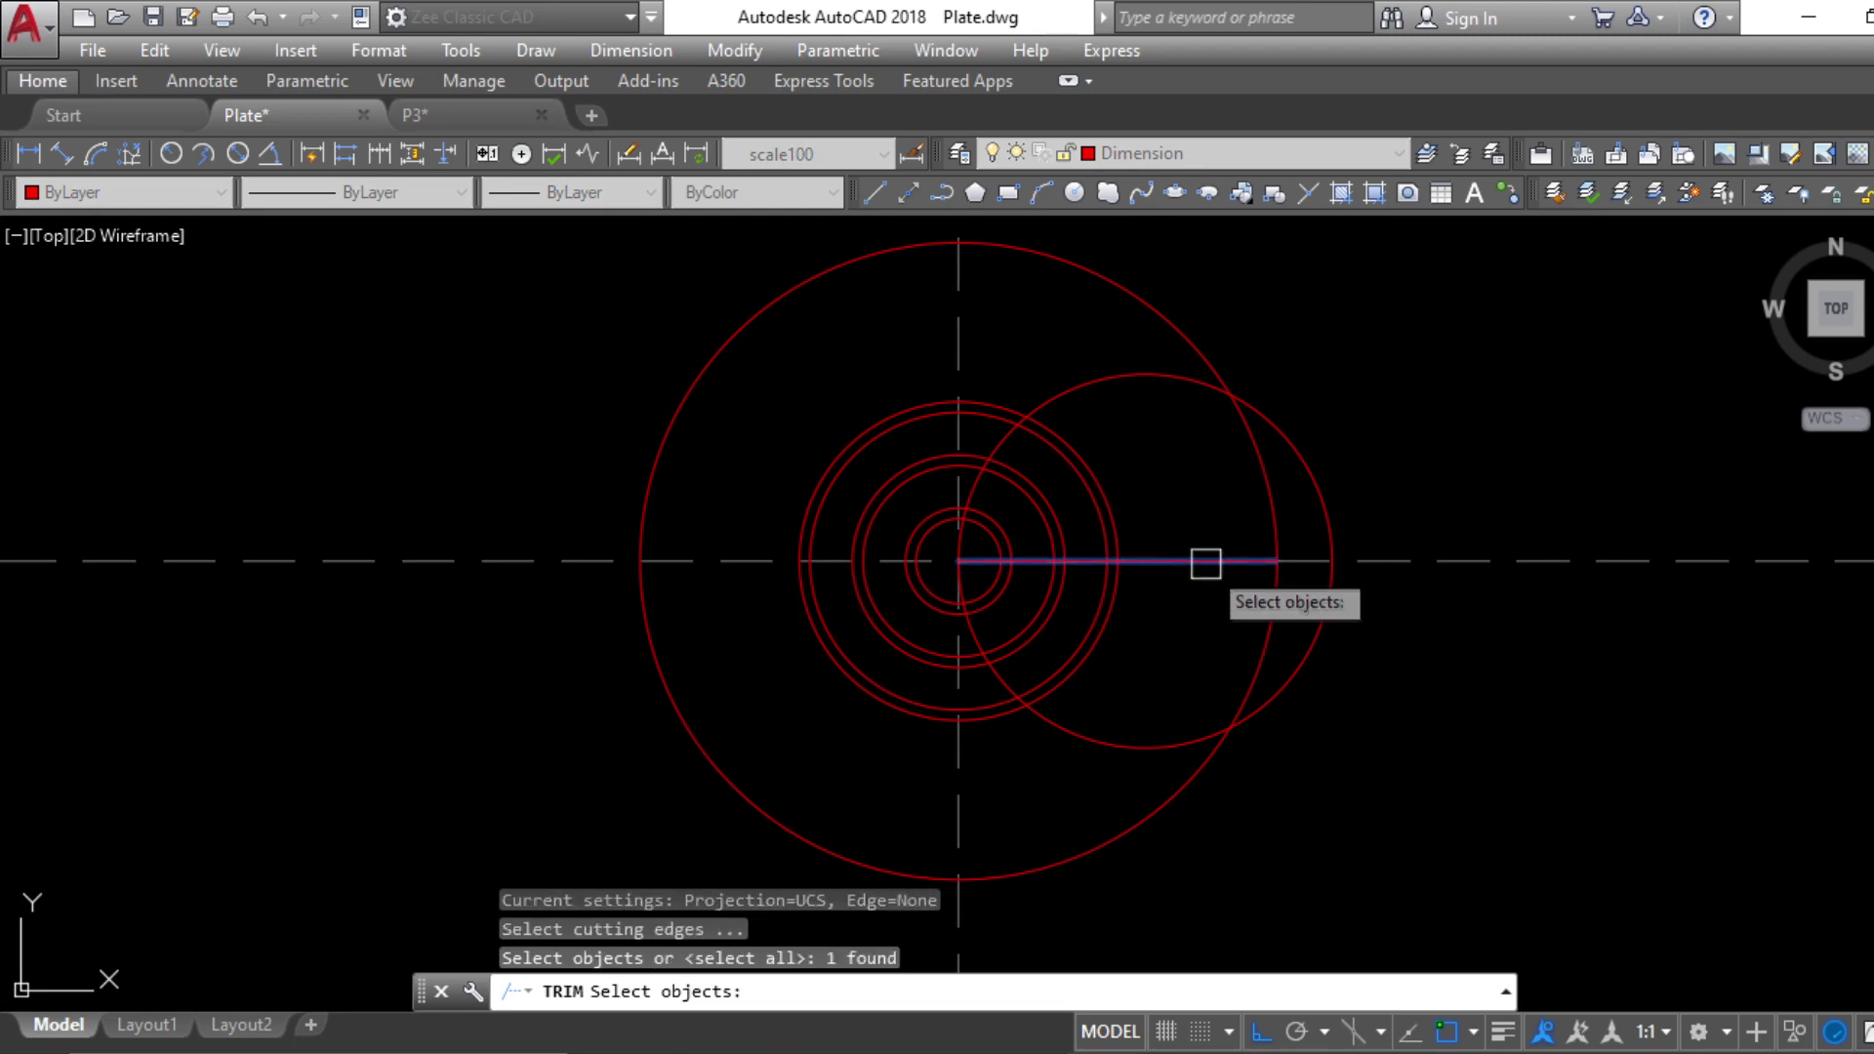
pyautogui.click(1253, 647)
pyautogui.press('Return')
pyautogui.click(1296, 650)
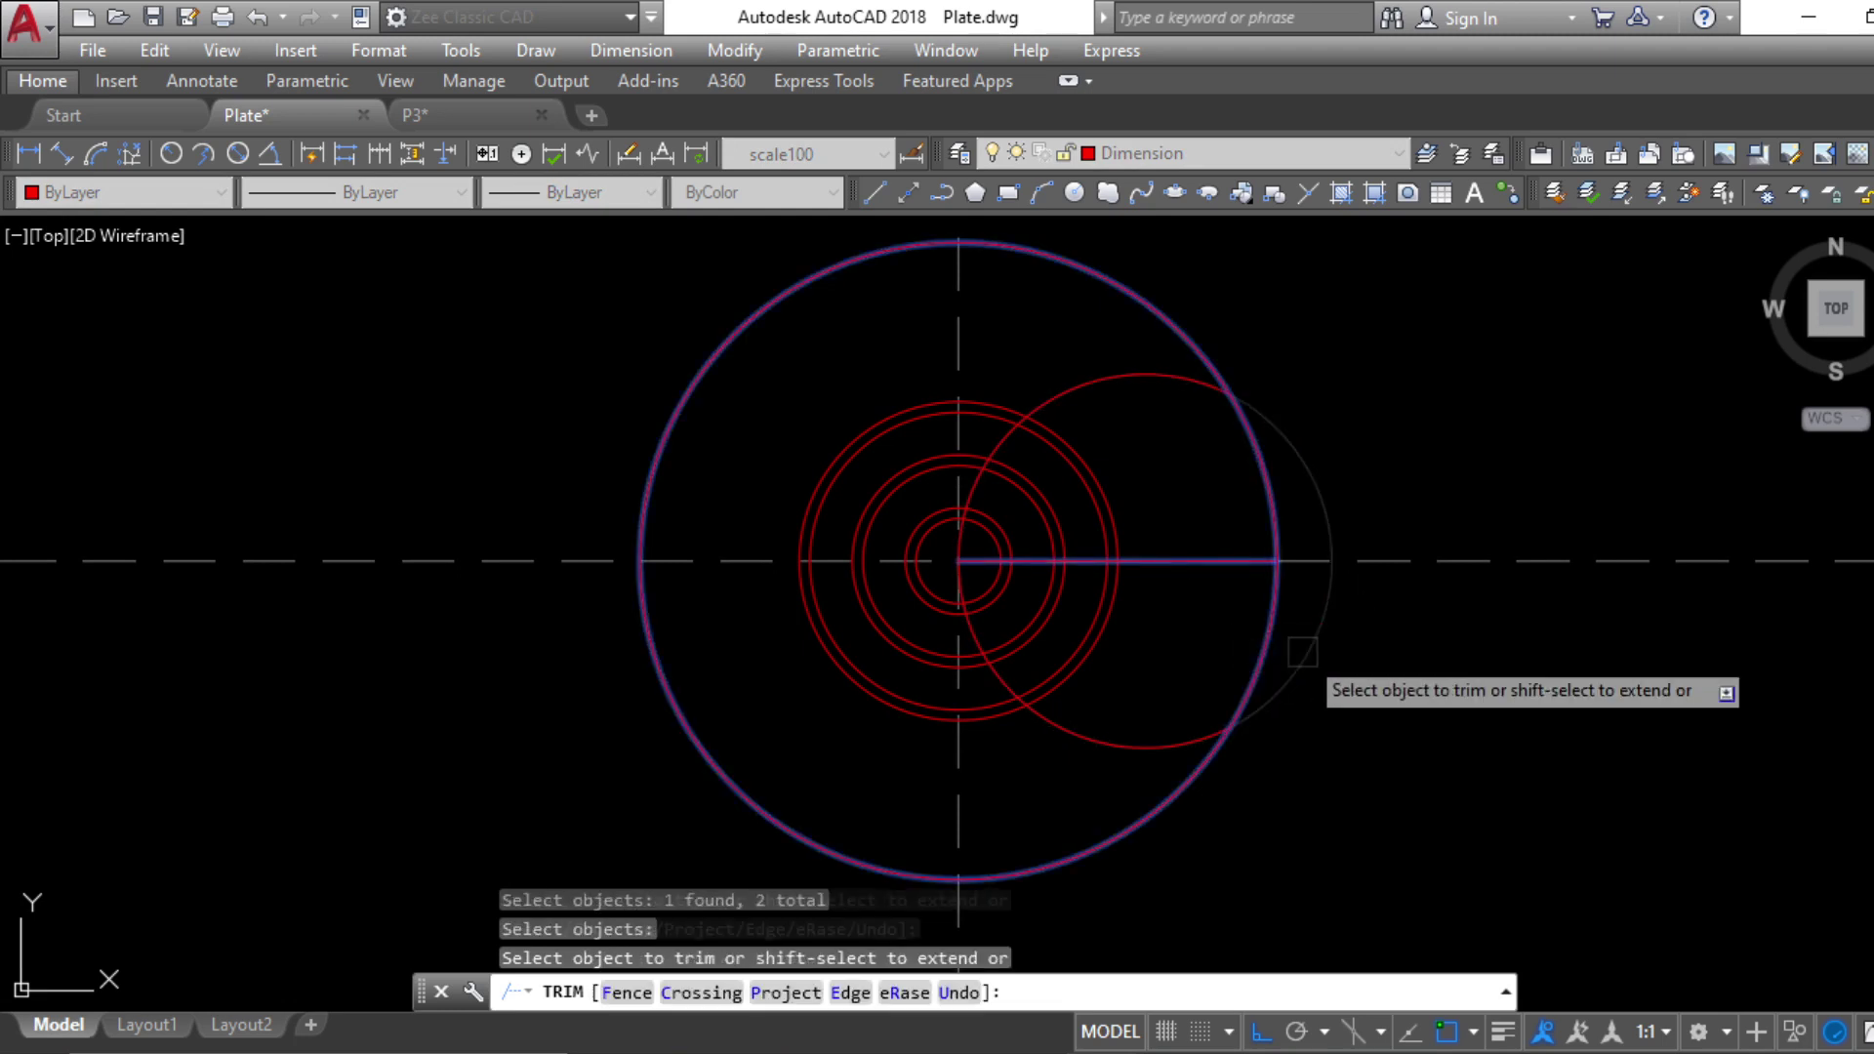
pyautogui.press('Escape')
pyautogui.press('Escape')
pyautogui.press('Escape')
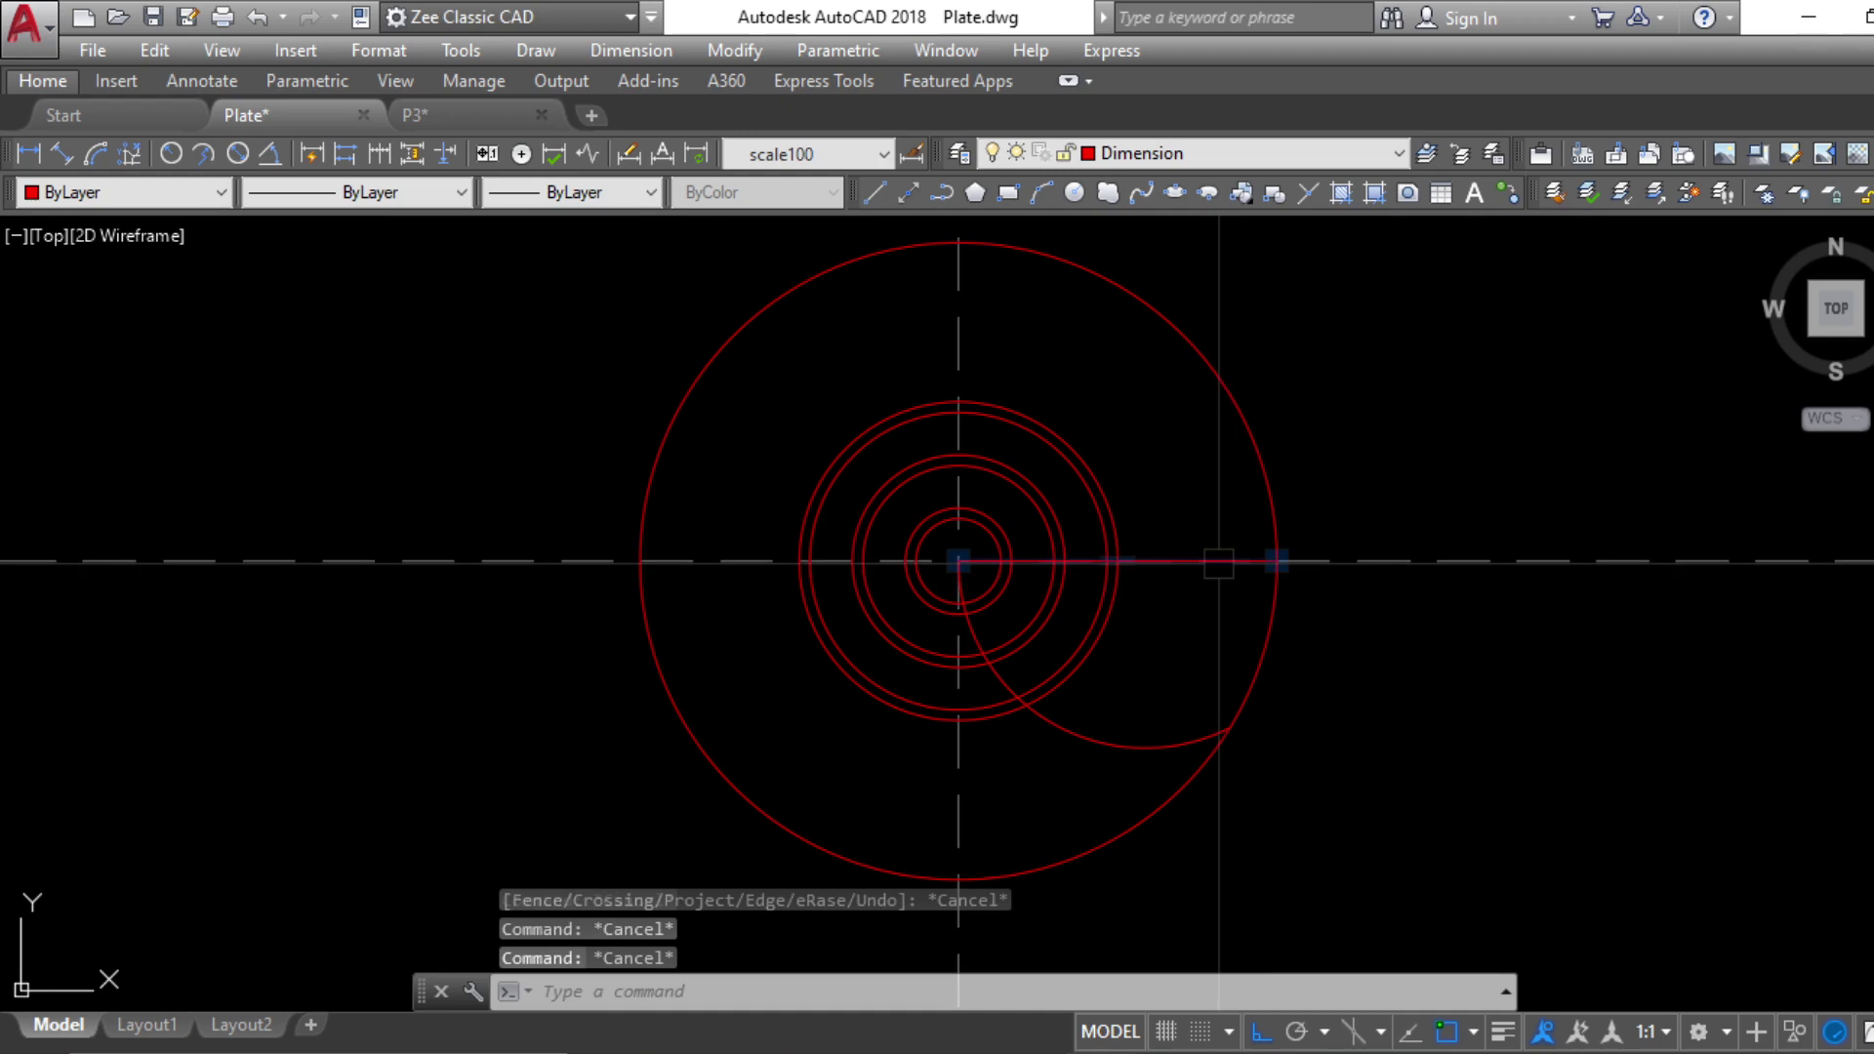
# Erase the horizontal construction line between the common centre and the outer circle
pyautogui.click(1214, 560)
pyautogui.write('e')
pyautogui.press('Return')
pyautogui.press('Escape')
pyautogui.scroll(2, 1144, 711)
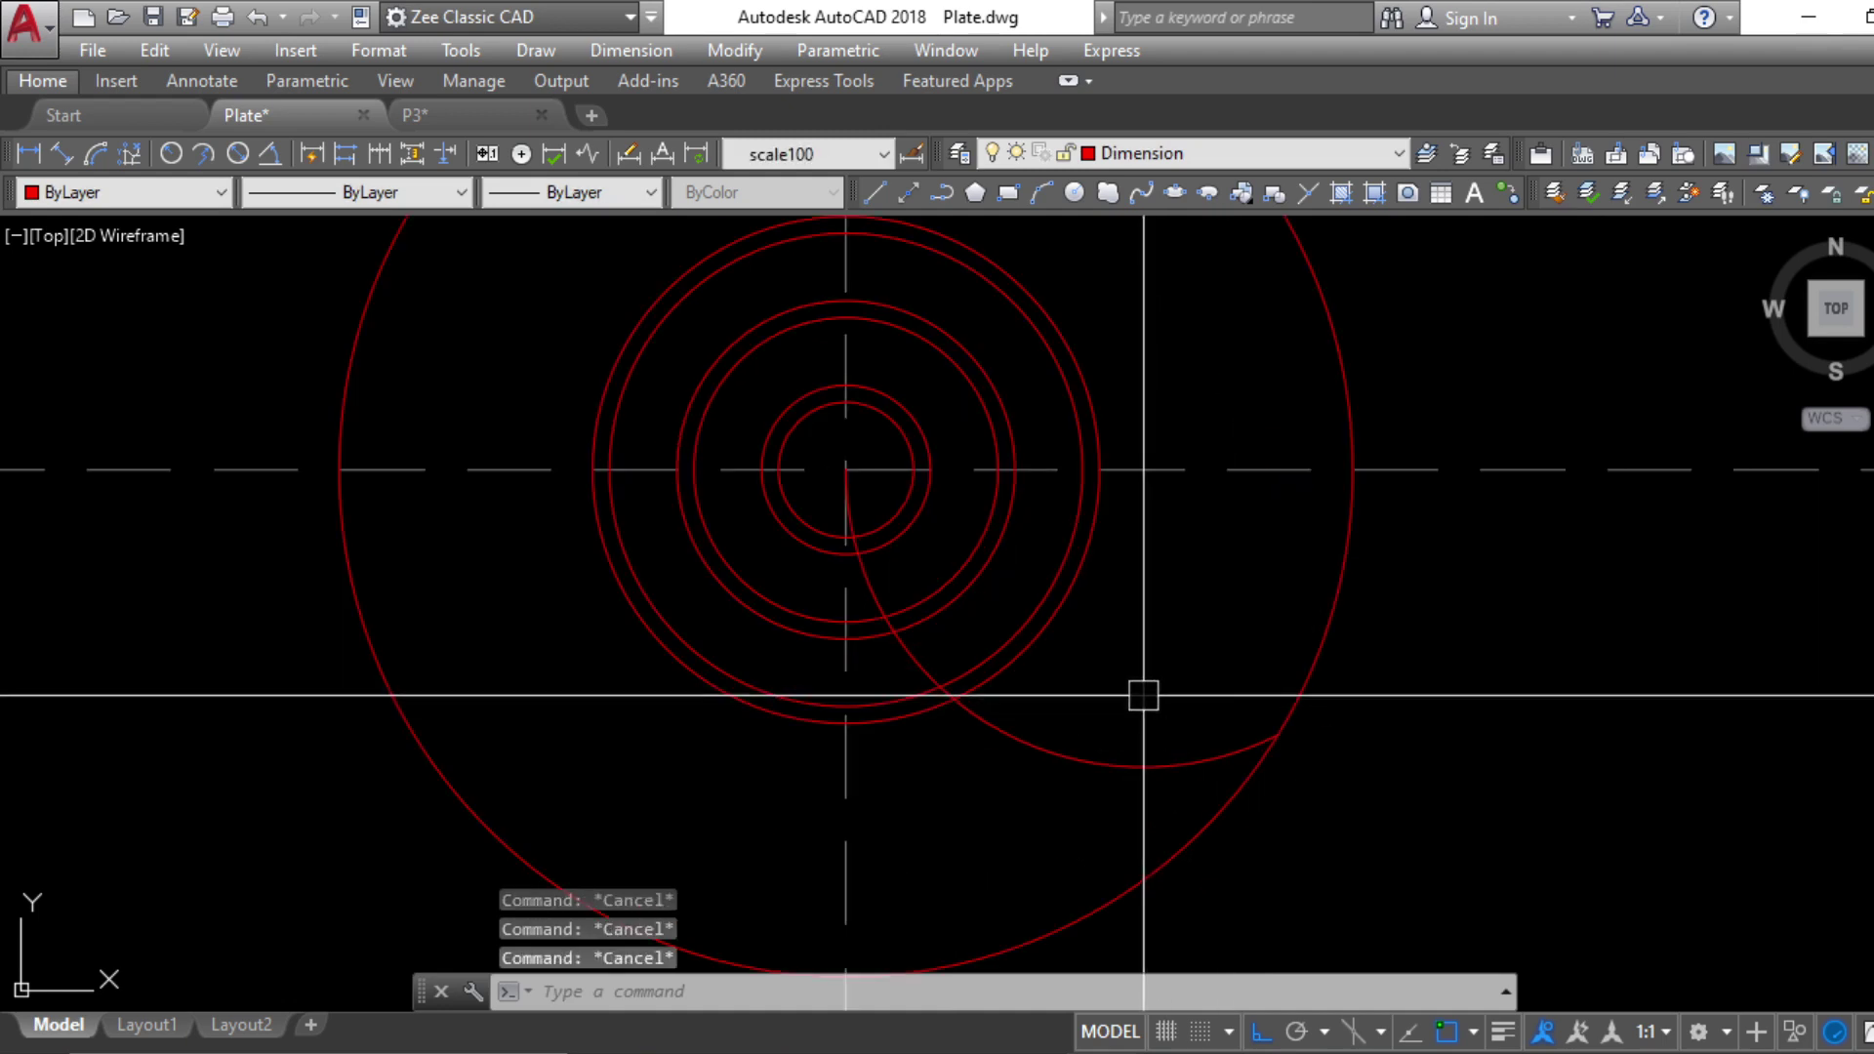
# Offset the spiral arc by 0.1 towards its inner, concave side
pyautogui.write('o')
pyautogui.press('Return')
pyautogui.press('Return')
pyautogui.click(1091, 685)
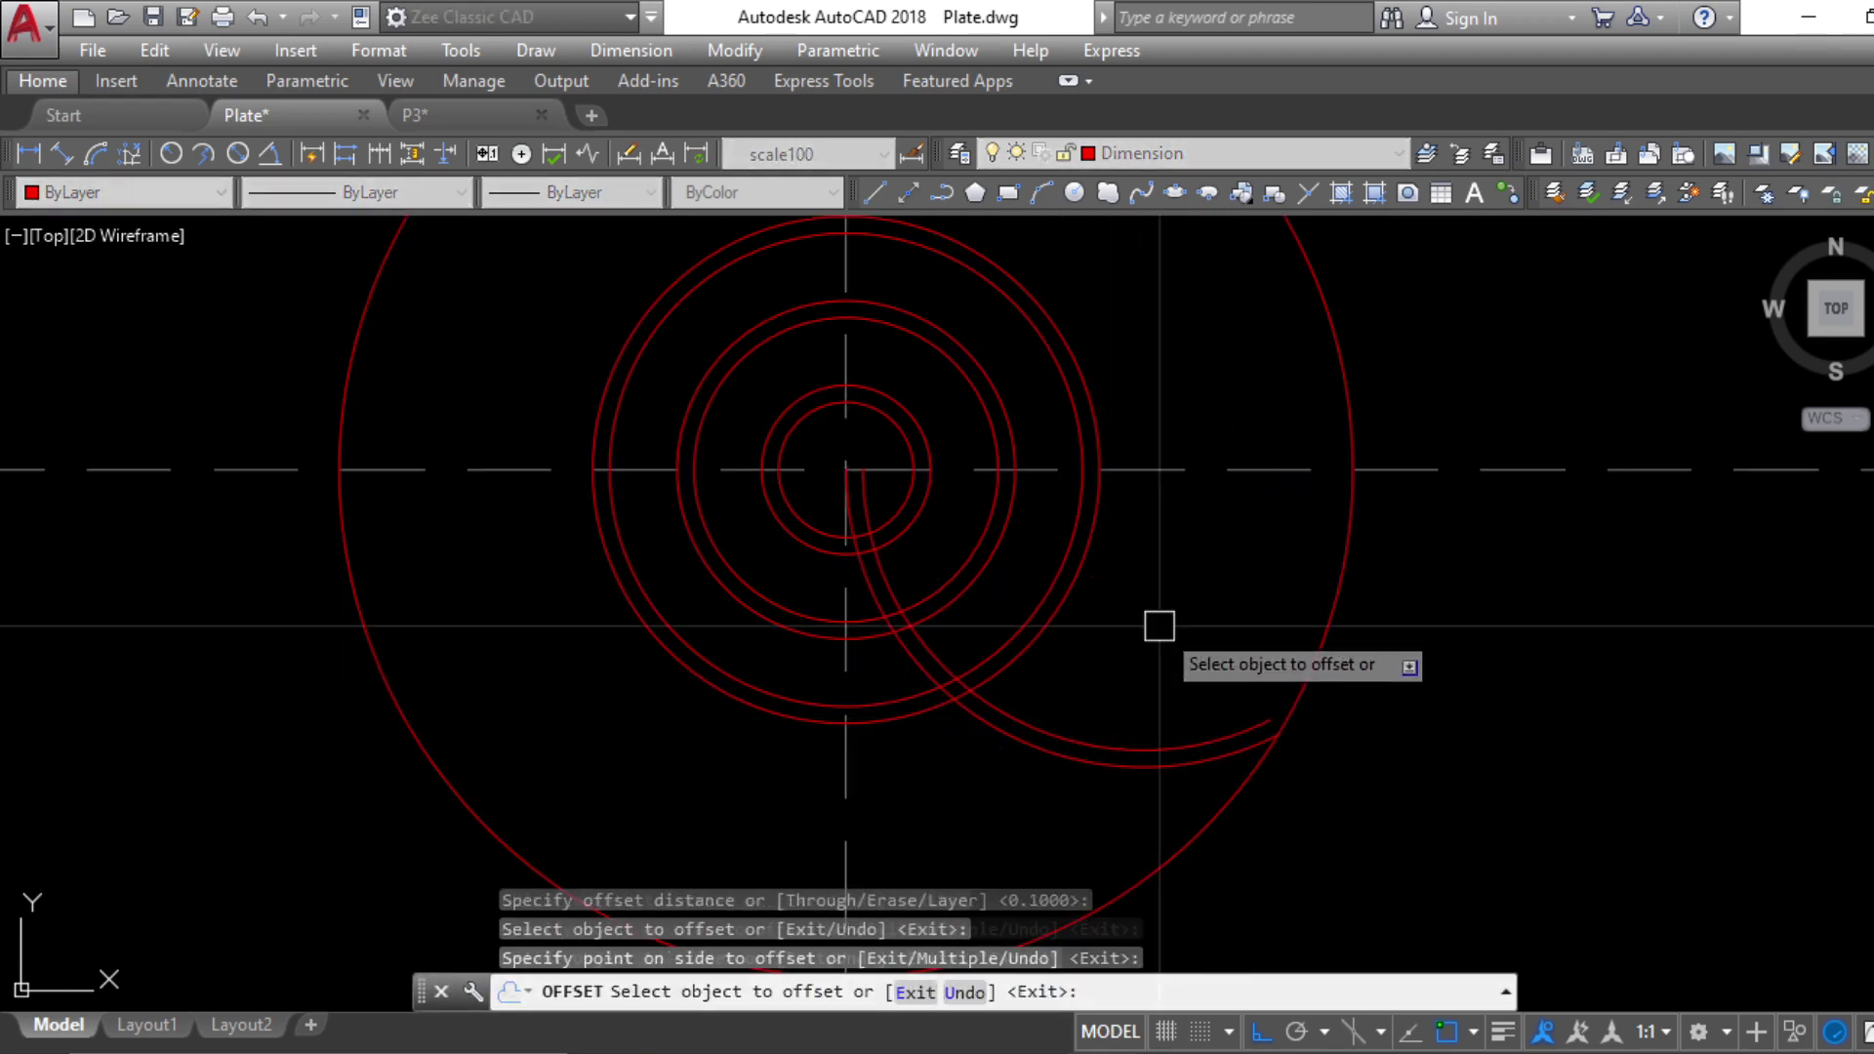
pyautogui.press('Escape')
pyautogui.press('Escape')
pyautogui.scroll(-5, 1162, 629)
pyautogui.scroll(9, 1278, 699)
# Extend the offset arc to meet the outer circle
pyautogui.press('Escape')
pyautogui.press('Escape')
pyautogui.write('e')
pyautogui.press('Return')
pyautogui.scroll(-5, 1253, 703)
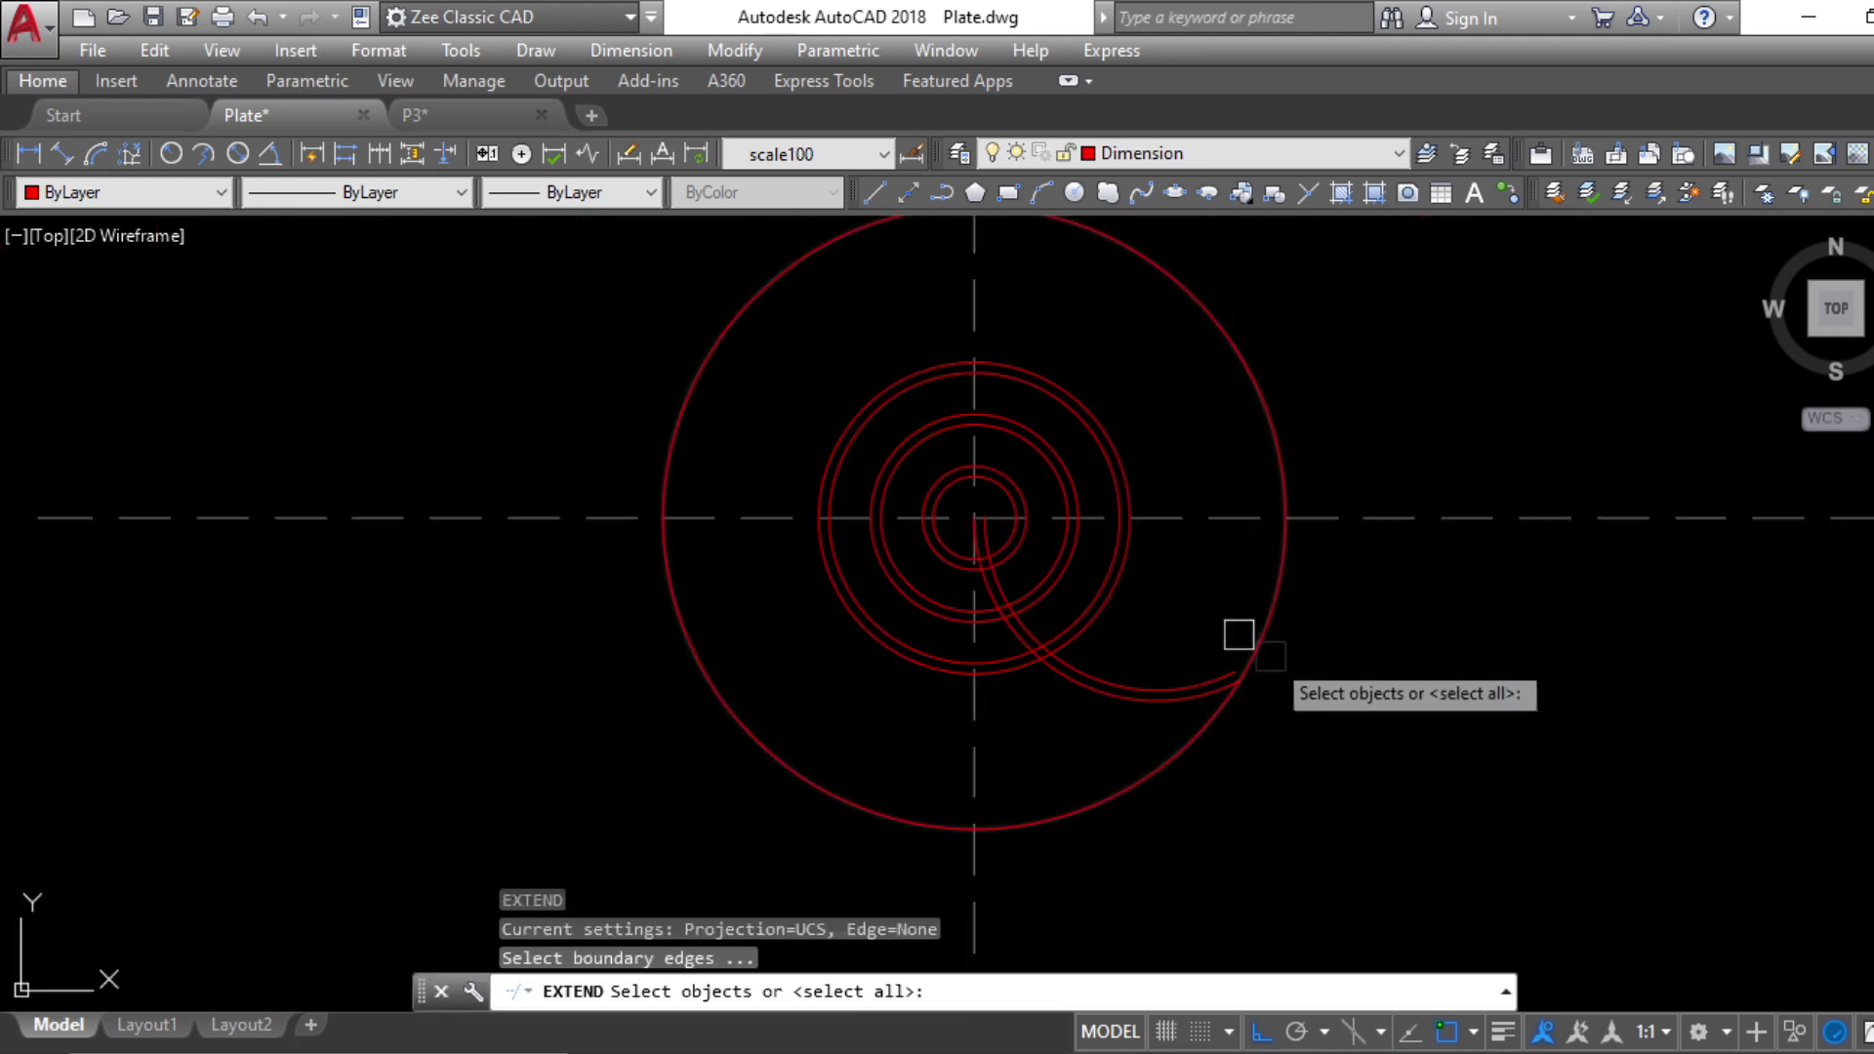
pyautogui.click(1204, 648)
pyautogui.press('Return')
pyautogui.click(1202, 669)
pyautogui.press('Escape')
pyautogui.press('Escape')
pyautogui.press('Escape')
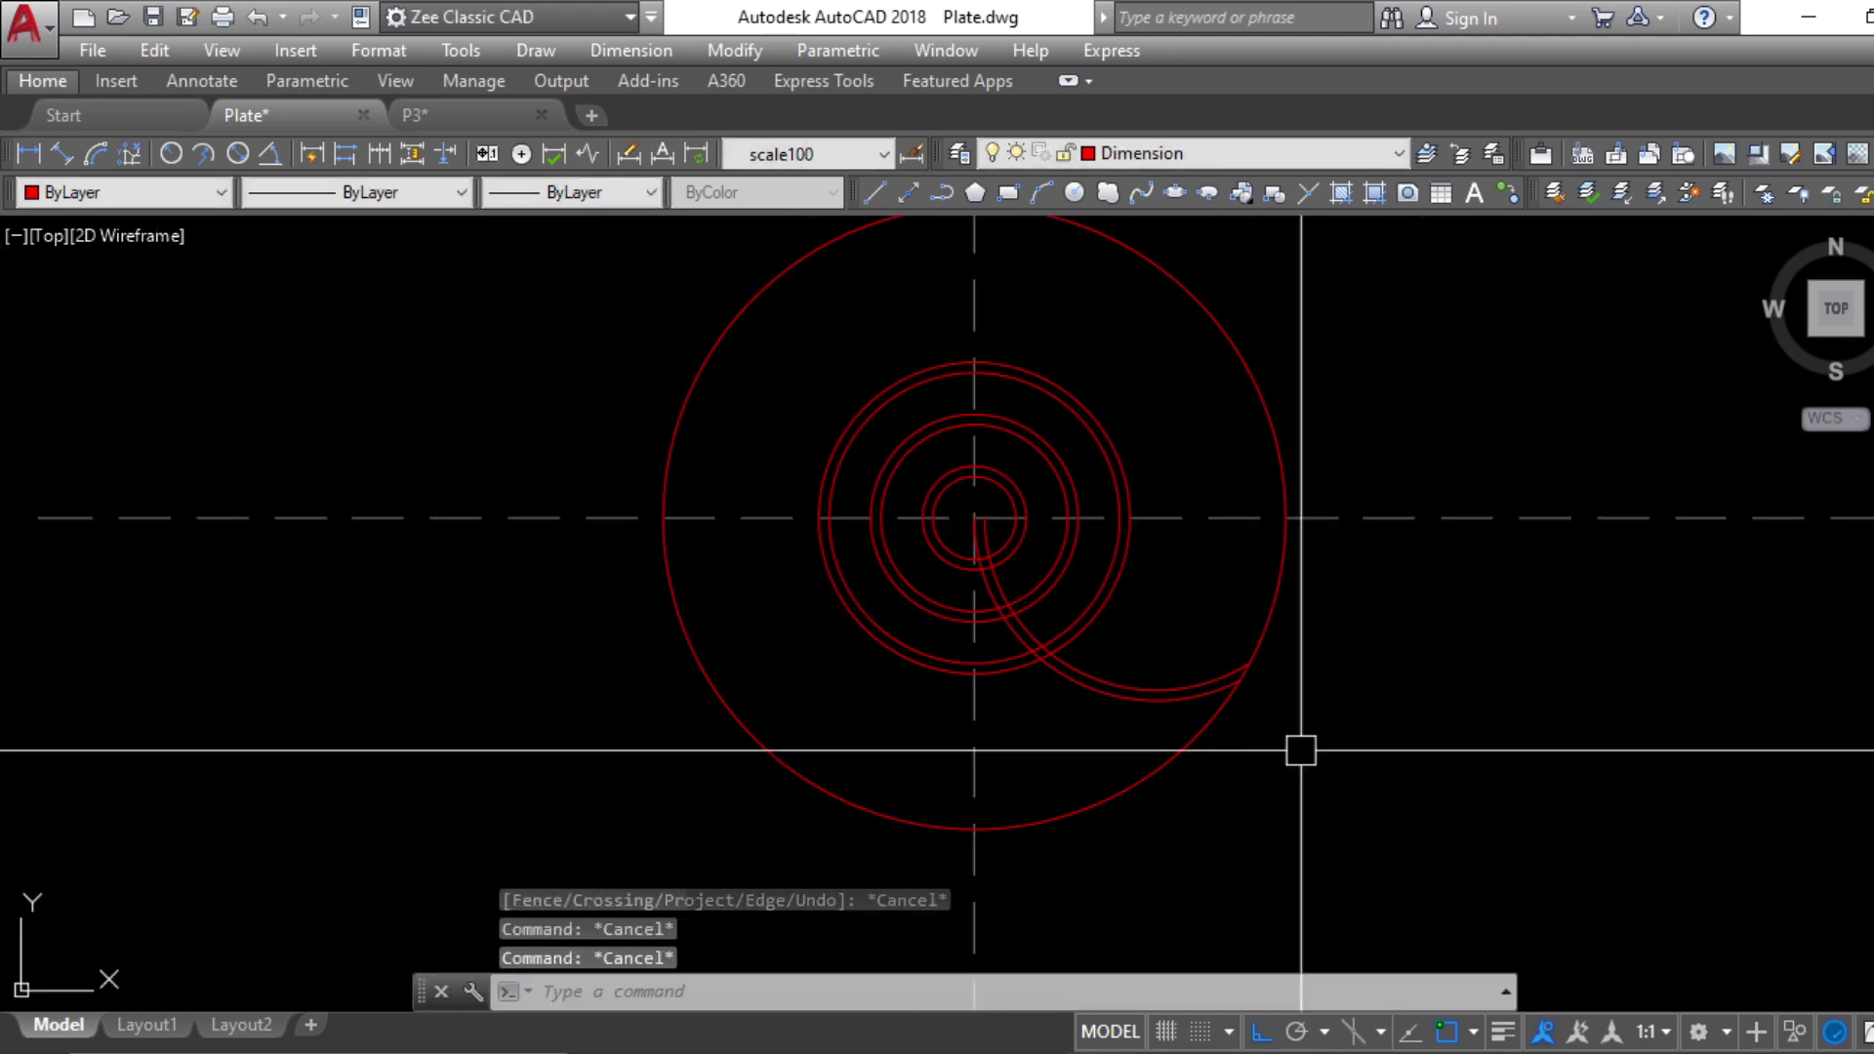
# Undo the previous array attempt and create a new polar array of the two spiral arcs about the circles' common centre
pyautogui.moveTo(1281, 748); pyautogui.dragTo(1278, 785, button='middle')
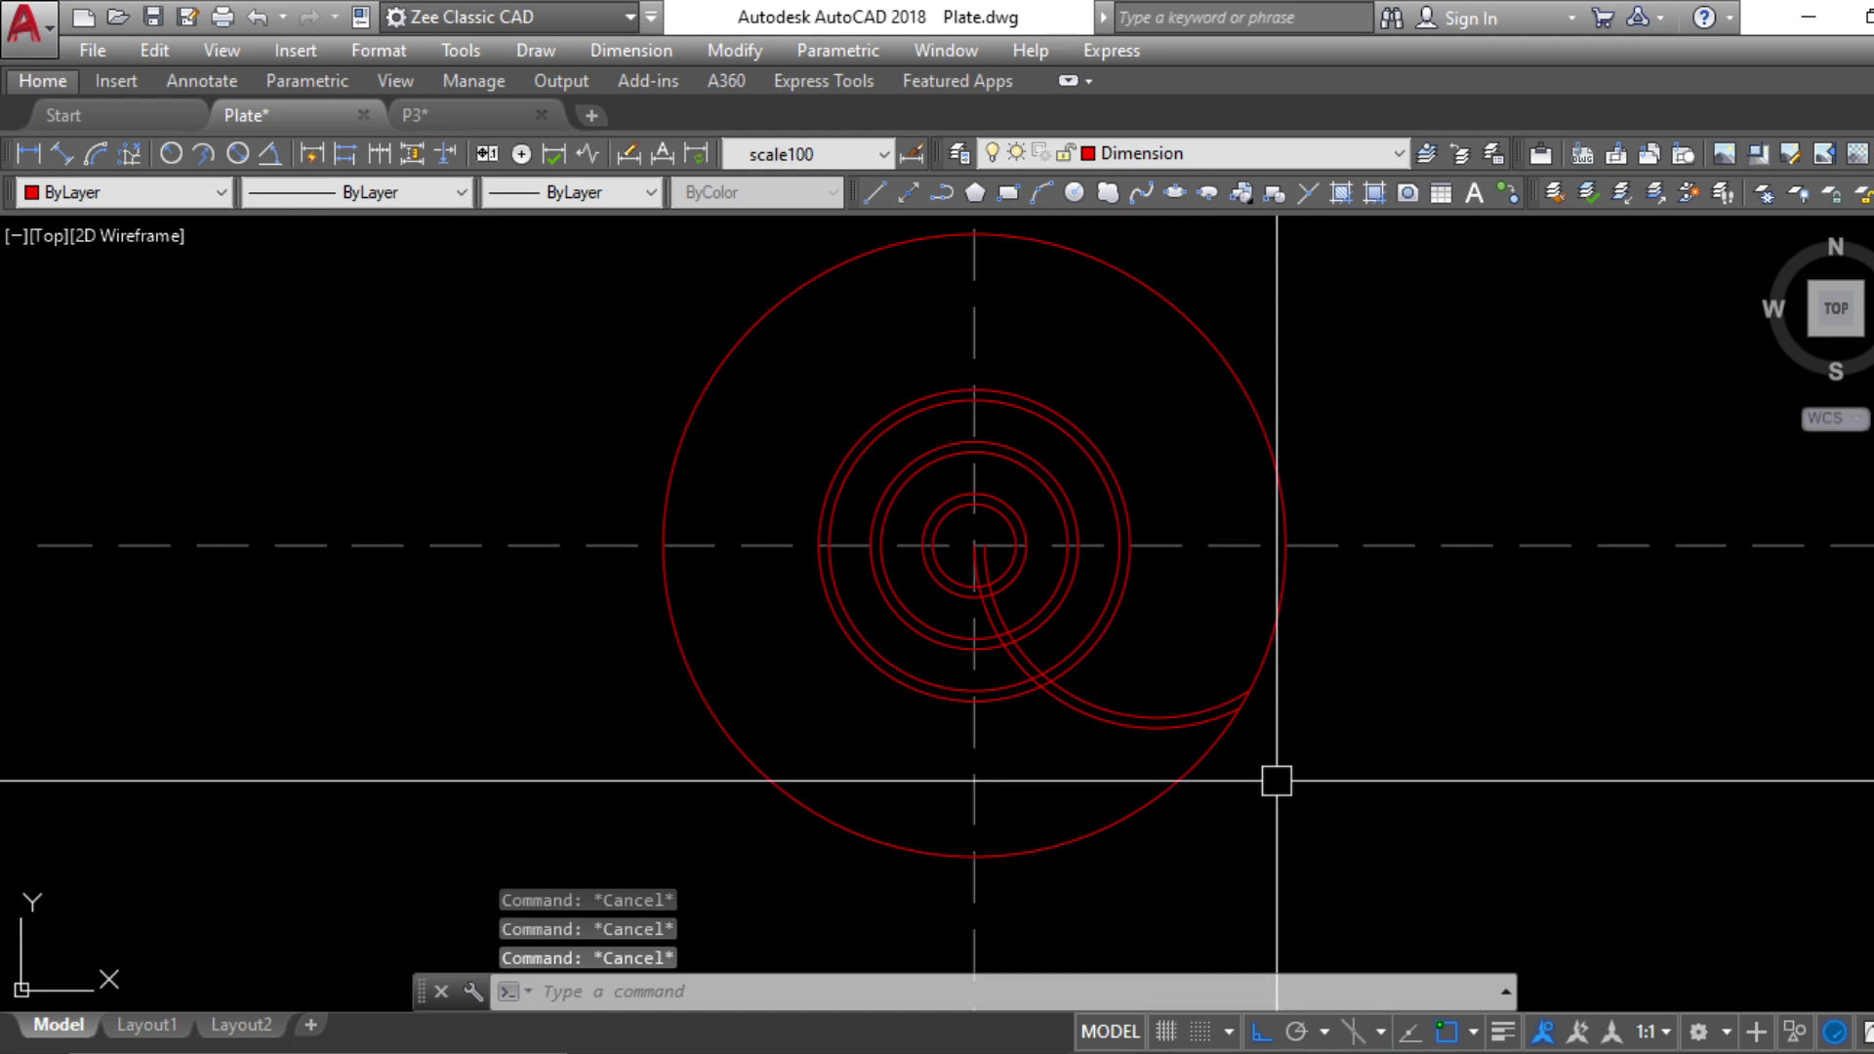
pyautogui.hotkey('ctrl', 'z')
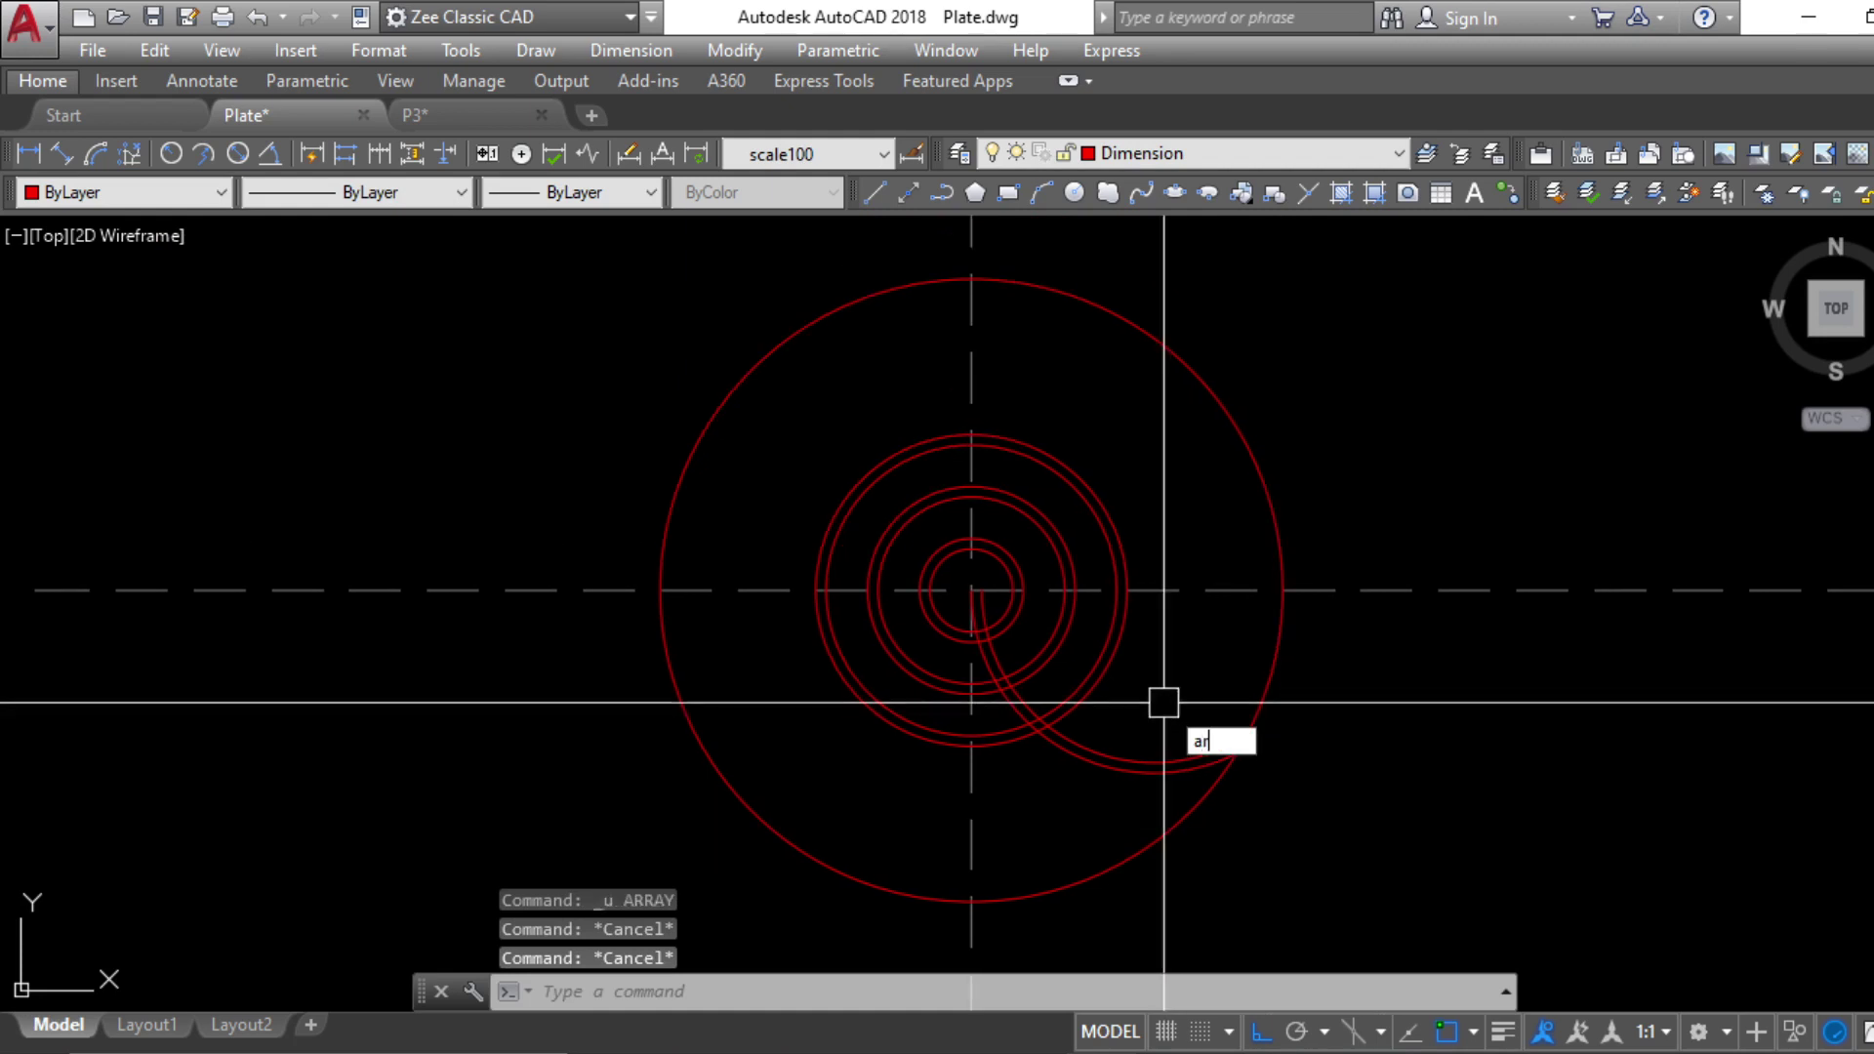
pyautogui.press('Return')
pyautogui.scroll(2, 1058, 753)
pyautogui.click(1146, 862)
pyautogui.click(1100, 706)
pyautogui.press('Return')
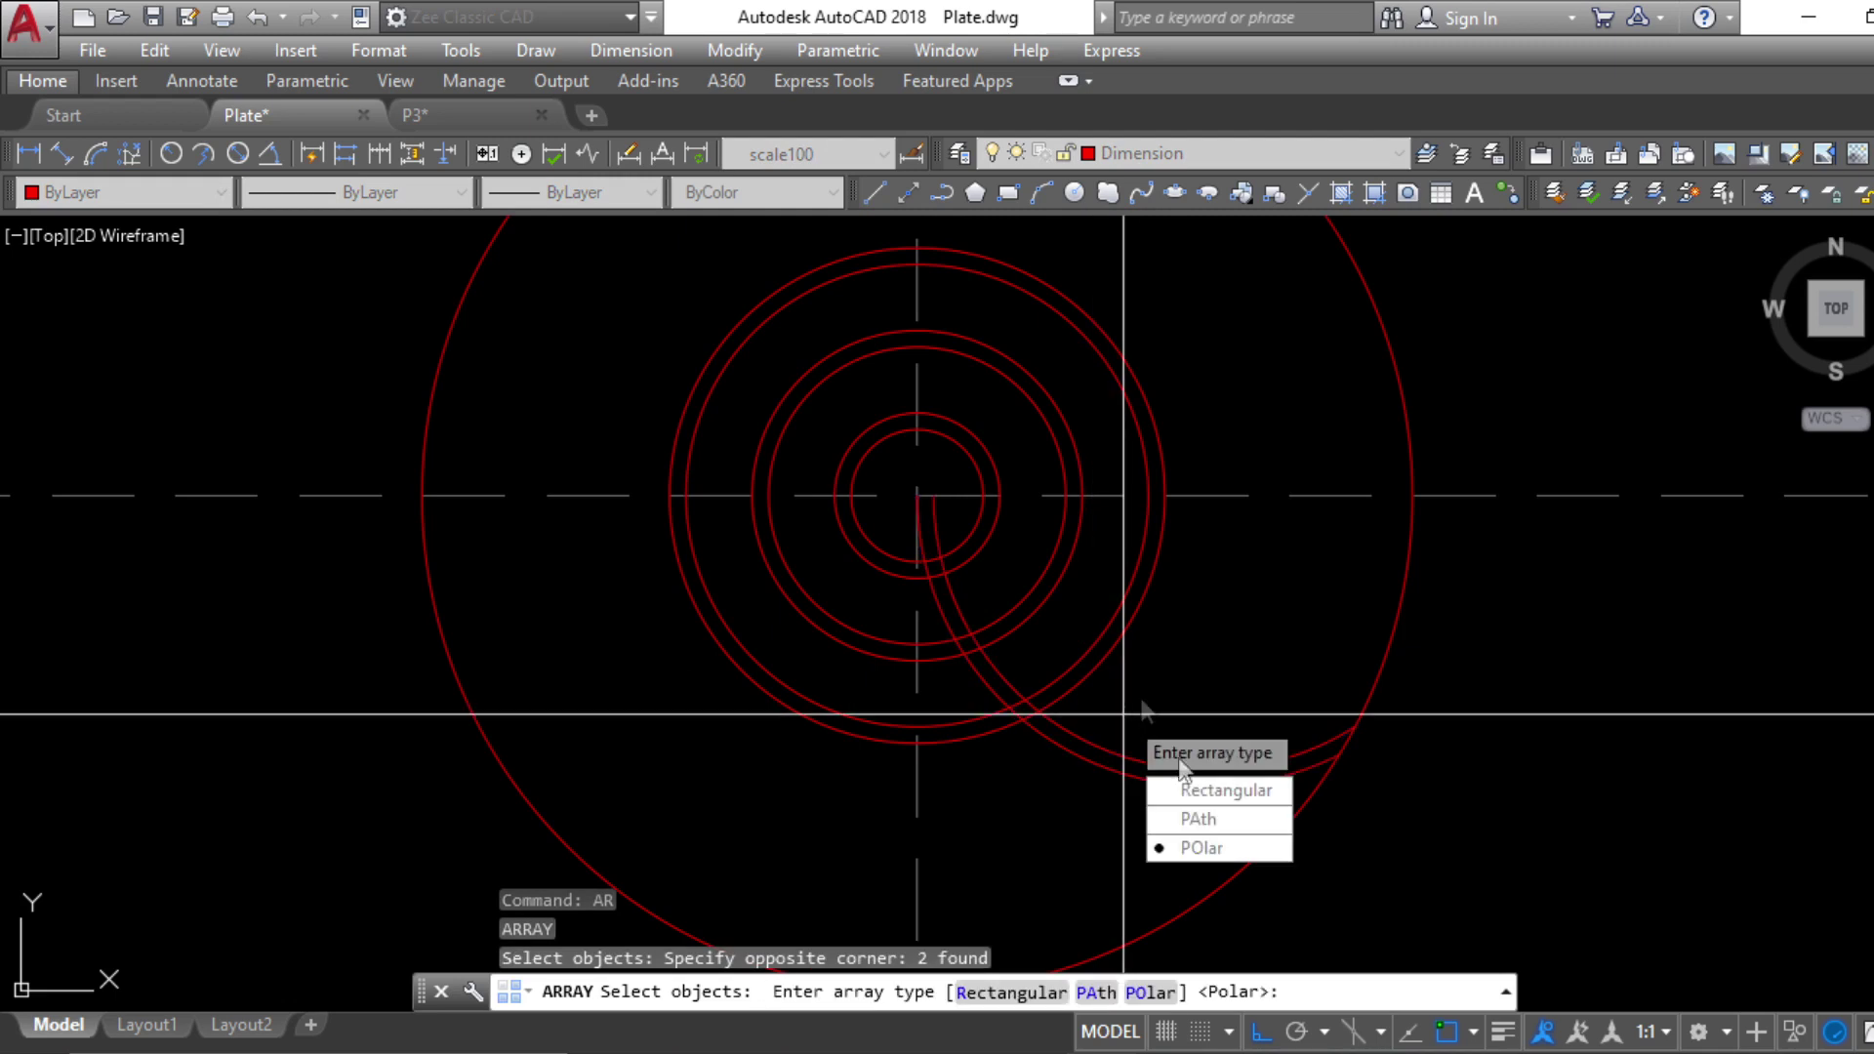
pyautogui.click(1228, 848)
pyautogui.scroll(3, 963, 440)
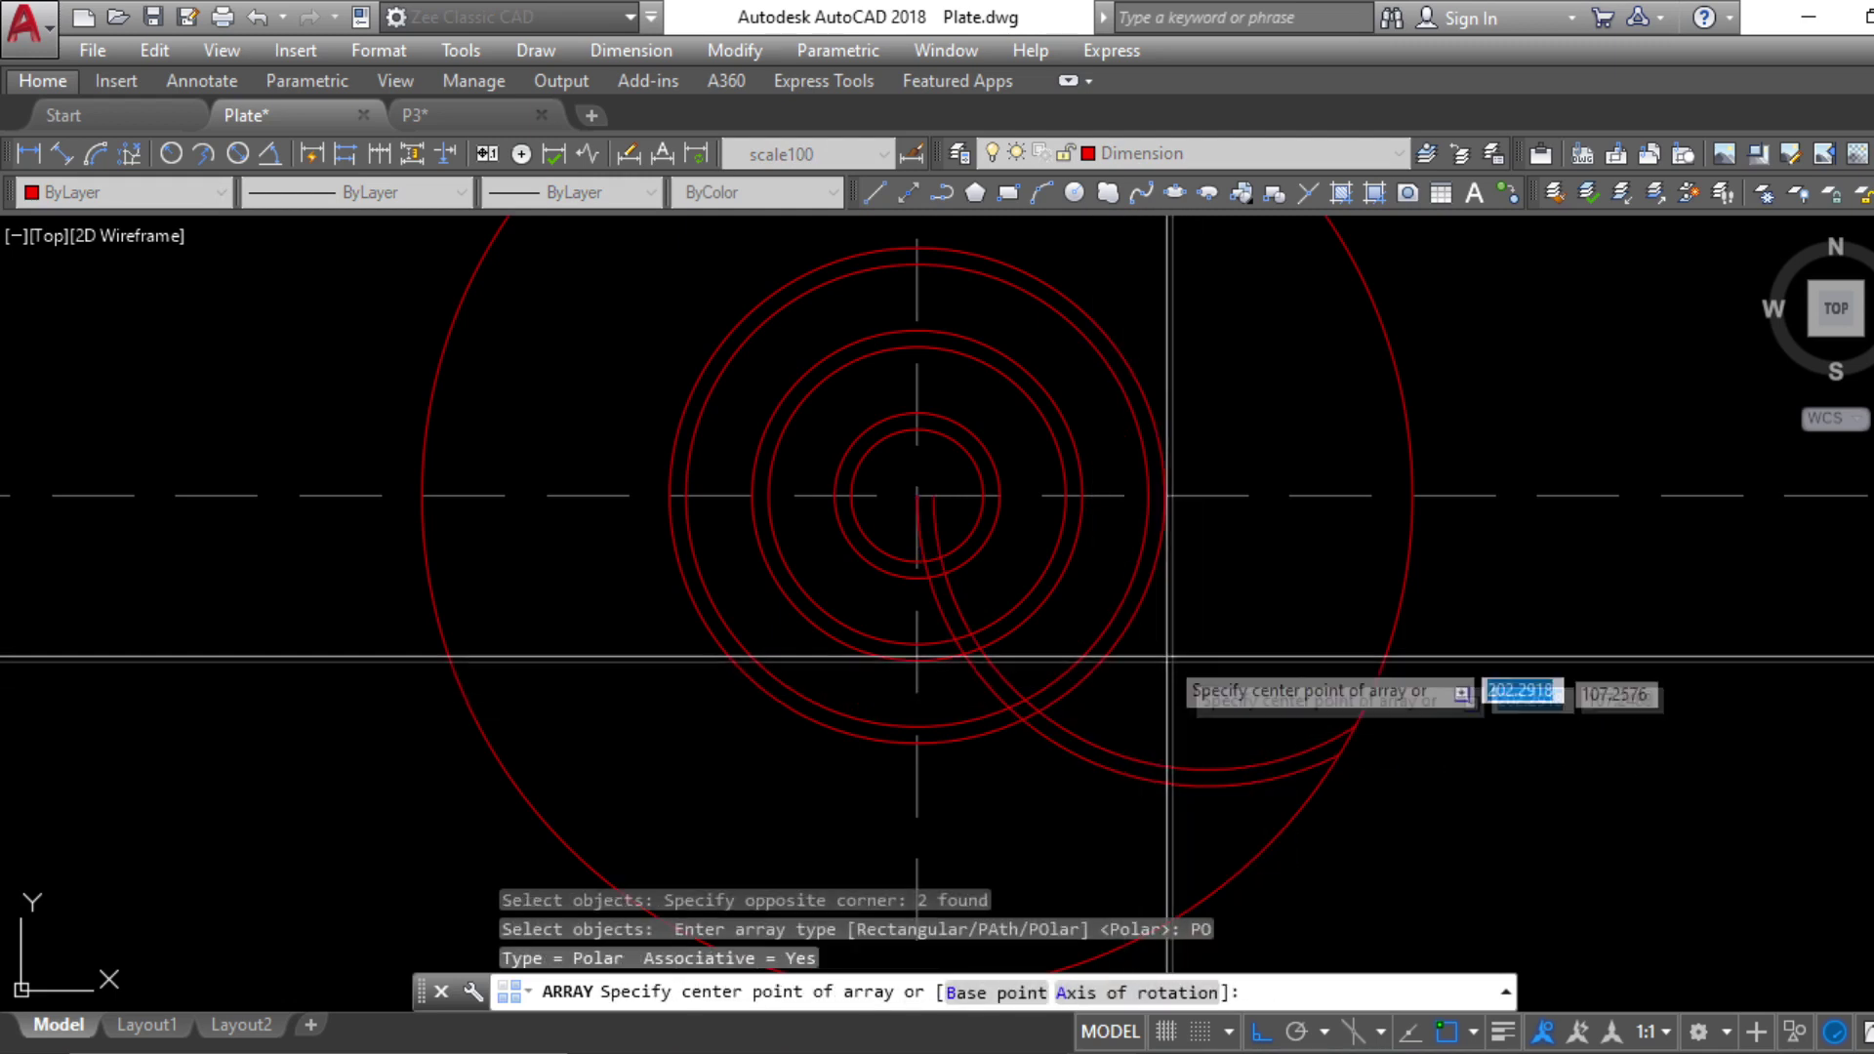
pyautogui.click(837, 571)
# Set the polar array to 20 items and finish it
pyautogui.scroll(-3, 840, 510)
pyautogui.write('i')
pyautogui.press('Return')
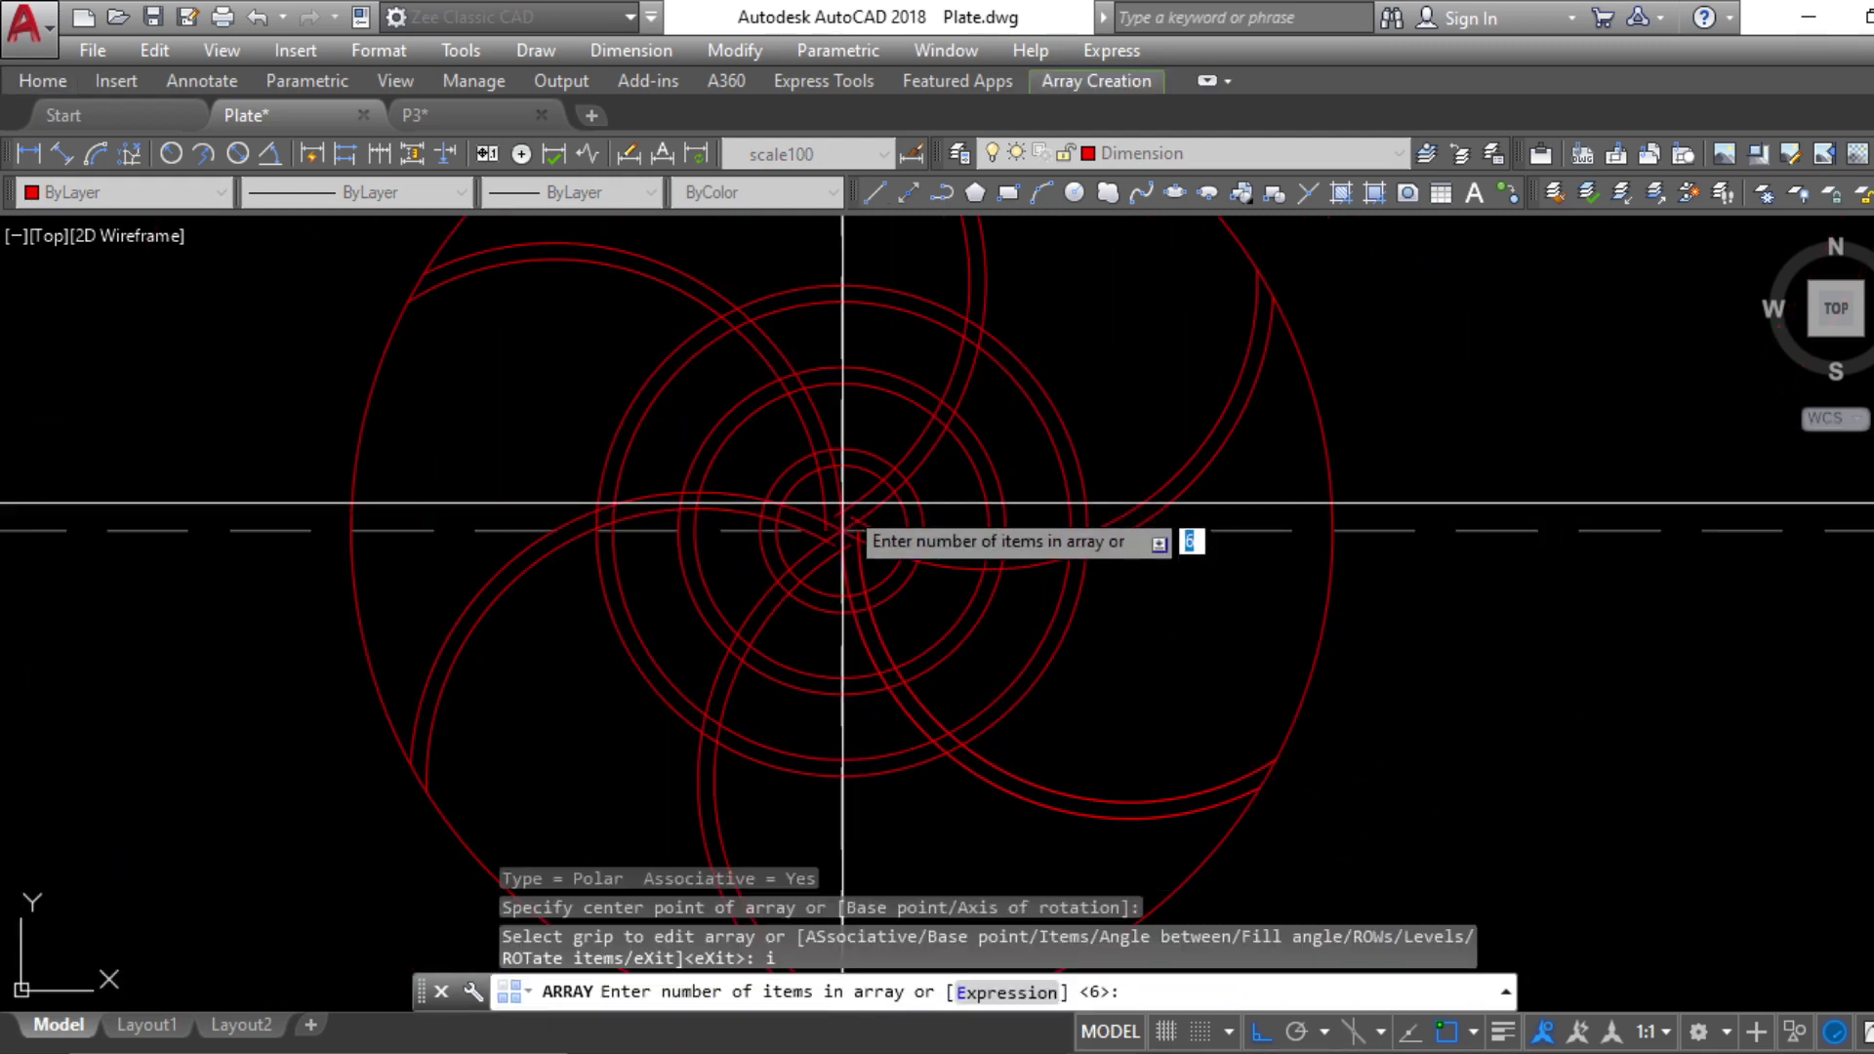
pyautogui.write('20')
pyautogui.press('Return')
pyautogui.scroll(-4, 898, 509)
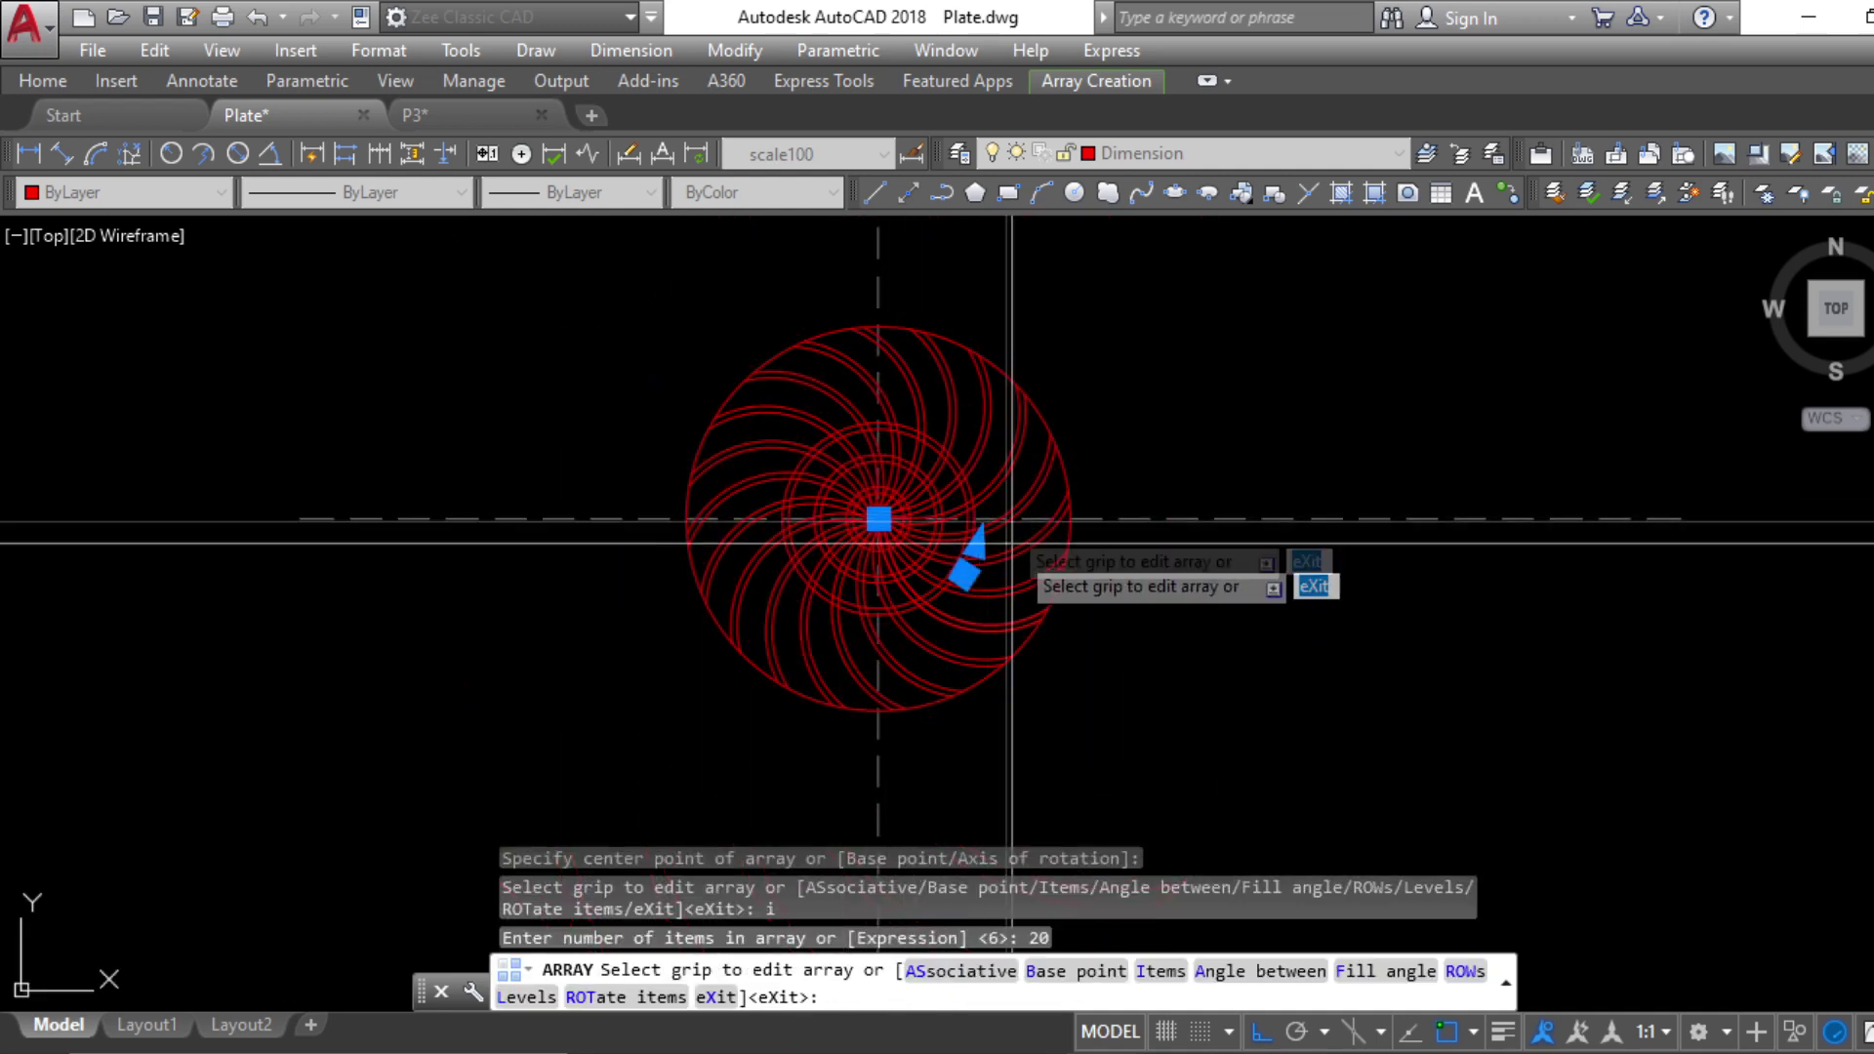
pyautogui.press('Return')
# Explode the polar array of spiral arcs into individual objects
pyautogui.scroll(3, 921, 494)
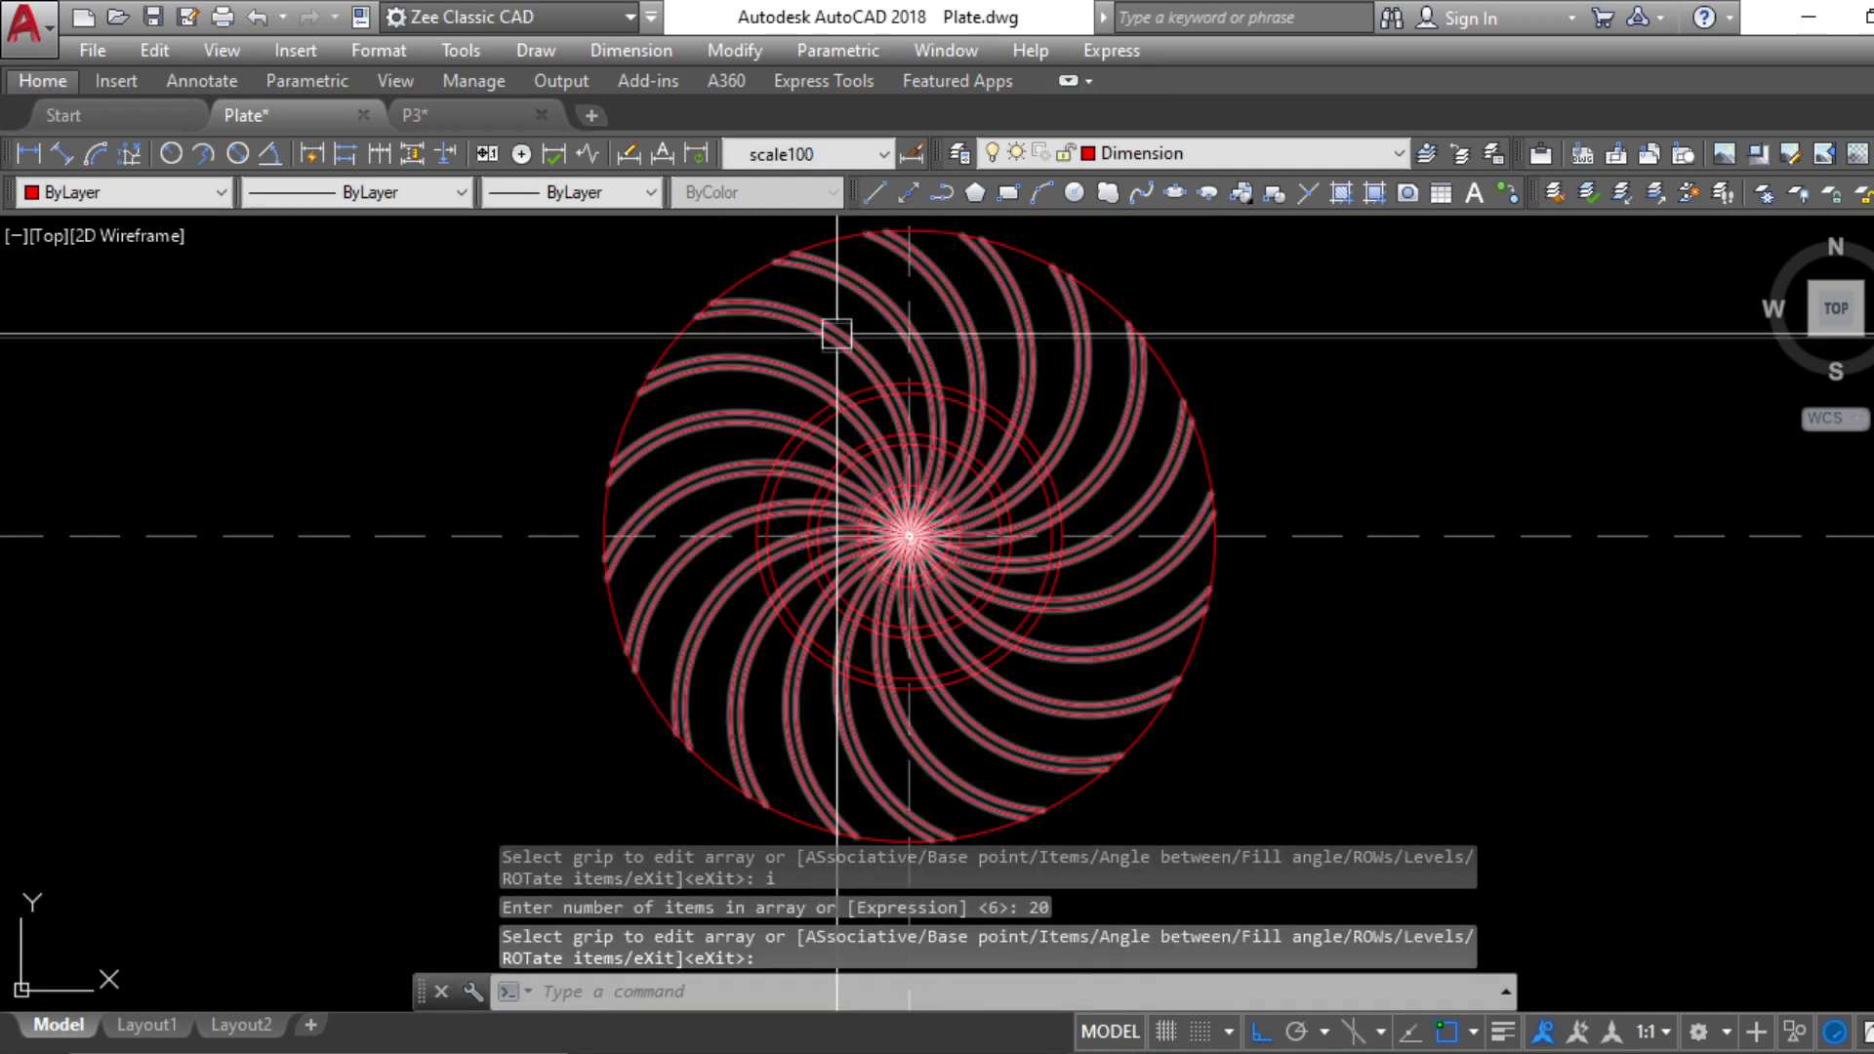
pyautogui.click(836, 329)
pyautogui.press('Return')
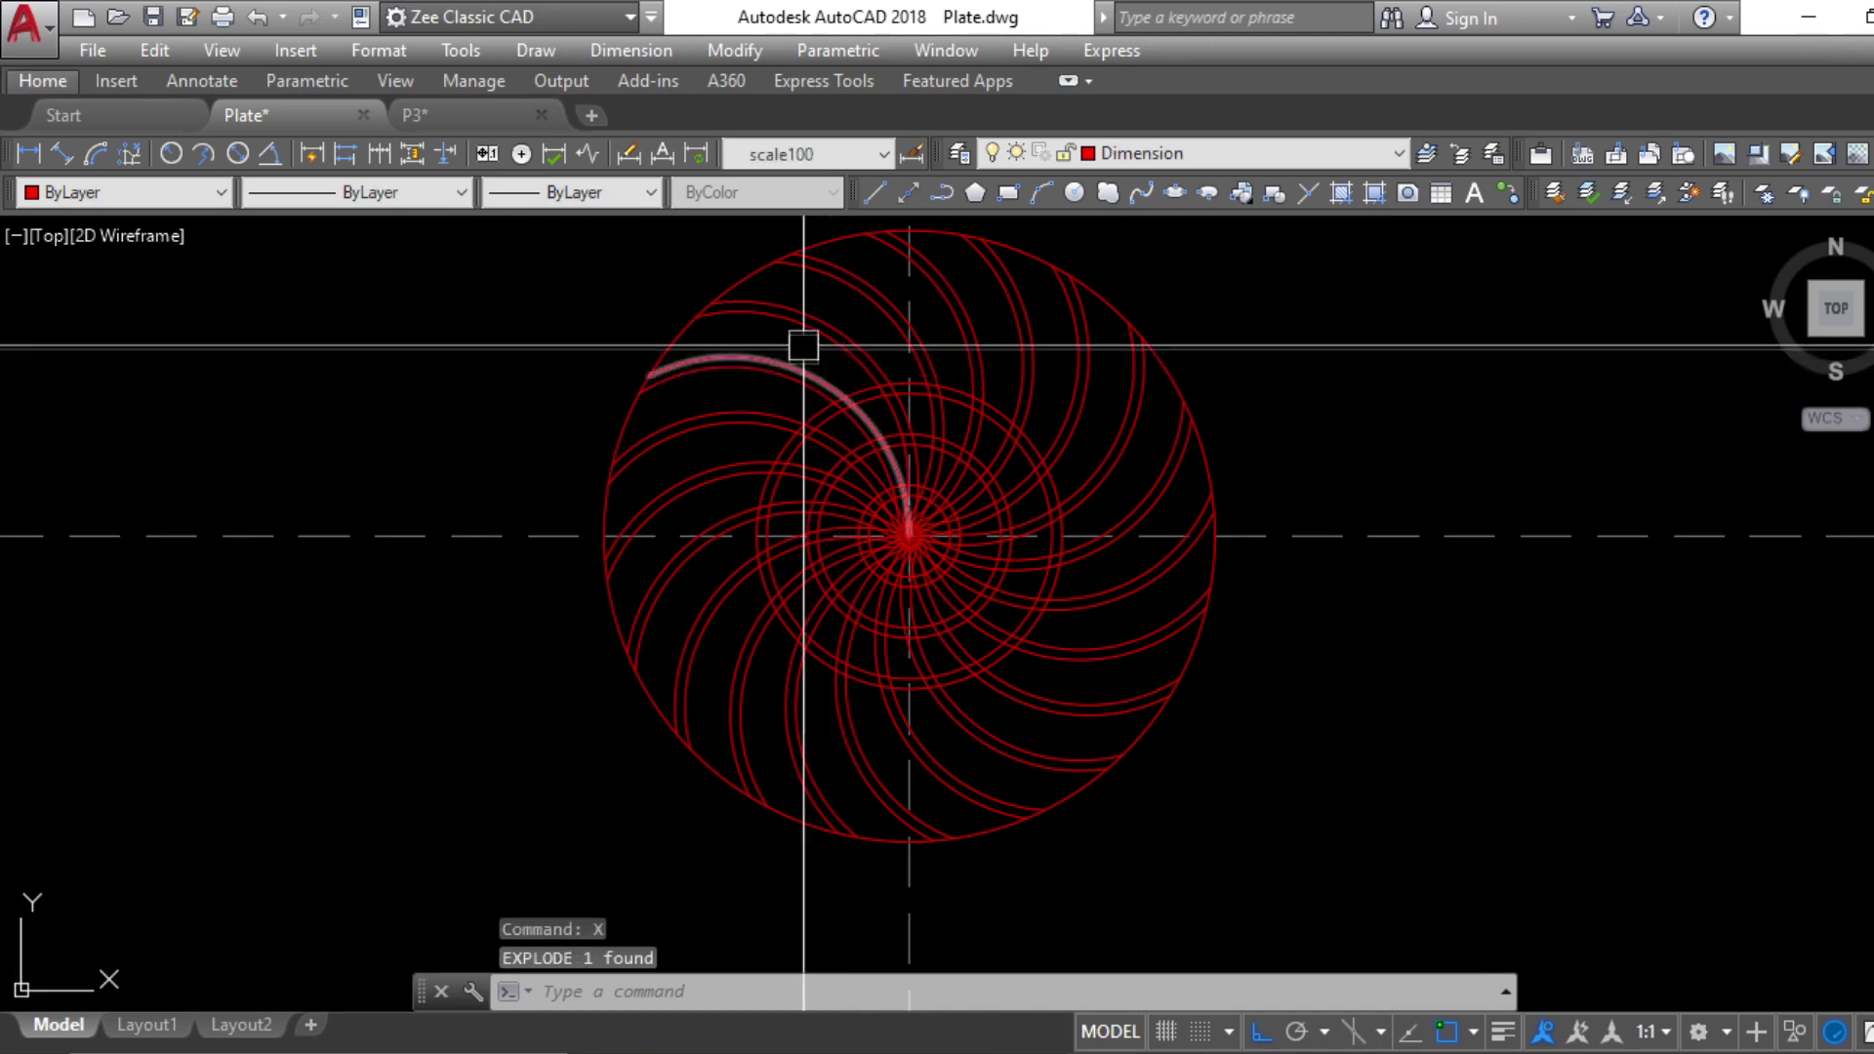
pyautogui.scroll(2, 898, 473)
pyautogui.write('tr')
pyautogui.press('Return')
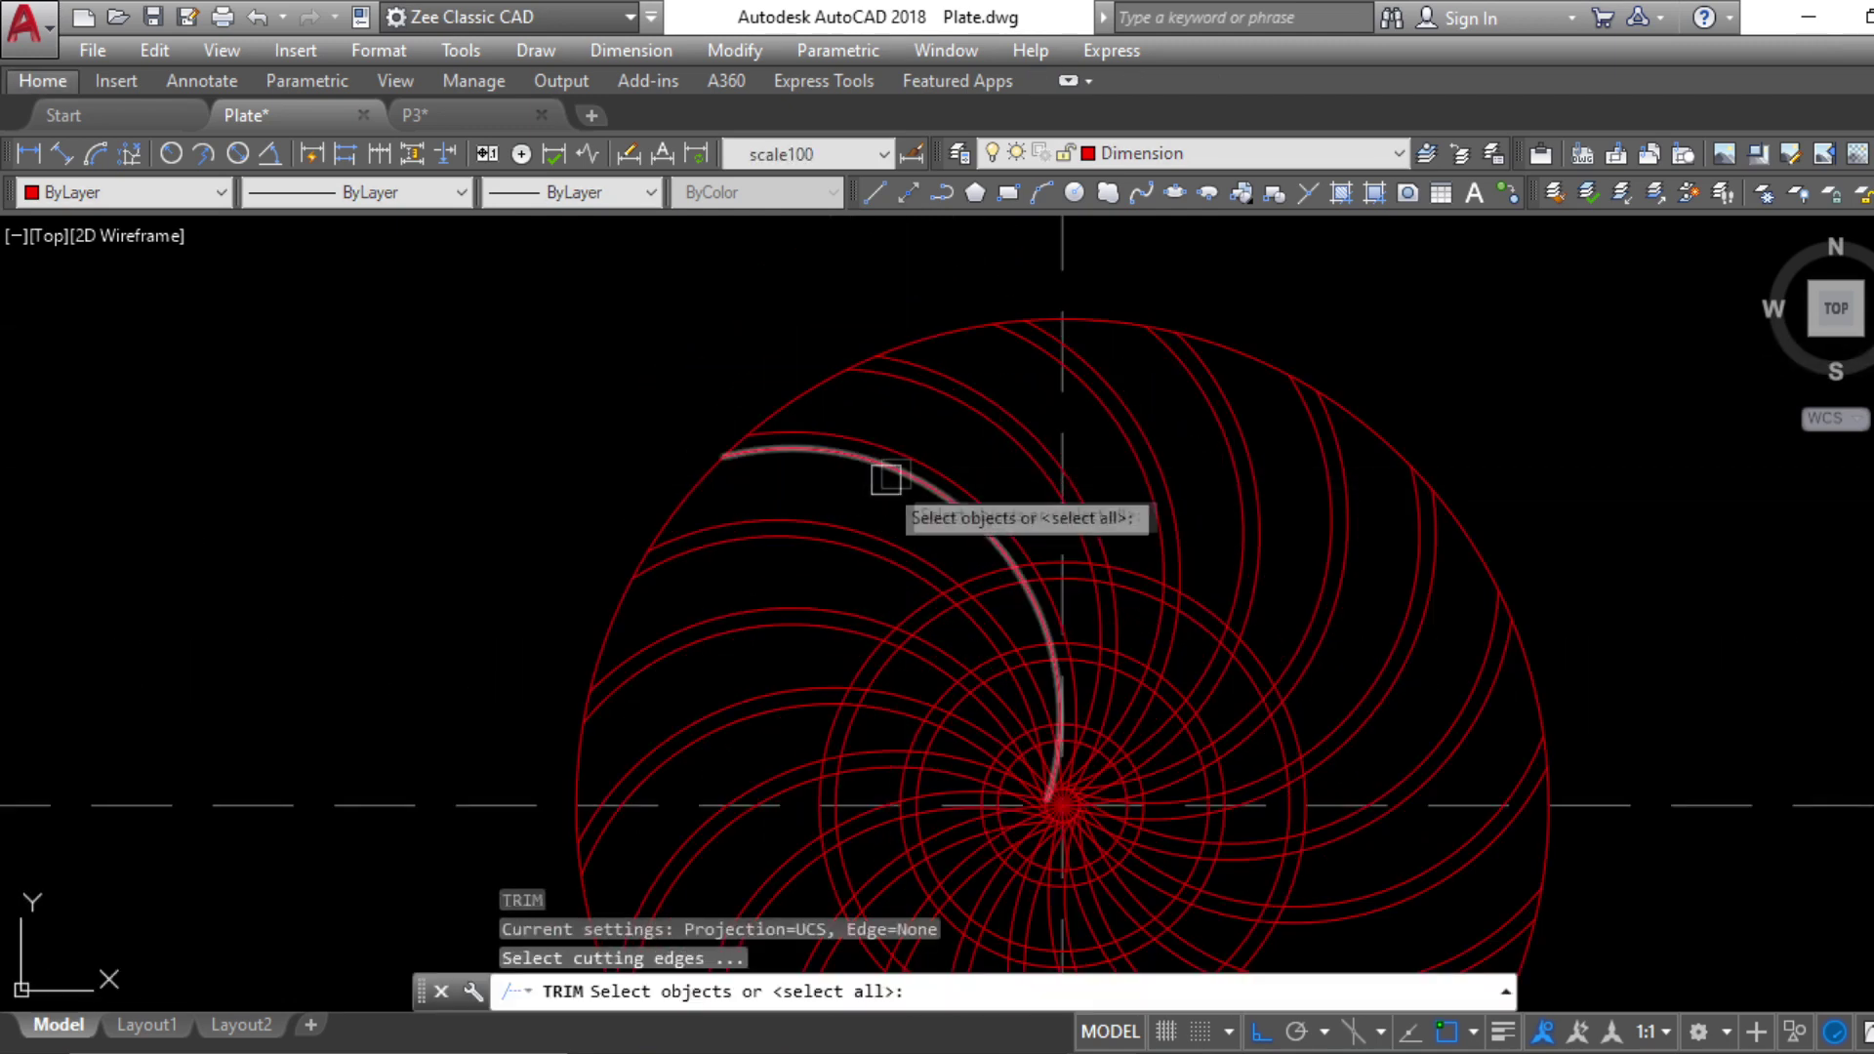
pyautogui.scroll(-2, 896, 445)
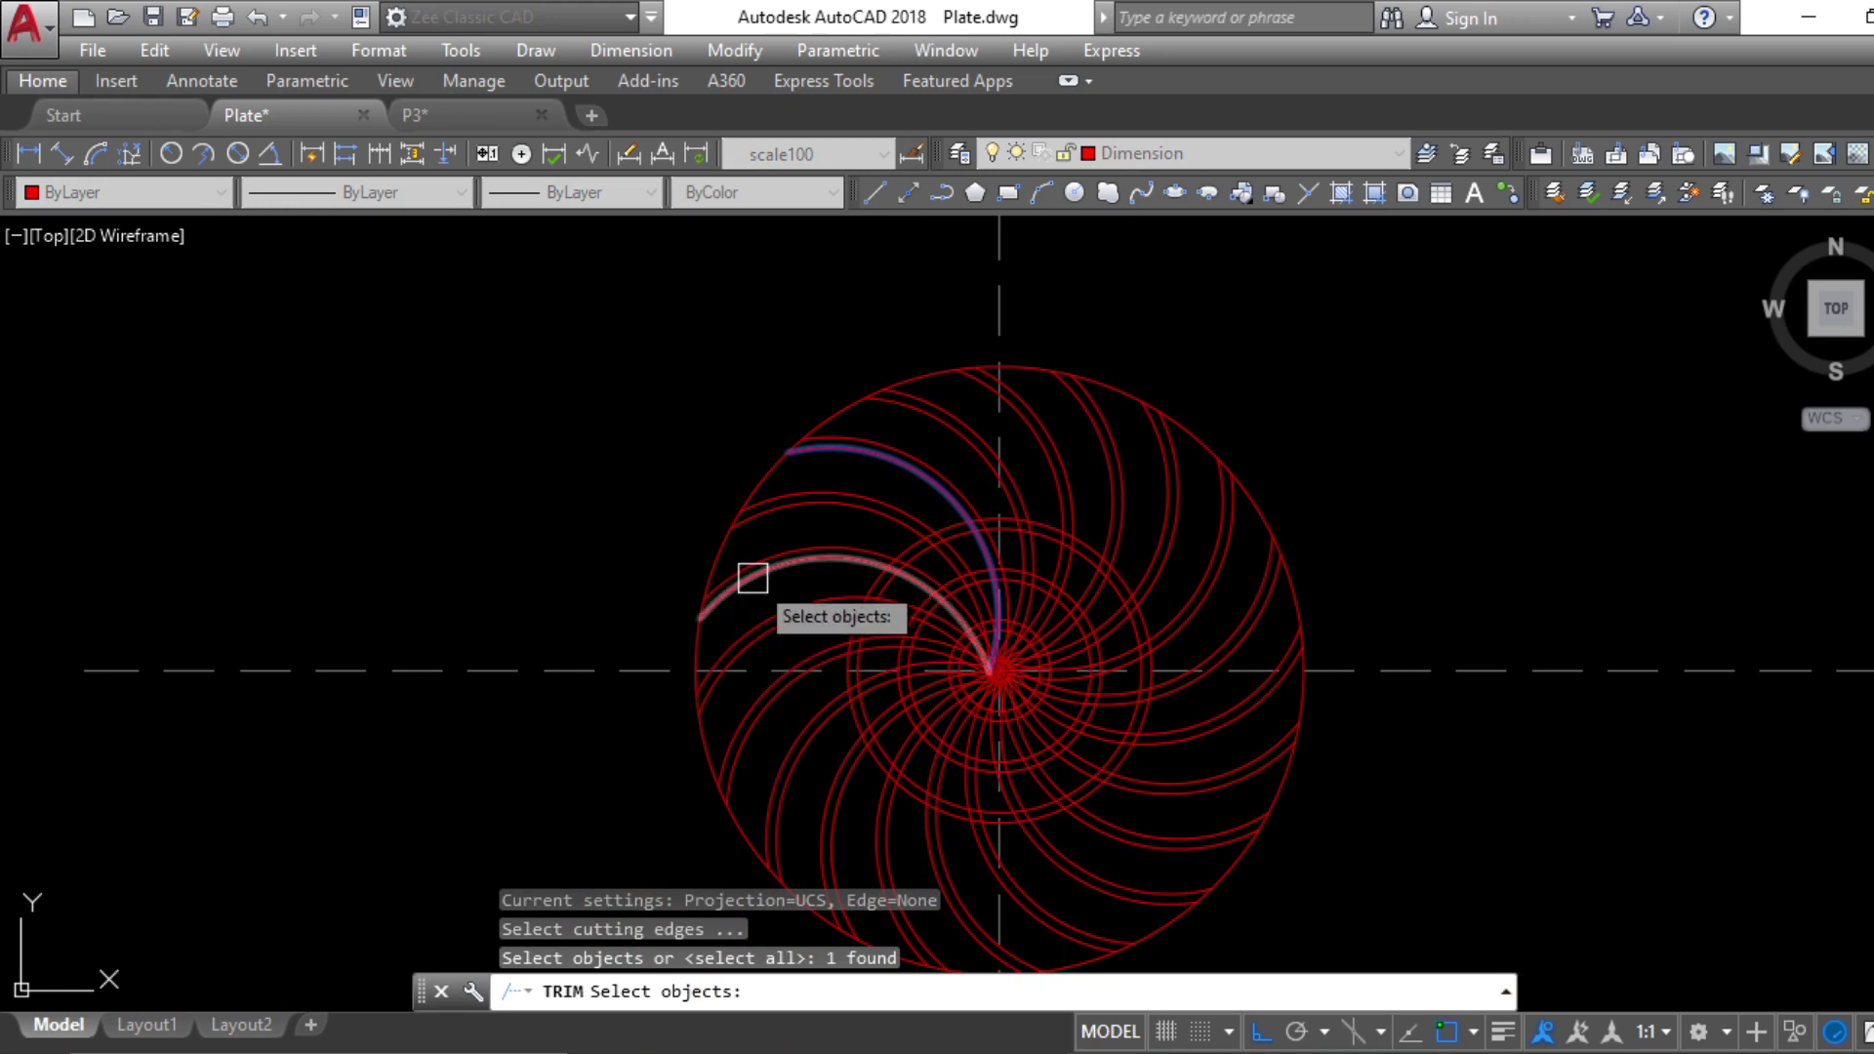
pyautogui.press('Return')
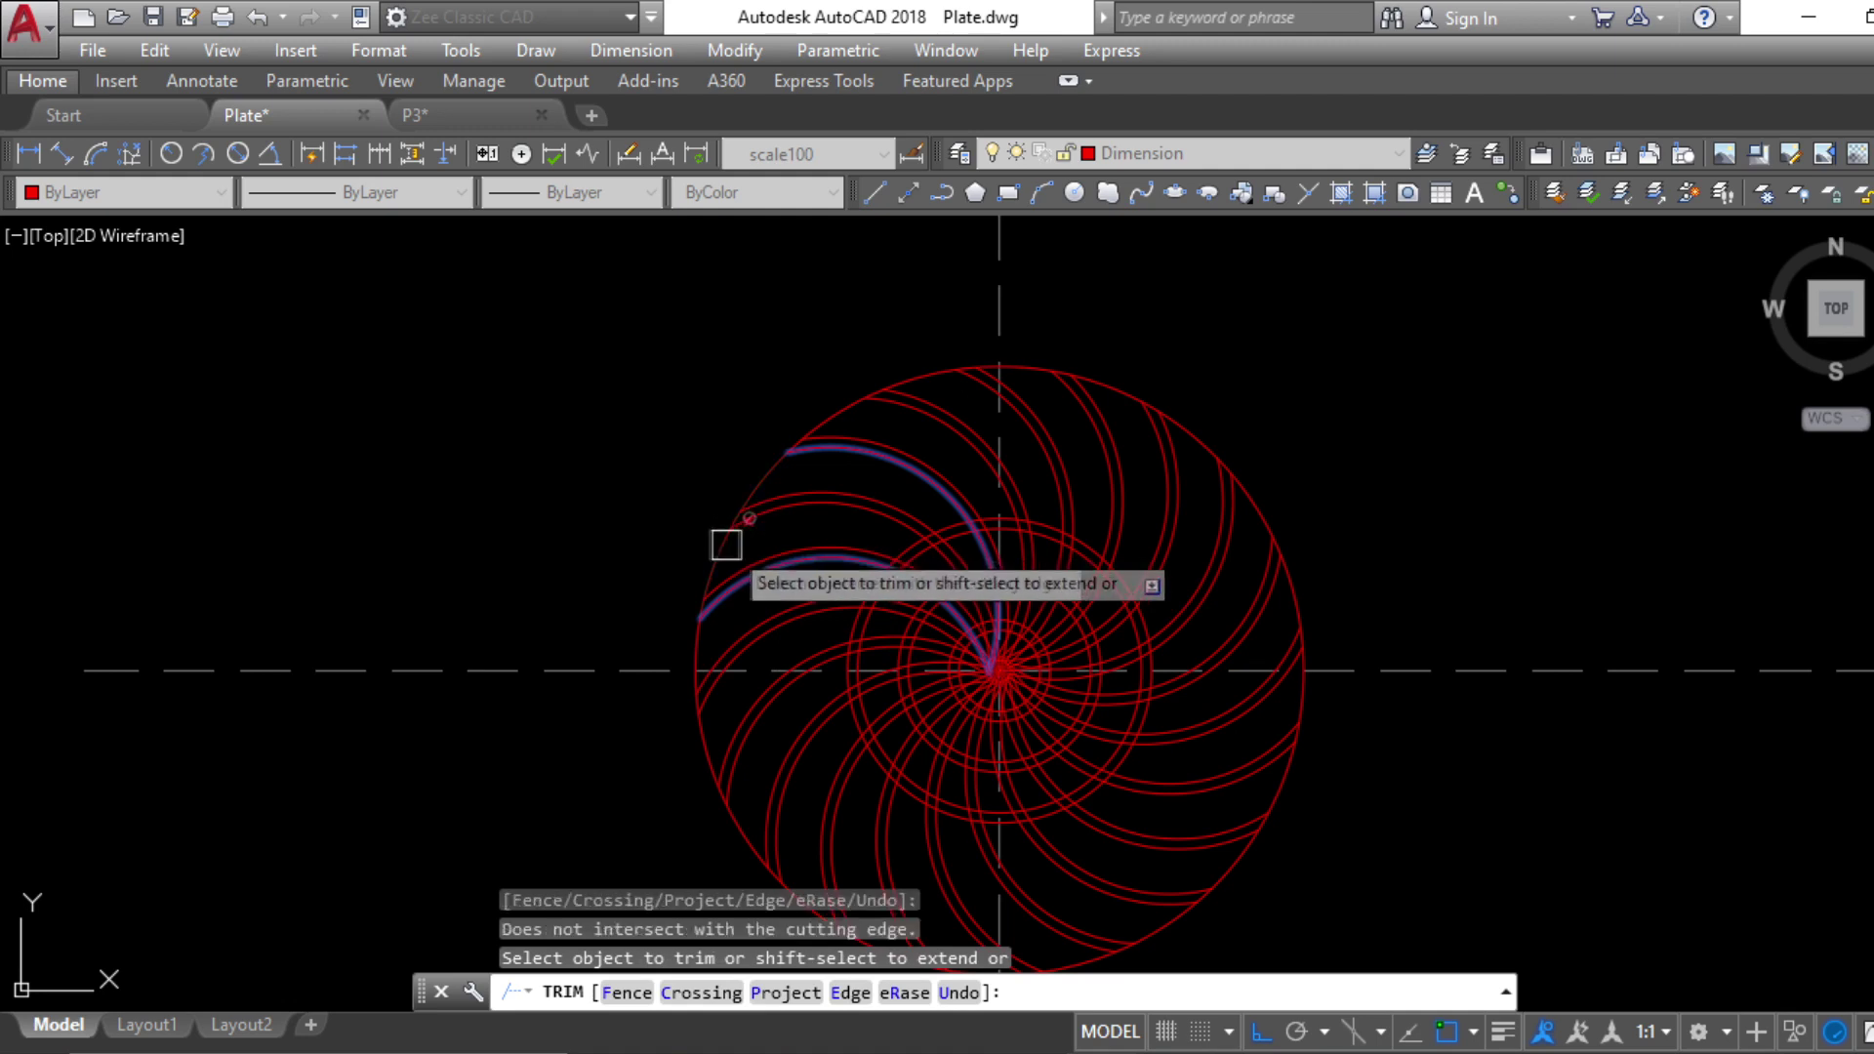
pyautogui.scroll(5, 727, 544)
pyautogui.press('Escape')
pyautogui.press('Escape')
pyautogui.press('Escape')
# Trim away the upper-left portion of the outer circle between the two bounding spiral arcs
pyautogui.press('Return')
pyautogui.scroll(-6, 619, 733)
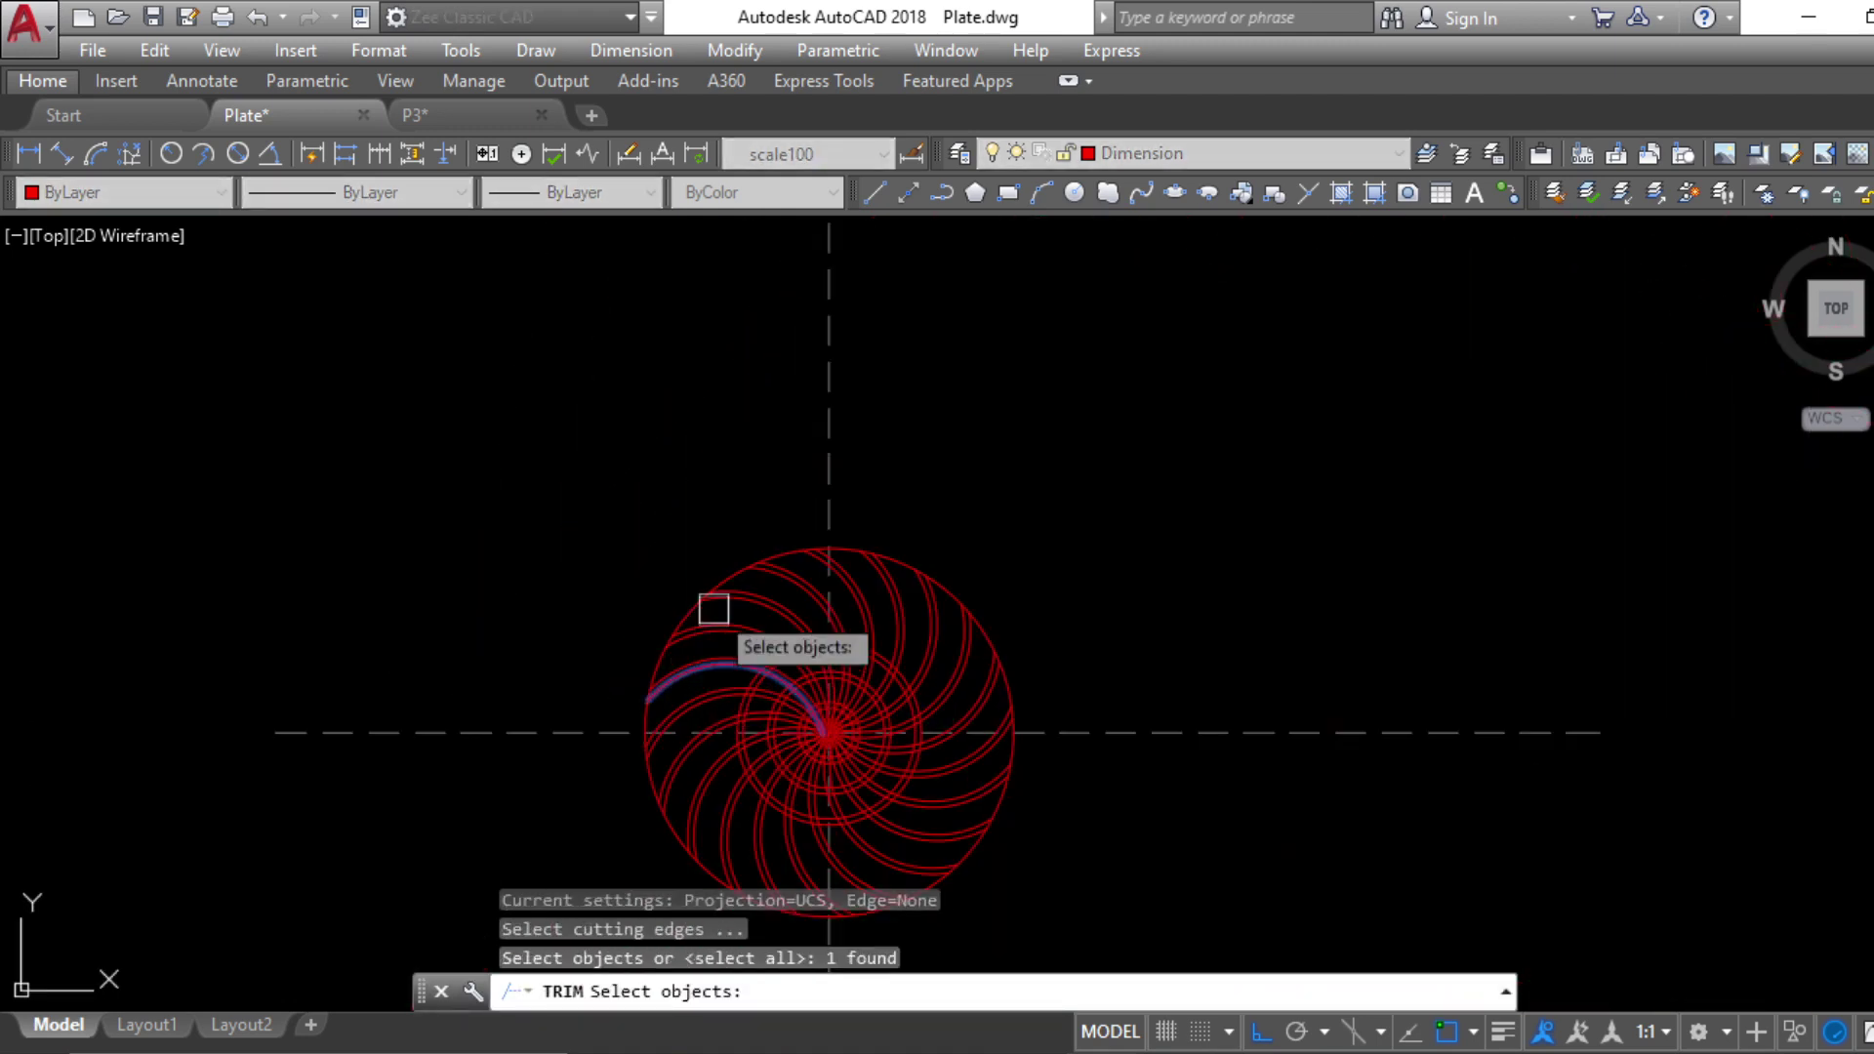
pyautogui.scroll(4, 745, 605)
pyautogui.press('Return')
pyautogui.click(694, 537)
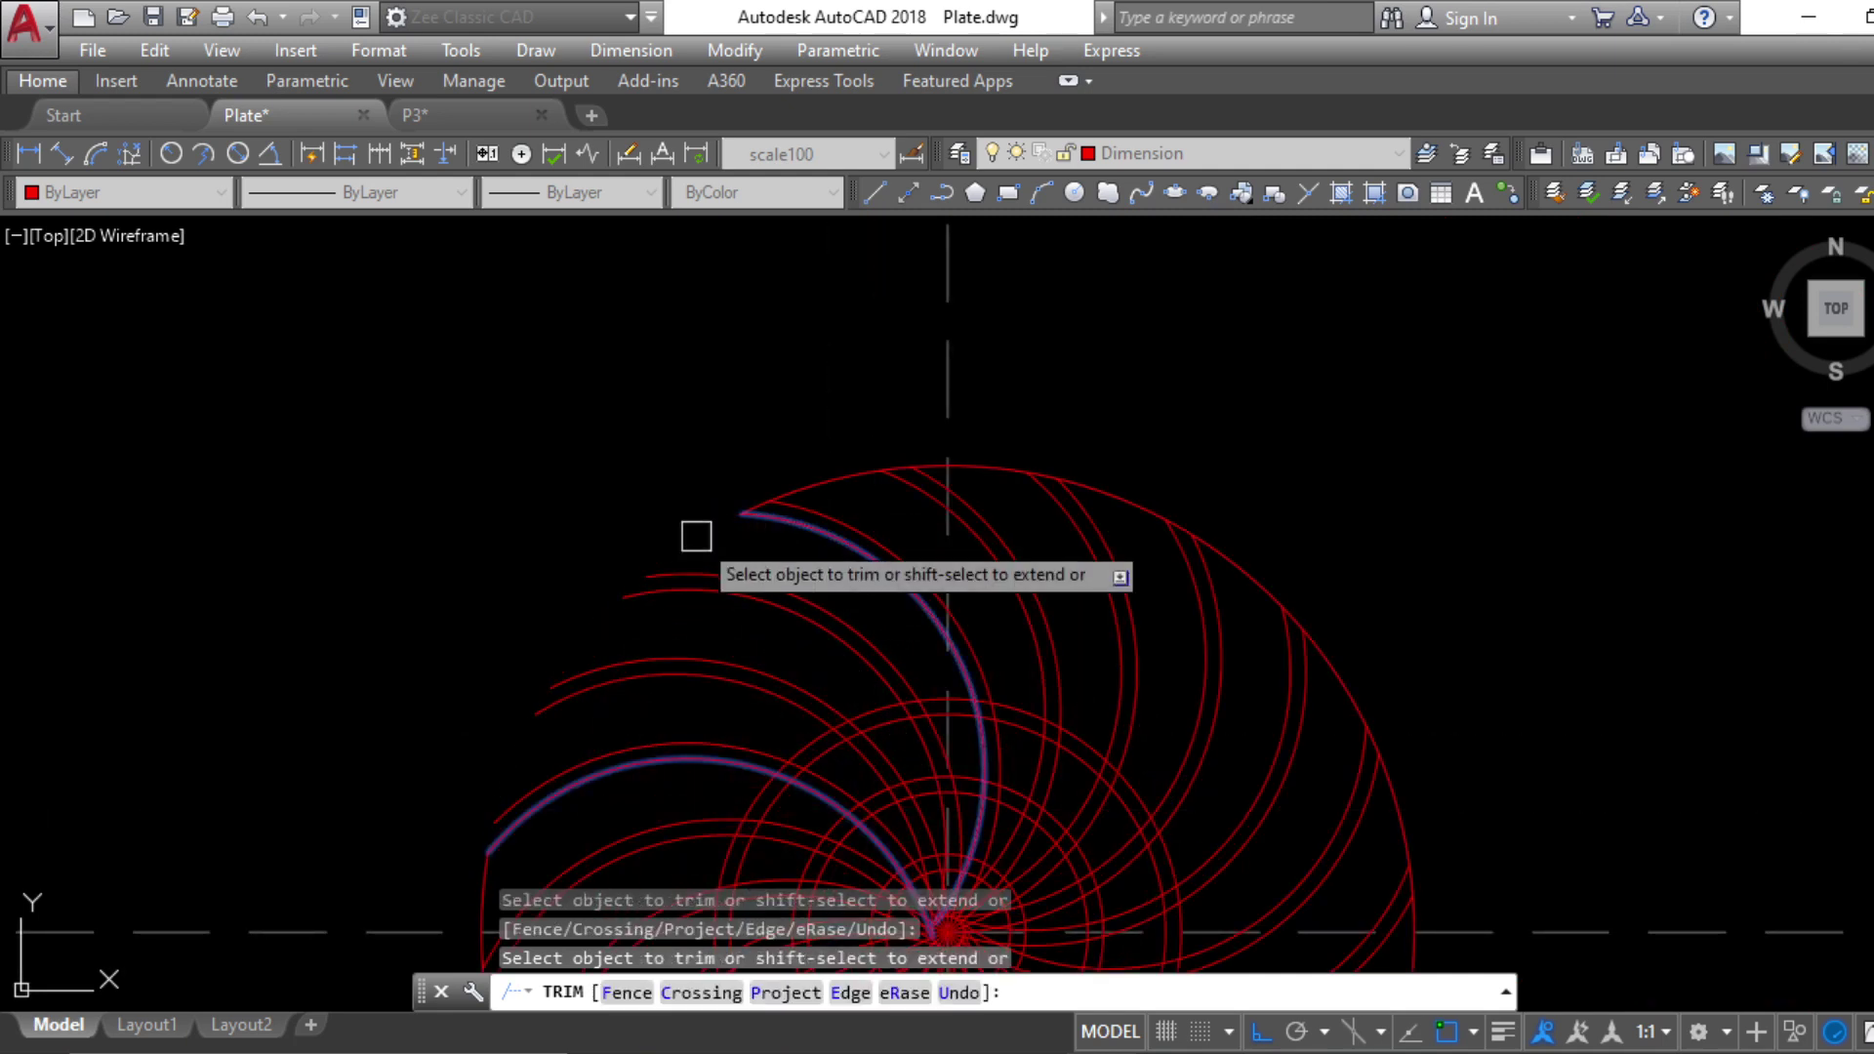
pyautogui.scroll(-4, 730, 539)
pyautogui.press('Escape')
pyautogui.press('Escape')
pyautogui.press('Escape')
pyautogui.scroll(6, 745, 624)
pyautogui.press('Escape')
# Erase the four loose spiral arcs inside the gap opened in the outer circle
pyautogui.click(637, 548)
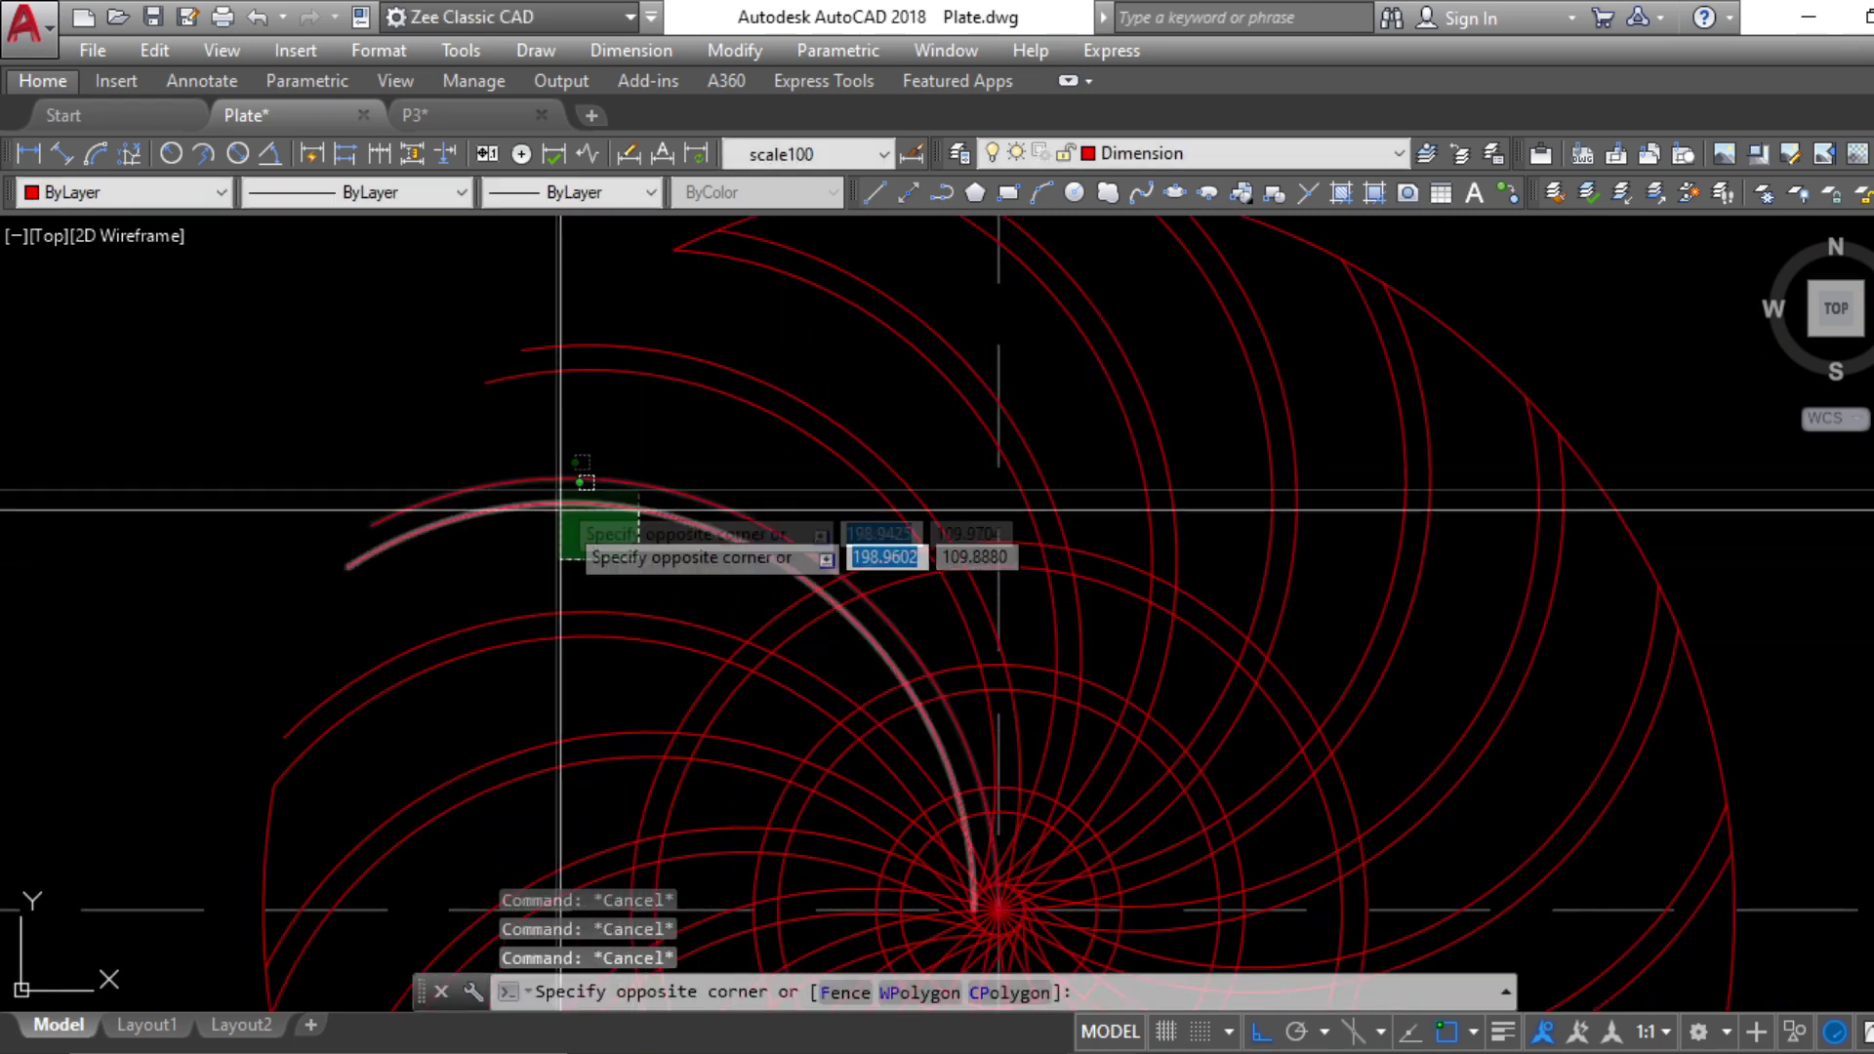
pyautogui.press('Escape')
pyautogui.scroll(-5, 531, 614)
pyautogui.scroll(3, 628, 649)
pyautogui.press('Escape')
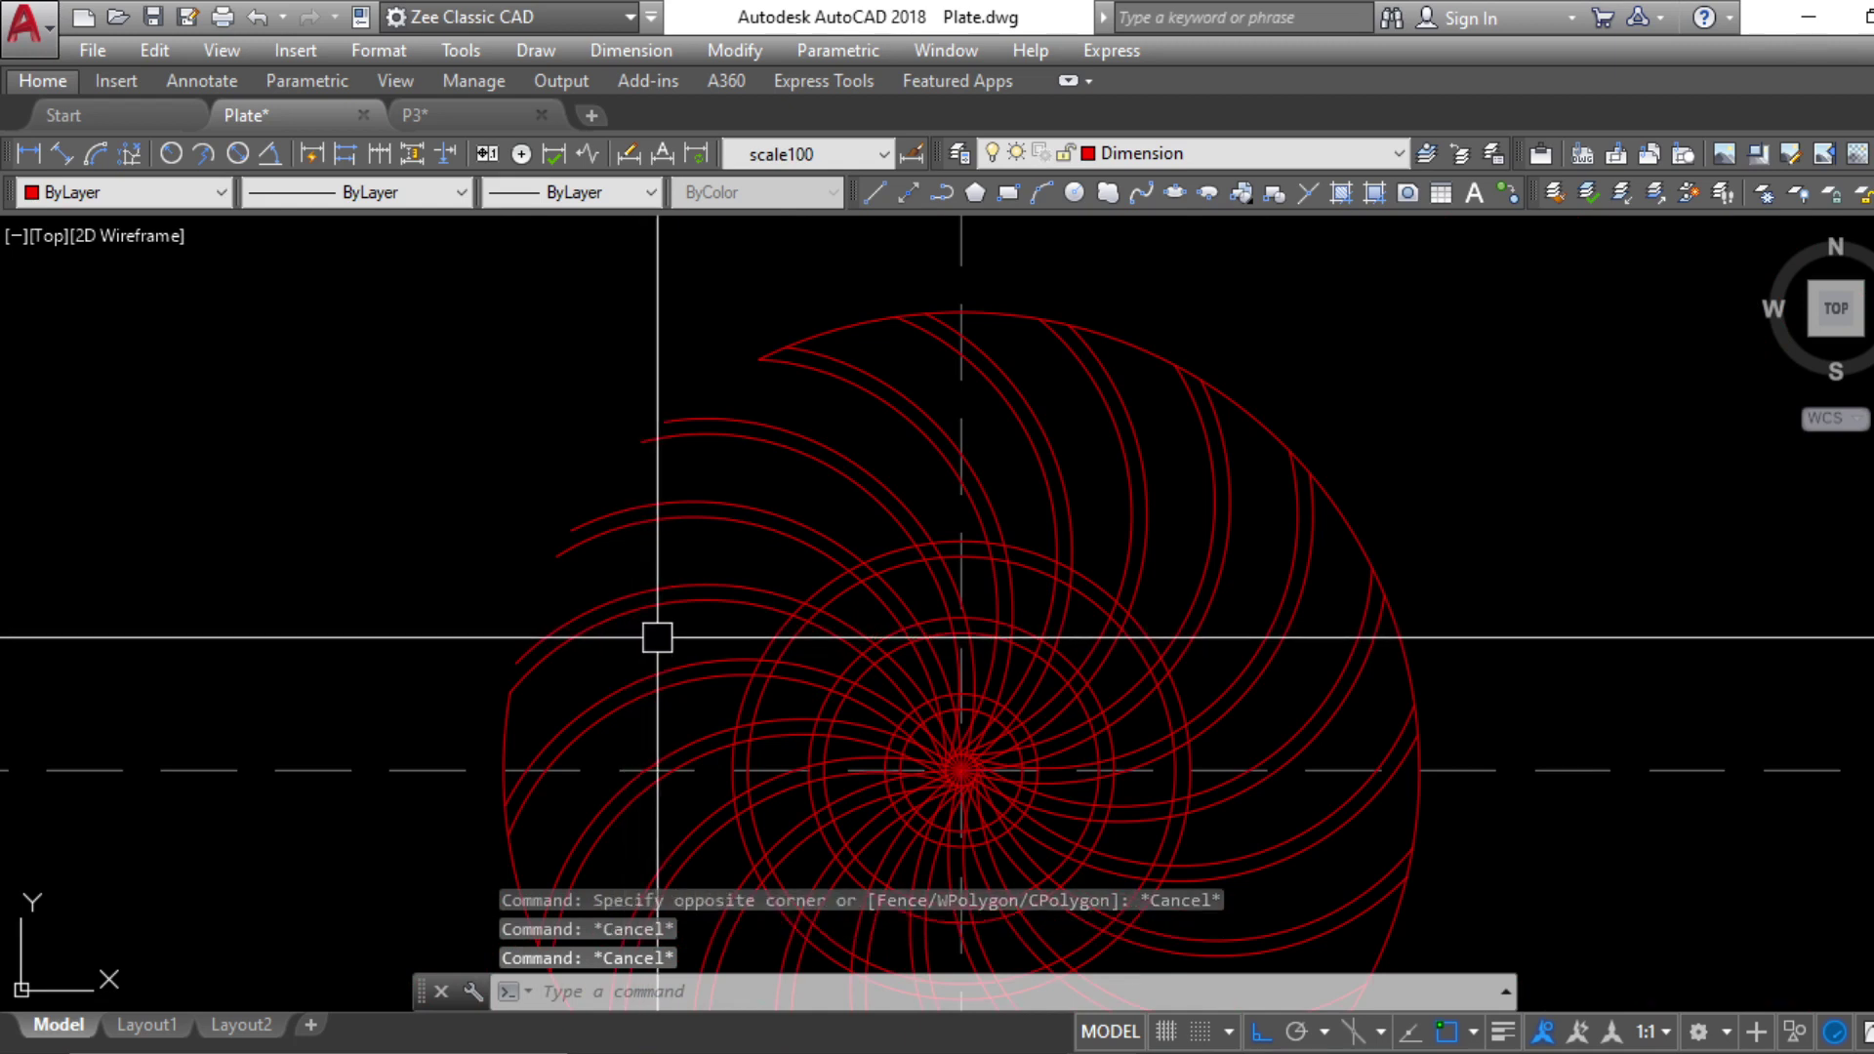
pyautogui.click(699, 552)
pyautogui.click(663, 386)
pyautogui.write('e')
pyautogui.press('Return')
pyautogui.scroll(-6, 1200, 326)
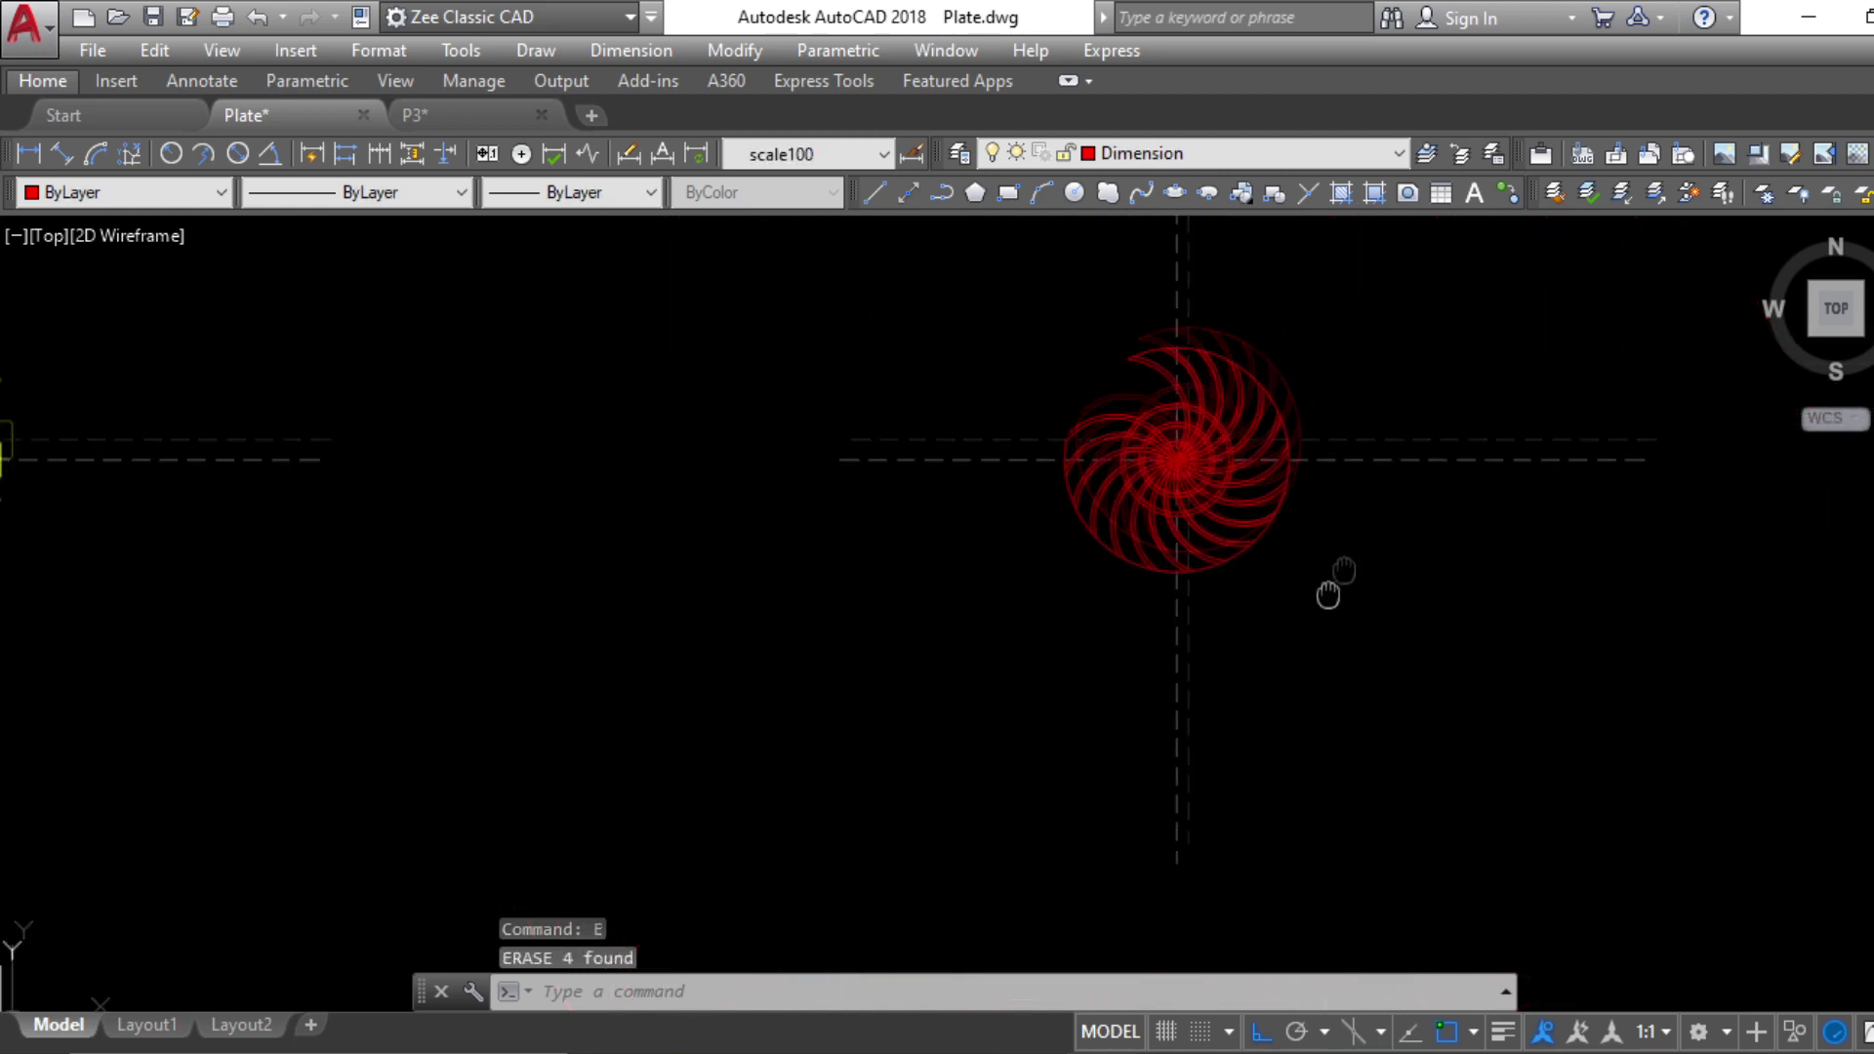
# Erase the next two spiral arcs below the gap to widen the shell opening
pyautogui.scroll(5, 1269, 651)
pyautogui.click(1055, 460)
pyautogui.click(954, 343)
pyautogui.write('w')
pyautogui.press('Escape')
pyautogui.click(1034, 436)
pyautogui.click(953, 305)
pyautogui.write('e')
pyautogui.press('Return')
pyautogui.press('Escape')
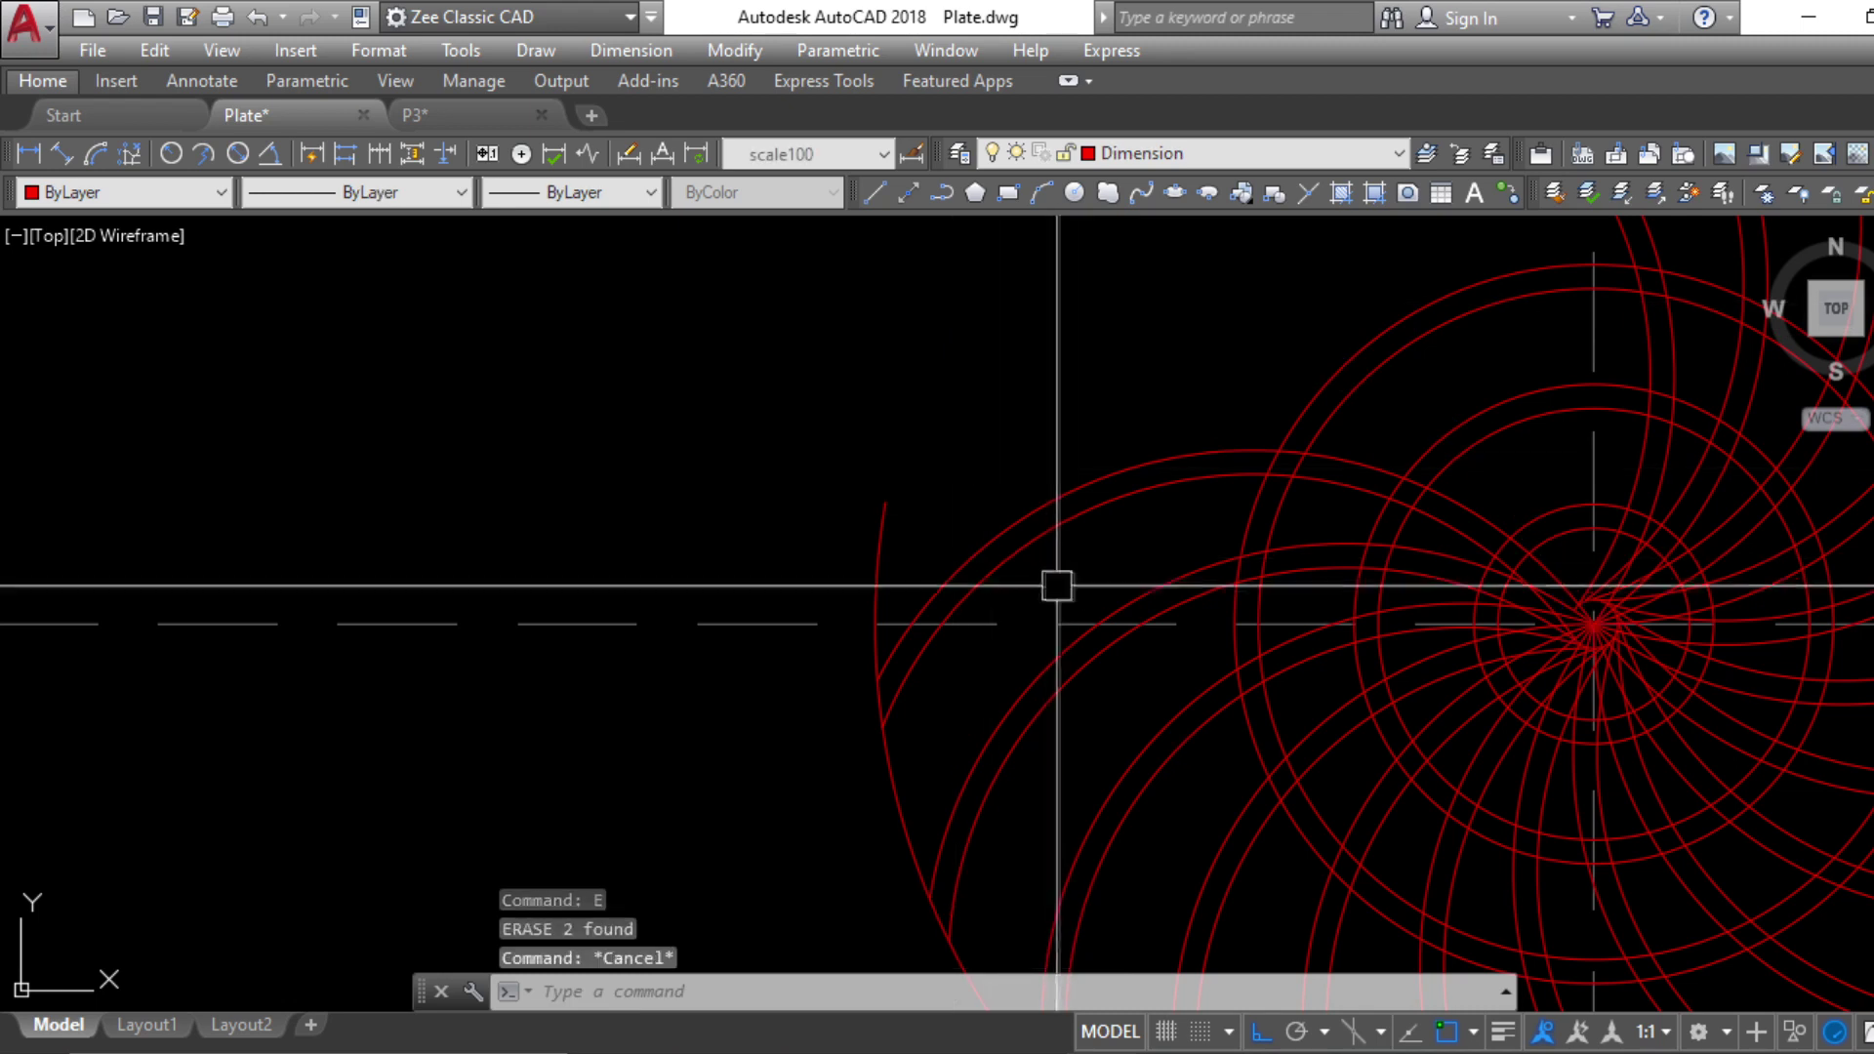
# Trim the leftover stub of the outer circle that extends past the uppermost spiral arc on the left side
pyautogui.write('tr')
pyautogui.press('Return')
pyautogui.click(953, 544)
pyautogui.press('Return')
pyautogui.click(899, 544)
pyautogui.press('Escape')
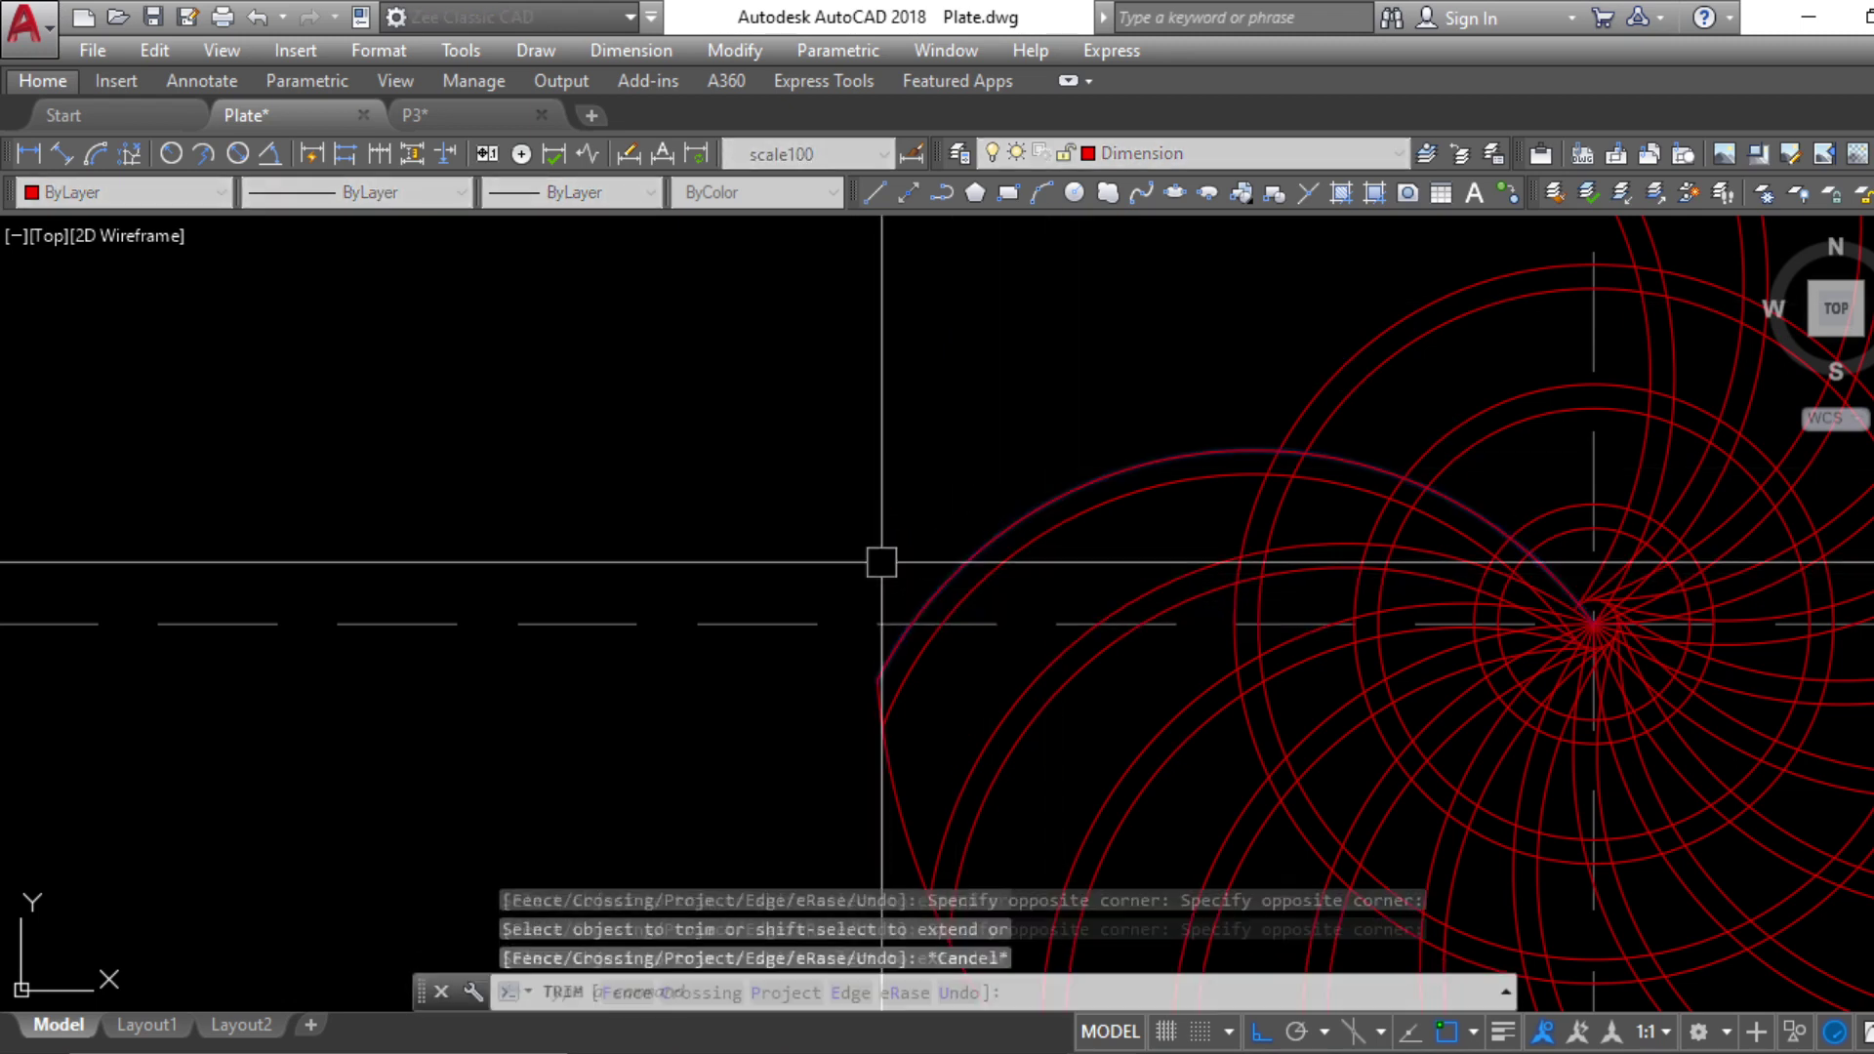
pyautogui.scroll(-4, 1043, 720)
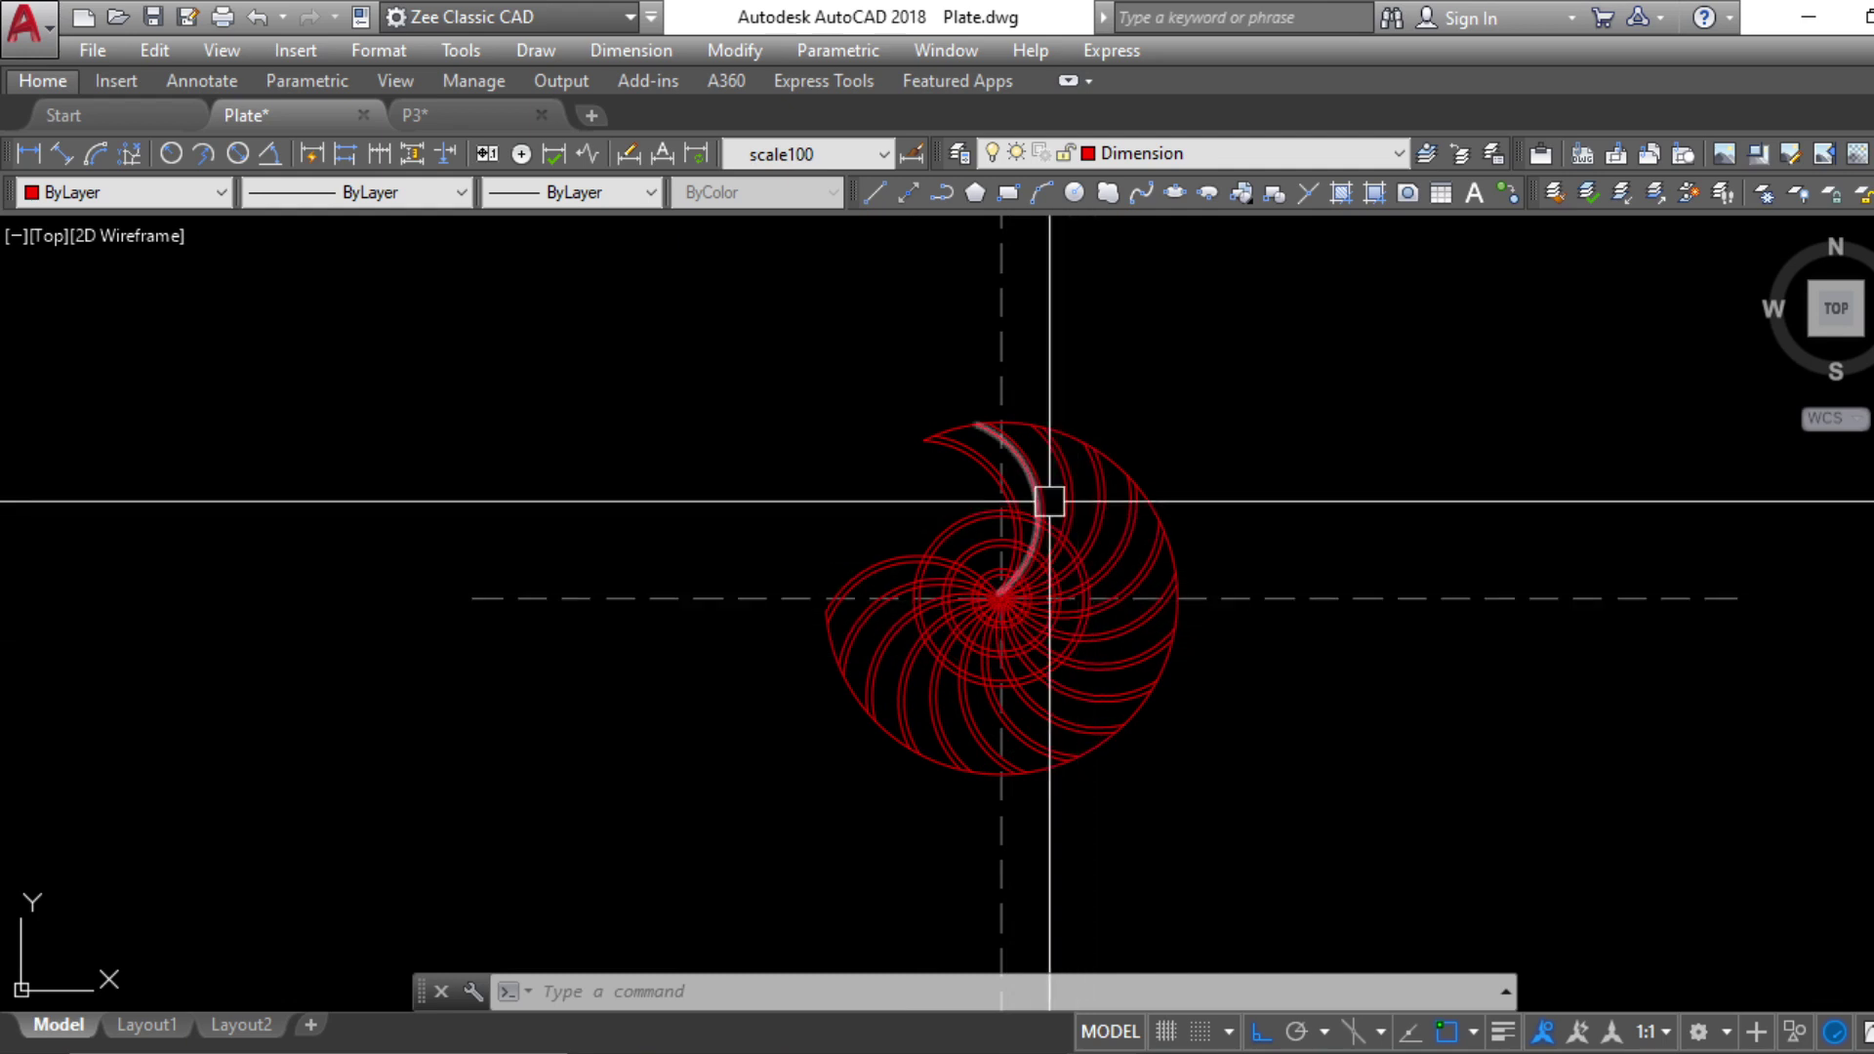
# With the whole figure as cutting edges, trim the largest inner ring pair between the first two spiral arcs at the opening
pyautogui.moveTo(1329, 749); pyautogui.dragTo(1180, 678, button='middle')
pyautogui.press('Escape')
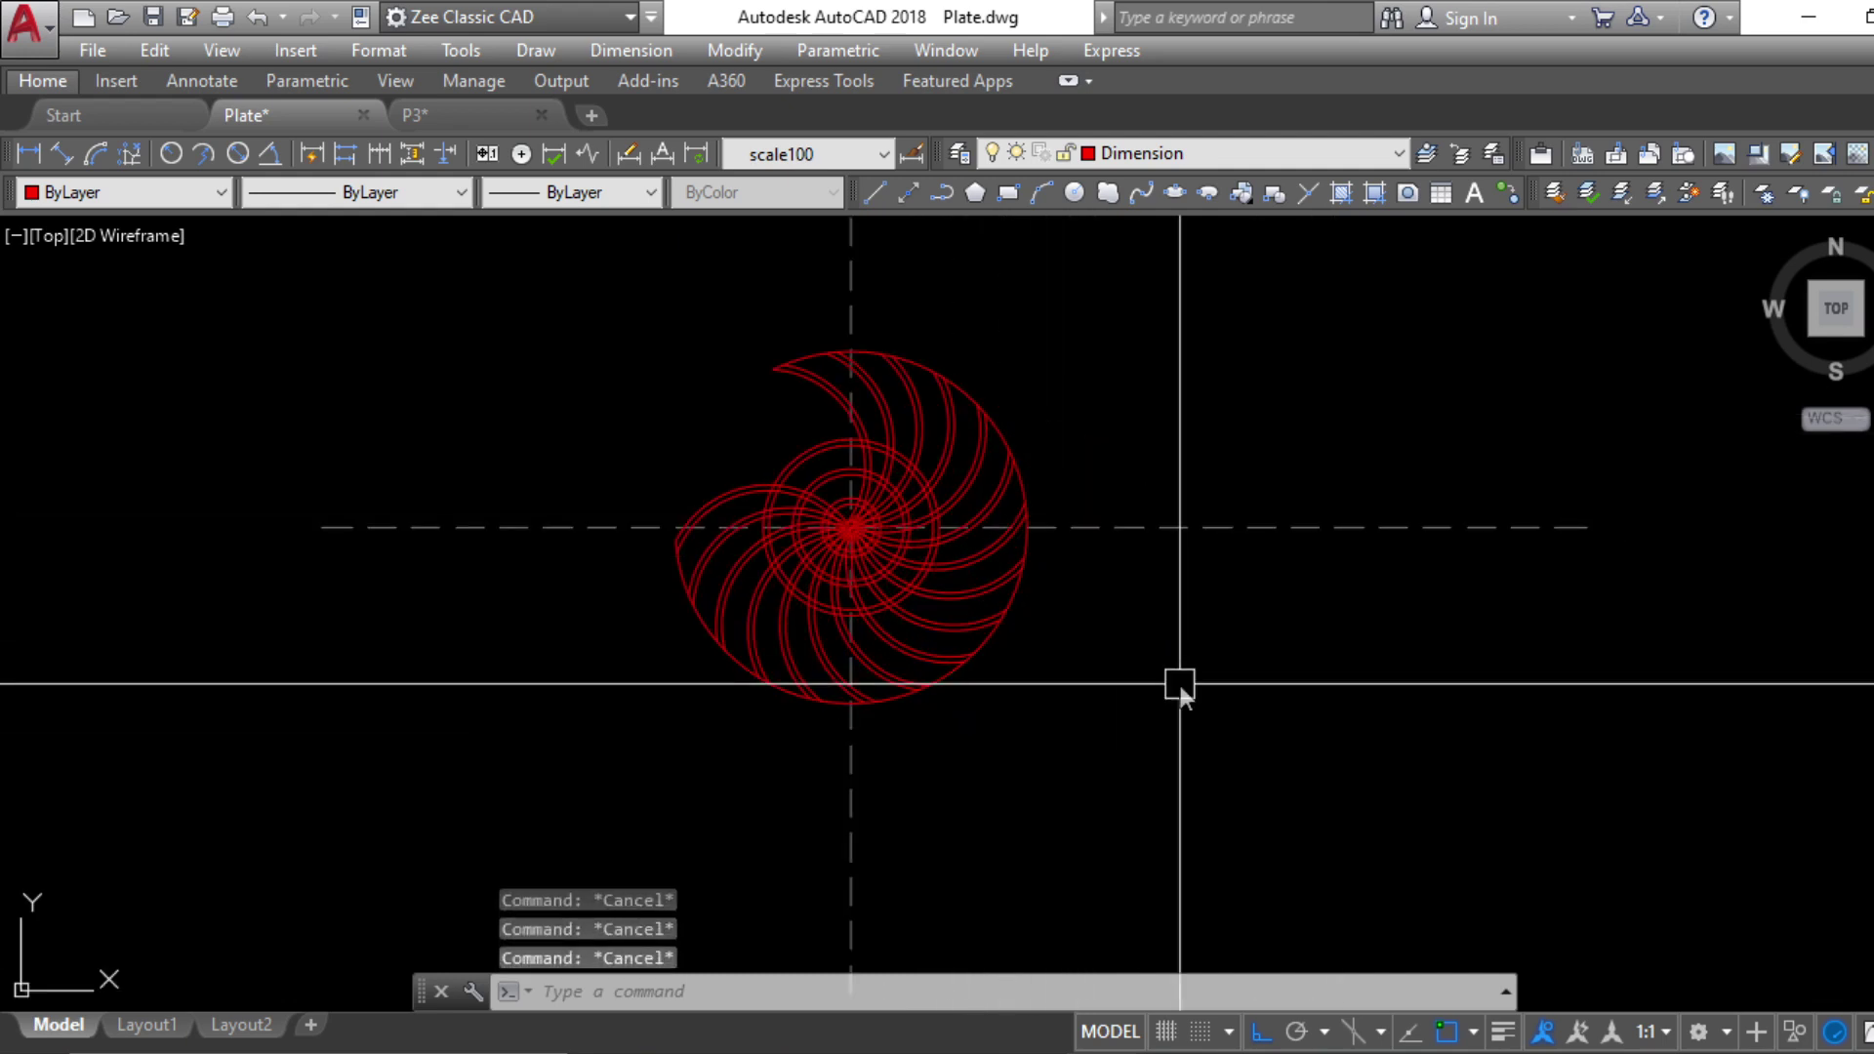
pyautogui.scroll(2, 781, 467)
pyautogui.write('tr')
pyautogui.press('Return')
pyautogui.click(1441, 917)
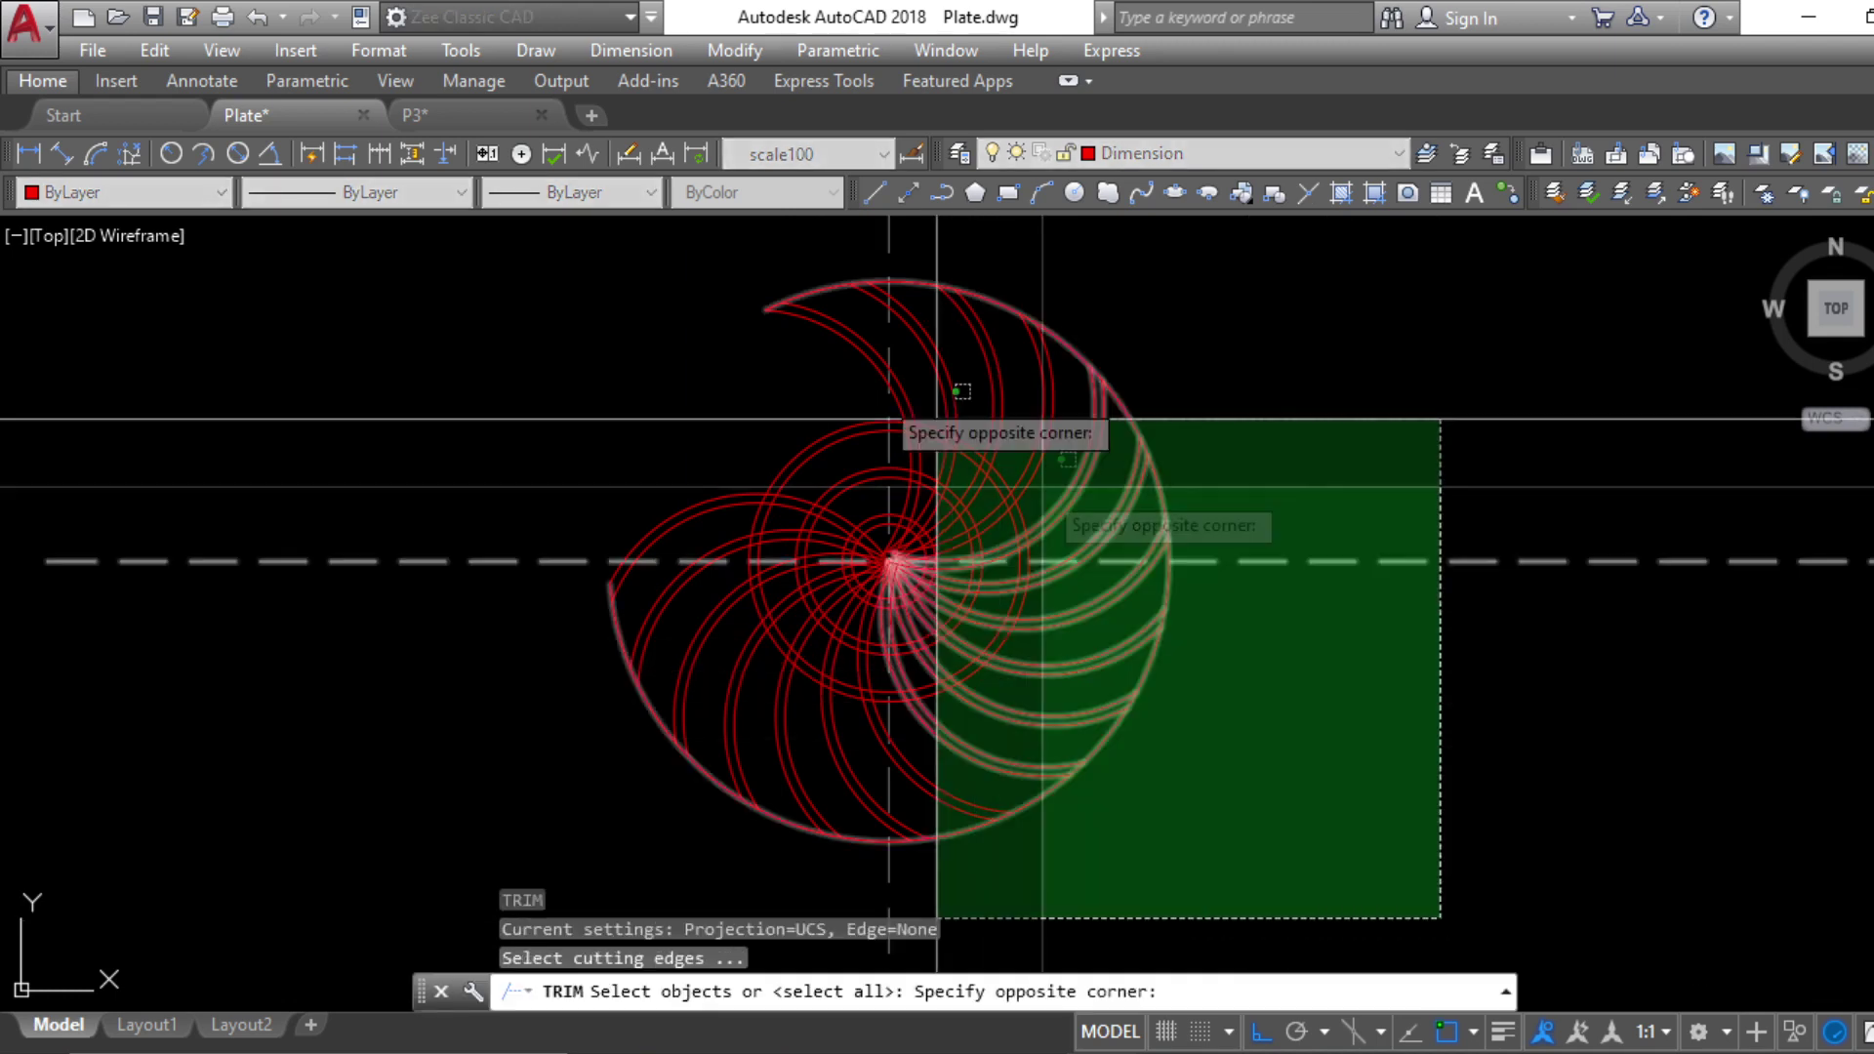
pyautogui.click(586, 263)
pyautogui.press('Return')
pyautogui.scroll(4, 634, 410)
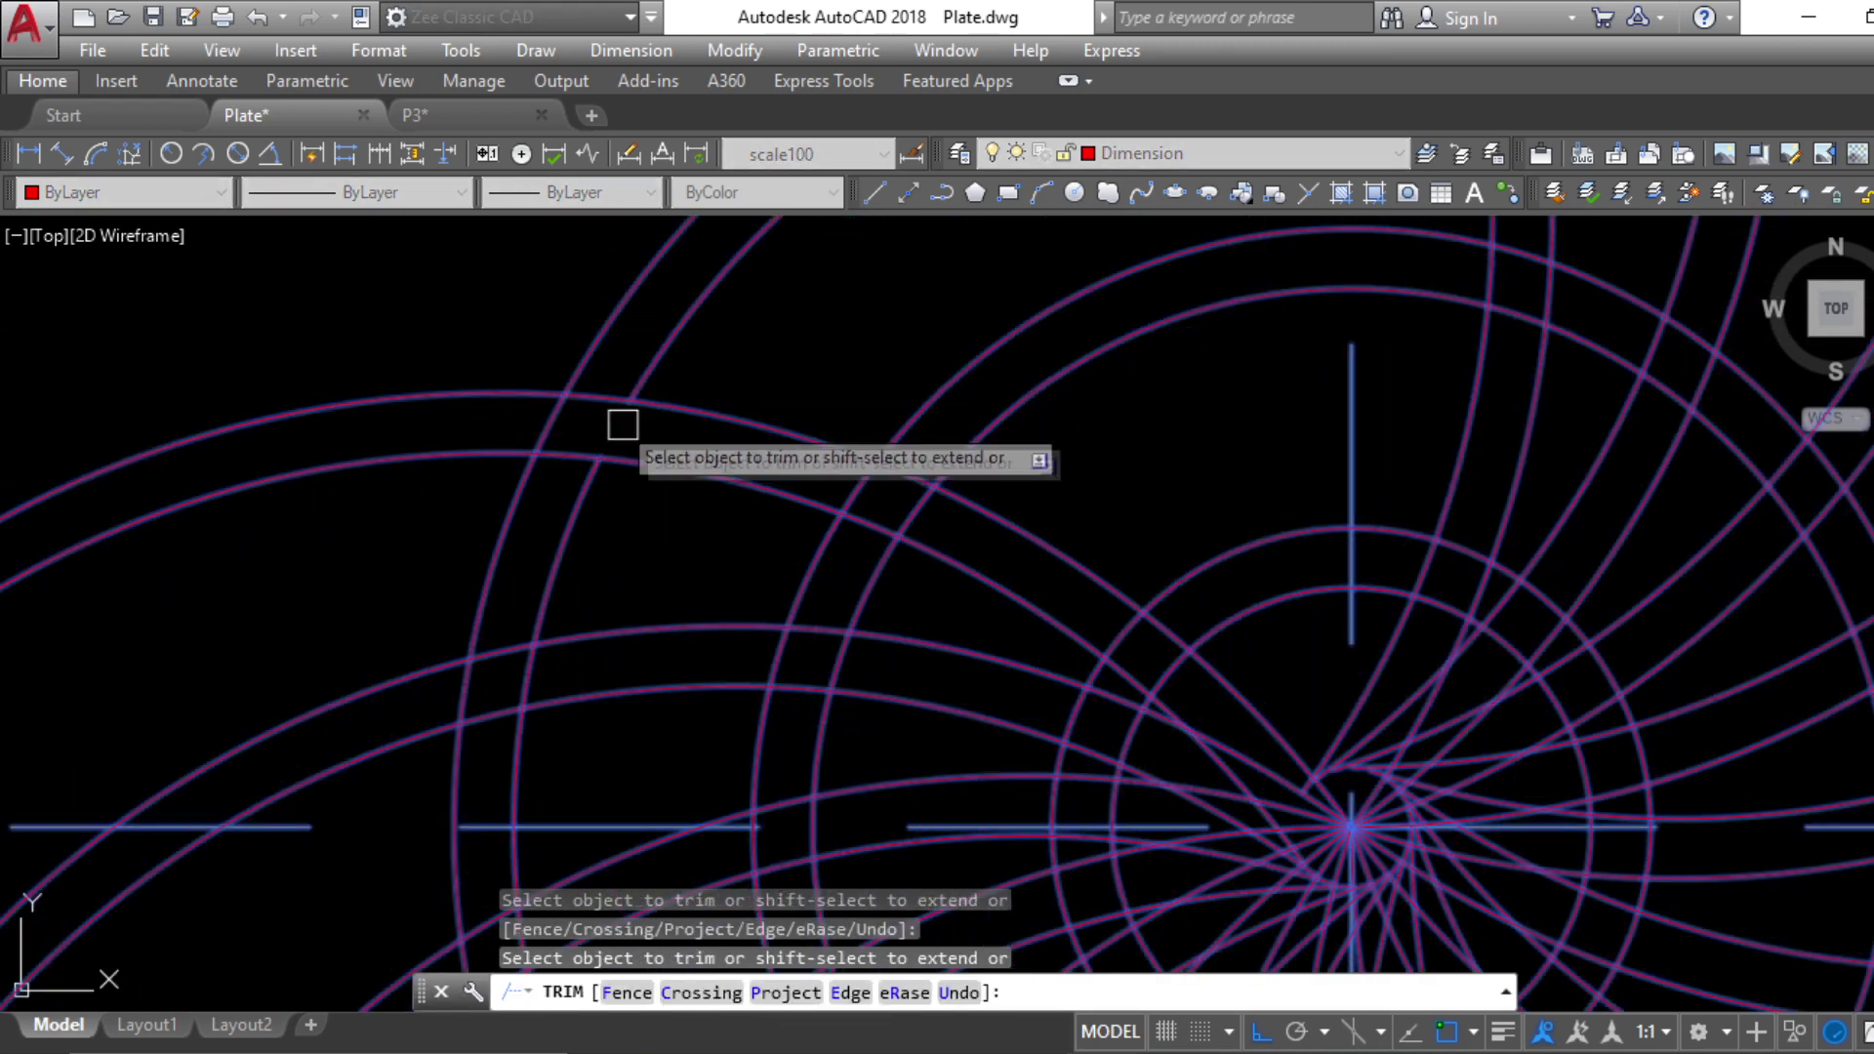
pyautogui.scroll(-5, 561, 419)
pyautogui.scroll(3, 787, 510)
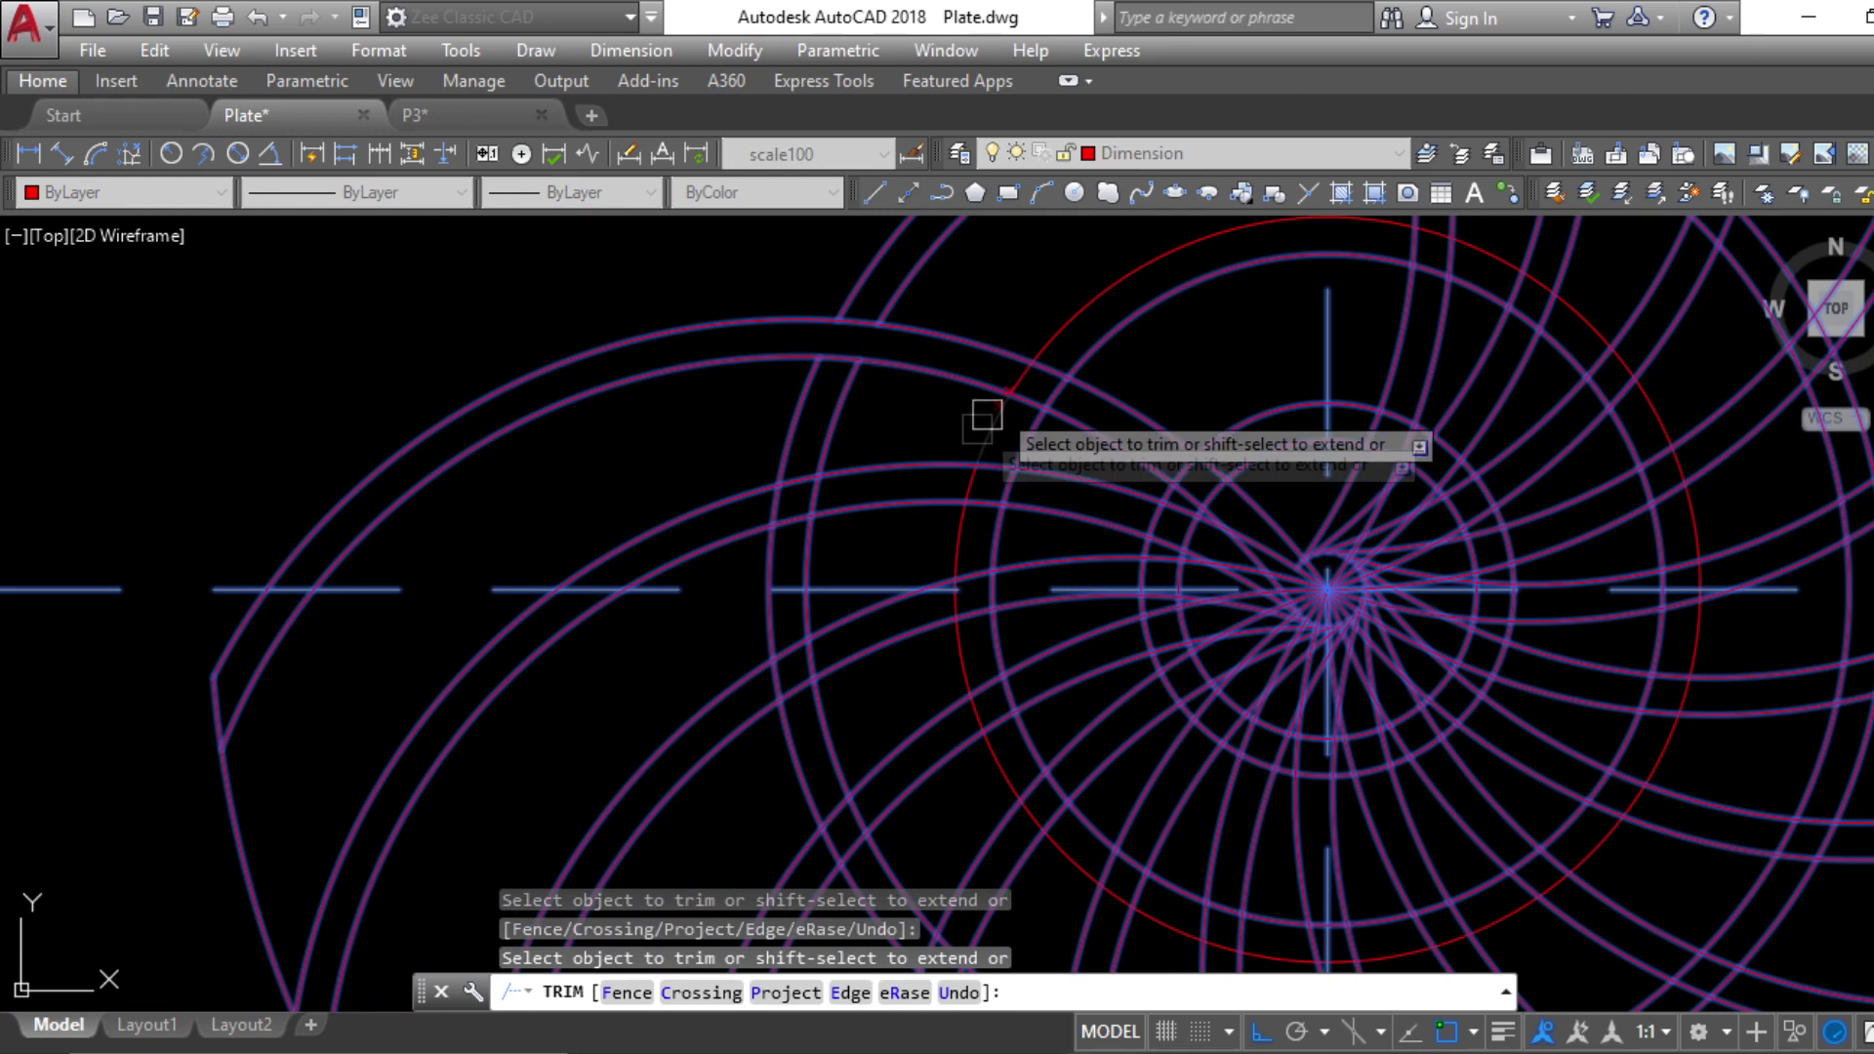
# Trim the smaller ring pairs within the first spiral arc pair and all ring pieces within the second arc pair
pyautogui.scroll(3, 1022, 377)
pyautogui.click(1022, 377)
pyautogui.scroll(-4, 1101, 419)
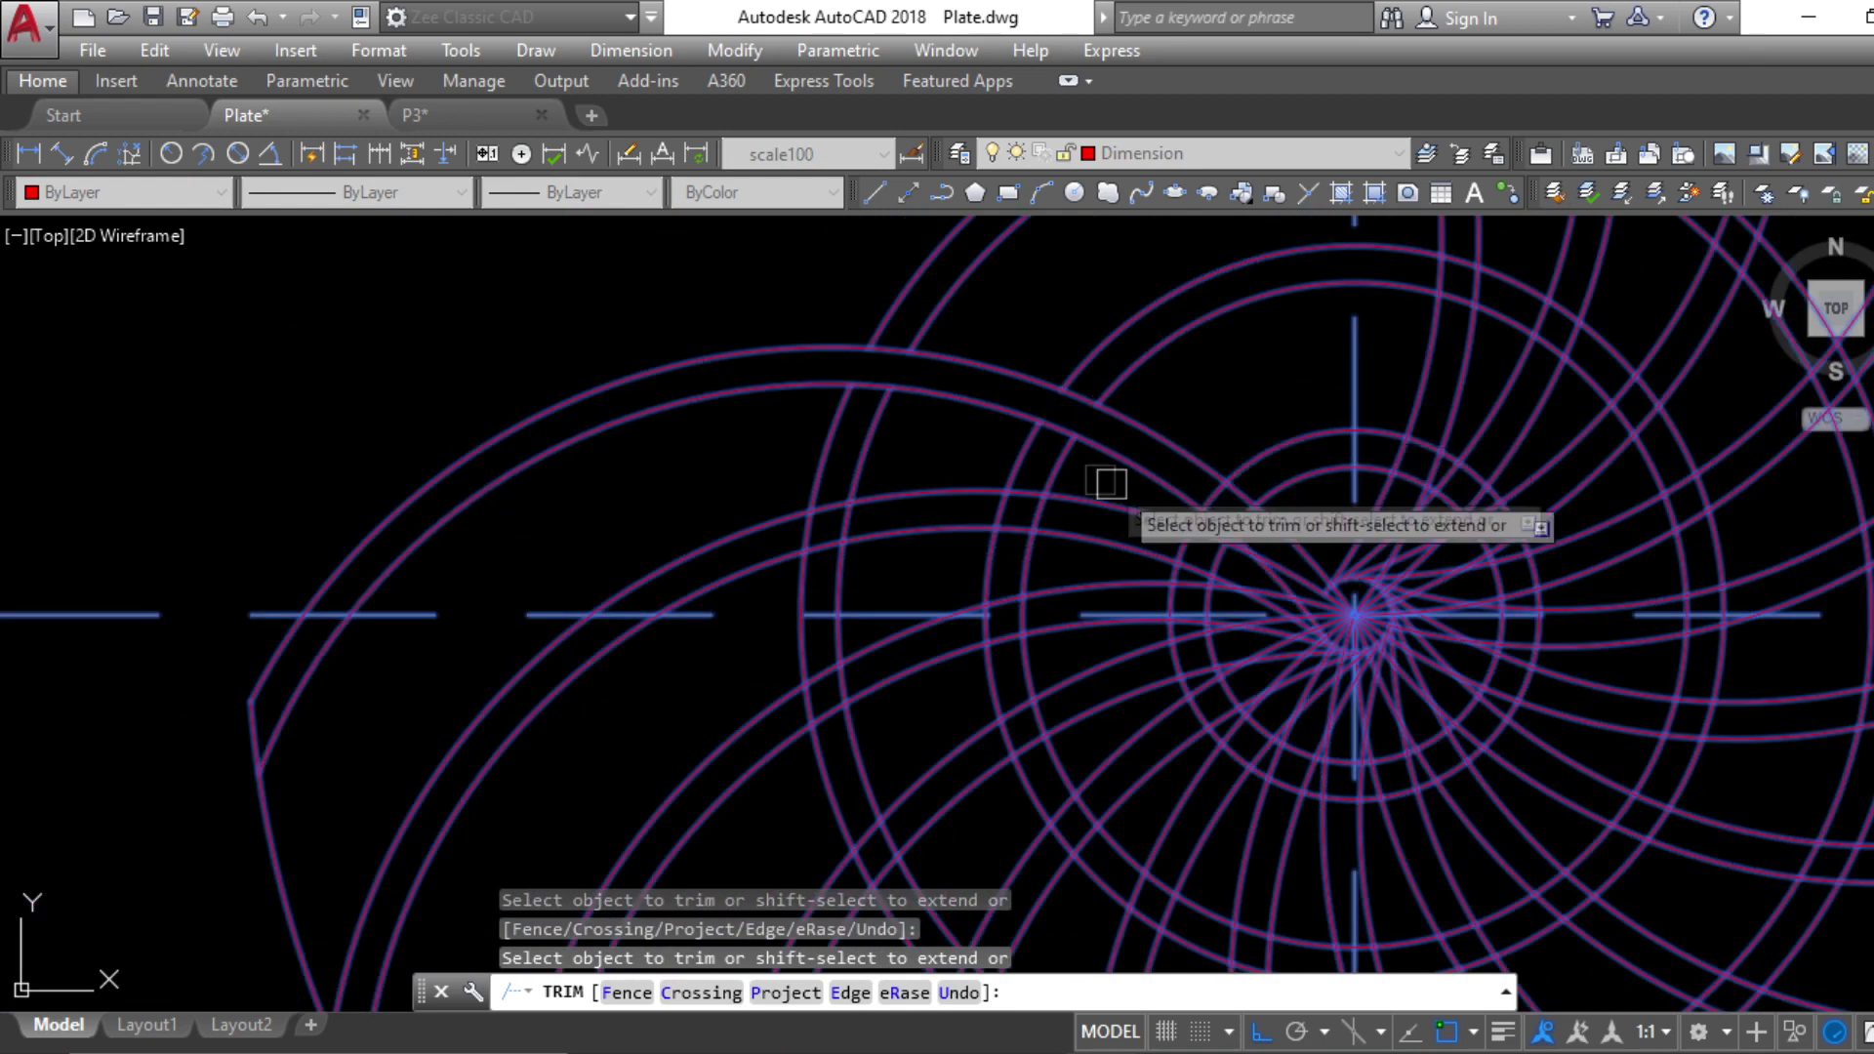
pyautogui.scroll(3, 1109, 481)
pyautogui.scroll(-4, 1242, 494)
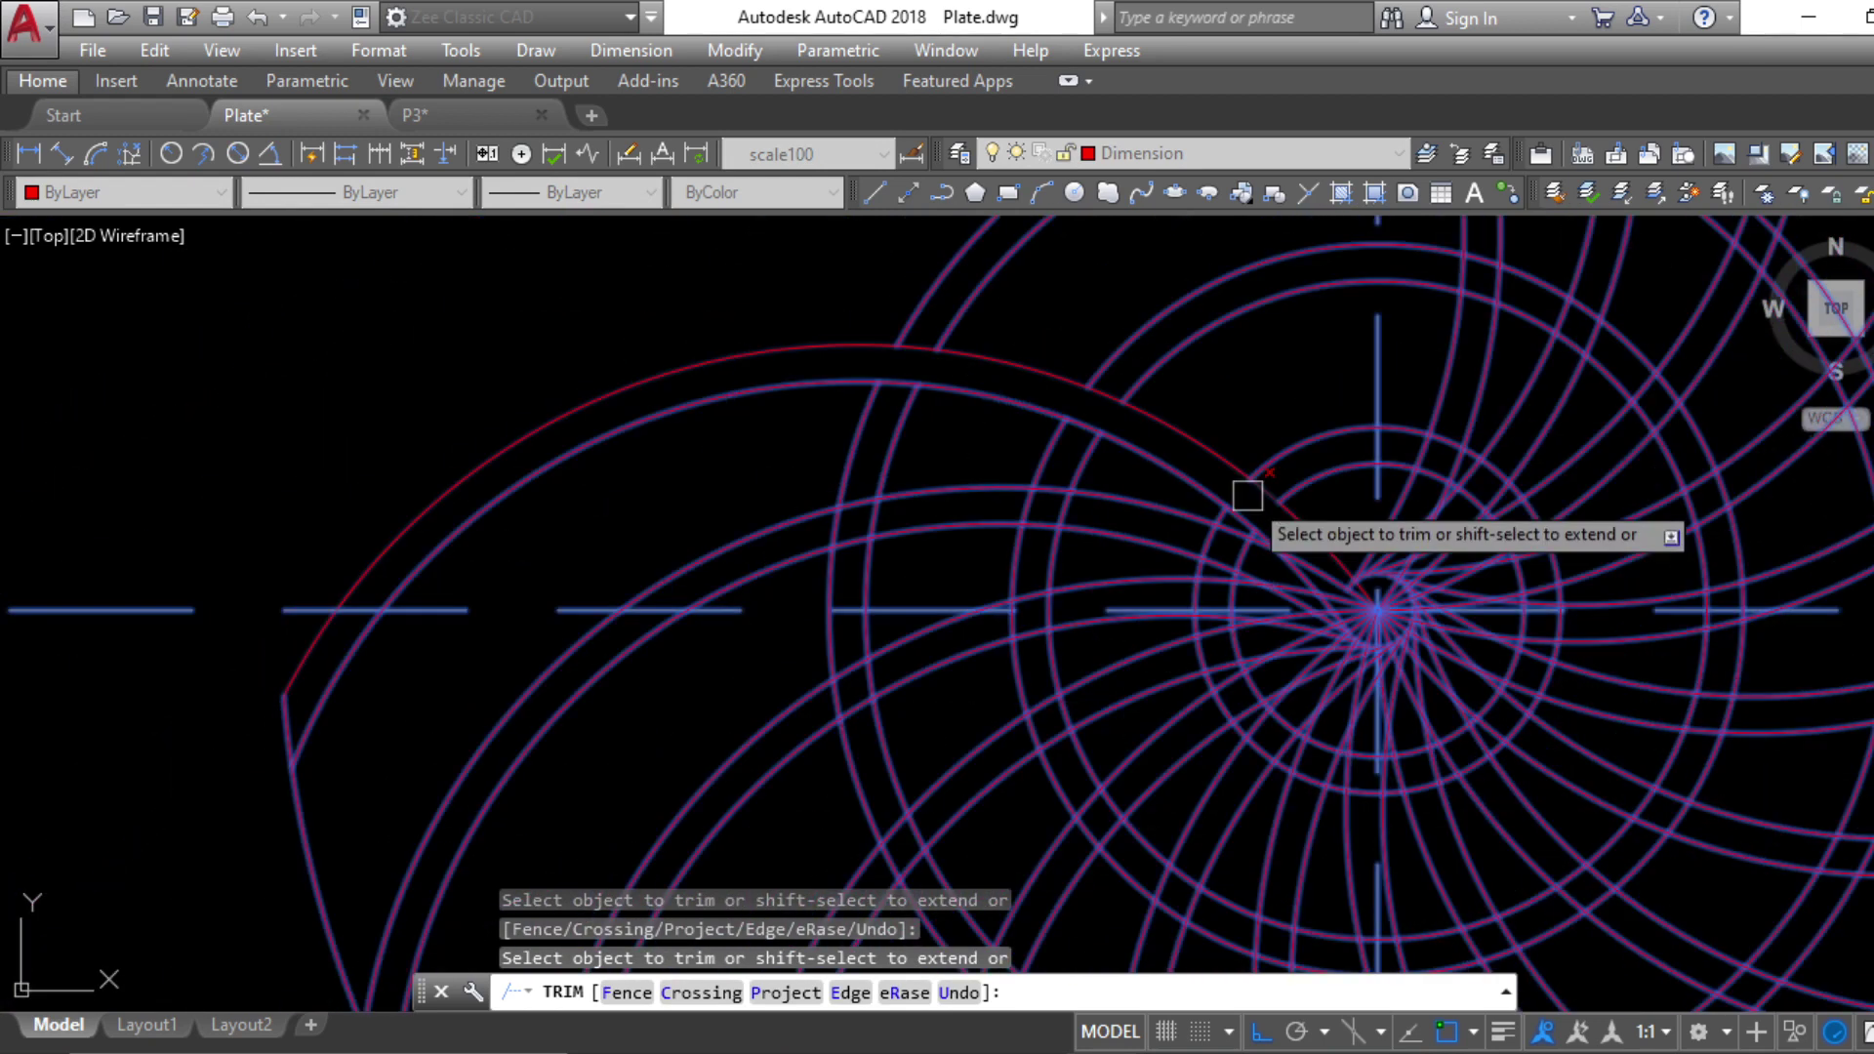
pyautogui.scroll(2, 861, 539)
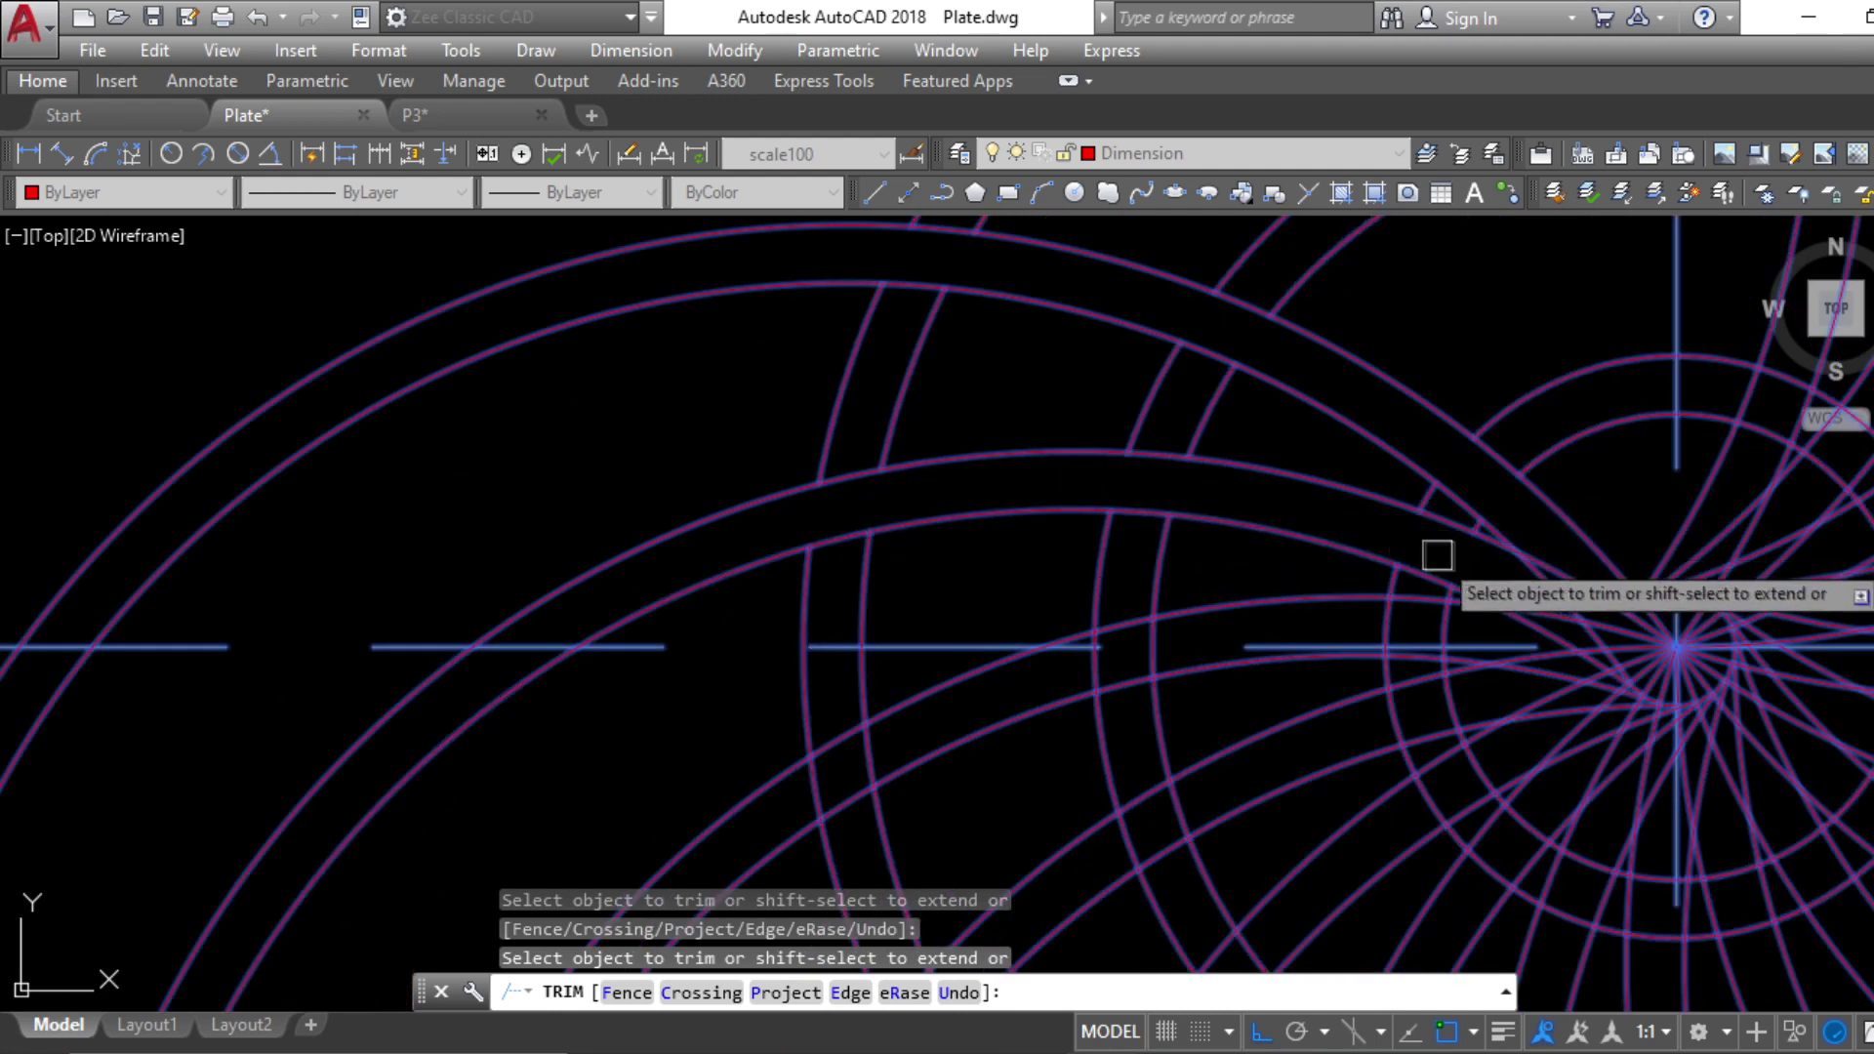
# Trim the ring pieces that cross the next spiral arc pairs on the left side of the figure
pyautogui.scroll(-3, 1386, 596)
pyautogui.scroll(3, 1039, 541)
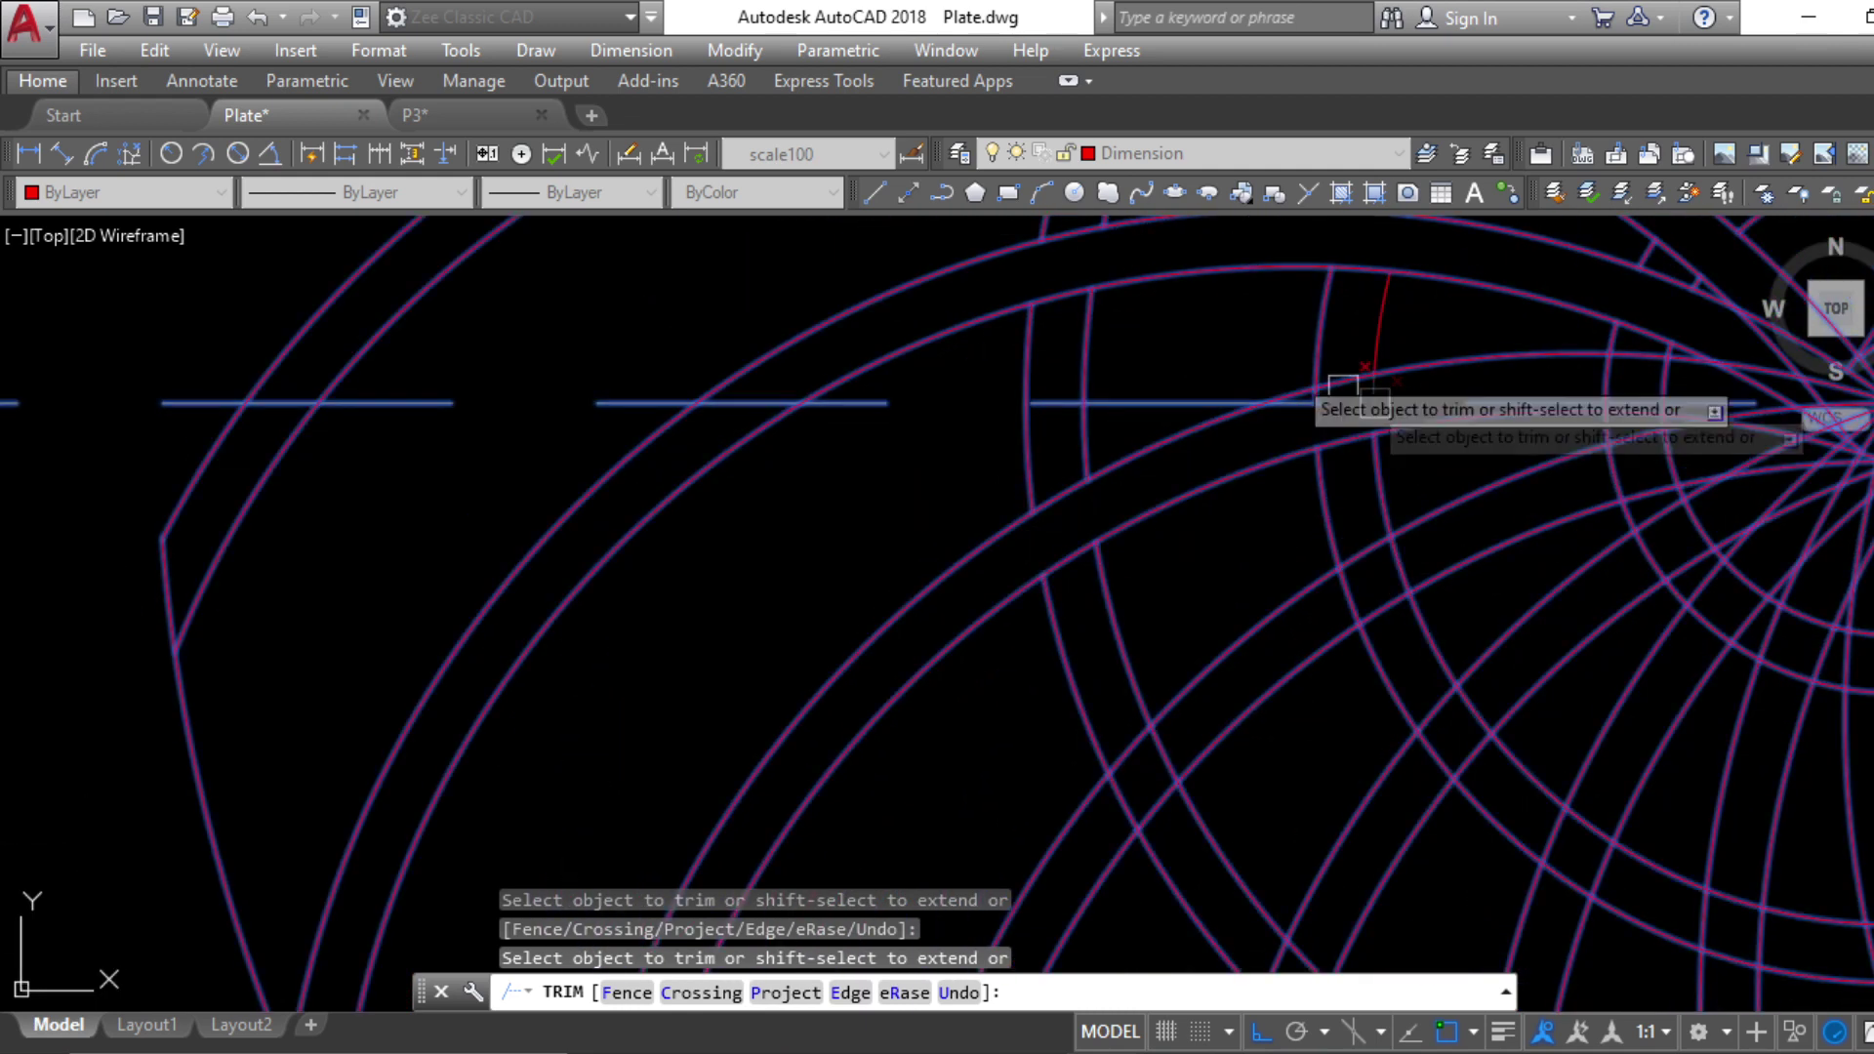
pyautogui.scroll(-3, 1343, 565)
pyautogui.scroll(4, 1293, 380)
pyautogui.scroll(5, 1309, 389)
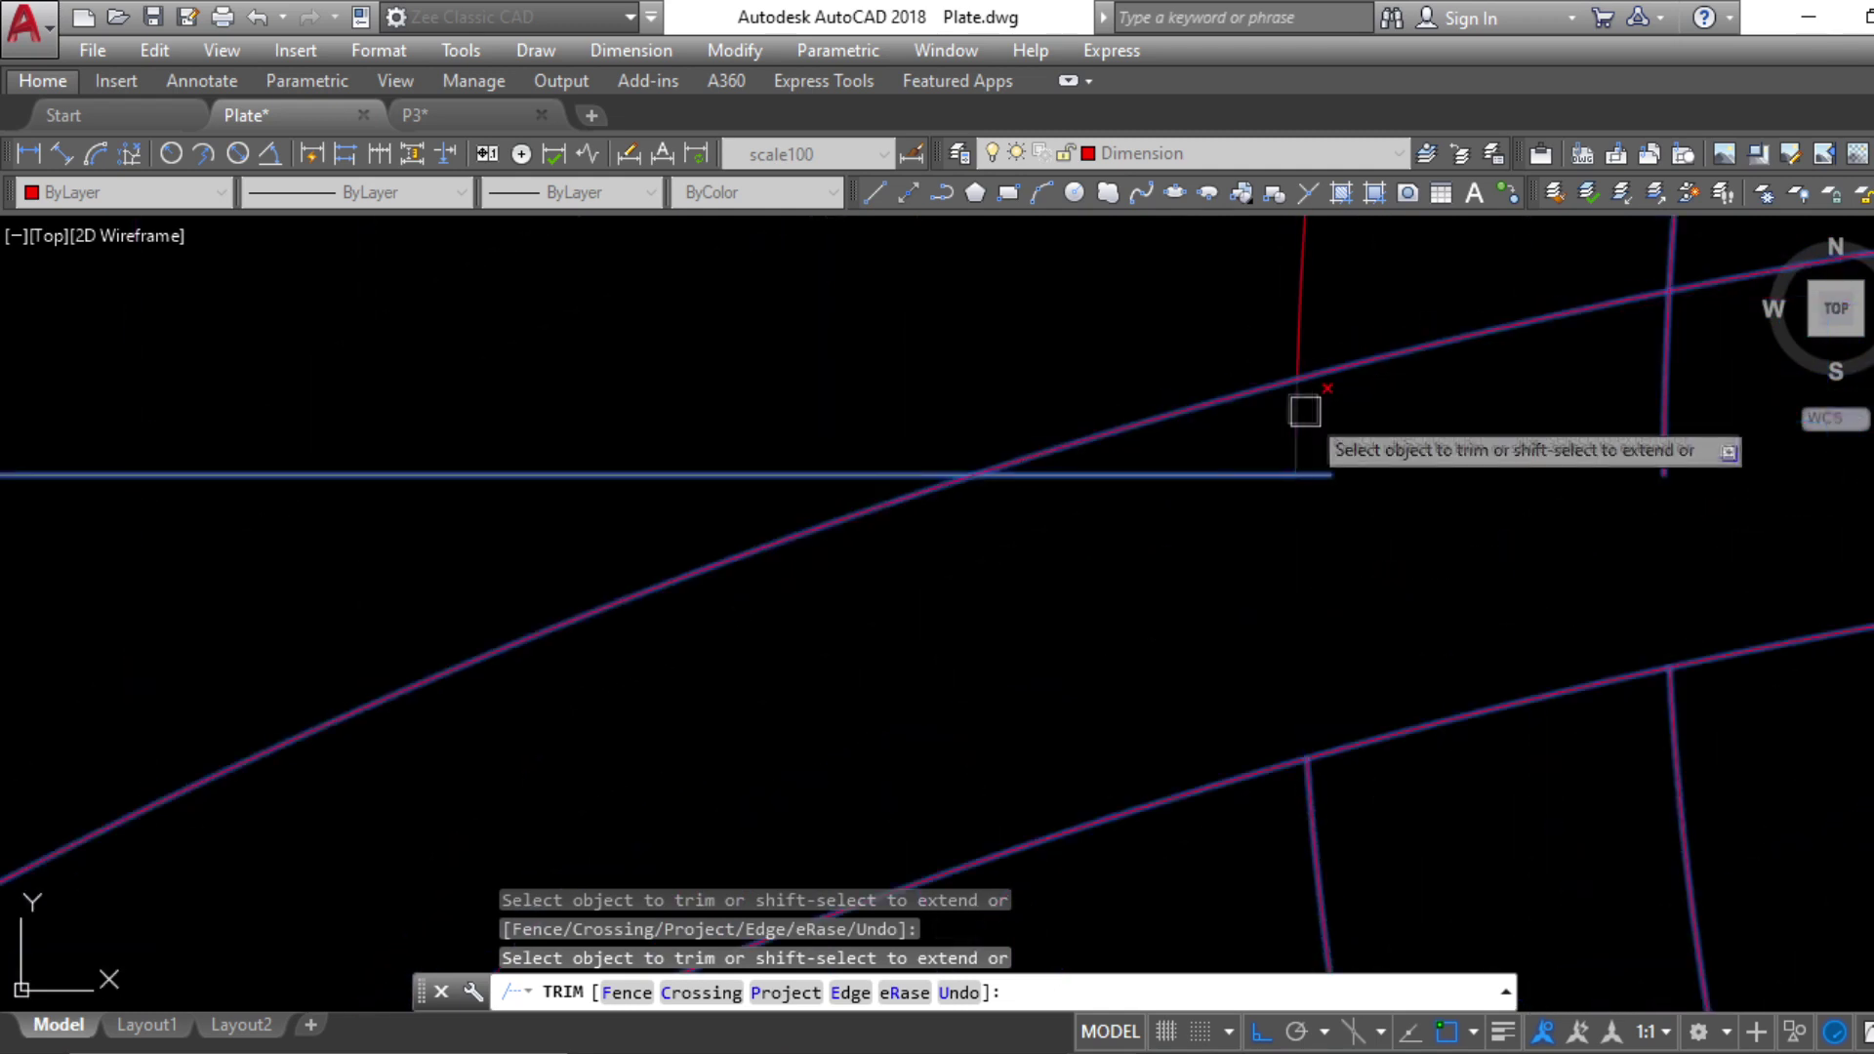
pyautogui.scroll(-5, 1651, 396)
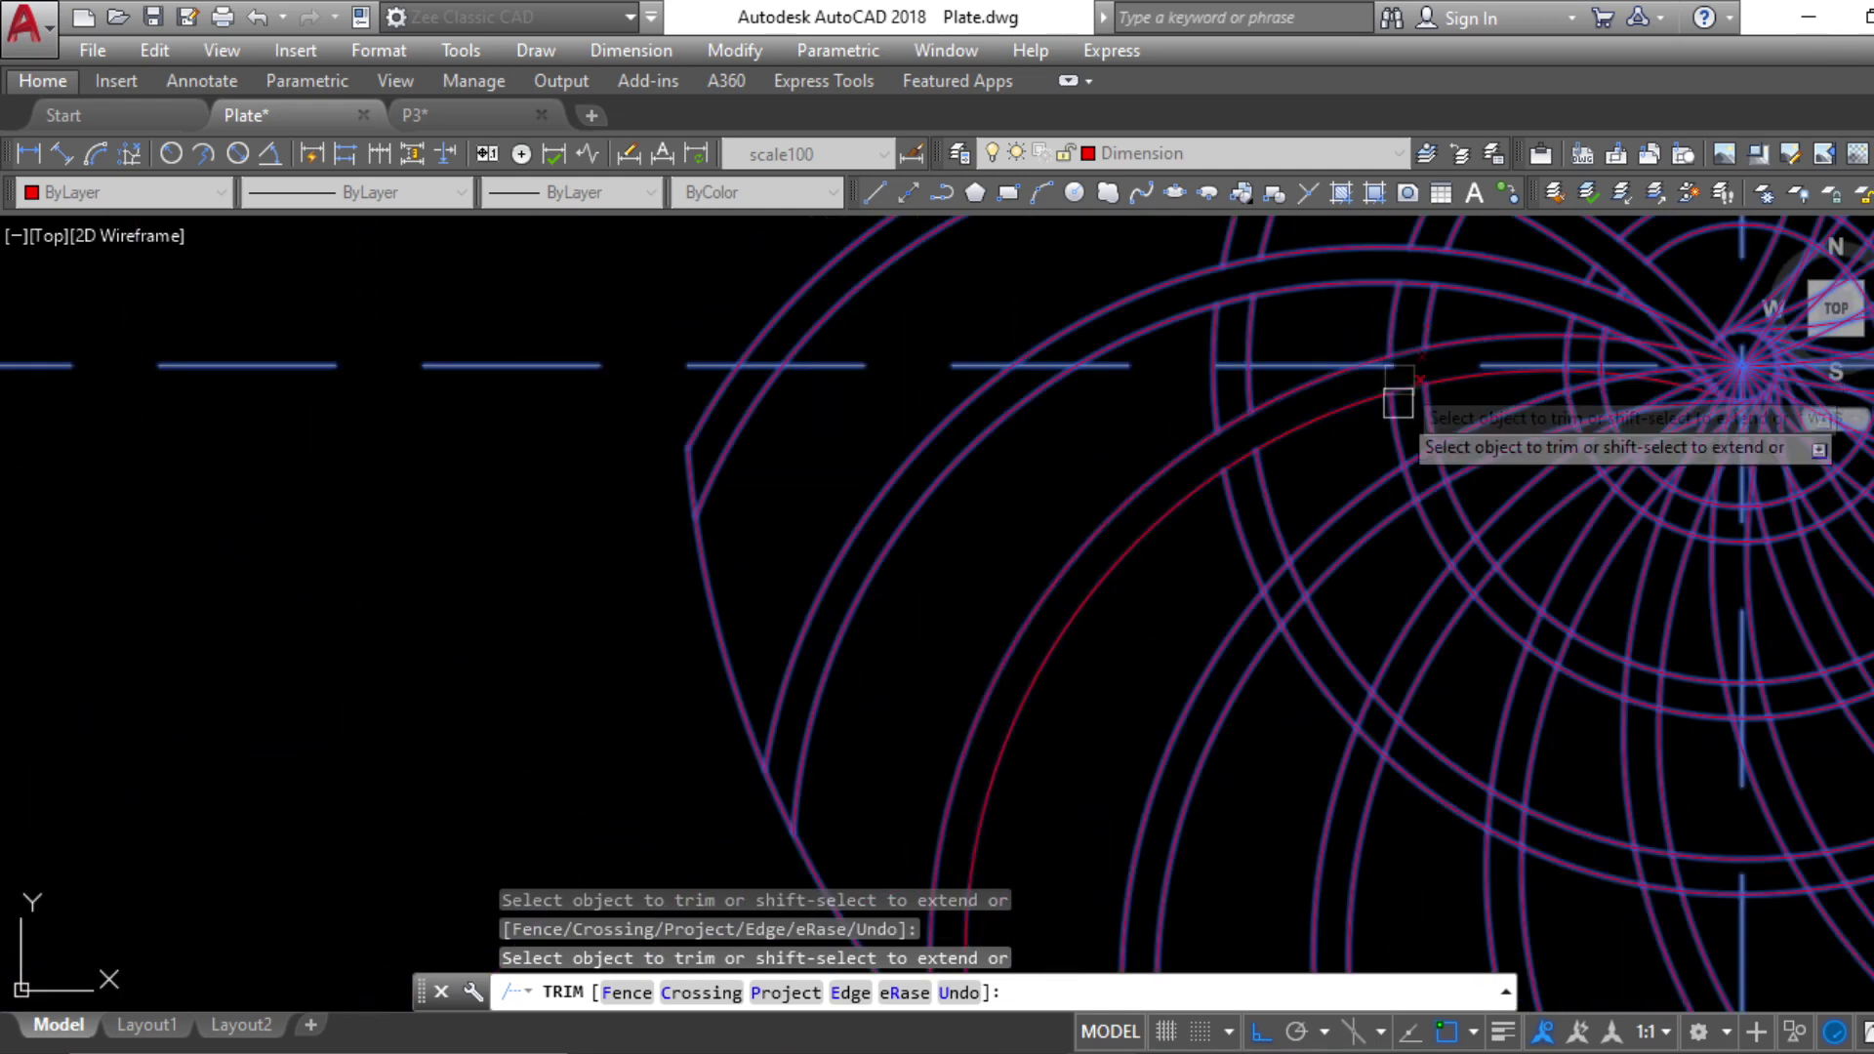
pyautogui.scroll(5, 1276, 536)
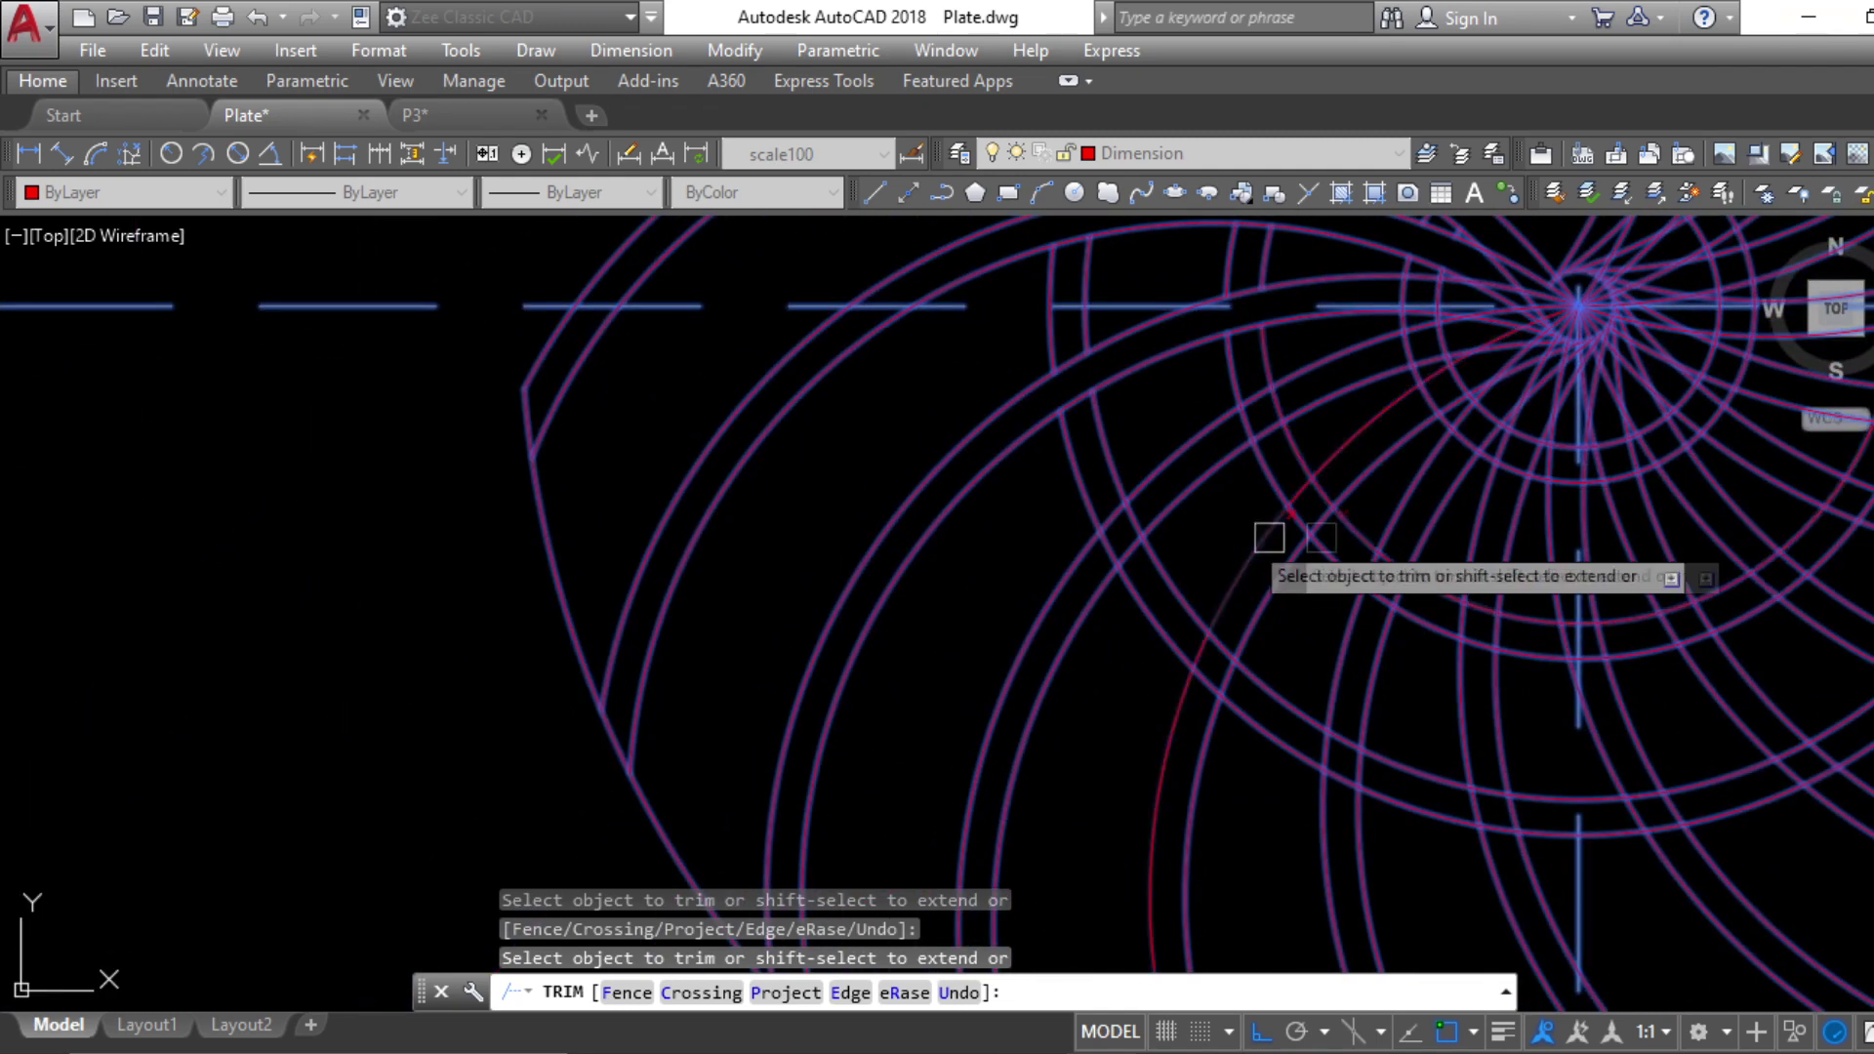
pyautogui.scroll(-3, 1313, 325)
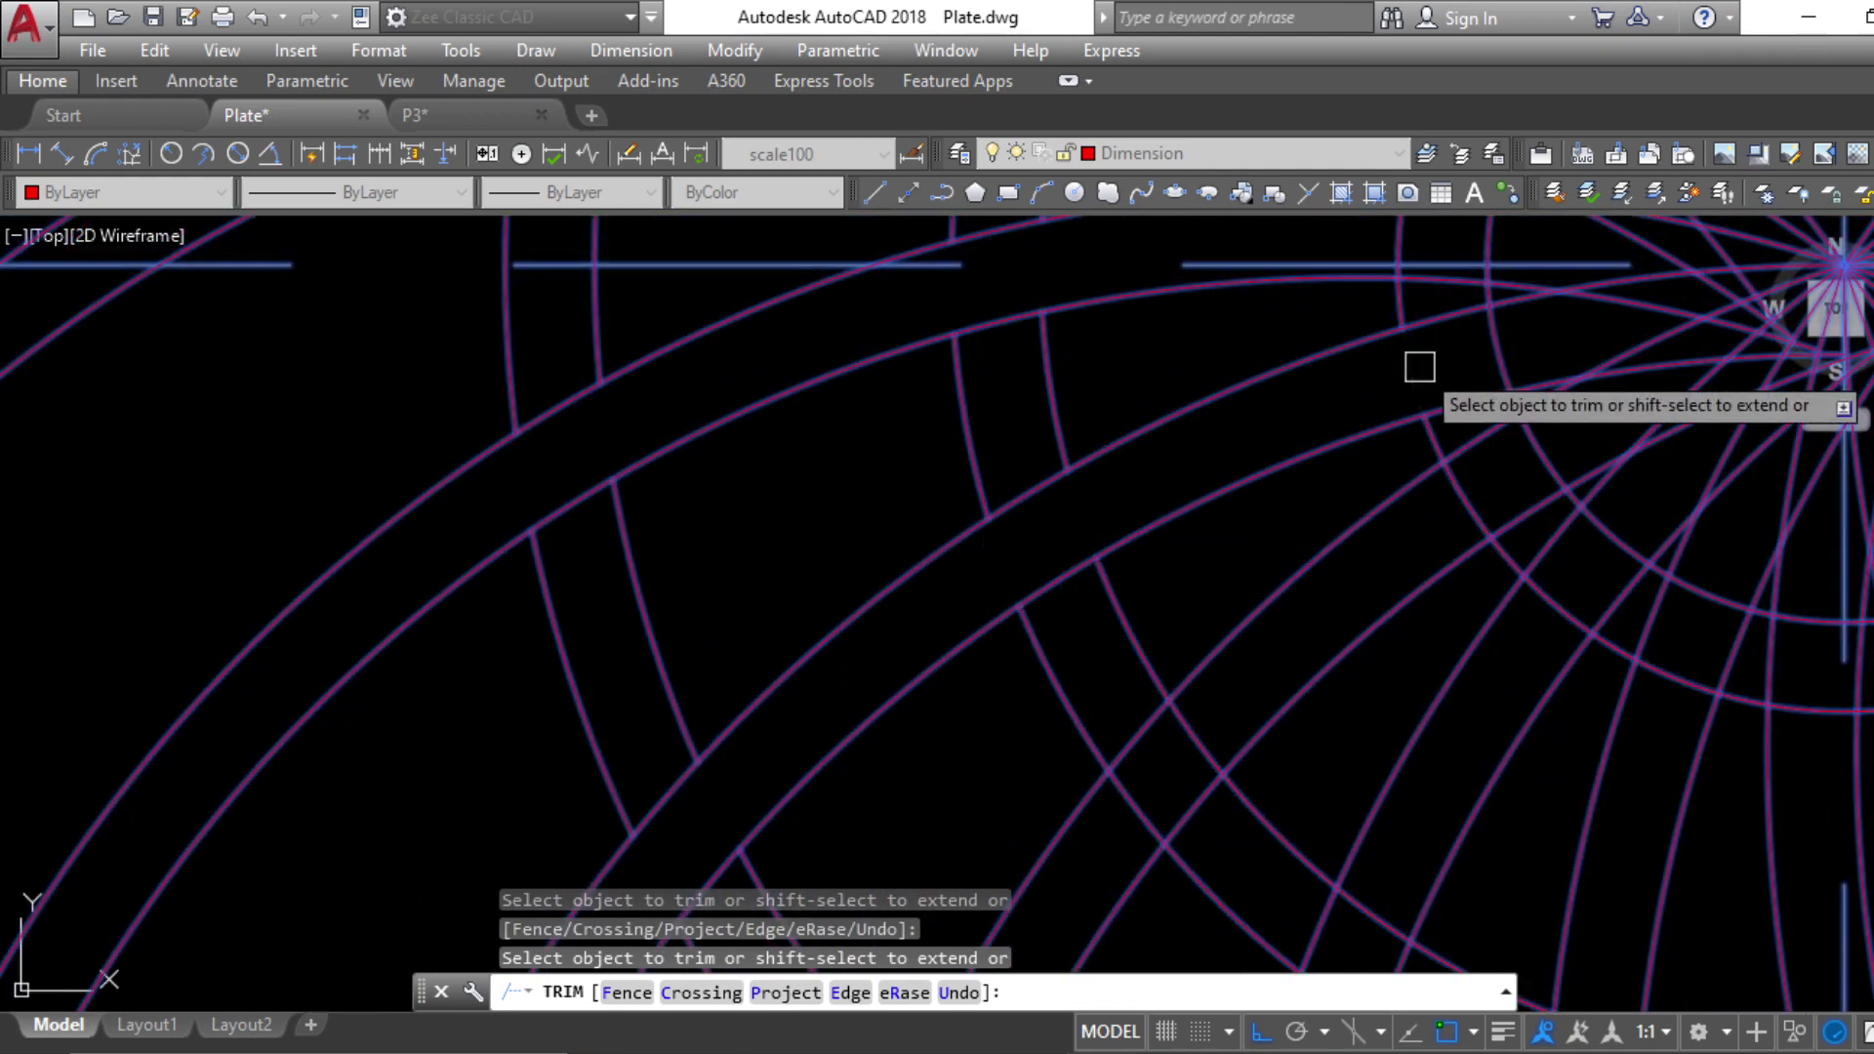
pyautogui.click(1502, 349)
pyautogui.moveTo(1428, 393); pyautogui.dragTo(1130, 690, button='middle')
pyautogui.scroll(-3, 1159, 516)
pyautogui.moveTo(1286, 685); pyautogui.dragTo(1276, 592, button='middle')
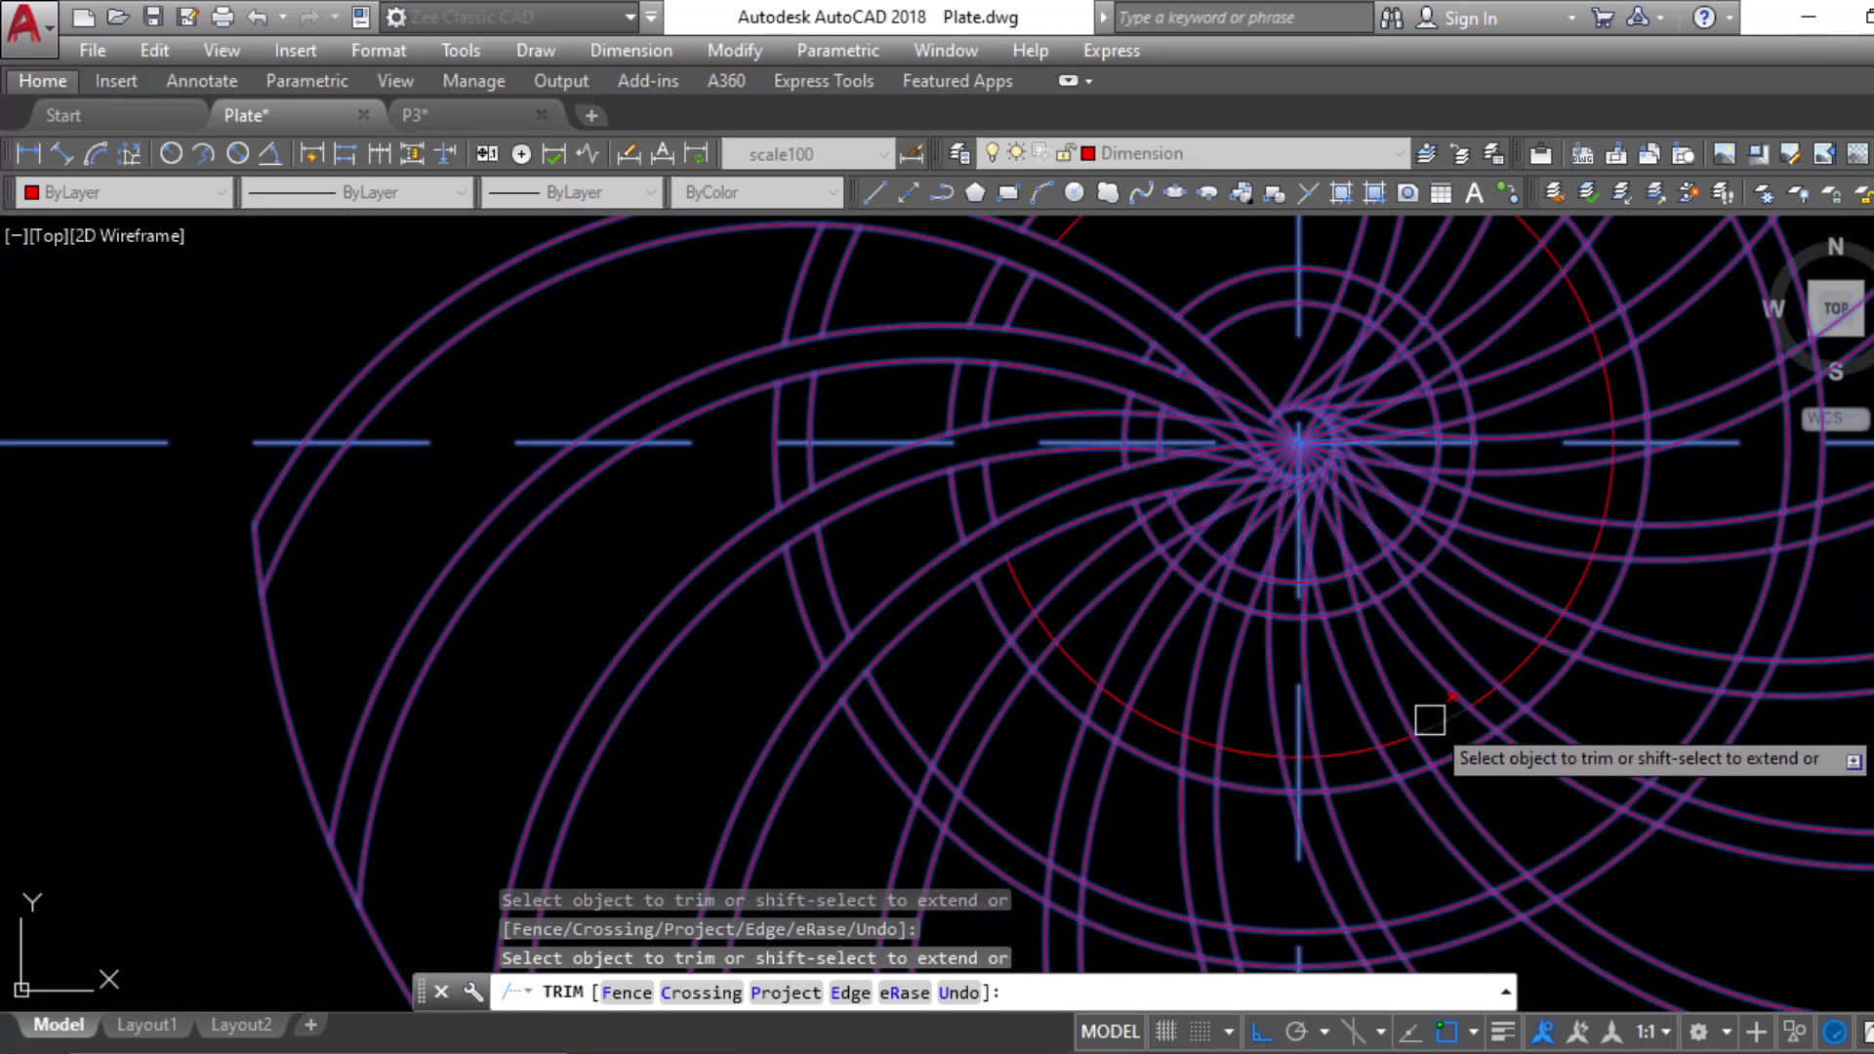
pyautogui.moveTo(1430, 719); pyautogui.dragTo(1288, 765, button='middle')
pyautogui.press('Escape')
pyautogui.press('Escape')
pyautogui.press('Escape')
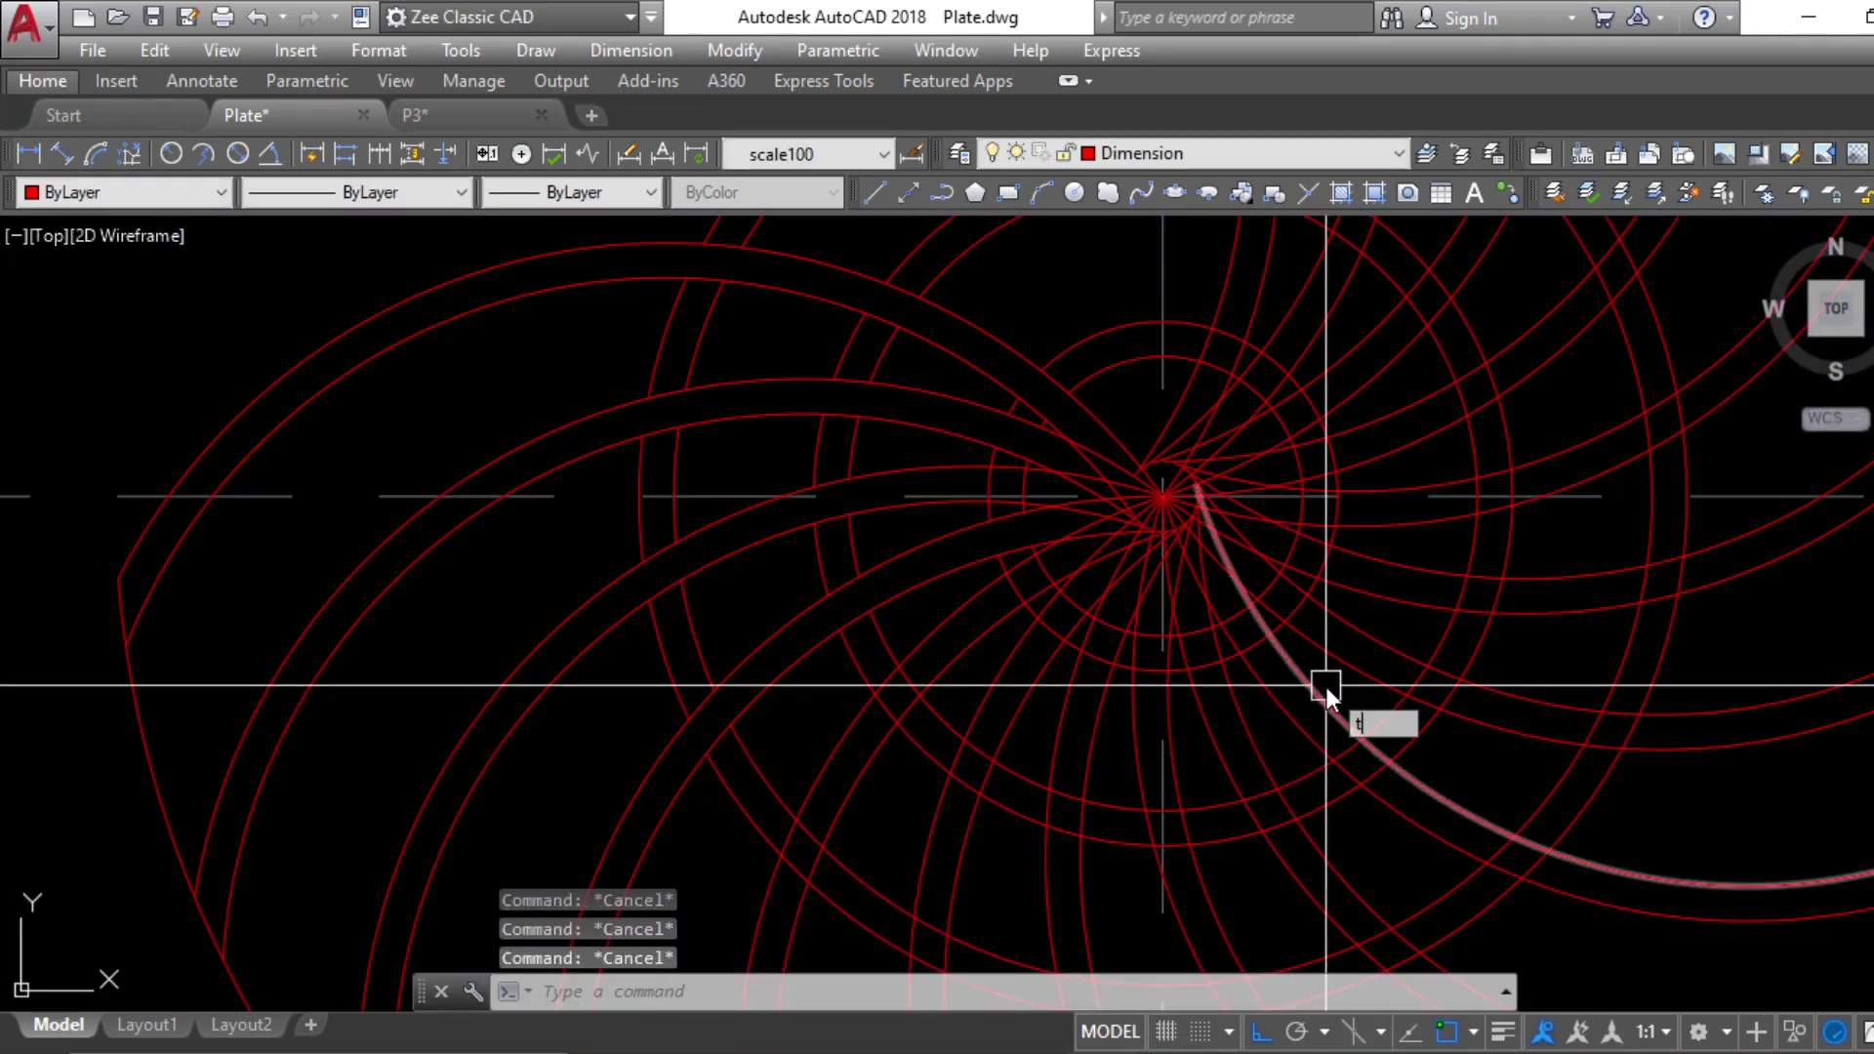
# Trim the spiral arcs and centre lines inside the innermost ring, using that ring as the cutting edge
pyautogui.write('r')
pyautogui.press('Return')
pyautogui.scroll(4, 1308, 599)
pyautogui.press('Return')
pyautogui.click(1157, 513)
pyautogui.click(1048, 456)
pyautogui.click(1107, 503)
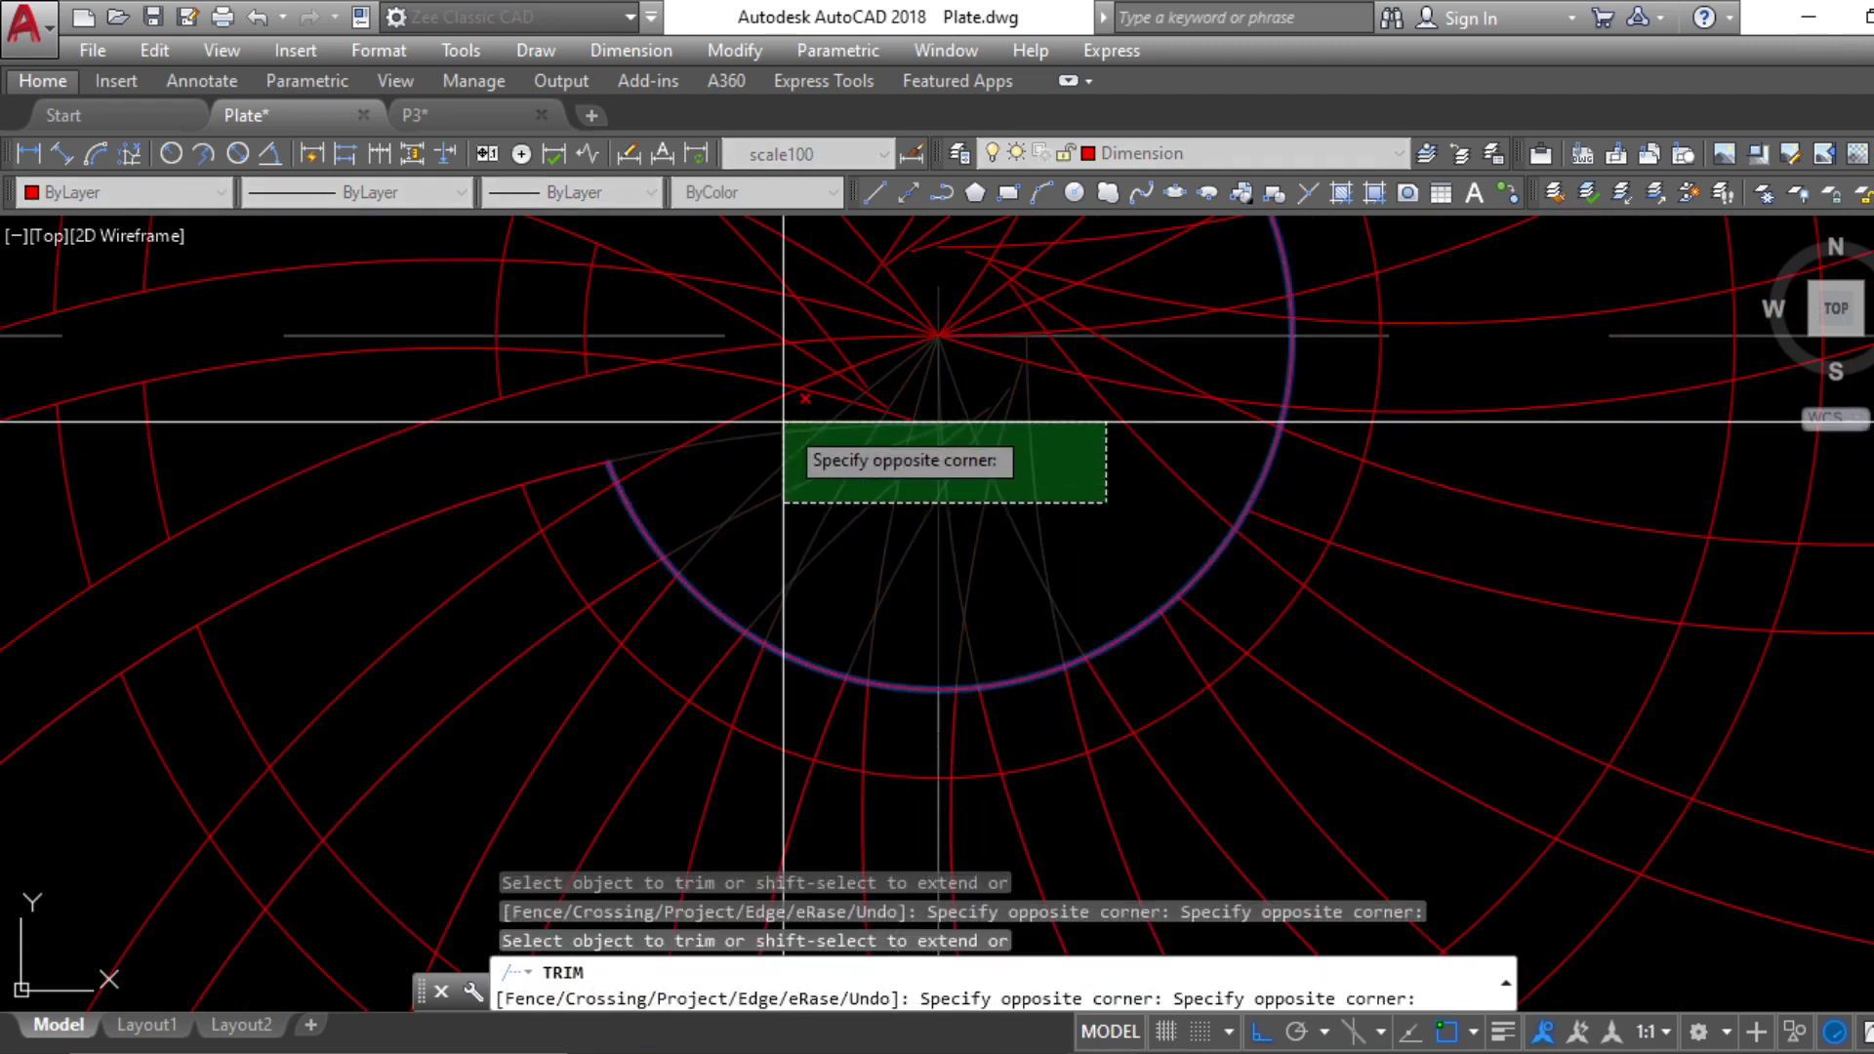
pyautogui.click(732, 393)
pyautogui.moveTo(925, 436); pyautogui.dragTo(1017, 682, button='middle')
pyautogui.click(1252, 812)
pyautogui.click(928, 359)
pyautogui.press('Escape')
pyautogui.press('Escape')
pyautogui.press('Escape')
pyautogui.press('Escape')
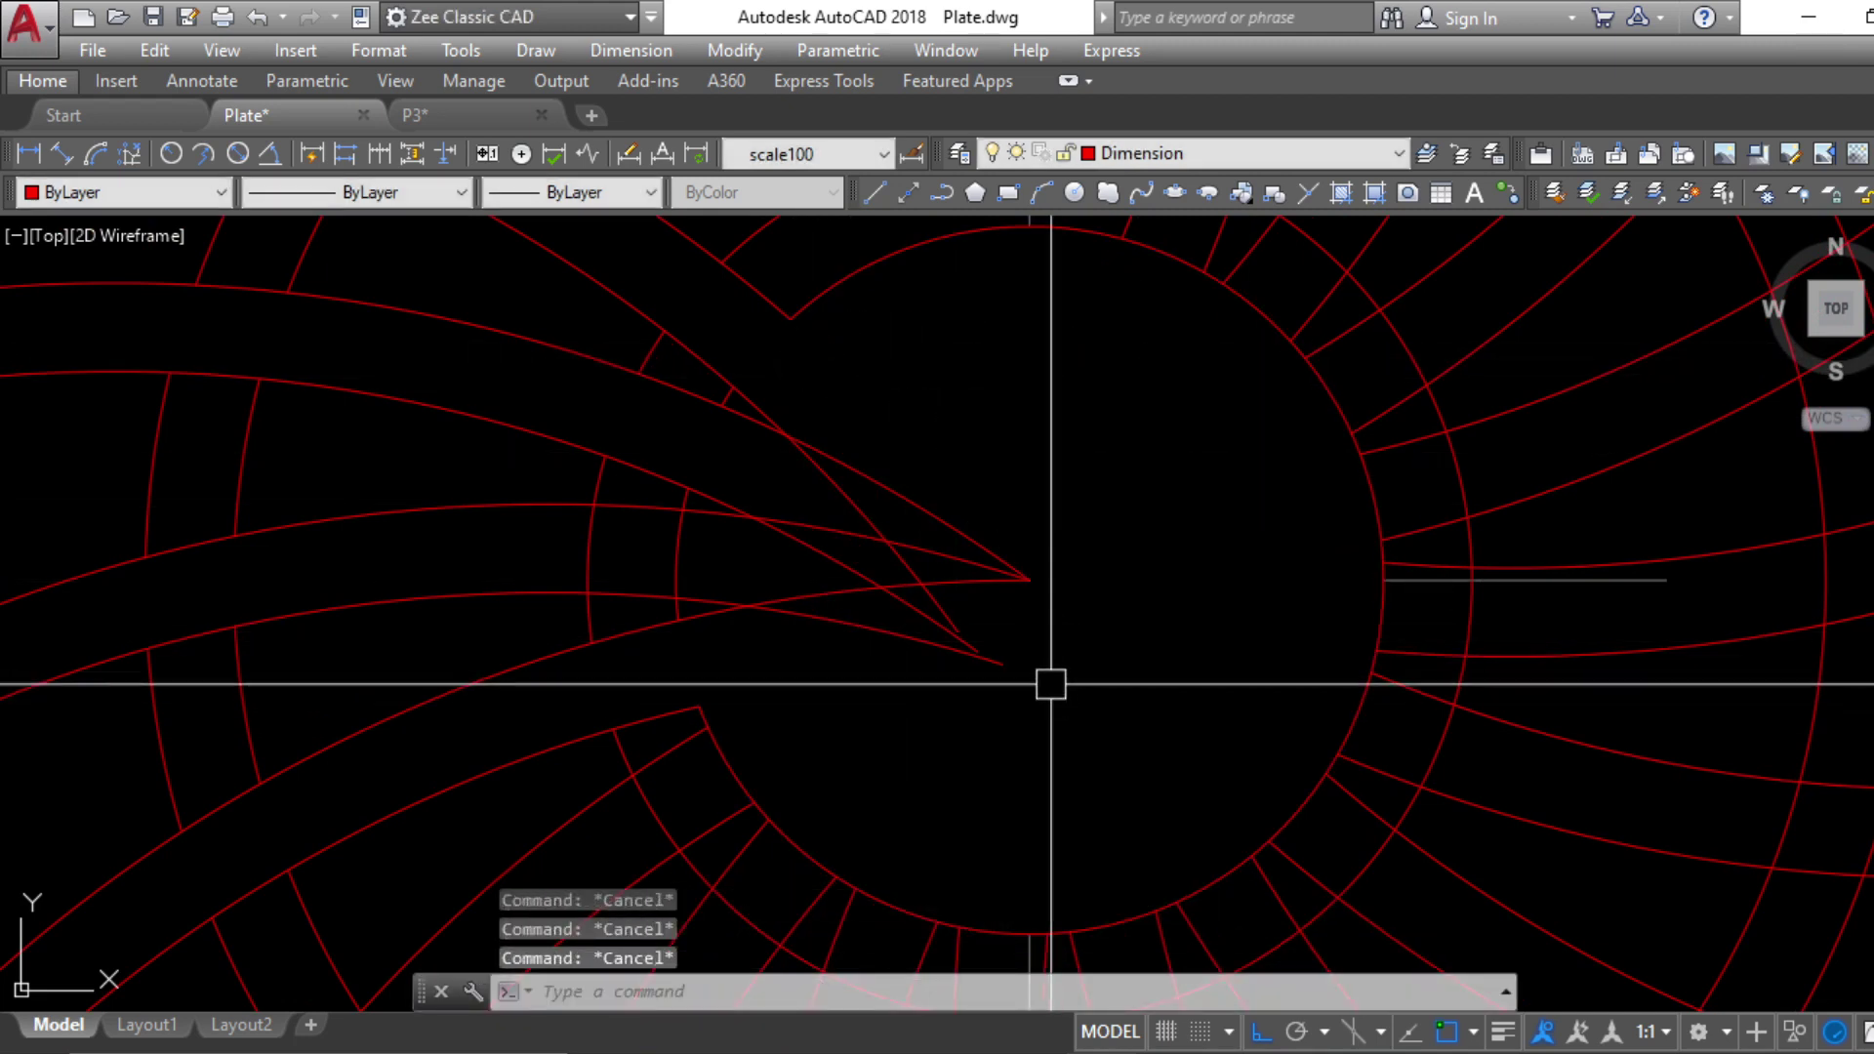
# Draw a circle of radius 0.4 at the common centre over the partly trimmed innermost ring
pyautogui.write('c')
pyautogui.press('Return')
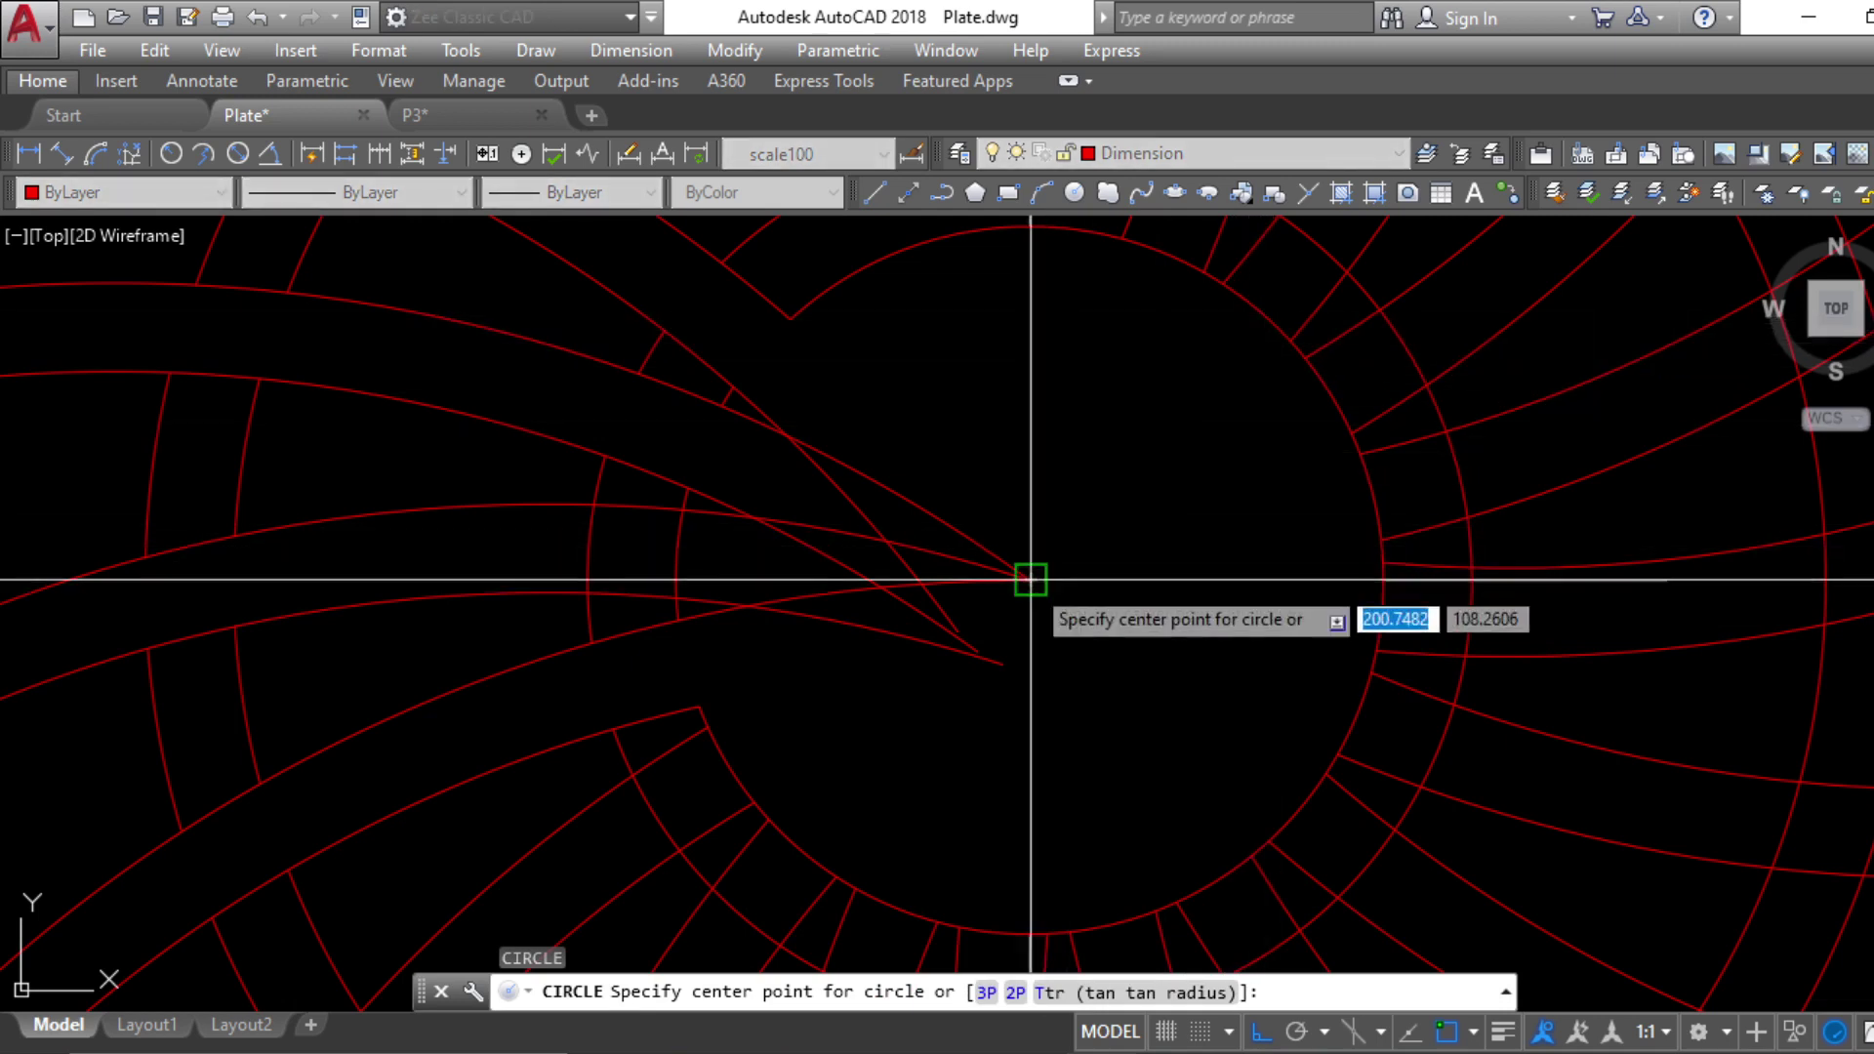
pyautogui.click(1031, 580)
pyautogui.press('Escape')
pyautogui.press('Escape')
pyautogui.press('Escape')
# Trim the remaining spiral arc ends inside the new centre circle
pyautogui.write('tr')
pyautogui.press('Return')
pyautogui.click(864, 278)
pyautogui.press('Return')
pyautogui.click(1138, 776)
pyautogui.click(836, 411)
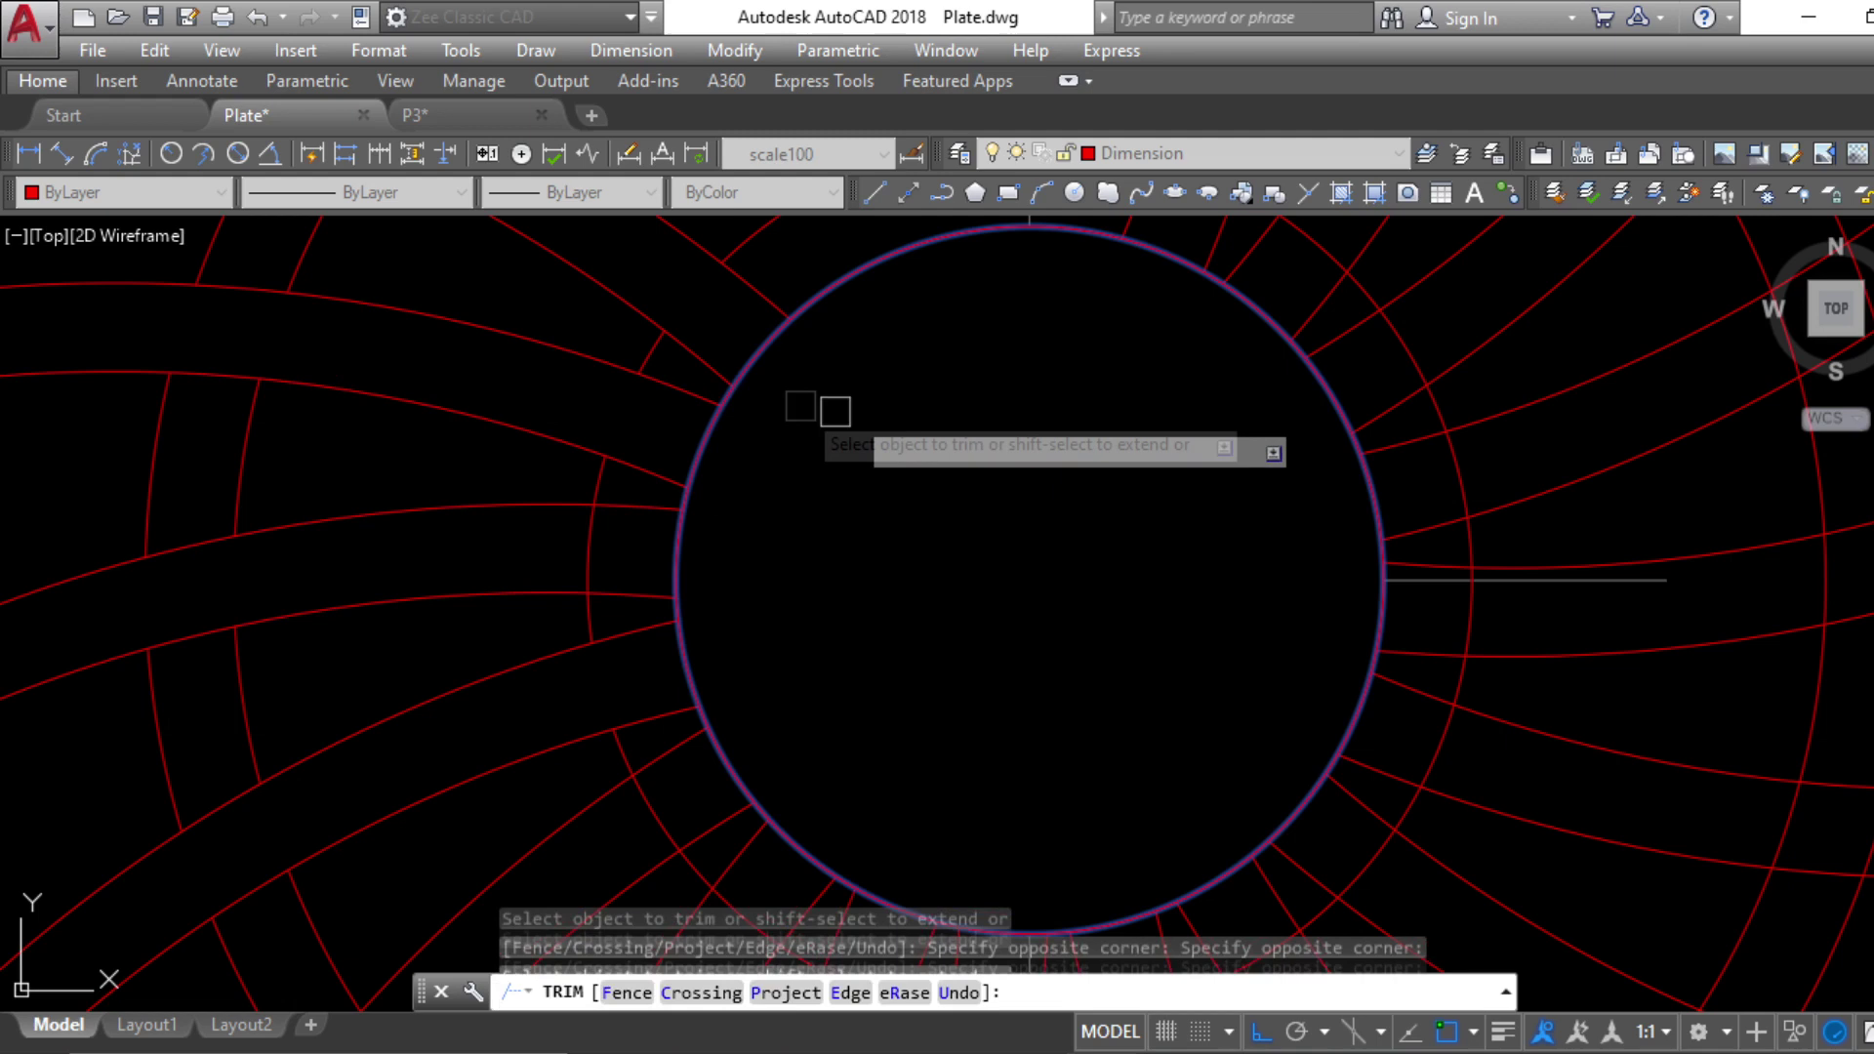
pyautogui.press('Escape')
pyautogui.press('Escape')
# Erase the centre circle that served as the cutting edge
pyautogui.click(852, 277)
pyautogui.write('e')
pyautogui.press('Return')
pyautogui.scroll(-5, 1184, 590)
pyautogui.scroll(4, 1050, 460)
pyautogui.scroll(2, 1124, 597)
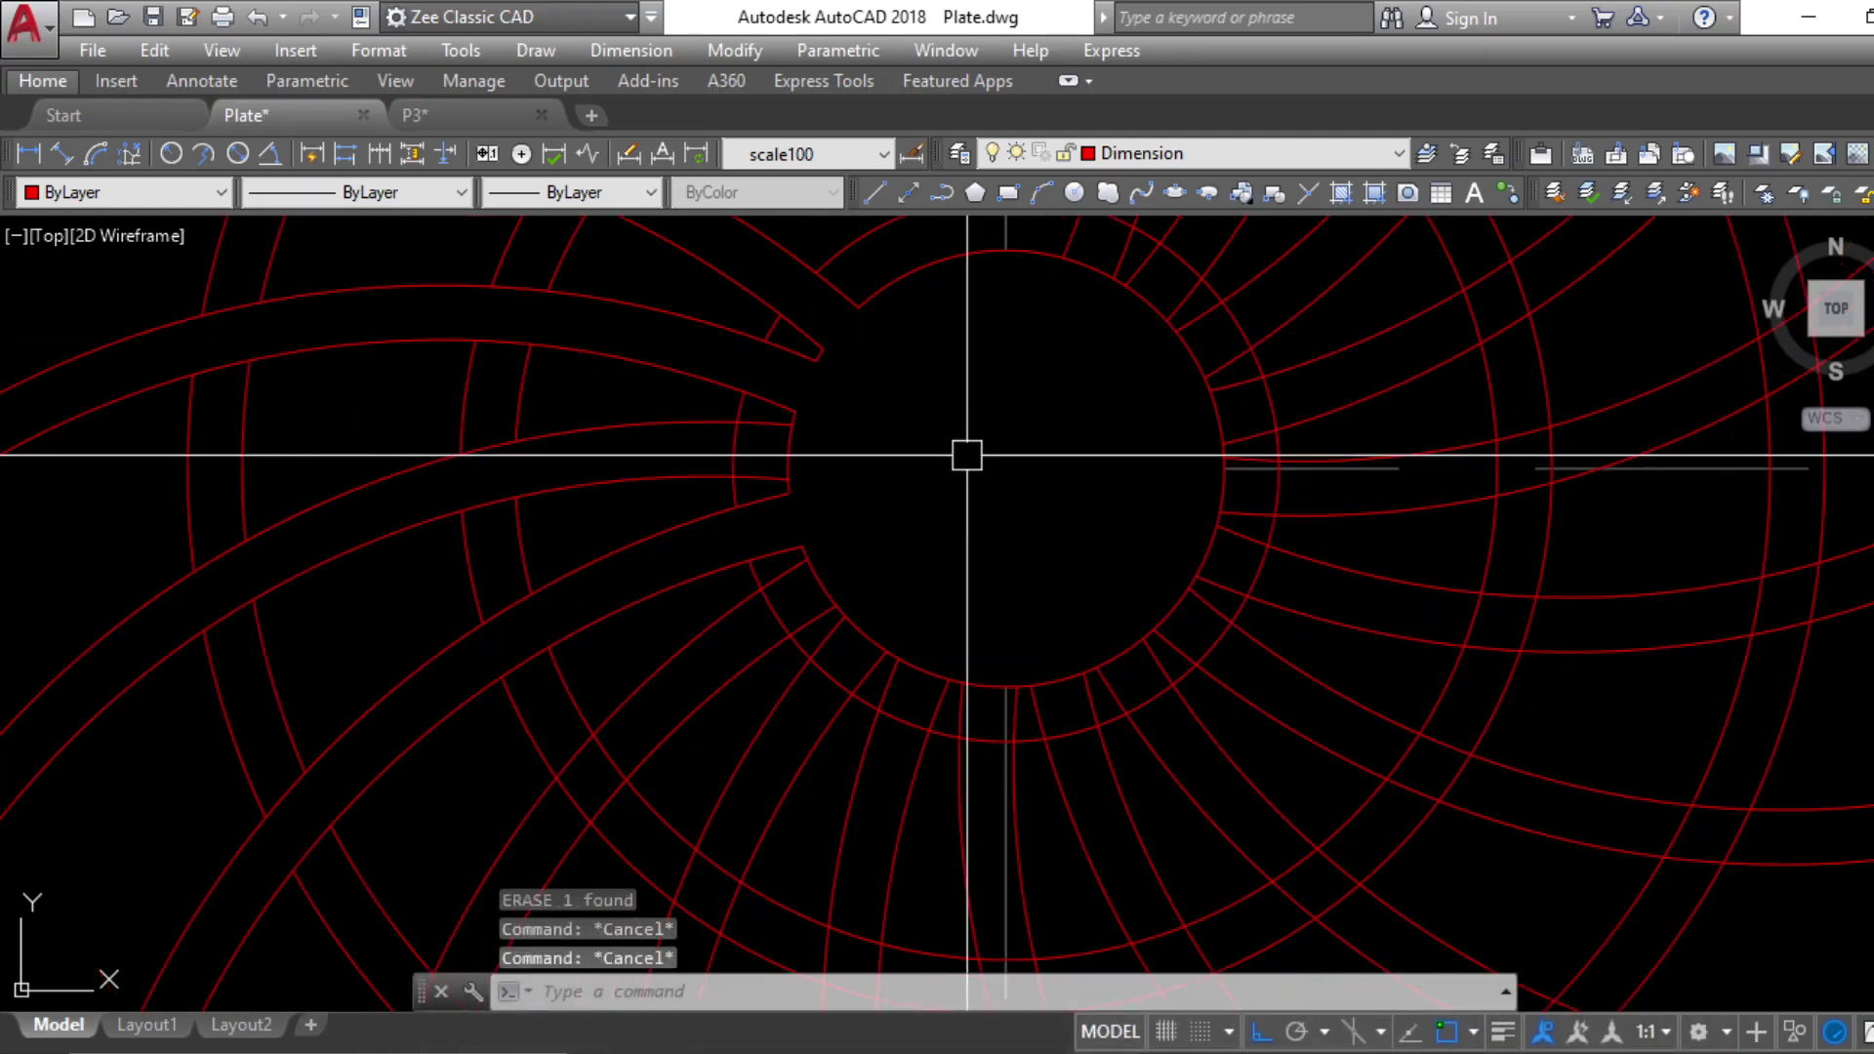
# Draw a circle of radius 0.5 from the common centre, completing the outer ring of the innermost pair
pyautogui.press('Return')
pyautogui.click(1005, 468)
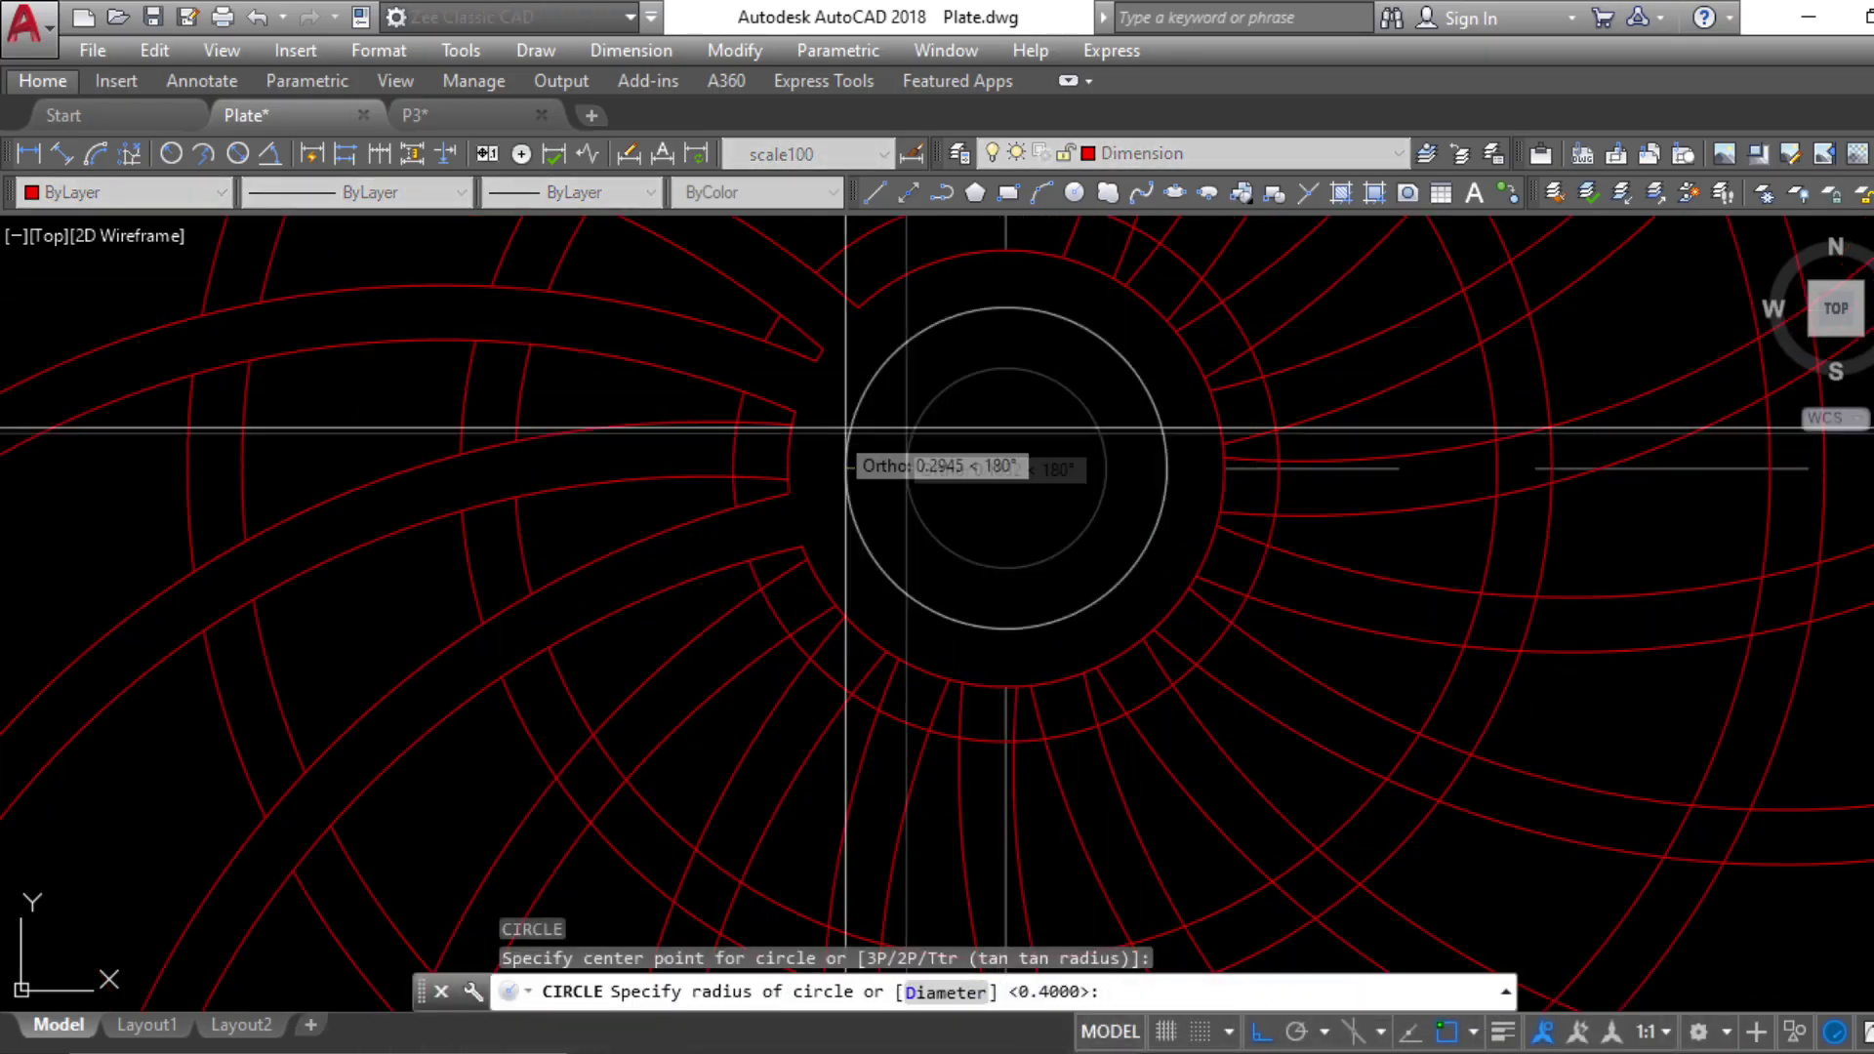
pyautogui.click(737, 421)
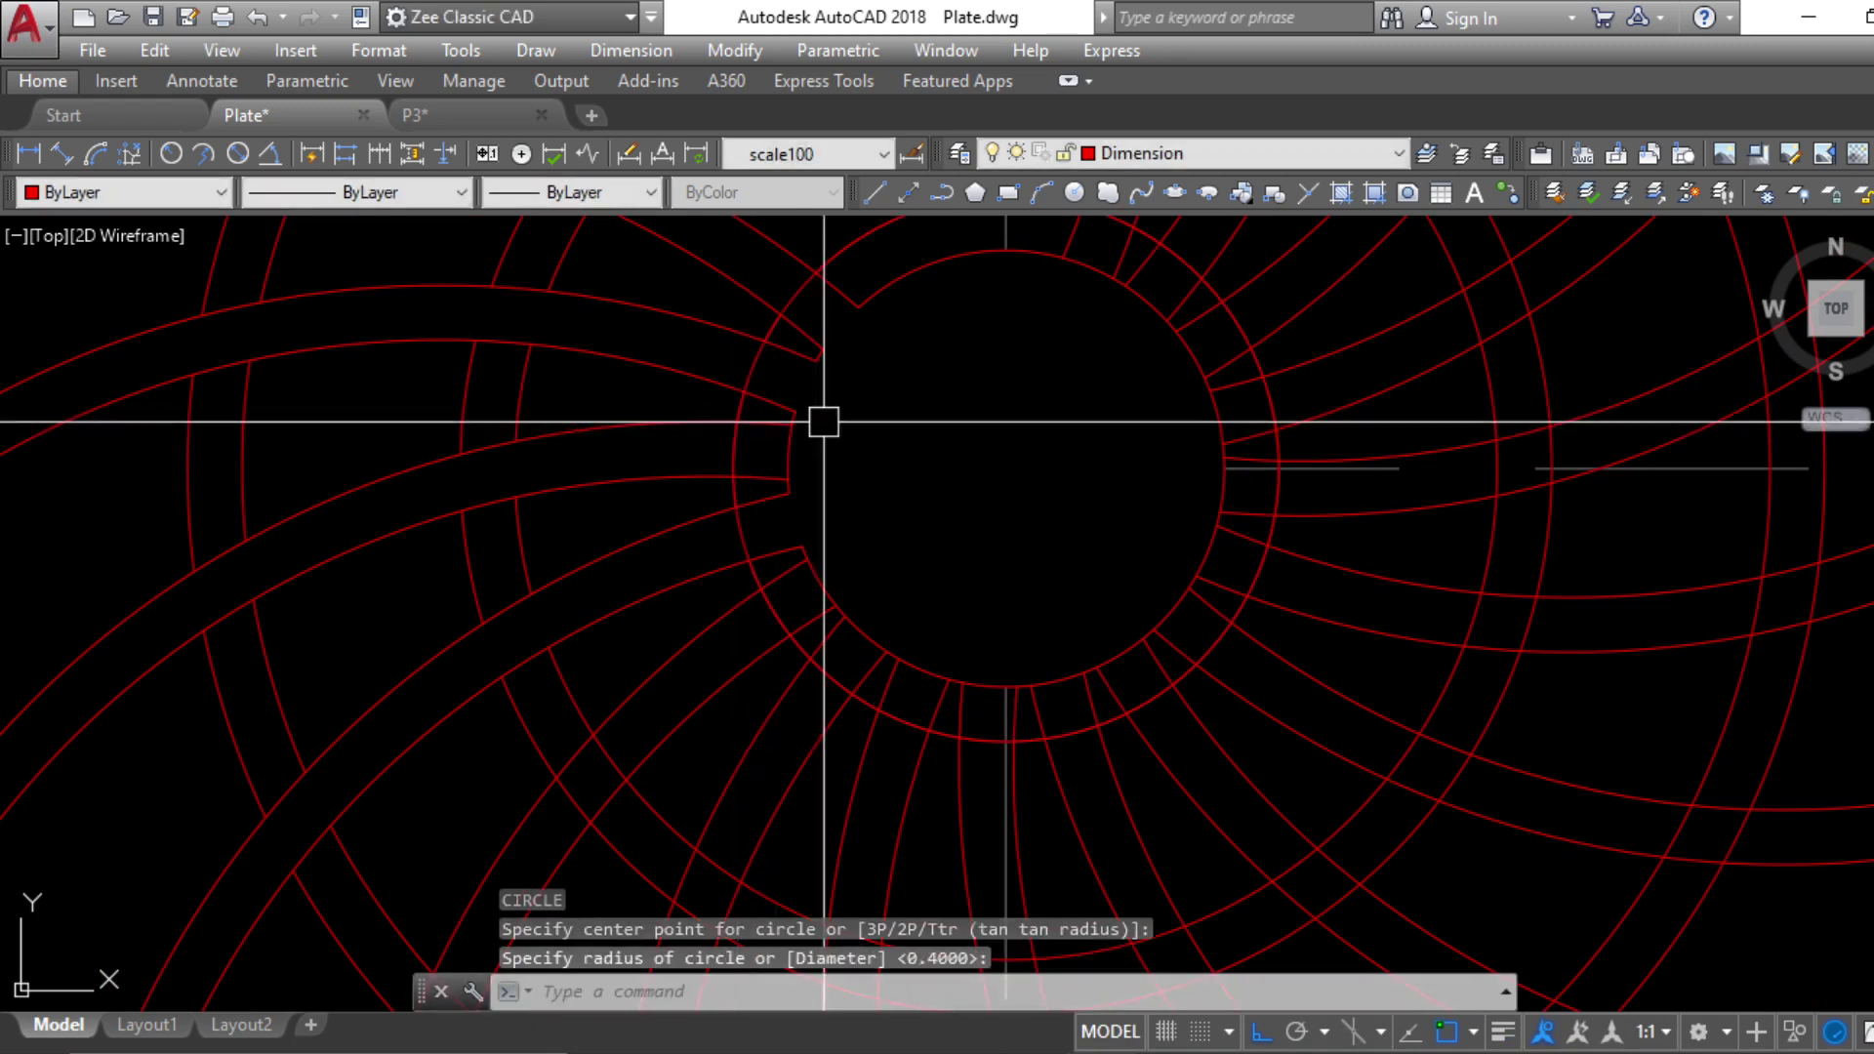
pyautogui.press('Escape')
pyautogui.press('Escape')
# Draw another circle from the common centre to the innermost ring, closing its open left side
pyautogui.press('Return')
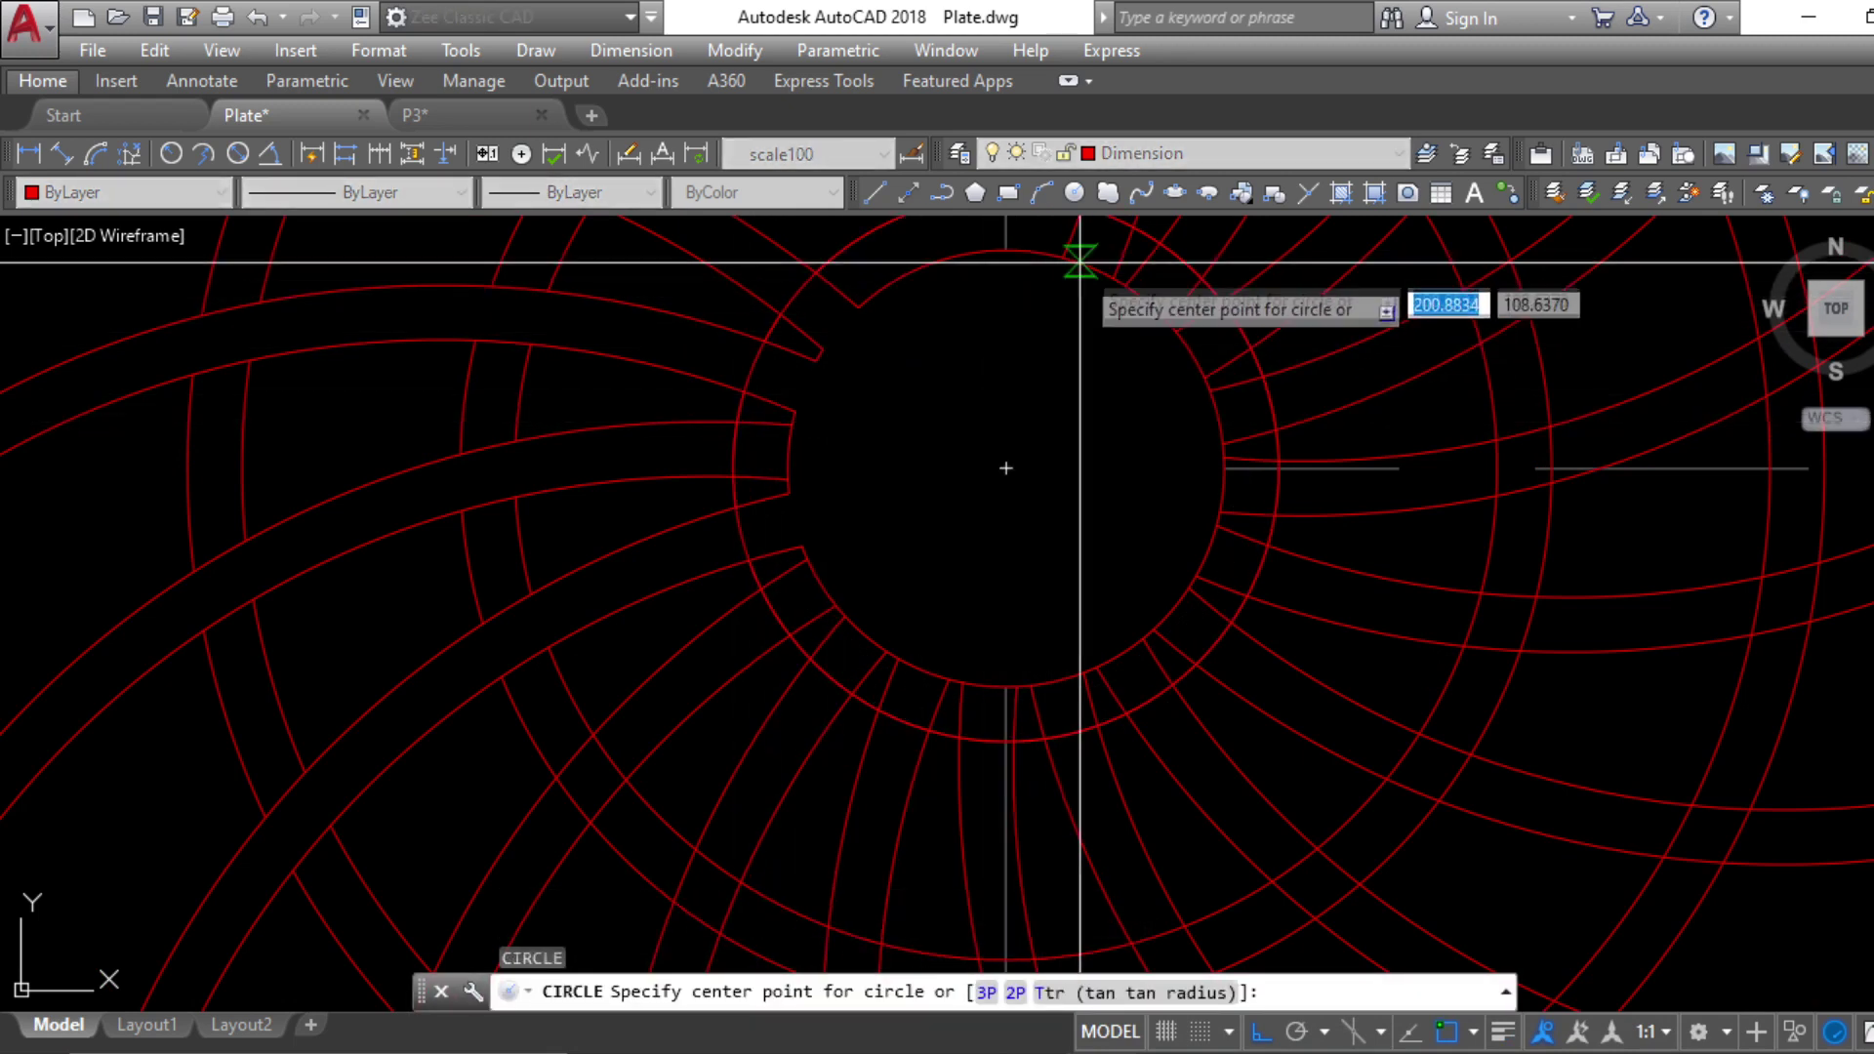
pyautogui.click(1005, 469)
pyautogui.click(789, 468)
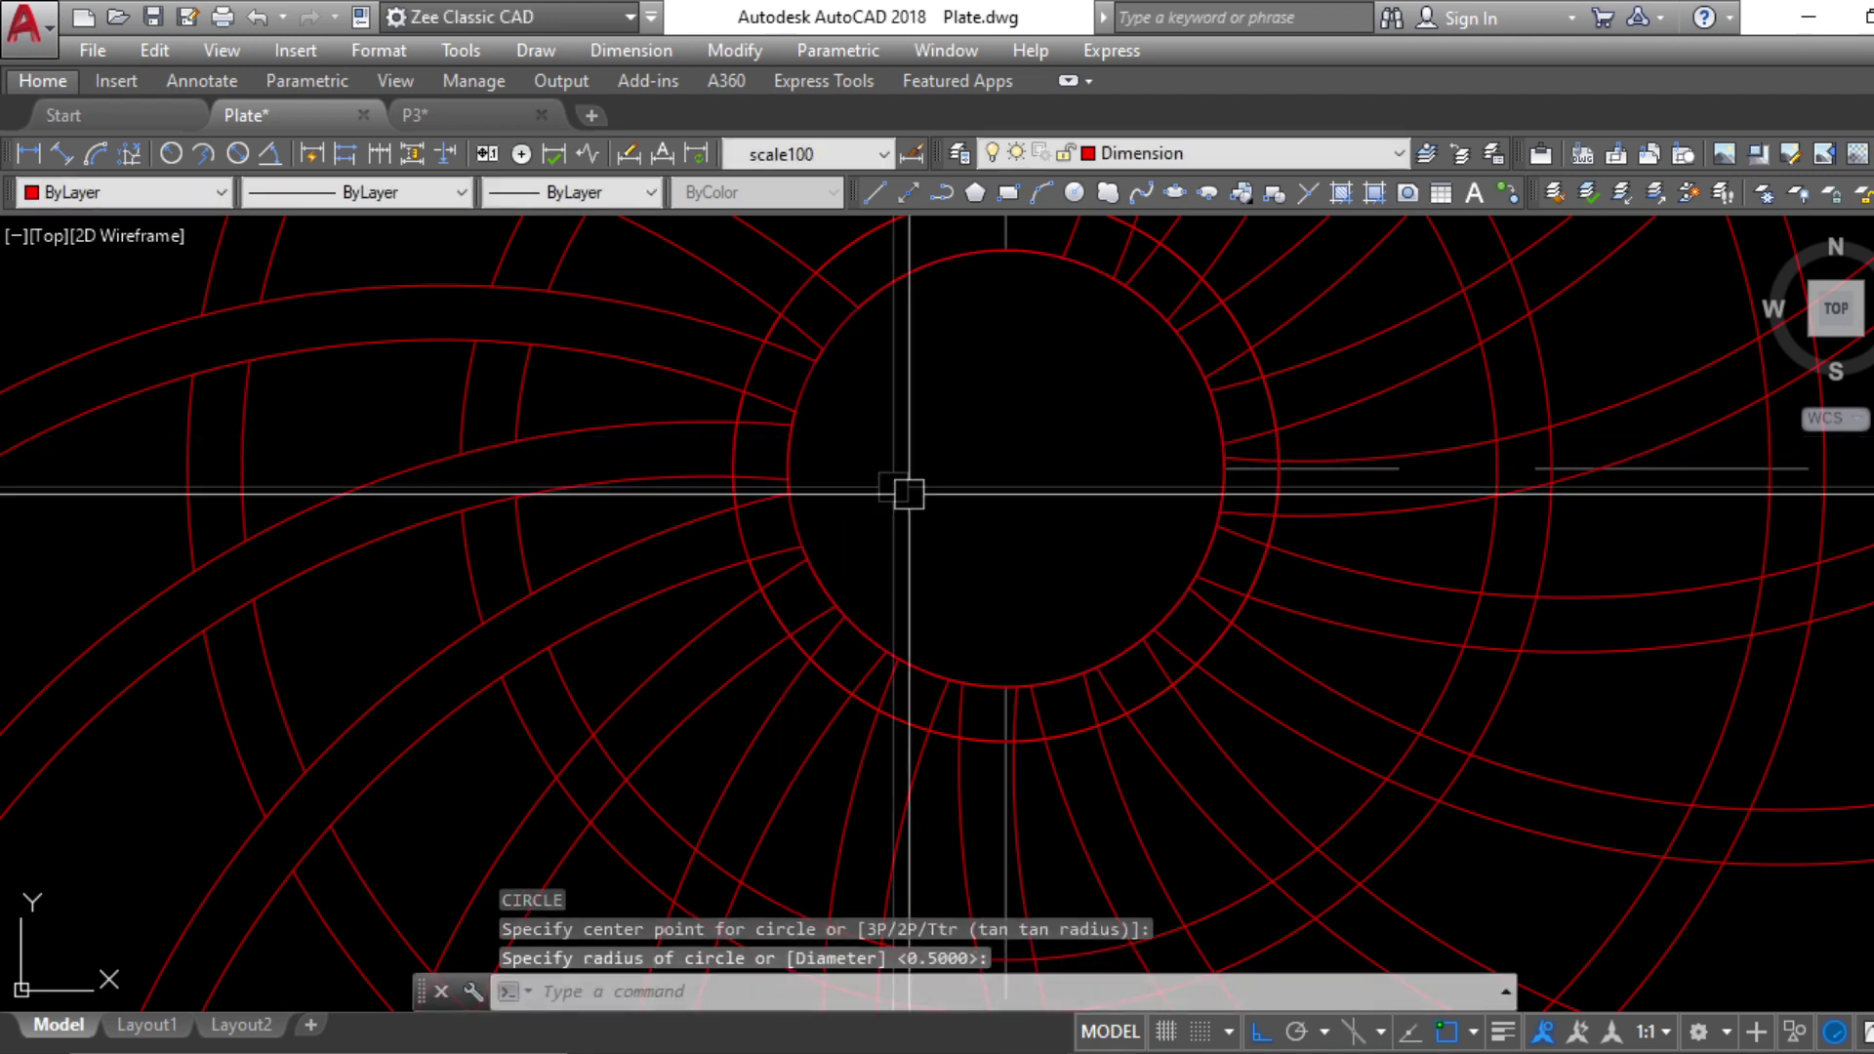
pyautogui.press('Escape')
pyautogui.press('Escape')
pyautogui.press('Escape')
# Trim the spiral arc ends between the two innermost circles along the lower right, using both circles as cutting edges
pyautogui.write('tr')
pyautogui.press('Return')
pyautogui.scroll(-2, 976, 507)
pyautogui.scroll(2, 1005, 490)
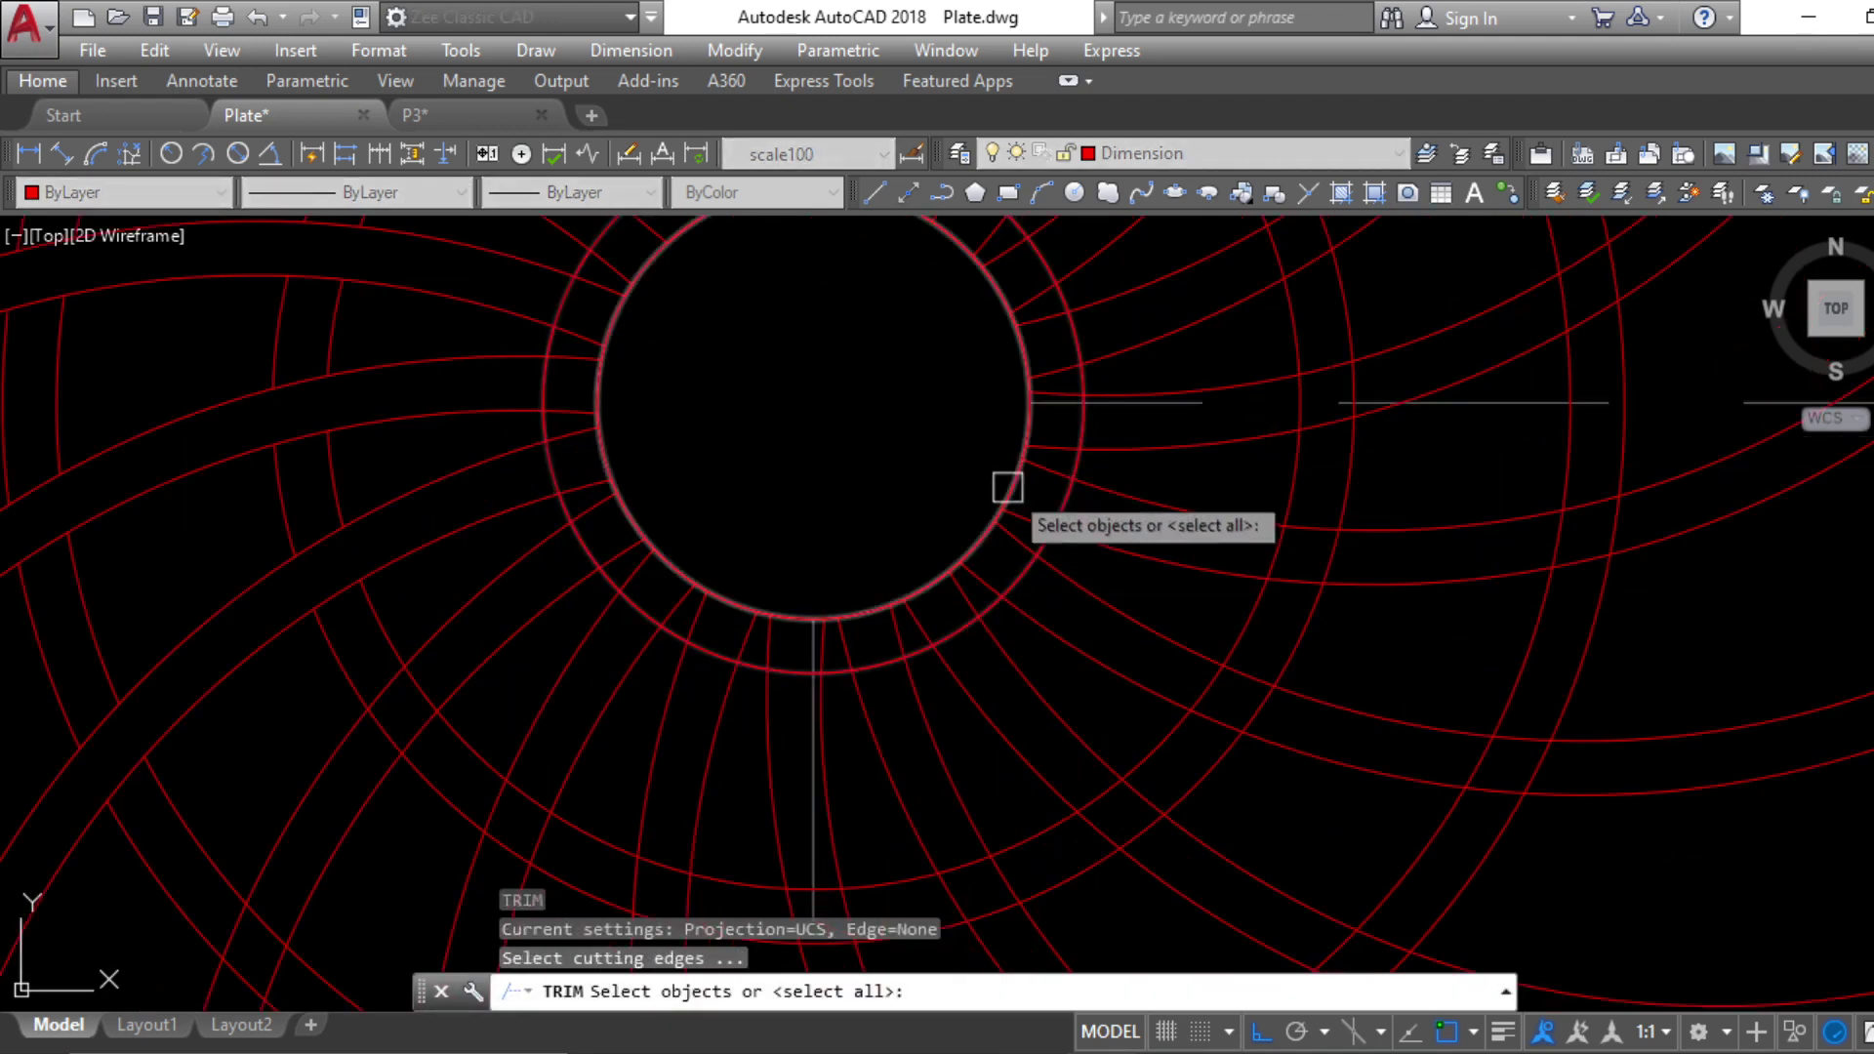
pyautogui.click(1064, 509)
pyautogui.click(1009, 539)
pyautogui.press('Return')
pyautogui.scroll(4, 1004, 599)
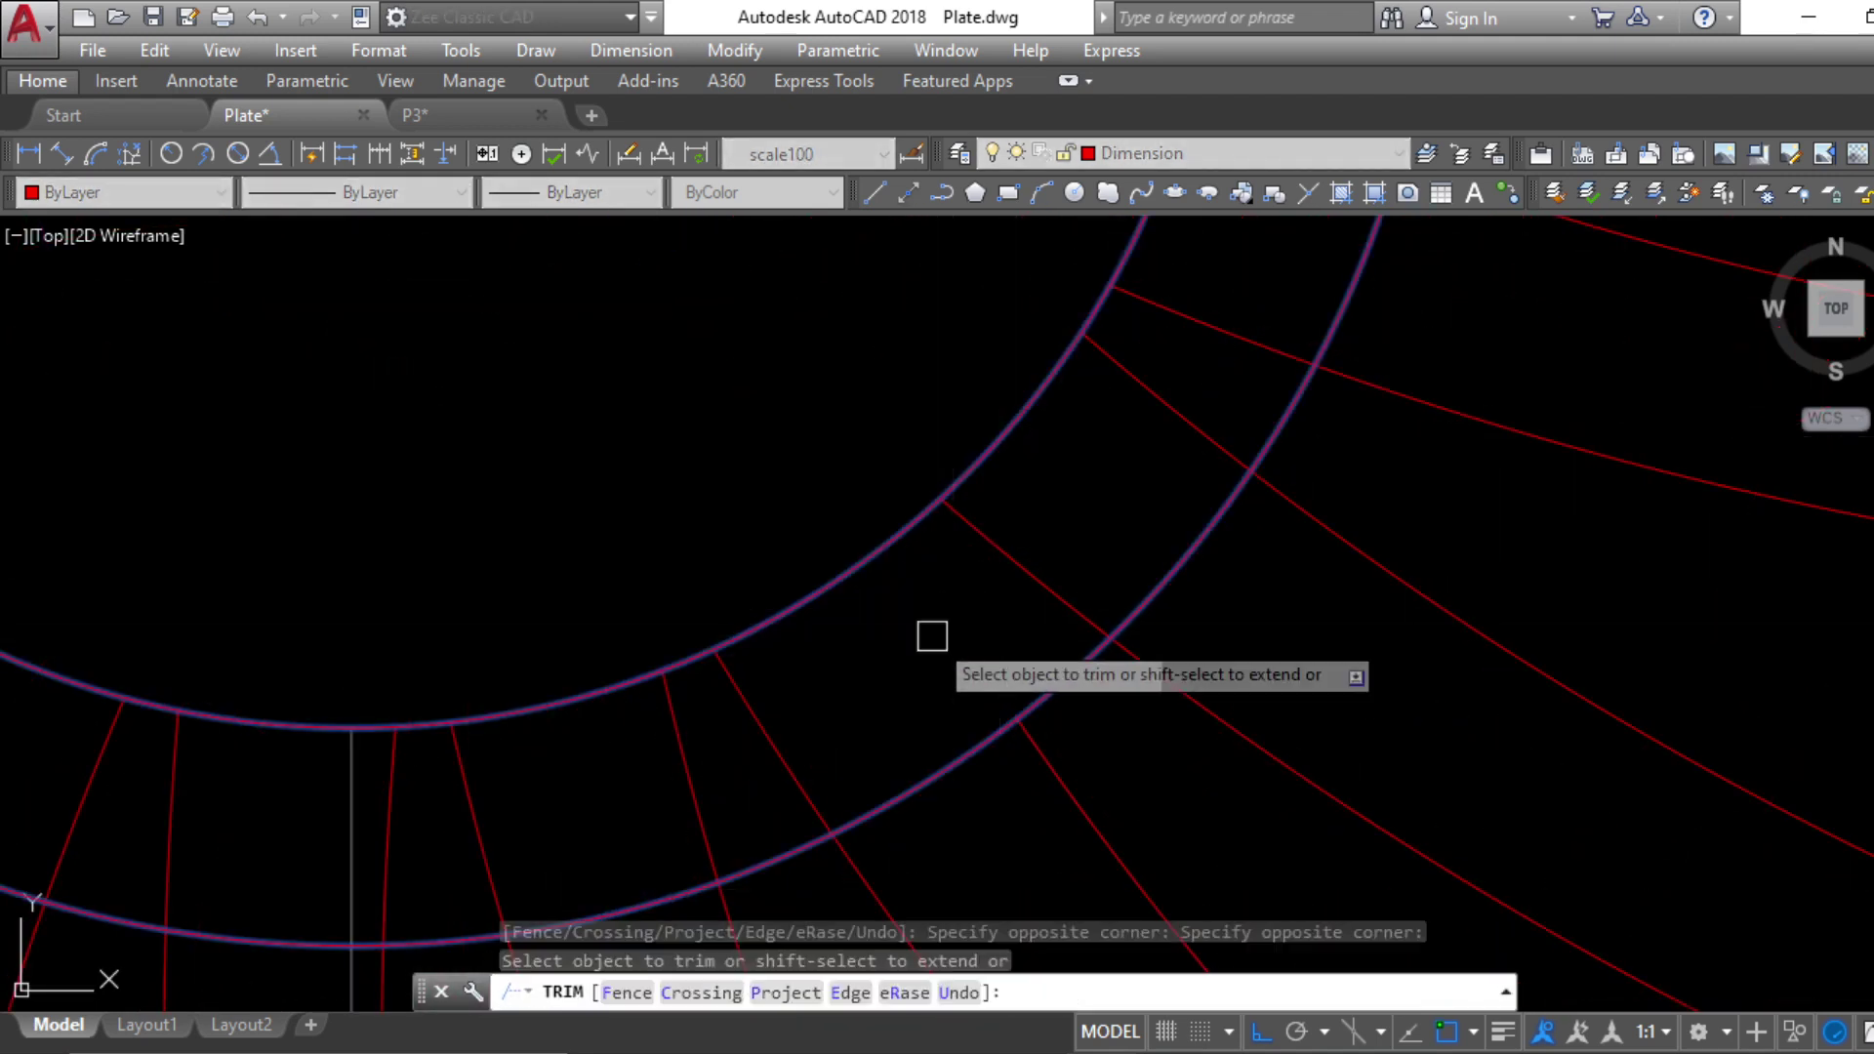
pyautogui.click(800, 698)
pyautogui.scroll(1, 583, 770)
pyautogui.click(583, 770)
# Trim the spiral arc ends between the two innermost circles along the bottom and lower left
pyautogui.scroll(-3, 547, 778)
pyautogui.scroll(3, 1122, 611)
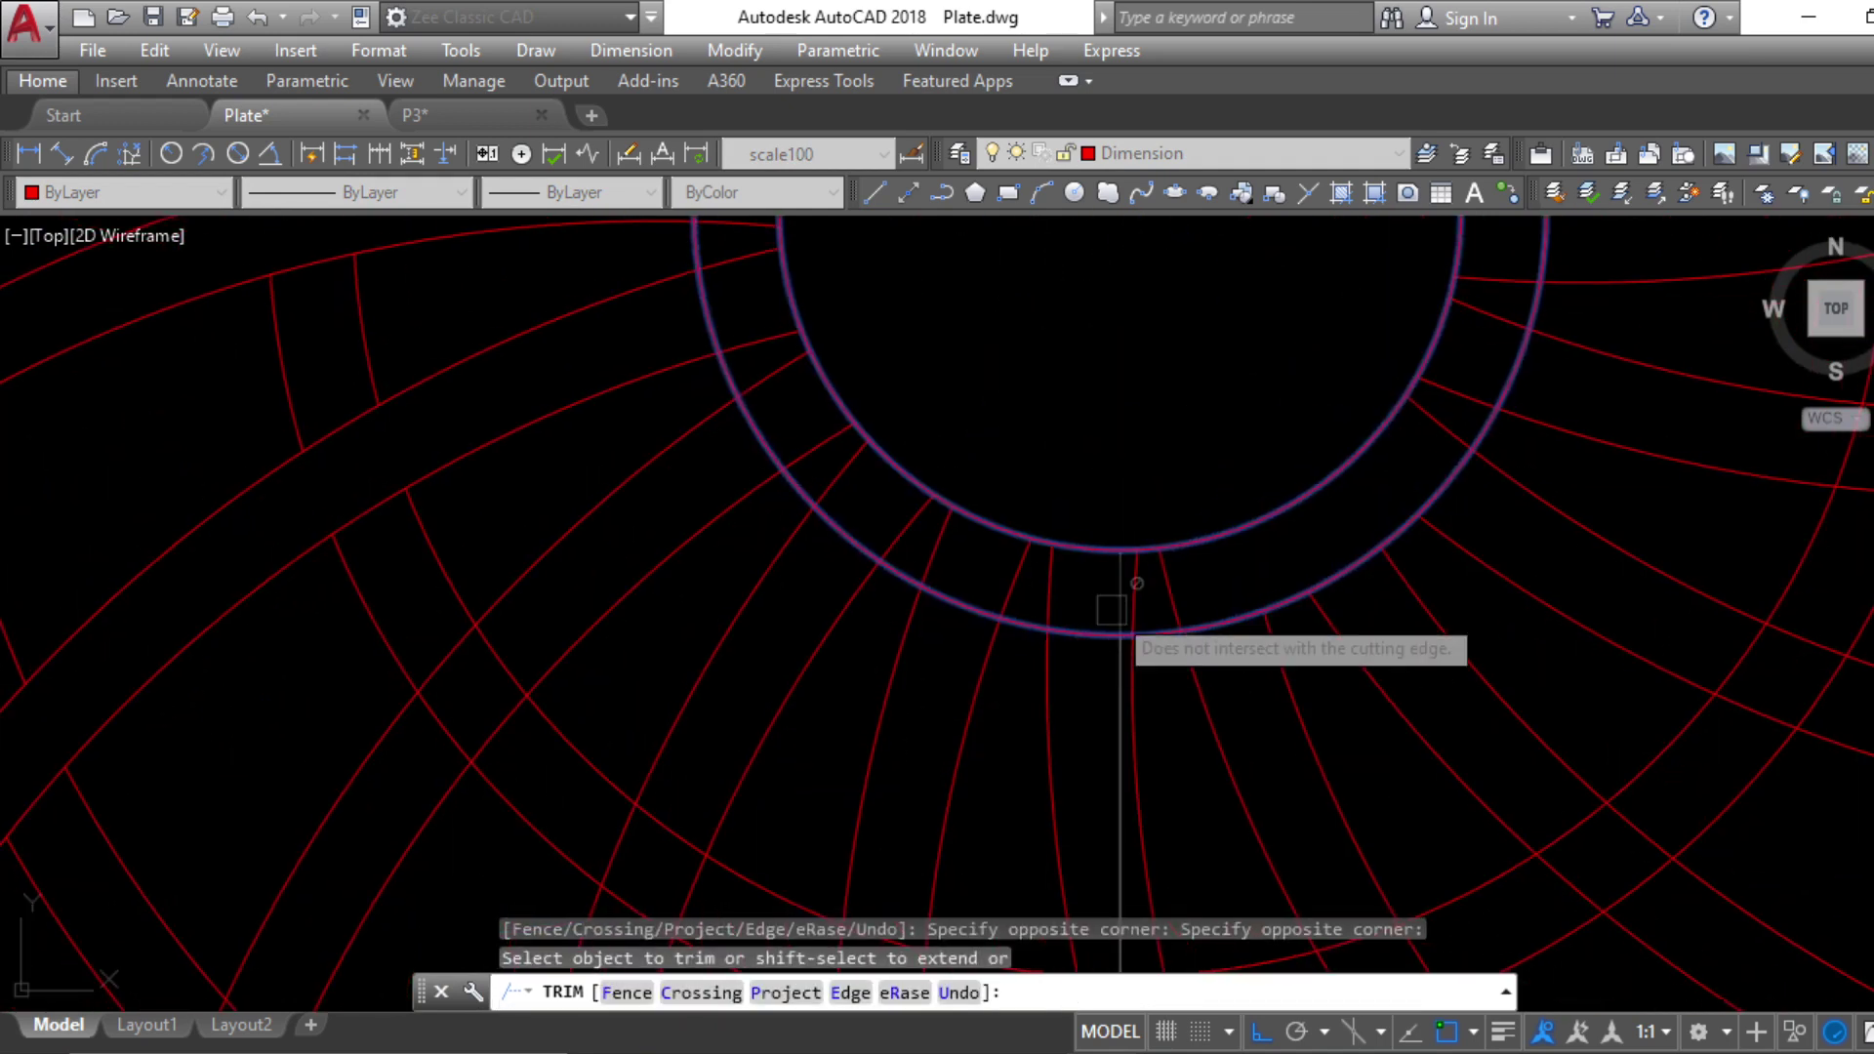
pyautogui.click(1268, 566)
pyautogui.click(1037, 577)
pyautogui.click(1015, 574)
pyautogui.click(854, 510)
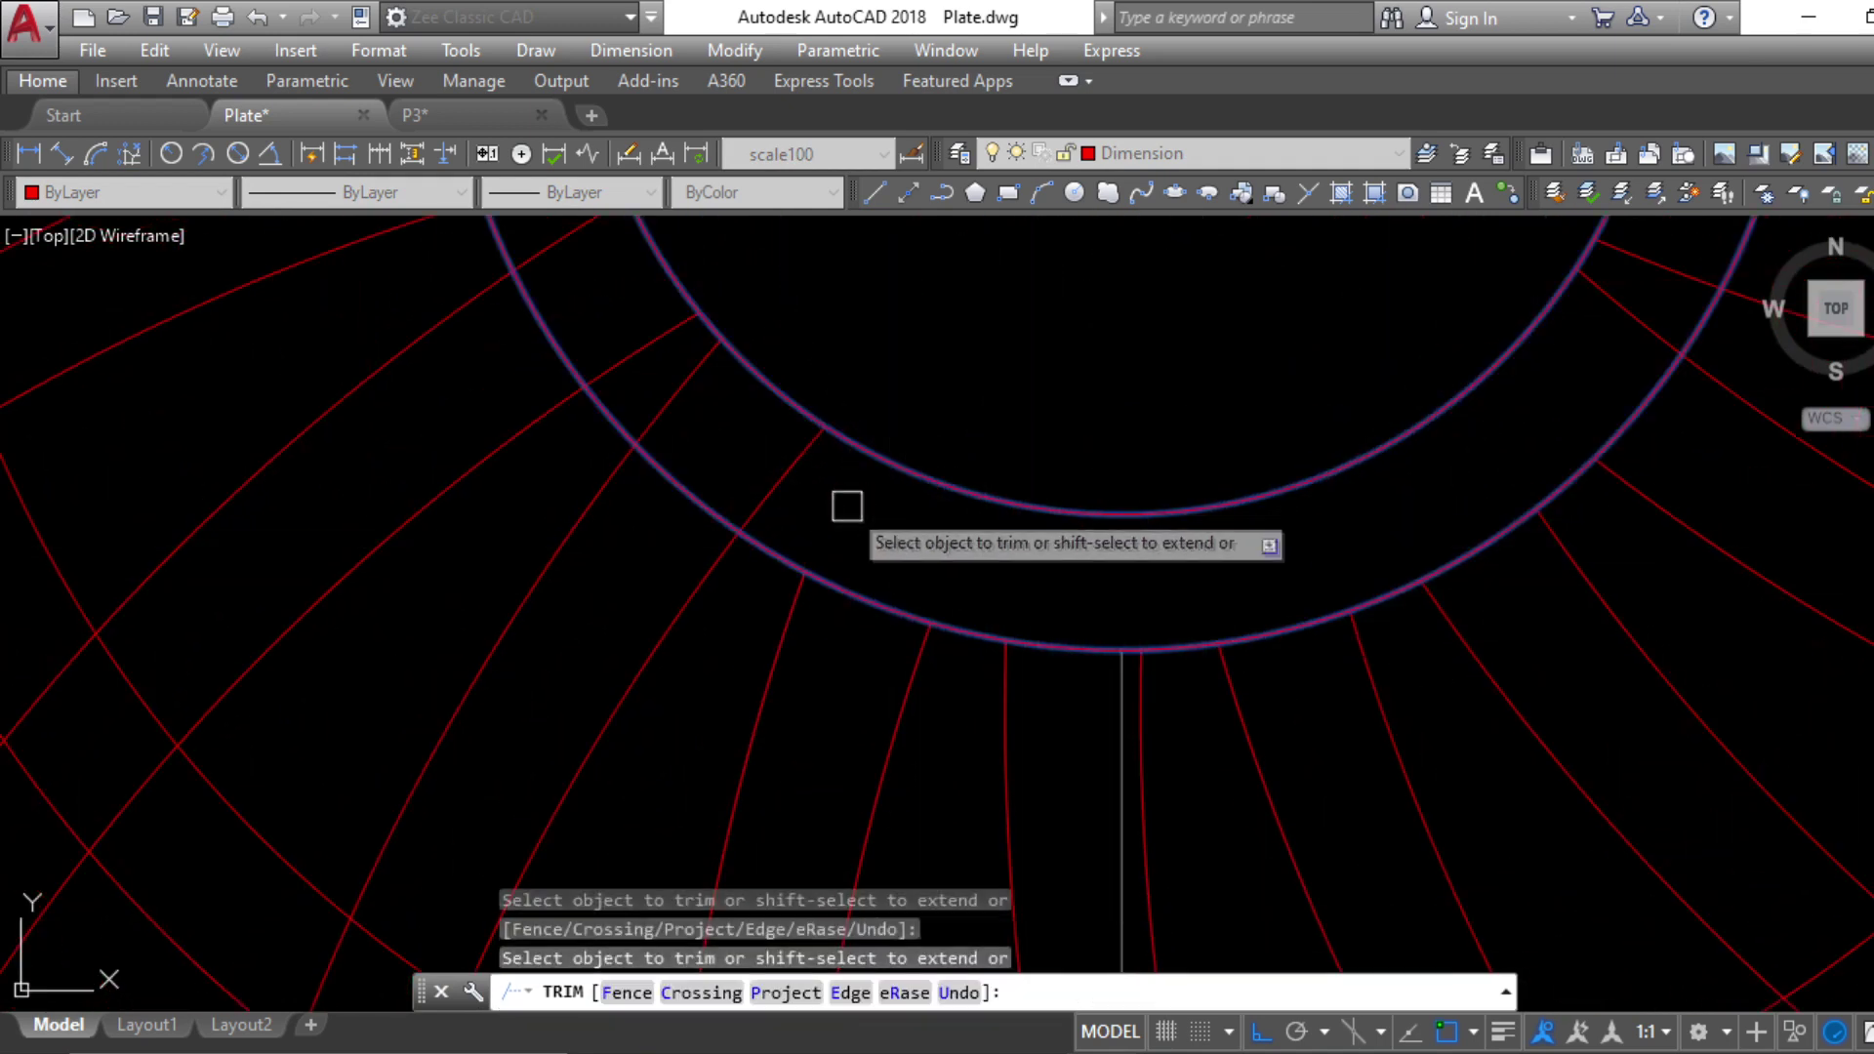
# Trim the spiral arc ends between the two innermost circles along the left and upper left
pyautogui.scroll(-3, 712, 390)
pyautogui.scroll(4, 852, 638)
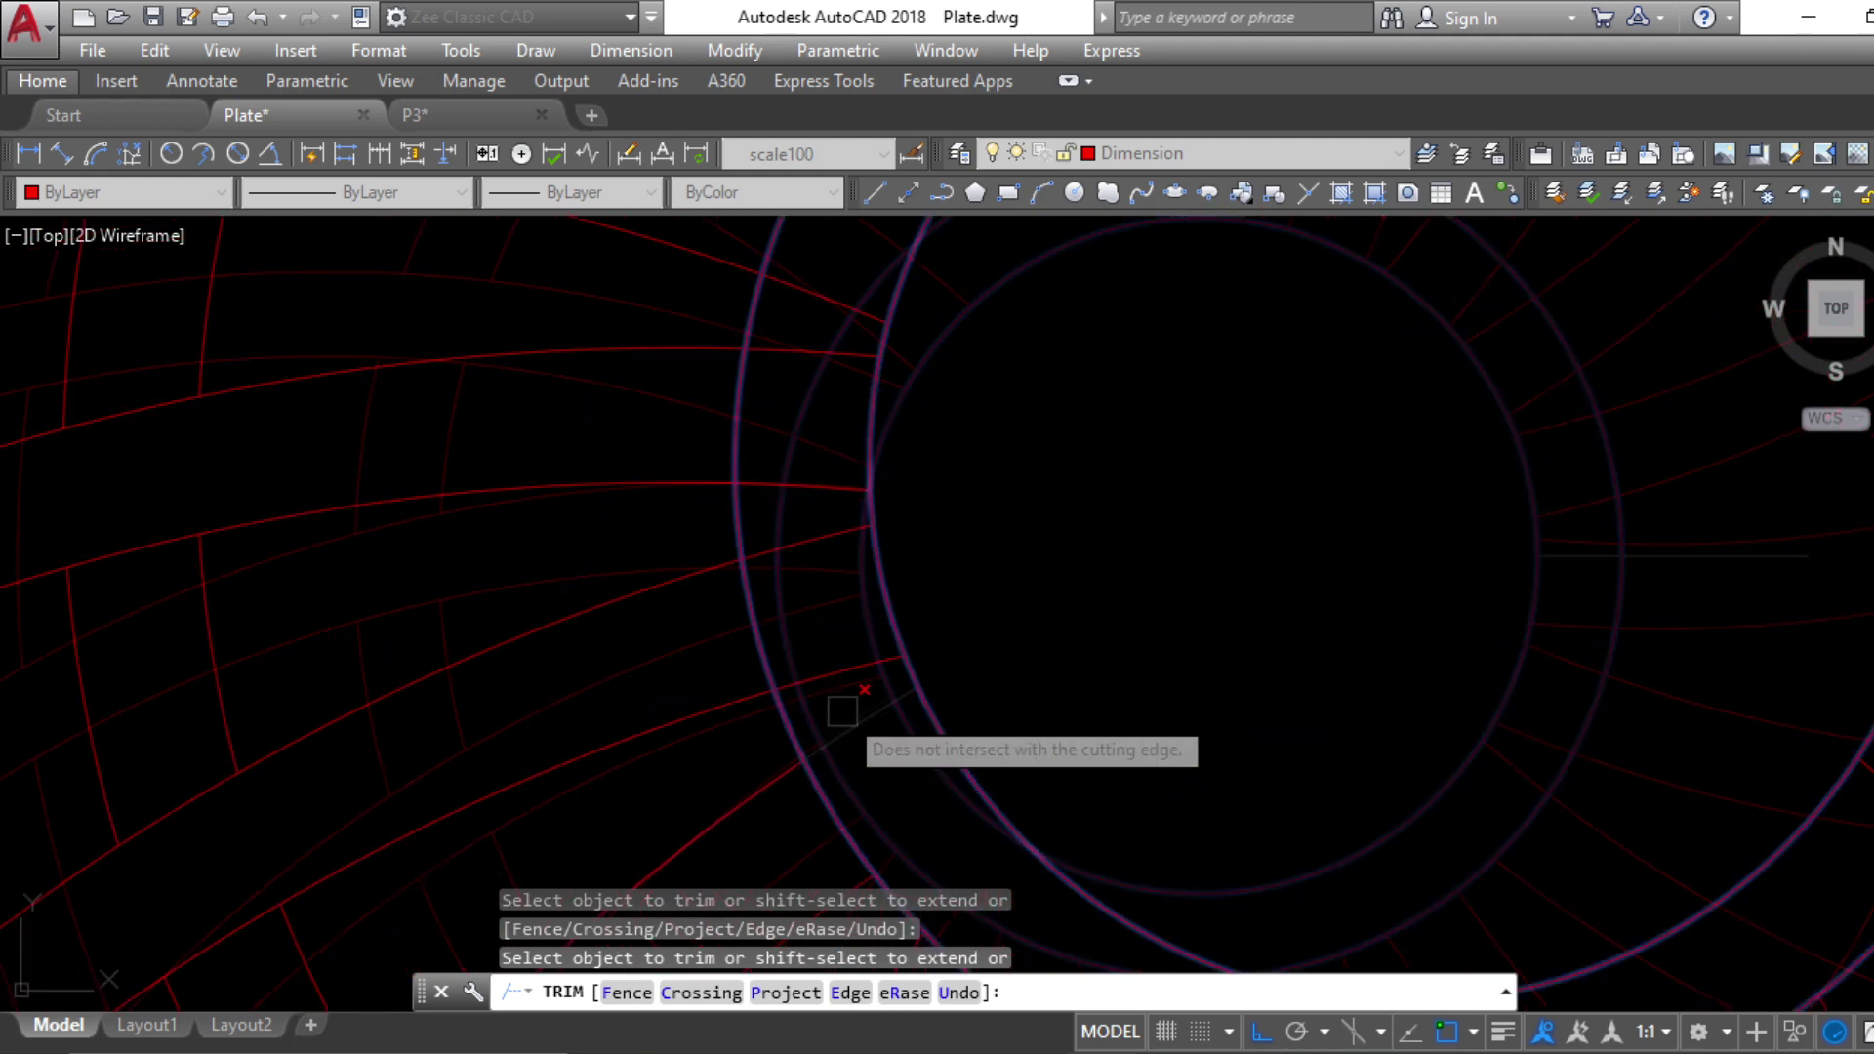
pyautogui.click(860, 704)
pyautogui.click(837, 444)
pyautogui.moveTo(853, 305); pyautogui.dragTo(864, 629, button='middle')
pyautogui.click(912, 536)
pyautogui.click(845, 625)
pyautogui.click(845, 625)
pyautogui.click(820, 680)
pyautogui.click(902, 508)
pyautogui.click(924, 469)
pyautogui.click(1011, 378)
# Trim the remaining spiral arc ends between the two innermost circles along the upper right and right, and finish trimming
pyautogui.scroll(-3, 1074, 377)
pyautogui.scroll(3, 966, 590)
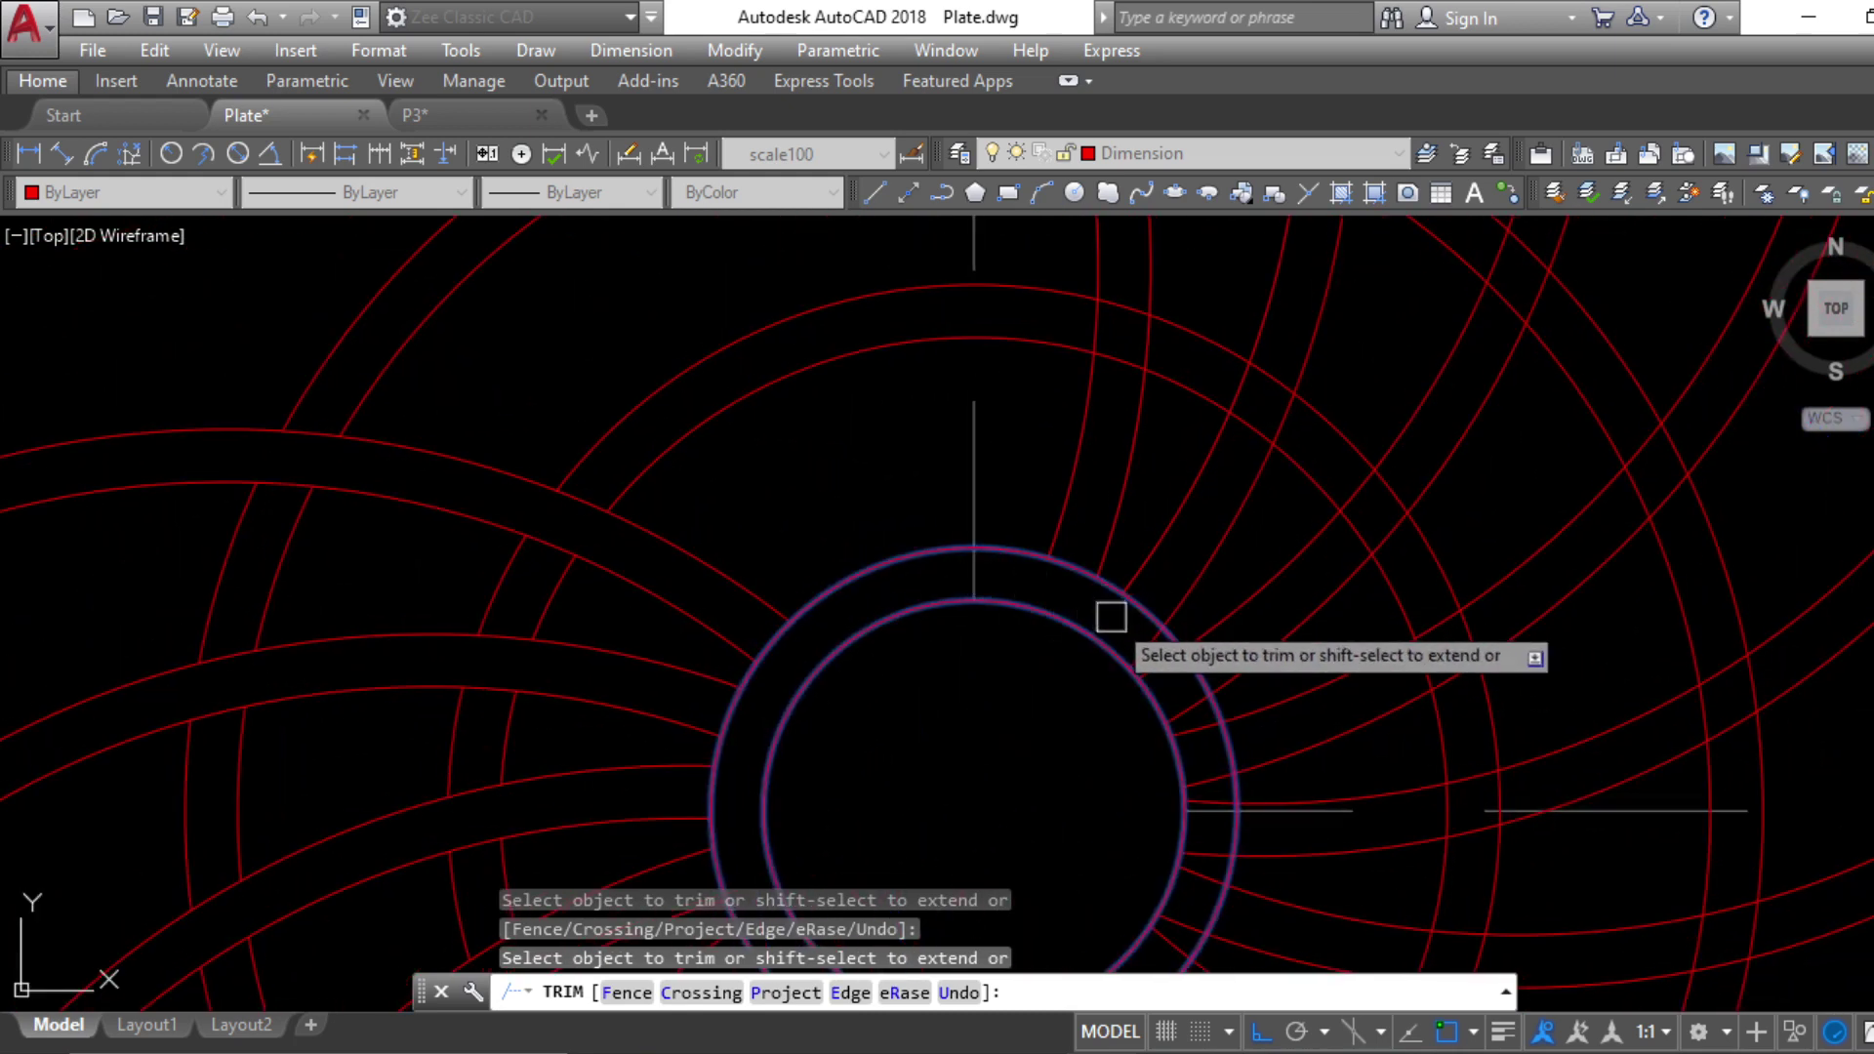
pyautogui.moveTo(1161, 669); pyautogui.dragTo(1093, 501, button='middle')
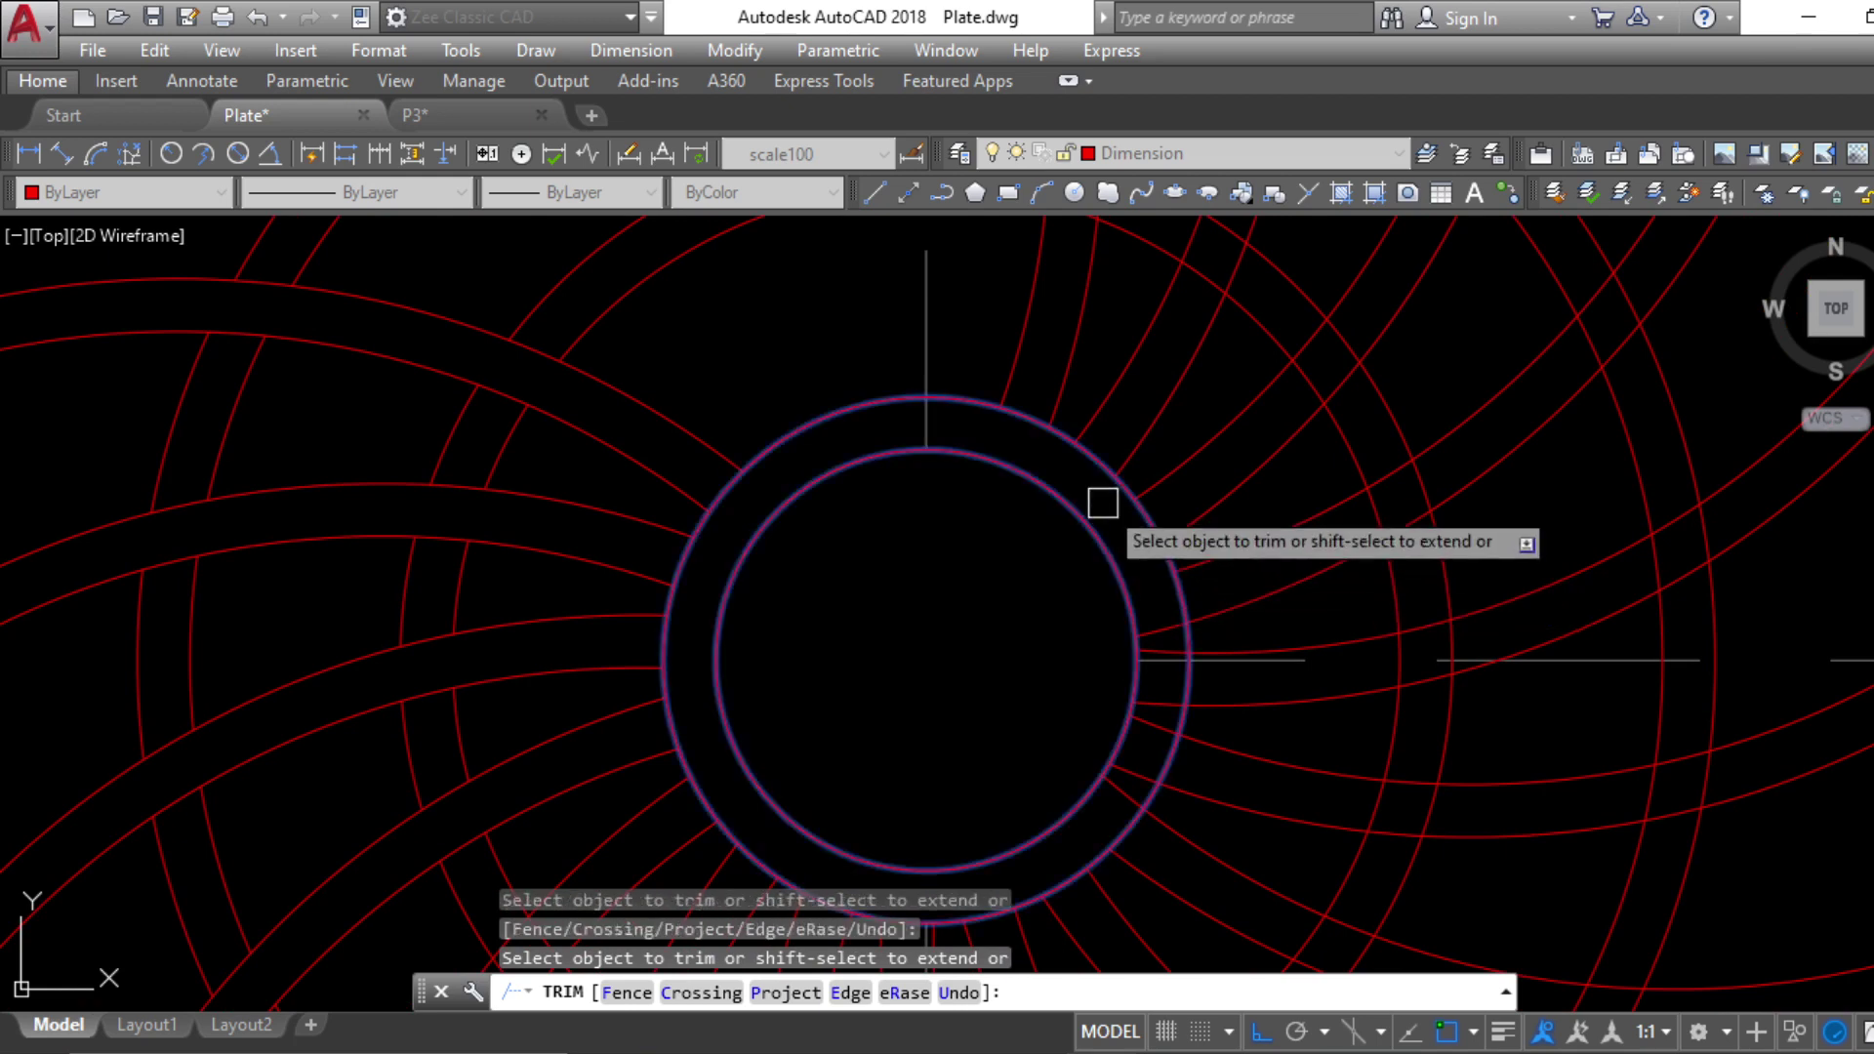
pyautogui.click(1164, 639)
pyautogui.moveTo(1163, 657); pyautogui.dragTo(1200, 523, button='middle')
pyautogui.click(1199, 523)
pyautogui.click(1189, 557)
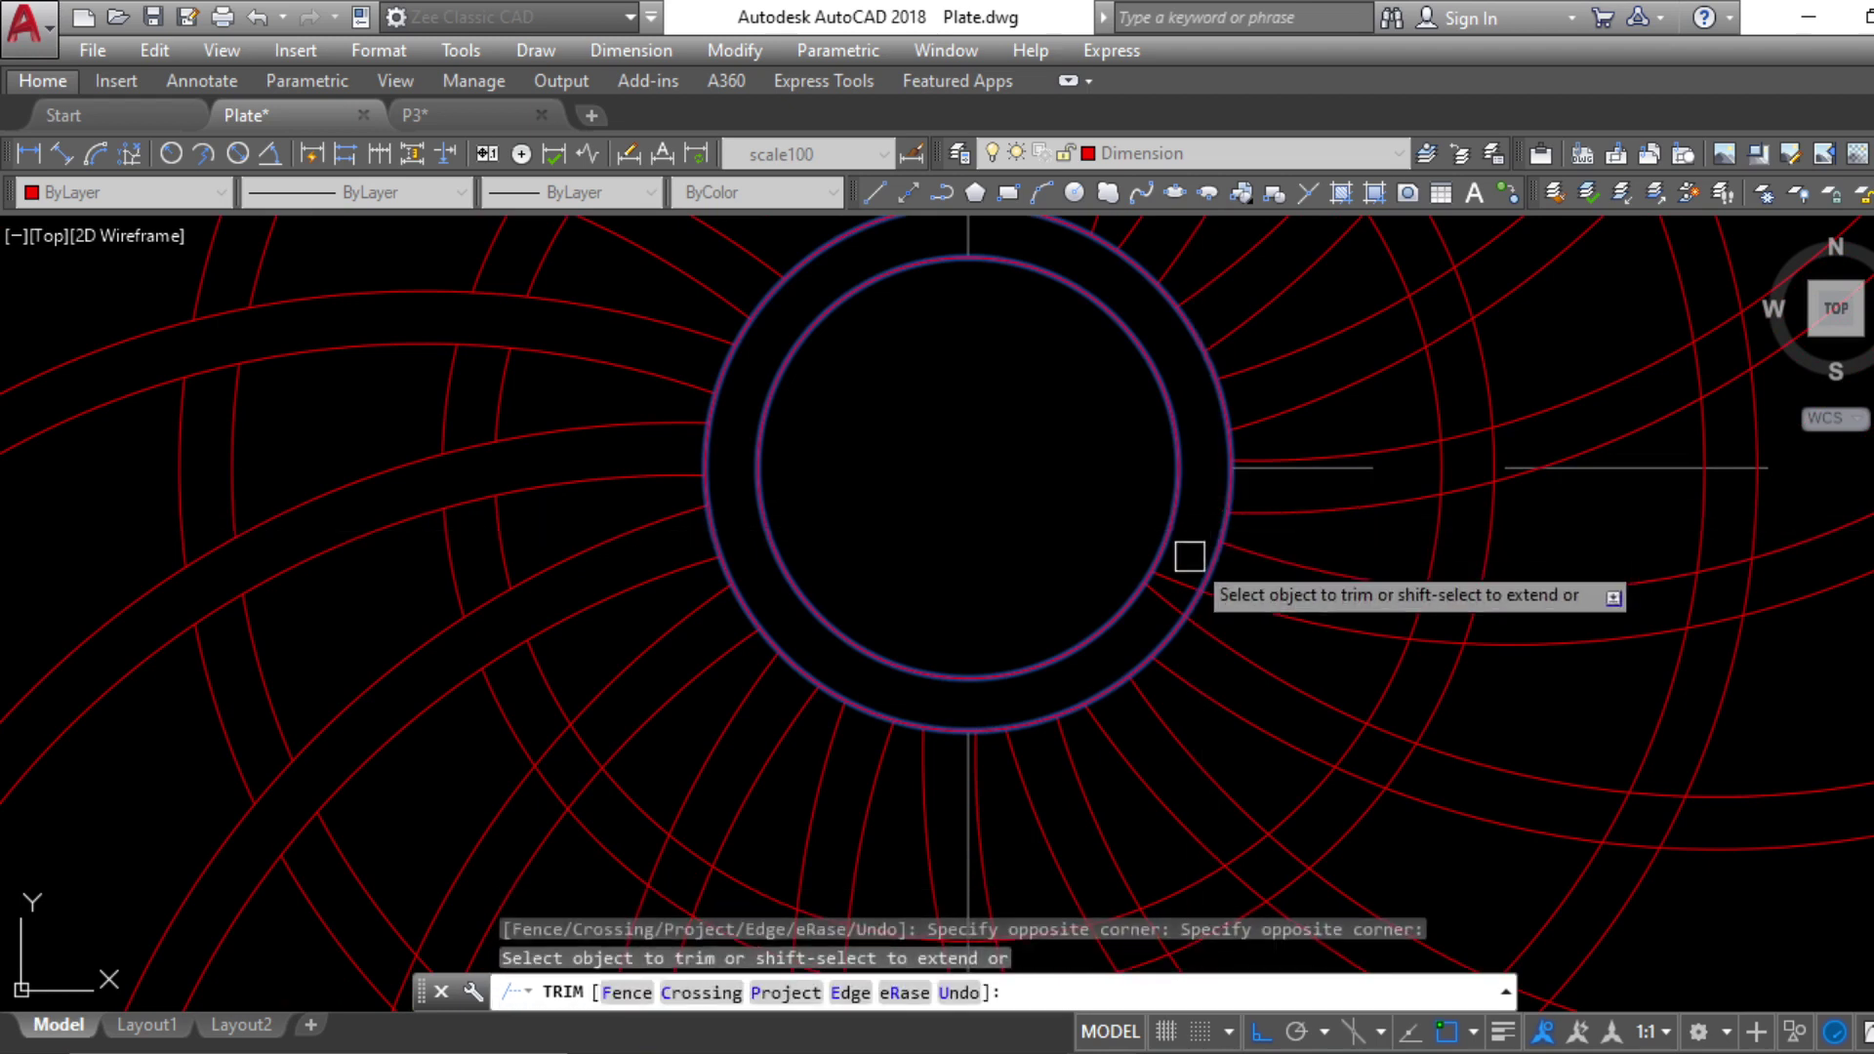
pyautogui.click(1169, 601)
pyautogui.scroll(-9, 1175, 577)
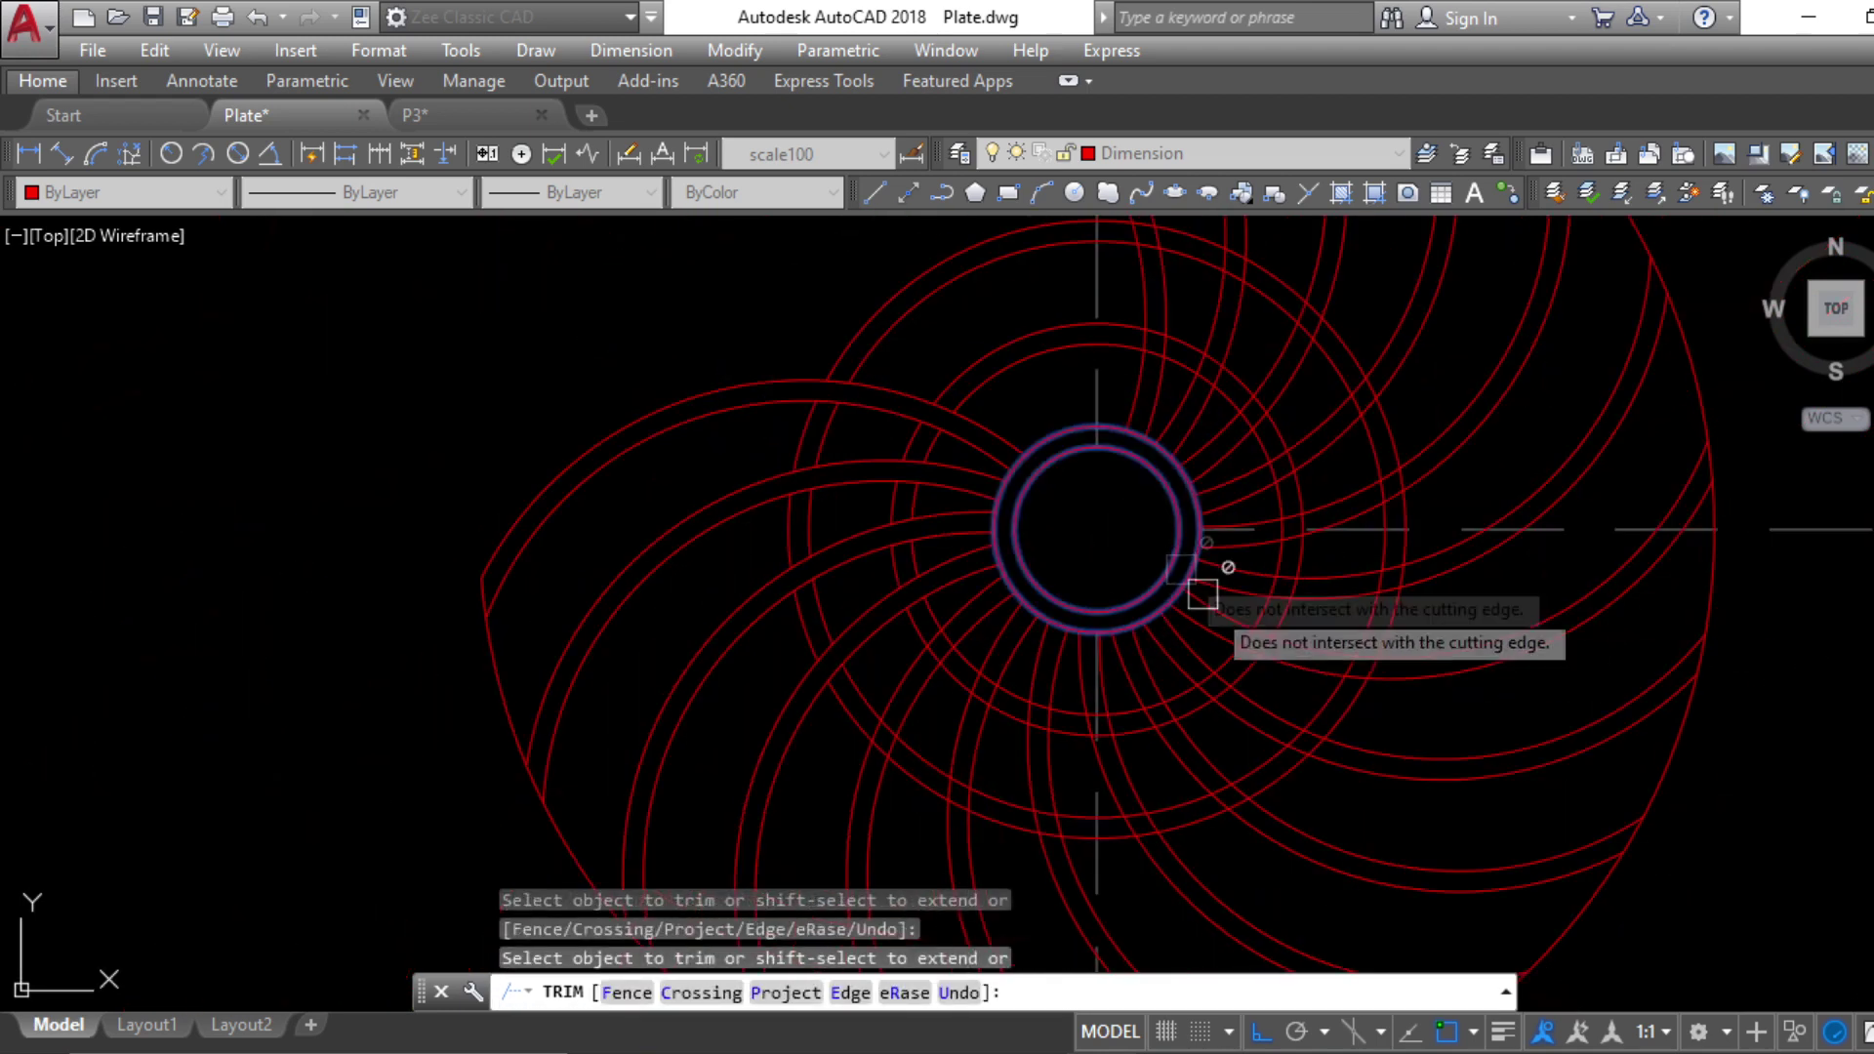
pyautogui.press('Escape')
pyautogui.press('Escape')
pyautogui.press('Escape')
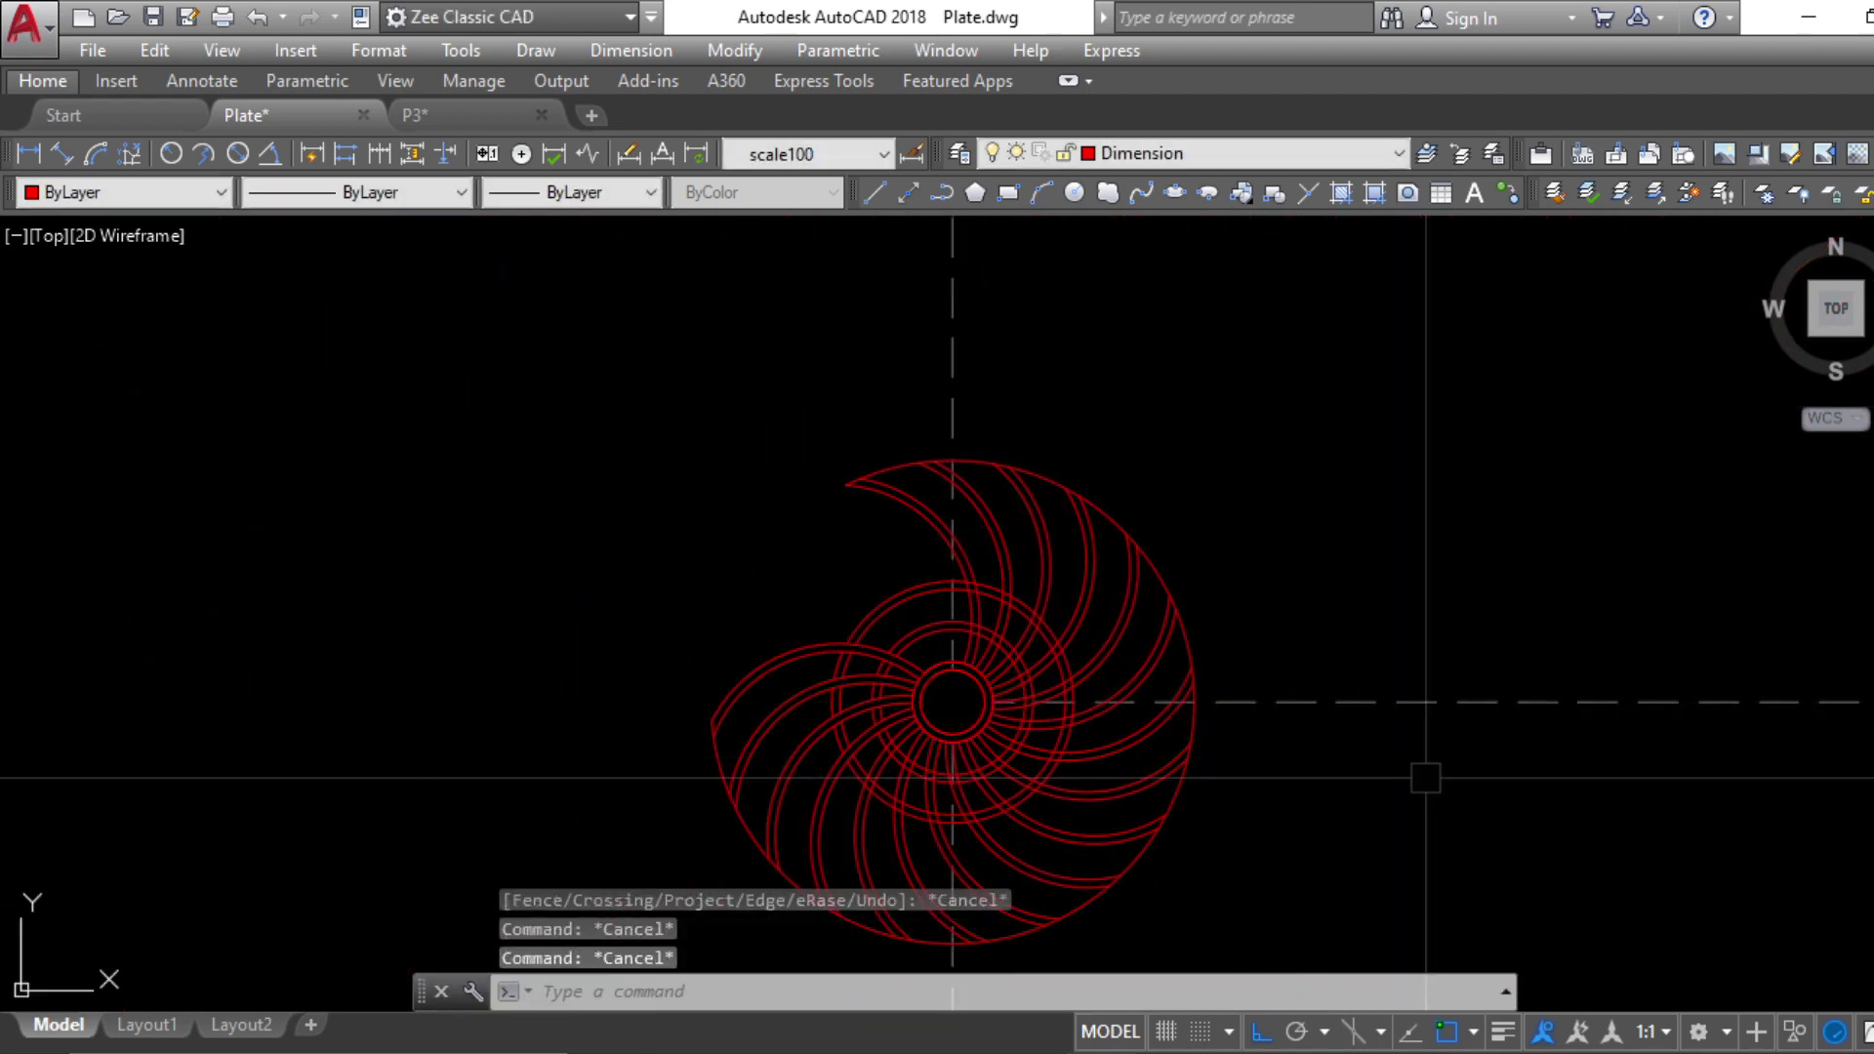
# Erase the horizontal and vertical dashed centre lines running through the Nautilus figure
pyautogui.click(1426, 778)
pyautogui.click(1351, 589)
pyautogui.write('e')
pyautogui.press('space')
pyautogui.click(942, 427)
pyautogui.press('space')
pyautogui.scroll(-5, 1109, 644)
pyautogui.press('Escape')
pyautogui.scroll(2, 1300, 804)
pyautogui.click(1302, 803)
pyautogui.click(1058, 768)
pyautogui.write('e')
pyautogui.press('space')
pyautogui.scroll(6, 1222, 414)
pyautogui.moveTo(1006, 494); pyautogui.dragTo(1187, 686, button='middle')
pyautogui.scroll(-8, 1187, 687)
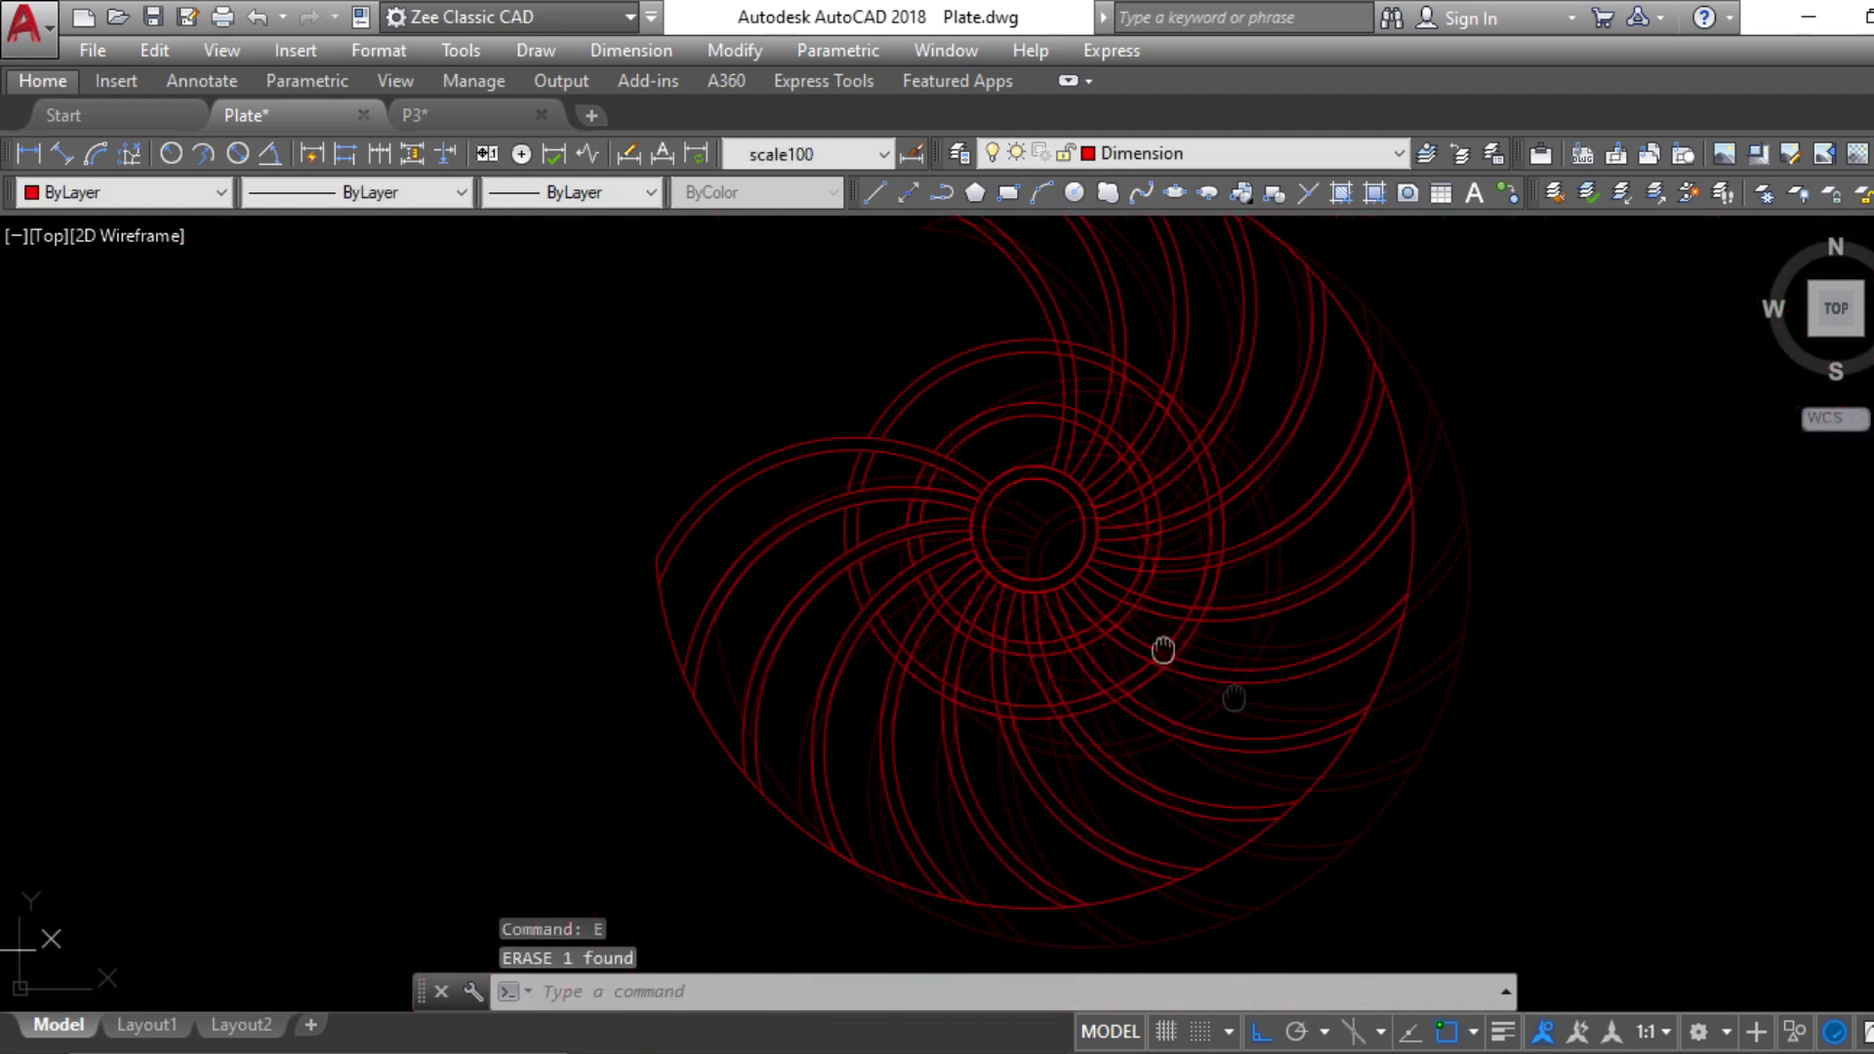
pyautogui.press('Escape')
pyautogui.press('Escape')
pyautogui.press('Escape')
# Move the whole Nautilus figure to the ELEV layer
pyautogui.click(1121, 795)
pyautogui.click(752, 387)
pyautogui.click(1198, 153)
pyautogui.click(1152, 274)
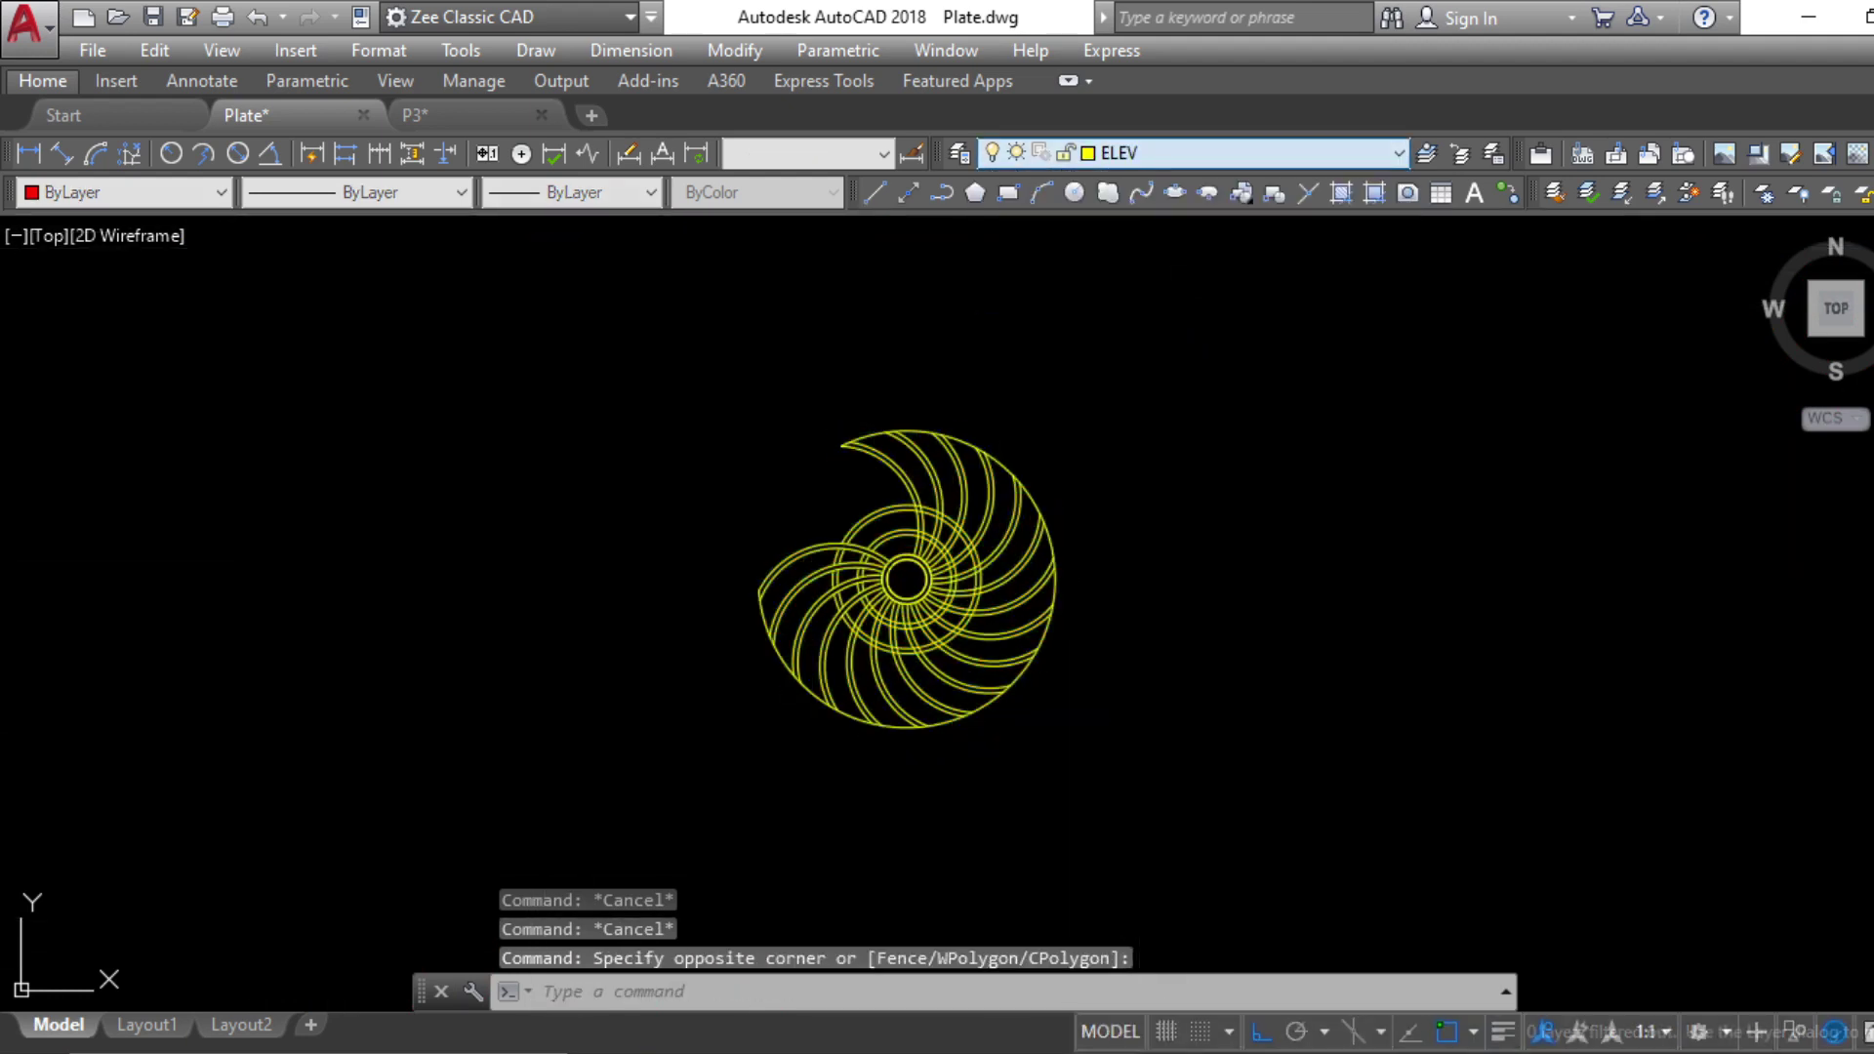
pyautogui.click(1183, 148)
pyautogui.click(1148, 297)
pyautogui.click(135, 190)
pyautogui.click(78, 295)
pyautogui.press('Escape')
pyautogui.scroll(8, 912, 569)
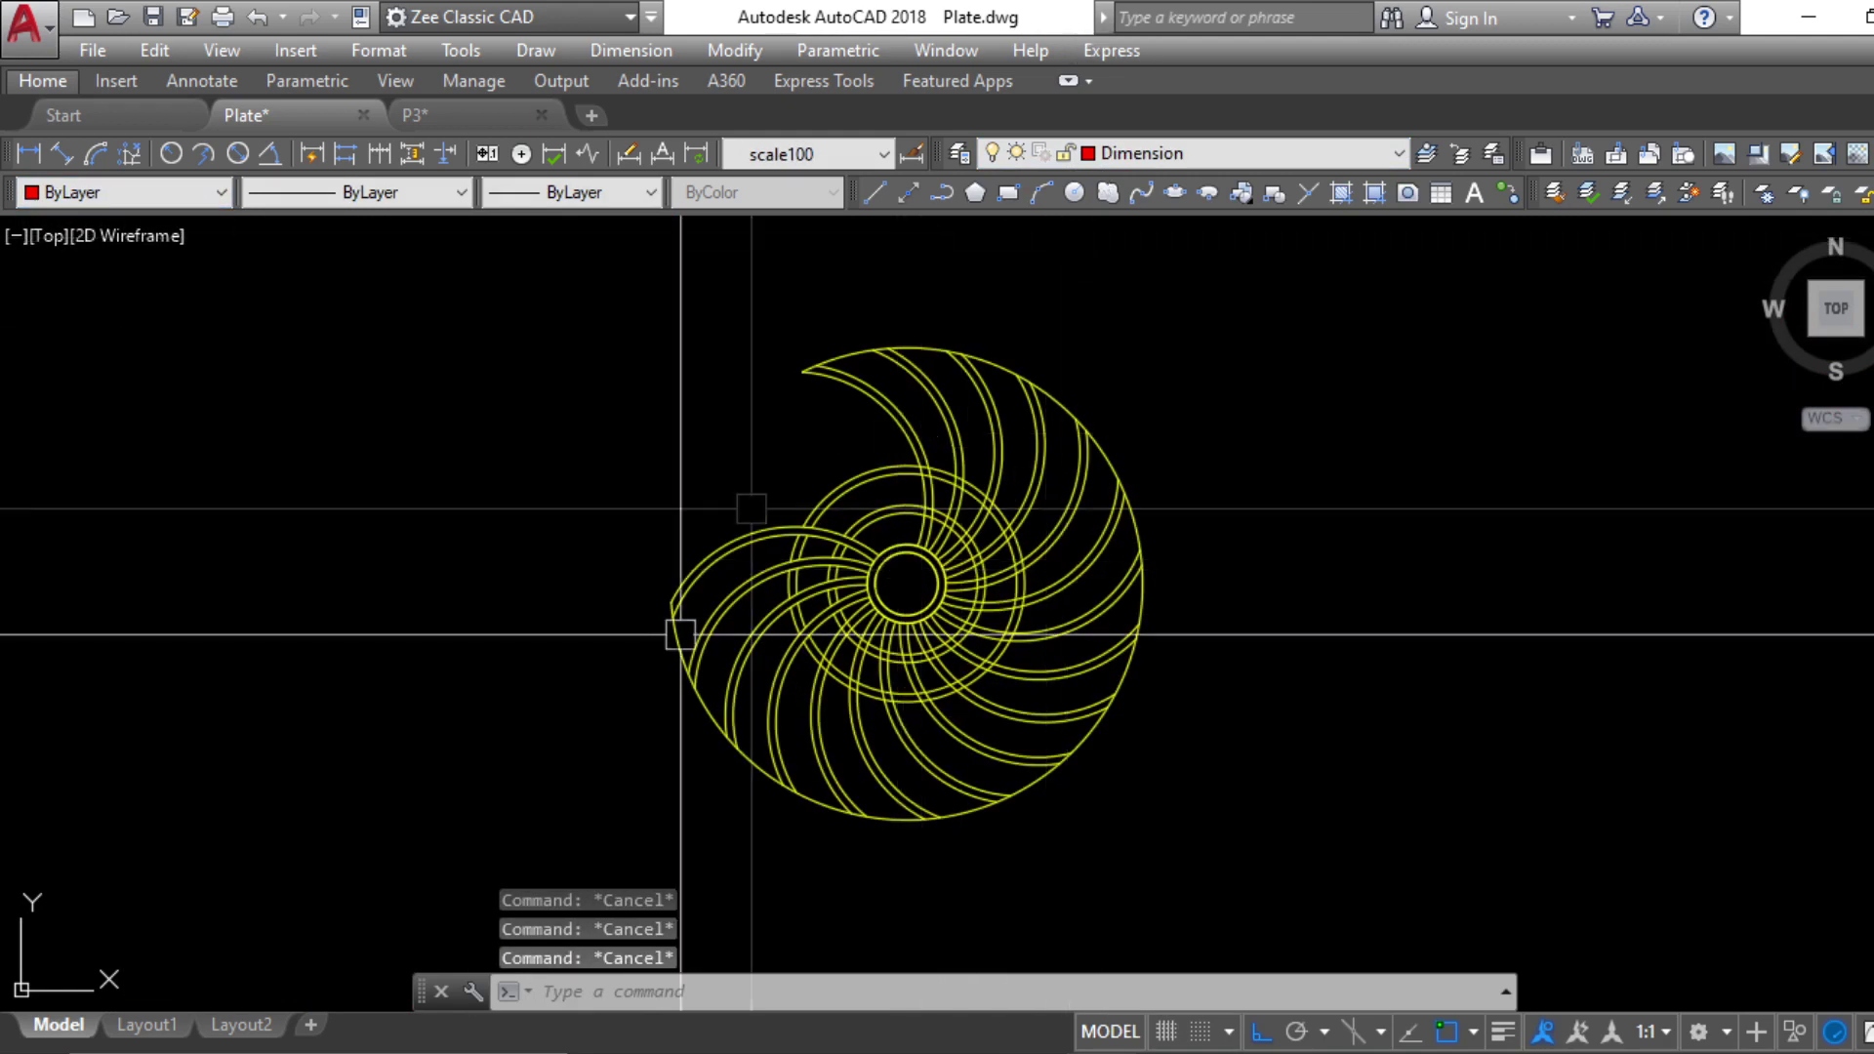
# With the whole figure as cutting edges, trim the concentric ring segments inside the first spiral band above the centre
pyautogui.scroll(-5, 914, 507)
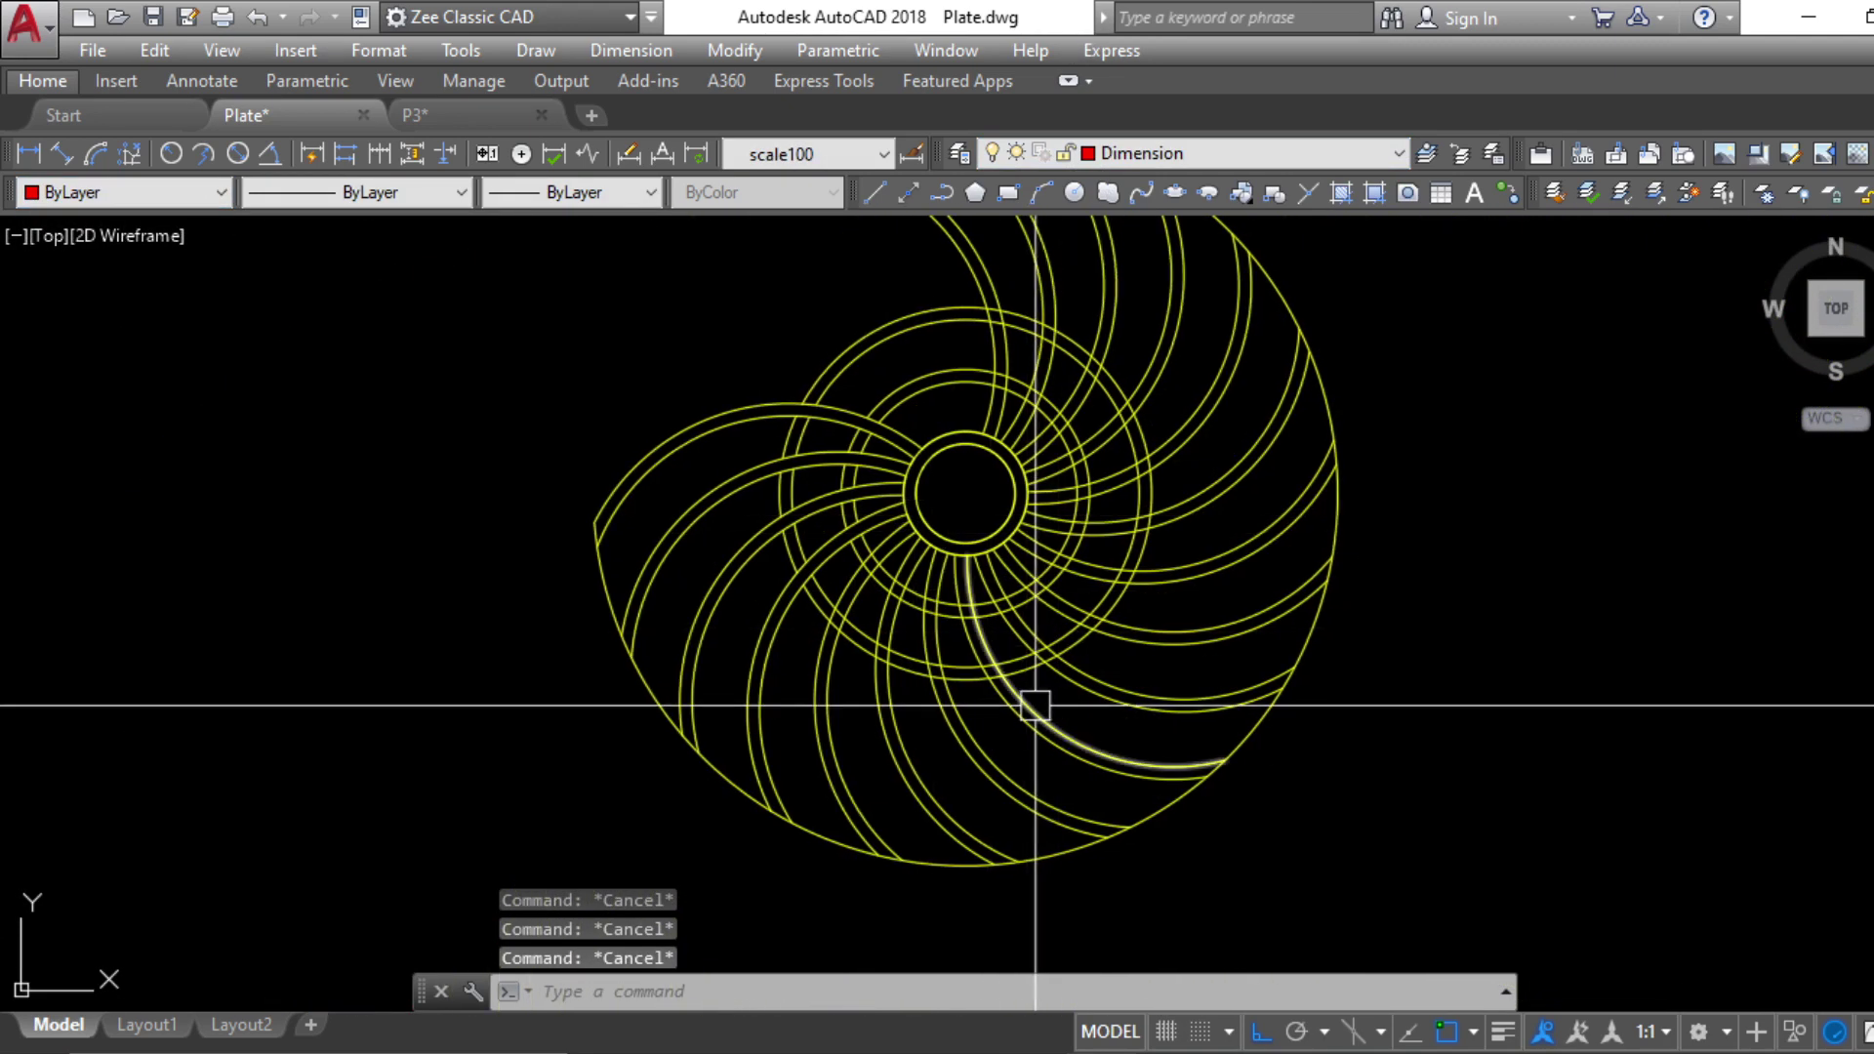
pyautogui.moveTo(1361, 835); pyautogui.dragTo(1326, 850, button='middle')
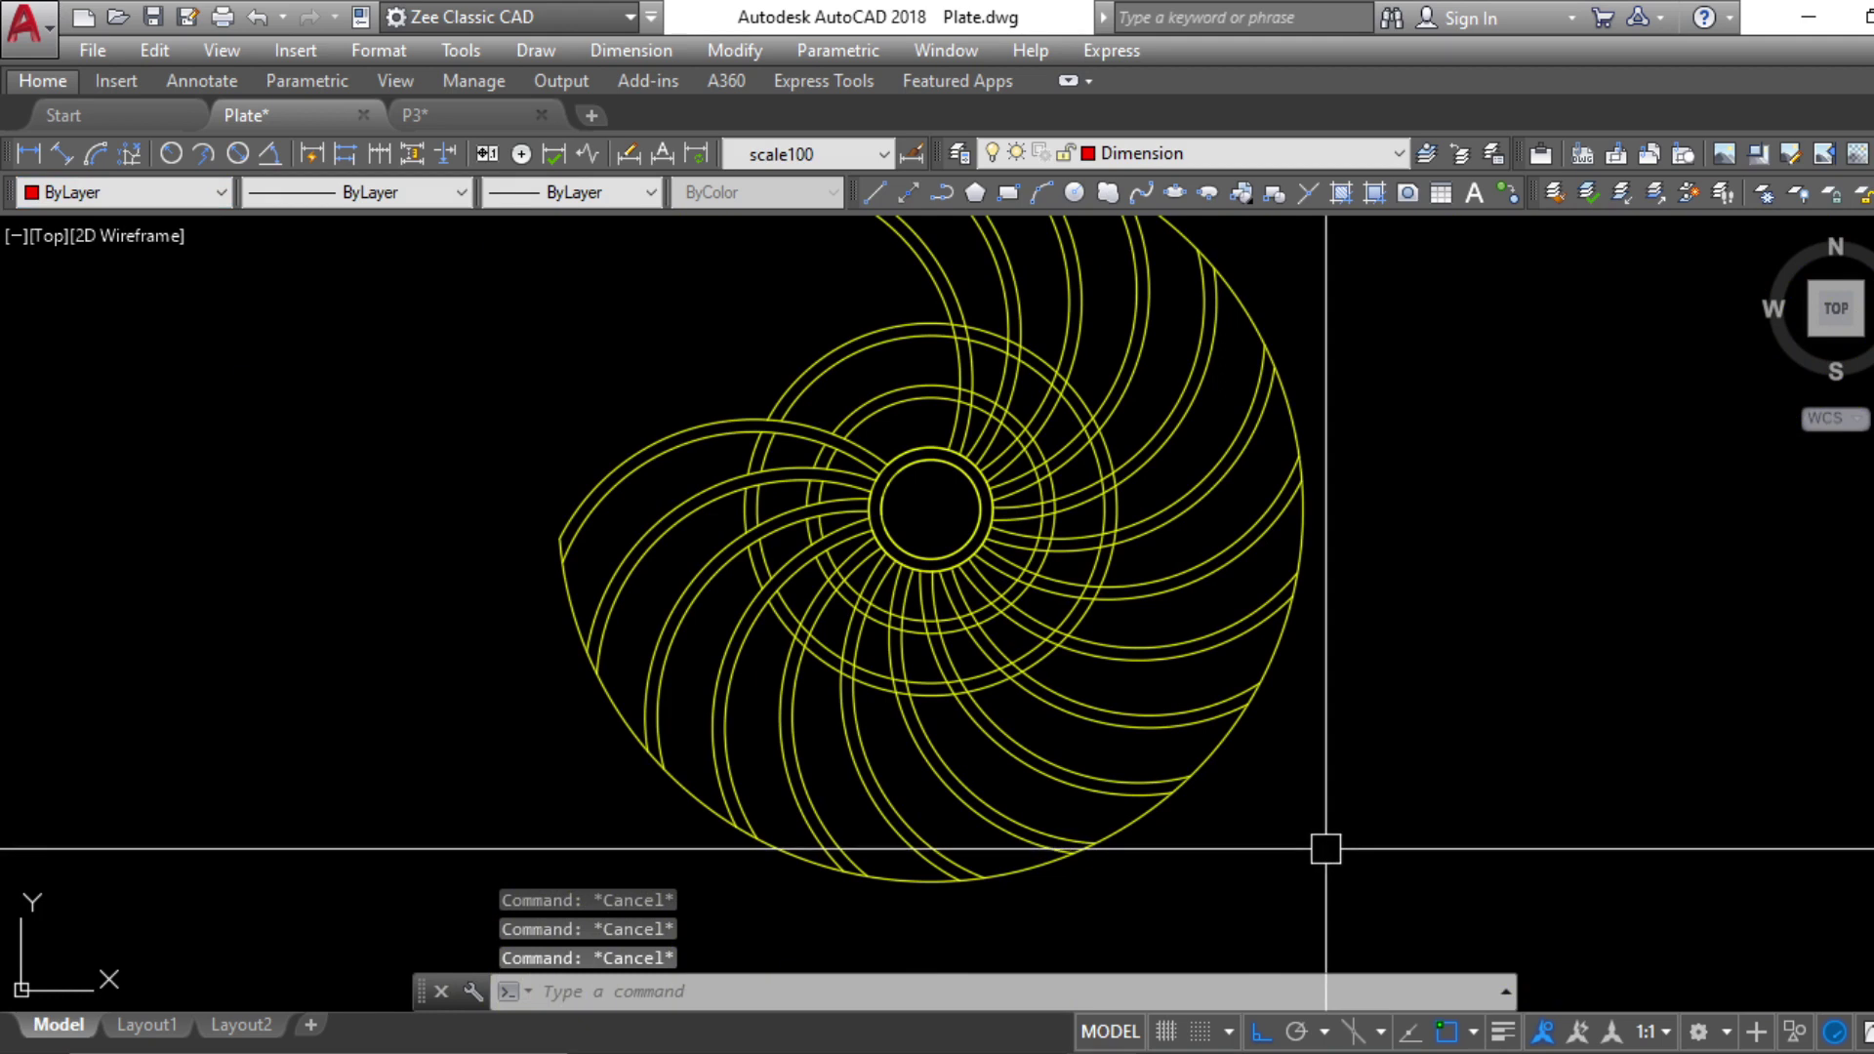
pyautogui.press('Return')
pyautogui.scroll(-3, 1485, 870)
pyautogui.click(1548, 922)
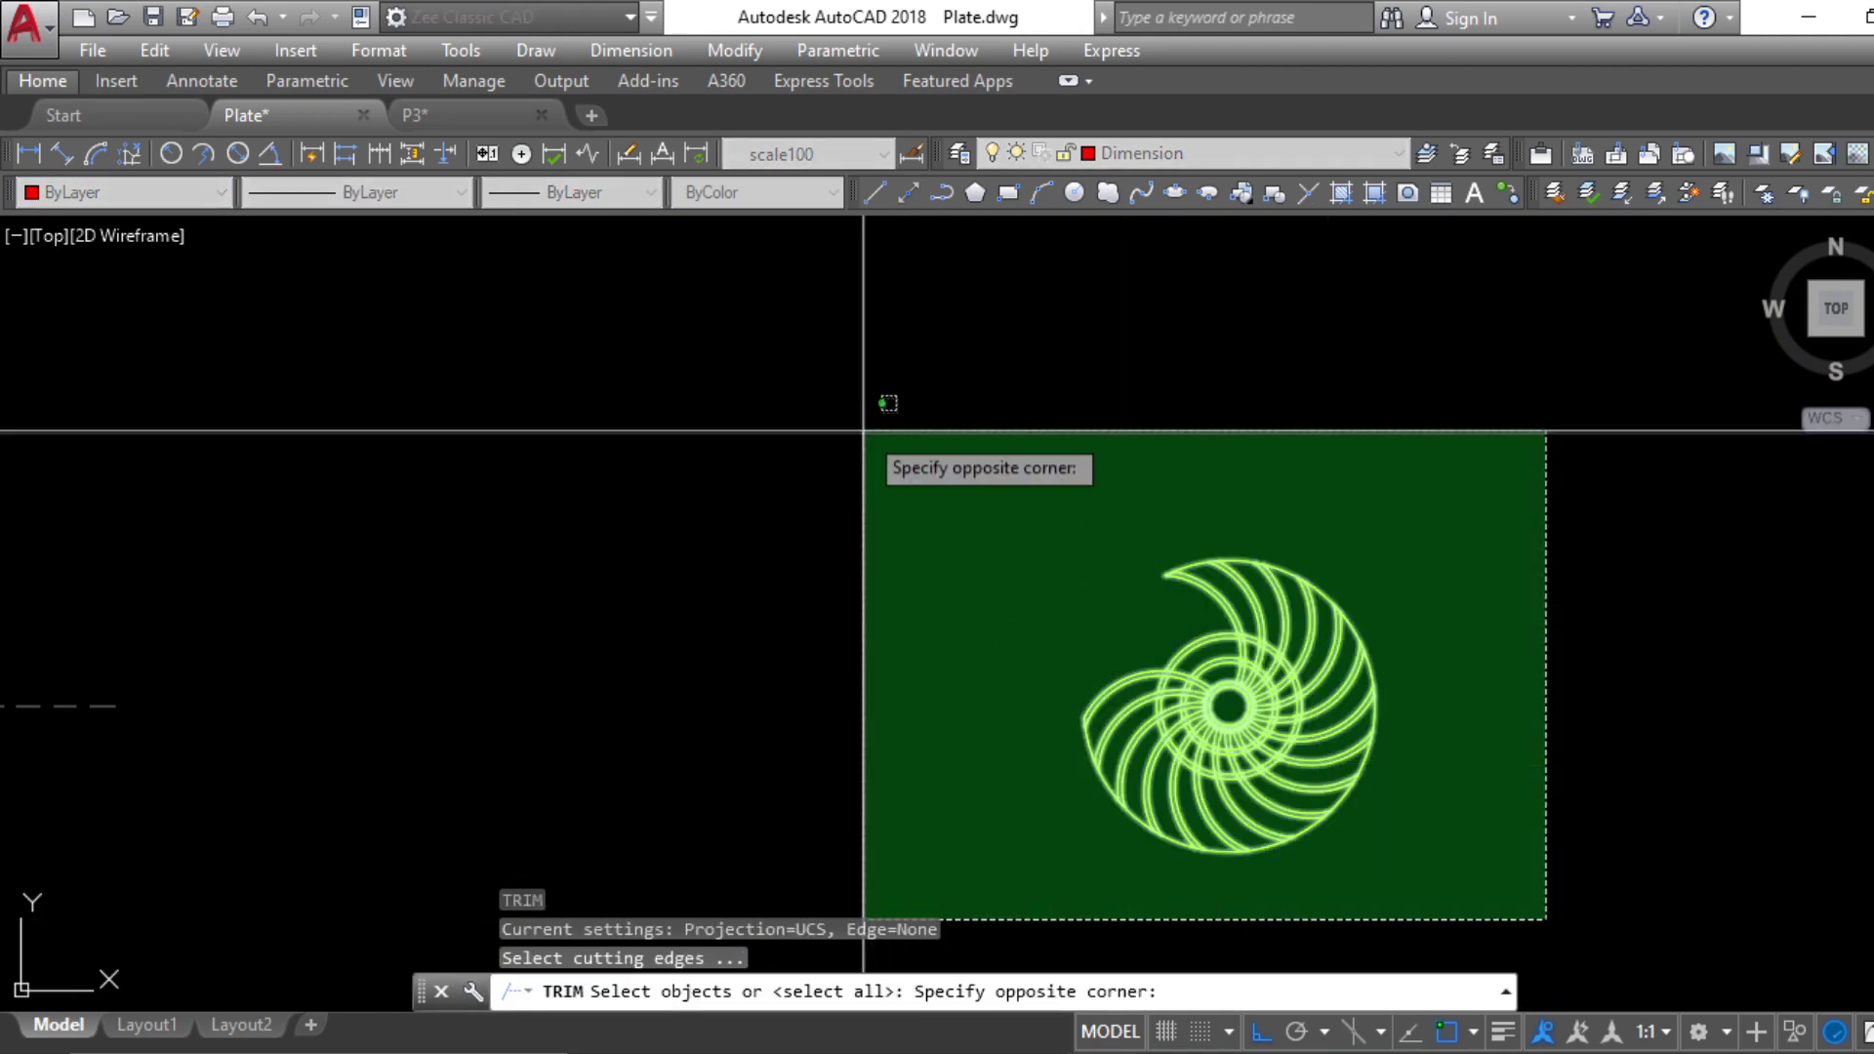
pyautogui.click(867, 440)
pyautogui.press('Return')
pyautogui.scroll(8, 1313, 732)
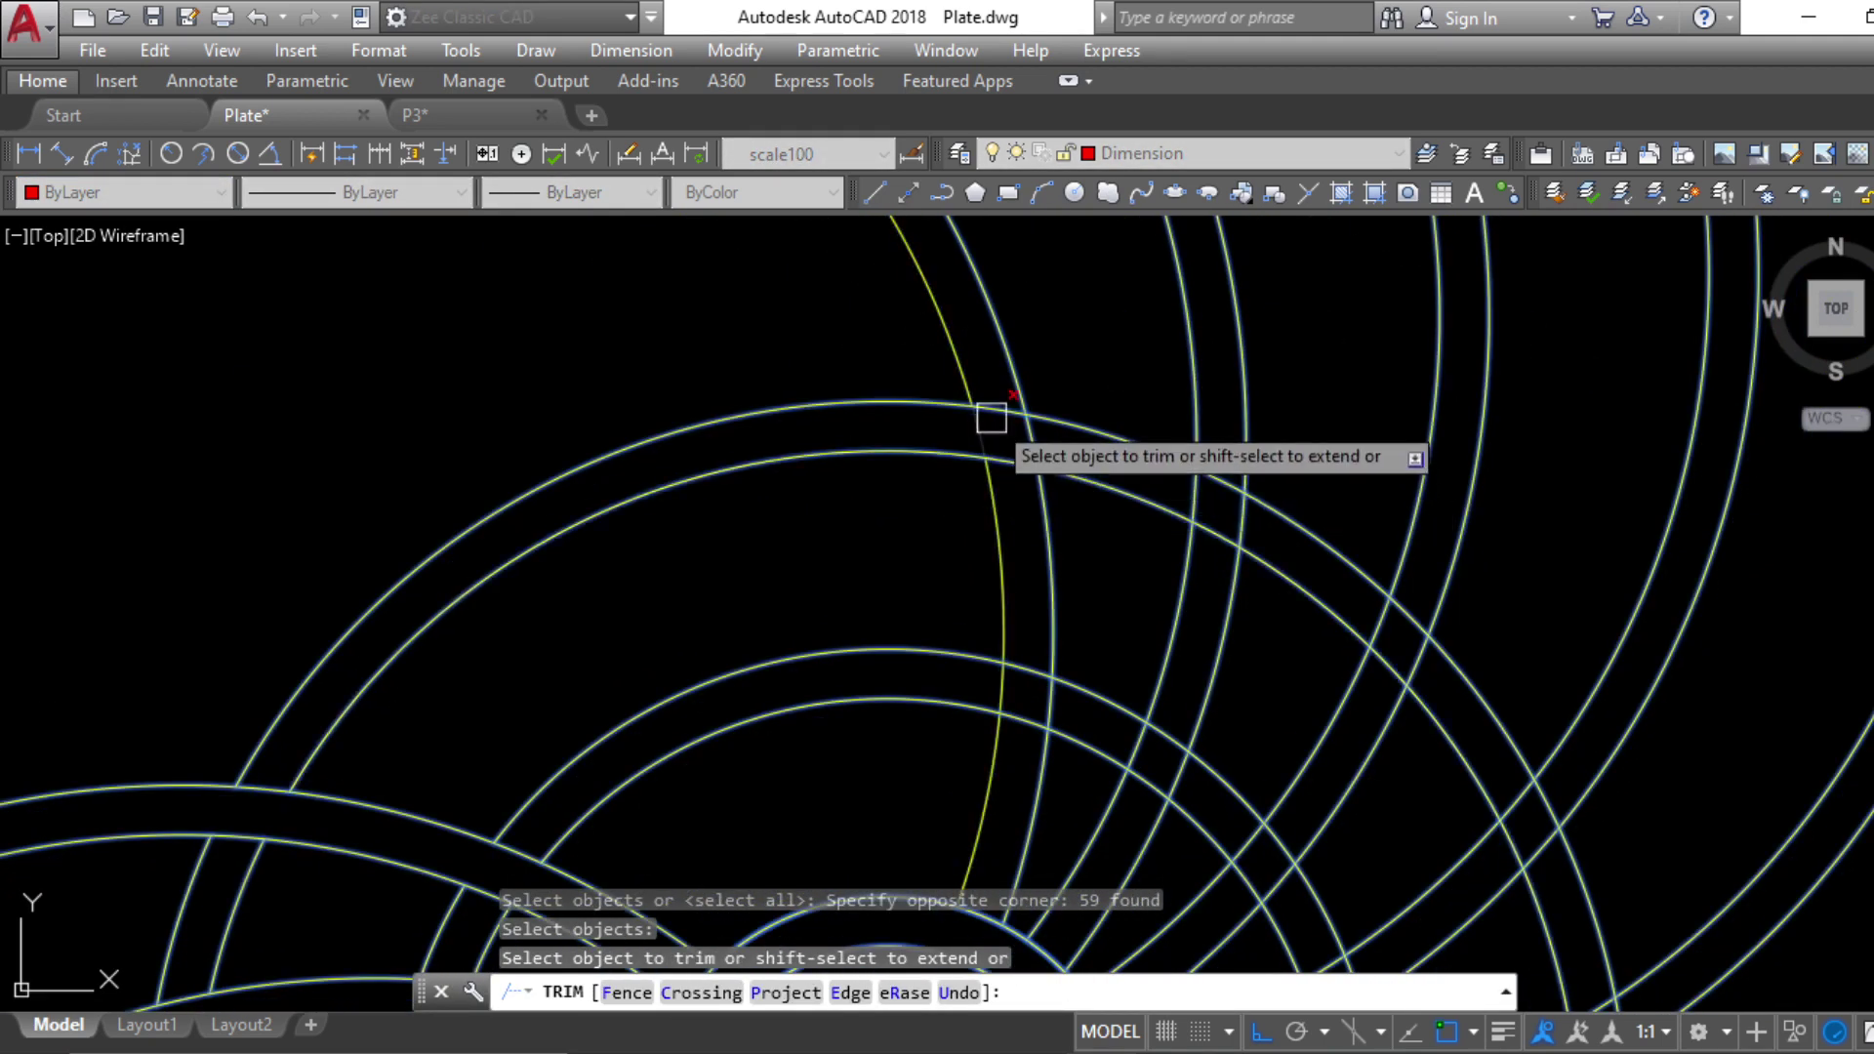
pyautogui.click(1018, 455)
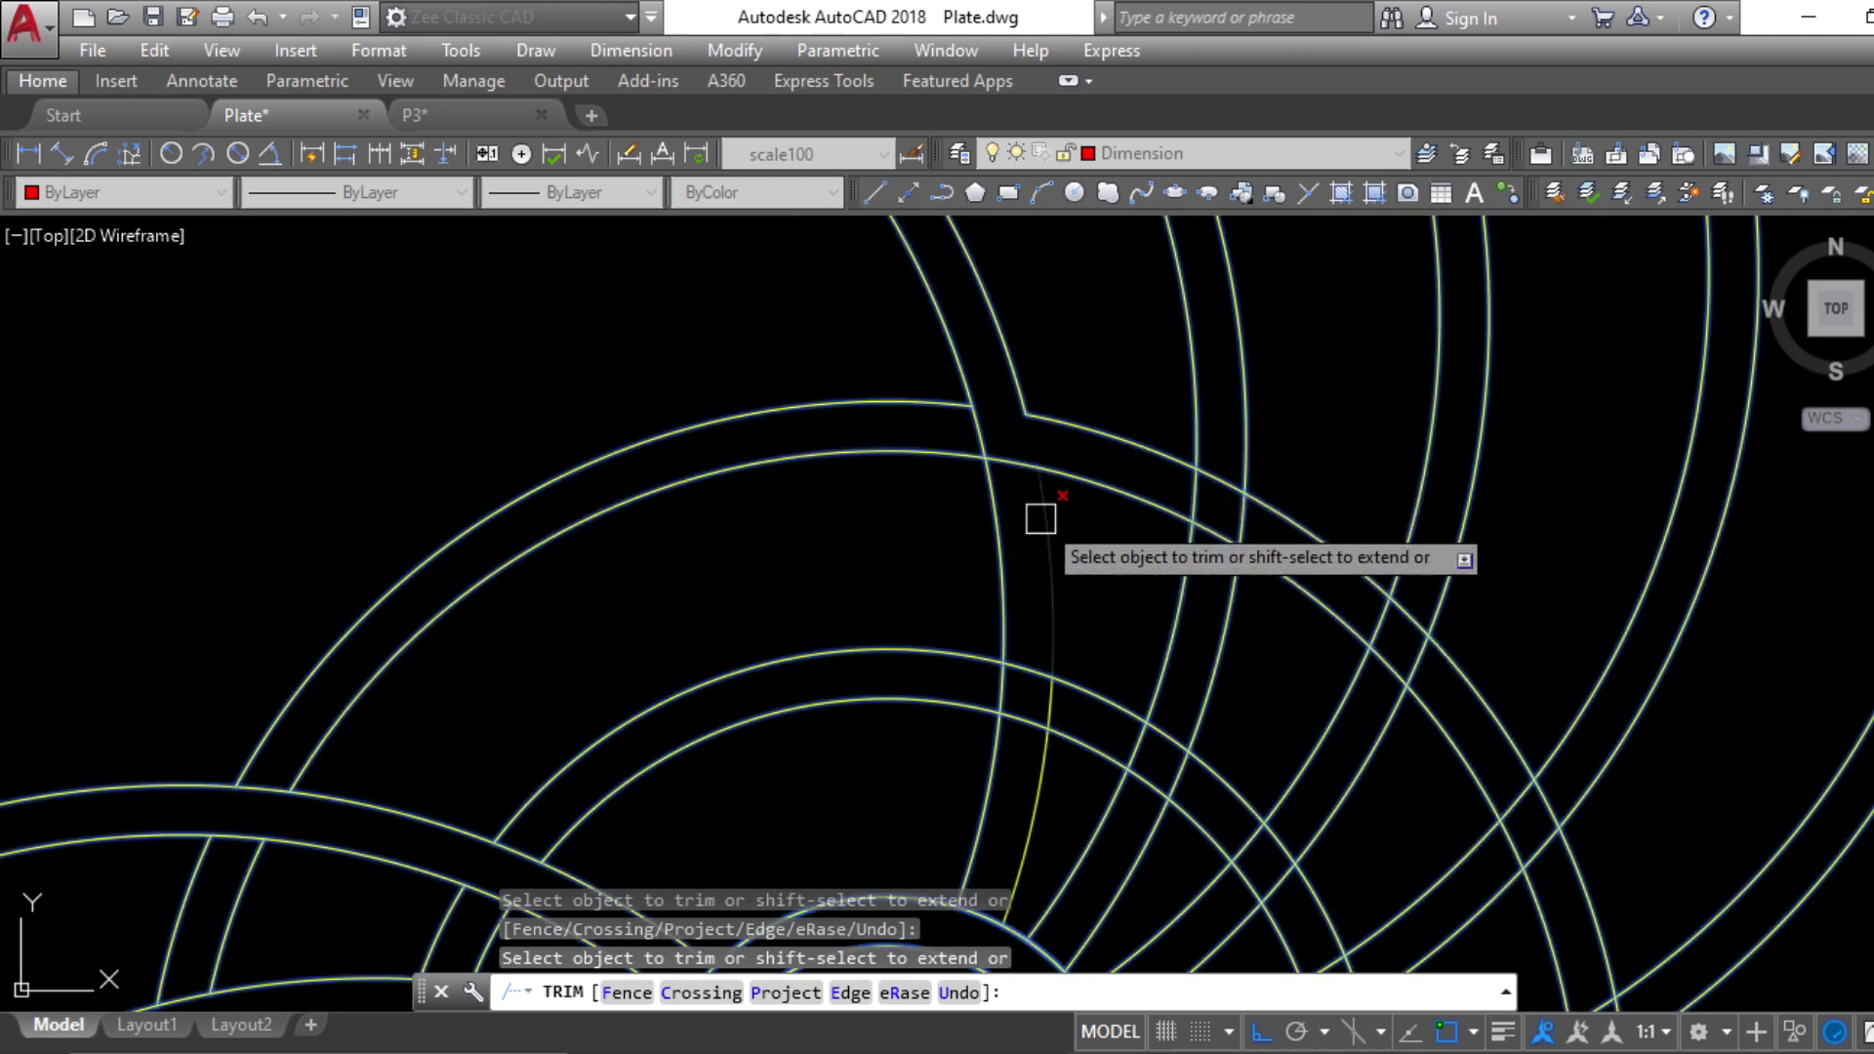
pyautogui.moveTo(1053, 668); pyautogui.dragTo(1023, 490, button='middle')
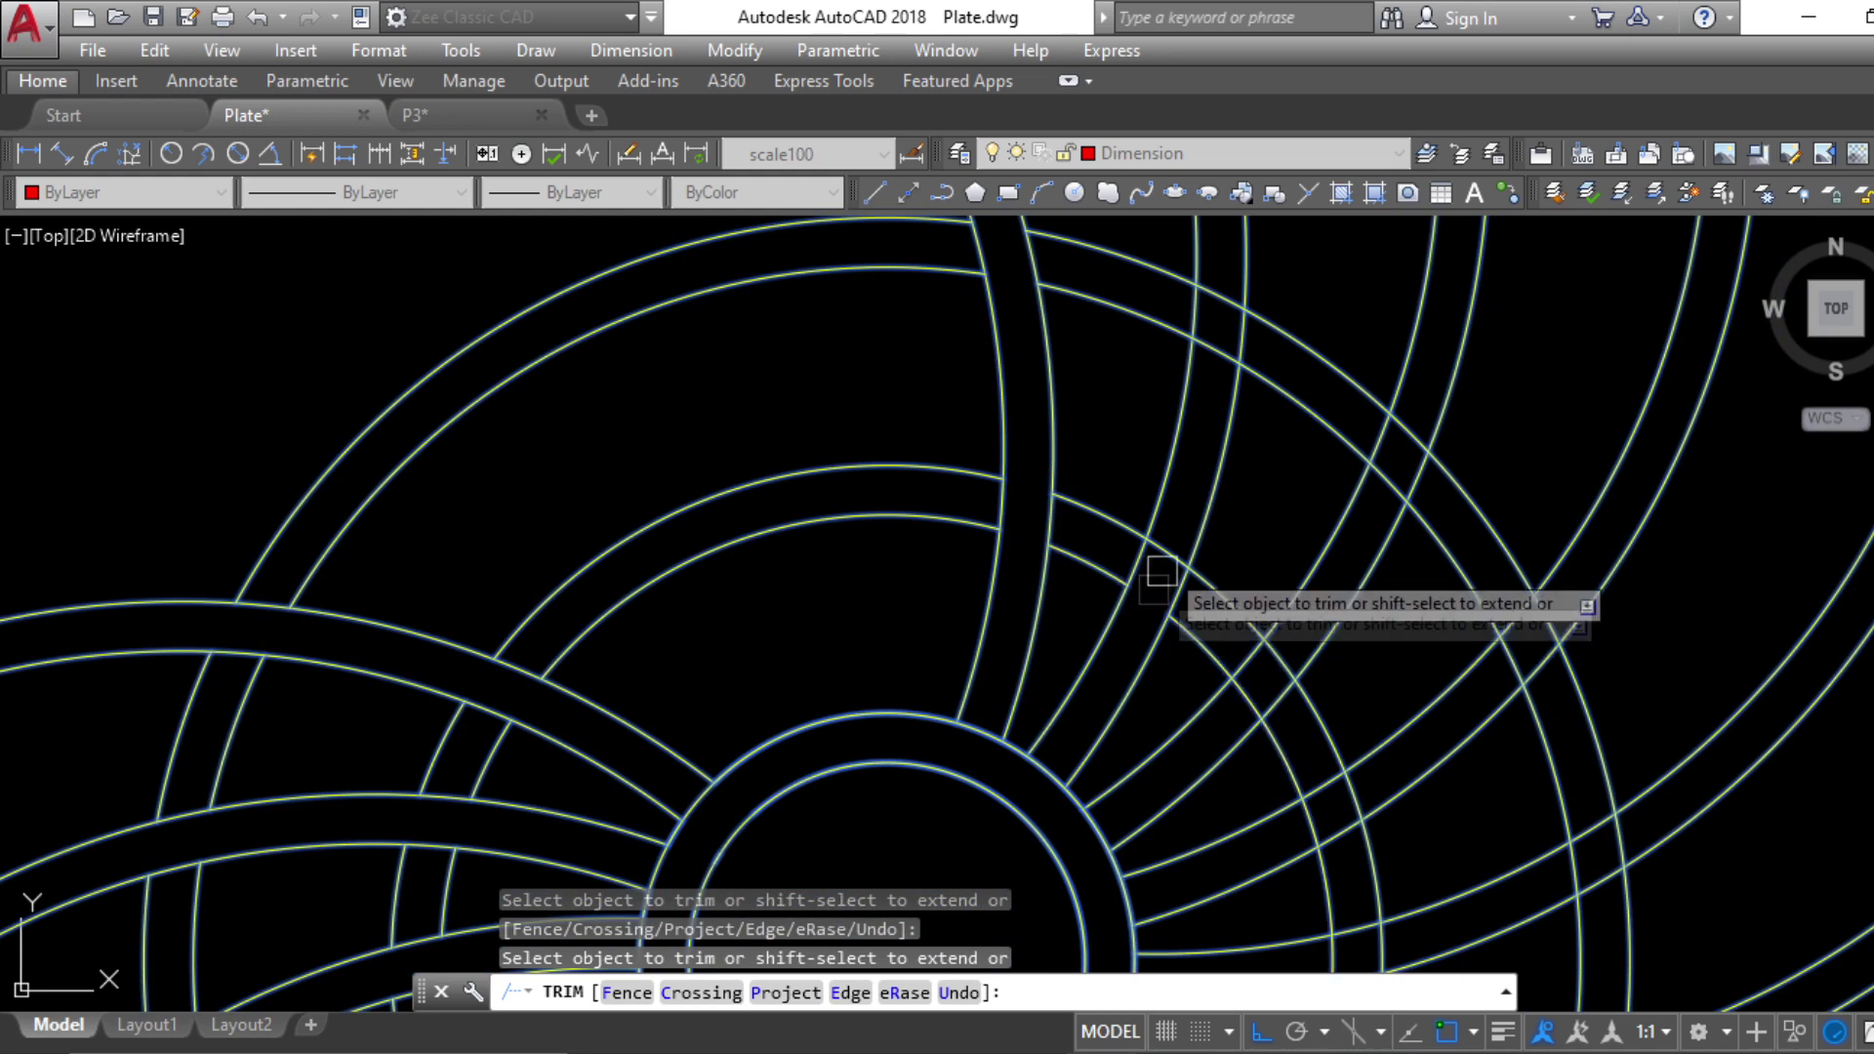
# Trim the inner and outer ring segments crossing the second to fourth spiral bands at the figure's upper right
pyautogui.moveTo(1212, 418); pyautogui.dragTo(1118, 583, button='middle')
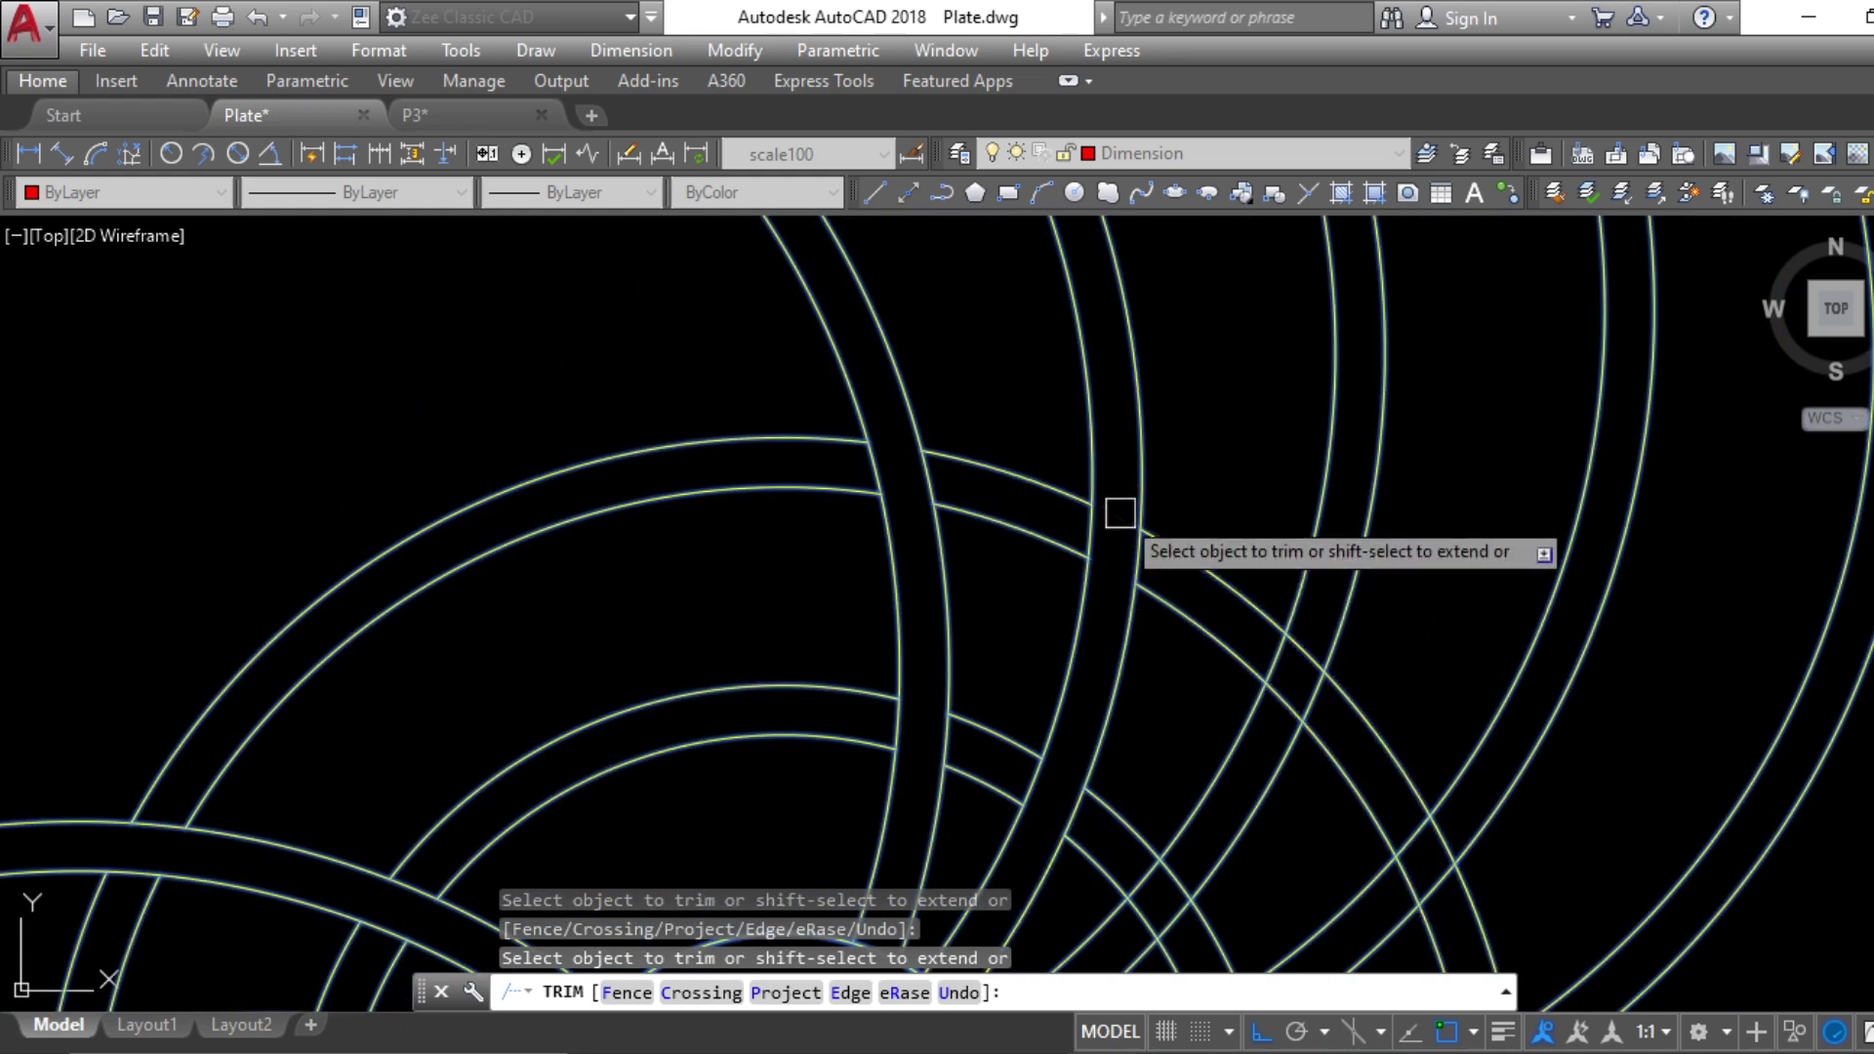
pyautogui.scroll(-3, 1281, 701)
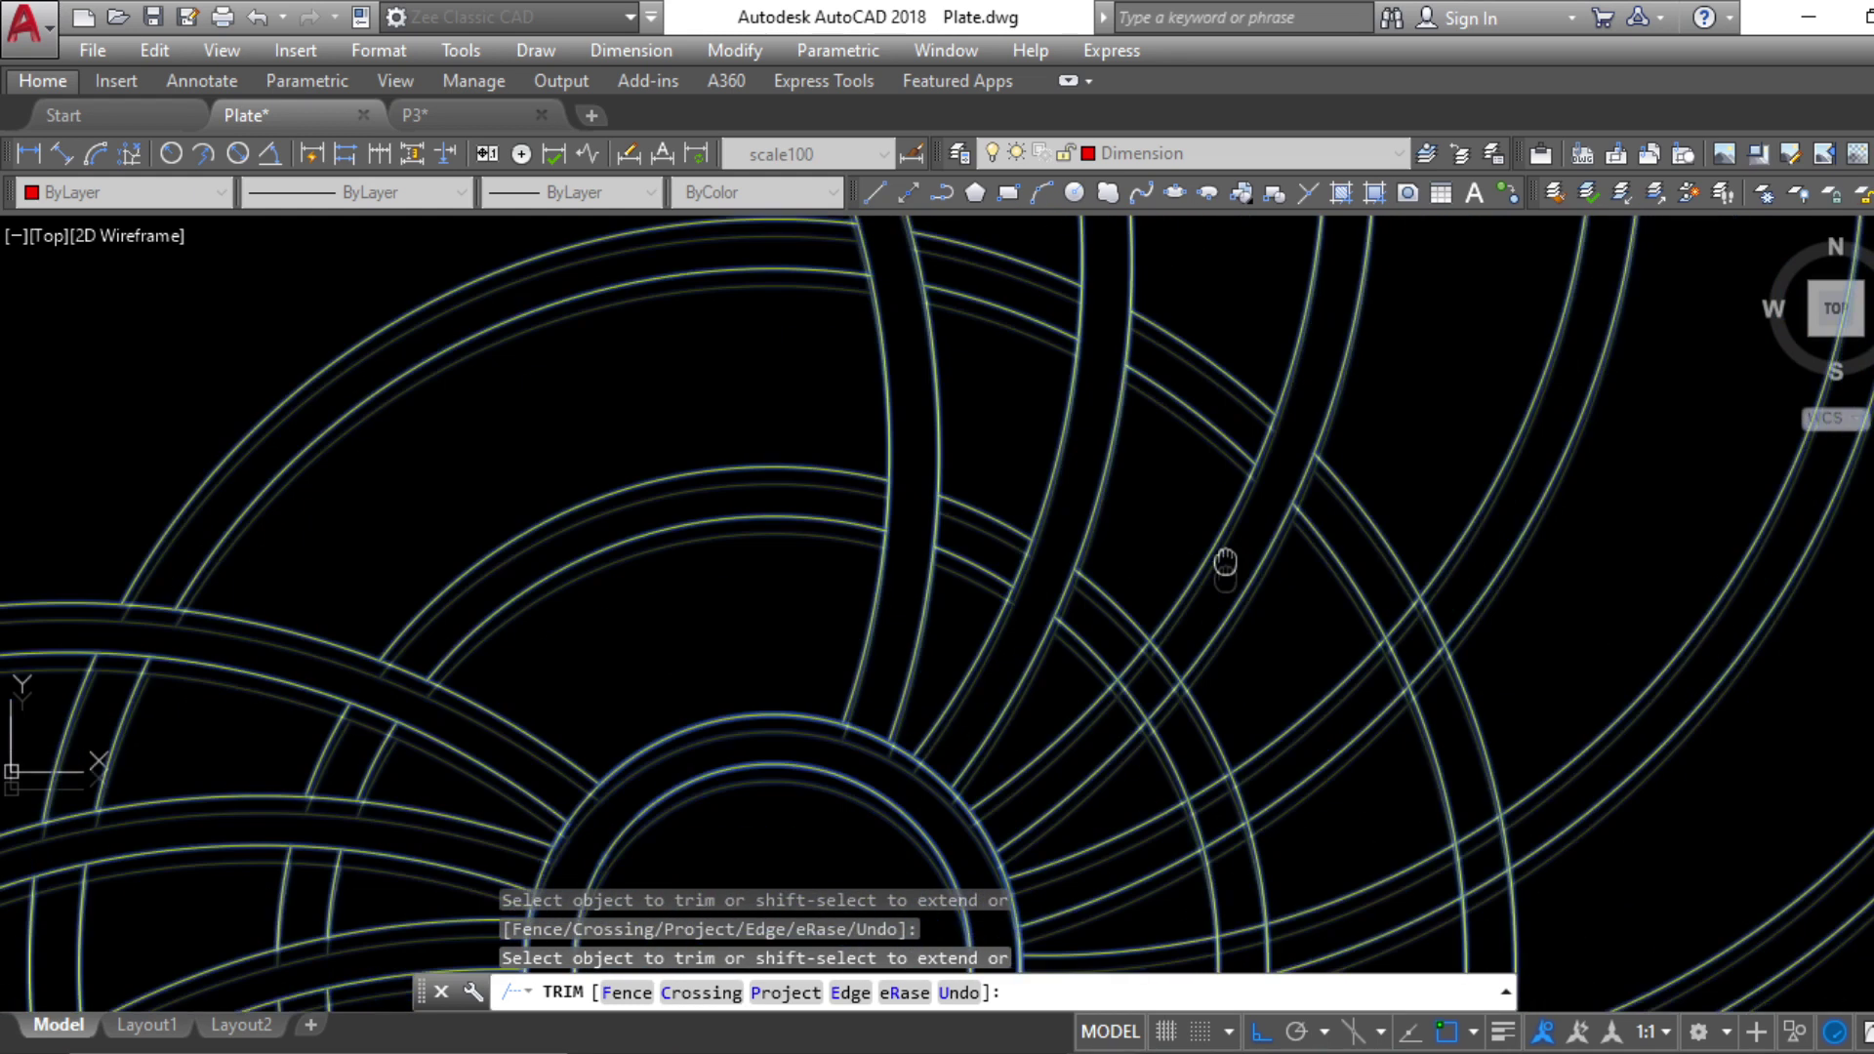
pyautogui.moveTo(1155, 759); pyautogui.dragTo(1121, 614, button='middle')
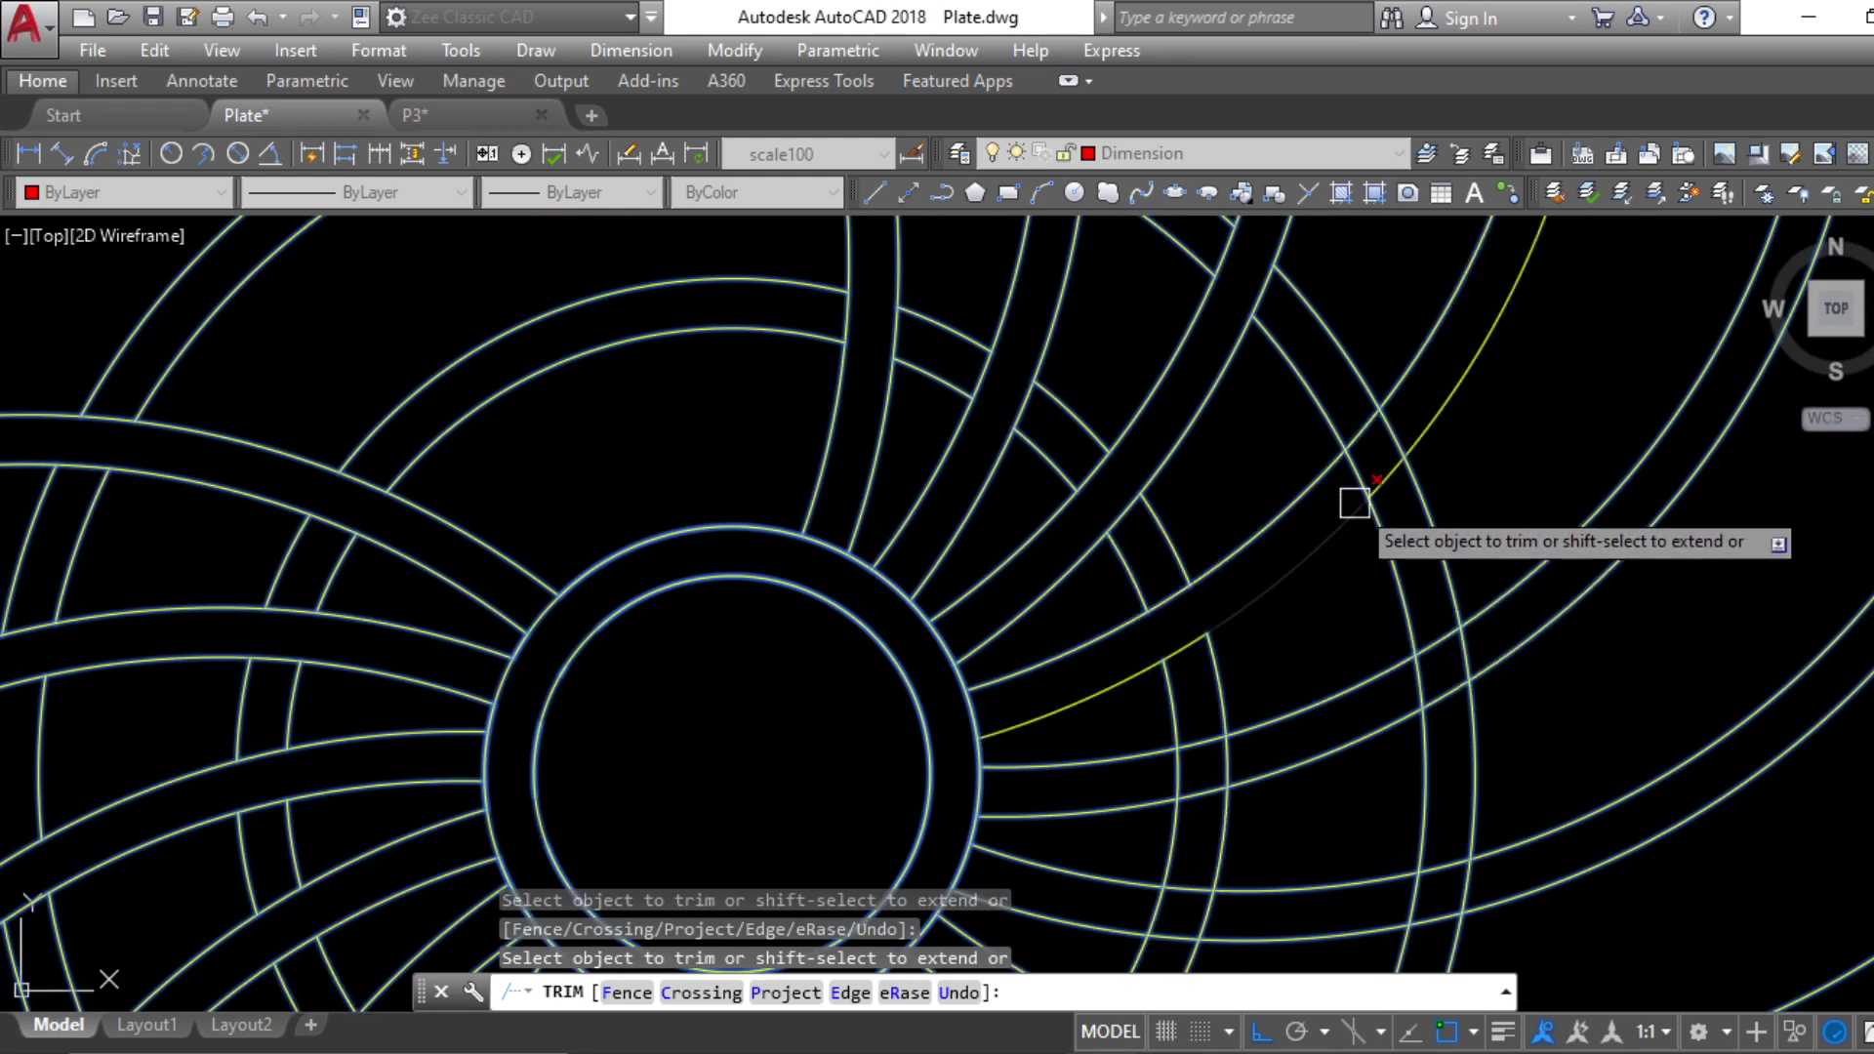
pyautogui.scroll(-3, 1308, 522)
pyautogui.scroll(5, 1320, 525)
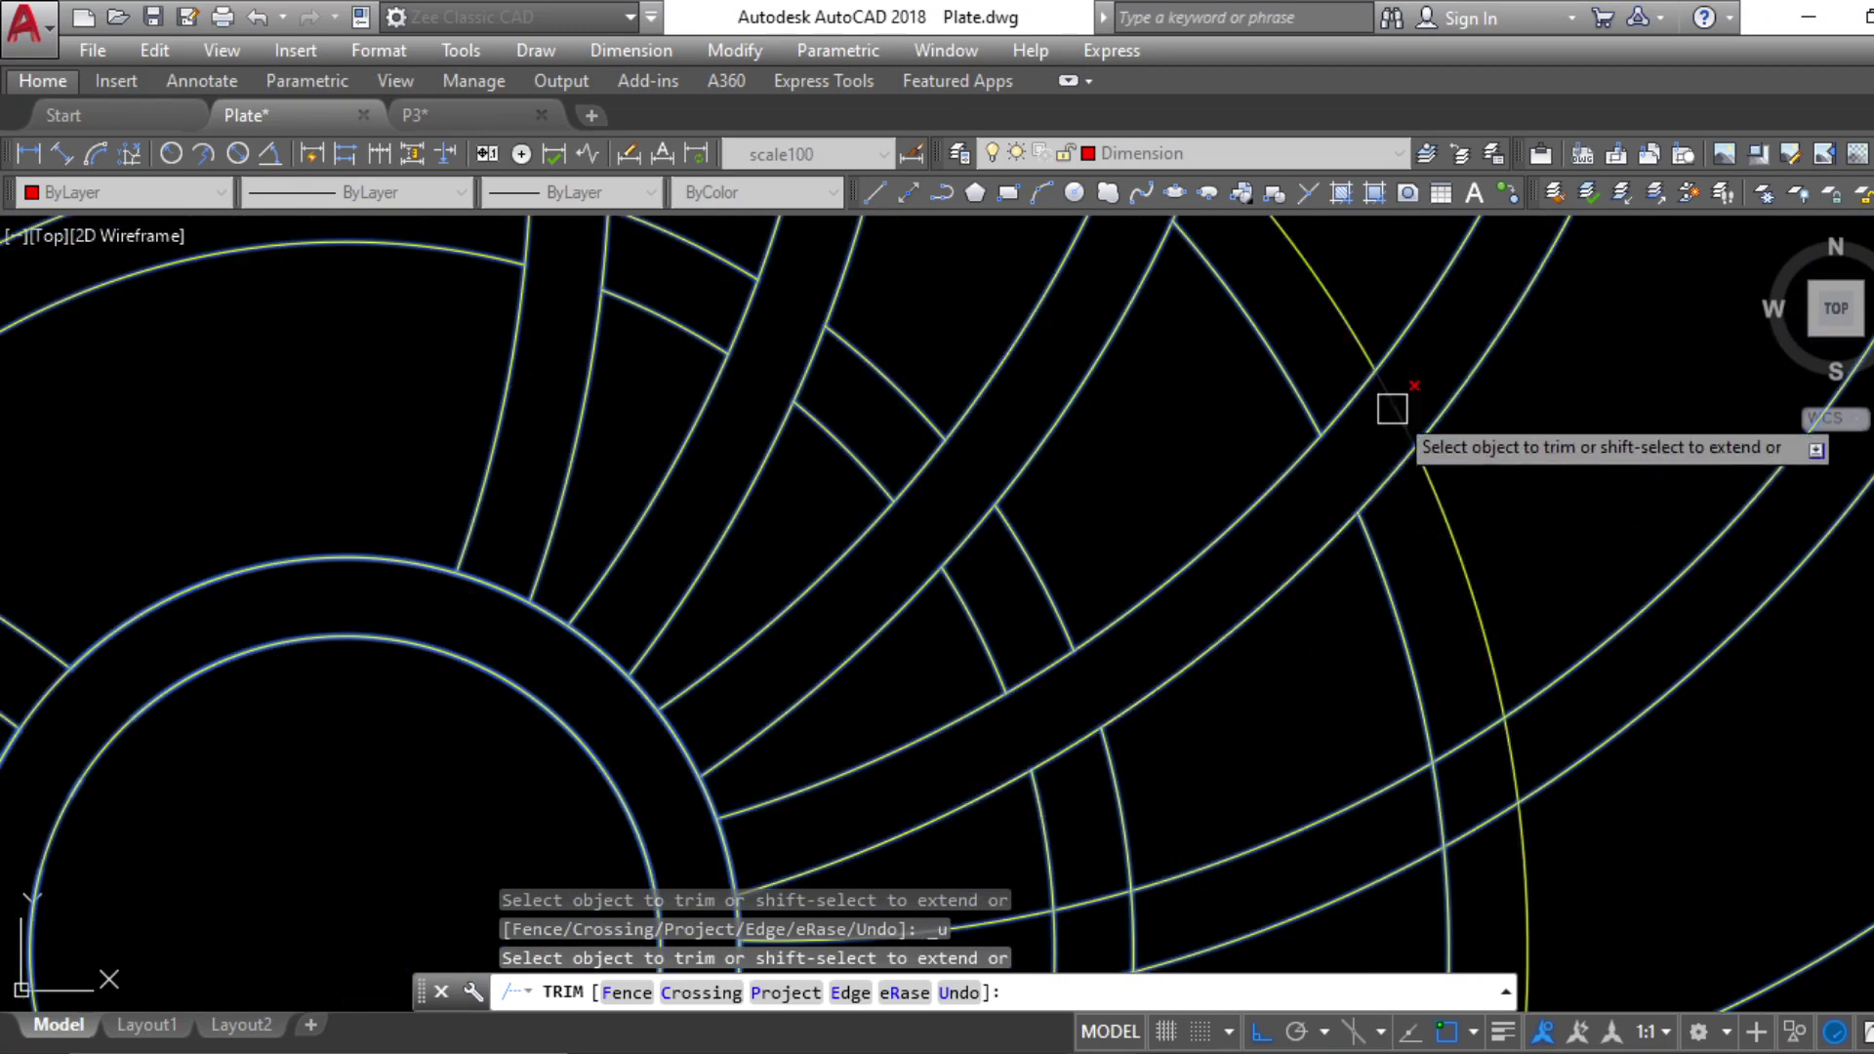
# Trim the ring segments crossing the next two spiral bands on the right side of the figure
pyautogui.scroll(-4, 1386, 479)
pyautogui.scroll(5, 1193, 614)
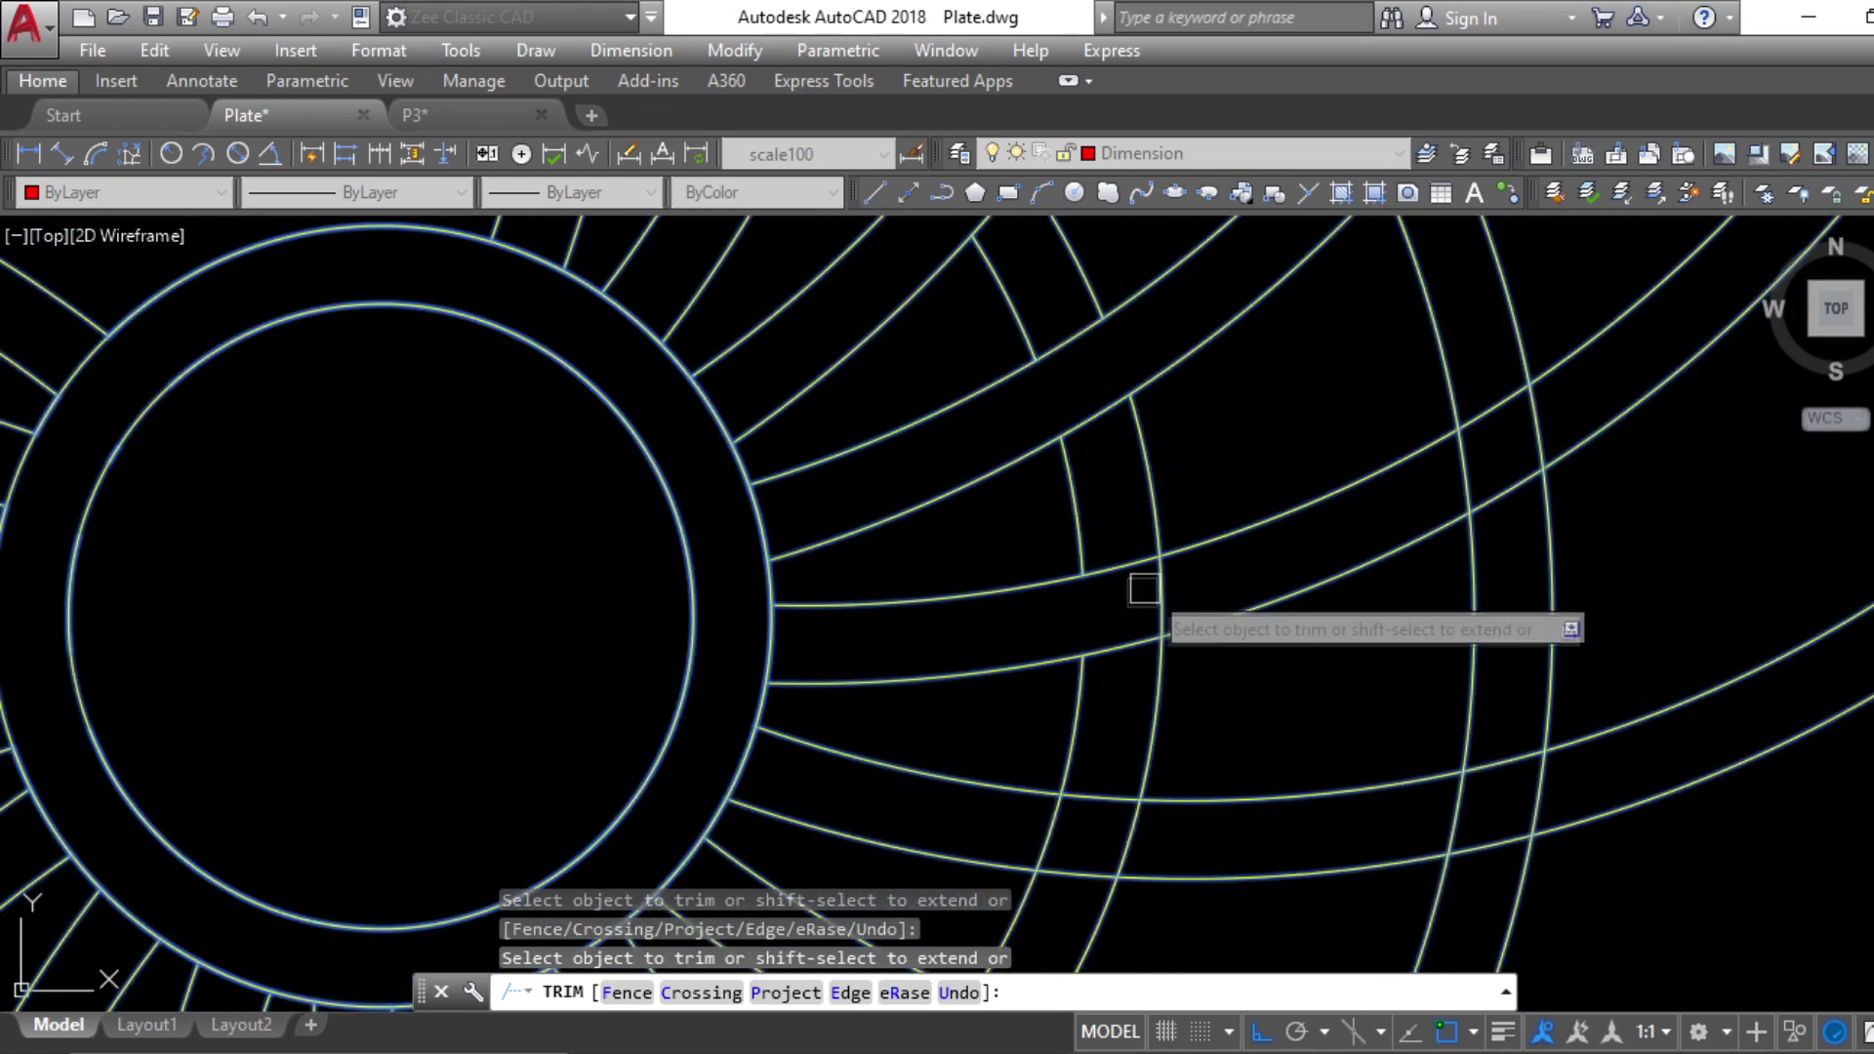
pyautogui.scroll(-3, 1426, 441)
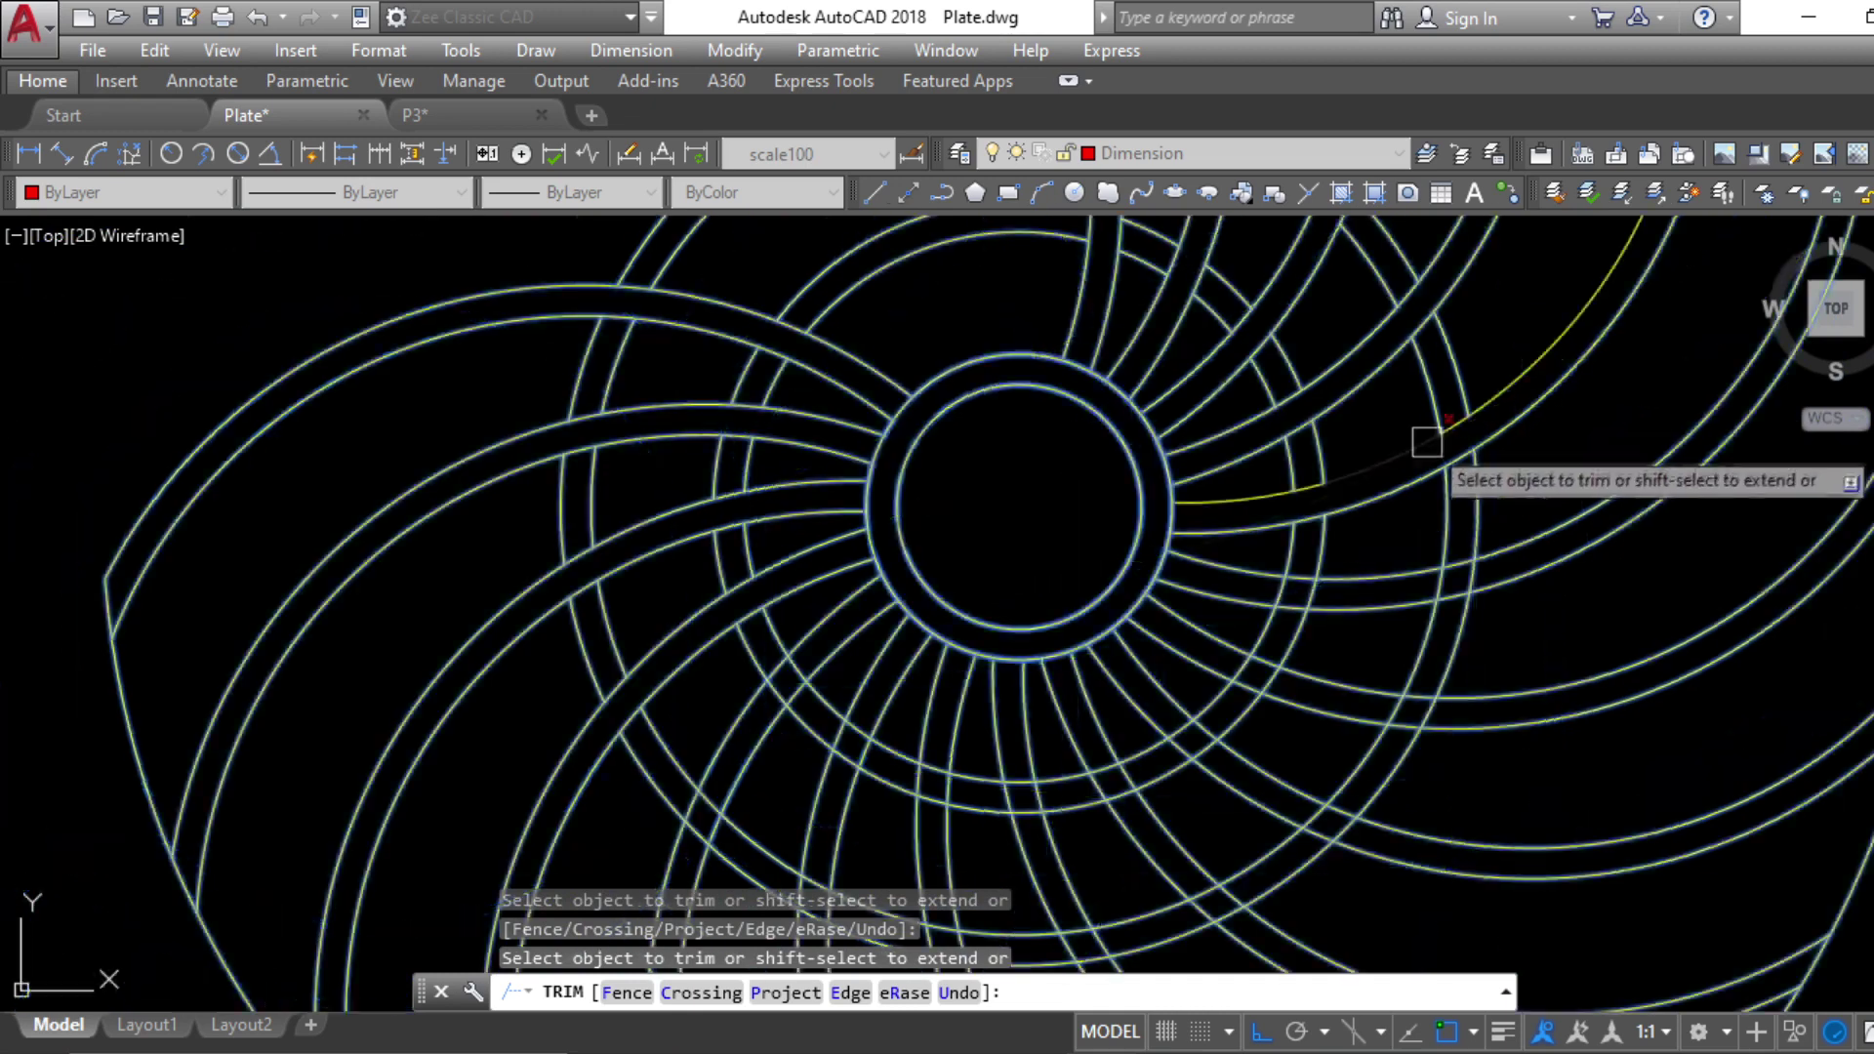
pyautogui.scroll(4, 1330, 619)
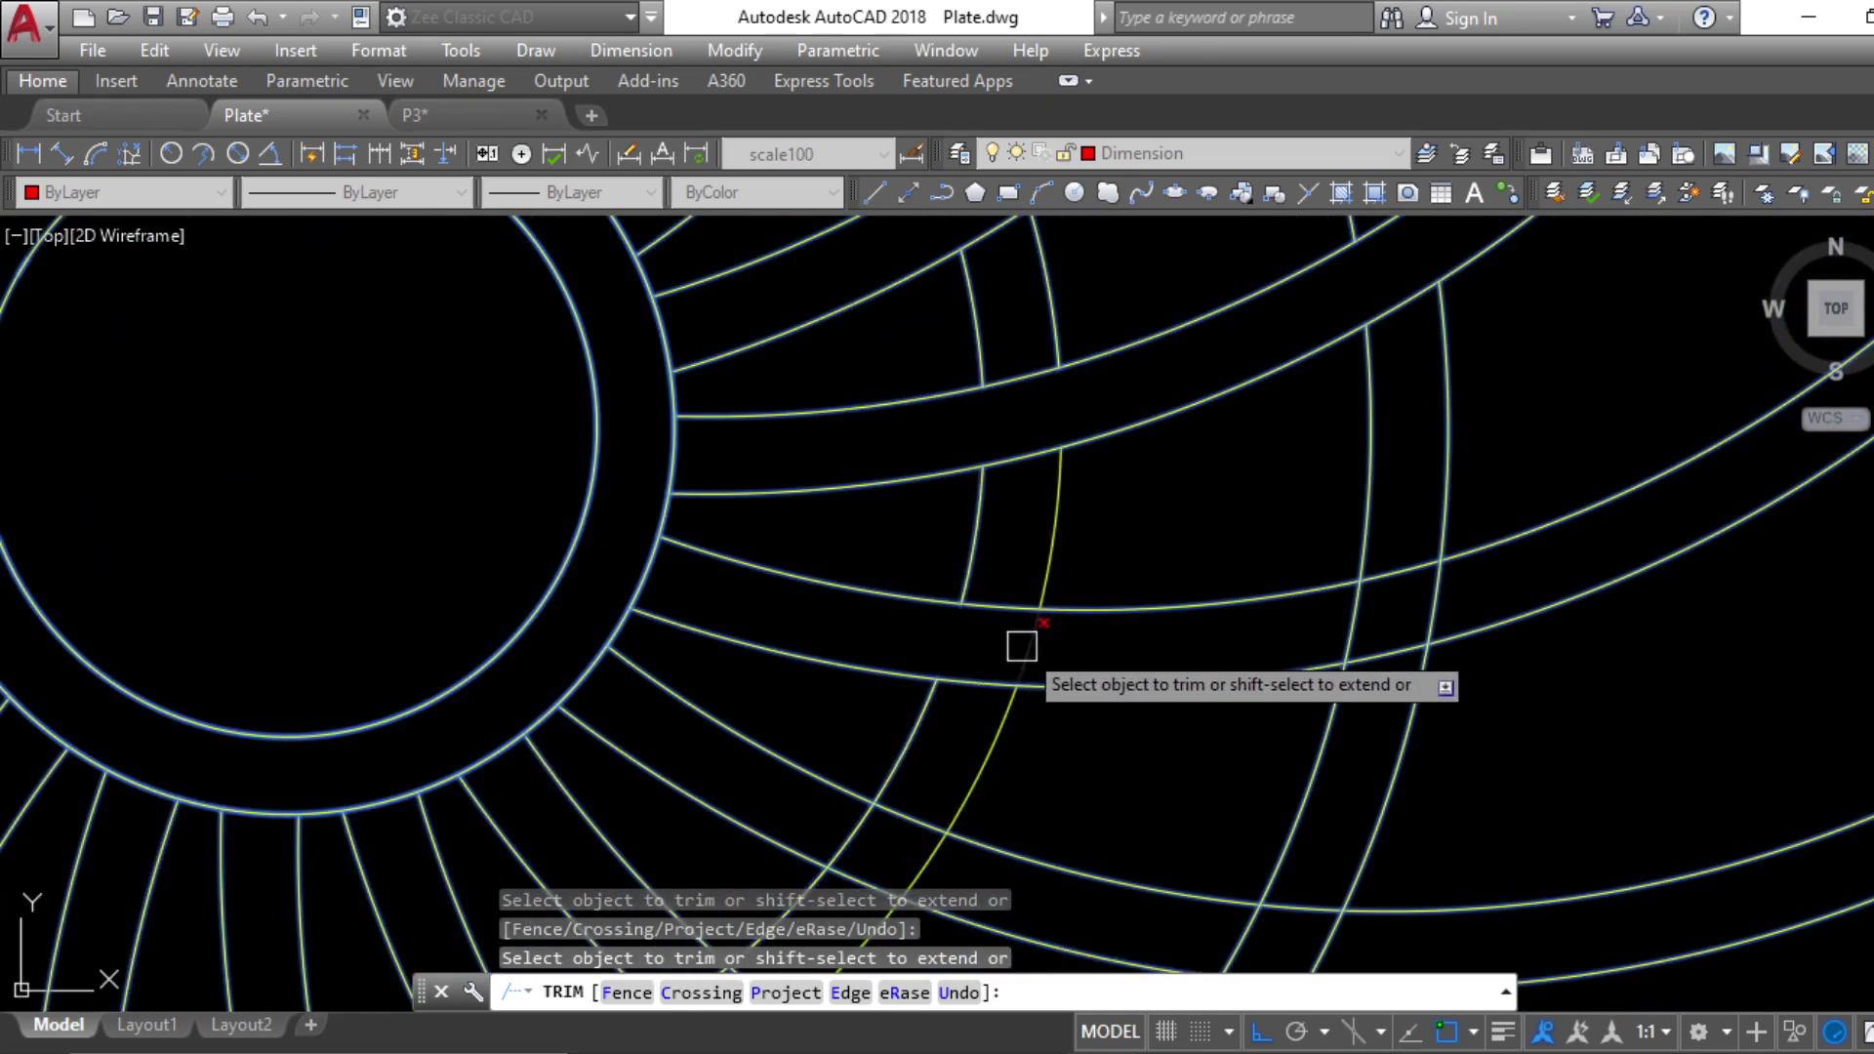
pyautogui.scroll(-2, 1435, 602)
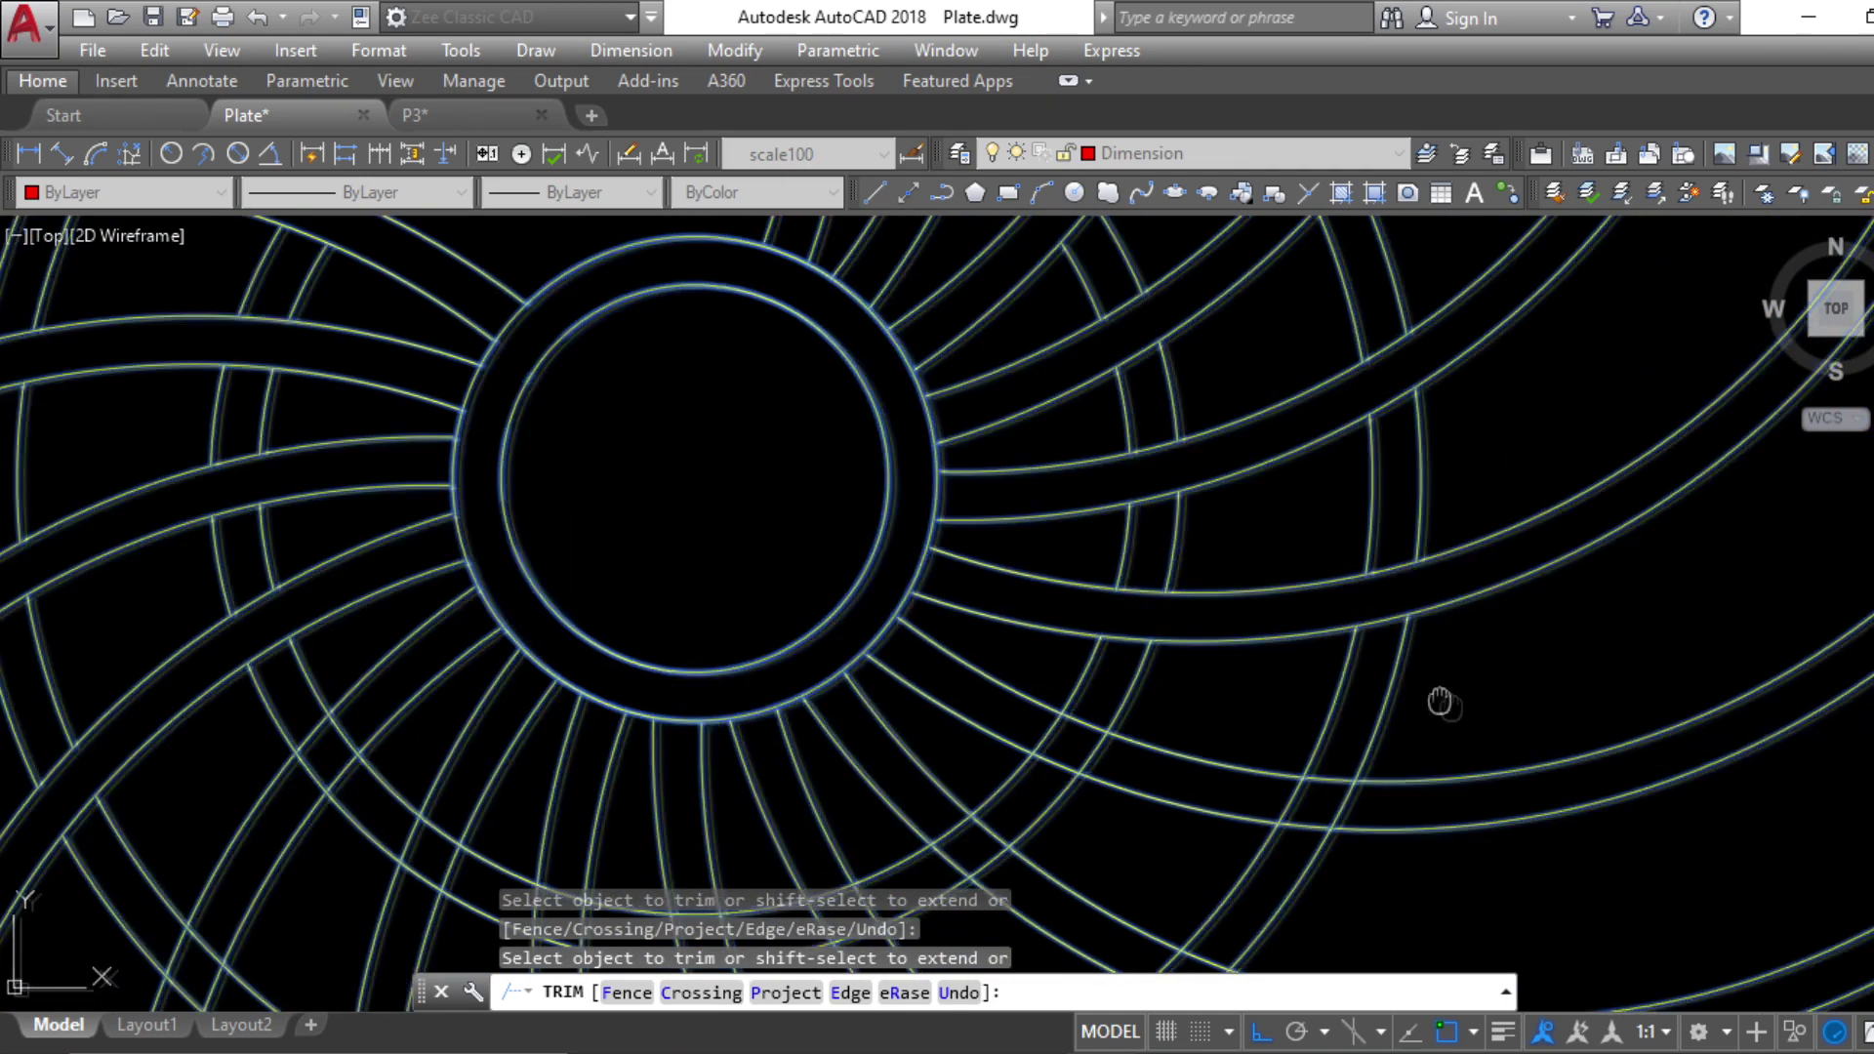
pyautogui.moveTo(1441, 701); pyautogui.dragTo(1332, 481, button='middle')
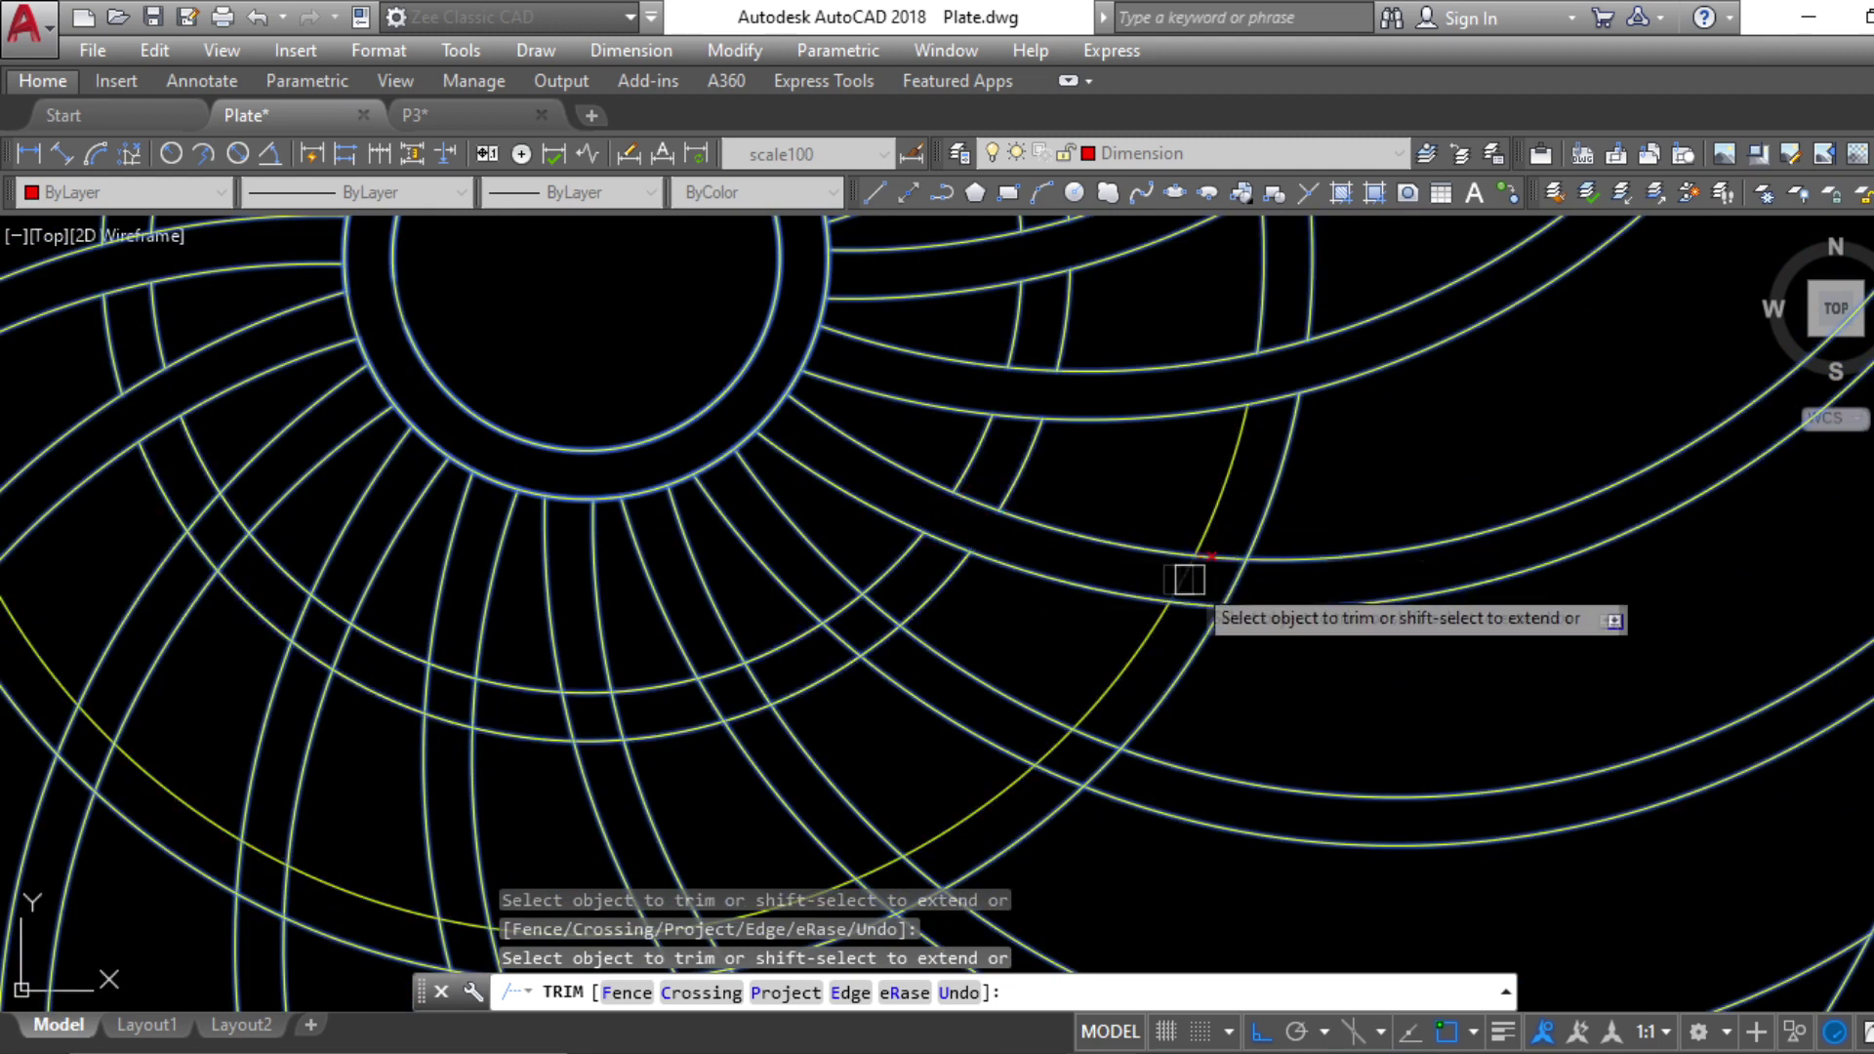
# Trim the ring segments crossing the spiral bands at the figure's lower right, continuing clockwise towards the bottom
pyautogui.scroll(3, 1071, 501)
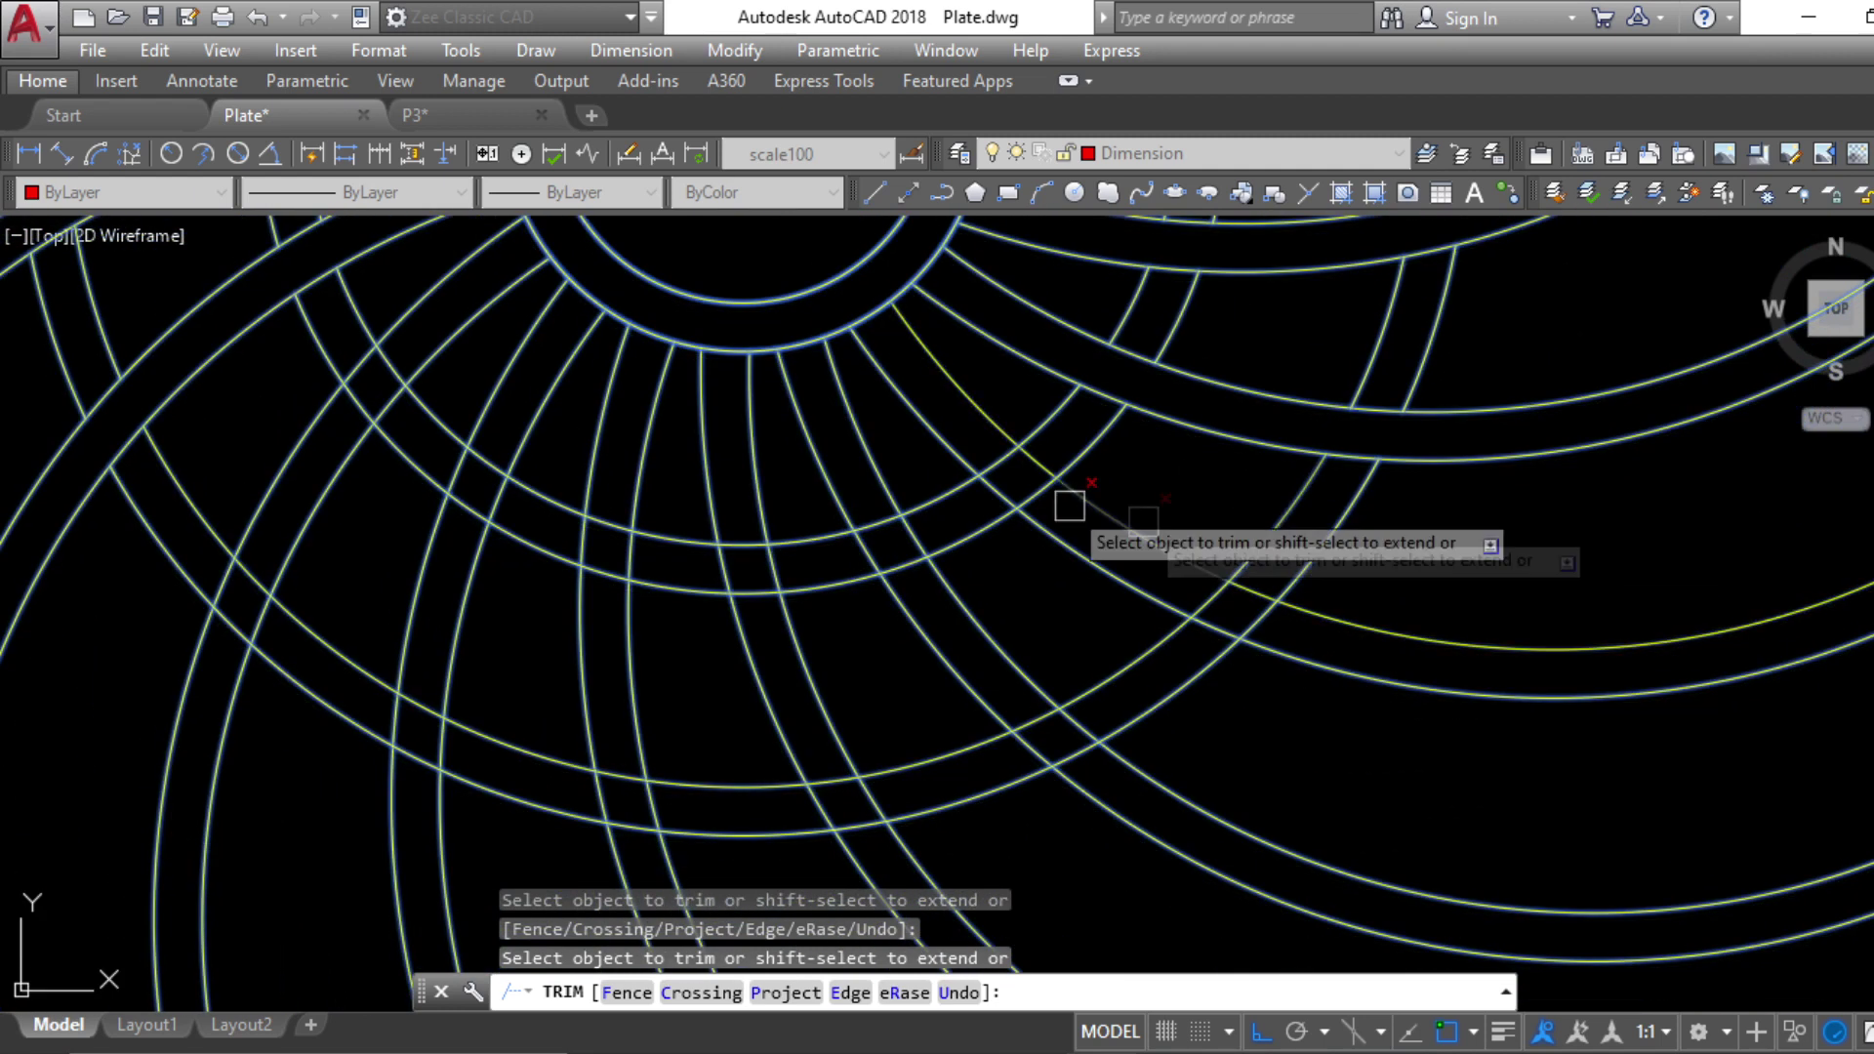
pyautogui.click(1042, 497)
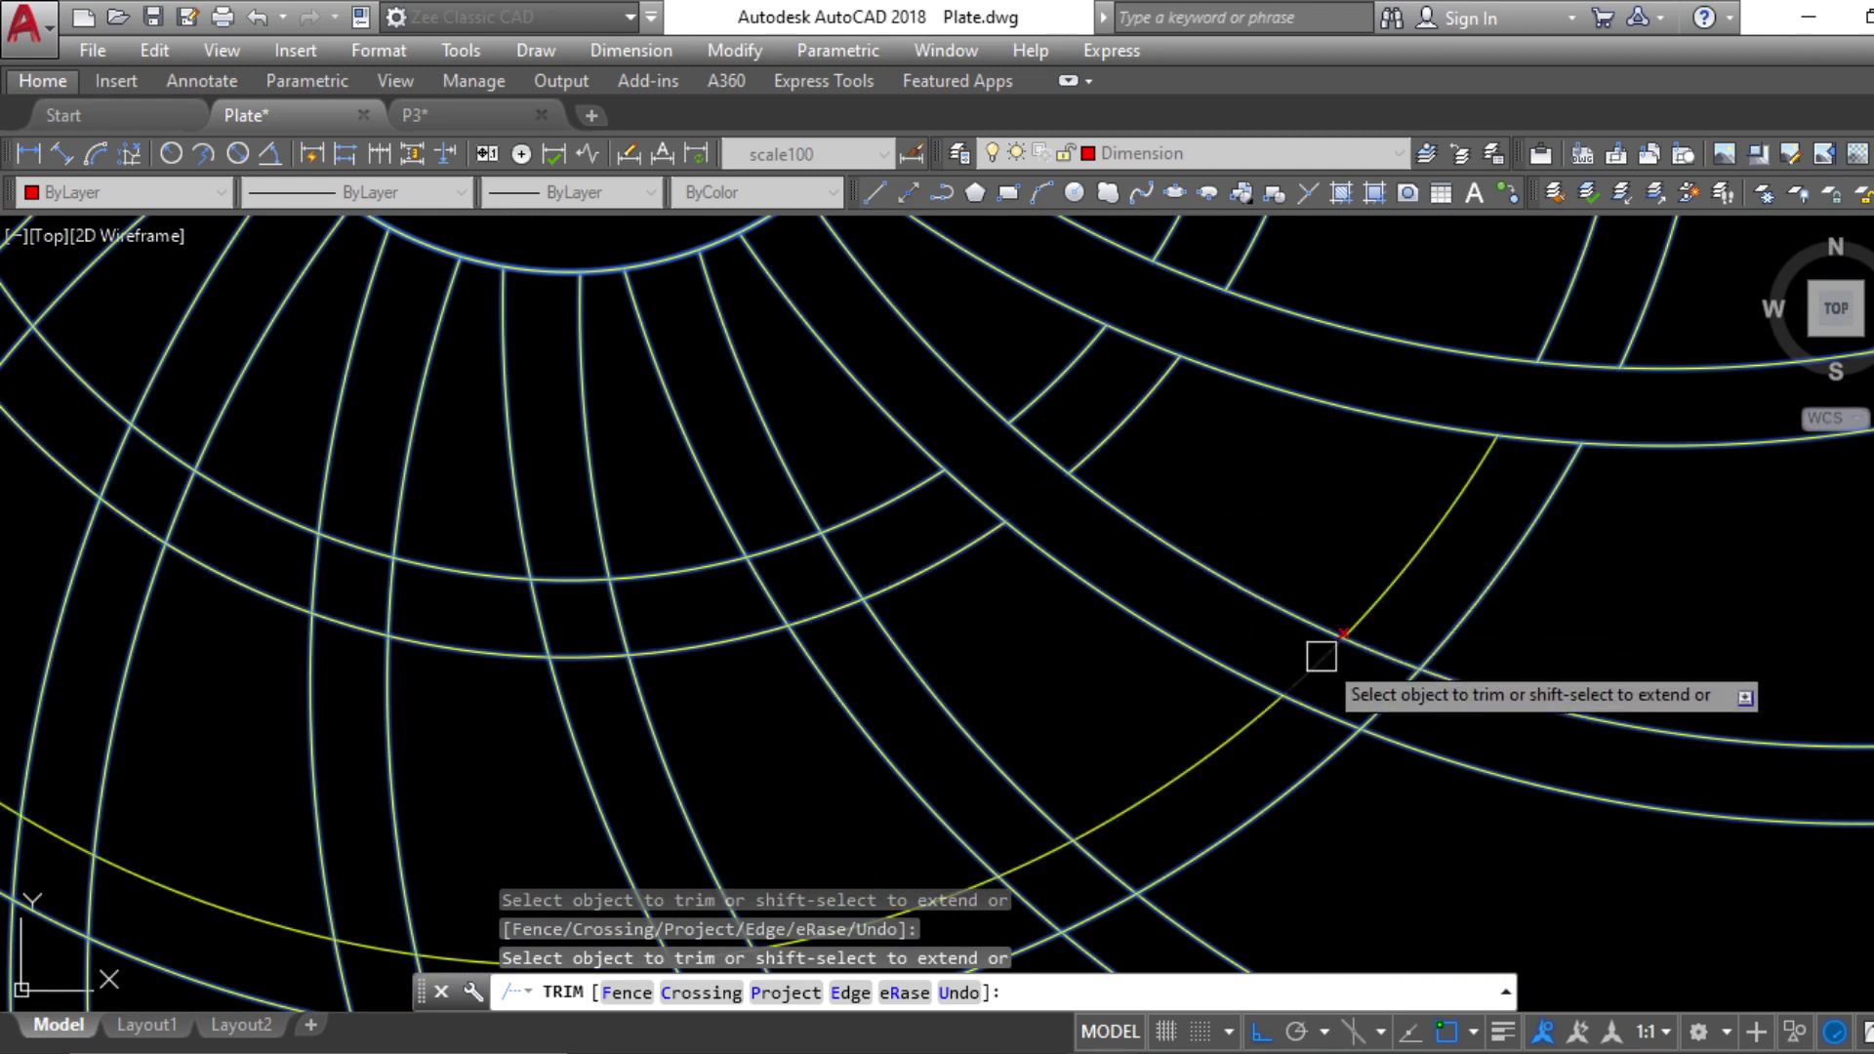
pyautogui.click(782, 544)
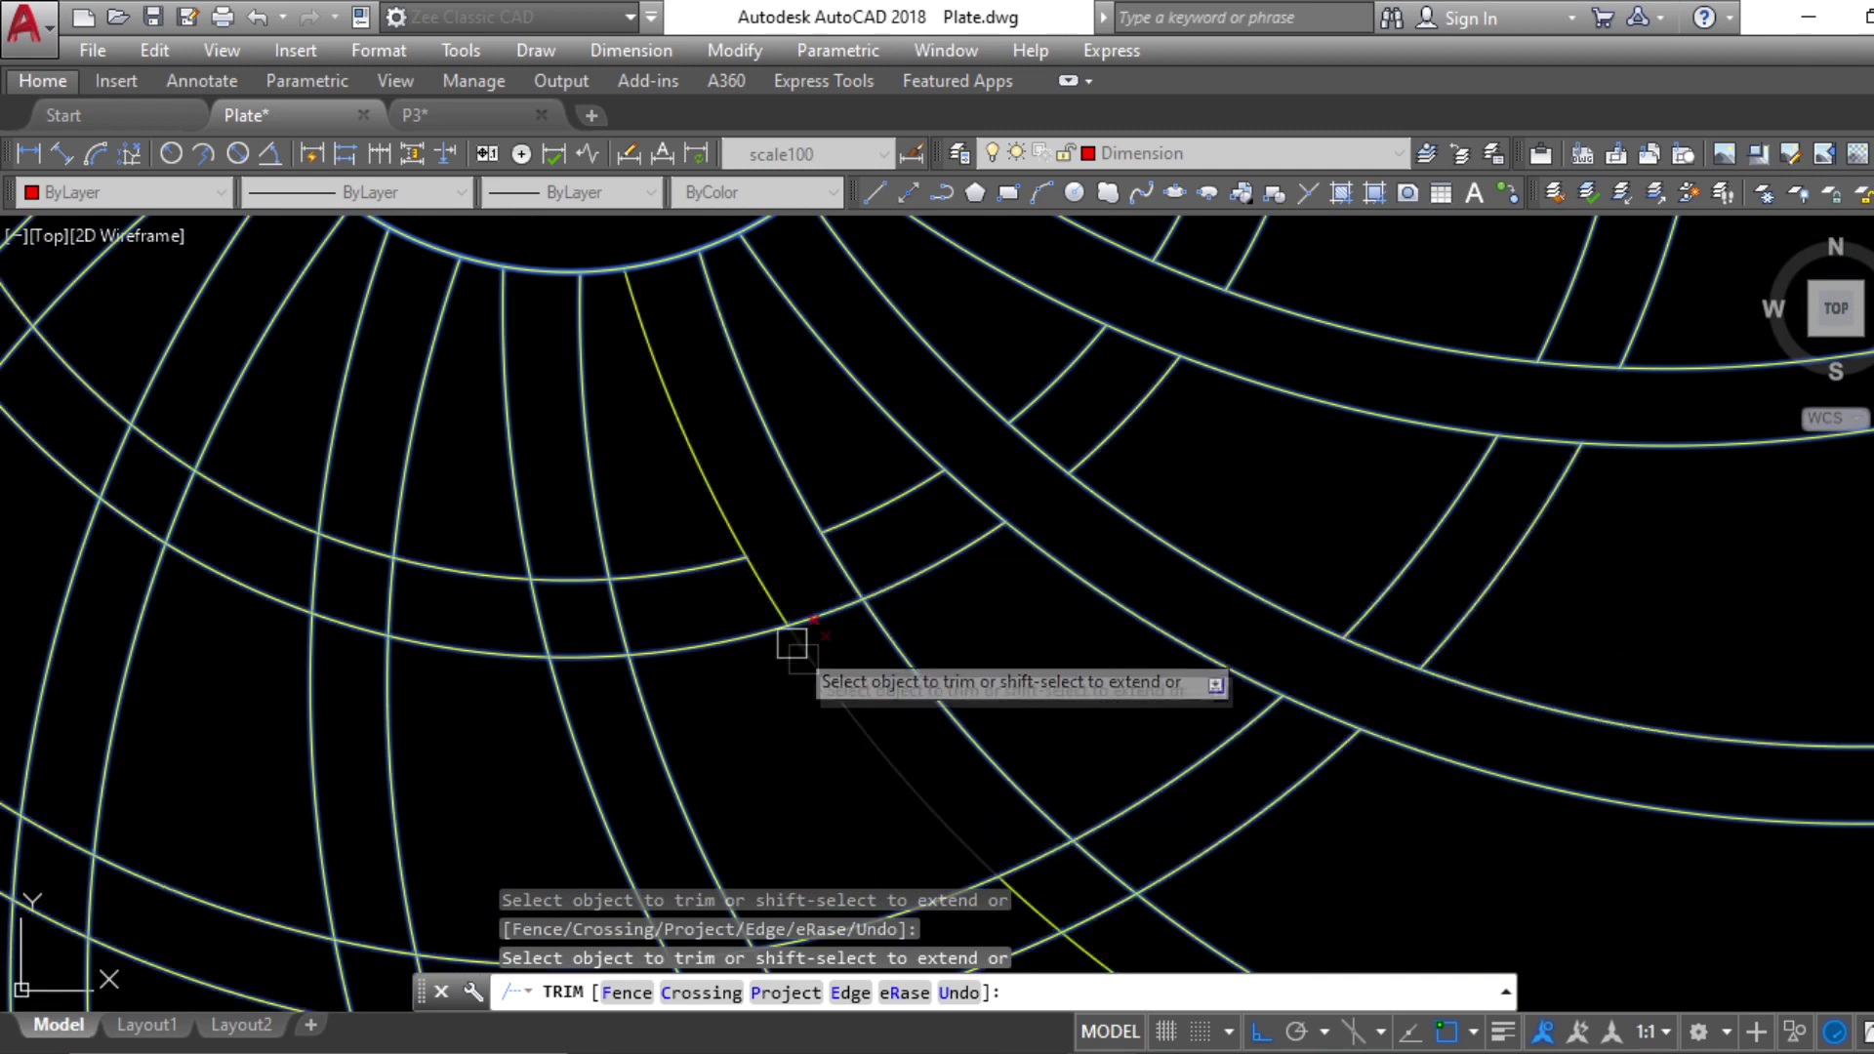
pyautogui.scroll(2, 830, 621)
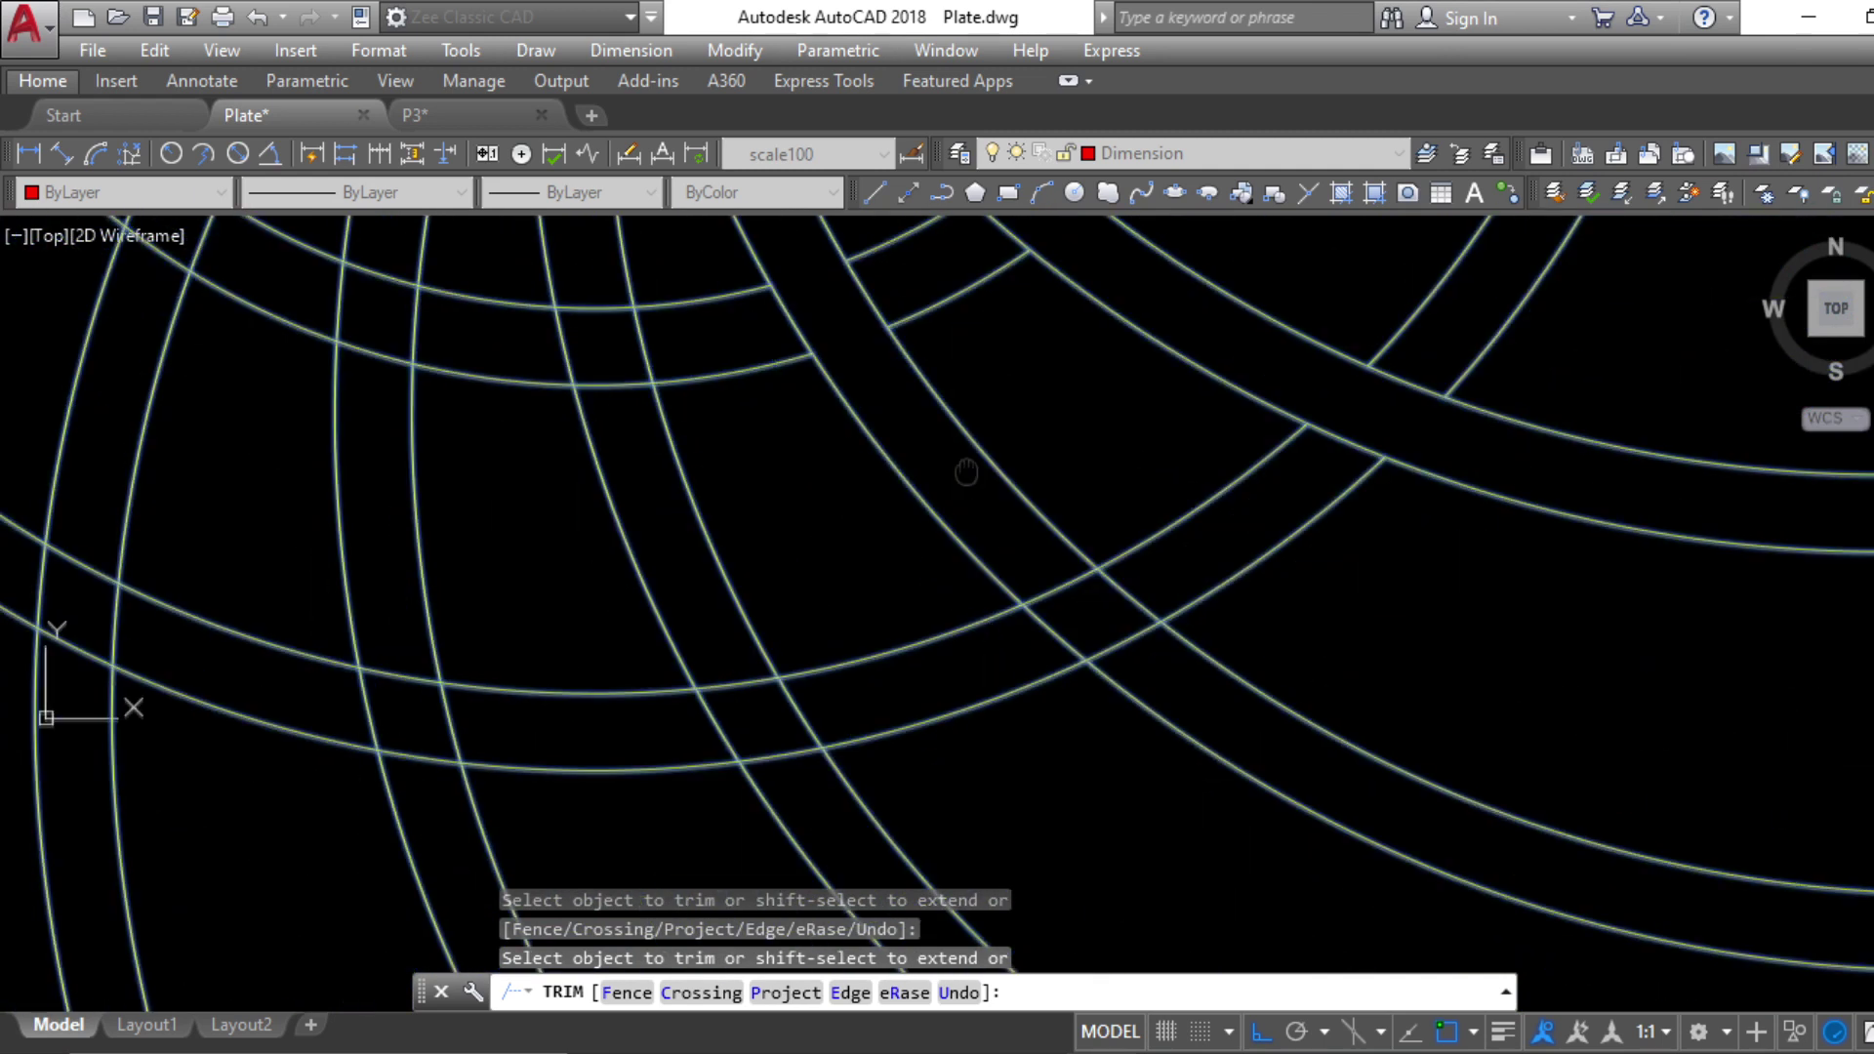
pyautogui.click(1134, 640)
pyautogui.click(787, 745)
pyautogui.click(727, 679)
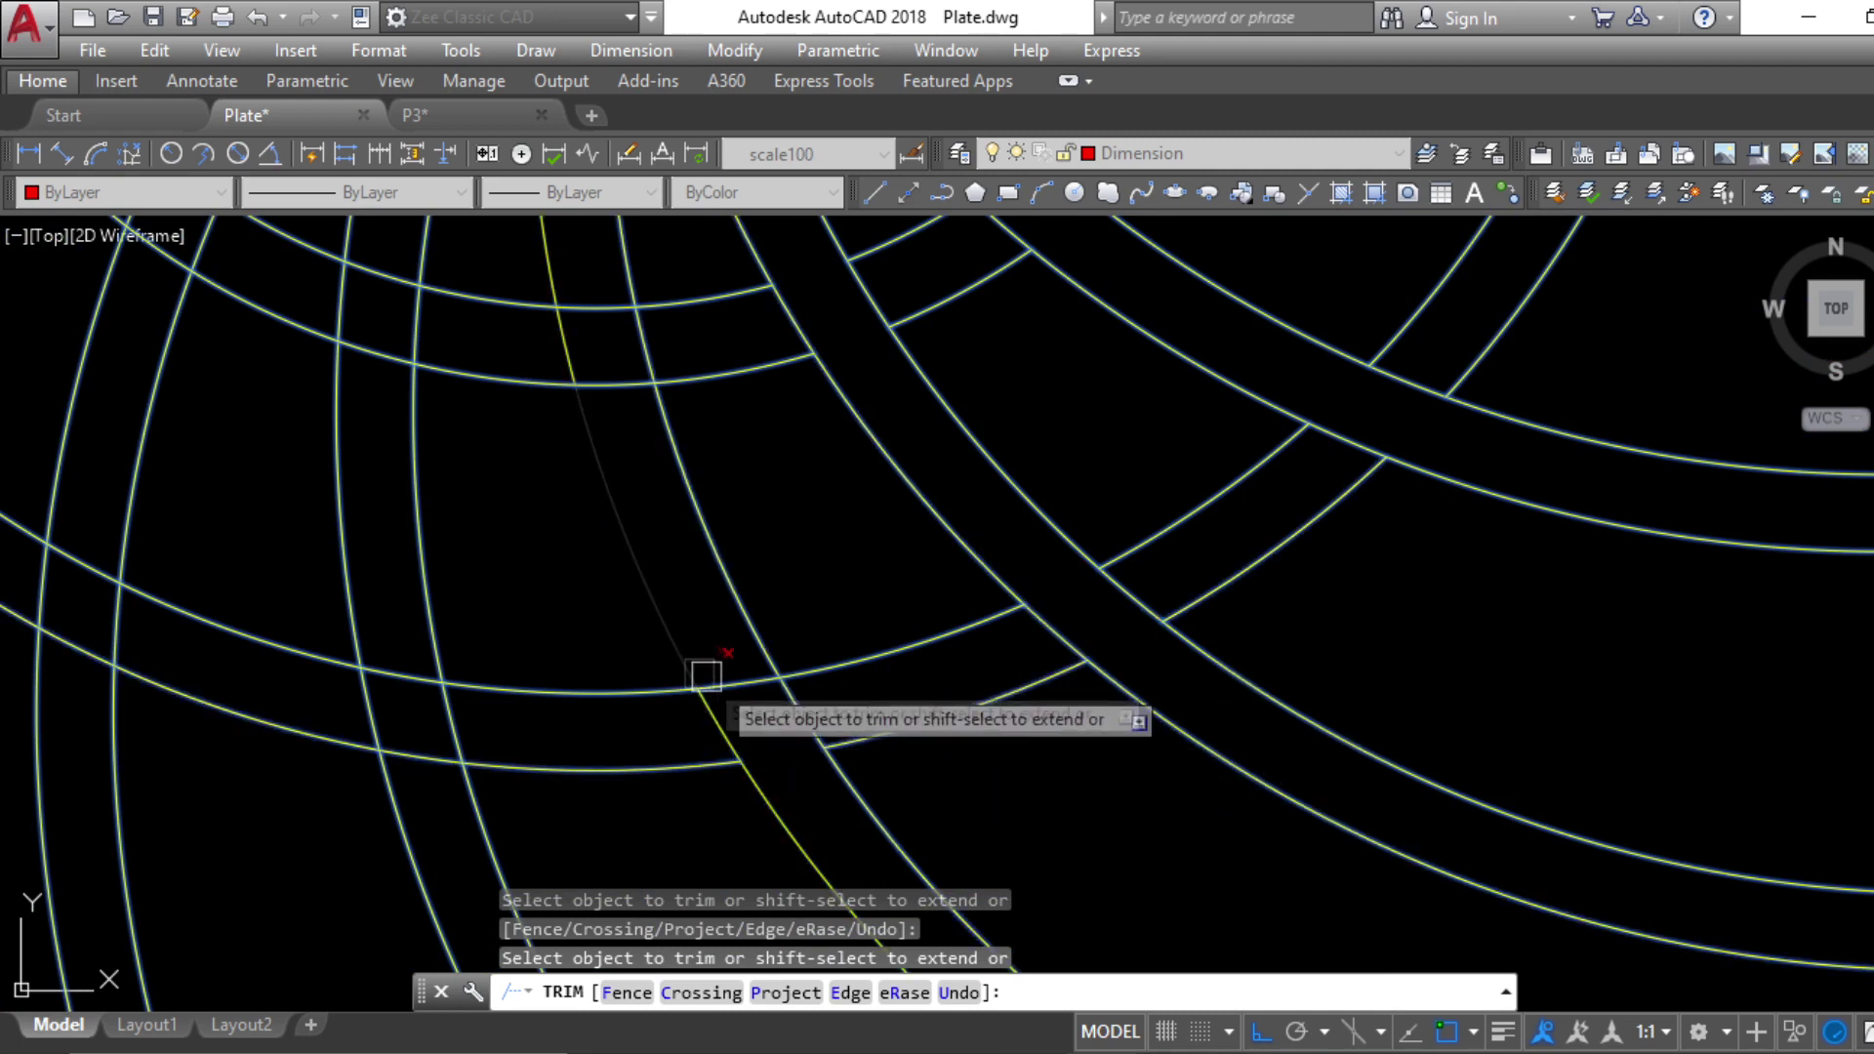
# Trim the ring segments that cross the spiral bands directly below the Nautilus centre
pyautogui.scroll(-4, 674, 430)
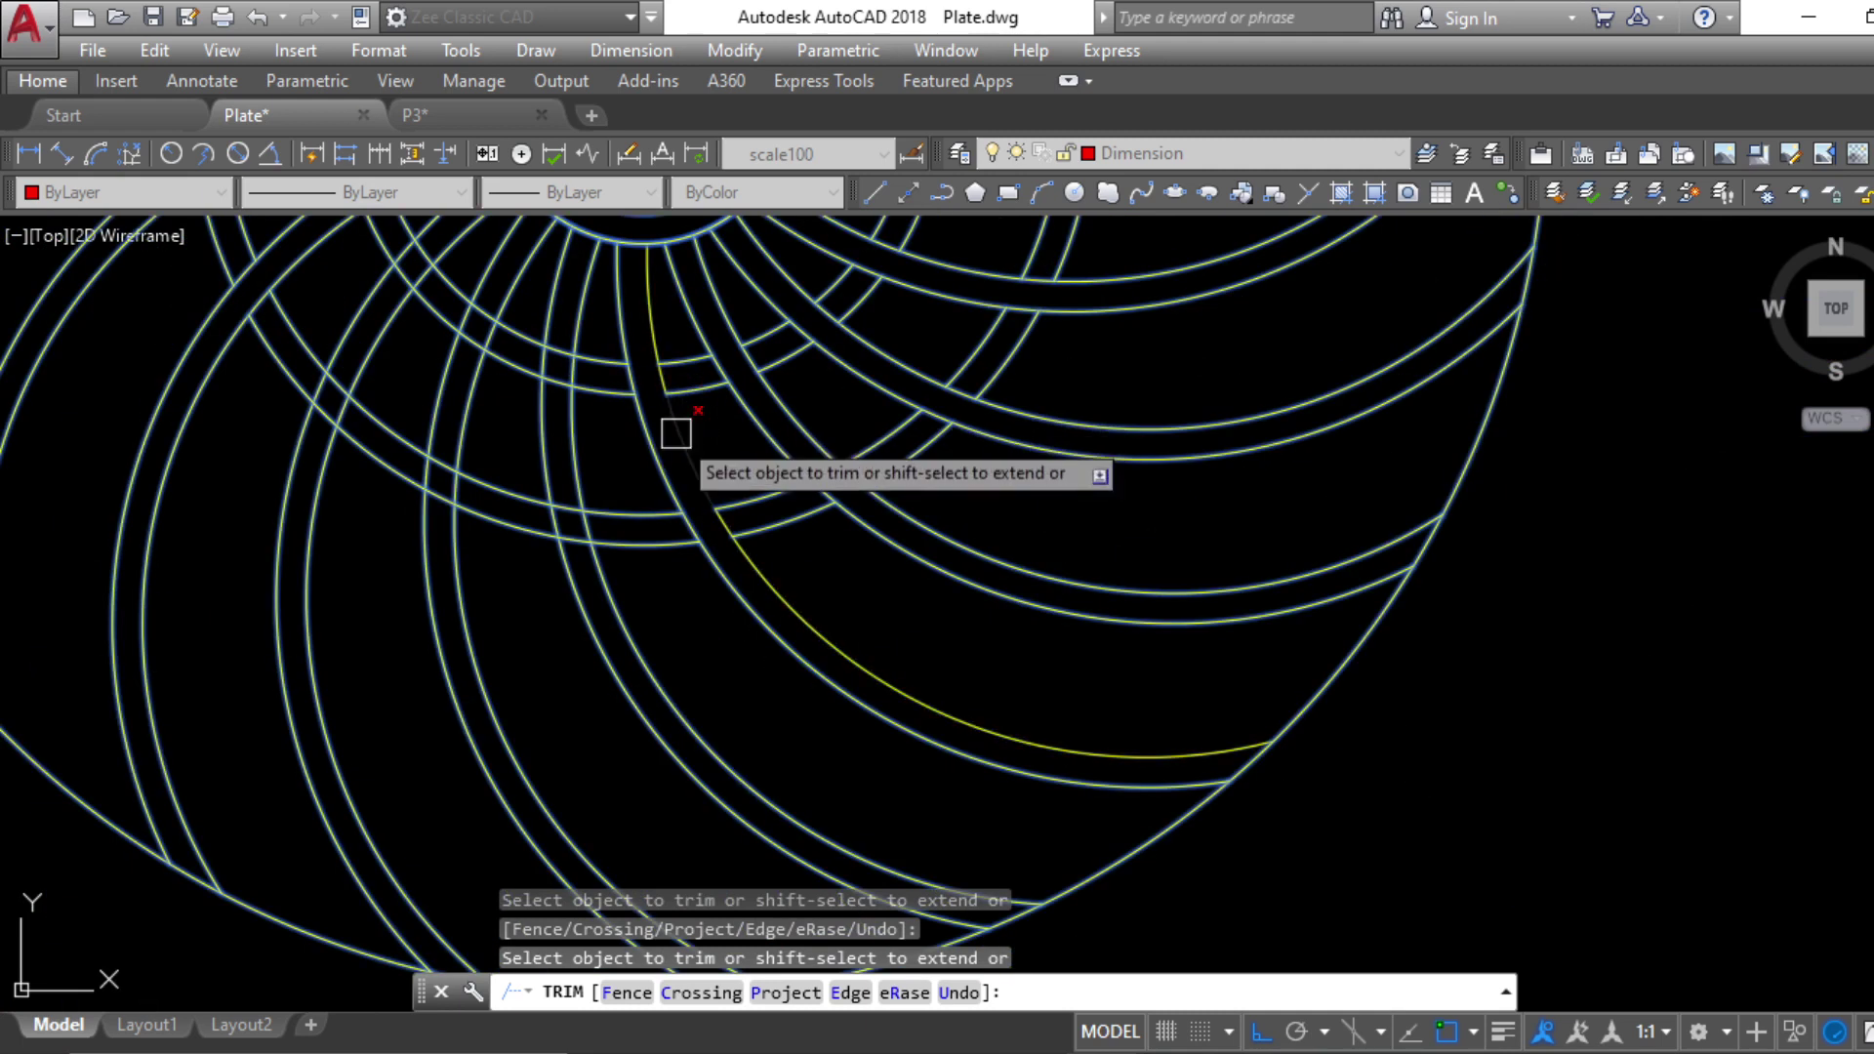
pyautogui.scroll(3, 995, 488)
pyautogui.click(902, 527)
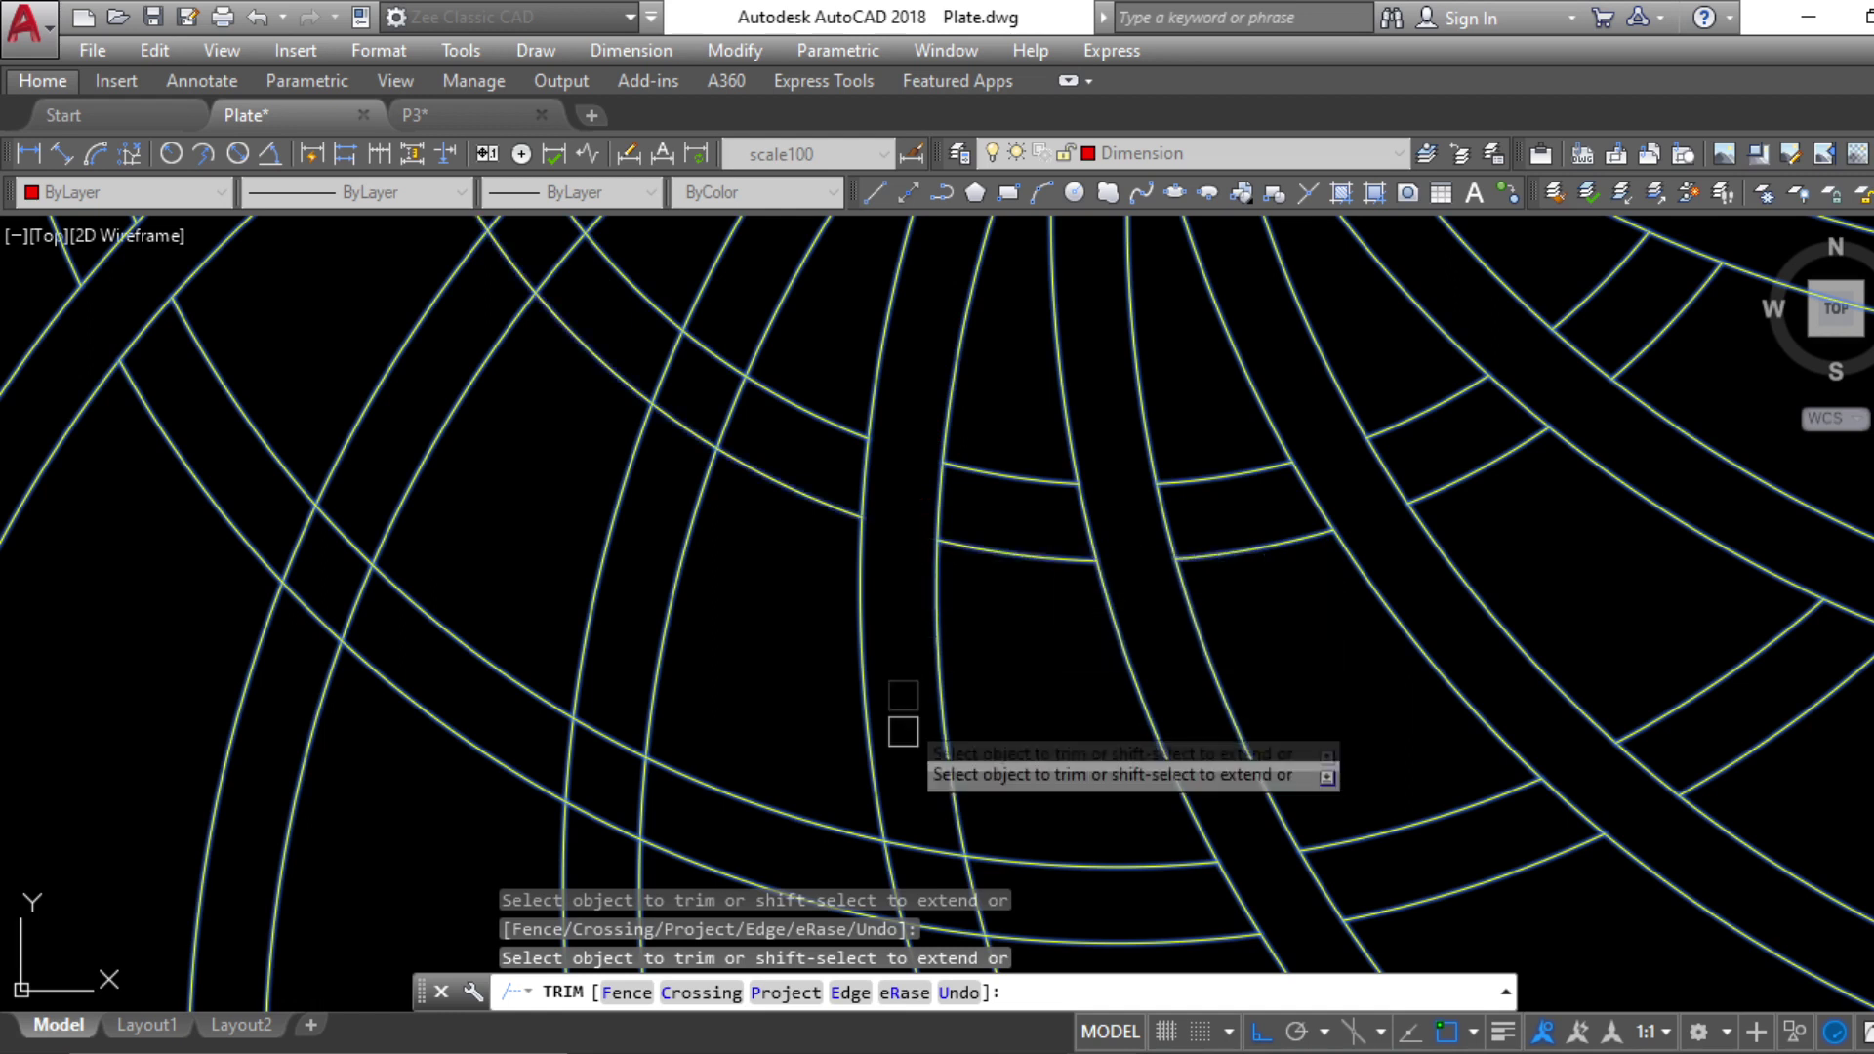
pyautogui.scroll(2, 899, 723)
pyautogui.click(947, 605)
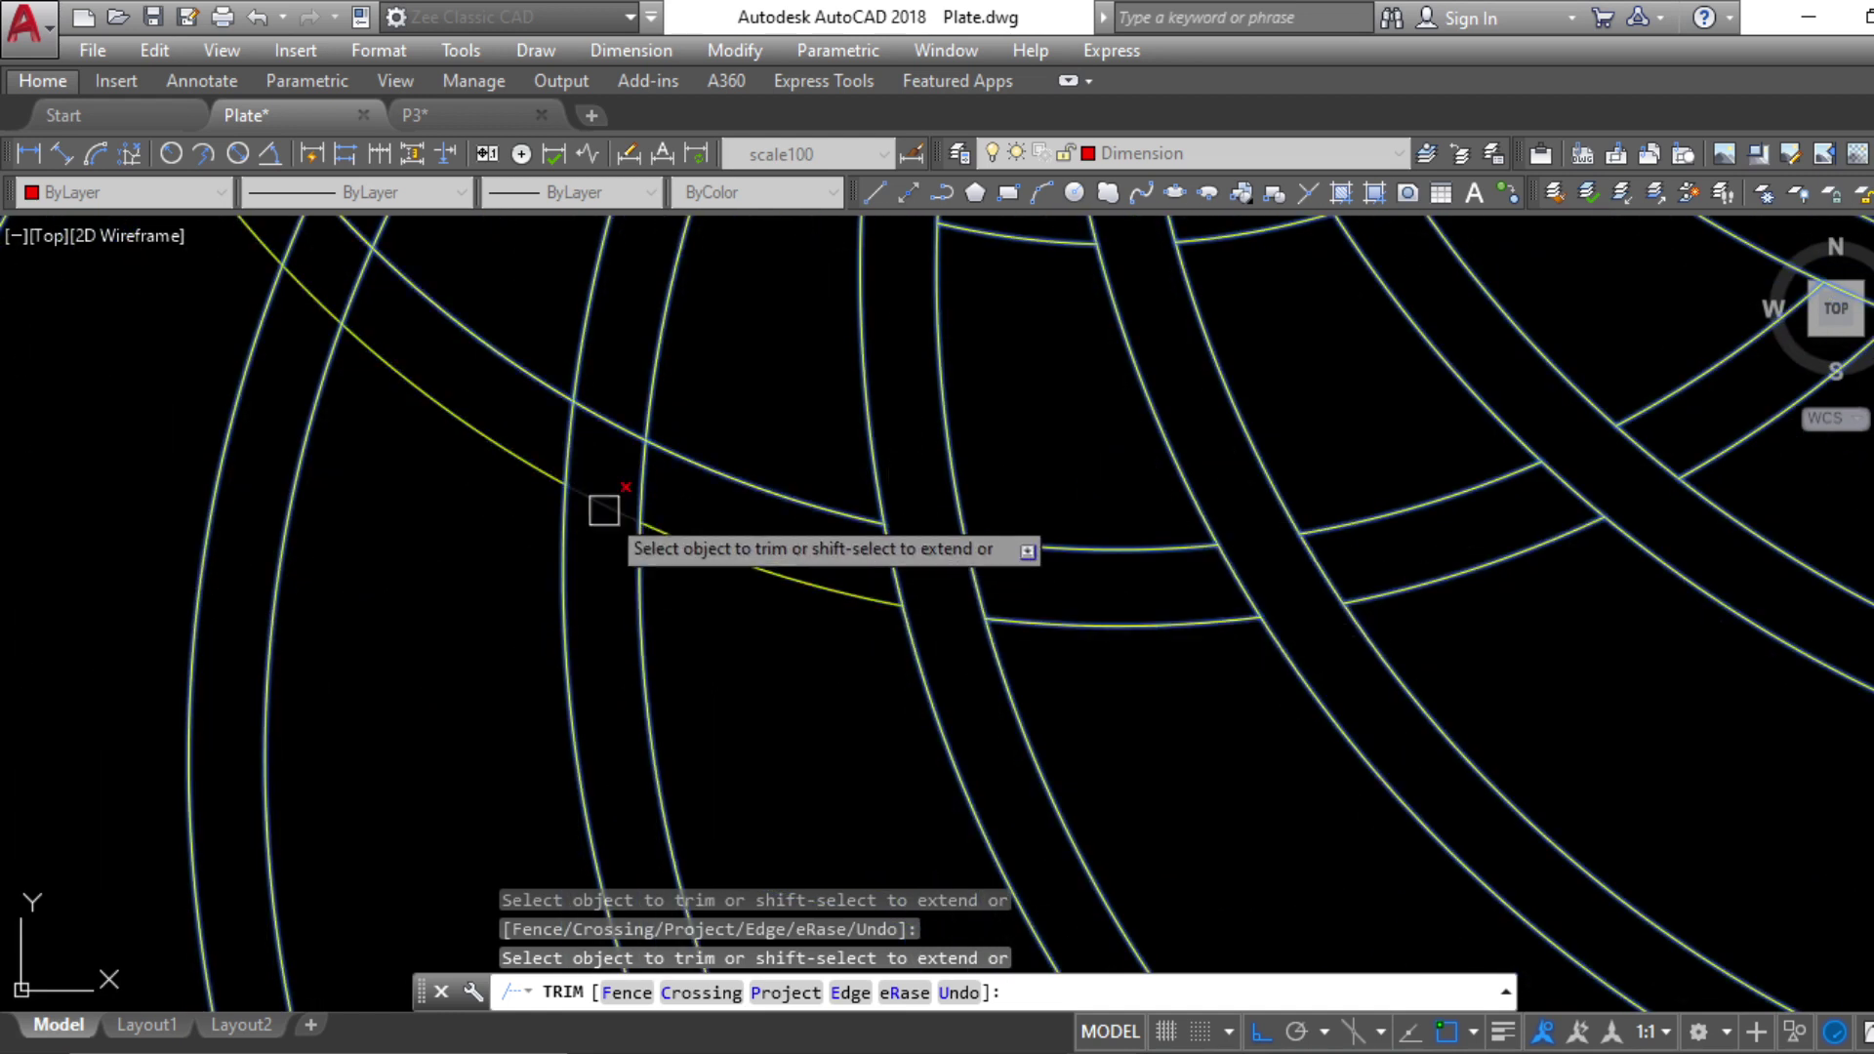
# Trim the ring segments crossing the spiral bands at the figure's lower left and left side, and end the Trim command
pyautogui.scroll(-4, 669, 368)
pyautogui.scroll(2, 820, 586)
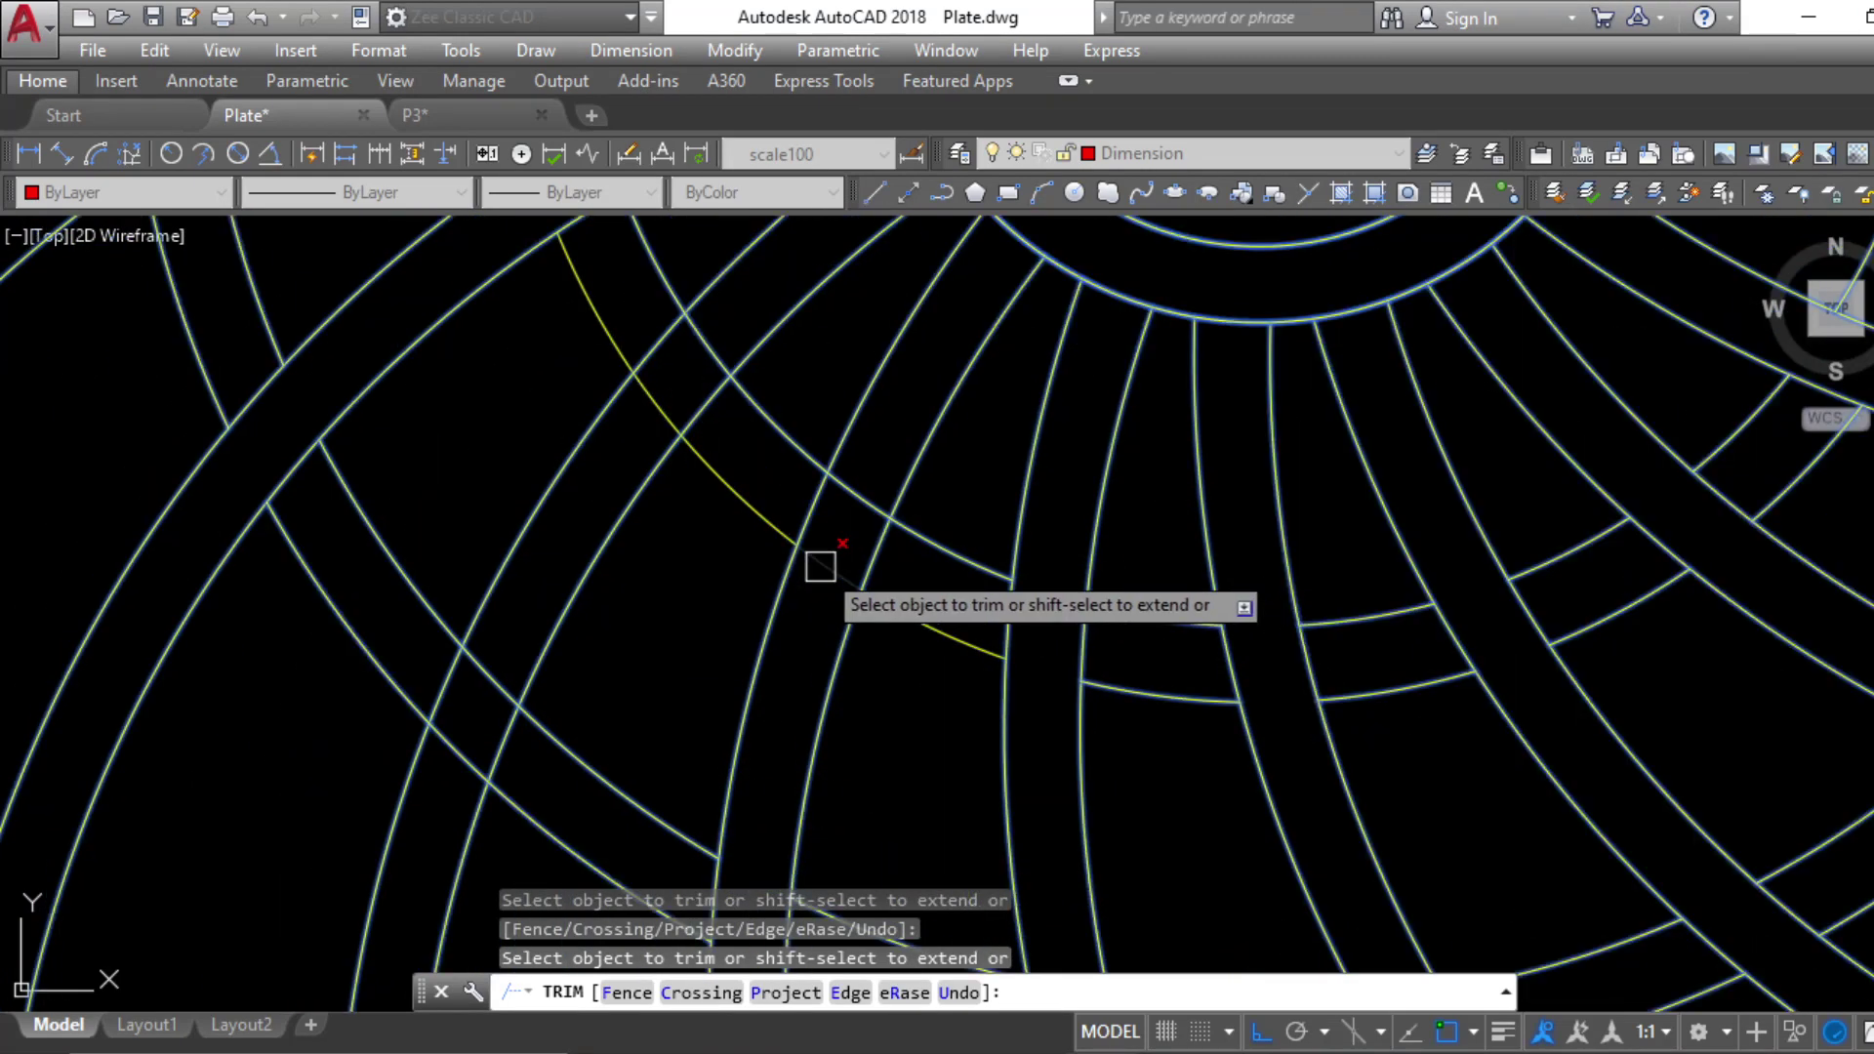
pyautogui.scroll(-3, 875, 500)
pyautogui.scroll(4, 880, 526)
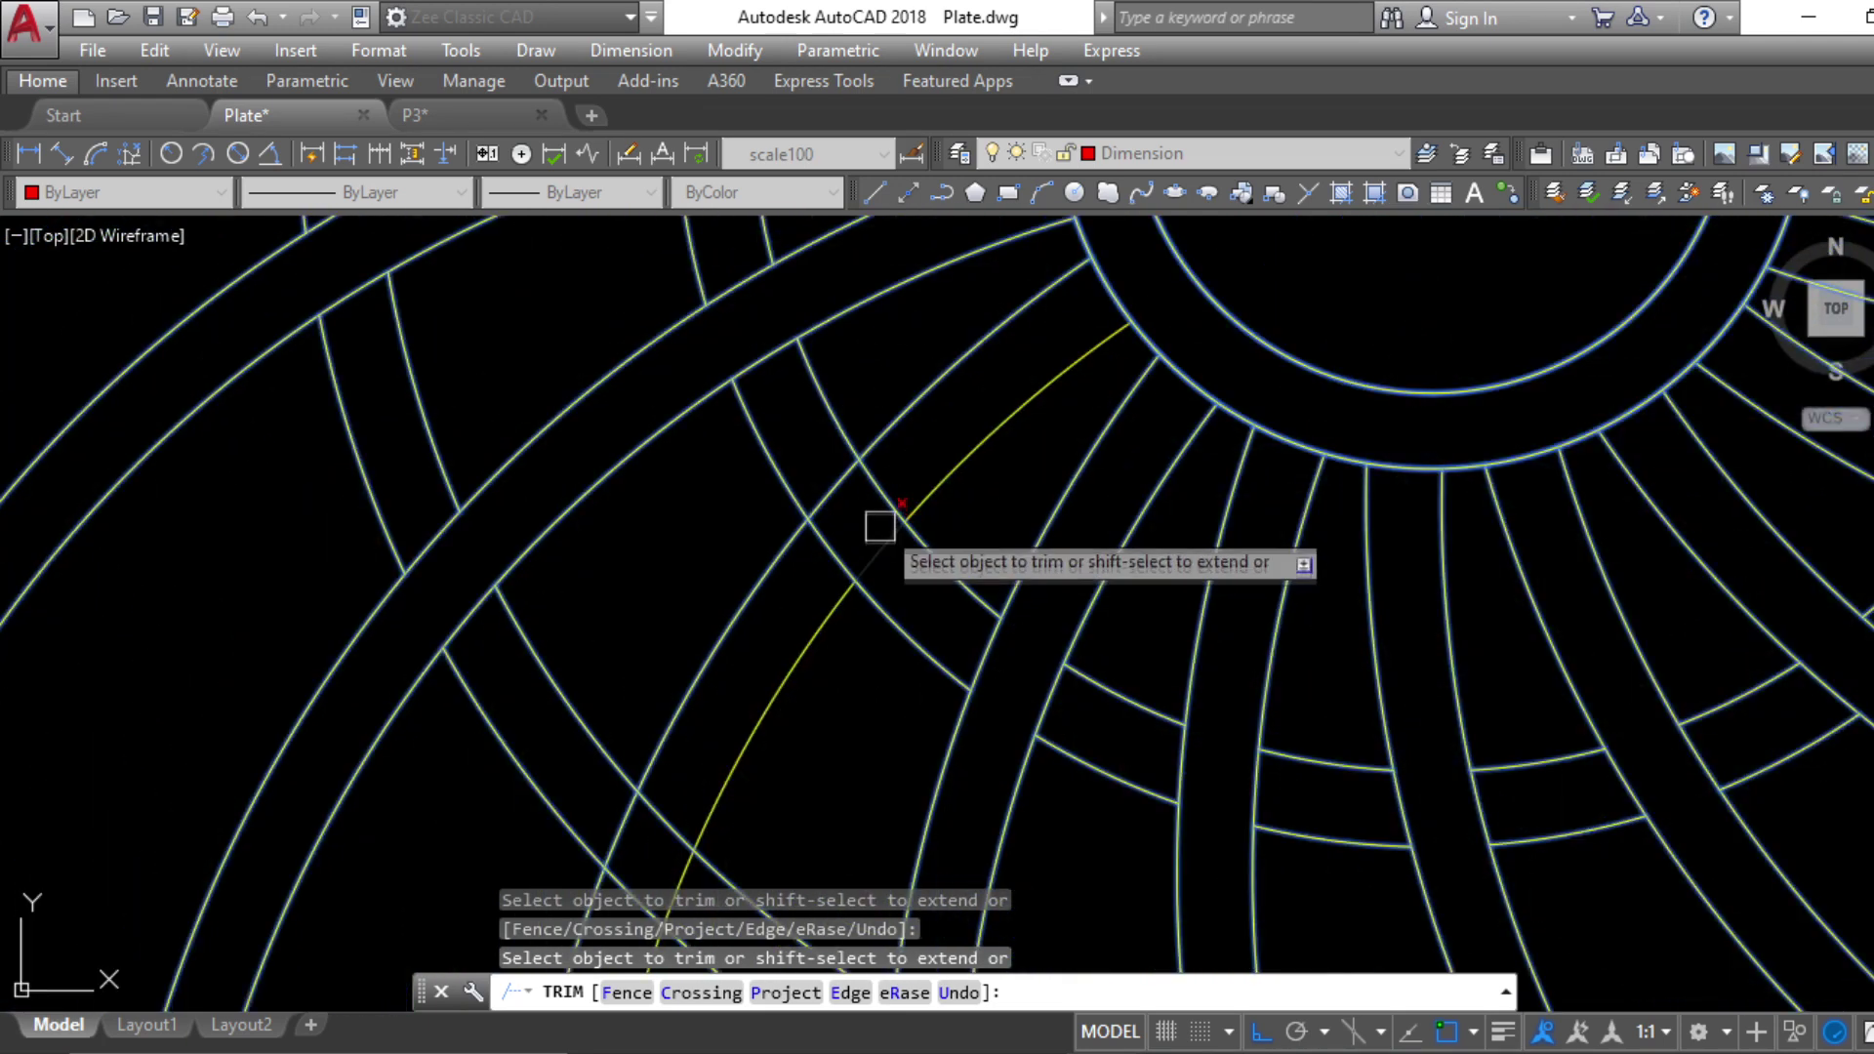
pyautogui.scroll(3, 845, 475)
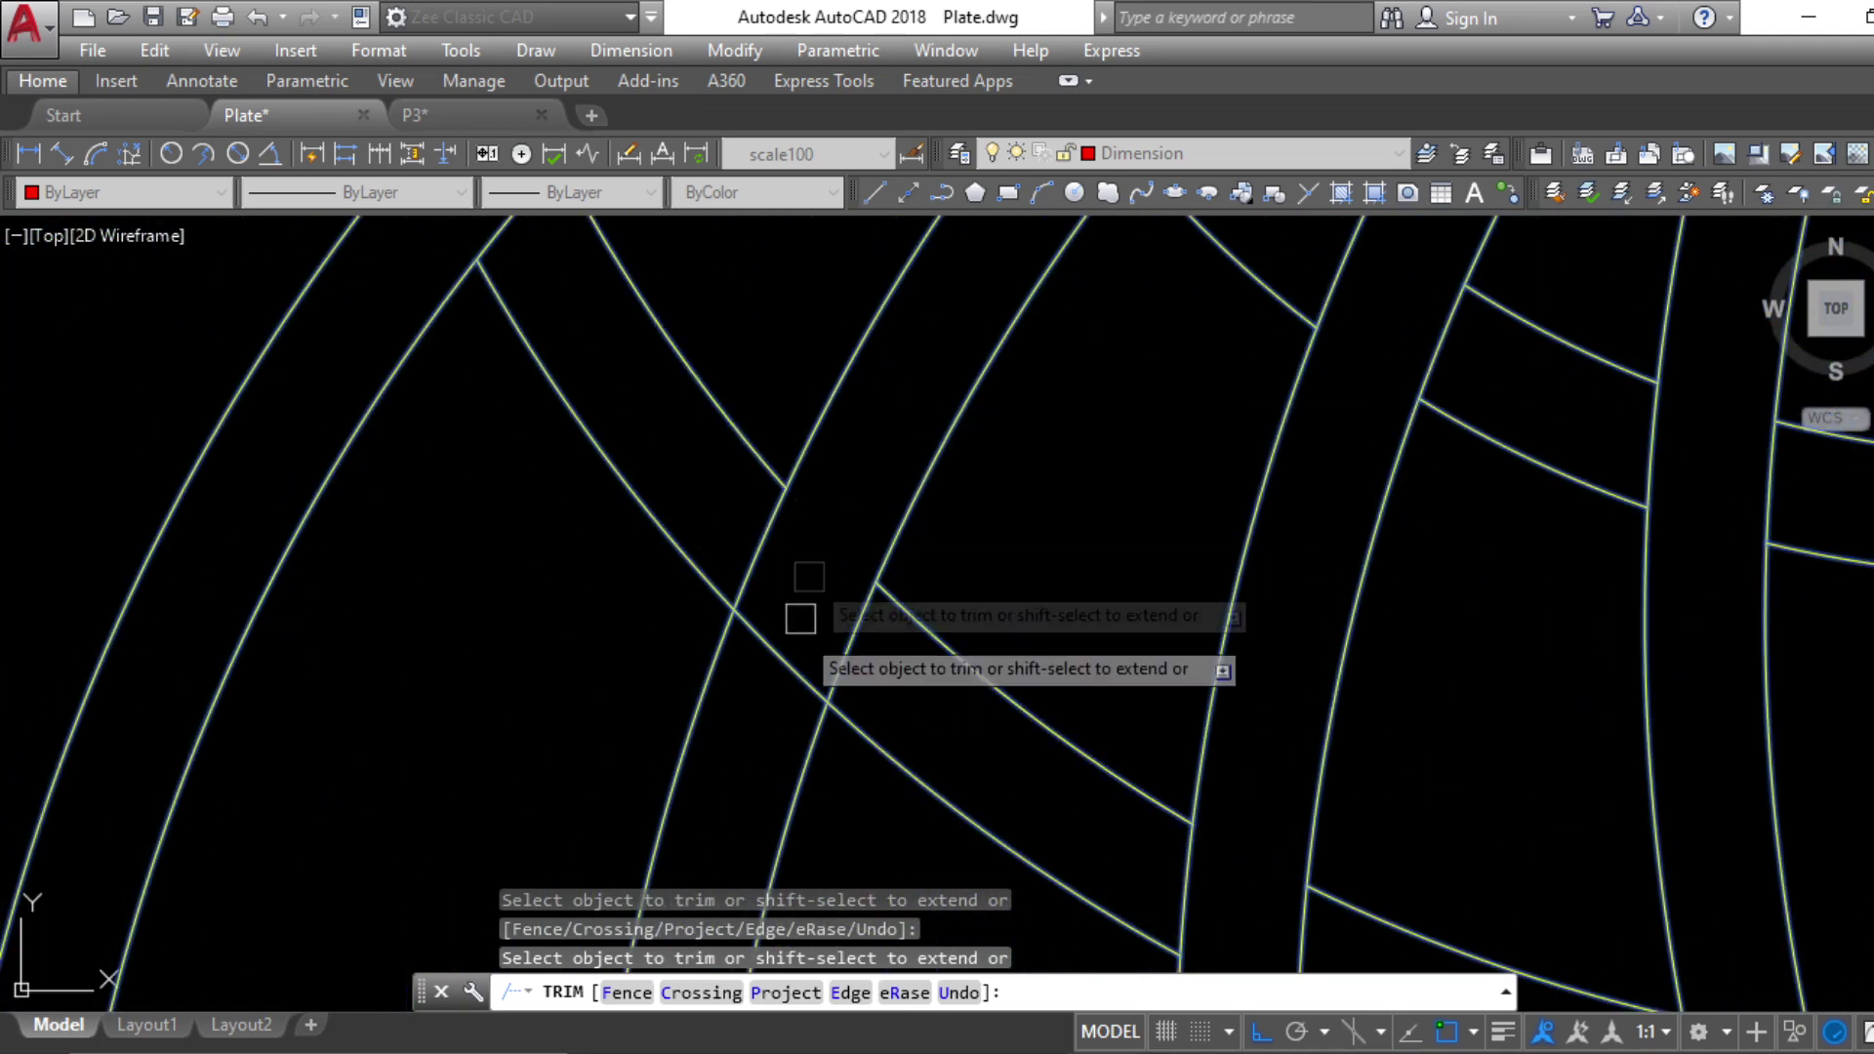
pyautogui.scroll(-3, 792, 665)
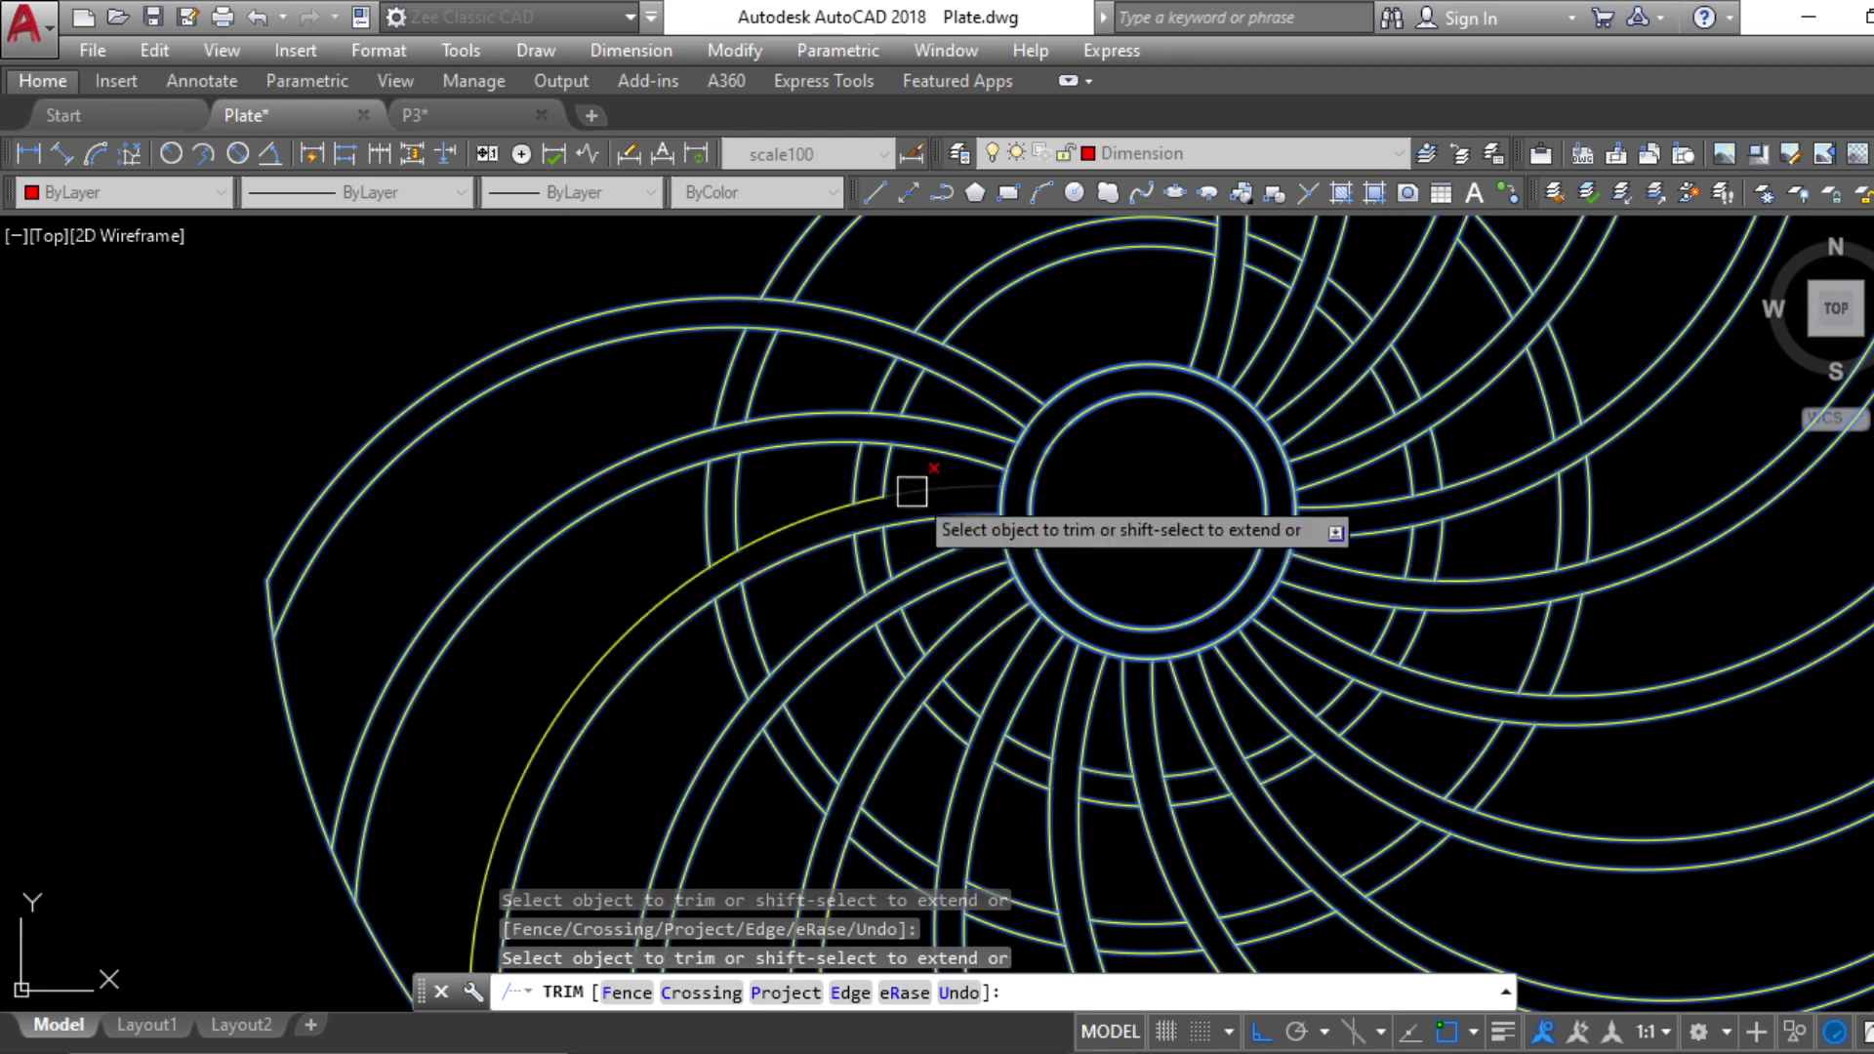
pyautogui.scroll(-1, 1268, 742)
pyautogui.press('Escape')
# Save the drawing
pyautogui.scroll(-4, 1328, 761)
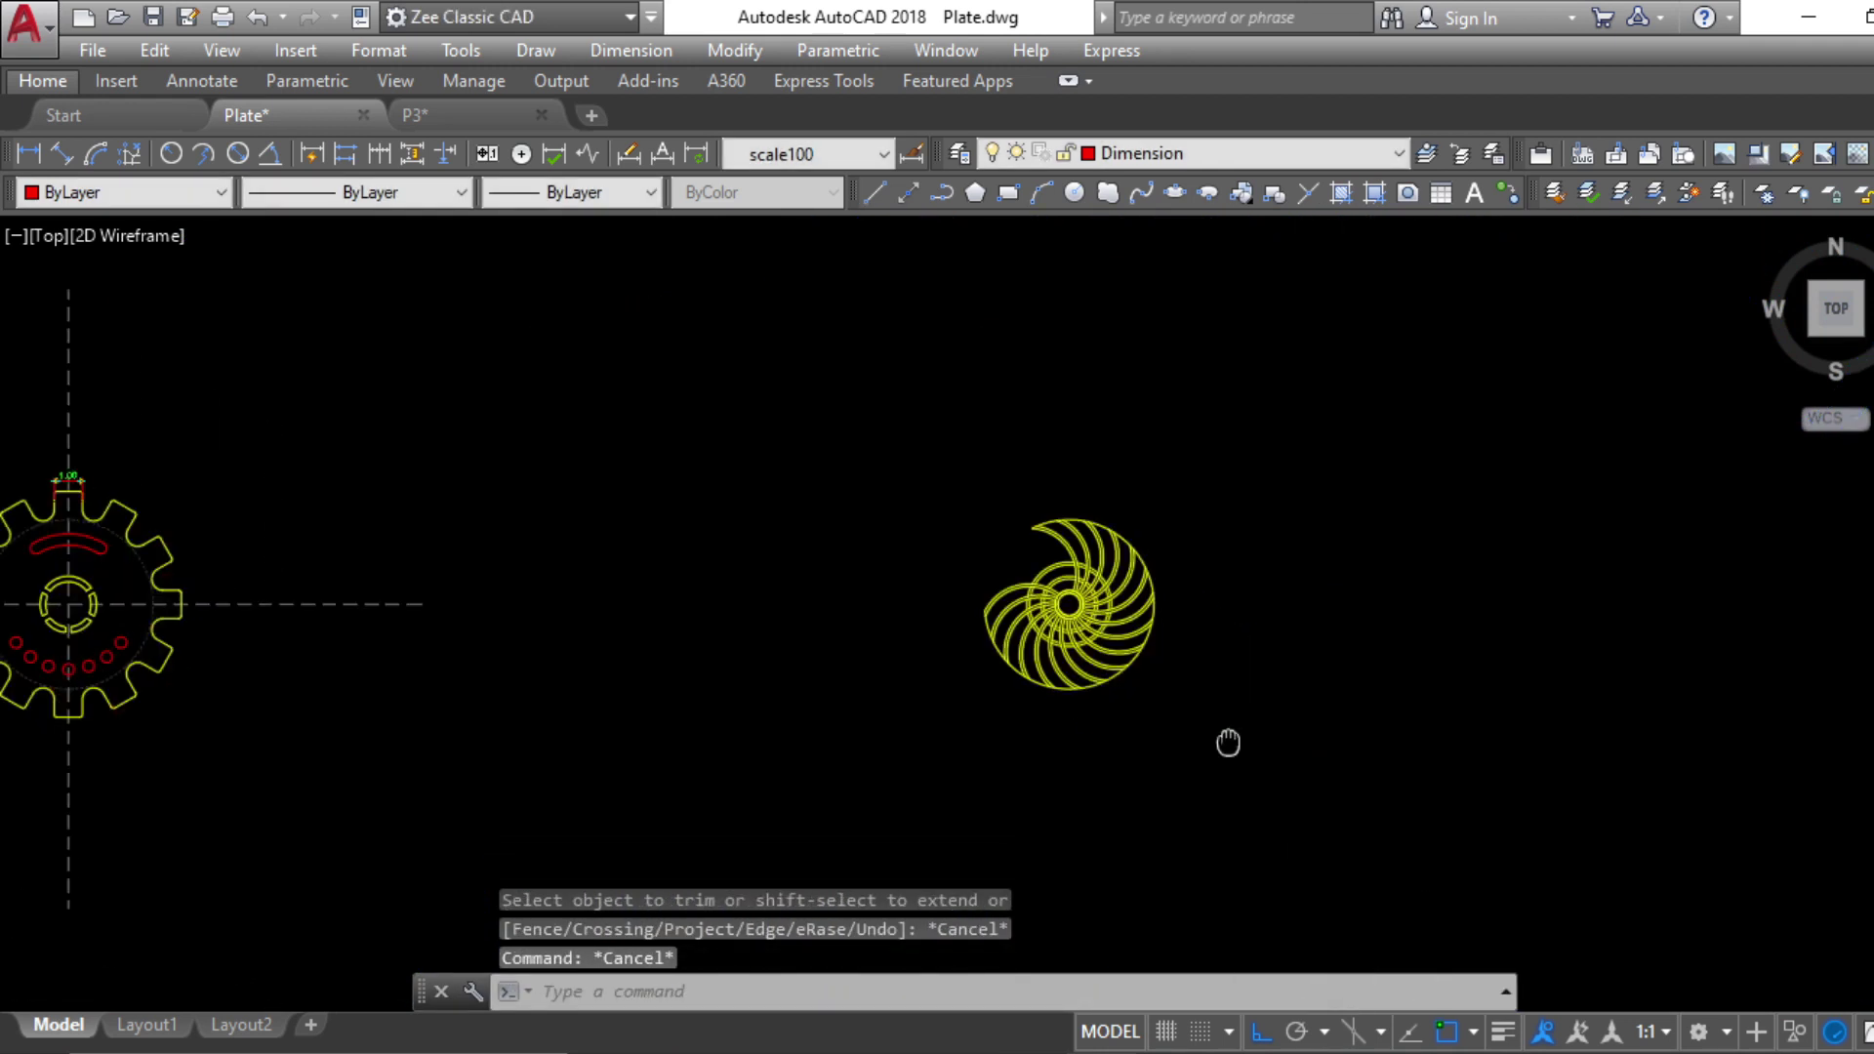
pyautogui.moveTo(1245, 791); pyautogui.dragTo(1122, 785, button='middle')
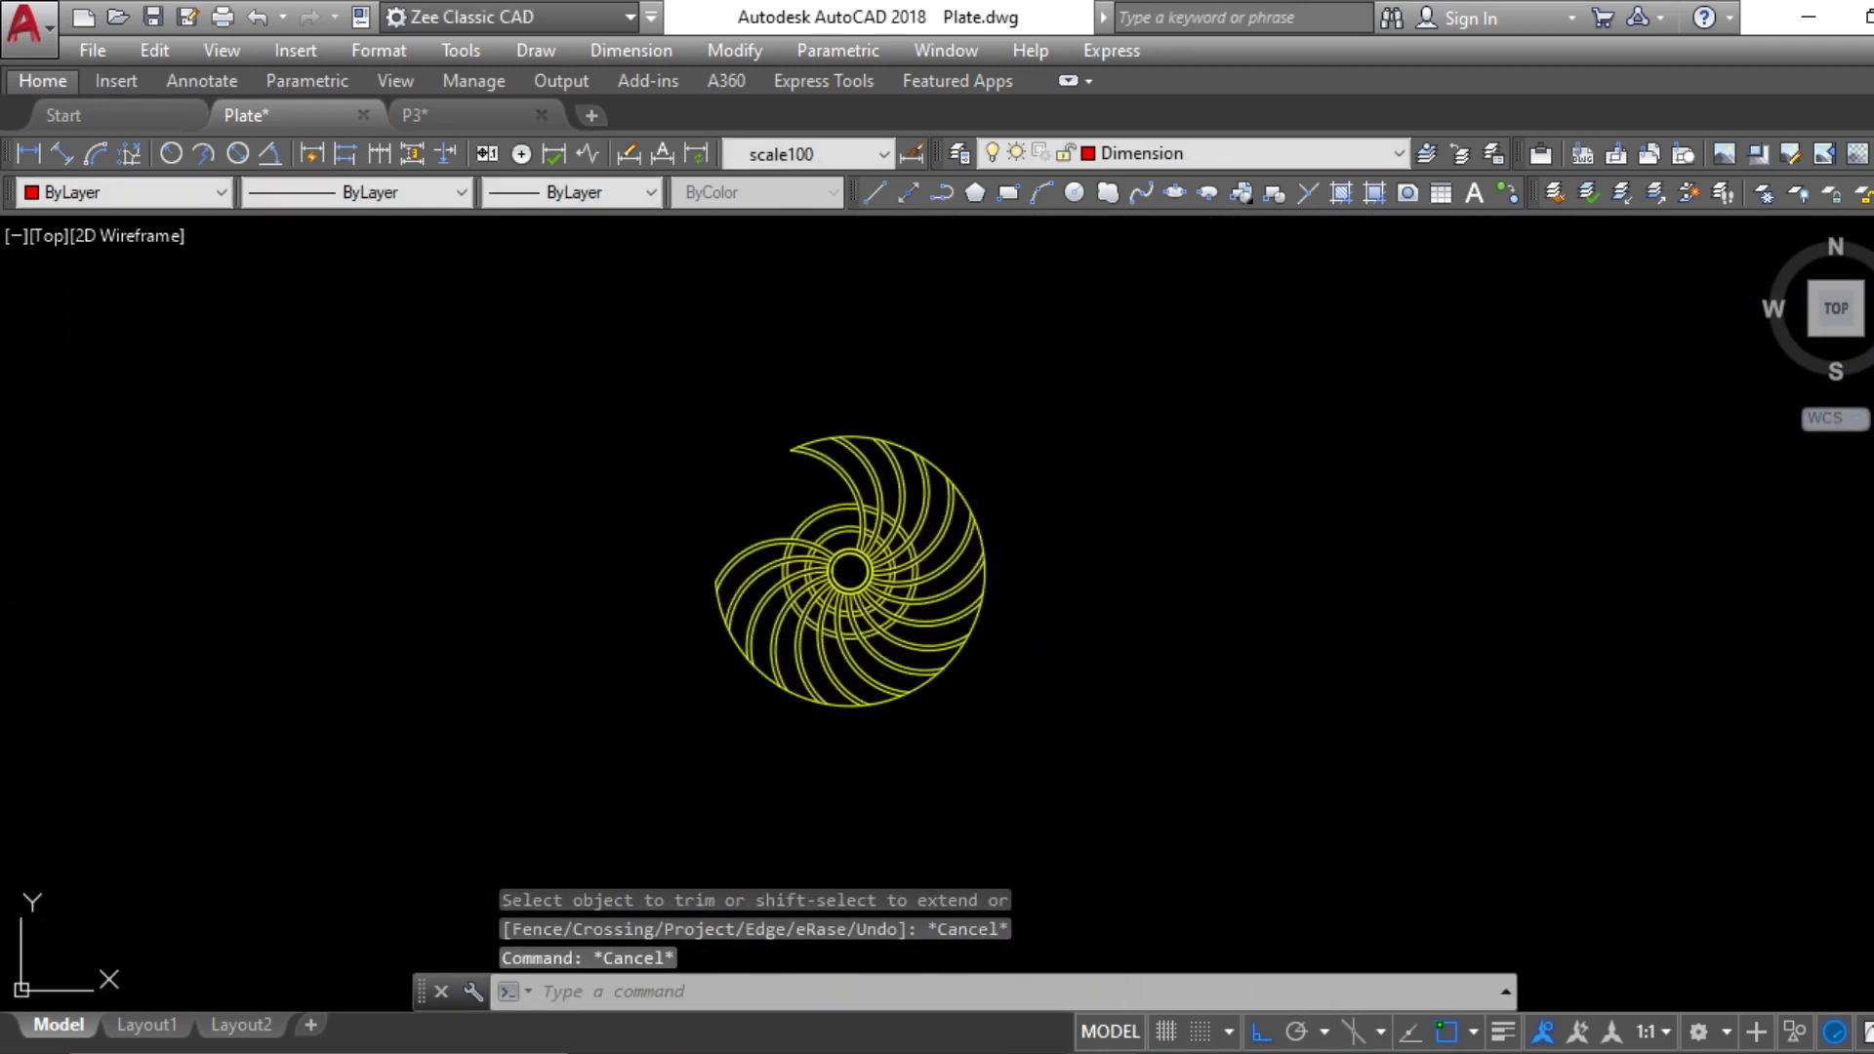
pyautogui.scroll(-4, 1659, 672)
pyautogui.moveTo(1228, 660); pyautogui.dragTo(1394, 681, button='middle')
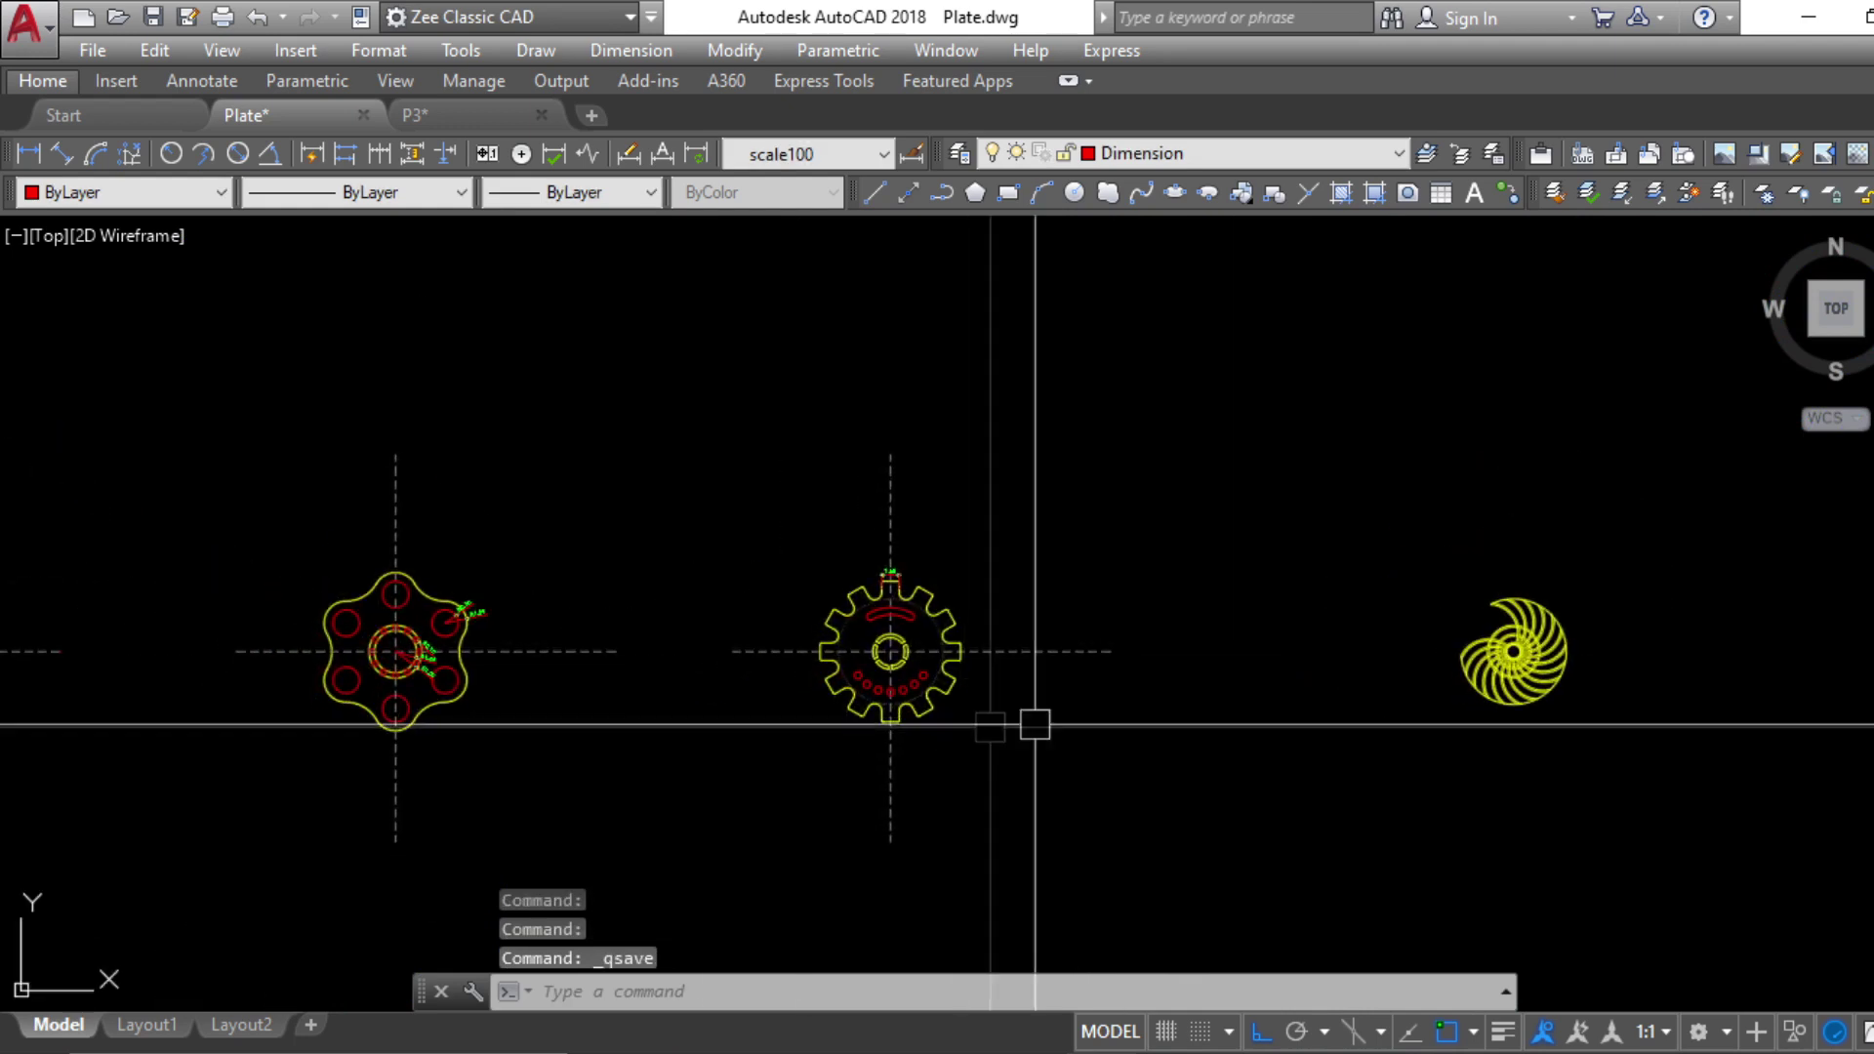
pyautogui.press('Escape')
# Copy the gear's two dashed centre lines from their intersection to the centre of the Nautilus
pyautogui.click(1064, 752)
pyautogui.click(1010, 532)
pyautogui.click(986, 486)
pyautogui.click(796, 431)
pyautogui.write('co')
pyautogui.press('Return')
pyautogui.scroll(5, 781, 644)
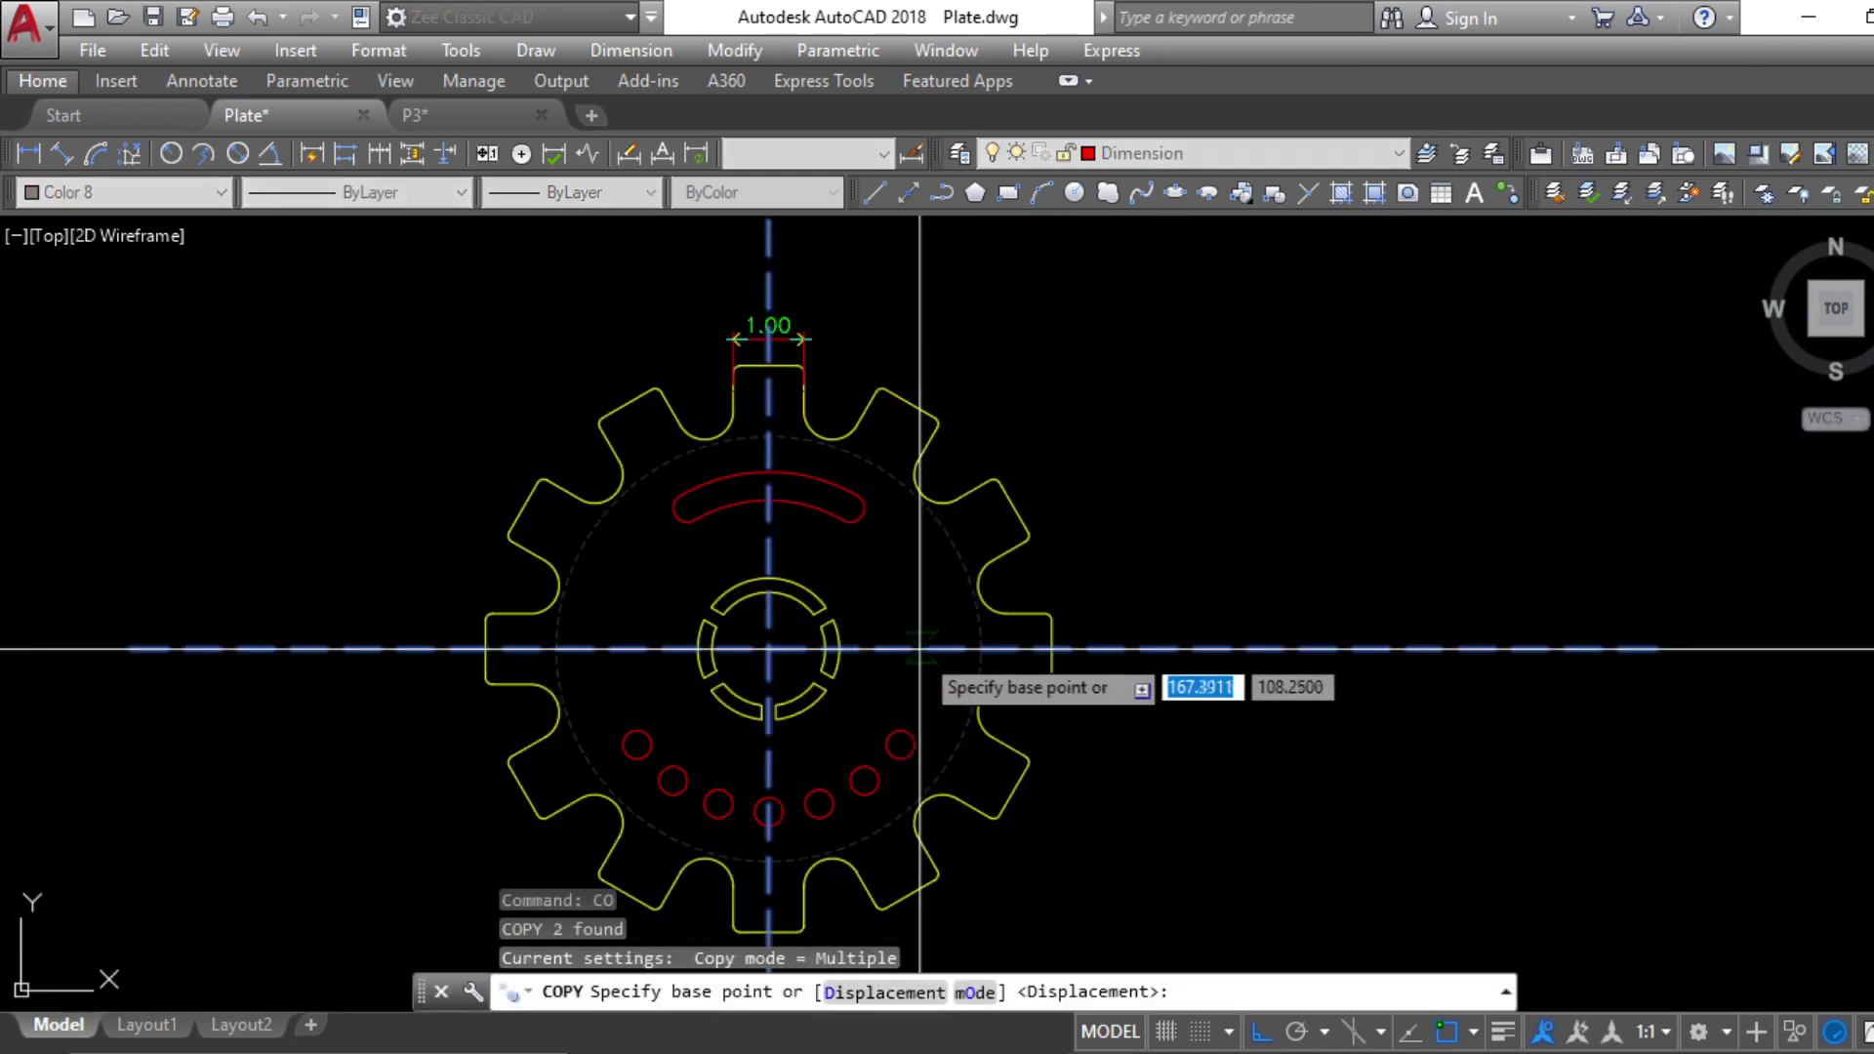
pyautogui.click(774, 641)
pyautogui.scroll(-6, 781, 649)
pyautogui.scroll(2, 1258, 639)
pyautogui.scroll(6, 1244, 680)
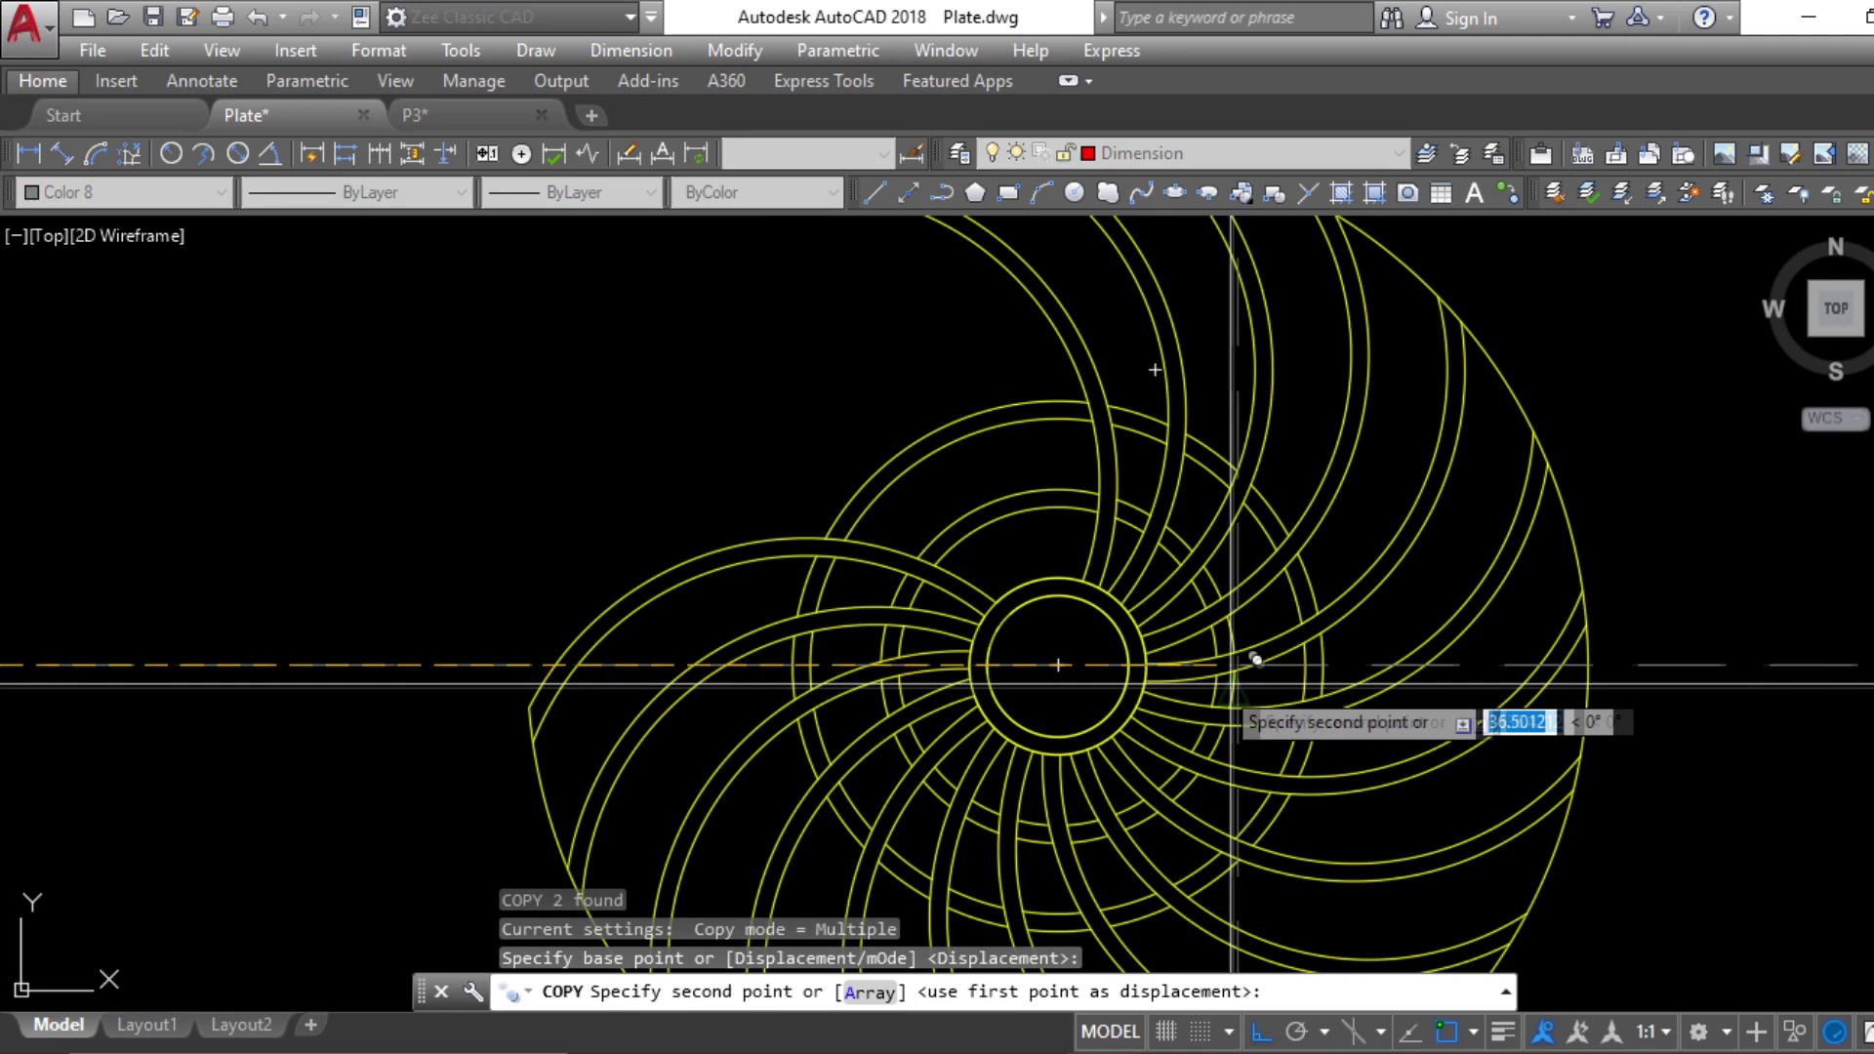
pyautogui.click(1055, 667)
pyautogui.press('Escape')
pyautogui.scroll(-6, 1025, 641)
pyautogui.moveTo(1281, 873)
pyautogui.mouseDown(button='middle')
pyautogui.moveTo(1171, 674)
pyautogui.moveTo(1104, 728)
pyautogui.mouseUp(button='middle')
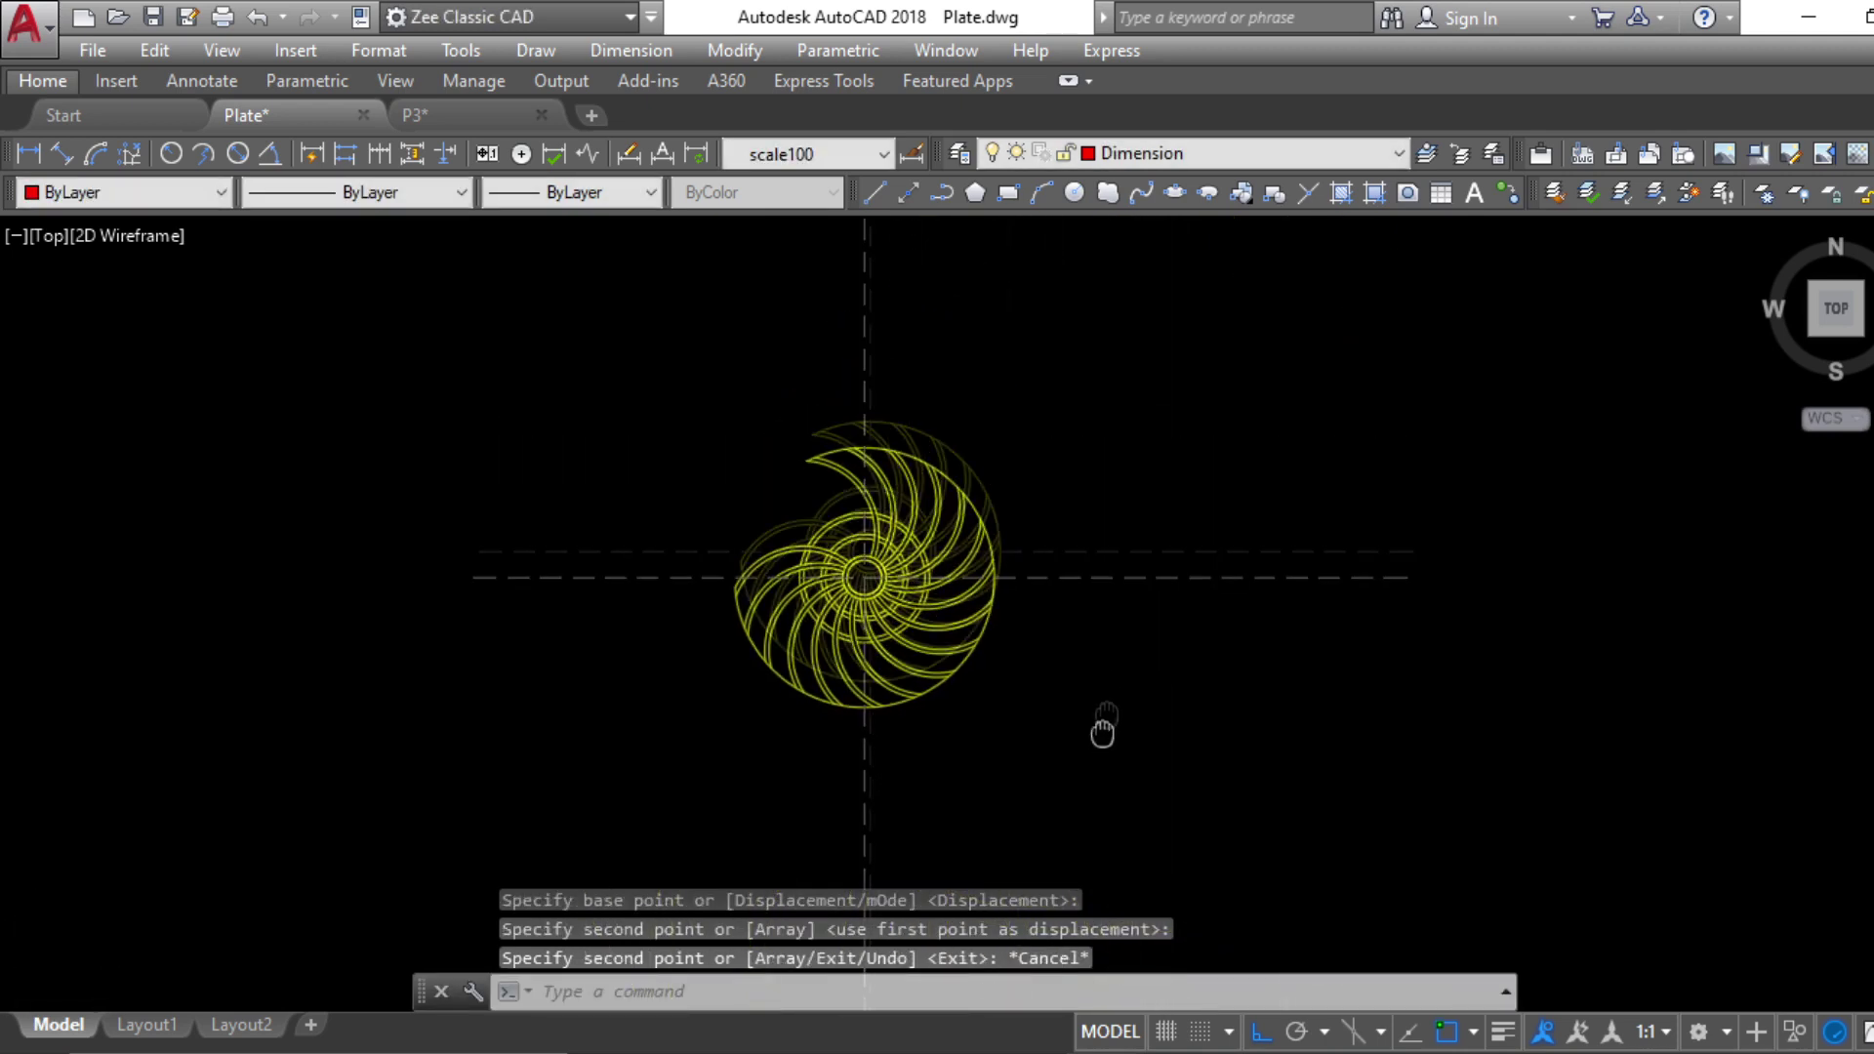
# Check the Nautilus against page 10 of Major Plate.pdf in Adobe Reader and bring up page 11 with Gear 02
pyautogui.click(1015, 1053)
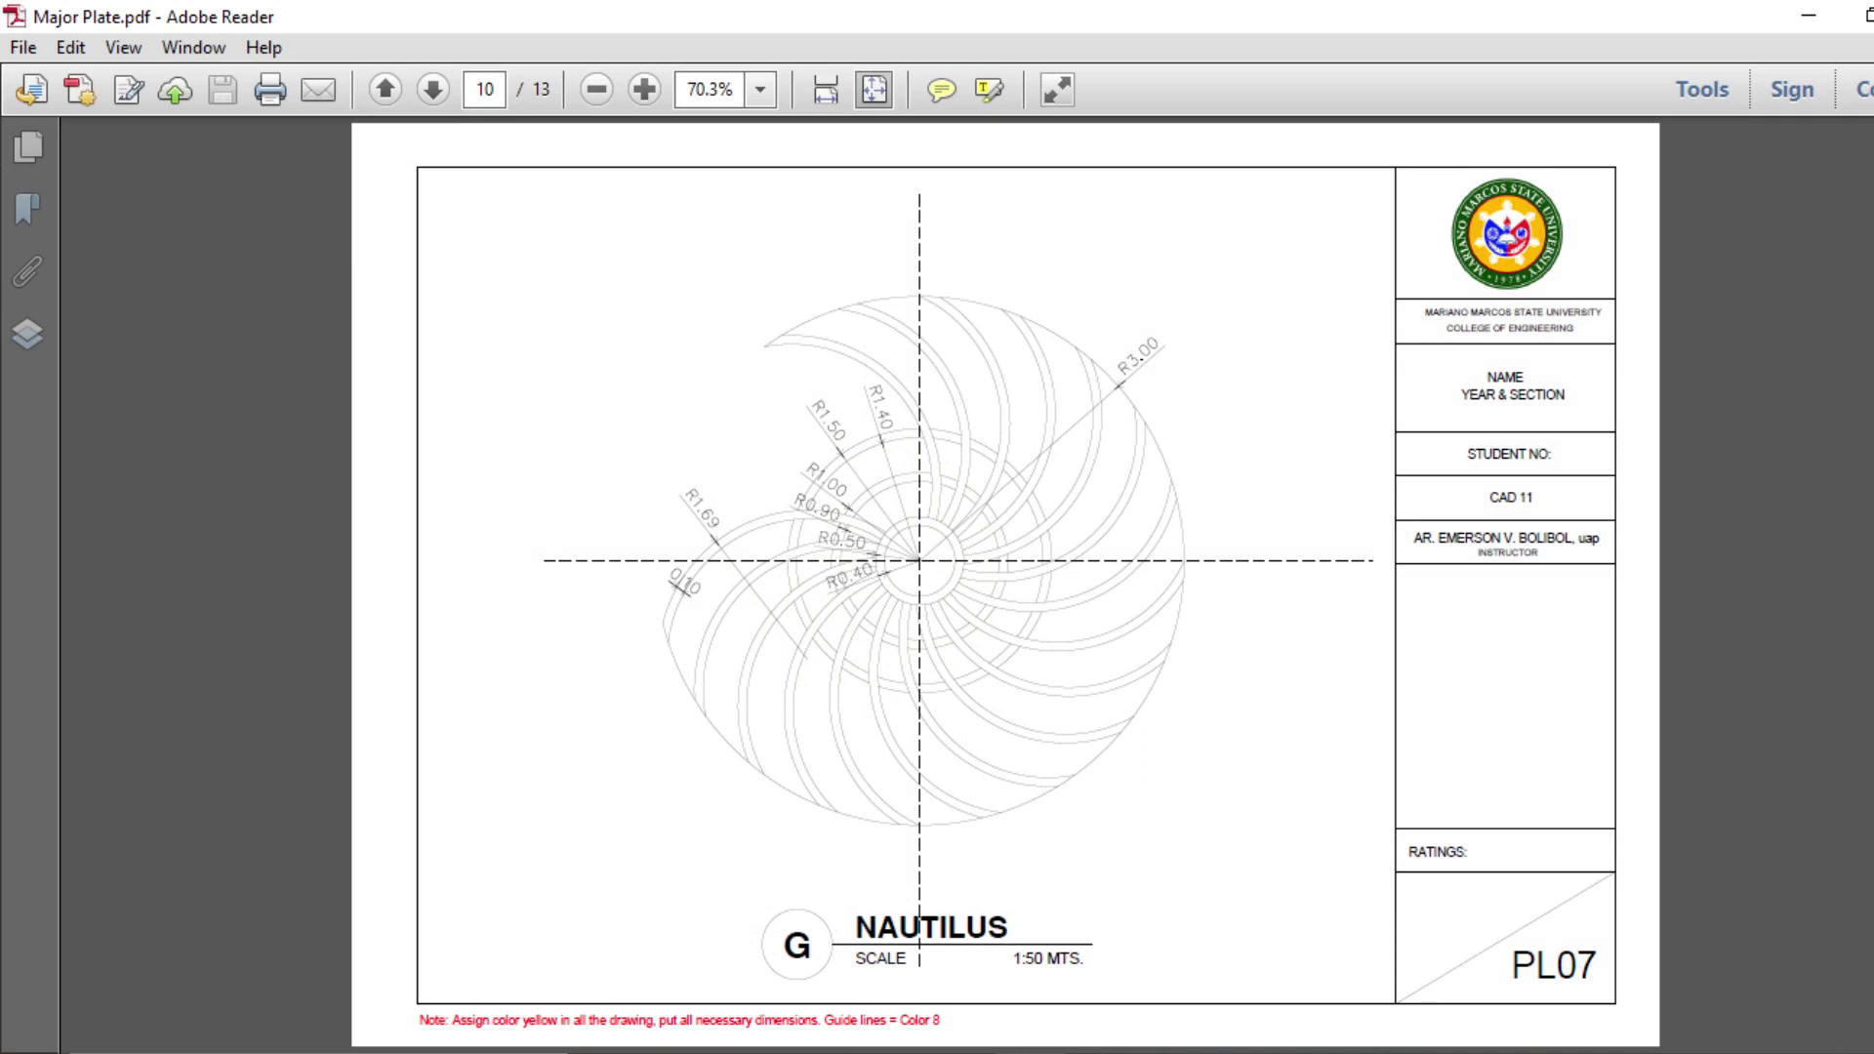
pyautogui.click(1015, 1053)
pyautogui.scroll(-5, 1204, 807)
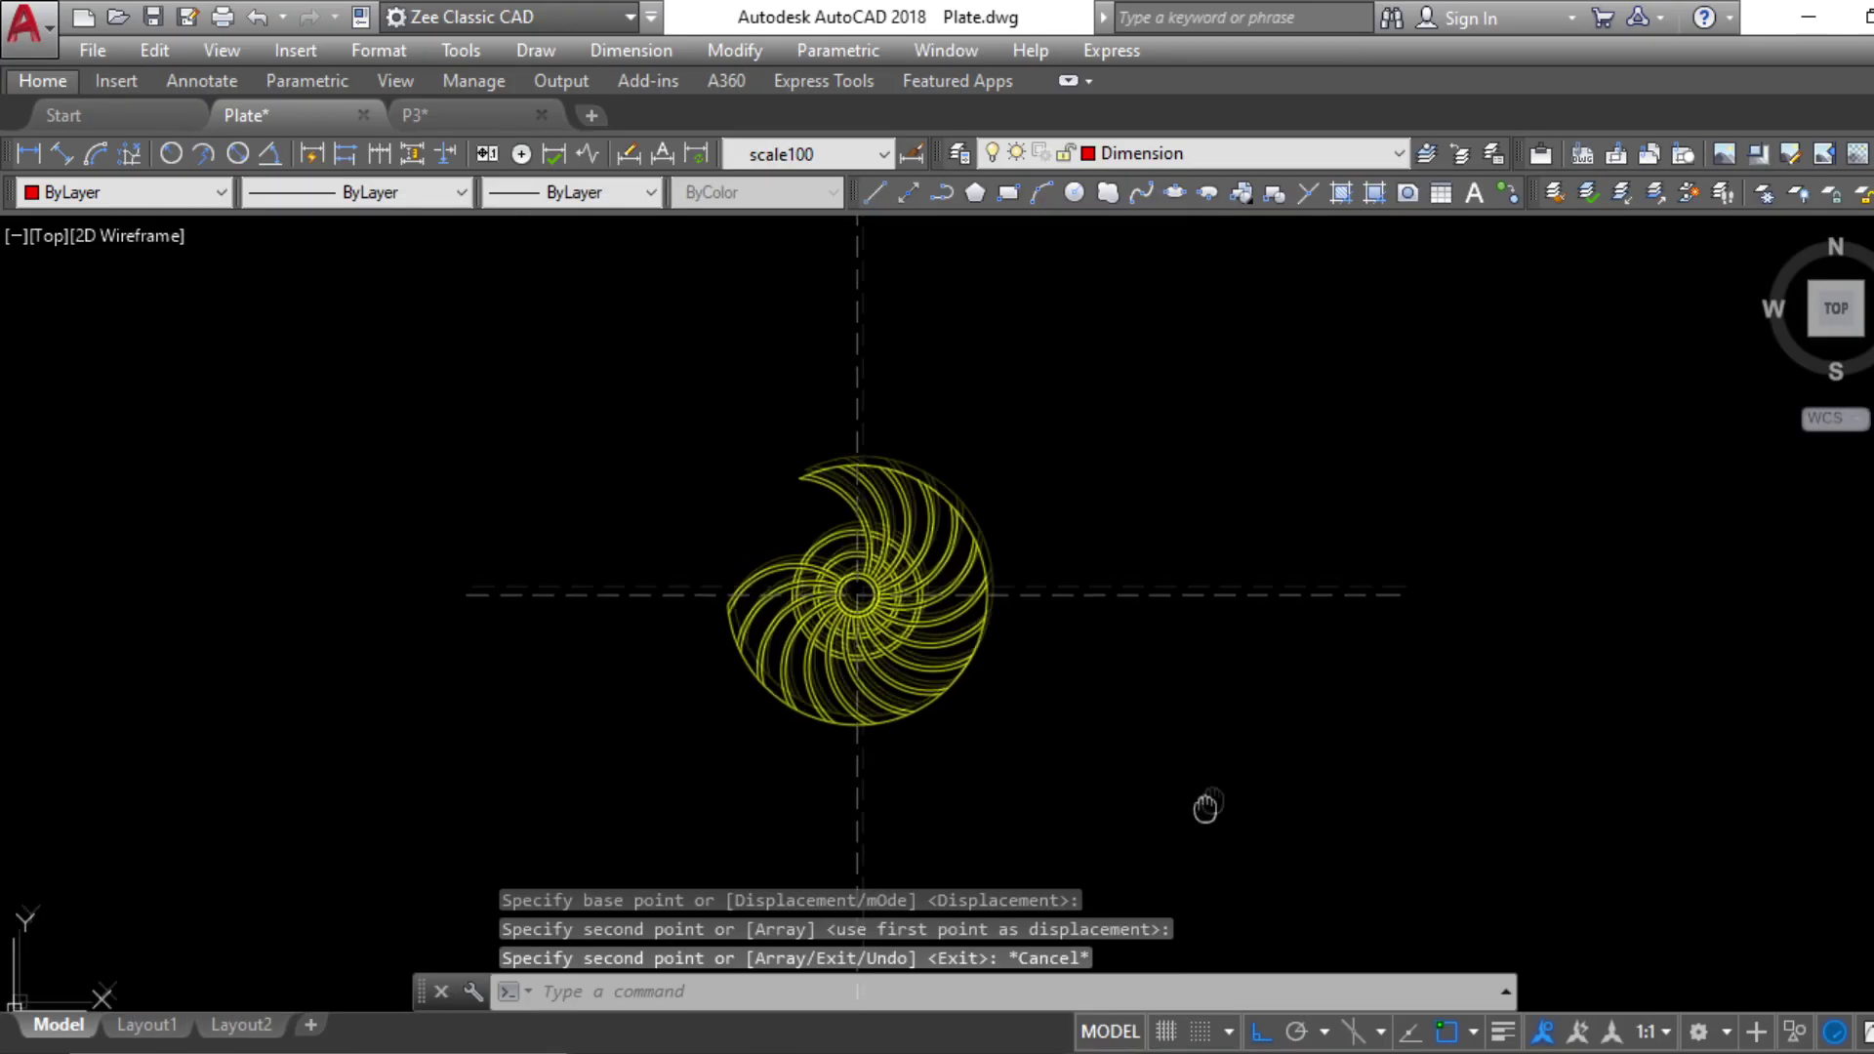
pyautogui.moveTo(1151, 669)
pyautogui.mouseDown(button='middle')
pyautogui.moveTo(1321, 762)
pyautogui.moveTo(1873, 756)
pyautogui.mouseUp(button='middle')
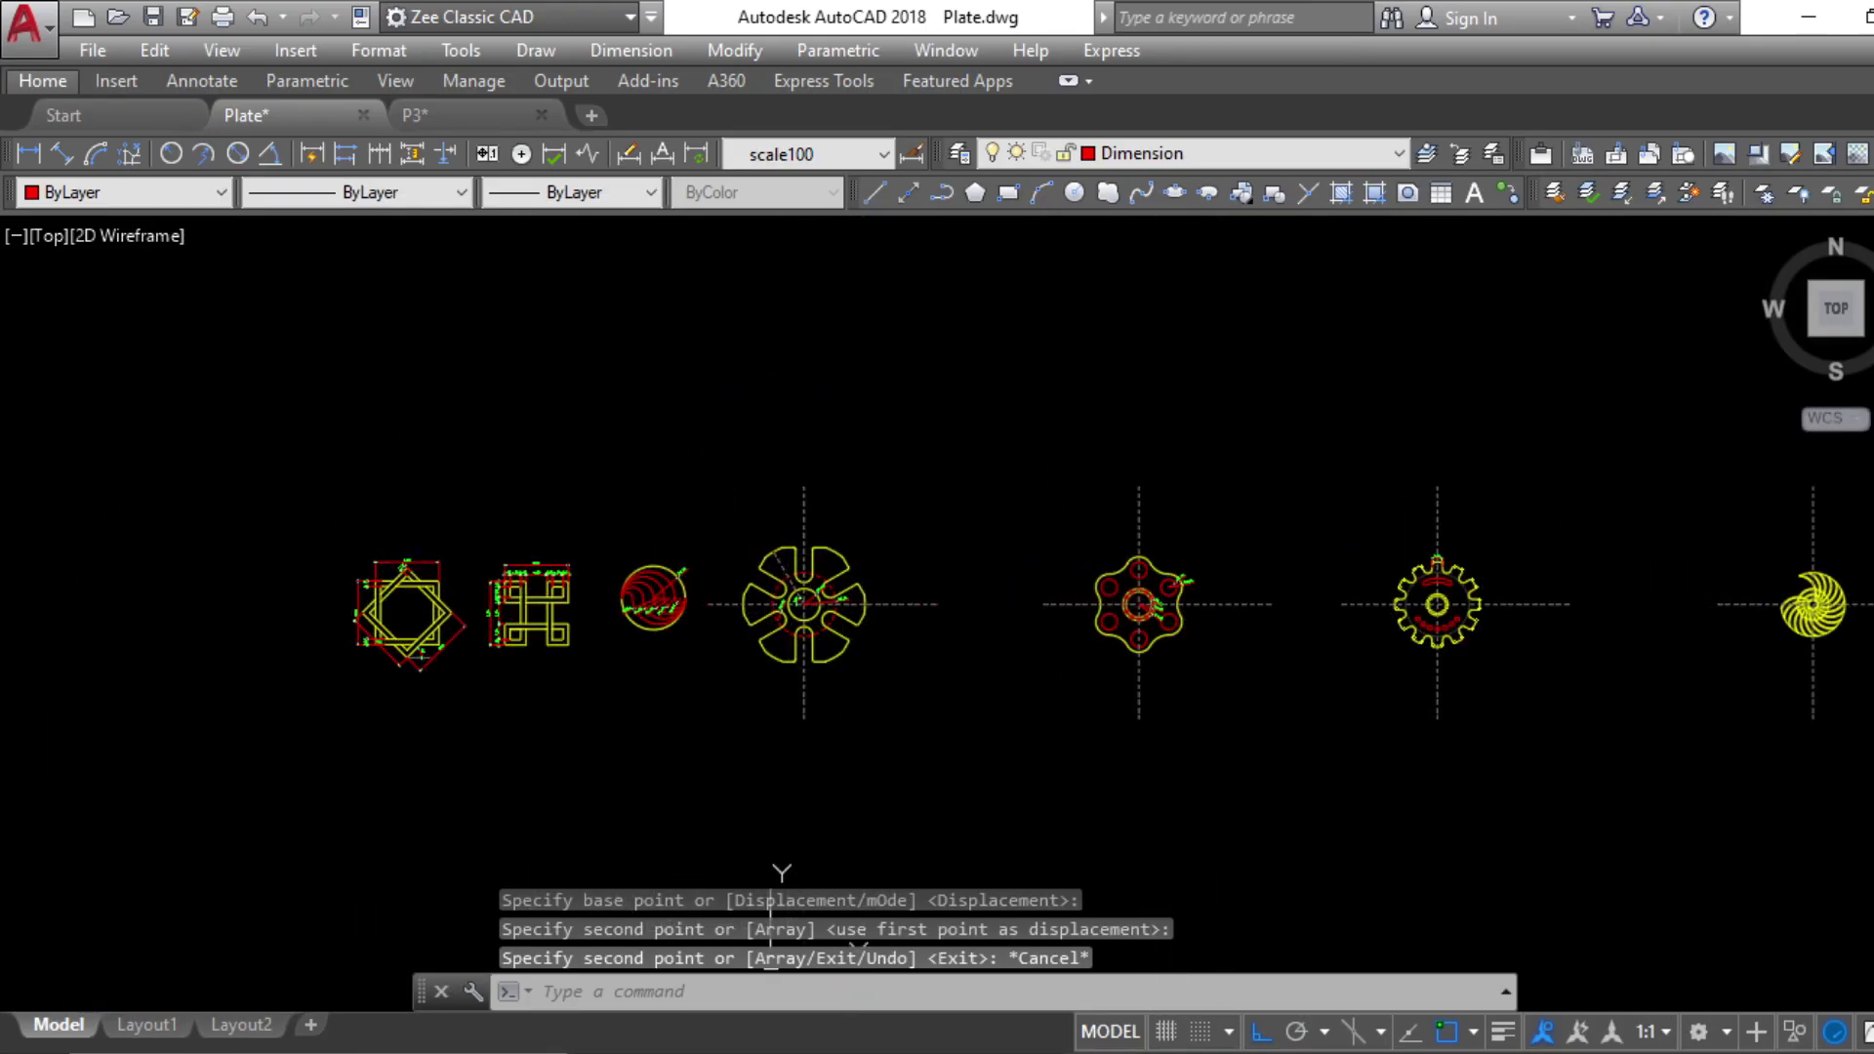
pyautogui.moveTo(1873, 758); pyautogui.dragTo(950, 758, button='middle')
pyautogui.click(1015, 1053)
pyautogui.scroll(-1, 1047, 861)
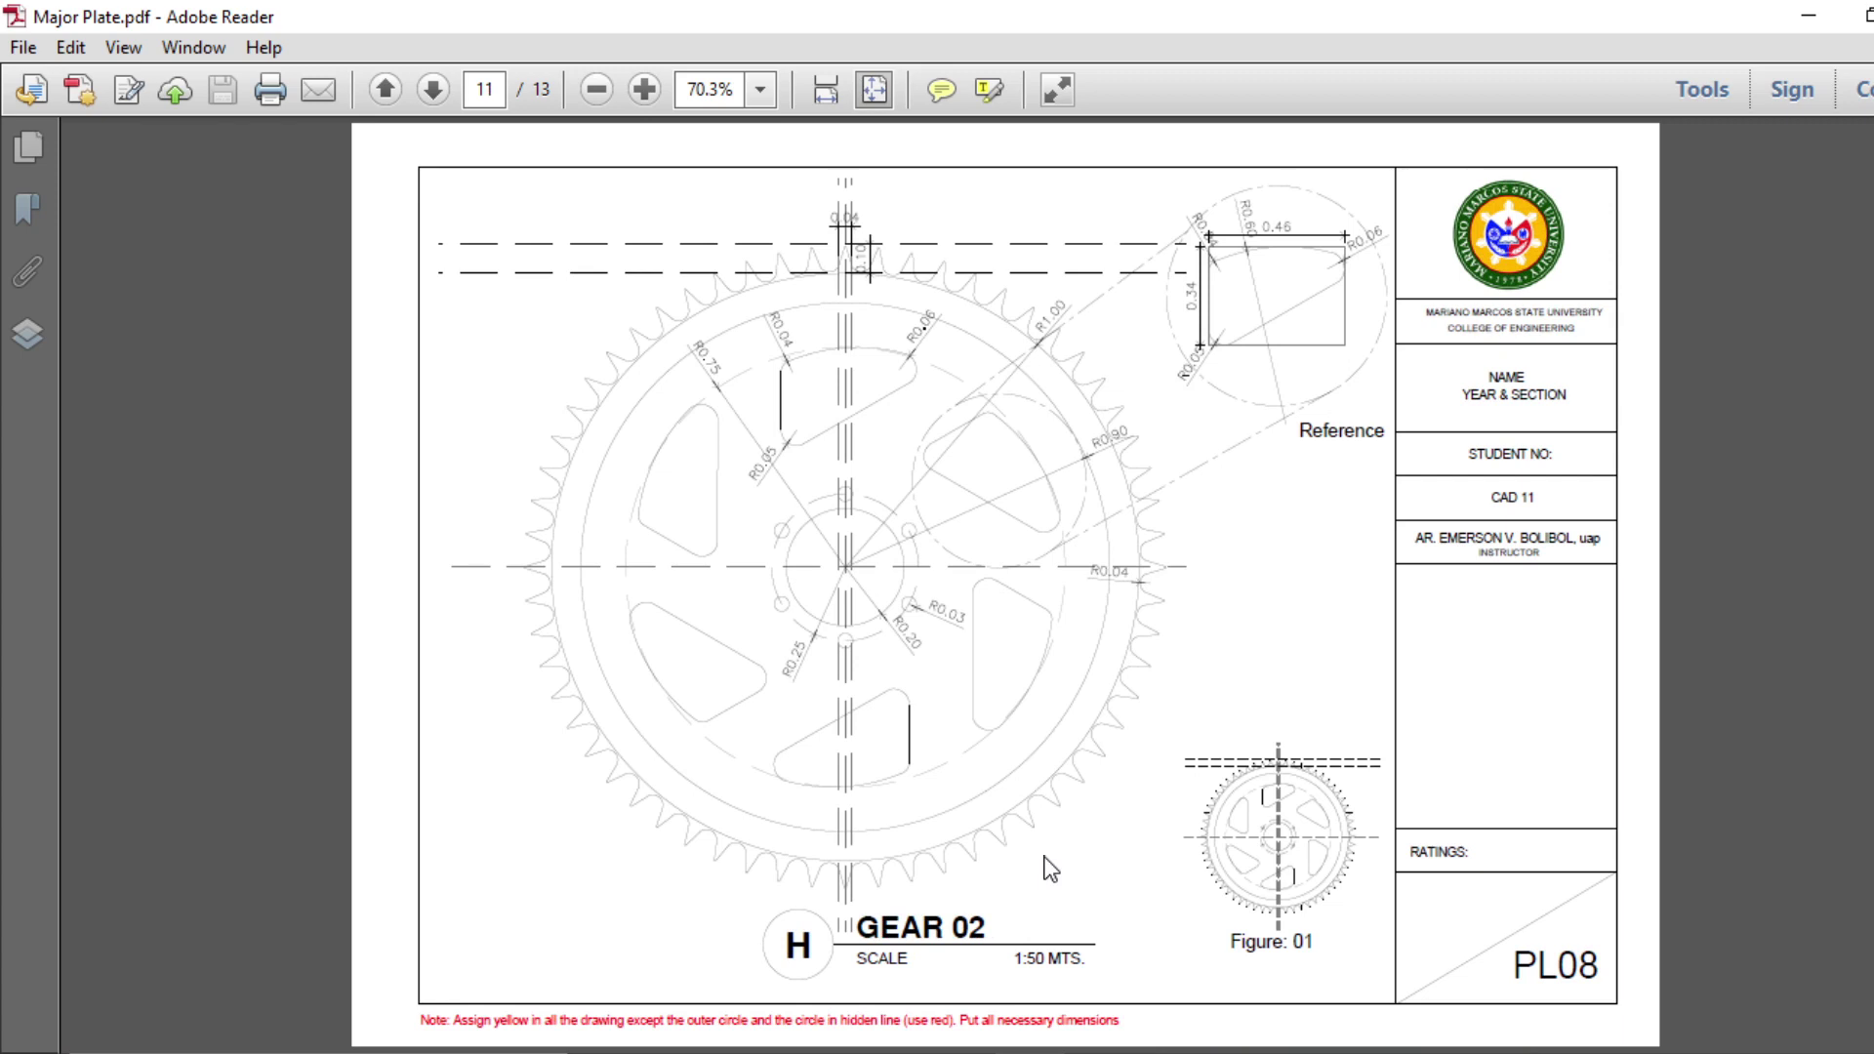
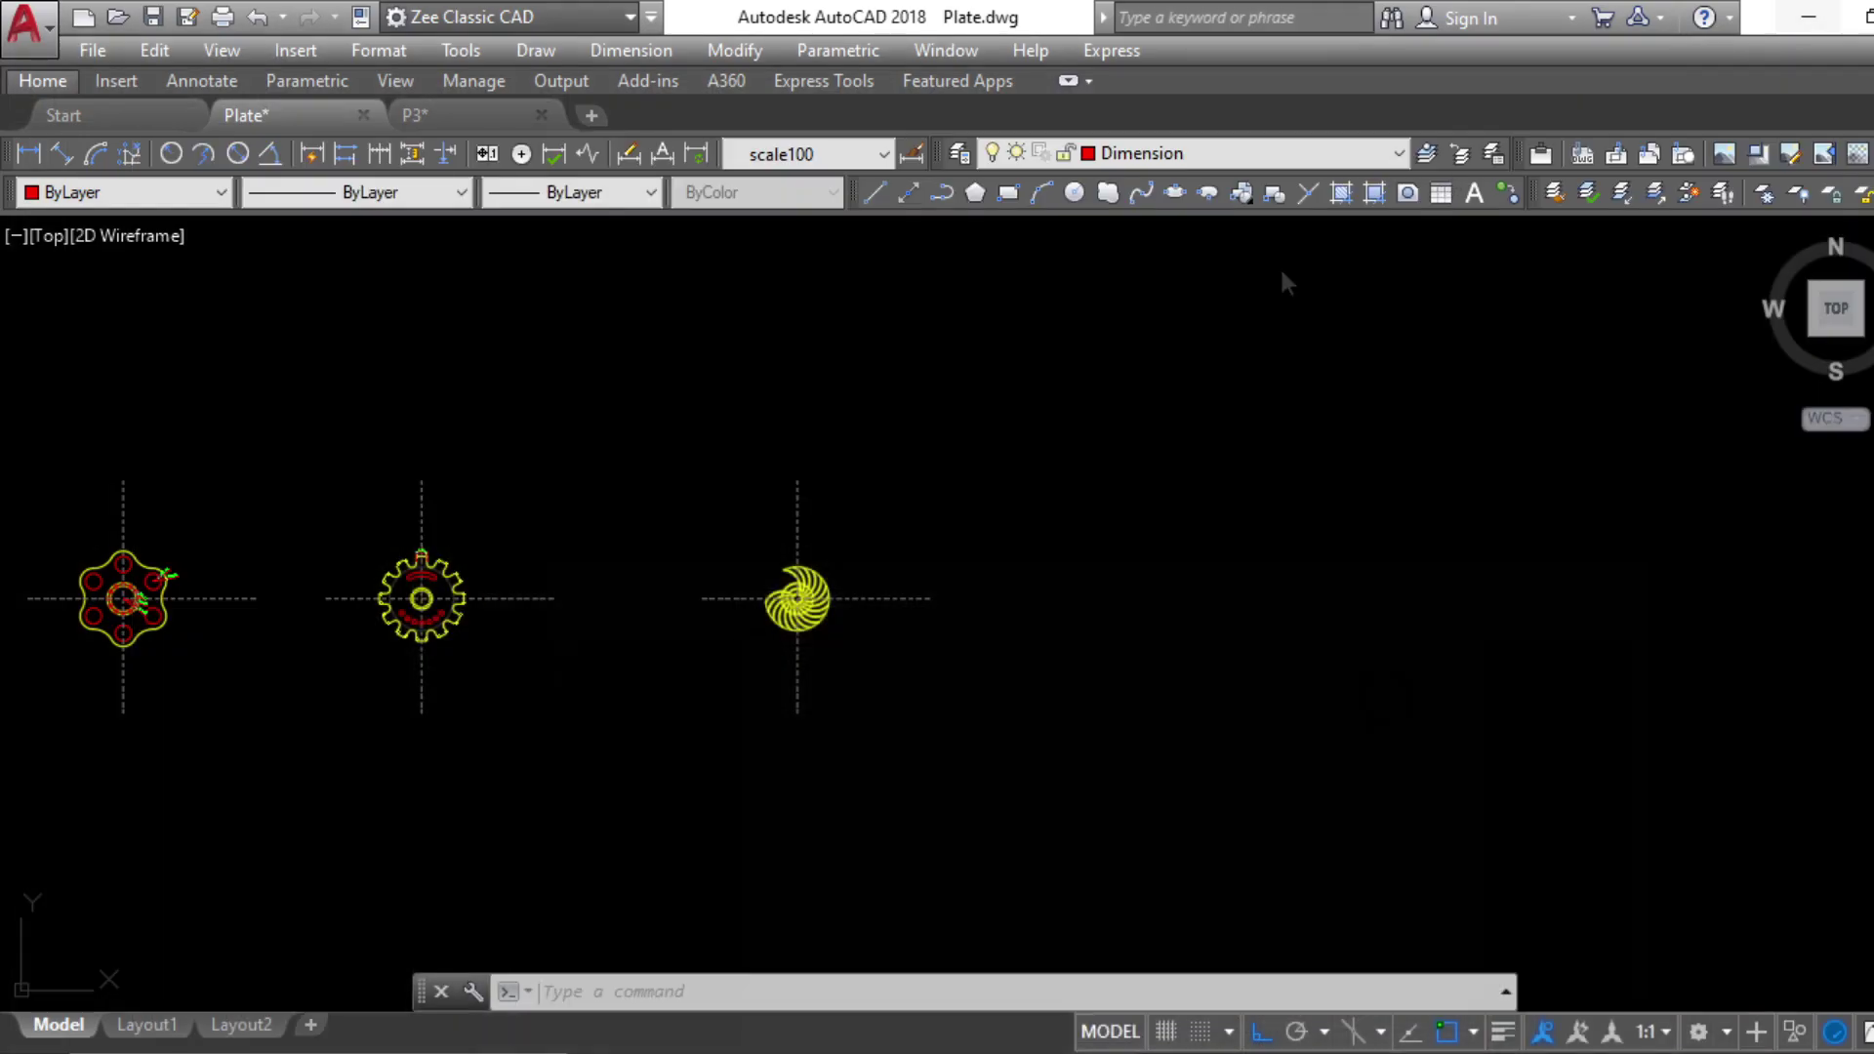
# In AutoCAD, copy the Nautilus's two dashed centre lines to the empty space right of the figure as guides for Gear 02
pyautogui.scroll(-3, 967, 527)
pyautogui.scroll(5, 979, 732)
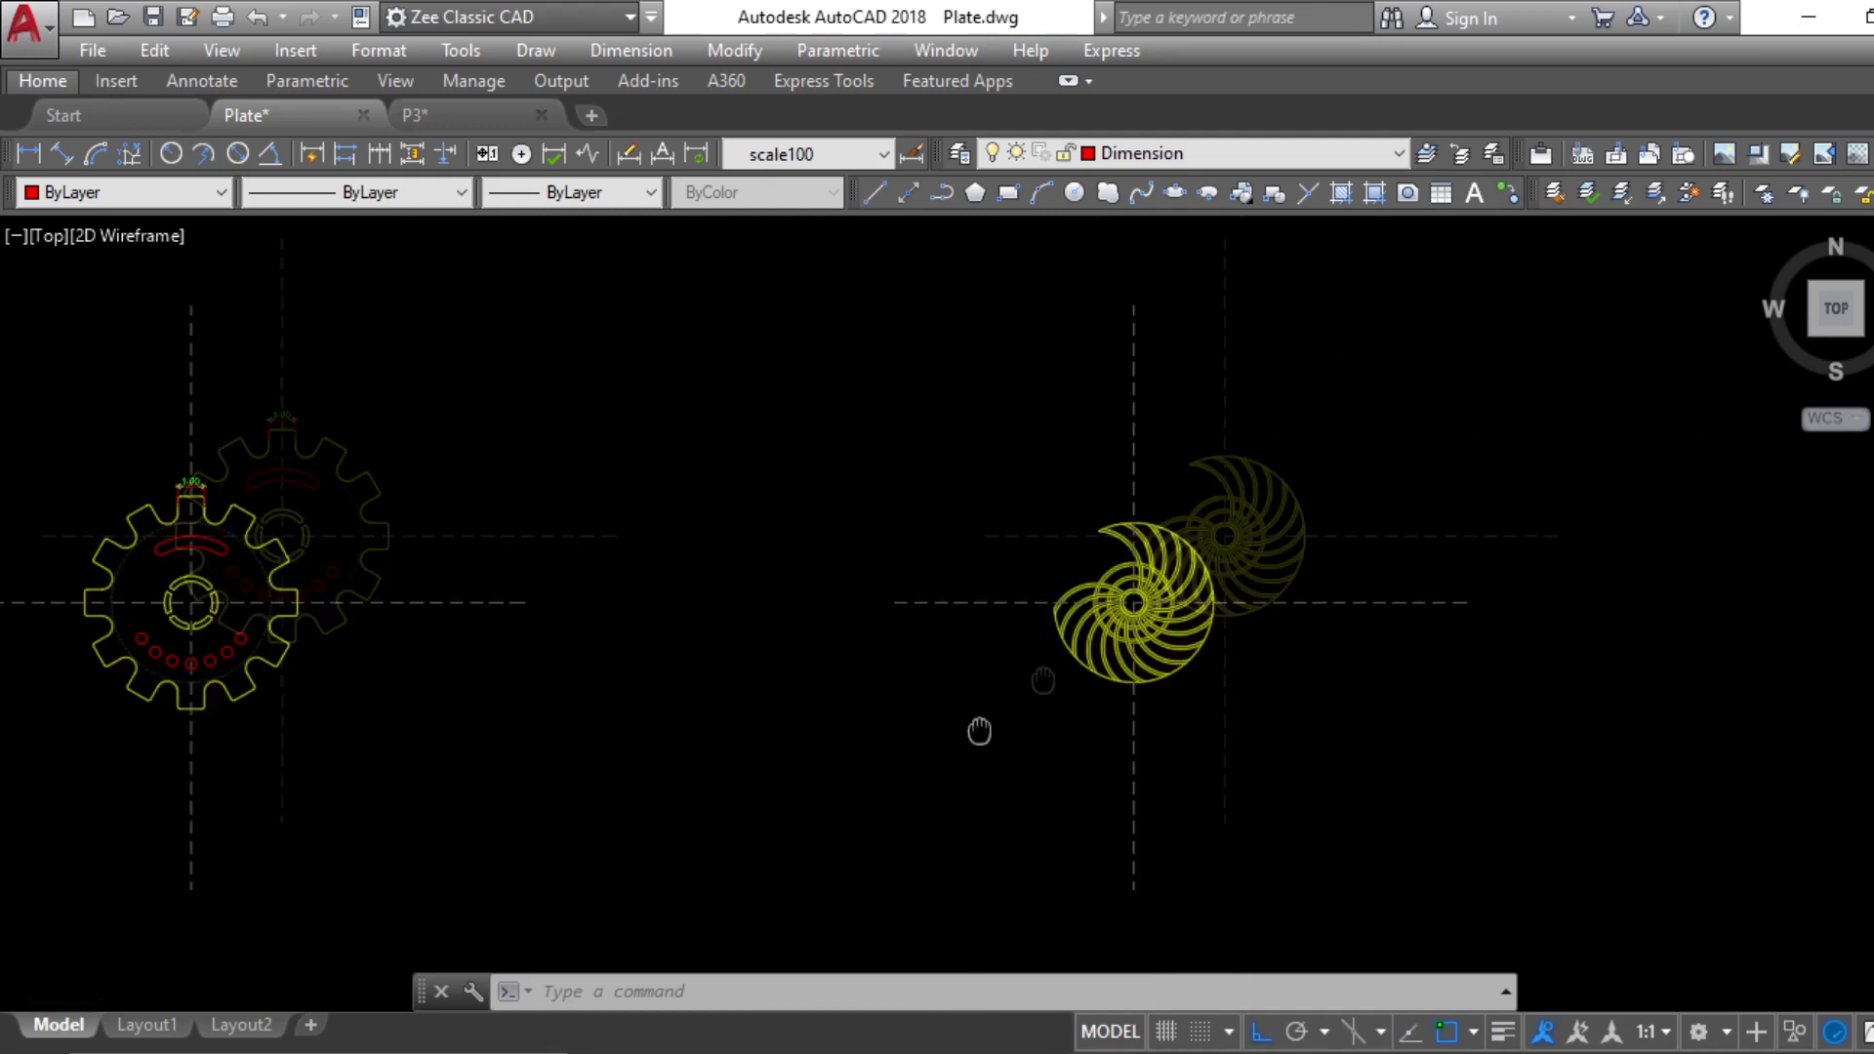
pyautogui.click(1547, 874)
pyautogui.click(1057, 730)
pyautogui.click(1506, 694)
pyautogui.click(1427, 502)
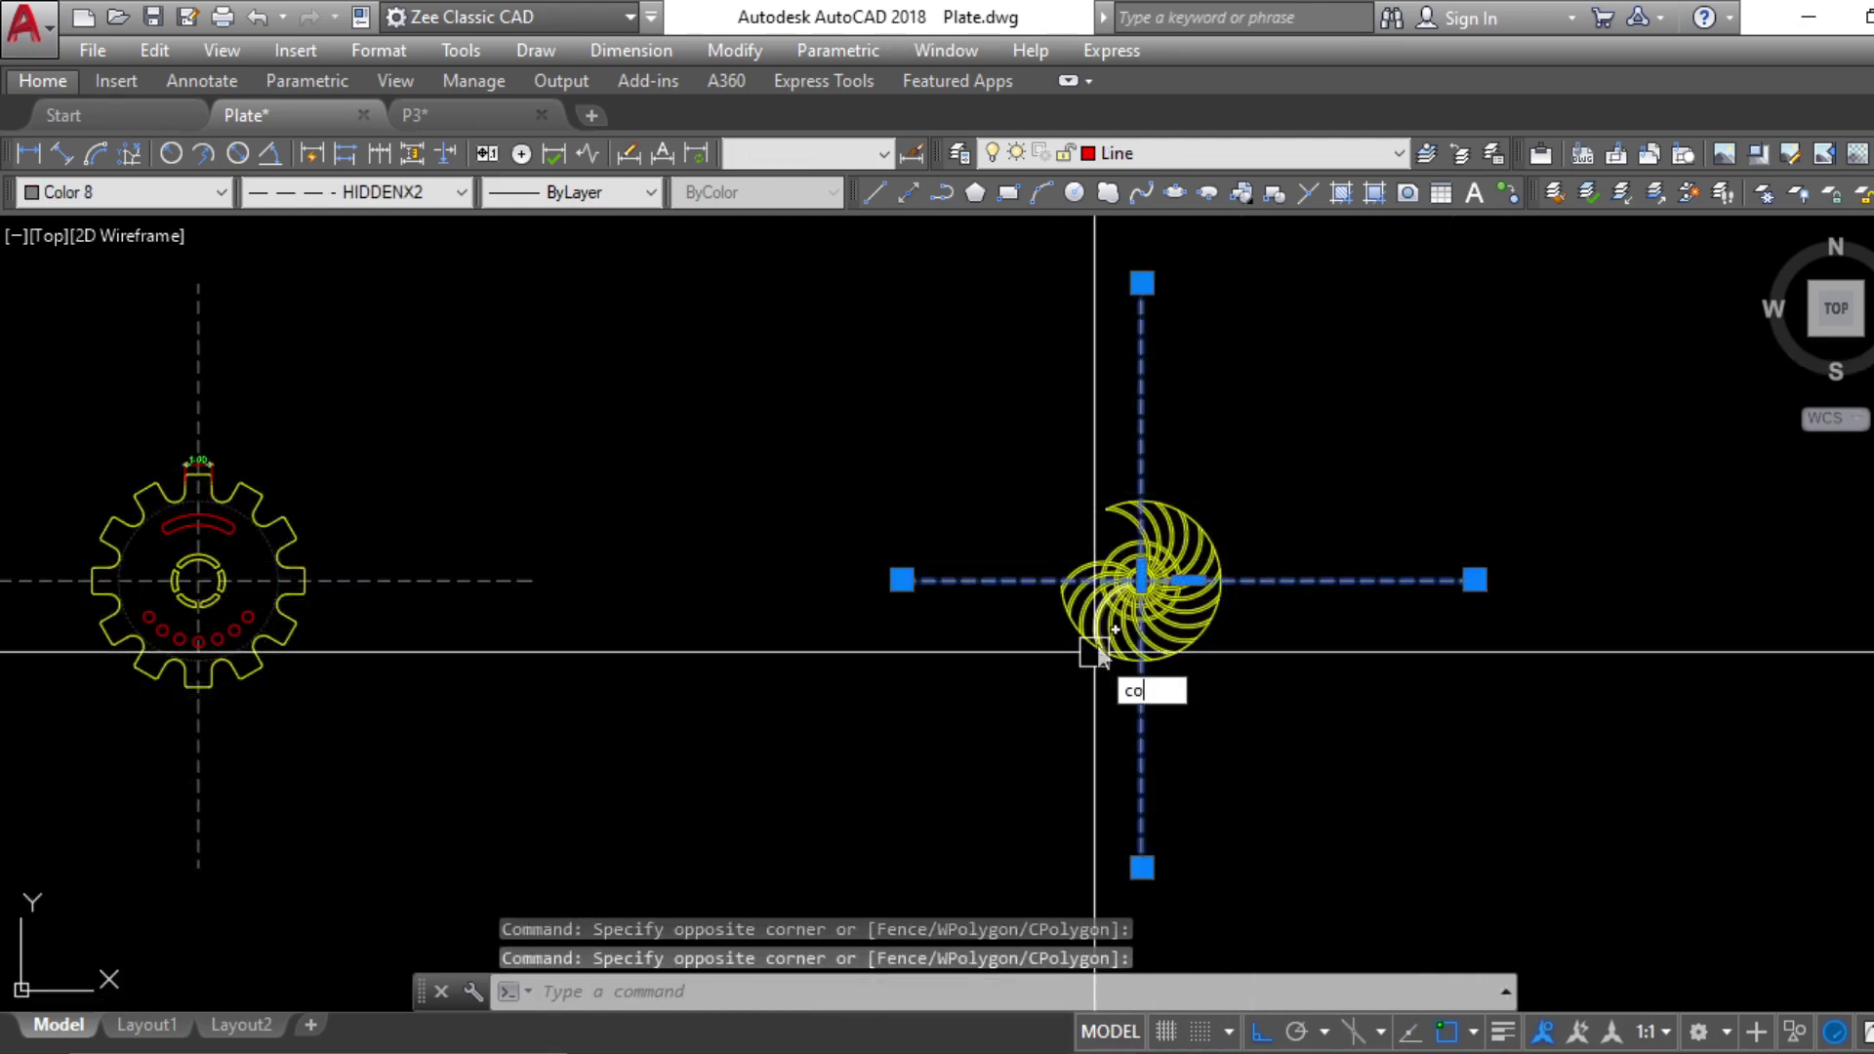
pyautogui.press('Return')
pyautogui.click(1351, 451)
pyautogui.moveTo(1860, 548); pyautogui.dragTo(818, 689, button='middle')
pyautogui.click(1289, 720)
pyautogui.press('Escape')
pyautogui.press('Escape')
pyautogui.press('Escape')
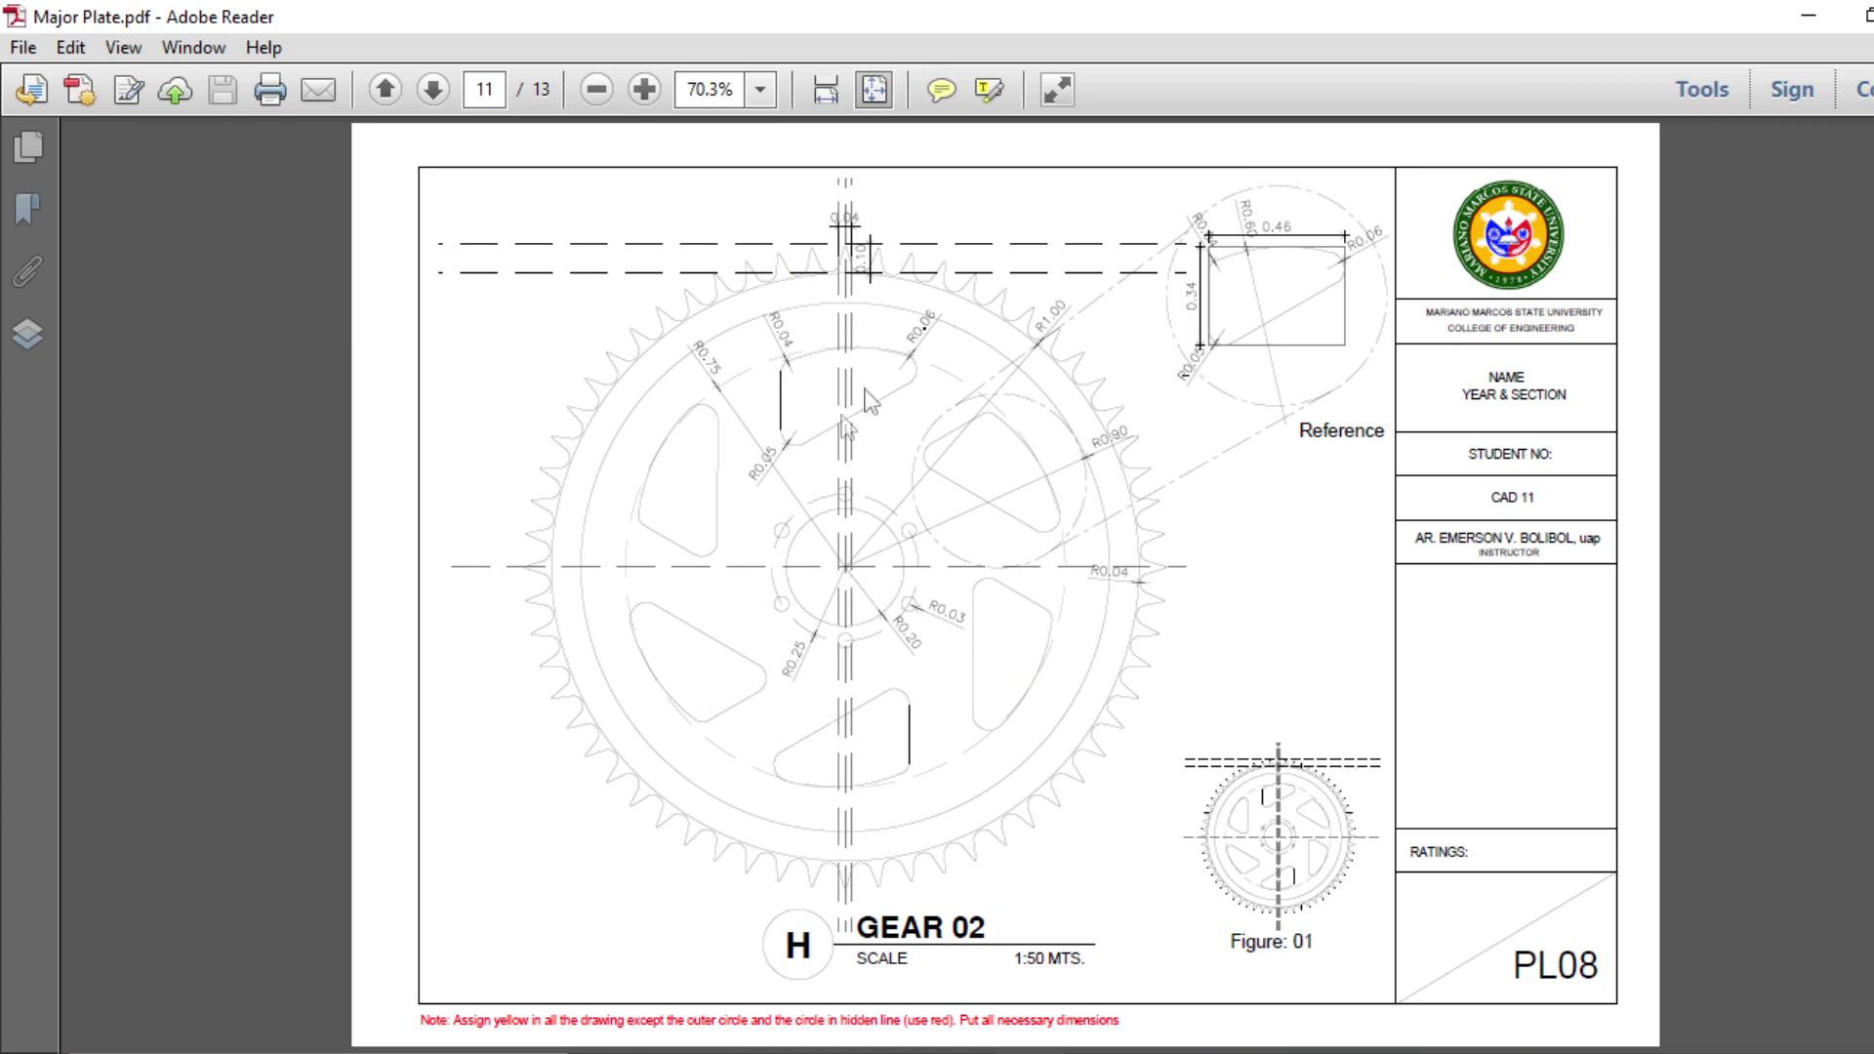
# Back in AutoCAD, draw a circle of radius 1.00 centred on the Gear 02 centre-line intersection
pyautogui.hotkey('alt', 'Tab')
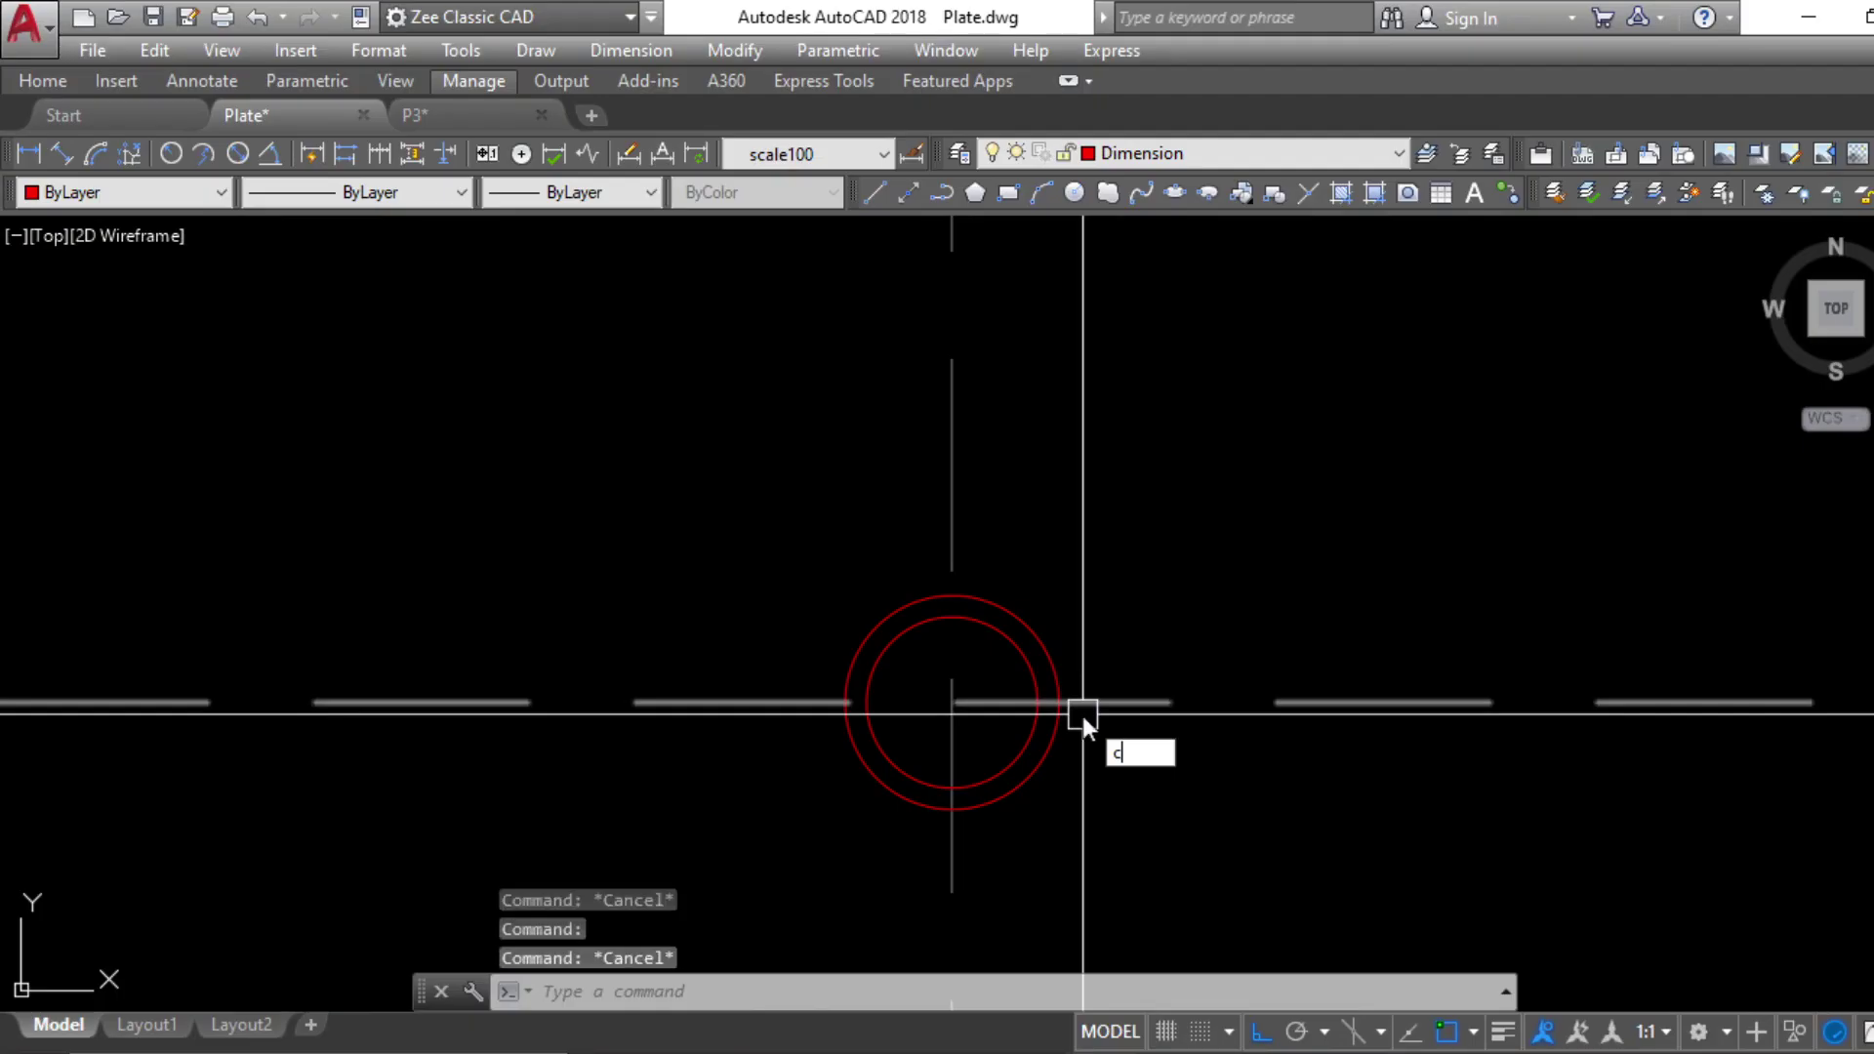
pyautogui.write('c')
pyautogui.press('Return')
pyautogui.click(952, 702)
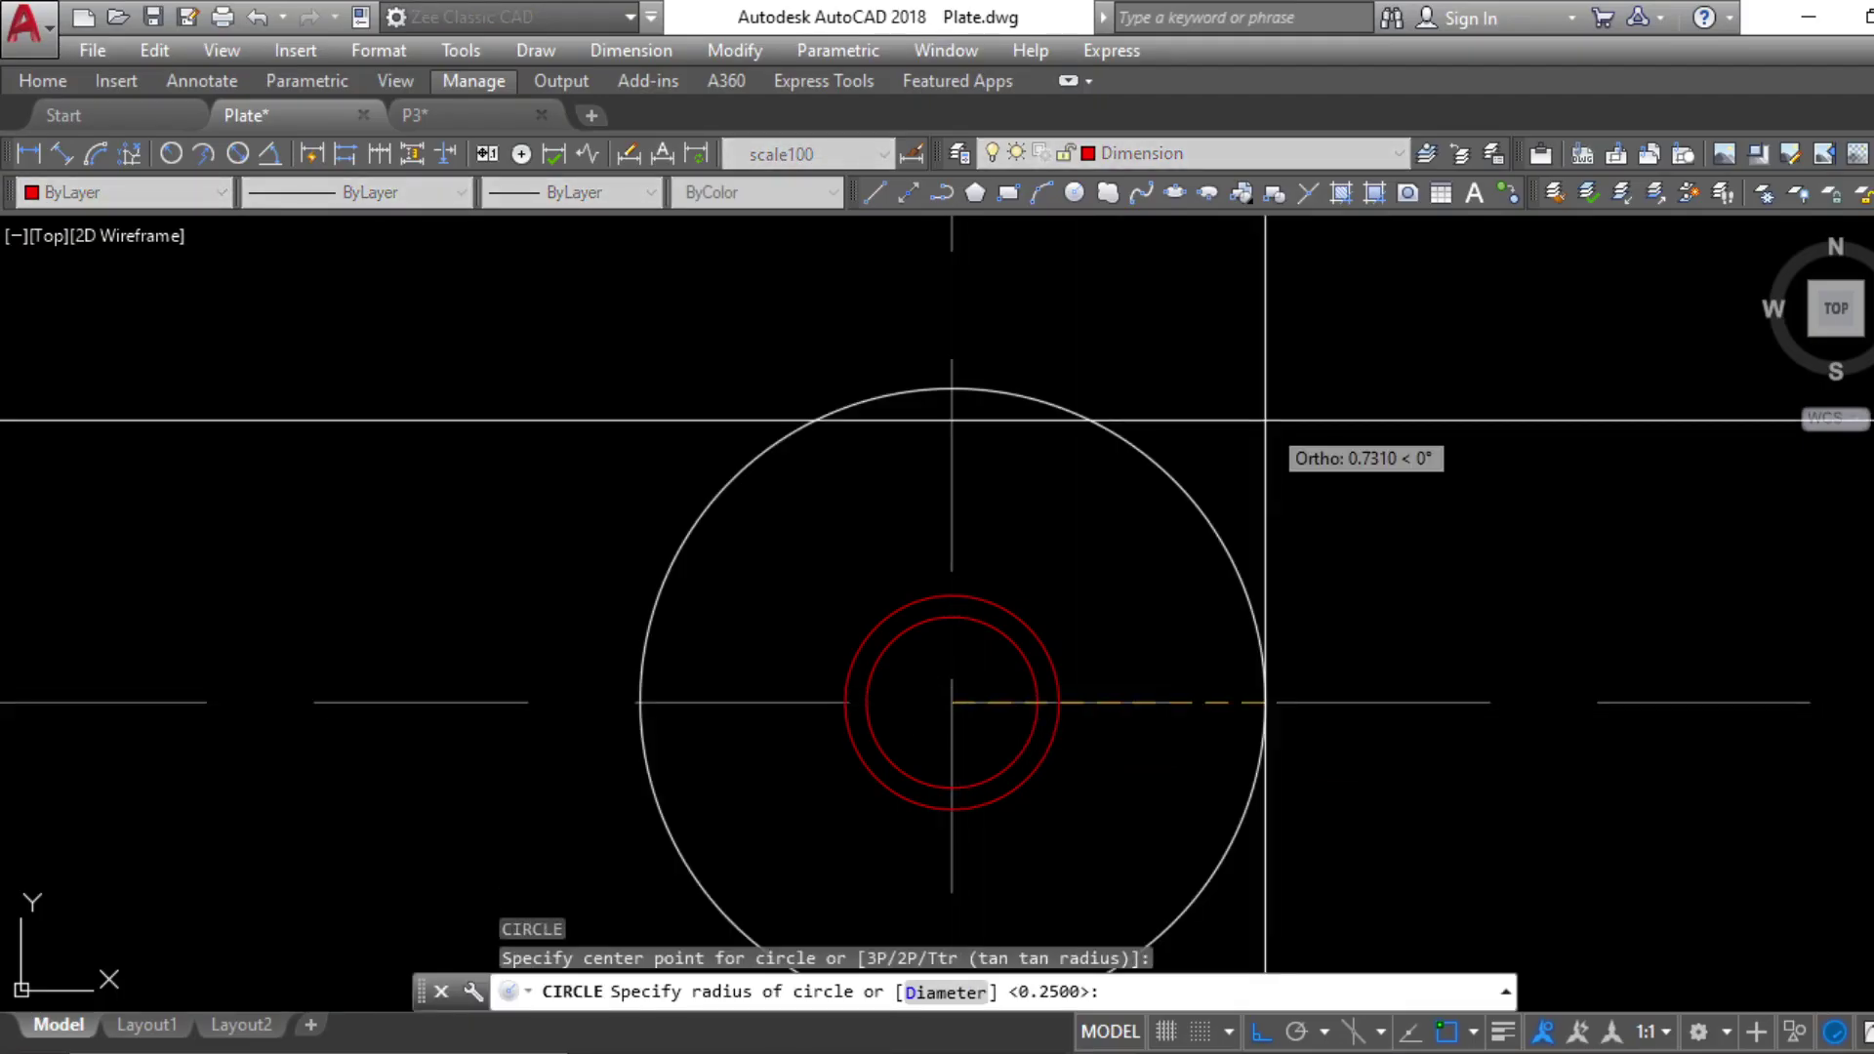
pyautogui.click(1265, 421)
pyautogui.press('Escape')
pyautogui.press('Escape')
pyautogui.press('Escape')
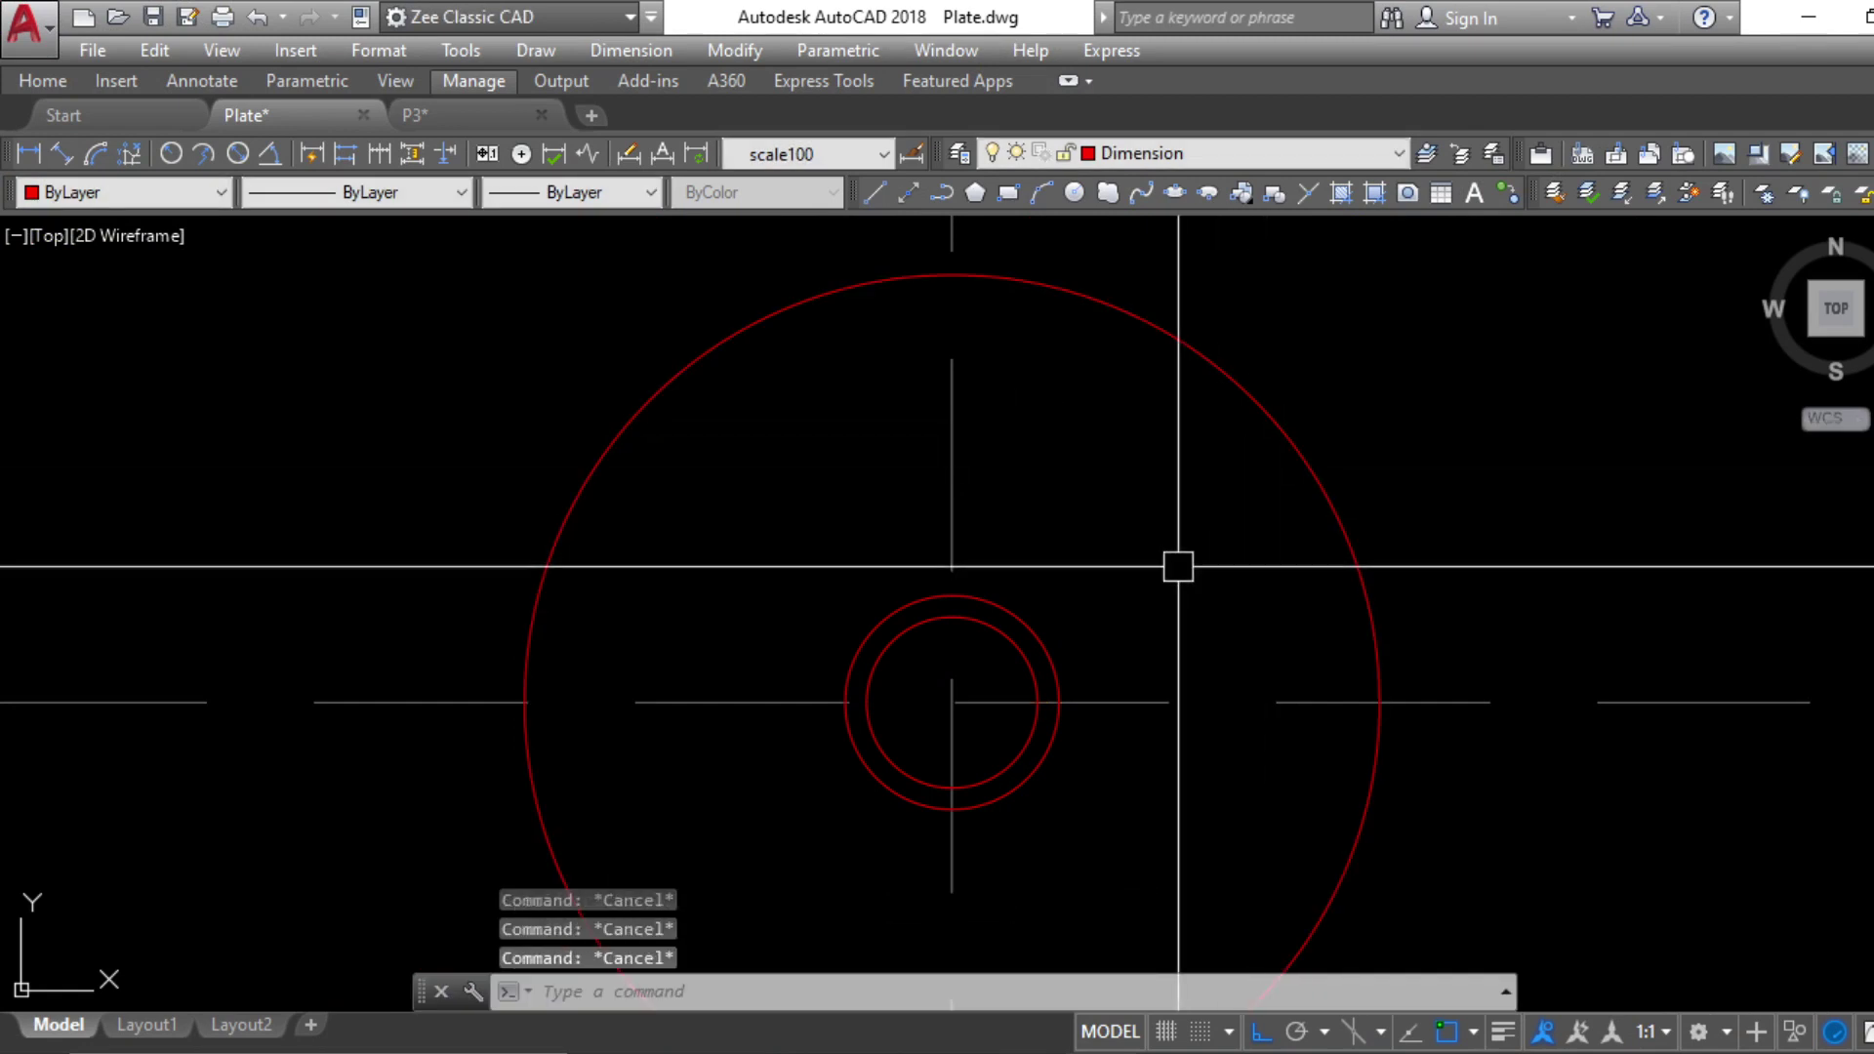
# Offset the radius 1.00 circle inward by 0.1
pyautogui.write('o')
pyautogui.press('Return')
pyautogui.write('.2')
pyautogui.press('Return')
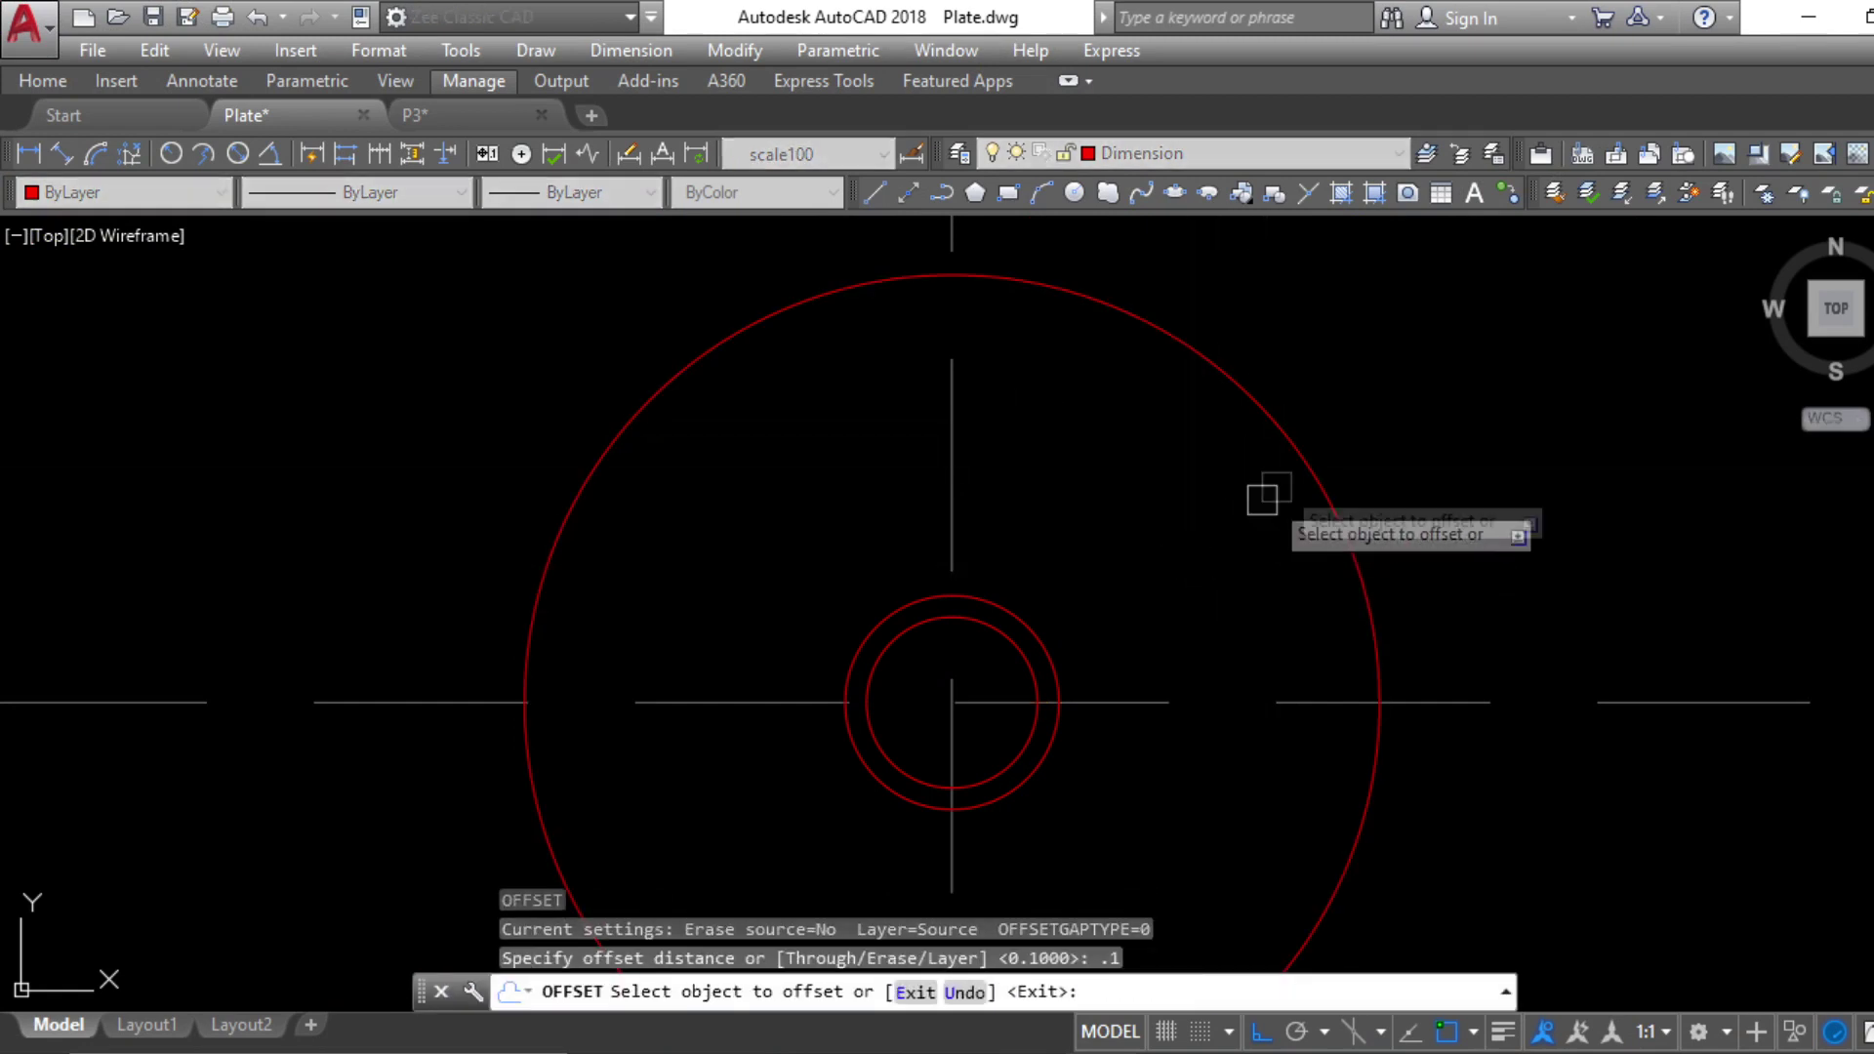
pyautogui.click(1296, 454)
pyautogui.click(1189, 556)
pyautogui.press('Escape')
pyautogui.press('Escape')
# Draw a small circle of radius 0.03 centred on the top quadrant of the radius 1.00 circle
pyautogui.scroll(-4, 1184, 532)
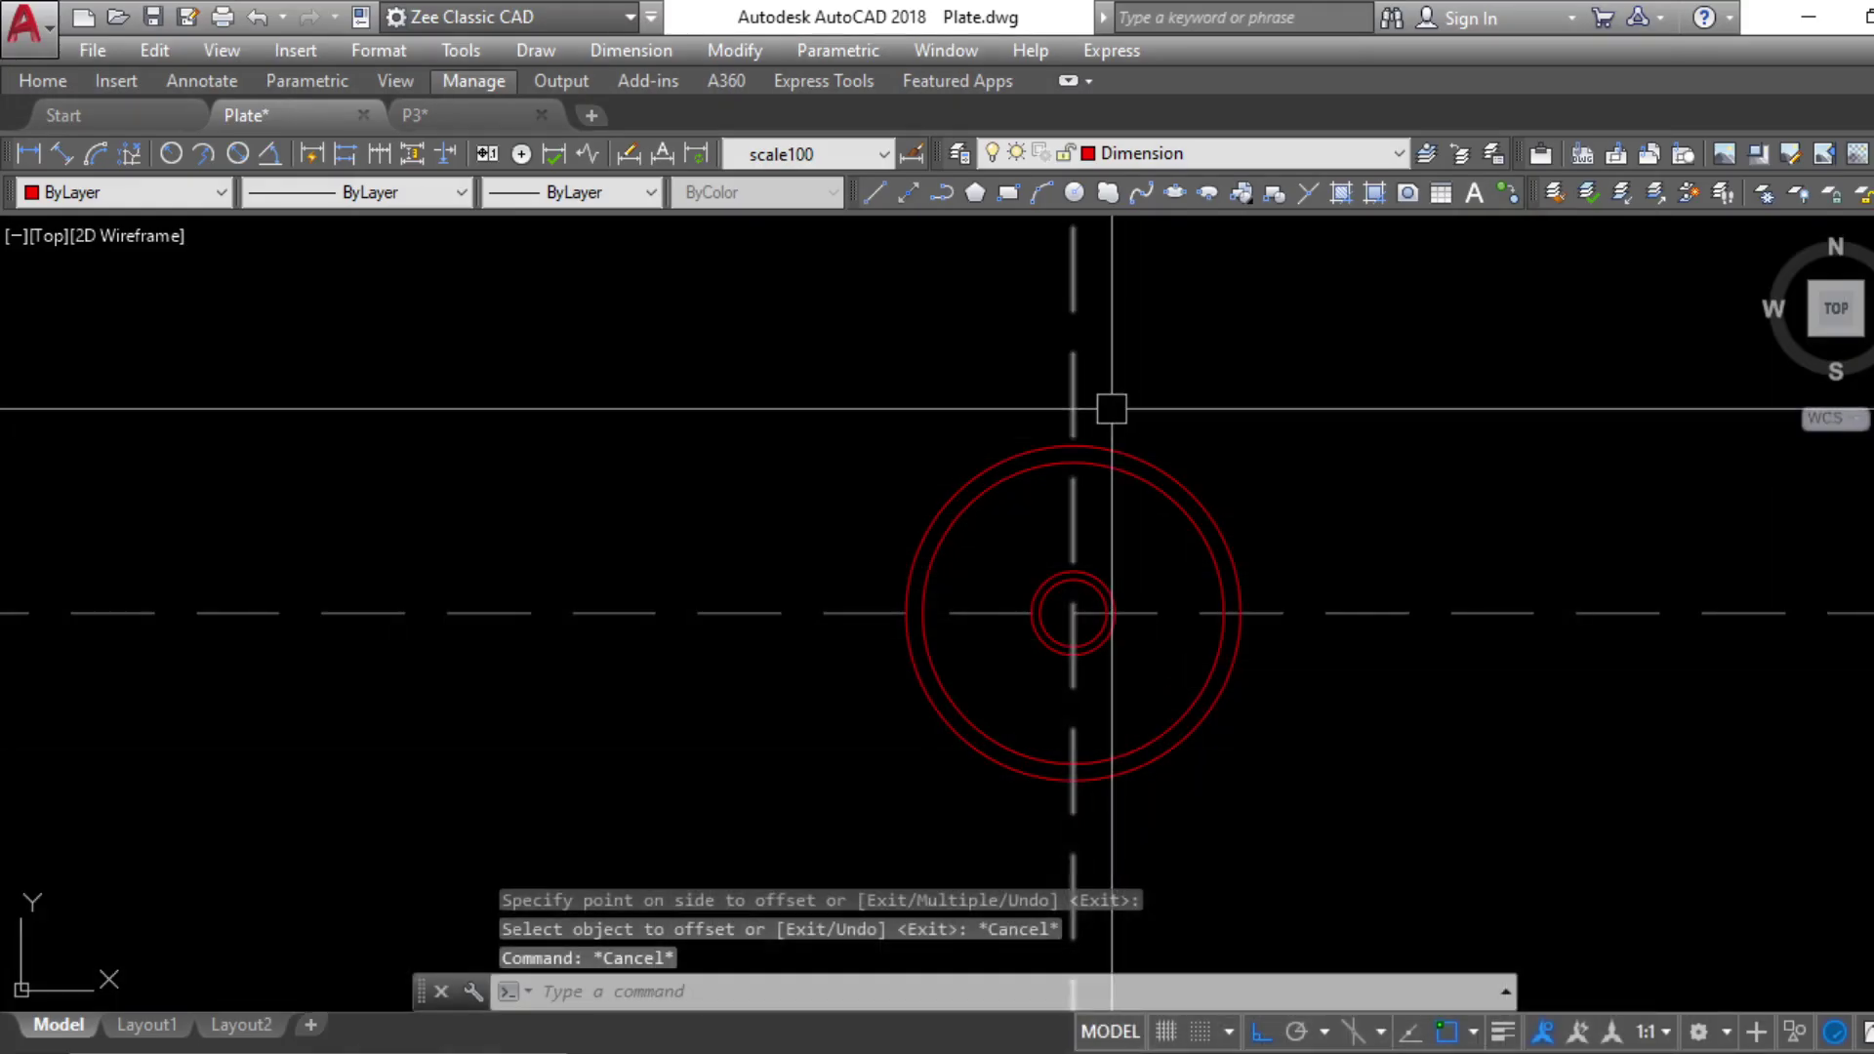
pyautogui.scroll(6, 1113, 410)
pyautogui.press('Return')
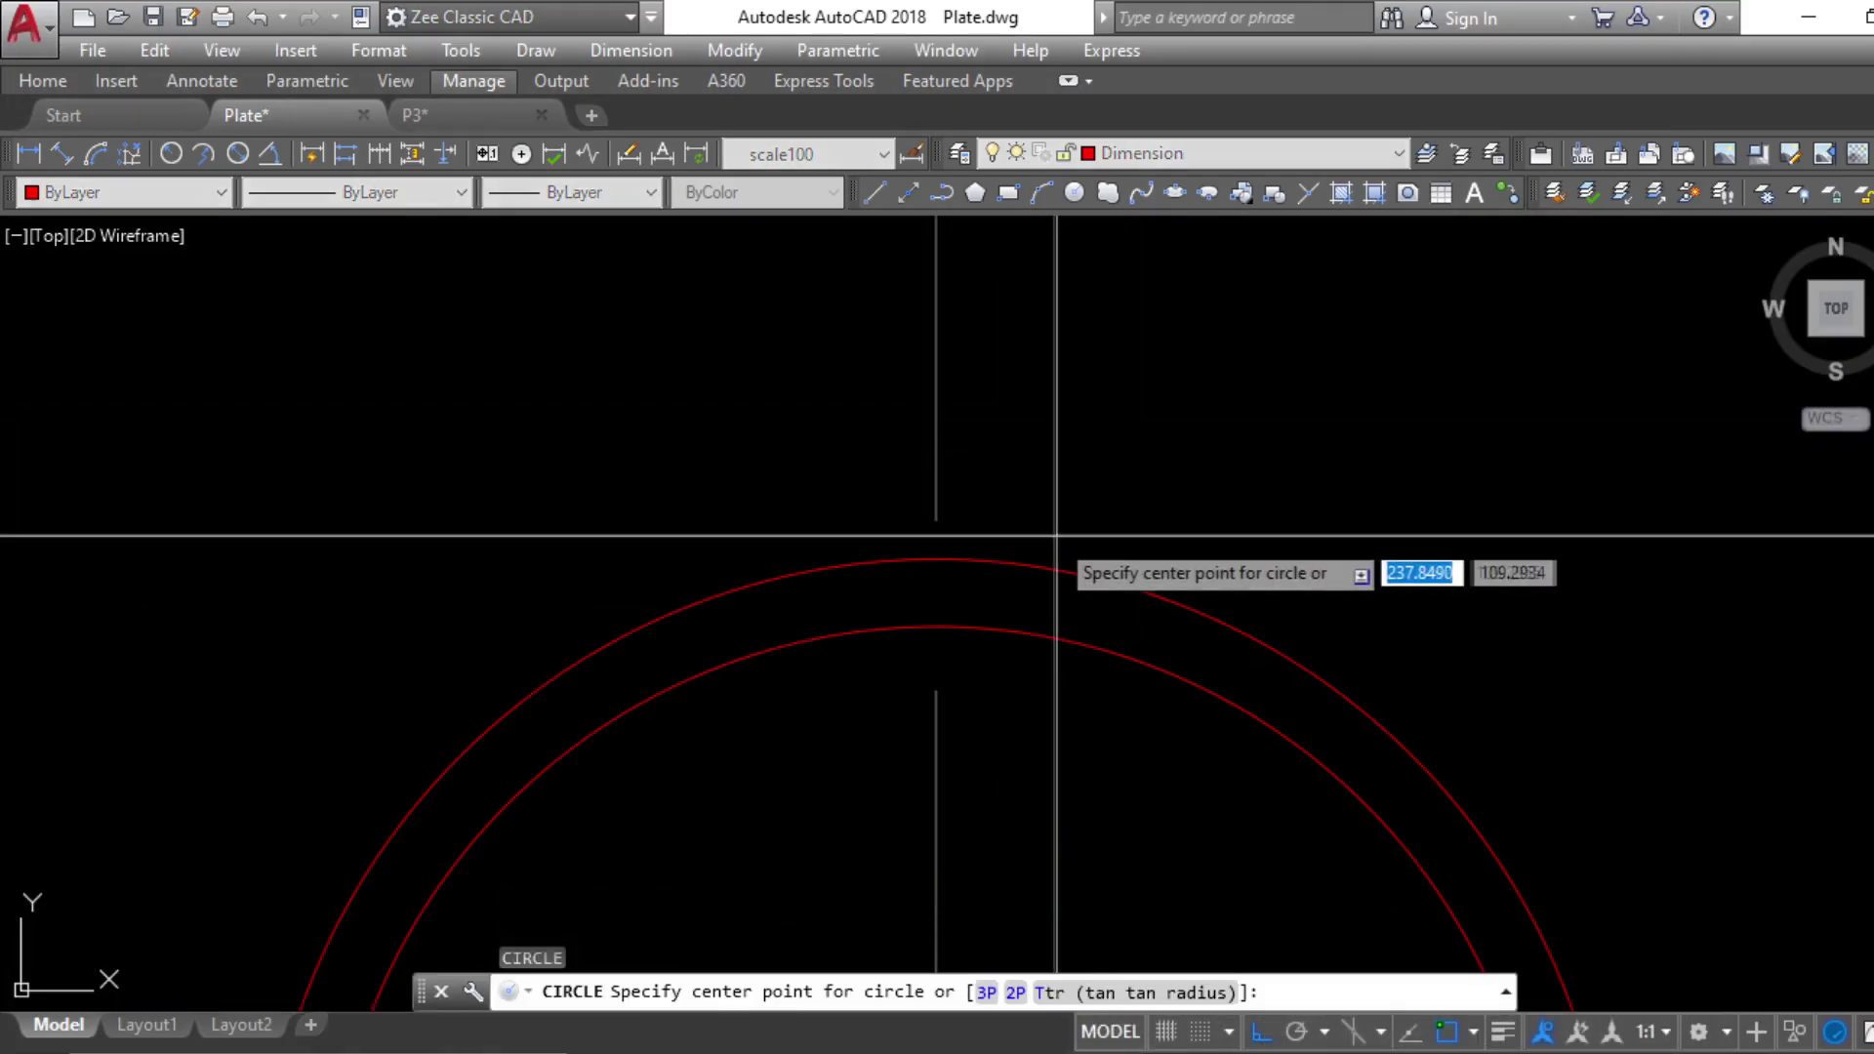
pyautogui.click(936, 559)
pyautogui.write('.03')
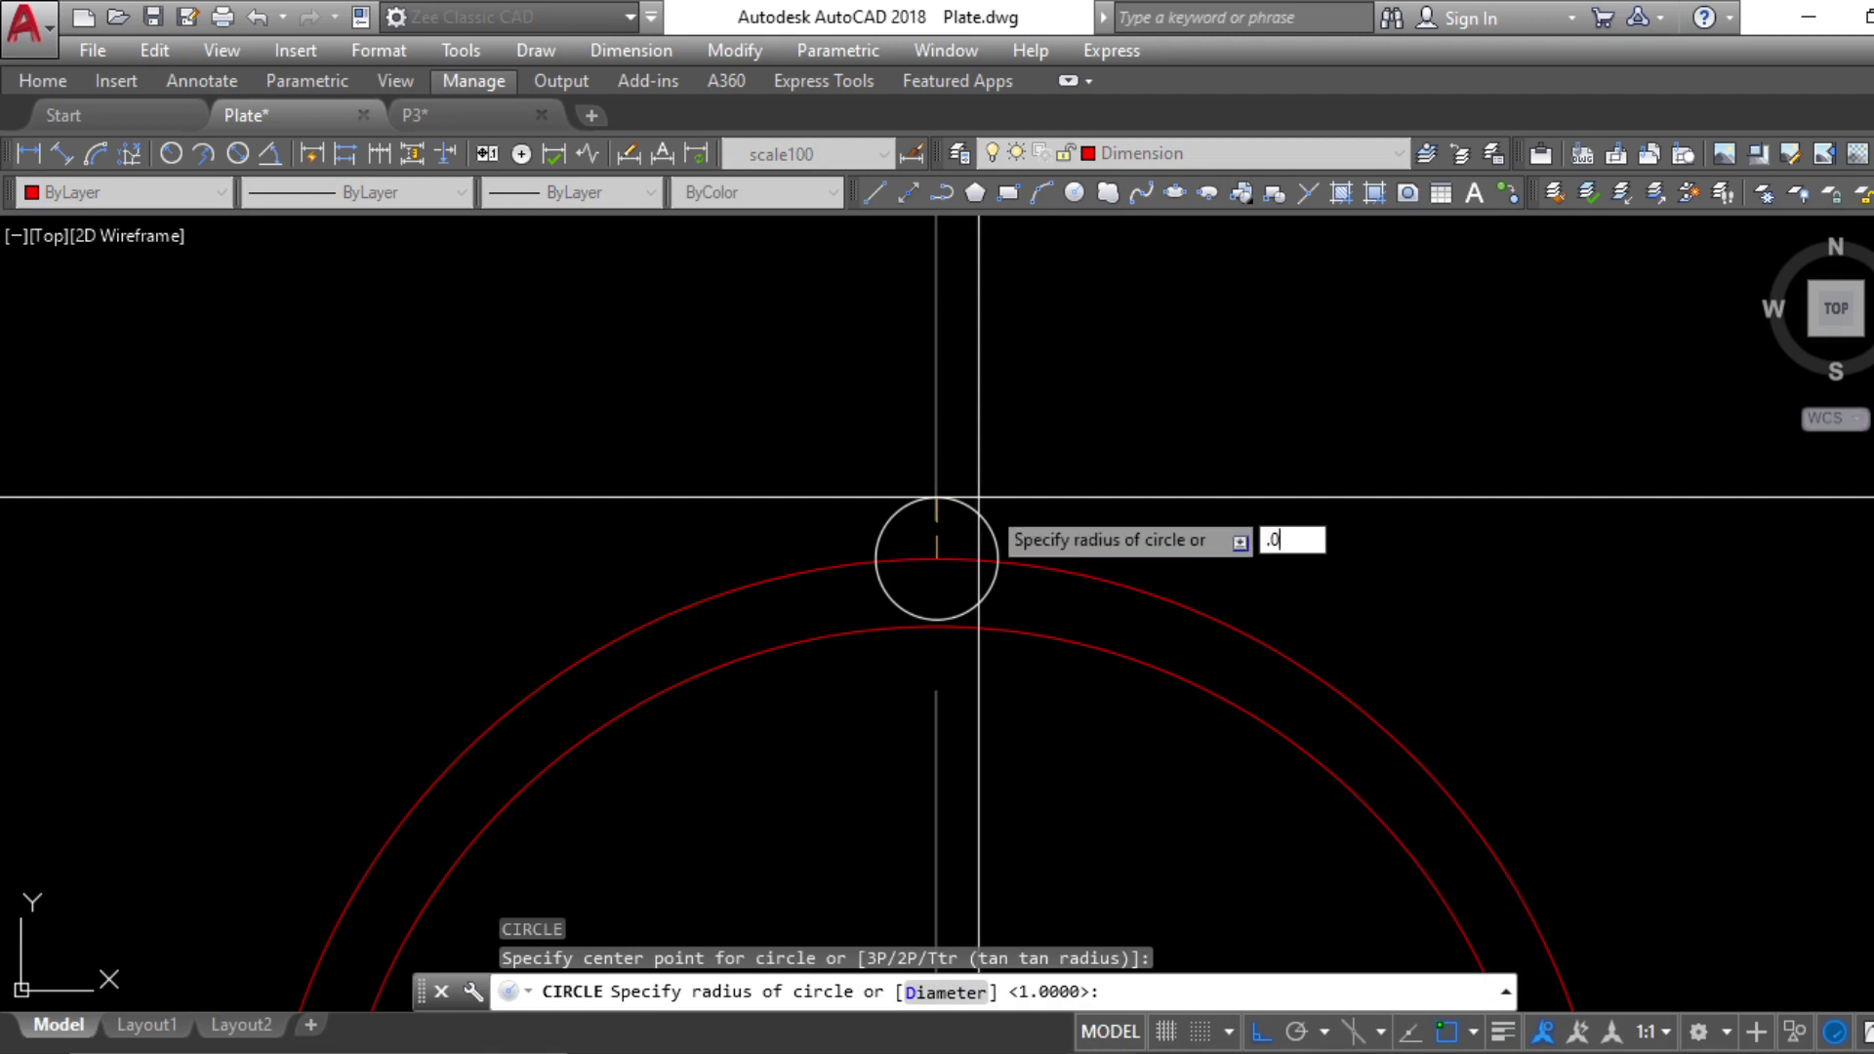
pyautogui.press('Return')
pyautogui.press('Escape')
pyautogui.press('Escape')
pyautogui.press('Escape')
pyautogui.scroll(-3, 1158, 510)
pyautogui.moveTo(1167, 812); pyautogui.dragTo(1096, 629, button='middle')
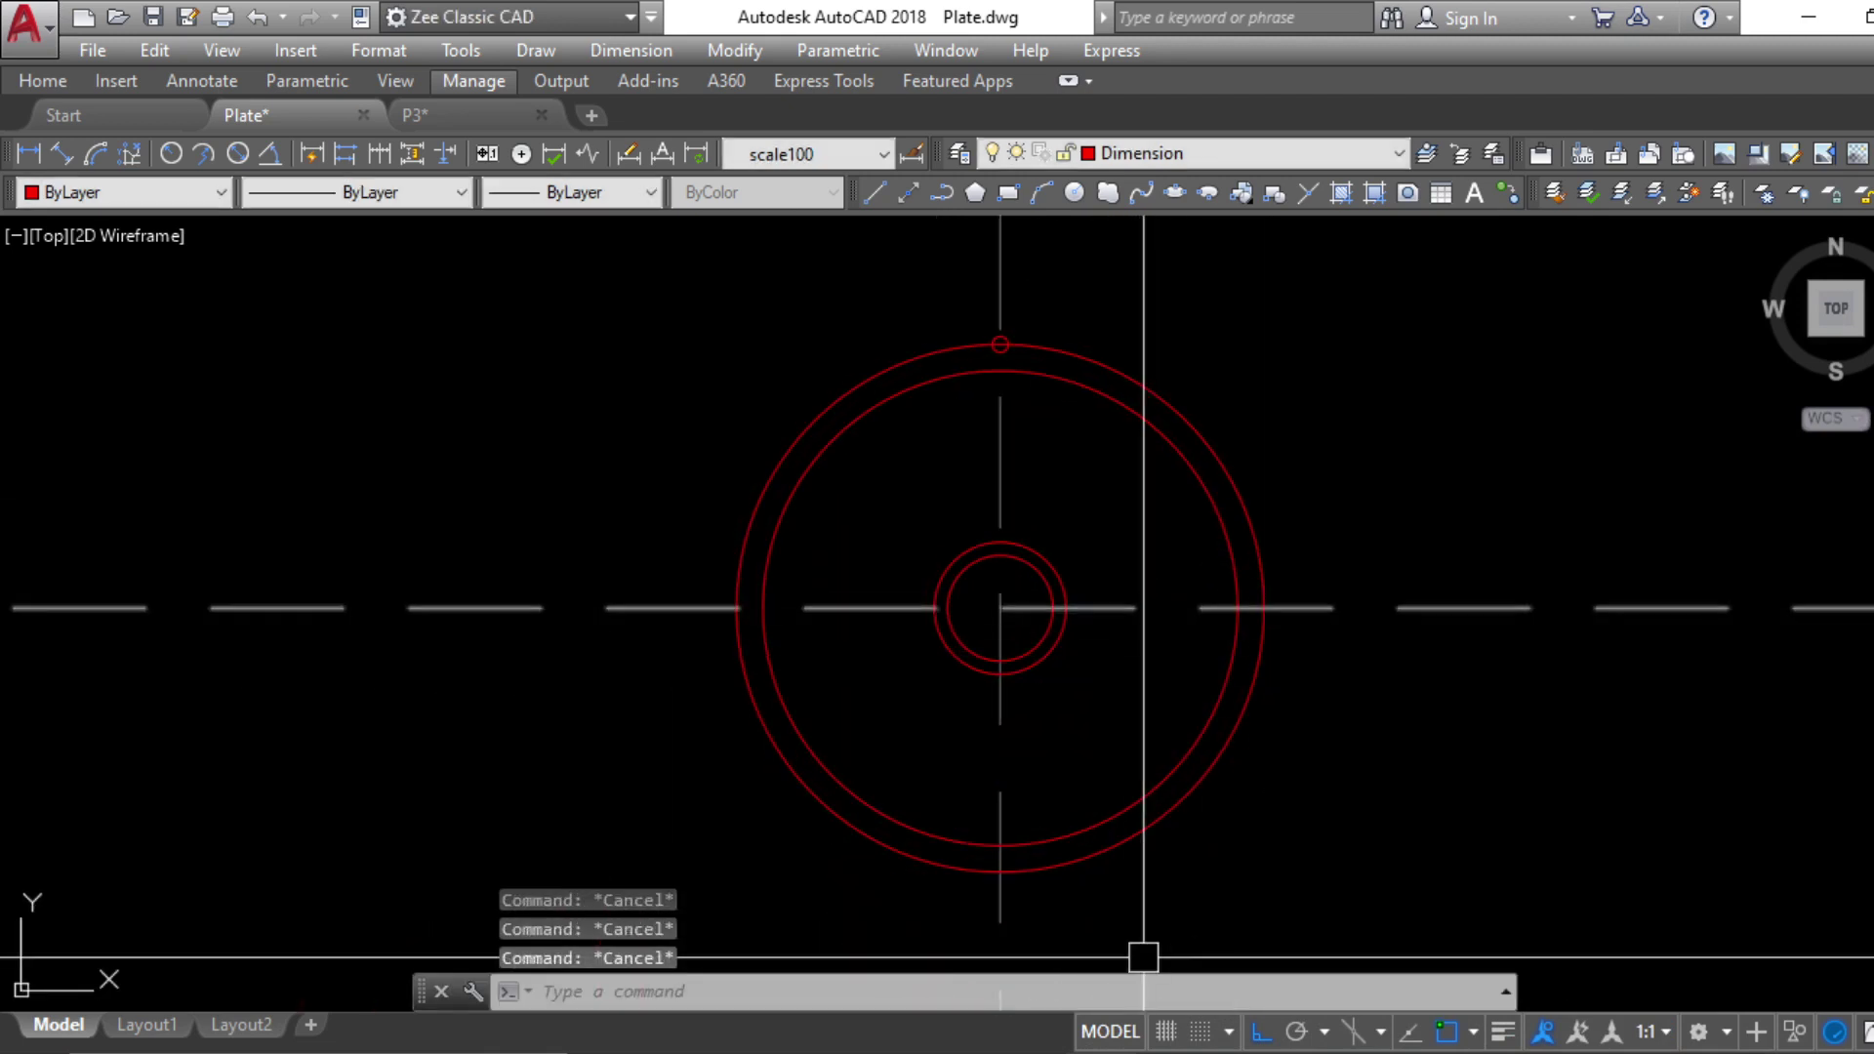
# Check the hole position on the Gear 02 sheet and move the small circle to the top quadrant of the 0.25 radius circle
pyautogui.hotkey('alt', 'Tab')
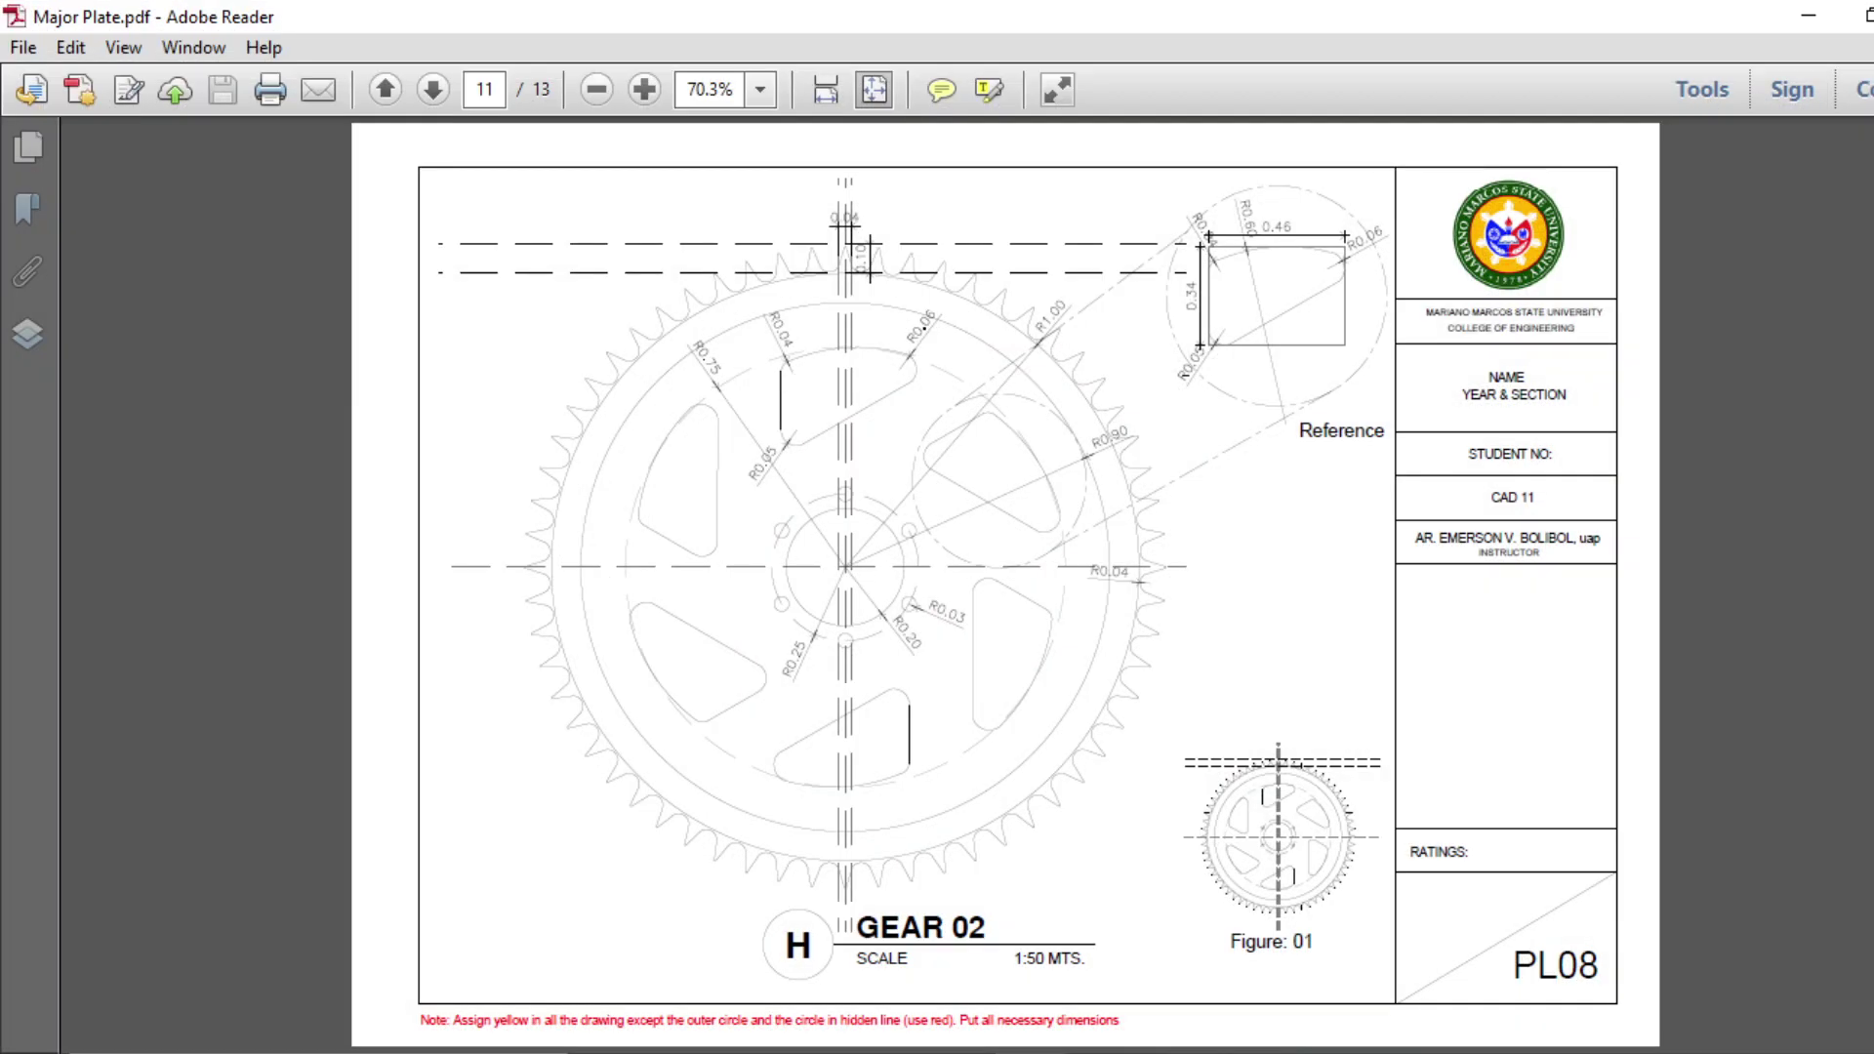
pyautogui.click(1811, 14)
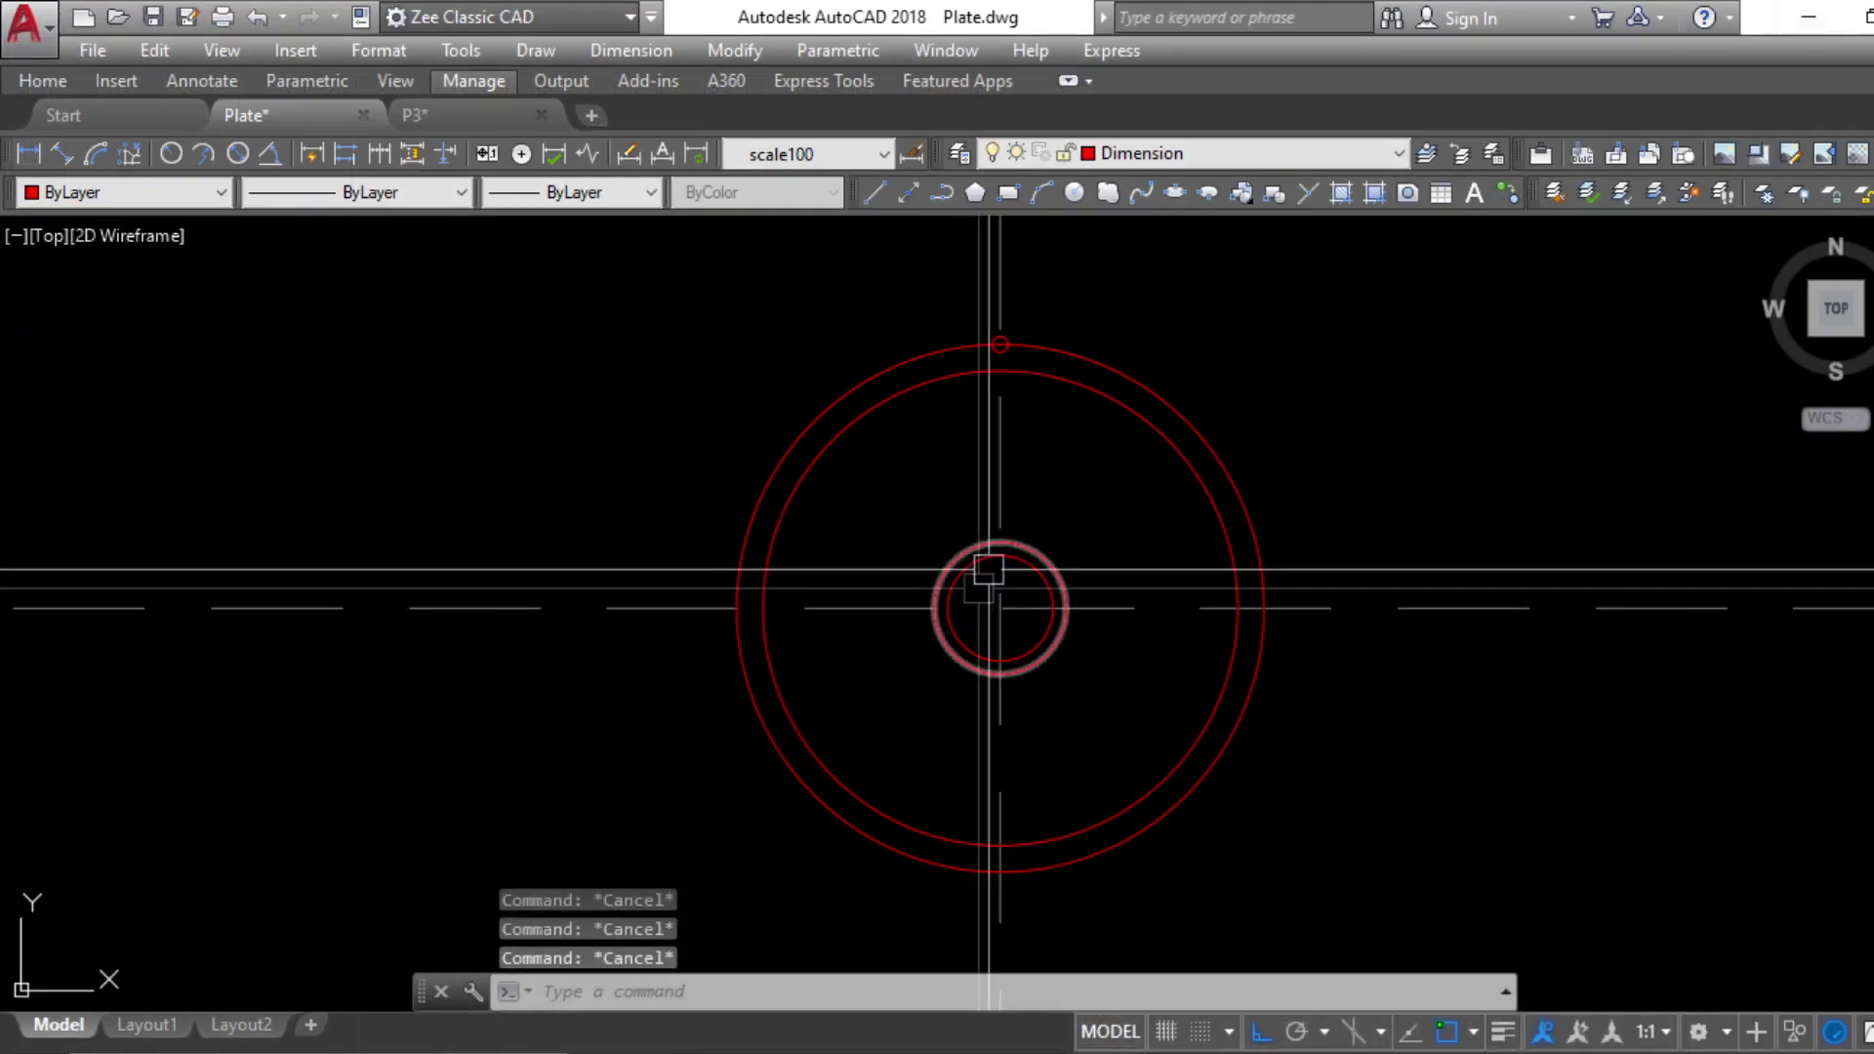
pyautogui.scroll(-2, 1116, 590)
pyautogui.scroll(5, 1046, 440)
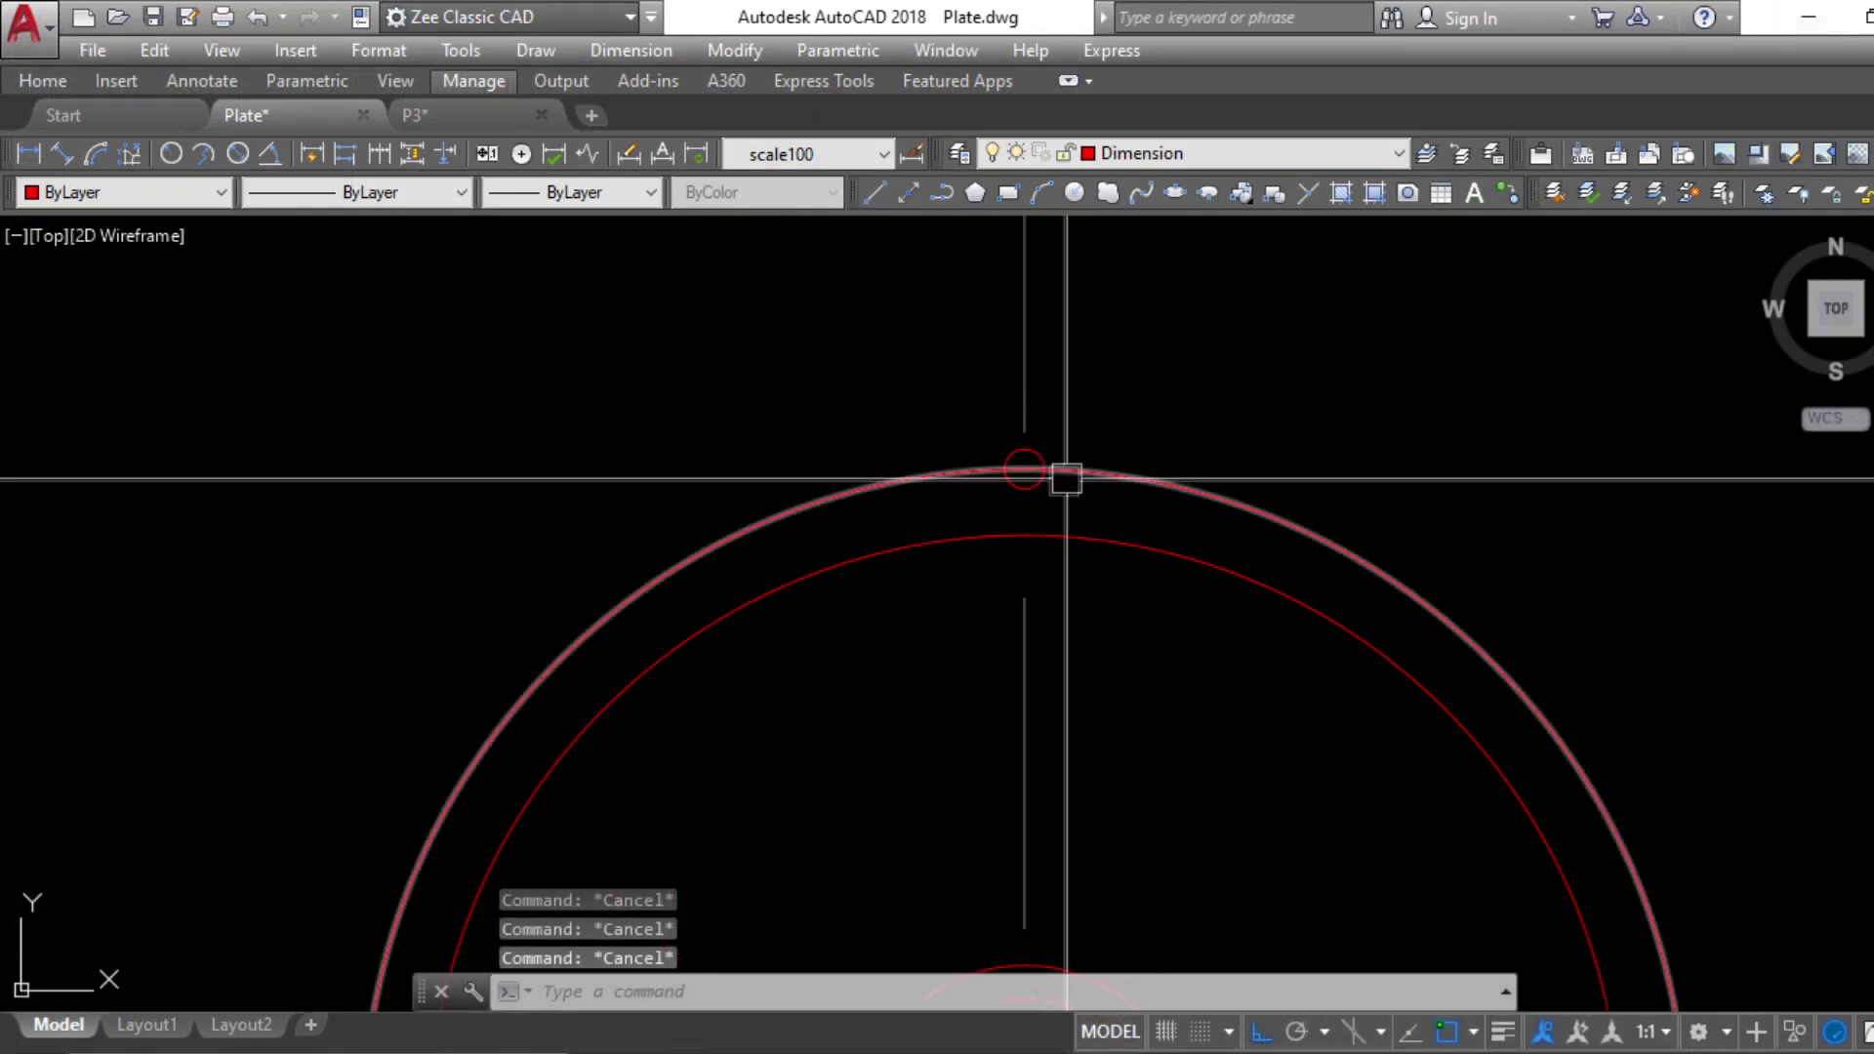
pyautogui.click(1035, 469)
pyautogui.write('m')
pyautogui.press('Return')
pyautogui.click(1038, 454)
pyautogui.scroll(-2, 1091, 557)
pyautogui.scroll(4, 1080, 598)
pyautogui.click(1070, 479)
pyautogui.press('Escape')
pyautogui.press('Escape')
# Create a polar array of six of the small circle around the Gear 02 centre
pyautogui.write('ar')
pyautogui.press('Return')
pyautogui.click(1113, 500)
pyautogui.press('Return')
pyautogui.press('Return')
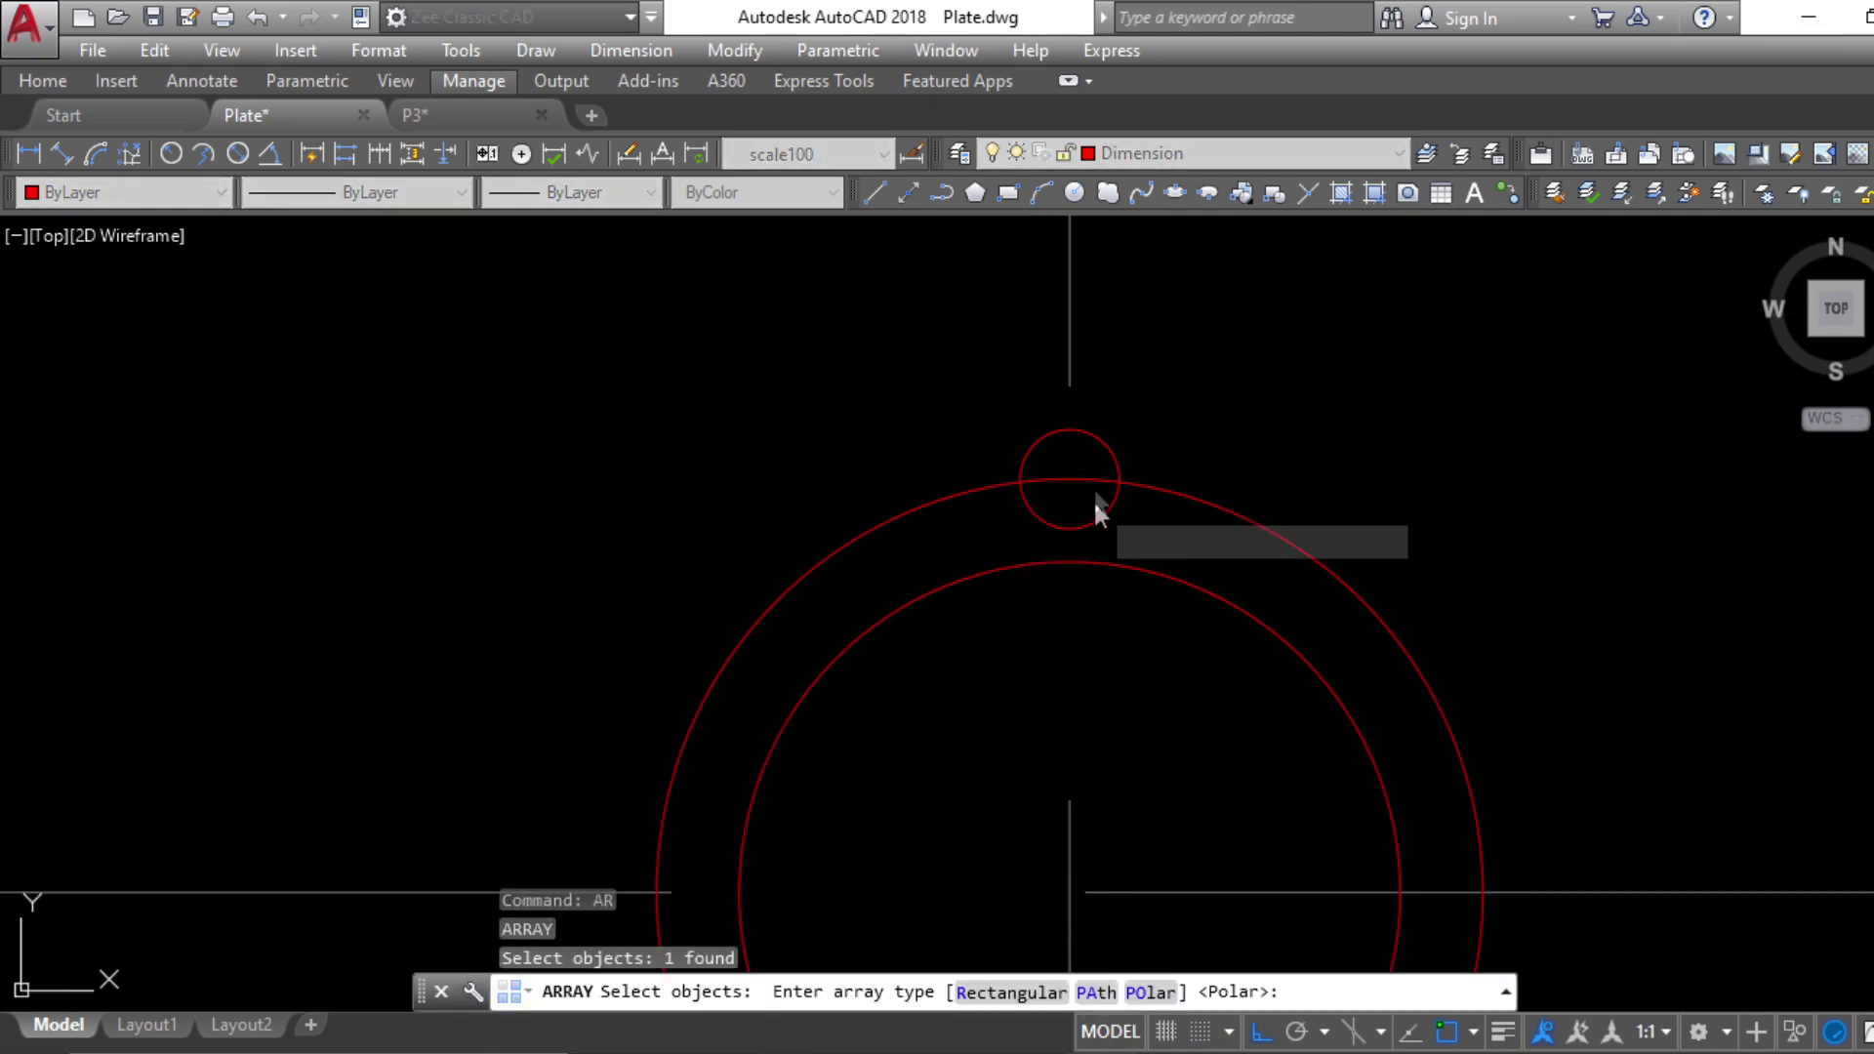
pyautogui.scroll(-2, 1094, 500)
pyautogui.click(1080, 612)
pyautogui.scroll(1, 1084, 558)
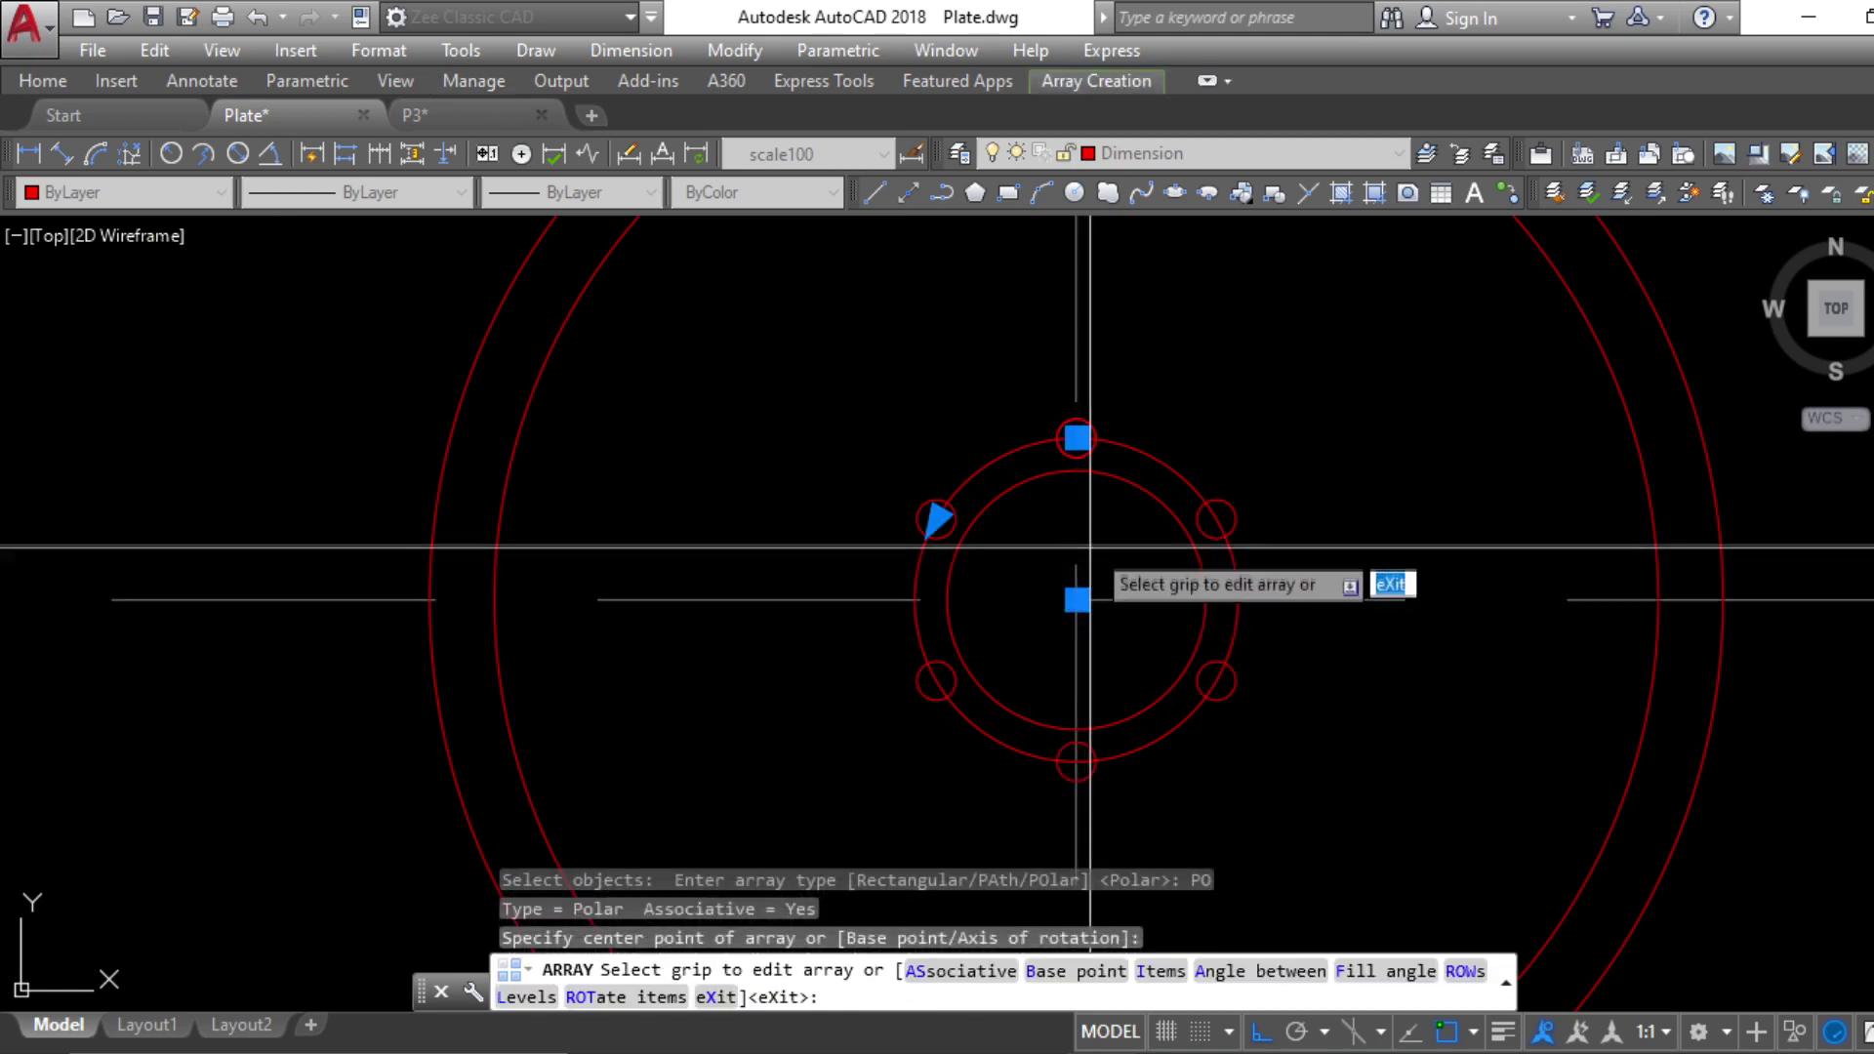
pyautogui.press('Escape')
pyautogui.press('Escape')
pyautogui.scroll(-2, 1089, 547)
pyautogui.scroll(2, 1263, 717)
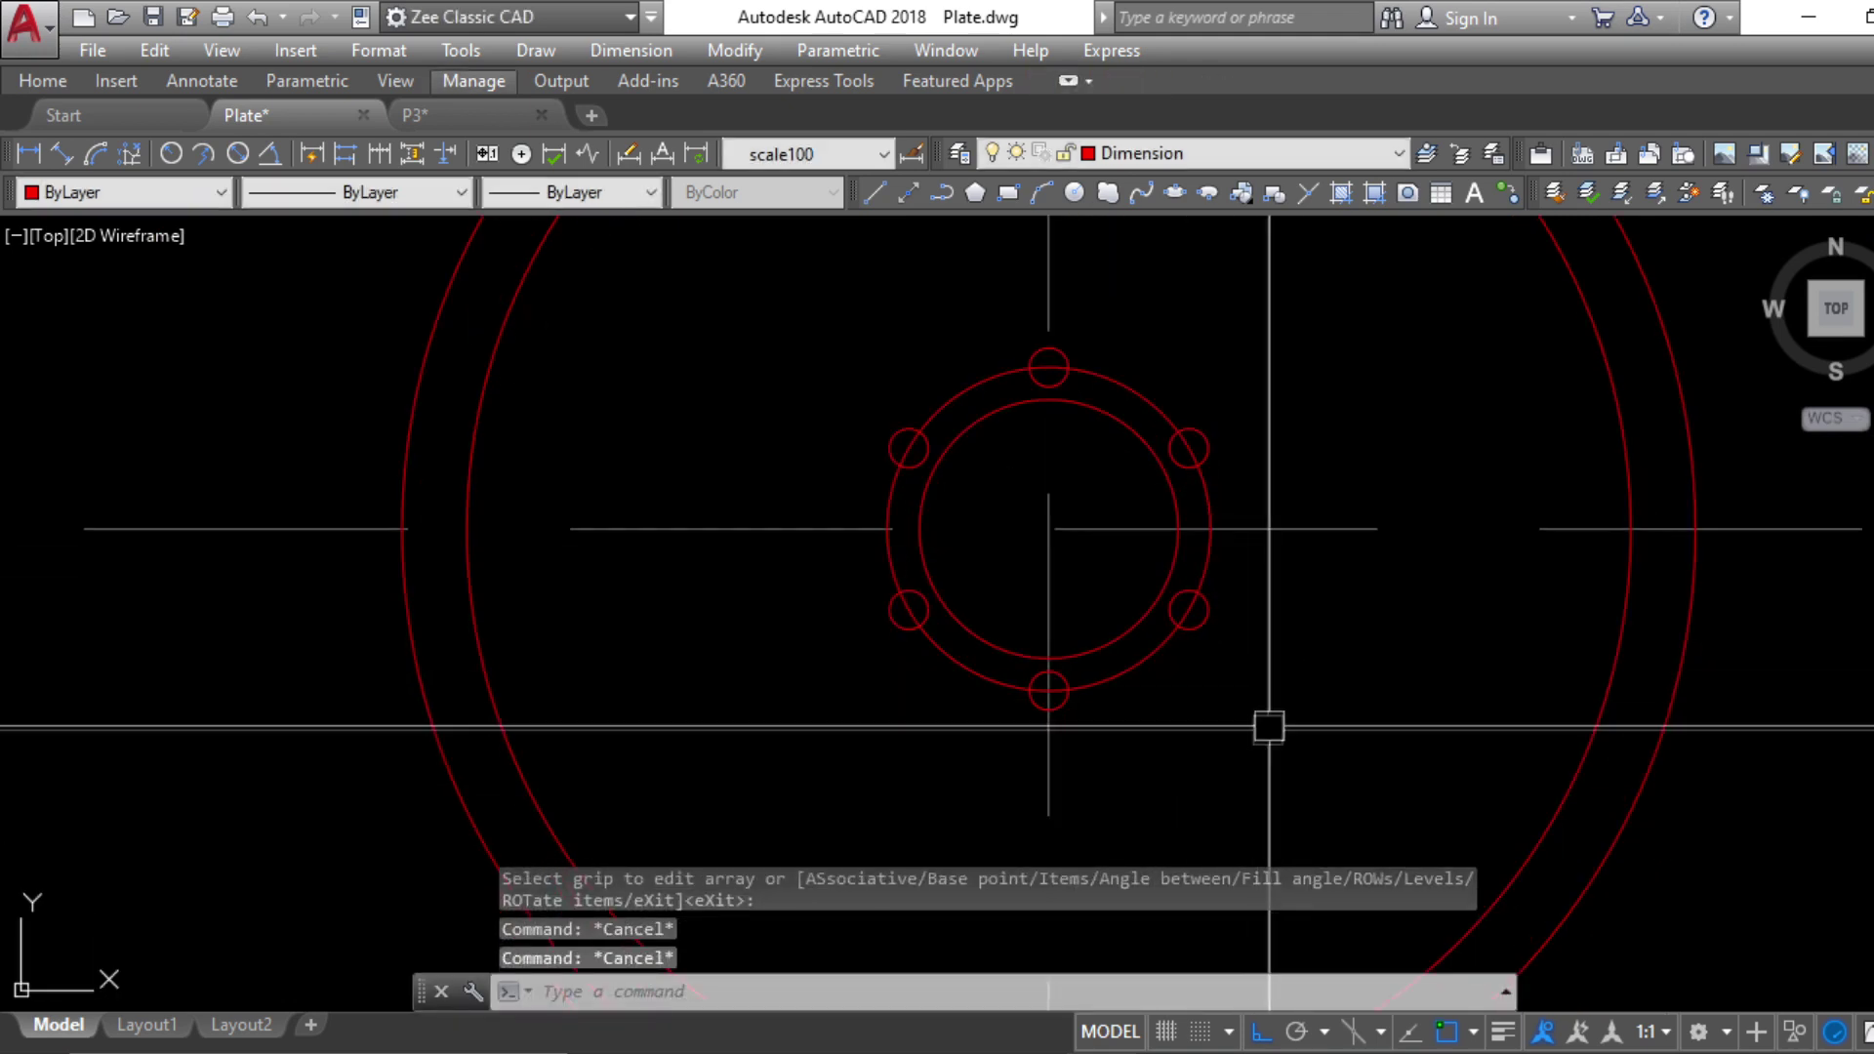
# Check the tooth dimensions on the Gear 02 sheet and draw a horizontal construction line through the top quadrant of the radius 1.00 circle
pyautogui.scroll(-3, 1214, 736)
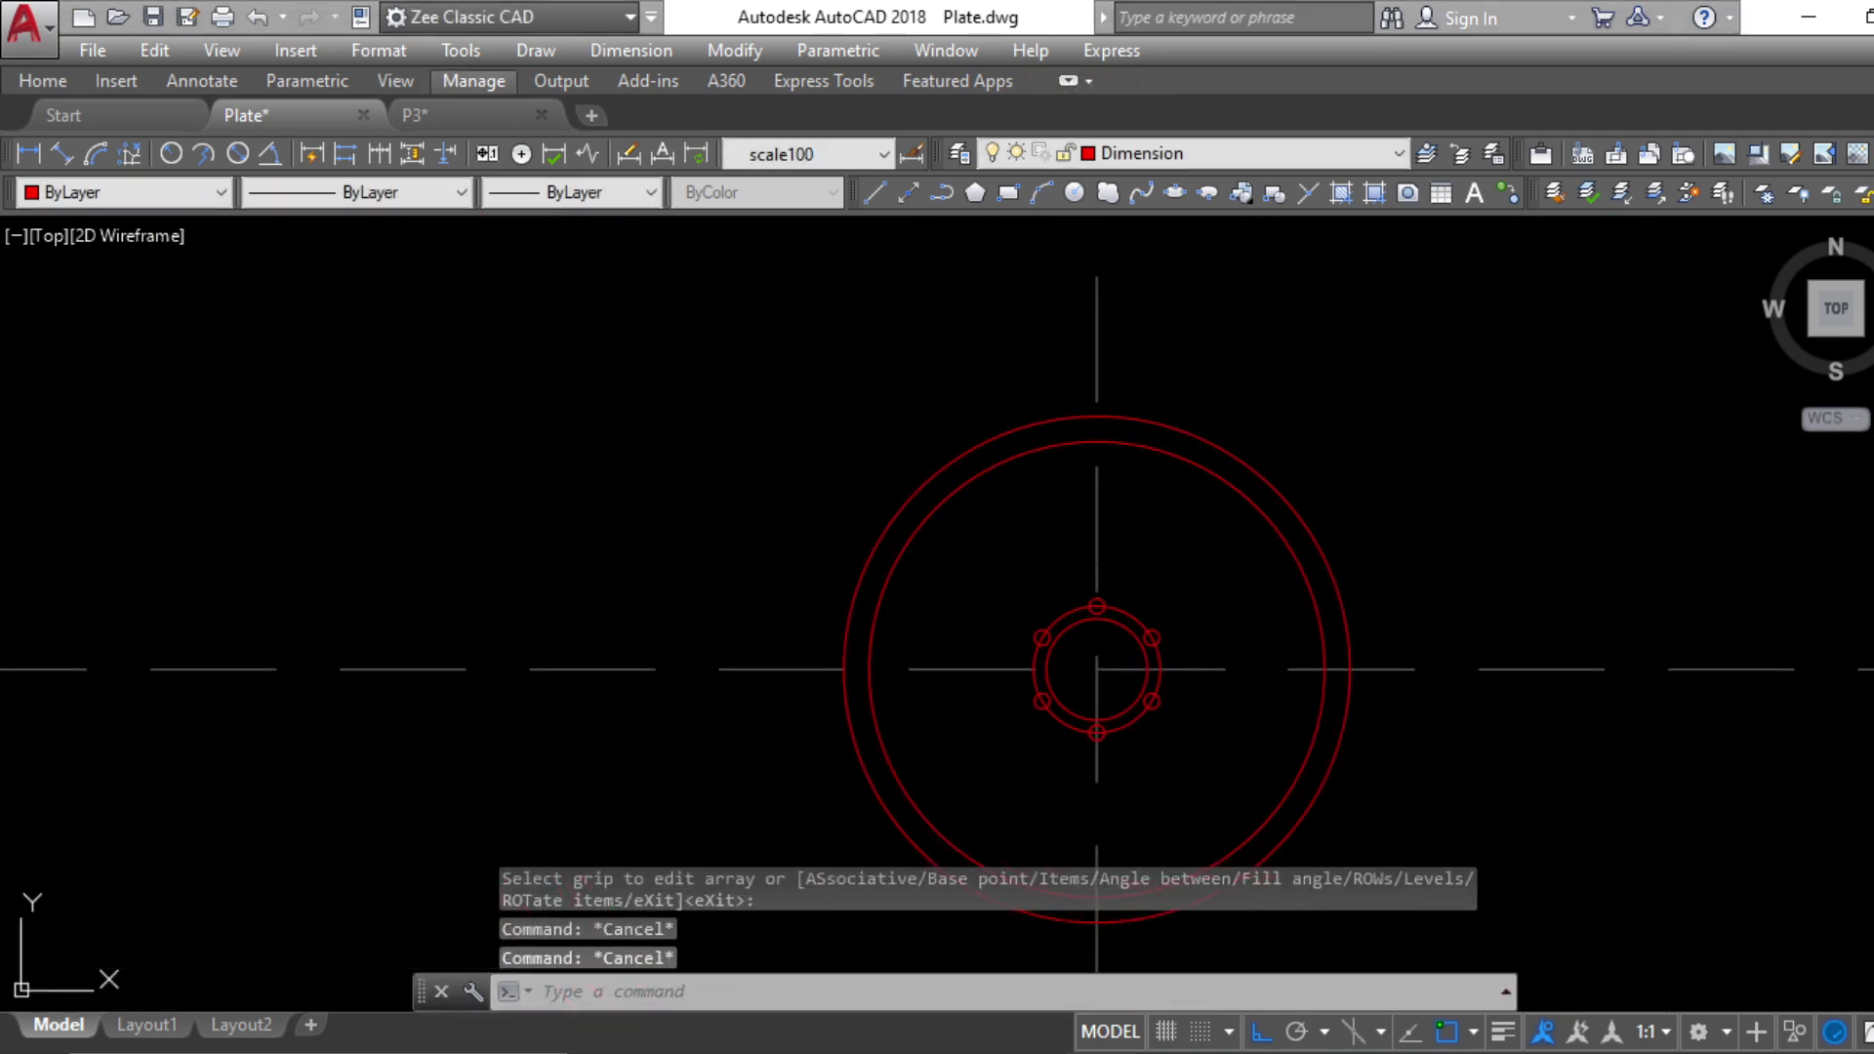
pyautogui.hotkey('alt', 'Tab')
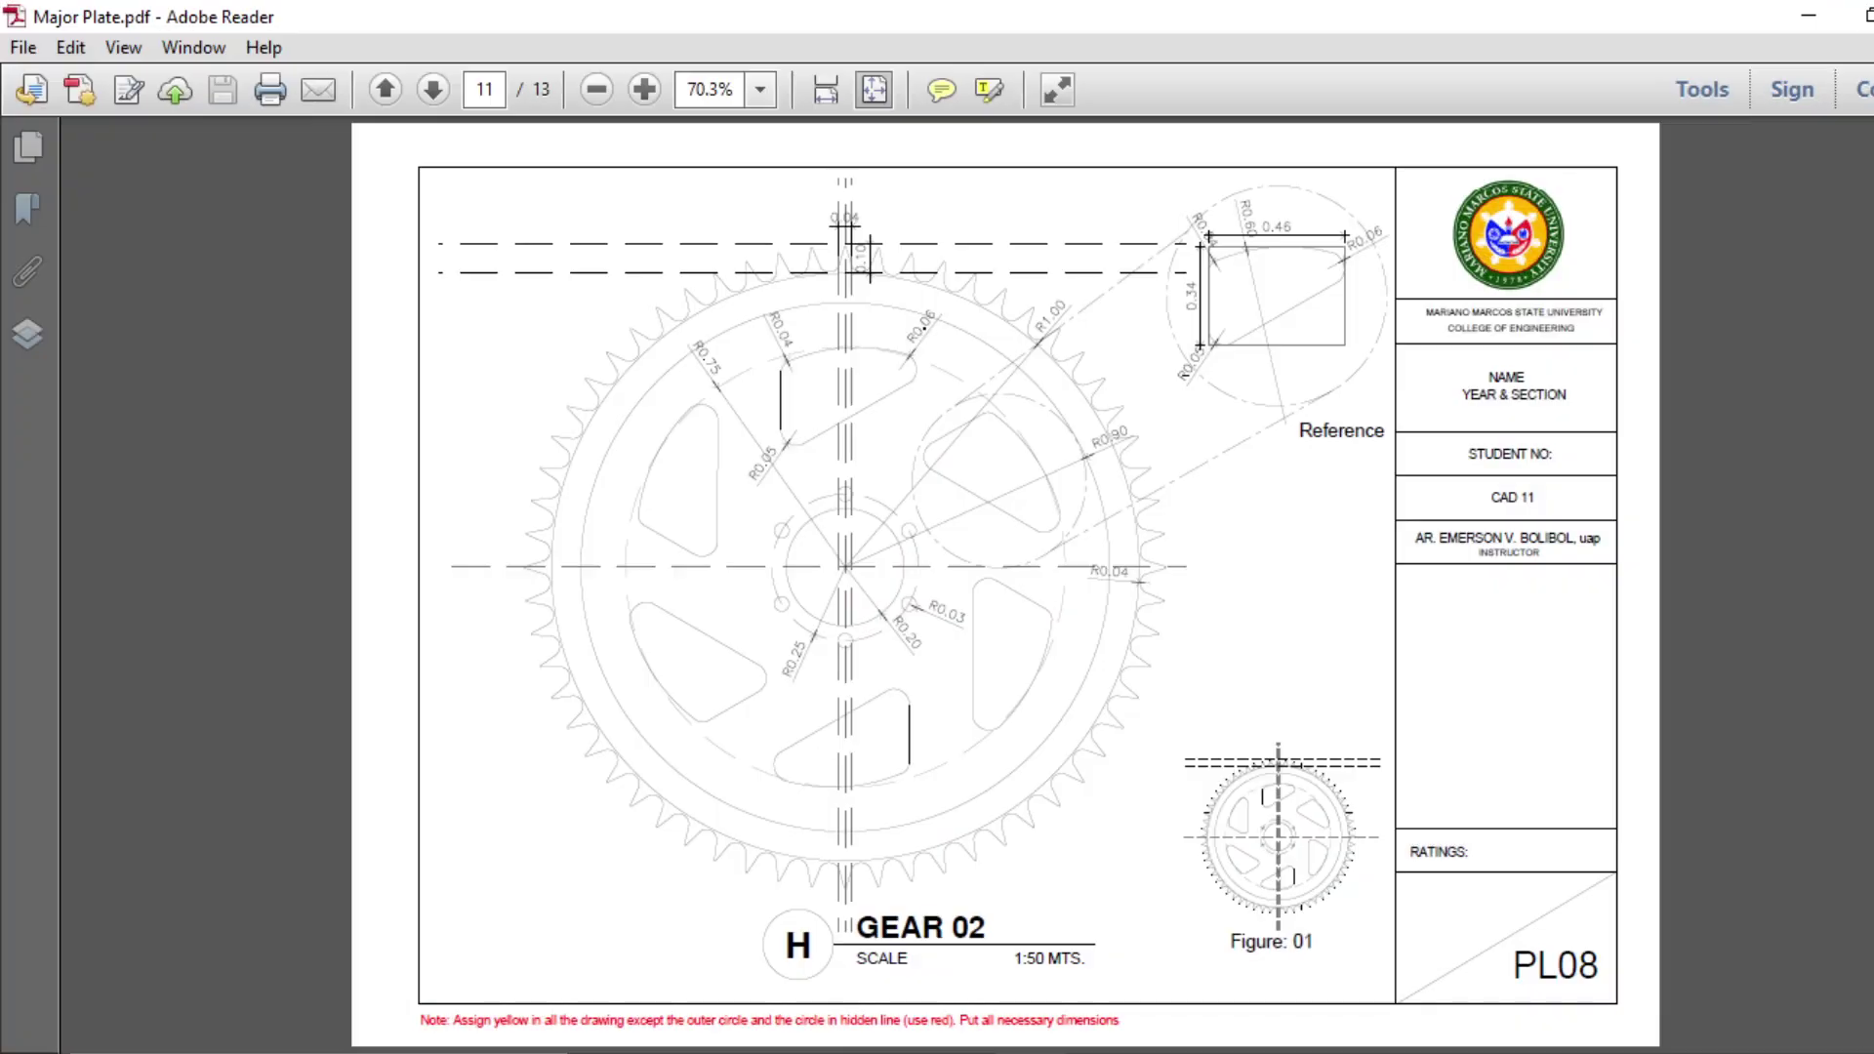
pyautogui.hotkey('alt', 'Tab')
pyautogui.scroll(6, 1155, 502)
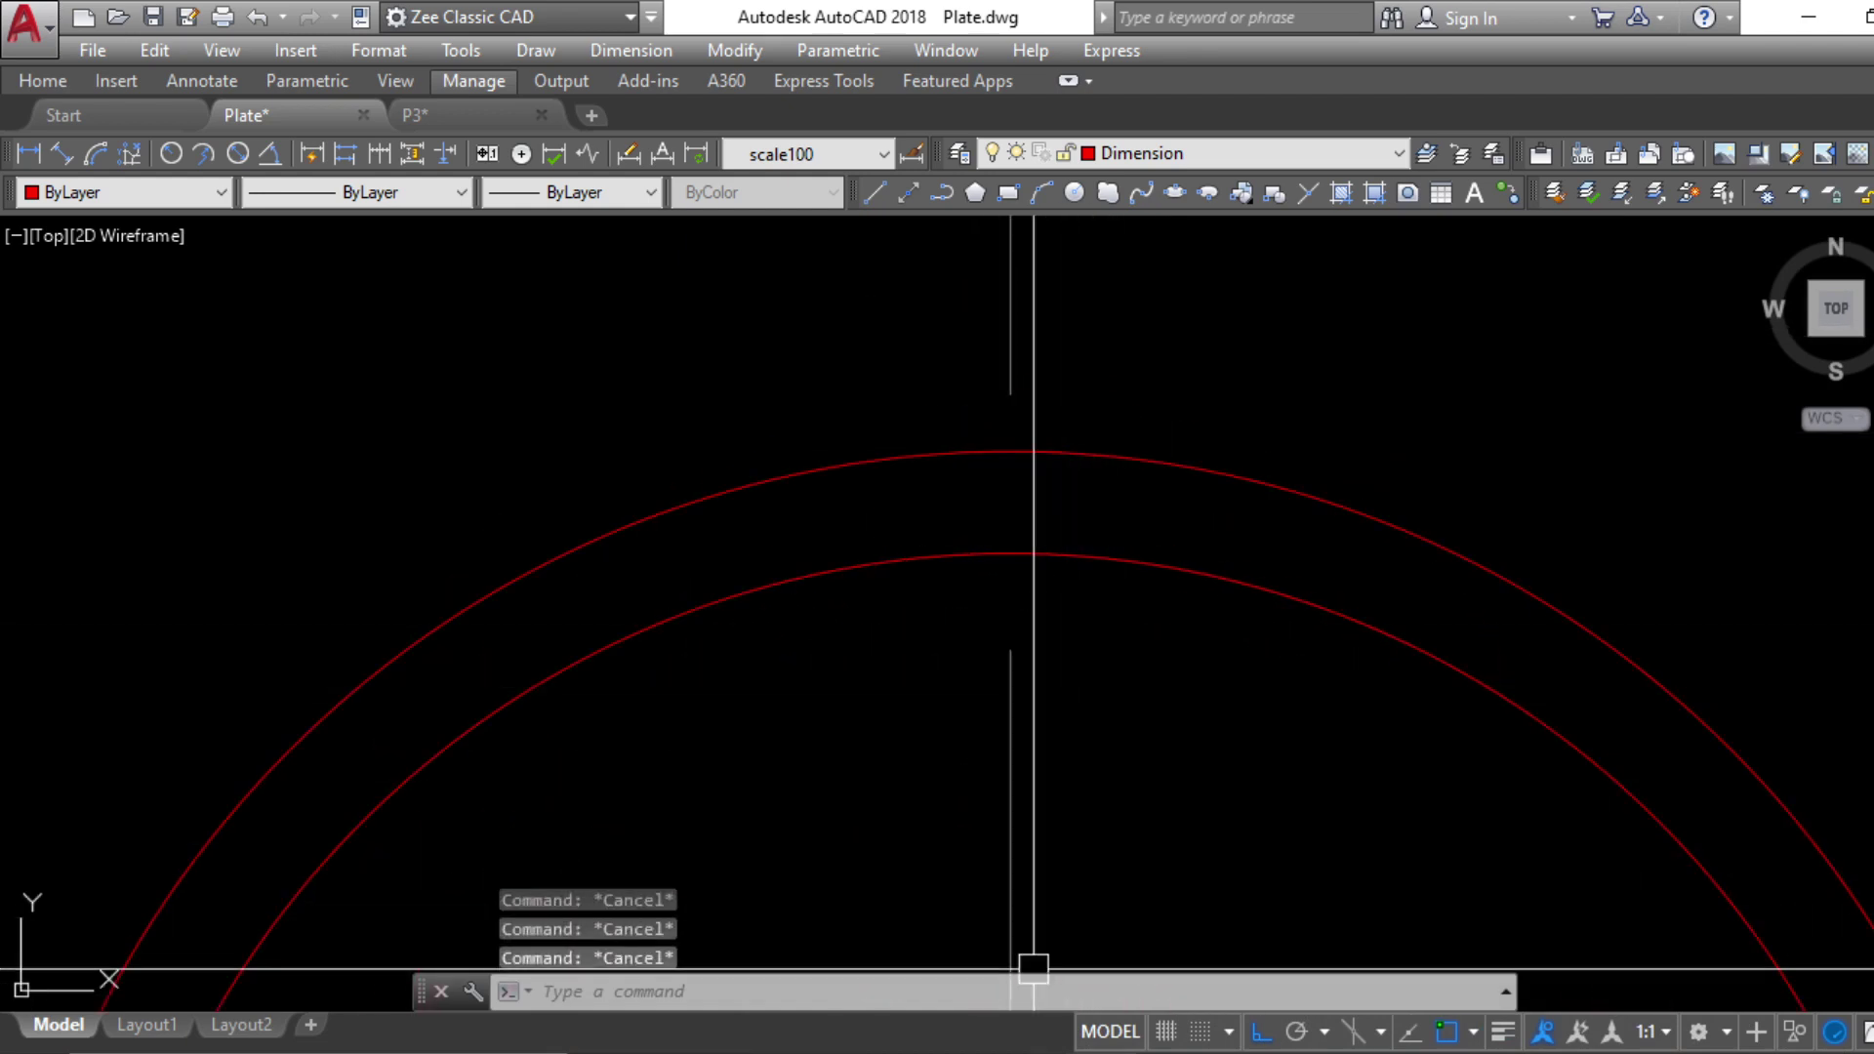
pyautogui.hotkey('alt', 'Tab')
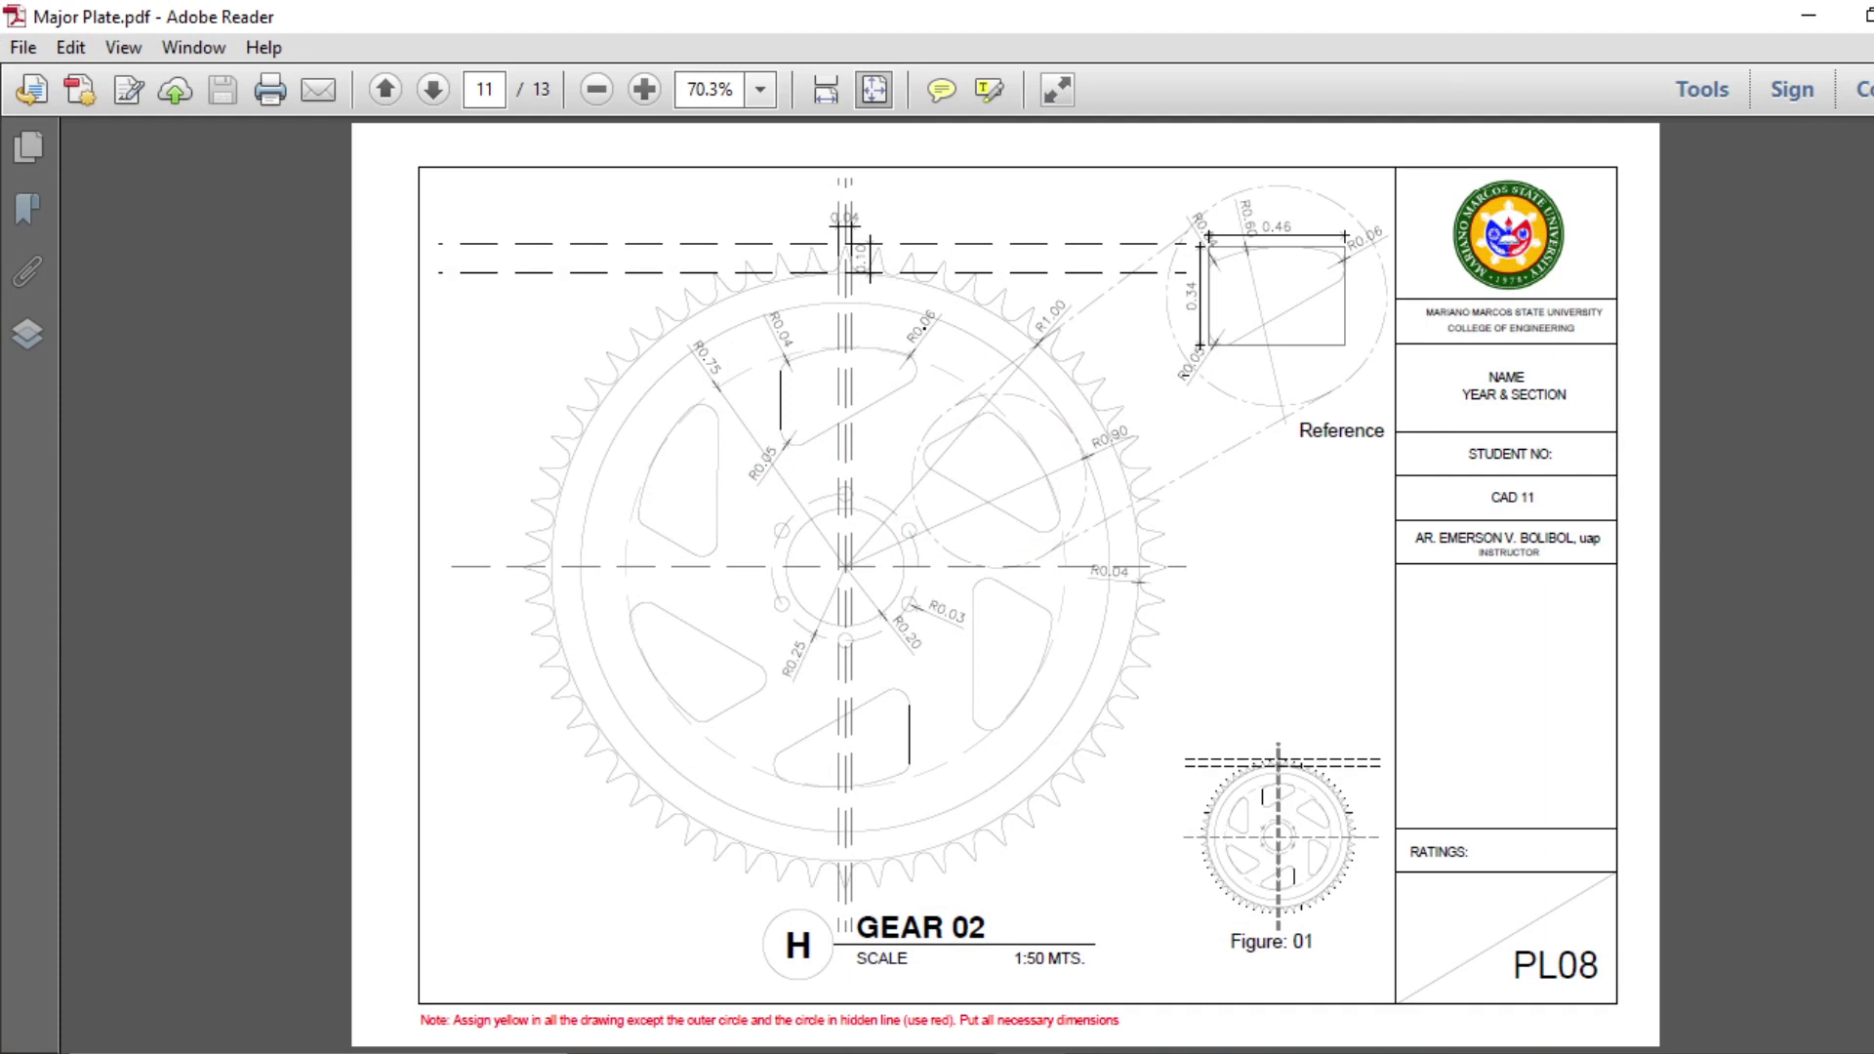
pyautogui.hotkey('alt', 'Tab')
pyautogui.scroll(2, 1049, 635)
pyautogui.write('l')
pyautogui.press('Return')
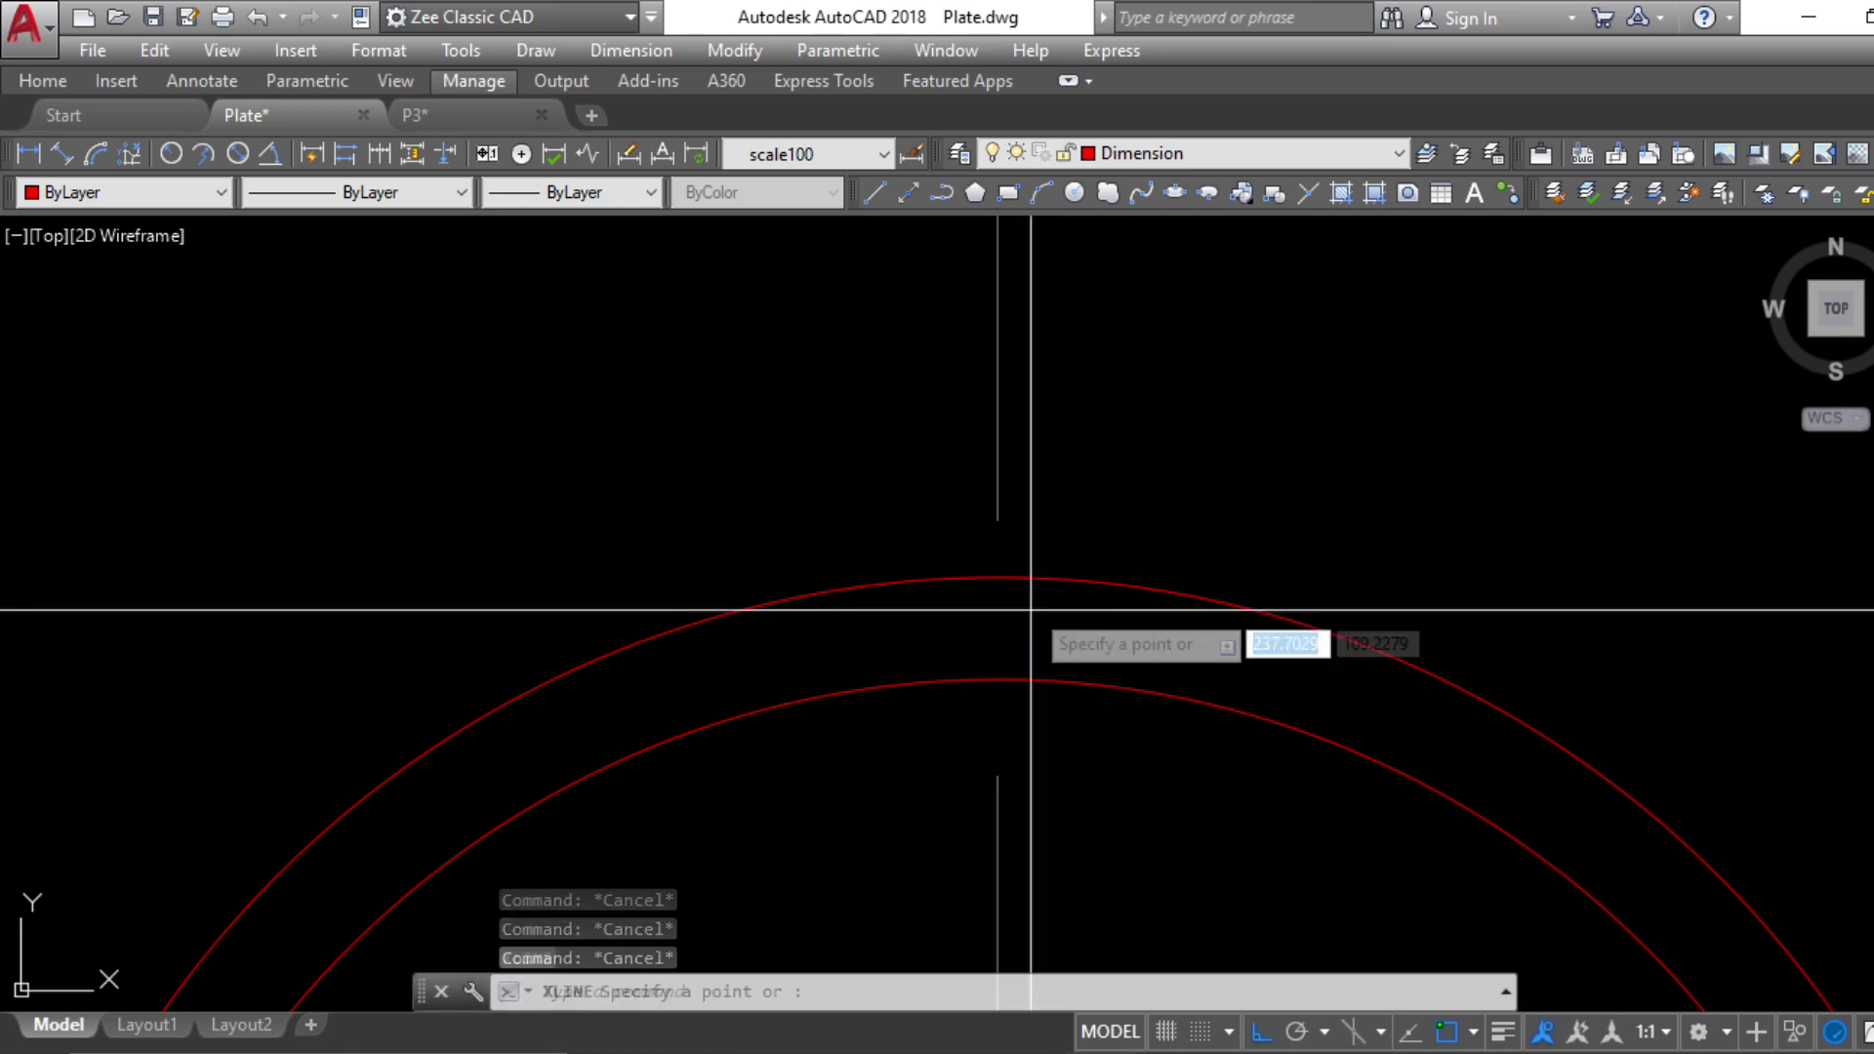
pyautogui.click(995, 578)
pyautogui.click(1351, 611)
pyautogui.press('Escape')
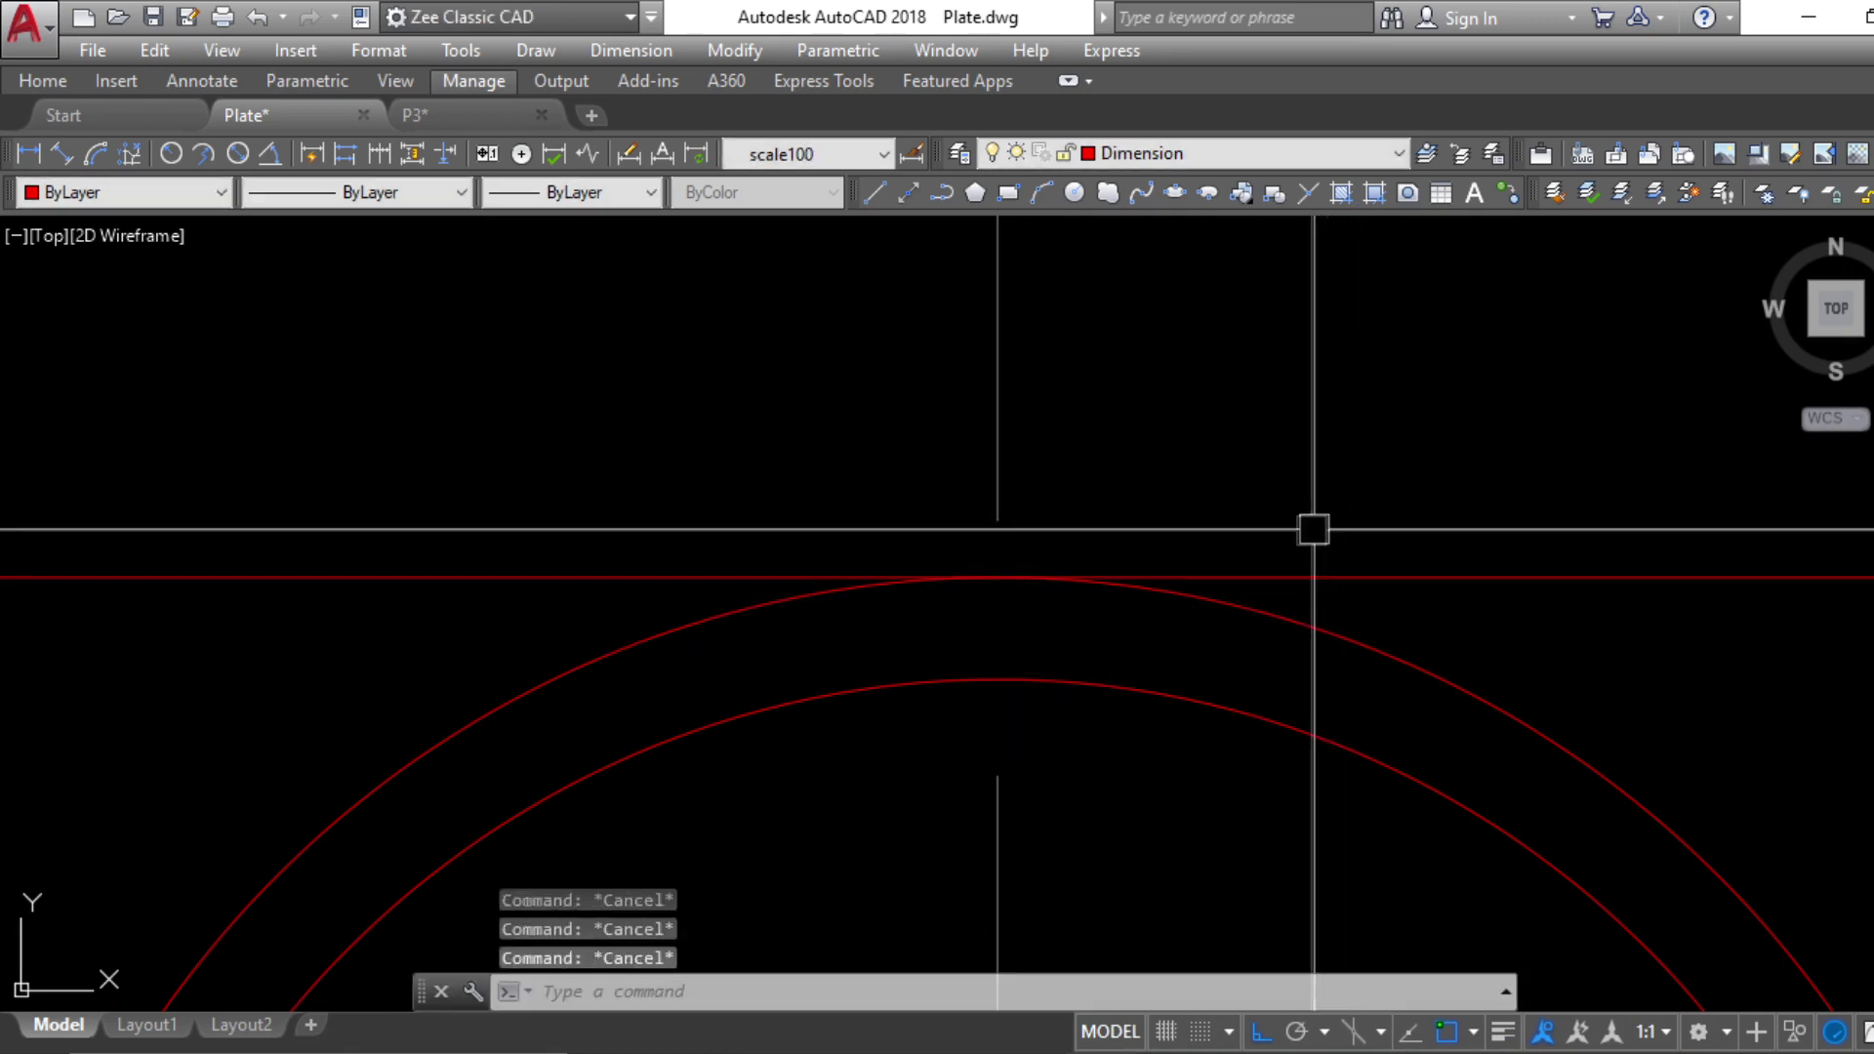
# Offset the horizontal construction line upward by 0.1
pyautogui.write('o')
pyautogui.press('Return')
pyautogui.write('.1')
pyautogui.press('Return')
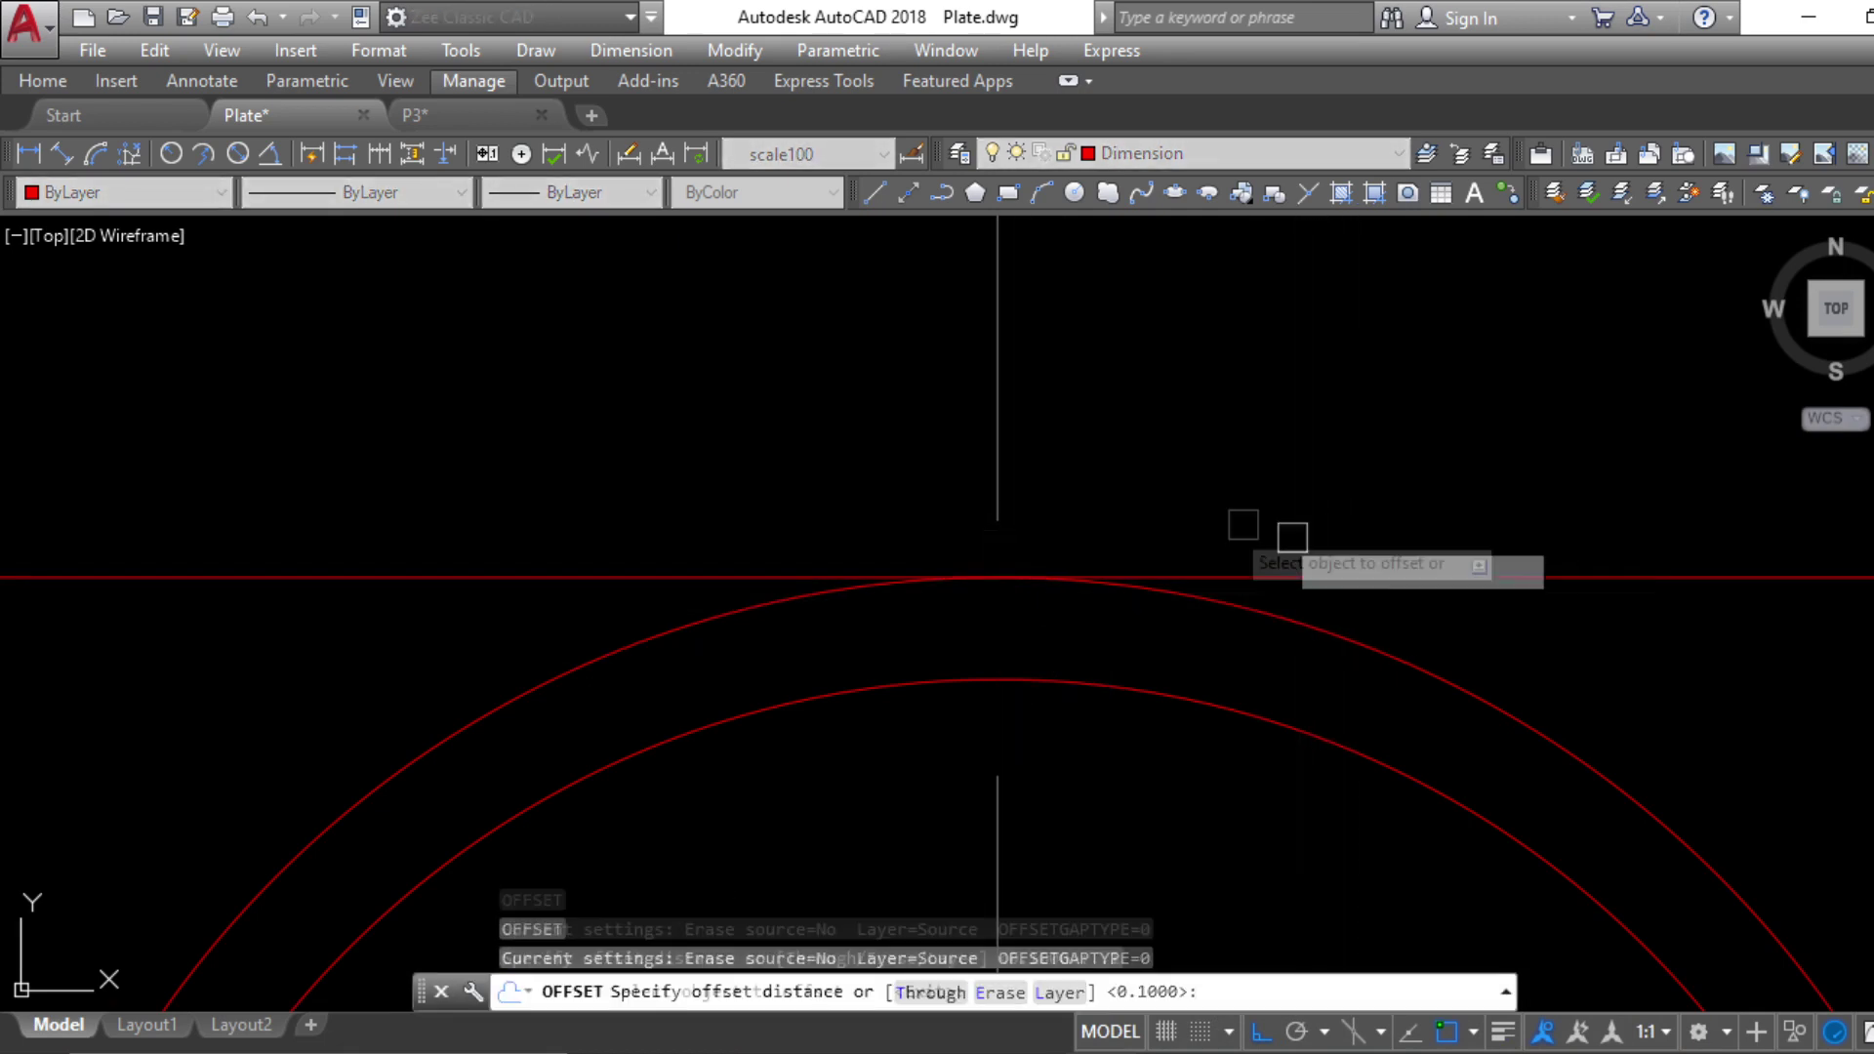
pyautogui.click(1220, 577)
pyautogui.click(1185, 391)
pyautogui.moveTo(1074, 515); pyautogui.dragTo(1138, 617, button='middle')
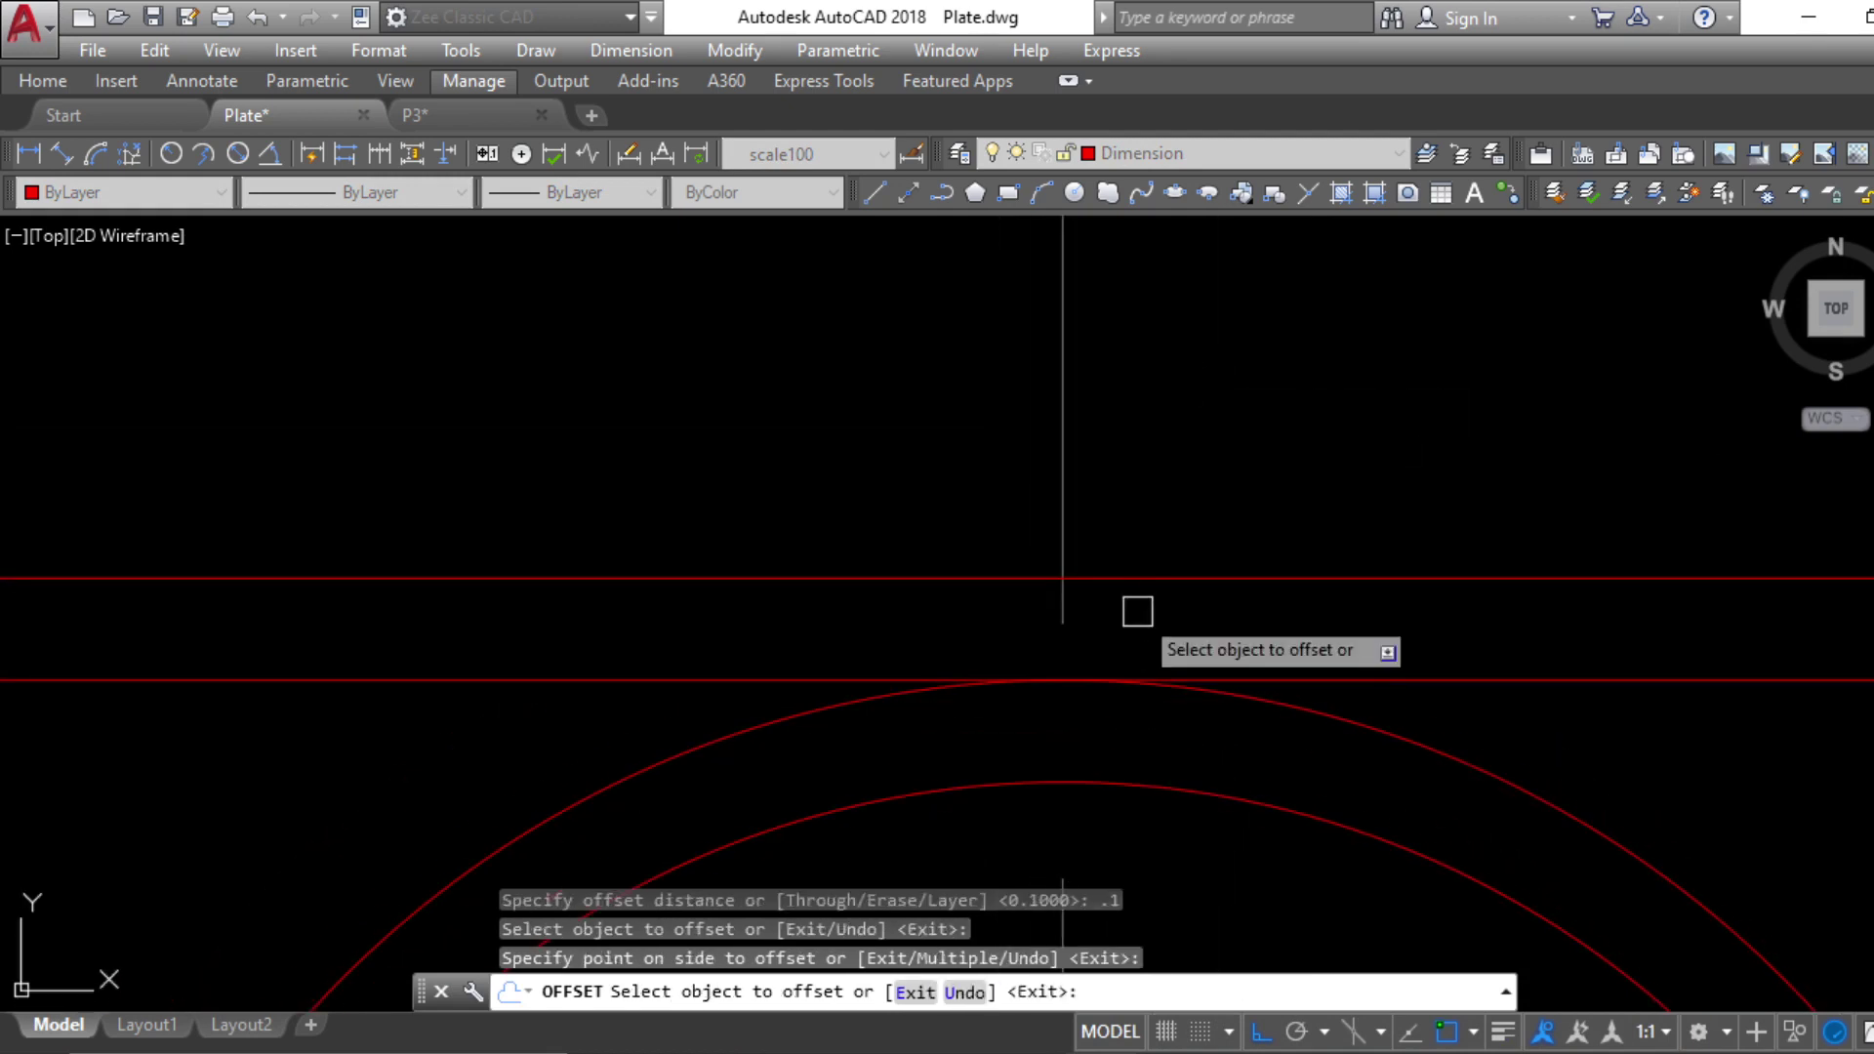
pyautogui.press('Escape')
pyautogui.press('Escape')
pyautogui.press('Escape')
pyautogui.press('Escape')
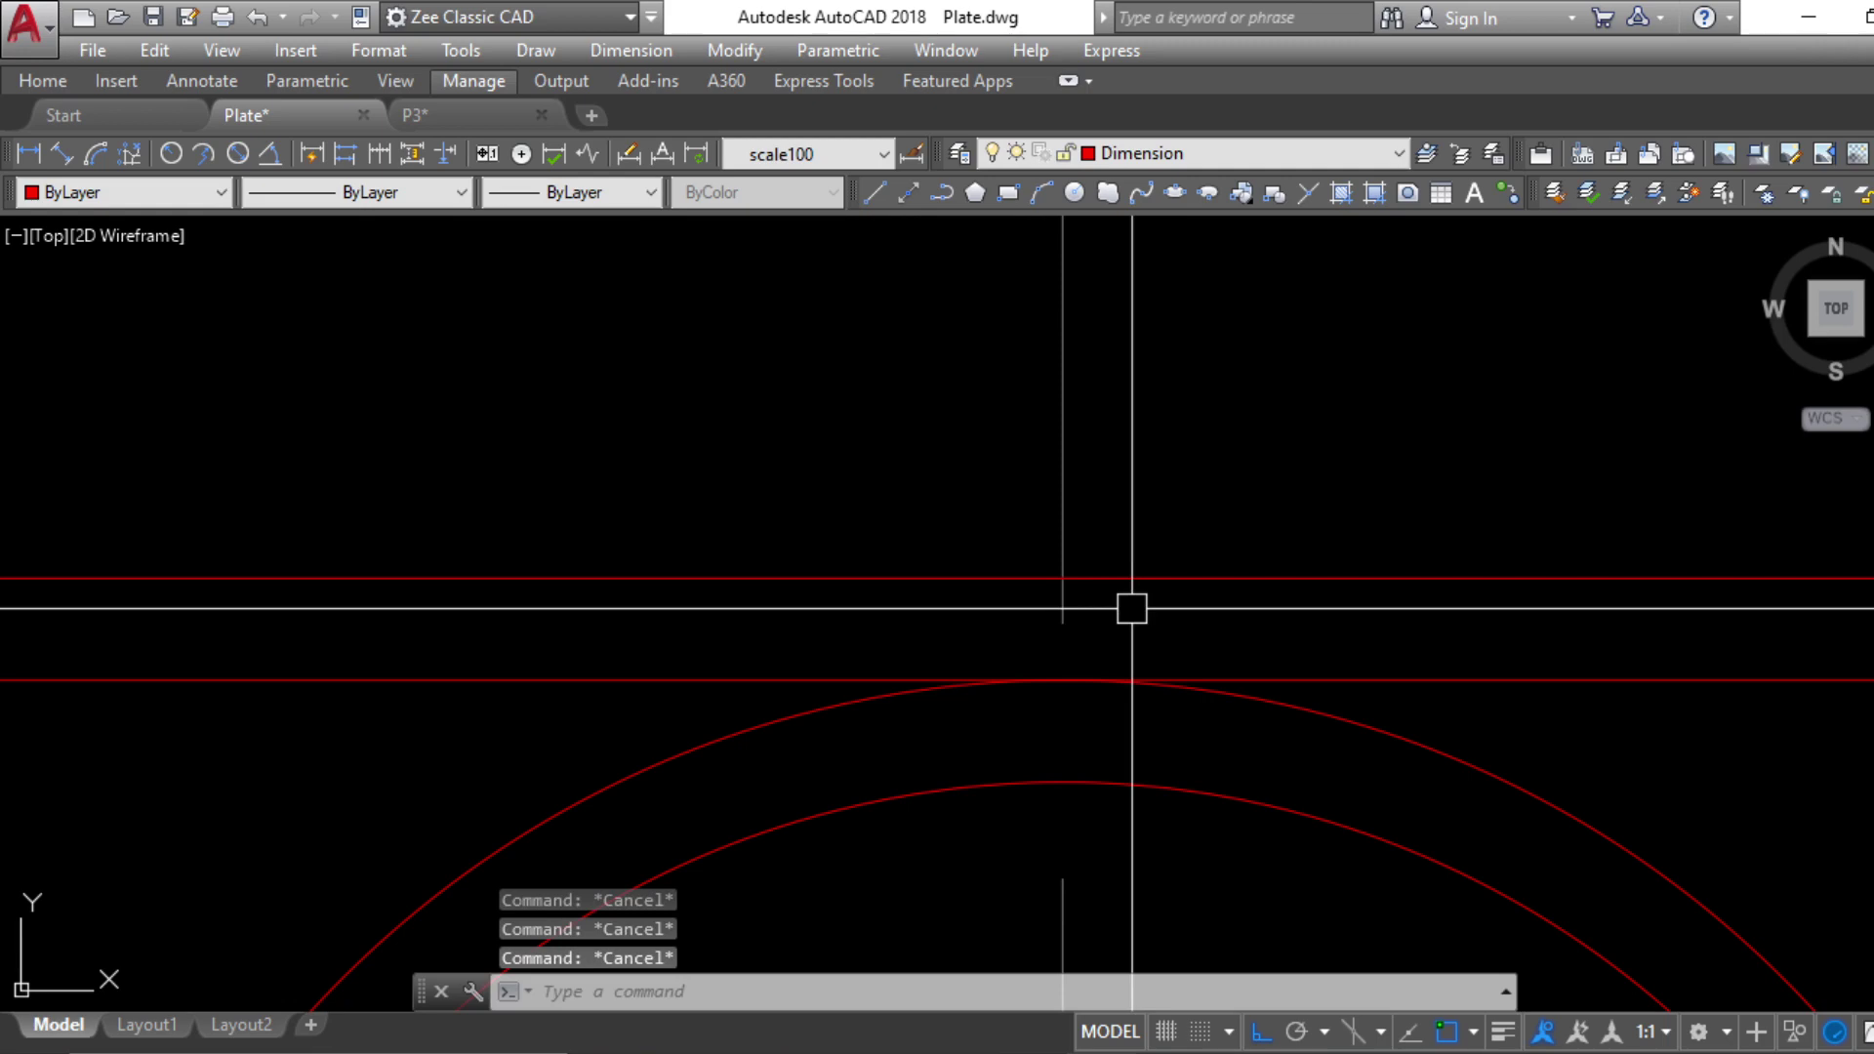
# Check the tooth width on the Gear 02 sheet and offset the vertical centre line by 0.02 to both sides
pyautogui.click(1052, 1053)
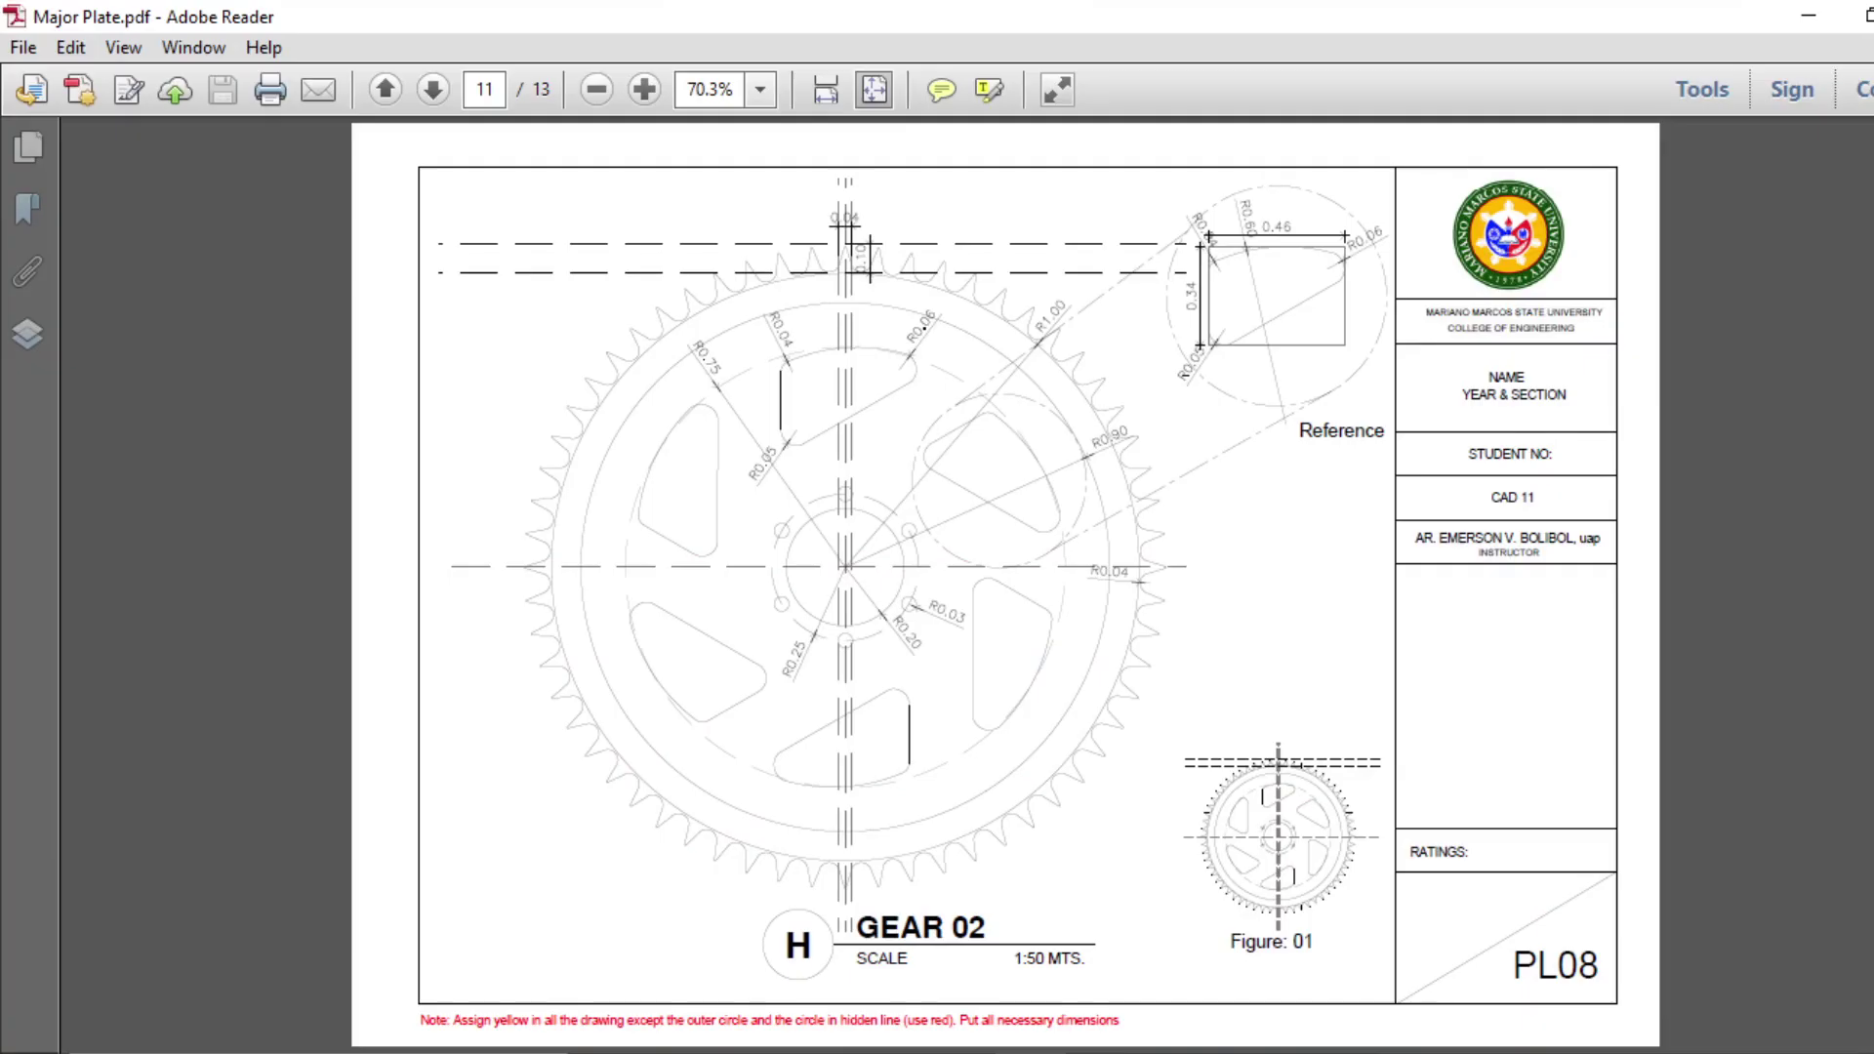
pyautogui.hotkey('alt', 'Tab')
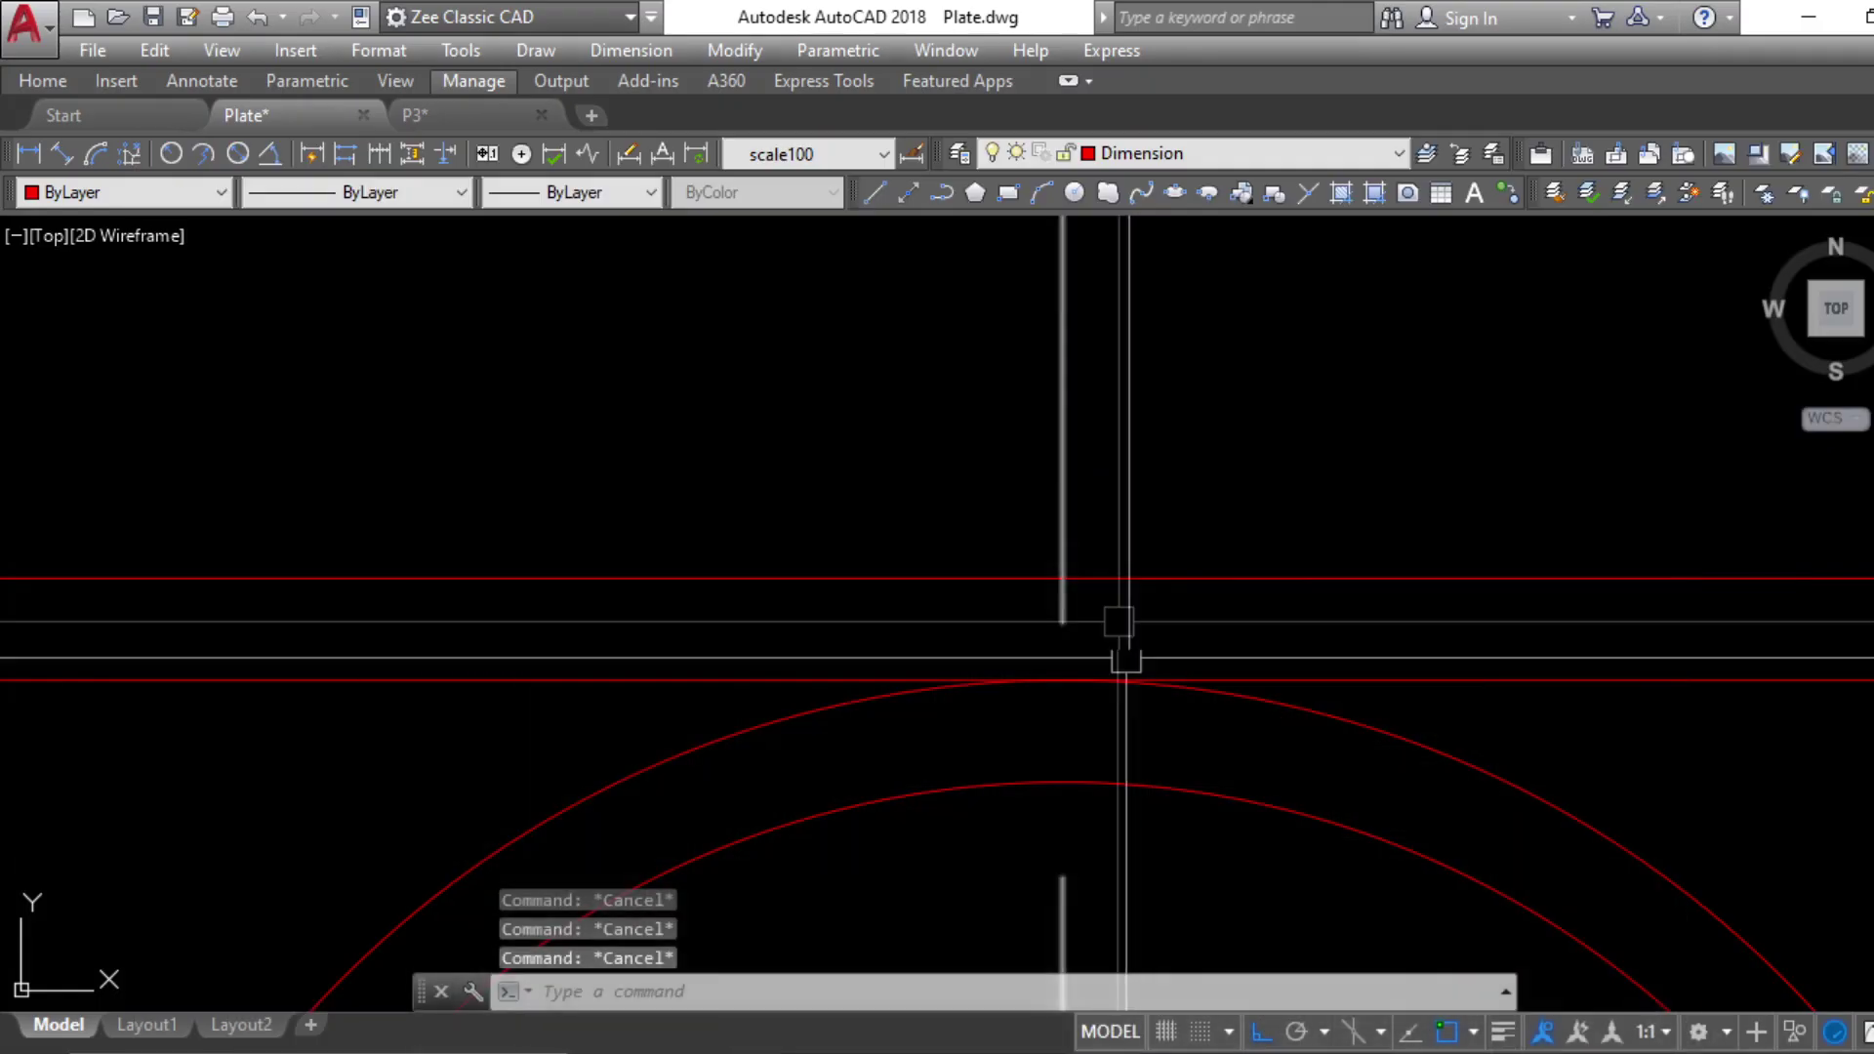
pyautogui.write('o')
pyautogui.press('Return')
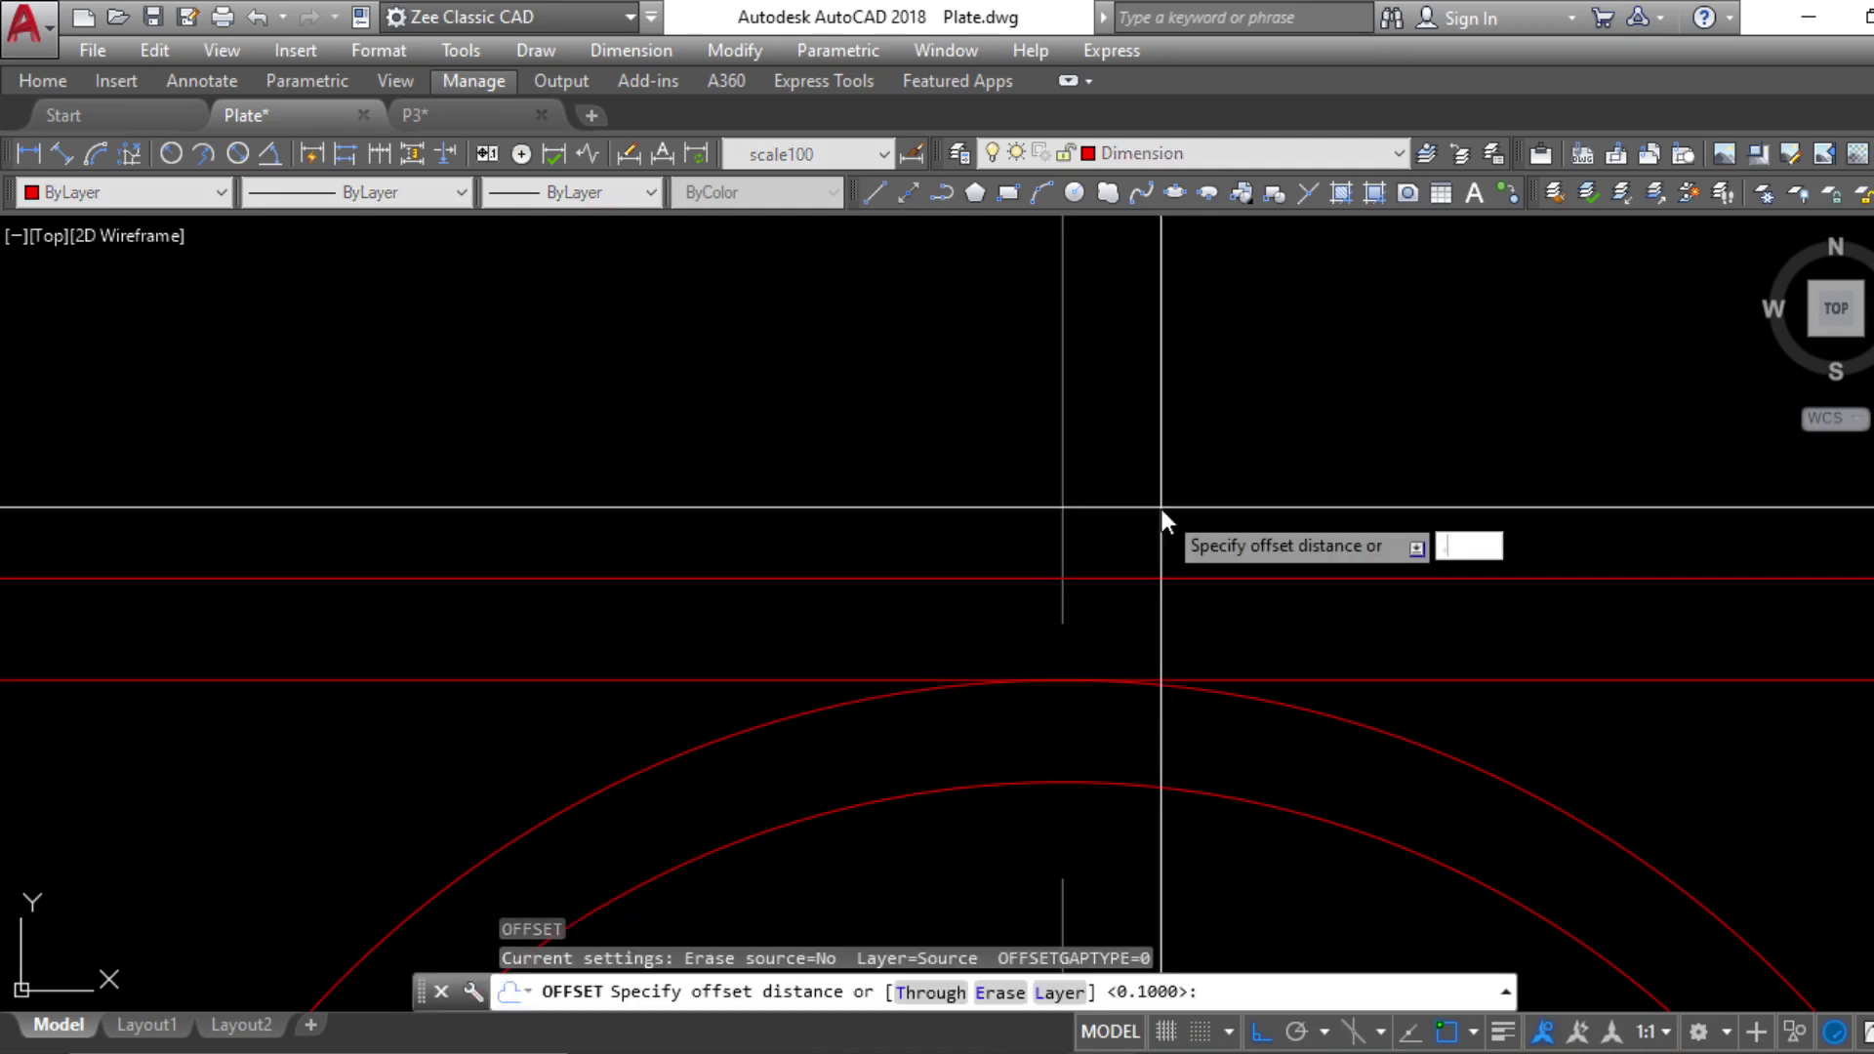
pyautogui.write('.02')
pyautogui.press('Return')
pyautogui.click(1069, 495)
pyautogui.click(910, 503)
pyautogui.click(1068, 531)
pyautogui.click(1215, 585)
pyautogui.press('Escape')
pyautogui.scroll(-4, 1226, 591)
pyautogui.moveTo(1215, 578); pyautogui.dragTo(1133, 445, button='middle')
pyautogui.scroll(4, 1007, 312)
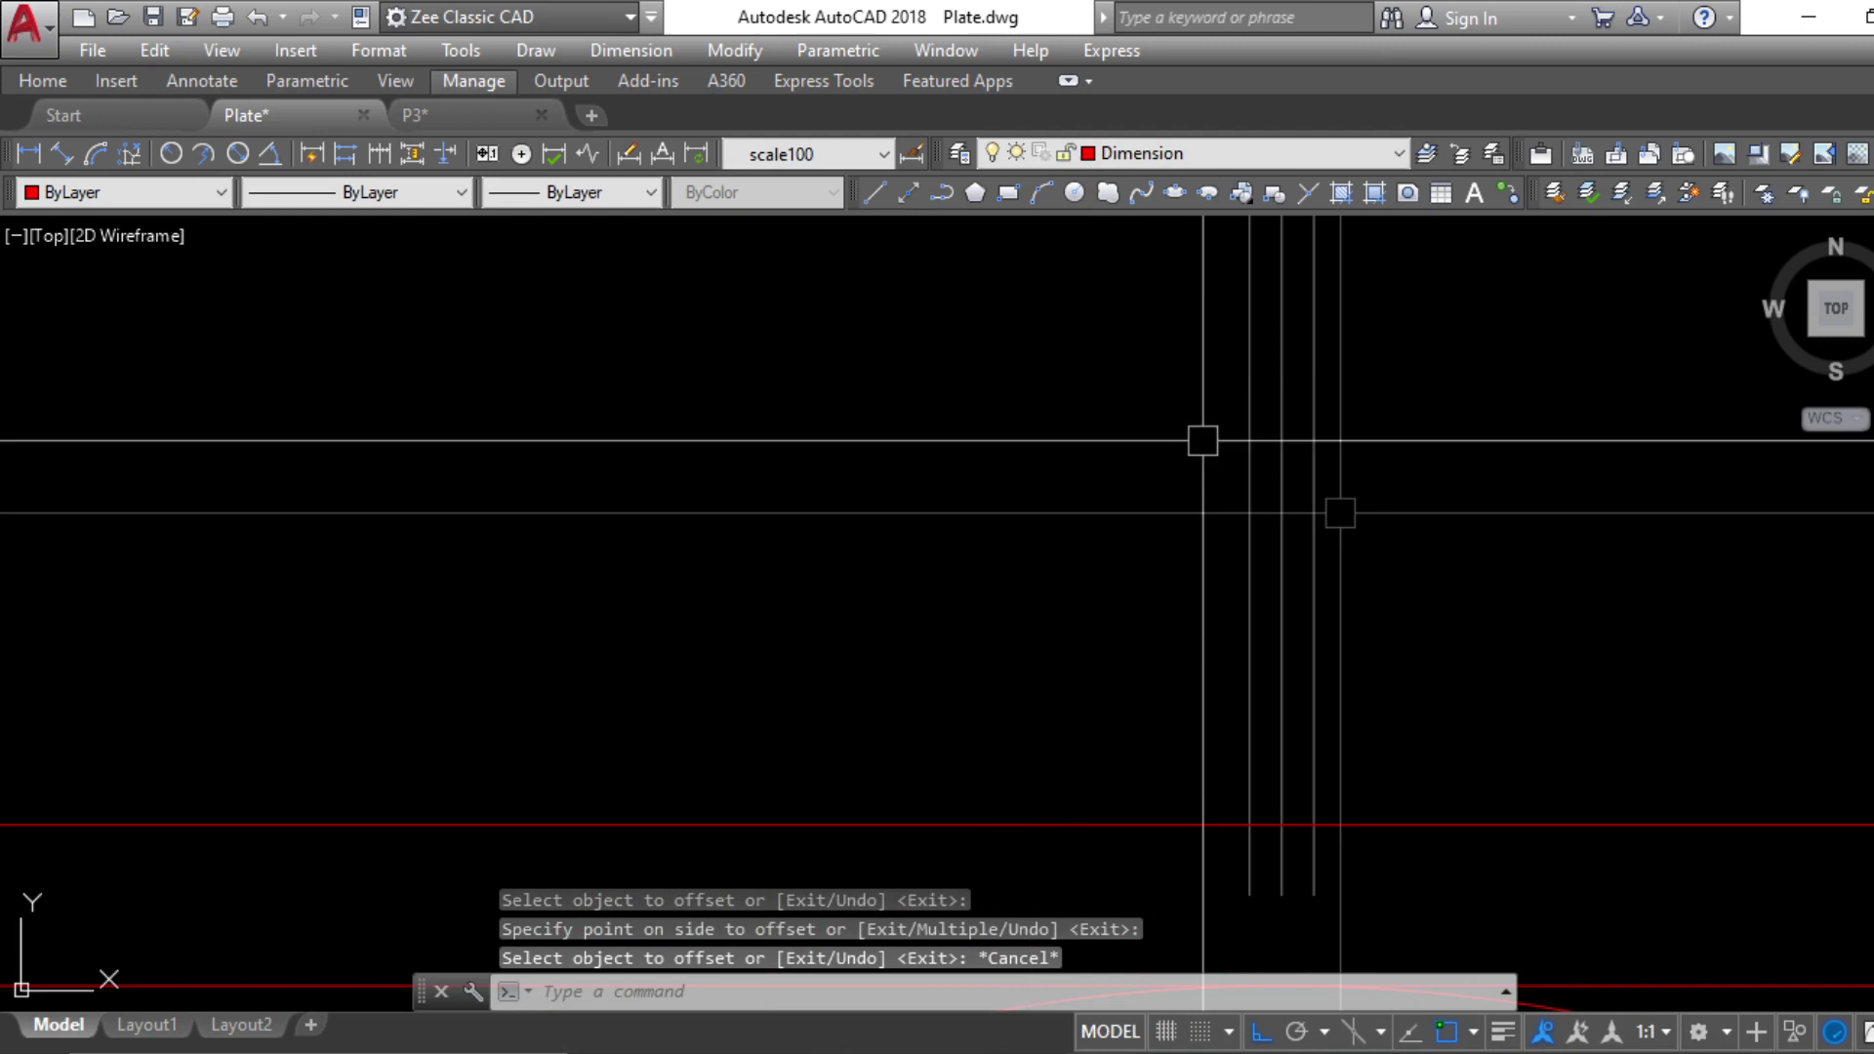
pyautogui.scroll(1, 1092, 720)
pyautogui.press('Escape')
pyautogui.press('Escape')
pyautogui.press('Escape')
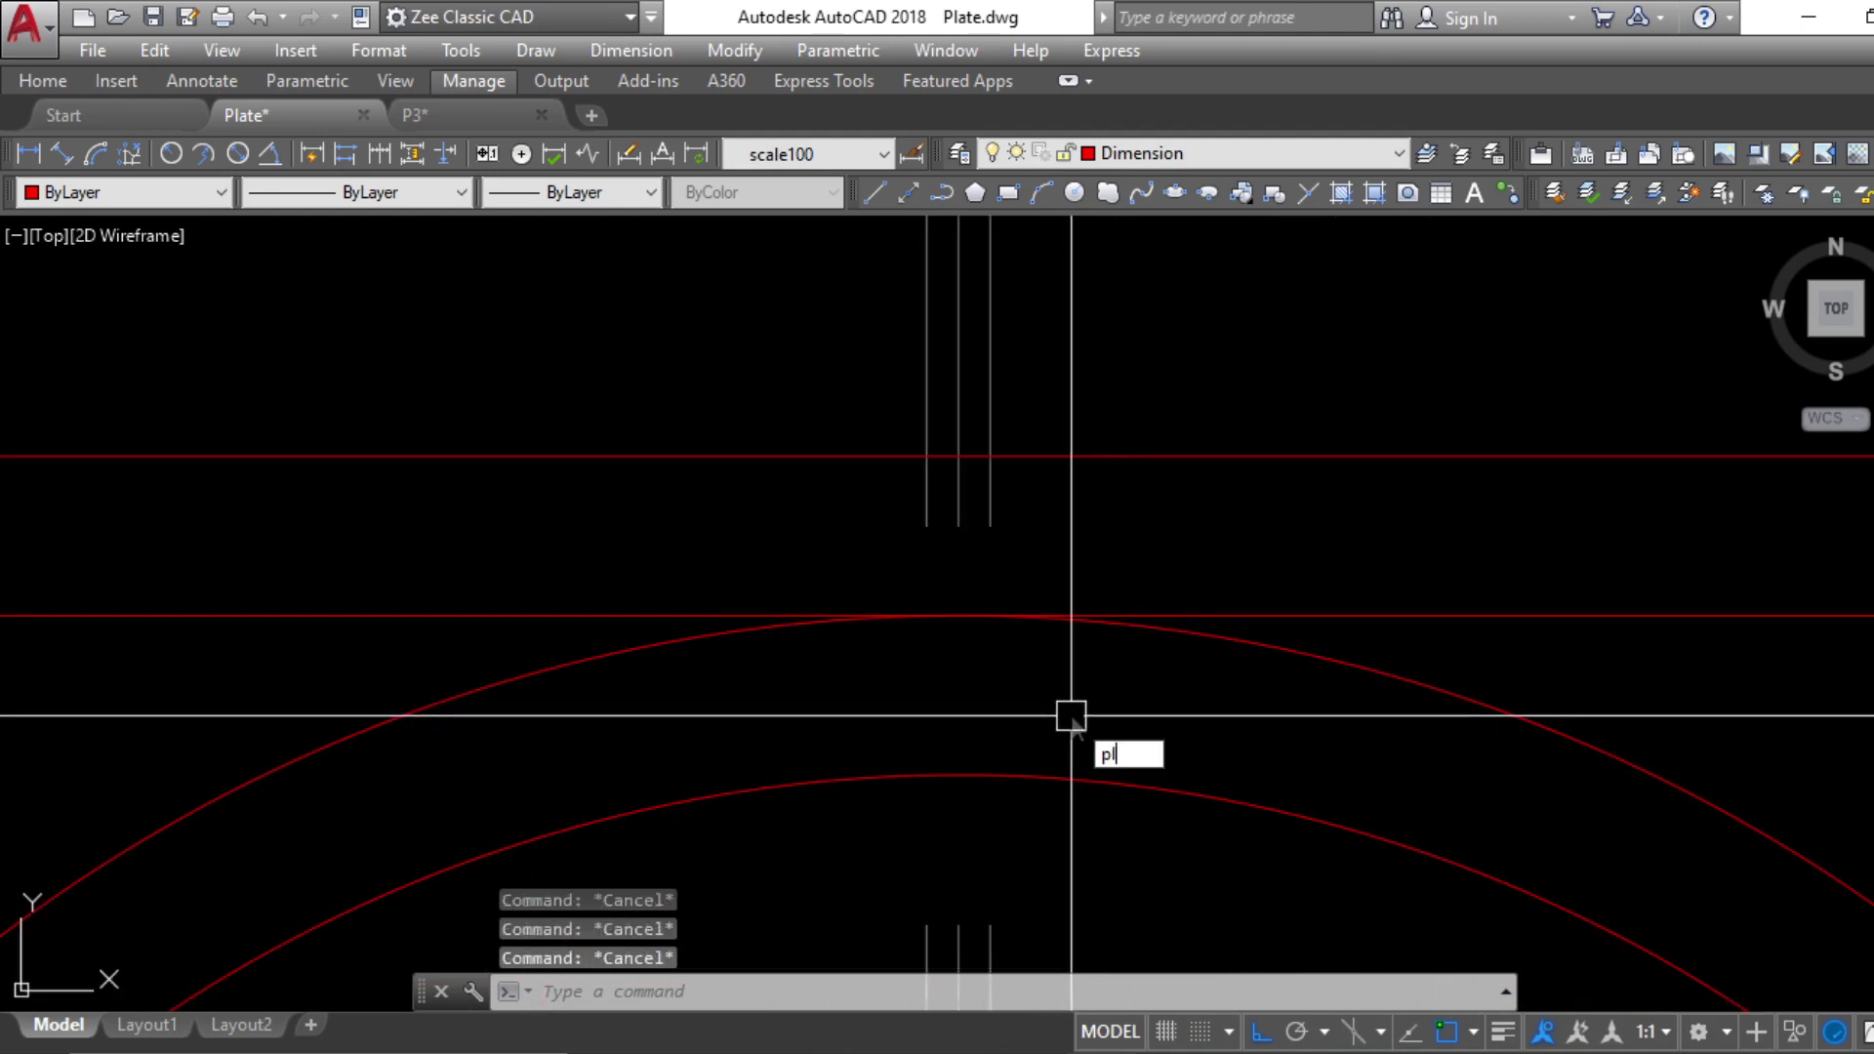
pyautogui.write('pl')
pyautogui.press('Return')
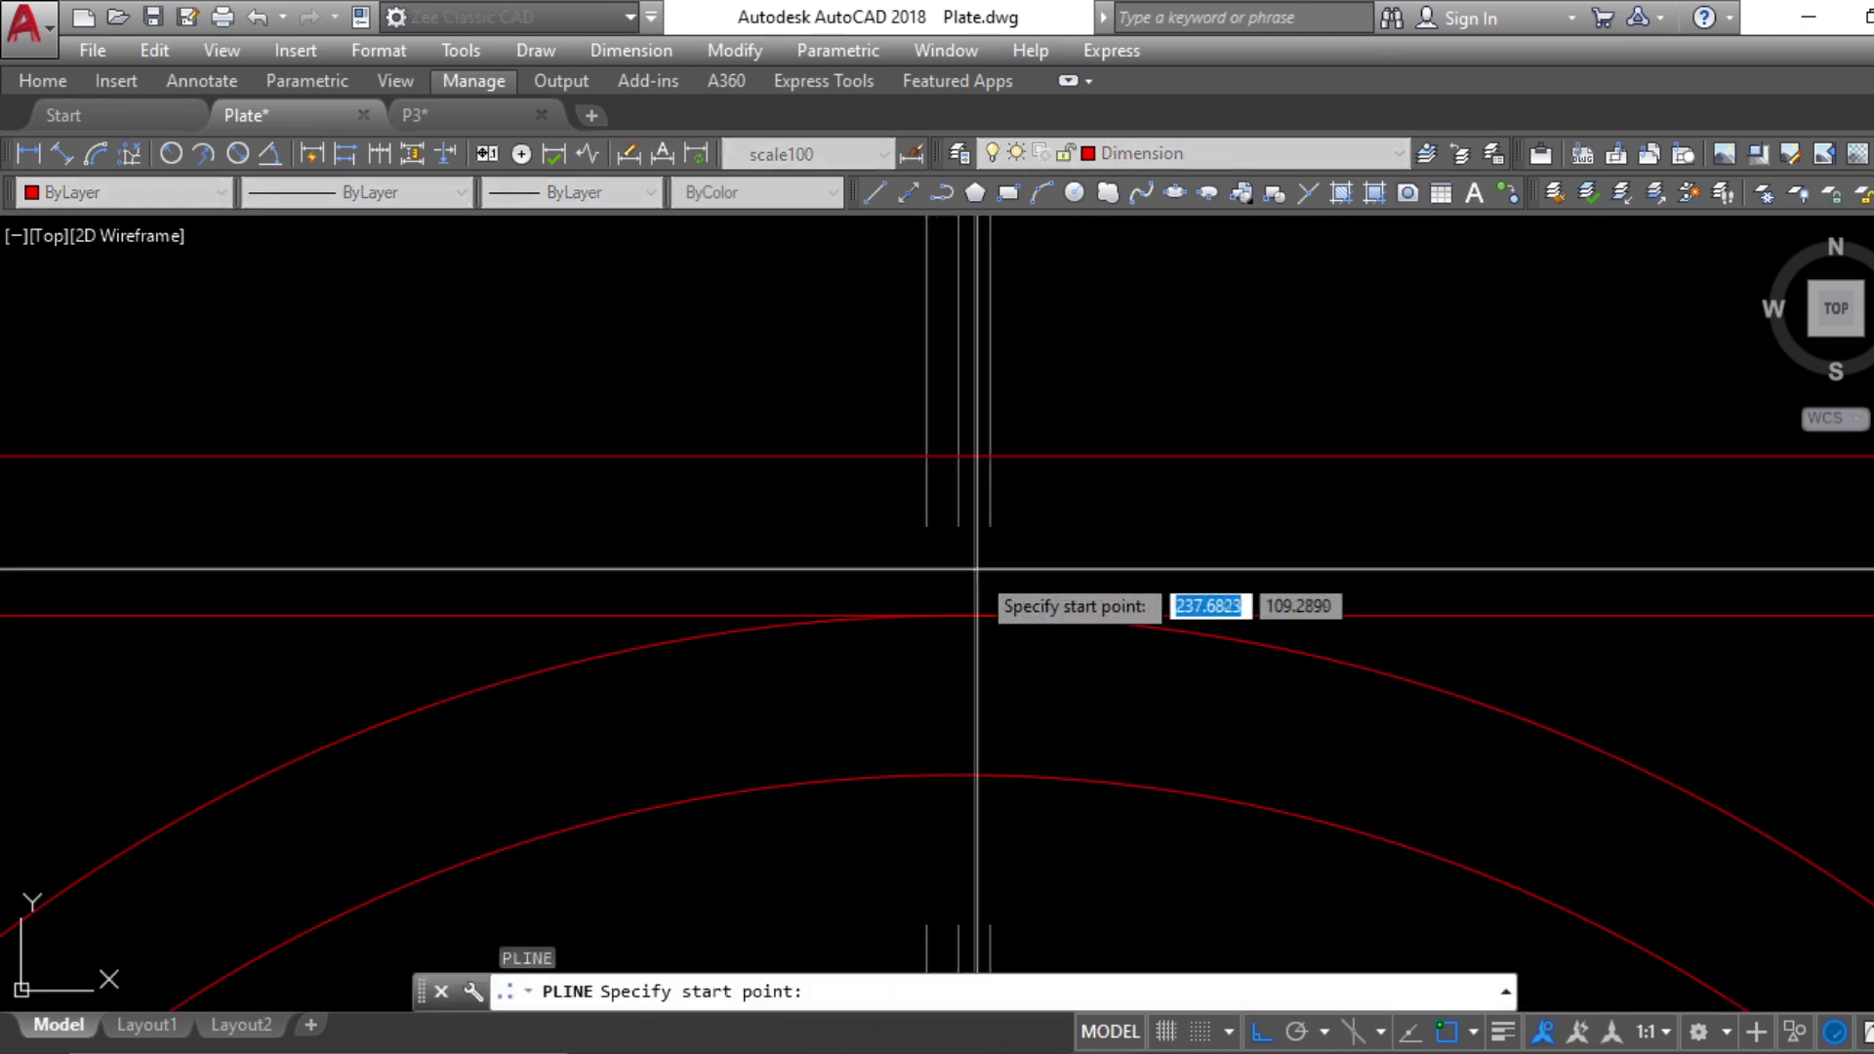
pyautogui.press('Escape')
pyautogui.press('Escape')
pyautogui.press('Escape')
pyautogui.press('Escape')
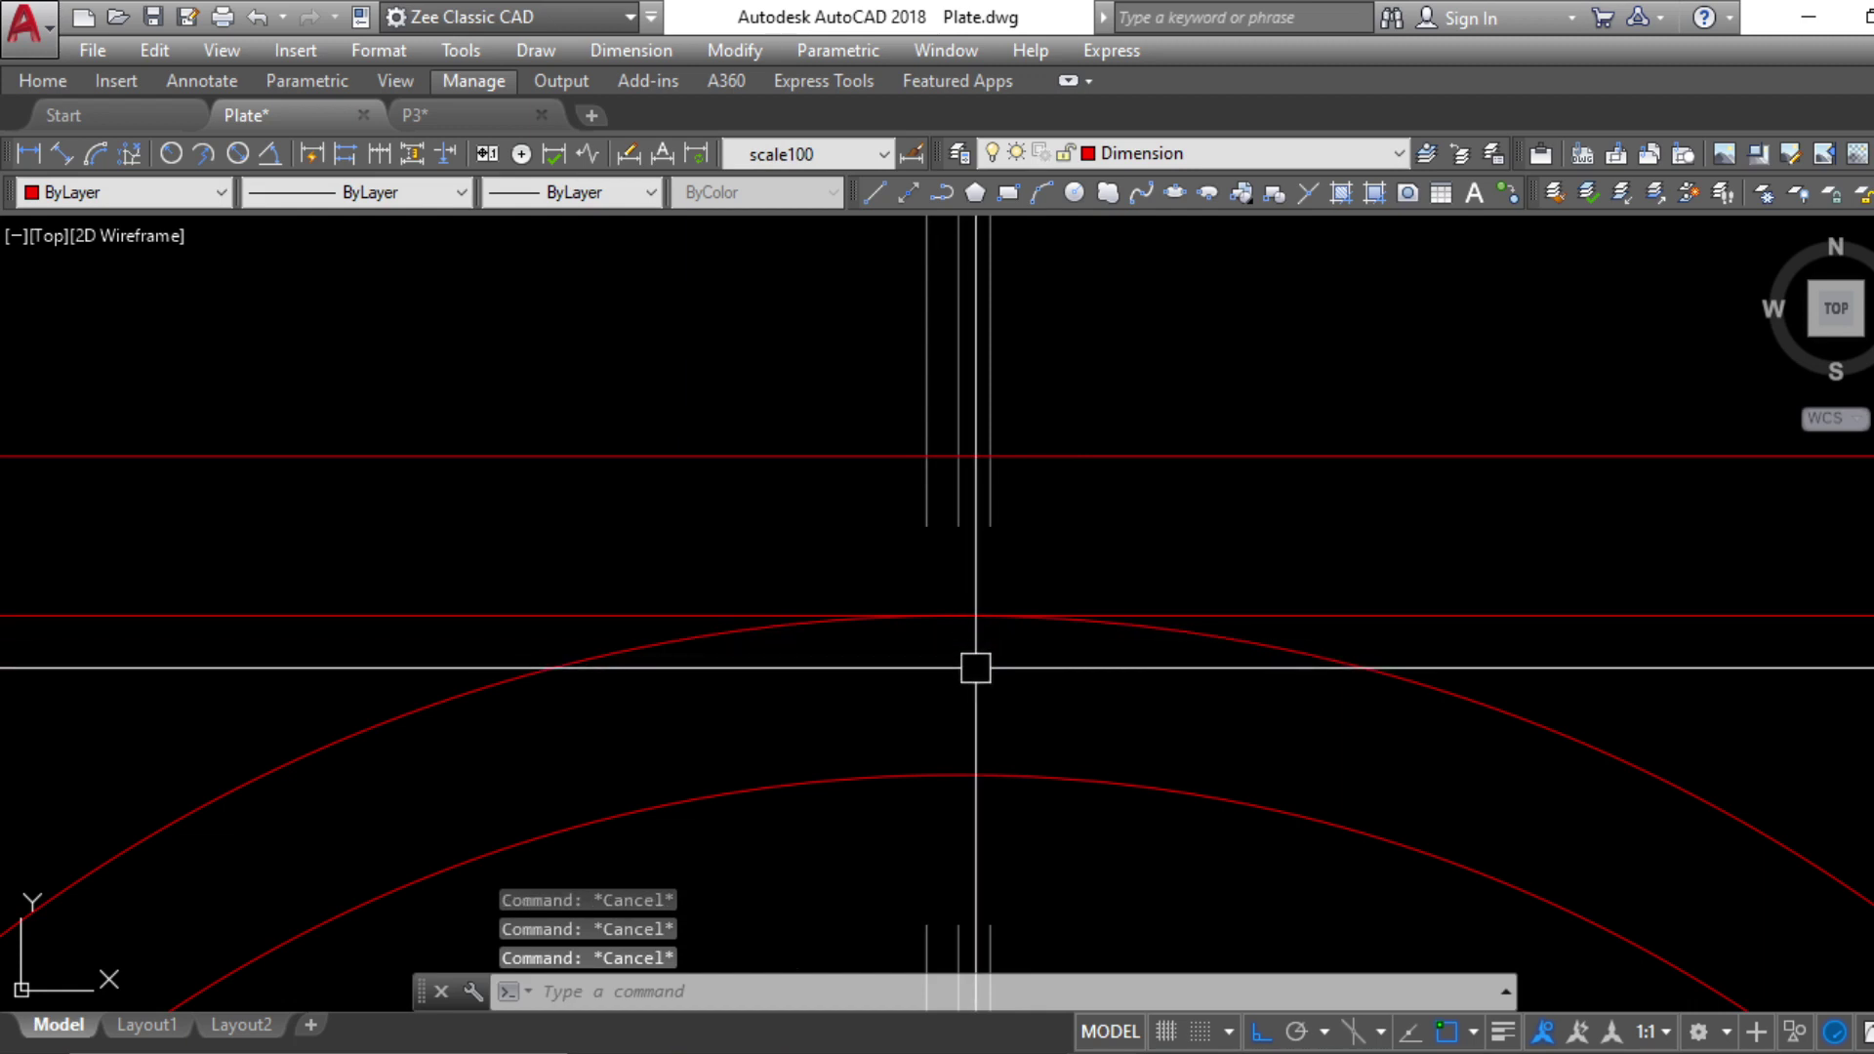
# Change the two offset vertical lines from a dashed to a continuous linetype
pyautogui.click(991, 526)
pyautogui.click(927, 519)
pyautogui.click(398, 192)
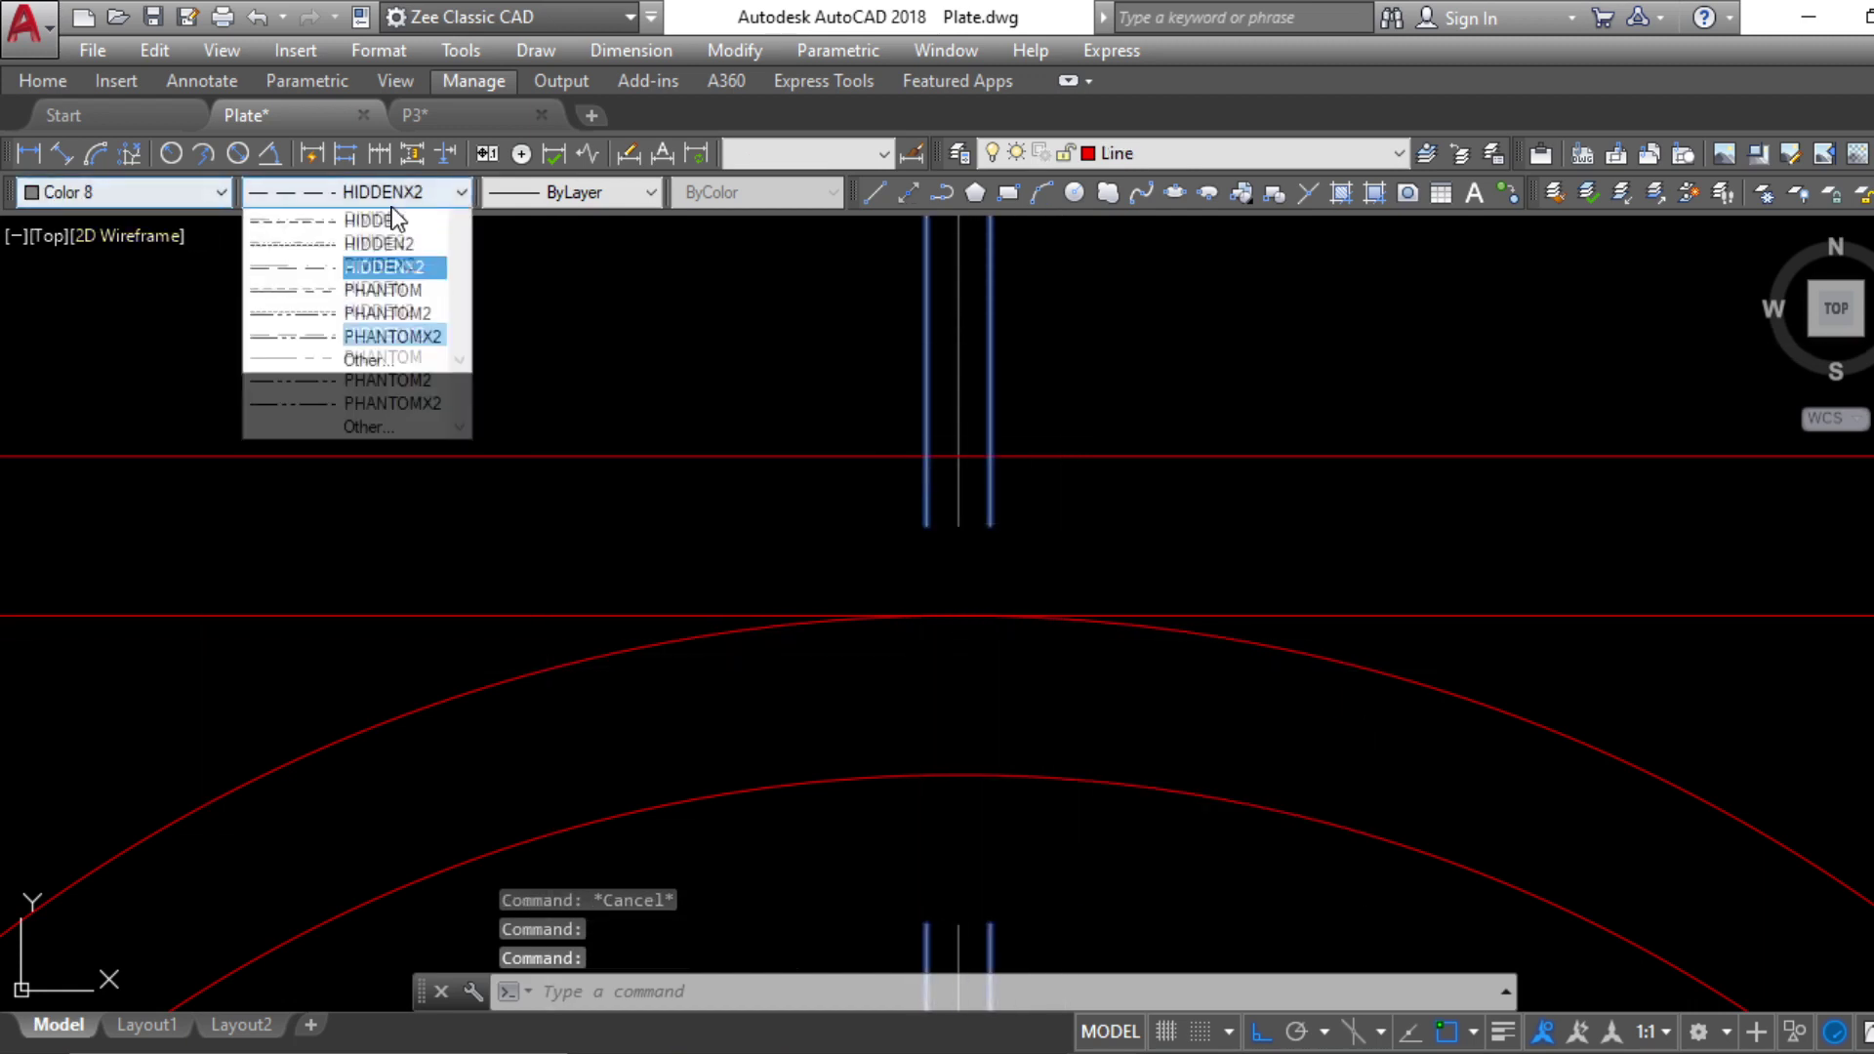
pyautogui.click(391, 315)
pyautogui.press('Escape')
pyautogui.press('Escape')
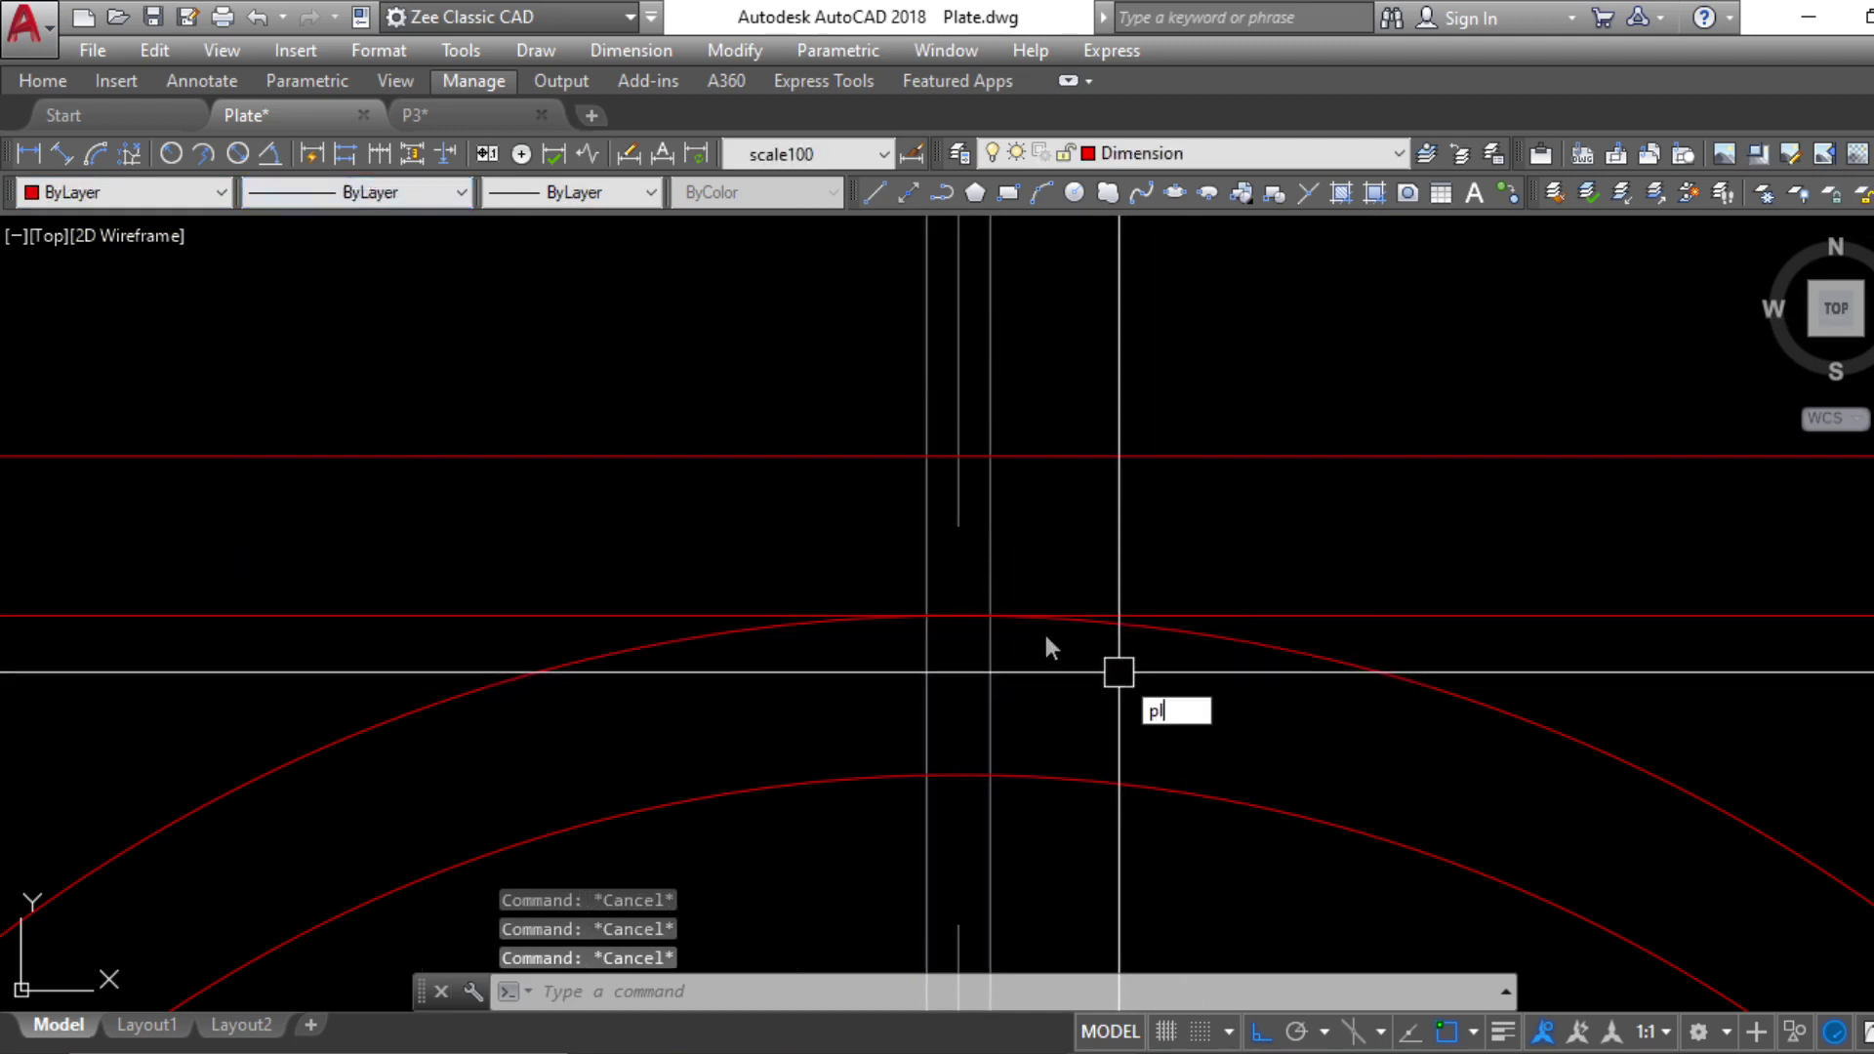
# Draw the pointed tooth as a polyline from the offset lines on the outer circle's tangent line up to the upper construction line
pyautogui.write('pl')
pyautogui.press('Return')
pyautogui.click(926, 614)
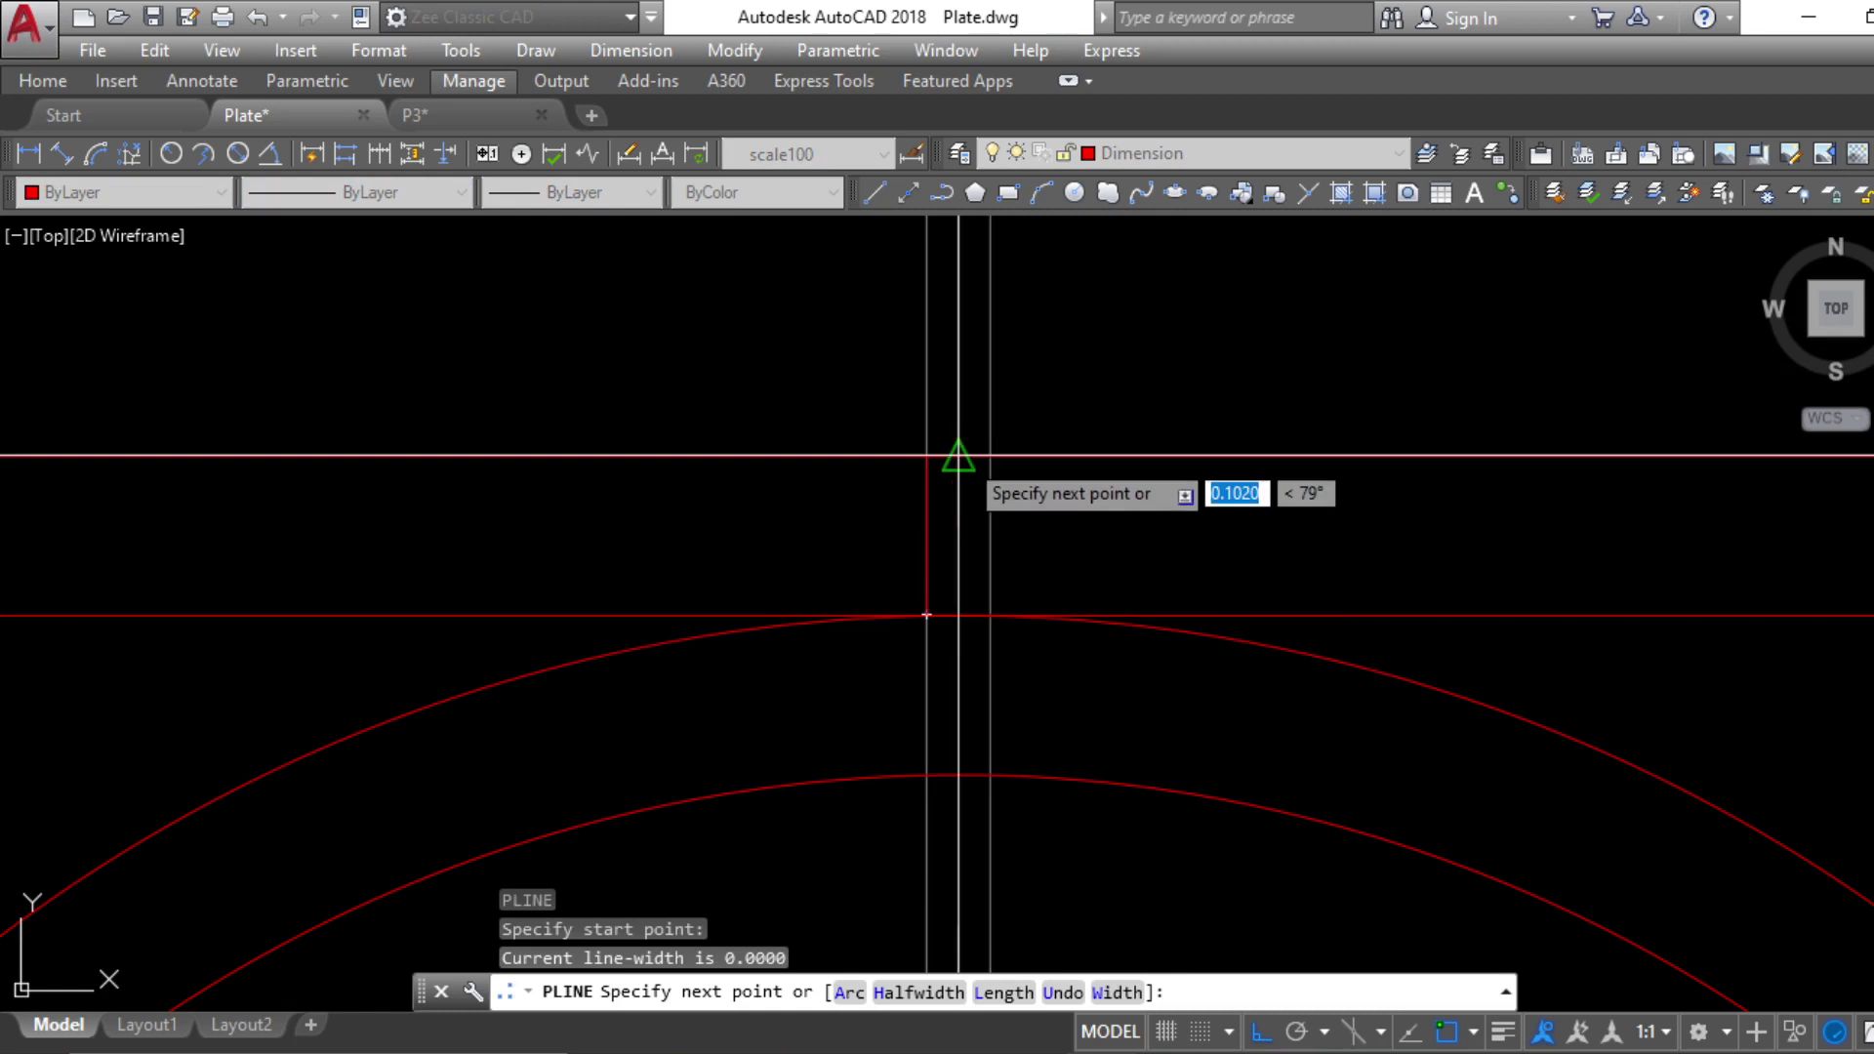
pyautogui.click(959, 455)
pyautogui.click(990, 615)
pyautogui.press('Escape')
# Try to fillet the tooth tip with a radius of 0.1
pyautogui.scroll(4, 969, 493)
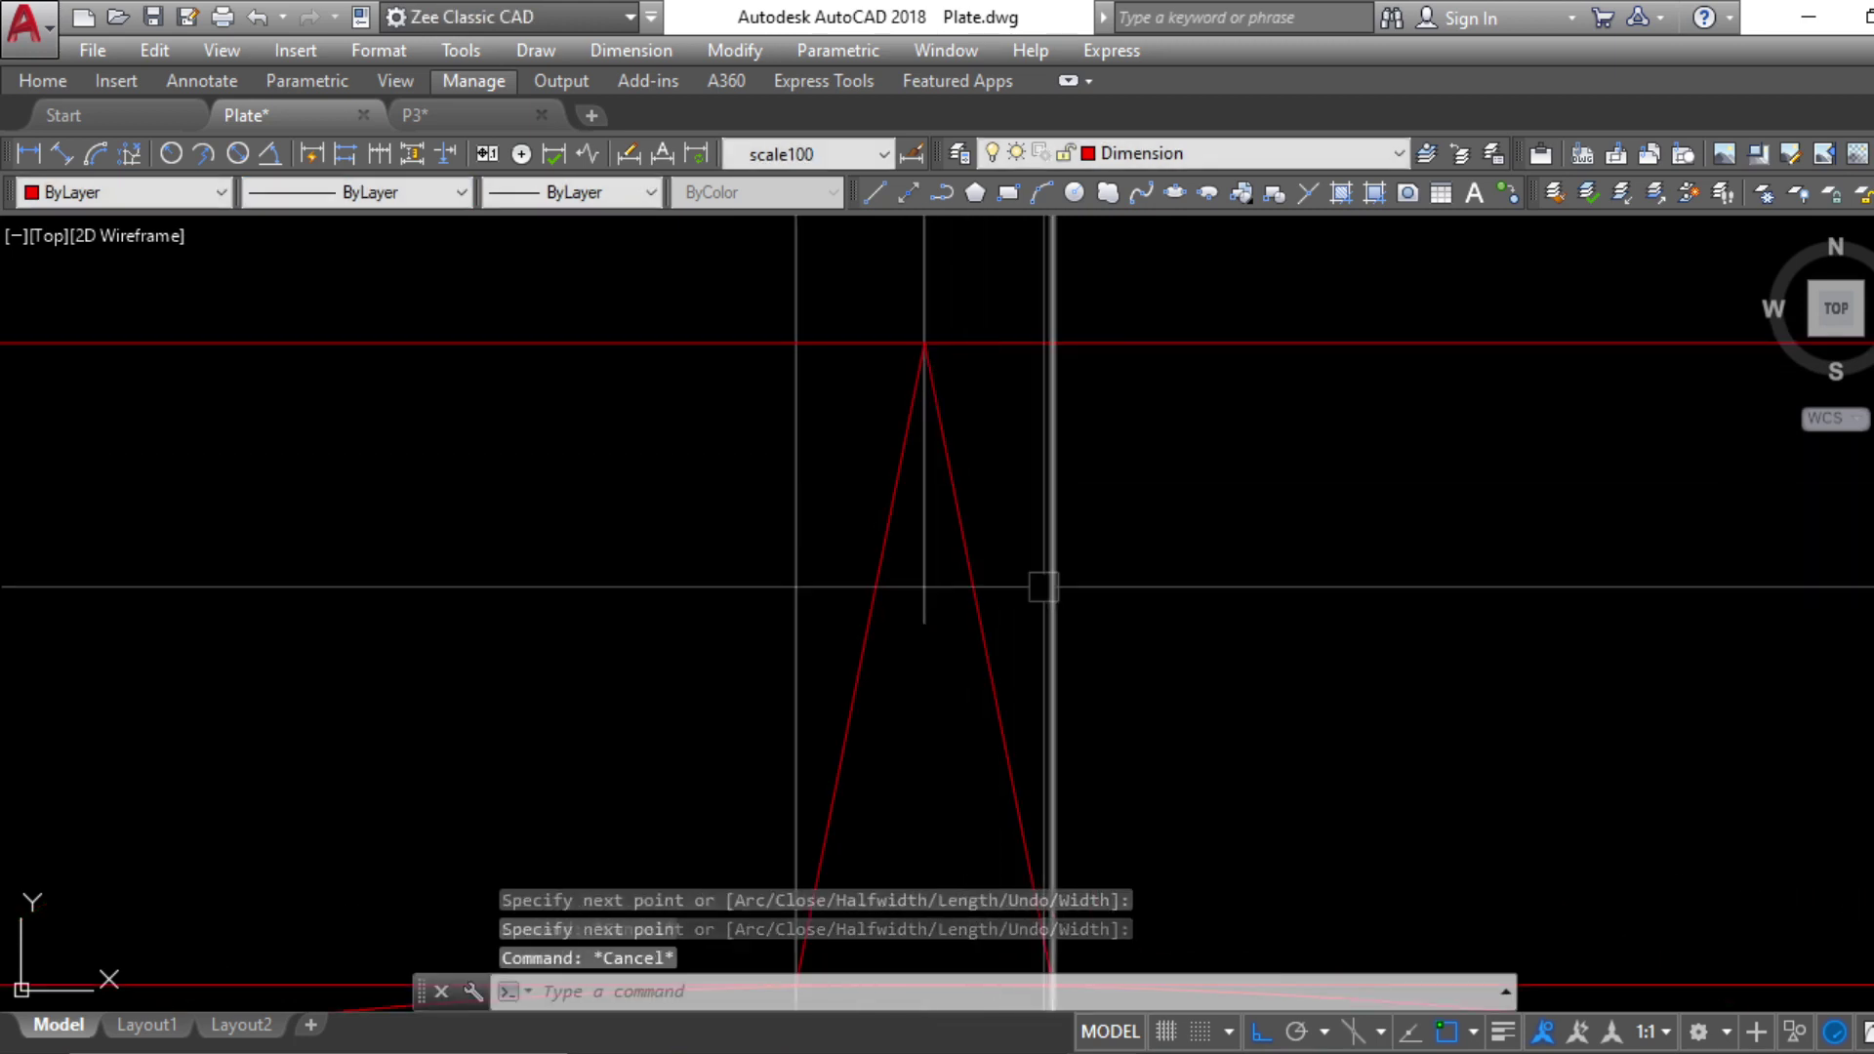
pyautogui.write('f')
pyautogui.press('Return')
pyautogui.write('r')
pyautogui.press('Return')
pyautogui.write('1')
pyautogui.press('Return')
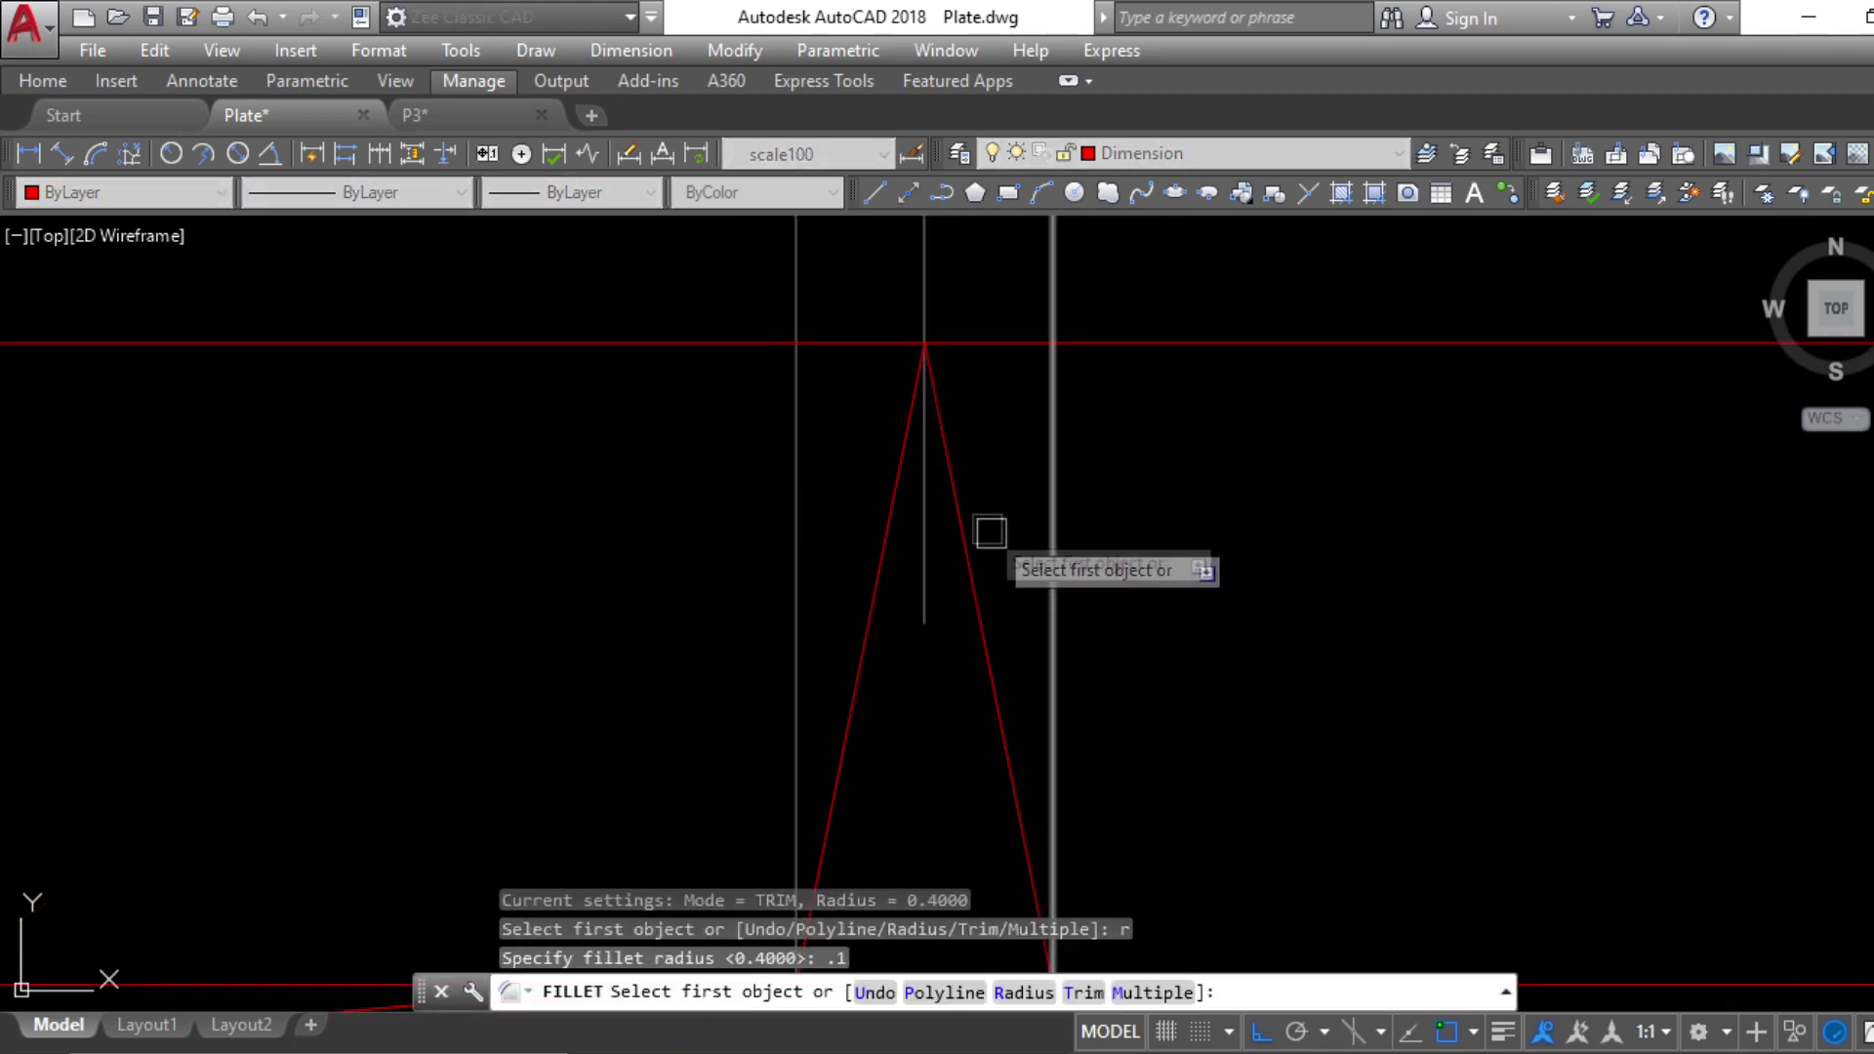
pyautogui.click(911, 453)
pyautogui.press('Escape')
pyautogui.press('Escape')
pyautogui.press('Escape')
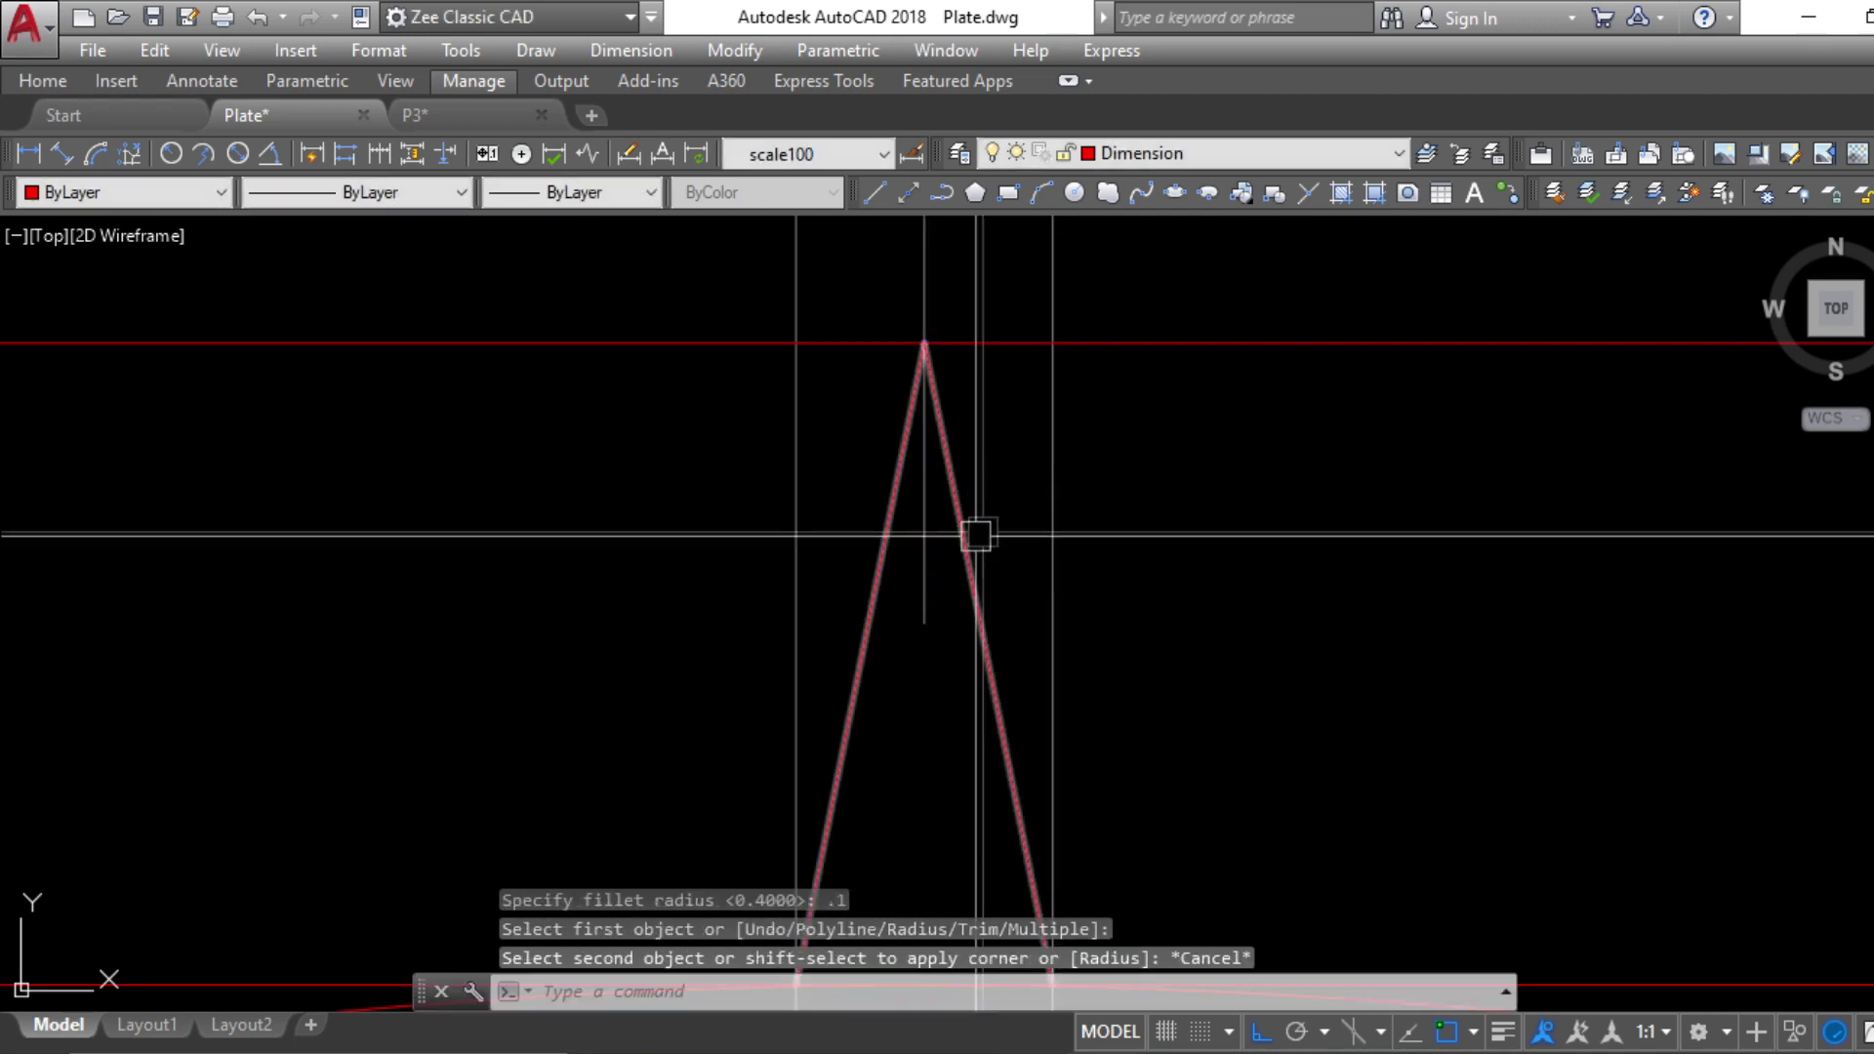
pyautogui.press('Return')
pyautogui.press('Escape')
# Try to fillet the tooth tip with a radius of 0.01
pyautogui.write('f')
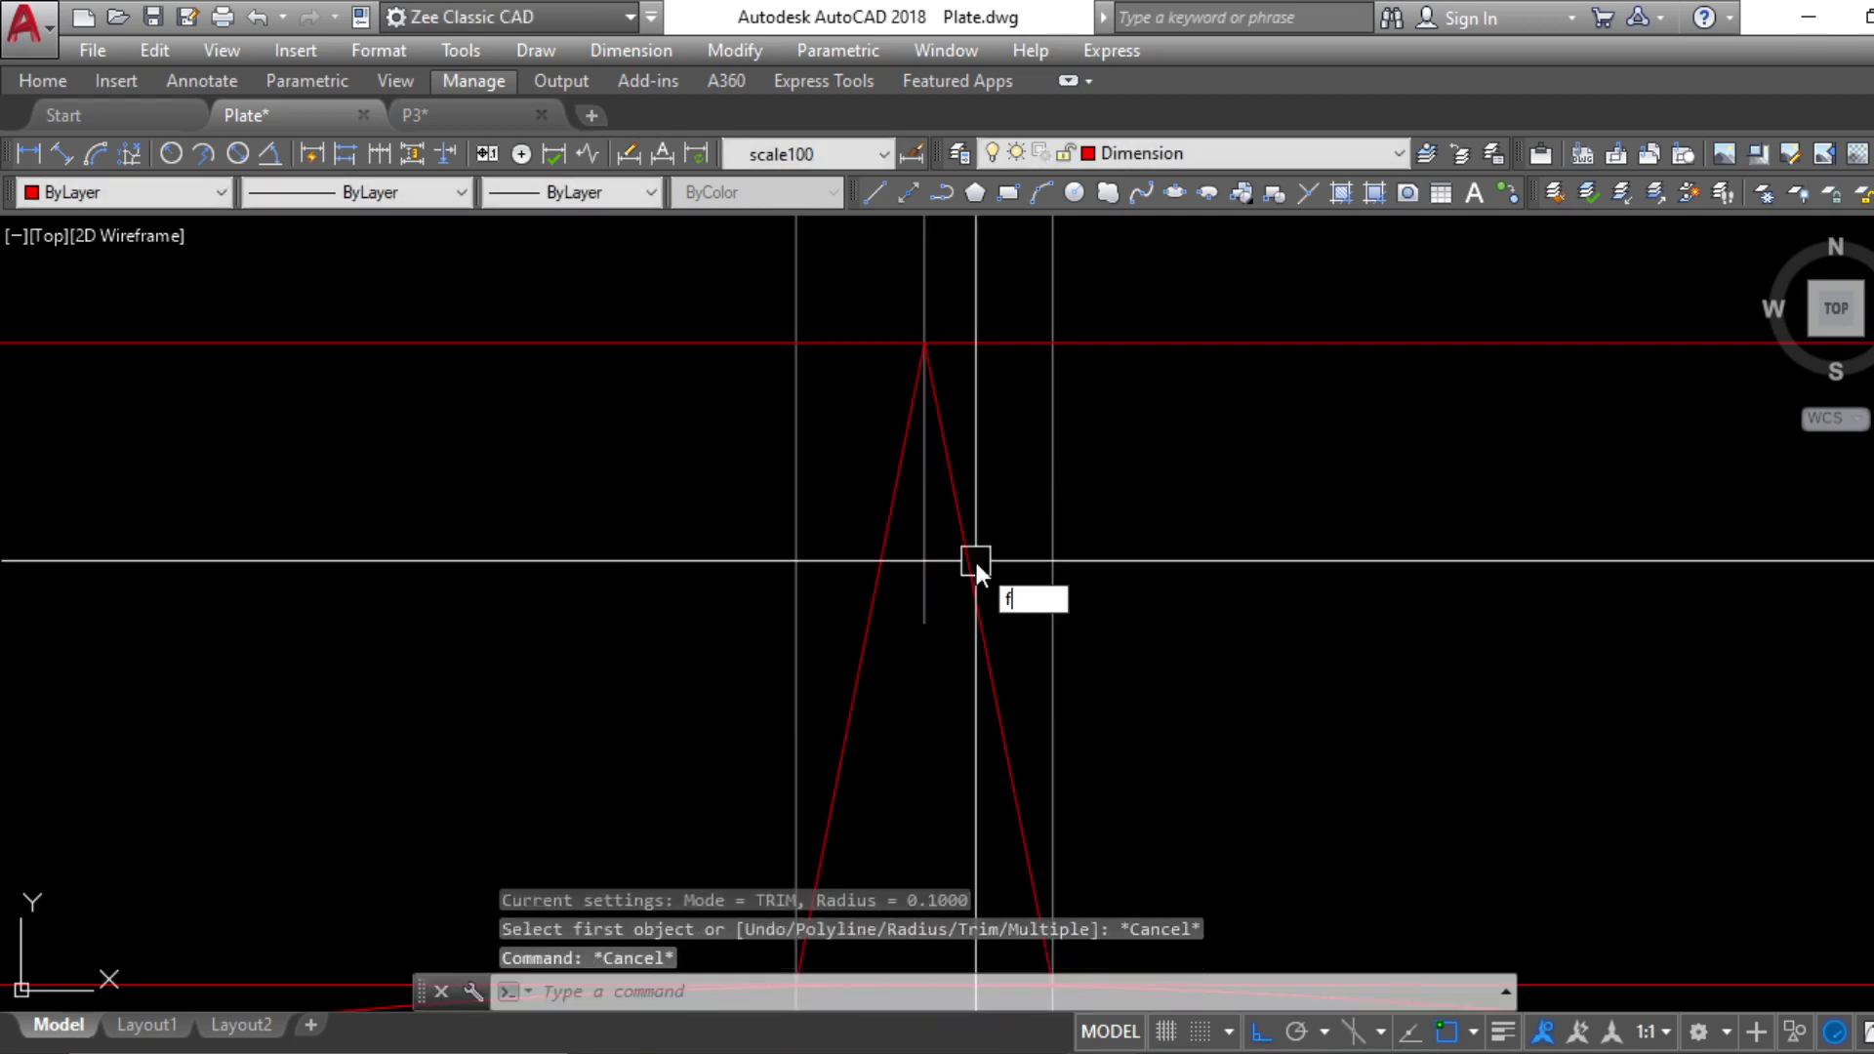
pyautogui.press('Return')
pyautogui.write('r')
pyautogui.press('Return')
pyautogui.write('.01')
pyautogui.press('Return')
pyautogui.click(903, 485)
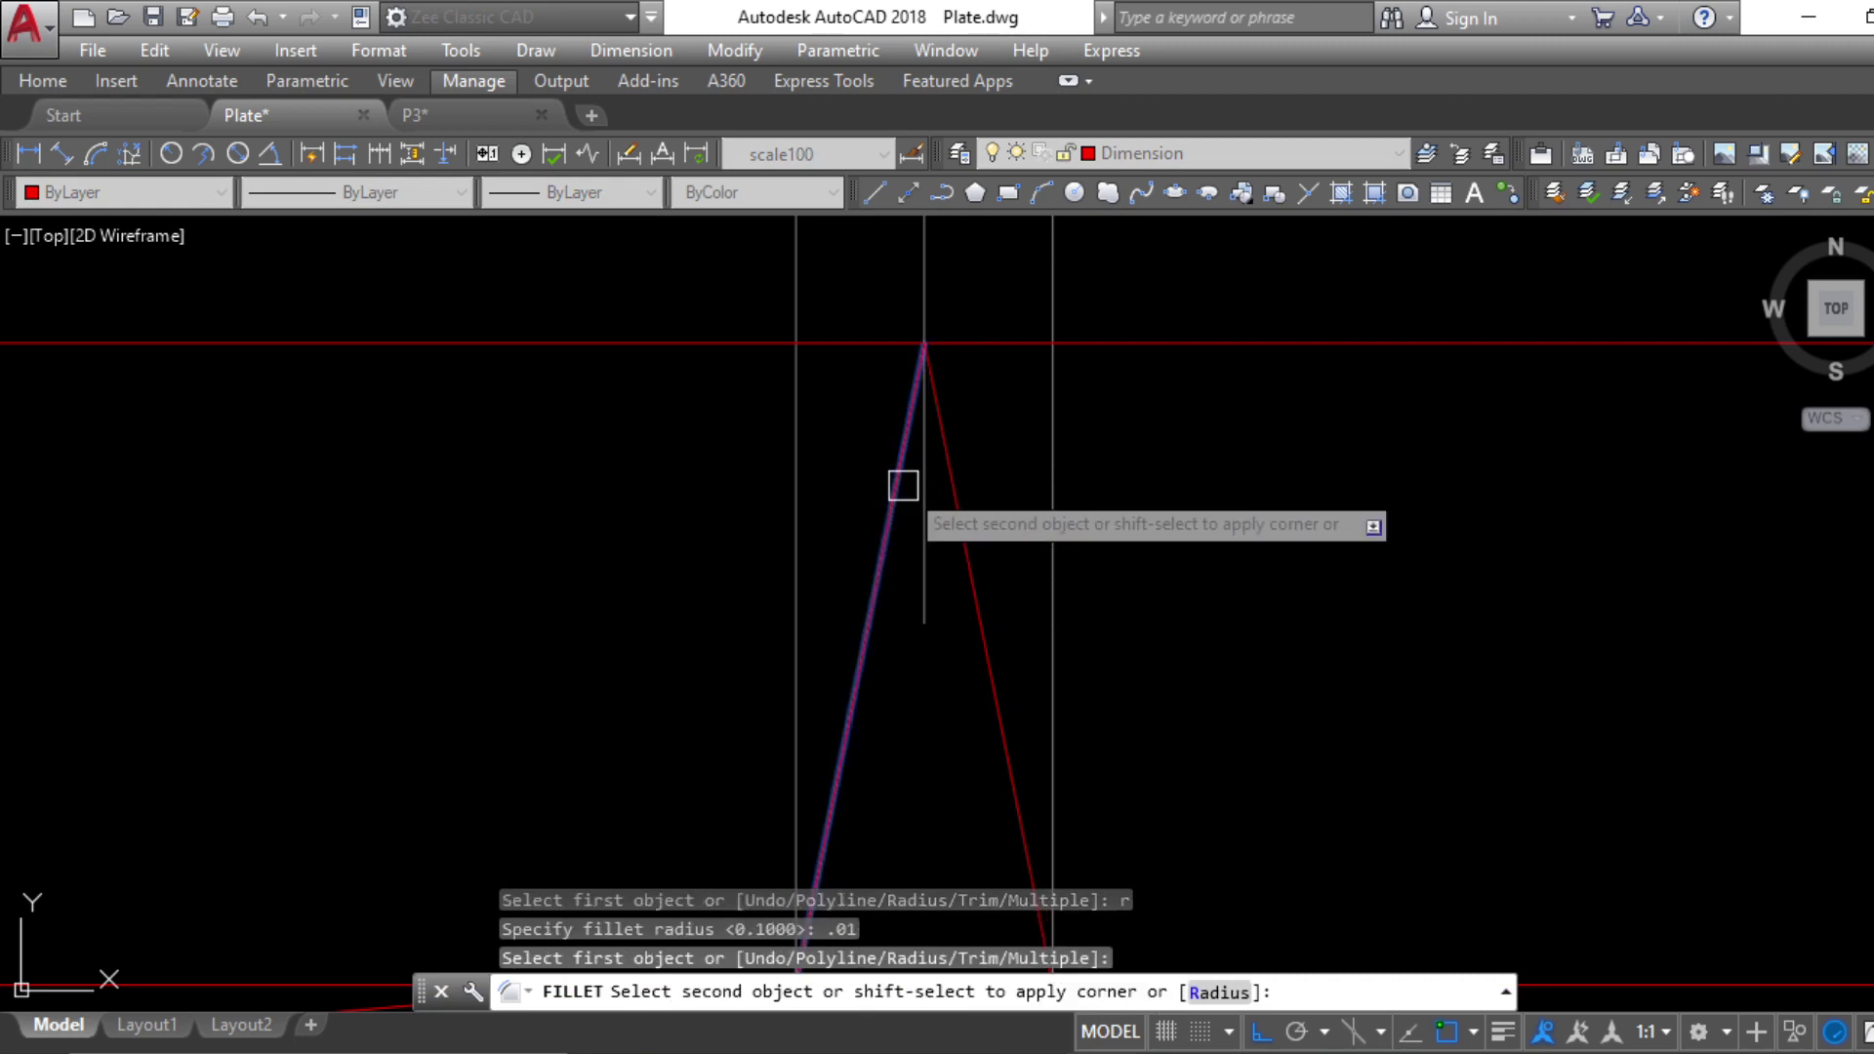
pyautogui.press('Escape')
pyautogui.press('Escape')
pyautogui.press('Escape')
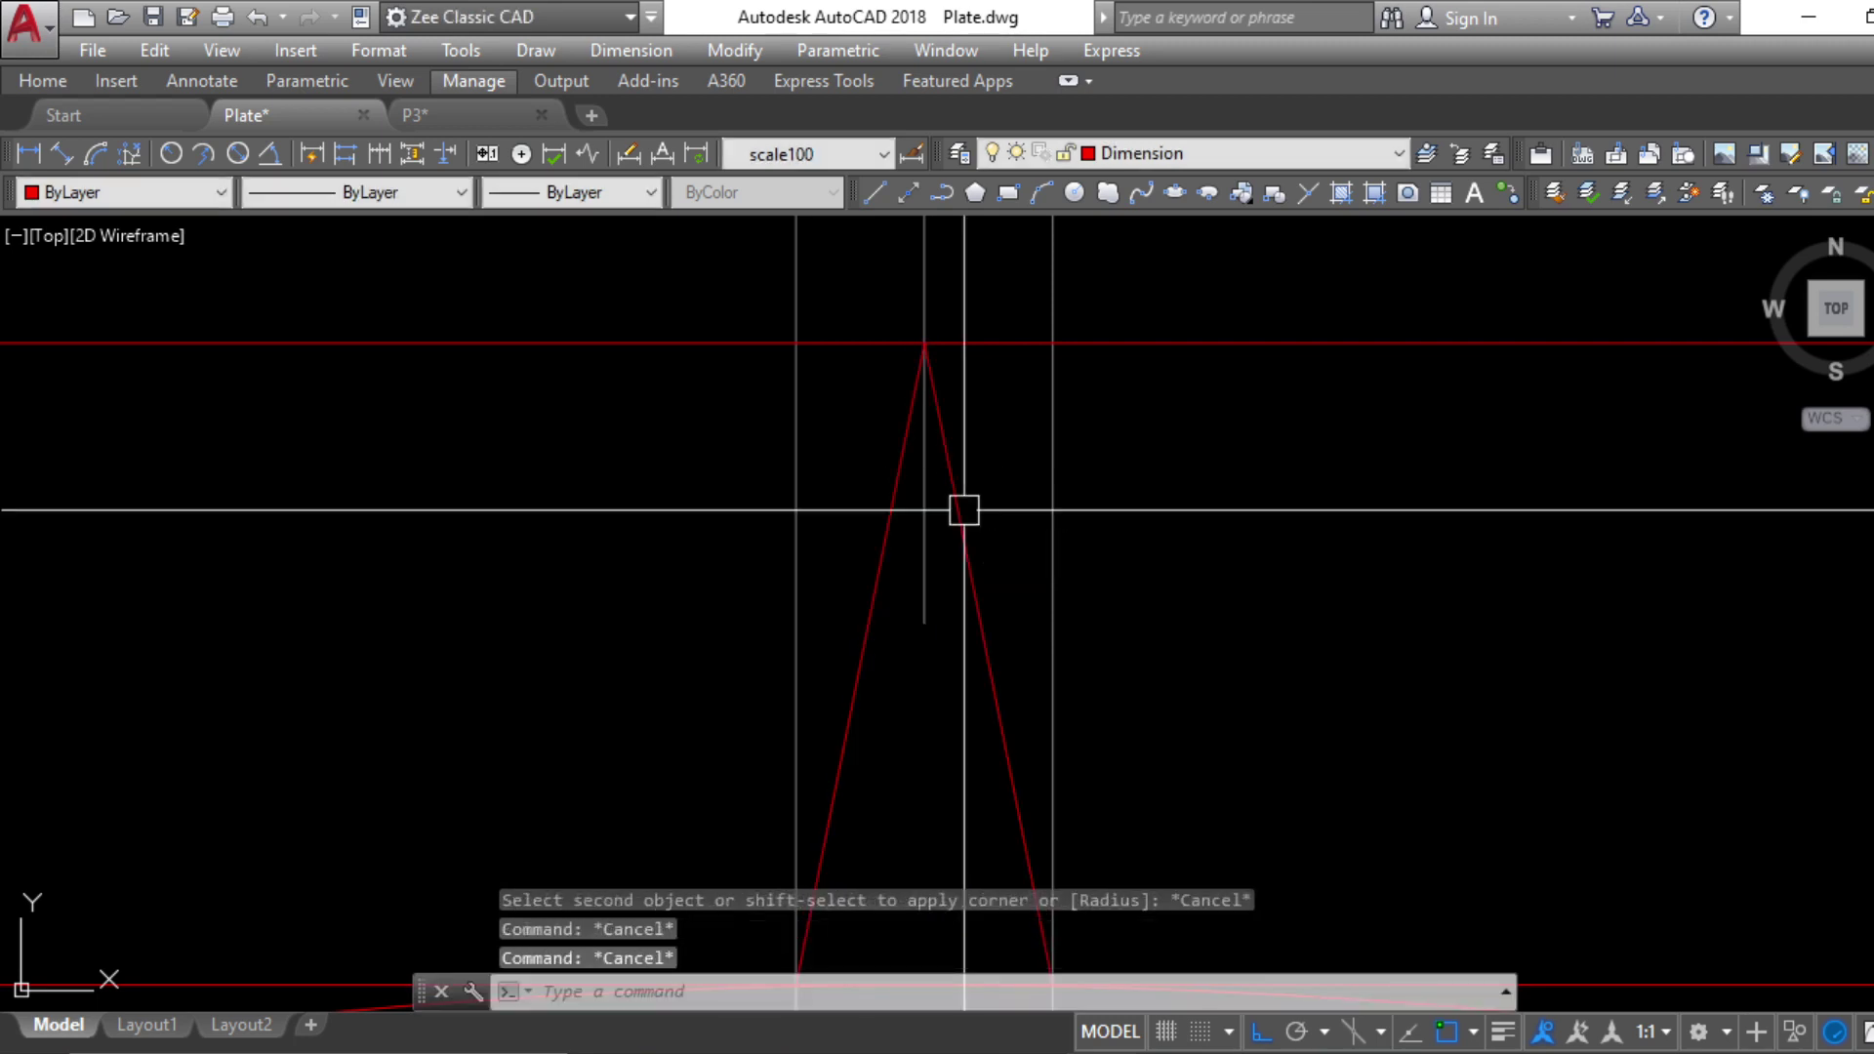
# Try a fillet radius of 0.007 on the tooth tip and cancel it
pyautogui.press('Return')
pyautogui.write('r')
pyautogui.press('Return')
pyautogui.write('.00')
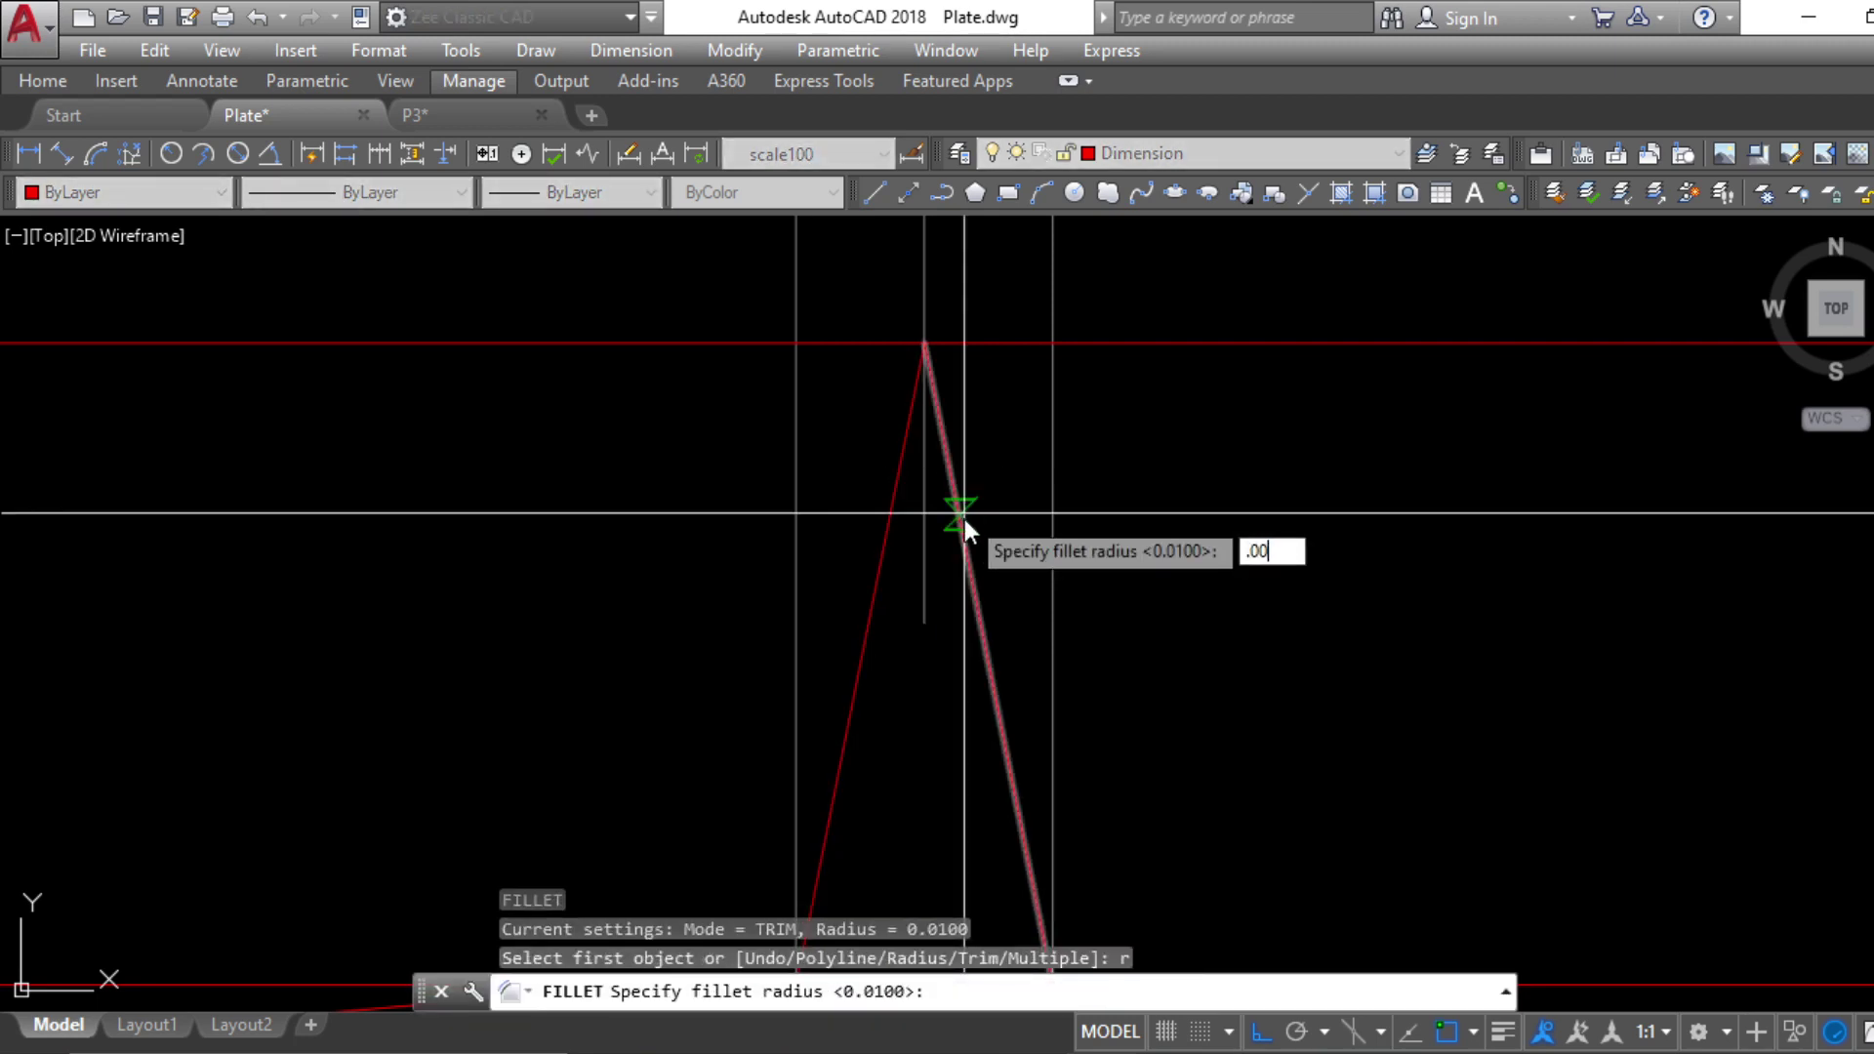
pyautogui.write('7')
pyautogui.press('Return')
pyautogui.click(907, 430)
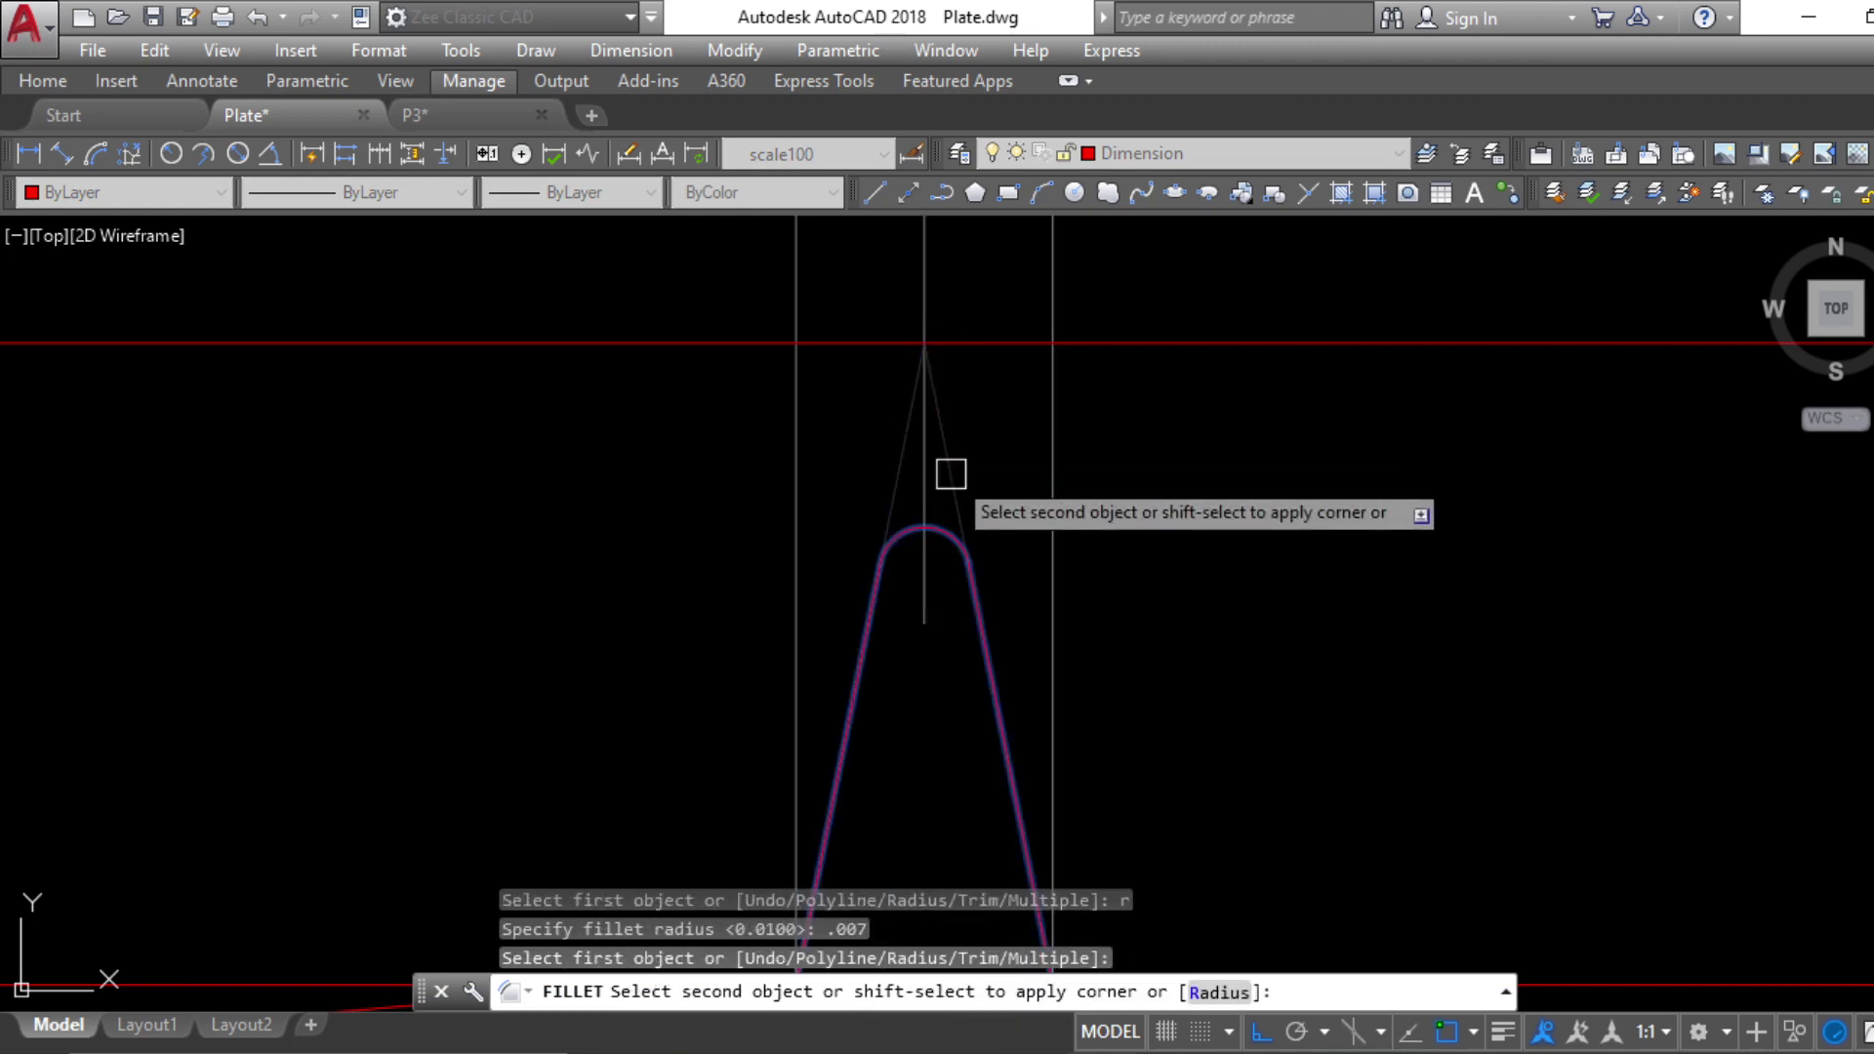
pyautogui.press('Escape')
pyautogui.press('Escape')
# Try a fillet radius of 0.003 on the tooth tip and cancel it
pyautogui.press('Return')
pyautogui.write('r')
pyautogui.press('Return')
pyautogui.write('.')
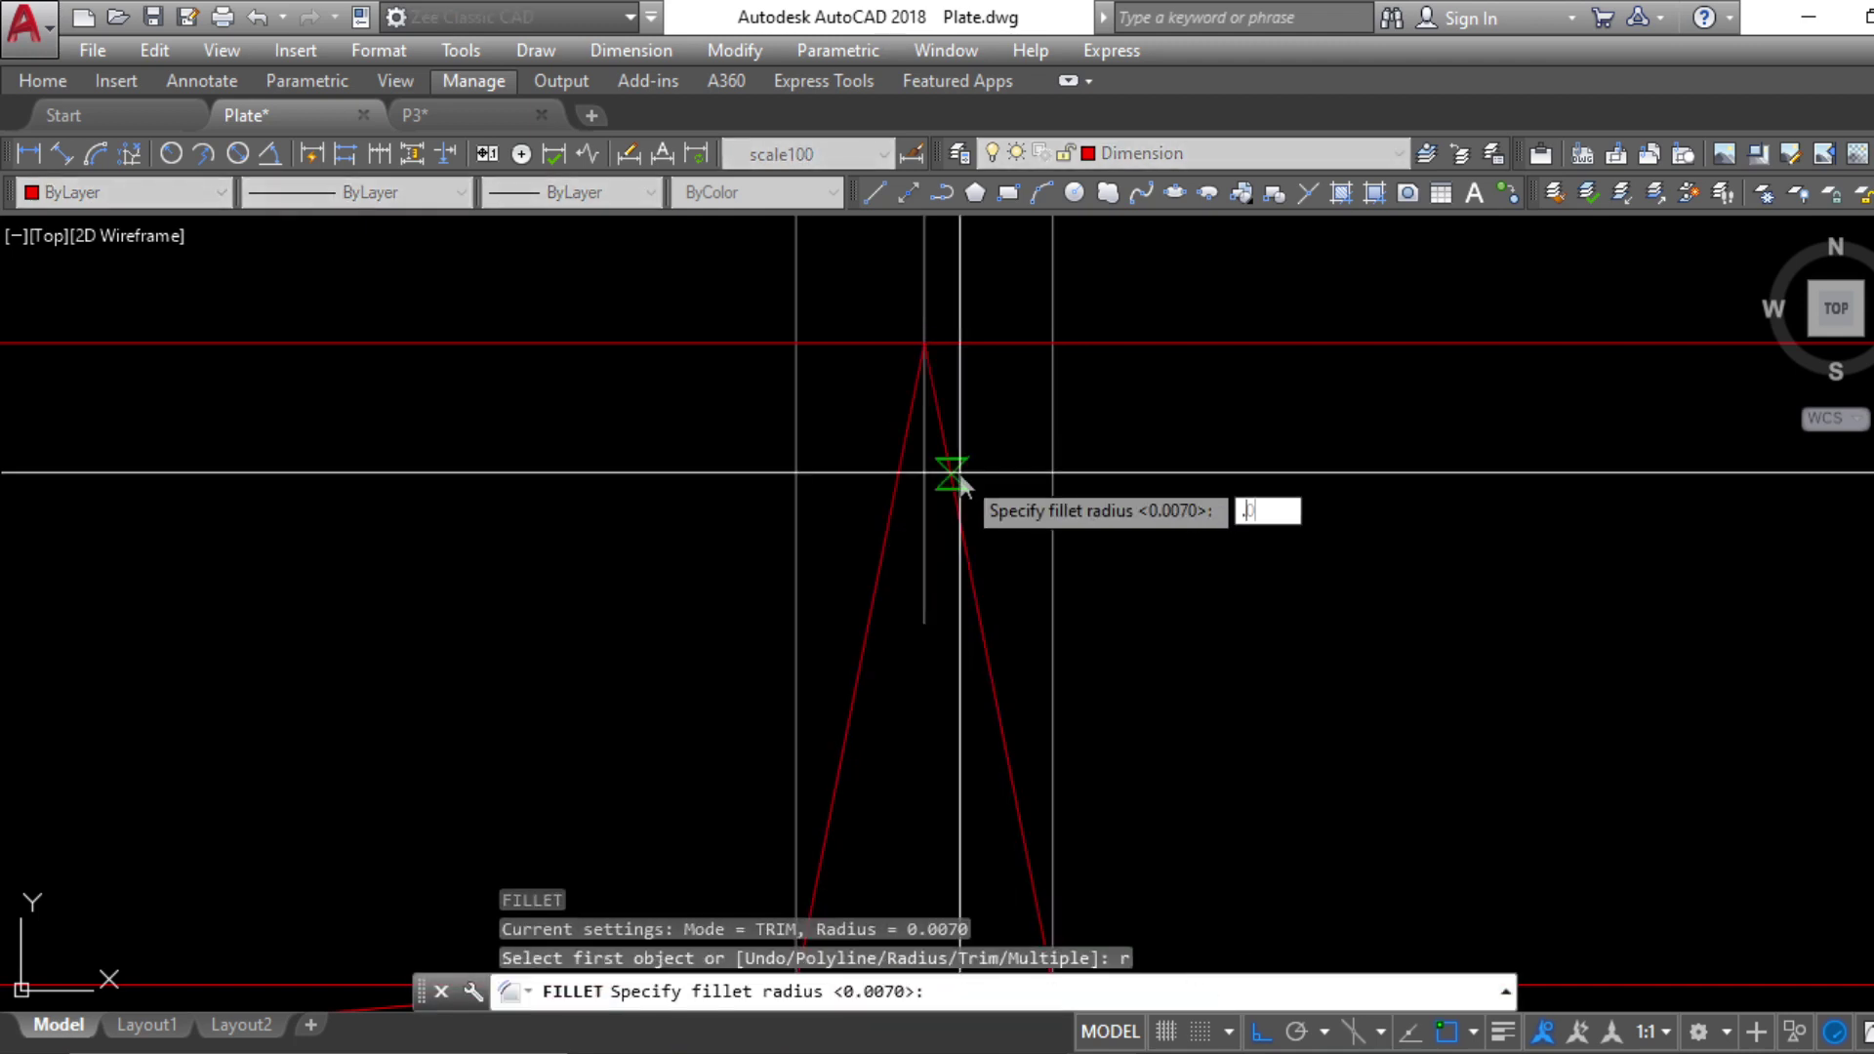
pyautogui.write('003')
pyautogui.press('Return')
pyautogui.click(906, 447)
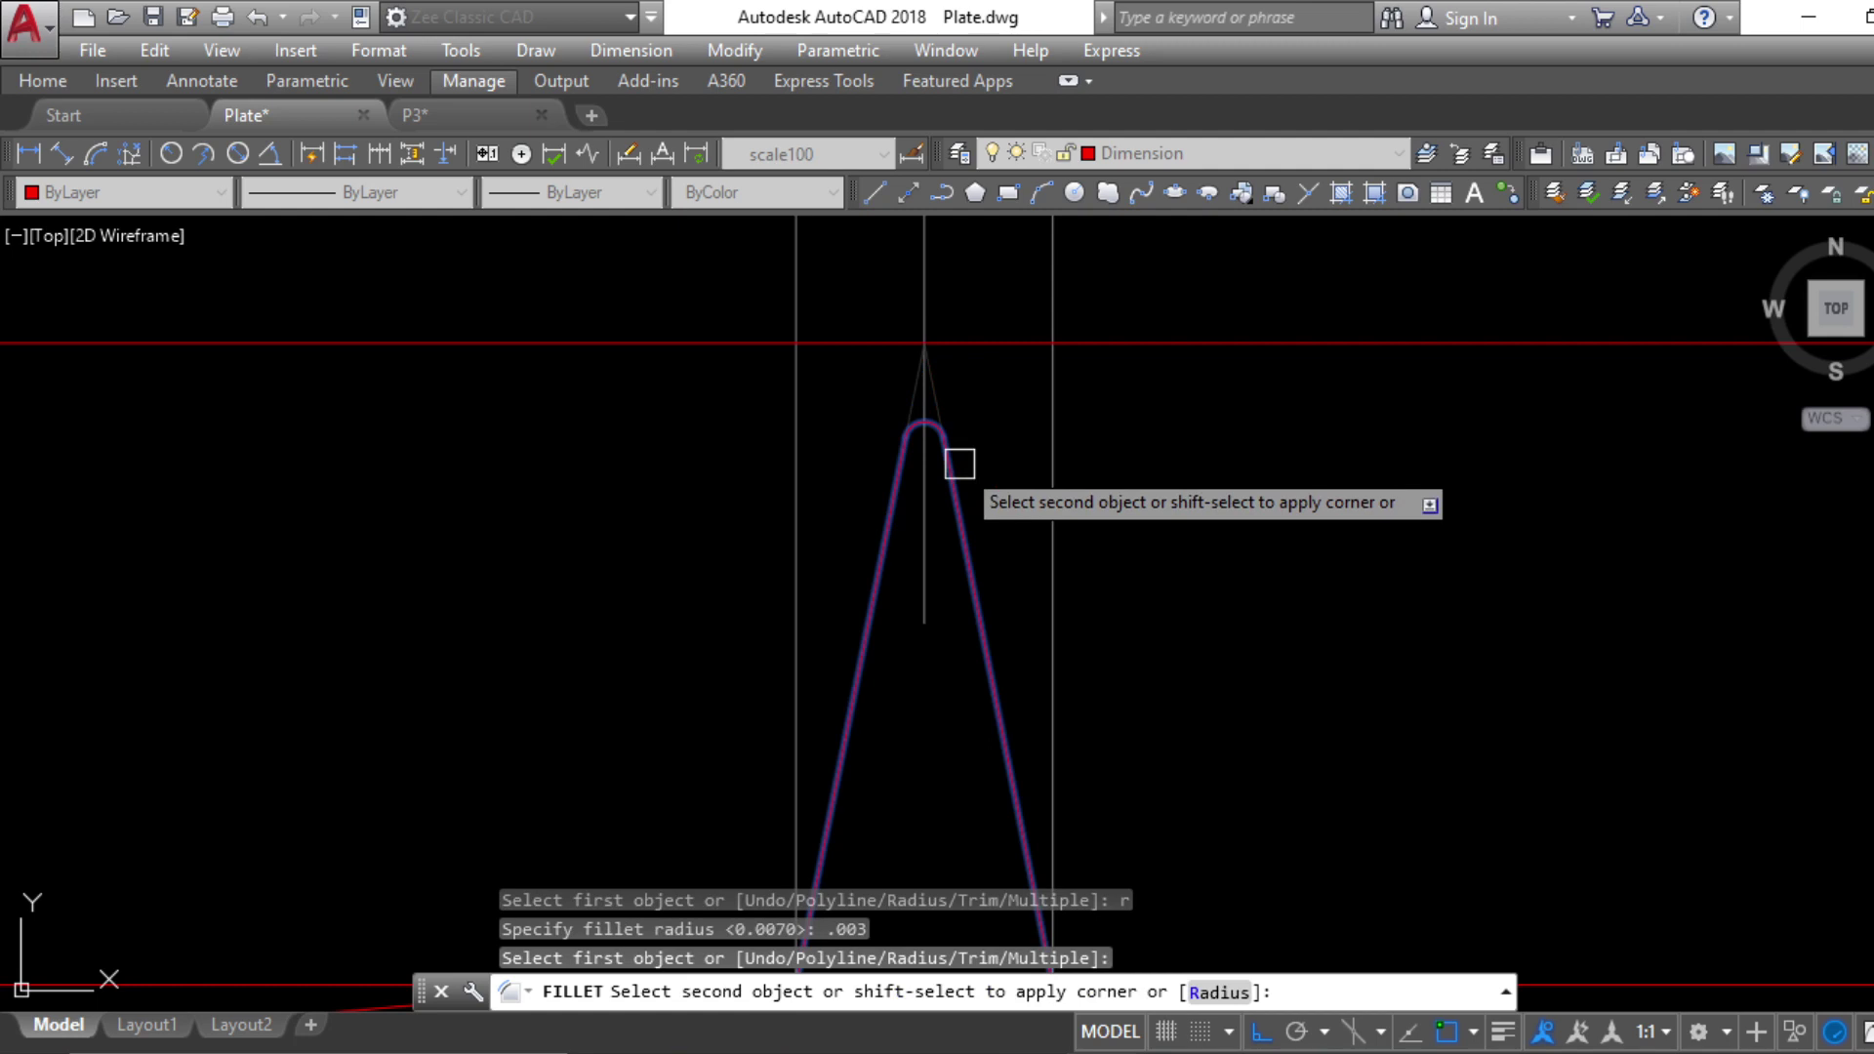
pyautogui.press('Escape')
pyautogui.press('Escape')
# Fillet the two sides of the tooth at its tip with a radius of 0.001
pyautogui.press('Return')
pyautogui.write('r')
pyautogui.press('Return')
pyautogui.write('.001')
pyautogui.press('Return')
pyautogui.click(908, 423)
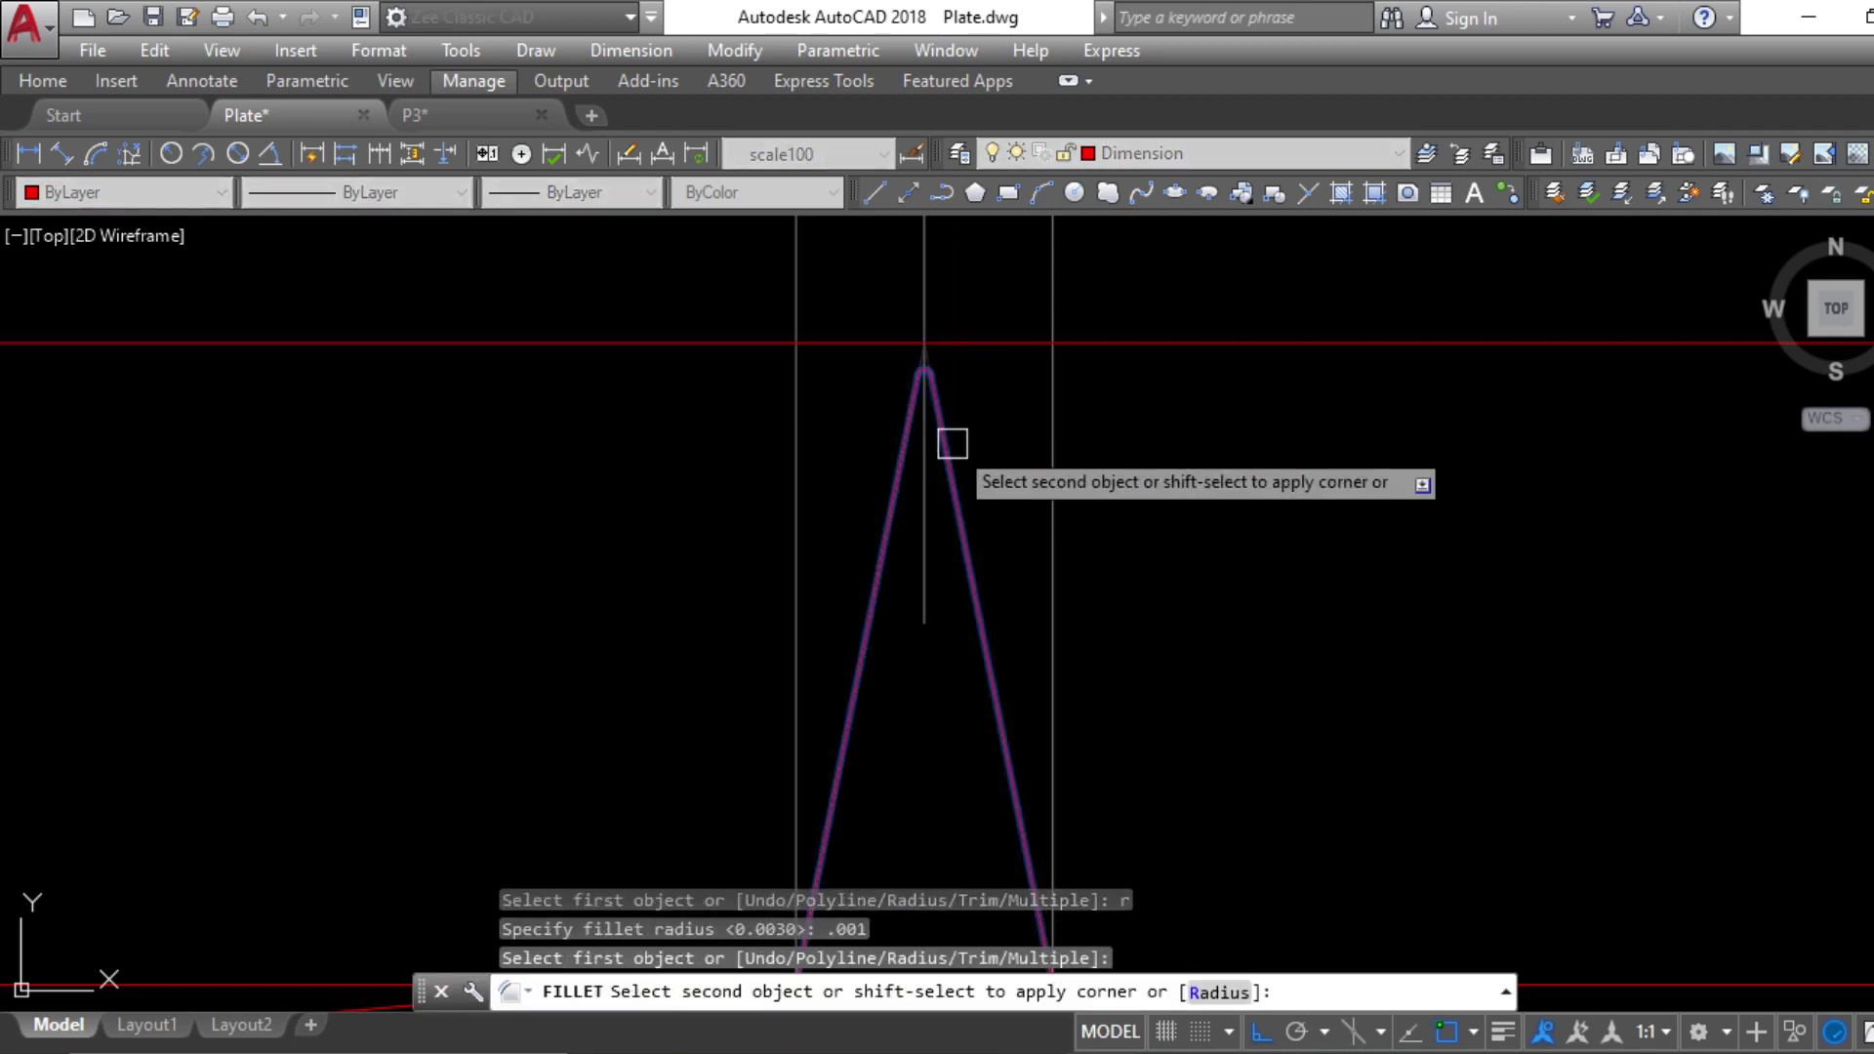
pyautogui.click(953, 440)
pyautogui.press('Escape')
pyautogui.scroll(-5, 1082, 405)
pyautogui.press('Escape')
pyautogui.press('Escape')
# Create a polar array of the filleted tooth about the centre of the gear's circles
pyautogui.scroll(6, 1067, 377)
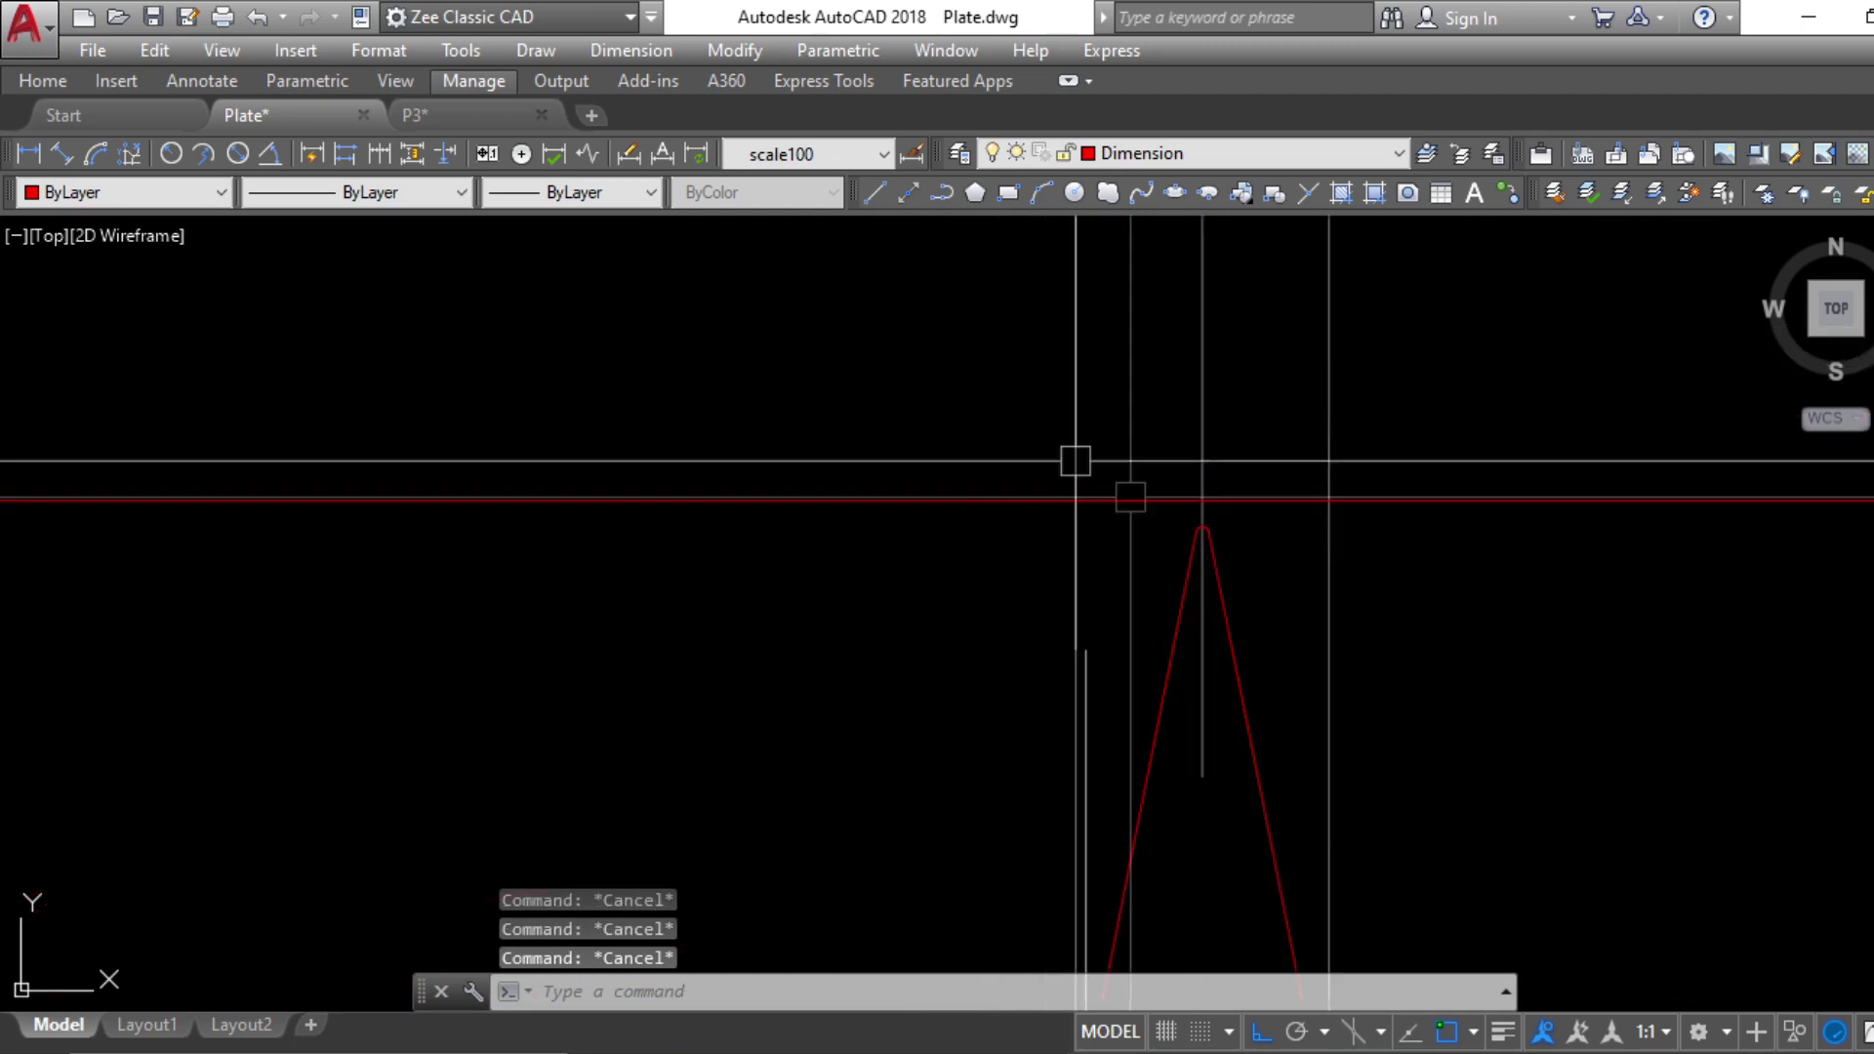
pyautogui.scroll(-8, 1287, 607)
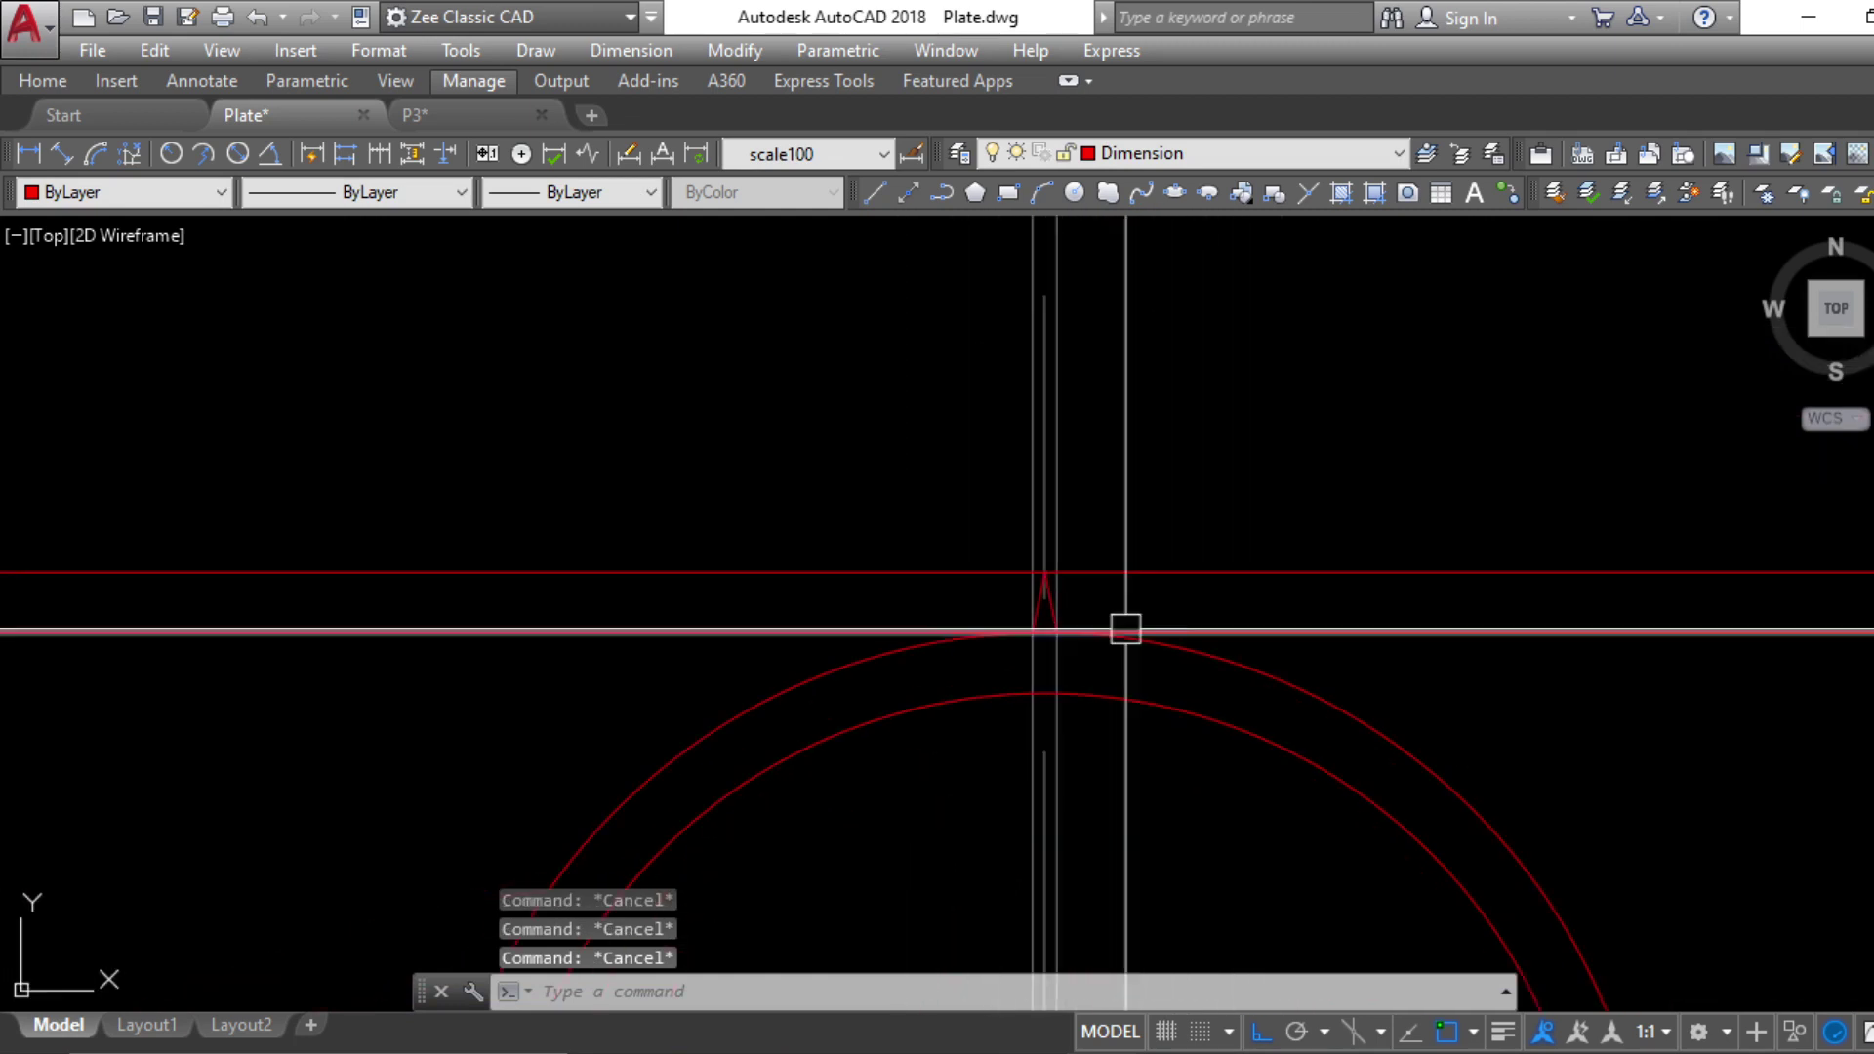
pyautogui.scroll(8, 1040, 546)
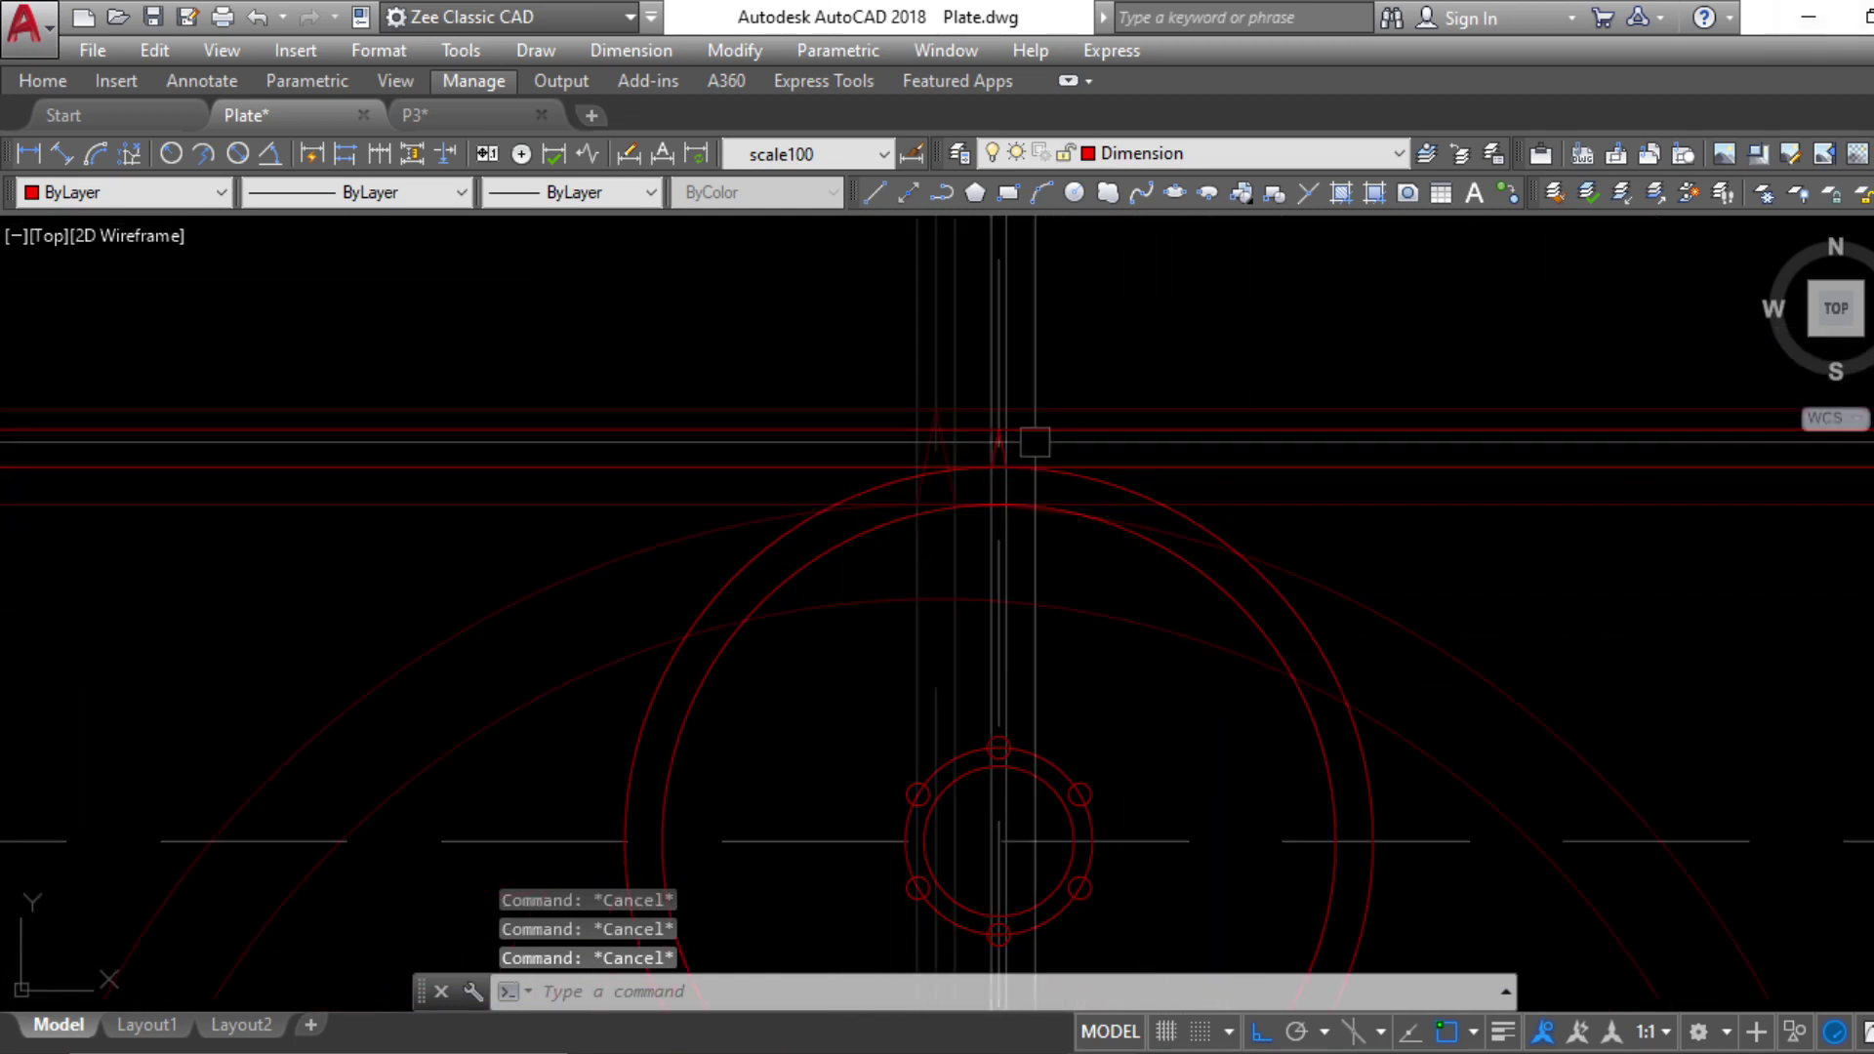
pyautogui.write('a')
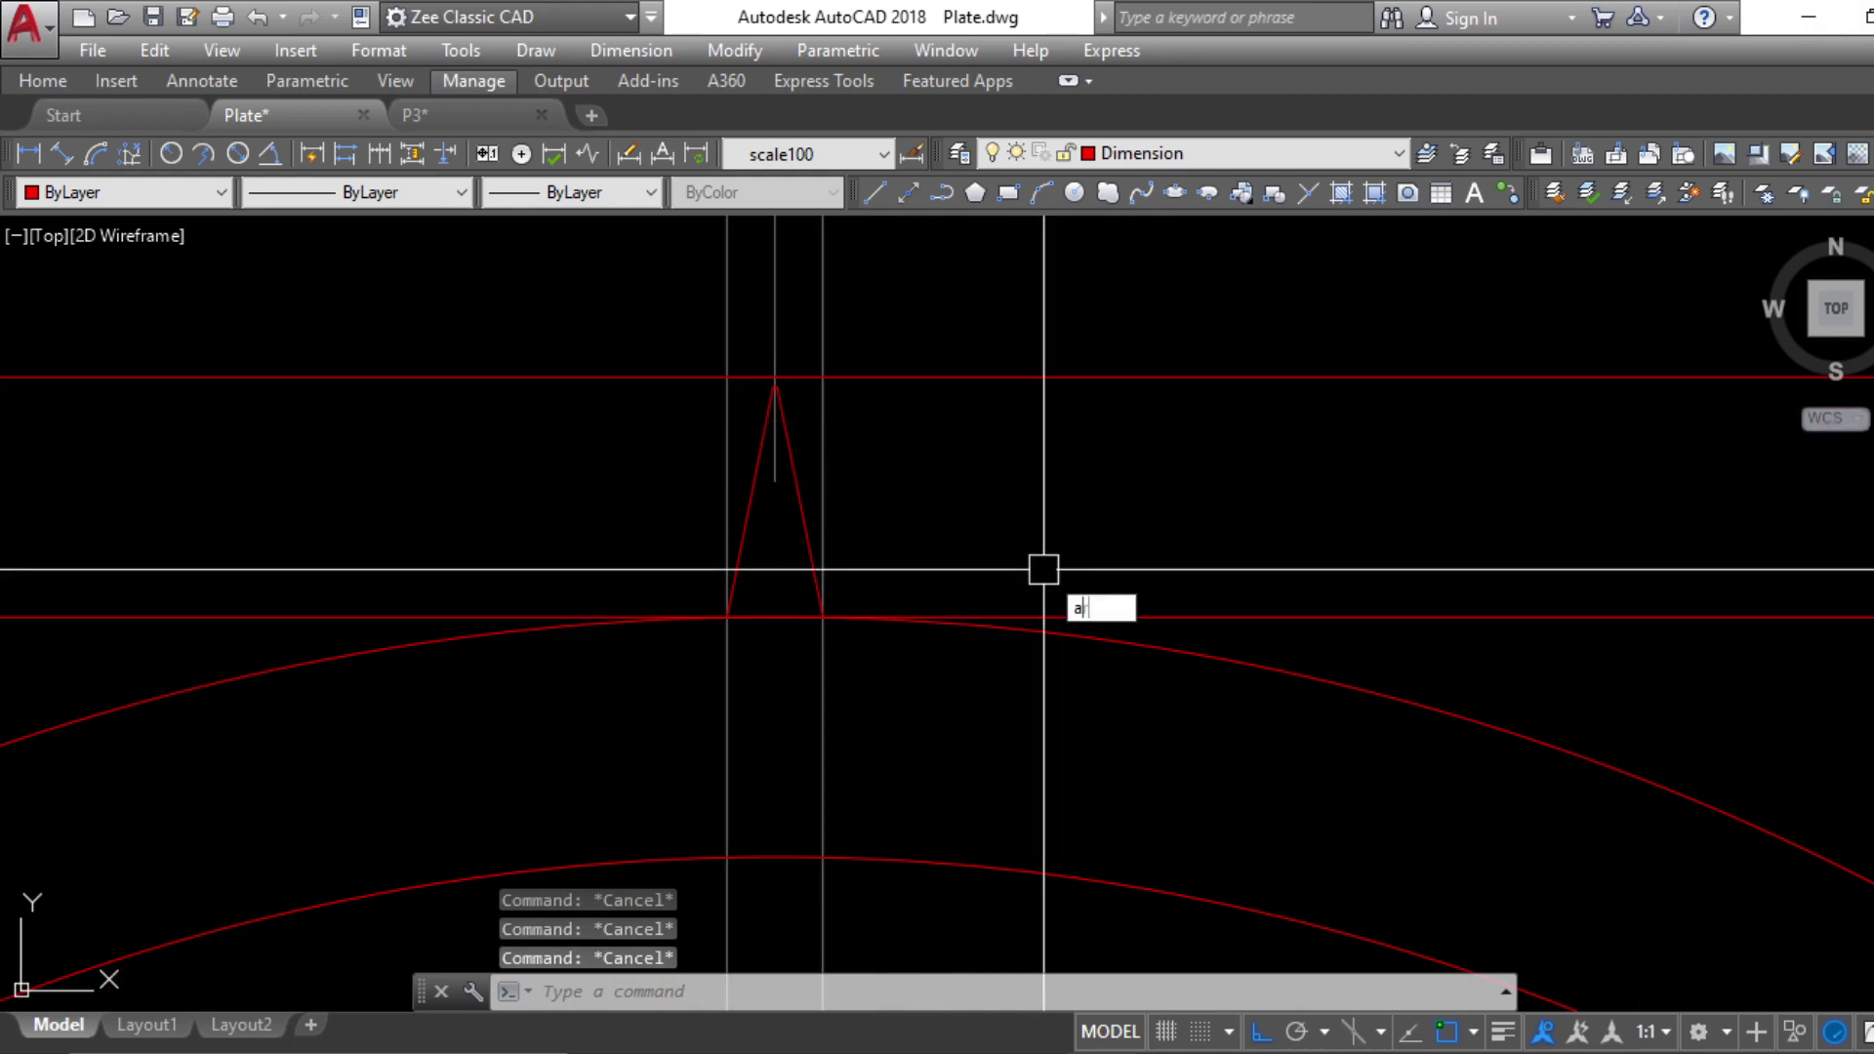
pyautogui.write('r')
pyautogui.press('Return')
pyautogui.click(815, 507)
pyautogui.scroll(-5, 1129, 507)
pyautogui.press('Return')
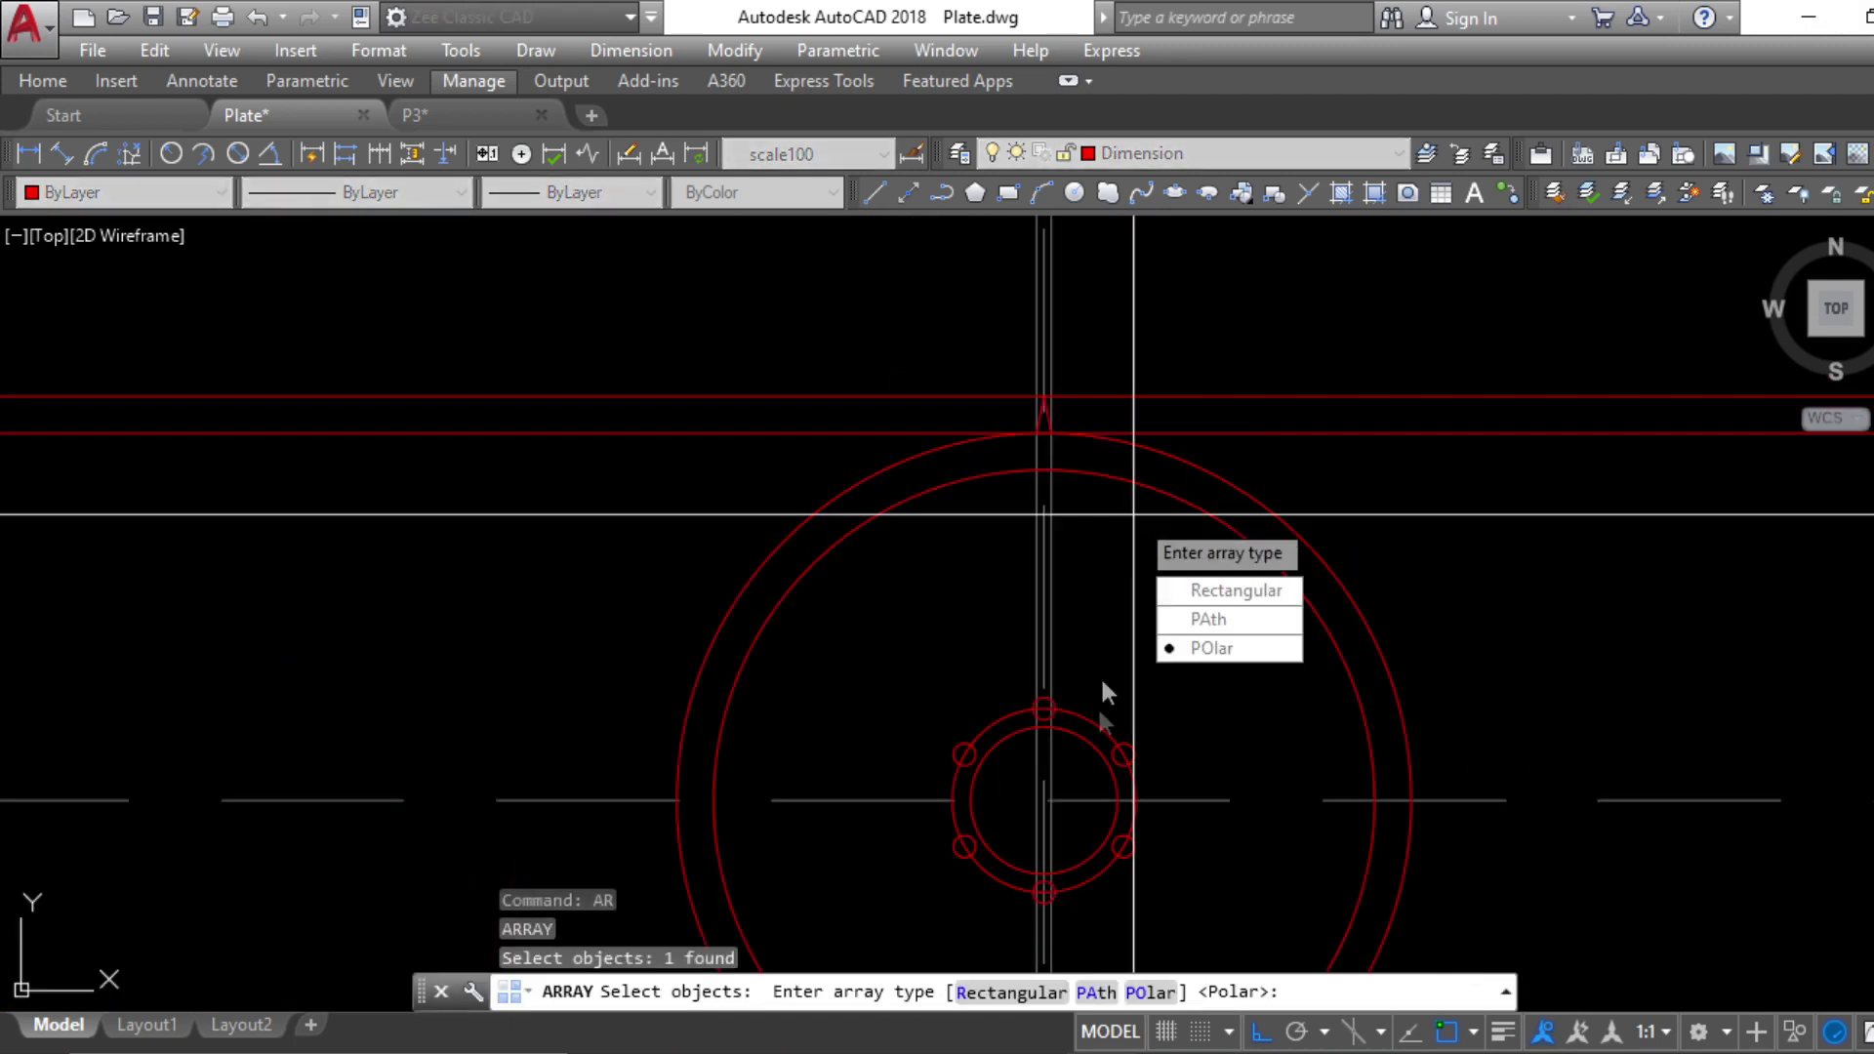
pyautogui.write('po')
pyautogui.press('Return')
pyautogui.scroll(8, 1039, 781)
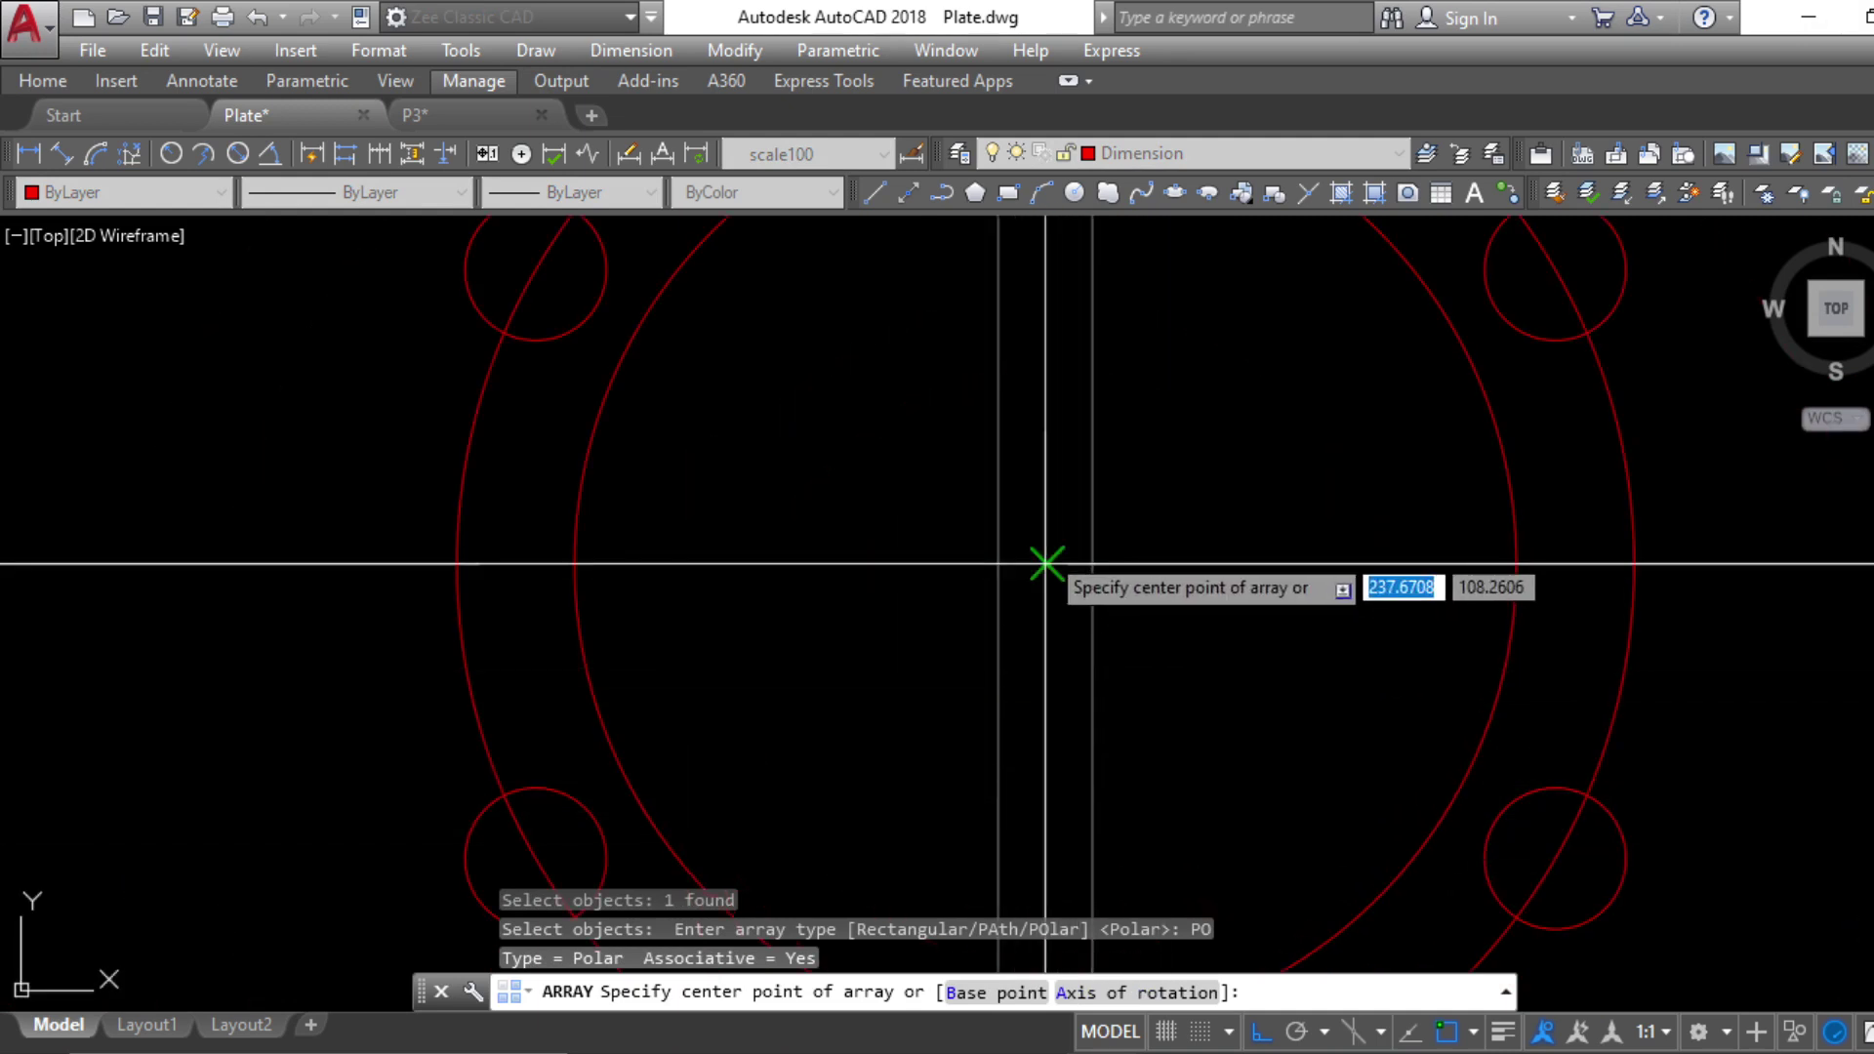
pyautogui.click(1046, 563)
pyautogui.scroll(-6, 1046, 563)
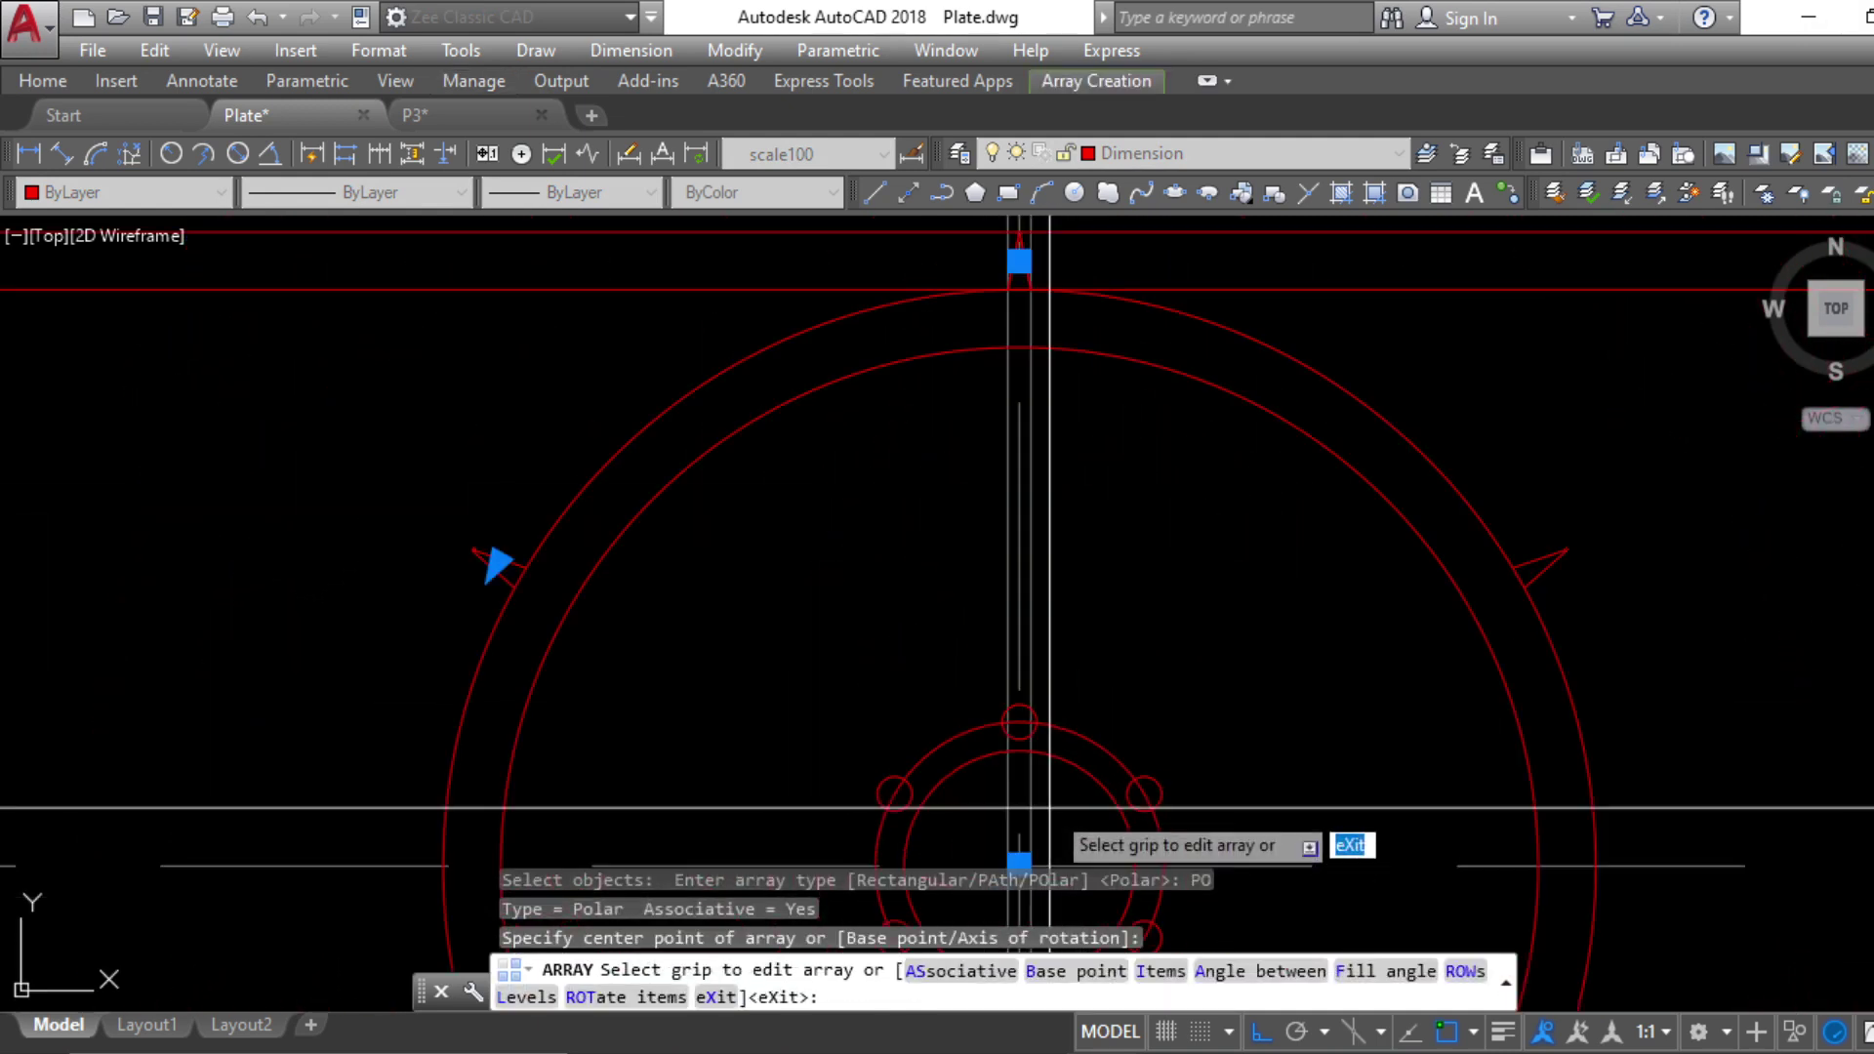
# Set the polar tooth array to 60 items and finish the array
pyautogui.write('i')
pyautogui.press('Return')
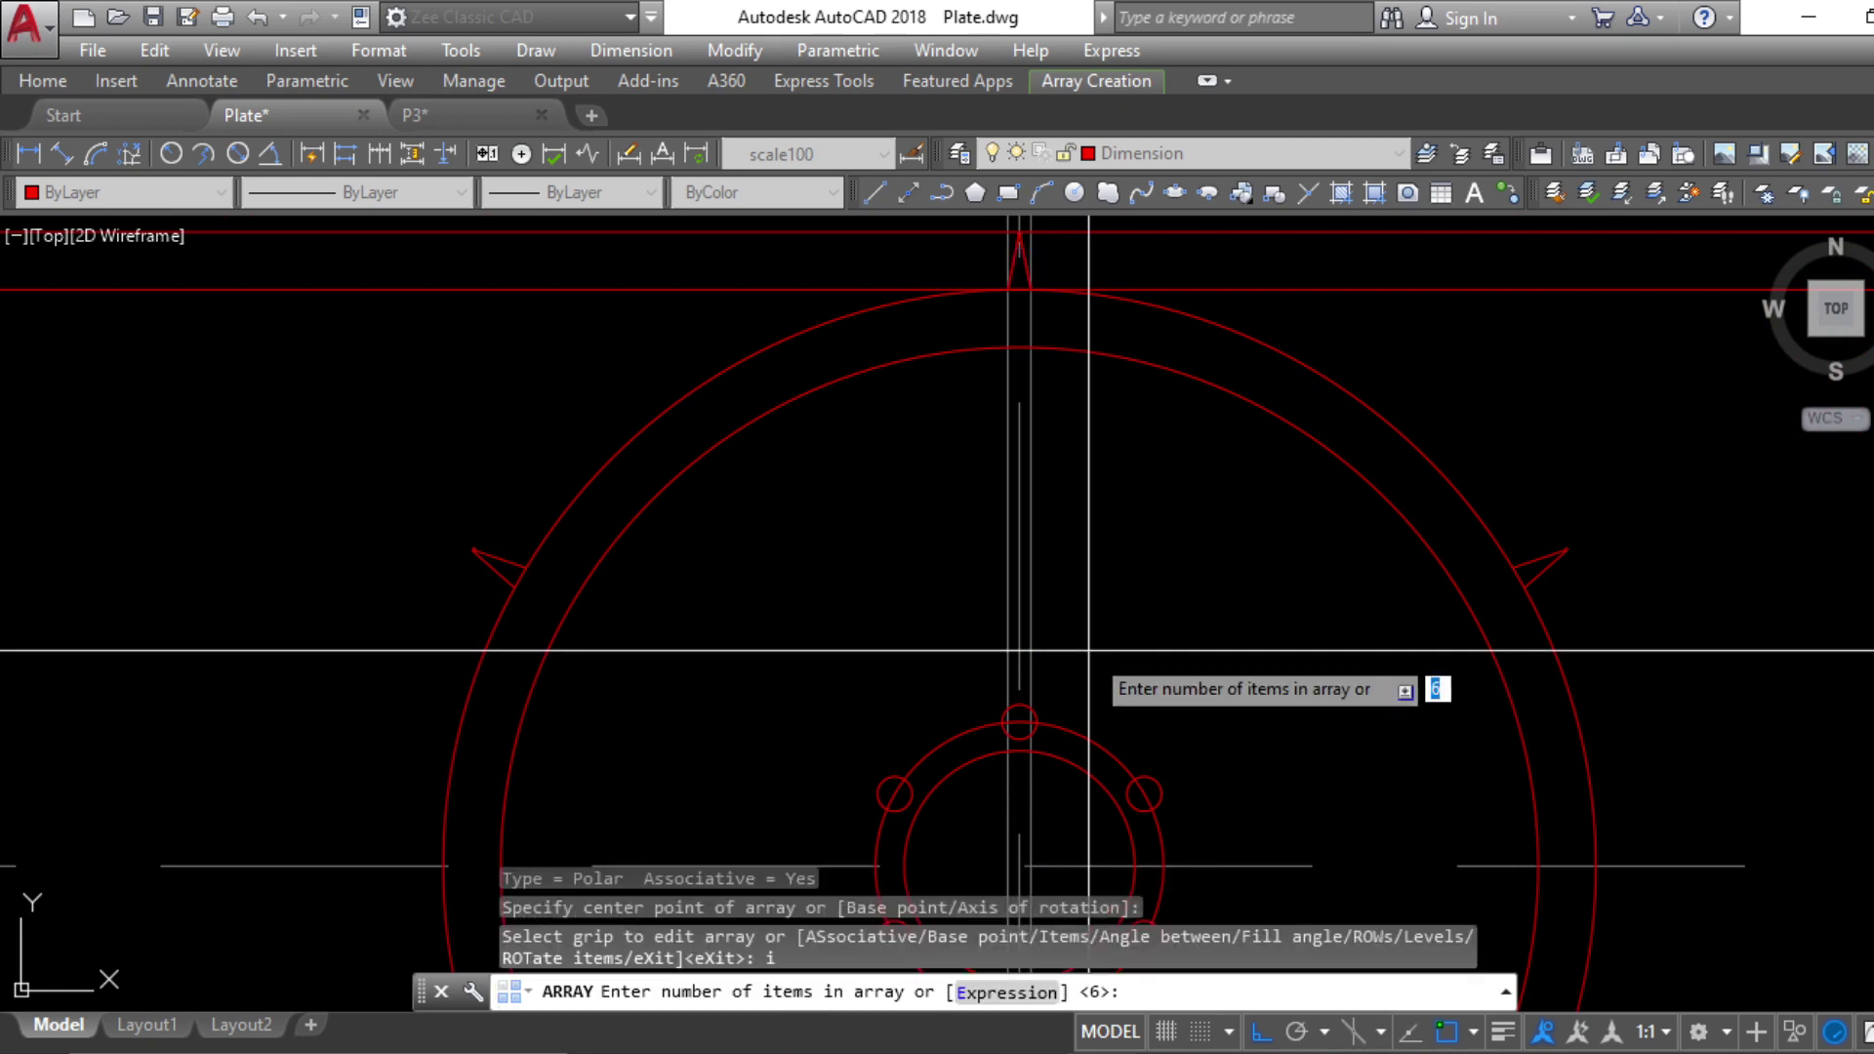
pyautogui.write('60')
pyautogui.press('Return')
pyautogui.press('Return')
pyautogui.scroll(-5, 1050, 397)
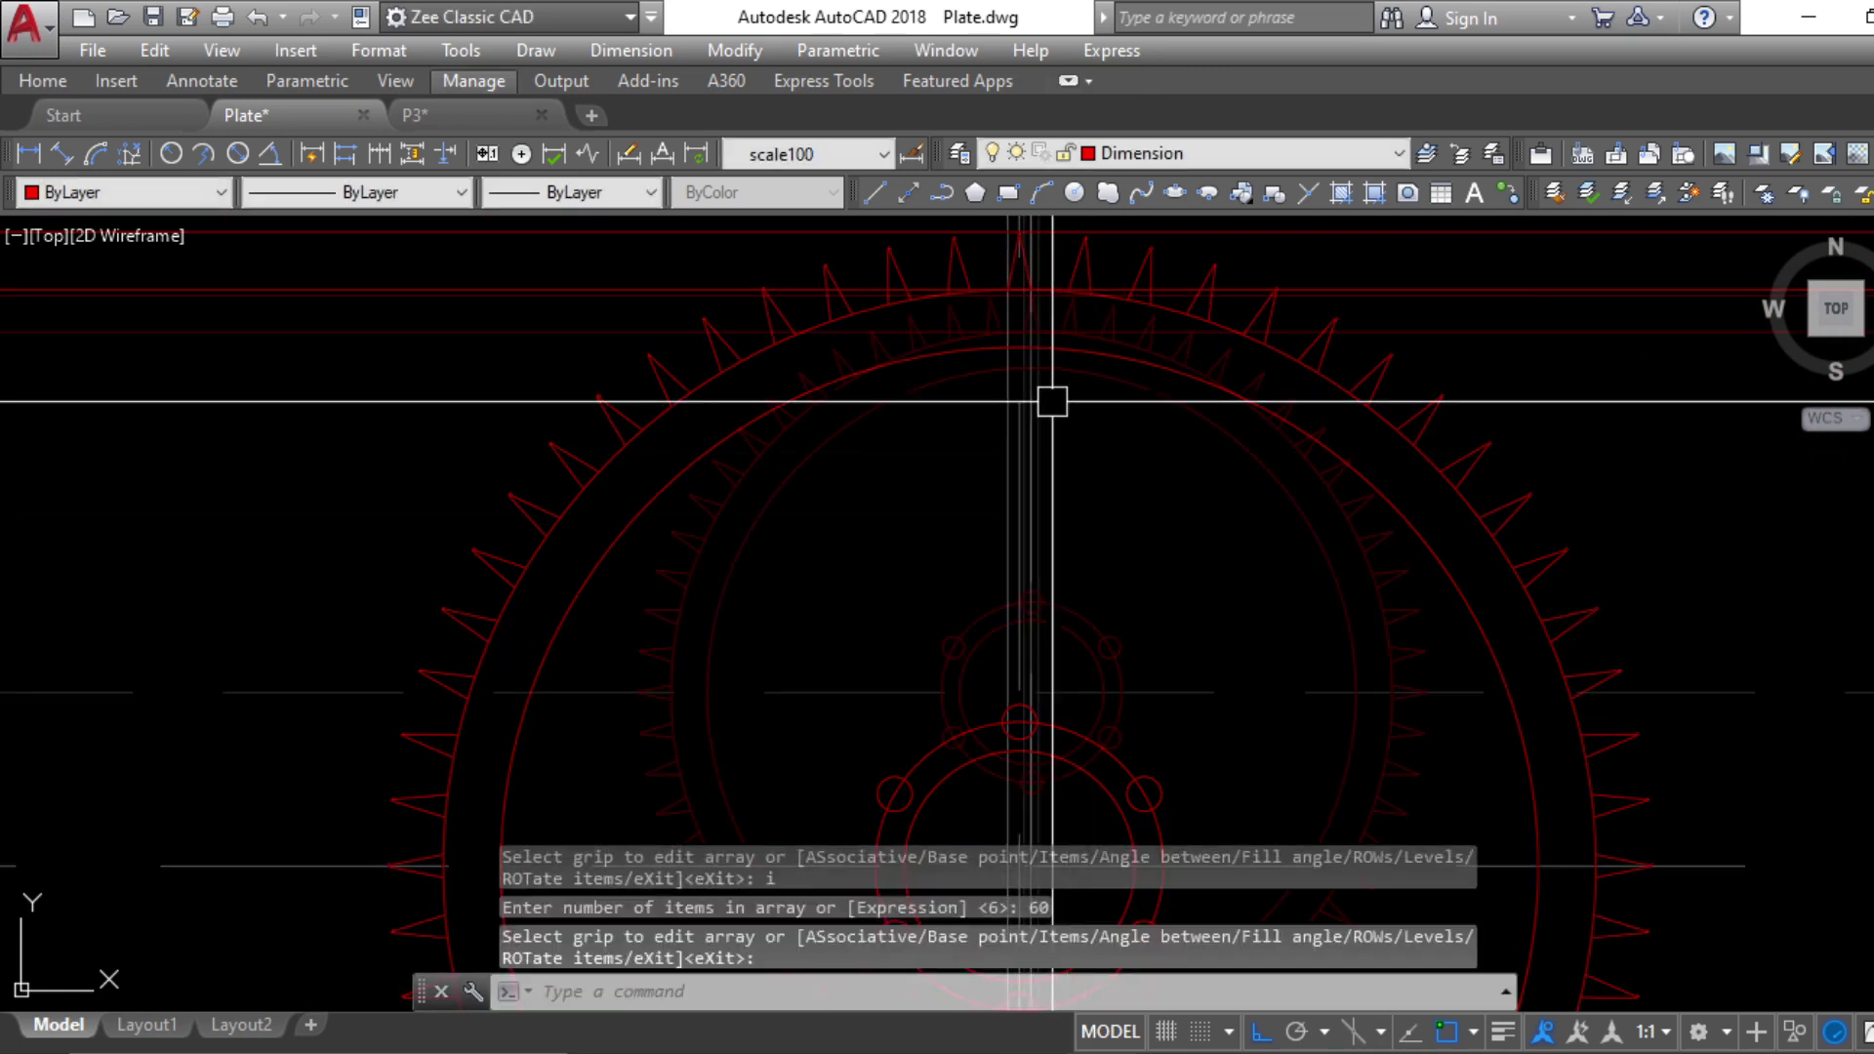
pyautogui.press('Escape')
pyautogui.press('Escape')
# Erase the horizontal guide lines and the two vertical guide lines flanking the top tooth, leaving the gear's centreline
pyautogui.click(1426, 435)
pyautogui.click(1338, 351)
pyautogui.write('e')
pyautogui.press('Return')
pyautogui.scroll(3, 990, 430)
pyautogui.click(957, 436)
pyautogui.click(994, 423)
pyautogui.press('Return')
pyautogui.moveTo(1014, 848); pyautogui.dragTo(1009, 699, button='middle')
pyautogui.scroll(6, 954, 556)
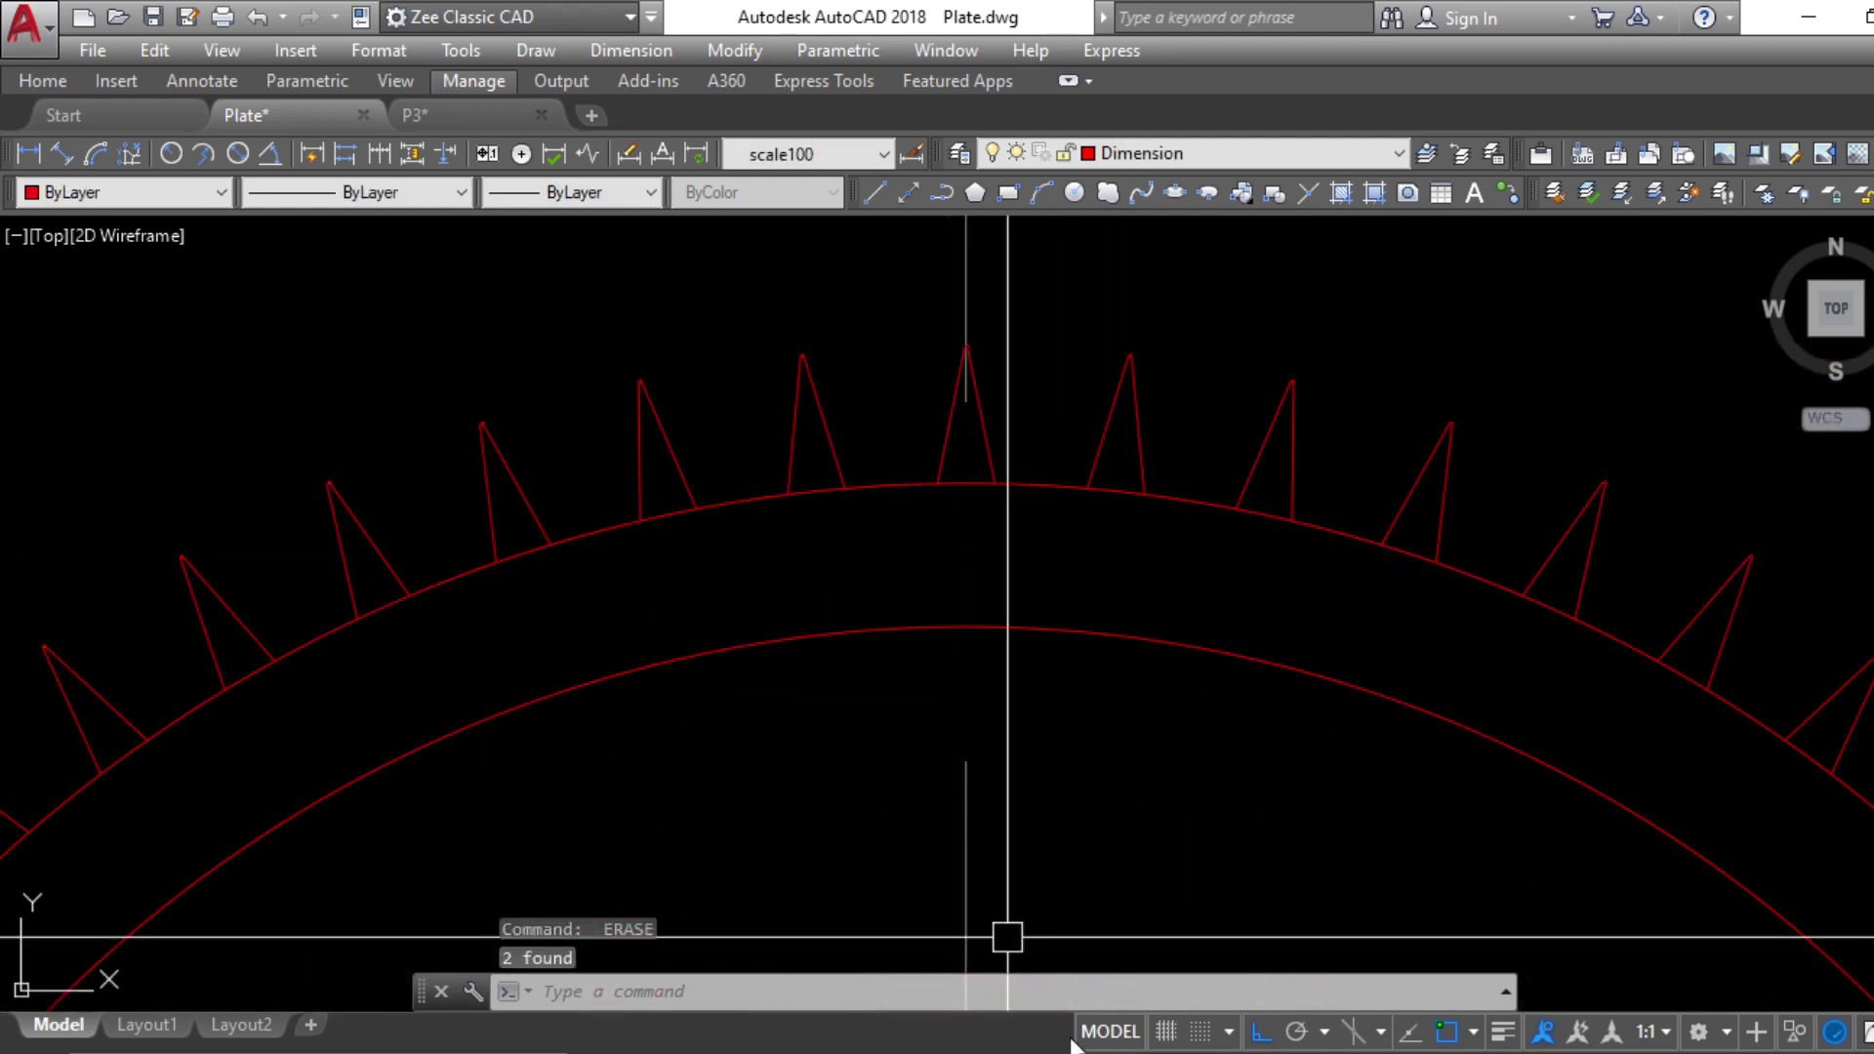
# Switch to Major Plate.pdf in Adobe Reader to check the Gear 02 tooth fillet, and return to the AutoCAD drawing
pyautogui.click(1078, 1052)
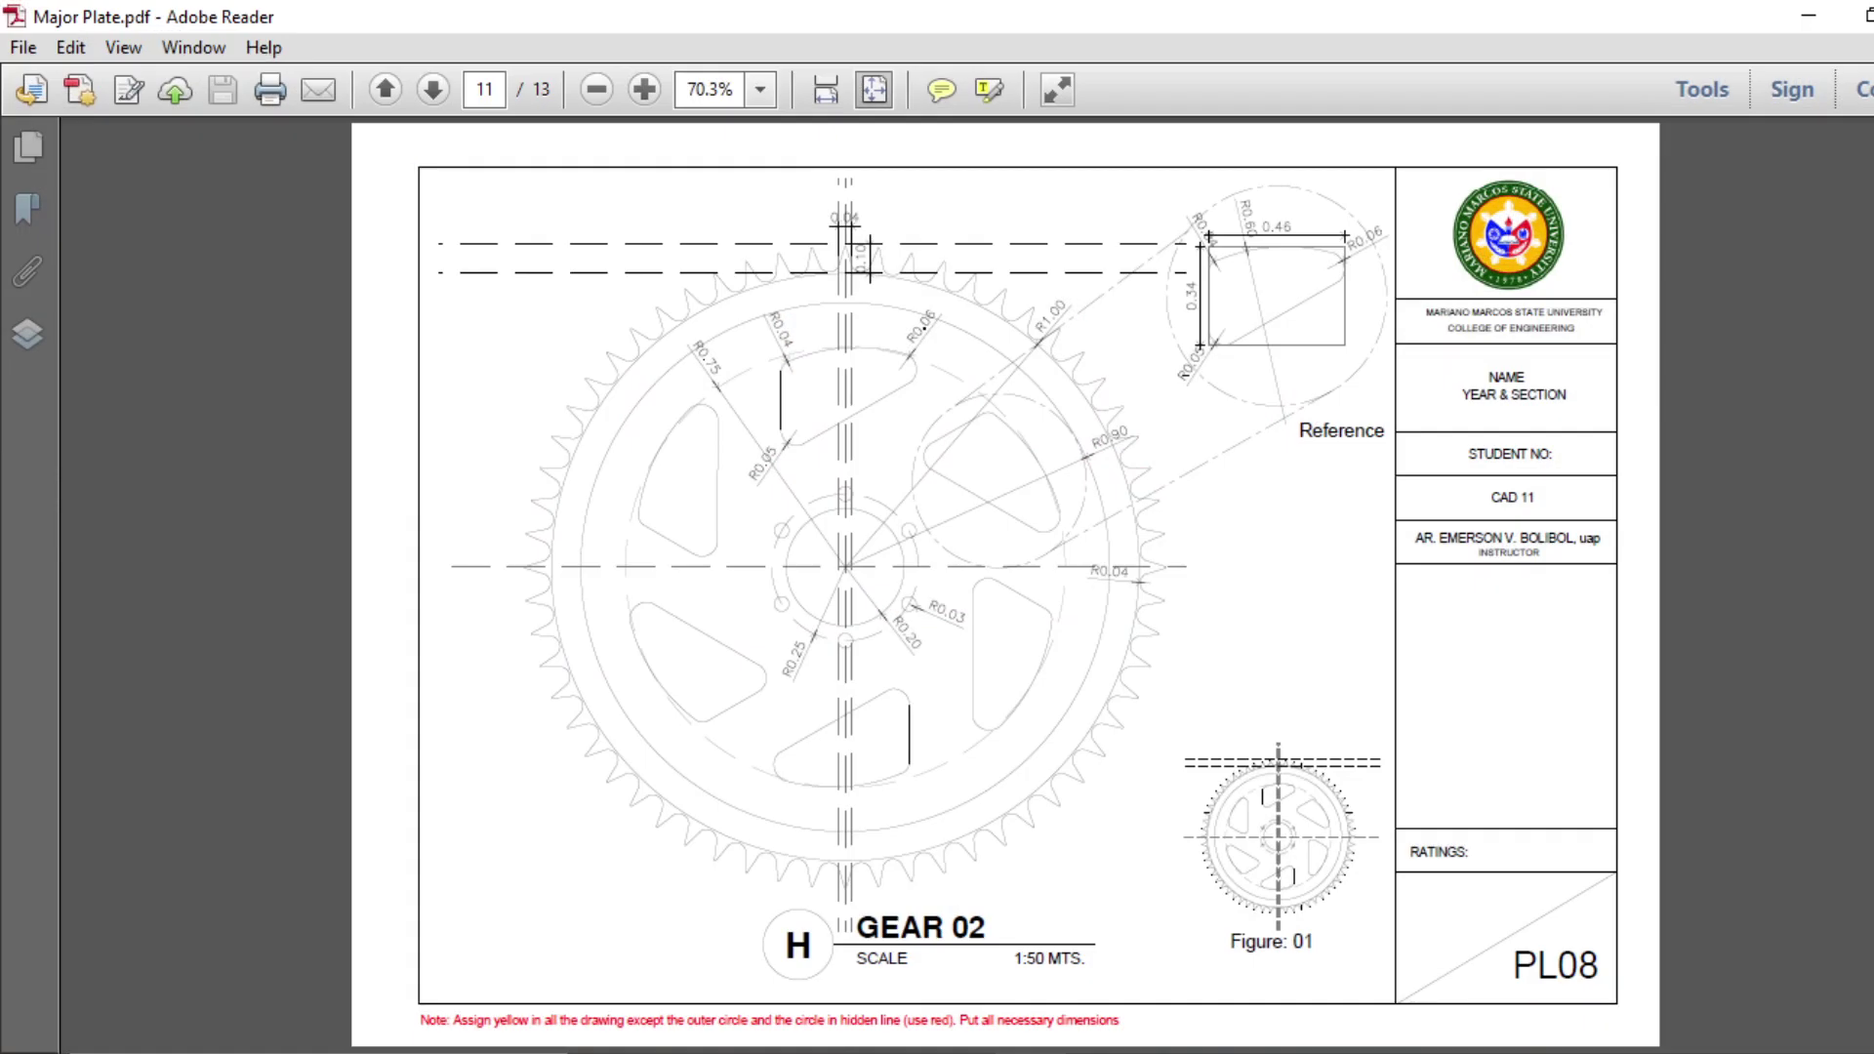
pyautogui.hotkey('alt', 'Tab')
pyautogui.scroll(4, 840, 459)
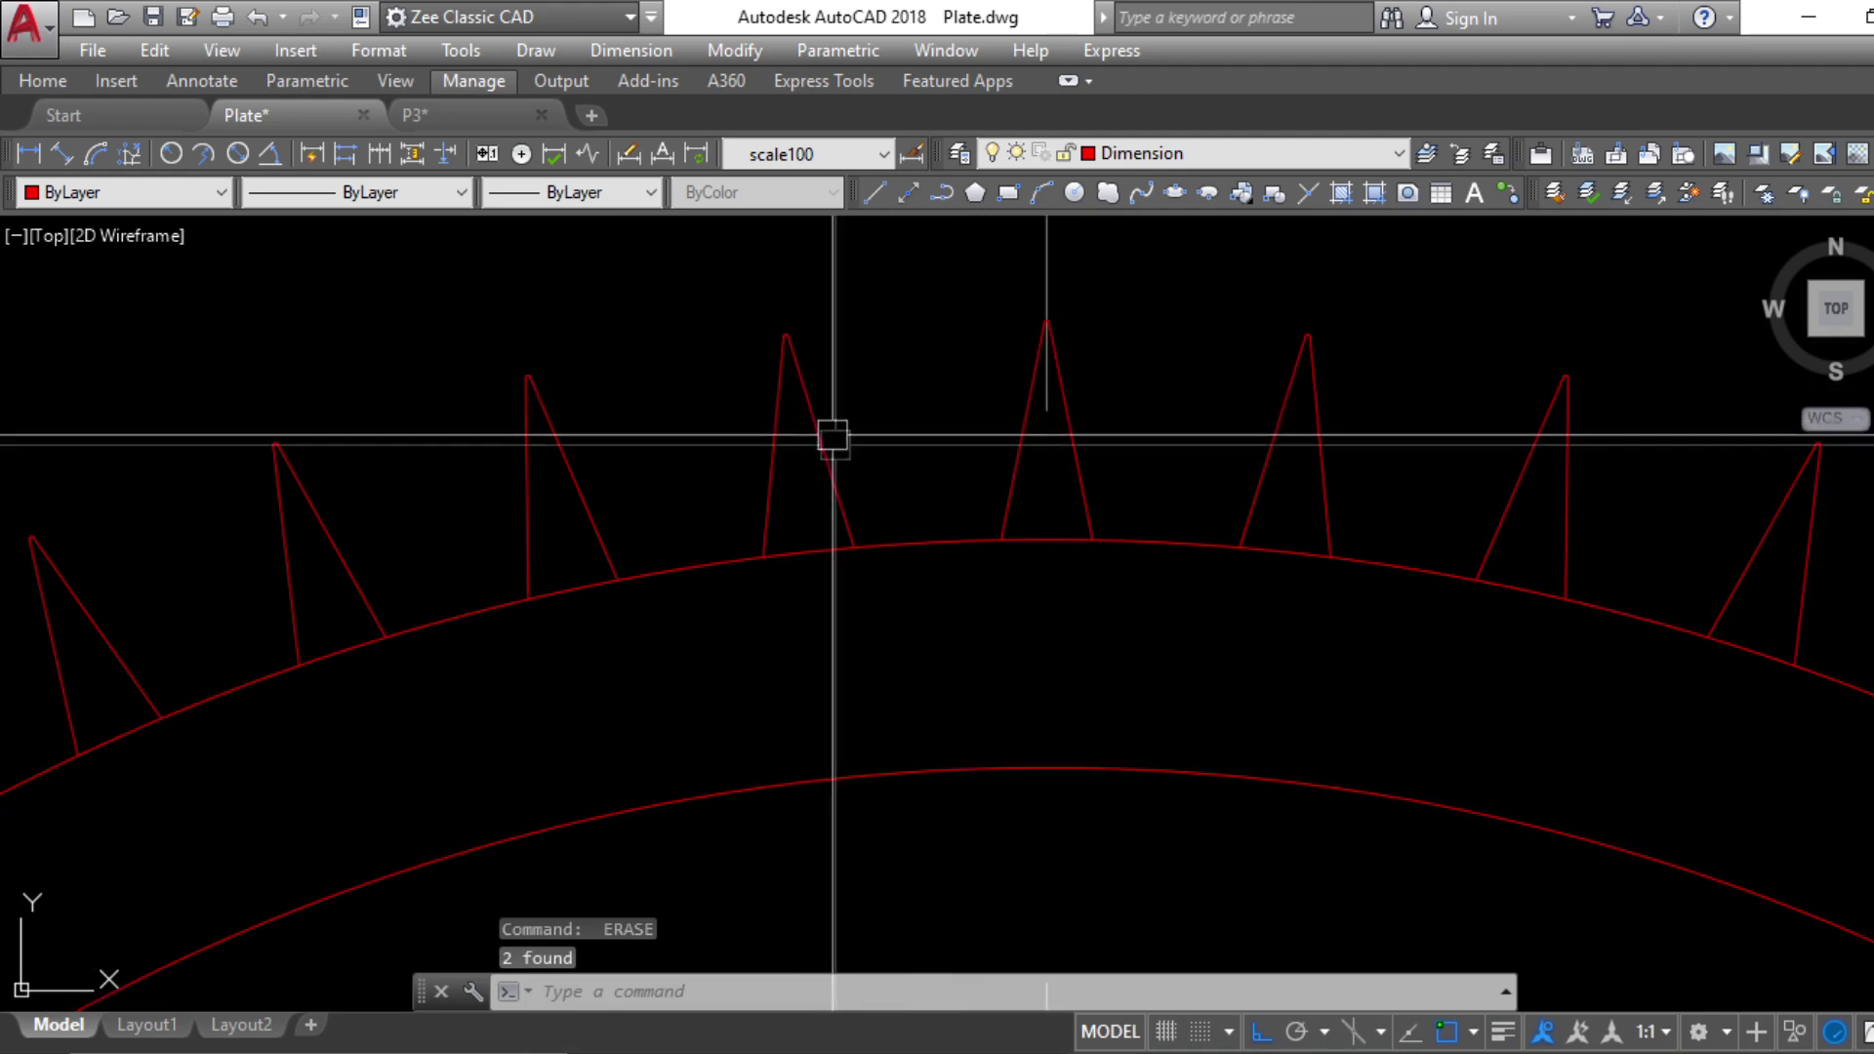
pyautogui.press('Return')
pyautogui.write('r')
pyautogui.press('Return')
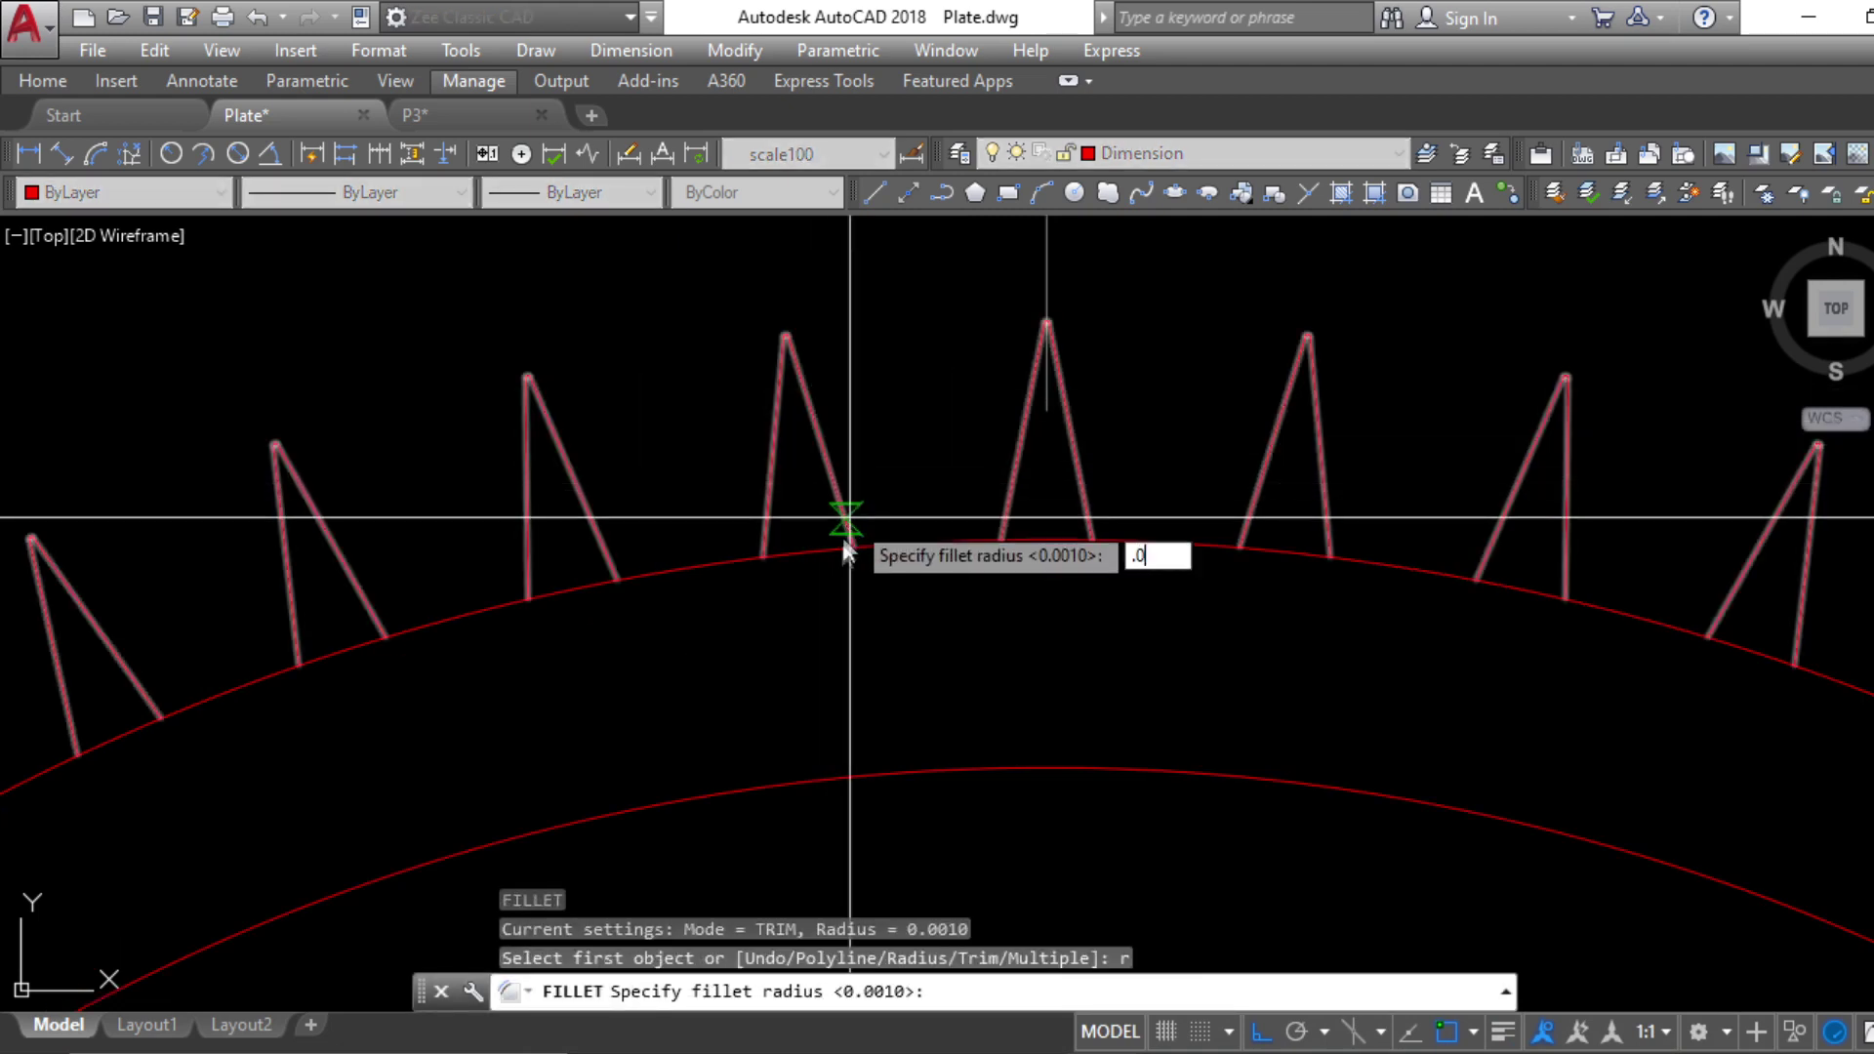
pyautogui.press('Escape')
pyautogui.press('Escape')
pyautogui.press('Escape')
# Explode the polar tooth array into separate objects
pyautogui.click(859, 513)
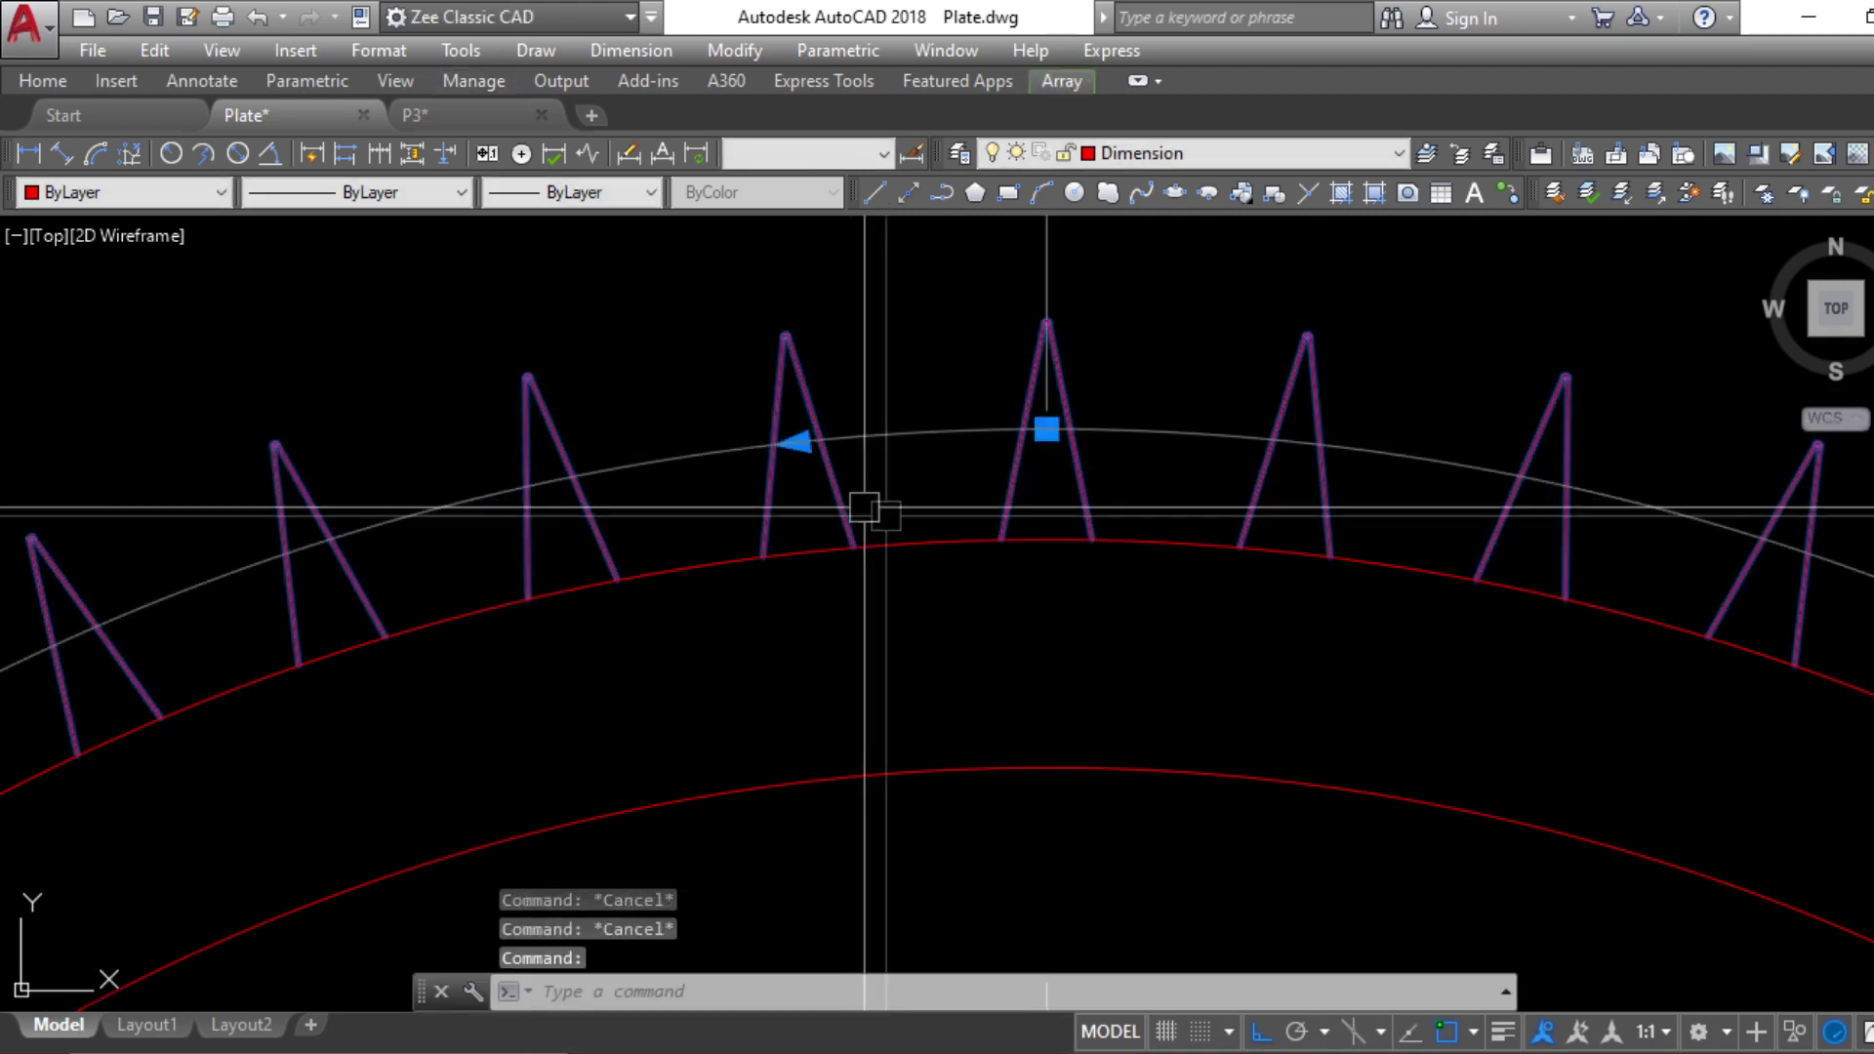
pyautogui.write('x')
pyautogui.press('Return')
# Set the fillet radius to 0.04 and fillet the gaps on both sides of the top tooth
pyautogui.write('f')
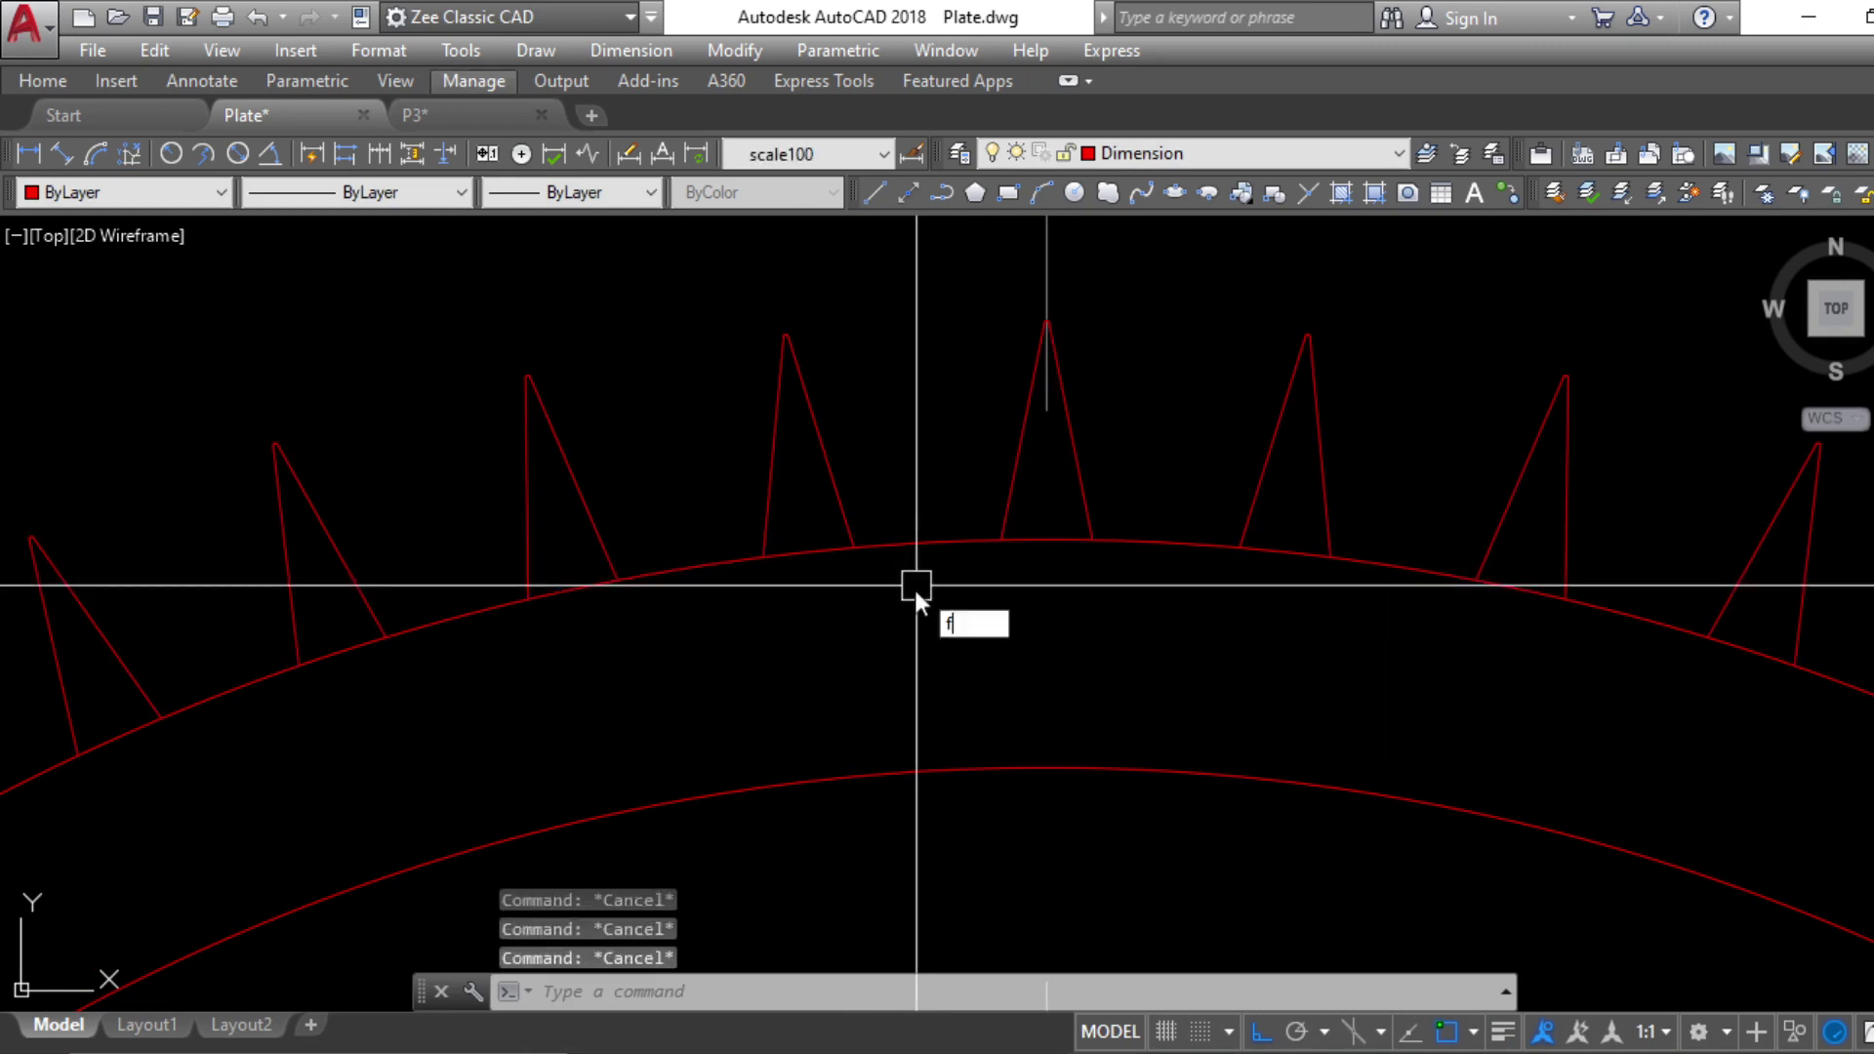
pyautogui.press('Return')
pyautogui.write('r')
pyautogui.press('Return')
pyautogui.write('.04')
pyautogui.press('Return')
pyautogui.click(851, 539)
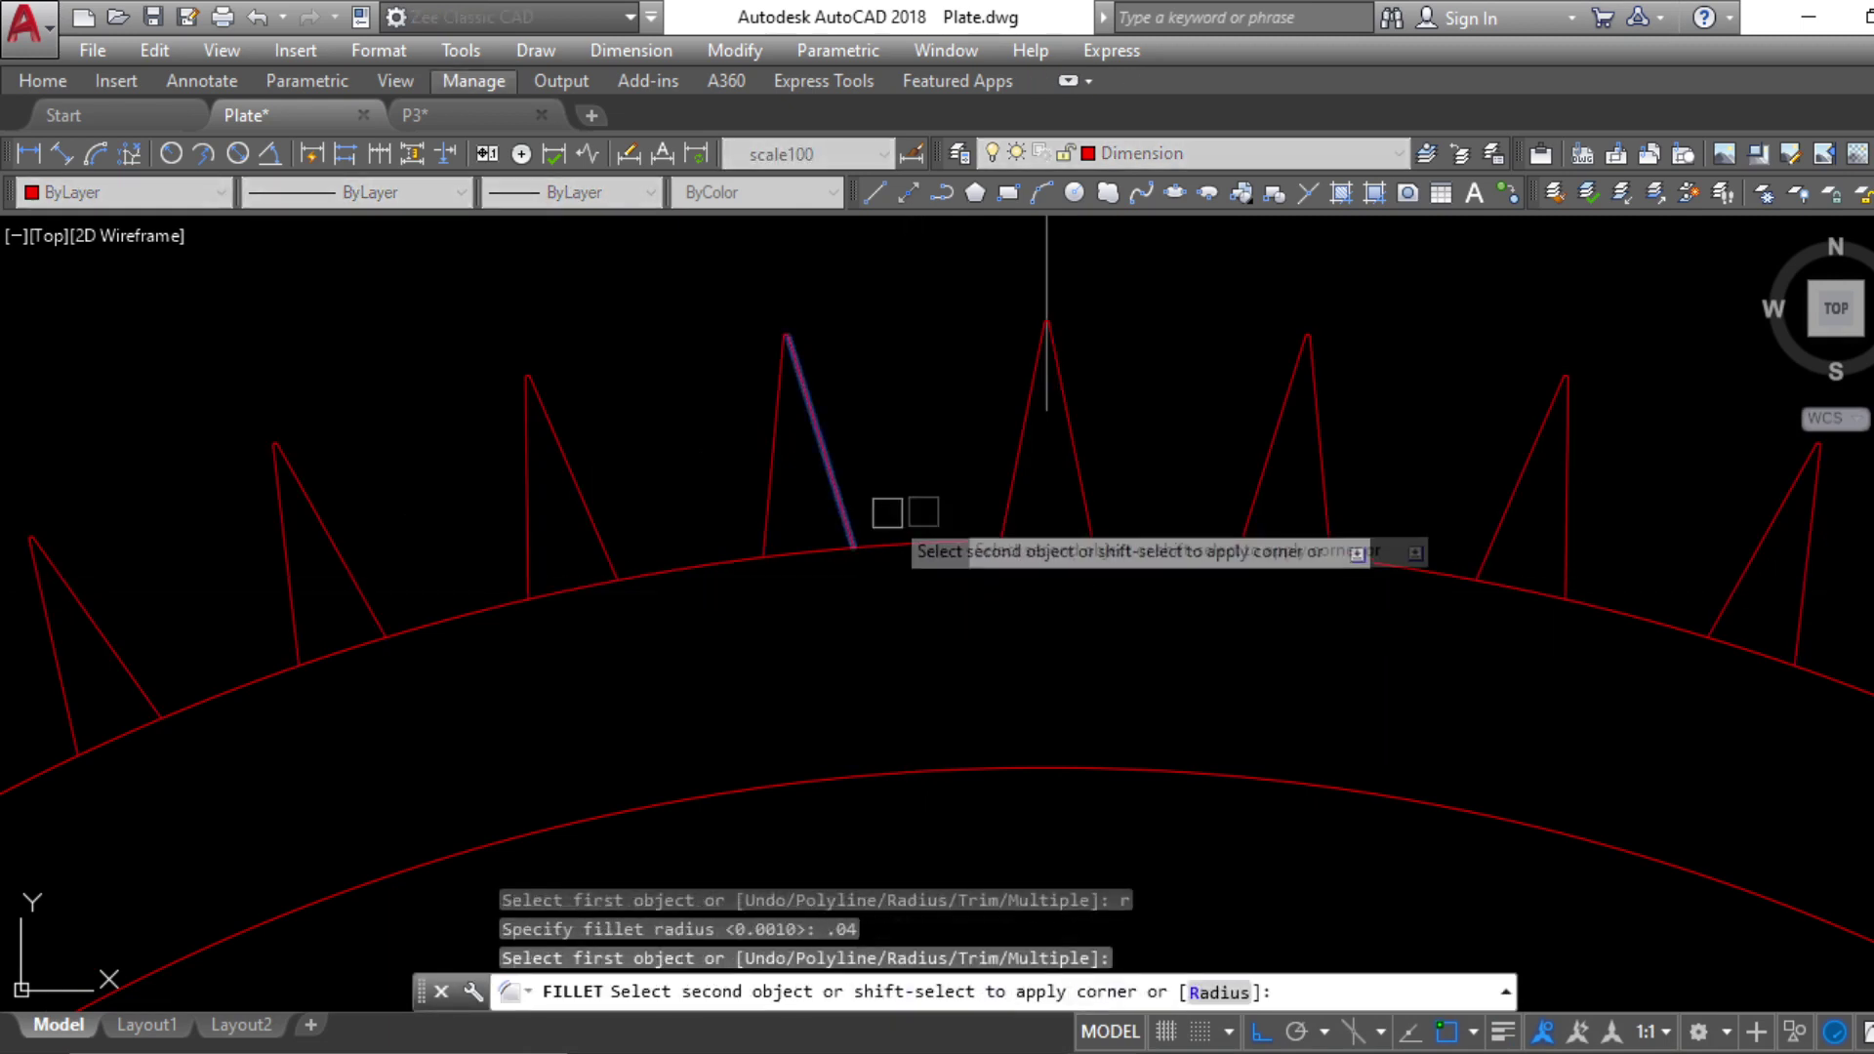
pyautogui.click(1008, 500)
pyautogui.press('Return')
pyautogui.click(1086, 508)
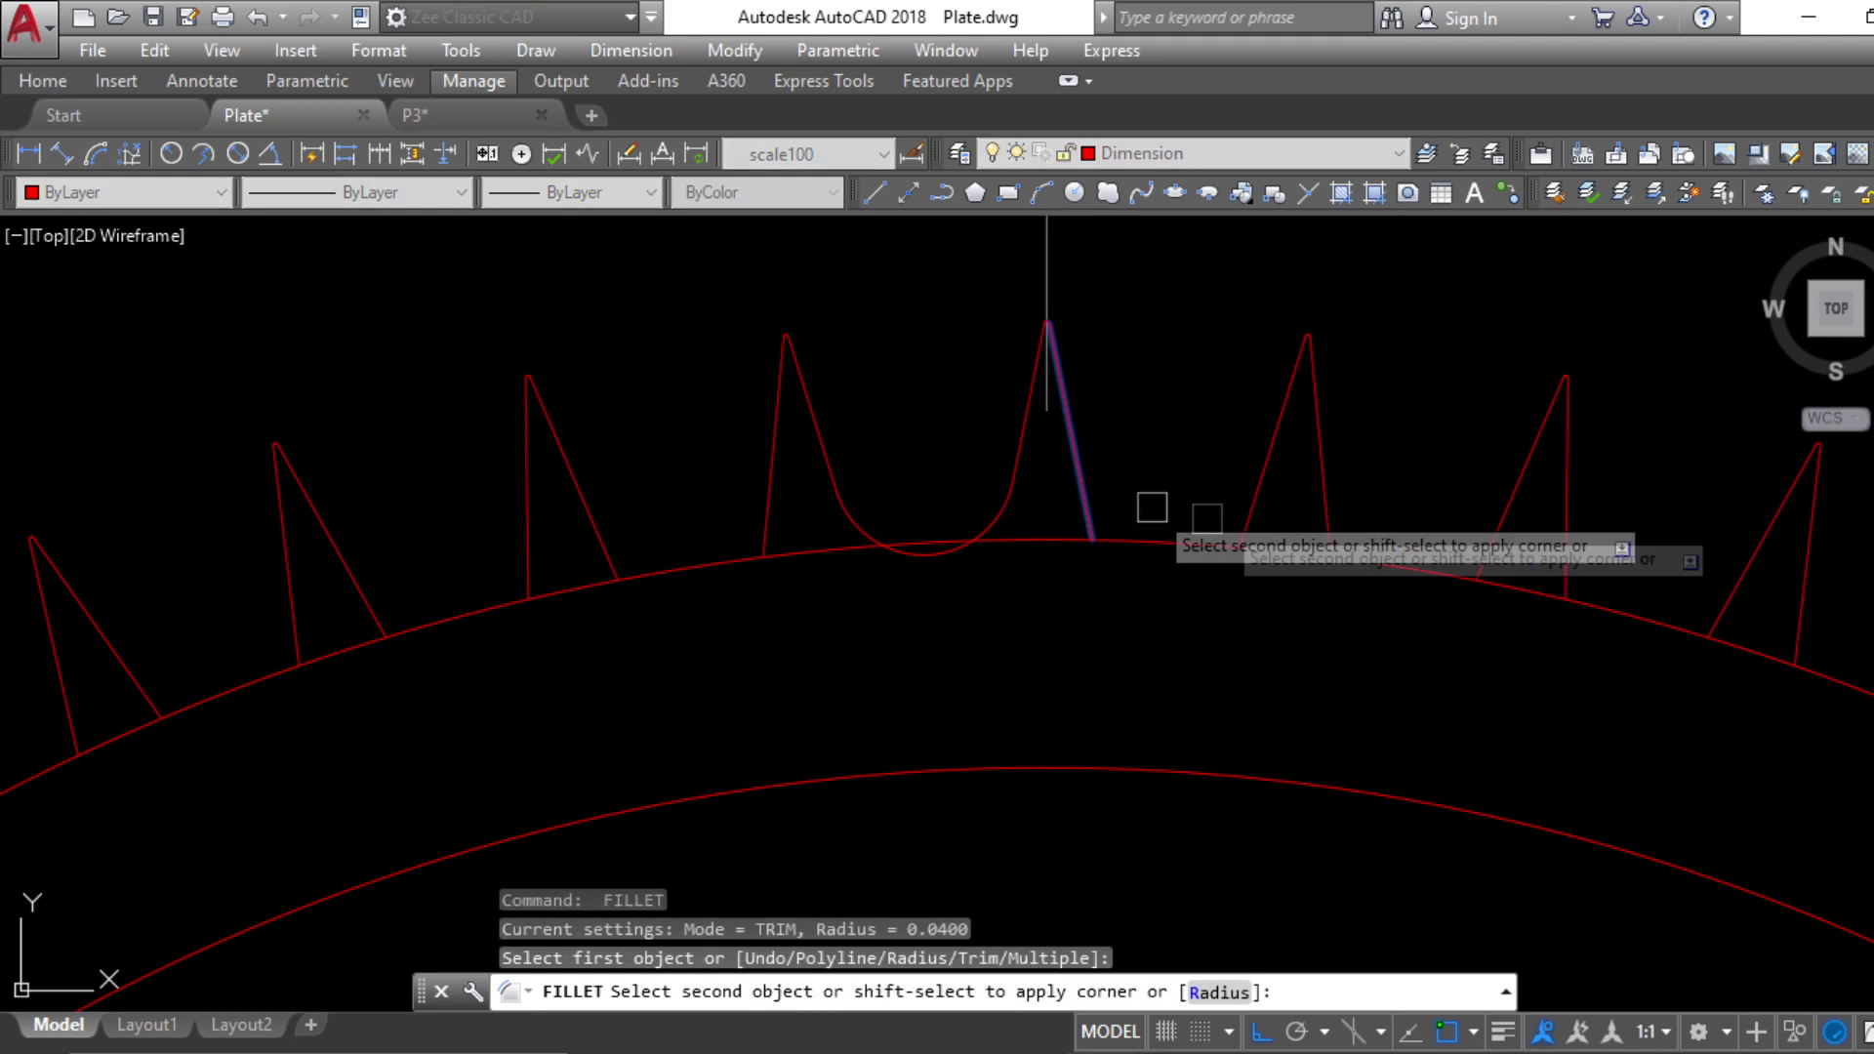
pyautogui.click(1257, 494)
# Continue the 0.04 radius fillets clockwise through the next tooth gaps near the top of the gear
pyautogui.scroll(-3, 1255, 494)
pyautogui.scroll(-4, 980, 615)
pyautogui.scroll(3, 883, 527)
pyautogui.press('Return')
pyautogui.click(900, 536)
pyautogui.click(967, 532)
pyautogui.press('Return')
pyautogui.click(994, 539)
pyautogui.click(1063, 554)
pyautogui.press('Return')
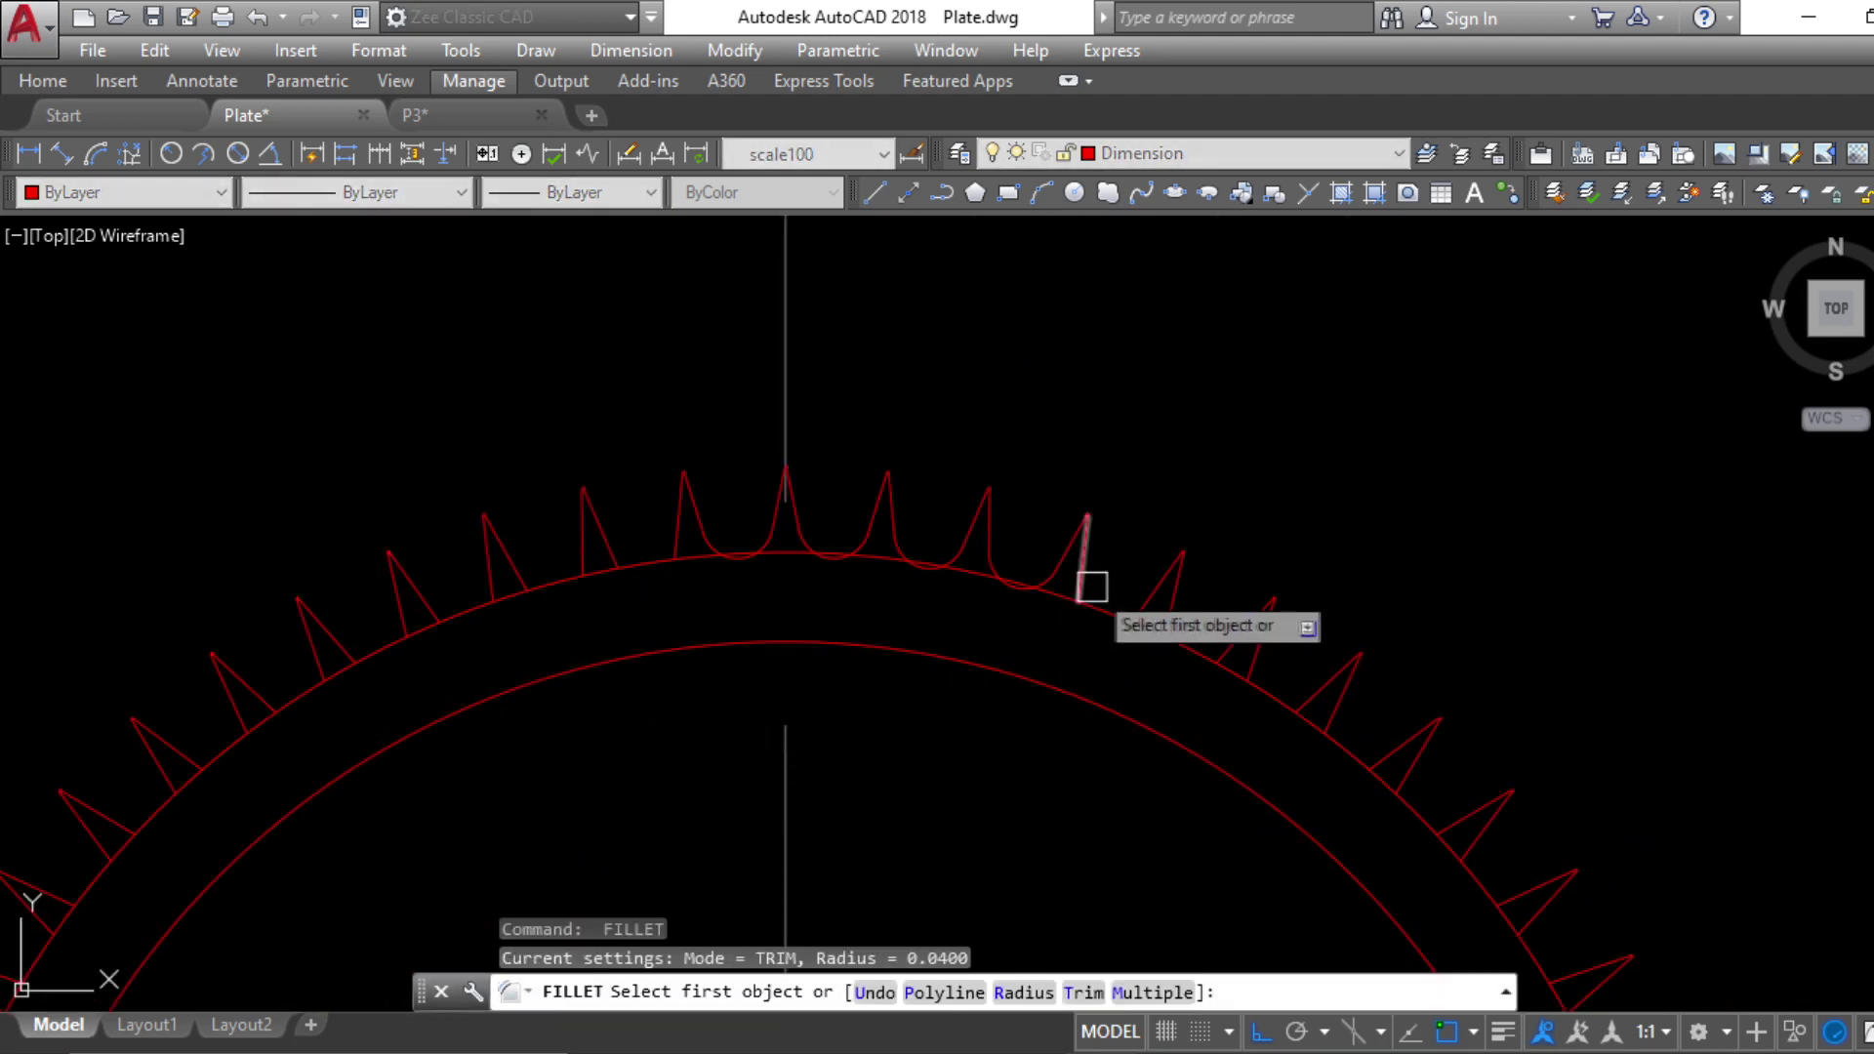
pyautogui.click(1167, 627)
pyautogui.press('Return')
pyautogui.click(1213, 648)
pyautogui.click(1268, 719)
# Fillet the following tooth gaps along the gear's upper-right rim with radius 0.04
pyautogui.moveTo(1268, 719); pyautogui.dragTo(1025, 651, button='middle')
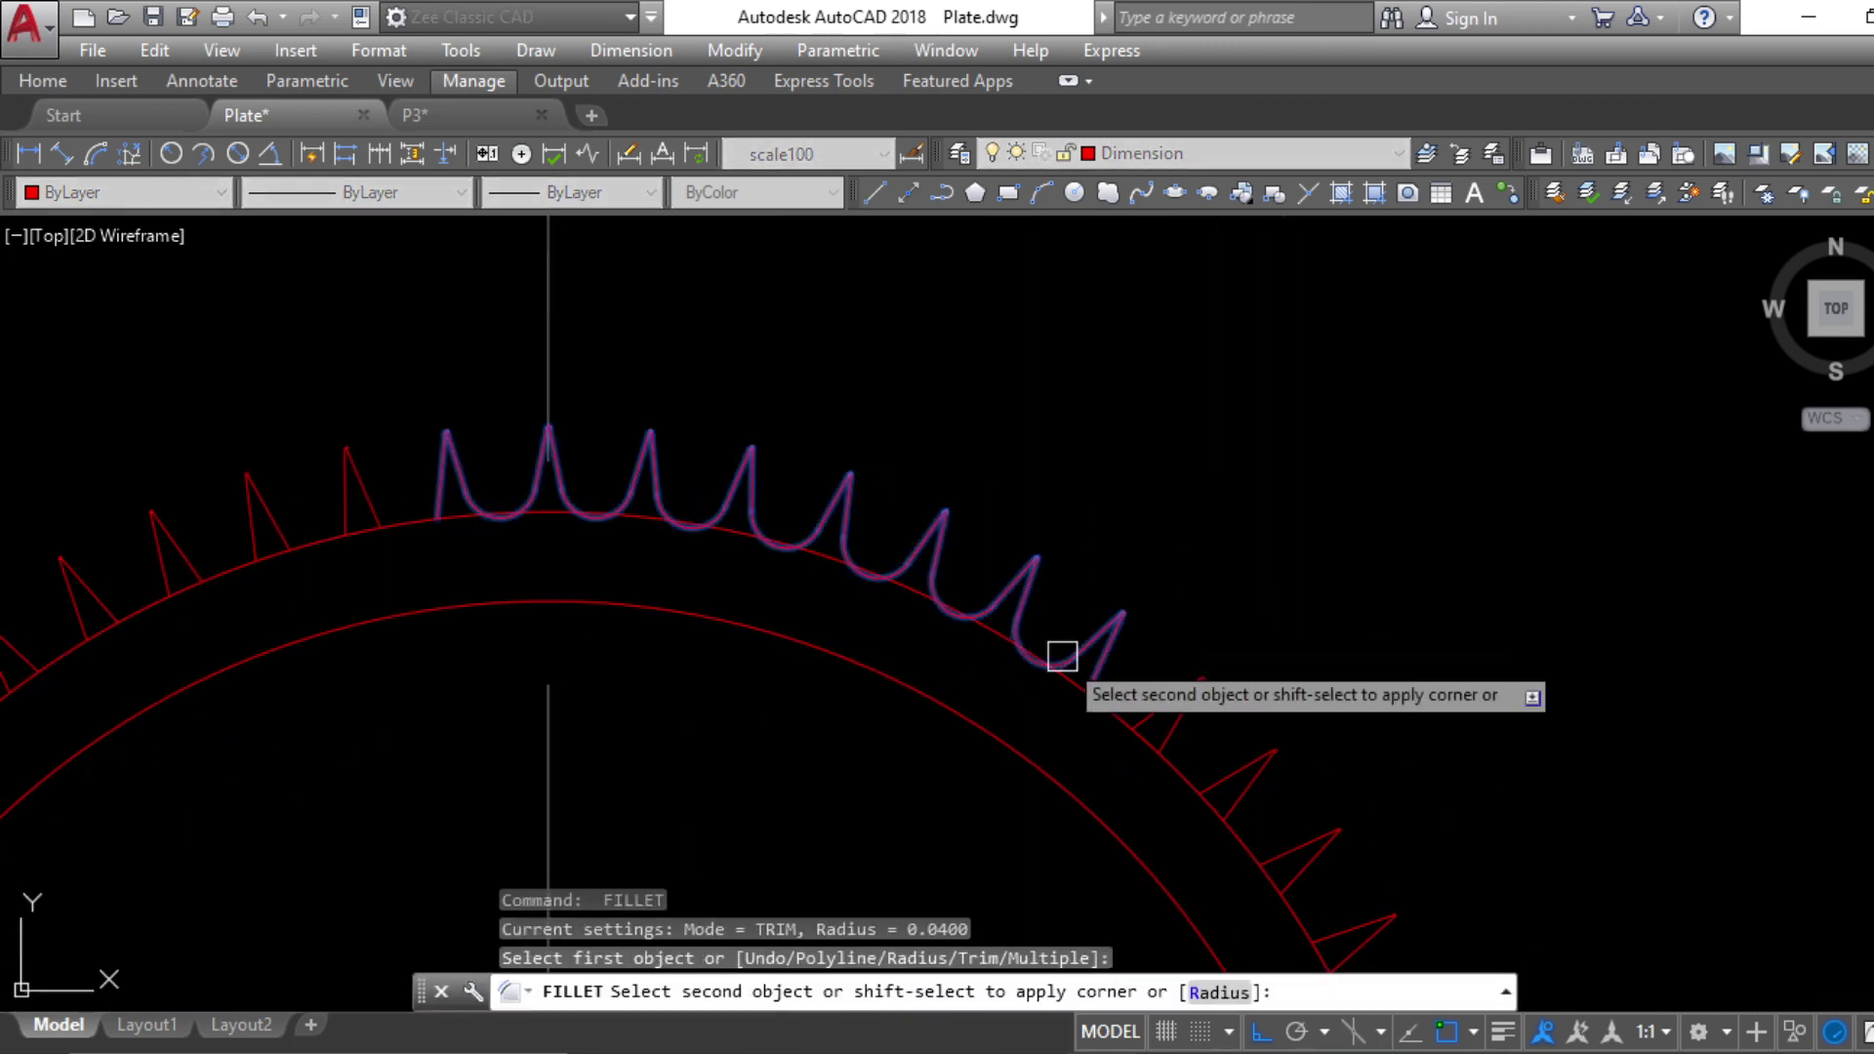
pyautogui.click(1109, 682)
pyautogui.press('Return')
pyautogui.click(1121, 690)
pyautogui.click(1259, 707)
pyautogui.moveTo(1259, 707); pyautogui.dragTo(946, 472, button='middle')
pyautogui.press('Return')
pyautogui.click(1028, 504)
pyautogui.press('Return')
pyautogui.click(1079, 554)
pyautogui.click(1132, 625)
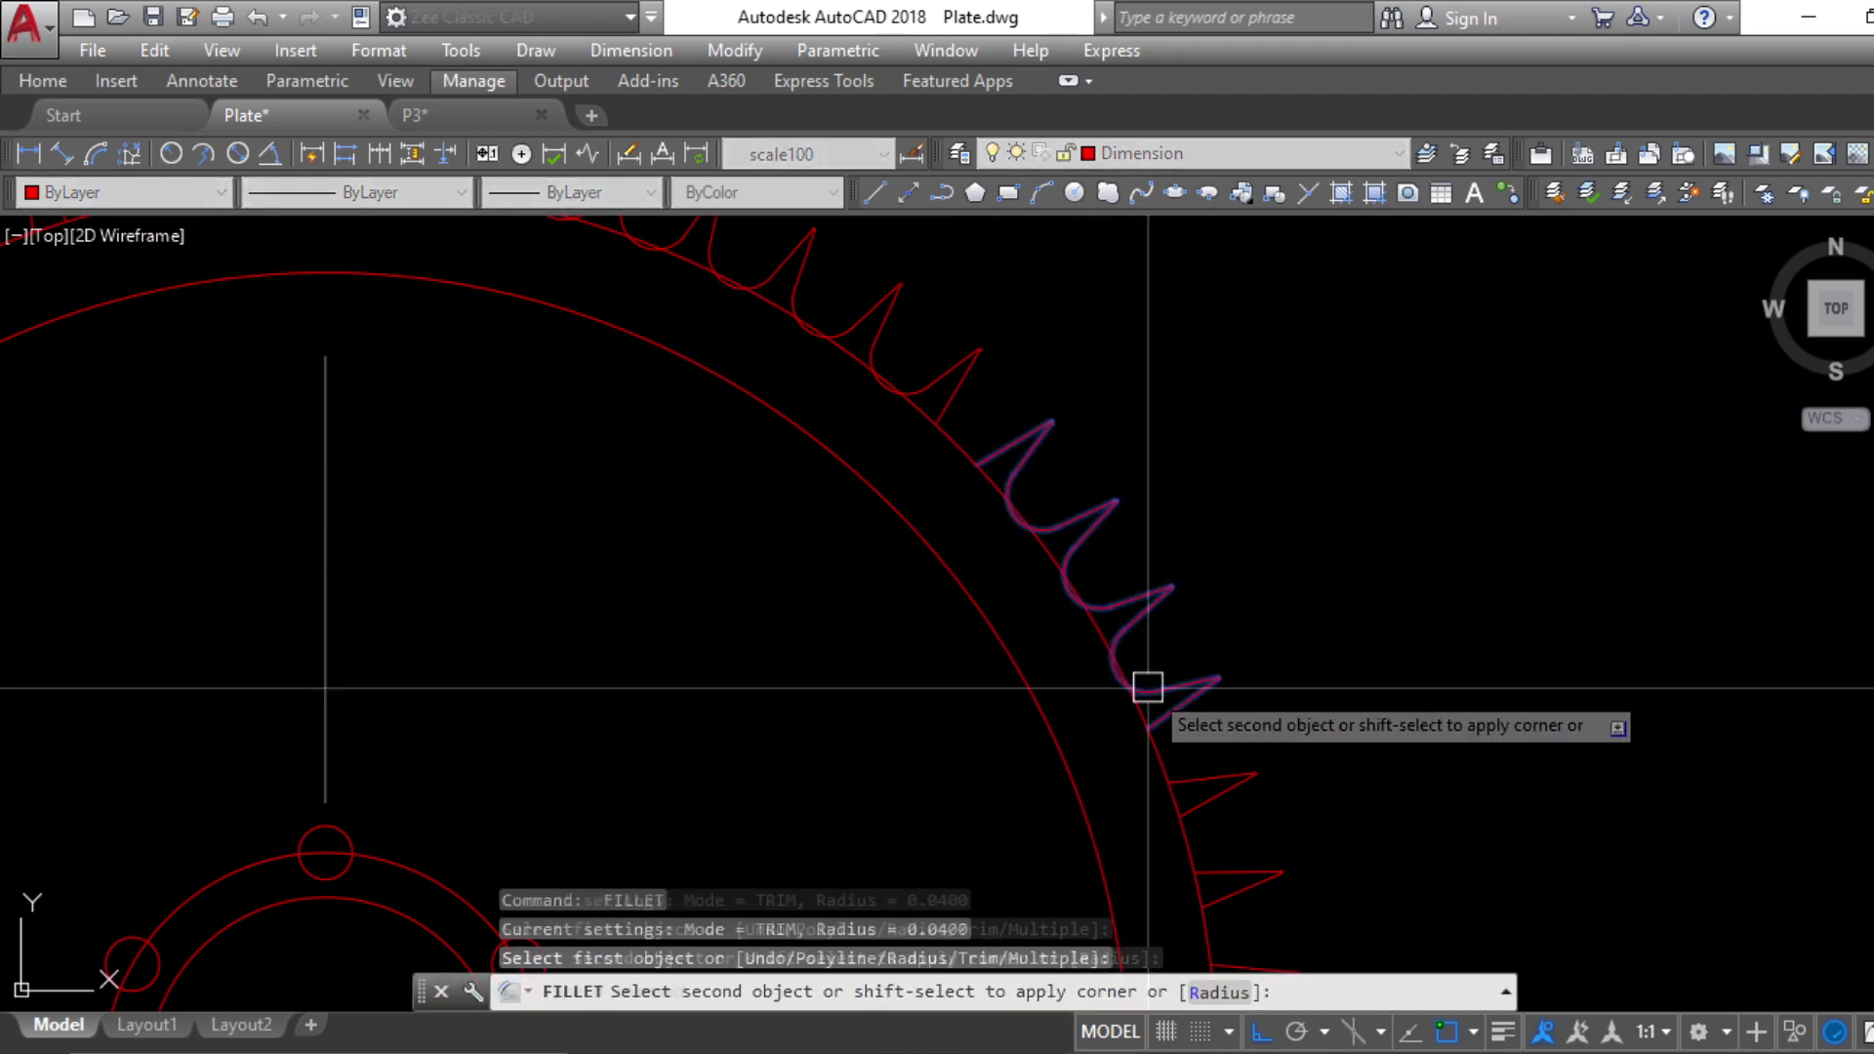
# Fillet the tooth gaps down the gear's right side, to just below the horizontal centreline, with radius 0.04
pyautogui.moveTo(1294, 797); pyautogui.dragTo(1204, 537, button='middle')
pyautogui.click(1101, 519)
pyautogui.press('Return')
pyautogui.click(1121, 606)
pyautogui.press('Return')
pyautogui.click(1132, 648)
pyautogui.click(1131, 704)
pyautogui.moveTo(1172, 779); pyautogui.dragTo(1154, 508, button='middle')
pyautogui.press('Return')
pyautogui.click(1109, 472)
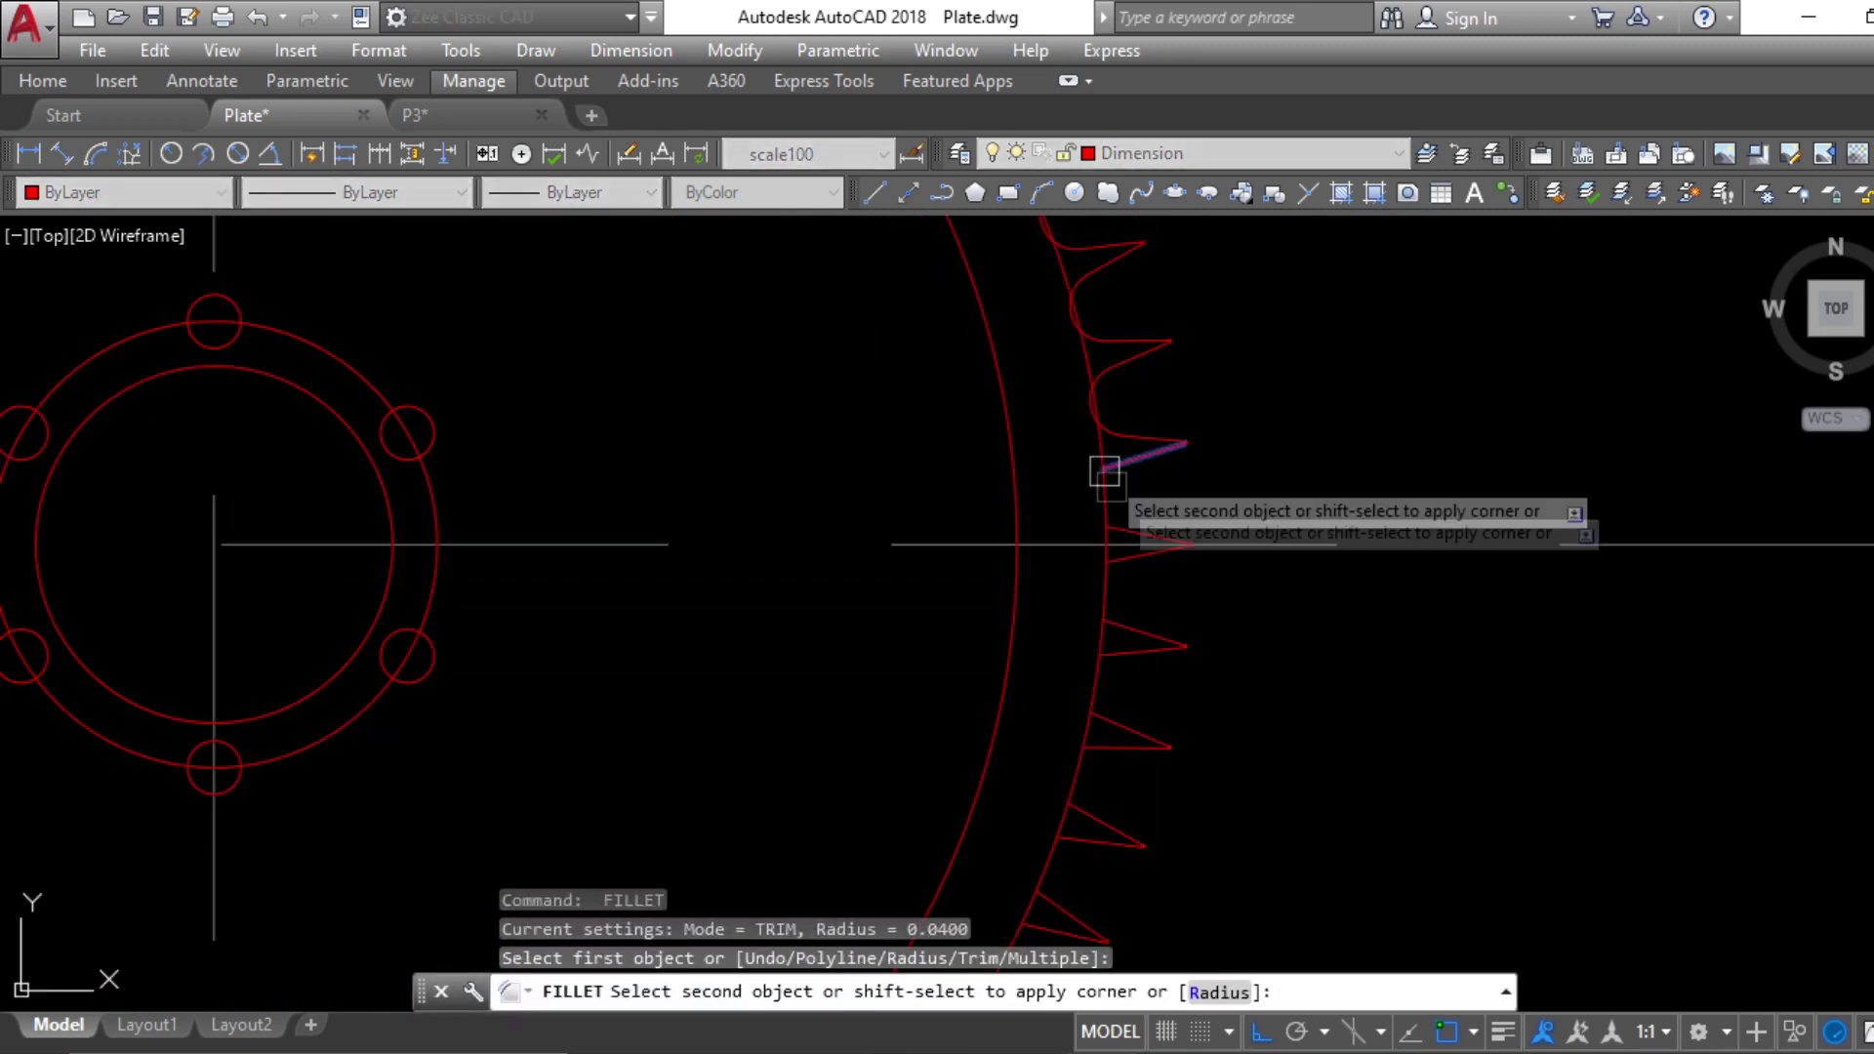
pyautogui.click(1122, 548)
pyautogui.press('Return')
pyautogui.click(1129, 570)
pyautogui.click(1122, 615)
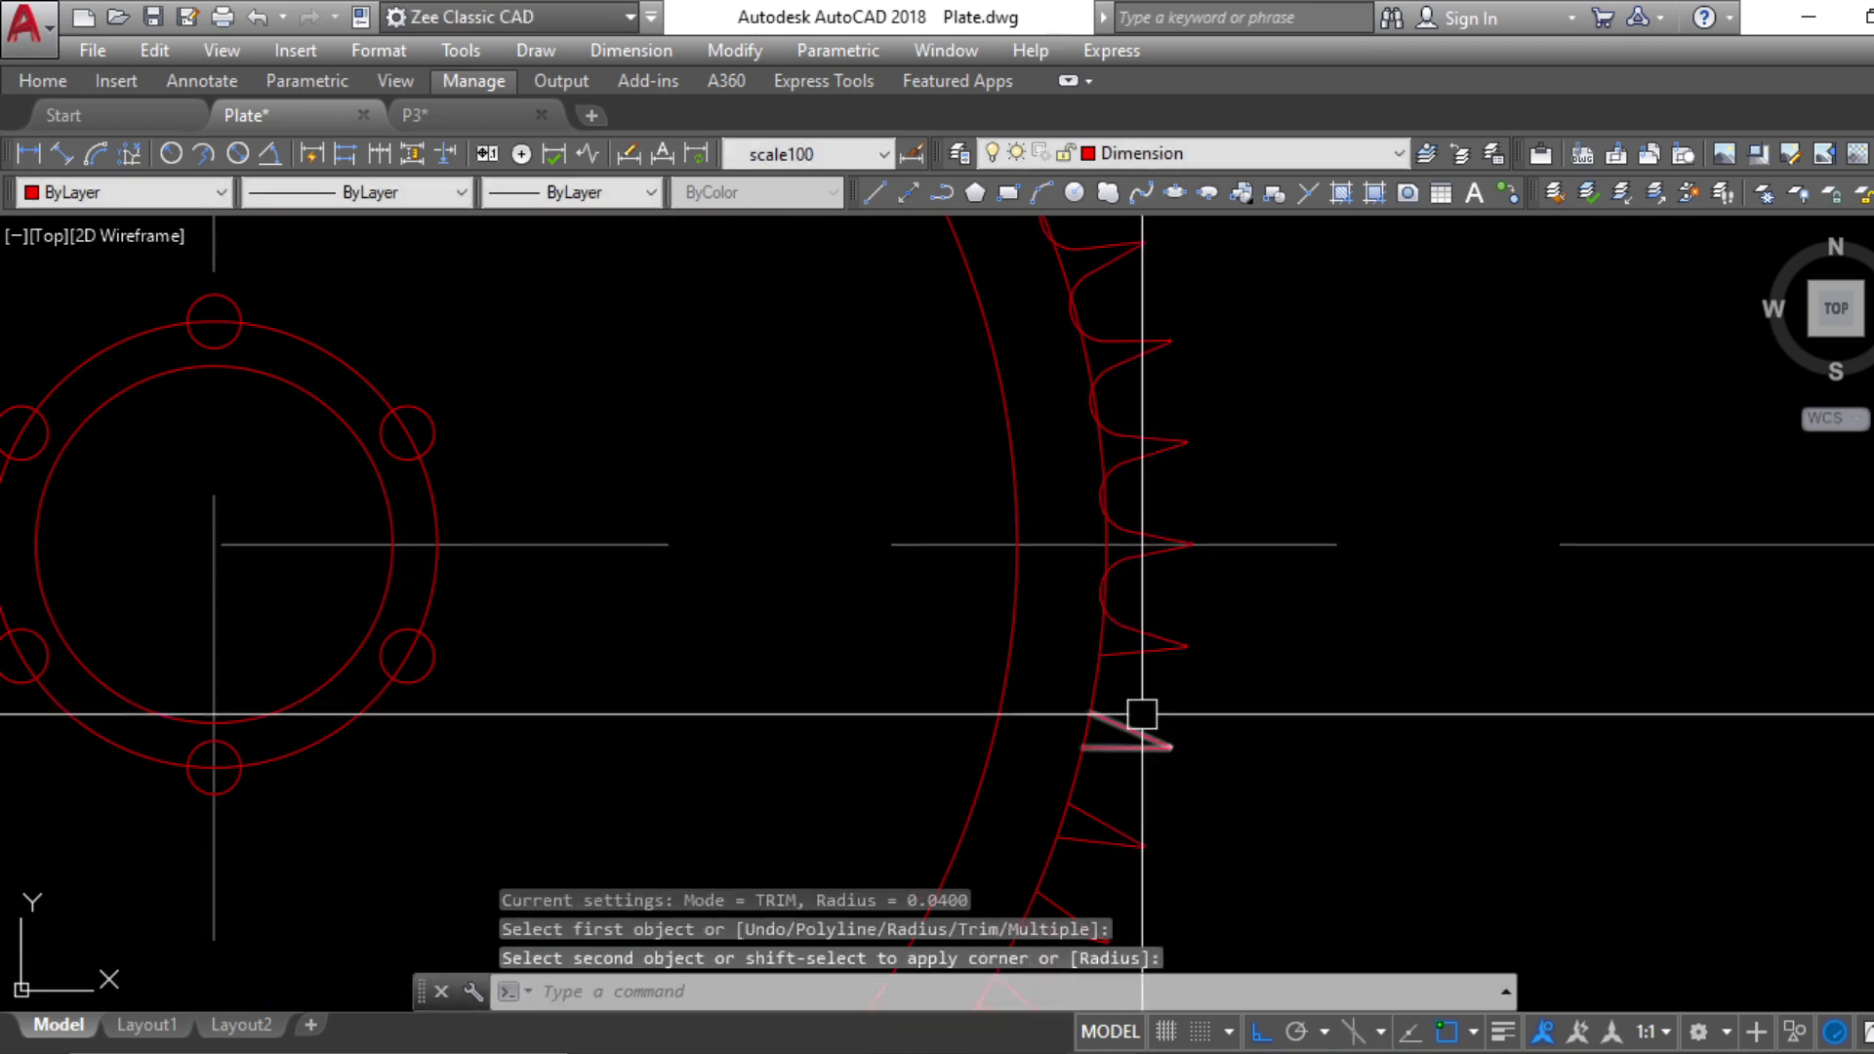
# Fillet the next tooth gaps below the horizontal centreline on the gear's lower-right rim with radius 0.04
pyautogui.press('Return')
pyautogui.moveTo(1138, 711); pyautogui.dragTo(1180, 473, button='middle')
pyautogui.click(1162, 448)
pyautogui.click(1158, 499)
pyautogui.press('Return')
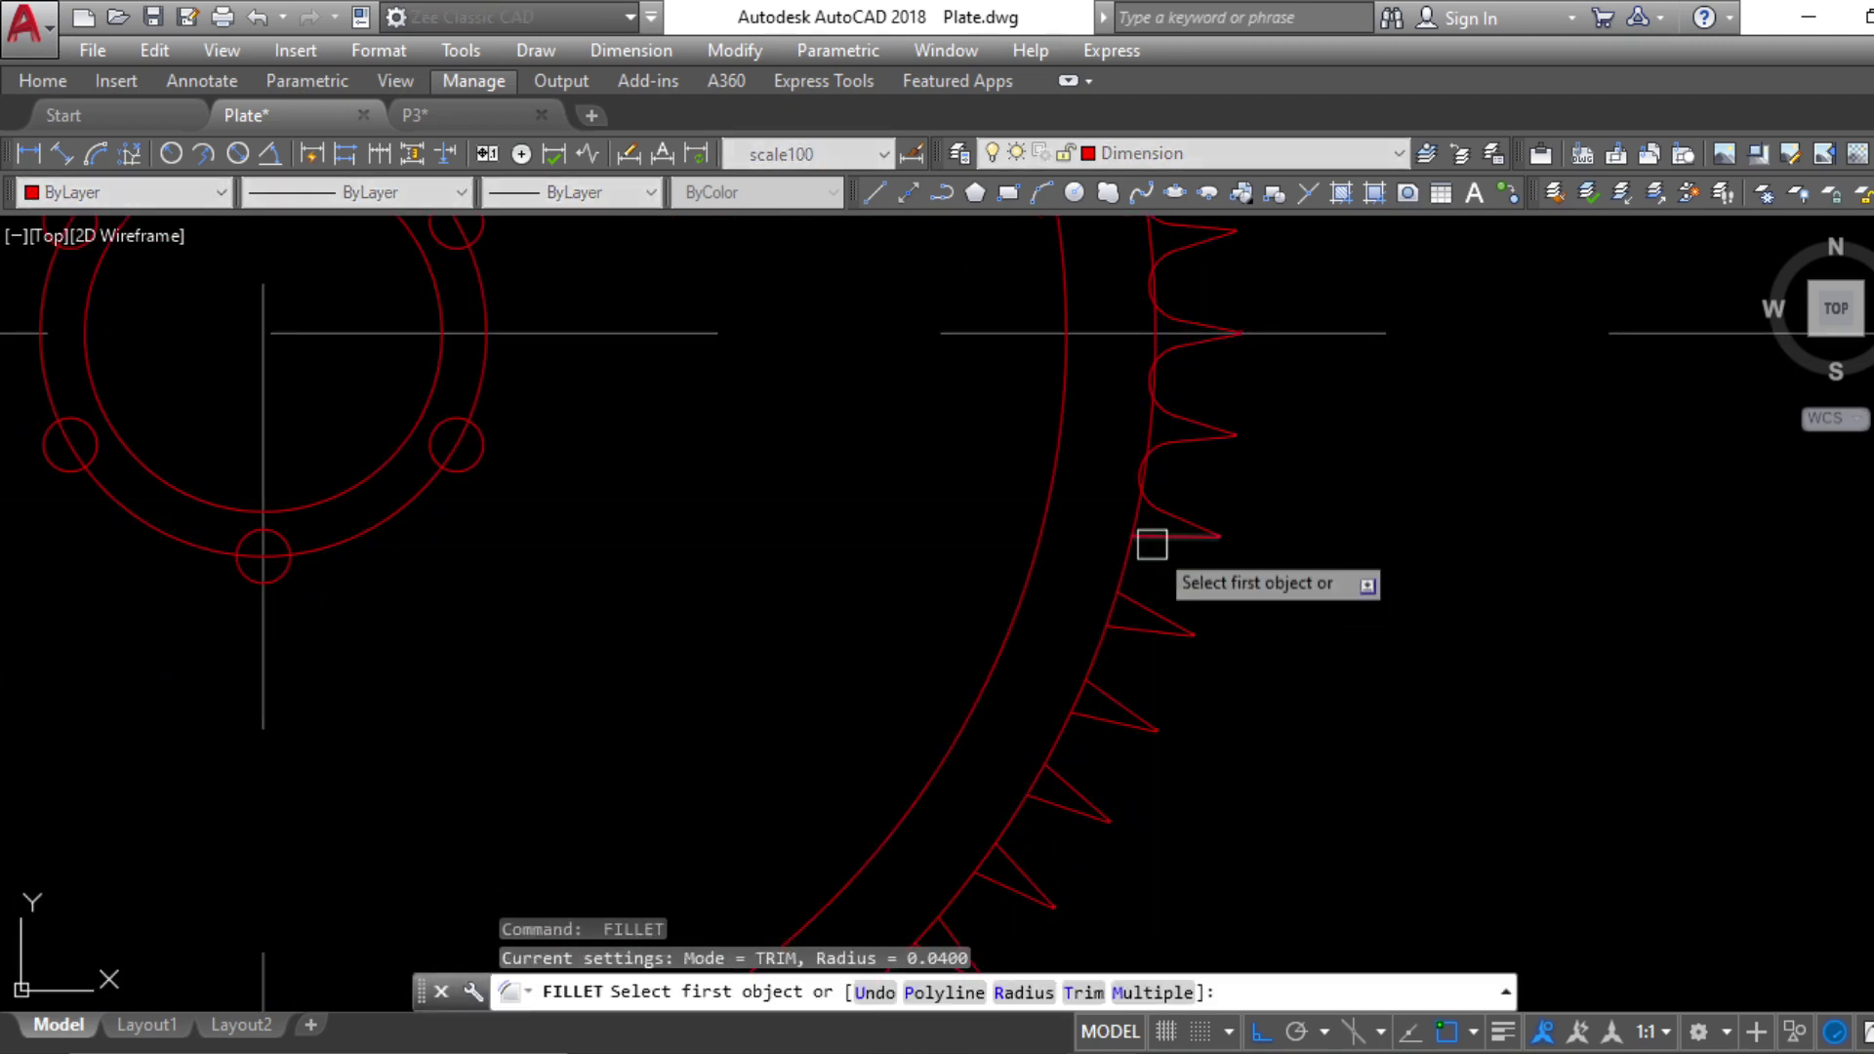
pyautogui.click(1143, 591)
pyautogui.moveTo(1120, 670); pyautogui.dragTo(1302, 460, button='middle')
pyautogui.click(1259, 536)
pyautogui.click(1255, 532)
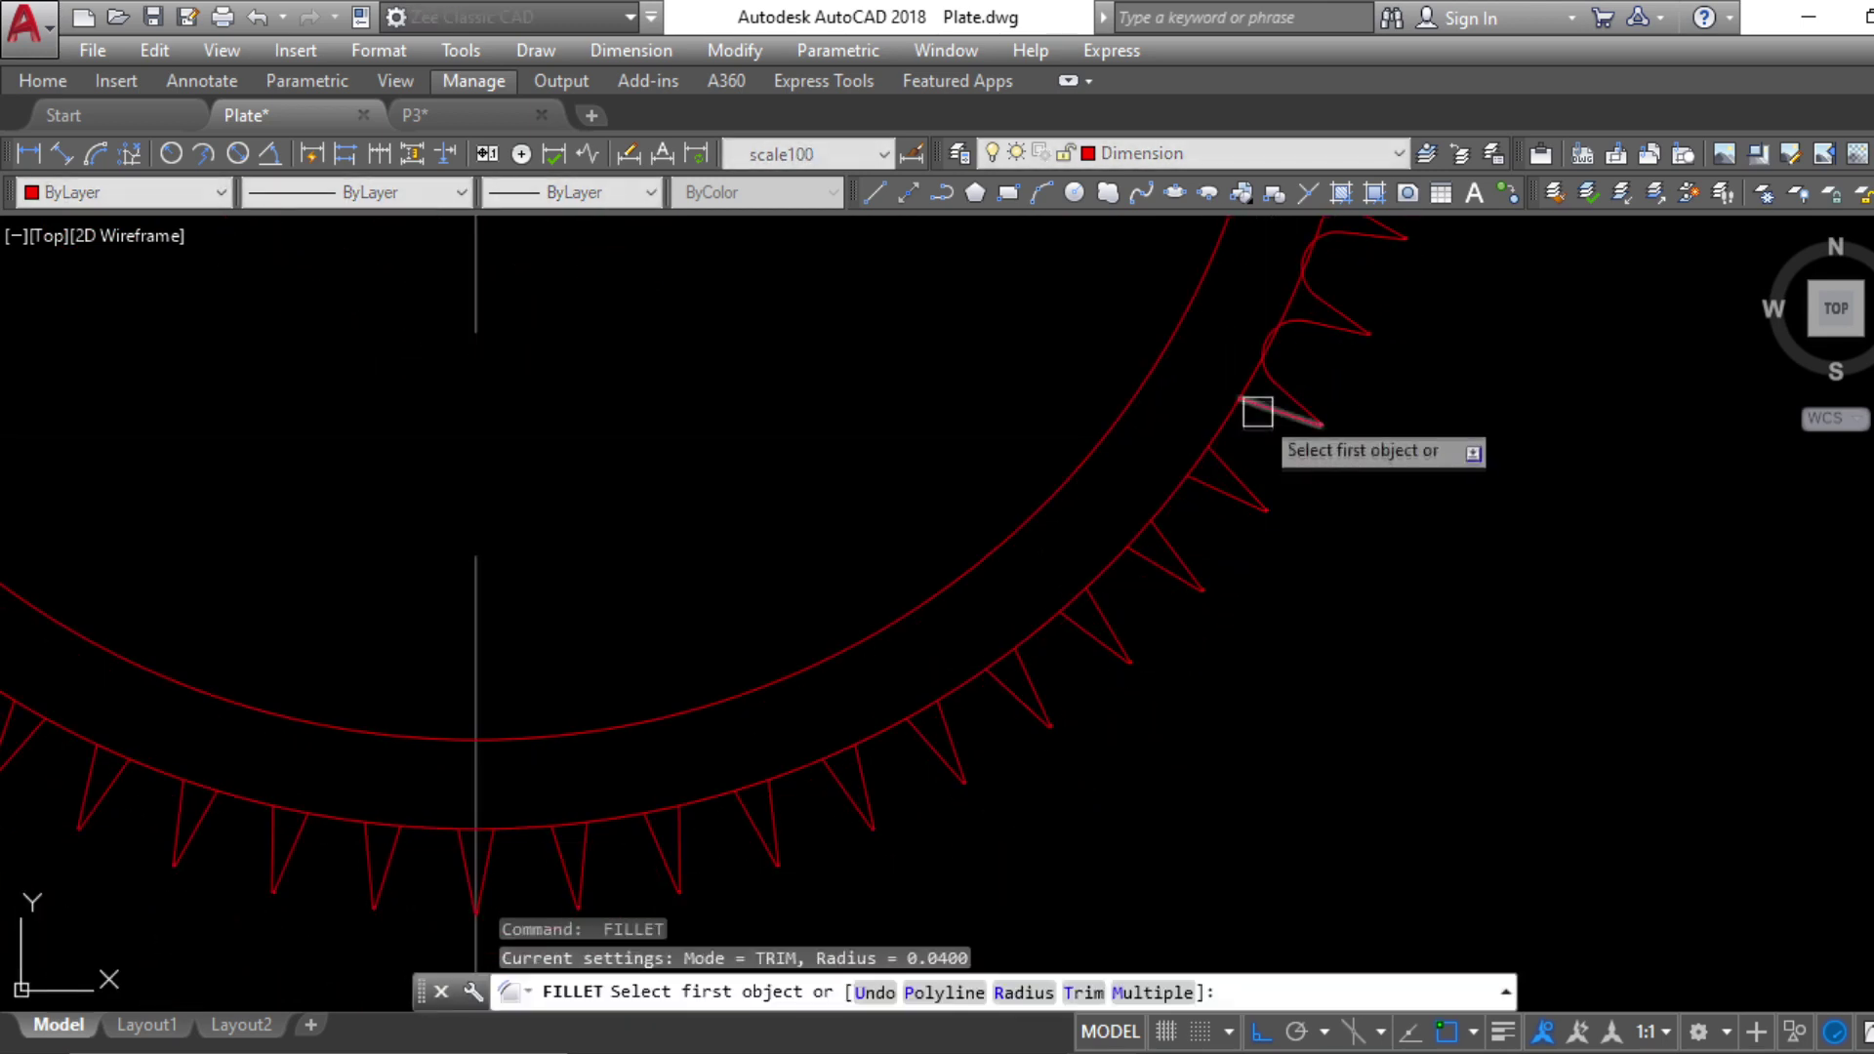
pyautogui.click(1251, 410)
pyautogui.click(1212, 478)
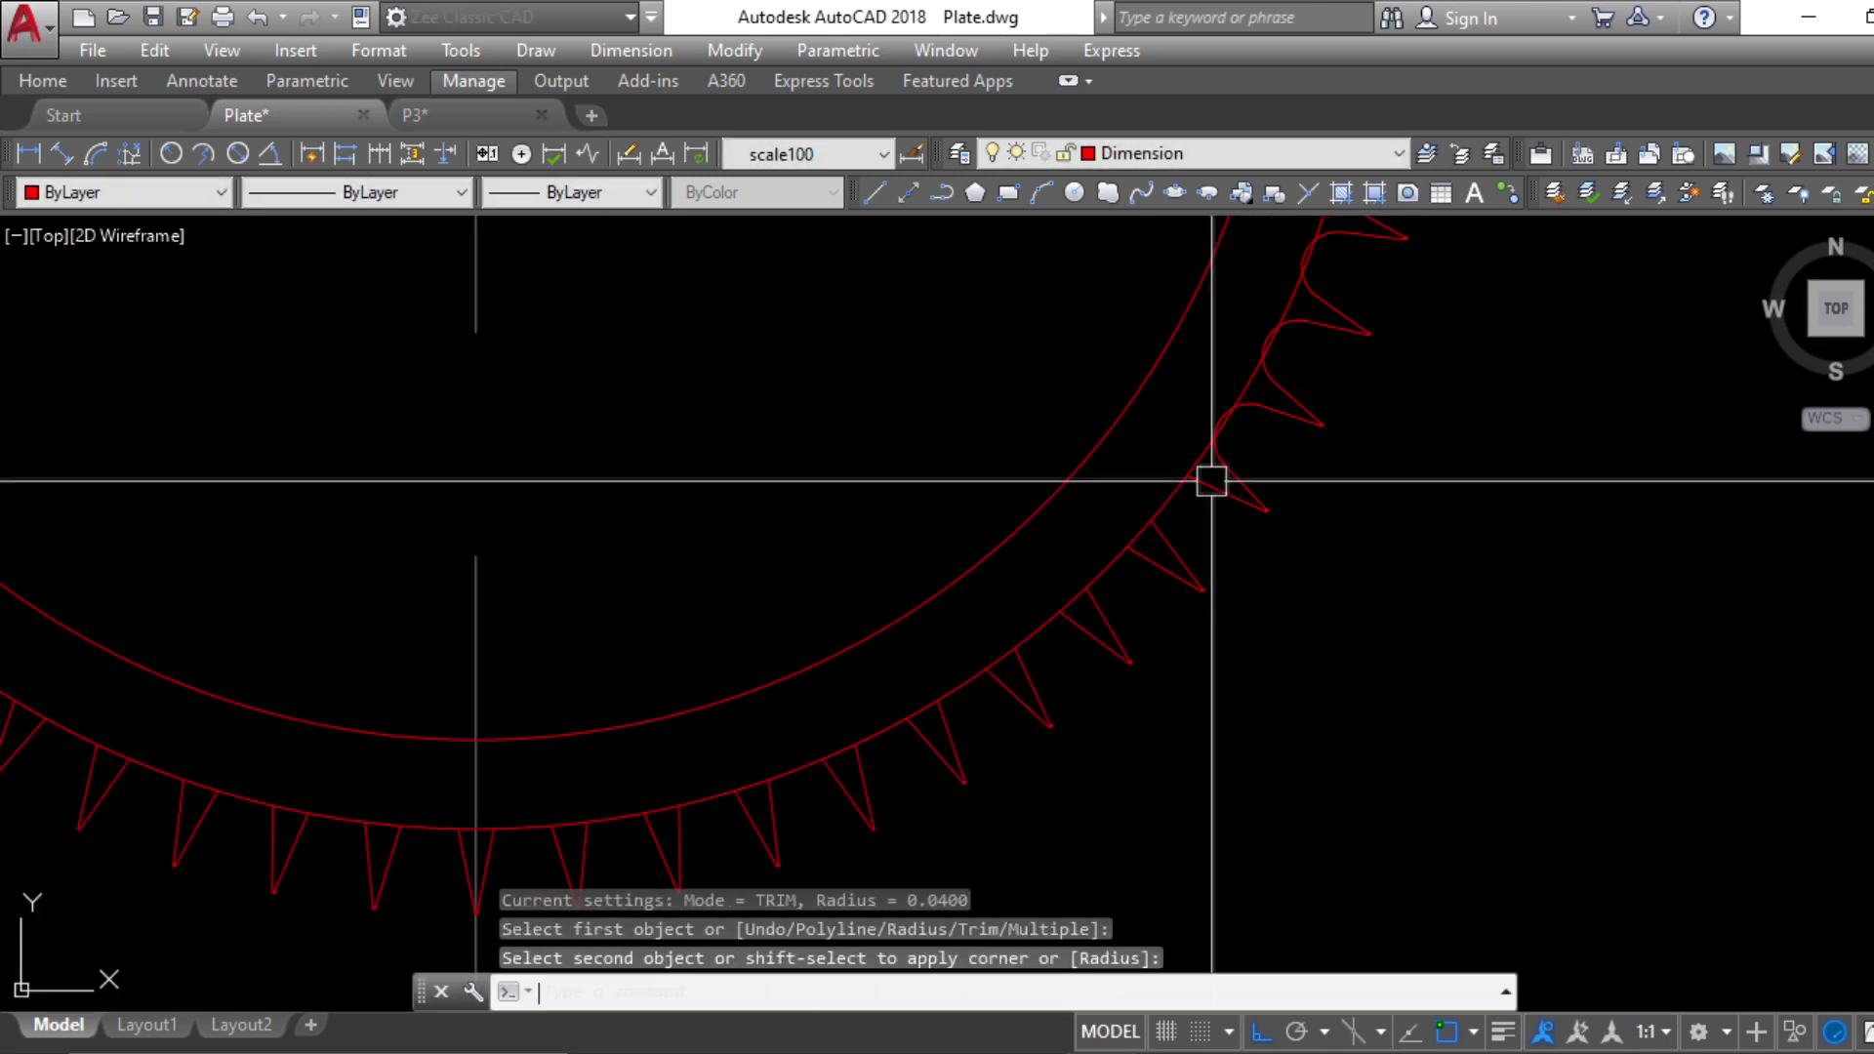
# Fillet the remaining lower-right tooth gaps, up to the tooth just before the bottom one, with radius 0.04
pyautogui.click(1176, 536)
pyautogui.press('Return')
pyautogui.click(1101, 605)
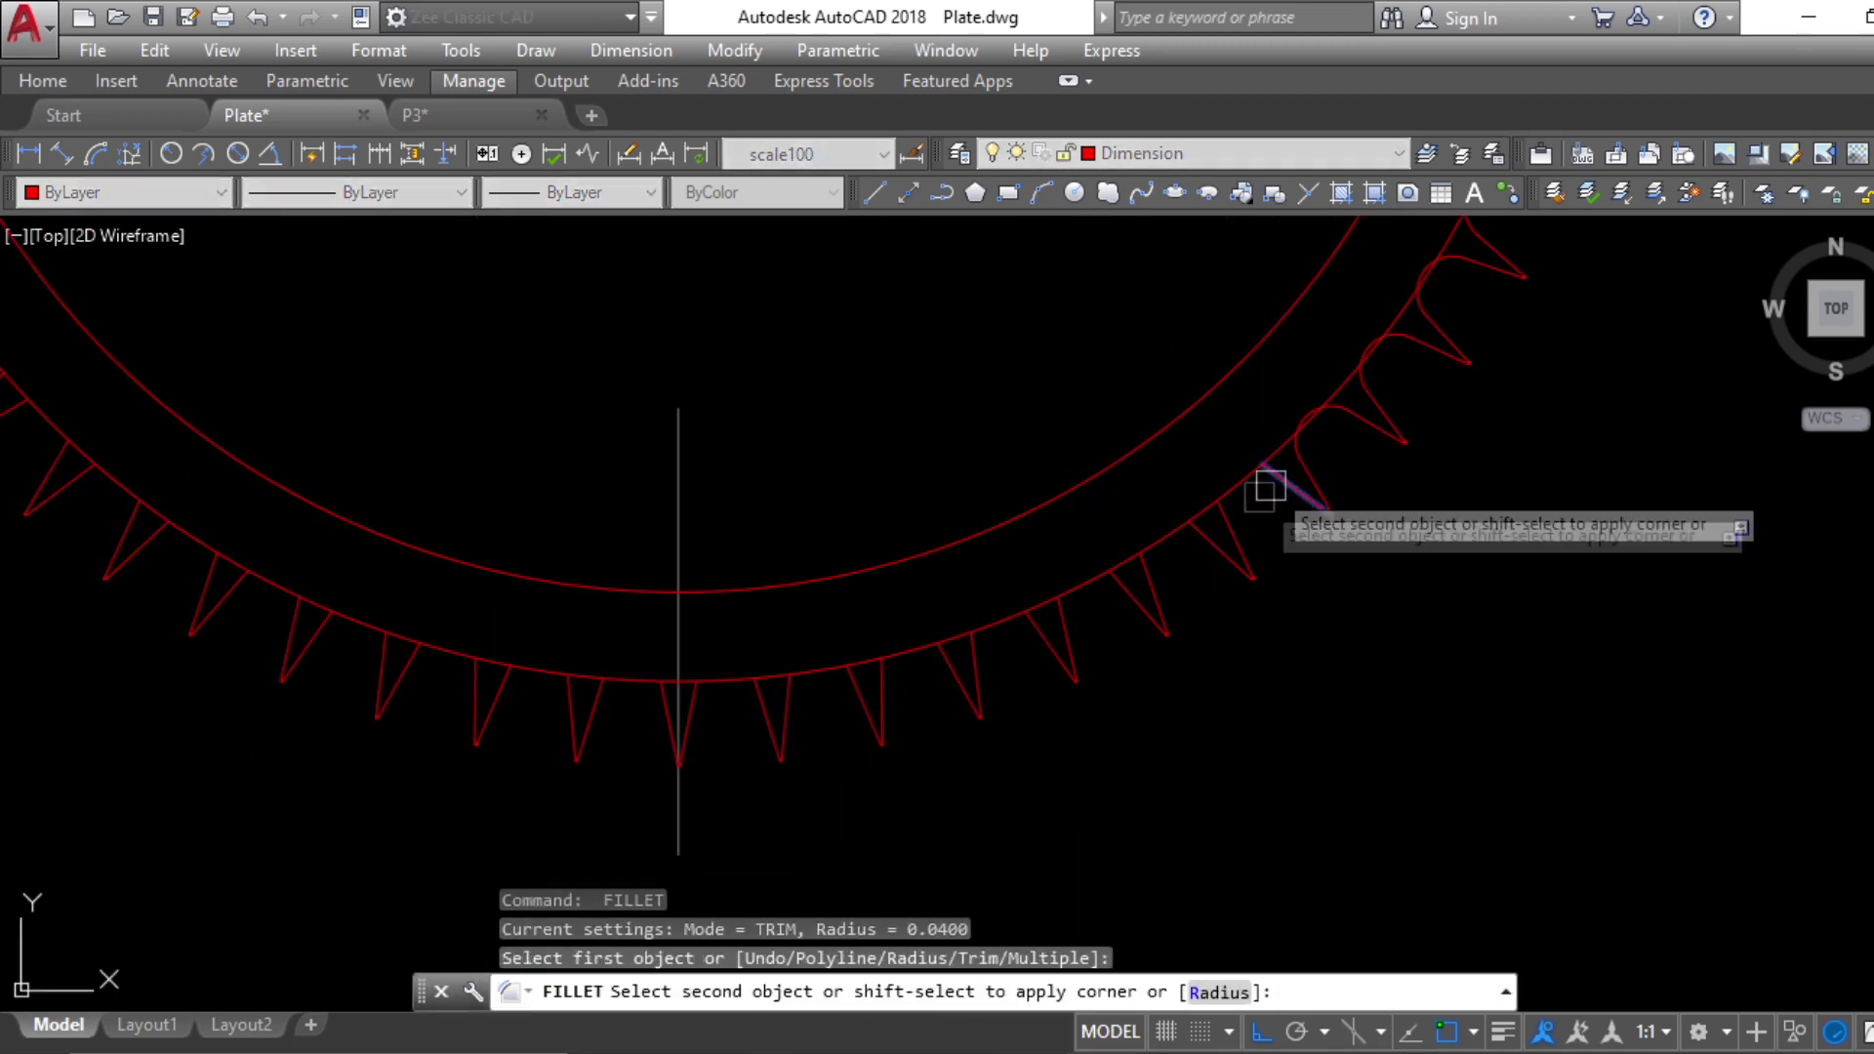
pyautogui.click(1239, 518)
pyautogui.press('Return')
pyautogui.click(1268, 569)
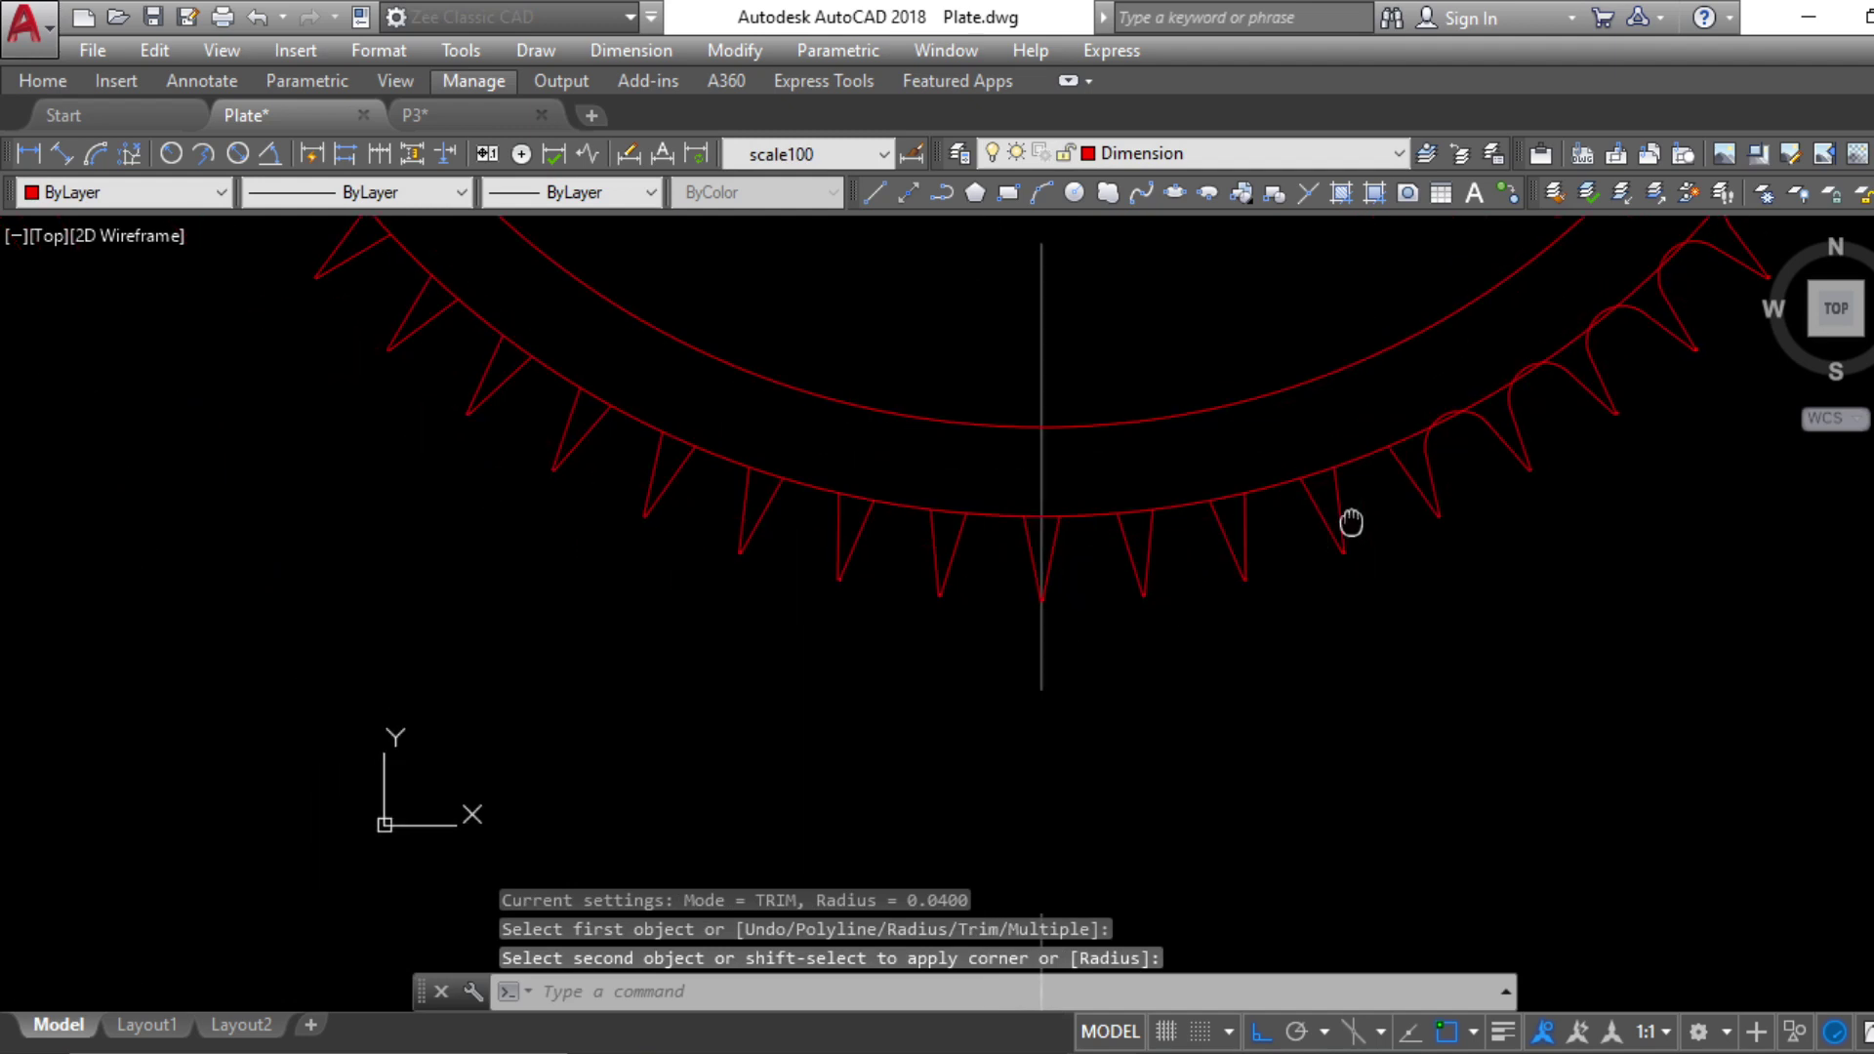
pyautogui.click(1347, 523)
pyautogui.press('Return')
pyautogui.click(1397, 468)
pyautogui.click(1343, 496)
pyautogui.press('Return')
pyautogui.click(1301, 503)
pyautogui.click(1238, 527)
pyautogui.press('Return')
pyautogui.click(1228, 529)
pyautogui.click(1158, 535)
pyautogui.press('Return')
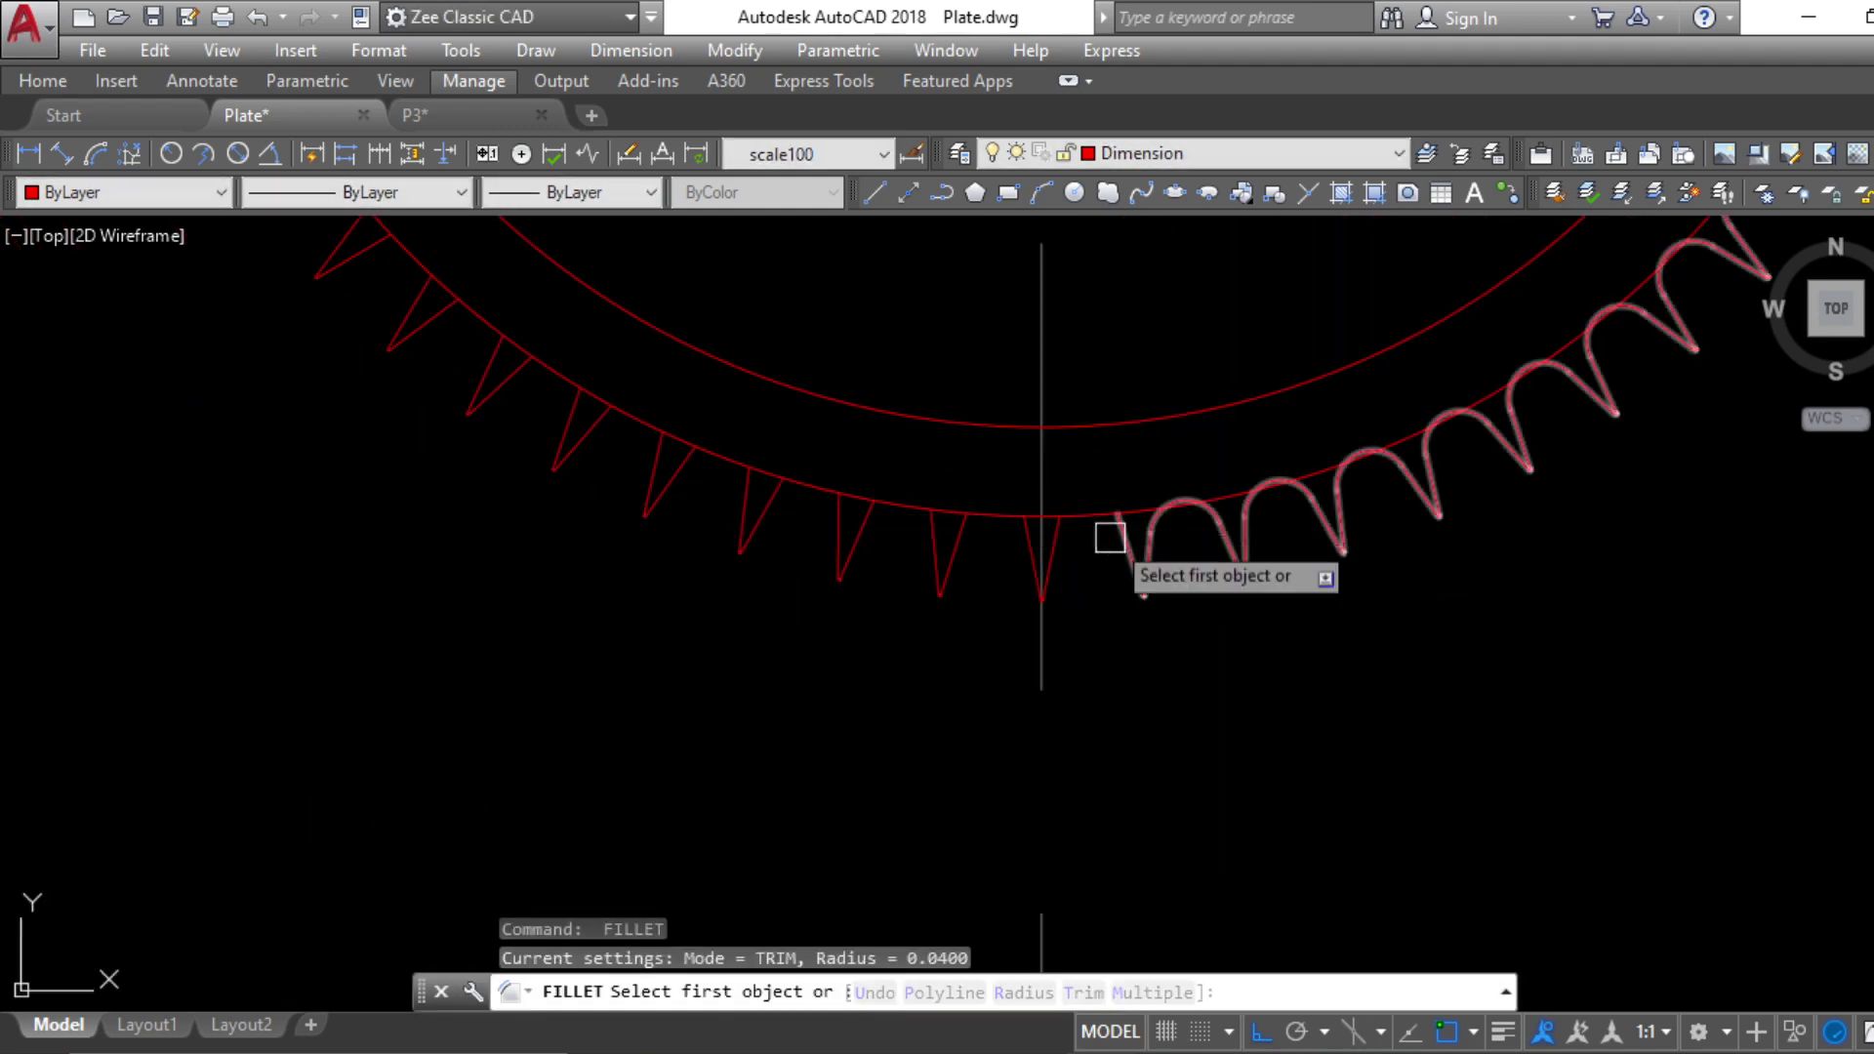
# Fillet the tooth gaps around the bottom tooth and onward into the gear's lower-left rim with radius 0.04
pyautogui.click(1056, 541)
pyautogui.click(959, 543)
pyautogui.moveTo(903, 551); pyautogui.dragTo(1150, 641, button='middle')
pyautogui.press('Return')
pyautogui.click(1180, 627)
pyautogui.click(1081, 615)
pyautogui.press('Return')
pyautogui.click(1015, 594)
pyautogui.press('Return')
pyautogui.click(997, 584)
pyautogui.click(927, 562)
pyautogui.press('Return')
pyautogui.click(906, 551)
pyautogui.click(840, 518)
# Fillet the next two tooth gaps clockwise on the lower-left rim with radius 0.04 and save the drawing
pyautogui.moveTo(743, 463); pyautogui.dragTo(857, 593, button='middle')
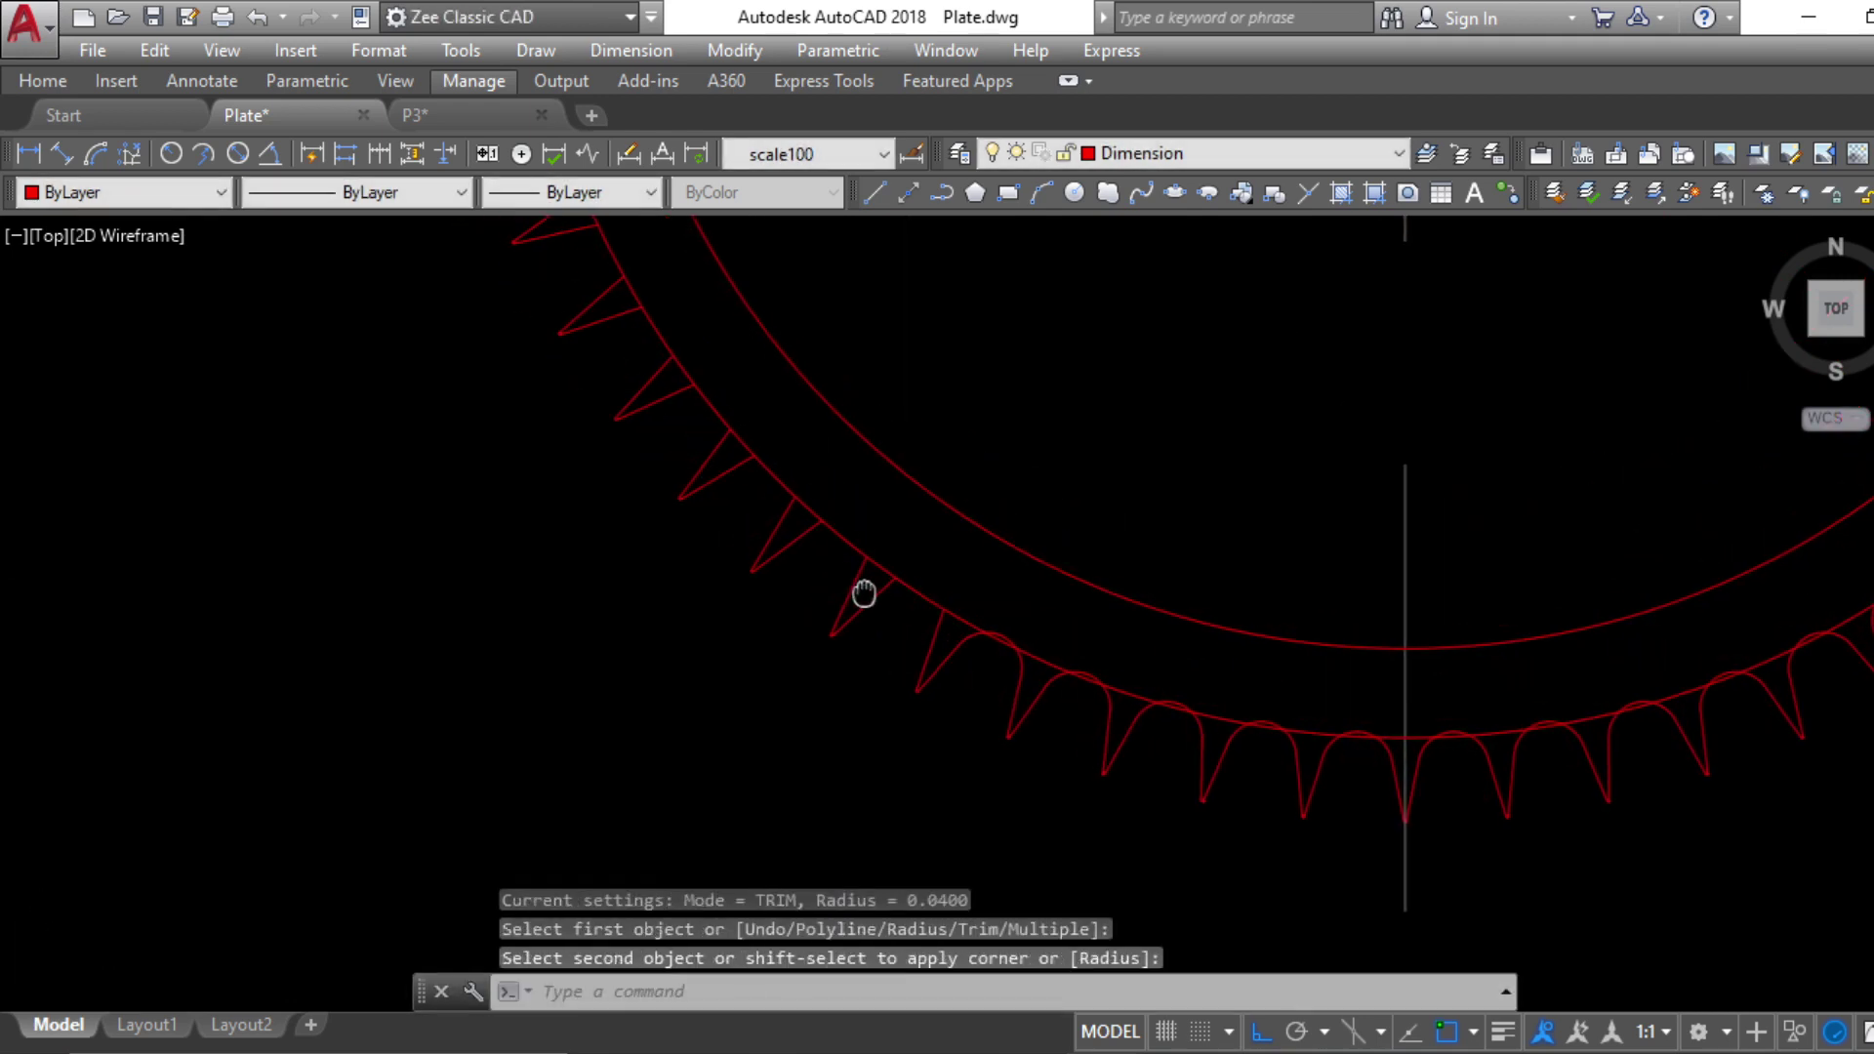
pyautogui.press('Return')
pyautogui.click(931, 648)
pyautogui.click(858, 599)
pyautogui.press('Return')
pyautogui.click(853, 582)
pyautogui.click(807, 543)
pyautogui.press('Return')
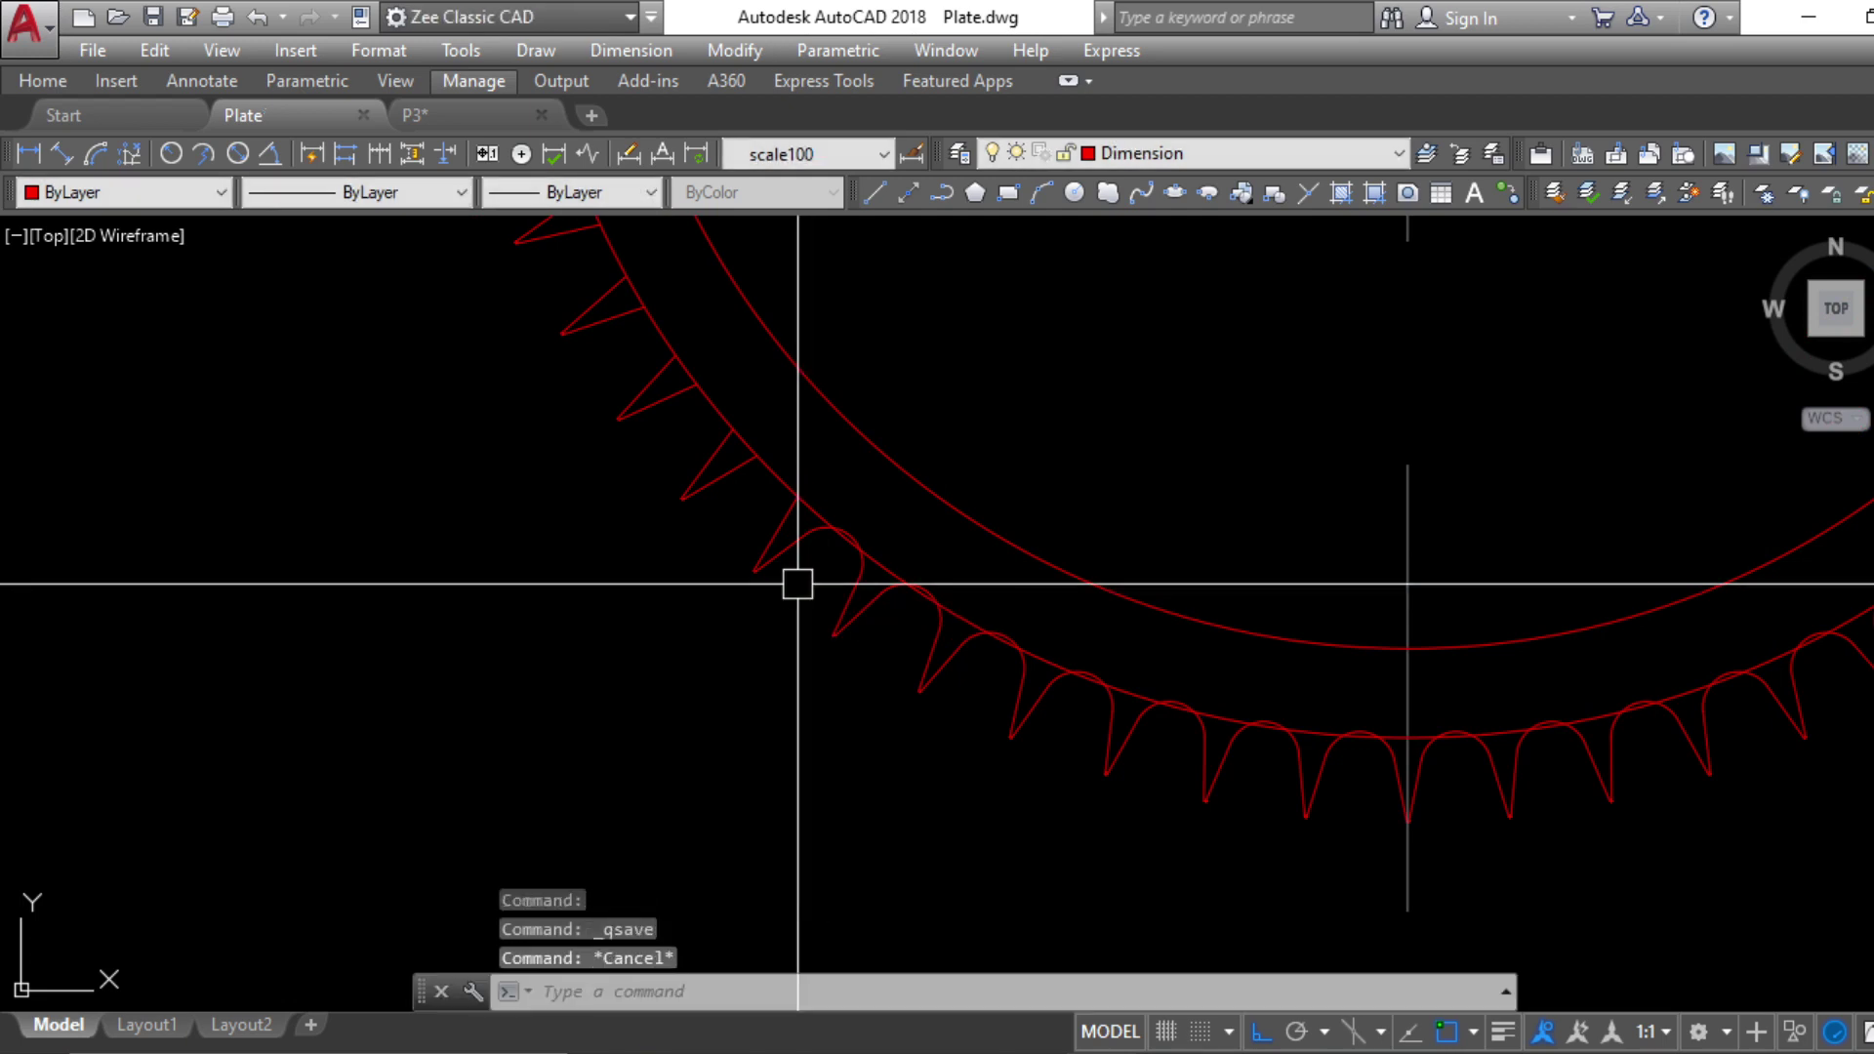
pyautogui.press('Return')
pyautogui.click(859, 564)
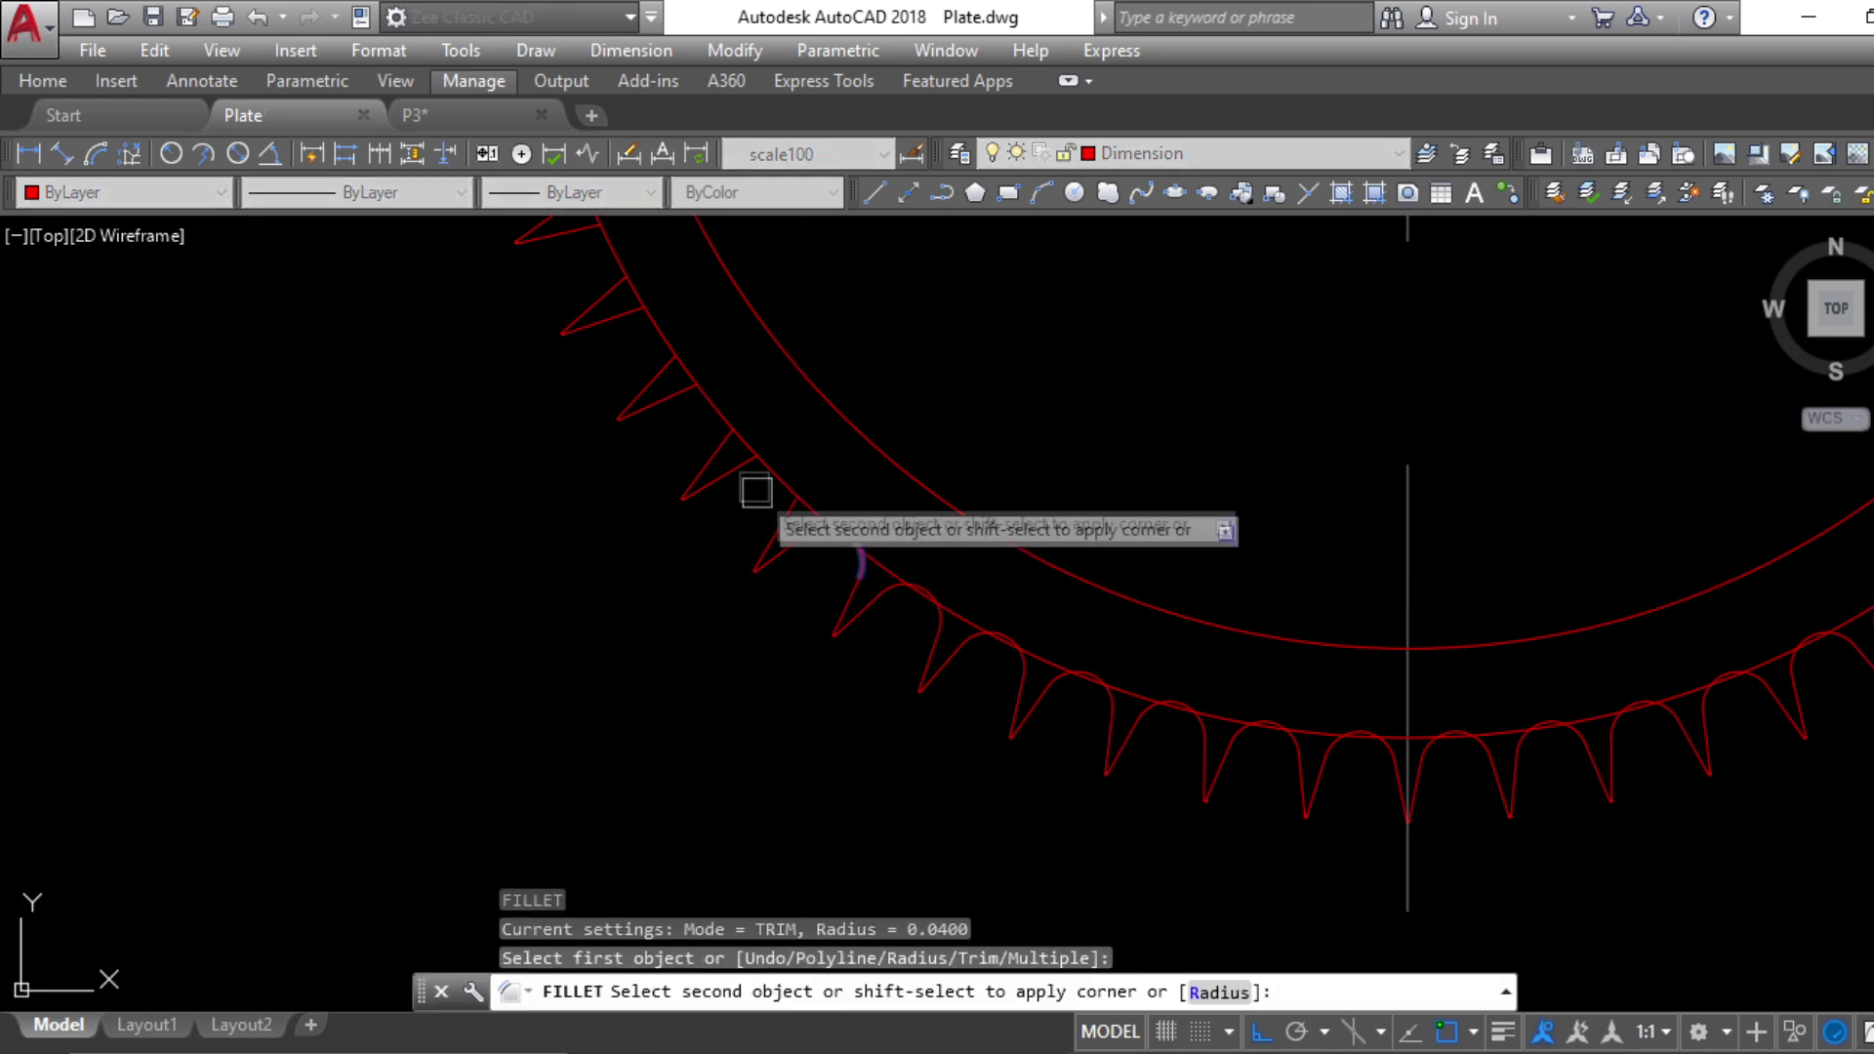
pyautogui.scroll(5, 820, 591)
pyautogui.press('Escape')
pyautogui.press('Escape')
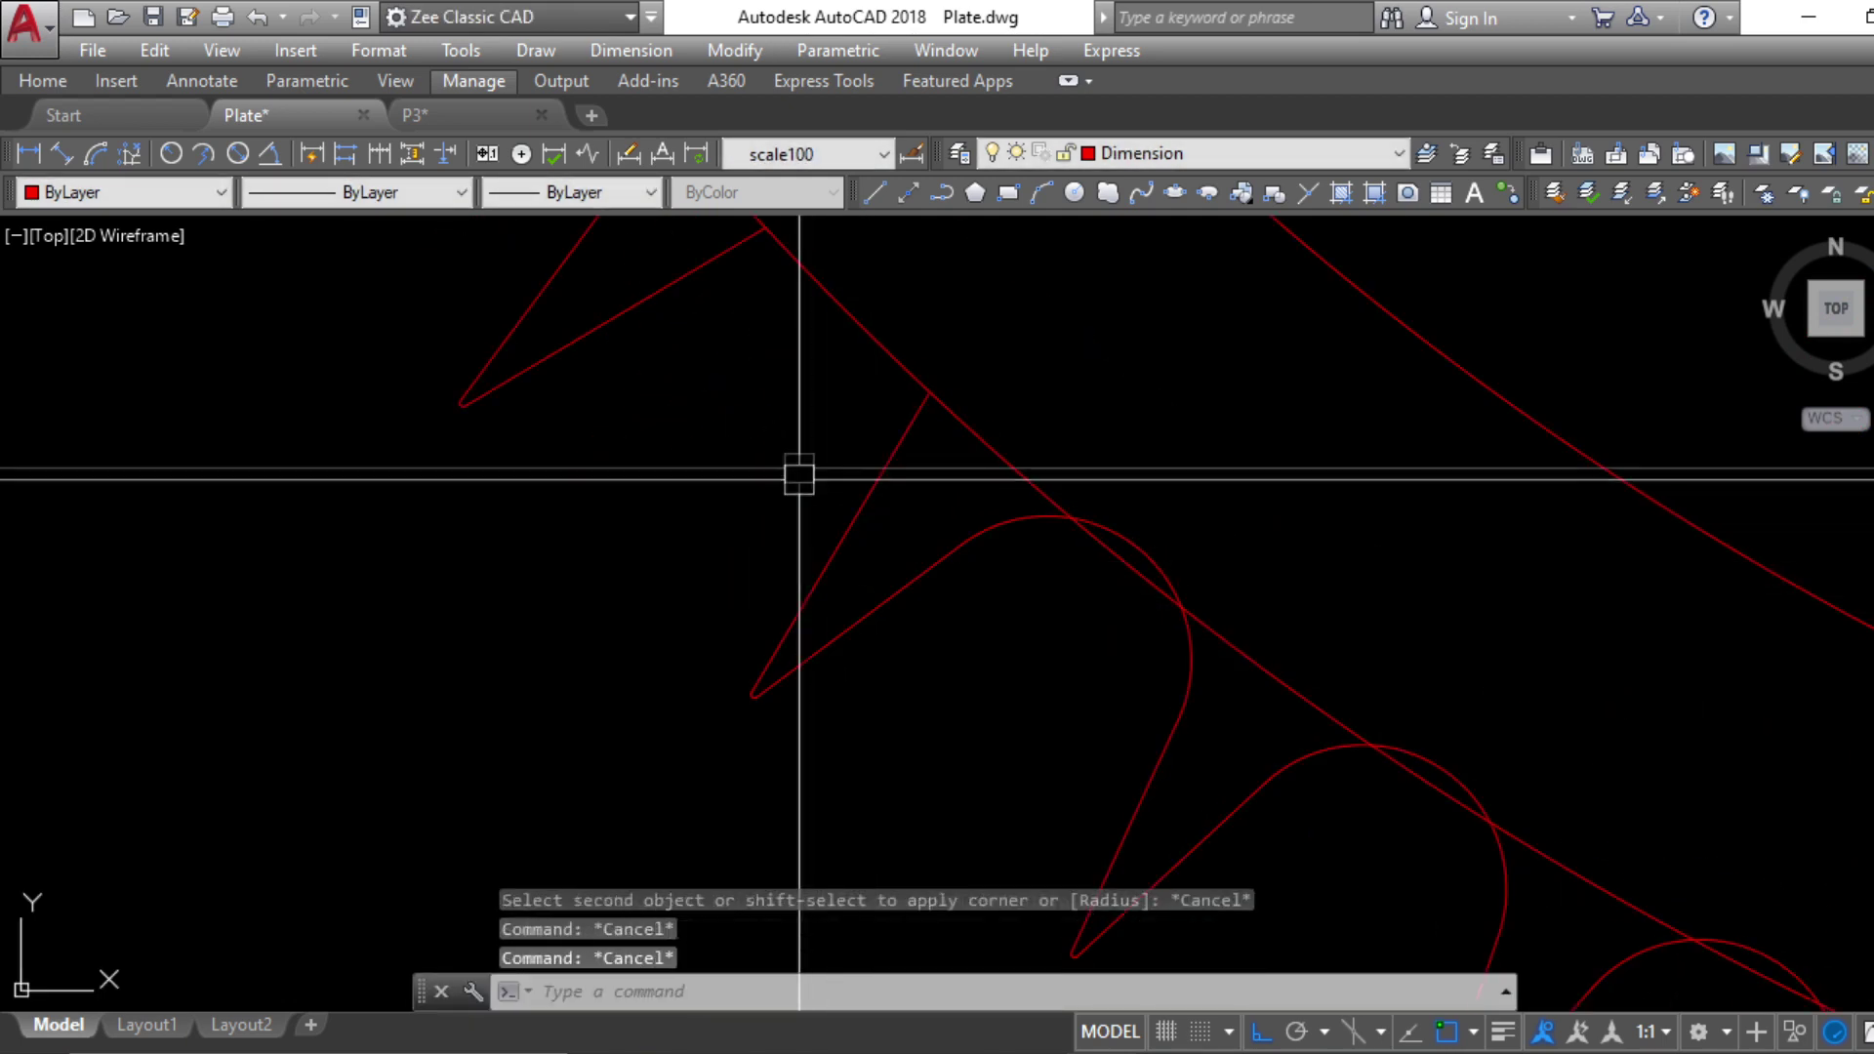
# Continue filleting clockwise up the gear's lower-left rim, rounding two more tooth gaps with radius 0.04
pyautogui.press('Return')
pyautogui.click(735, 250)
pyautogui.click(866, 457)
pyautogui.scroll(-3, 870, 464)
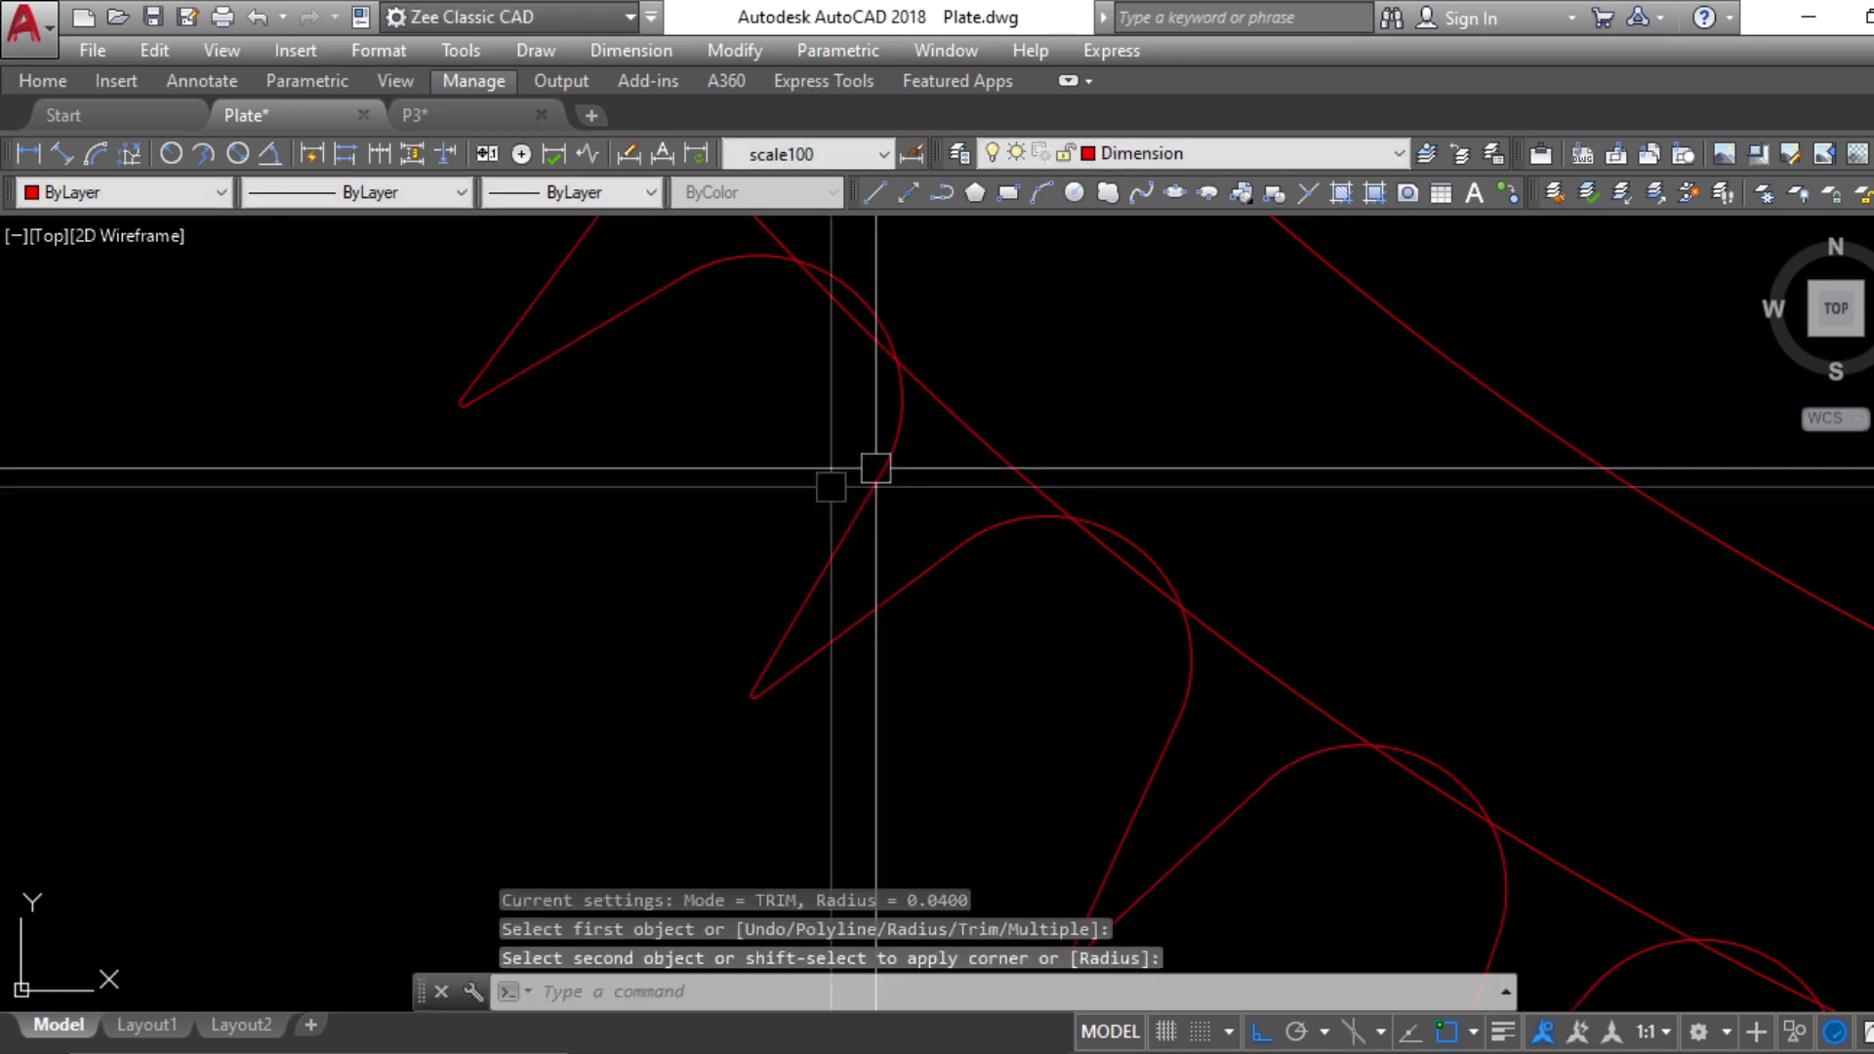
pyautogui.click(780, 589)
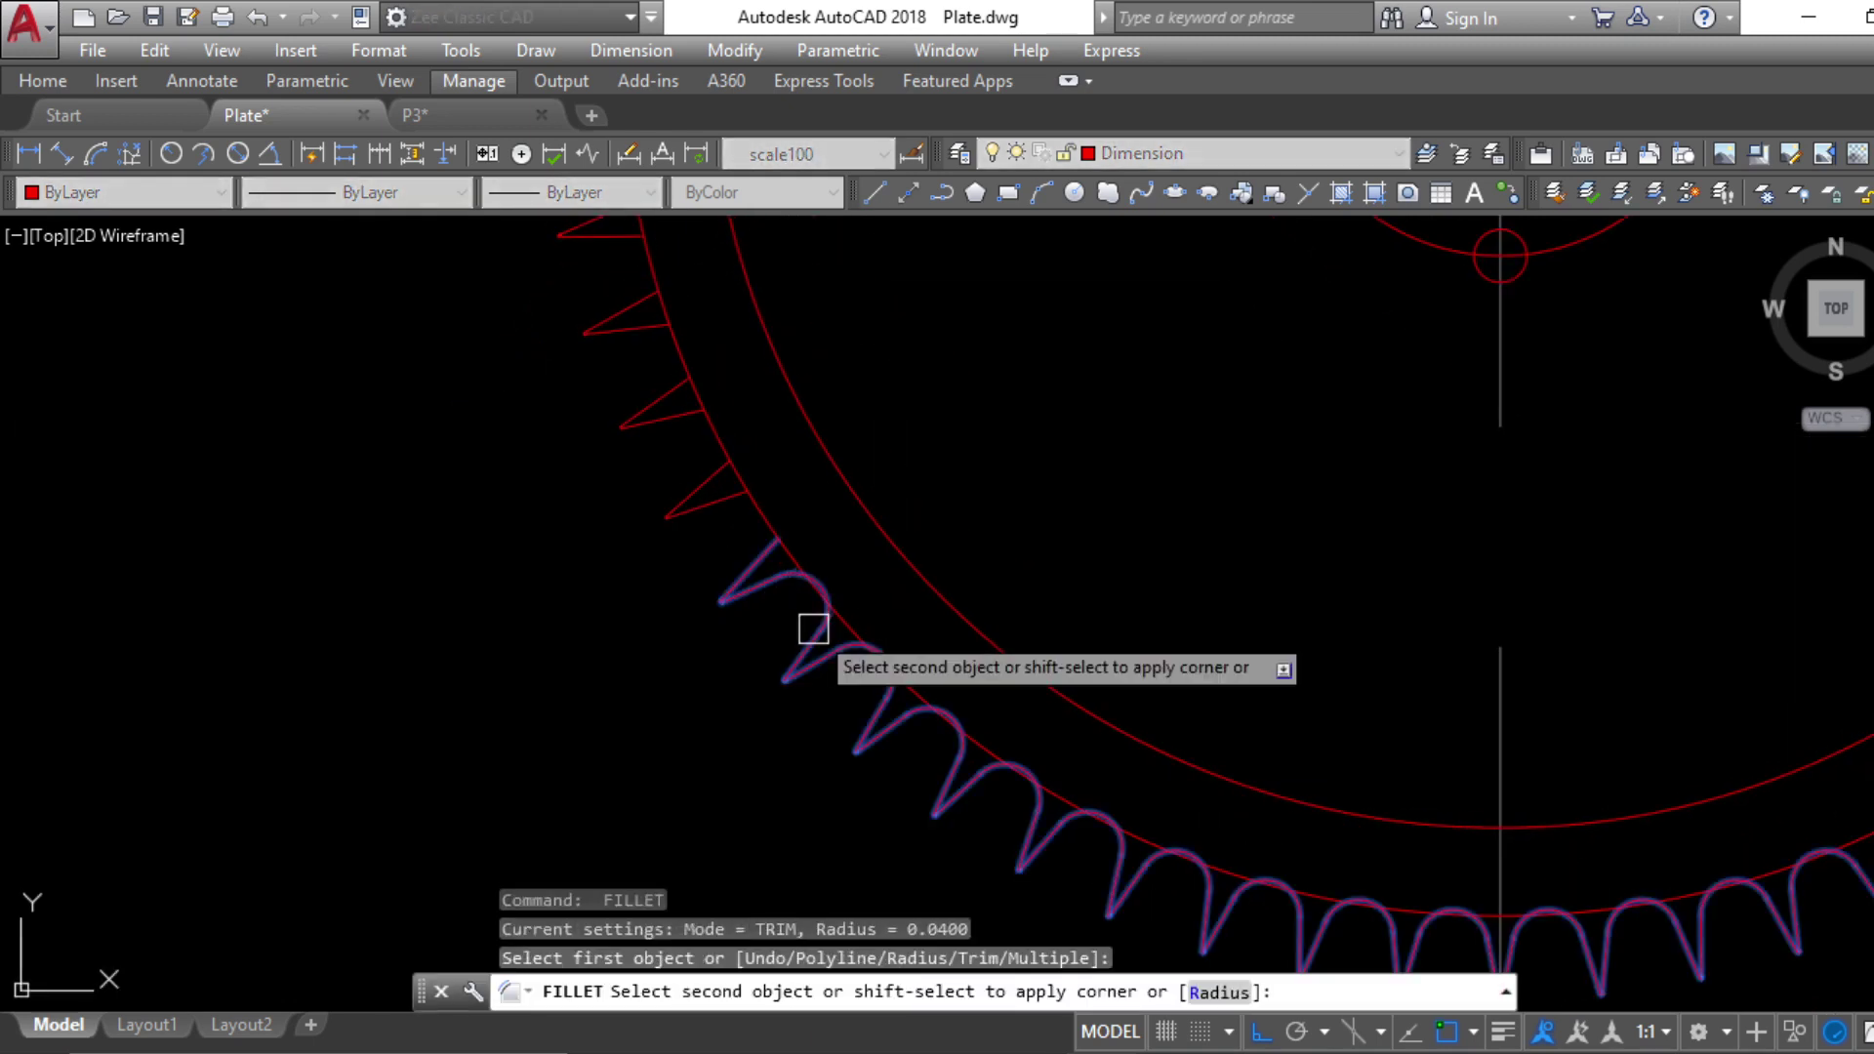
pyautogui.click(755, 543)
# Fillet the tooth gaps farther up the lower-left rim, approaching the horizontal centreline, with radius 0.04
pyautogui.moveTo(733, 488); pyautogui.dragTo(784, 654, button='middle')
pyautogui.press('Return')
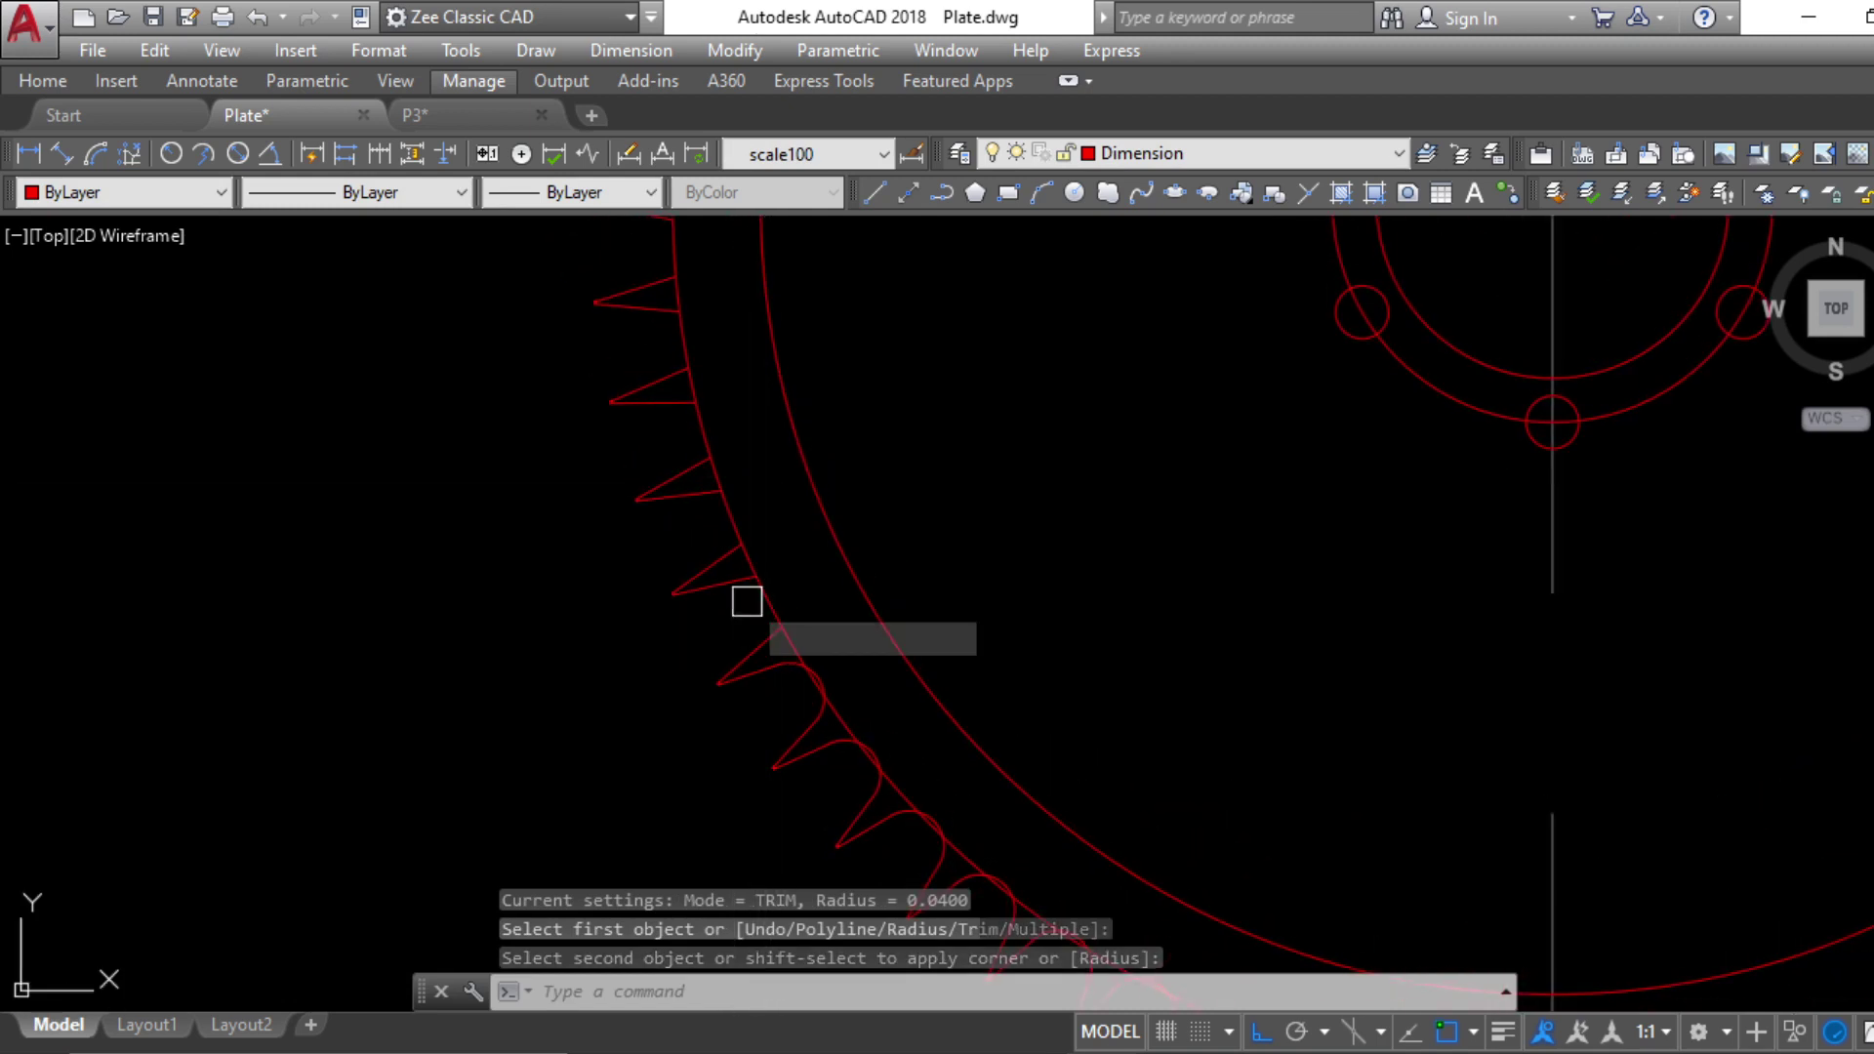
pyautogui.click(756, 613)
pyautogui.press('Return')
pyautogui.click(726, 537)
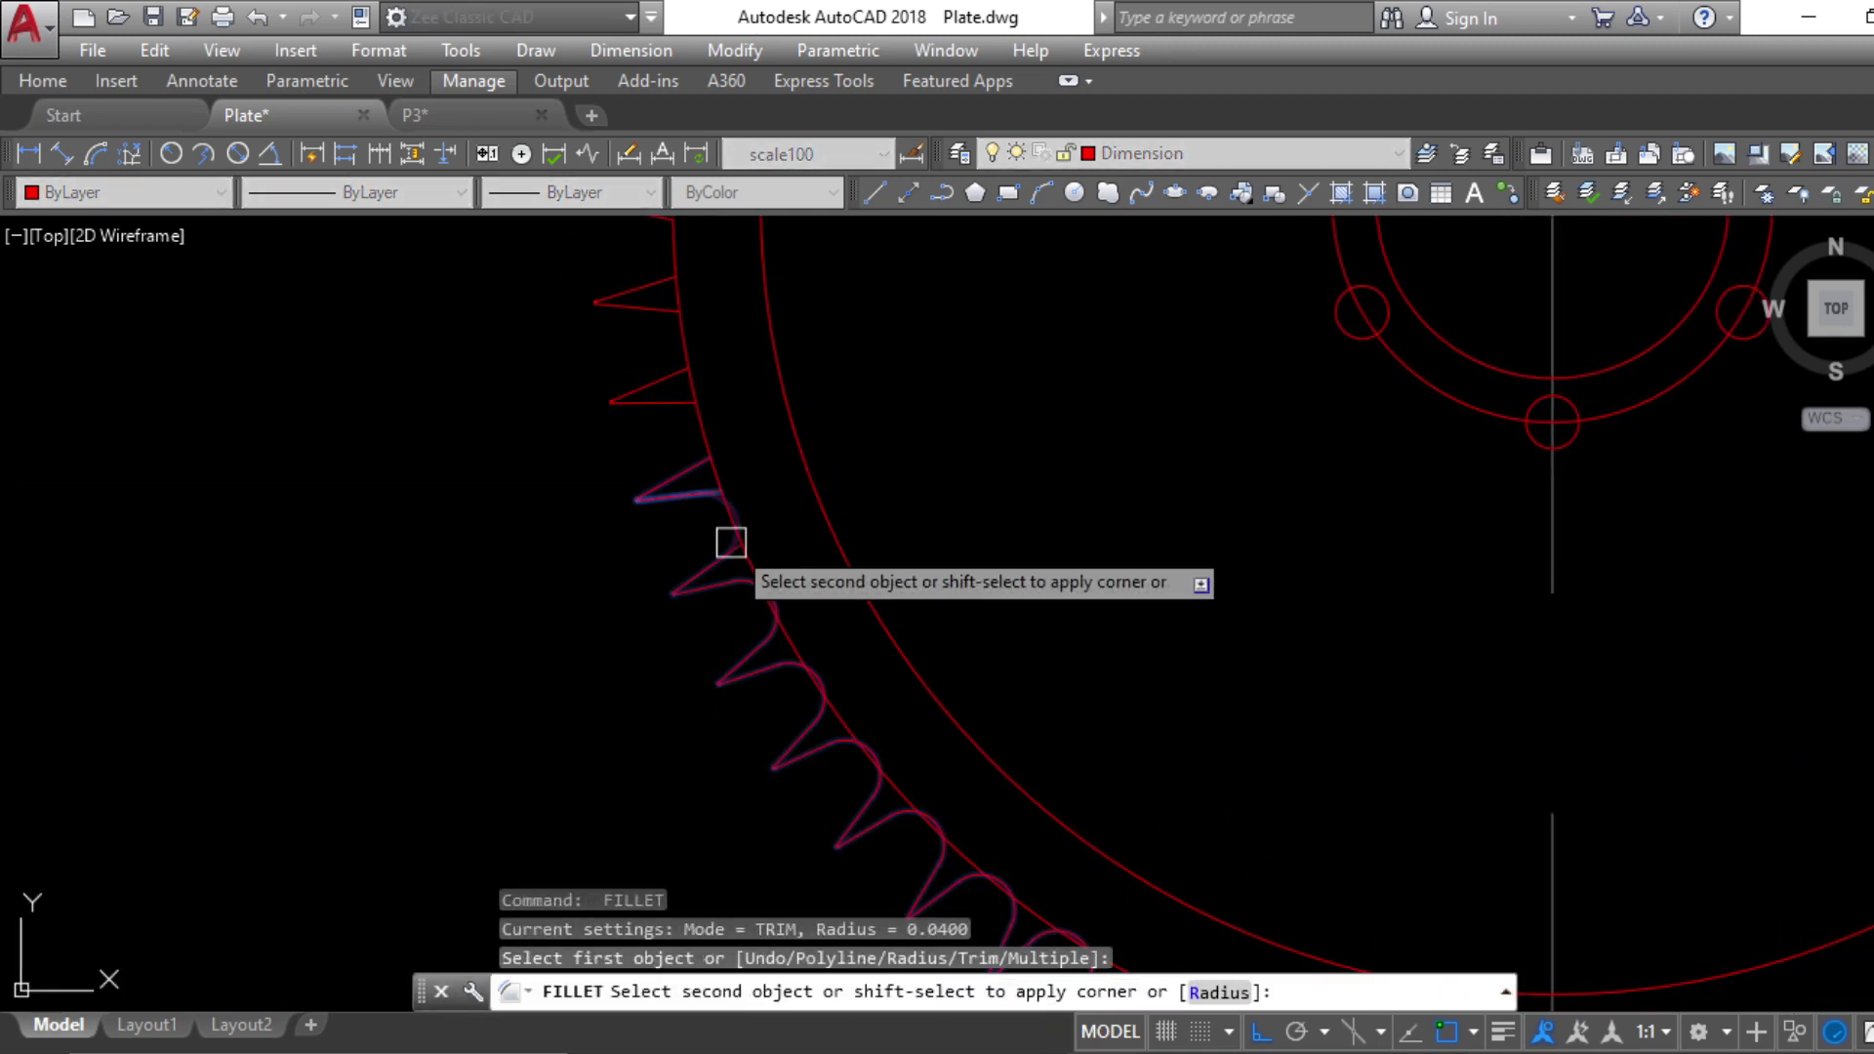
pyautogui.click(709, 446)
# Fillet the remaining lower-left tooth gaps, up to the tooth on the horizontal centreline, with radius 0.04
pyautogui.moveTo(710, 446); pyautogui.dragTo(733, 657, button='middle')
pyautogui.click(730, 679)
pyautogui.press('Return')
pyautogui.click(704, 607)
pyautogui.press('Return')
pyautogui.click(674, 451)
pyautogui.click(690, 511)
# Fillet the first tooth gaps above the horizontal centreline on the gear's left side with radius 0.04
pyautogui.moveTo(778, 342); pyautogui.dragTo(762, 564, button='middle')
pyautogui.press('Return')
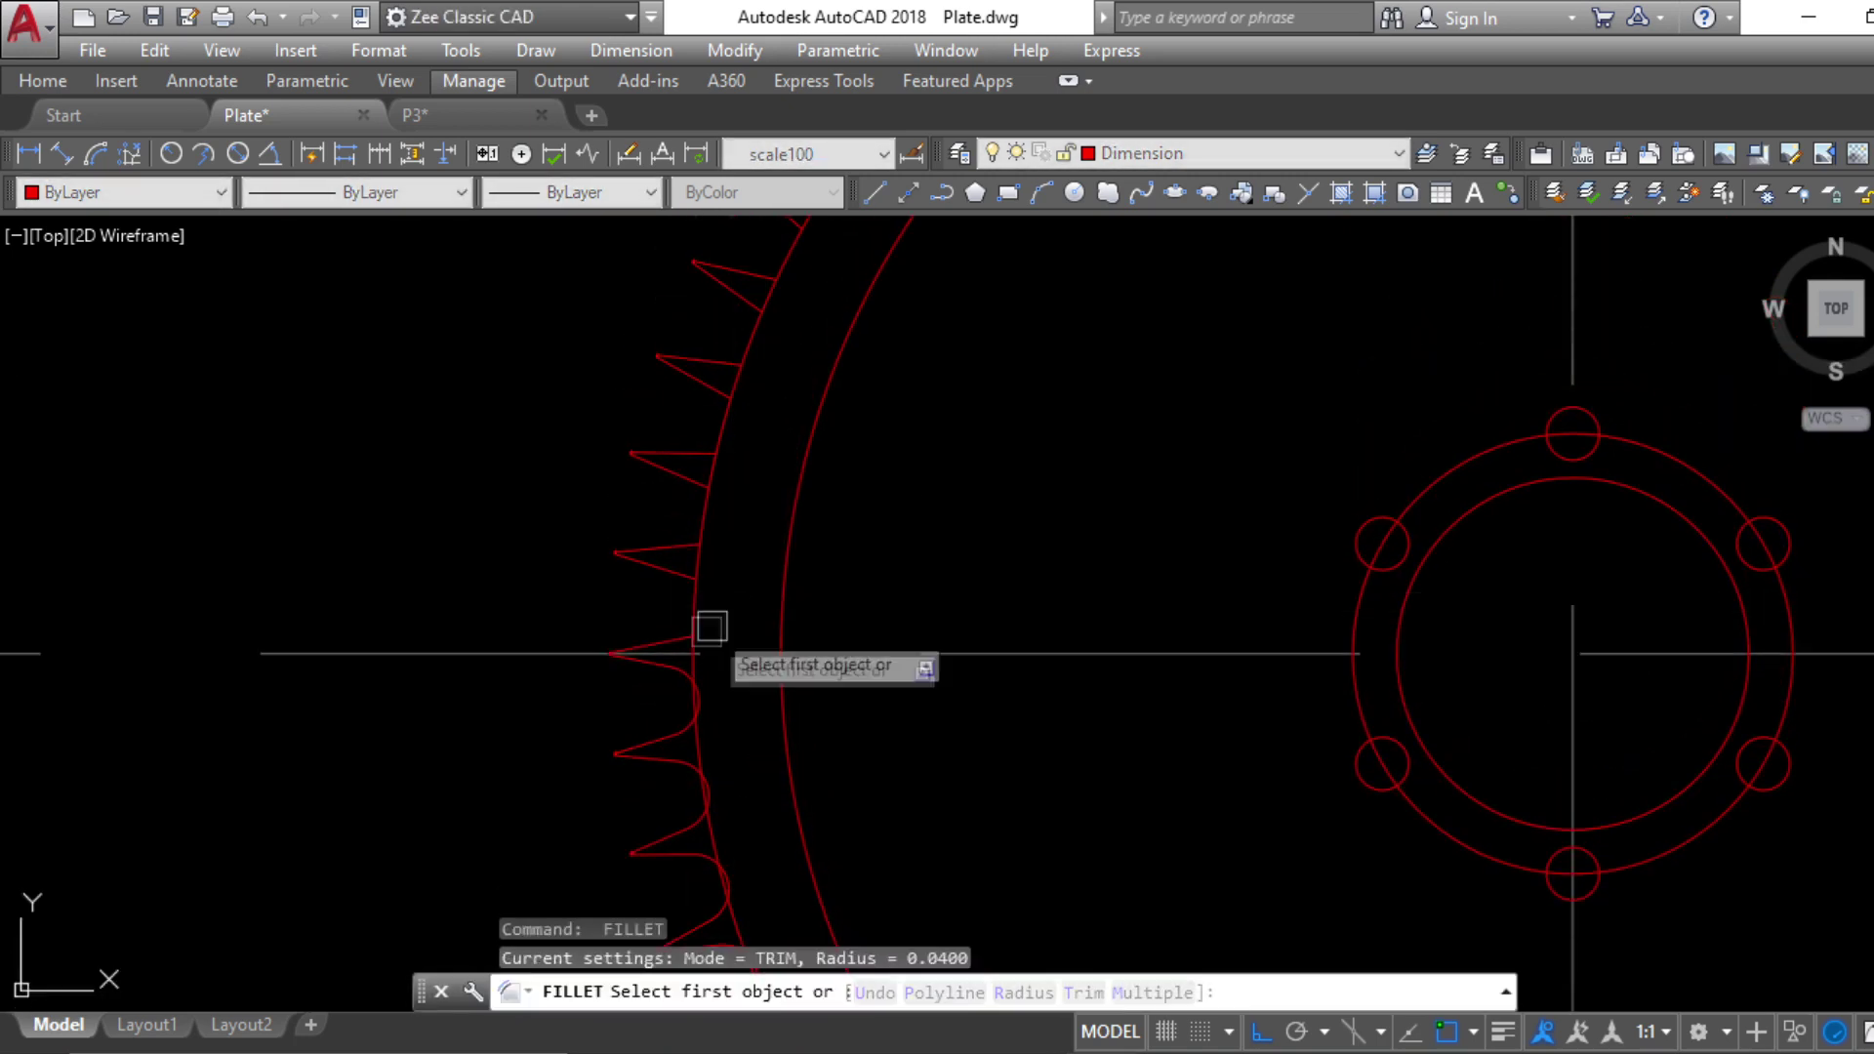
pyautogui.click(697, 635)
pyautogui.click(696, 683)
pyautogui.press('Return')
pyautogui.click(694, 488)
pyautogui.click(712, 401)
# Fillet the following tooth gaps clockwise along the lower part of the gear's upper-left rim with radius 0.04
pyautogui.moveTo(712, 401); pyautogui.dragTo(704, 580, button='middle')
pyautogui.click(734, 489)
pyautogui.press('Return')
pyautogui.click(771, 427)
pyautogui.click(791, 418)
pyautogui.moveTo(794, 419); pyautogui.dragTo(800, 607, button='middle')
pyautogui.click(732, 545)
pyautogui.click(748, 498)
pyautogui.press('Return')
pyautogui.click(778, 478)
pyautogui.click(849, 427)
# Fillet the tooth gaps around the middle of the gear's upper-left rim with radius 0.04
pyautogui.moveTo(894, 423); pyautogui.dragTo(769, 623, button='middle')
pyautogui.press('Return')
pyautogui.click(745, 524)
pyautogui.click(780, 542)
pyautogui.press('Return')
pyautogui.click(875, 477)
pyautogui.click(896, 467)
# Fillet the upper-left tooth gaps leading toward the top of the gear with radius 0.04
pyautogui.moveTo(896, 466); pyautogui.dragTo(729, 636, button='middle')
pyautogui.press('Return')
pyautogui.click(747, 535)
pyautogui.click(818, 514)
pyautogui.press('Return')
pyautogui.click(864, 488)
pyautogui.click(887, 473)
# Fillet the last tooth gaps just before the top vertical centreline with radius 0.04 and end the command
pyautogui.press('Return')
pyautogui.click(924, 458)
pyautogui.click(1010, 450)
pyautogui.press('Return')
pyautogui.click(1027, 442)
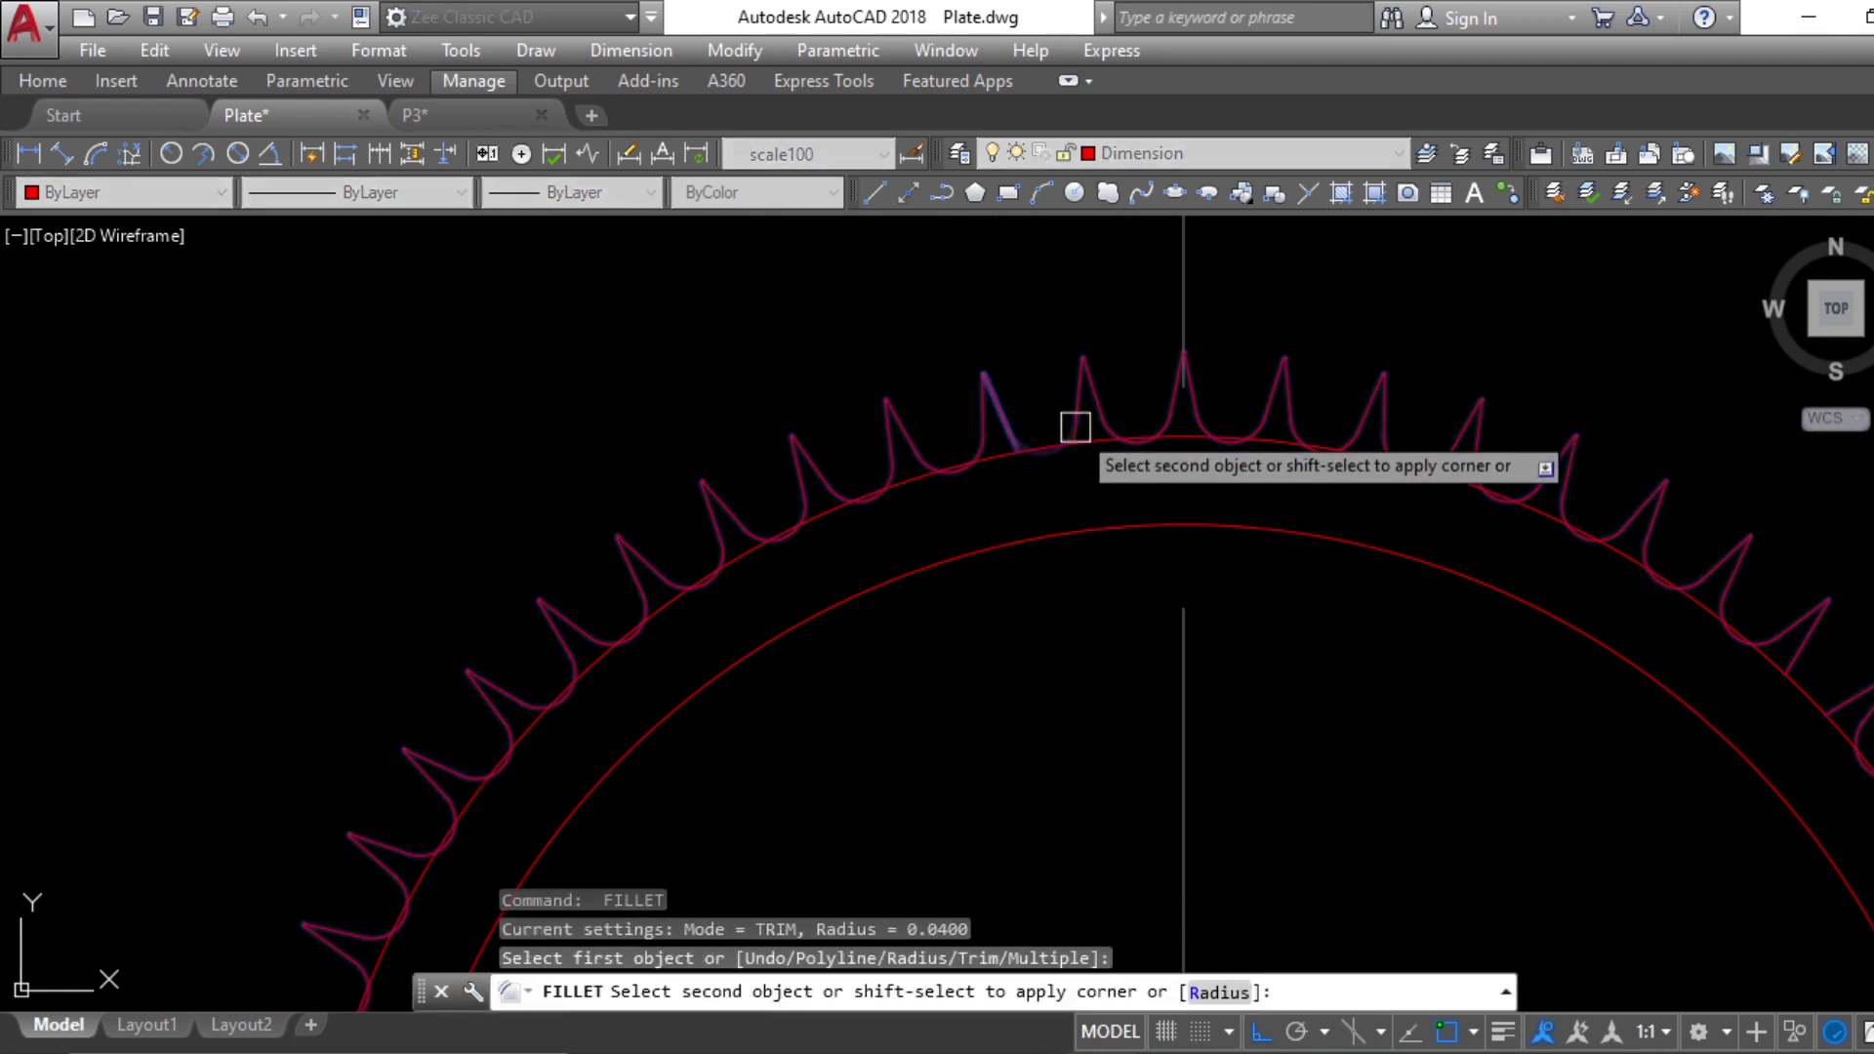
pyautogui.scroll(-6, 1074, 426)
pyautogui.press('Escape')
pyautogui.press('Escape')
pyautogui.press('Escape')
pyautogui.moveTo(1162, 599); pyautogui.dragTo(1180, 612, button='middle')
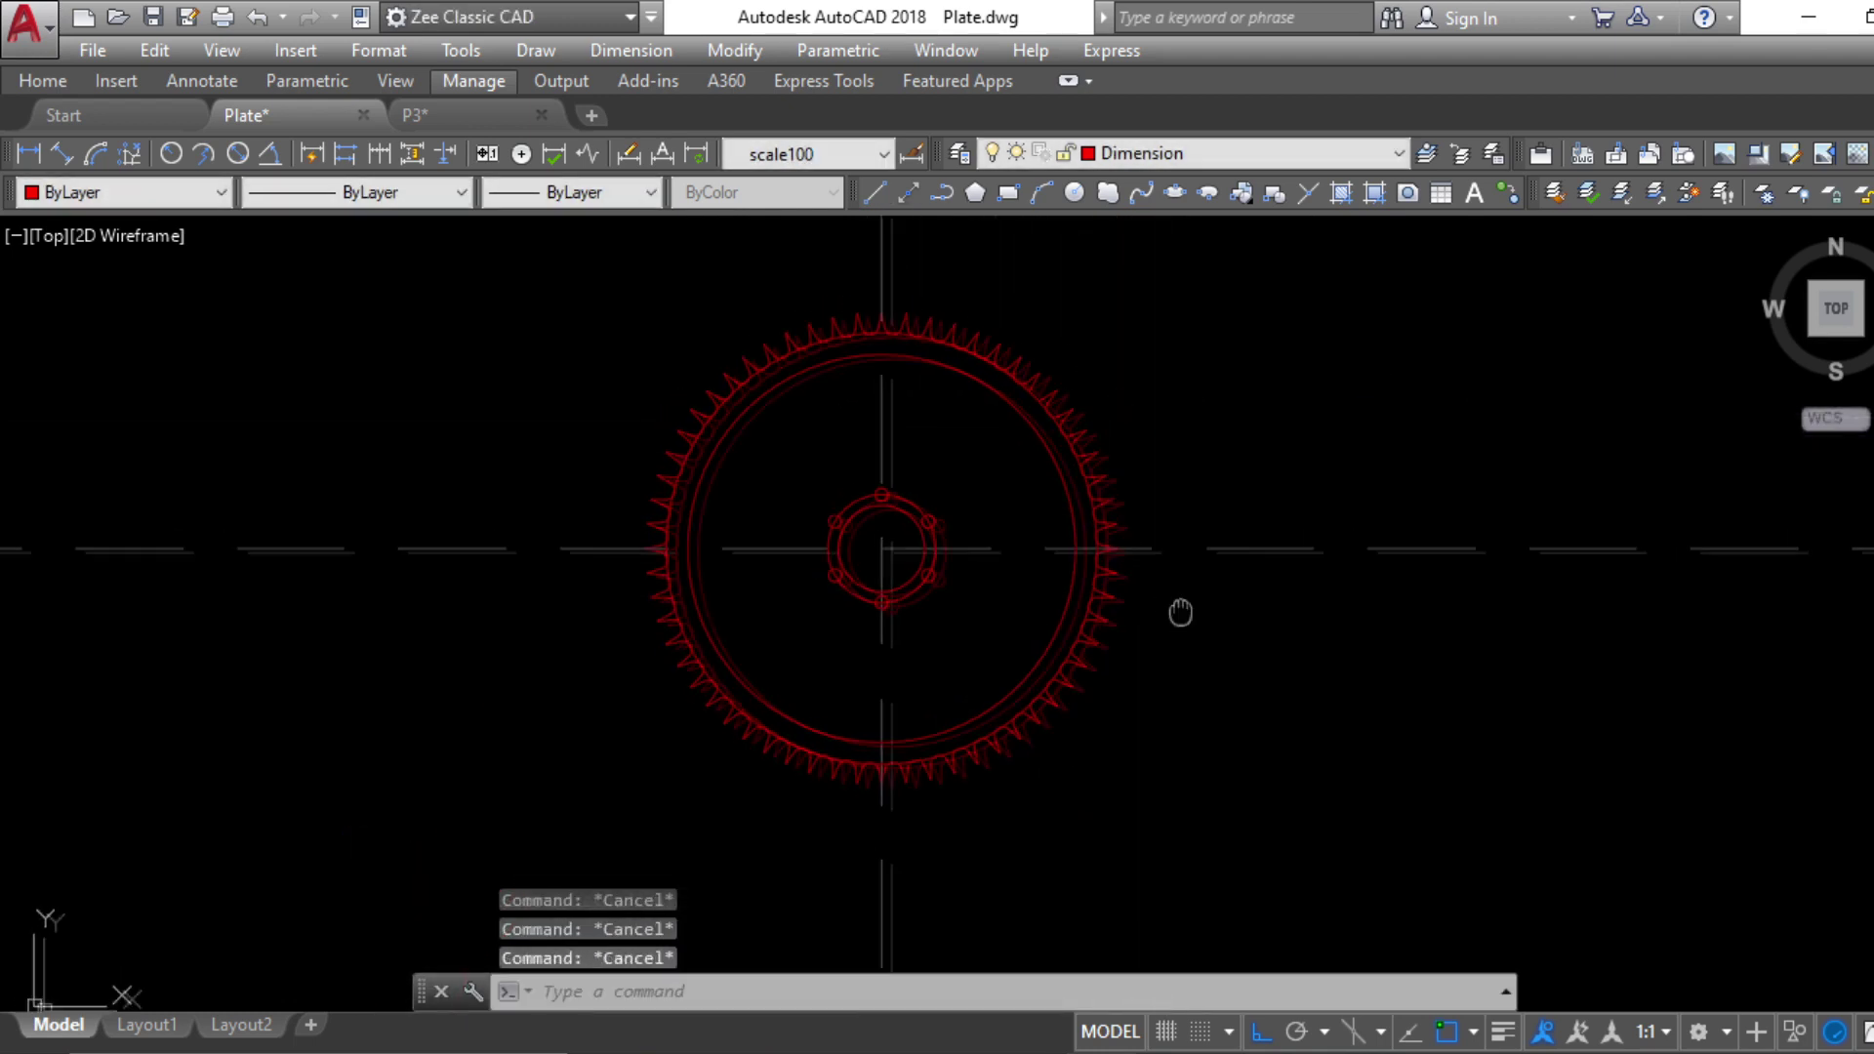
# Switch to Adobe Reader, check the Reference detail's dimensions on the Gear 02 page, and return to AutoCAD
pyautogui.hotkey('alt', 'Tab')
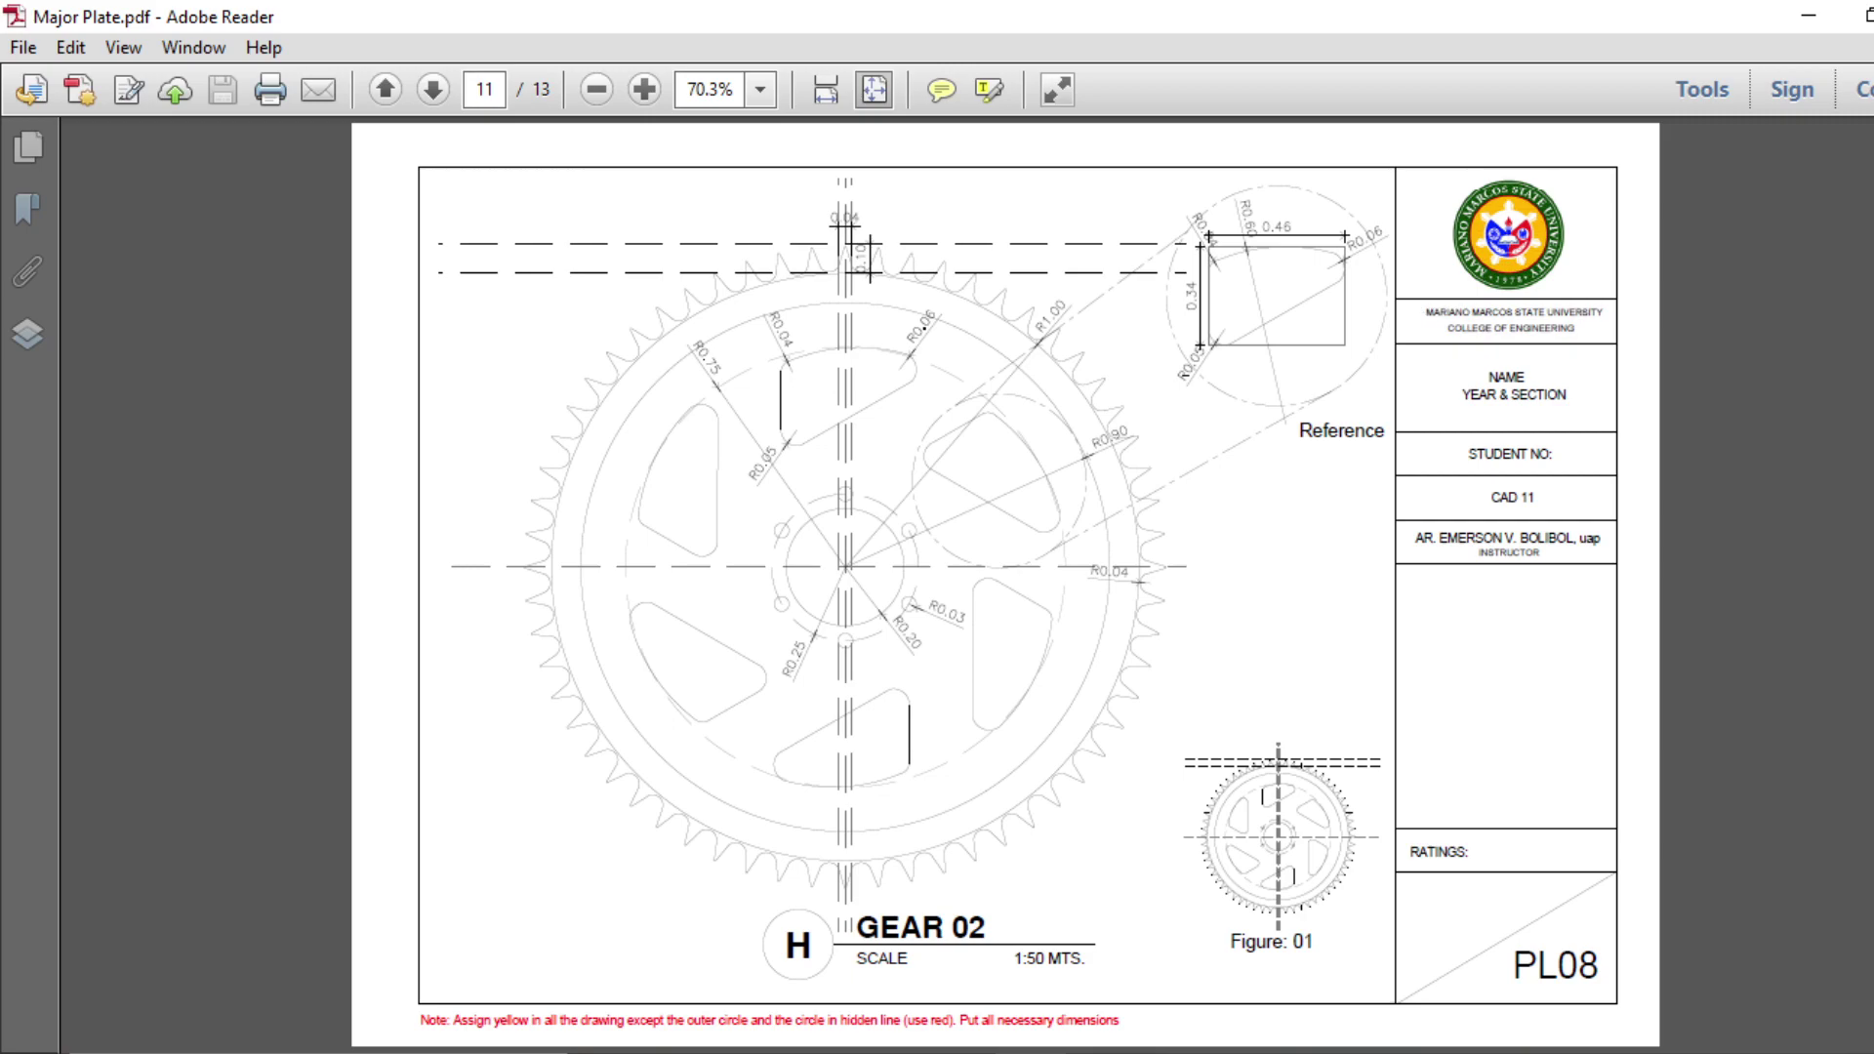
pyautogui.click(1802, 17)
pyautogui.press('Escape')
pyautogui.moveTo(1247, 531); pyautogui.dragTo(1100, 531, button='middle')
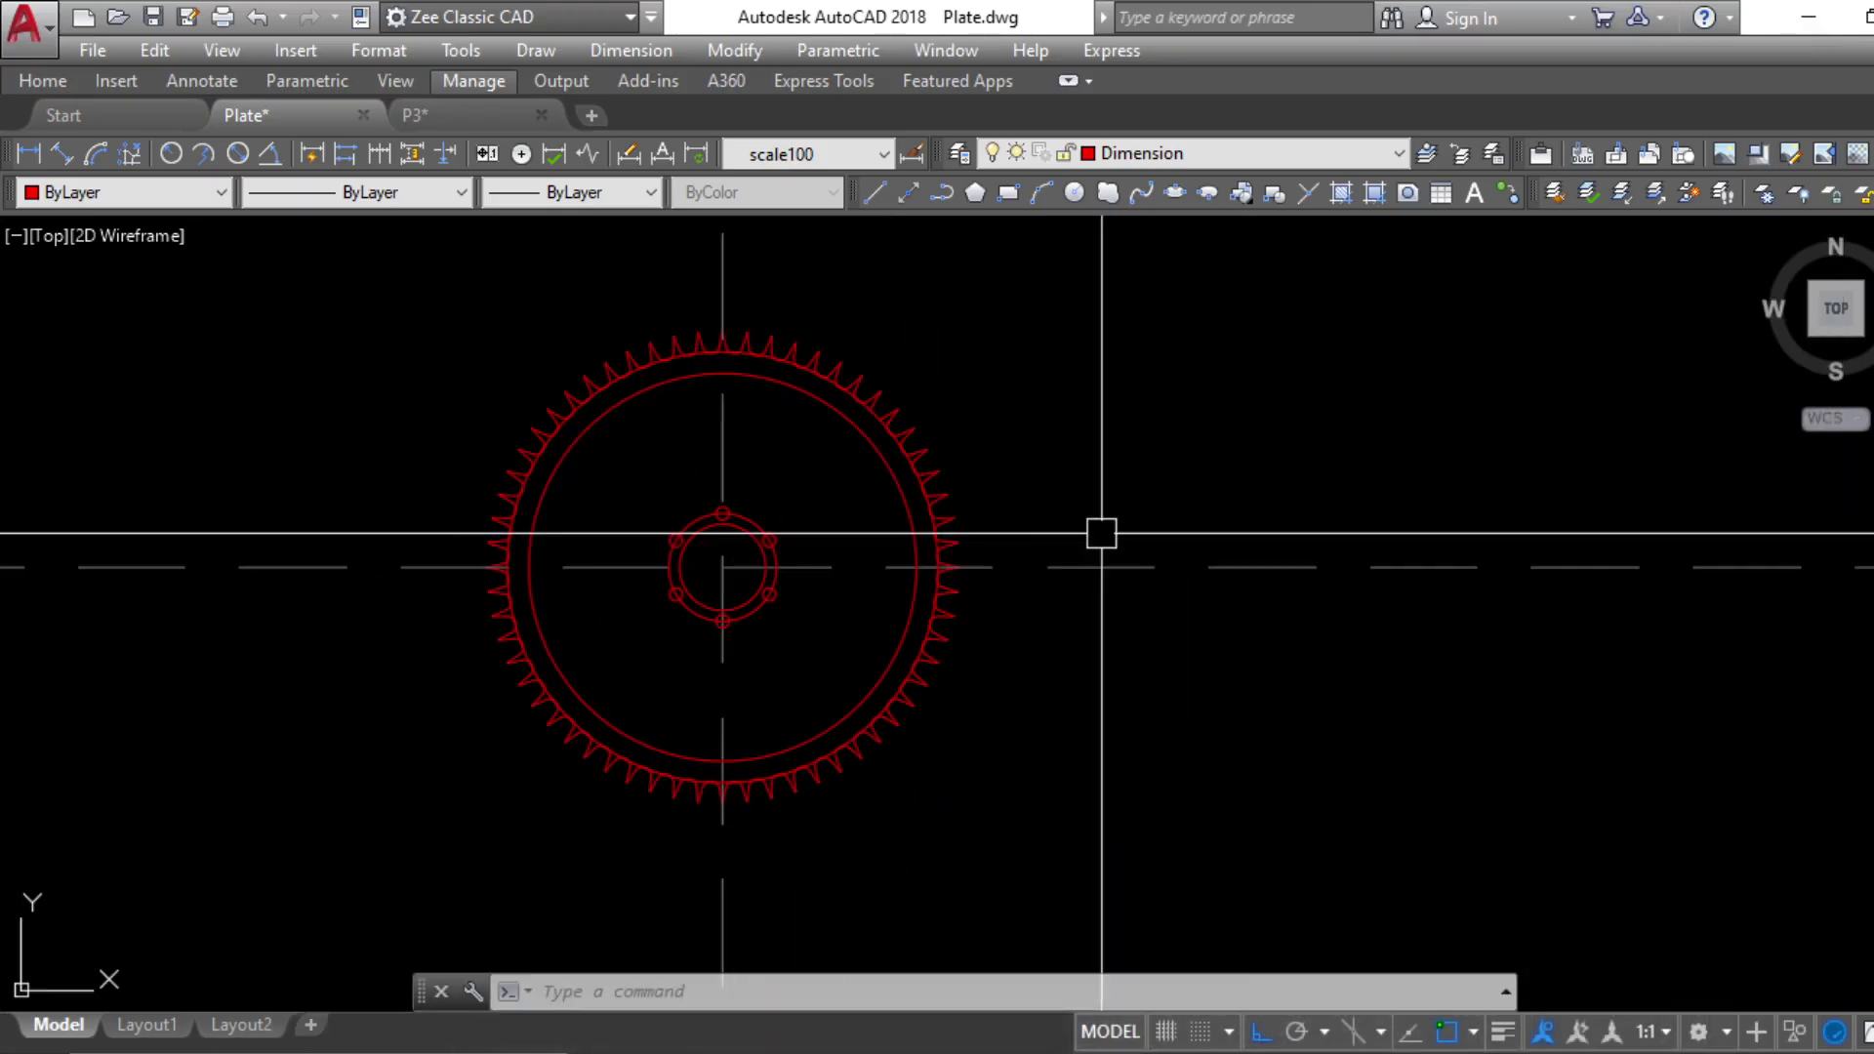
pyautogui.write('rec')
pyautogui.press('Return')
pyautogui.click(1107, 335)
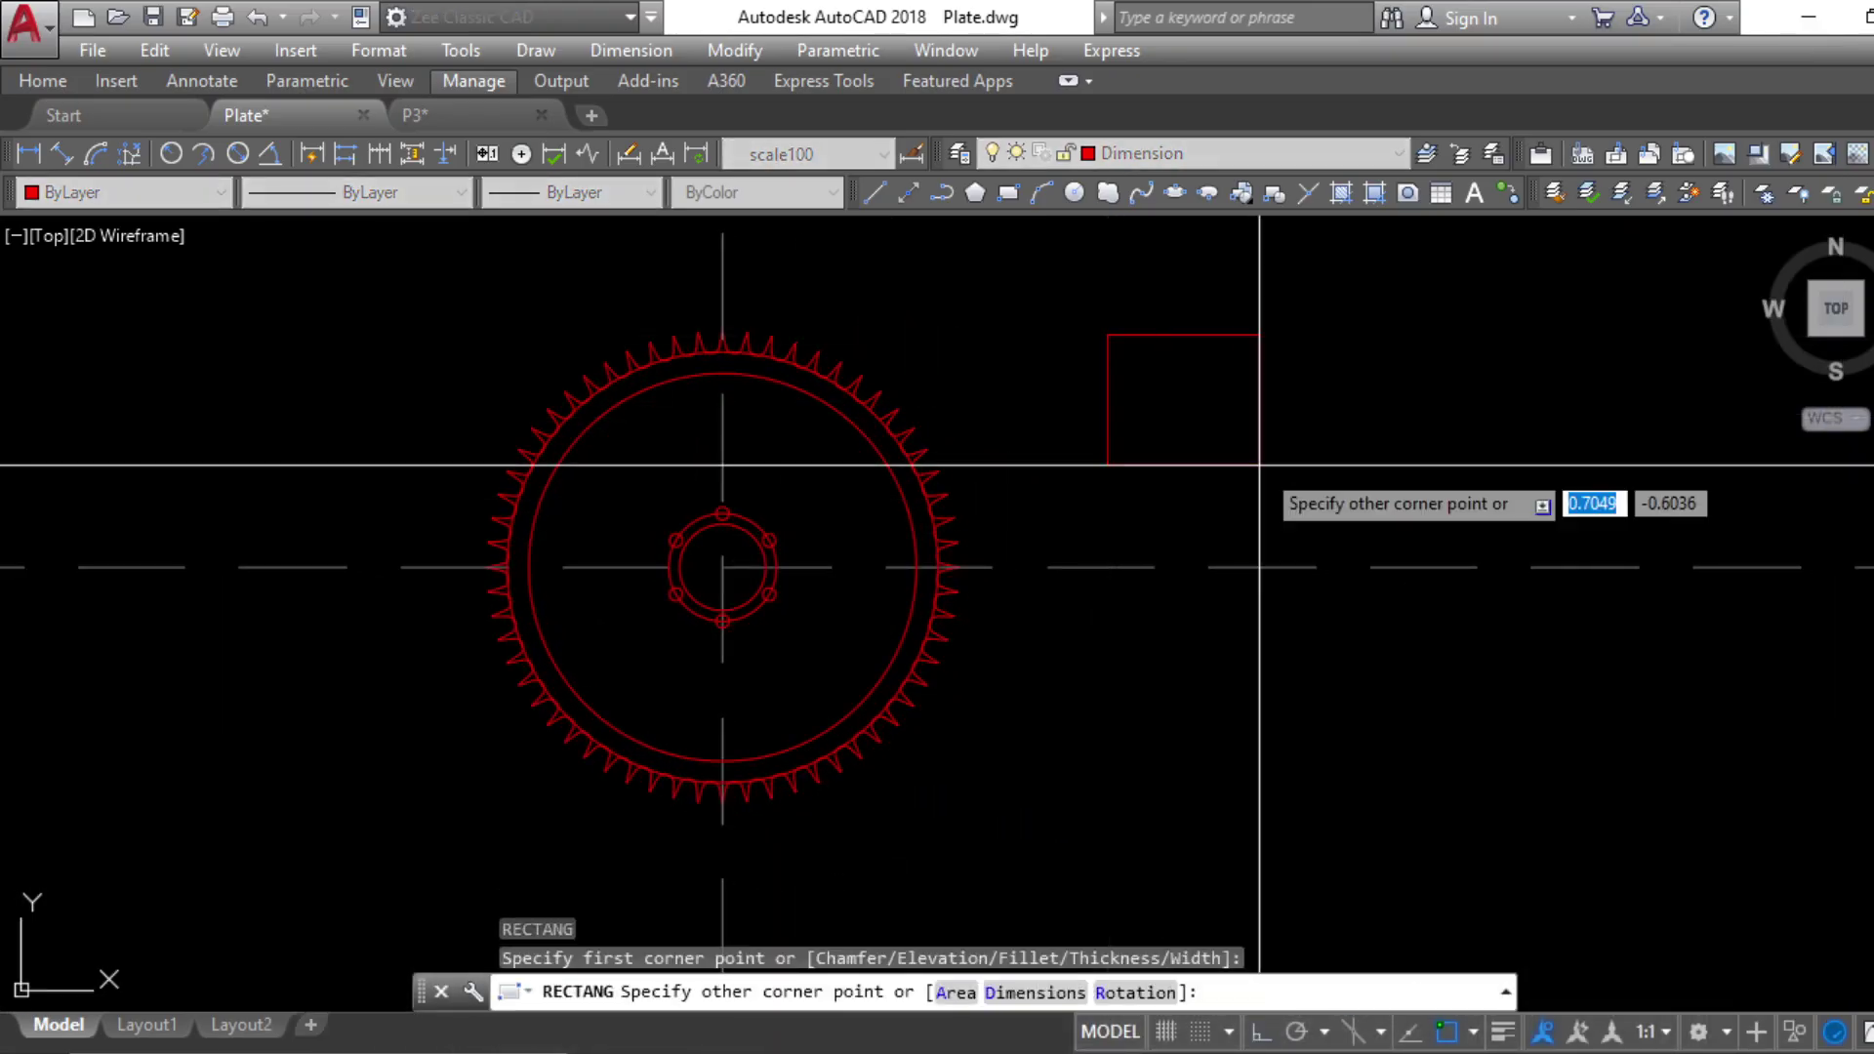
pyautogui.write('d')
pyautogui.press('Return')
pyautogui.write('.36')
pyautogui.press('Return')
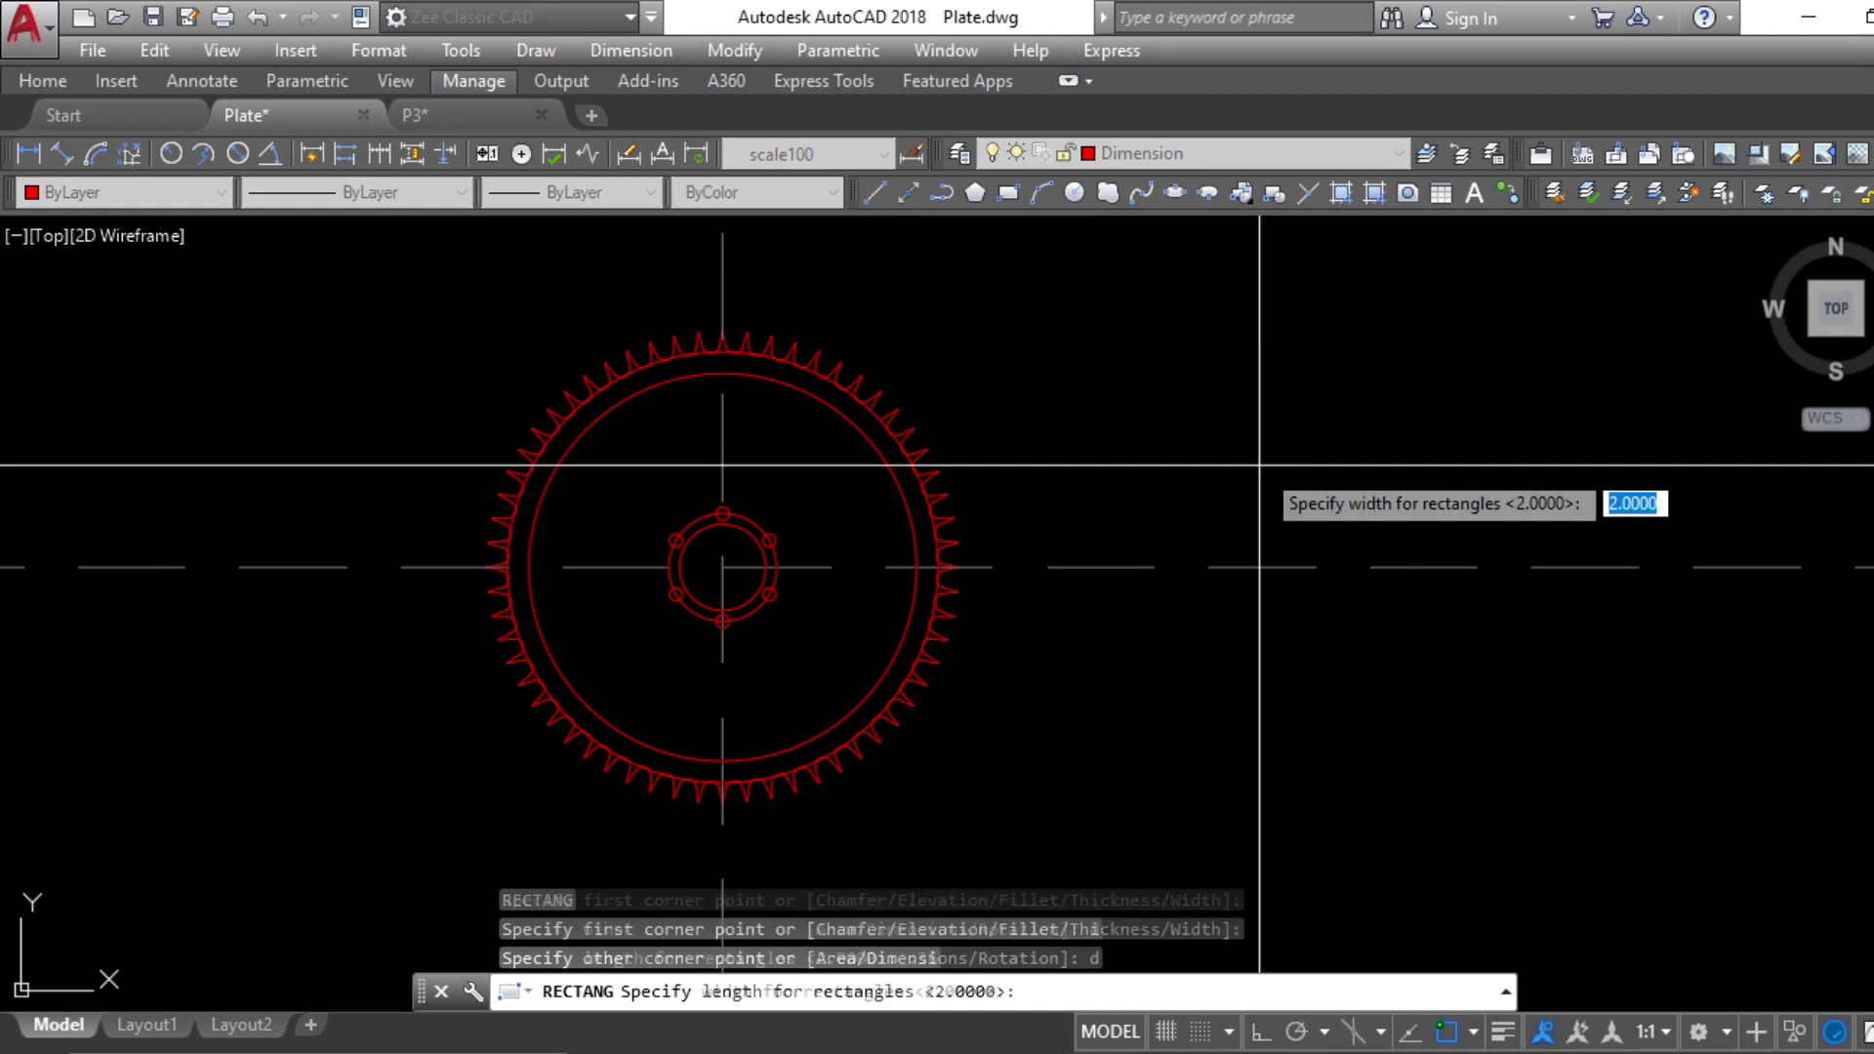
pyautogui.press('Escape')
pyautogui.press('Escape')
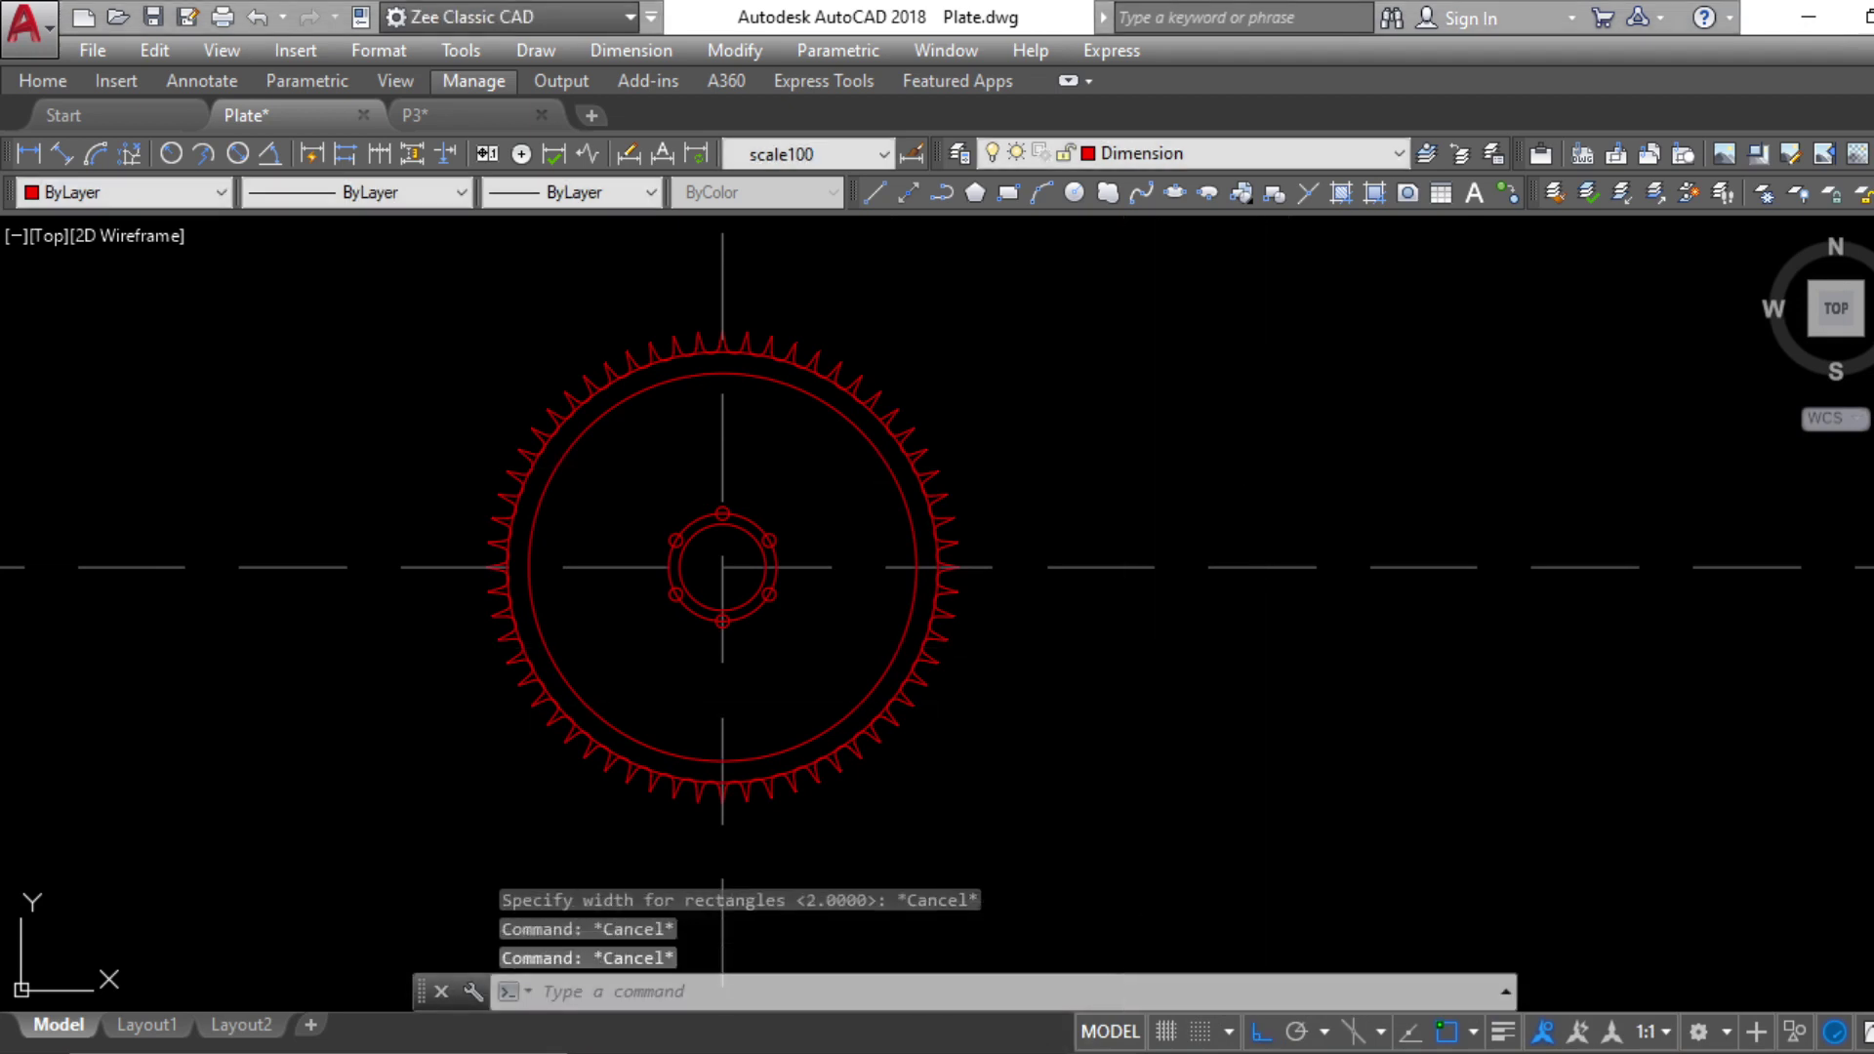
# Recheck the Reference detail in the PDF and draw a 0.46 by 0.34 rectangle to the right of the gear
pyautogui.hotkey('alt', 'Tab')
pyautogui.hotkey('alt', 'Tab')
pyautogui.write('rec')
pyautogui.press('Return')
pyautogui.click(1108, 348)
pyautogui.write('d')
pyautogui.press('Return')
pyautogui.write('.46')
pyautogui.press('Return')
pyautogui.write('.34')
pyautogui.press('Return')
pyautogui.click(1238, 435)
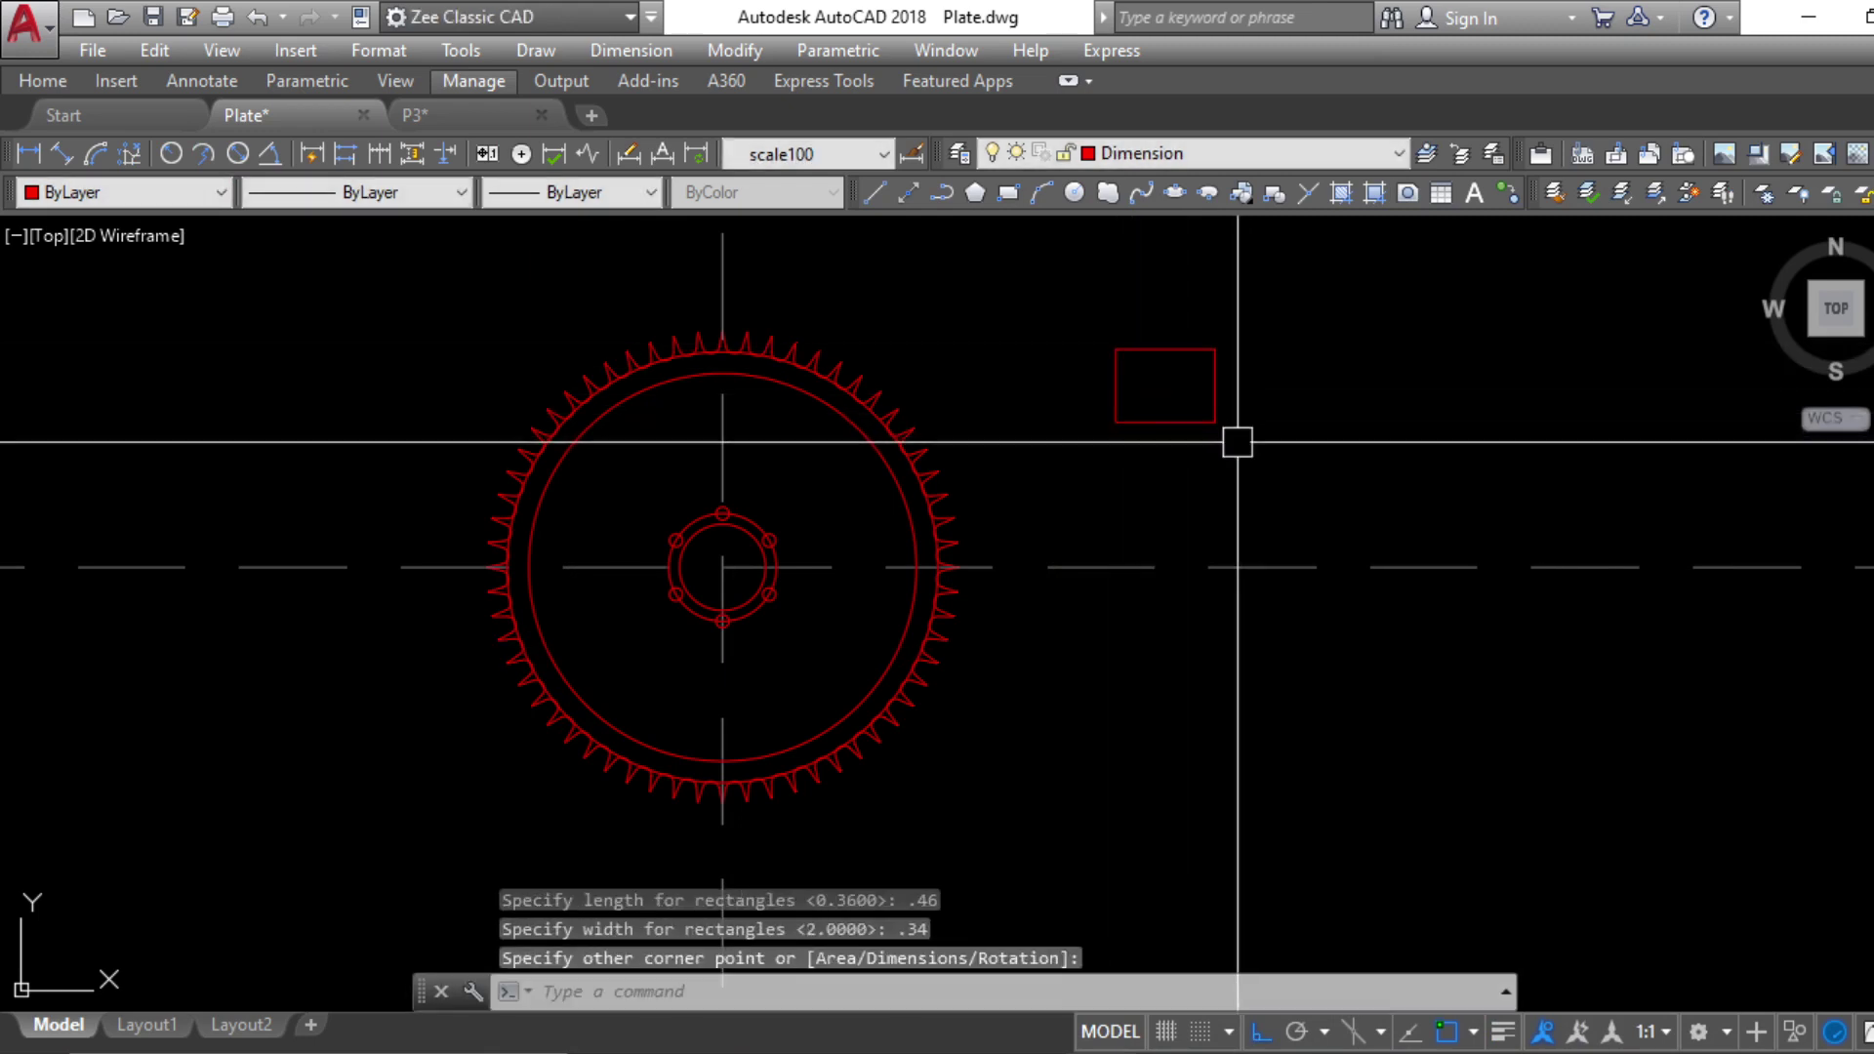
# Draw horizontal construction lines through the lower-right and upper-right corners of the rectangle
pyautogui.scroll(4, 1166, 367)
pyautogui.scroll(2, 1167, 367)
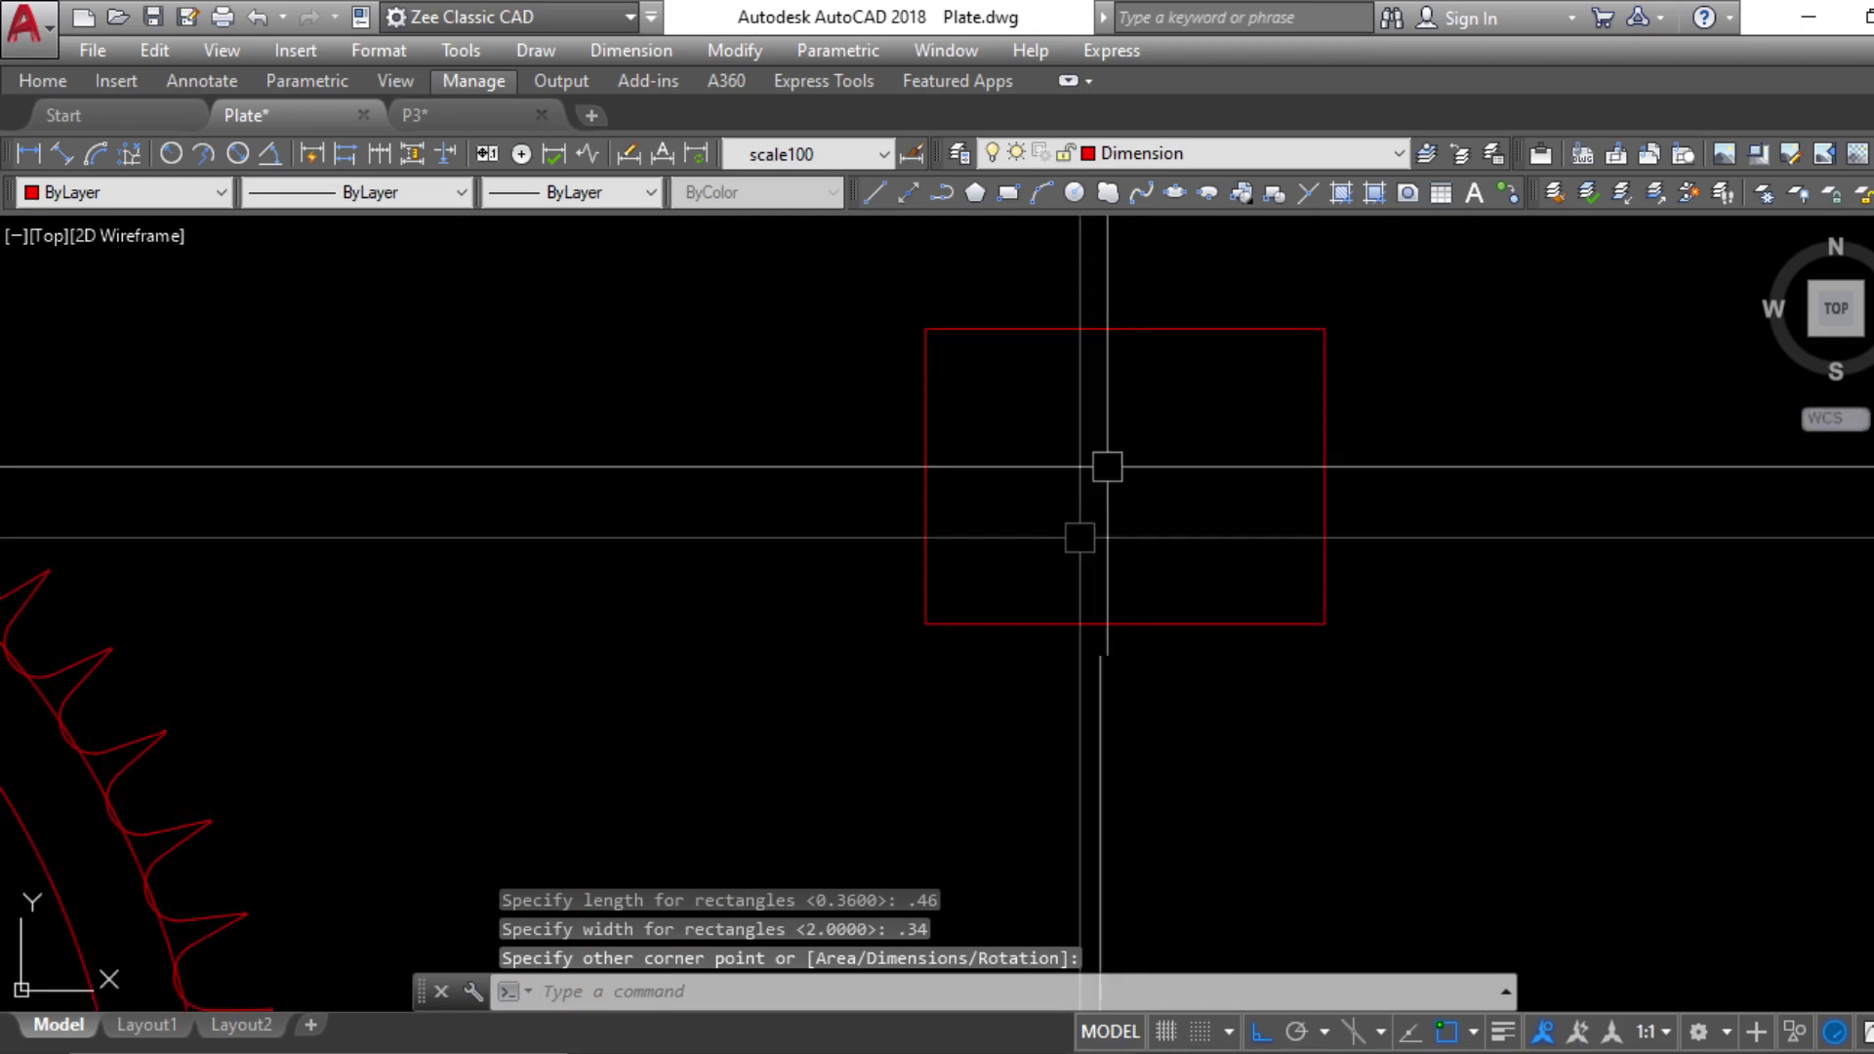
pyautogui.hotkey('alt', 'Tab')
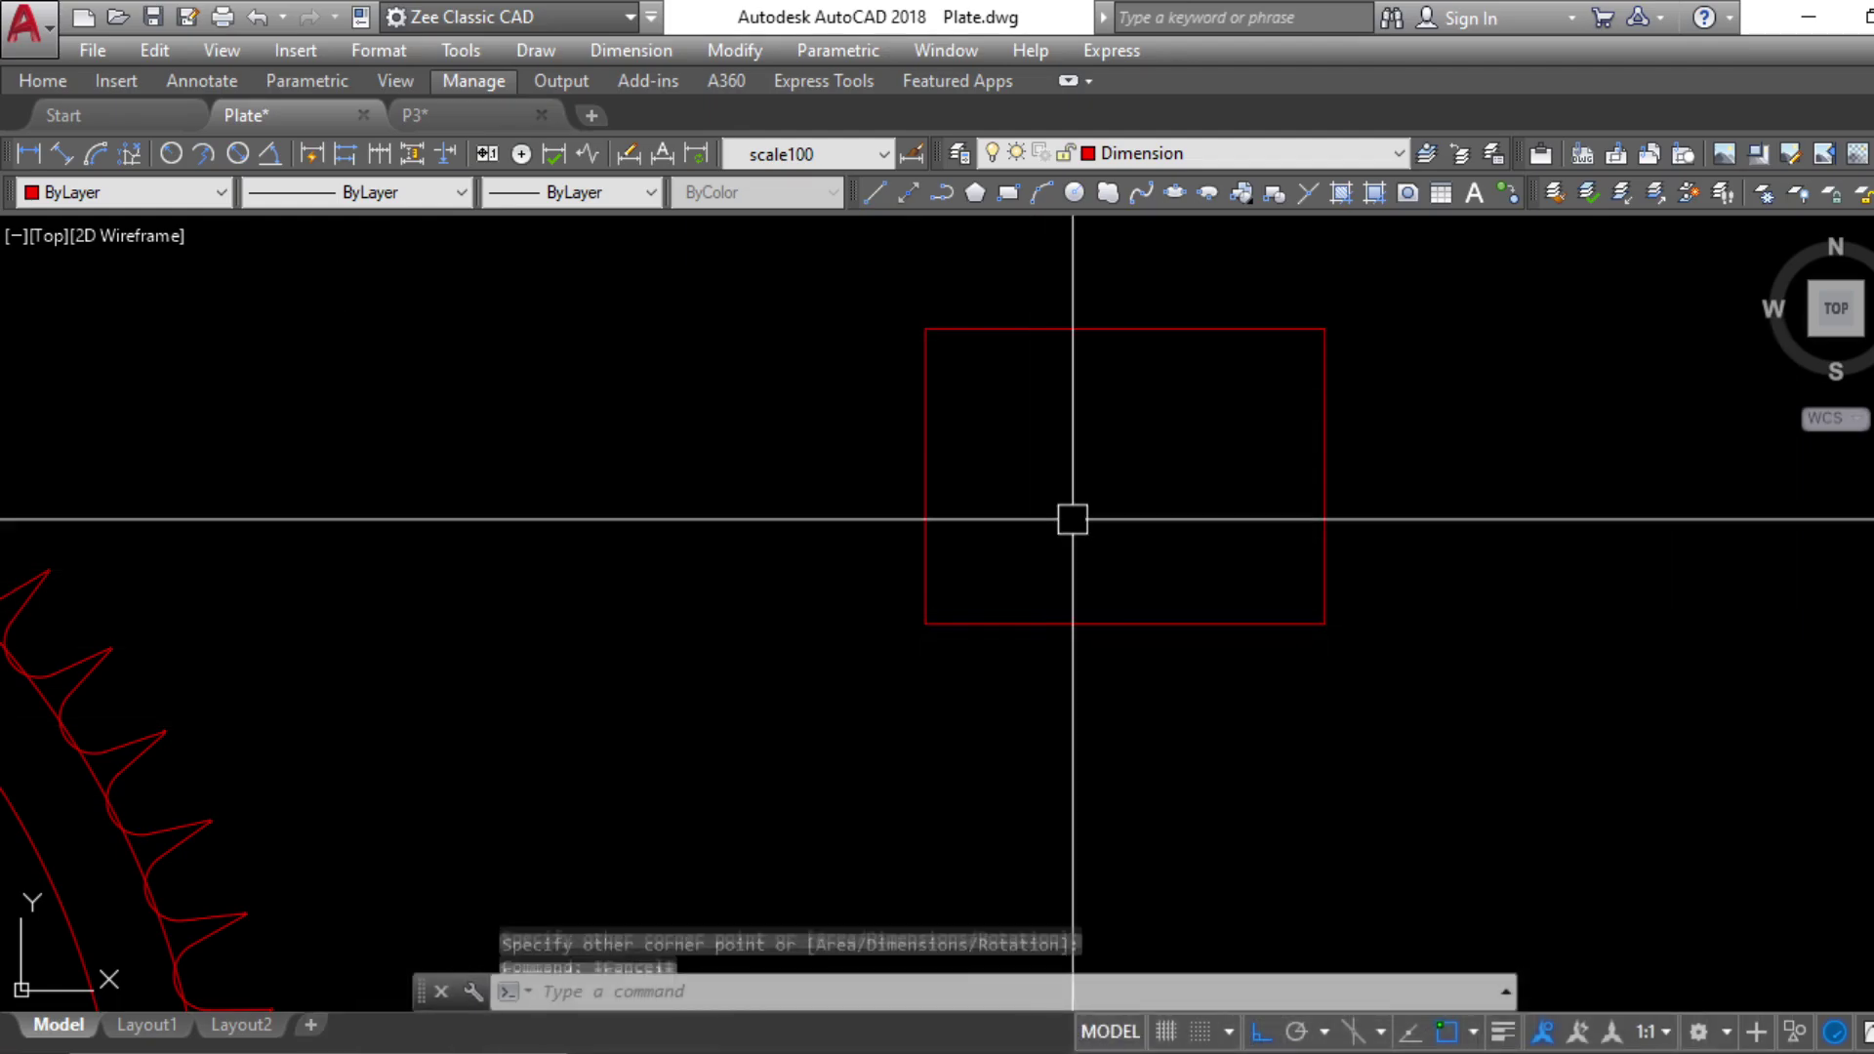
pyautogui.press('Escape')
pyautogui.press('Escape')
pyautogui.write('xl')
pyautogui.press('space')
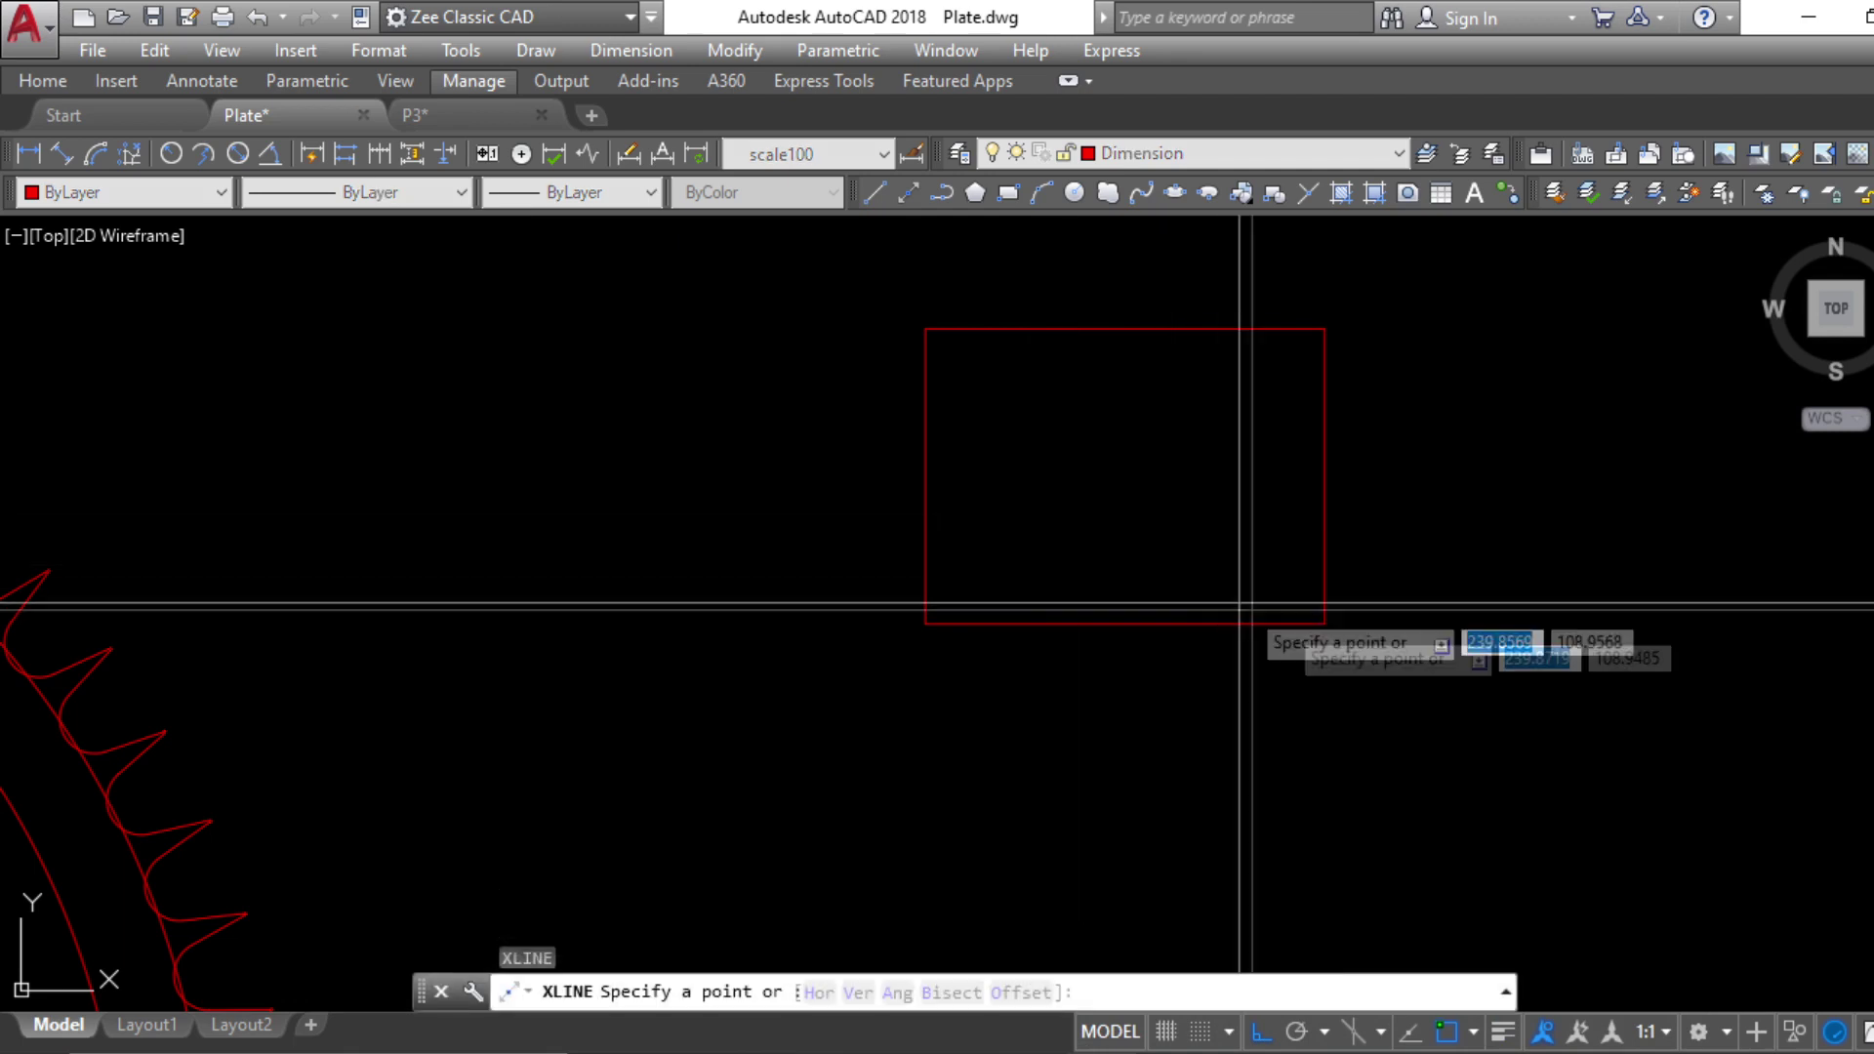
pyautogui.click(1325, 623)
pyautogui.click(1406, 623)
pyautogui.press('space')
pyautogui.press('space')
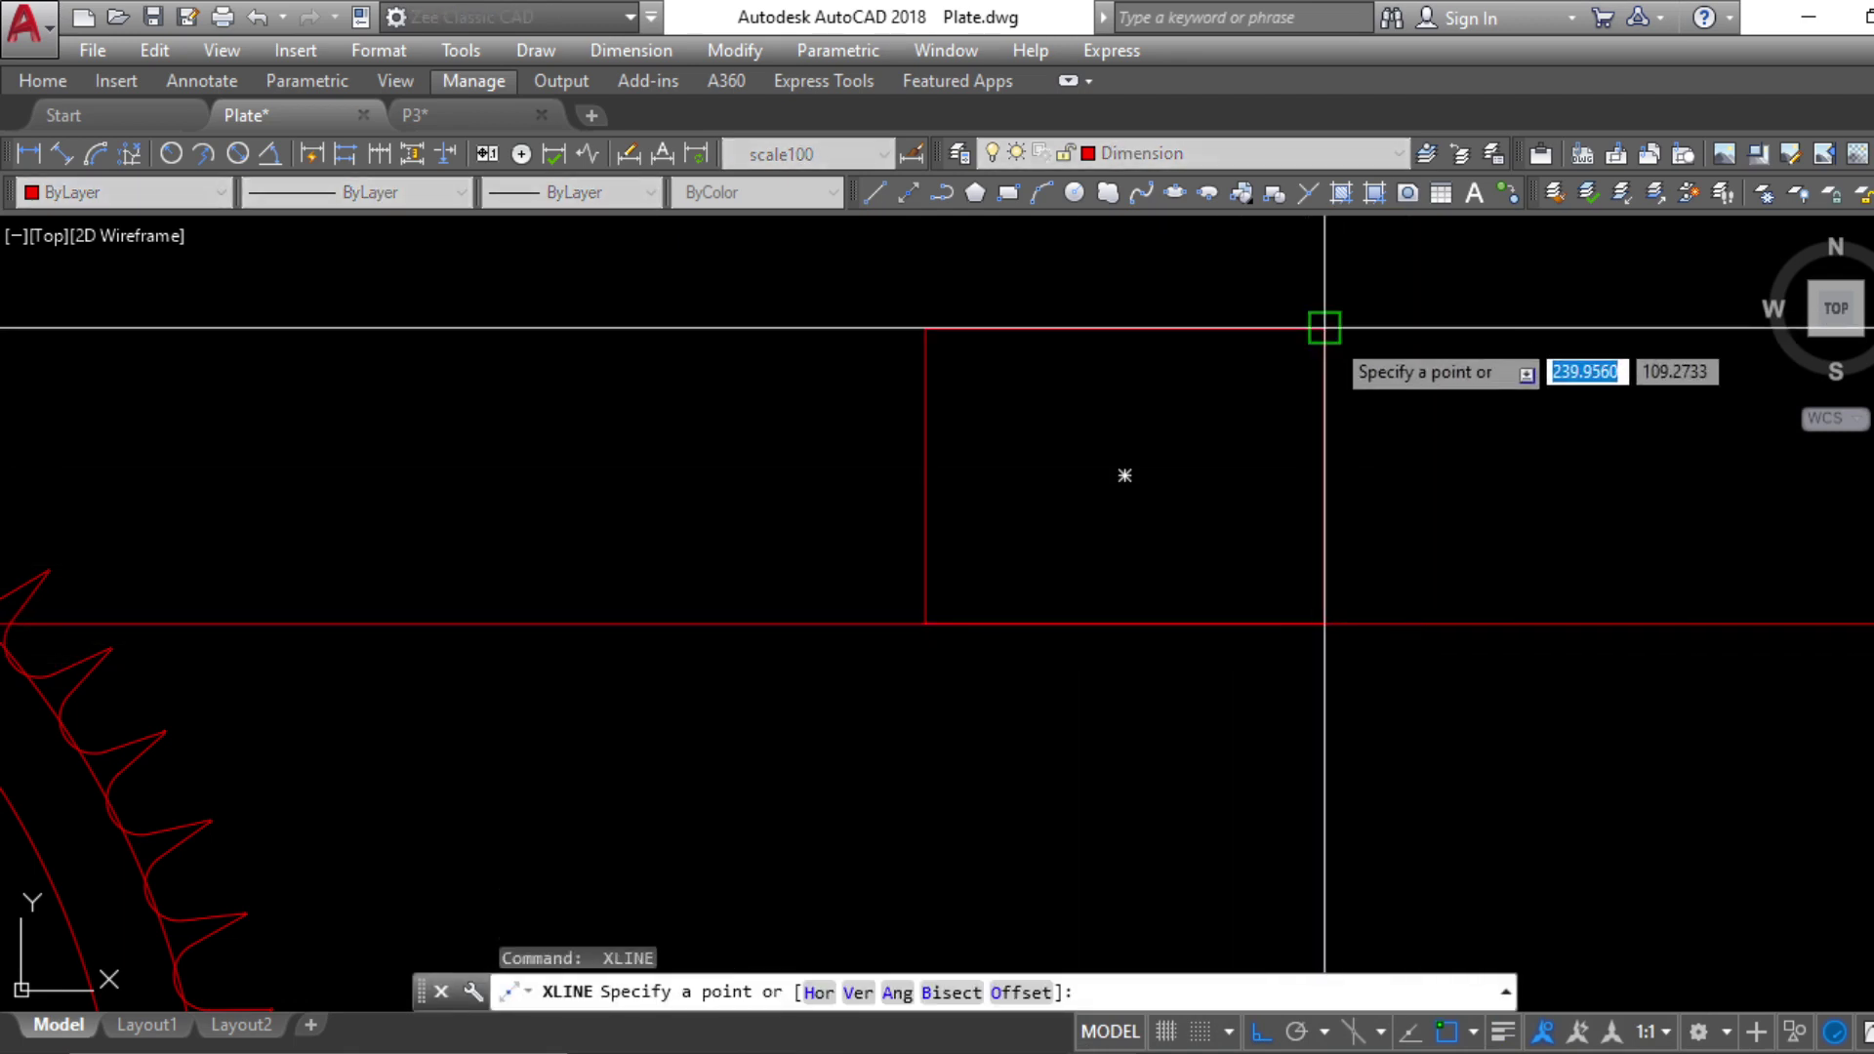
pyautogui.click(1325, 328)
pyautogui.click(1386, 330)
pyautogui.press('space')
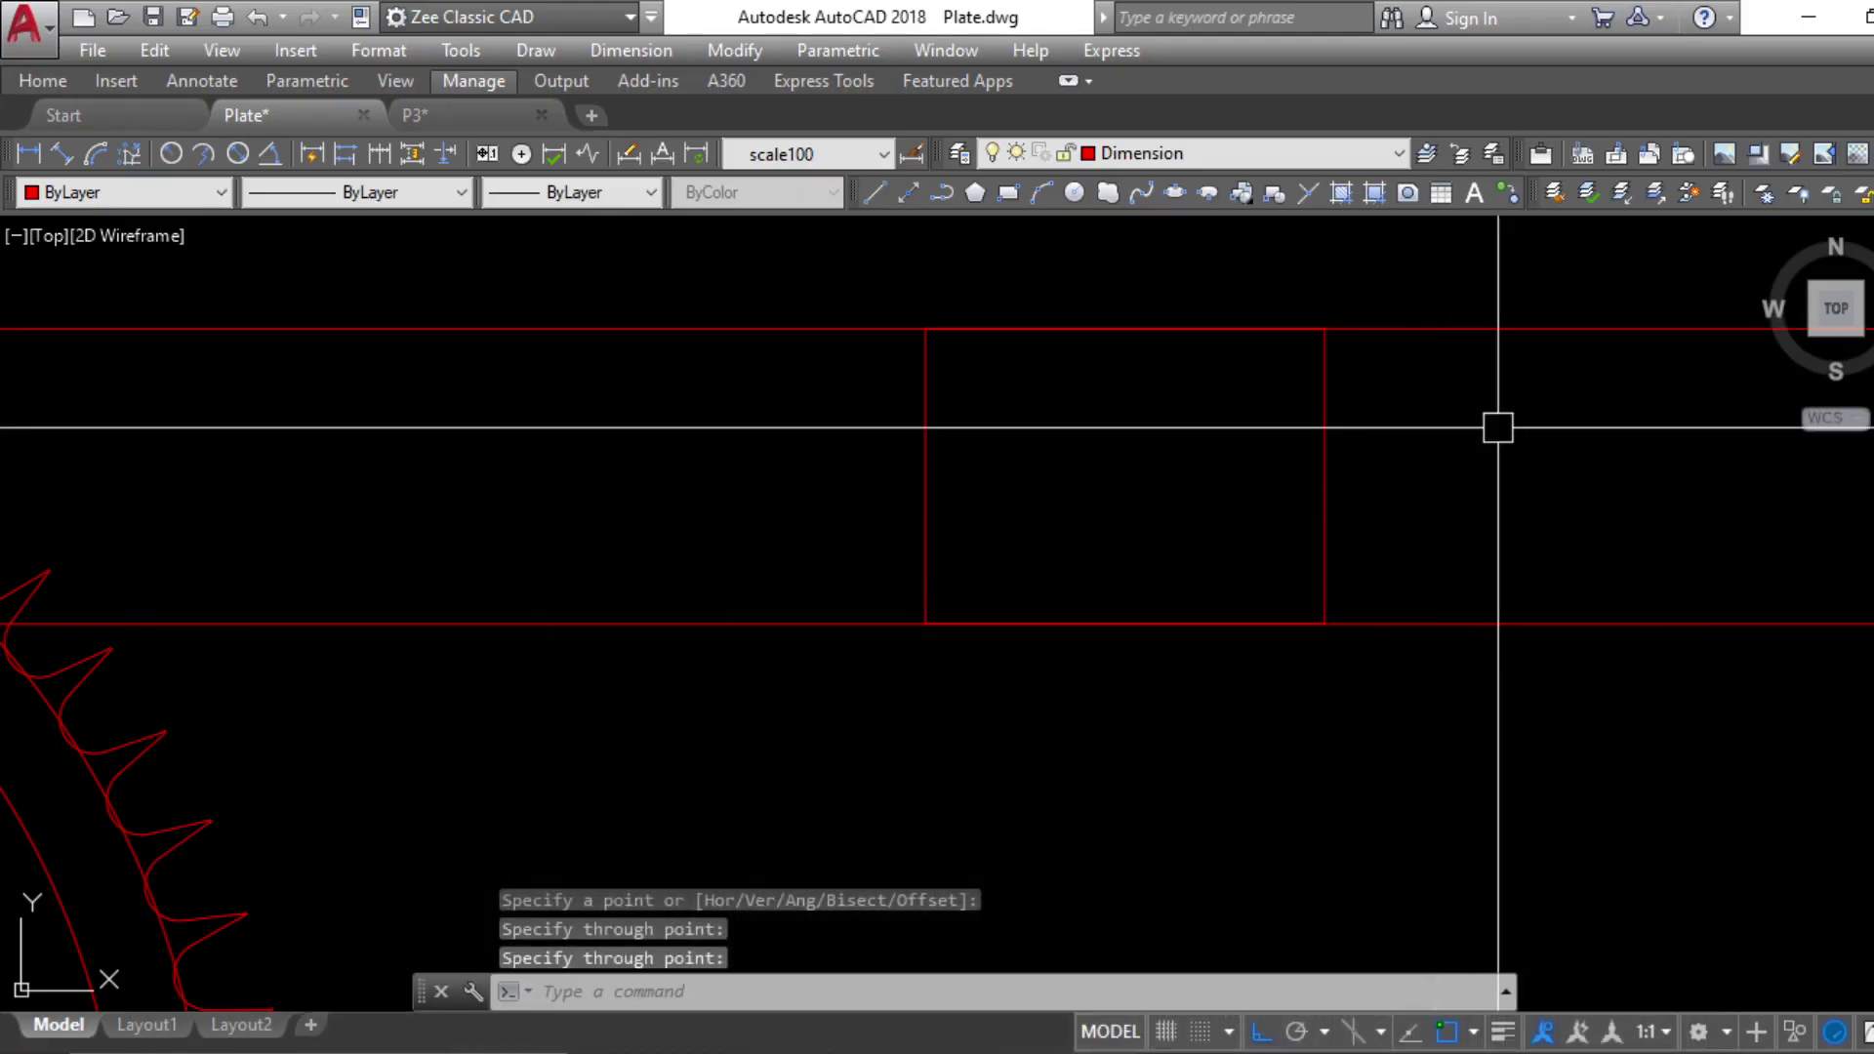
pyautogui.press('Escape')
pyautogui.press('Escape')
pyautogui.write('o')
pyautogui.press('space')
pyautogui.write('.2')
pyautogui.press('Return')
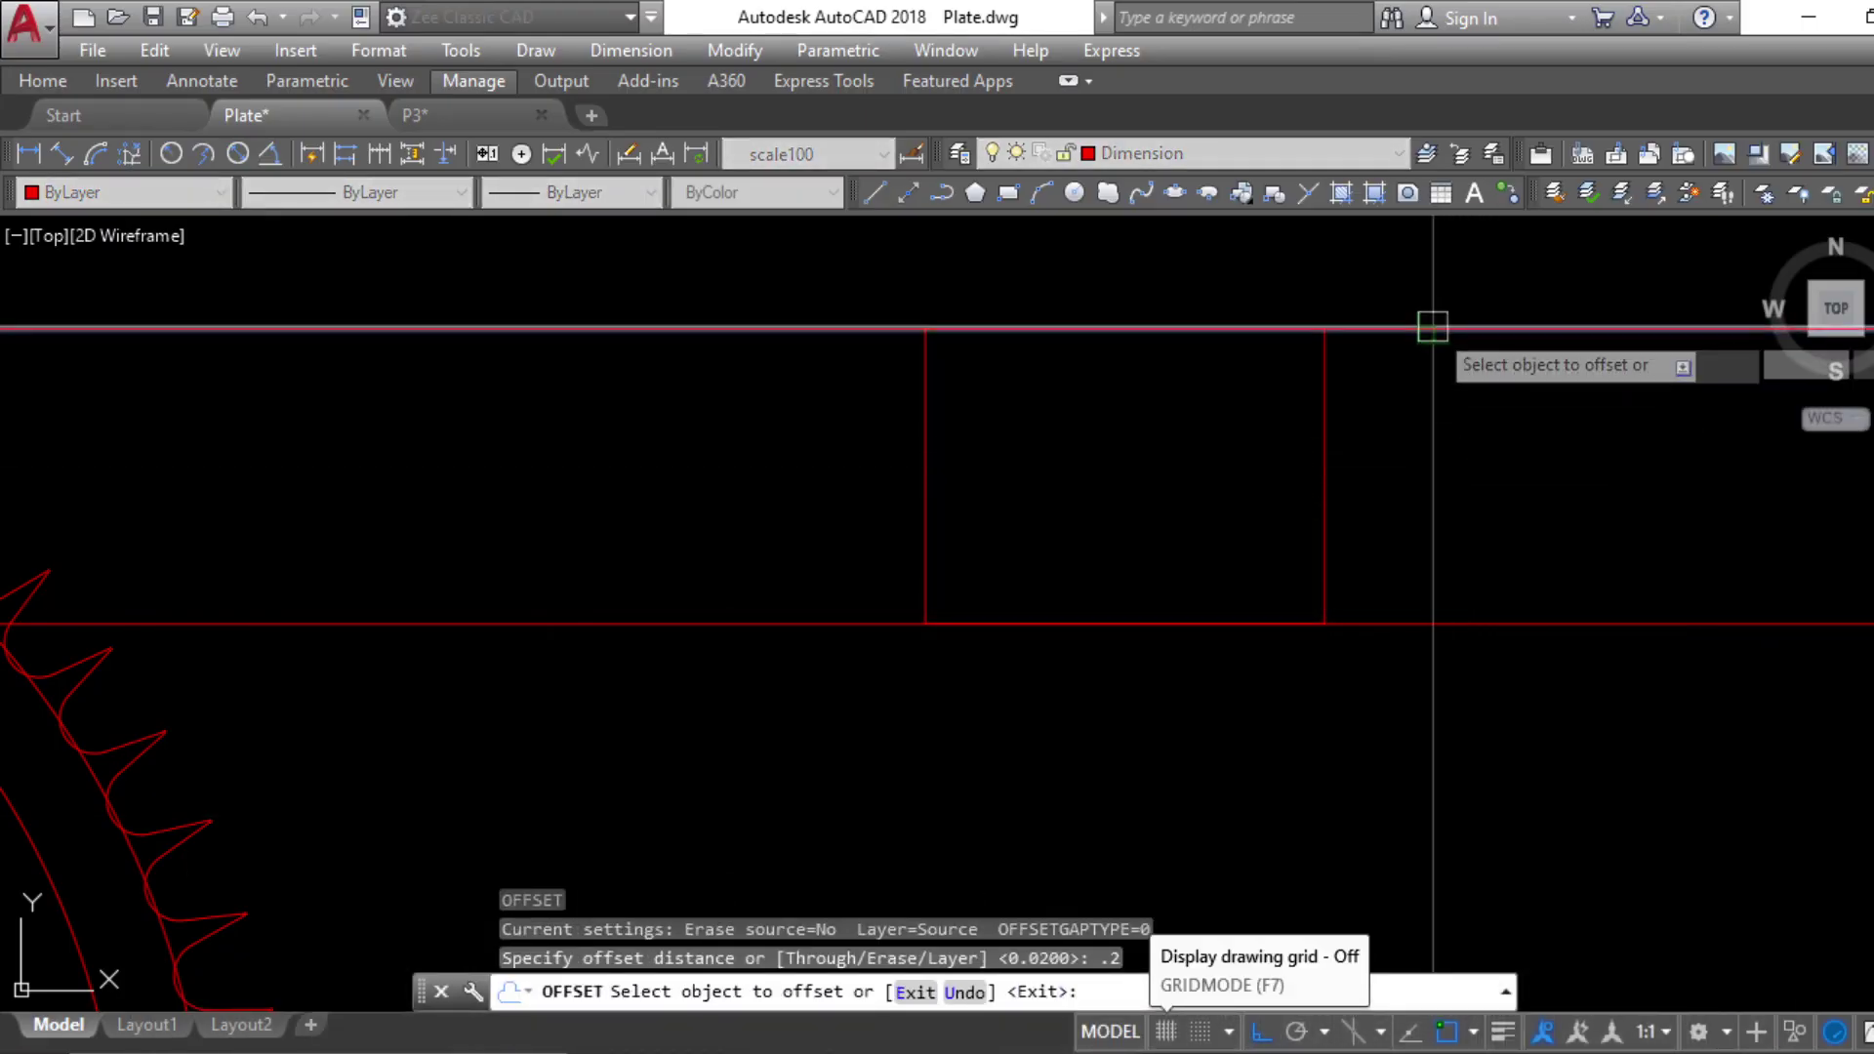
pyautogui.click(1431, 328)
pyautogui.press('Escape')
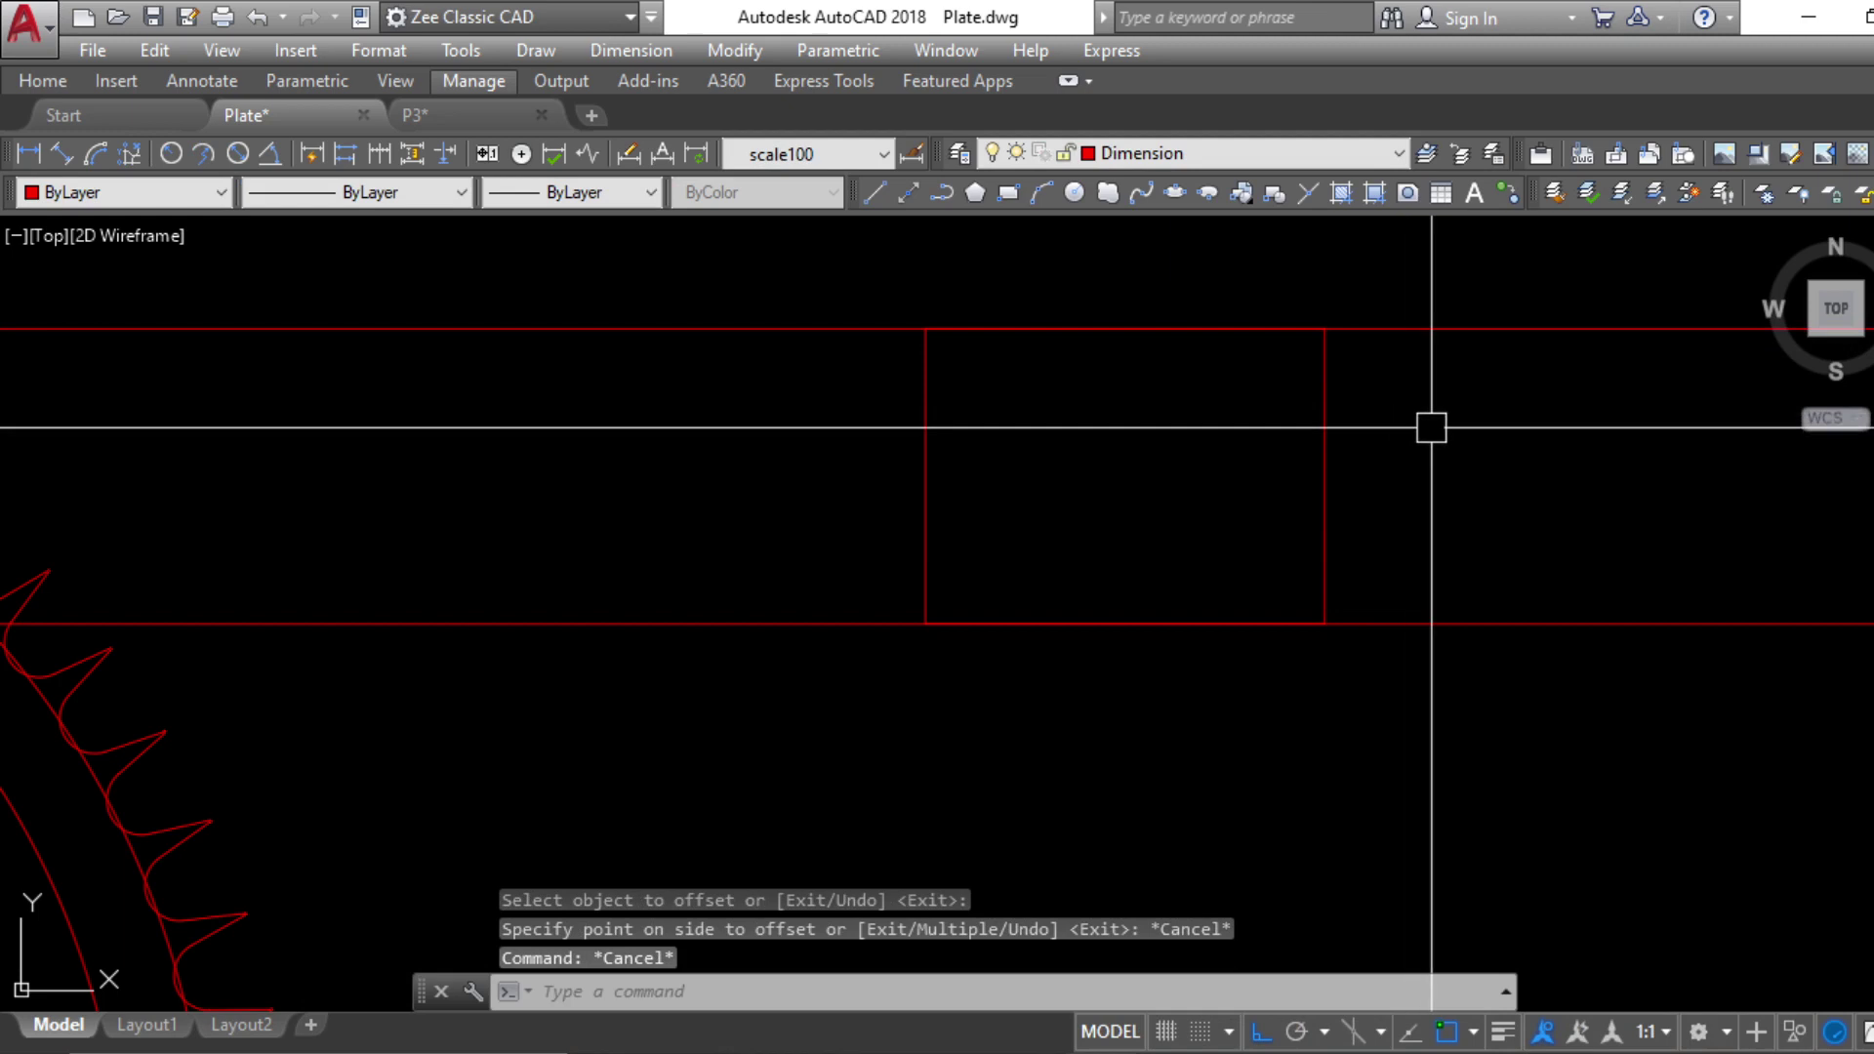
pyautogui.press('Escape')
# Offset the upper and lower horizontal construction lines 0.05 toward the inside of the rectangle
pyautogui.write('o')
pyautogui.press('space')
pyautogui.write('.0')
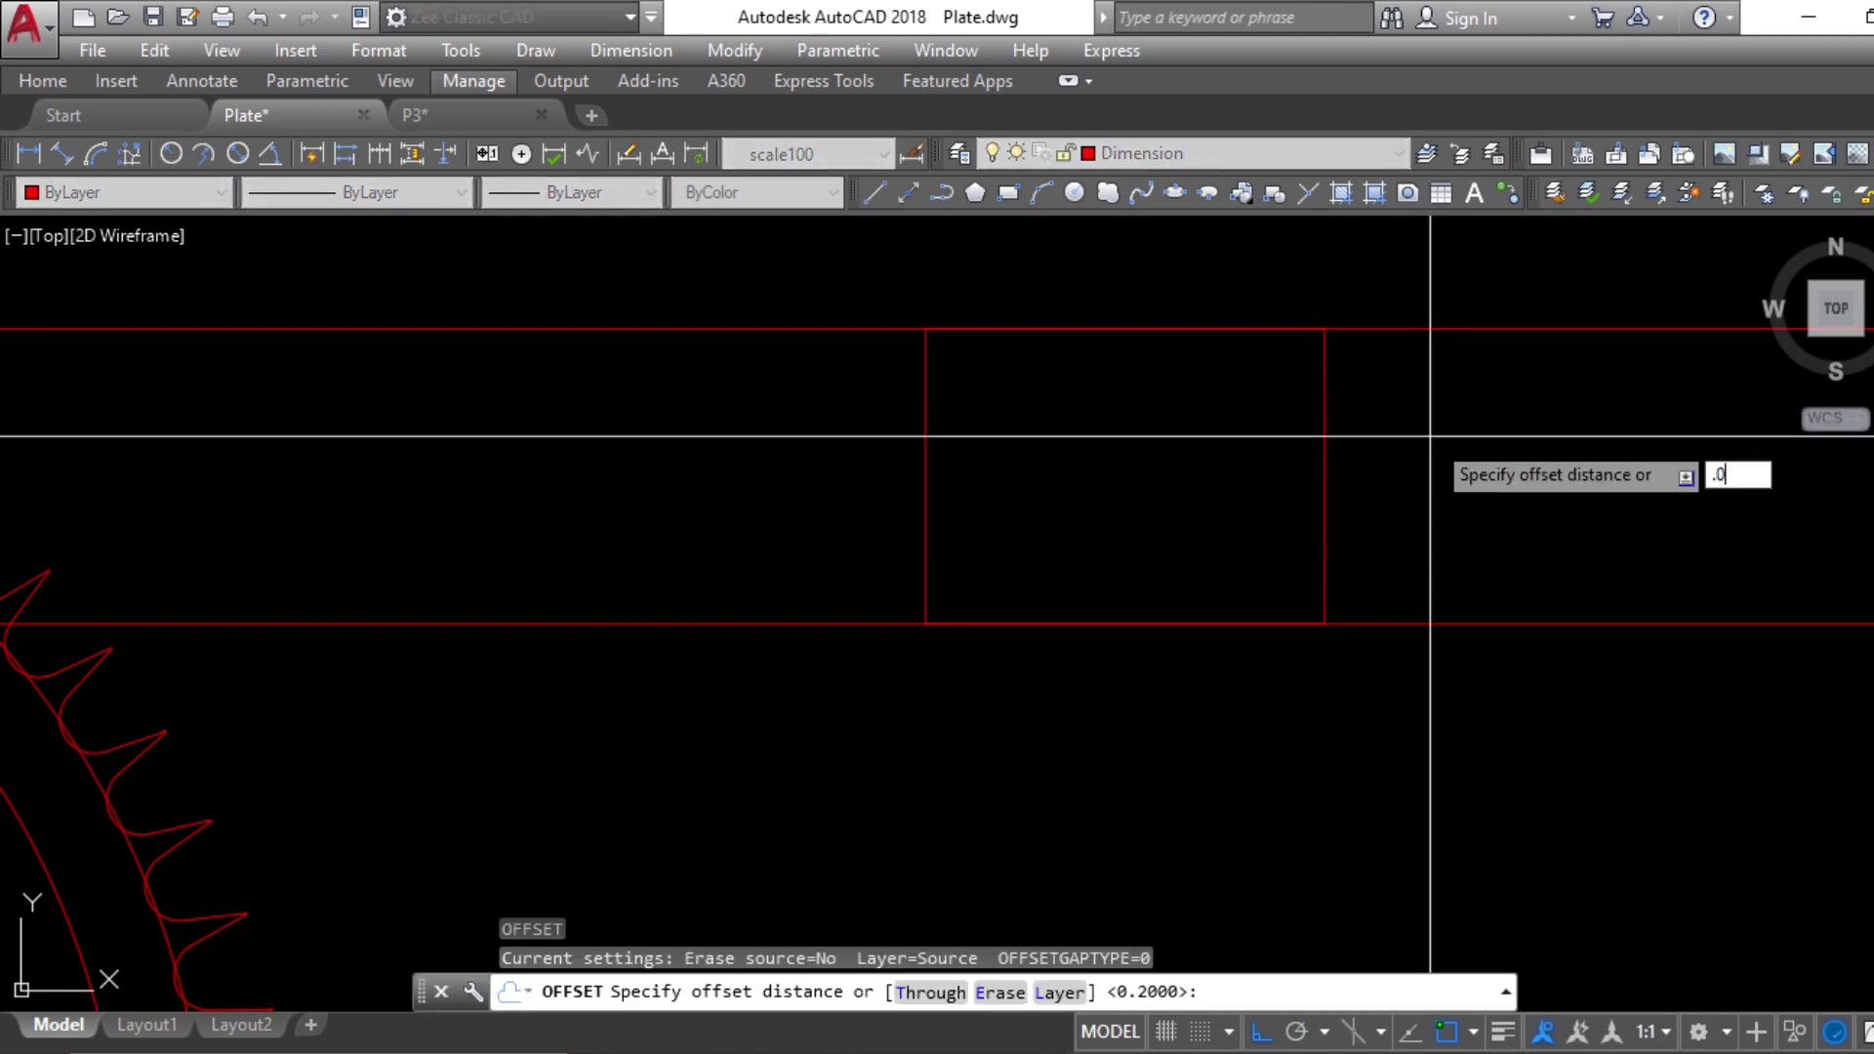
pyautogui.write('5')
pyautogui.press('Return')
pyautogui.click(1476, 328)
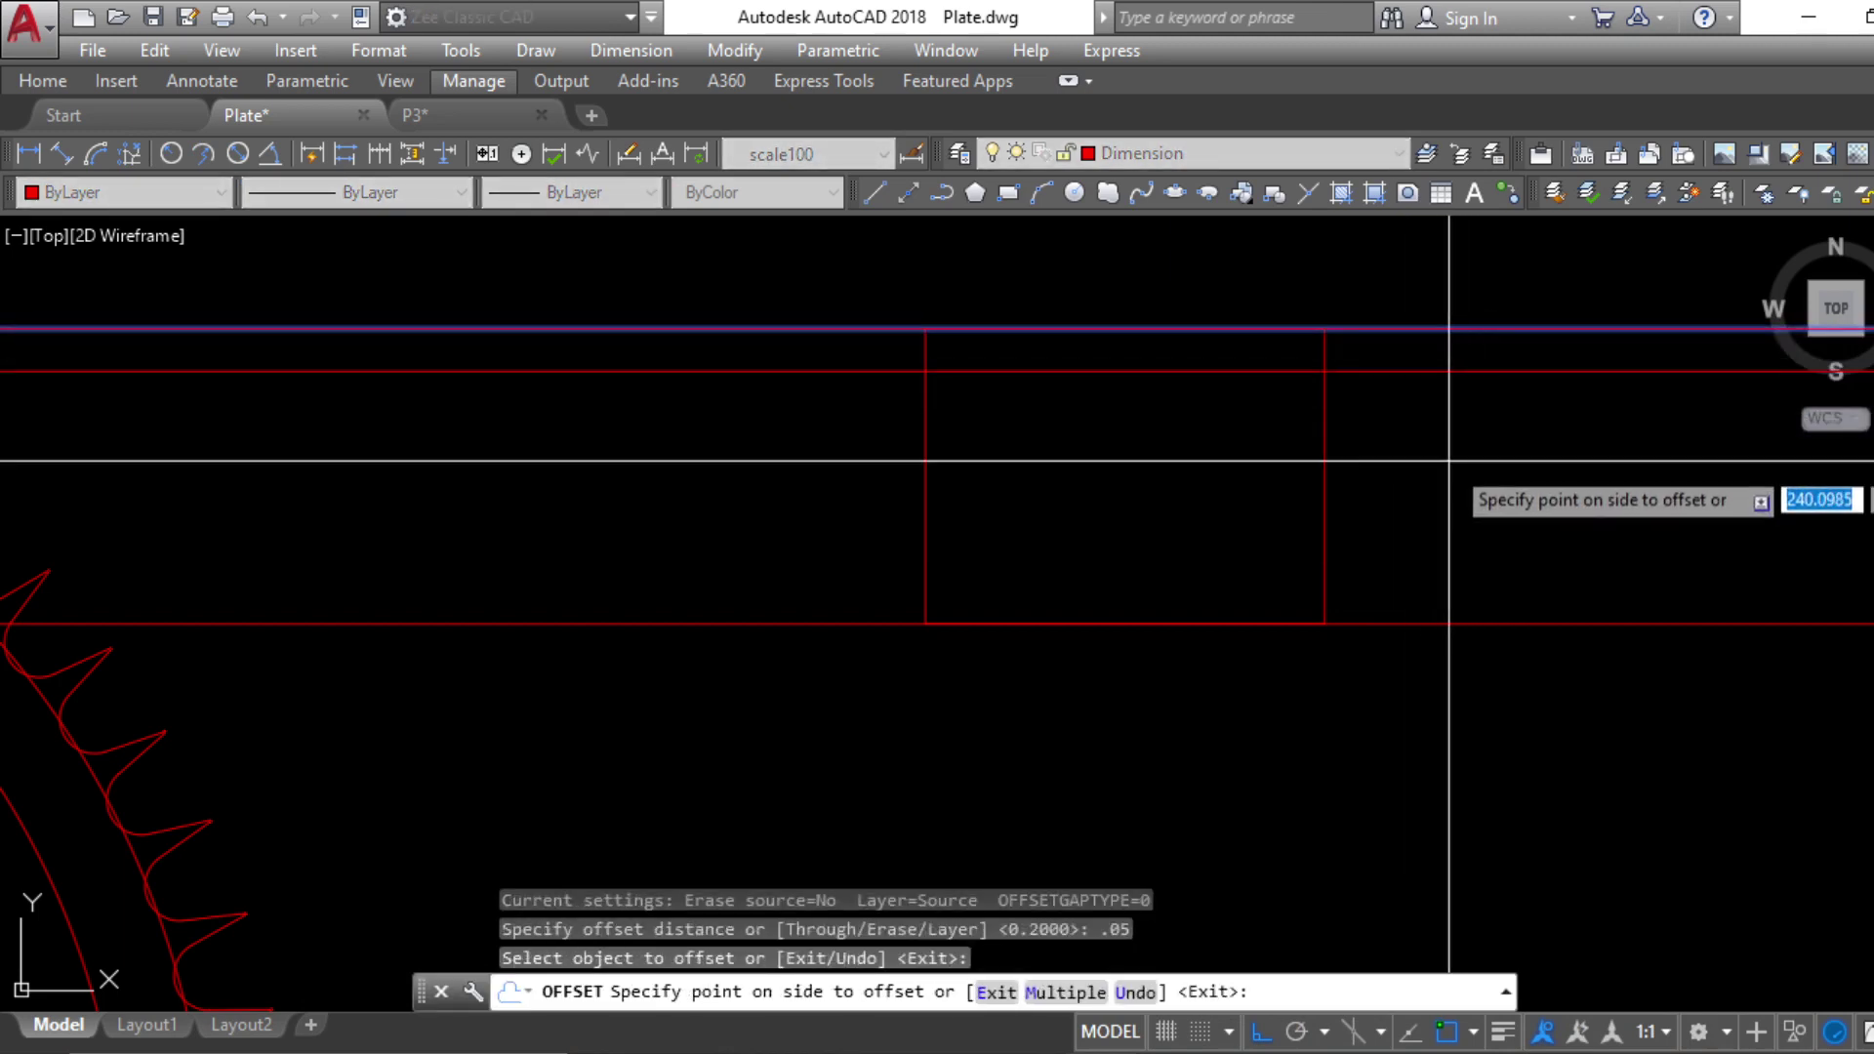
pyautogui.click(1448, 462)
pyautogui.click(1431, 623)
pyautogui.click(1259, 609)
pyautogui.press('Escape')
pyautogui.press('Escape')
pyautogui.press('Escape')
pyautogui.press('Escape')
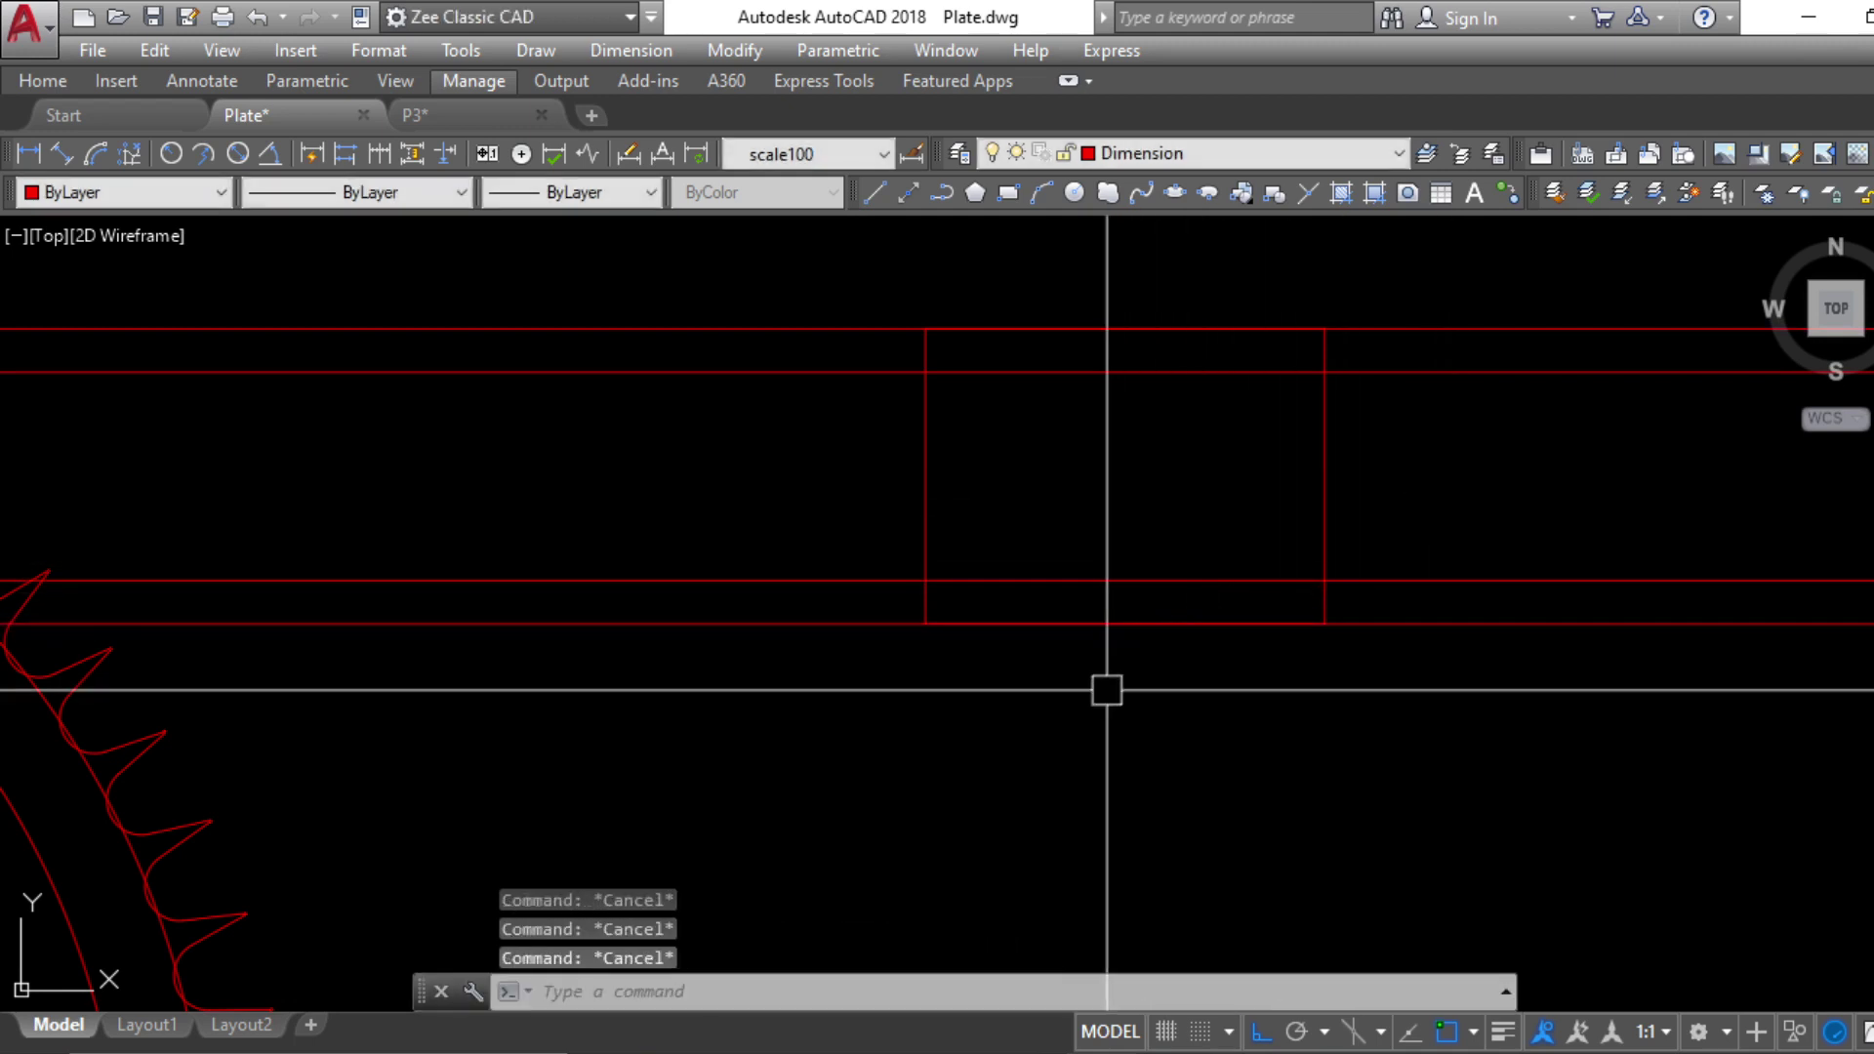
pyautogui.press('space')
pyautogui.click(925, 624)
pyautogui.click(1044, 682)
pyautogui.press('space')
pyautogui.press('Escape')
pyautogui.press('Escape')
# Draw a vertical construction line through the rectangle's lower-left corner
pyautogui.write('xl')
pyautogui.press('space')
pyautogui.click(926, 624)
pyautogui.click(976, 743)
pyautogui.press('space')
pyautogui.press('Escape')
# Offset the vertical construction line 0.05 to the right, into the rectangle
pyautogui.write('o')
pyautogui.press('space')
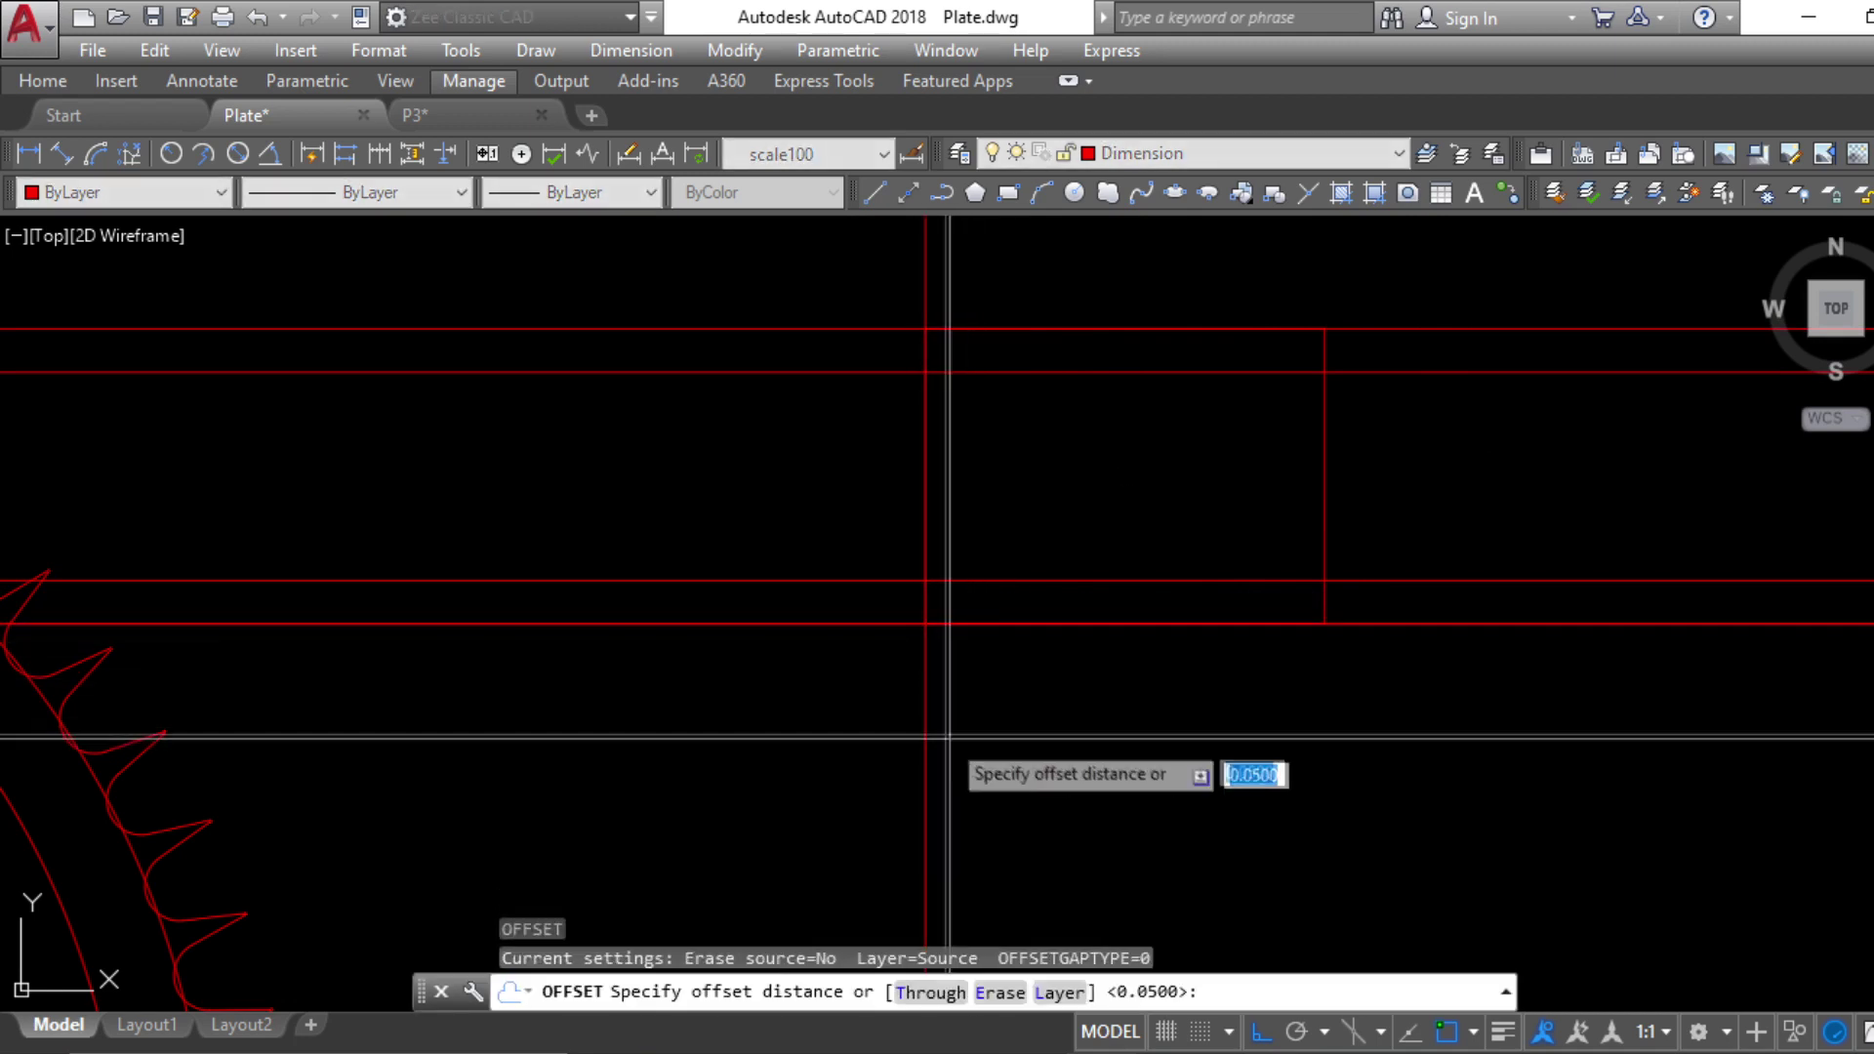
pyautogui.press('space')
pyautogui.click(926, 703)
pyautogui.click(1015, 742)
pyautogui.press('Escape')
pyautogui.press('Escape')
pyautogui.press('Escape')
pyautogui.moveTo(1036, 648); pyautogui.dragTo(1005, 772, button='middle')
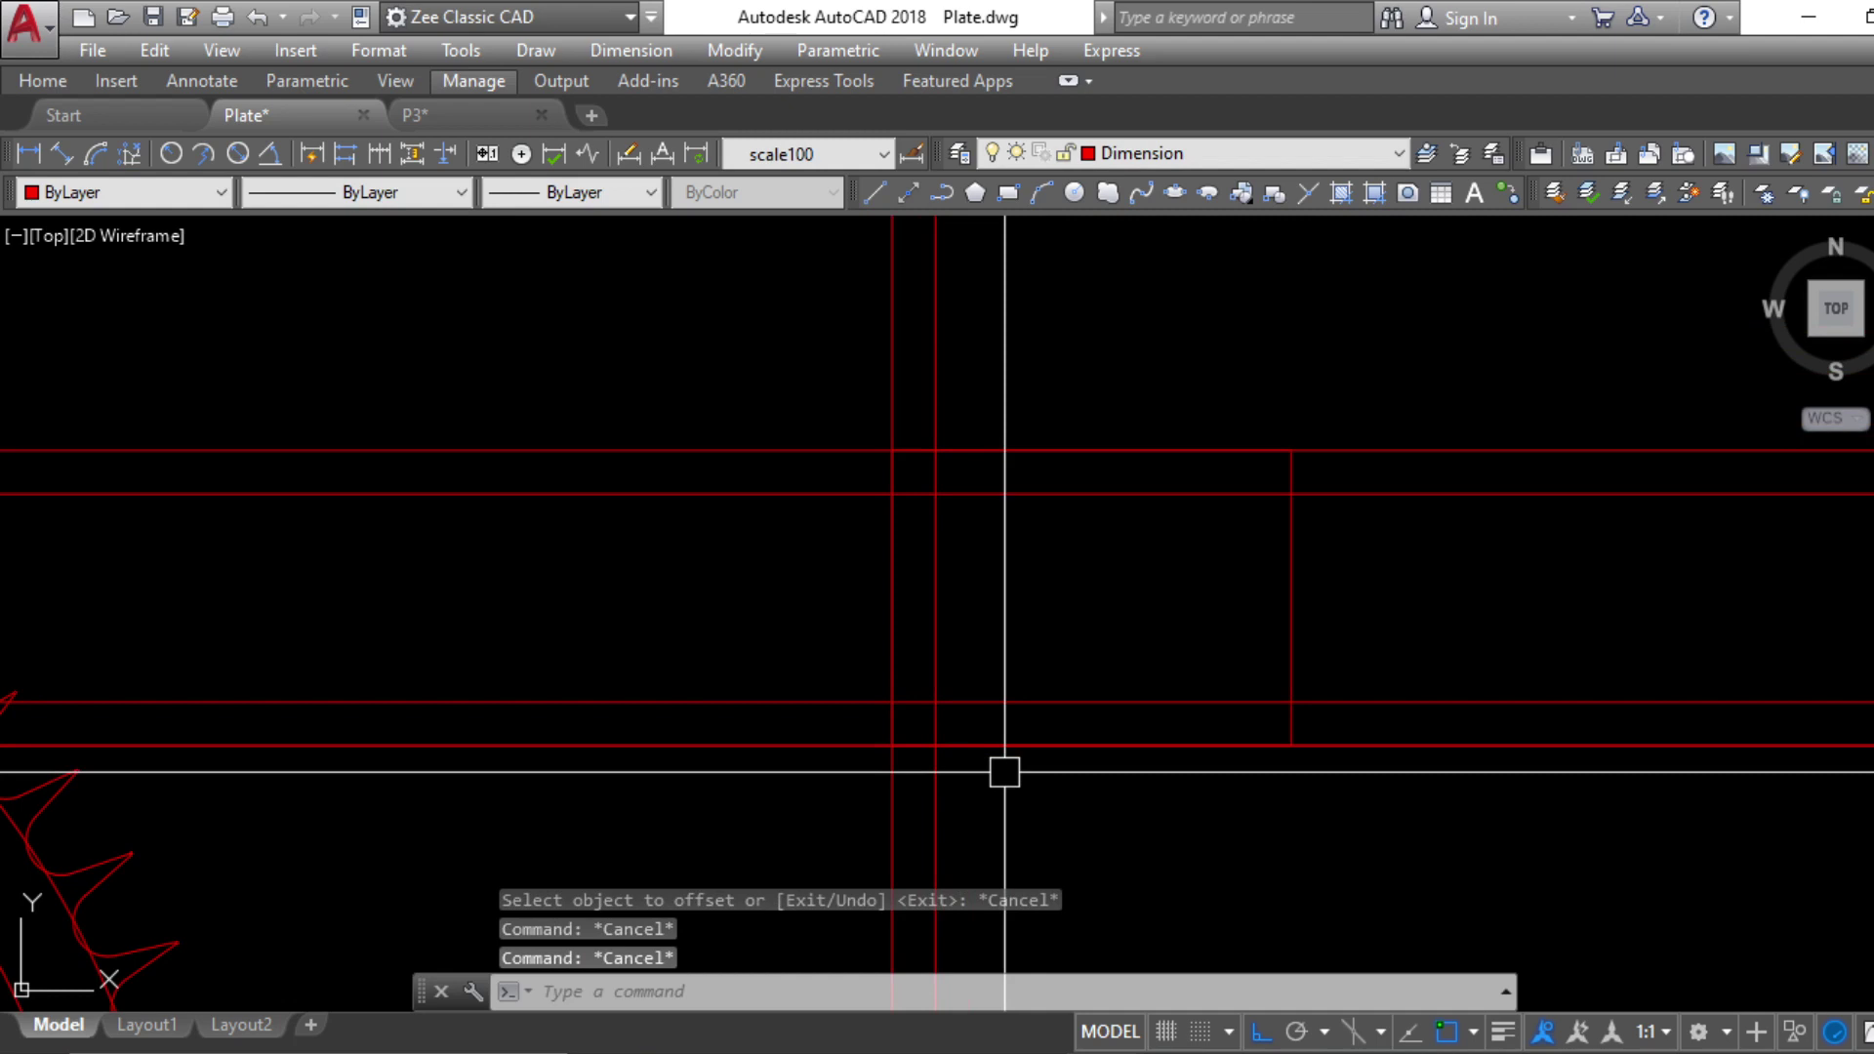
# Check the Gear 02 reference in the Major Plate PDF, then in AutoCAD erase all construction lines around the rectangle
pyautogui.hotkey('alt', 'Tab')
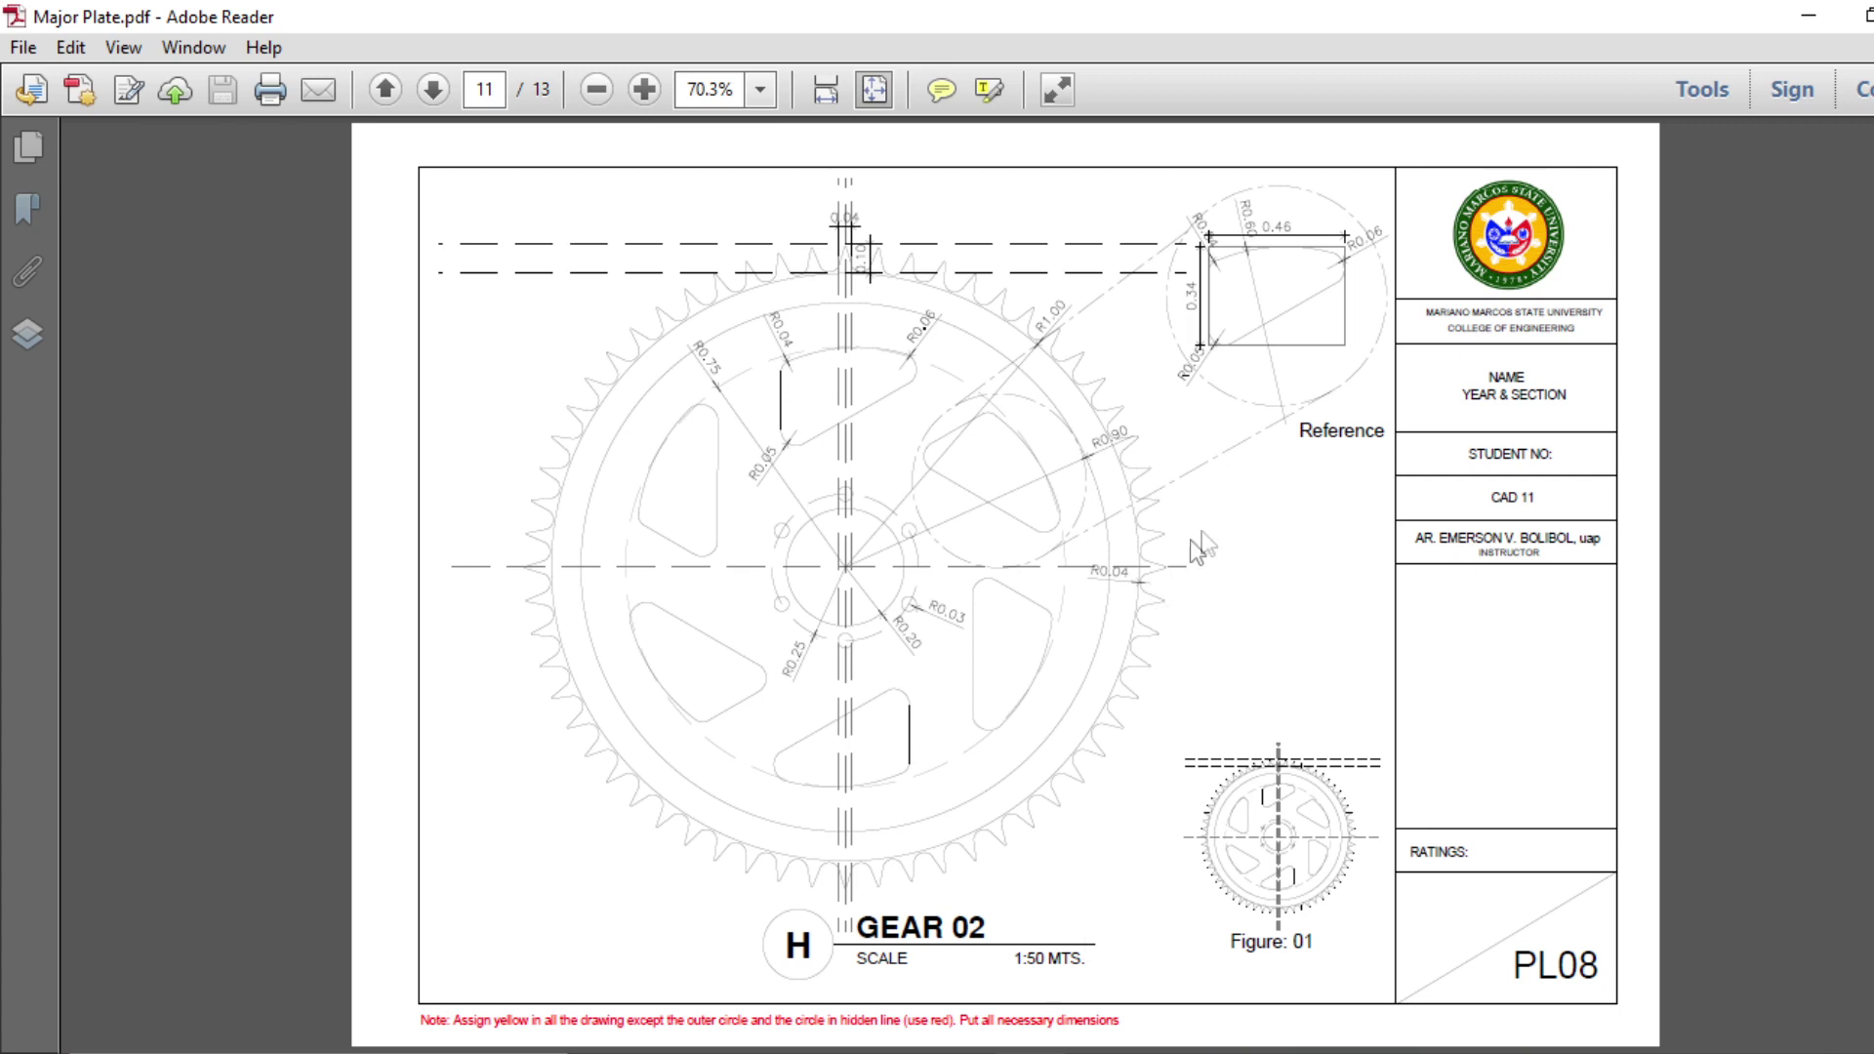
pyautogui.click(1828, 6)
pyautogui.press('Escape')
pyautogui.press('Escape')
pyautogui.click(1443, 802)
pyautogui.click(1357, 410)
pyautogui.write('e')
pyautogui.click(1073, 363)
pyautogui.click(844, 420)
pyautogui.press('space')
# Draw vertical construction lines through the rectangle's two lower corners and a horizontal one through its upper-right corner
pyautogui.moveTo(995, 692); pyautogui.dragTo(995, 622, button='middle')
pyautogui.press('Escape')
pyautogui.press('Escape')
pyautogui.write('xl')
pyautogui.click(891, 675)
pyautogui.click(898, 761)
pyautogui.press('Return')
pyautogui.press('Return')
pyautogui.click(1291, 674)
pyautogui.click(1324, 661)
pyautogui.press('Return')
pyautogui.press('Return')
pyautogui.click(1291, 381)
pyautogui.click(1423, 381)
pyautogui.press('Return')
pyautogui.press('Return')
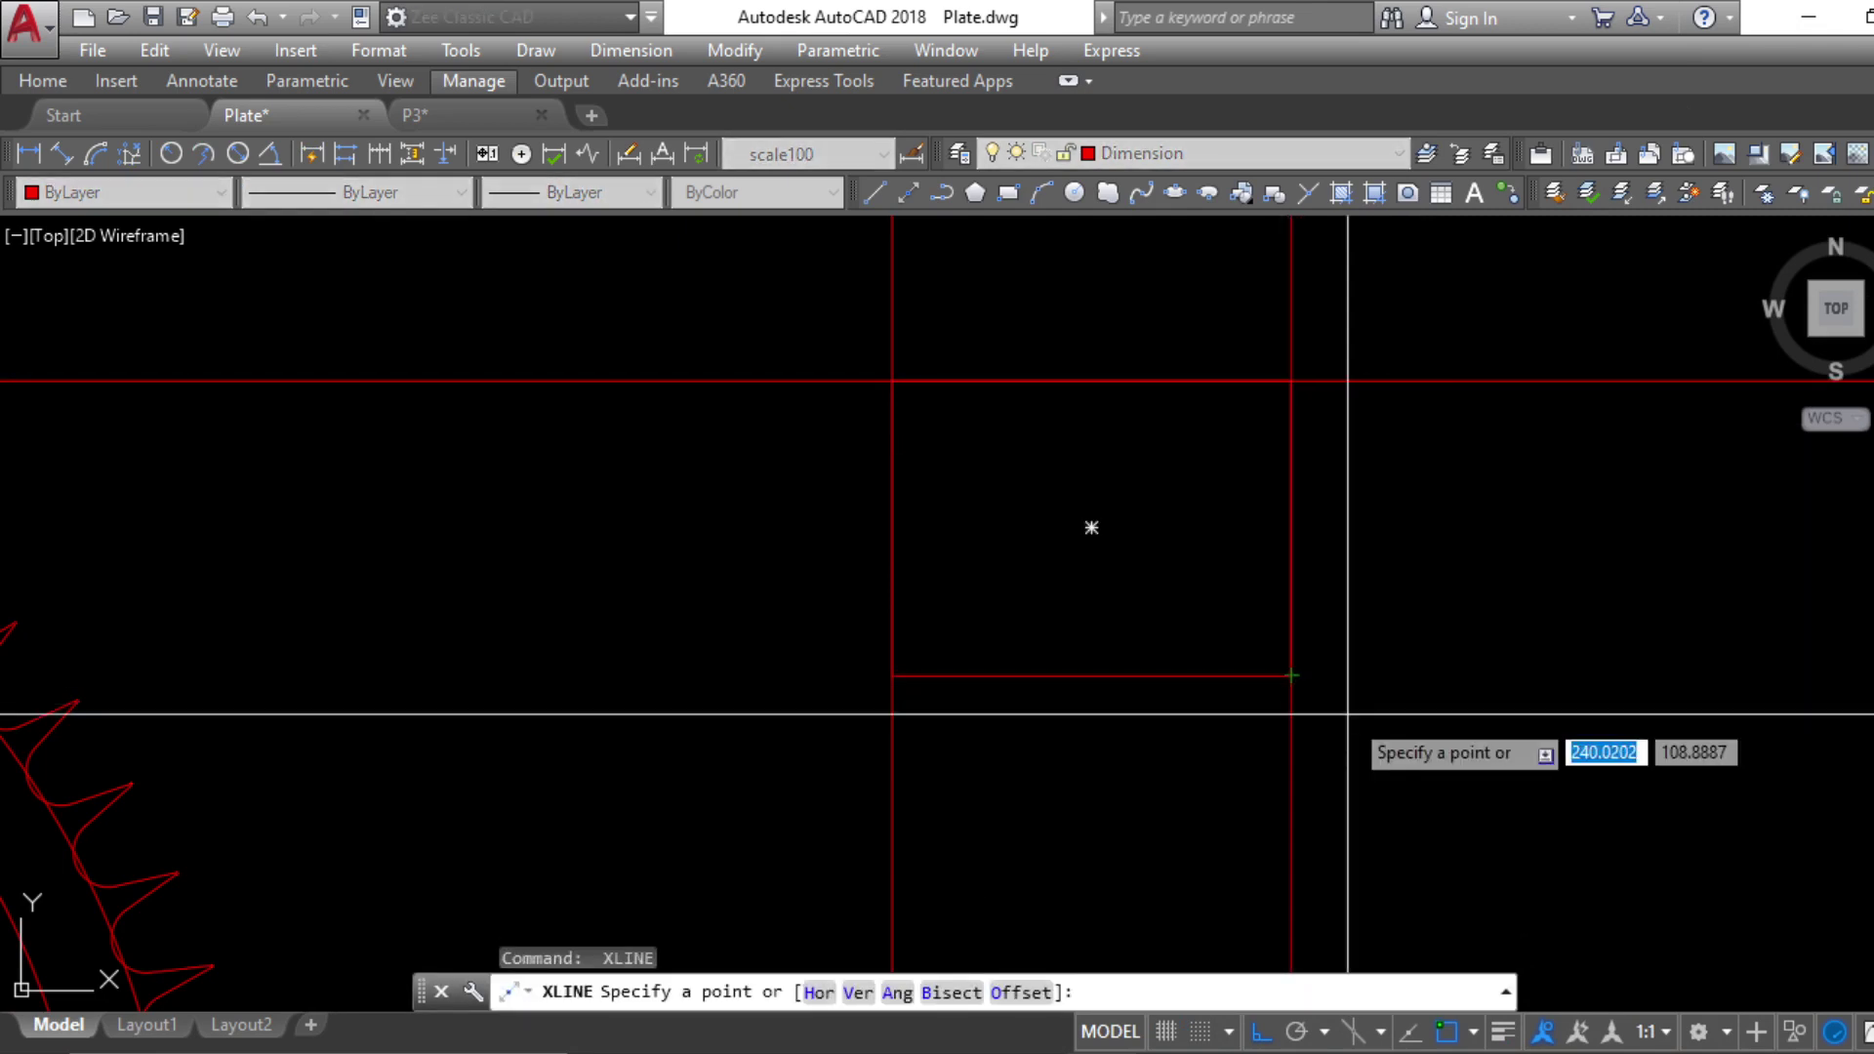
pyautogui.press('Escape')
pyautogui.press('Escape')
# Offset the upper horizontal and the left vertical construction lines 0.1 toward the inside of the rectangle
pyautogui.write('o .1')
pyautogui.press('Return')
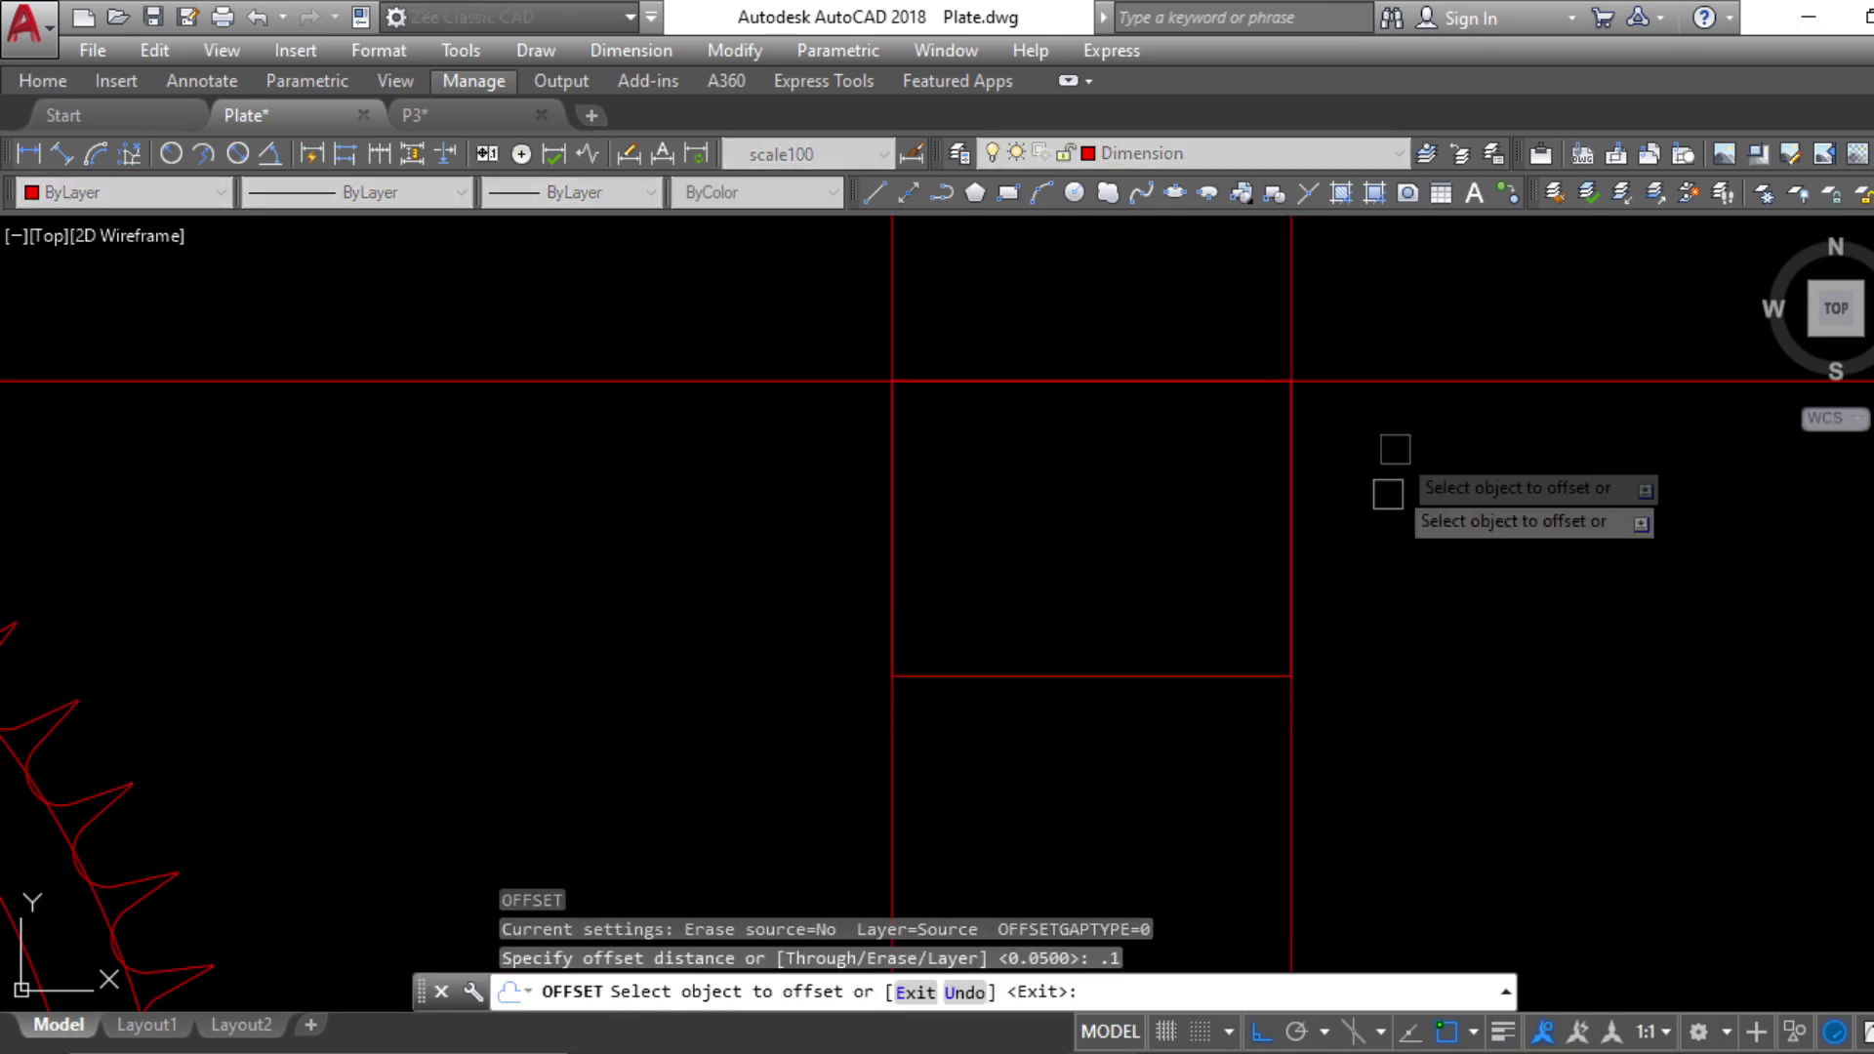
pyautogui.click(1391, 381)
pyautogui.click(1485, 465)
pyautogui.click(892, 337)
pyautogui.click(1087, 581)
pyautogui.press('Escape')
pyautogui.press('Escape')
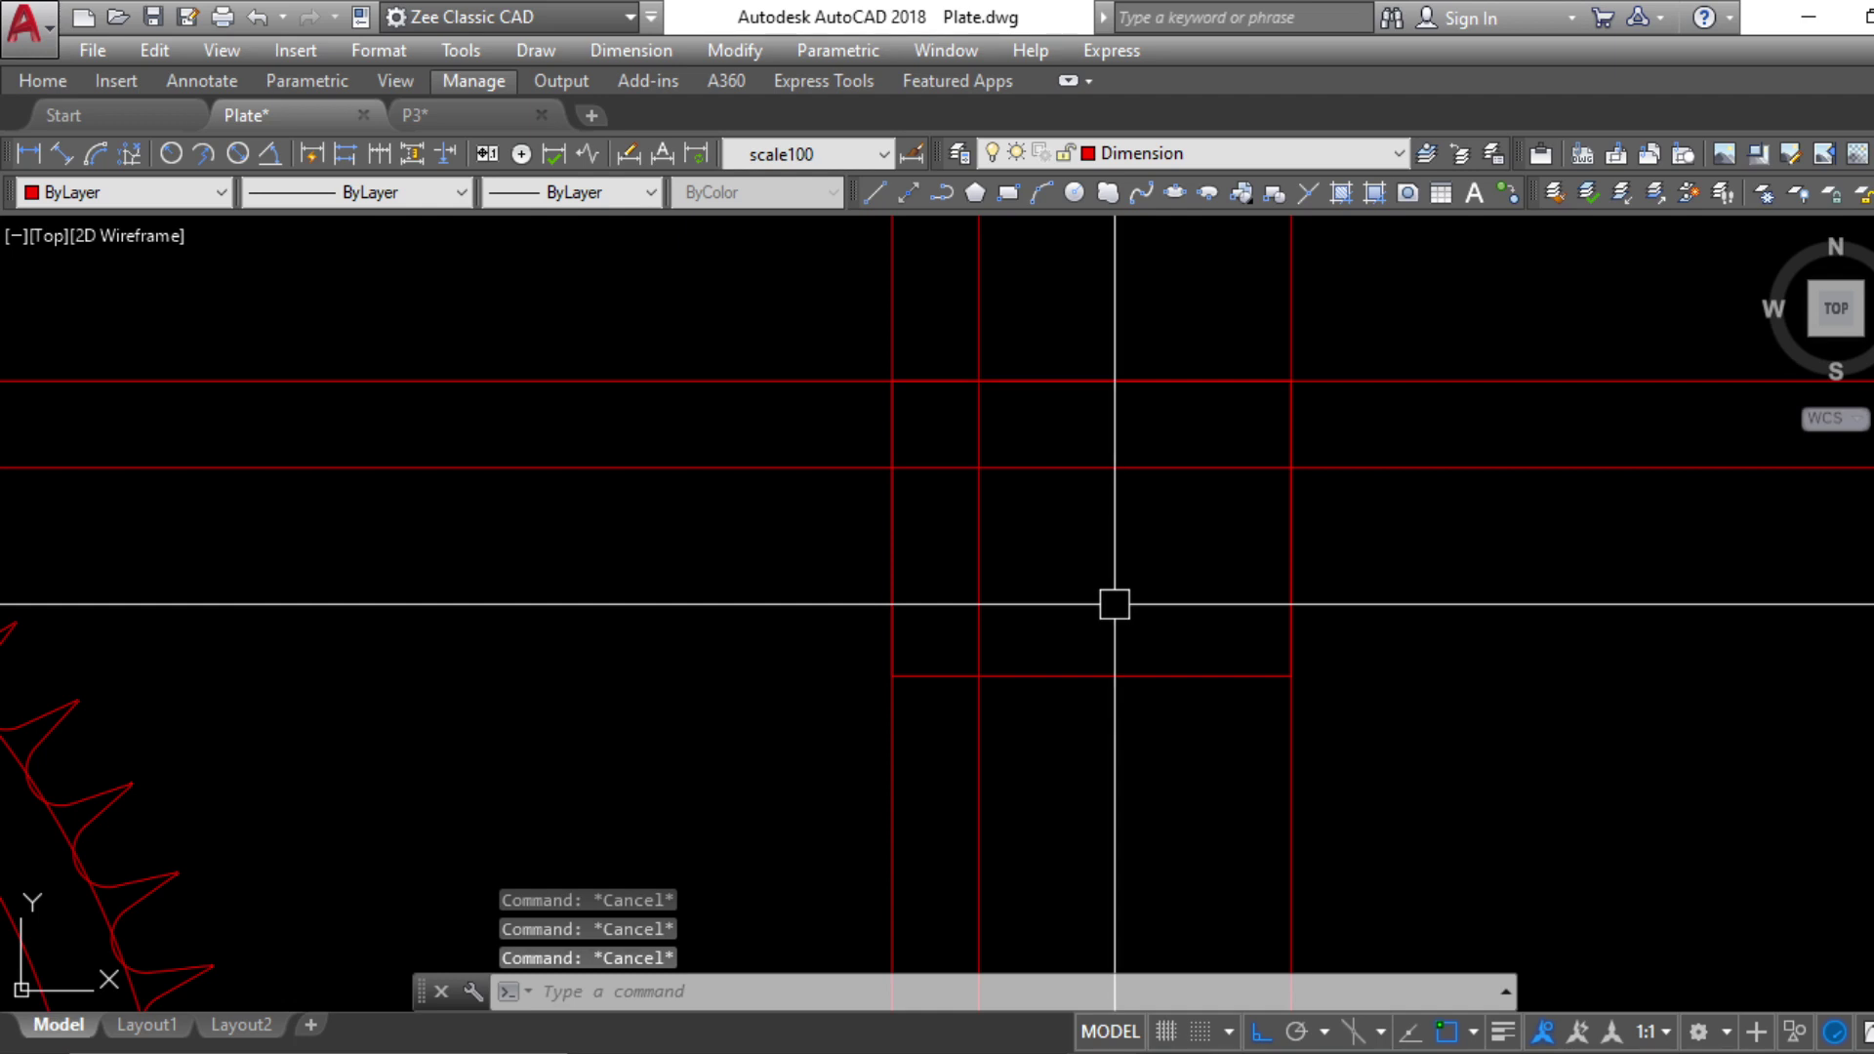
# Draw a diagonal polyline from the offset vertical line's crossing with the bottom edge to the offset horizontal line's crossing with the right edge
pyautogui.write('pl')
pyautogui.press('Return')
pyautogui.click(979, 675)
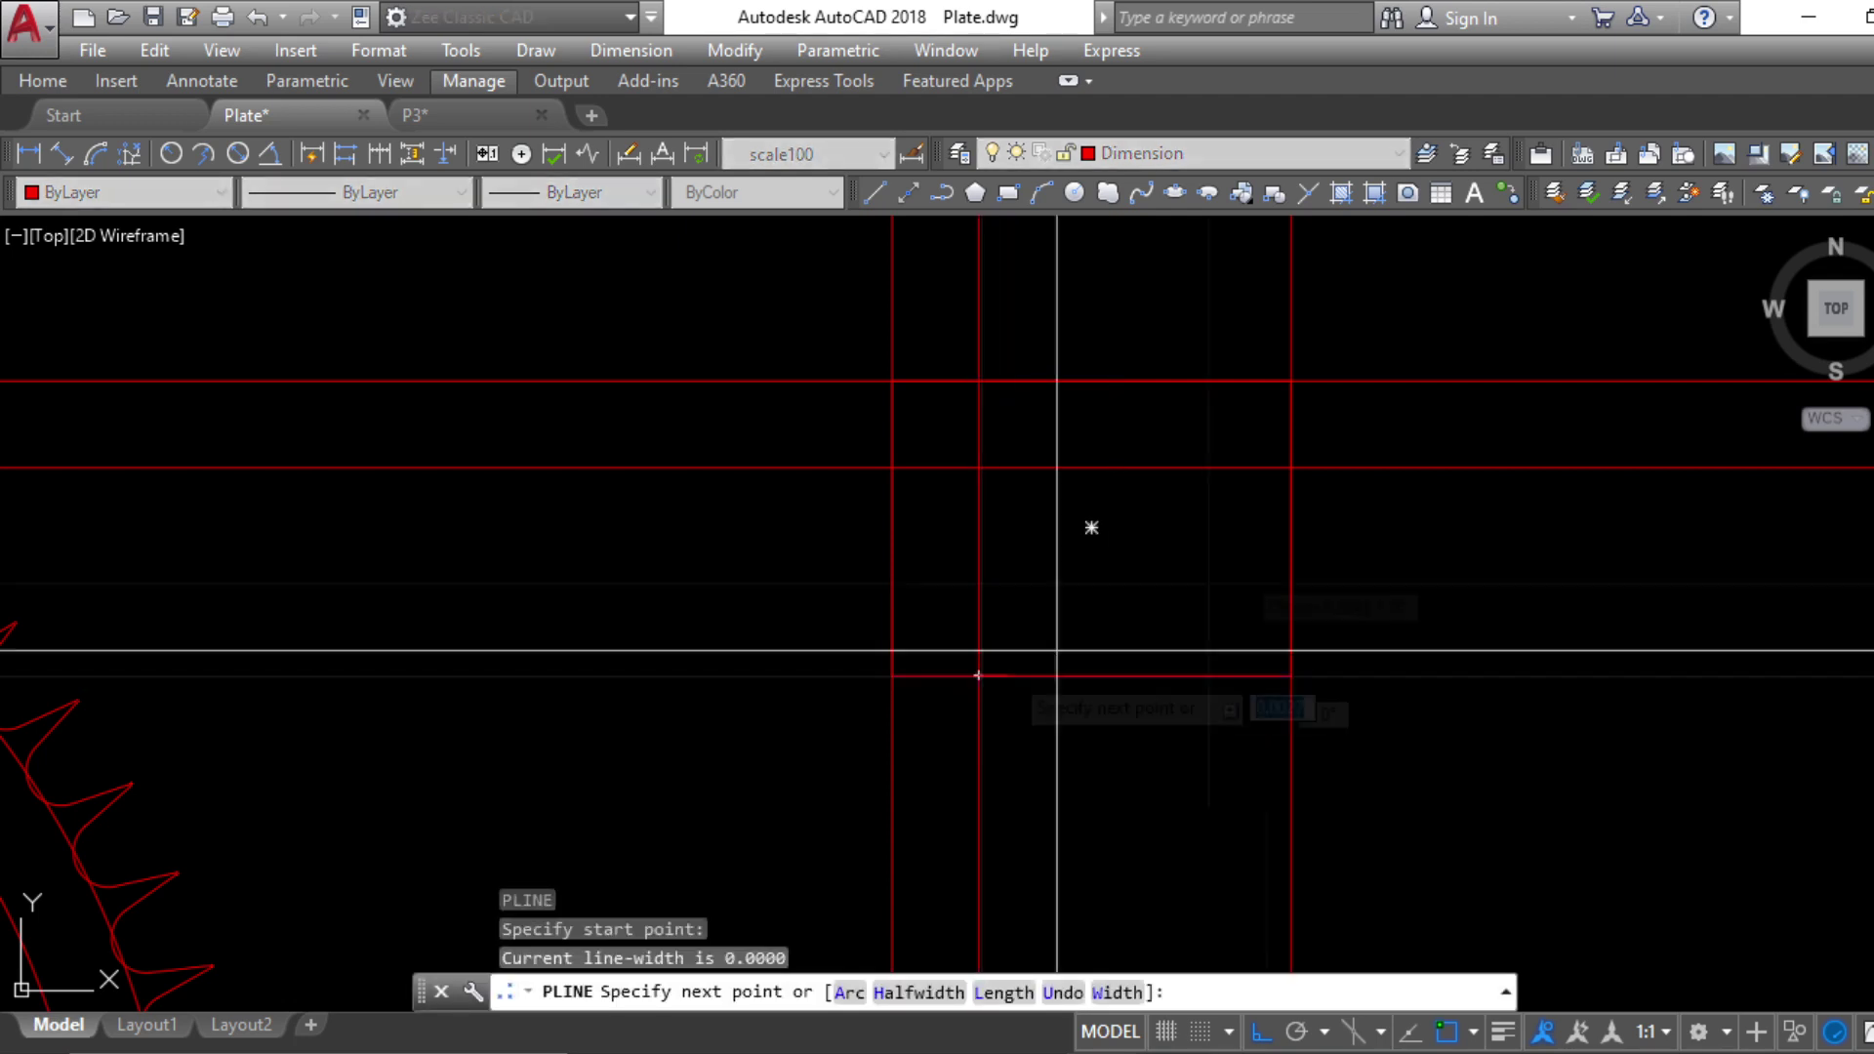
pyautogui.click(1290, 469)
pyautogui.press('Return')
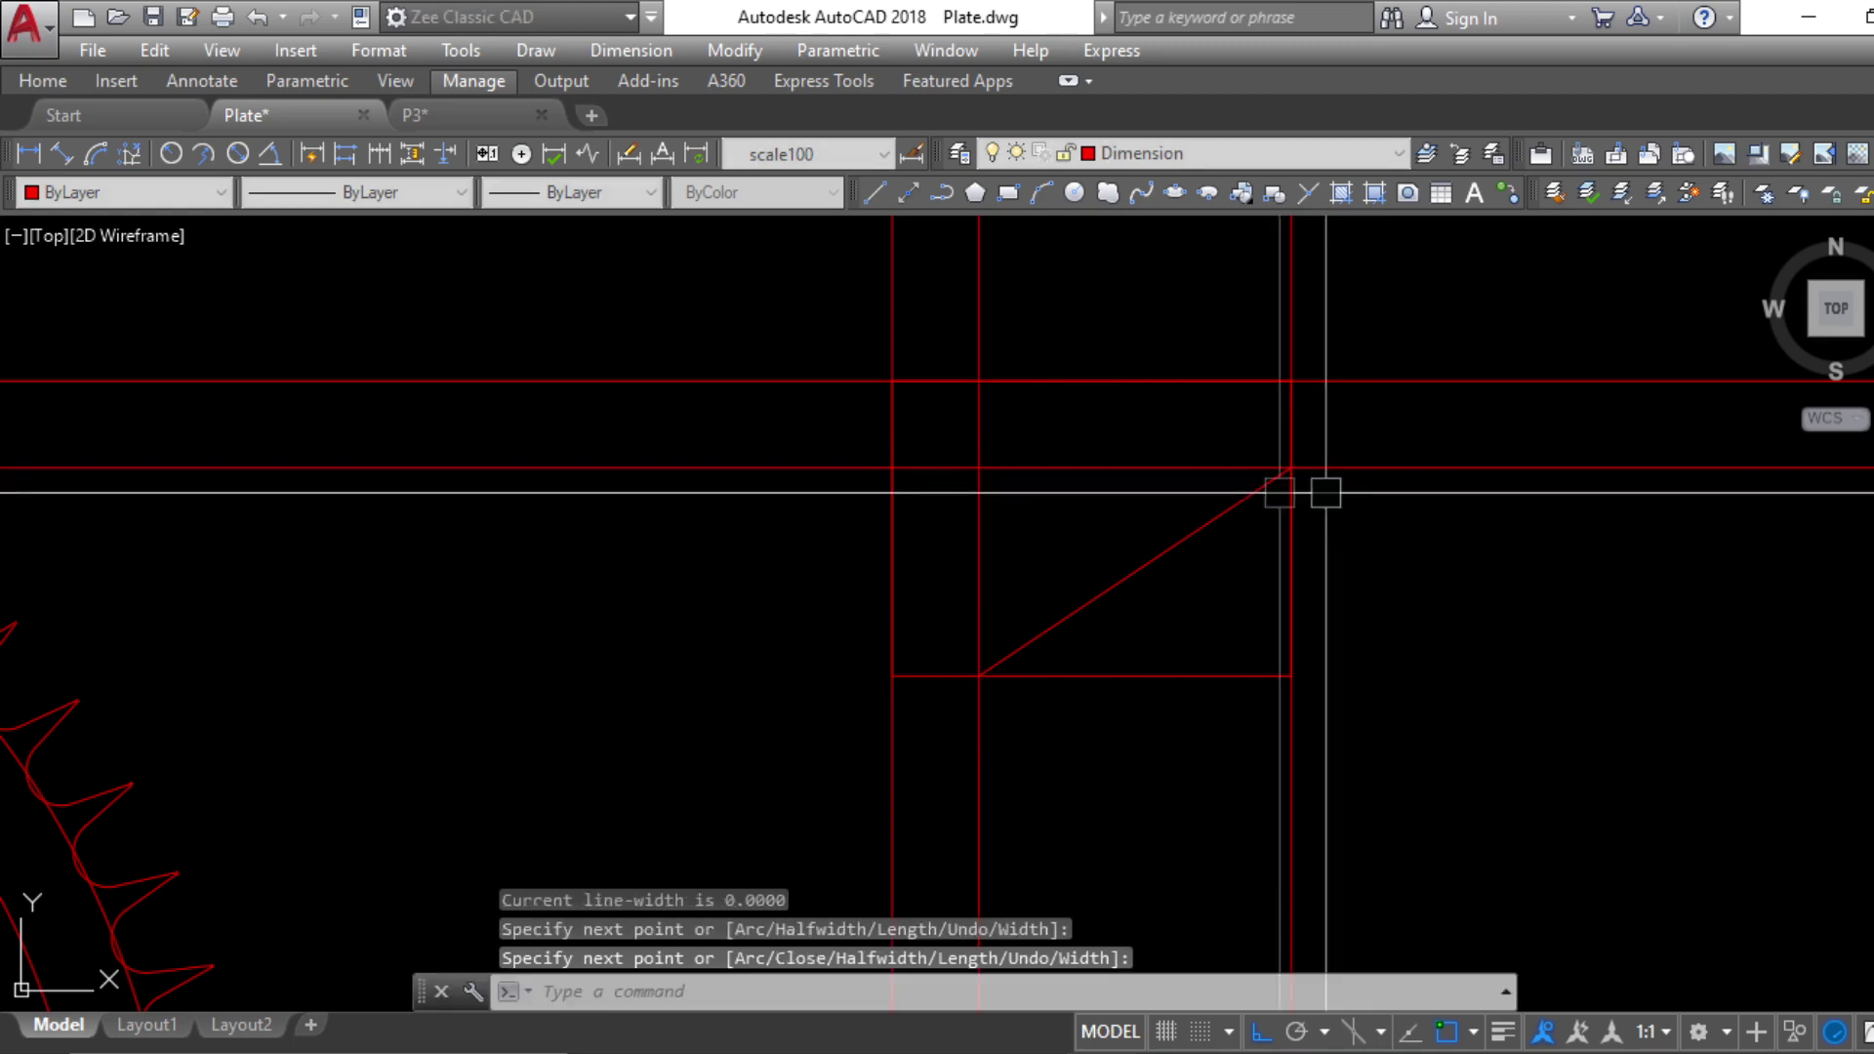
# Draw polylines along the top edge from the offset vertical to the upper-right corner, and down the left edge from the offset horizontal to the lower-left corner
pyautogui.press('Return')
pyautogui.click(978, 378)
pyautogui.click(1290, 379)
pyautogui.press('Return')
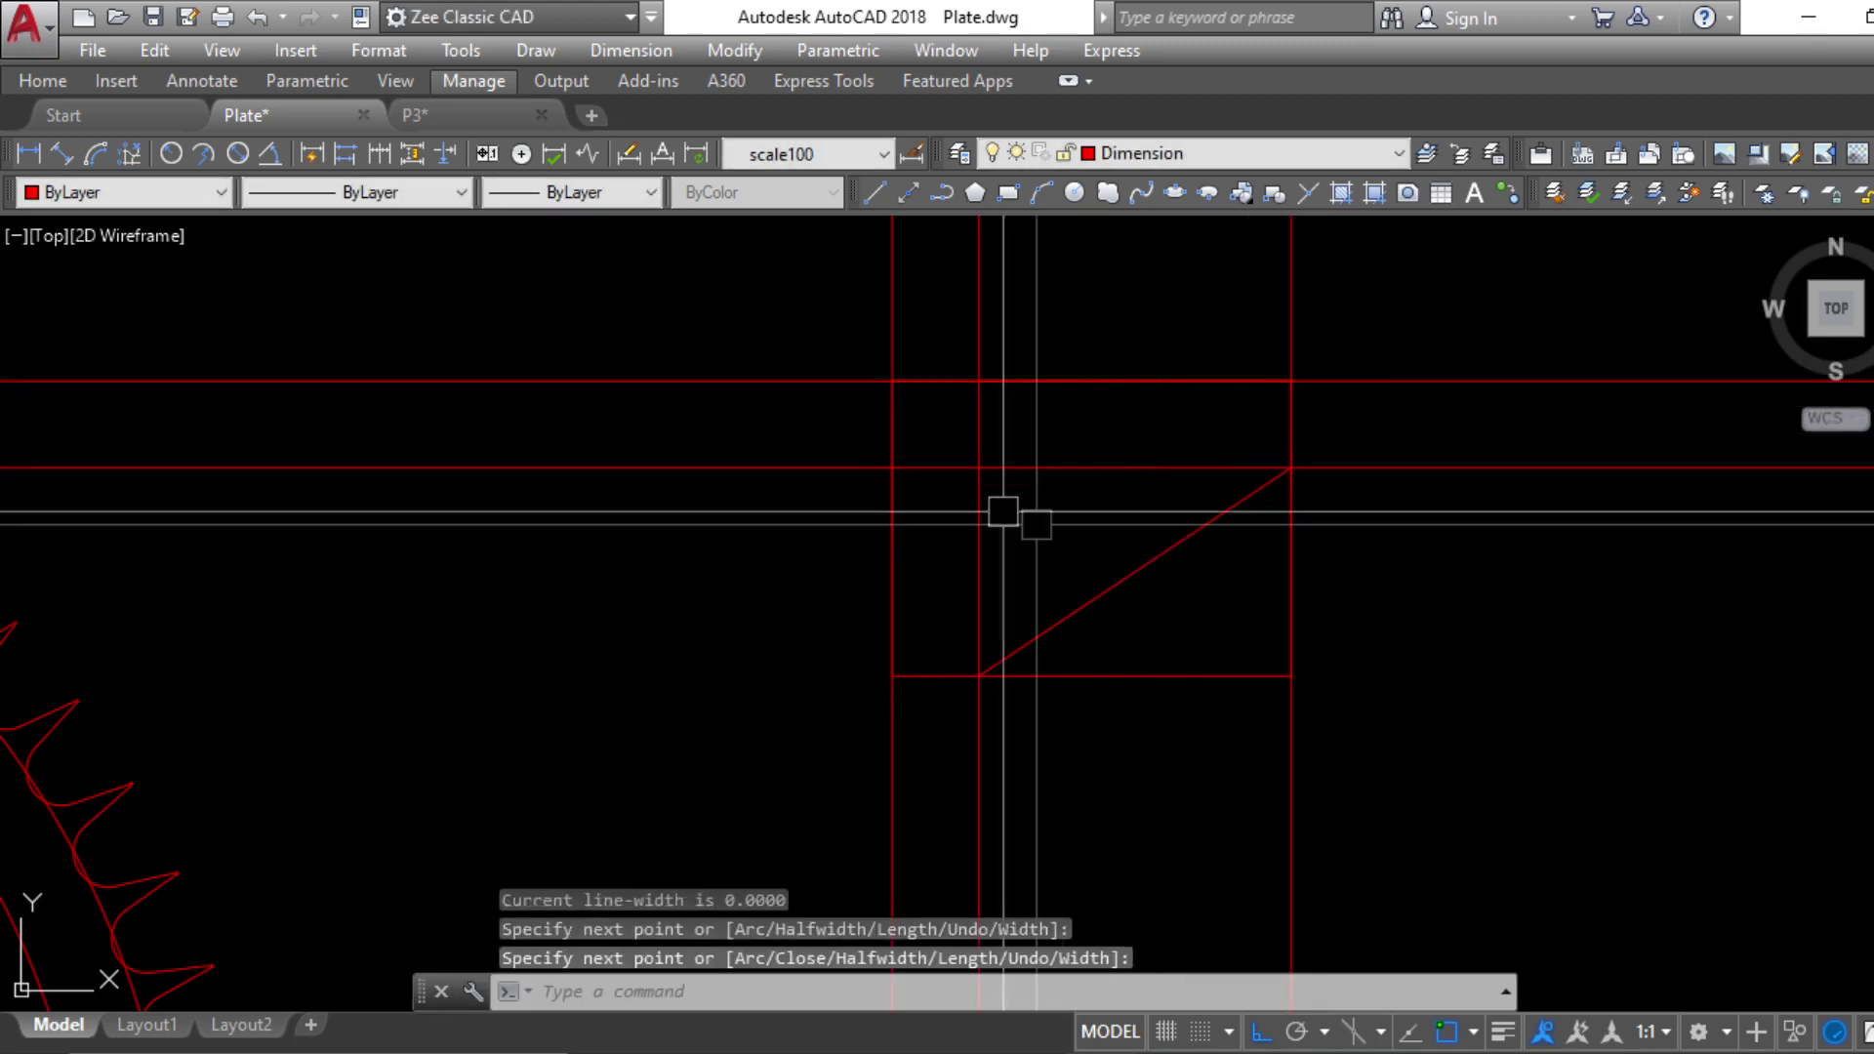
pyautogui.press('Return')
pyautogui.click(891, 467)
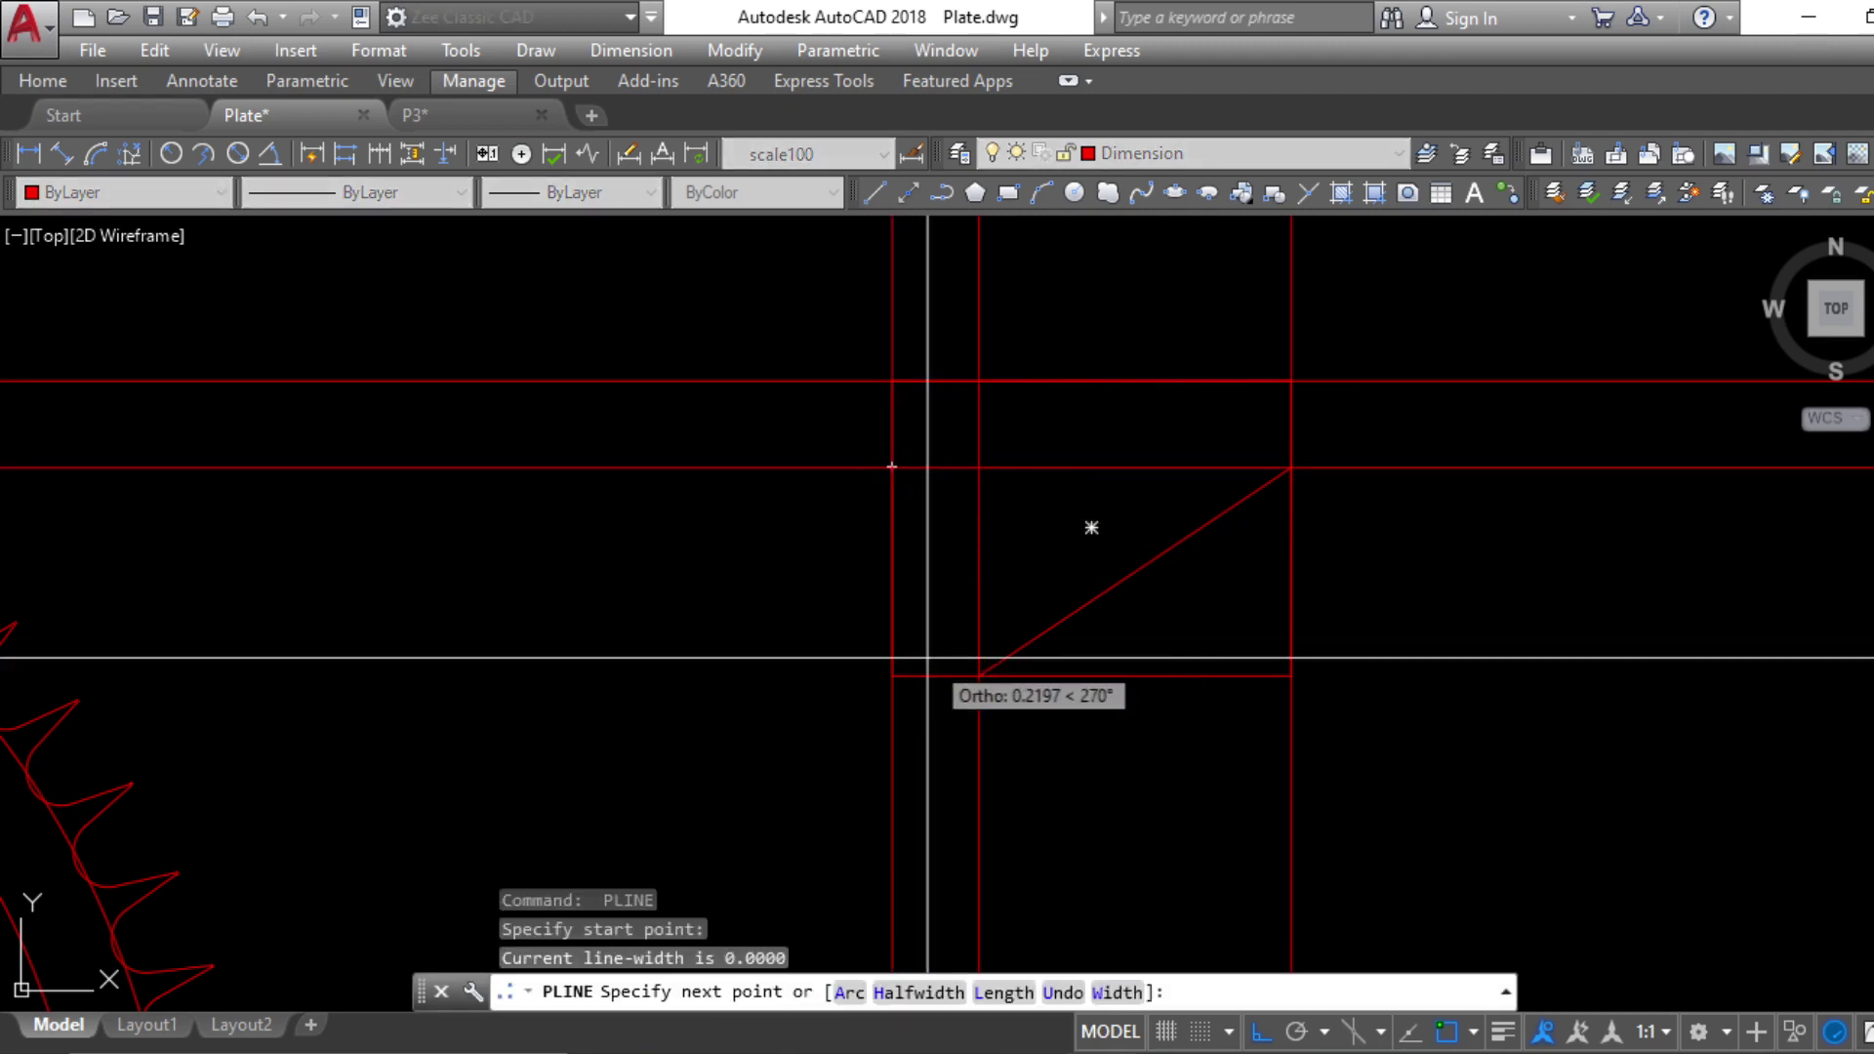
pyautogui.click(892, 675)
pyautogui.press('Return')
# Erase the construction lines and the reference rectangle, keeping only the three polylines
pyautogui.scroll(-4, 1291, 680)
pyautogui.press('Escape')
pyautogui.press('Escape')
pyautogui.click(1402, 811)
pyautogui.click(1117, 729)
pyautogui.write('e')
pyautogui.press('Return')
pyautogui.press('Delete')
pyautogui.click(1292, 646)
pyautogui.write('e')
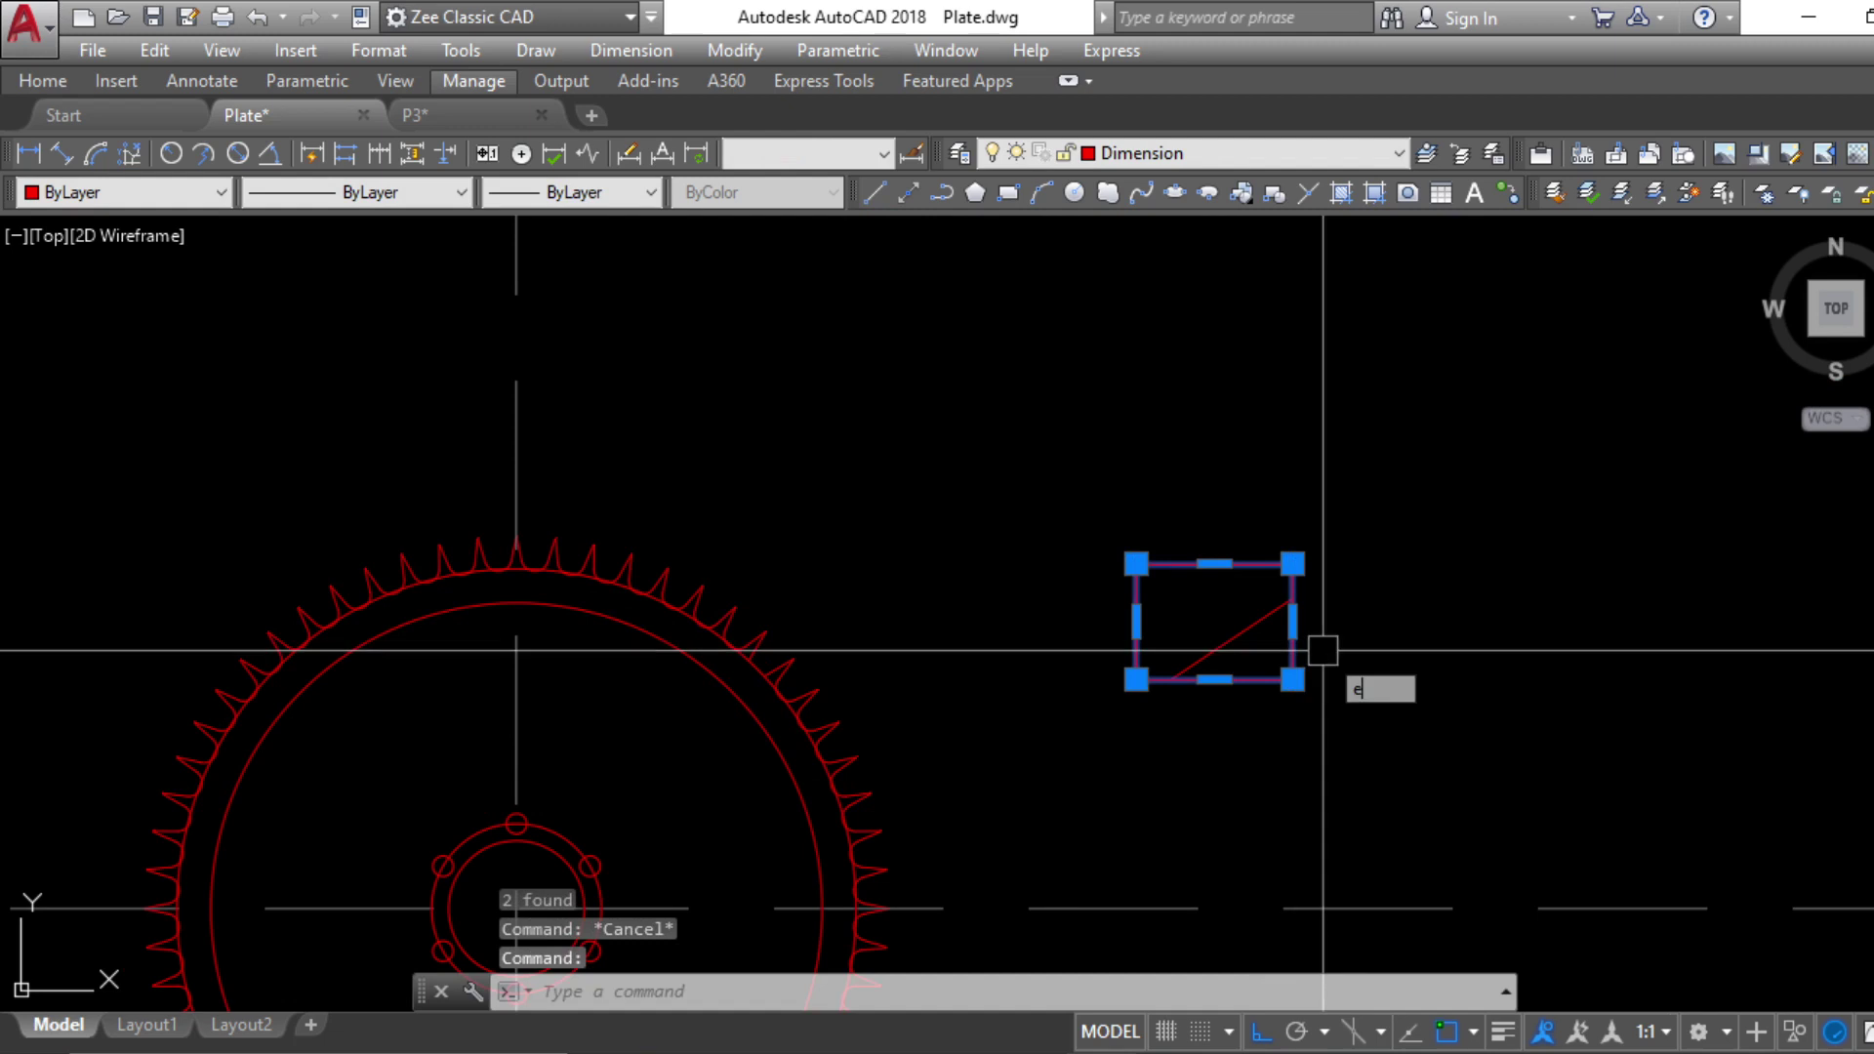
pyautogui.press('Return')
# Fillet the left and top polylines together with a radius of 0.1
pyautogui.scroll(2, 1323, 656)
pyautogui.press('Escape')
pyautogui.press('Escape')
pyautogui.write('f')
pyautogui.press('Return')
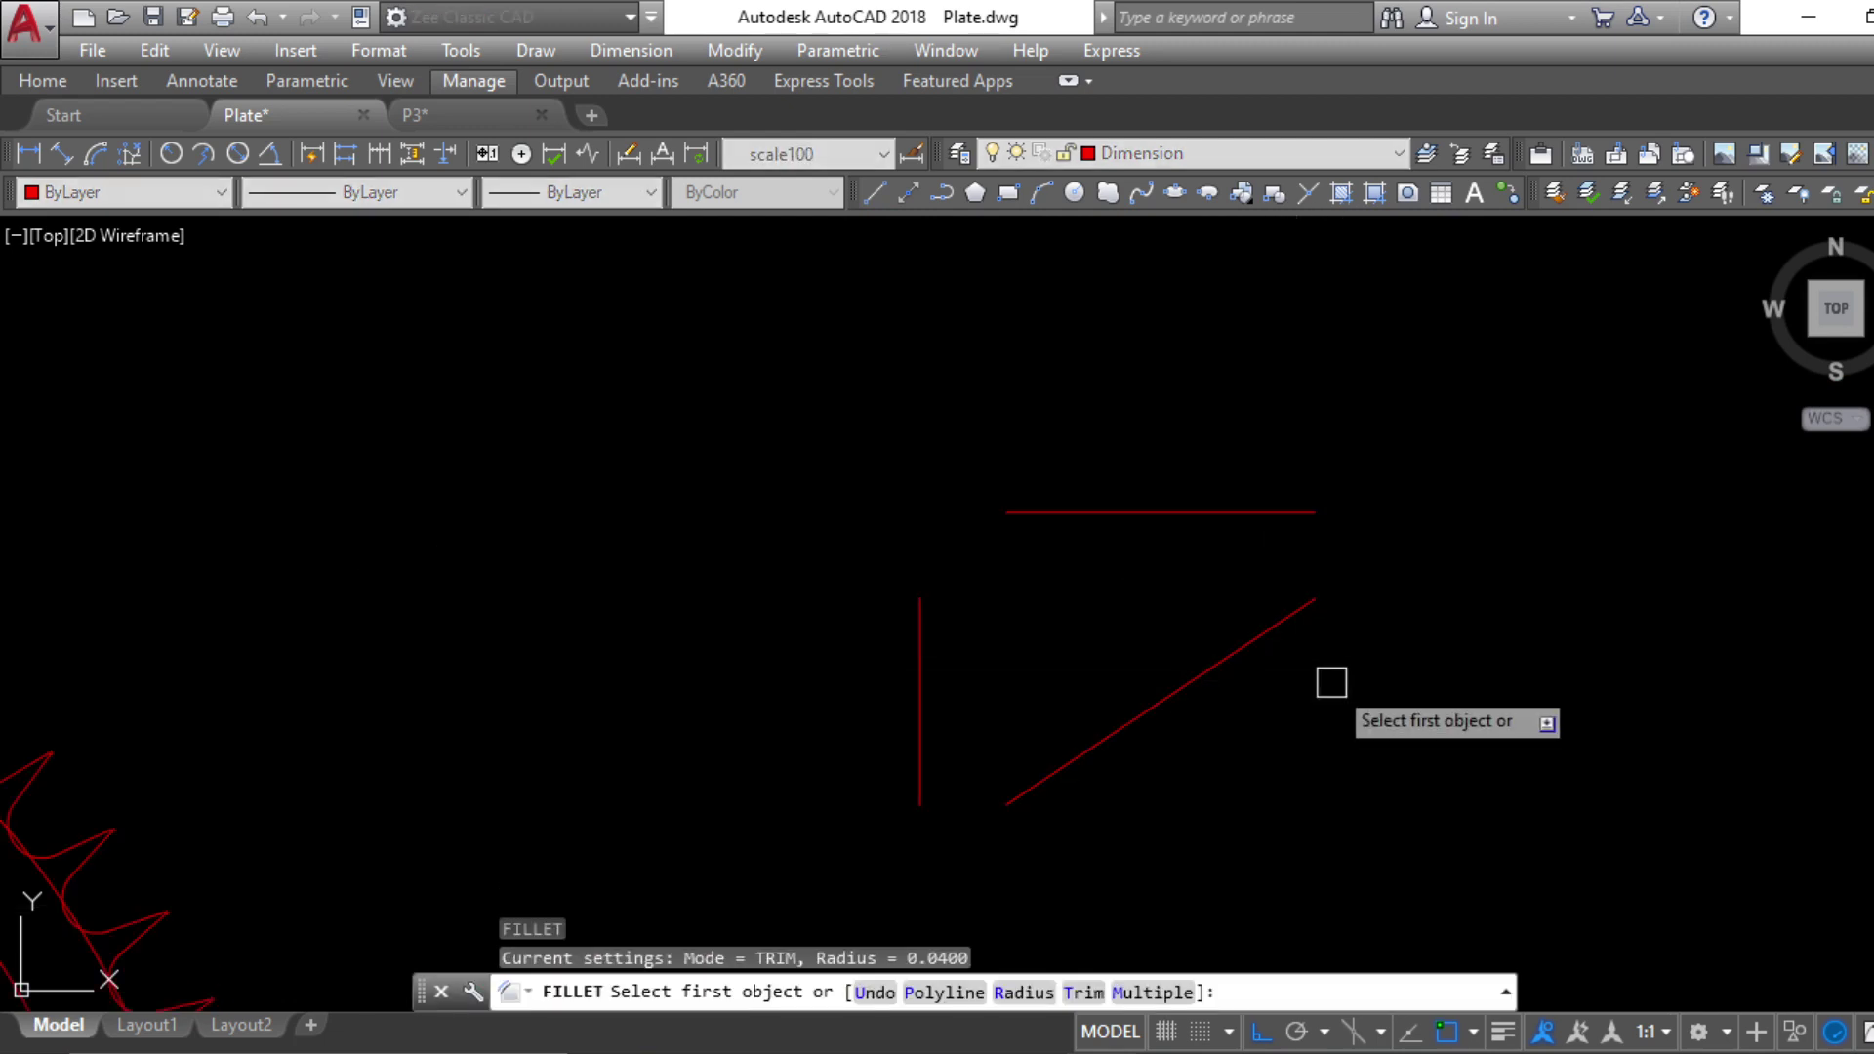
pyautogui.write('r')
pyautogui.press('Return')
pyautogui.write('.')
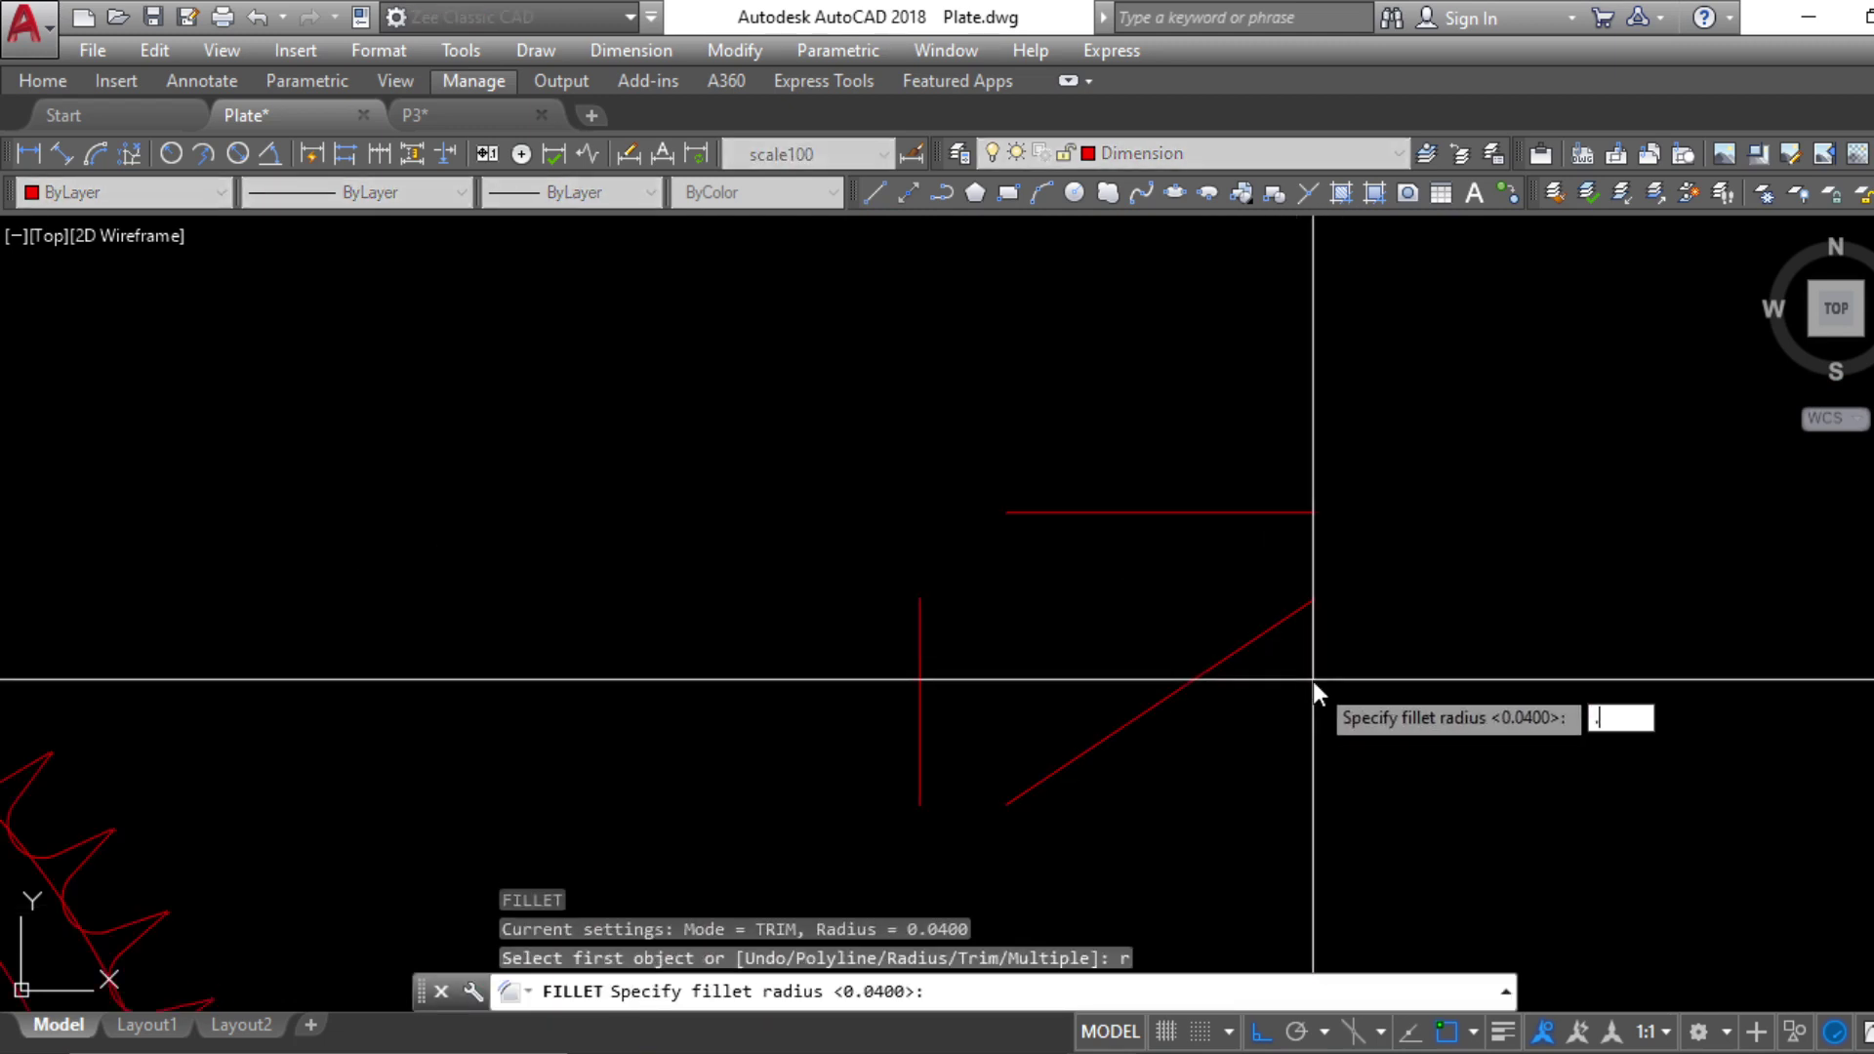
pyautogui.write('1')
pyautogui.press('Return')
pyautogui.click(920, 605)
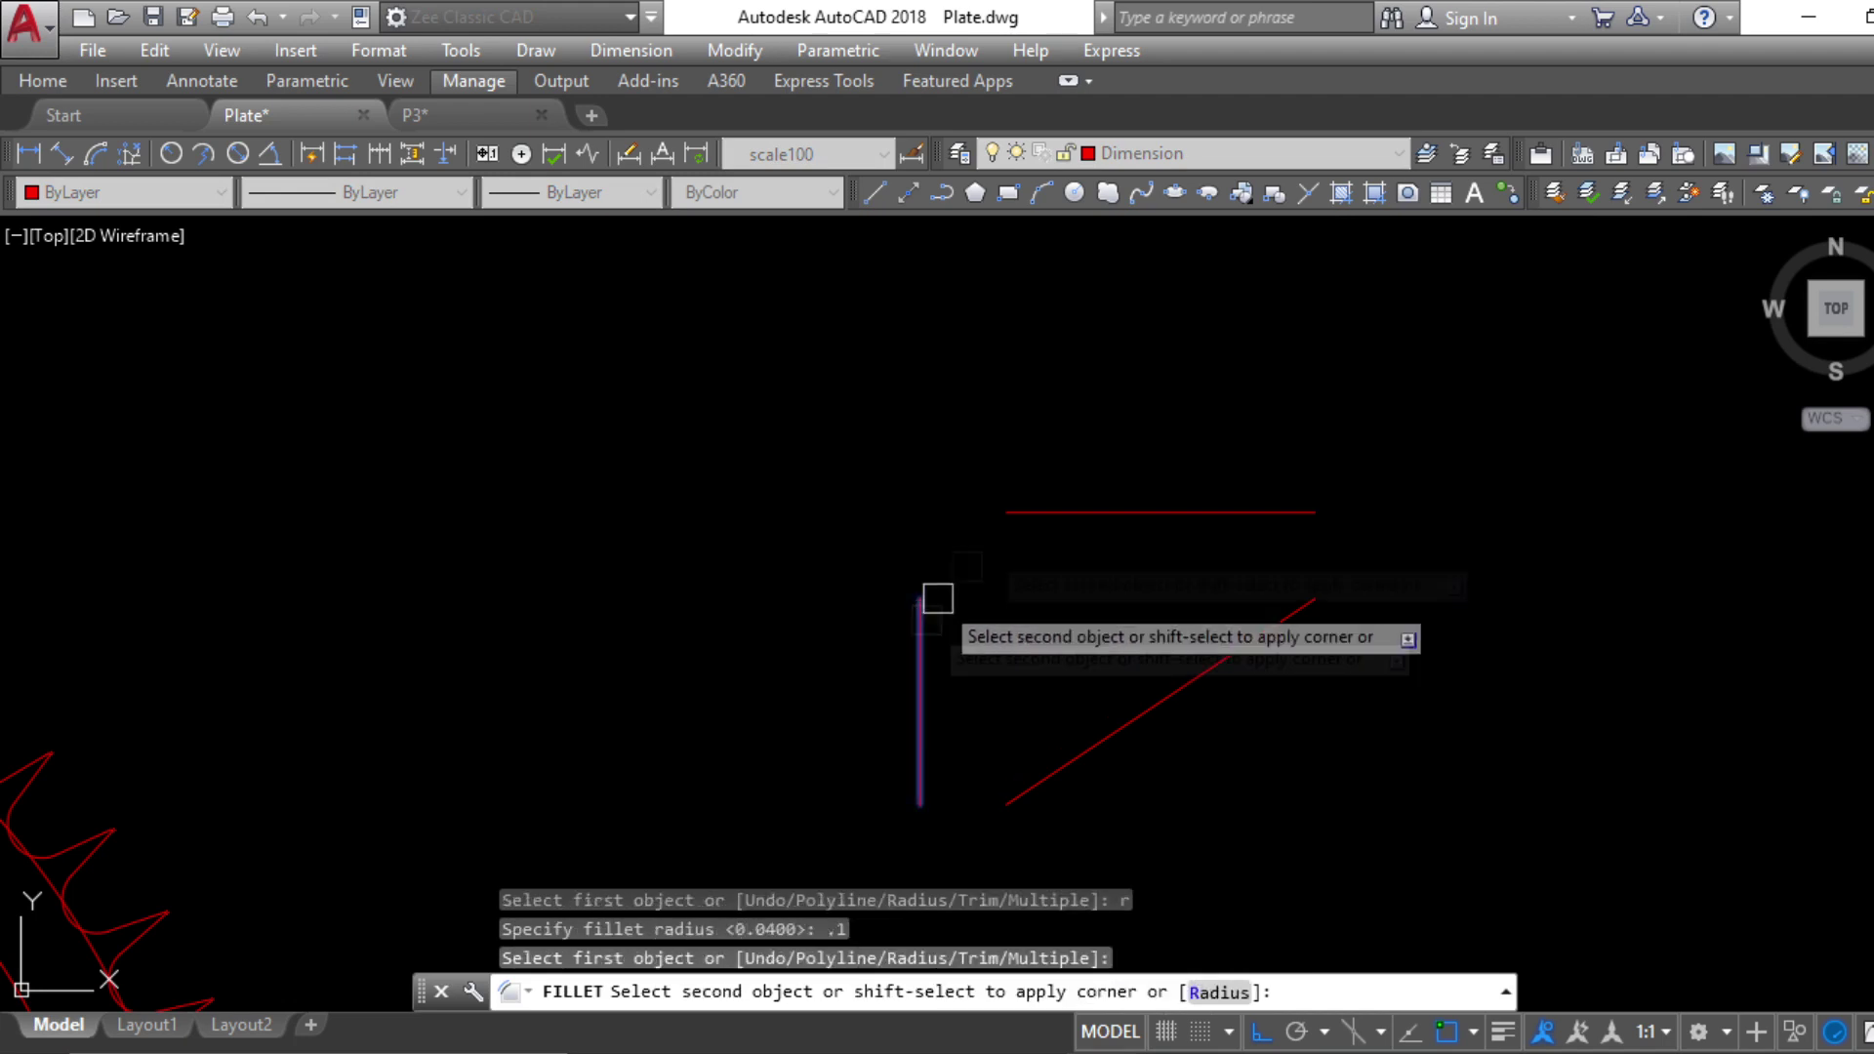
pyautogui.click(1058, 500)
# Try to fillet the left polyline and the diagonal with the 0.1 radius, and undo it
pyautogui.press('Return')
pyautogui.click(921, 720)
pyautogui.click(1181, 696)
pyautogui.press('Return')
pyautogui.click(1255, 647)
pyautogui.press('Escape')
pyautogui.scroll(-3, 1320, 706)
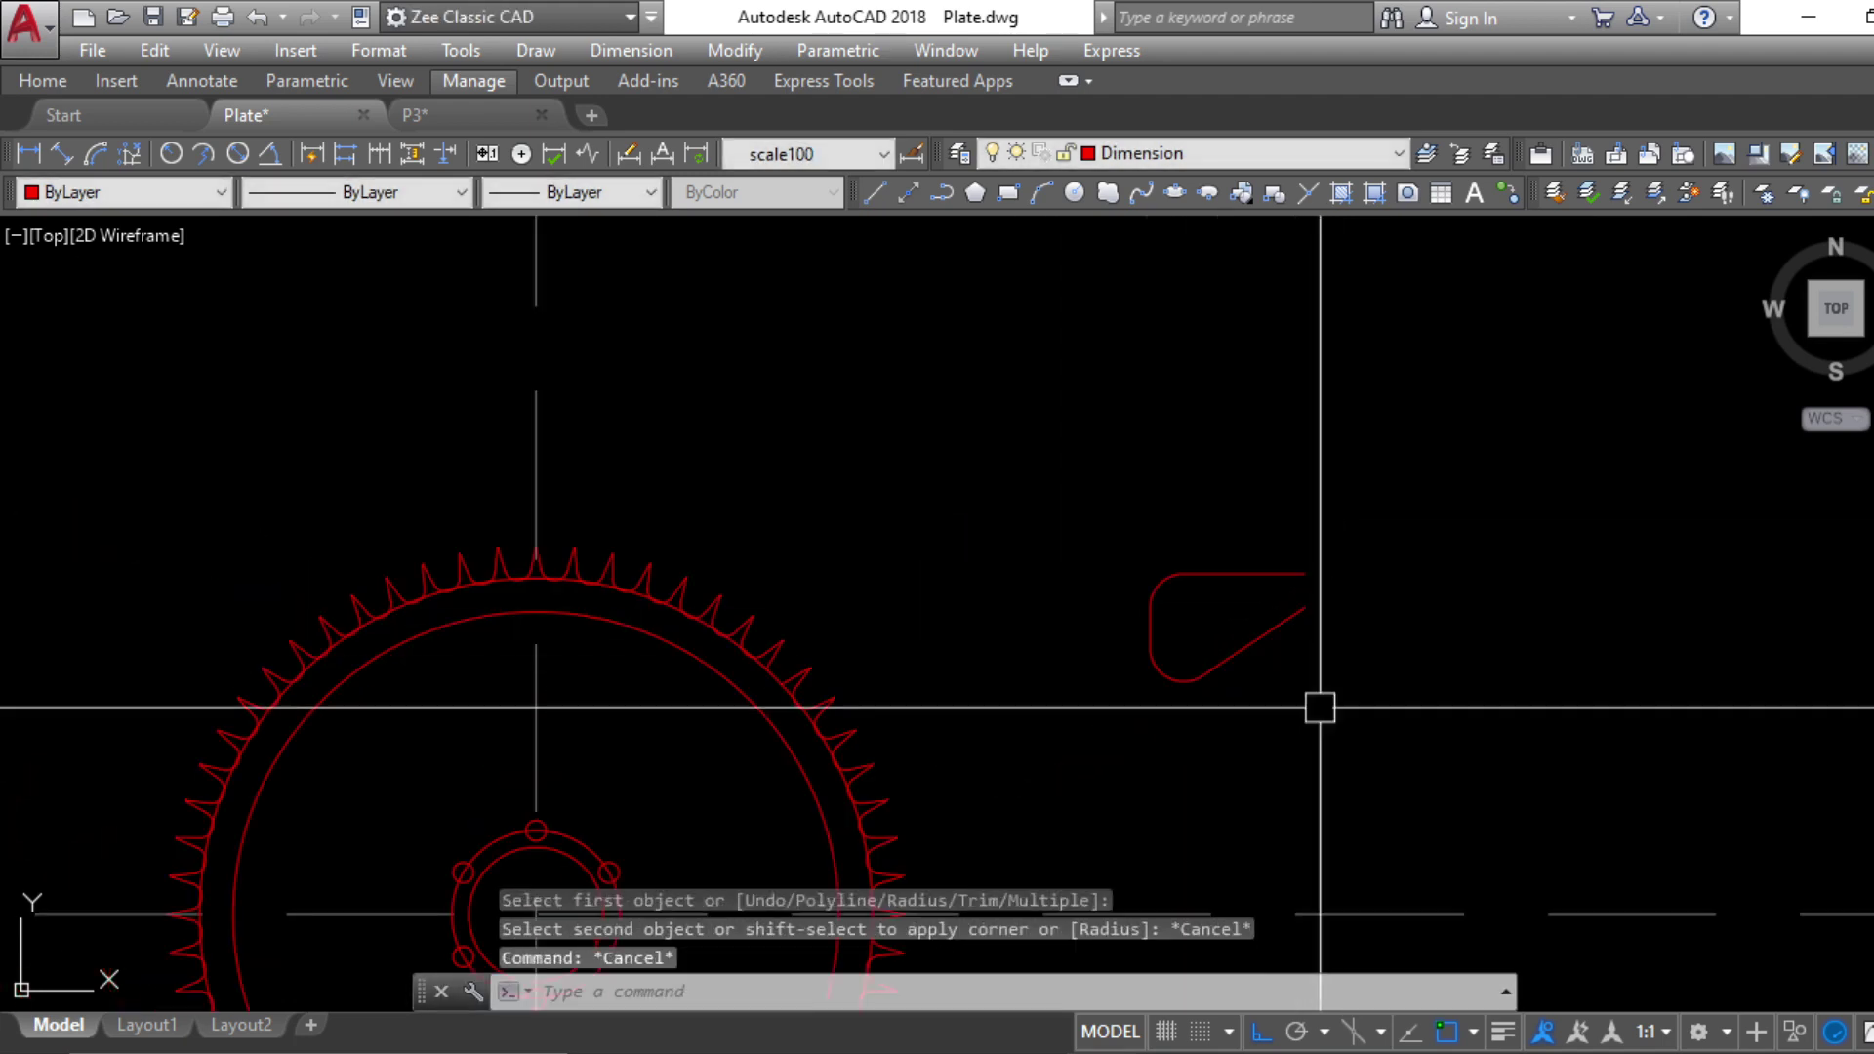
pyautogui.hotkey('ctrl', 'z')
pyautogui.hotkey('ctrl', 'z')
pyautogui.hotkey('ctrl', 'z')
# Fillet the left polyline and the lower end of the diagonal with a radius of 0.05
pyautogui.moveTo(1125, 775); pyautogui.dragTo(1045, 730, button='middle')
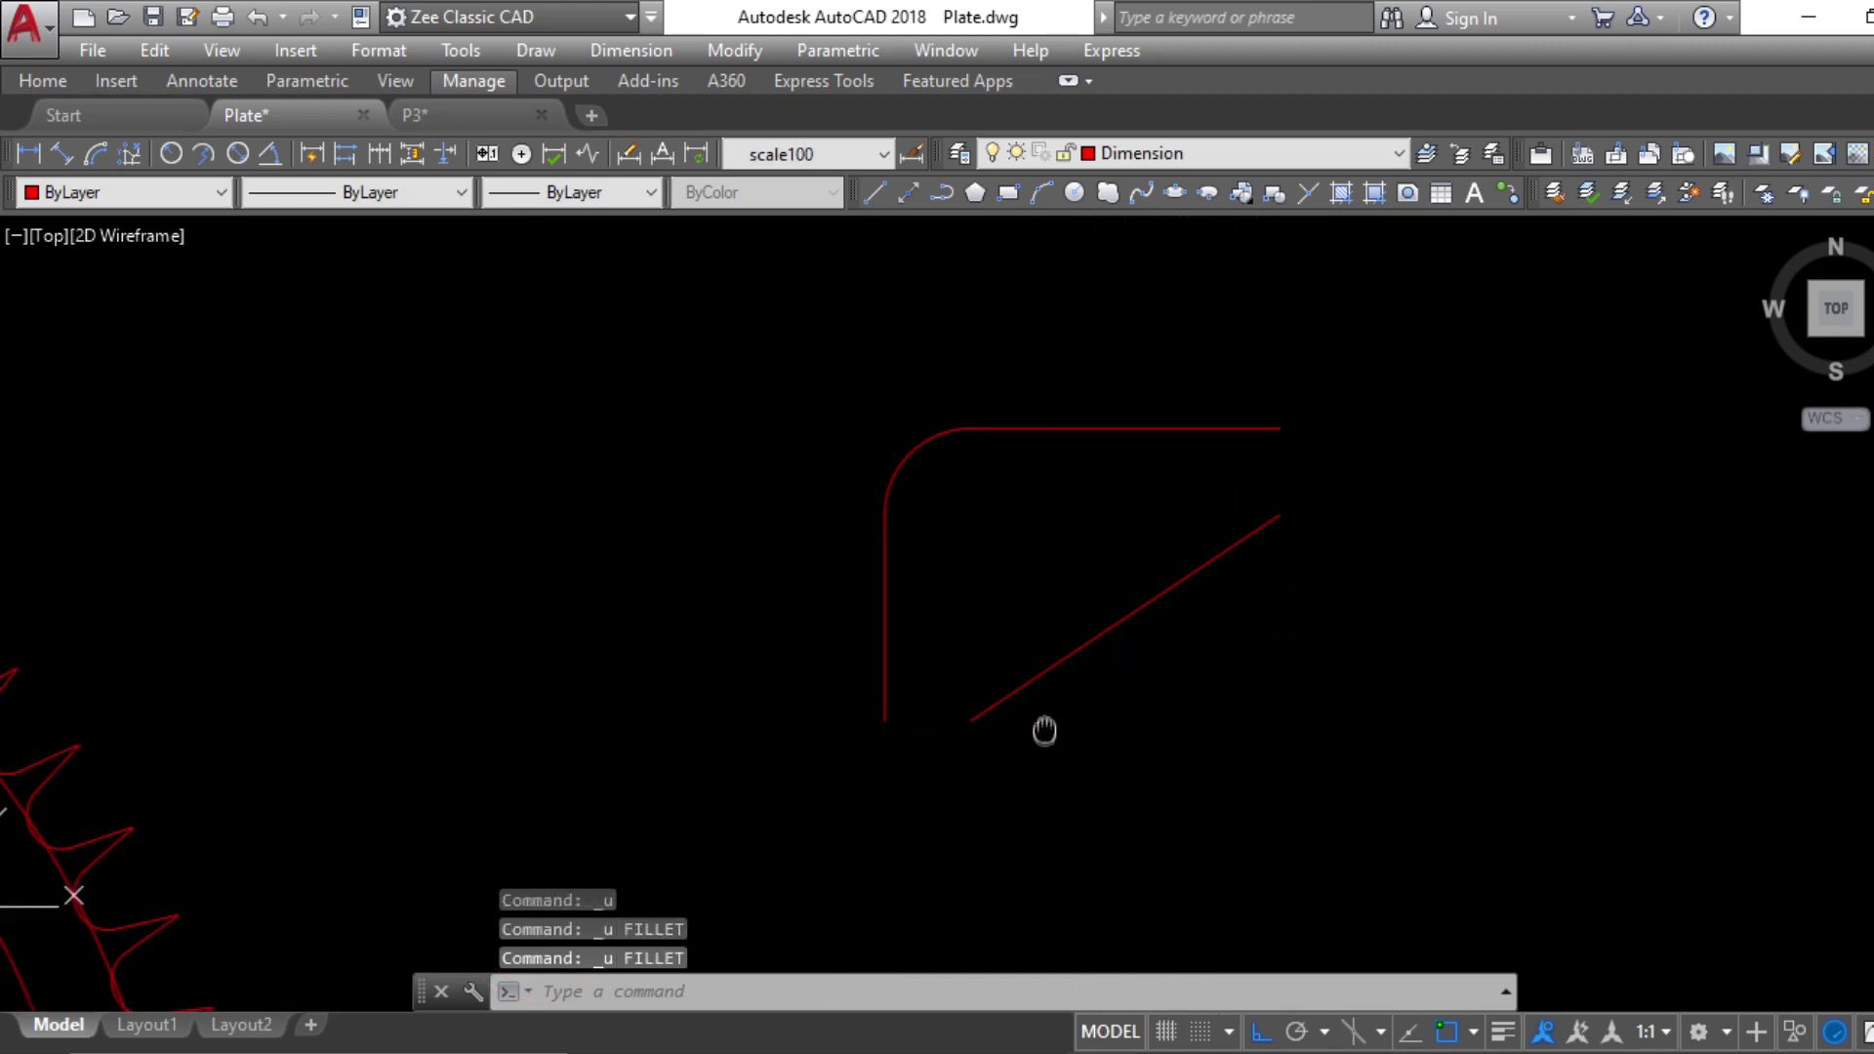
pyautogui.write('f')
pyautogui.press('Return')
pyautogui.write('r')
pyautogui.press('Return')
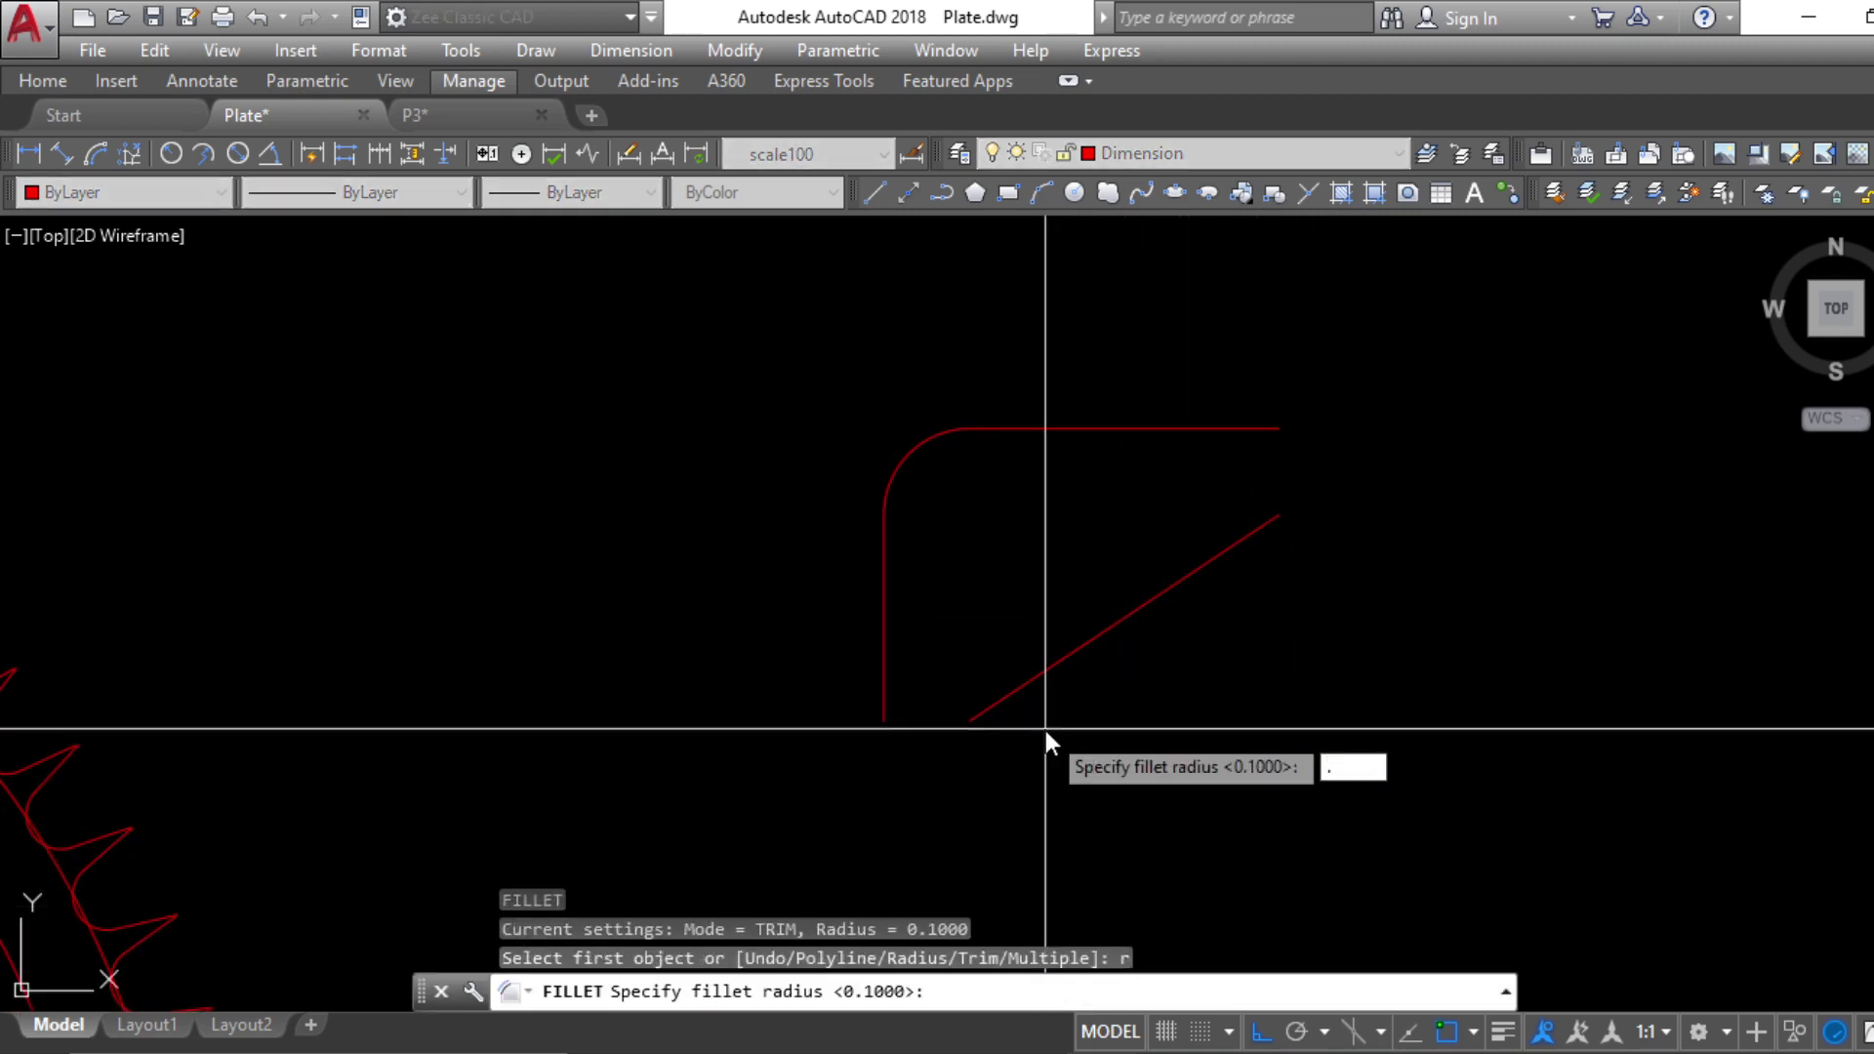
pyautogui.write('.05')
pyautogui.press('Return')
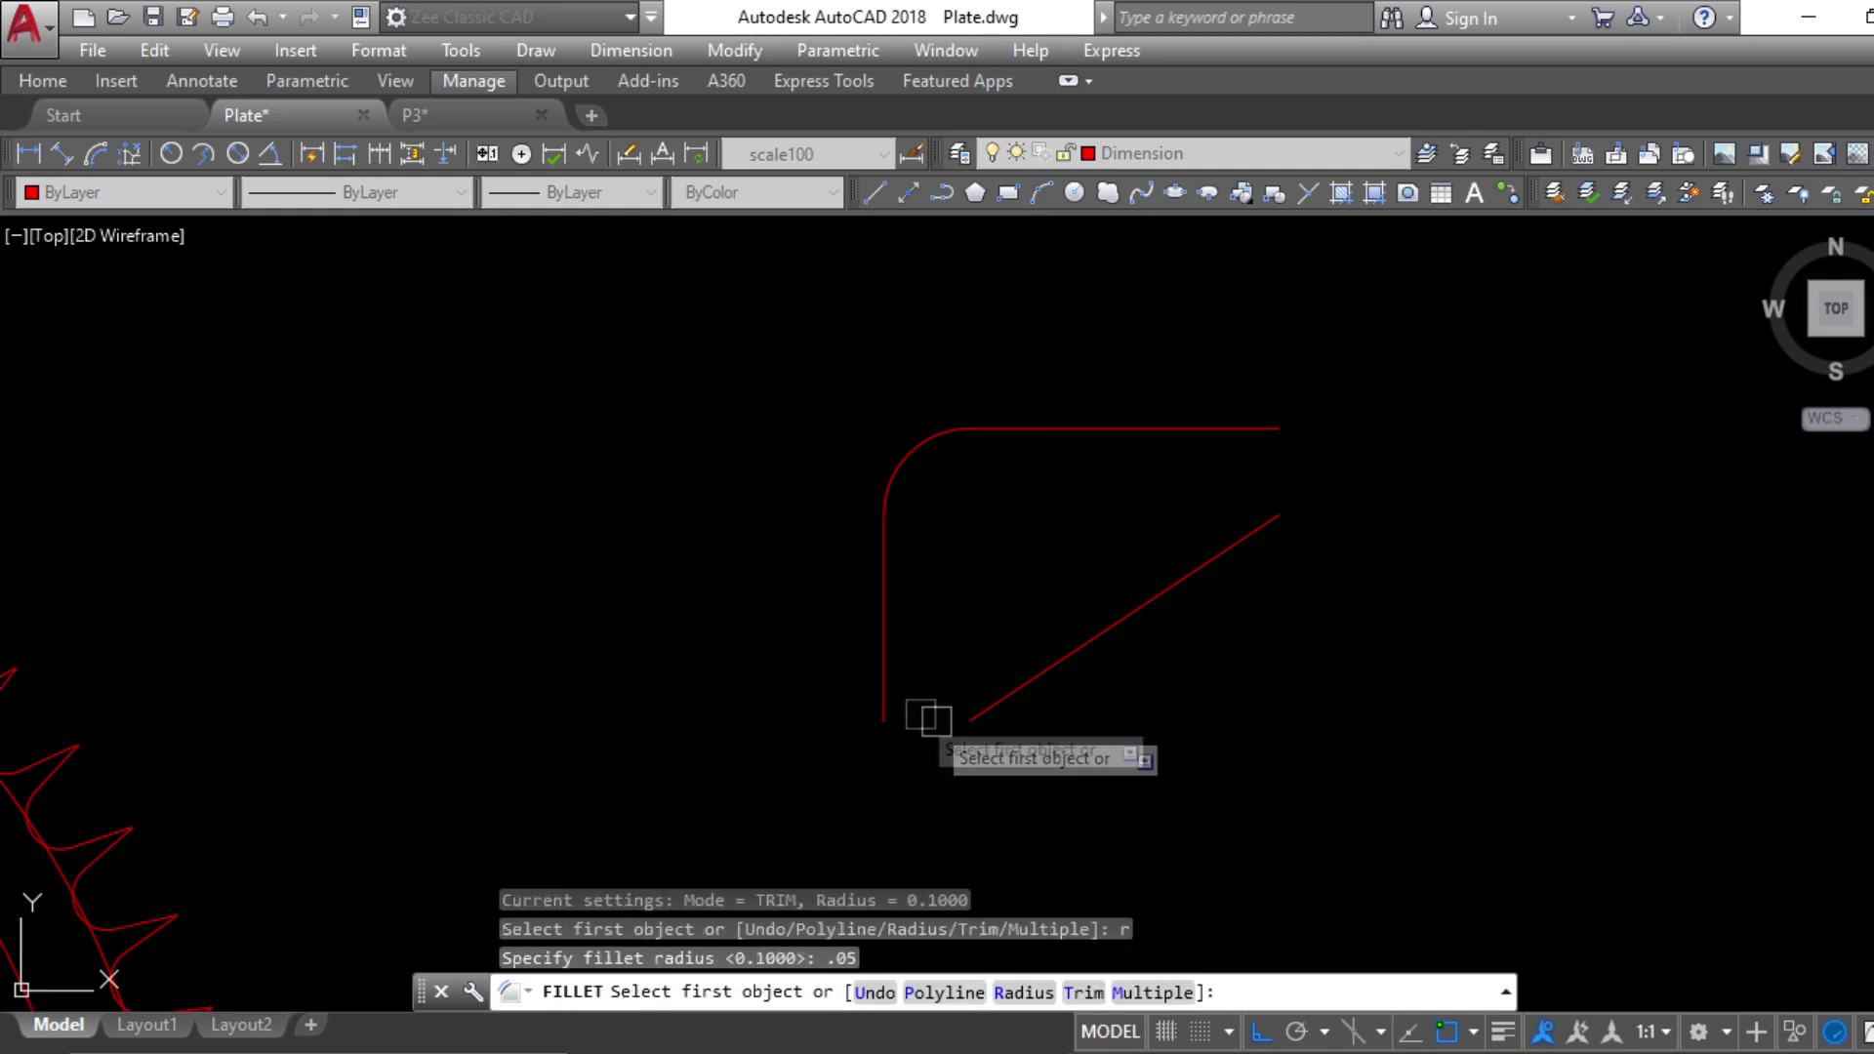
pyautogui.click(889, 706)
pyautogui.click(992, 707)
# Fillet the right ends of the top polyline and the diagonal to close the cutout outline
pyautogui.press('Return')
pyautogui.click(1269, 427)
pyautogui.click(1277, 530)
pyautogui.press('Escape')
pyautogui.press('Escape')
pyautogui.scroll(-2, 1276, 530)
pyautogui.moveTo(1299, 683); pyautogui.dragTo(1294, 477, button='middle')
pyautogui.scroll(-1, 1185, 696)
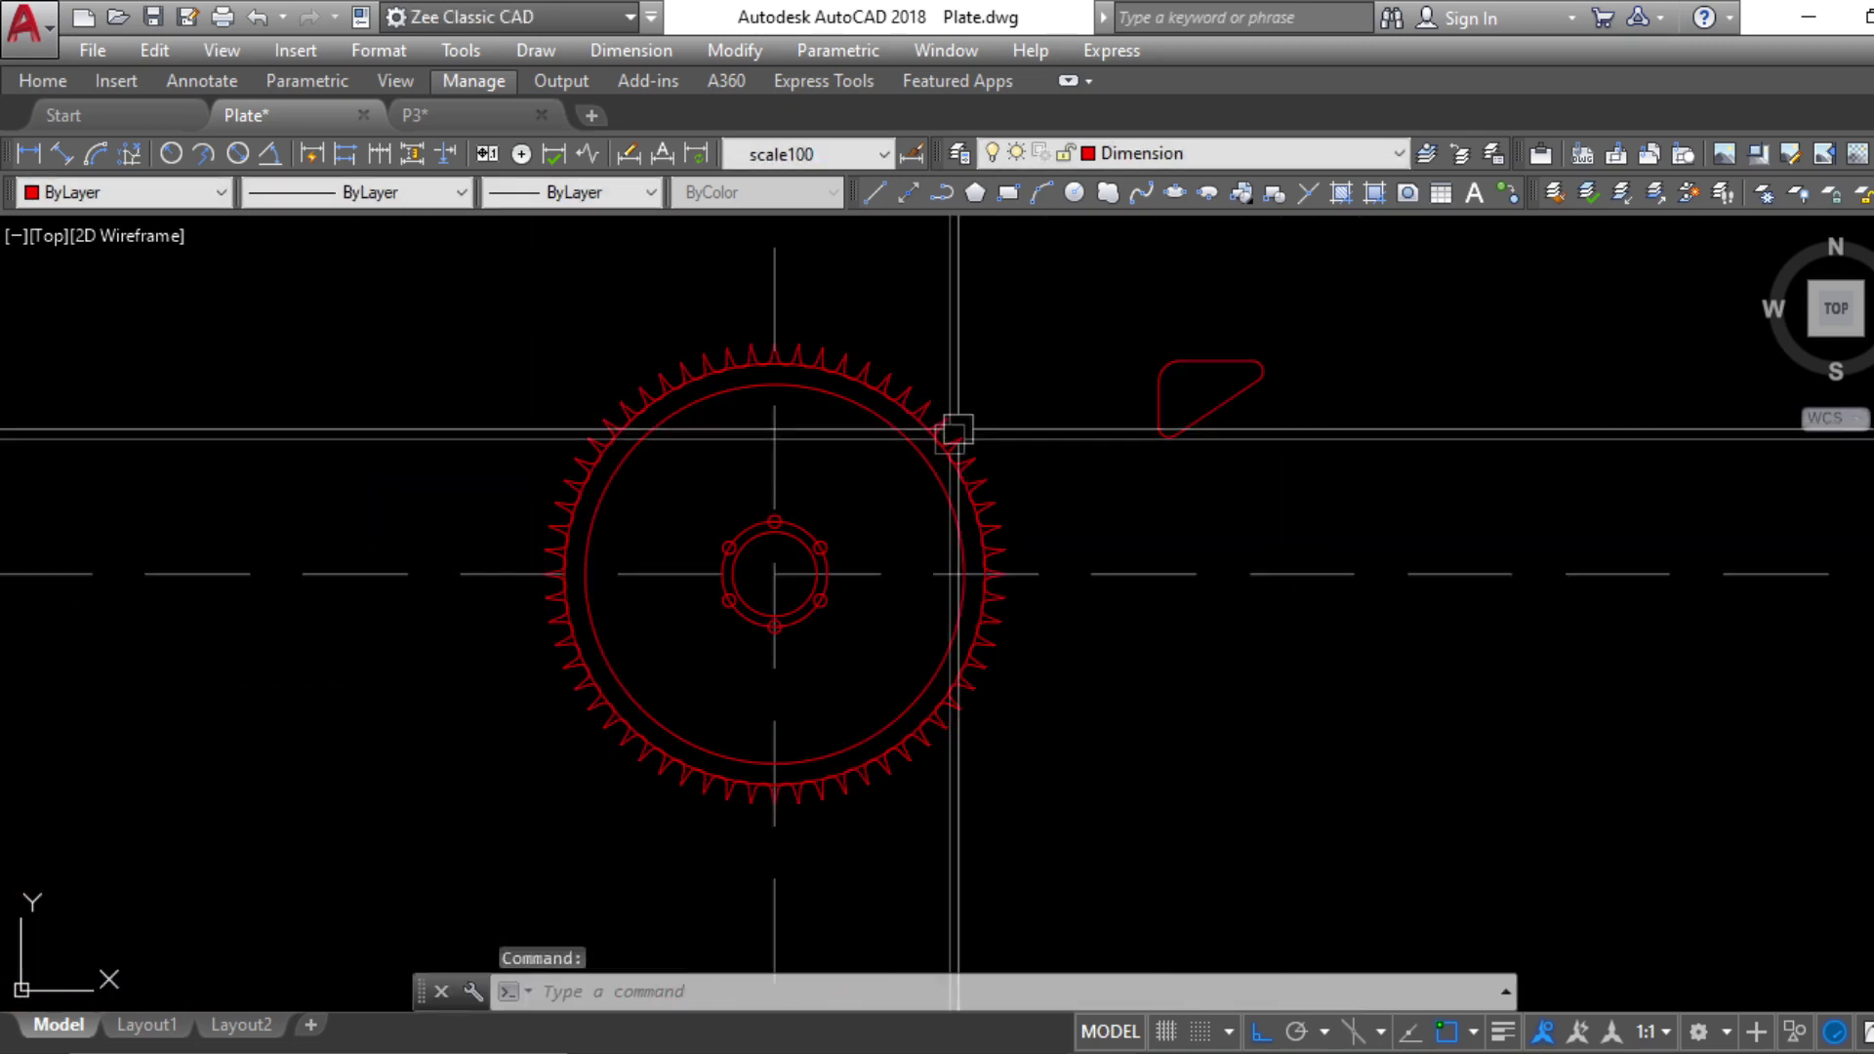
# Check the Gear 02 sheet in the PDF, then in AutoCAD draw a circle of radius 0.75 at the gear's center
pyautogui.scroll(1, 822, 573)
pyautogui.hotkey('alt', 'Tab')
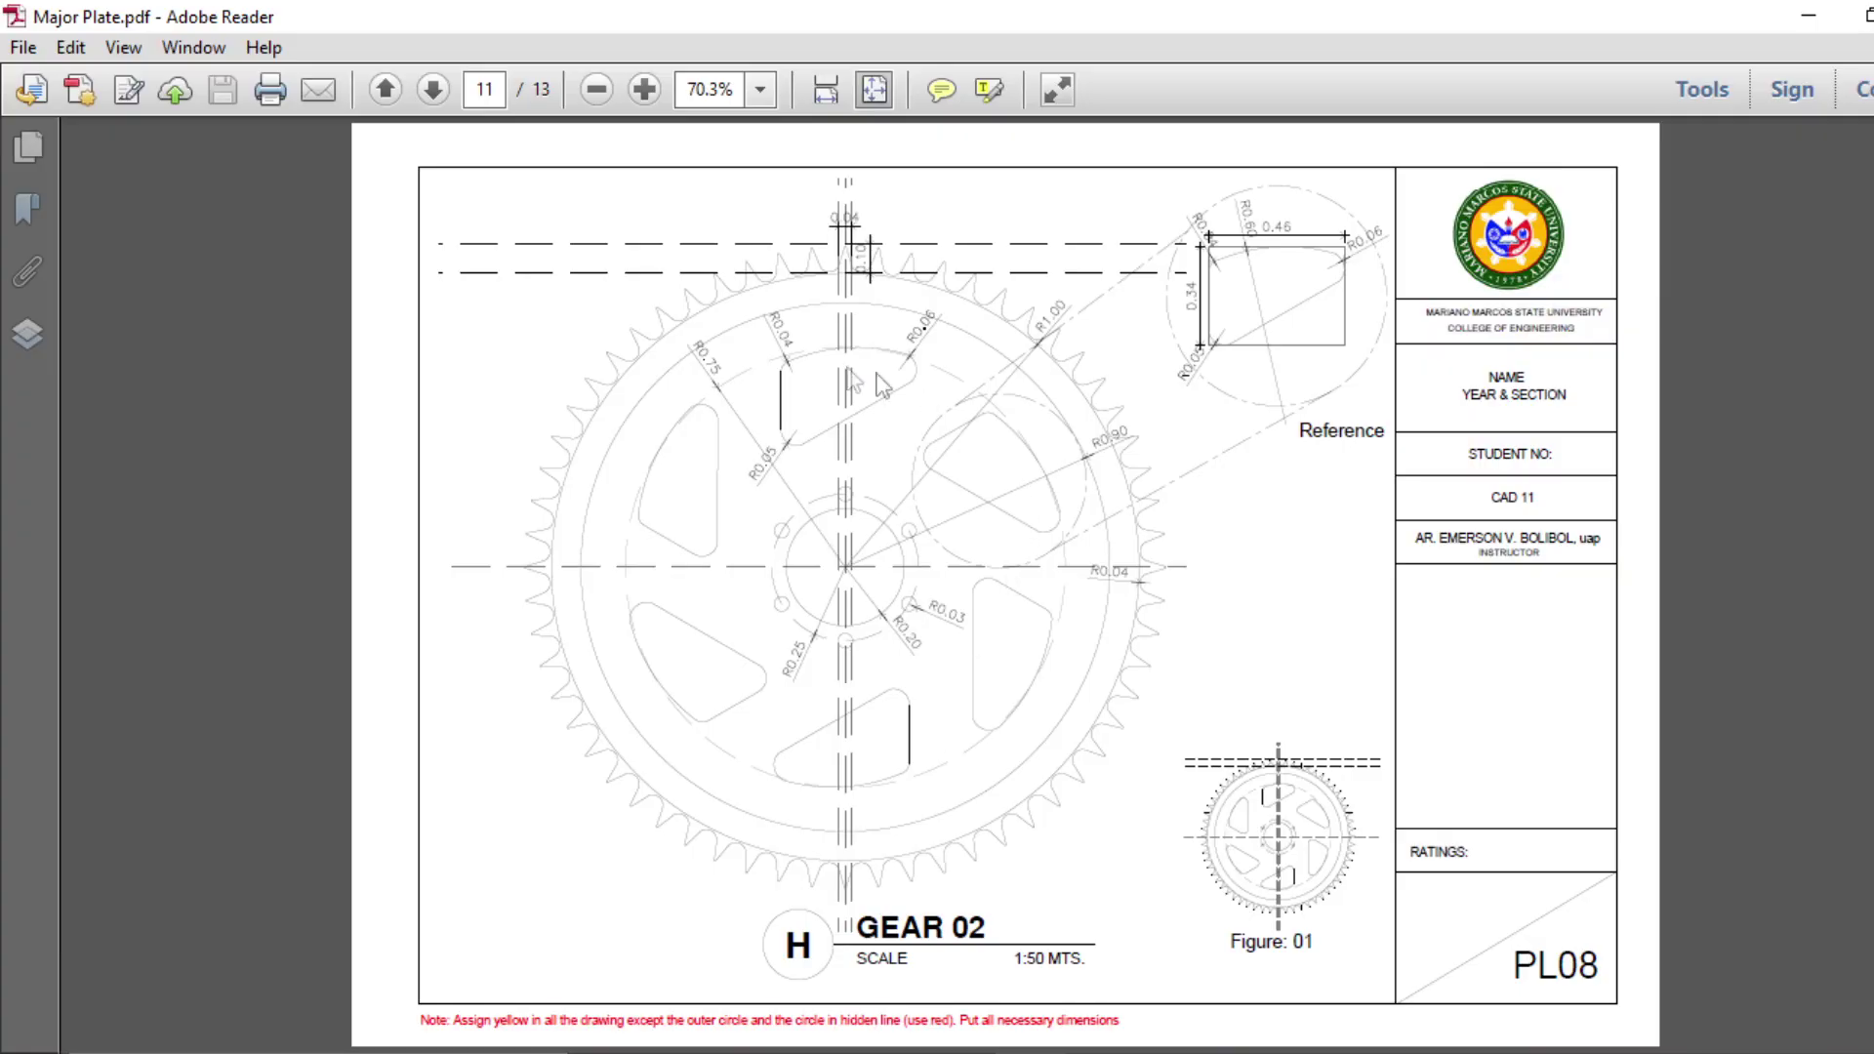
pyautogui.click(1808, 14)
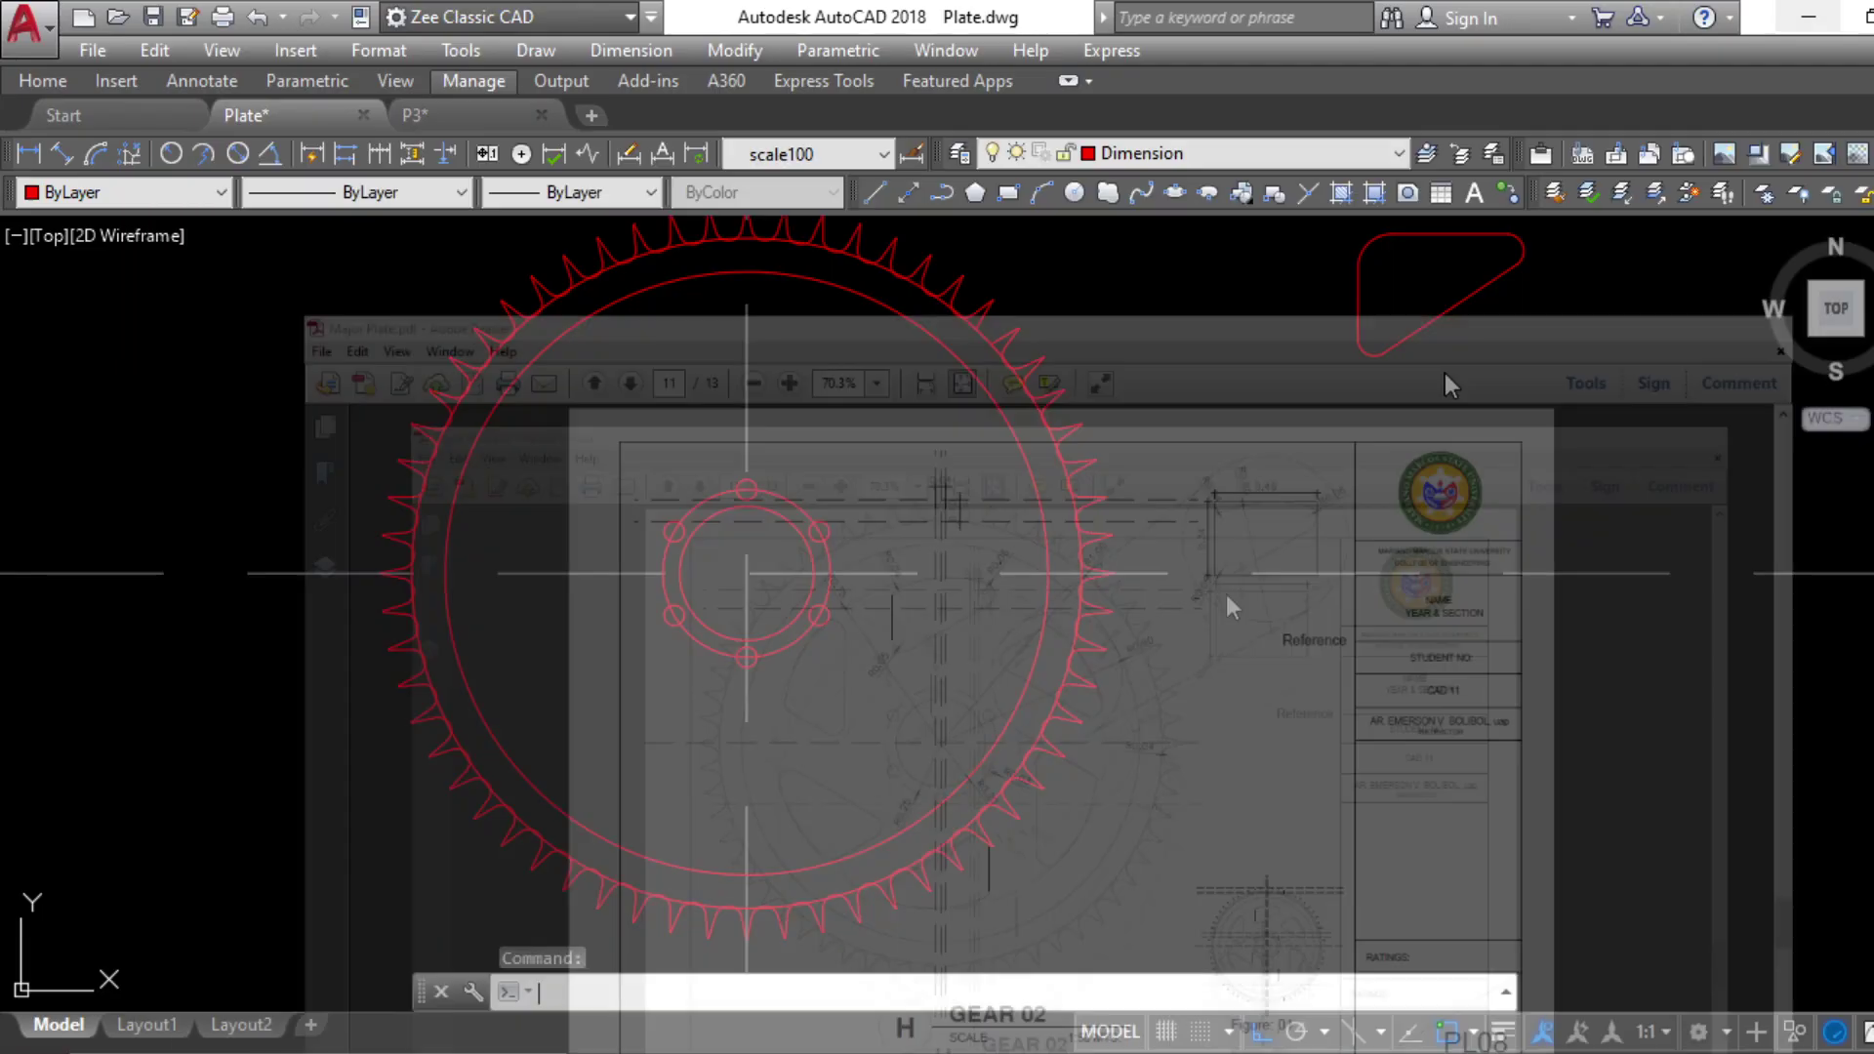
pyautogui.scroll(-1, 1033, 699)
pyautogui.write('c')
pyautogui.press('Return')
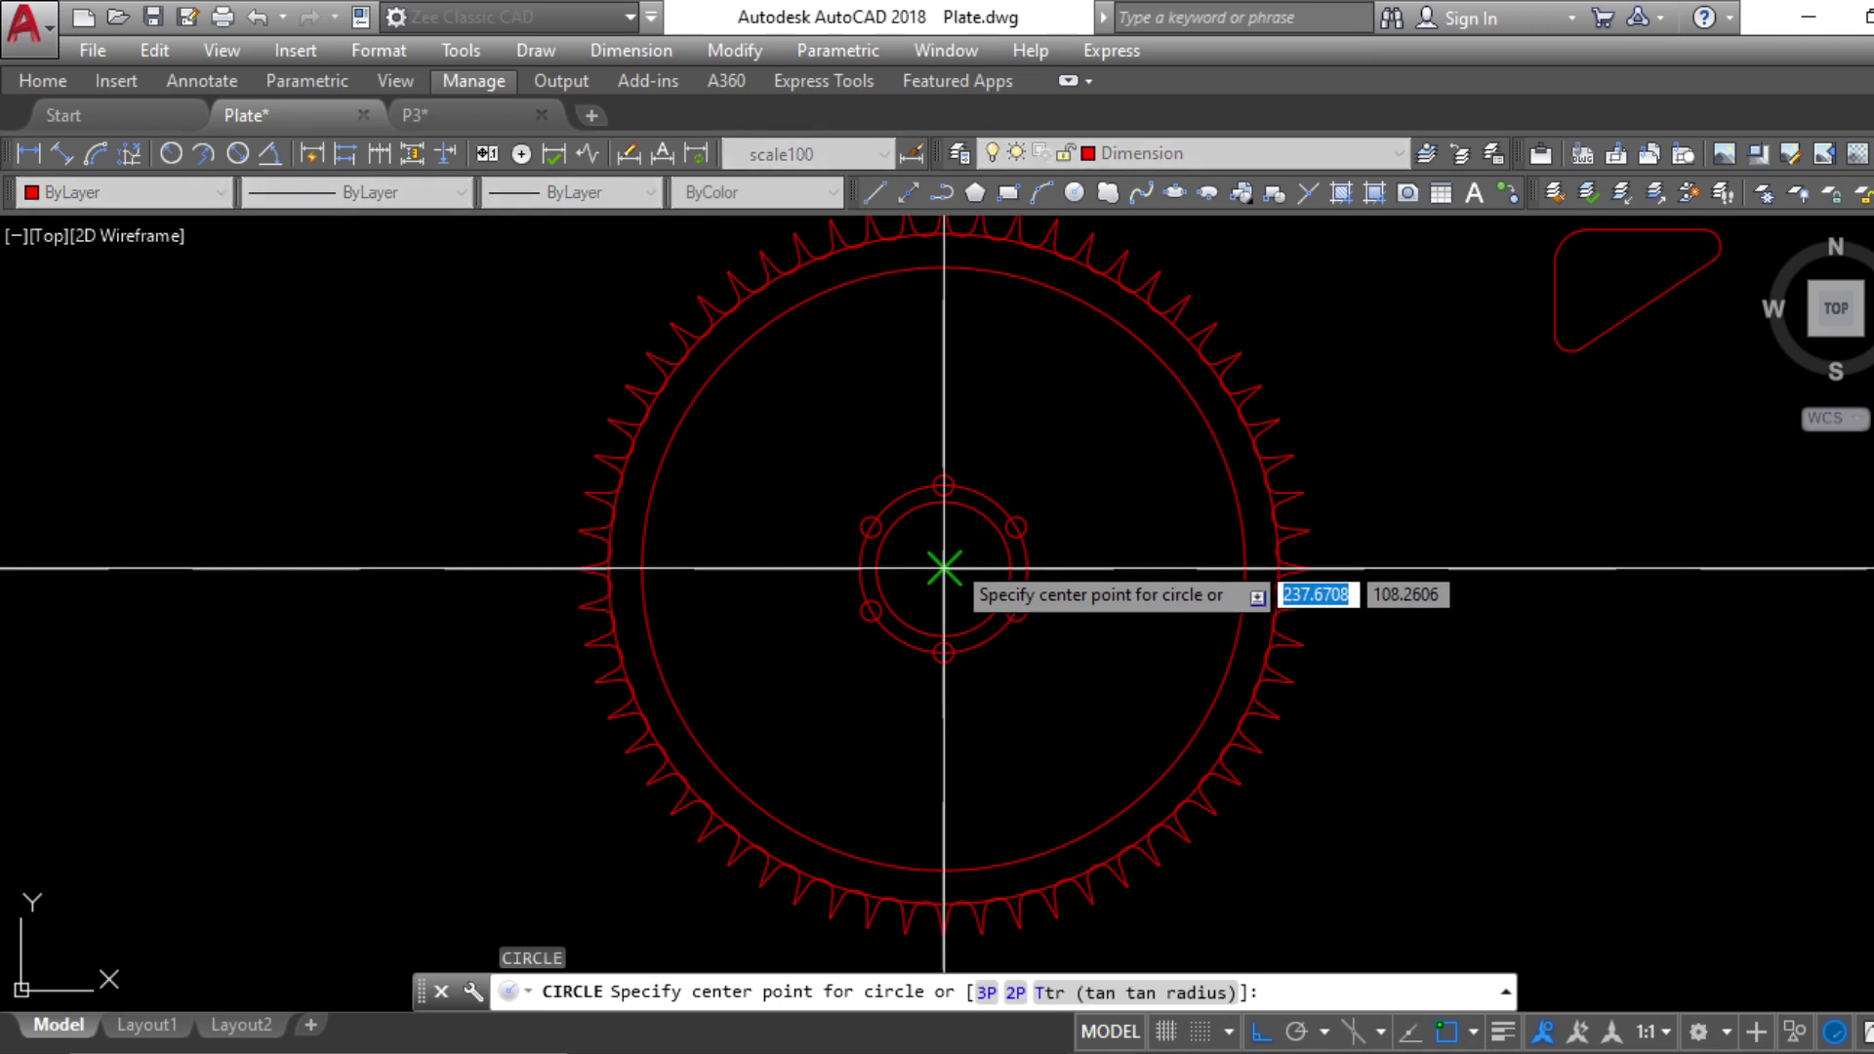
pyautogui.click(944, 568)
pyautogui.write('.75')
pyautogui.press('Return')
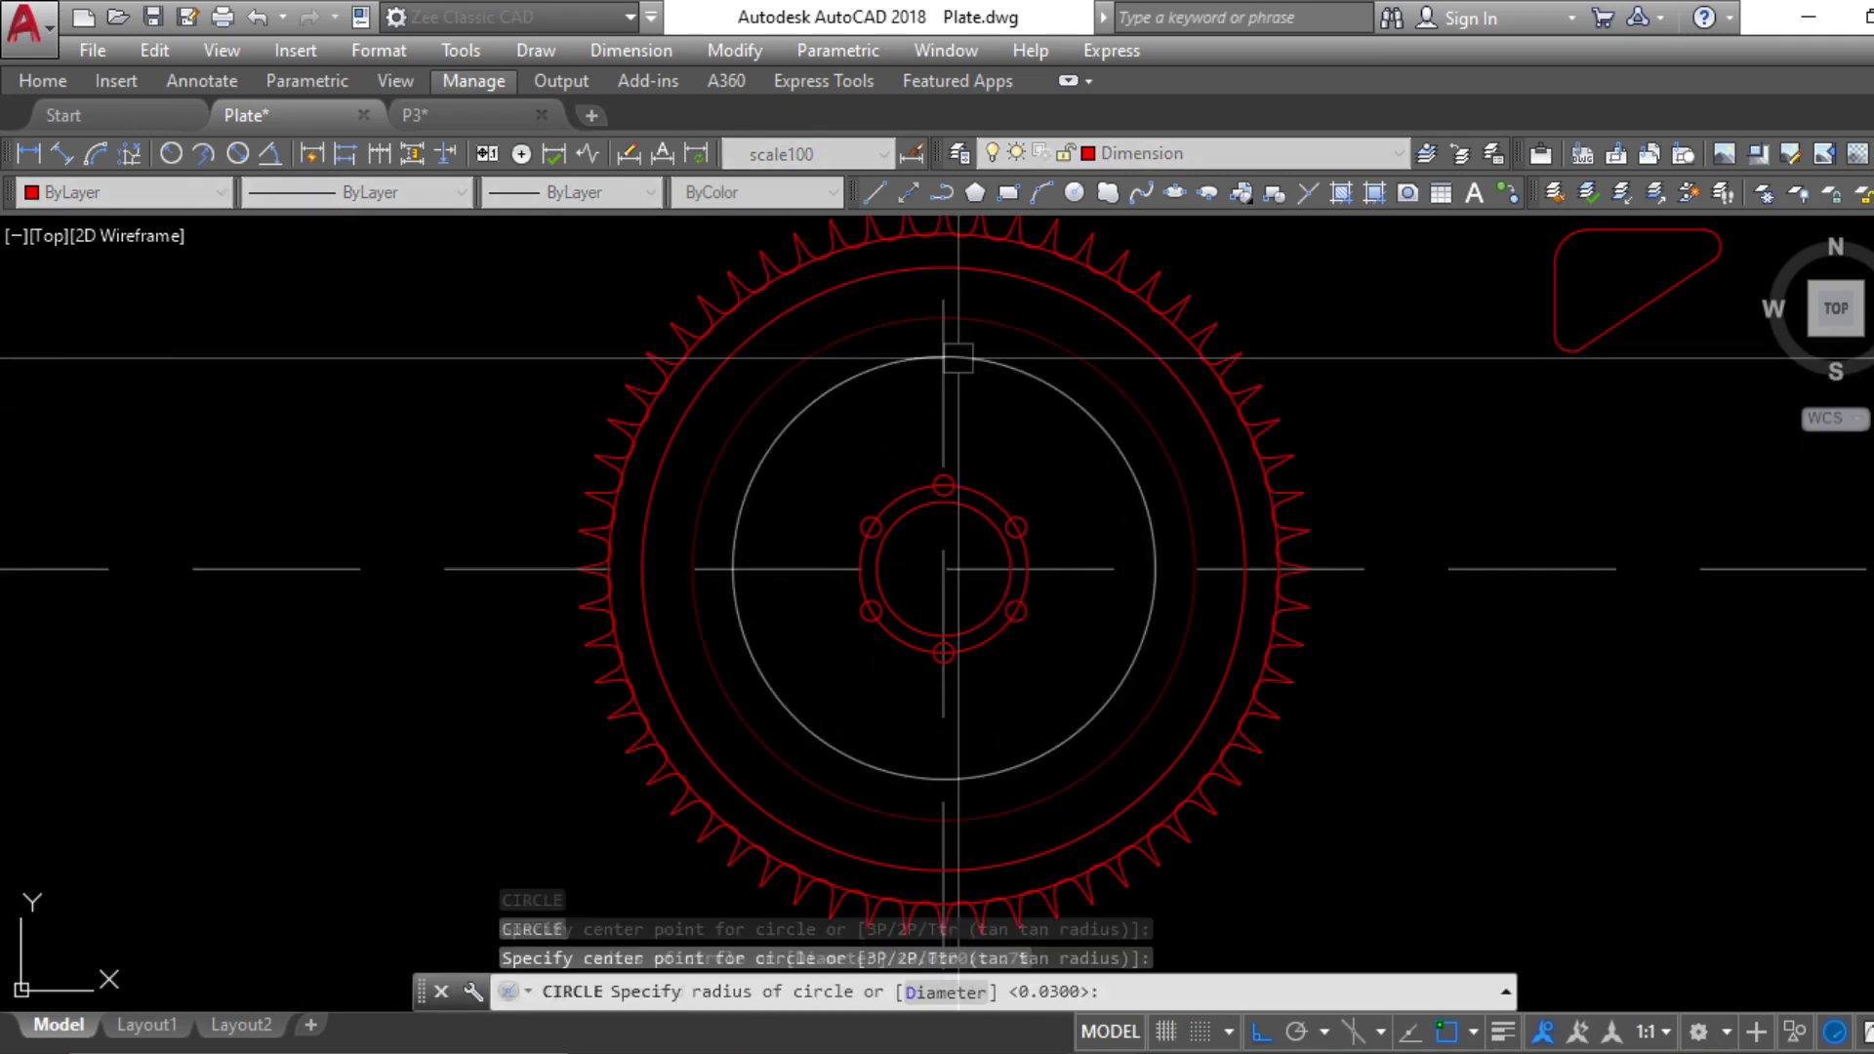
pyautogui.press('Escape')
# Move the cutout outline from the midpoint of its top edge to the top quadrant of the 0.75 radius circle
pyautogui.moveTo(991, 447); pyautogui.dragTo(982, 584, button='middle')
pyautogui.press('Escape')
pyautogui.press('Escape')
pyautogui.click(1769, 552)
pyautogui.click(1468, 319)
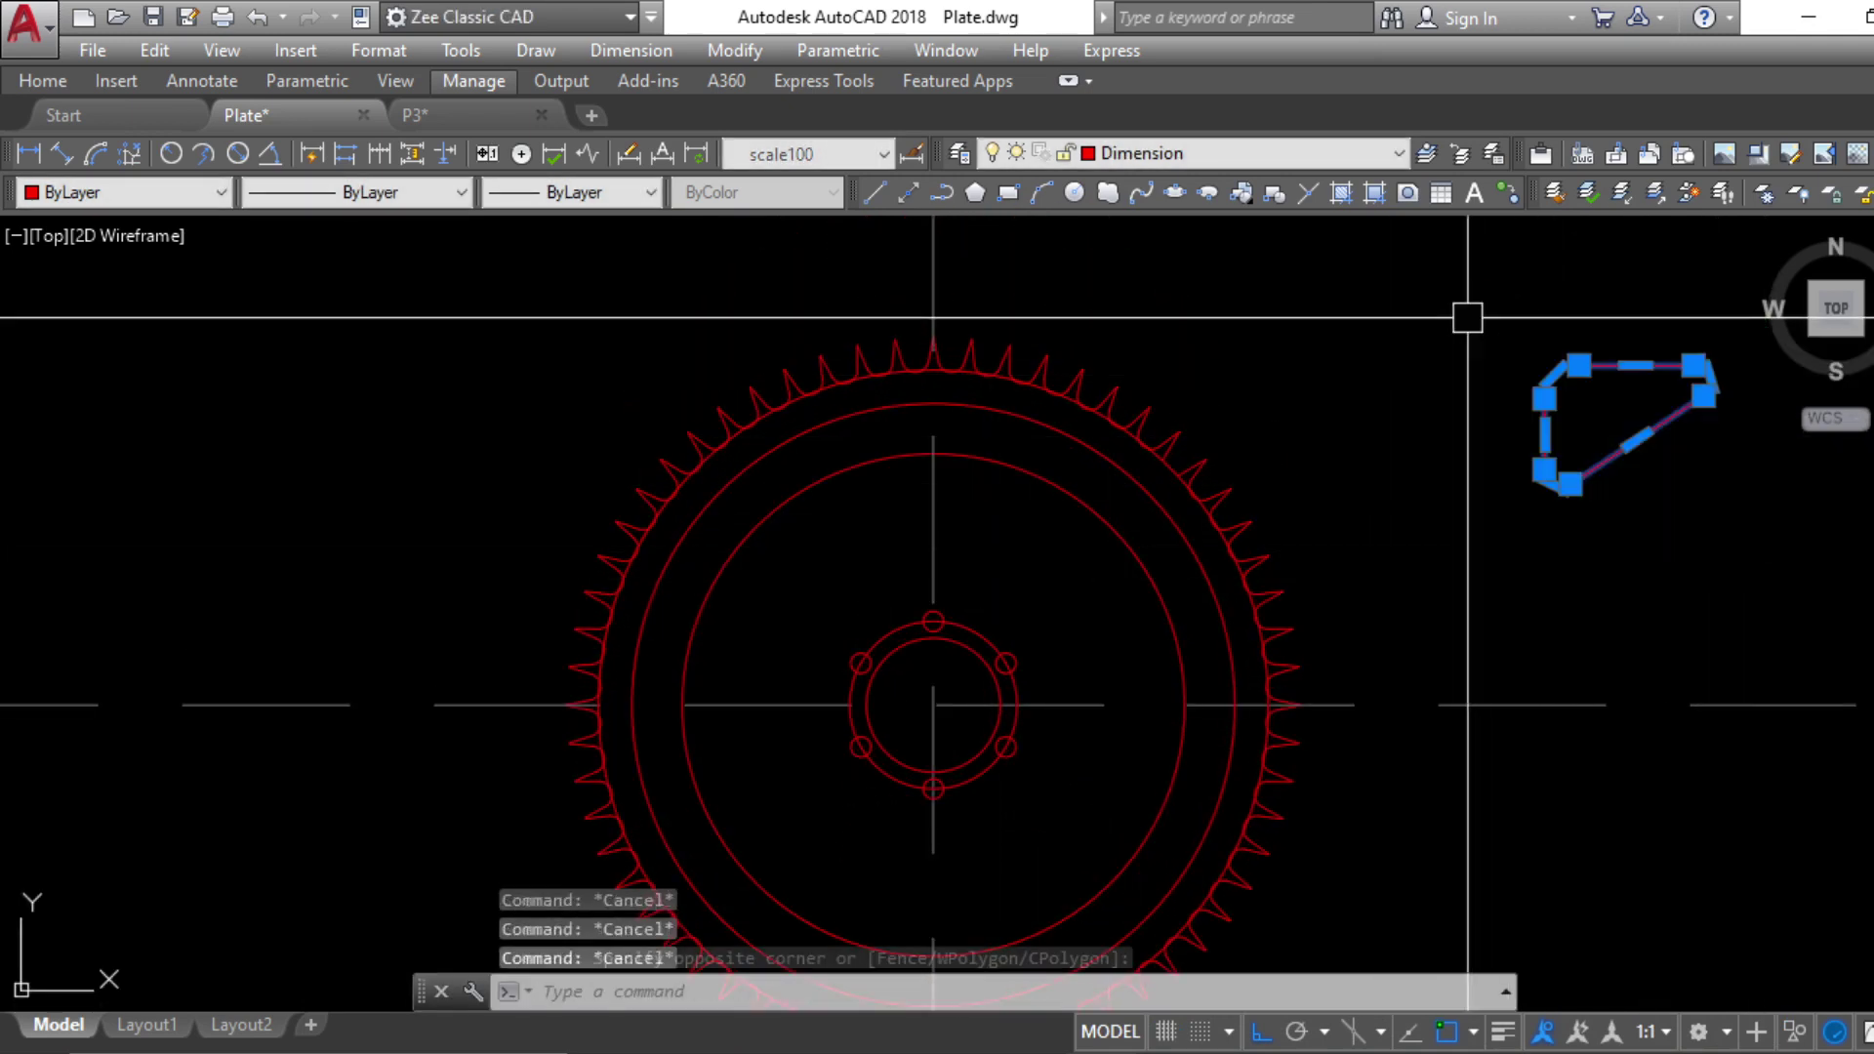
pyautogui.write('m')
pyautogui.press('Return')
pyautogui.click(1637, 369)
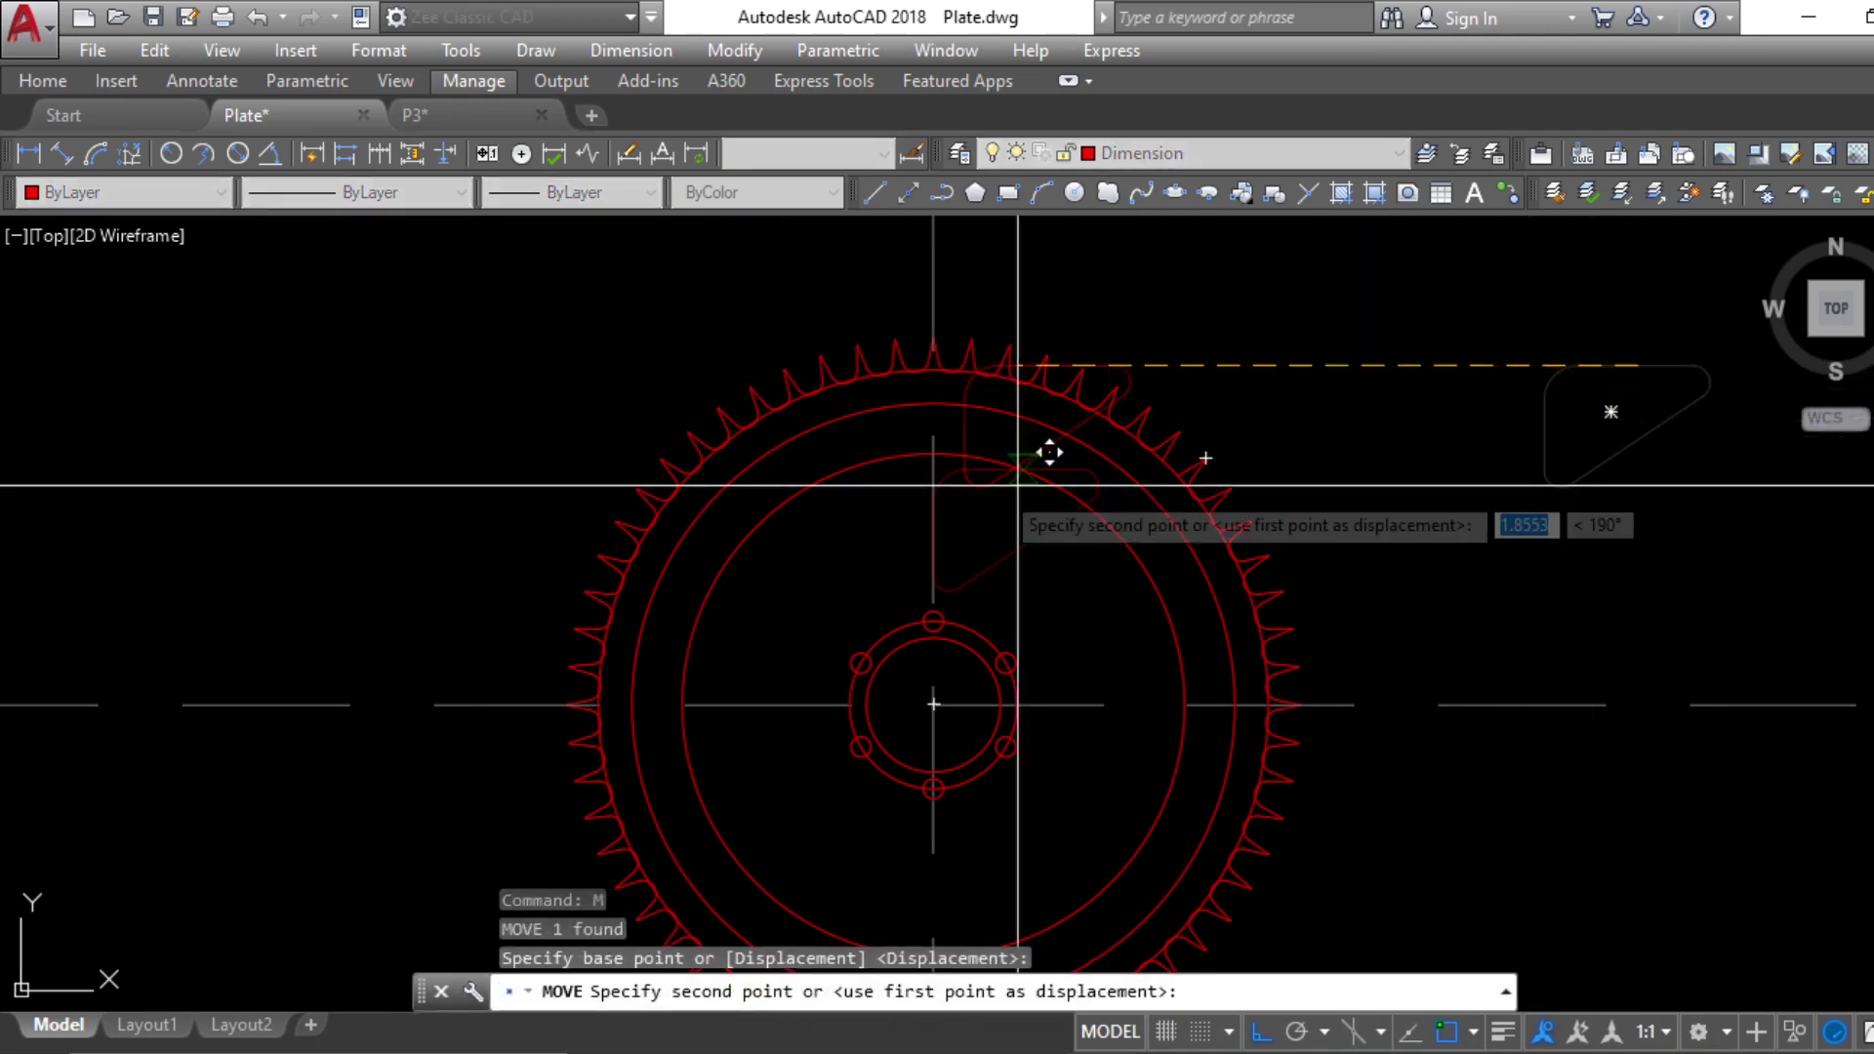
pyautogui.click(958, 426)
pyautogui.press('Escape')
# Check the cutout layout in the PDF, then in AutoCAD create a polar array of the cutout about the gear's center
pyautogui.moveTo(996, 557); pyautogui.dragTo(1093, 460, button='middle')
pyautogui.scroll(-2, 1122, 508)
pyautogui.click(1181, 1052)
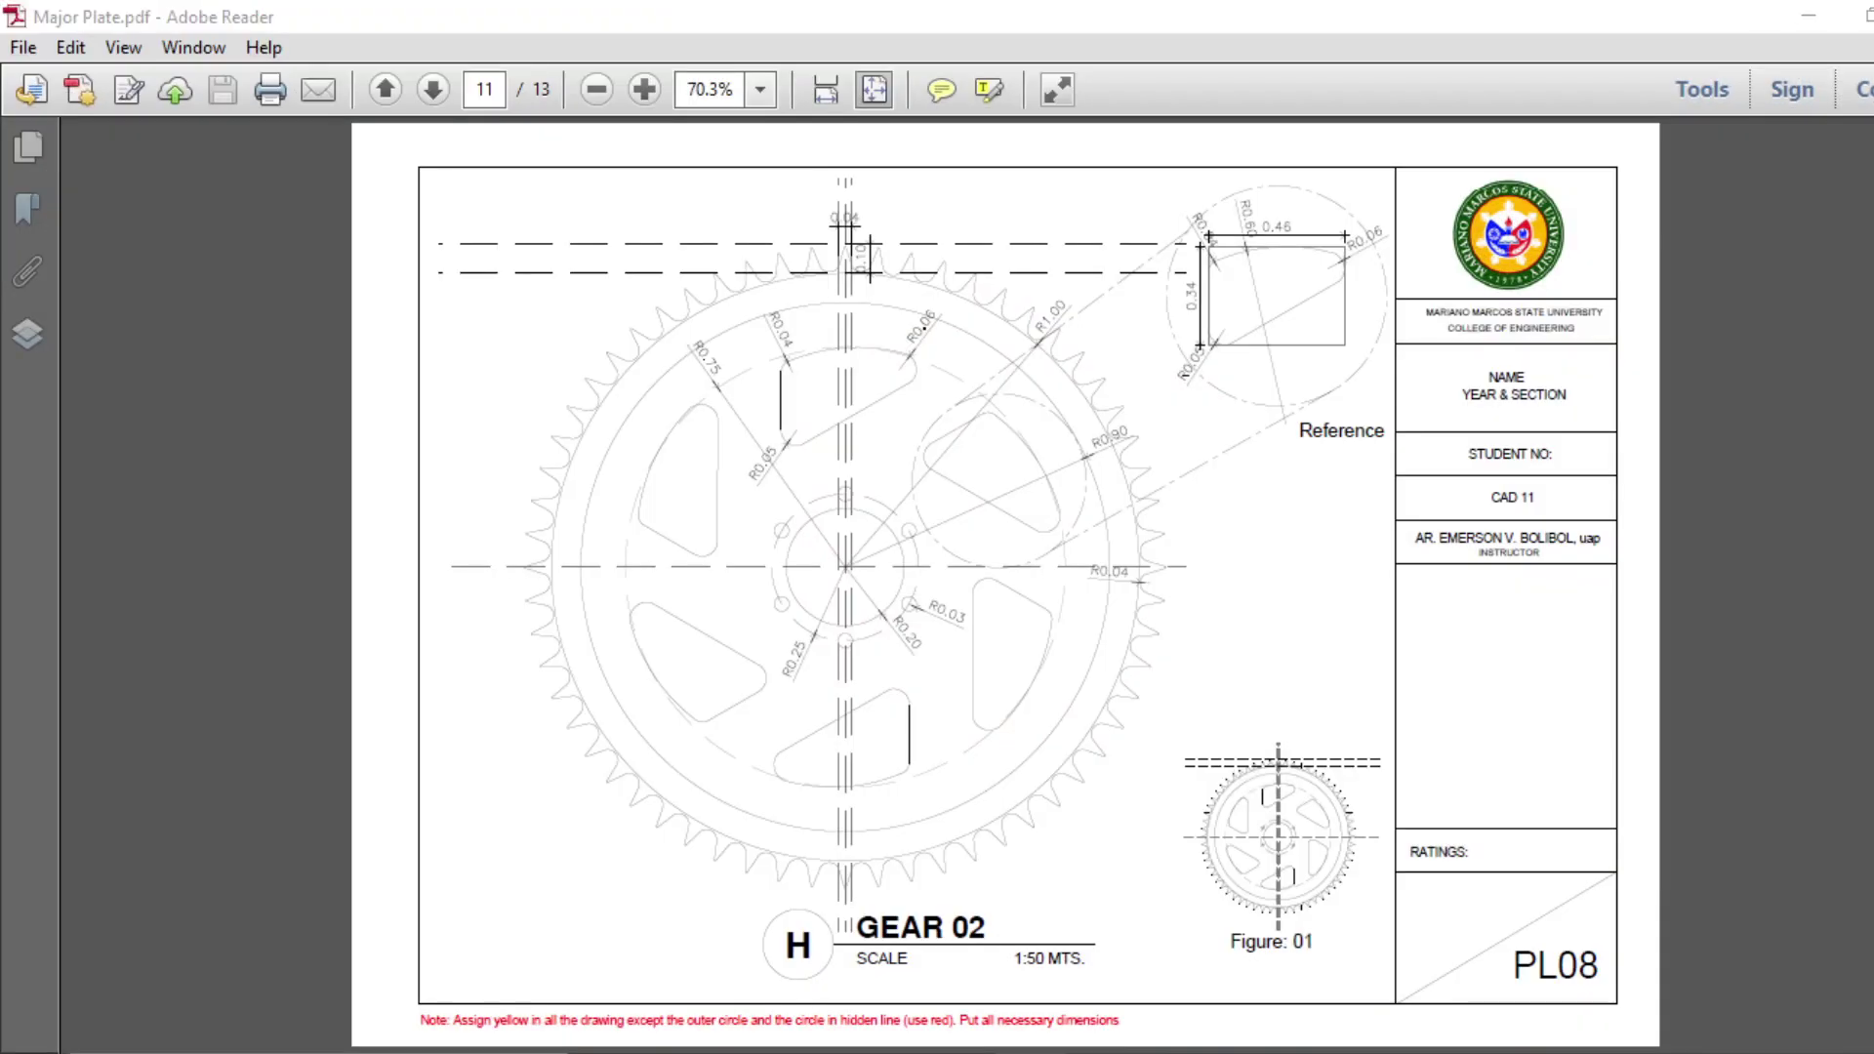
pyautogui.hotkey('alt', 'Tab')
pyautogui.scroll(3, 1093, 479)
pyautogui.press('Escape')
pyautogui.press('Escape')
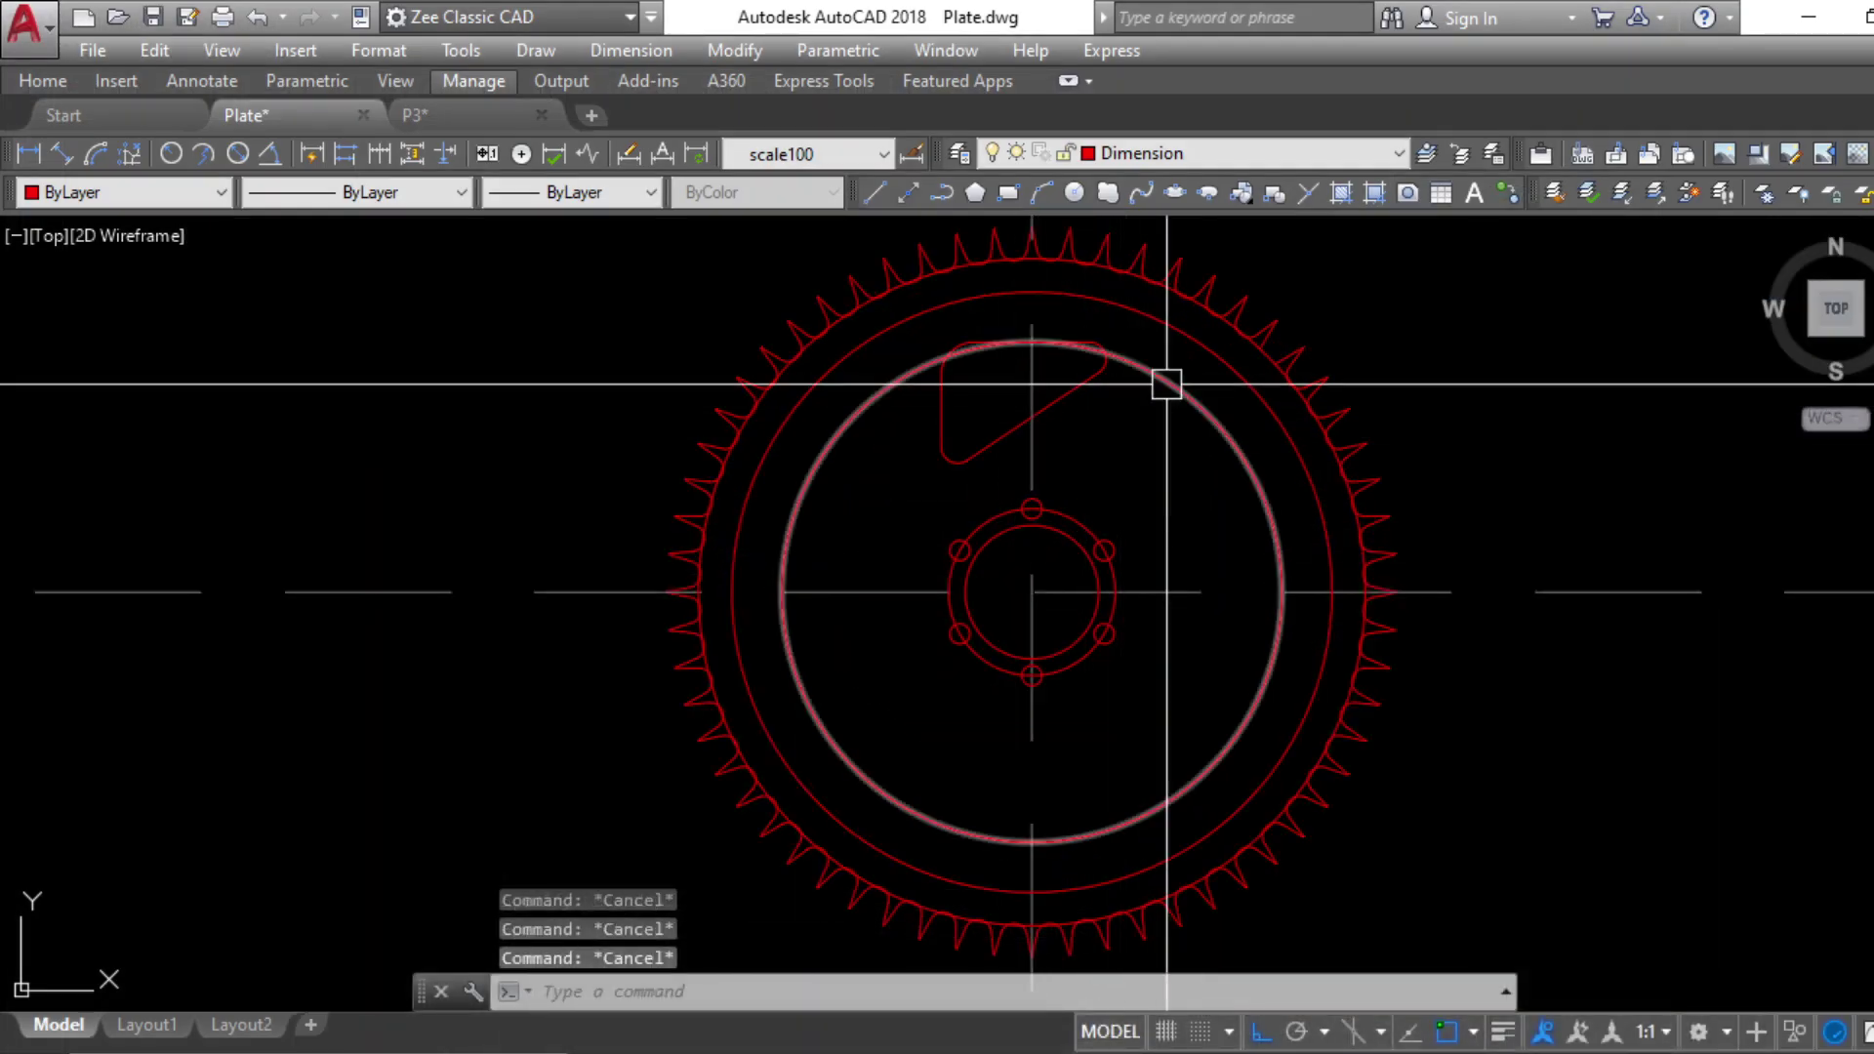
pyautogui.press('Escape')
pyautogui.press('Escape')
pyautogui.write('ar')
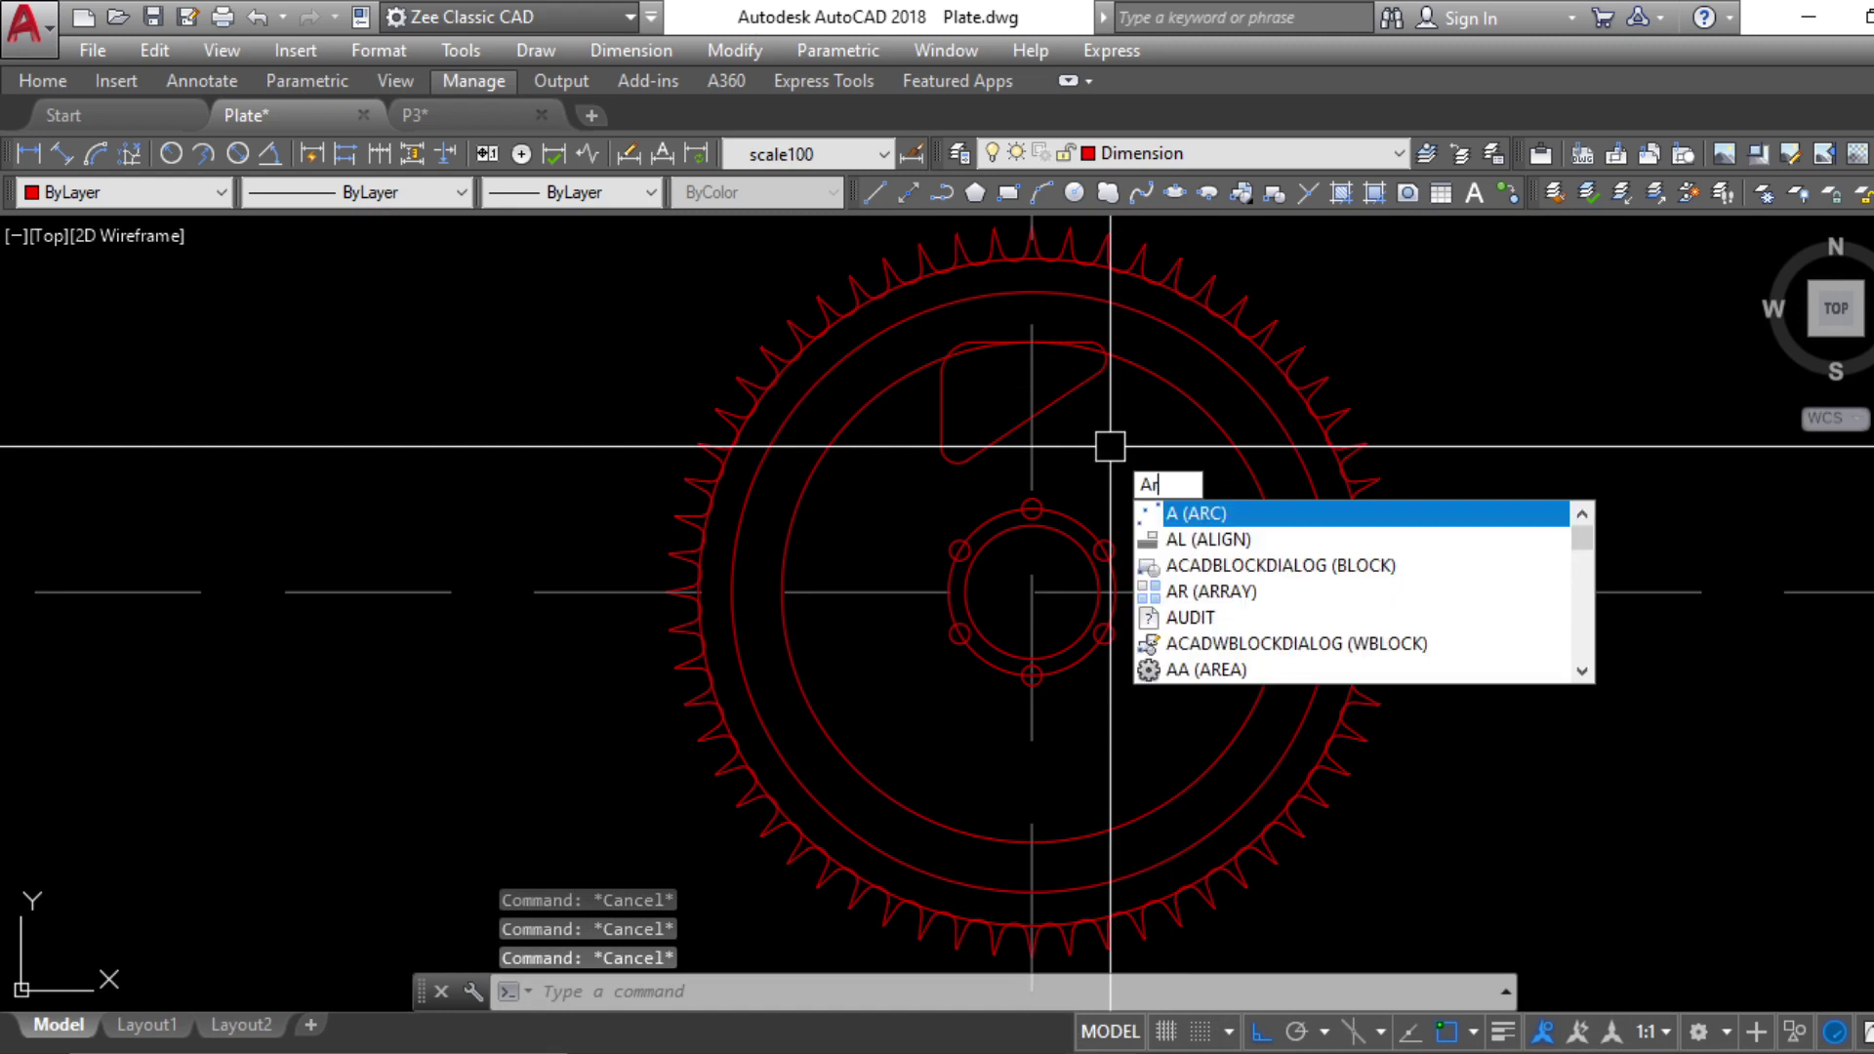
pyautogui.press('Return')
pyautogui.click(1061, 408)
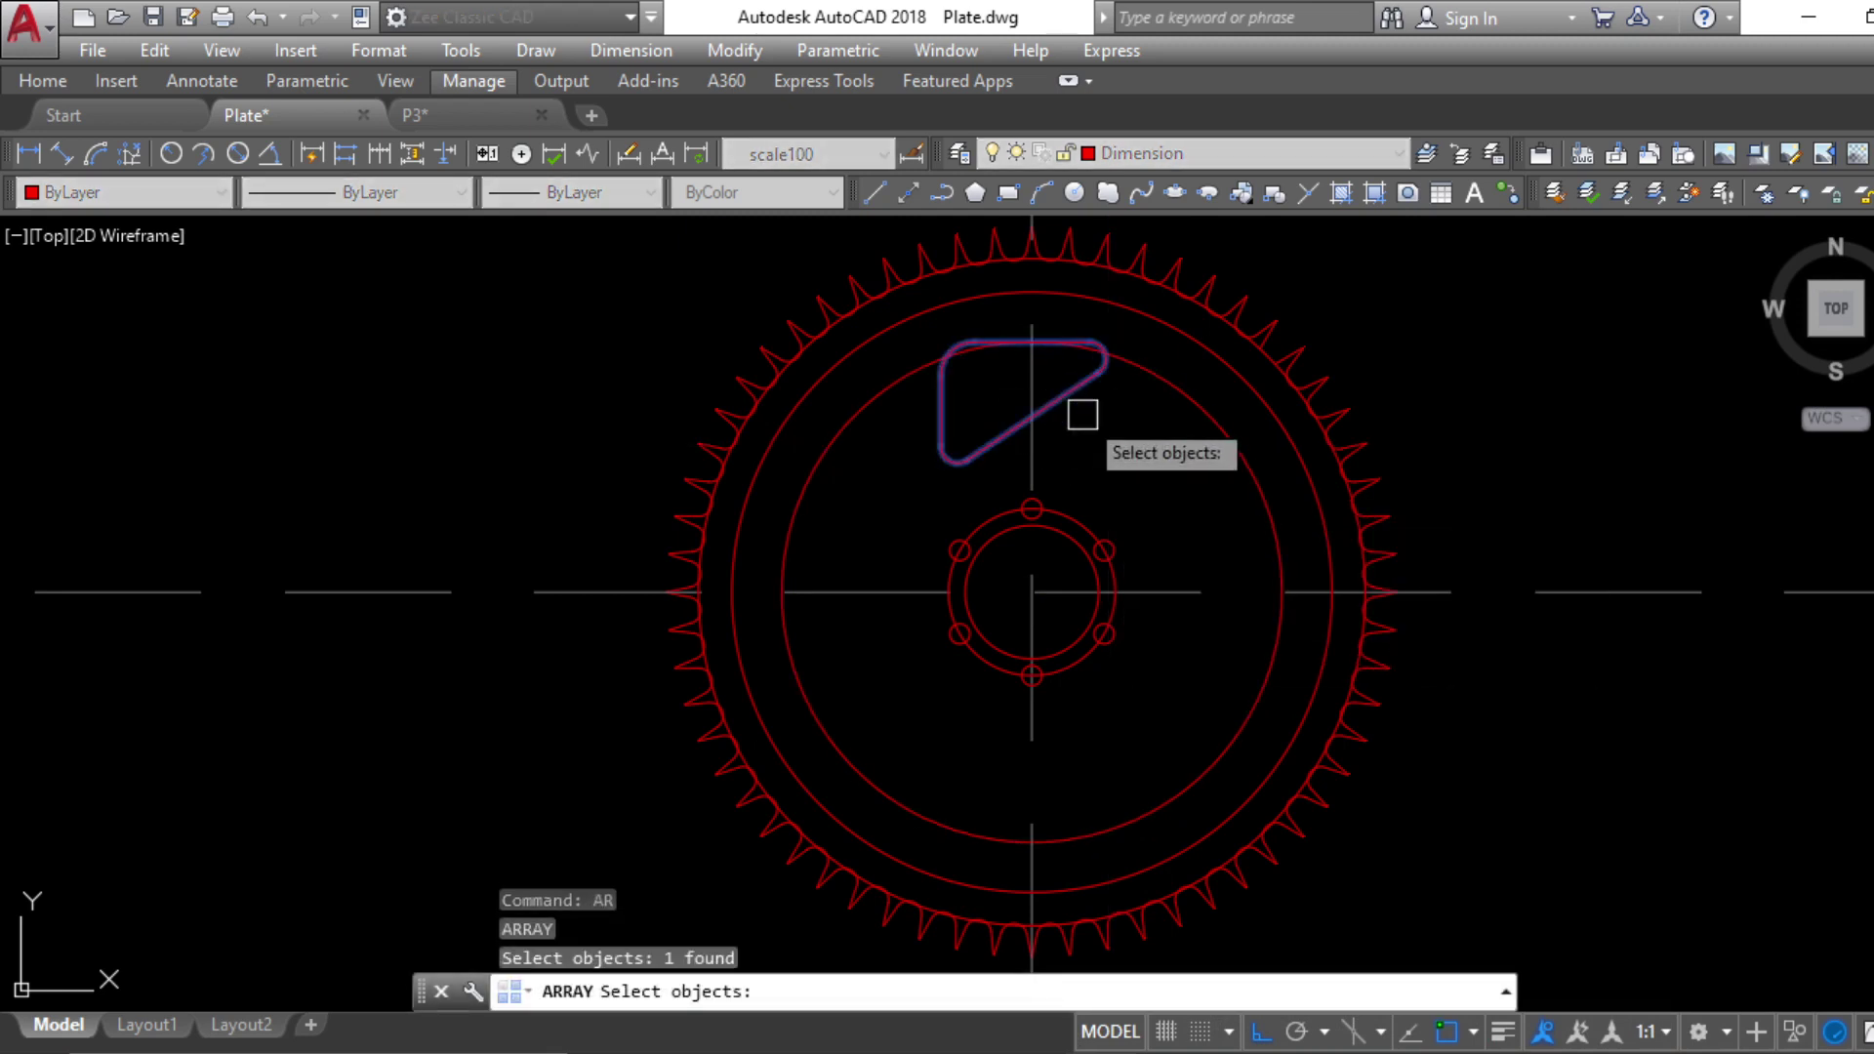
pyautogui.press('Return')
pyautogui.click(1171, 548)
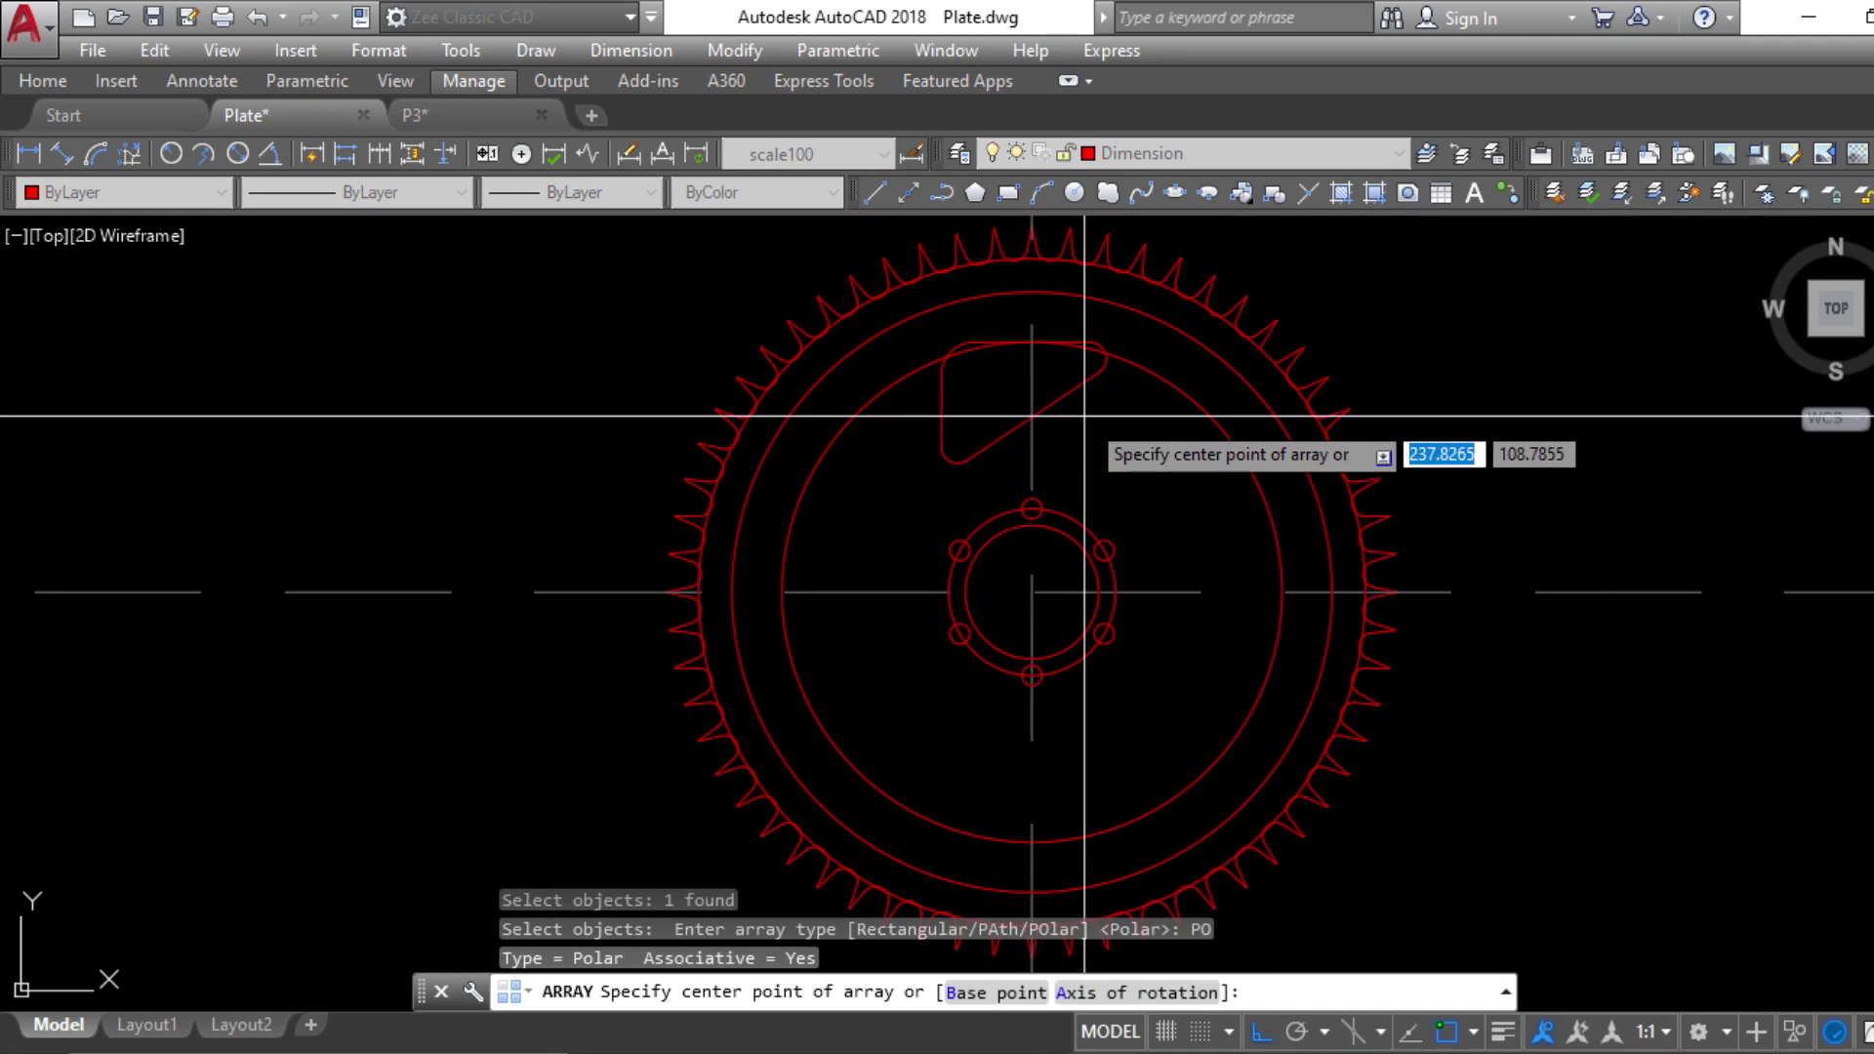
pyautogui.click(1031, 592)
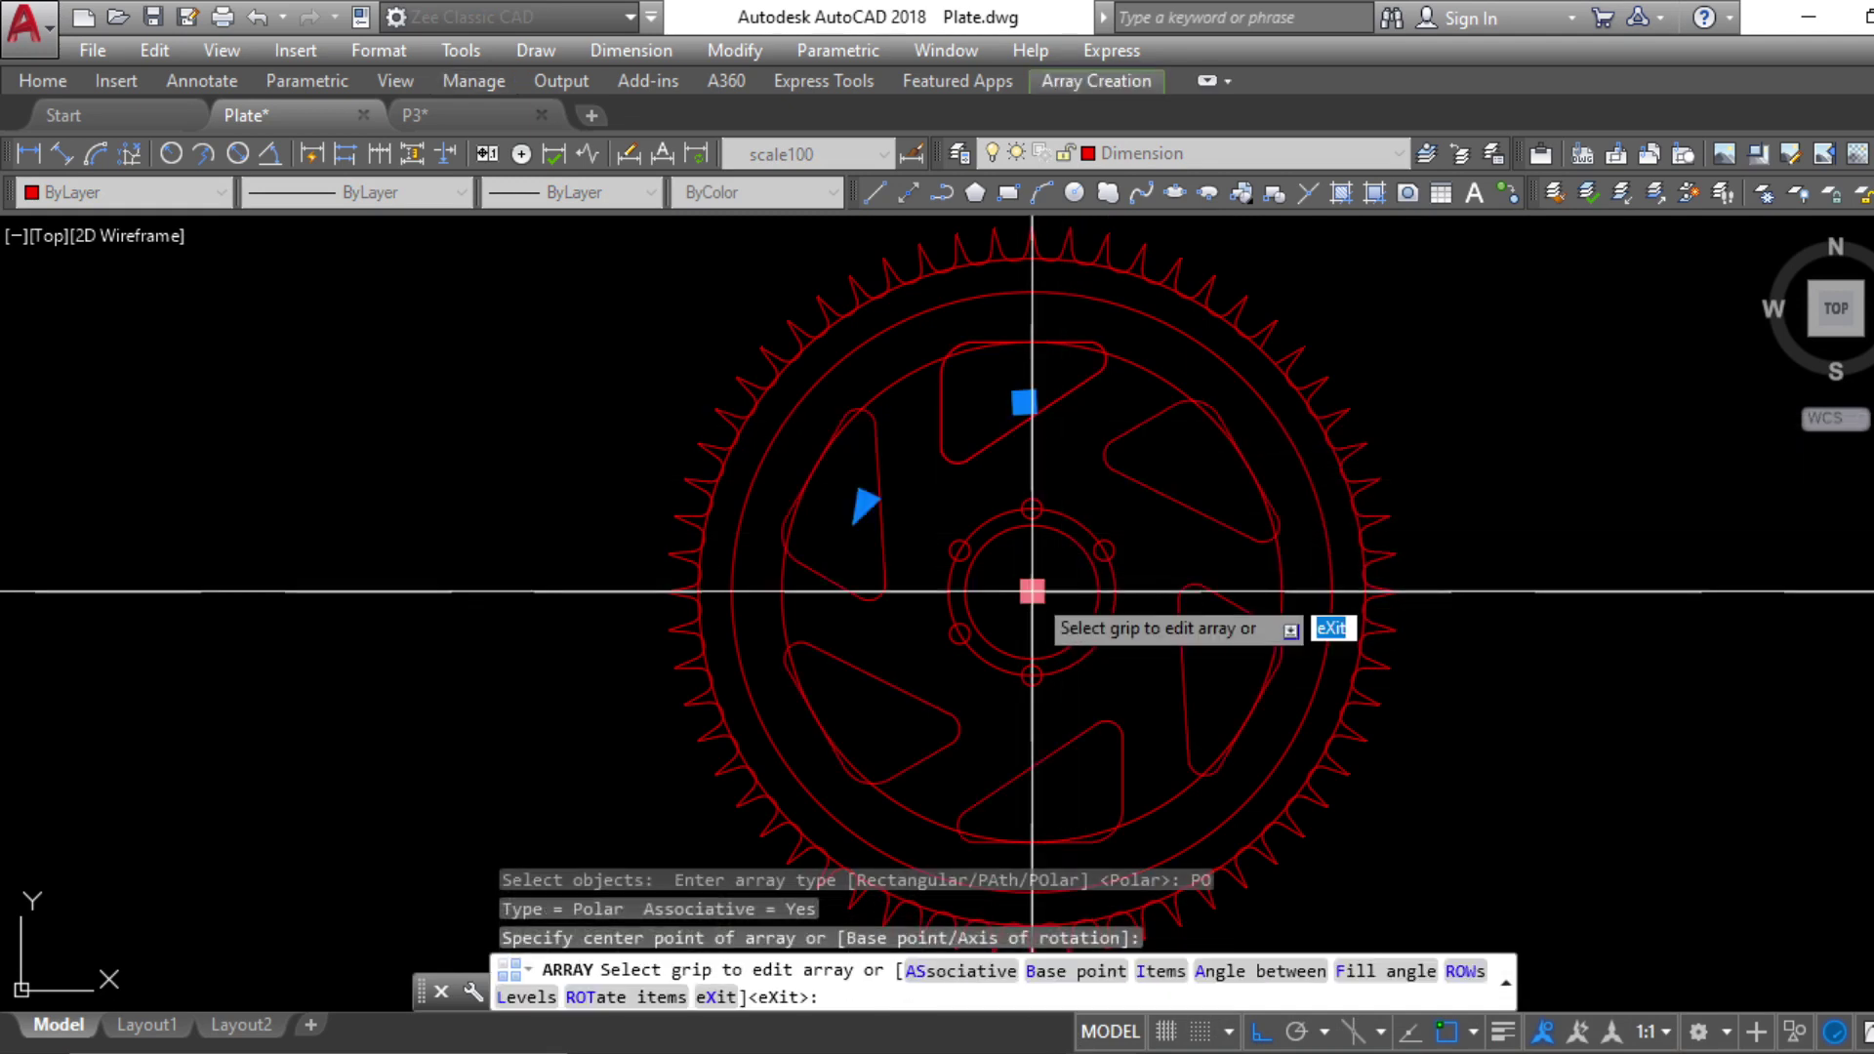
# Set the polar array of cutouts to 6 items and finish it
pyautogui.write('i')
pyautogui.press('Return')
pyautogui.write('6')
pyautogui.press('Return')
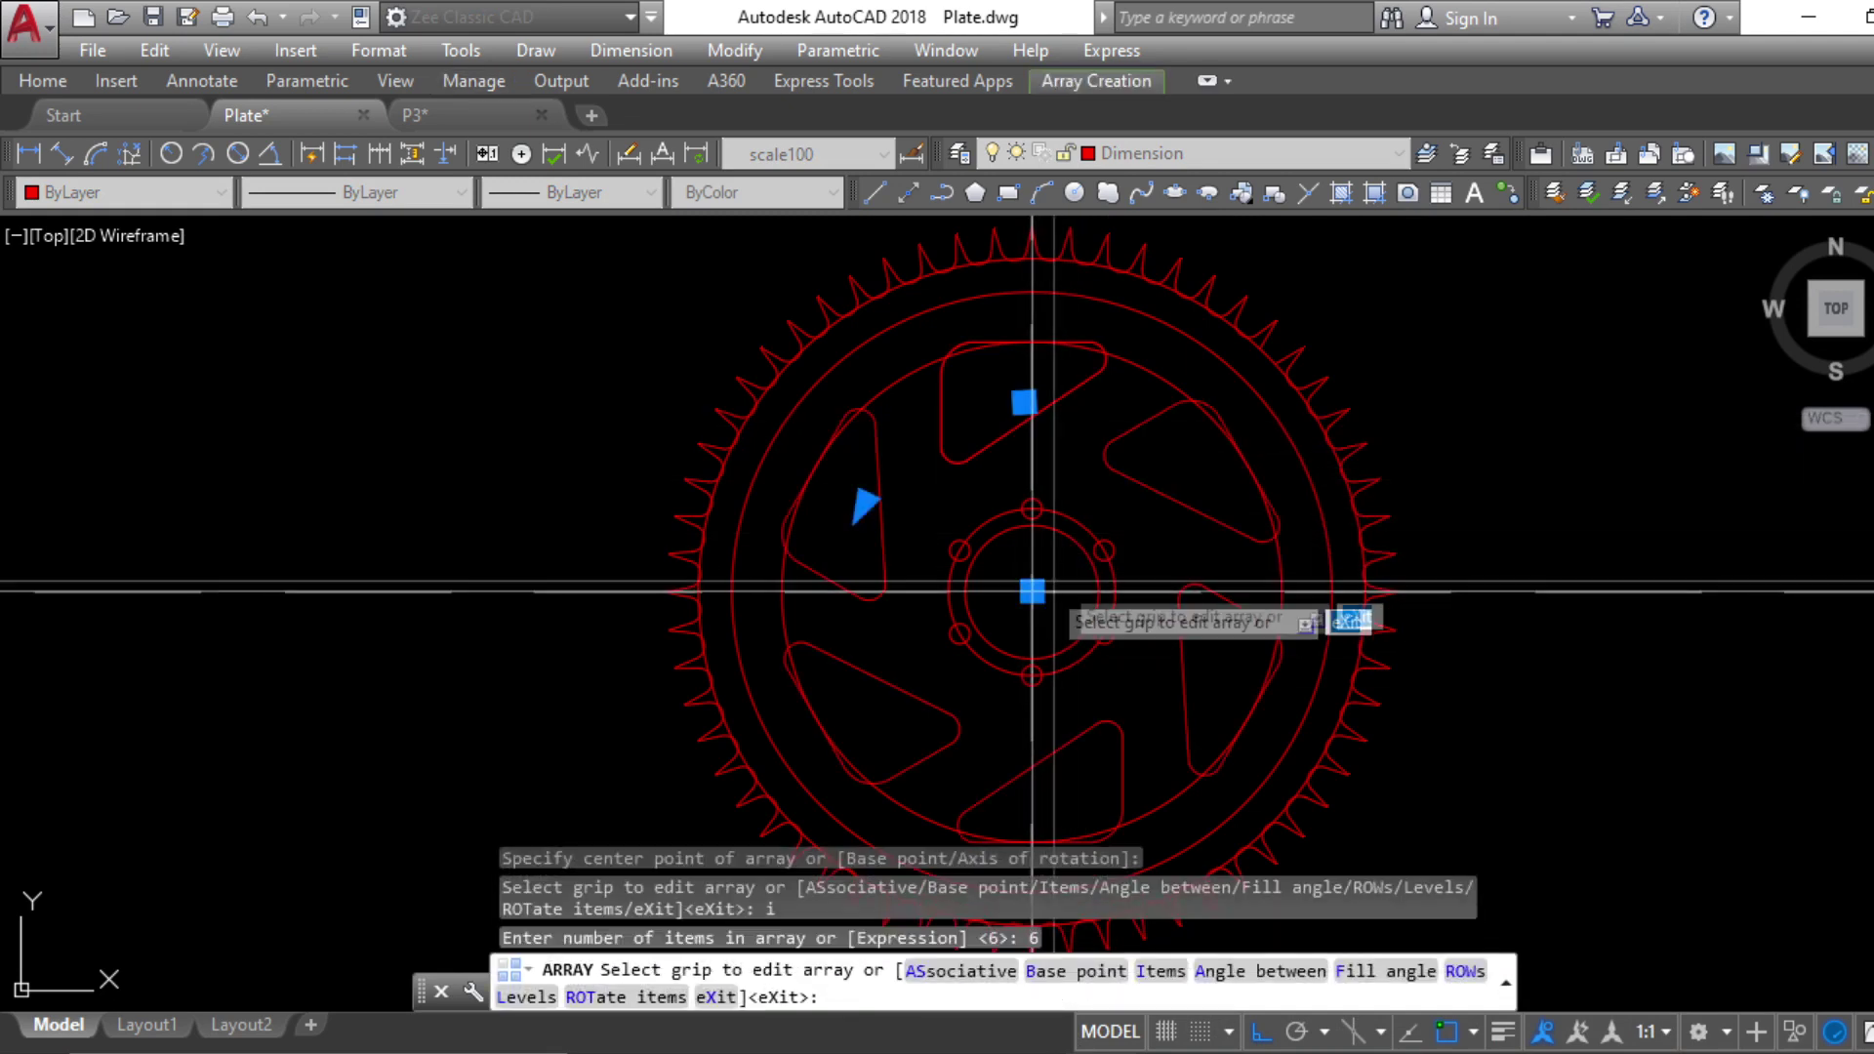
pyautogui.press('Escape')
pyautogui.press('Escape')
pyautogui.press('Escape')
# Compare the whole gear with the Gear 02 drawing in the Major Plate PDF, then return to AutoCAD
pyautogui.scroll(-3, 1103, 537)
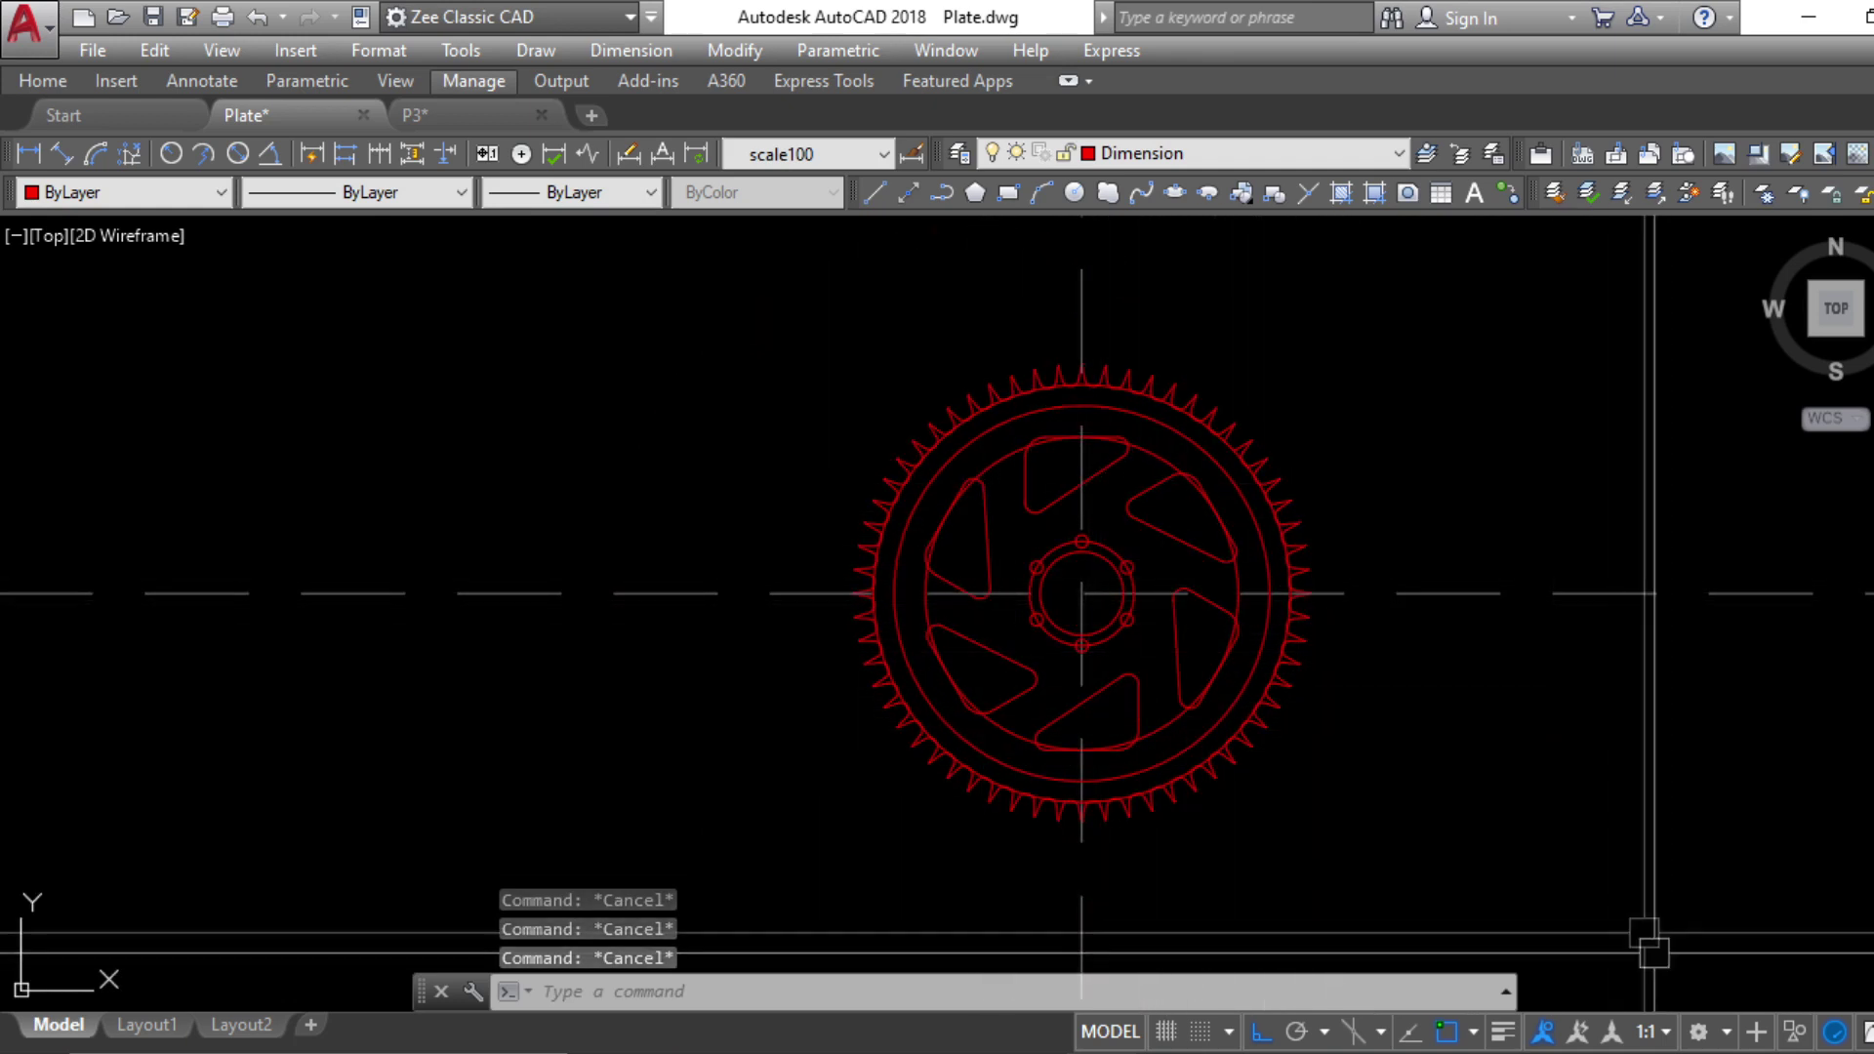
pyautogui.moveTo(1527, 849); pyautogui.dragTo(1464, 798, button='middle')
pyautogui.hotkey('alt', 'Tab')
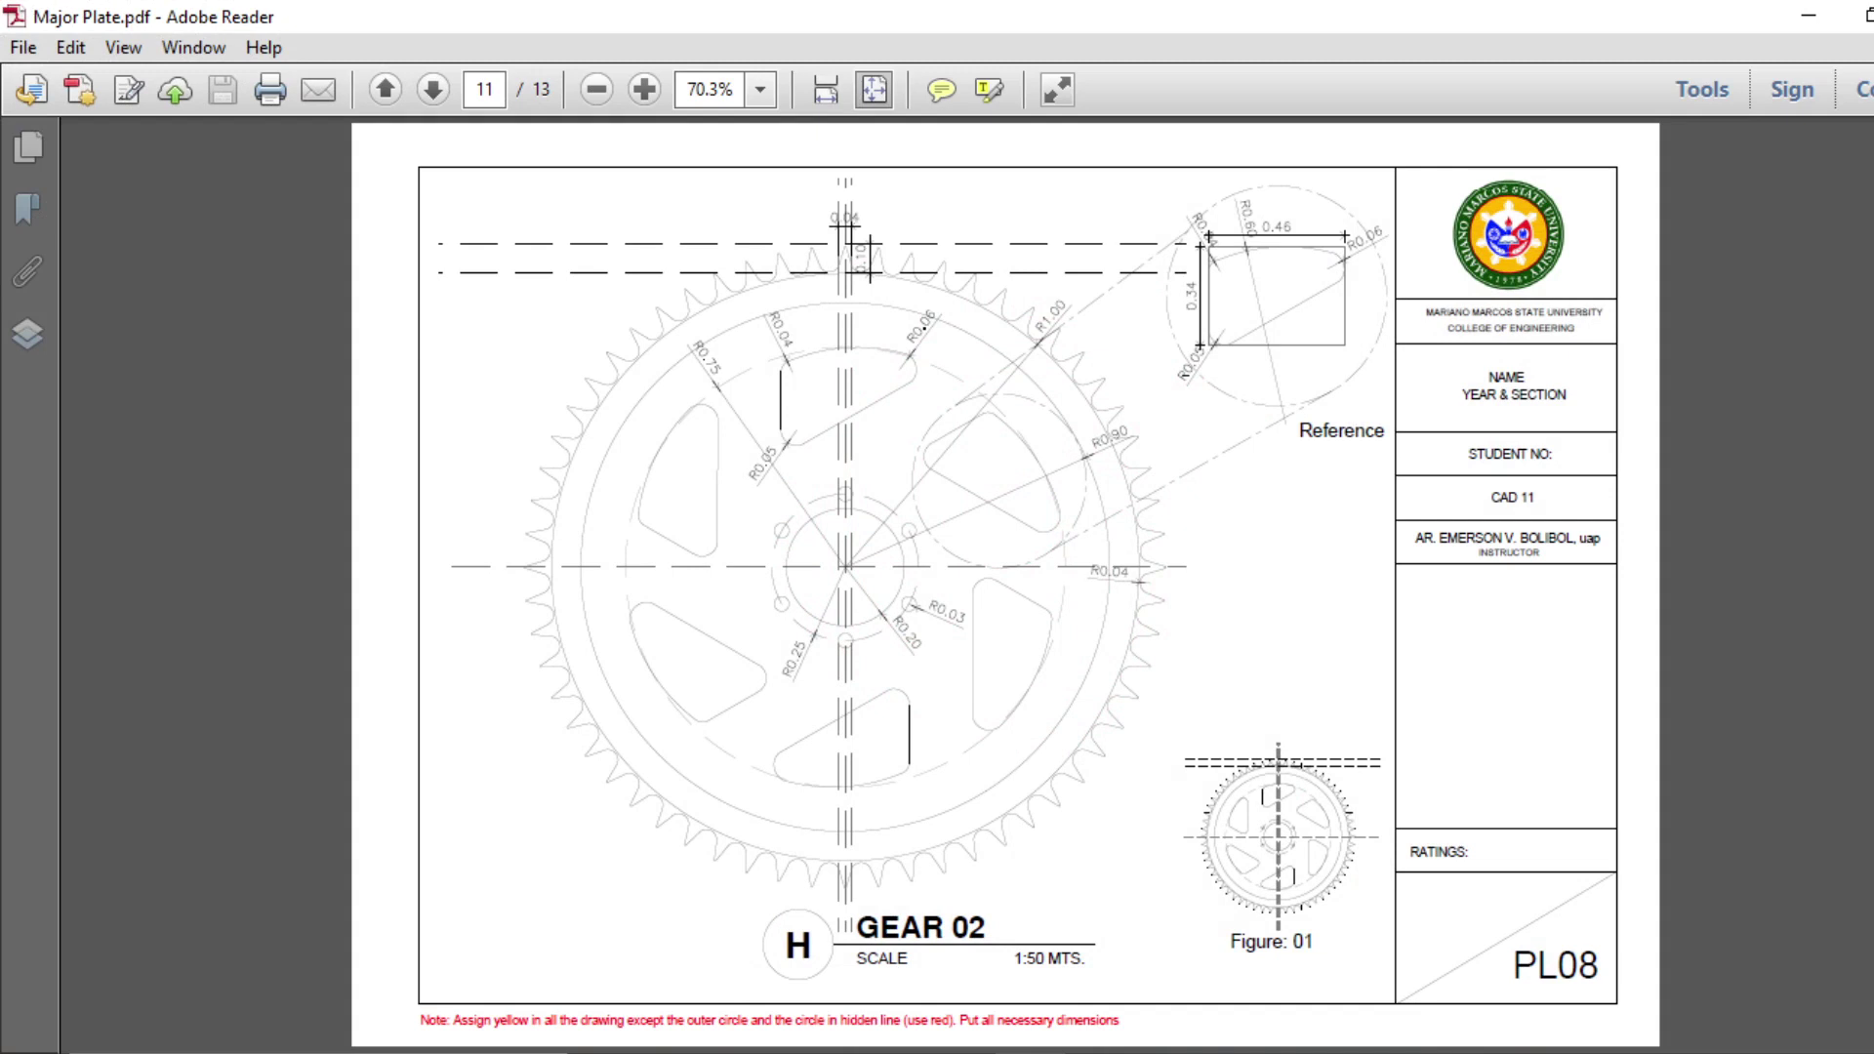
pyautogui.hotkey('alt', 'Tab')
pyautogui.moveTo(1453, 809); pyautogui.dragTo(1293, 867, button='middle')
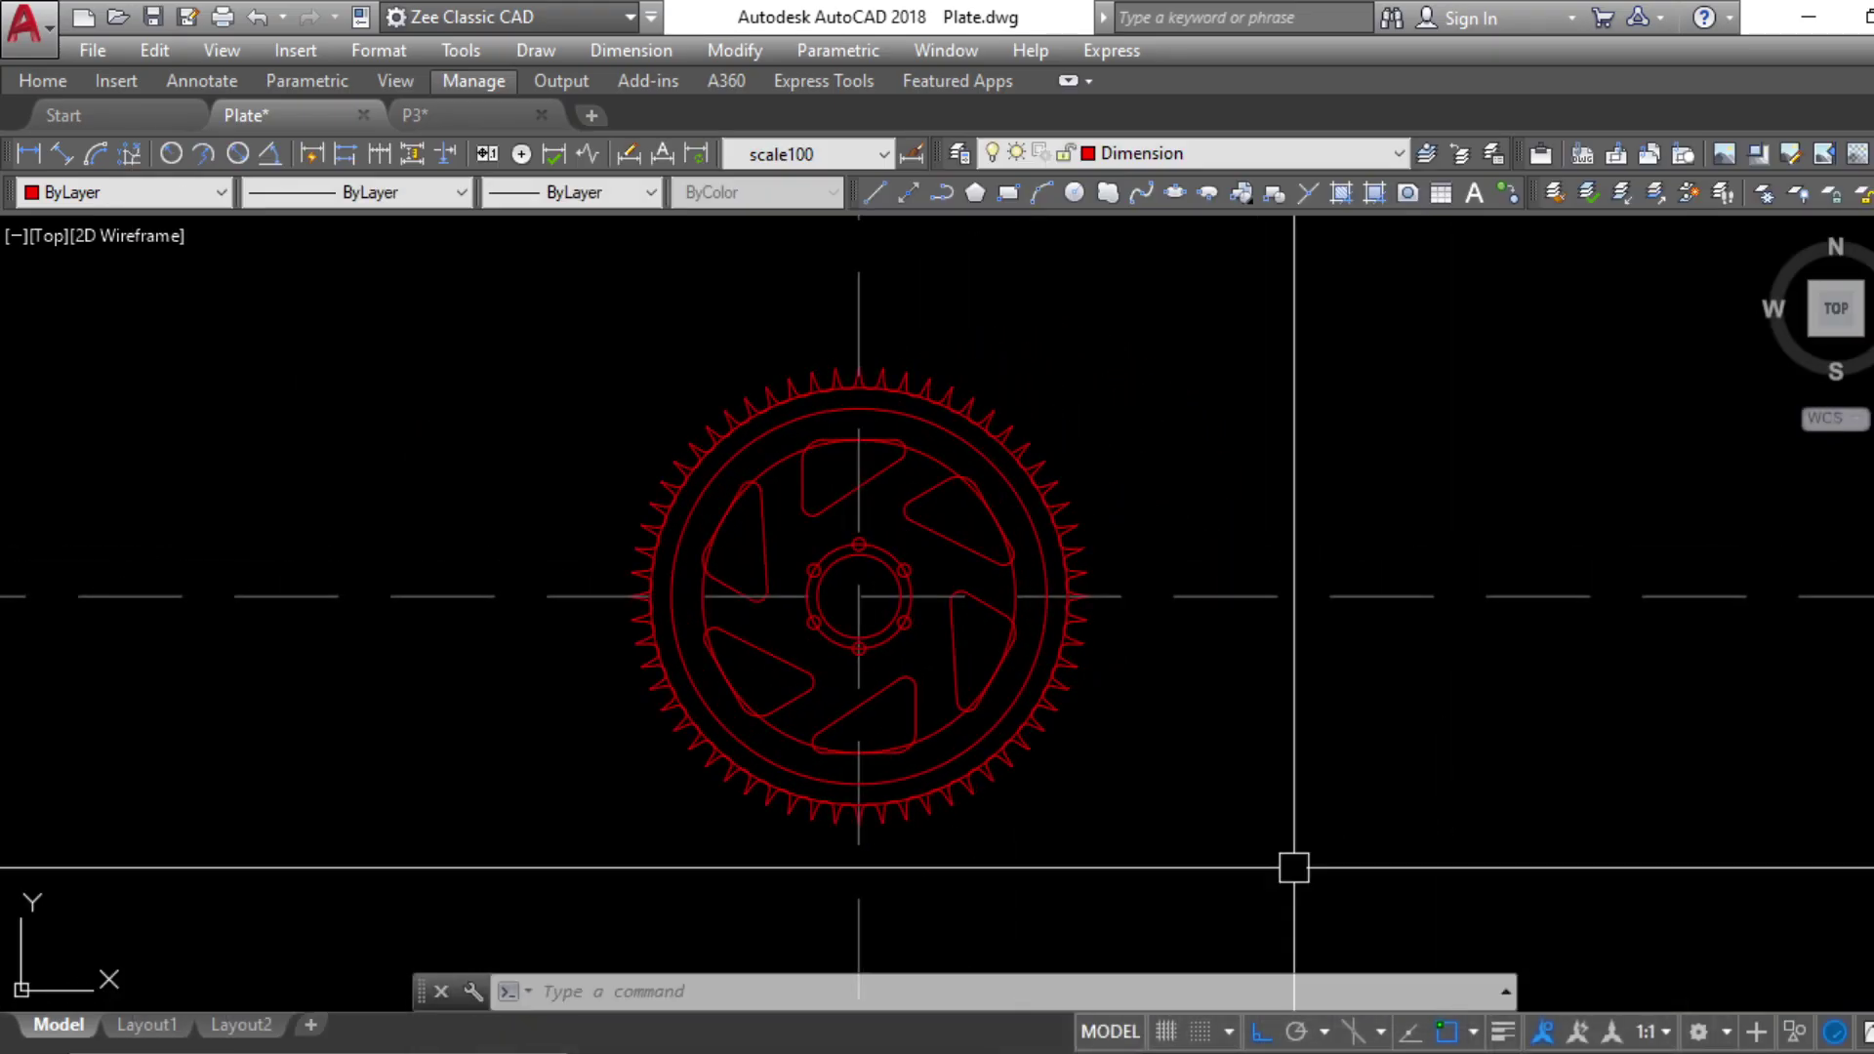
pyautogui.hotkey('alt', 'Tab')
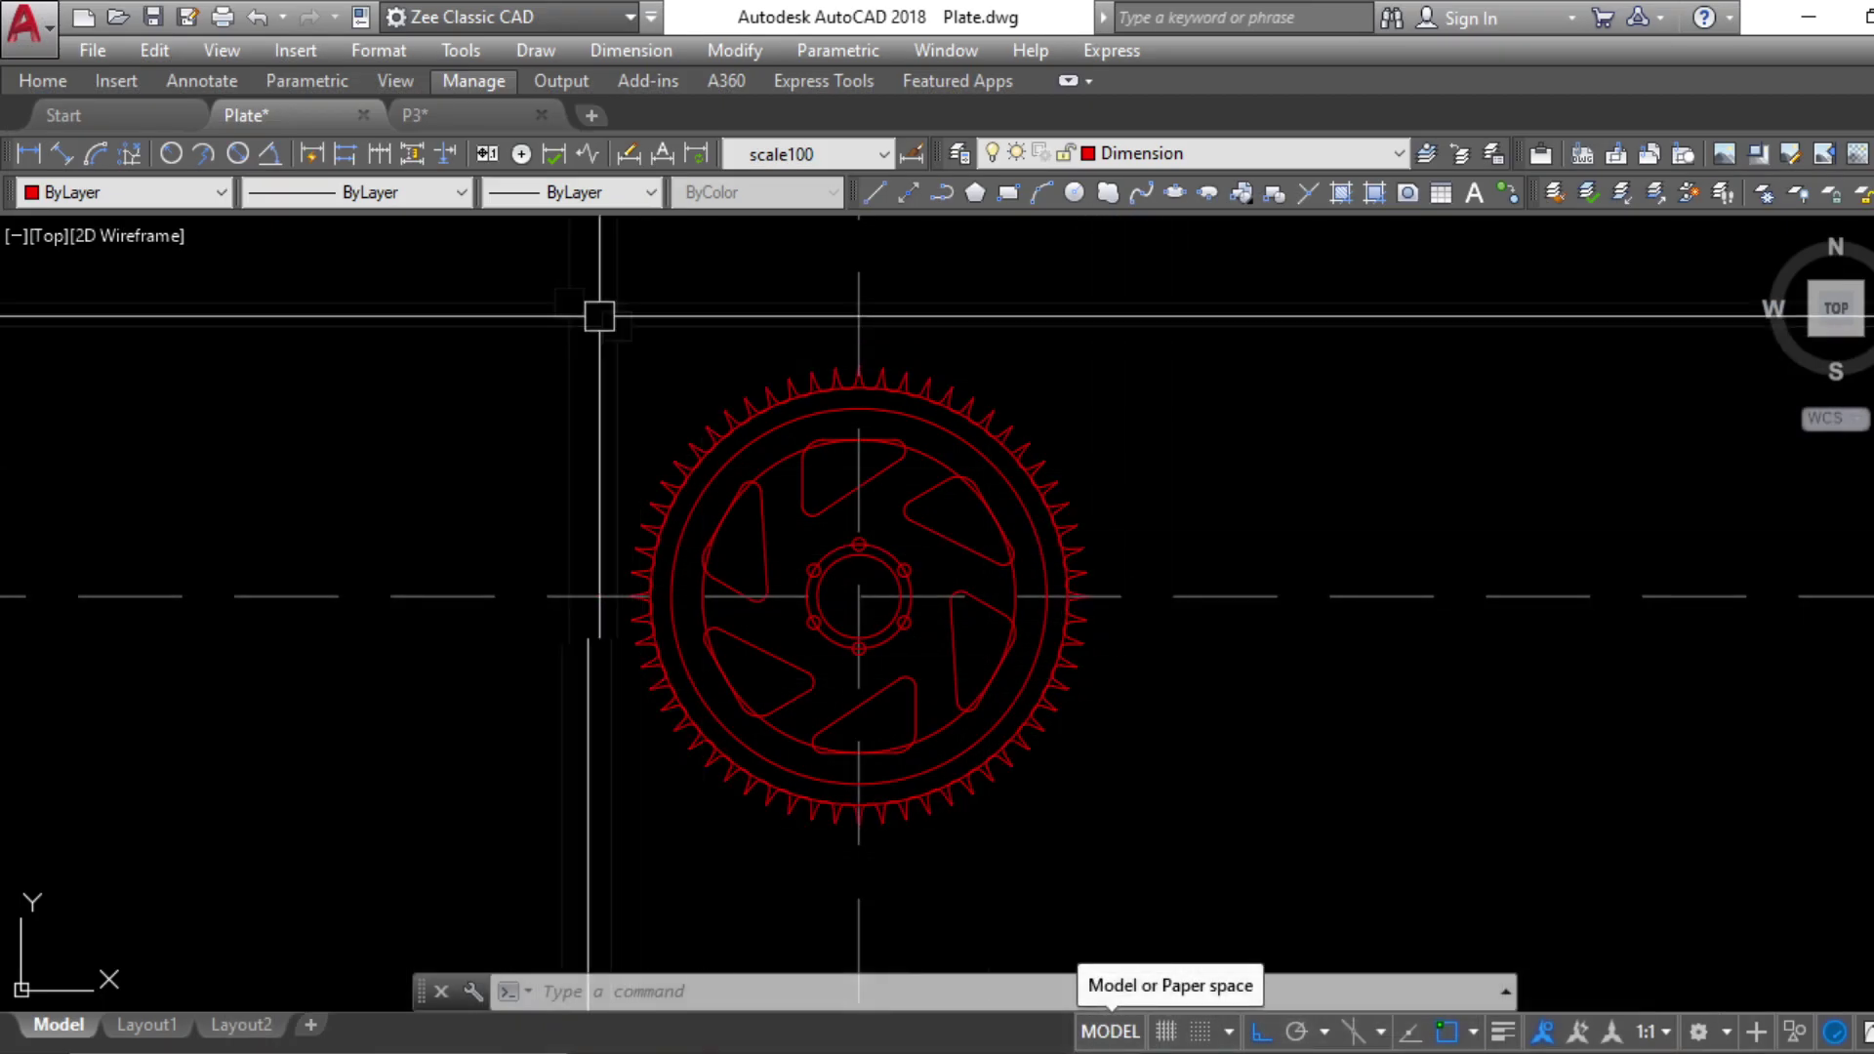
# Assign the whole gear's geometry to the Line layer and set its color to Yellow
pyautogui.click(531, 289)
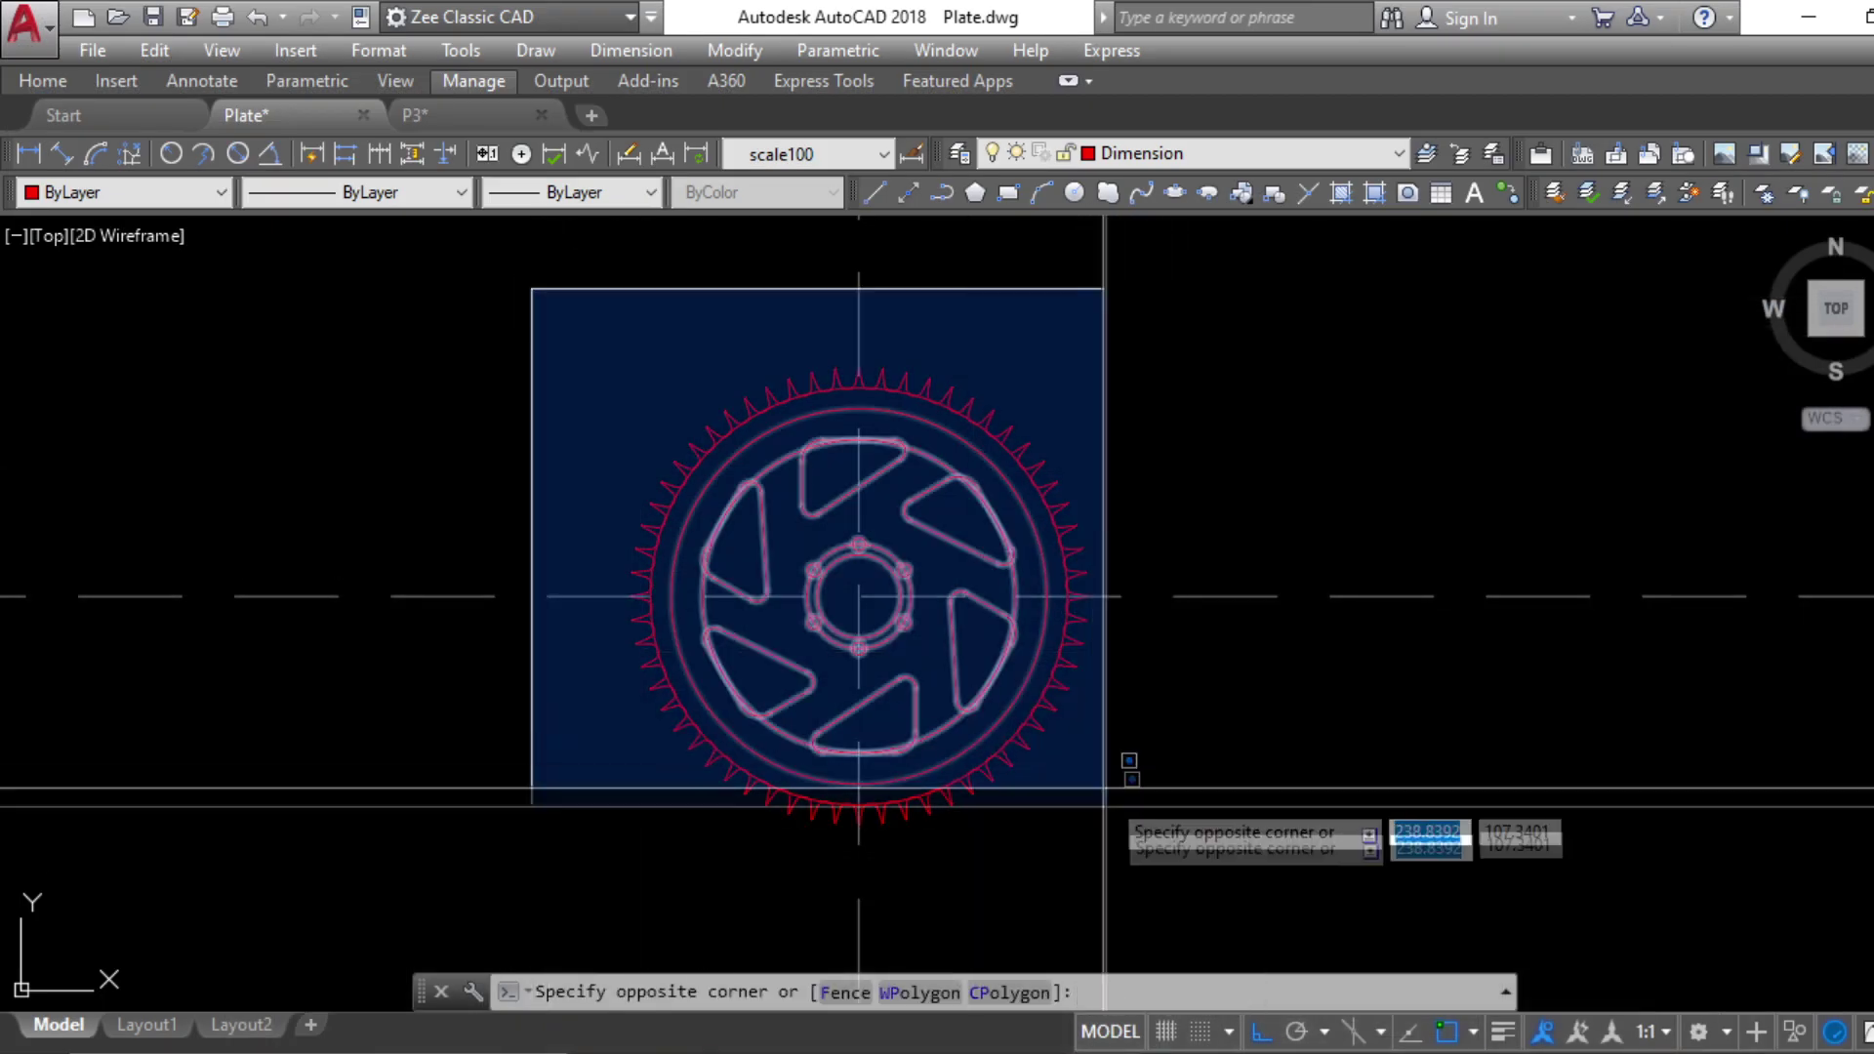
pyautogui.click(1185, 757)
pyautogui.click(1162, 150)
pyautogui.click(1168, 293)
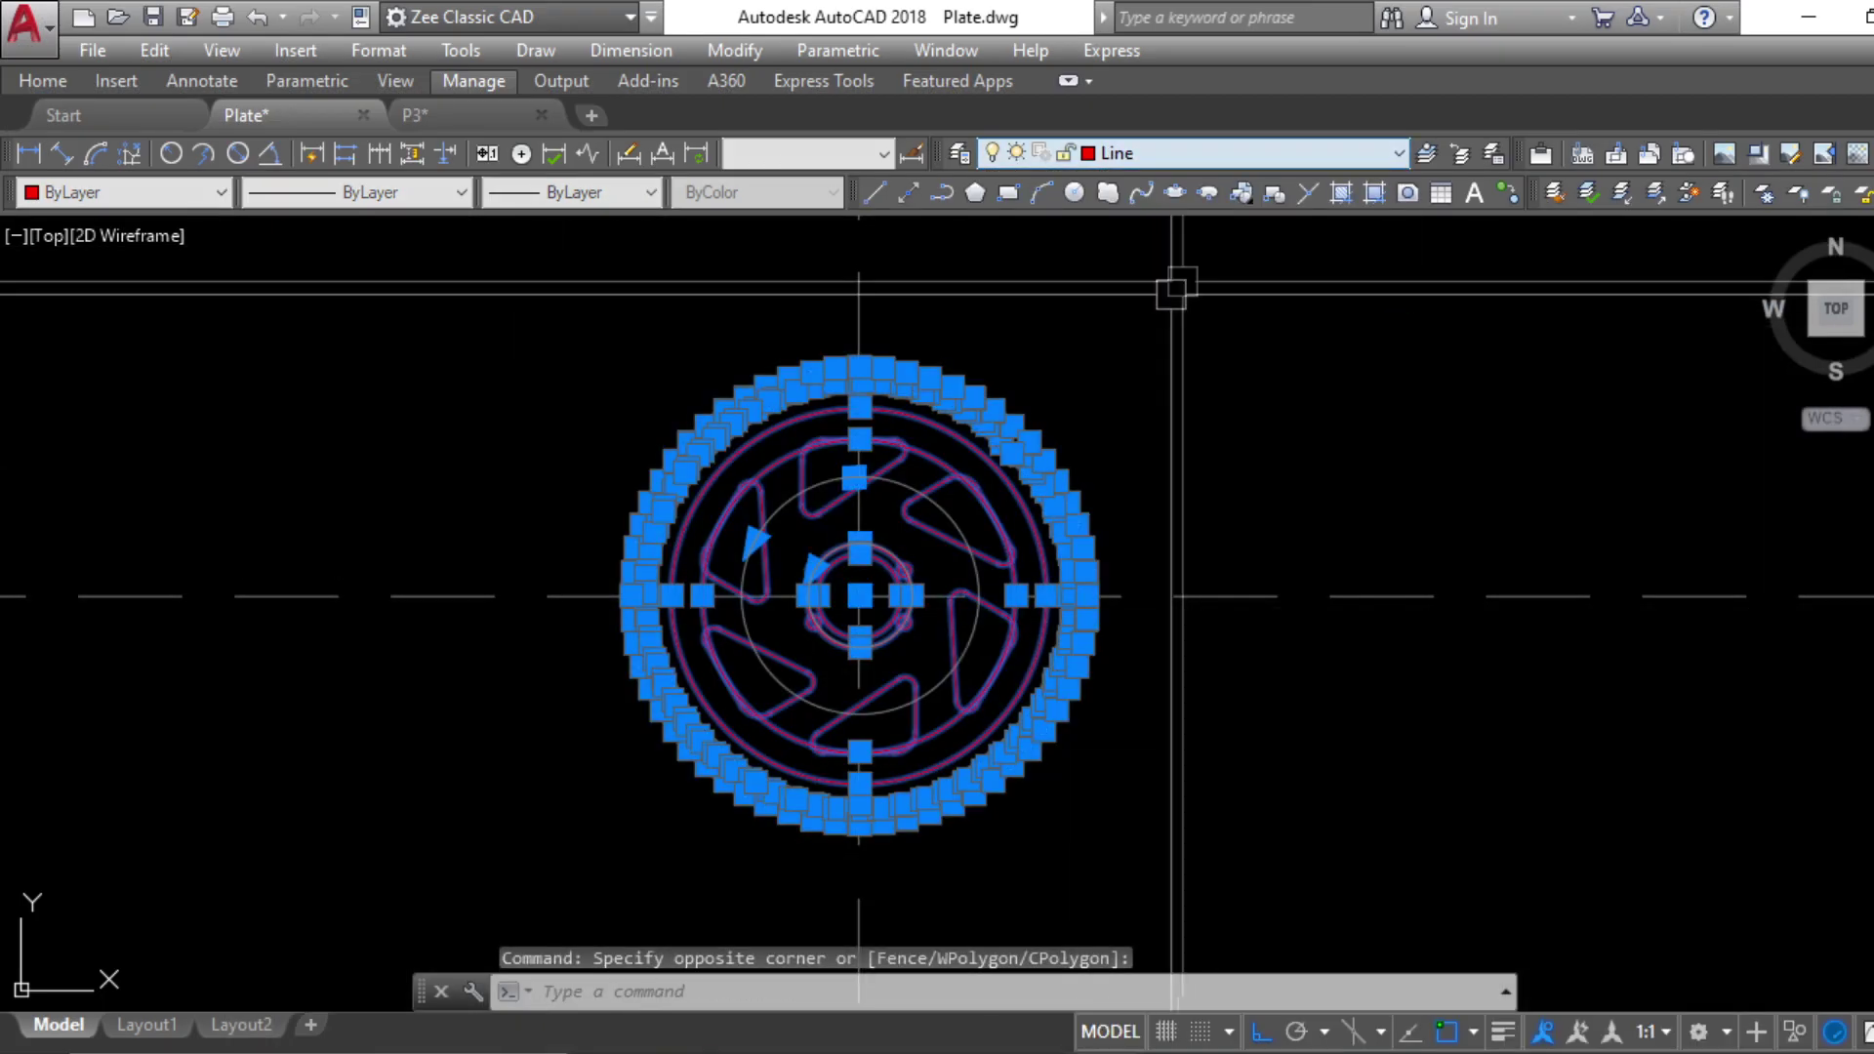
pyautogui.click(146, 192)
pyautogui.click(125, 291)
pyautogui.press('Escape')
pyautogui.press('Escape')
pyautogui.press('Escape')
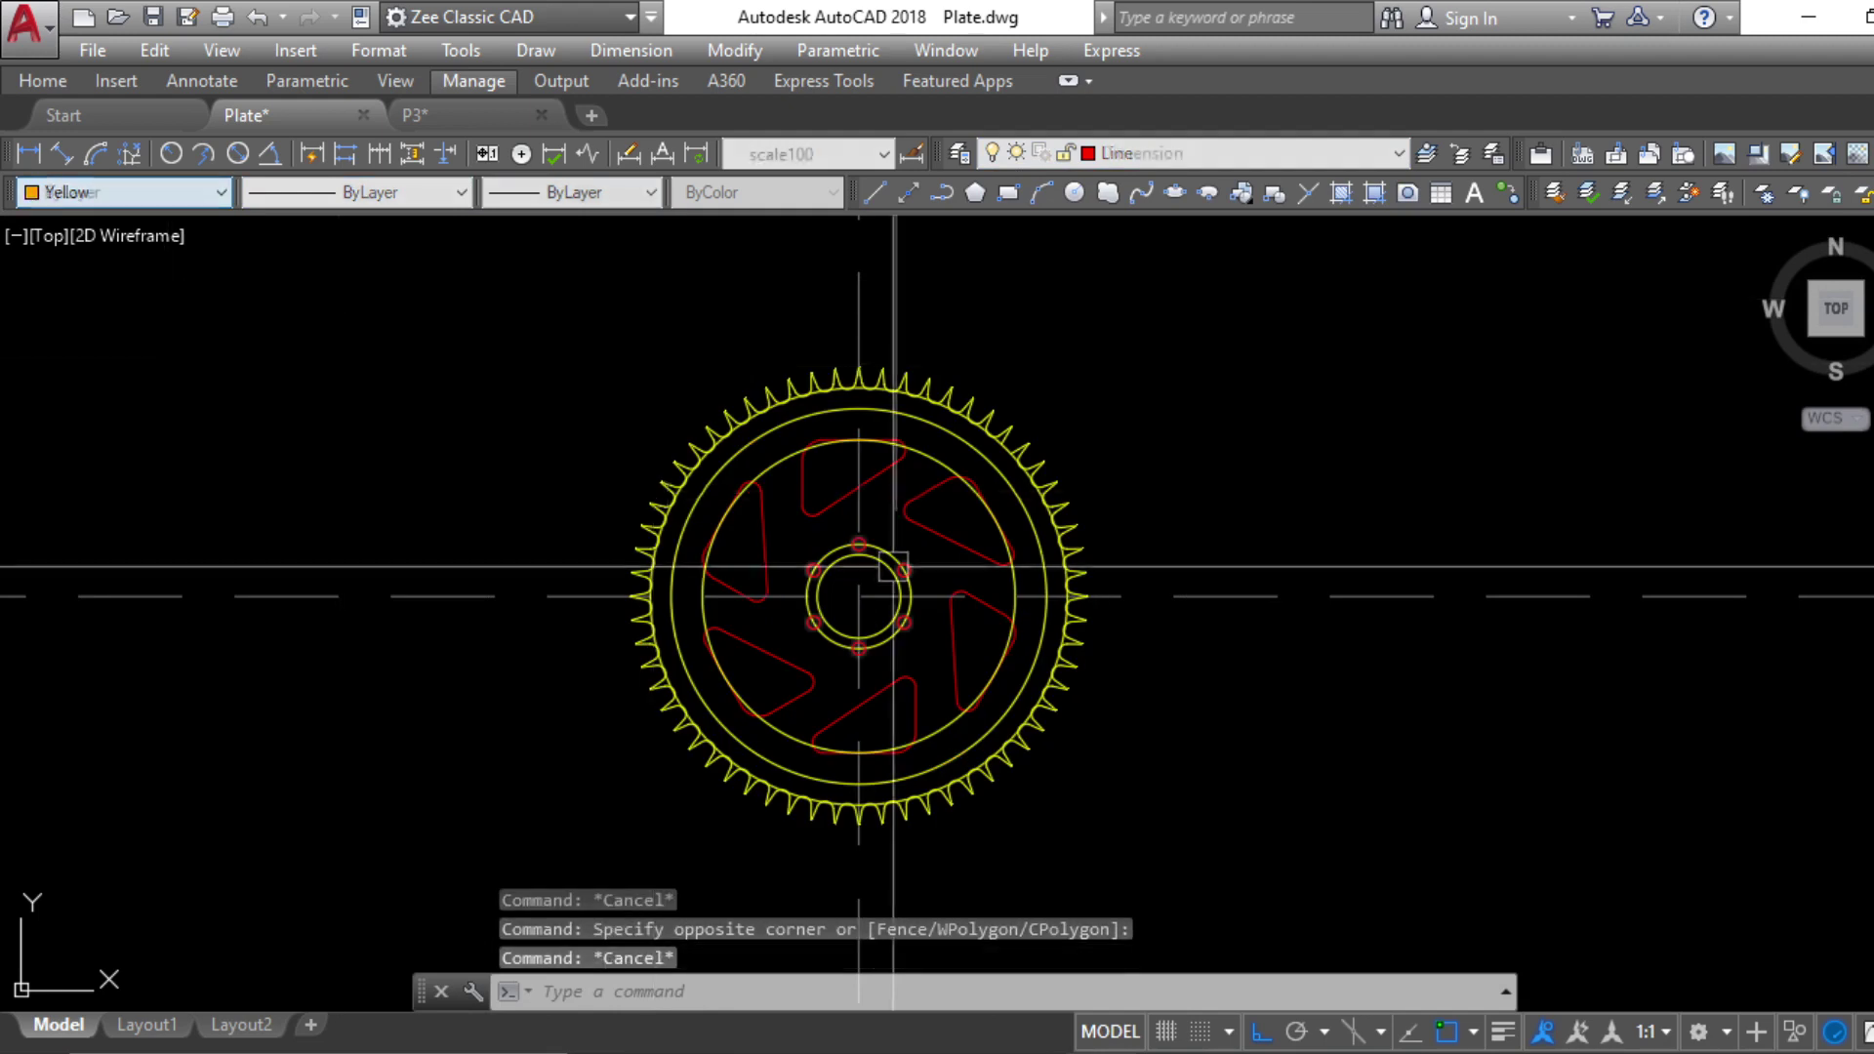
# Explode the polar array of six cutouts into separate outlines
pyautogui.scroll(2, 913, 576)
pyautogui.click(983, 510)
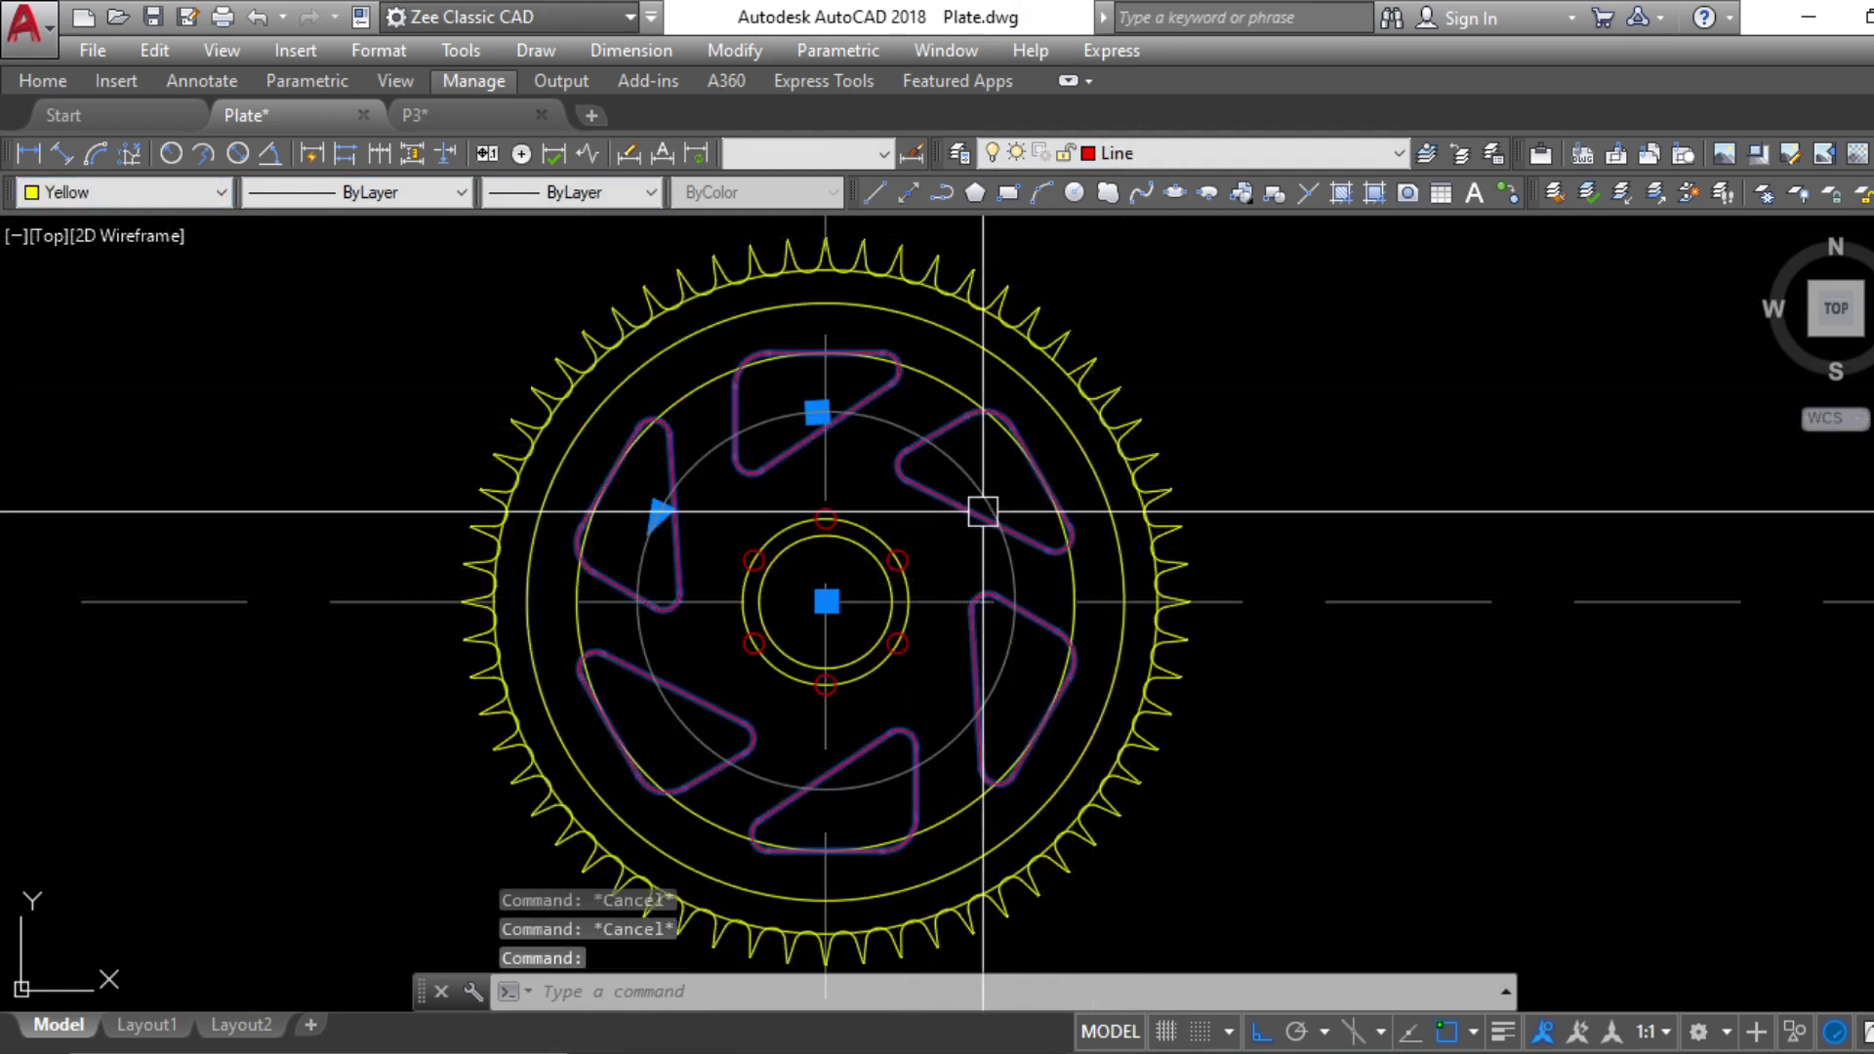
pyautogui.write('x')
pyautogui.press('Return')
pyautogui.click(1003, 522)
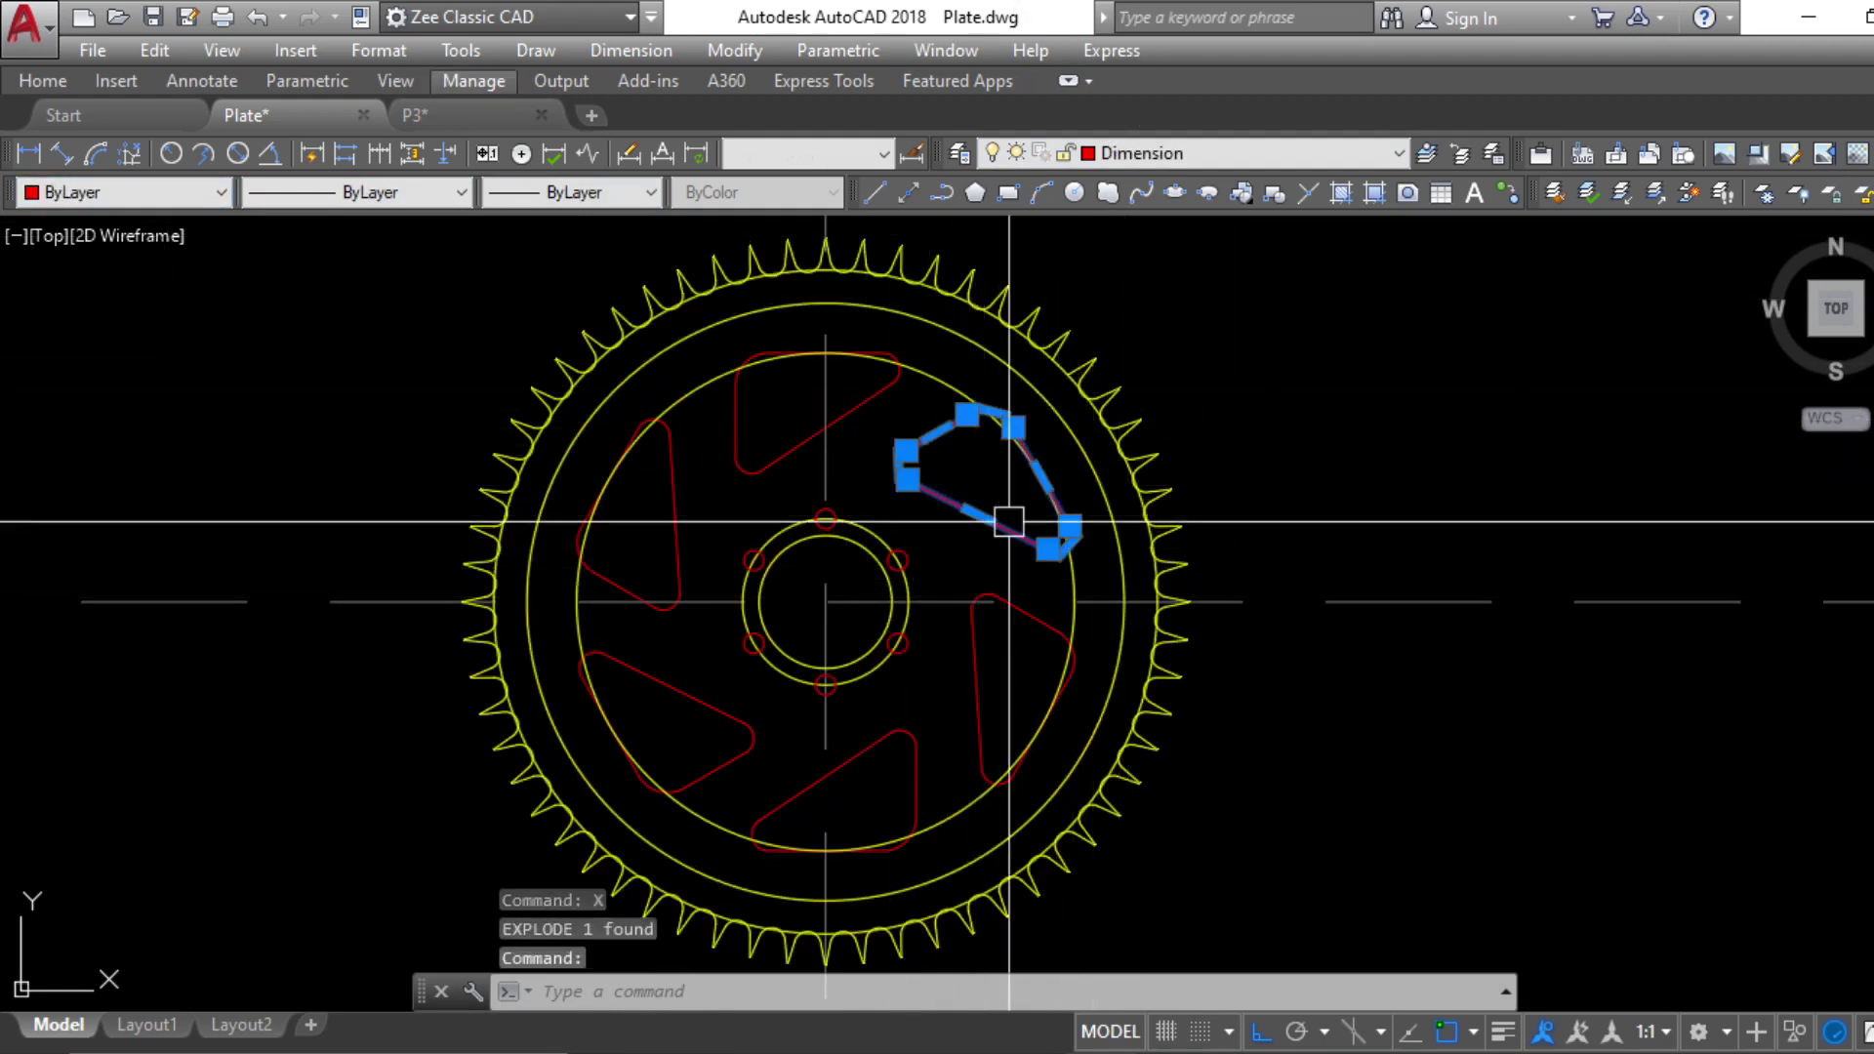
pyautogui.click(975, 599)
pyautogui.click(899, 771)
pyautogui.click(915, 774)
pyautogui.click(925, 793)
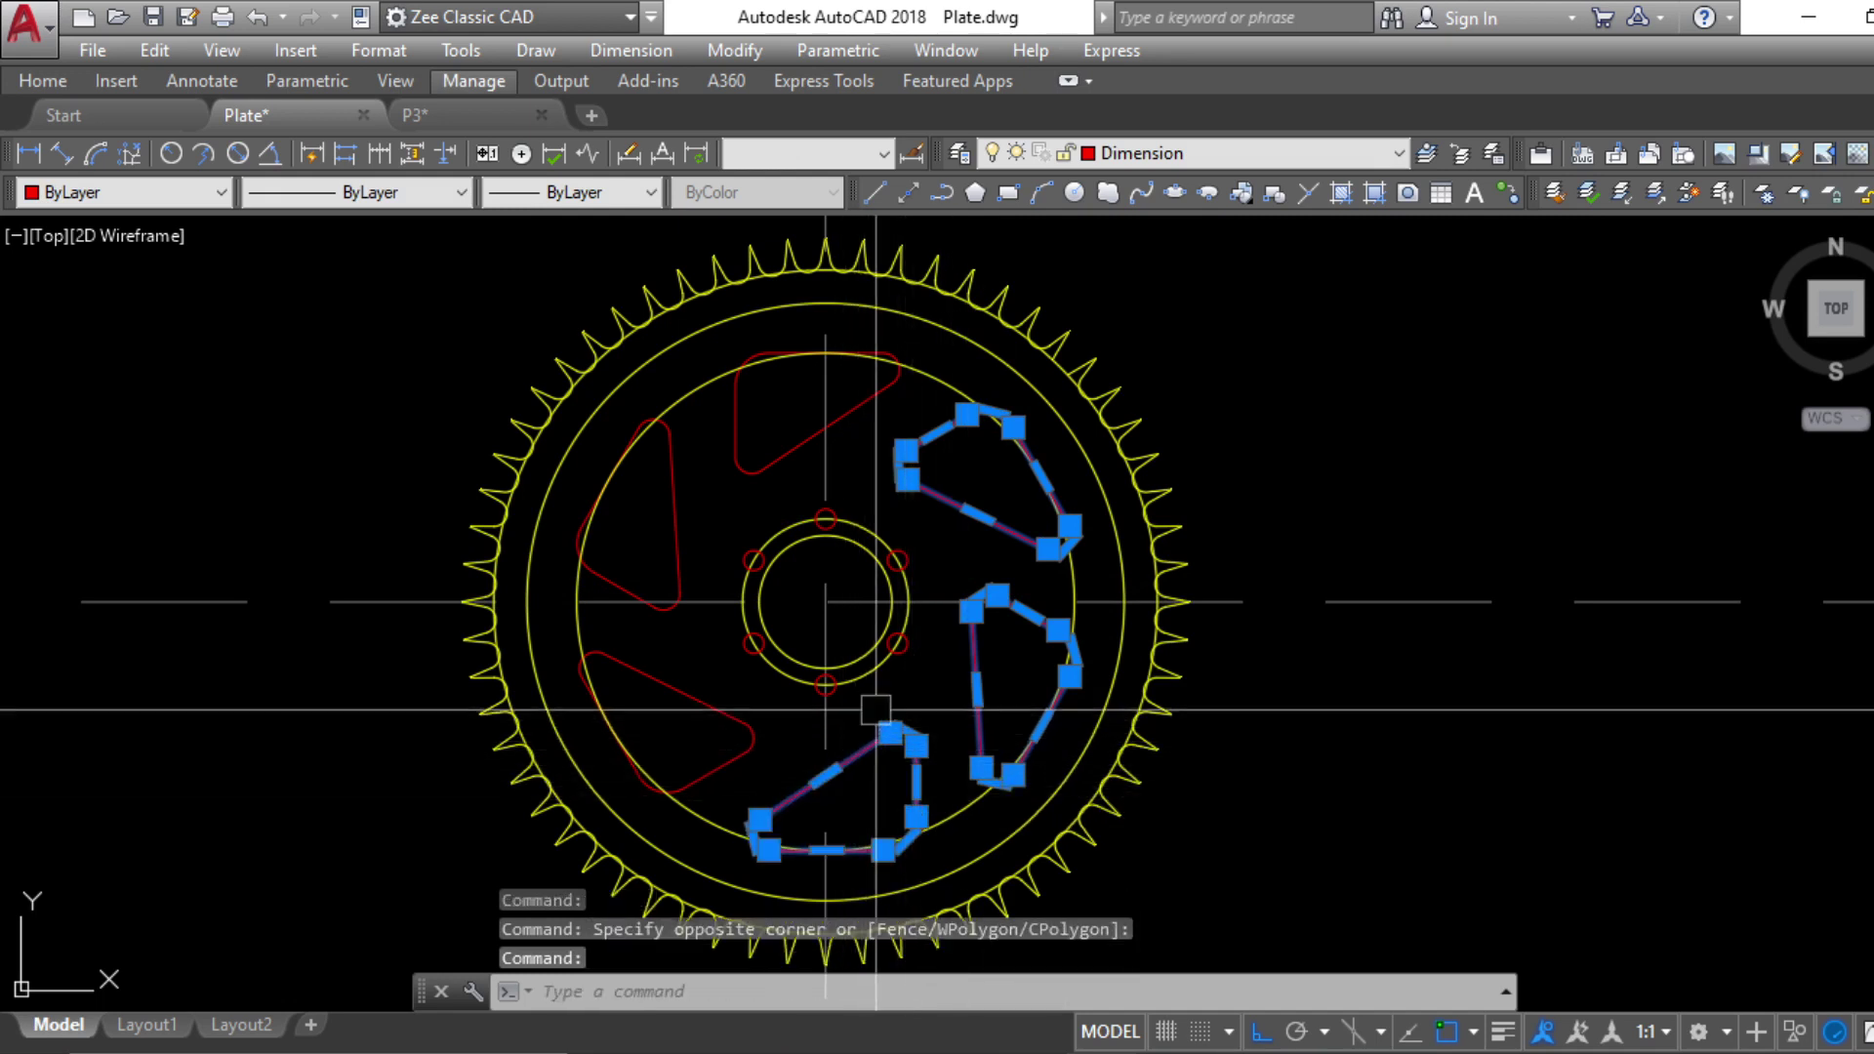
pyautogui.press('Escape')
pyautogui.press('Escape')
pyautogui.press('Escape')
# Set the circle running through the six small holes to the HIDDEN2 linetype and a gray color
pyautogui.scroll(4, 882, 687)
pyautogui.click(850, 639)
pyautogui.click(371, 192)
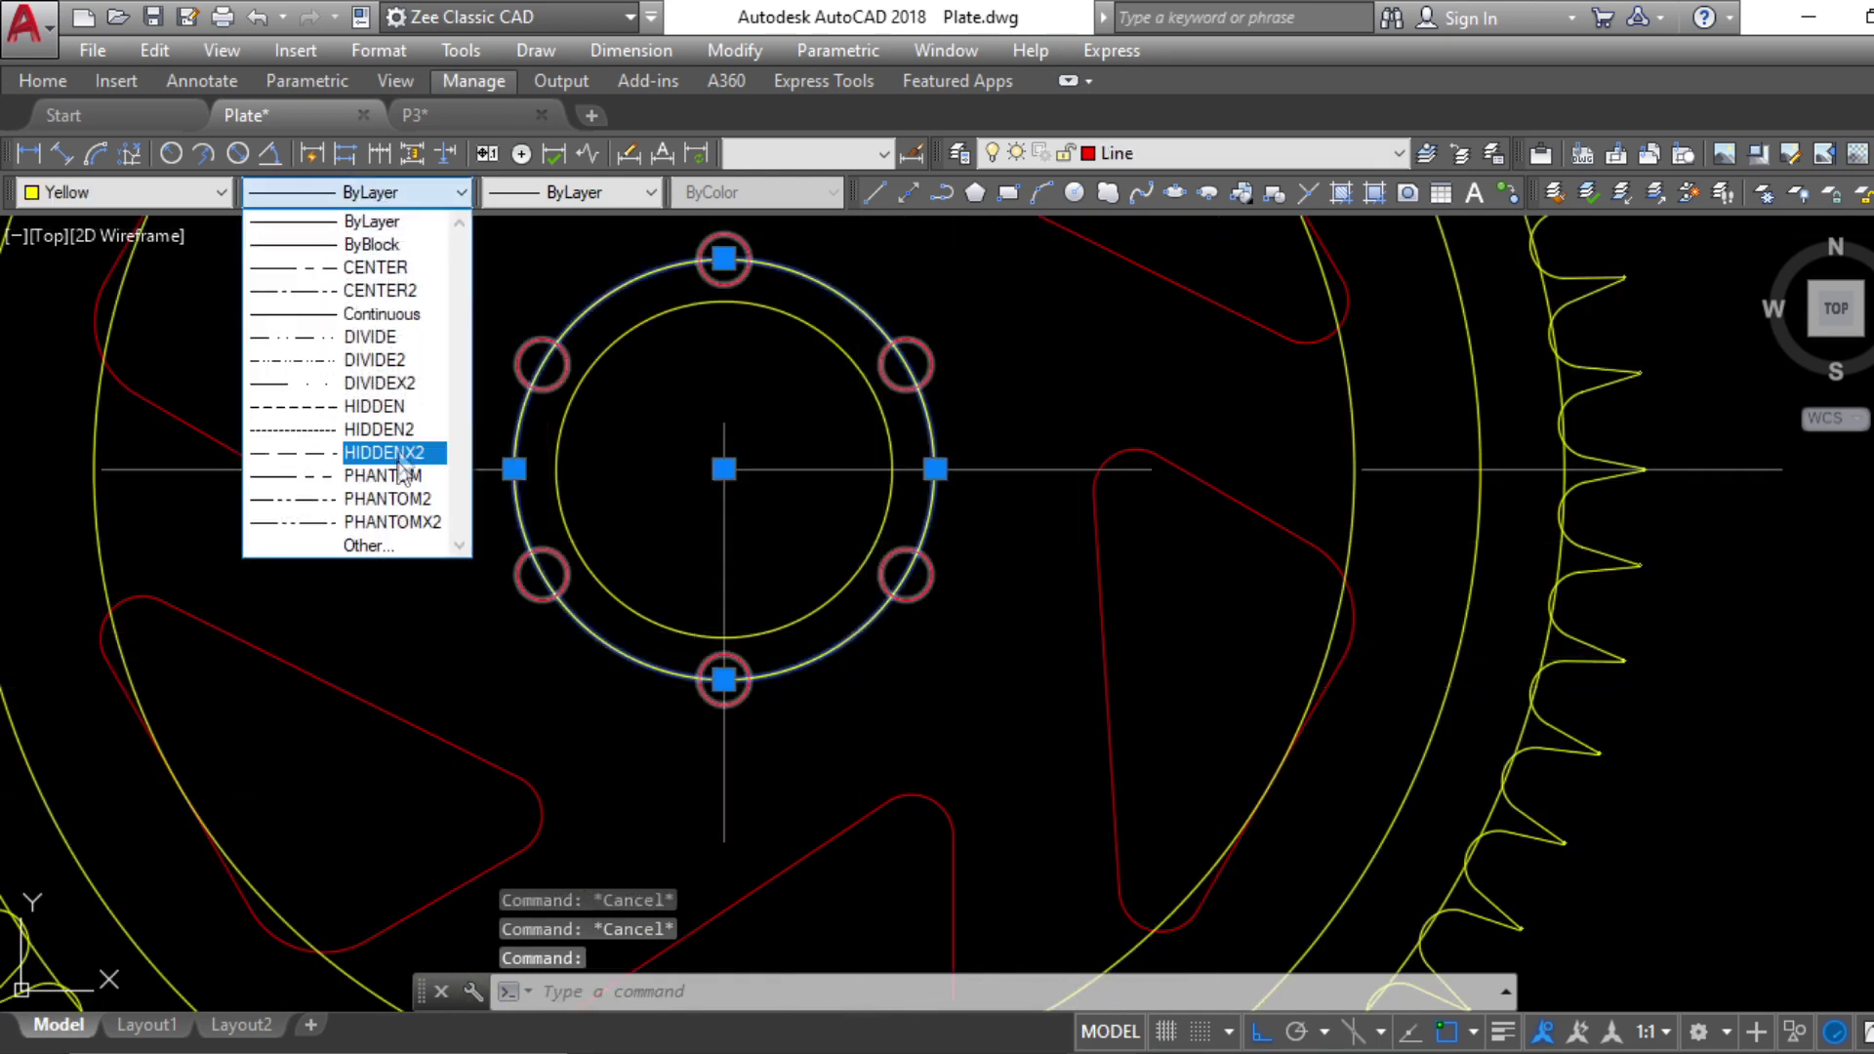
pyautogui.click(410, 442)
pyautogui.click(83, 195)
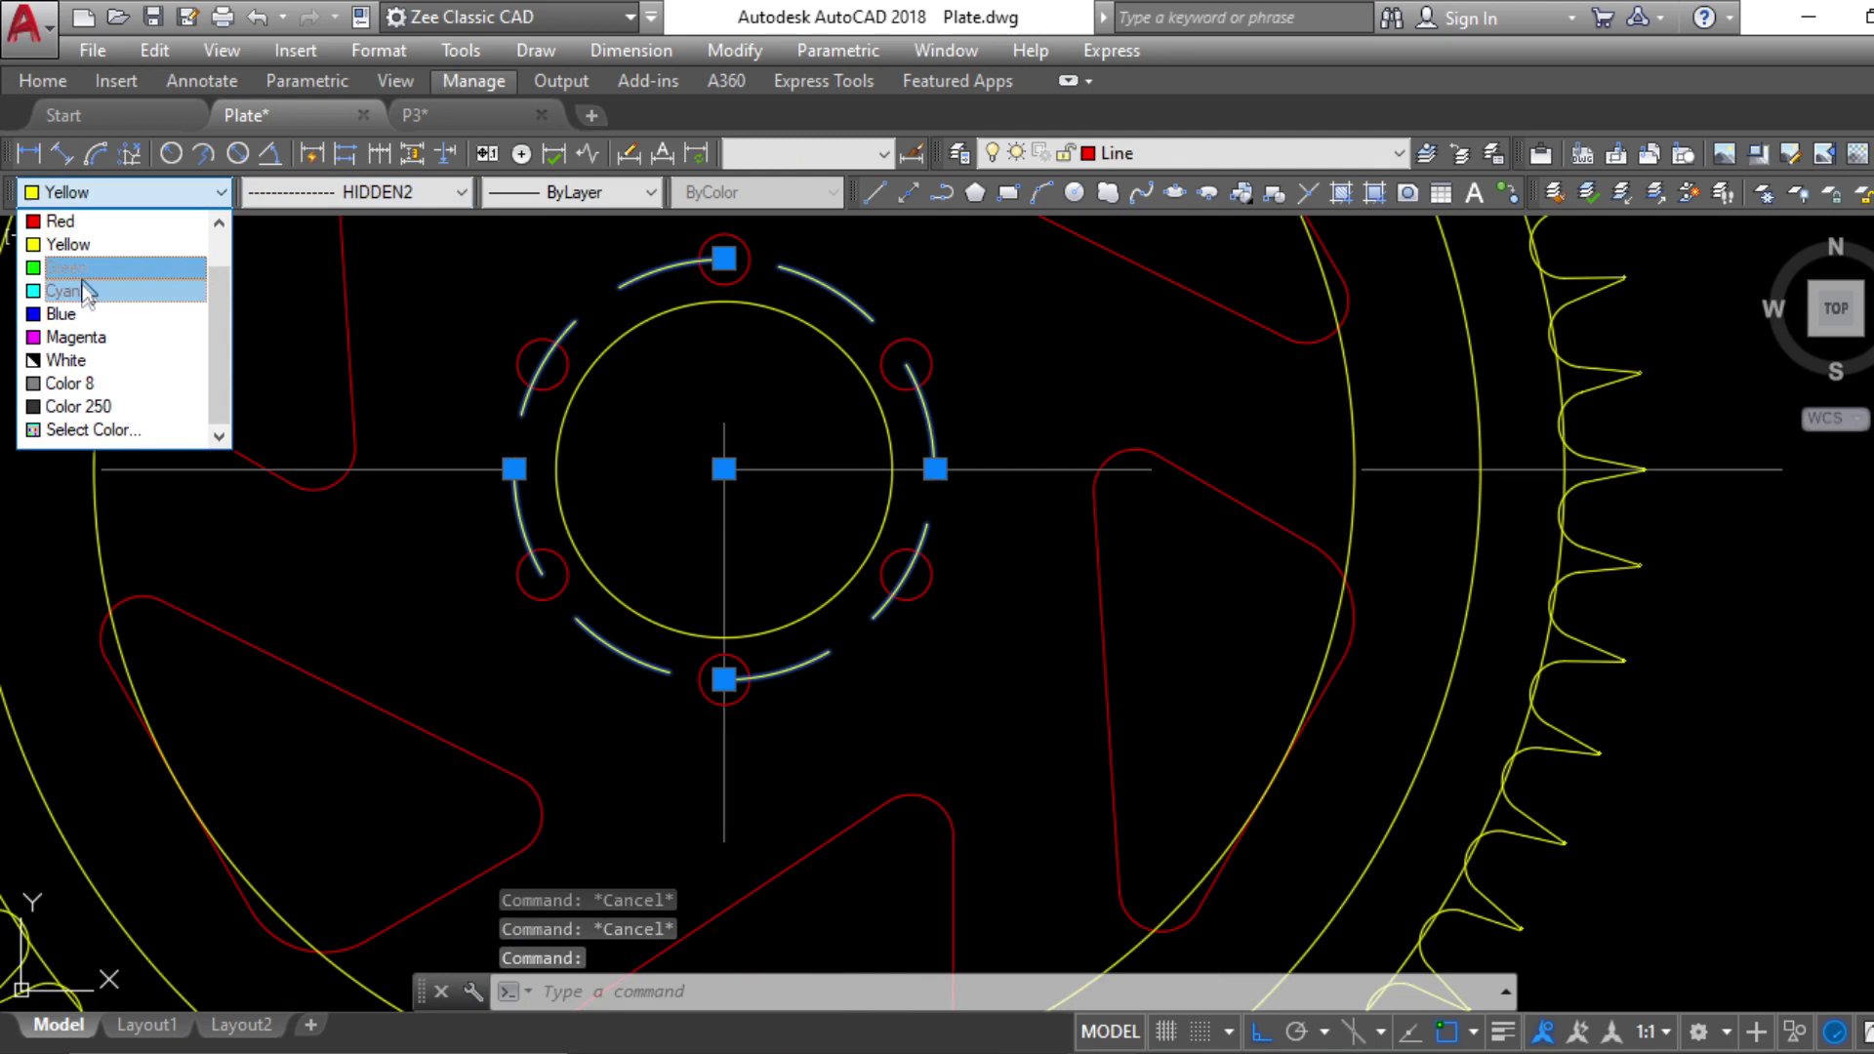
pyautogui.click(97, 408)
pyautogui.press('Escape')
# Match the properties of the gray hidden-line circle onto the circle around the cutouts, and regenerate the drawing
pyautogui.scroll(-5, 752, 551)
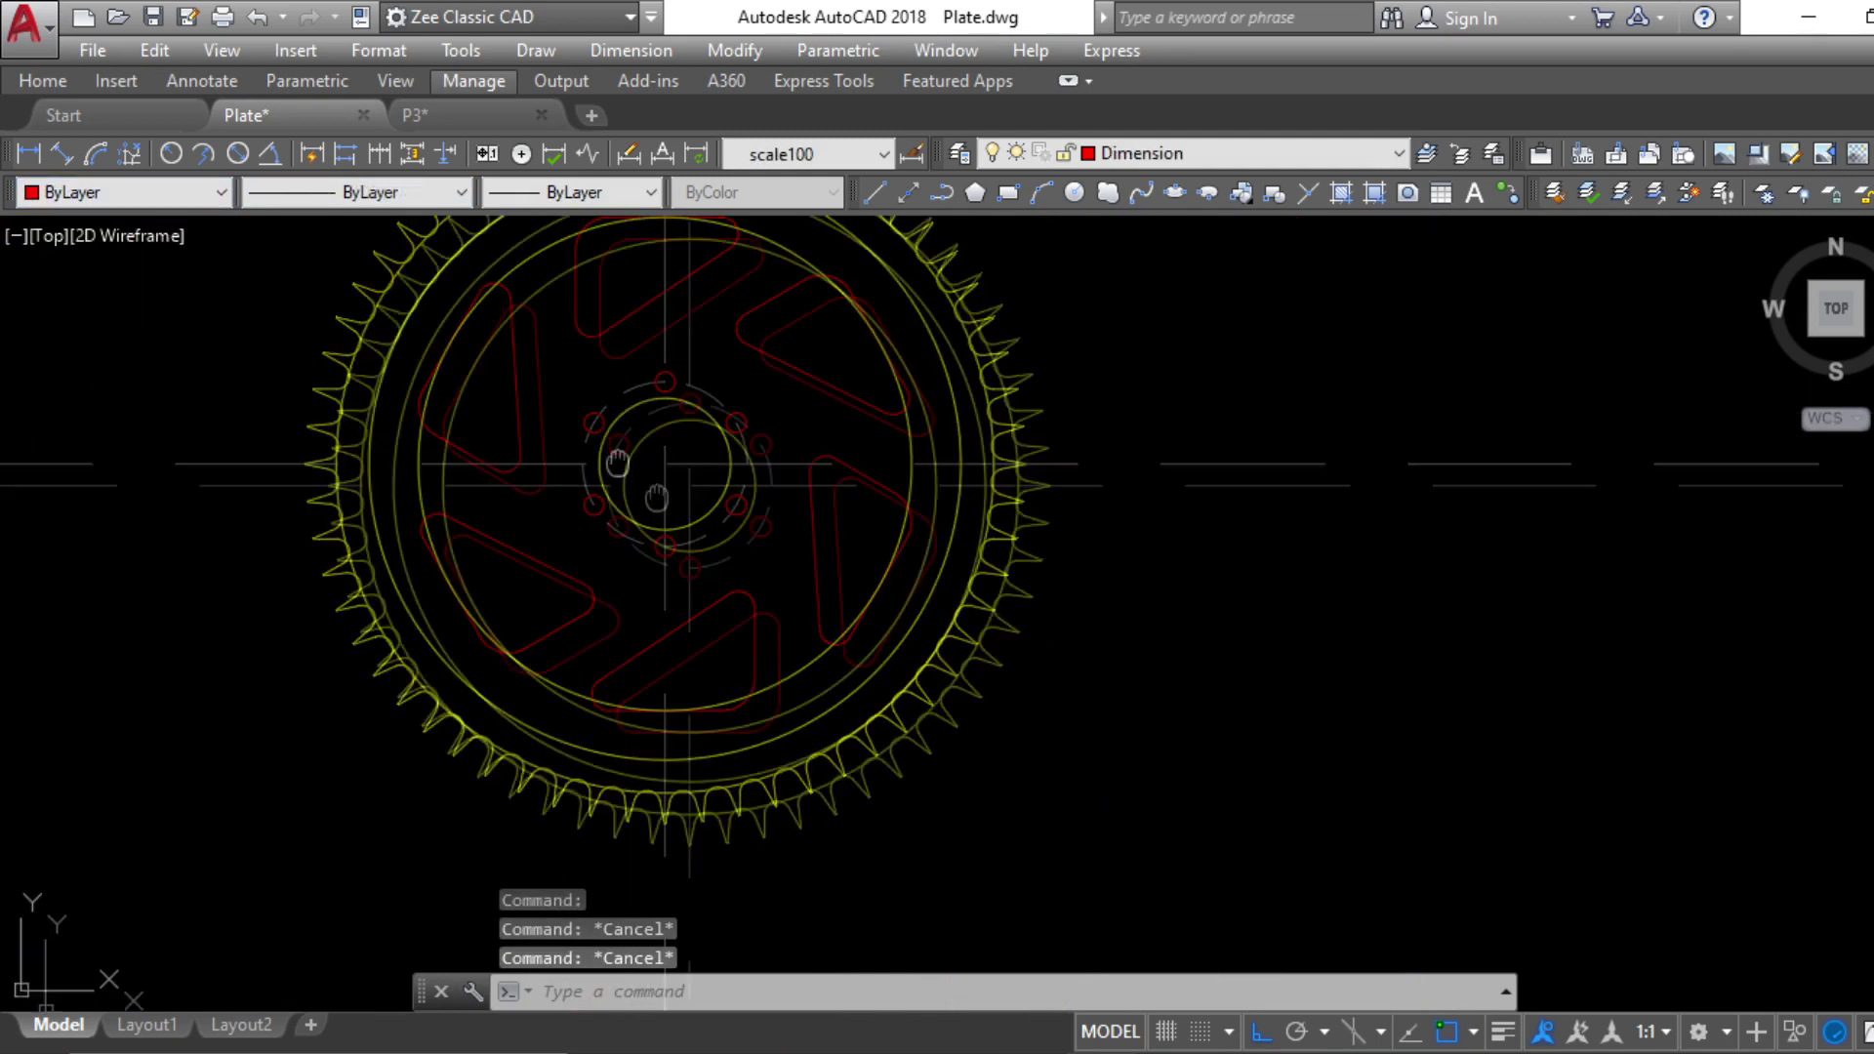
pyautogui.scroll(2, 752, 552)
pyautogui.write('ma')
pyautogui.scroll(4, 752, 547)
pyautogui.press('Return')
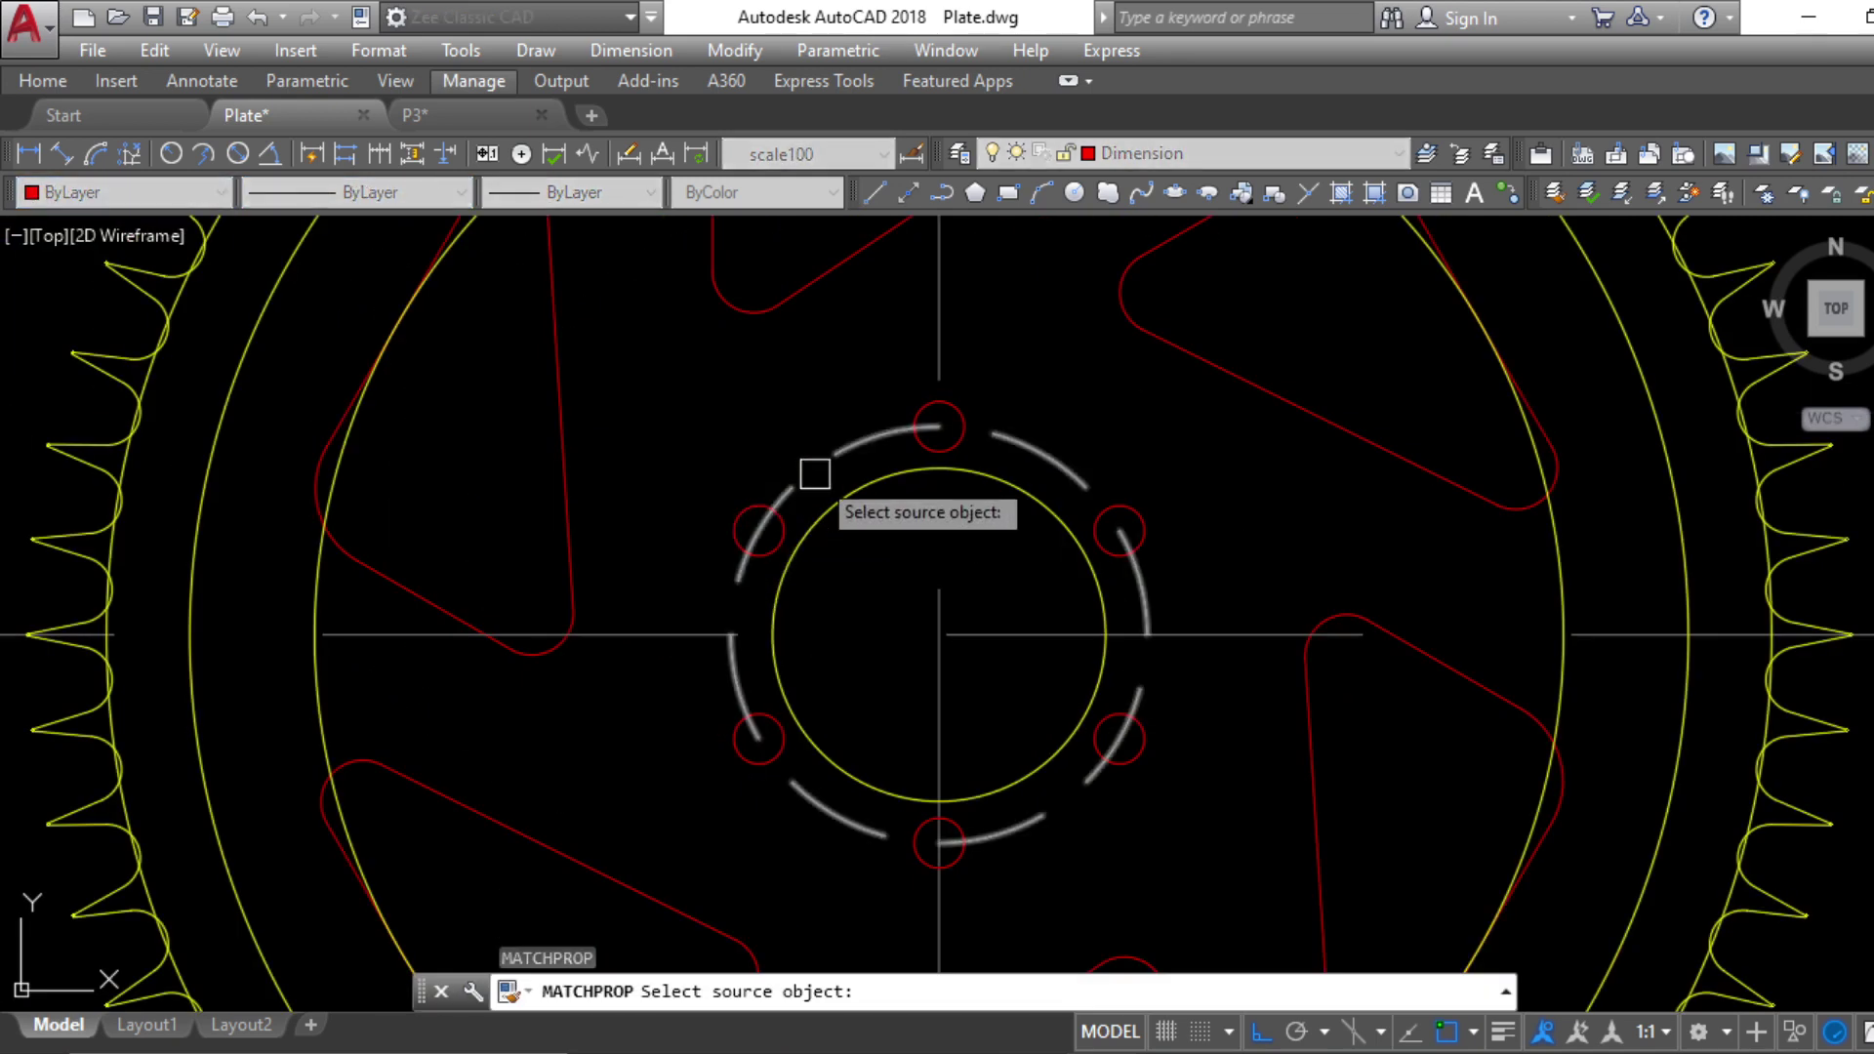
pyautogui.click(815, 475)
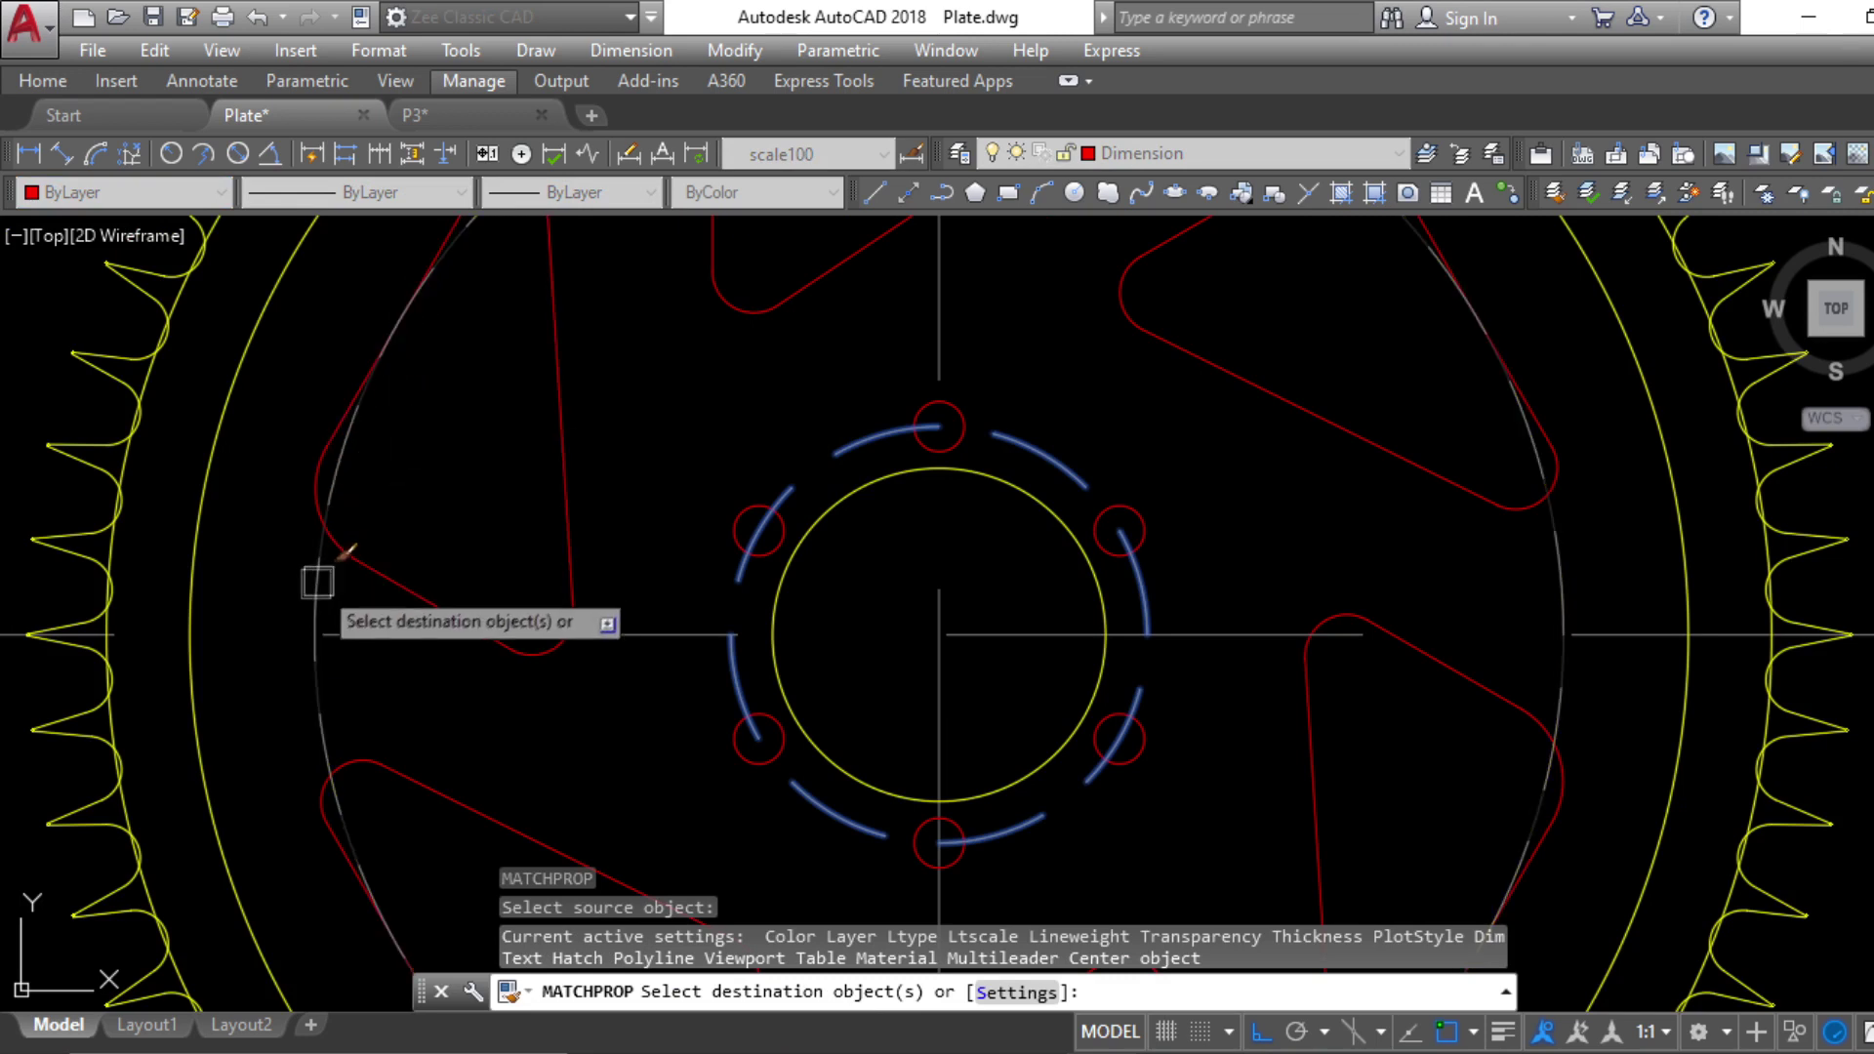
pyautogui.scroll(-4, 543, 546)
pyautogui.press('Escape')
pyautogui.press('Escape')
pyautogui.press('Escape')
pyautogui.press('Escape')
pyautogui.scroll(-2, 602, 582)
pyautogui.scroll(-1, 1018, 817)
pyautogui.scroll(1, 997, 822)
pyautogui.write('re')
pyautogui.press('Return')
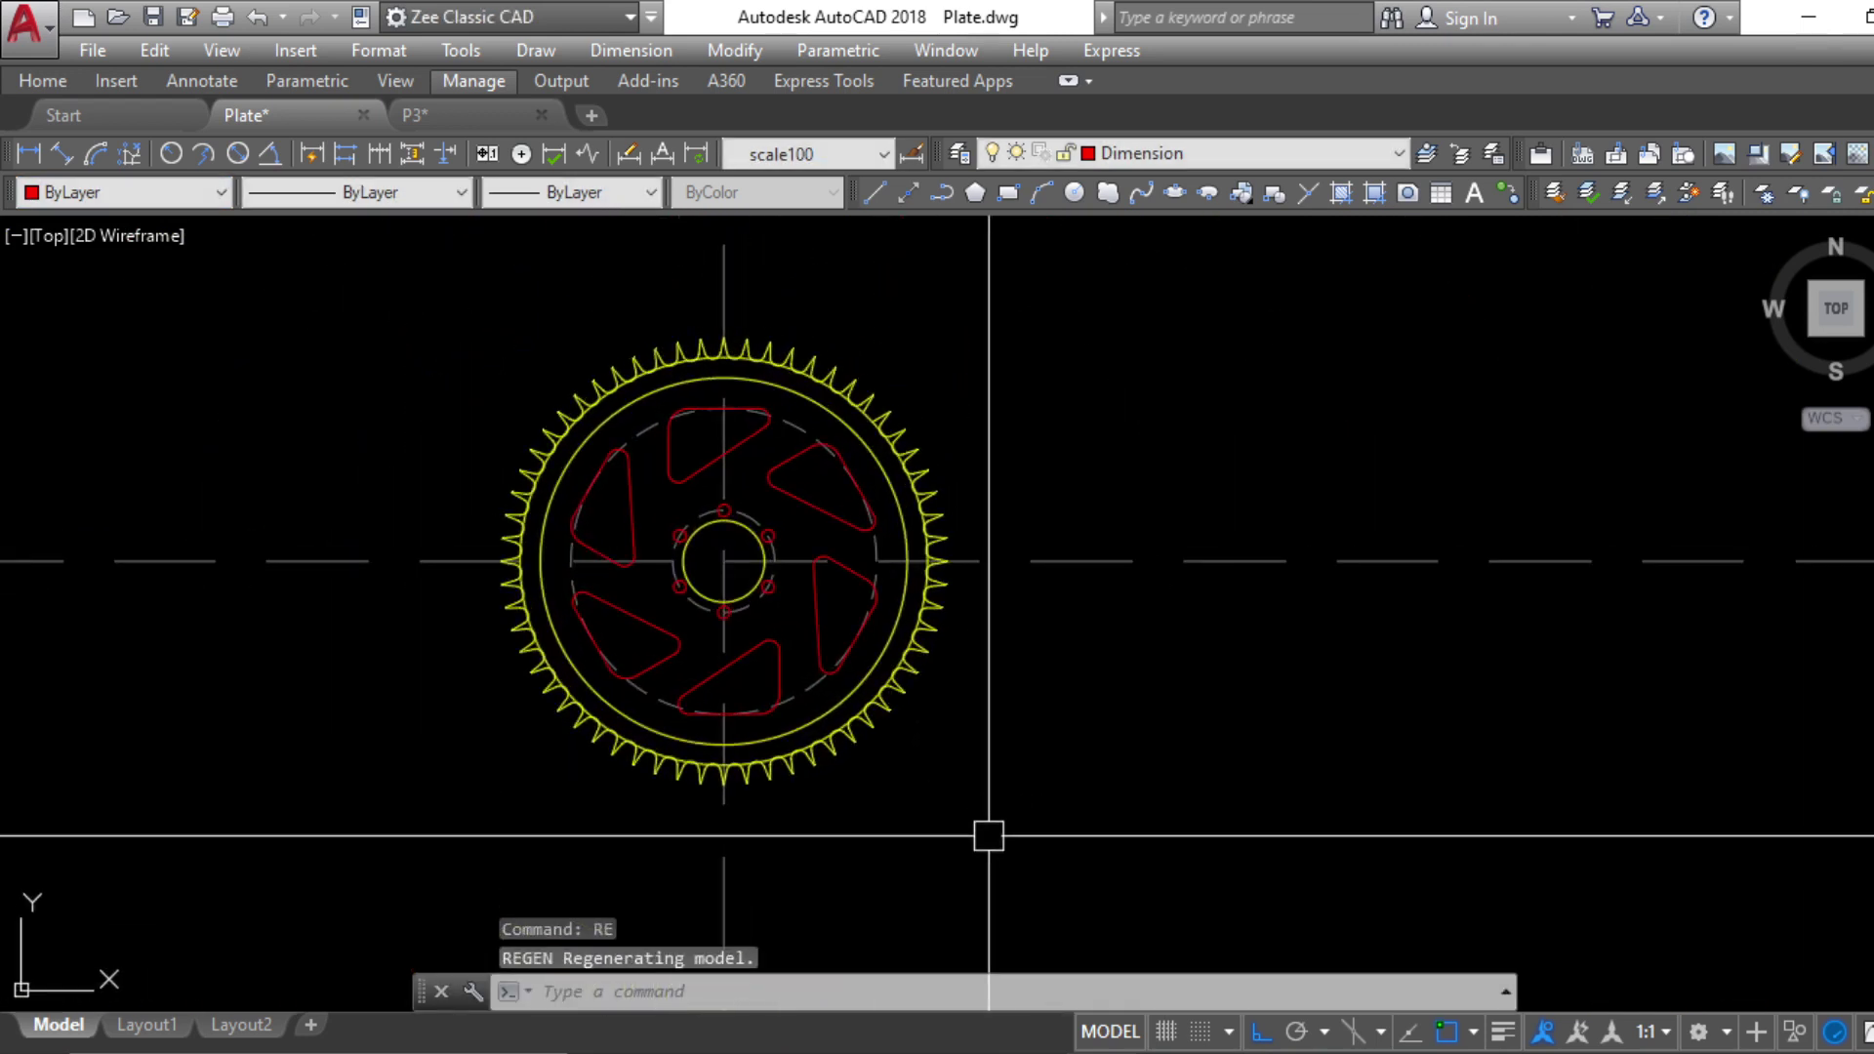
pyautogui.moveTo(987, 830); pyautogui.dragTo(984, 850, button='middle')
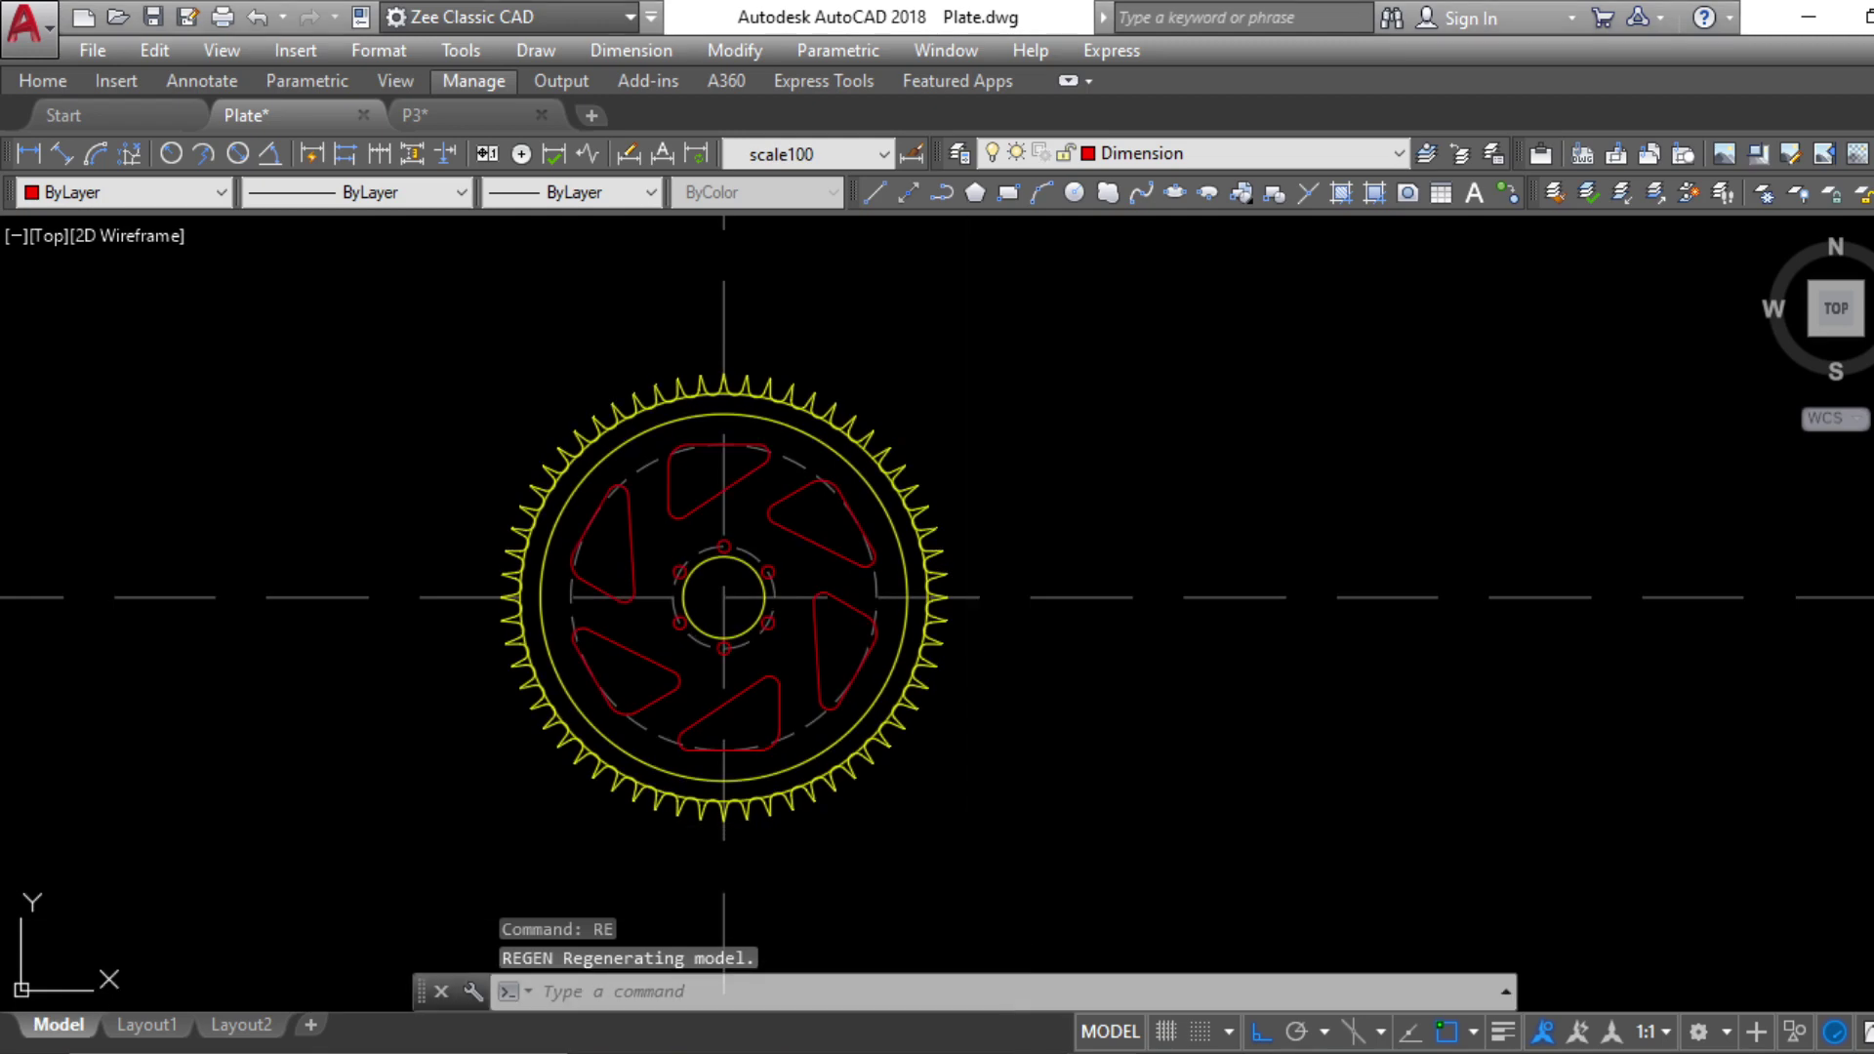
# Compare the gear with Gear 02 in the Major Plate PDF, view the Isometry 01 page, and return to AutoCAD
pyautogui.hotkey('alt', 'Tab')
pyautogui.hotkey('alt', 'Tab')
pyautogui.hotkey('alt', 'Tab')
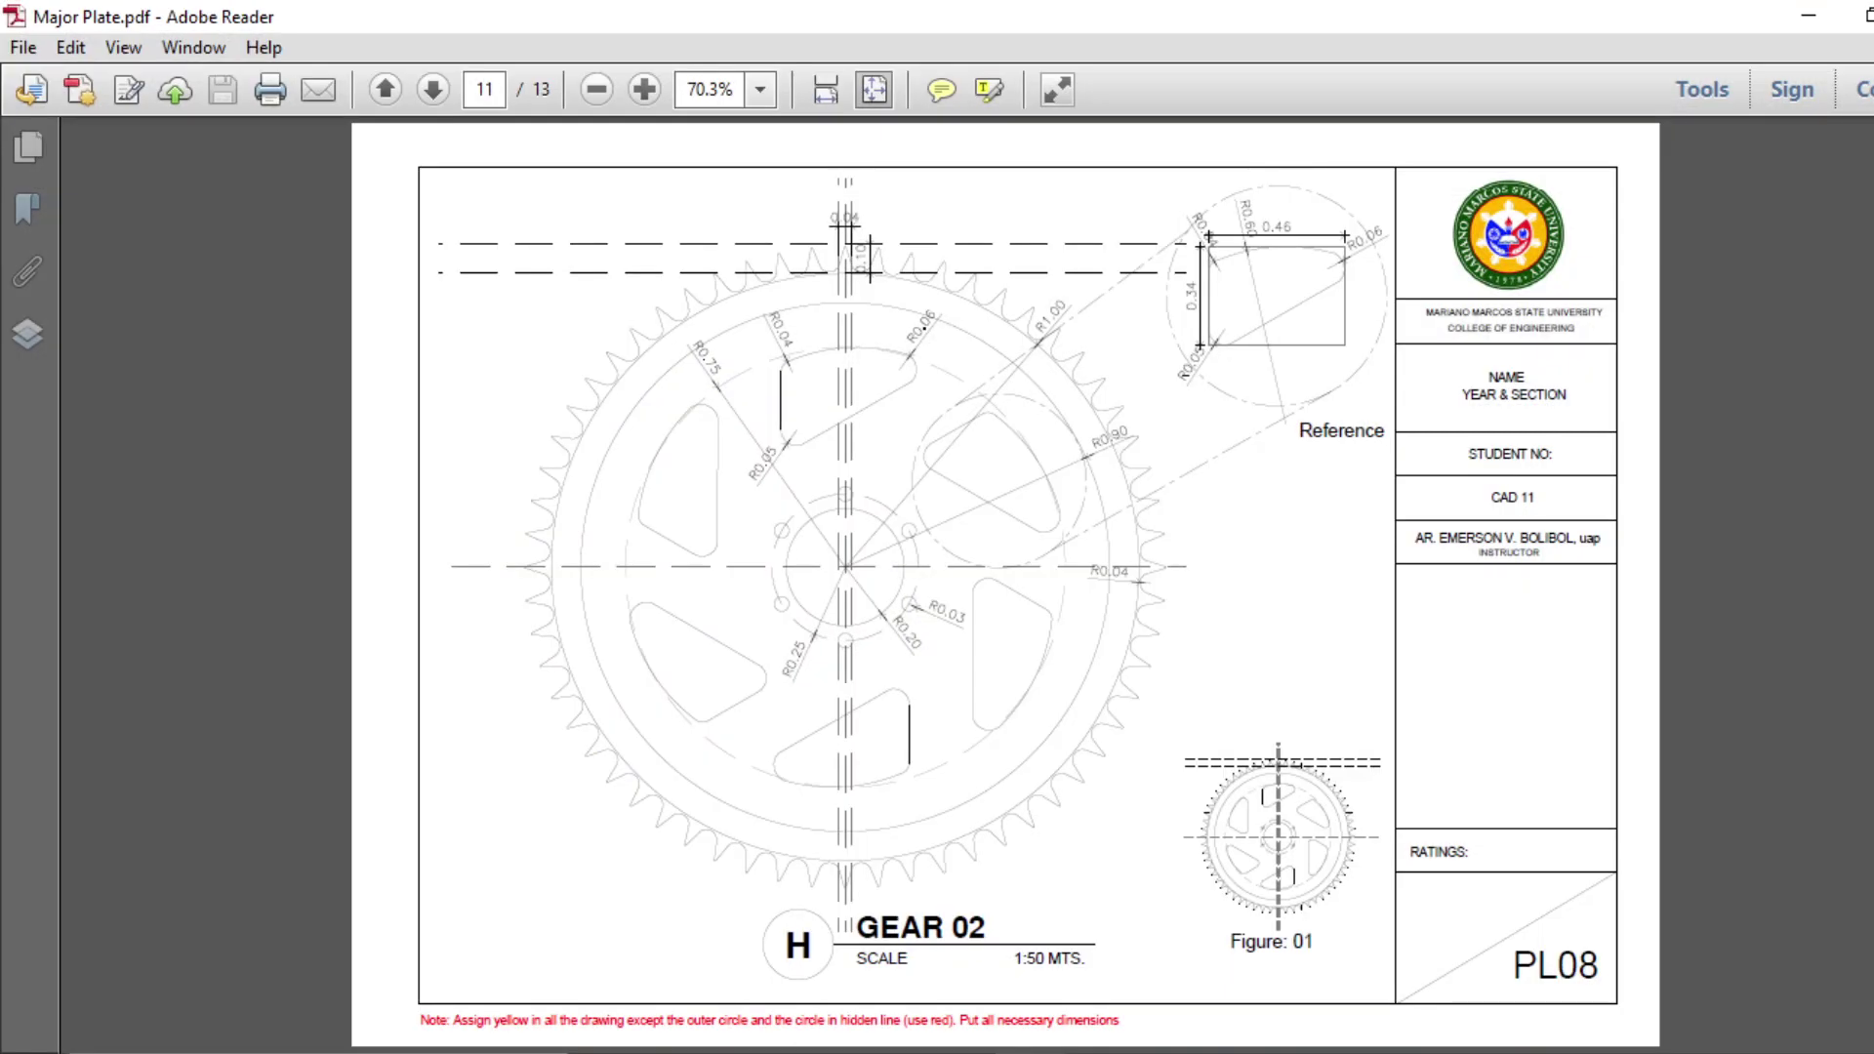
pyautogui.hotkey('alt', 'Tab')
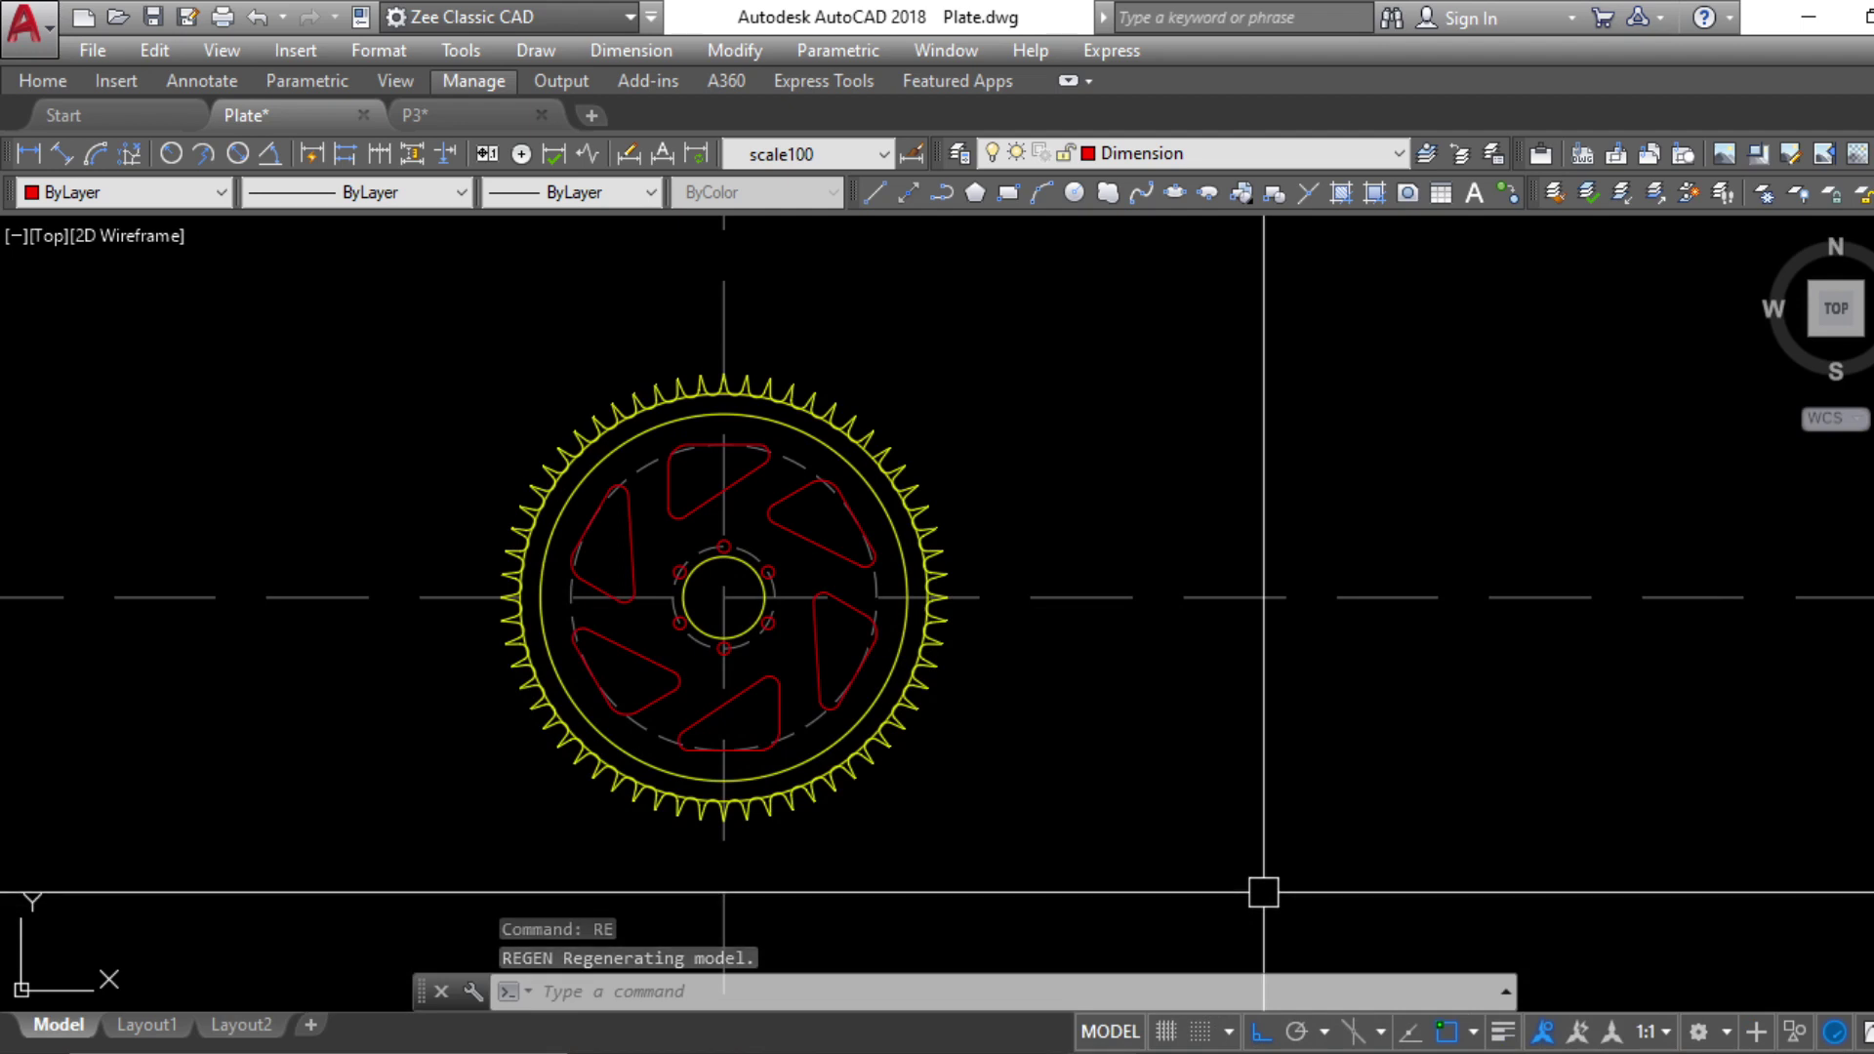
pyautogui.hotkey('alt', 'Tab')
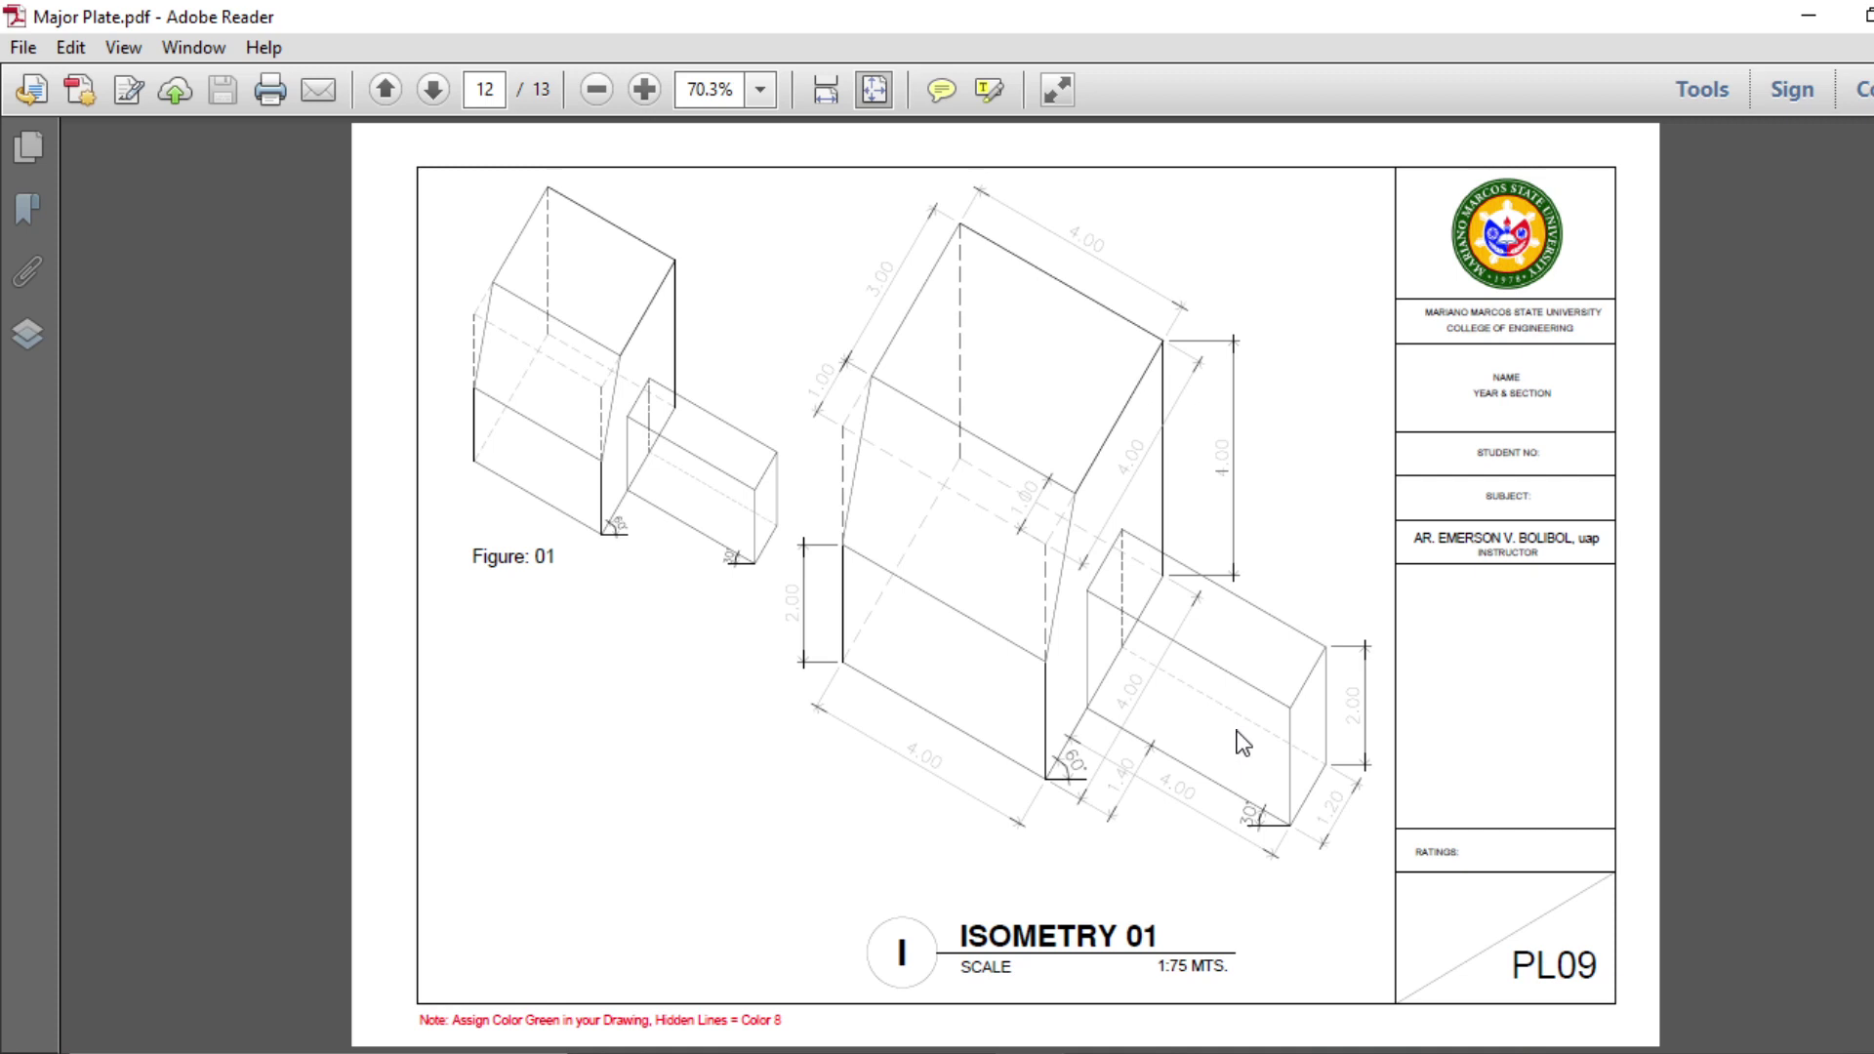
pyautogui.click(1809, 16)
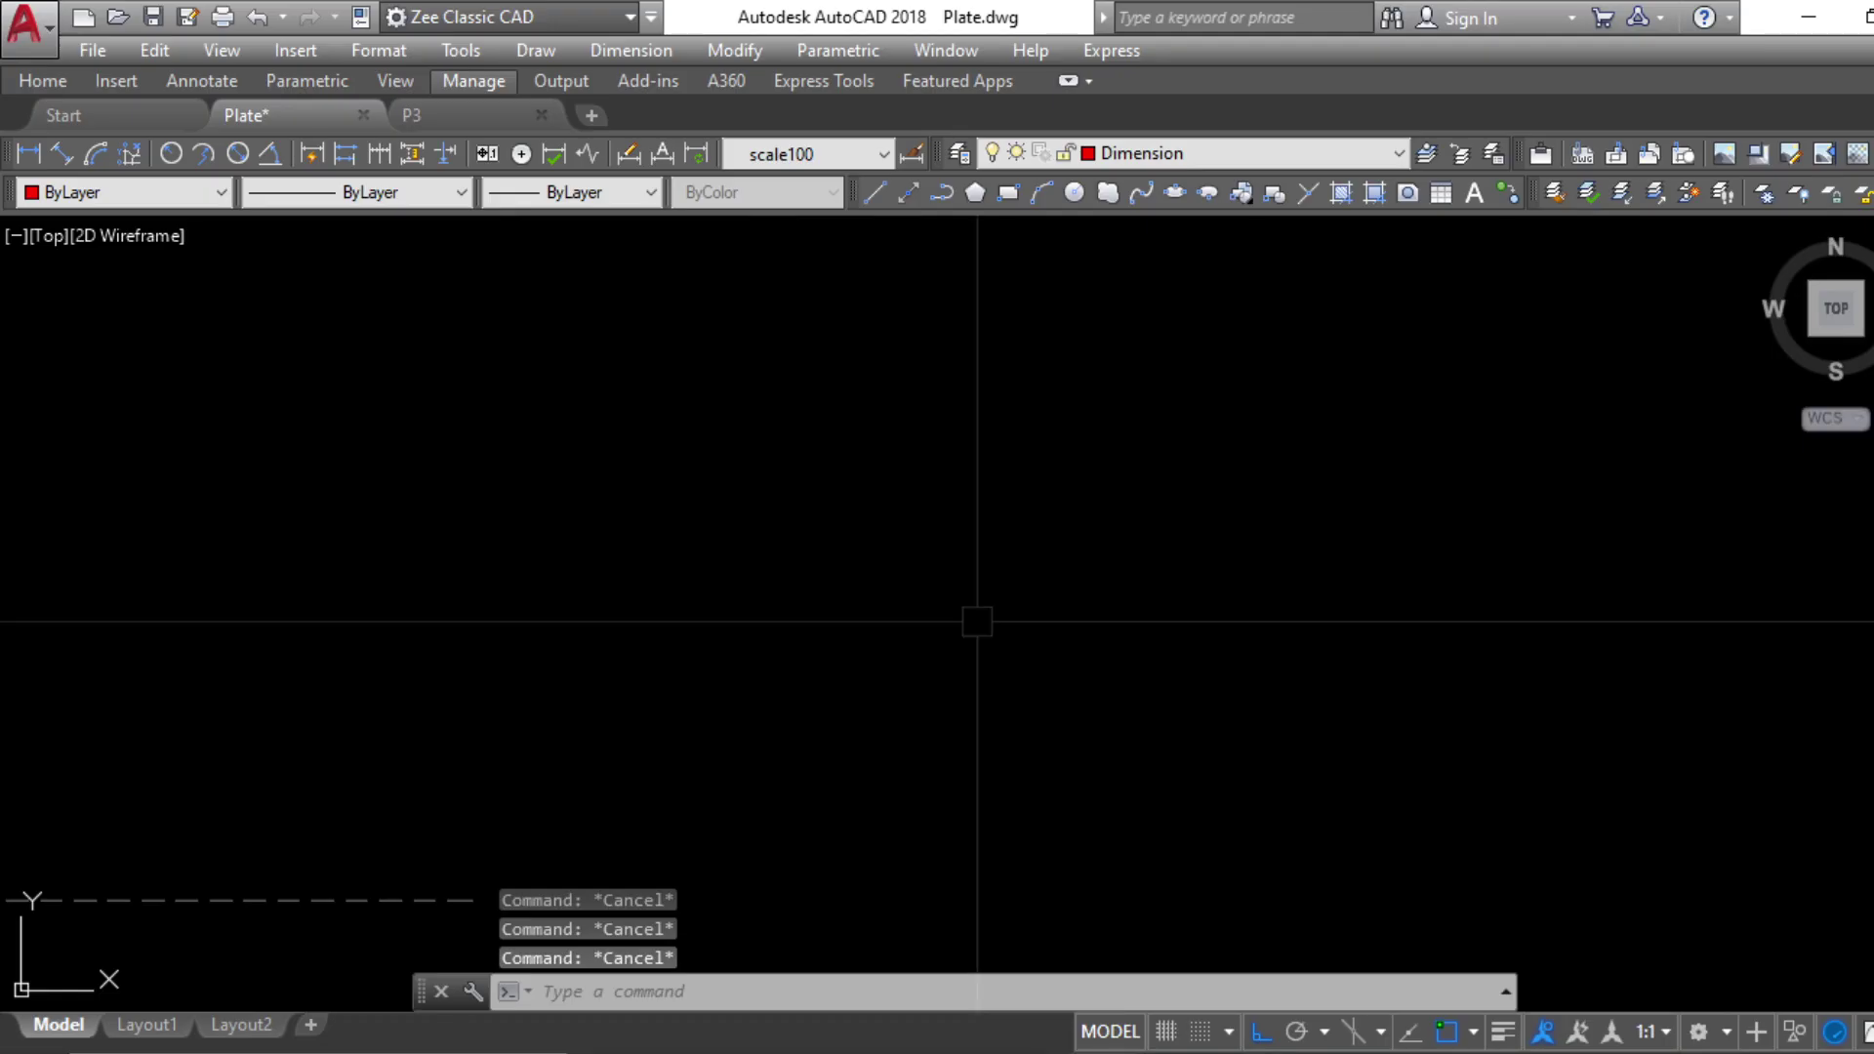
pyautogui.write('x')
pyautogui.press('Return')
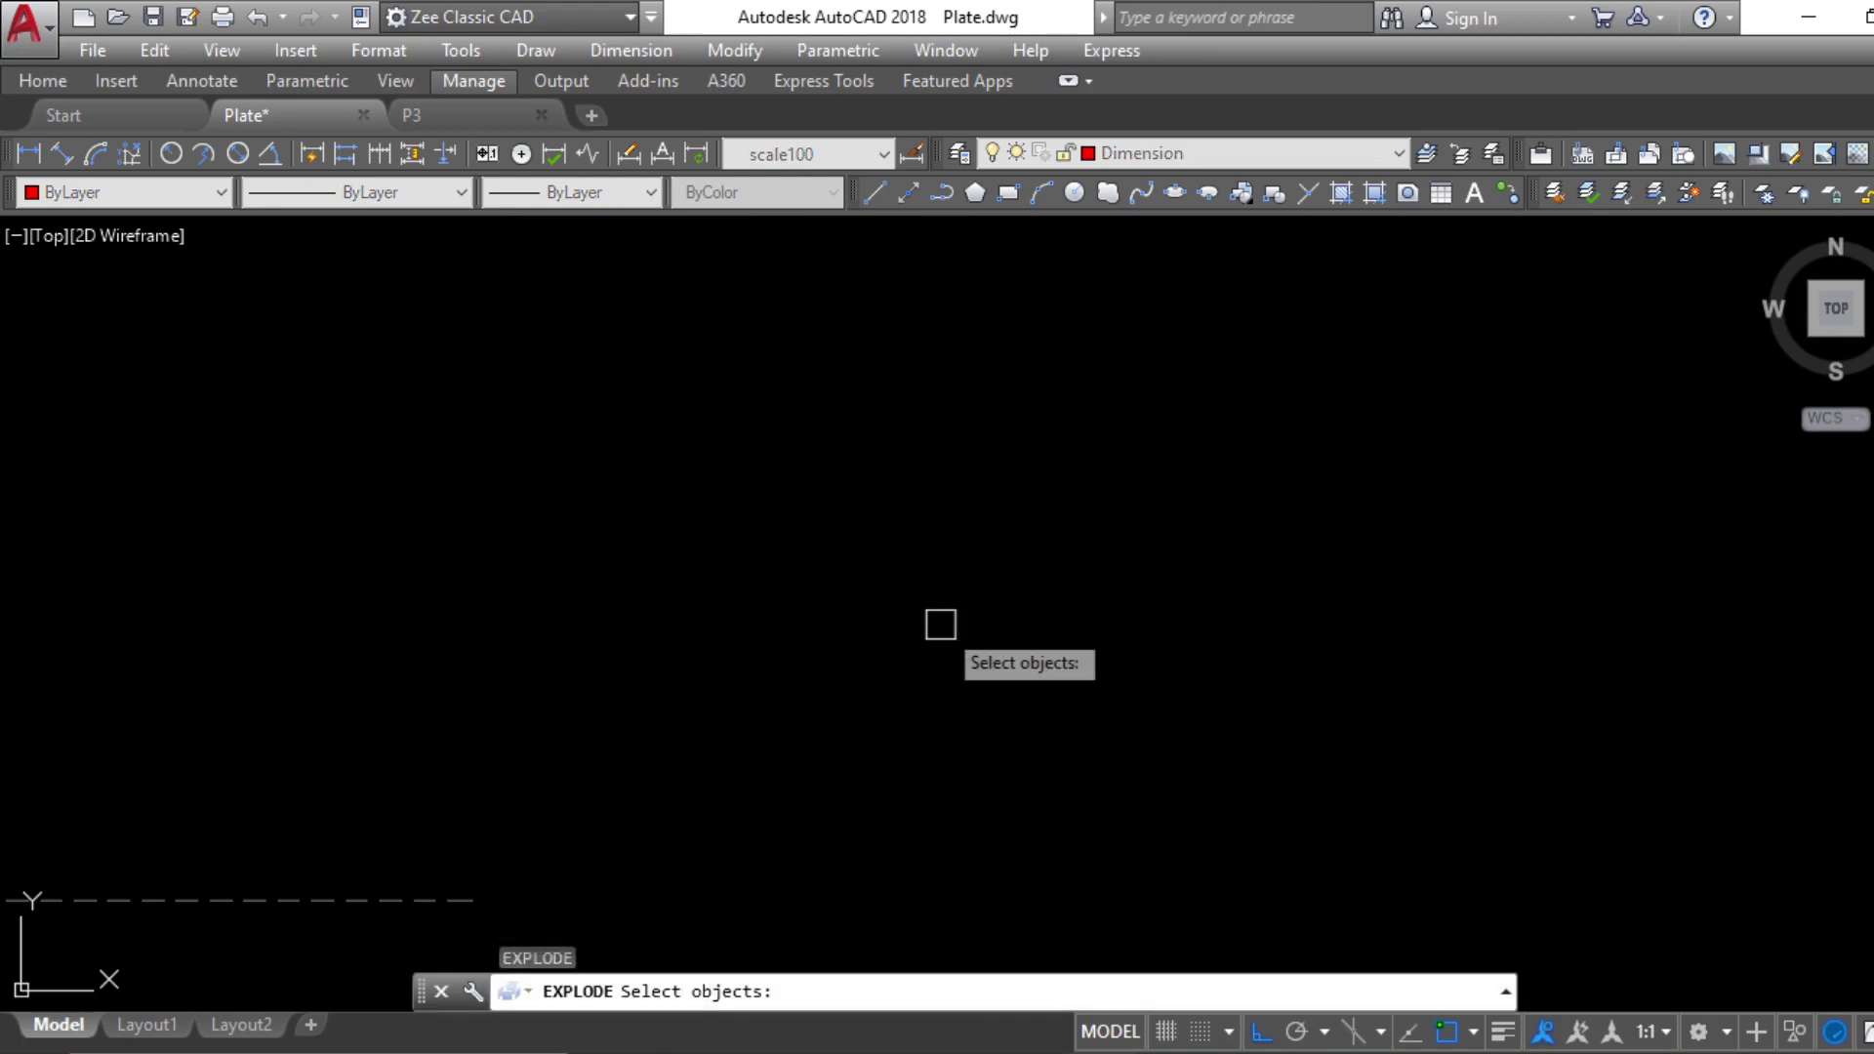
pyautogui.press('Escape')
# Recheck Isometry 01 in the PDF, then in AutoCAD draw a construction line at 30° in an empty area
pyautogui.hotkey('alt', 'Tab')
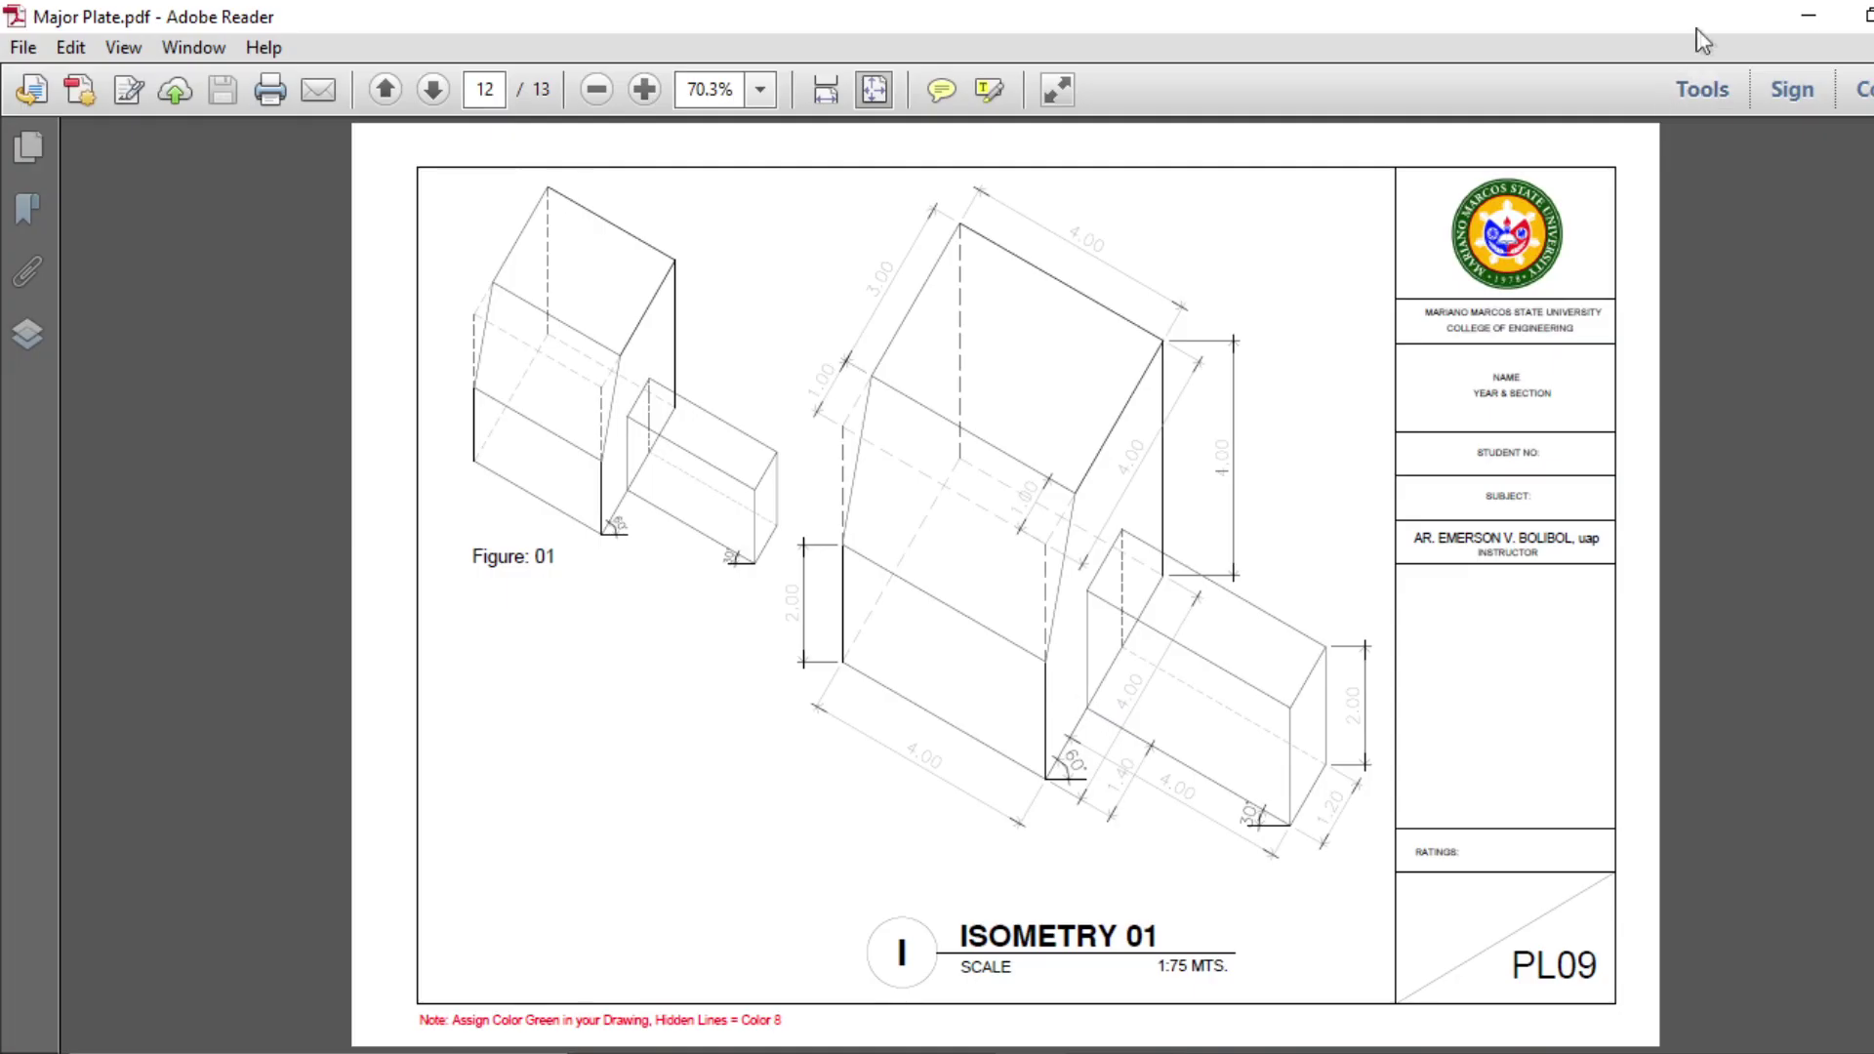
pyautogui.click(1810, 19)
pyautogui.press('Escape')
pyautogui.press('Escape')
pyautogui.press('Escape')
pyautogui.write('xl')
pyautogui.press('Return')
pyautogui.click(699, 651)
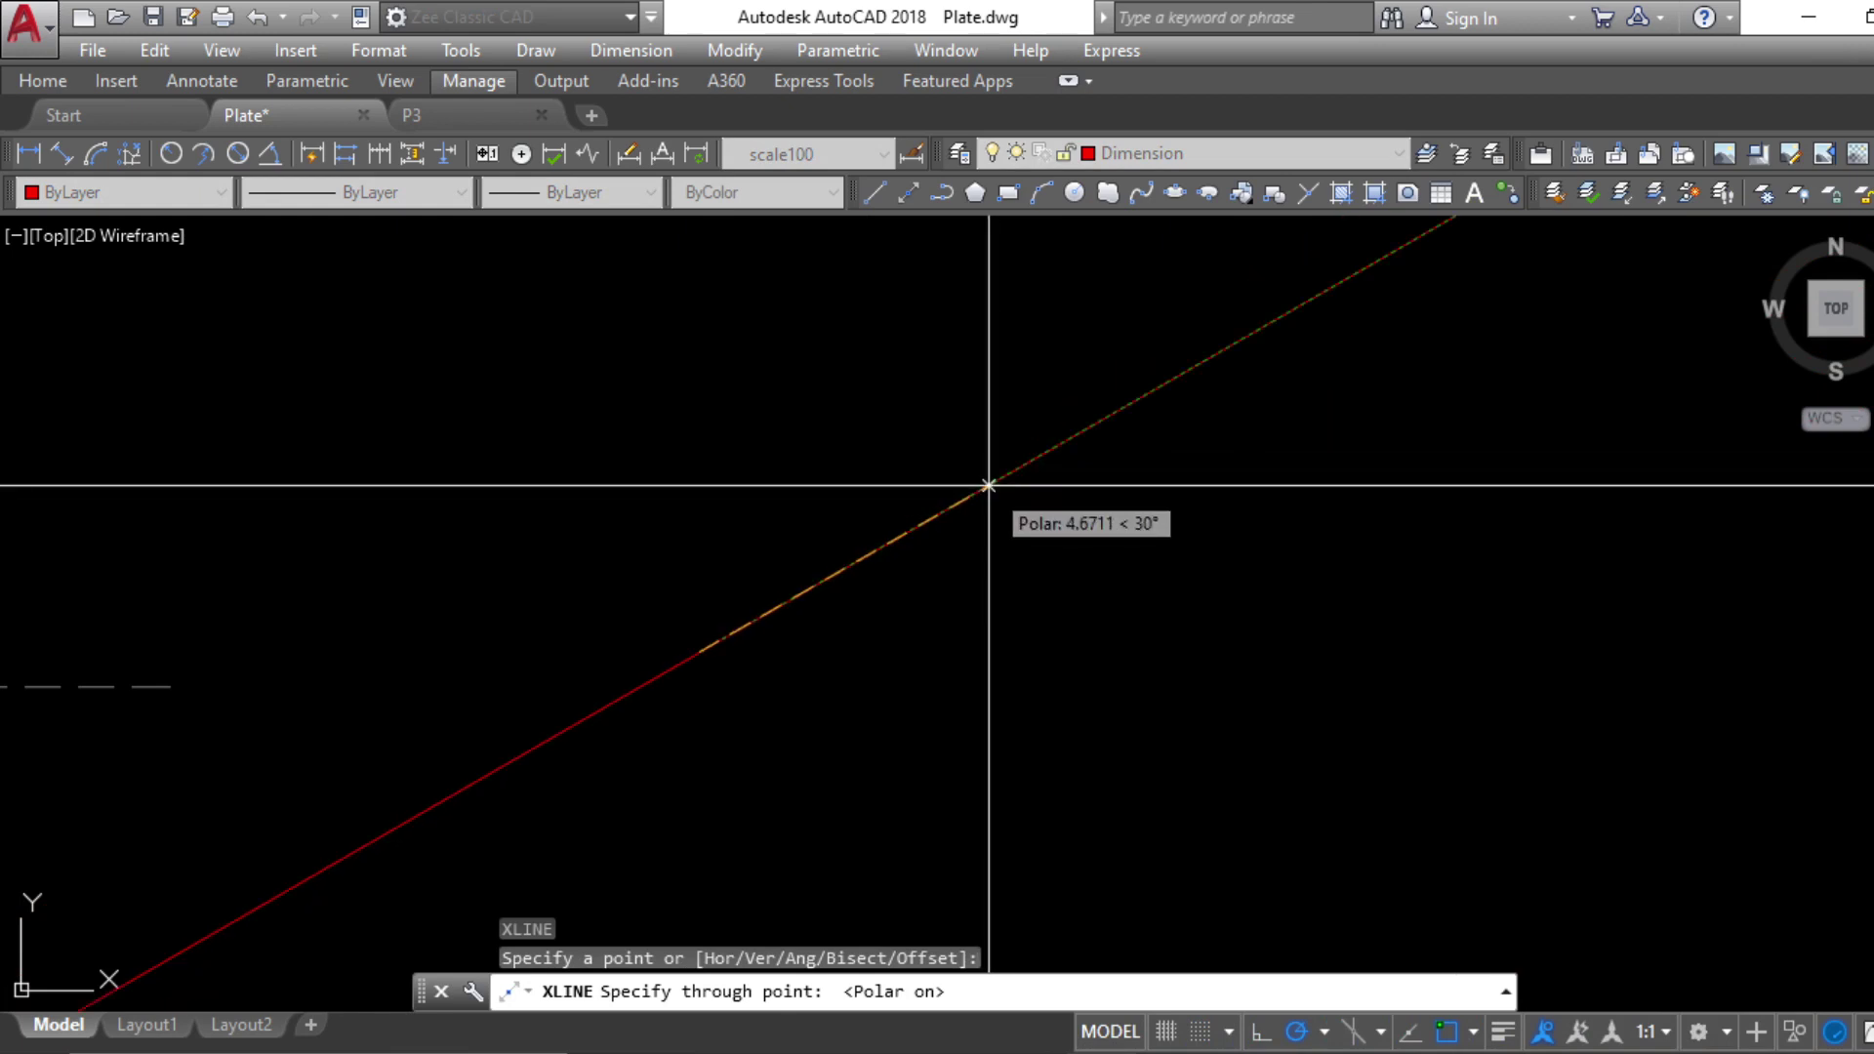
pyautogui.click(989, 486)
pyautogui.press('Escape')
# Erase the 30° construction line and undo the erase
pyautogui.click(988, 492)
pyautogui.write('e')
pyautogui.press('Return')
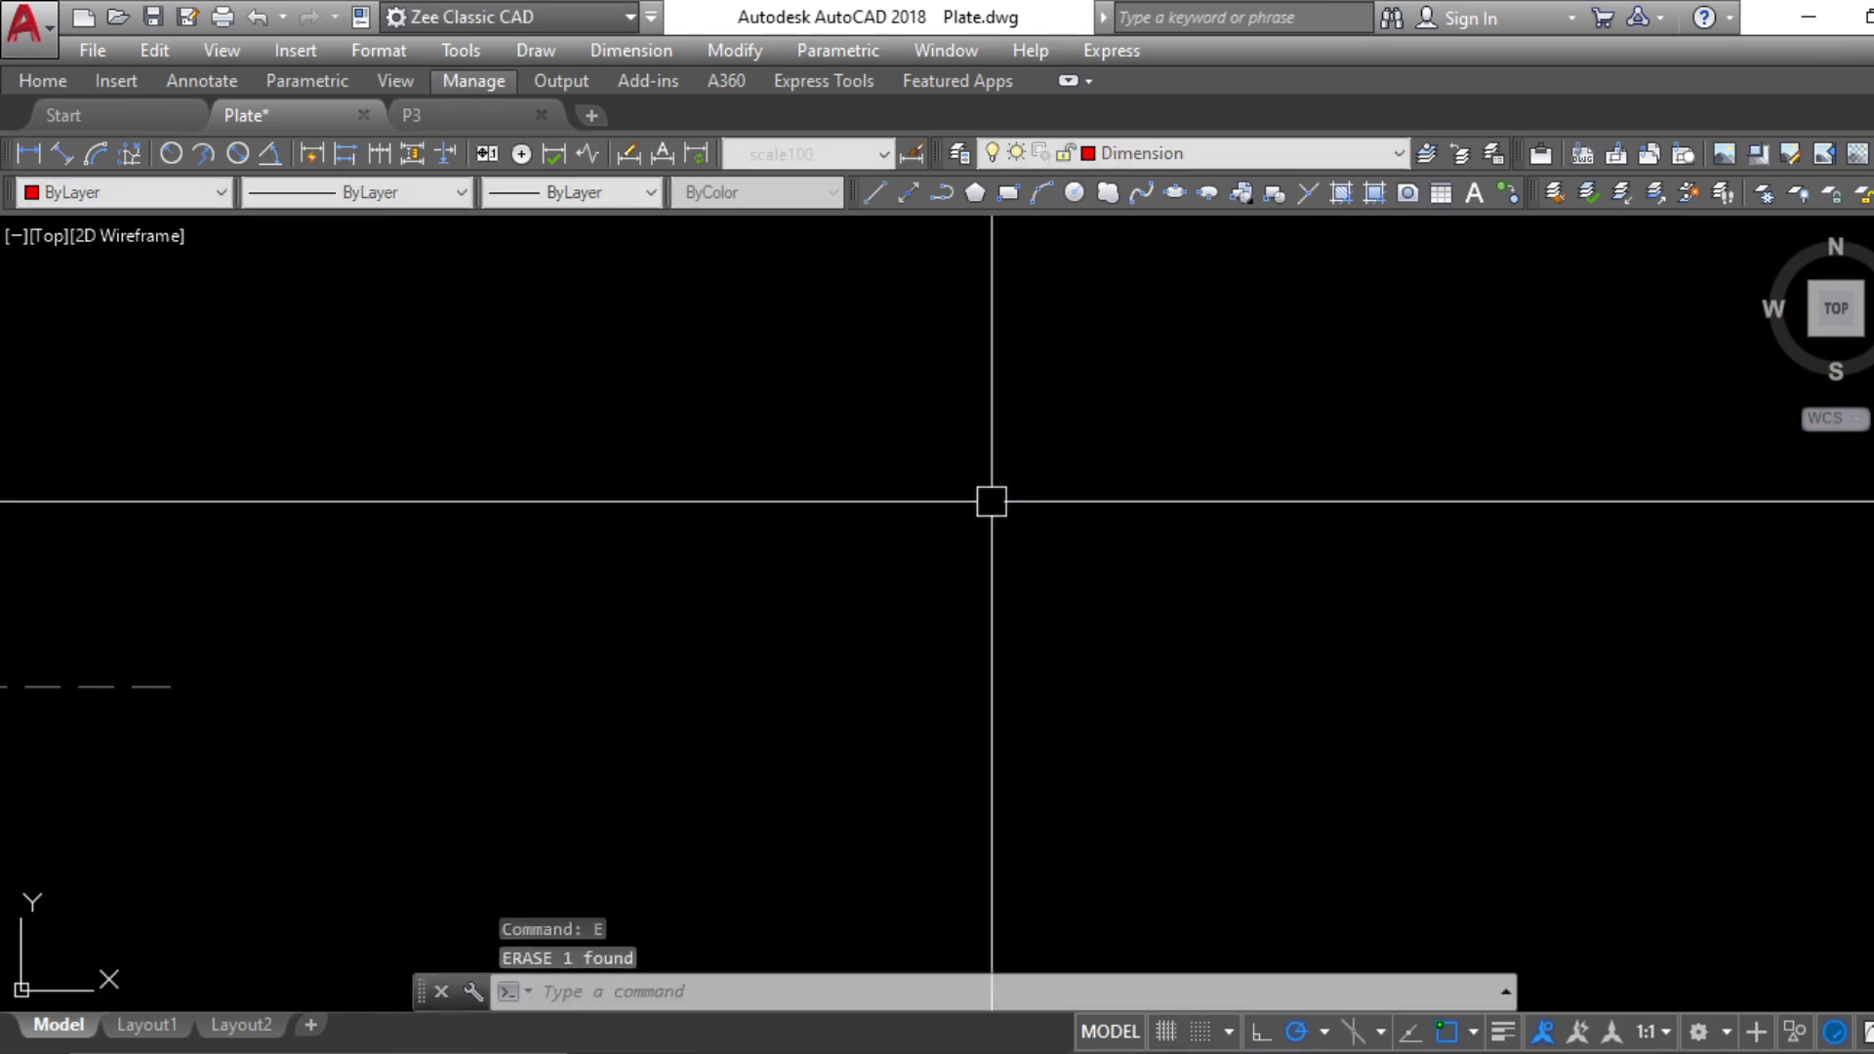
pyautogui.press('Escape')
# Mirror the 30° construction line about a vertical axis through a point on it, keeping the original
pyautogui.click(954, 487)
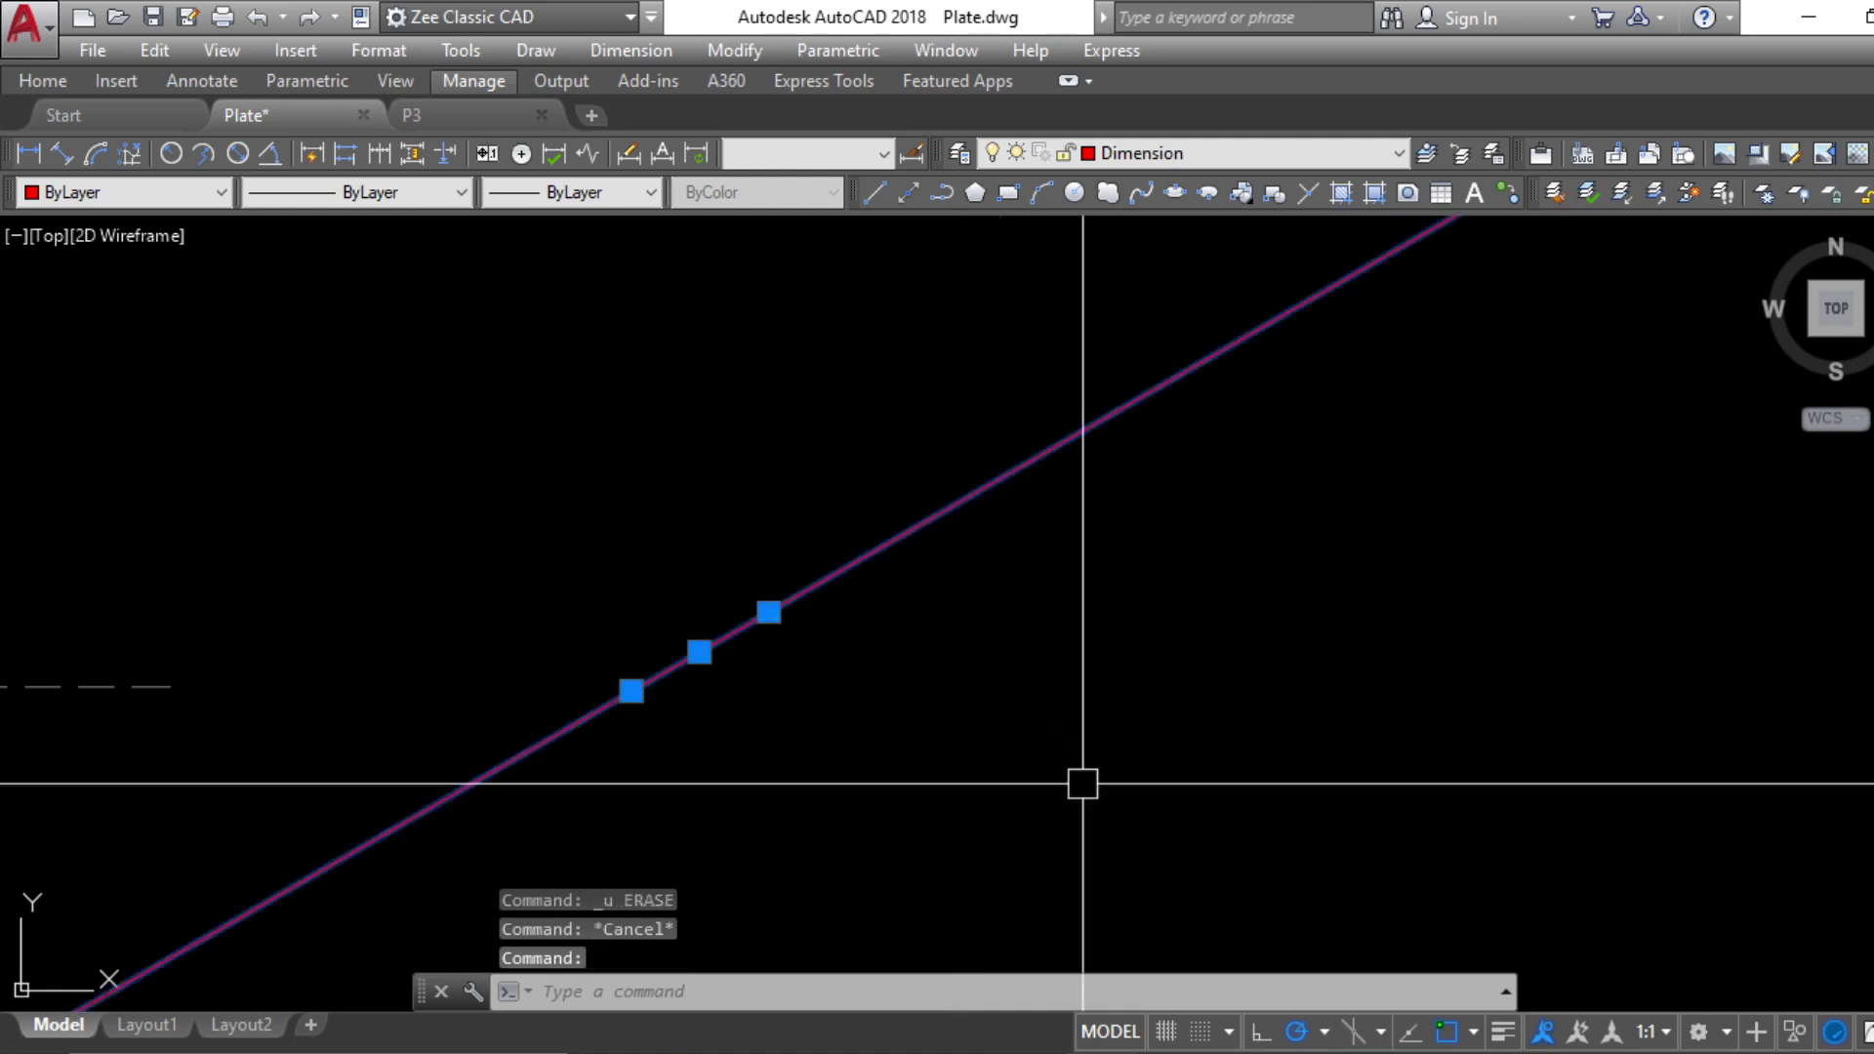
pyautogui.write('mi')
pyautogui.press('Return')
pyautogui.click(842, 566)
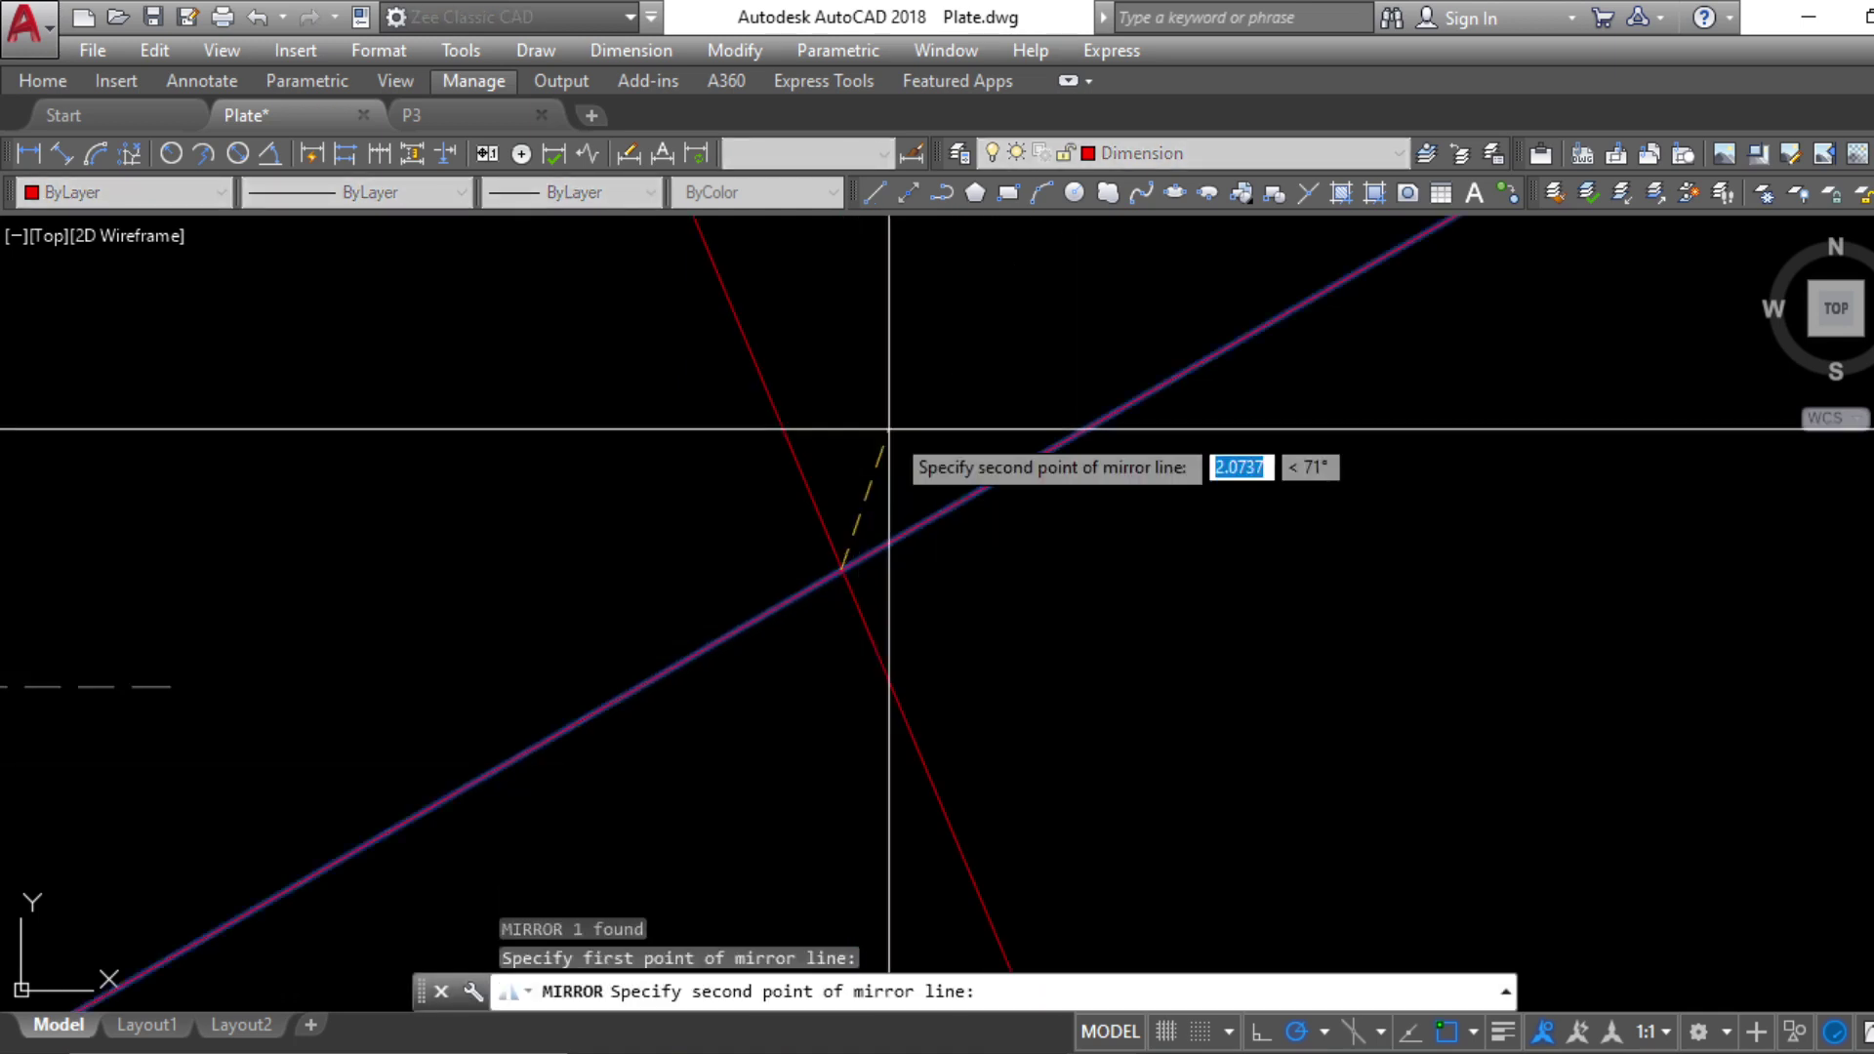
pyautogui.press('F8')
pyautogui.click(905, 382)
pyautogui.press('Return')
pyautogui.moveTo(937, 504); pyautogui.dragTo(942, 600, button='middle')
pyautogui.press('Escape')
pyautogui.press('Escape')
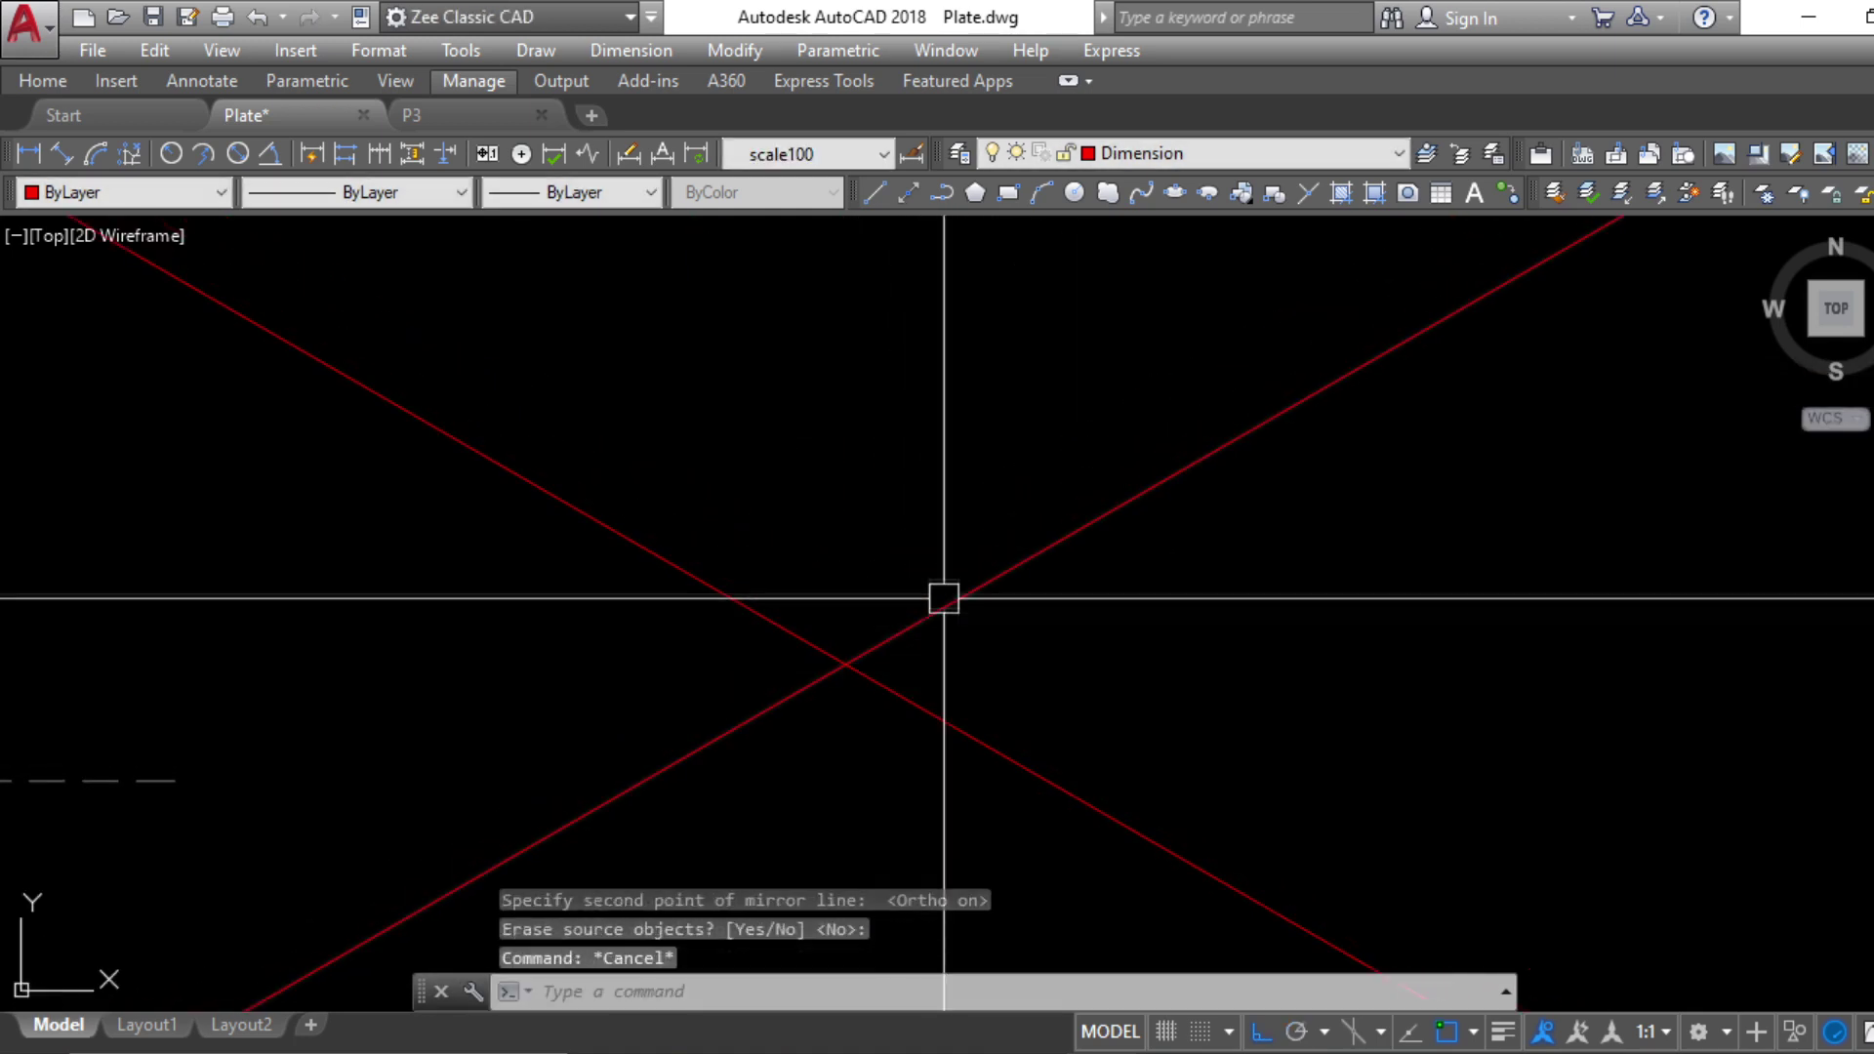
pyautogui.click(943, 596)
pyautogui.press('Escape')
# Draw a 60° construction line through the intersection of the two lines, and delete the original 30° line
pyautogui.write('xl')
pyautogui.press('Return')
pyautogui.click(846, 664)
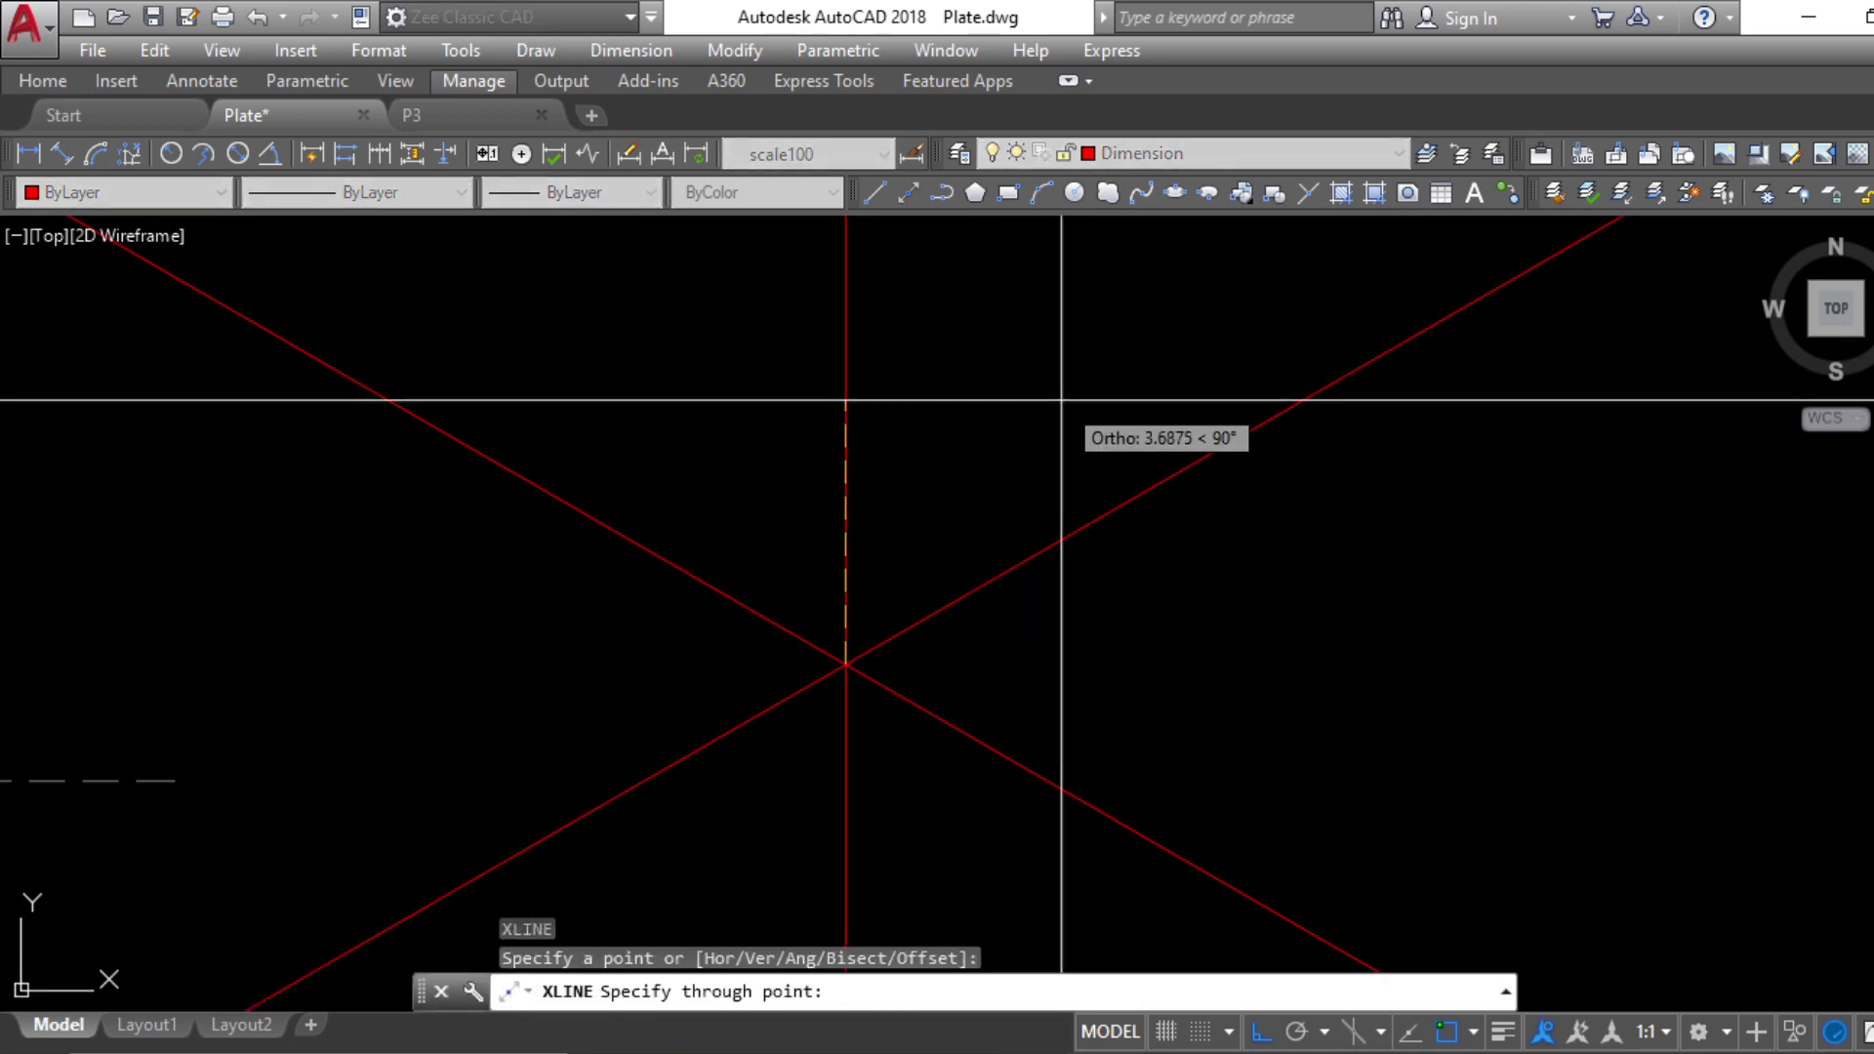
pyautogui.press('F10')
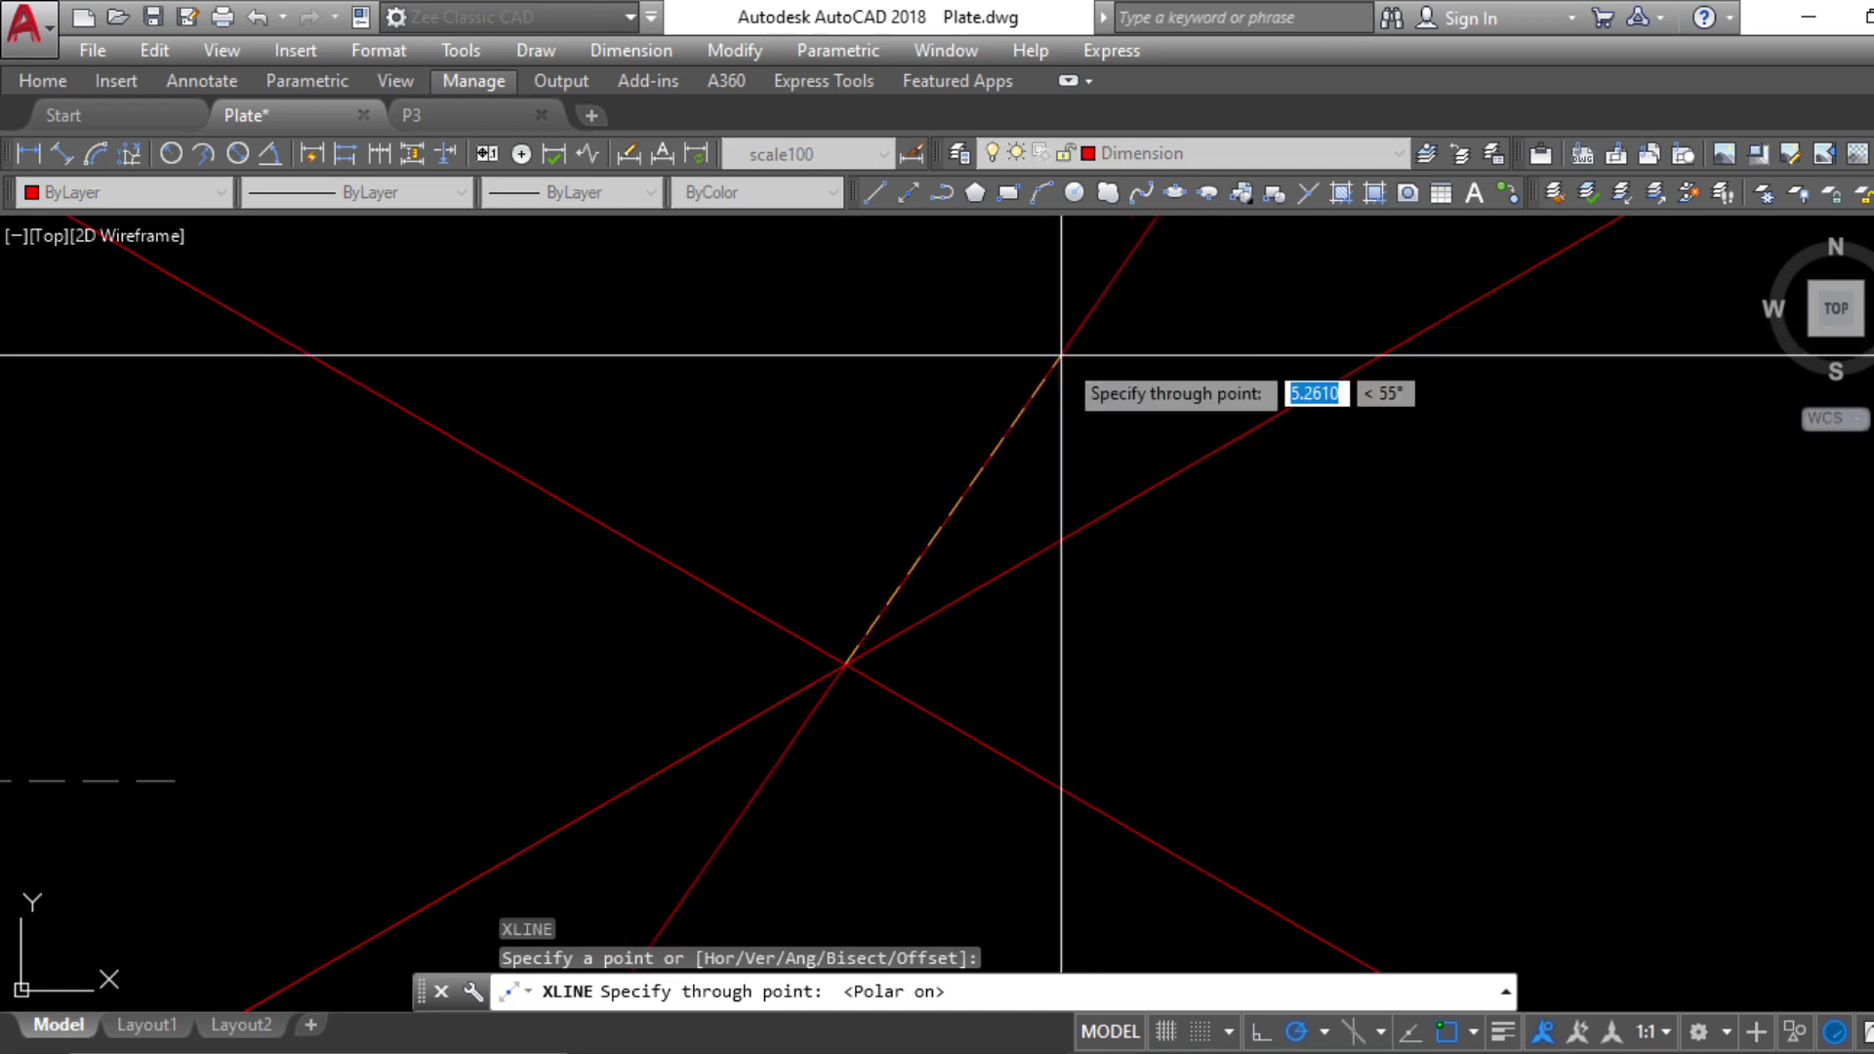
pyautogui.click(1039, 330)
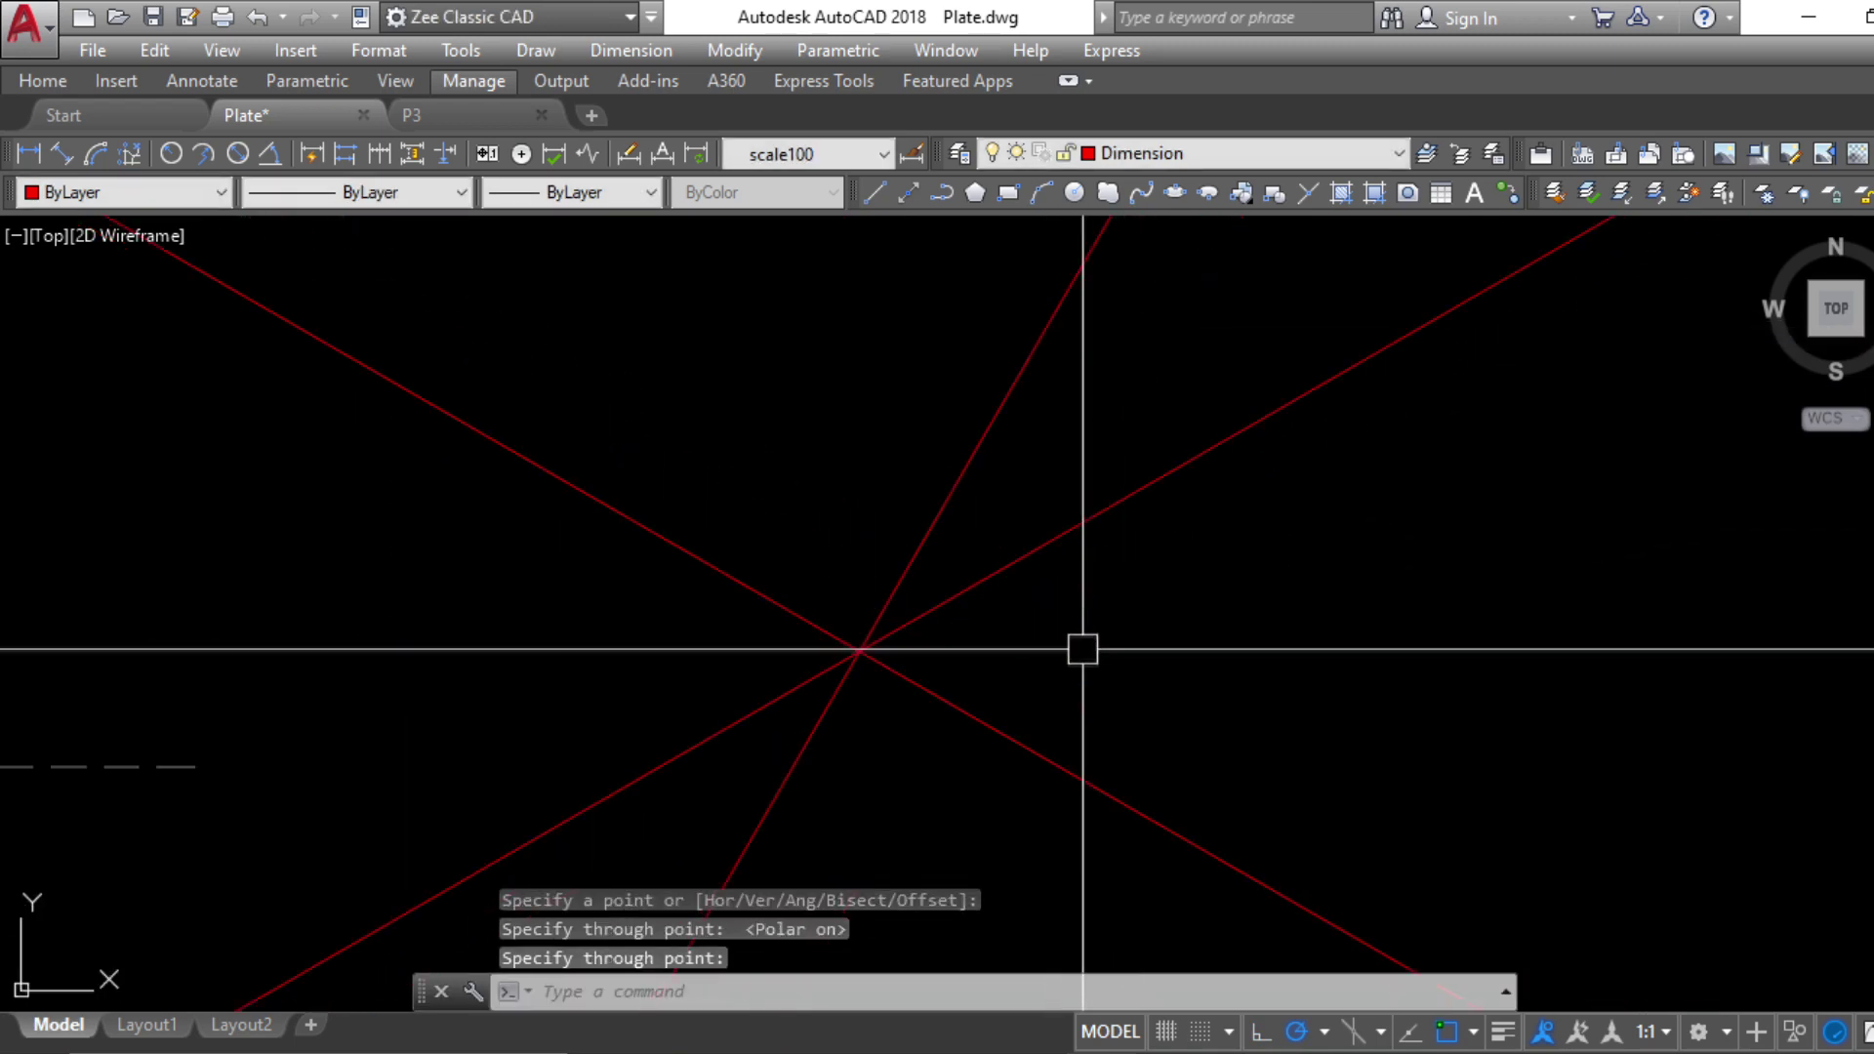
pyautogui.press('Escape')
pyautogui.press('Escape')
pyautogui.press('Escape')
pyautogui.click(1041, 552)
pyautogui.press('Delete')
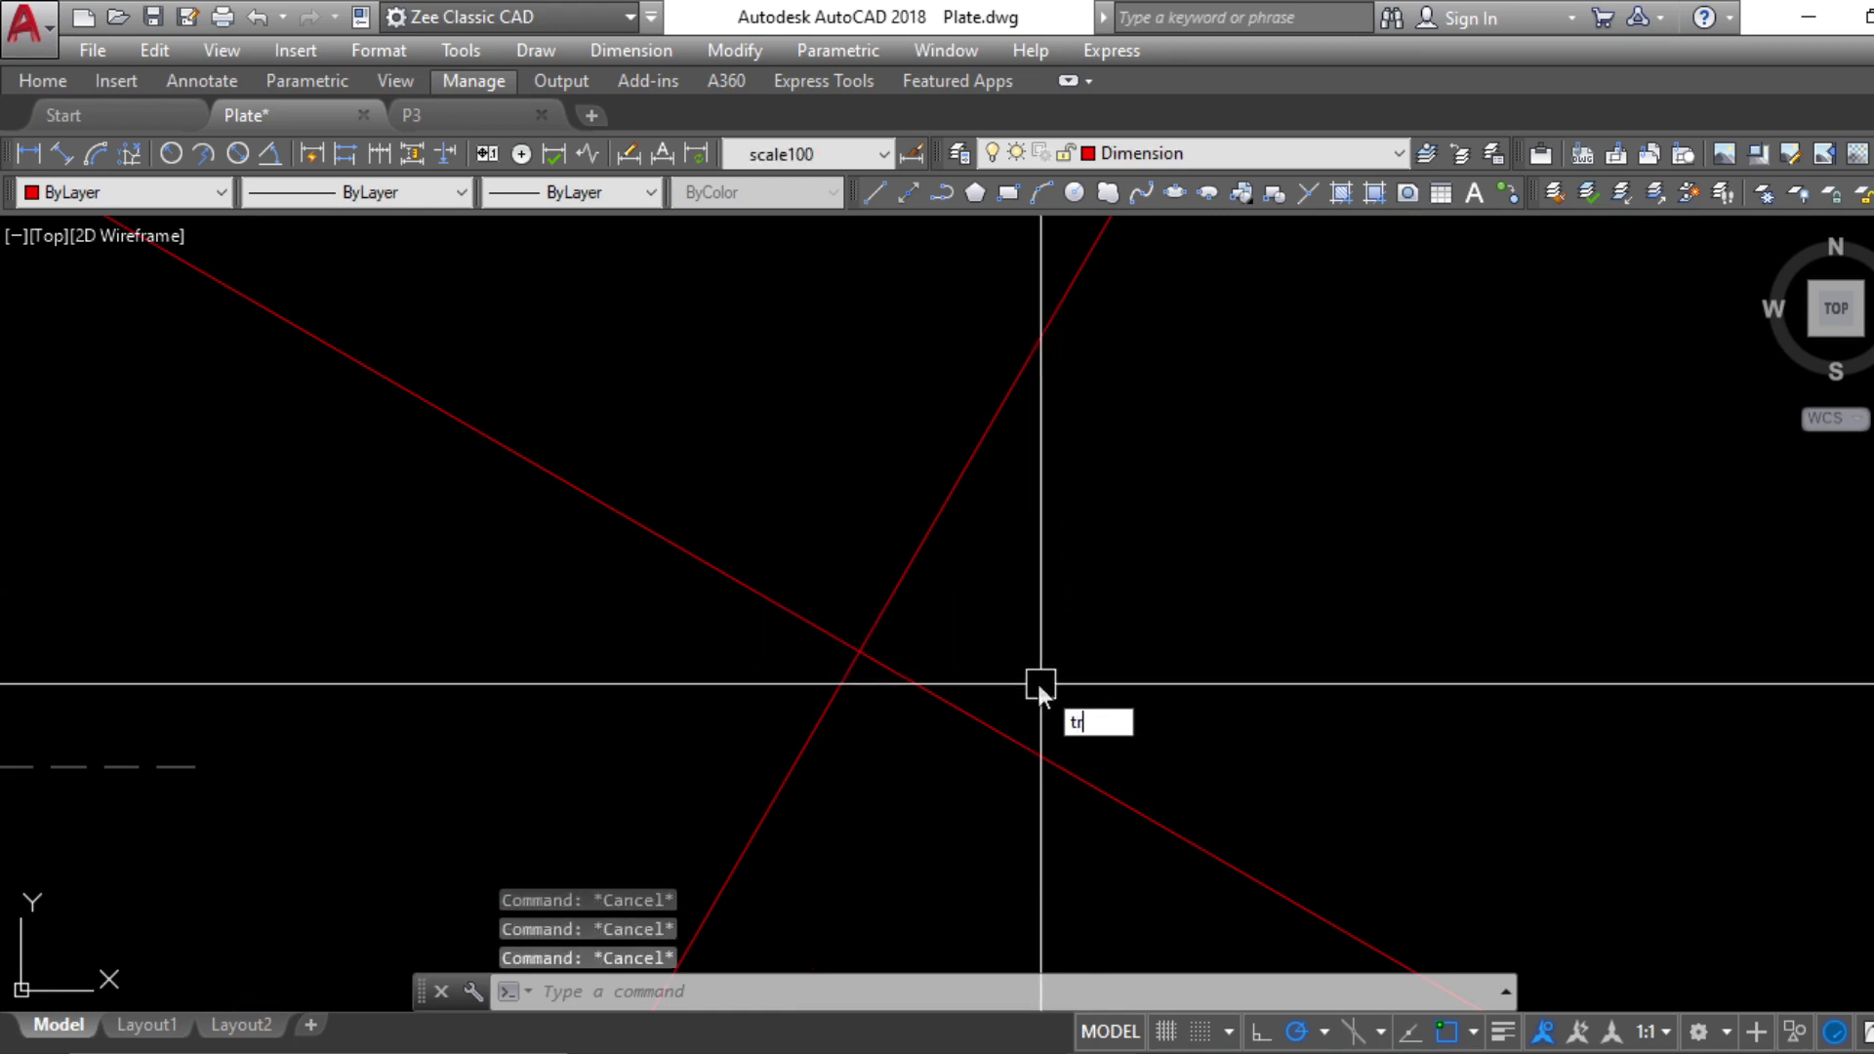
# Trim the two remaining construction lines below their intersection to form a corner
pyautogui.press('Return')
pyautogui.click(1041, 685)
pyautogui.click(841, 527)
pyautogui.press('Return')
pyautogui.click(968, 712)
pyautogui.click(802, 722)
pyautogui.press('Escape')
pyautogui.press('Escape')
pyautogui.press('Escape')
# Offset both corner lines 4 units toward the inside of the corner
pyautogui.moveTo(939, 646)
pyautogui.mouseDown(button='middle')
pyautogui.moveTo(992, 699)
pyautogui.moveTo(1004, 832)
pyautogui.mouseUp(button='middle')
pyautogui.write('o')
pyautogui.press('Return')
pyautogui.press('Return')
pyautogui.click(976, 753)
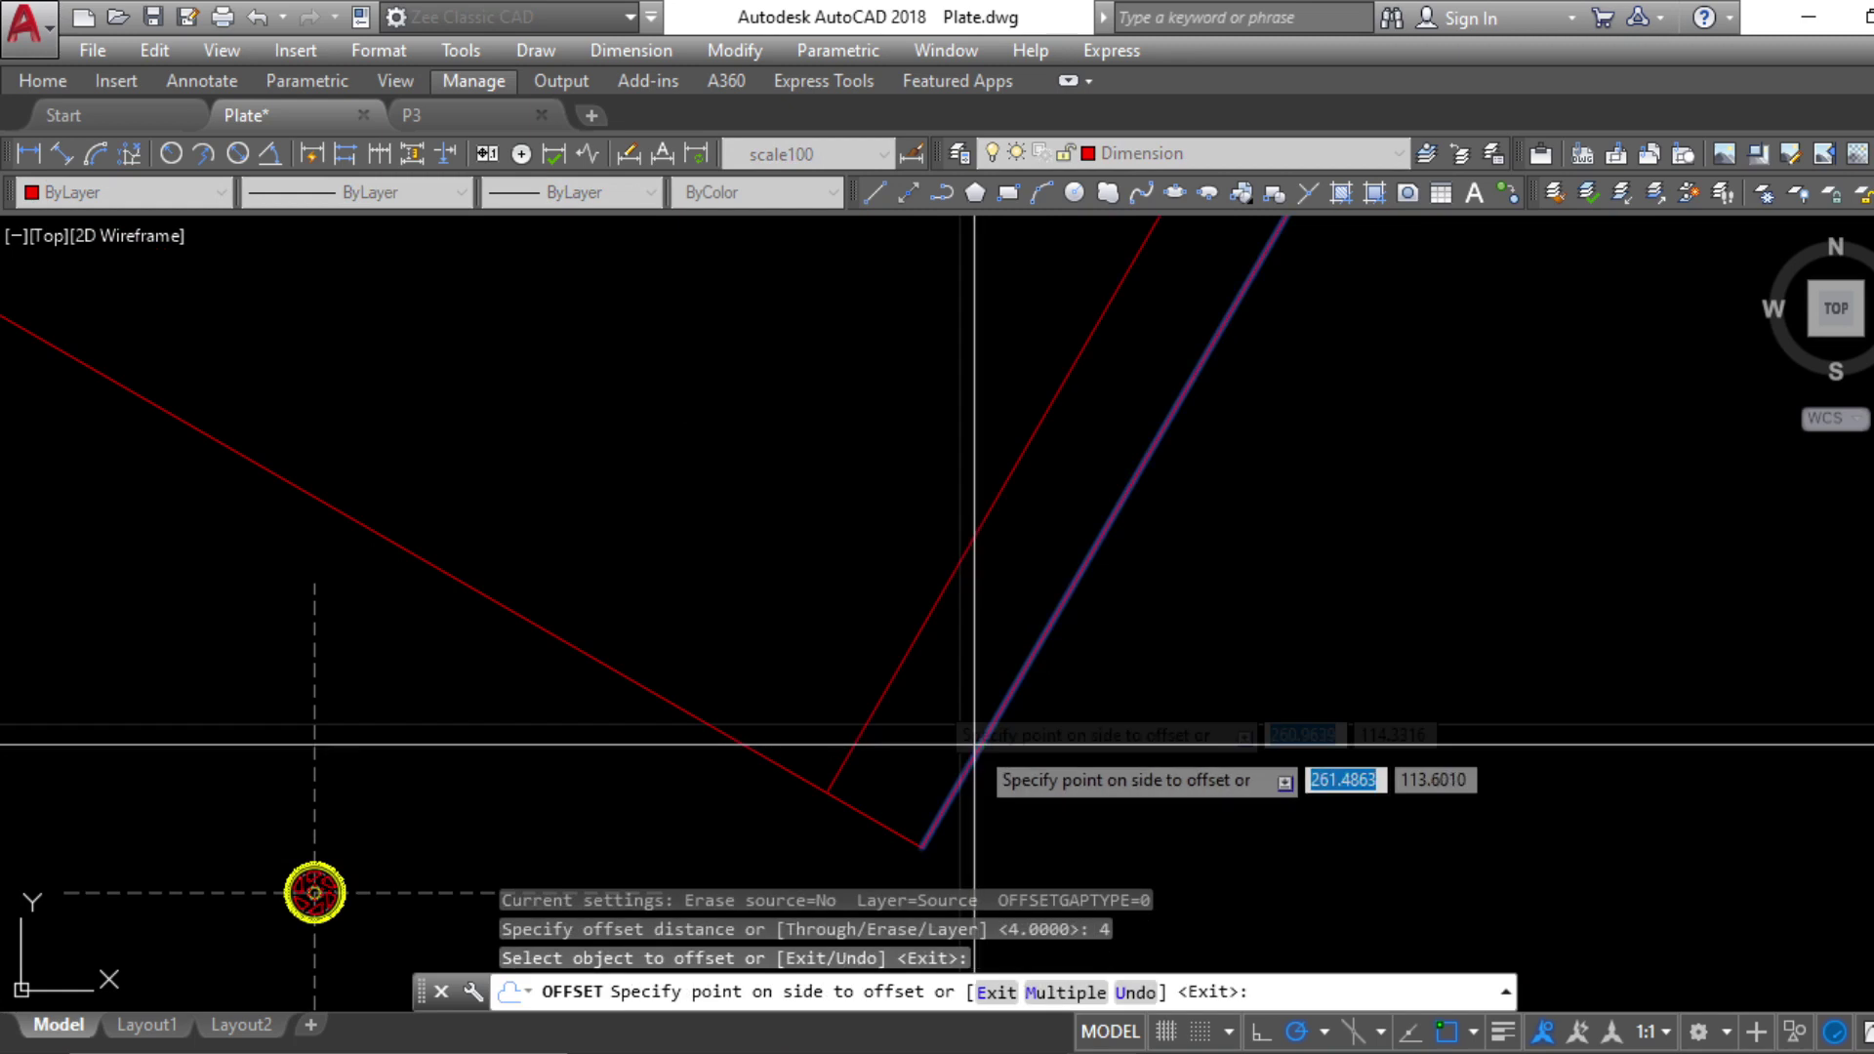
pyautogui.click(927, 771)
pyautogui.click(866, 810)
pyautogui.click(1058, 616)
pyautogui.moveTo(1026, 818); pyautogui.dragTo(962, 758, button='middle')
pyautogui.press('Escape')
pyautogui.press('Escape')
# Trim the excess of the corner lines and their offsets, leaving a closed tilted square
pyautogui.write('tr')
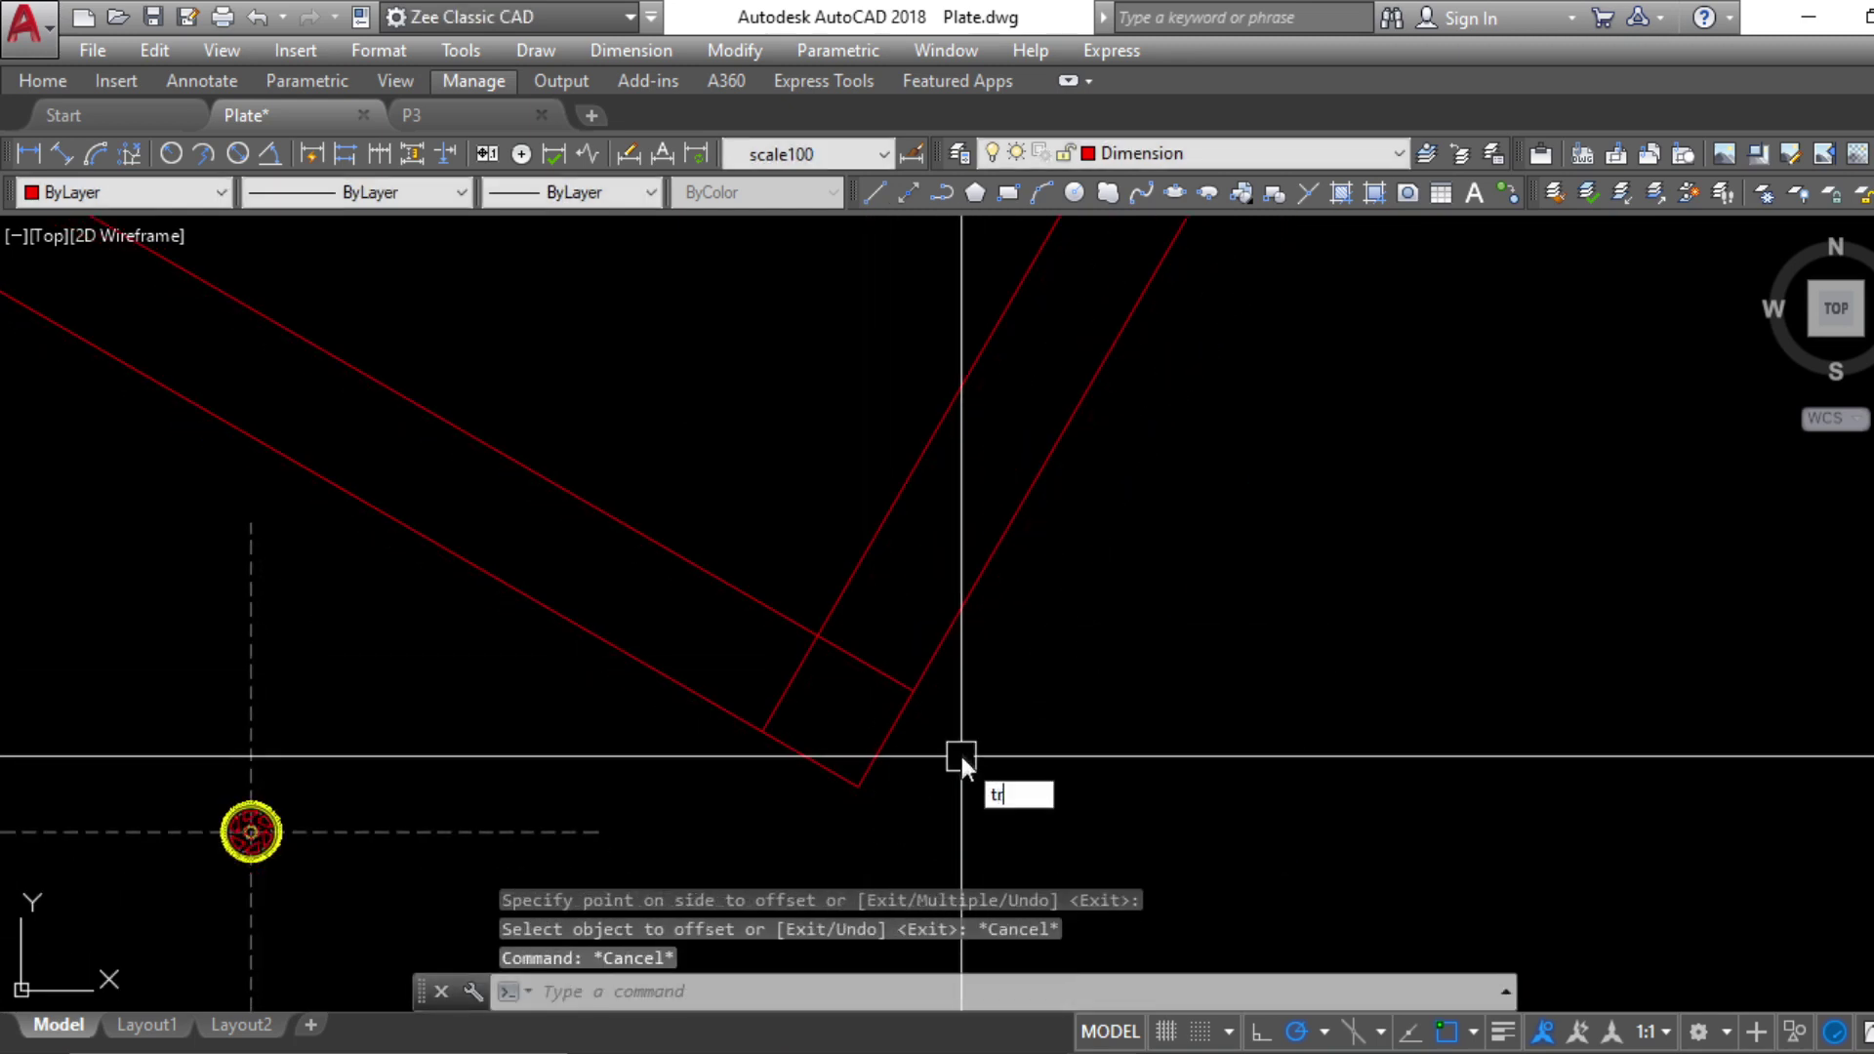
pyautogui.press('Return')
pyautogui.click(1091, 879)
pyautogui.click(682, 502)
pyautogui.press('Return')
pyautogui.click(782, 600)
pyautogui.click(859, 586)
pyautogui.click(950, 624)
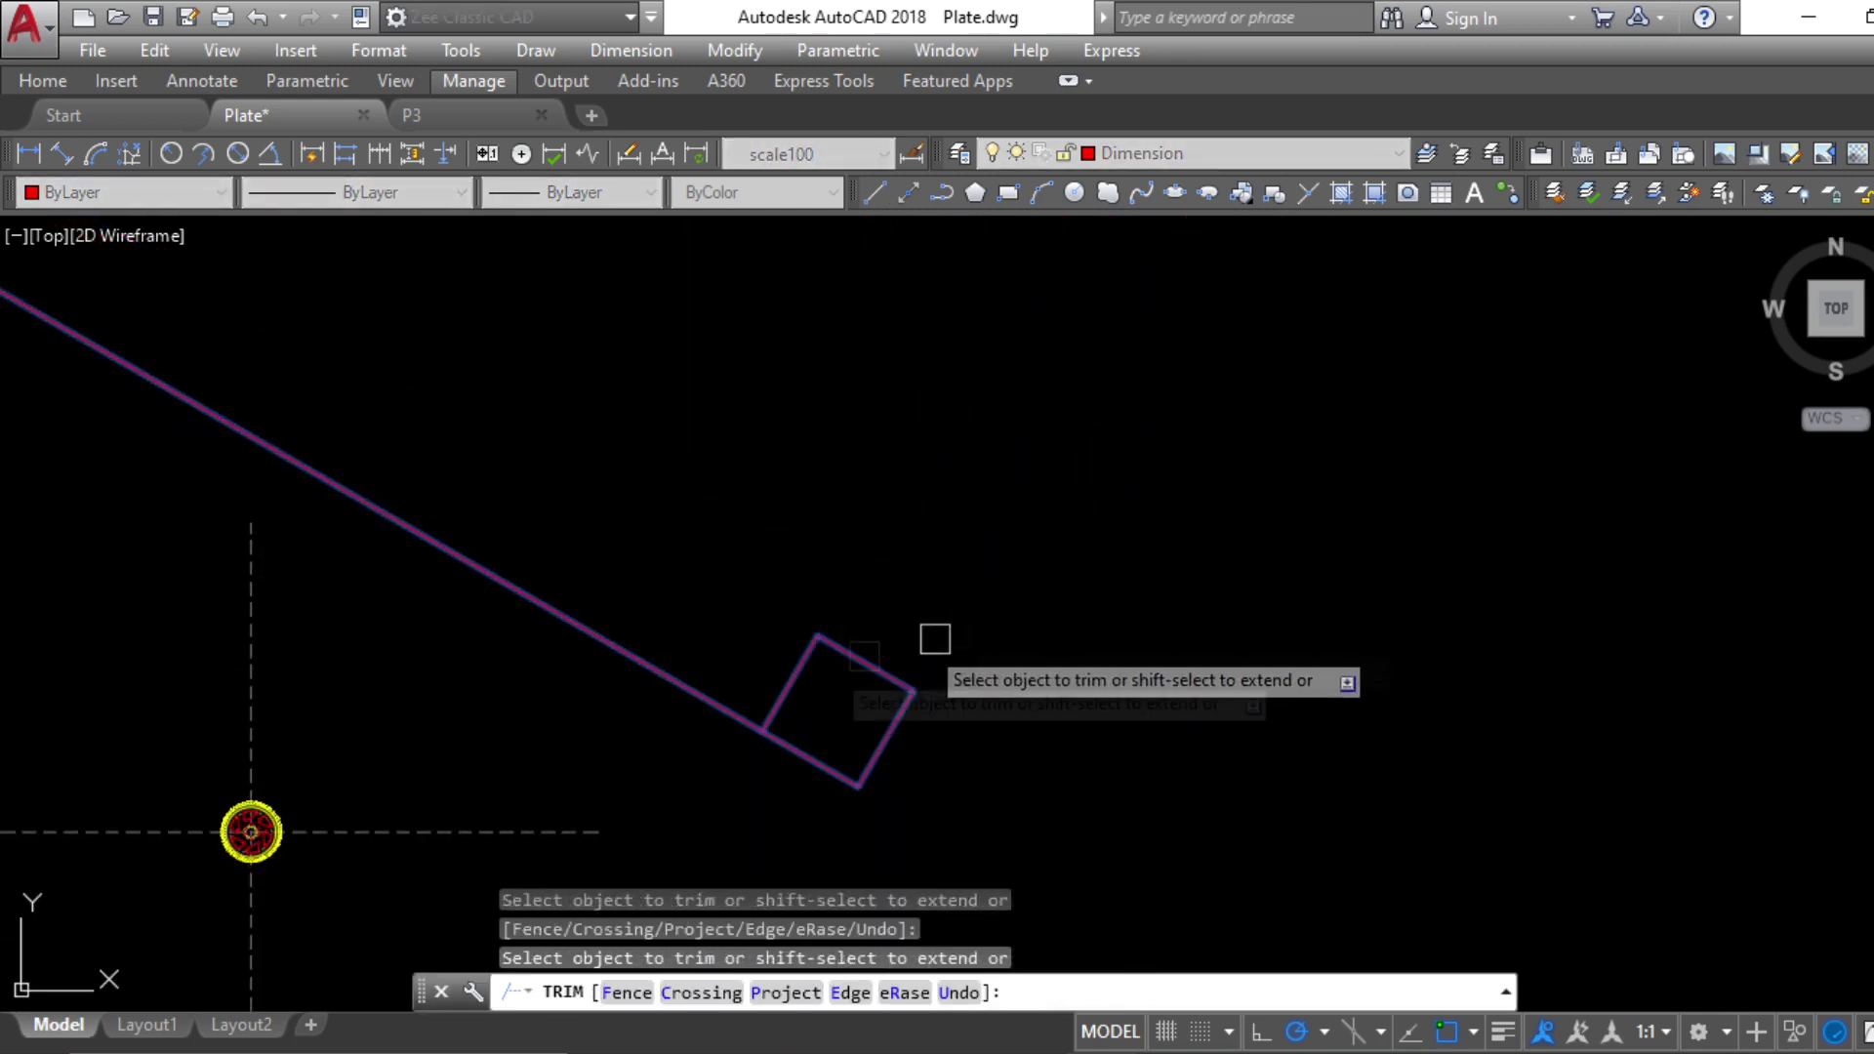
pyautogui.click(738, 705)
pyautogui.press('Escape')
pyautogui.write('pl')
pyautogui.press('Return')
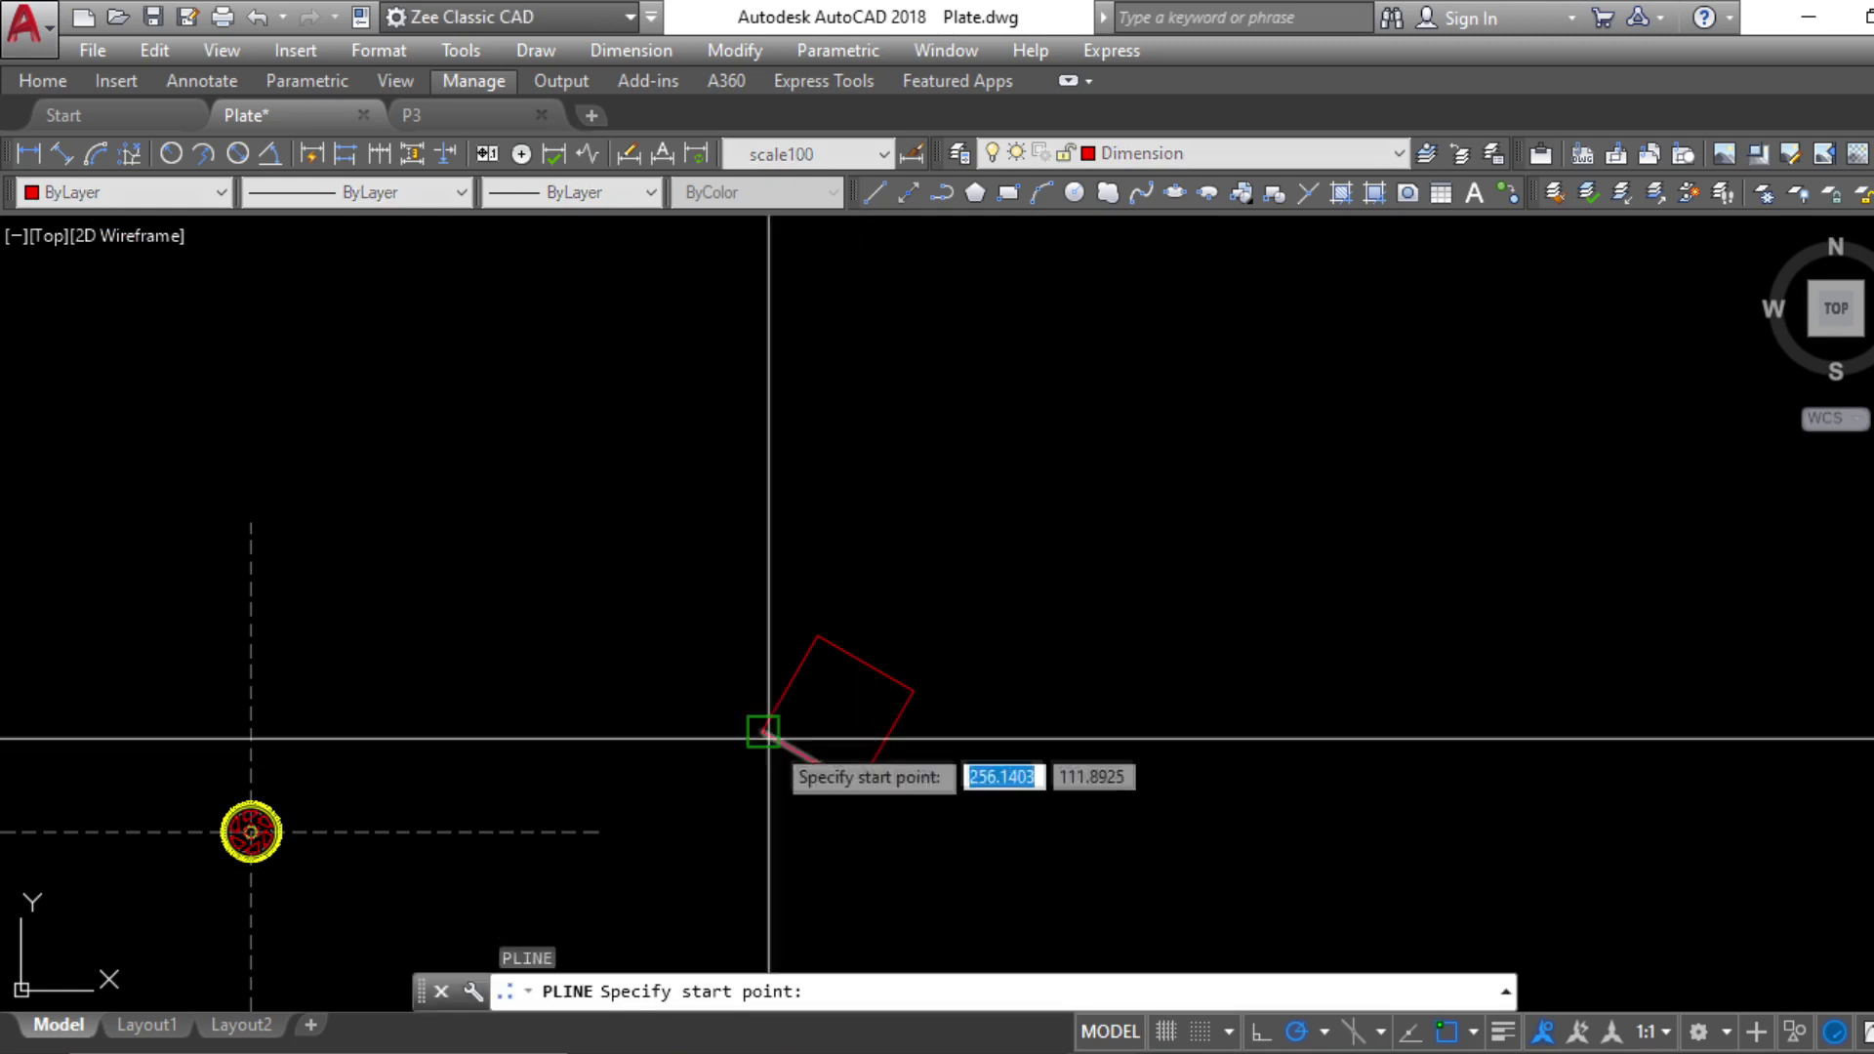
pyautogui.click(763, 731)
pyautogui.press('Escape')
pyautogui.press('Escape')
pyautogui.click(785, 641)
# Draw a vertical polyline about 4 units long upward from the square's leftmost corner
pyautogui.write('pl')
pyautogui.press('Return')
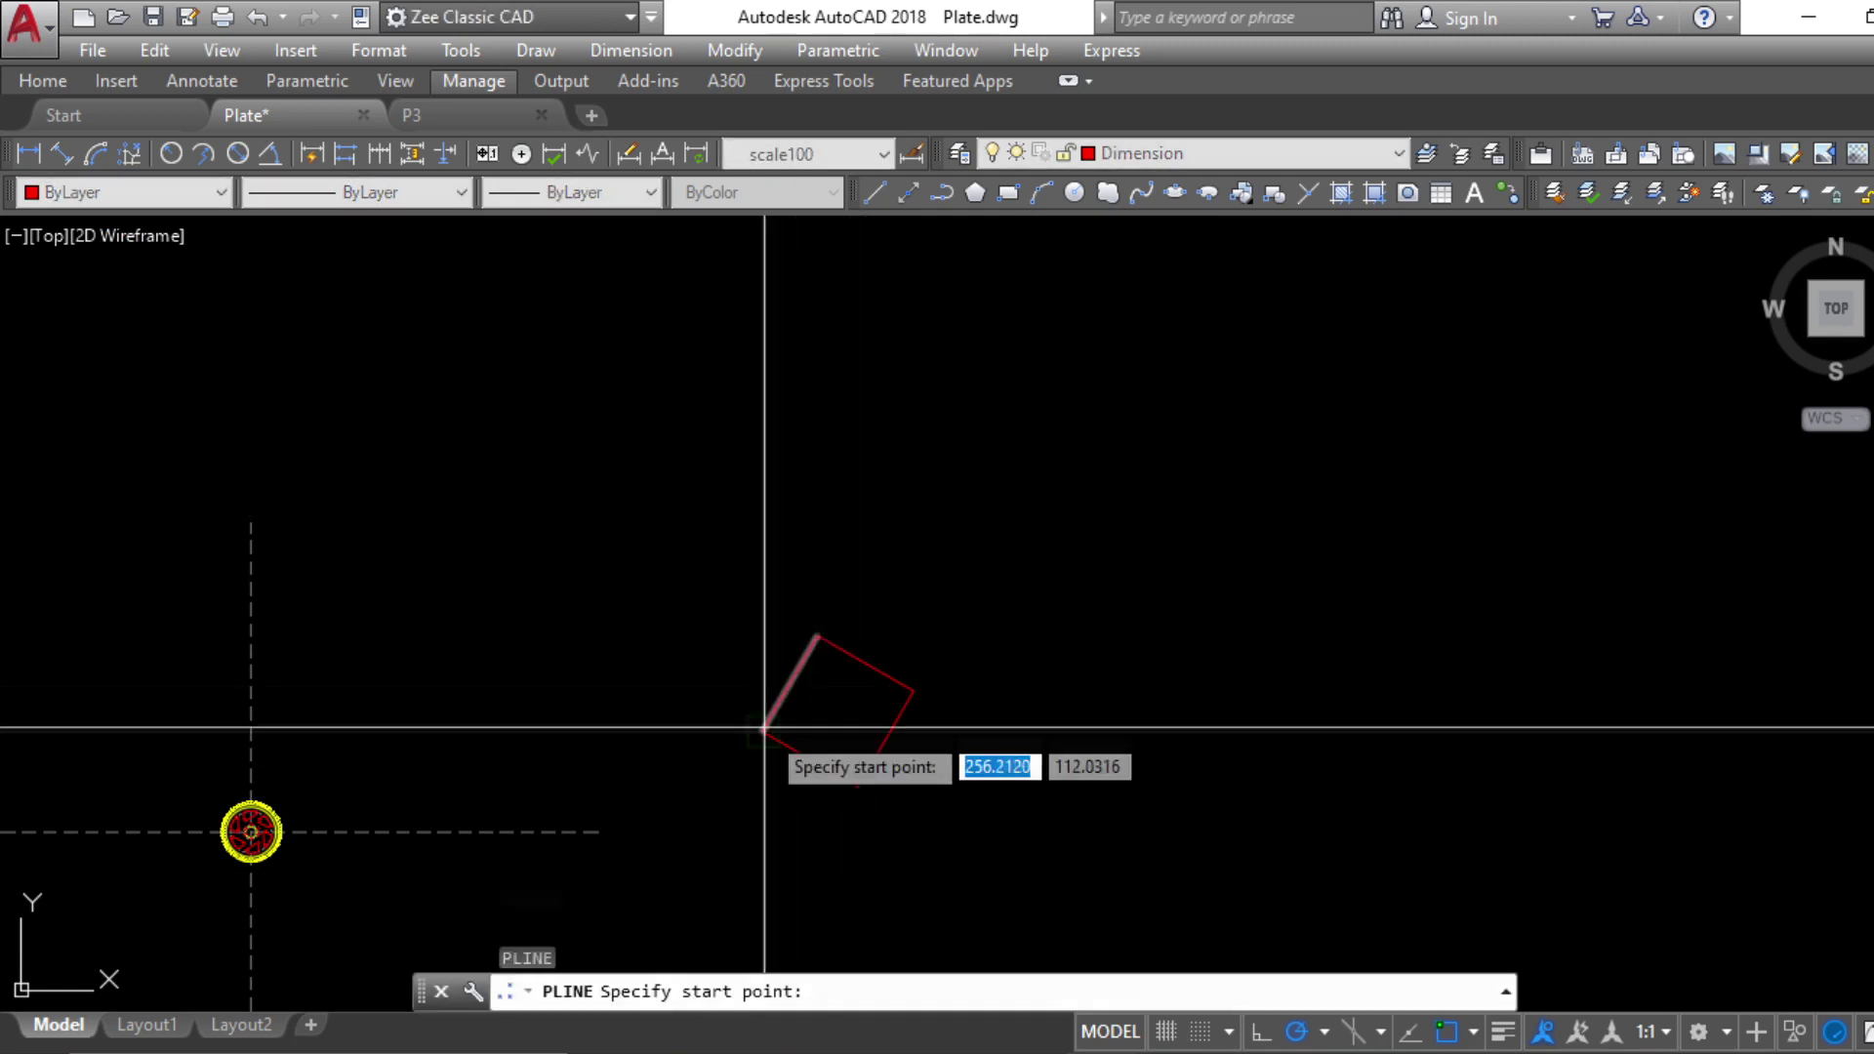
pyautogui.click(764, 732)
pyautogui.press('F8')
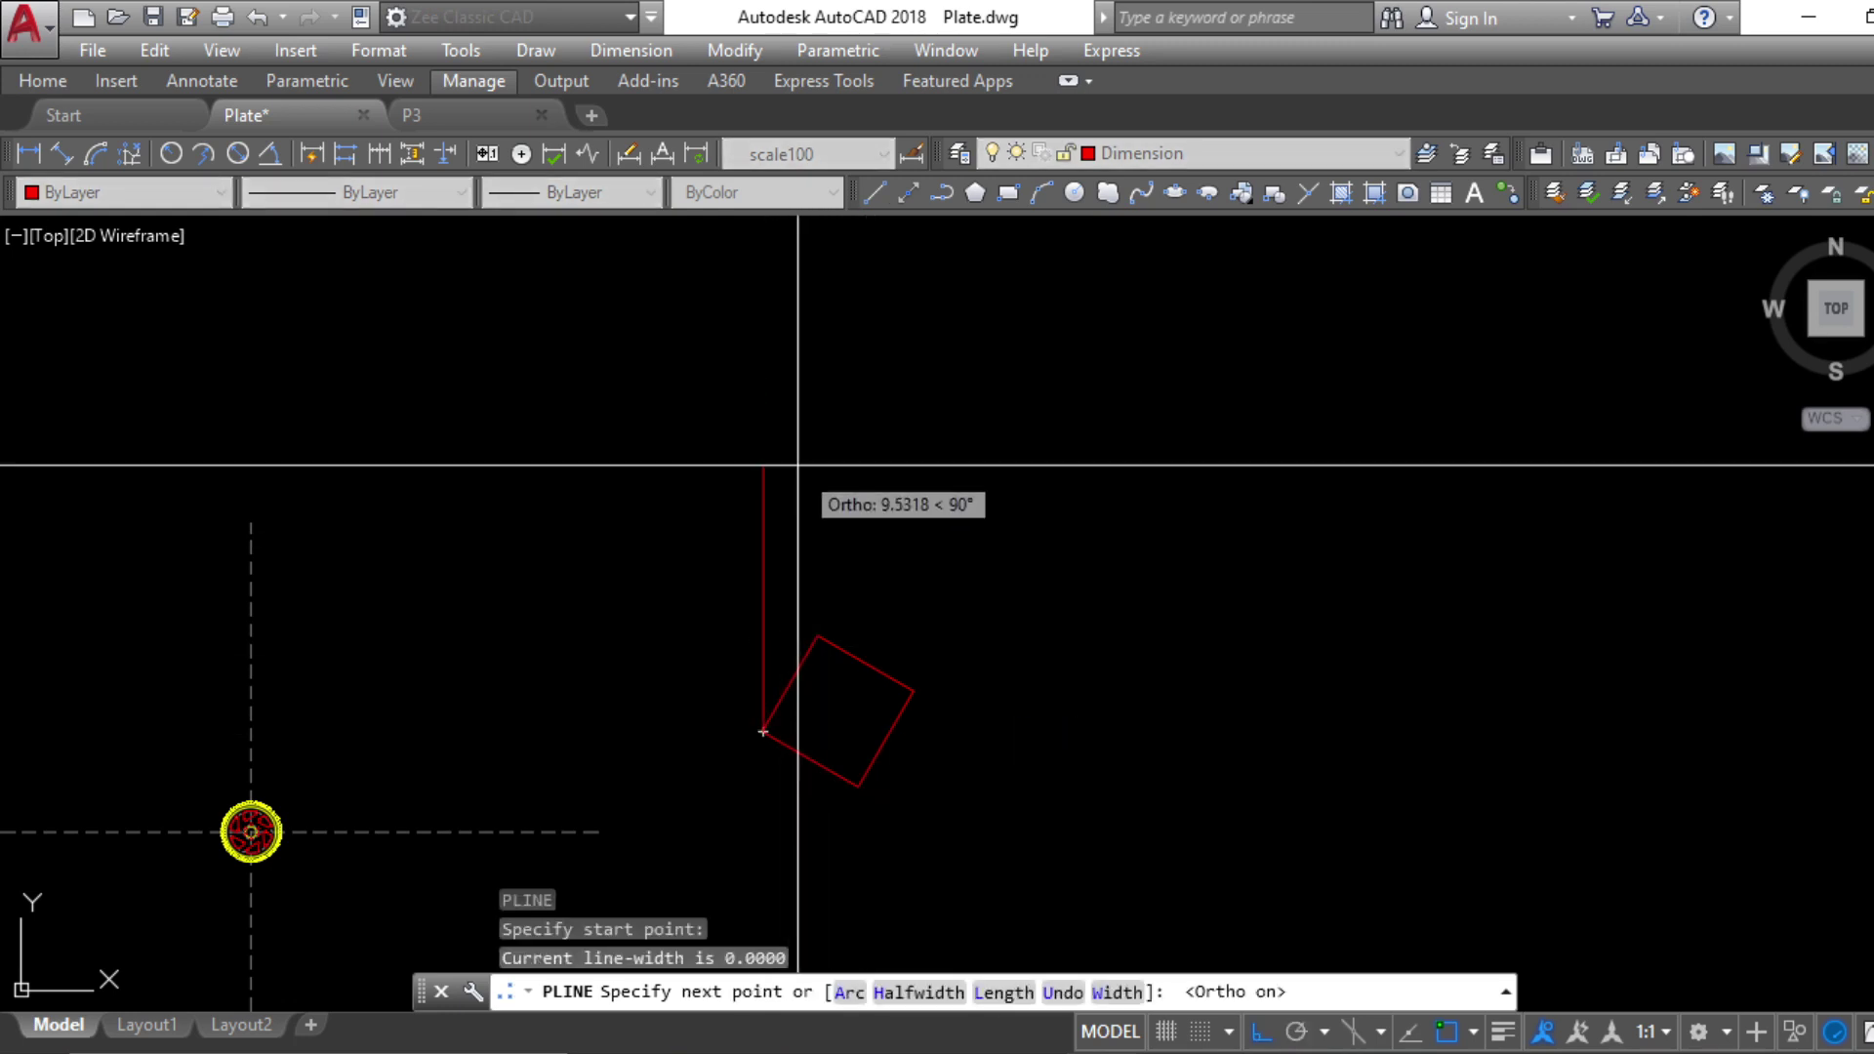
pyautogui.press('Escape')
pyautogui.press('Escape')
# Copy the vertical line from its lower end to the square's other three corners
pyautogui.click(781, 625)
pyautogui.write('co')
pyautogui.press('Return')
pyautogui.click(762, 731)
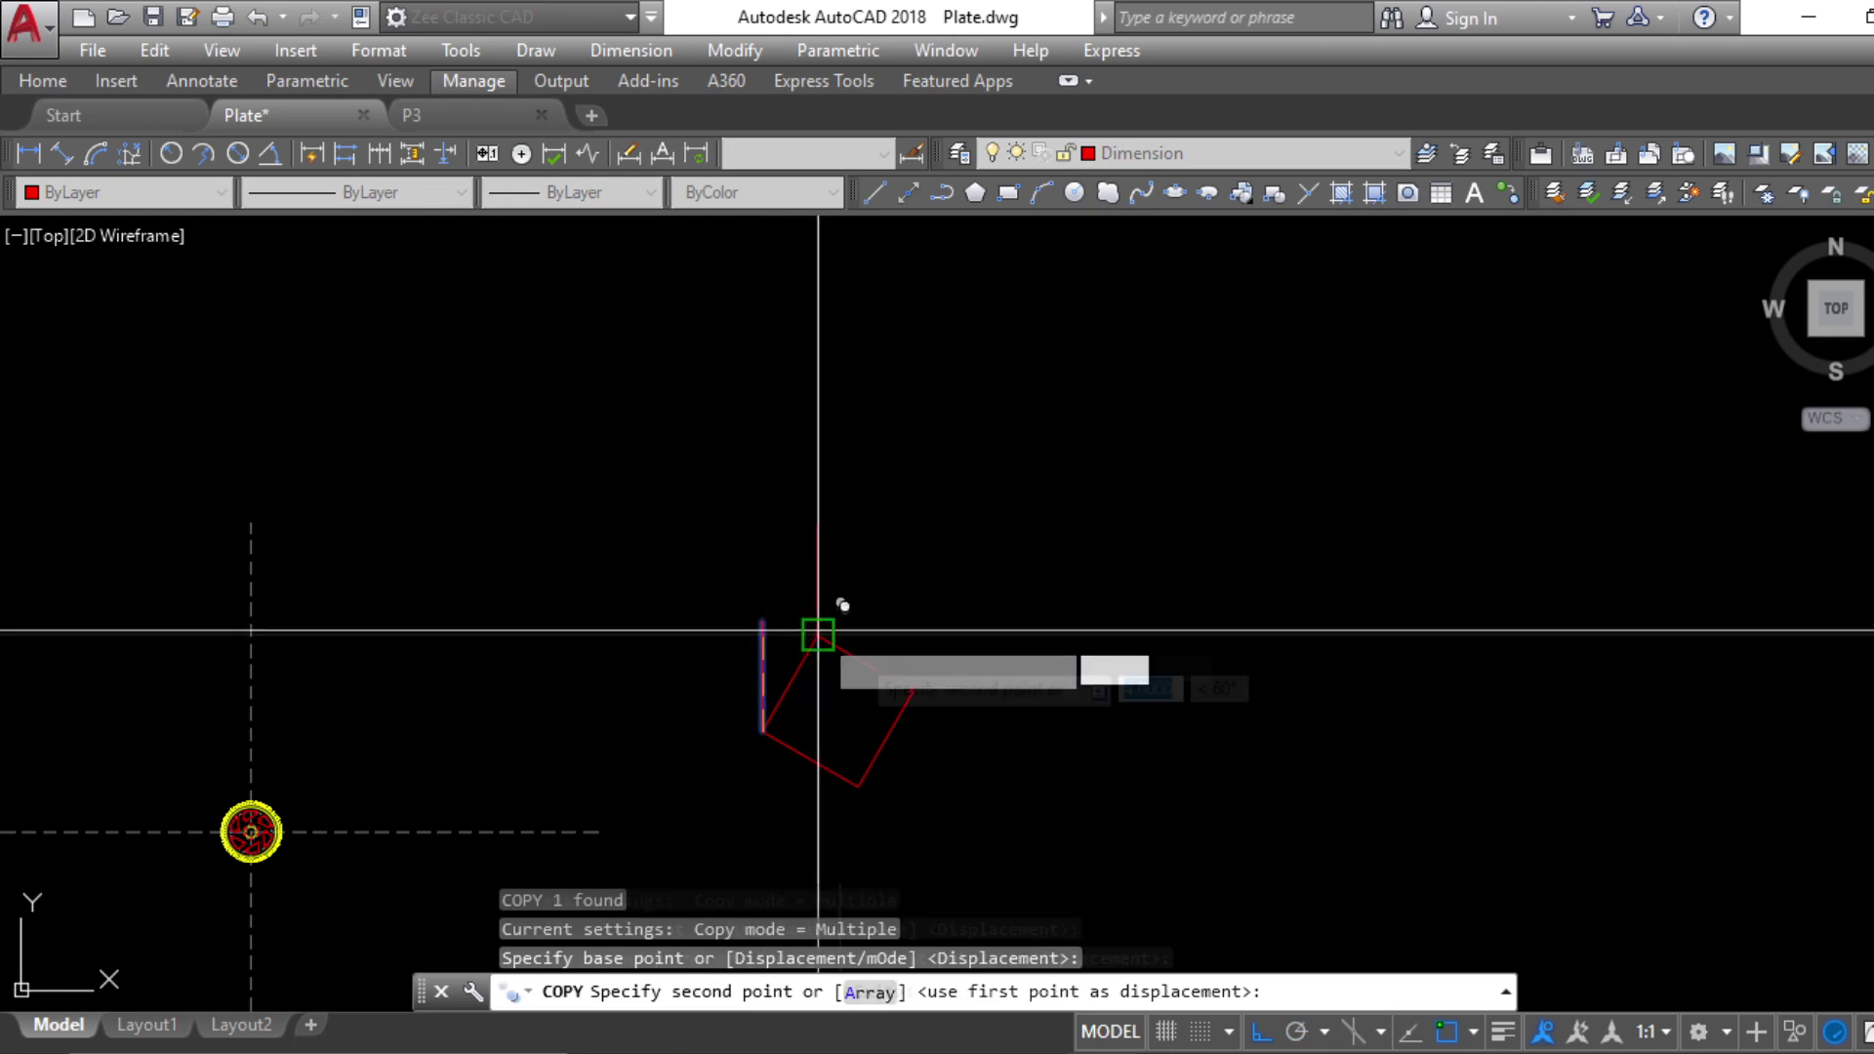
pyautogui.click(914, 691)
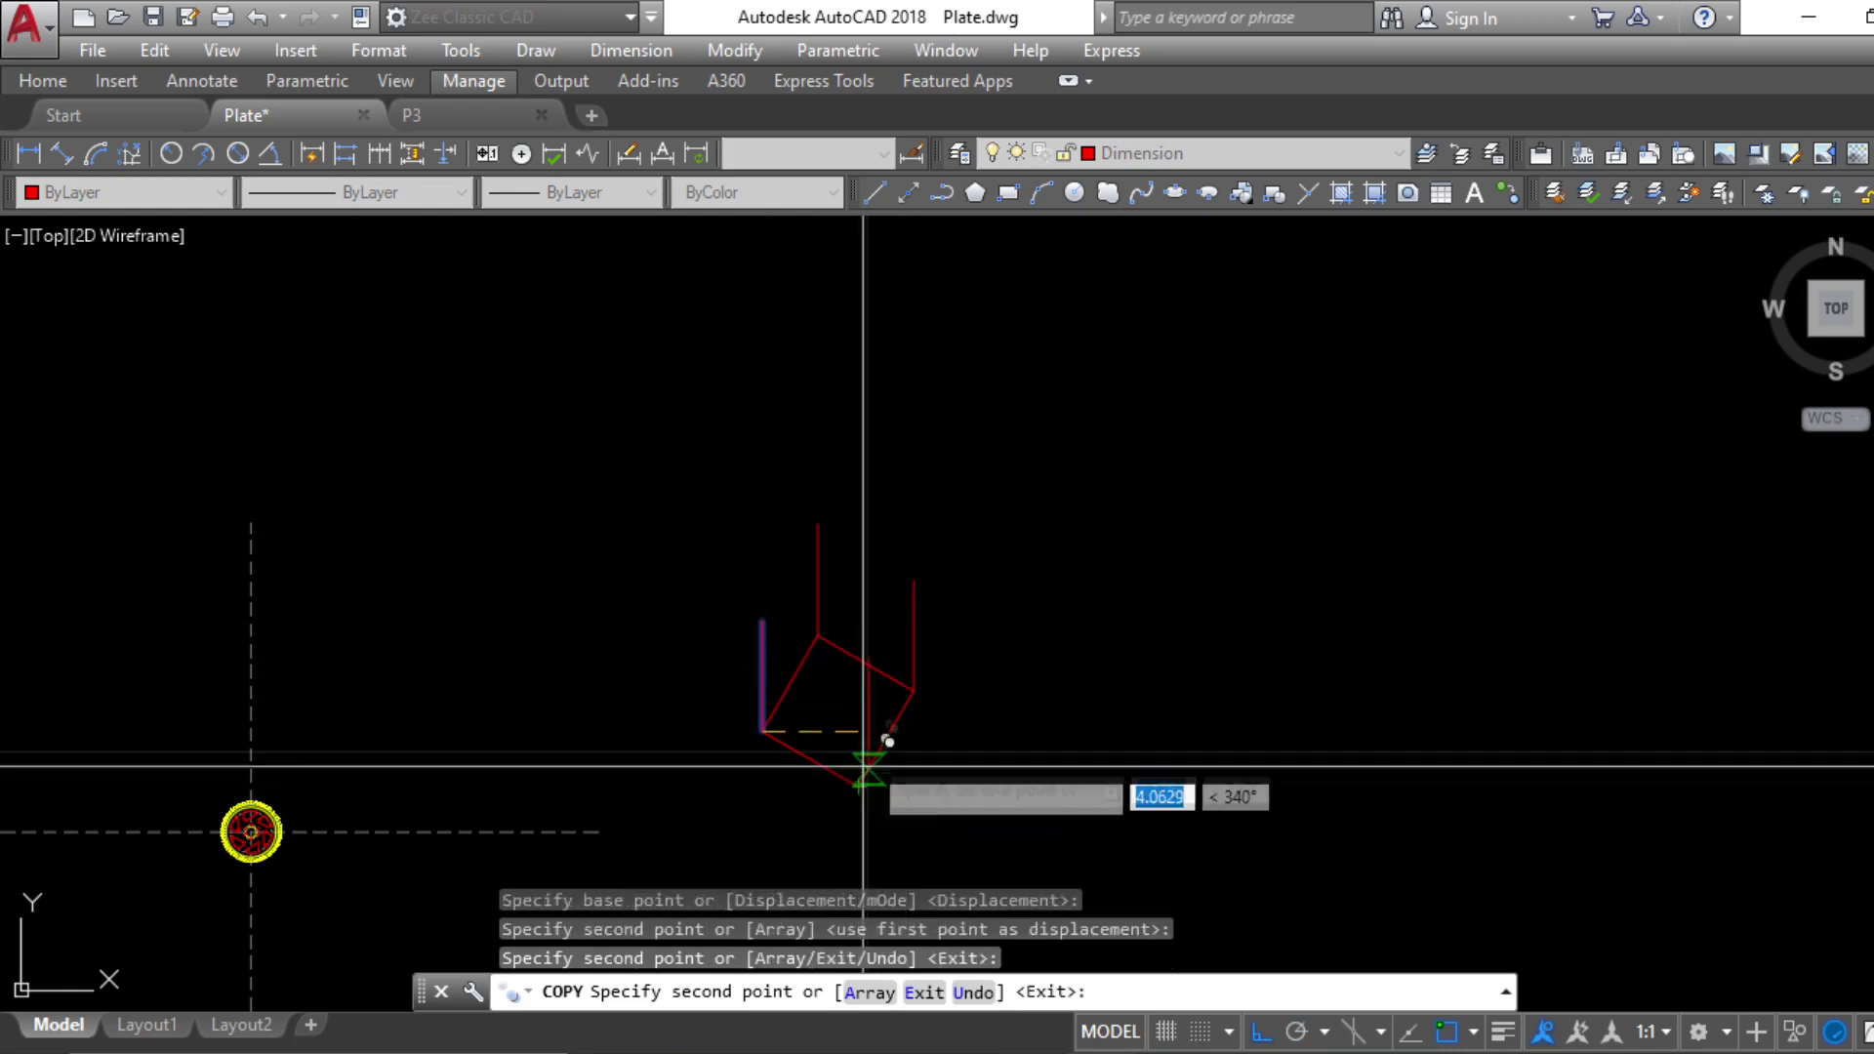
pyautogui.press('Escape')
# Copy the tilted square's four edges up to the tops of the vertical lines, closing the box
pyautogui.click(809, 761)
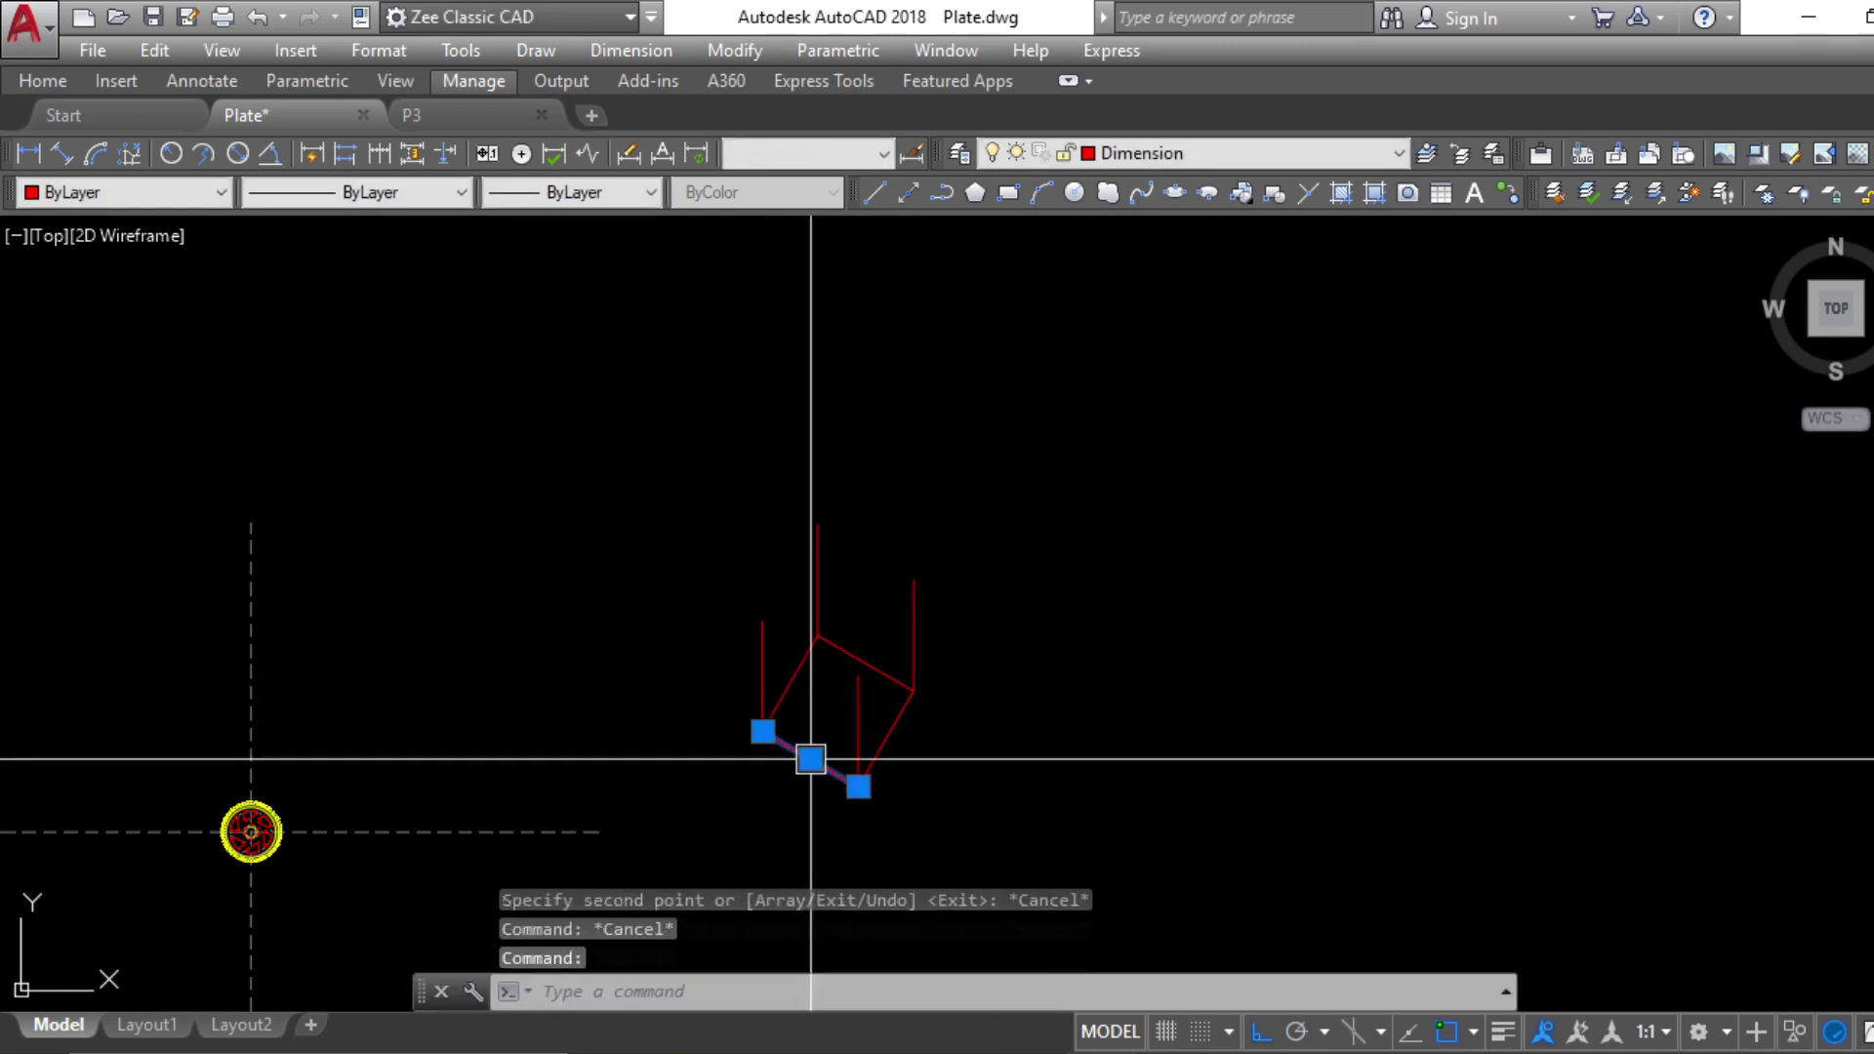
pyautogui.write('co')
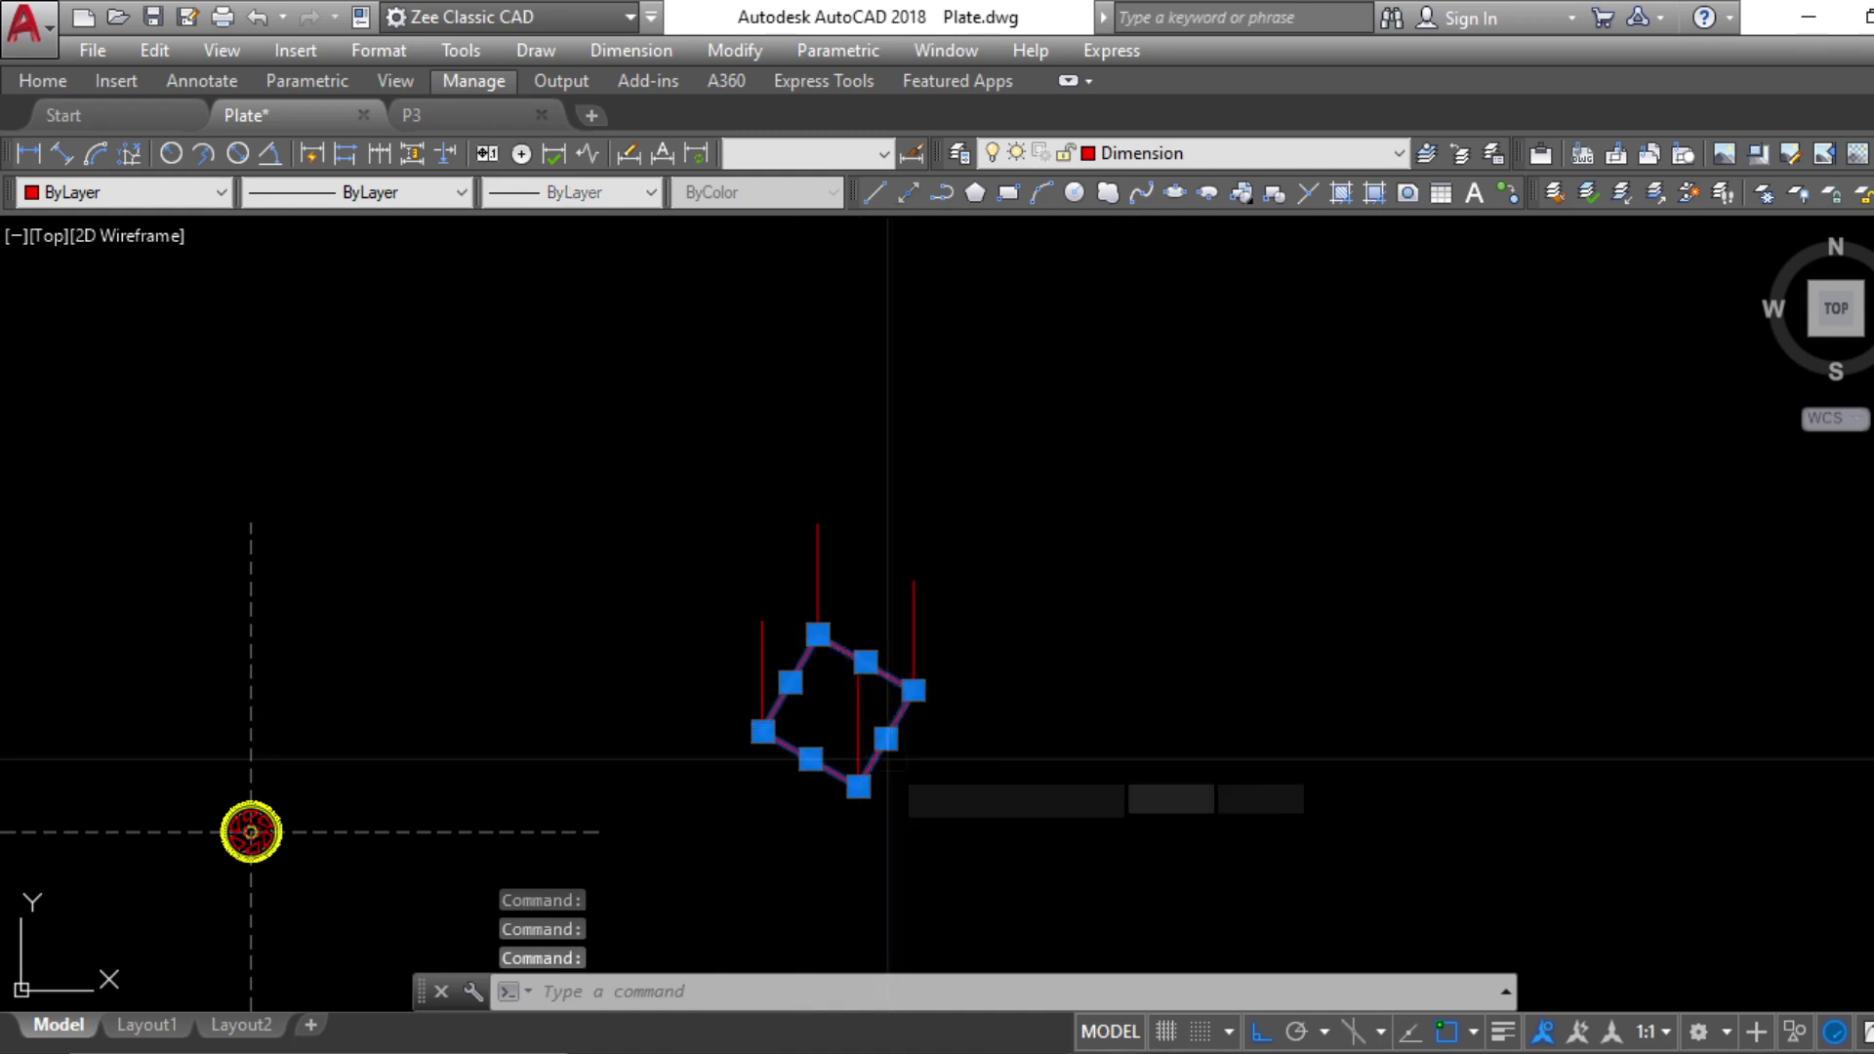
pyautogui.press('Return')
pyautogui.click(858, 786)
pyautogui.press('Escape')
# Draw a vertical polyline about 2 units long upward from the midpoint of the box's lower-right base edge, consulting the Isometry 01 plate
pyautogui.moveTo(929, 733)
pyautogui.mouseDown(button='middle')
pyautogui.moveTo(909, 619)
pyautogui.moveTo(988, 655)
pyautogui.moveTo(952, 643)
pyautogui.mouseUp(button='middle')
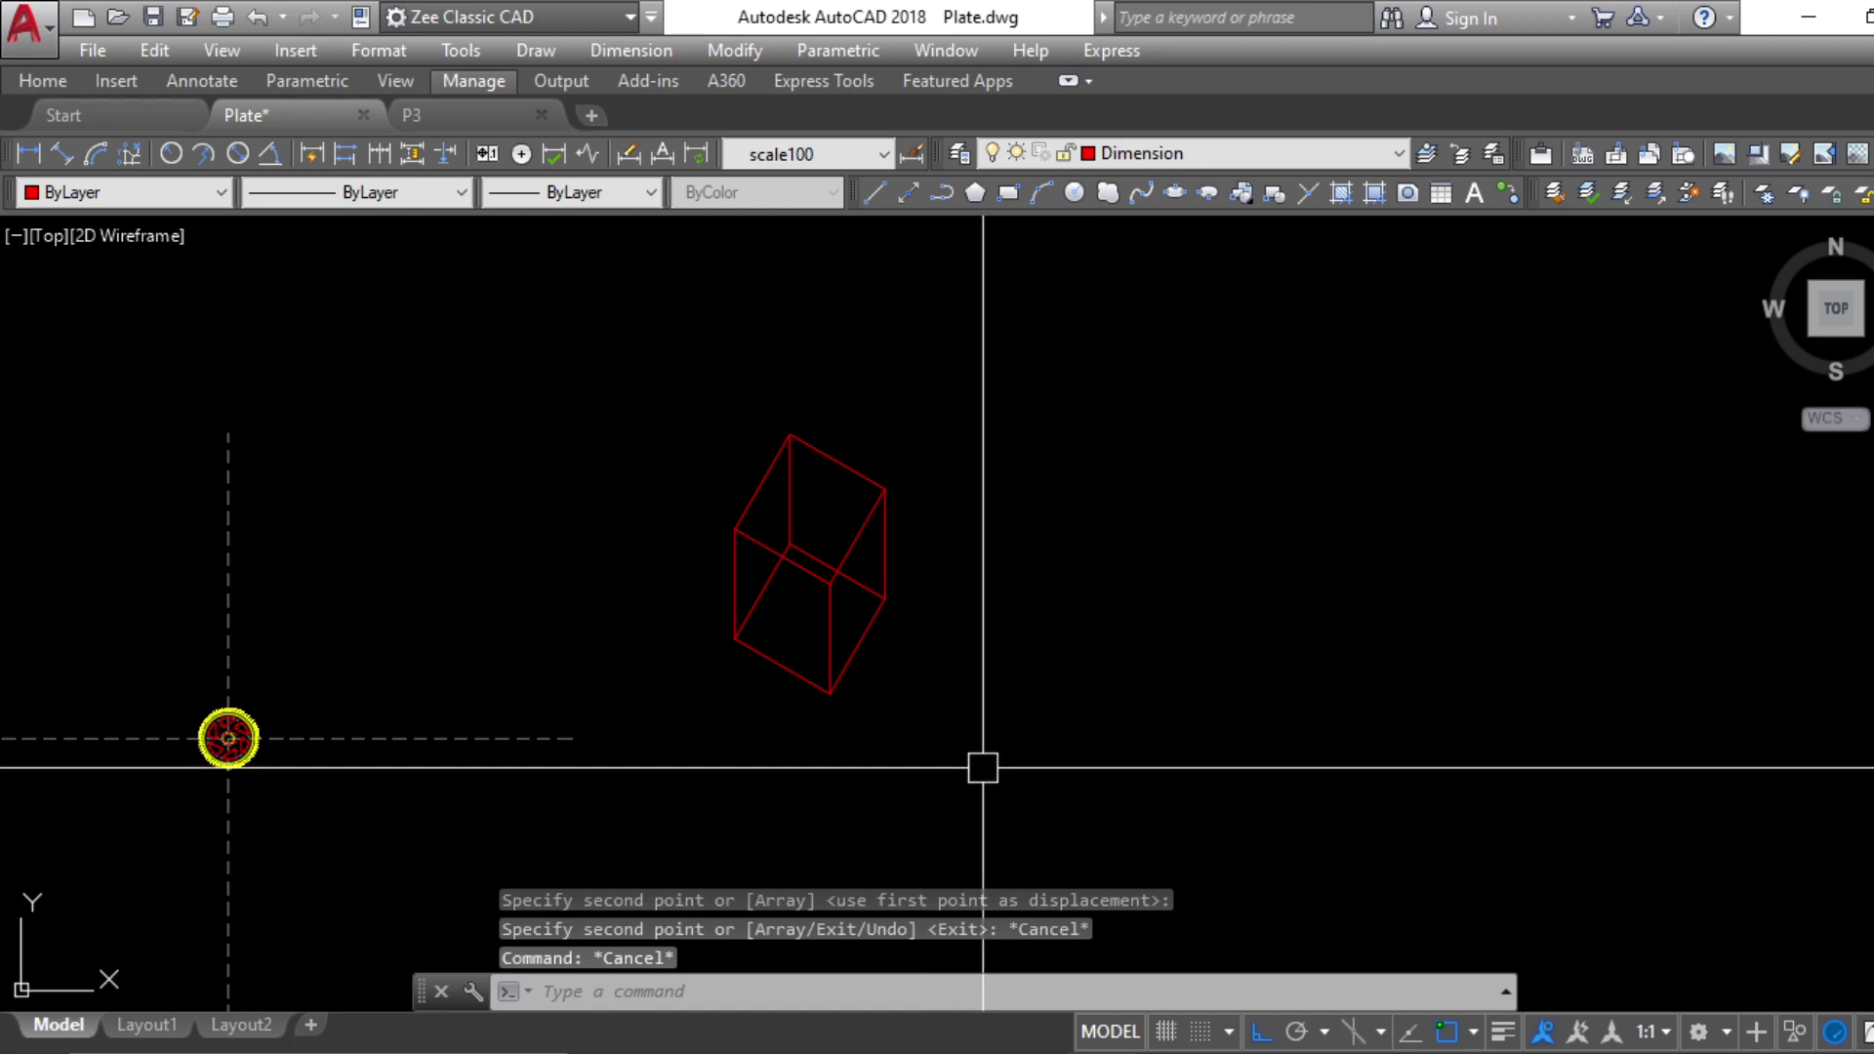
pyautogui.scroll(2, 935, 731)
pyautogui.write('pl')
pyautogui.press('Return')
pyautogui.click(807, 599)
pyautogui.scroll(4, 825, 559)
pyautogui.click(989, 1053)
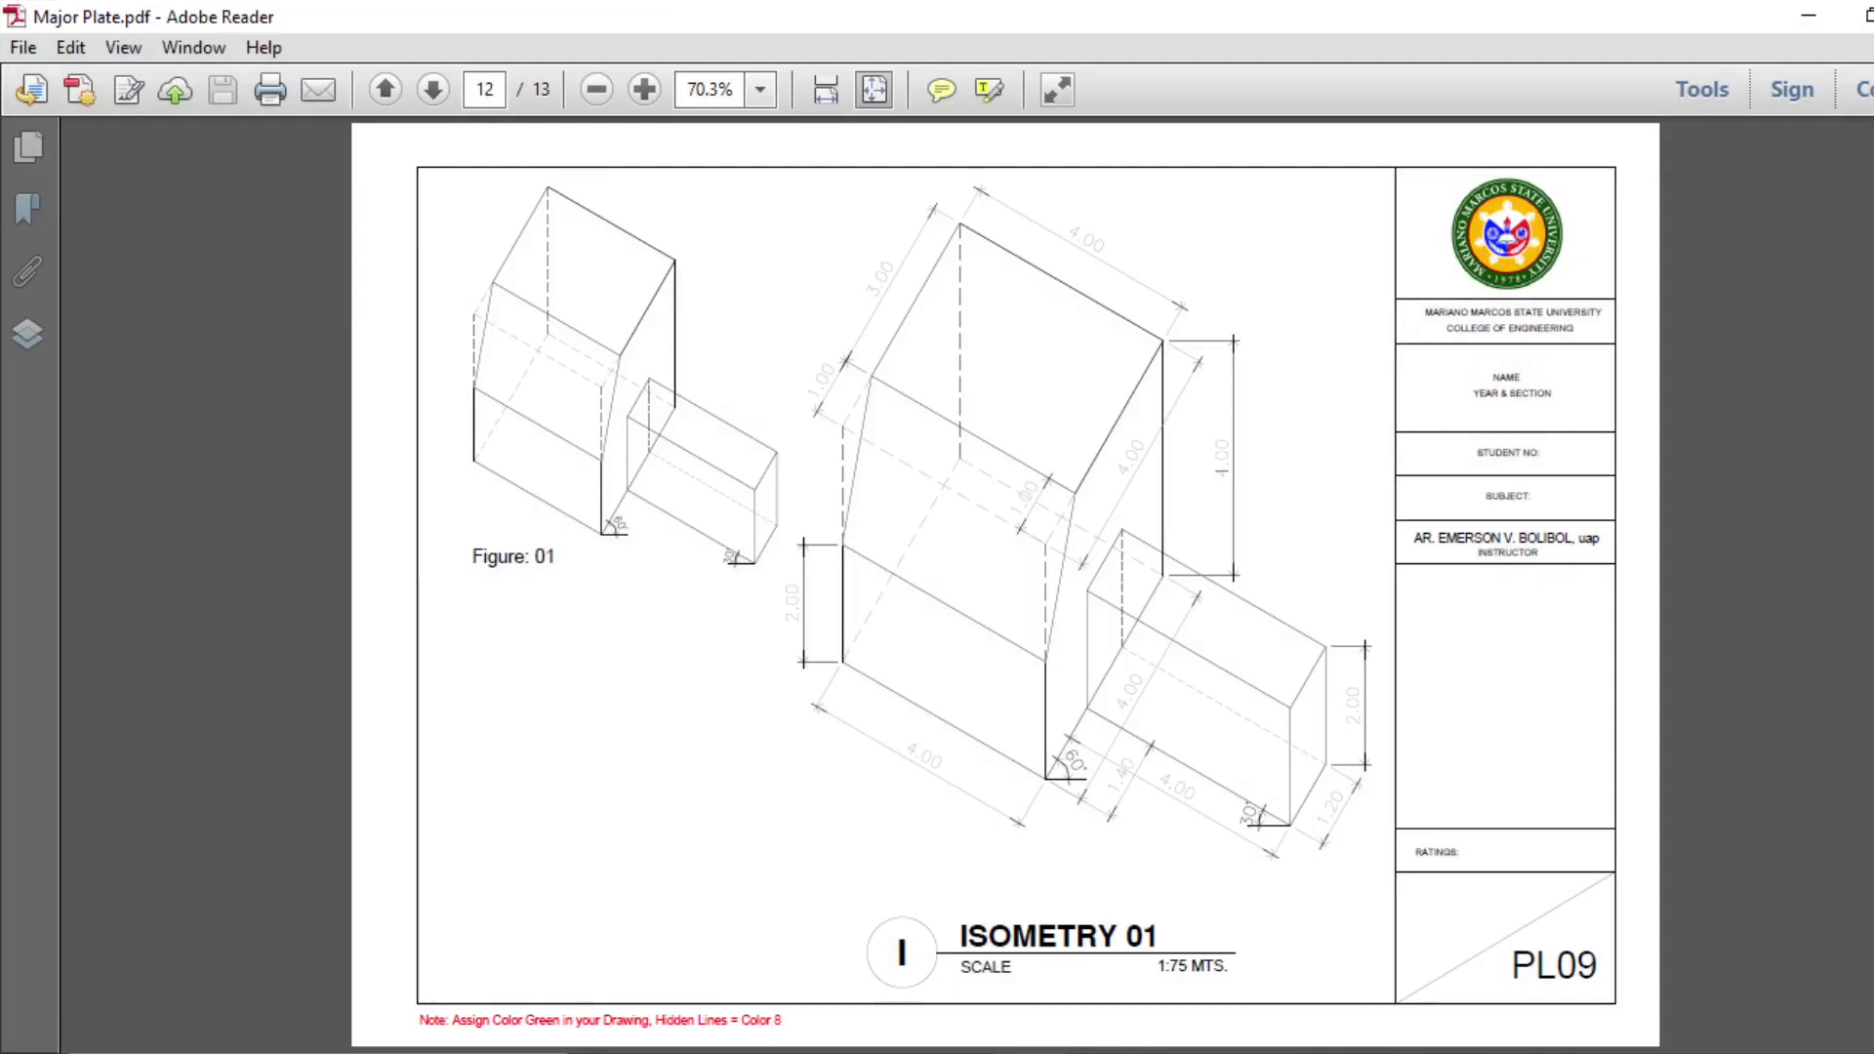
pyautogui.click(976, 1053)
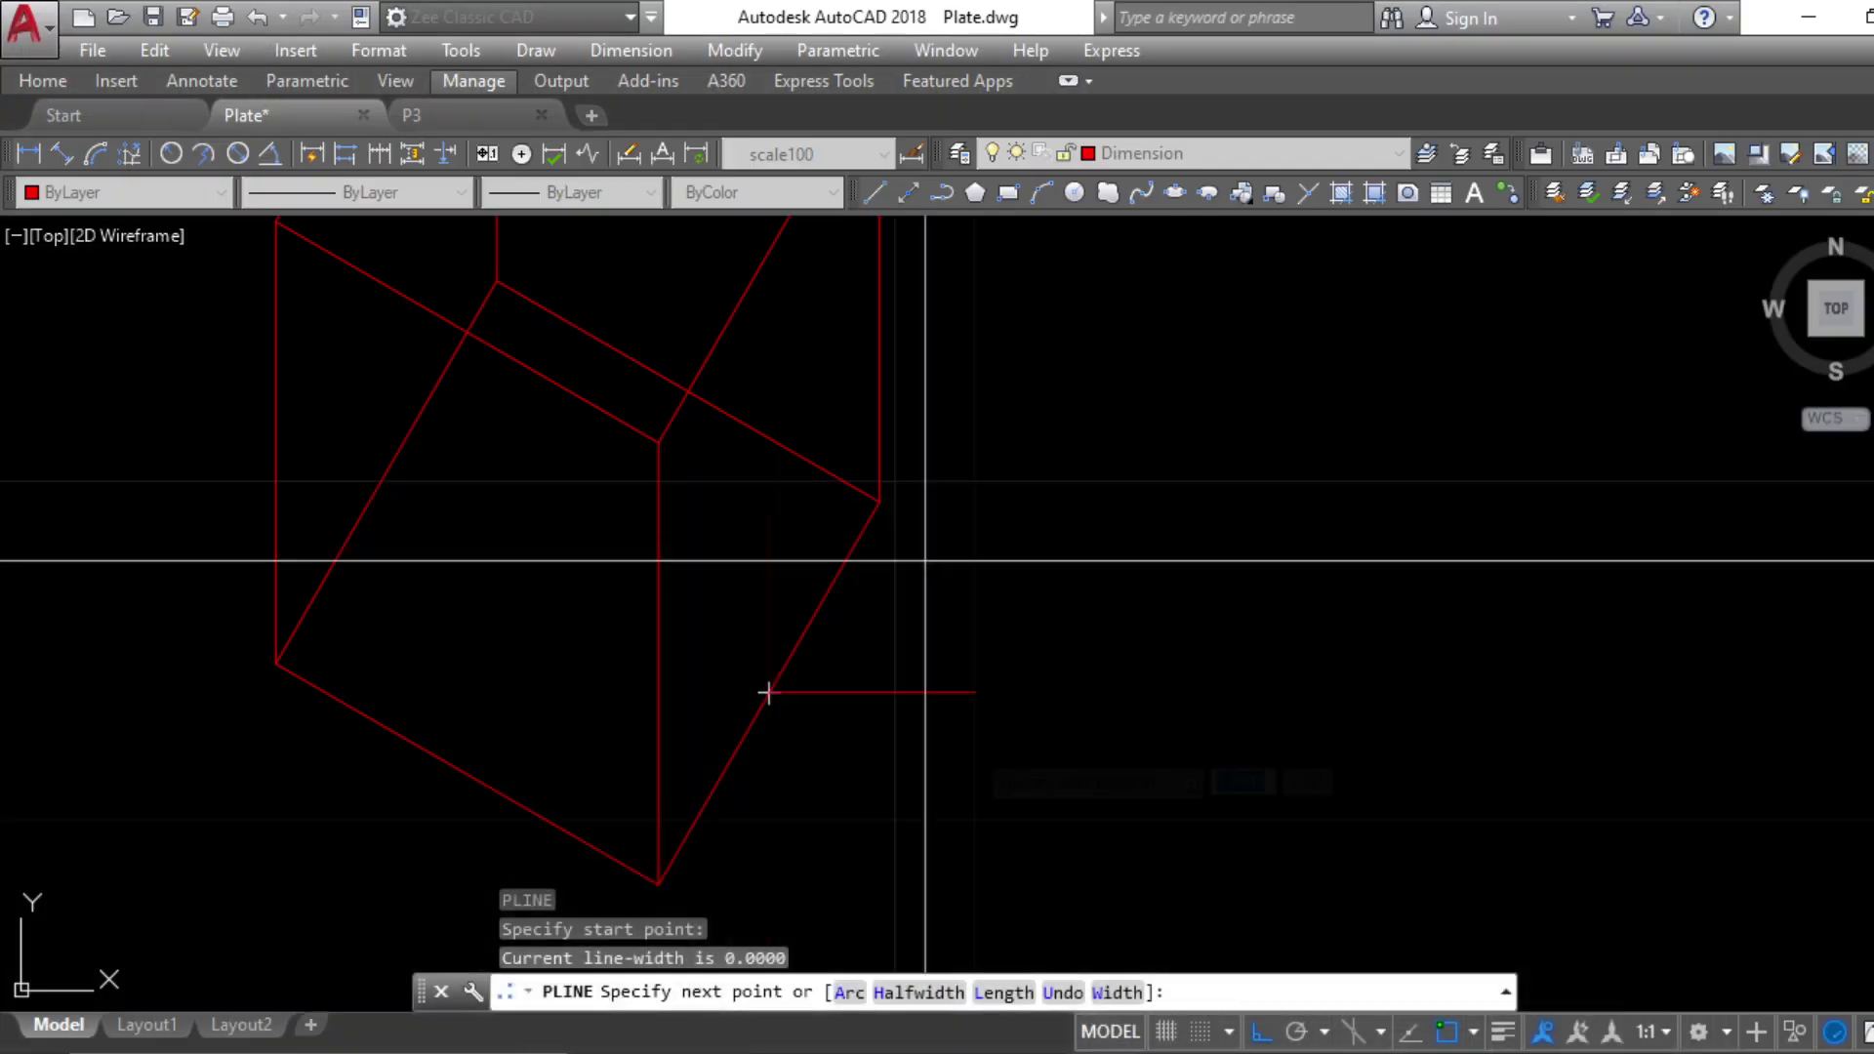
pyautogui.click(839, 471)
pyautogui.press('Escape')
pyautogui.press('Escape')
pyautogui.press('Escape')
pyautogui.moveTo(800, 640); pyautogui.dragTo(810, 566, button='middle')
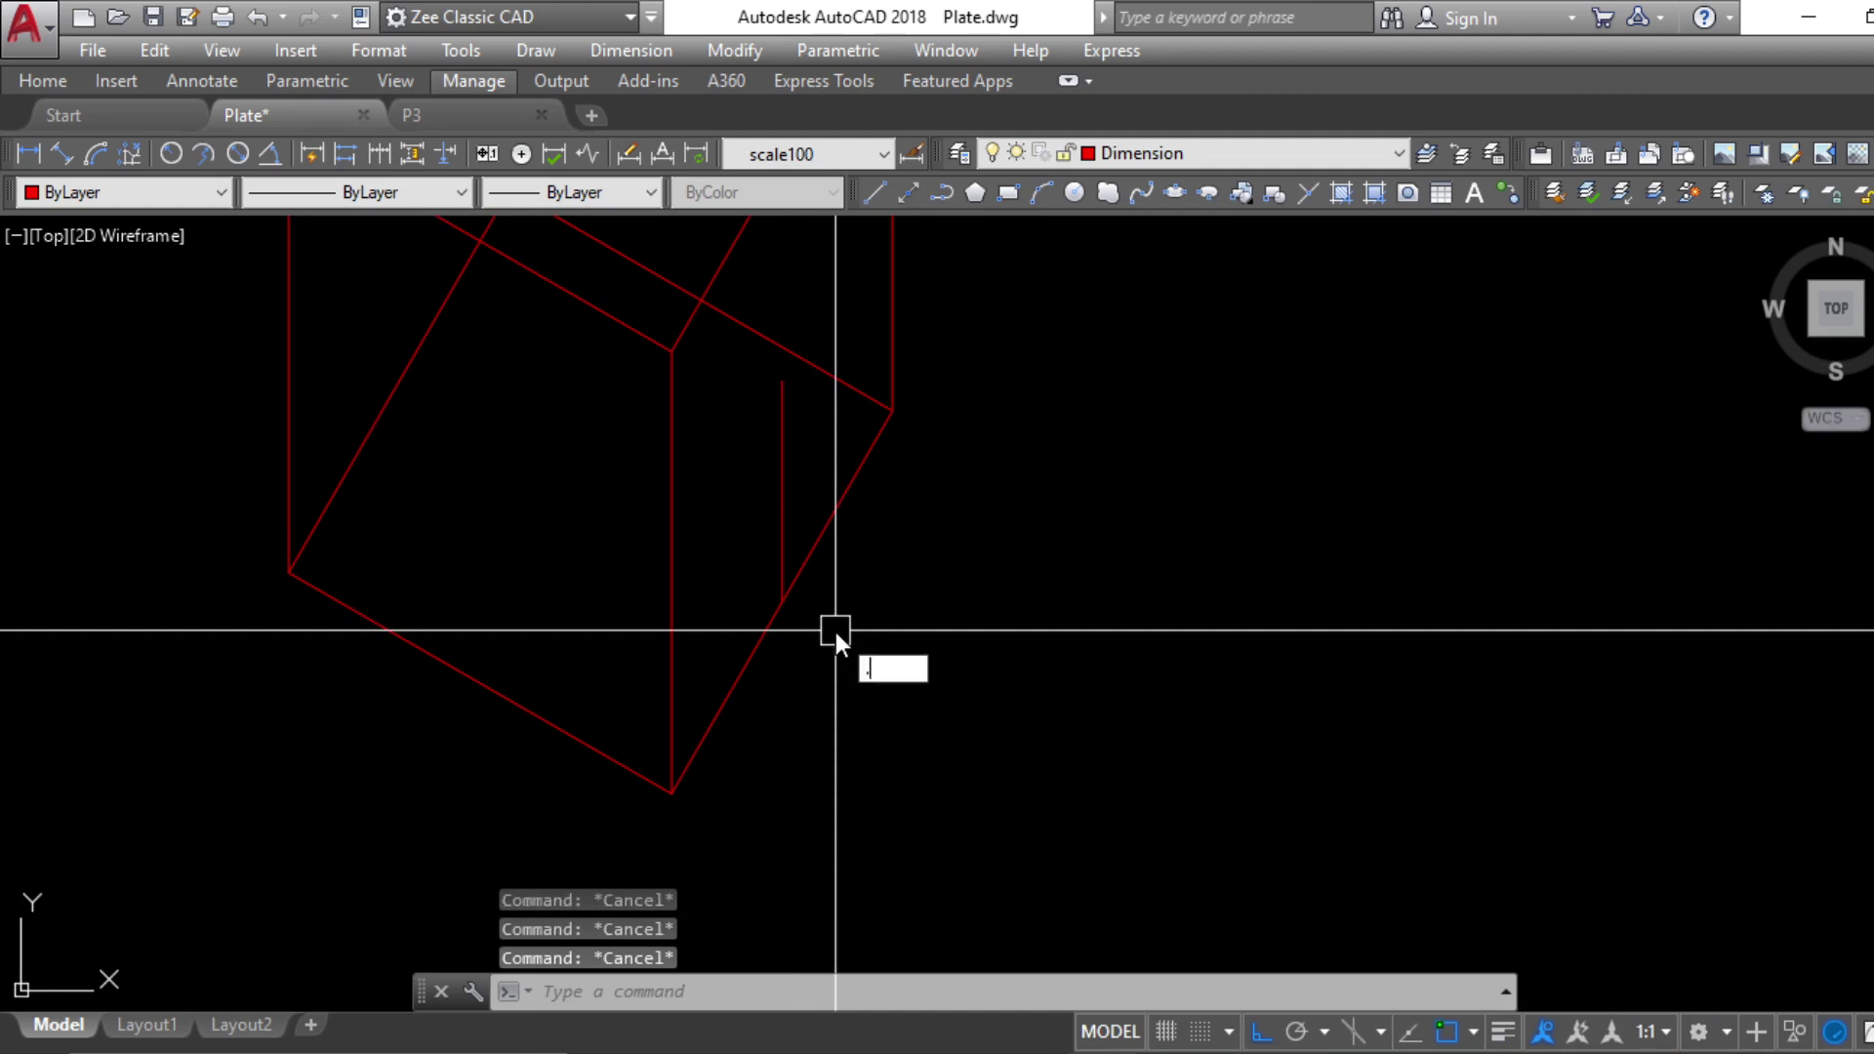
# Offset the short vertical line 0.6 units to both sides
pyautogui.moveTo(853, 607); pyautogui.dragTo(849, 640, button='middle')
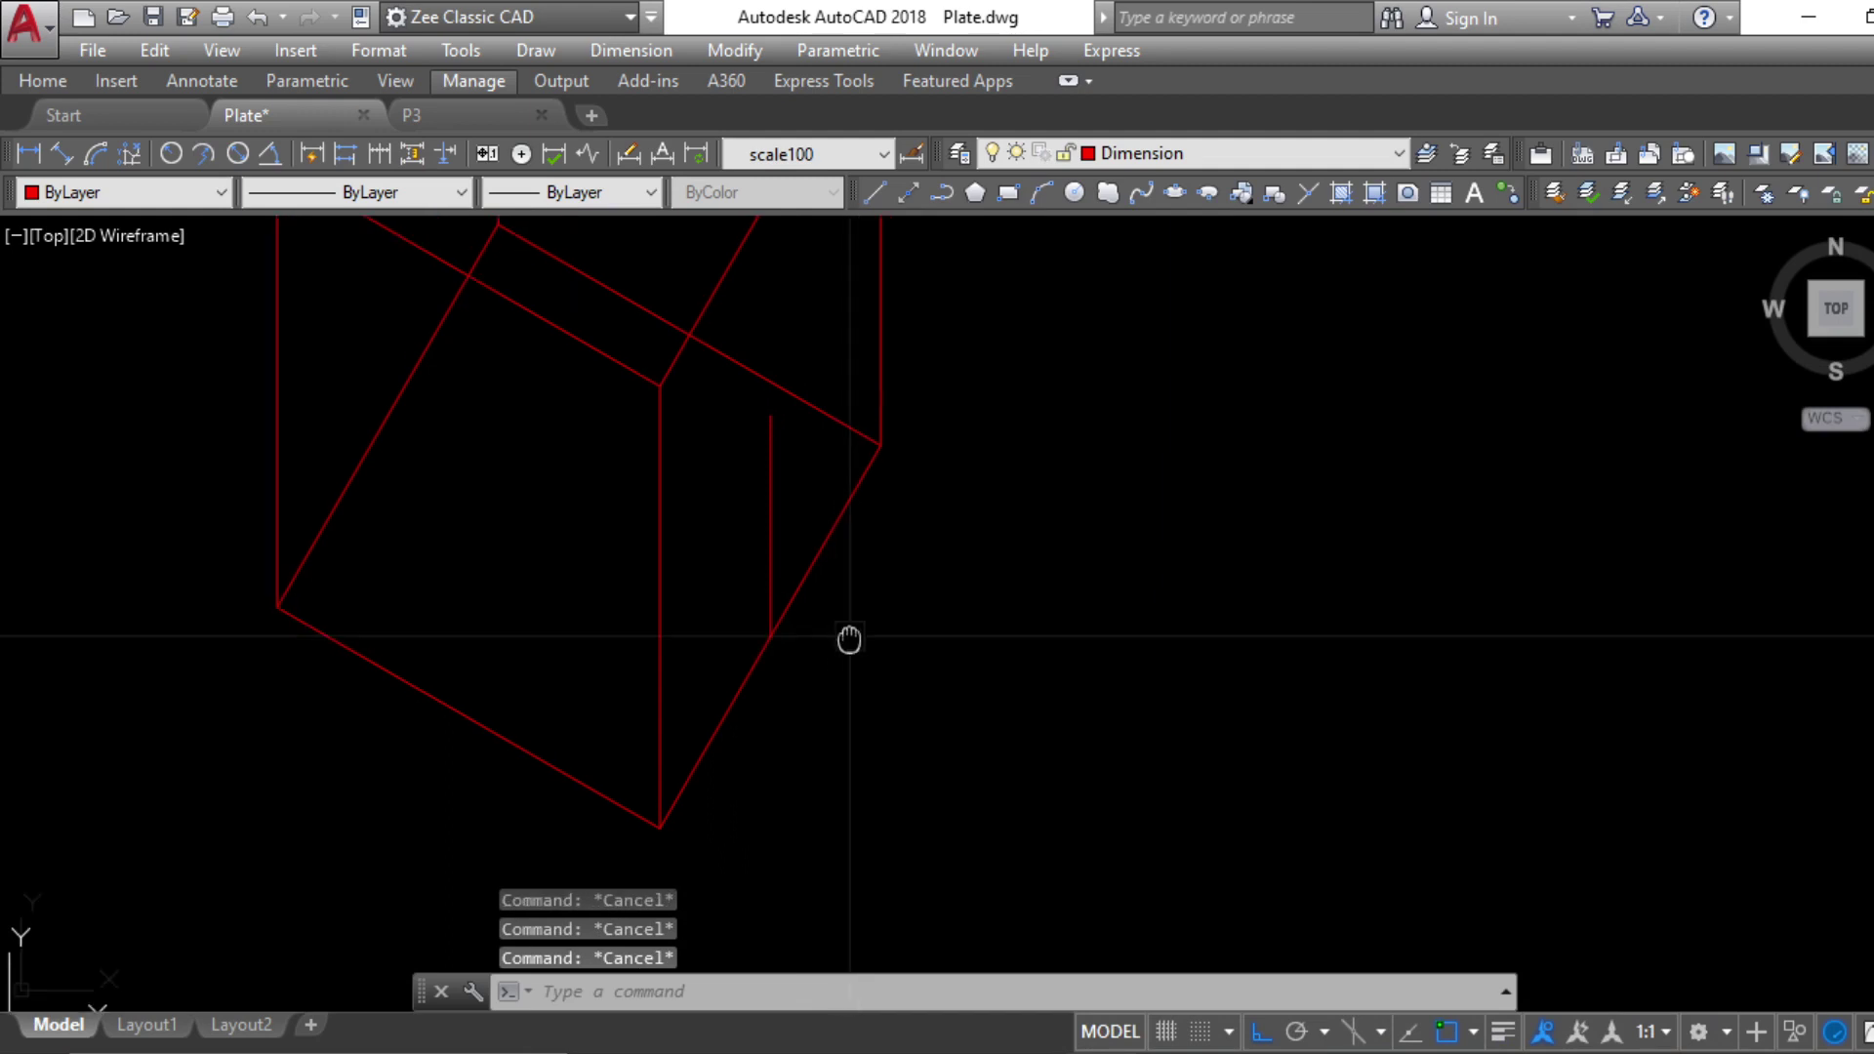
pyautogui.press('BackSpace')
pyautogui.write('o')
pyautogui.press('Return')
pyautogui.write('.6')
pyautogui.press('Return')
pyautogui.click(773, 586)
pyautogui.click(792, 558)
pyautogui.click(778, 576)
pyautogui.click(733, 586)
pyautogui.press('Escape')
pyautogui.press('Escape')
pyautogui.press('Escape')
# Extend the left offset line down to the box's lower-right base edge
pyautogui.write('ex')
pyautogui.press('Return')
pyautogui.click(746, 694)
pyautogui.press('Return')
pyautogui.press('Escape')
pyautogui.press('Escape')
pyautogui.press('Escape')
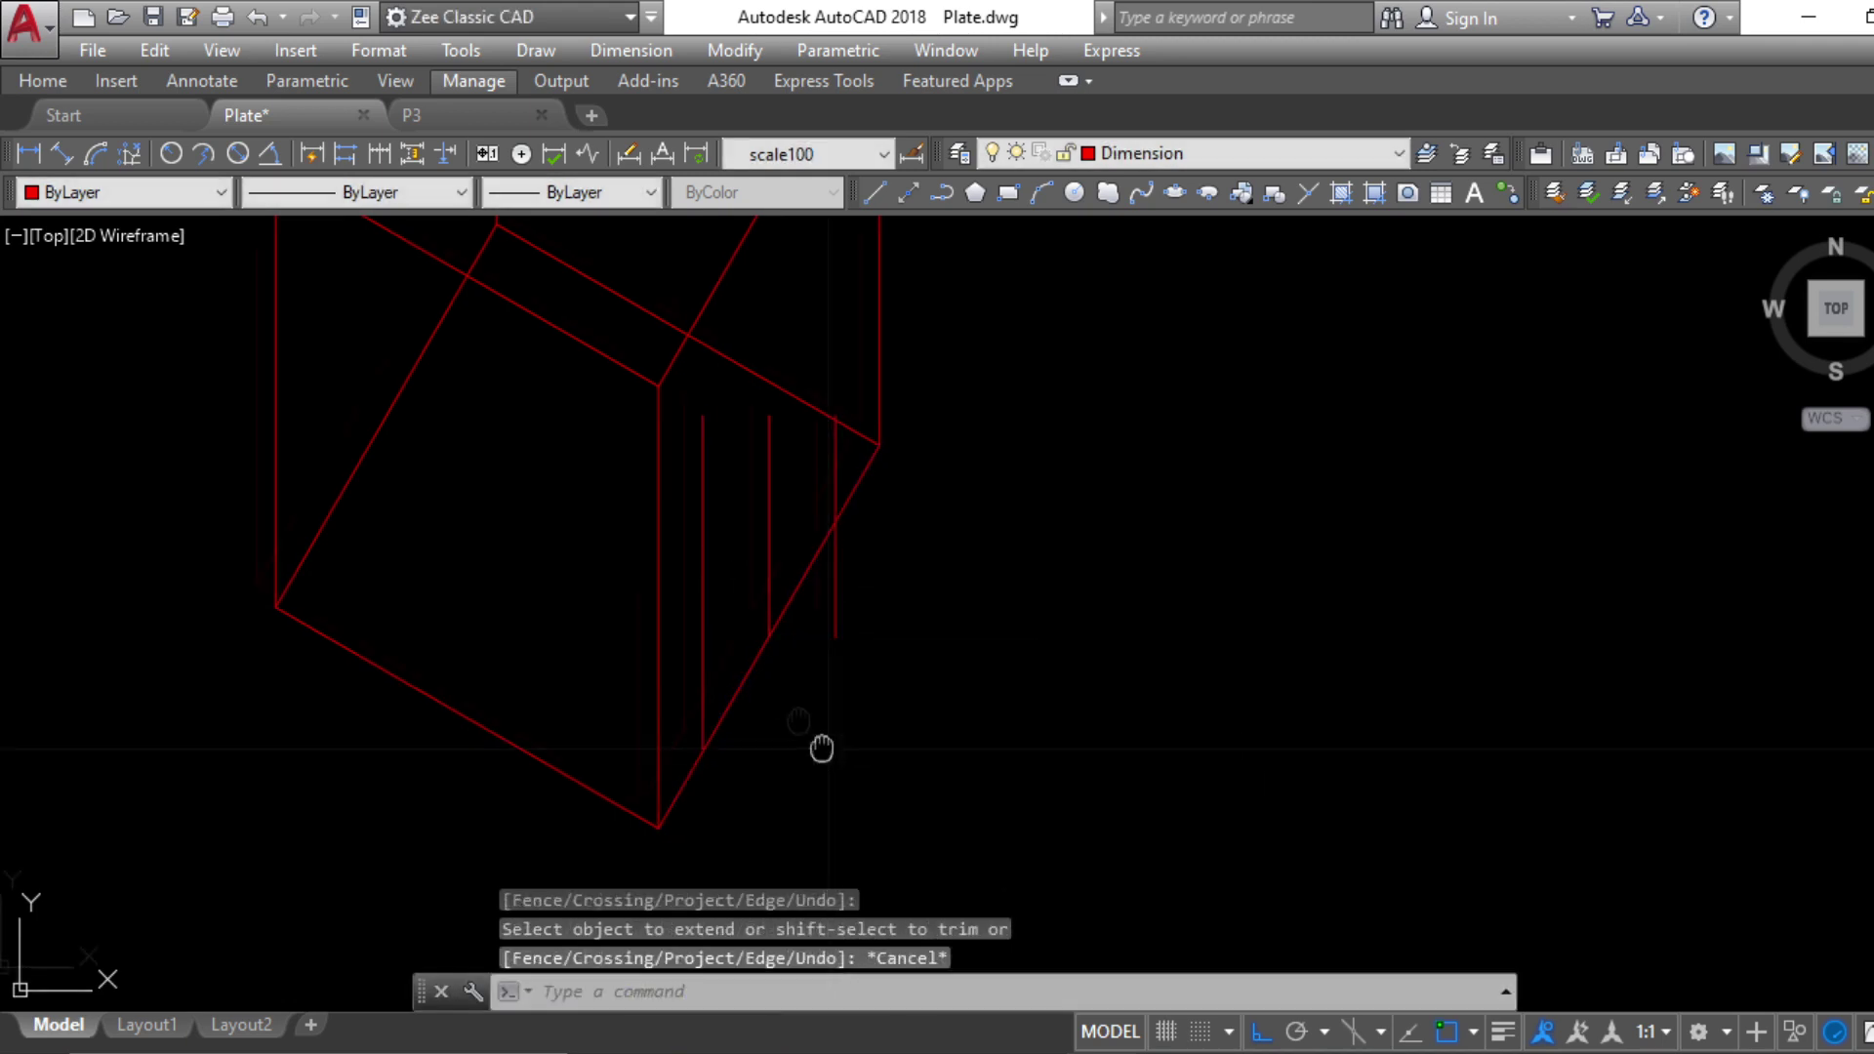
pyautogui.moveTo(824, 753); pyautogui.dragTo(768, 669, button='middle')
pyautogui.write('pl')
pyautogui.press('Return')
pyautogui.click(658, 674)
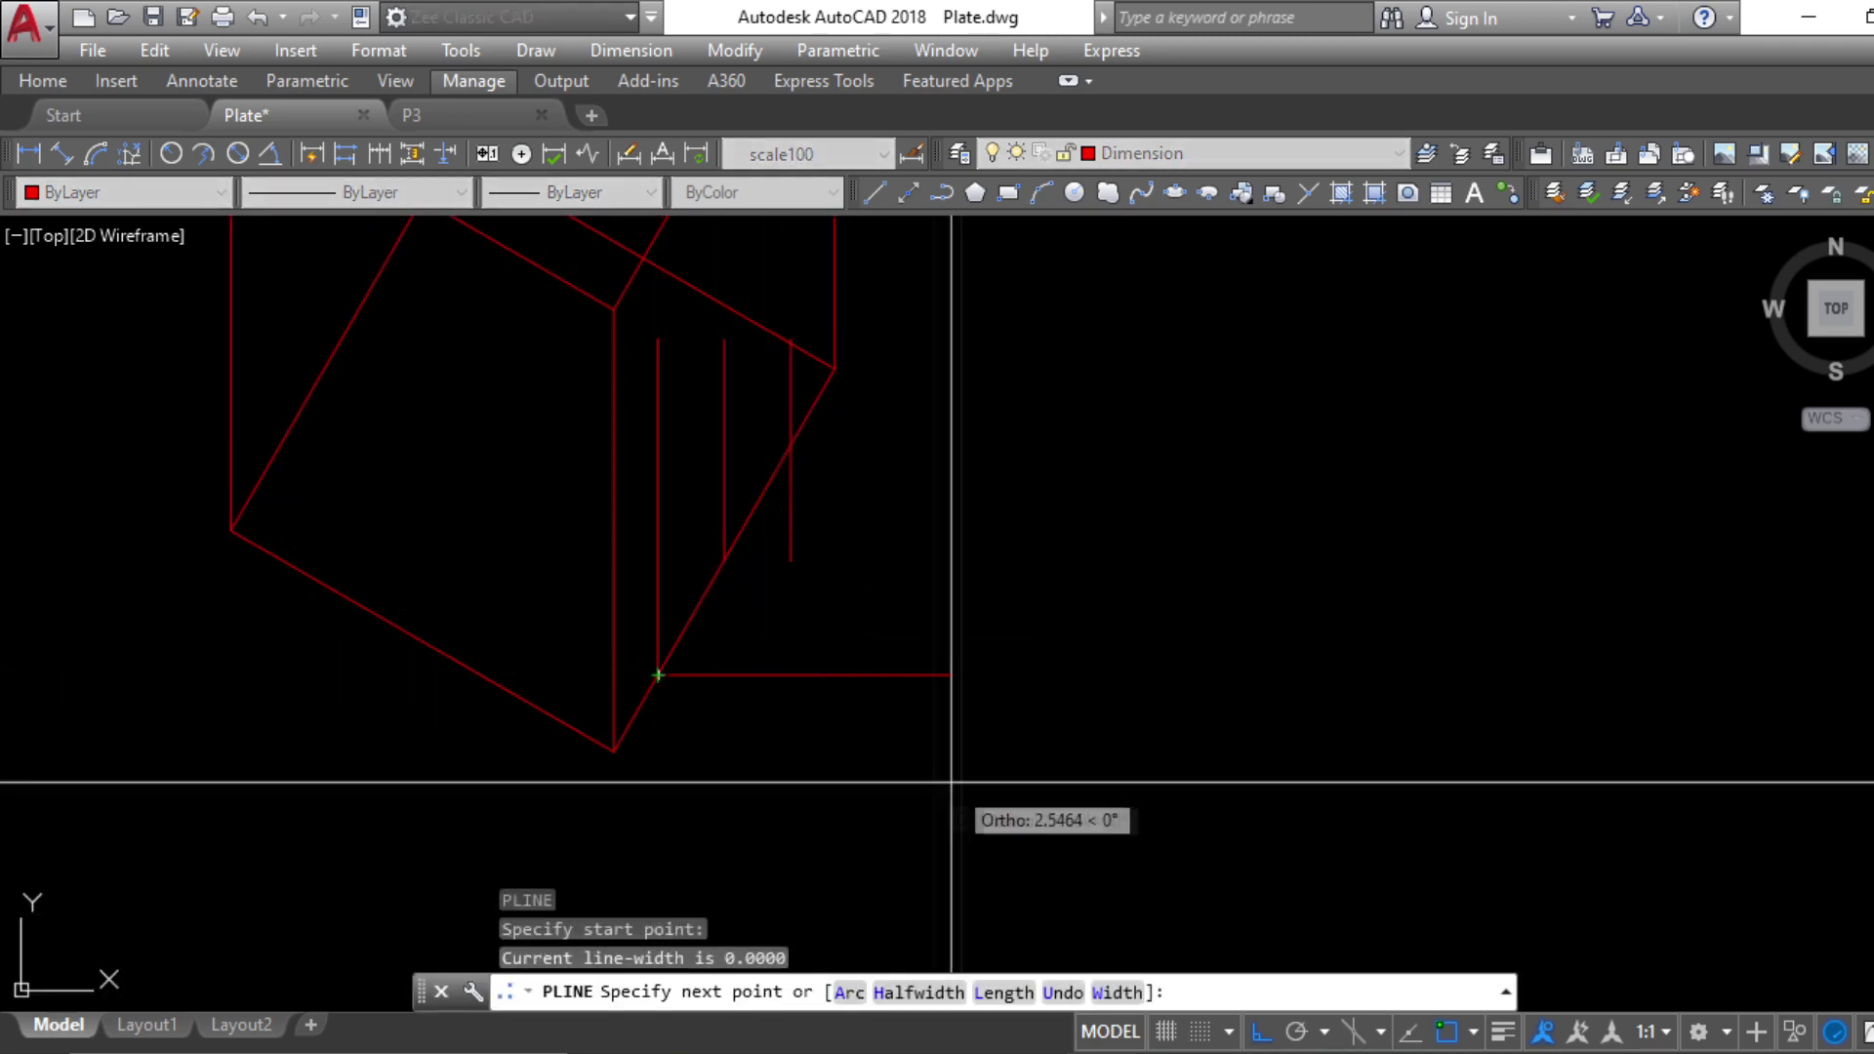
pyautogui.press('Escape')
pyautogui.press('Escape')
# Copy the box's lower-left base edge from its left end to where the extended offset line meets the lower-right base edge
pyautogui.click(536, 706)
pyautogui.write('co')
pyautogui.press('Return')
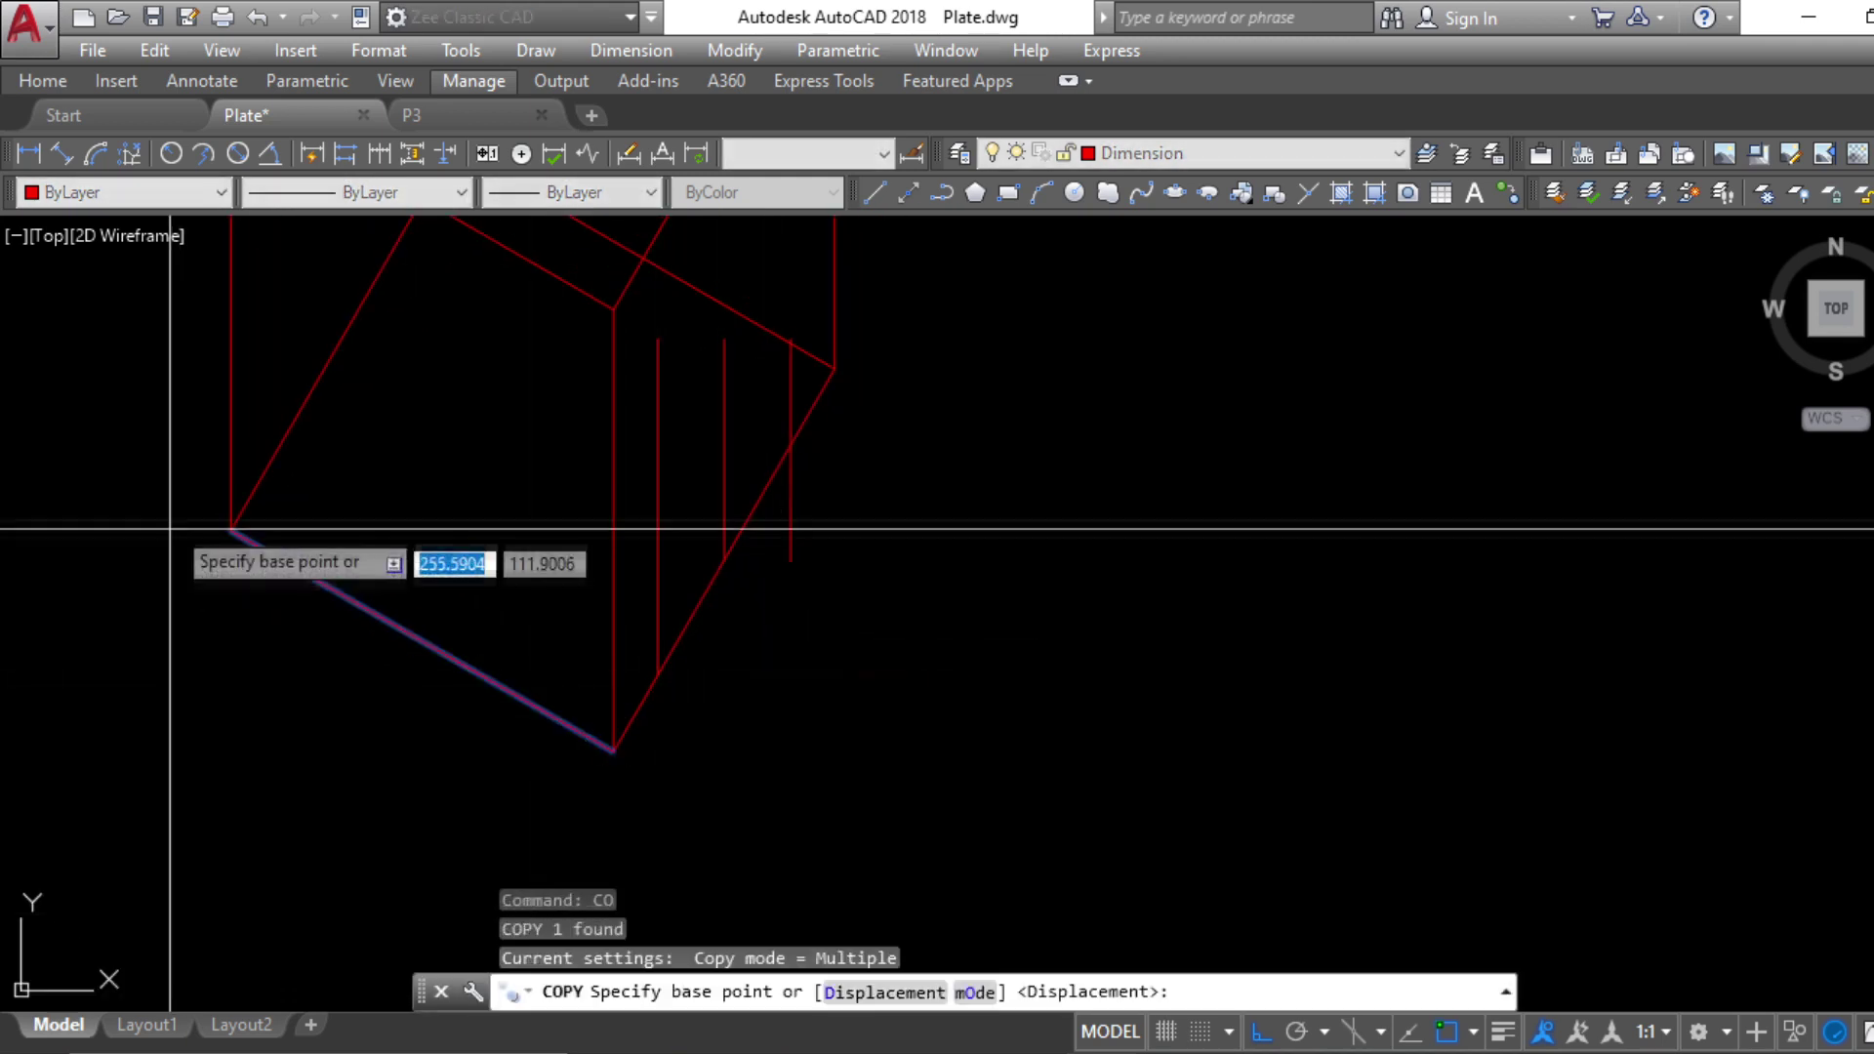
pyautogui.click(230, 530)
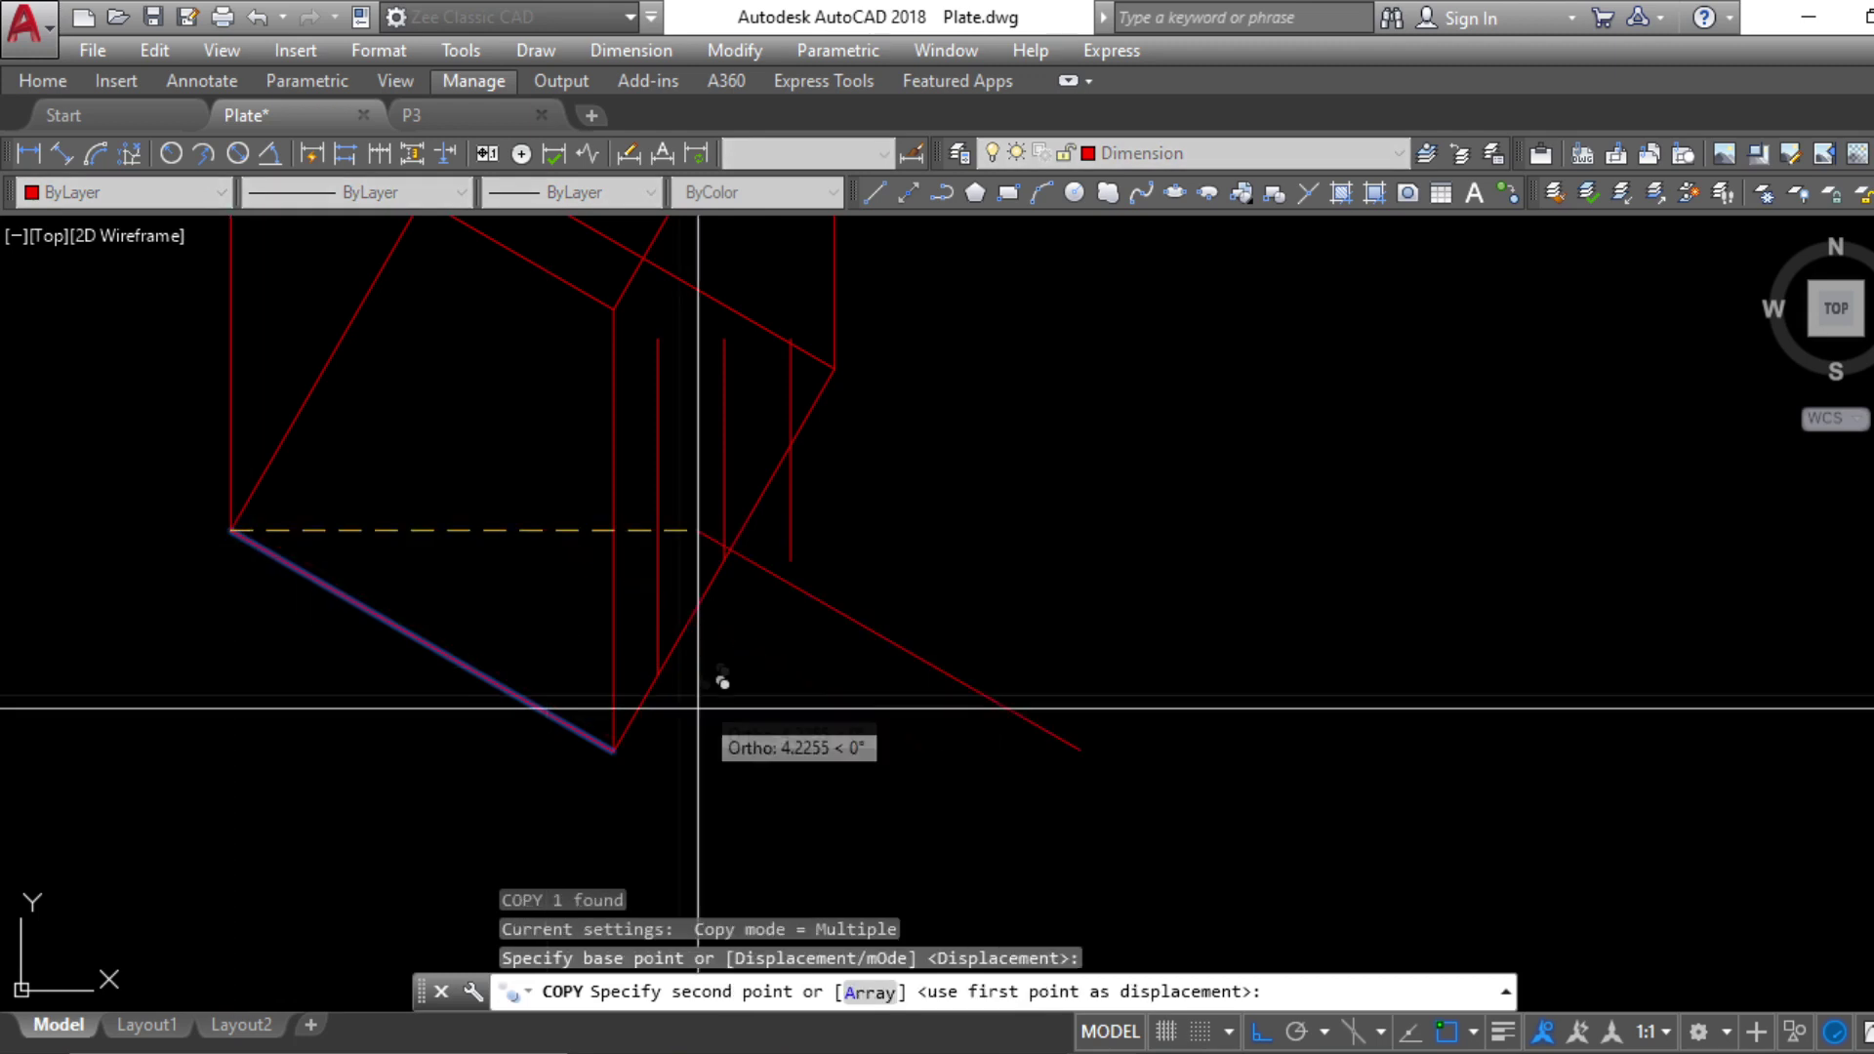
pyautogui.click(658, 675)
pyautogui.press('Escape')
pyautogui.press('Escape')
pyautogui.press('Escape')
pyautogui.click(827, 772)
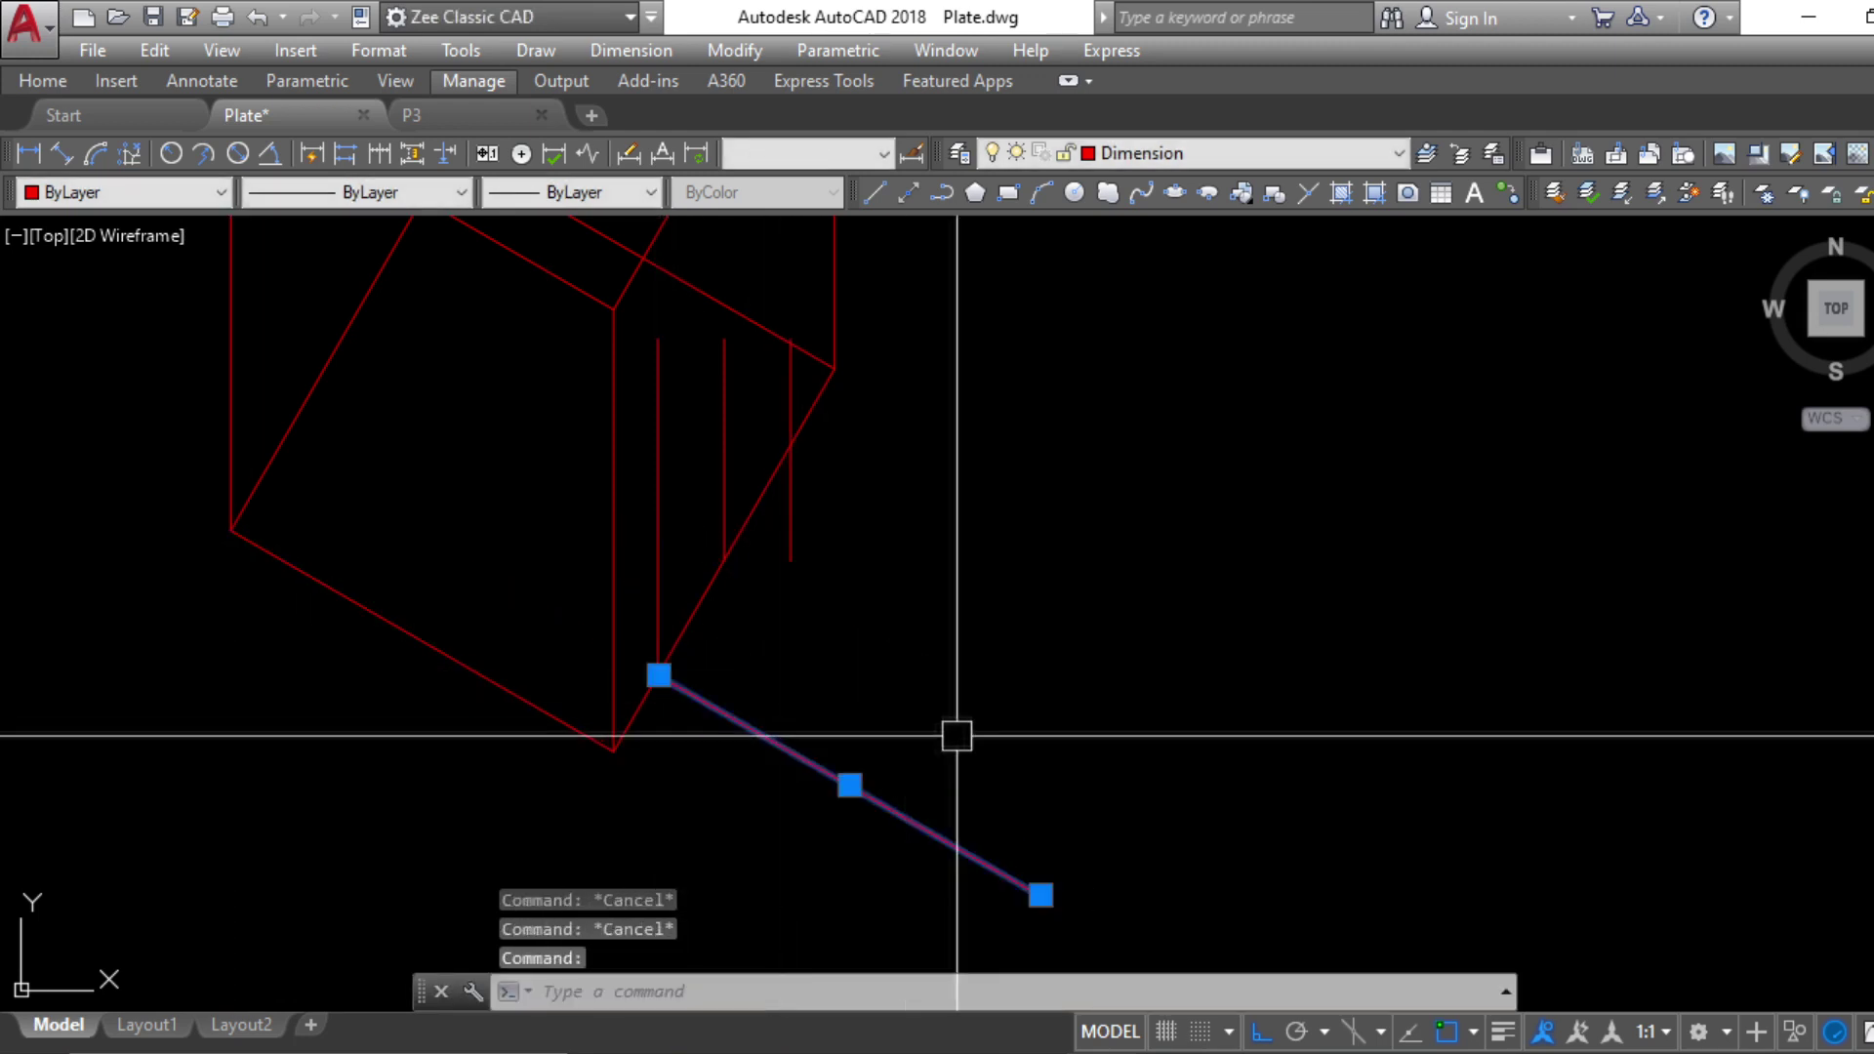
pyautogui.write('c')
pyautogui.press('Escape')
# Copy the new slanted line from its upper end to where the right offset line crosses the lower-right base edge
pyautogui.write('co')
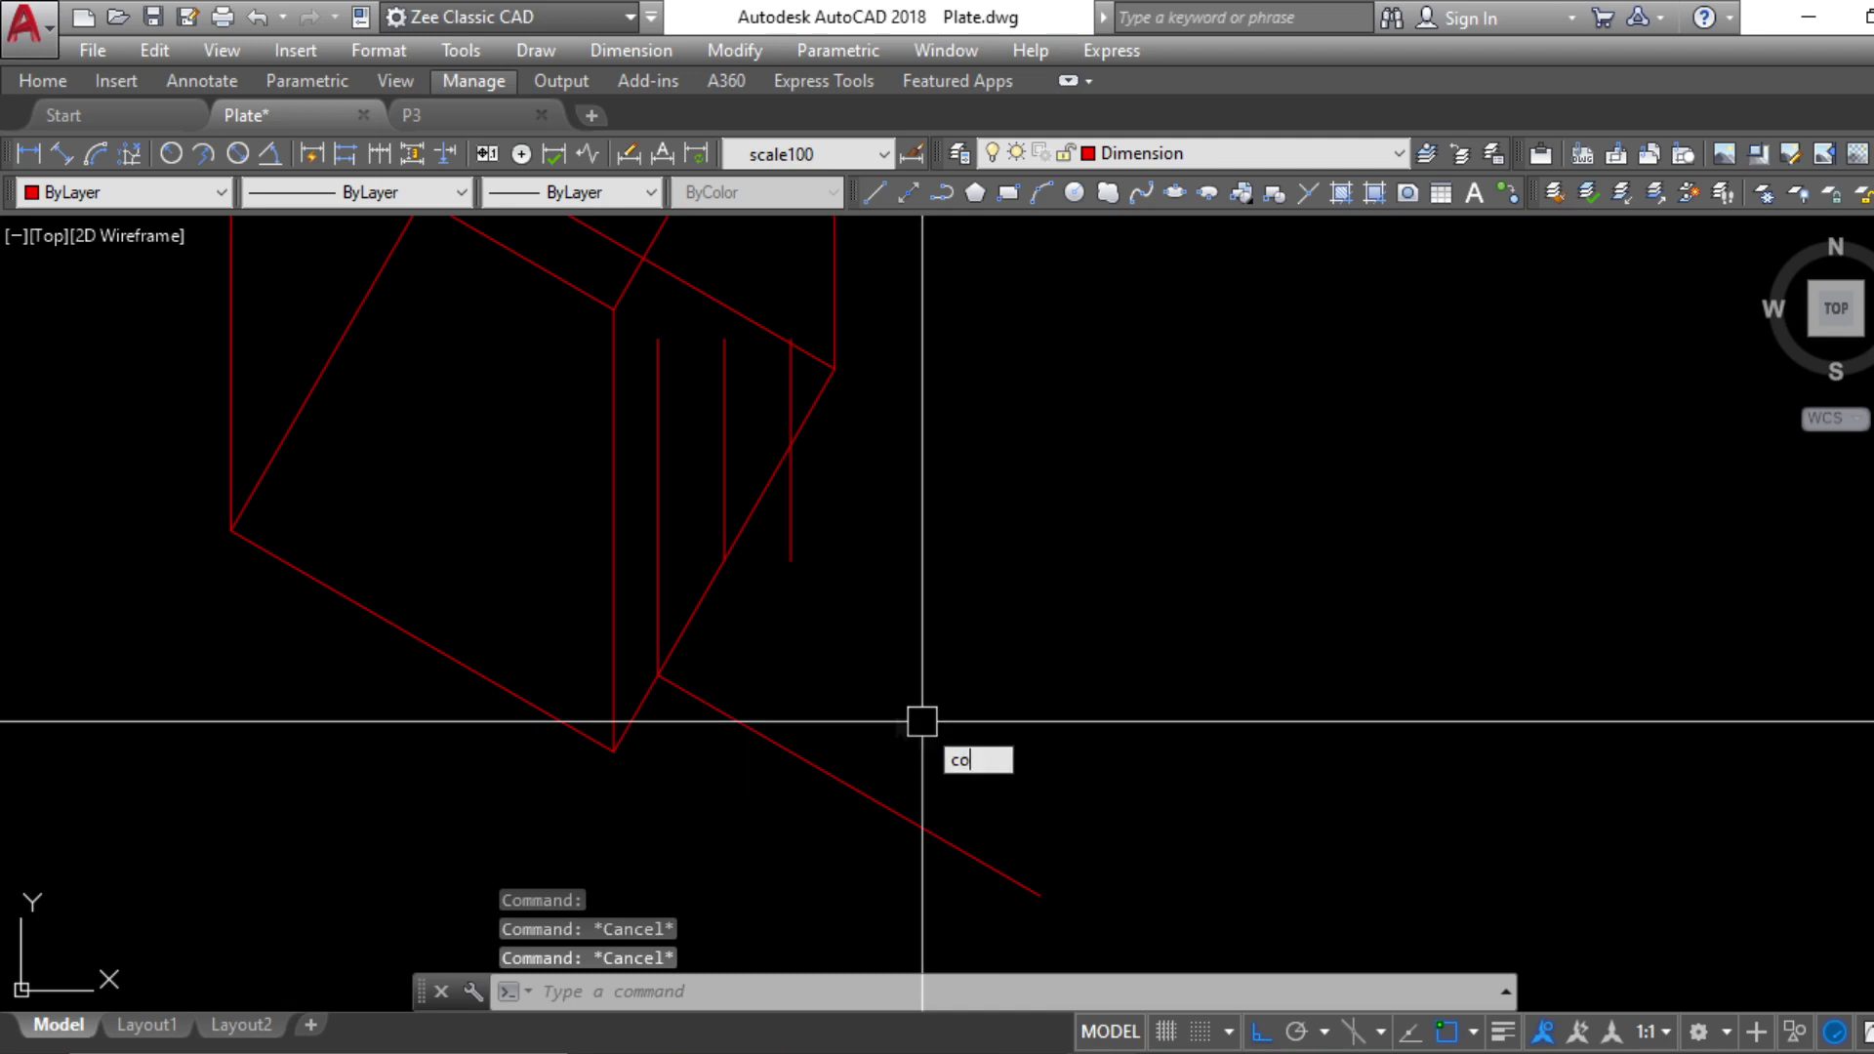
pyautogui.press('Return')
pyautogui.click(747, 727)
pyautogui.press('Return')
pyautogui.click(658, 675)
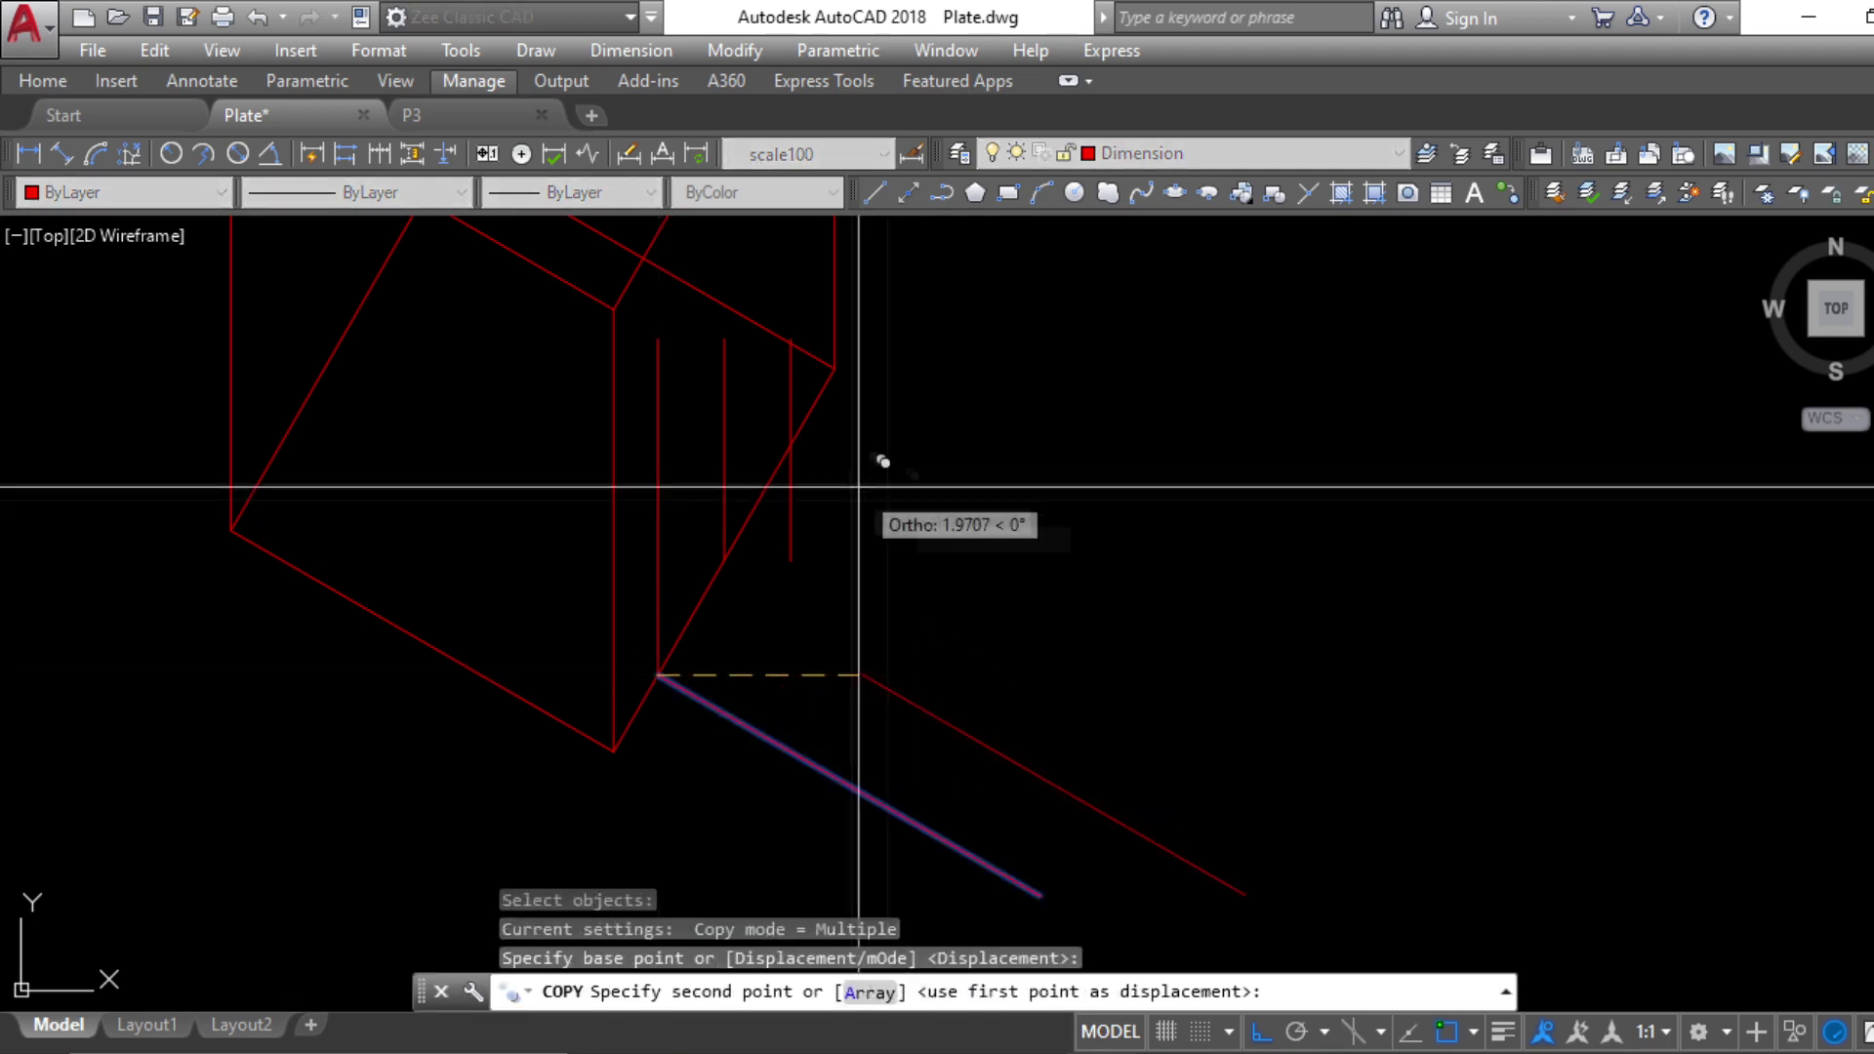
pyautogui.click(791, 451)
pyautogui.press('Escape')
pyautogui.press('Escape')
pyautogui.press('Escape')
pyautogui.press('Escape')
# Copy the box's lower-right base edge from its lower end to the far end of the lower slanted line
pyautogui.moveTo(954, 473); pyautogui.dragTo(948, 499, button='middle')
pyautogui.scroll(-3, 938, 483)
pyautogui.scroll(1, 937, 478)
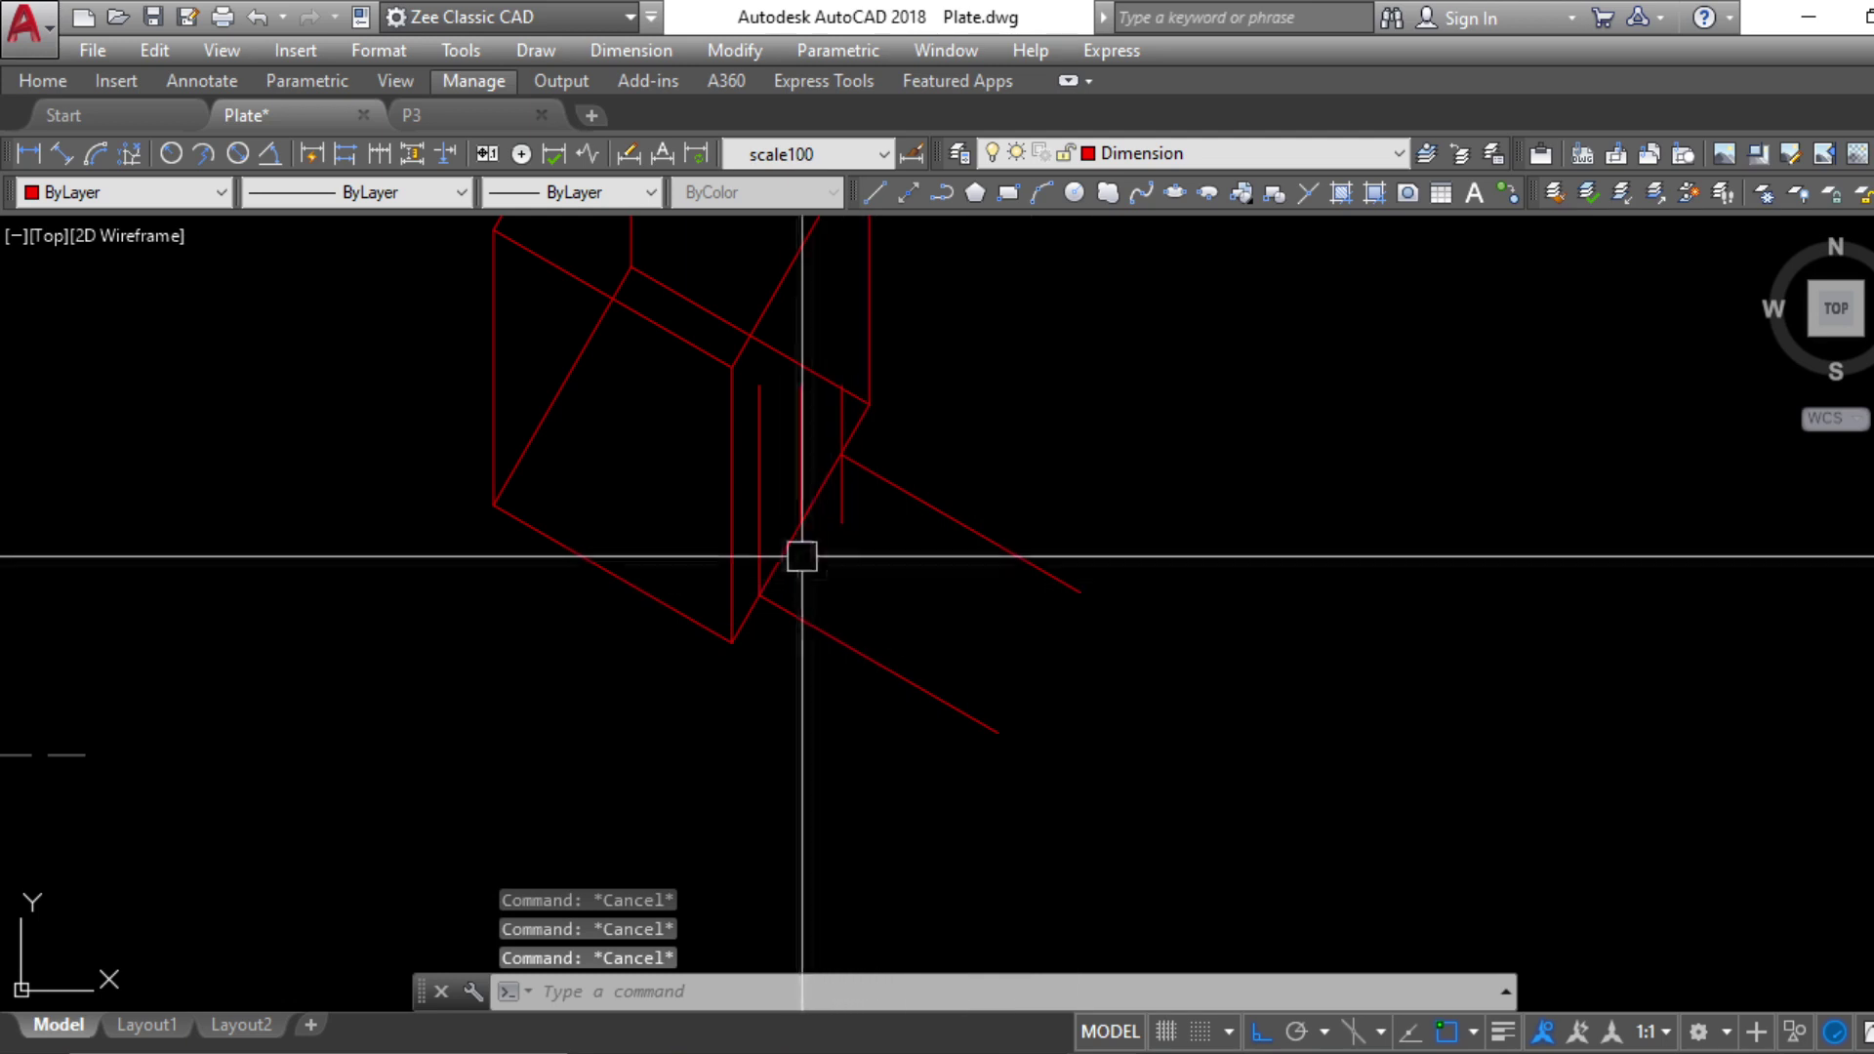
pyautogui.write('o')
pyautogui.press('Return')
pyautogui.click(732, 641)
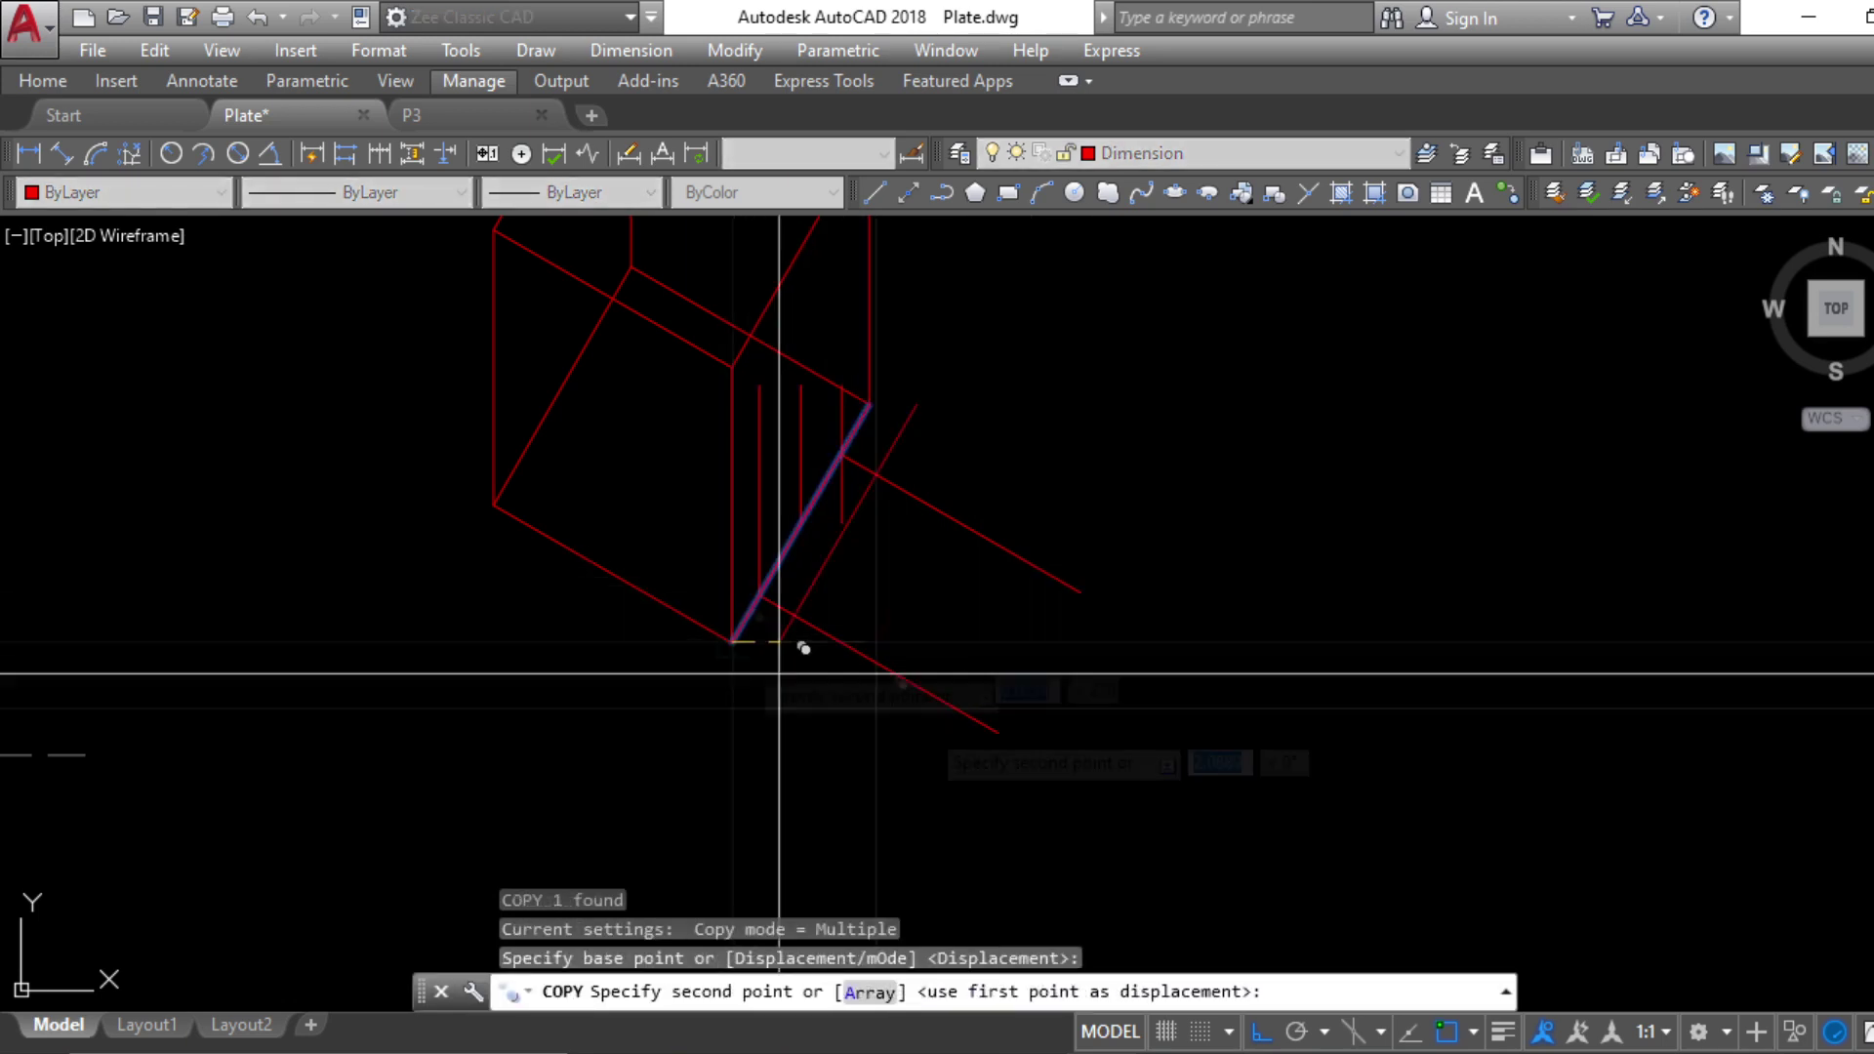
pyautogui.click(997, 731)
pyautogui.press('Escape')
pyautogui.press('Escape')
# Trim the copied edge where it extends past the upper slanted line, closing the small block's base
pyautogui.press('Return')
pyautogui.click(1181, 811)
pyautogui.click(980, 528)
pyautogui.press('Return')
pyautogui.click(1101, 527)
pyautogui.press('Escape')
pyautogui.press('Escape')
pyautogui.press('Escape')
# Erase the three short vertical construction lines beside the box's lower-right base edge
pyautogui.click(848, 513)
pyautogui.write('e')
pyautogui.press('Return')
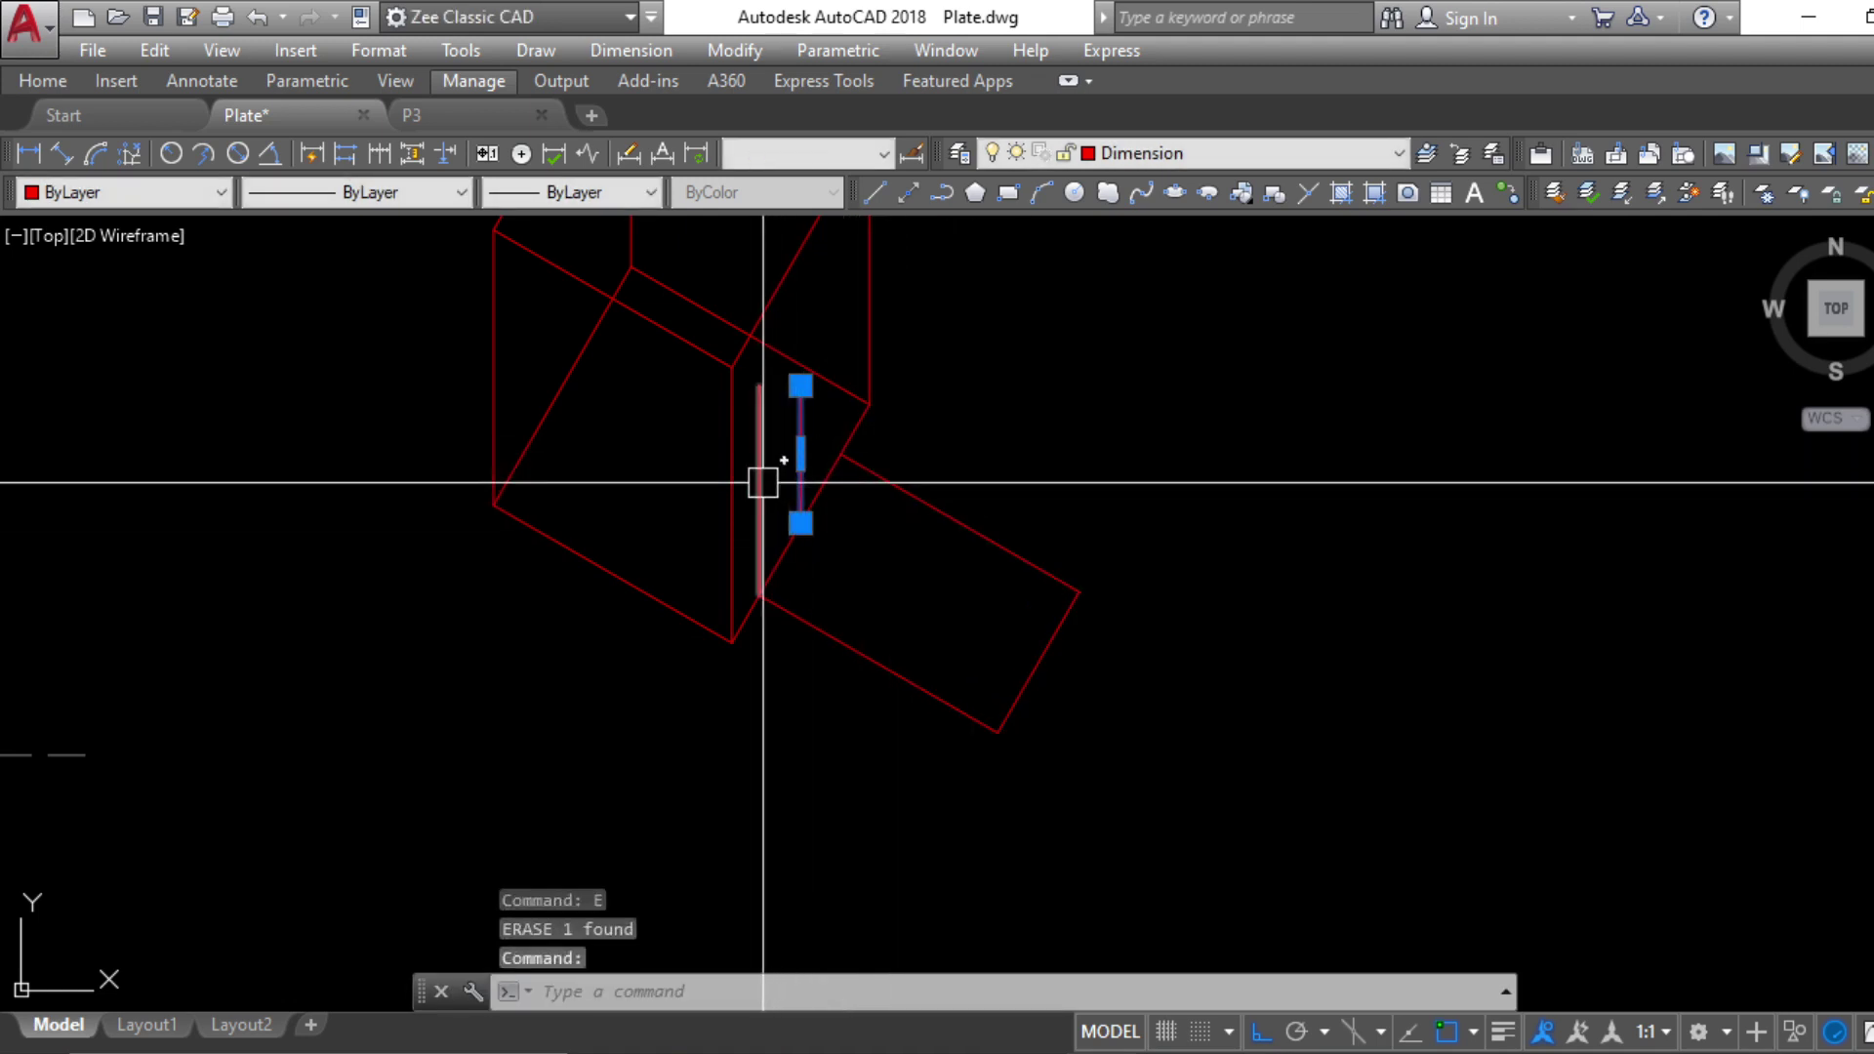
pyautogui.press('Delete')
pyautogui.press('Escape')
pyautogui.press('Escape')
pyautogui.press('Escape')
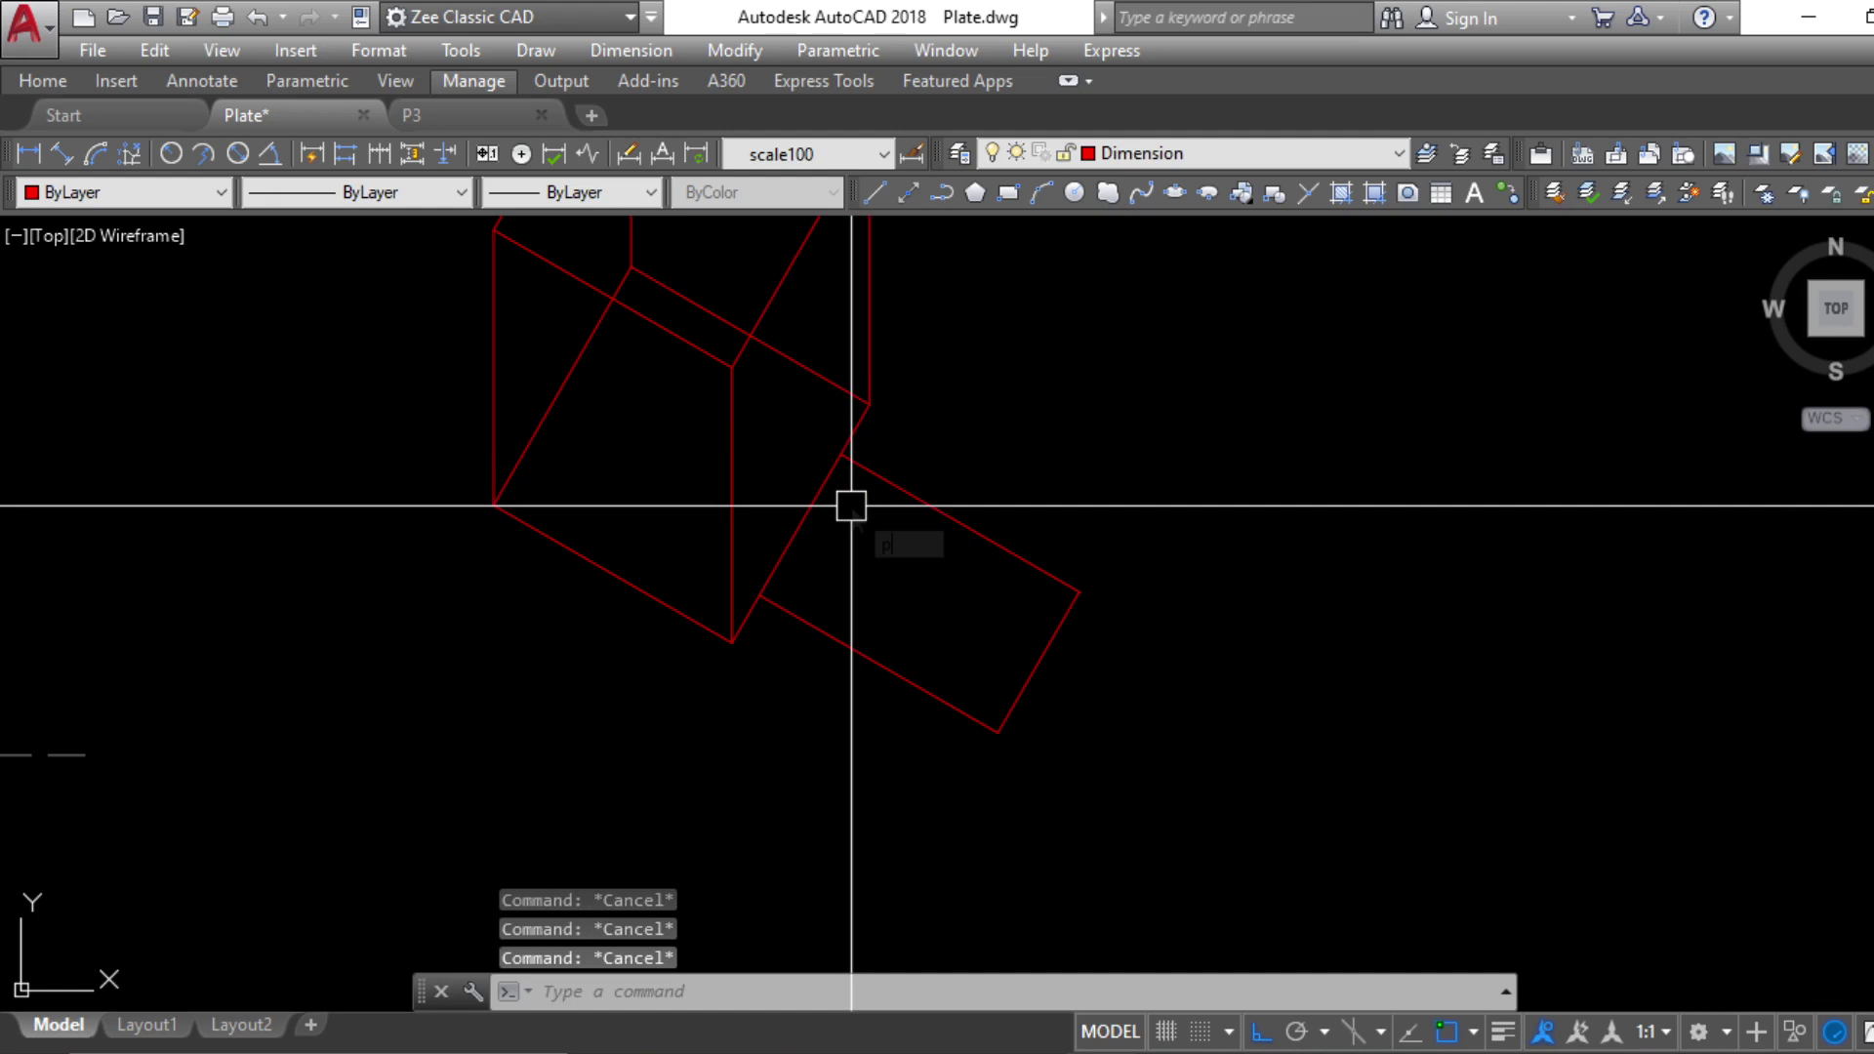
# Draw a 2-unit vertical polyline upward from the small base's leftmost corner
pyautogui.write('pl')
pyautogui.press('Return')
pyautogui.click(760, 593)
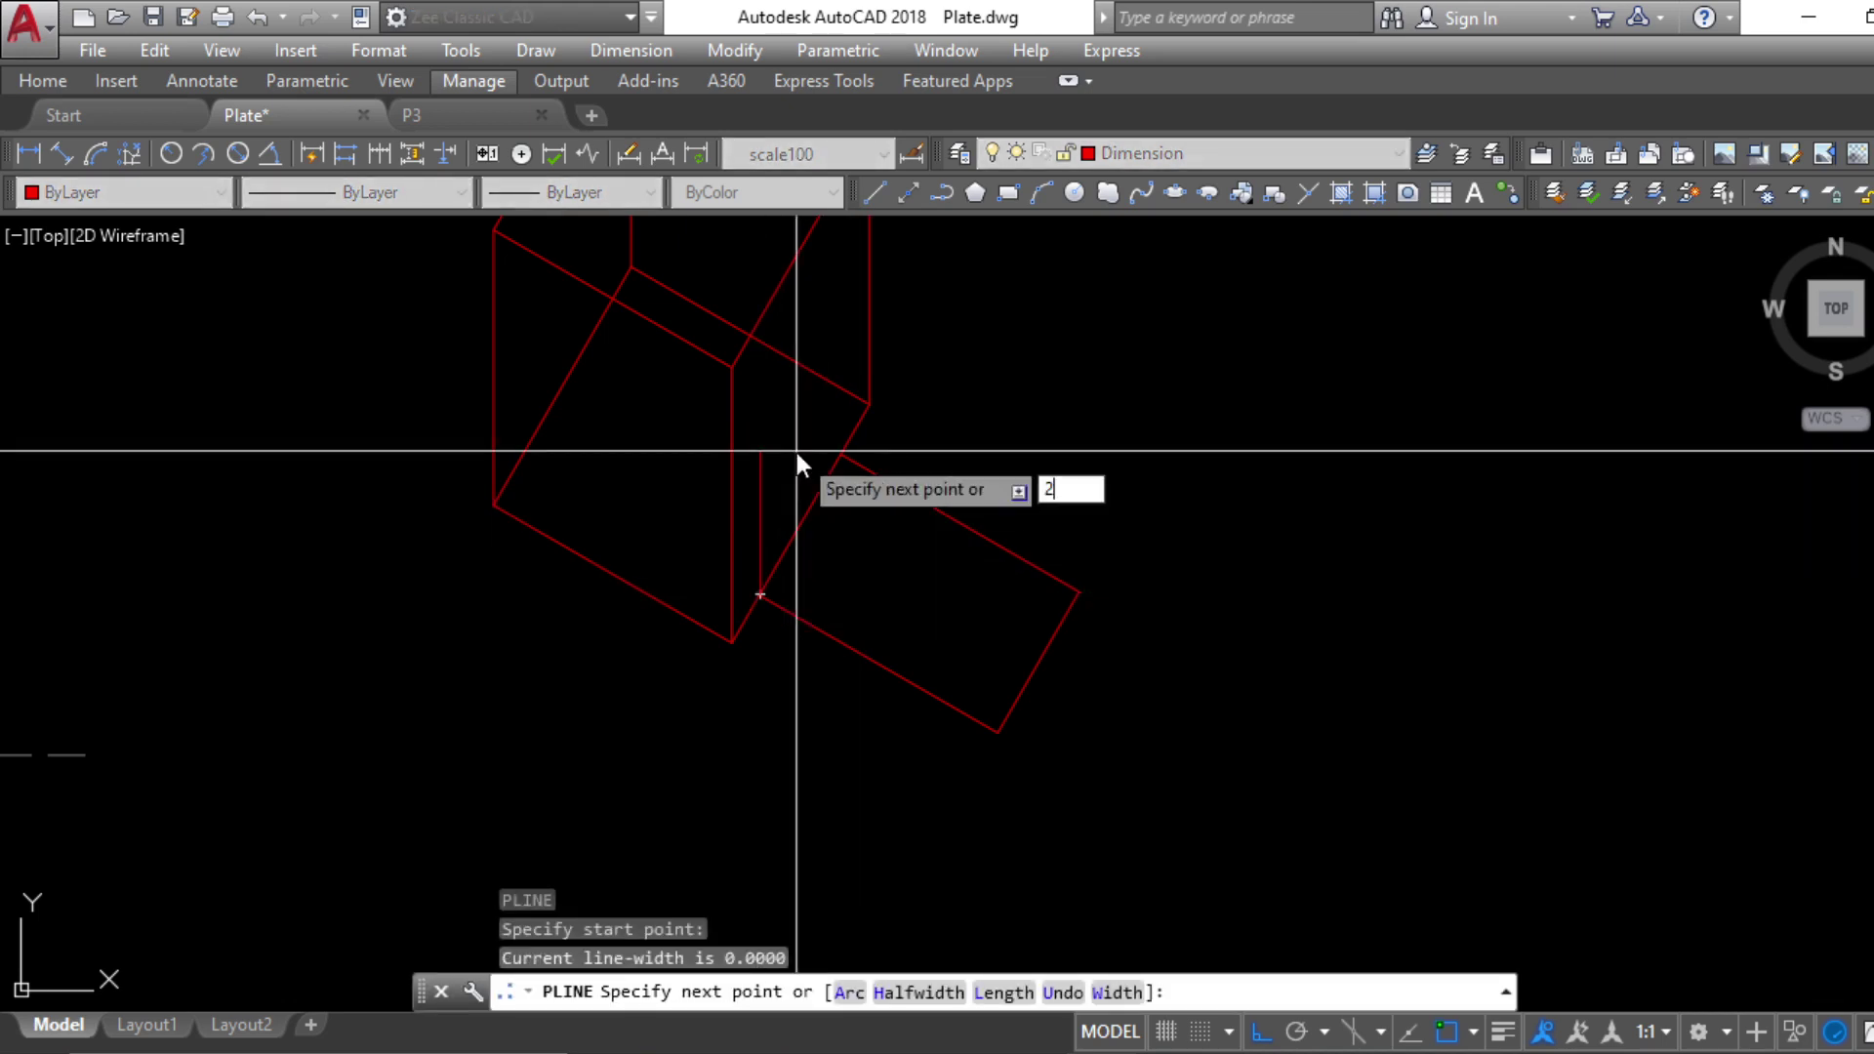
pyautogui.press('Return')
pyautogui.press('Escape')
pyautogui.press('Escape')
pyautogui.press('Escape')
# Check the Isometry 01 plate in Adobe Reader, and measure the small base's outer short edge with an aligned dimension in AutoCAD
pyautogui.hotkey('alt', 'Tab')
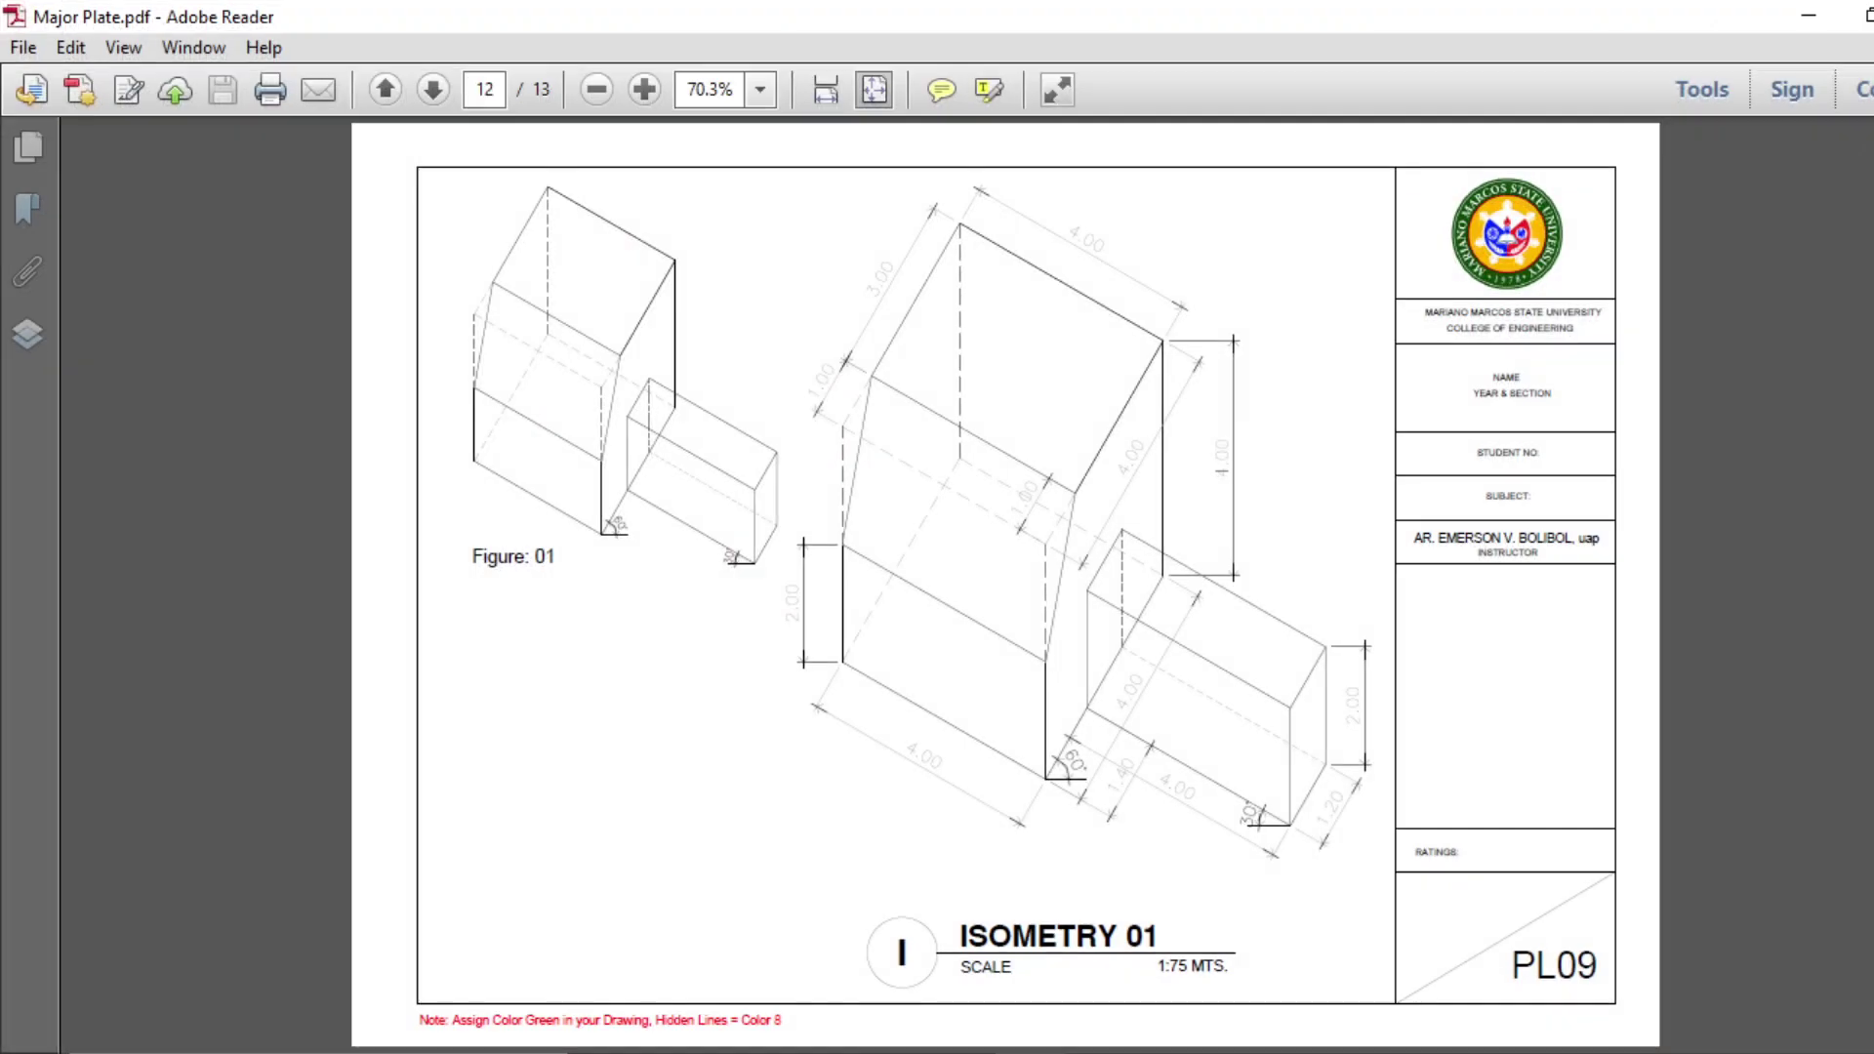
pyautogui.hotkey('alt', 'Tab')
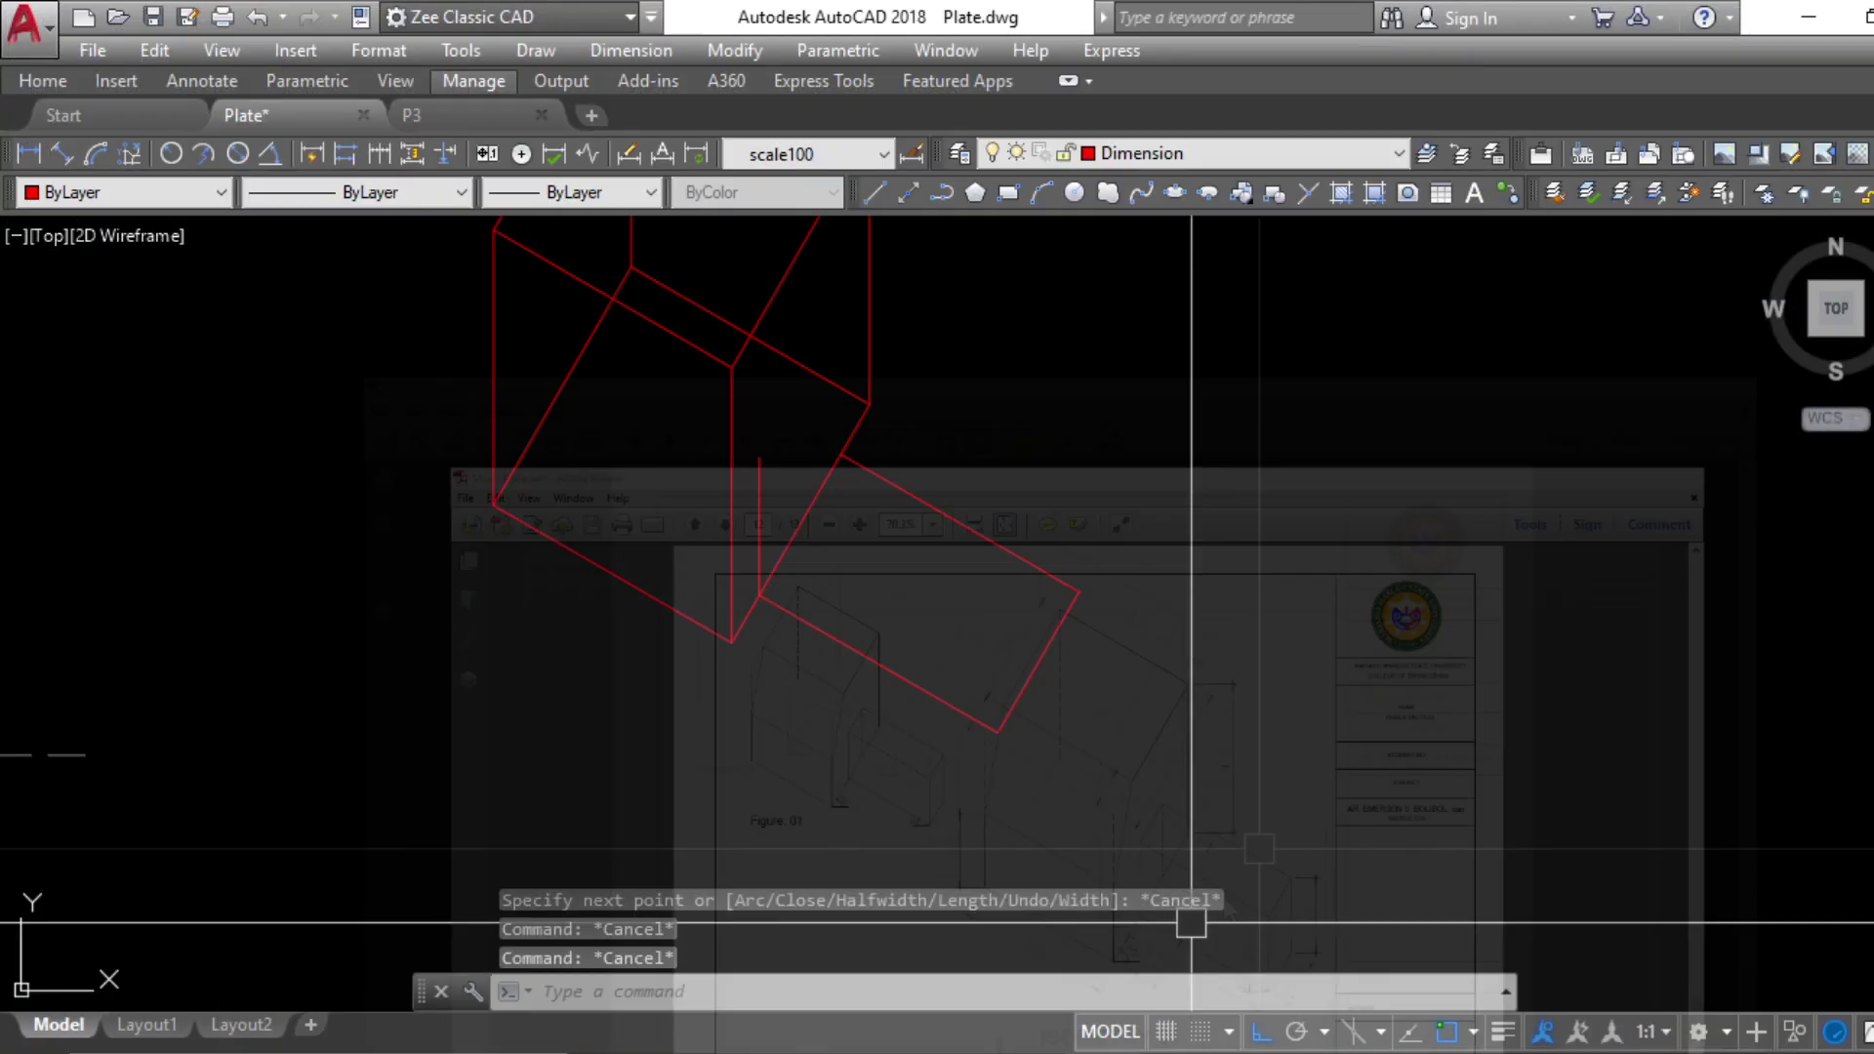
pyautogui.write('da')
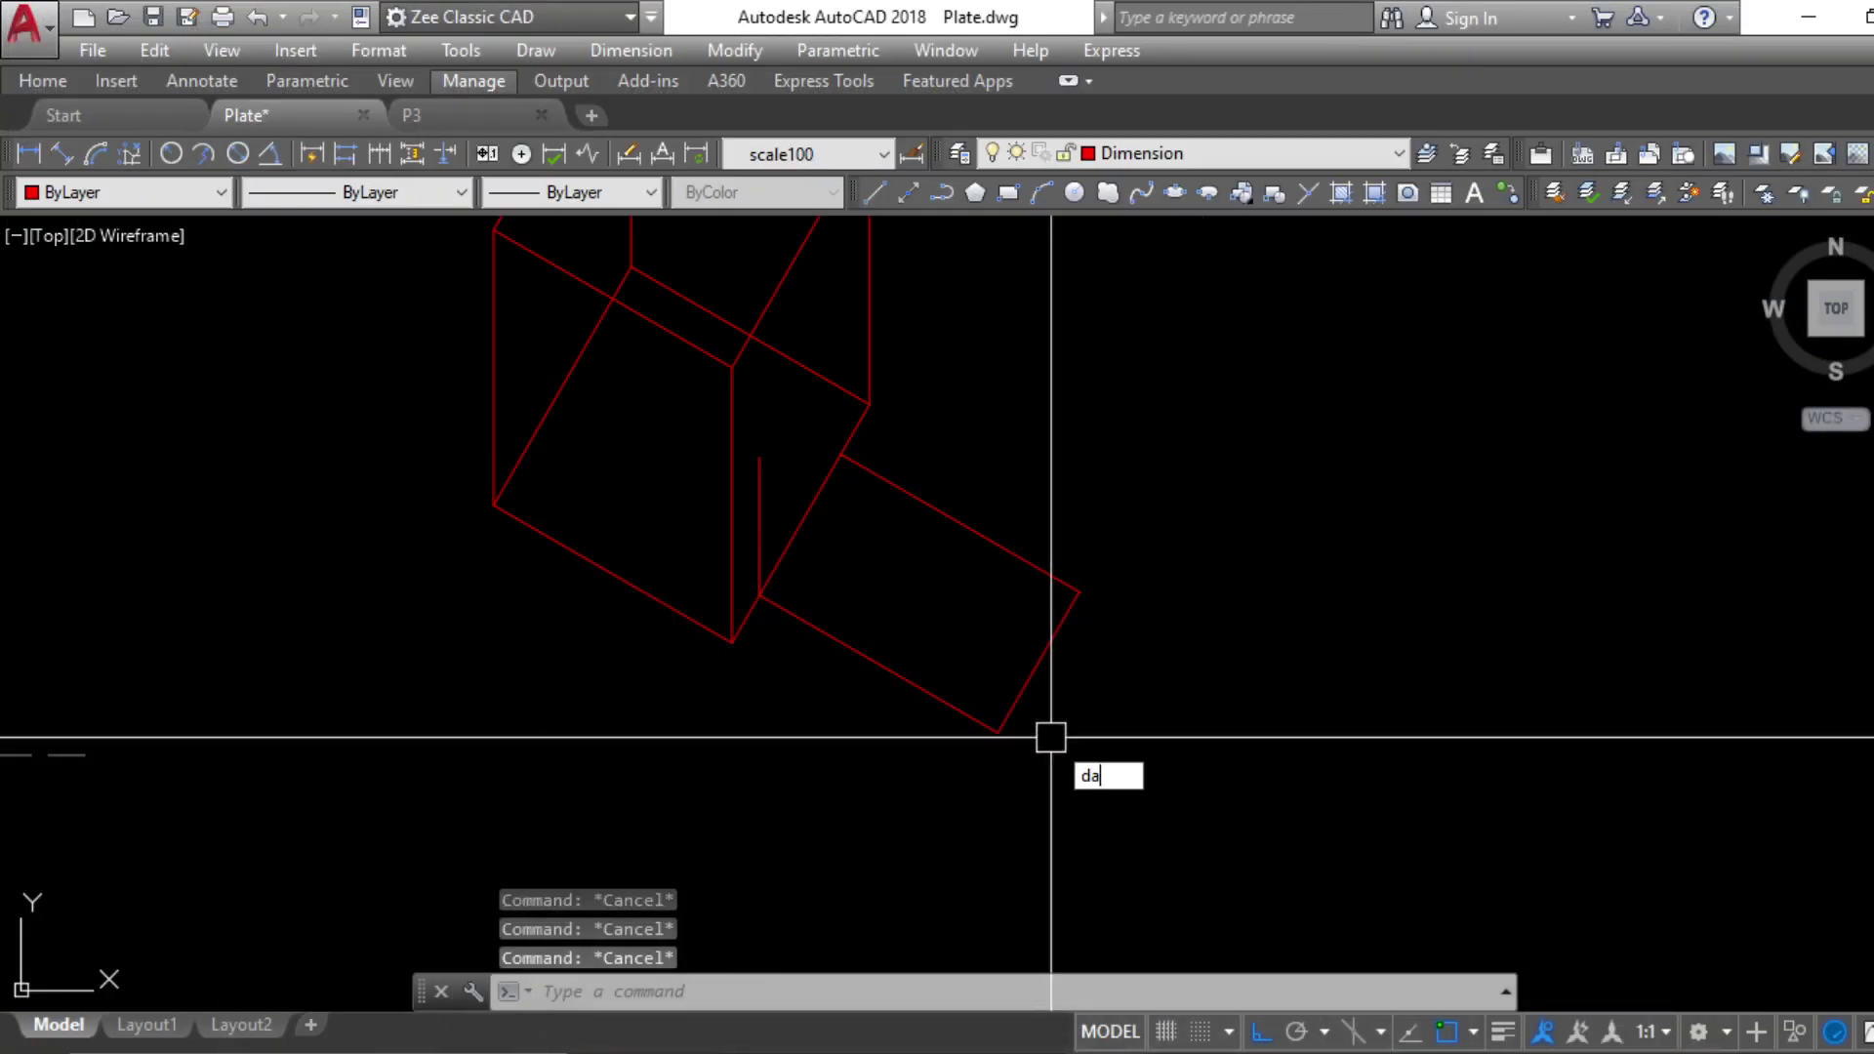
pyautogui.write('l')
pyautogui.press('Return')
pyautogui.click(998, 730)
pyautogui.click(1076, 592)
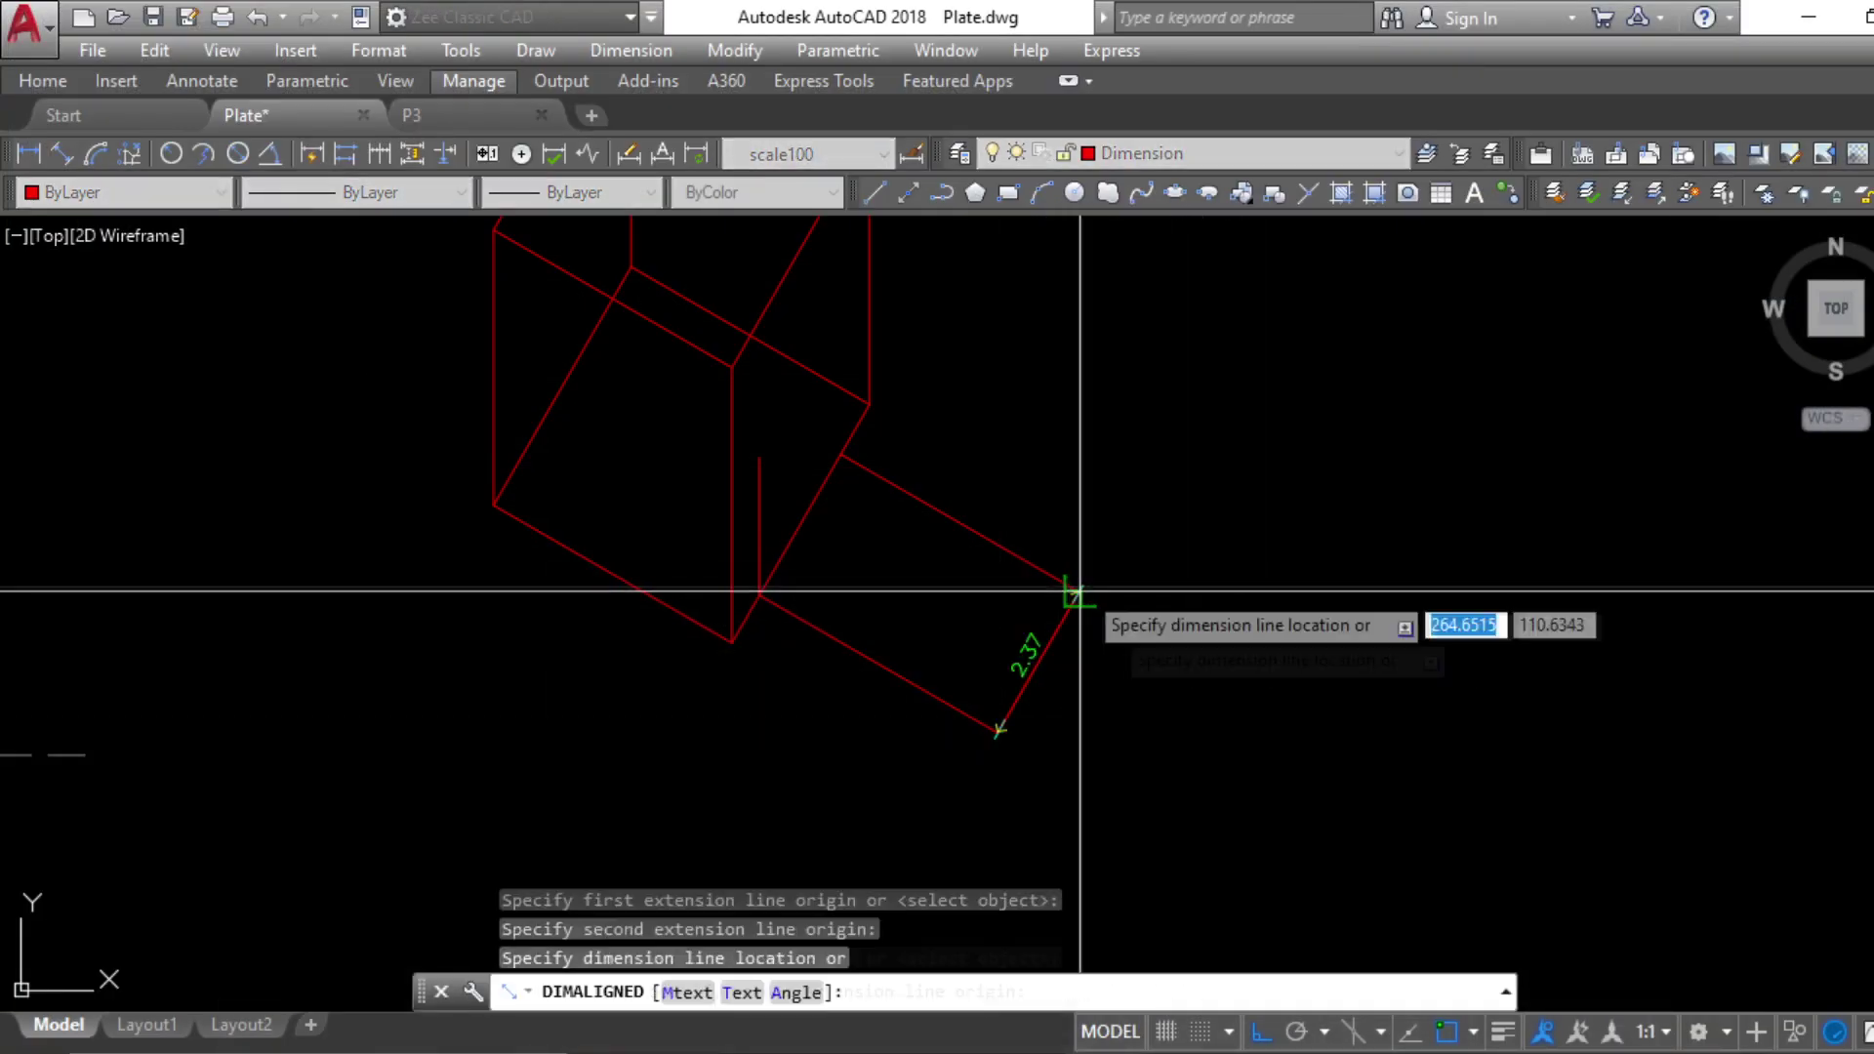
pyautogui.press('Escape')
pyautogui.press('Escape')
pyautogui.press('Escape')
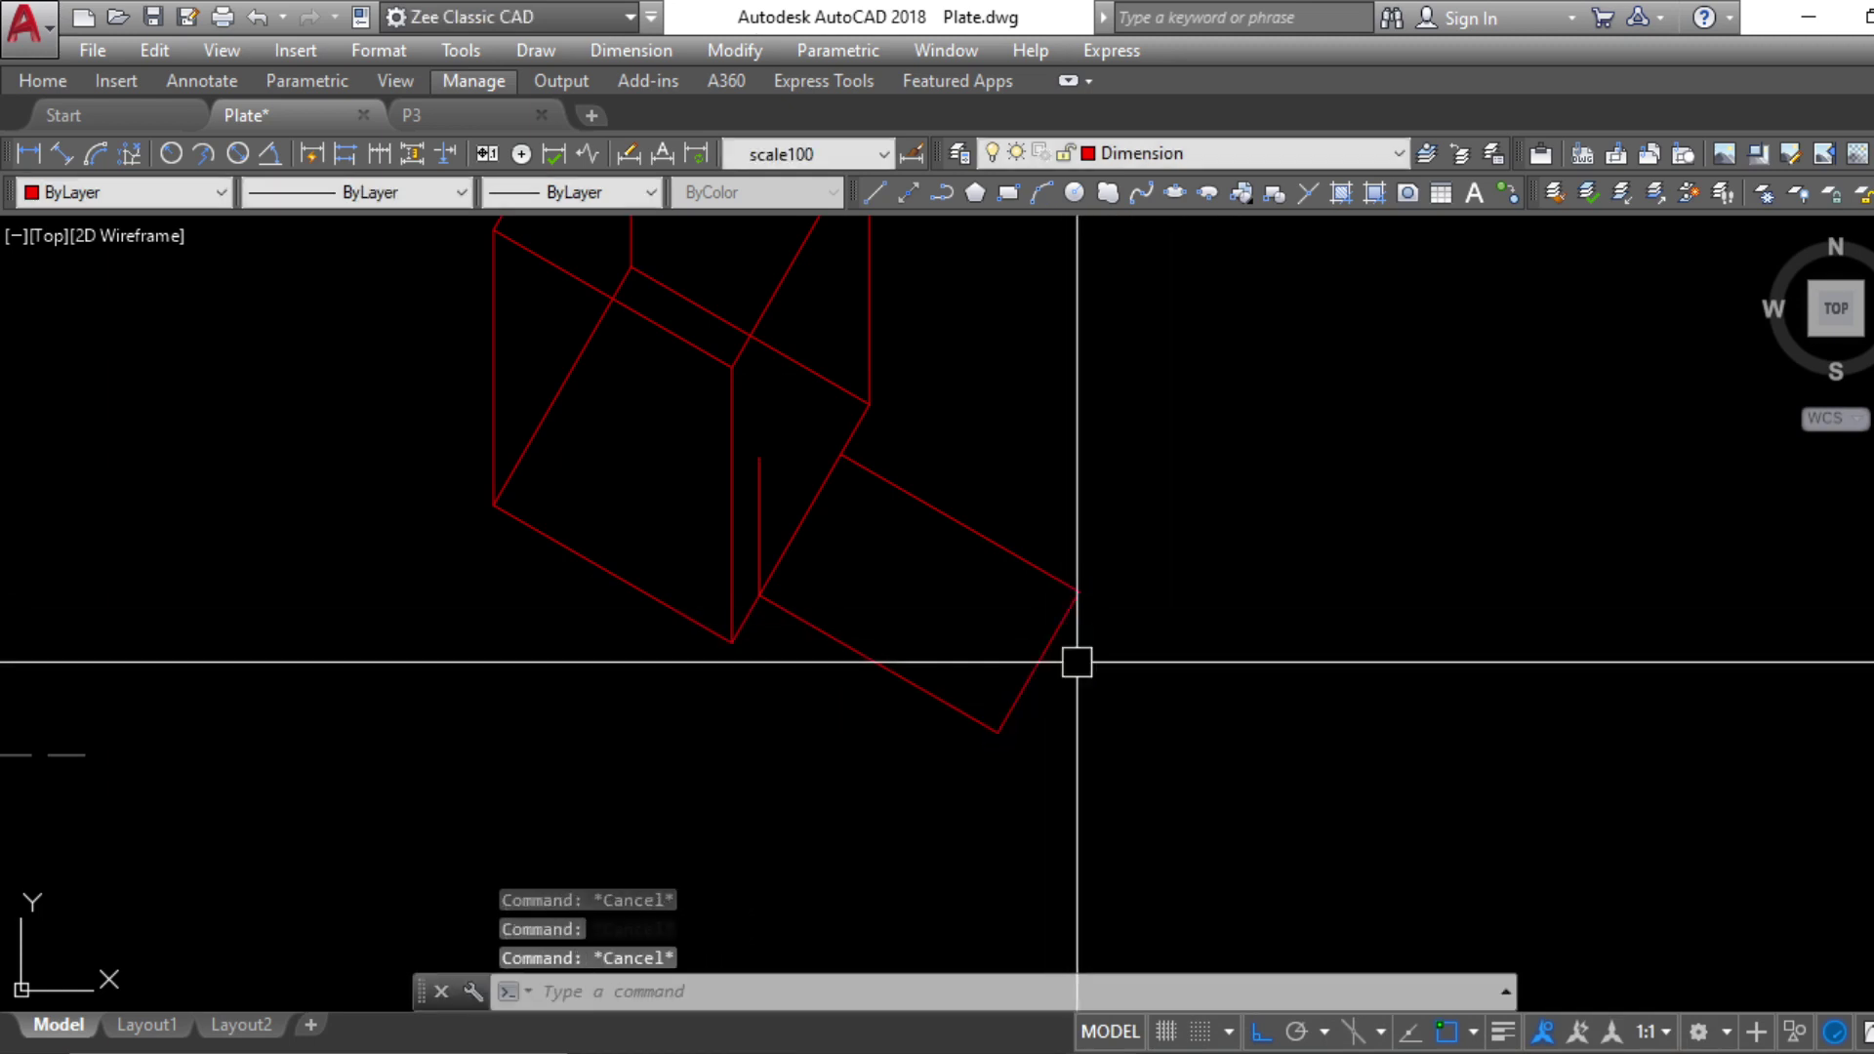
pyautogui.write('pl')
pyautogui.press('Return')
pyautogui.press('Escape')
# Copy the small base's upper long edge from its upper end to the midpoint of the box's lower-right base edge
pyautogui.click(875, 485)
pyautogui.write('co')
pyautogui.press('Return')
pyautogui.click(843, 454)
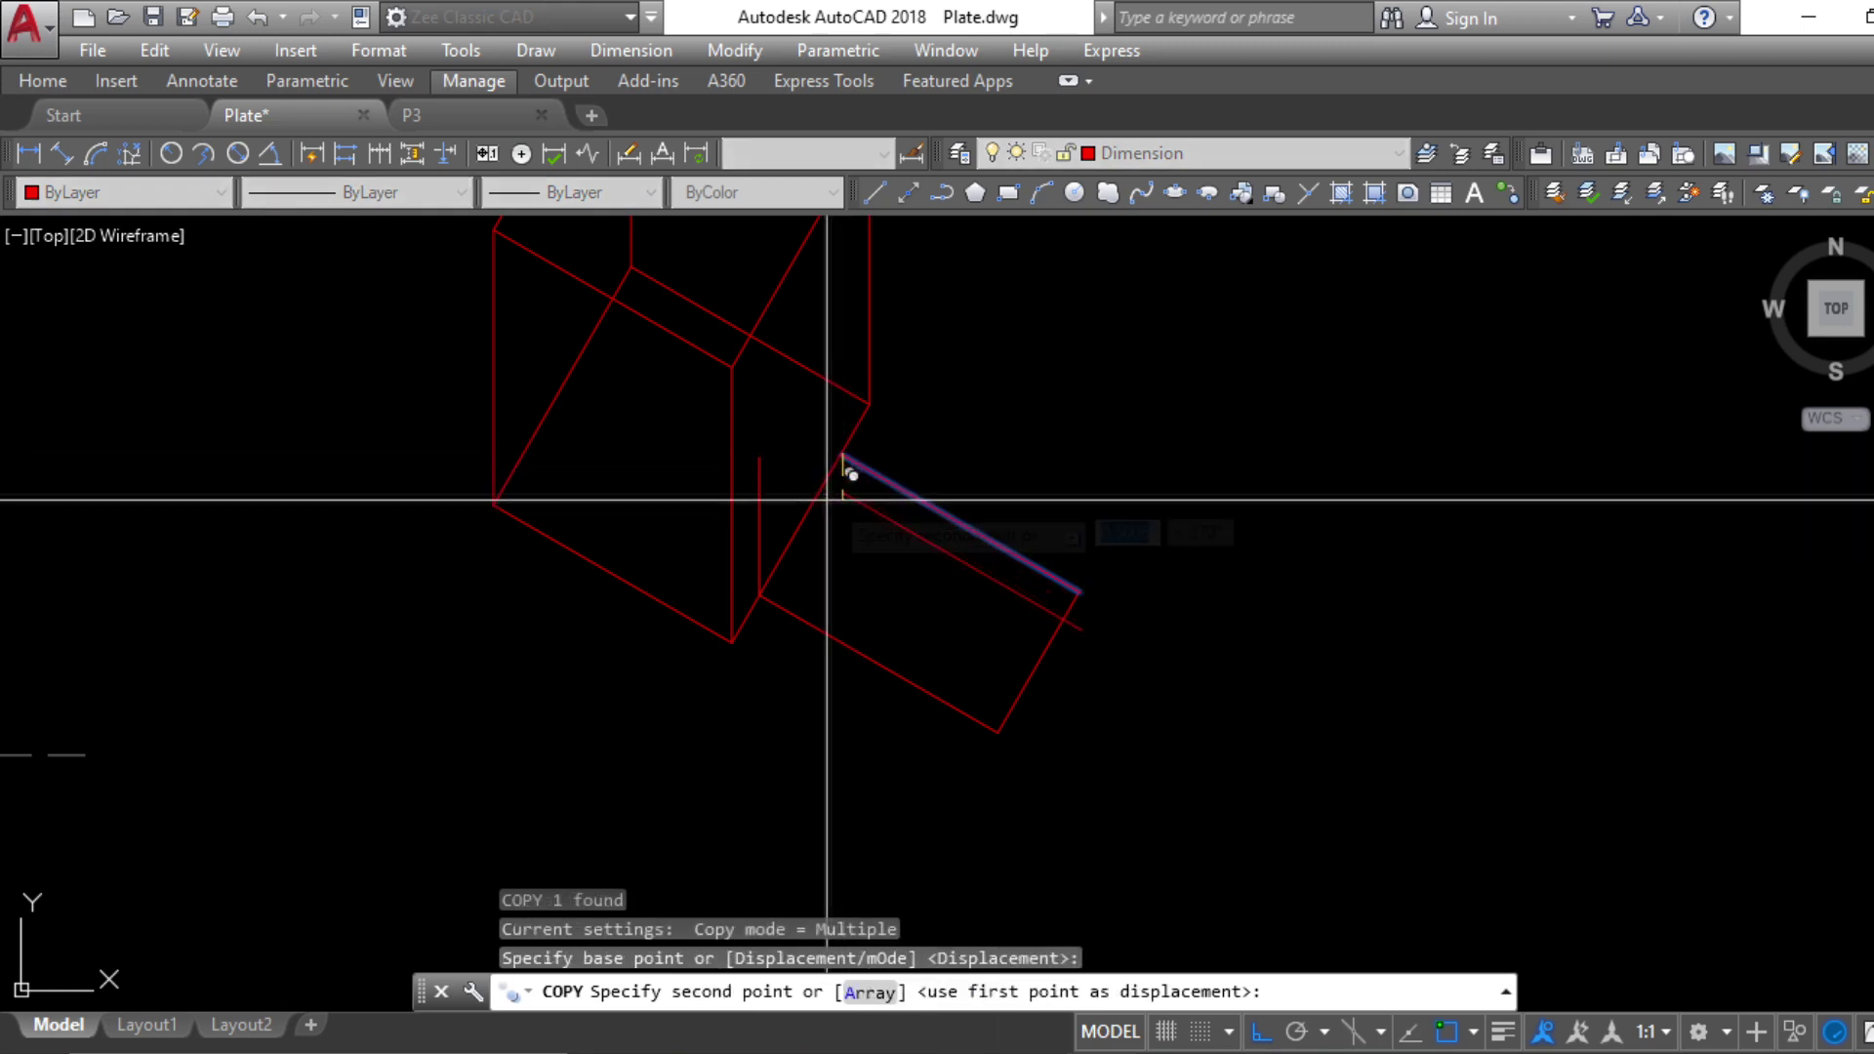
pyautogui.click(801, 524)
pyautogui.press('Escape')
pyautogui.press('Escape')
pyautogui.press('Escape')
pyautogui.scroll(4, 891, 535)
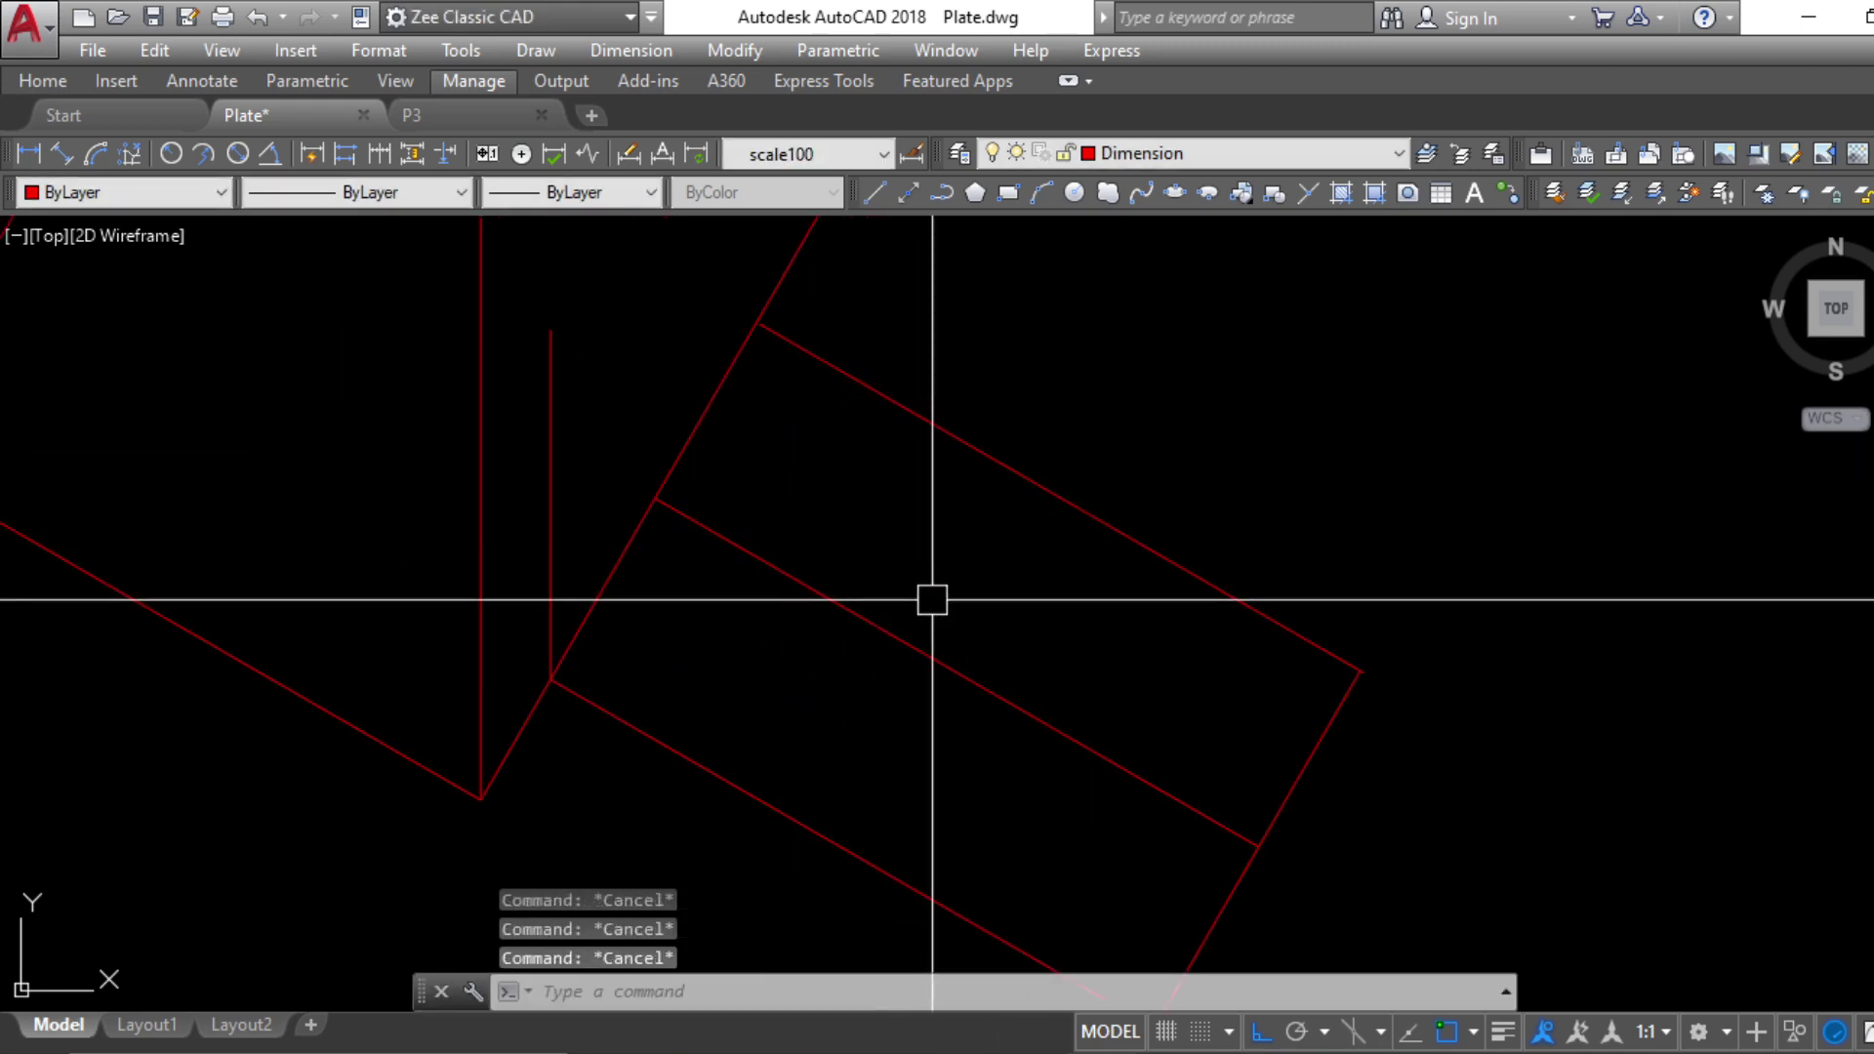
# Offset the small base's middle line 0.6 units to both sides
pyautogui.write('o')
pyautogui.press('Return')
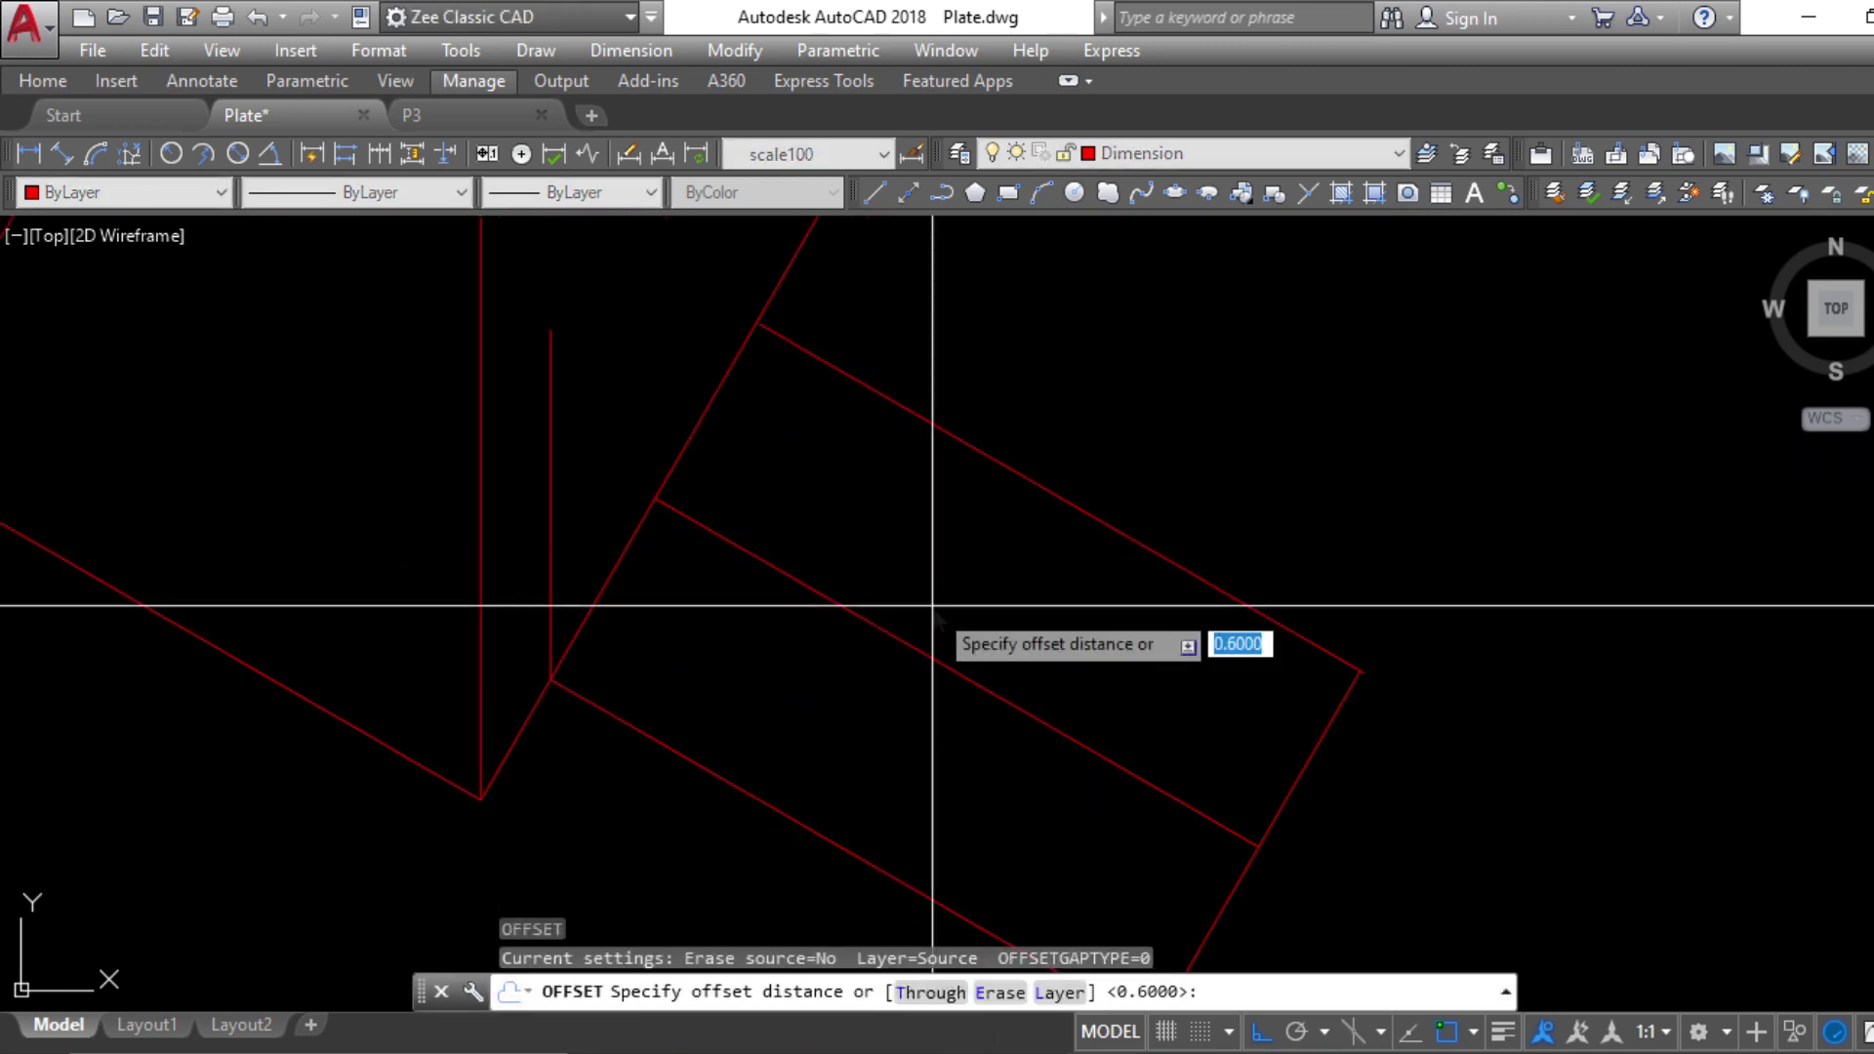
pyautogui.write('.6')
pyautogui.press('Return')
pyautogui.click(952, 671)
pyautogui.click(858, 670)
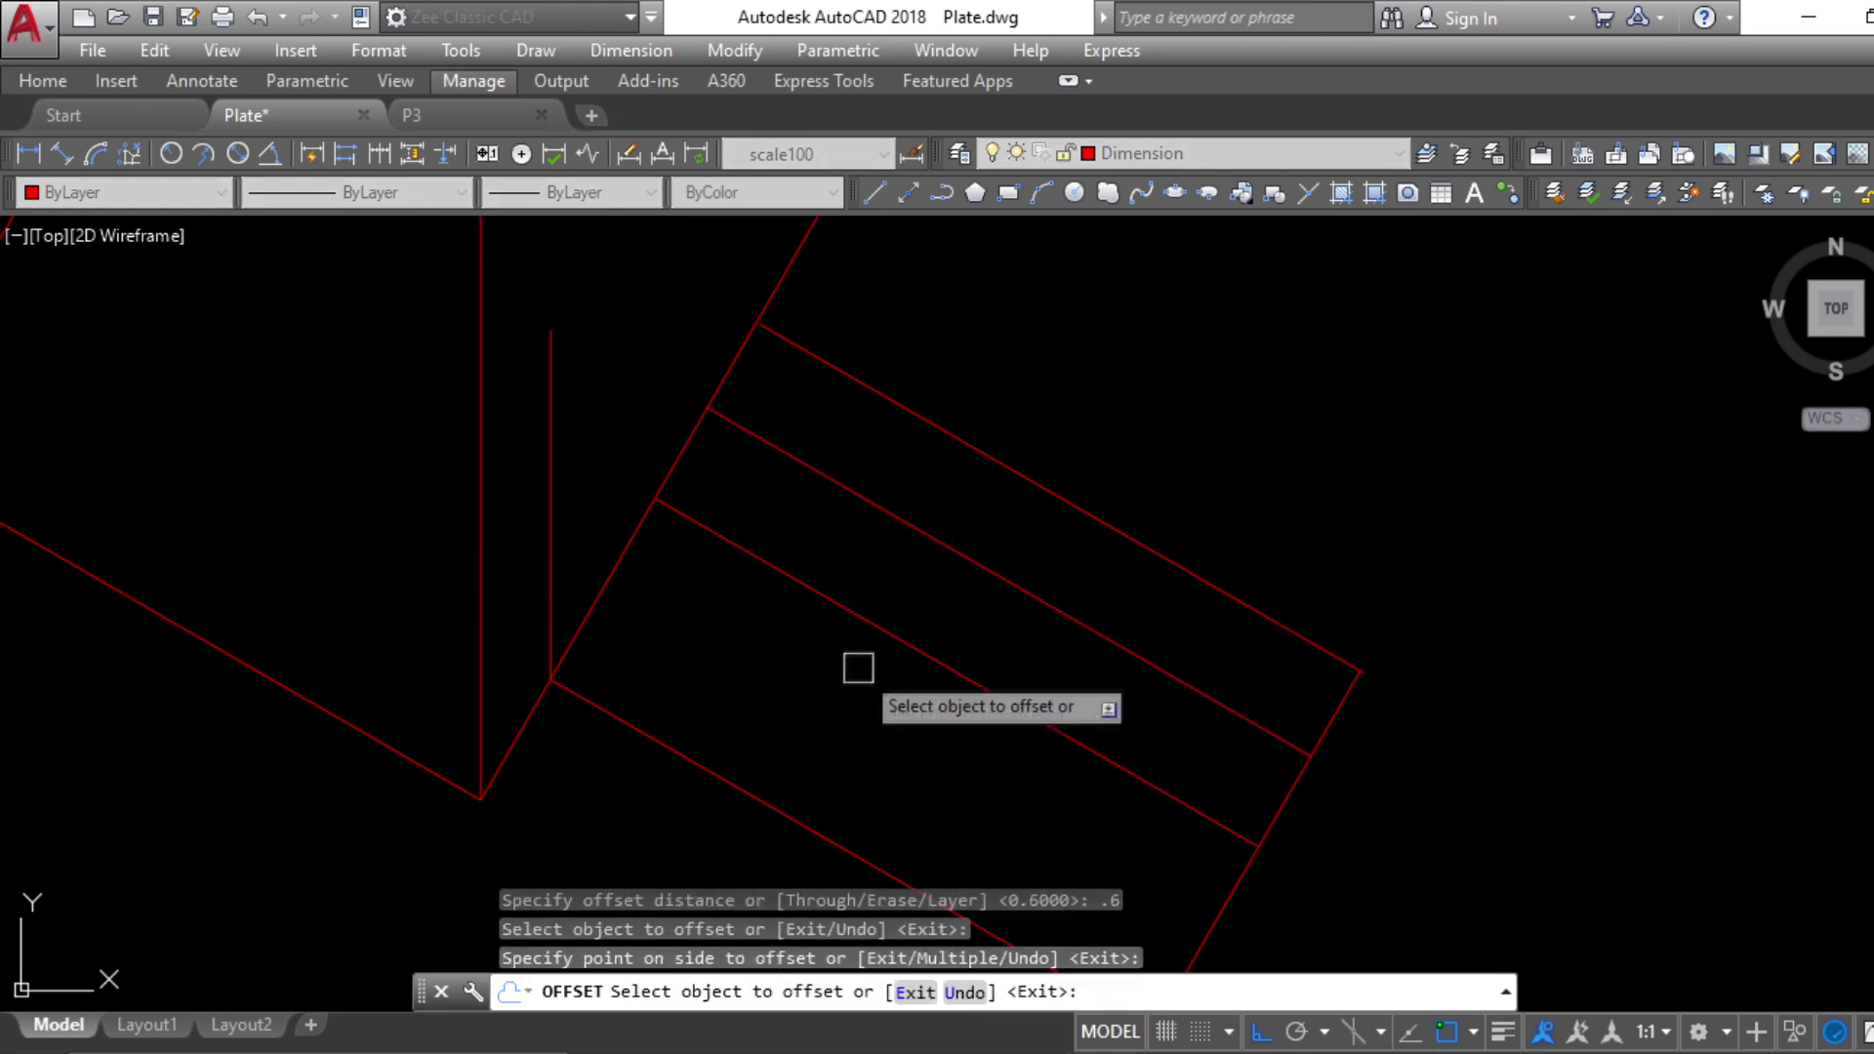
pyautogui.click(825, 719)
pyautogui.click(732, 765)
pyautogui.press('Escape')
pyautogui.press('Escape')
pyautogui.press('Escape')
pyautogui.press('Escape')
# Erase the small base's two original outer long edges
pyautogui.click(758, 805)
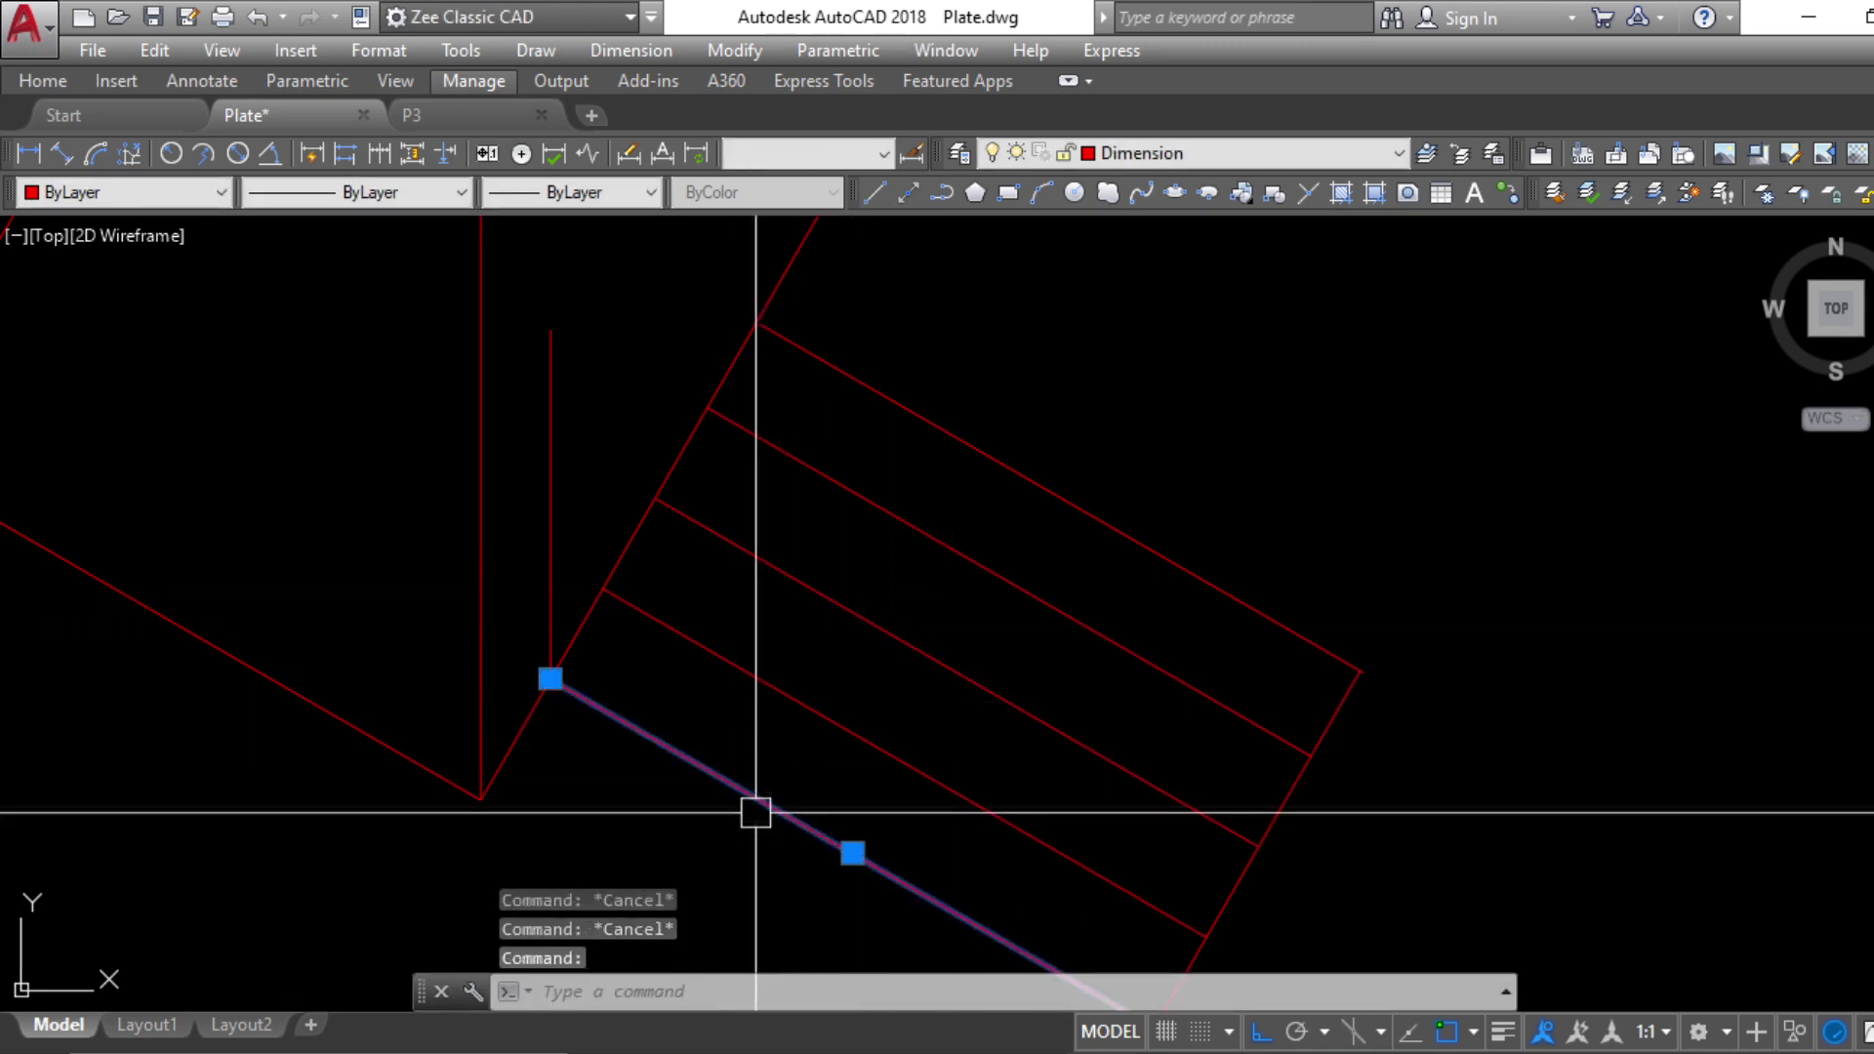
pyautogui.write('e')
pyautogui.press('Return')
pyautogui.click(977, 458)
pyautogui.press('Return')
pyautogui.scroll(-3, 969, 461)
pyautogui.press('Escape')
pyautogui.press('Escape')
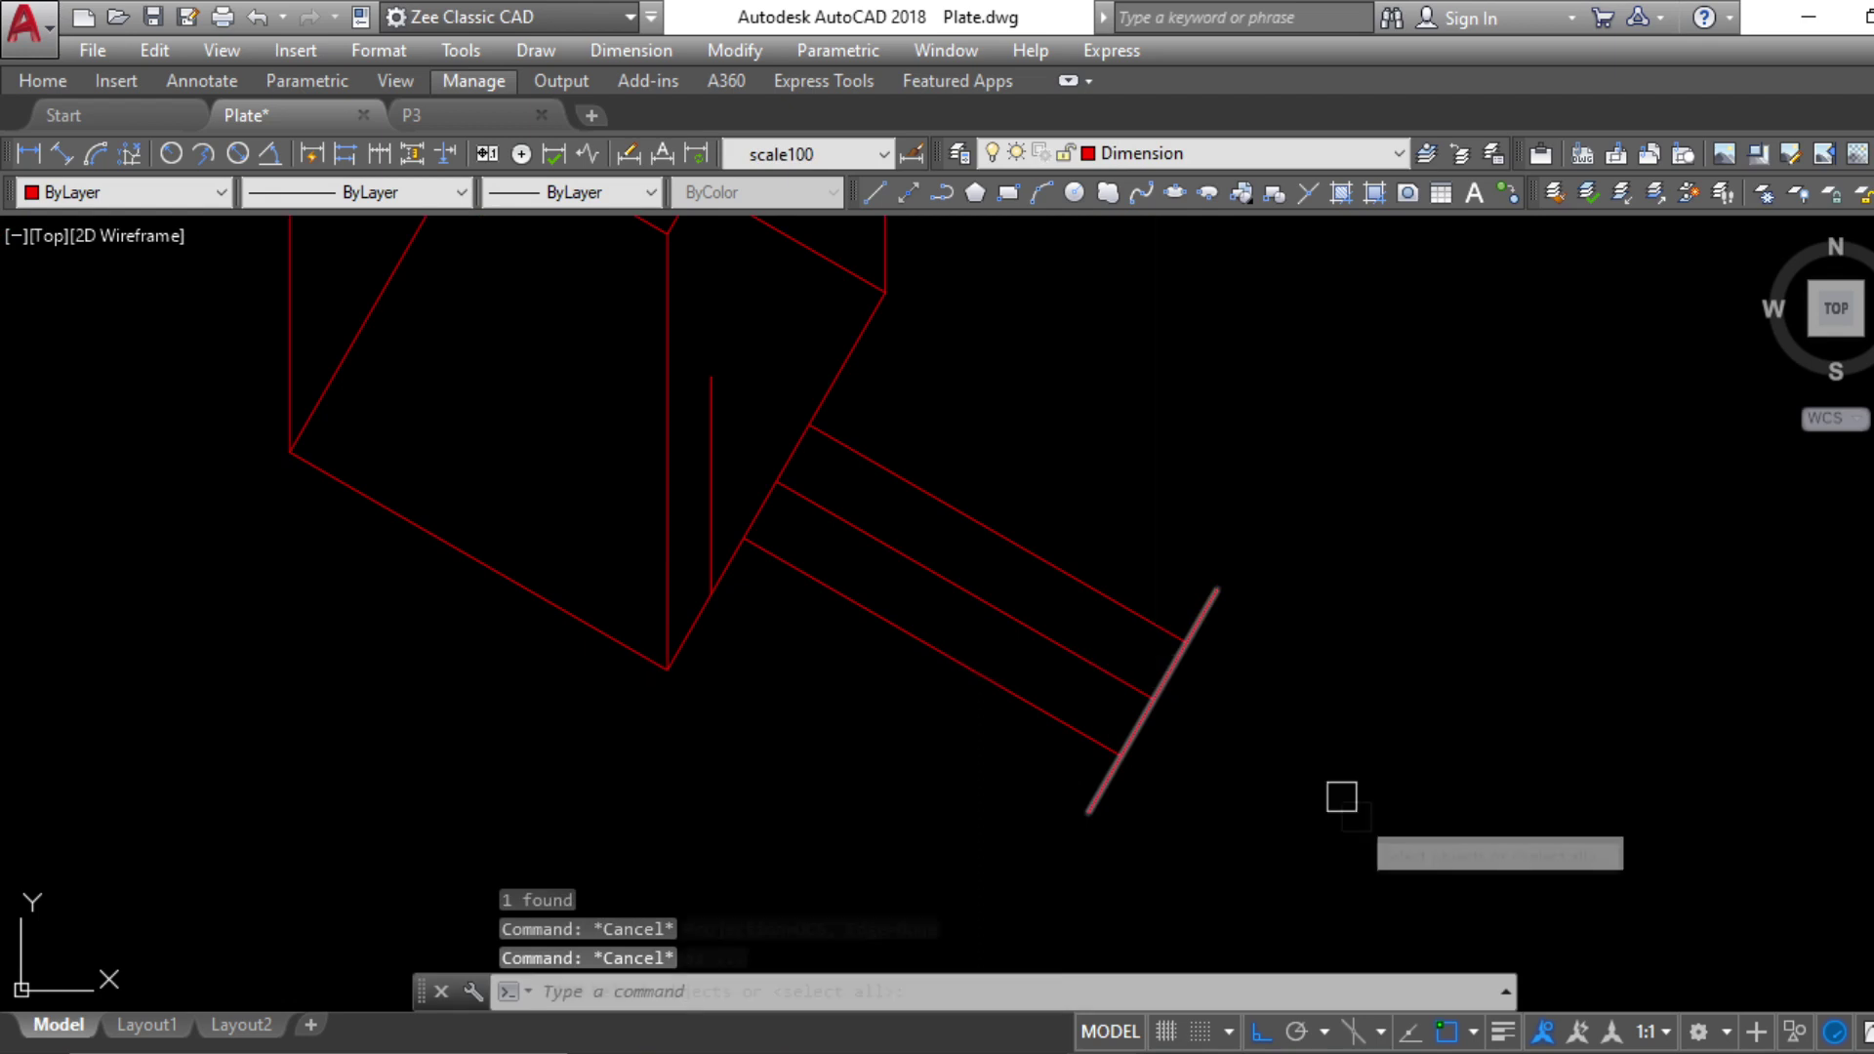
# Trim both ends of the outer short edge that extend past the offset lines
pyautogui.press('Return')
pyautogui.click(1112, 770)
pyautogui.click(1199, 619)
pyautogui.press('Escape')
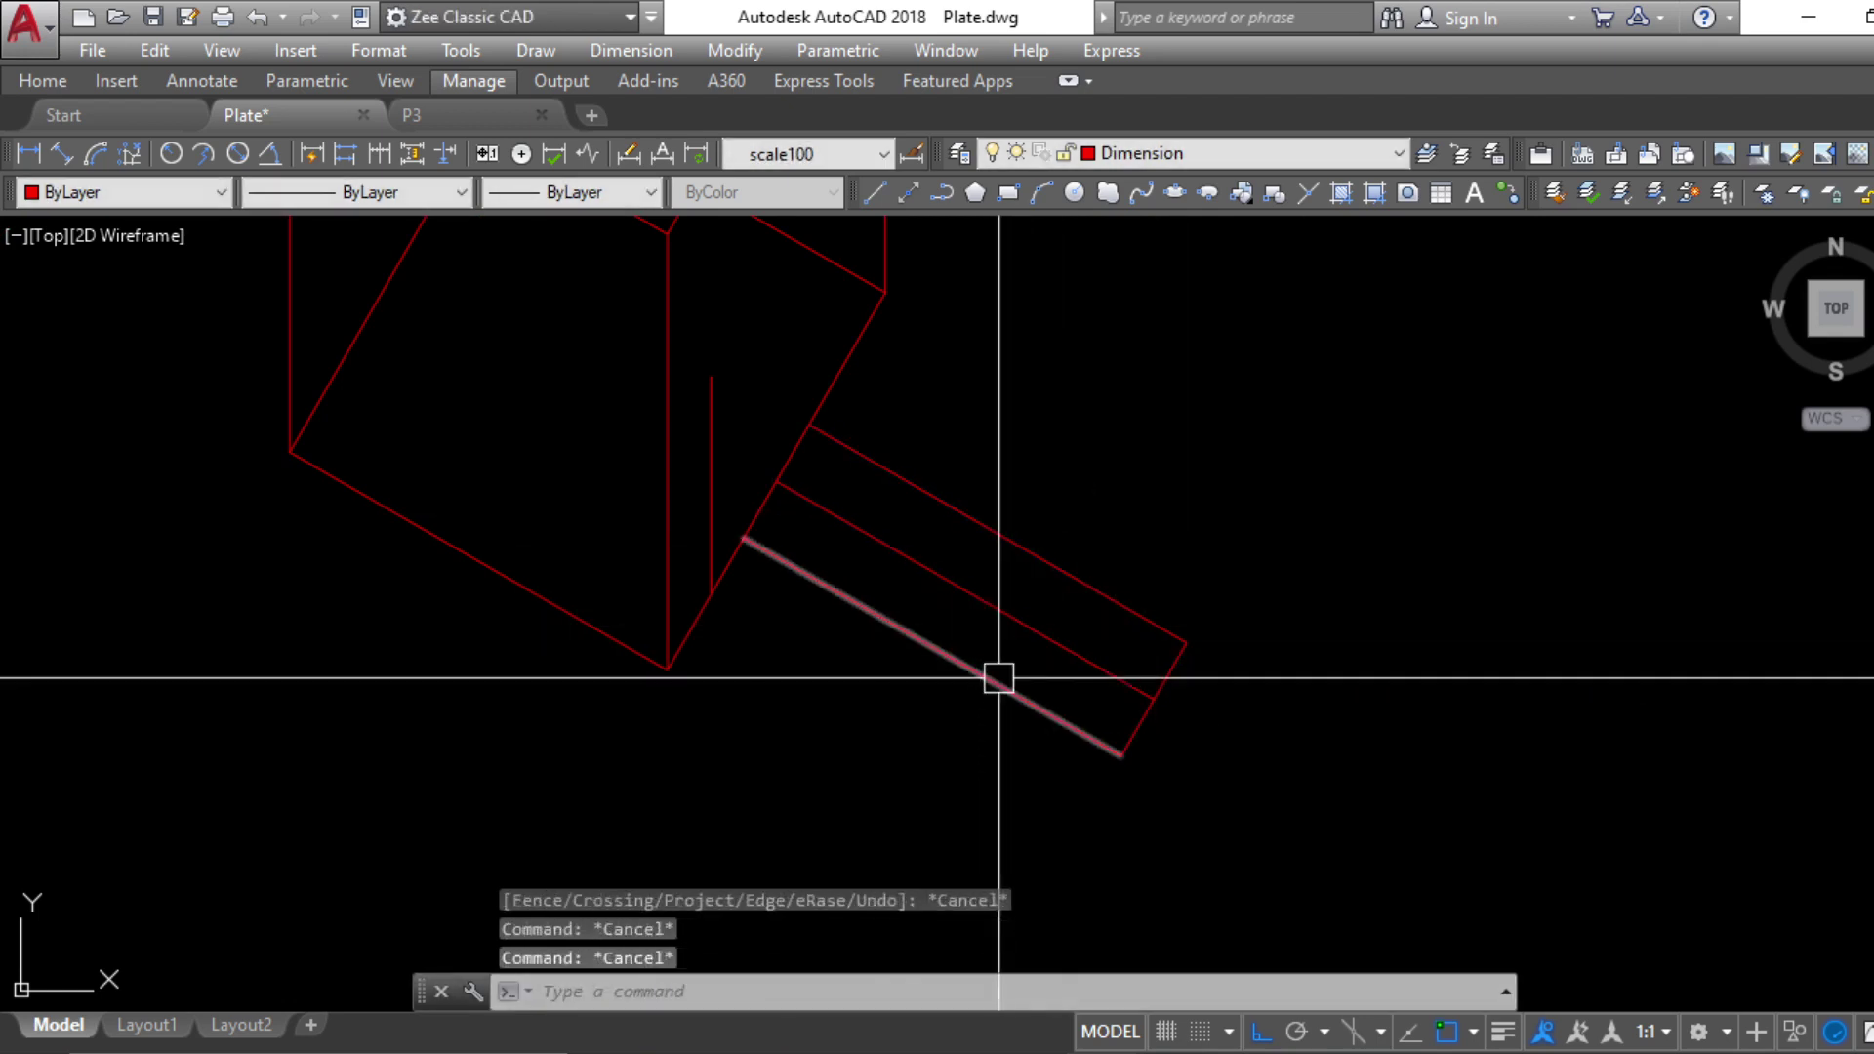
pyautogui.press('Escape')
# Erase the vertical line standing on the box's lower-right base edge
pyautogui.click(711, 500)
pyautogui.write('e')
pyautogui.press('Return')
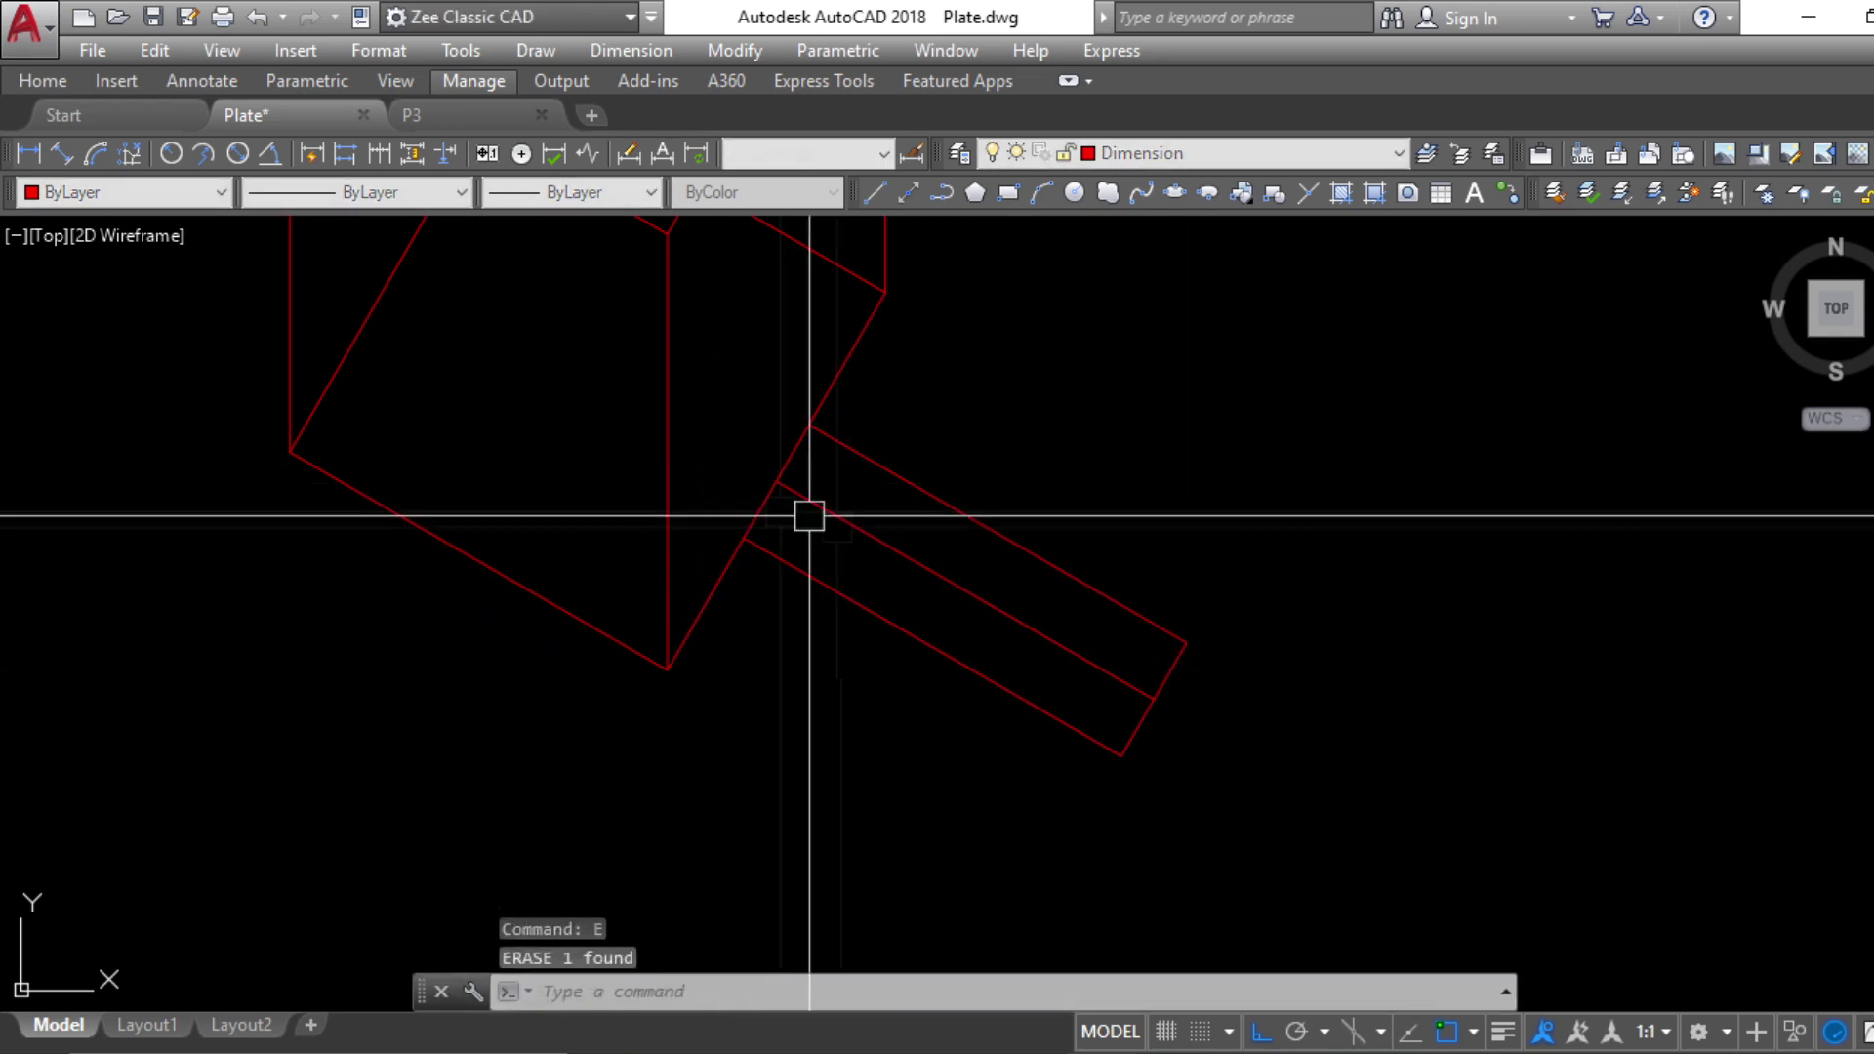
# Erase the middle line running along the small base
pyautogui.press('Return')
pyautogui.press('Escape')
pyautogui.click(1116, 671)
pyautogui.write('e')
pyautogui.press('Return')
pyautogui.press('Escape')
pyautogui.press('Escape')
# Draw a 2-unit vertical line up from the small base's lowest outer corner
pyautogui.write('pl')
pyautogui.press('Return')
pyautogui.click(1121, 754)
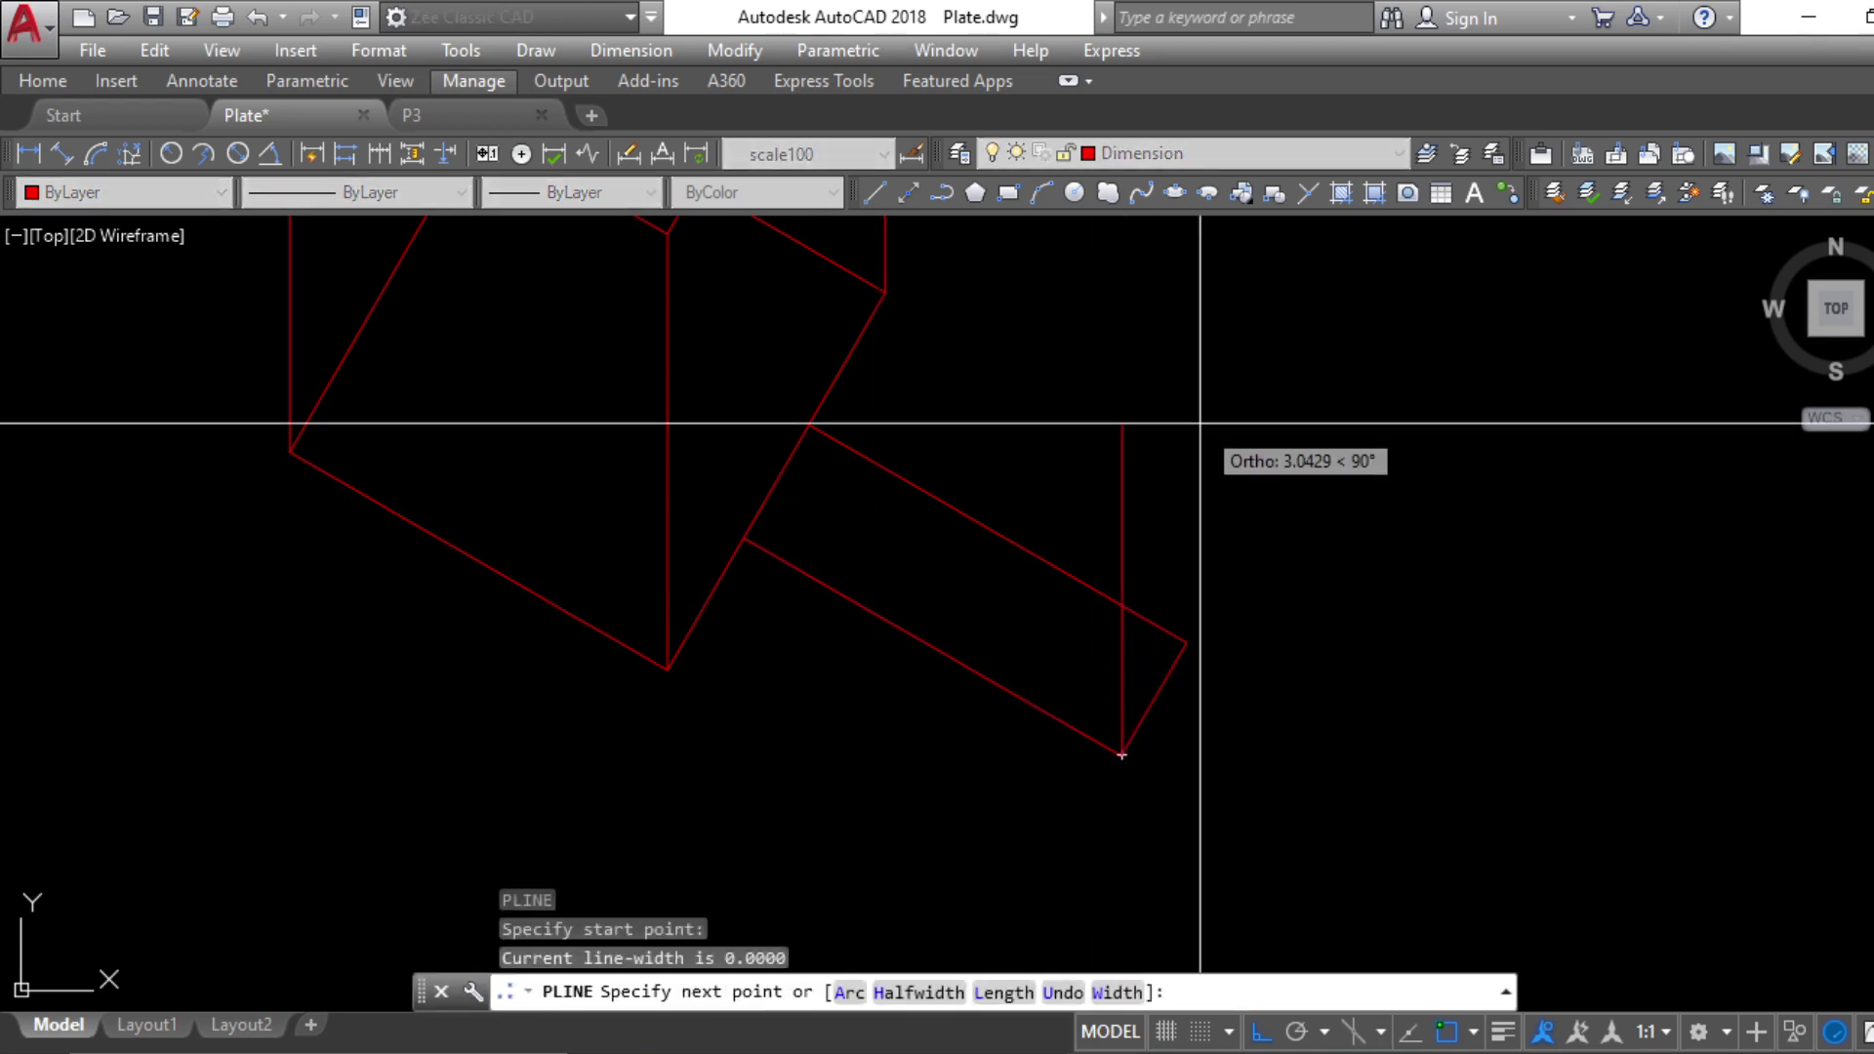
pyautogui.press('Escape')
pyautogui.press('Escape')
# Copy the small block's vertical line to the other outer corner of its base
pyautogui.scroll(-4, 1186, 454)
pyautogui.click(1171, 493)
pyautogui.write('co')
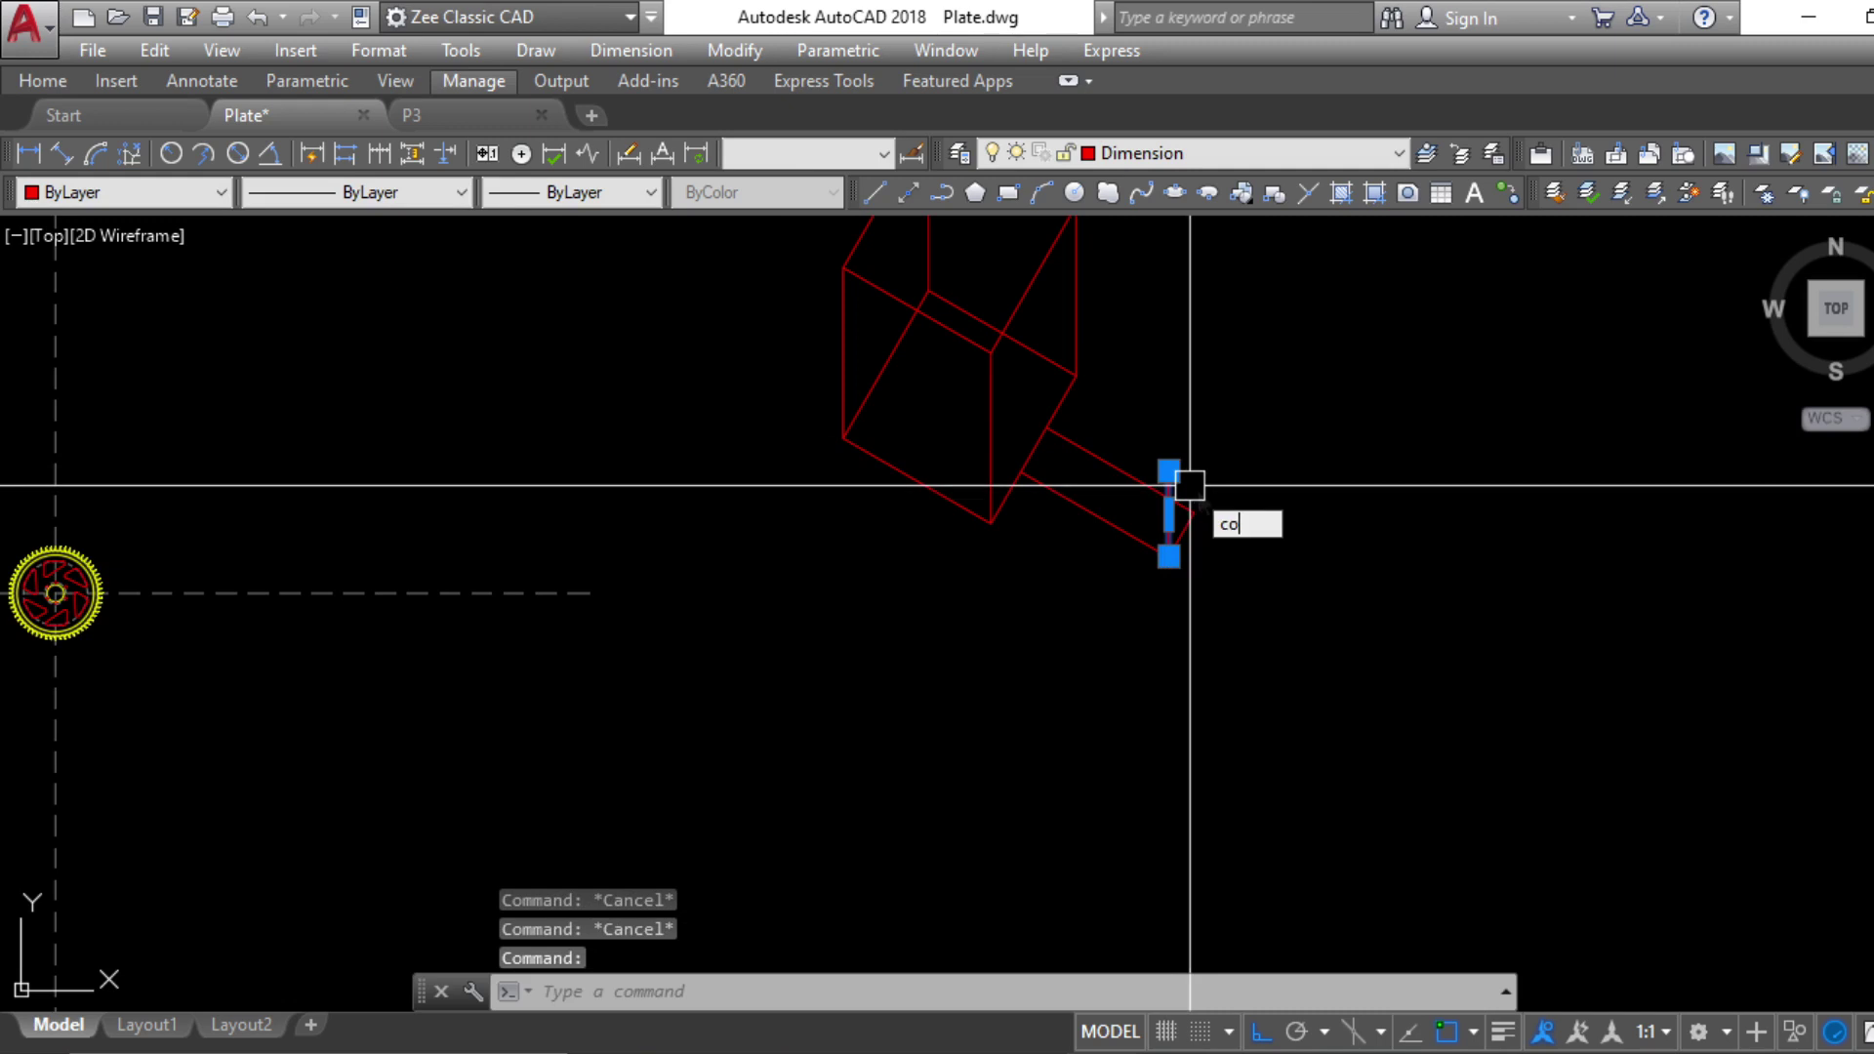
pyautogui.press('Return')
pyautogui.click(1170, 552)
pyautogui.click(1196, 509)
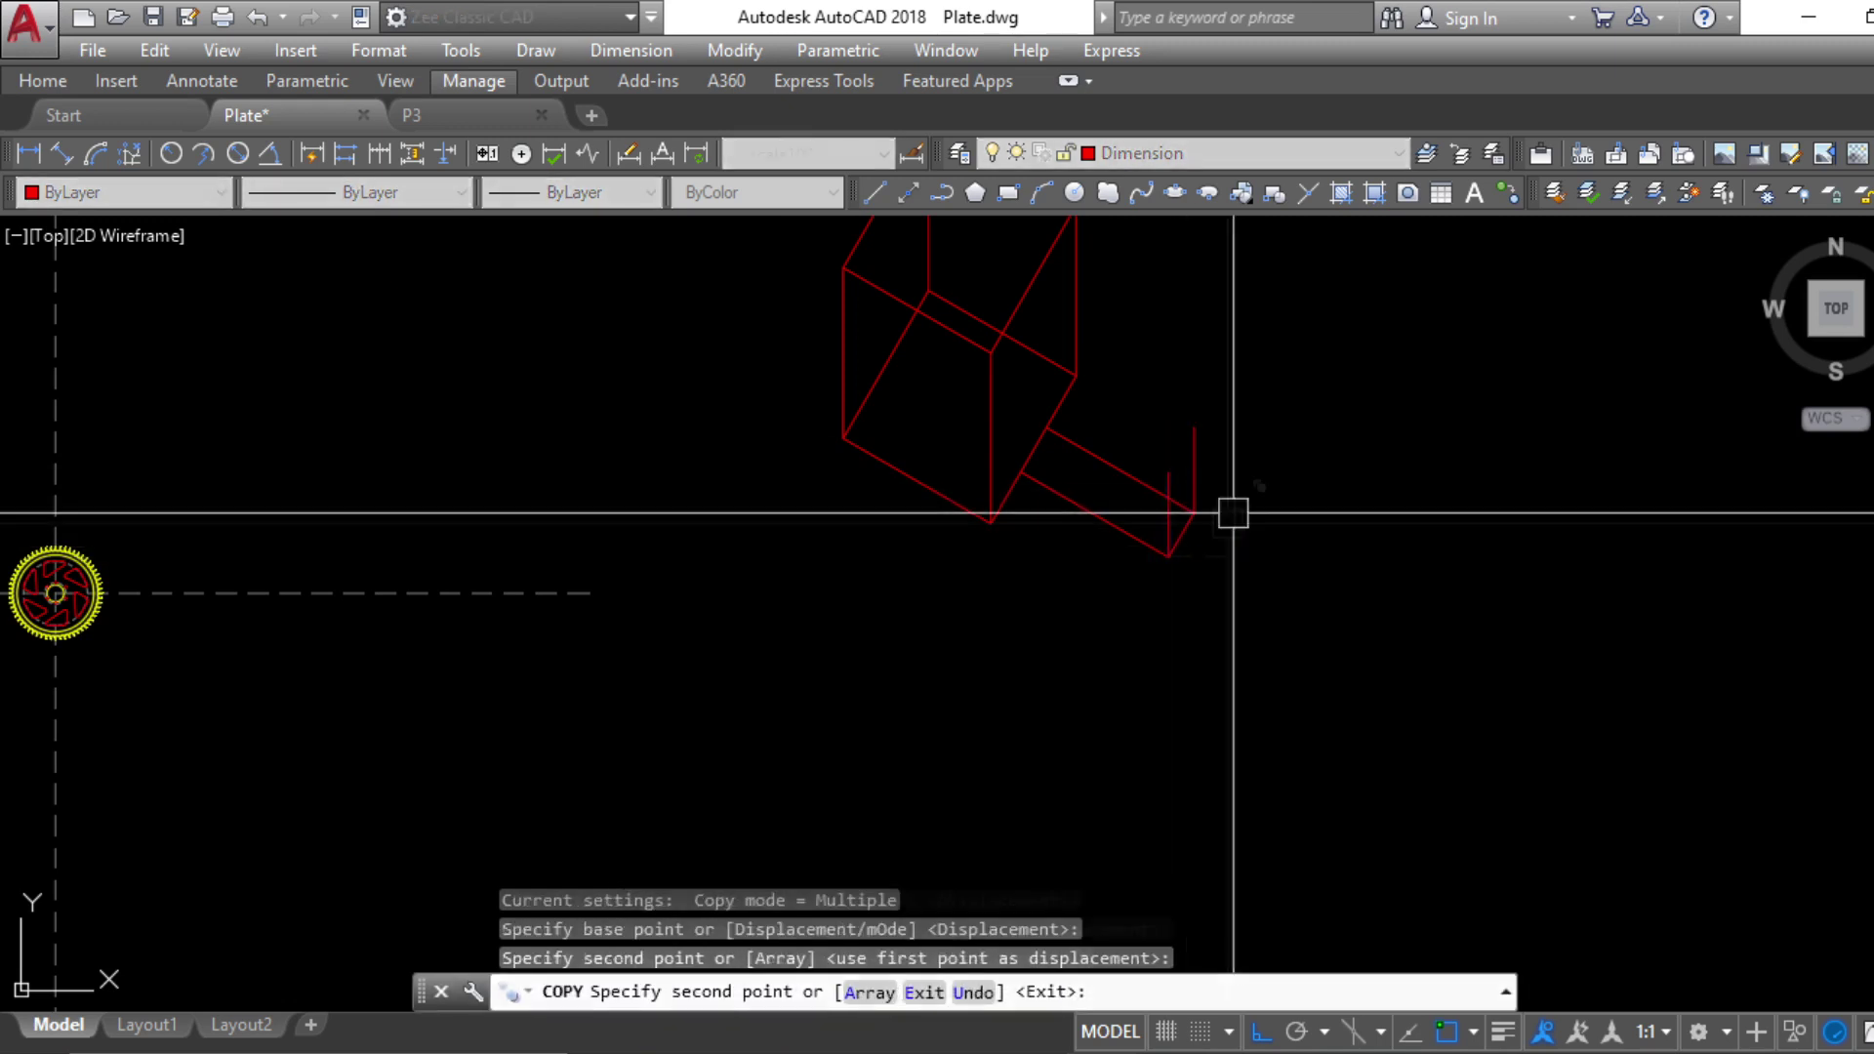
pyautogui.press('Escape')
pyautogui.press('Escape')
# Copy the small base's two long edges 2 units up to the top of the vertical line
pyautogui.click(1139, 515)
pyautogui.click(1073, 508)
pyautogui.click(1144, 480)
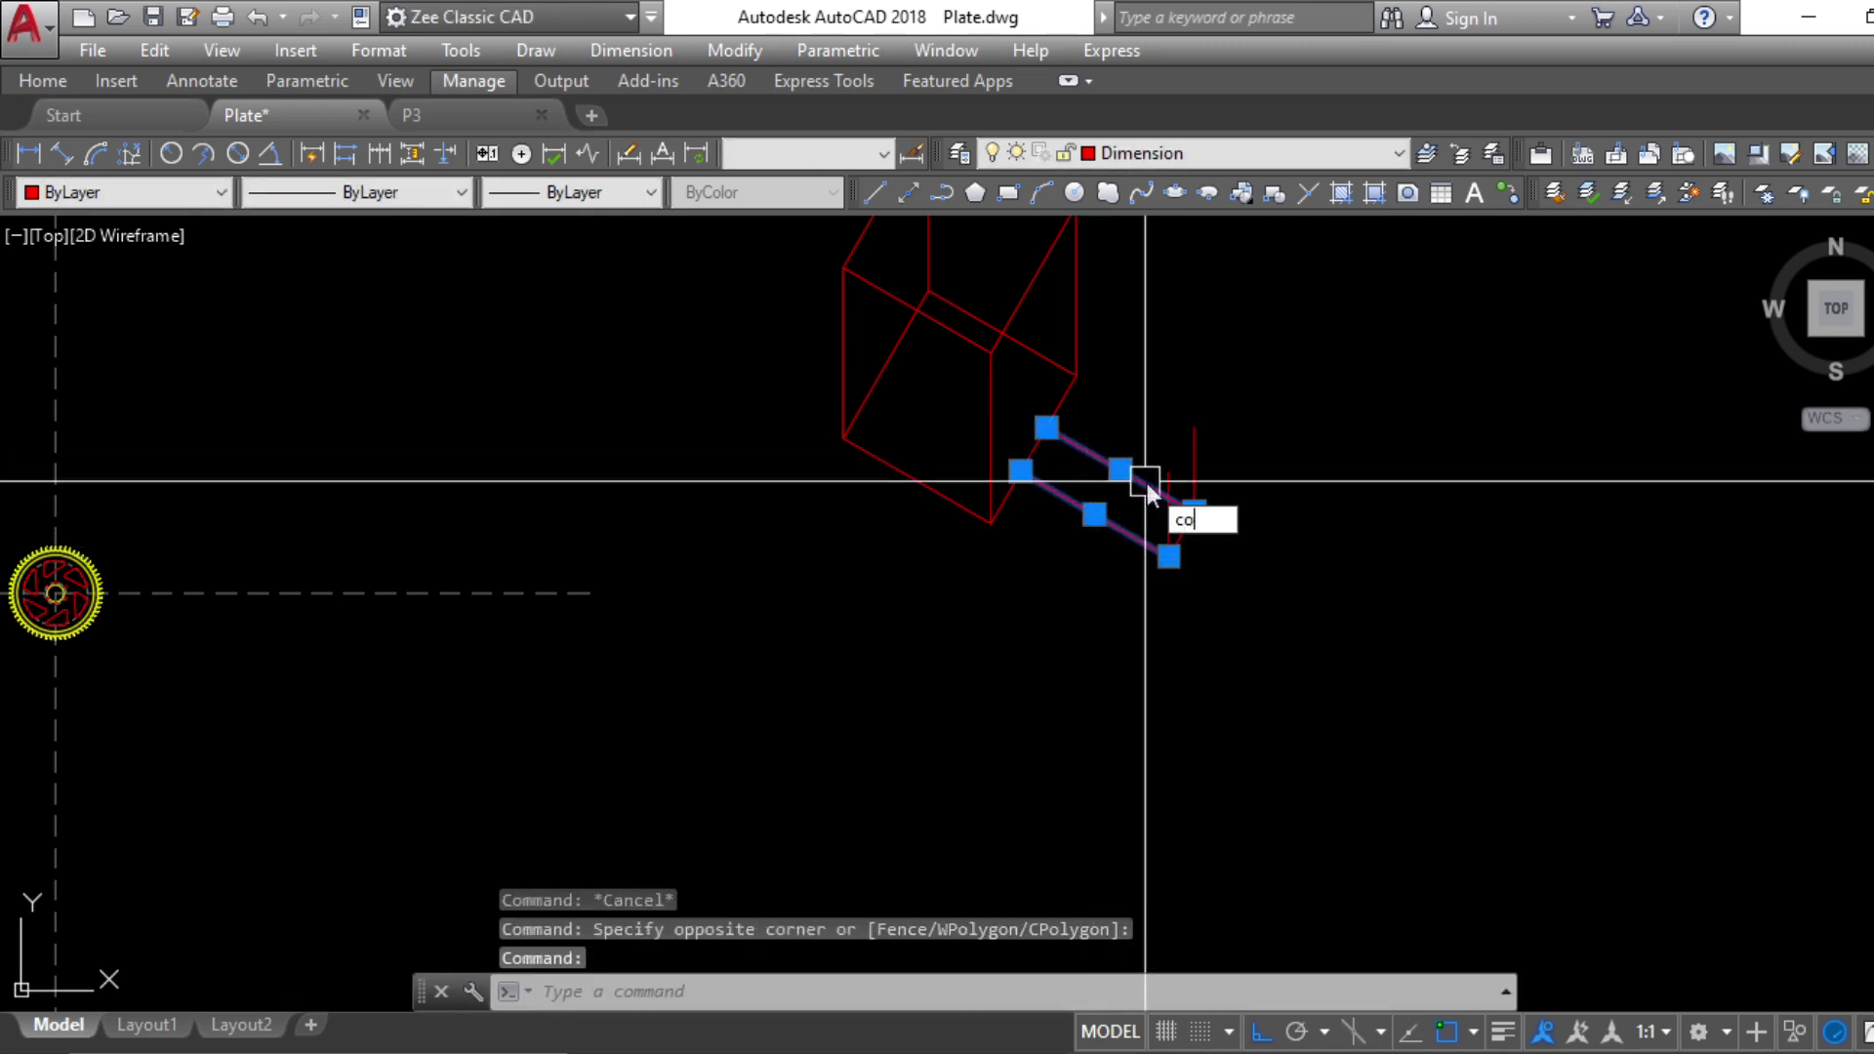
pyautogui.press('Return')
pyautogui.click(1169, 556)
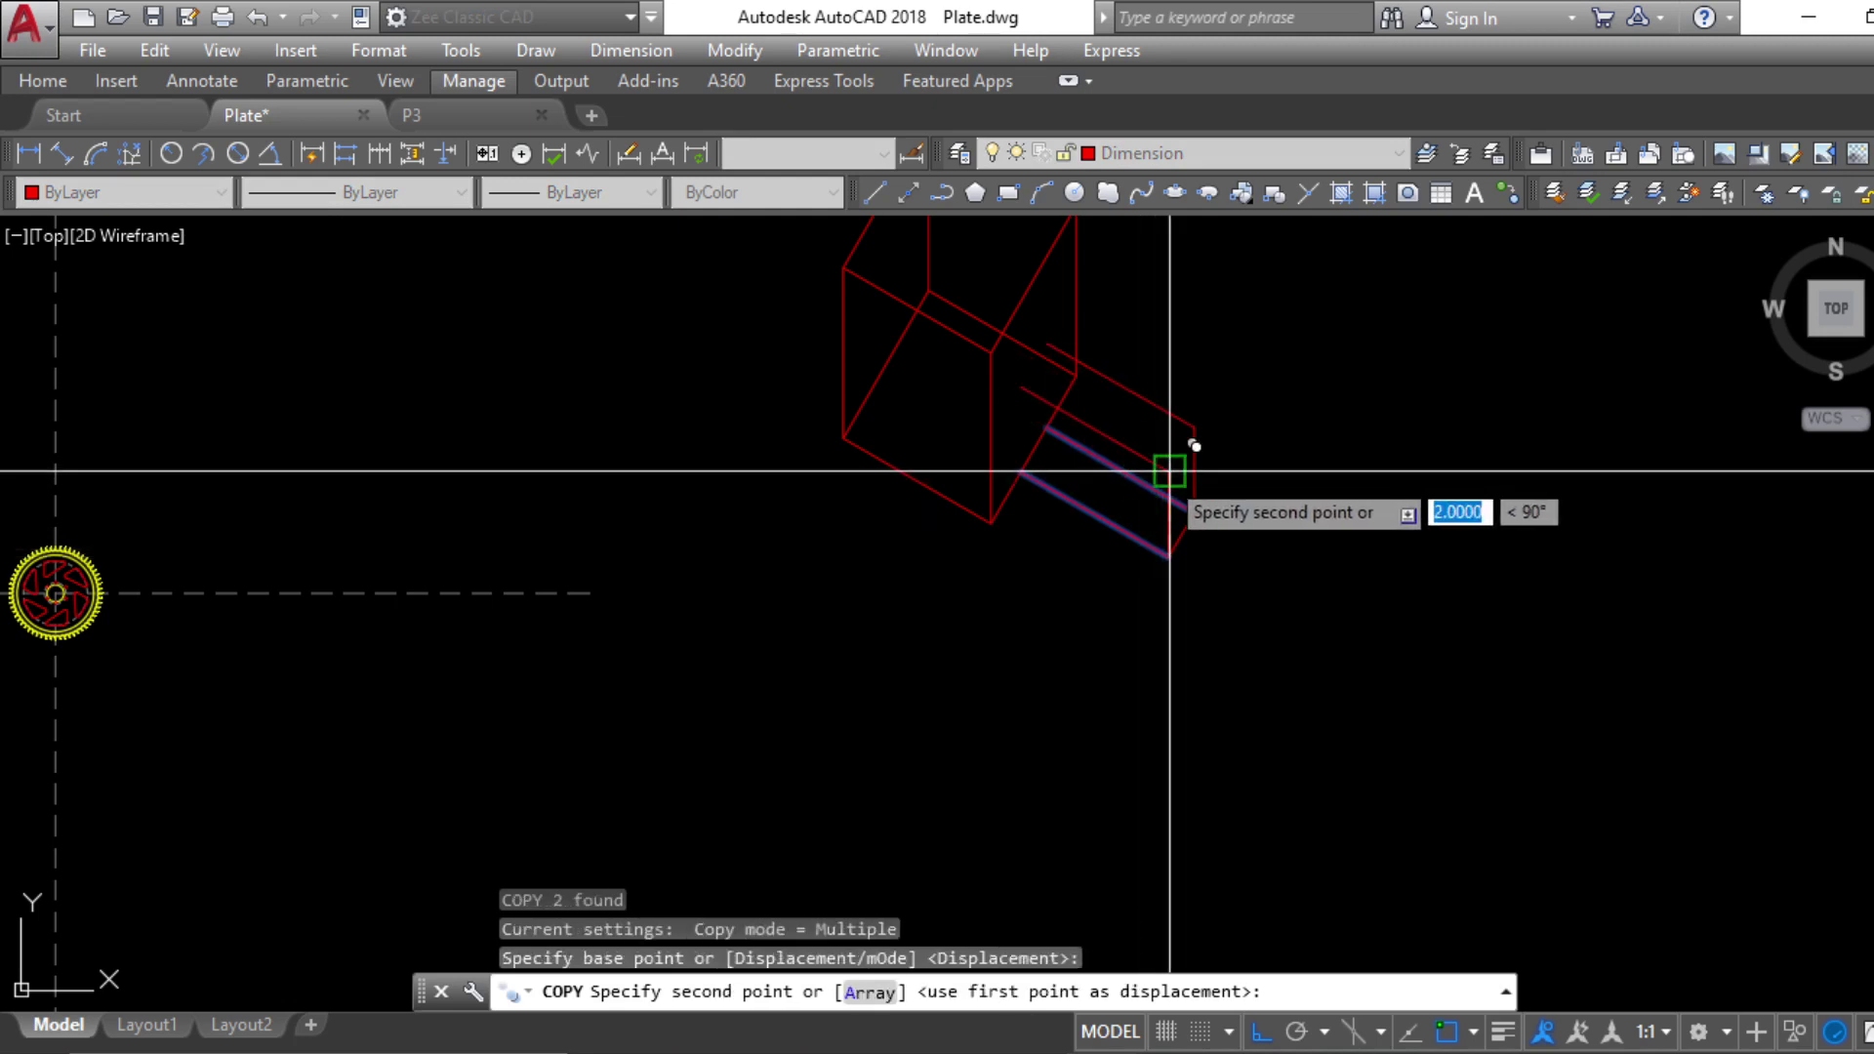
pyautogui.click(1169, 471)
pyautogui.press('Escape')
pyautogui.press('Escape')
pyautogui.press('Escape')
# Copy the small base's outer short edge up to the top ends of the two vertical lines
pyautogui.scroll(3, 1186, 527)
pyautogui.click(1161, 571)
pyautogui.write('co')
pyautogui.press('Return')
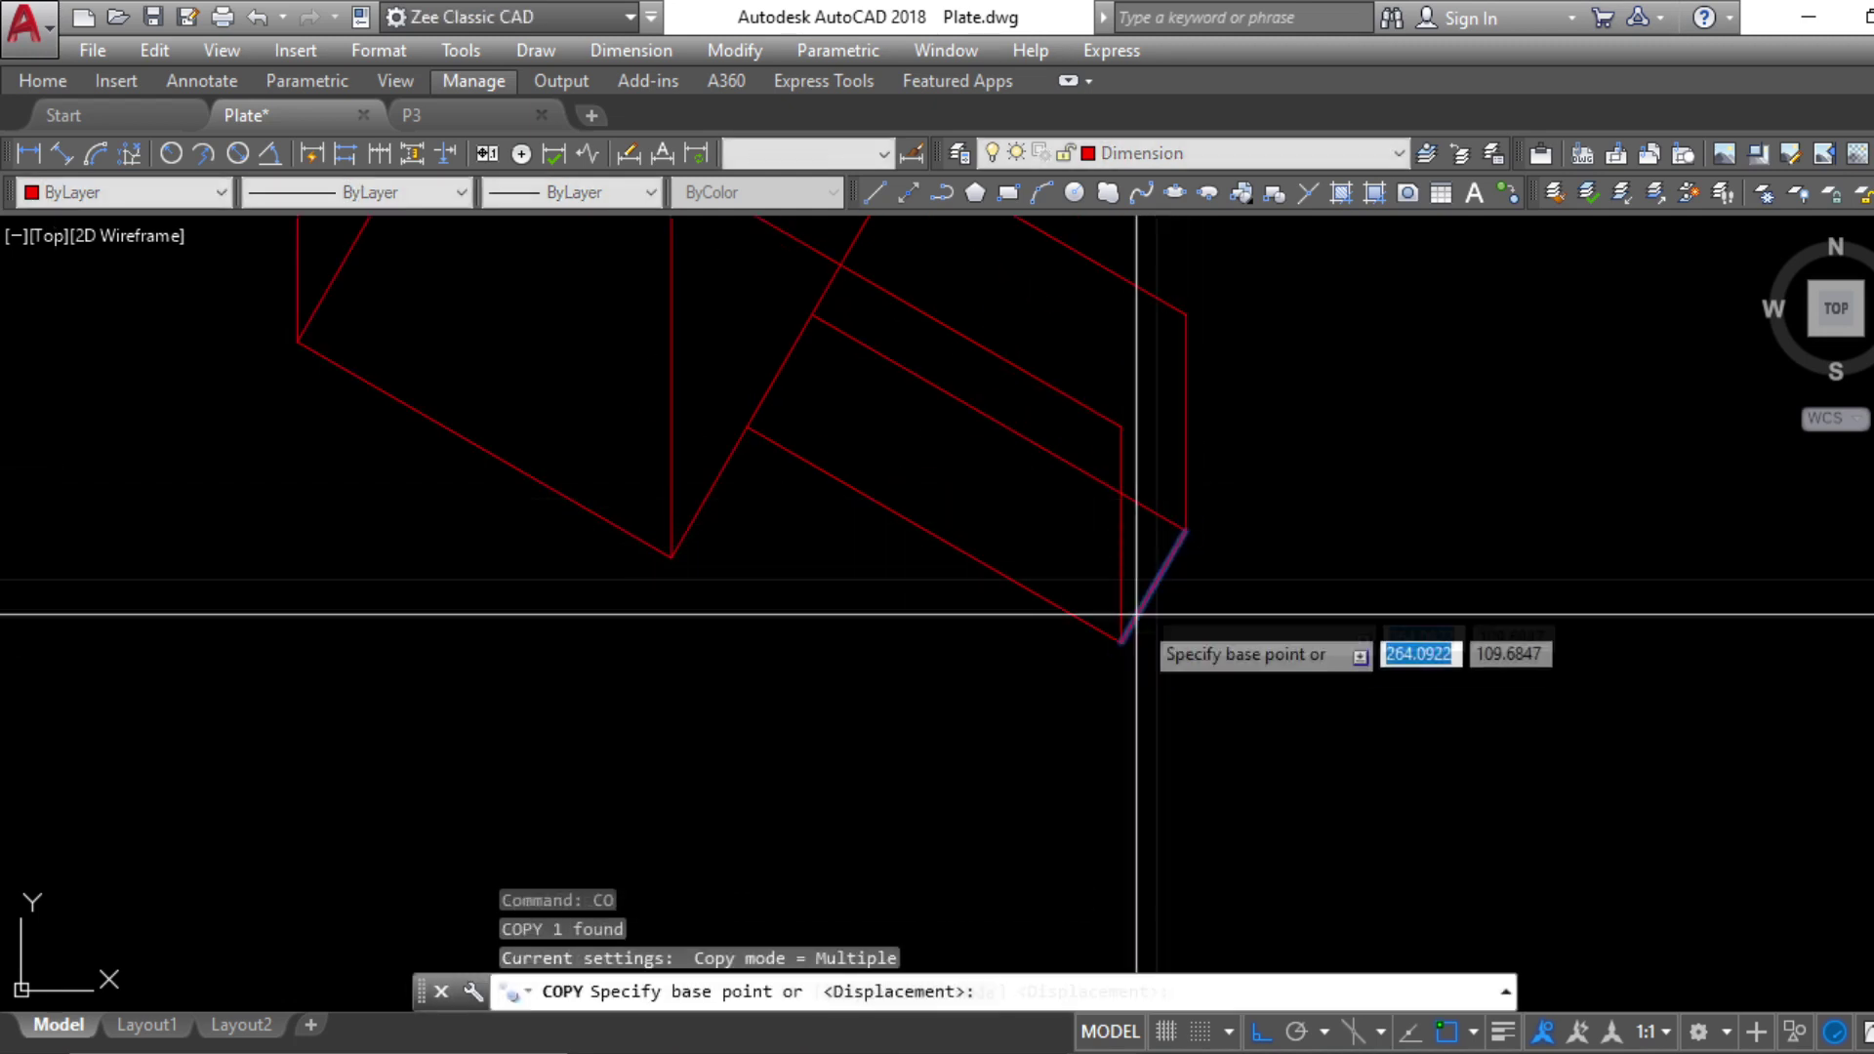
pyautogui.click(1118, 637)
pyautogui.click(1122, 419)
pyautogui.press('Escape')
# Copy the small block's front vertical edge to the inner end of its front base edge, where it meets the large box
pyautogui.scroll(-5, 1121, 419)
pyautogui.moveTo(1122, 418); pyautogui.dragTo(1222, 593, button='middle')
pyautogui.scroll(4, 1122, 464)
pyautogui.press('Escape')
pyautogui.press('Escape')
pyautogui.press('Escape')
pyautogui.write('c')
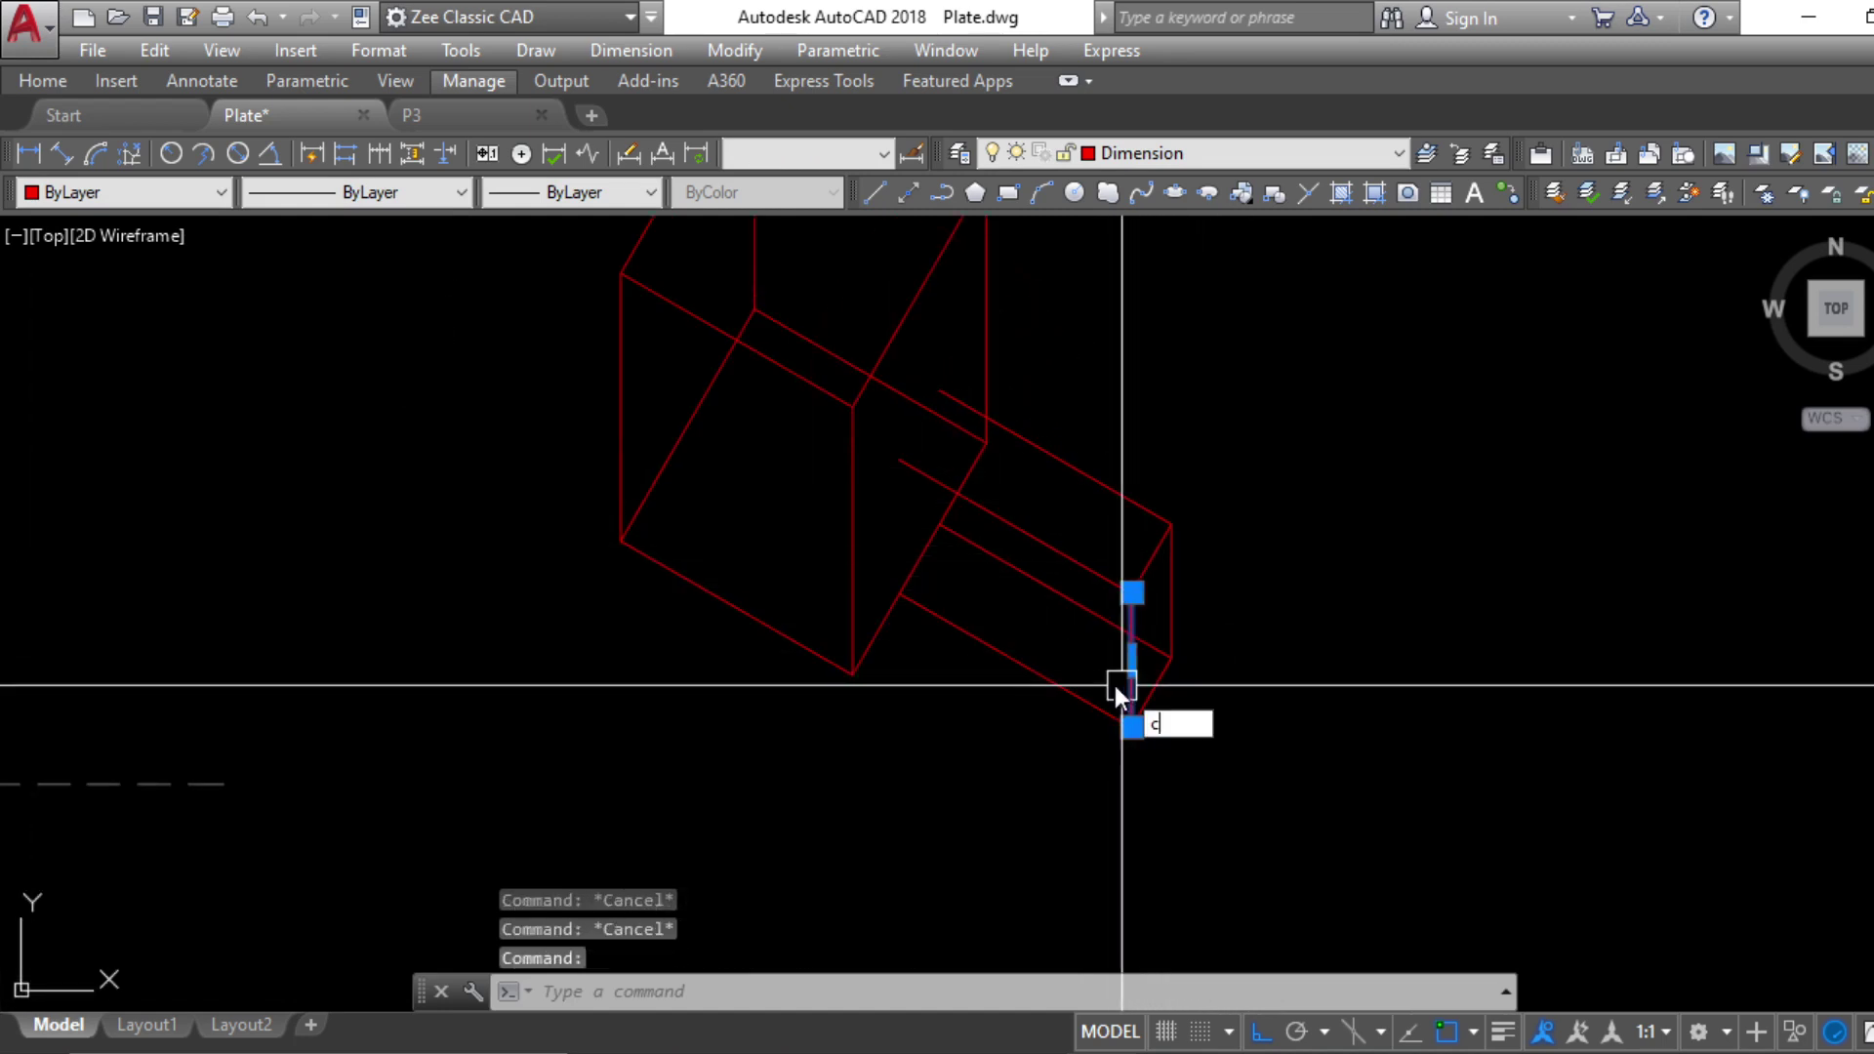
pyautogui.write('o')
pyautogui.press('Return')
pyautogui.click(1131, 727)
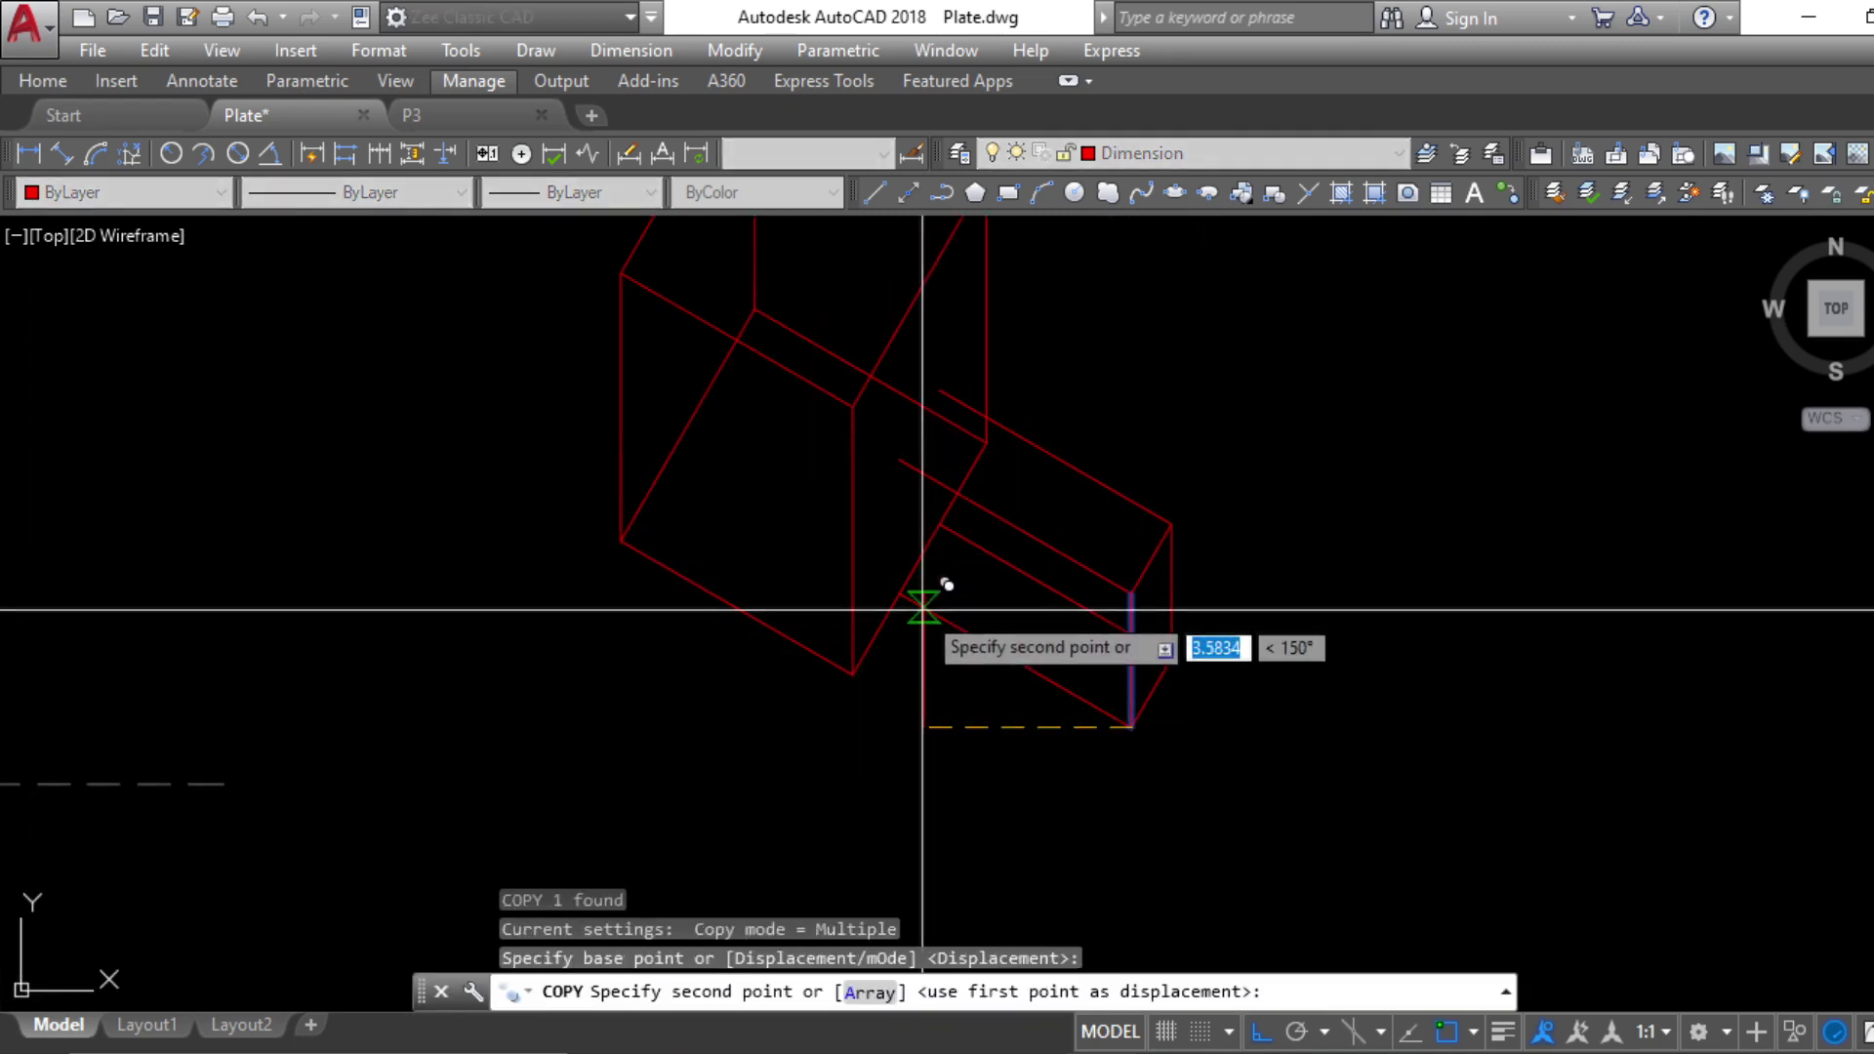
pyautogui.click(899, 594)
pyautogui.press('Escape')
# Copy the small block's outer short top edge to the inner ends of its long top edges
pyautogui.moveTo(1130, 559); pyautogui.dragTo(1116, 641, button='middle')
pyautogui.press('Escape')
pyautogui.press('Escape')
pyautogui.press('Escape')
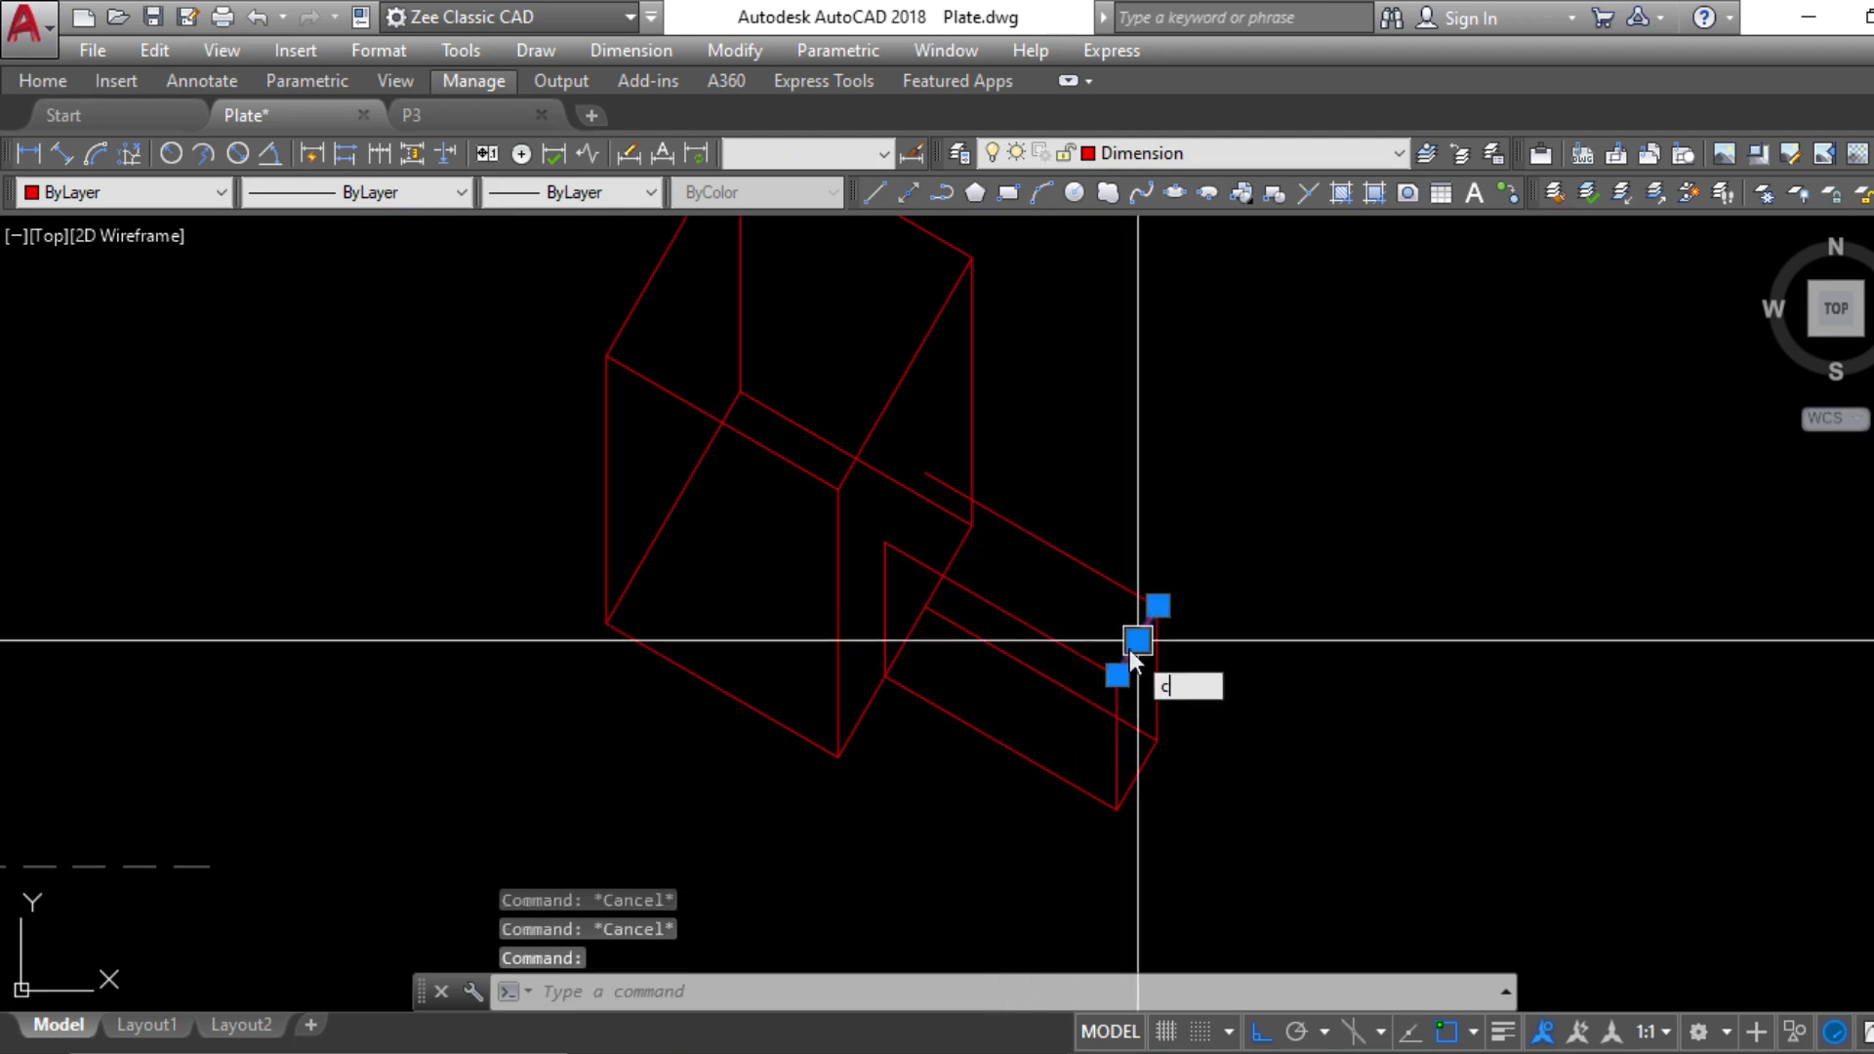
pyautogui.write('co')
pyautogui.press('Return')
pyautogui.click(1118, 674)
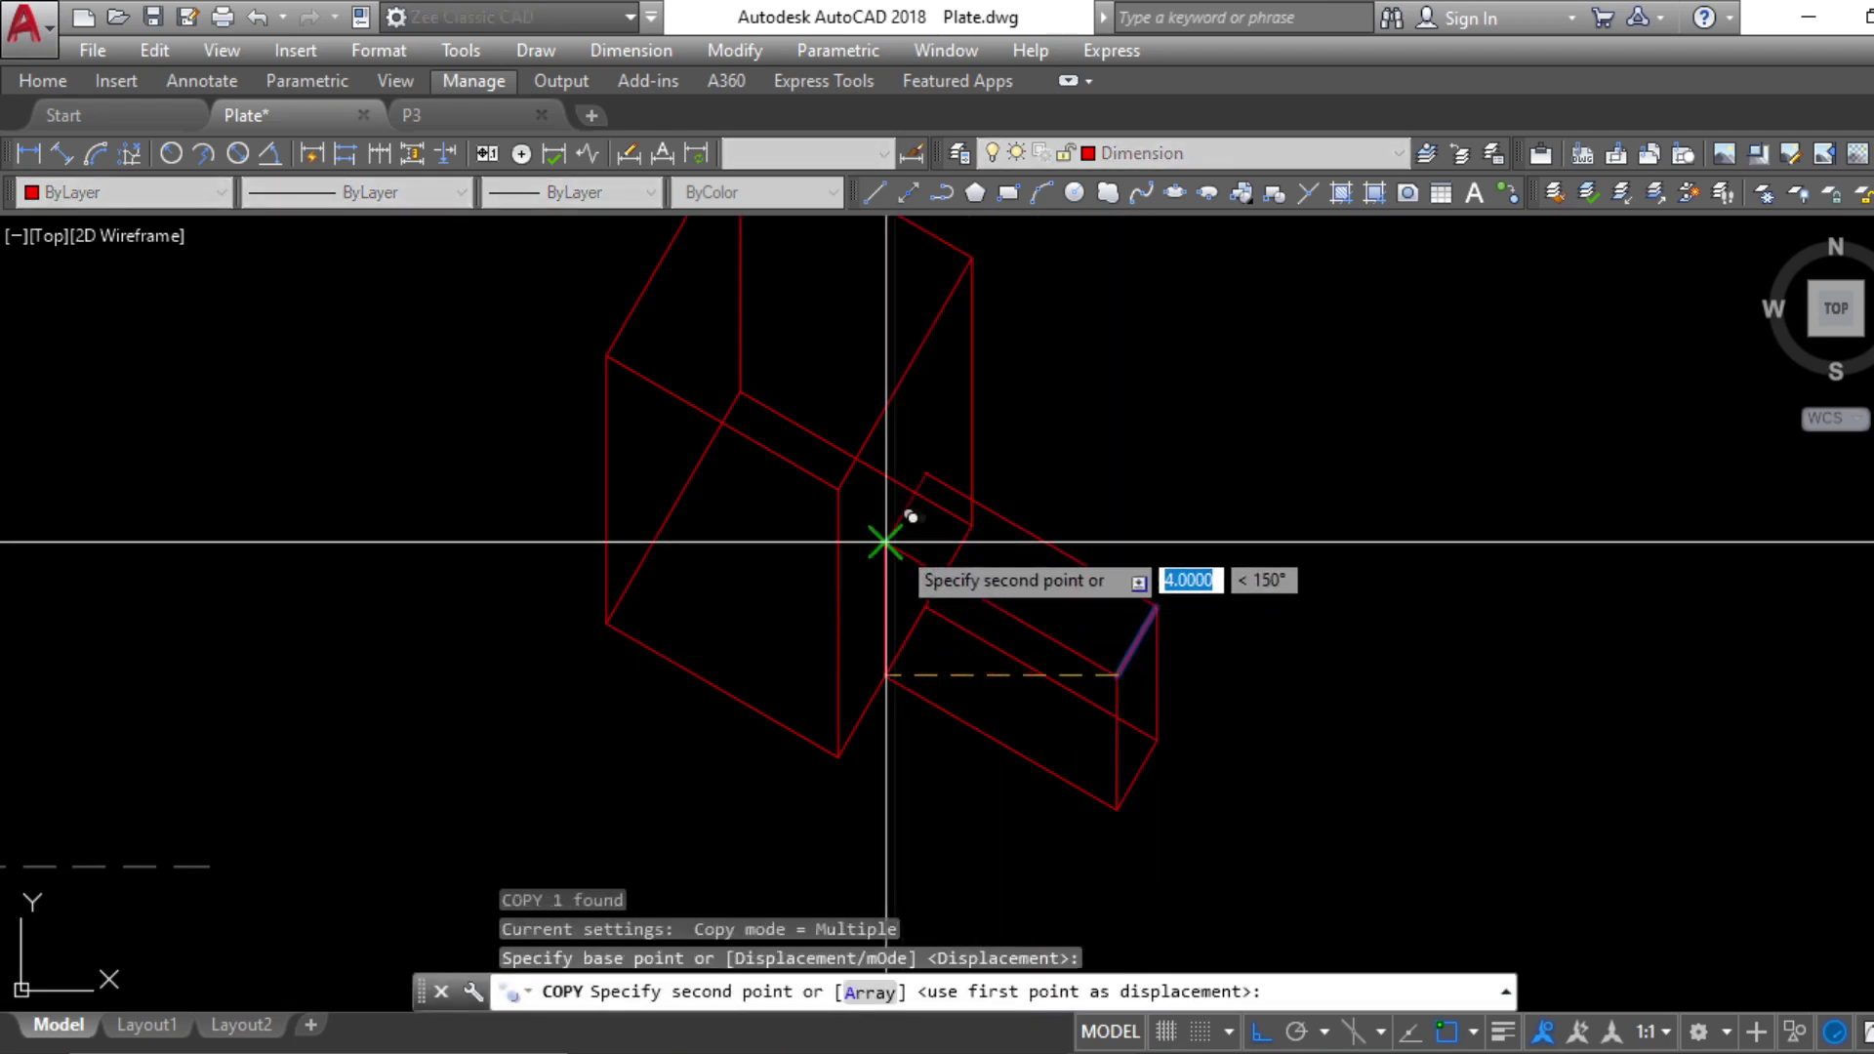
pyautogui.click(937, 532)
pyautogui.press('Escape')
# Switch to the Major Plate PDF in Adobe Reader to examine the Isometry 01 figure, and return to the AutoCAD drawing
pyautogui.scroll(-4, 1029, 524)
pyautogui.scroll(2, 1237, 709)
pyautogui.moveTo(1239, 698); pyautogui.dragTo(1268, 765, button='middle')
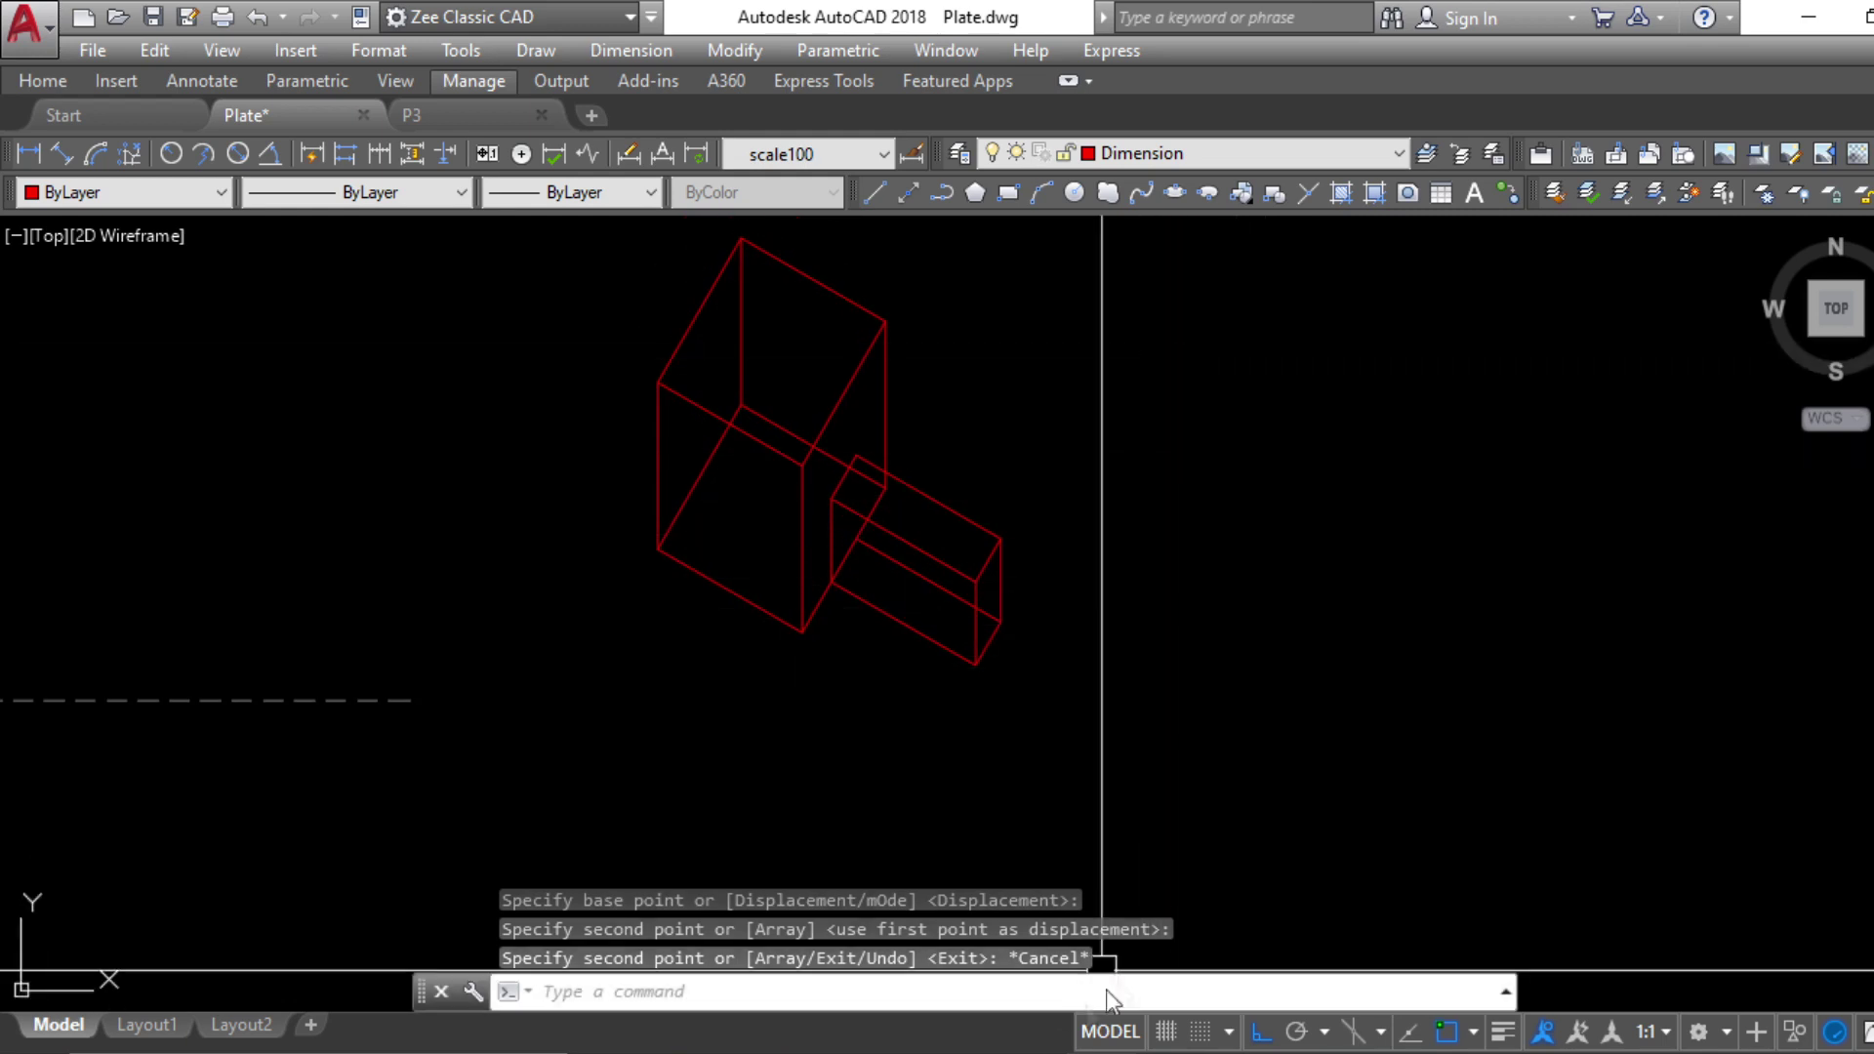
pyautogui.hotkey('alt', 'Tab')
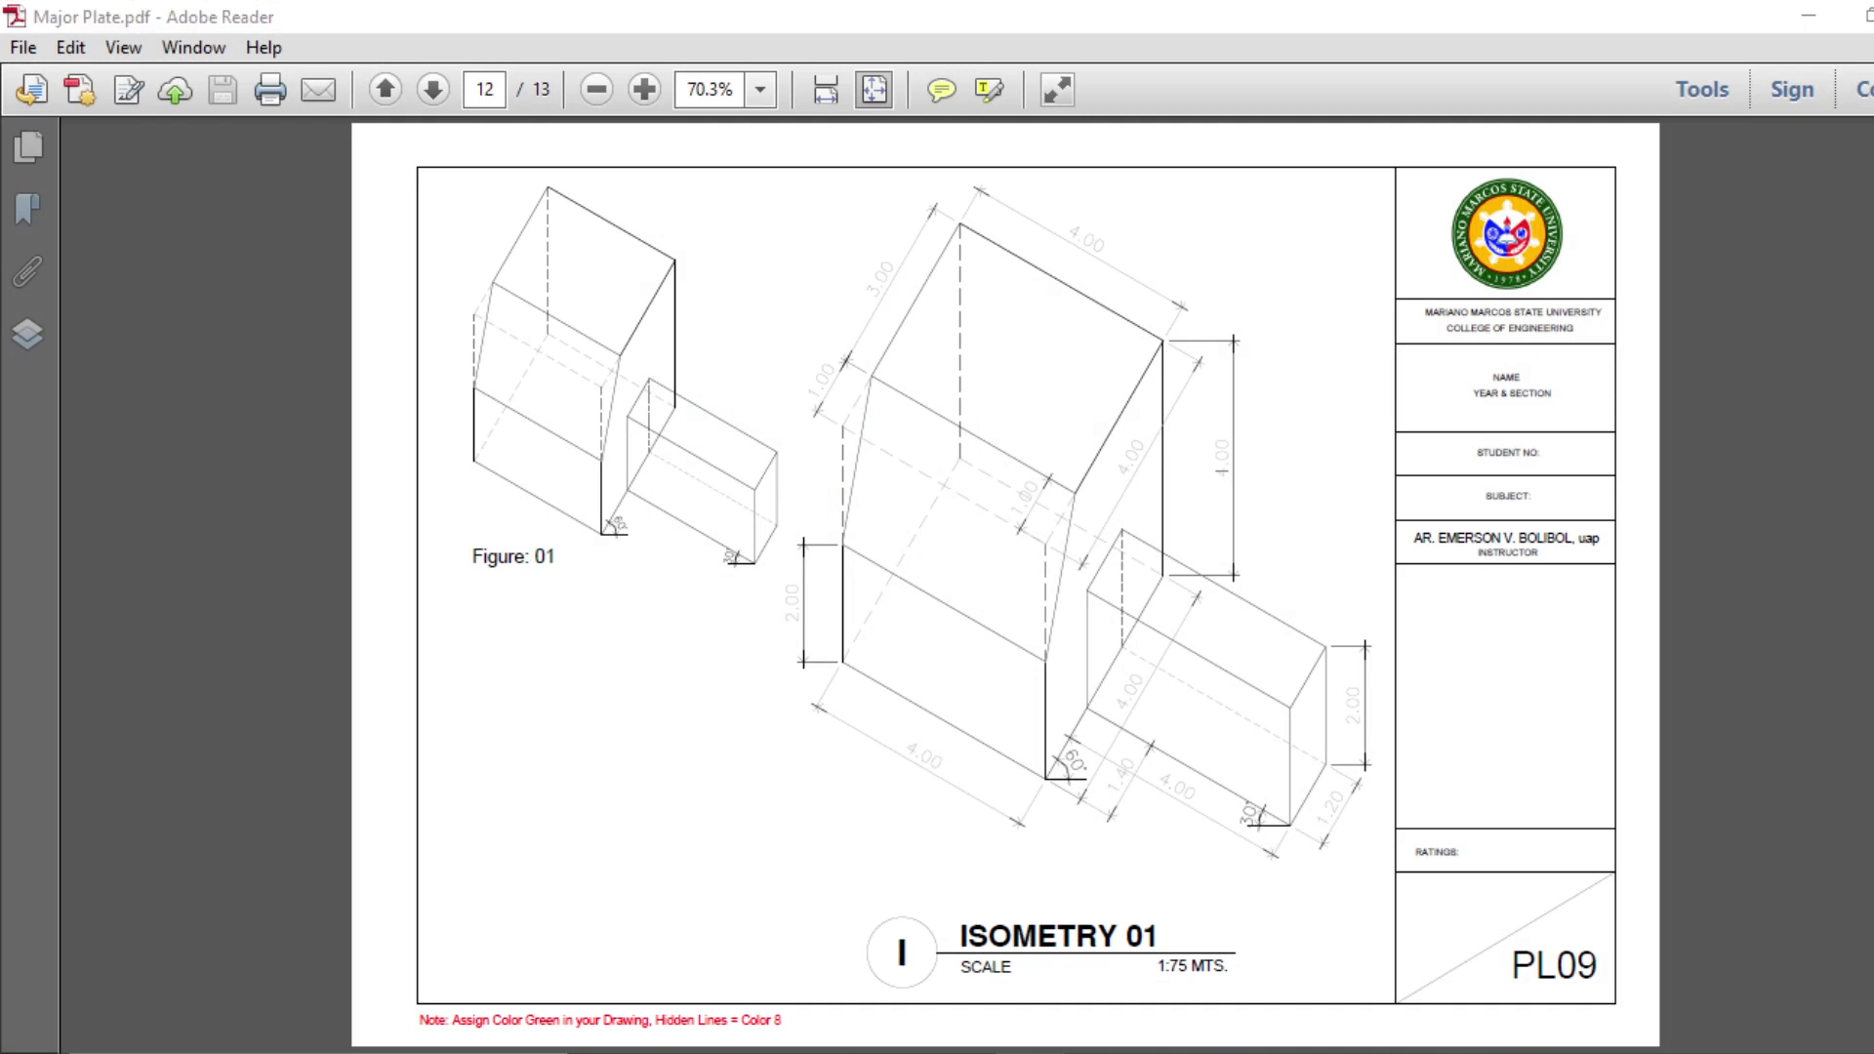
pyautogui.hotkey('alt', 'Tab')
pyautogui.scroll(5, 899, 531)
pyautogui.press('Escape')
pyautogui.press('Escape')
pyautogui.press('Escape')
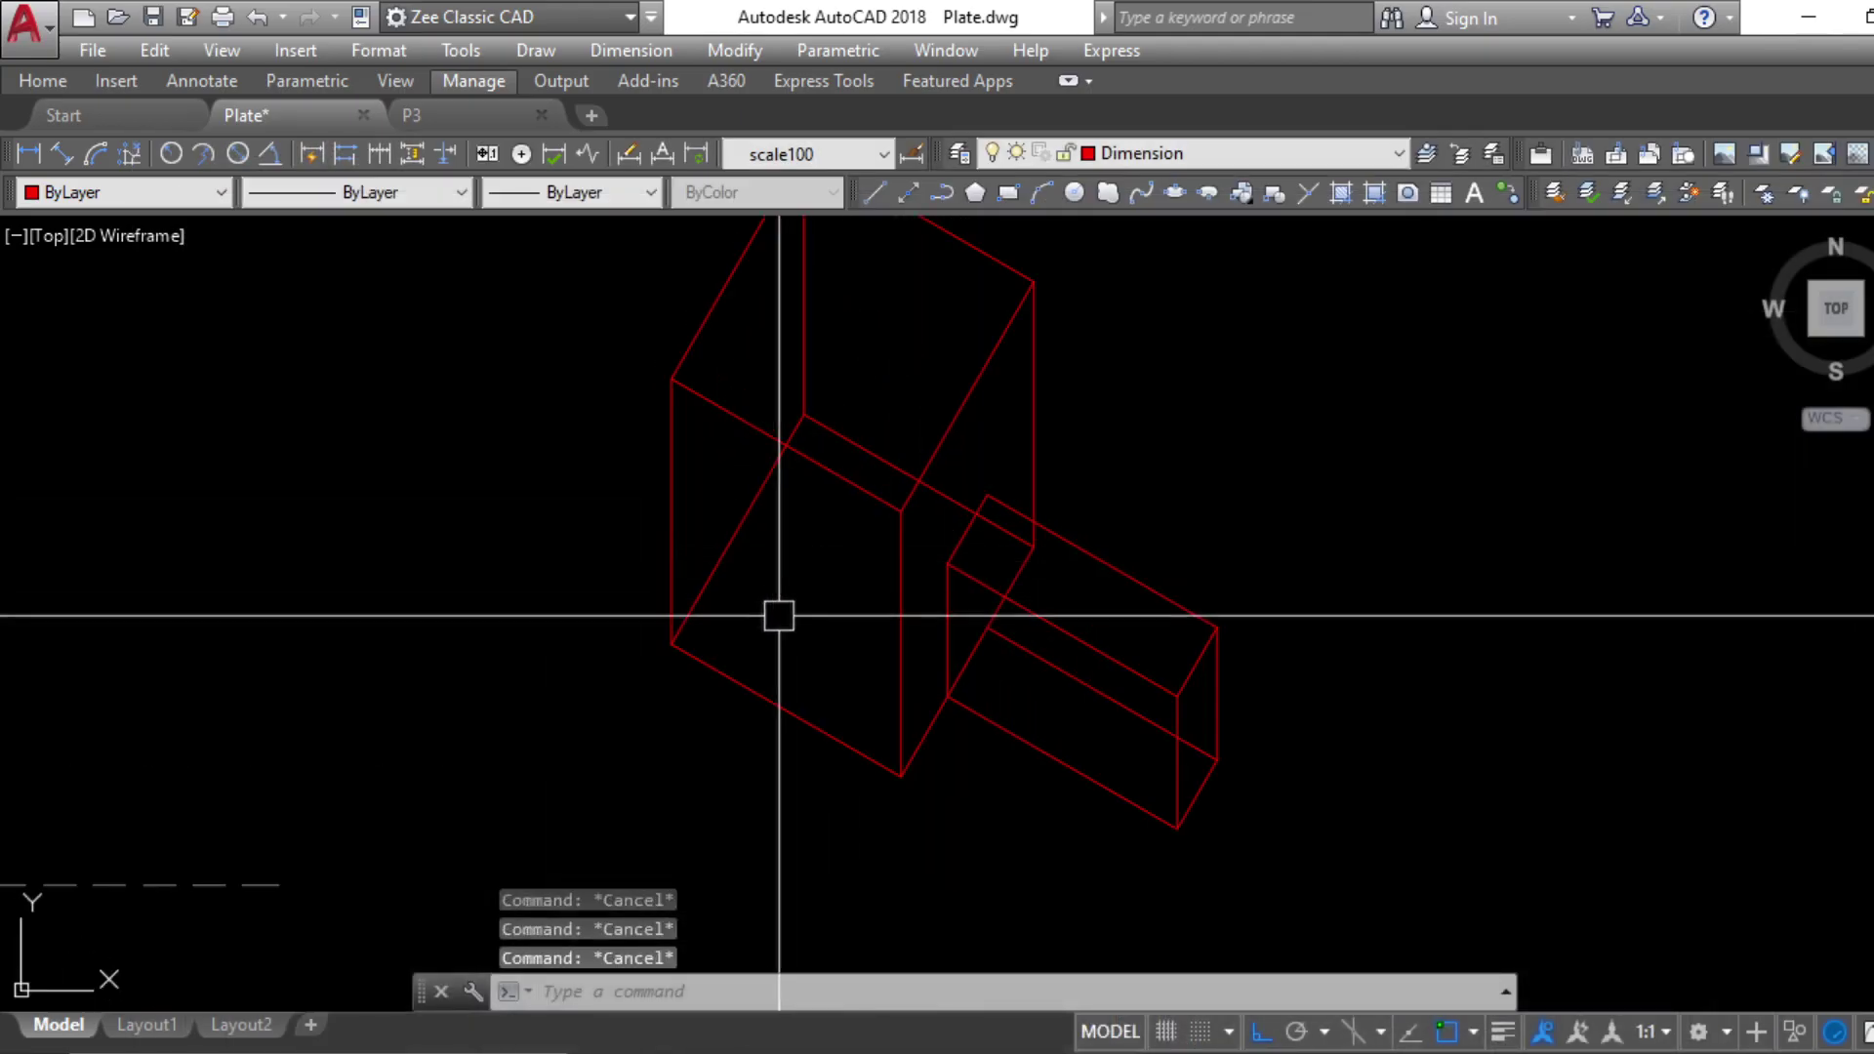
# Draw a polyline across the large box's front face between the midpoints of its two vertical edges
pyautogui.scroll(2, 872, 650)
pyautogui.press('Return')
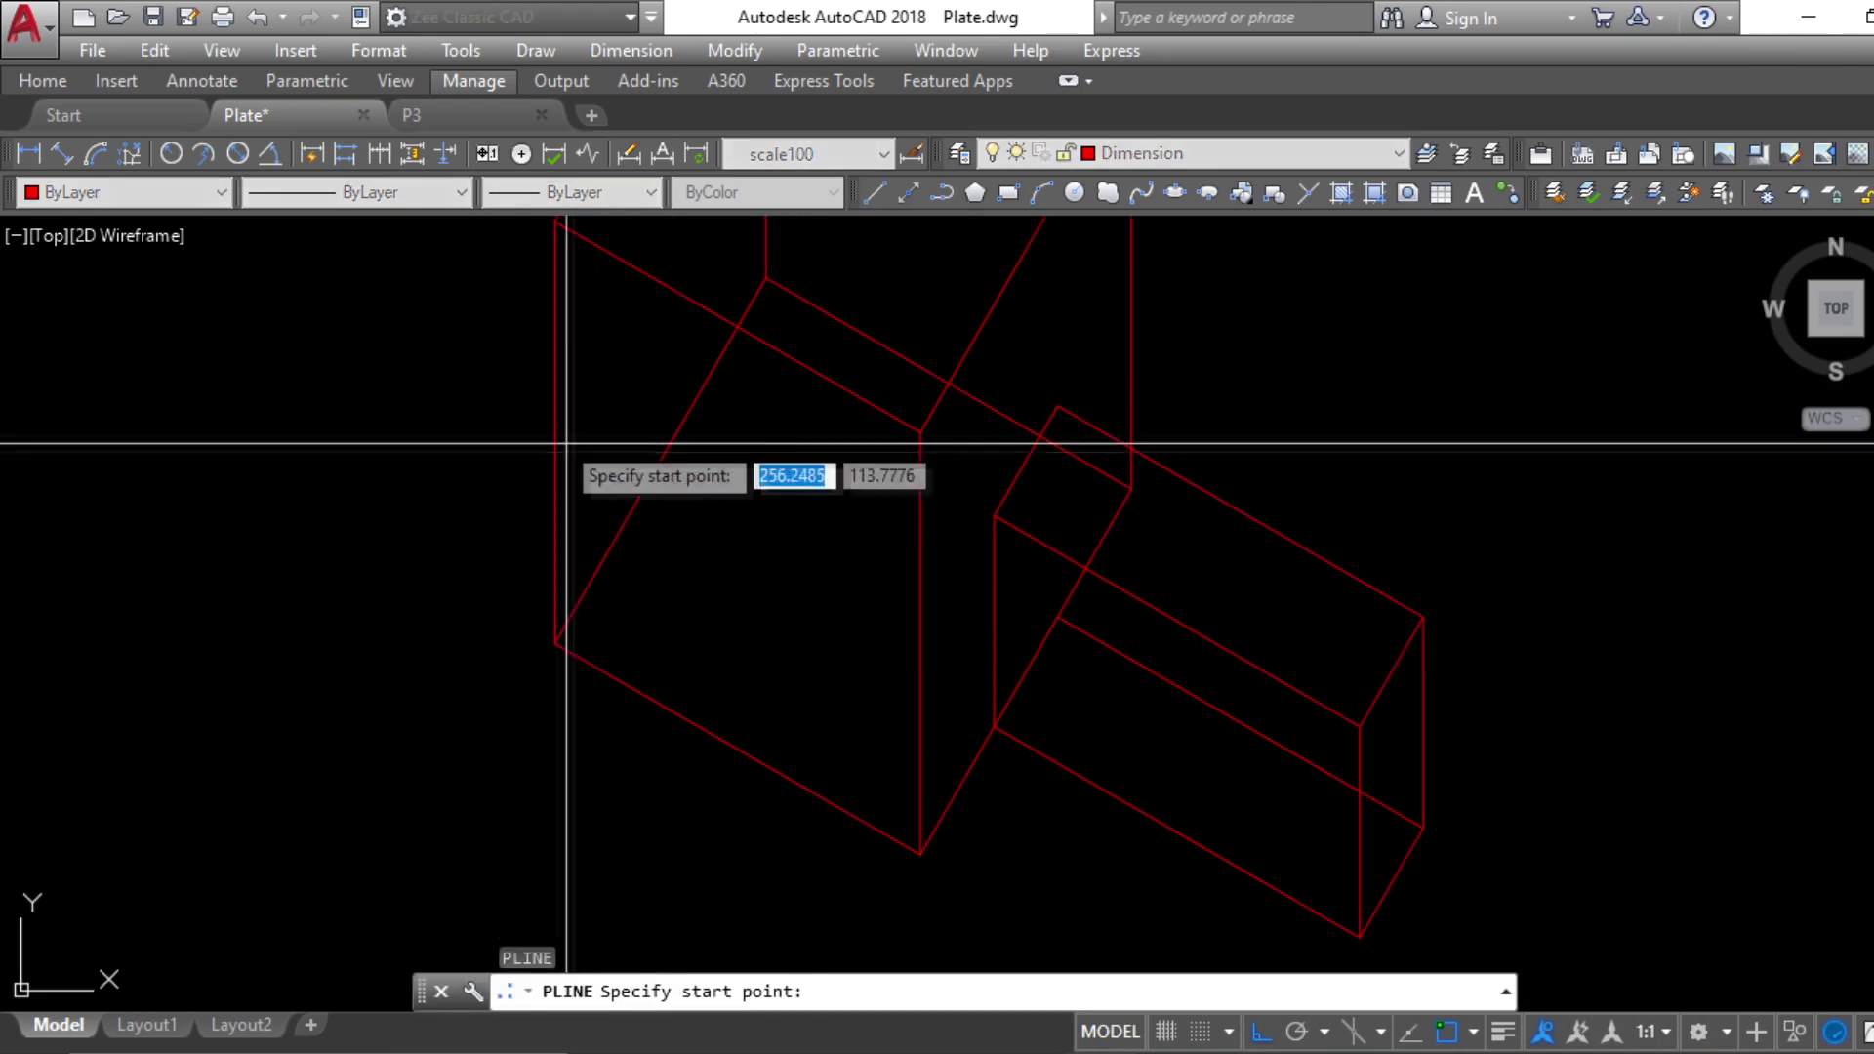
pyautogui.click(553, 431)
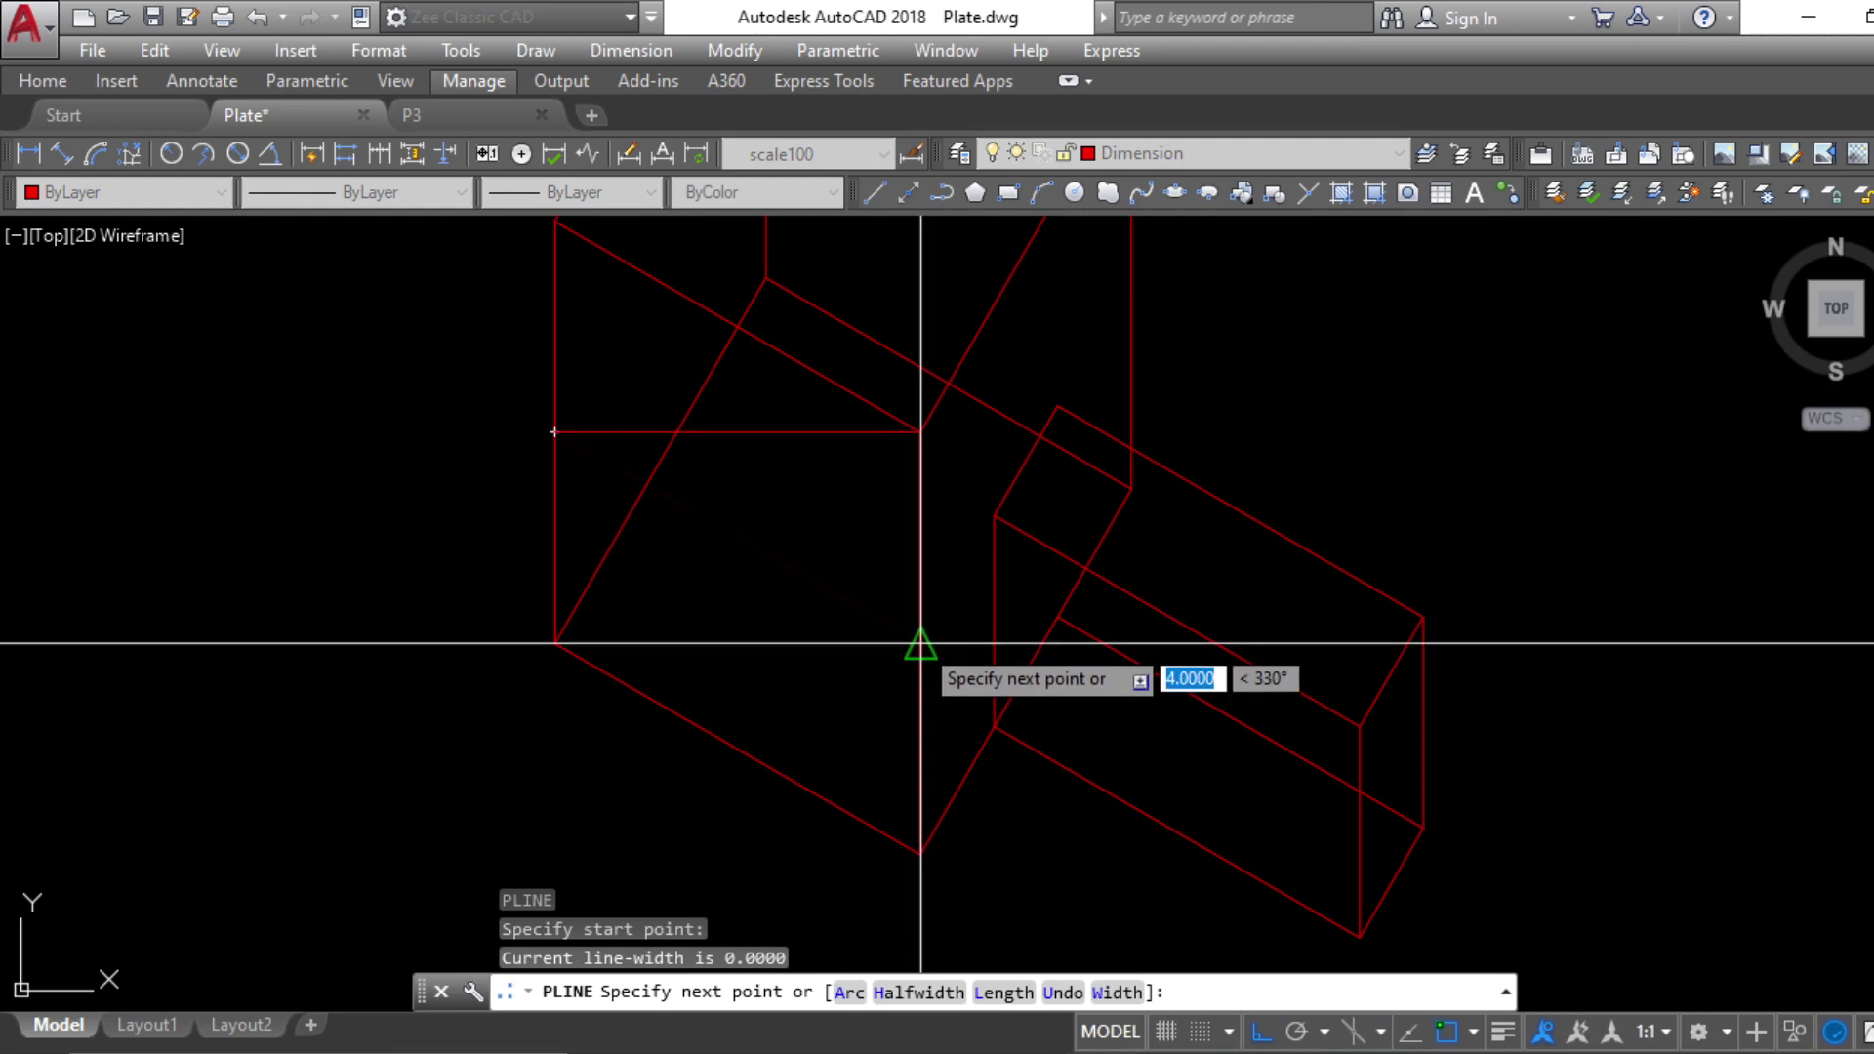
pyautogui.click(920, 644)
pyautogui.press('Escape')
# Offset the large box's front top edge 1 unit inward onto the top face
pyautogui.scroll(-2, 786, 535)
pyautogui.scroll(4, 765, 565)
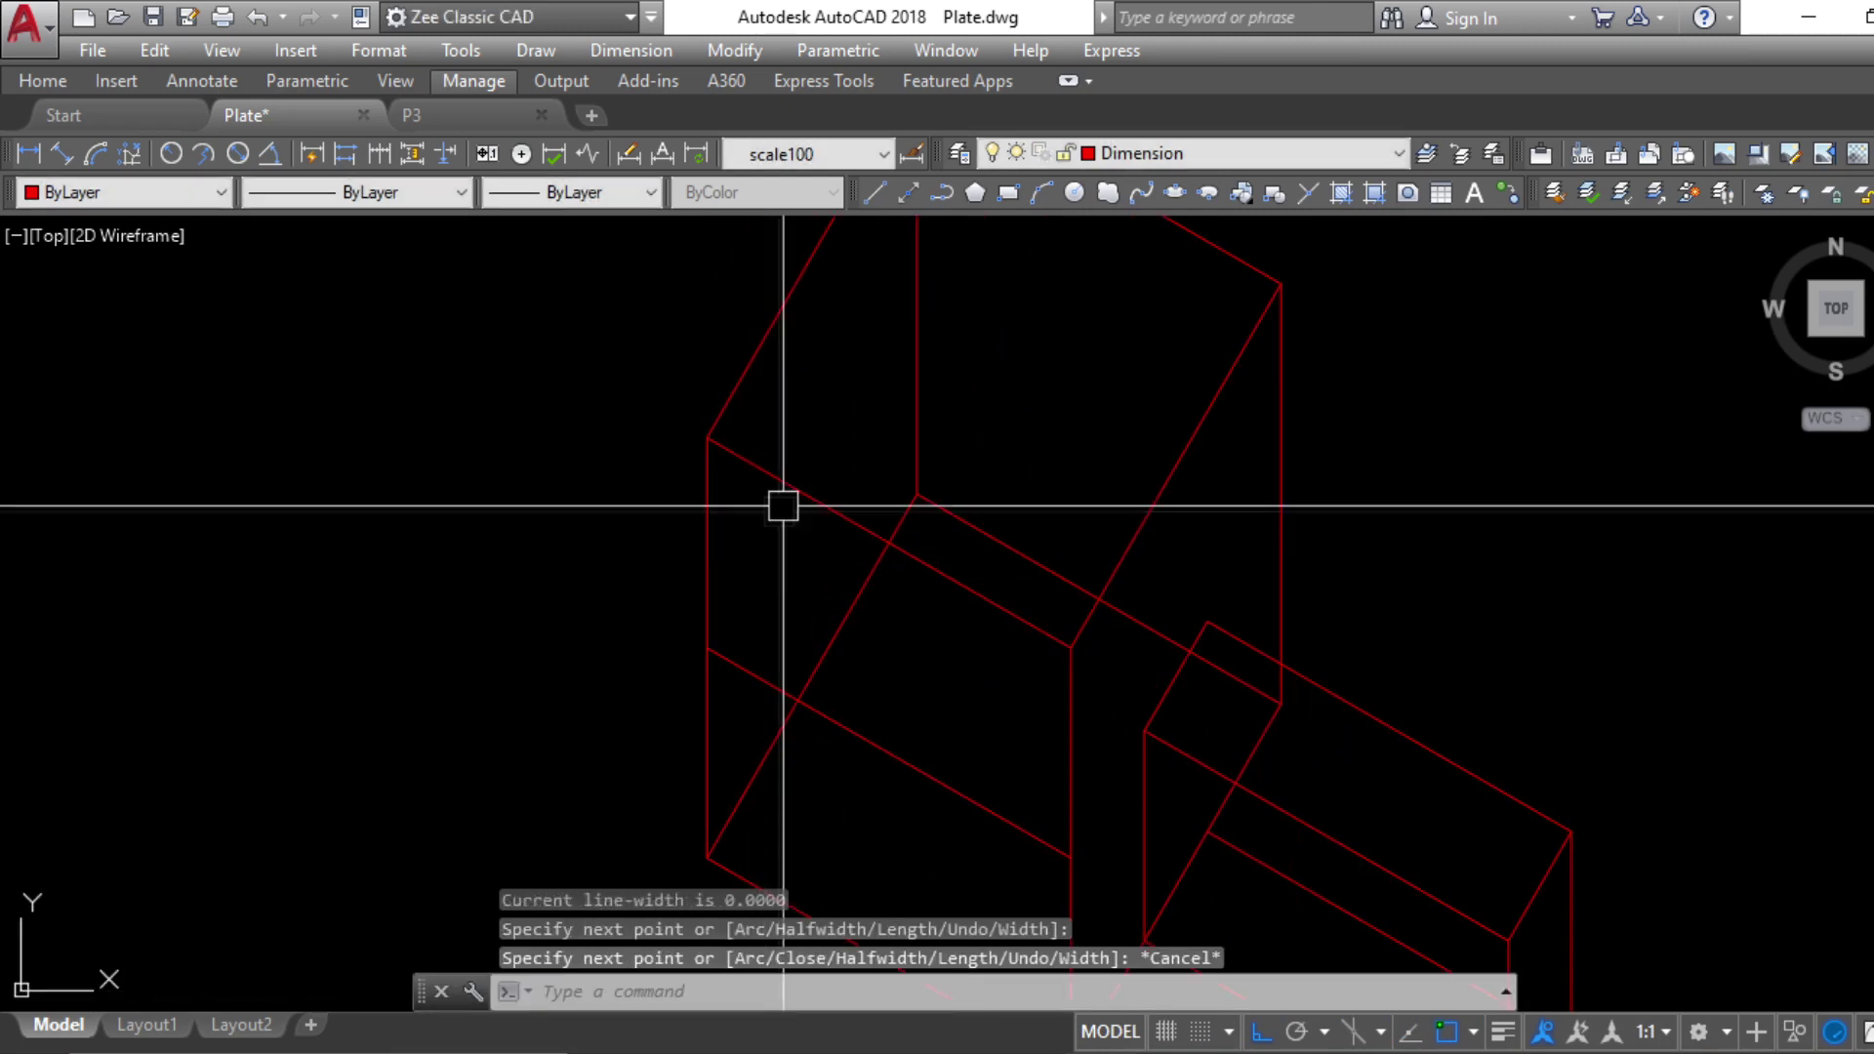
pyautogui.scroll(-2, 786, 496)
pyautogui.write('o')
pyautogui.press('Return')
pyautogui.write('1')
pyautogui.press('Return')
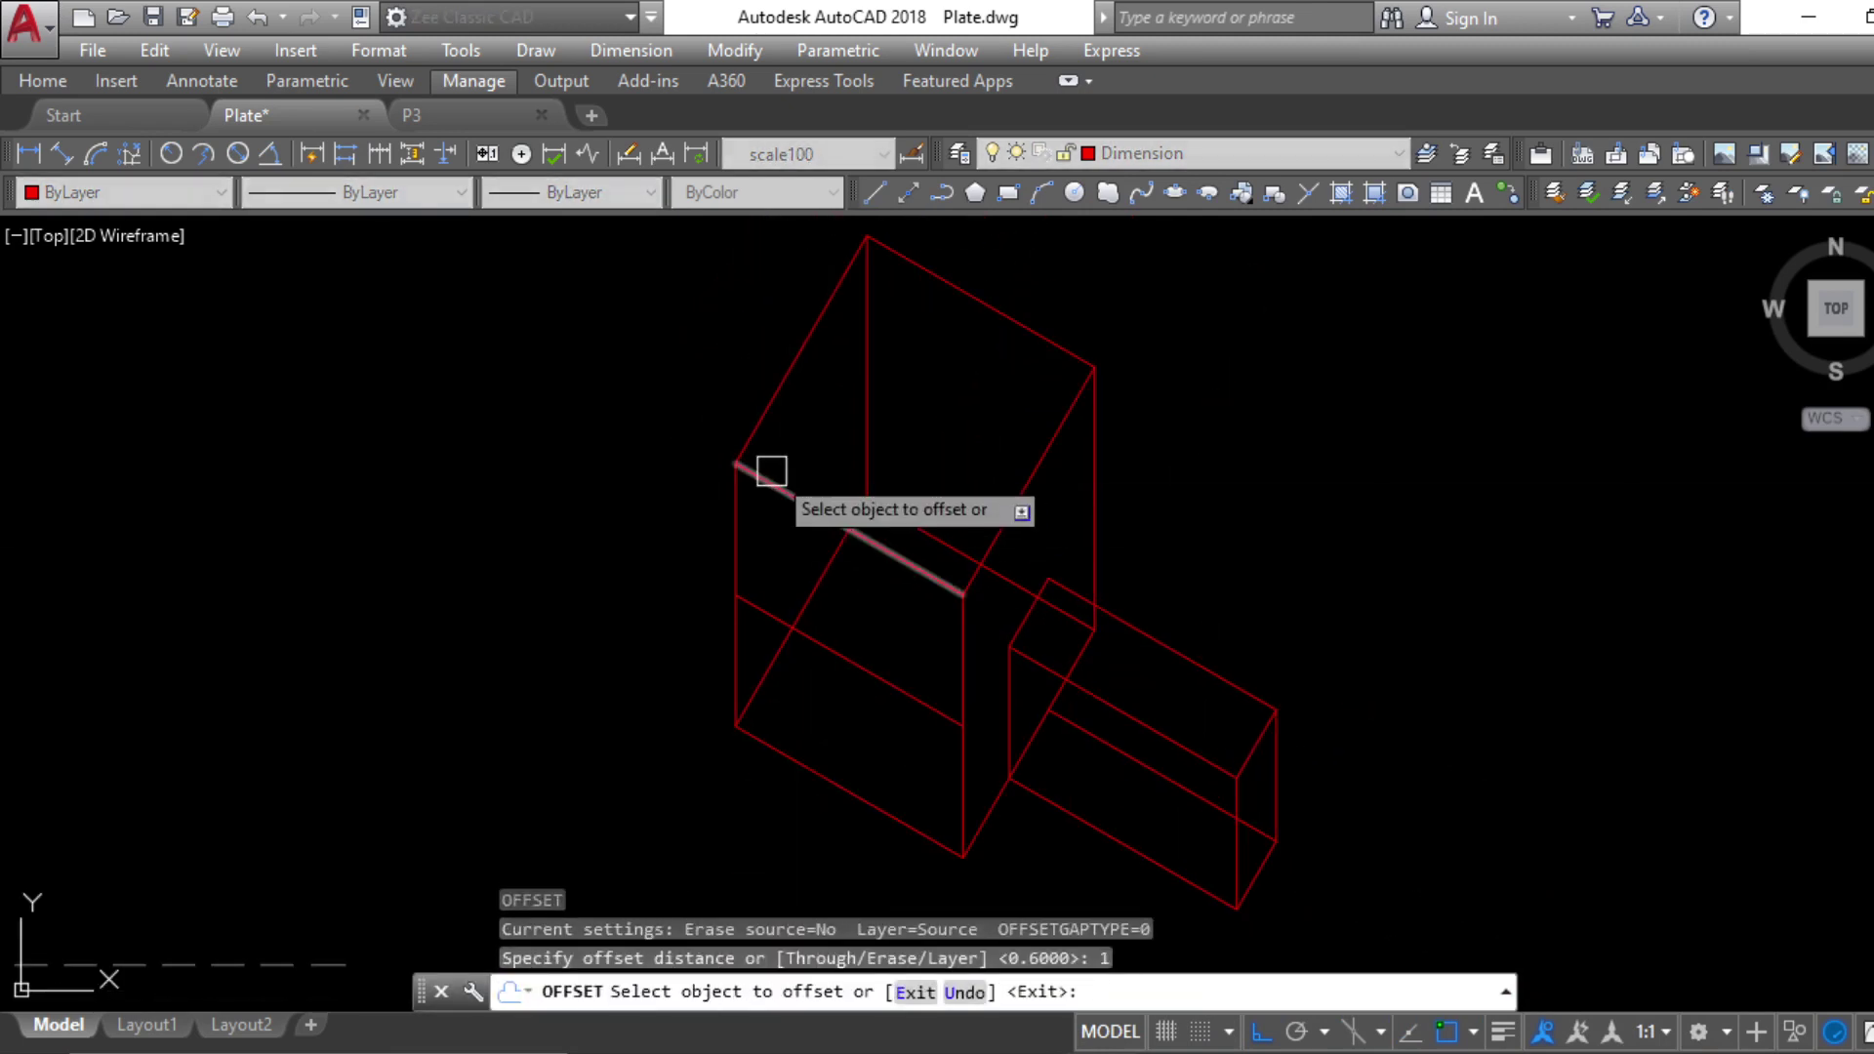
pyautogui.click(787, 488)
pyautogui.click(786, 446)
pyautogui.press('Escape')
pyautogui.press('Escape')
pyautogui.press('Escape')
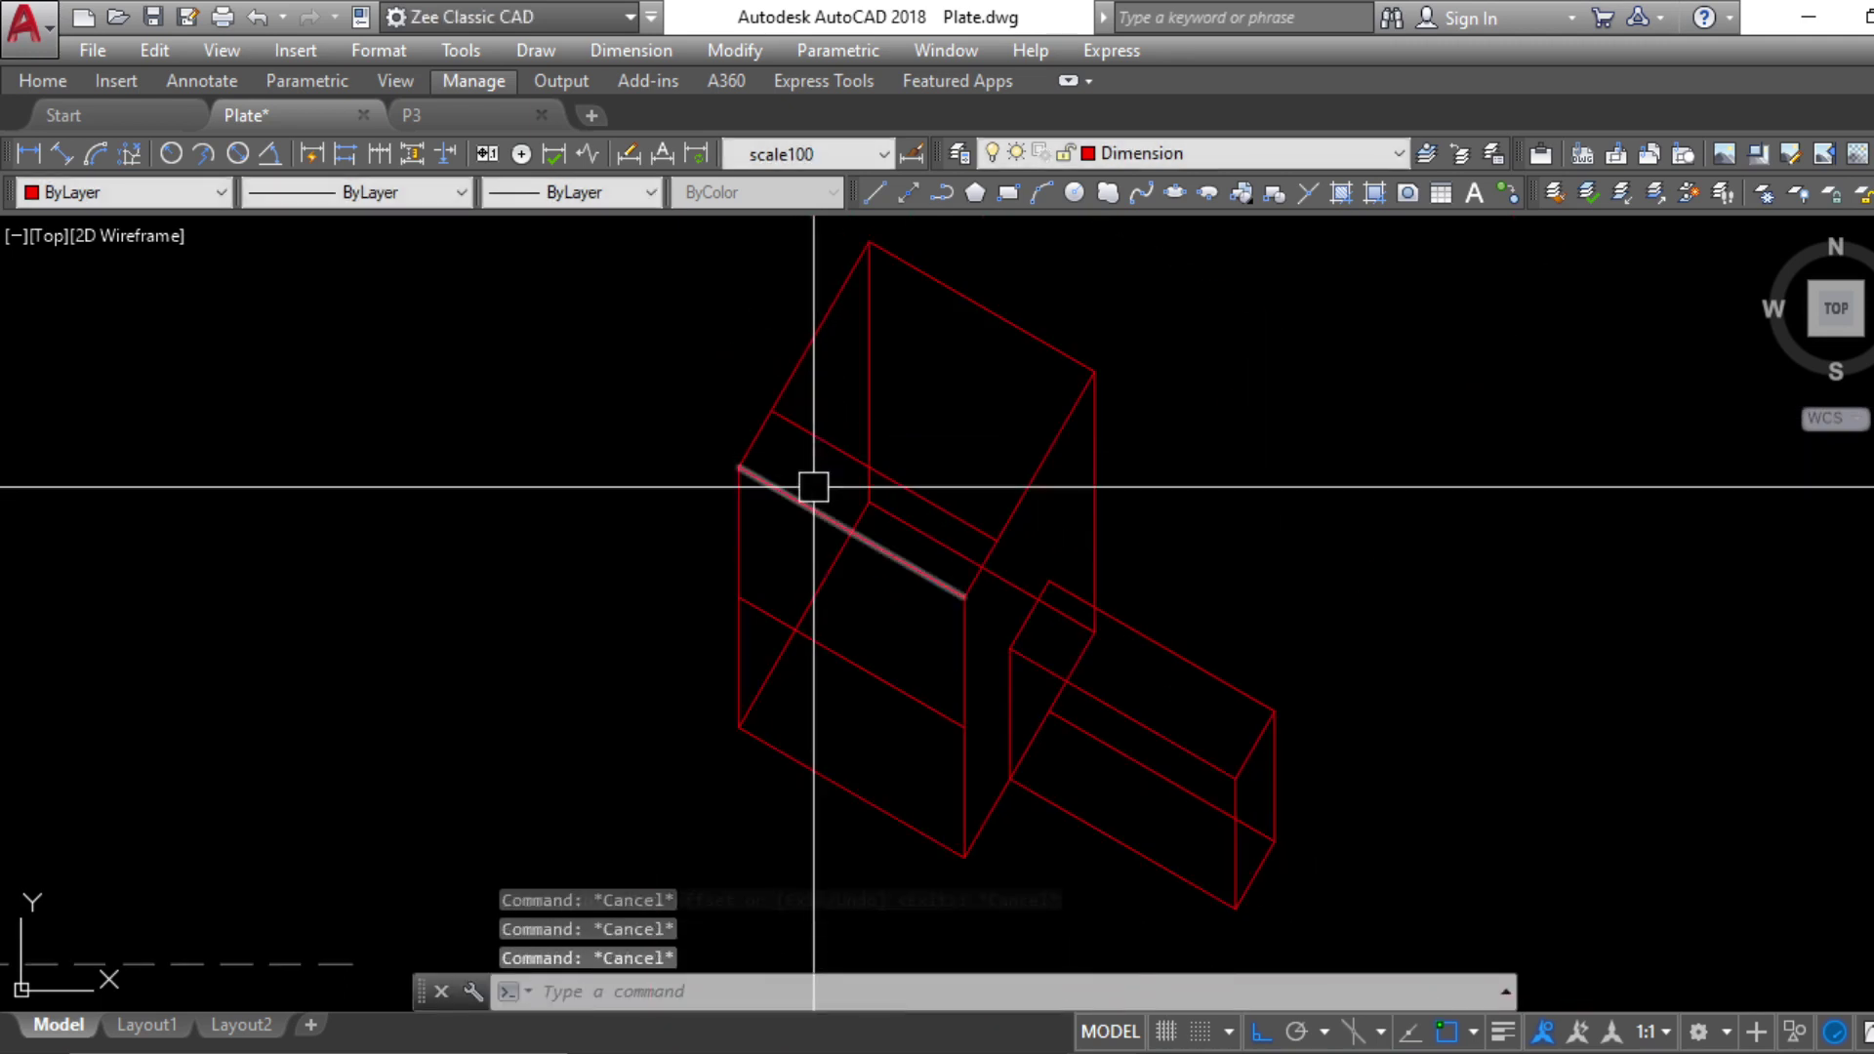
# Draw two sloping polylines joining the ends of the offset top line to the ends of the front face's mid-height line
pyautogui.write('pl')
pyautogui.press('Return')
pyautogui.click(769, 410)
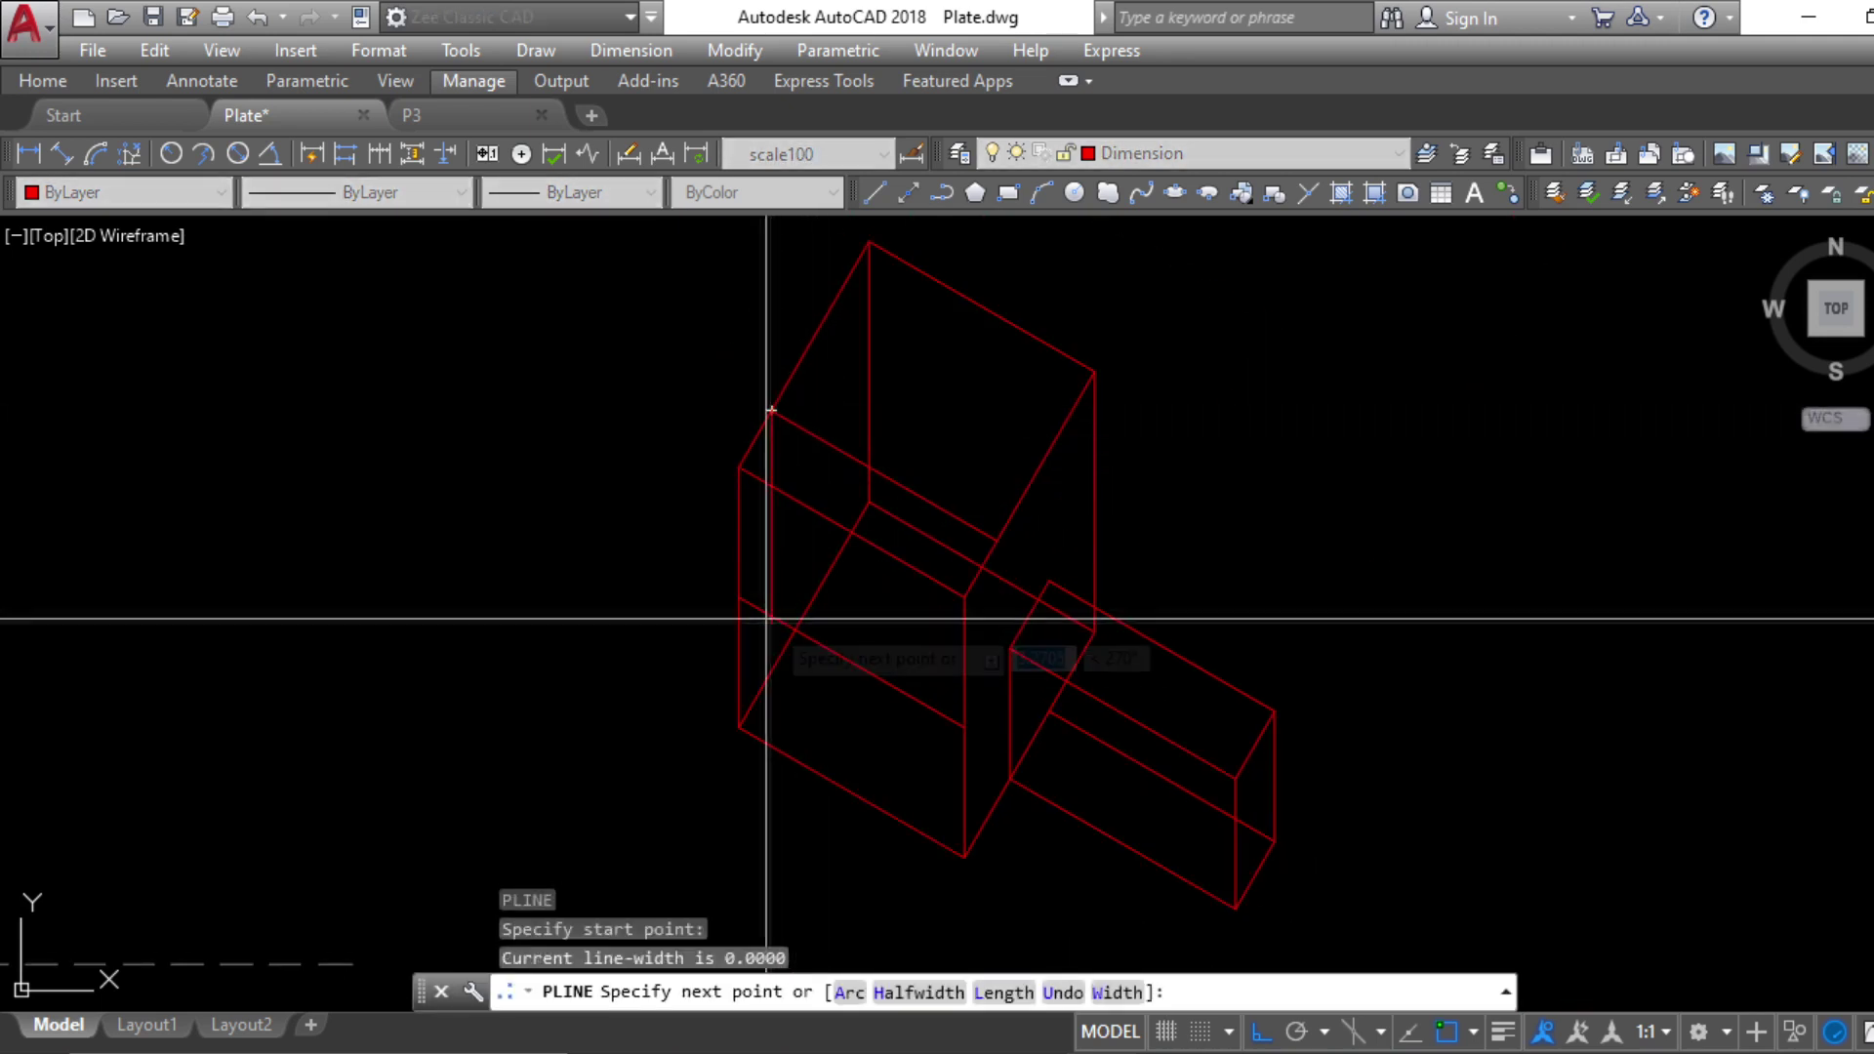
pyautogui.click(751, 593)
pyautogui.press('Return')
pyautogui.press('Return')
pyautogui.click(997, 539)
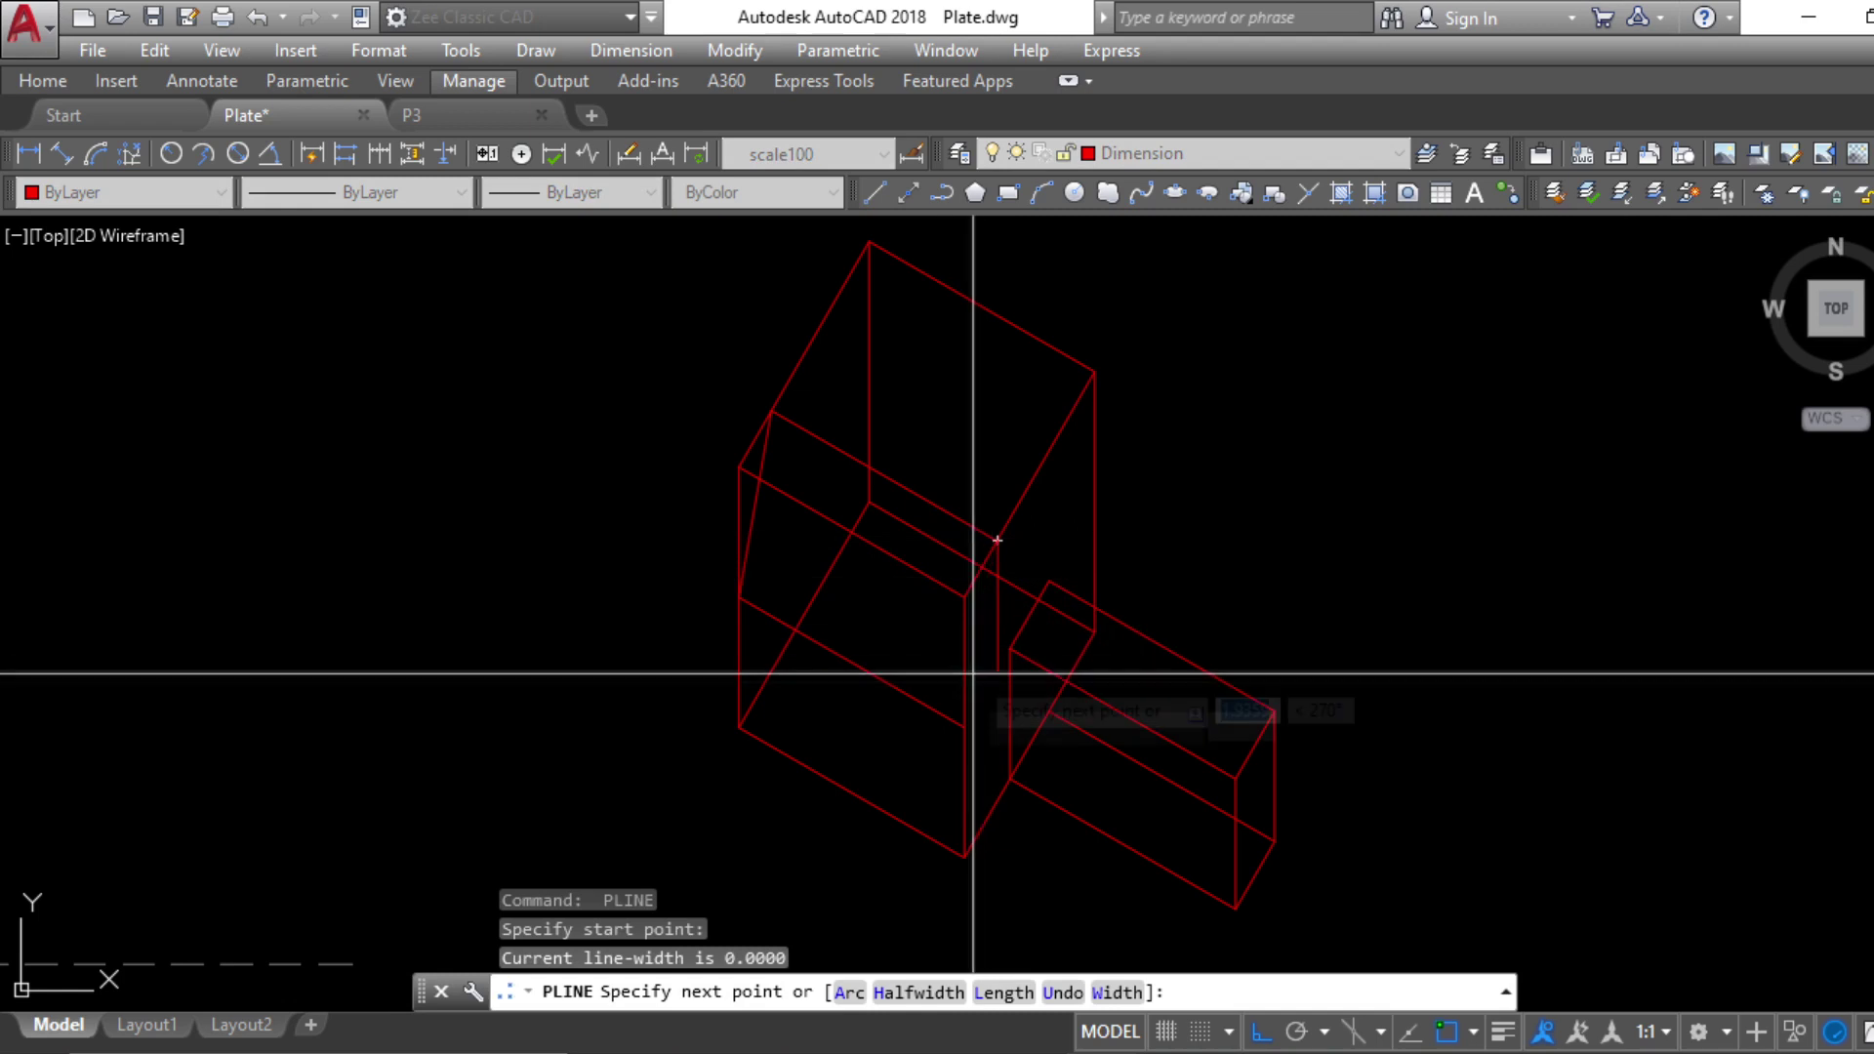
pyautogui.click(964, 727)
pyautogui.press('Escape')
pyautogui.press('Escape')
pyautogui.press('Escape')
# Start a Trim on the large box with the two sloping lines as cutting edges
pyautogui.scroll(3, 1002, 625)
pyautogui.write('tr')
pyautogui.press('Return')
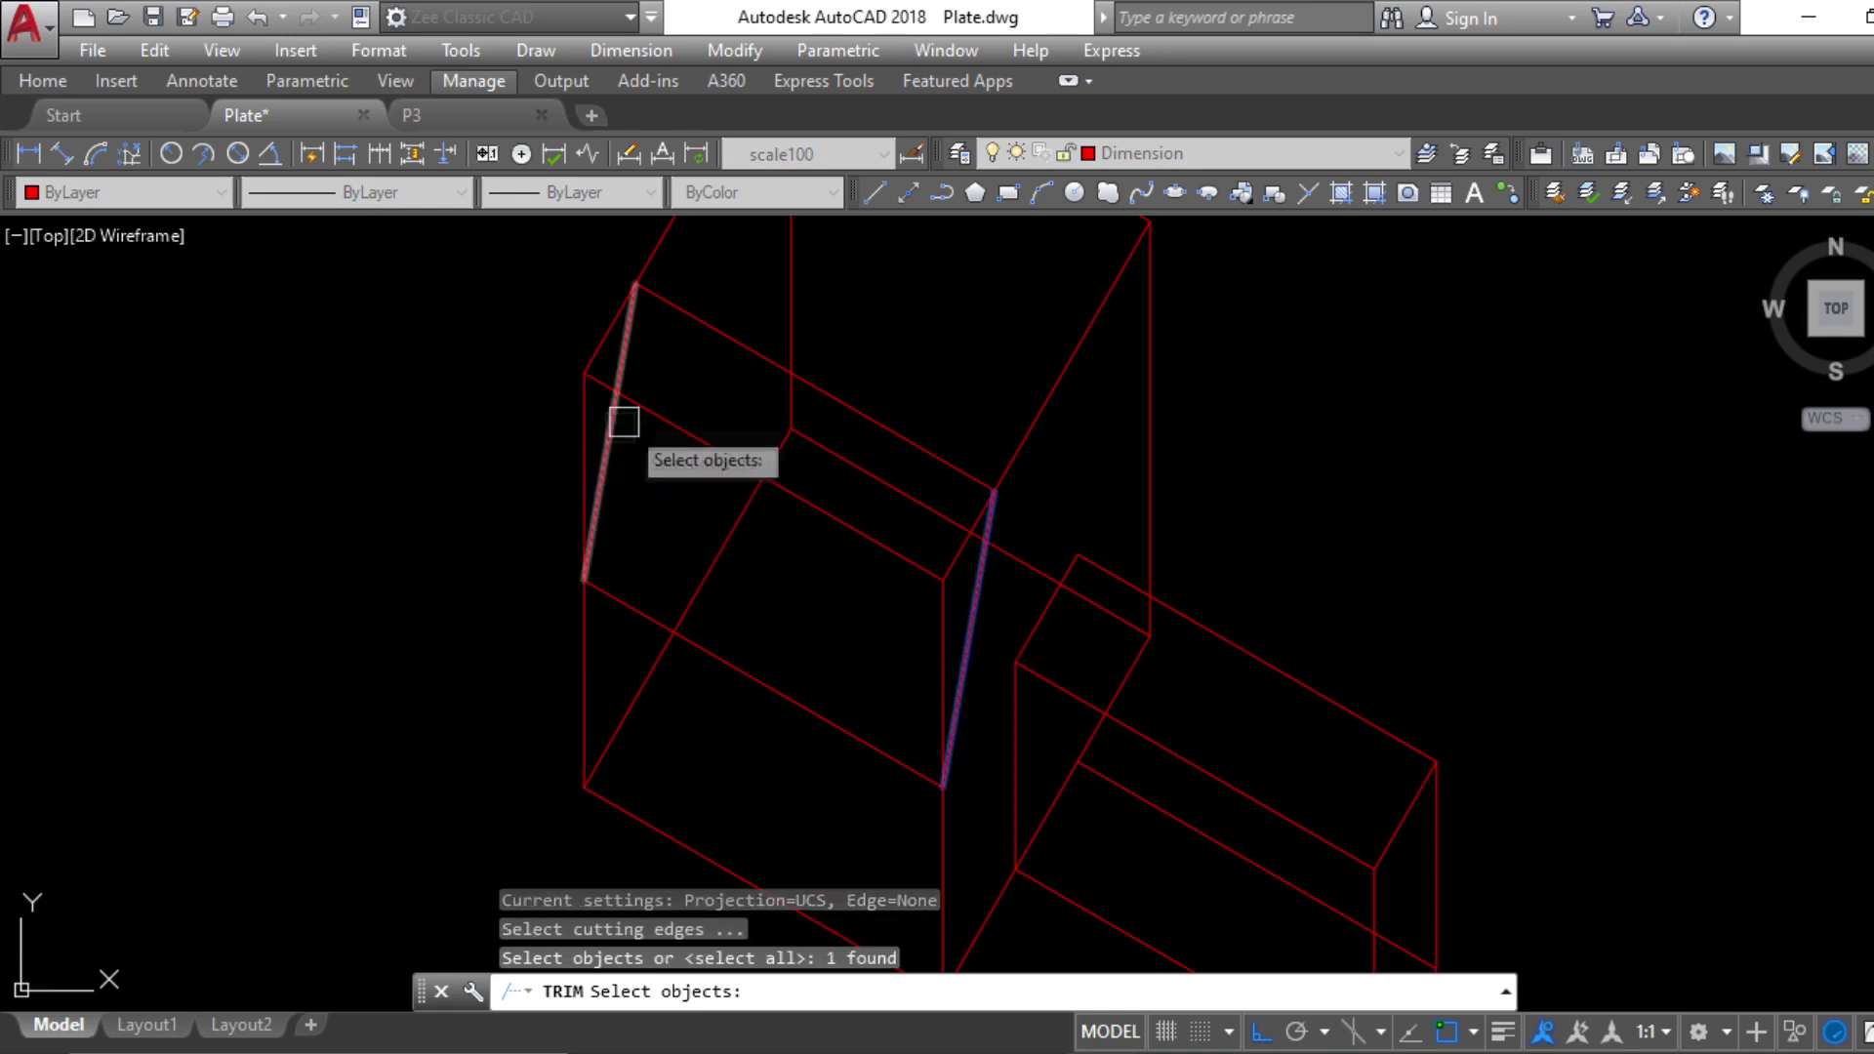
pyautogui.press('Escape')
pyautogui.press('Escape')
pyautogui.press('Escape')
pyautogui.scroll(-3, 761, 443)
pyautogui.scroll(3, 751, 521)
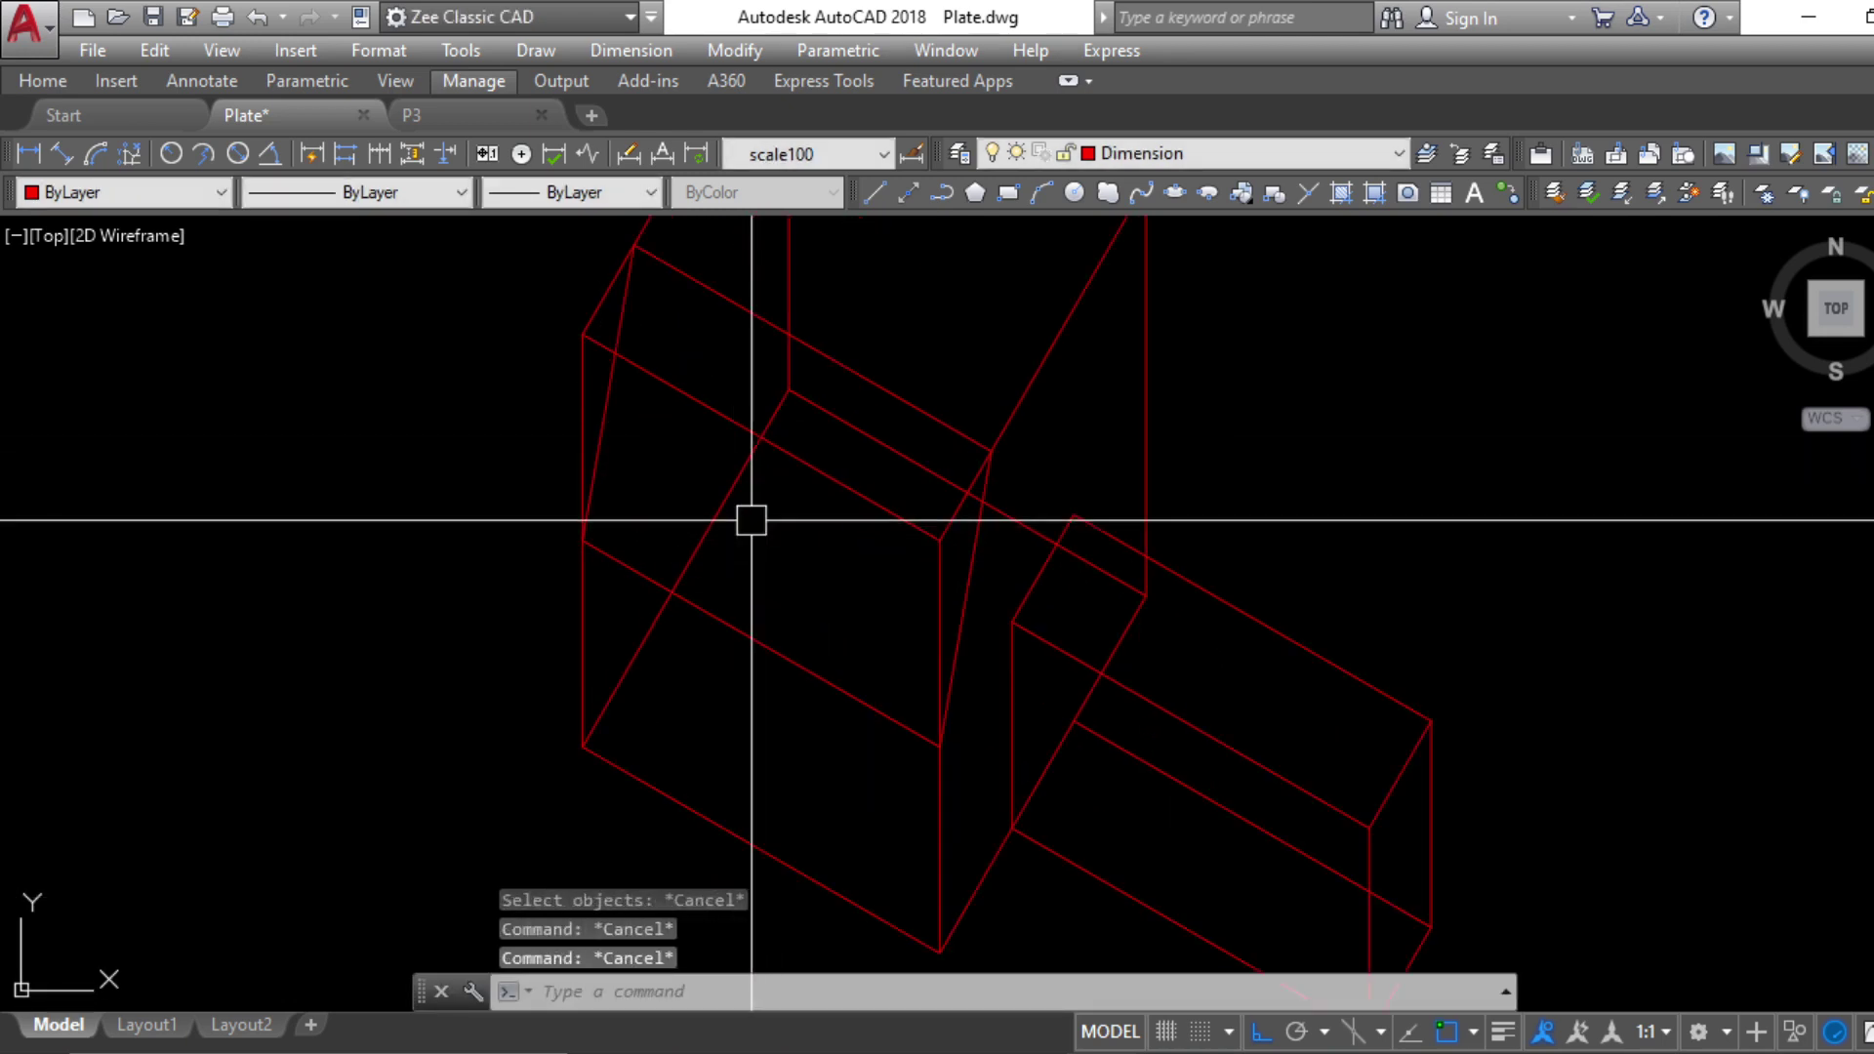
pyautogui.press('Escape')
pyautogui.scroll(-2, 824, 548)
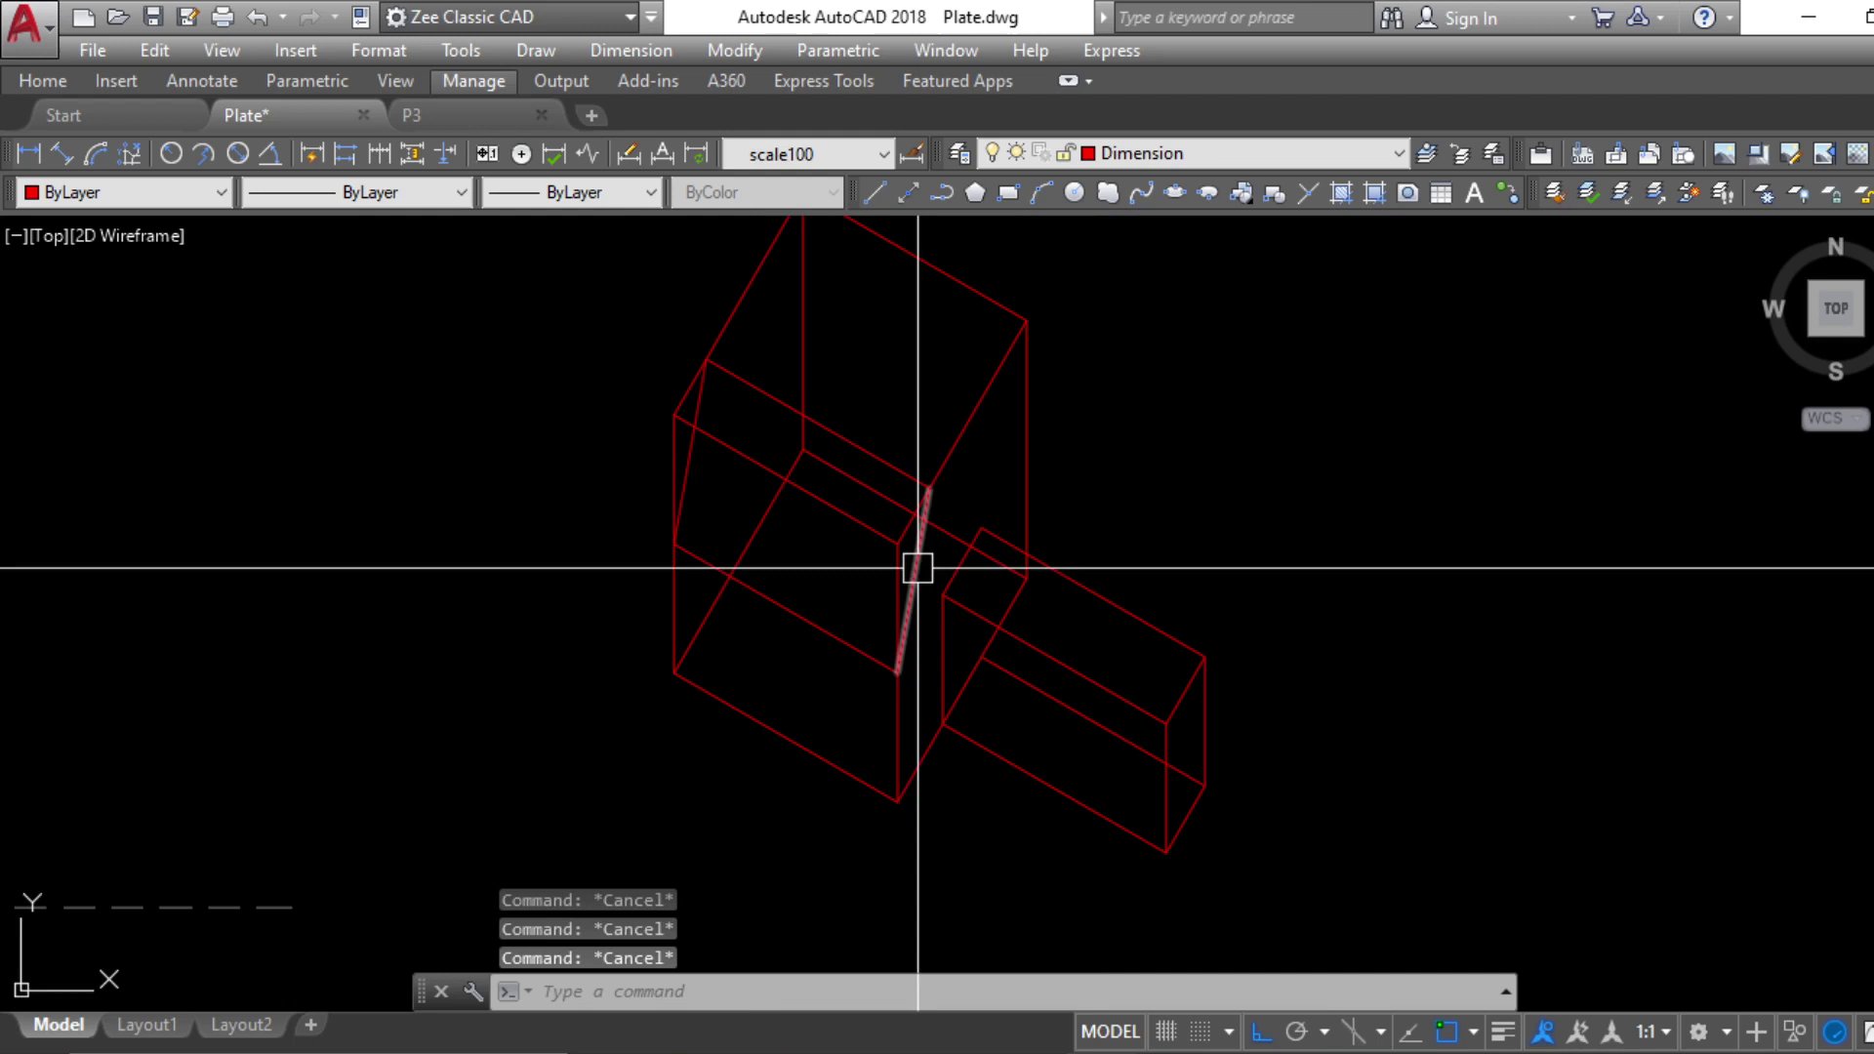
pyautogui.write('r')
pyautogui.press('Return')
pyautogui.scroll(2, 908, 557)
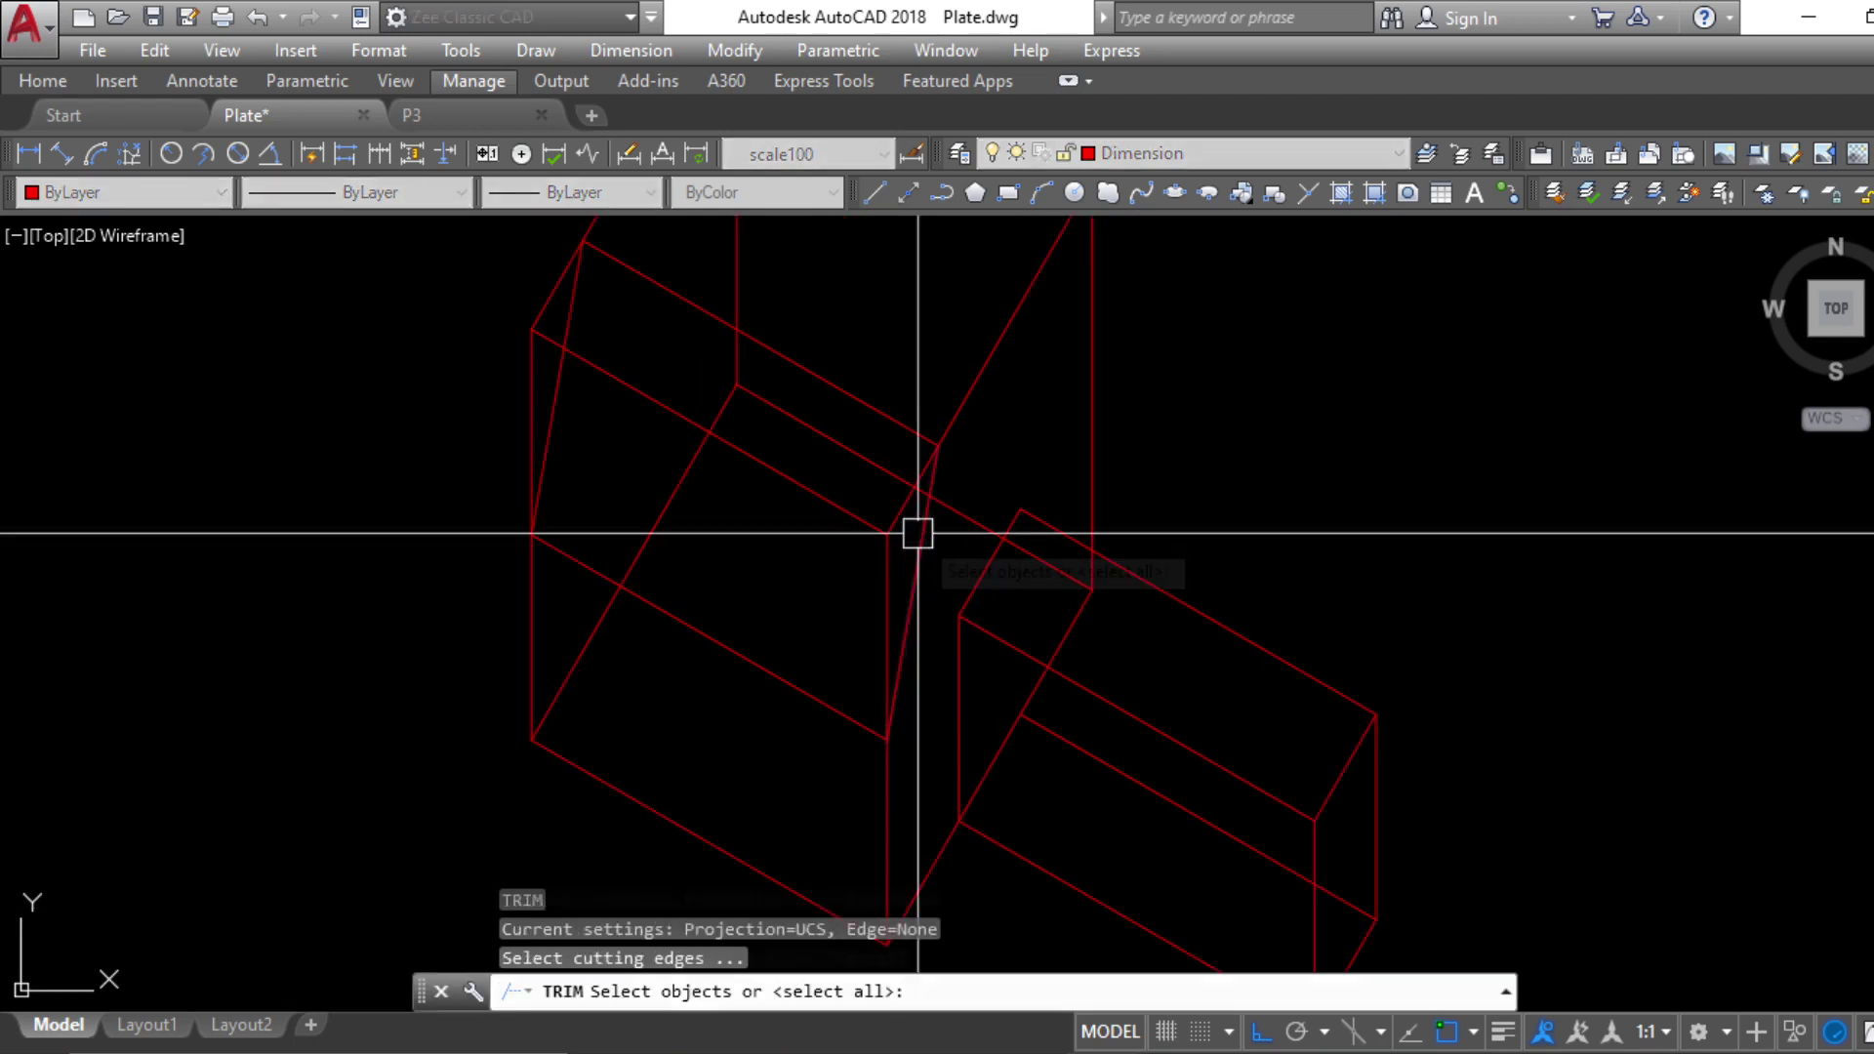
pyautogui.press('Escape')
# Trim the large box's left corner edges and front top edge at the two slanted lines, and erase the leftover left stub
pyautogui.write('r')
pyautogui.press('Return')
pyautogui.click(921, 518)
pyautogui.click(579, 315)
pyautogui.press('Return')
pyautogui.click(535, 364)
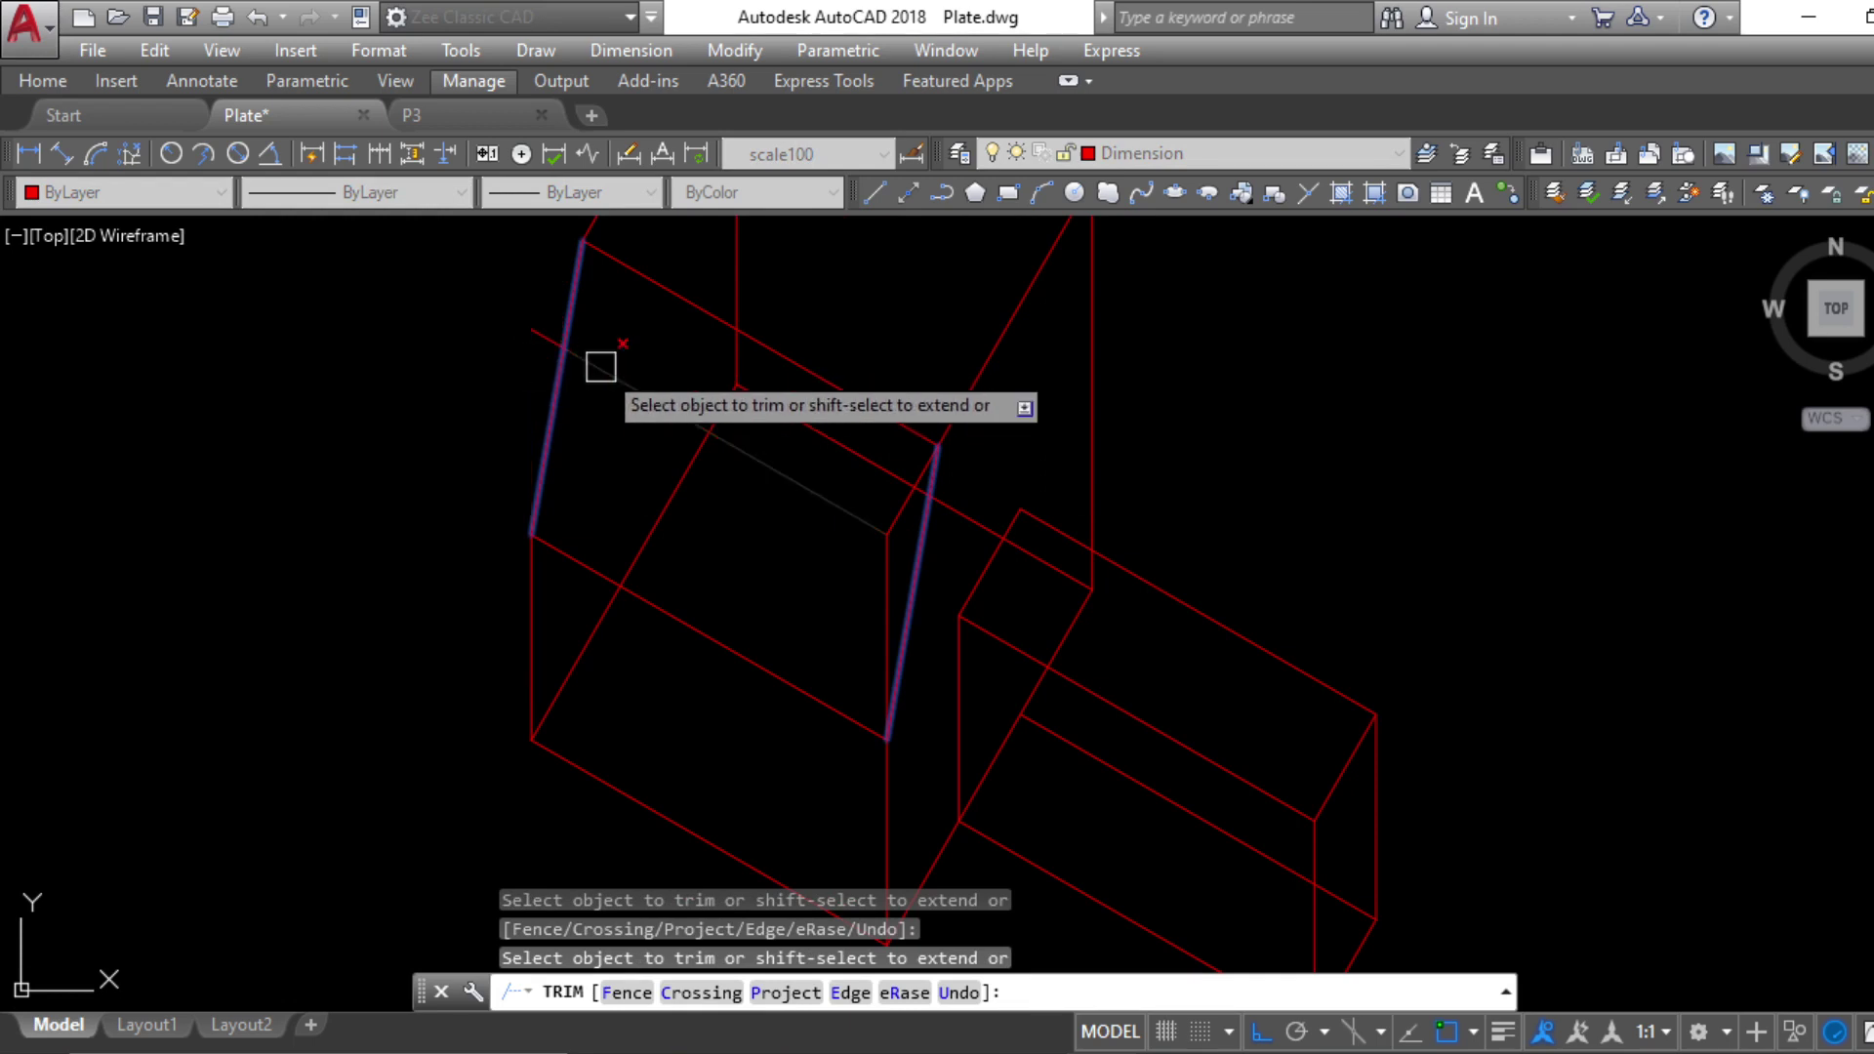
pyautogui.press('Escape')
pyautogui.click(535, 338)
pyautogui.write('e')
pyautogui.press('Return')
pyautogui.scroll(-2, 768, 432)
pyautogui.press('Escape')
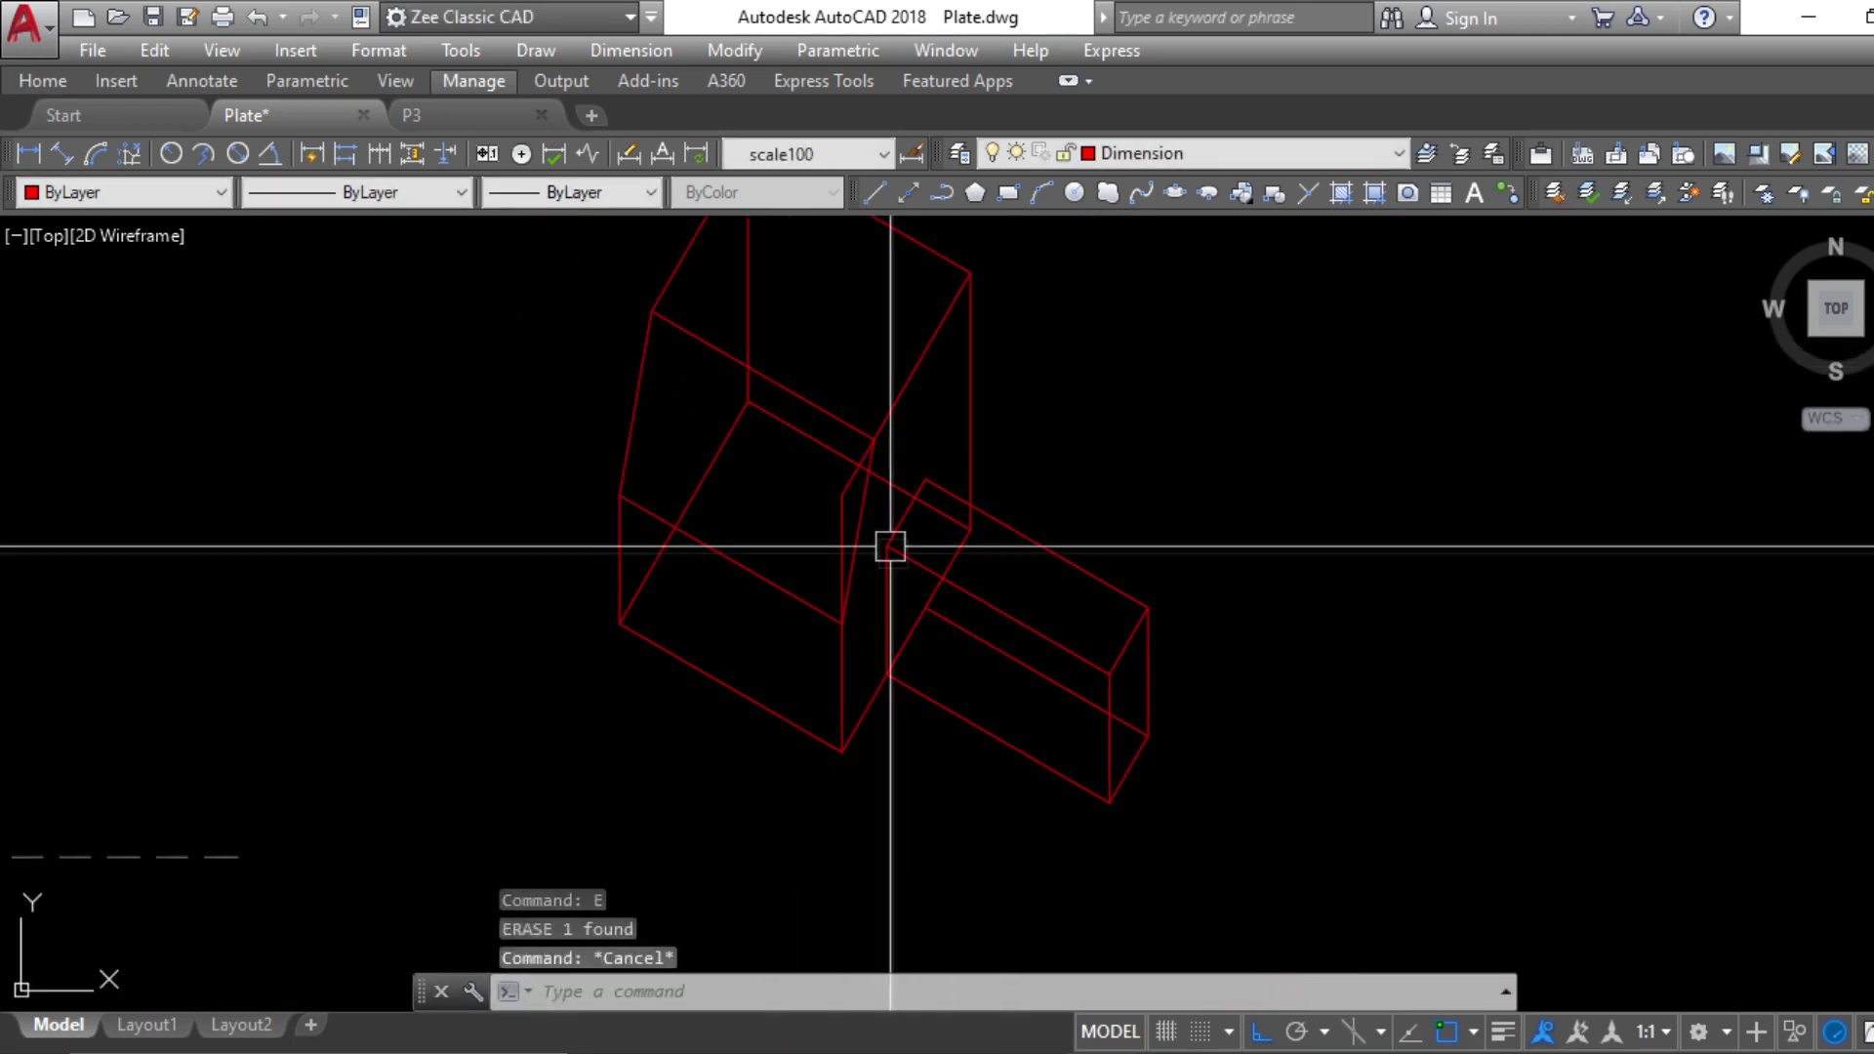
# Trim away the remaining right corner edges of the large box using its right slanted edge as the cutting edge
pyautogui.write('tr')
pyautogui.press('Return')
pyautogui.click(866, 506)
pyautogui.press('Return')
pyautogui.click(841, 485)
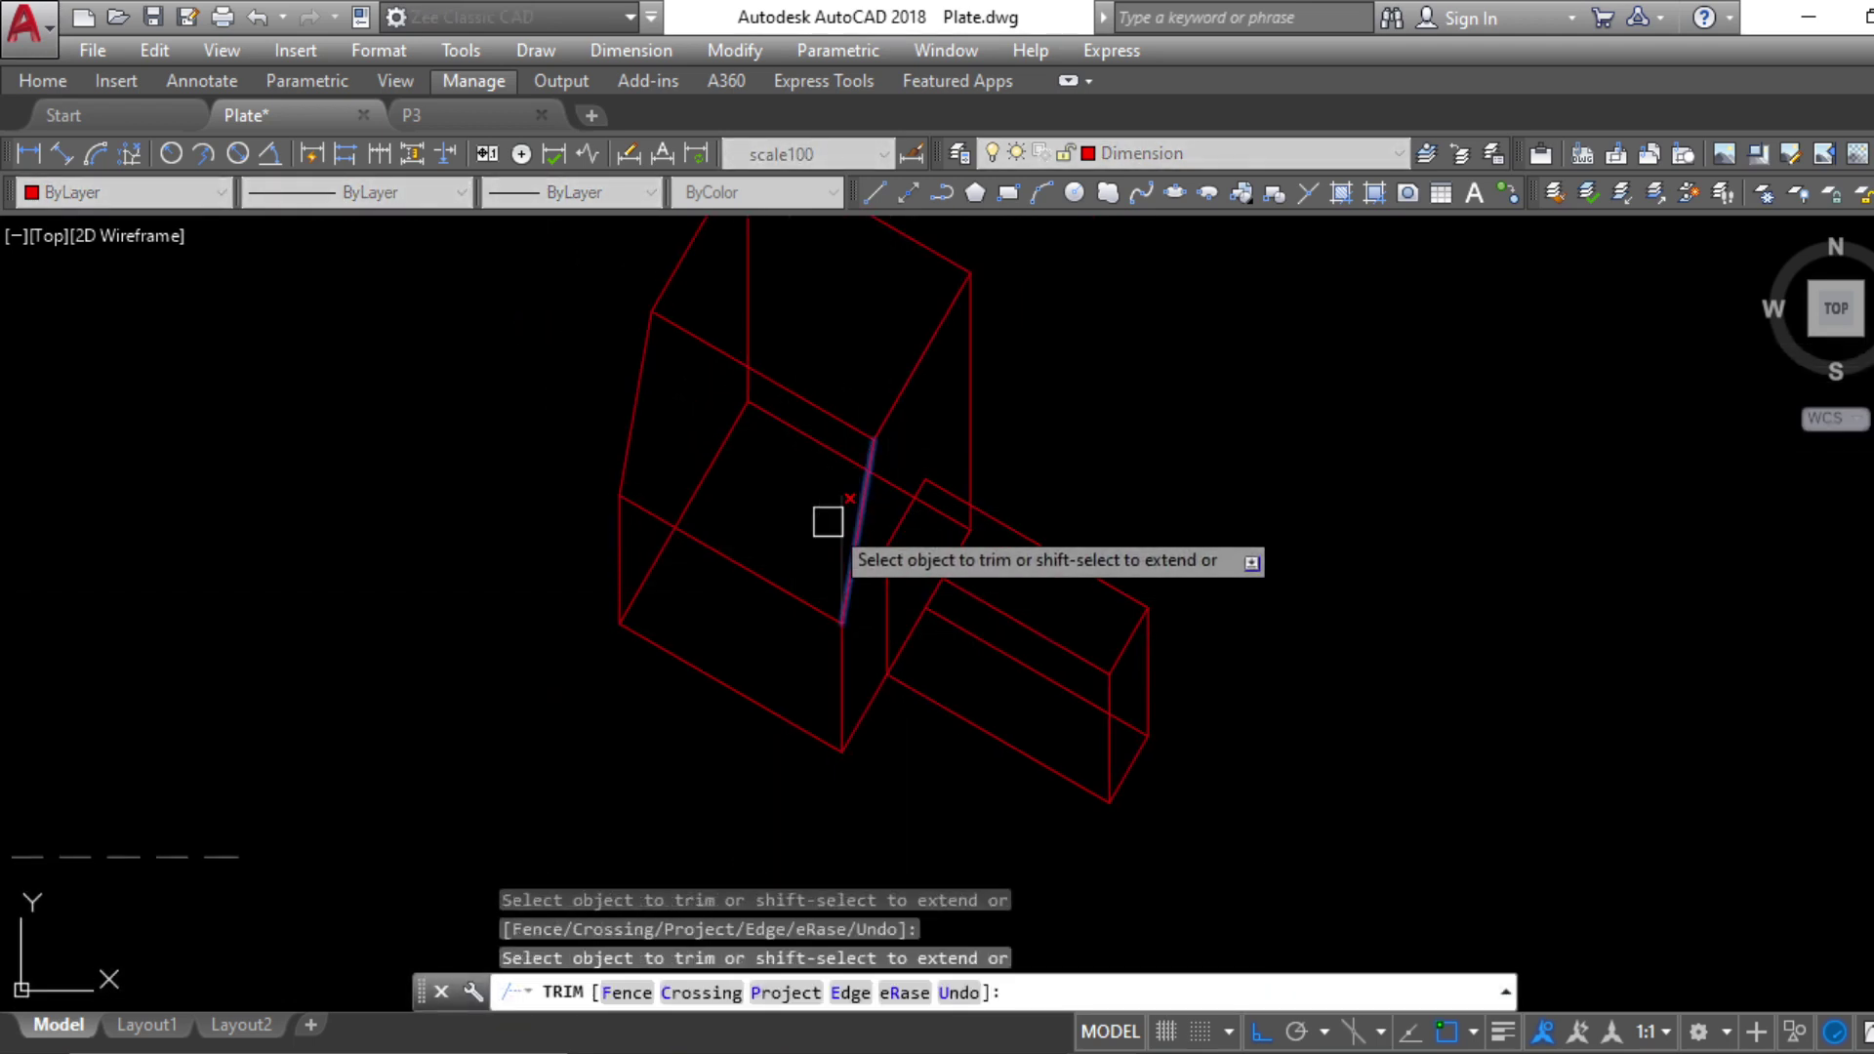
pyautogui.click(828, 523)
pyautogui.press('Escape')
pyautogui.press('Escape')
pyautogui.scroll(-4, 1116, 753)
pyautogui.scroll(2, 1189, 802)
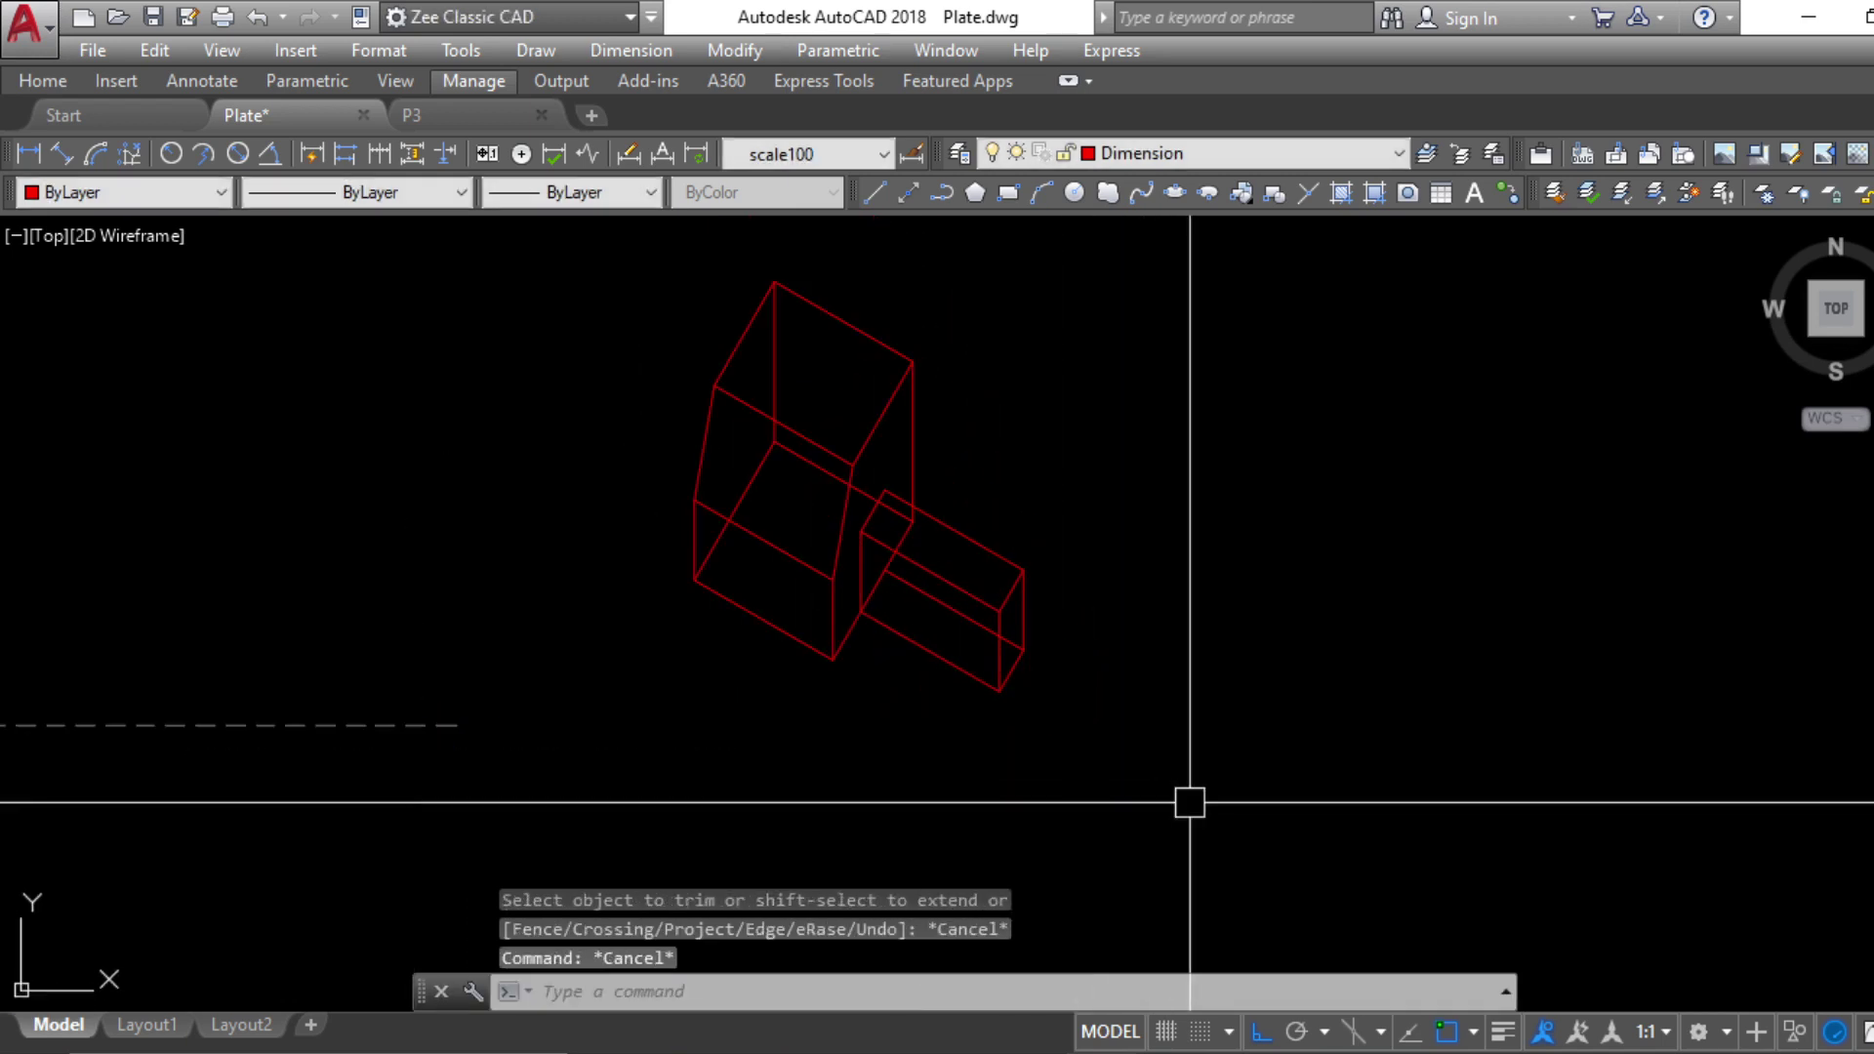
pyautogui.press('Escape')
pyautogui.press('Escape')
pyautogui.moveTo(1189, 802); pyautogui.dragTo(1109, 873, button='middle')
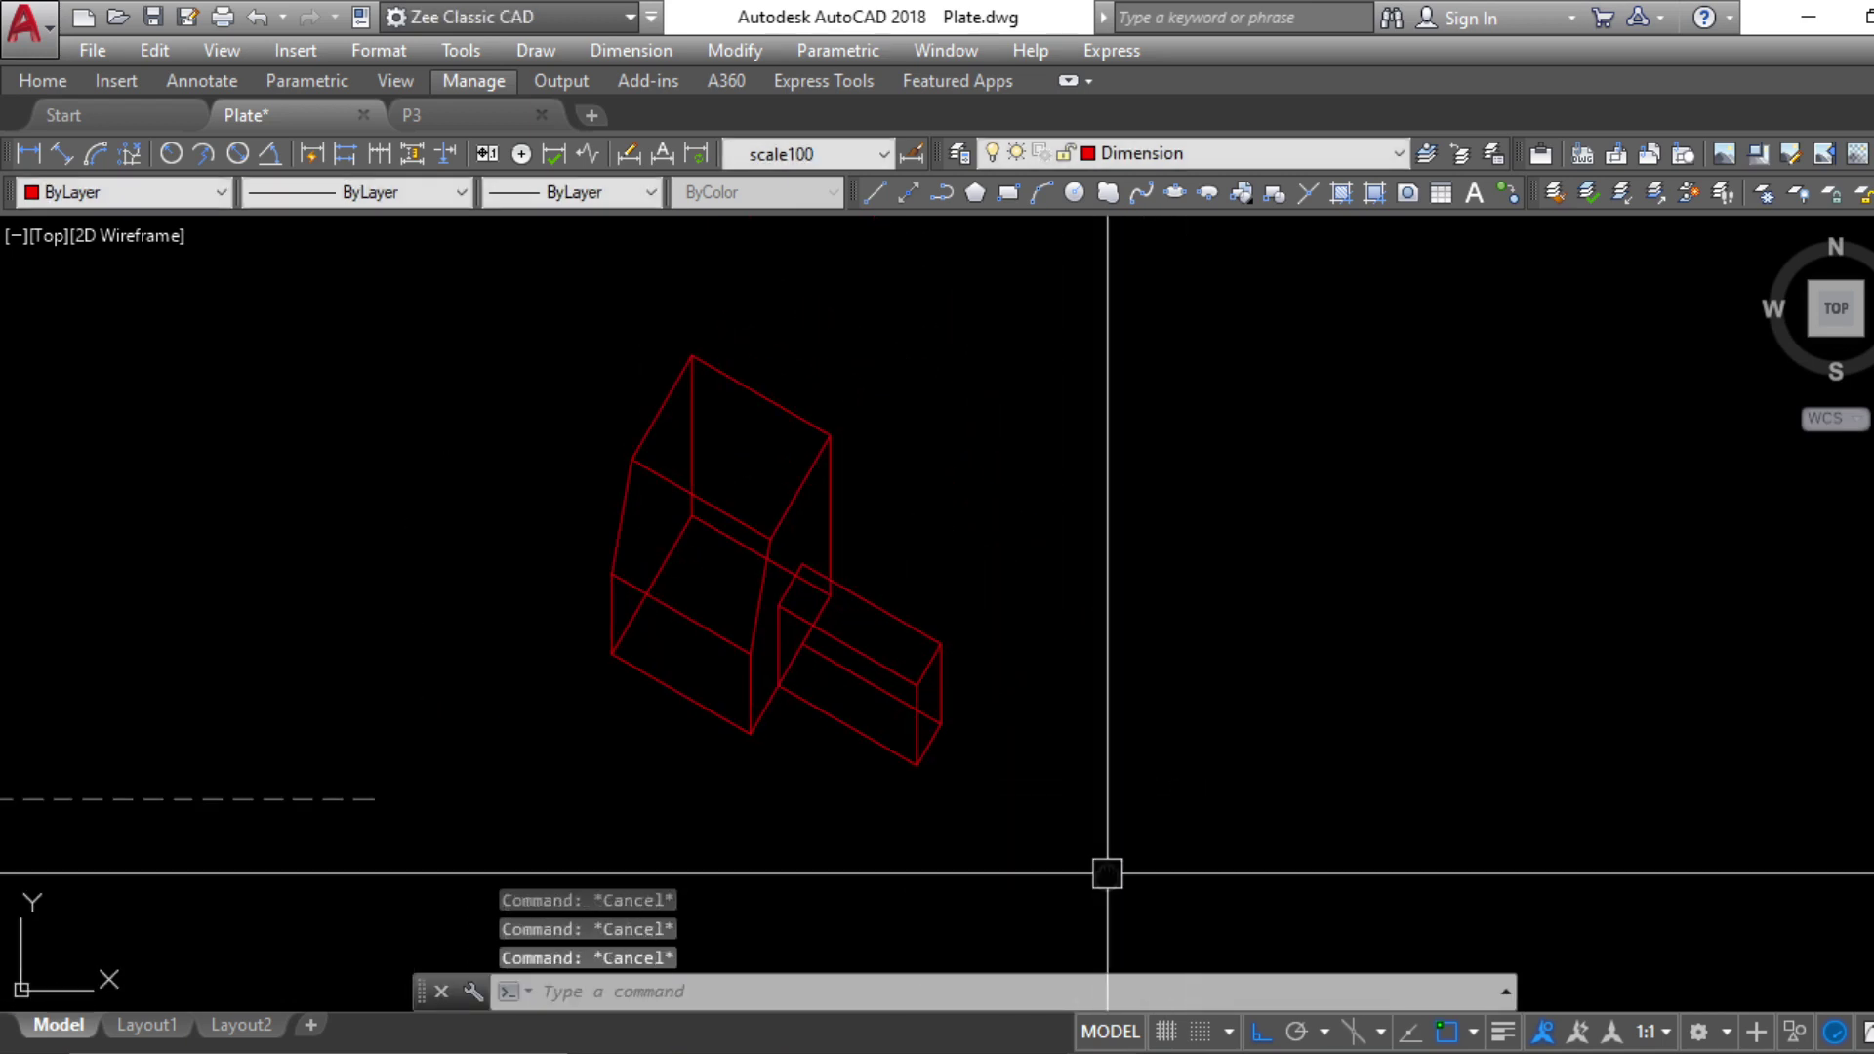
# Switch to Major Plate.pdf in Adobe Reader, compare the ISOMETRY 01 figure with the model, and return to AutoCAD
pyautogui.hotkey('alt', 'Tab')
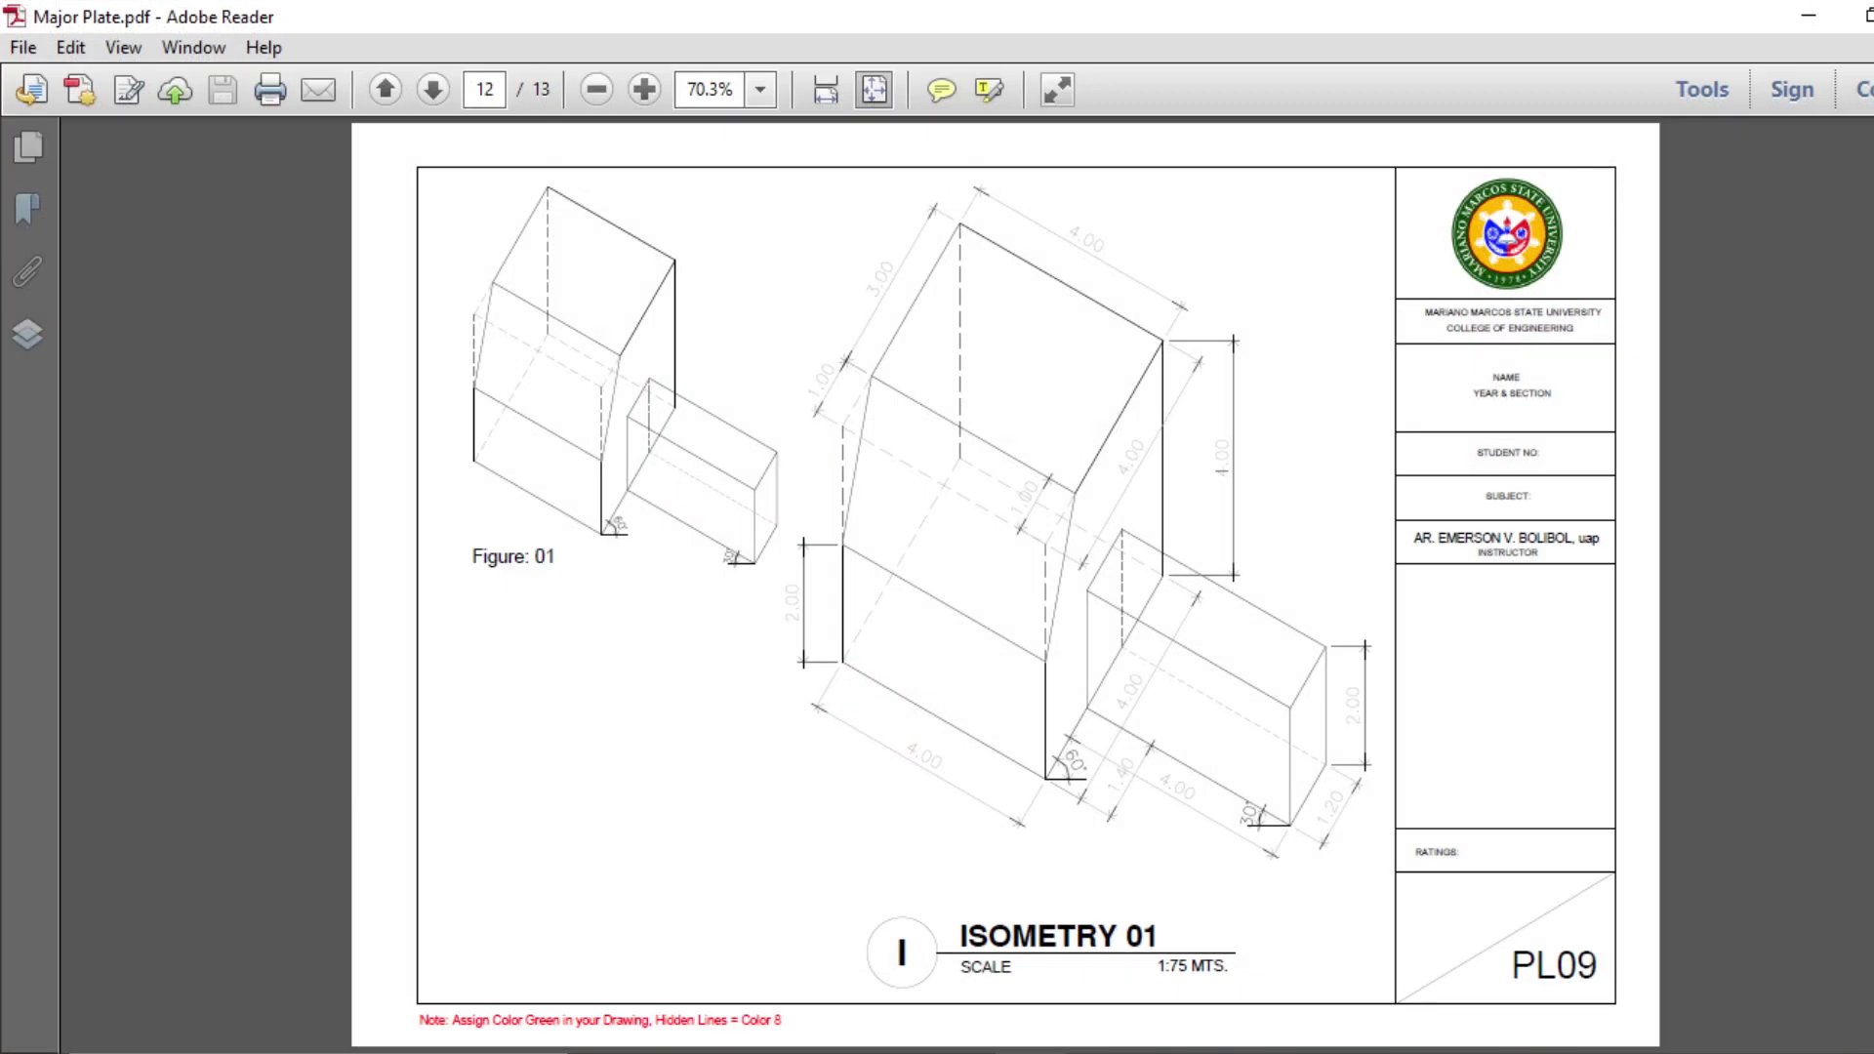
pyautogui.hotkey('alt', 'Tab')
pyautogui.scroll(1, 928, 602)
pyautogui.scroll(2, 978, 782)
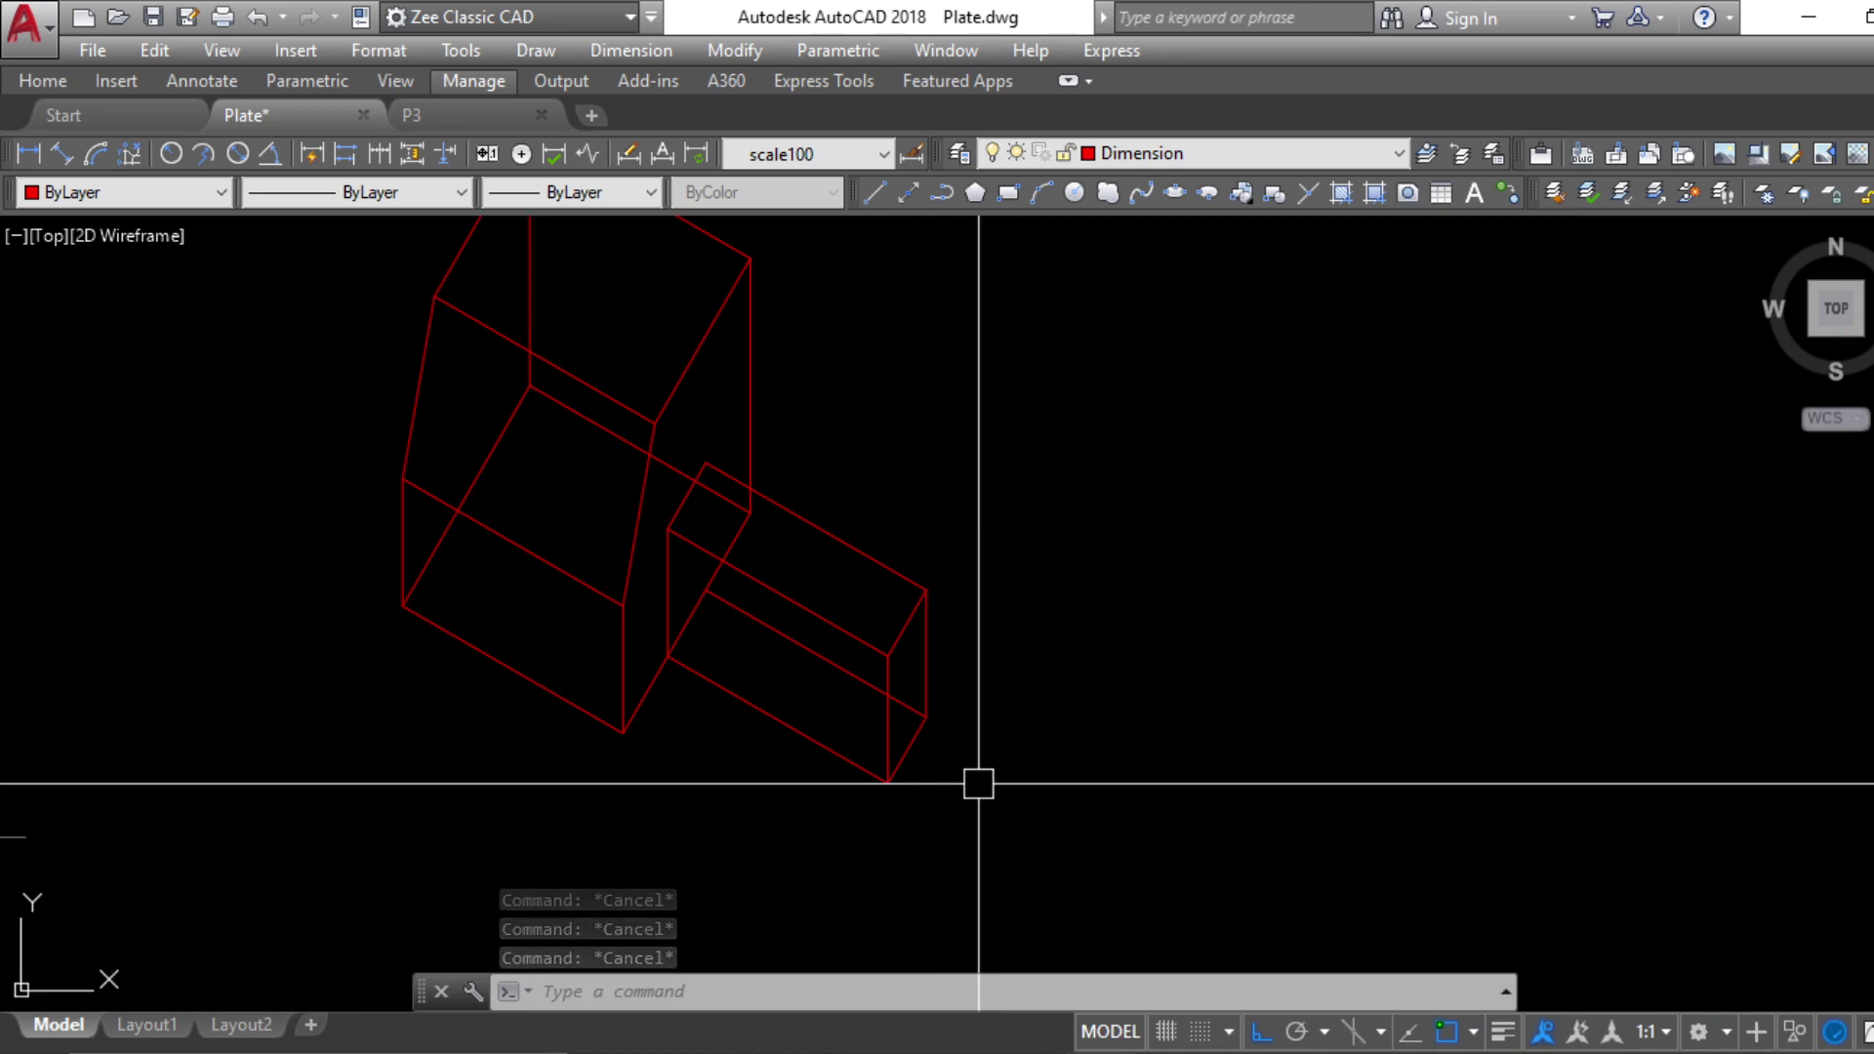
pyautogui.scroll(-2, 791, 531)
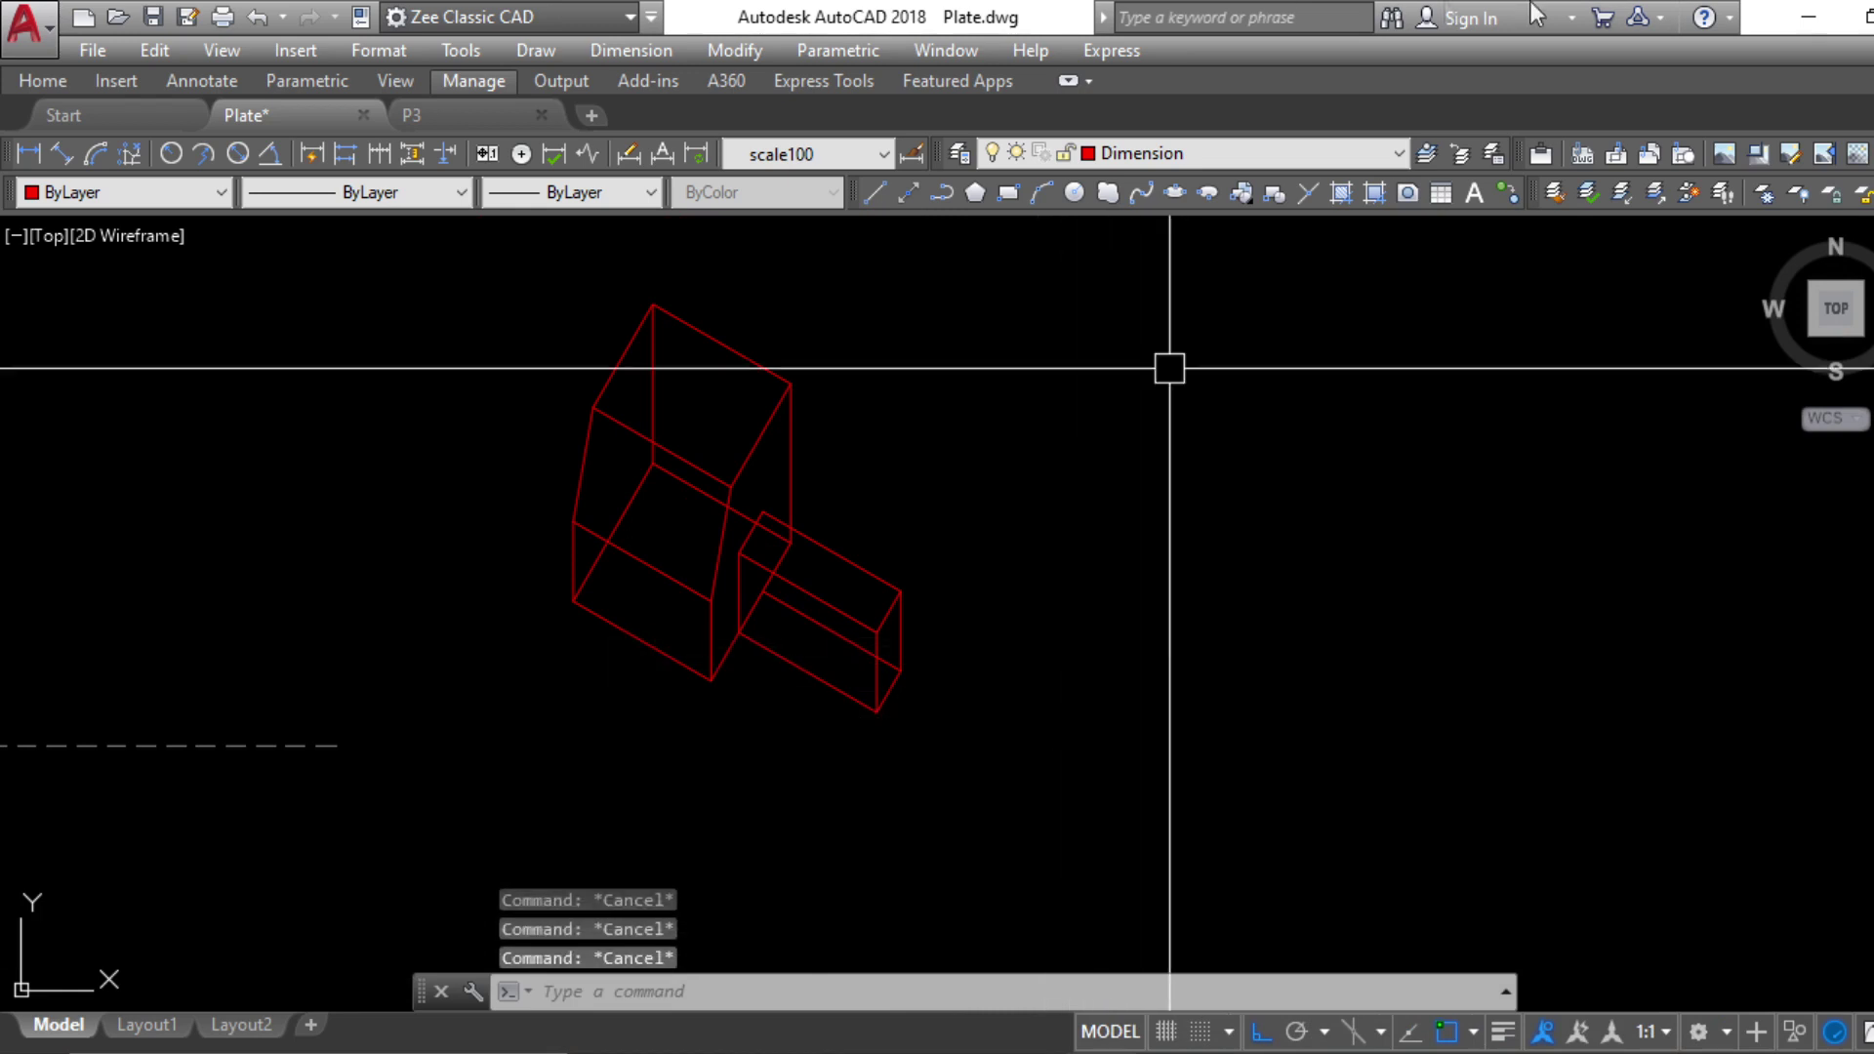
pyautogui.moveTo(1088, 786); pyautogui.dragTo(1065, 803, button='middle')
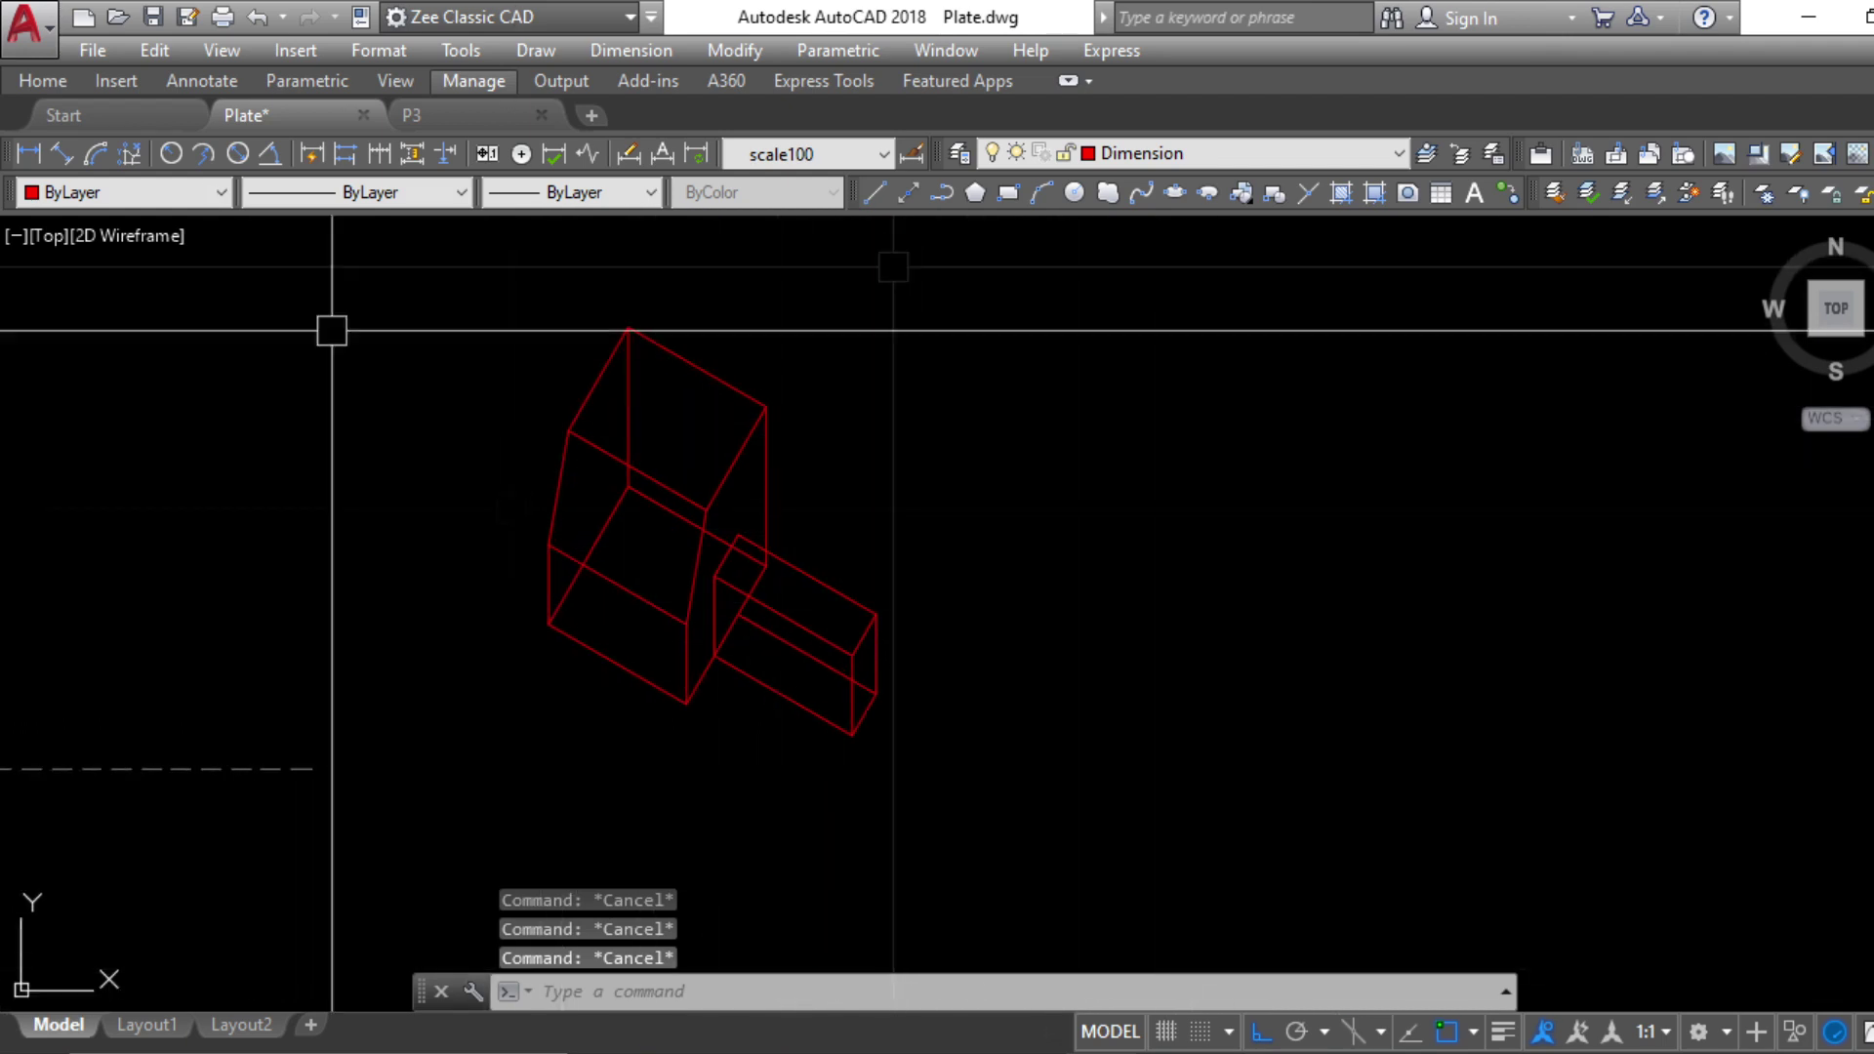
# Copy the large box's short left vertical edge upward from its lower endpoint to its upper endpoint
pyautogui.scroll(2, 605, 532)
pyautogui.moveTo(569, 531); pyautogui.dragTo(747, 601, button='middle')
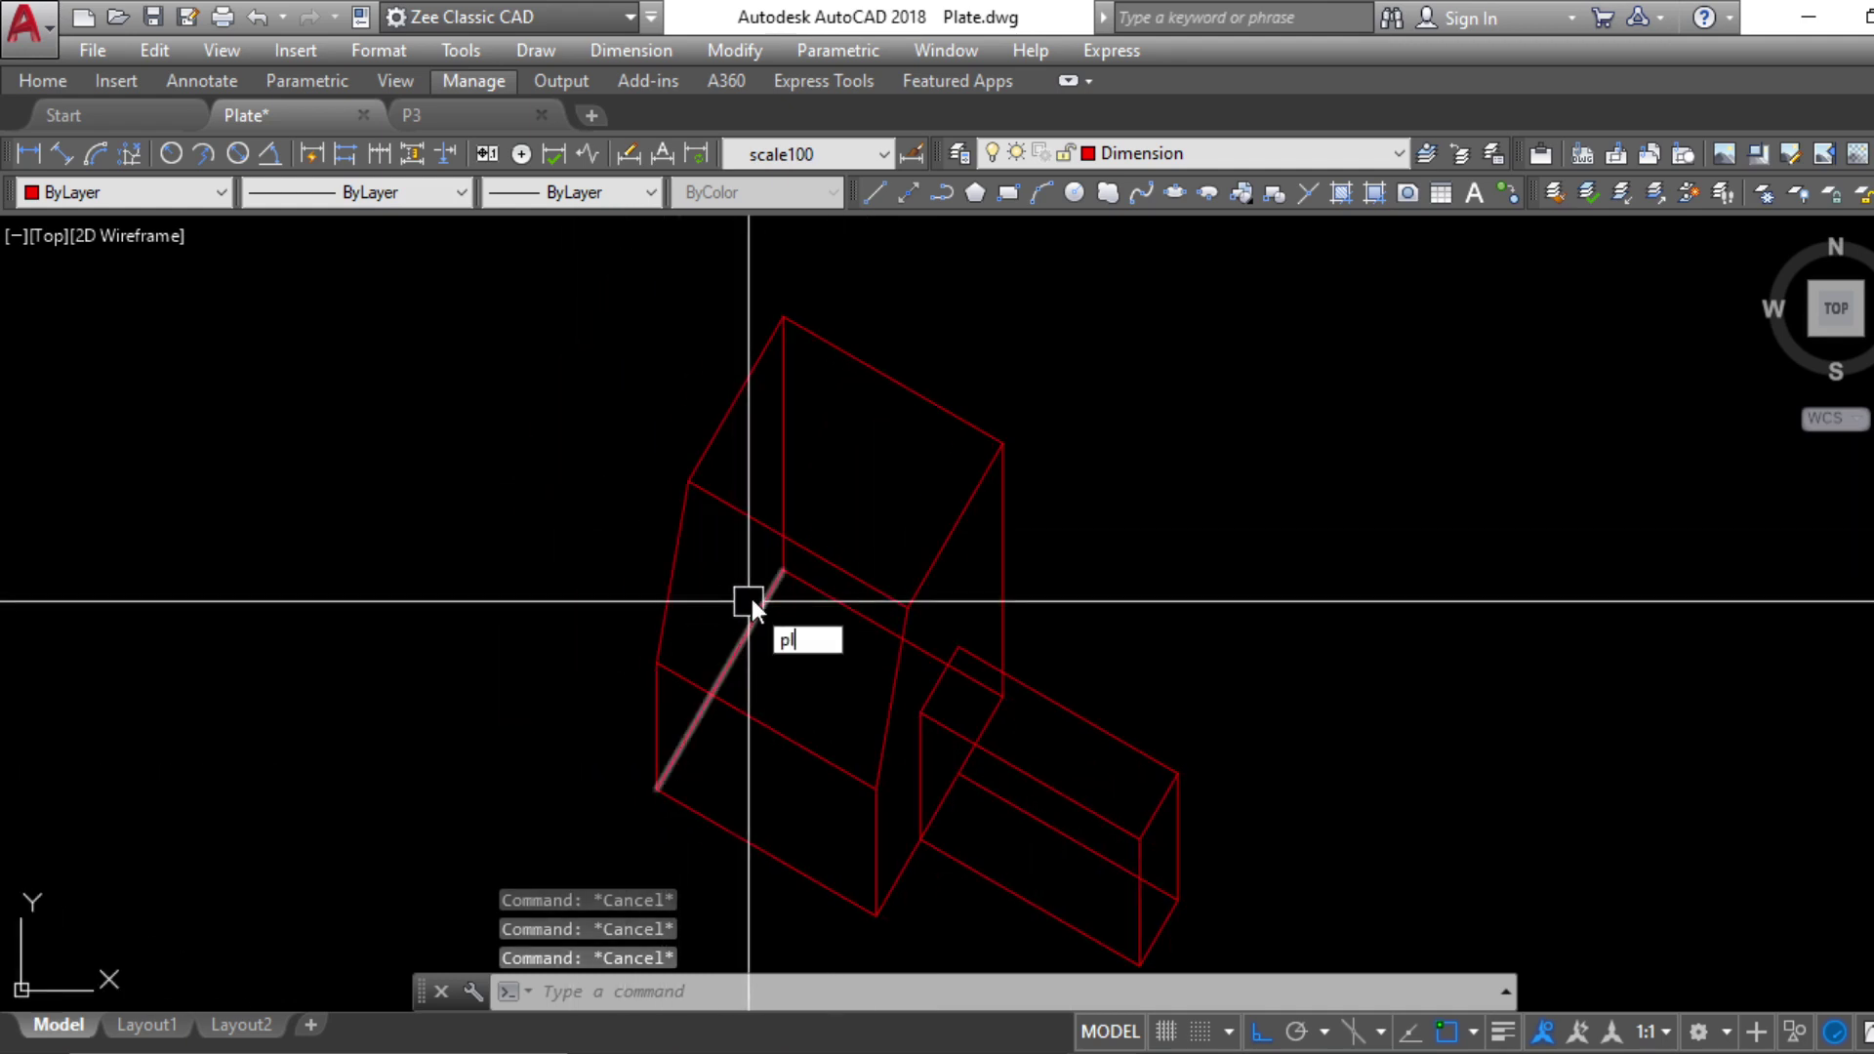
pyautogui.press('Escape')
pyautogui.click(696, 723)
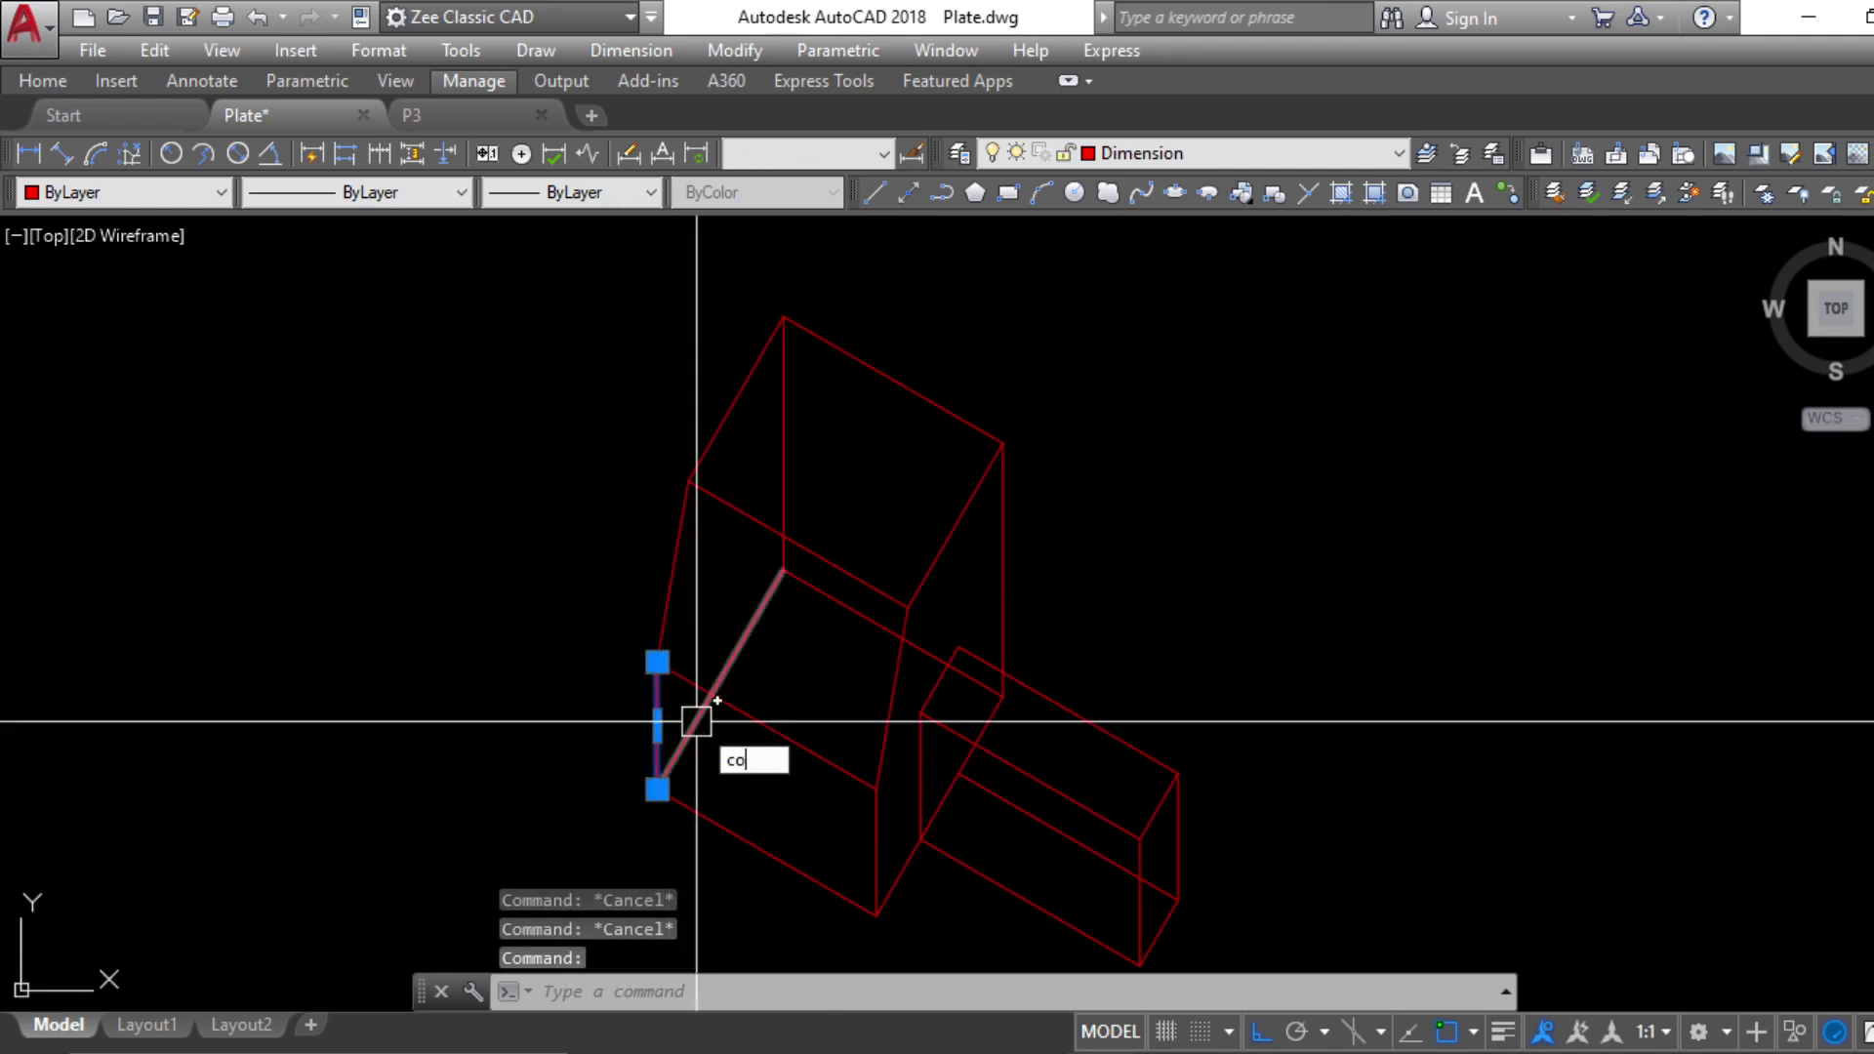
pyautogui.write('co')
pyautogui.press('Return')
pyautogui.click(657, 786)
pyautogui.click(656, 663)
pyautogui.press('Escape')
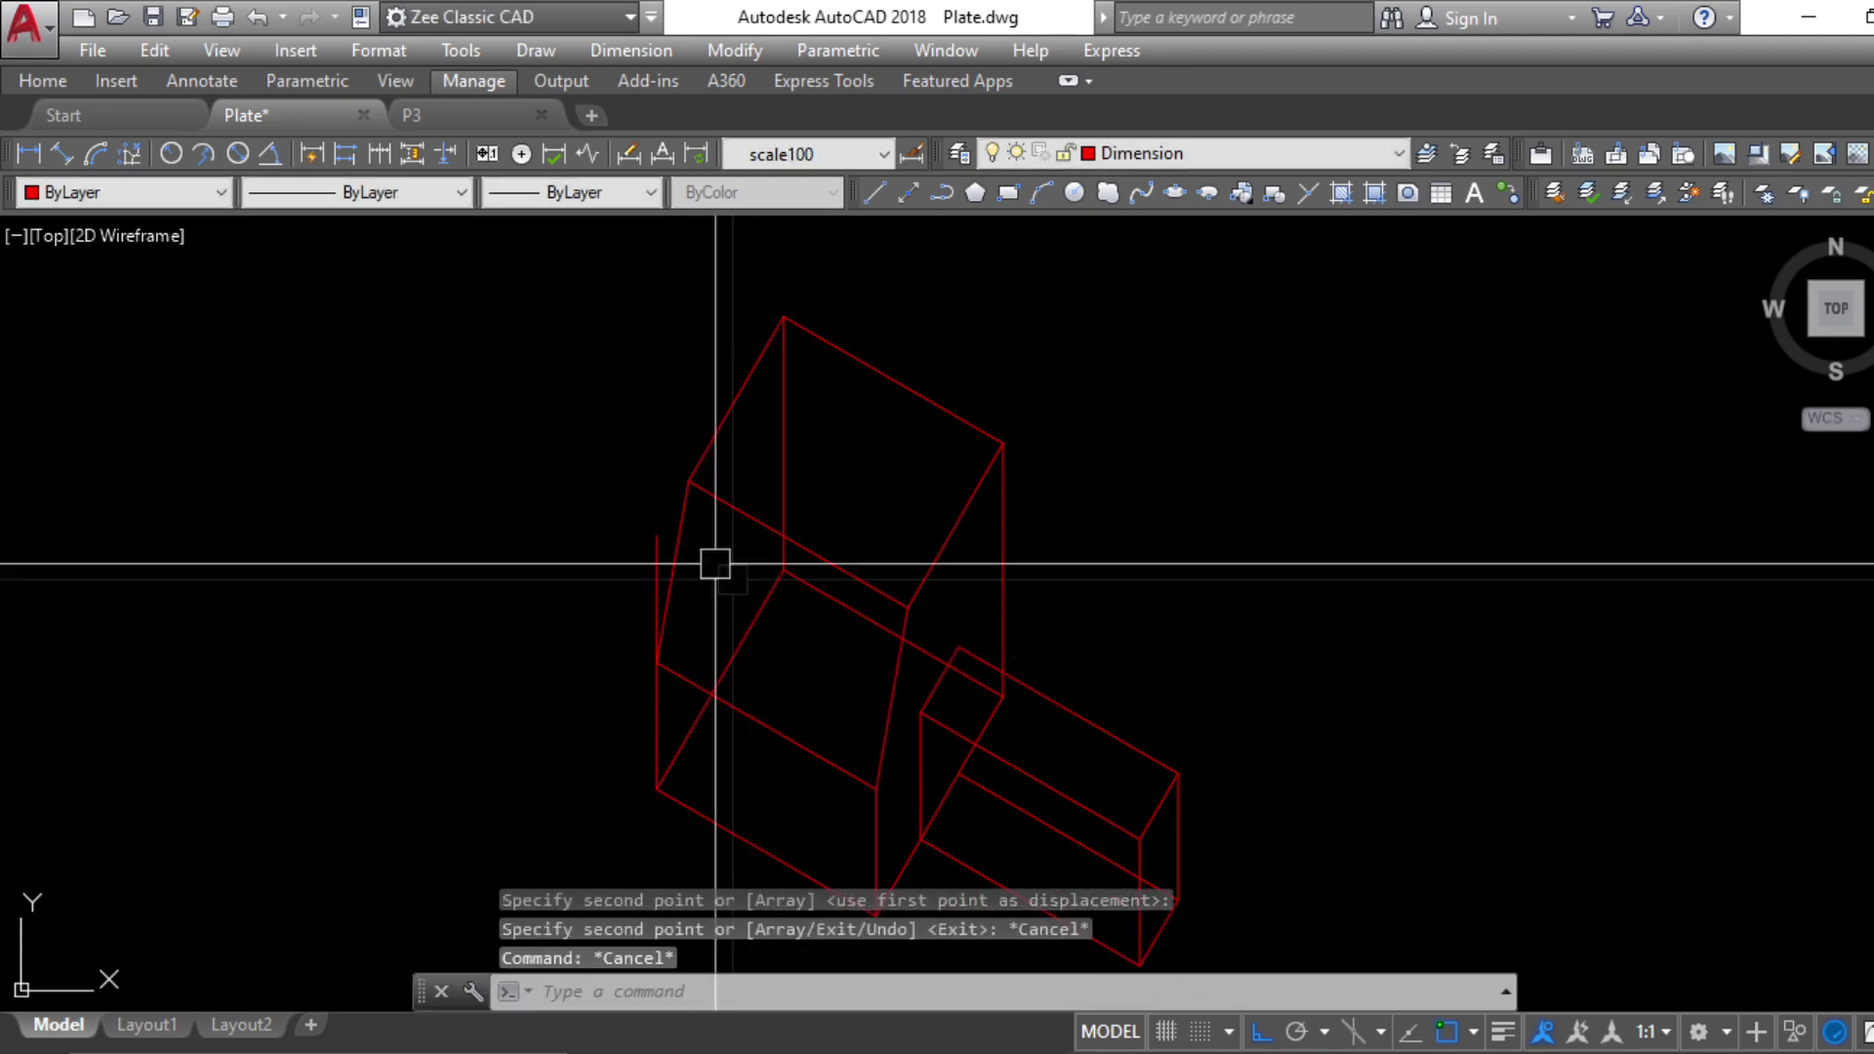
pyautogui.press('Escape')
pyautogui.moveTo(716, 563); pyautogui.dragTo(713, 614, button='middle')
pyautogui.press('Escape')
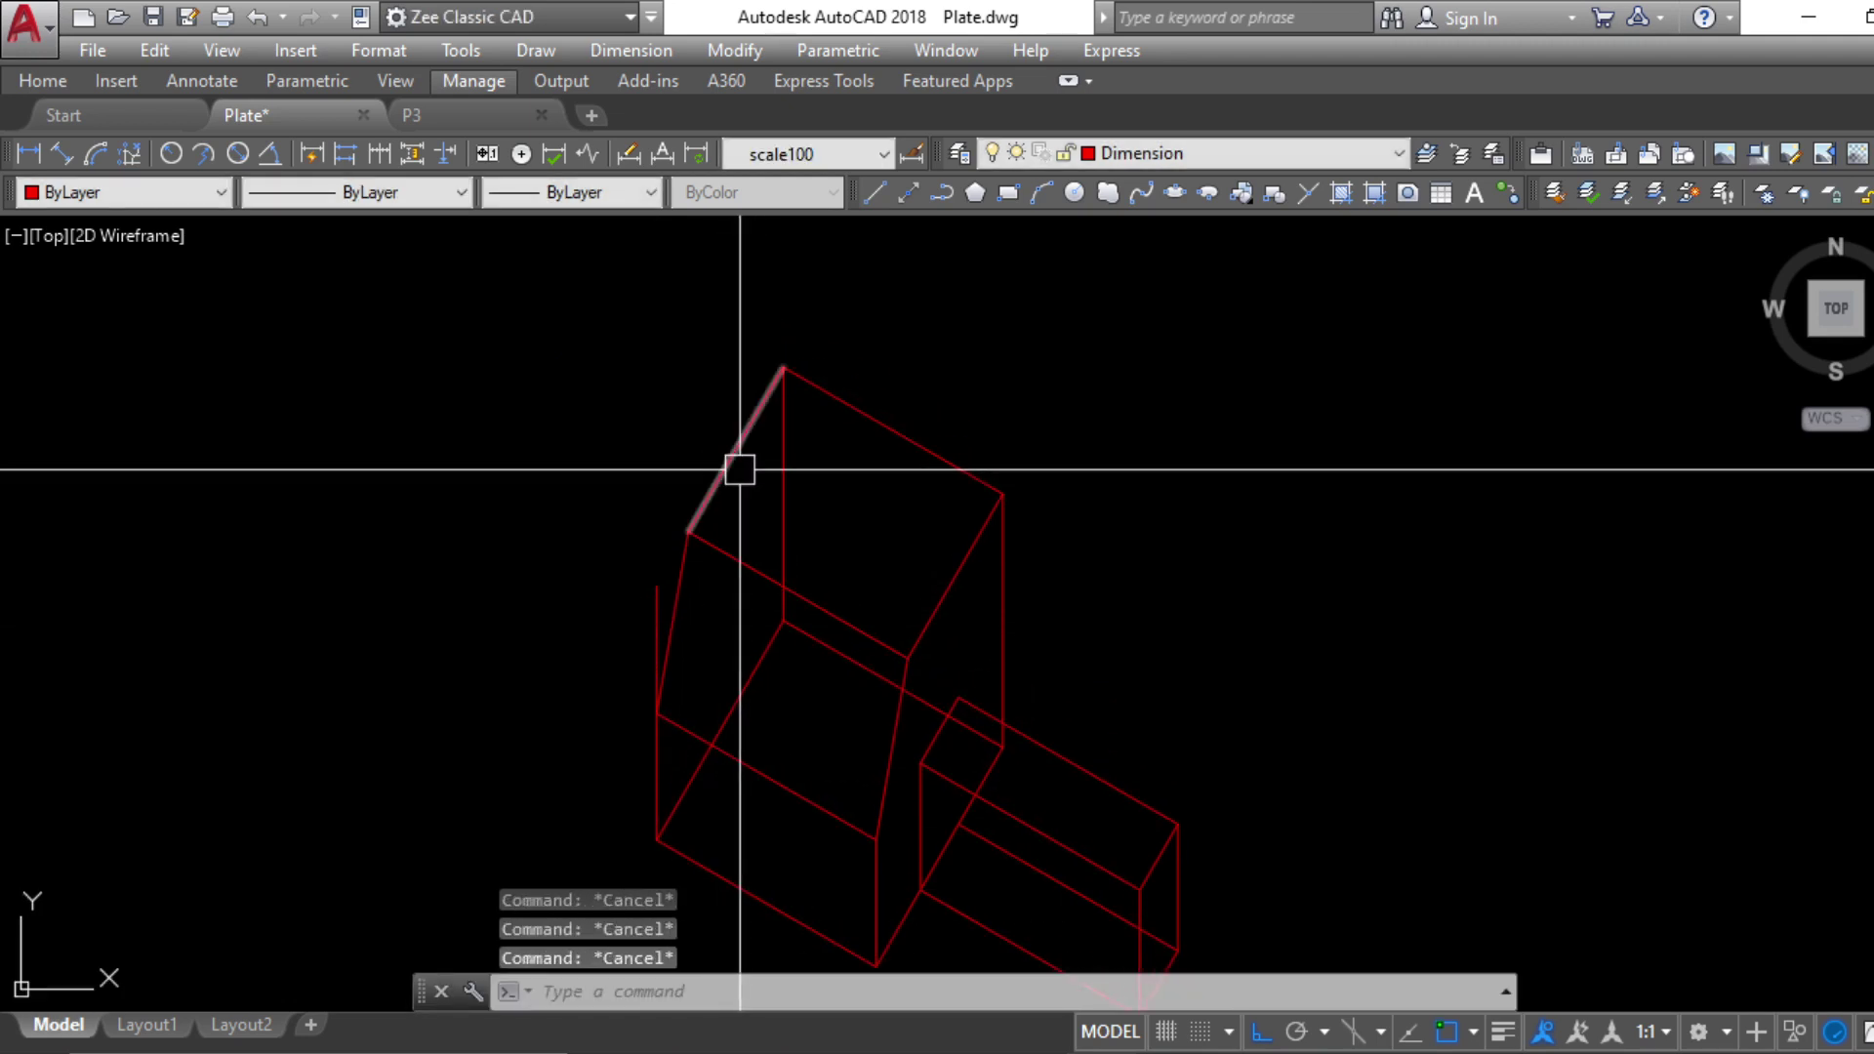
# Copy the large box's left sloping top edge from its upper endpoint to its lower endpoint, extending it 3.0000 at 240°
pyautogui.click(738, 497)
pyautogui.write('co')
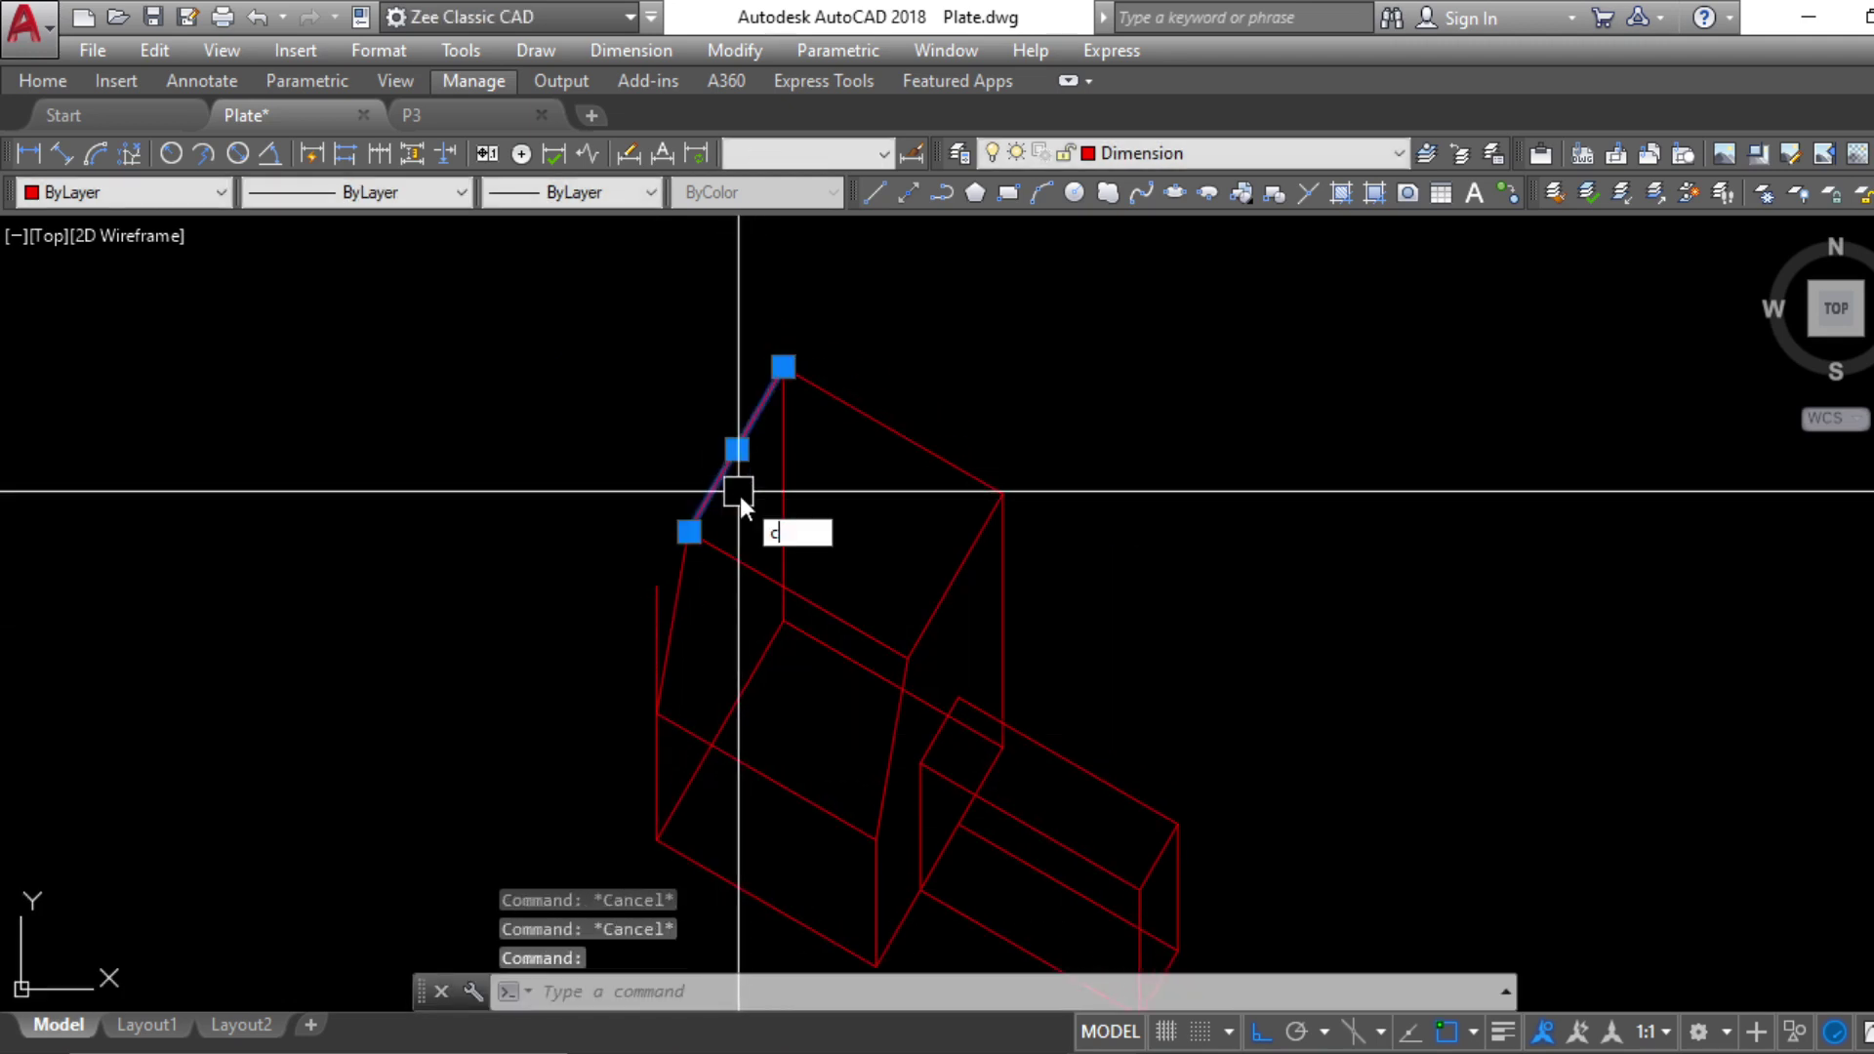
pyautogui.press('Return')
pyautogui.click(784, 370)
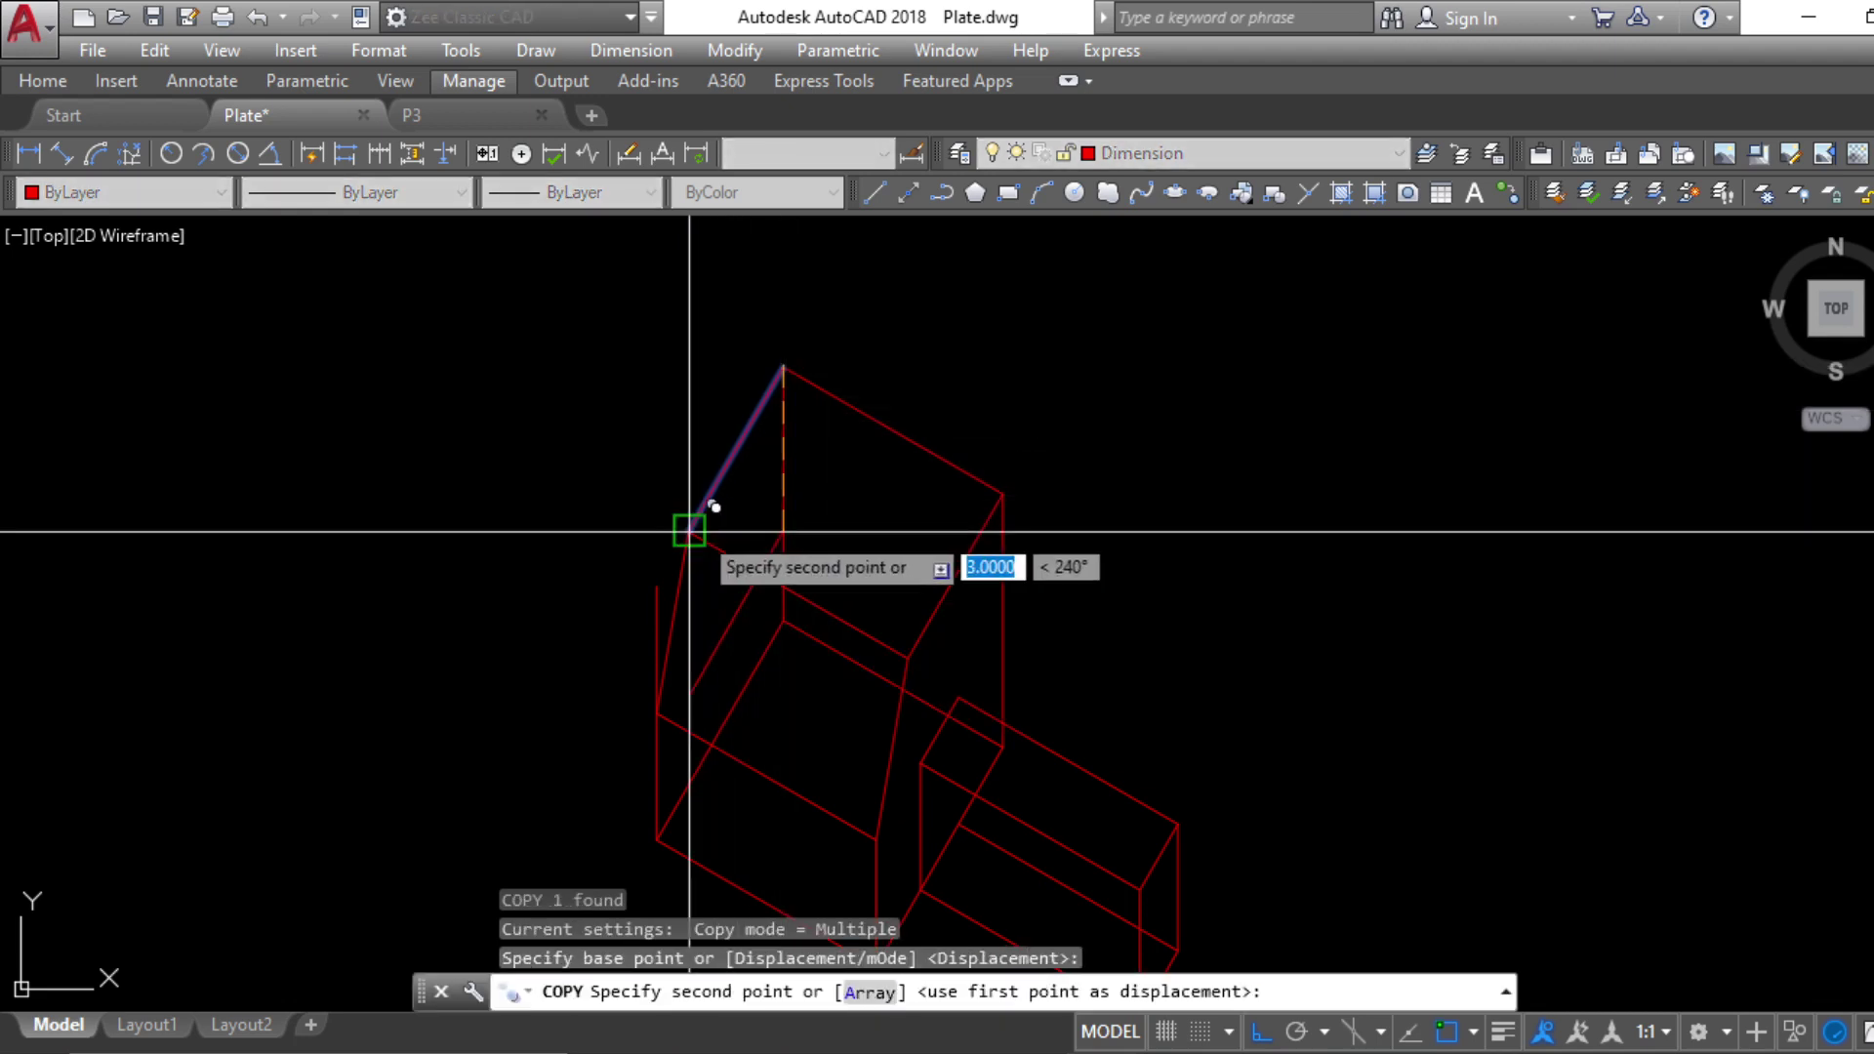
pyautogui.click(689, 532)
pyautogui.press('Escape')
pyautogui.scroll(4, 657, 577)
pyautogui.press('Escape')
pyautogui.press('Escape')
pyautogui.press('Escape')
# Trim the overhang of the copied sloping edge at the new left vertical line
pyautogui.write('tr')
pyautogui.press('Return')
pyautogui.click(683, 566)
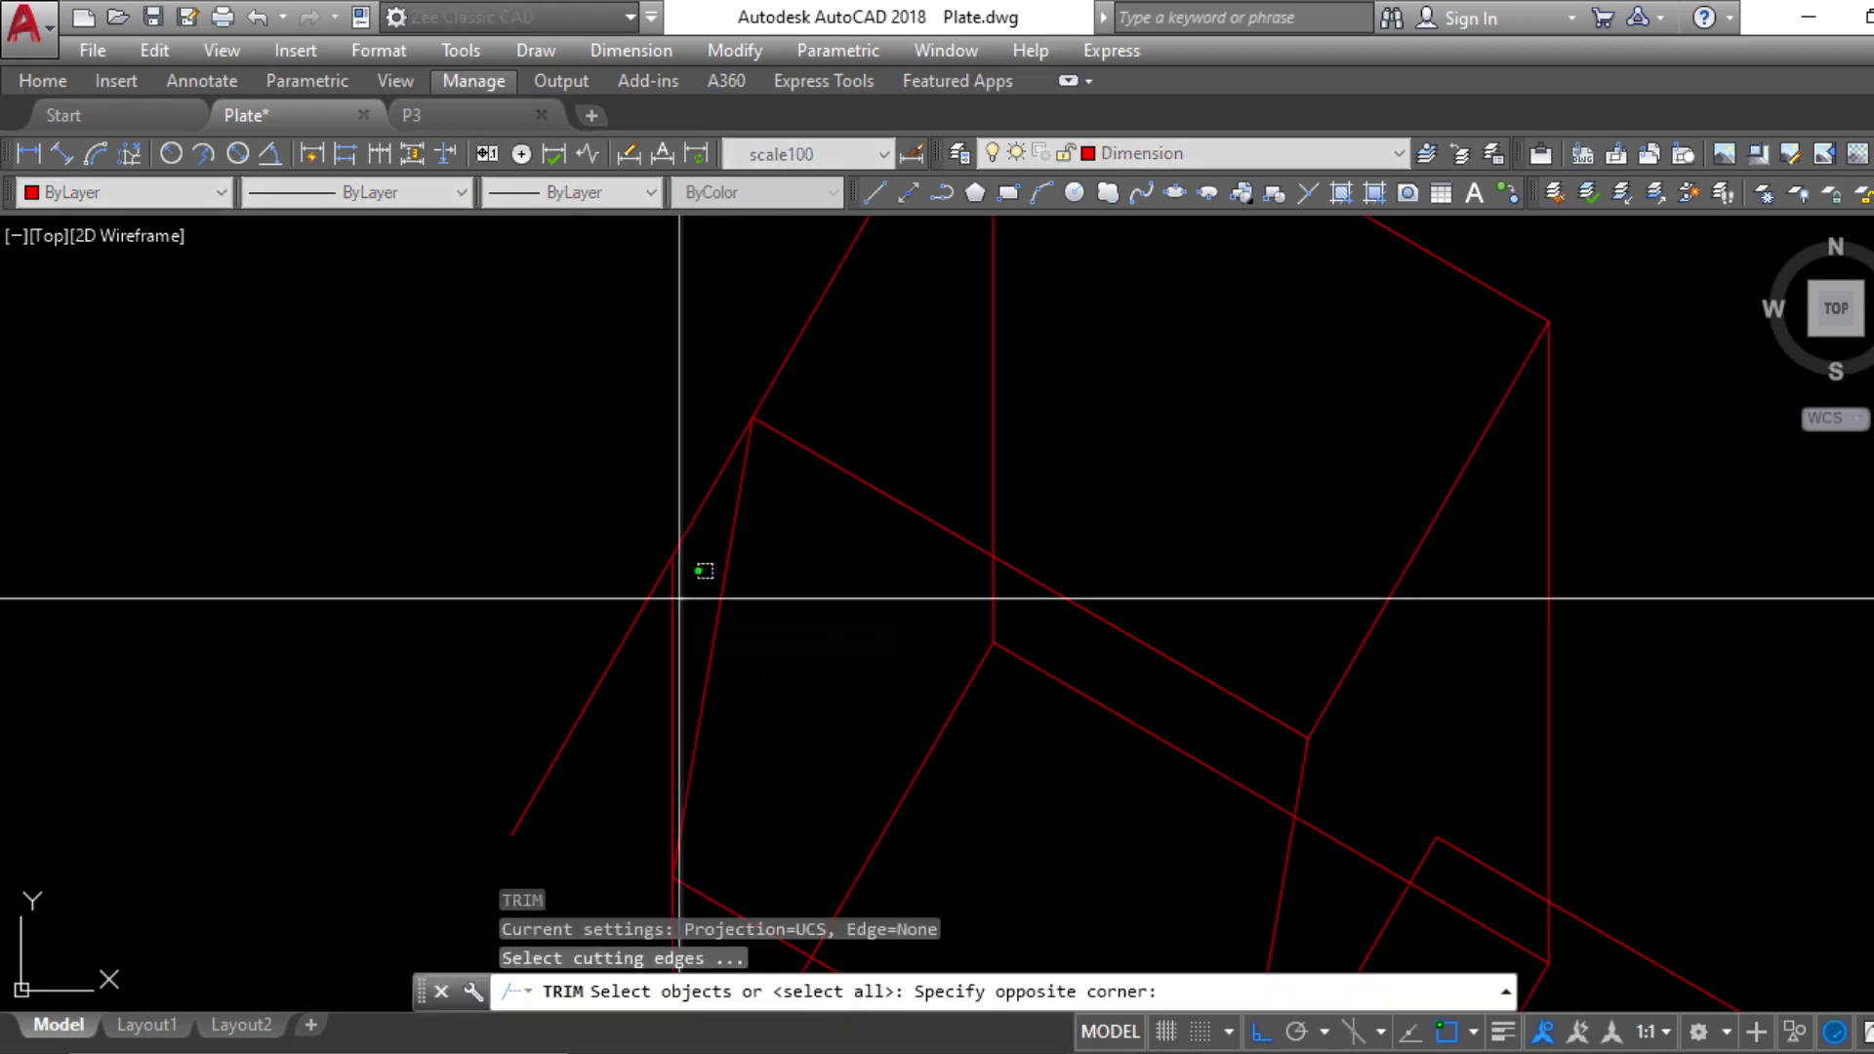
pyautogui.click(665, 619)
pyautogui.press('Return')
pyautogui.press('Escape')
# Copy the two left corner lines from the slanted edge's lower end to the matching point on the large box's right side
pyautogui.click(667, 576)
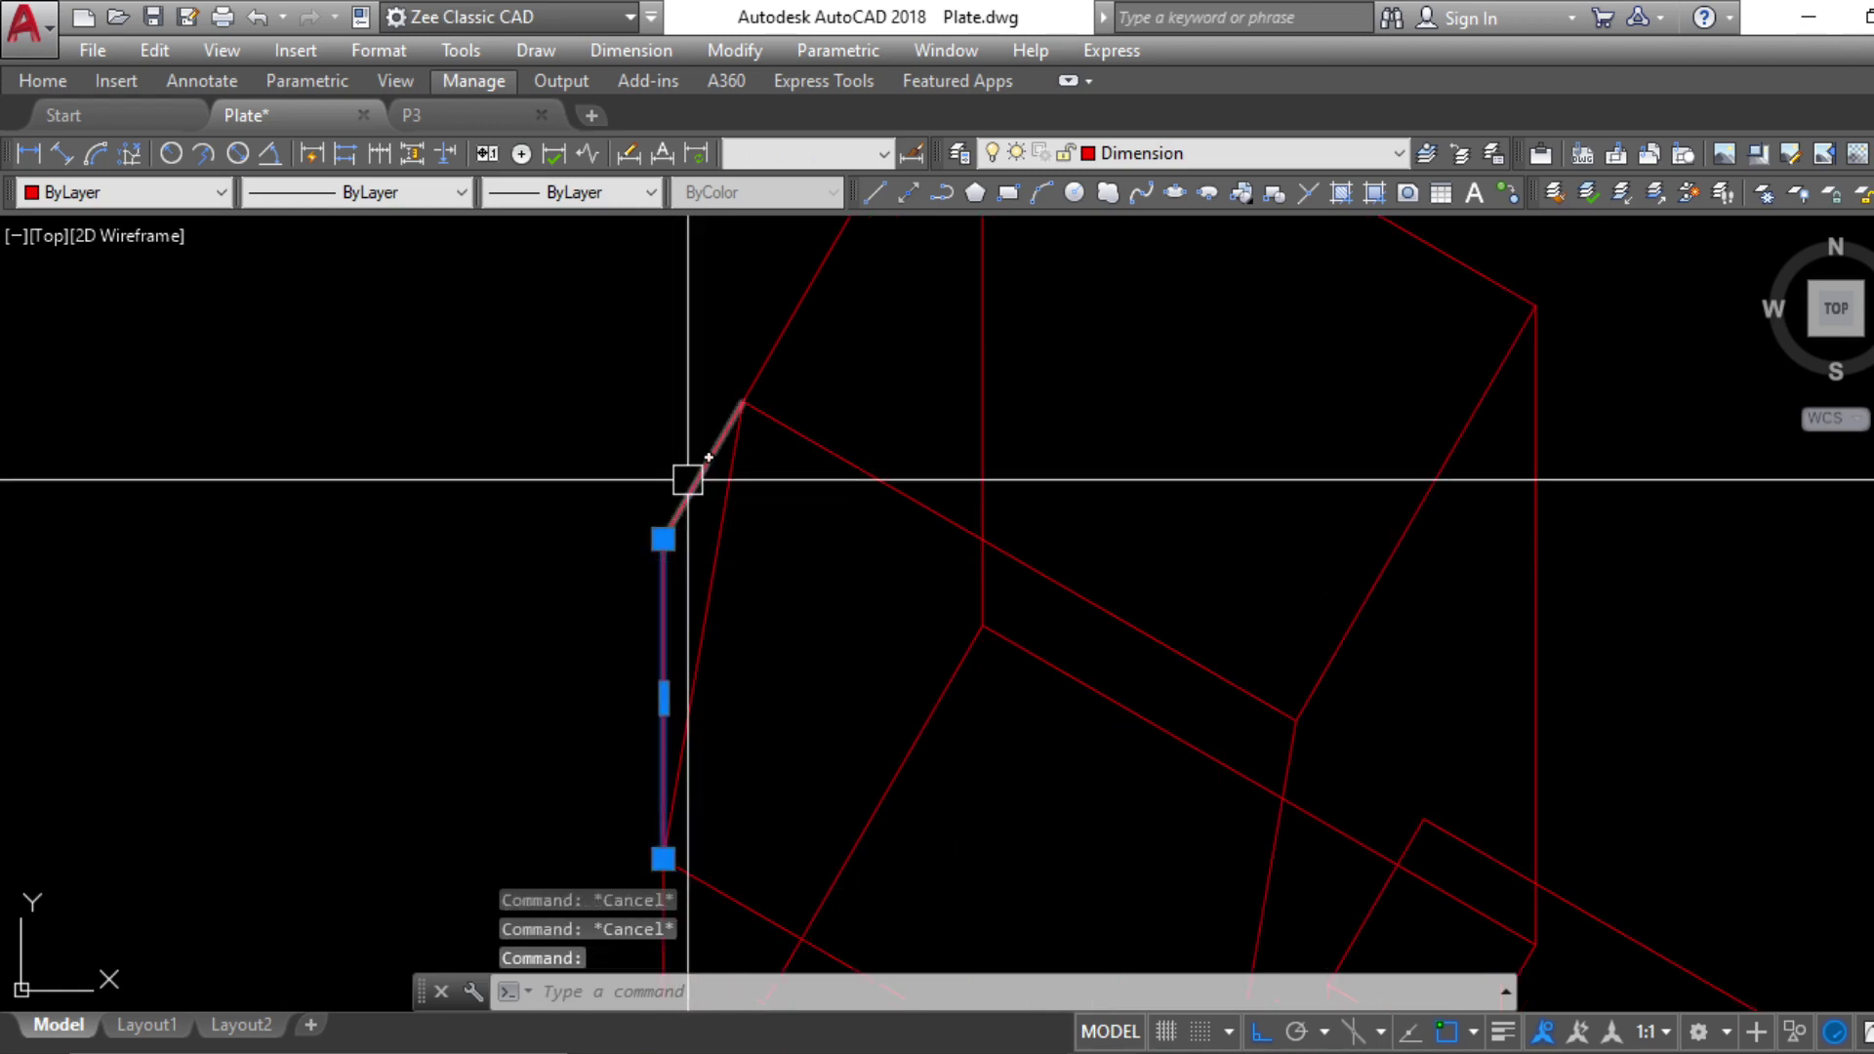
pyautogui.click(691, 481)
pyautogui.write('co')
pyautogui.press('Return')
pyautogui.scroll(-5, 695, 722)
pyautogui.click(689, 760)
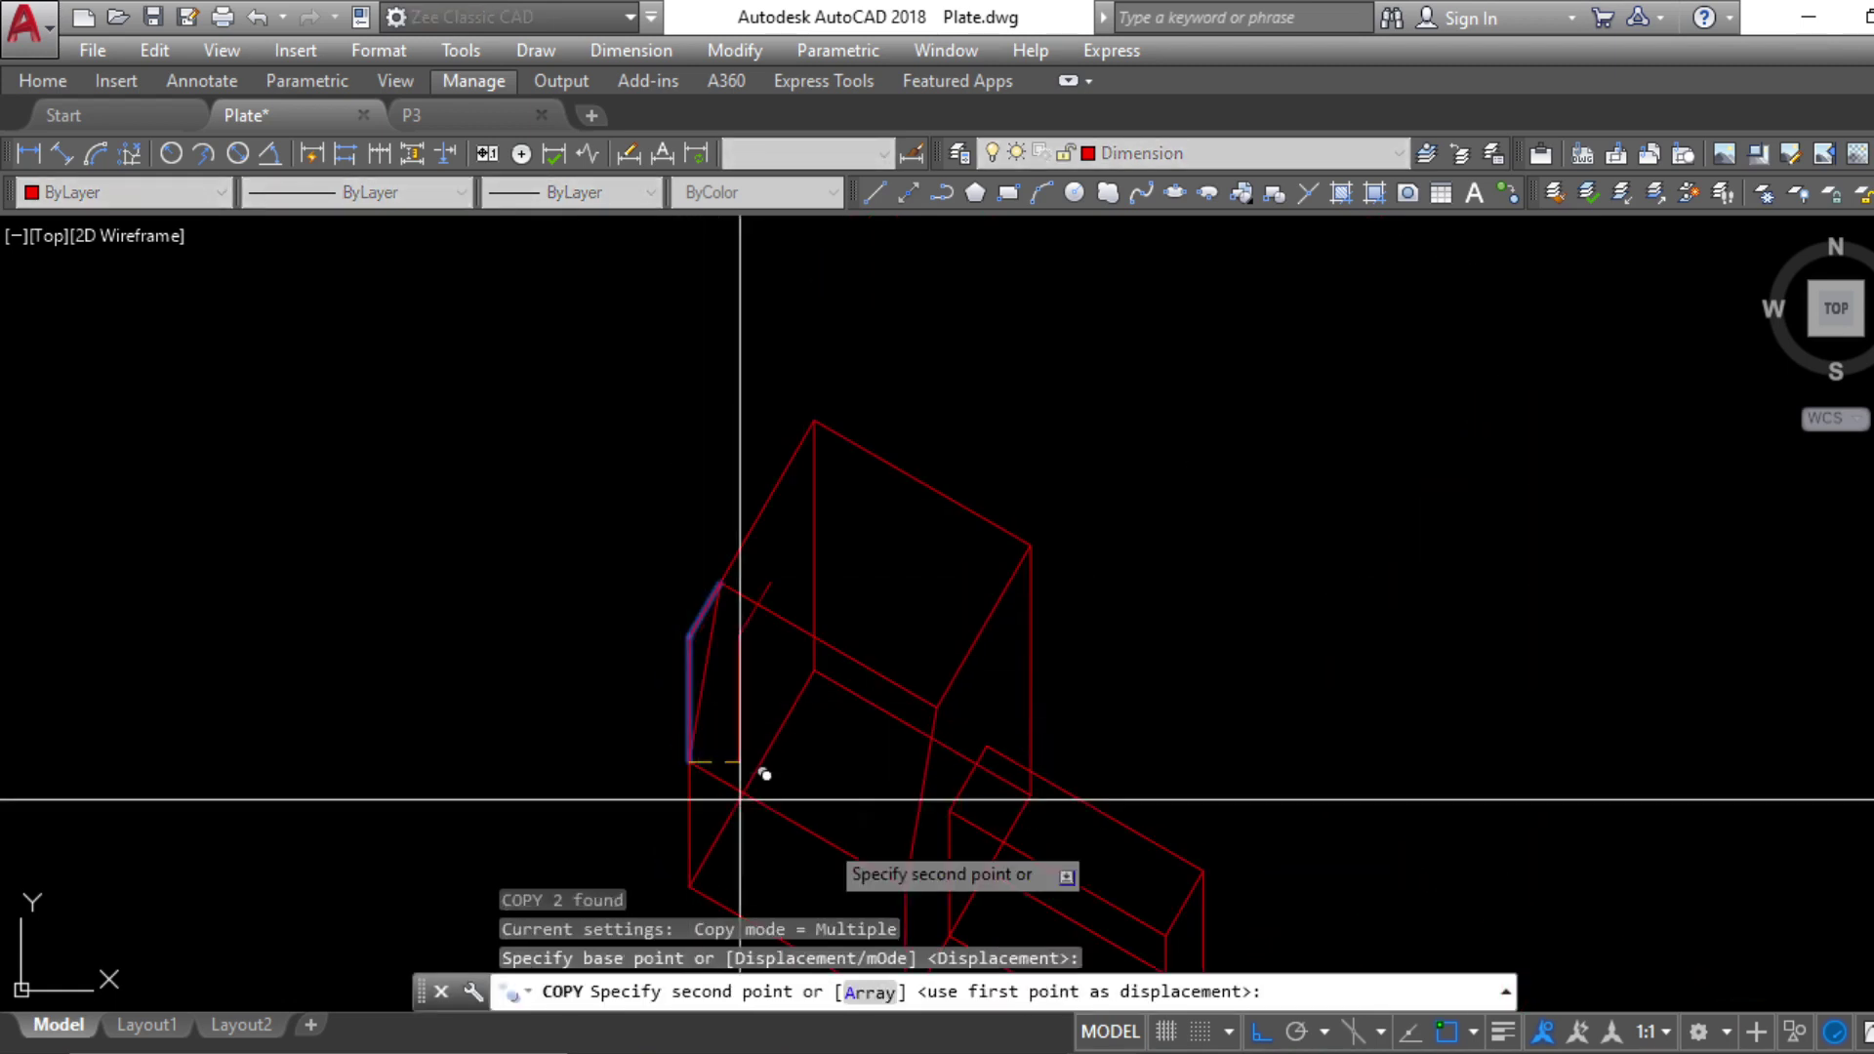
pyautogui.click(980, 818)
pyautogui.press('Escape')
pyautogui.moveTo(980, 818); pyautogui.dragTo(920, 669, button='middle')
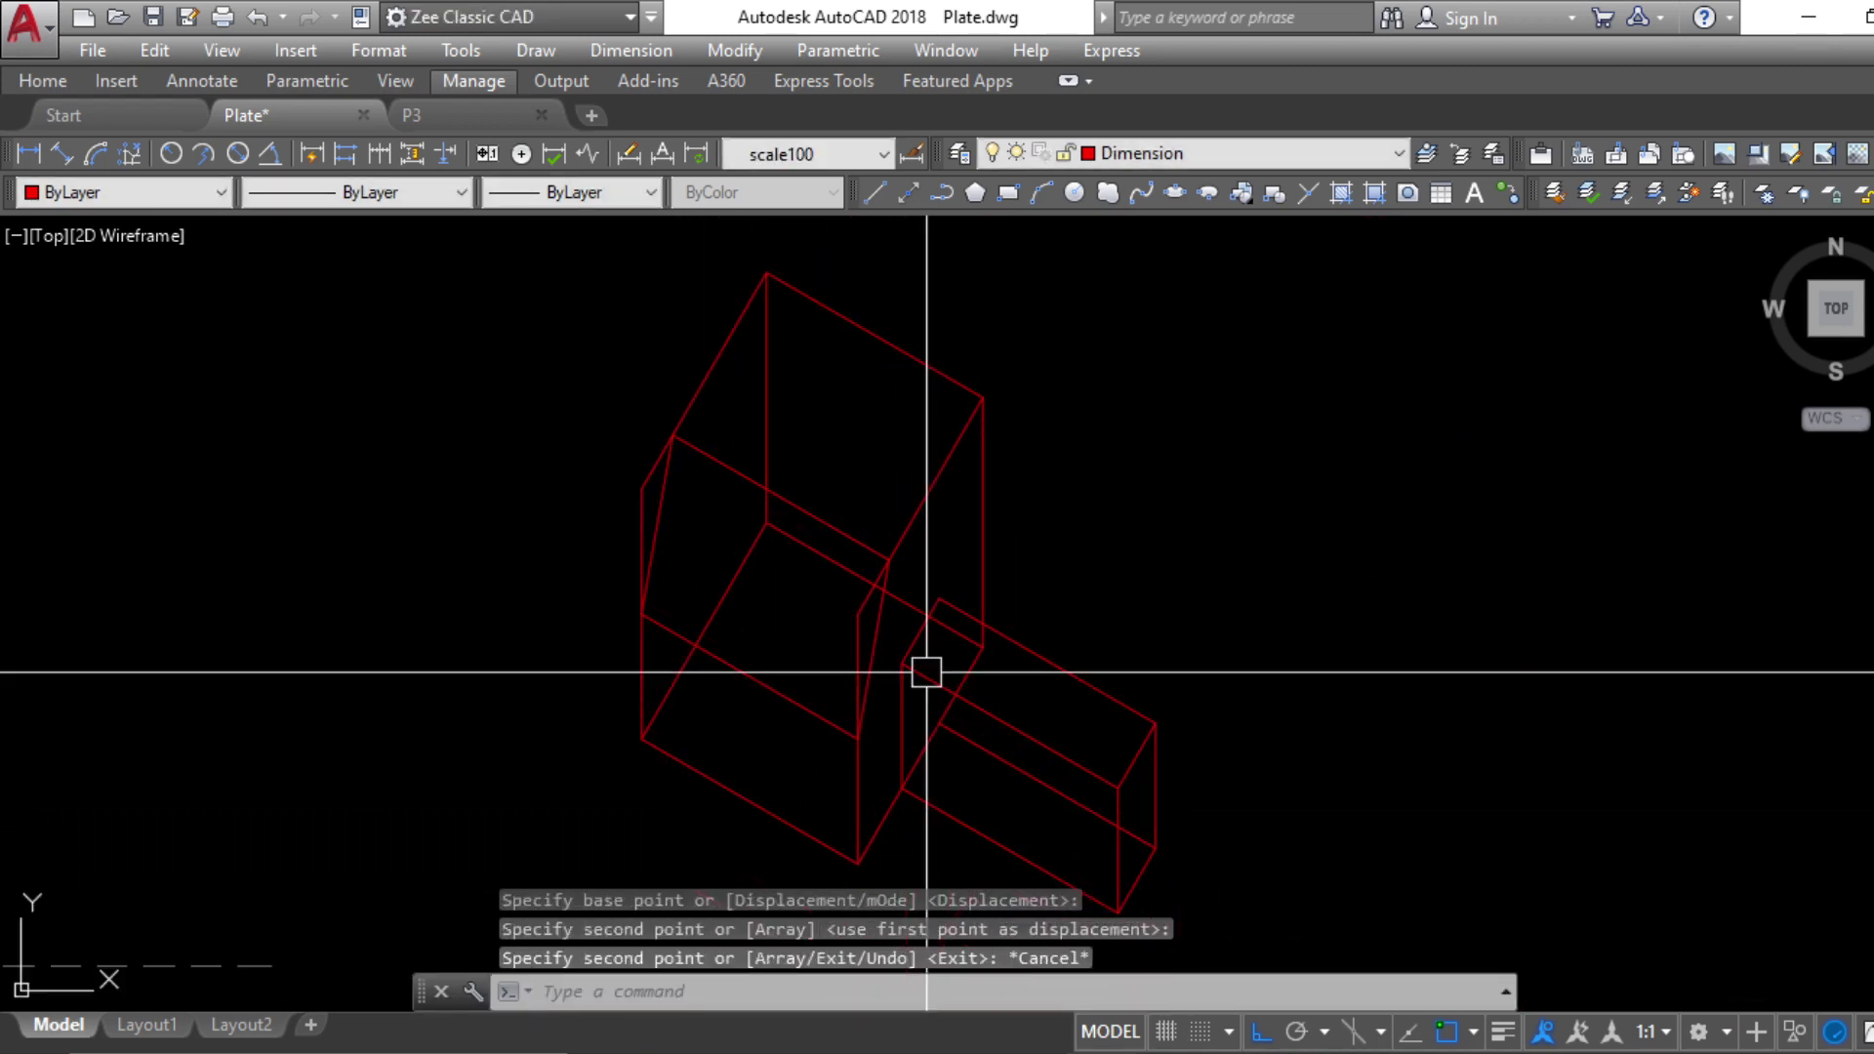
pyautogui.press('Escape')
pyautogui.press('Escape')
pyautogui.press('Escape')
pyautogui.write('ma')
pyautogui.press('Return')
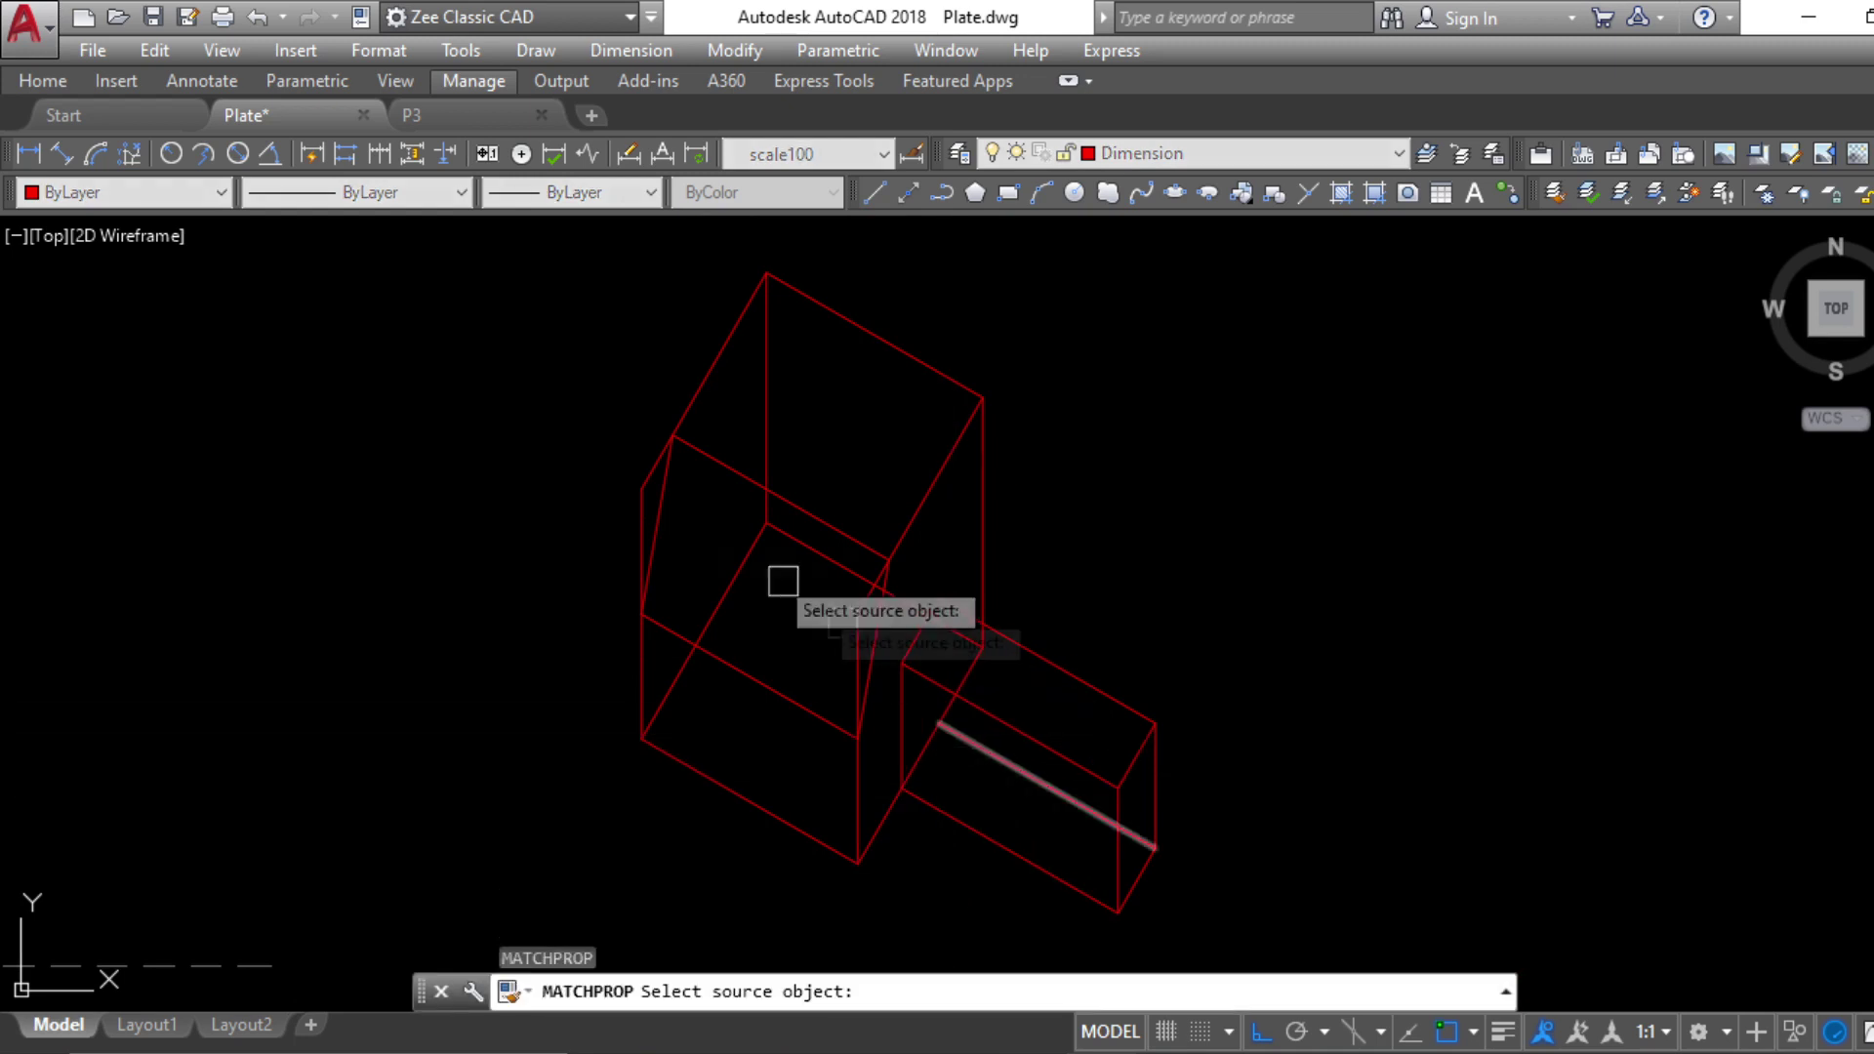
pyautogui.press('Escape')
pyautogui.press('Escape')
# Assign Color 8 and the HIDDEN2 linetype to the two left corner lines of the large box
pyautogui.click(644, 527)
pyautogui.scroll(4, 665, 464)
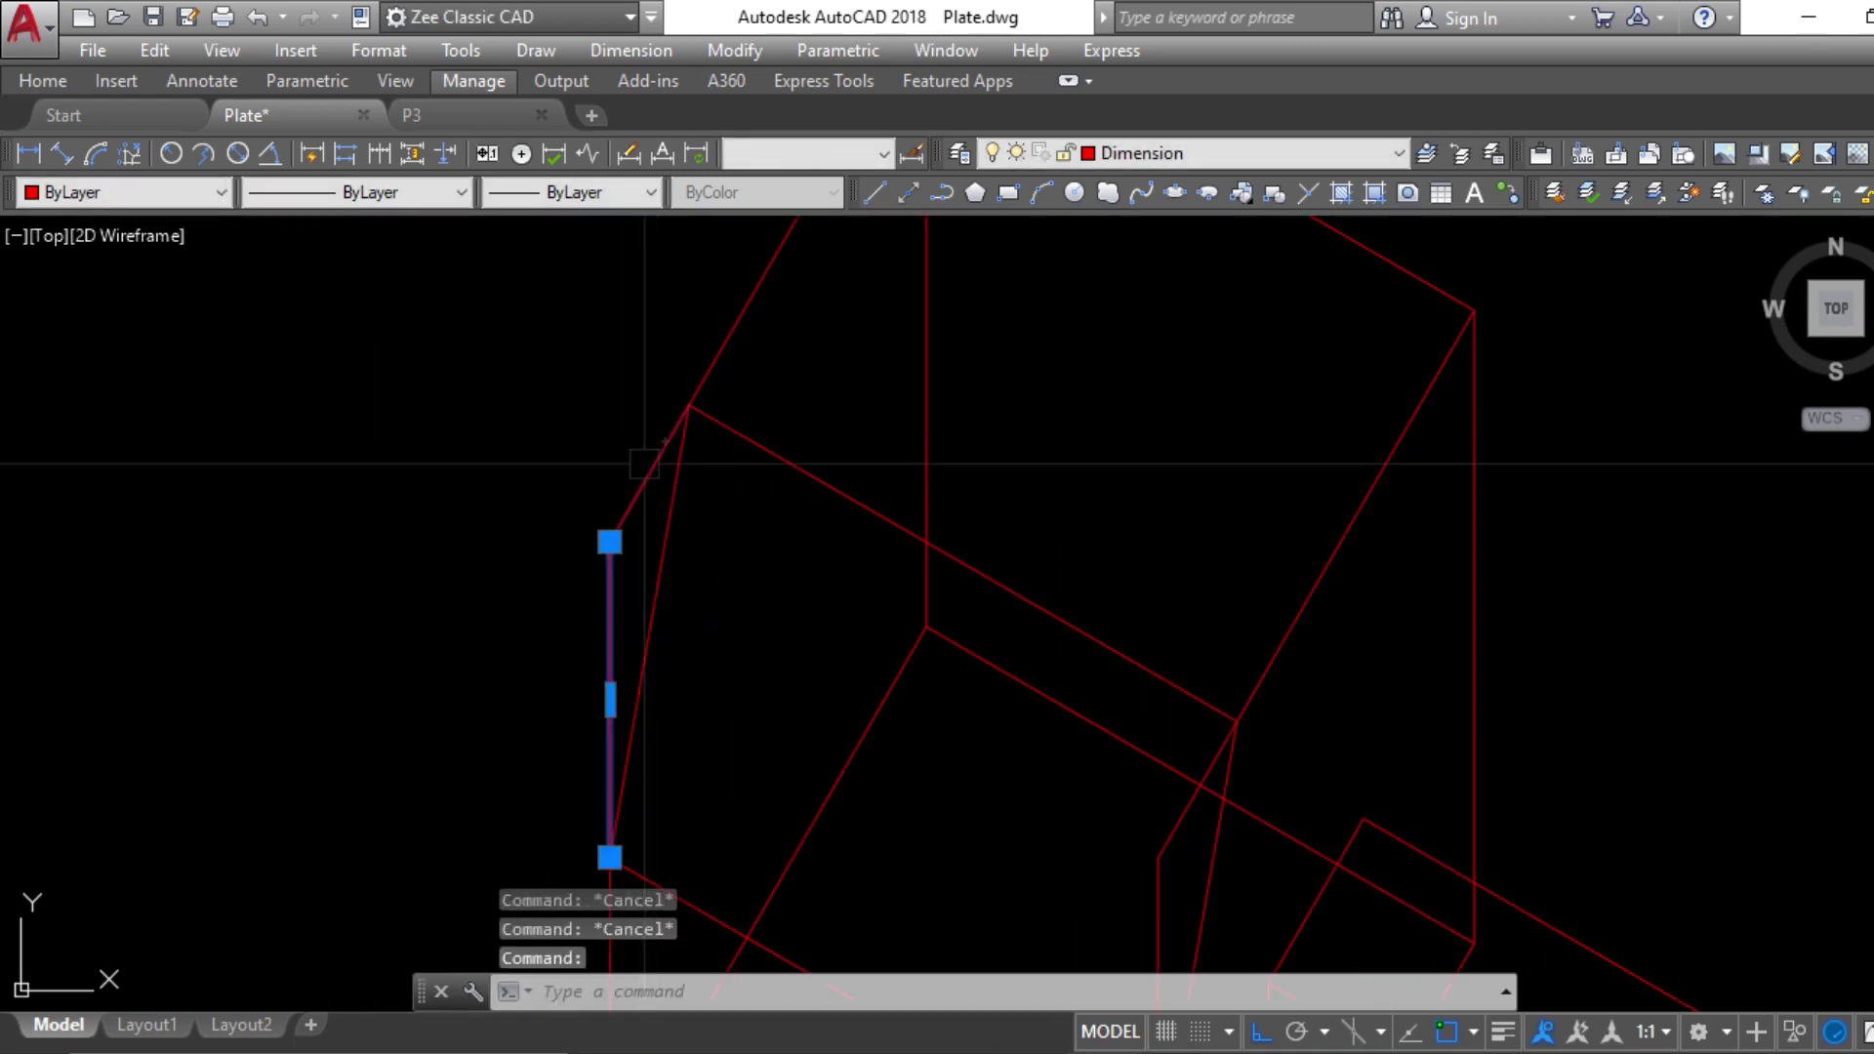
pyautogui.click(168, 187)
pyautogui.click(103, 422)
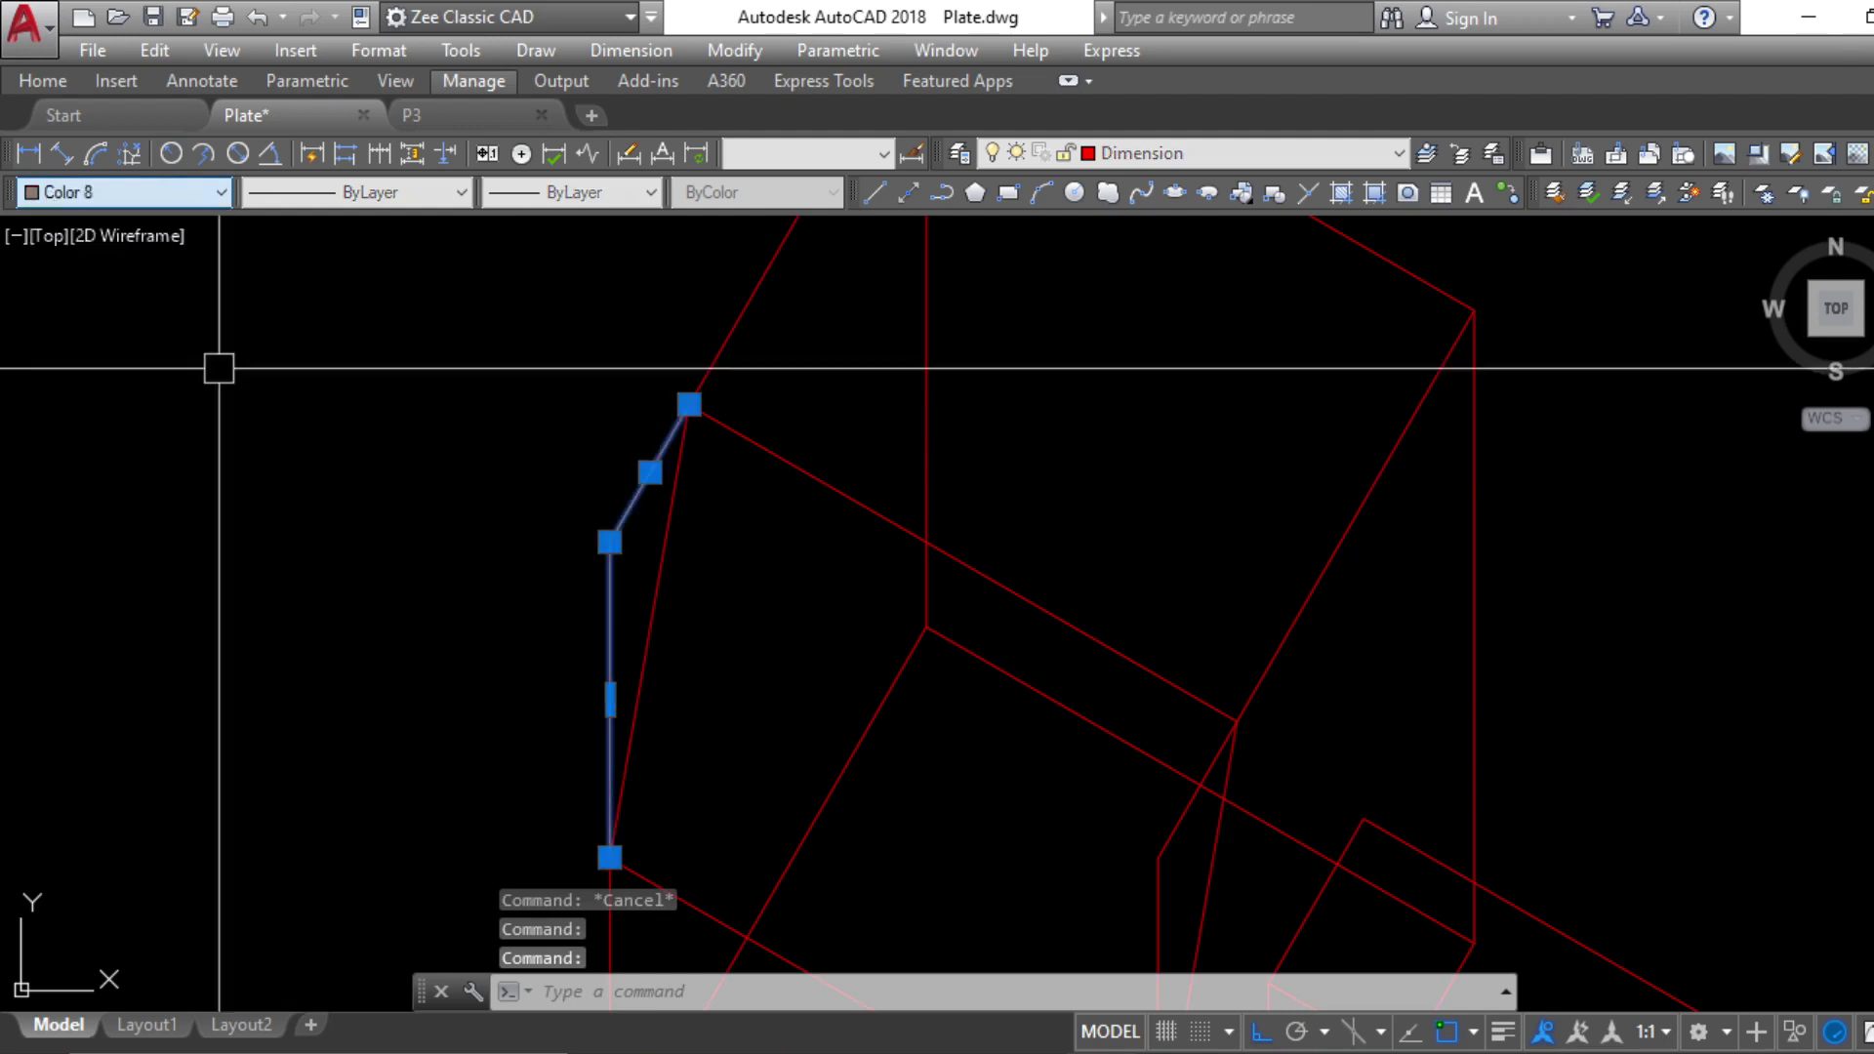
pyautogui.click(424, 195)
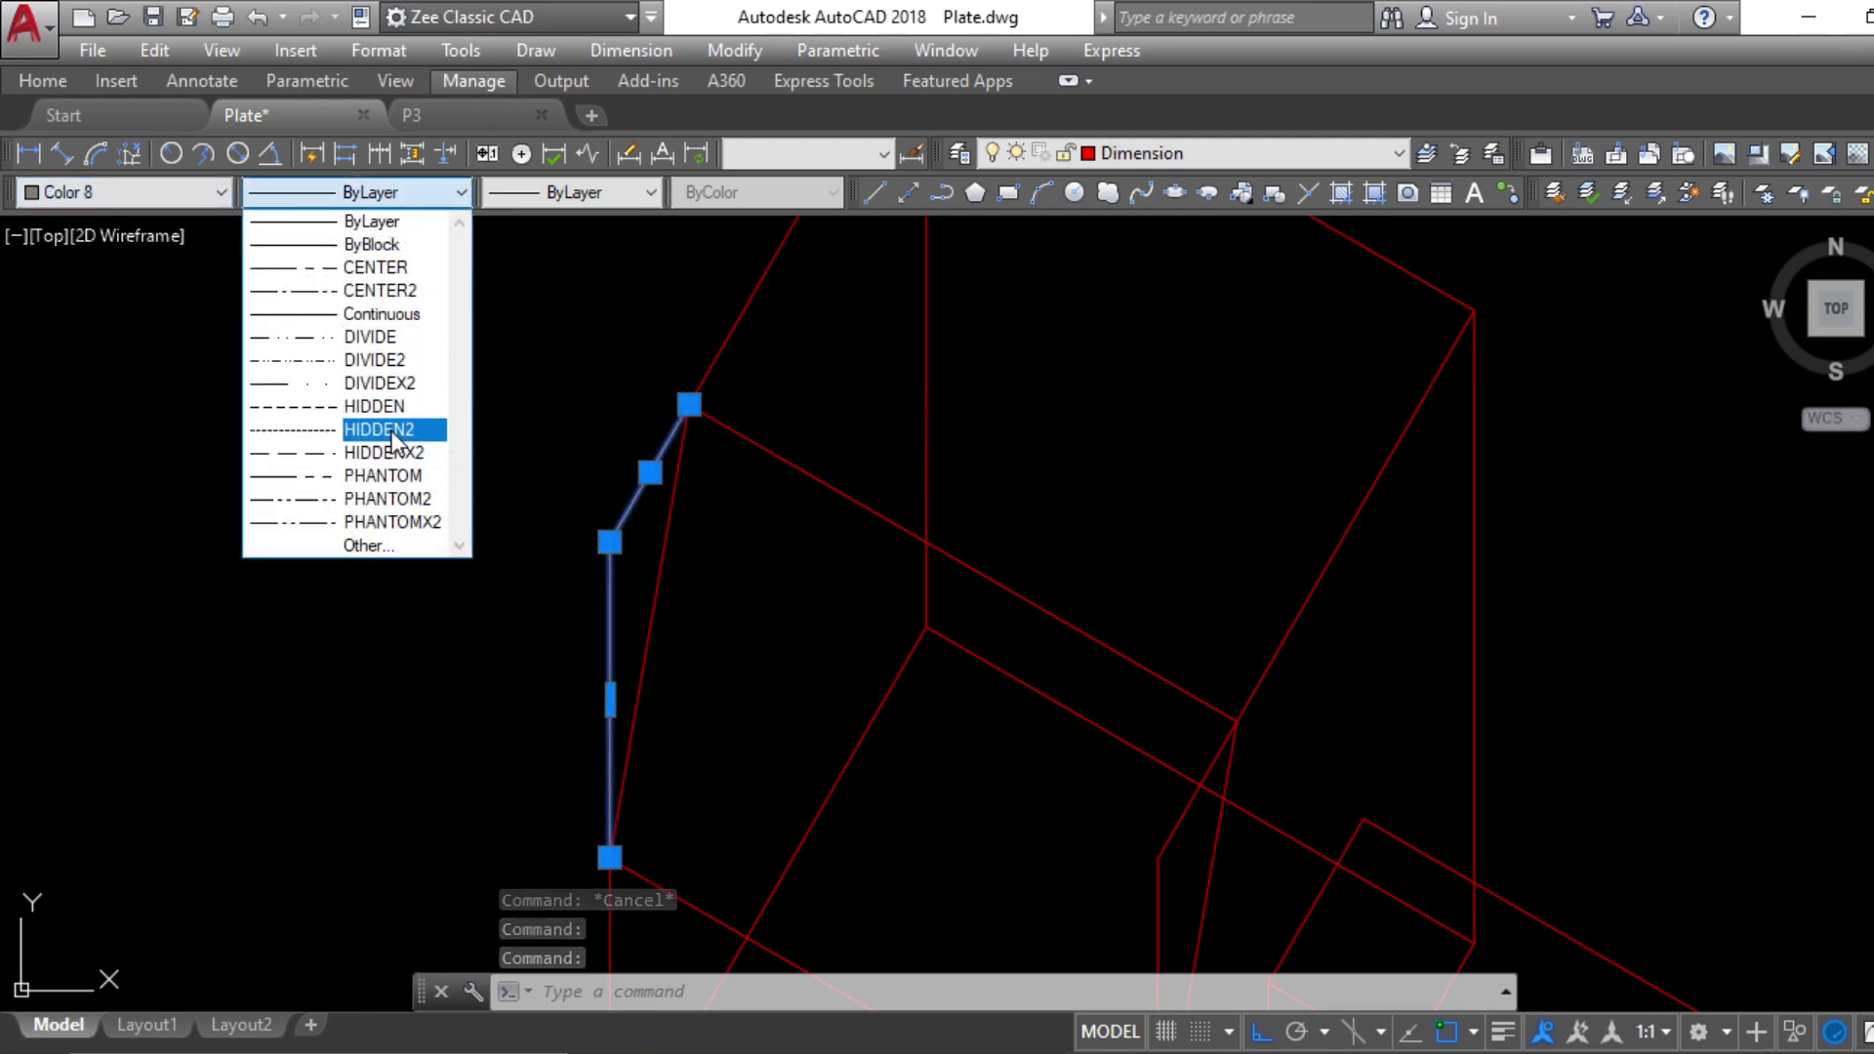
pyautogui.click(394, 430)
pyautogui.press('Escape')
pyautogui.press('Escape')
# Match the left hidden line's properties to the right corner lines, the large box's concealed rear edges and the small box's lower rear edge
pyautogui.scroll(-5, 737, 653)
pyautogui.scroll(2, 704, 553)
pyautogui.write('ma')
pyautogui.press('Return')
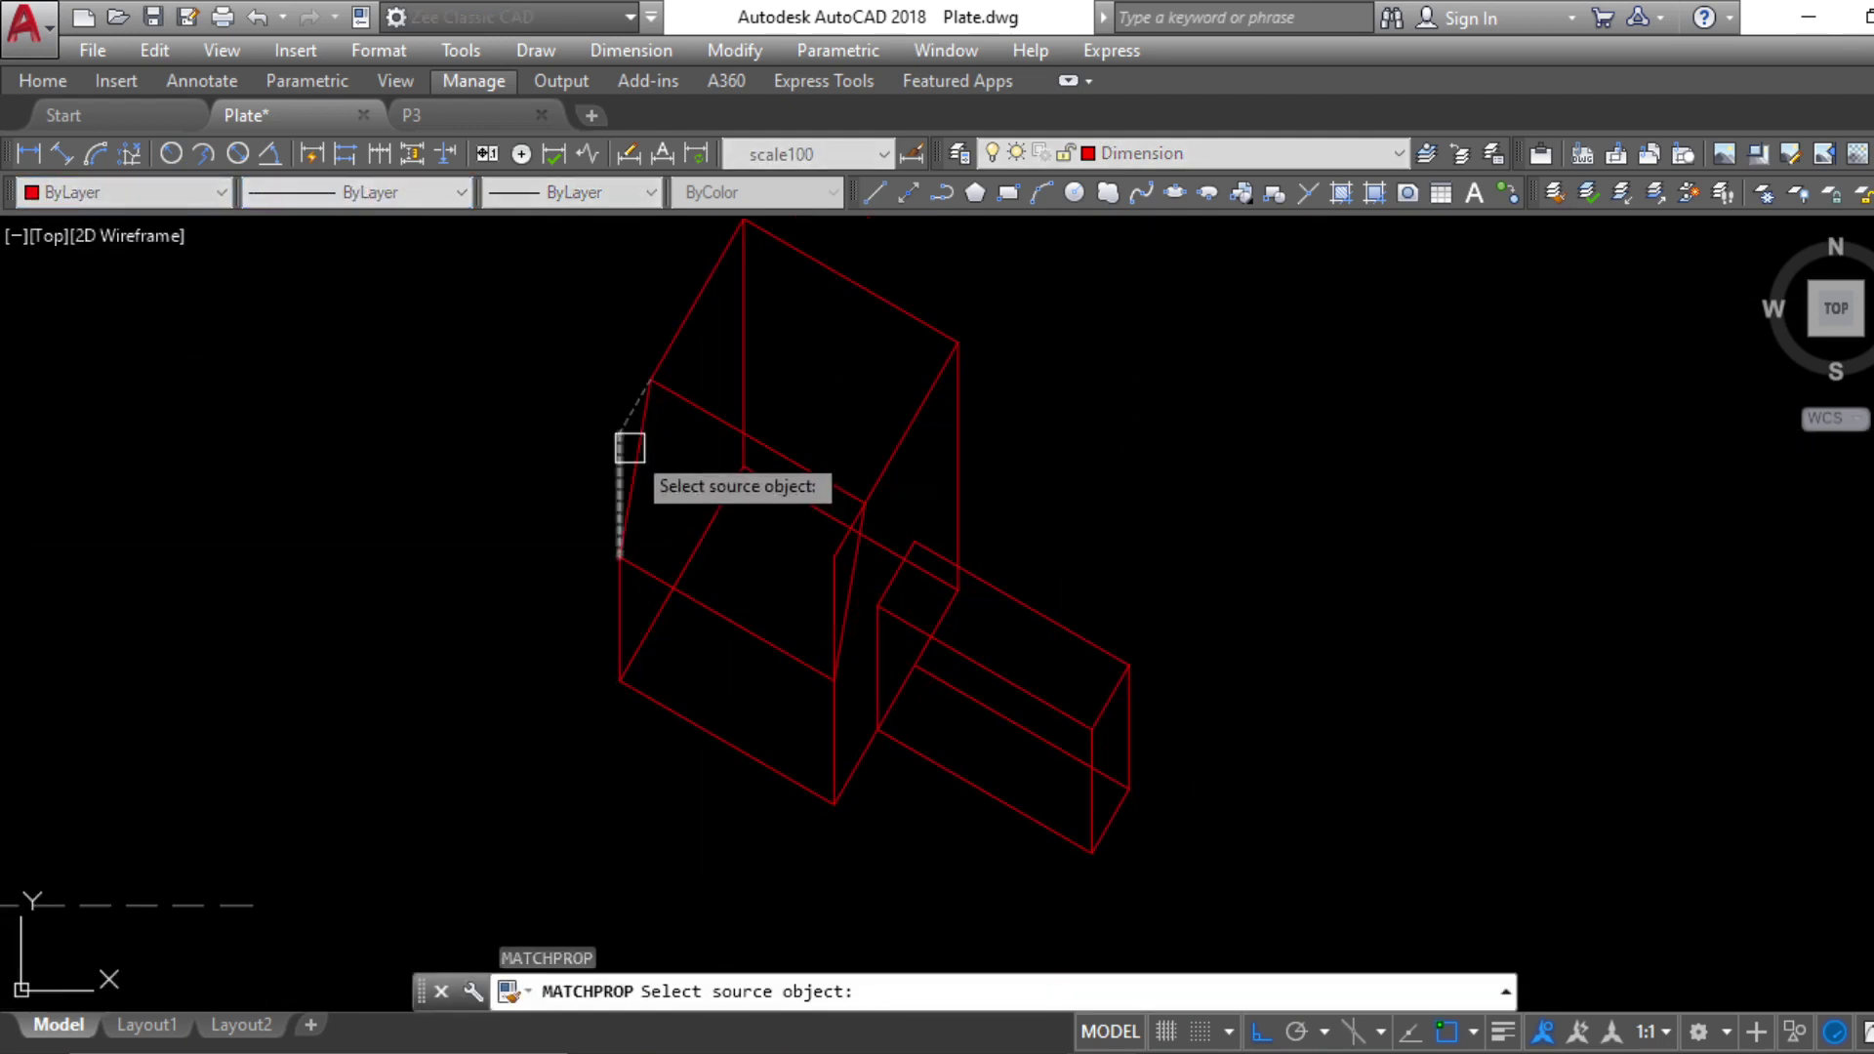
pyautogui.click(629, 438)
pyautogui.scroll(4, 794, 566)
pyautogui.click(892, 522)
pyautogui.scroll(-2, 820, 487)
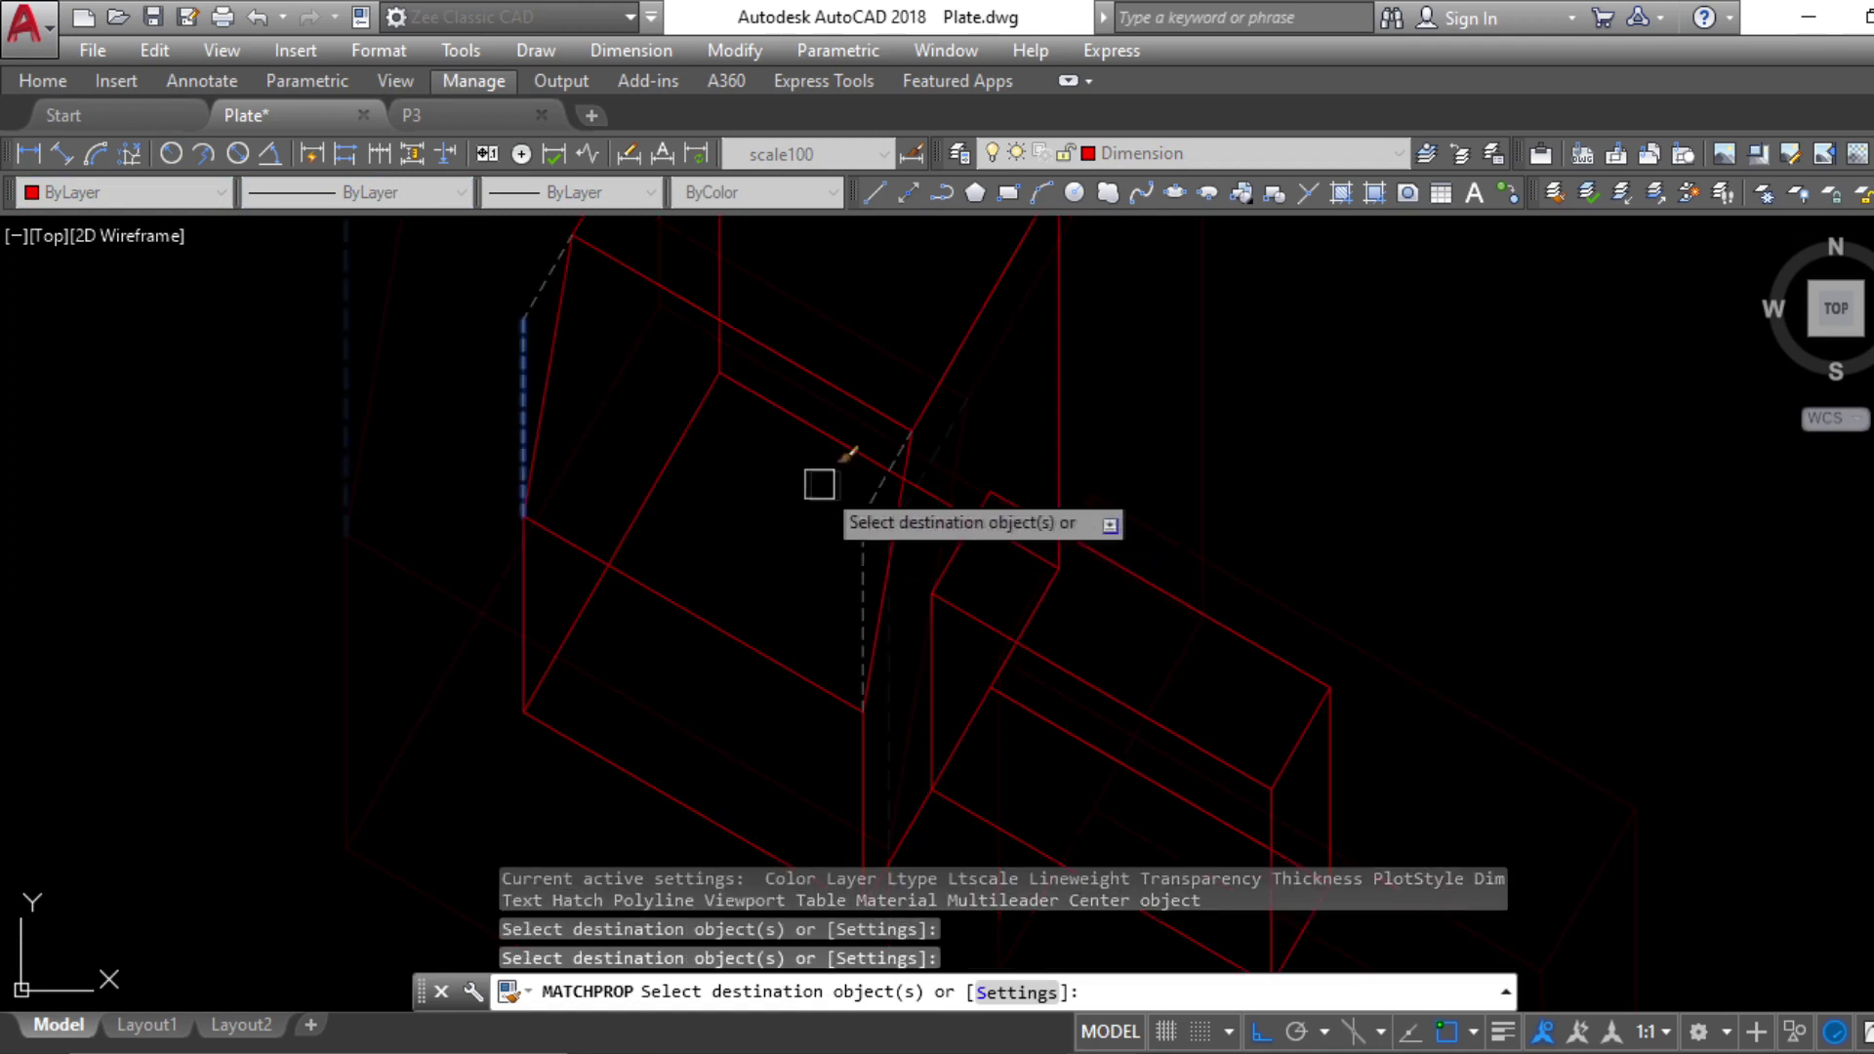
pyautogui.click(786, 418)
pyautogui.click(722, 261)
pyautogui.scroll(-2, 725, 385)
pyautogui.moveTo(1068, 736); pyautogui.dragTo(938, 801, button='middle')
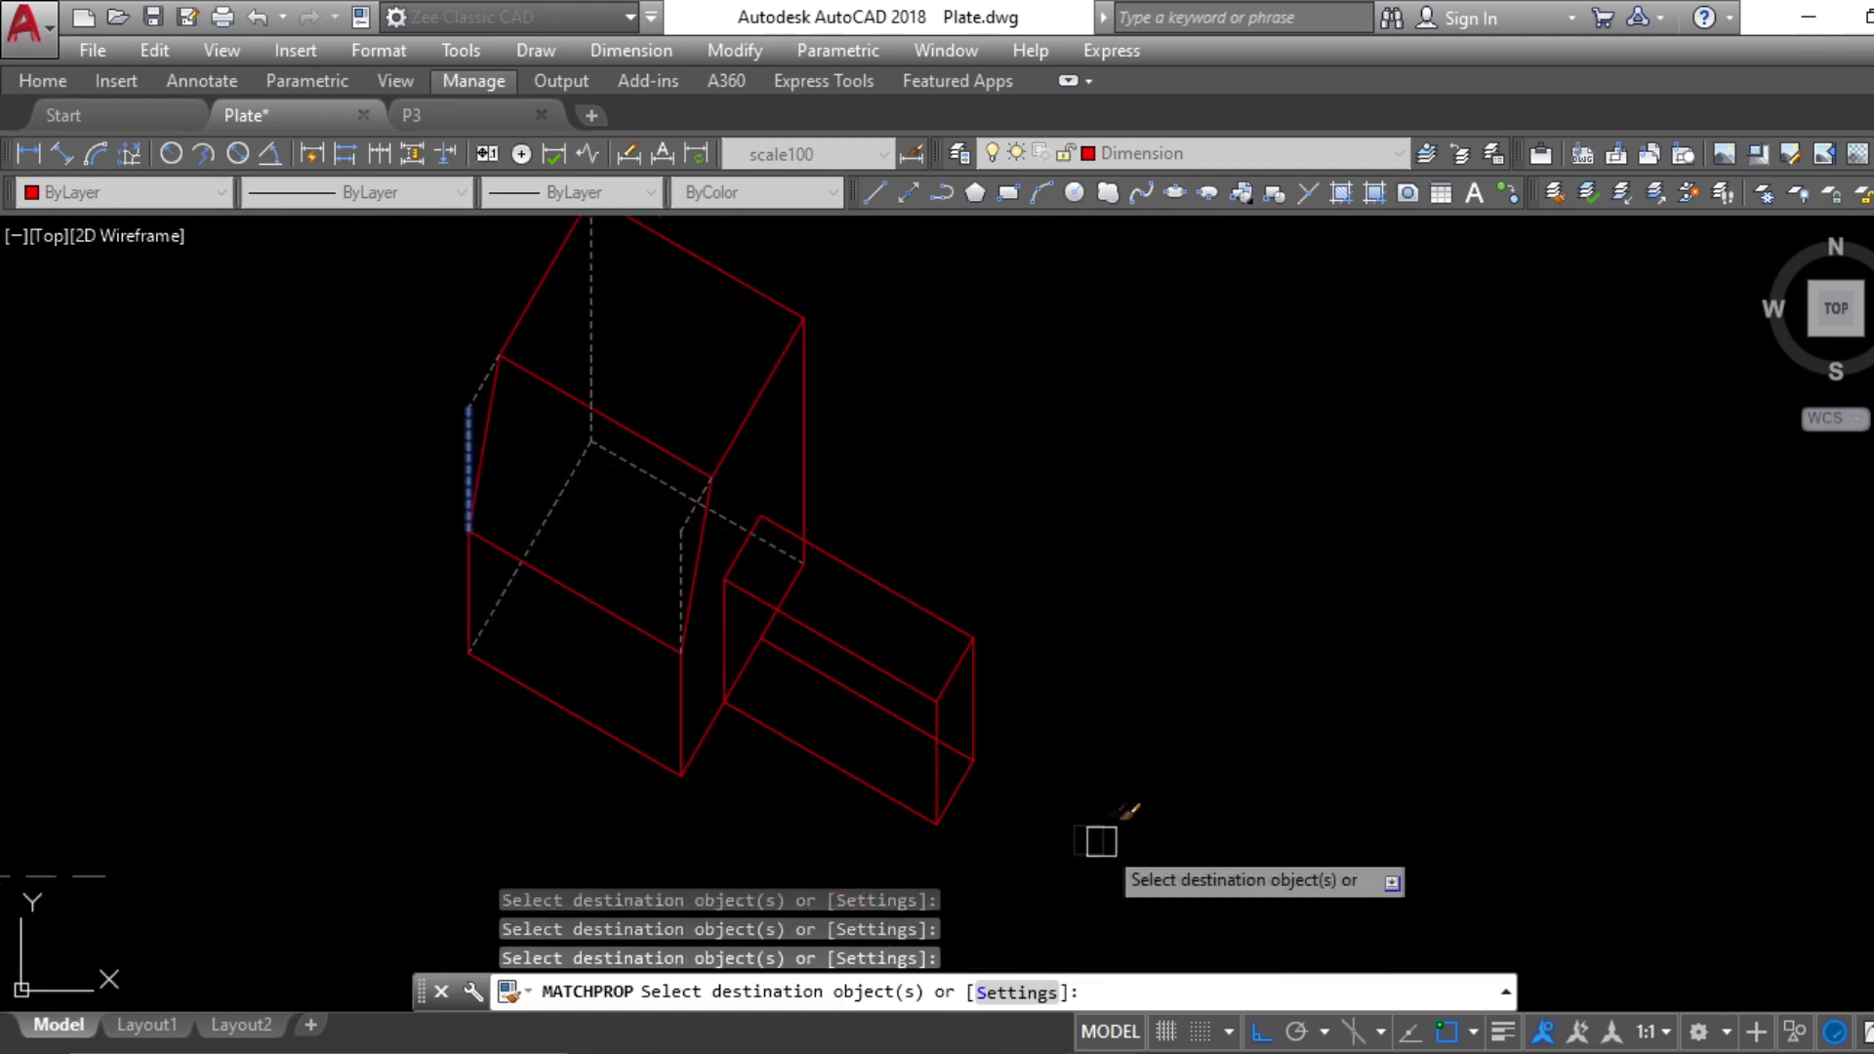
pyautogui.click(858, 695)
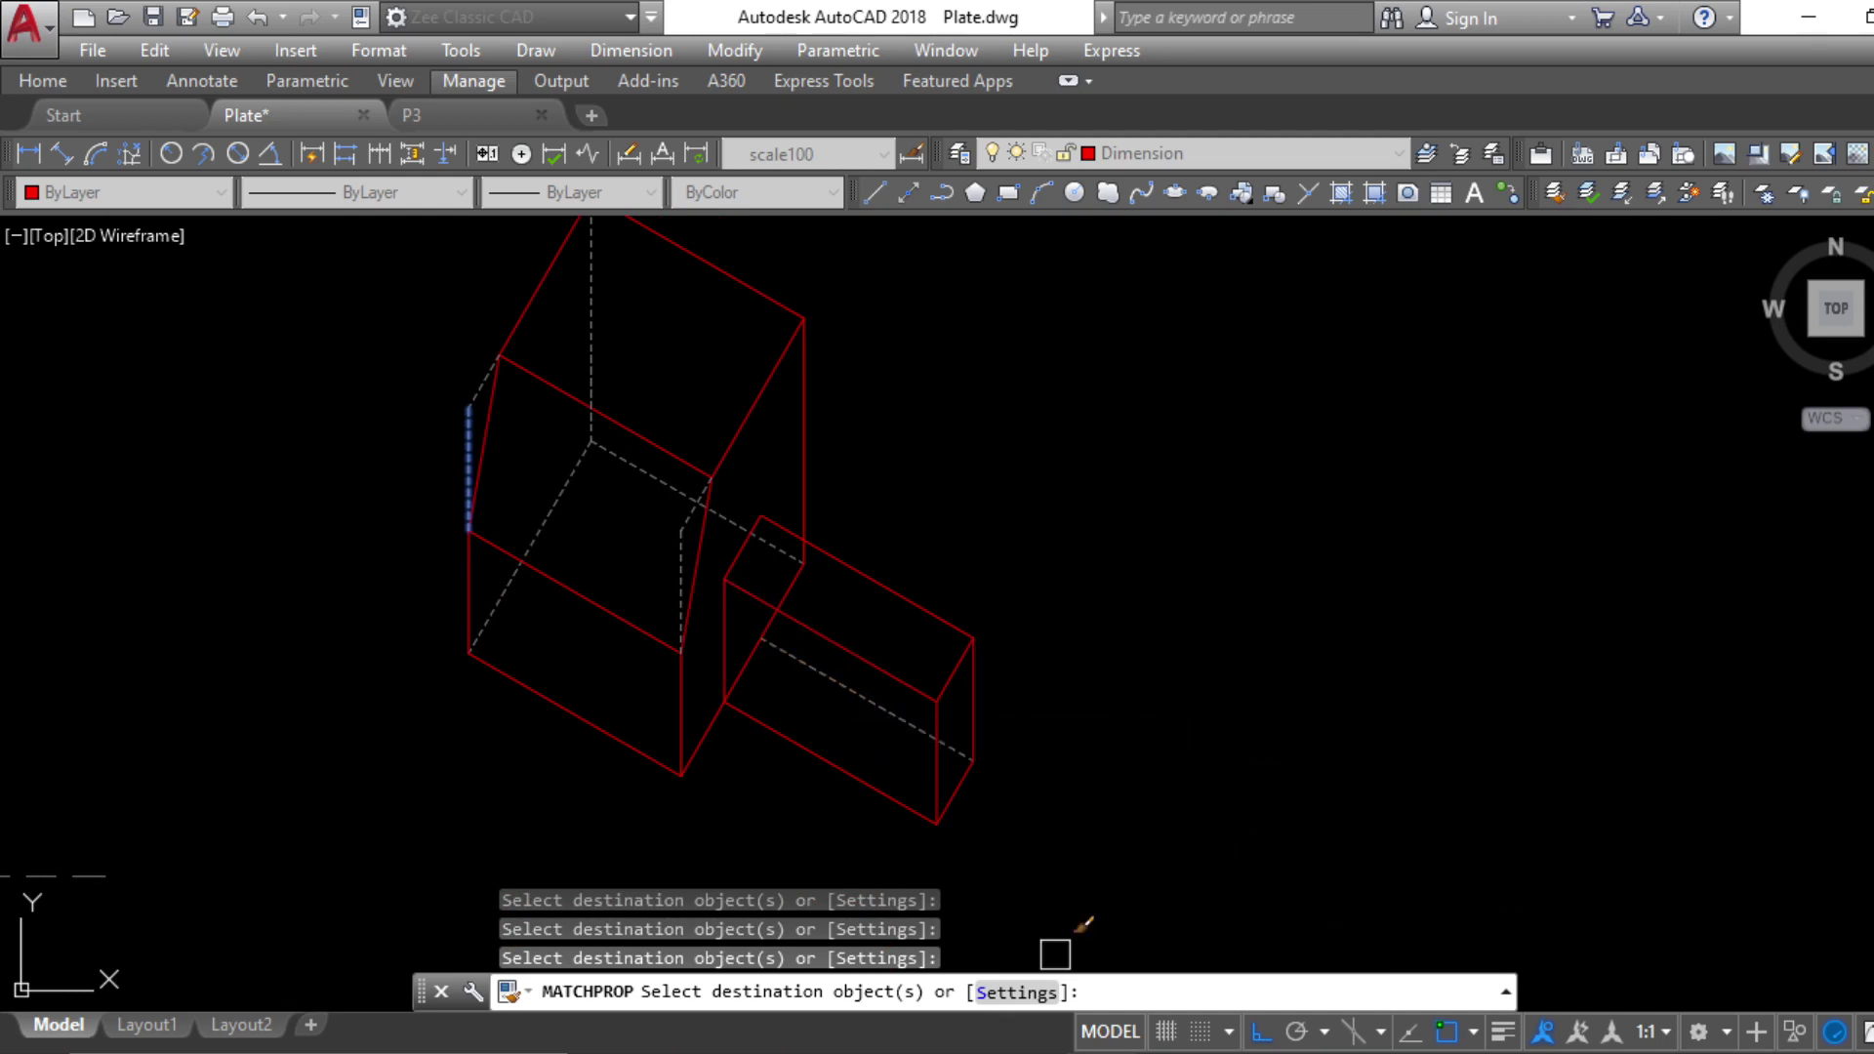
# Check the hidden lines against the ISOMETRY 01 plate in Adobe Reader, then return to AutoCAD and end property matching
pyautogui.hotkey('alt', 'Tab')
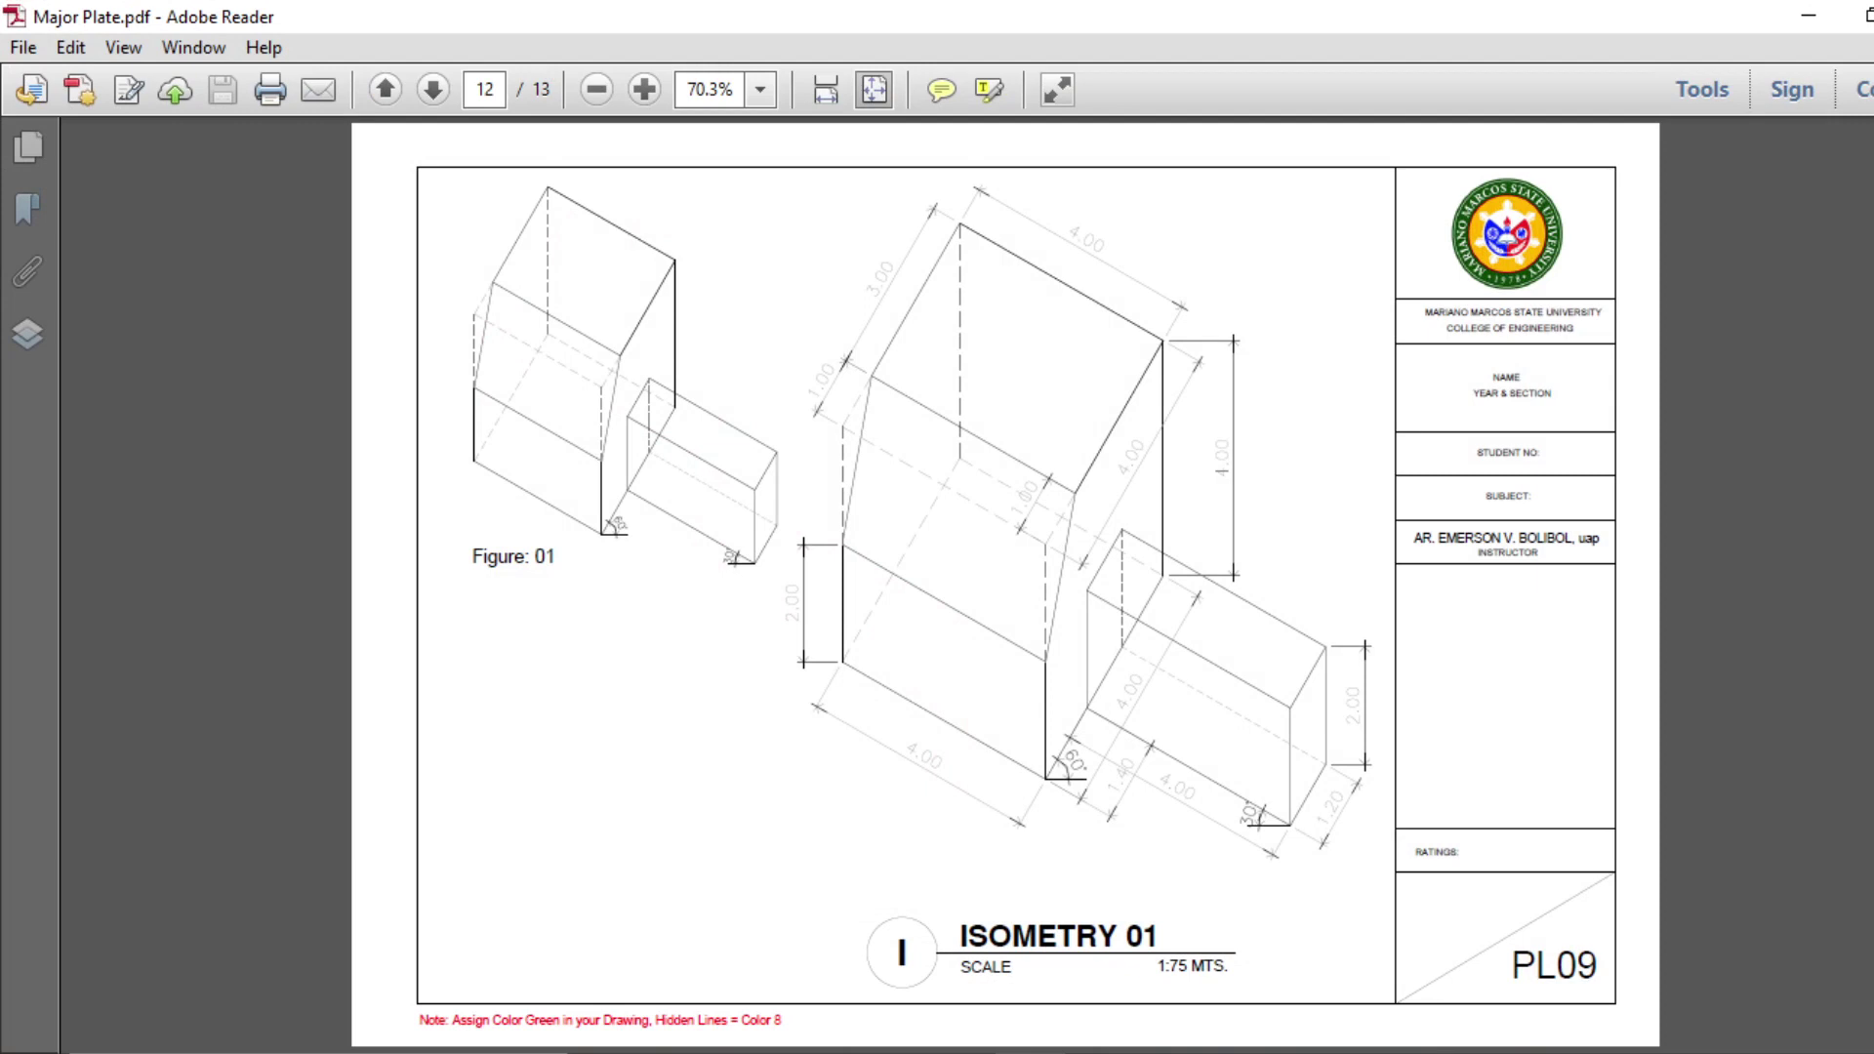
pyautogui.hotkey('alt', 'Tab')
pyautogui.press('Escape')
pyautogui.scroll(-4, 968, 527)
pyautogui.press('Escape')
pyautogui.scroll(4, 1082, 676)
pyautogui.moveTo(1092, 653); pyautogui.dragTo(990, 747, button='middle')
pyautogui.scroll(-4, 991, 727)
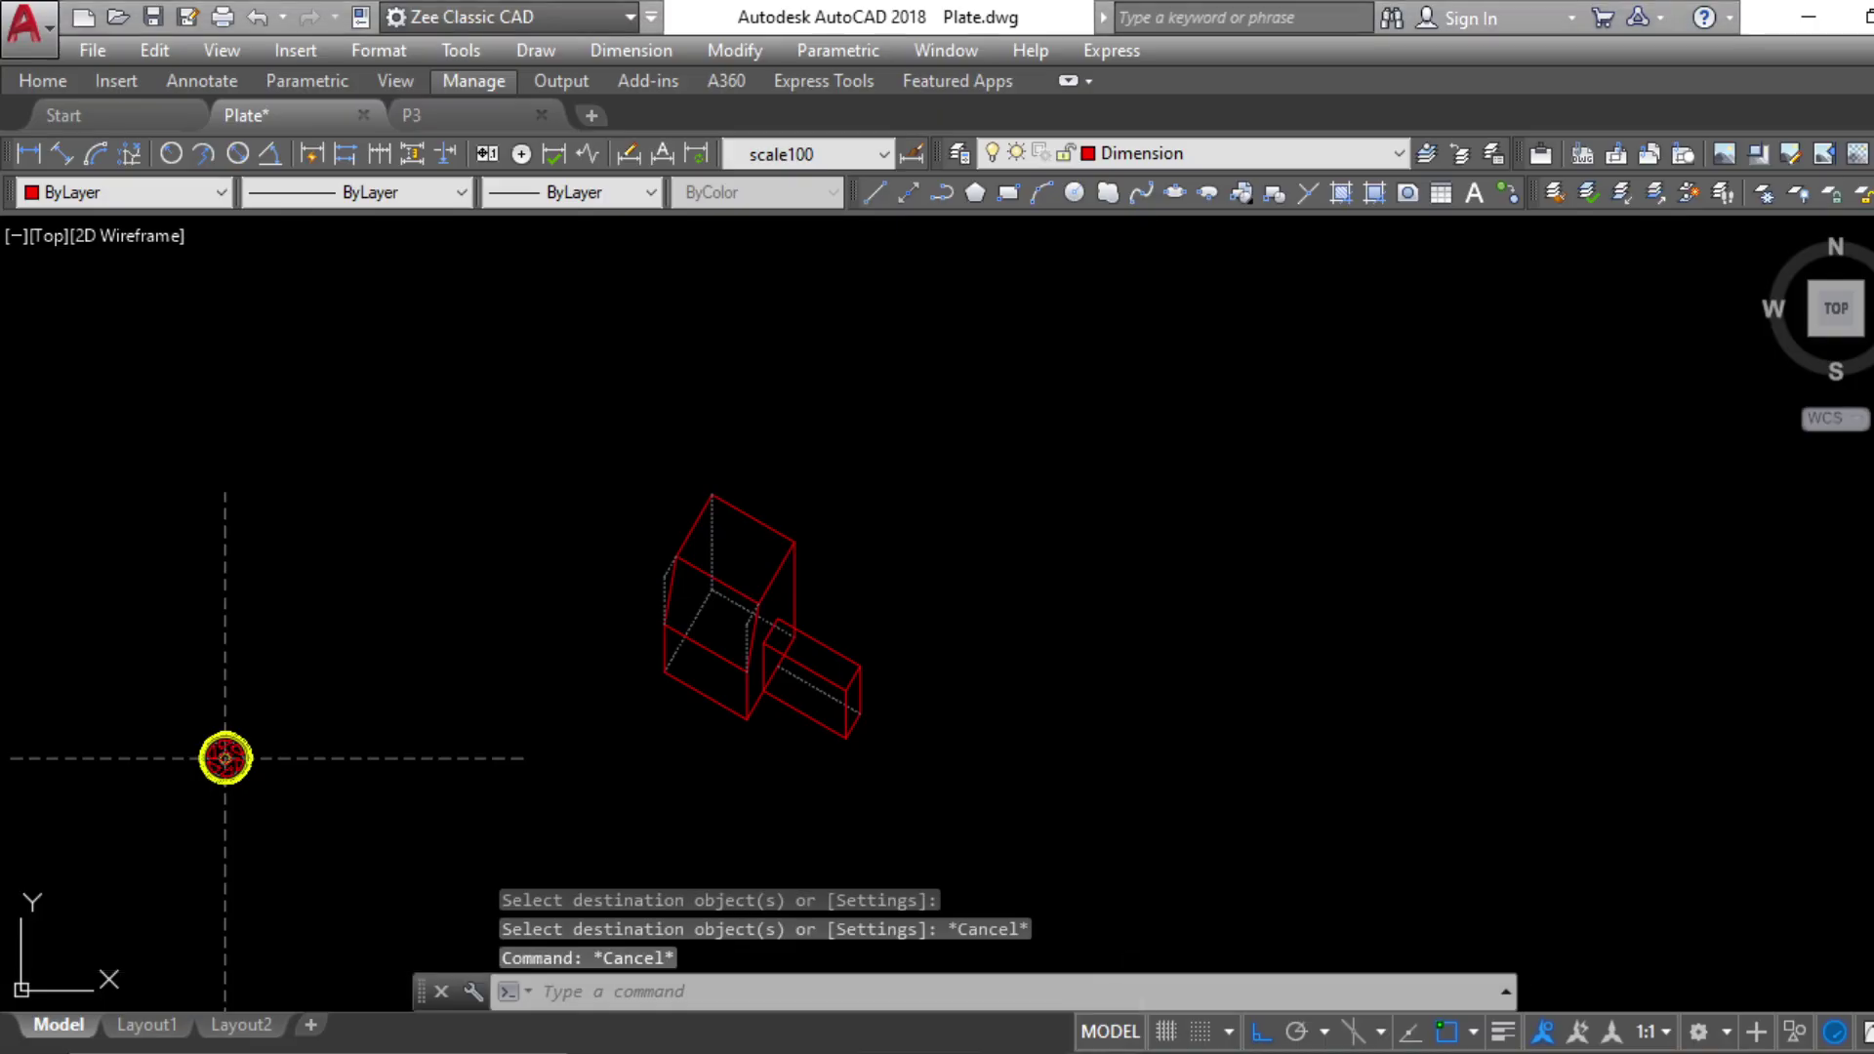
# Switch to Adobe Reader, review the ISOMETRY 02 plate on page 13, and return to AutoCAD
pyautogui.hotkey('alt', 'Tab')
pyautogui.scroll(-2, 1015, 876)
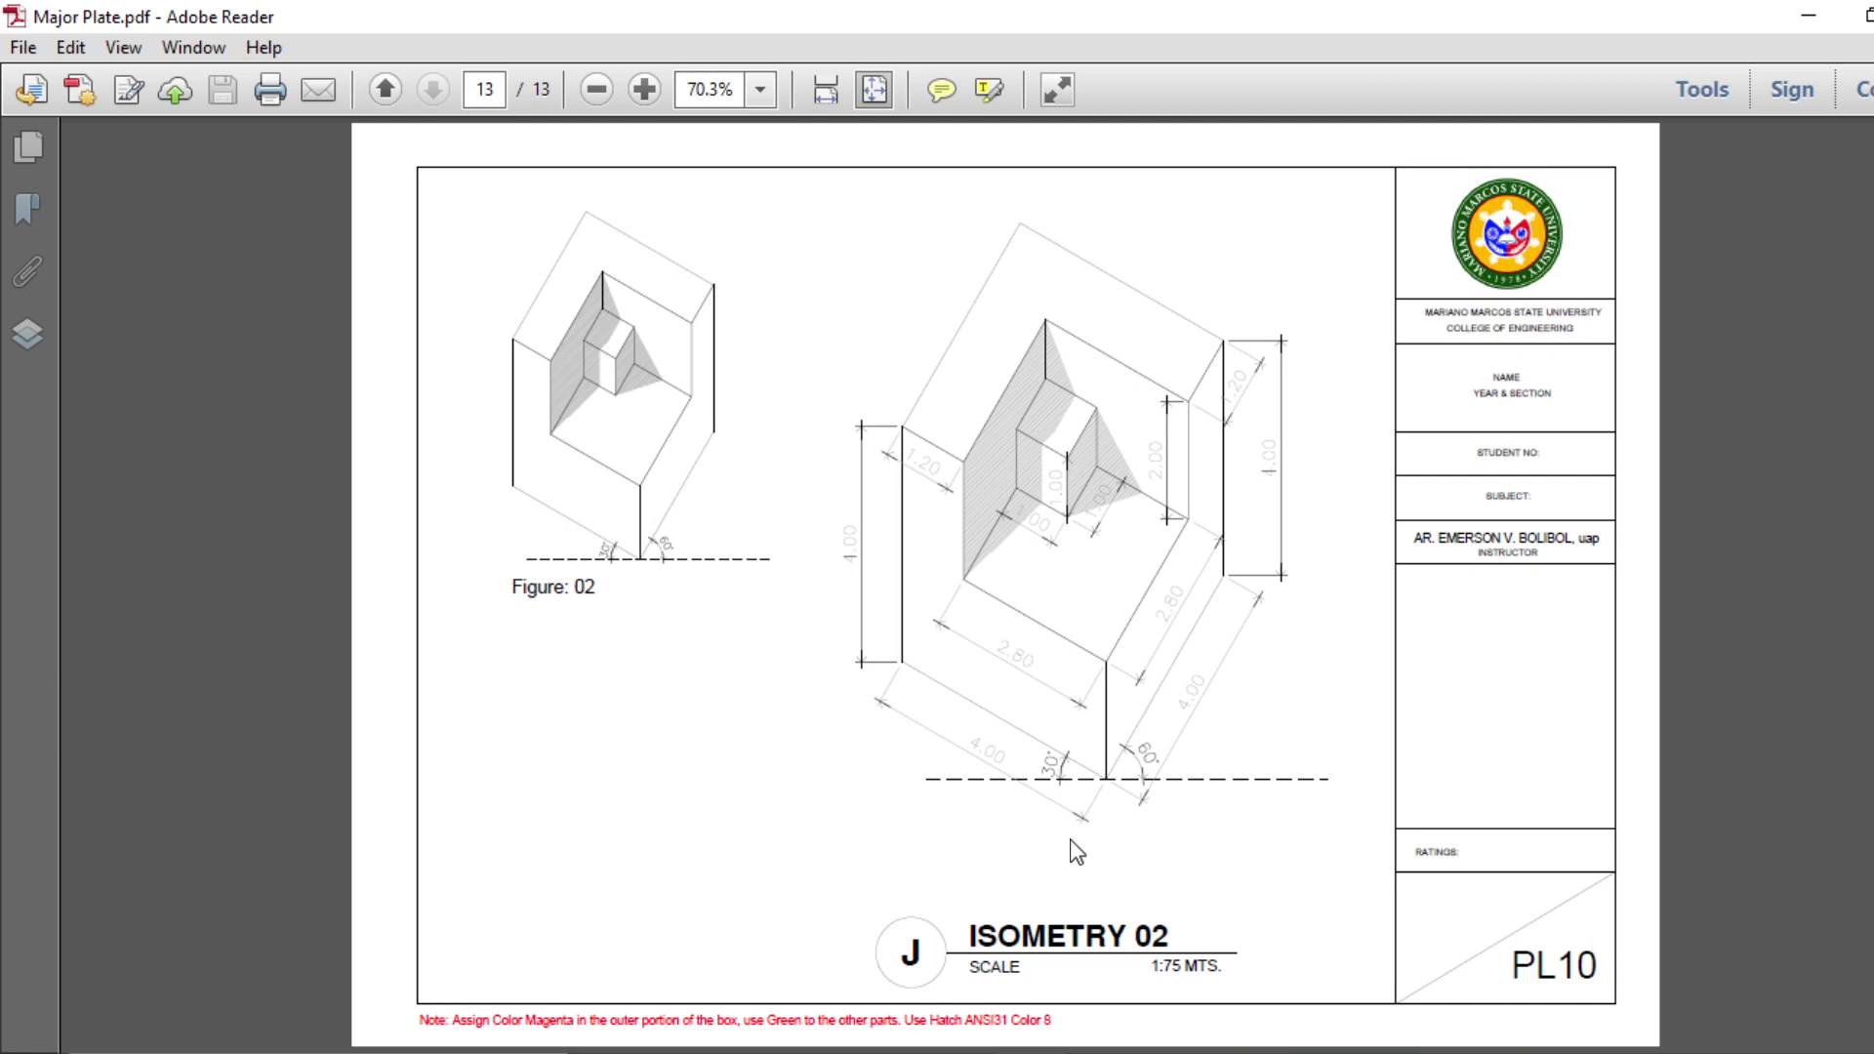
pyautogui.click(1809, 17)
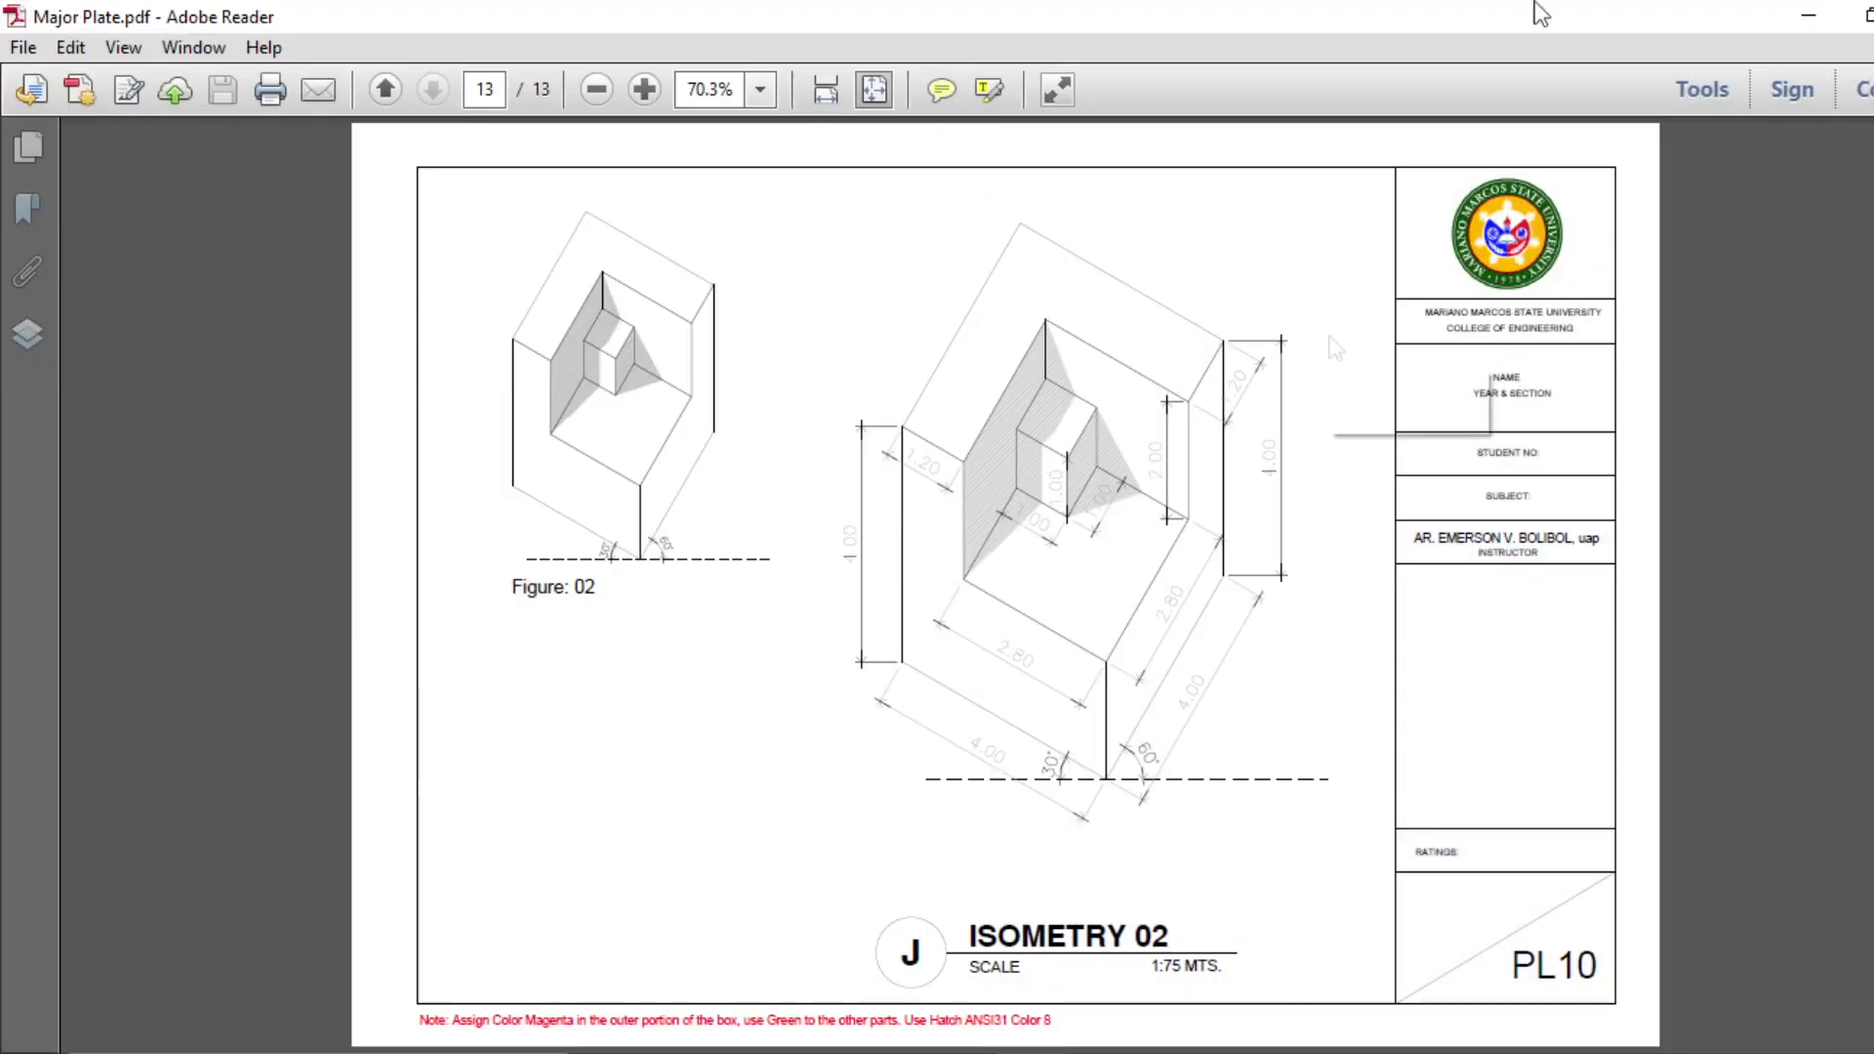
pyautogui.click(1809, 17)
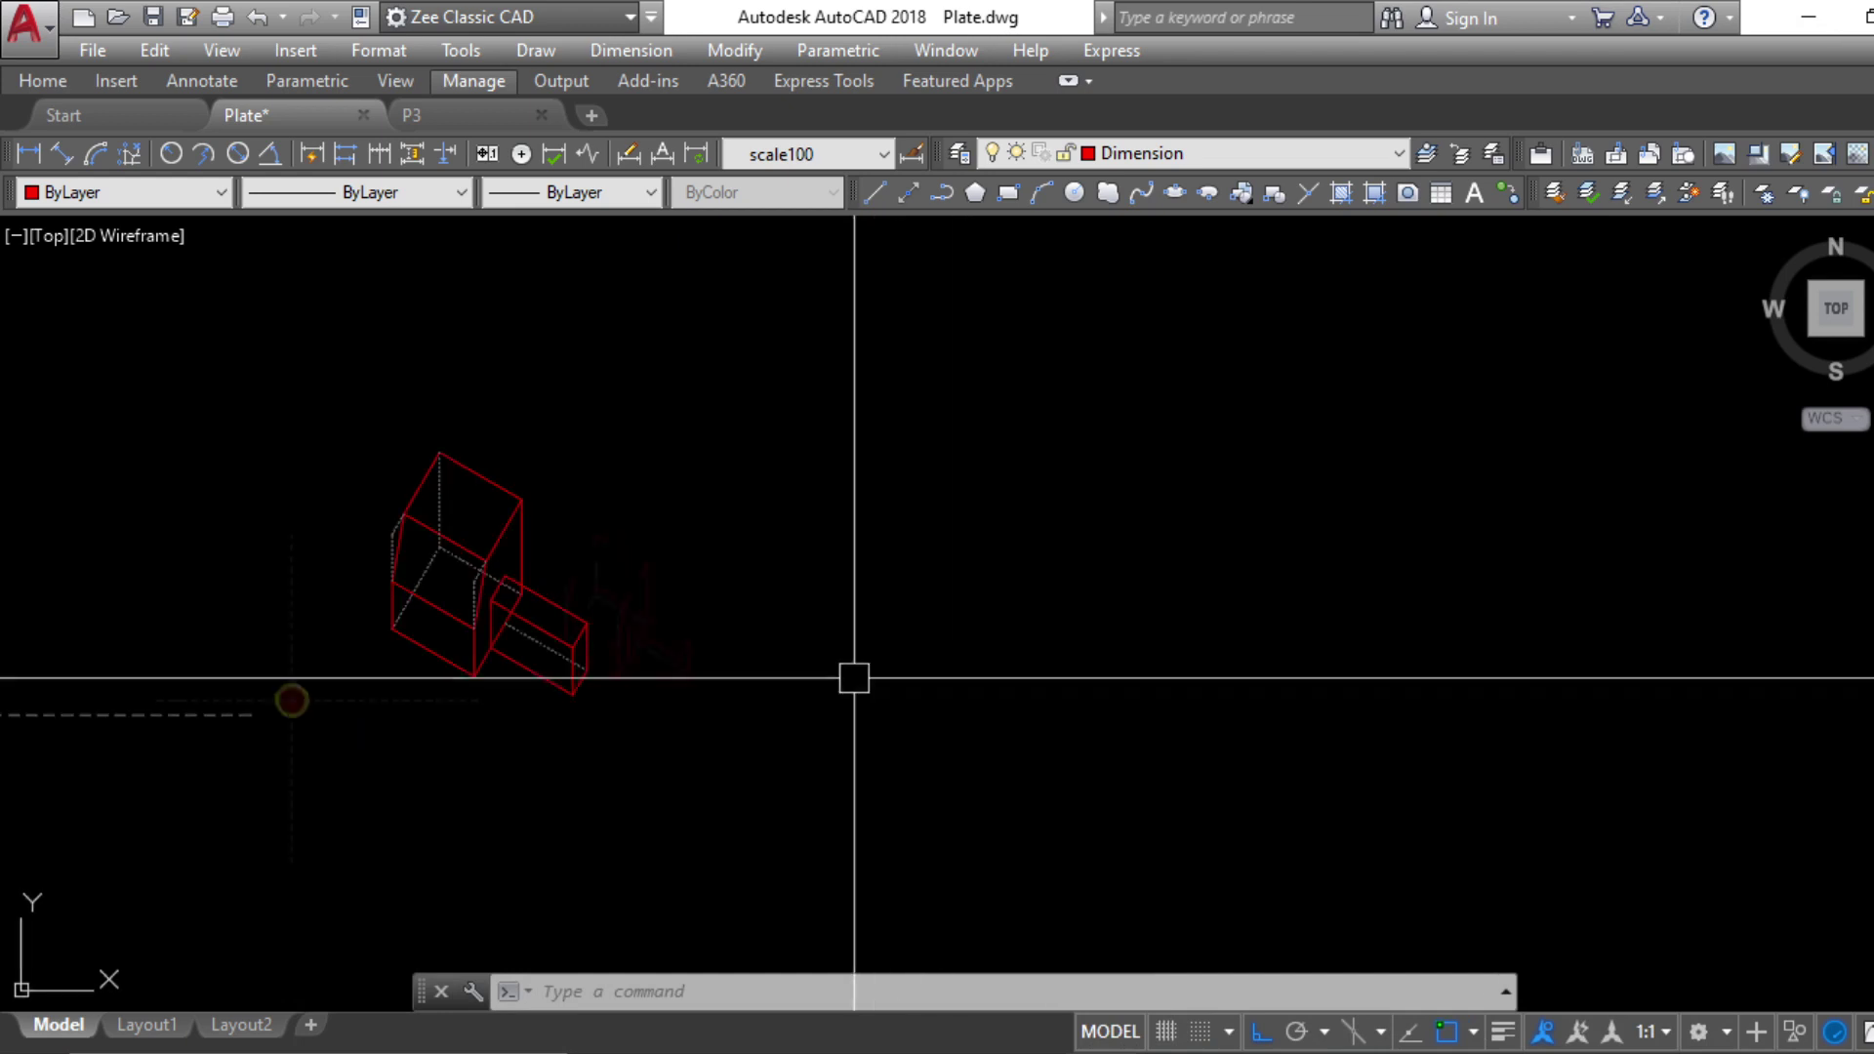
# Turn on polar tracking and draw a 60° construction line in the empty area beside the ISOMETRY 01 figure
pyautogui.scroll(2, 837, 694)
pyautogui.write('xl')
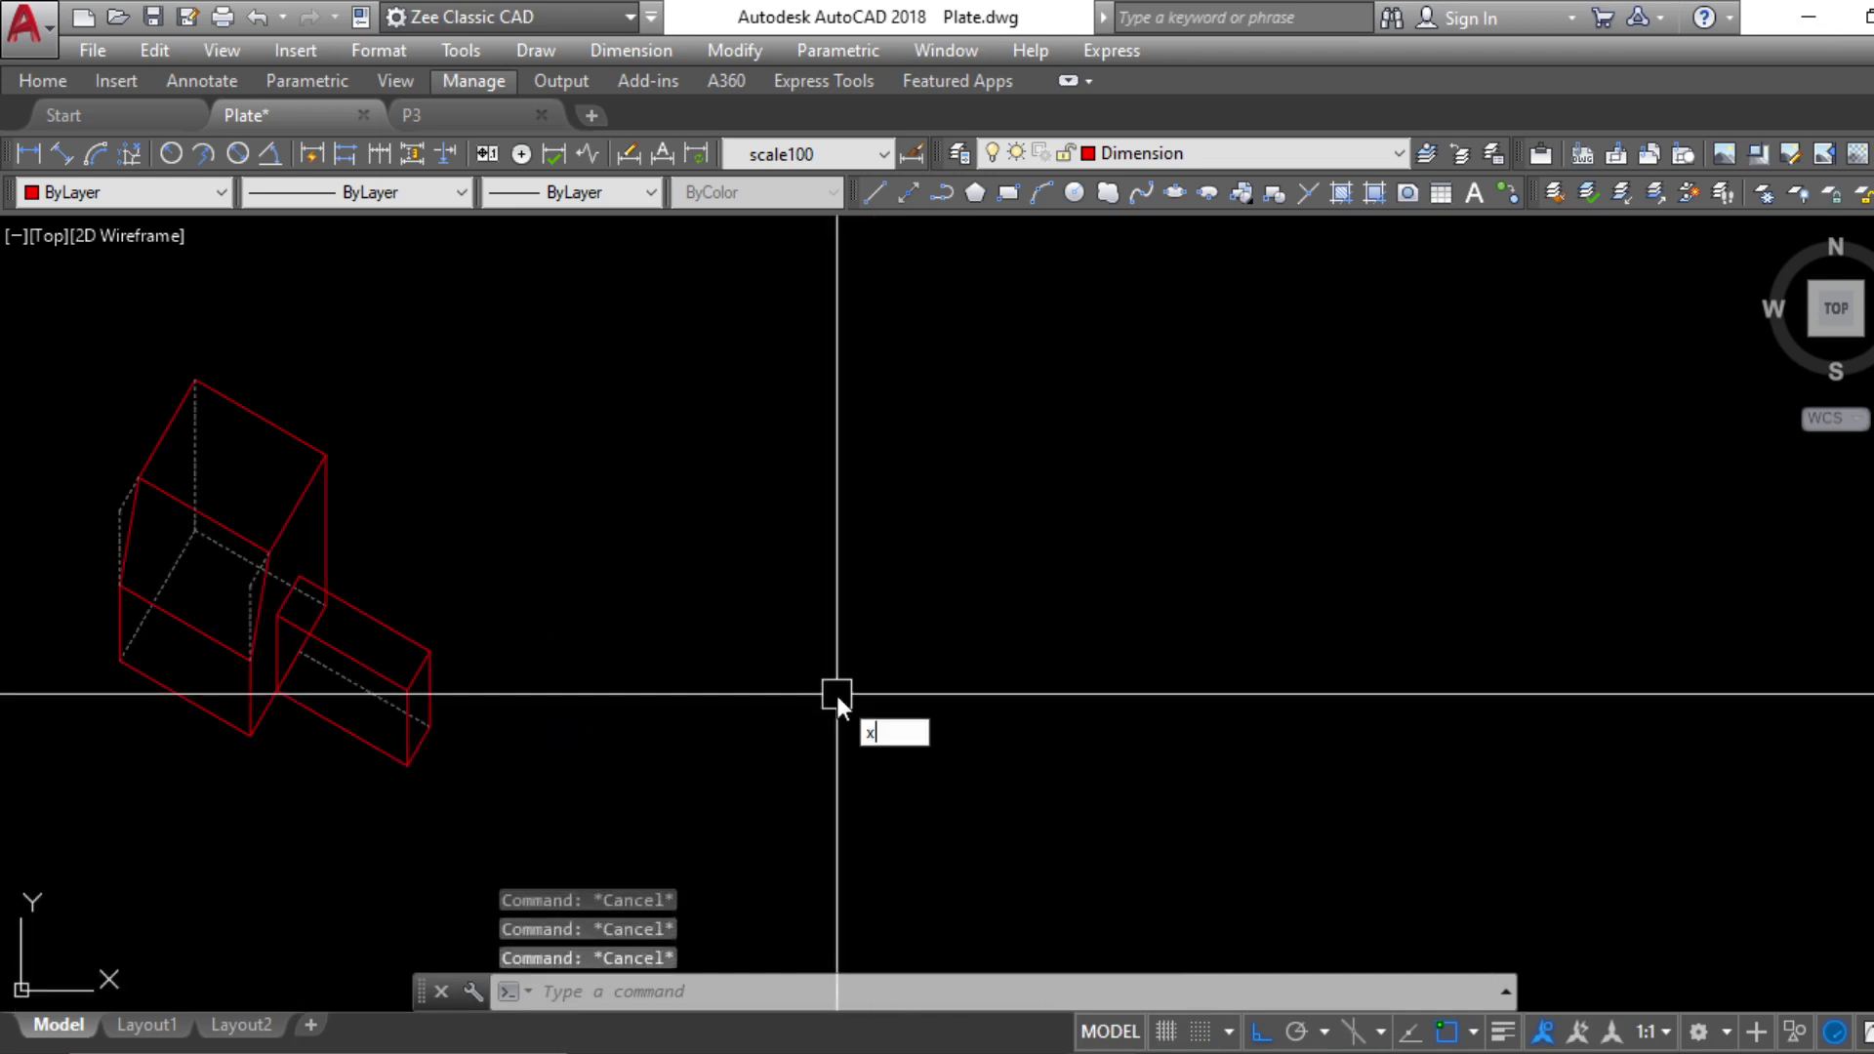
pyautogui.press('Return')
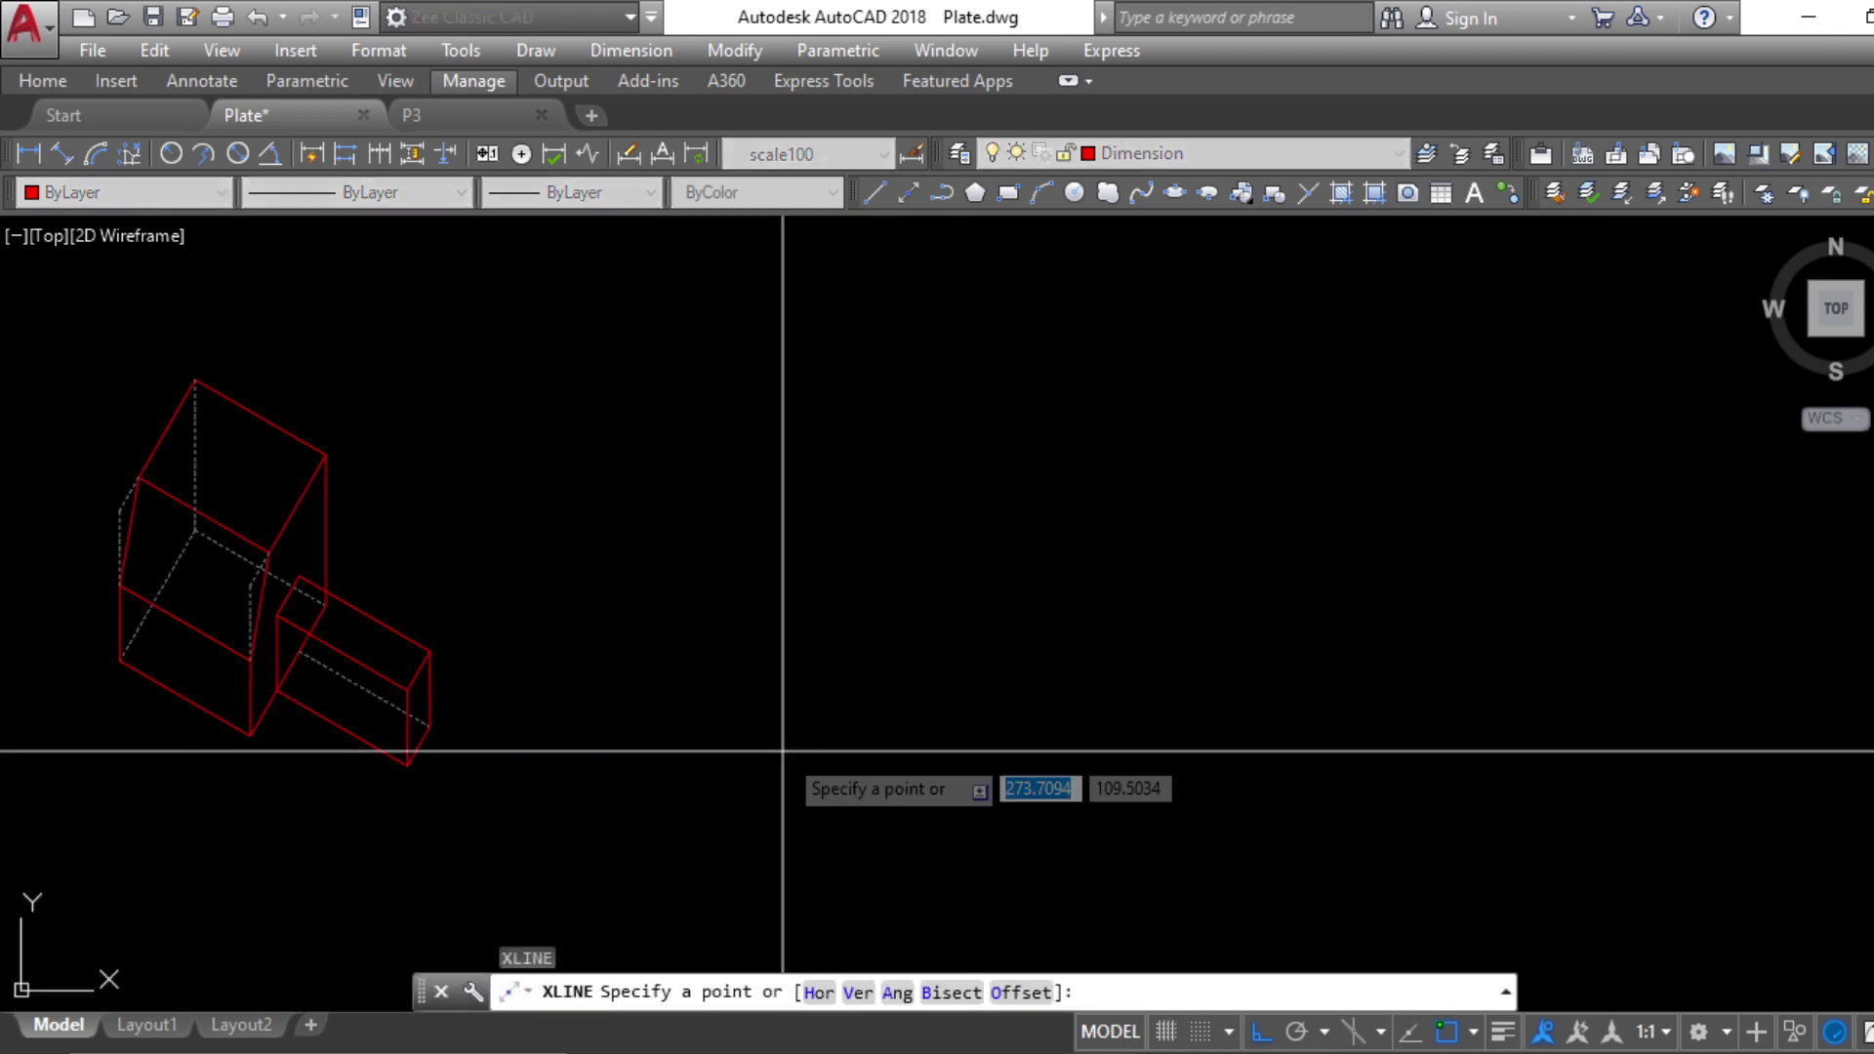
pyautogui.click(1296, 1031)
pyautogui.click(890, 715)
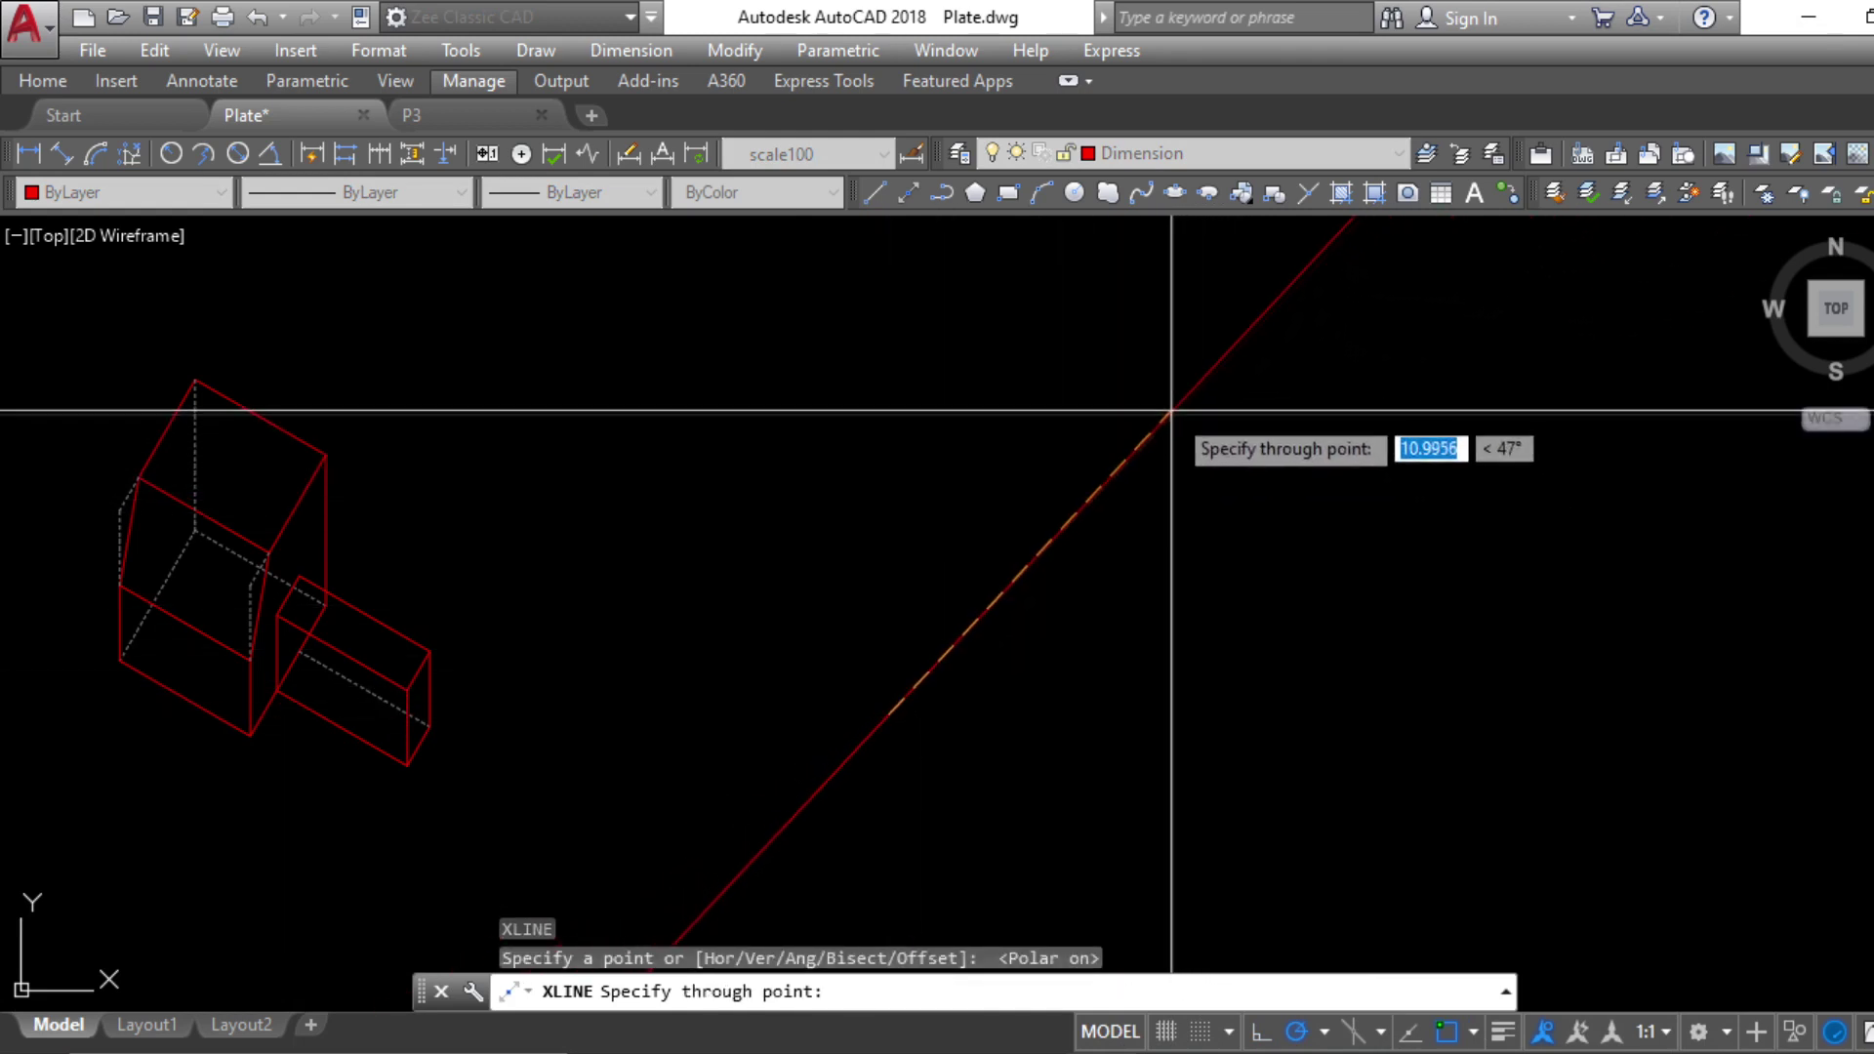
pyautogui.click(1106, 338)
pyautogui.press('Escape')
pyautogui.press('Escape')
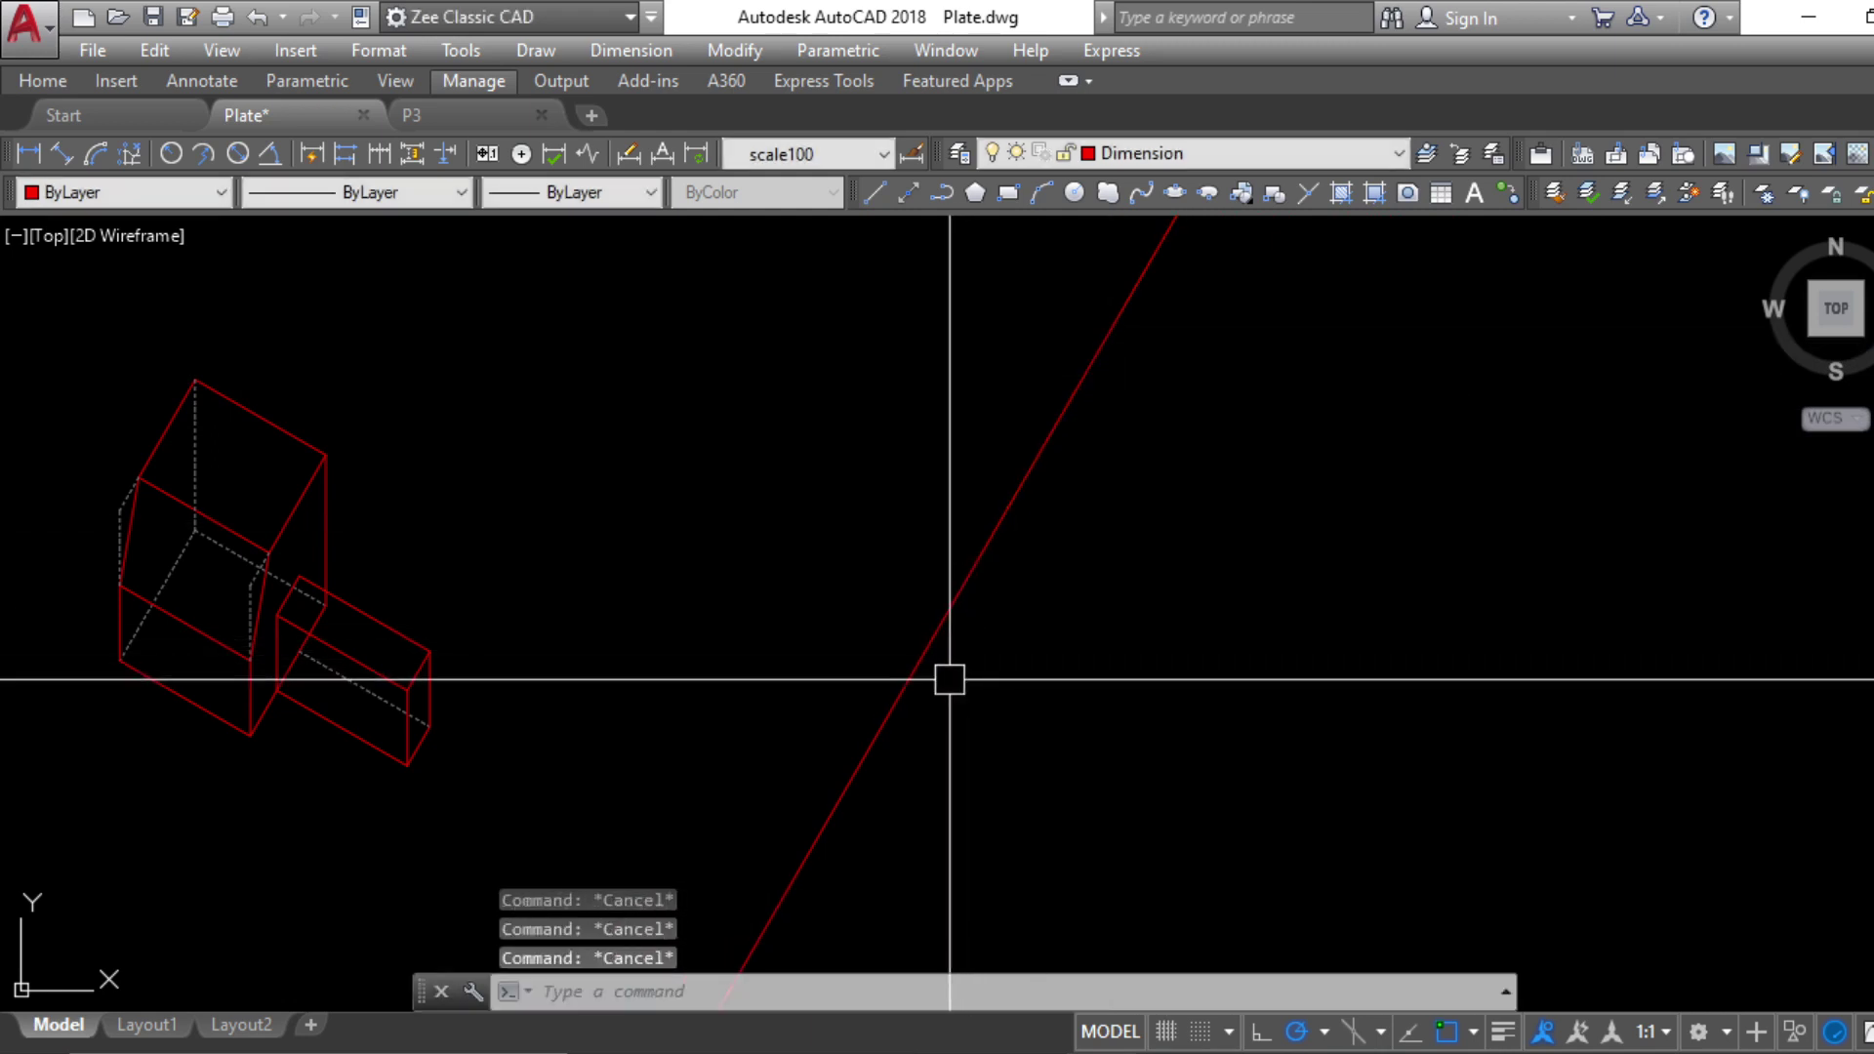
# Draw a second construction line at 30° through a point on the 60° line
pyautogui.write('xl')
pyautogui.press('Return')
pyautogui.click(919, 657)
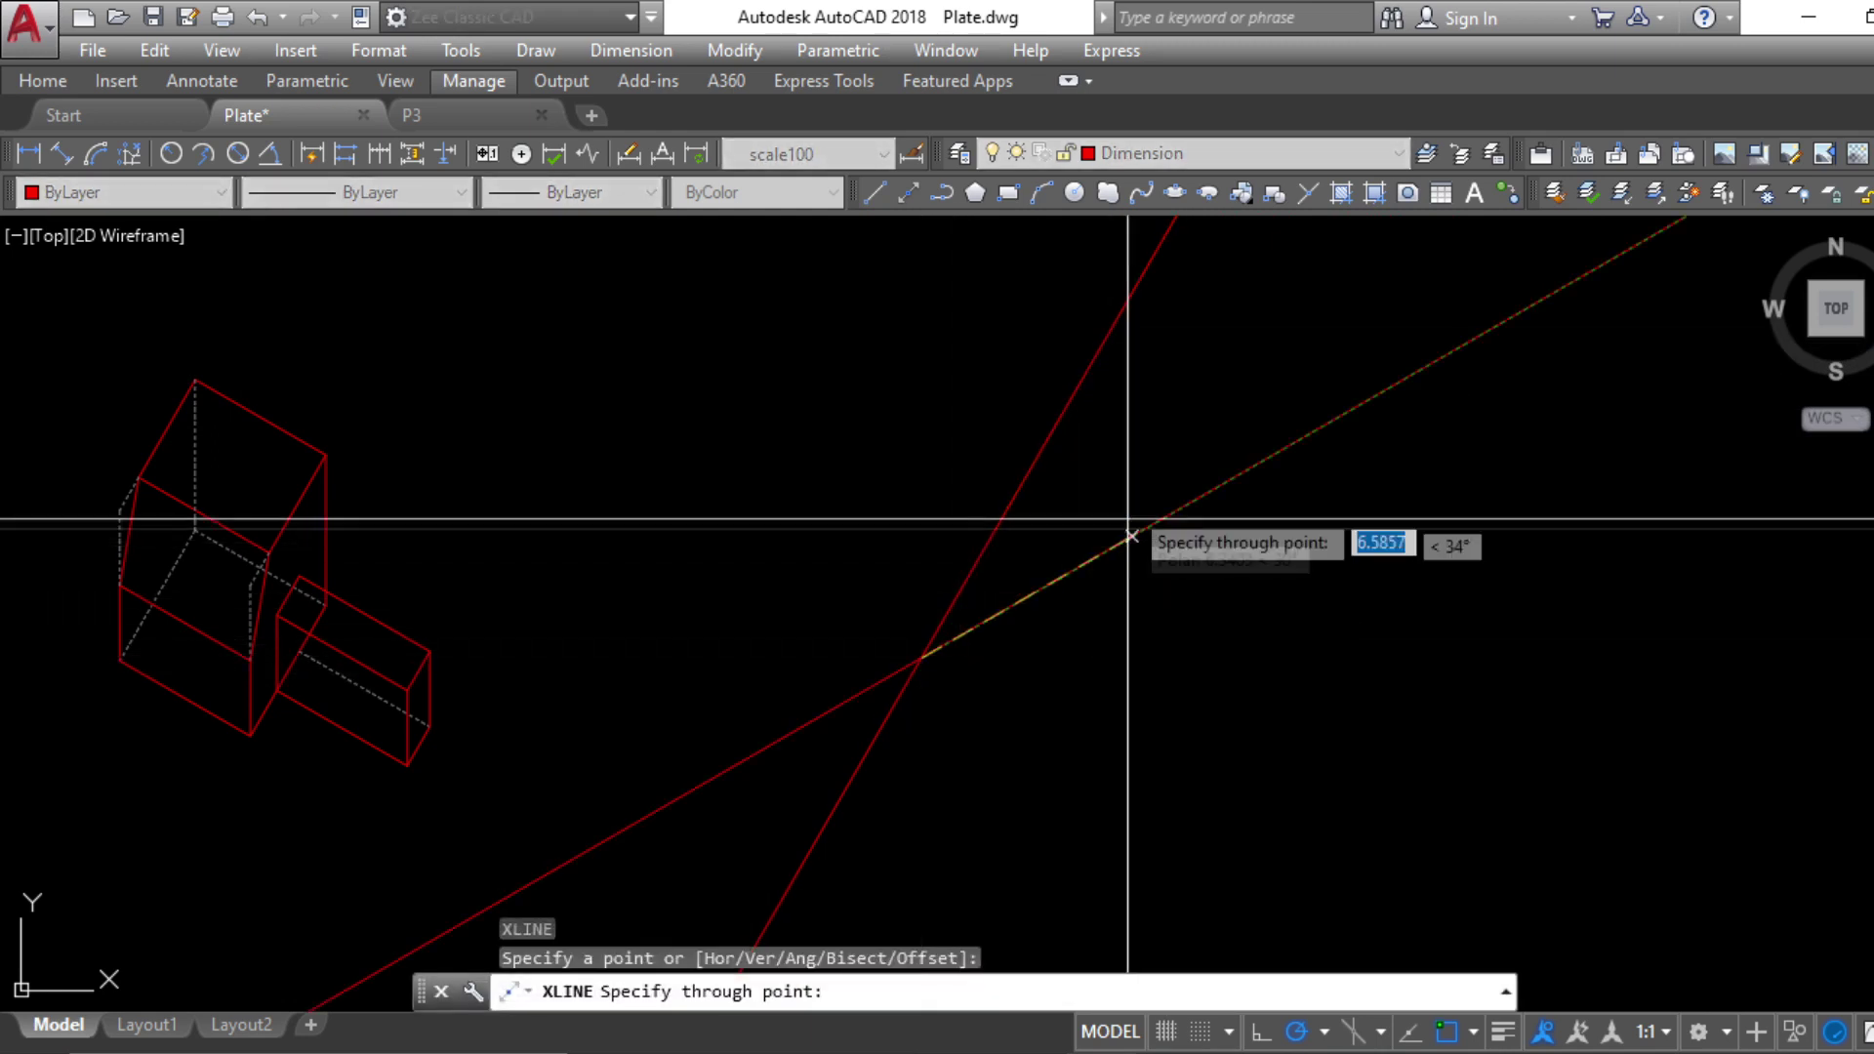
pyautogui.click(1137, 532)
pyautogui.press('Escape')
pyautogui.click(1028, 601)
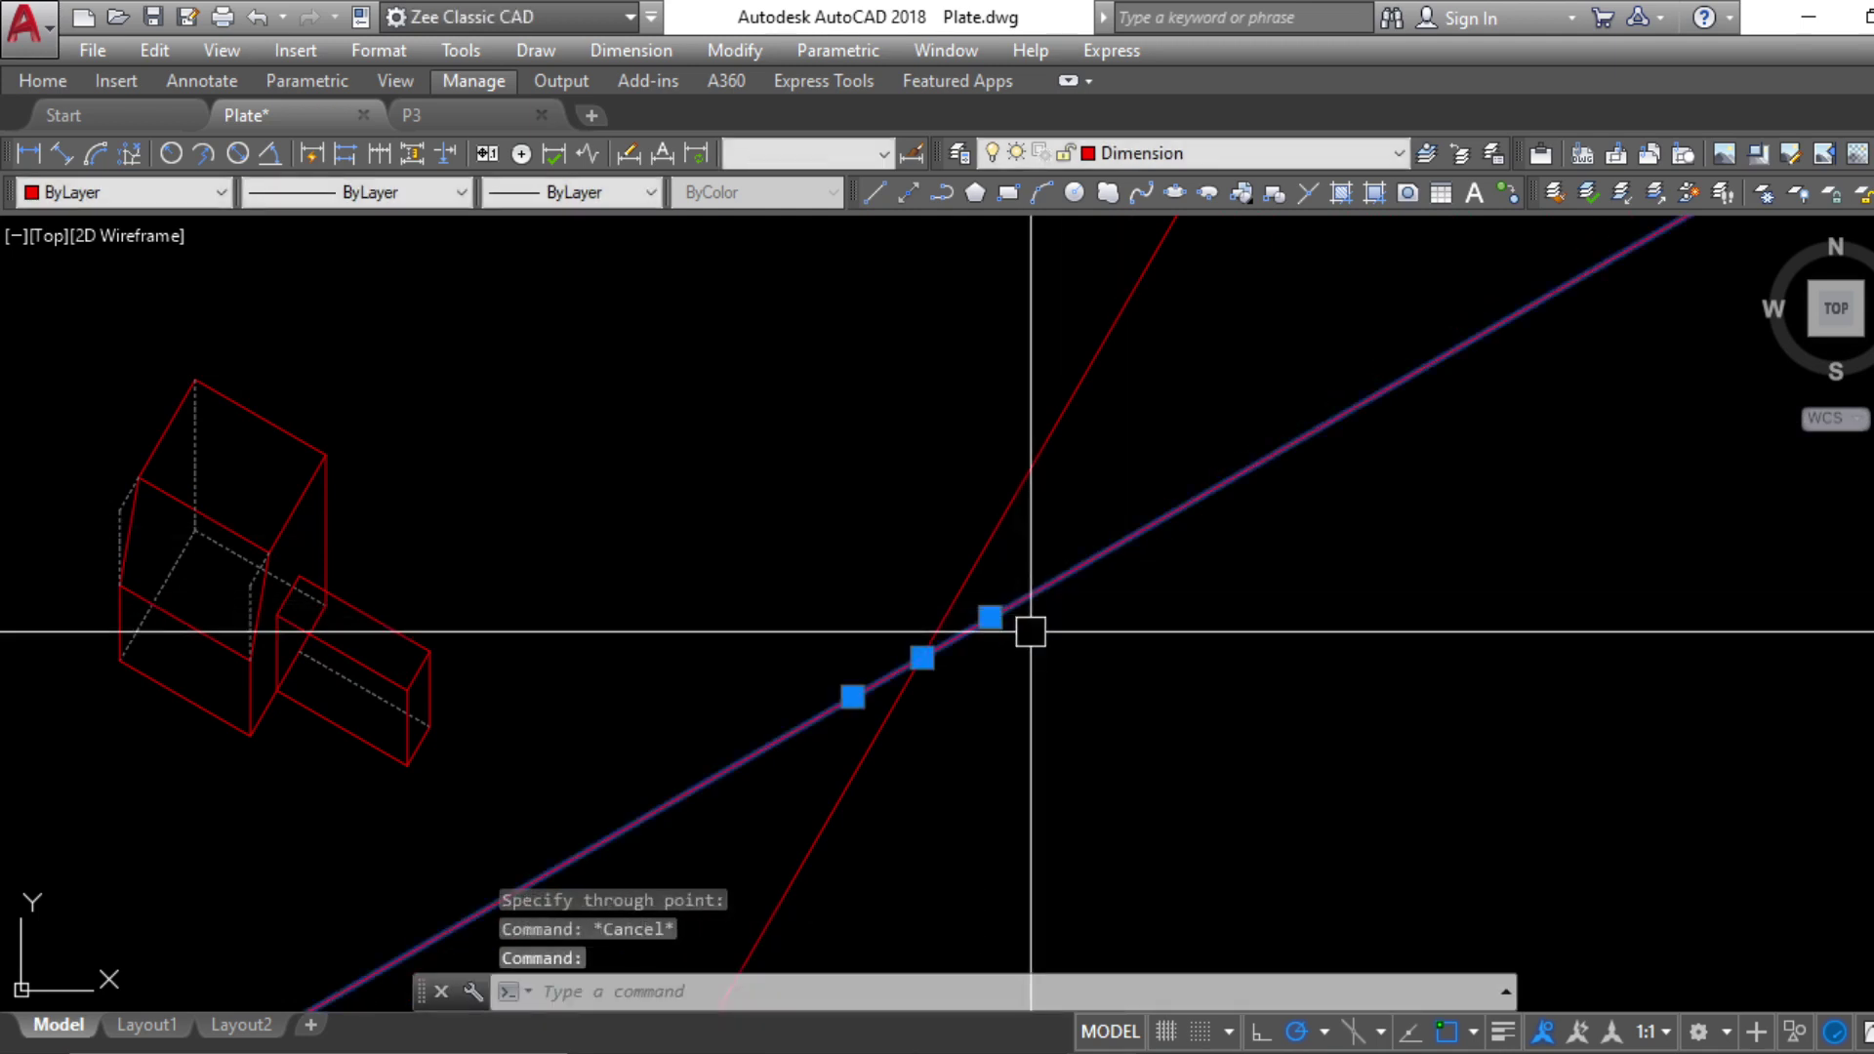
pyautogui.write('m')
pyautogui.press('Return')
pyautogui.click(921, 657)
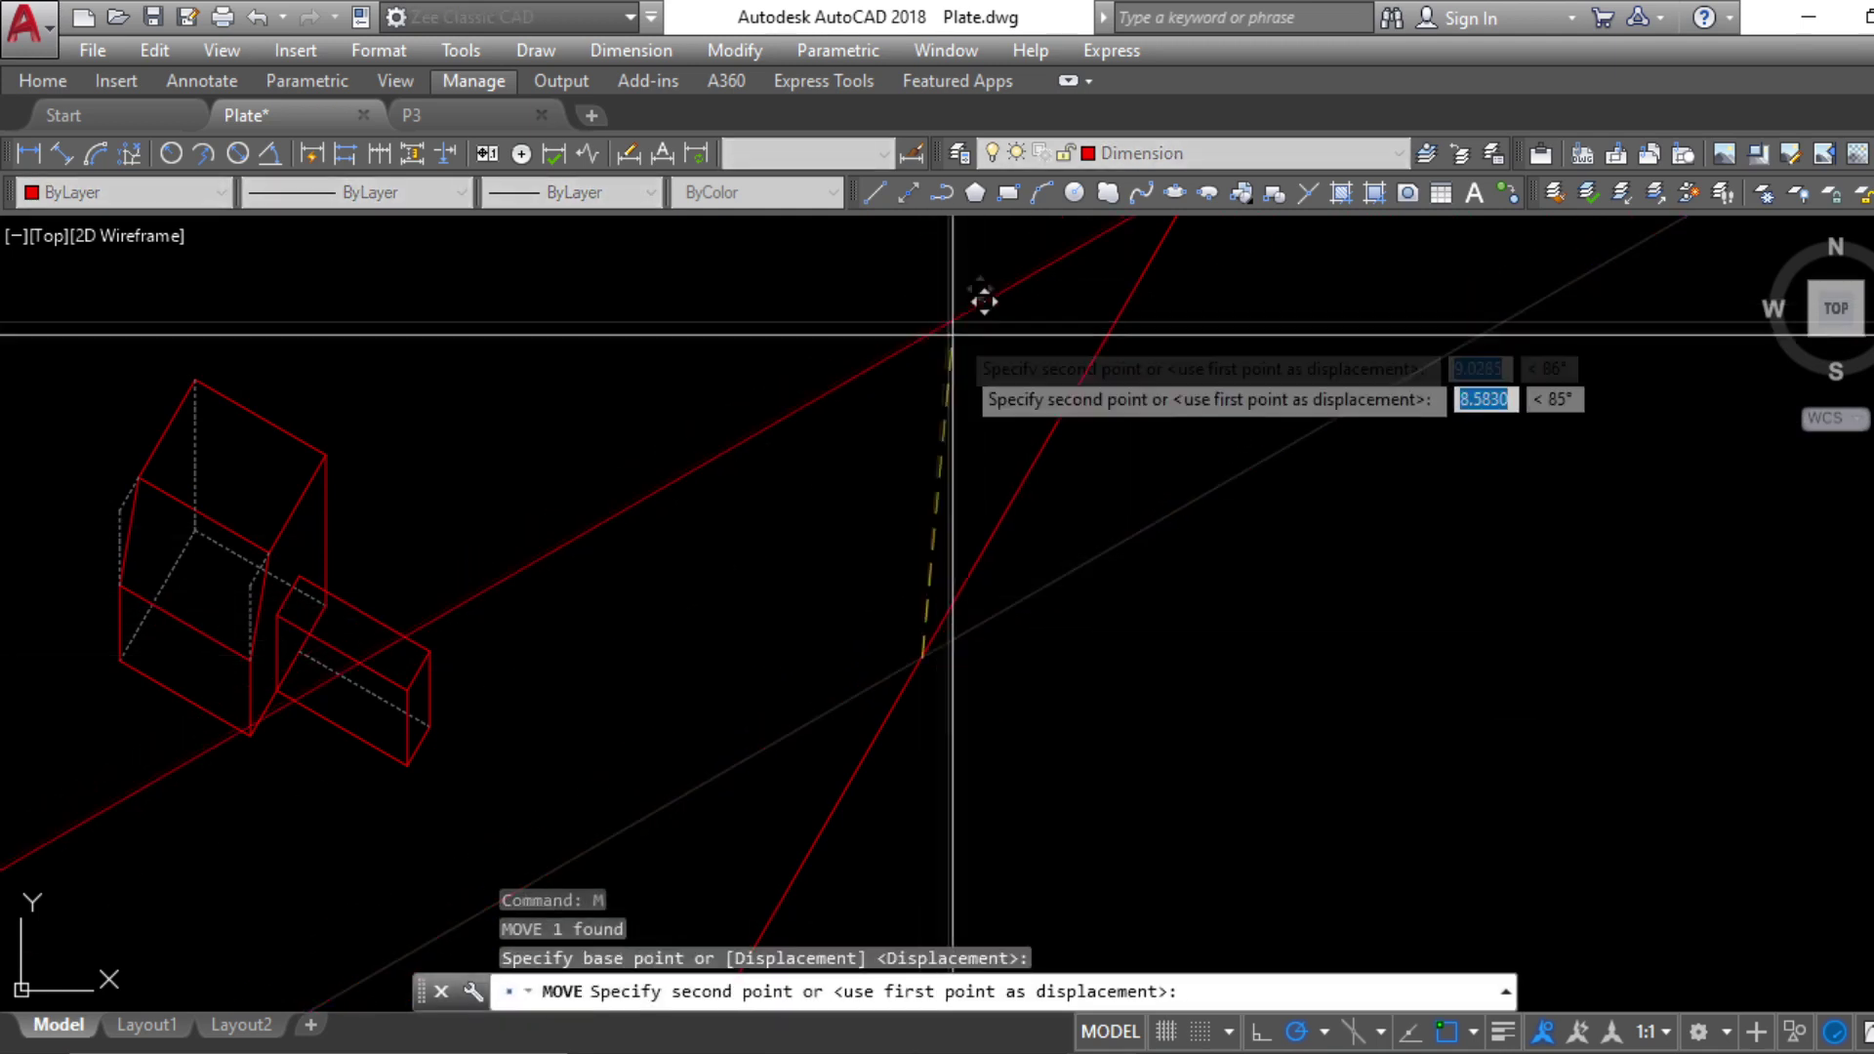
pyautogui.press('Escape')
pyautogui.press('Escape')
pyautogui.press('Escape')
# Mirror the 30° construction line about a vertical axis through the crossing point, with Ortho on, and erase the original line
pyautogui.click(990, 633)
pyautogui.write('mi')
pyautogui.press('Return')
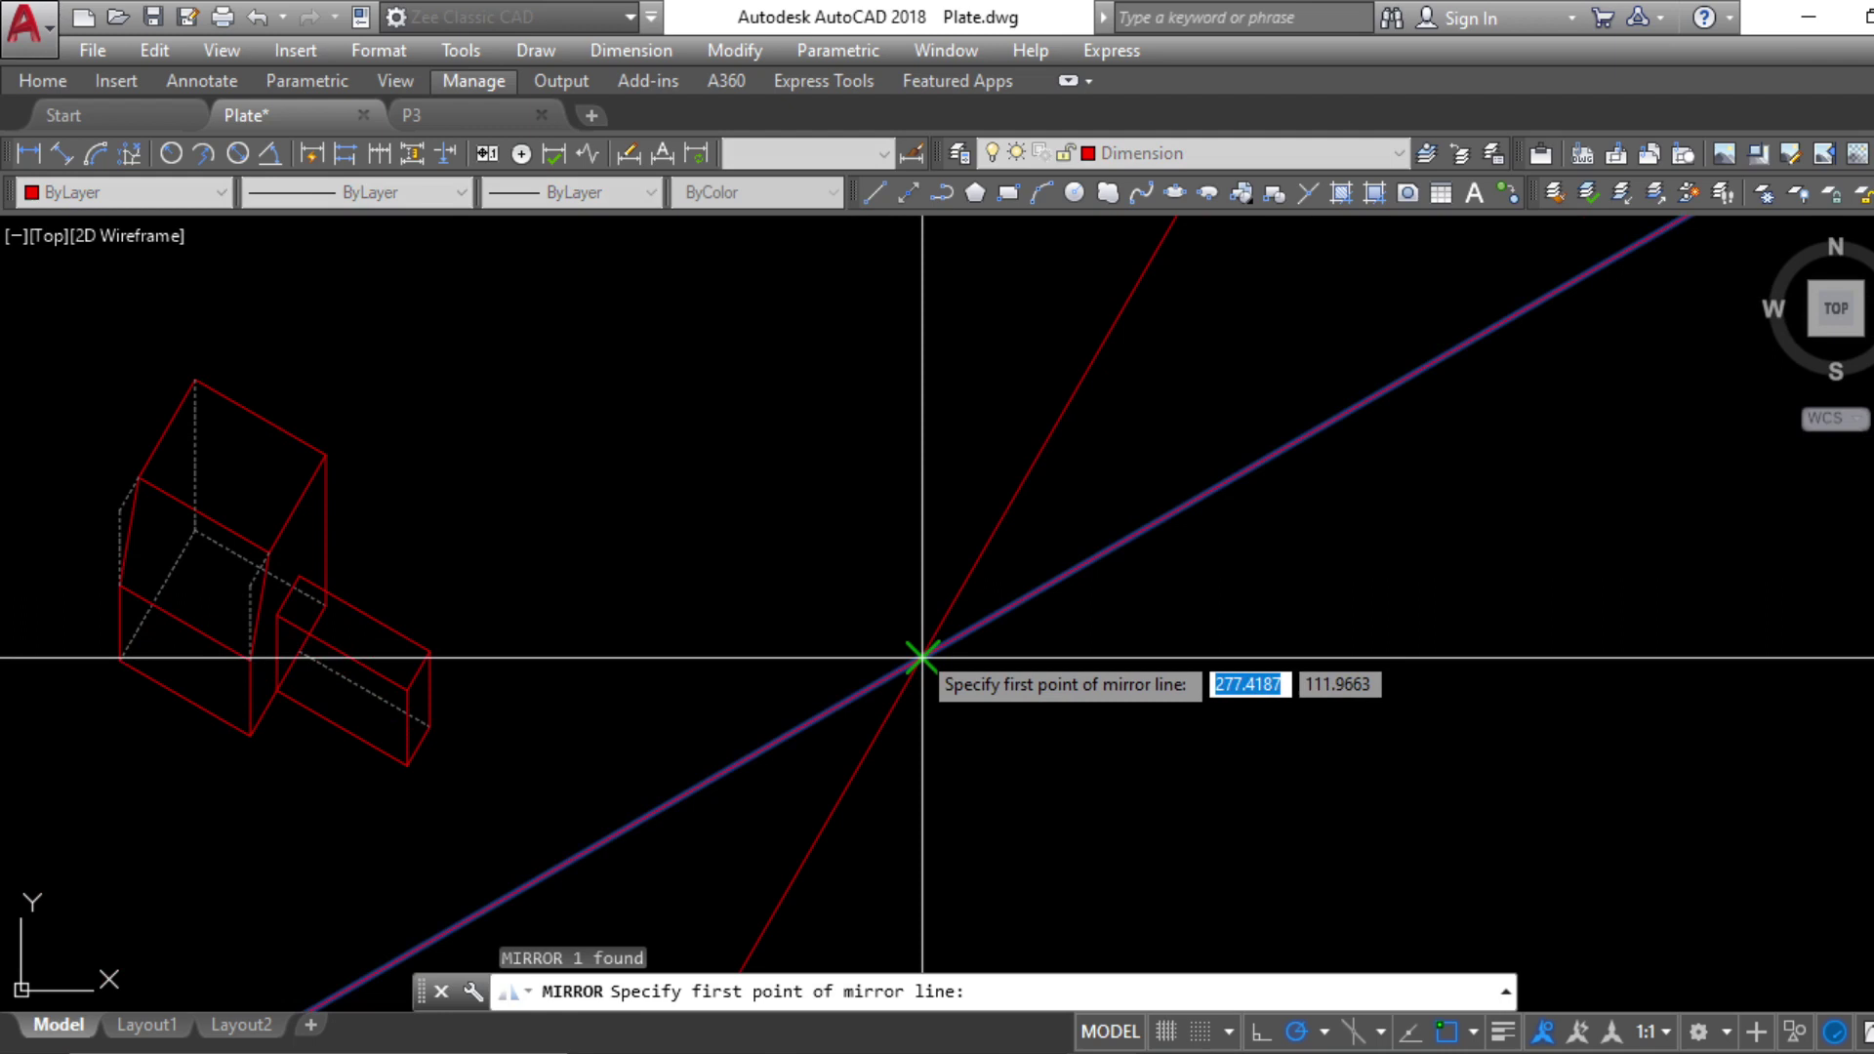
pyautogui.click(920, 657)
pyautogui.press('F8')
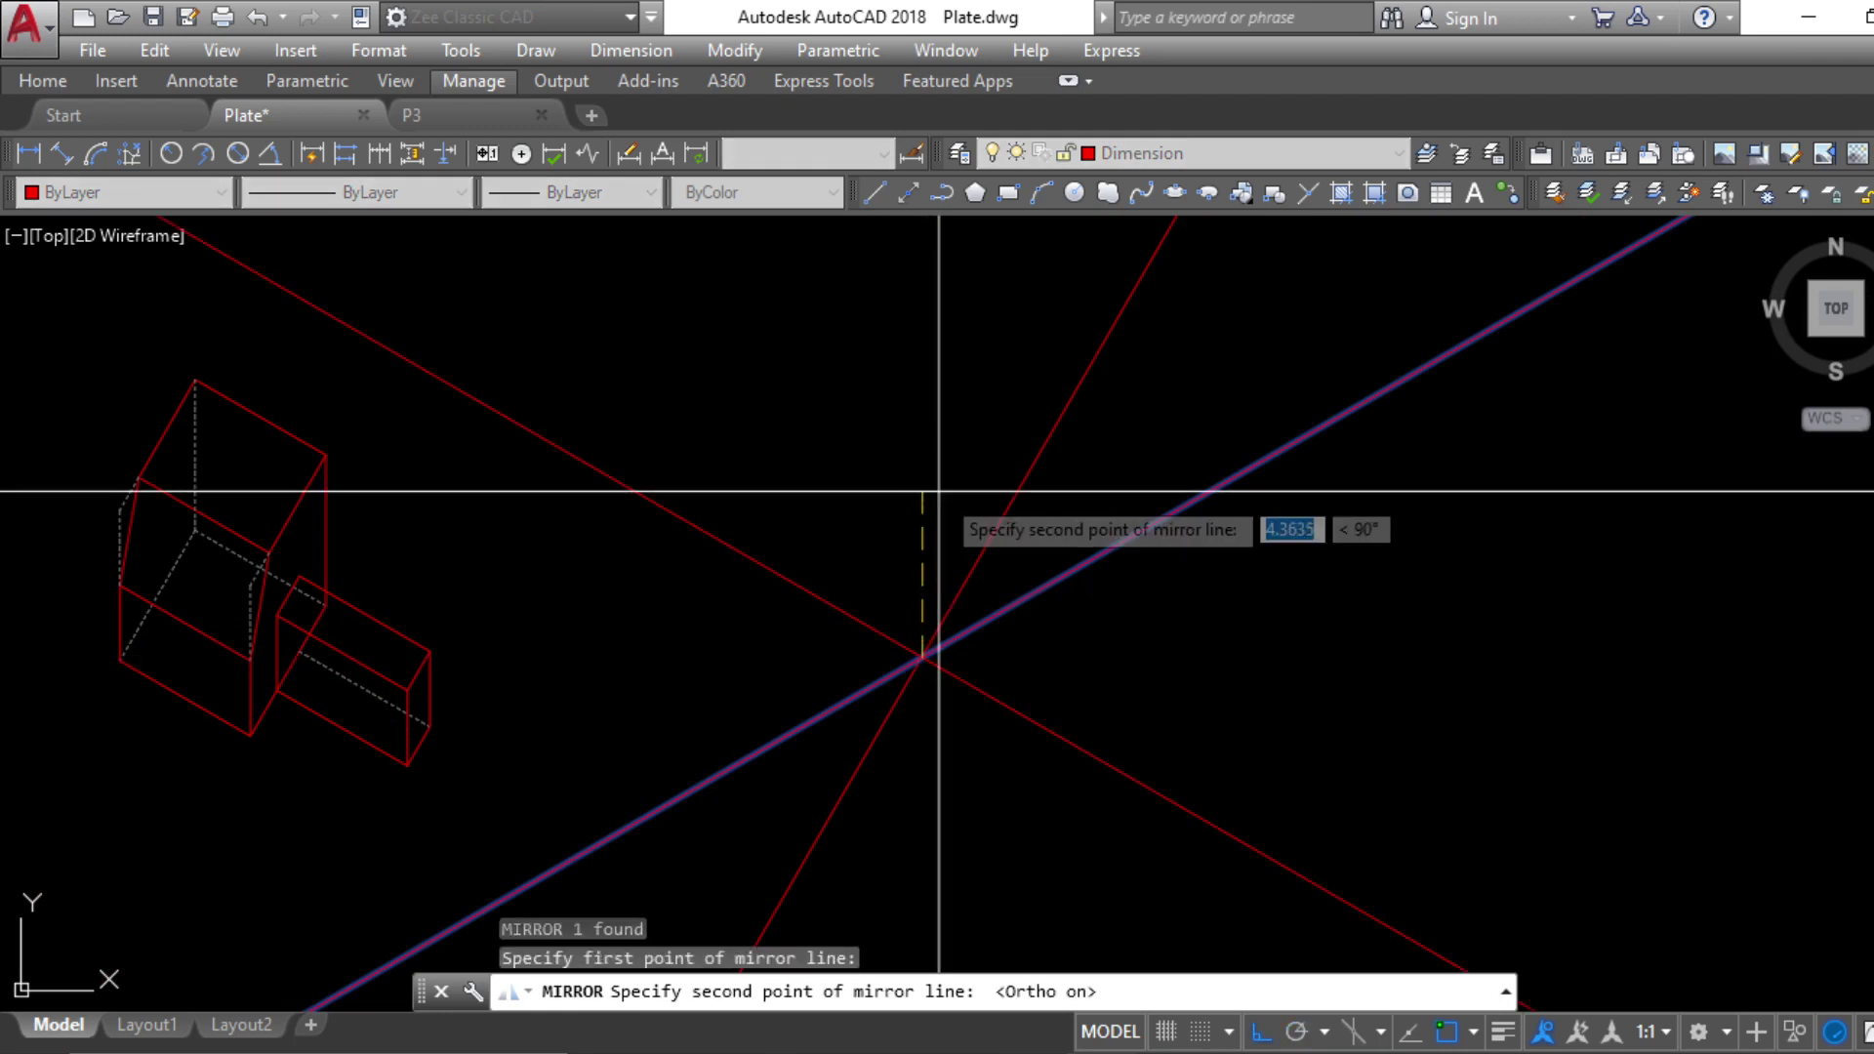
pyautogui.click(967, 405)
pyautogui.press('Escape')
pyautogui.click(1045, 593)
pyautogui.write('e')
pyautogui.press('Return')
pyautogui.press('Escape')
# Trim the parts of both construction lines below their crossing so that they form a V-shaped corner
pyautogui.write('tr')
pyautogui.press('Return')
pyautogui.click(1226, 774)
pyautogui.click(828, 506)
pyautogui.press('Return')
pyautogui.click(987, 694)
pyautogui.click(893, 712)
pyautogui.press('Escape')
# Offset both lines of the V-shaped corner 4 units toward the inside
pyautogui.write('o')
pyautogui.press('Return')
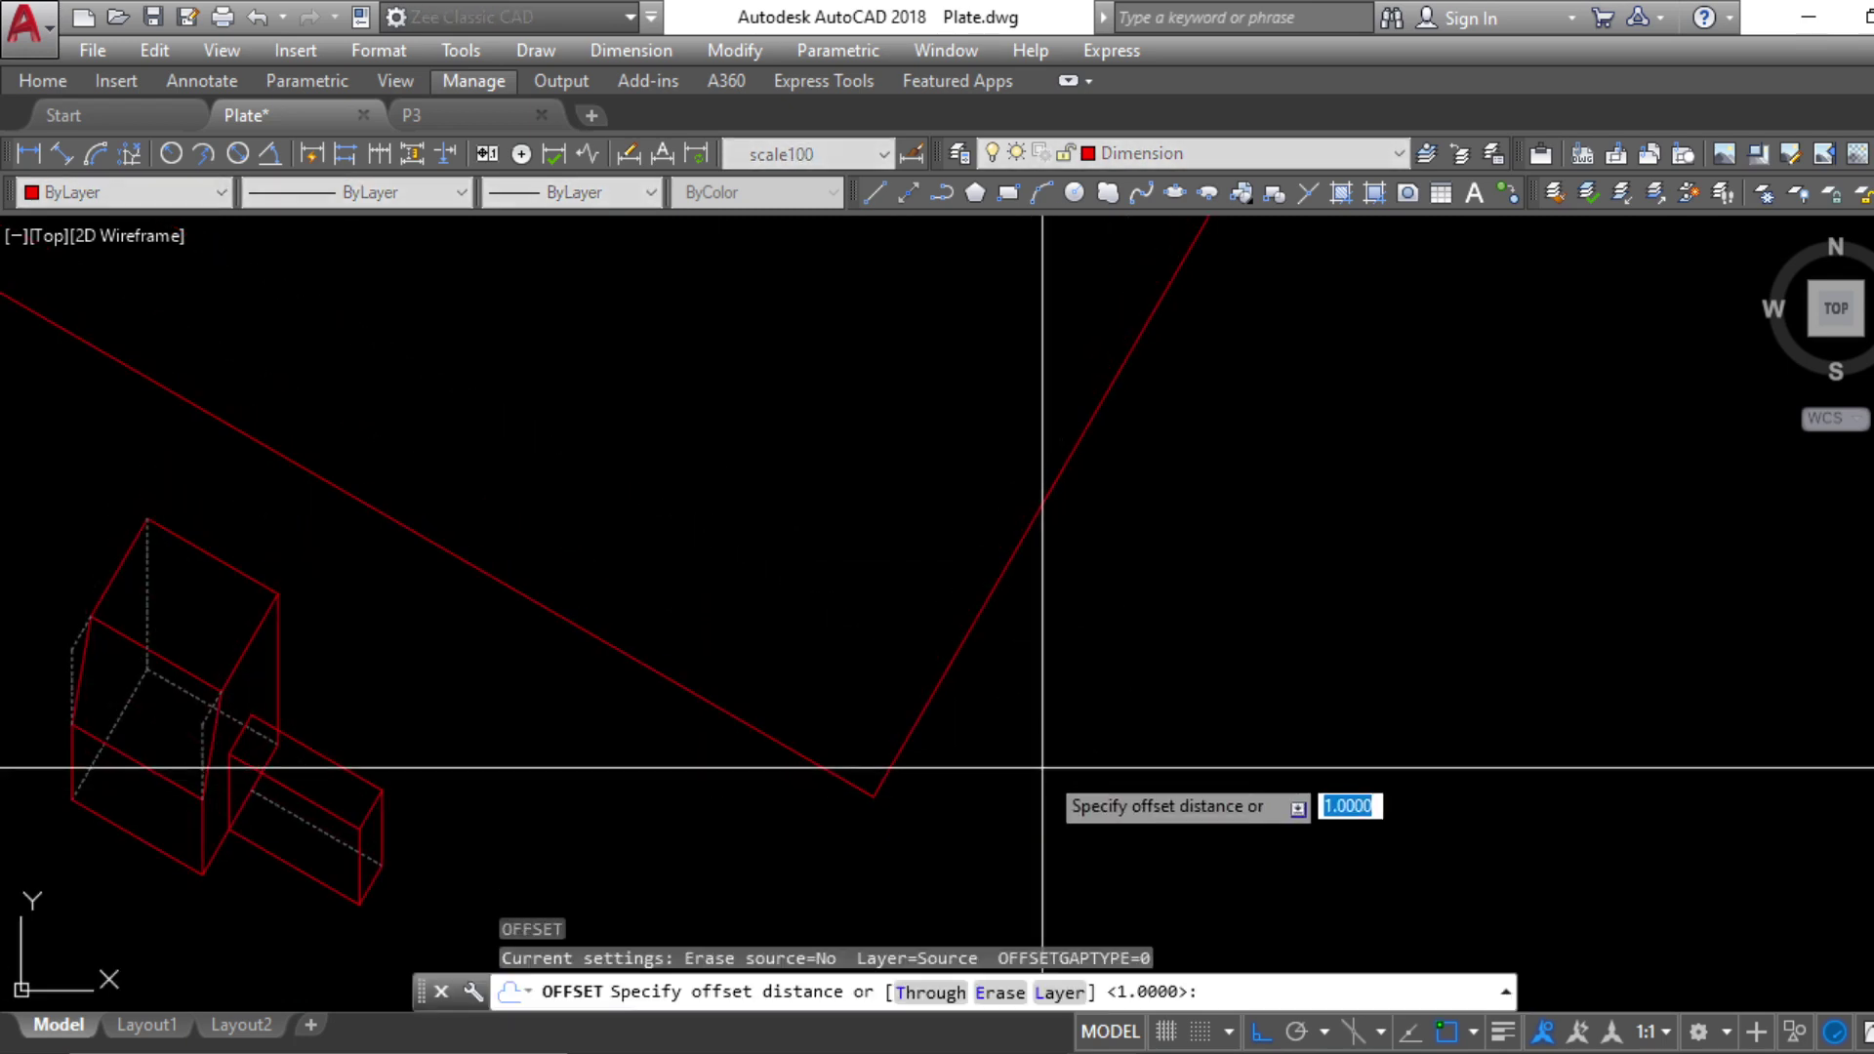
pyautogui.write('4')
pyautogui.press('Return')
pyautogui.click(954, 682)
pyautogui.click(838, 636)
pyautogui.click(810, 759)
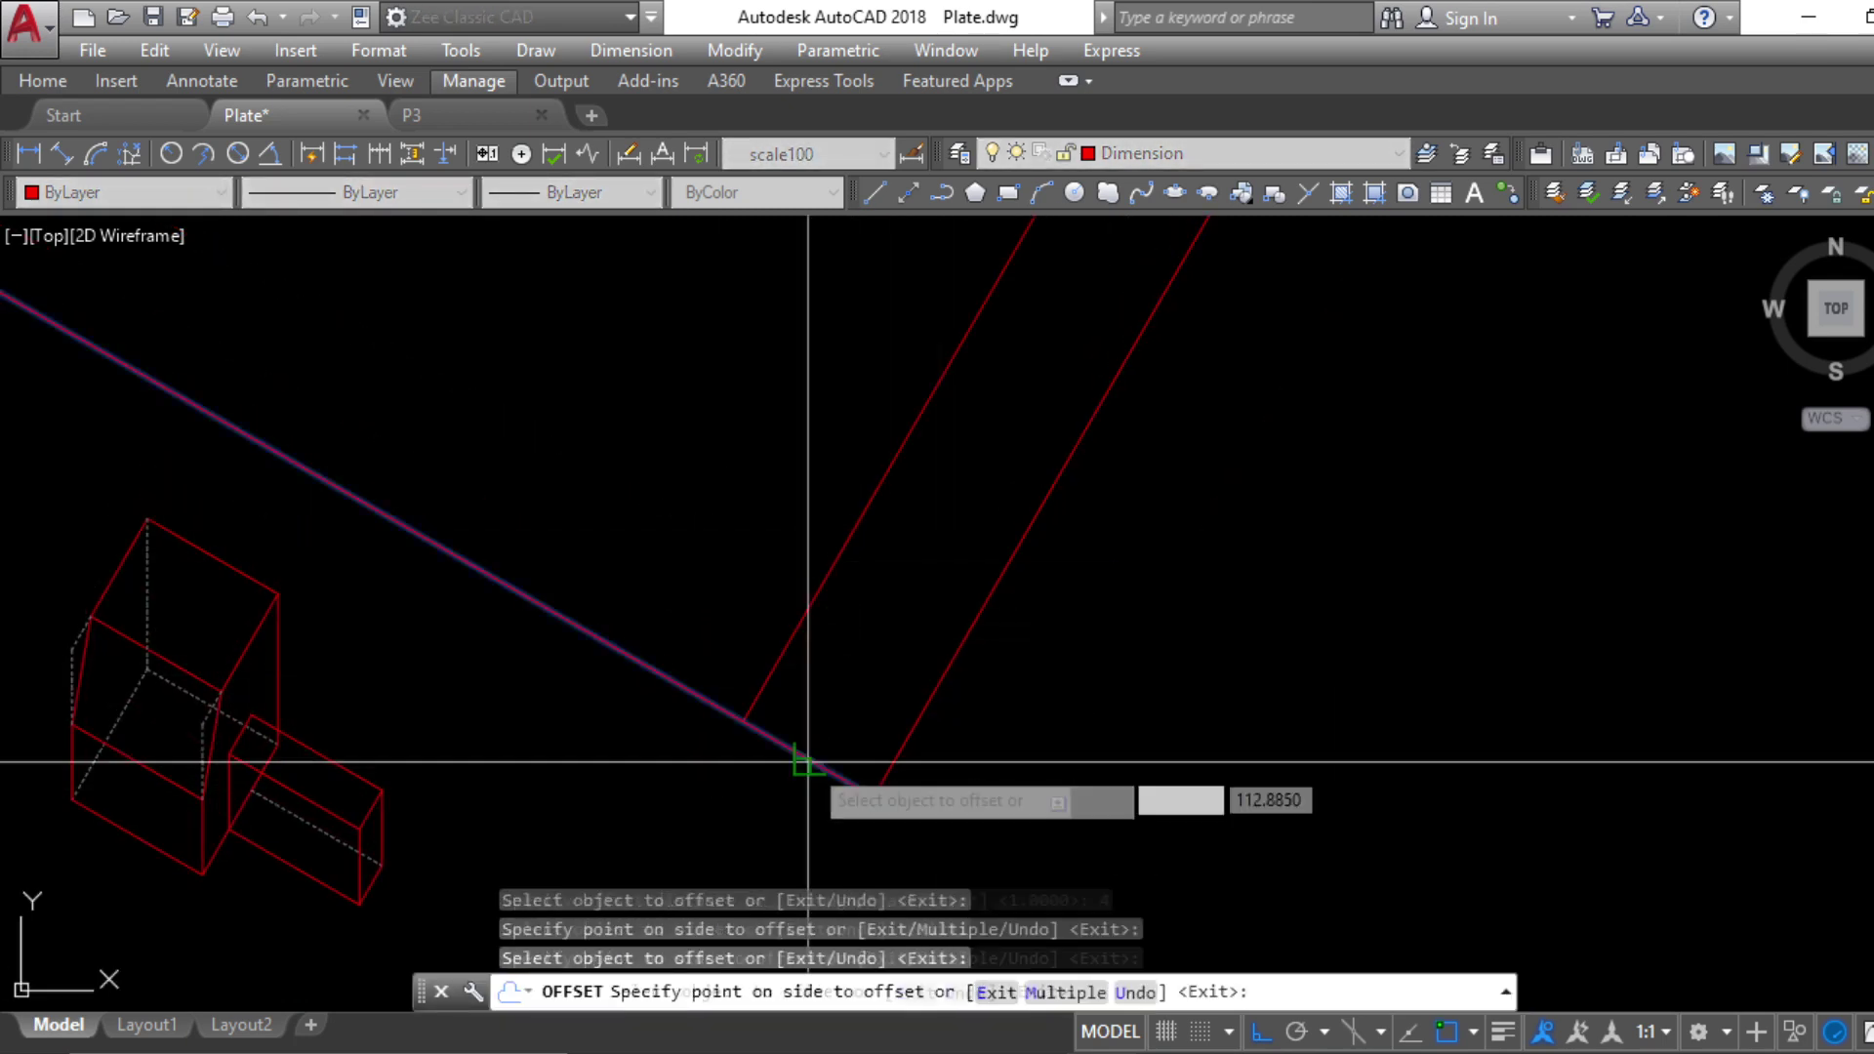
pyautogui.click(1009, 737)
pyautogui.press('Escape')
pyautogui.press('Escape')
pyautogui.press('Escape')
# Trim the overhanging ends of the four lines to leave a closed 4 by 4 base square
pyautogui.write('tr')
pyautogui.press('Return')
pyautogui.scroll(-5, 940, 644)
pyautogui.click(1004, 774)
pyautogui.click(782, 507)
pyautogui.press('Return')
pyautogui.click(793, 638)
pyautogui.click(829, 586)
pyautogui.click(916, 584)
pyautogui.click(971, 591)
pyautogui.press('Escape')
pyautogui.press('Escape')
pyautogui.press('Escape')
pyautogui.scroll(5, 967, 683)
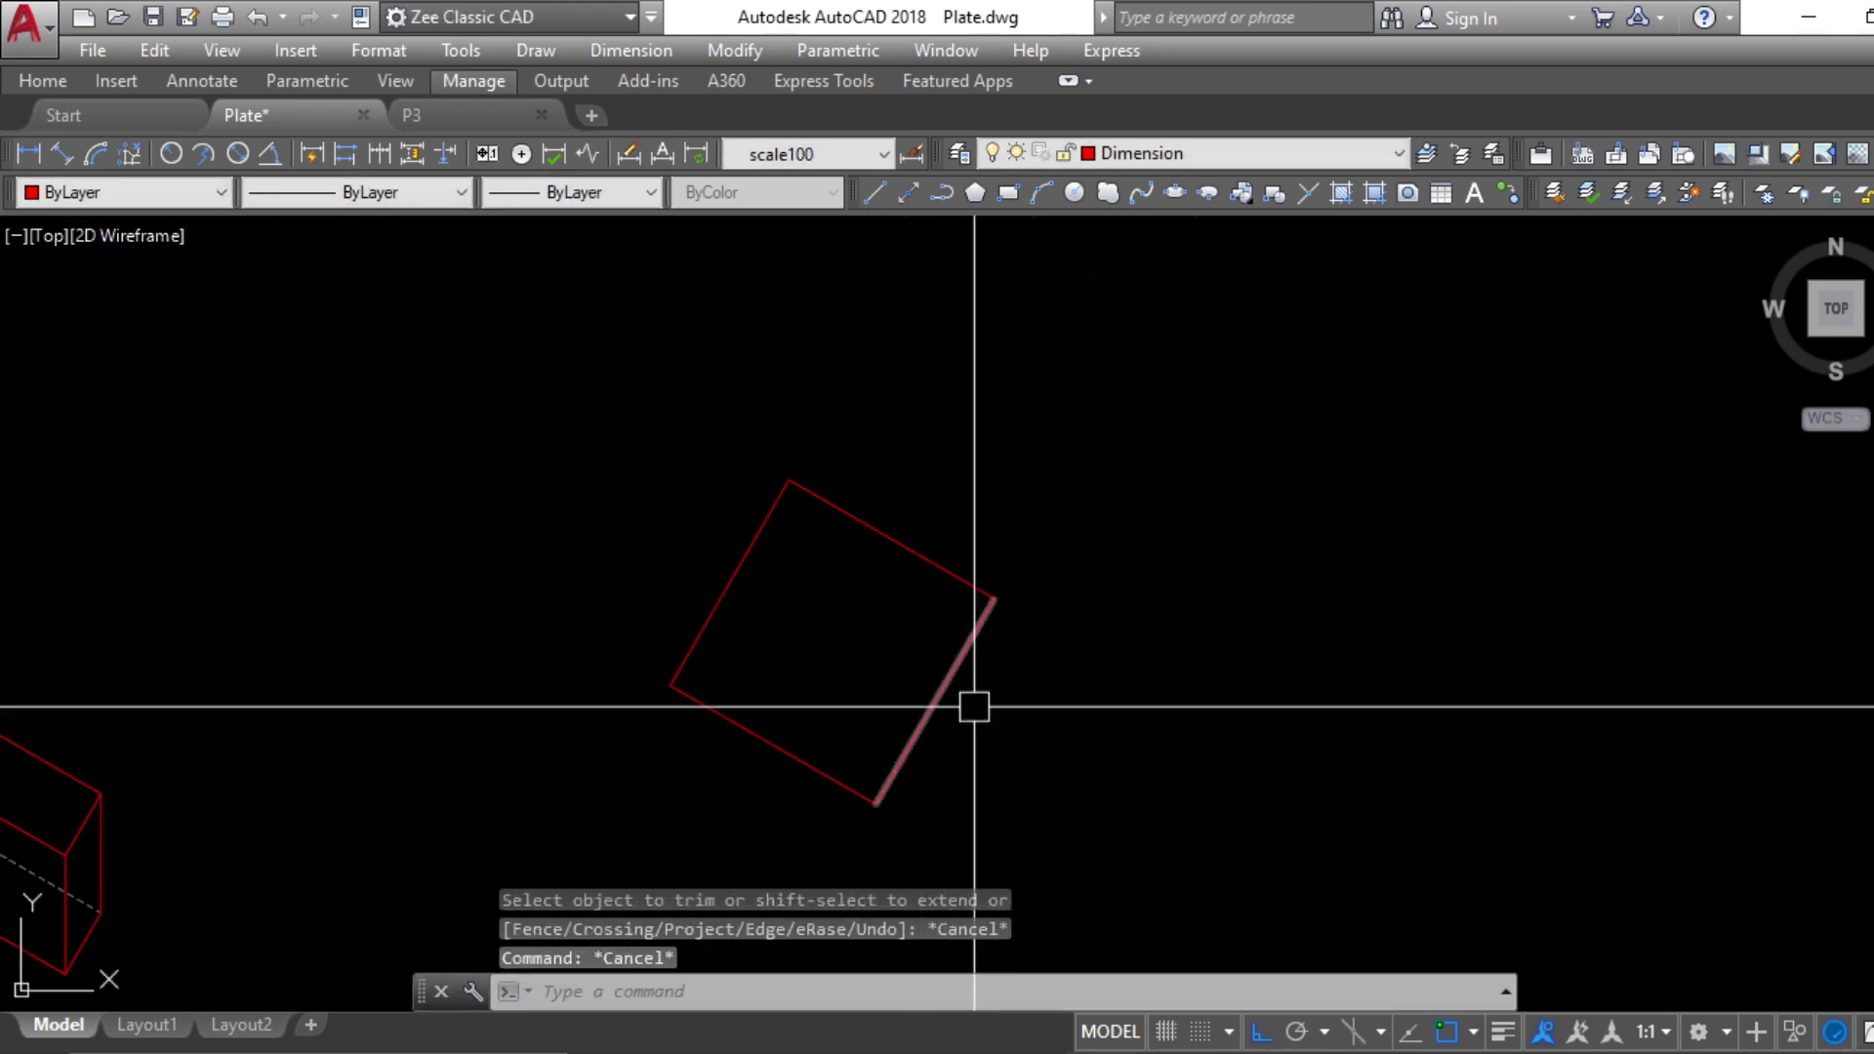
# Draw a vertical polyline 4 units upward from the base square's left corner
pyautogui.write('pl')
pyautogui.press('Return')
pyautogui.scroll(3, 771, 703)
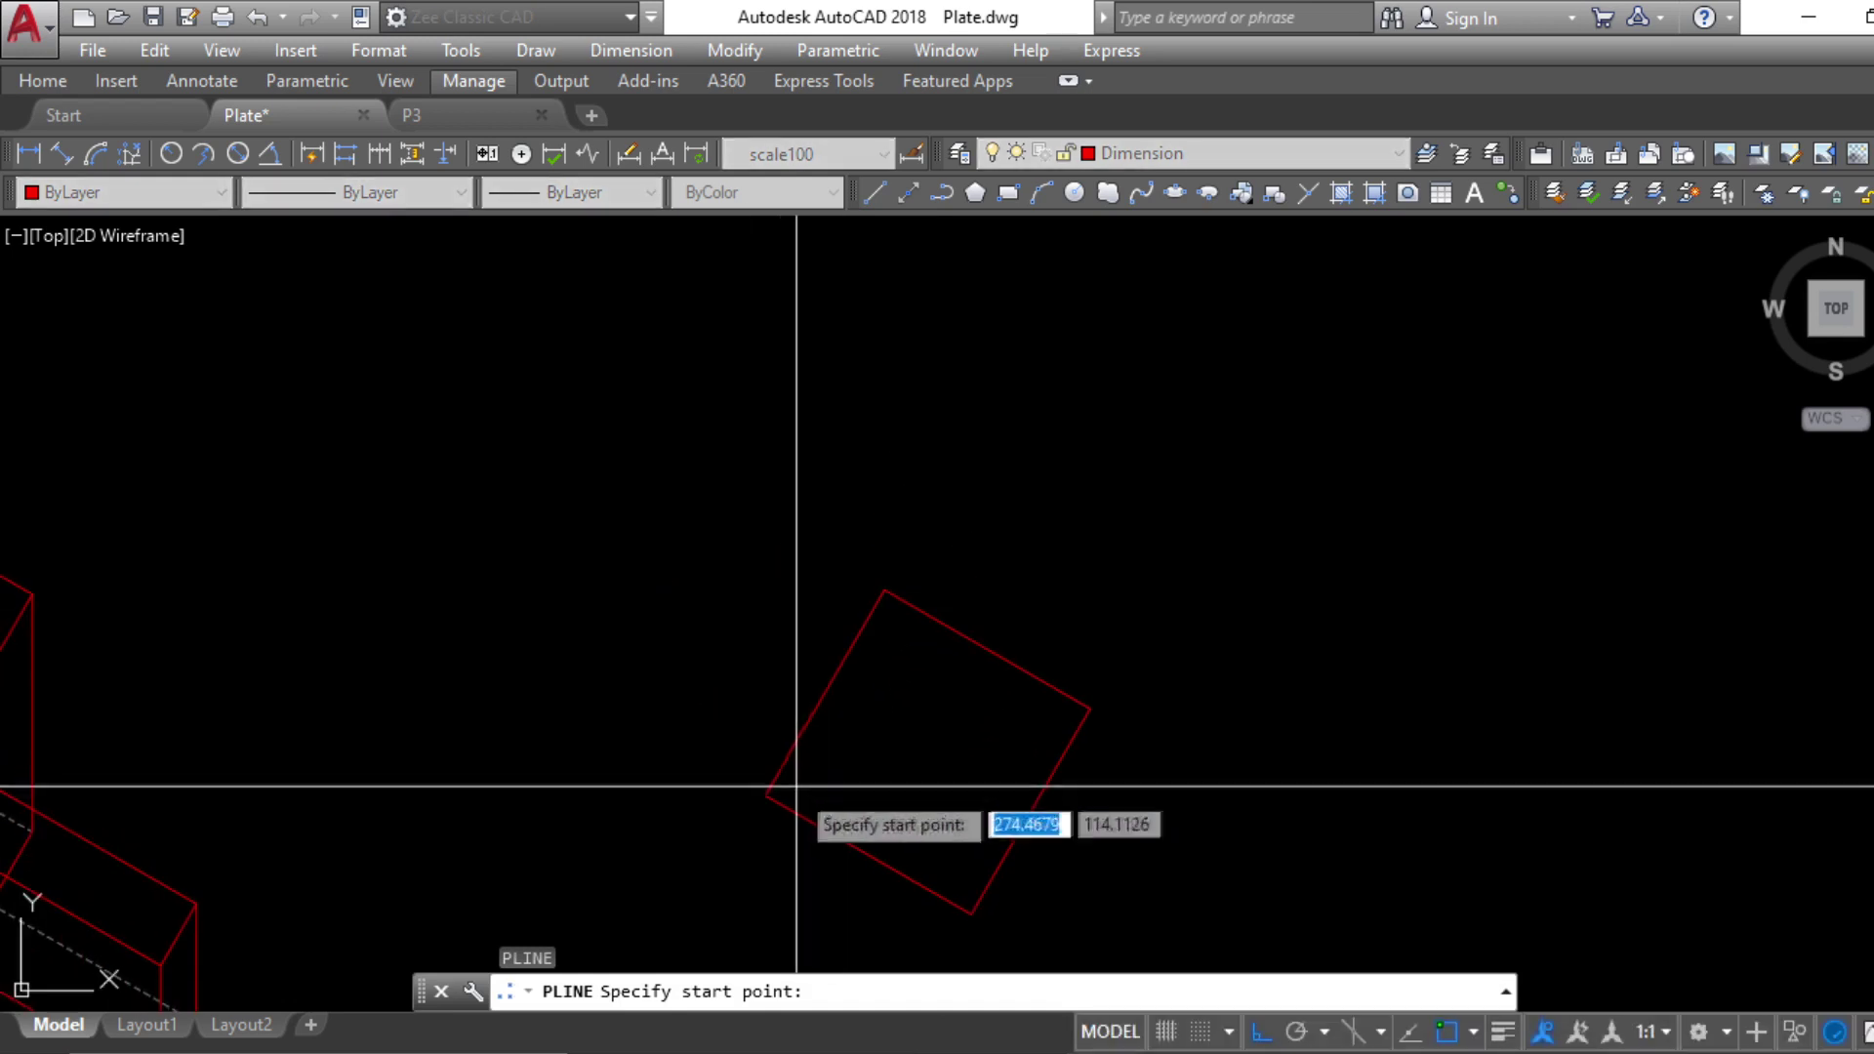
pyautogui.click(766, 796)
pyautogui.click(834, 547)
pyautogui.press('Escape')
pyautogui.press('Escape')
pyautogui.scroll(-4, 859, 506)
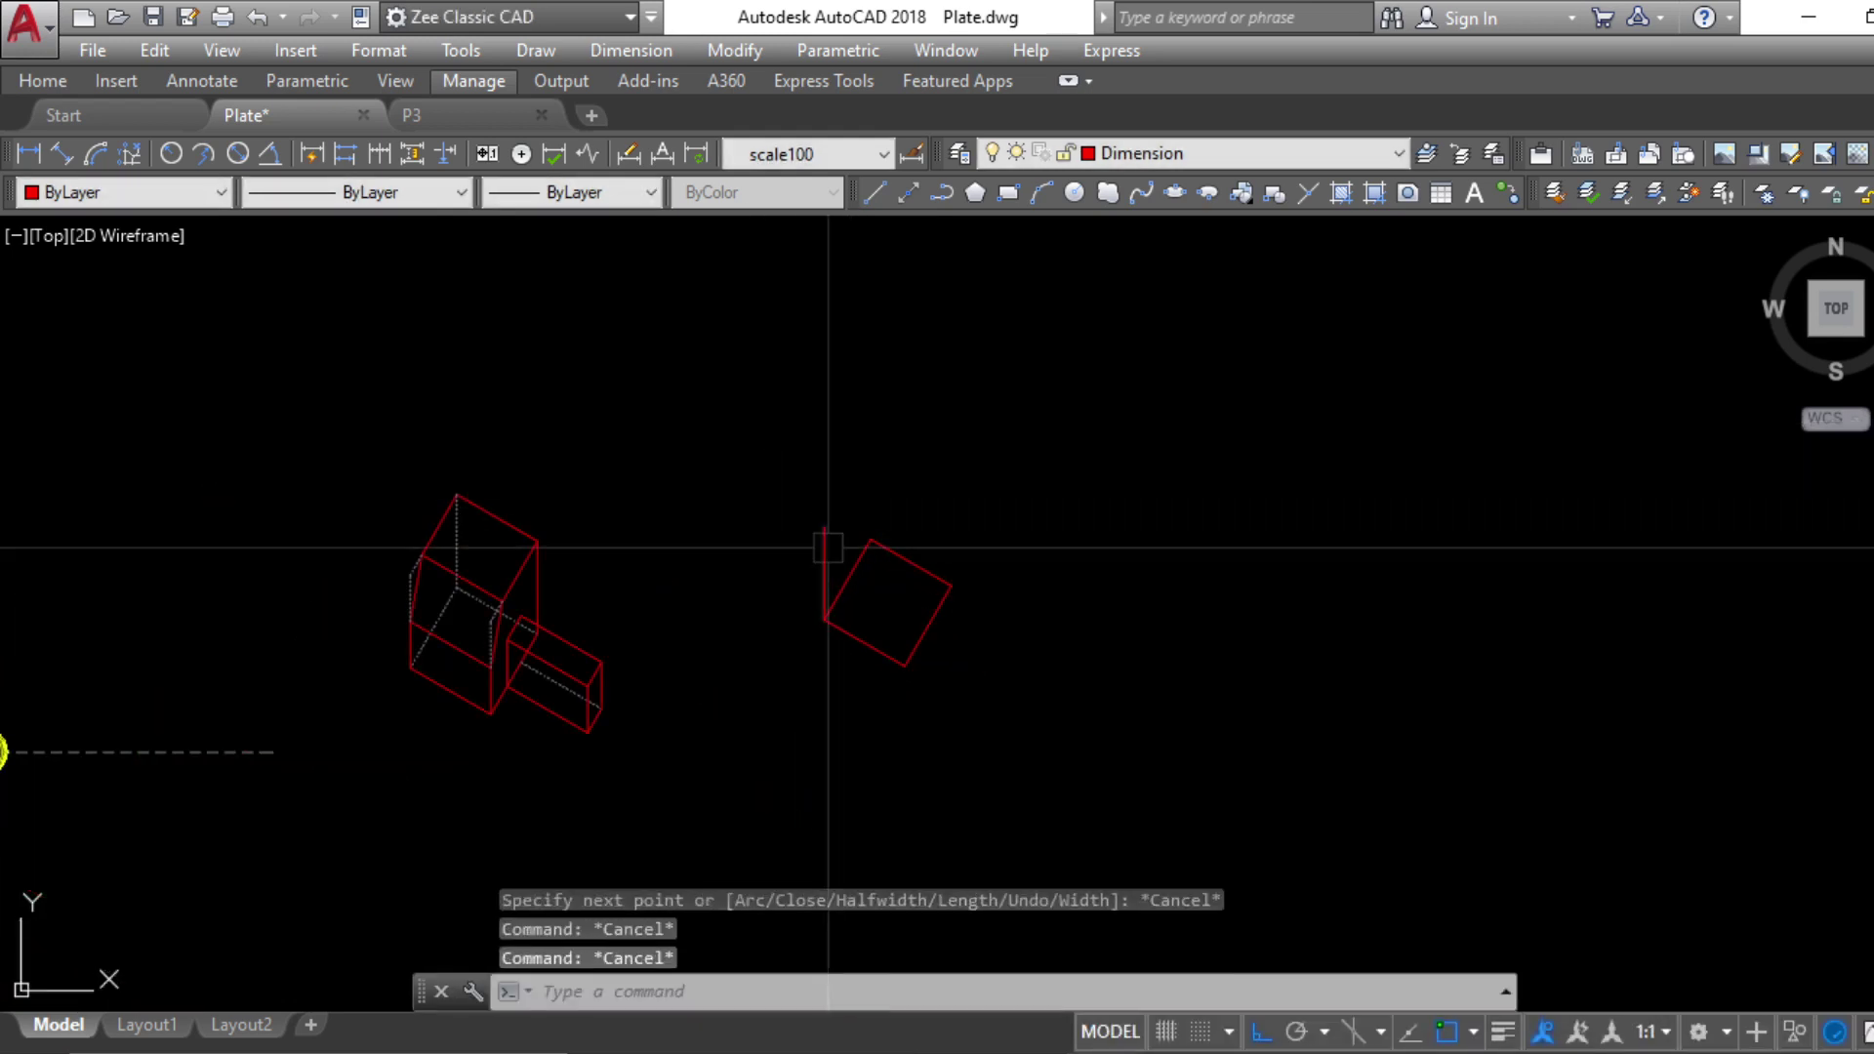
# Copy the vertical line from the left corner to the other three corners of the base square
pyautogui.click(828, 553)
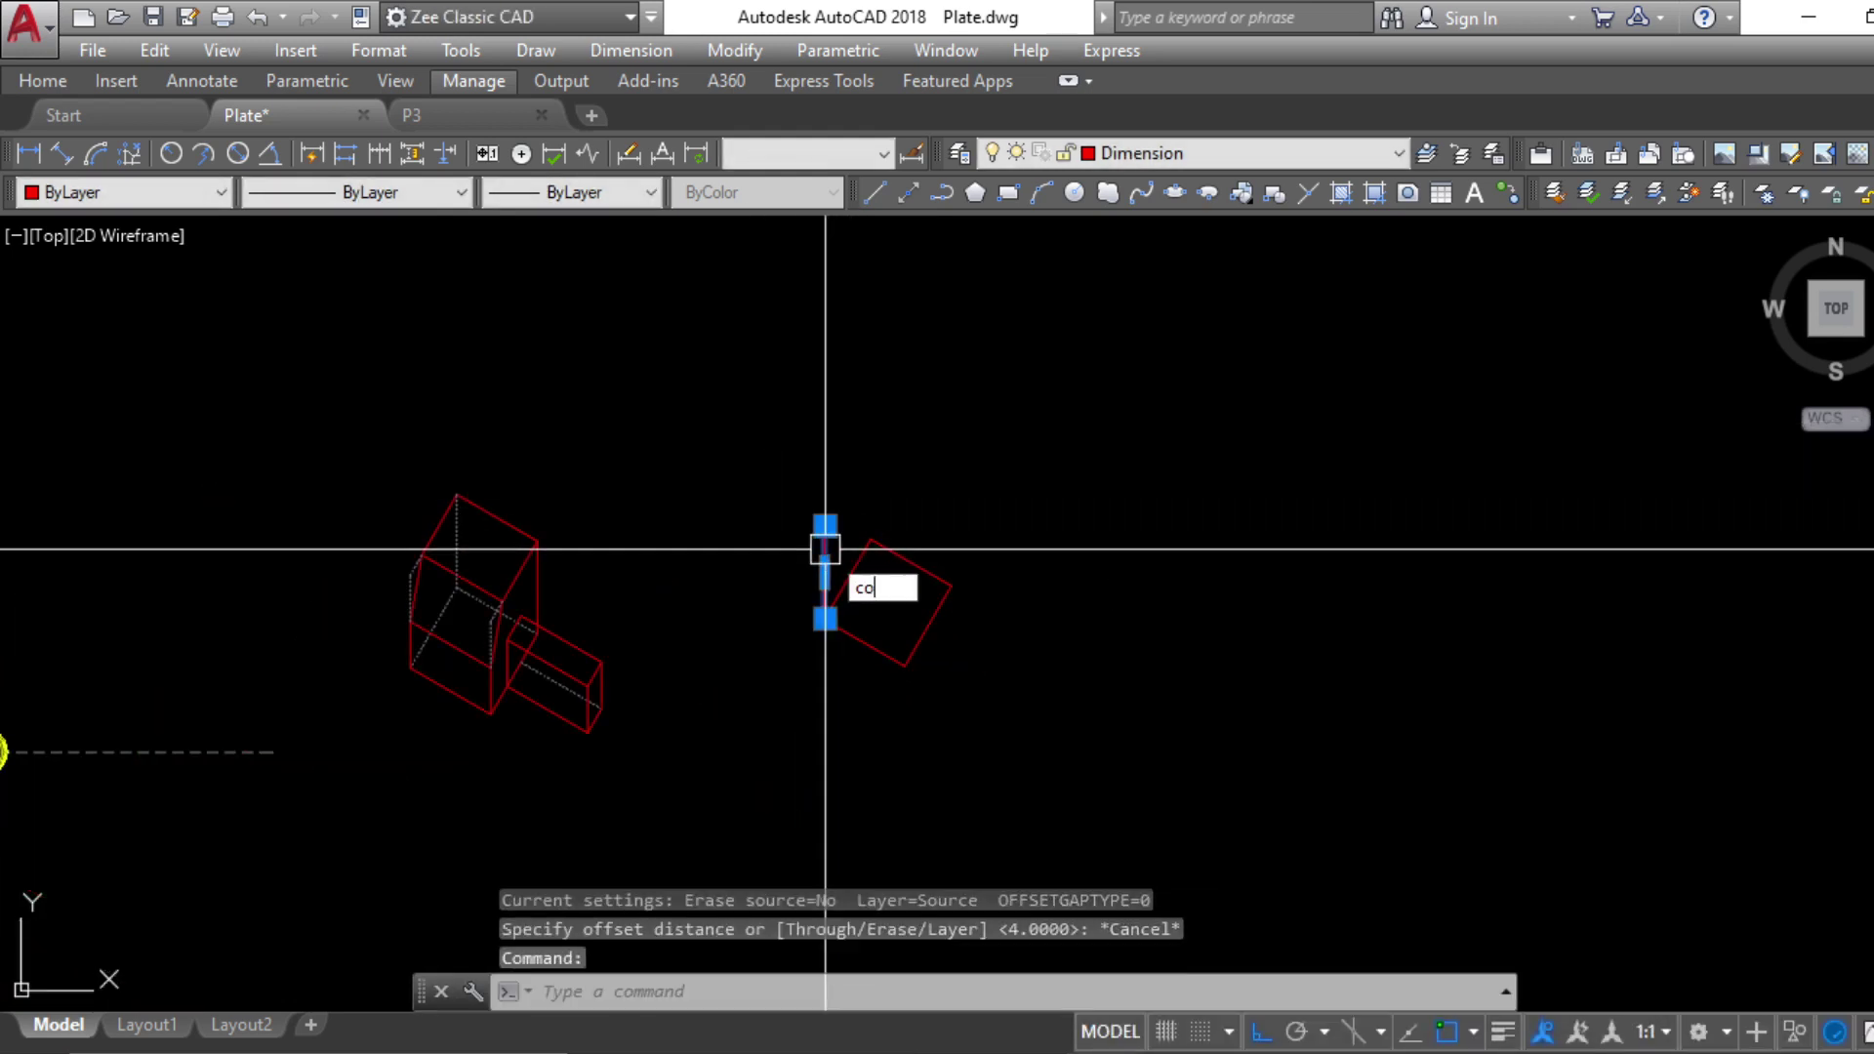
pyautogui.write('co')
pyautogui.press('Return')
pyautogui.click(825, 619)
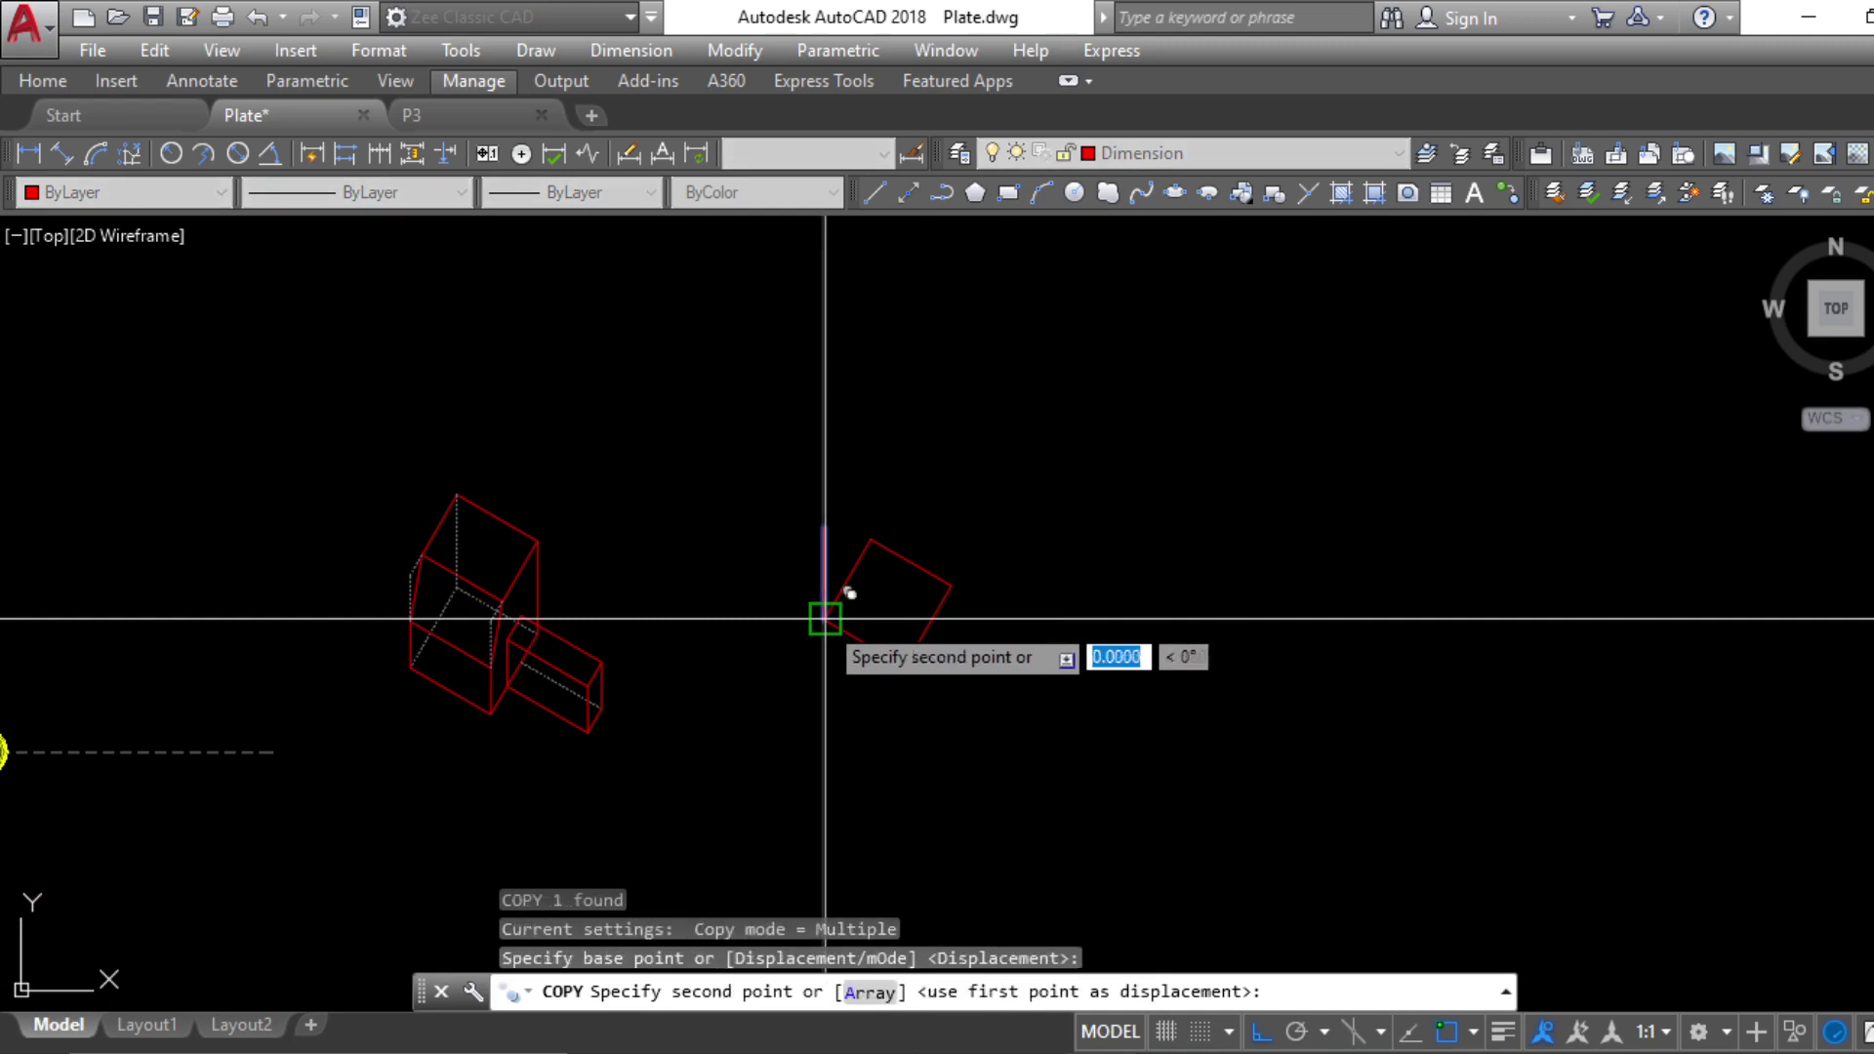
pyautogui.click(871, 539)
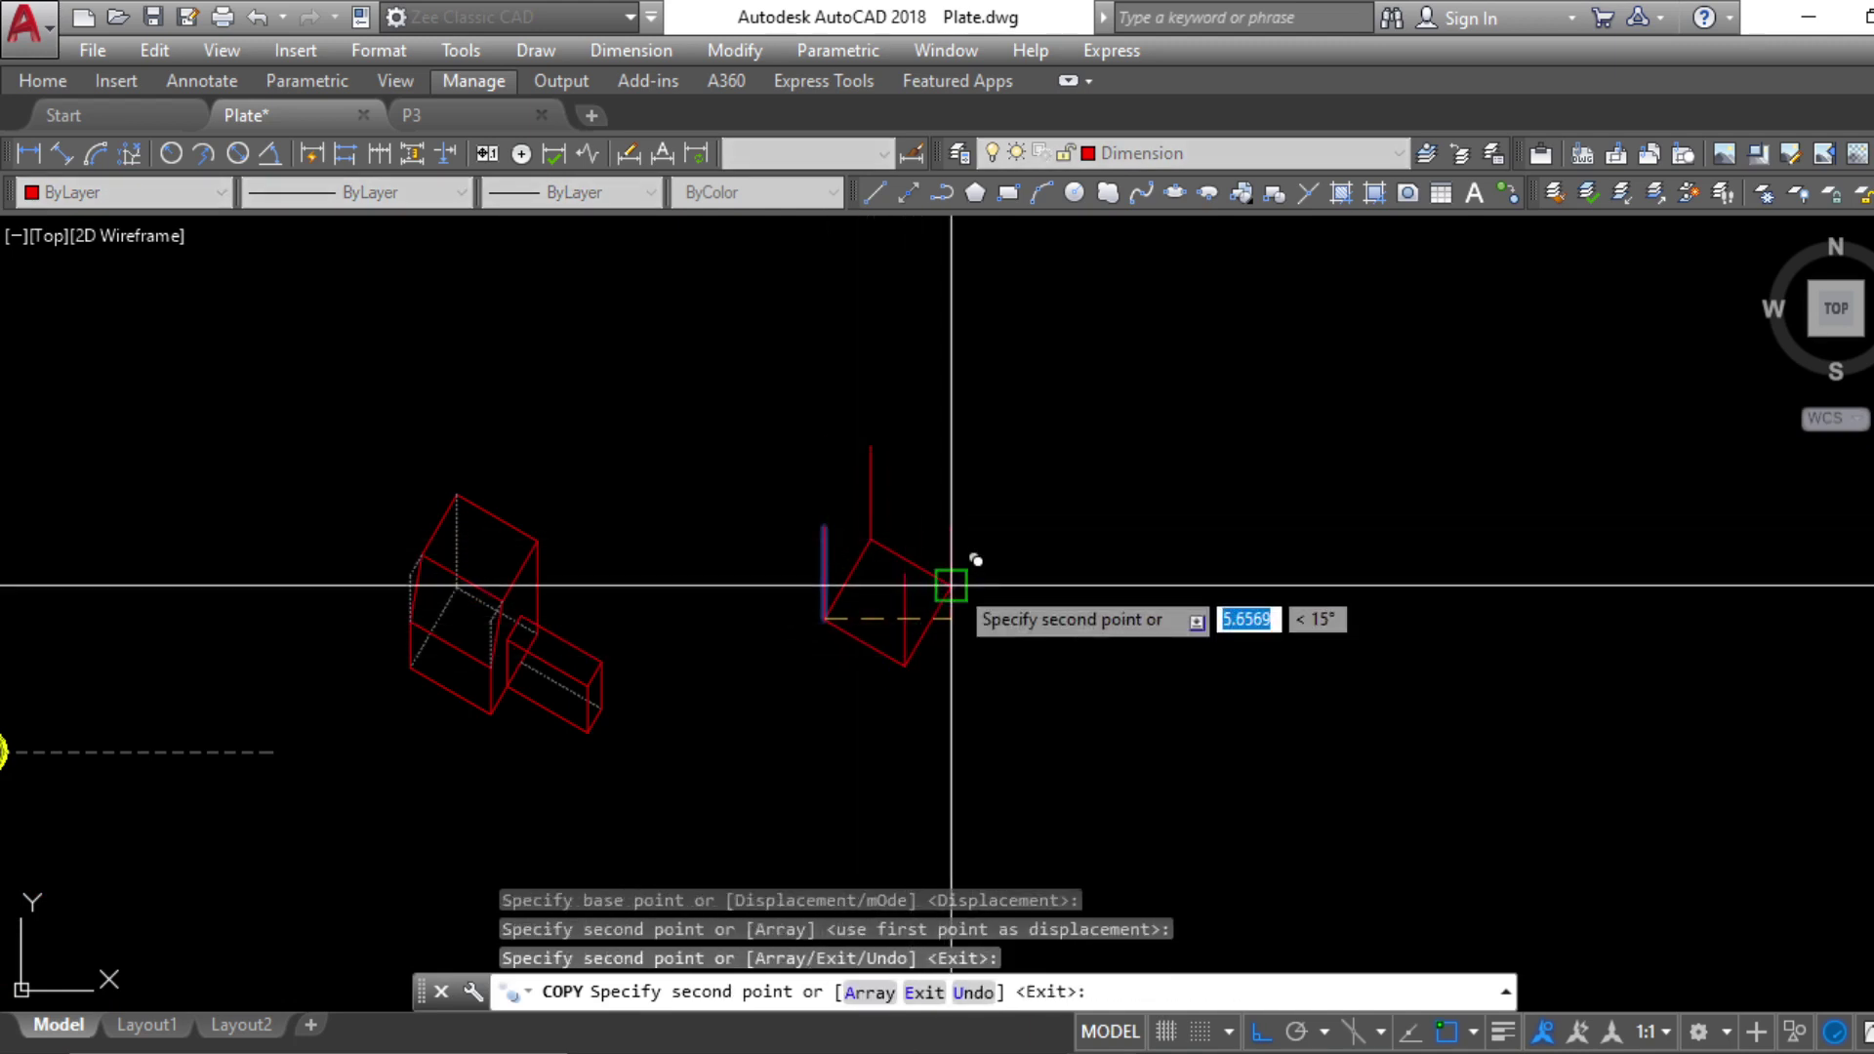
pyautogui.press('Escape')
# Copy the four base edges from the front corner to the top end of the vertical lines to close the box
pyautogui.scroll(5, 952, 586)
pyautogui.click(893, 652)
pyautogui.click(674, 766)
pyautogui.click(556, 498)
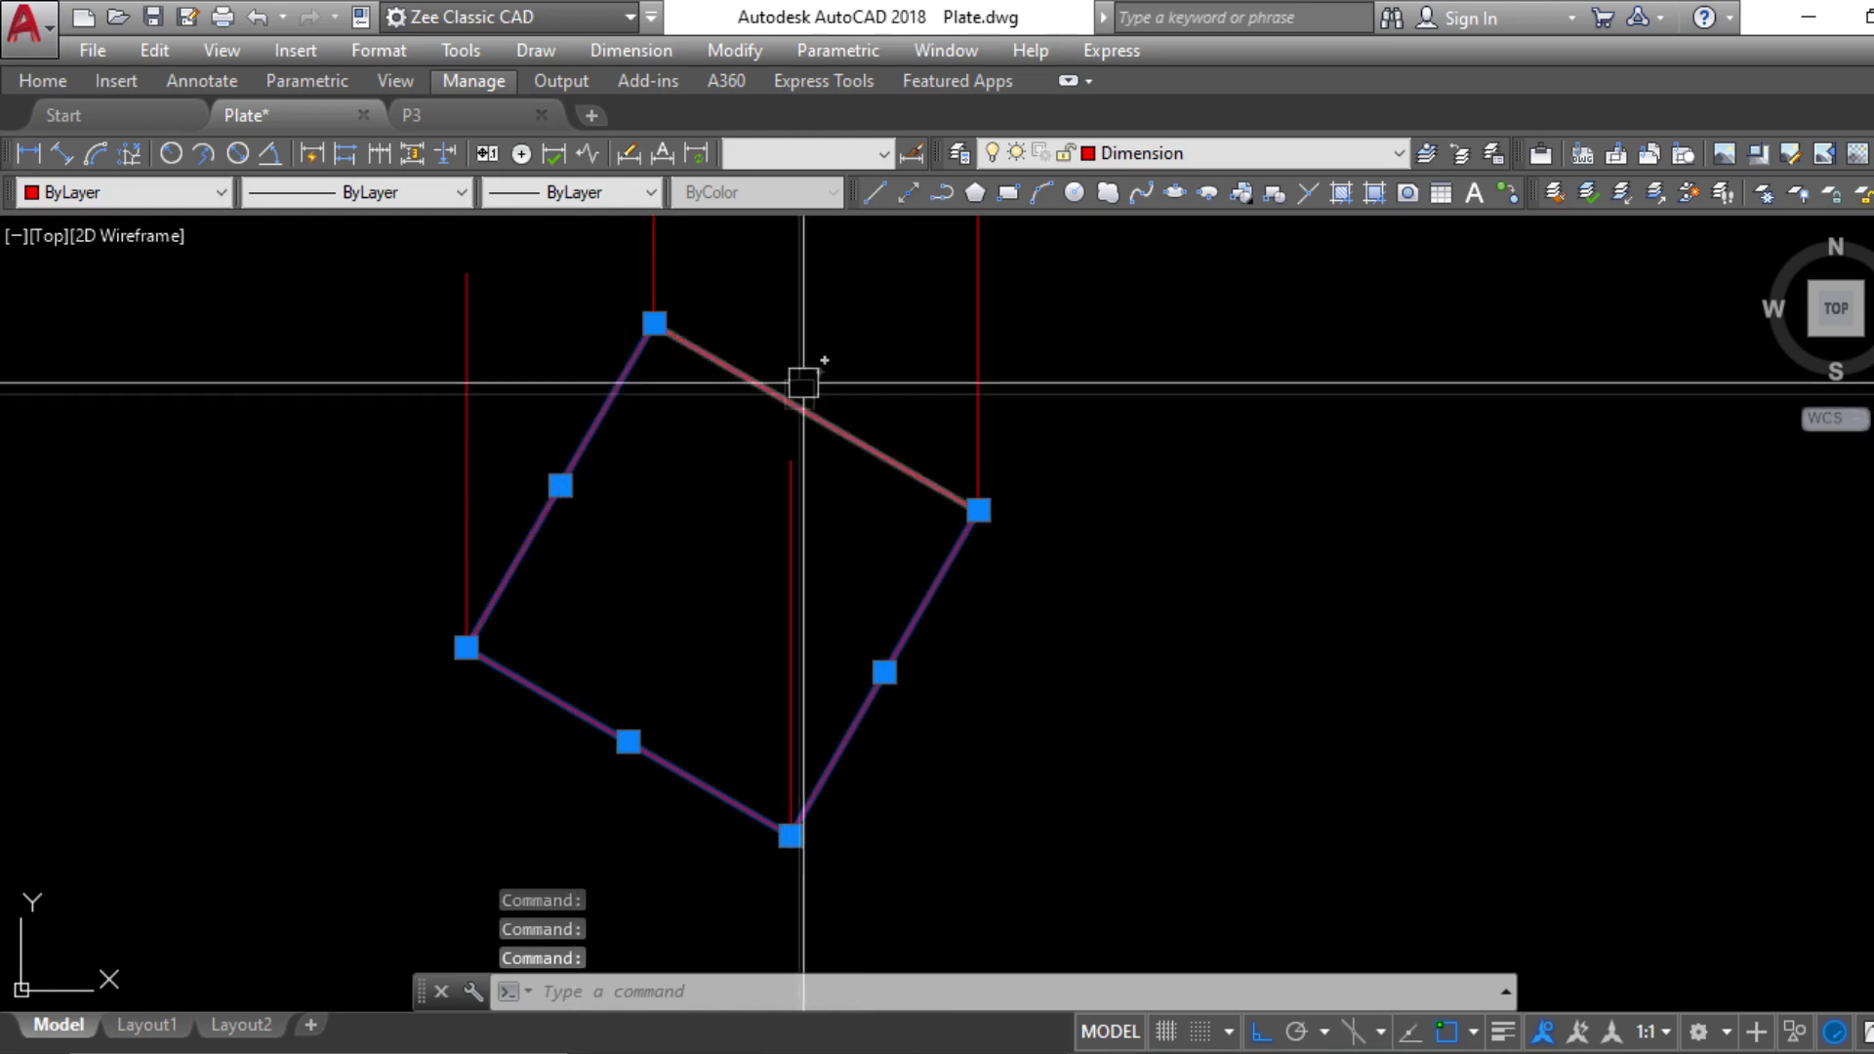
pyautogui.click(802, 383)
pyautogui.write('co')
pyautogui.press('Return')
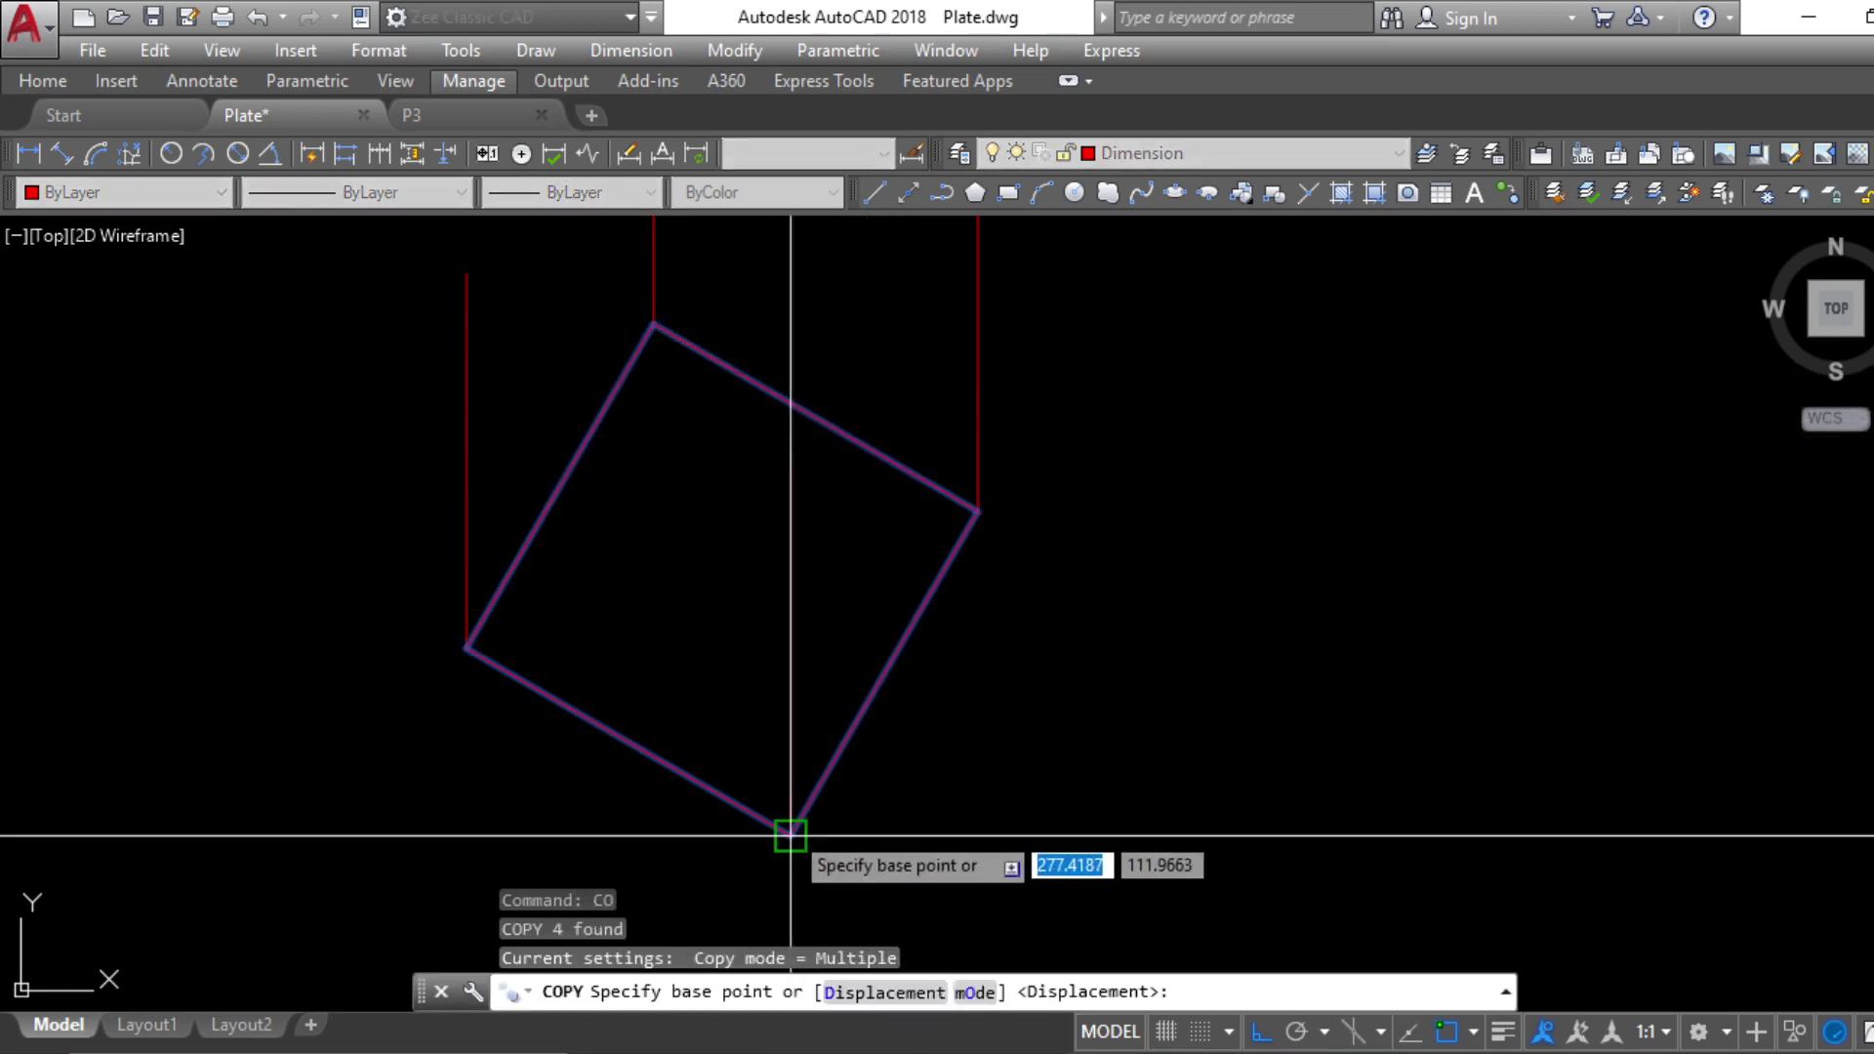
pyautogui.click(790, 836)
pyautogui.click(840, 415)
pyautogui.press('Escape')
pyautogui.scroll(-5, 902, 538)
pyautogui.scroll(4, 937, 596)
pyautogui.scroll(-4, 991, 722)
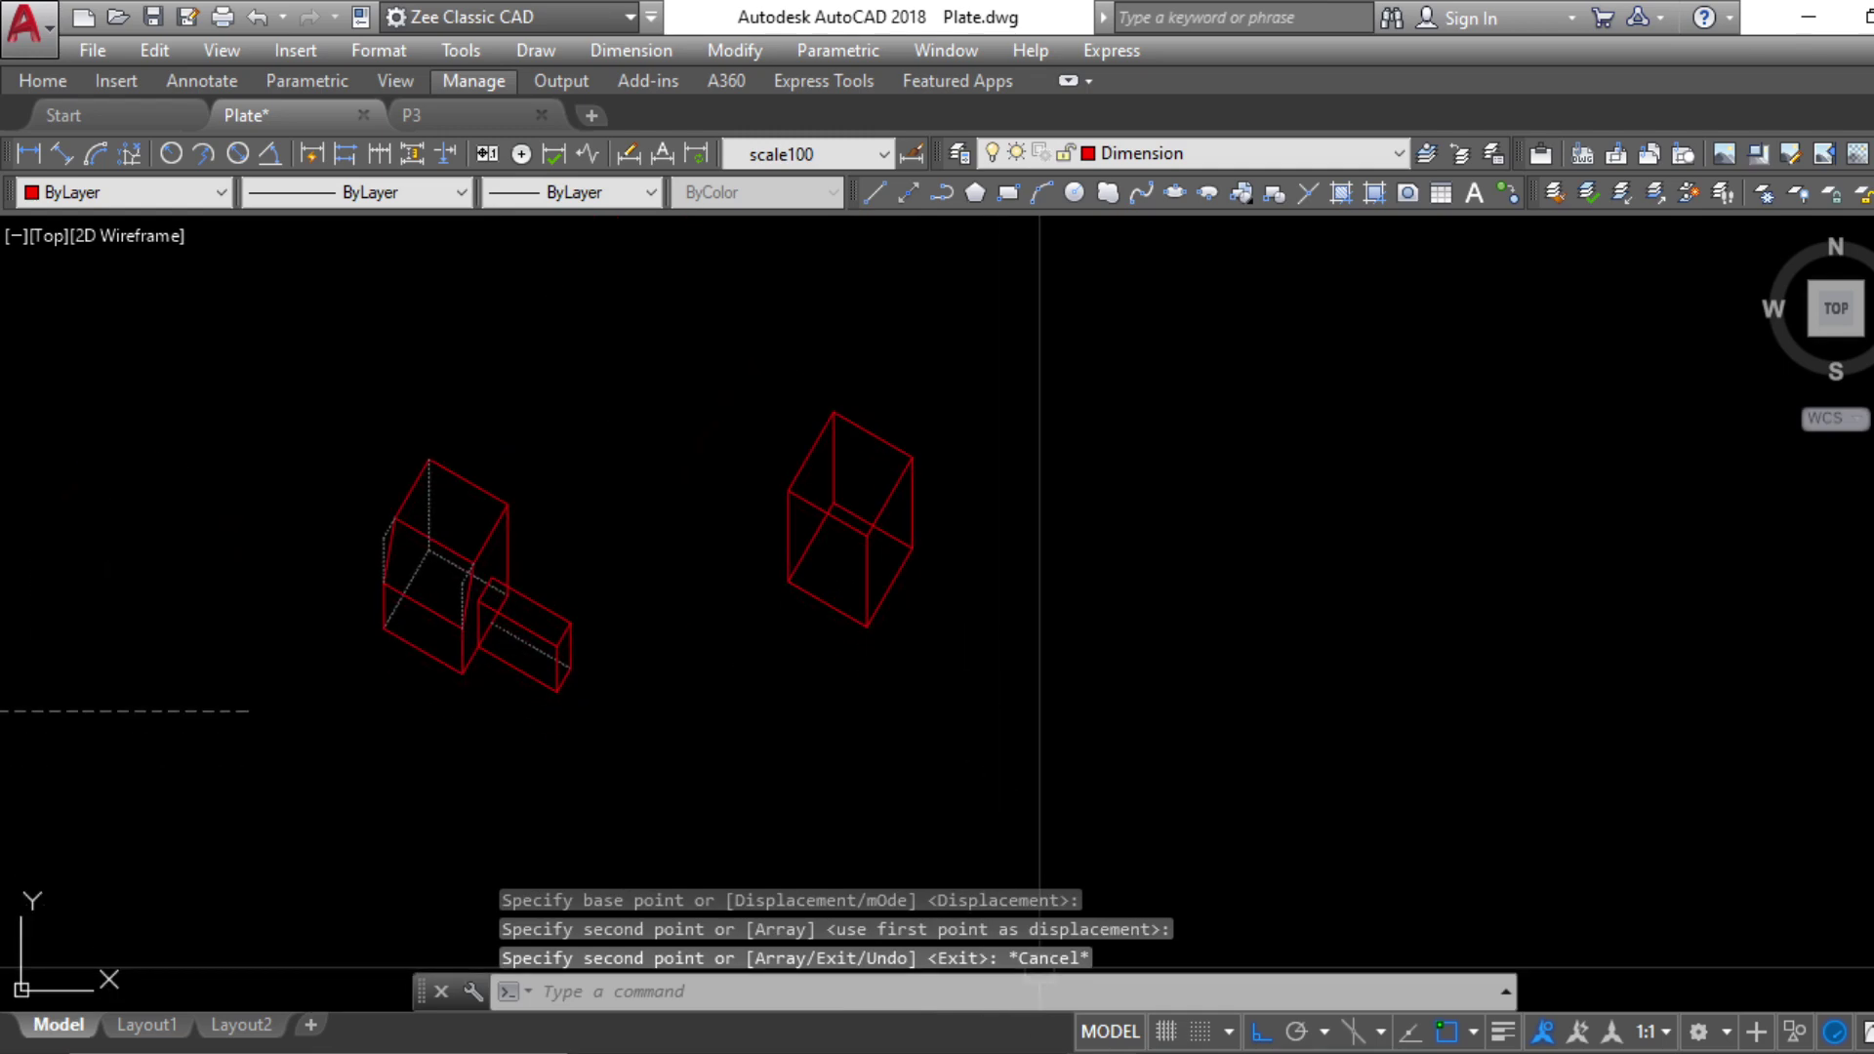
# Check the ISOMETRY 02 plate in Adobe Reader, then in AutoCAD offset the top face's left and rear edges 1.2 units inward
pyautogui.hotkey('alt', 'Tab')
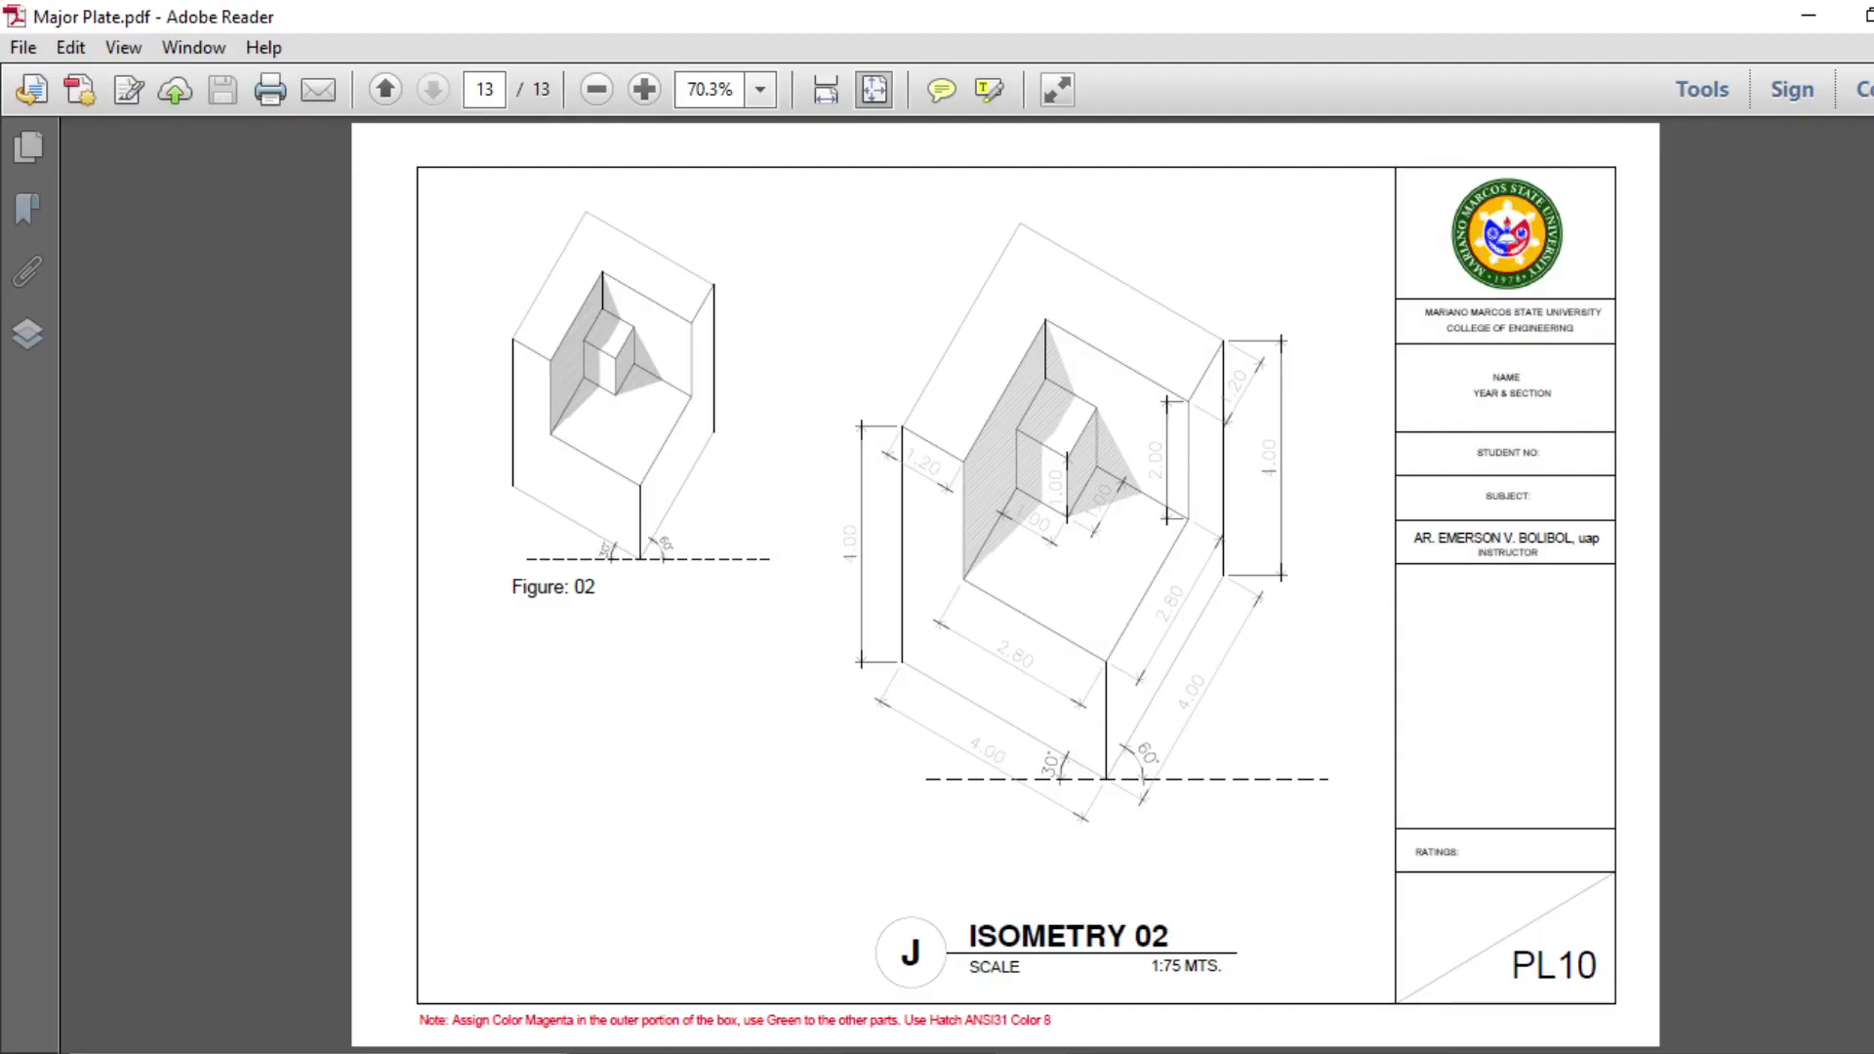
pyautogui.hotkey('alt', 'Tab')
pyautogui.scroll(3, 1003, 569)
pyautogui.press('Escape')
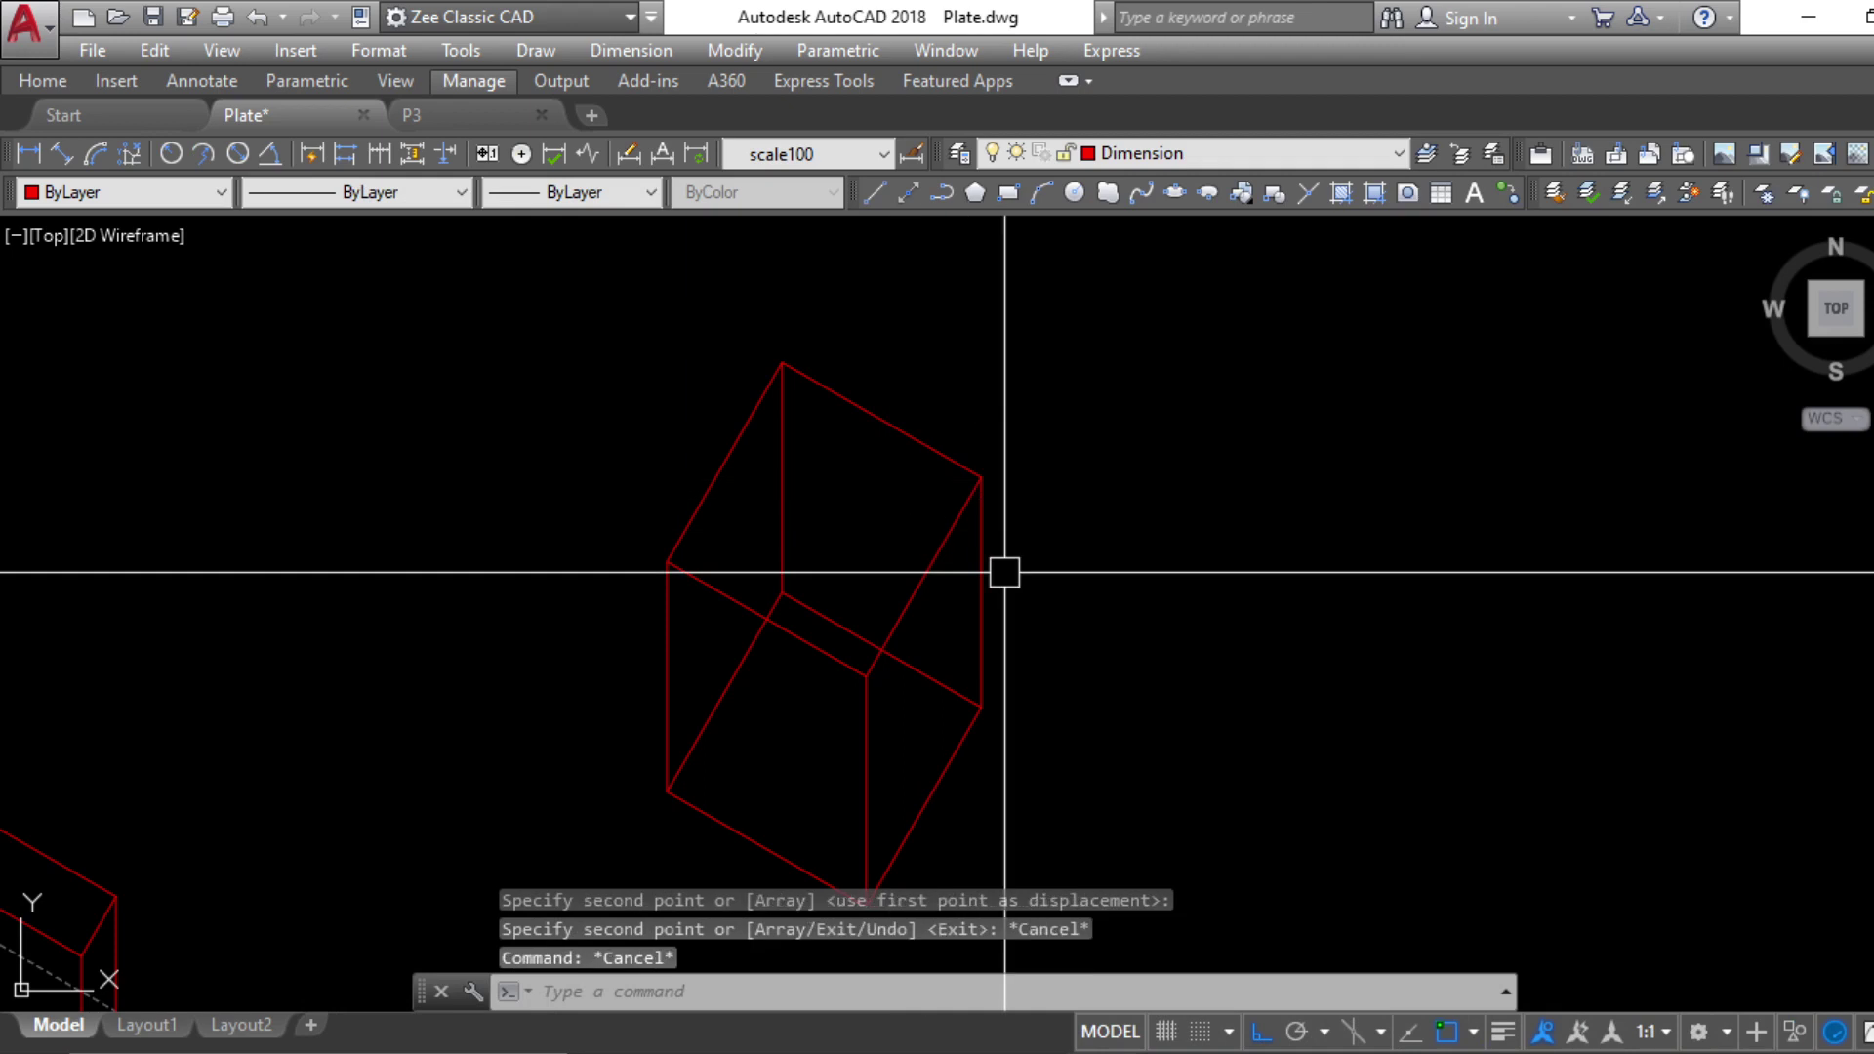
pyautogui.press('Escape')
pyautogui.press('Escape')
pyautogui.write('o')
pyautogui.press('Return')
pyautogui.write('1.2')
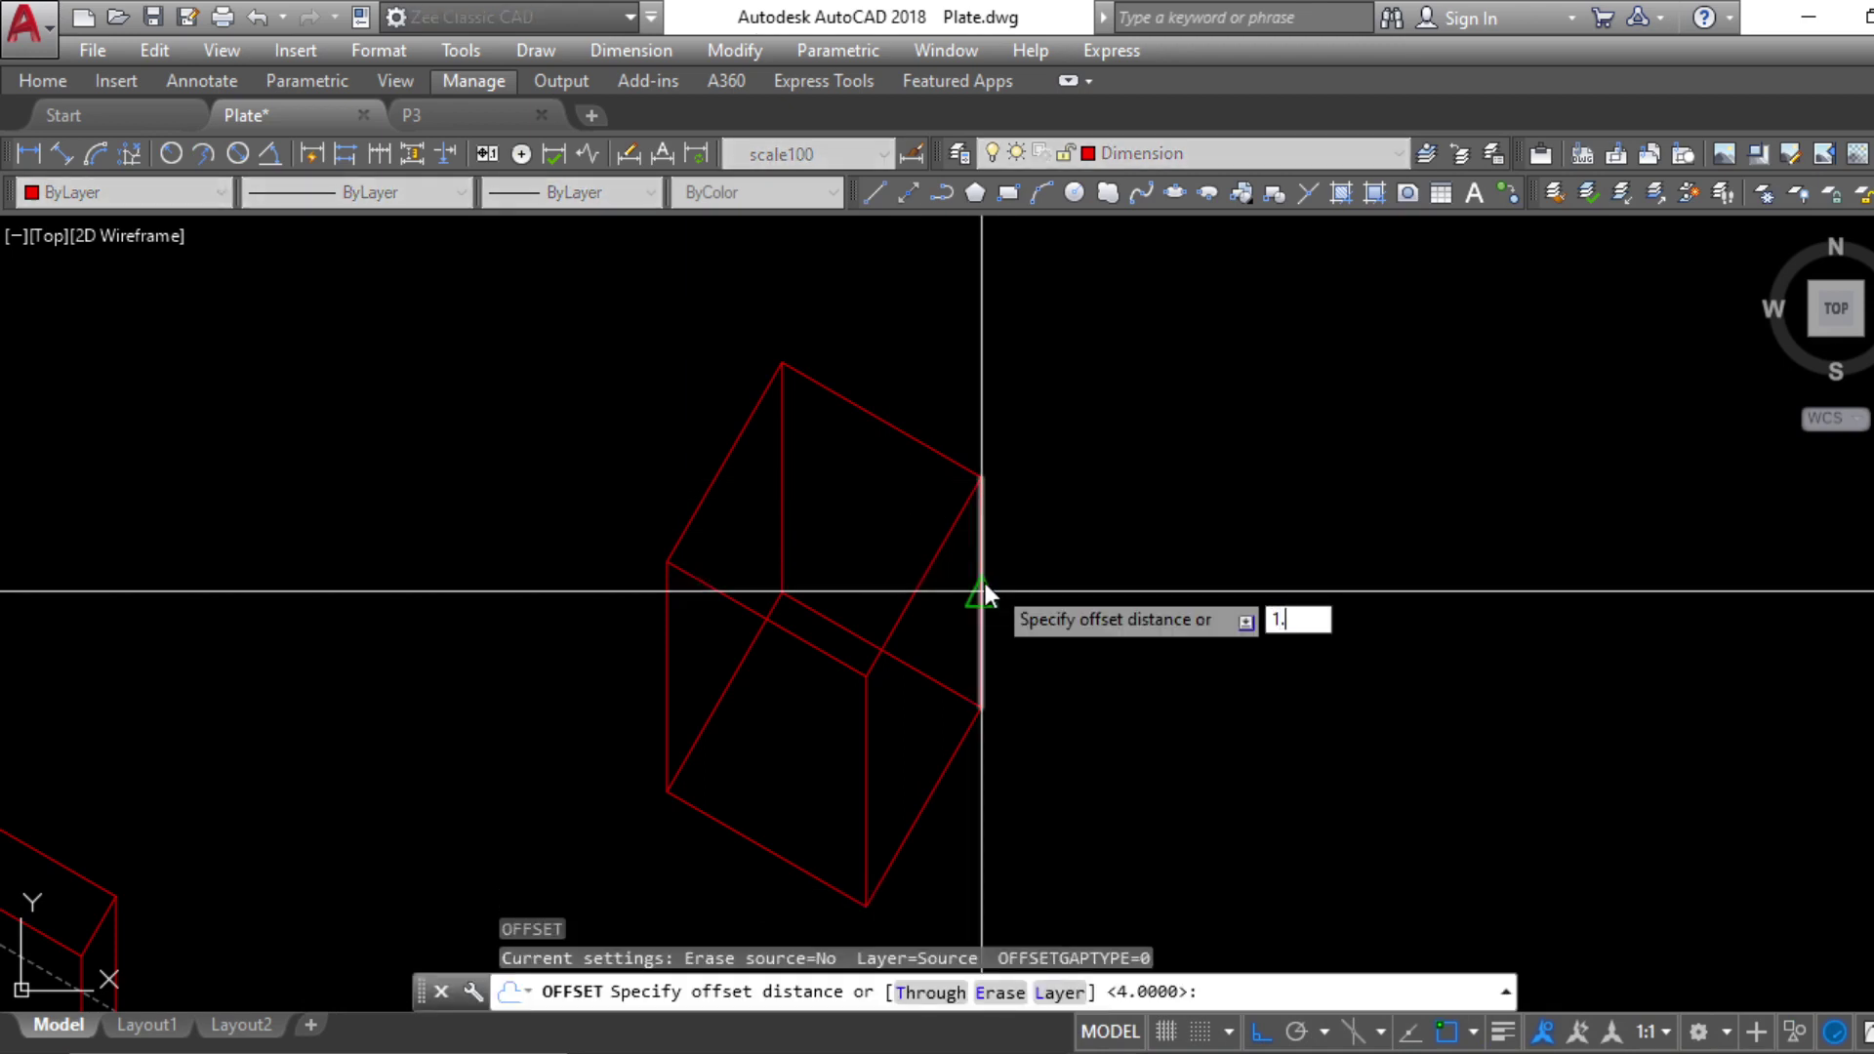
pyautogui.press('Return')
pyautogui.click(730, 466)
pyautogui.click(889, 454)
pyautogui.click(887, 425)
pyautogui.click(847, 523)
pyautogui.scroll(2, 866, 506)
pyautogui.press('Escape')
pyautogui.press('Escape')
pyautogui.press('Escape')
pyautogui.press('Escape')
# Consult the plate in Adobe Reader again, then in AutoCAD draw a polyline joining the midpoints of the box's front and left vertical edges
pyautogui.moveTo(863, 577); pyautogui.dragTo(916, 439, button='middle')
pyautogui.scroll(-2, 858, 523)
pyautogui.scroll(1, 840, 556)
pyautogui.click(1021, 1046)
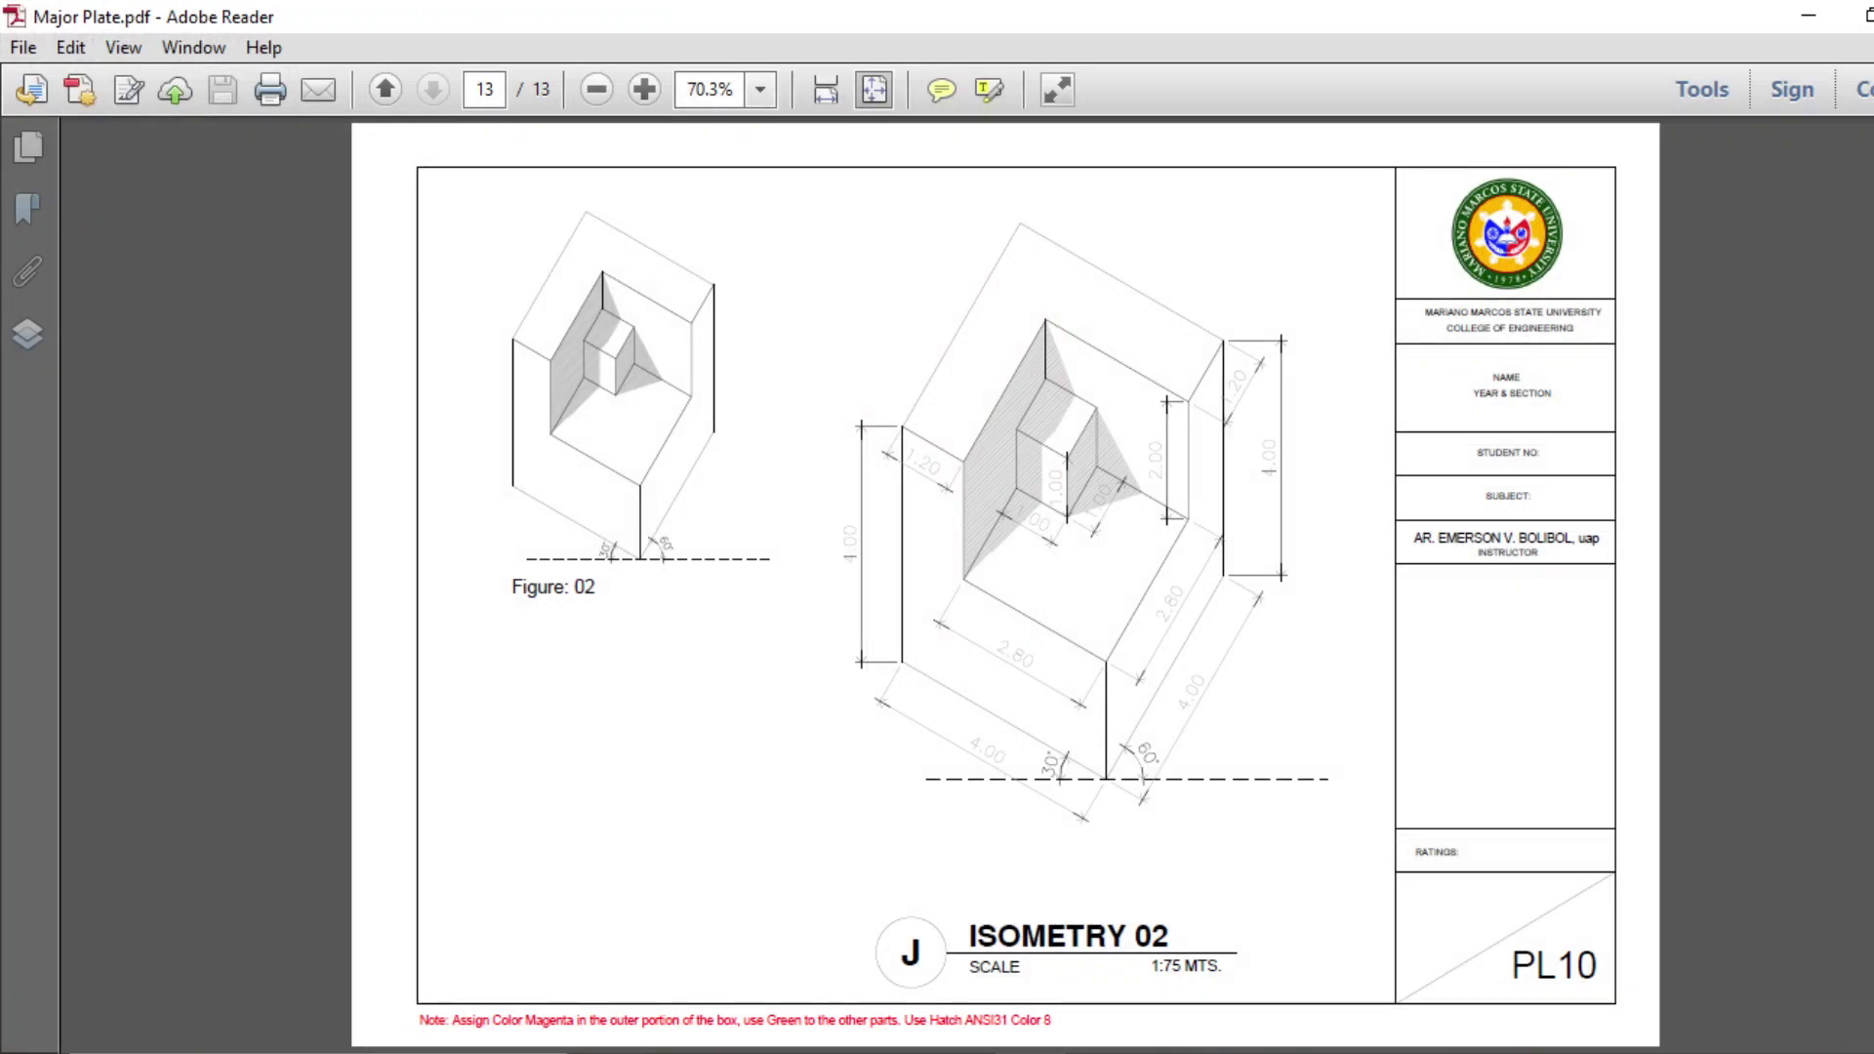
pyautogui.hotkey('alt', 'Tab')
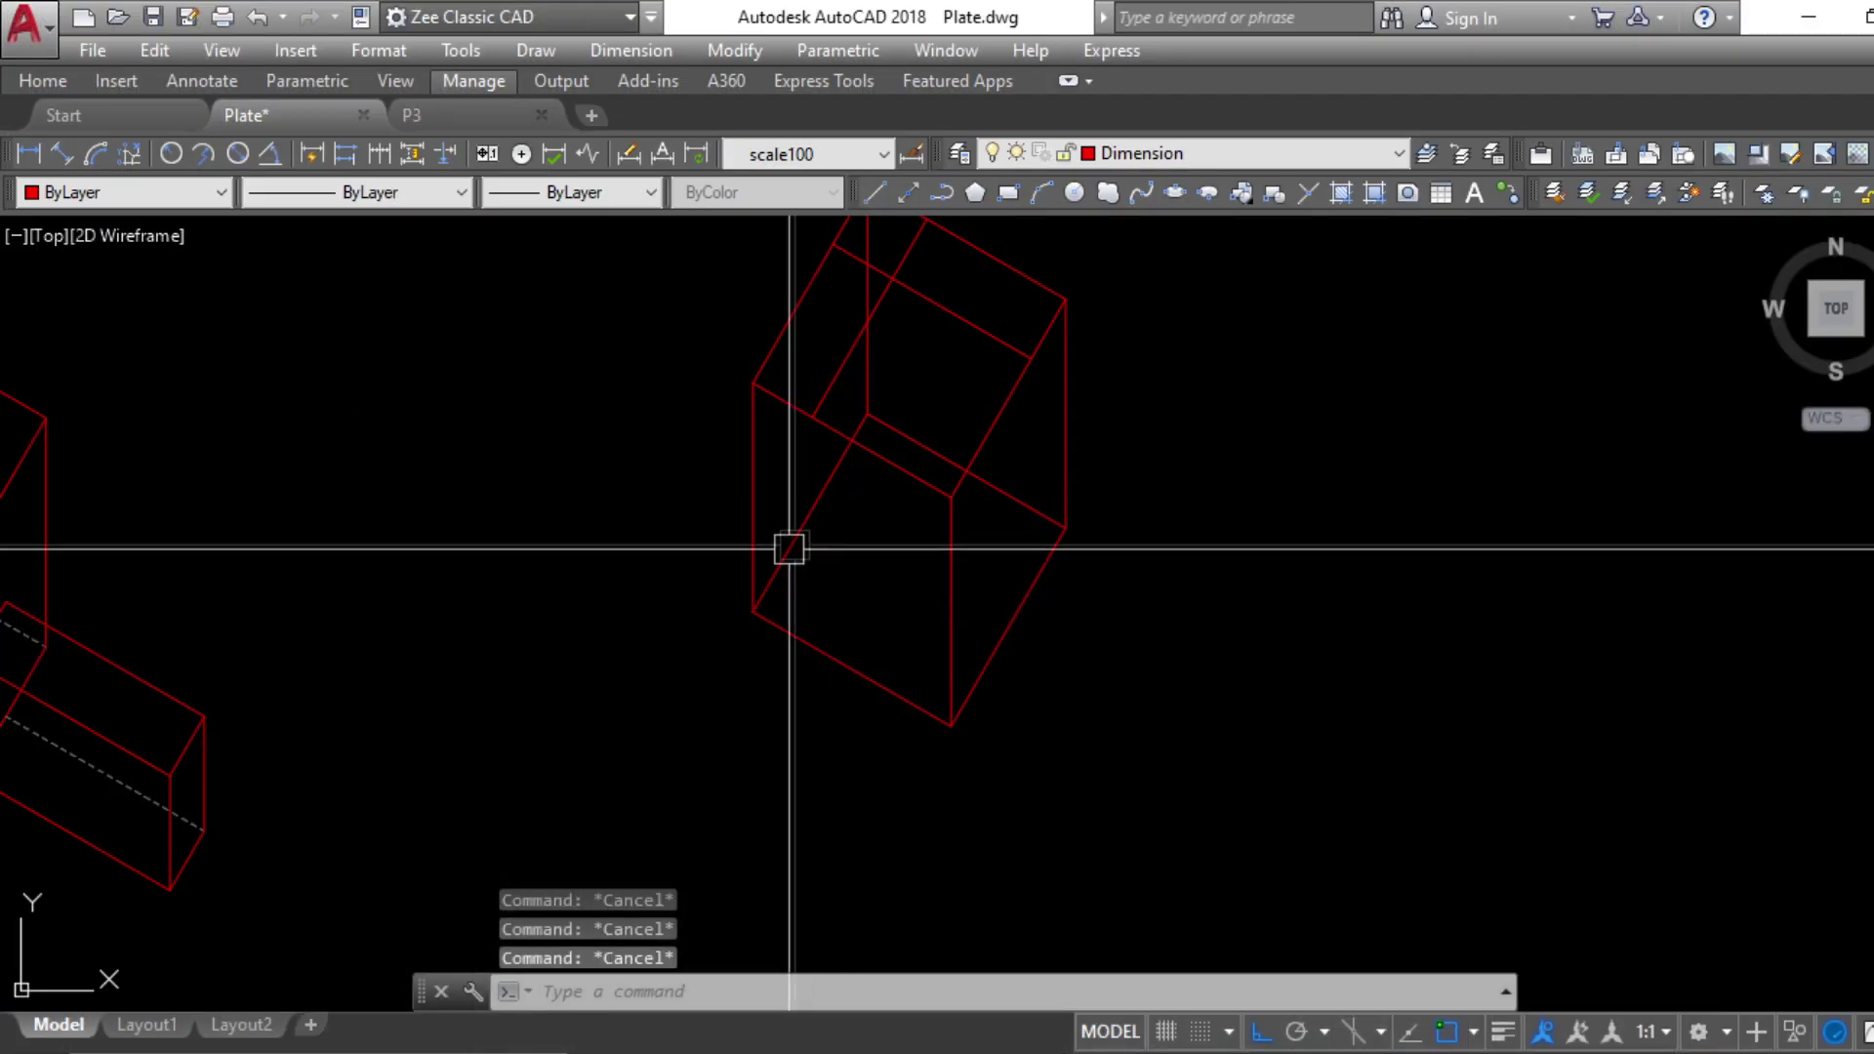
pyautogui.write('p')
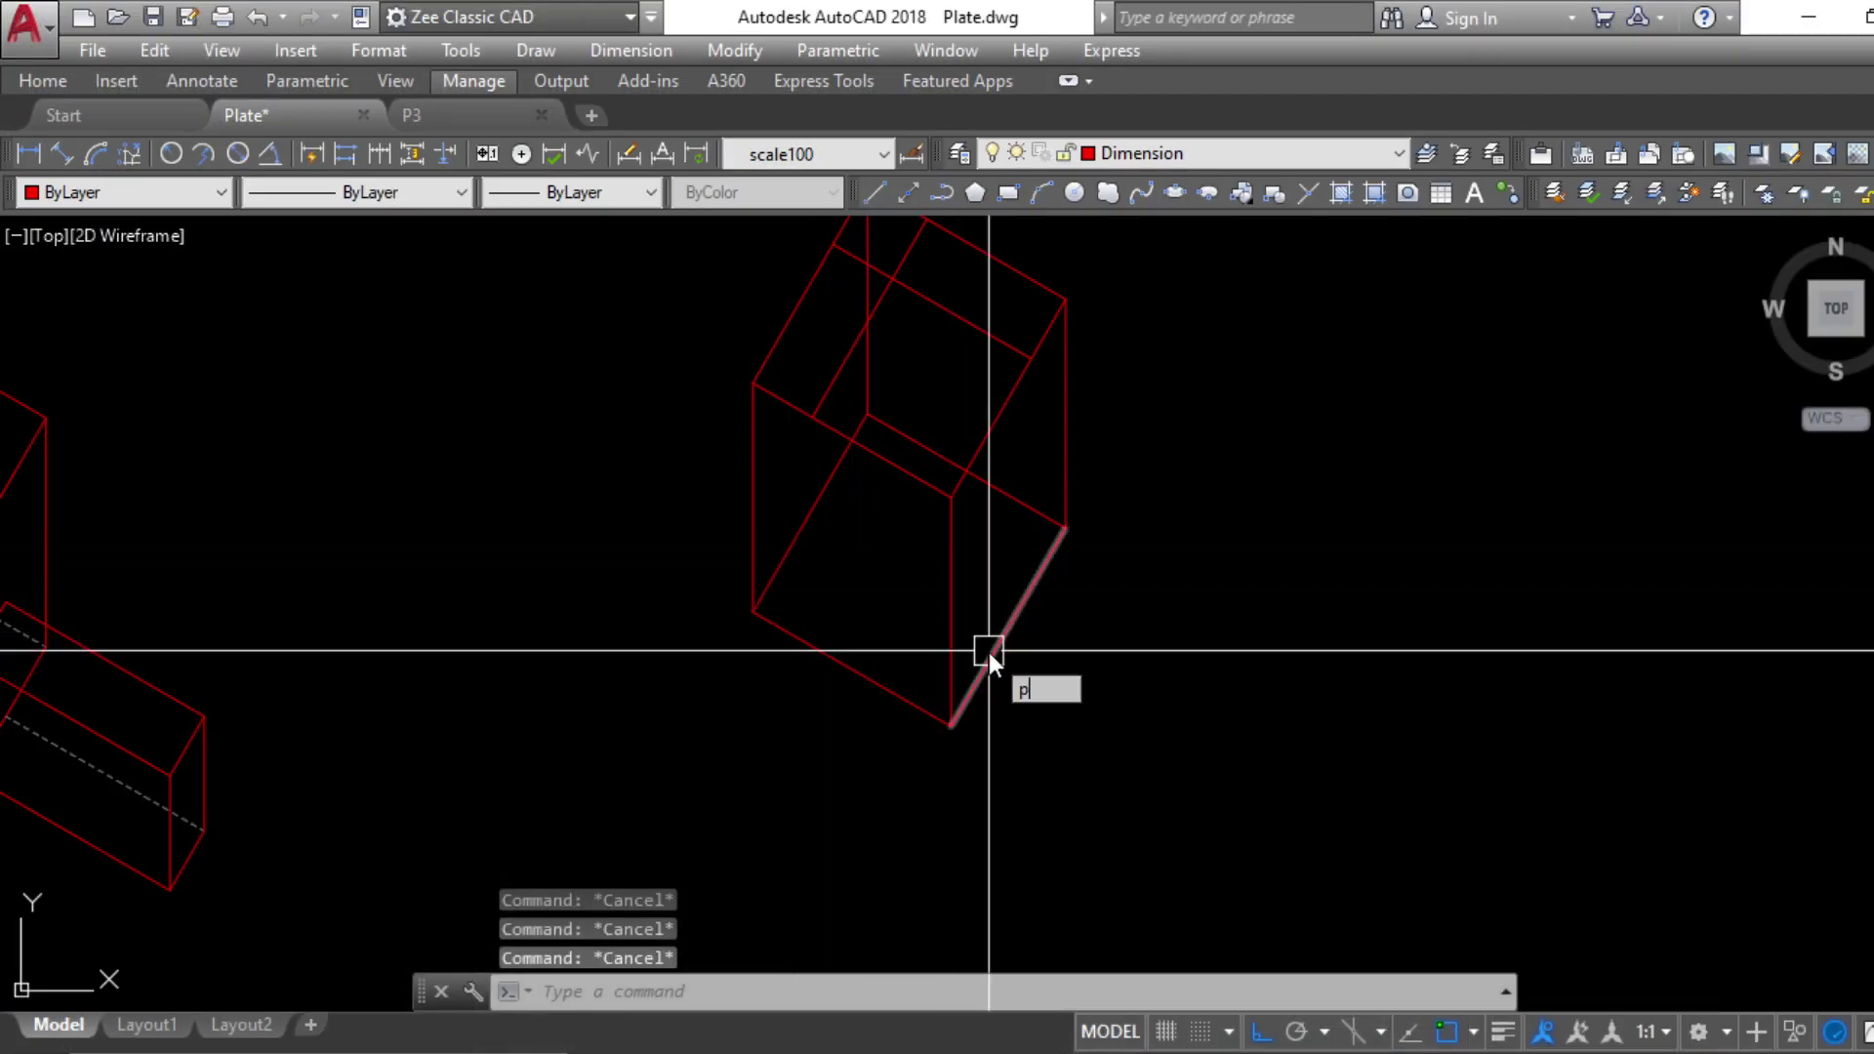
pyautogui.write('l')
pyautogui.press('Return')
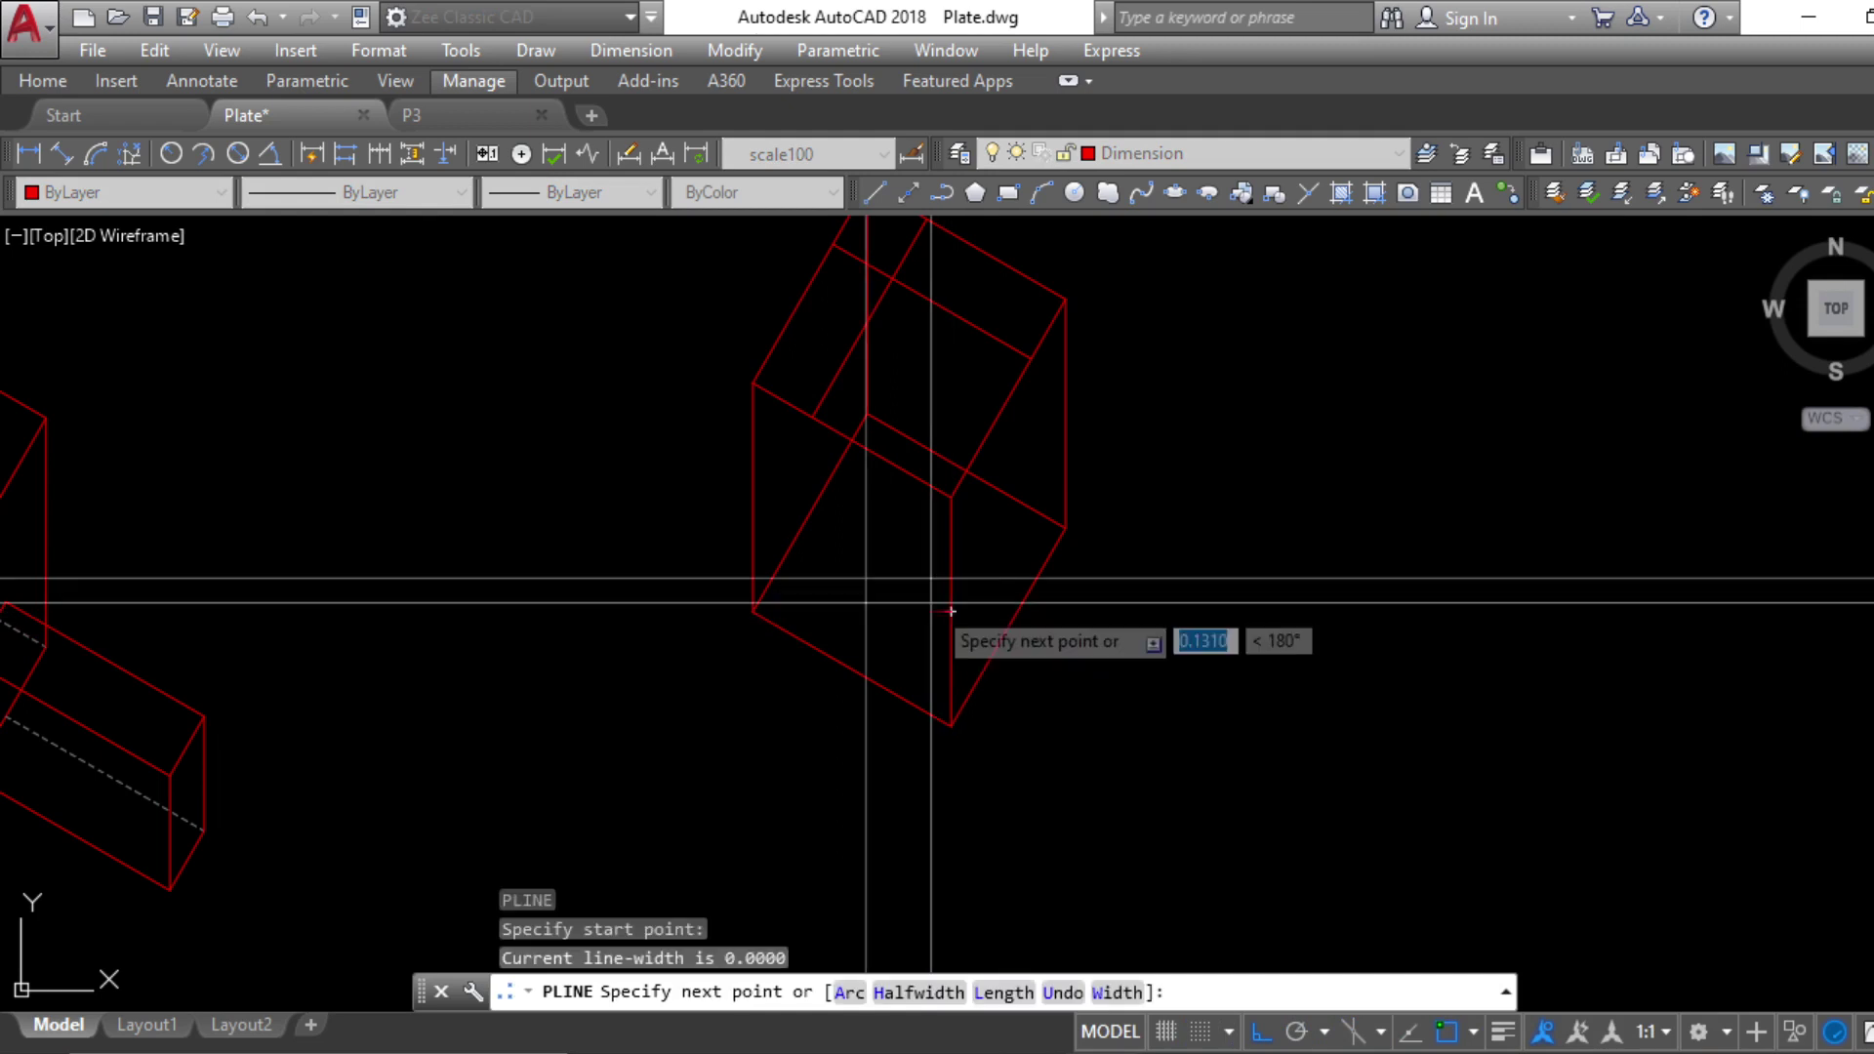
pyautogui.click(752, 498)
pyautogui.press('Escape')
pyautogui.press('Escape')
pyautogui.press('Escape')
# Draw a polyline from the midpoint of the box's front vertical edge to the midpoint of its right vertical edge
pyautogui.moveTo(891, 529); pyautogui.dragTo(889, 569, button='middle')
pyautogui.write('pl')
pyautogui.press('Return')
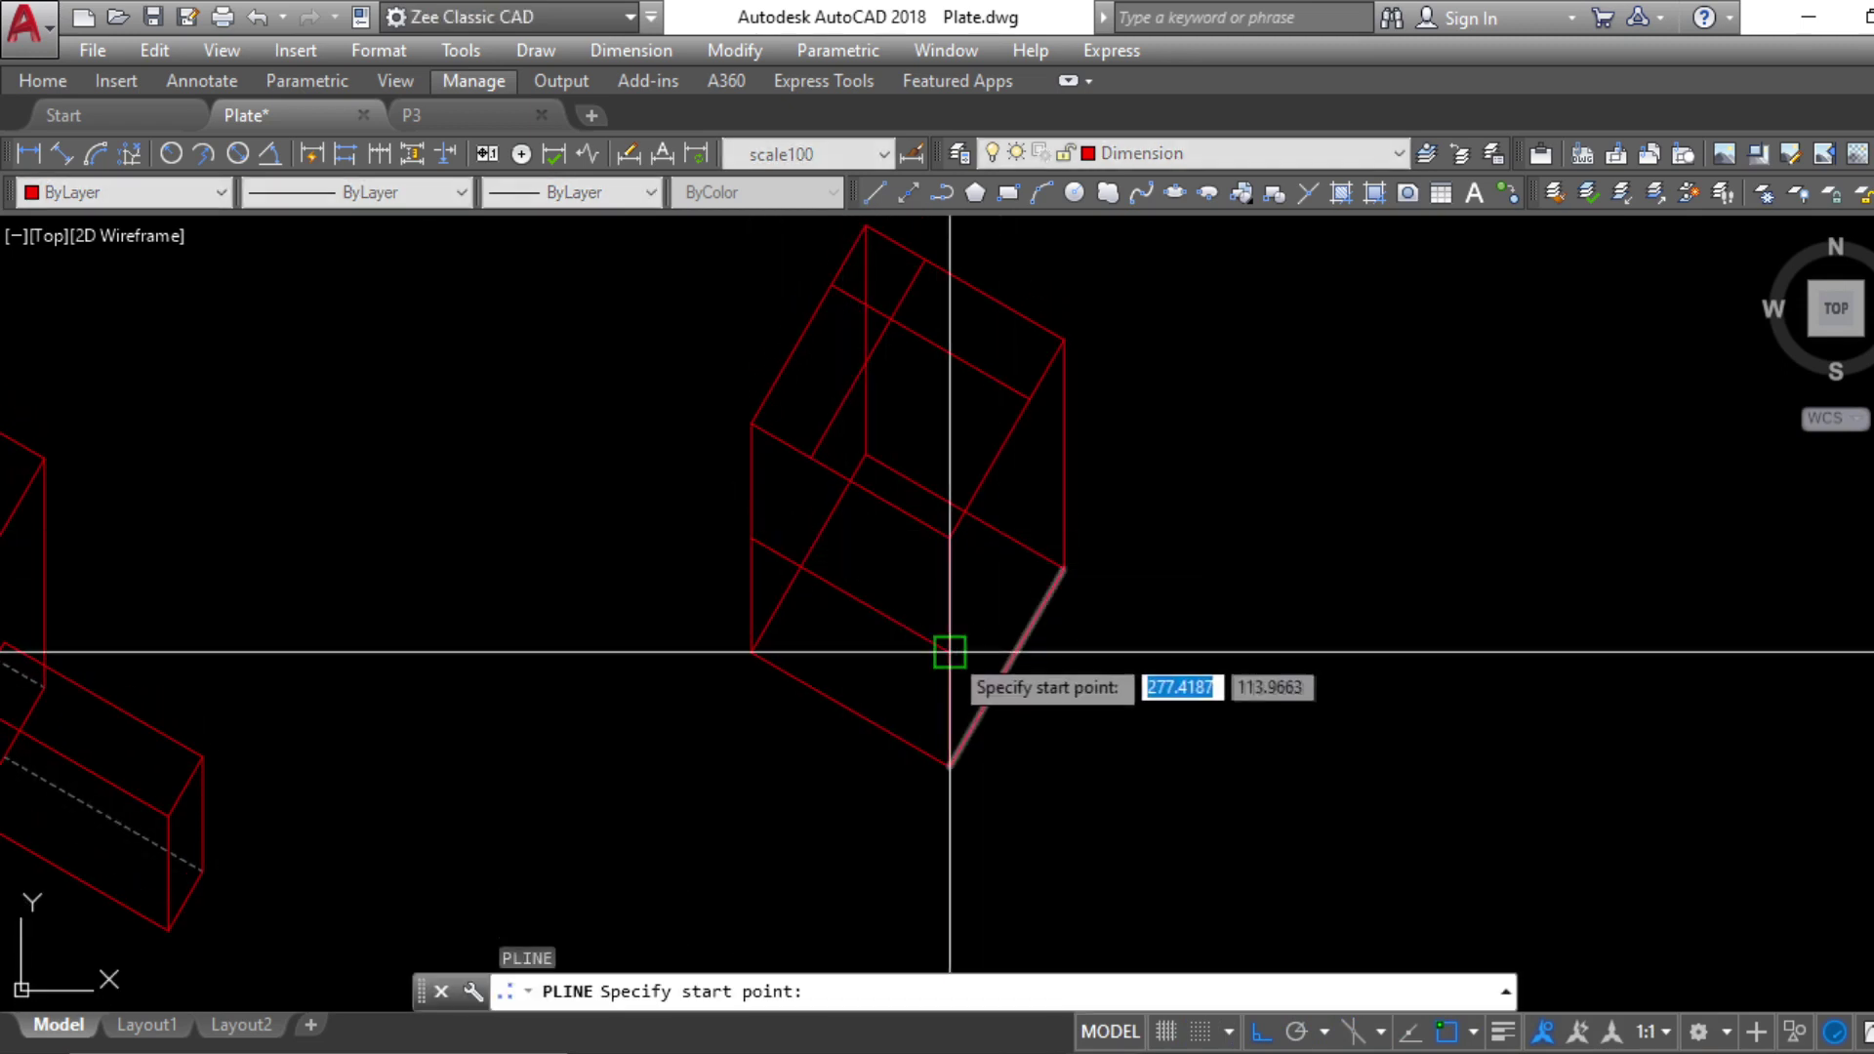
pyautogui.click(949, 651)
pyautogui.click(1064, 457)
pyautogui.press('Return')
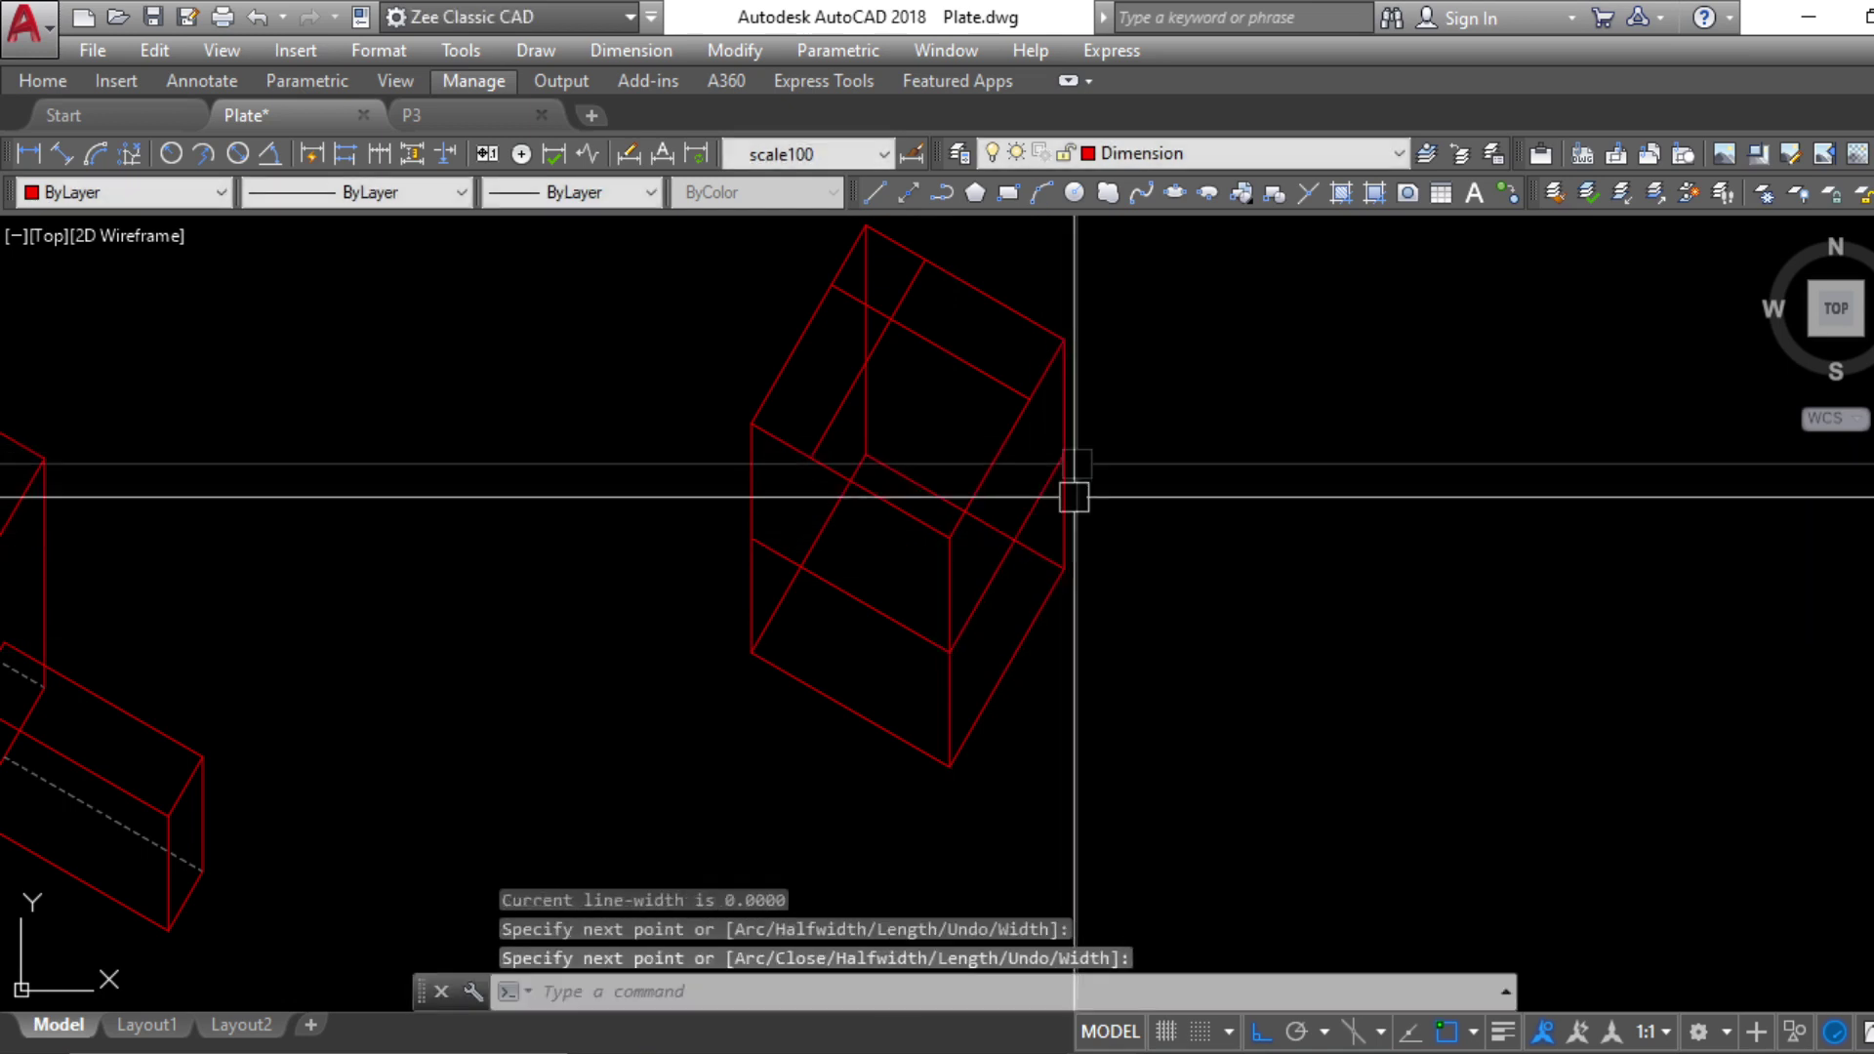
pyautogui.press('Escape')
pyautogui.press('Escape')
pyautogui.press('Escape')
# Draw a vertical polyline downward from where the left inner offset line meets the top face's front edge
pyautogui.write('pl')
pyautogui.press('Return')
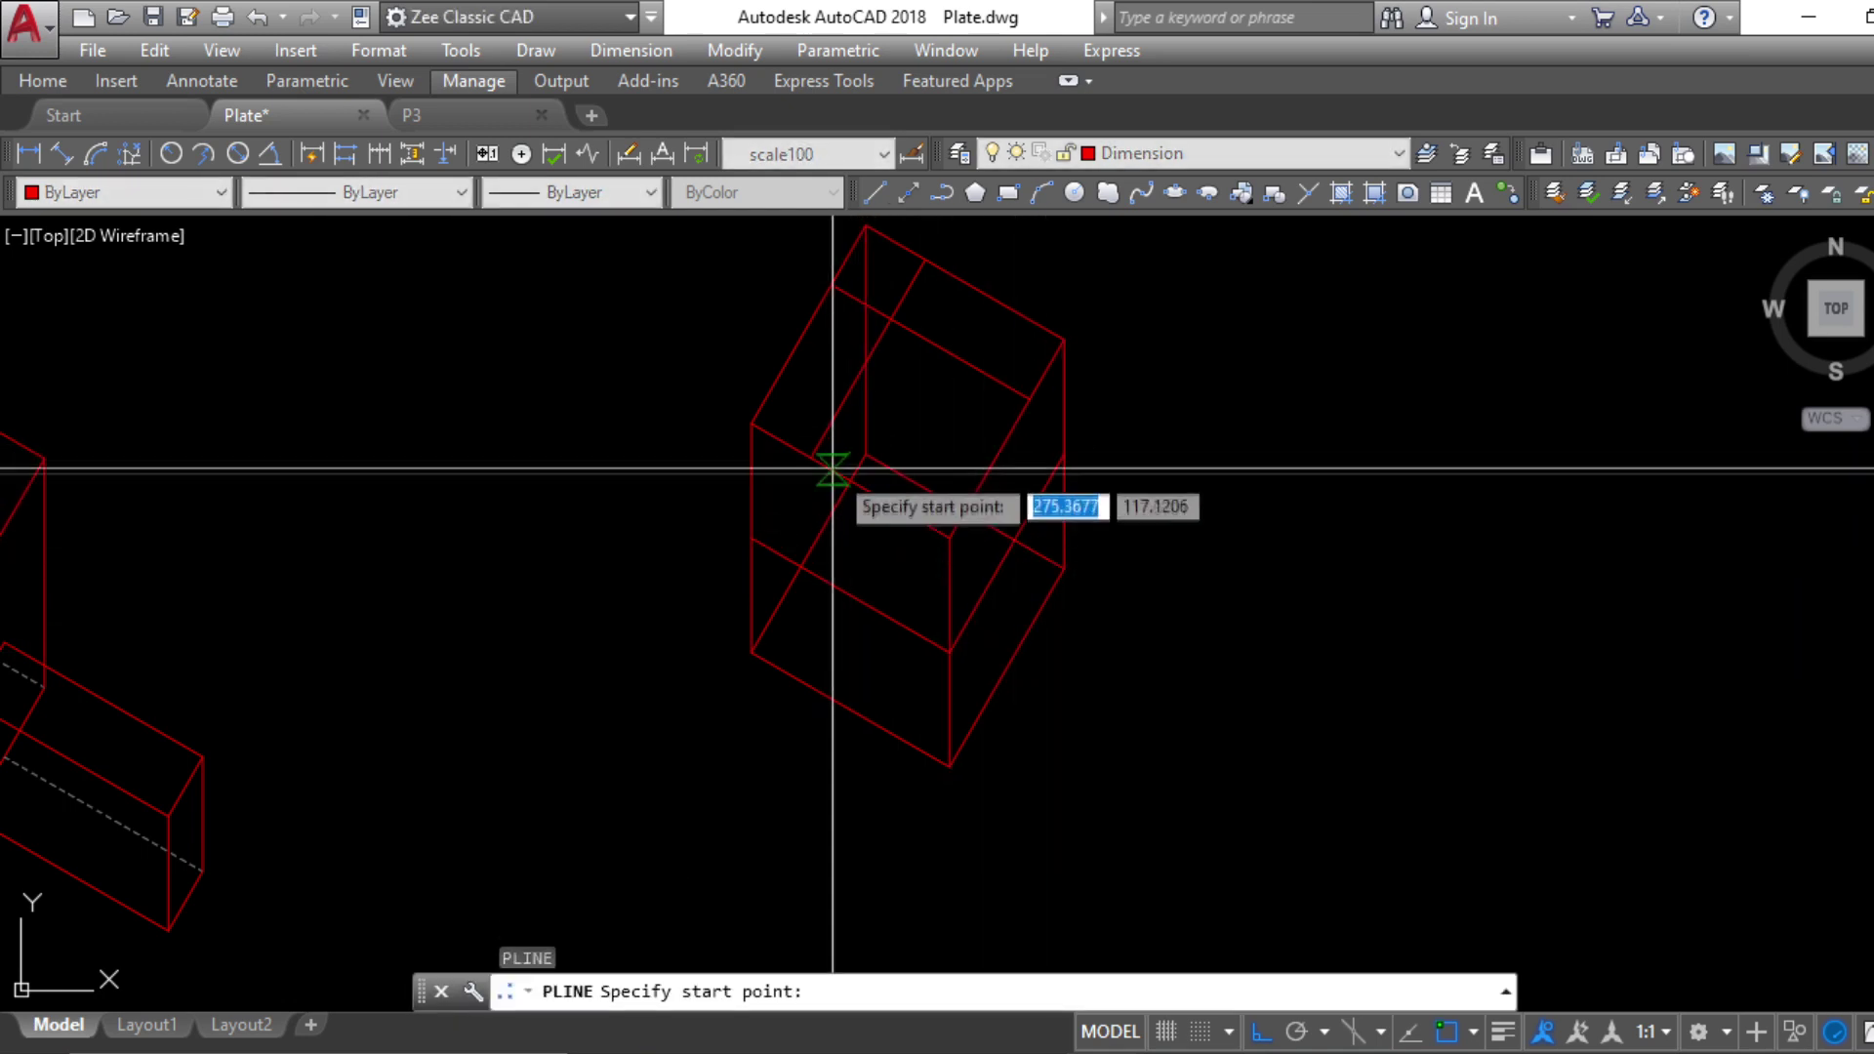
pyautogui.click(812, 457)
pyautogui.scroll(6, 853, 548)
pyautogui.click(850, 602)
pyautogui.press('Return')
pyautogui.press('Escape')
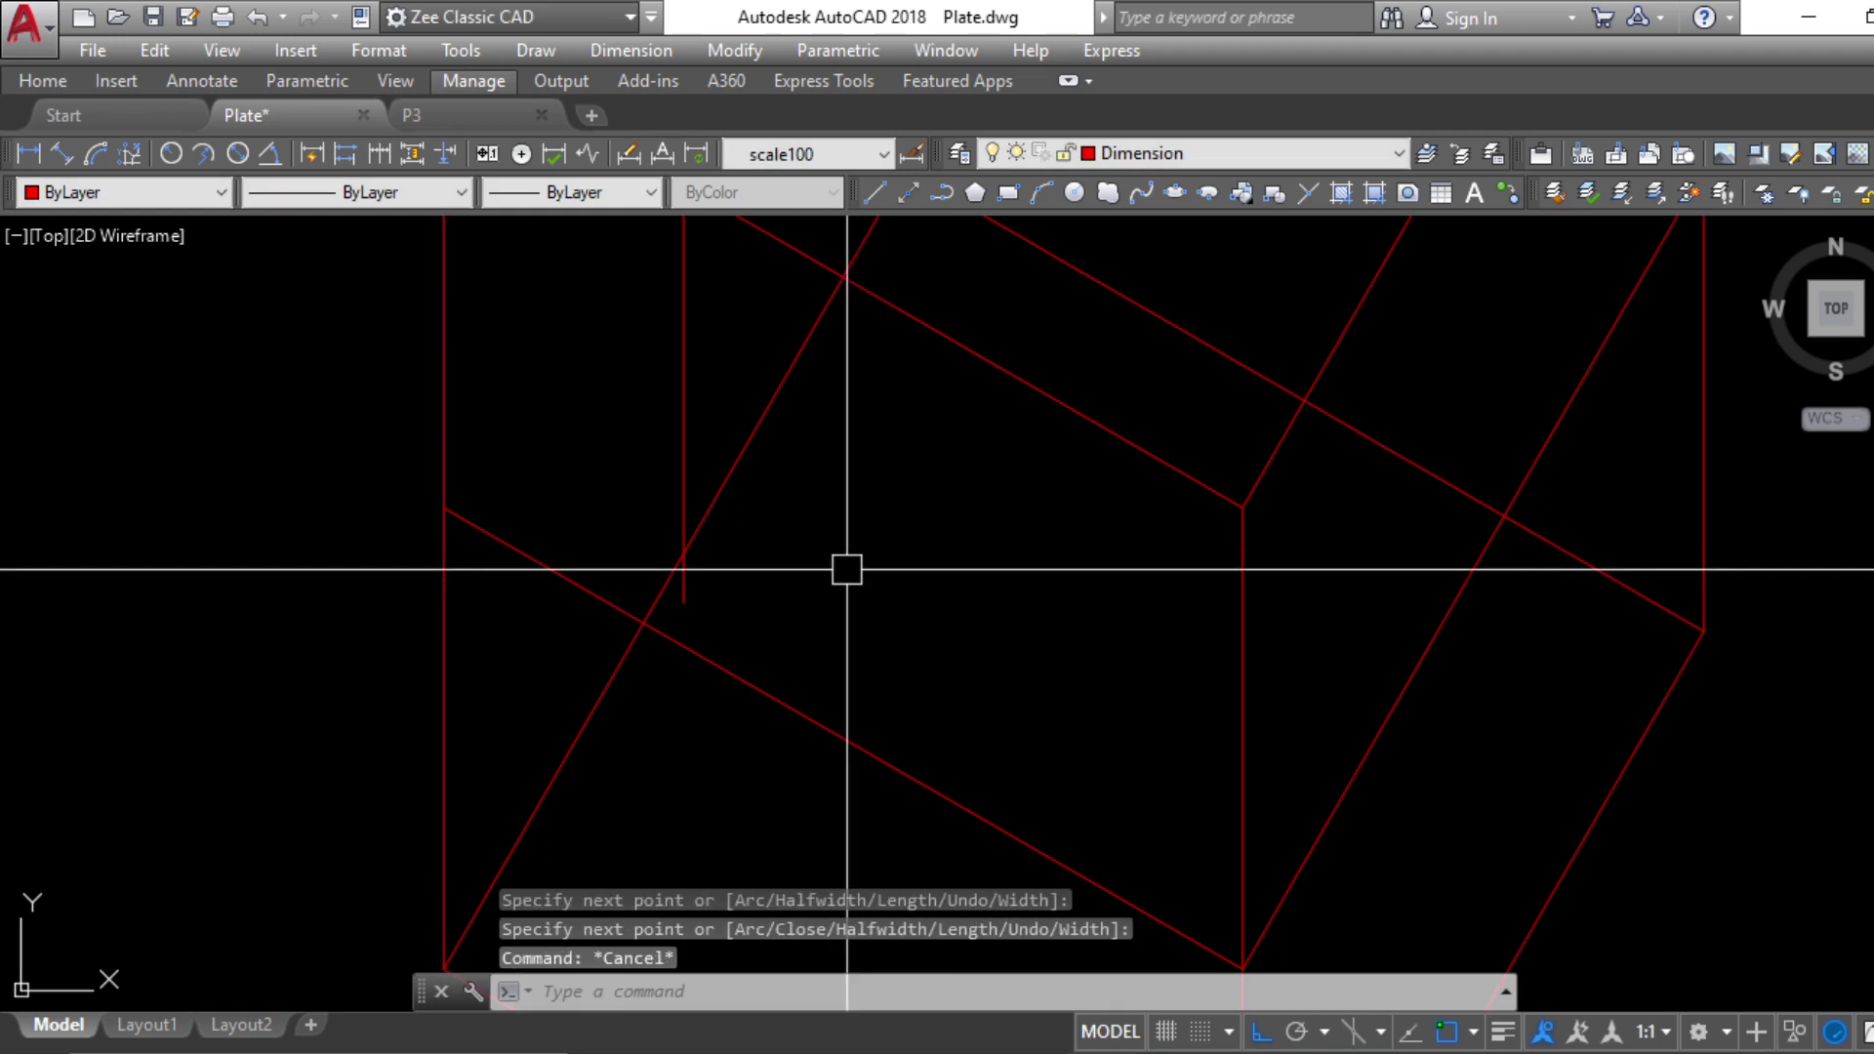
pyautogui.write('f')
pyautogui.press('Return')
pyautogui.click(685, 481)
pyautogui.press('Escape')
pyautogui.press('Escape')
pyautogui.press('Escape')
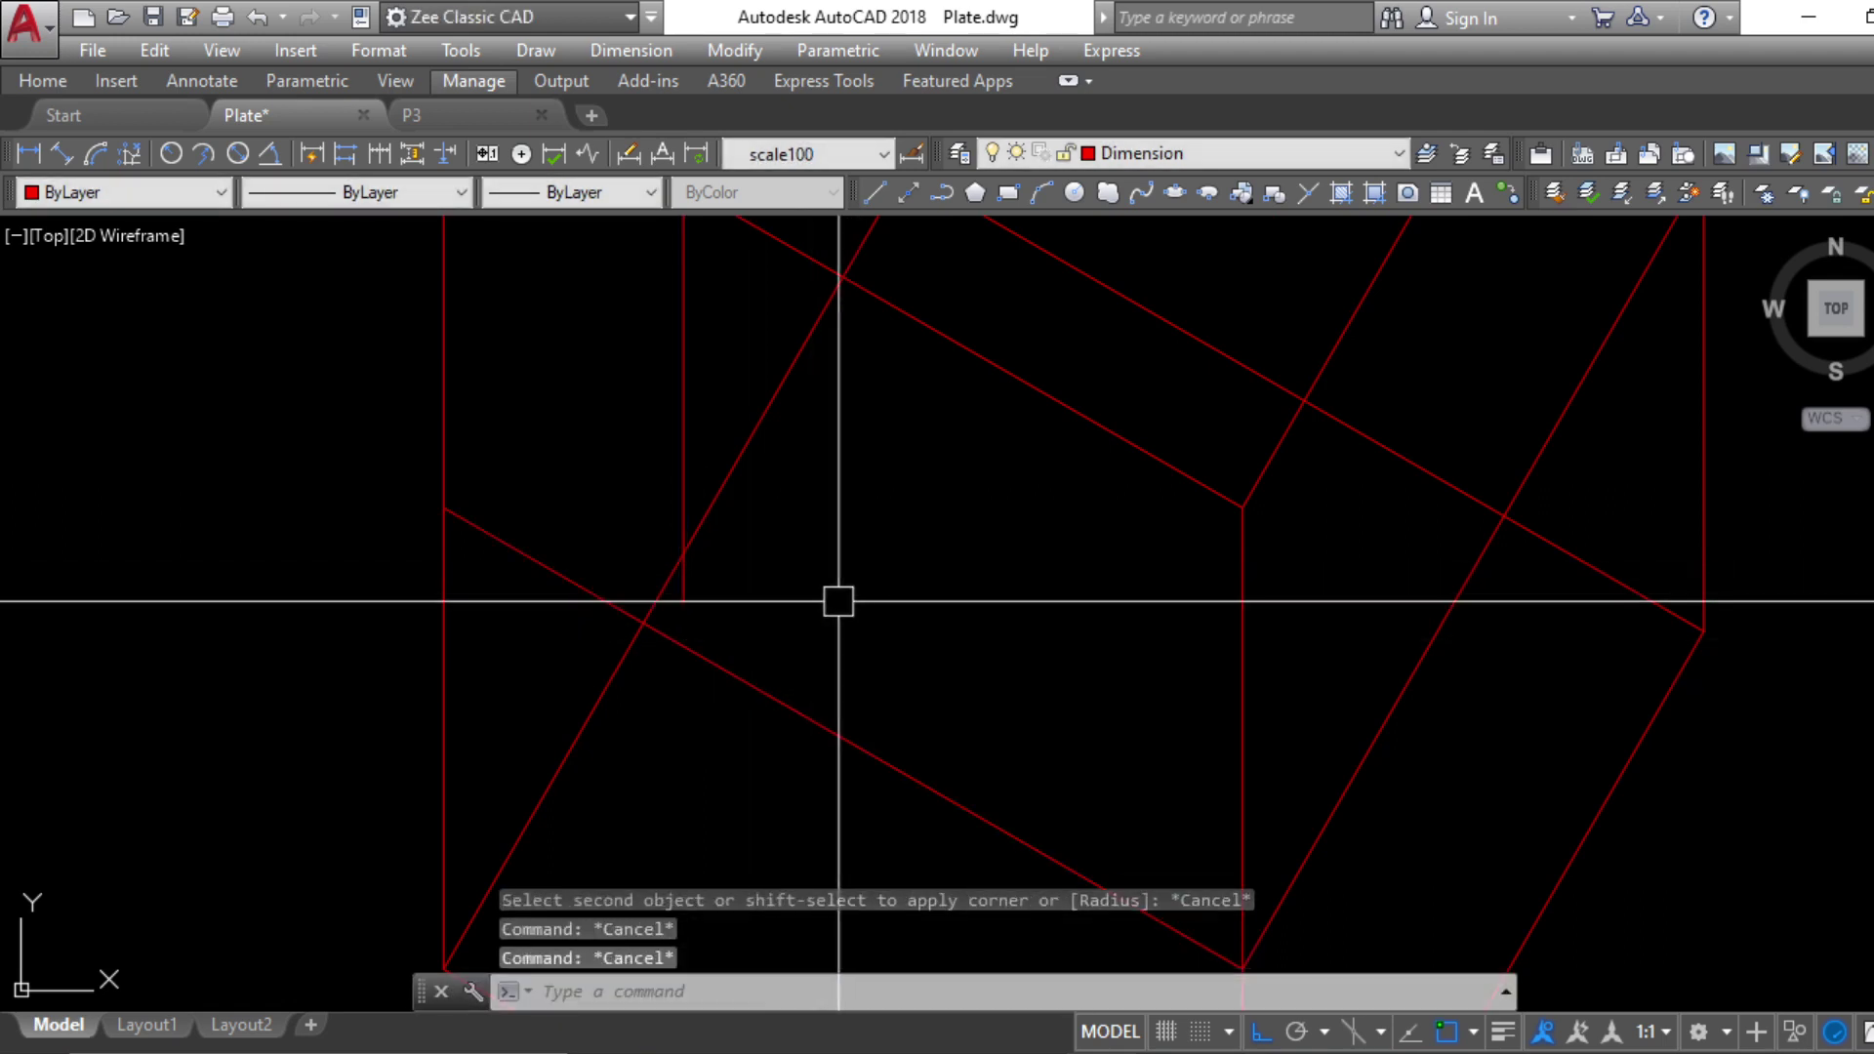
# Join the new inner vertical line and the left mid-height line in a sharp corner using Fillet with radius 0
pyautogui.write('ff')
pyautogui.press('Return')
pyautogui.write('f')
pyautogui.press('Return')
pyautogui.write('r')
pyautogui.press('Return')
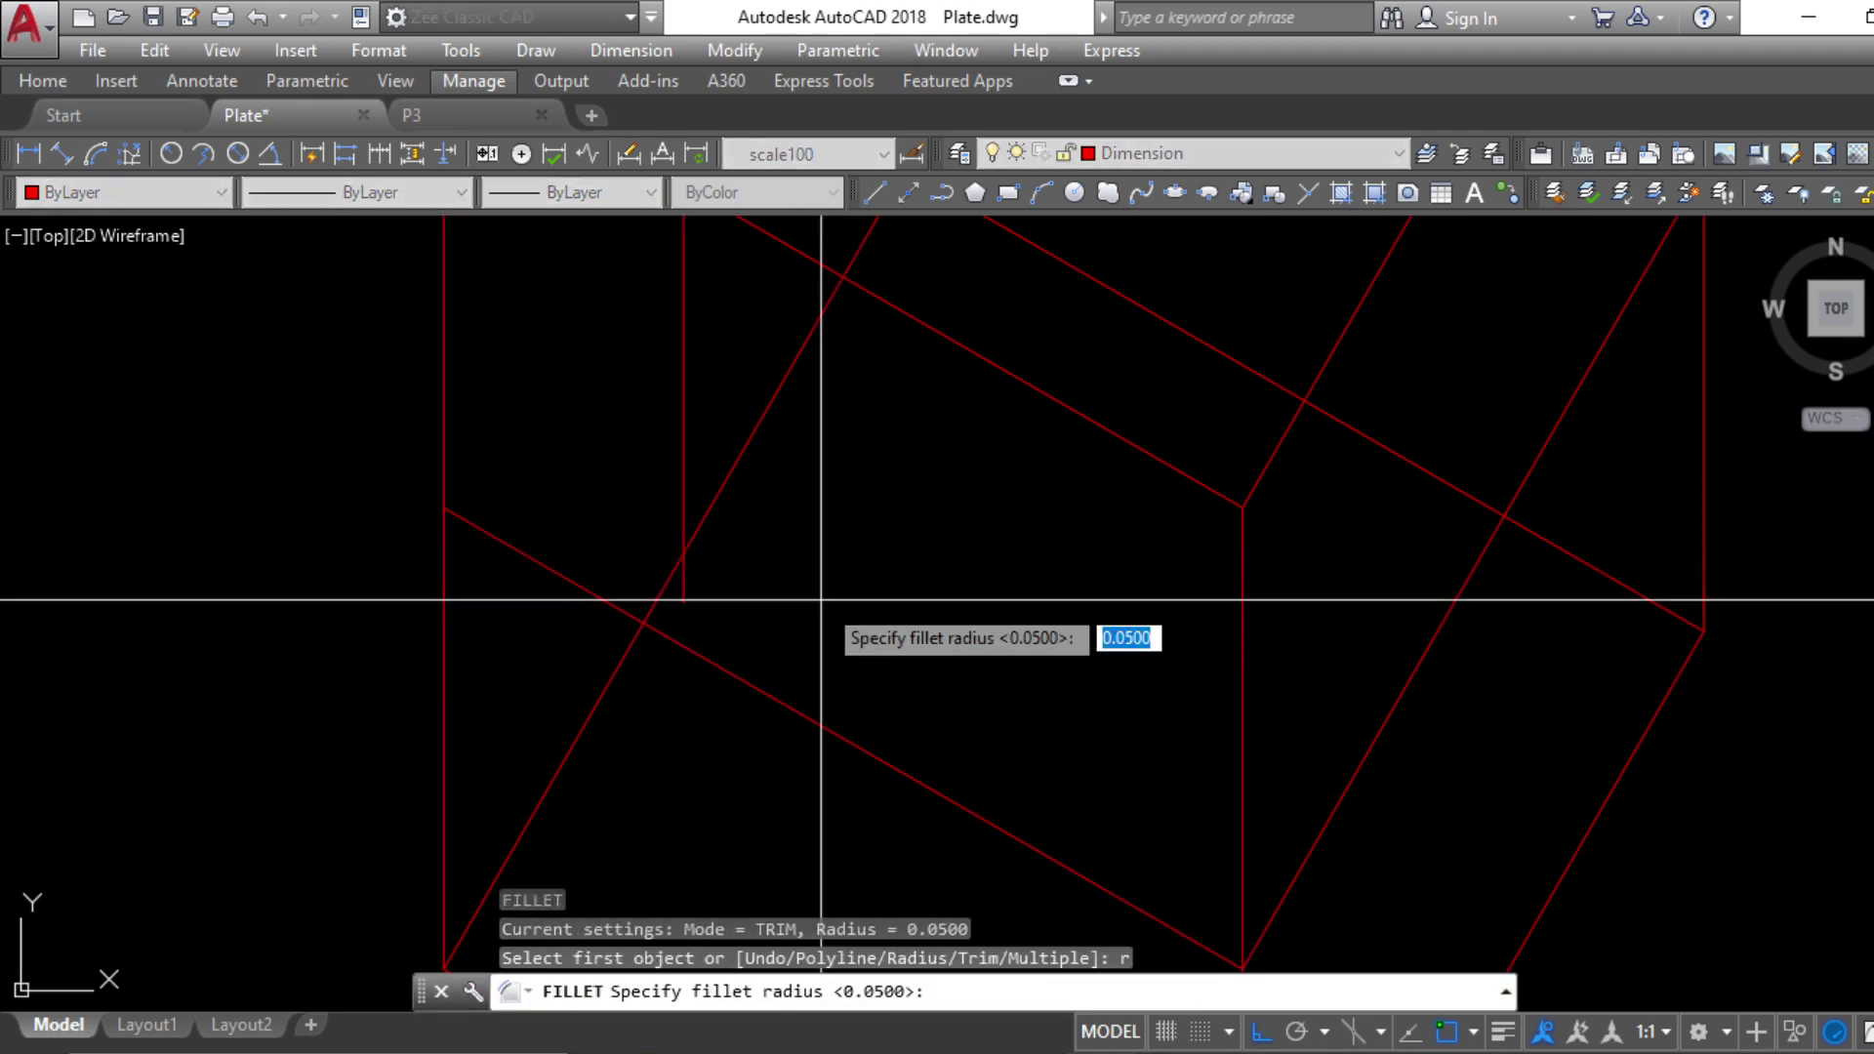
pyautogui.write('0')
pyautogui.press('Return')
pyautogui.click(681, 505)
pyautogui.click(741, 664)
pyautogui.scroll(-5, 937, 636)
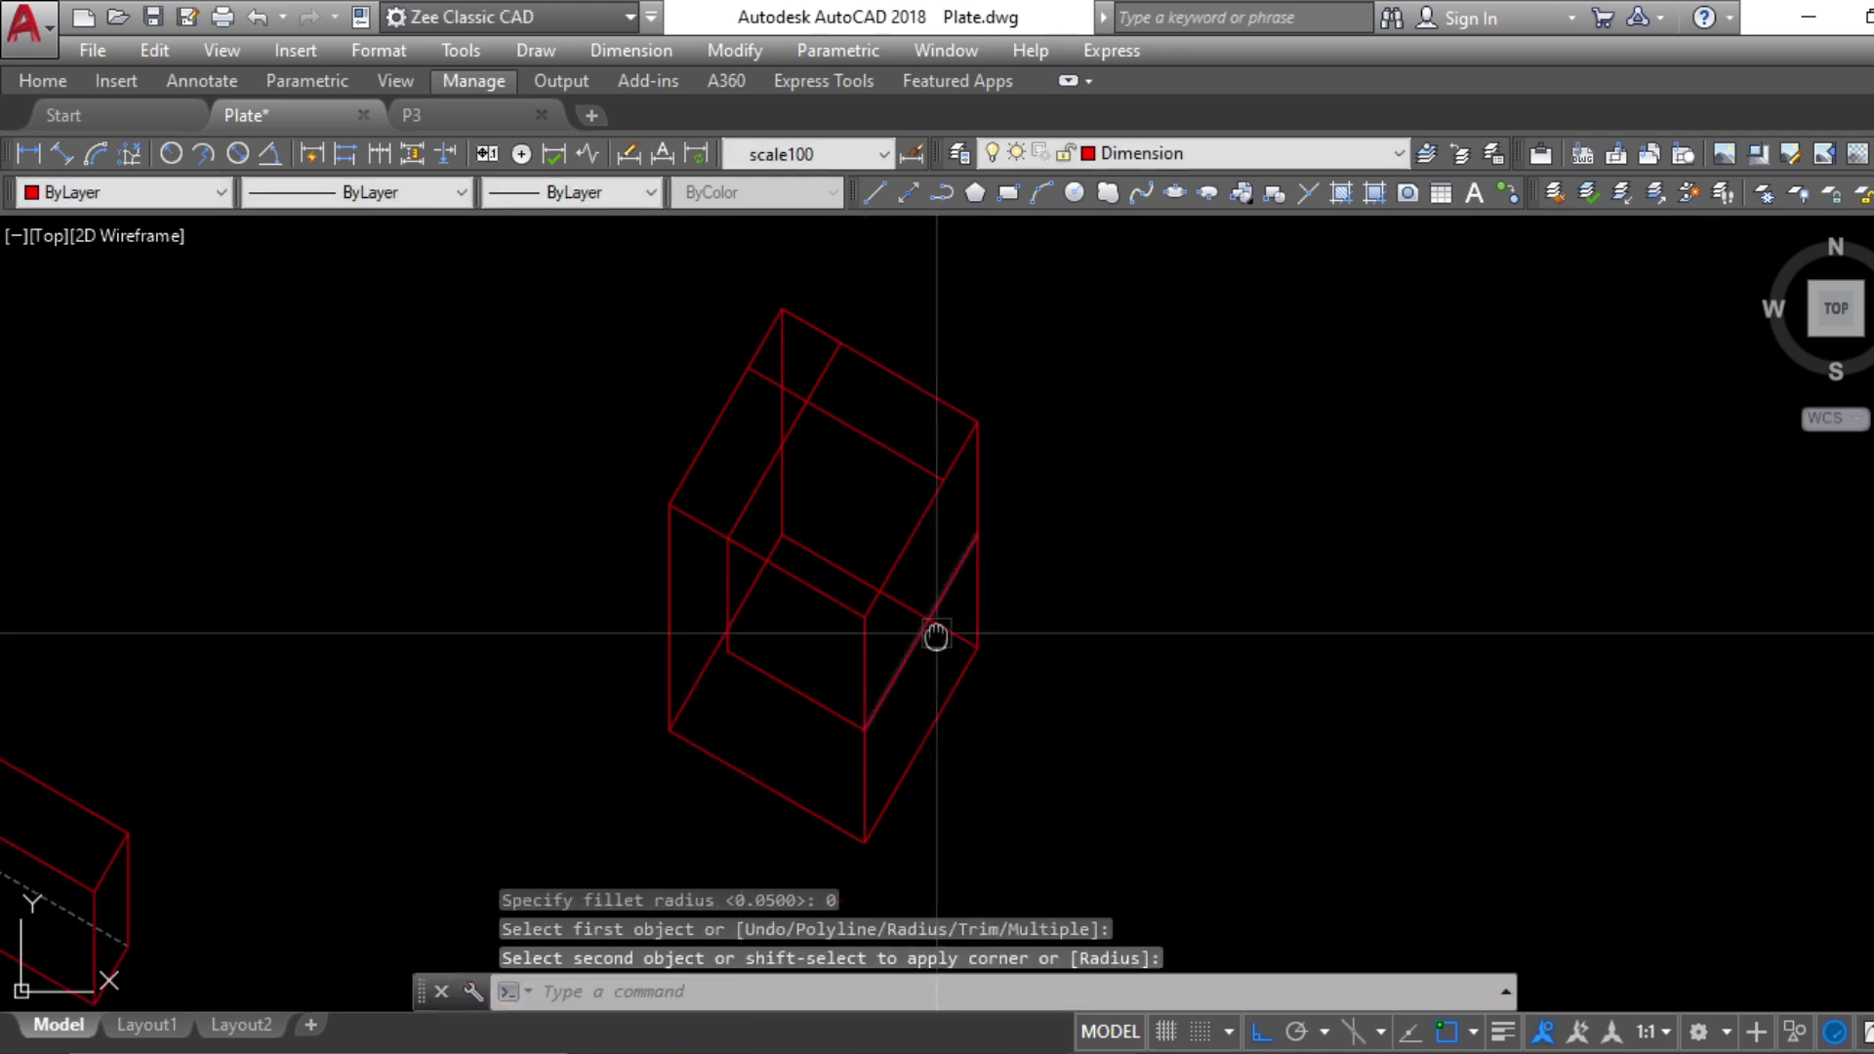
pyautogui.press('Escape')
pyautogui.press('Escape')
pyautogui.press('Escape')
# Draw a short vertical polyline downward from where the right inner offset line meets the top face's right edge
pyautogui.write('pl')
pyautogui.press('Return')
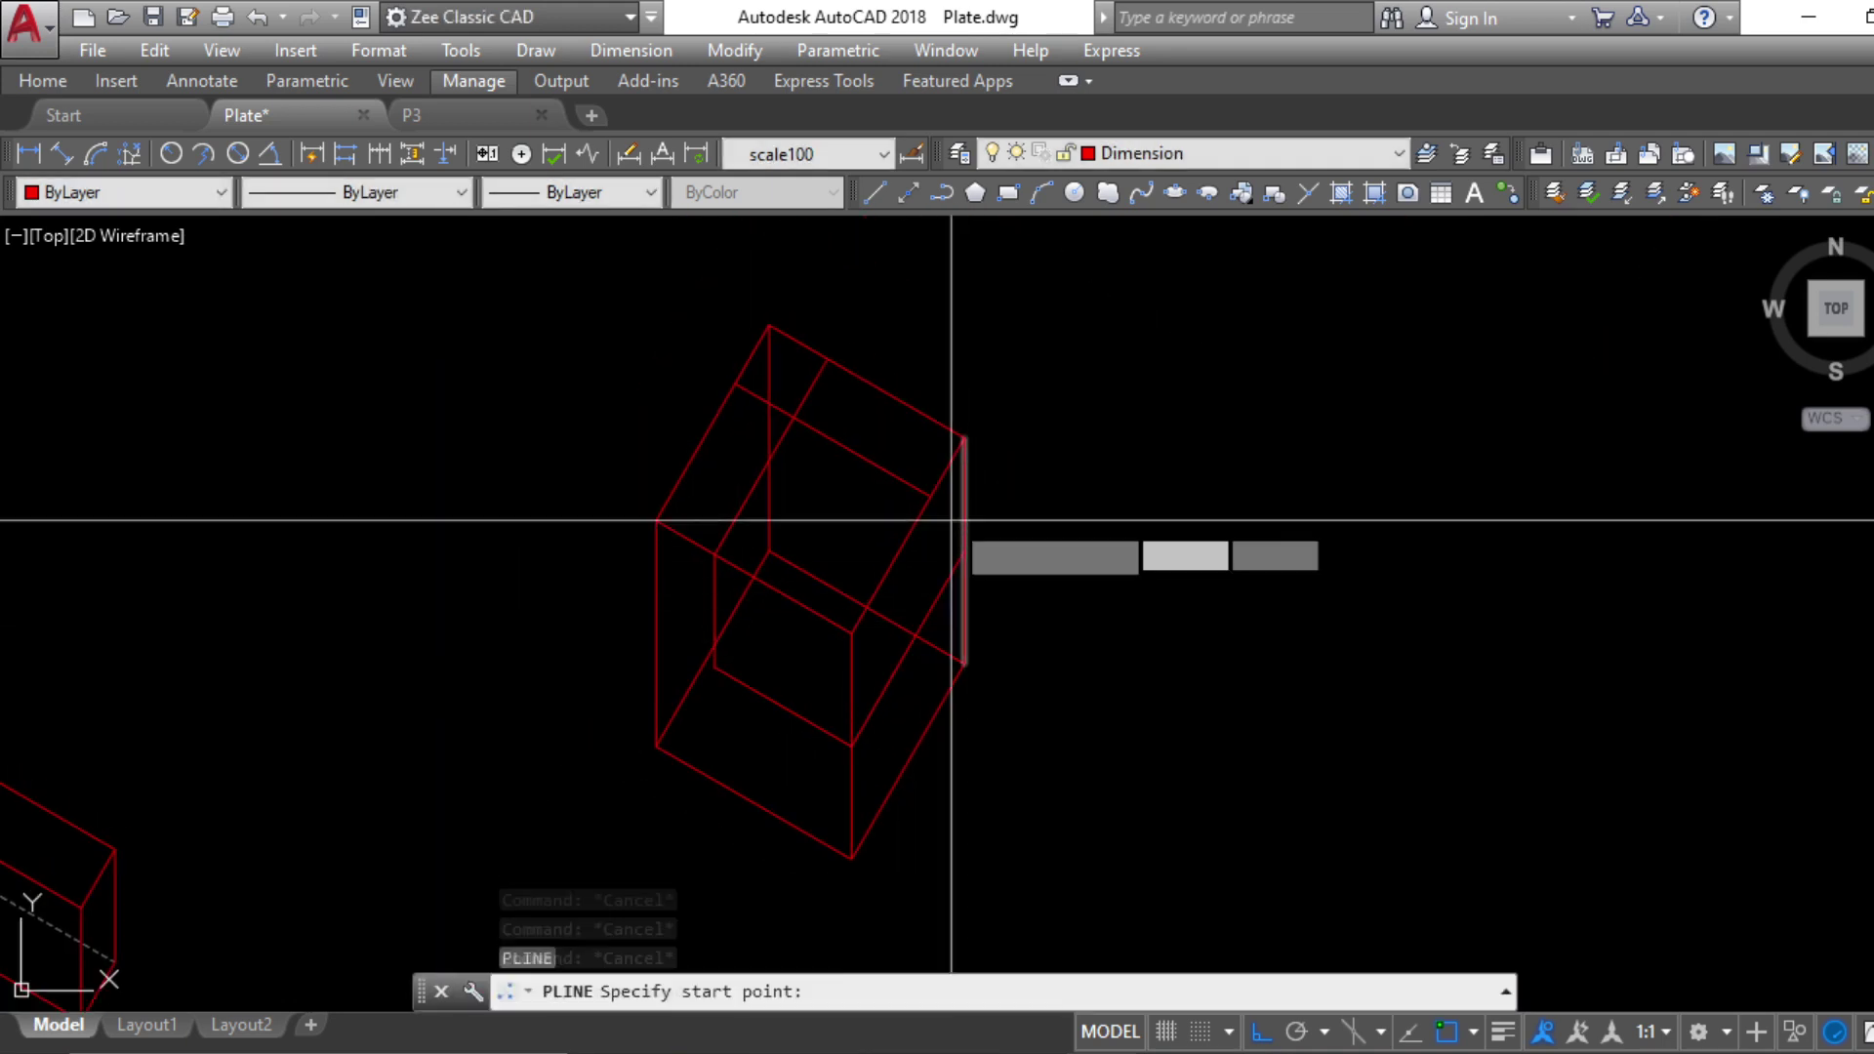
pyautogui.scroll(4, 962, 525)
pyautogui.click(898, 470)
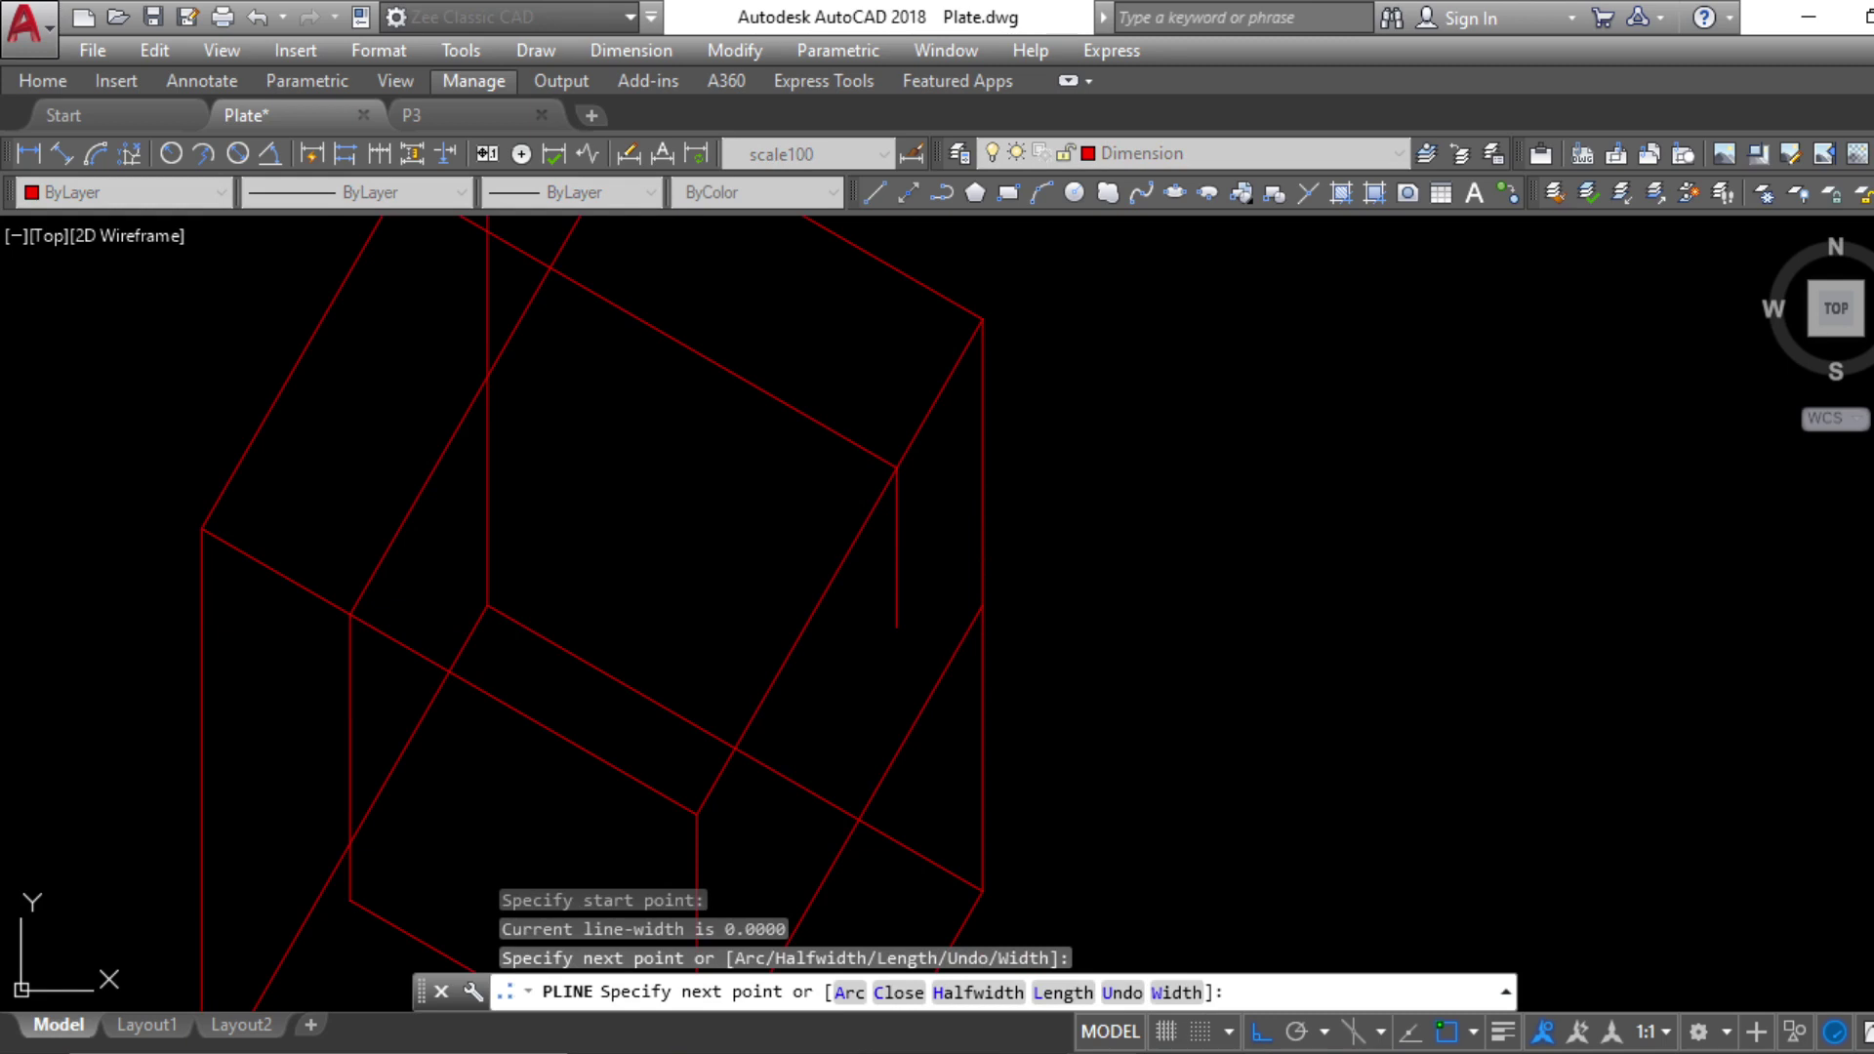
pyautogui.press('Escape')
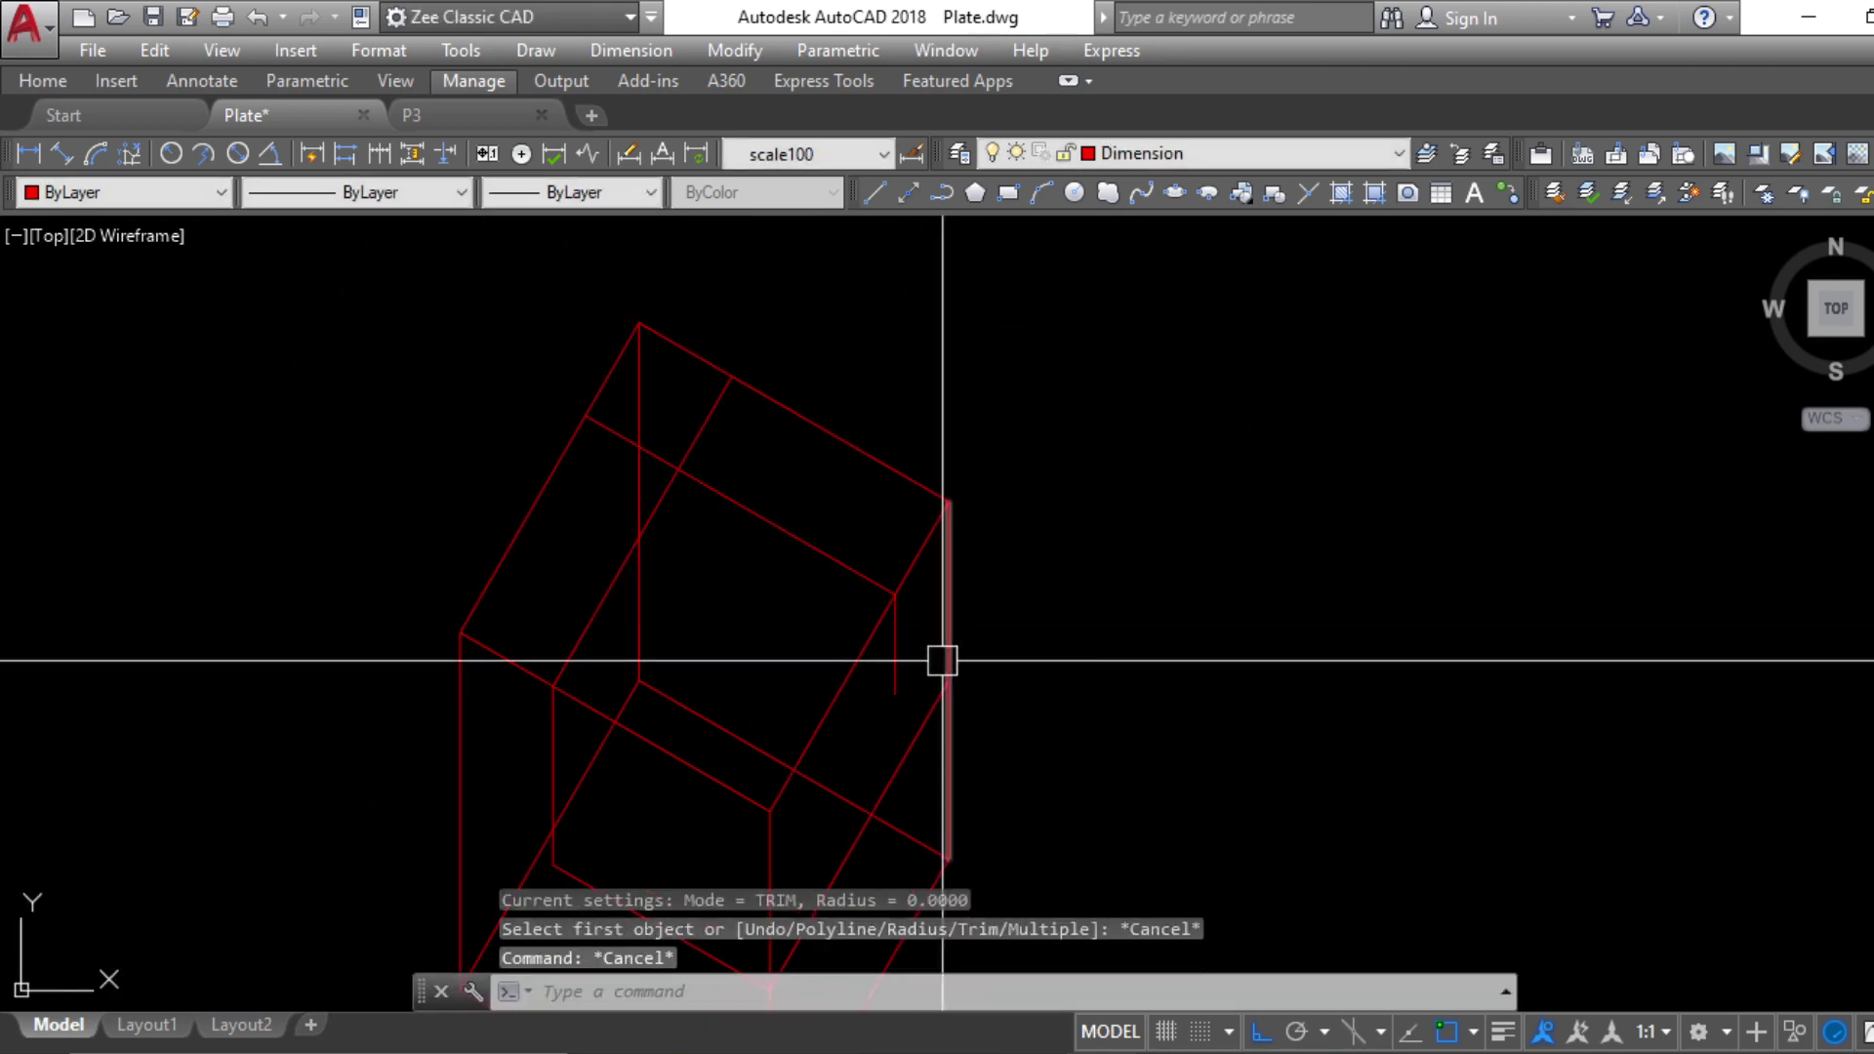
# Join the new right inner vertical line and the right mid-height line in a sharp corner using Fillet with radius 0
pyautogui.write('f')
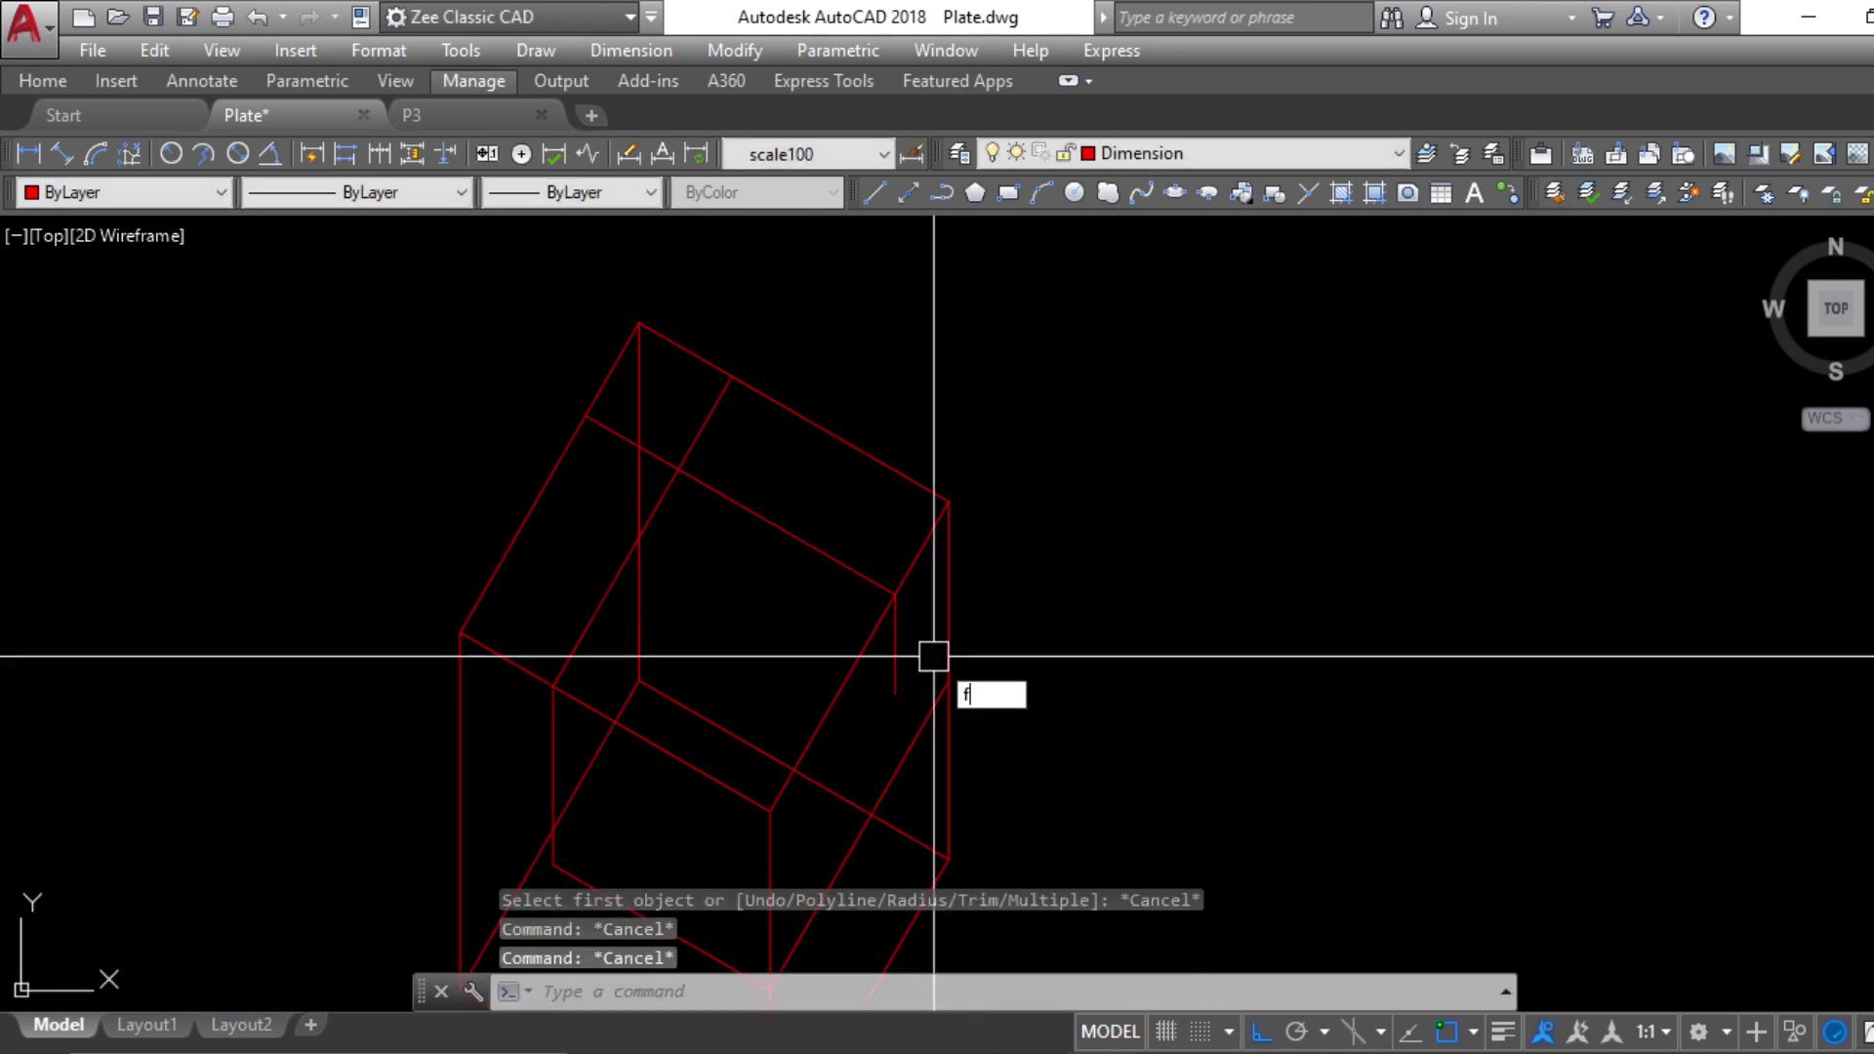
pyautogui.press('Return')
pyautogui.write('r')
pyautogui.press('Return')
pyautogui.press('Return')
pyautogui.click(895, 644)
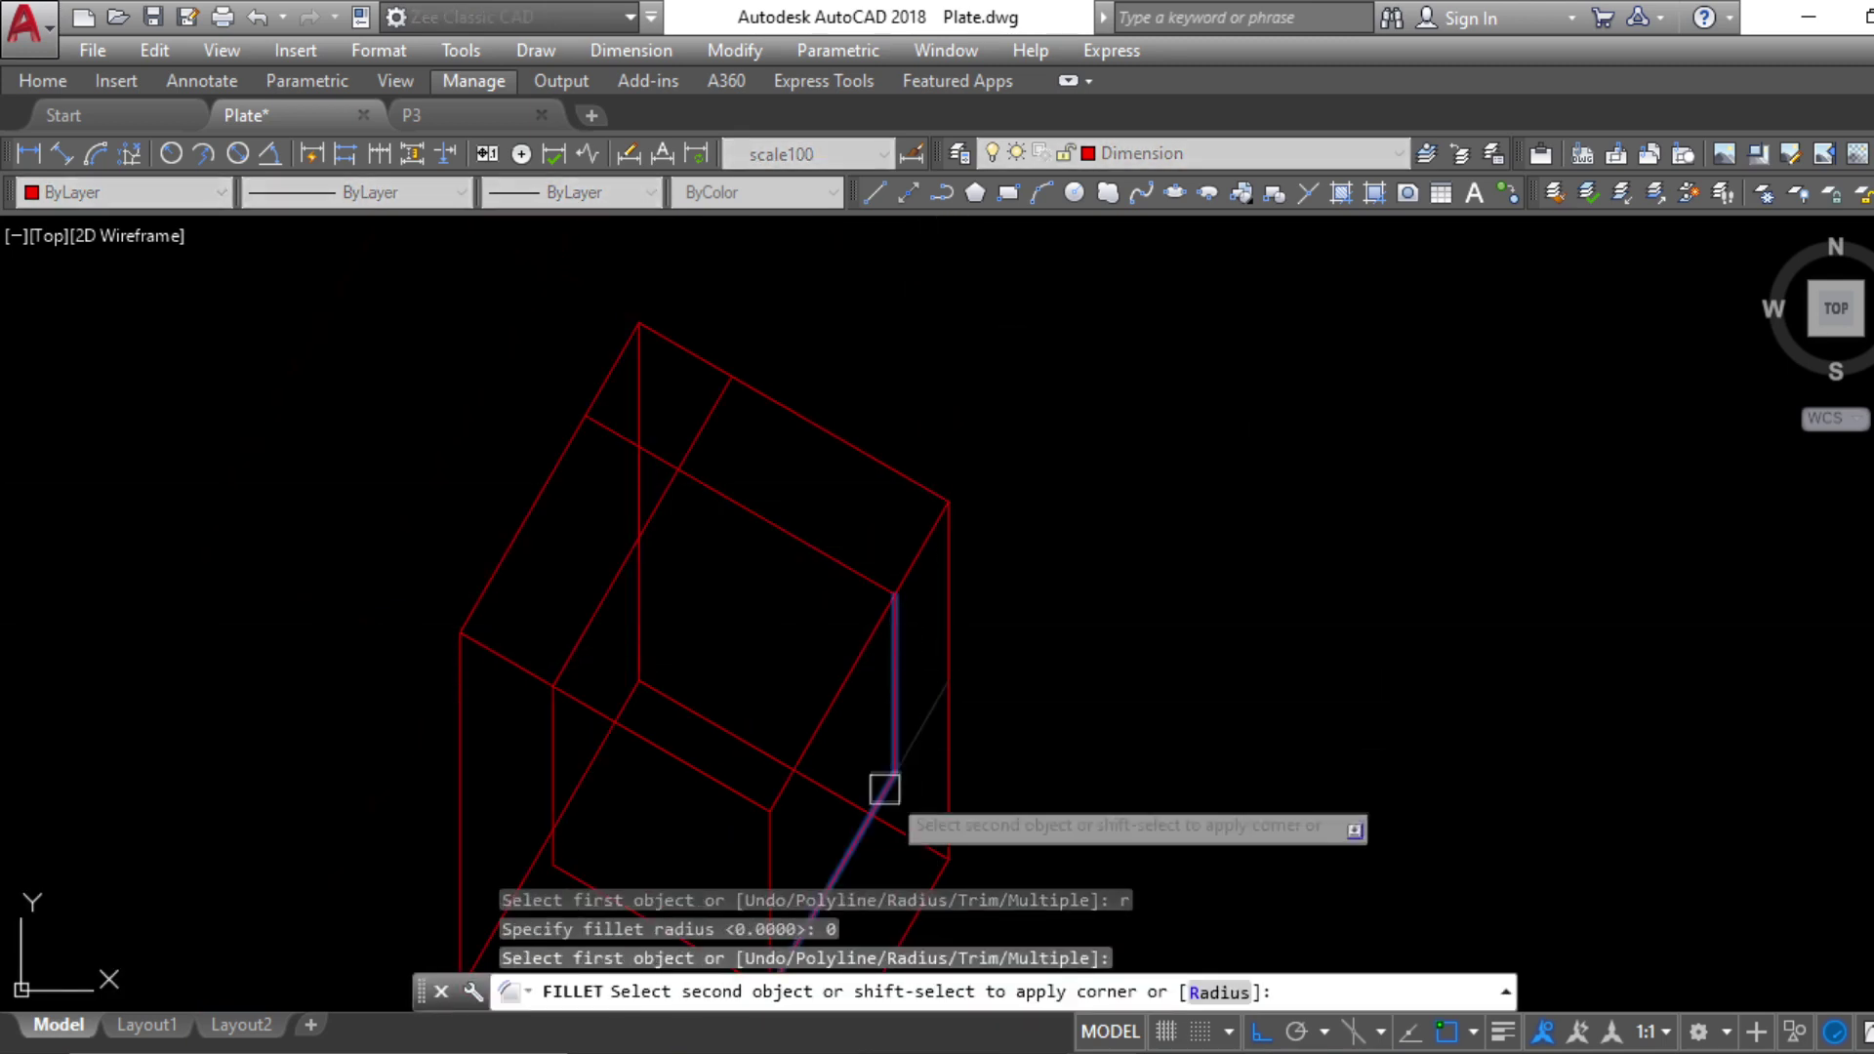
pyautogui.scroll(-3, 903, 719)
pyautogui.press('Escape')
pyautogui.scroll(4, 903, 719)
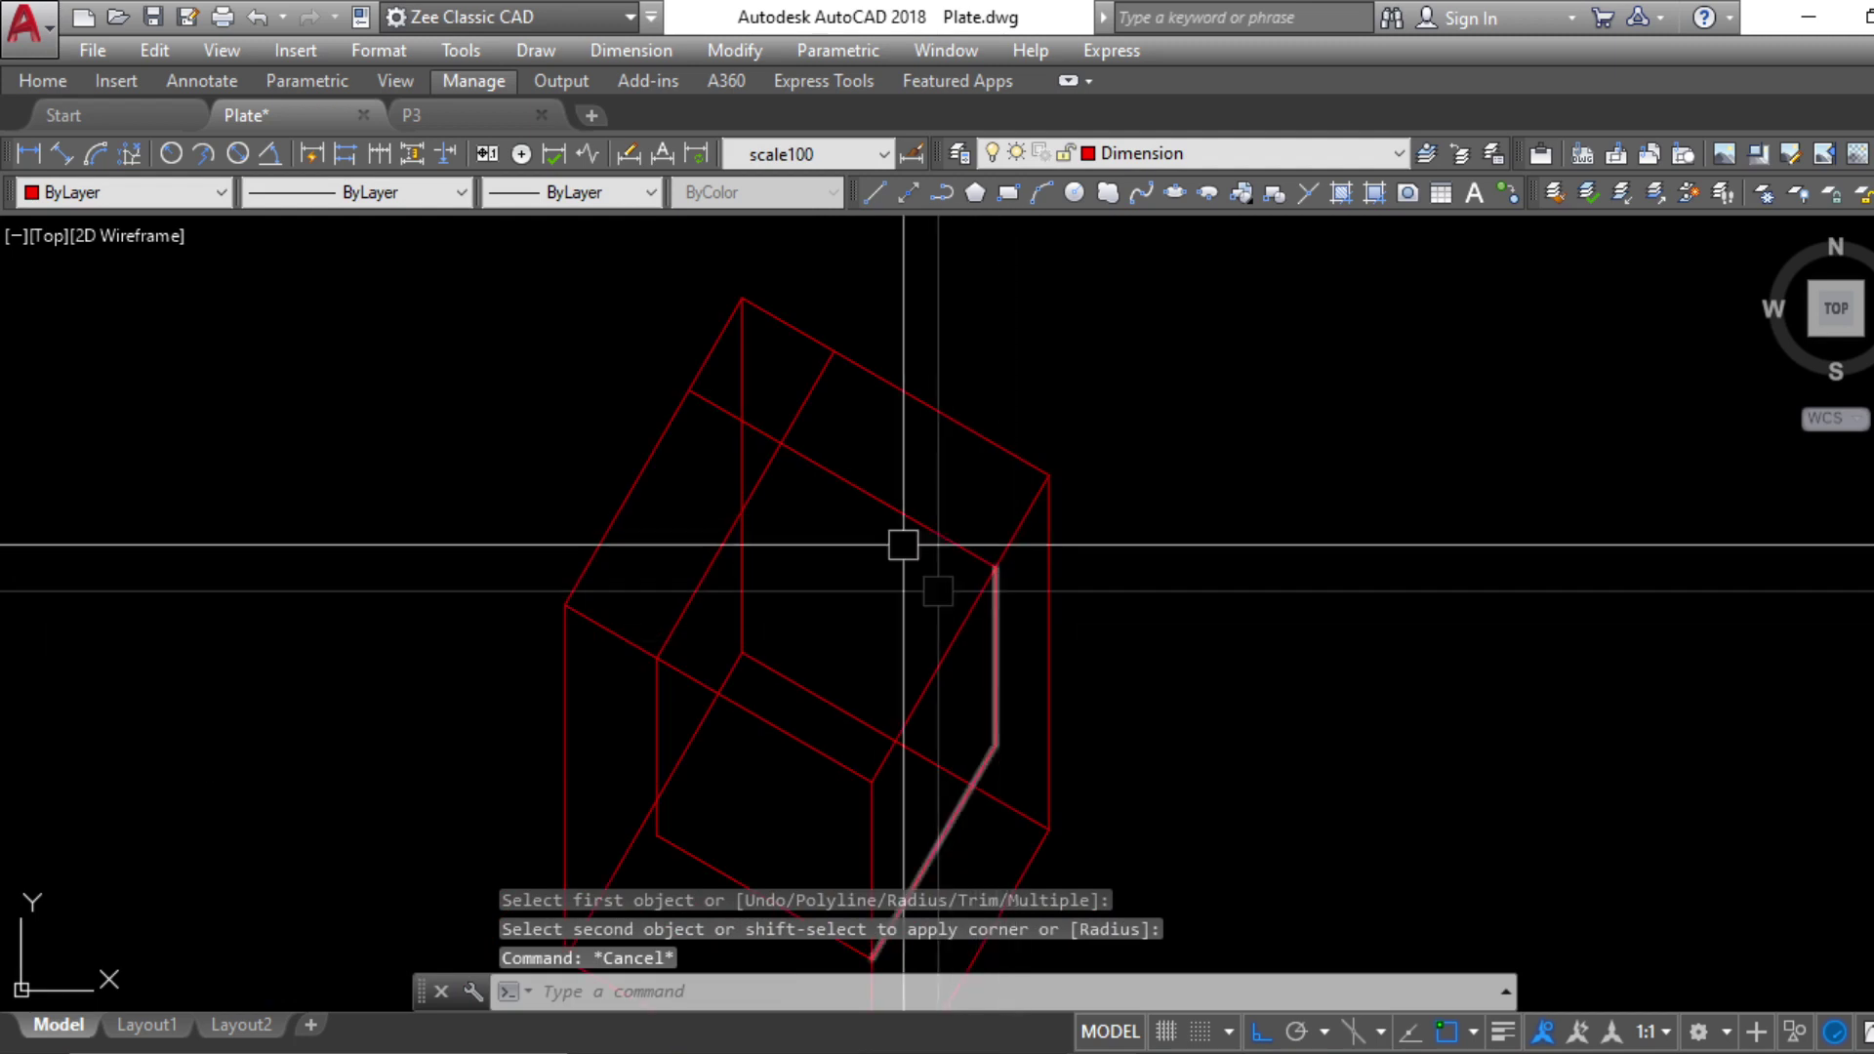
# Fillet the two crossing offset lines on the top face into a sharp corner, removing their outer ends
pyautogui.press('Escape')
pyautogui.press('Escape')
pyautogui.write('f')
pyautogui.press('Return')
pyautogui.click(820, 469)
pyautogui.click(769, 473)
pyautogui.press('Escape')
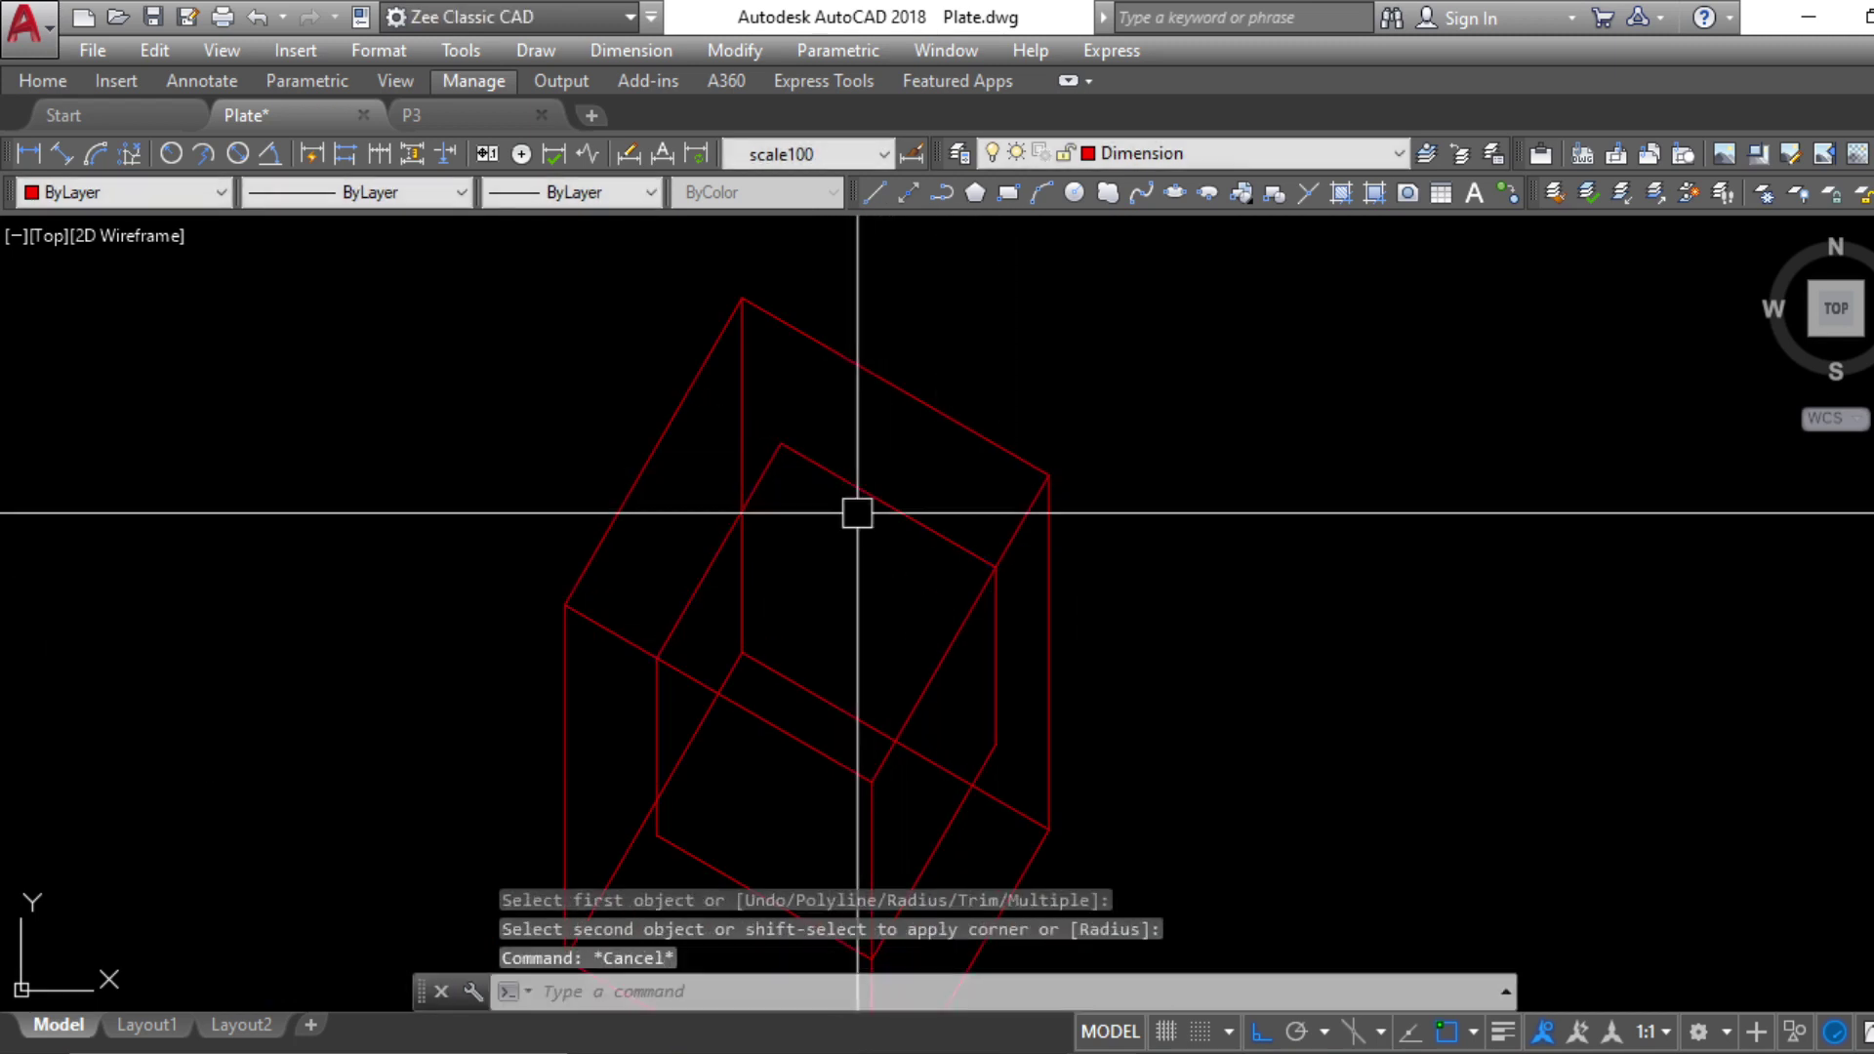
# Erase the box's hidden back vertical edge
pyautogui.click(741, 435)
pyautogui.write('e')
pyautogui.press('Return')
pyautogui.scroll(-2, 899, 606)
pyautogui.scroll(3, 955, 661)
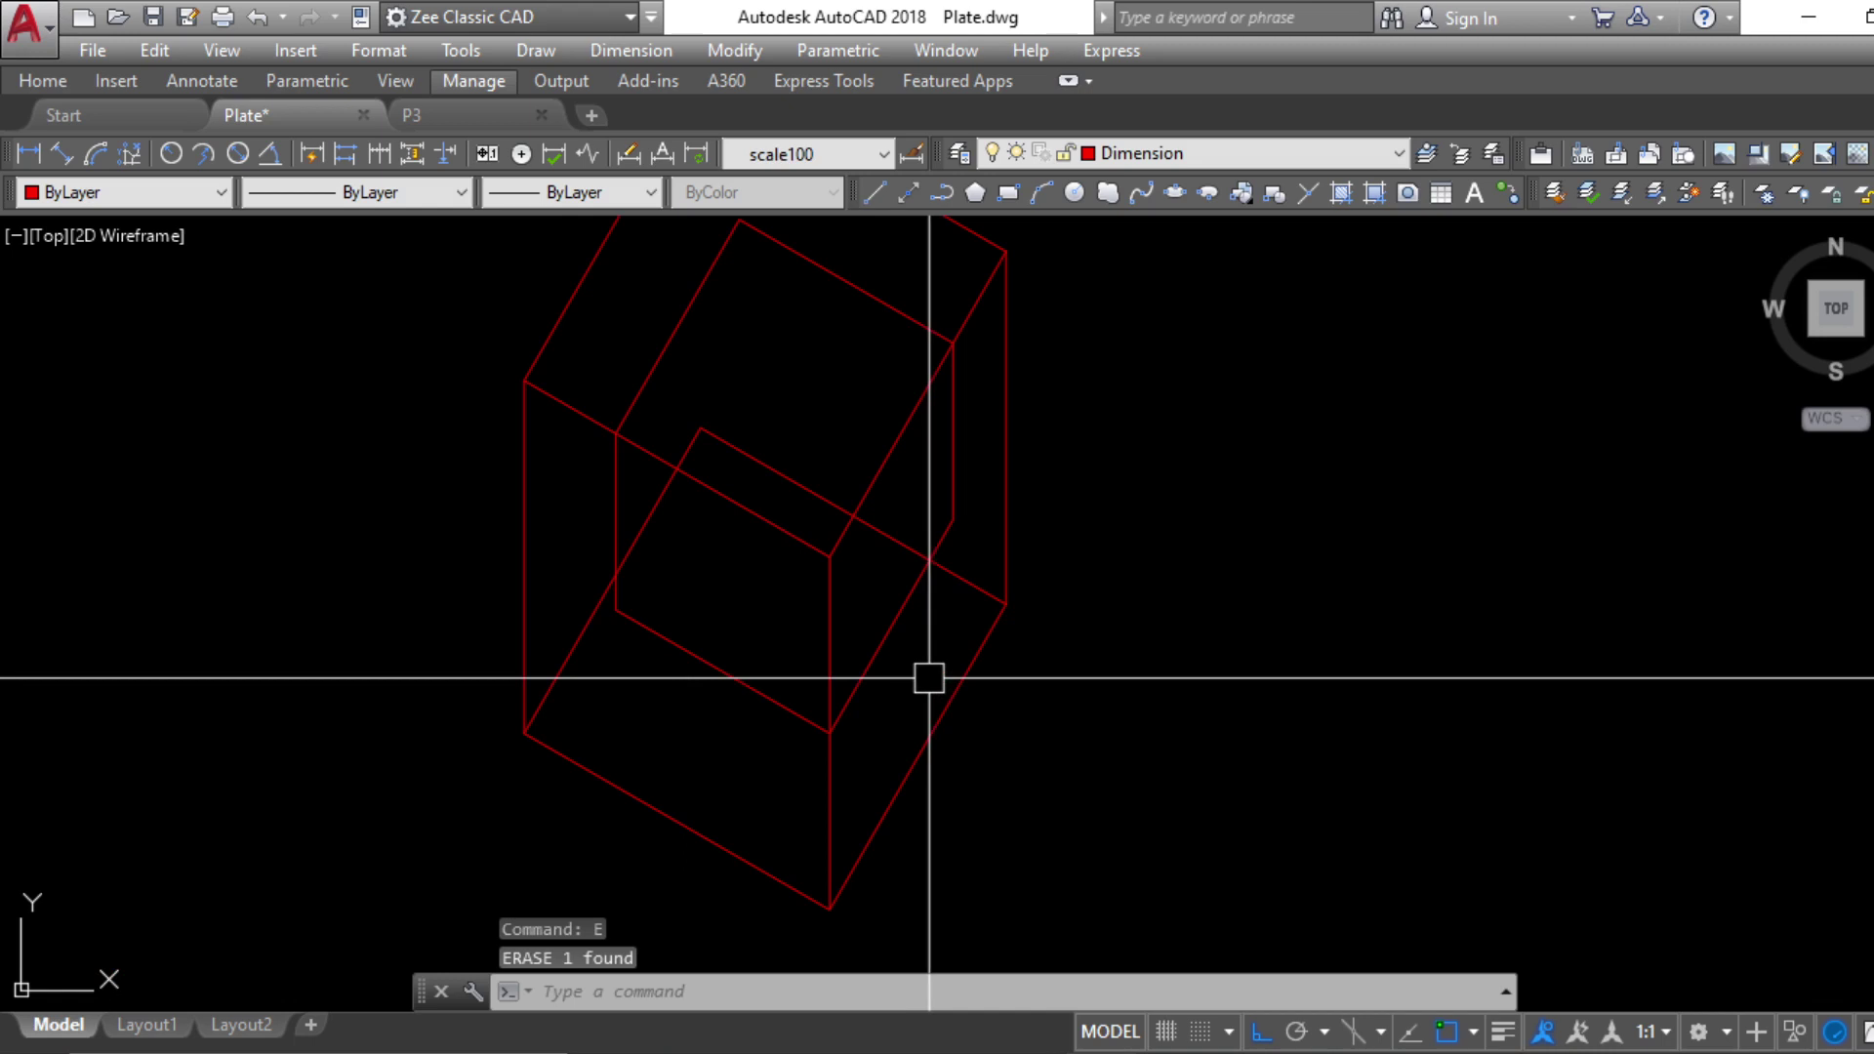
# Trim away the top face's front edges and the upper half of the front vertical edge inside the cutout outline
pyautogui.write('tr')
pyautogui.press('Return')
pyautogui.click(869, 492)
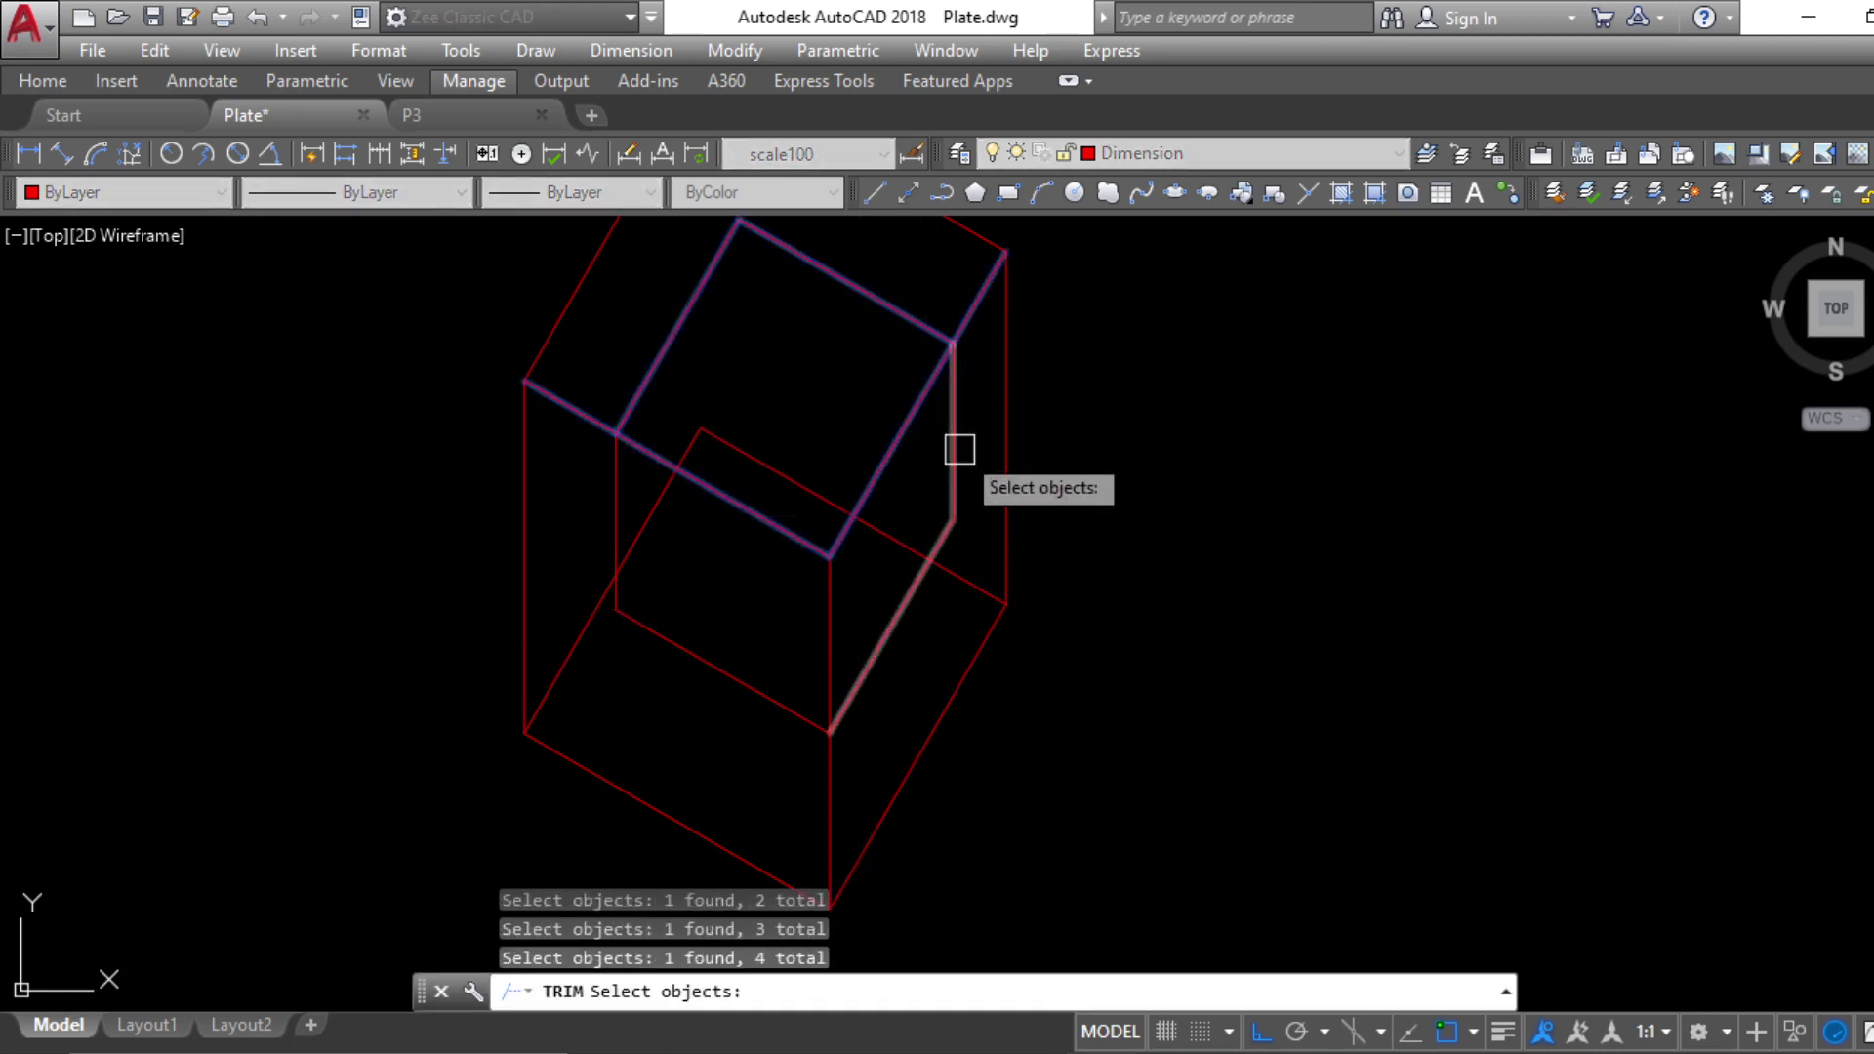
pyautogui.click(758, 508)
pyautogui.click(831, 622)
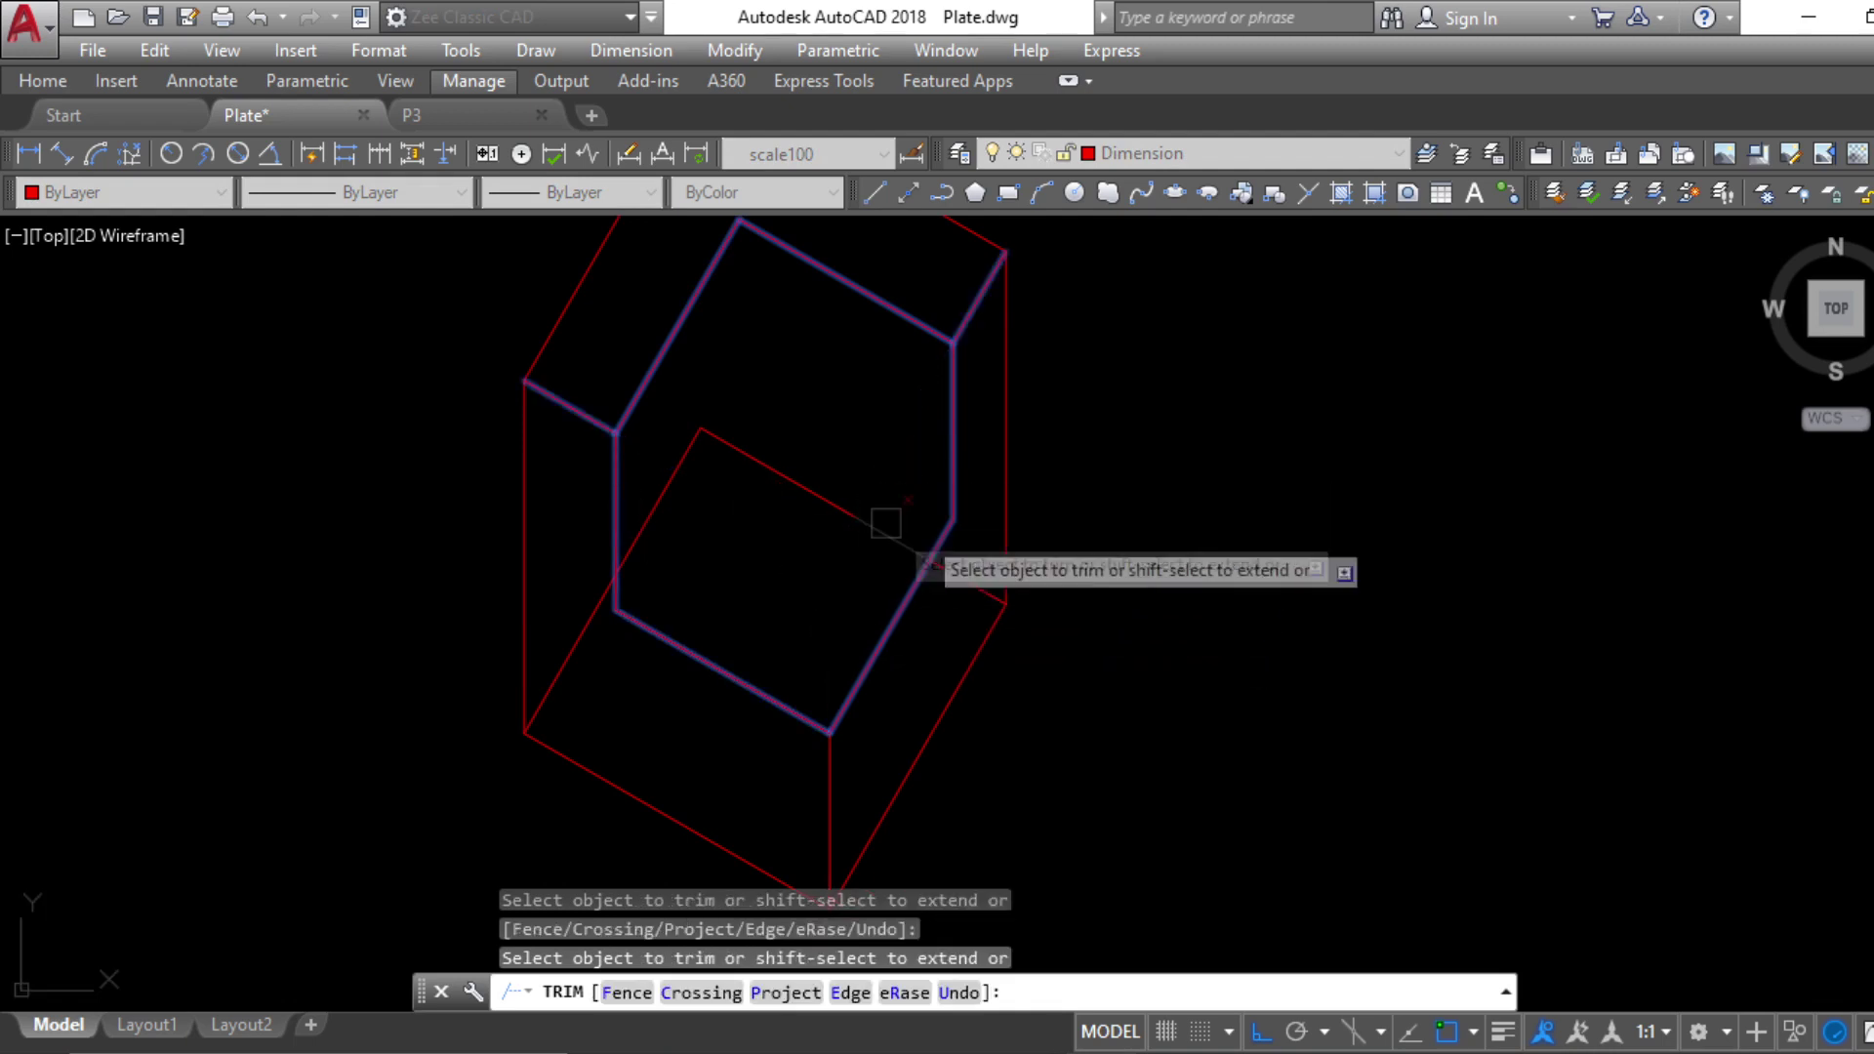
pyautogui.scroll(-3, 885, 523)
pyautogui.press('Escape')
pyautogui.press('Escape')
pyautogui.scroll(3, 920, 523)
pyautogui.moveTo(925, 510); pyautogui.dragTo(948, 557, button='middle')
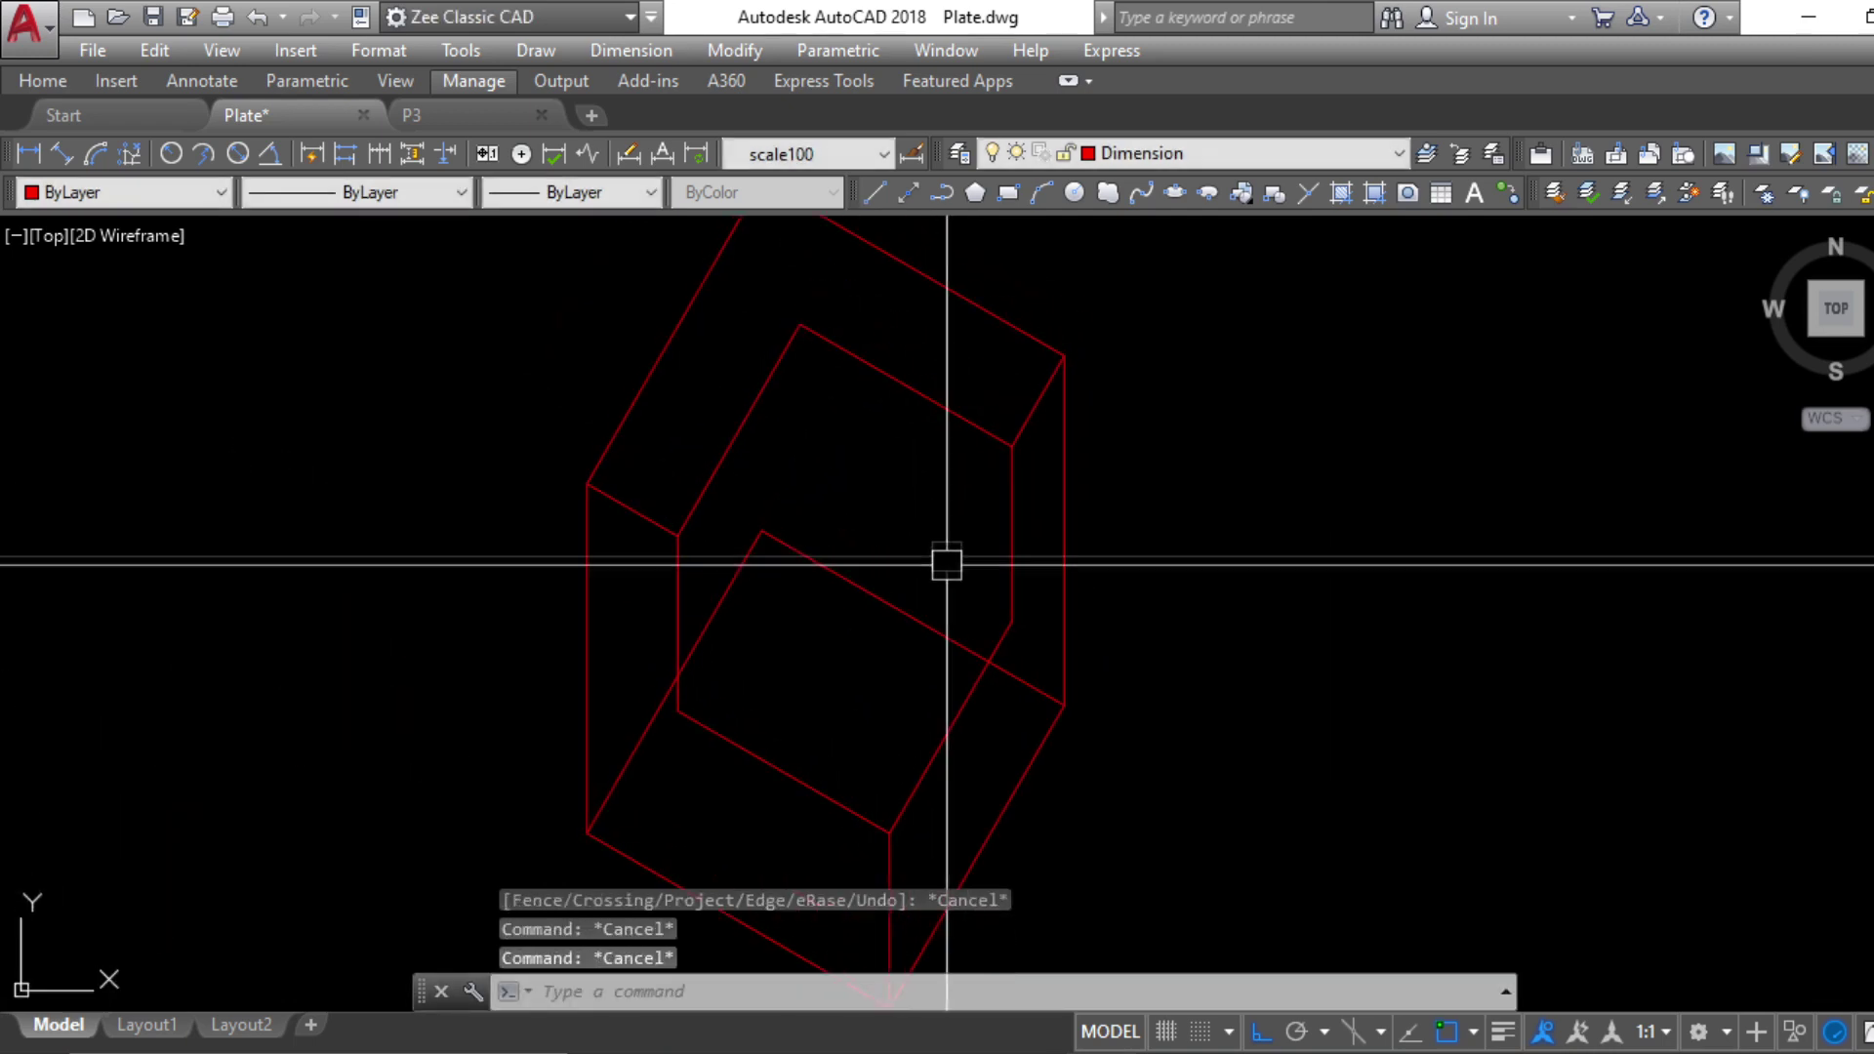
pyautogui.press('Escape')
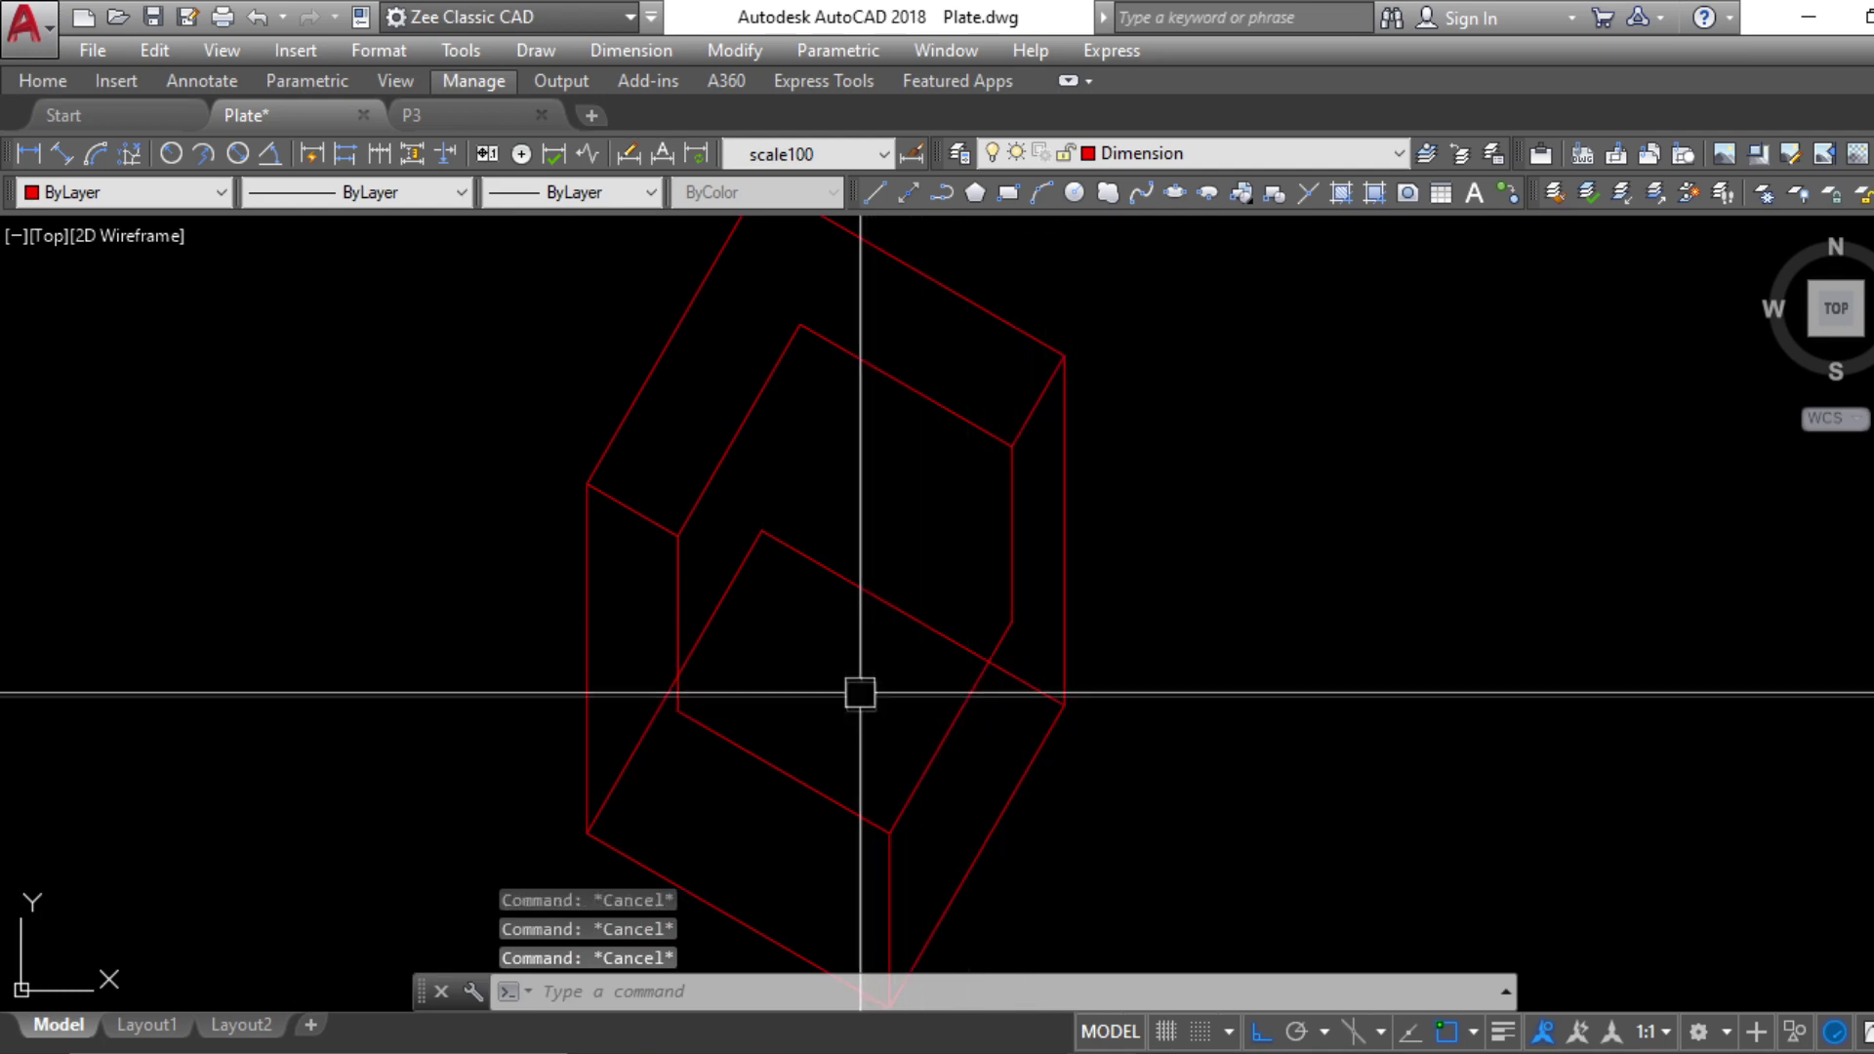
pyautogui.write('pl')
pyautogui.press('Return')
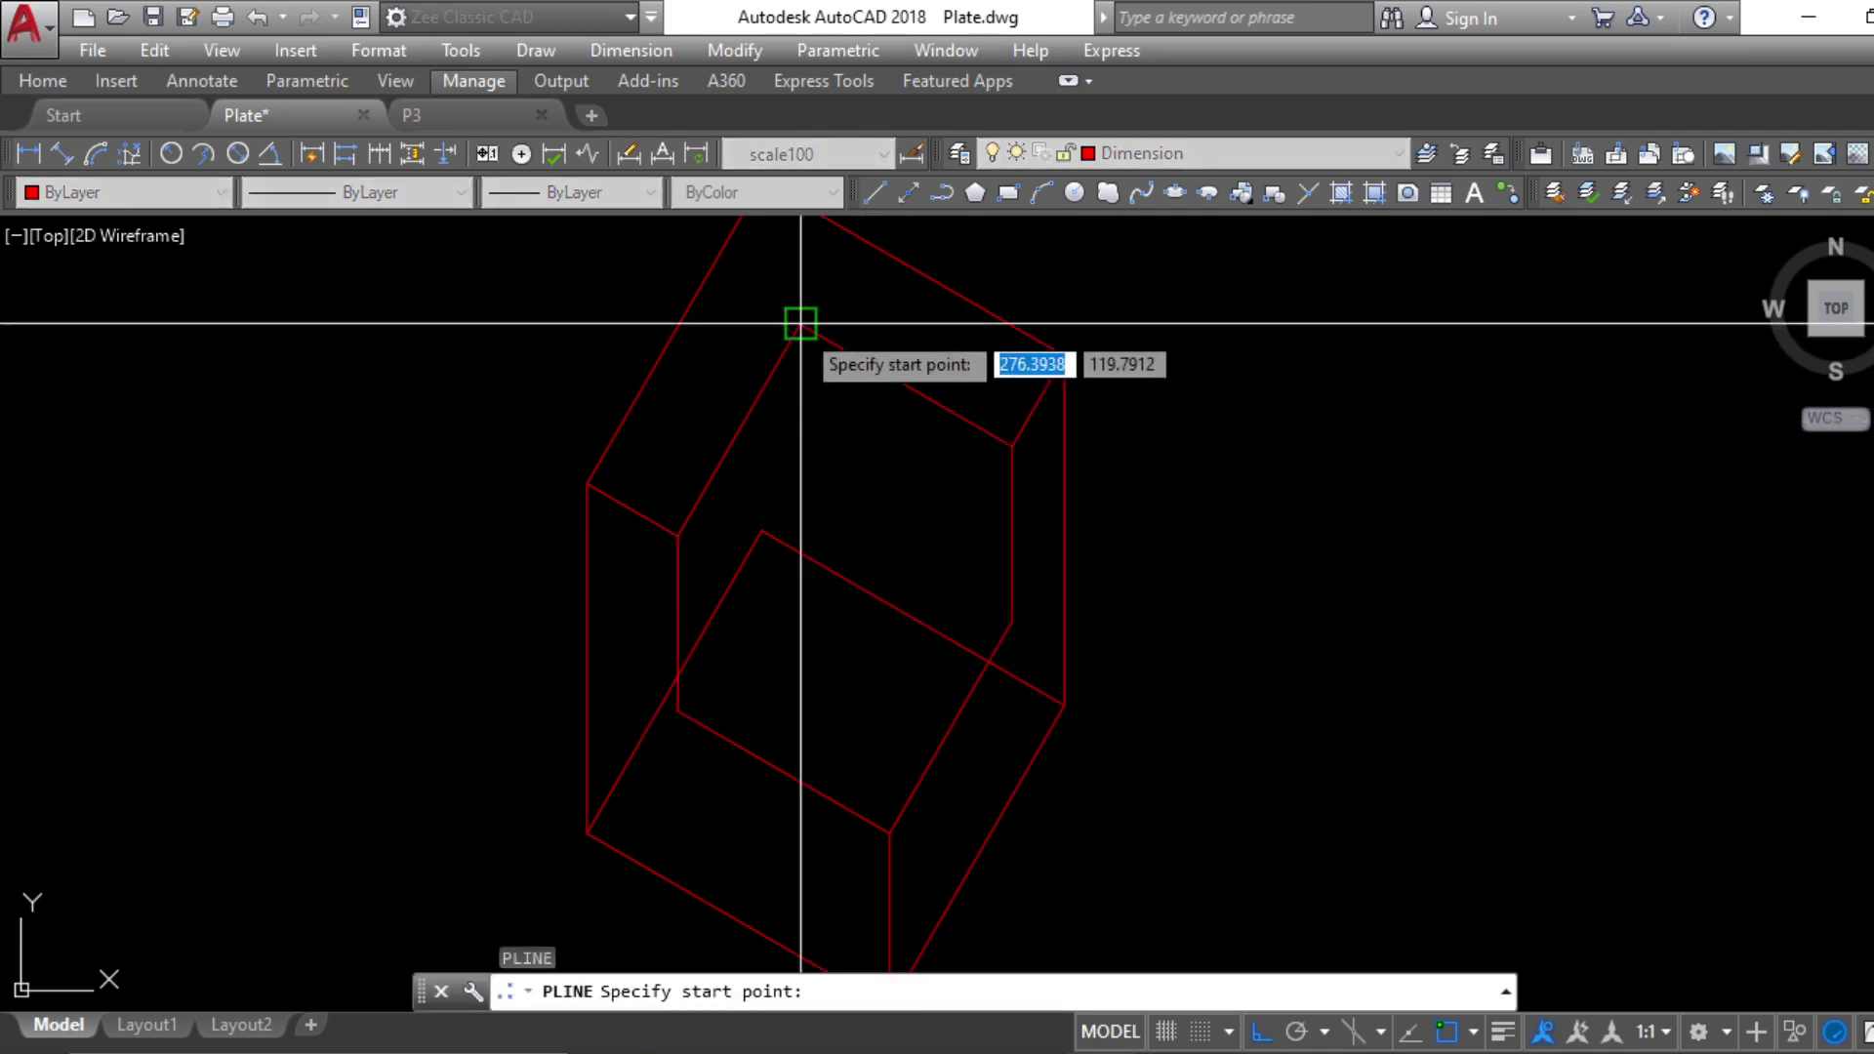
pyautogui.click(801, 324)
pyautogui.press('Escape')
pyautogui.press('Escape')
pyautogui.press('Escape')
pyautogui.press('Escape')
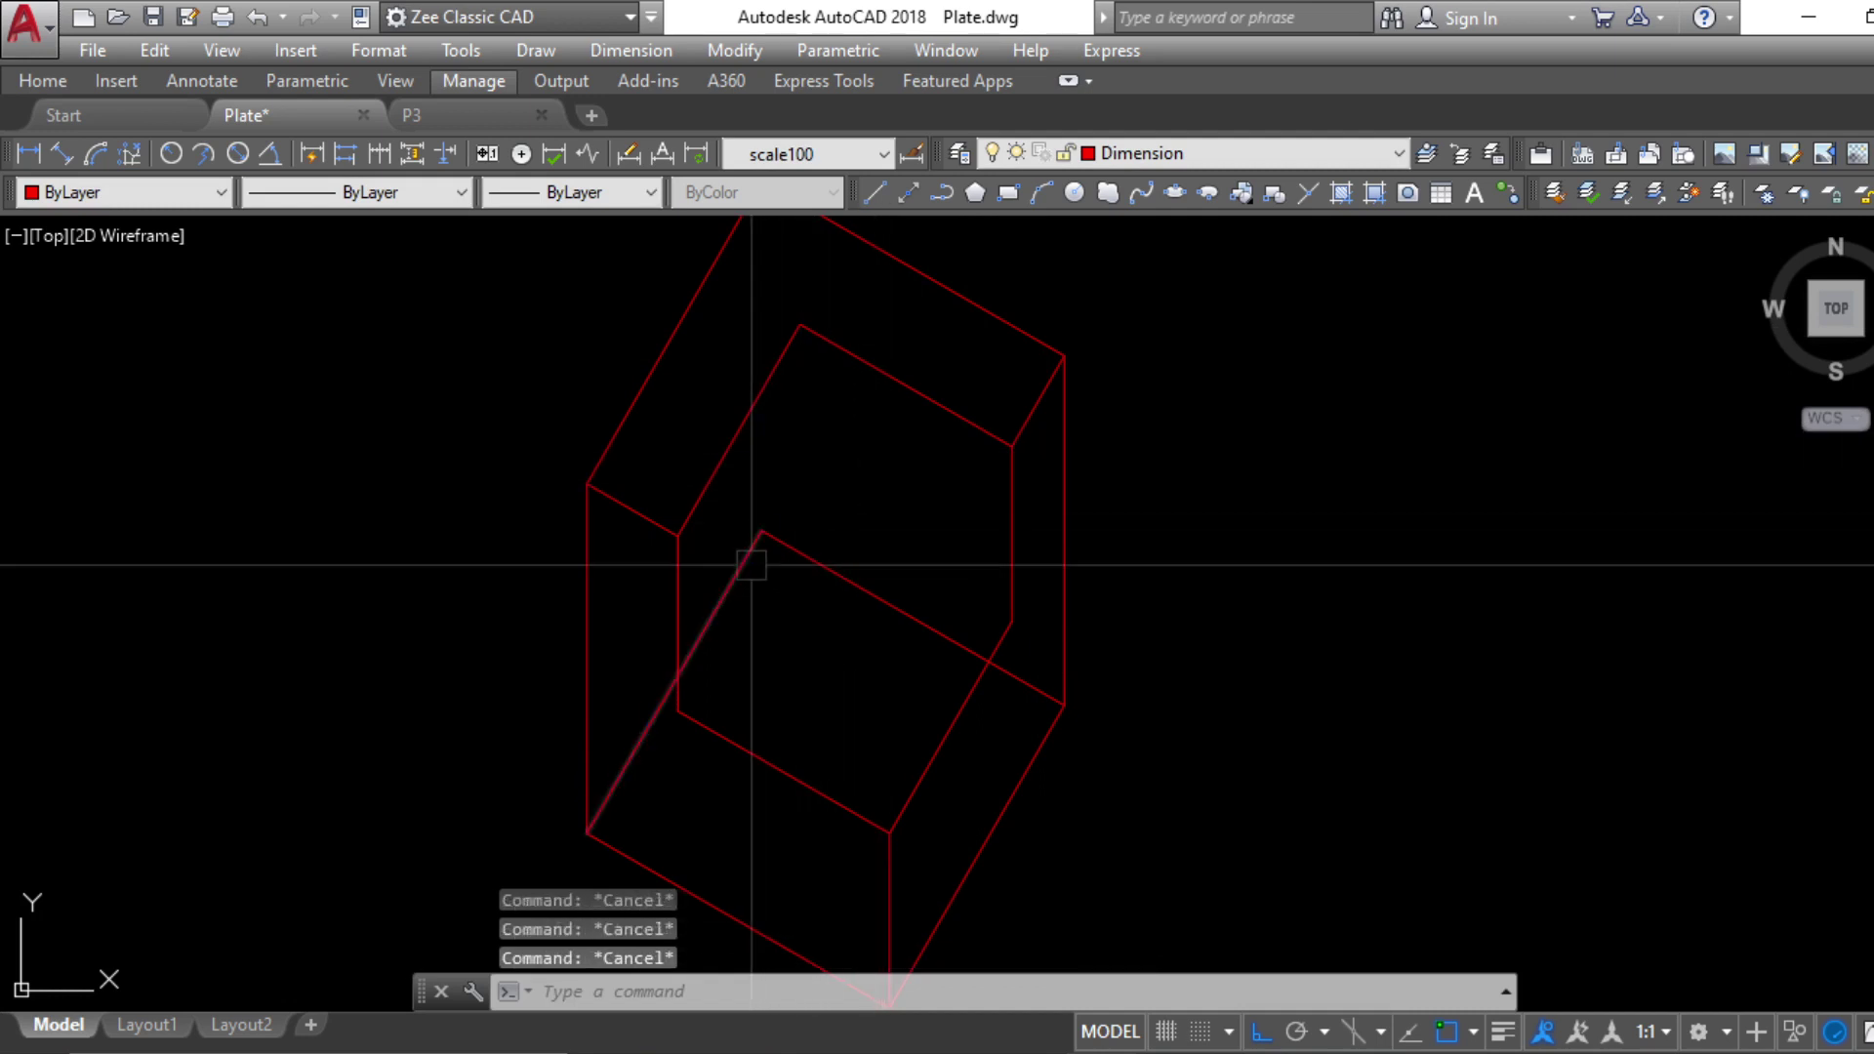
# Offset the bottom face's left and back edges inward by 1.2
pyautogui.write('o')
pyautogui.press('Return')
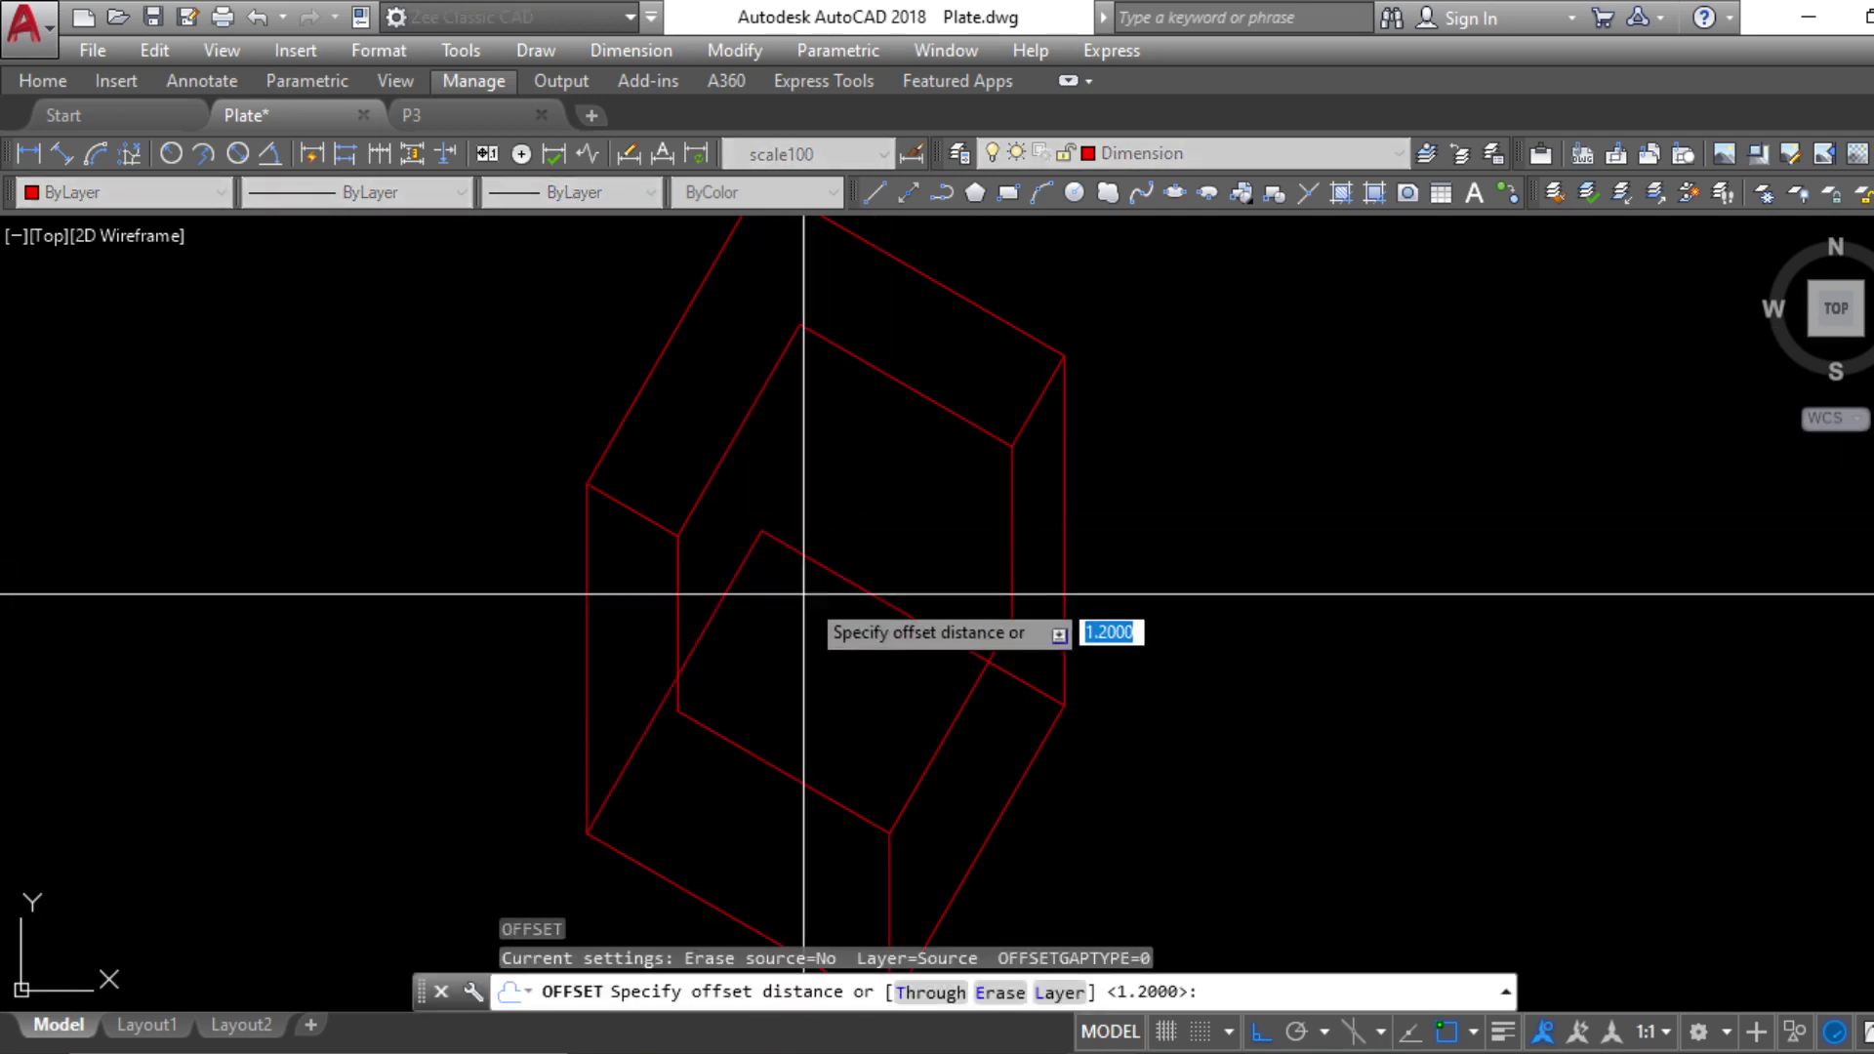
pyautogui.press('Return')
pyautogui.click(742, 571)
pyautogui.click(838, 618)
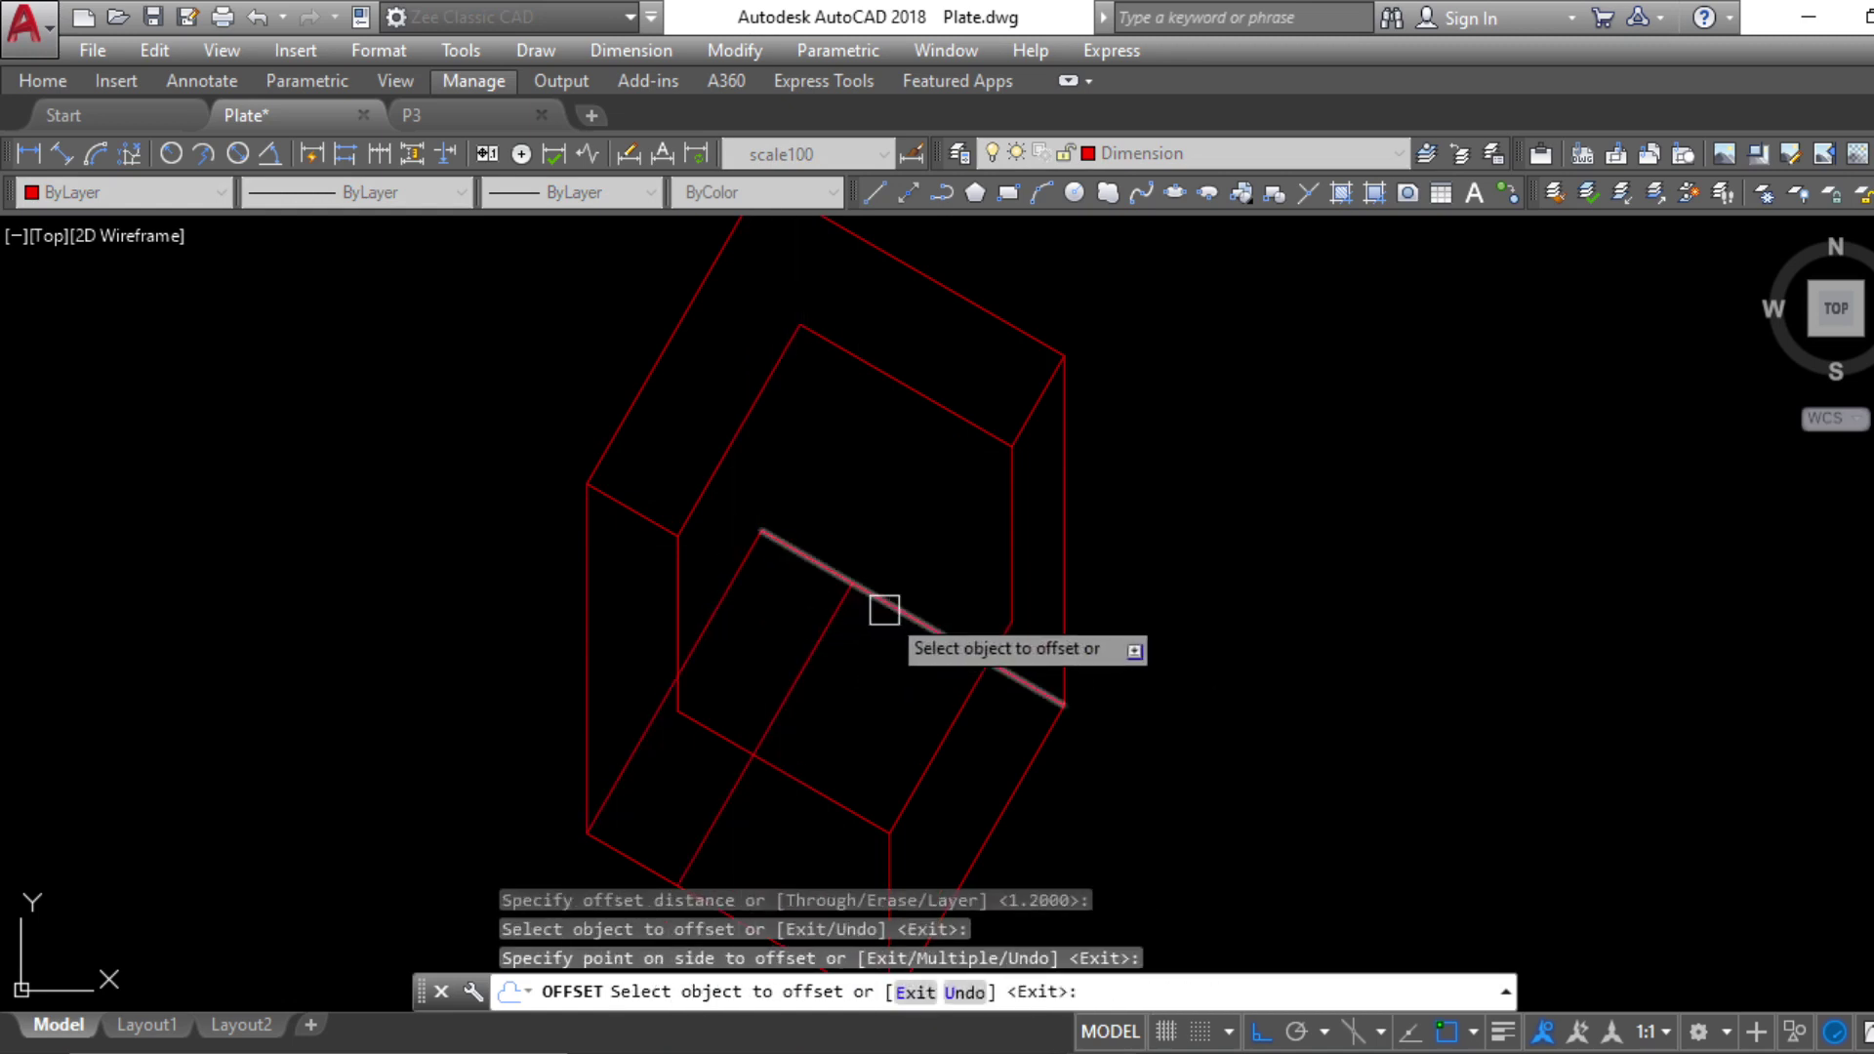
pyautogui.click(885, 610)
pyautogui.click(869, 639)
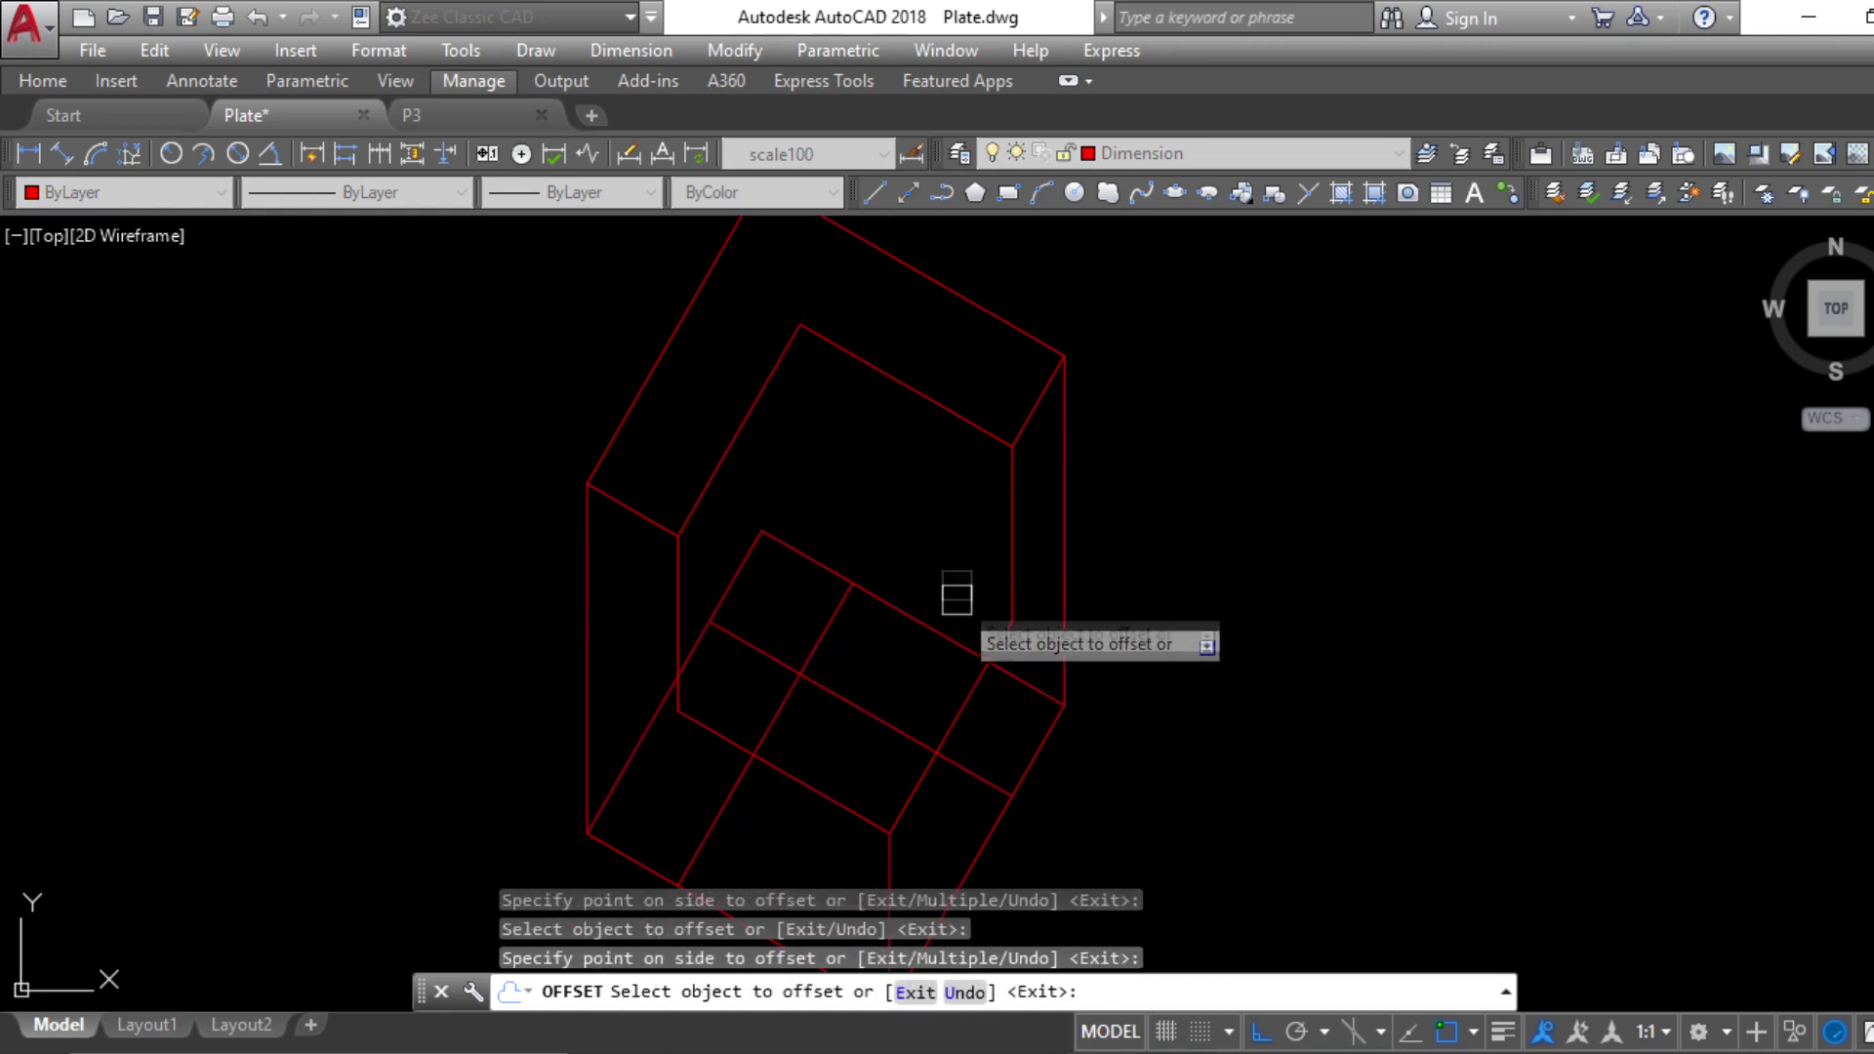
pyautogui.press('Escape')
pyautogui.press('Escape')
pyautogui.press('Escape')
# Erase the two 1.2 offset lines from the bottom face
pyautogui.write('tr')
pyautogui.press('Return')
pyautogui.press('Escape')
pyautogui.click(839, 692)
pyautogui.write('e')
pyautogui.press('Return')
pyautogui.press('Escape')
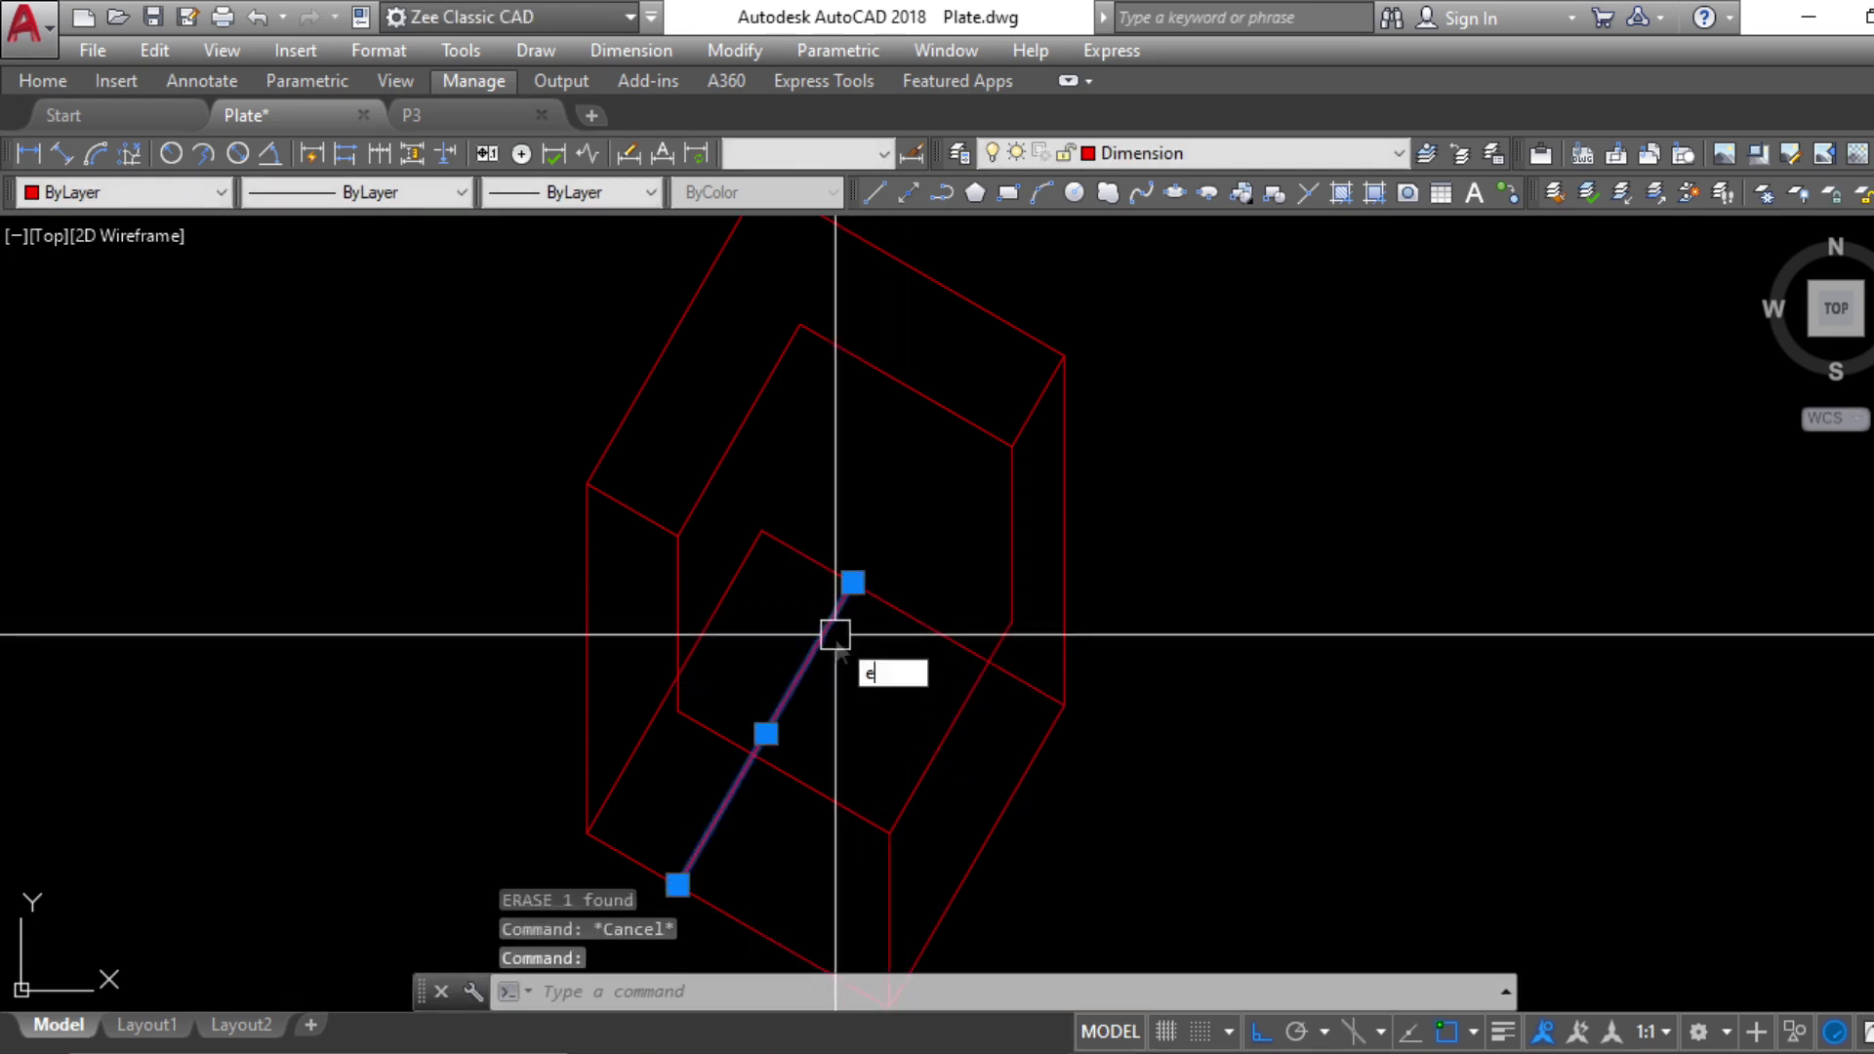
# Offset the bottom face's back and left edges inward by 1
pyautogui.write('o')
pyautogui.press('Return')
pyautogui.write('1')
pyautogui.press('Return')
pyautogui.click(868, 592)
pyautogui.click(831, 638)
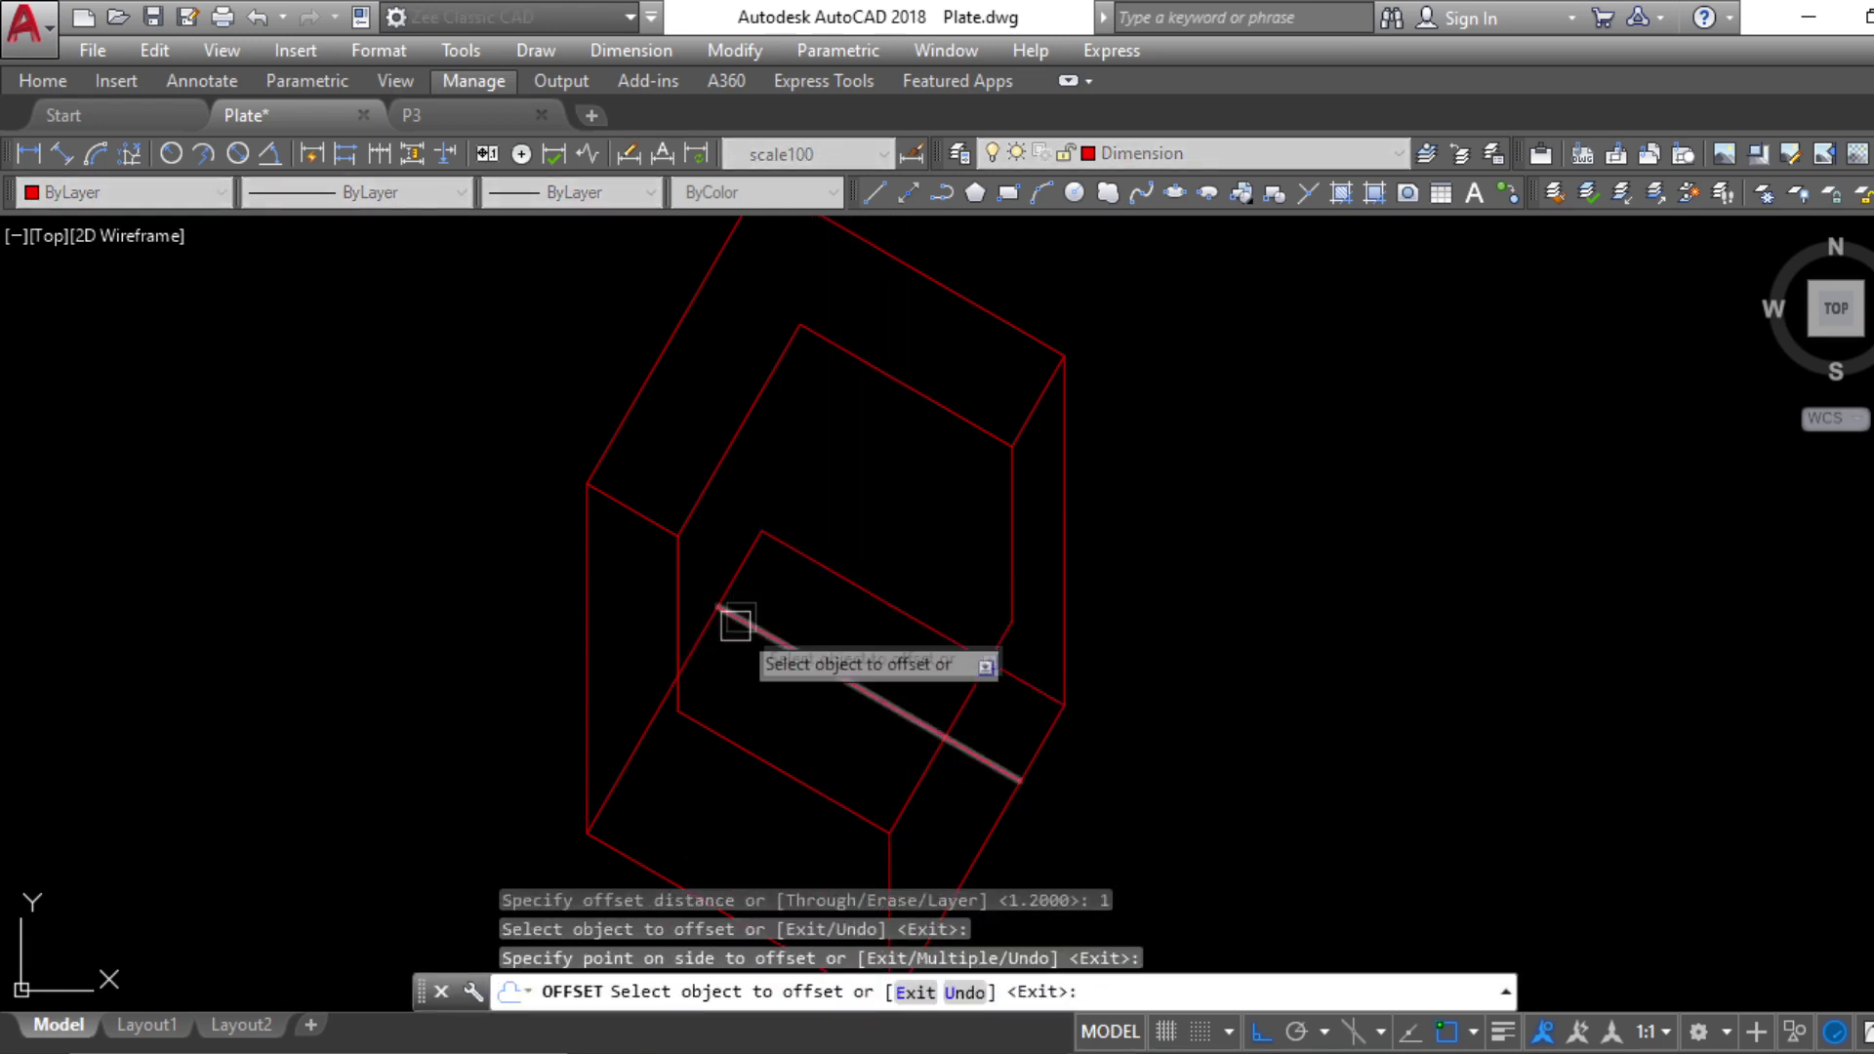
pyautogui.click(714, 634)
pyautogui.click(913, 646)
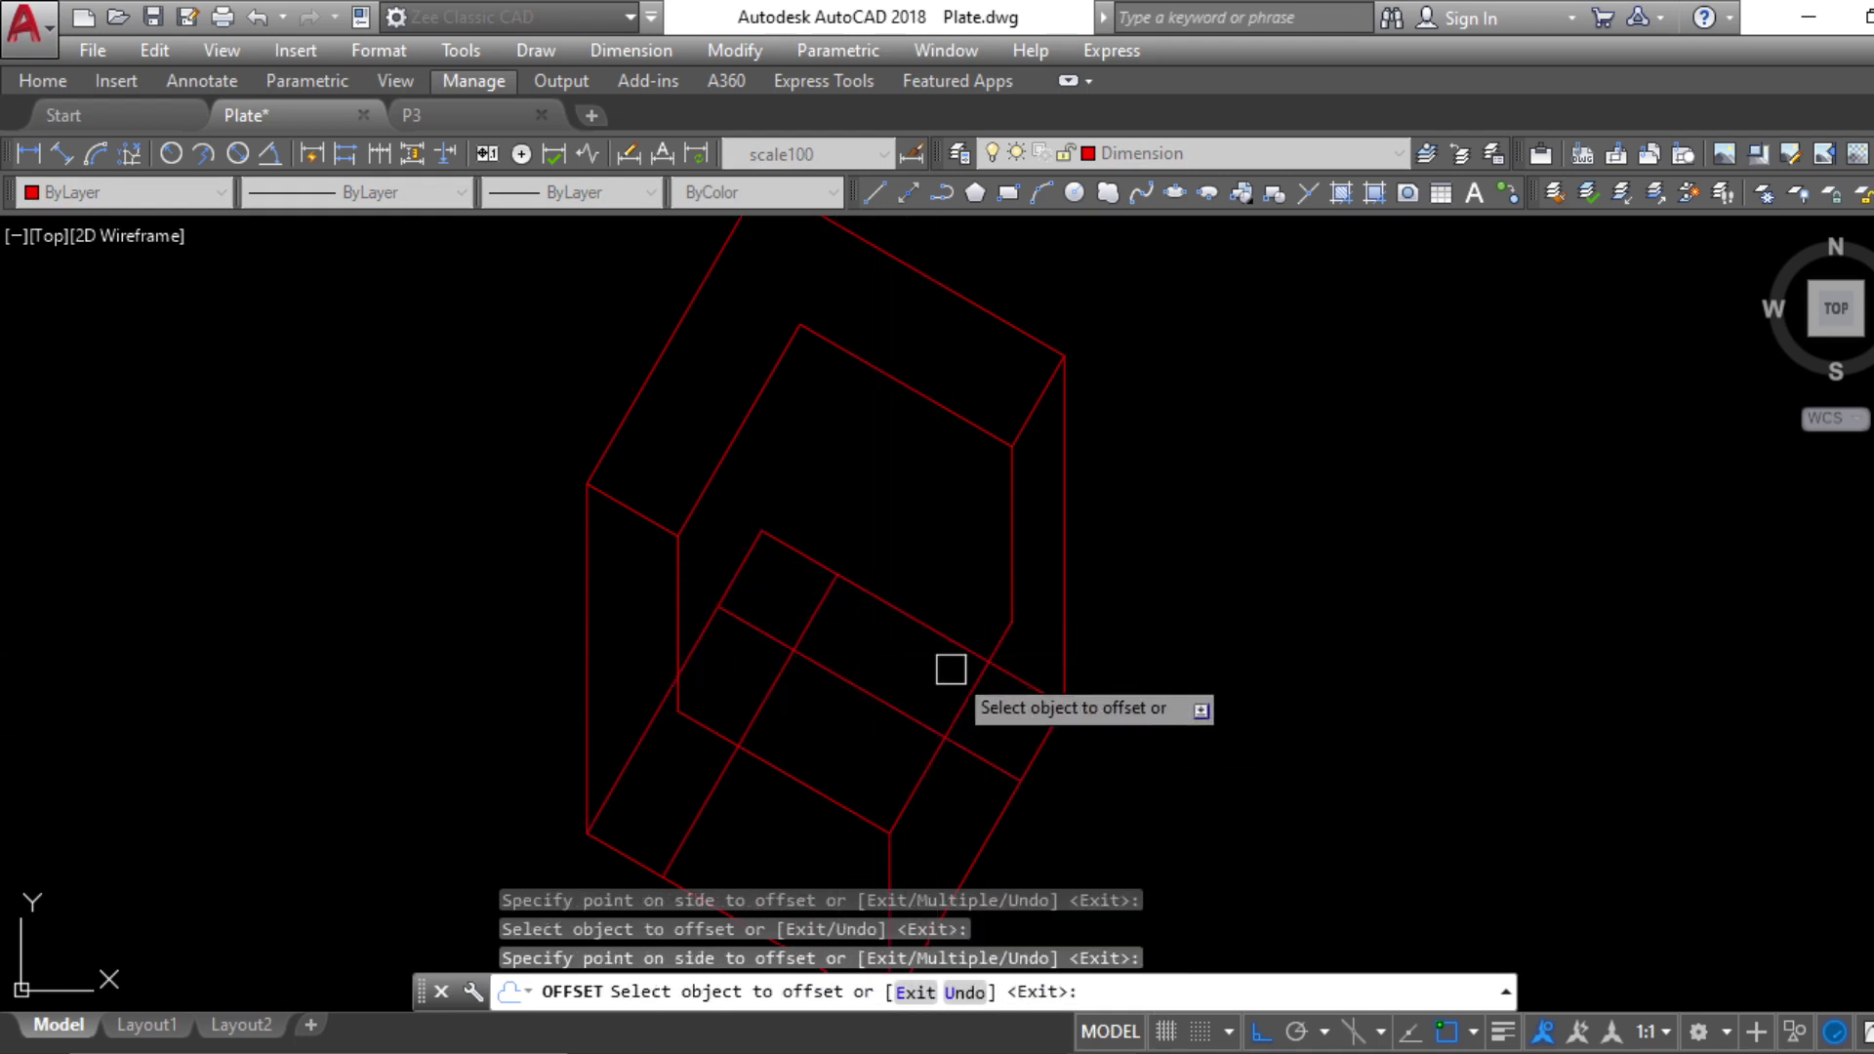
pyautogui.press('Escape')
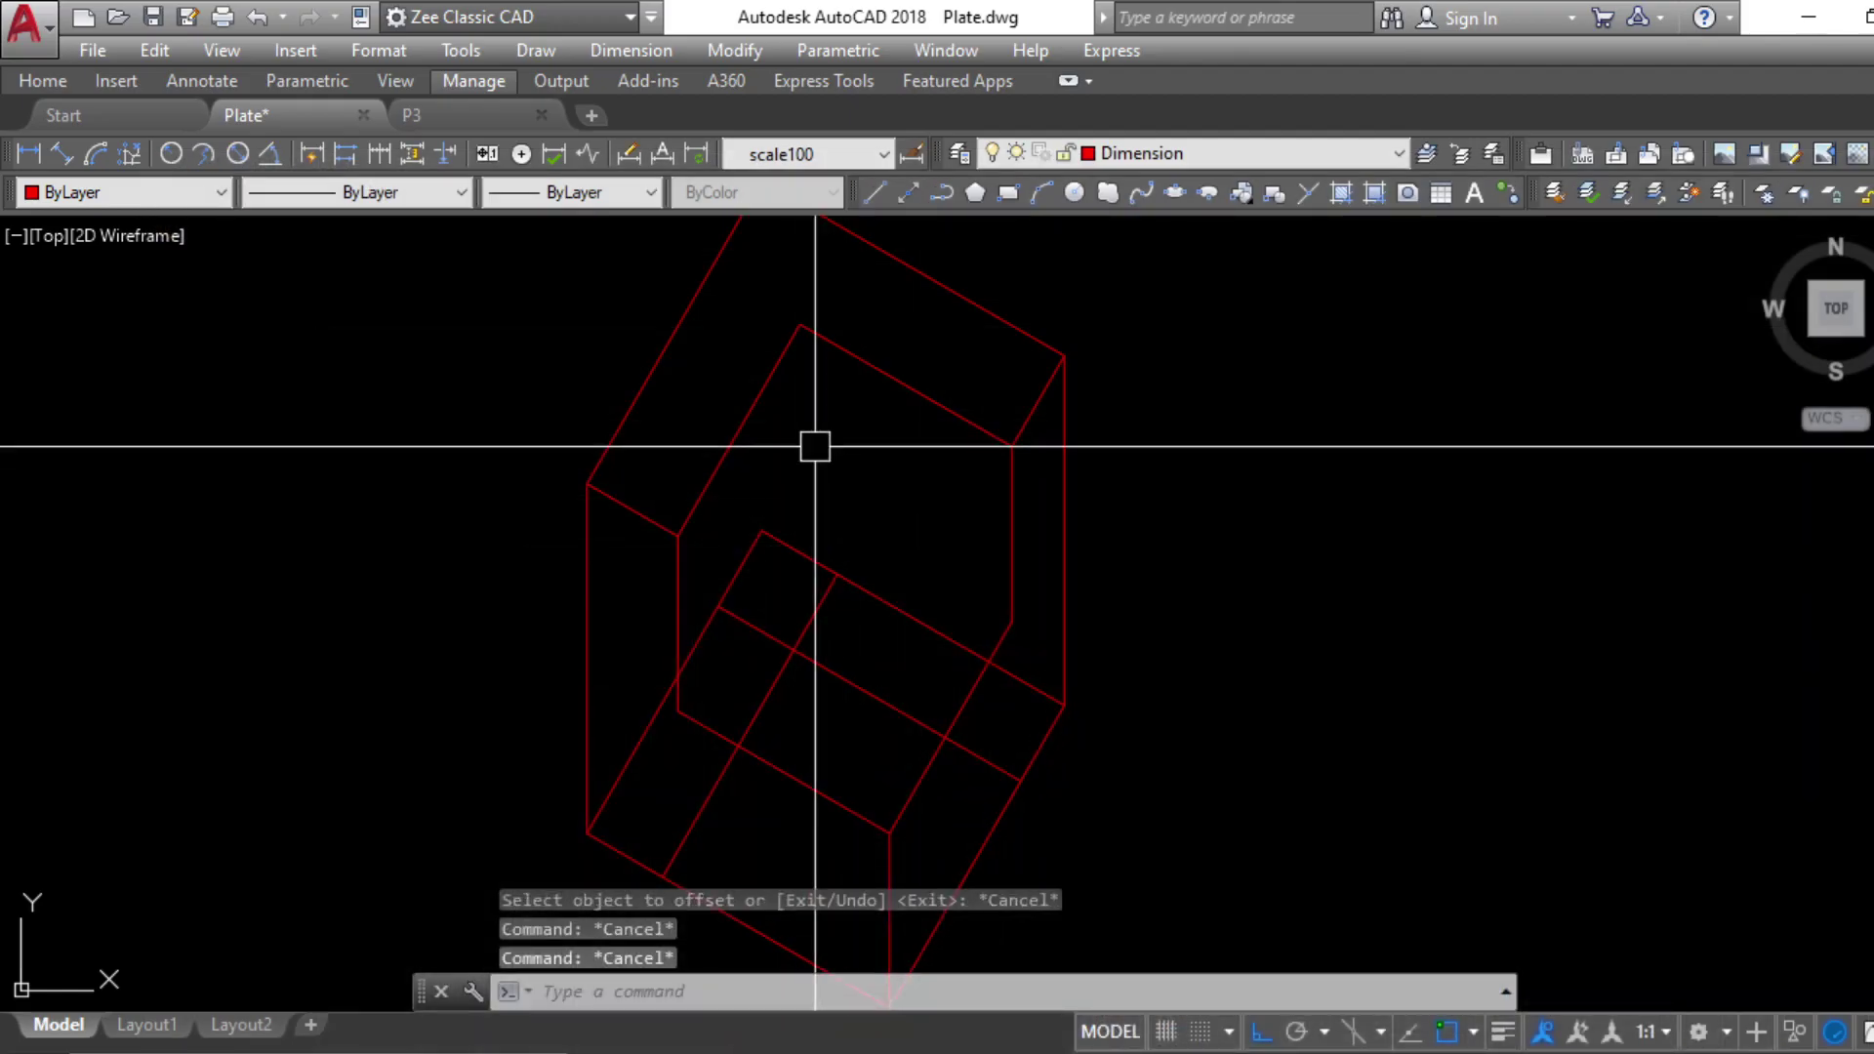
# Draw a vertical polyline downward from the inner corner of the top face's cutout to the bottom face's offset lines
pyautogui.write('l')
pyautogui.press('Return')
pyautogui.click(801, 323)
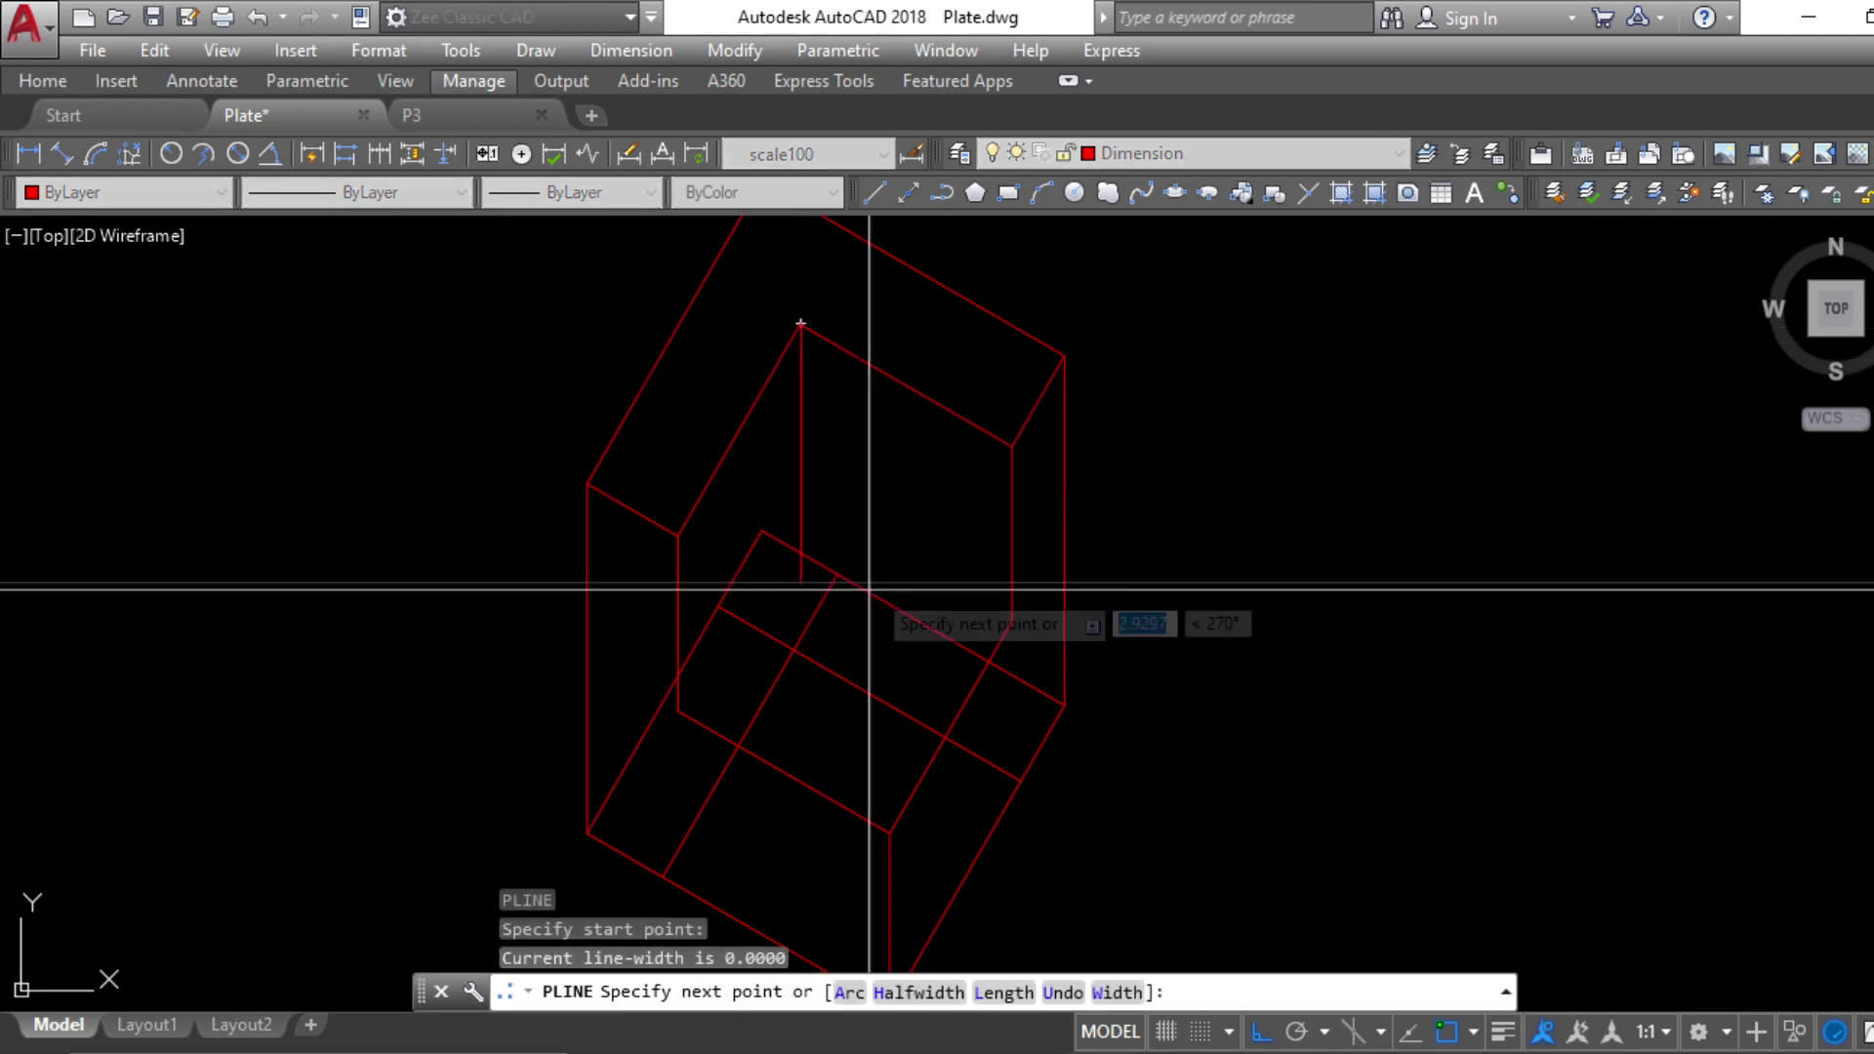
pyautogui.click(820, 619)
pyautogui.press('Escape')
pyautogui.press('Escape')
pyautogui.scroll(3, 836, 742)
pyautogui.click(837, 753)
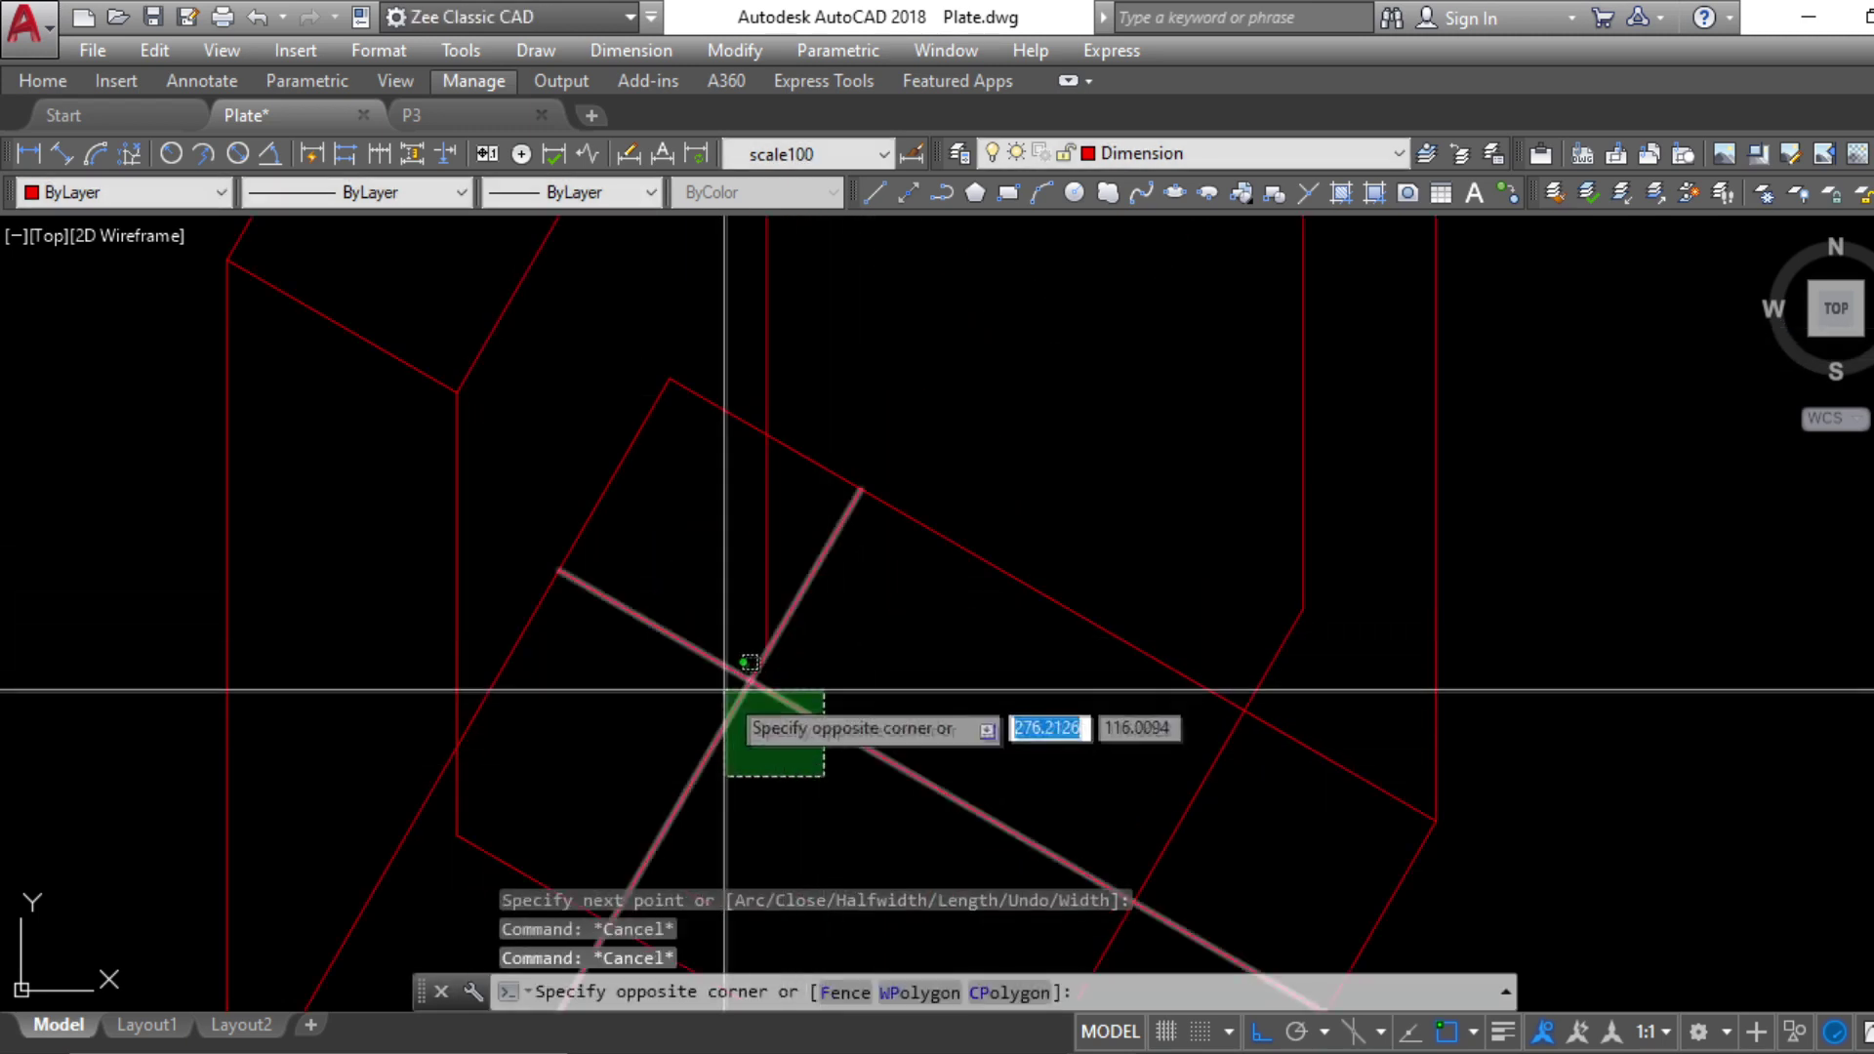
pyautogui.click(736, 690)
pyautogui.click(837, 473)
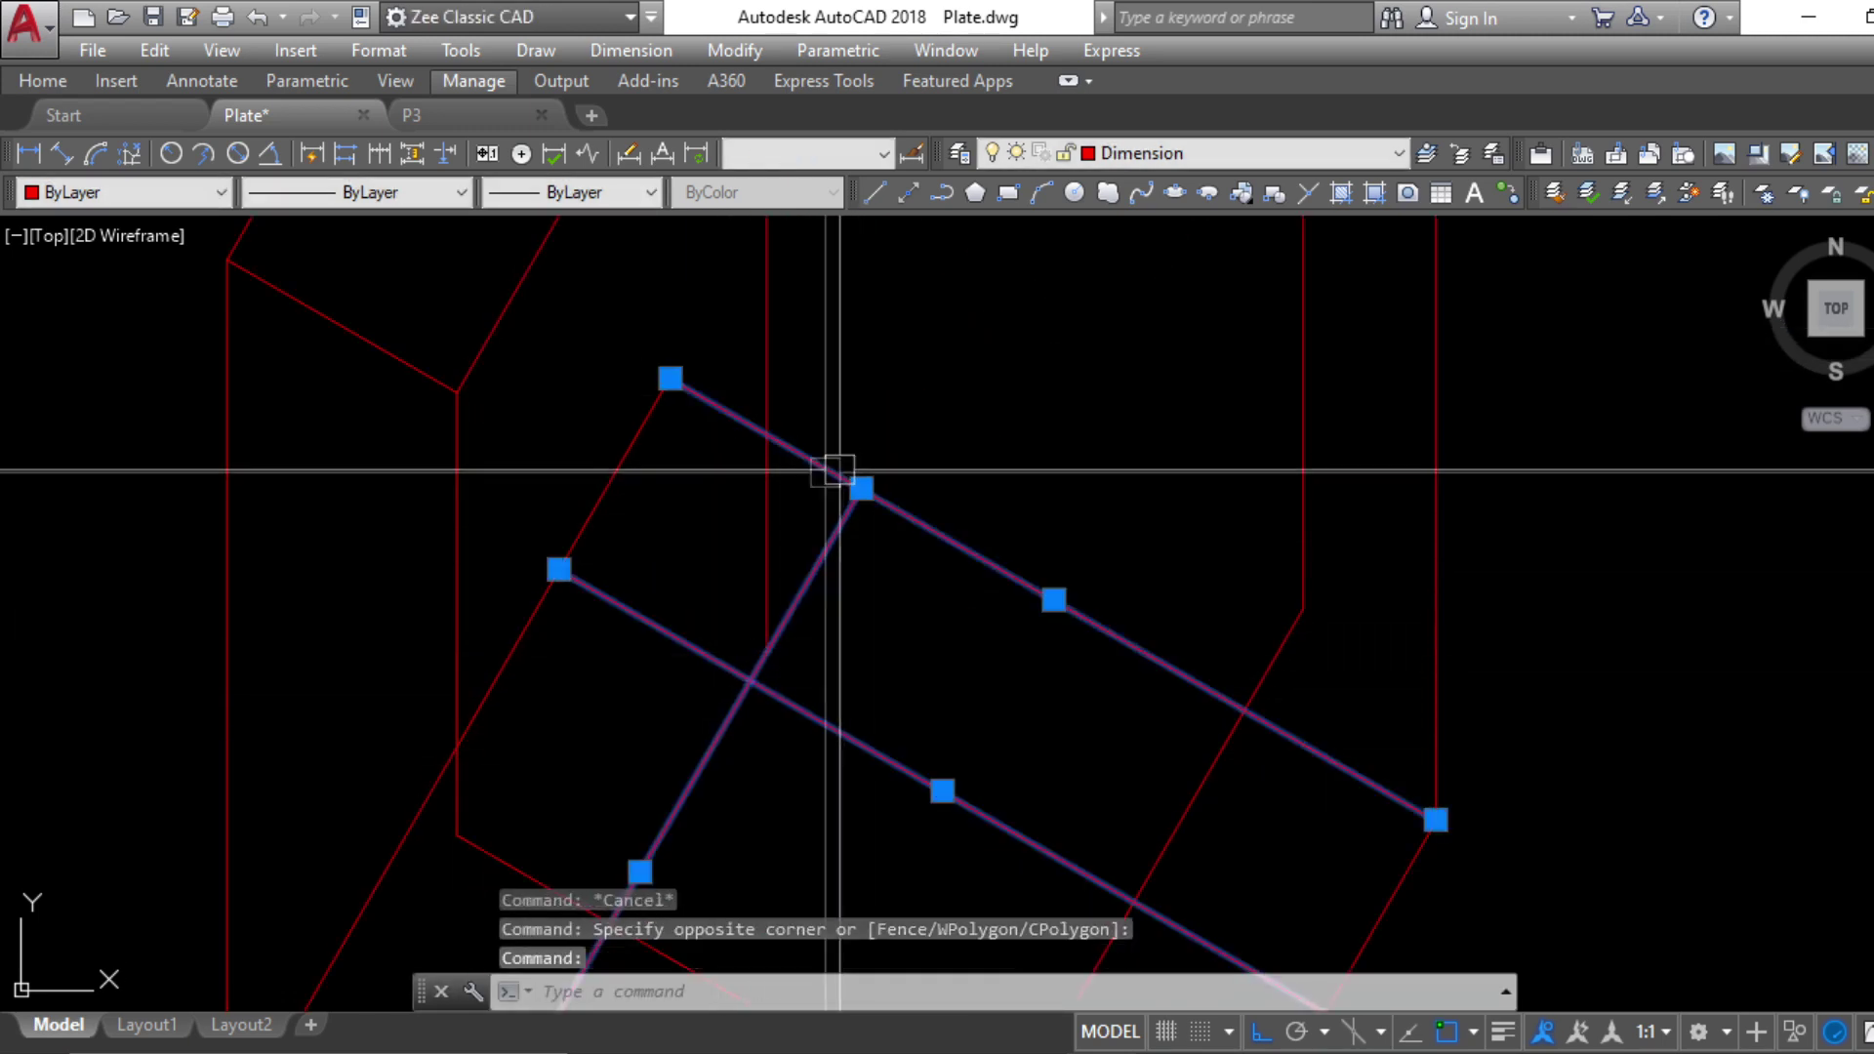
pyautogui.click(647, 423)
pyautogui.scroll(-3, 771, 488)
pyautogui.press('Escape')
pyautogui.press('Escape')
pyautogui.press('Escape')
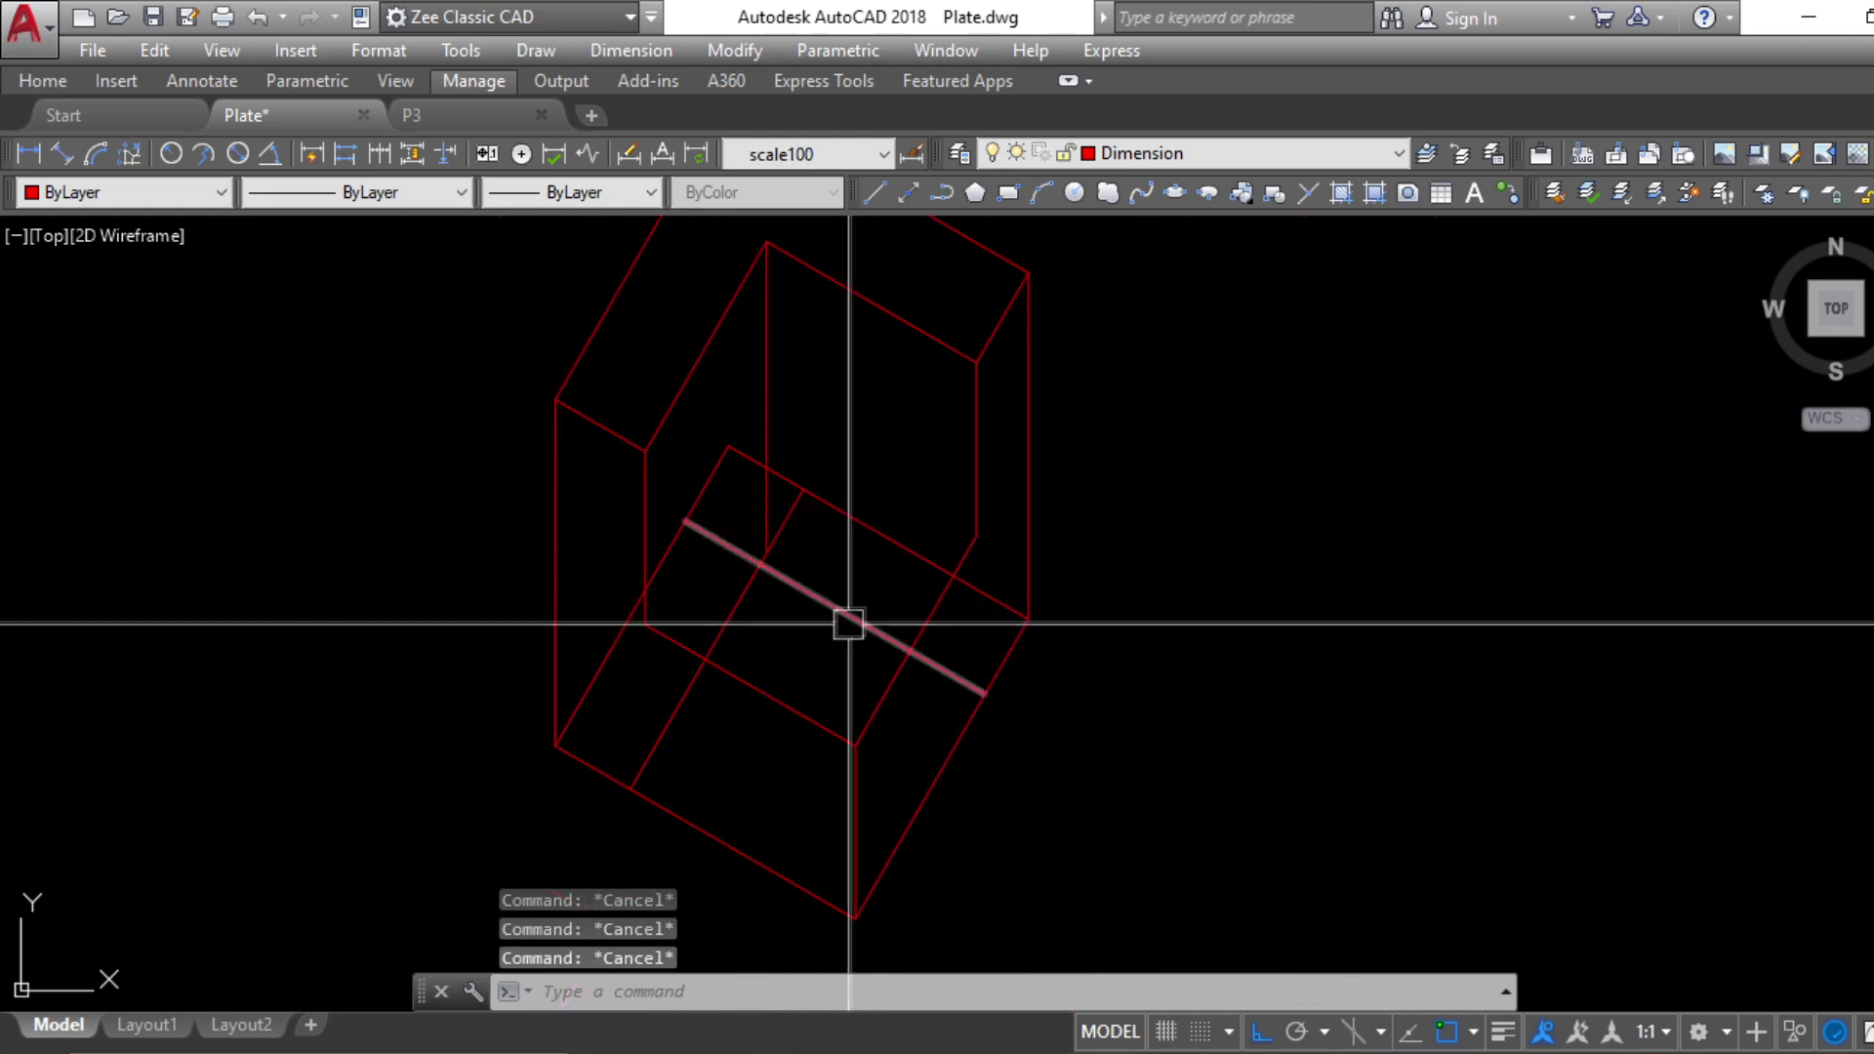
# Copy the bottom face's left edge from its front endpoint to the lower end of the left inner vertical line
pyautogui.click(667, 558)
pyautogui.write('c')
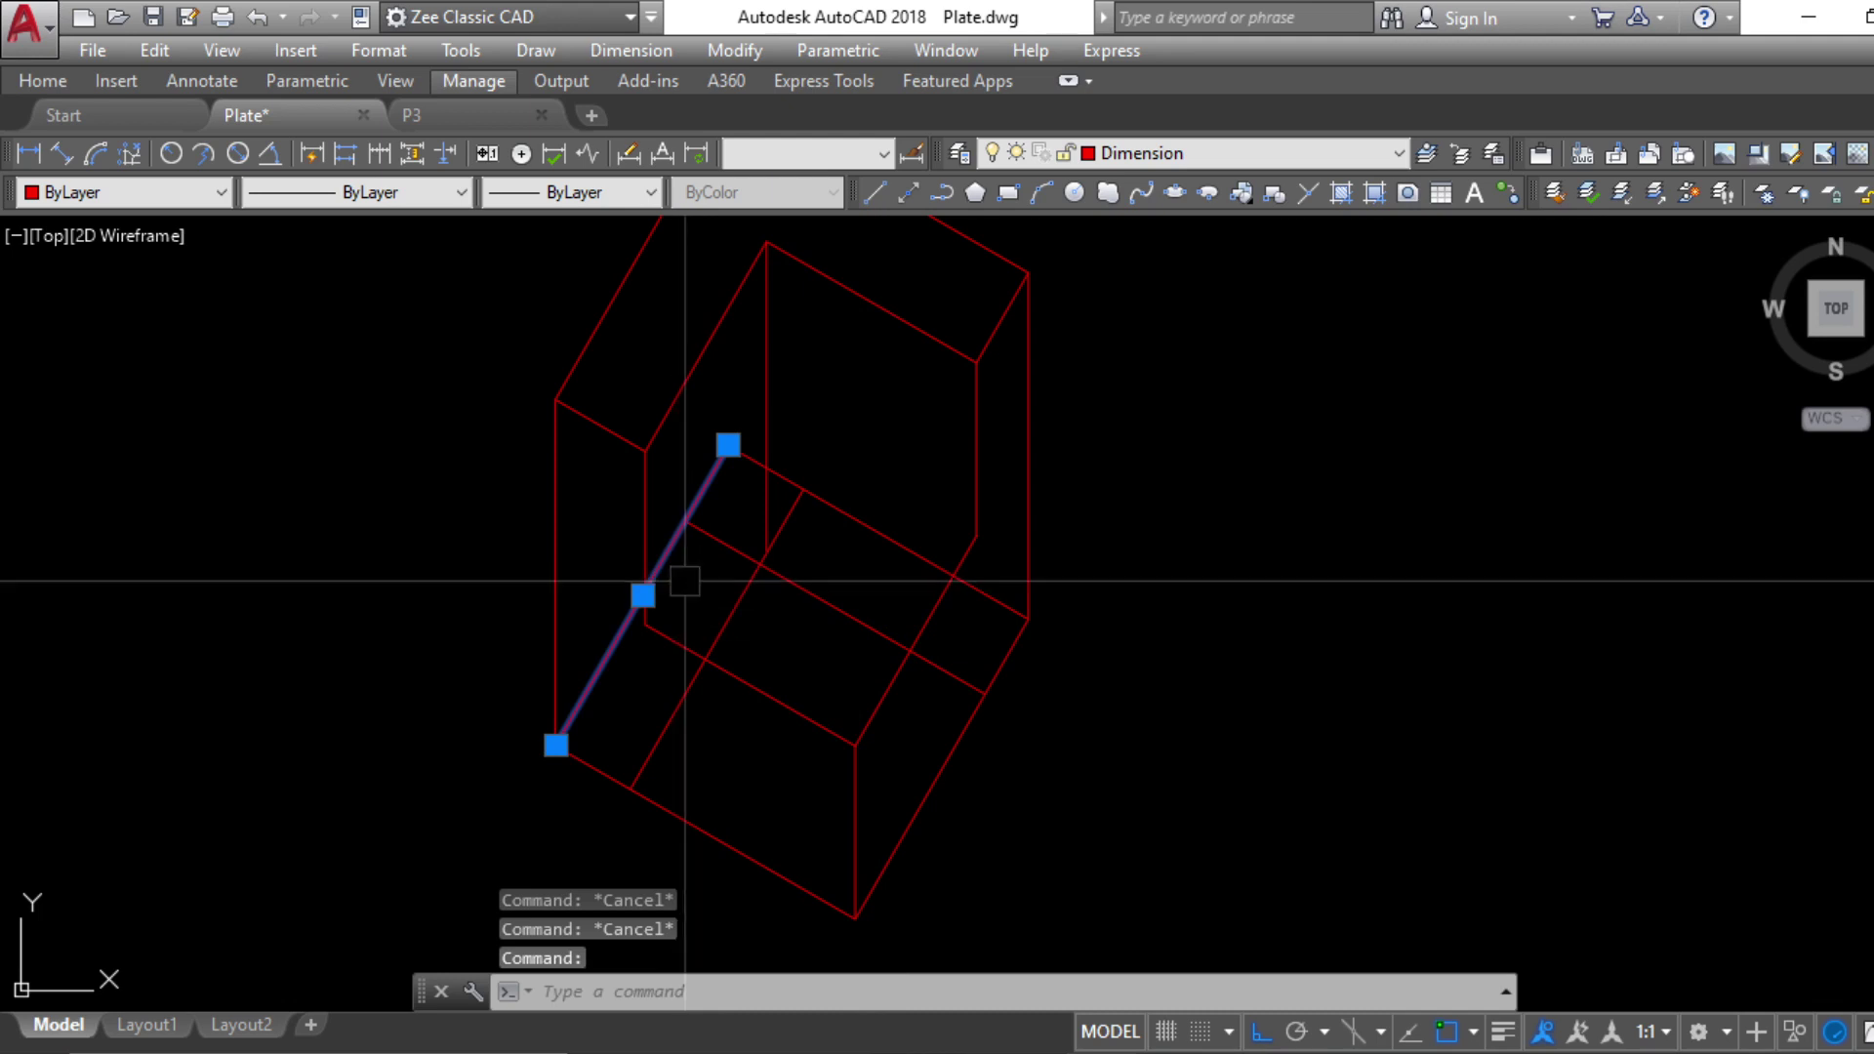
pyautogui.write('o')
pyautogui.press('Return')
pyautogui.scroll(2, 616, 630)
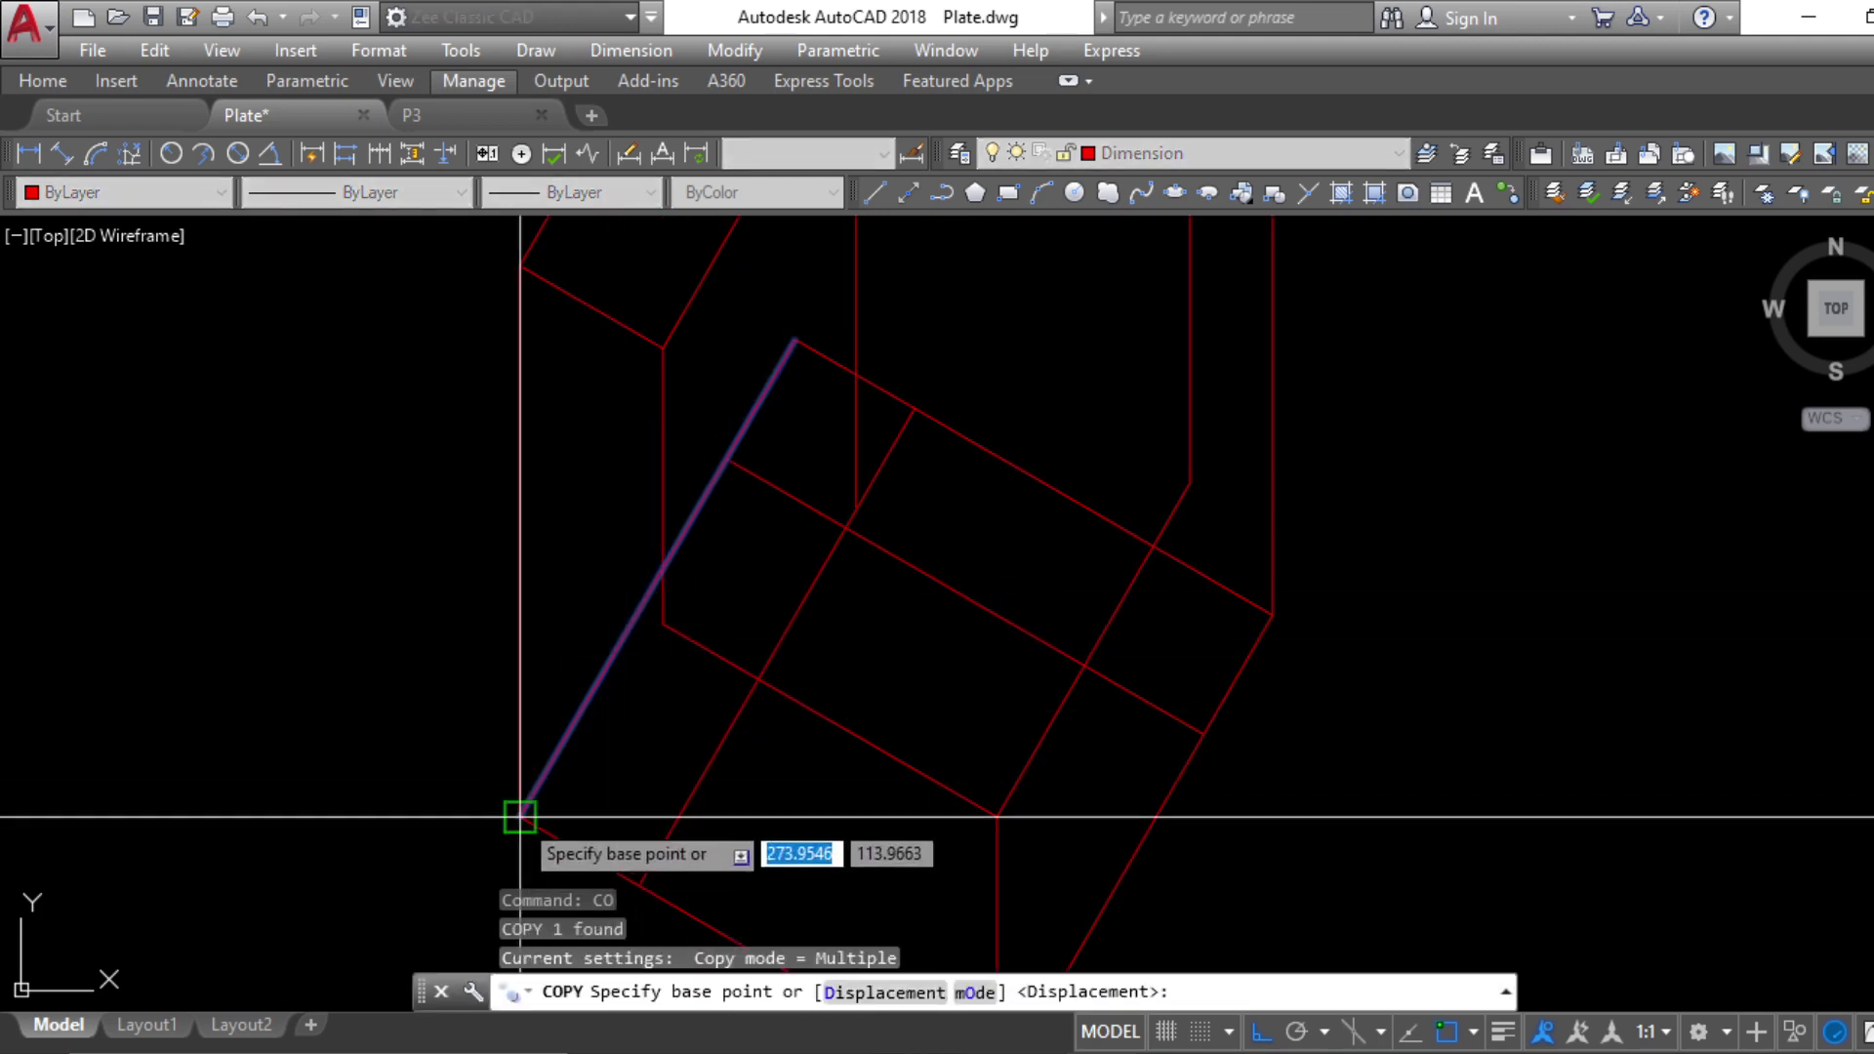
pyautogui.click(520, 816)
pyautogui.click(660, 630)
pyautogui.press('Escape')
pyautogui.press('Escape')
# Move the bottom face's back edge from its crossing with the right mid-height line to the lower end of the right inner vertical
pyautogui.click(996, 459)
pyautogui.moveTo(1049, 561); pyautogui.dragTo(987, 640, button='middle')
pyautogui.write('c')
pyautogui.press('Escape')
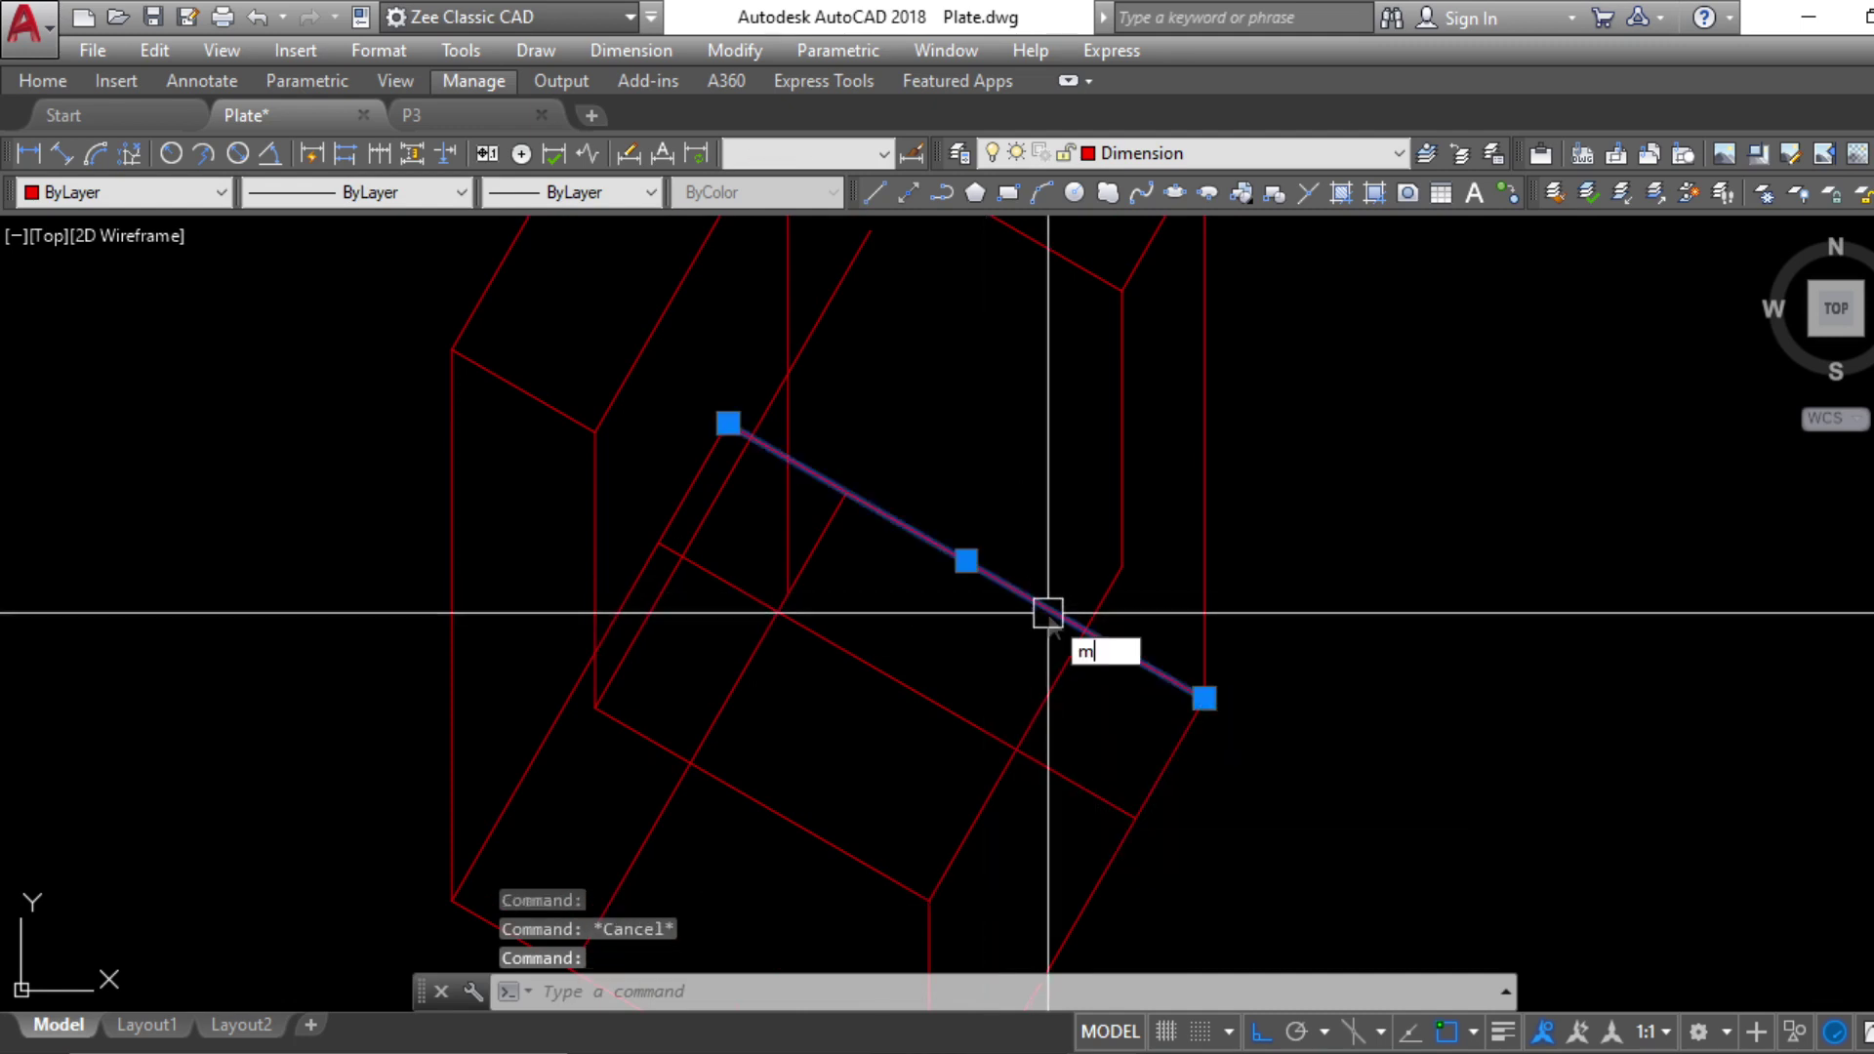
pyautogui.press('Return')
pyautogui.click(1086, 633)
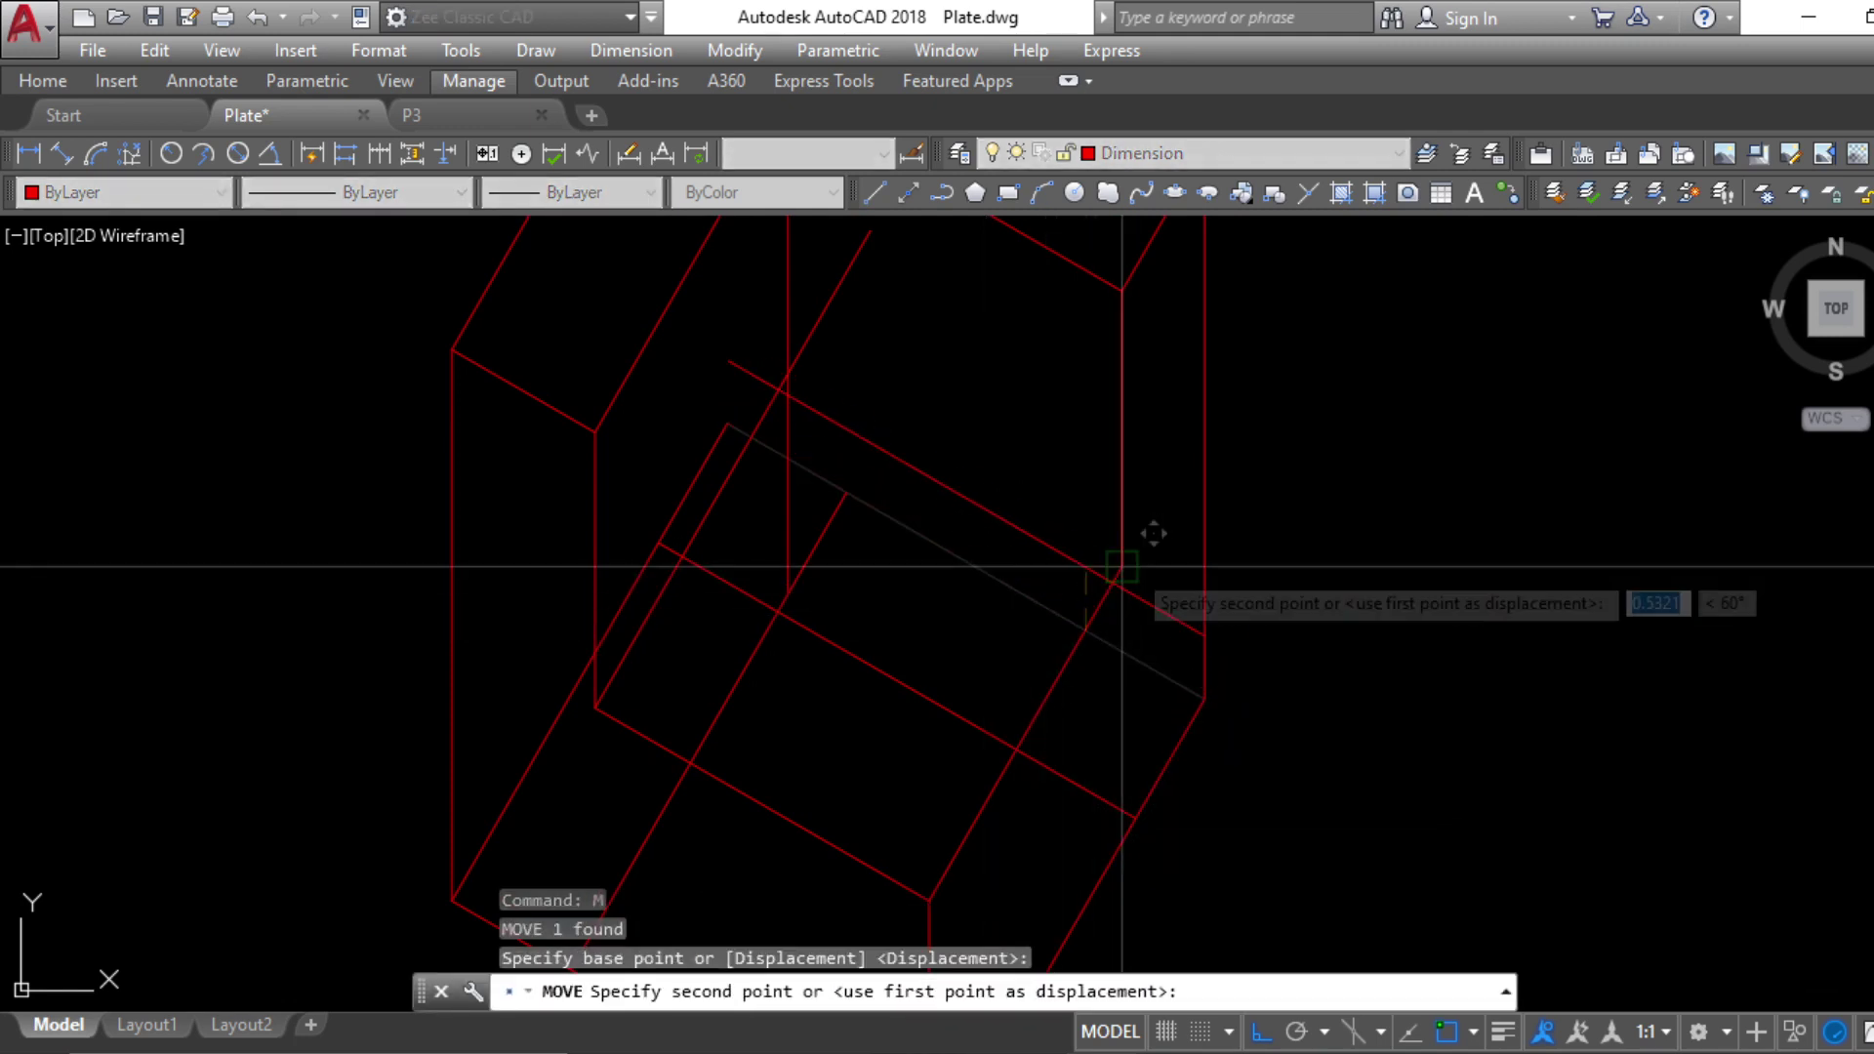
pyautogui.press('Escape')
pyautogui.press('Escape')
pyautogui.press('Escape')
pyautogui.press('Escape')
pyautogui.scroll(-2, 849, 525)
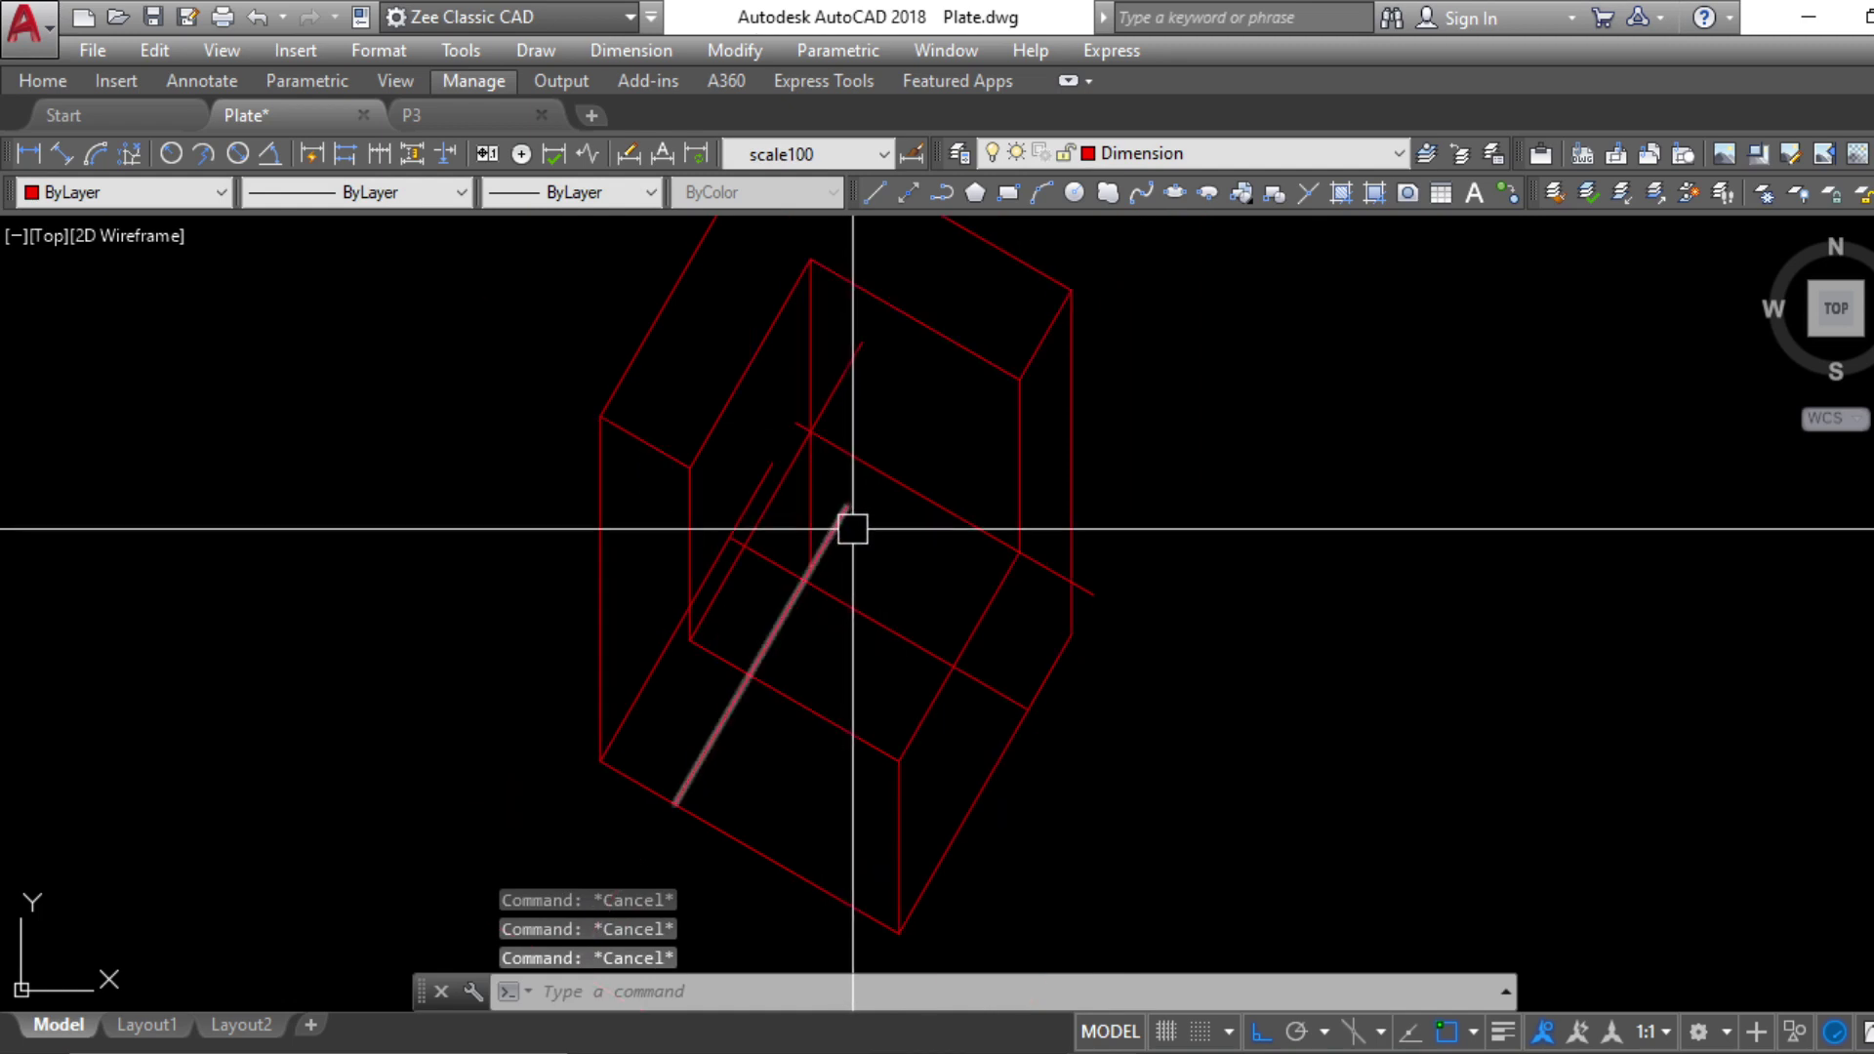
# Erase the two offset lines on the bottom face and its original left edge
pyautogui.hotkey('ctrl', 'z')
pyautogui.click(853, 606)
pyautogui.press('Delete')
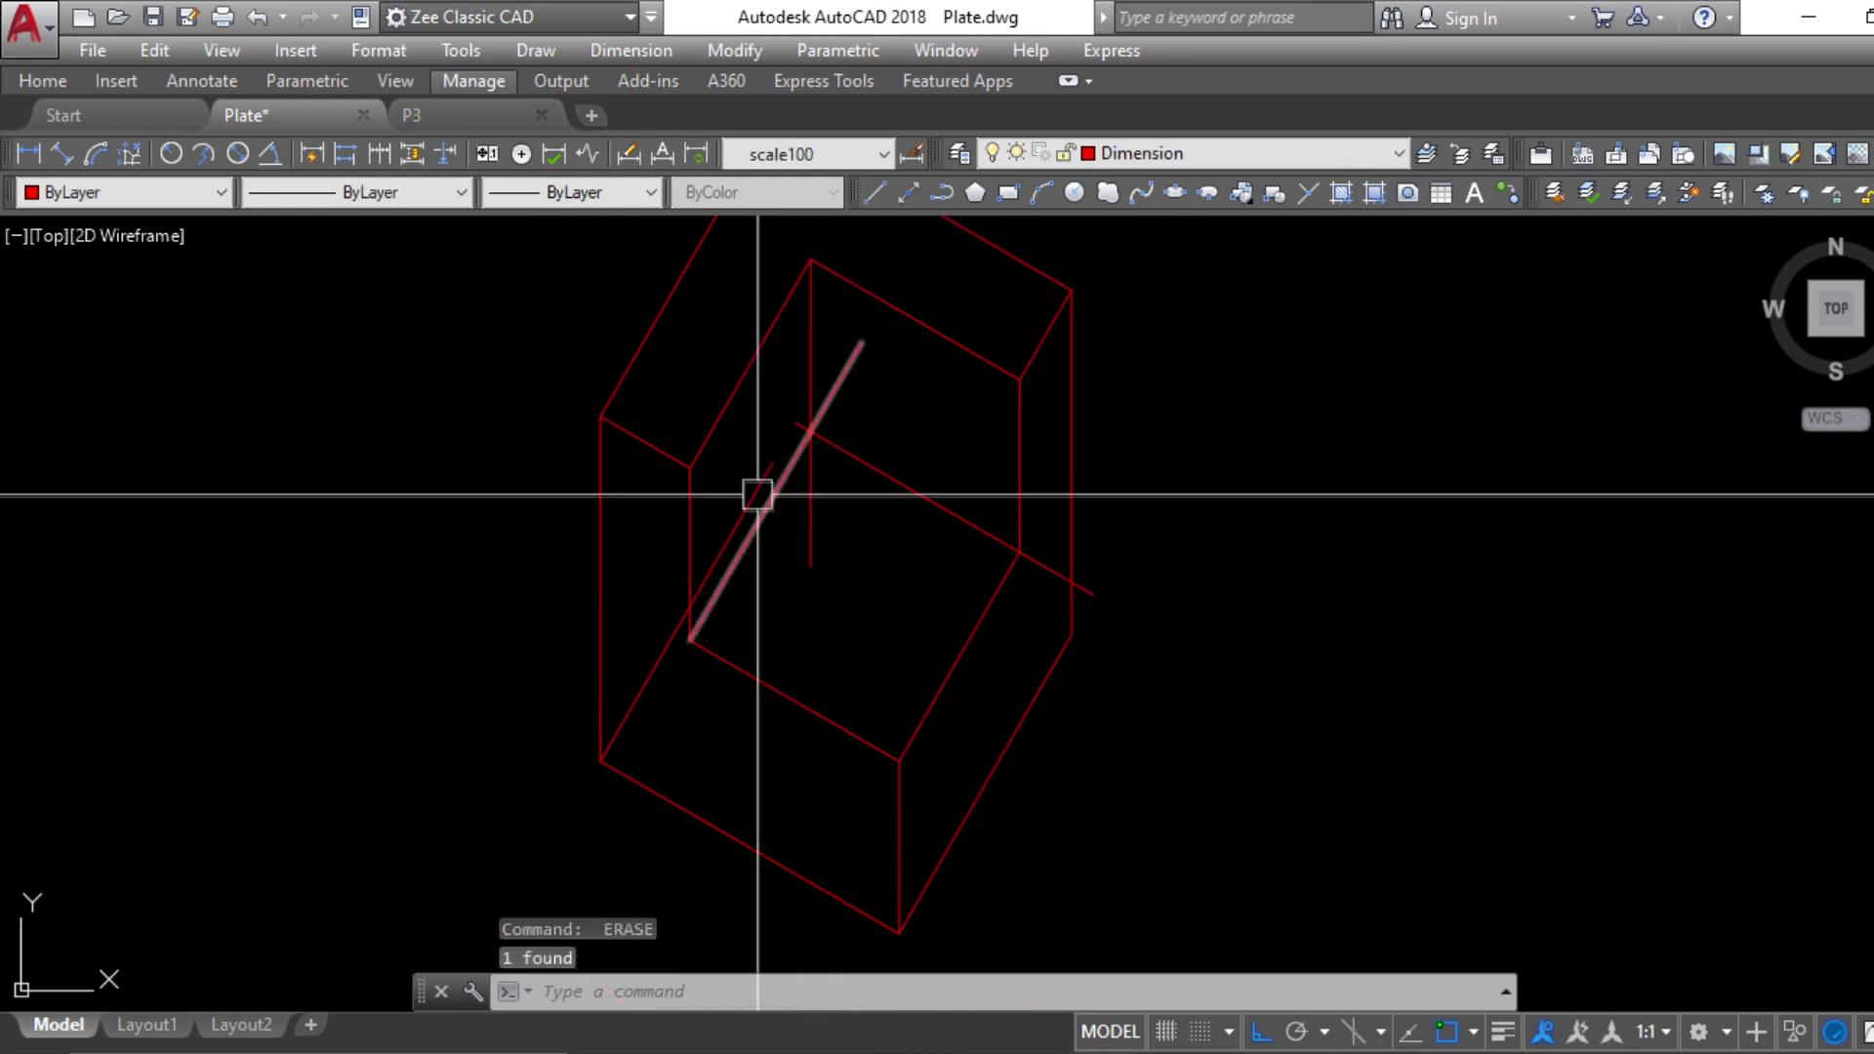
pyautogui.click(749, 482)
pyautogui.press('Delete')
pyautogui.moveTo(882, 535); pyautogui.dragTo(885, 580, button='middle')
pyautogui.press('Escape')
pyautogui.press('Escape')
pyautogui.press('Escape')
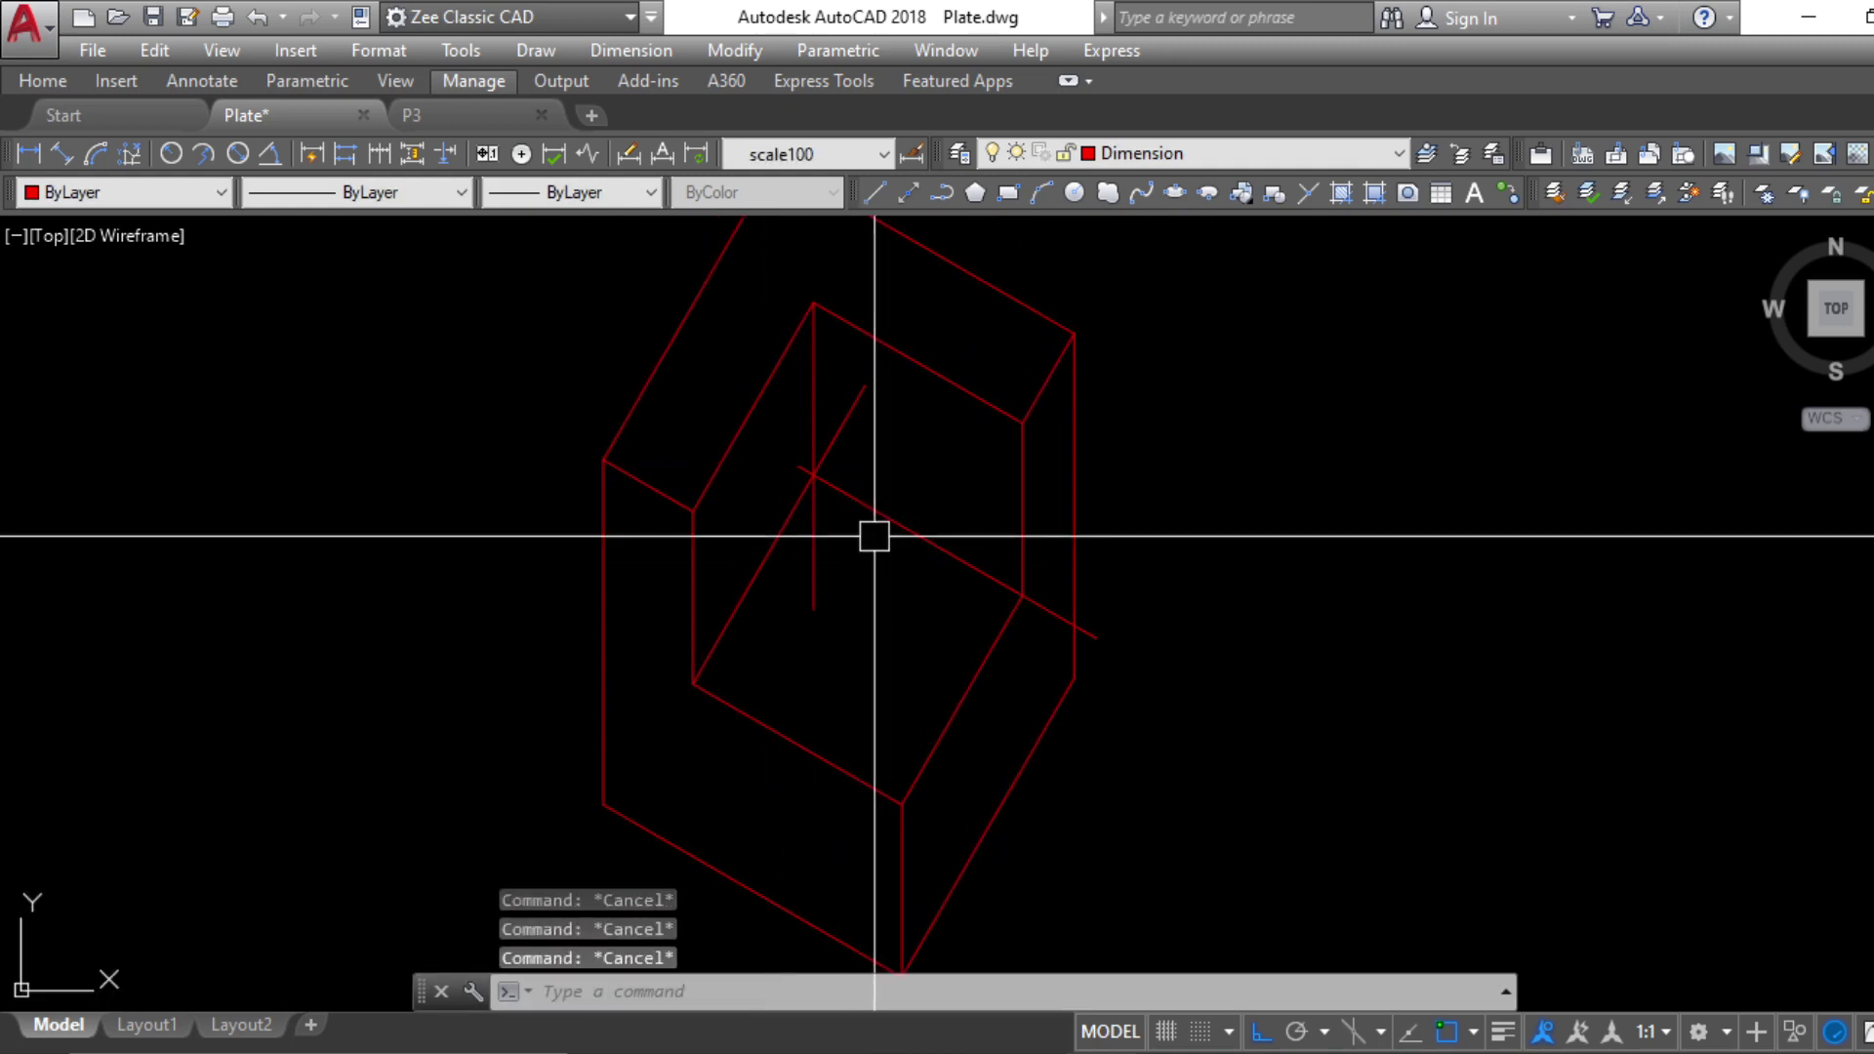
# Offset the back and left lines at the cutout's mid-height level inward by 1
pyautogui.write('o')
pyautogui.press('Return')
pyautogui.press('Return')
pyautogui.click(865, 515)
pyautogui.click(820, 599)
pyautogui.click(759, 589)
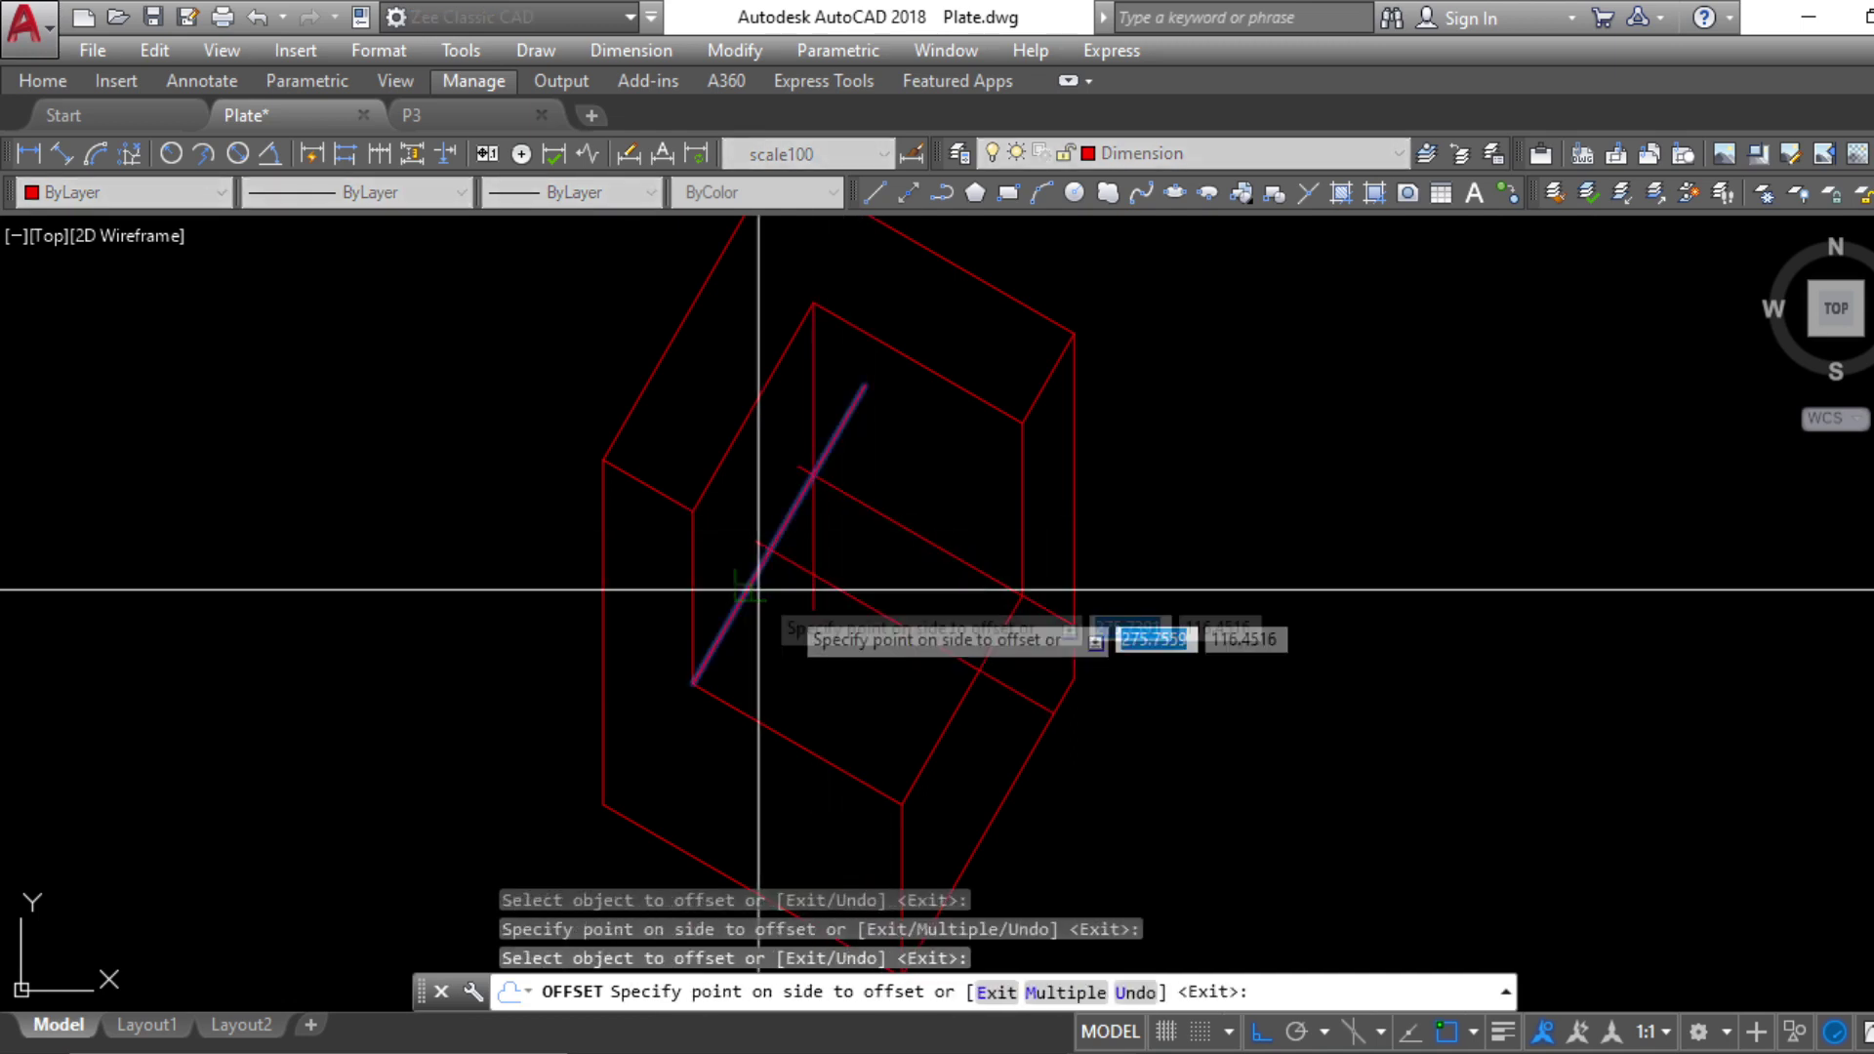
pyautogui.click(876, 637)
pyautogui.press('Escape')
# Trim the overshooting ends of the mid-height floor lines and the 1-unit offsets around the square in the cutout's back-left corner
pyautogui.write('tr')
pyautogui.press('Return')
pyautogui.click(888, 668)
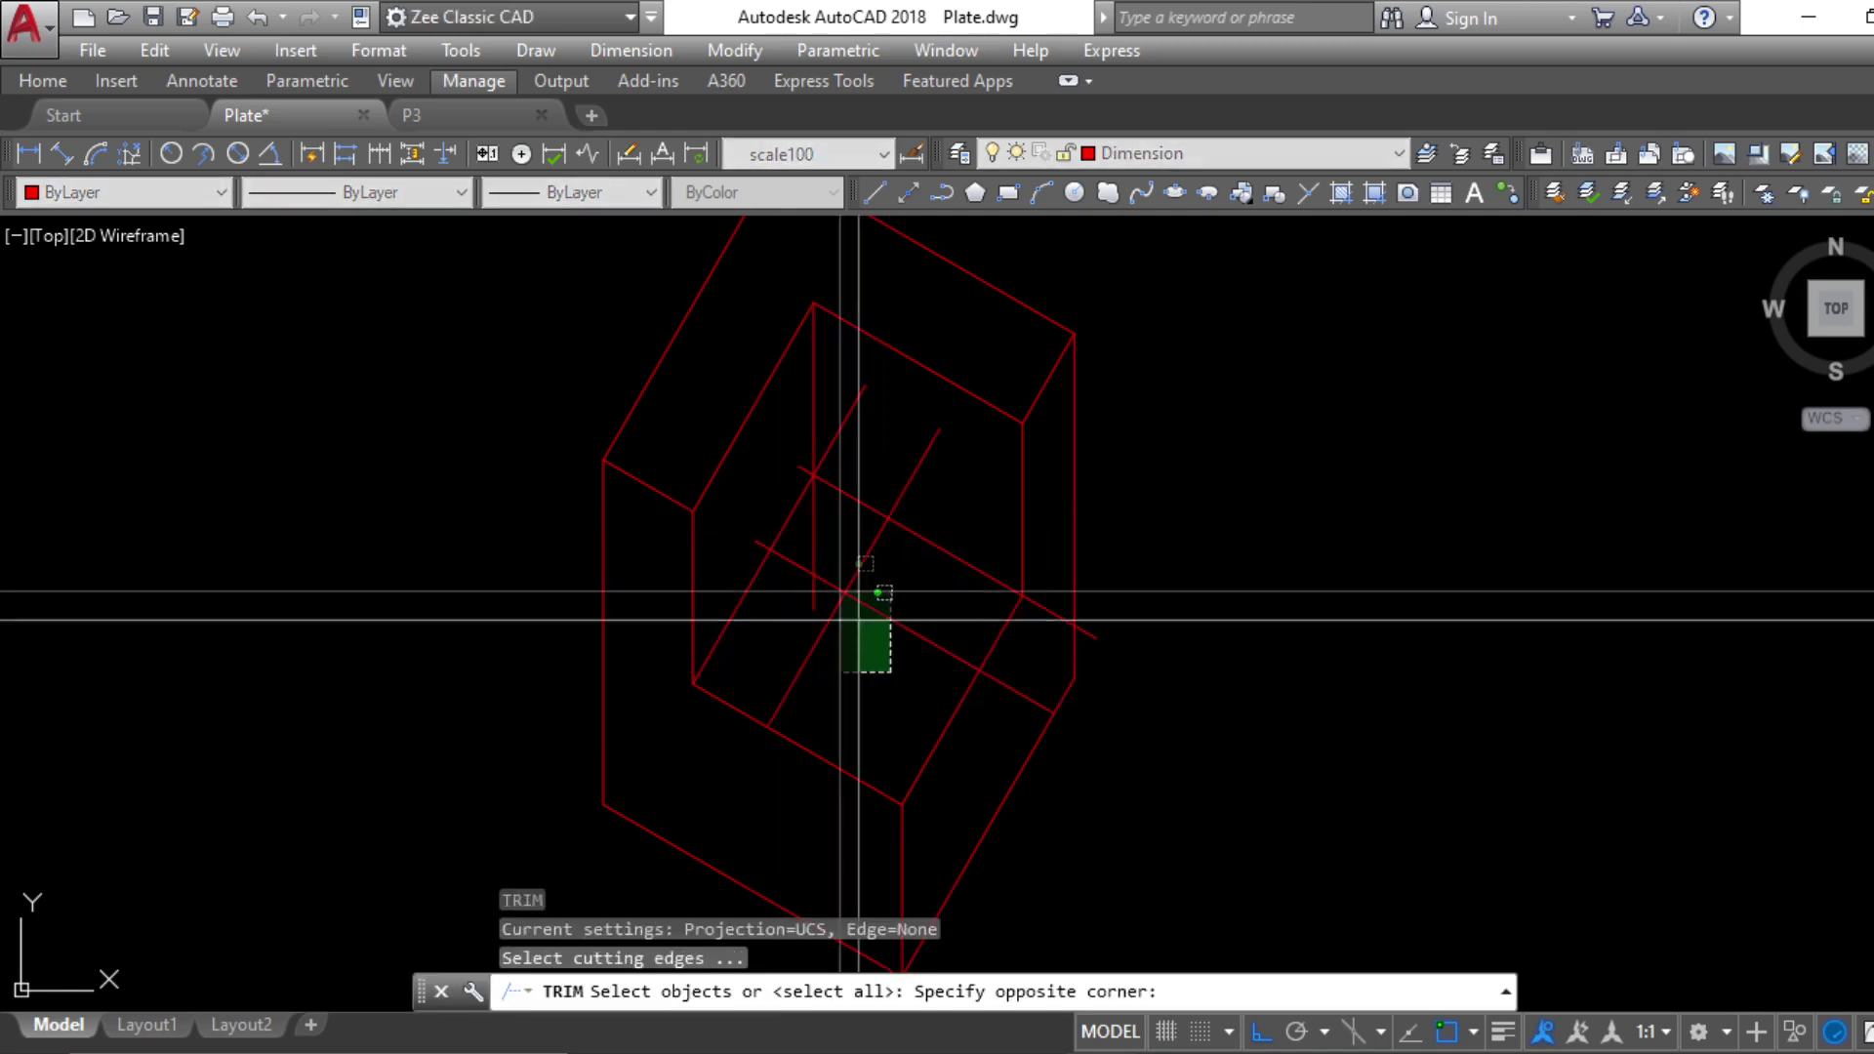
pyautogui.click(764, 441)
pyautogui.press('Return')
pyautogui.scroll(4, 790, 468)
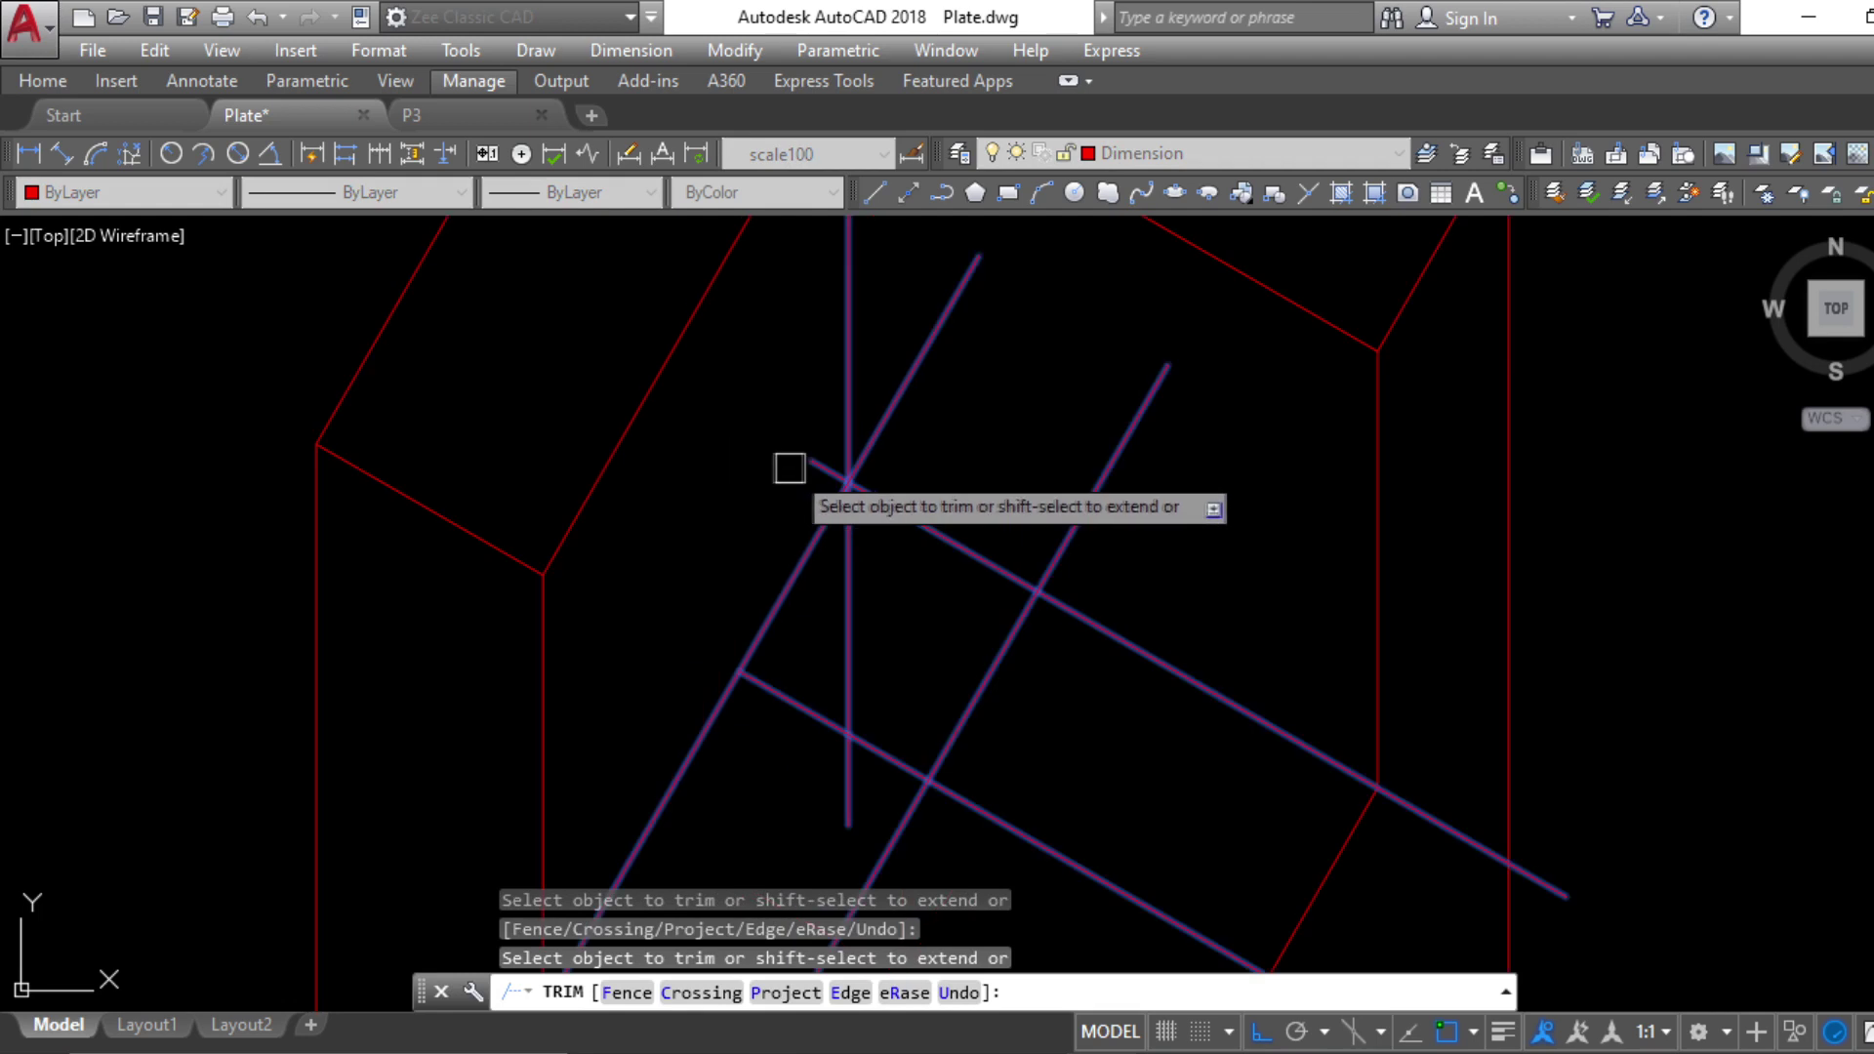
pyautogui.scroll(-5, 839, 439)
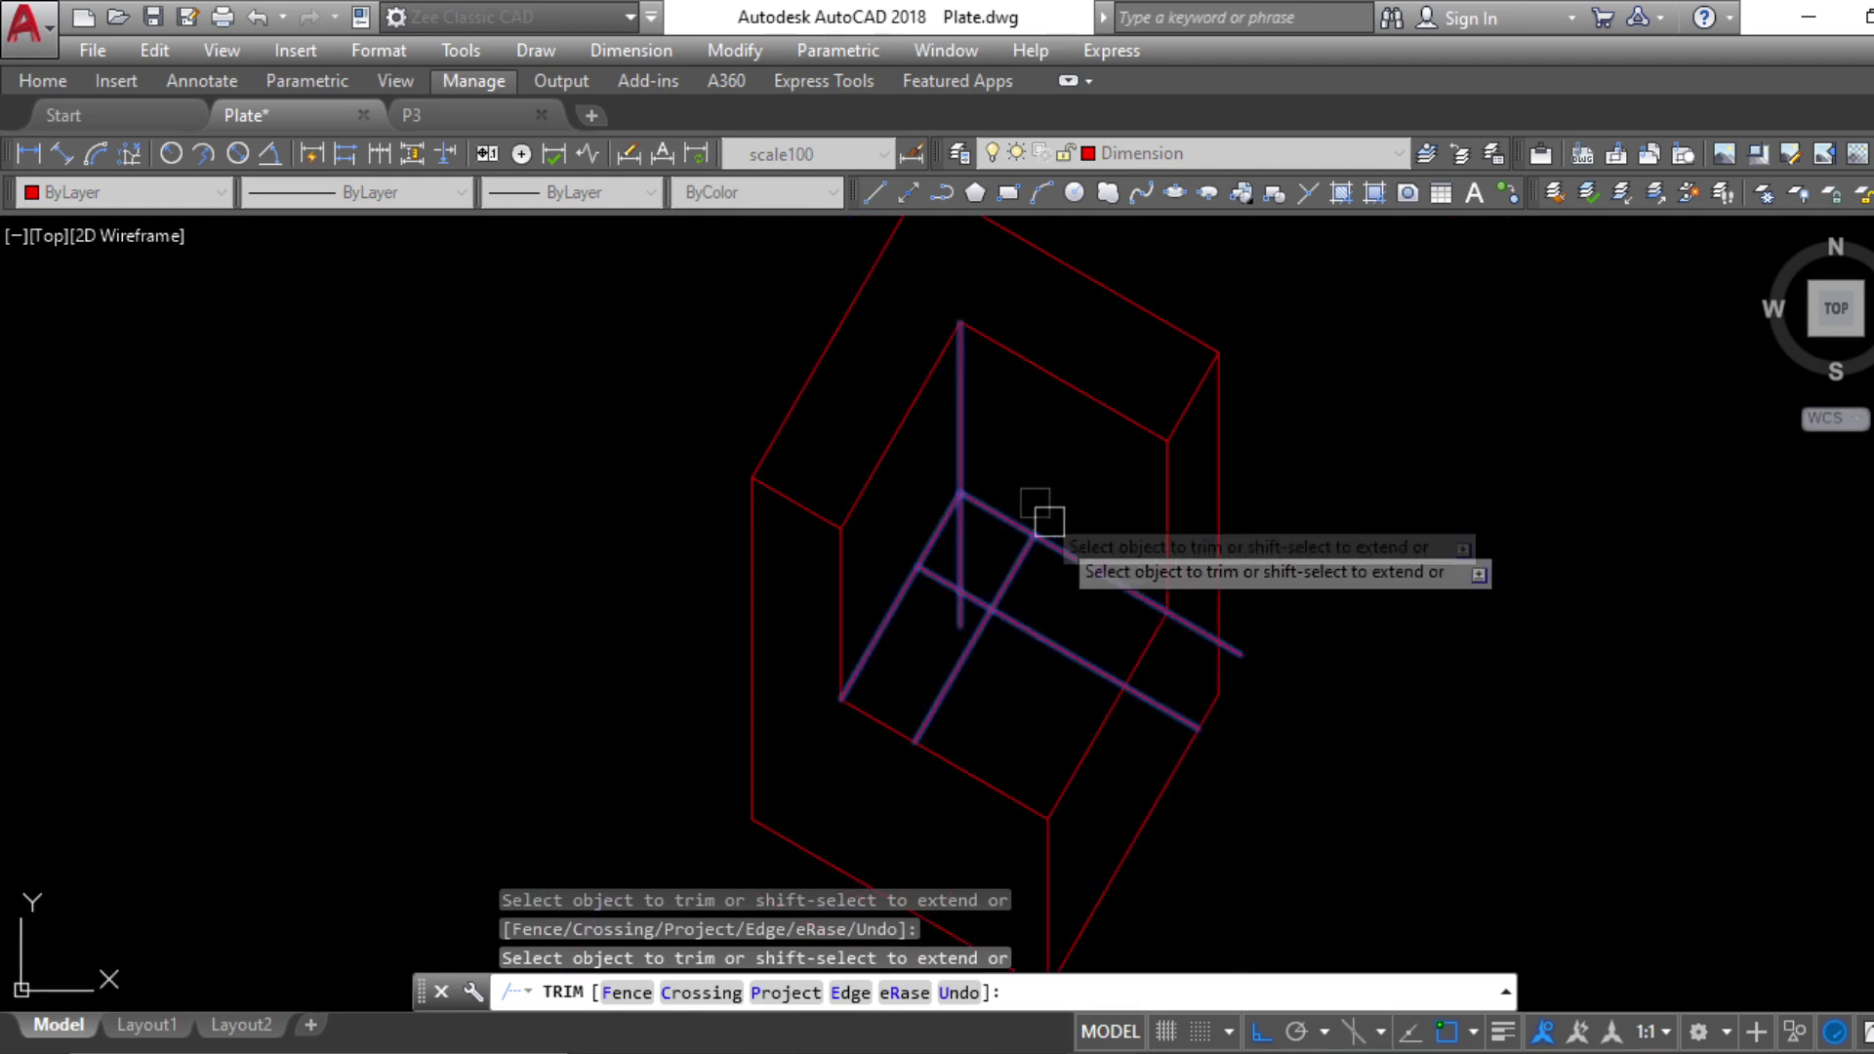
pyautogui.scroll(4, 970, 507)
pyautogui.press('Escape')
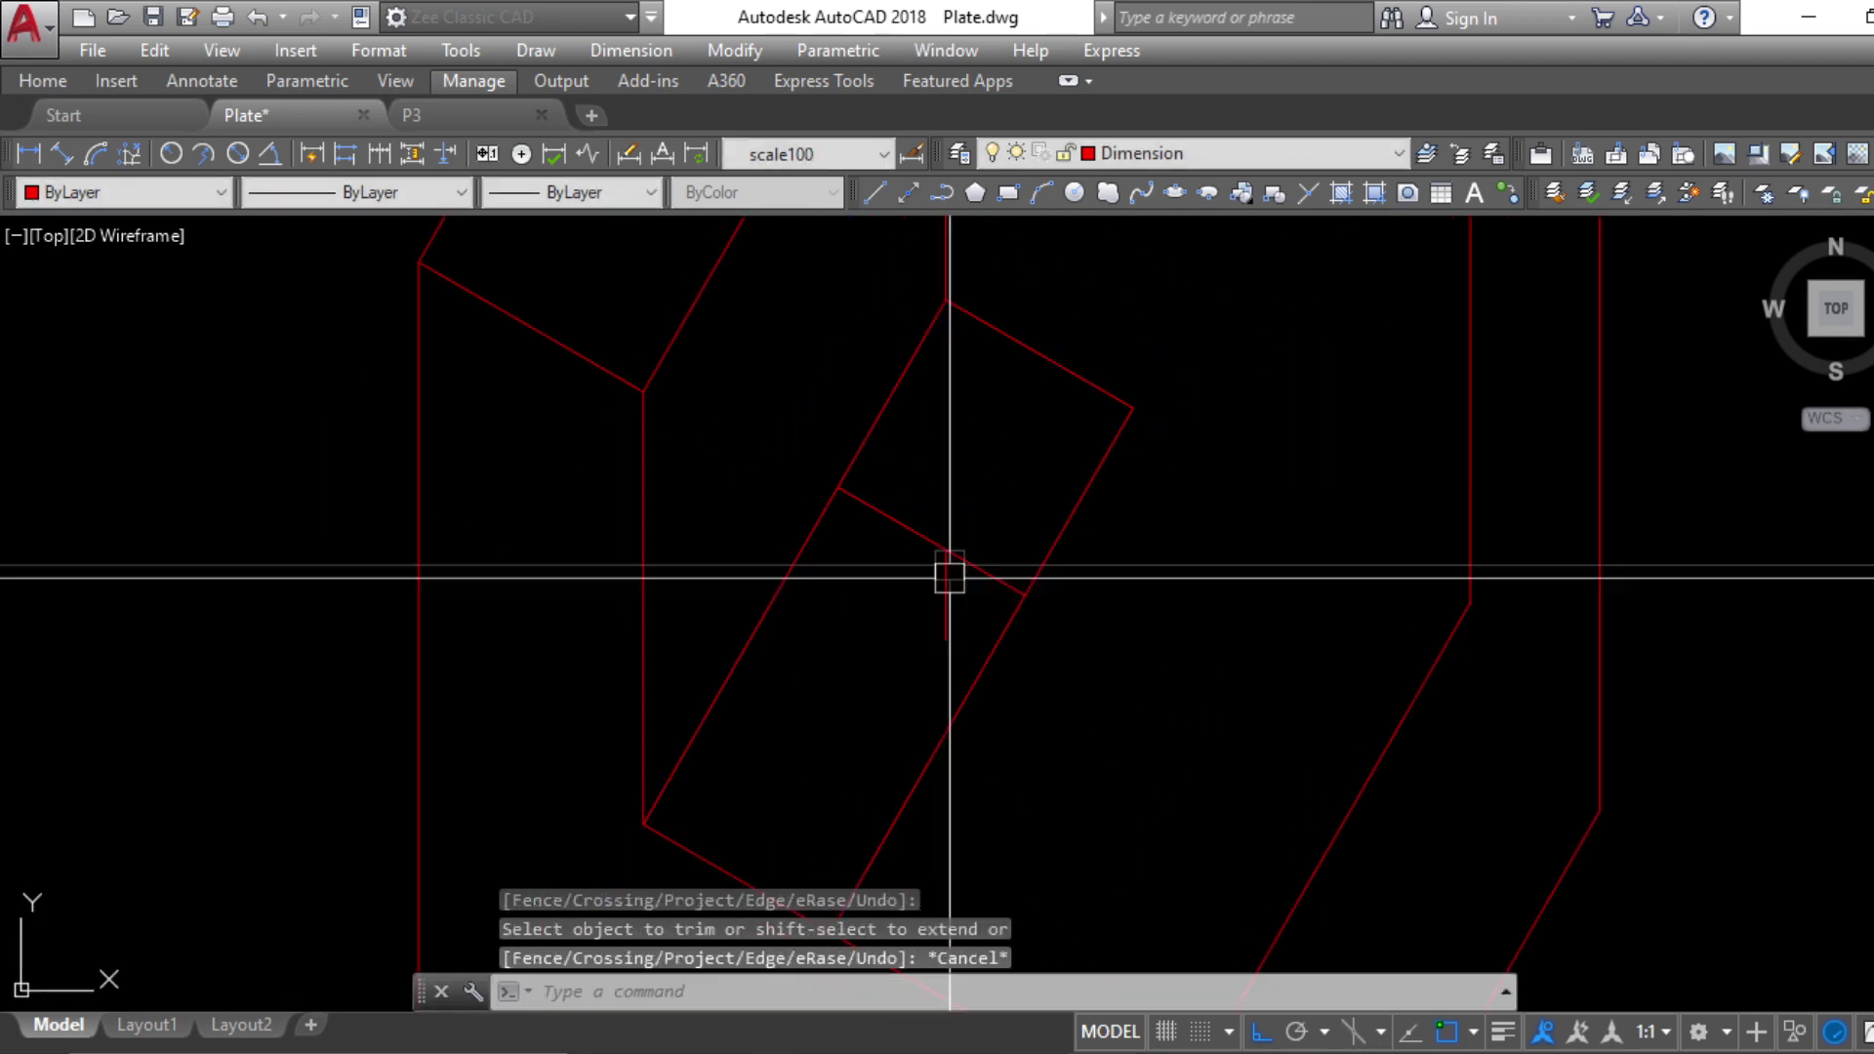
# Trim the inner vertical's tail below the floor's back corner and the offset line beyond the small square's front corner
pyautogui.click(946, 593)
pyautogui.press('Escape')
pyautogui.write('tr')
pyautogui.press('Return')
pyautogui.click(996, 578)
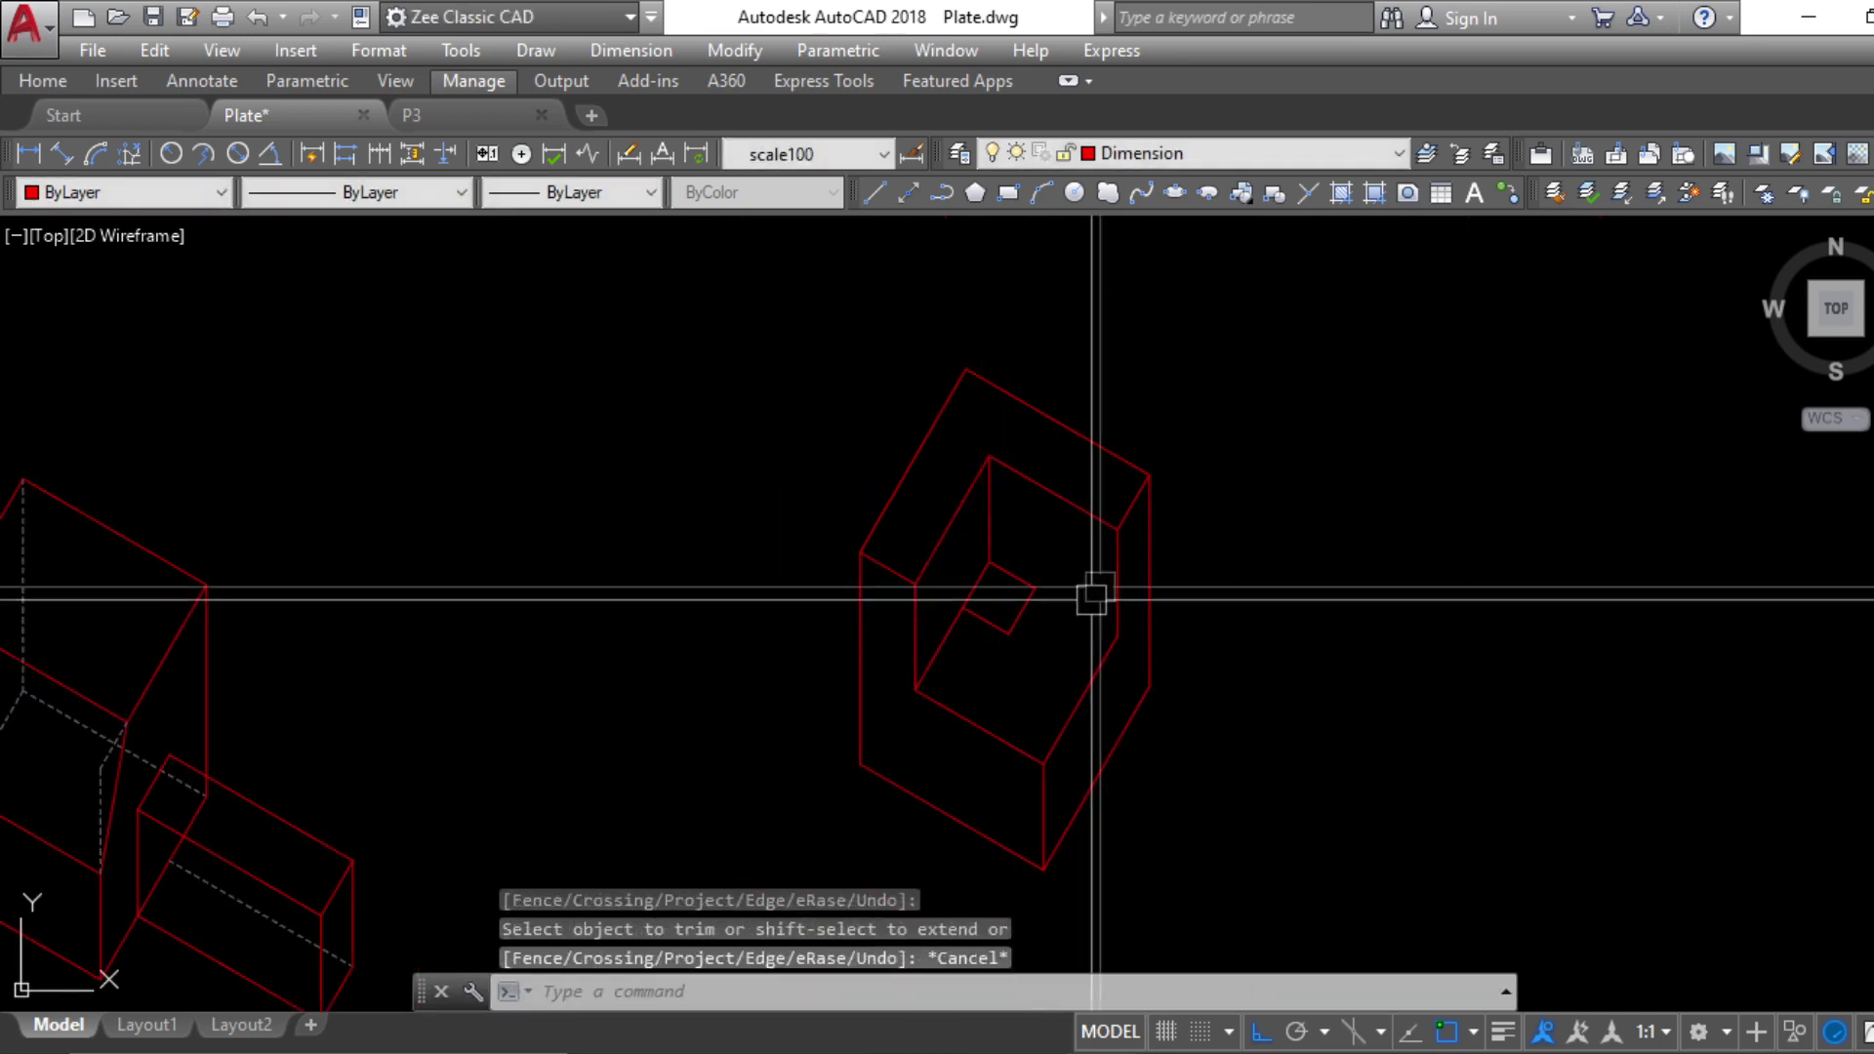
pyautogui.press('Escape')
pyautogui.press('Escape')
pyautogui.press('Escape')
# Draw a 1-unit vertical polyline upward from the small square's front corner
pyautogui.scroll(4, 1093, 595)
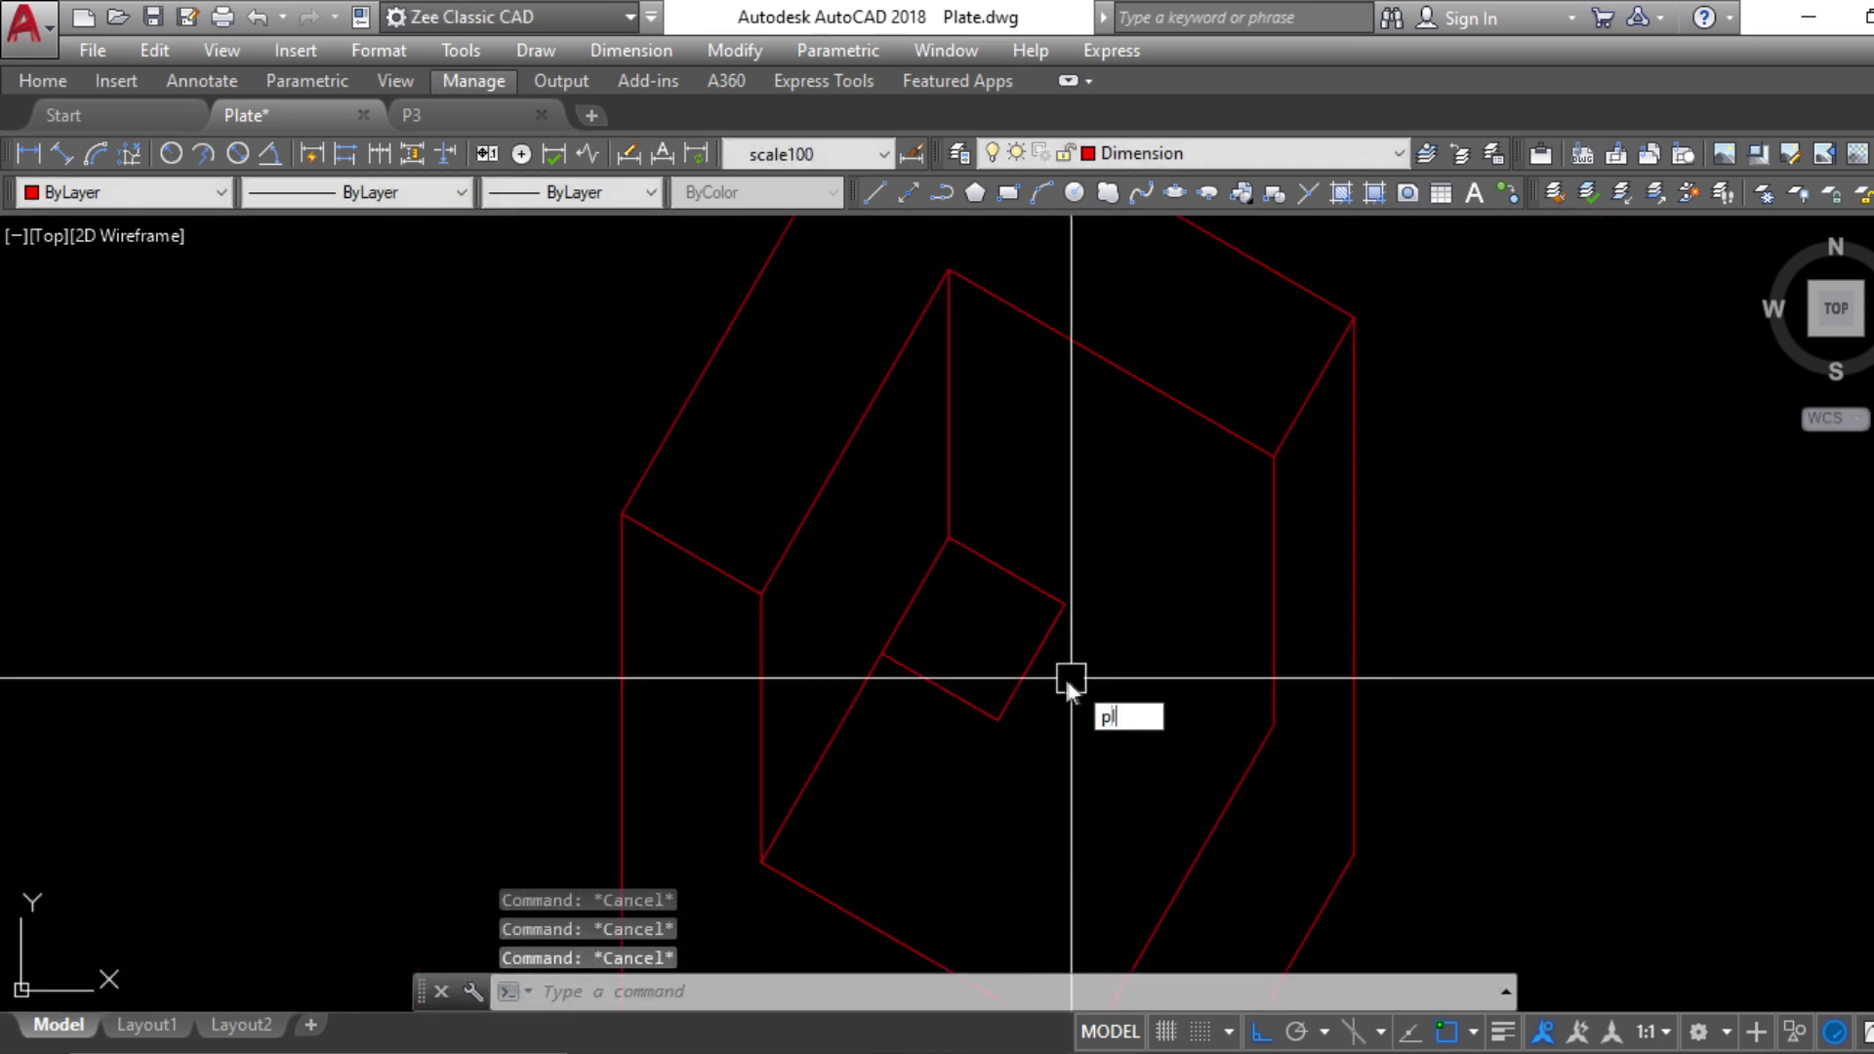
pyautogui.press('Return')
pyautogui.click(998, 721)
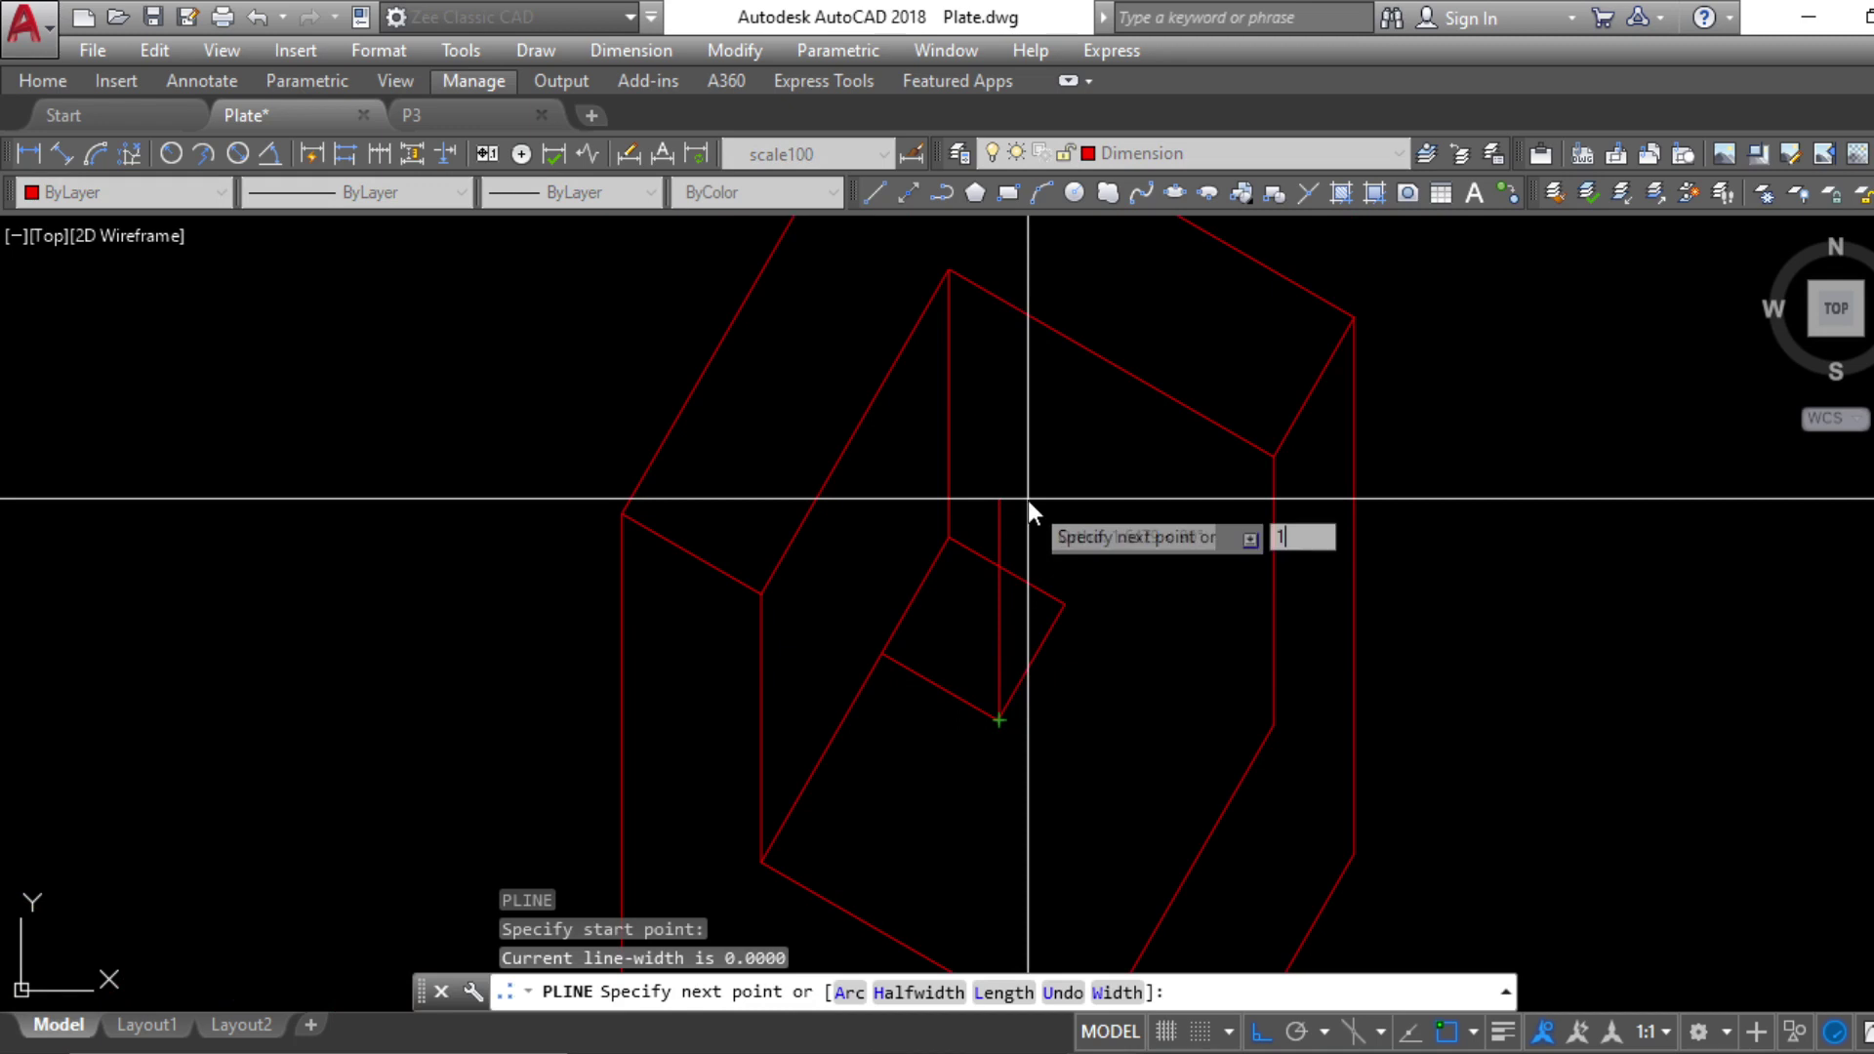
pyautogui.press('Return')
pyautogui.press('Escape')
pyautogui.press('Escape')
pyautogui.press('Escape')
pyautogui.press('Escape')
# Copy the 1-unit vertical from its lower end to the small square's left and right corners
pyautogui.click(1034, 625)
pyautogui.click(987, 639)
pyautogui.write('co')
pyautogui.press('Return')
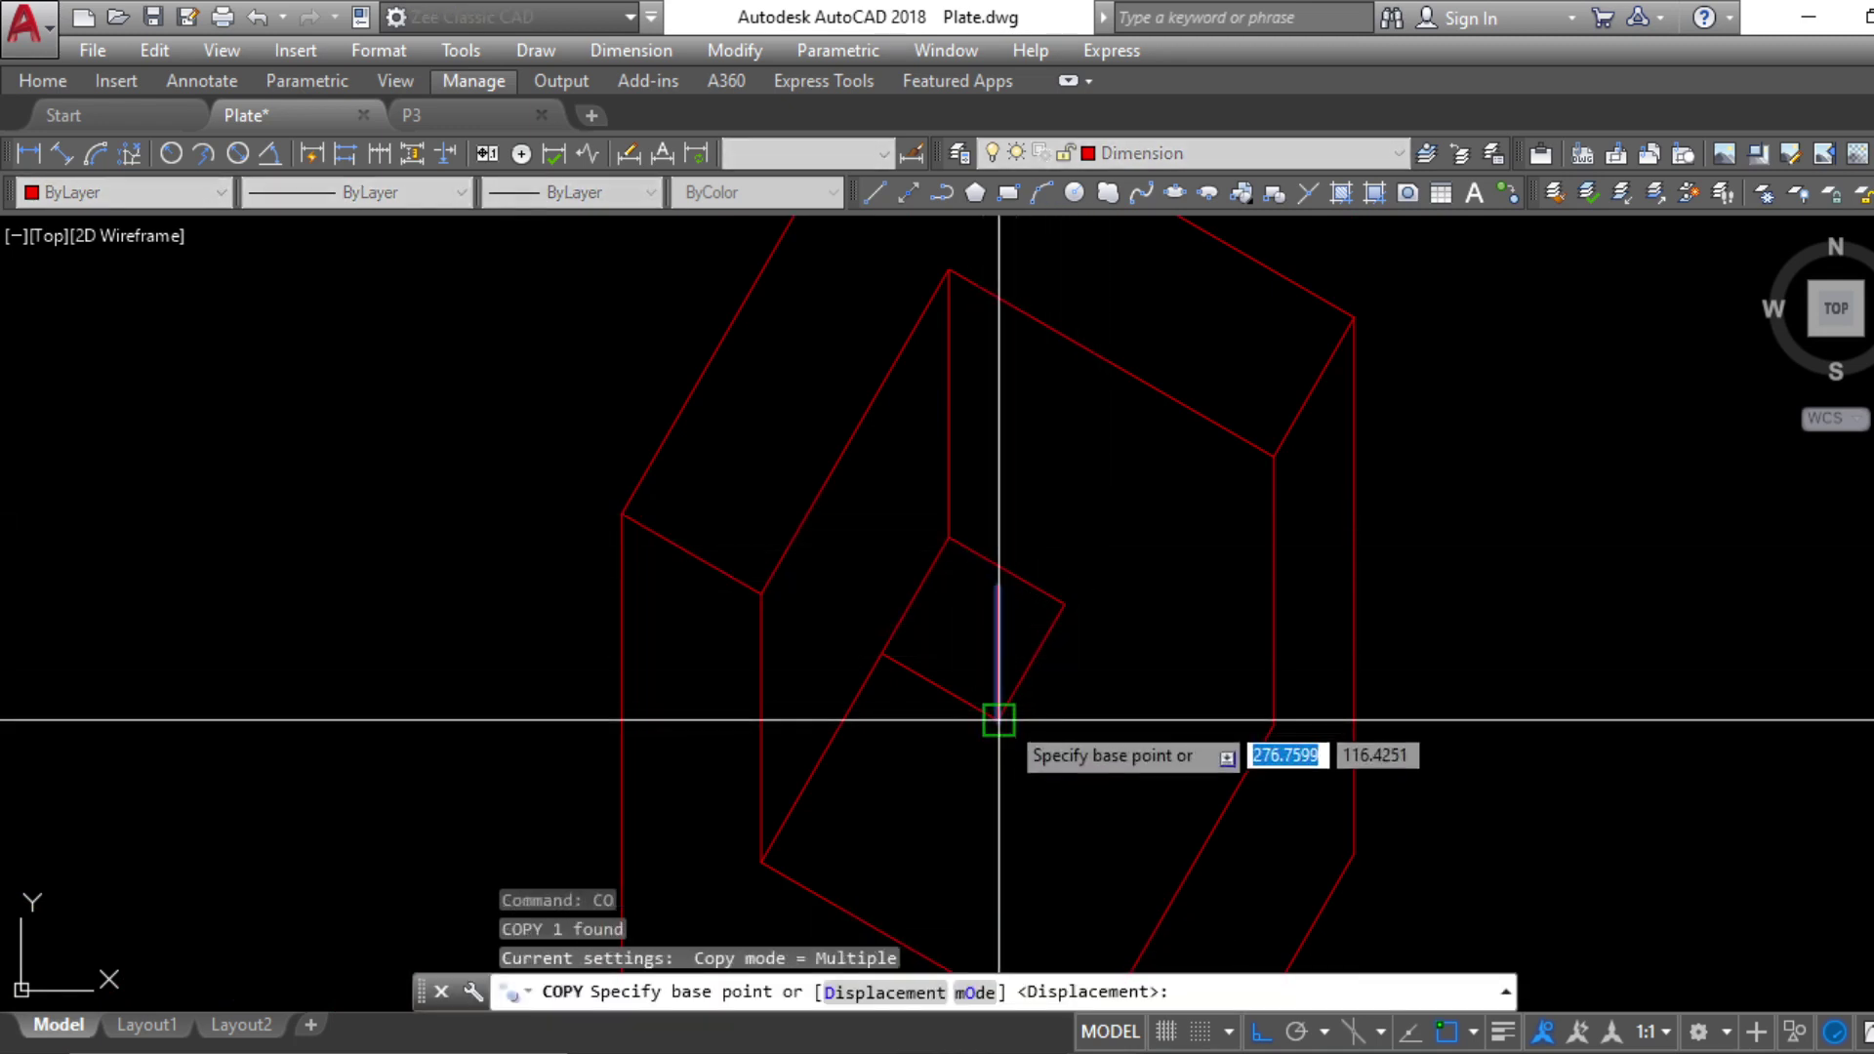
pyautogui.click(998, 720)
pyautogui.click(882, 654)
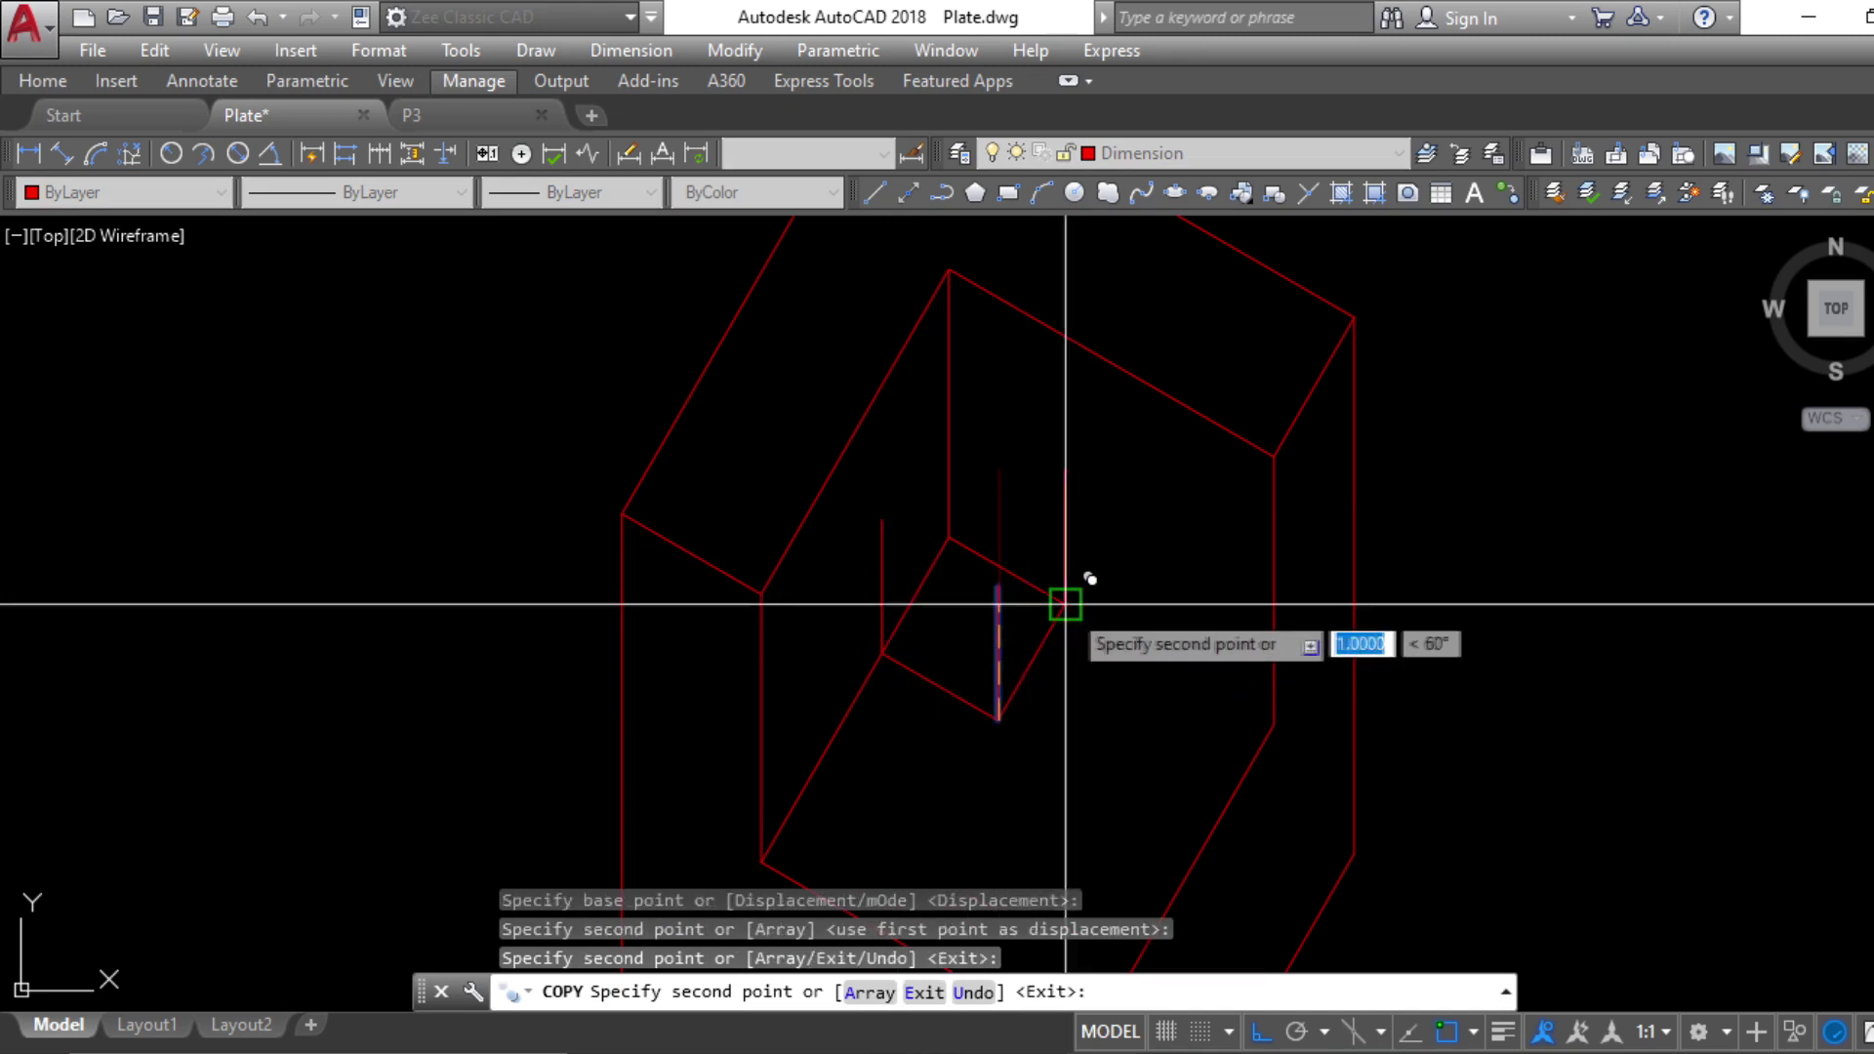
pyautogui.click(1065, 605)
pyautogui.press('Escape')
pyautogui.press('Escape')
# Copy the small square's front, right and back edges up to the top end of the front vertical
pyautogui.click(1036, 649)
pyautogui.click(941, 683)
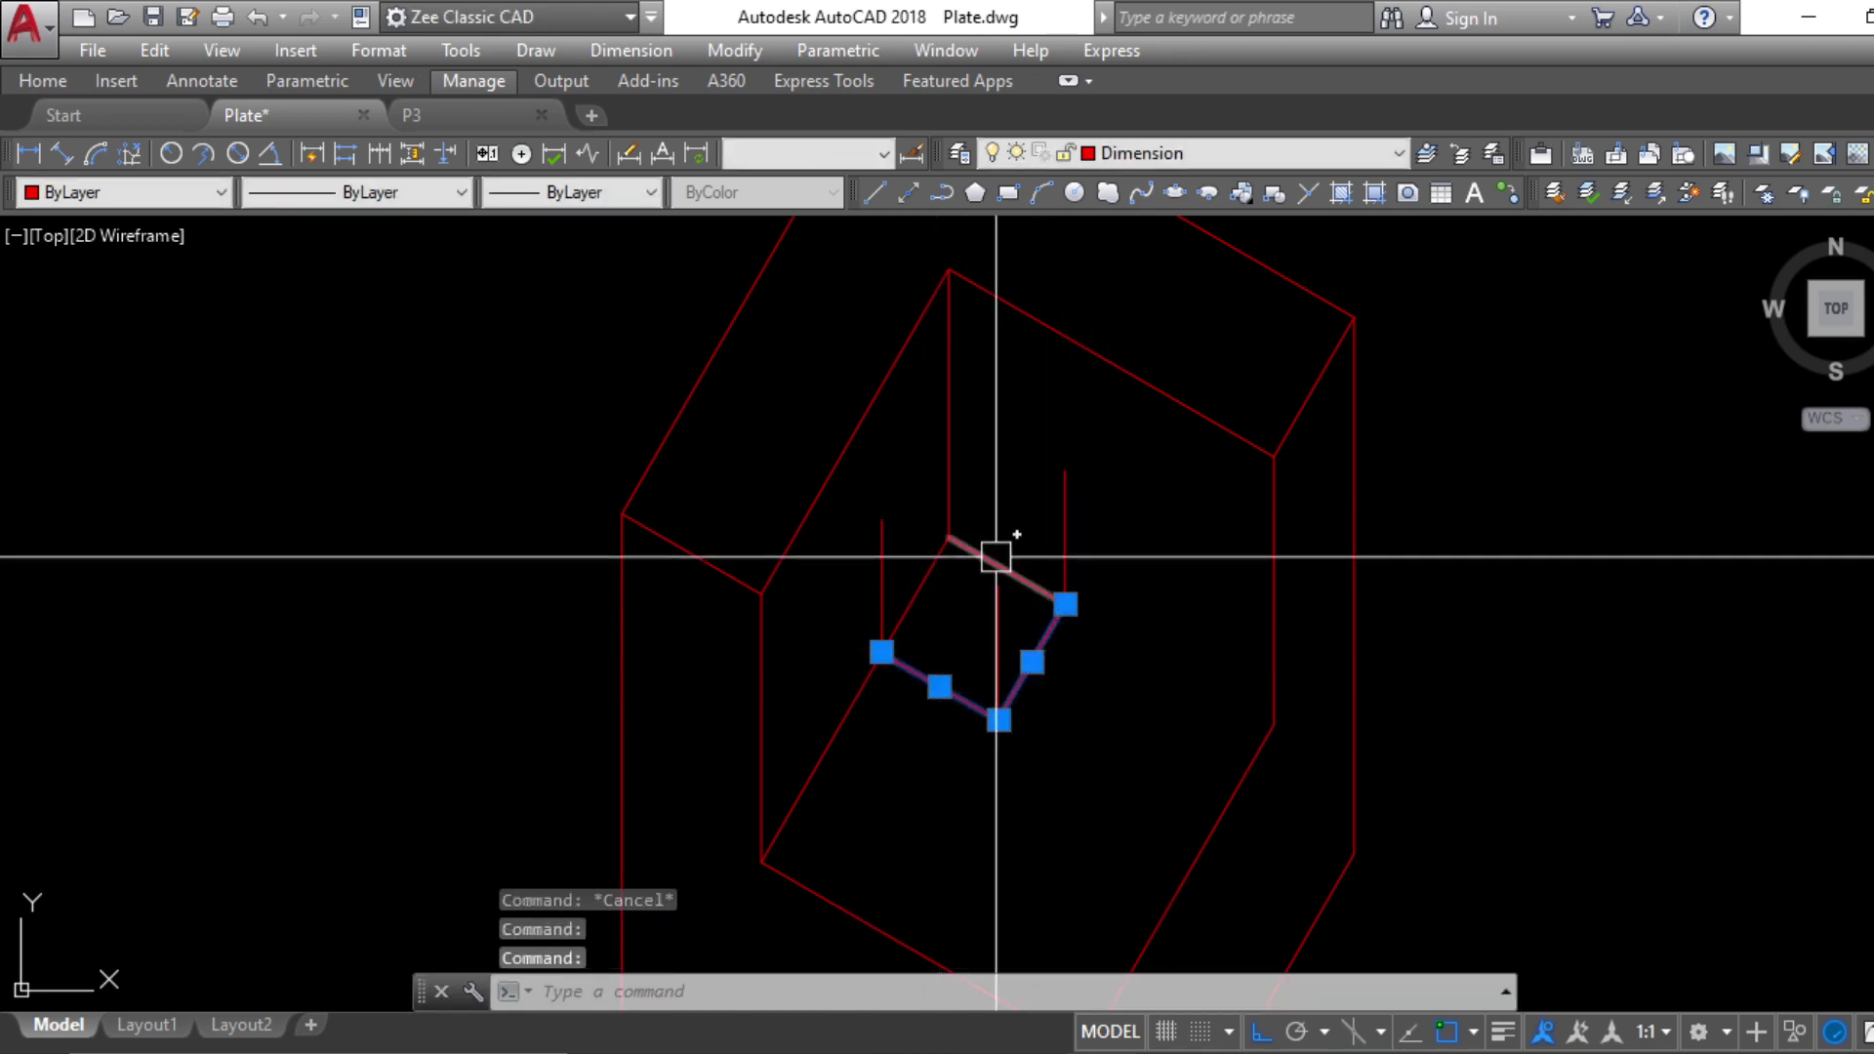
pyautogui.write('co')
pyautogui.press('Return')
pyautogui.click(998, 720)
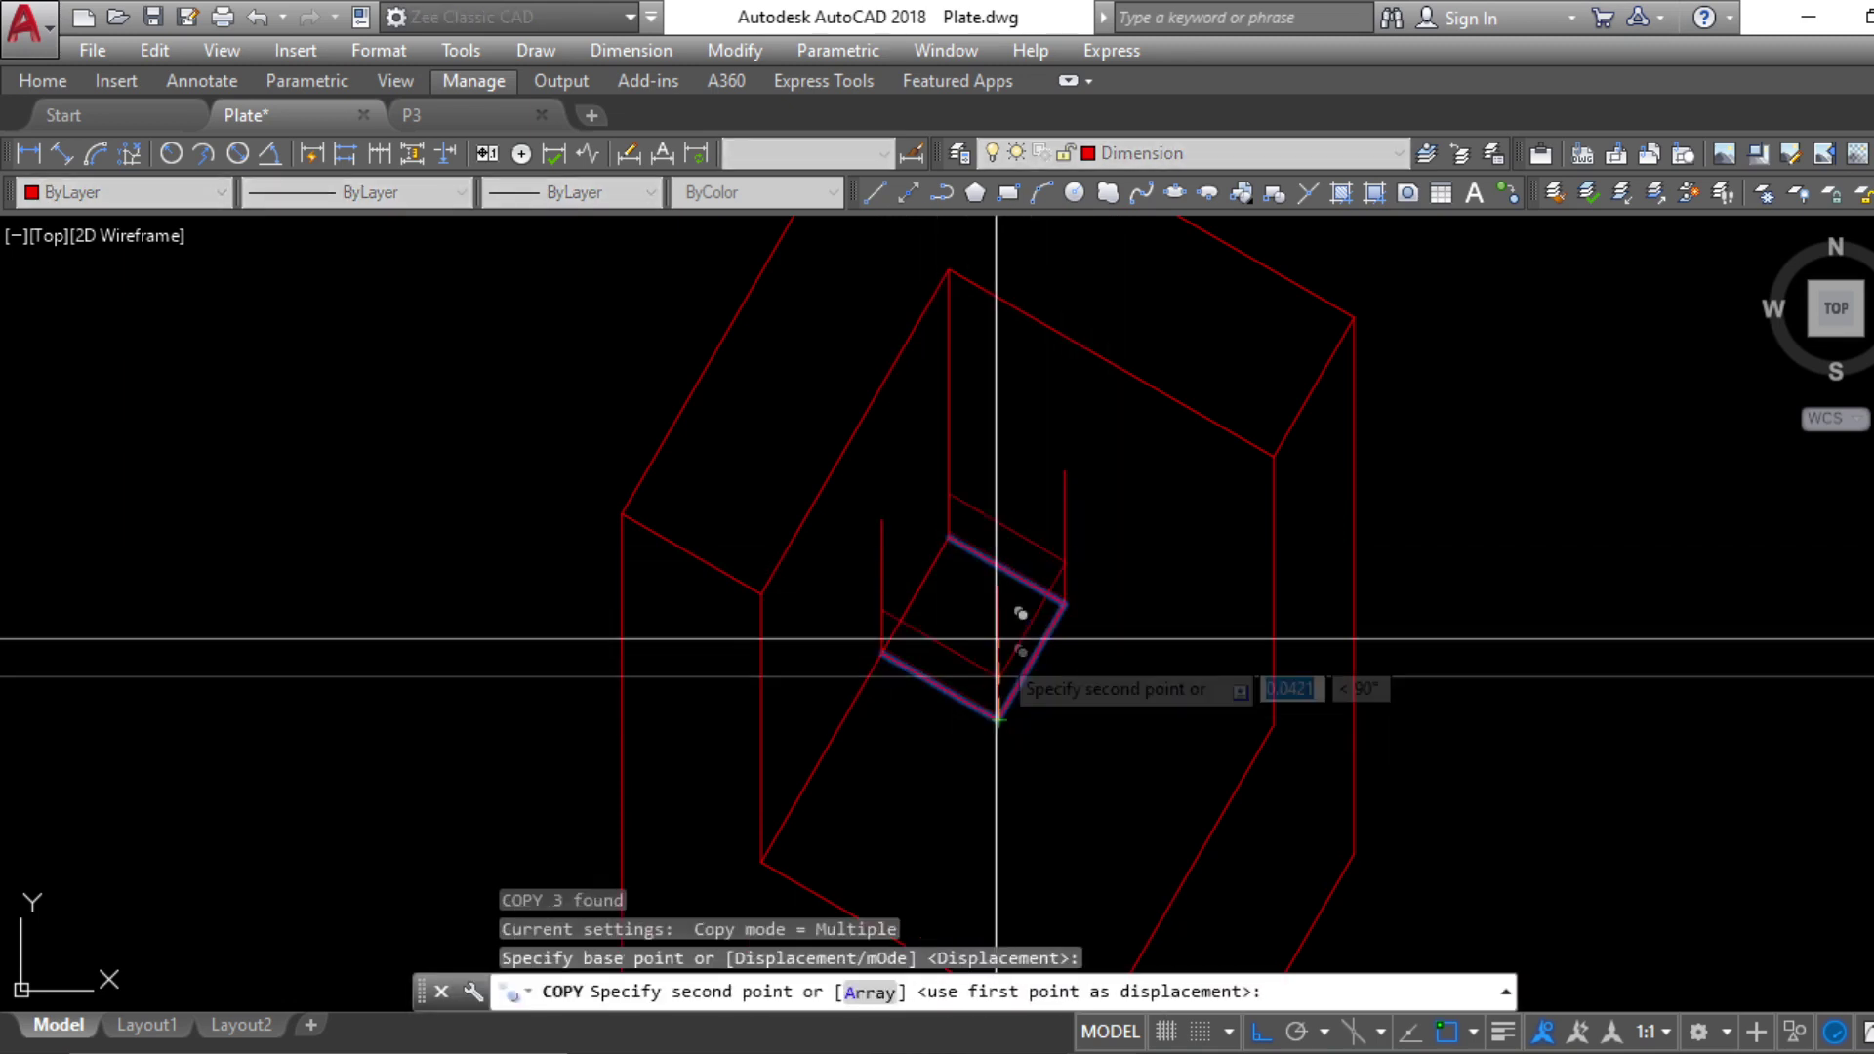
pyautogui.click(999, 587)
pyautogui.press('Escape')
pyautogui.press('Escape')
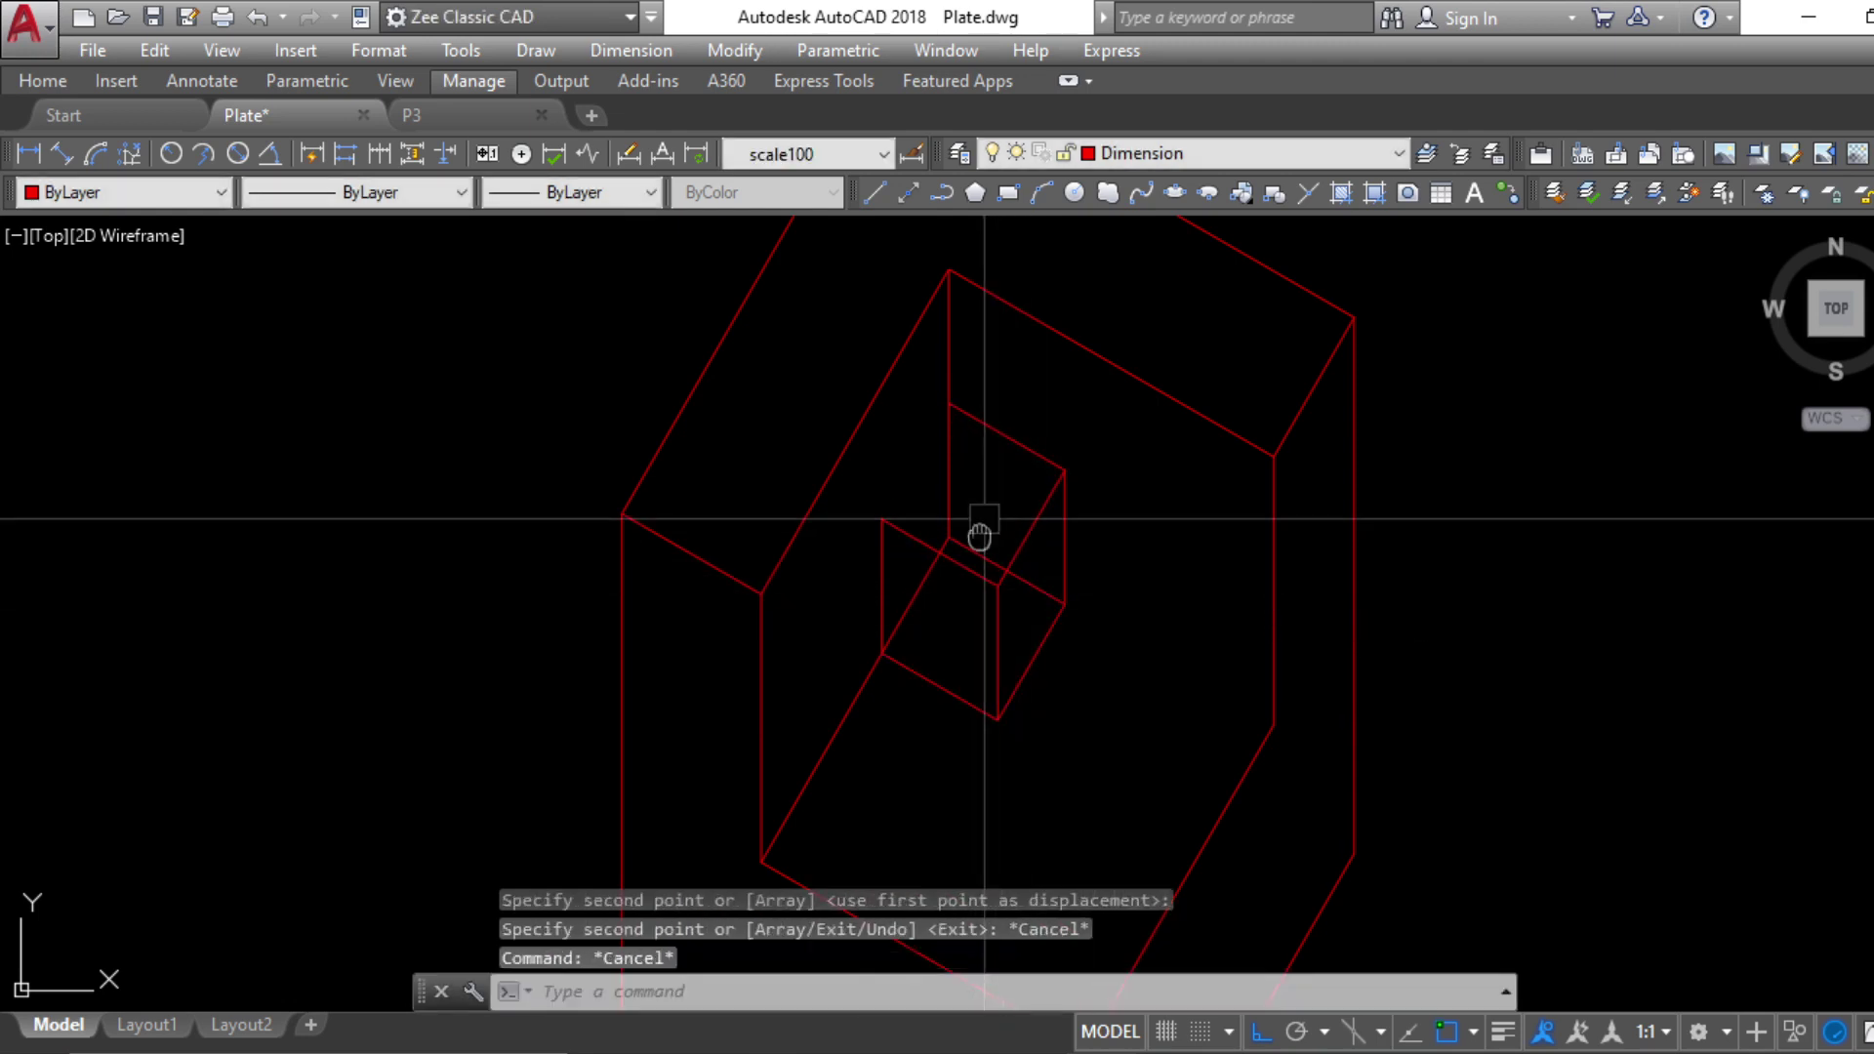
# Draw a polyline for the small block's top left edge, from its left corner to the back corner on the inner vertical
pyautogui.moveTo(983, 519); pyautogui.dragTo(981, 551, button='middle')
pyautogui.press('Escape')
pyautogui.press('Escape')
pyautogui.click(907, 641)
pyautogui.press('Escape')
pyautogui.press('Escape')
pyautogui.press('Return')
pyautogui.click(880, 552)
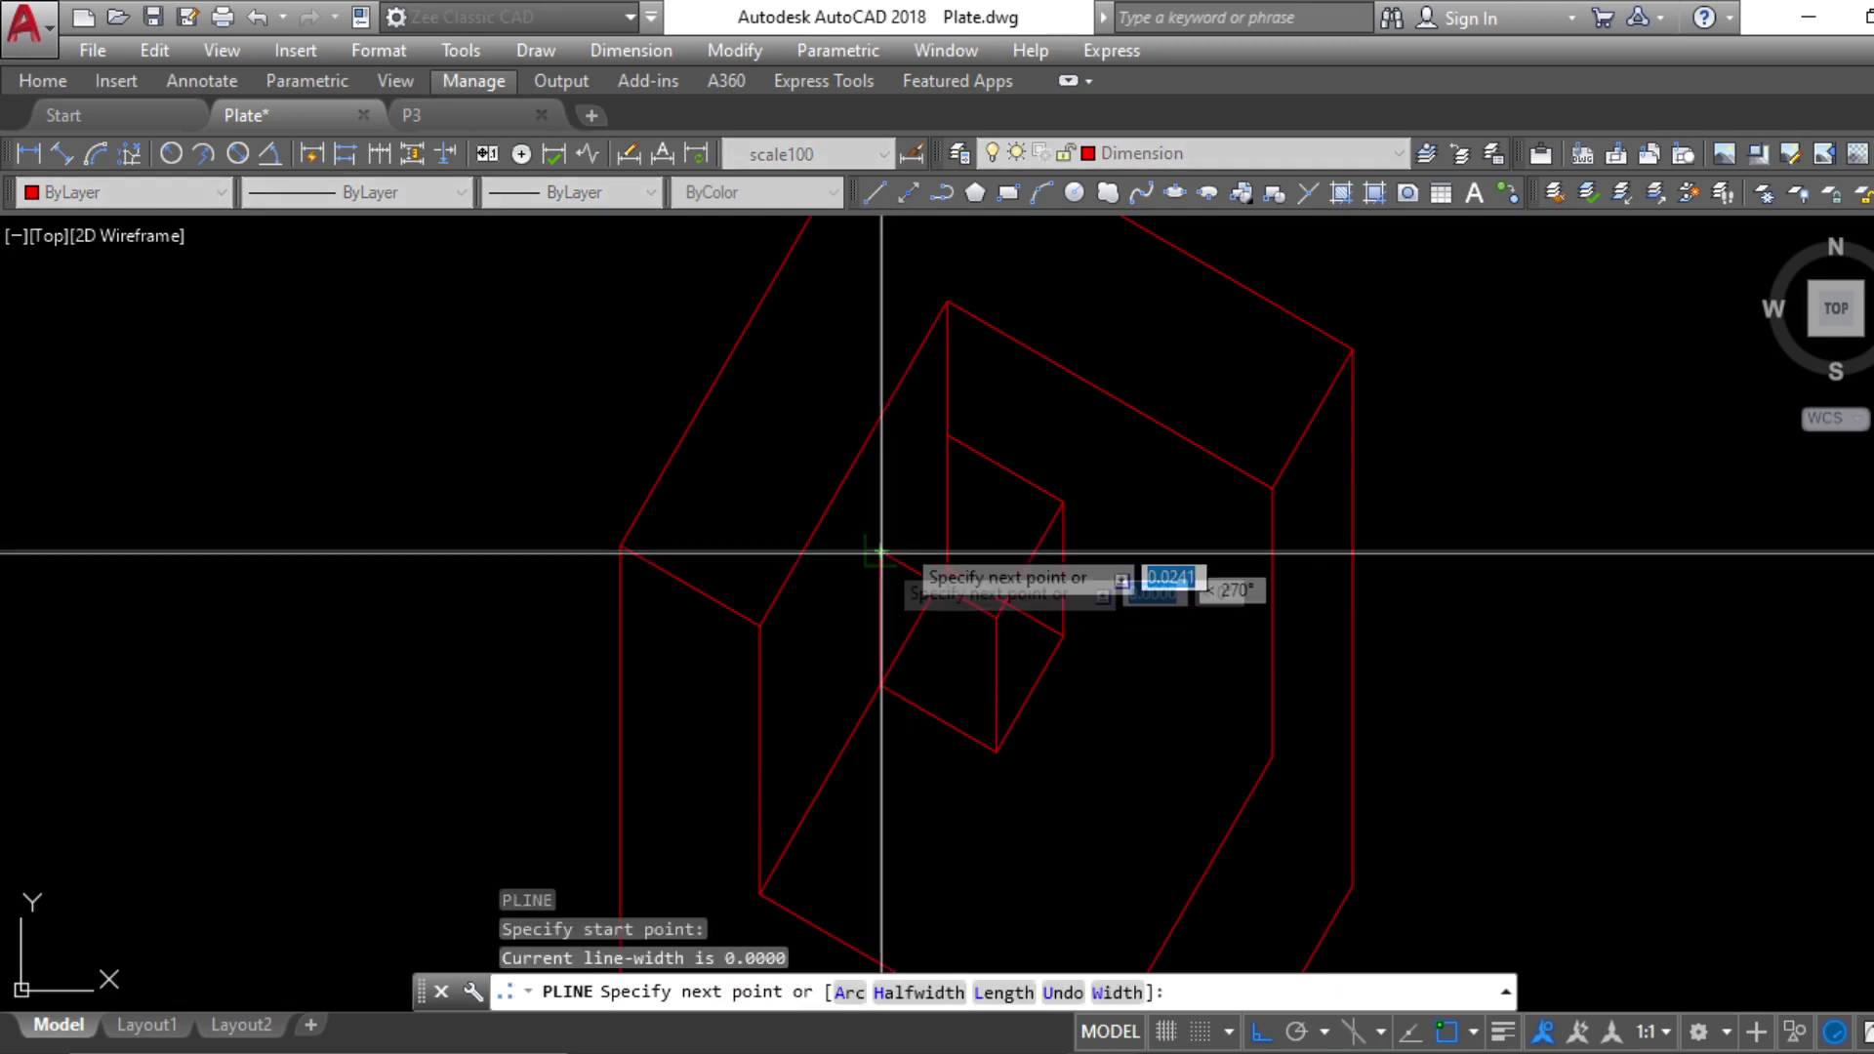
pyautogui.press('Escape')
pyautogui.press('Escape')
pyautogui.press('Escape')
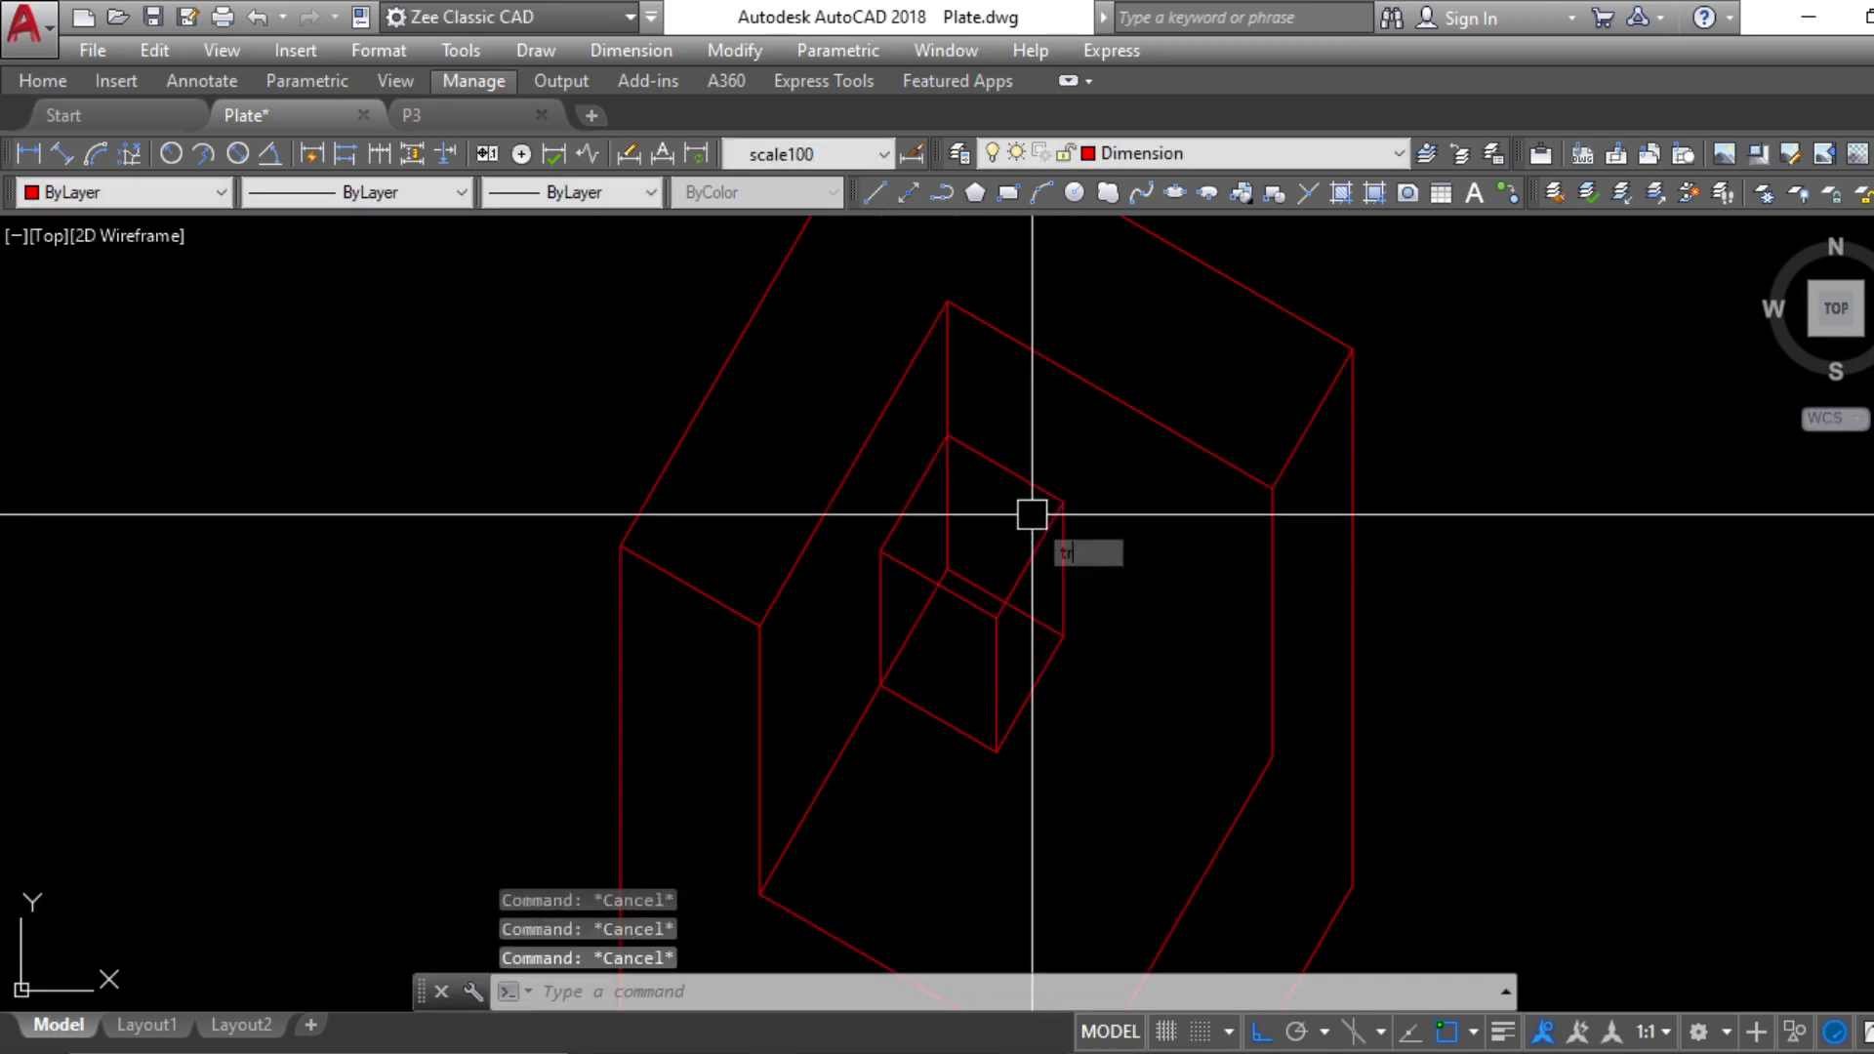
# Trim the hidden parts of the inner vertical and the floor's left edge that lie behind the small block
pyautogui.write('tr')
pyautogui.press('Return')
pyautogui.click(998, 465)
pyautogui.click(912, 704)
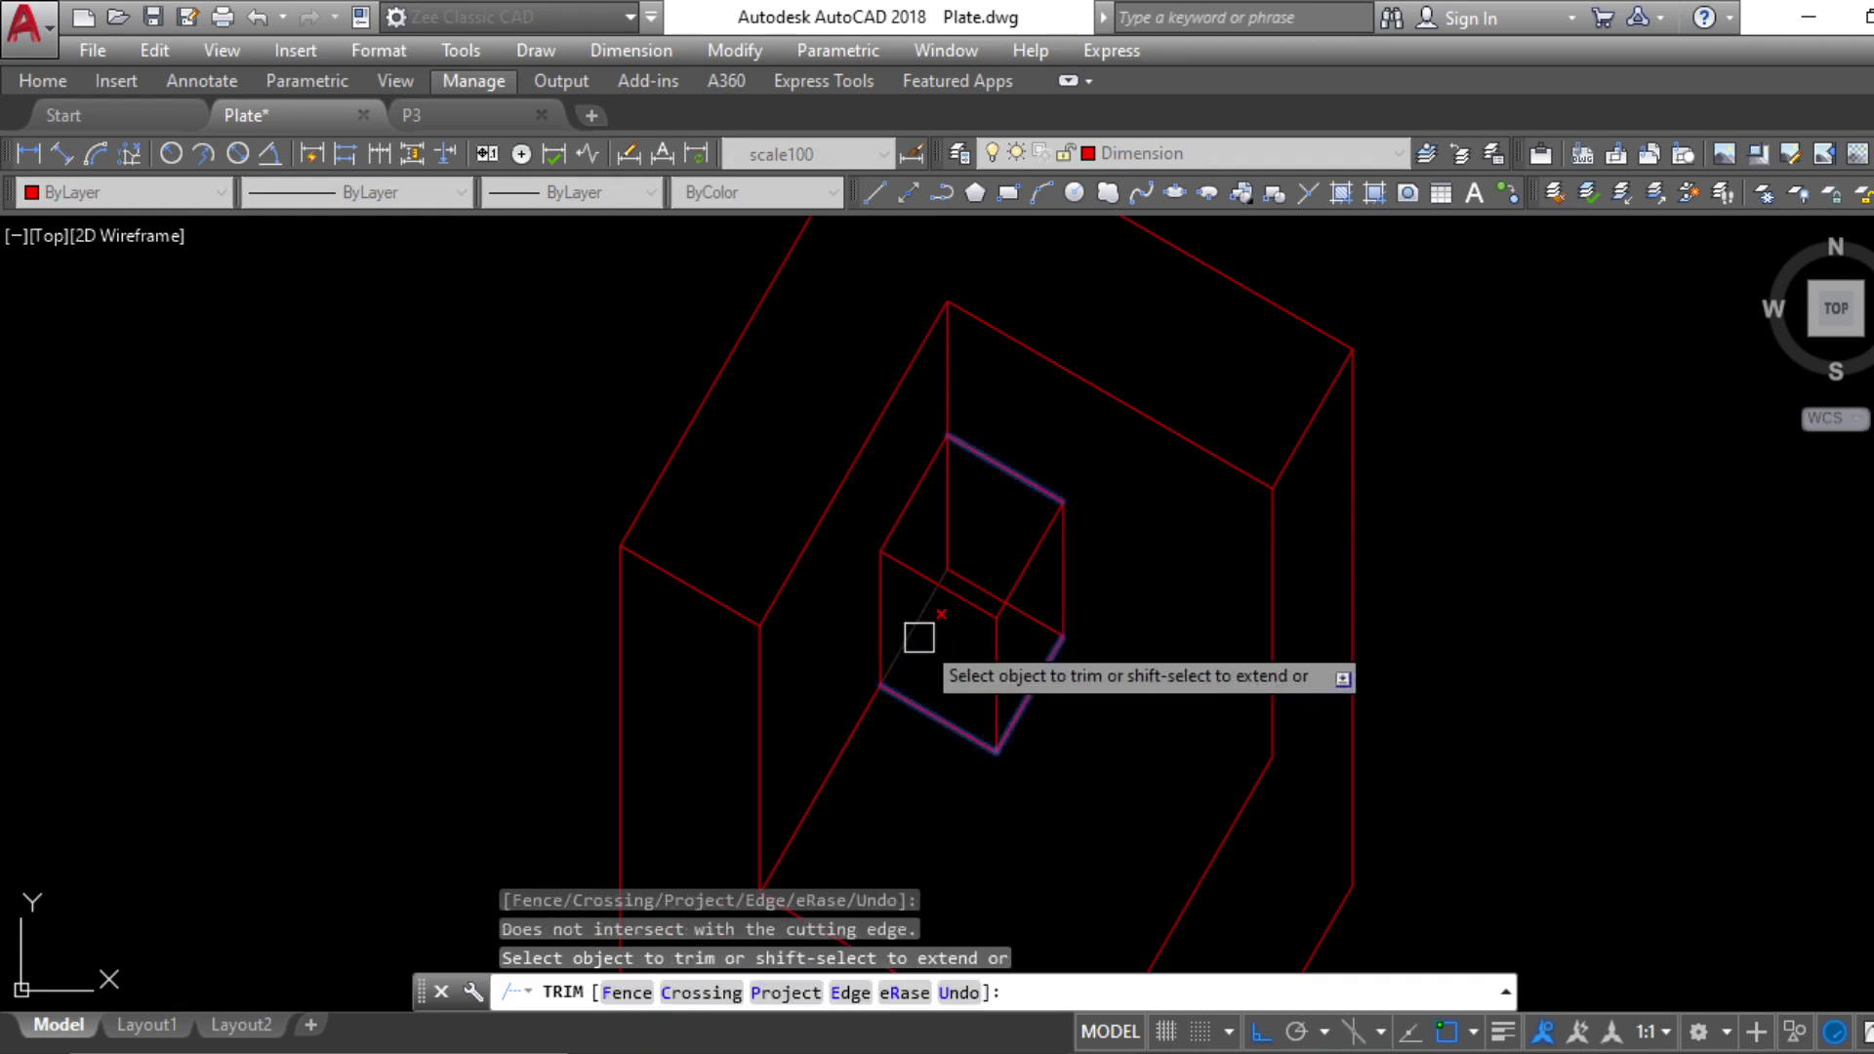
pyautogui.click(919, 637)
pyautogui.click(976, 584)
pyautogui.press('Escape')
# Erase the small block's bottom back edge, then undo the erasure
pyautogui.click(1005, 598)
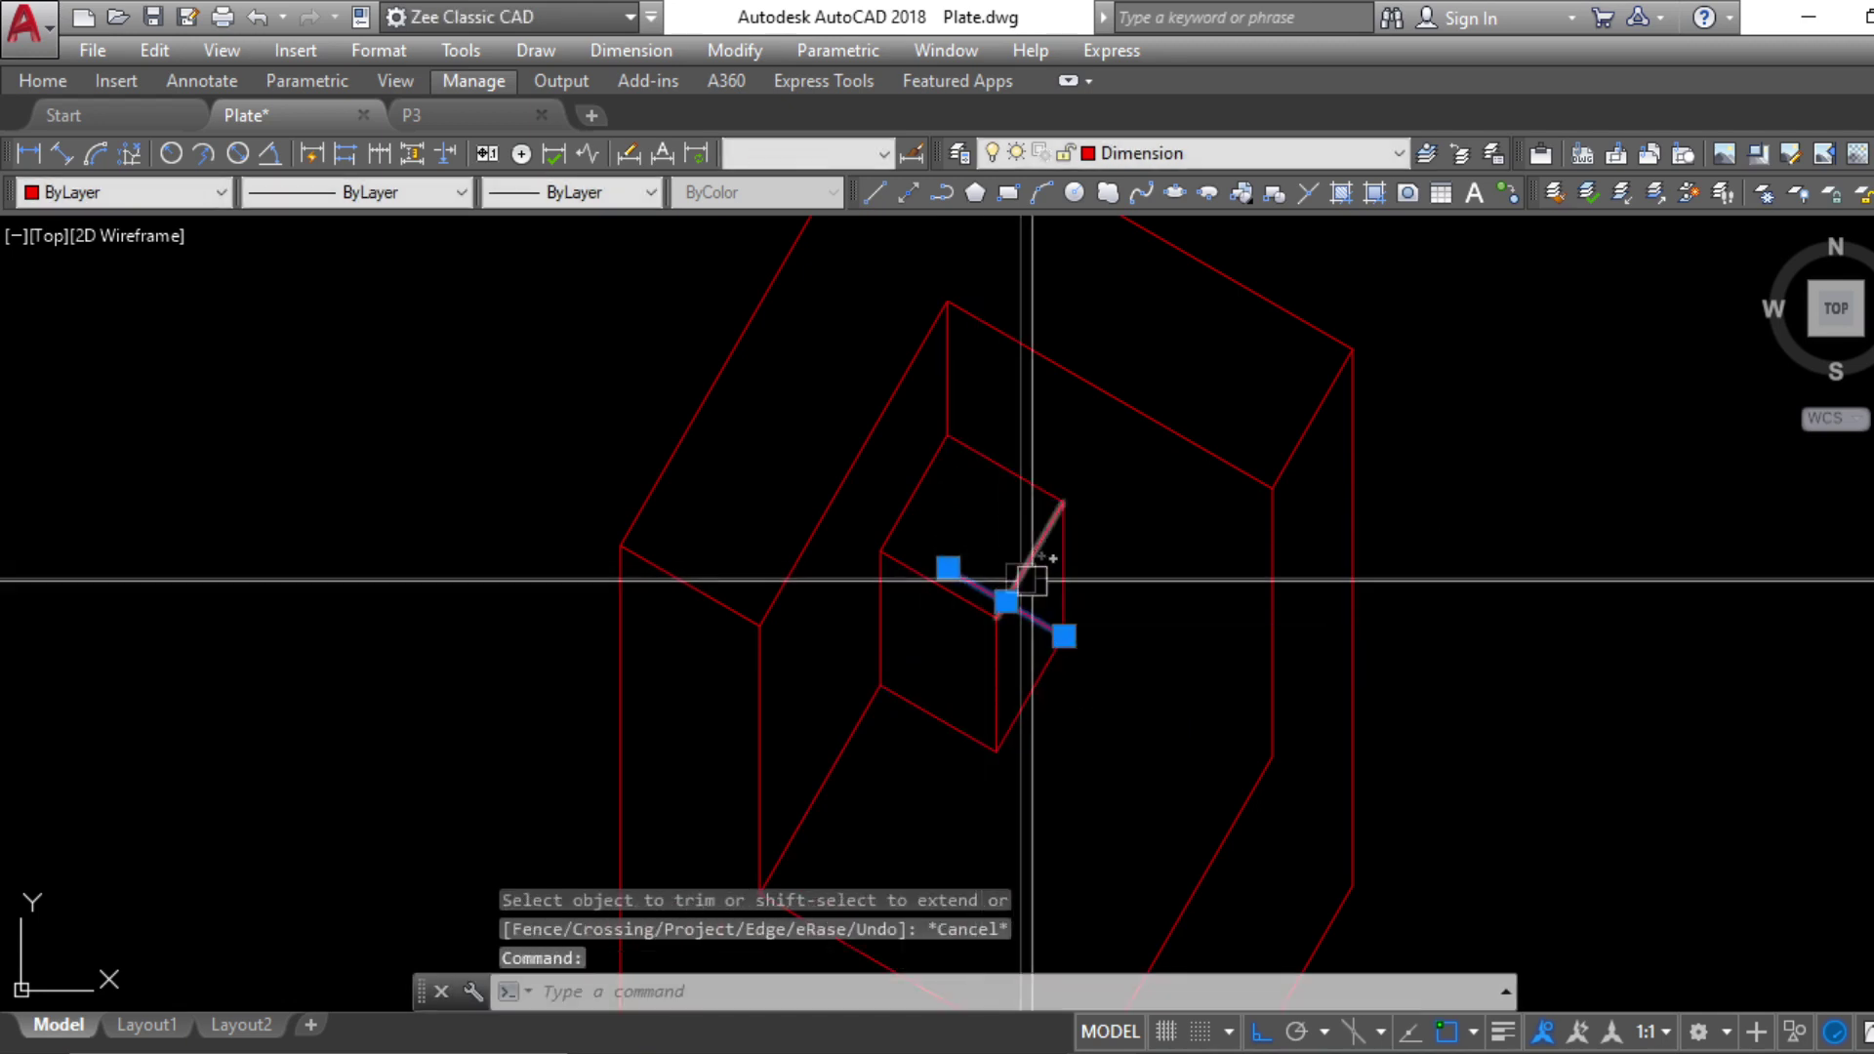
pyautogui.write('e')
pyautogui.press('Return')
pyautogui.scroll(-3, 1096, 684)
pyautogui.scroll(5, 1243, 752)
pyautogui.press('Escape')
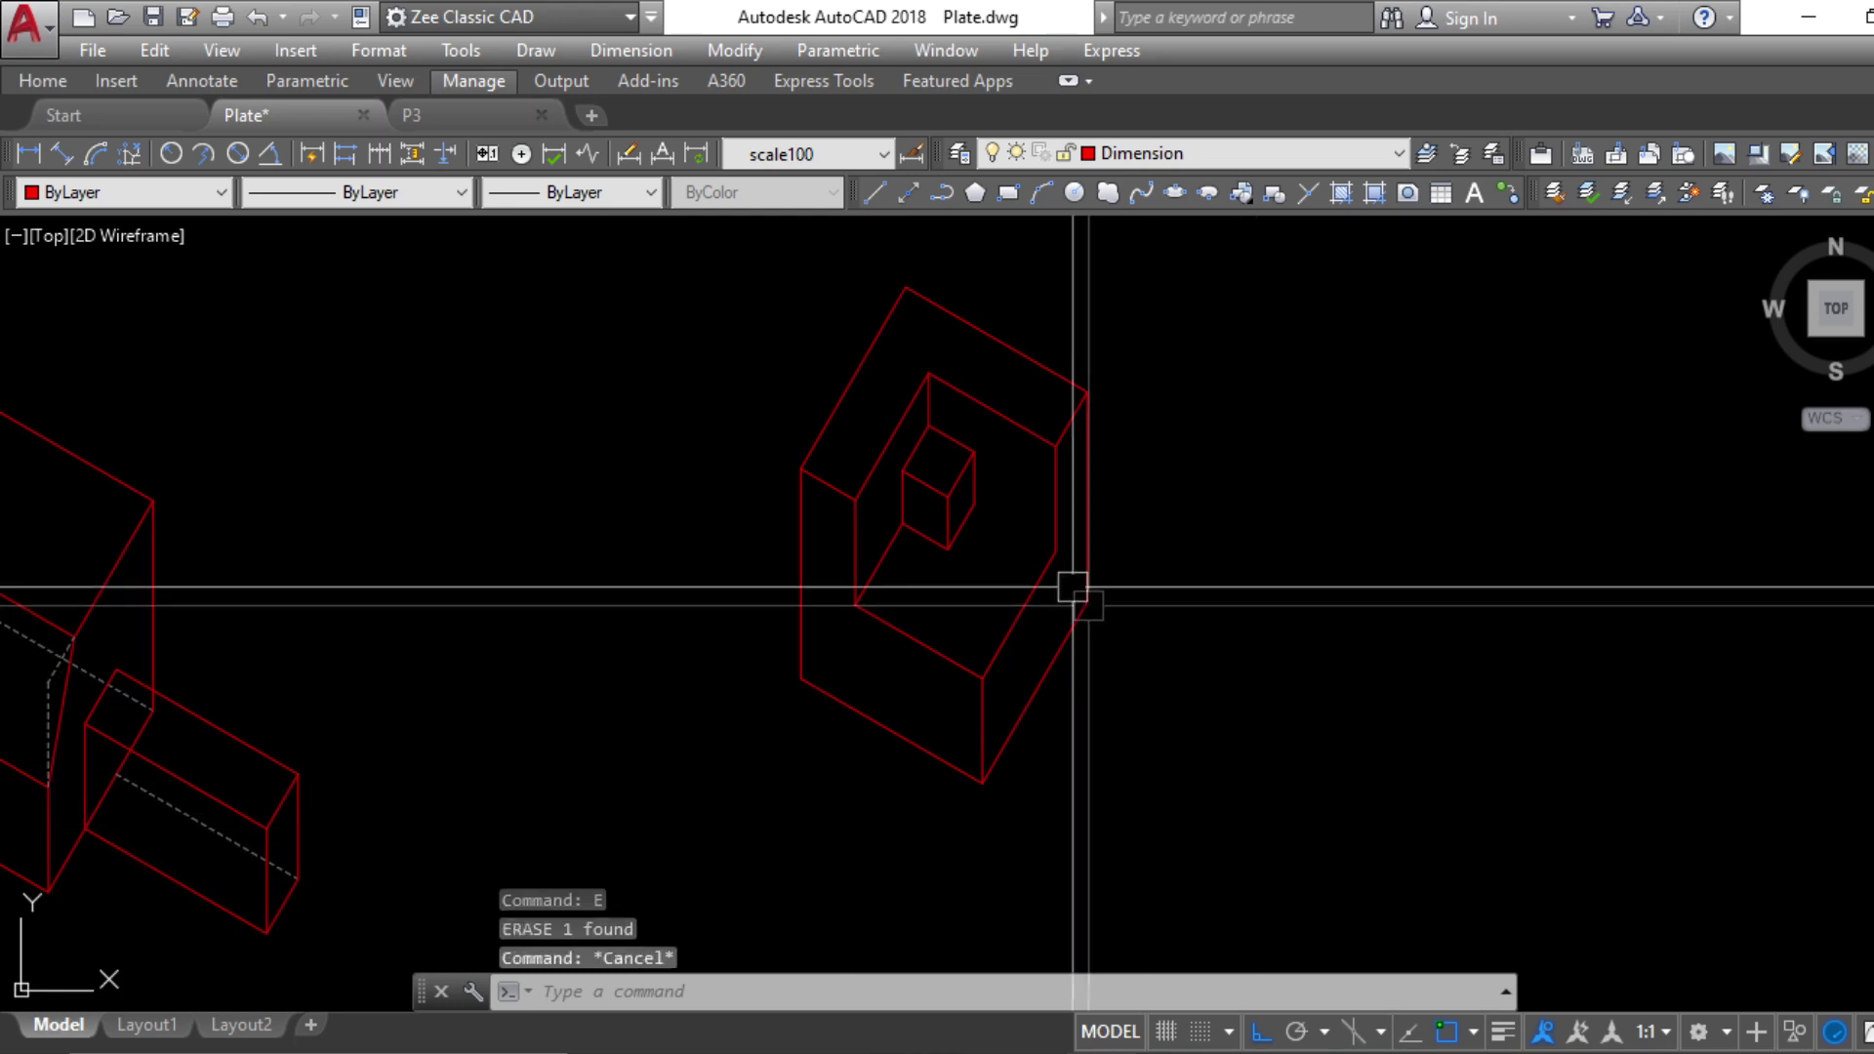
pyautogui.hotkey('ctrl', 'z')
pyautogui.hotkey('ctrl', 'z')
pyautogui.hotkey('ctrl', 'z')
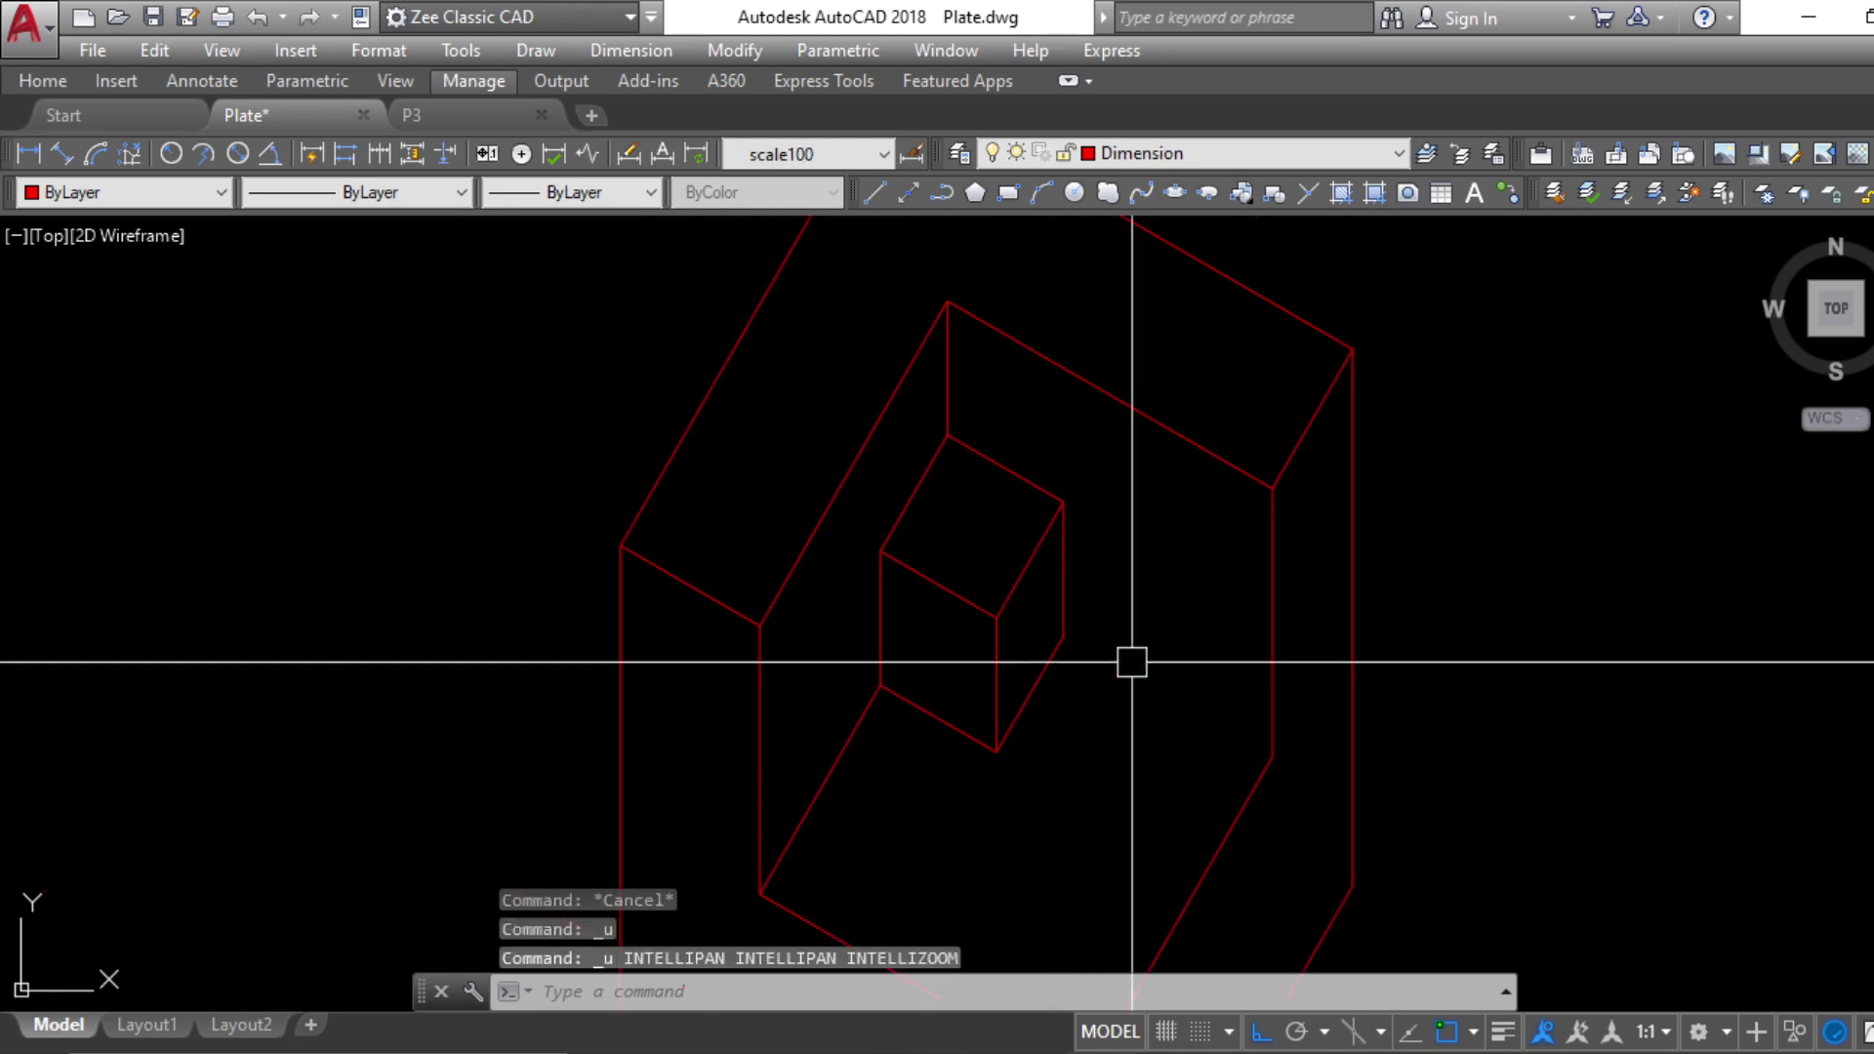
pyautogui.press('Escape')
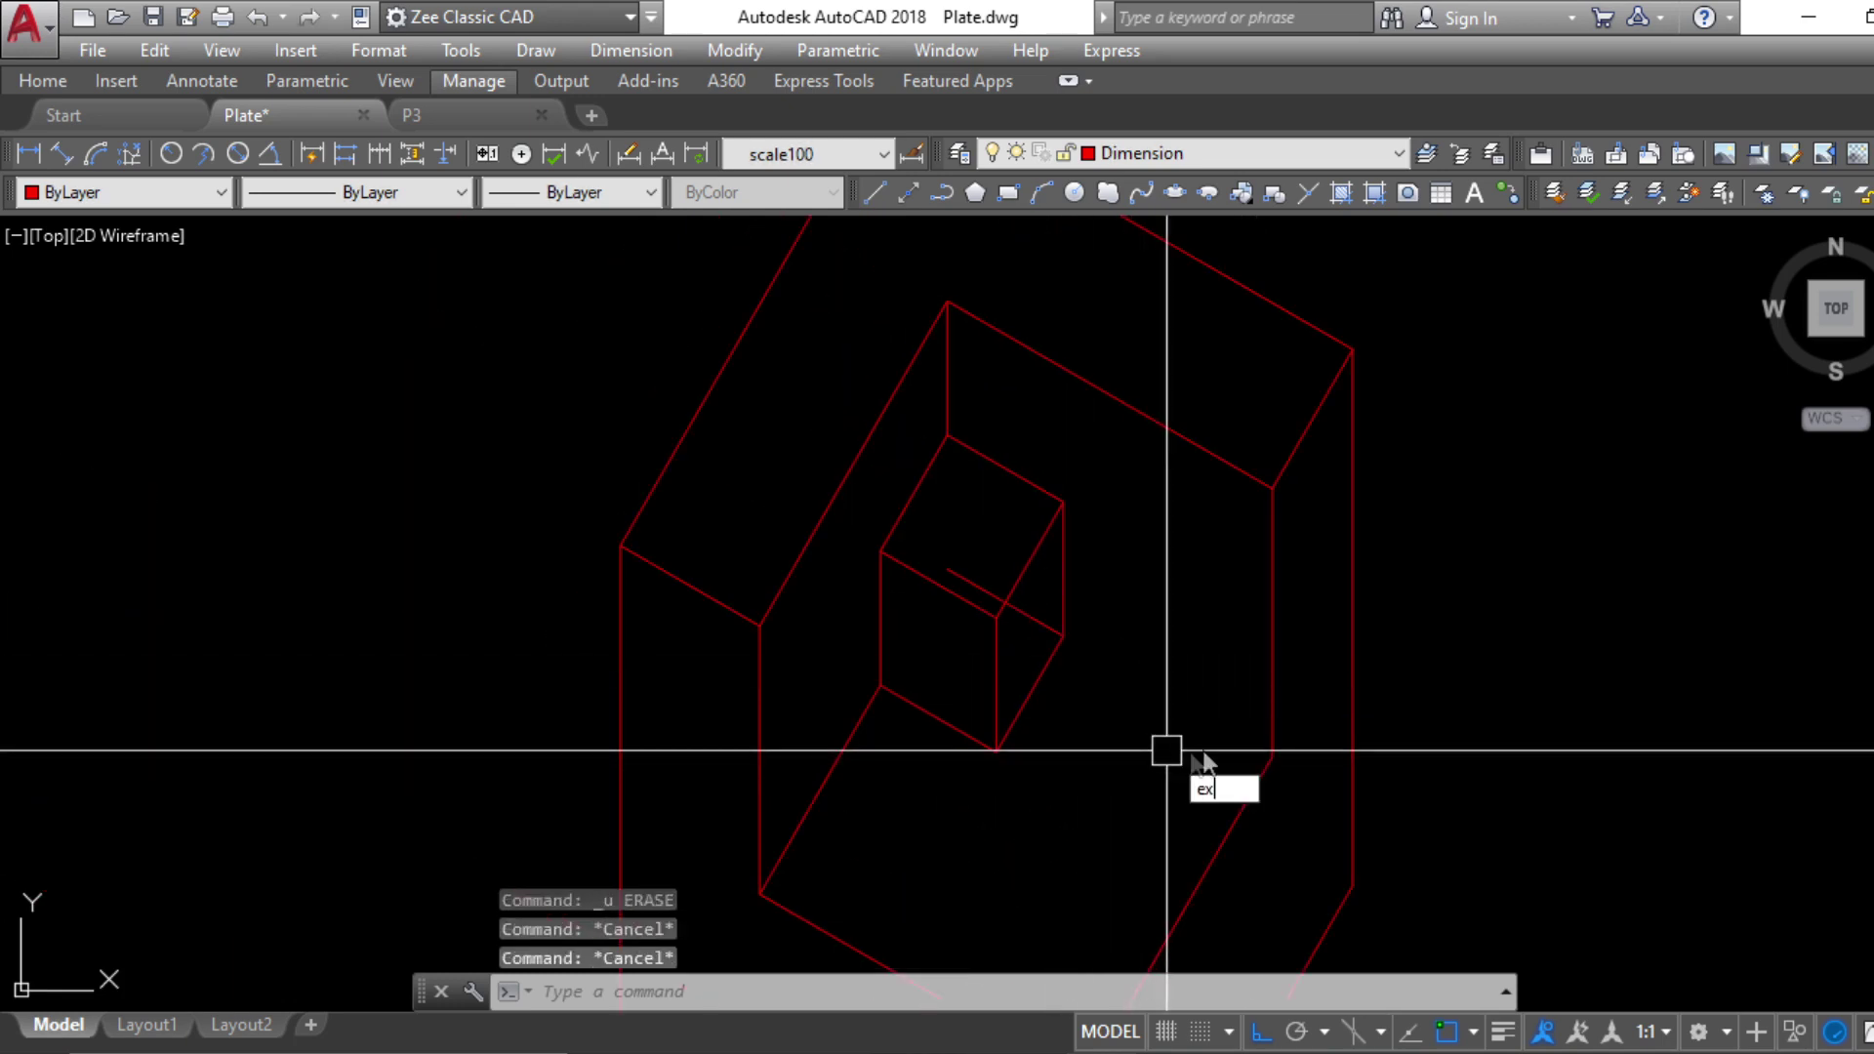
# Extend the small block's bottom back edge to the cutout's right vertical edge
pyautogui.press('Return')
pyautogui.click(1271, 736)
pyautogui.press('Return')
pyautogui.click(1069, 639)
pyautogui.press('Escape')
pyautogui.press('Escape')
pyautogui.press('Escape')
# Trim the part of the extended floor edge that is hidden behind the small block
pyautogui.write('tr')
pyautogui.press('Return')
pyautogui.click(1052, 658)
pyautogui.press('Return')
pyautogui.press('Escape')
pyautogui.press('Escape')
pyautogui.press('Escape')
# Compare the drawn box with the ISOMETRY 02 figure in Major Plate.pdf in Adobe Reader, checking its shaded areas
pyautogui.scroll(-6, 1192, 682)
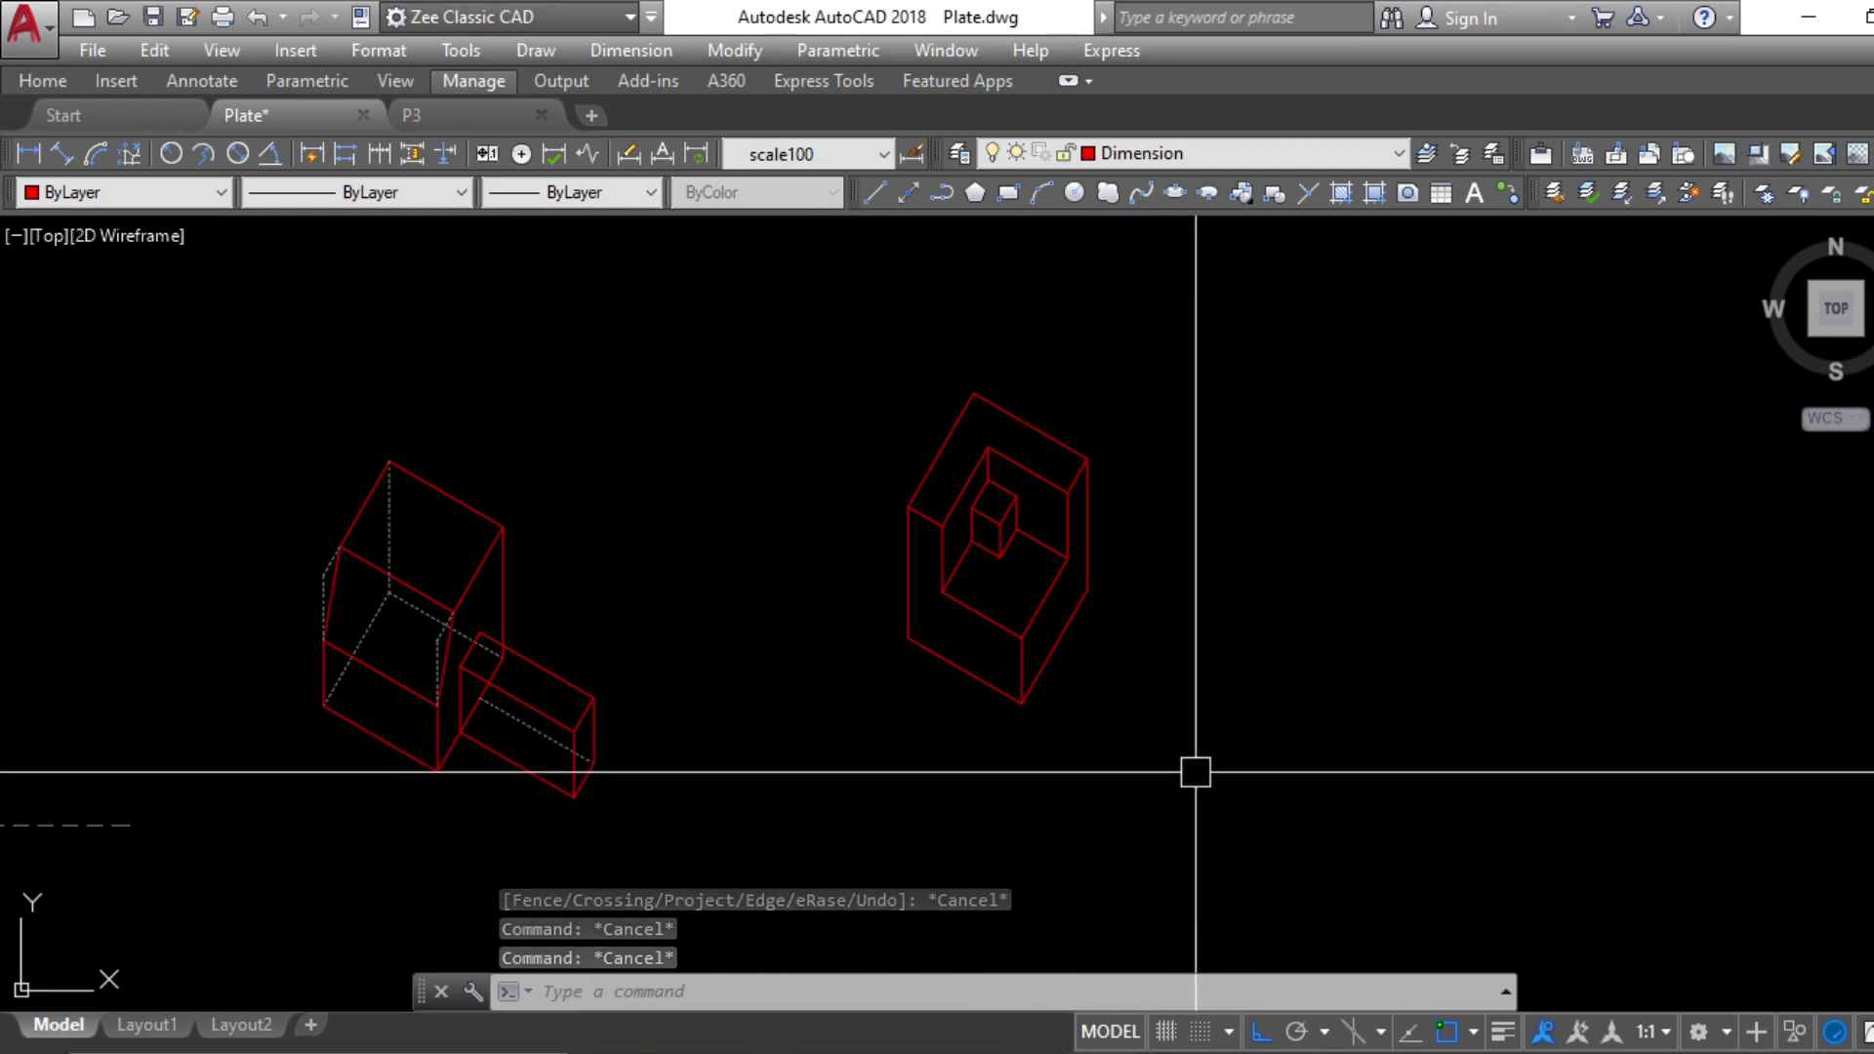
pyautogui.hotkey('alt', 'Tab')
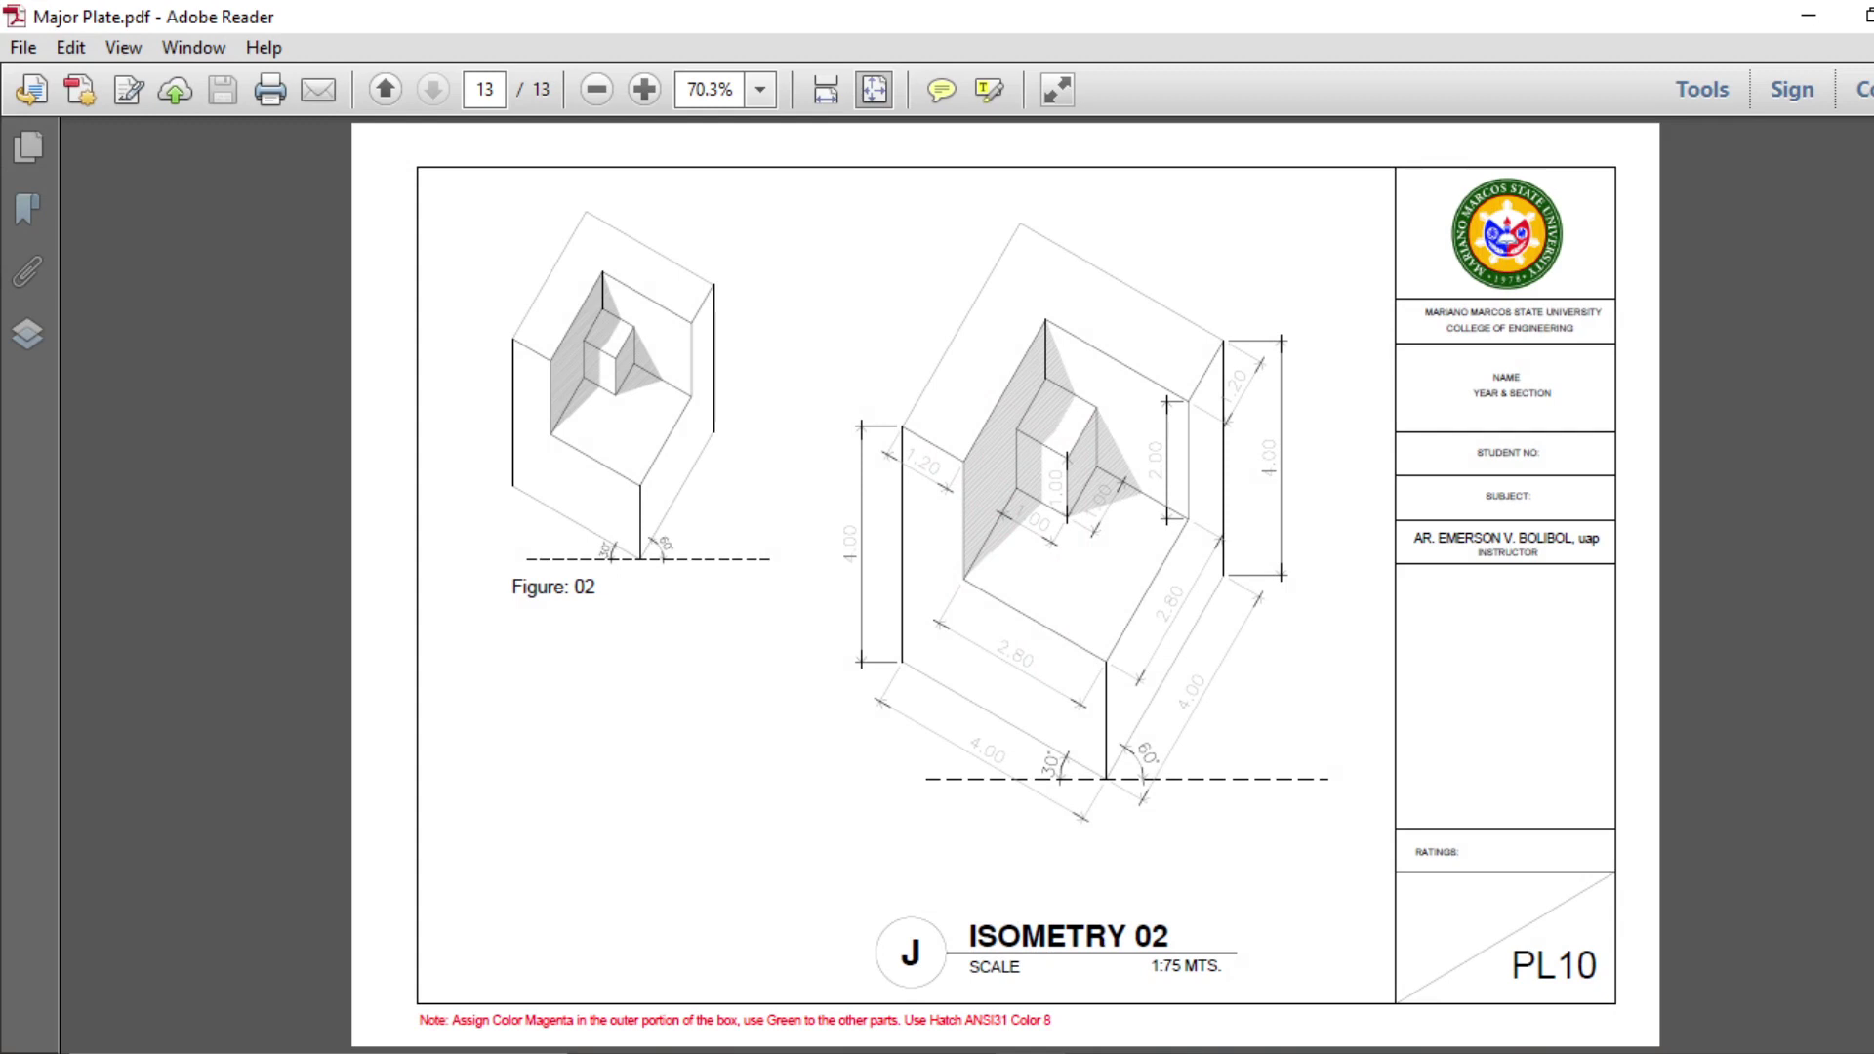
pyautogui.click(1113, 1053)
pyautogui.moveTo(1140, 804); pyautogui.dragTo(1126, 832, button='middle')
pyautogui.scroll(2, 1086, 653)
pyautogui.moveTo(992, 537); pyautogui.dragTo(989, 581, button='middle')
pyautogui.scroll(2, 989, 581)
pyautogui.click(1112, 1053)
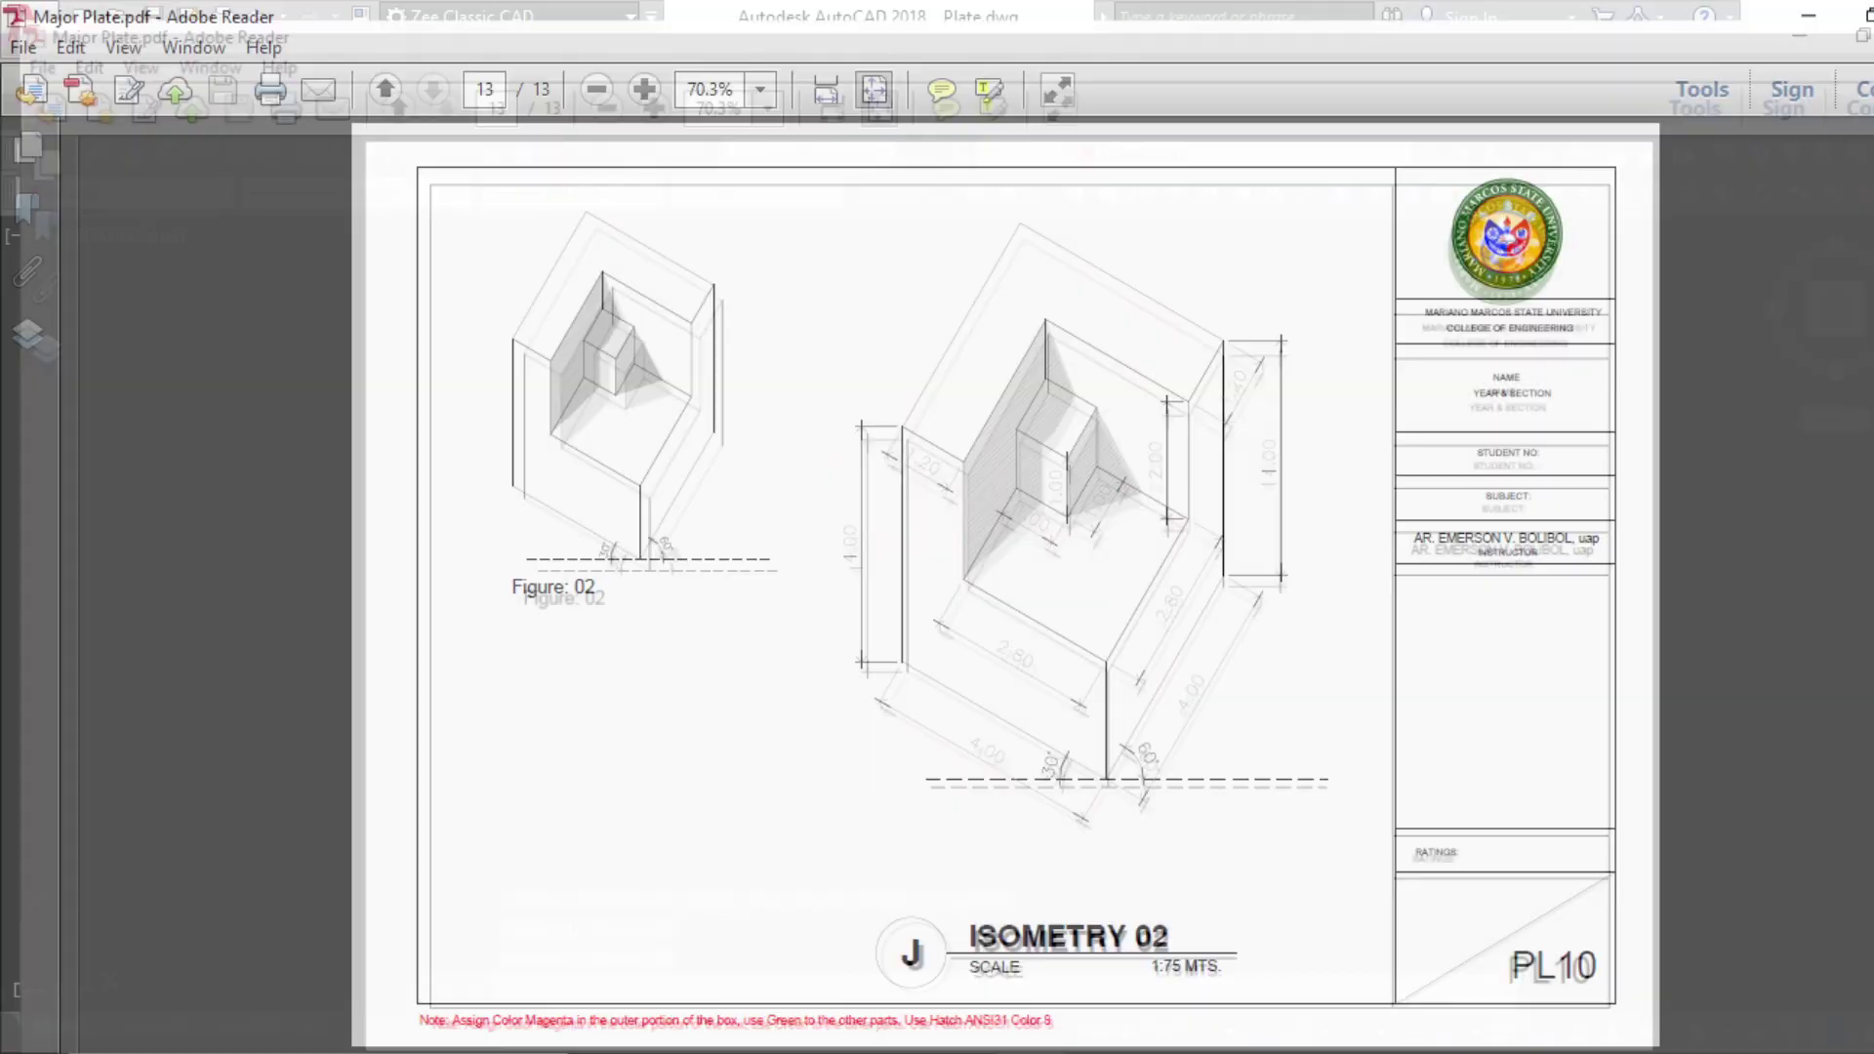
pyautogui.hotkey('alt', 'Tab')
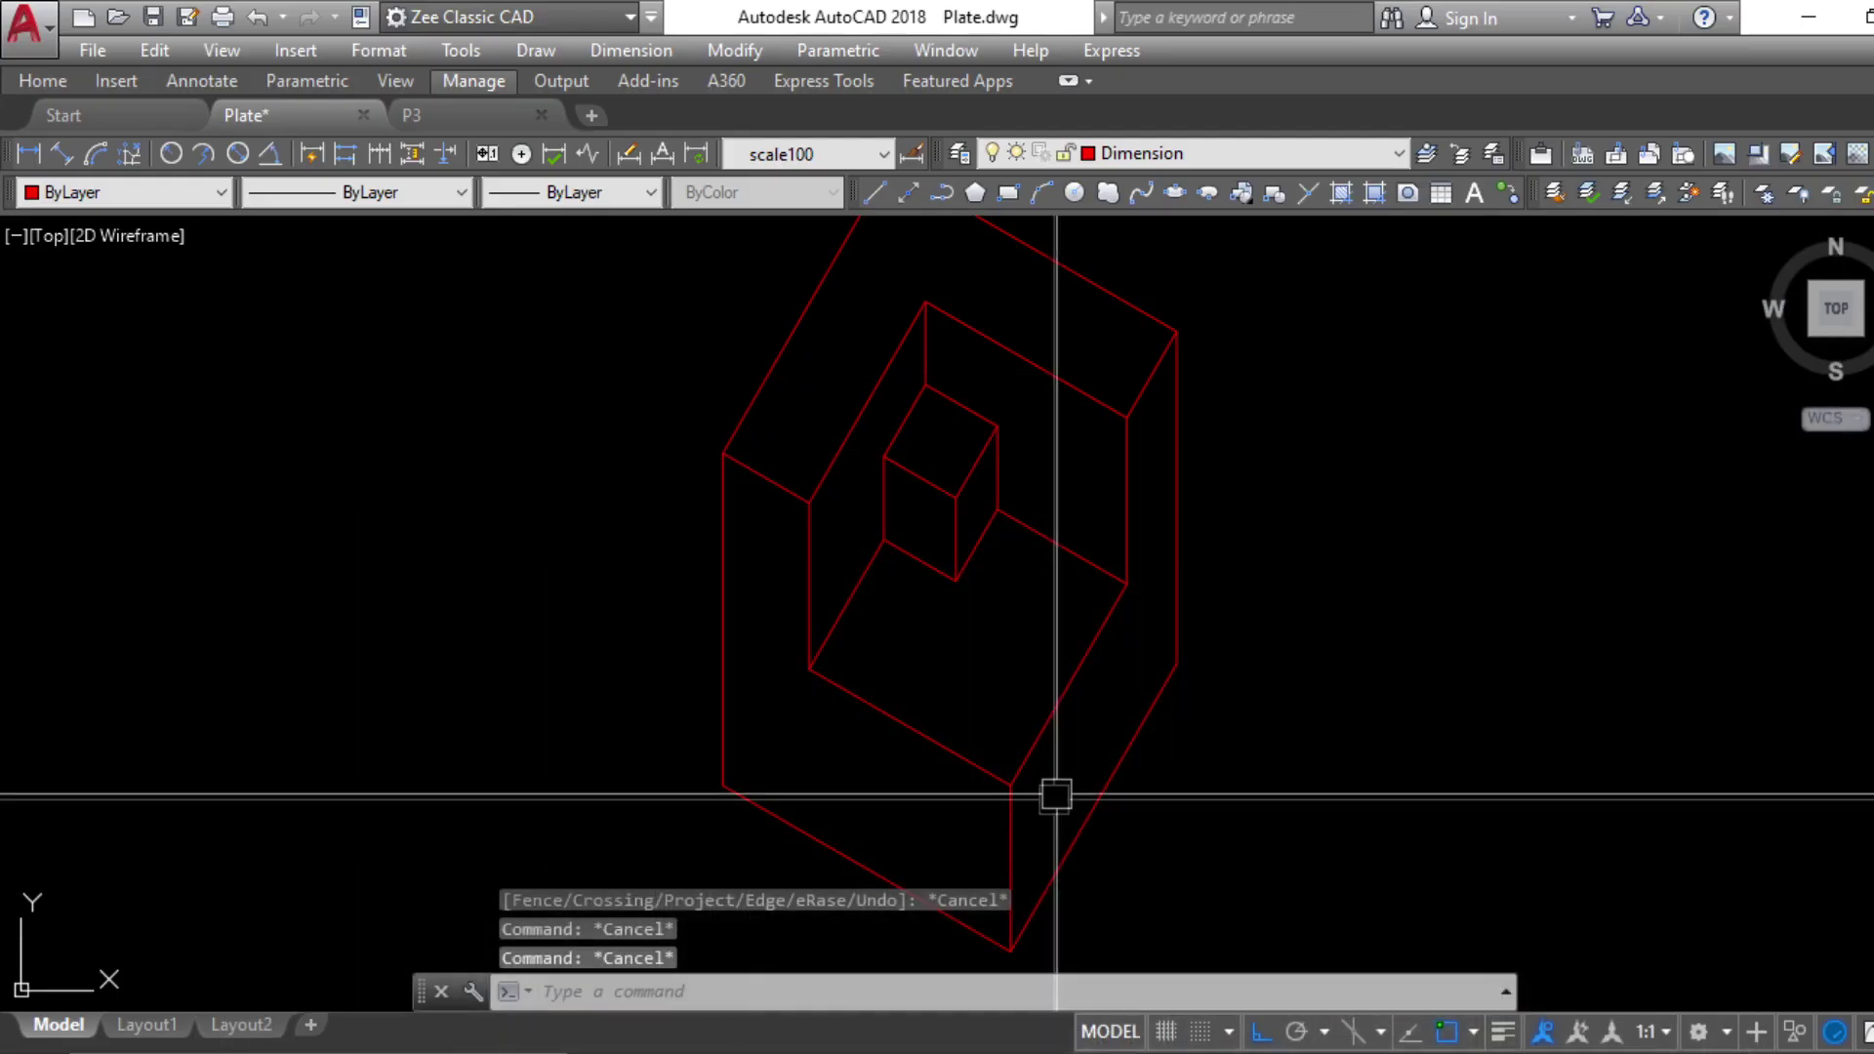
# Start a shadow outline polyline from the cutout floor's left corner to the block's bottom front edge and straight up to its top front edge
pyautogui.write('pl')
pyautogui.press('Return')
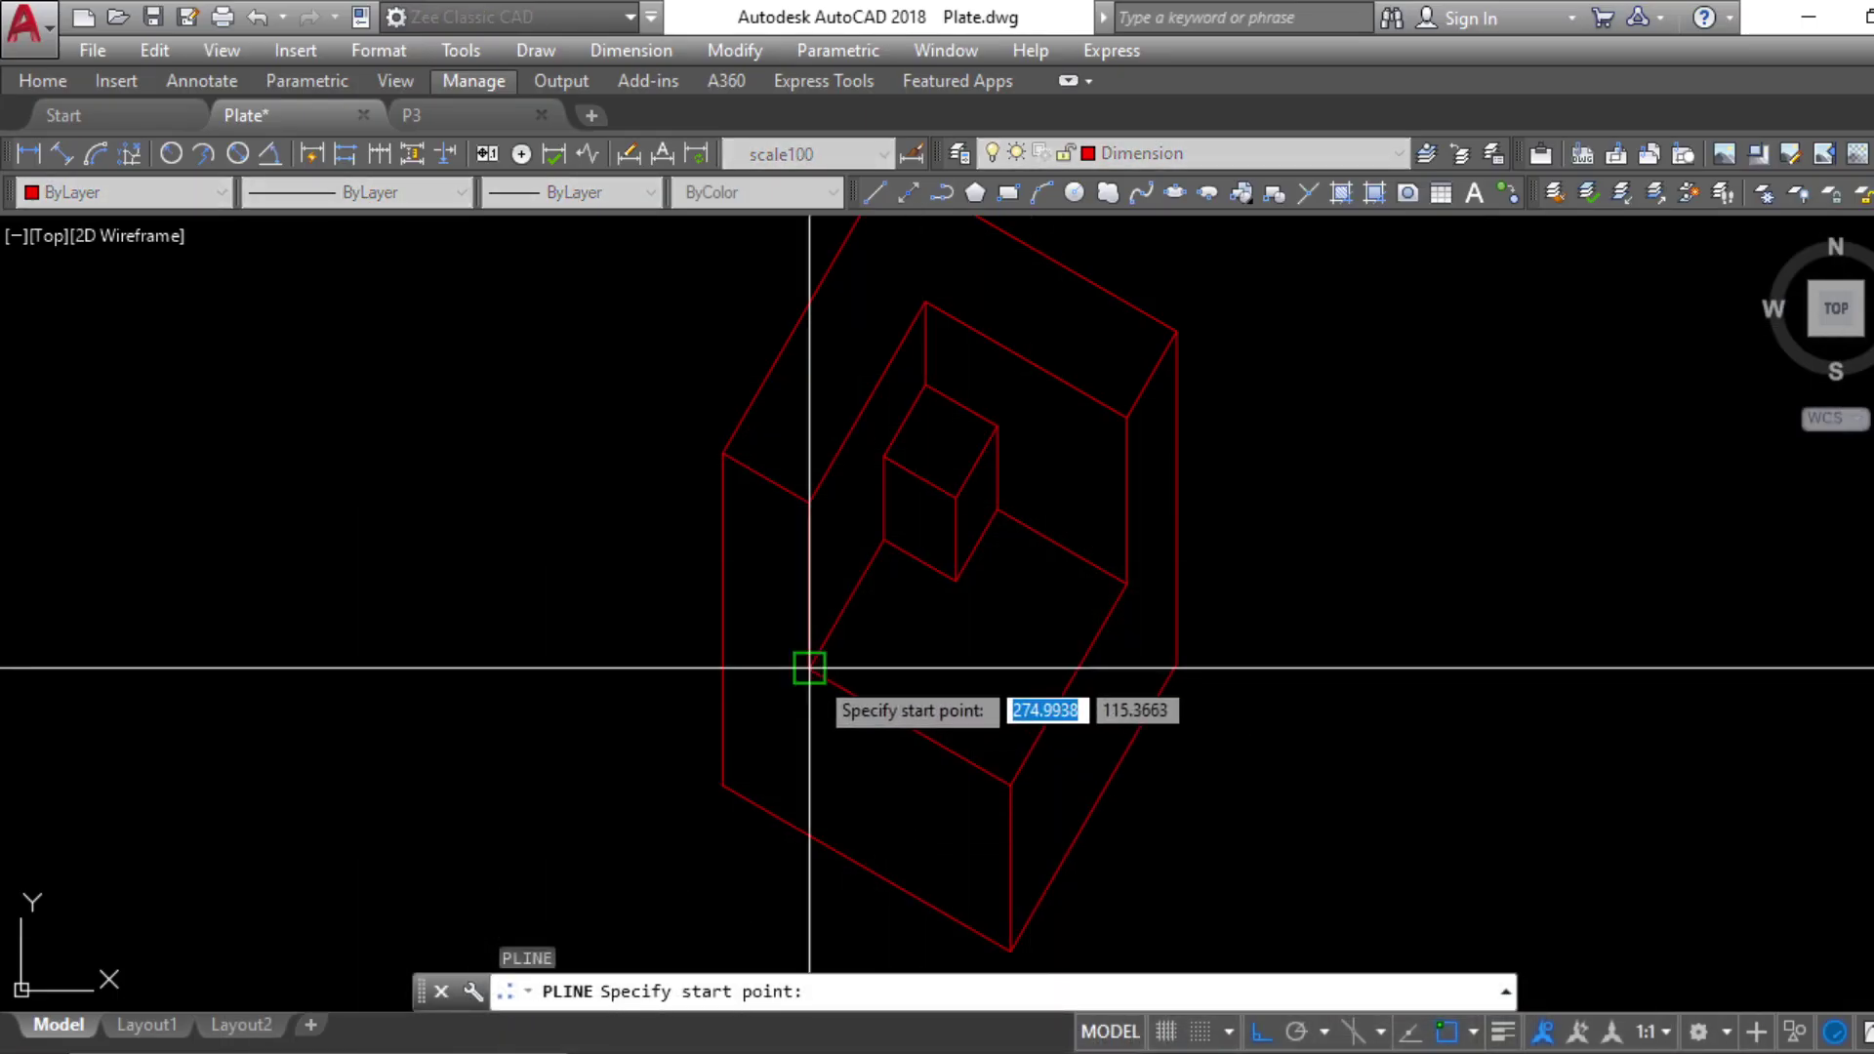
pyautogui.click(809, 669)
pyautogui.scroll(6, 903, 556)
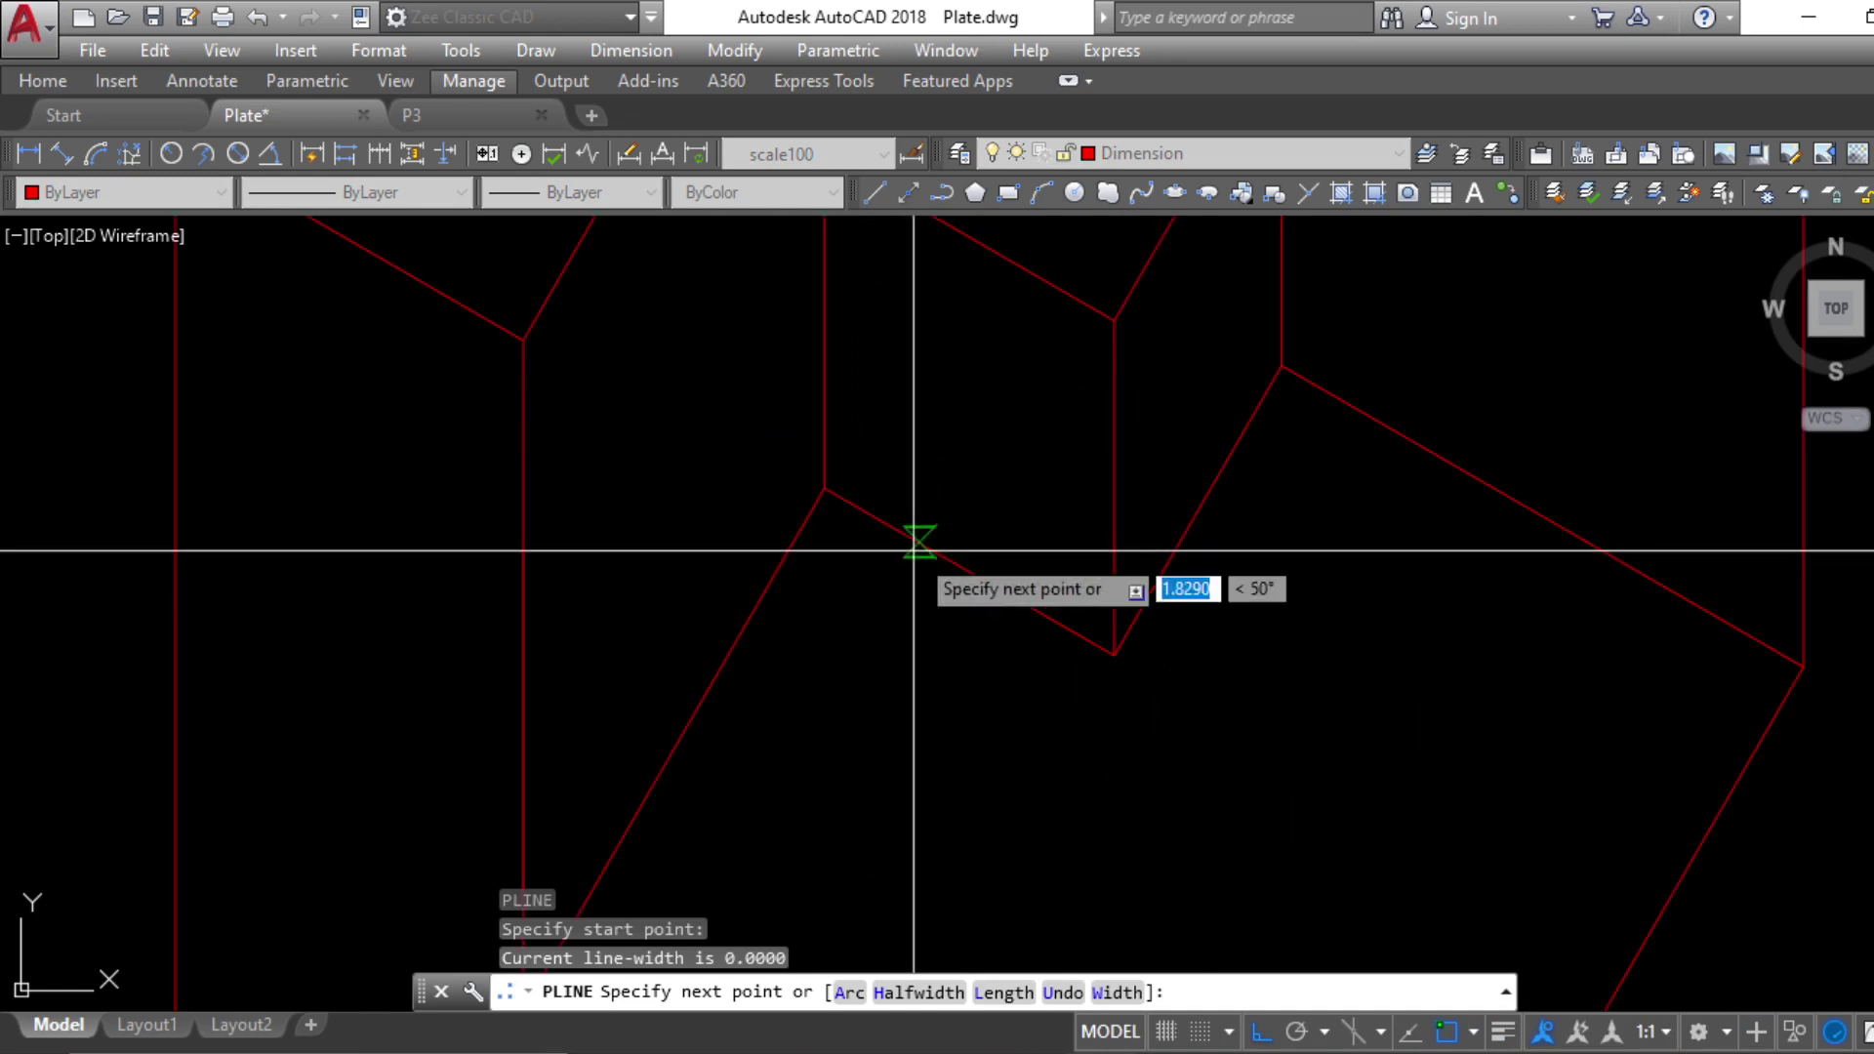
pyautogui.click(915, 548)
pyautogui.scroll(-2, 923, 458)
pyautogui.moveTo(930, 322); pyautogui.dragTo(903, 512, button='middle')
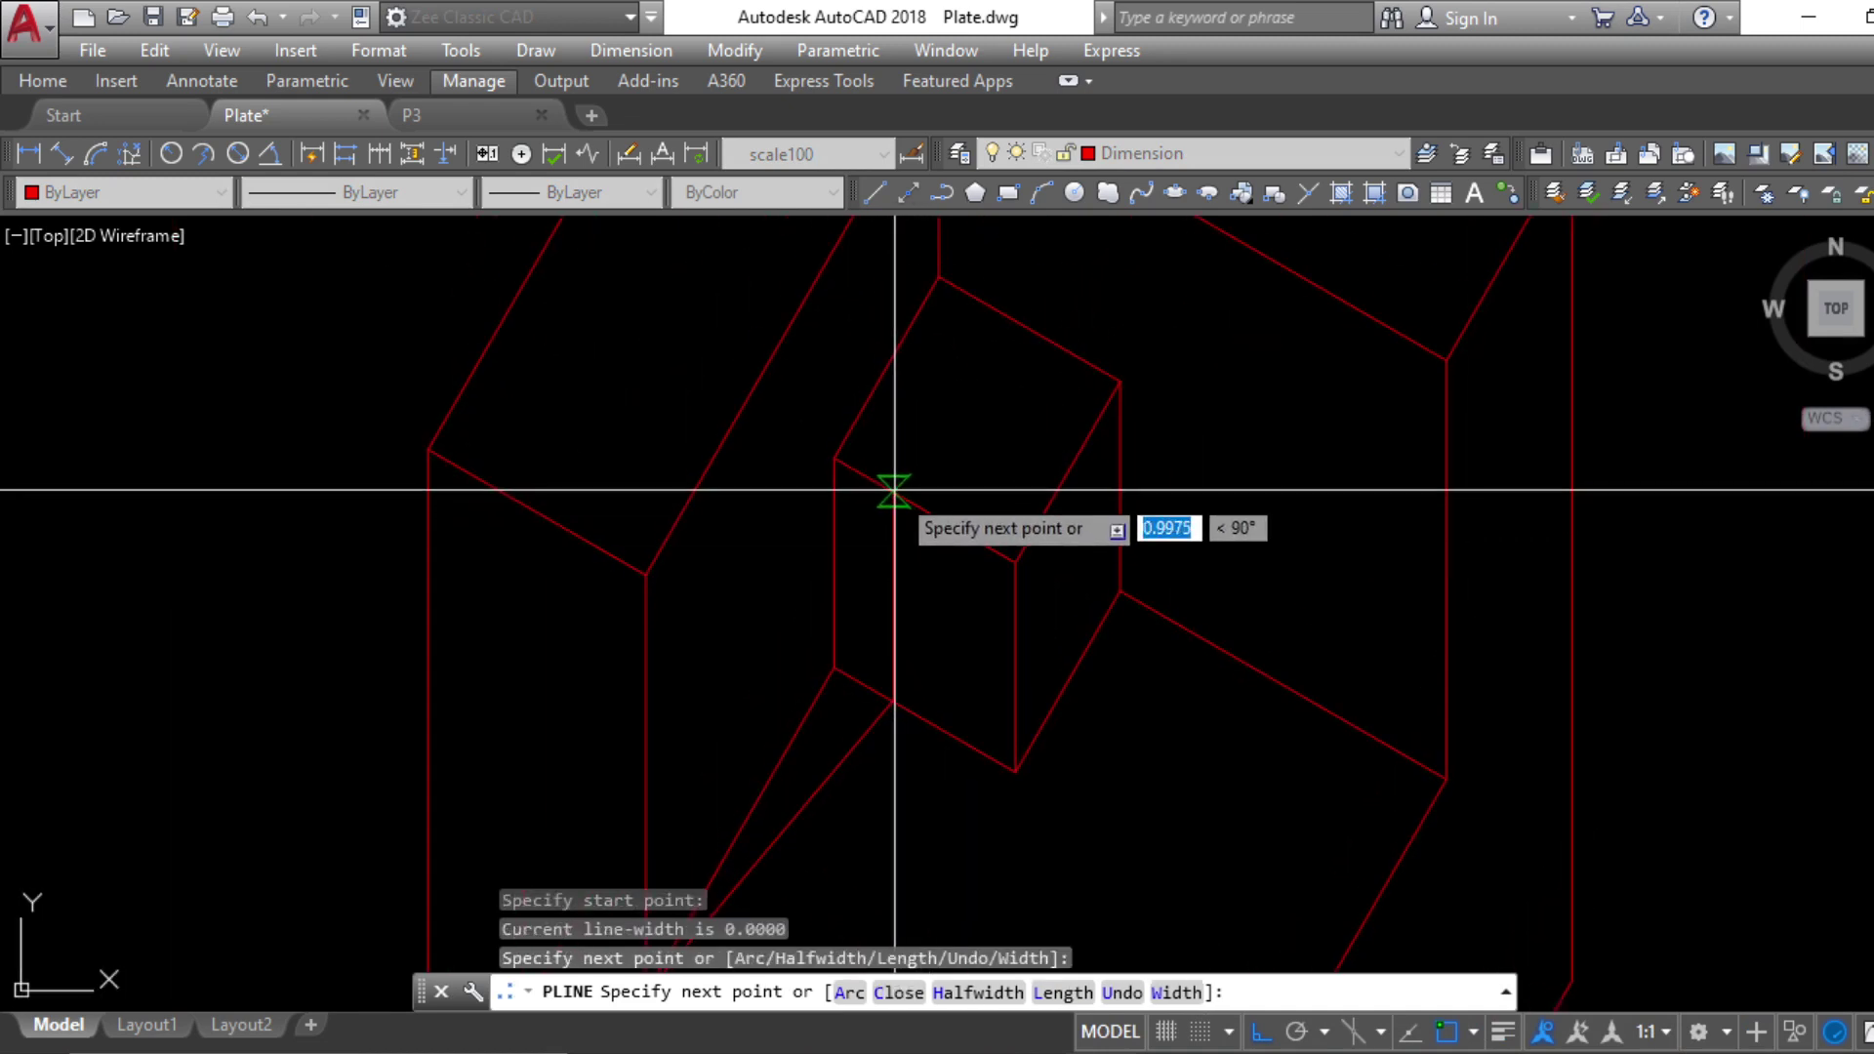
pyautogui.click(894, 489)
# With ortho off, continue the shadow outline over the block's top to the cutout's top back corner and along the left wall to its start
pyautogui.press('F8')
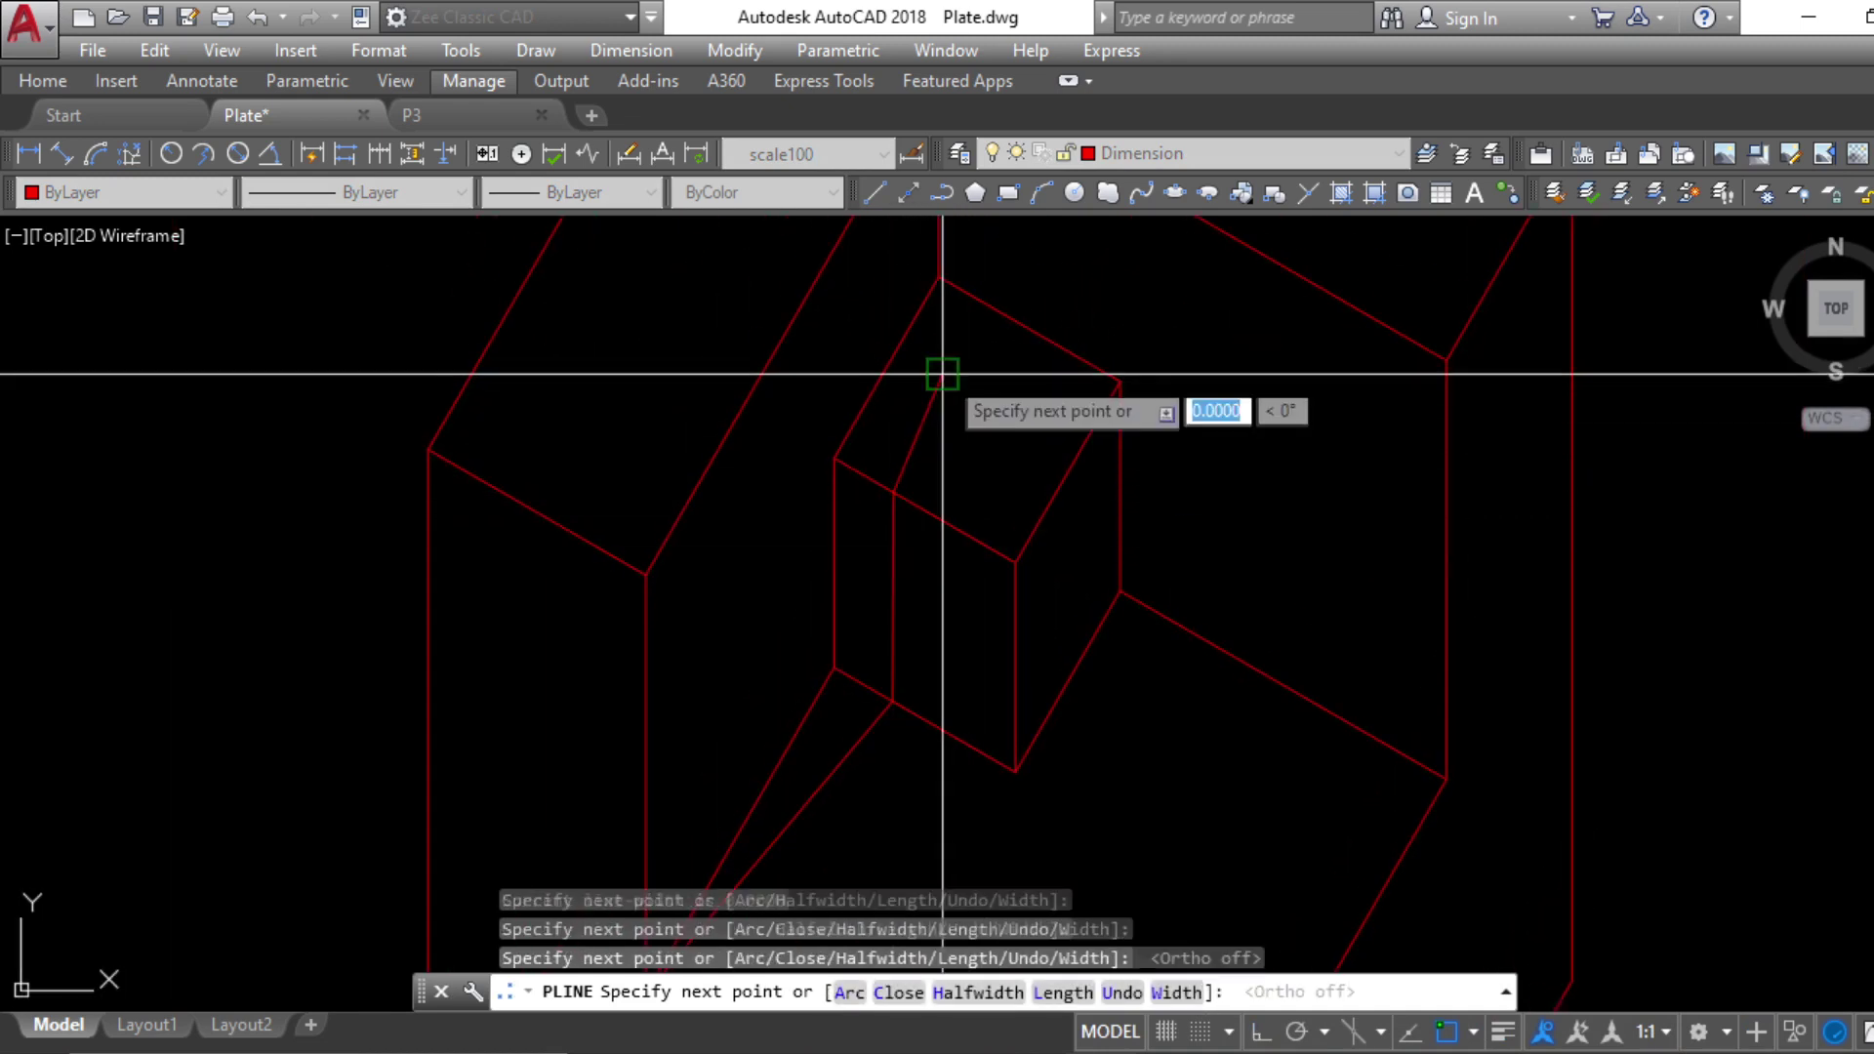
pyautogui.click(1005, 314)
pyautogui.moveTo(1019, 334); pyautogui.dragTo(1019, 587, button='middle')
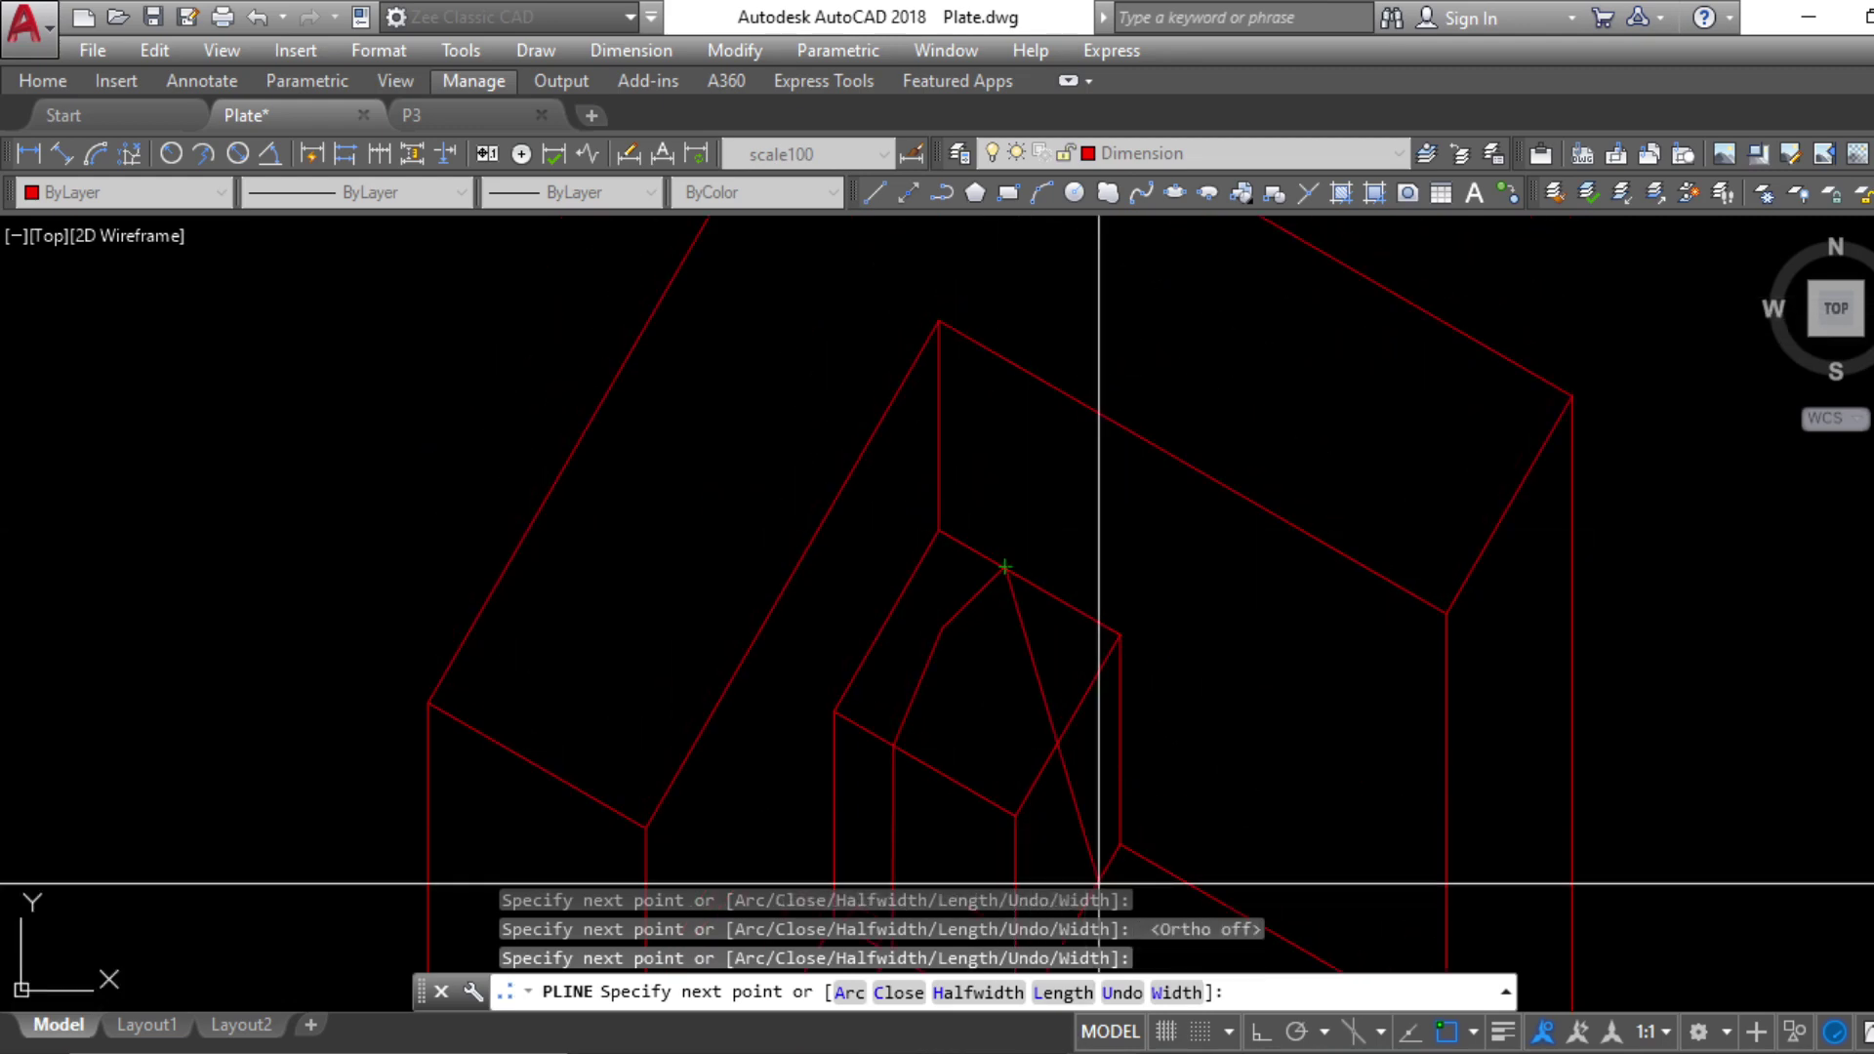
pyautogui.hotkey('alt', 'Tab')
pyautogui.hotkey('alt', 'Tab')
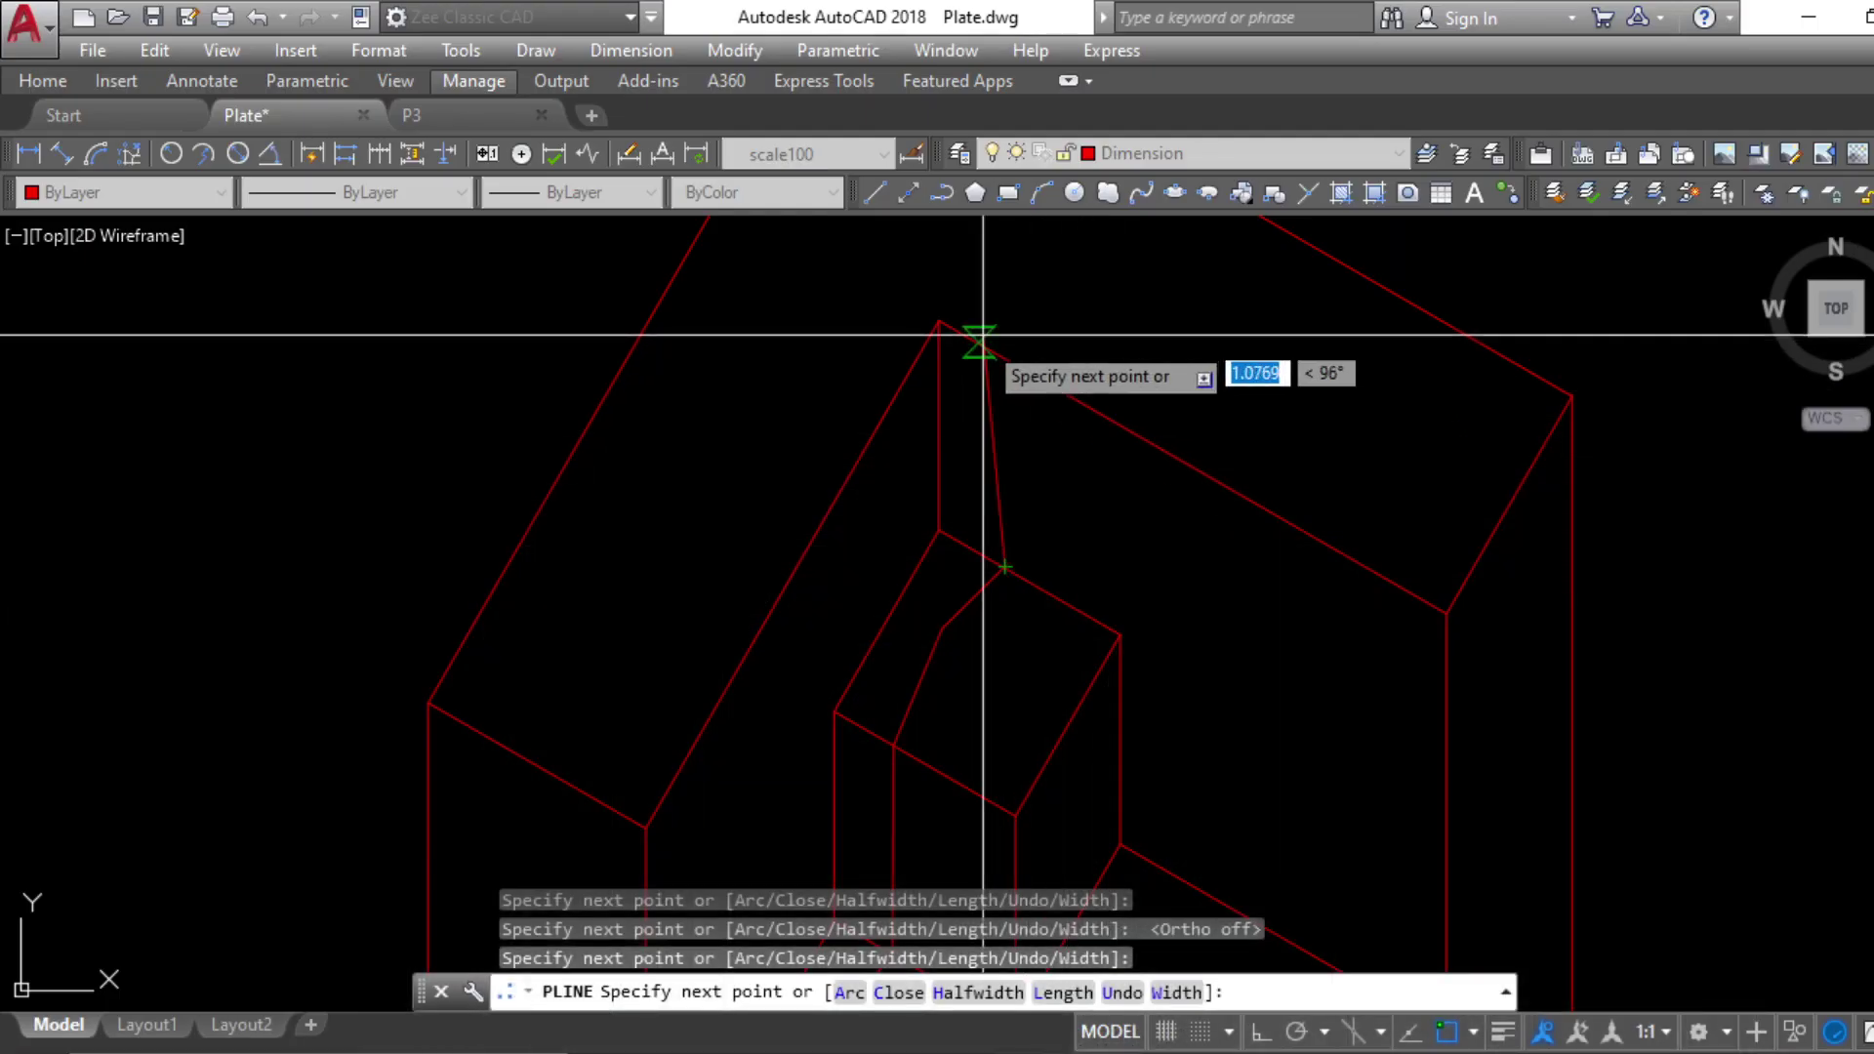
pyautogui.scroll(-6, 858, 515)
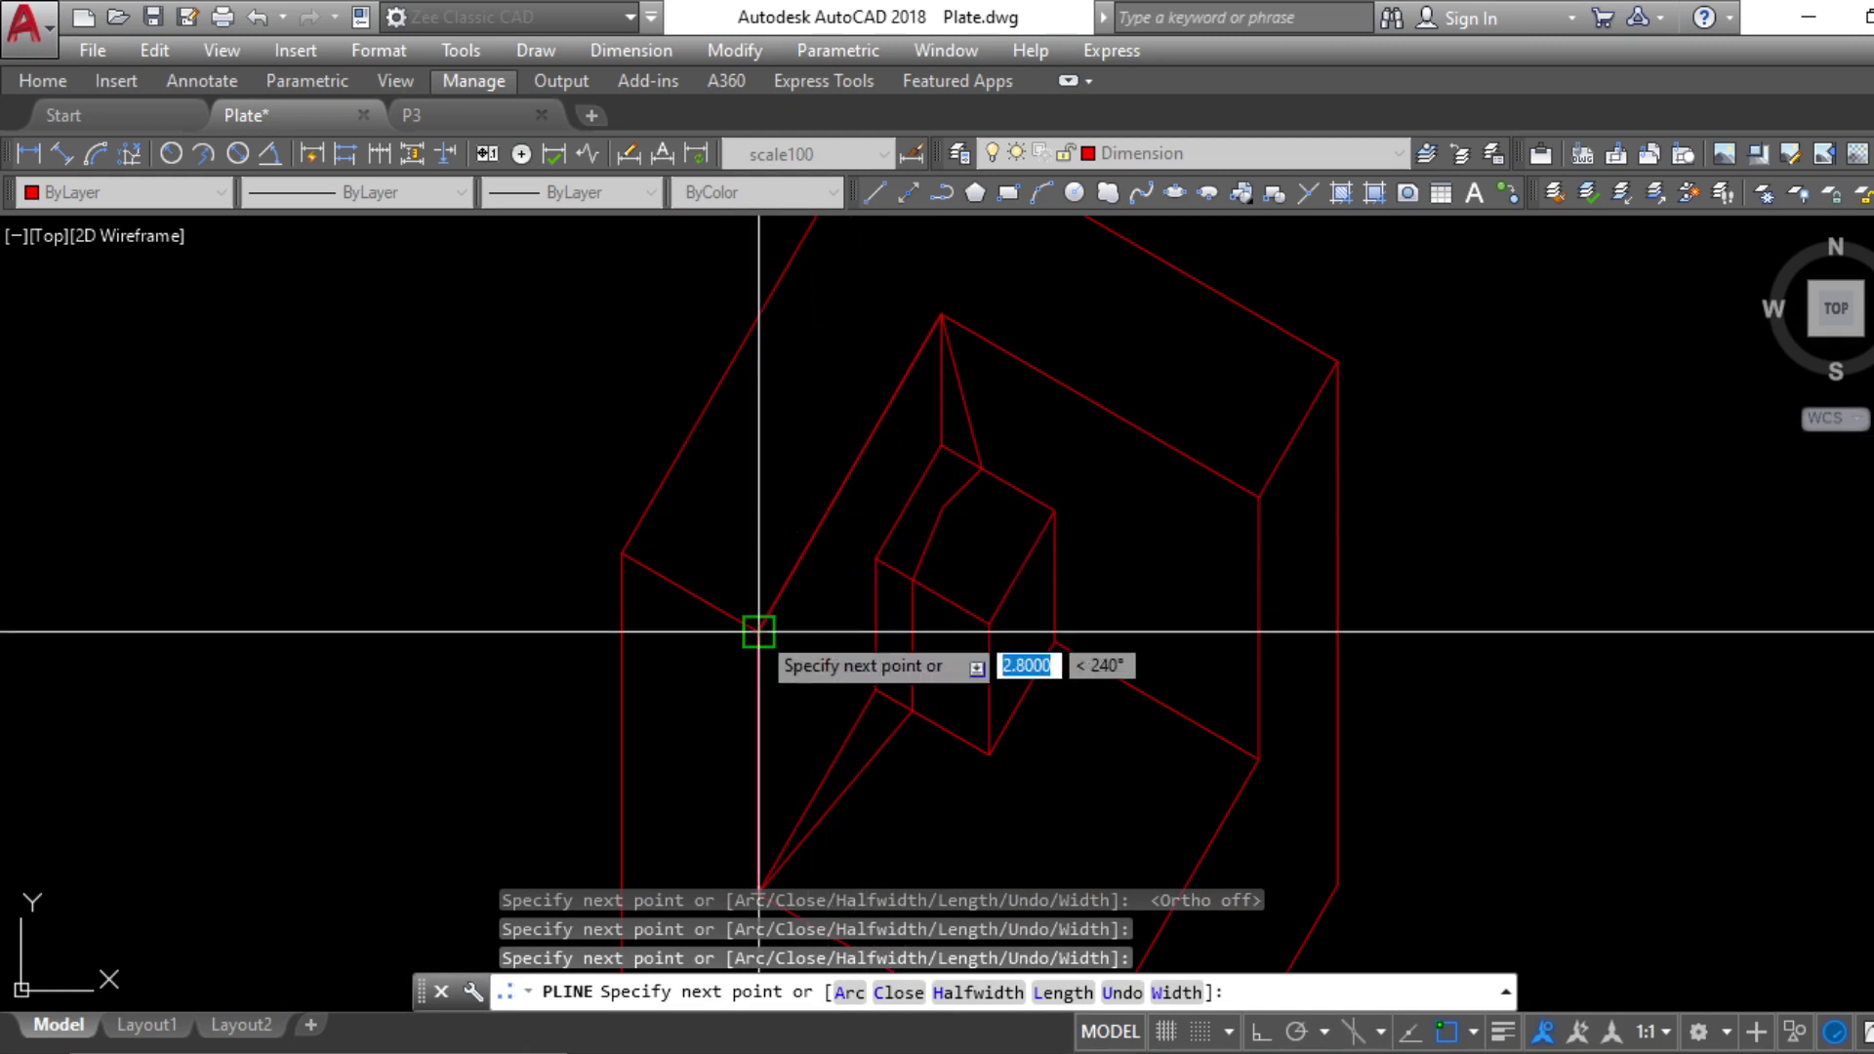
pyautogui.press('Escape')
pyautogui.press('Escape')
pyautogui.press('Escape')
pyautogui.press('Escape')
# Start a hatch and choose the predefined ANSI31 pattern for it
pyautogui.scroll(3, 884, 532)
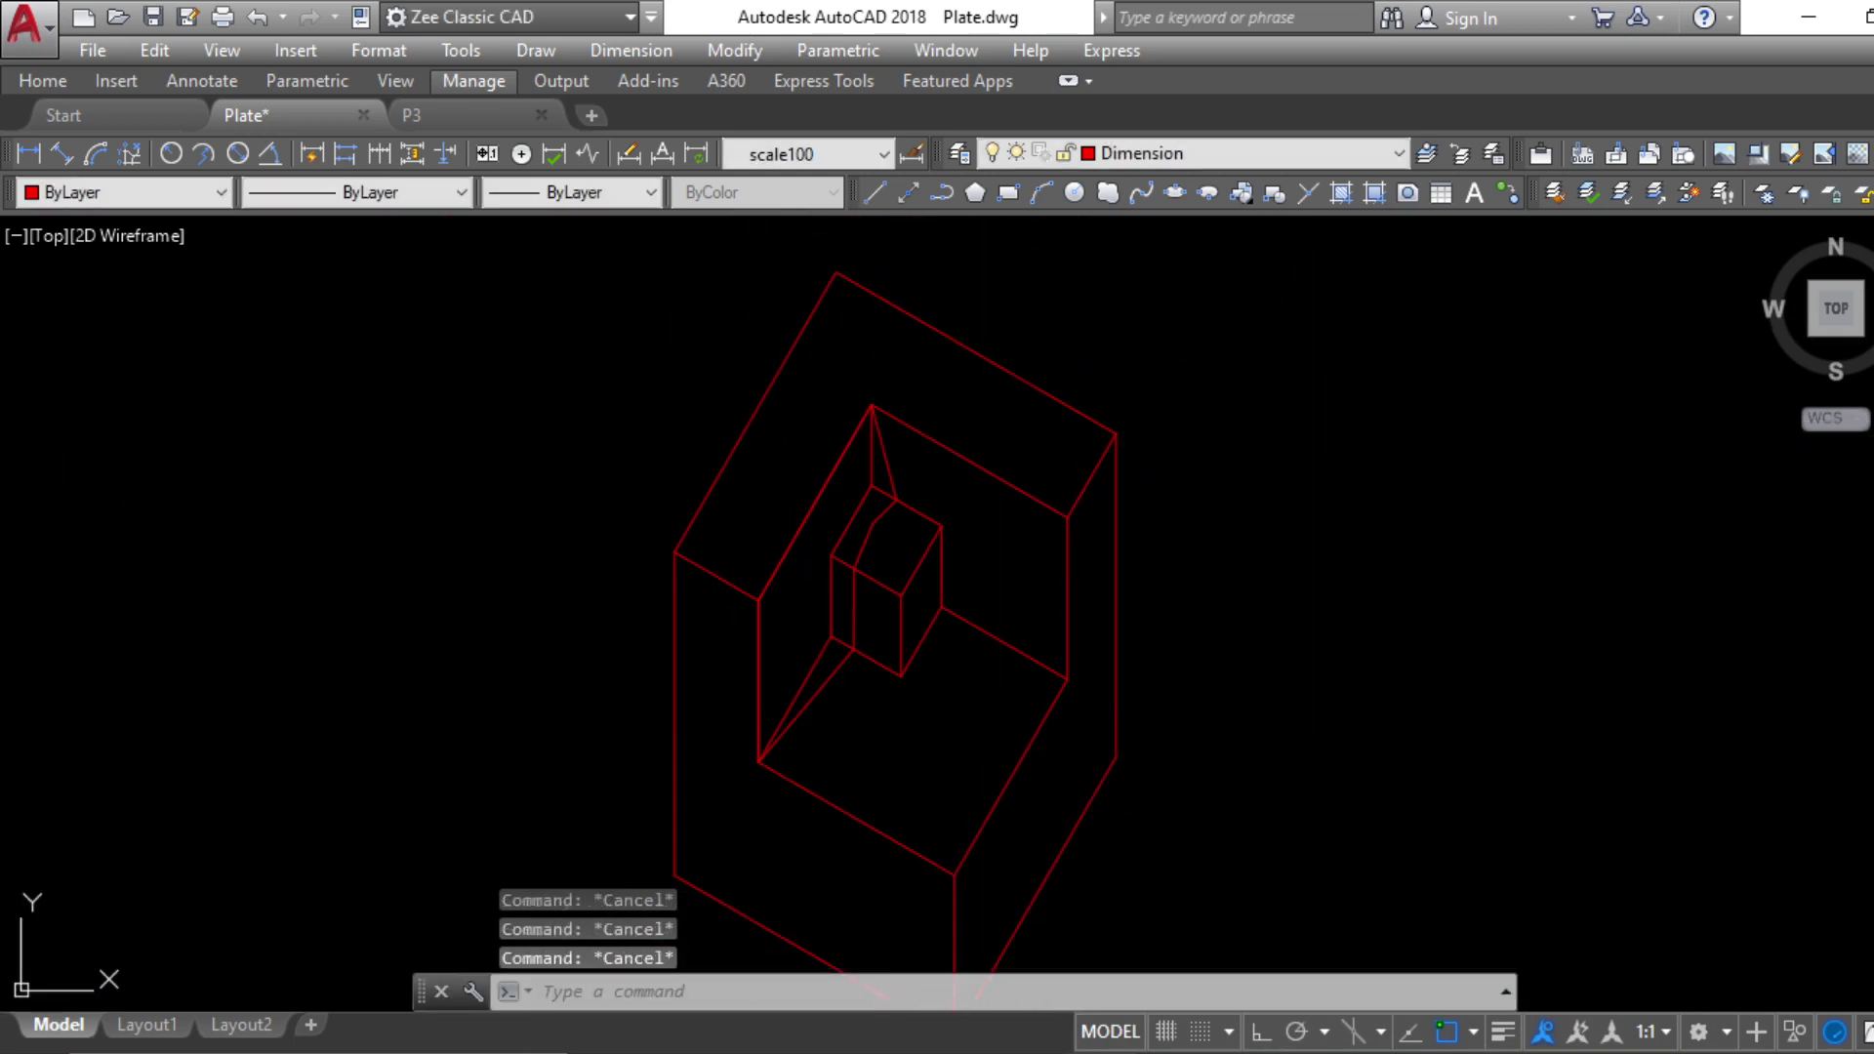
pyautogui.write('h')
pyautogui.press('Return')
pyautogui.click(1014, 244)
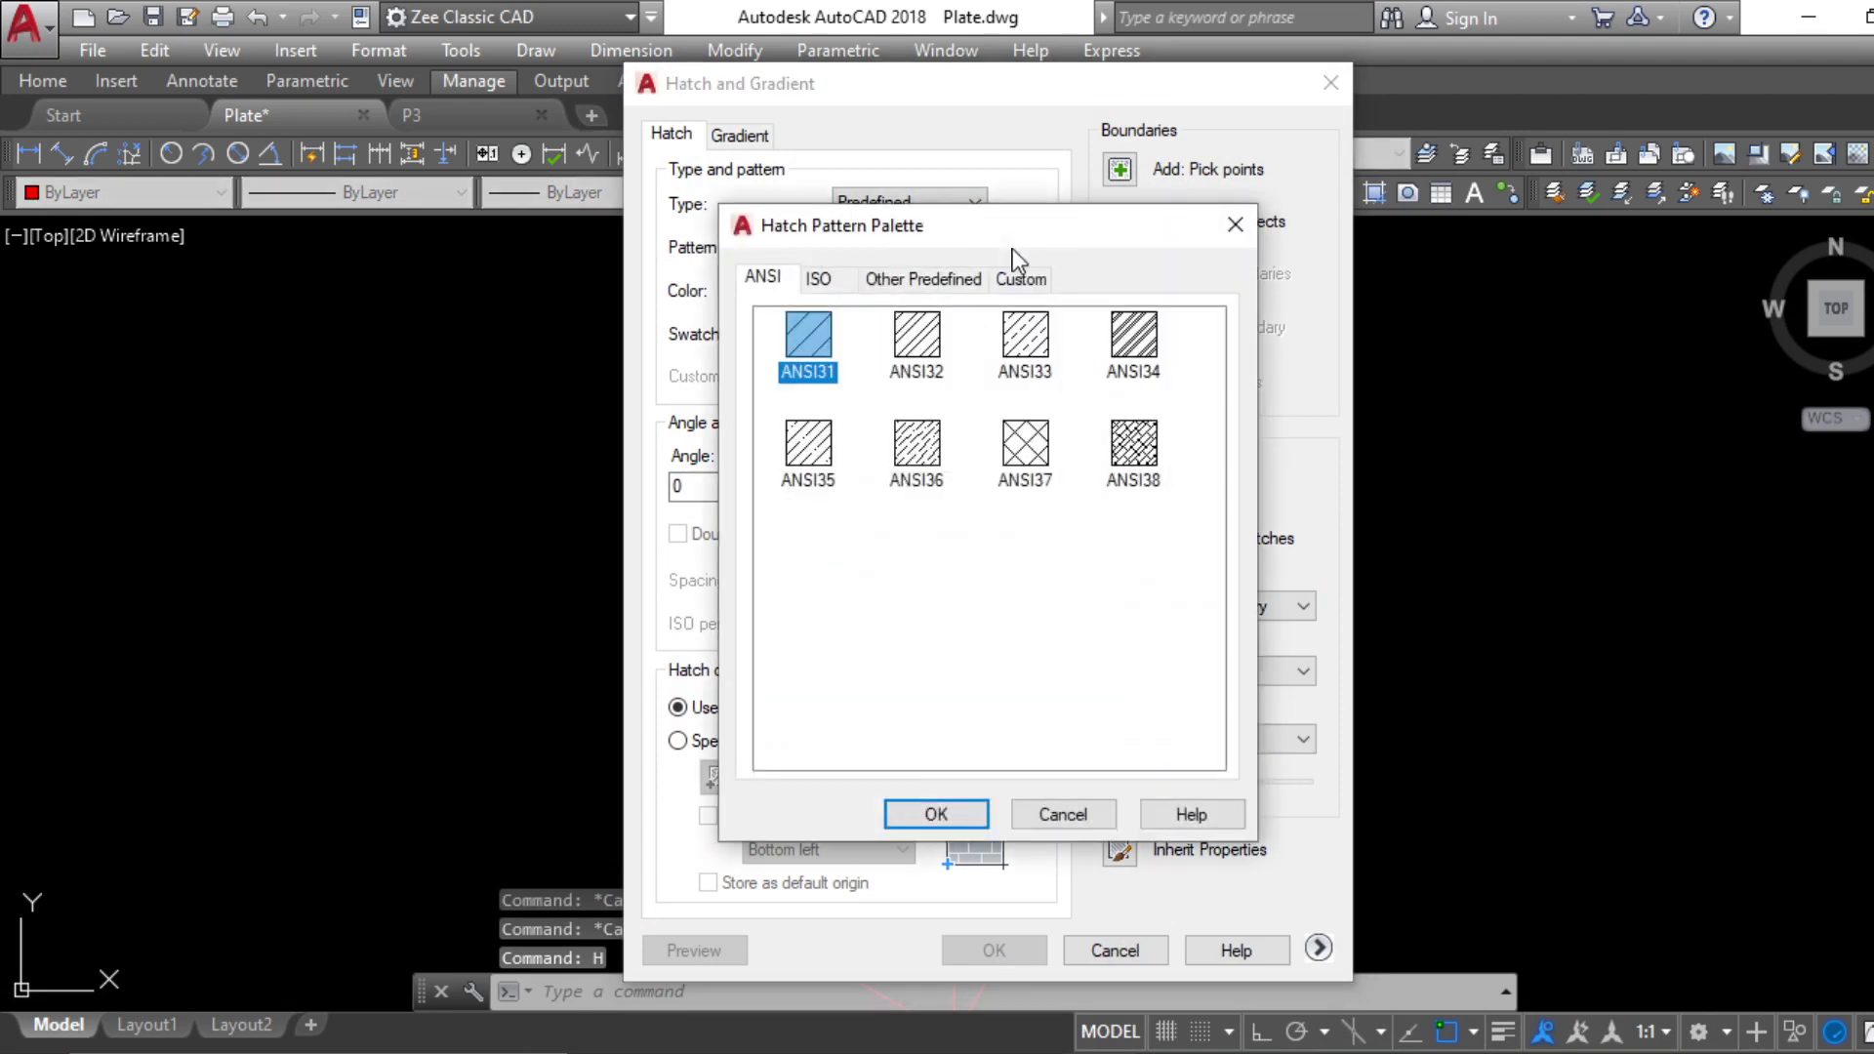
pyautogui.click(1250, 225)
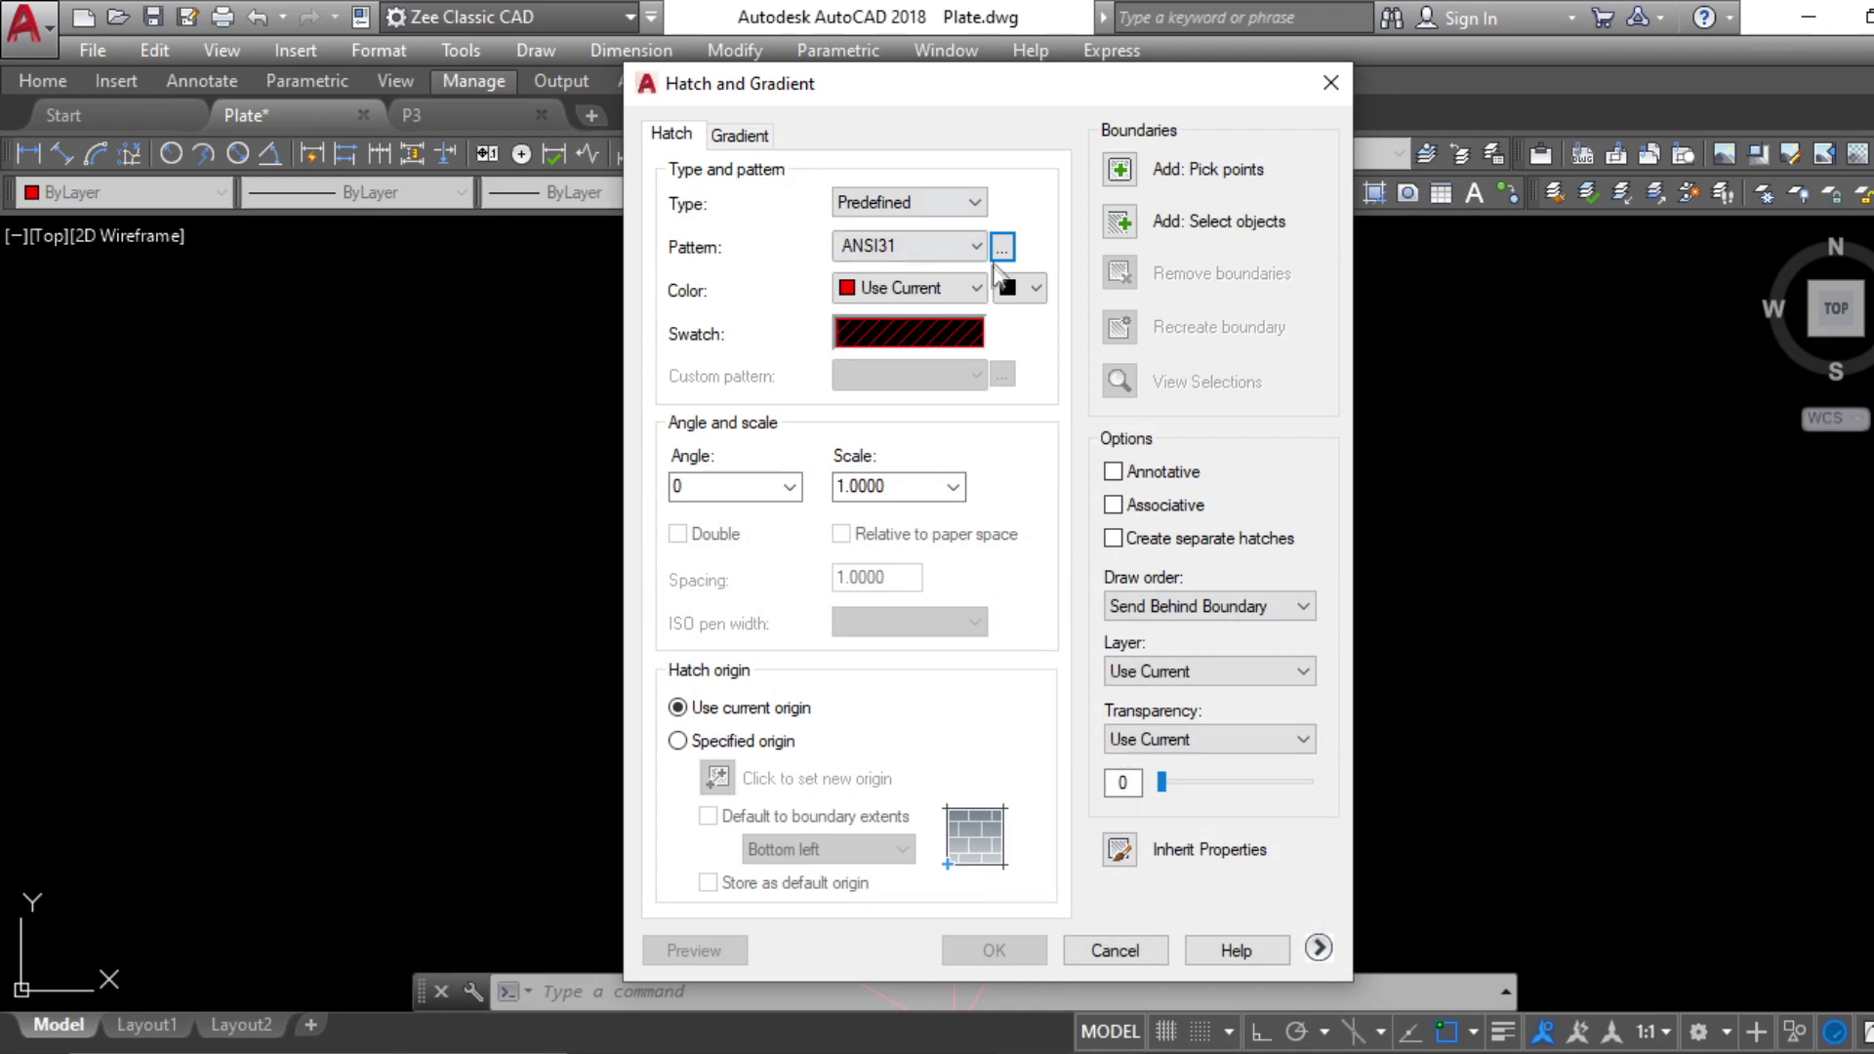
pyautogui.click(1005, 250)
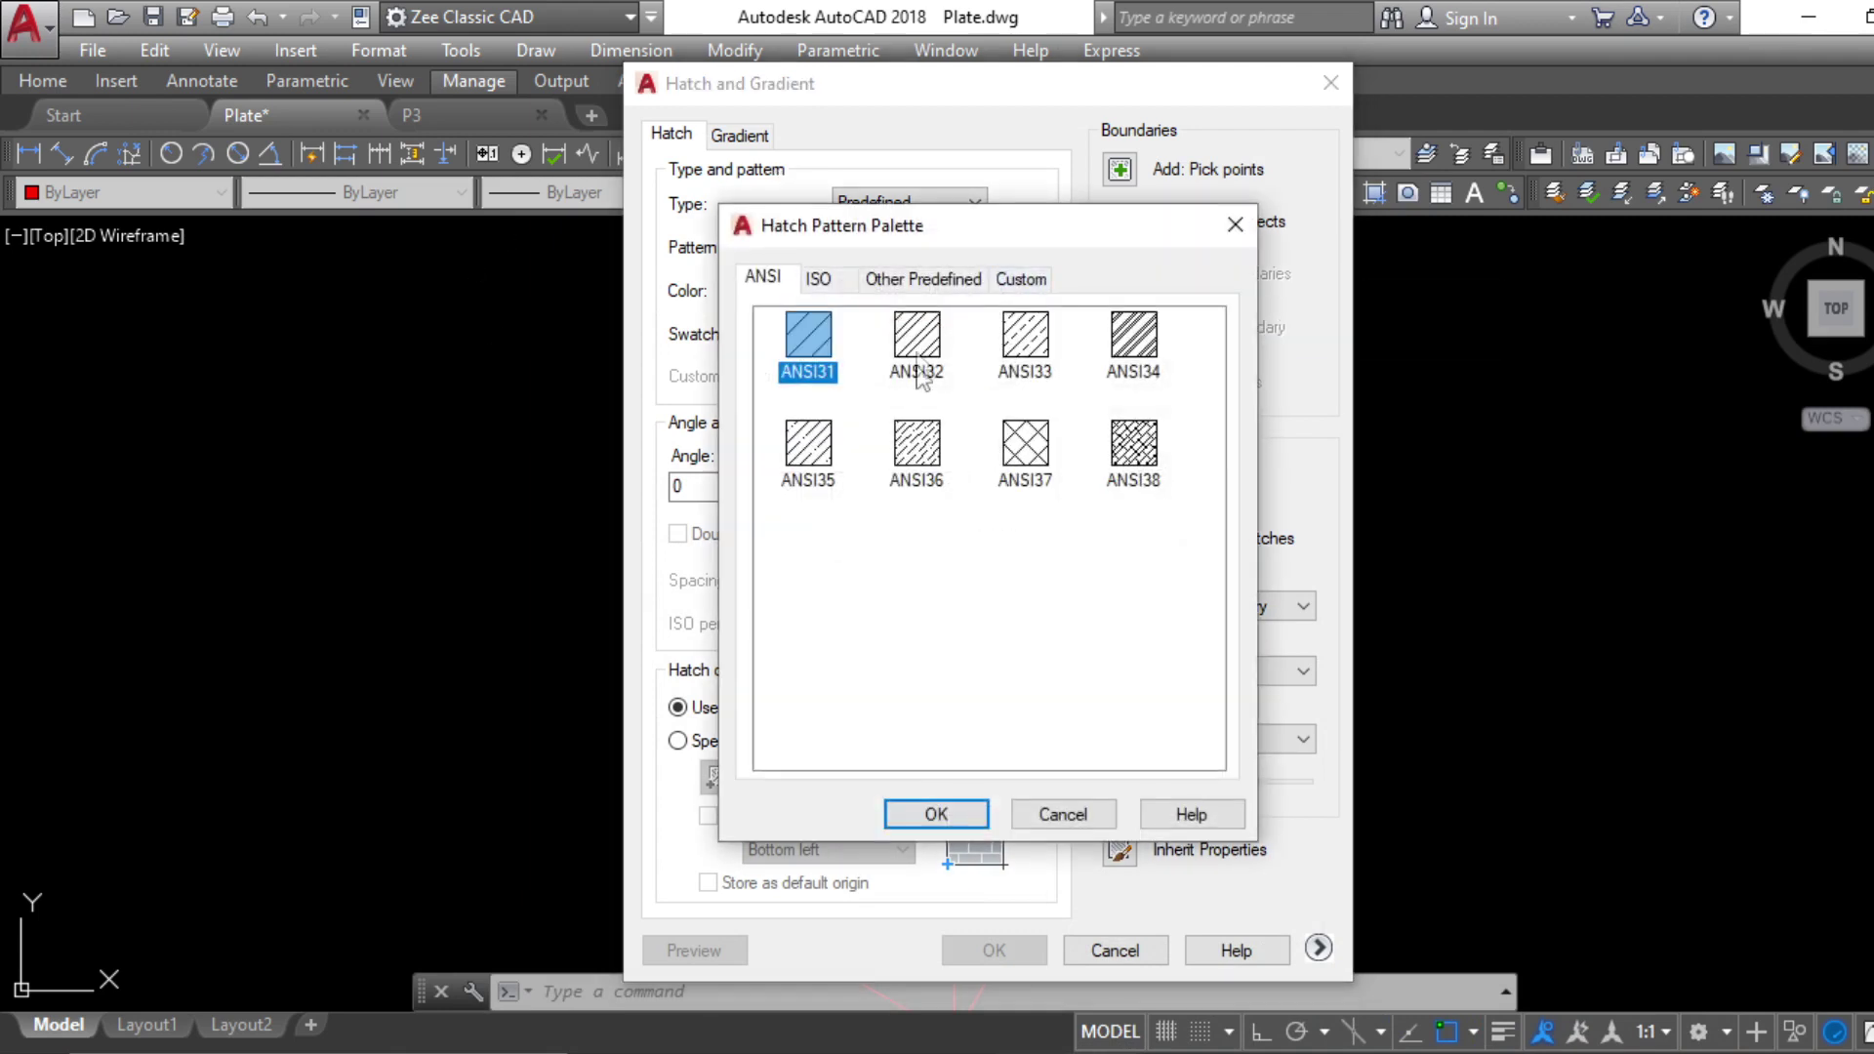
pyautogui.click(937, 815)
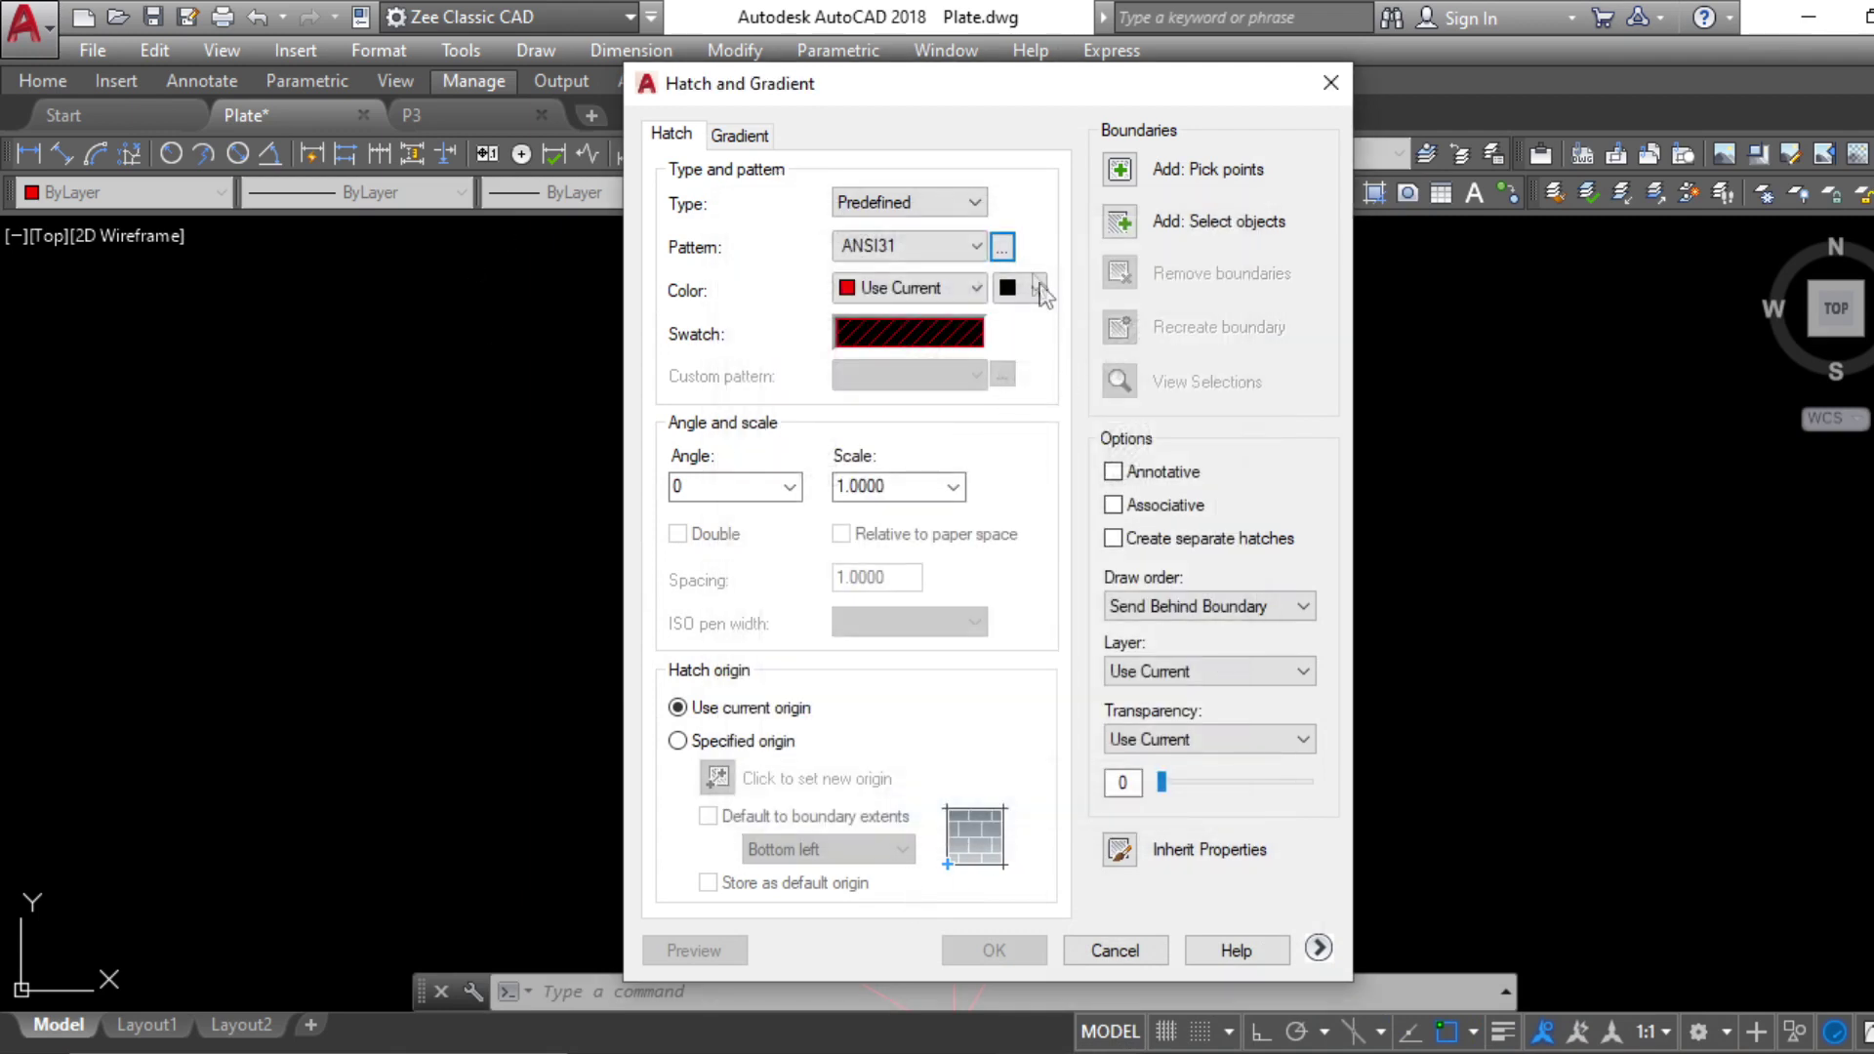
# Fill the shadow outline along the cutout's left wall with the ANSI31 hatch, using the closed polyline as its boundary
pyautogui.click(1123, 225)
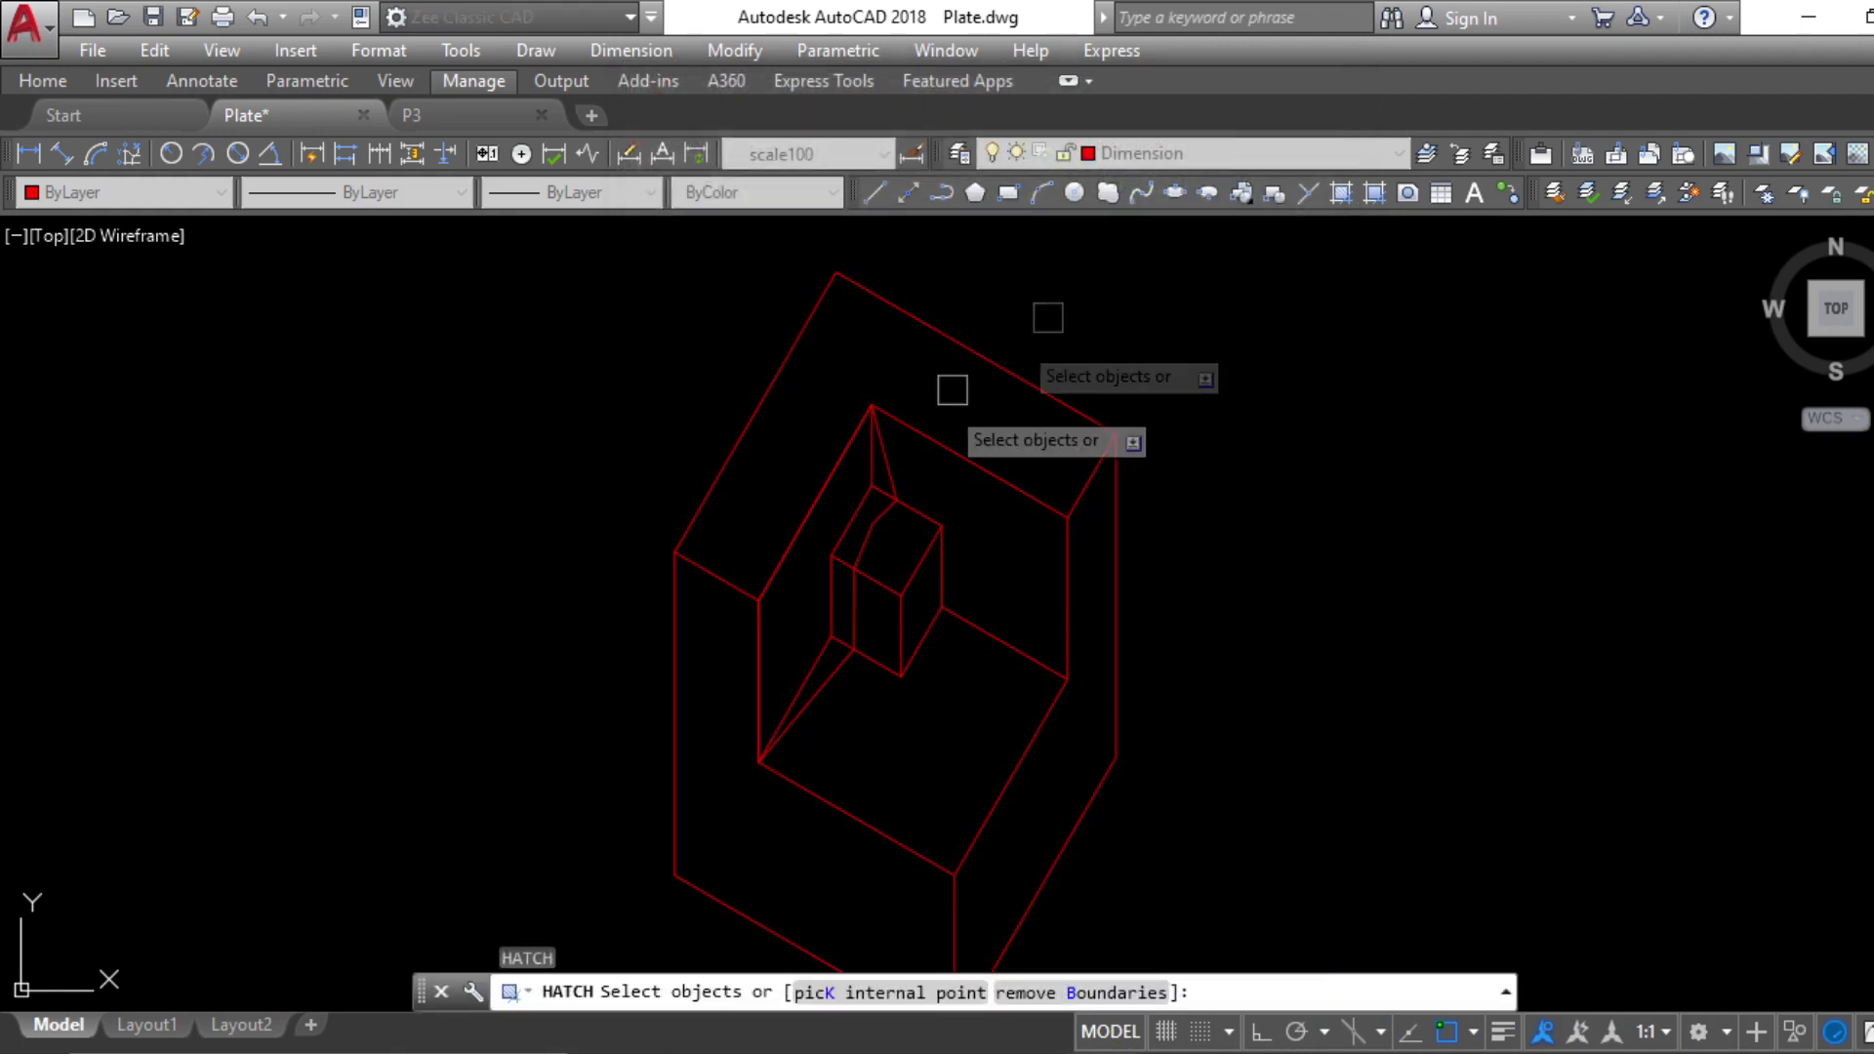
pyautogui.click(895, 419)
pyautogui.press('Return')
pyautogui.click(743, 953)
pyautogui.press('Escape')
# Erase the polyline outline around the left wall's hatched shadow, keeping the hatch
pyautogui.scroll(2, 913, 491)
pyautogui.press('Escape')
pyautogui.press('Escape')
pyautogui.press('Escape')
pyautogui.click(787, 367)
pyautogui.write('e')
pyautogui.press('Return')
pyautogui.scroll(-2, 871, 449)
pyautogui.moveTo(953, 740); pyautogui.dragTo(965, 697, button='middle')
pyautogui.scroll(-3, 965, 697)
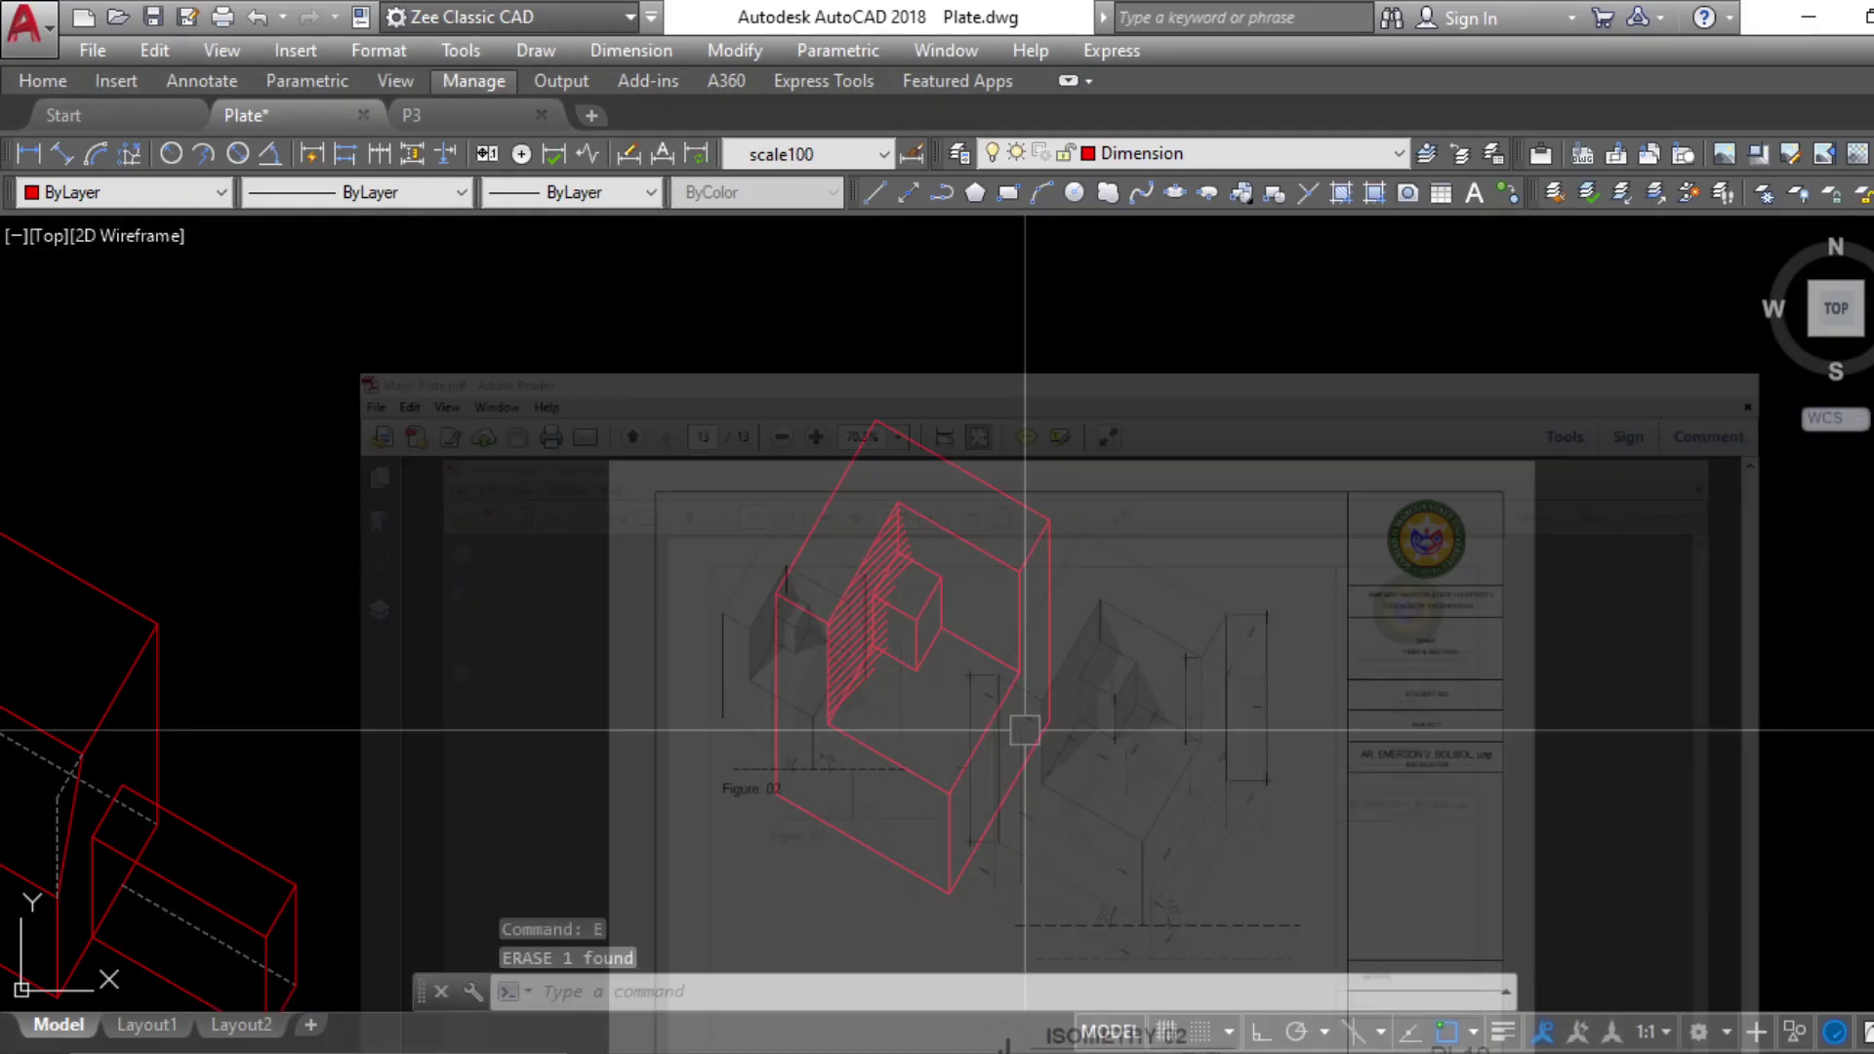
# Draw a closed polyline from the block's bottom front corner to the back wall's floor edge, the top back corner and the top front corner
pyautogui.scroll(4, 987, 683)
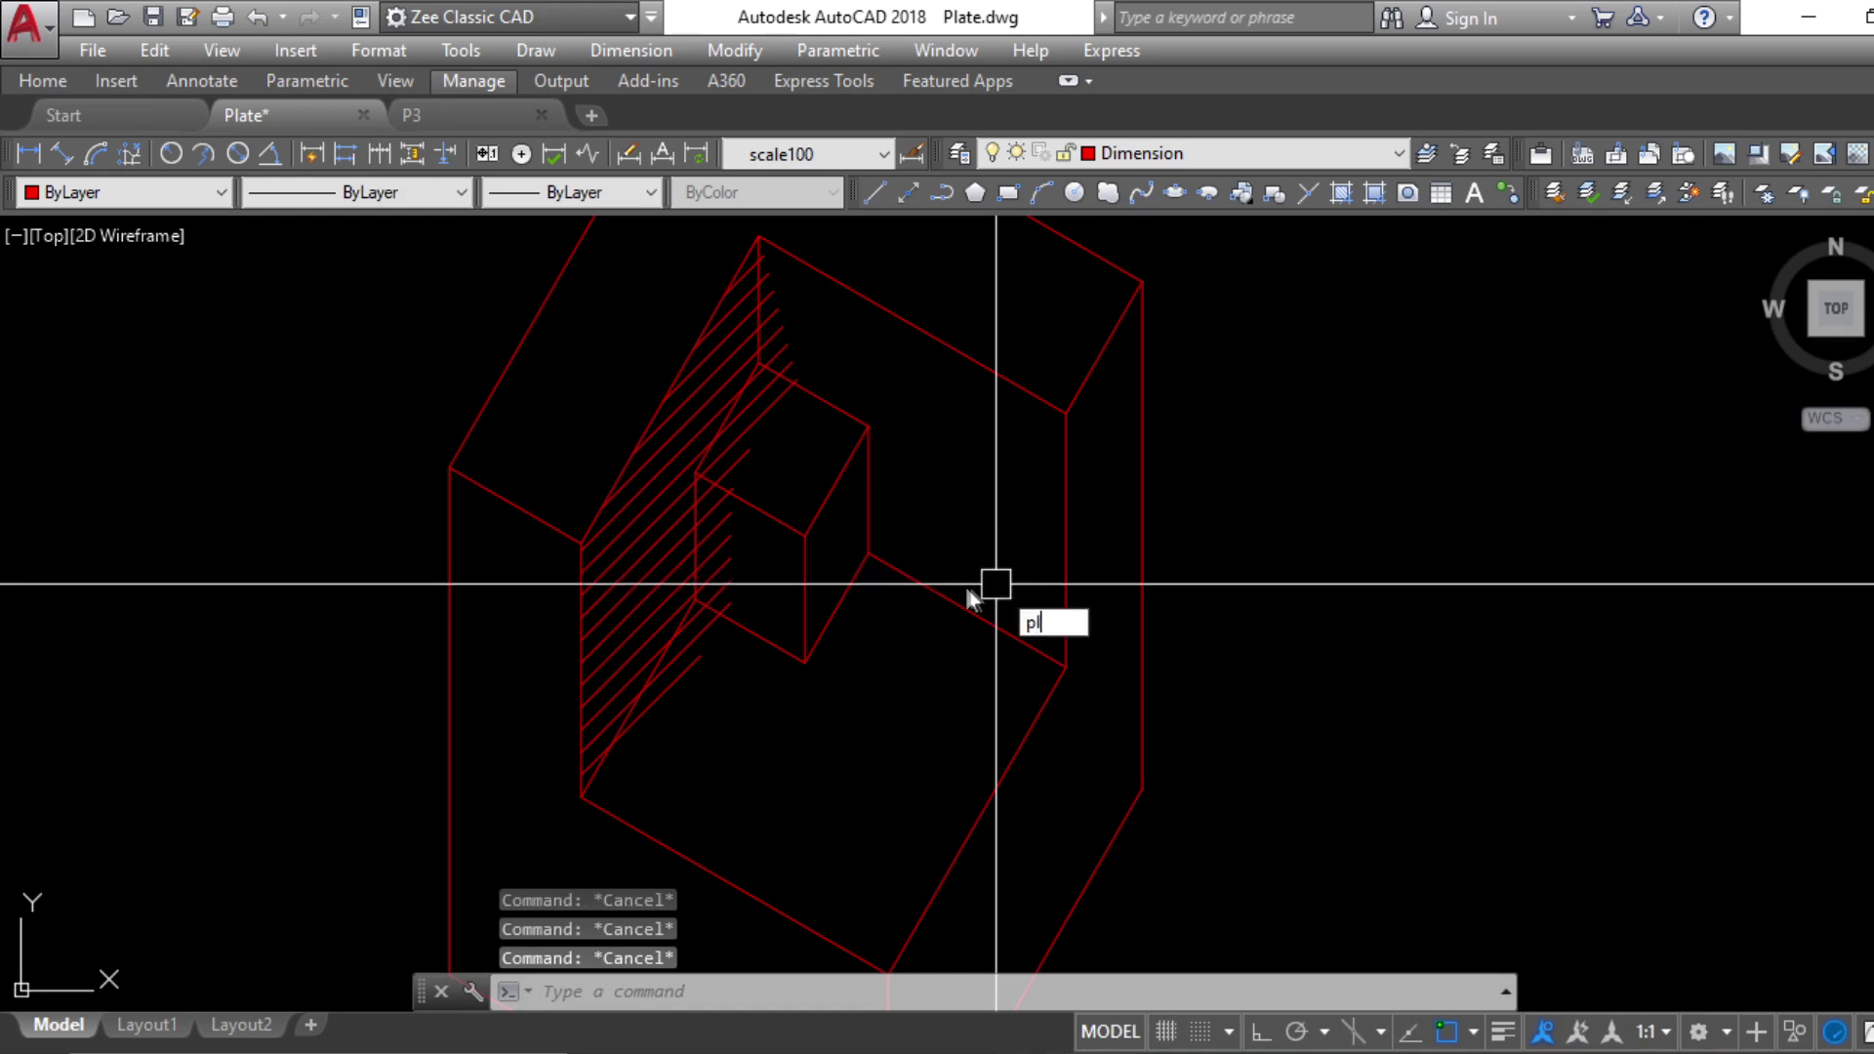
pyautogui.press('Return')
pyautogui.click(805, 663)
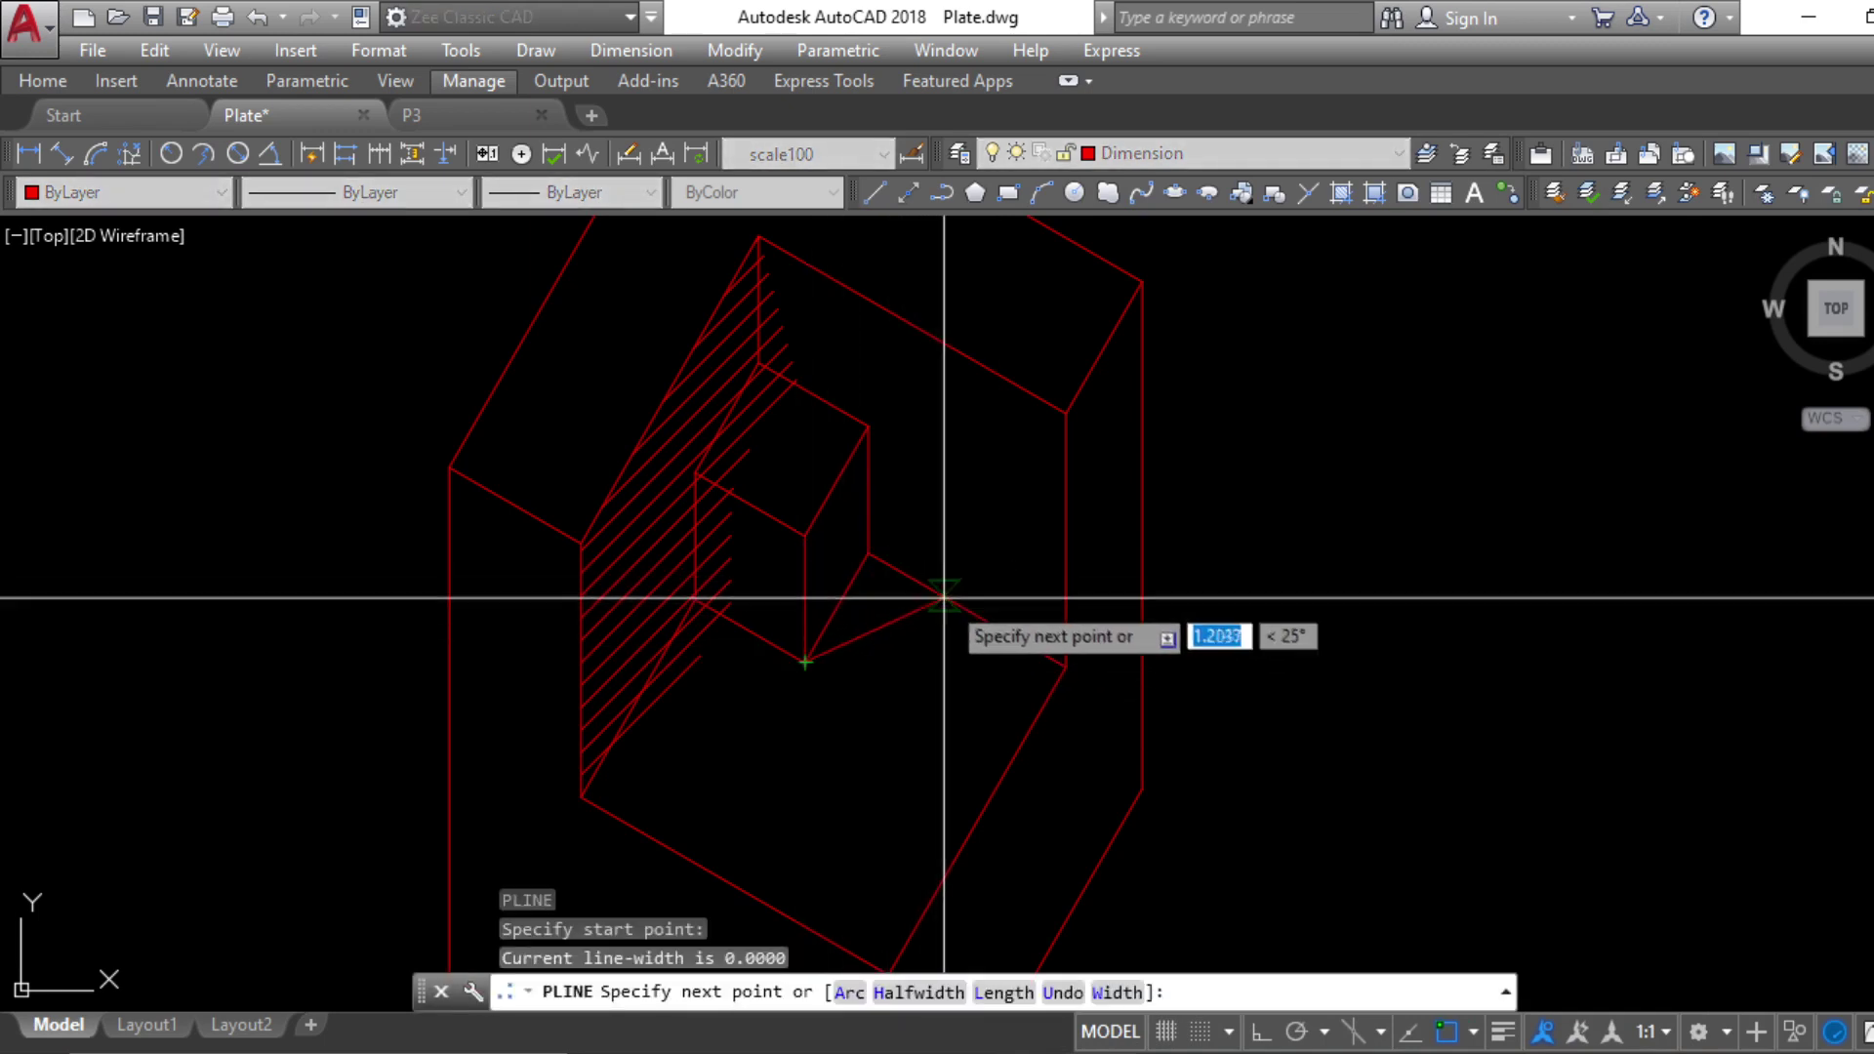
pyautogui.click(944, 594)
pyautogui.click(868, 427)
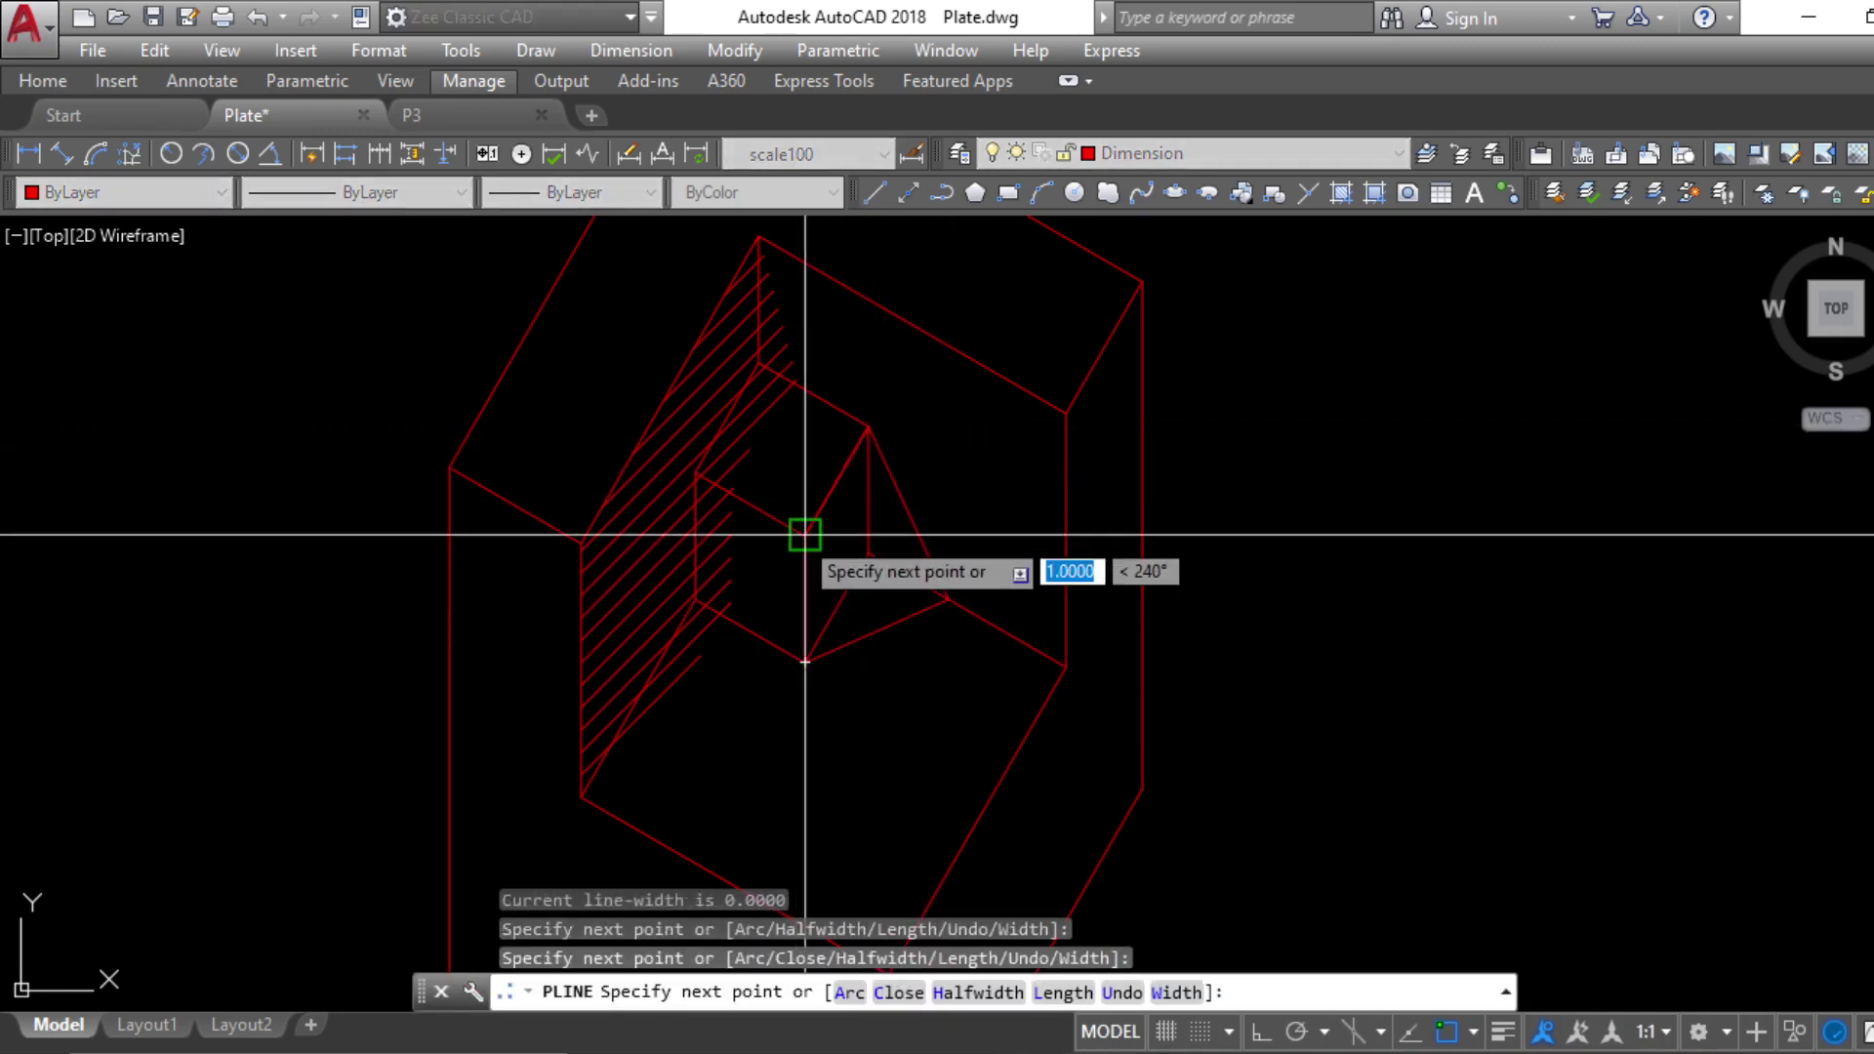
pyautogui.click(806, 535)
pyautogui.click(805, 663)
pyautogui.press('Escape')
pyautogui.press('Escape')
pyautogui.press('Escape')
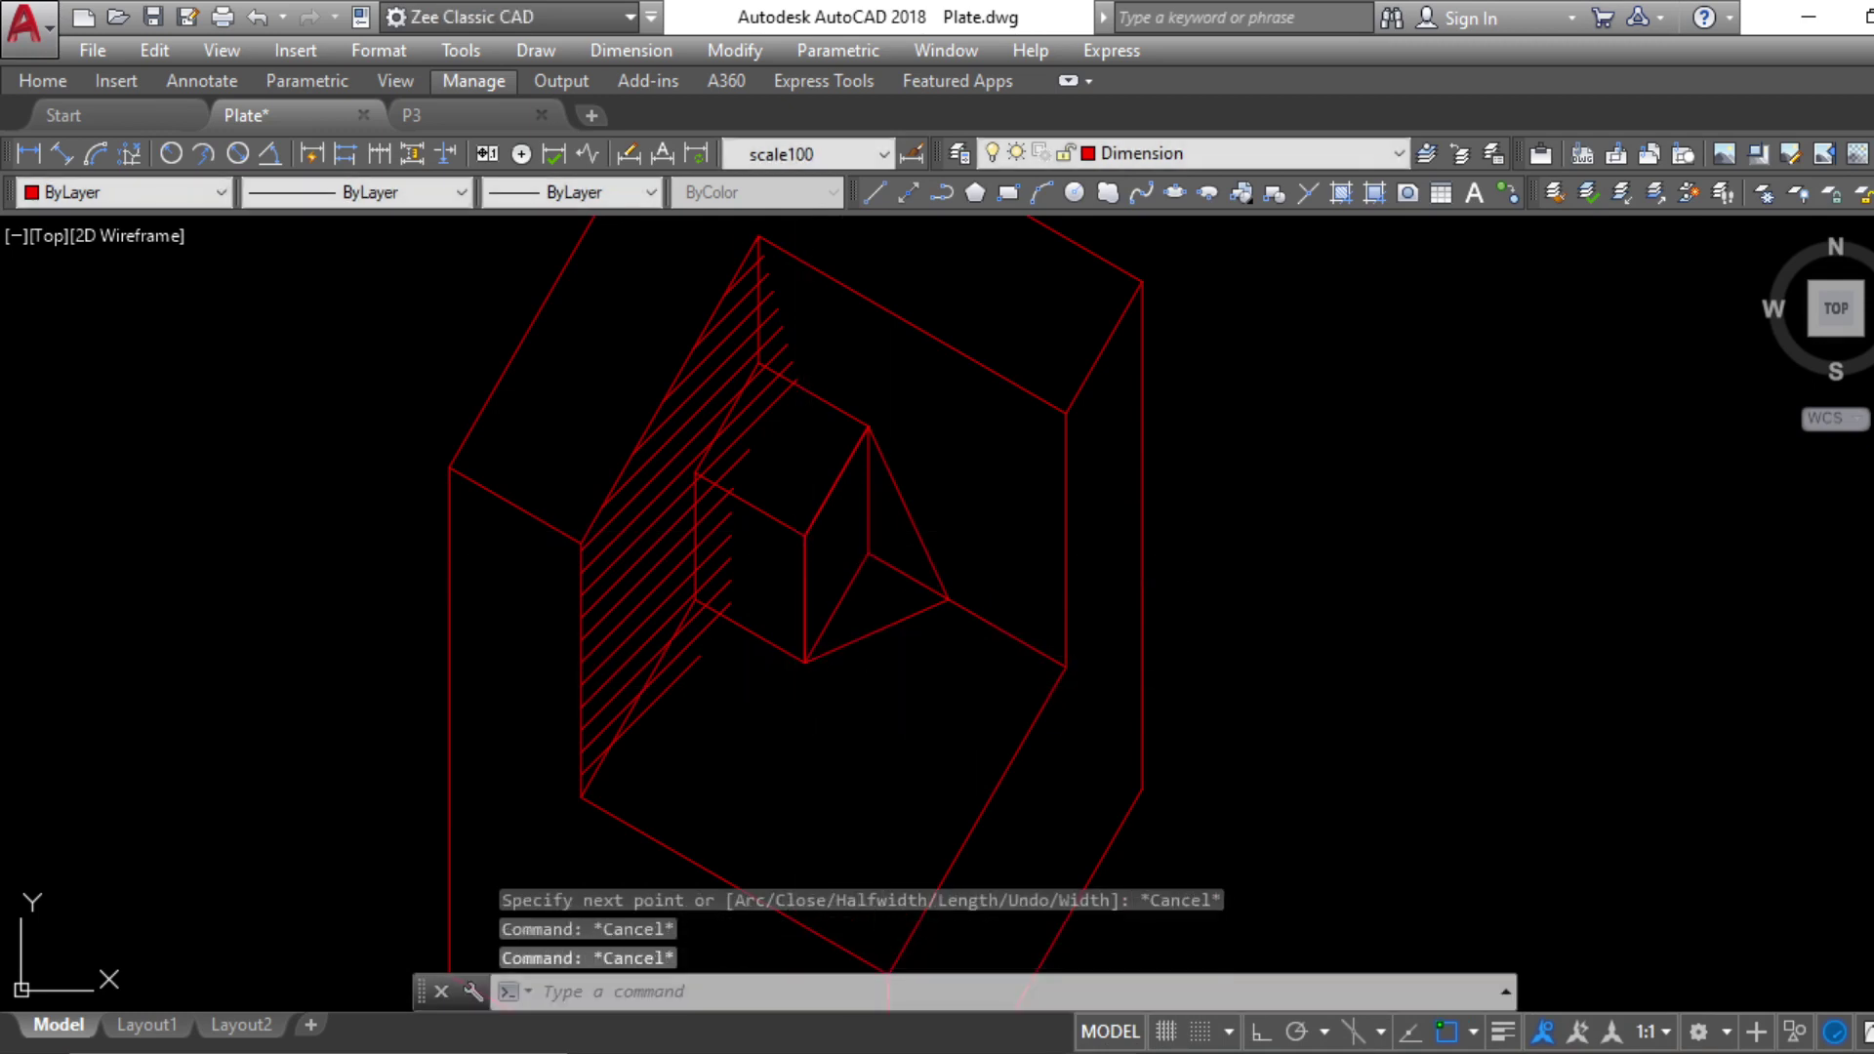
pyautogui.write('h')
pyautogui.press('Return')
pyautogui.click(1123, 209)
pyautogui.click(928, 601)
pyautogui.press('Return')
pyautogui.click(695, 947)
pyautogui.press('Escape')
pyautogui.press('Escape')
pyautogui.press('Escape')
pyautogui.press('Escape')
# Hatch the new shadow outline beside the inner block with the ANSI31 pattern at scale 1, selecting the polyline as boundary
pyautogui.write('h')
pyautogui.press('Return')
pyautogui.click(1171, 223)
pyautogui.click(923, 532)
pyautogui.press('Return')
pyautogui.click(694, 949)
pyautogui.press('Escape')
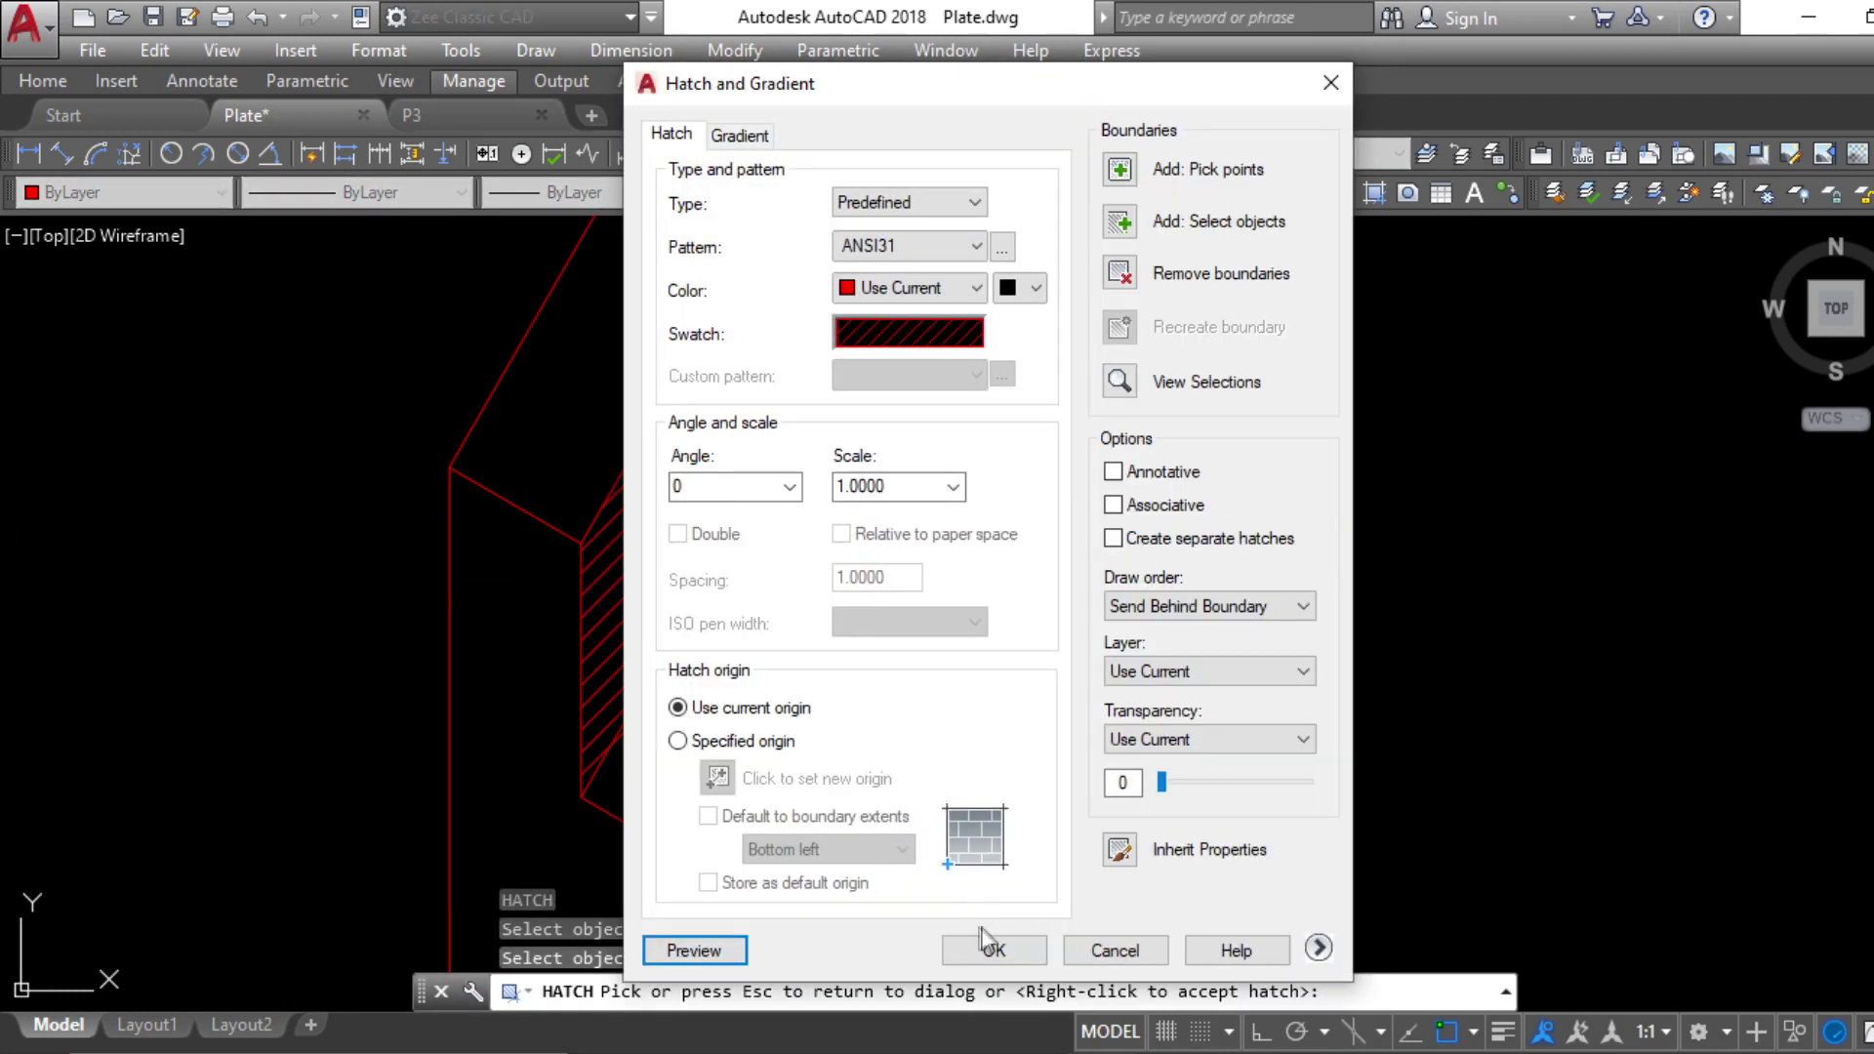
pyautogui.click(988, 946)
# Erase the polyline boundary of the hatched shadow beside the inner block
pyautogui.click(908, 616)
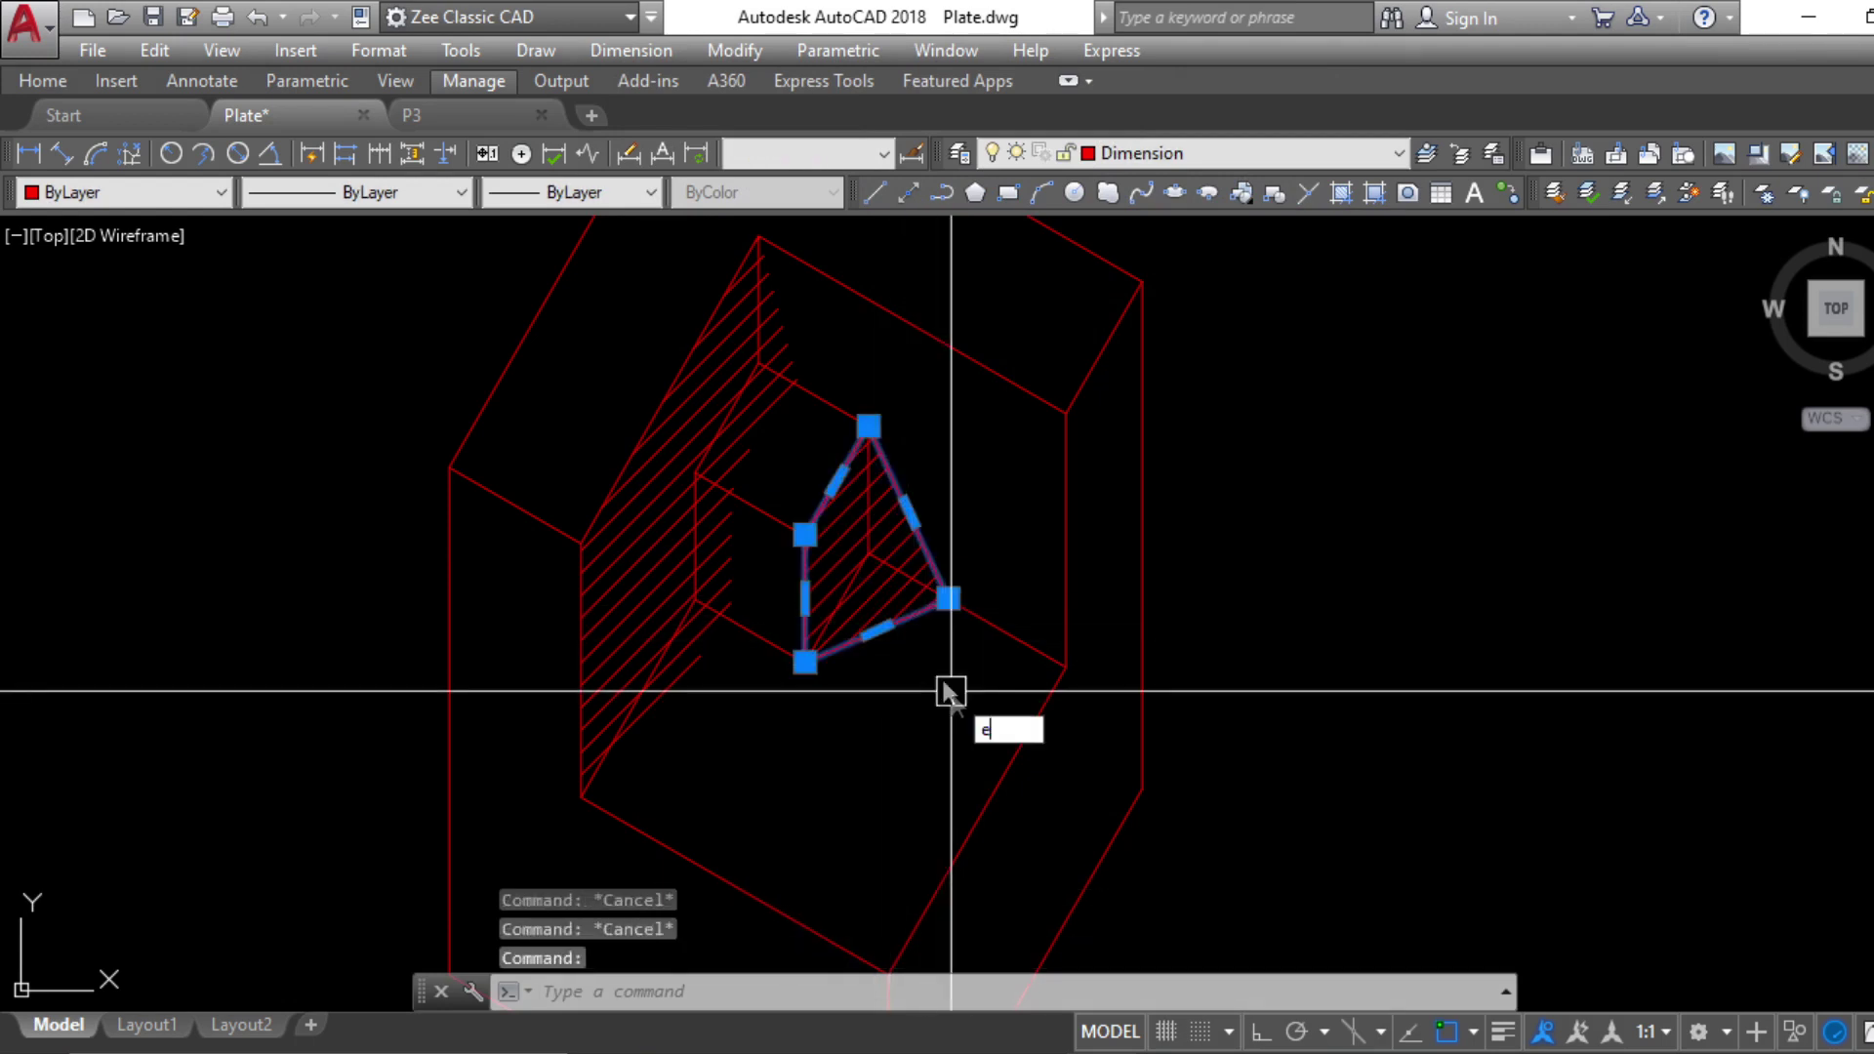
pyautogui.write('e')
pyautogui.press('Return')
pyautogui.scroll(-5, 1043, 679)
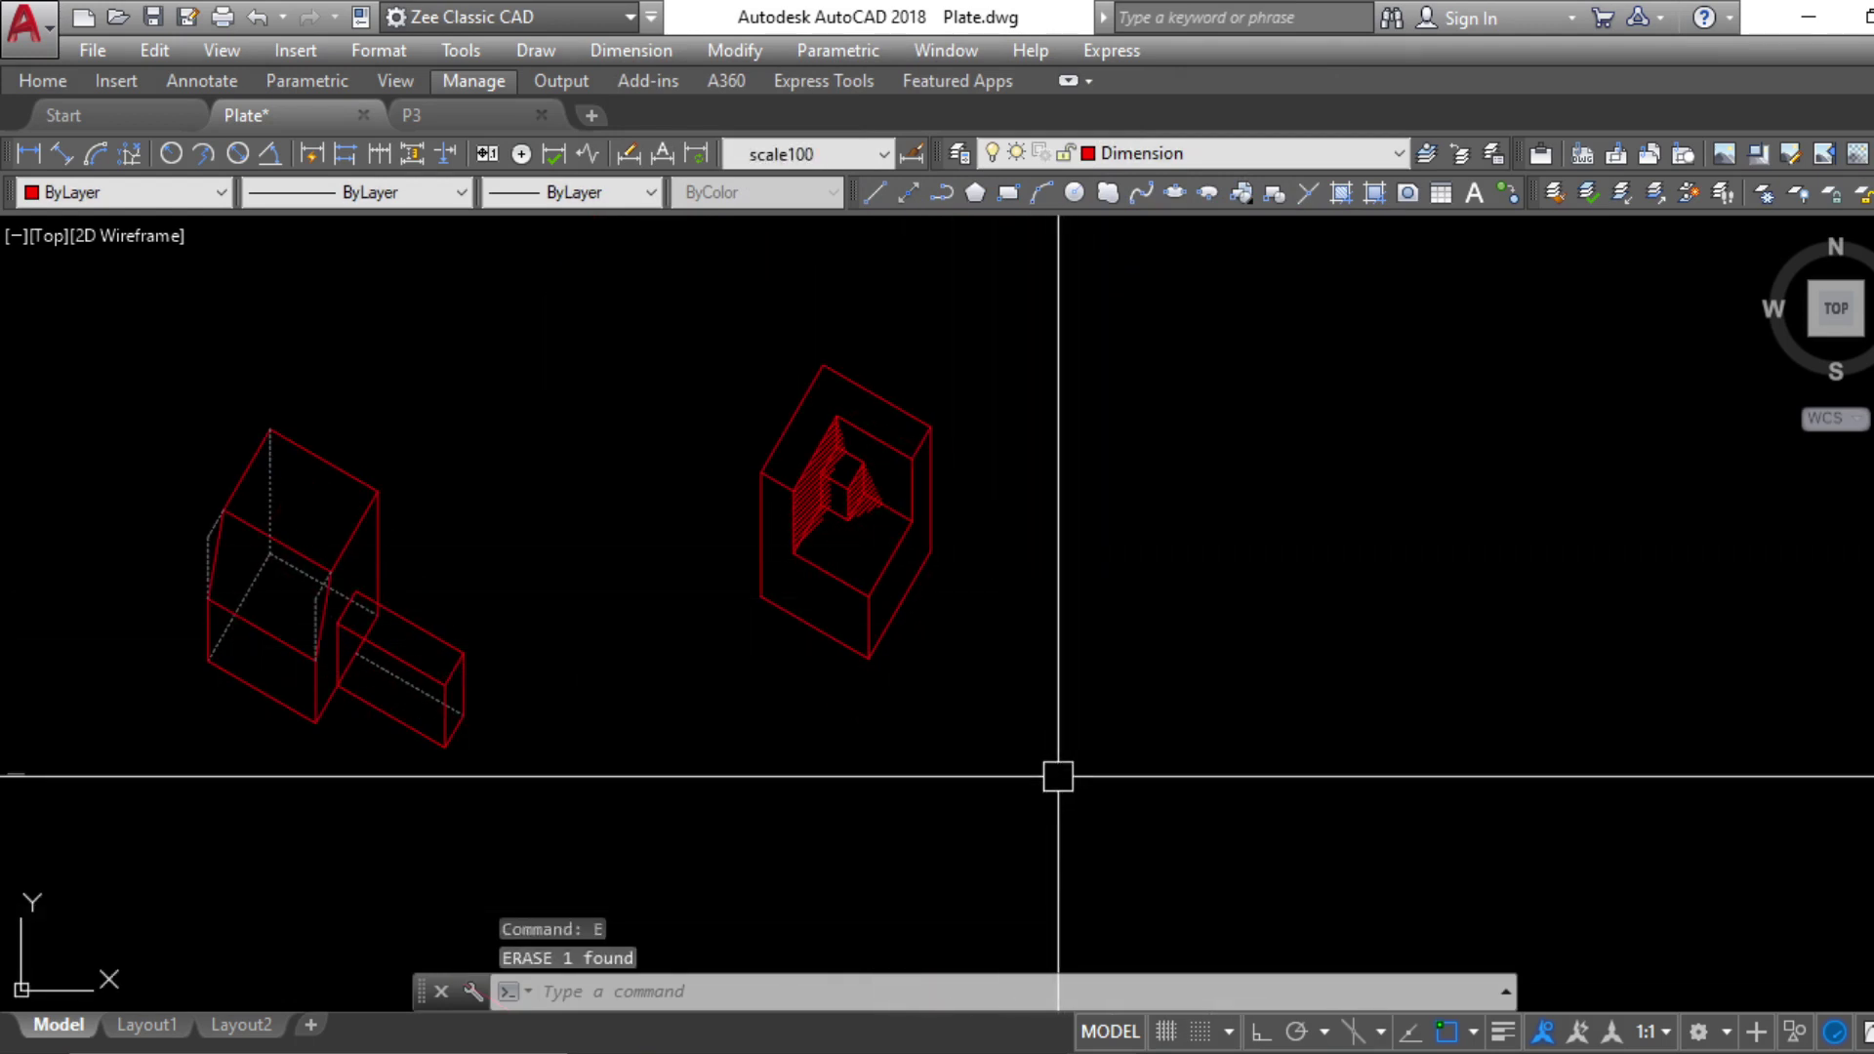
pyautogui.moveTo(1106, 667); pyautogui.dragTo(1094, 722, button='middle')
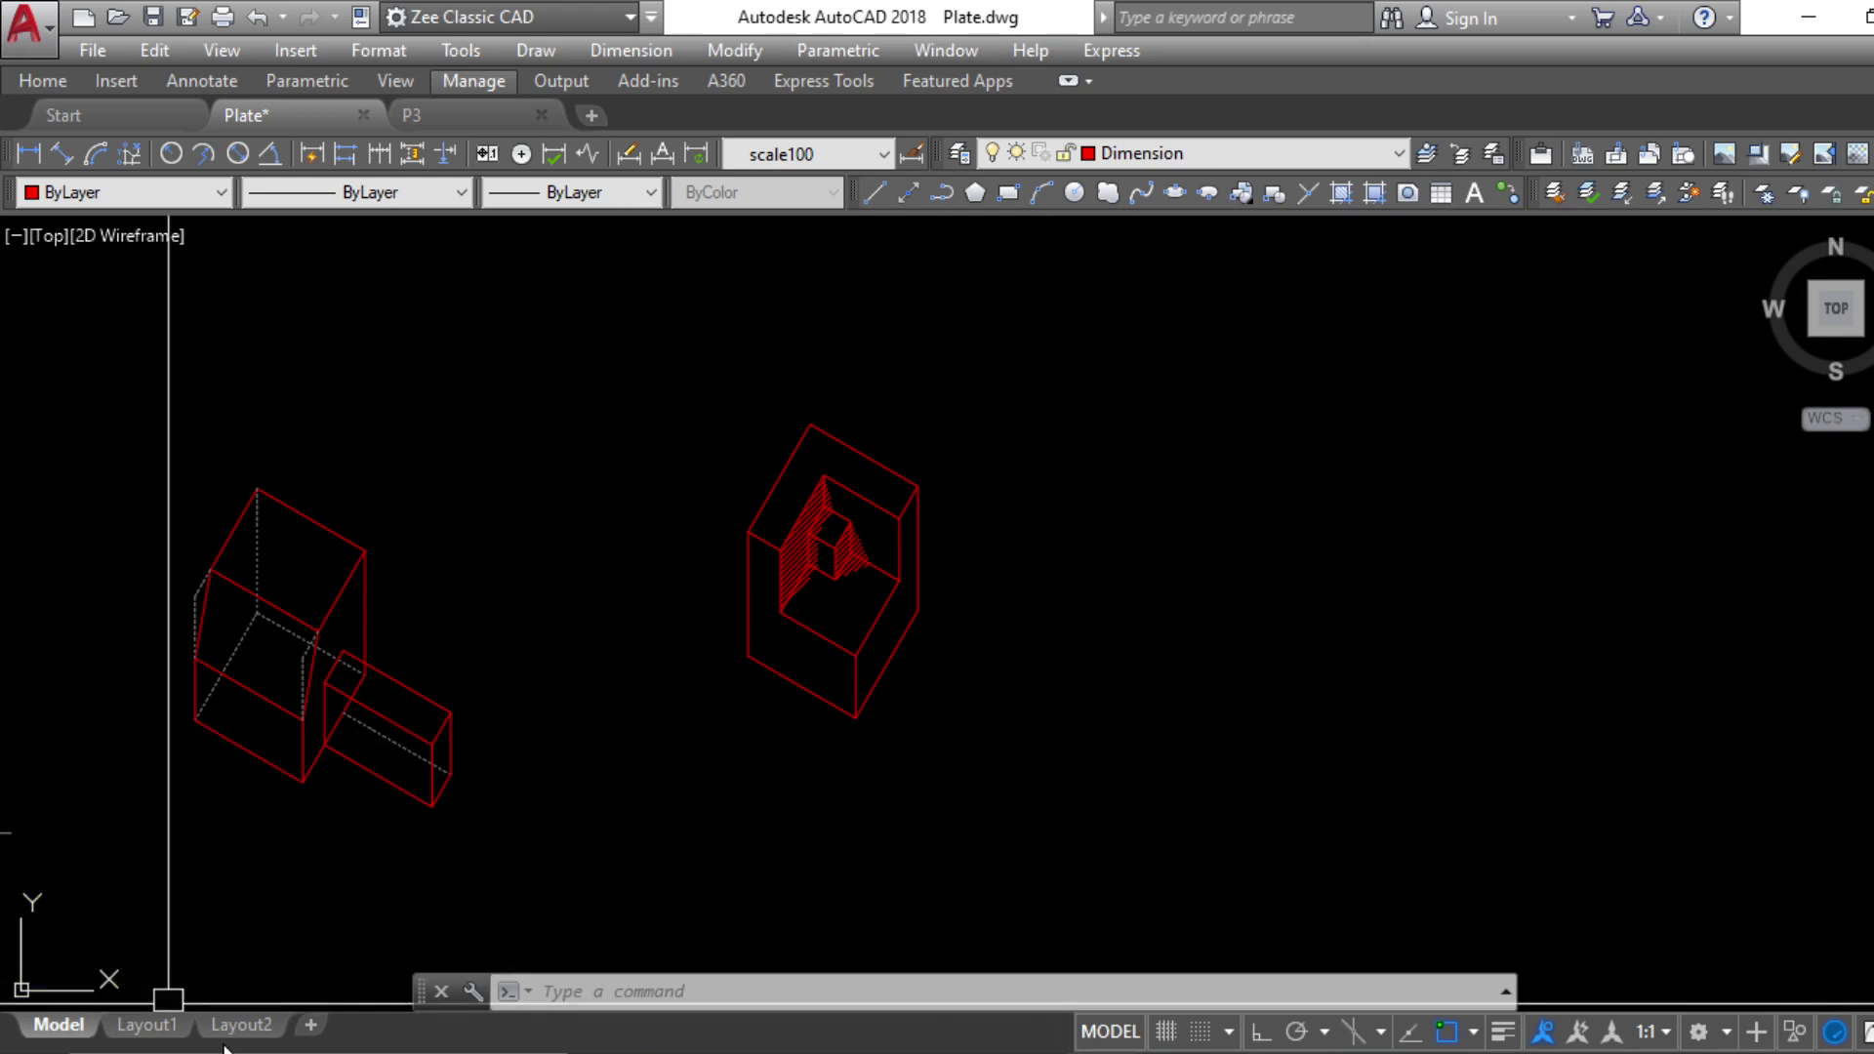
# Open Layout1 of the Plate drawing, erase its default viewport and regenerate the layout
pyautogui.click(146, 1024)
pyautogui.scroll(-4, 1021, 471)
pyautogui.click(1354, 506)
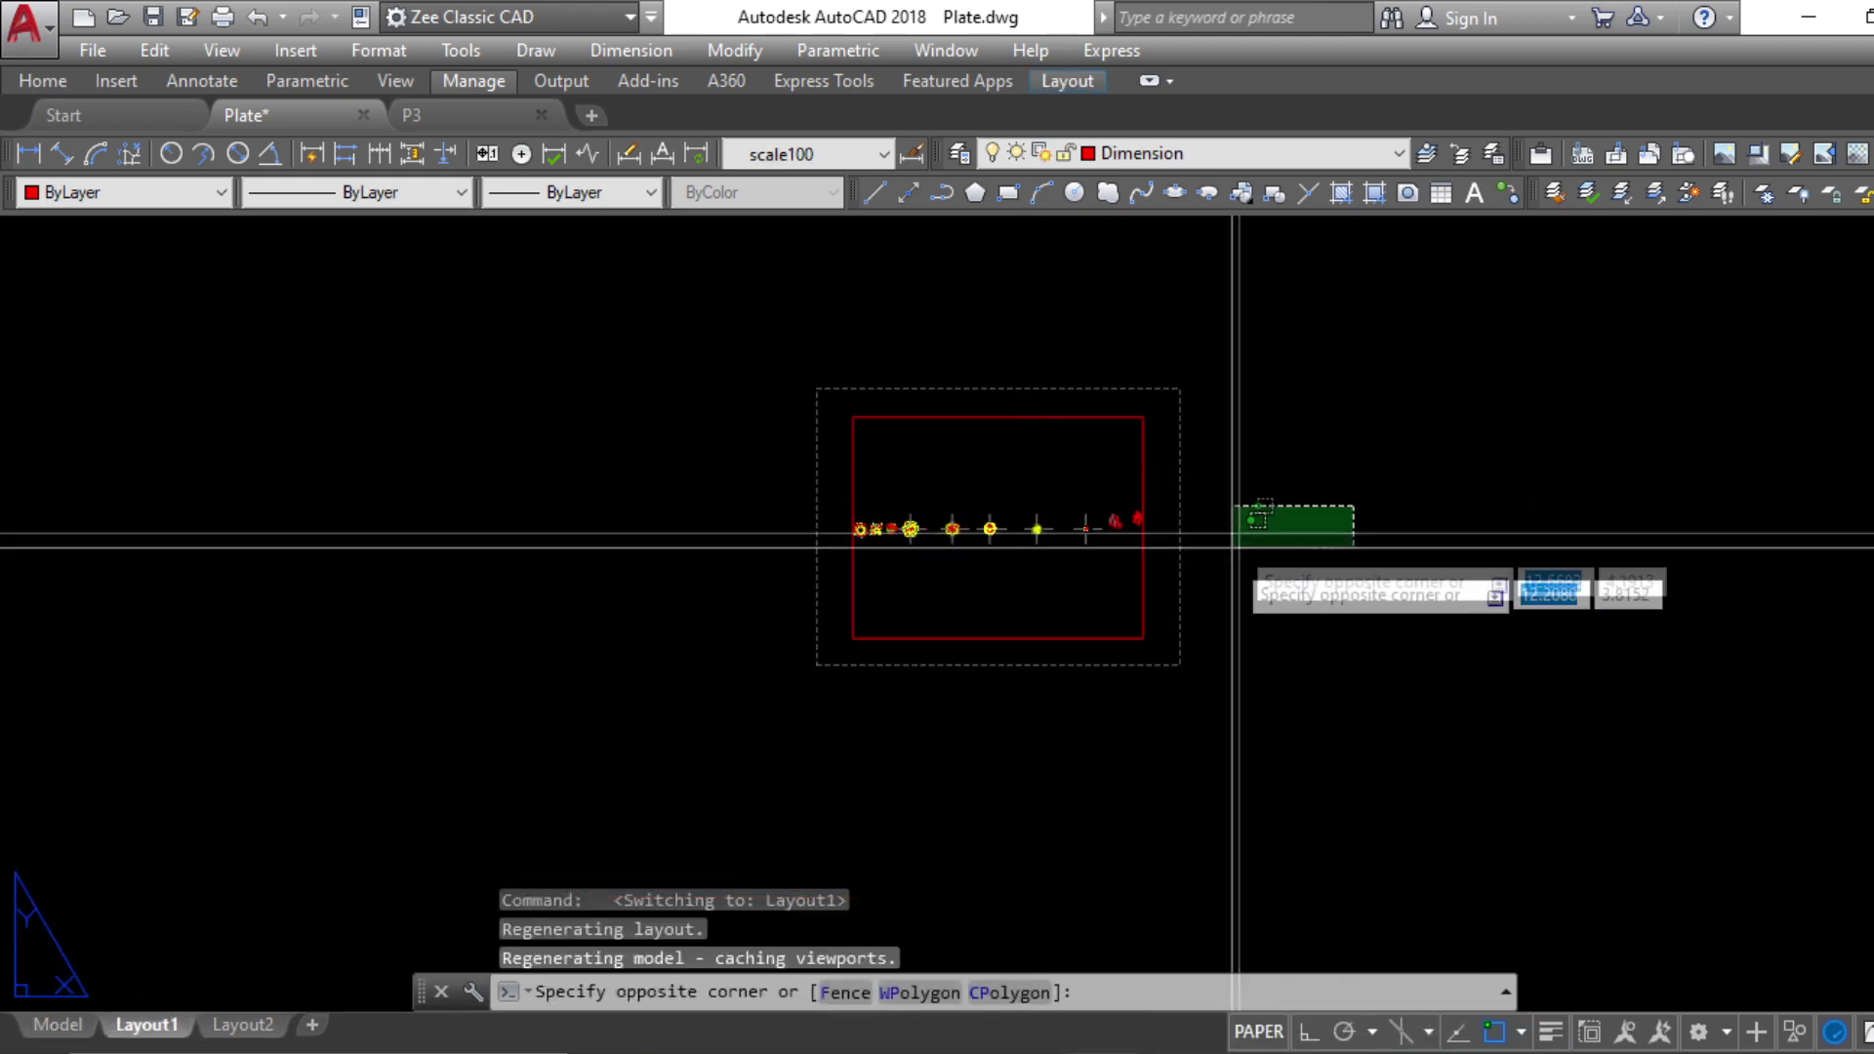
pyautogui.click(1232, 552)
pyautogui.moveTo(1337, 701); pyautogui.dragTo(1334, 703, button='middle')
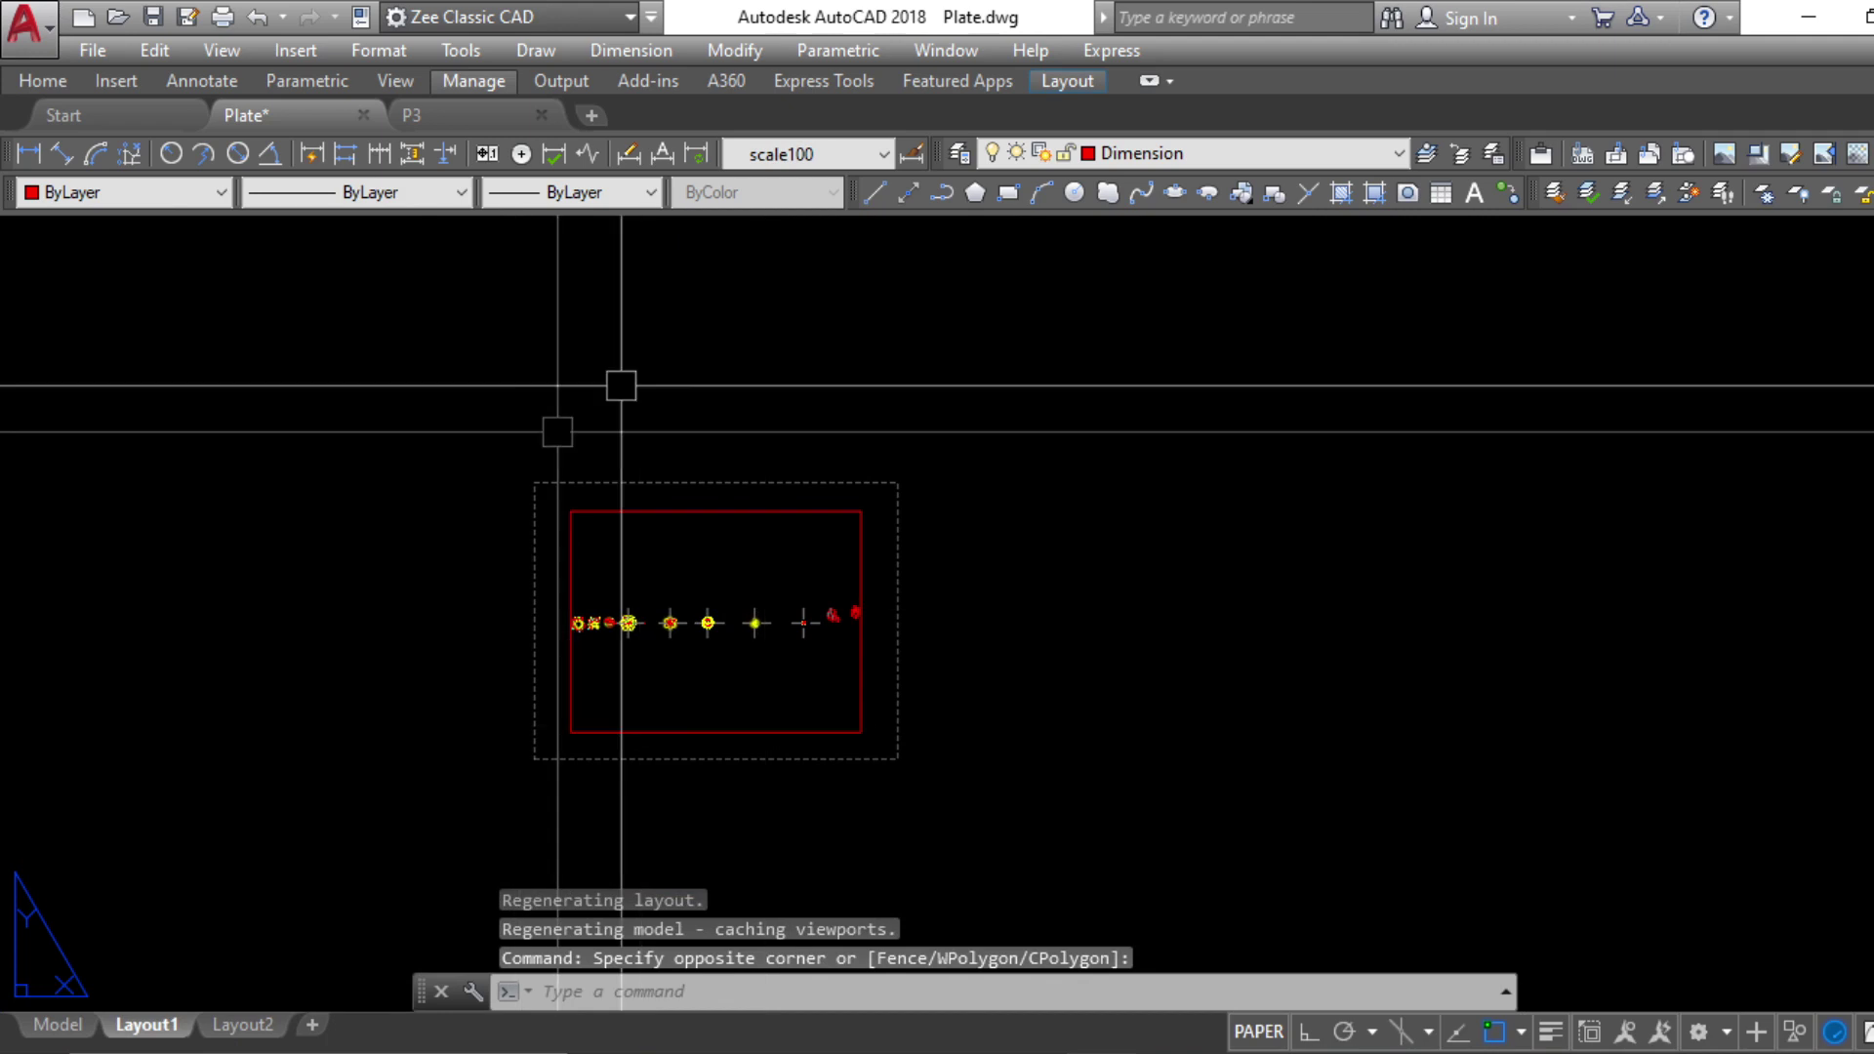
pyautogui.click(1067, 619)
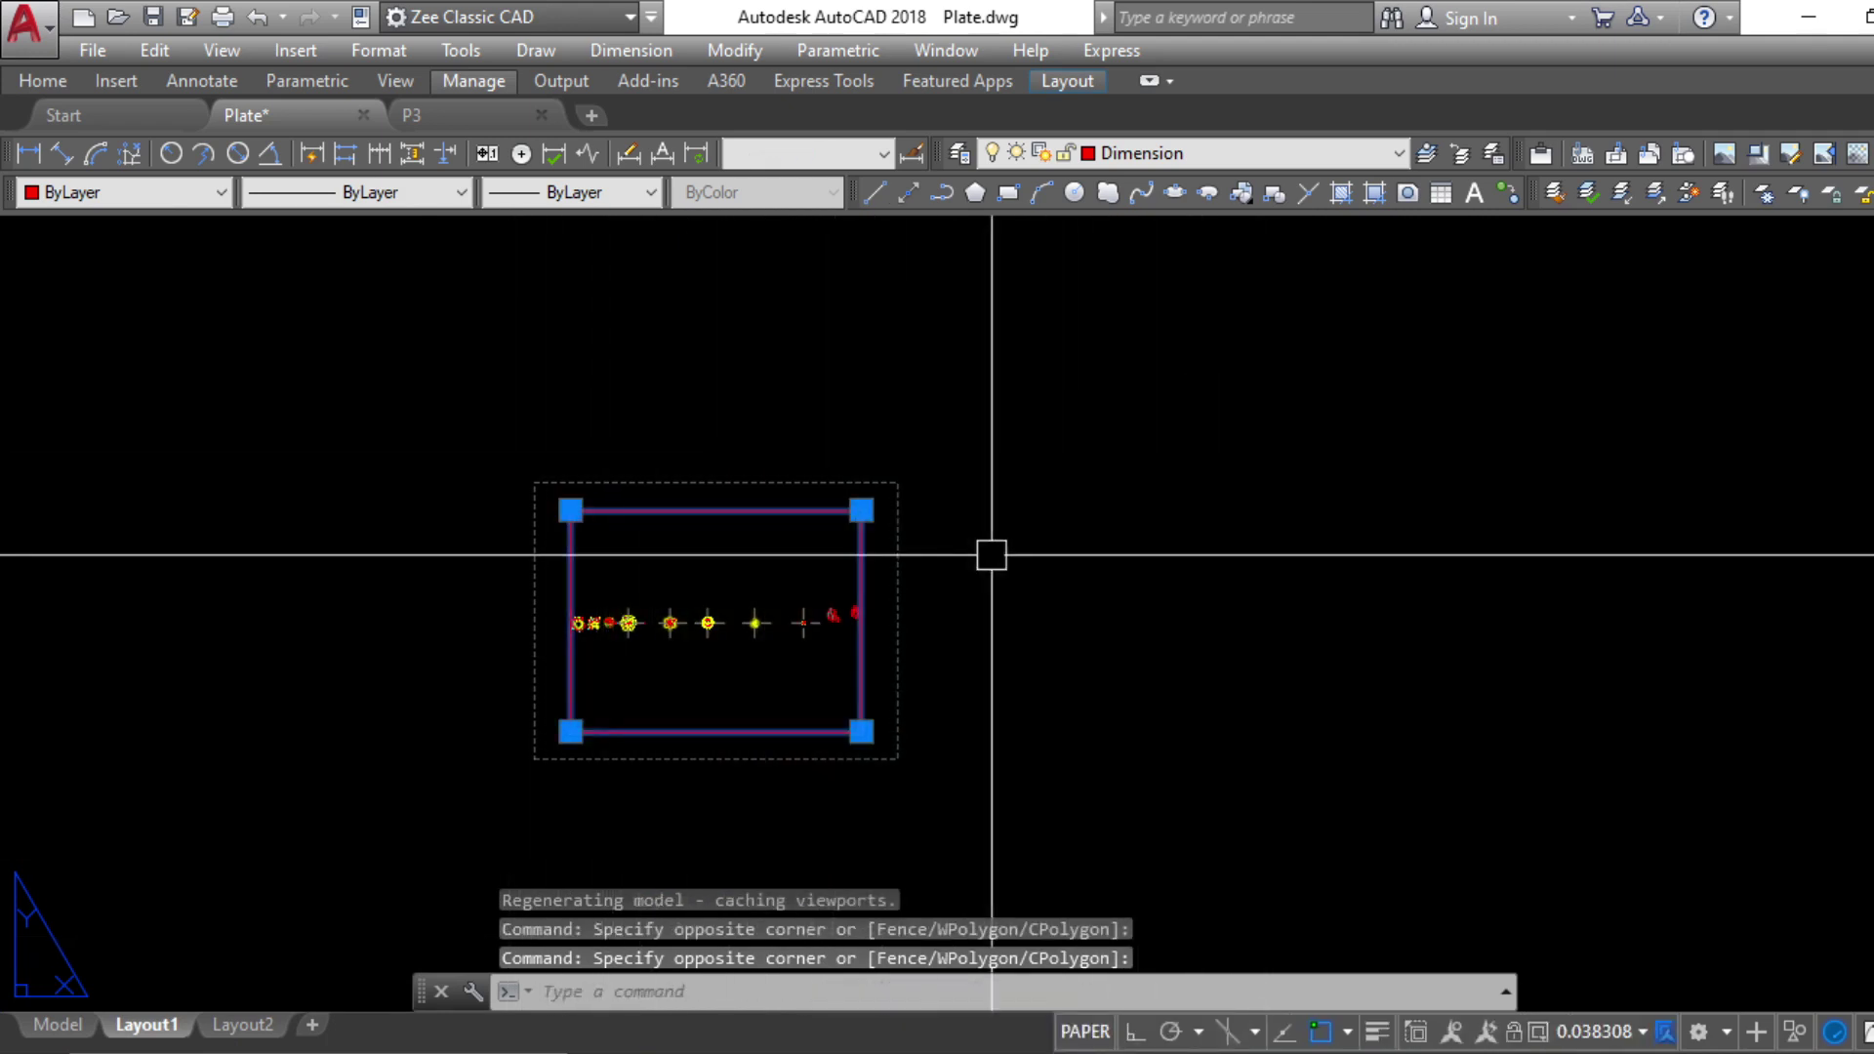
pyautogui.write('e')
pyautogui.press('Return')
pyautogui.moveTo(986, 533); pyautogui.dragTo(1052, 472, button='middle')
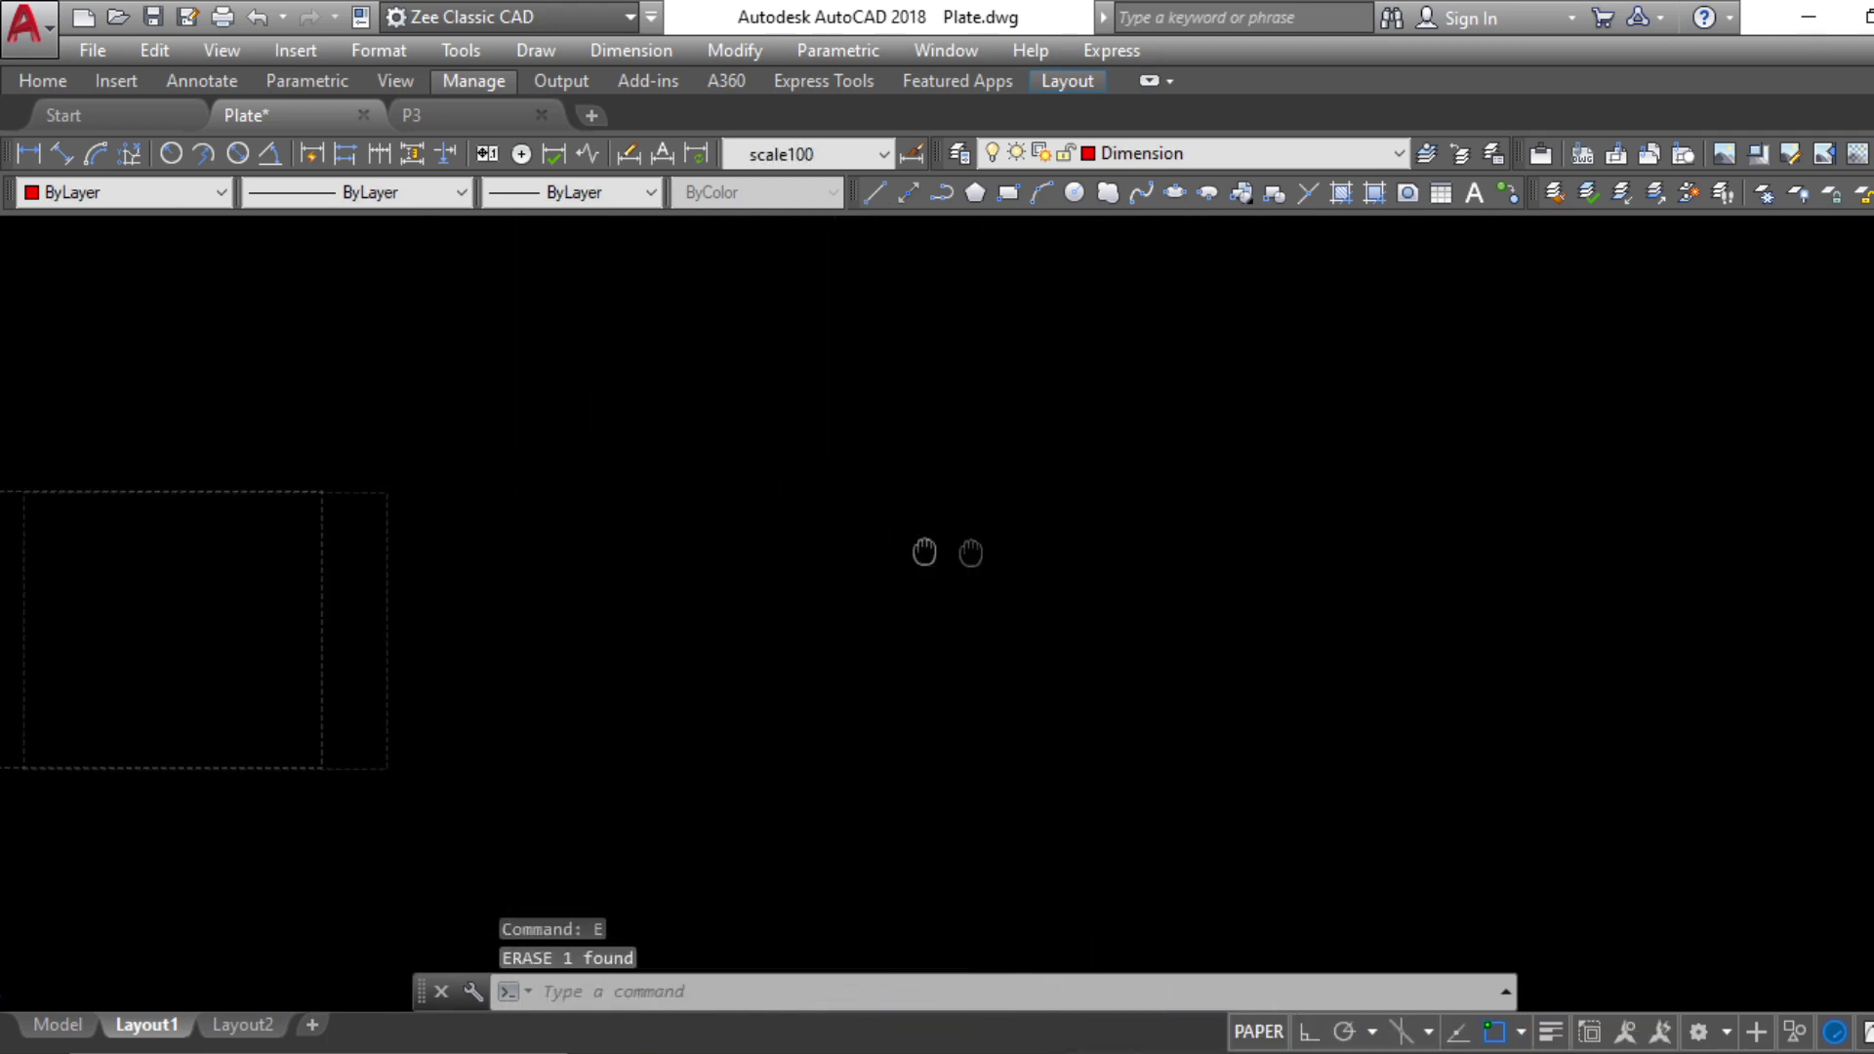
pyautogui.write('re')
pyautogui.press('Return')
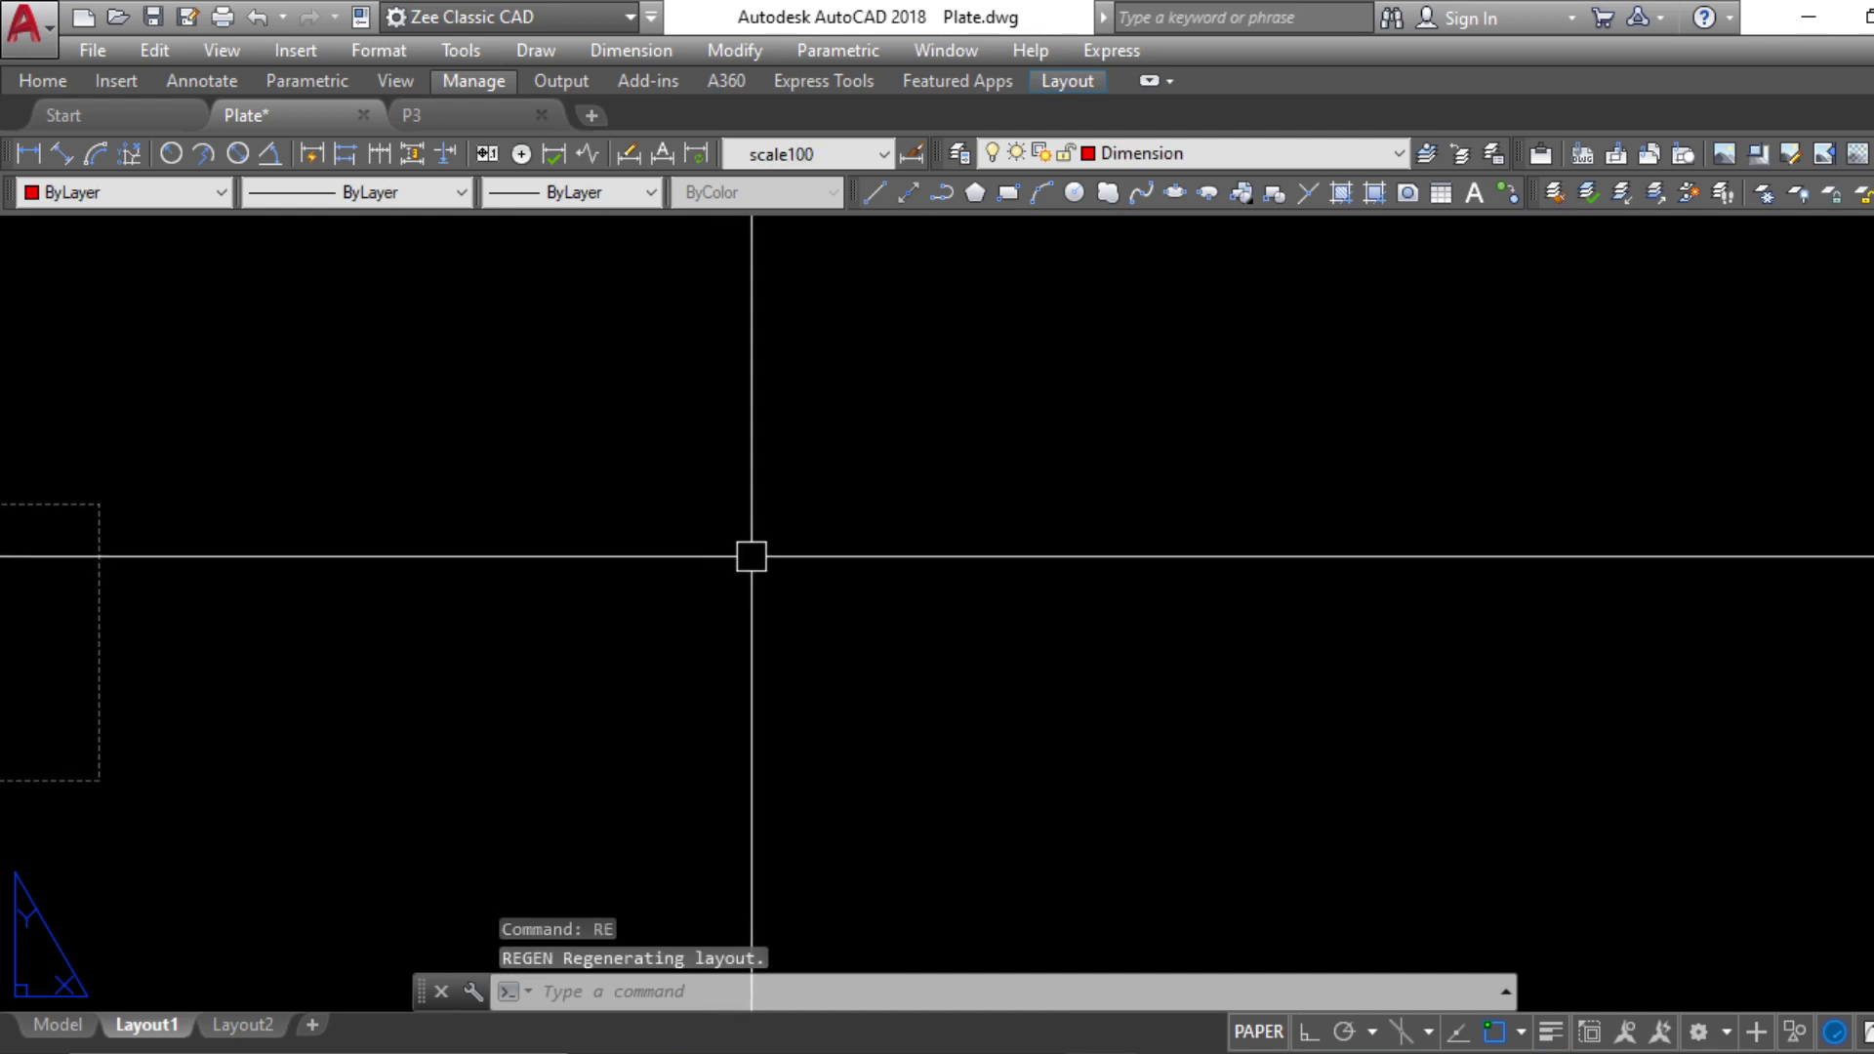
# Switch to the P3 drawing and look through its model space and Layout1 sheets for the A4 title block
pyautogui.click(496, 115)
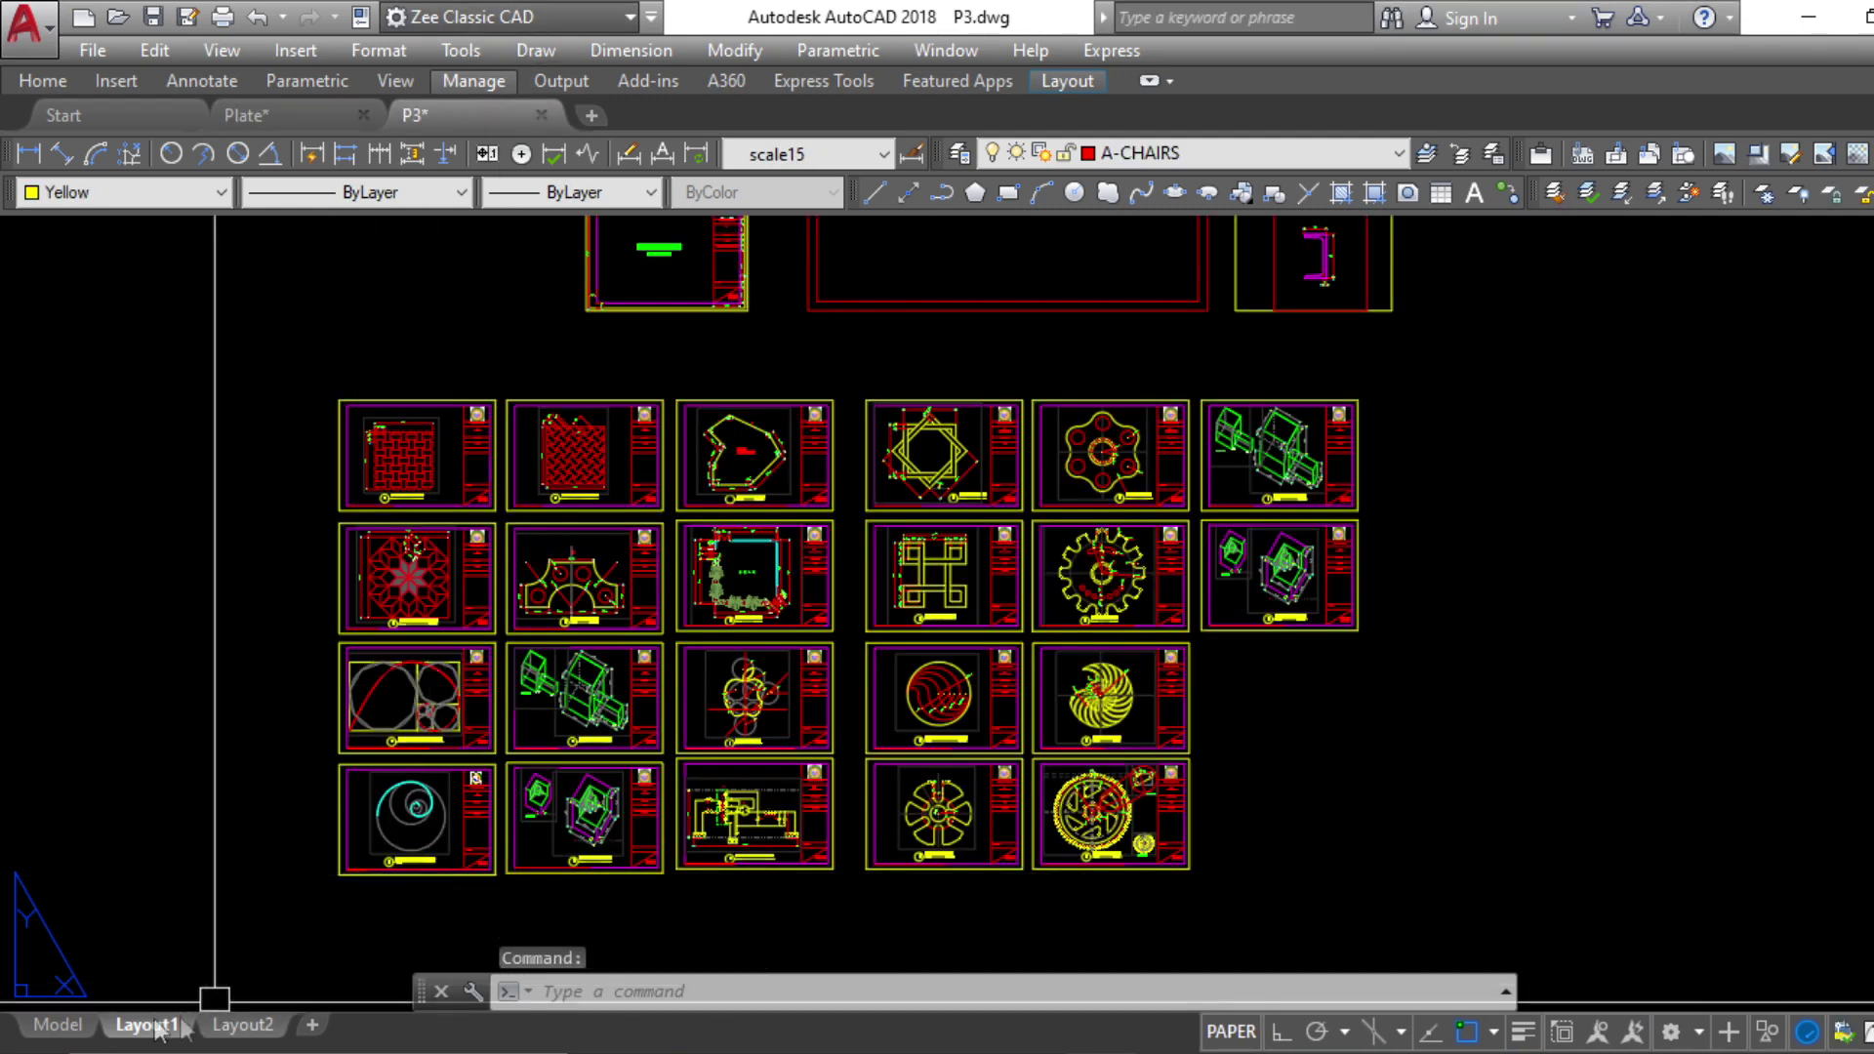
pyautogui.click(62, 1025)
pyautogui.scroll(-6, 867, 464)
pyautogui.moveTo(846, 494); pyautogui.dragTo(845, 507, button='middle')
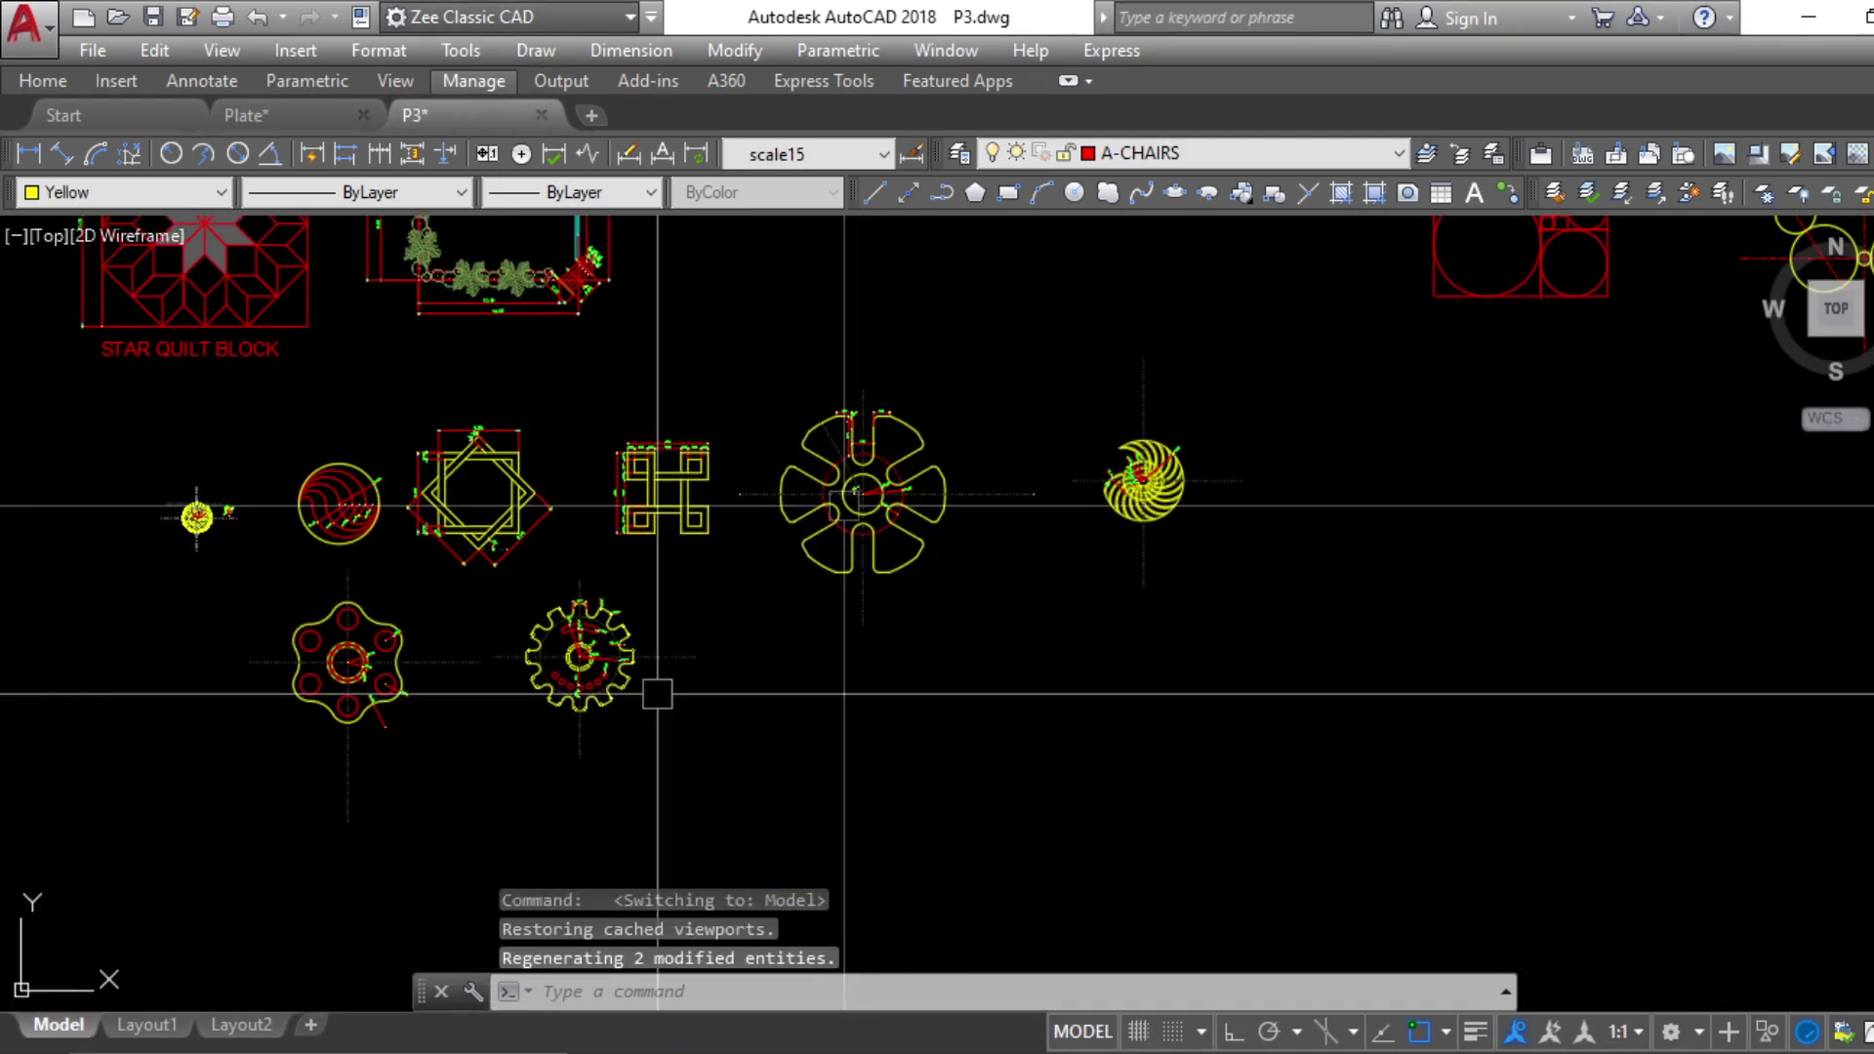
pyautogui.click(146, 1025)
pyautogui.scroll(-2, 890, 438)
pyautogui.click(1268, 398)
pyautogui.click(1268, 397)
pyautogui.scroll(2, 625, 282)
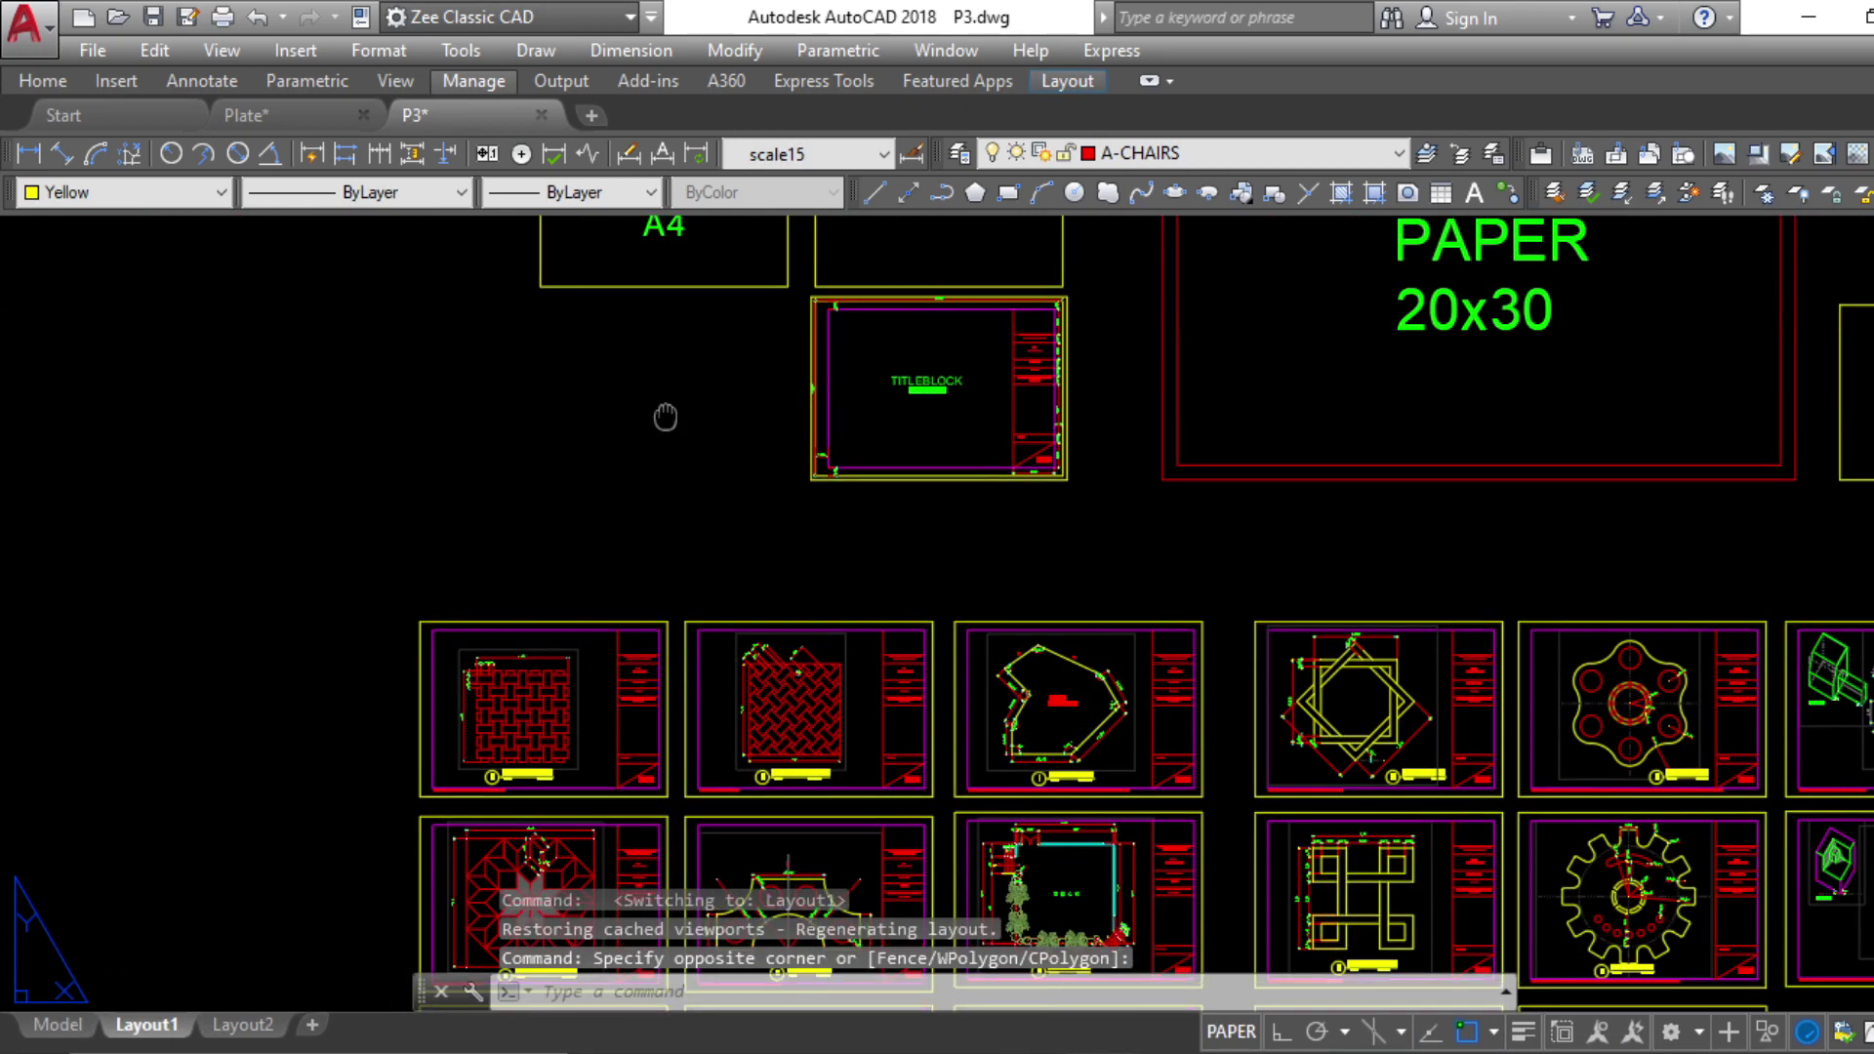
pyautogui.scroll(3, 809, 539)
pyautogui.scroll(-4, 809, 539)
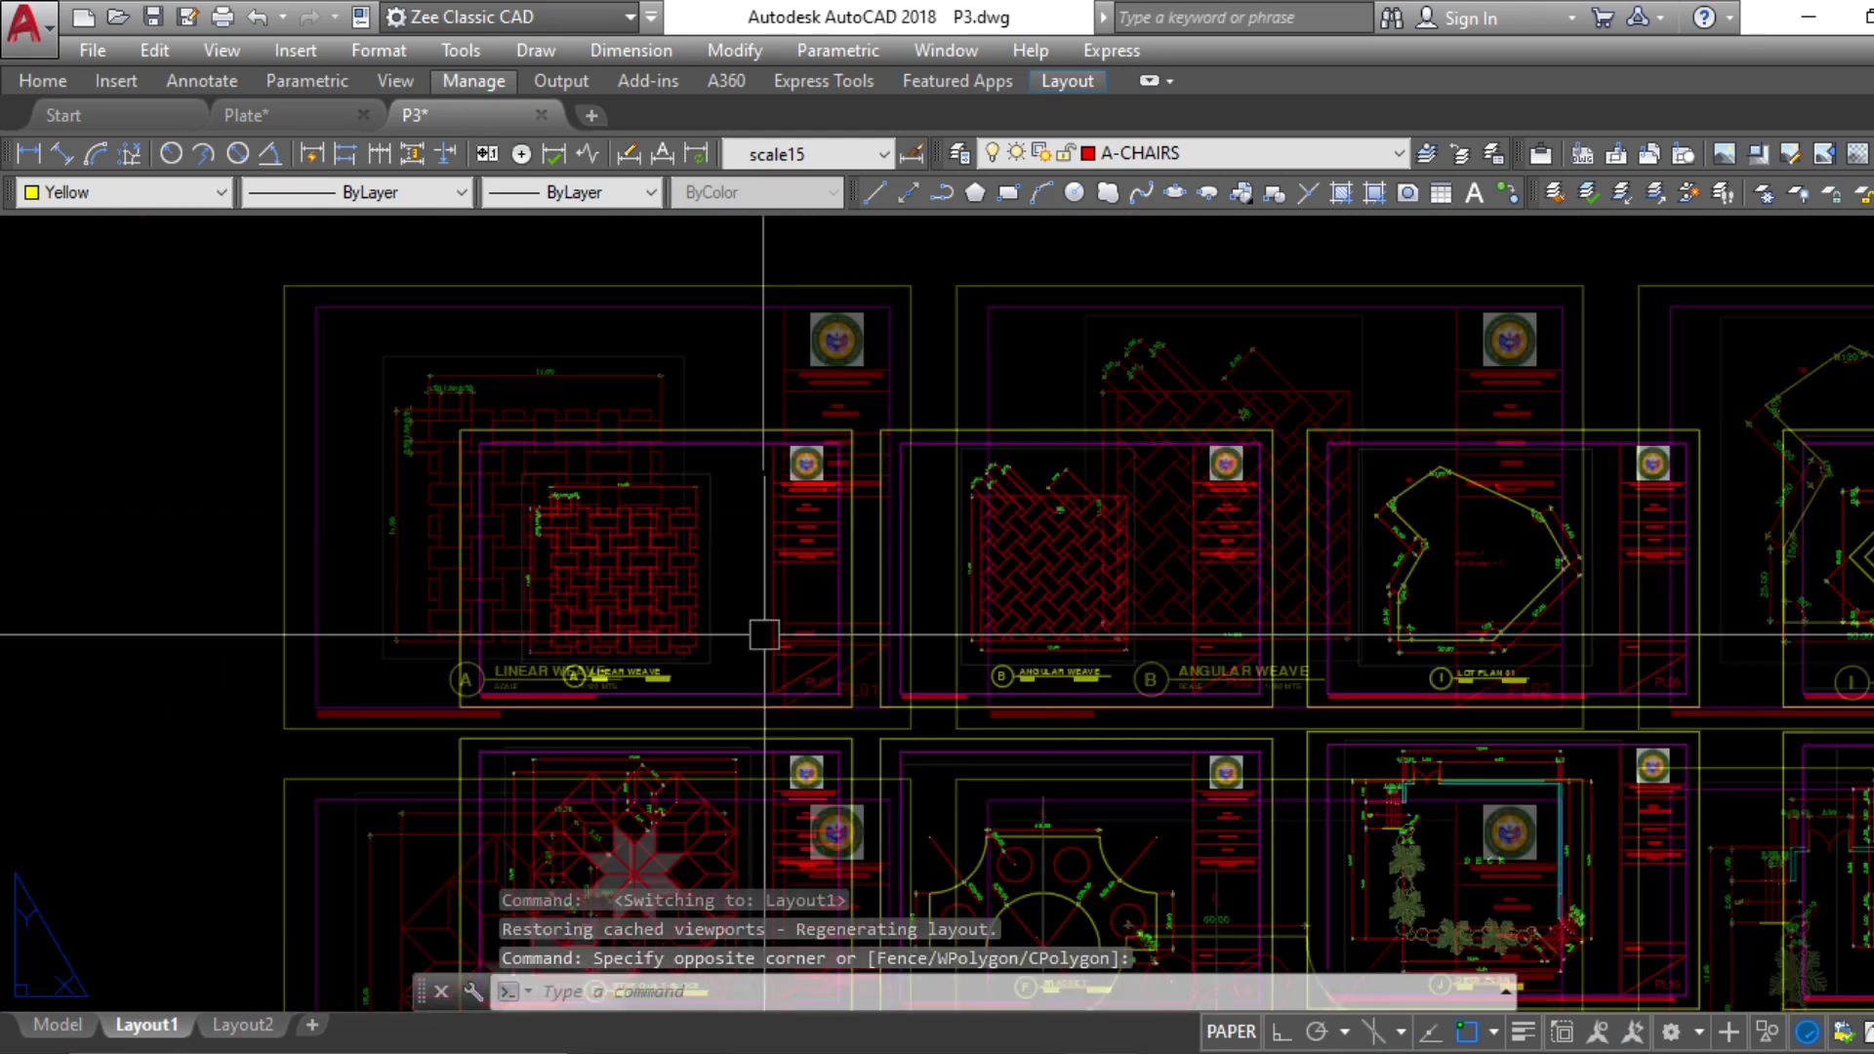
pyautogui.scroll(5, 774, 707)
# Copy the complete A4 title block sheet from P3's Layout1 to the clipboard
pyautogui.click(1187, 790)
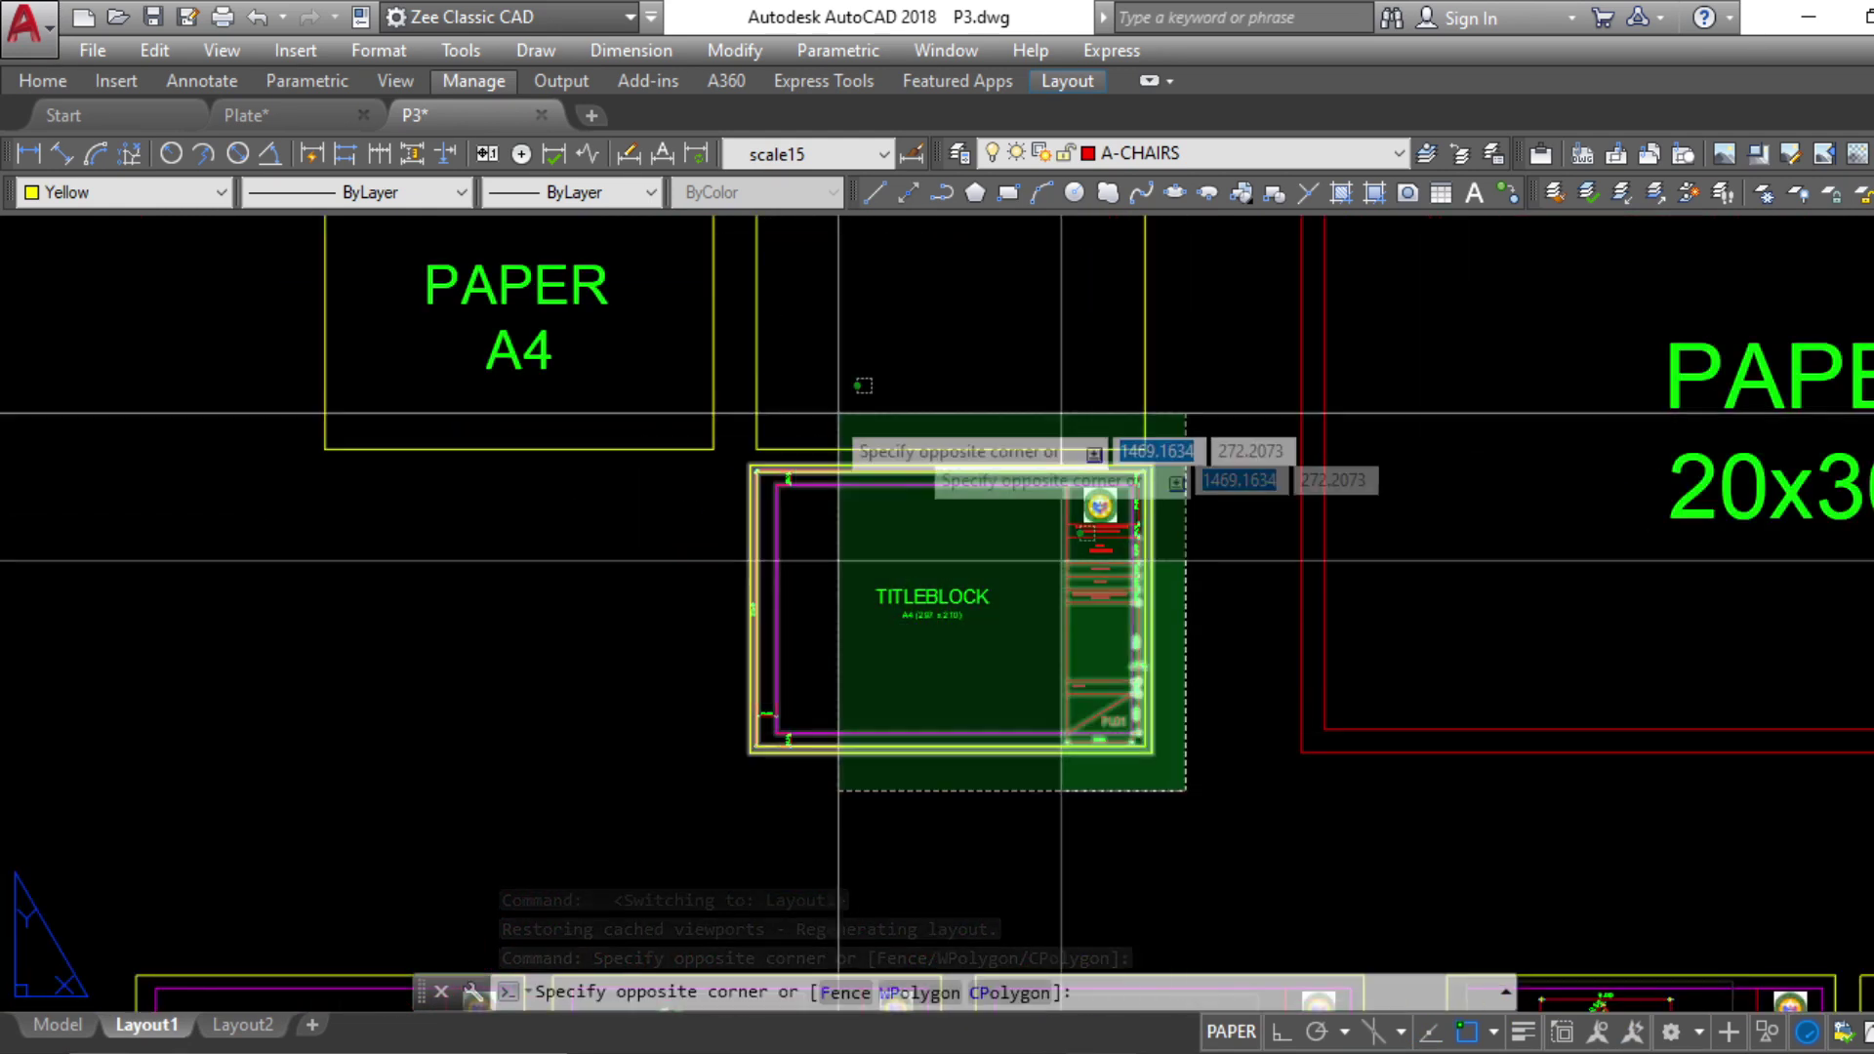
pyautogui.scroll(4, 727, 458)
pyautogui.click(753, 464)
pyautogui.scroll(-4, 883, 507)
pyautogui.moveTo(1171, 654); pyautogui.dragTo(970, 648, button='middle')
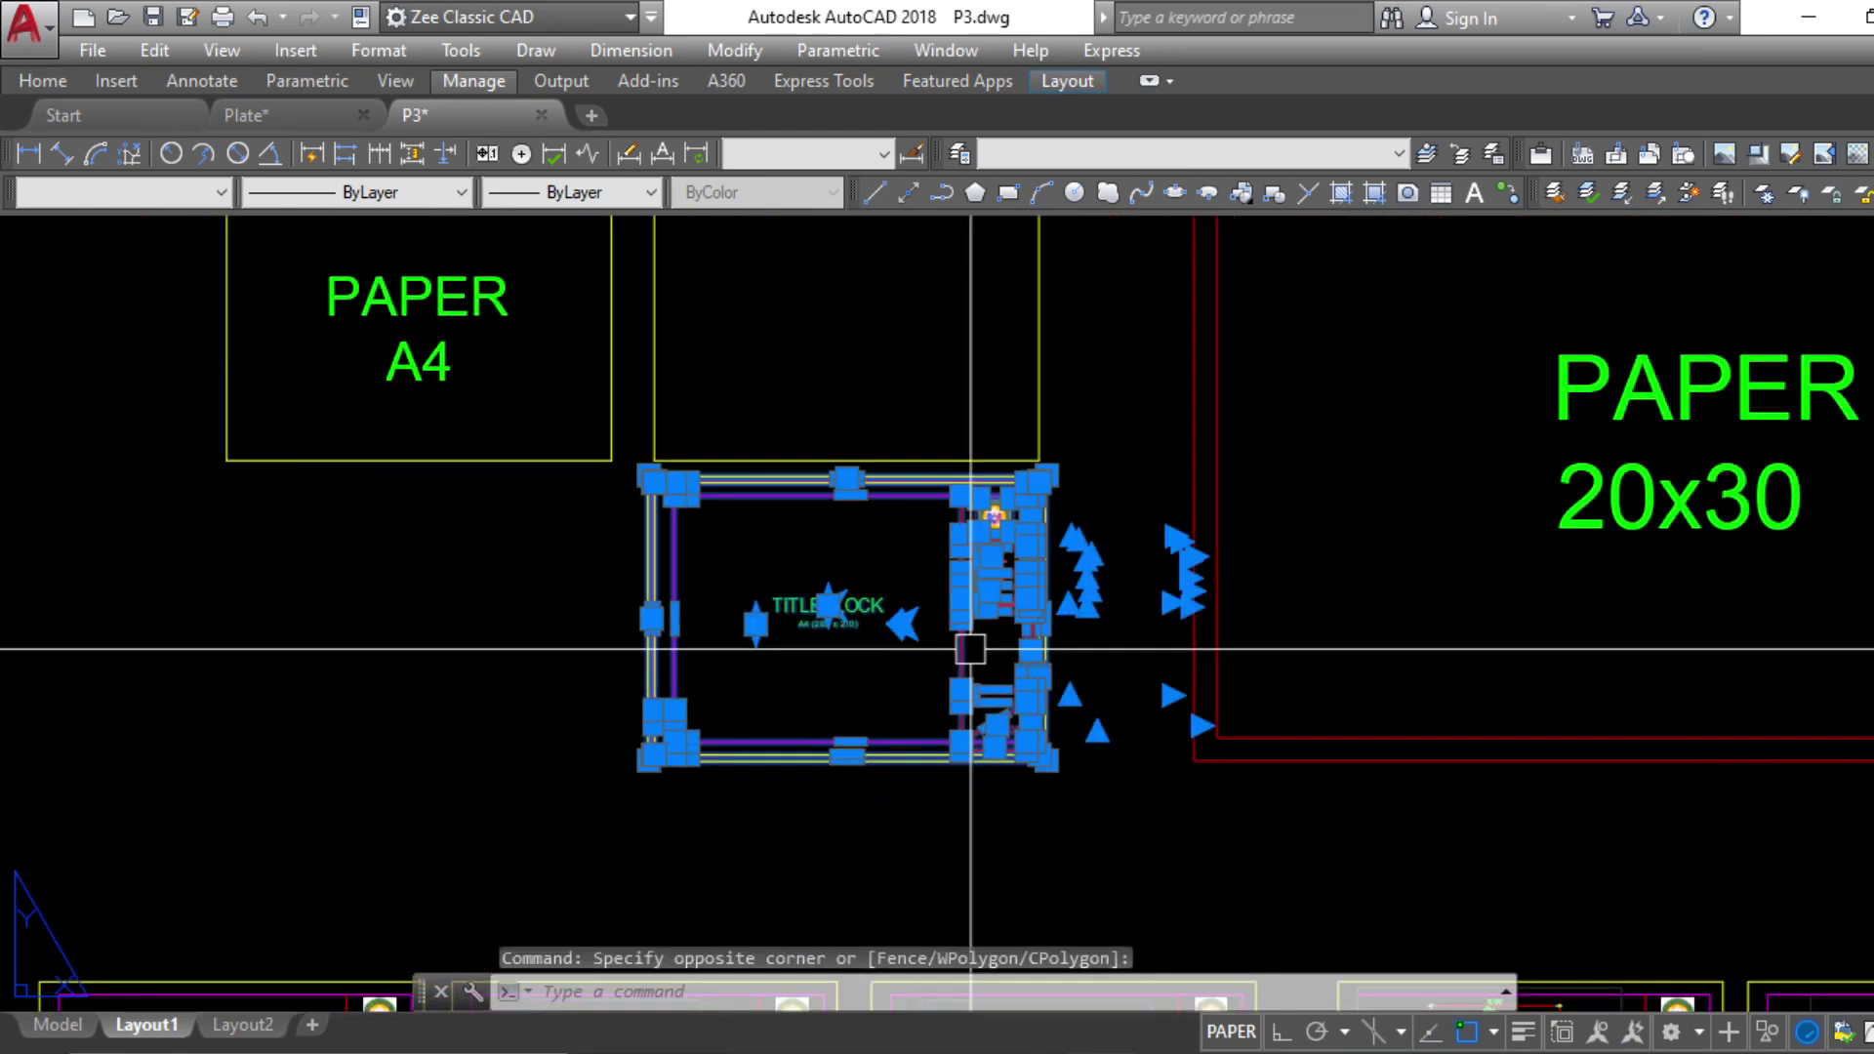
pyautogui.hotkey('ctrl', 'c')
# Paste the copied title block into Layout1 of the Plate drawing, beside the empty paper outline
pyautogui.click(293, 116)
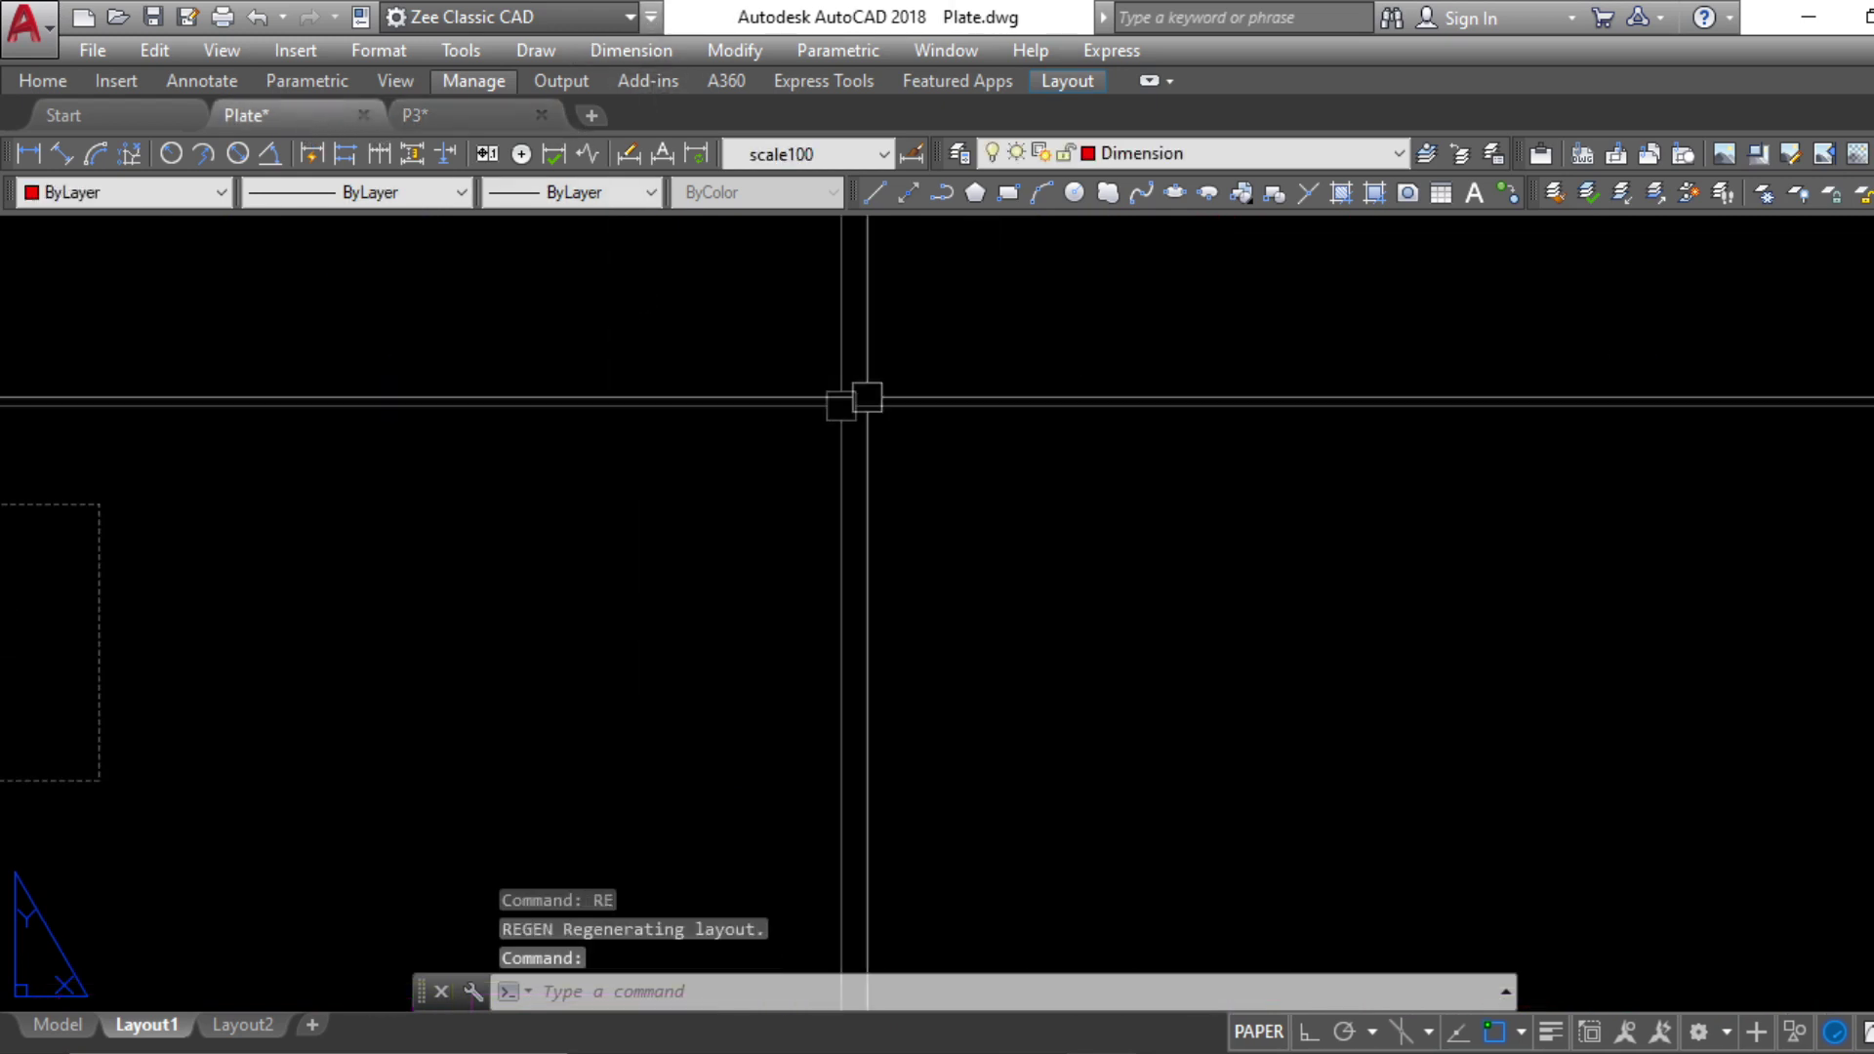
pyautogui.hotkey('ctrl', 'v')
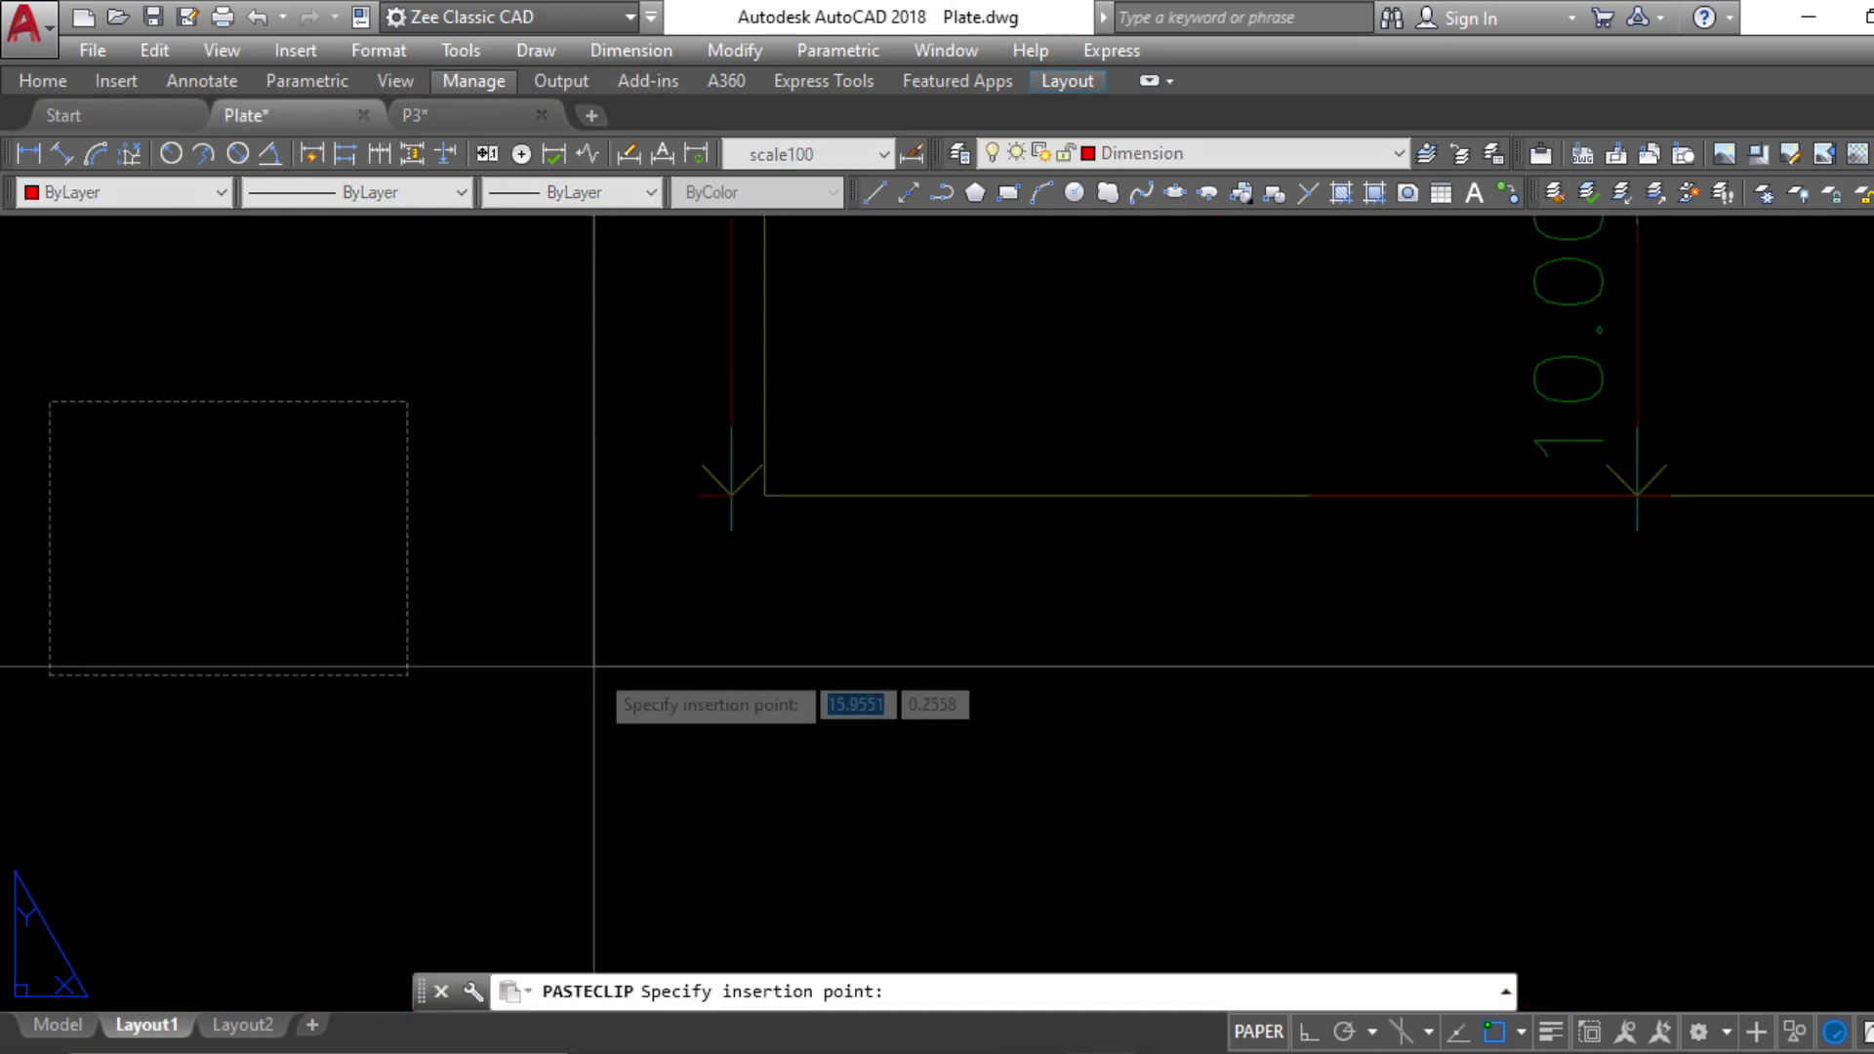
pyautogui.click(807, 656)
pyautogui.press('Escape')
pyautogui.scroll(-5, 807, 677)
pyautogui.scroll(4, 959, 550)
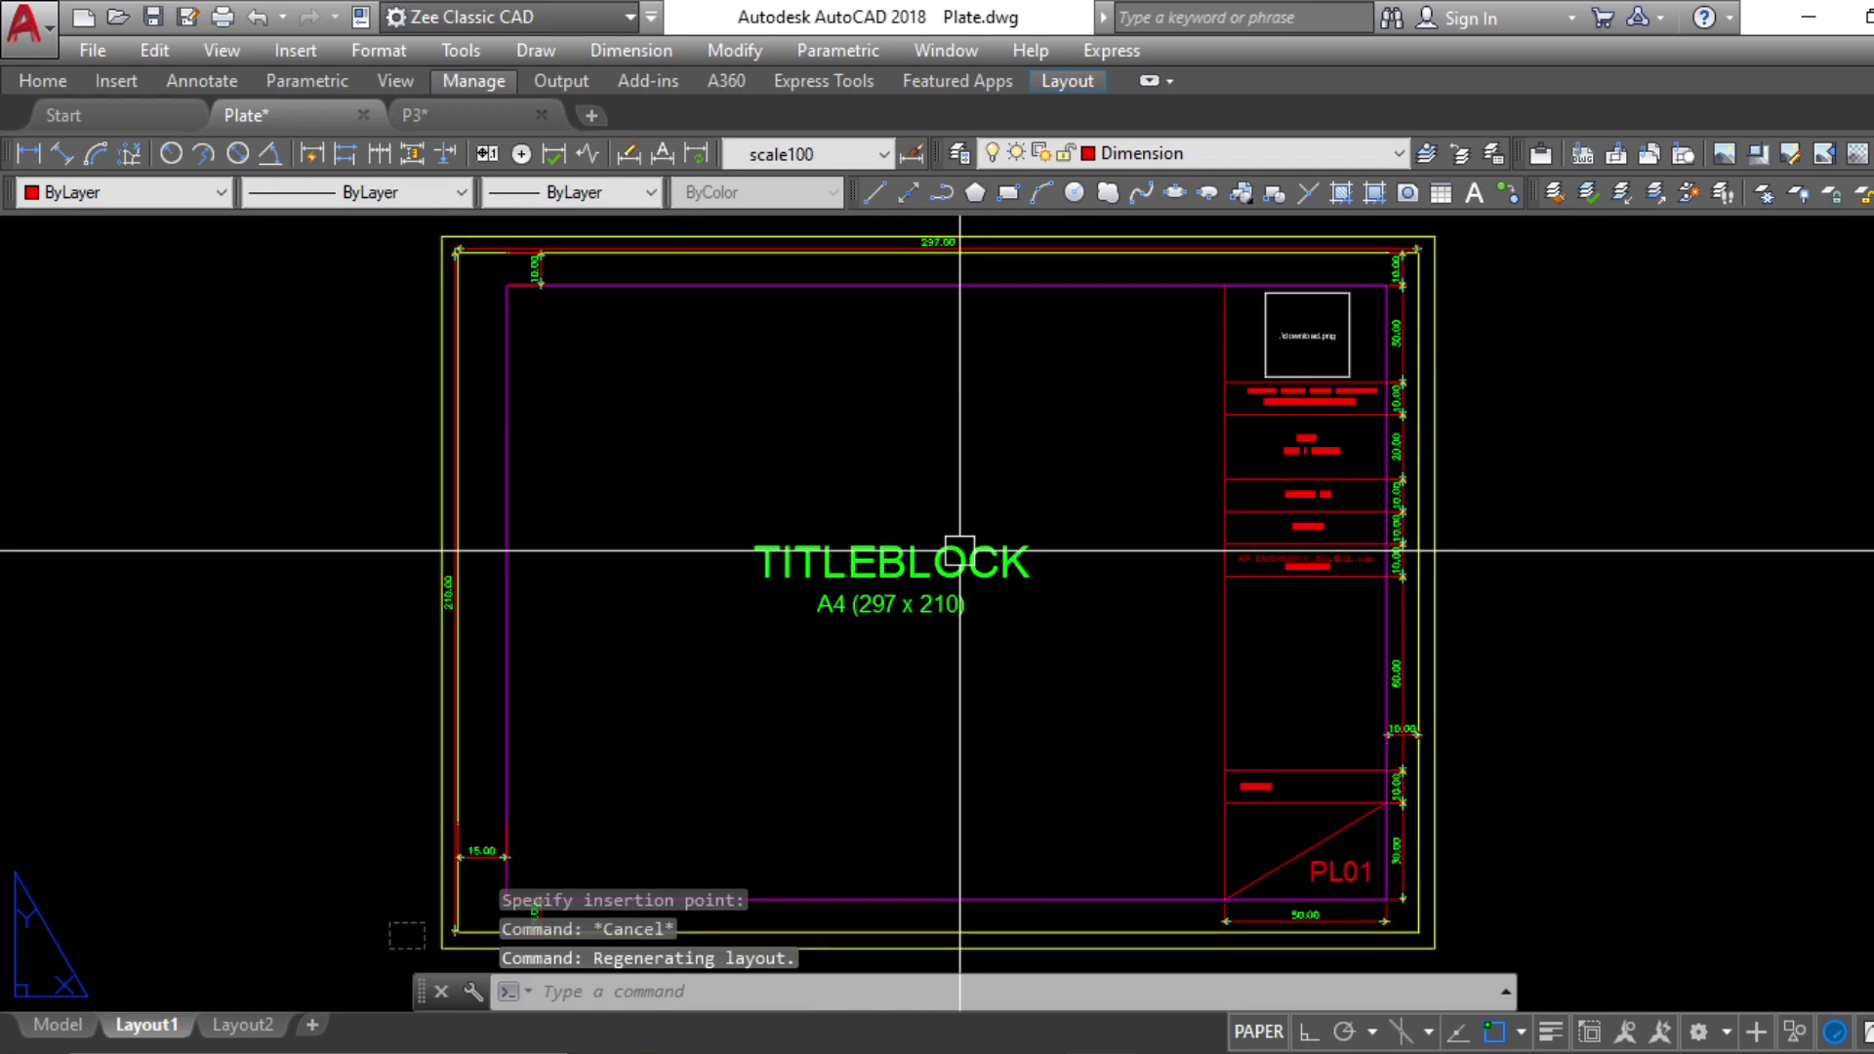
# Erase the download.png logo image from the uppermost cell of the pasted title block
pyautogui.press('Escape')
pyautogui.press('Escape')
pyautogui.scroll(6, 1257, 353)
pyautogui.moveTo(1339, 351); pyautogui.dragTo(1043, 634, button='middle')
pyautogui.click(1065, 636)
pyautogui.click(1030, 605)
pyautogui.write('e')
pyautogui.press('space')
pyautogui.press('Escape')
pyautogui.press('Escape')
pyautogui.click(1001, 558)
pyautogui.write('e')
pyautogui.press('space')
pyautogui.scroll(-6, 976, 566)
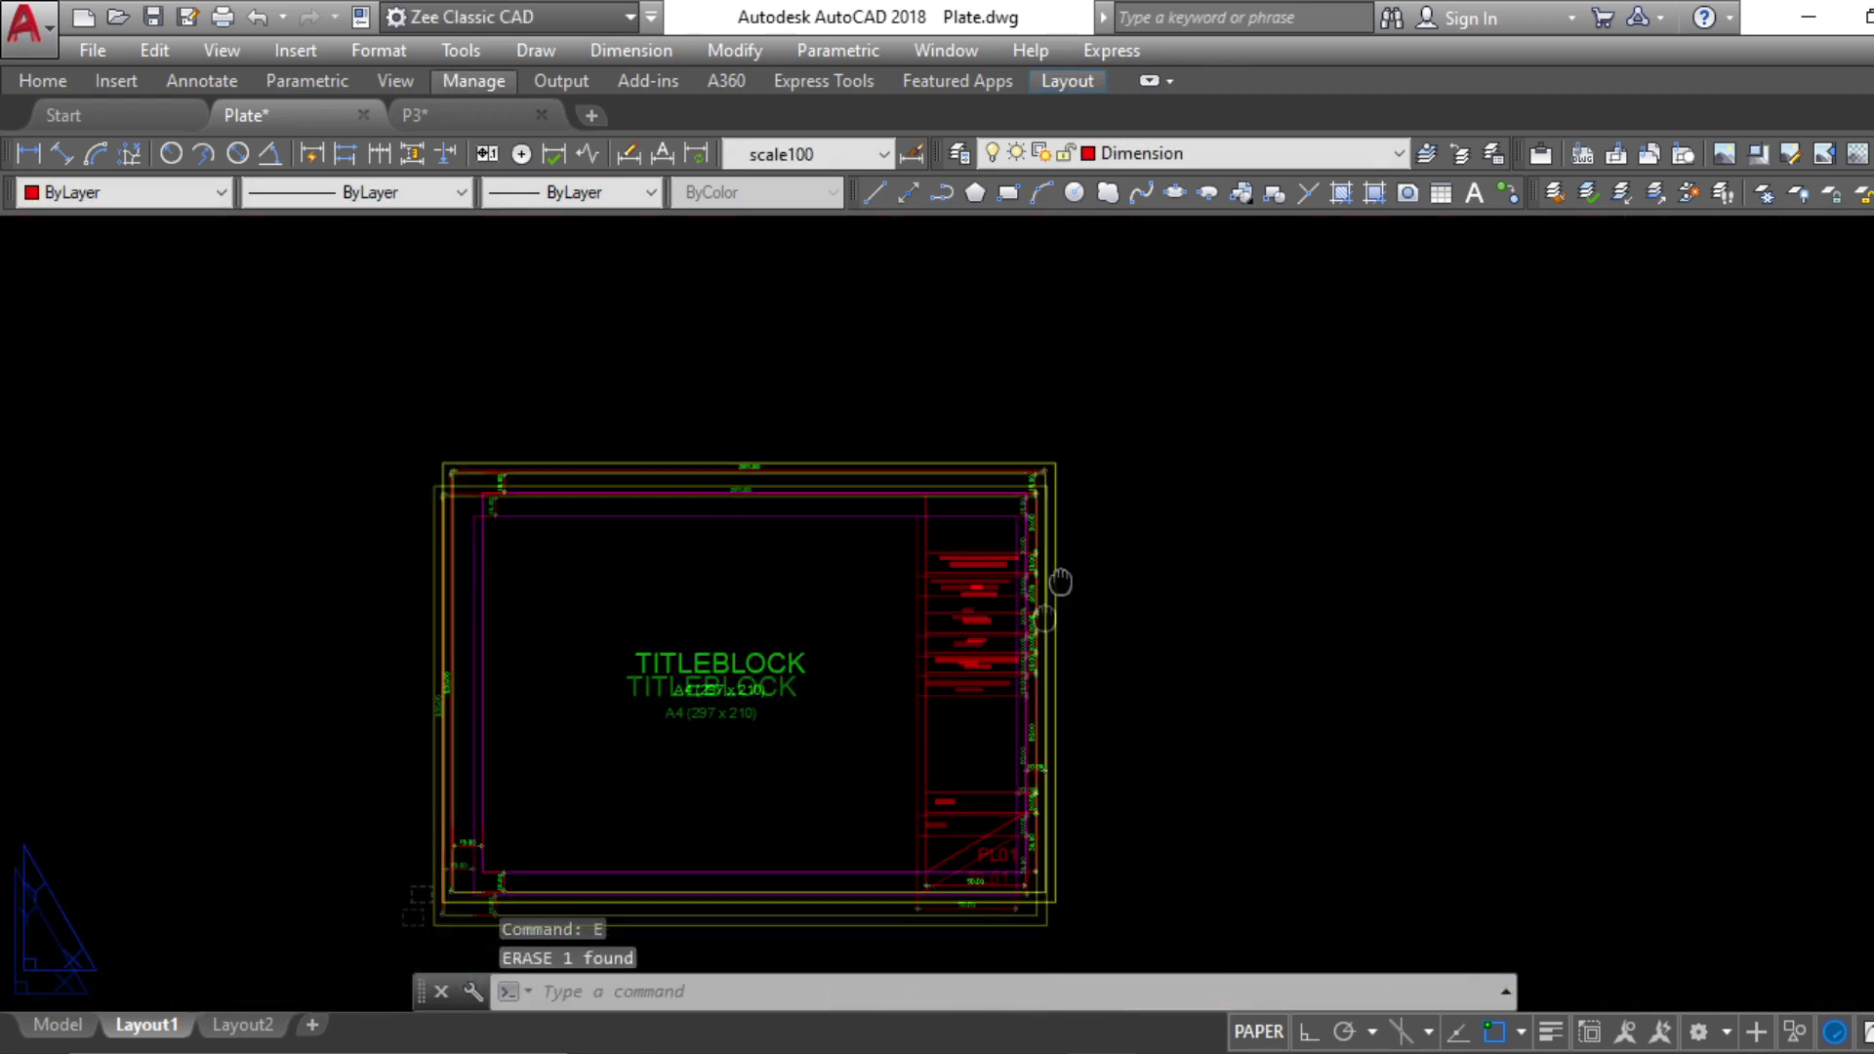
# Examine the title block's sheet size, margin dimensions and text cells
pyautogui.scroll(2, 722, 313)
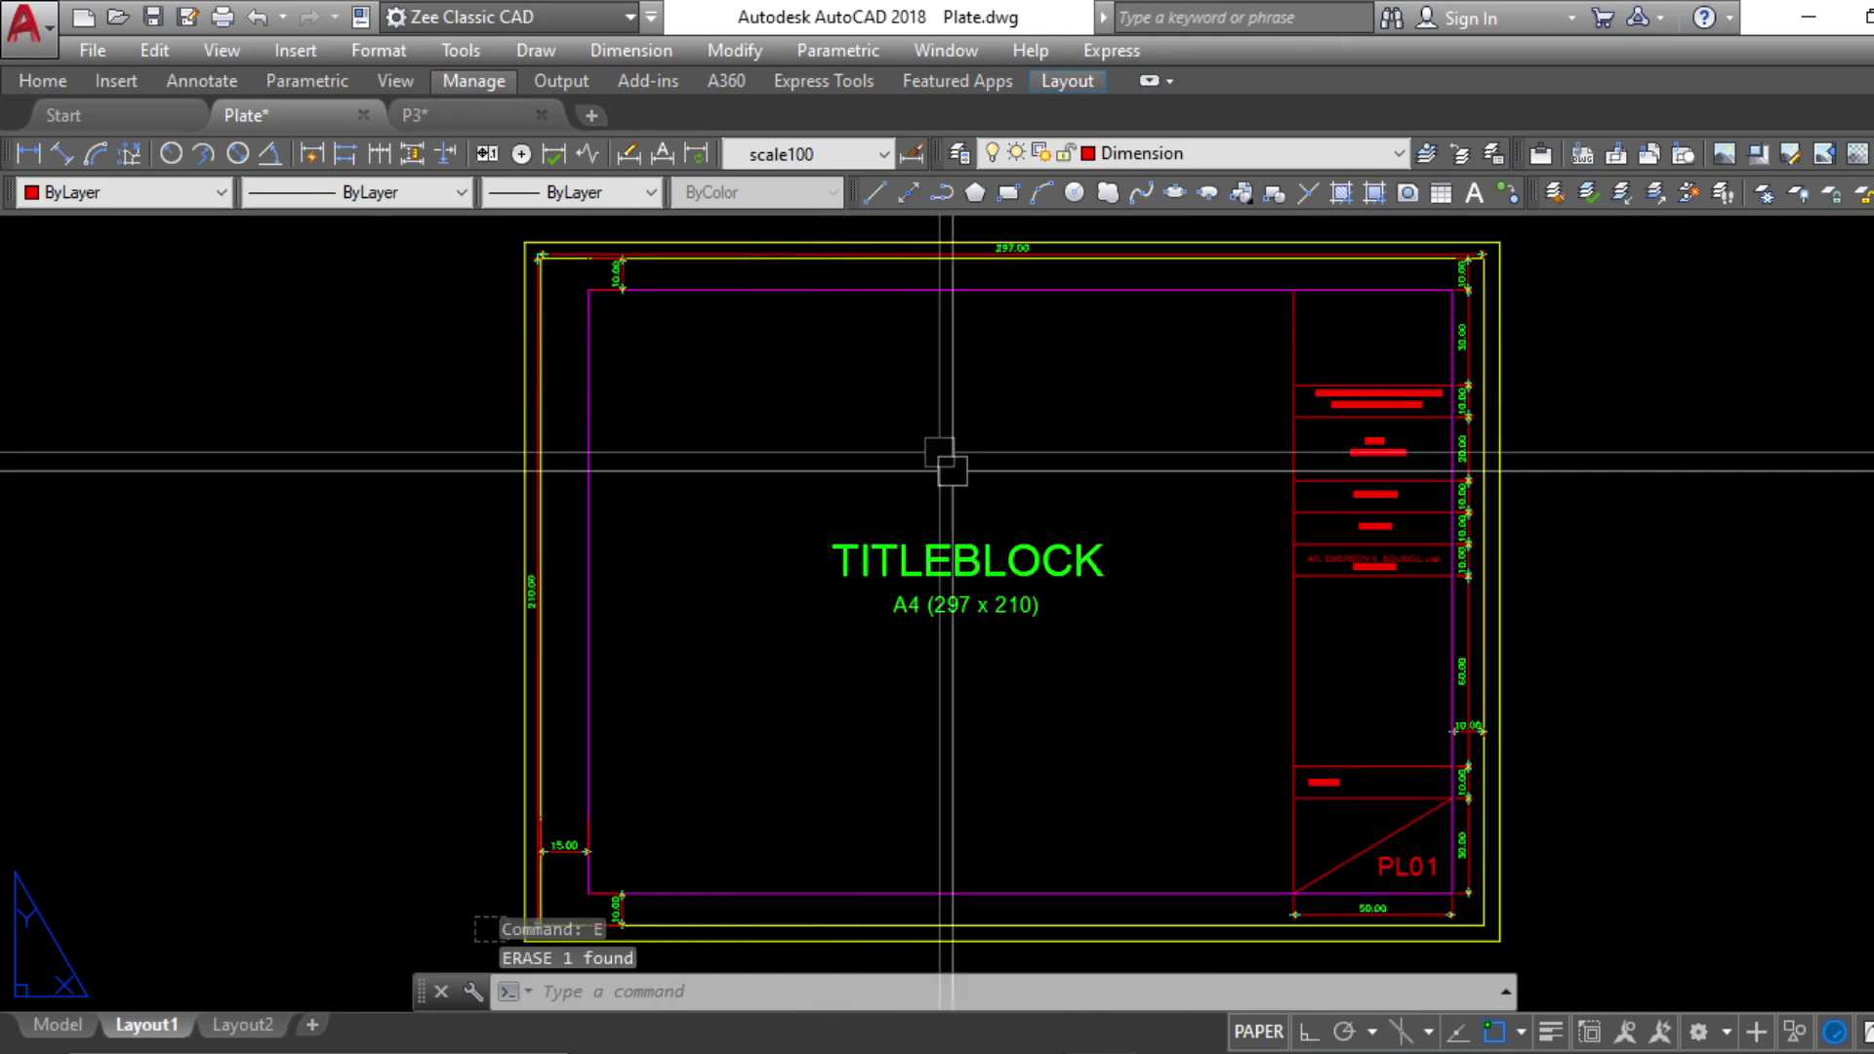
pyautogui.scroll(-1, 952, 471)
pyautogui.scroll(-2, 615, 543)
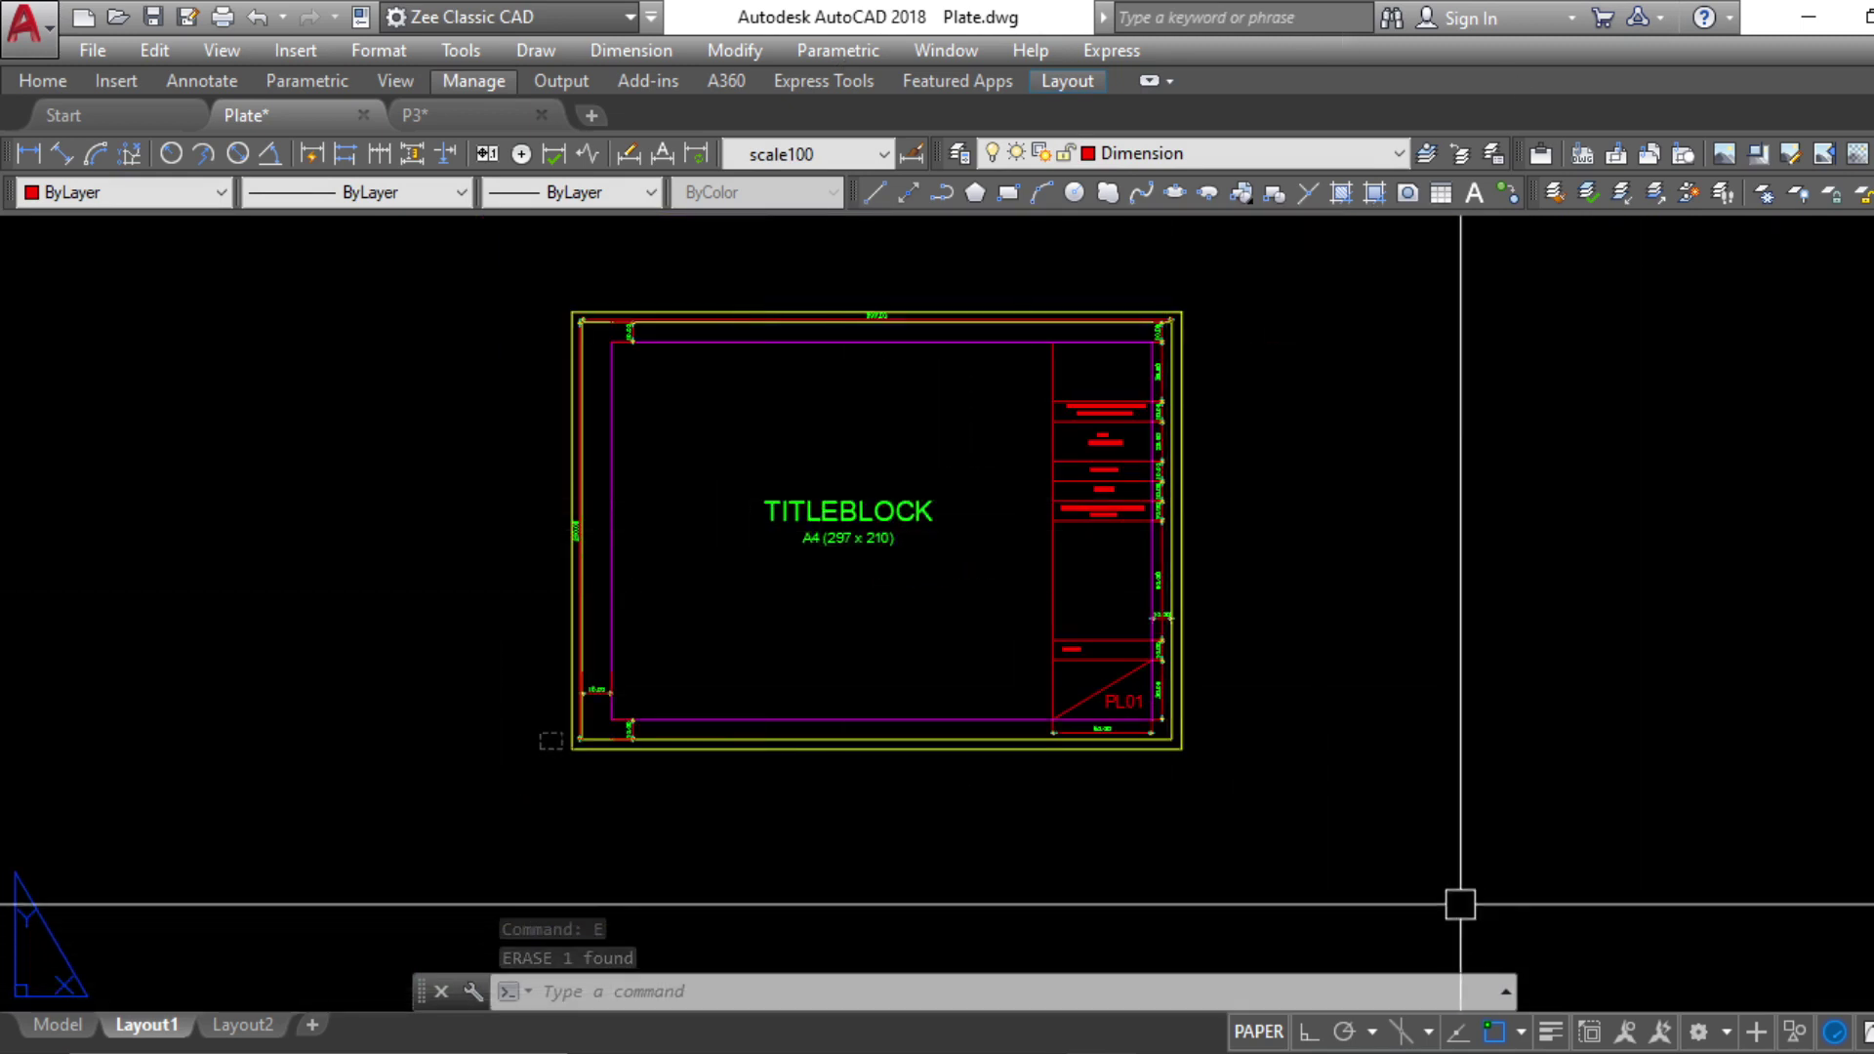
pyautogui.scroll(4, 762, 302)
pyautogui.moveTo(887, 398); pyautogui.dragTo(875, 494, button='middle')
pyautogui.scroll(4, 1037, 451)
pyautogui.scroll(-1, 1037, 523)
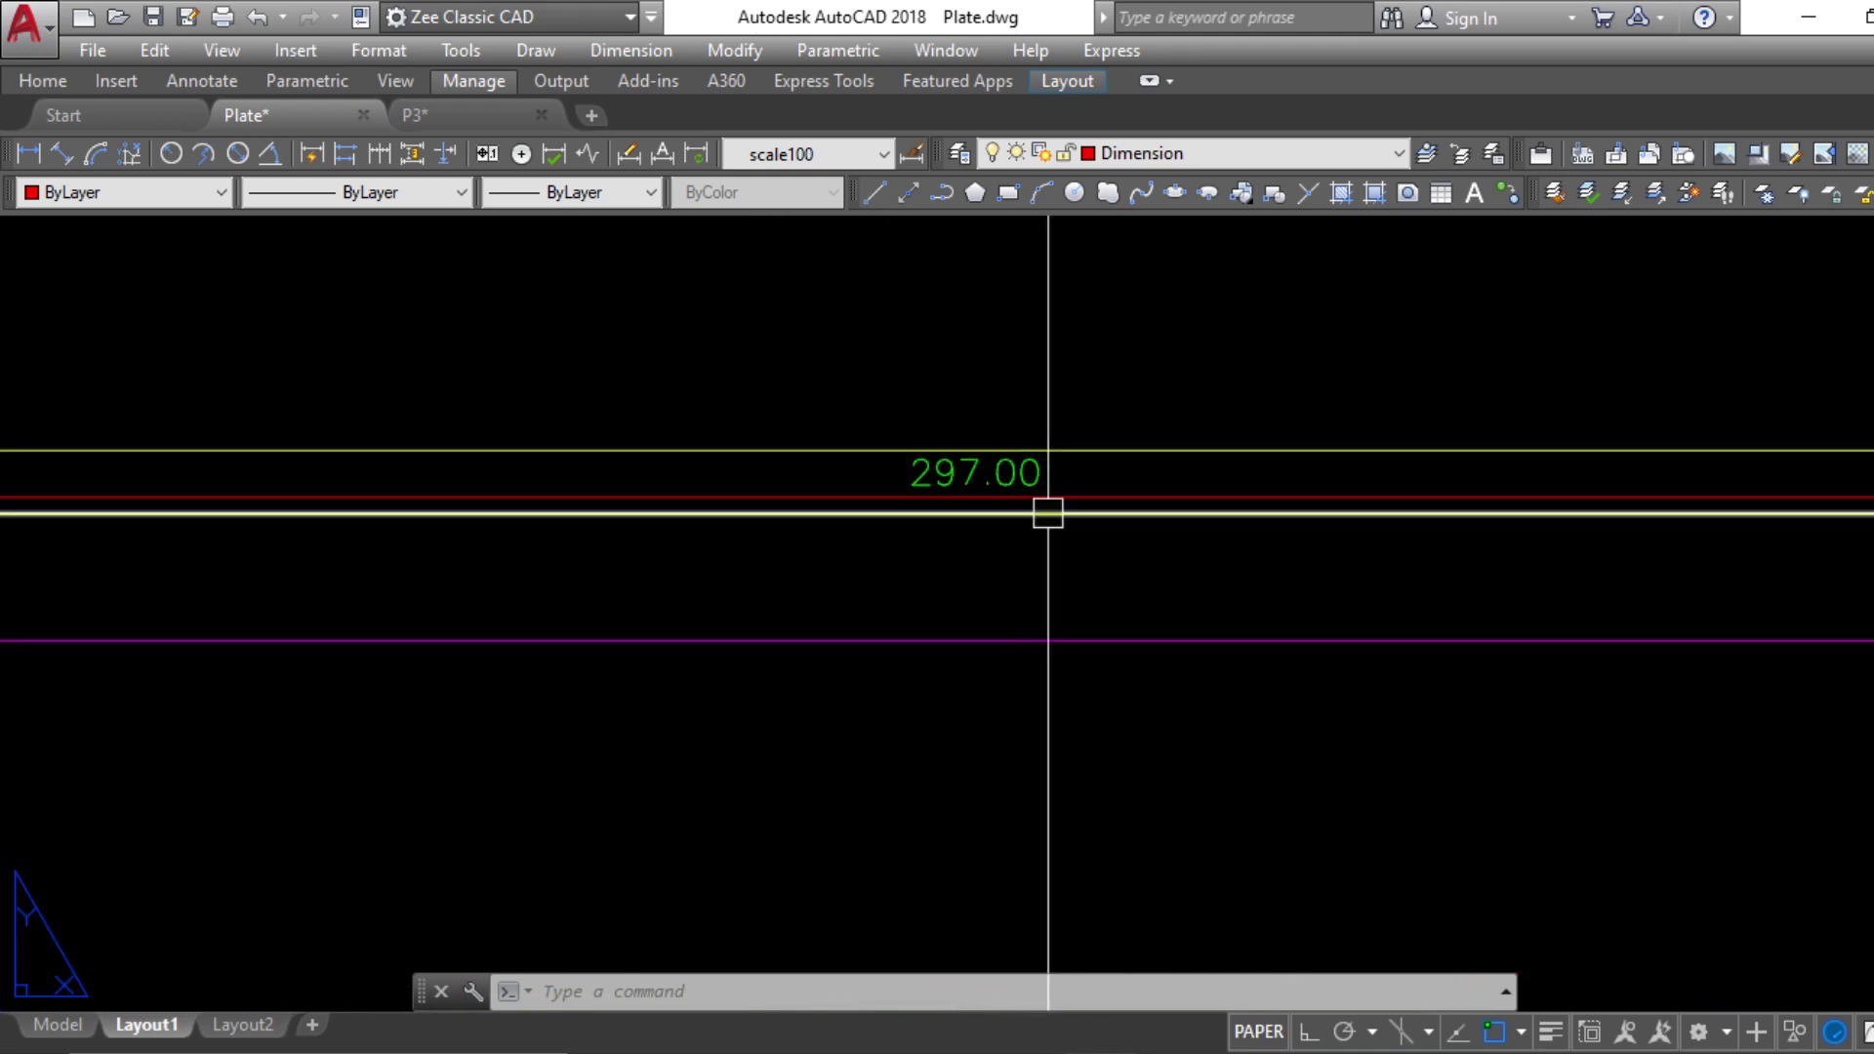
pyautogui.scroll(-8, 899, 682)
pyautogui.scroll(7, 757, 635)
pyautogui.scroll(-7, 1149, 683)
pyautogui.moveTo(1149, 683); pyautogui.dragTo(657, 641, button='middle')
pyautogui.scroll(5, 752, 514)
pyautogui.moveTo(824, 460); pyautogui.dragTo(1445, 449, button='middle')
pyautogui.scroll(-5, 920, 615)
pyautogui.scroll(6, 436, 323)
pyautogui.scroll(-6, 527, 368)
pyautogui.scroll(7, 366, 612)
pyautogui.scroll(-4, 366, 612)
pyautogui.moveTo(694, 712); pyautogui.dragTo(632, 496, button='middle')
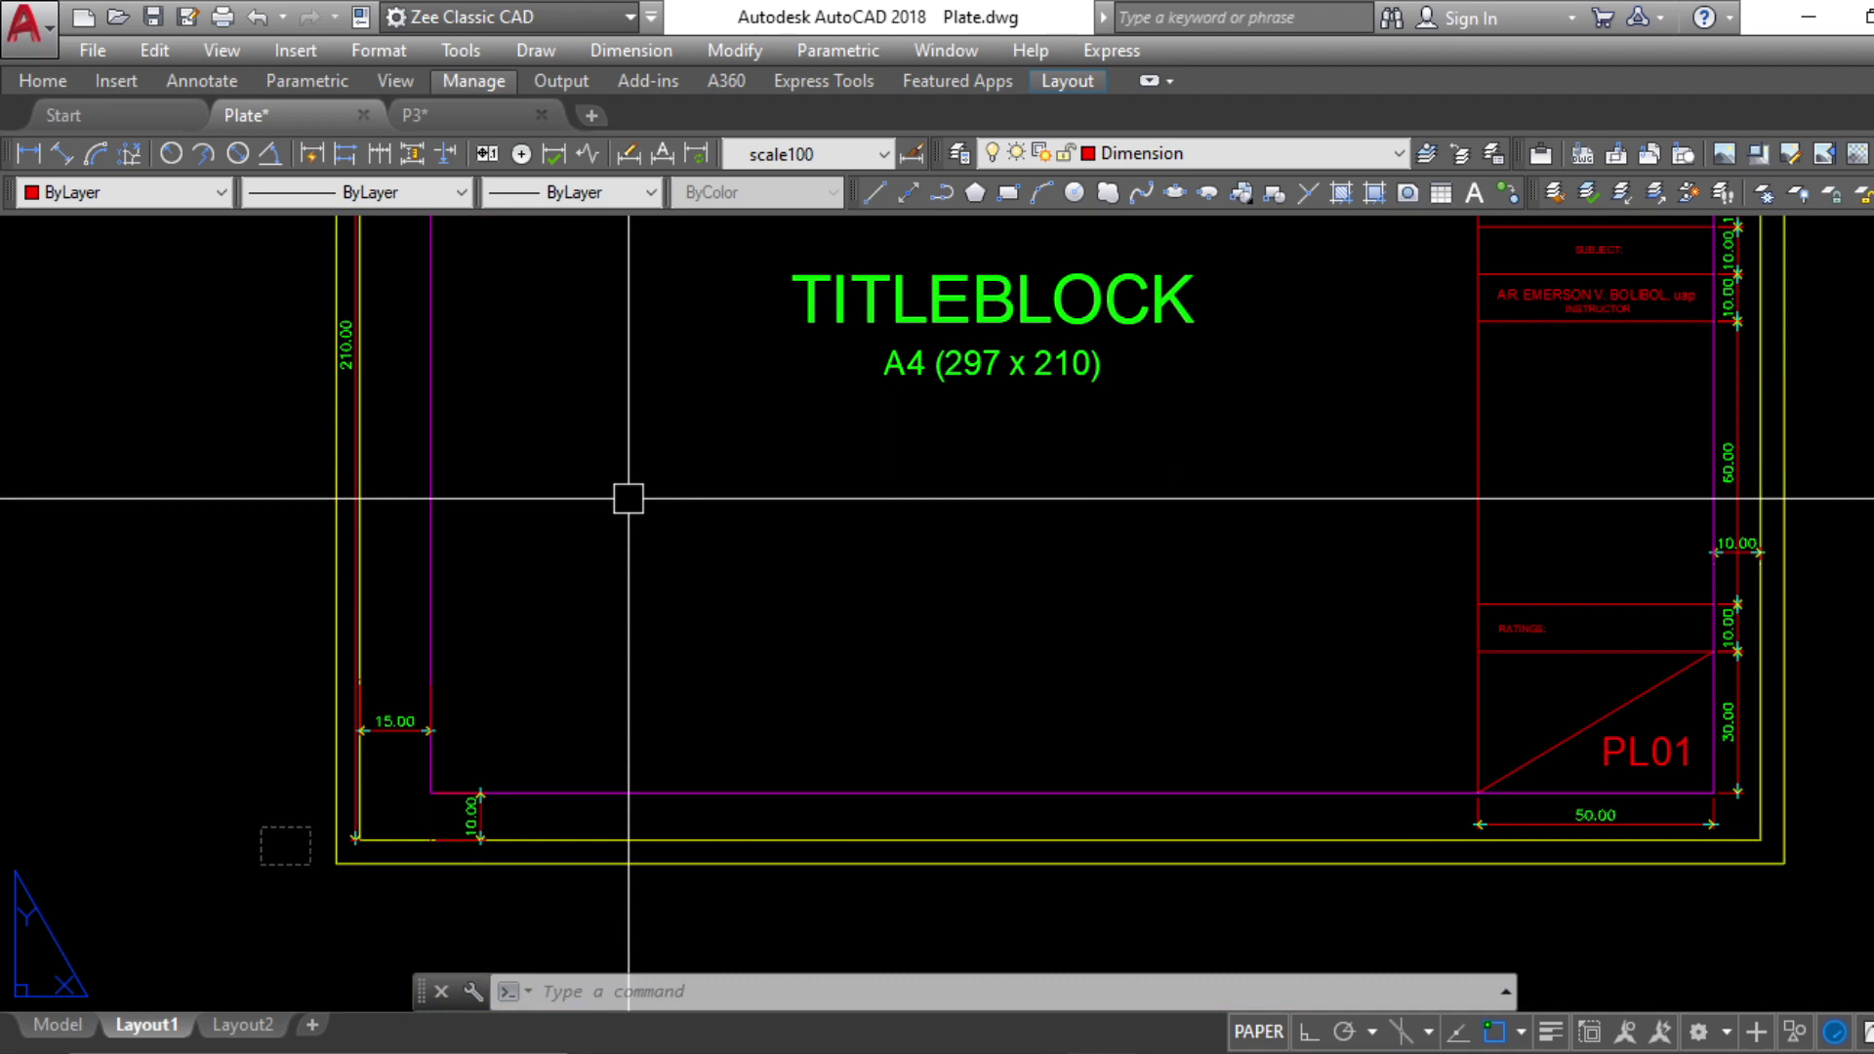
# Draw a 297 by 210 rectangle beside the title block using the Dimensions option
pyautogui.scroll(-5, 795, 556)
pyautogui.moveTo(1021, 507); pyautogui.dragTo(823, 613, button='middle')
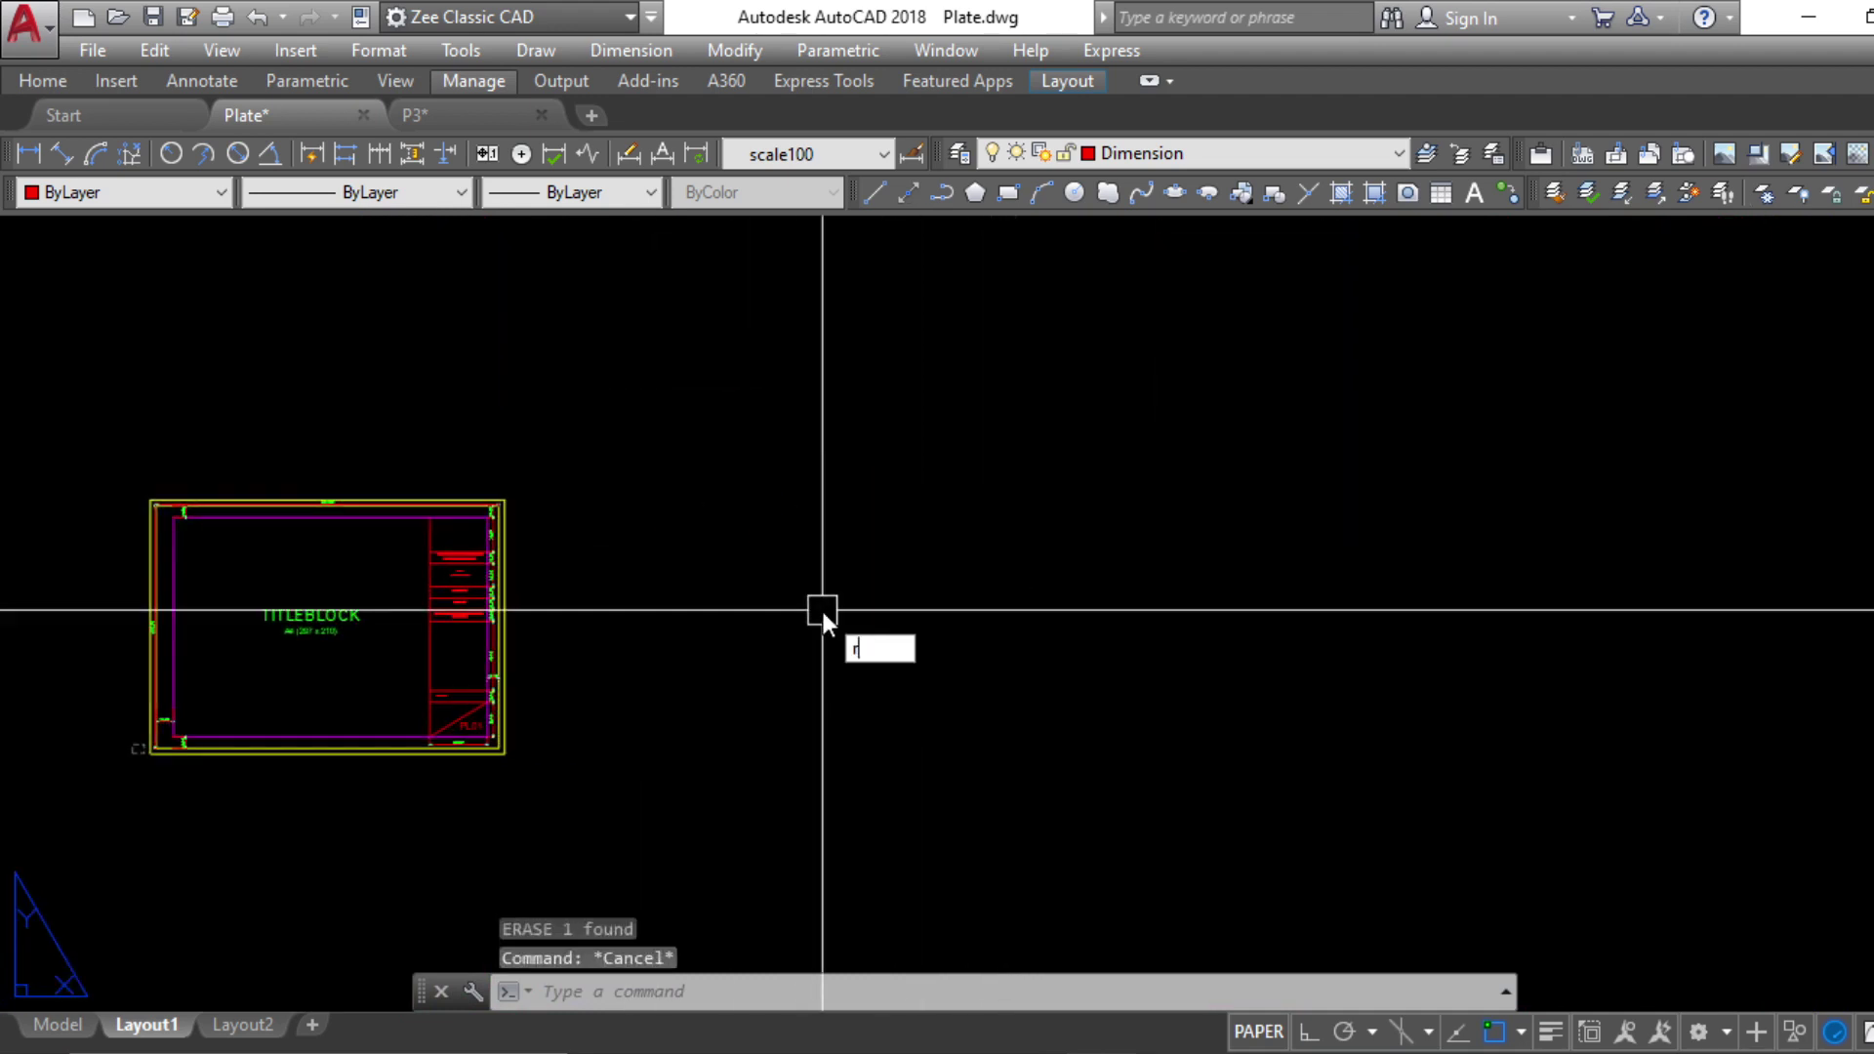
pyautogui.write('ec')
pyautogui.press('Return')
pyautogui.click(730, 415)
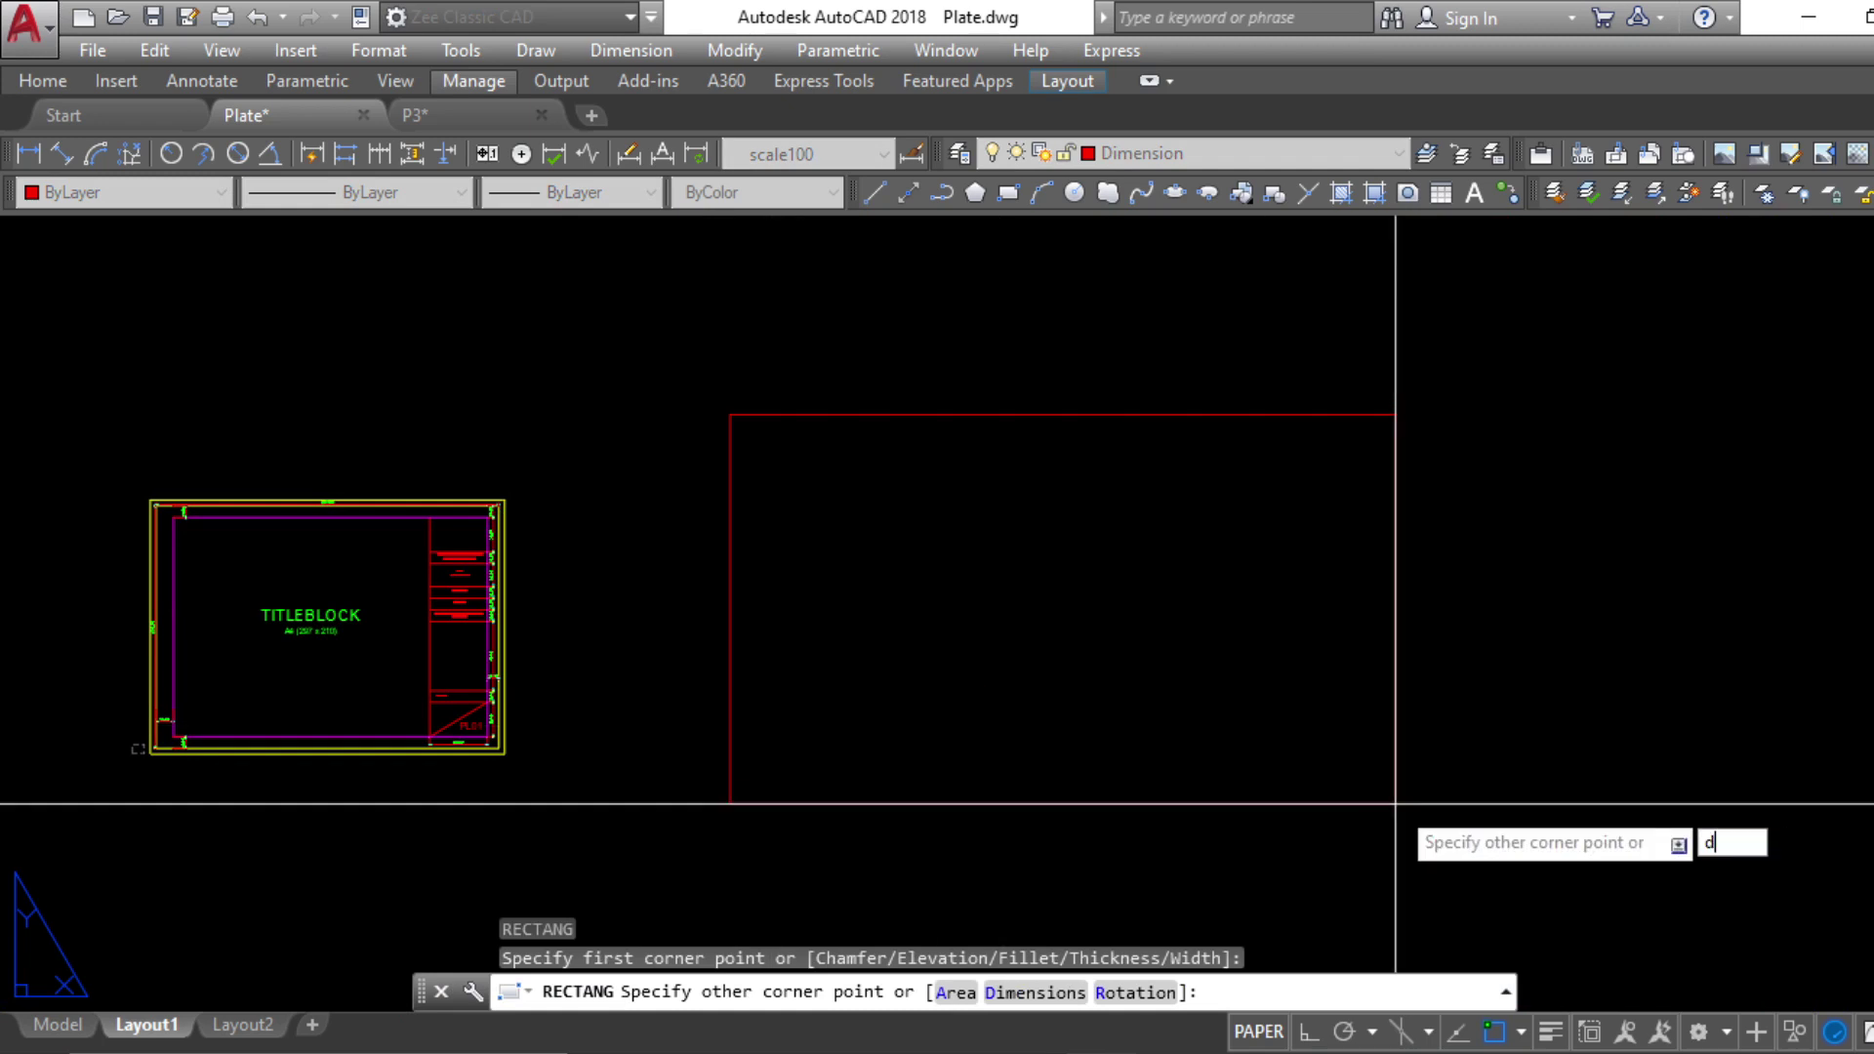
pyautogui.write('d')
pyautogui.press('Return')
pyautogui.scroll(6, 201, 548)
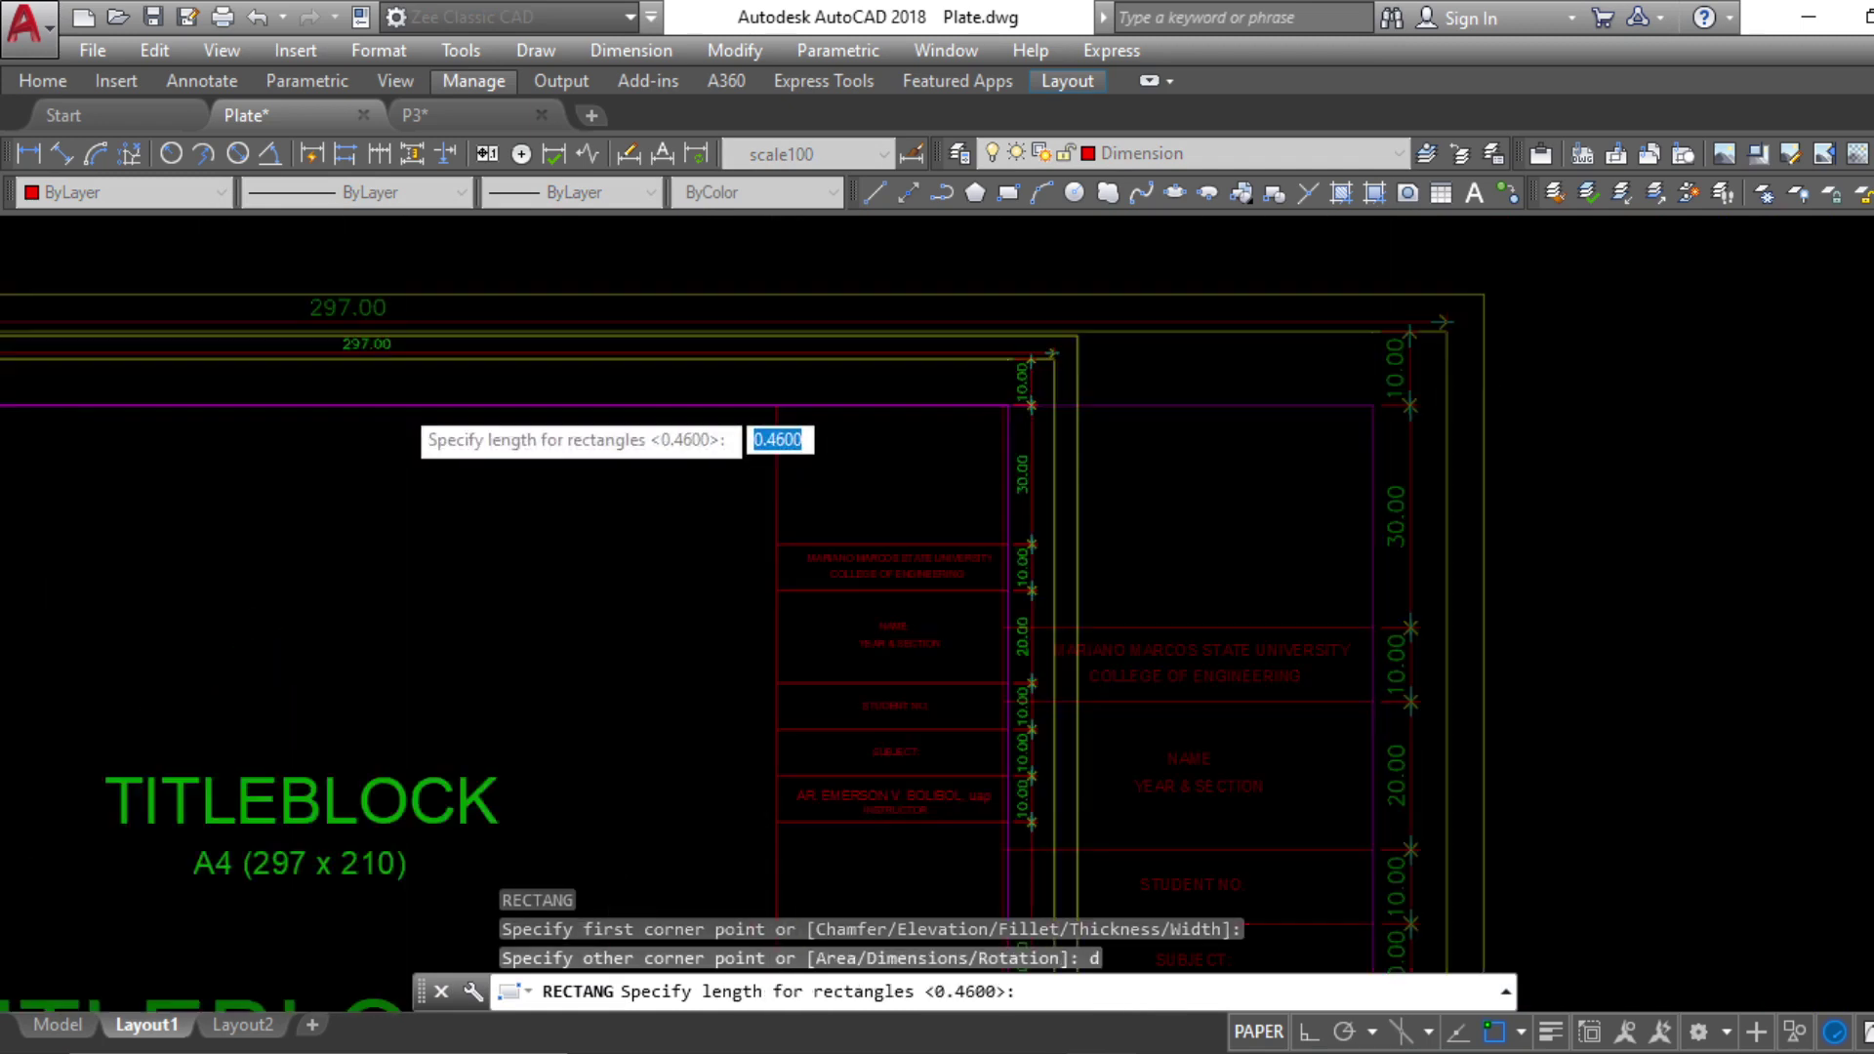
pyautogui.scroll(-6, 398, 402)
pyautogui.write('29')
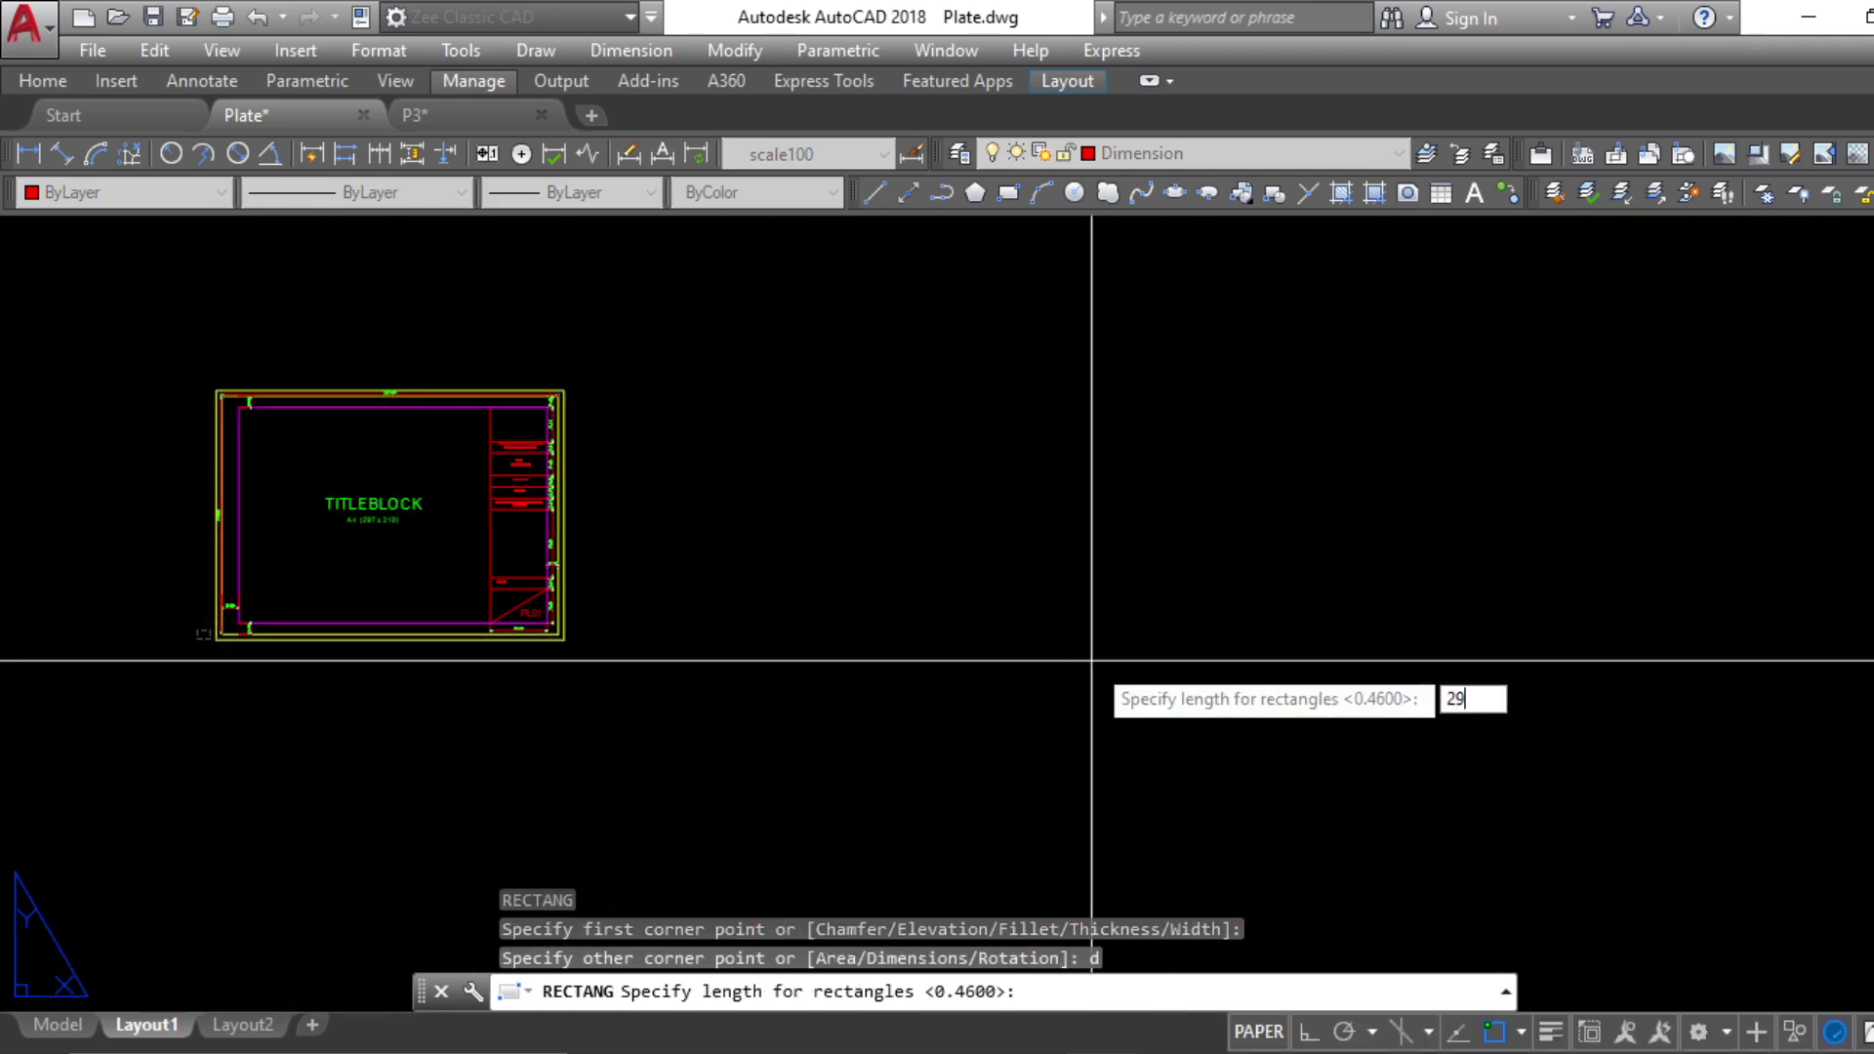
pyautogui.write('7')
pyautogui.press('Return')
pyautogui.write('2')
pyautogui.scroll(2, 853, 448)
# Move the new sheet rectangle downward so that it sits roughly level with the title block
pyautogui.press('Escape')
pyautogui.click(750, 420)
pyautogui.scroll(1, 769, 472)
pyautogui.click(824, 525)
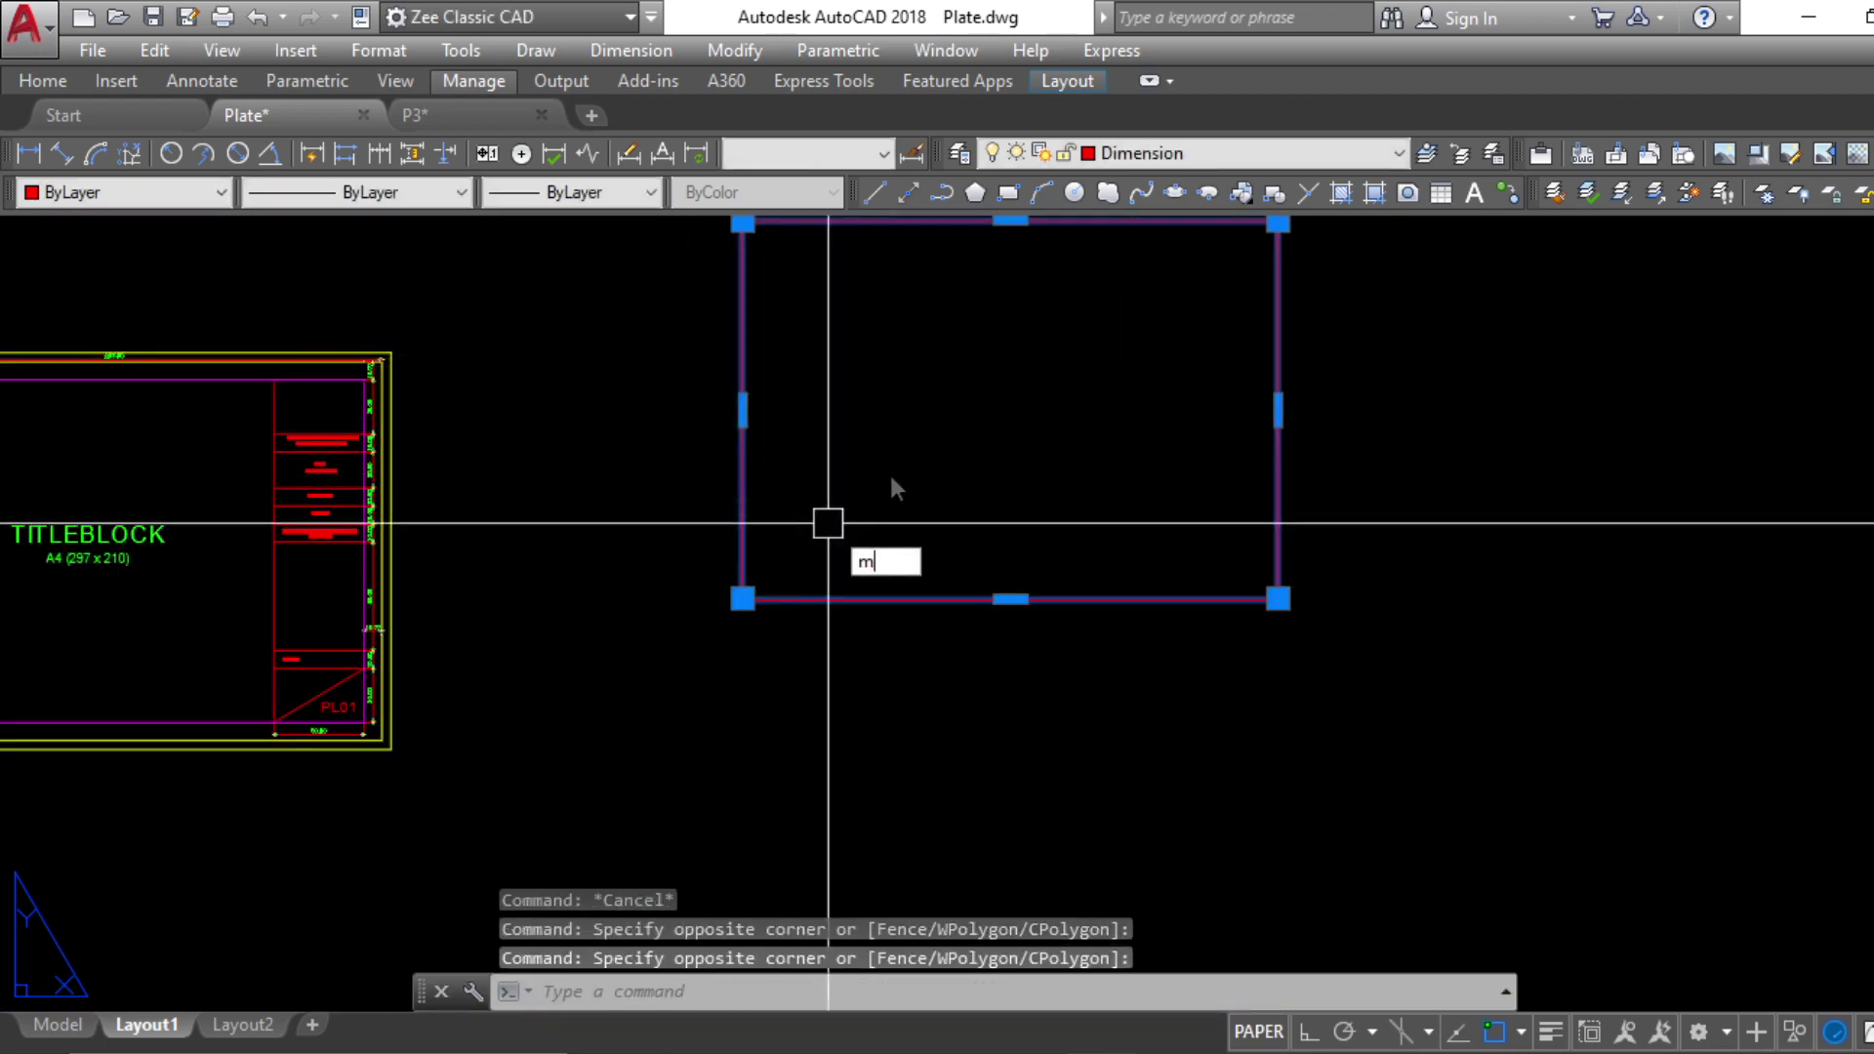
pyautogui.write('m')
pyautogui.press('Return')
pyautogui.click(933, 384)
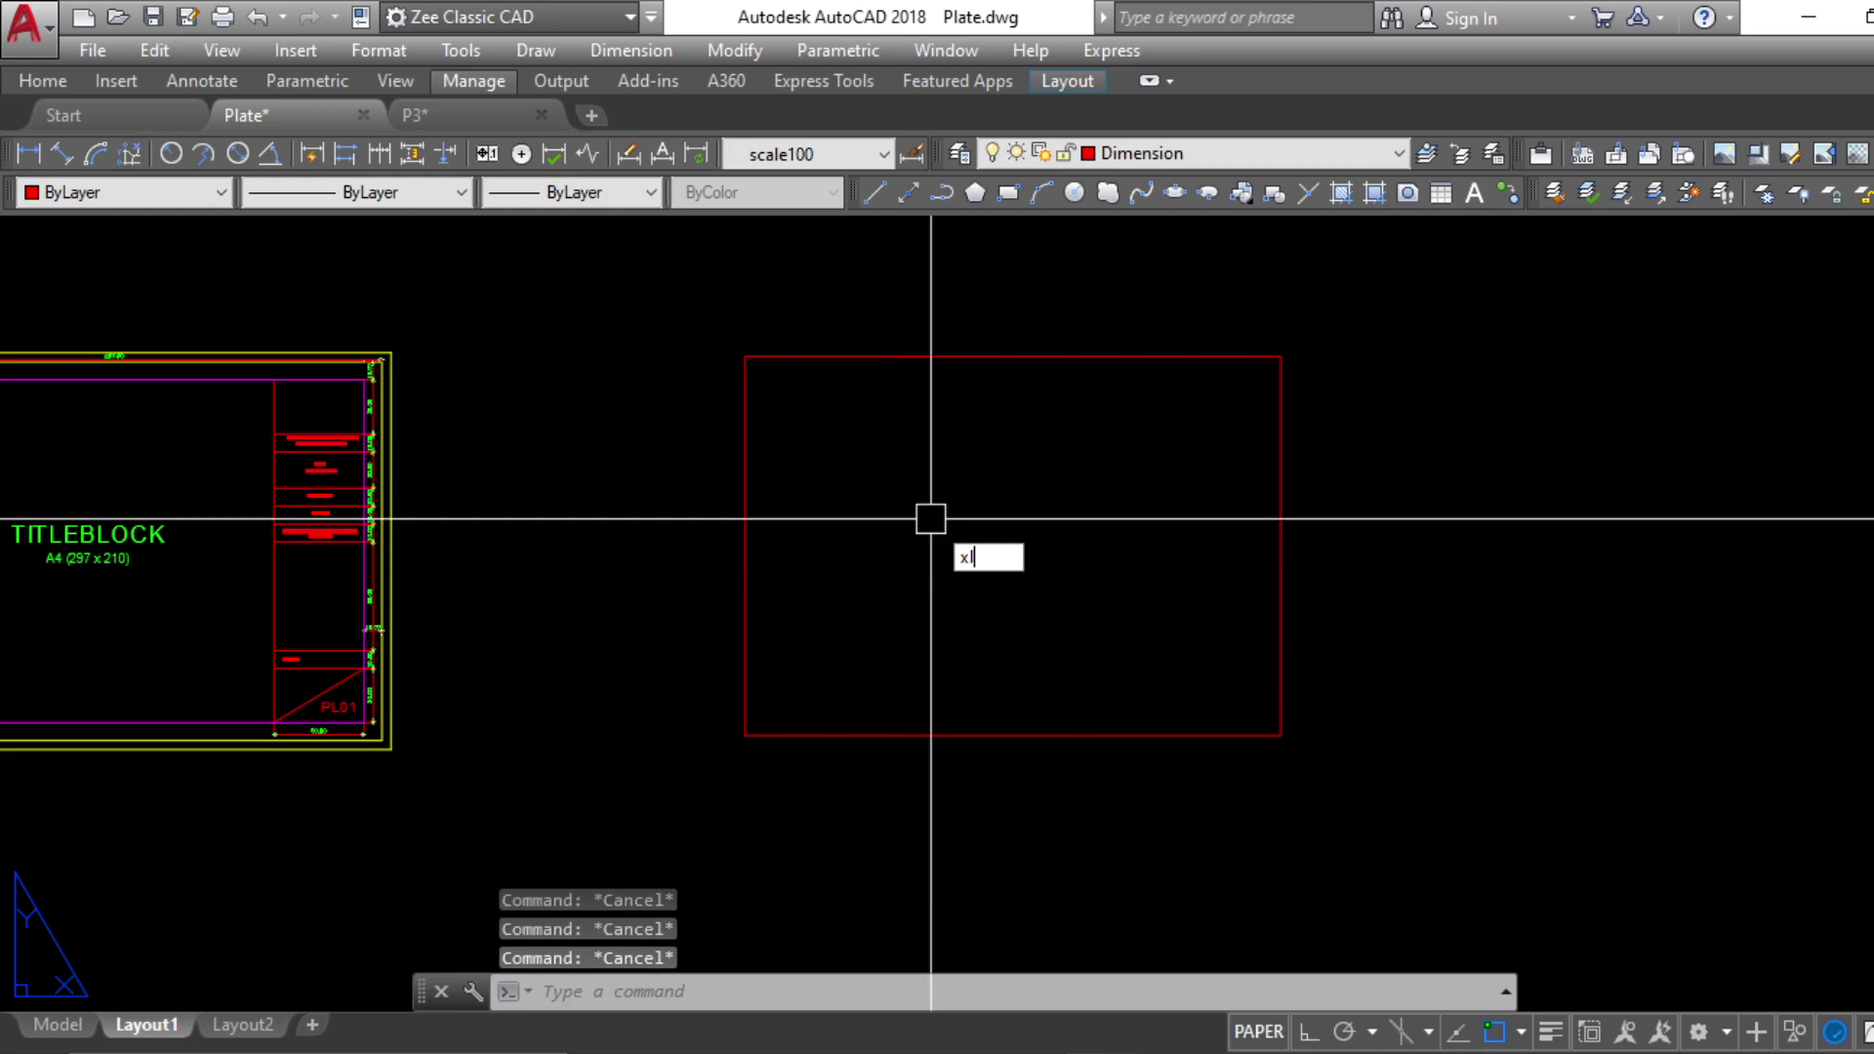
# Draw a vertical construction line along the left edge of the new sheet rectangle with Ortho on
pyautogui.write('xl')
pyautogui.press('Return')
pyautogui.click(745, 357)
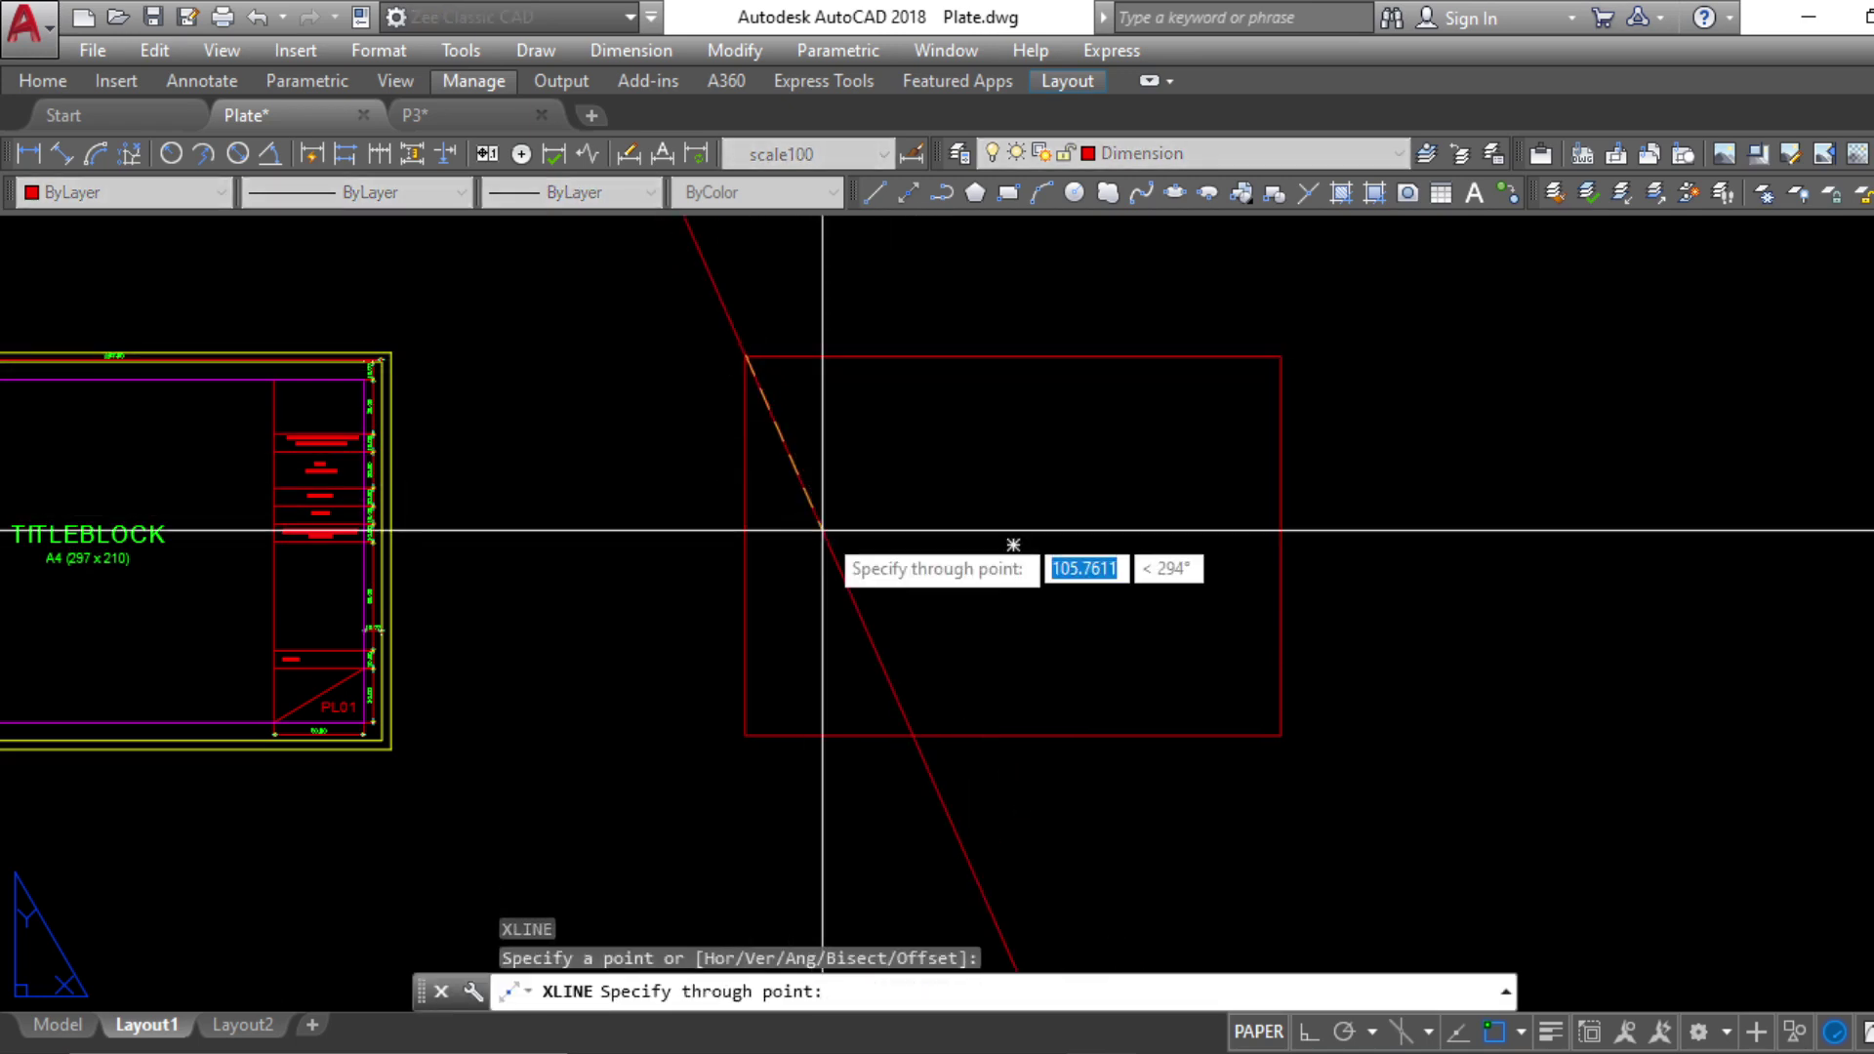
pyautogui.press('F7')
pyautogui.press('F8')
pyautogui.press('F7')
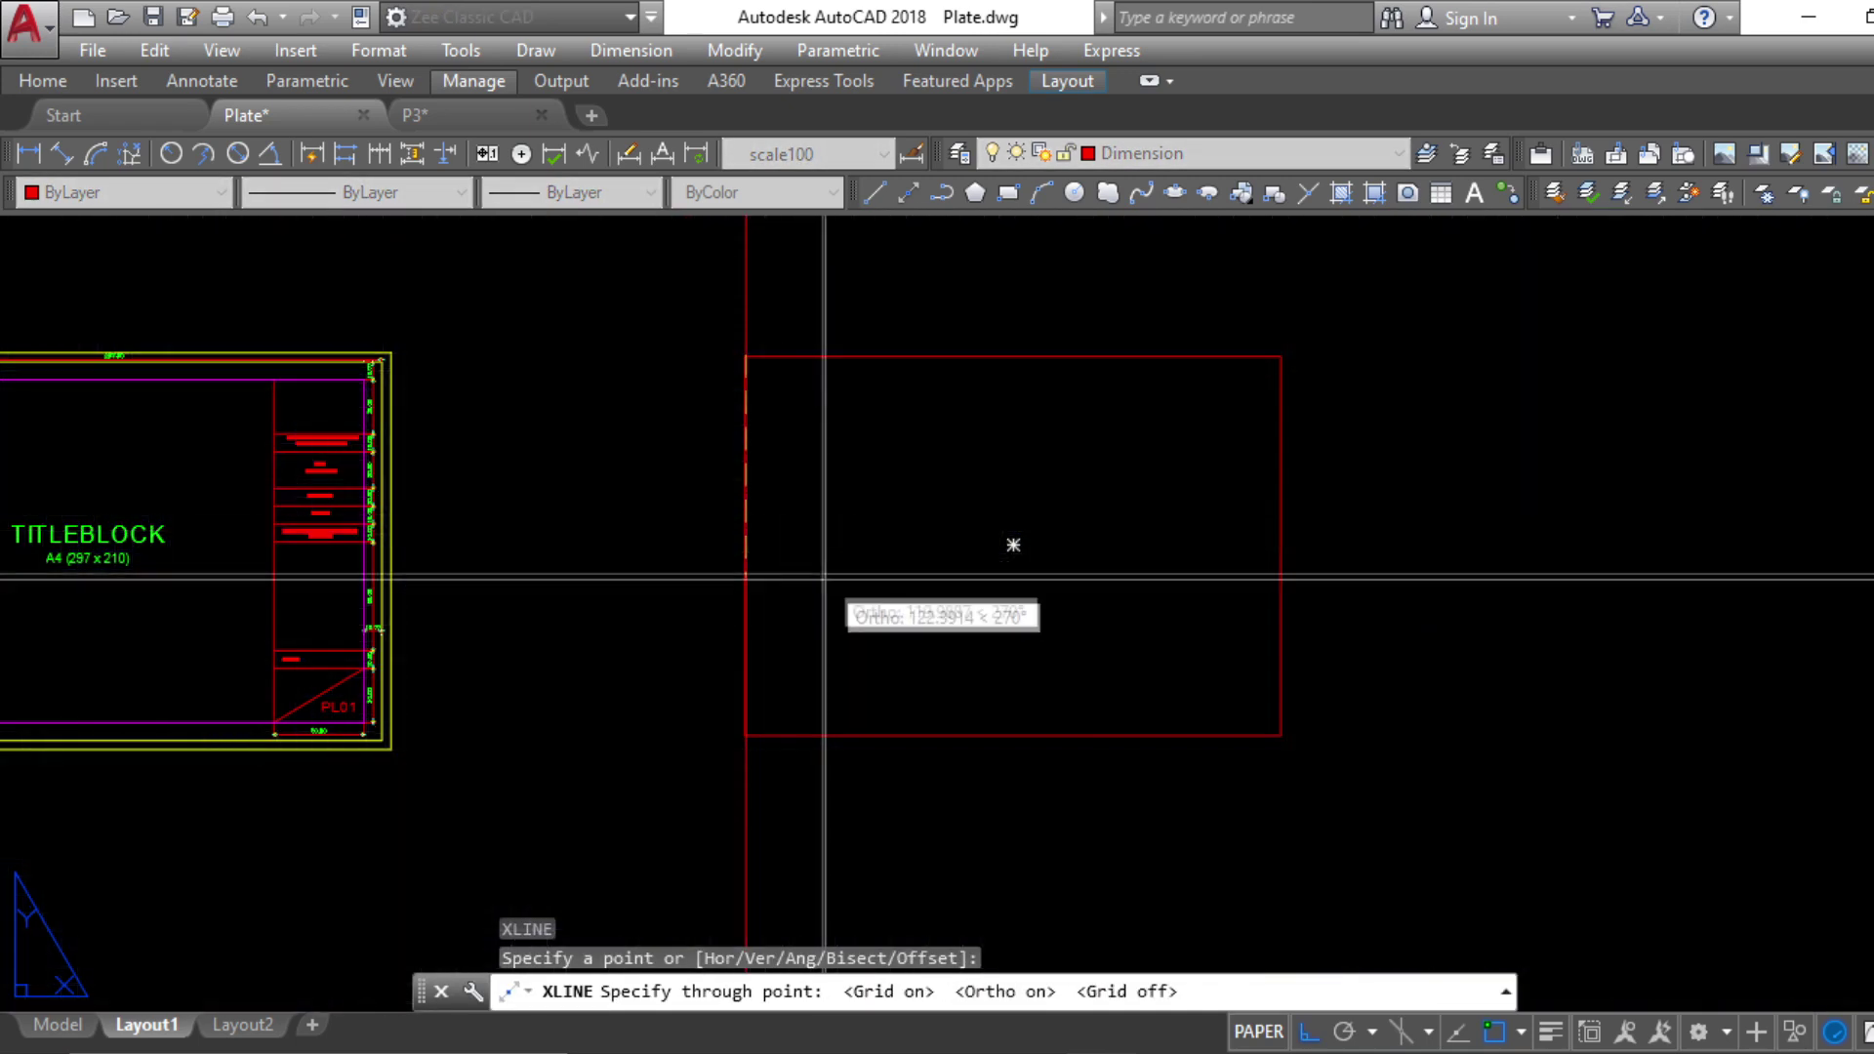
pyautogui.click(1015, 542)
pyautogui.press('Return')
# Draw construction lines along the right, top and bottom edges of the sheet rectangle
pyautogui.press('Return')
pyautogui.click(1281, 355)
pyautogui.click(1387, 357)
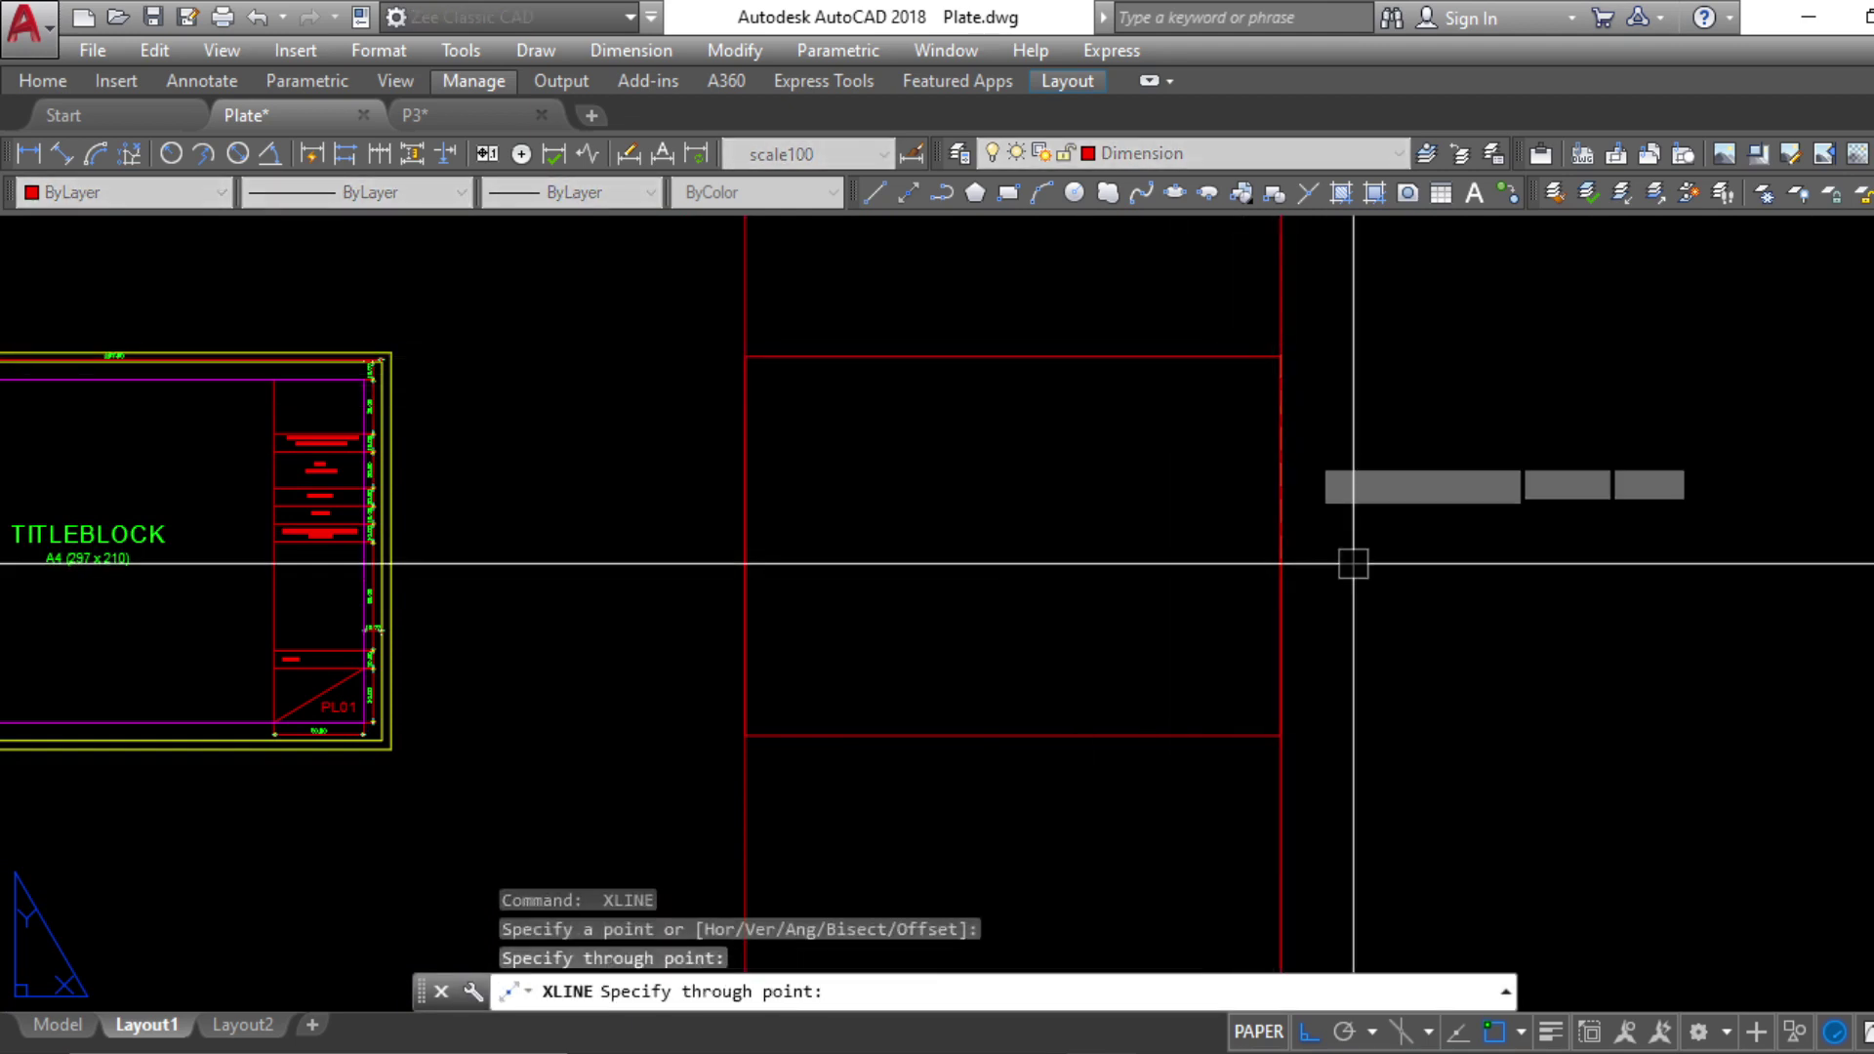
pyautogui.click(1316, 677)
pyautogui.press('Return')
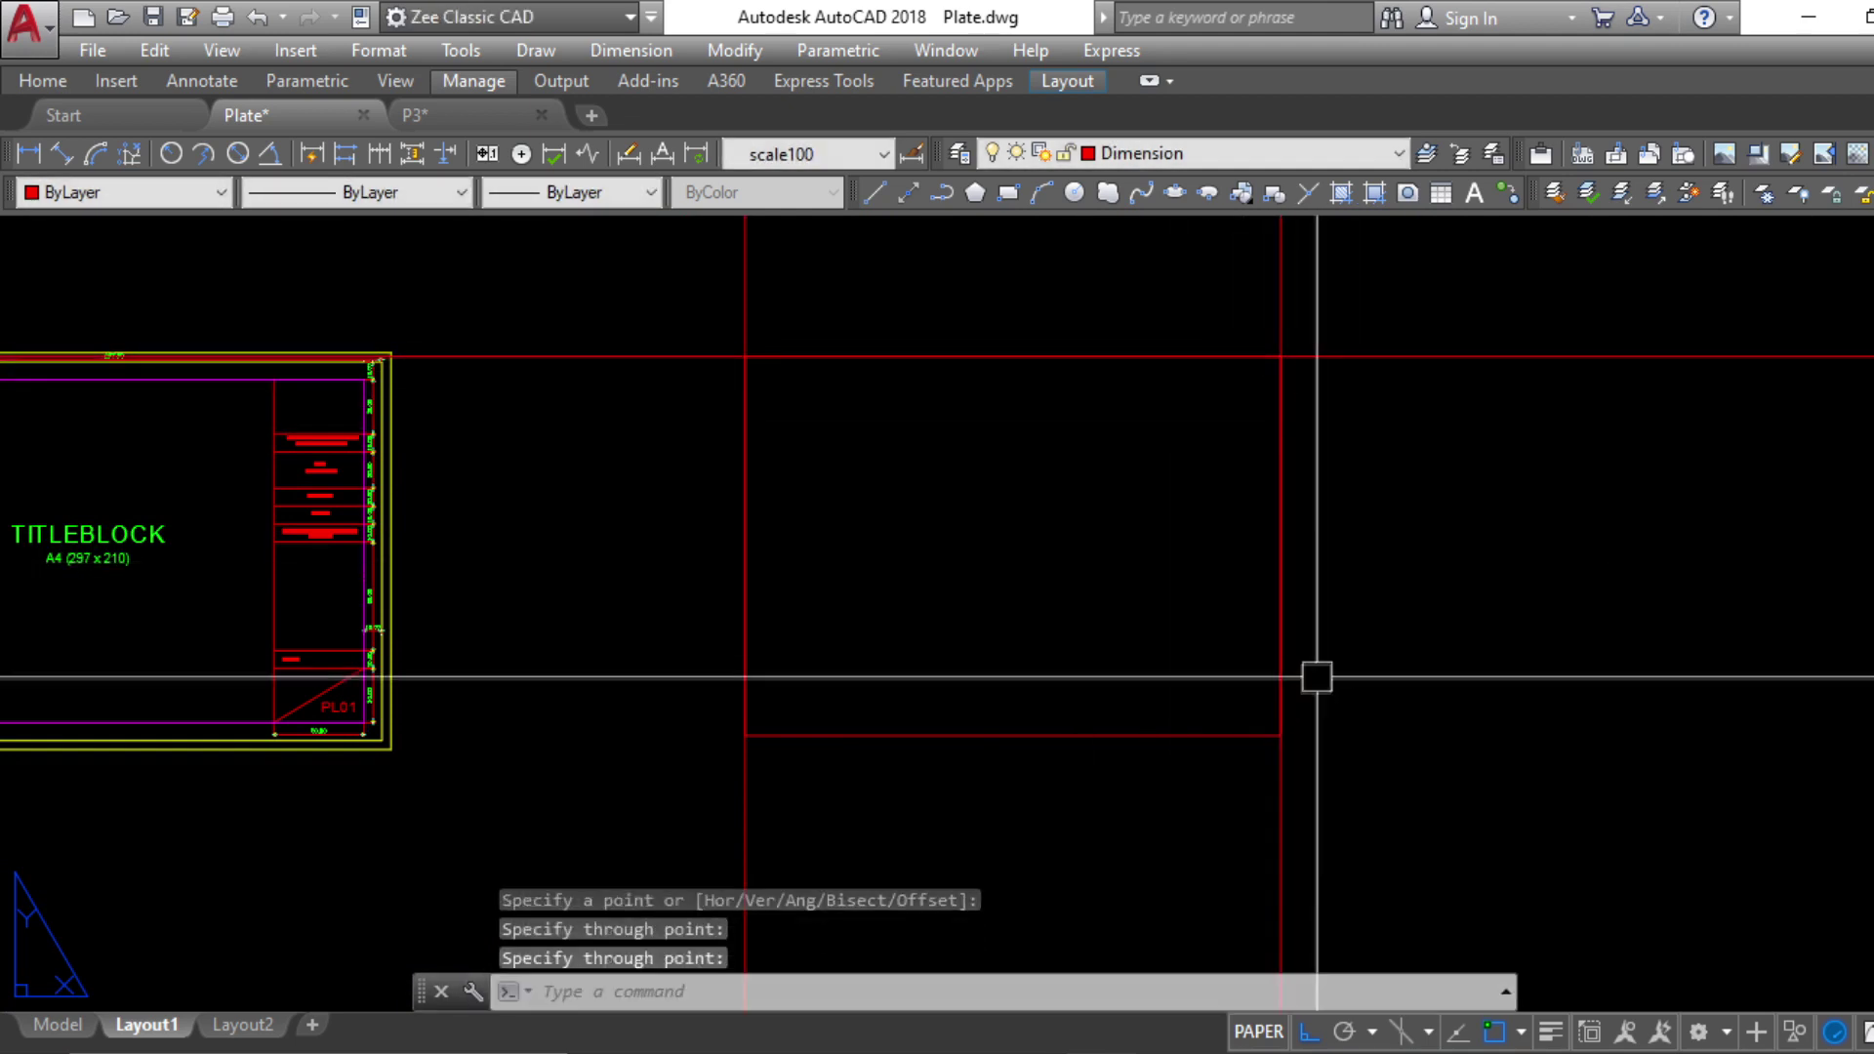
pyautogui.press('Return')
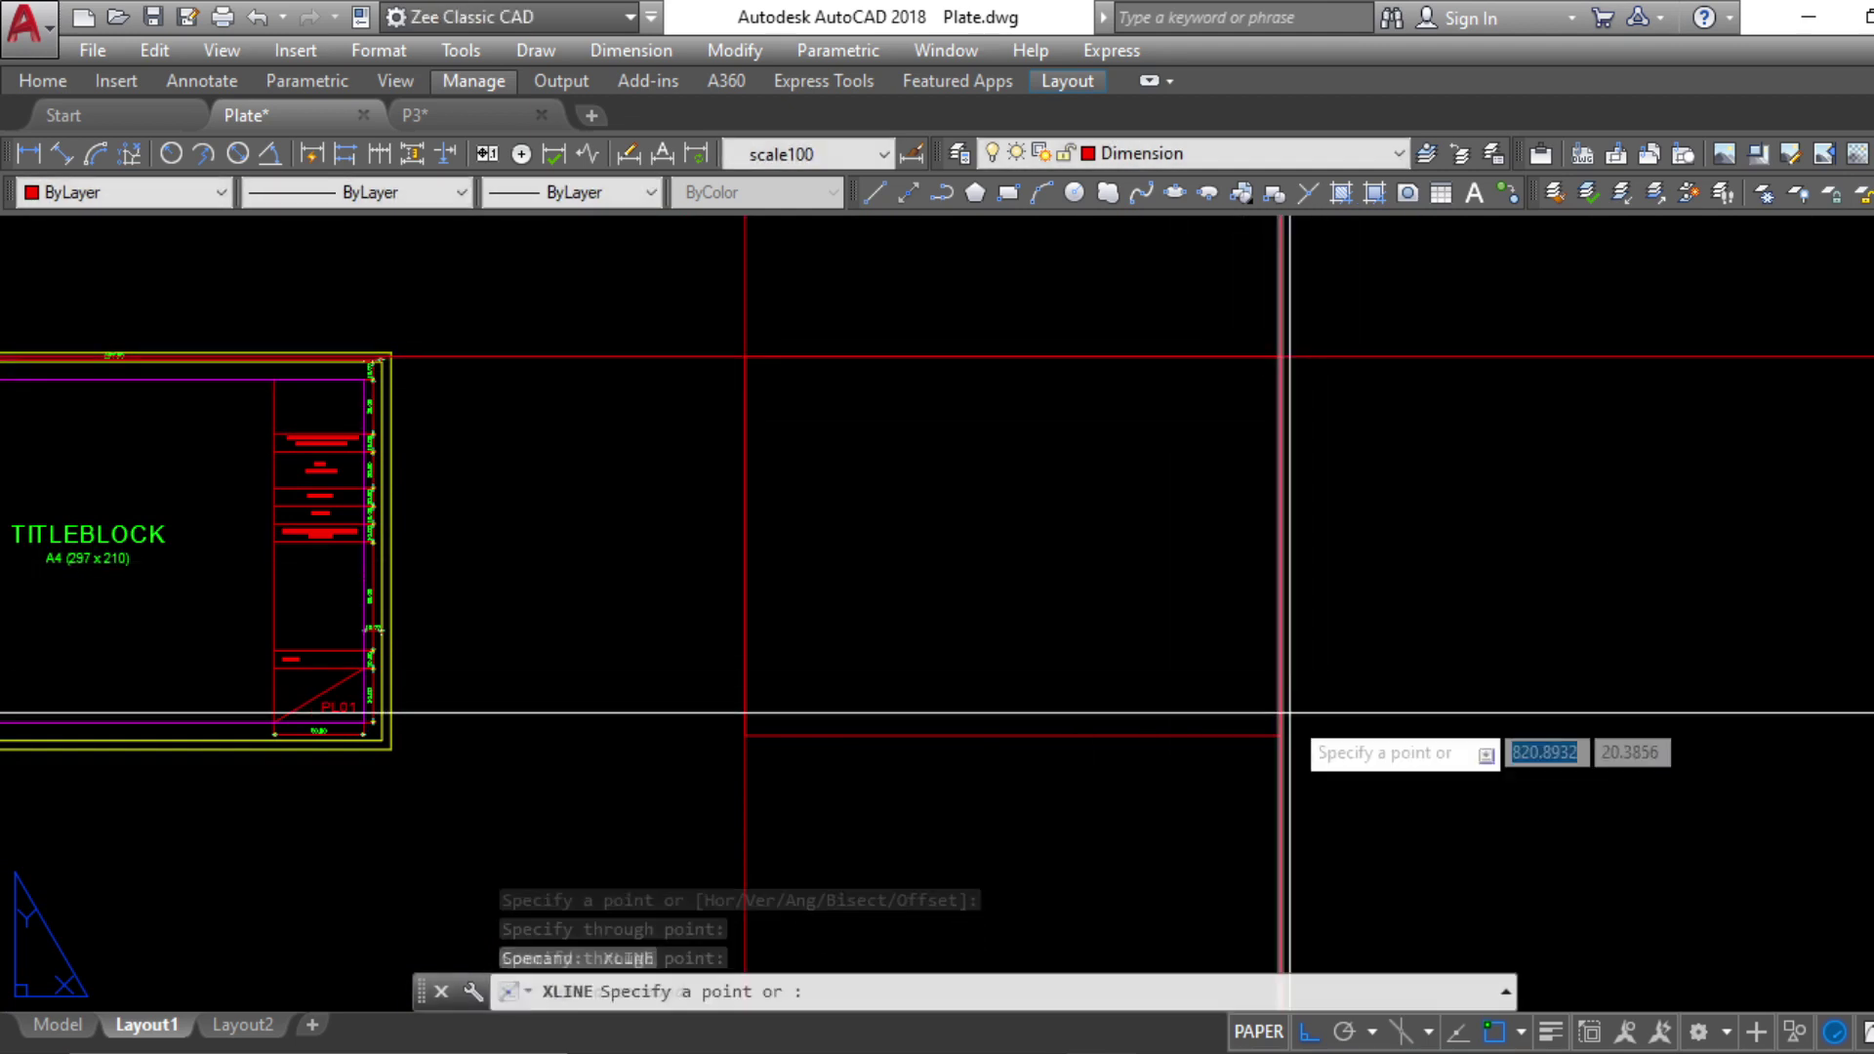
pyautogui.click(1281, 734)
pyautogui.click(1370, 768)
pyautogui.press('Escape')
pyautogui.press('Escape')
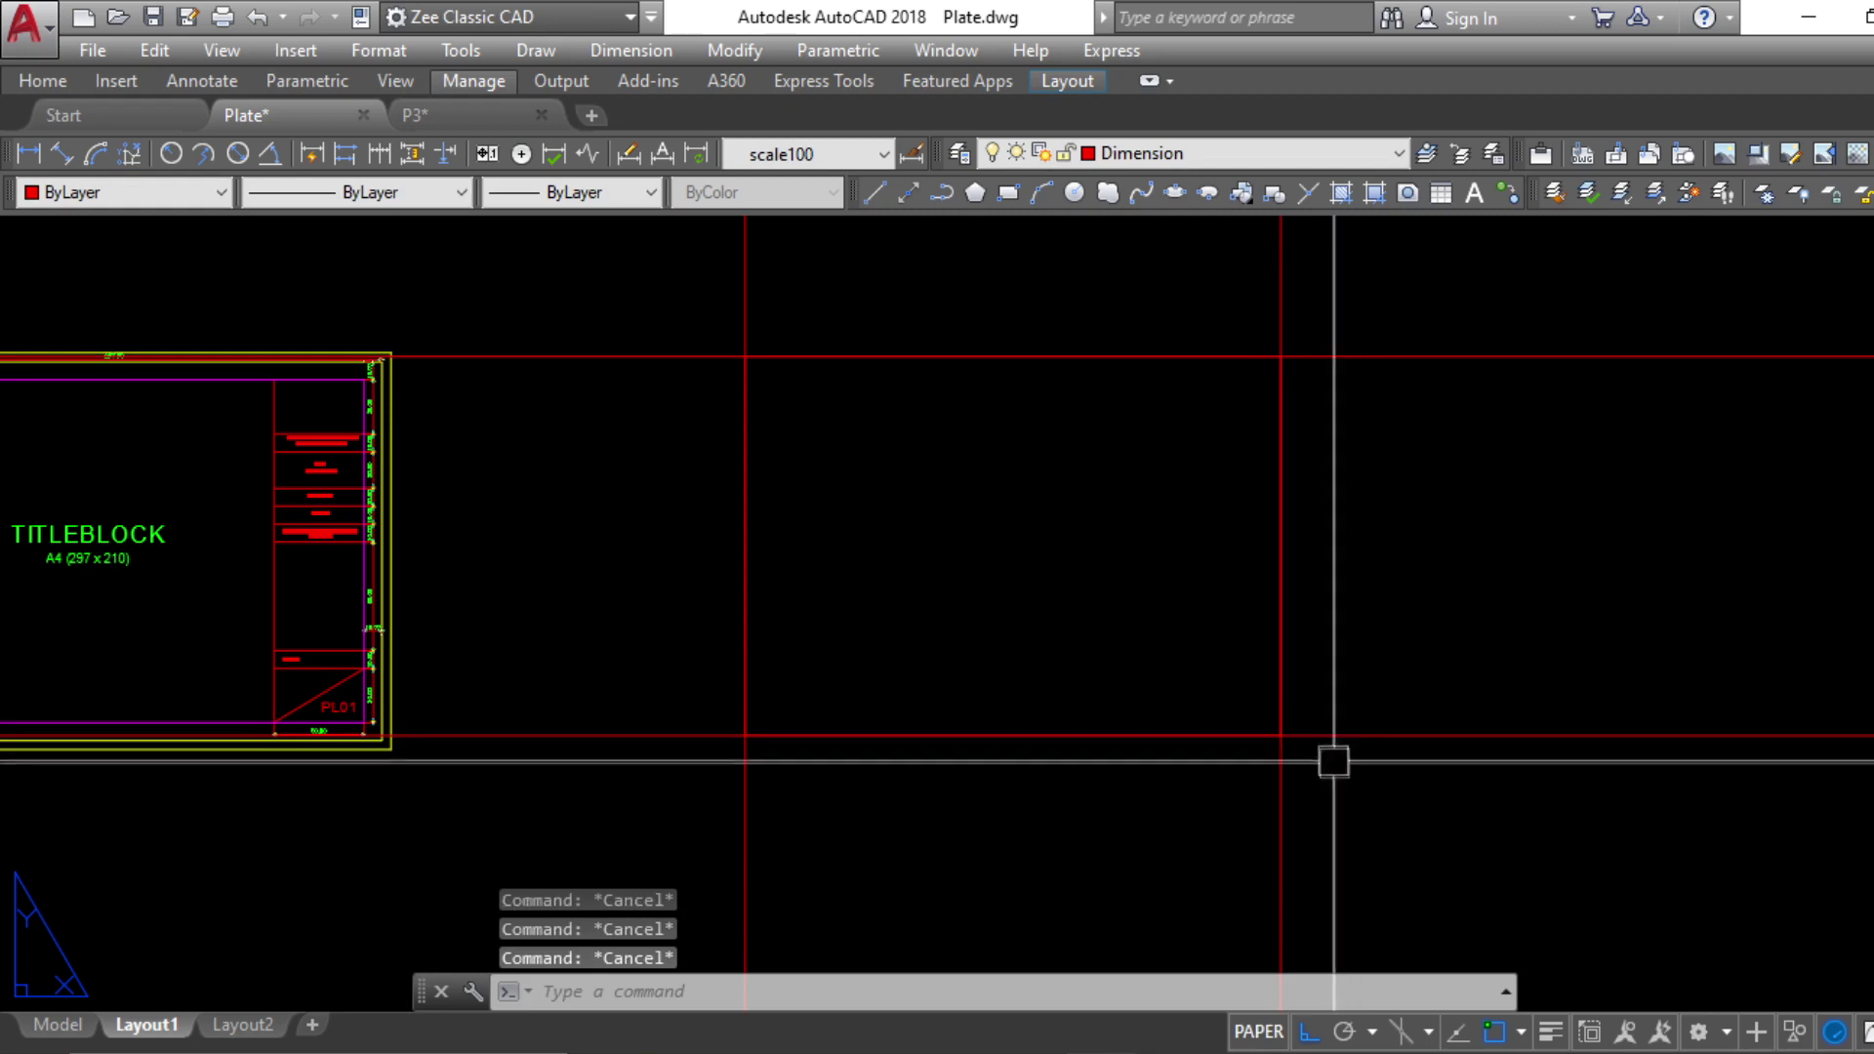
# Offset the right, top and bottom construction lines 10 inward to mark the sheet margins
pyautogui.write('o')
pyautogui.press('Return')
pyautogui.write('10')
pyautogui.press('Return')
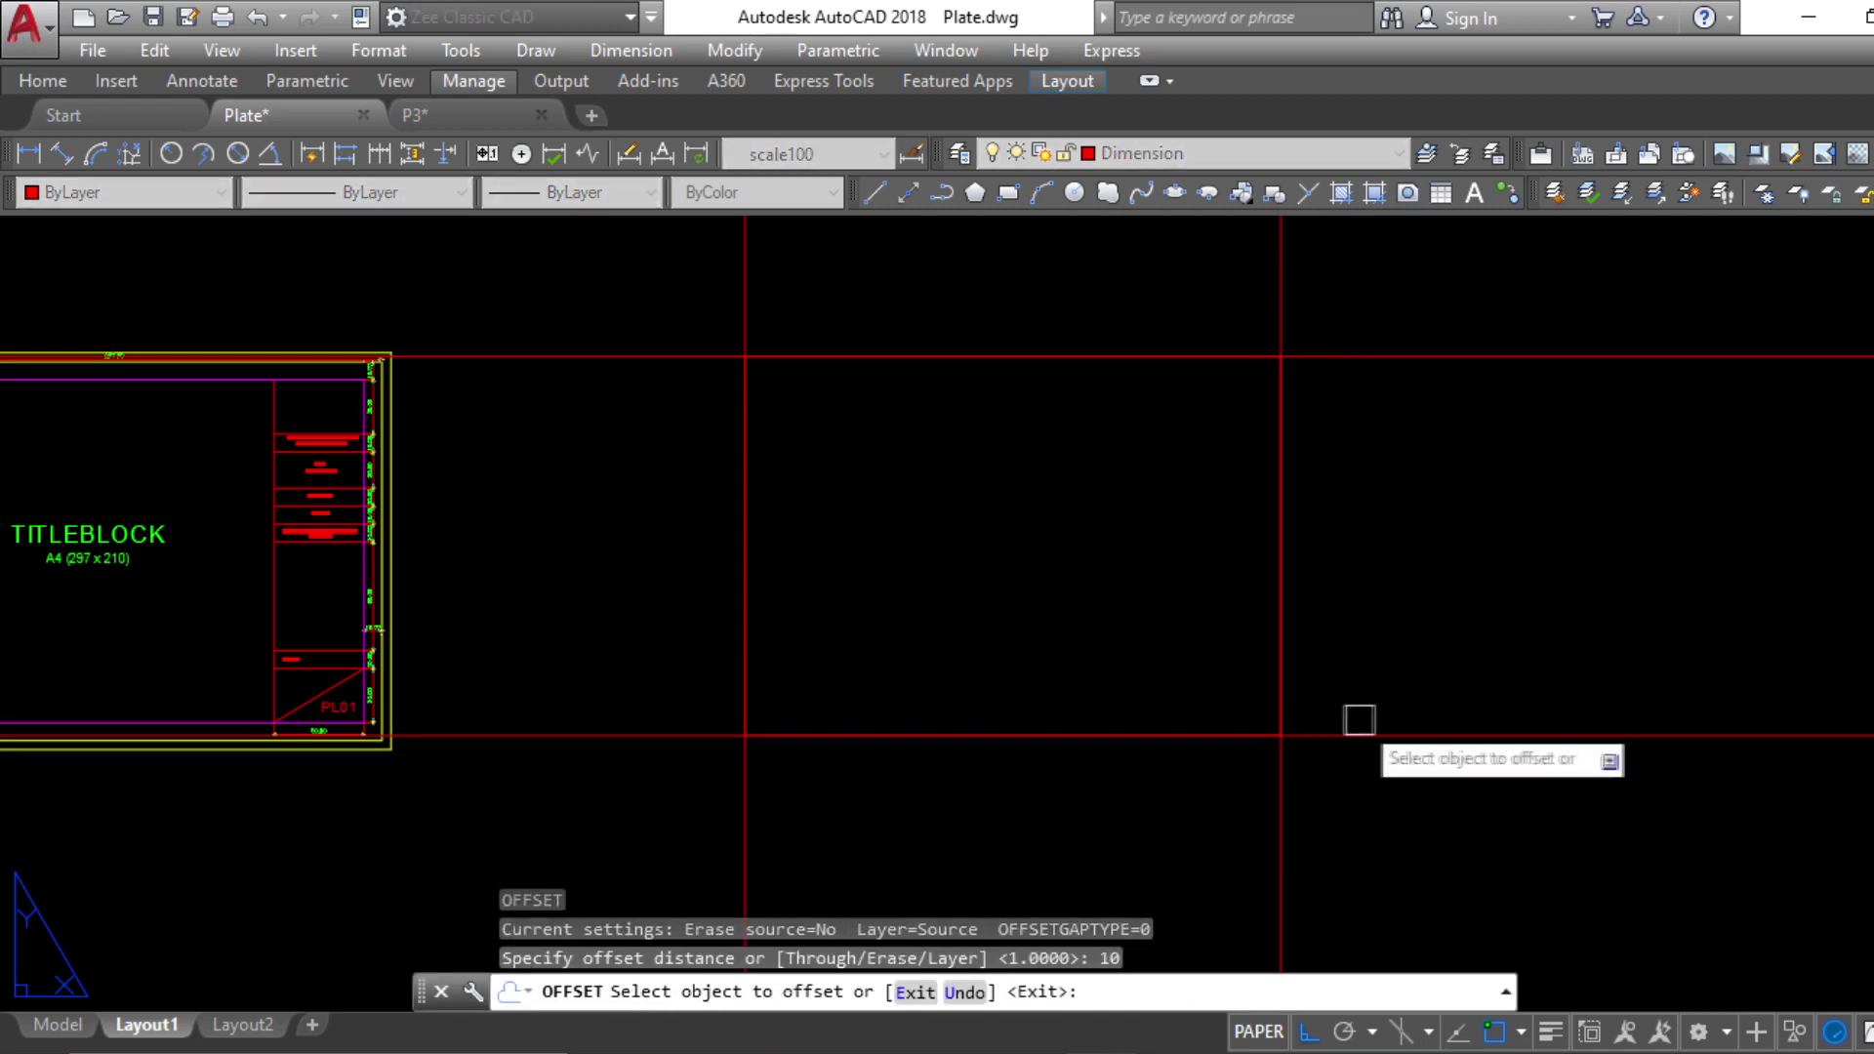
pyautogui.click(1273, 642)
pyautogui.click(1107, 666)
pyautogui.click(1108, 358)
pyautogui.click(1077, 576)
pyautogui.click(1044, 734)
pyautogui.click(1039, 576)
pyautogui.press('Escape')
# Offset the left construction line 15 inward to mark the binding margin
pyautogui.write('o')
pyautogui.press('Return')
pyautogui.write('15')
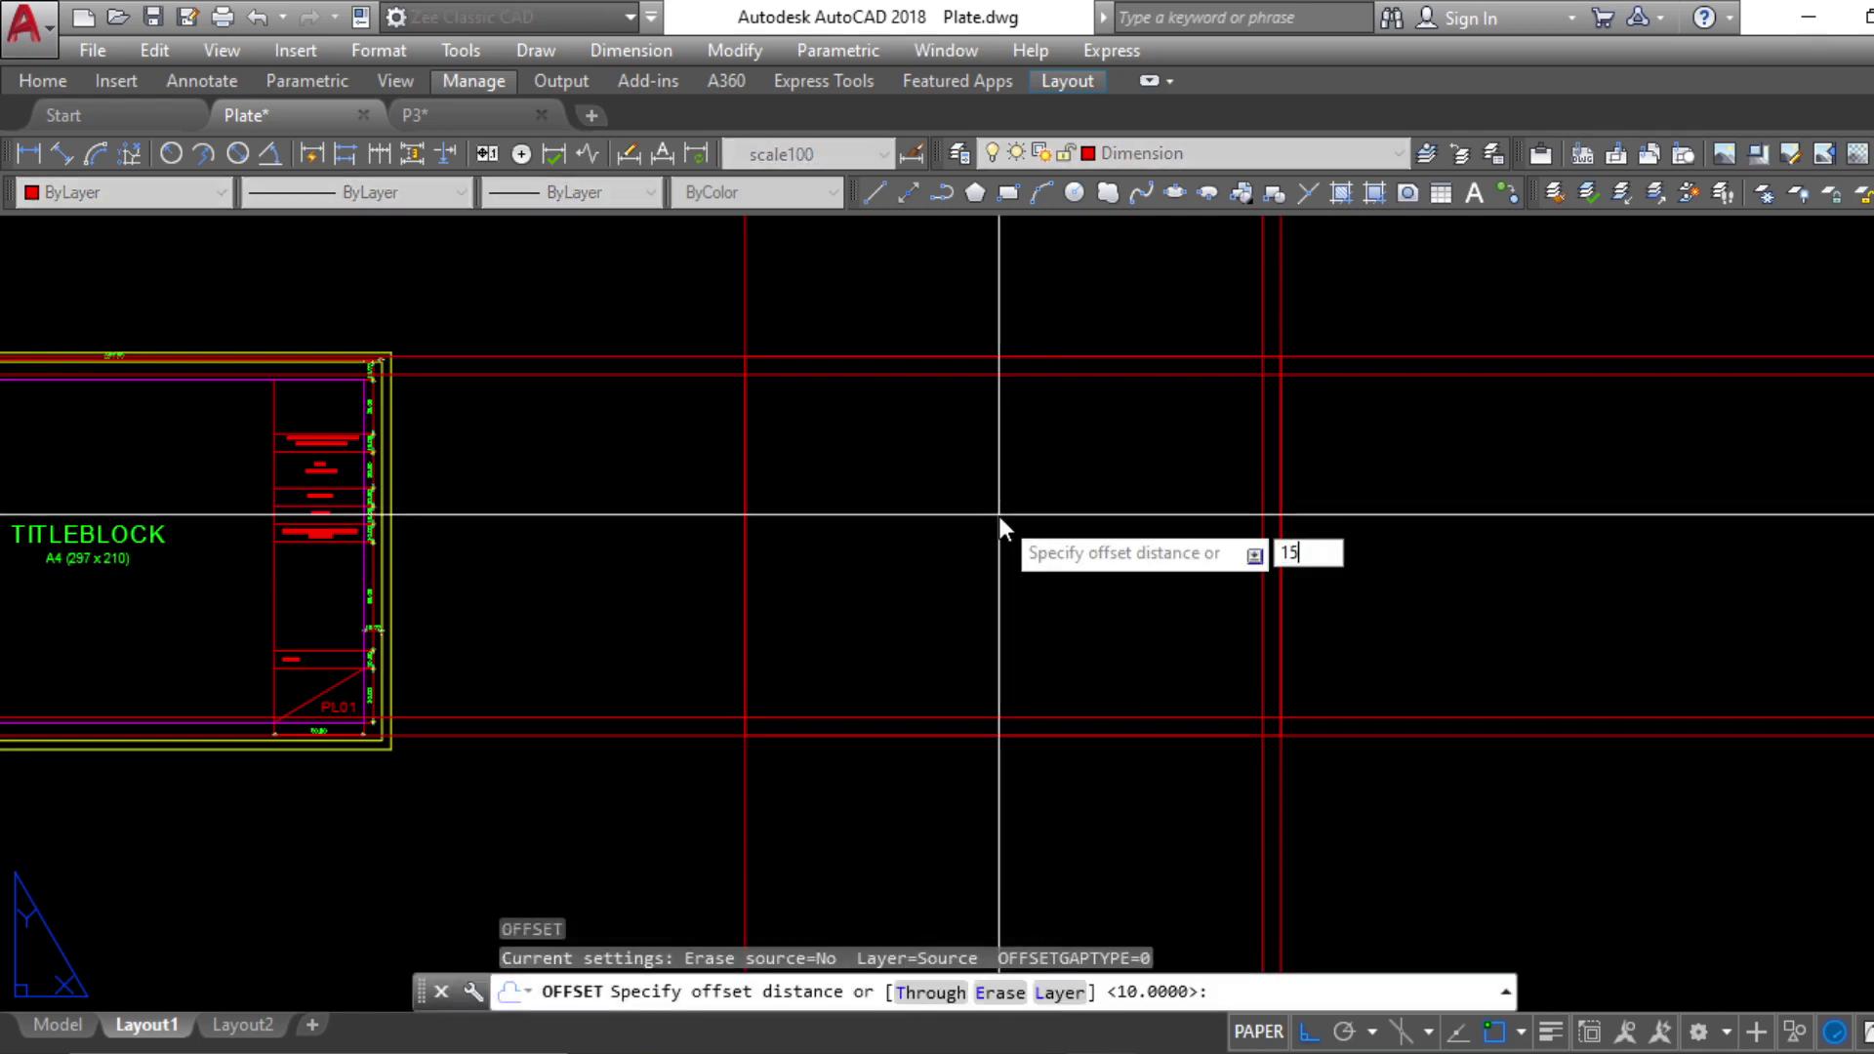
pyautogui.press('Return')
pyautogui.click(746, 505)
pyautogui.click(860, 521)
pyautogui.press('Escape')
pyautogui.press('Escape')
pyautogui.press('Escape')
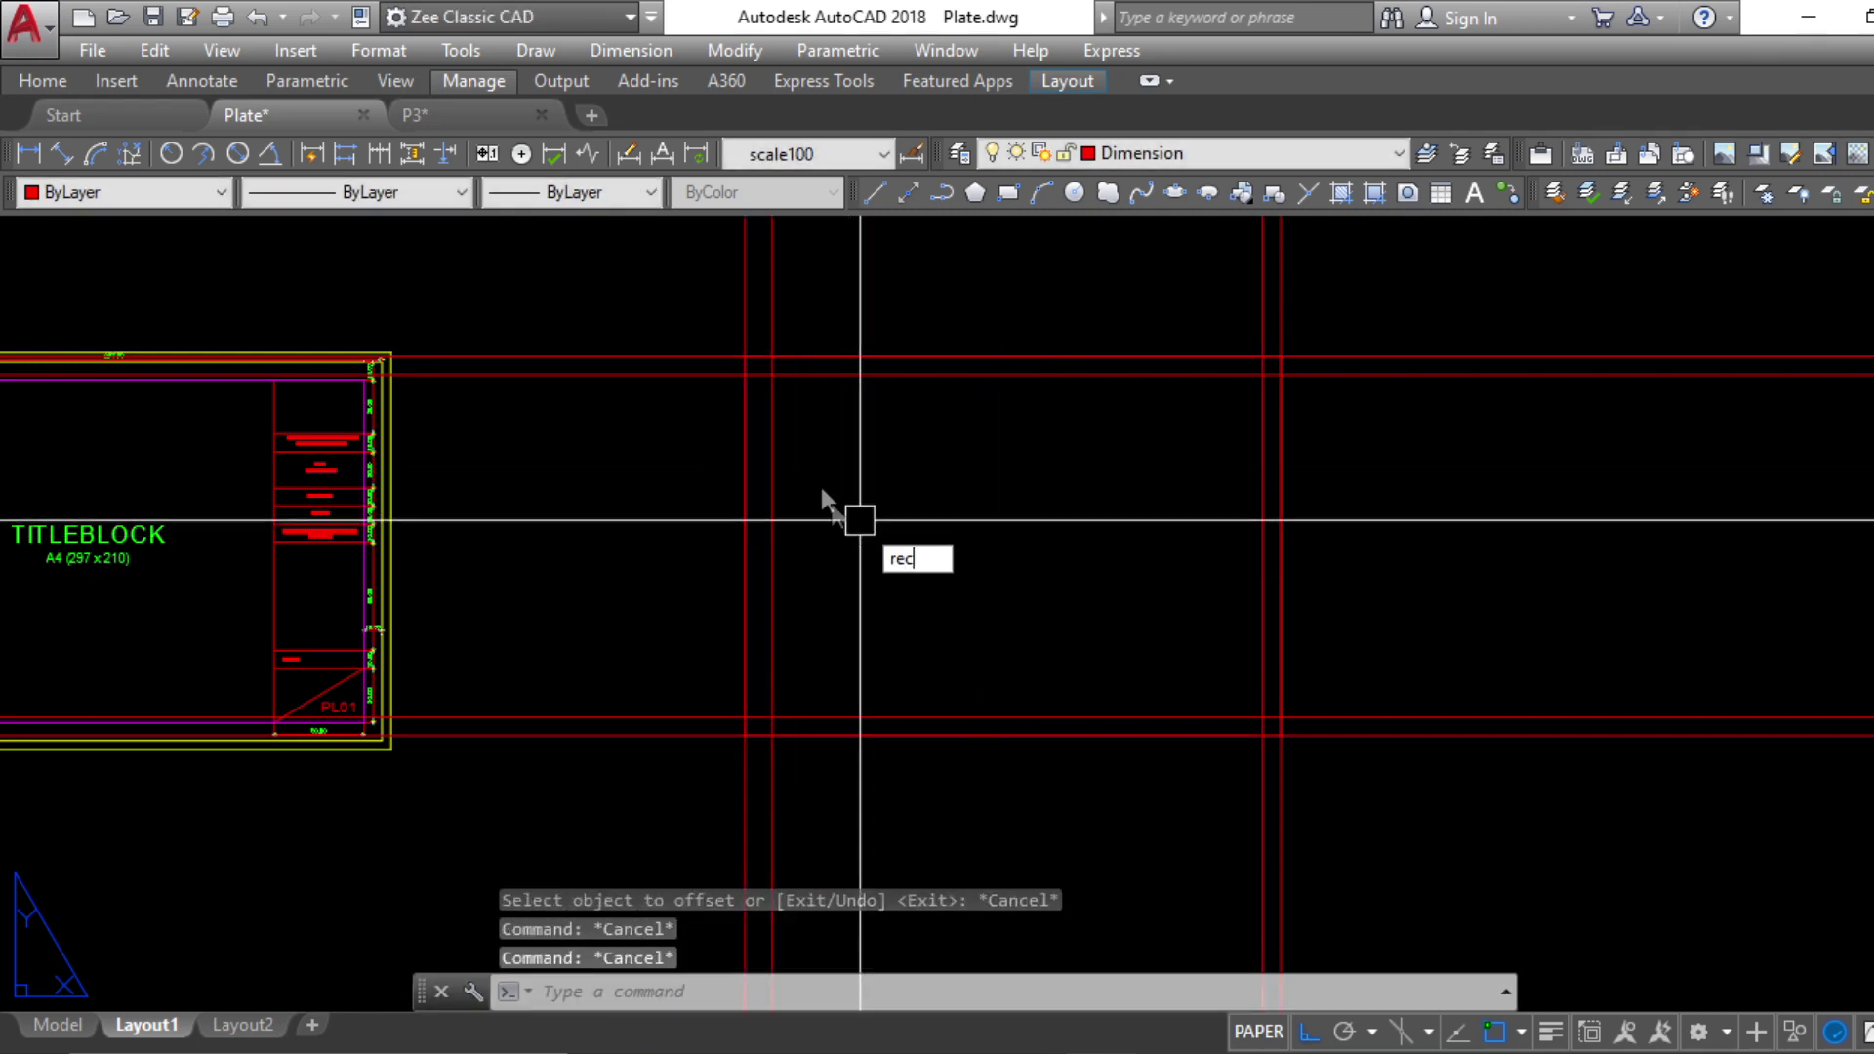
# Draw the inner border rectangle between opposite intersections of the offset margin lines
pyautogui.write('rec')
pyautogui.press('Return')
pyautogui.click(772, 375)
pyautogui.click(1262, 716)
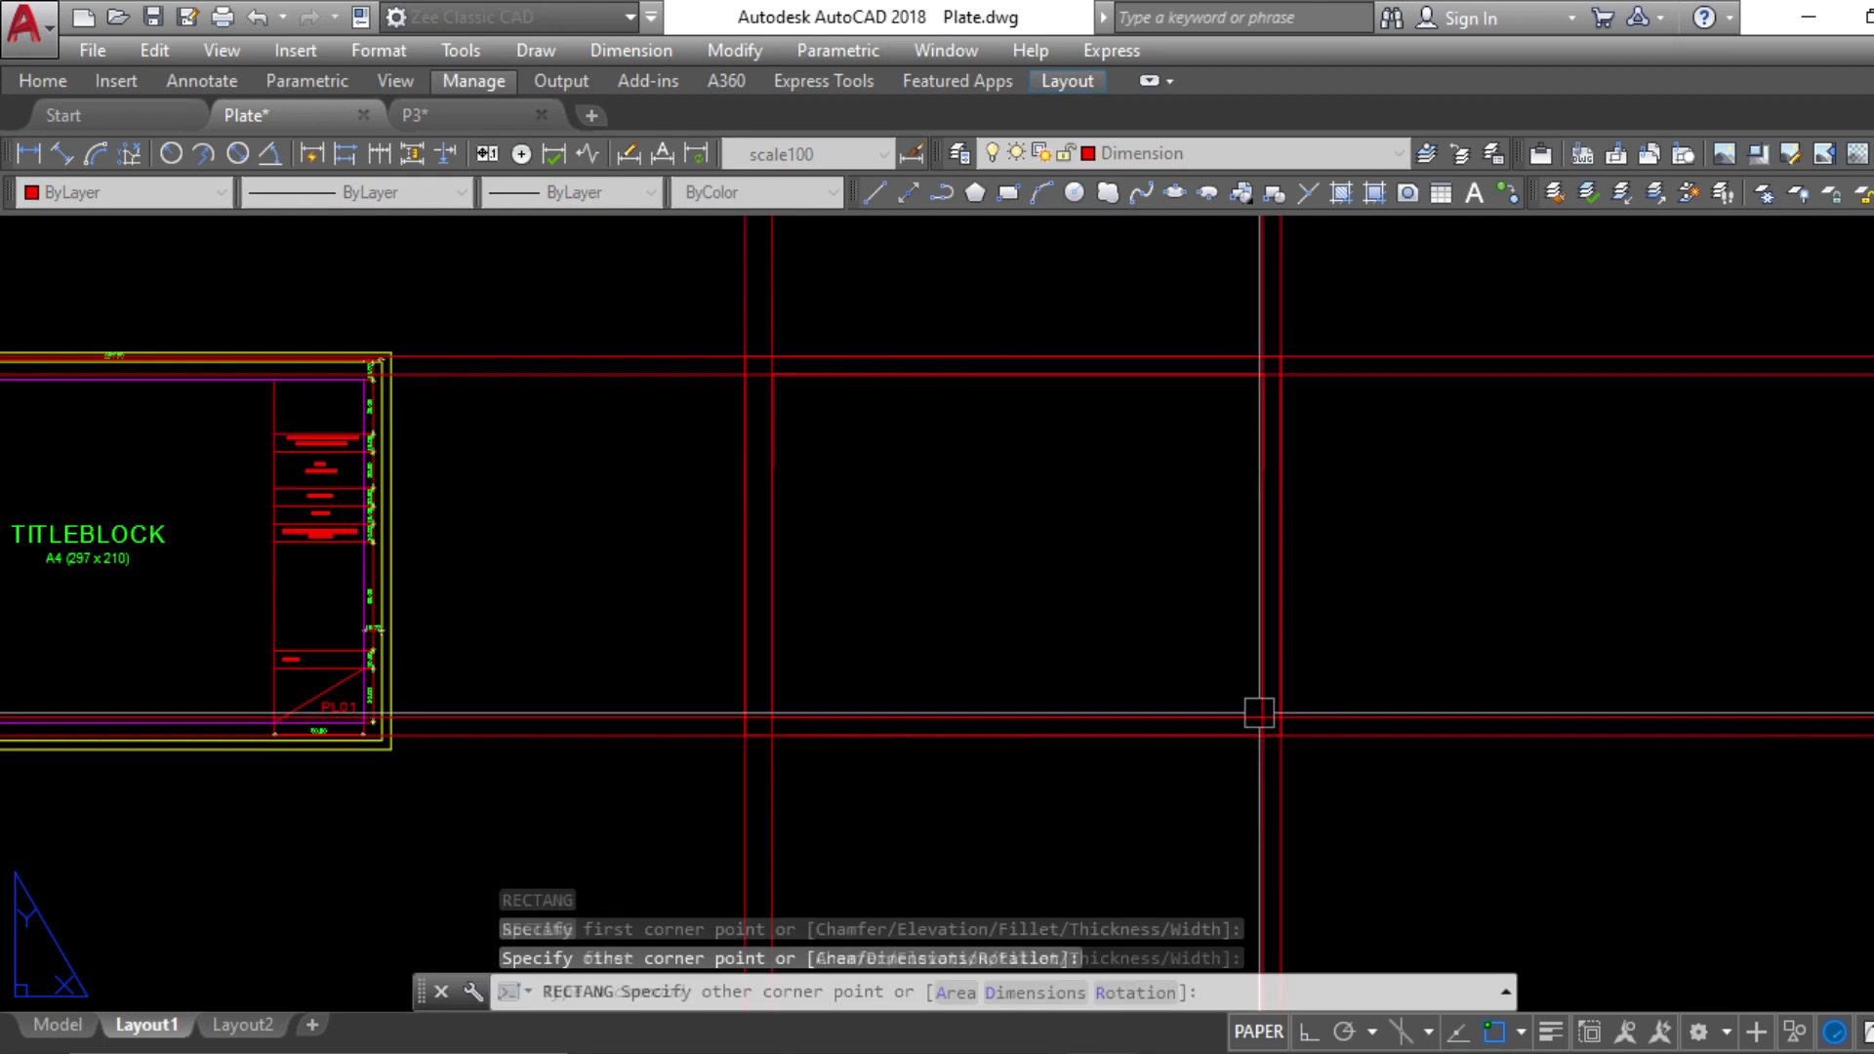
# Erase all the construction lines around the sheet, leaving only the outer and inner rectangles
pyautogui.scroll(-6, 1380, 639)
pyautogui.click(1456, 799)
pyautogui.click(1209, 728)
pyautogui.press('e')
pyautogui.press('Return')
pyautogui.click(1527, 744)
pyautogui.click(1452, 469)
pyautogui.press('Return')
pyautogui.scroll(6, 1278, 584)
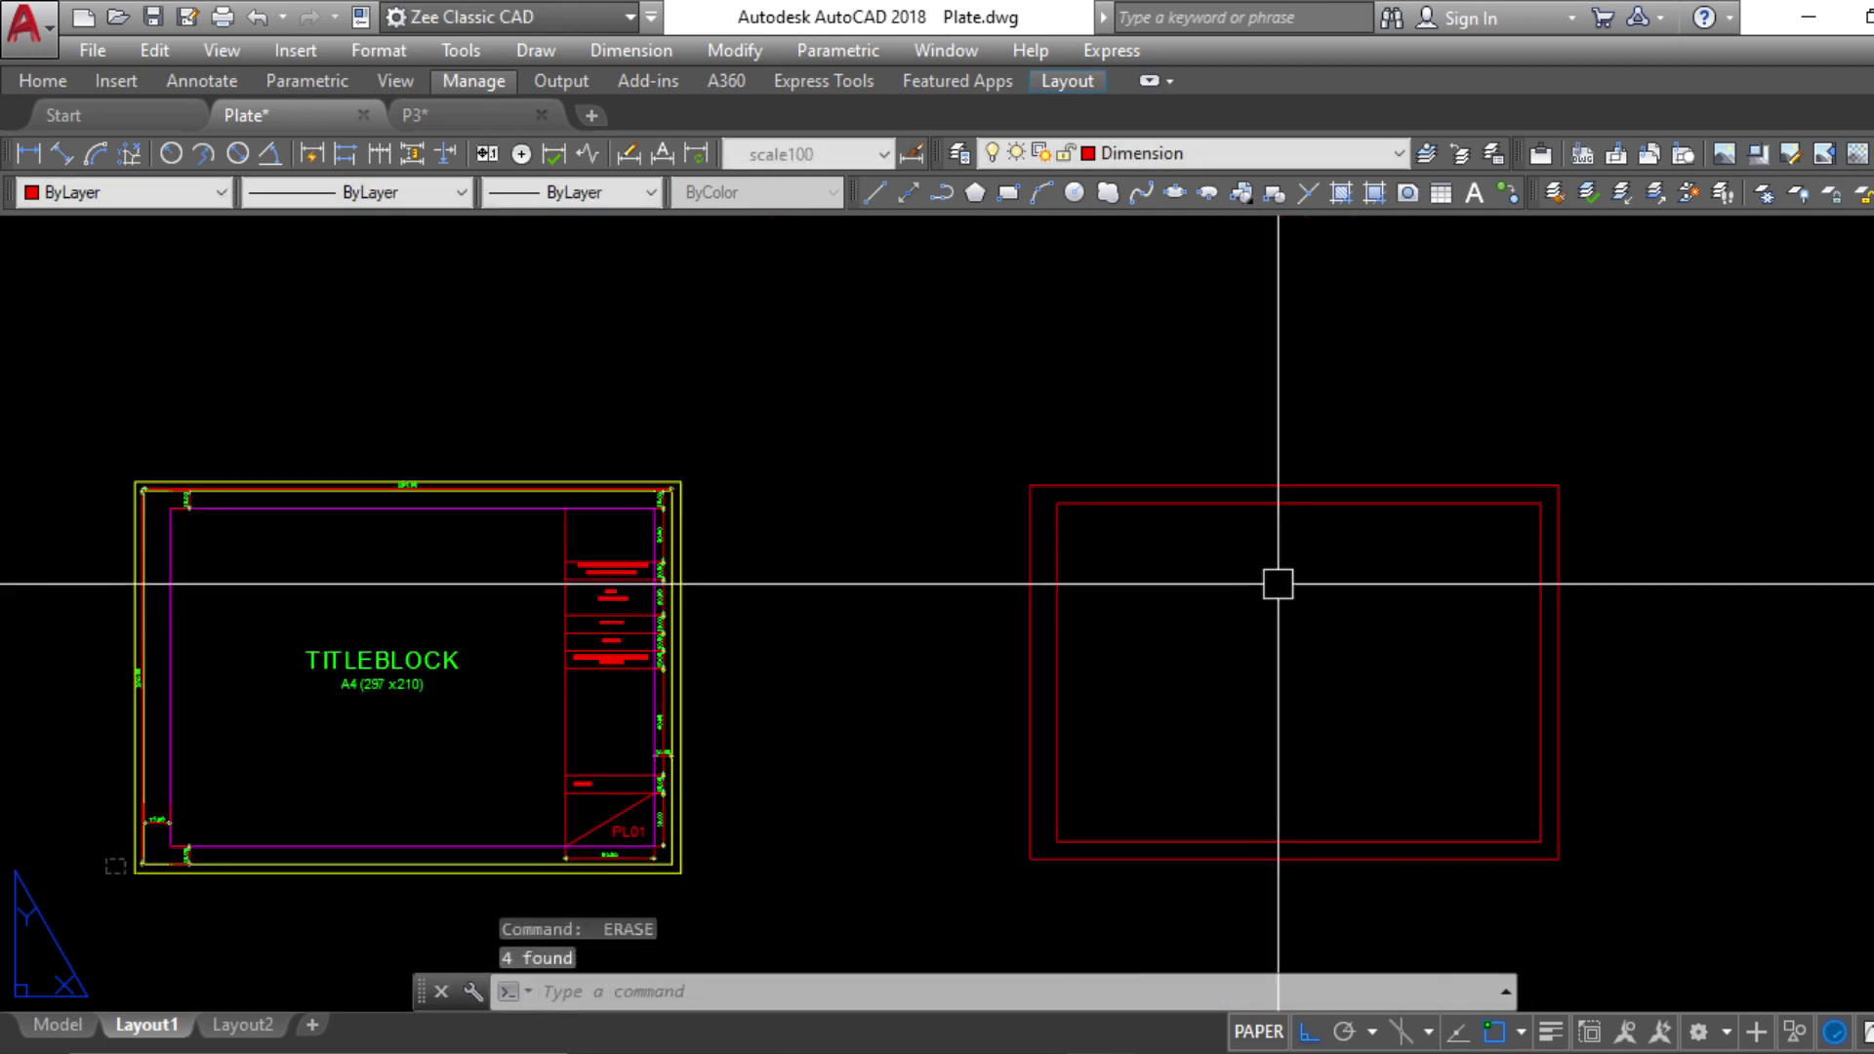
pyautogui.press('Escape')
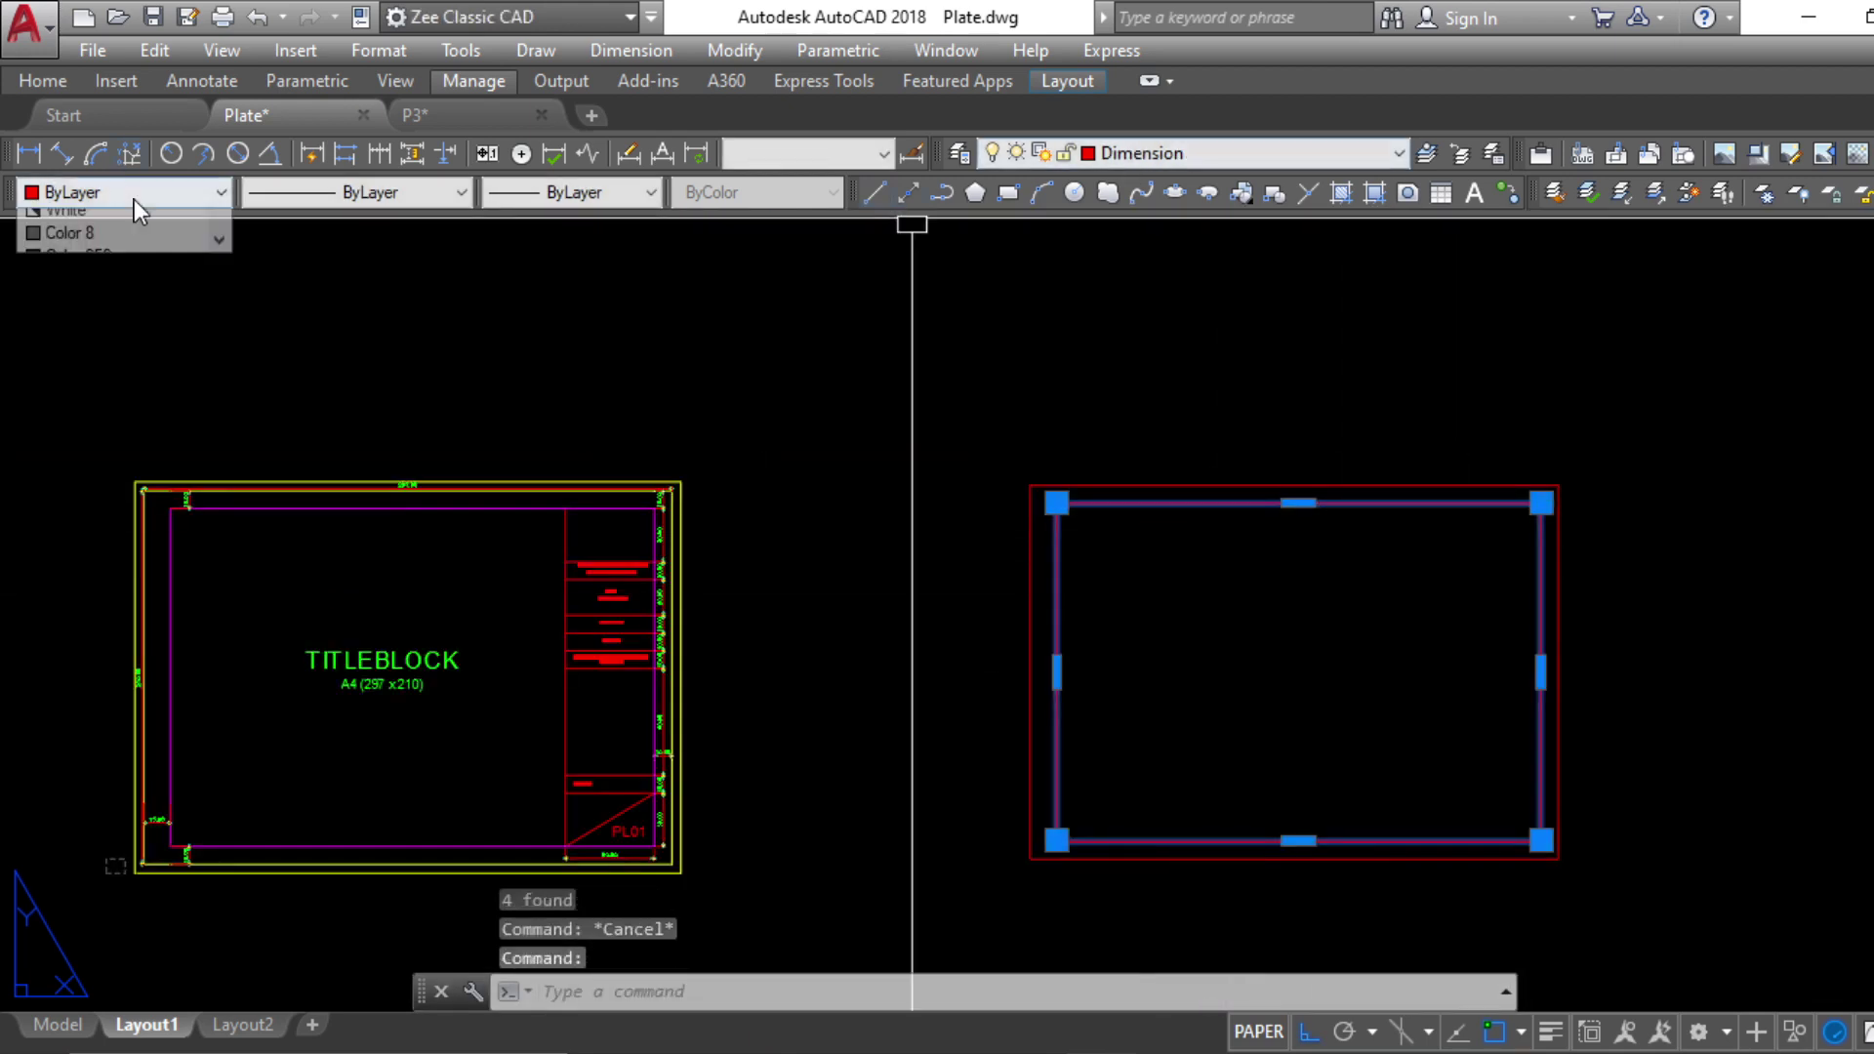
# Create a new layer named Titleblock with the colour magenta
pyautogui.click(135, 199)
pyautogui.click(960, 154)
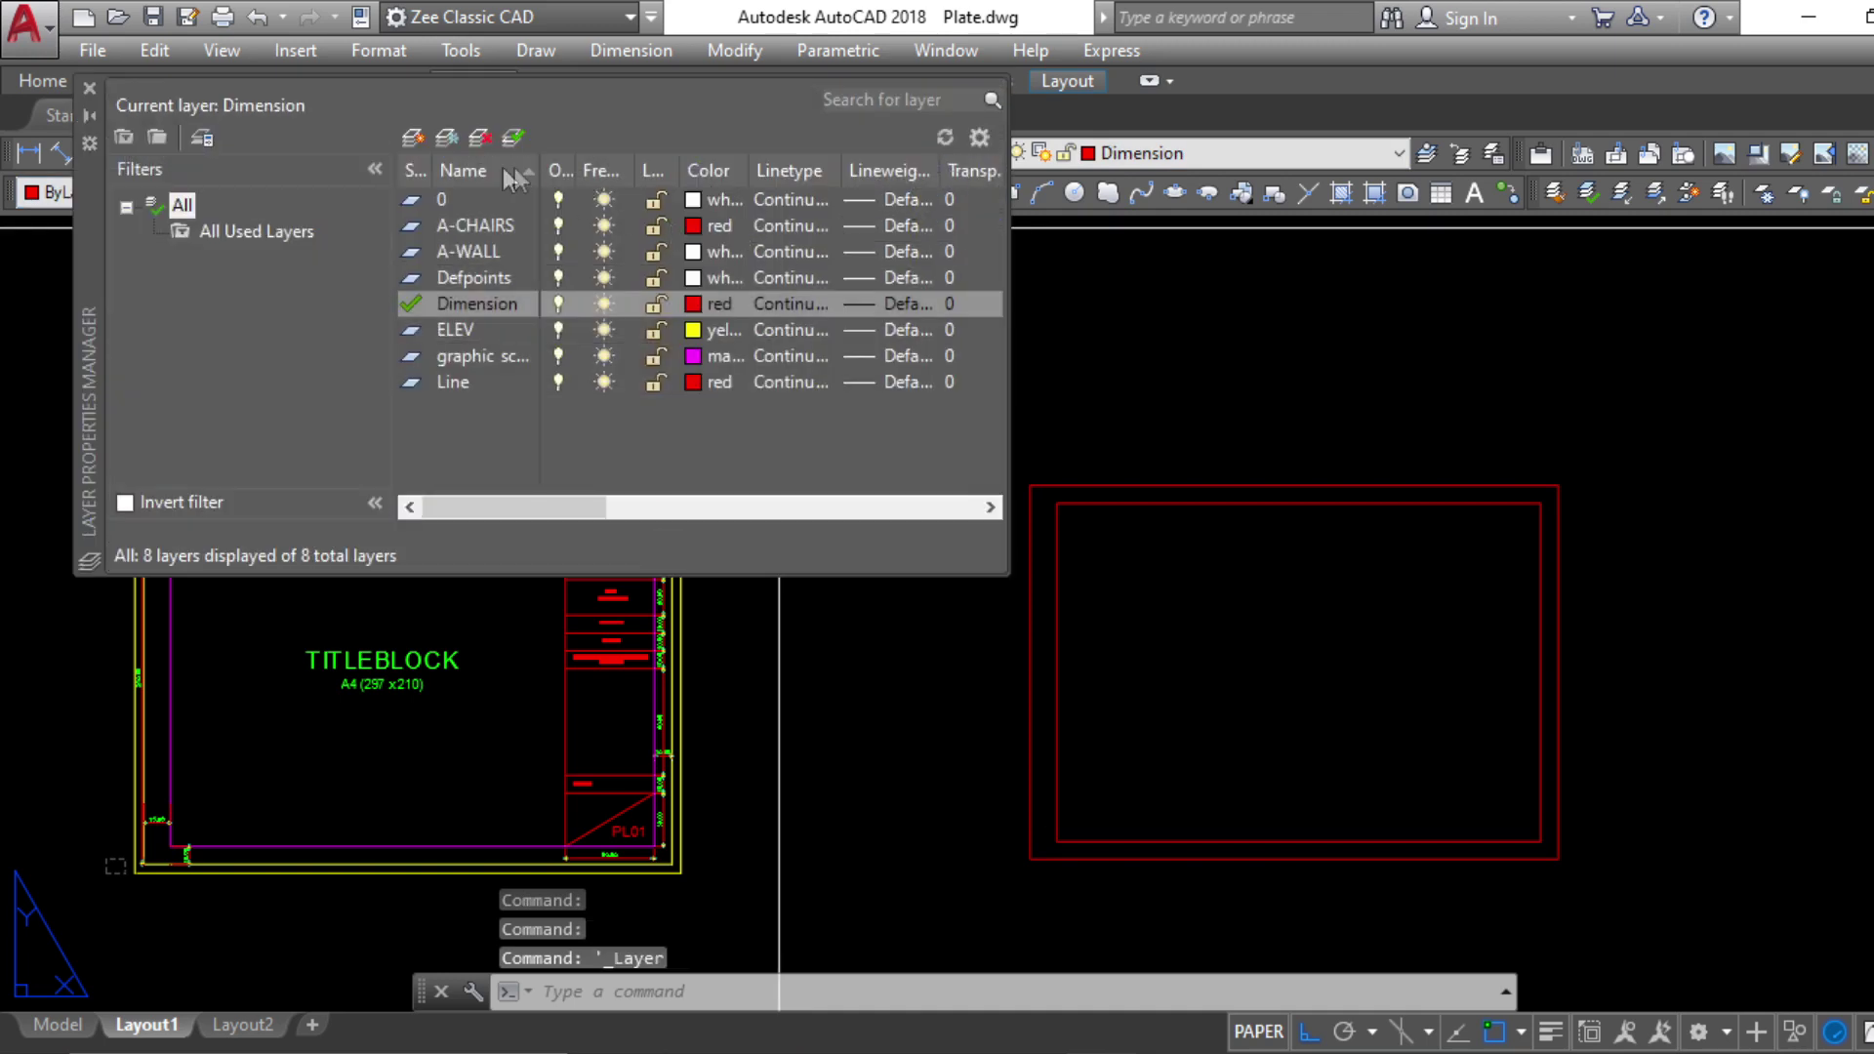
pyautogui.click(414, 137)
pyautogui.write('Titleblock')
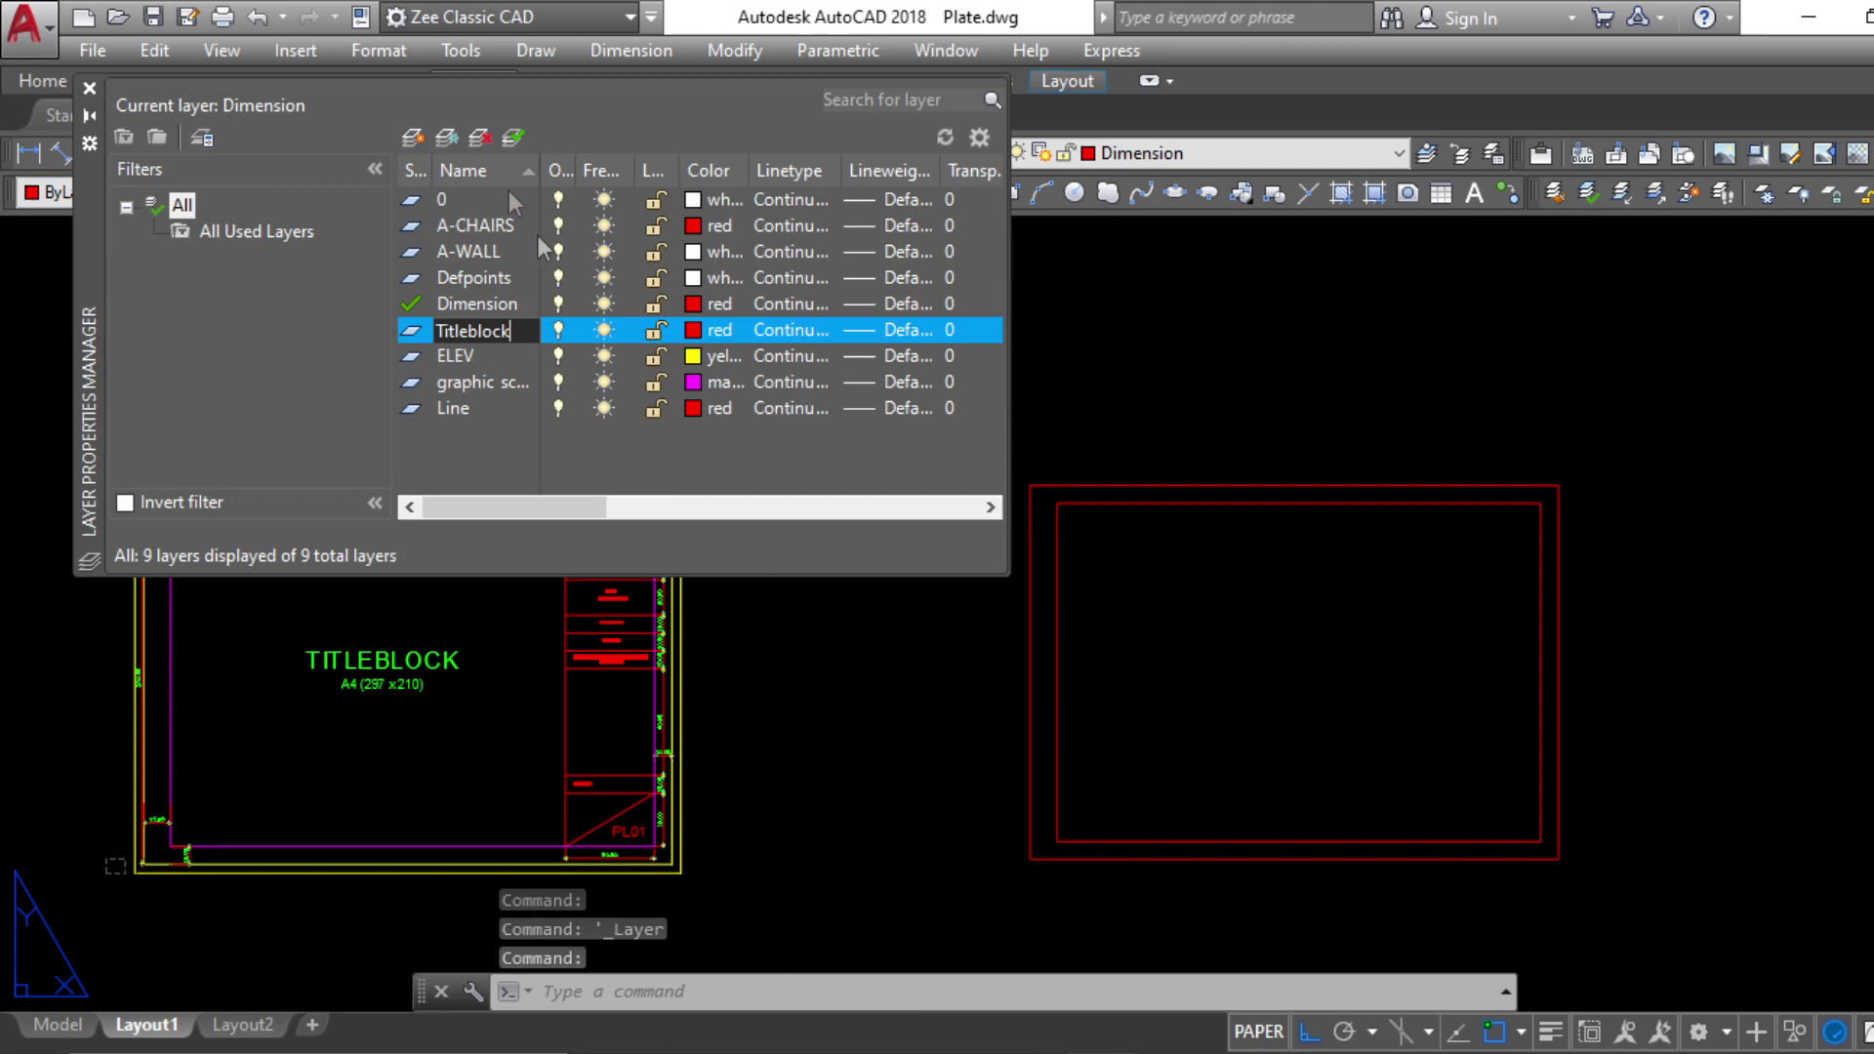
pyautogui.click(695, 331)
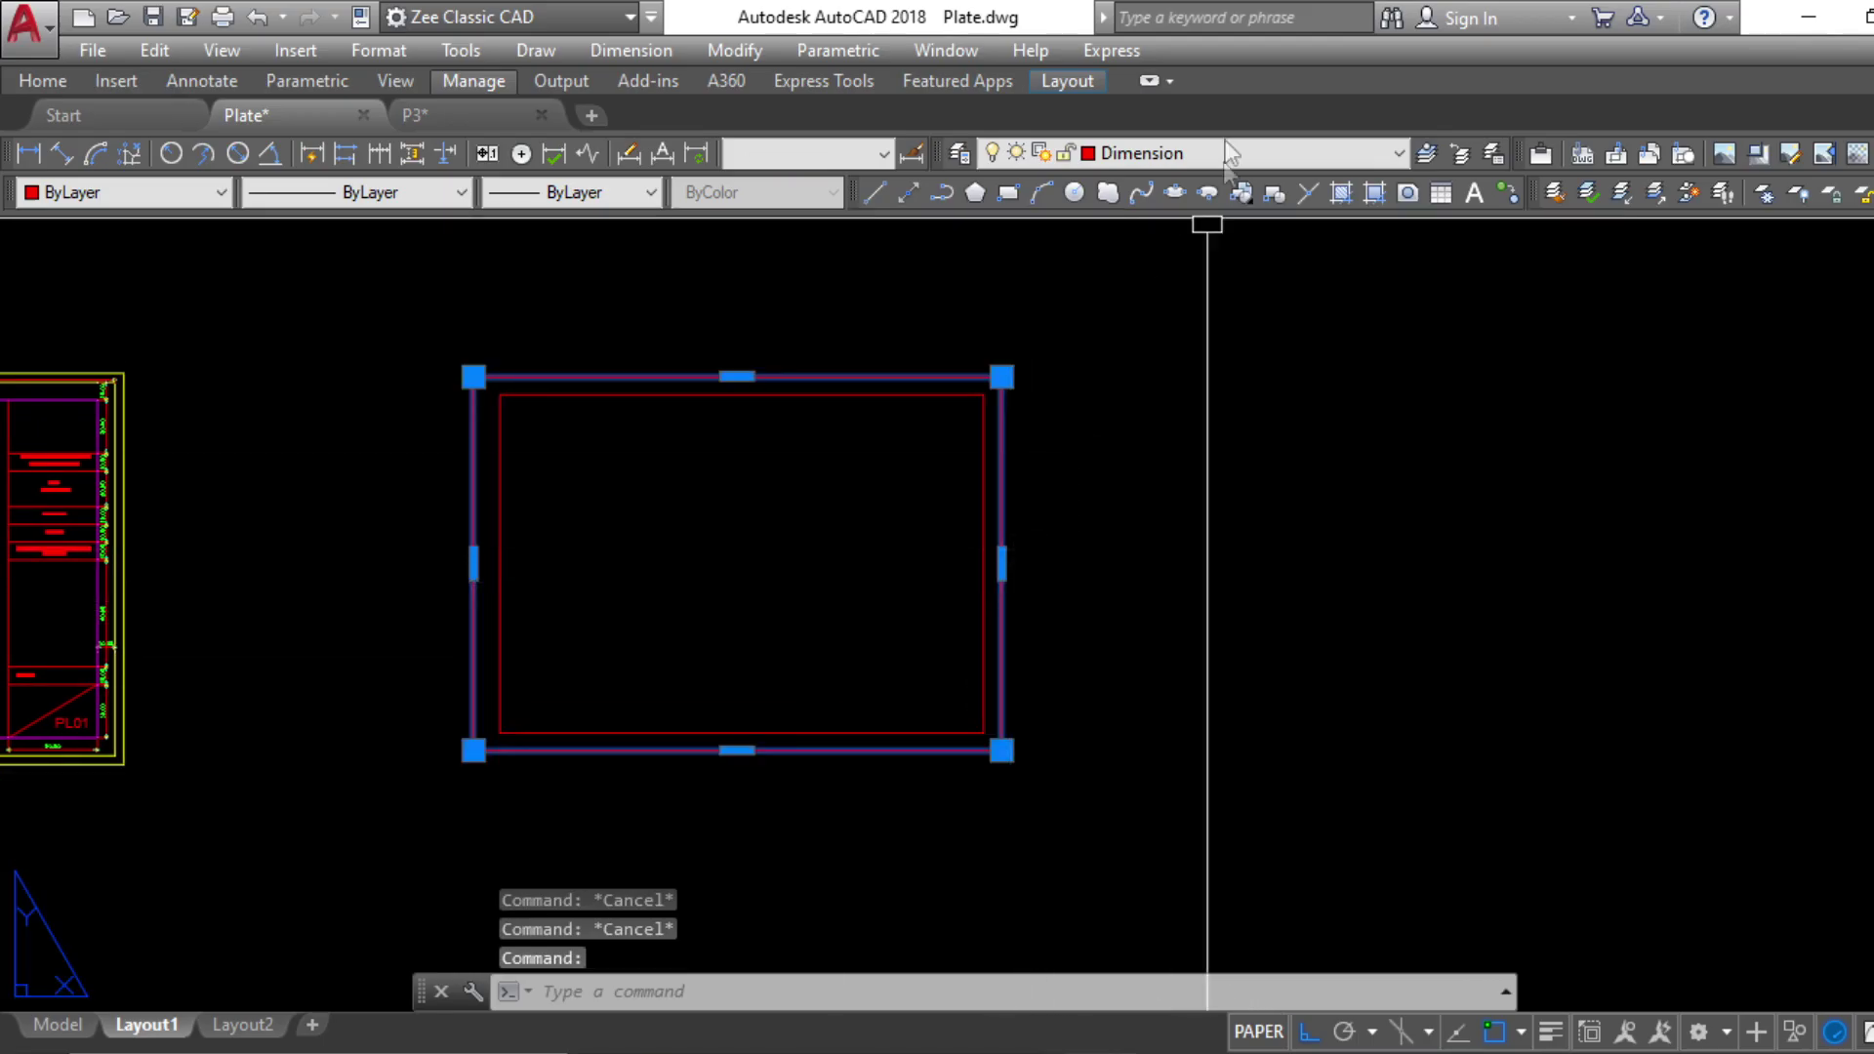
# Assign the outer sheet rectangle to the Defpoints layer and set its colour to yellow
pyautogui.click(1194, 150)
pyautogui.click(1181, 246)
pyautogui.press('Escape')
pyautogui.press('Escape')
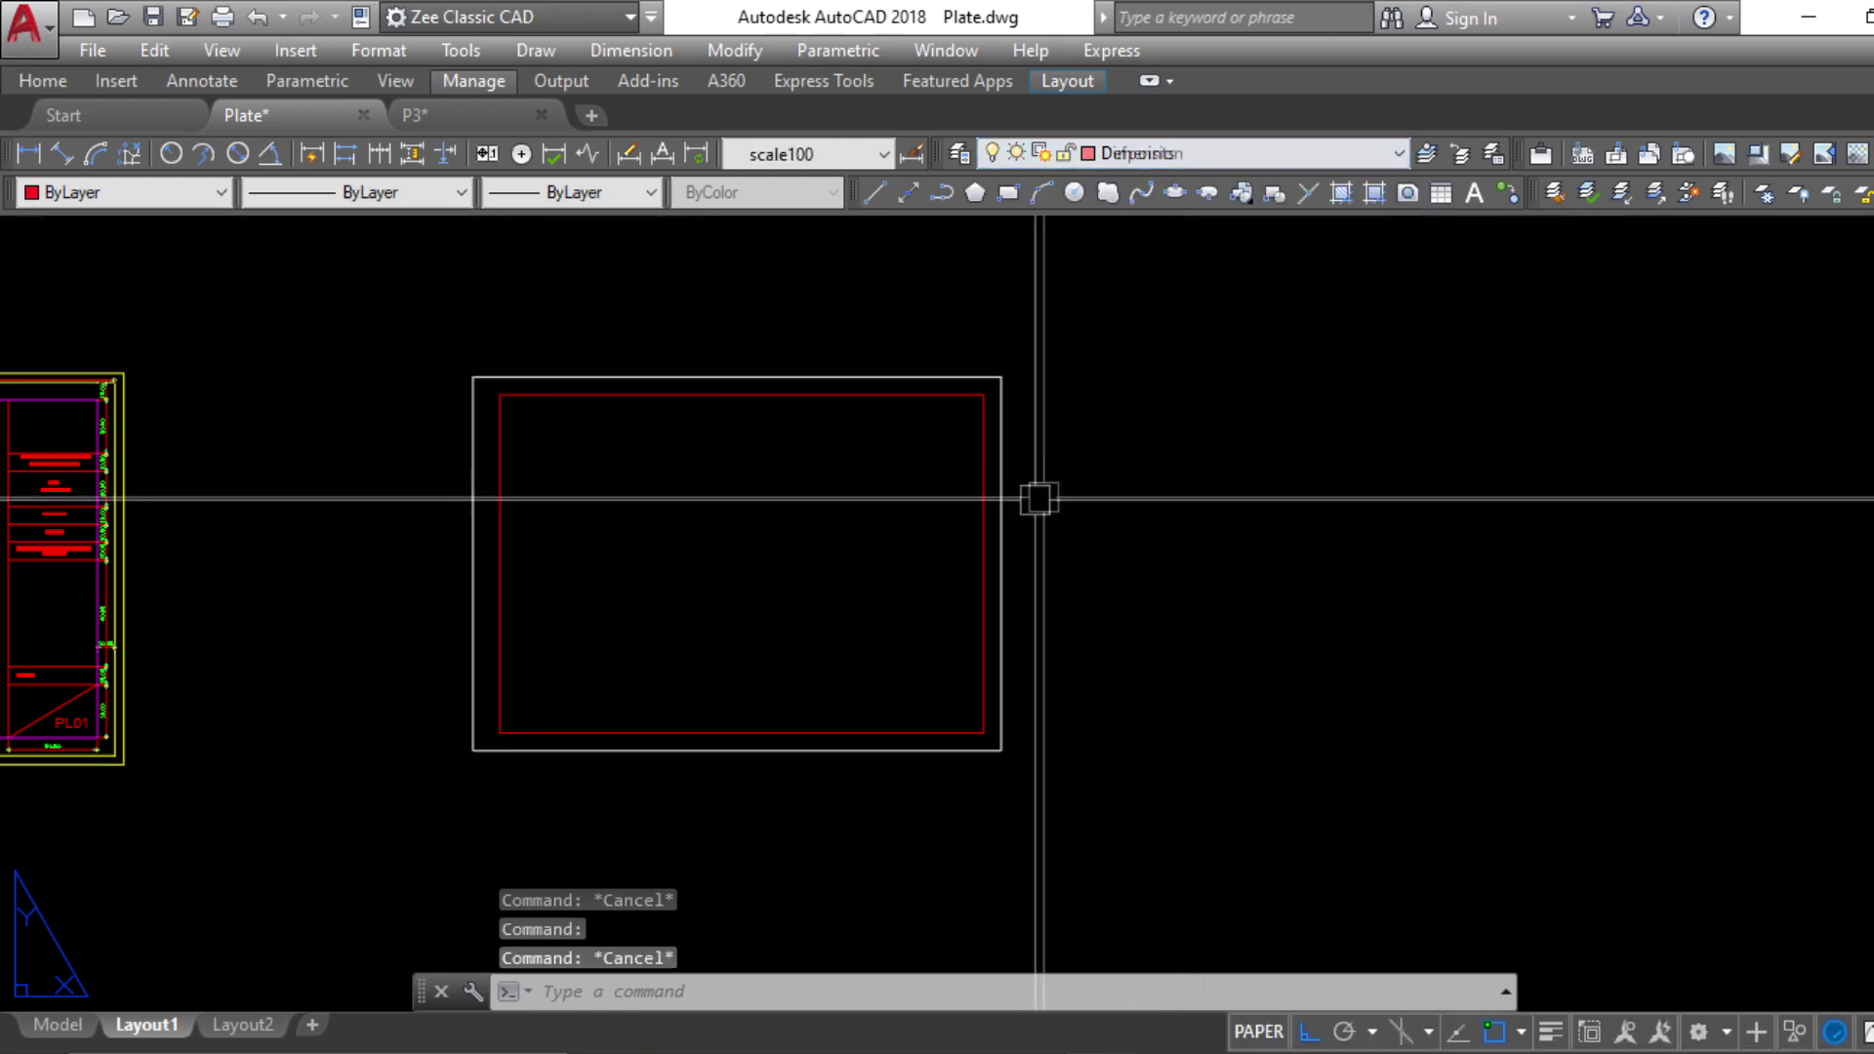
pyautogui.click(995, 490)
pyautogui.press('Escape')
pyautogui.click(1025, 466)
pyautogui.press('Escape')
pyautogui.click(1012, 473)
pyautogui.click(143, 201)
pyautogui.click(107, 296)
pyautogui.press('Escape')
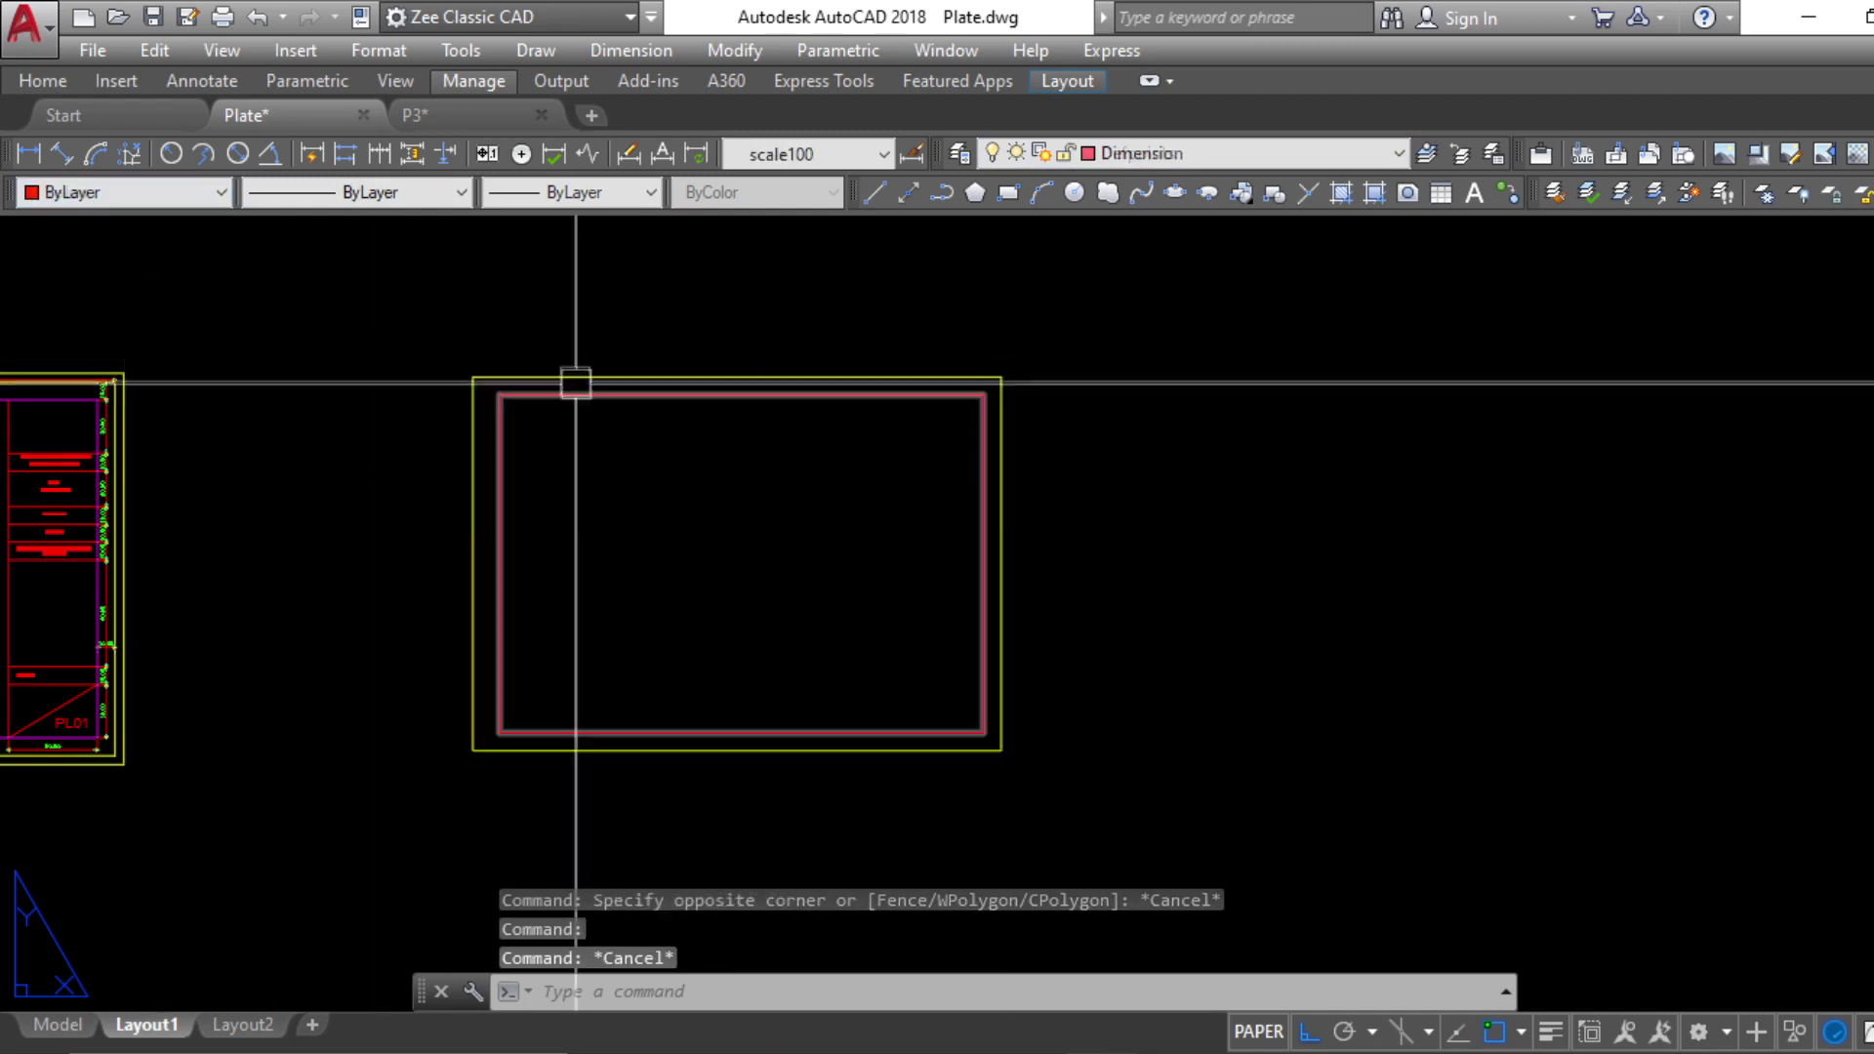
# Set the inner border rectangle's colour to magenta and change its layer
pyautogui.click(579, 397)
pyautogui.click(89, 200)
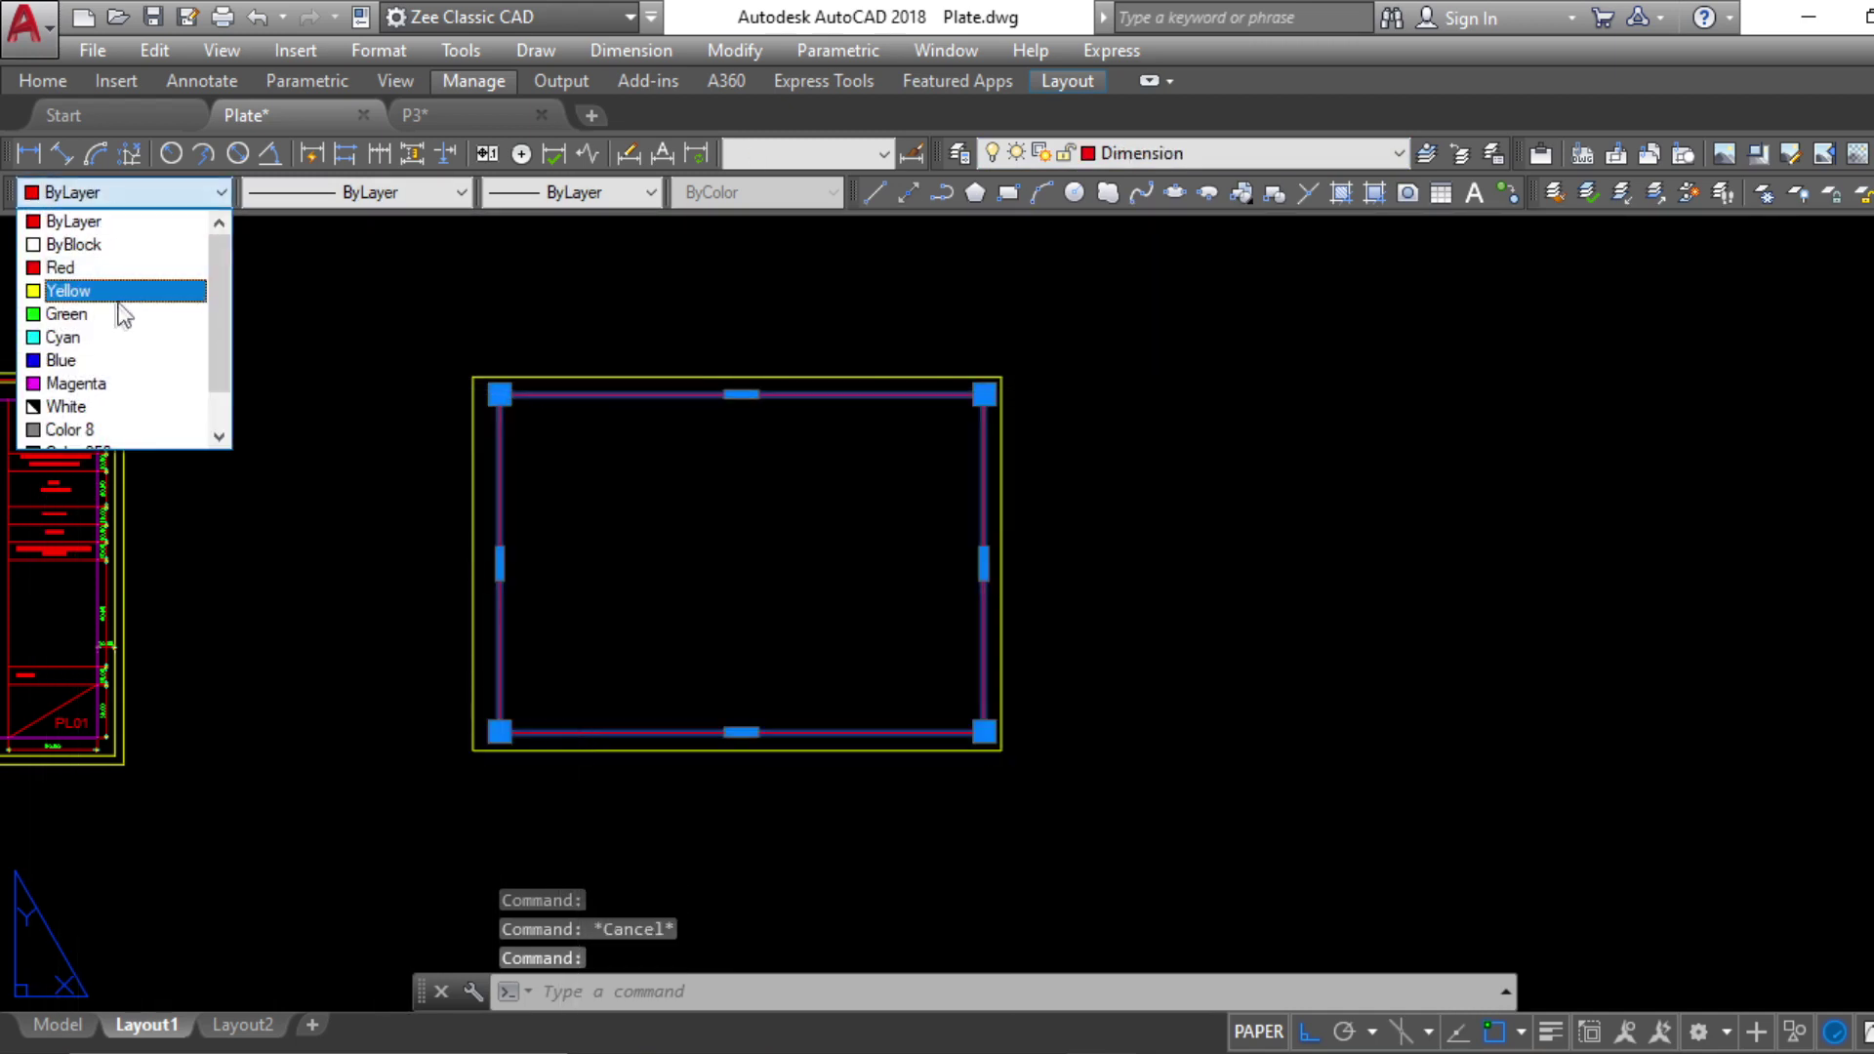
pyautogui.click(98, 384)
pyautogui.click(1124, 157)
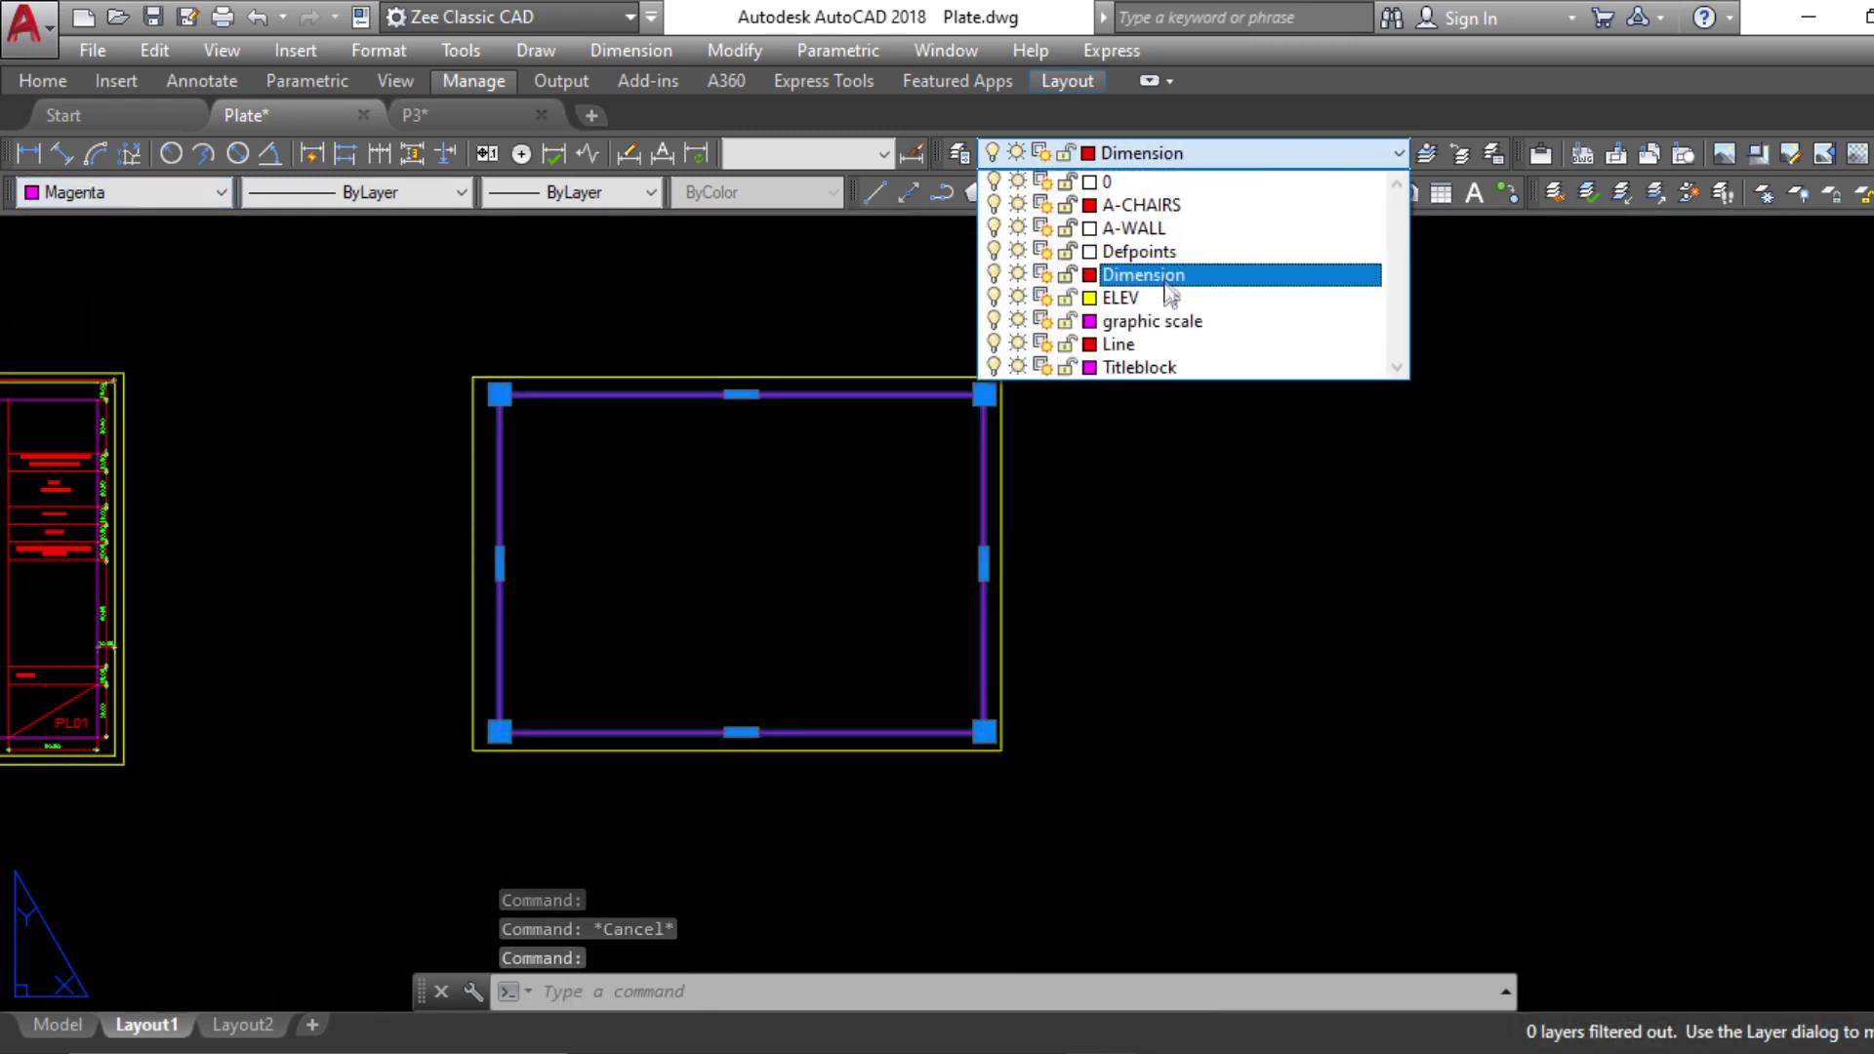
pyautogui.click(1153, 349)
pyautogui.press('Escape')
# Assign both the outer and inner rectangles to the Titleblock layer
pyautogui.click(1200, 539)
pyautogui.click(923, 478)
pyautogui.click(1211, 154)
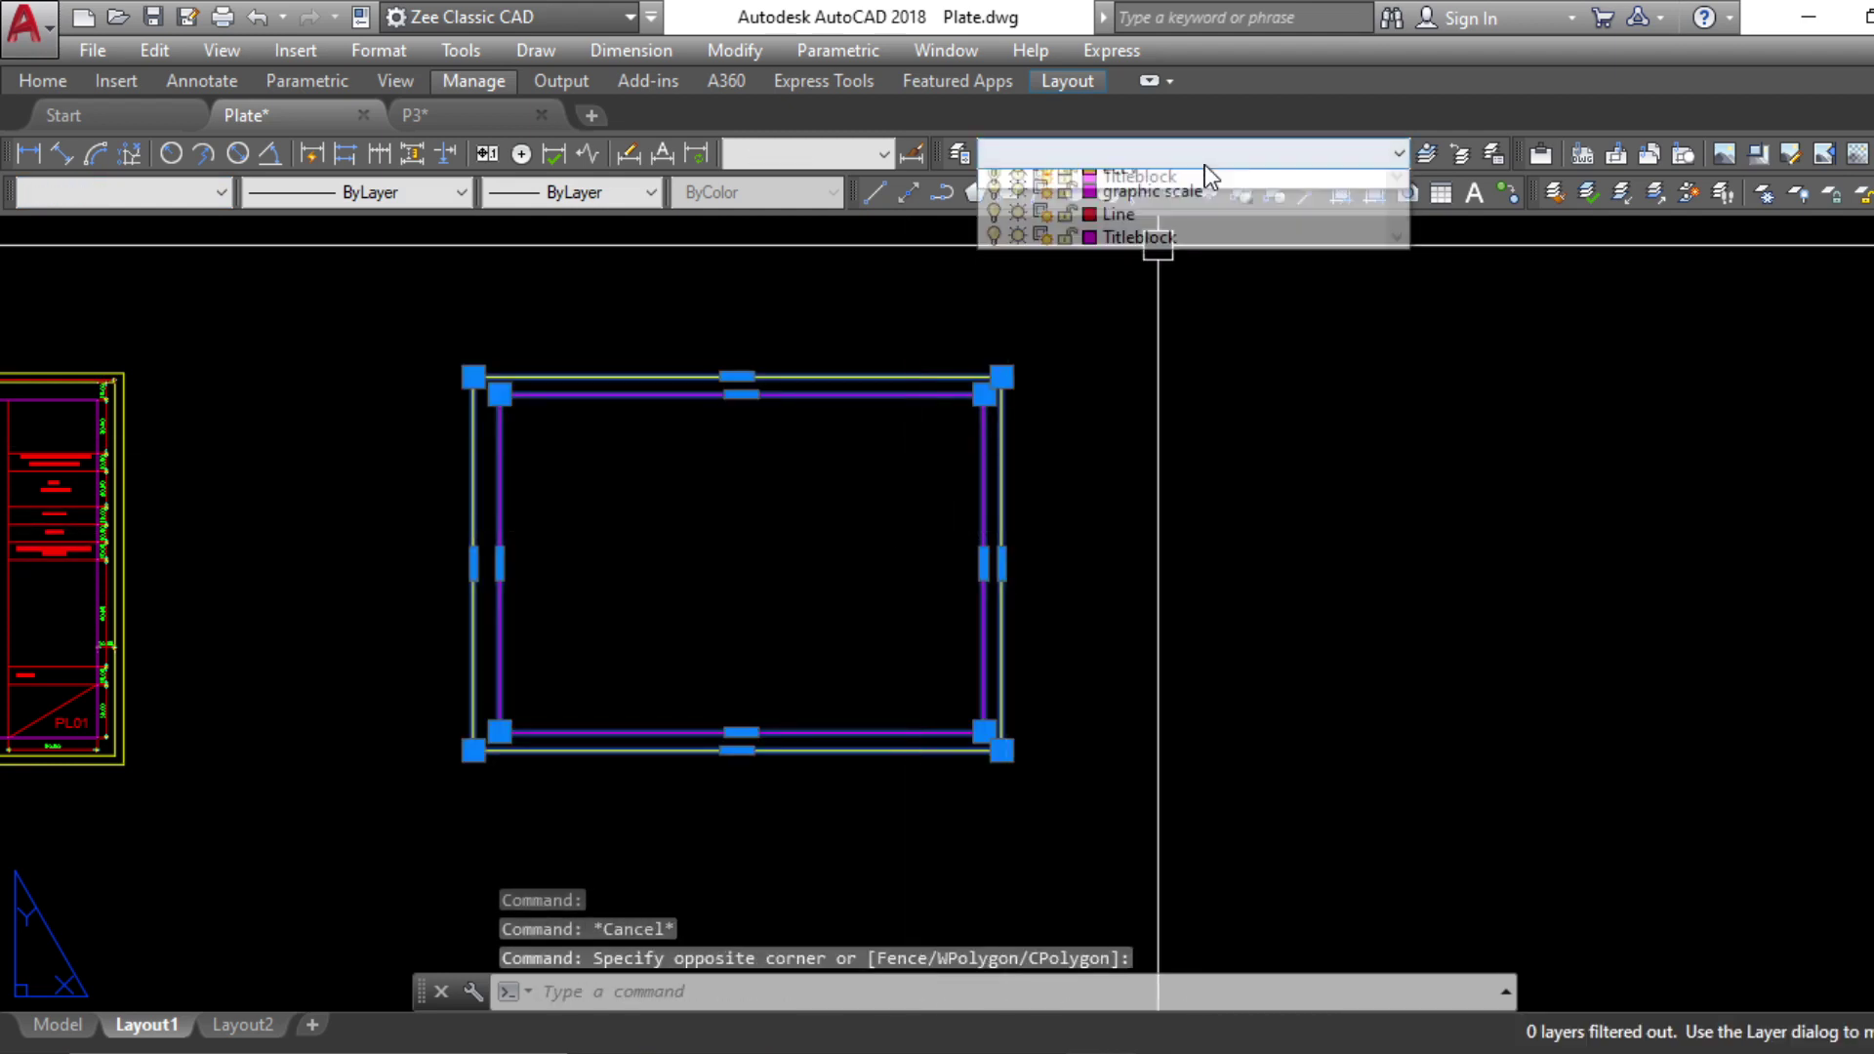
pyautogui.click(1142, 368)
pyautogui.press('Escape')
# Change the layer of the outer yellow rectangle alone and check the inner border's layer
pyautogui.click(1002, 430)
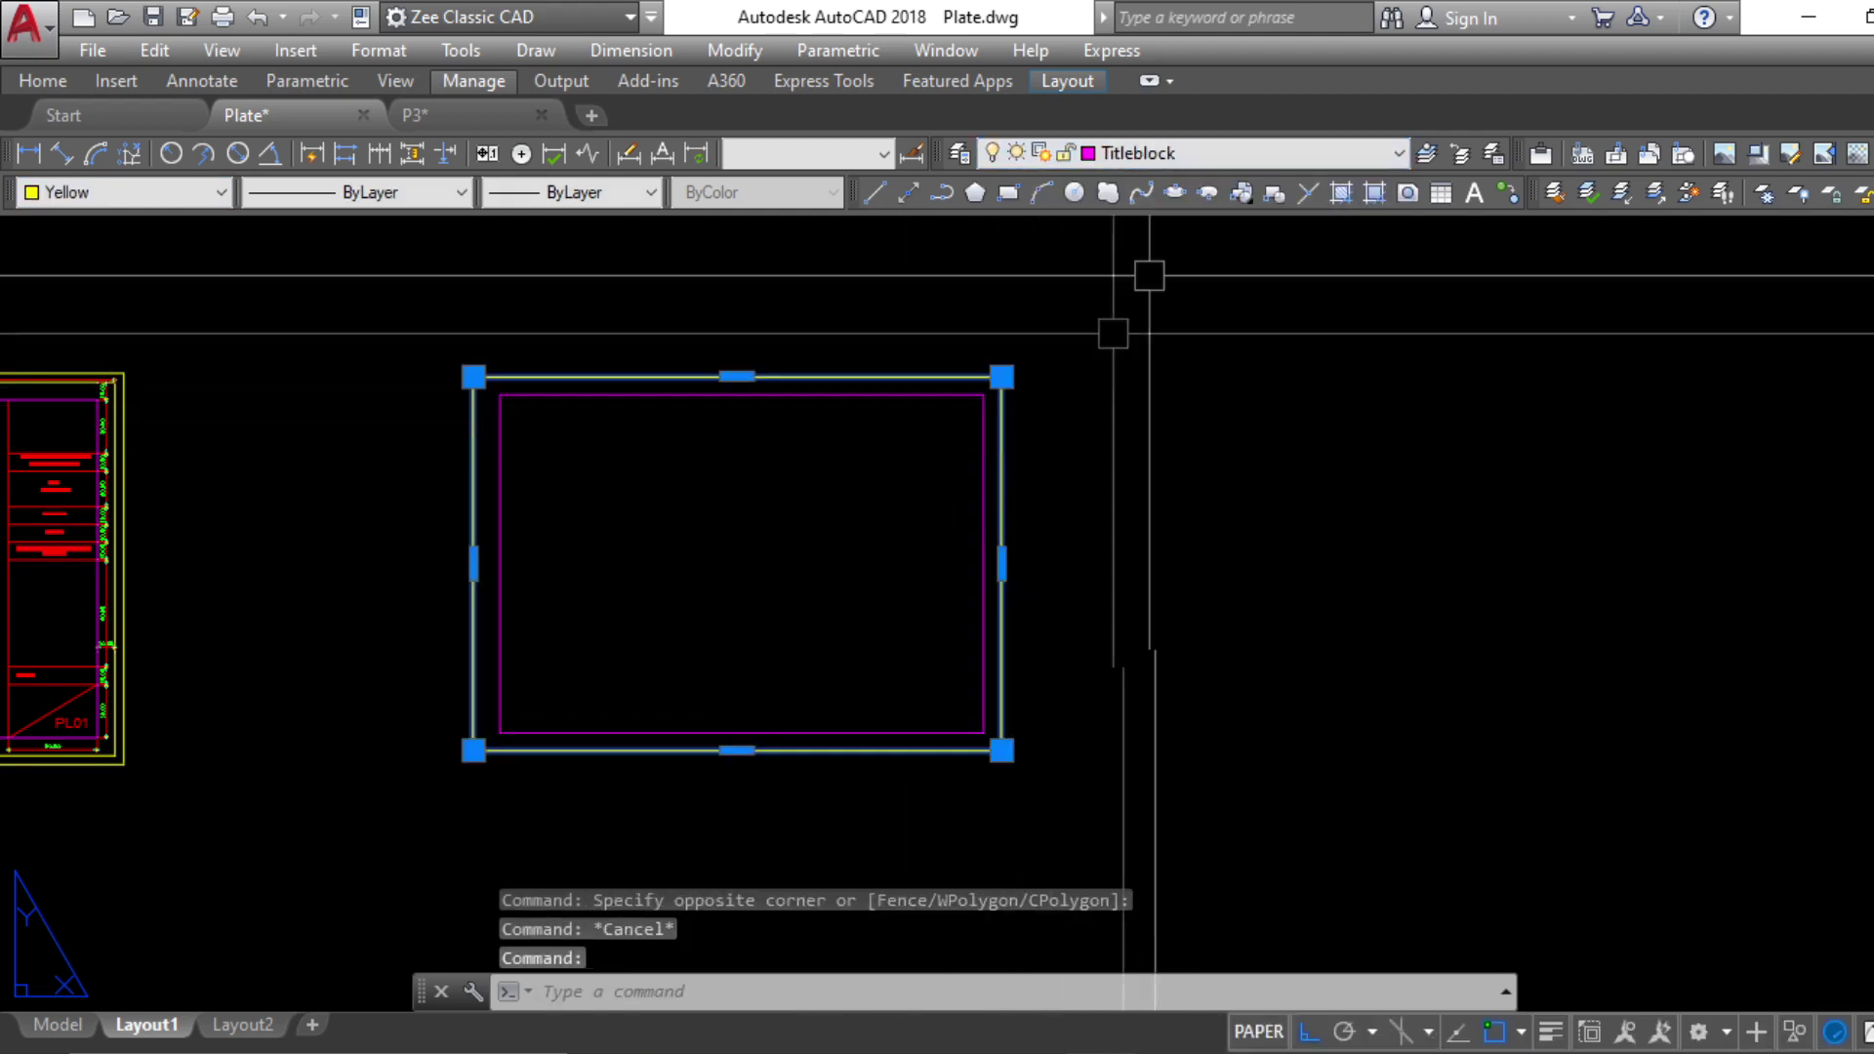
pyautogui.click(1200, 155)
pyautogui.click(1201, 272)
pyautogui.press('Escape')
pyautogui.click(984, 436)
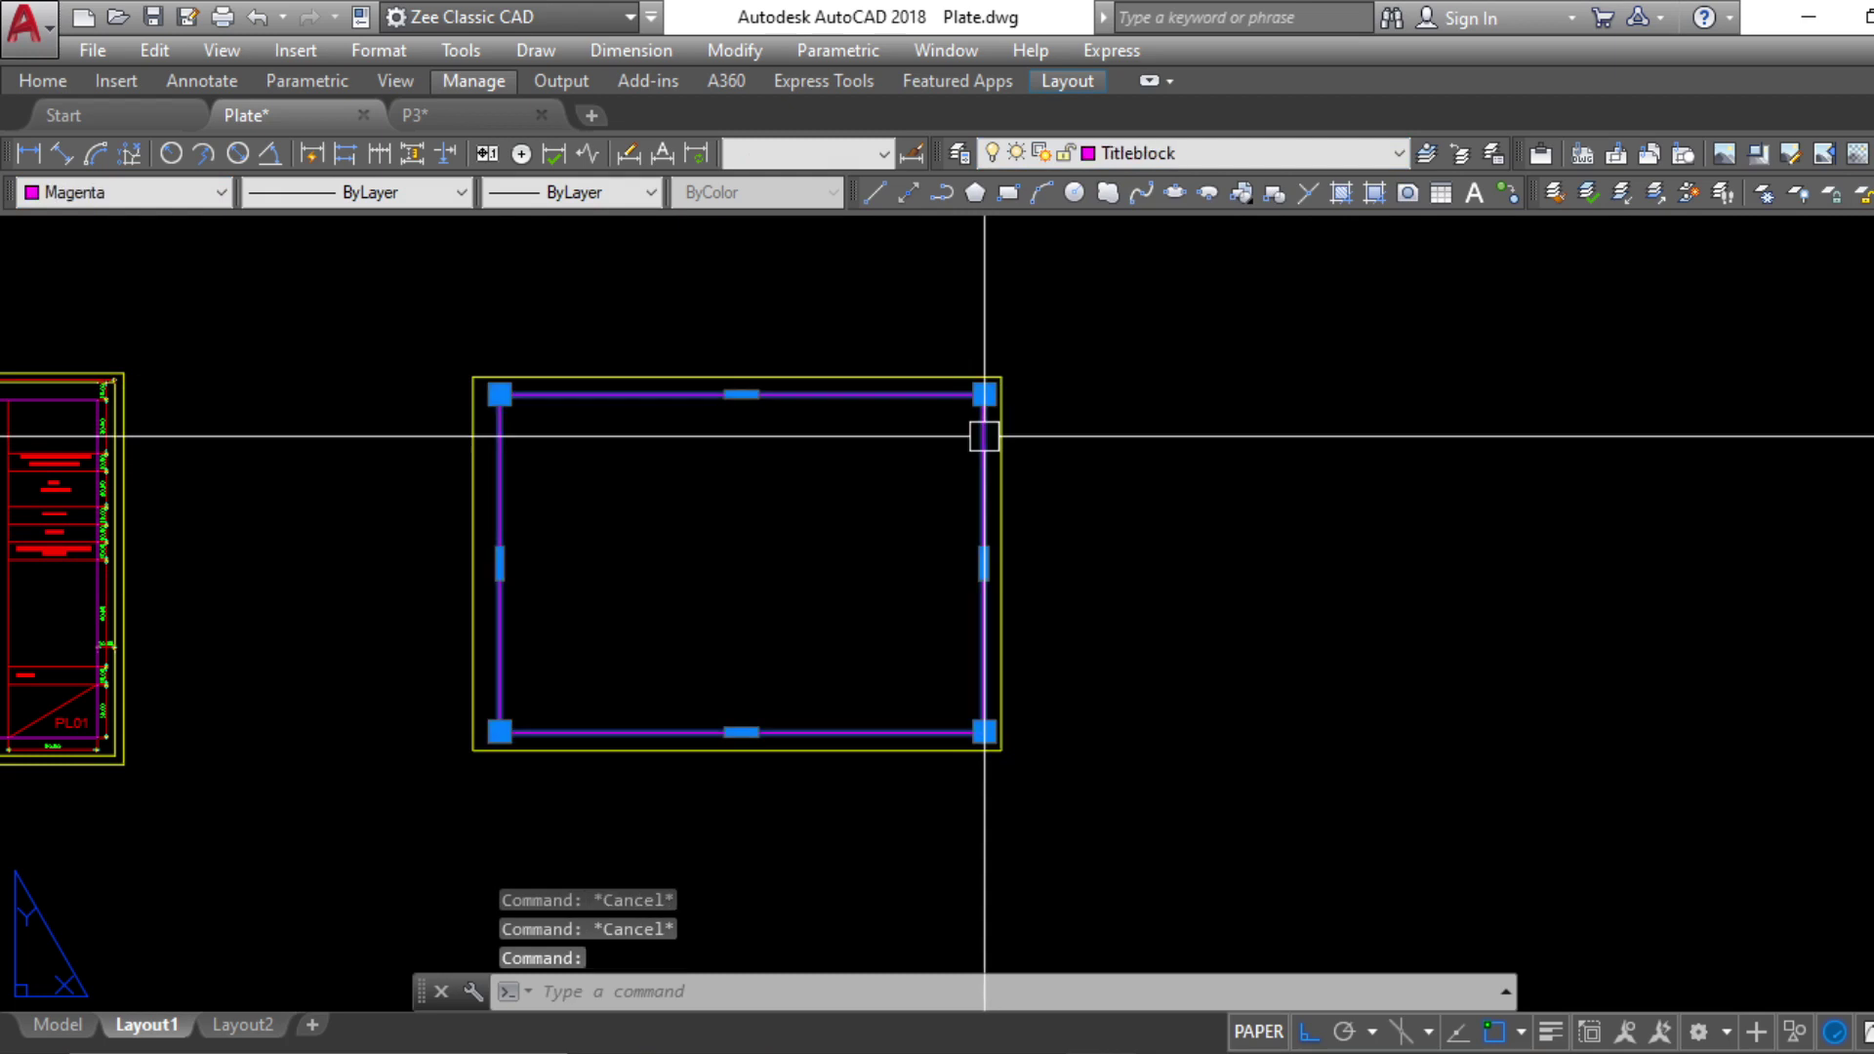
pyautogui.press('Escape')
# Compare the new sheet's outer and inner rectangles with the reference title block
pyautogui.scroll(-2, 858, 678)
pyautogui.moveTo(858, 678); pyautogui.dragTo(1232, 549, button='middle')
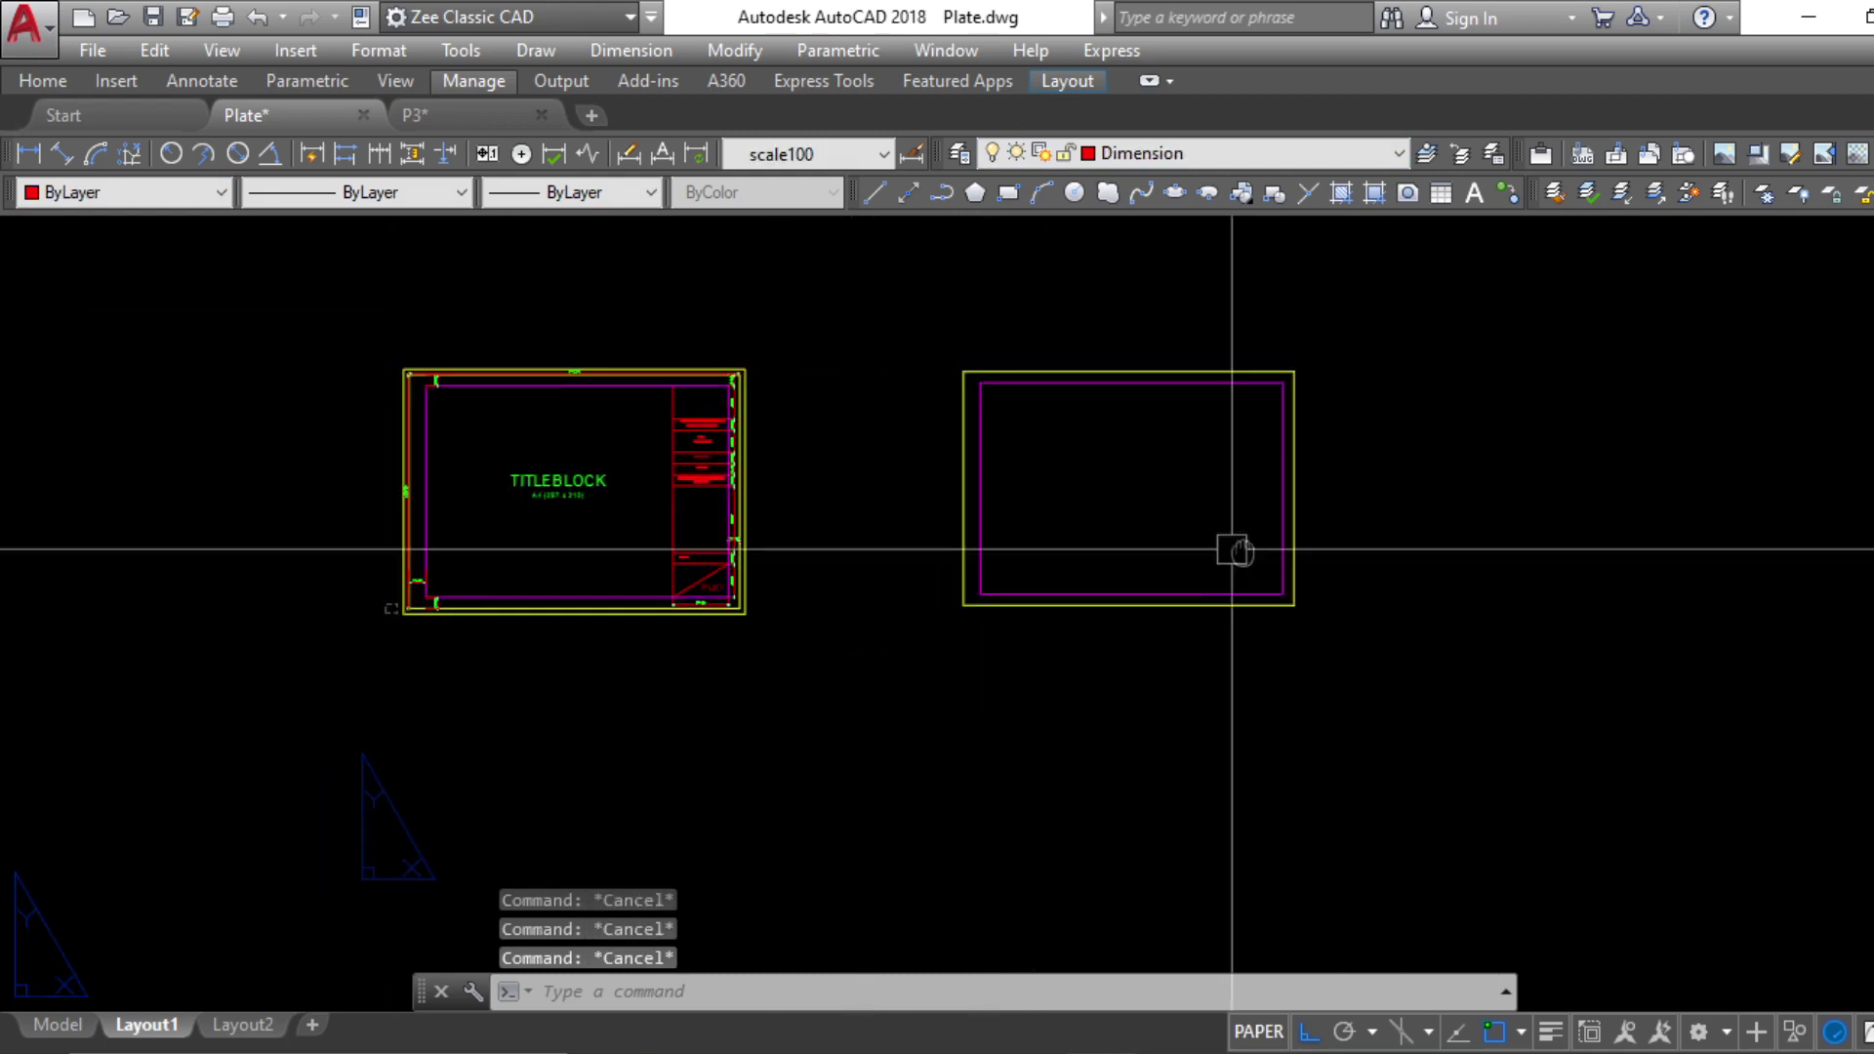
pyautogui.scroll(5, 648, 418)
pyautogui.scroll(-5, 766, 447)
pyautogui.scroll(6, 792, 713)
pyautogui.scroll(-2, 793, 713)
pyautogui.moveTo(916, 646); pyautogui.dragTo(925, 805, button='middle')
pyautogui.scroll(-4, 865, 879)
pyautogui.scroll(6, 842, 499)
pyautogui.scroll(-6, 841, 499)
pyautogui.scroll(3, 1101, 538)
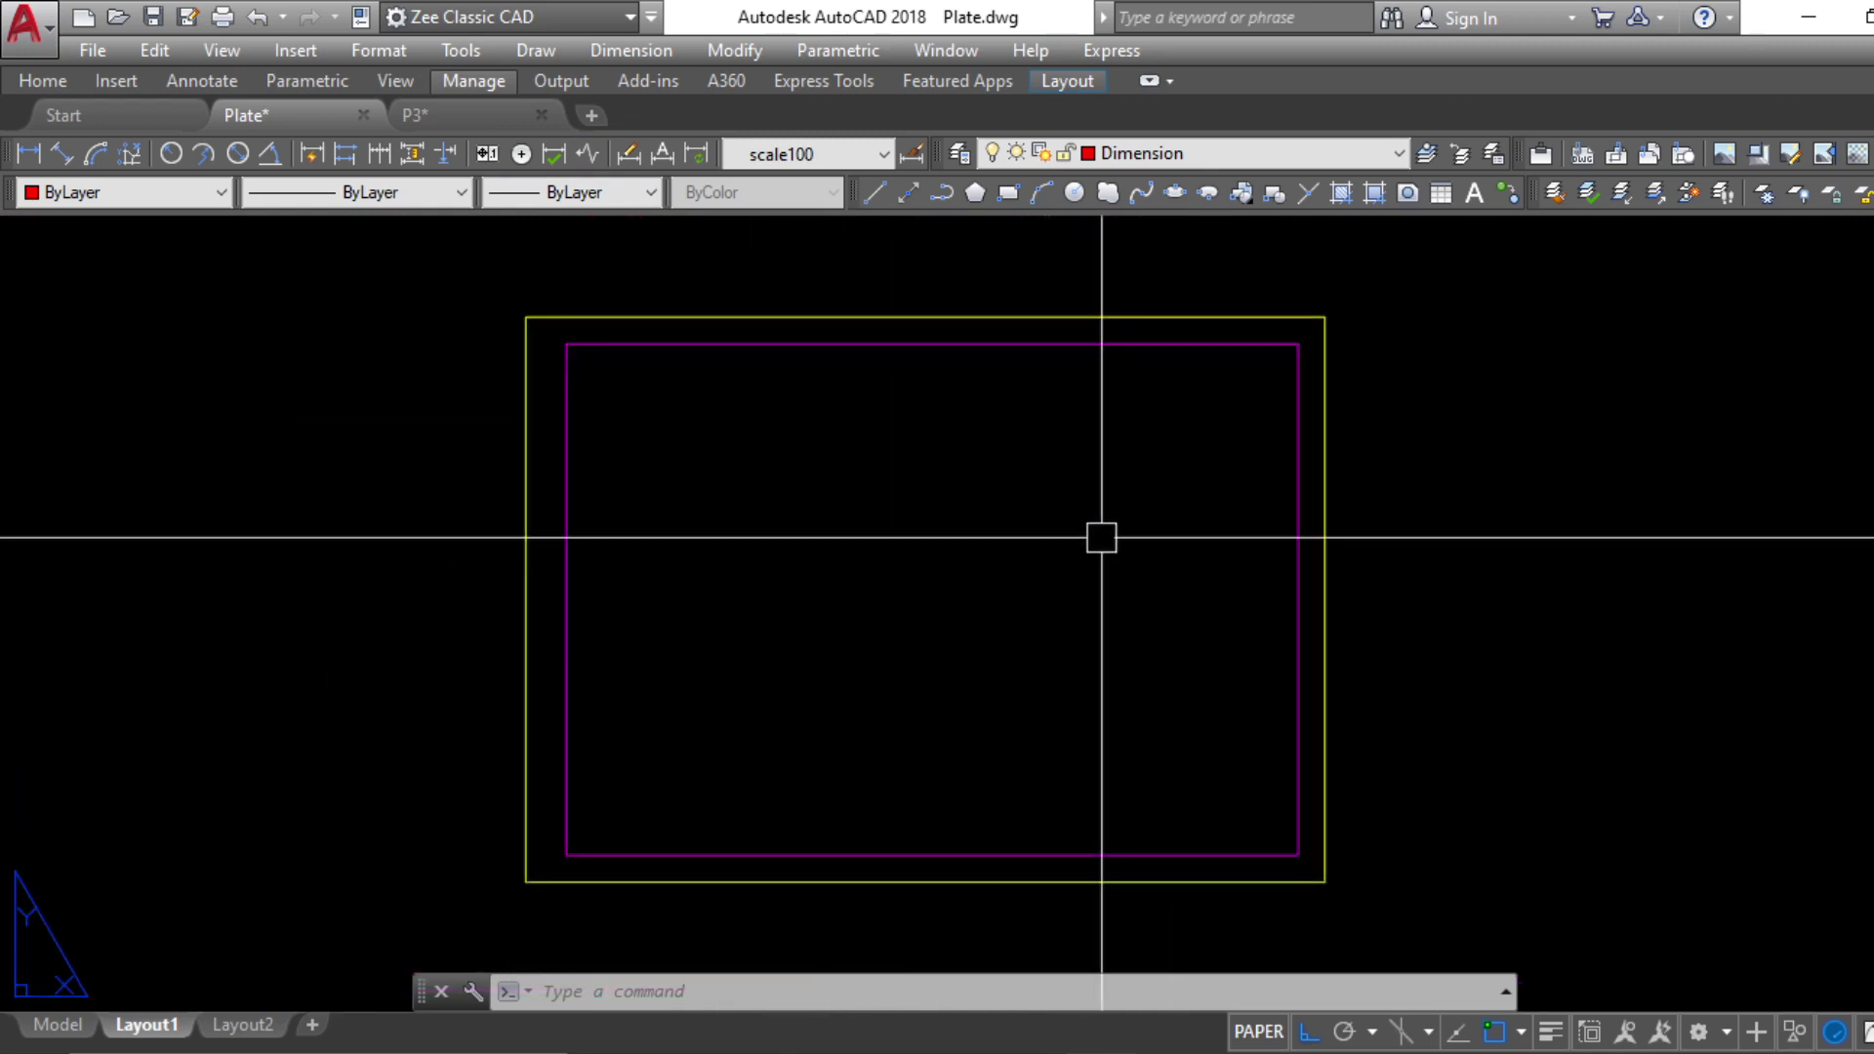
# Draw a vertical construction line along the right edge of the inner border
pyautogui.scroll(-2, 1101, 538)
pyautogui.write('xl')
pyautogui.press('Return')
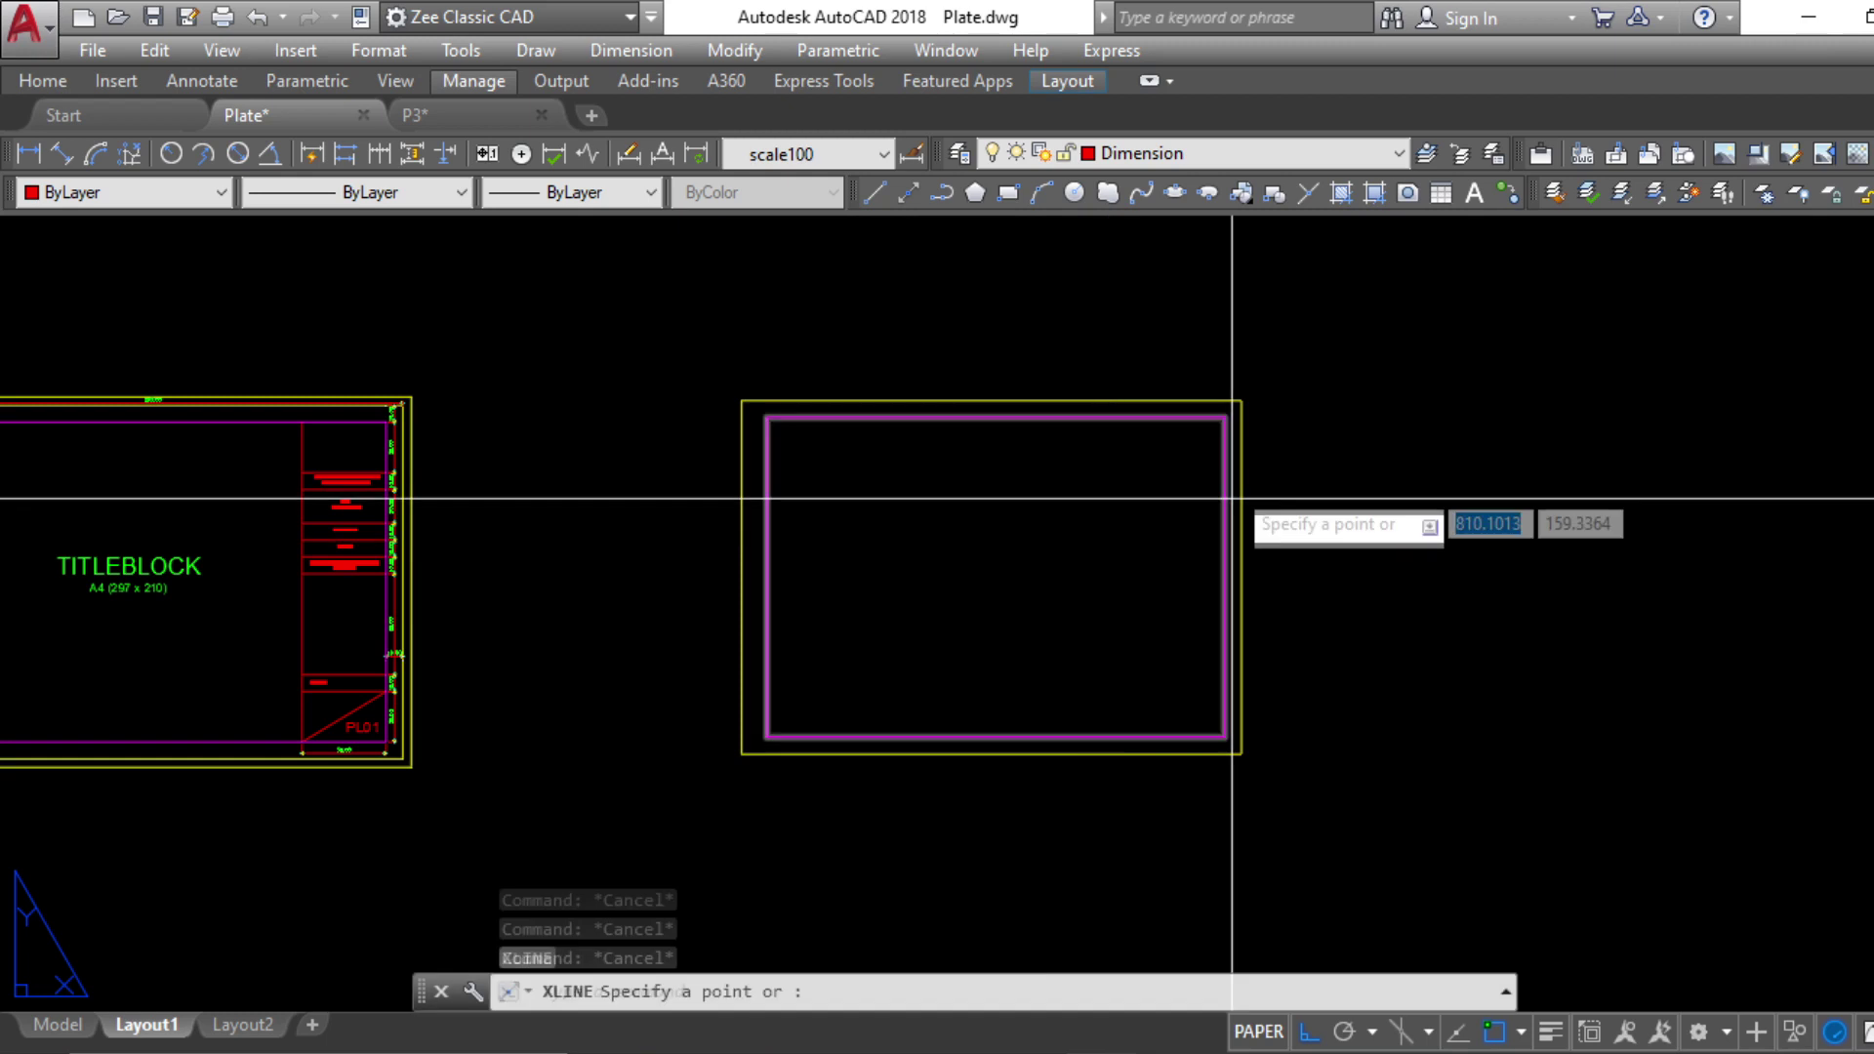
pyautogui.click(1225, 417)
pyautogui.click(1282, 327)
pyautogui.press('Return')
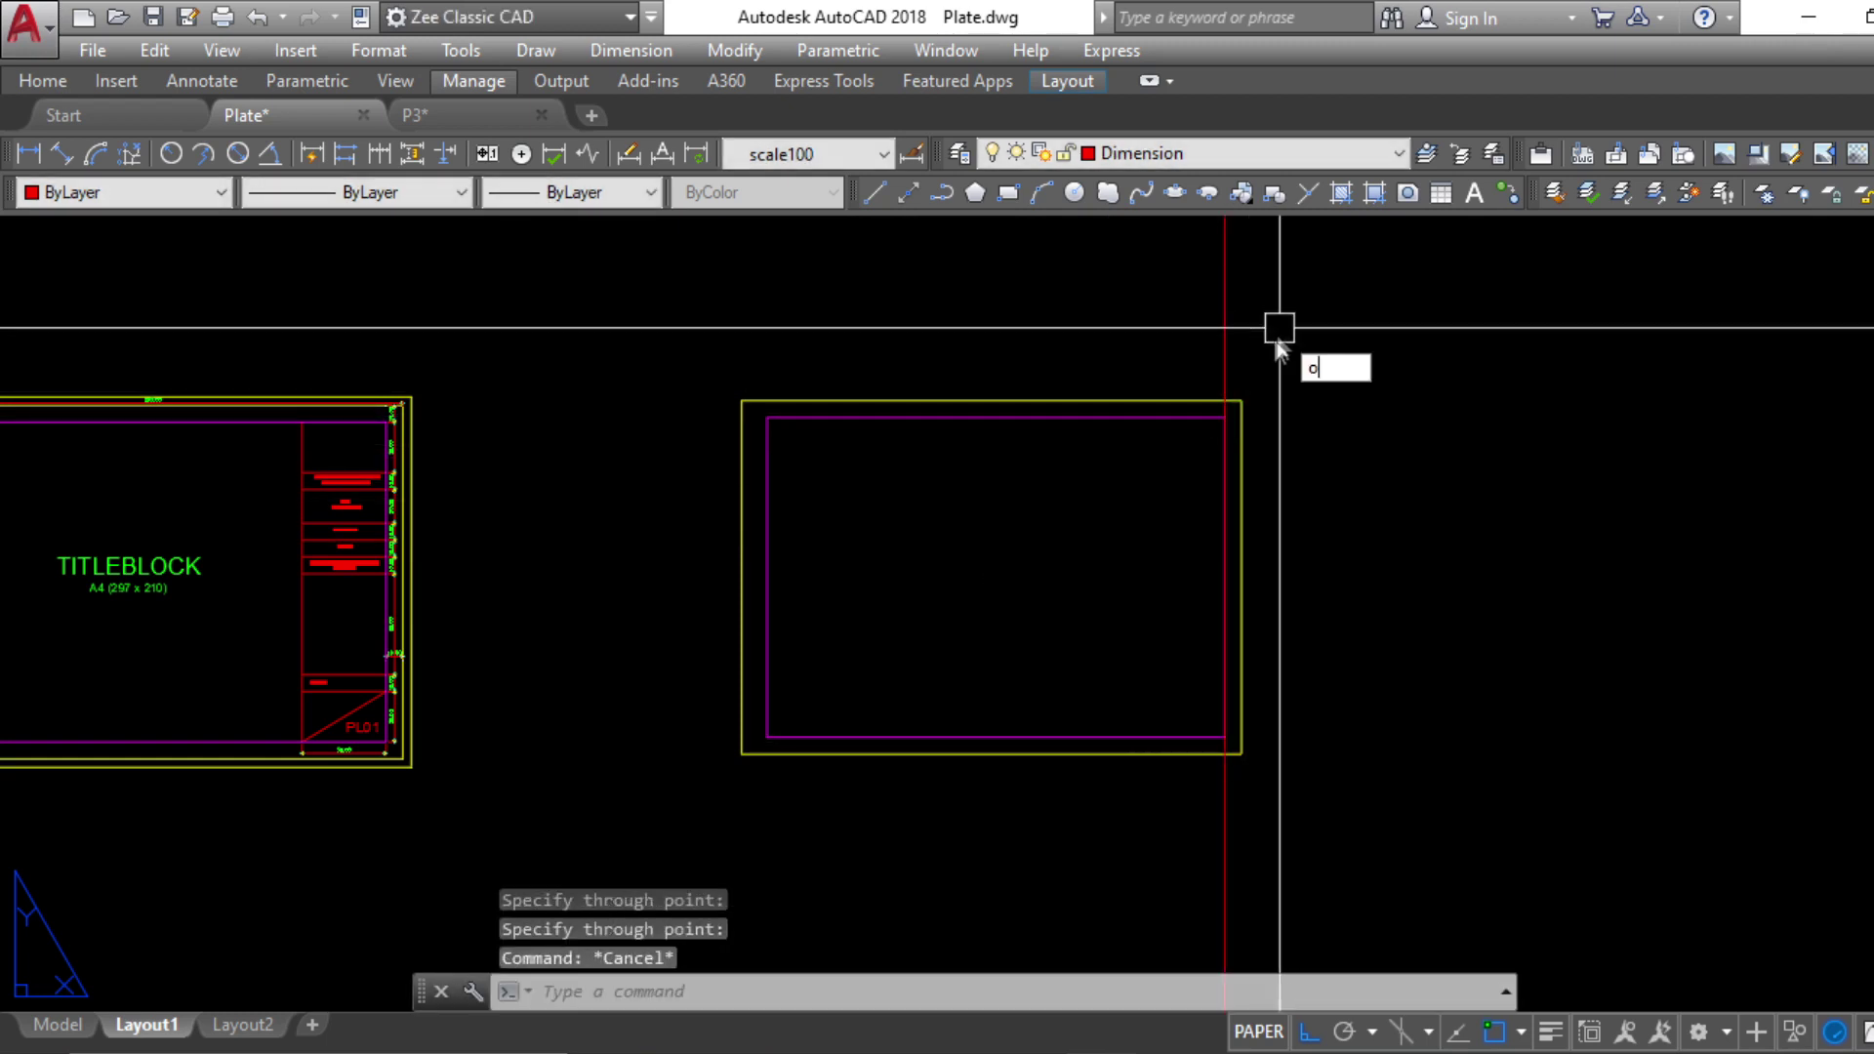
# Offset the construction line on the inner border's right edge 50 to the left for the title column
pyautogui.press('Return')
pyautogui.press('Escape')
pyautogui.press('Return')
pyautogui.press('Escape')
pyautogui.press('Return')
pyautogui.write('50')
pyautogui.press('Return')
pyautogui.click(1225, 368)
pyautogui.click(1193, 390)
pyautogui.press('Escape')
pyautogui.press('Escape')
pyautogui.press('Escape')
# Trim the title column line to the inner border and erase the leftover construction line on the border's right edge
pyautogui.write('tr')
pyautogui.press('Return')
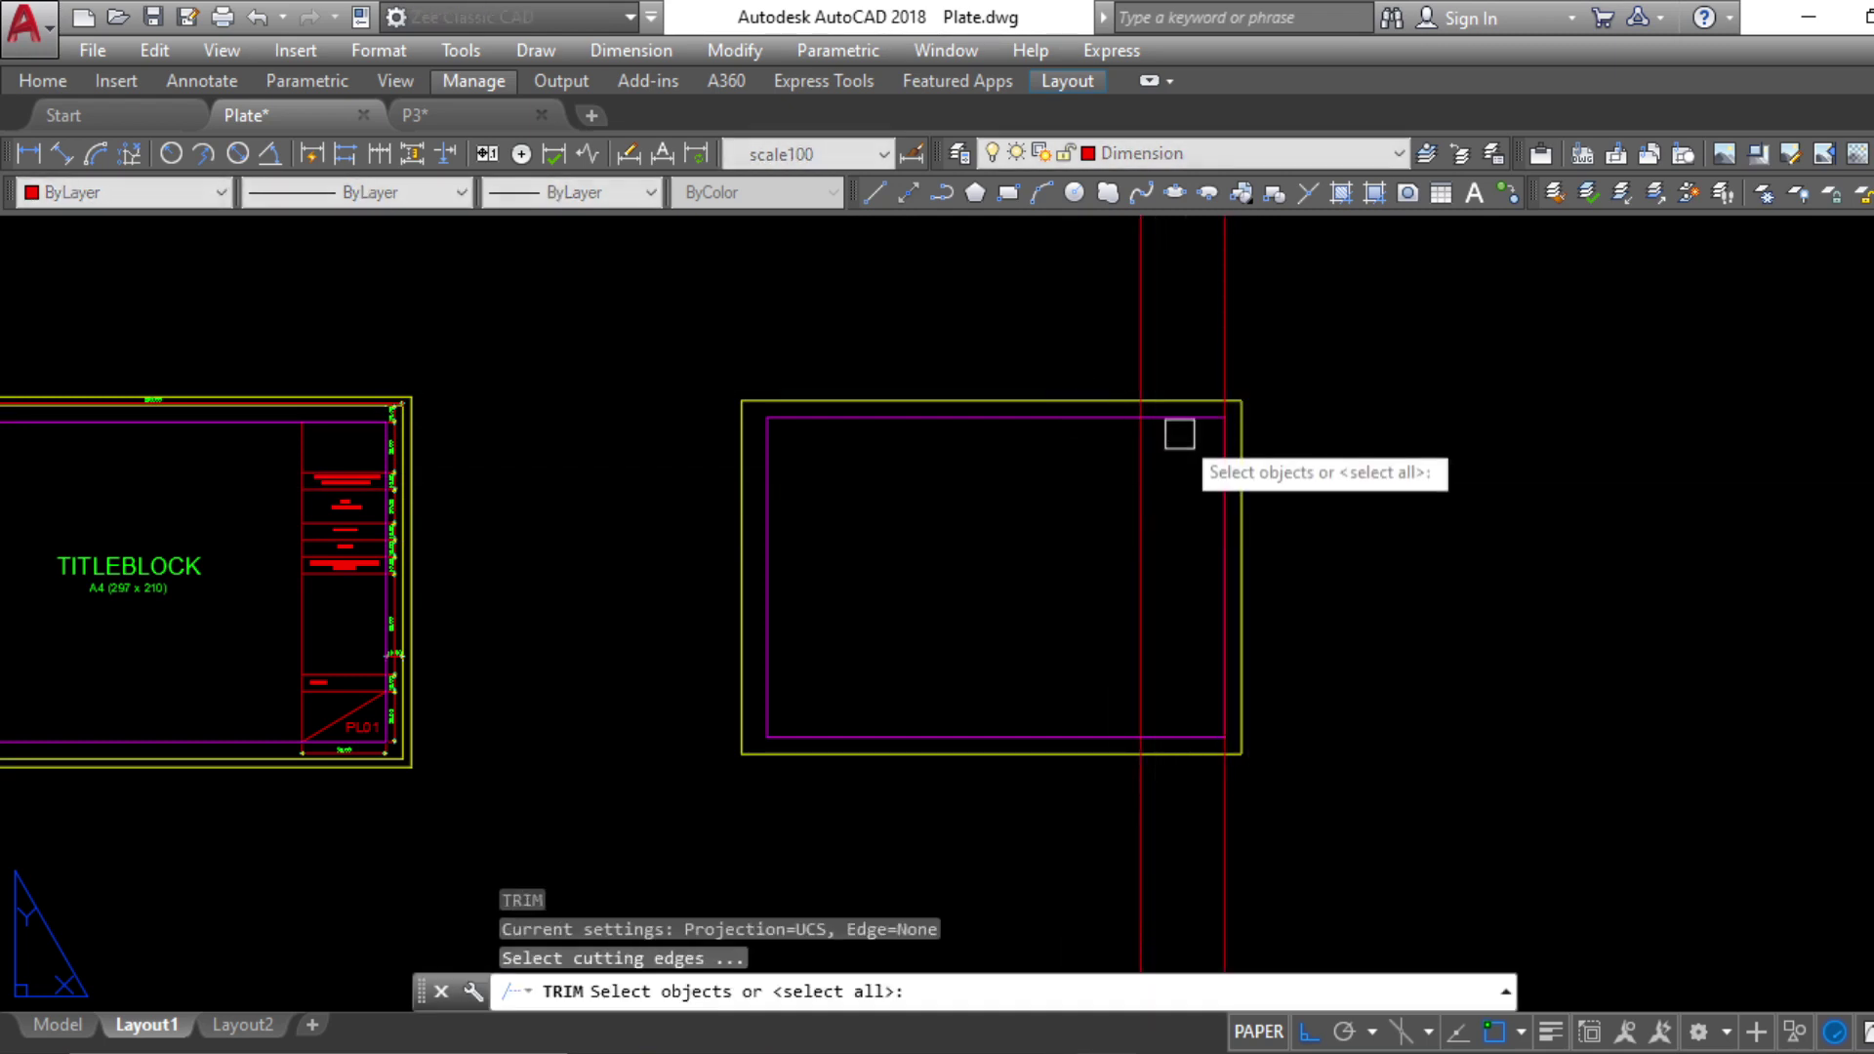
pyautogui.click(1180, 417)
pyautogui.press('Return')
pyautogui.click(1141, 348)
pyautogui.press('Escape')
pyautogui.click(1232, 811)
pyautogui.click(1135, 810)
pyautogui.write('e')
pyautogui.press('Return')
# Examine the cell heights dimensioned along the reference title block's text column
pyautogui.scroll(-2, 1012, 573)
pyautogui.scroll(8, 953, 520)
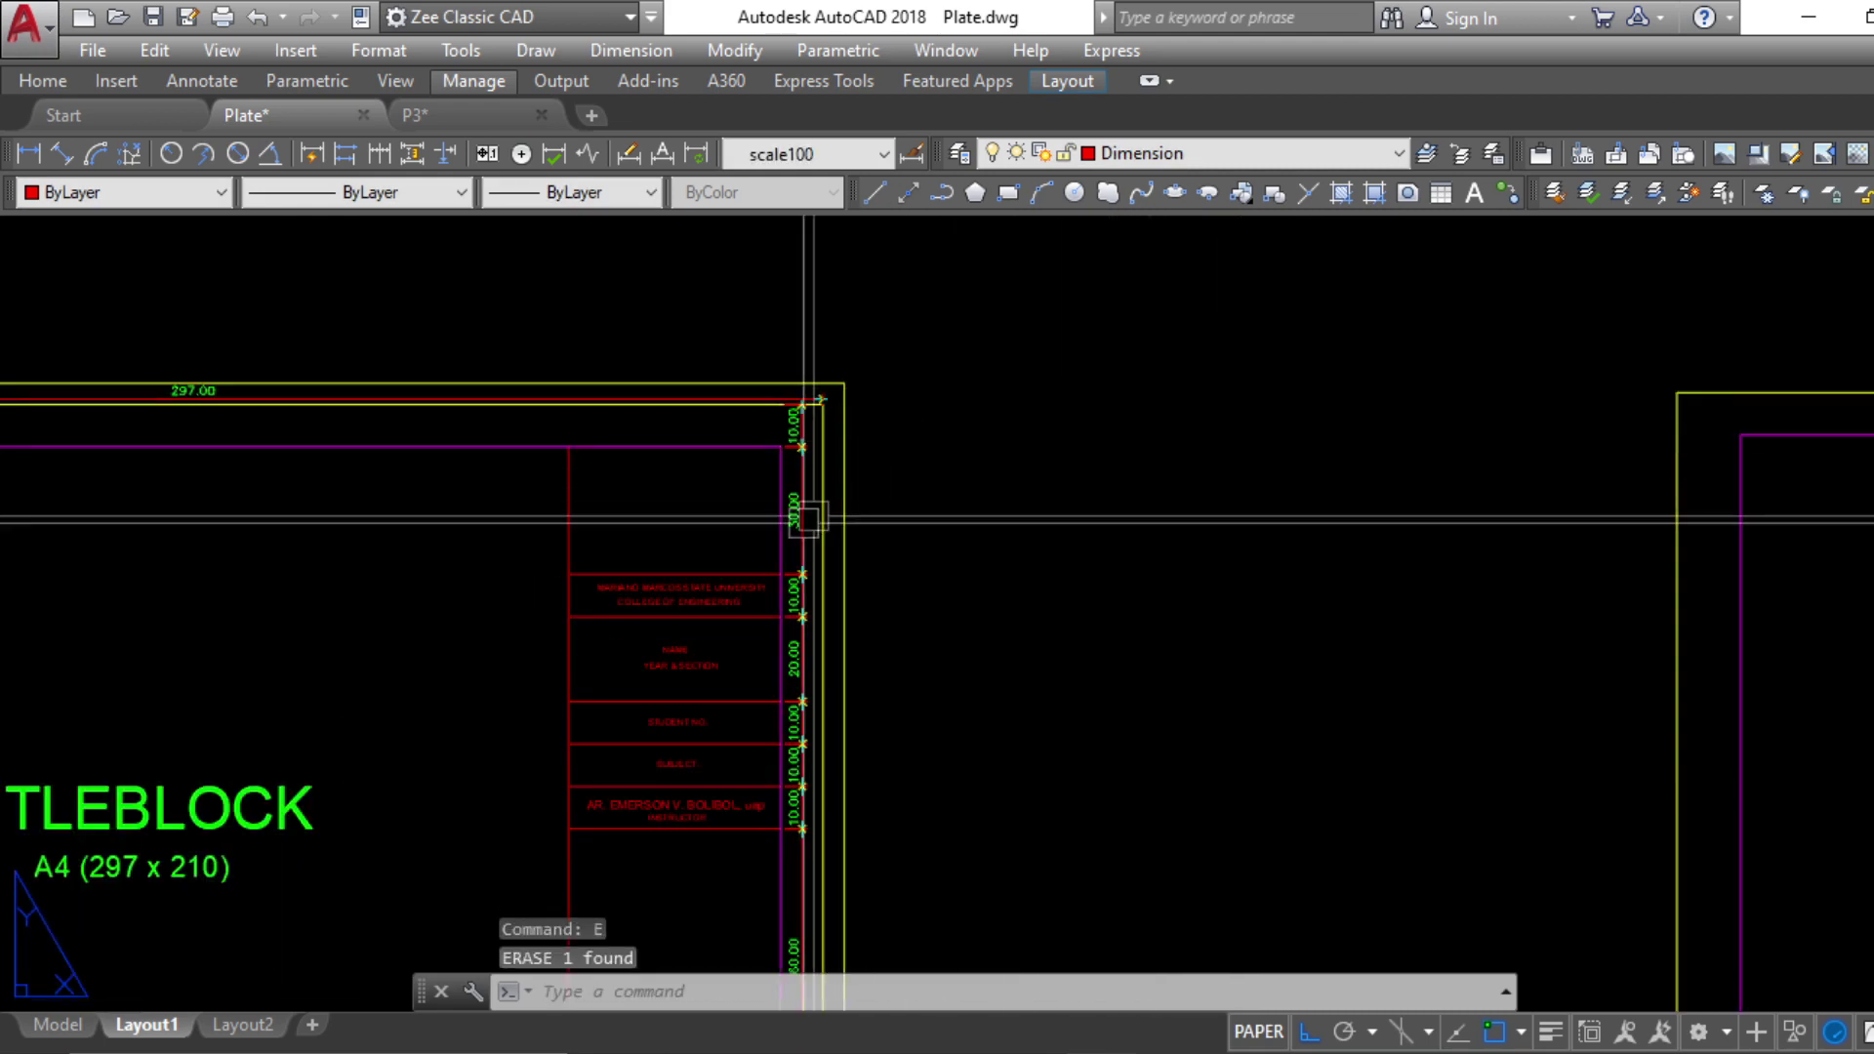
pyautogui.scroll(-2, 668, 631)
pyautogui.moveTo(657, 782); pyautogui.dragTo(581, 510, button='middle')
pyautogui.press('Escape')
pyautogui.press('Escape')
pyautogui.scroll(-4, 1075, 602)
pyautogui.scroll(5, 1097, 618)
# Draw a horizontal polyline across the top of the title column, from its divider to the inner border's corner
pyautogui.write('pl')
pyautogui.press('Return')
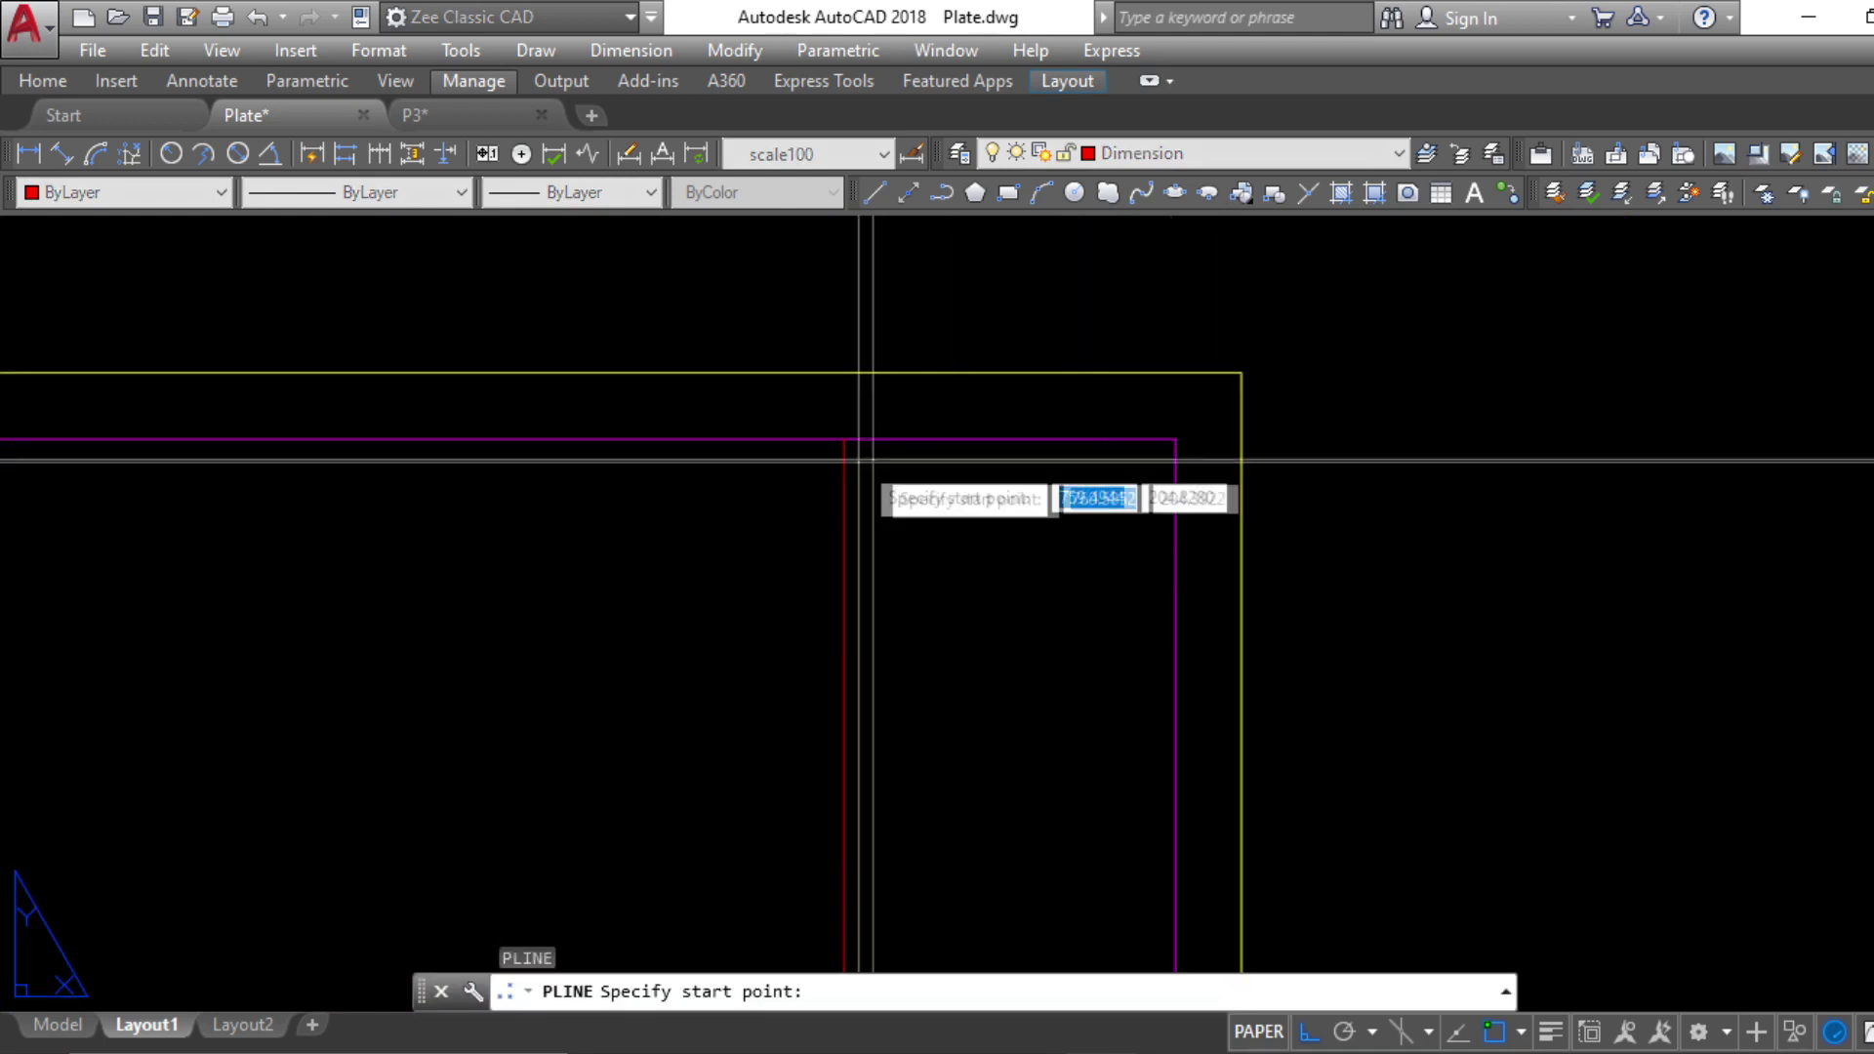
pyautogui.click(844, 437)
pyautogui.click(1175, 437)
pyautogui.press('Return')
# Offset the title column's top line 30 downward to form the uppermost cell
pyautogui.write('o')
pyautogui.press('Return')
pyautogui.write('30')
pyautogui.press('Return')
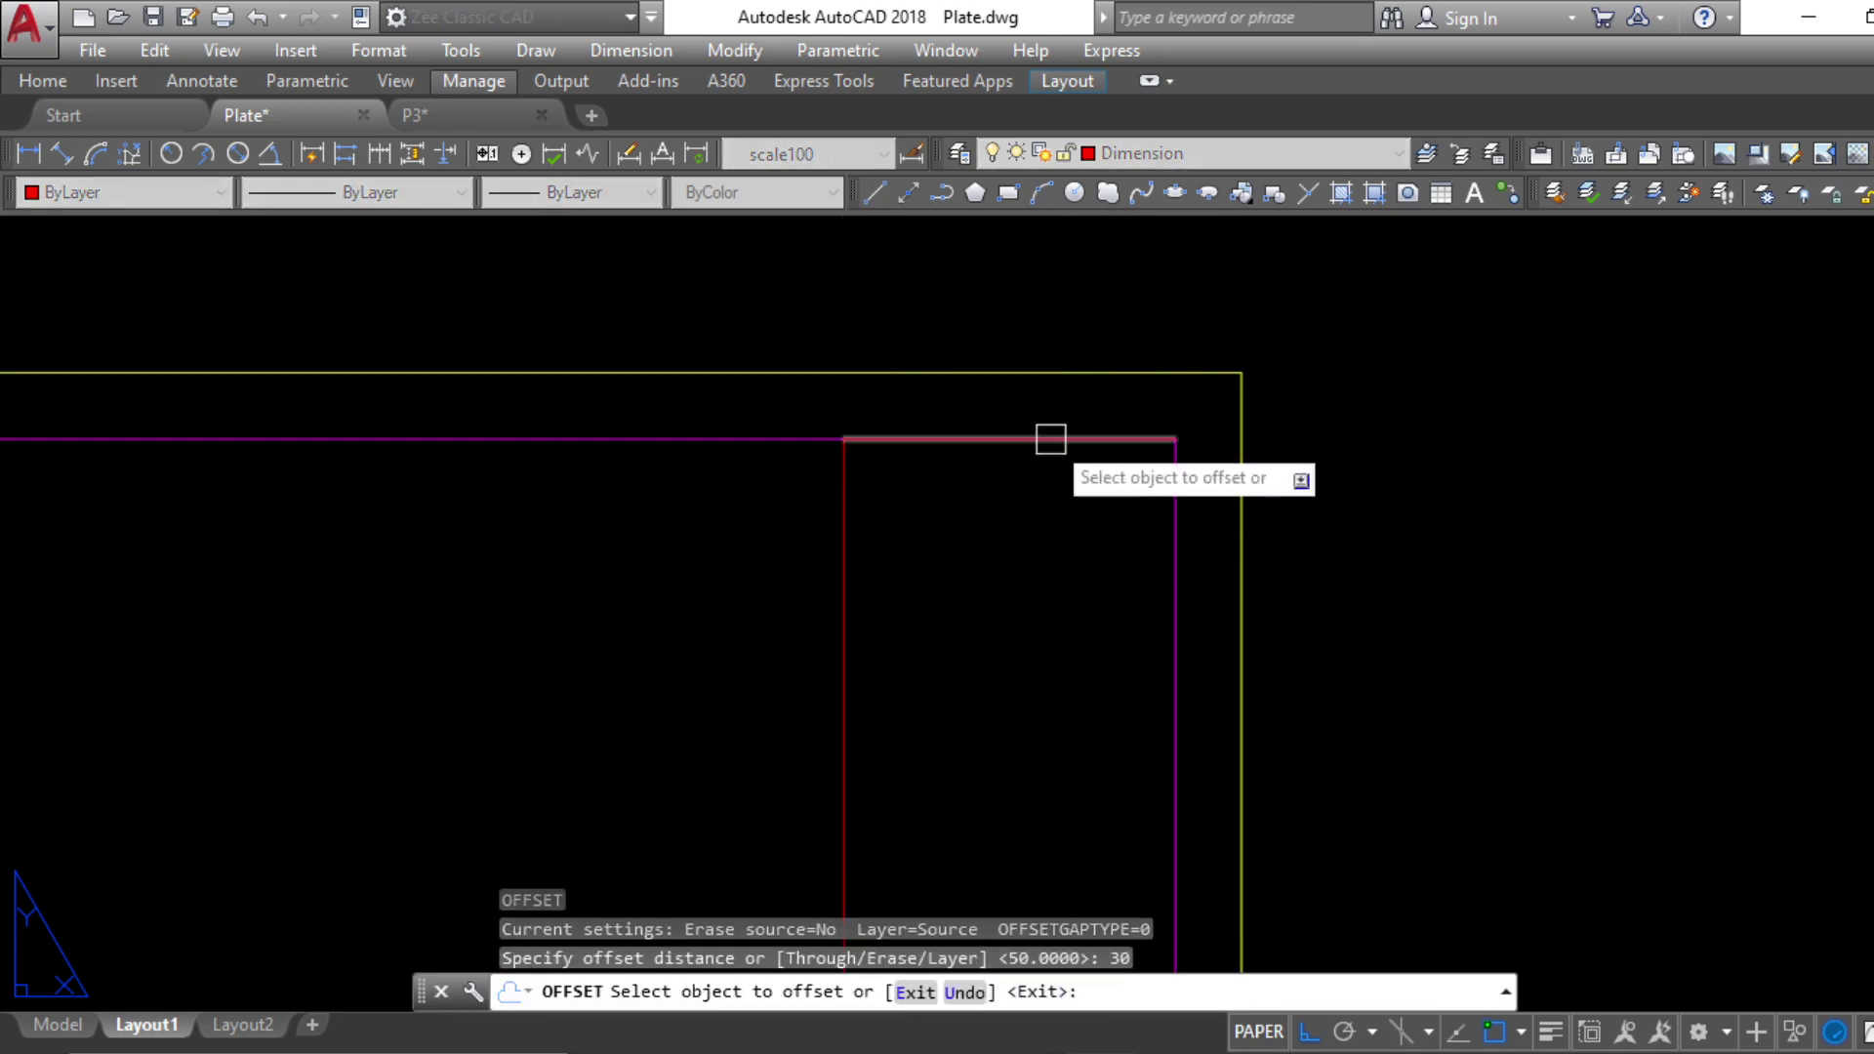
pyautogui.click(1051, 435)
pyautogui.scroll(-2, 1044, 615)
pyautogui.click(1043, 626)
pyautogui.scroll(-2, 1041, 621)
pyautogui.press('Escape')
# Offset the uppermost cell's lower line 10 downward to form the second cell
pyautogui.write('o')
pyautogui.press('Return')
pyautogui.press('Return')
pyautogui.click(1039, 540)
pyautogui.click(1044, 630)
pyautogui.press('Escape')
# Offset the second cell's lower line 20 downward to form the third cell of the title column
pyautogui.write('o')
pyautogui.press('Return')
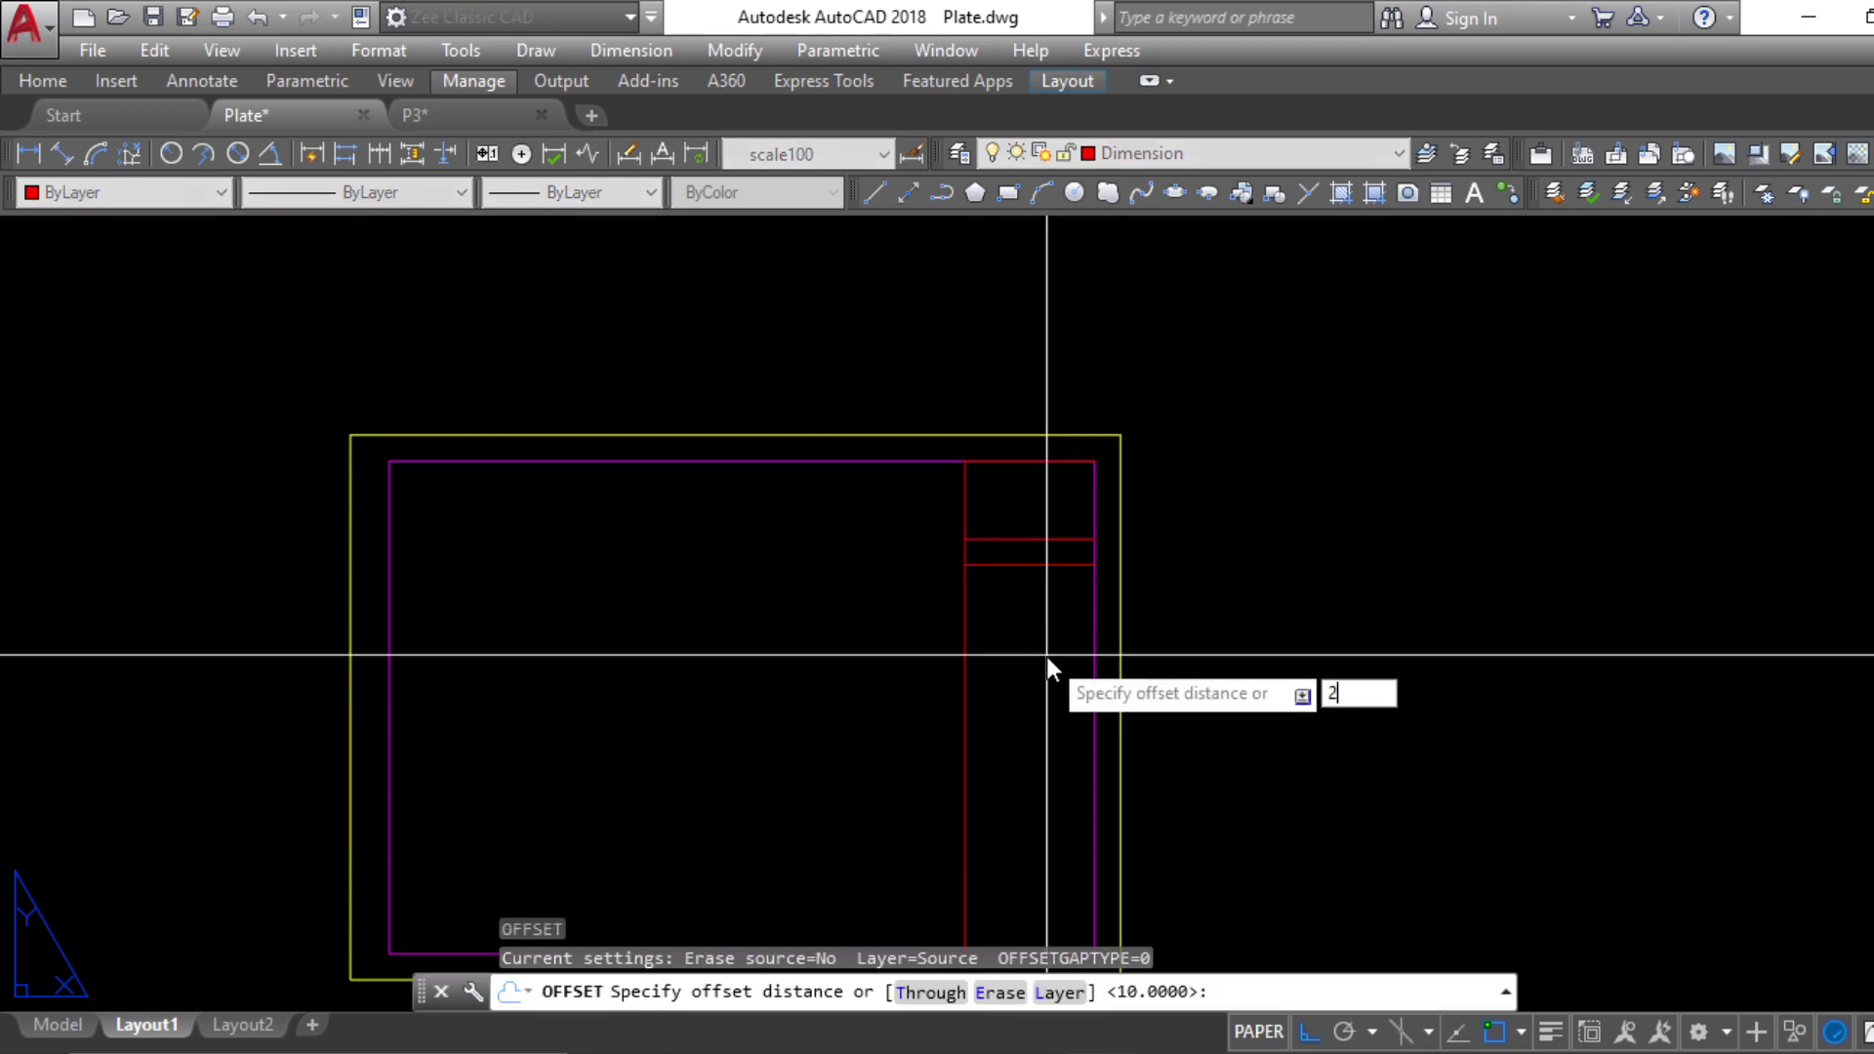
pyautogui.press('Return')
pyautogui.click(1034, 565)
pyautogui.click(1059, 586)
pyautogui.press('Escape')
pyautogui.press('Escape')
pyautogui.press('Escape')
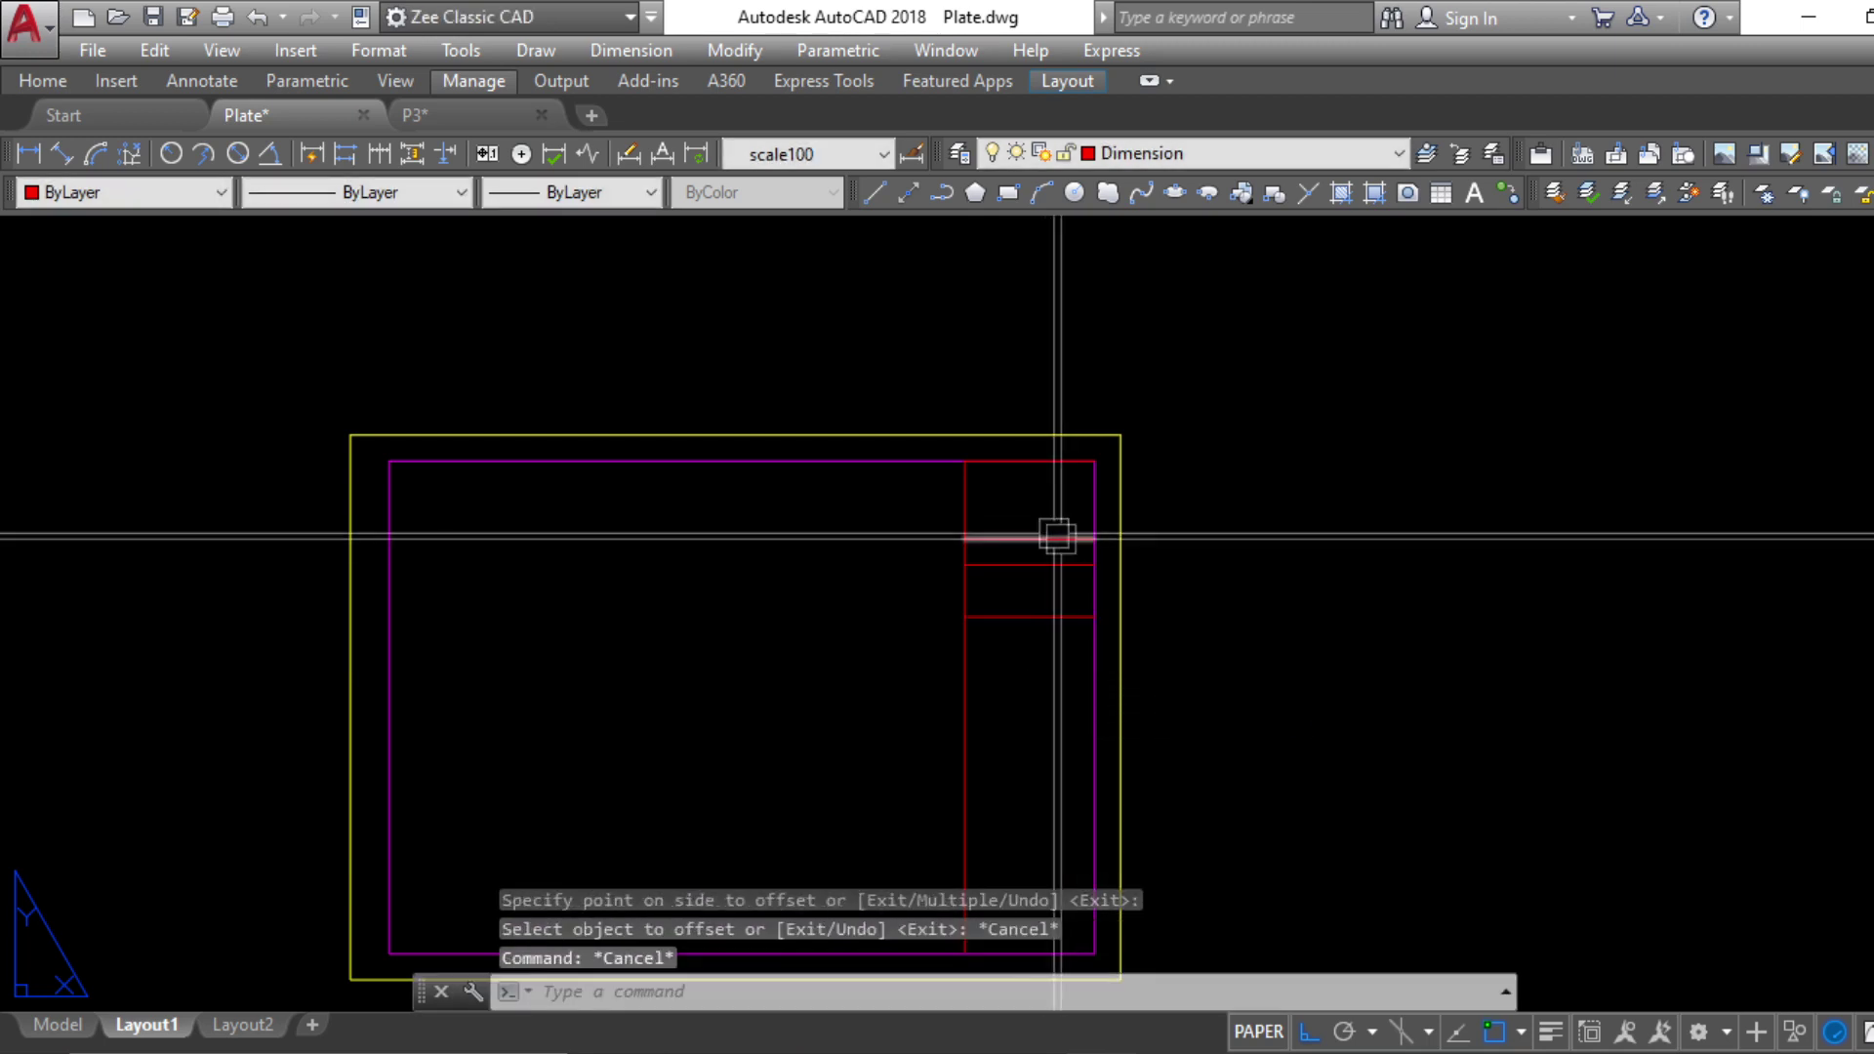
# Erase the red line across the top of the title column
pyautogui.click(1046, 458)
pyautogui.write('e')
pyautogui.press('Return')
# Offset the third cell's lower line downward three times at 10 spacing to form the fourth to sixth cells
pyautogui.scroll(-3, 1020, 535)
pyautogui.scroll(6, 958, 489)
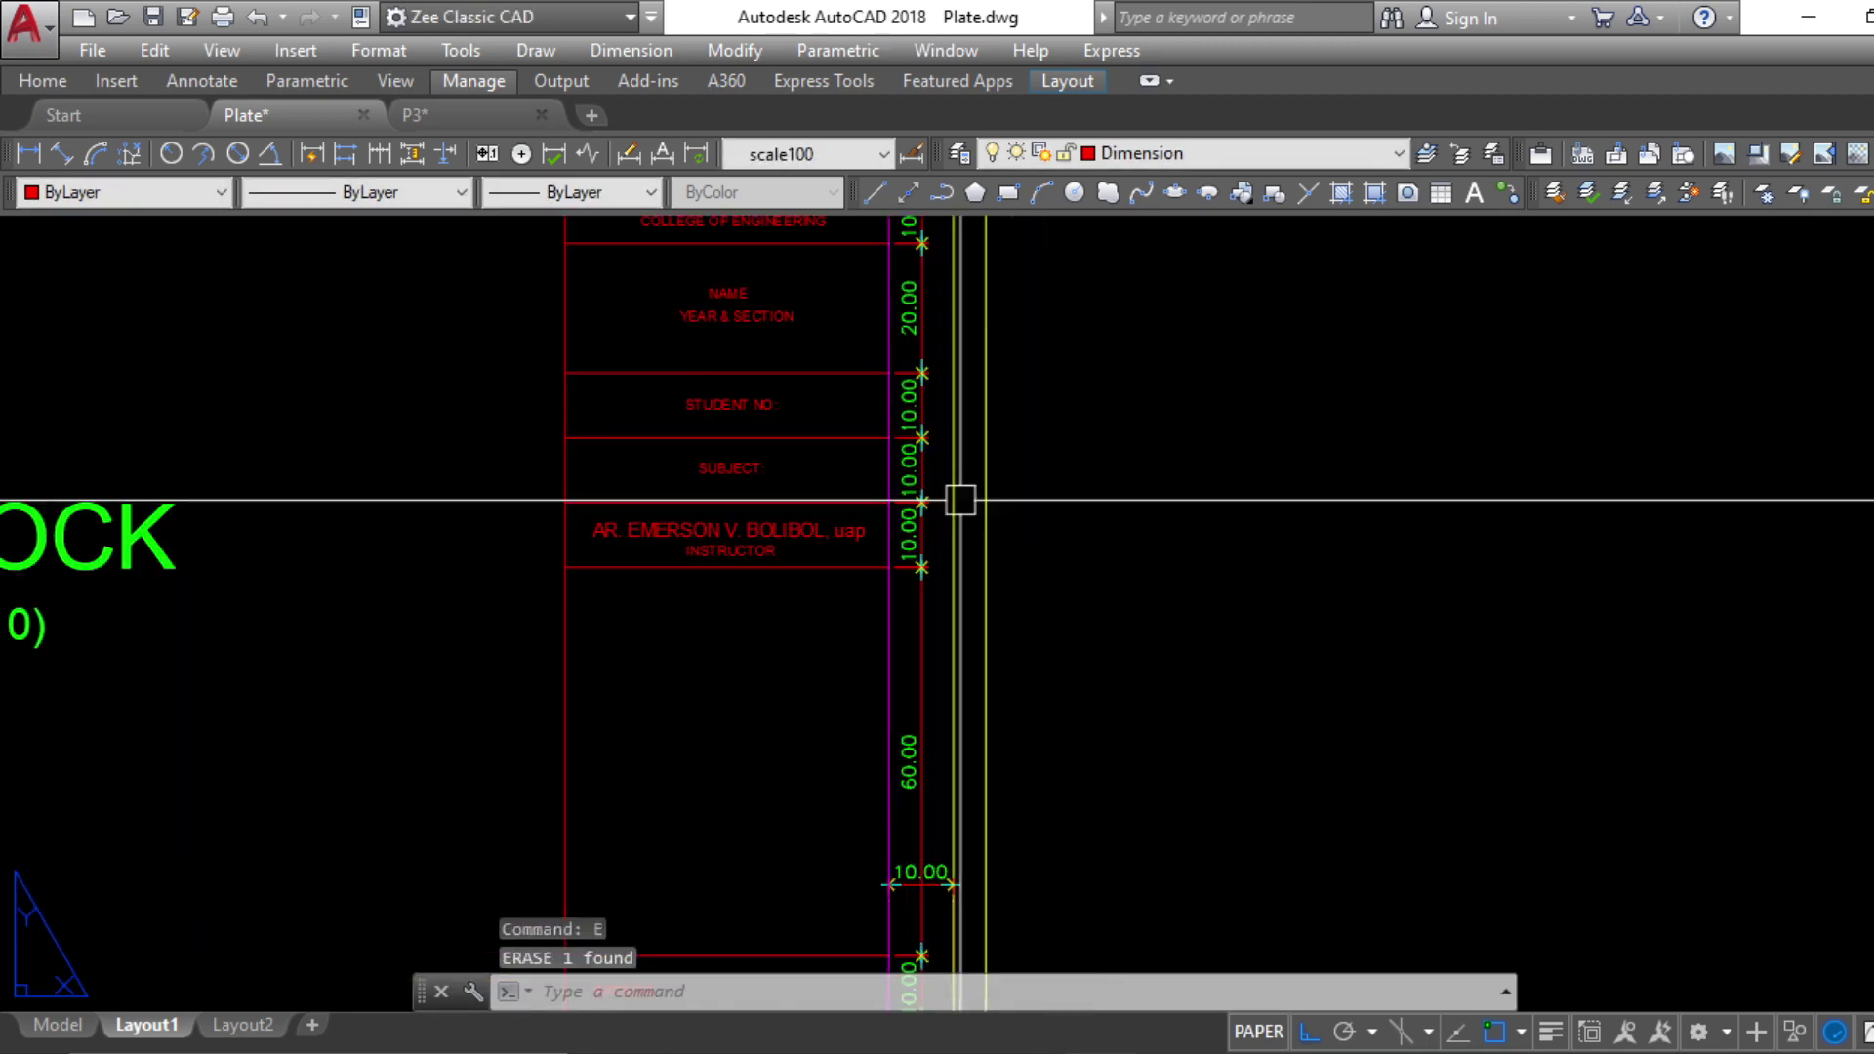
pyautogui.moveTo(994, 774); pyautogui.dragTo(941, 481, button='middle')
pyautogui.scroll(-4, 762, 701)
pyautogui.moveTo(1139, 636); pyautogui.dragTo(885, 699, button='middle')
pyautogui.press('Escape')
pyautogui.press('Escape')
pyautogui.write('o')
pyautogui.press('Return')
pyautogui.write('10')
pyautogui.press('Return')
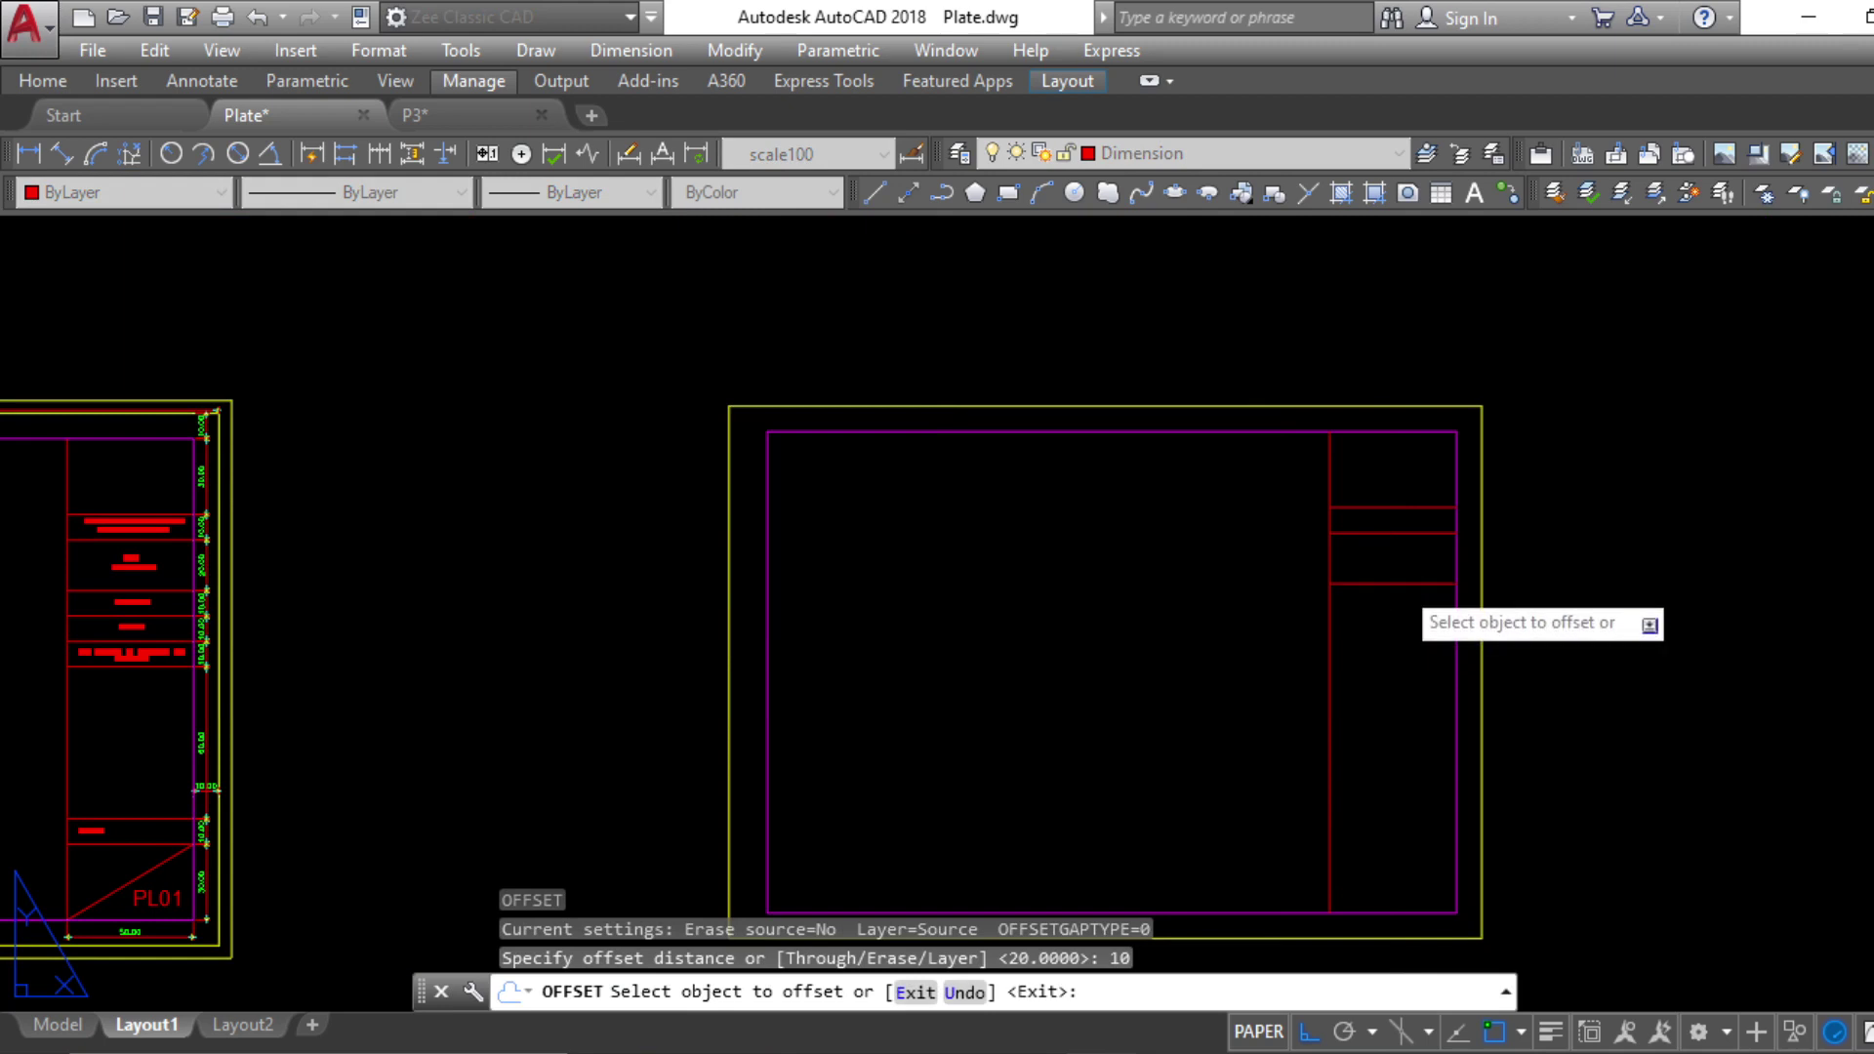
pyautogui.click(1391, 584)
pyautogui.click(1406, 618)
pyautogui.click(1411, 607)
pyautogui.click(1414, 644)
pyautogui.press('Escape')
# Examine the height dimensions below the reference title block's instructor cell
pyautogui.scroll(-2, 1174, 739)
pyautogui.moveTo(447, 671); pyautogui.dragTo(692, 549, button='middle')
pyautogui.scroll(6, 692, 548)
pyautogui.moveTo(972, 668); pyautogui.dragTo(701, 354, button='middle')
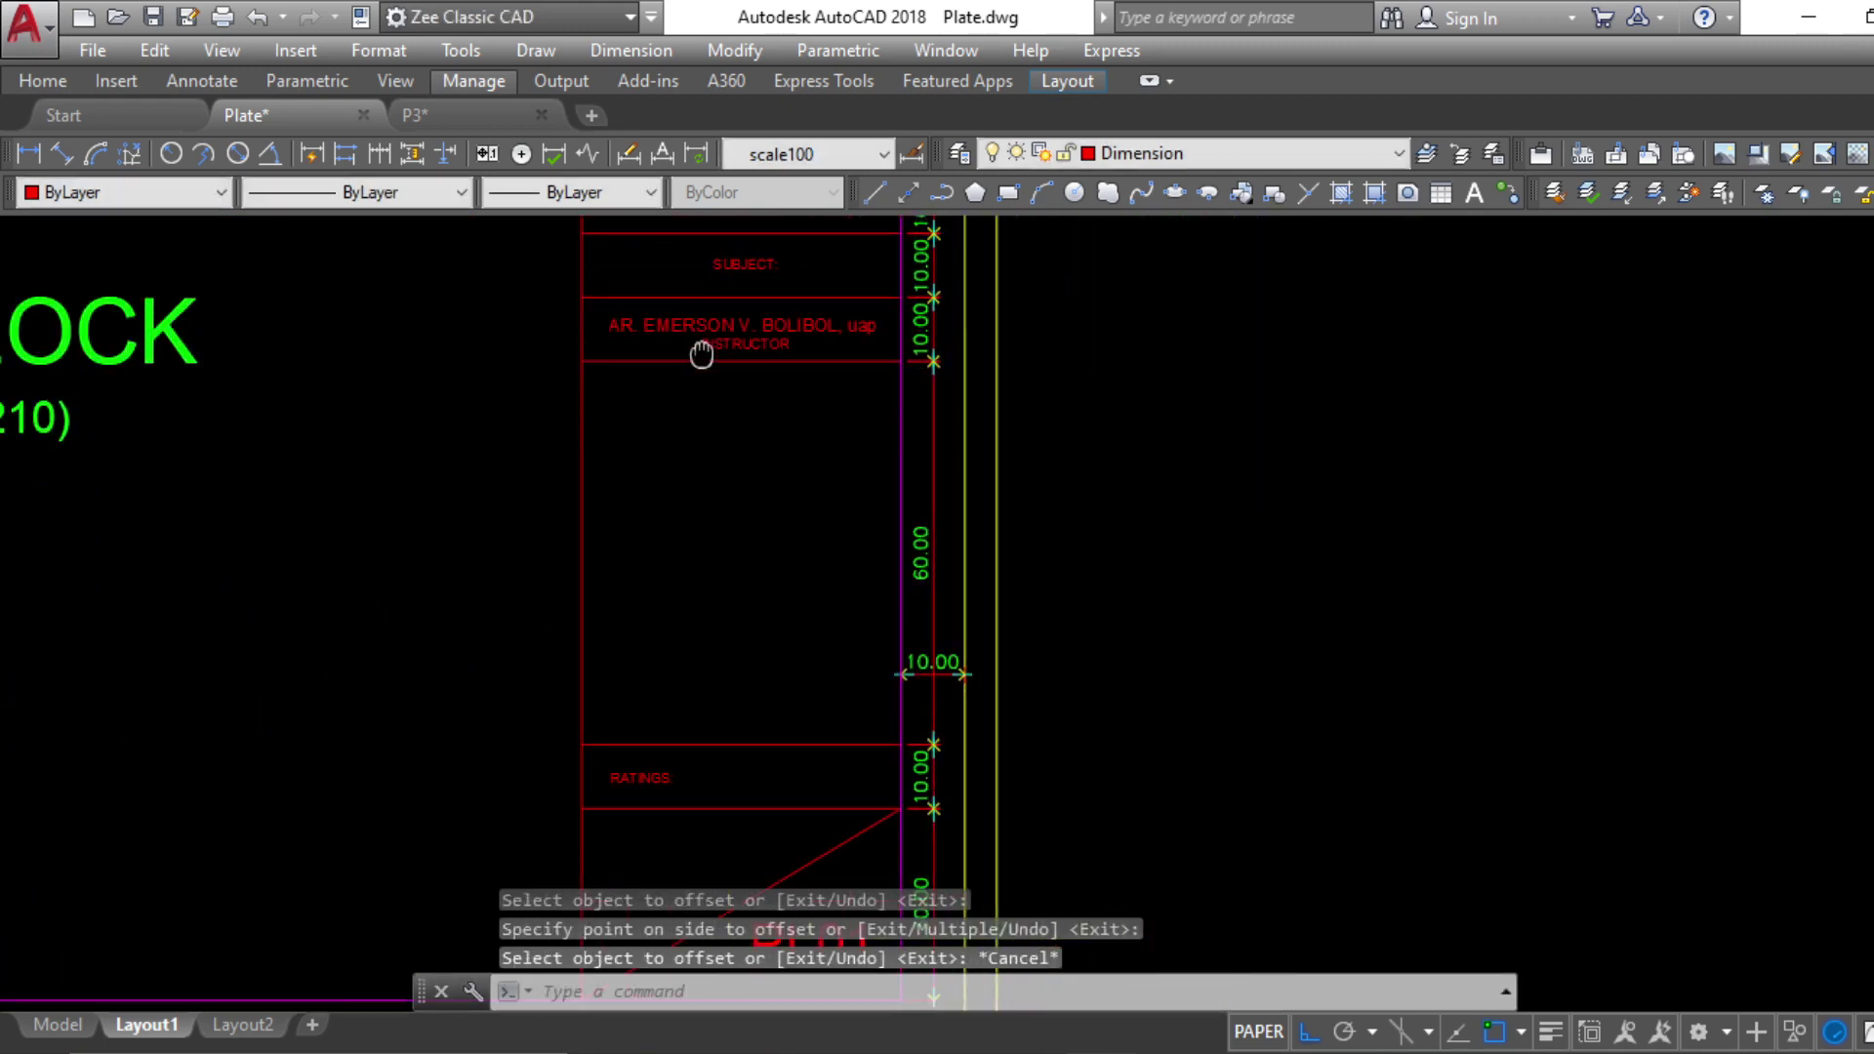
pyautogui.scroll(-2, 724, 406)
pyautogui.scroll(-6, 878, 676)
pyautogui.moveTo(1353, 597); pyautogui.dragTo(1200, 643, button='middle')
pyautogui.press('Escape')
pyautogui.press('Escape')
pyautogui.scroll(8, 1200, 643)
pyautogui.press('Return')
pyautogui.write('5')
pyautogui.press('Escape')
# Offset the sixth cell's lower line 60 downward to form the tall blank cell
pyautogui.write('o')
pyautogui.press('Return')
pyautogui.write('60')
pyautogui.press('Return')
pyautogui.scroll(-3, 1070, 736)
pyautogui.click(1055, 712)
pyautogui.click(1055, 824)
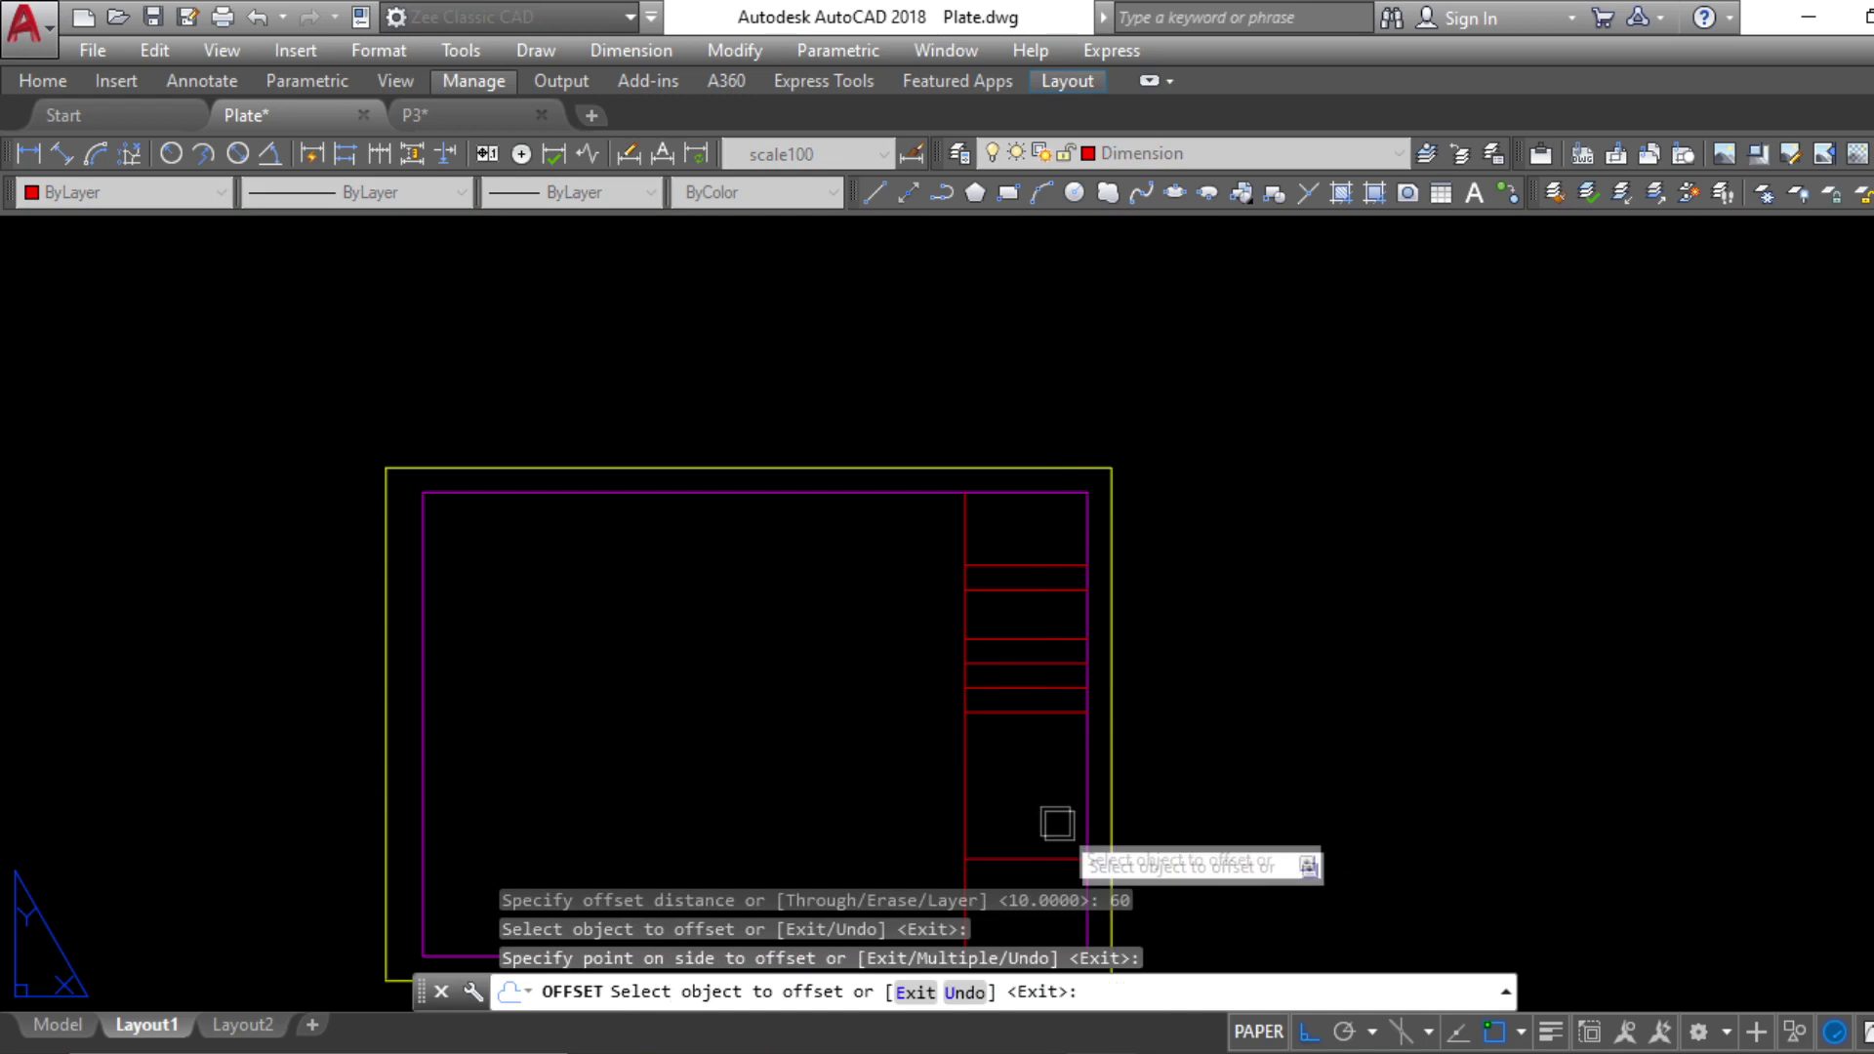
pyautogui.press('Escape')
pyautogui.press('Escape')
# Offset the tall blank cell's lower line 10 downward to form the ratings cell
pyautogui.moveTo(1054, 824); pyautogui.dragTo(1035, 605, button='middle')
pyautogui.write('o')
pyautogui.press('Return')
pyautogui.press('Return')
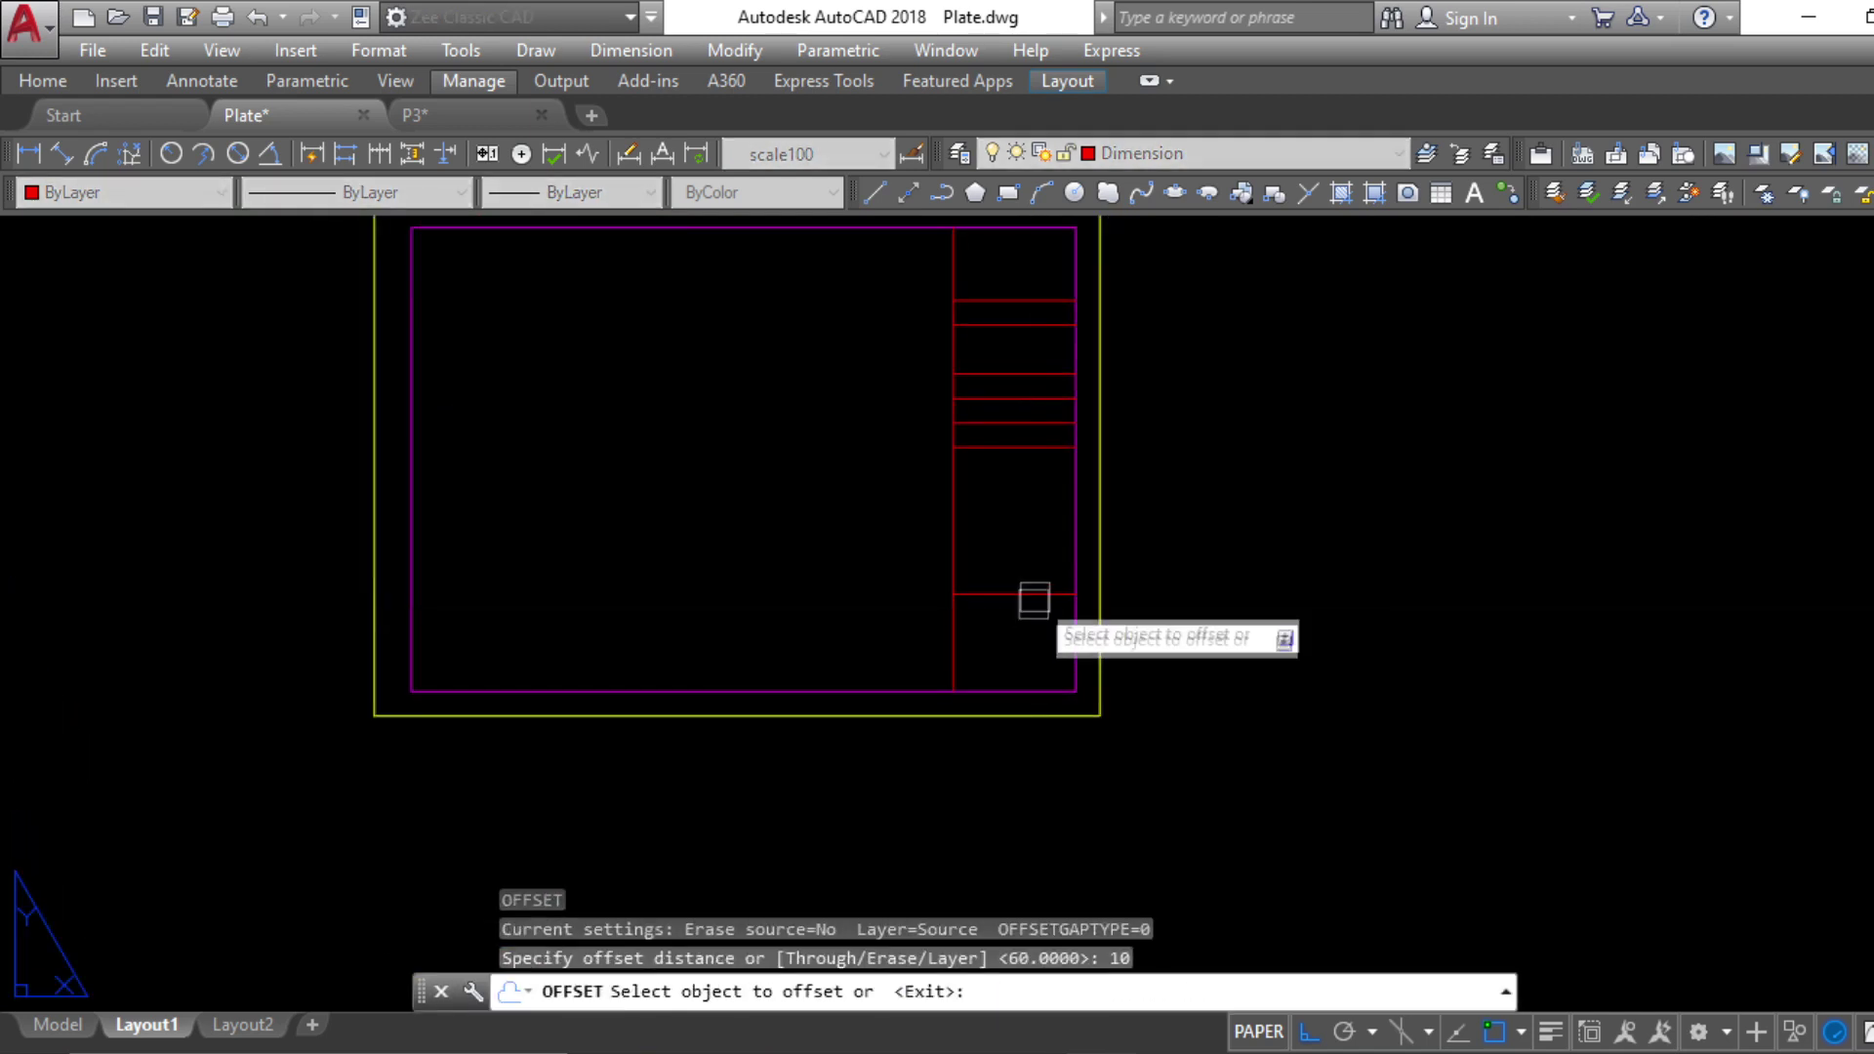
pyautogui.click(1035, 598)
pyautogui.click(1032, 648)
pyautogui.press('Escape')
# Examine the reference title block beside the new title column's cells
pyautogui.scroll(6, 1037, 629)
pyautogui.scroll(-8, 957, 622)
pyautogui.moveTo(992, 670); pyautogui.dragTo(1051, 748, button='middle')
pyautogui.scroll(2, 1041, 670)
pyautogui.moveTo(919, 672); pyautogui.dragTo(1869, 600, button='middle')
pyautogui.scroll(7, 796, 749)
pyautogui.scroll(-7, 804, 736)
pyautogui.moveTo(970, 656); pyautogui.dragTo(737, 753, button='middle')
pyautogui.moveTo(1548, 613); pyautogui.dragTo(875, 716, button='middle')
pyautogui.scroll(6, 998, 625)
pyautogui.scroll(-4, 1016, 603)
pyautogui.press('Escape')
pyautogui.press('Escape')
pyautogui.press('Escape')
# Write the multiline text UNIVERSITY in the third cell, using the Standard style, Arial font and a height of 10
pyautogui.scroll(2, 1079, 605)
pyautogui.scroll(-3, 1078, 605)
pyautogui.scroll(4, 1080, 605)
pyautogui.write('mt')
pyautogui.press('Return')
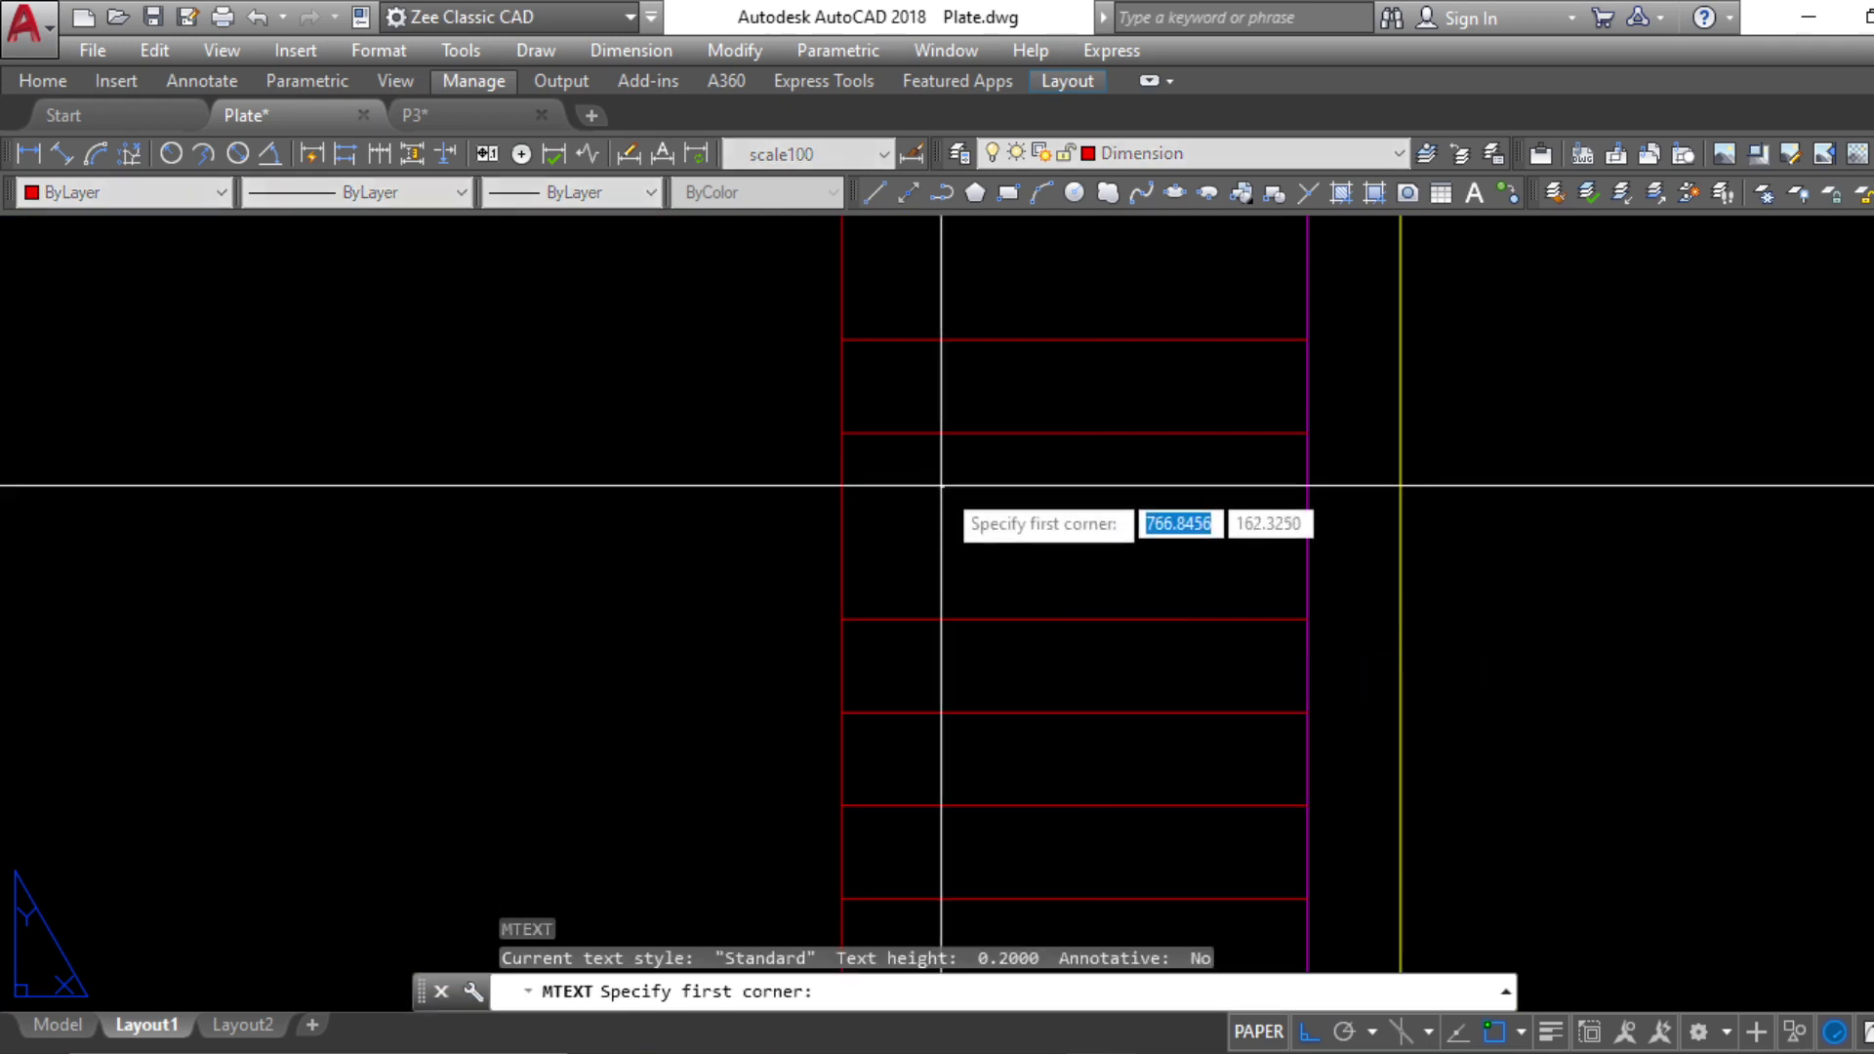
pyautogui.click(939, 488)
pyautogui.click(1161, 603)
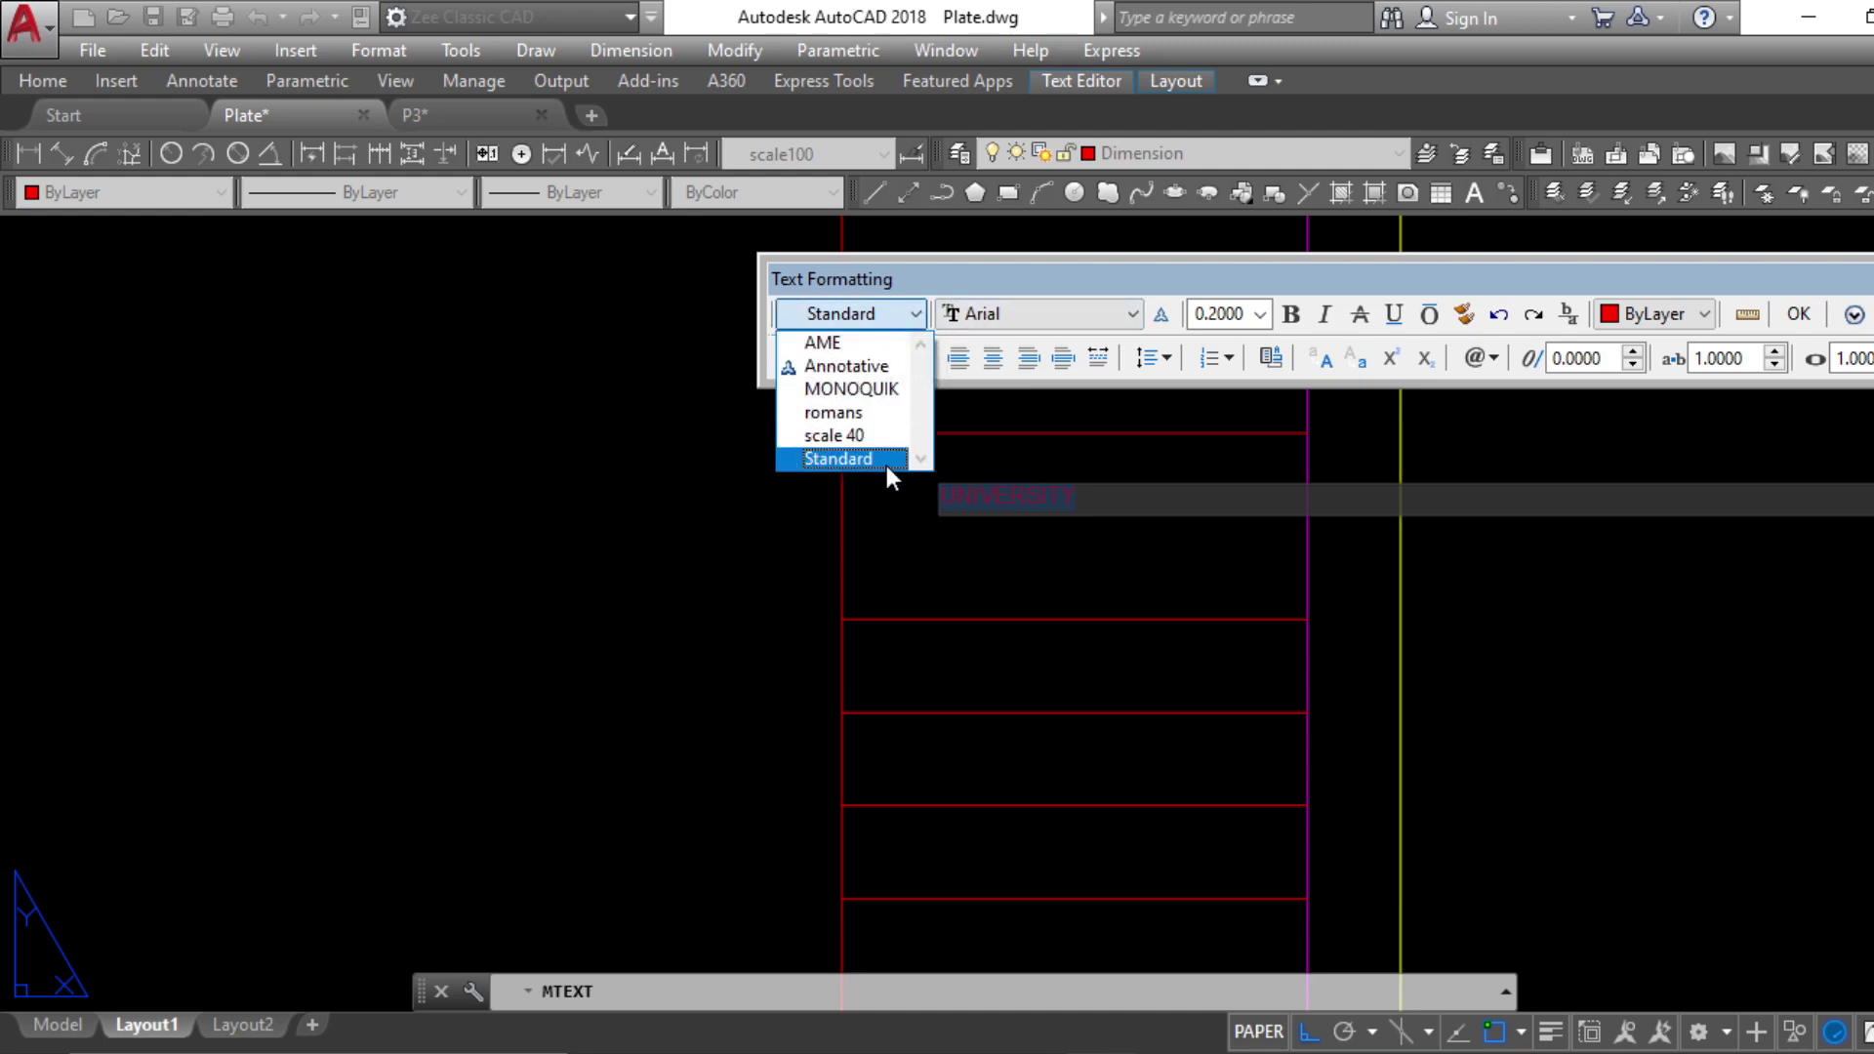
pyautogui.click(885, 461)
pyautogui.click(976, 310)
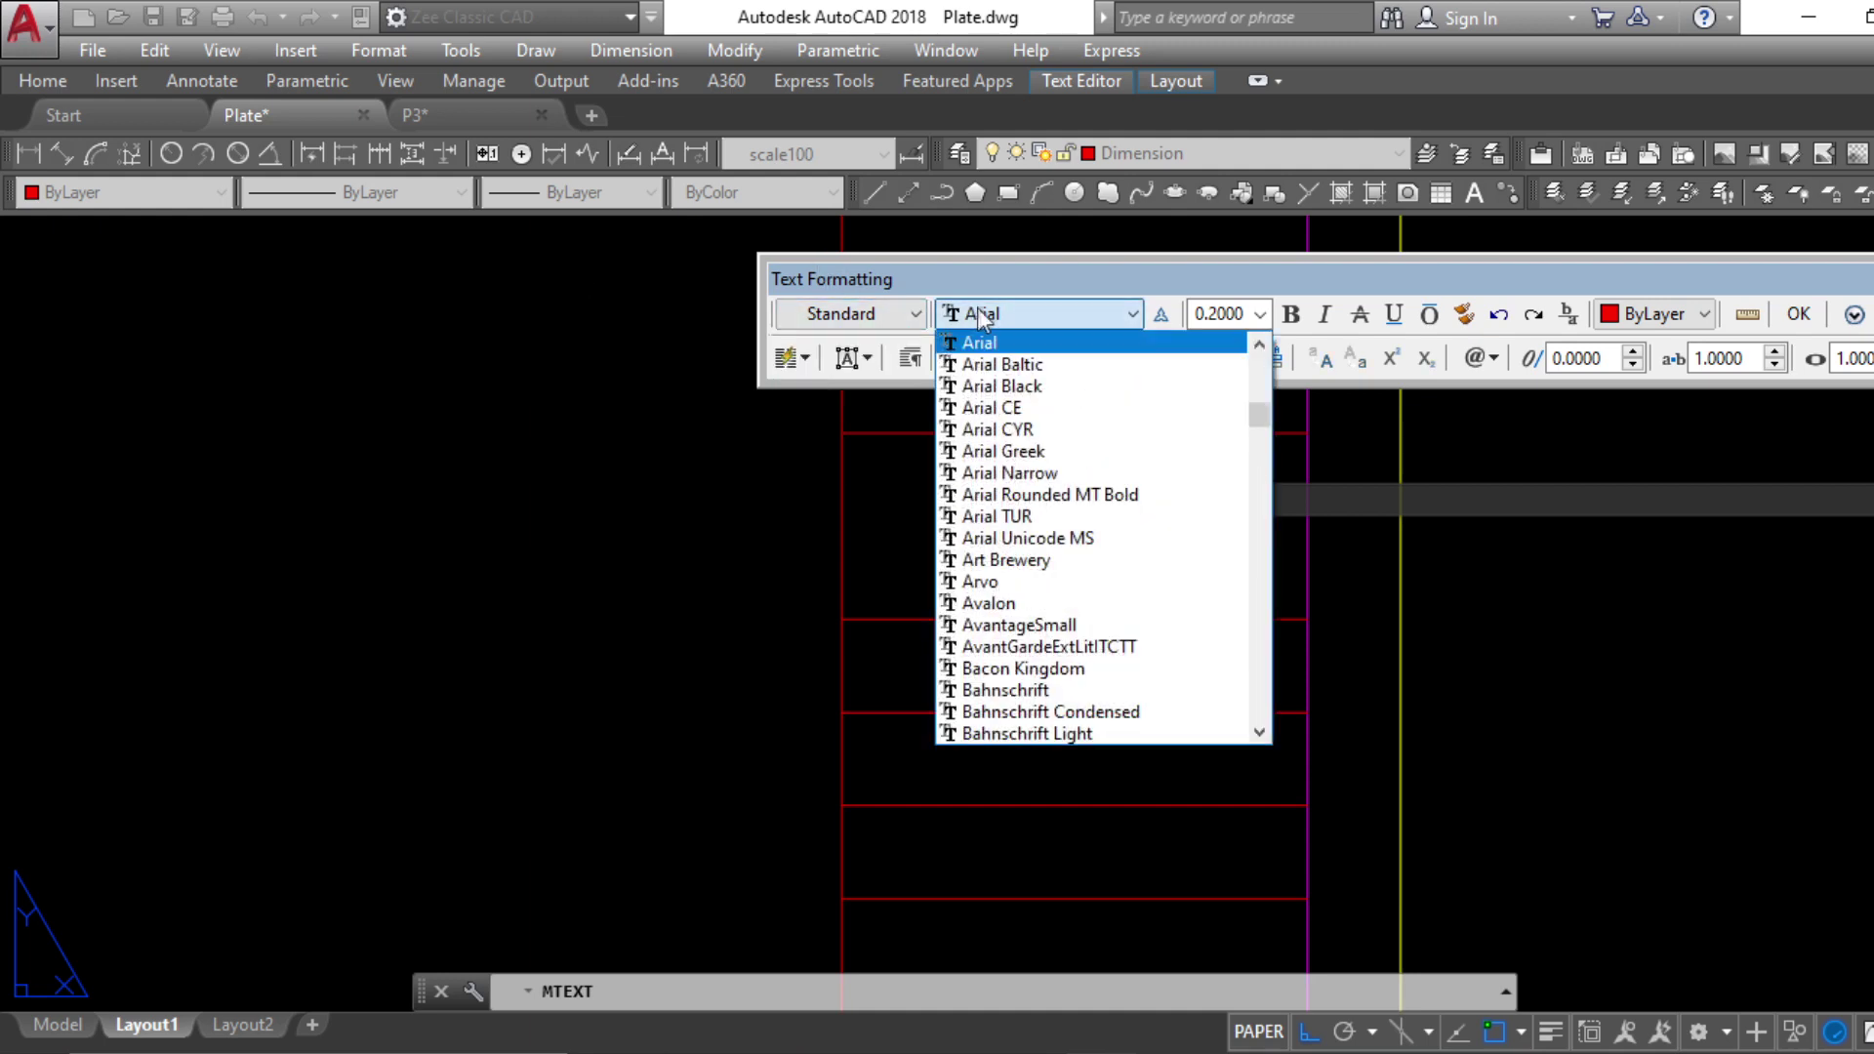
pyautogui.click(898, 527)
pyautogui.hotkey('ctrl', 'a')
pyautogui.click(1064, 320)
pyautogui.click(1059, 354)
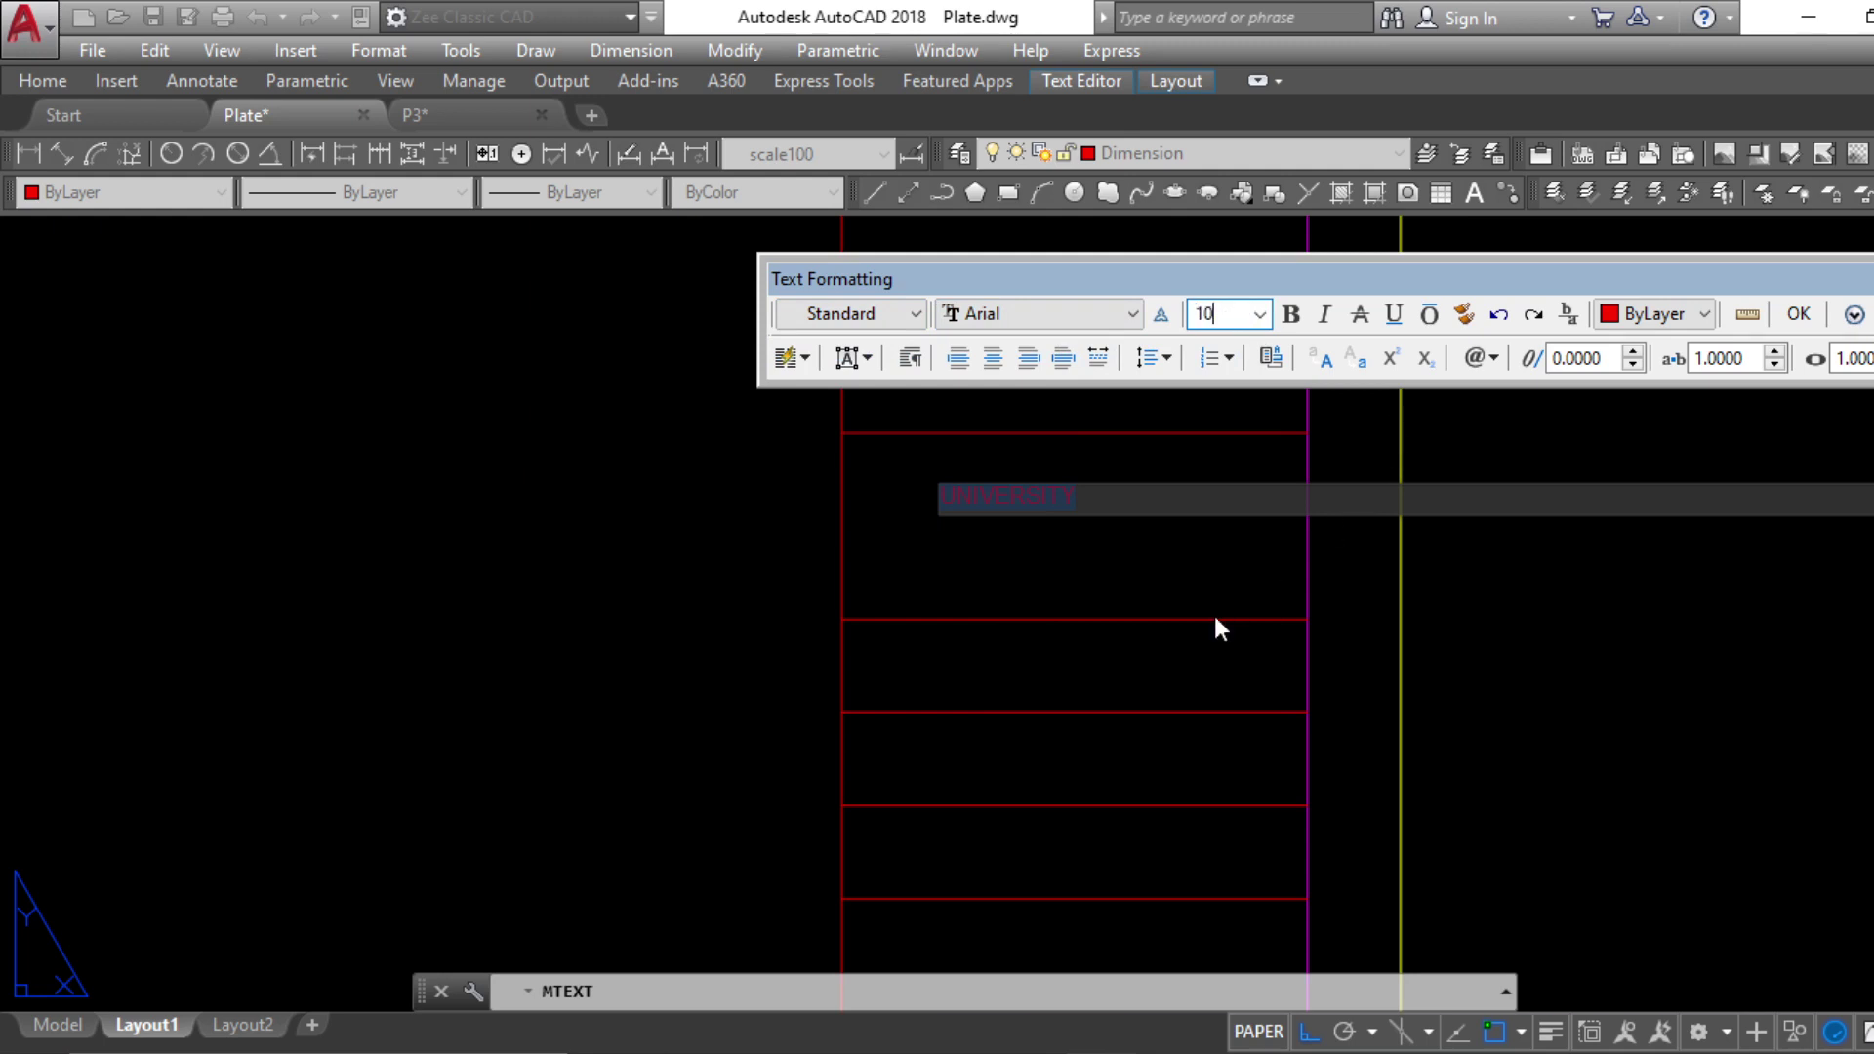
pyautogui.press('Return')
pyautogui.scroll(-2, 1088, 591)
pyautogui.click(845, 598)
# Reduce the UNIVERSITY text's height so that it fits inside the title column
pyautogui.moveTo(846, 597); pyautogui.dragTo(572, 604, button='middle')
pyautogui.click(1040, 586)
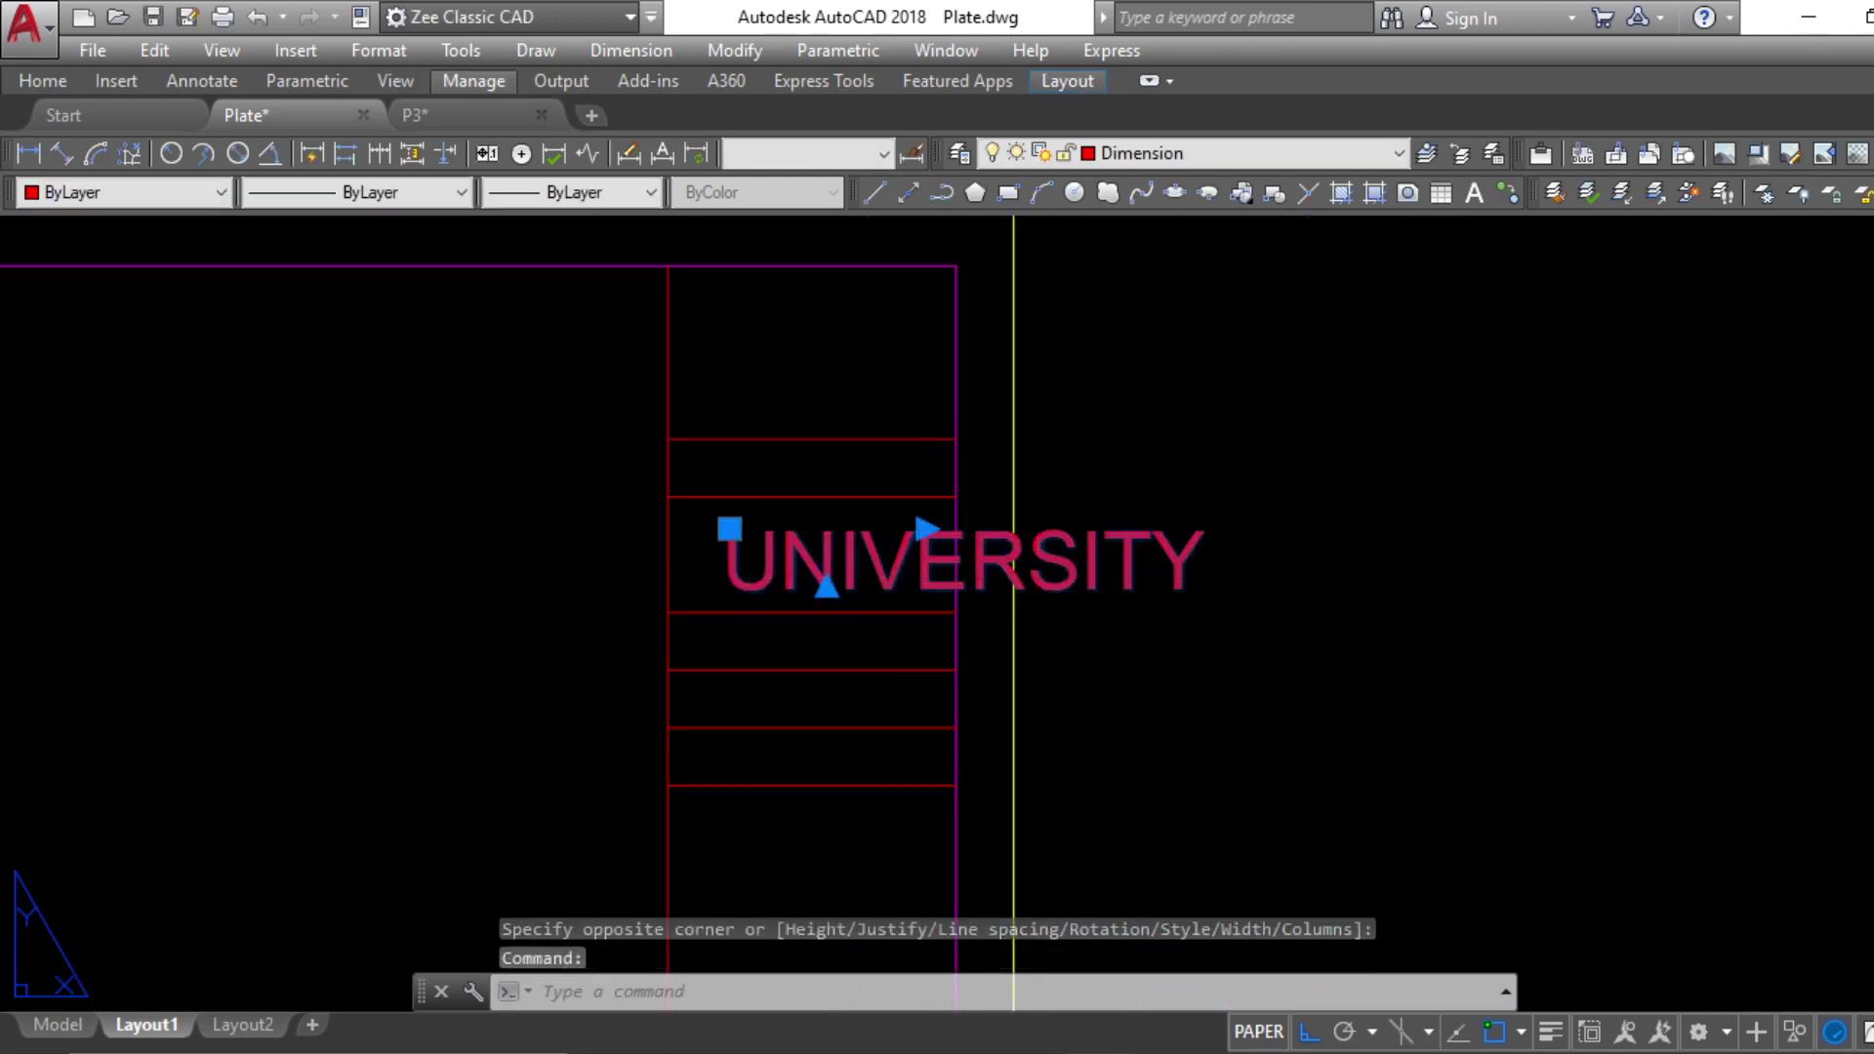
pyautogui.doubleClick(1129, 549)
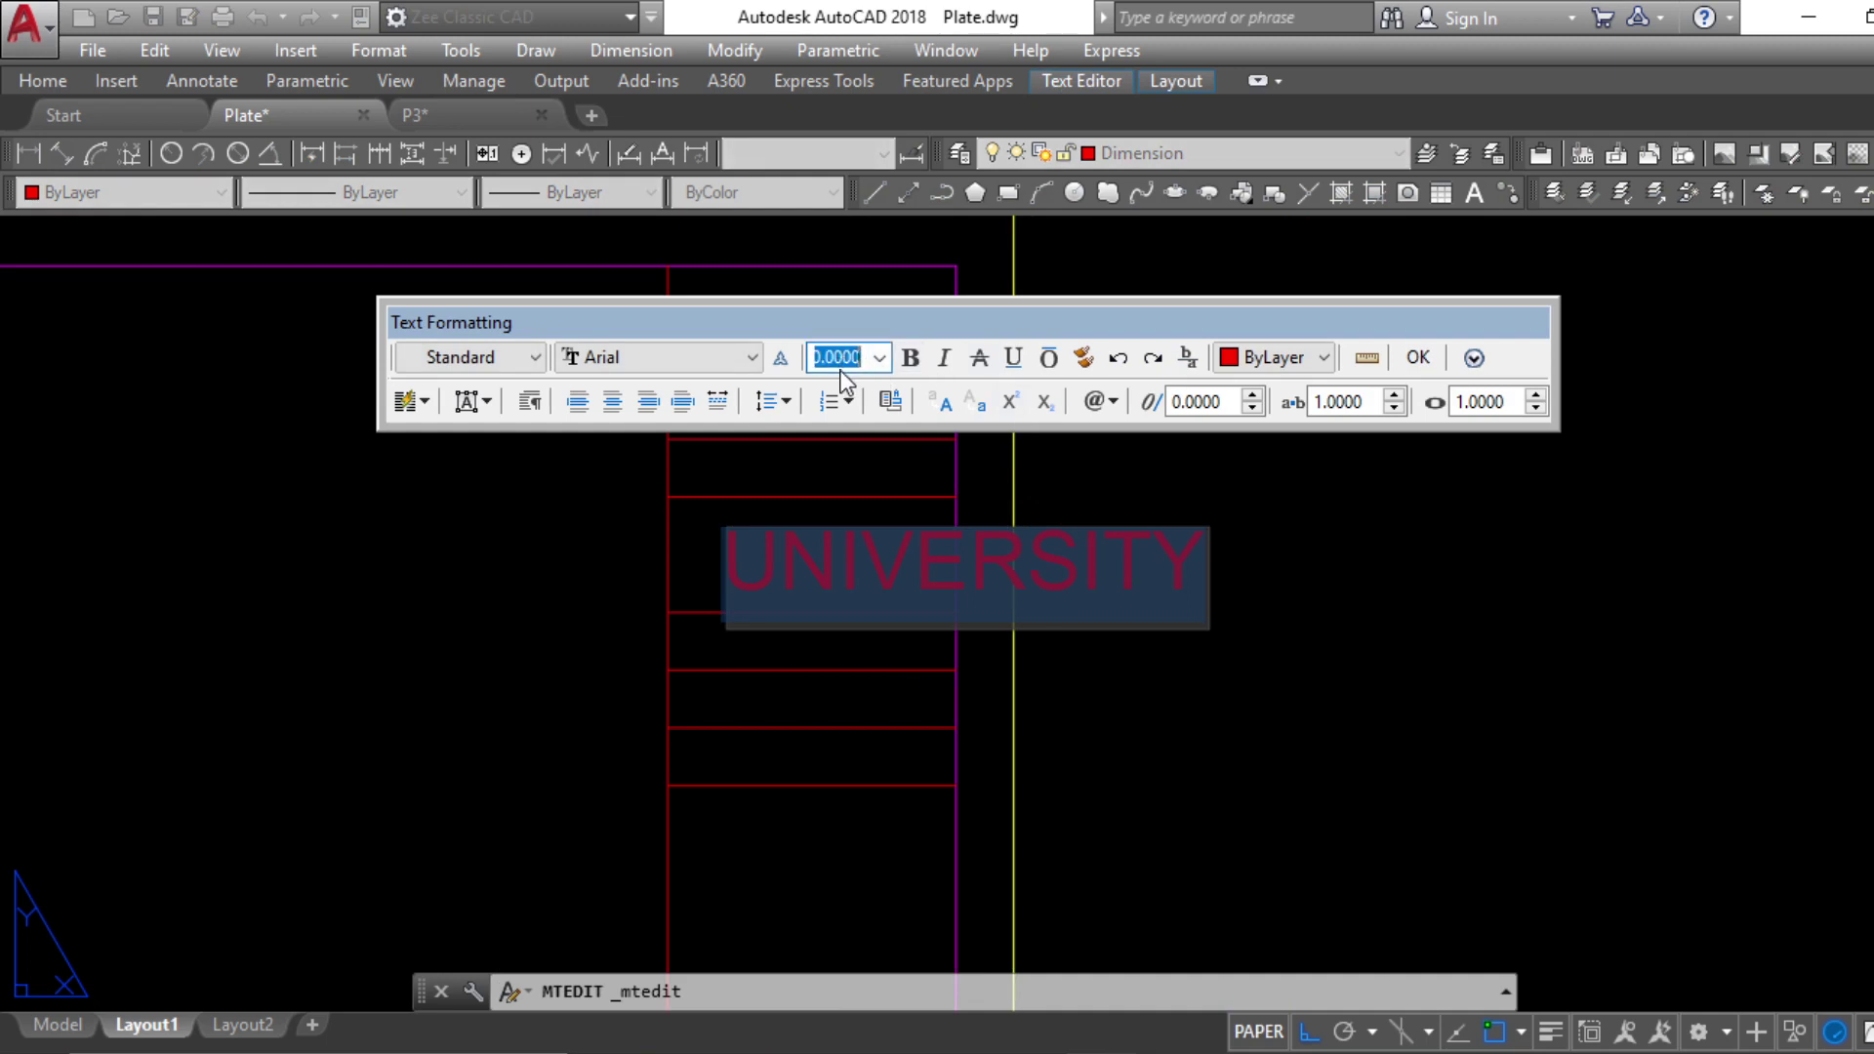
pyautogui.press('Return')
pyautogui.click(1527, 824)
pyautogui.doubleClick(811, 531)
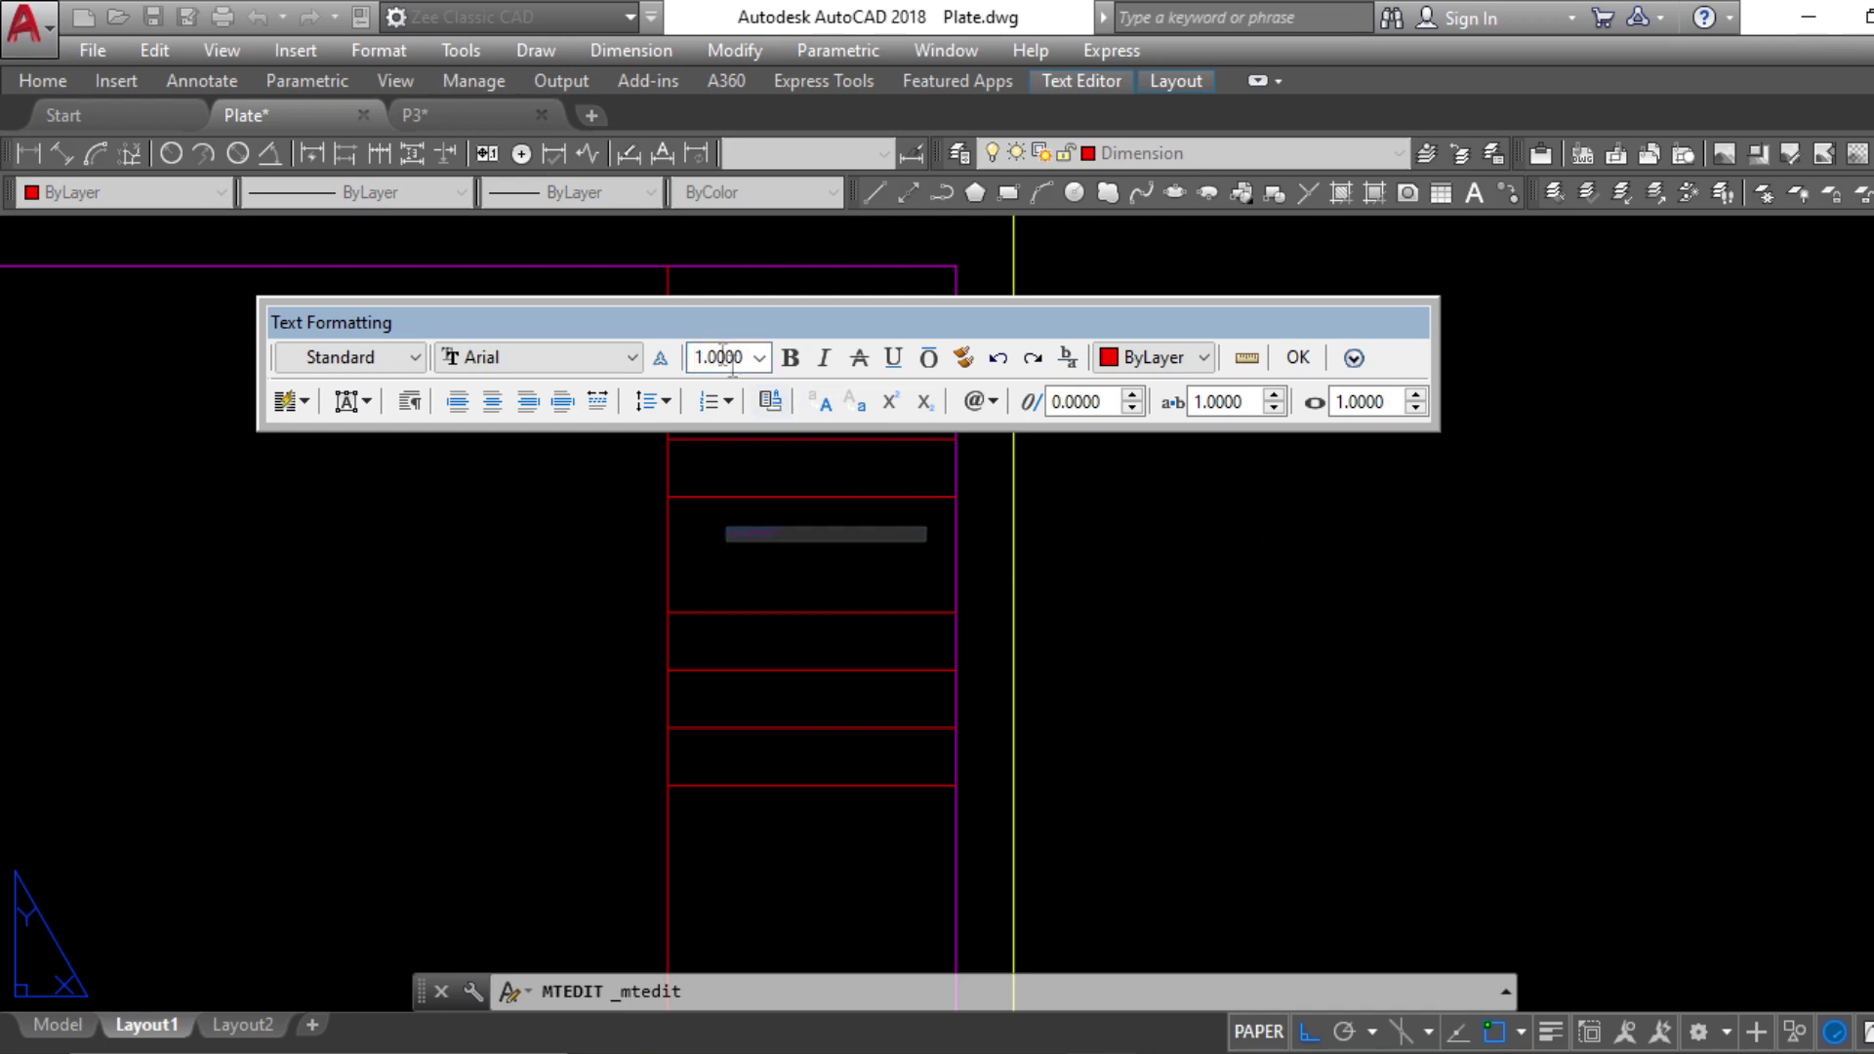
pyautogui.click(1557, 663)
# Move the UNIVERSITY text up from the third cell into the second cell
pyautogui.click(830, 542)
pyautogui.moveTo(858, 599); pyautogui.dragTo(975, 682, button='middle')
pyautogui.write('M')
pyautogui.press('Return')
pyautogui.click(1364, 716)
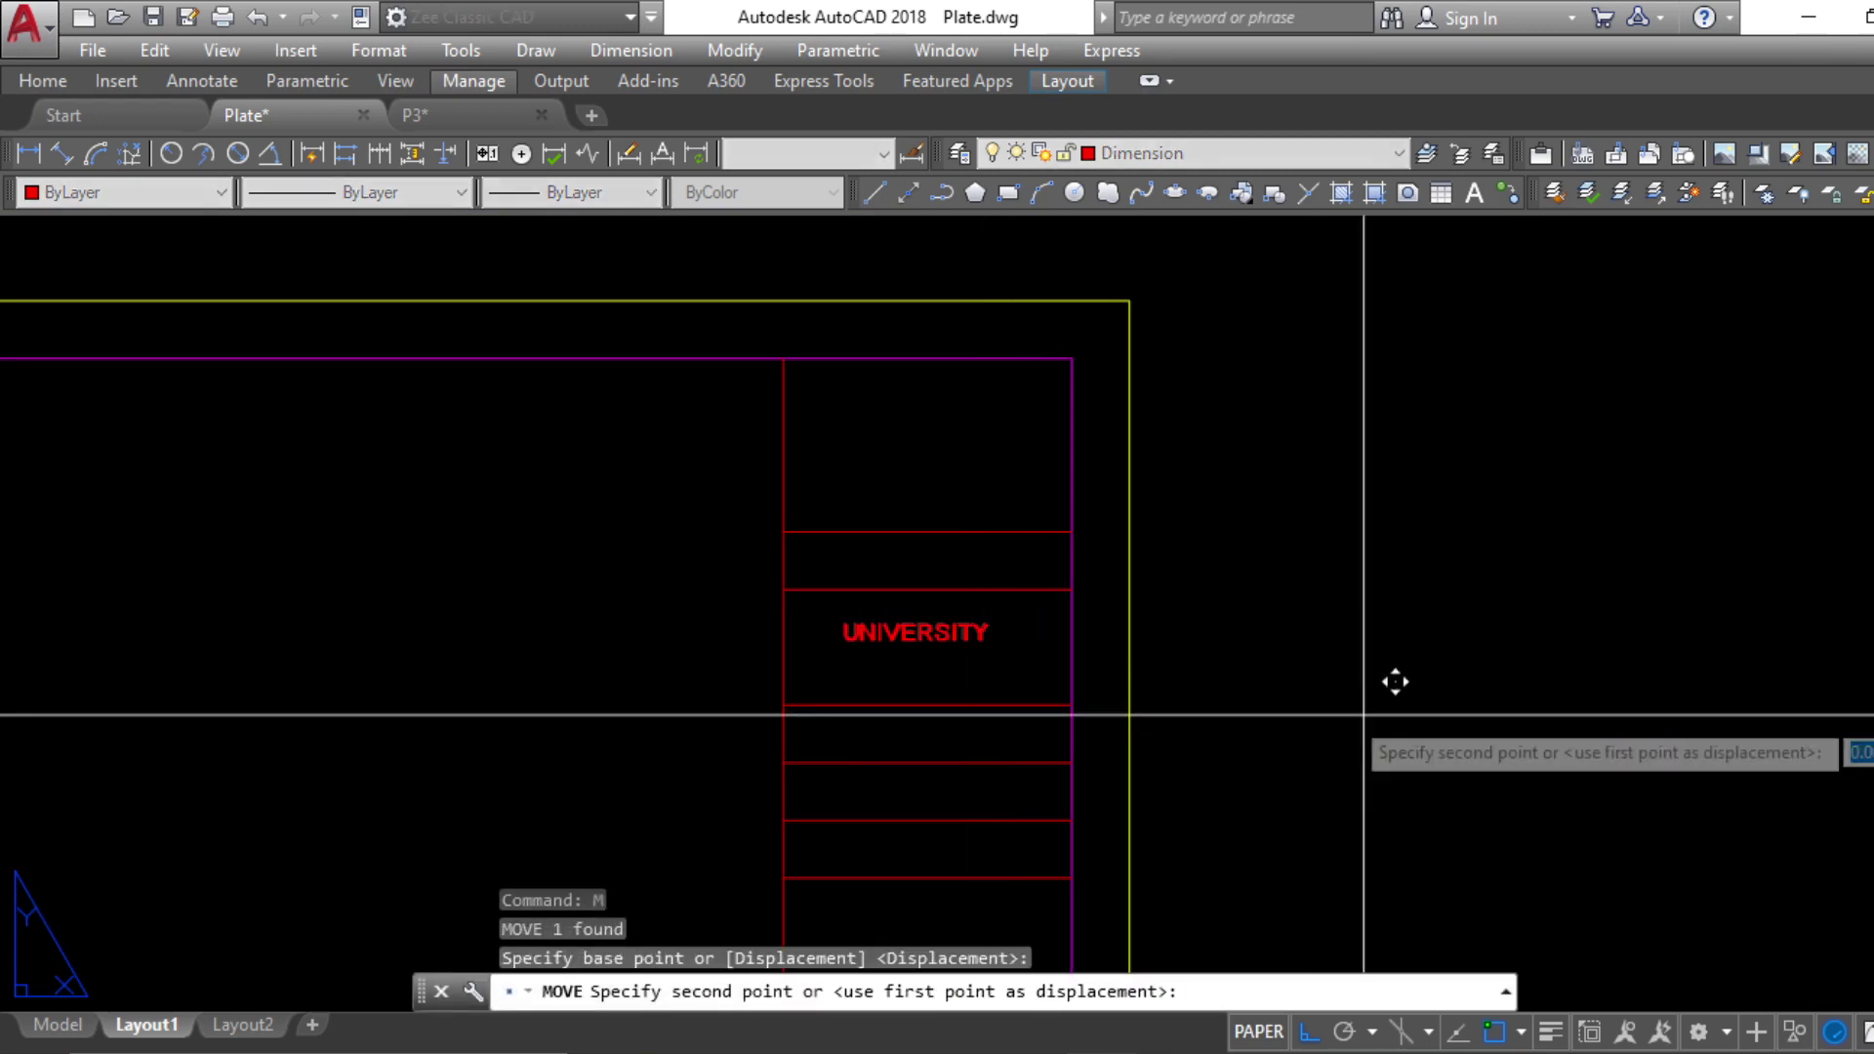
pyautogui.press('Escape')
pyautogui.press('Escape')
pyautogui.press('Escape')
pyautogui.scroll(-3, 1211, 744)
pyautogui.scroll(3, 975, 384)
# Copy the UNIVERSITY text from the second cell straight down into the third cell
pyautogui.click(975, 384)
pyautogui.write('co')
pyautogui.press('Return')
pyautogui.click(1005, 385)
pyautogui.click(1008, 460)
pyautogui.press('Escape')
pyautogui.click(976, 462)
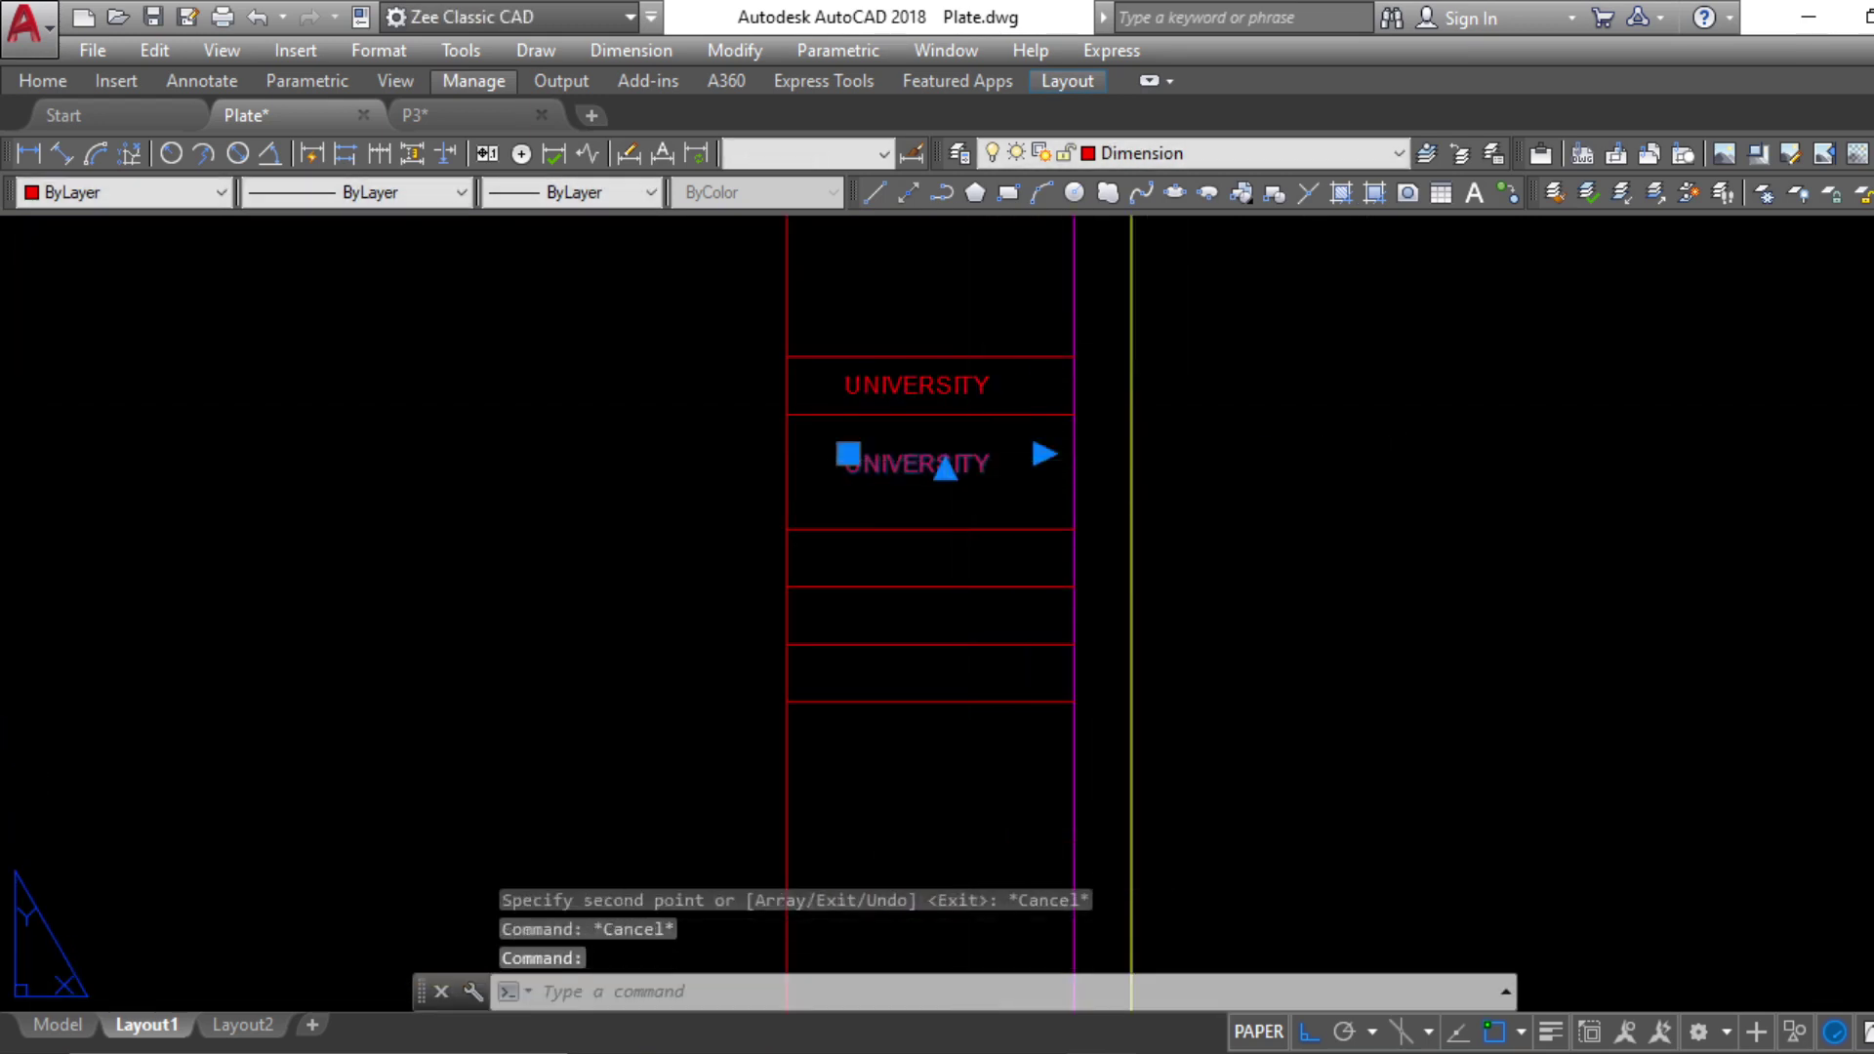
pyautogui.doubleClick(977, 463)
pyautogui.press('Escape')
pyautogui.press('Escape')
# Choose the university seal image named download from the CAD 11 MMSU folder as the raster image to attach
pyautogui.scroll(-3, 996, 506)
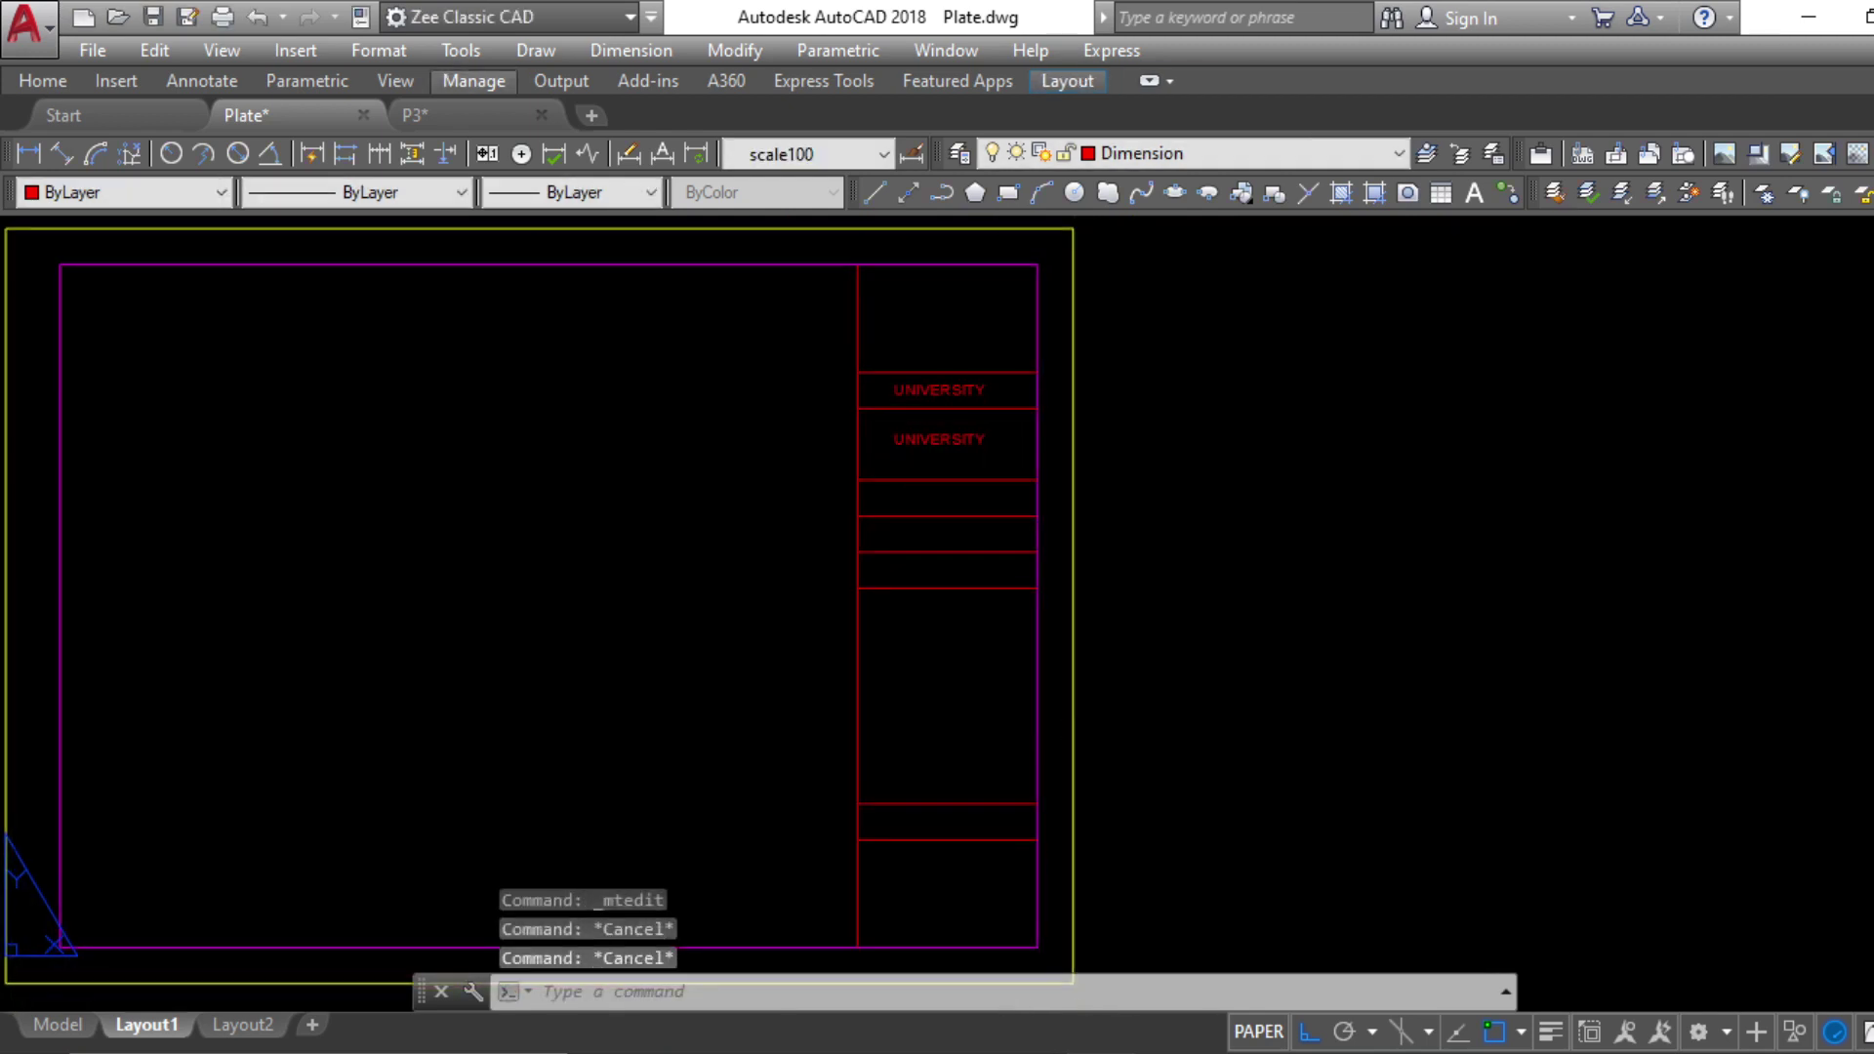
pyautogui.moveTo(1032, 827)
pyautogui.mouseDown(button='middle')
pyautogui.moveTo(1083, 732)
pyautogui.moveTo(1200, 611)
pyautogui.mouseUp(button='middle')
pyautogui.scroll(-4, 1190, 625)
pyautogui.scroll(2, 1201, 839)
pyautogui.moveTo(1180, 882); pyautogui.dragTo(1330, 891, button='middle')
pyautogui.scroll(2, 1192, 469)
pyautogui.scroll(5, 1193, 469)
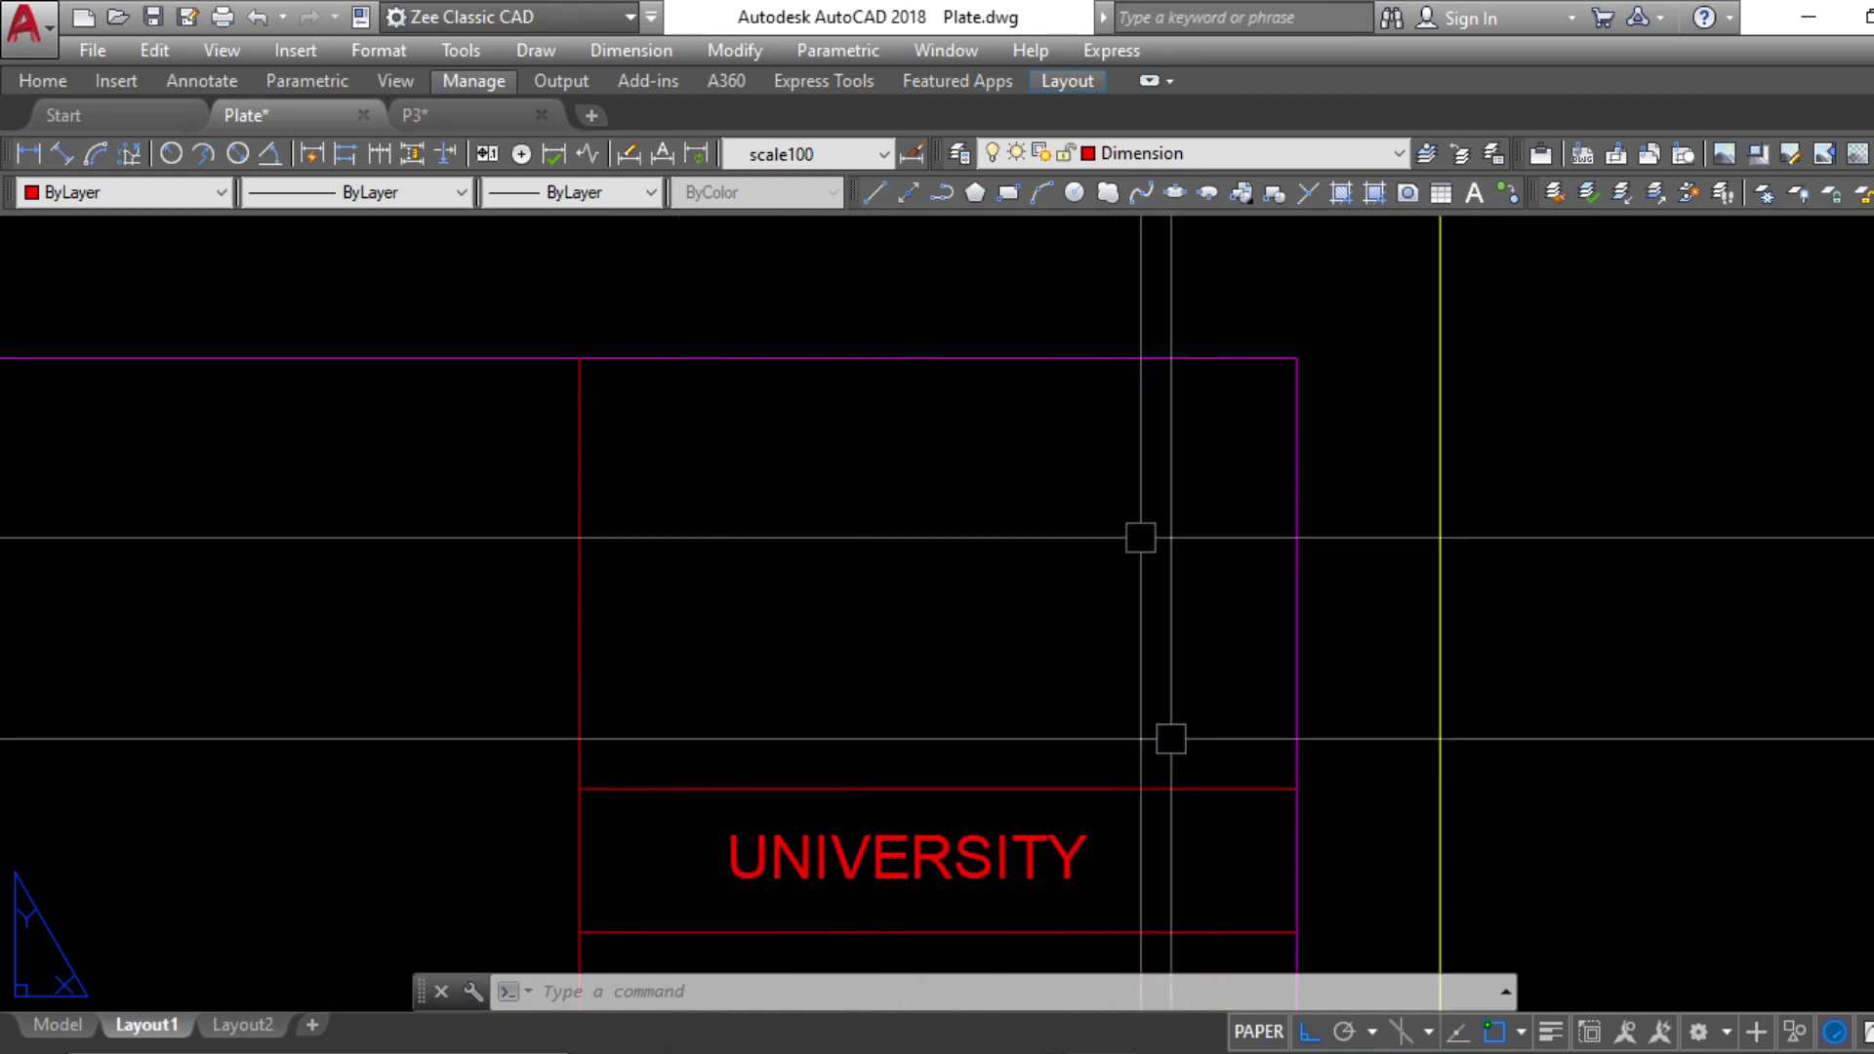
pyautogui.click(296, 50)
pyautogui.click(379, 280)
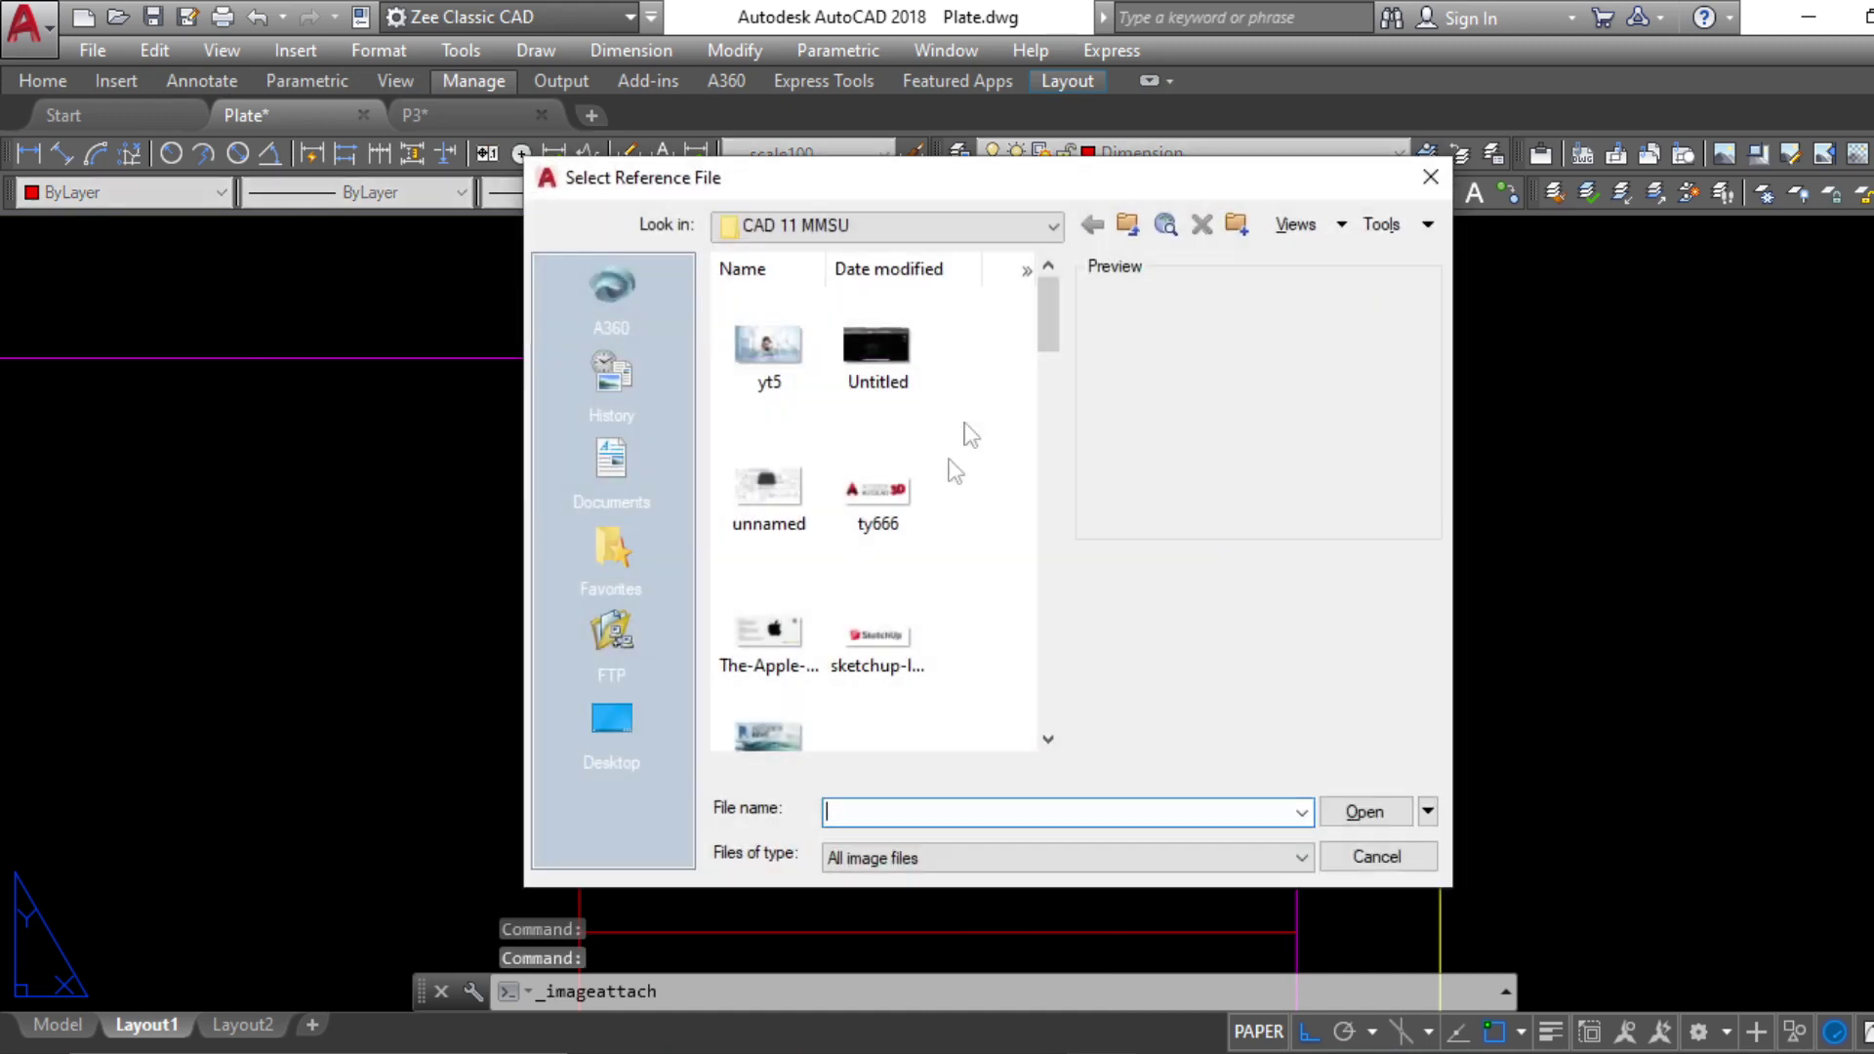
pyautogui.moveTo(1048, 332); pyautogui.dragTo(1047, 447)
pyautogui.click(768, 532)
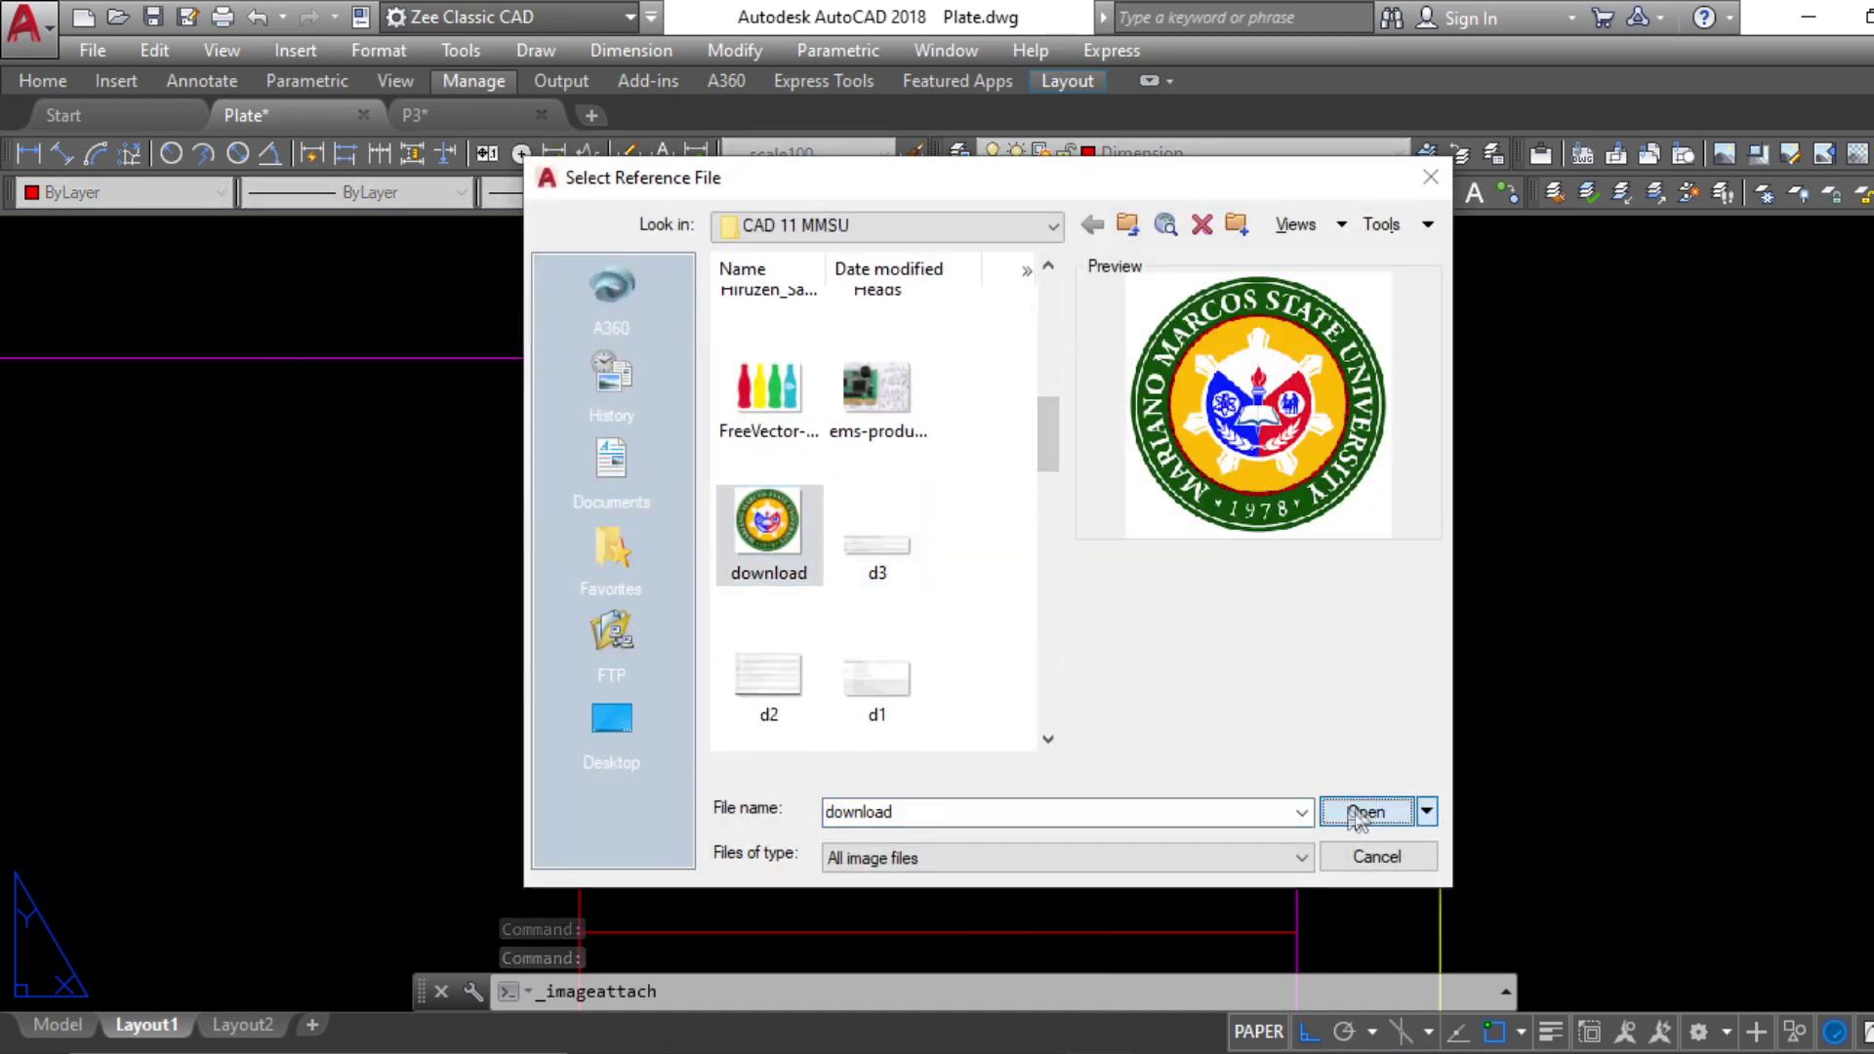
pyautogui.click(1363, 812)
pyautogui.click(991, 605)
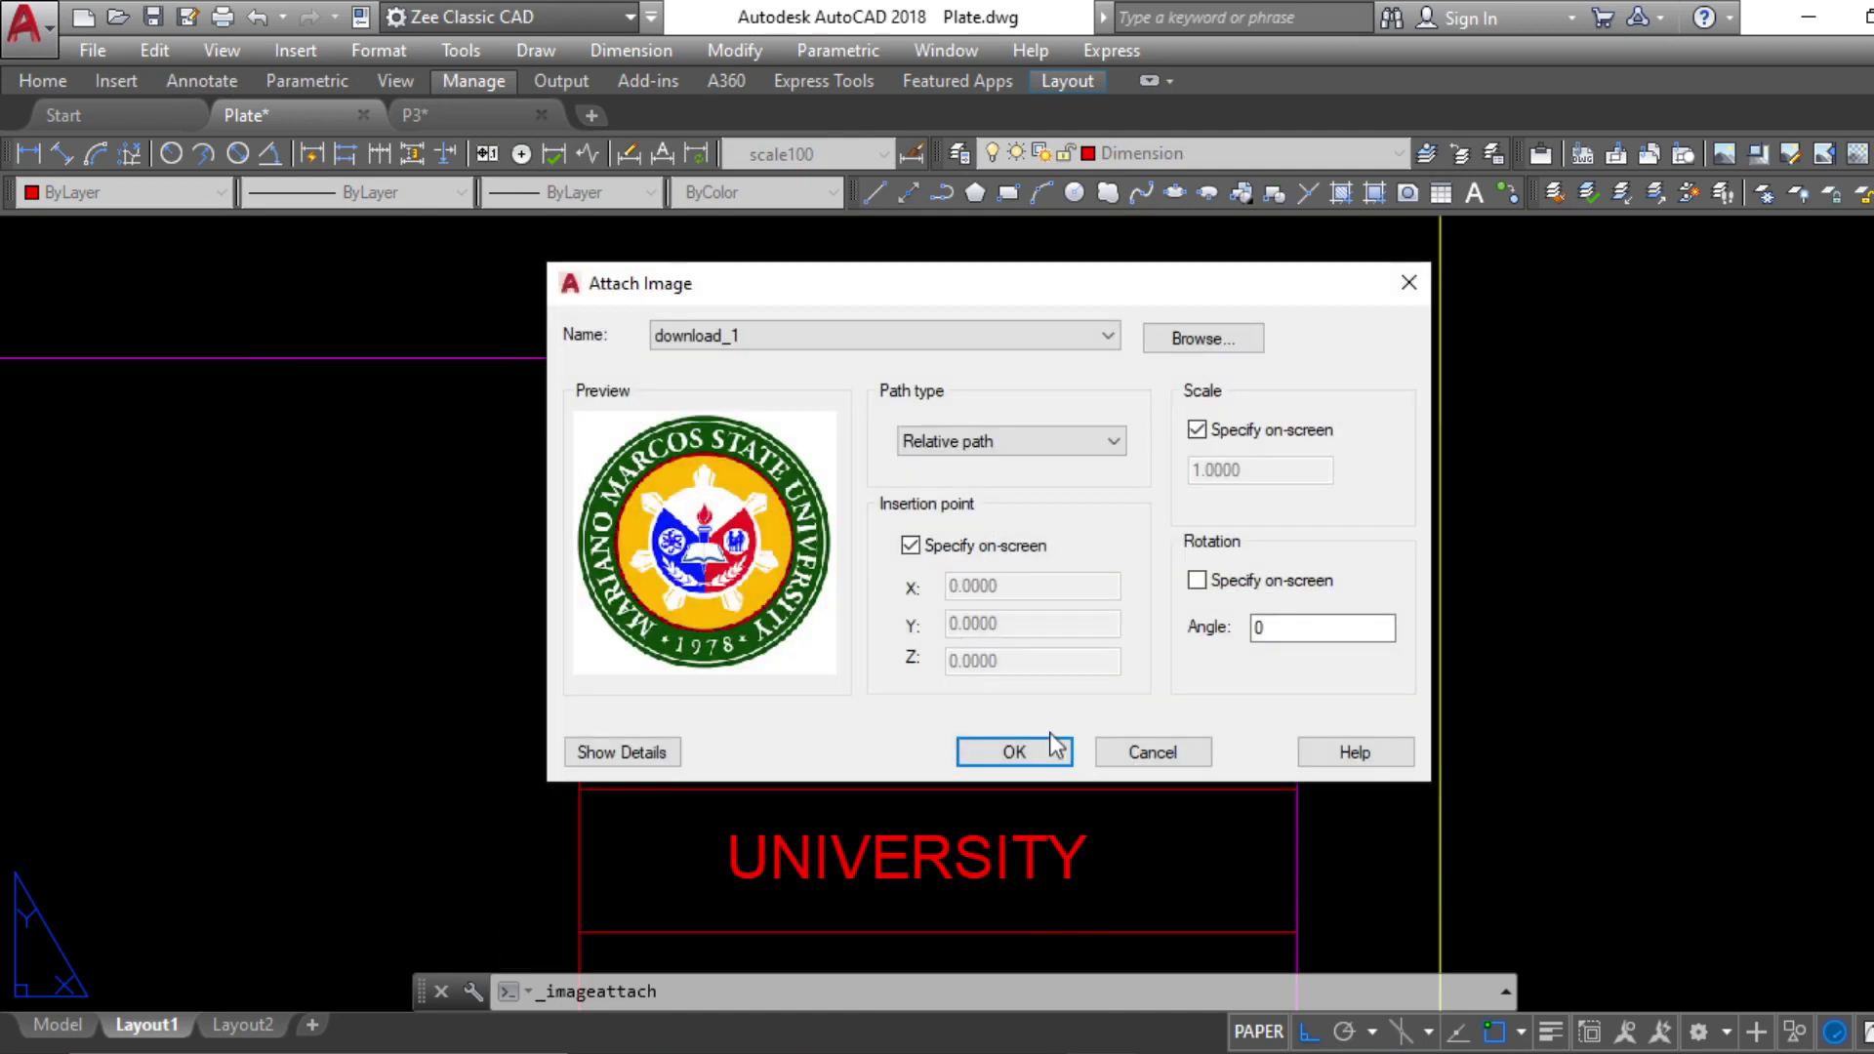
# Place the seal image in the uppermost title cell with a relative path, scaled to about 19.6 wide
pyautogui.click(1015, 752)
pyautogui.click(831, 718)
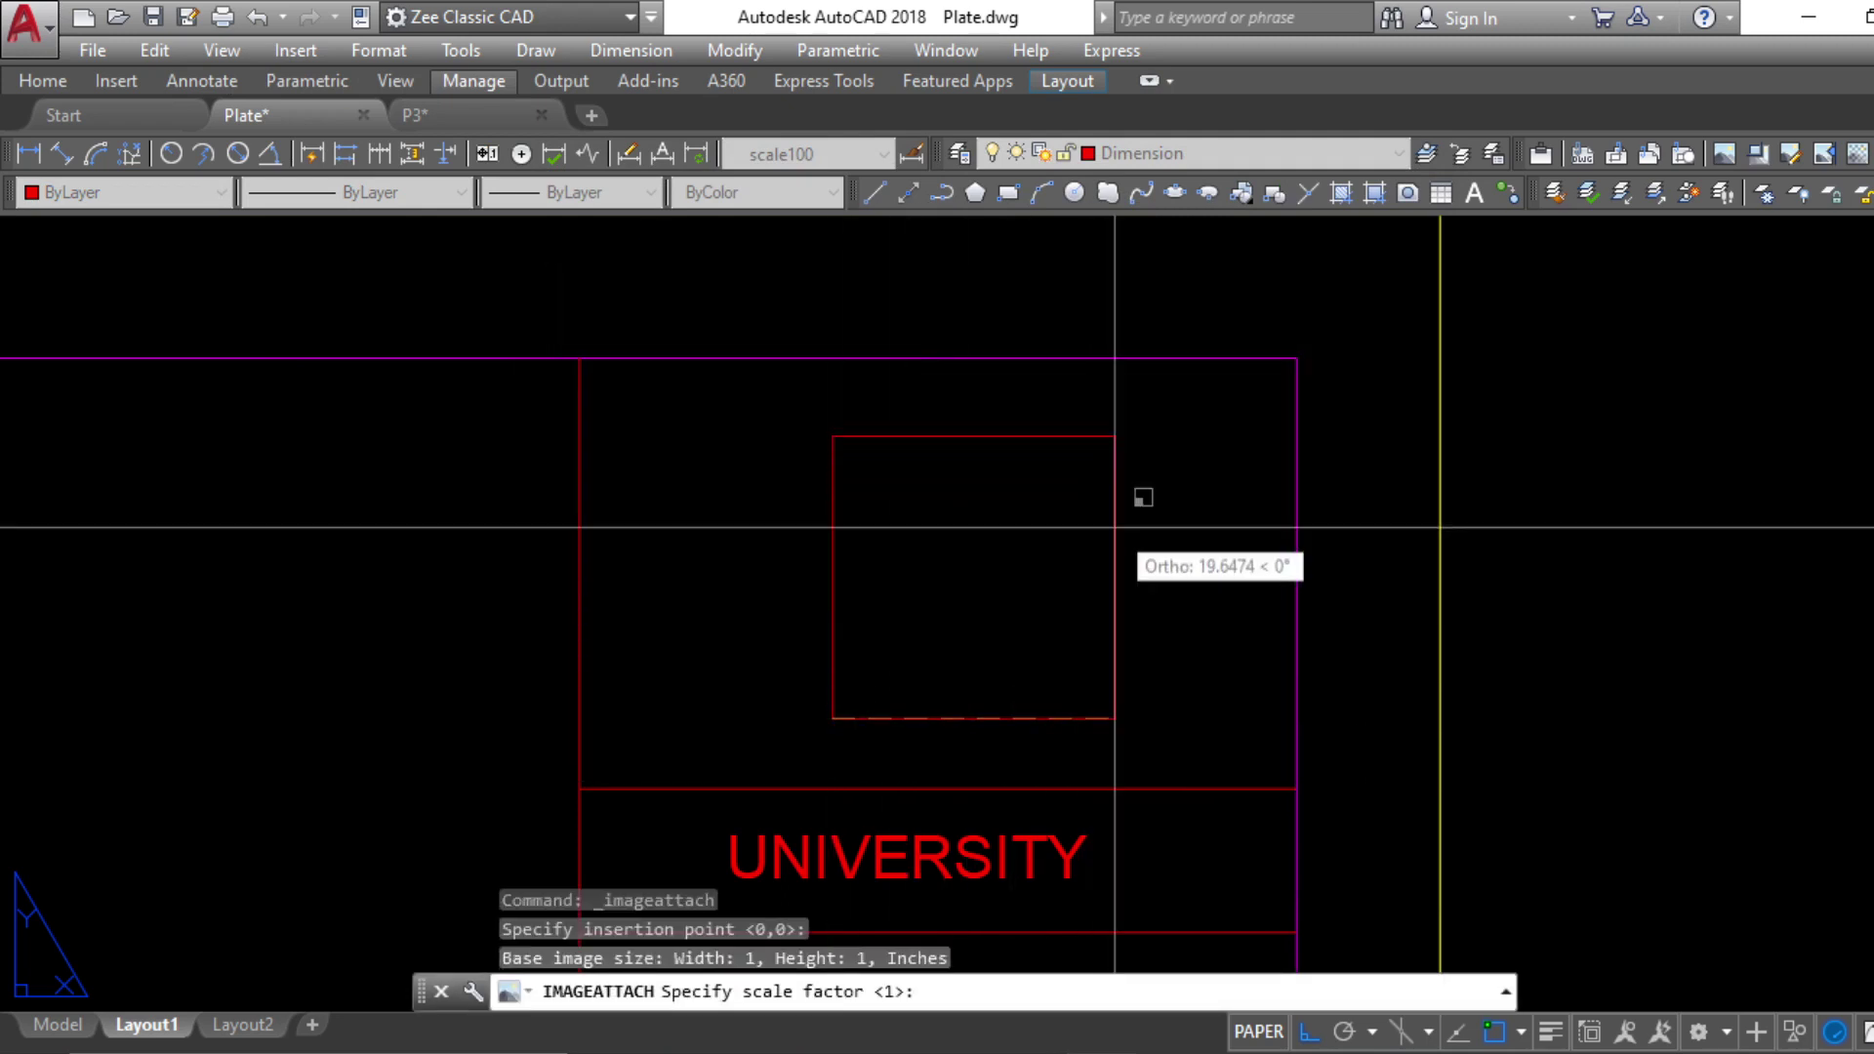
pyautogui.press('Escape')
# Move the seal image slightly left to centre it in the uppermost title cell
pyautogui.click(1130, 556)
pyautogui.click(1108, 597)
pyautogui.write('m')
pyautogui.press('space')
pyautogui.click(1175, 603)
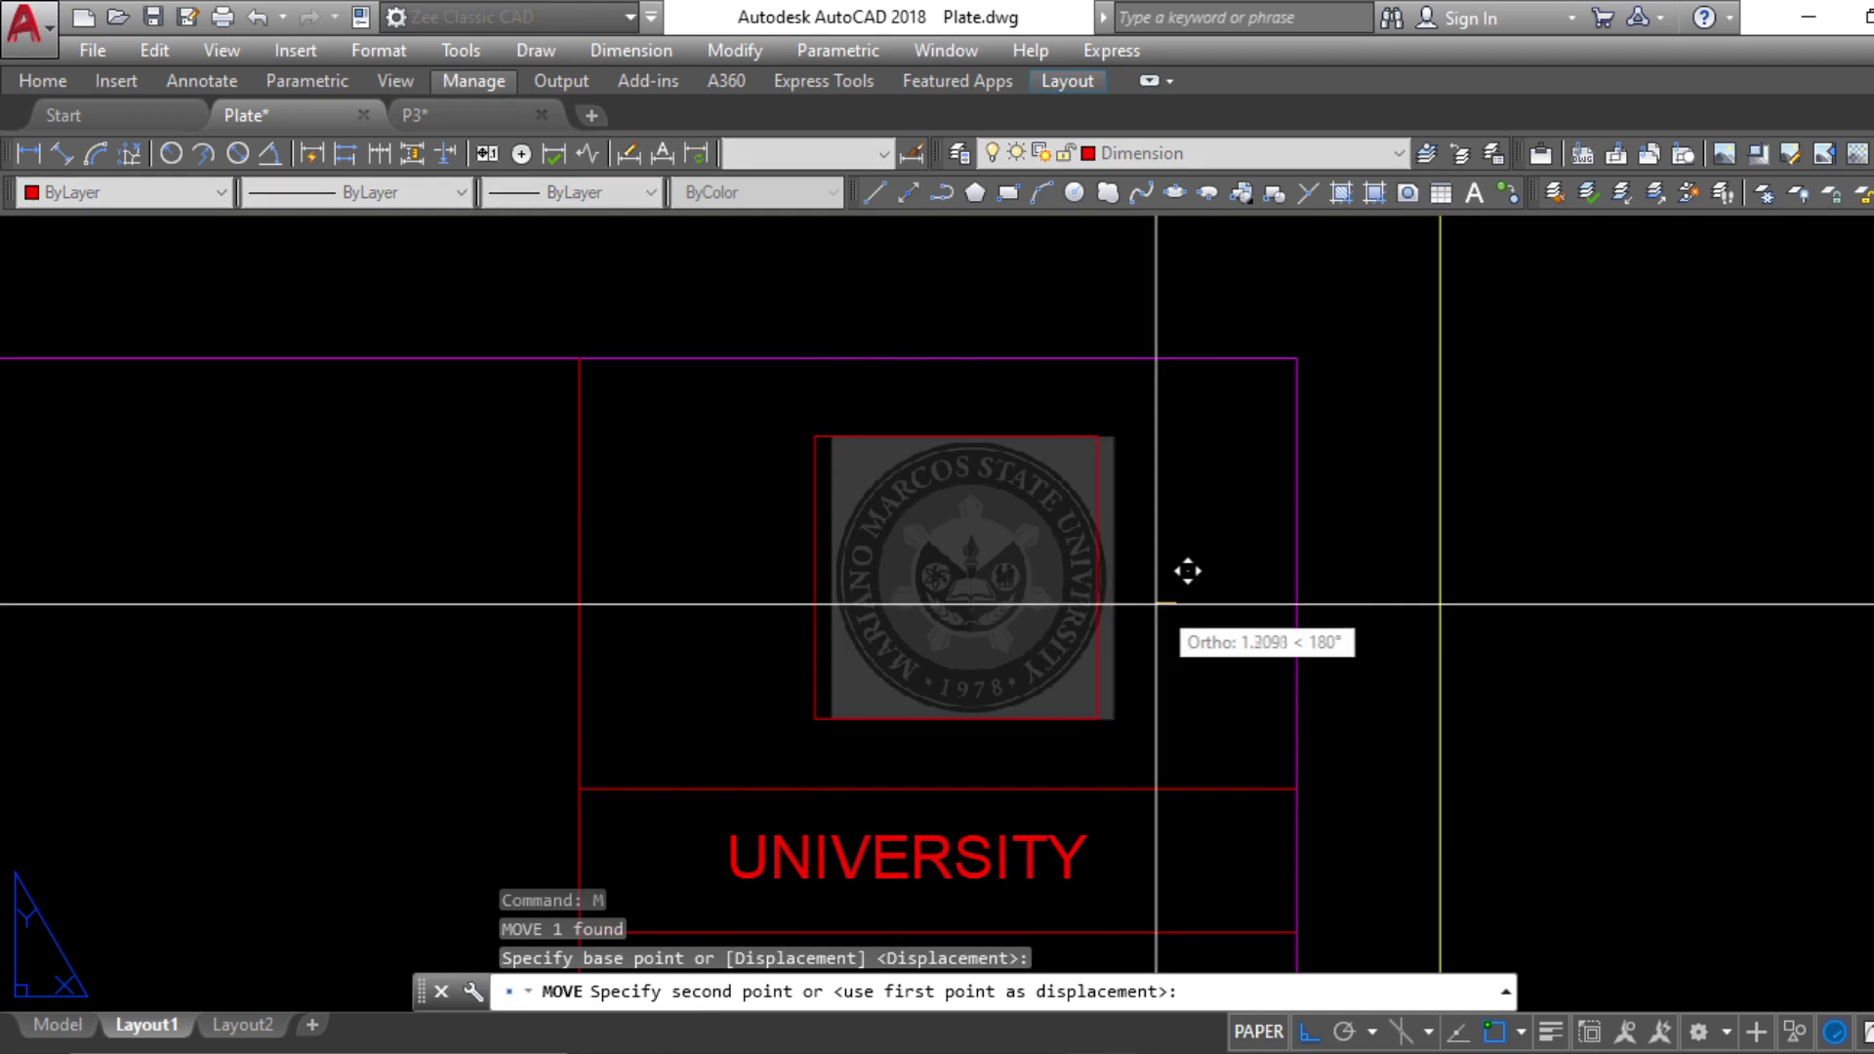
pyautogui.click(1155, 603)
pyautogui.press('Escape')
pyautogui.press('Escape')
pyautogui.press('Escape')
# Set the IMAGEFRAME variable to 2 so image frames are displayed but not plotted
pyautogui.write('IAM')
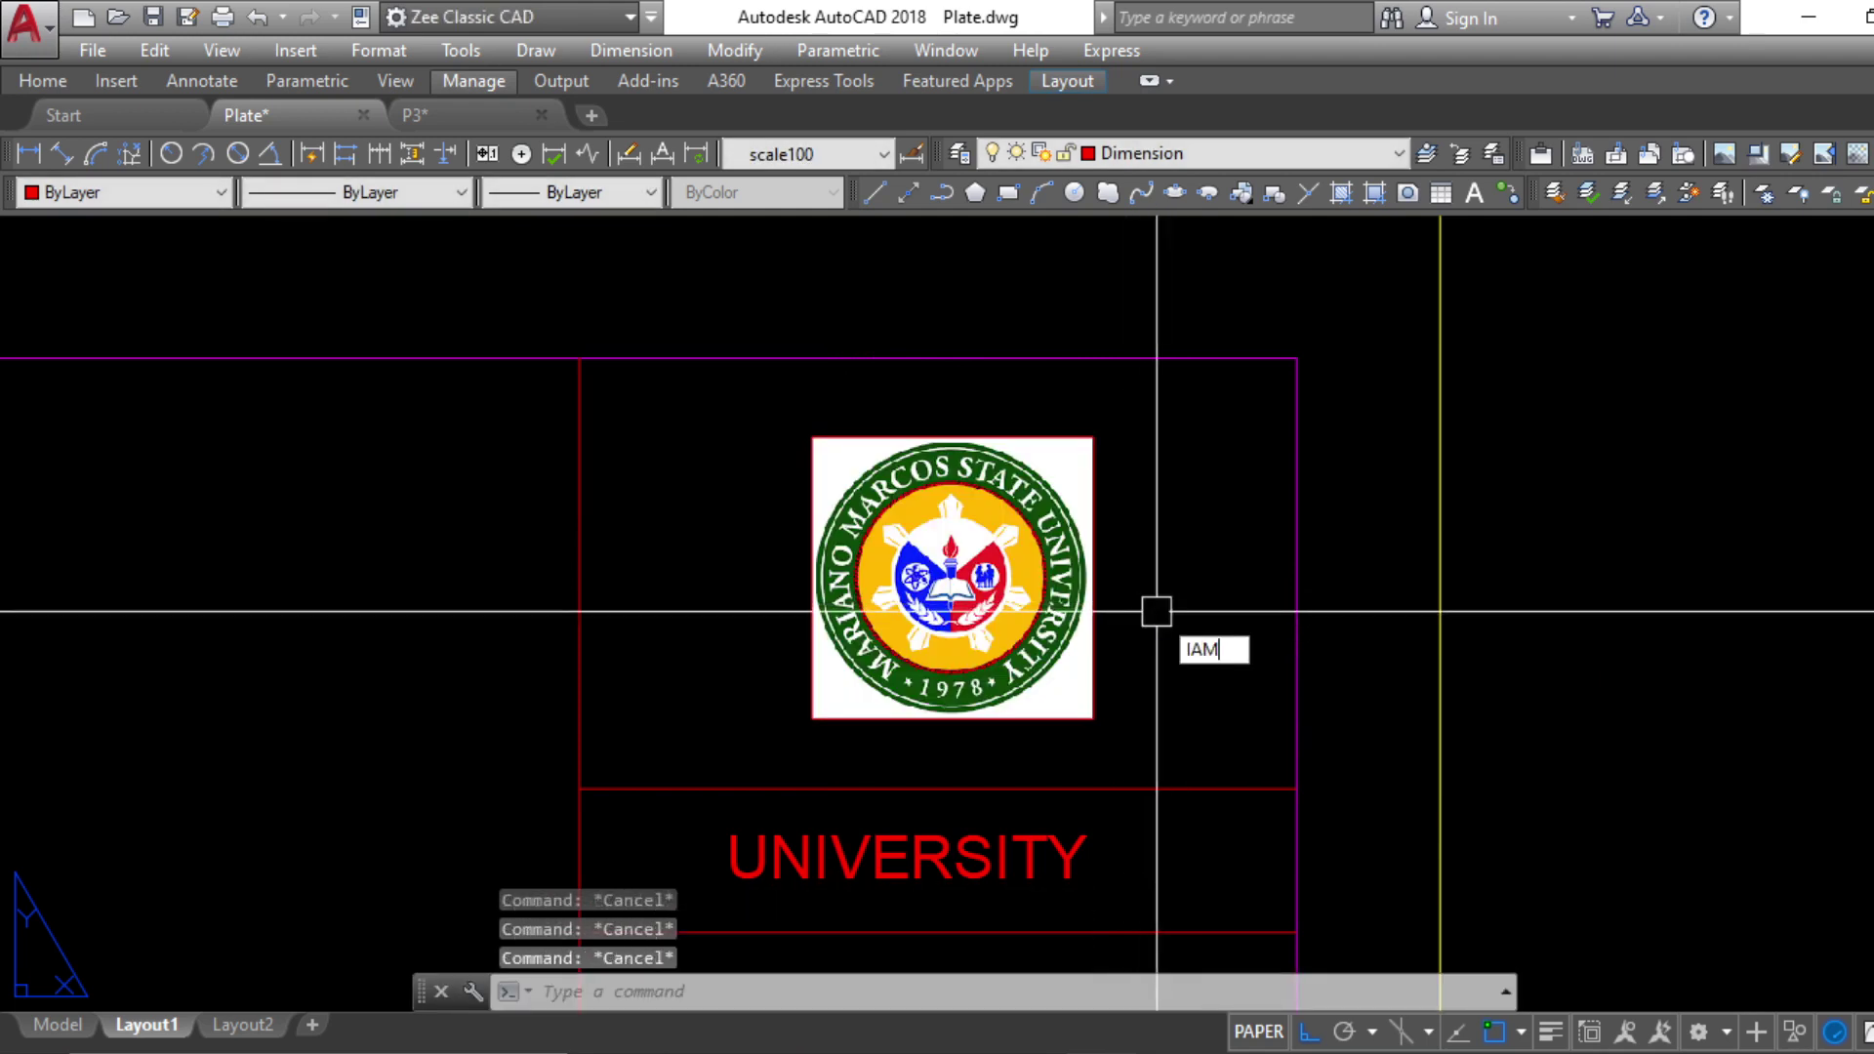
pyautogui.press('BackSpace')
pyautogui.press('BackSpace')
pyautogui.write('MAGE')
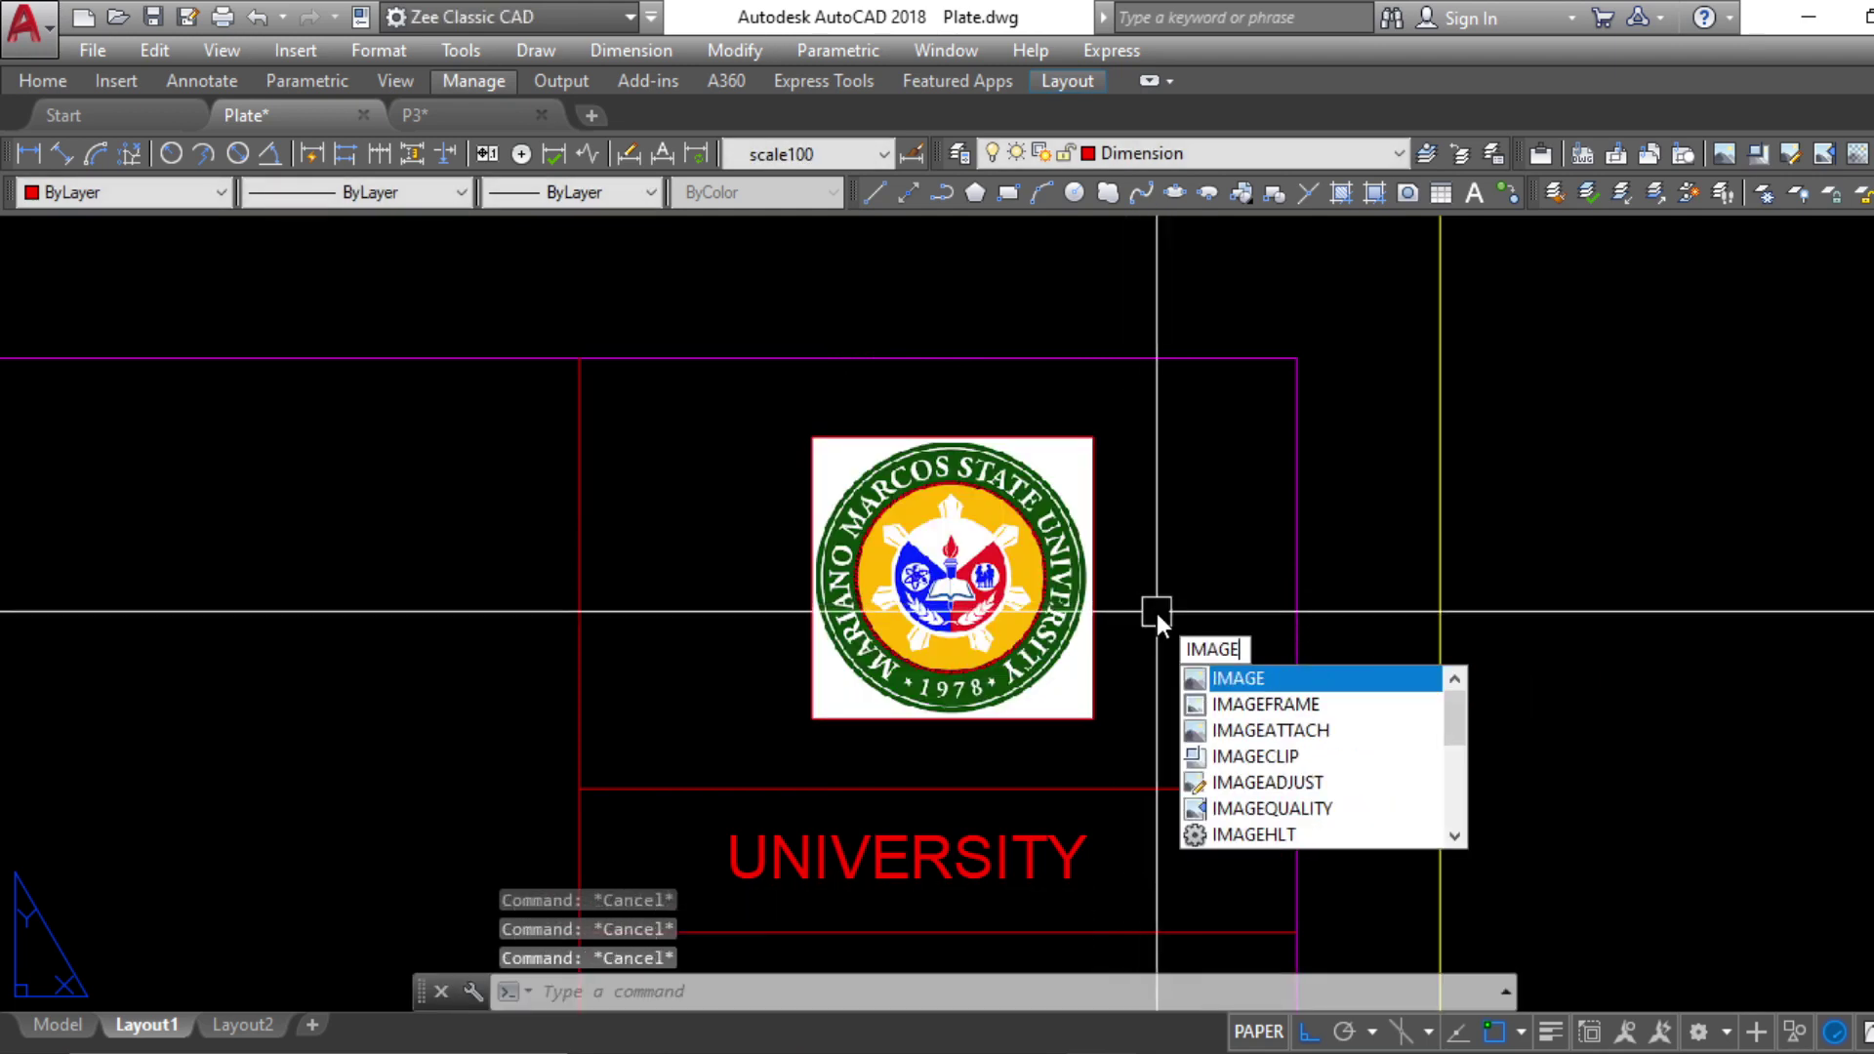
pyautogui.press('Down')
pyautogui.press('Return')
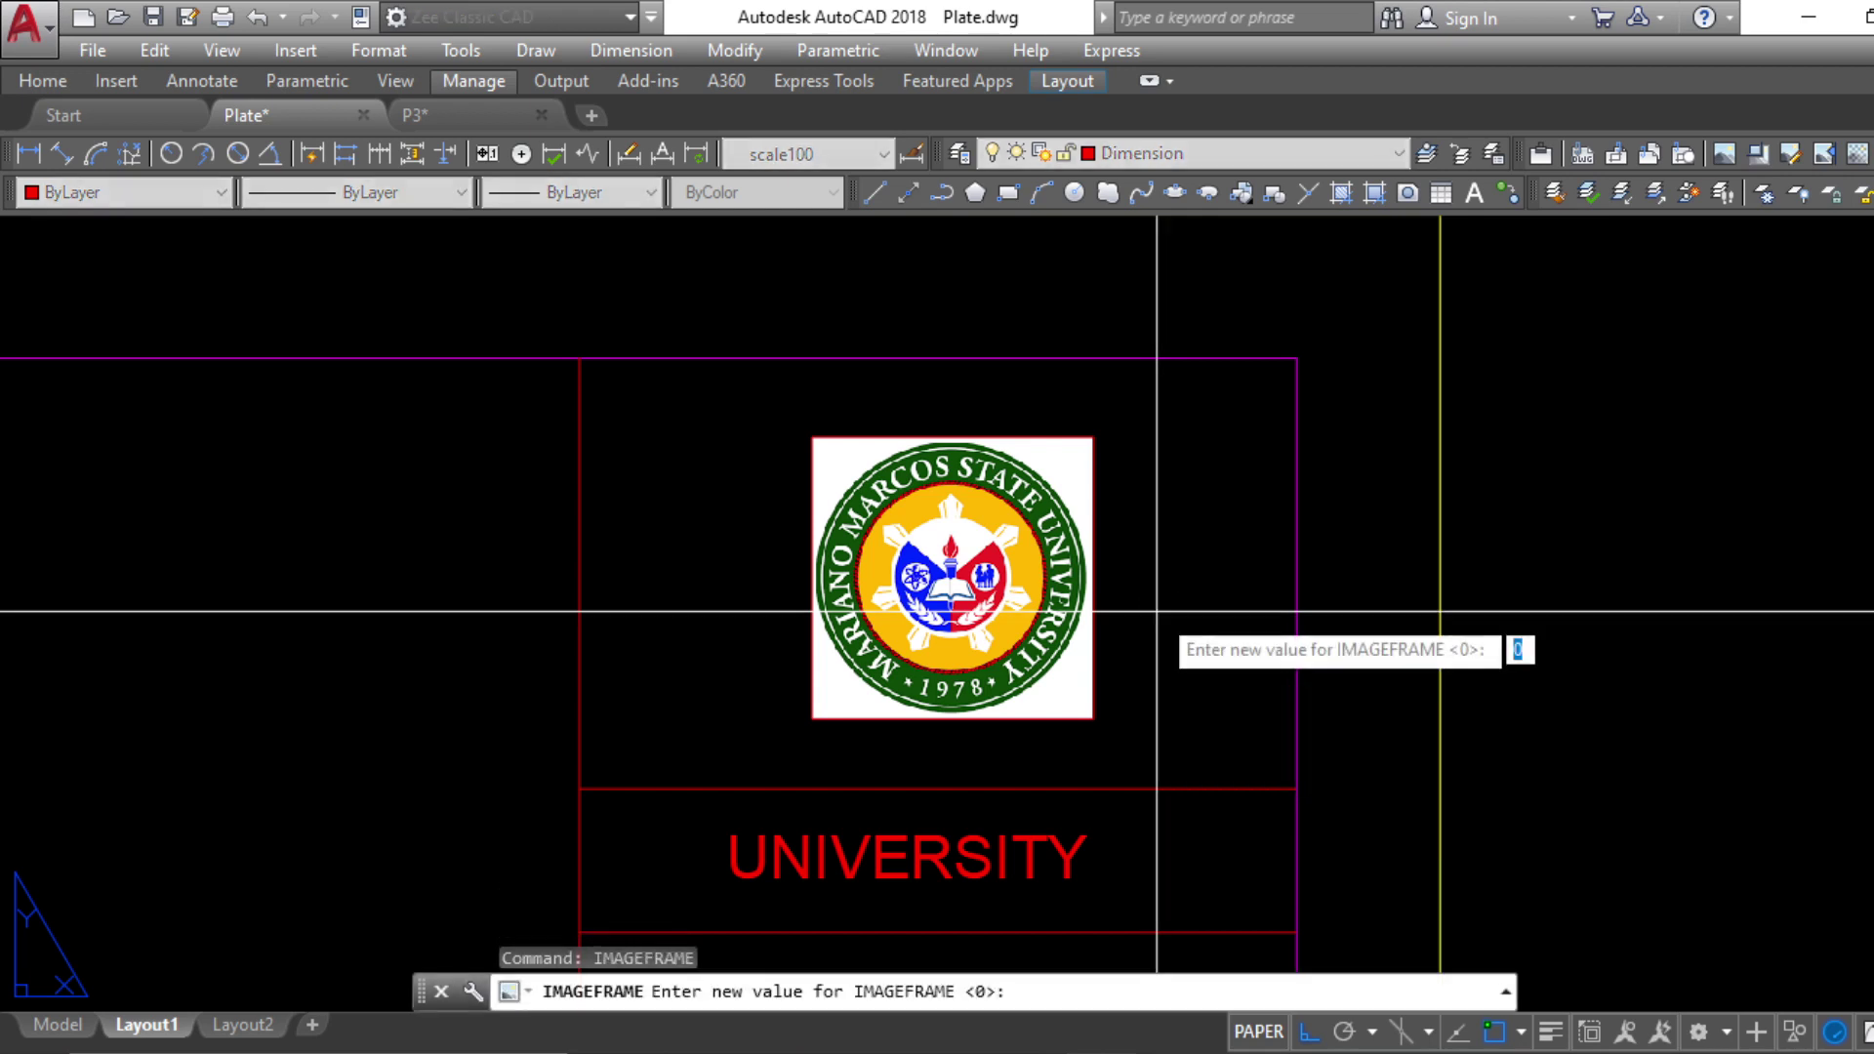
pyautogui.write('2')
pyautogui.press('Return')
pyautogui.press('Escape')
pyautogui.scroll(-8, 1159, 606)
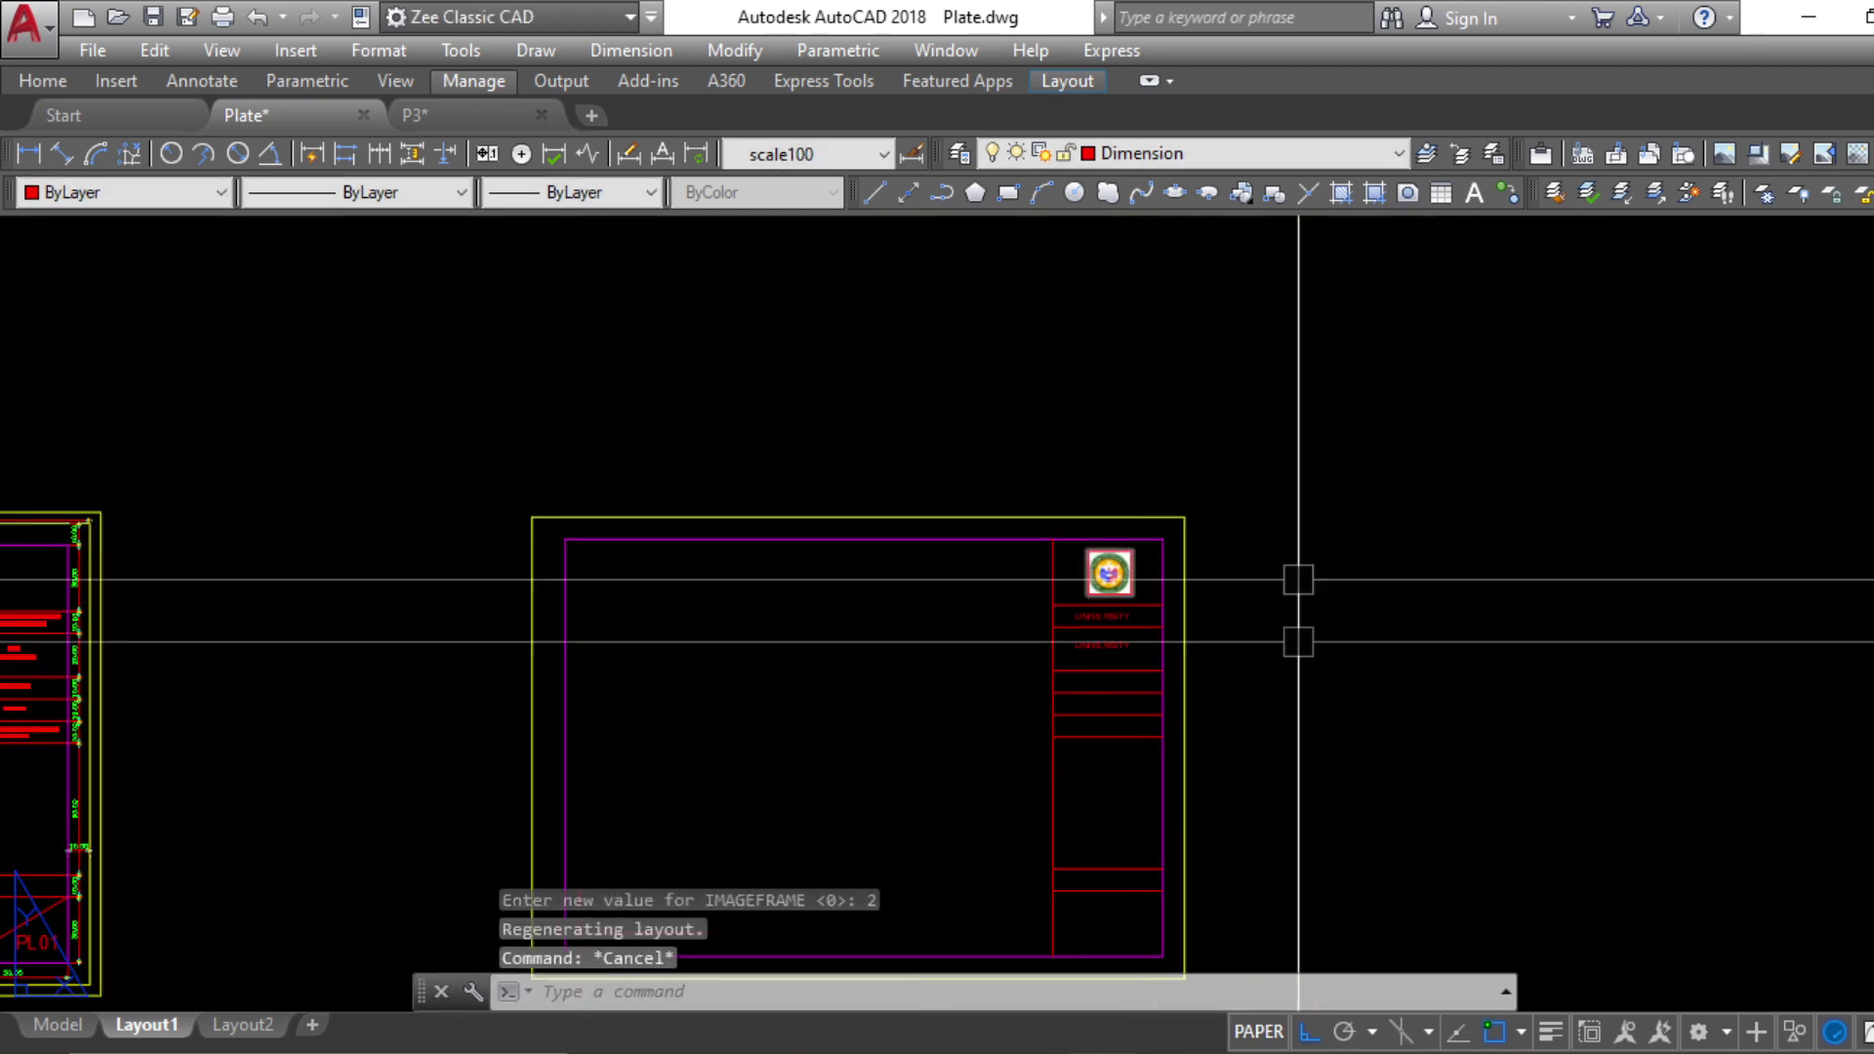
# Change the university seal image's frame colour to dark grey
pyautogui.scroll(6, 1162, 478)
pyautogui.click(1048, 387)
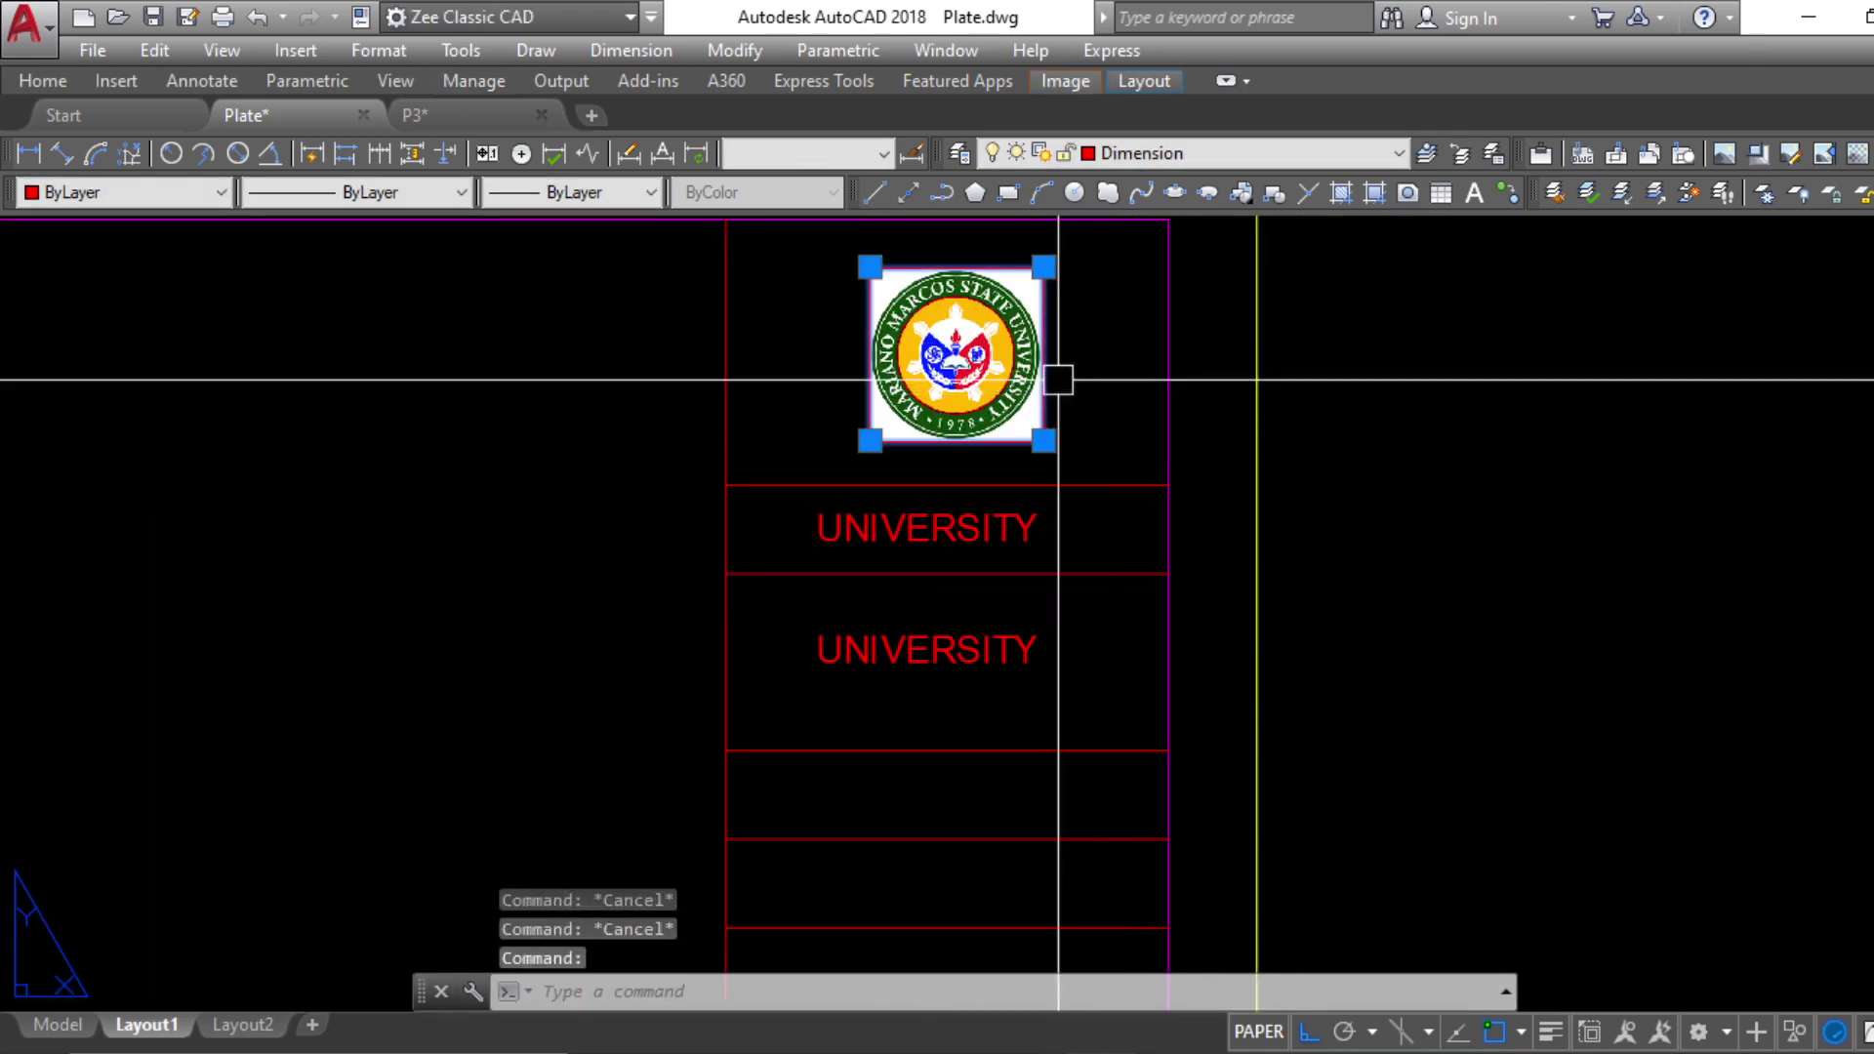
pyautogui.click(127, 193)
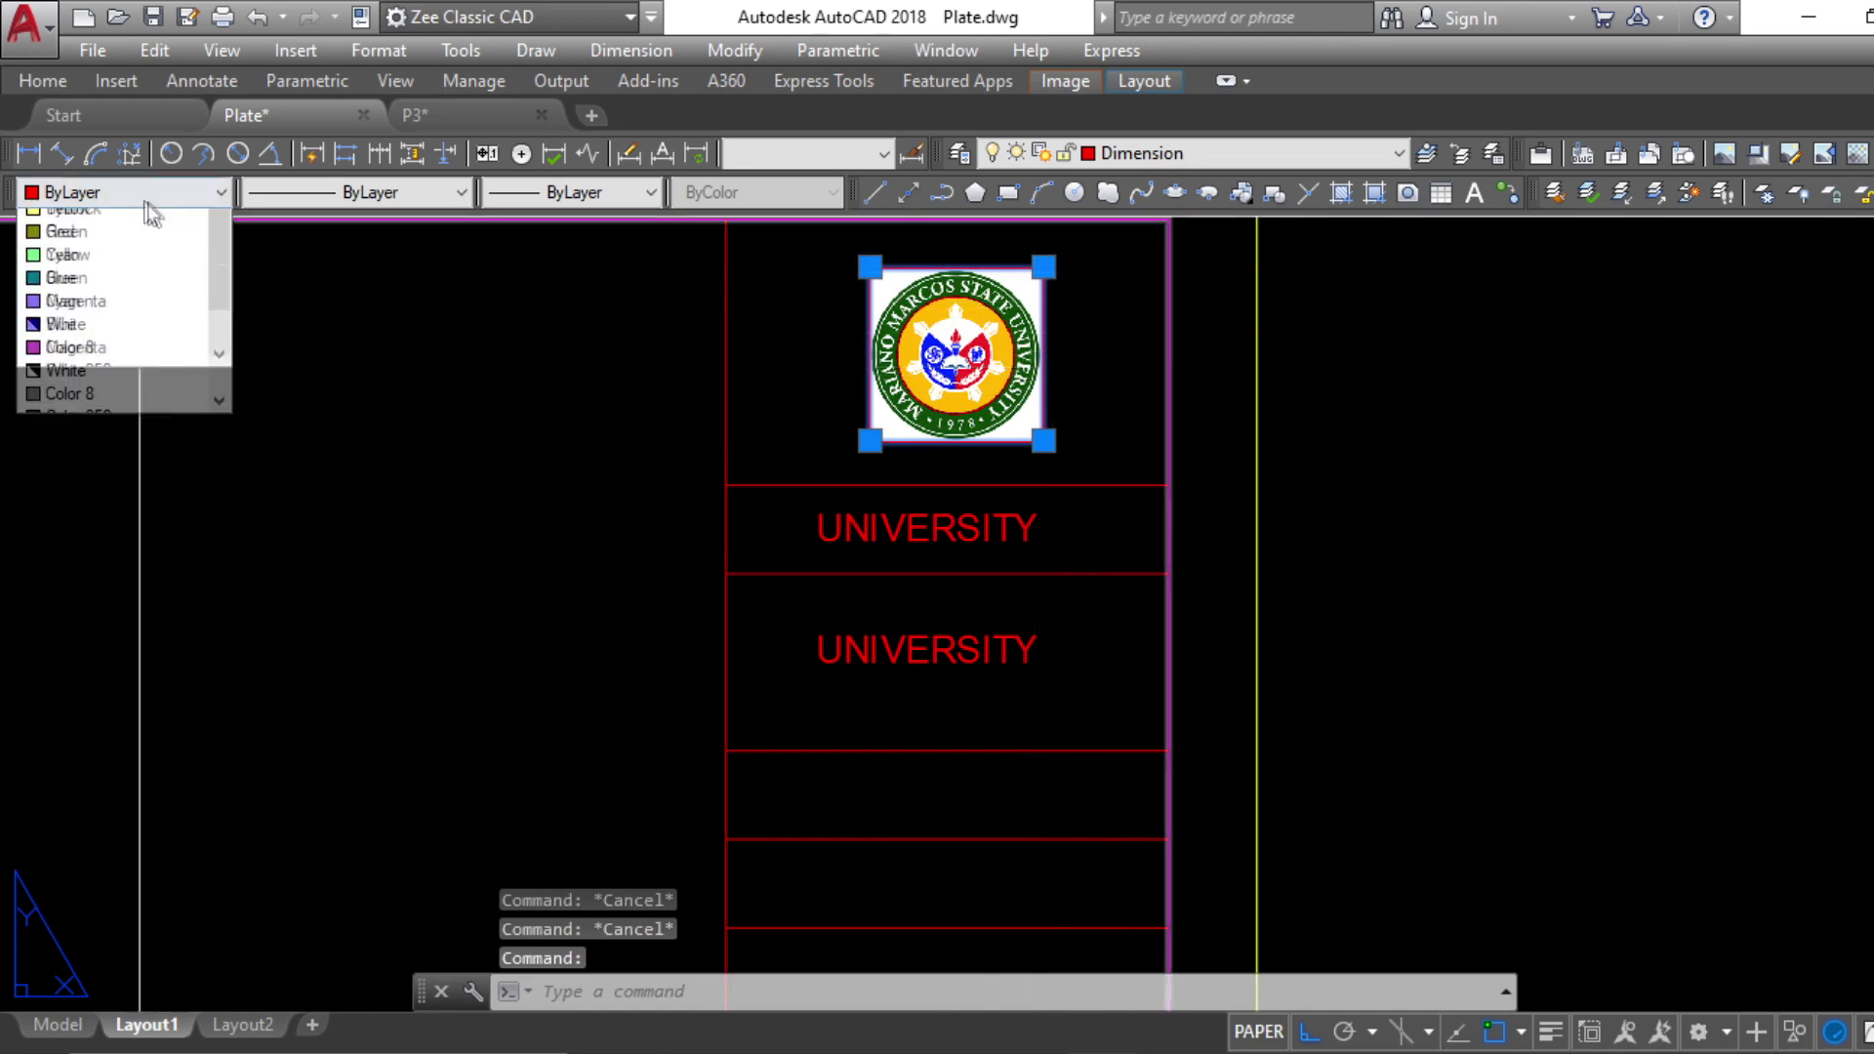
pyautogui.click(133, 415)
pyautogui.click(127, 193)
pyautogui.click(121, 405)
pyautogui.press('Escape')
# Create a rectangular viewport with MVIEW filling the drawing area between the inner border and the title column
pyautogui.scroll(-7, 919, 498)
pyautogui.moveTo(919, 498); pyautogui.dragTo(1040, 526, button='middle')
pyautogui.moveTo(744, 625); pyautogui.dragTo(1106, 688, button='middle')
pyautogui.moveTo(1269, 706); pyautogui.dragTo(1127, 691, button='middle')
pyautogui.moveTo(1376, 732); pyautogui.dragTo(1168, 749, button='middle')
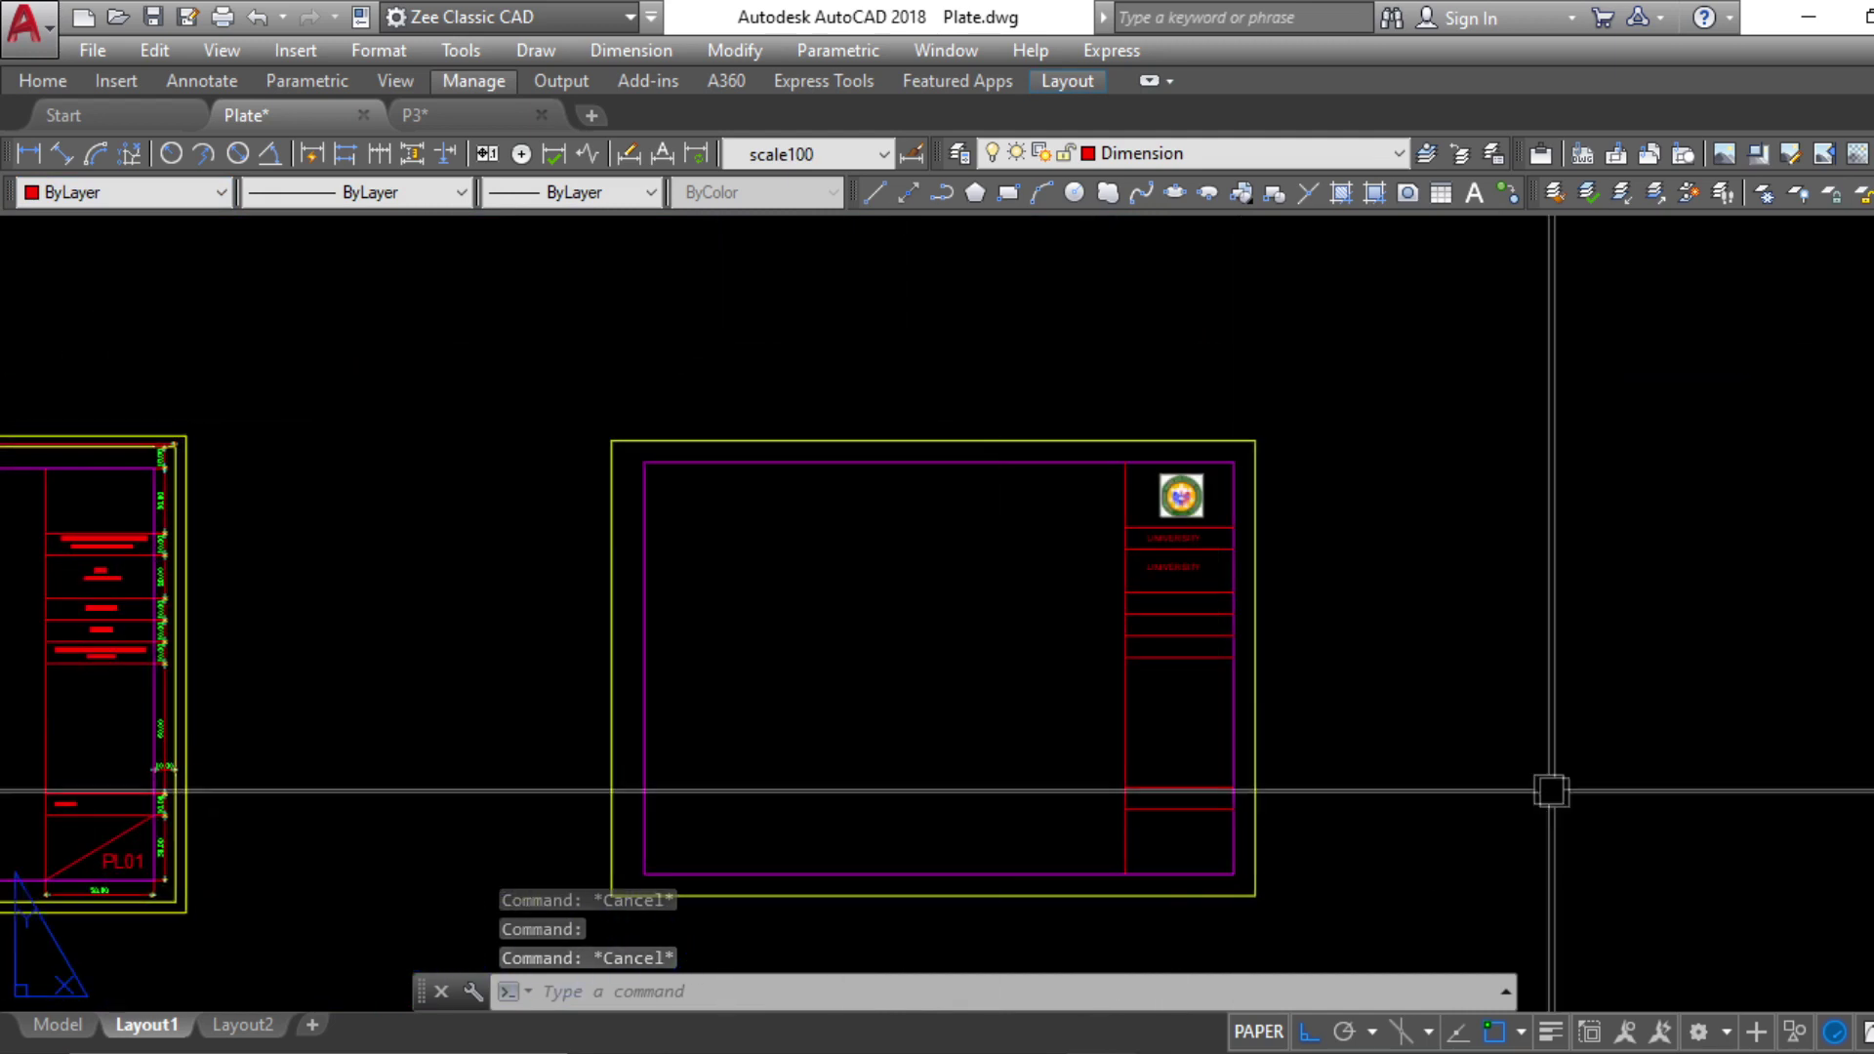
pyautogui.moveTo(1552, 793); pyautogui.dragTo(1539, 685, button='middle')
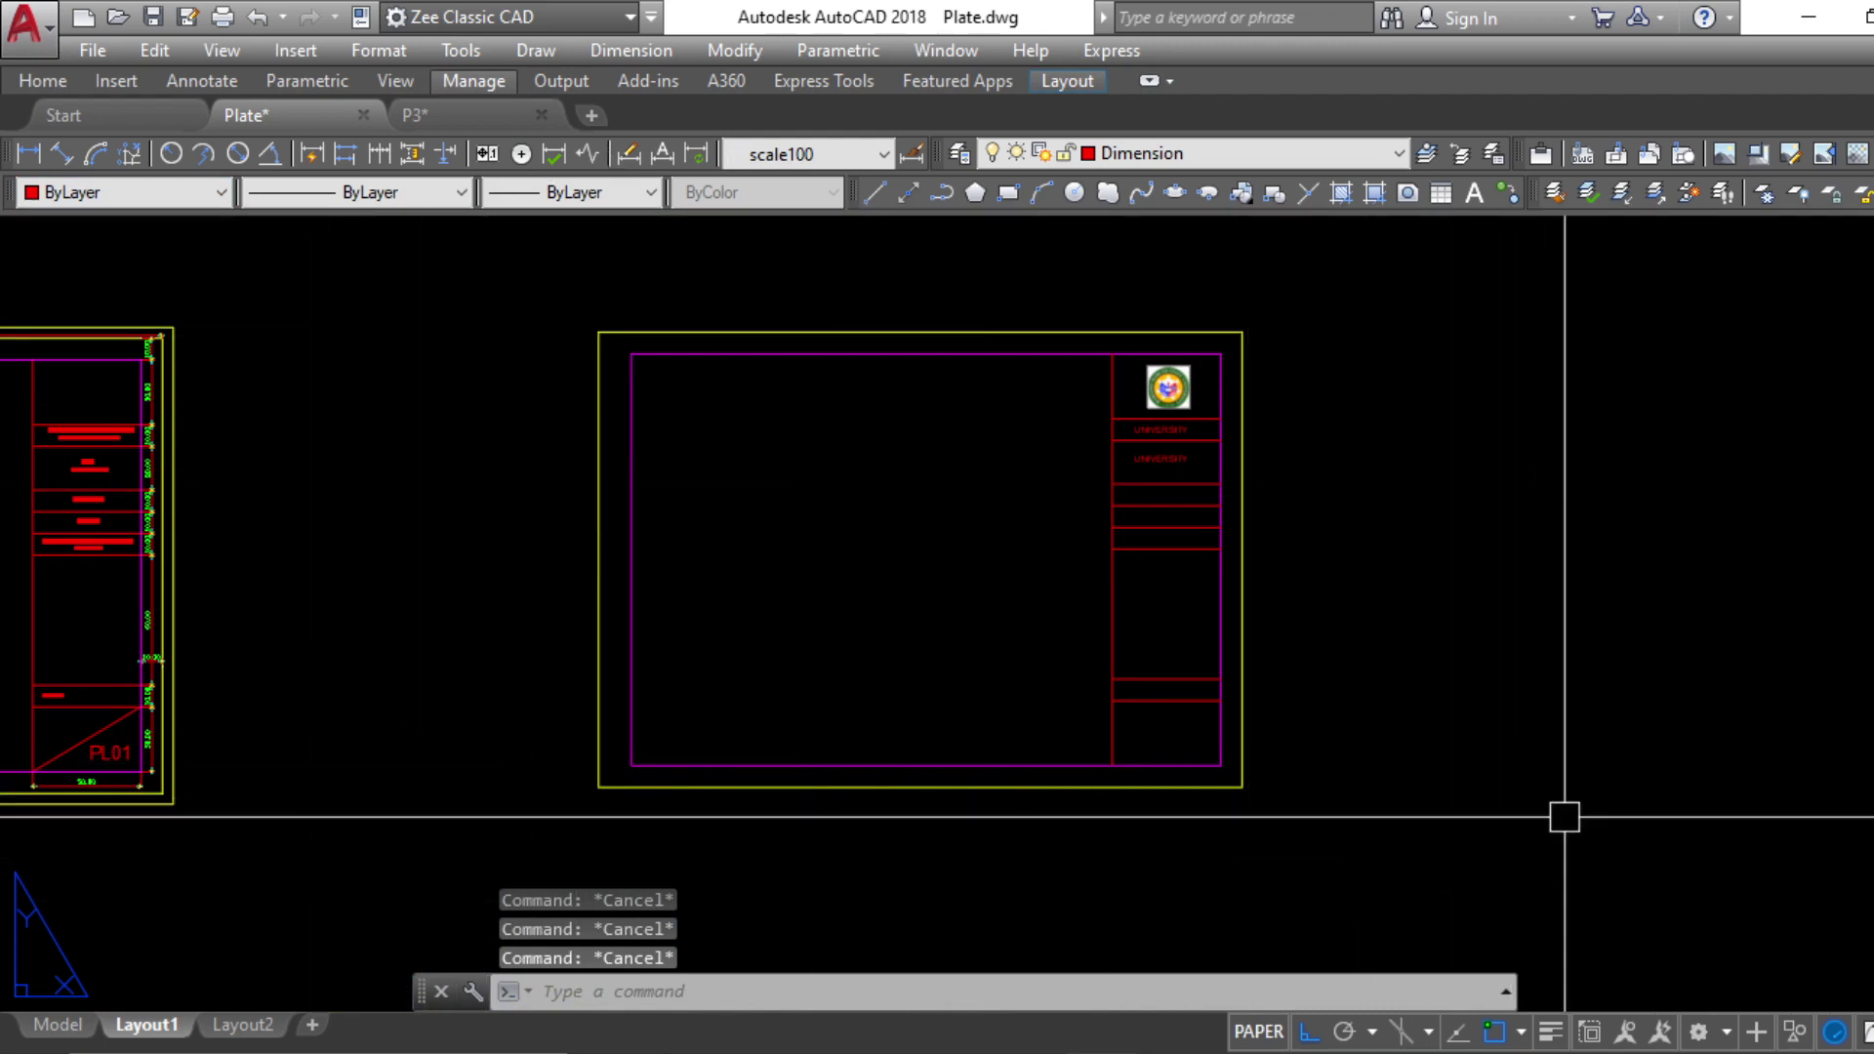
pyautogui.write('V')
pyautogui.press('Return')
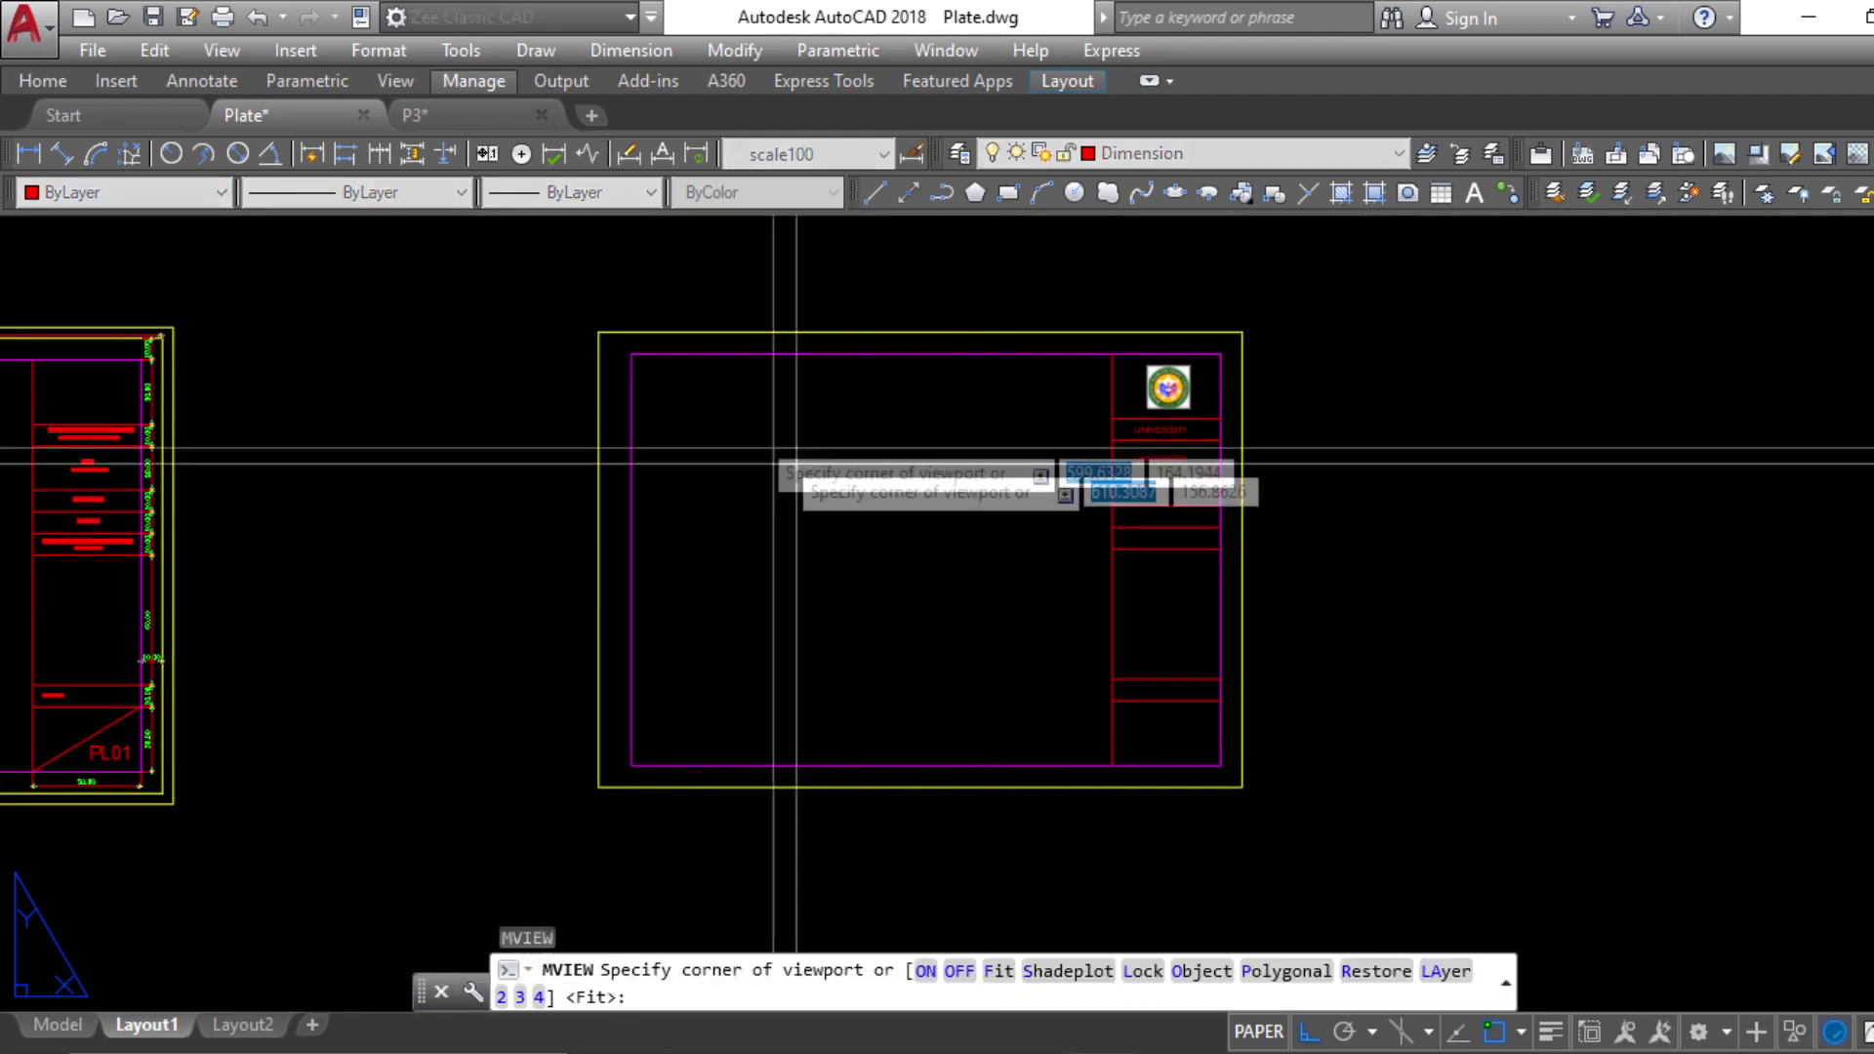
pyautogui.click(630, 352)
pyautogui.click(1112, 765)
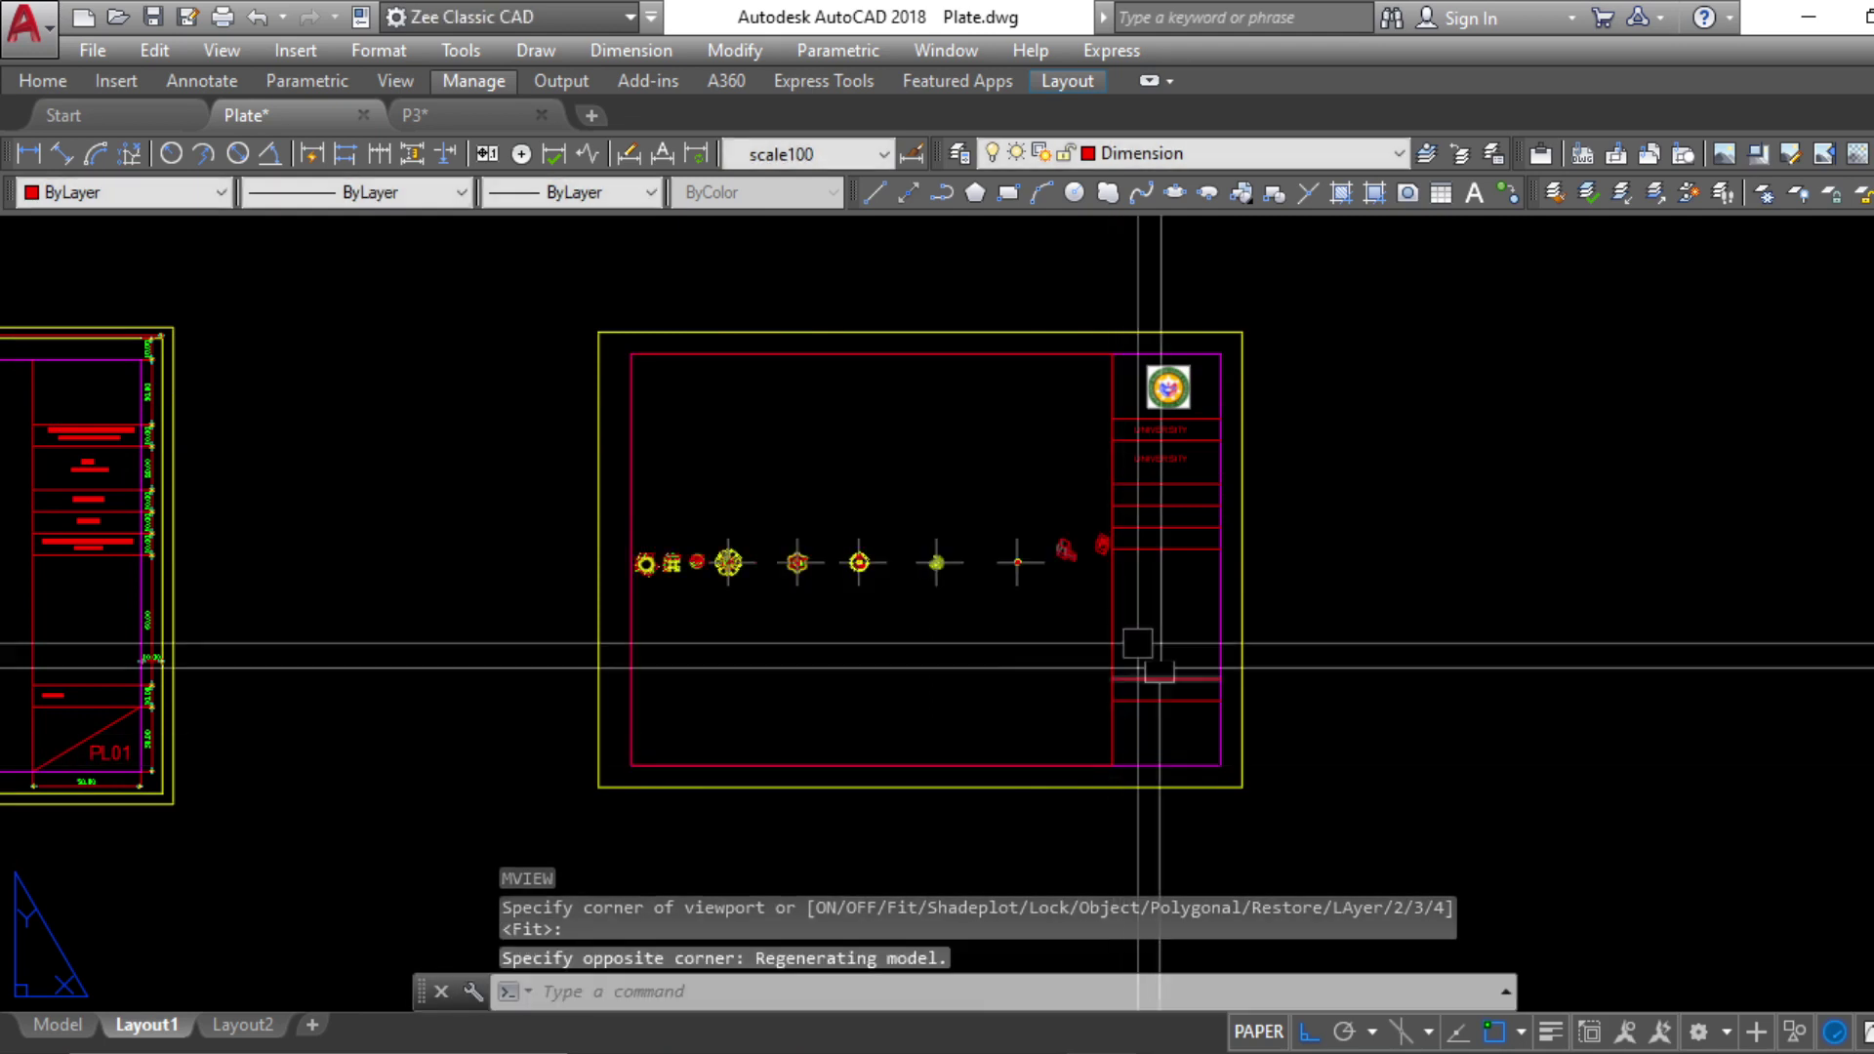
# Activate the new viewport's model space and bring the interlace figure into view
pyautogui.click(963, 639)
pyautogui.doubleClick(796, 656)
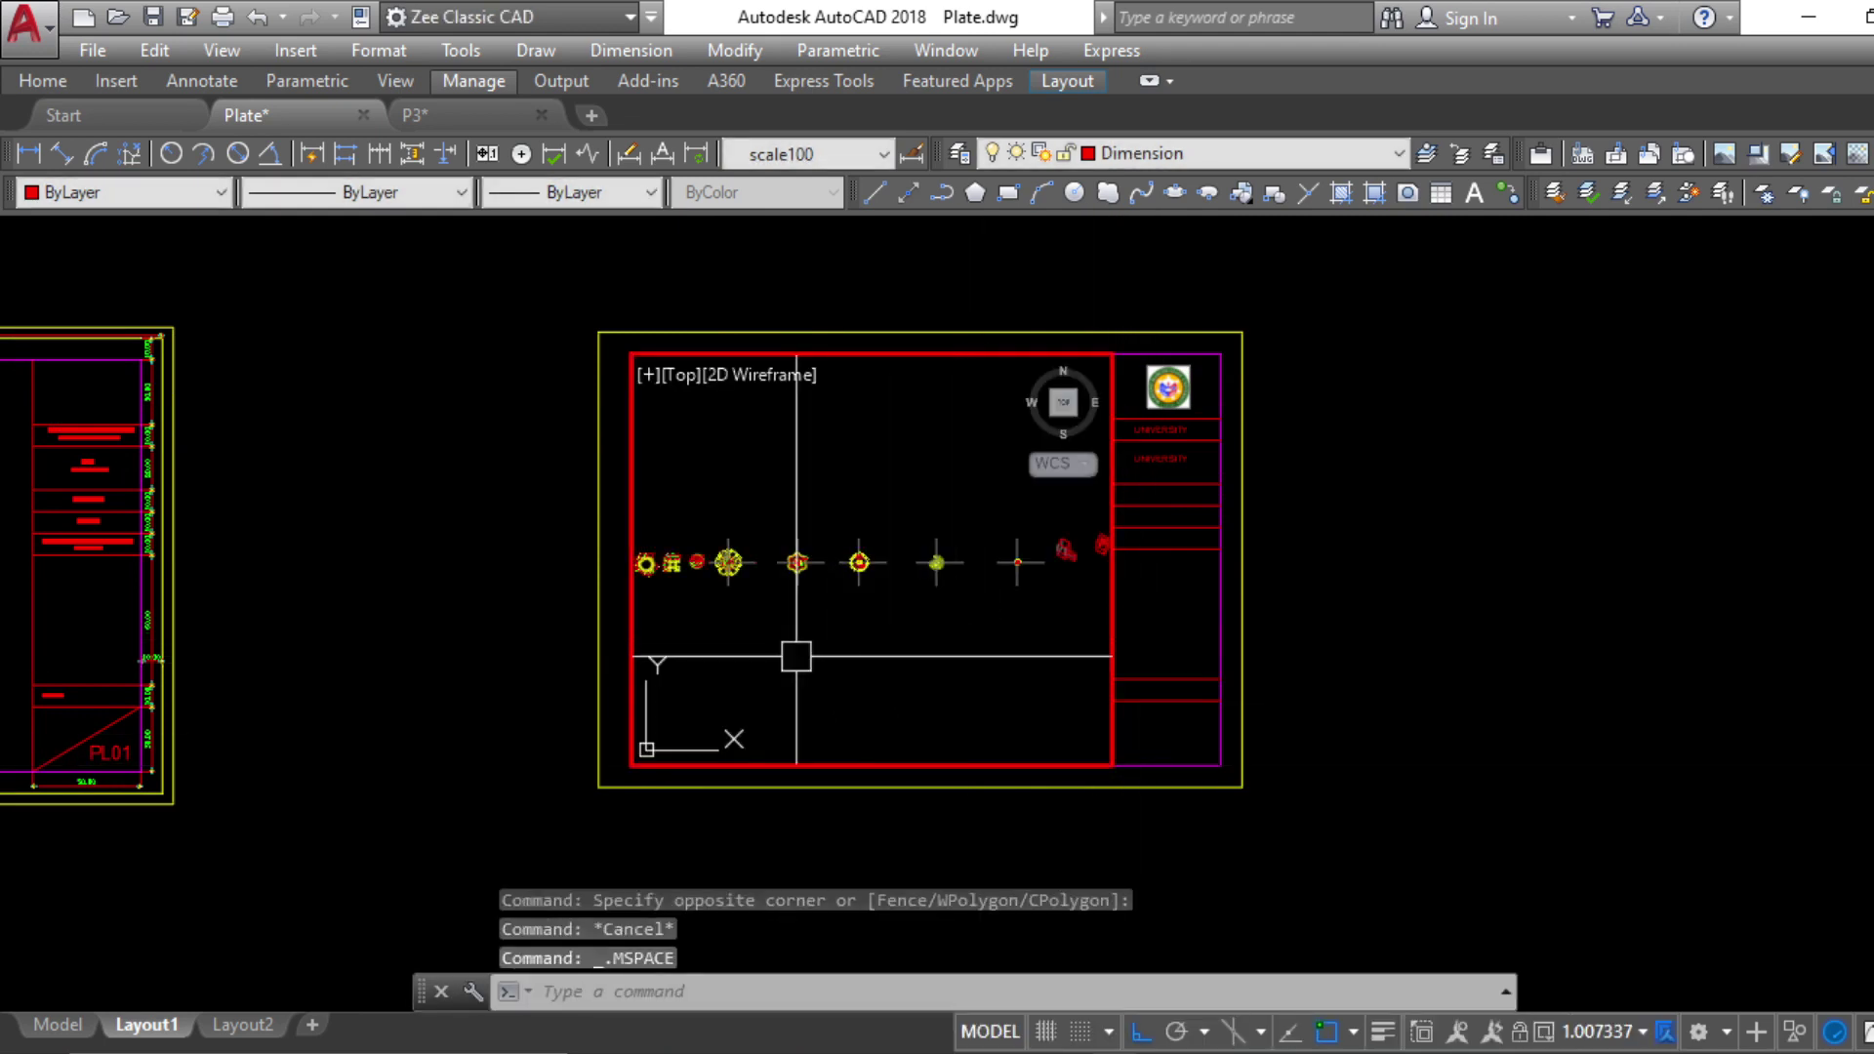
pyautogui.scroll(8, 791, 601)
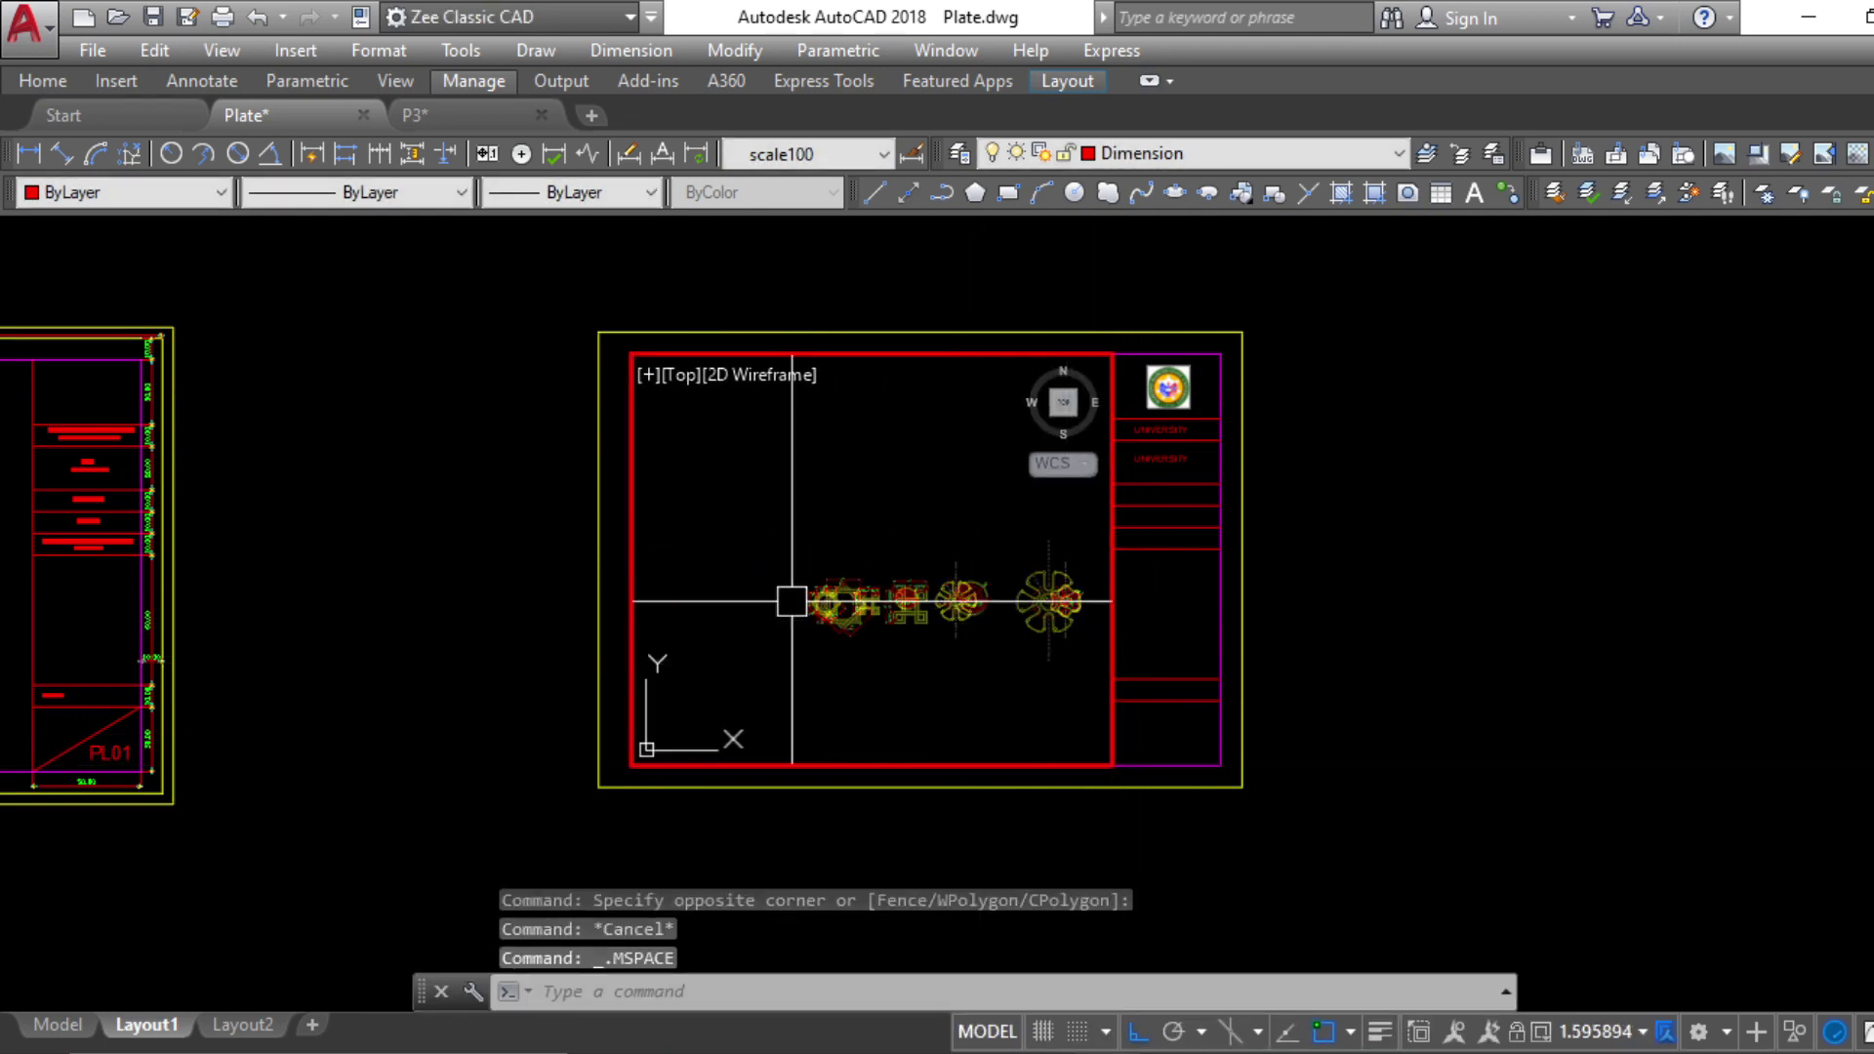
pyautogui.moveTo(989, 715); pyautogui.dragTo(929, 654, button='middle')
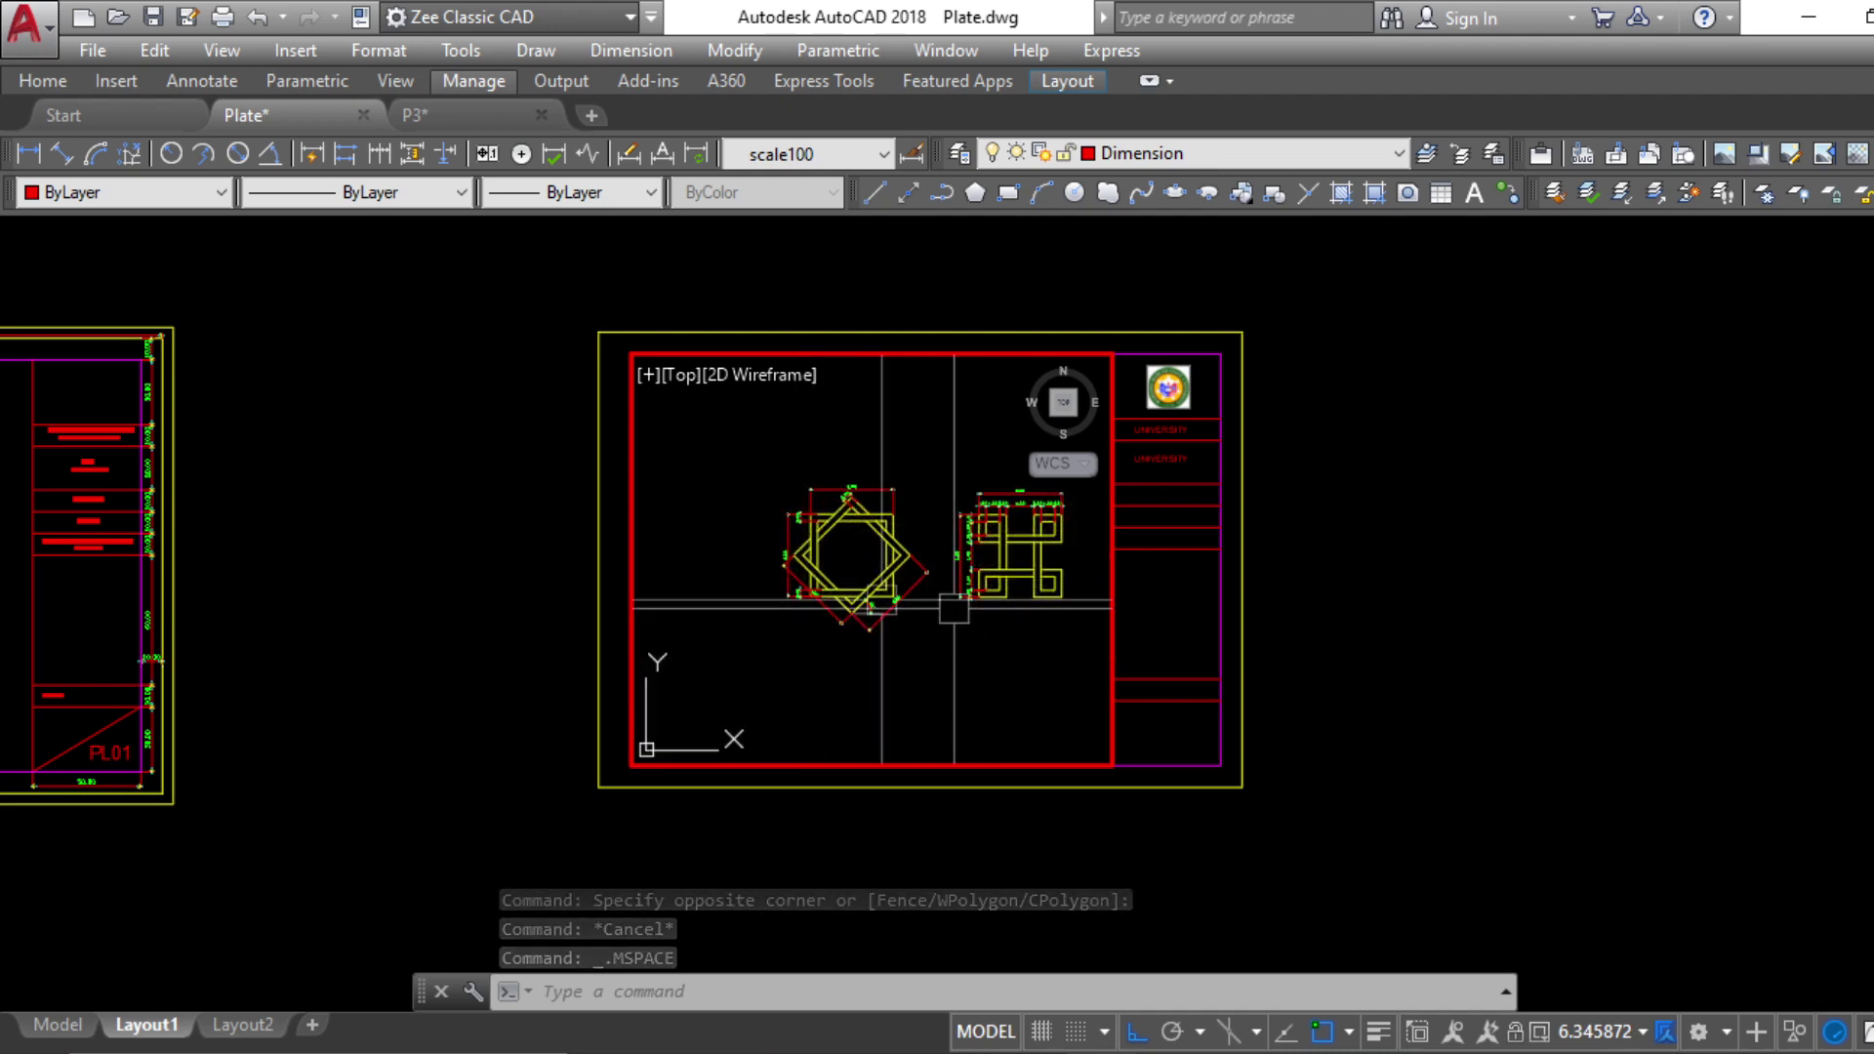
pyautogui.click(82, 1023)
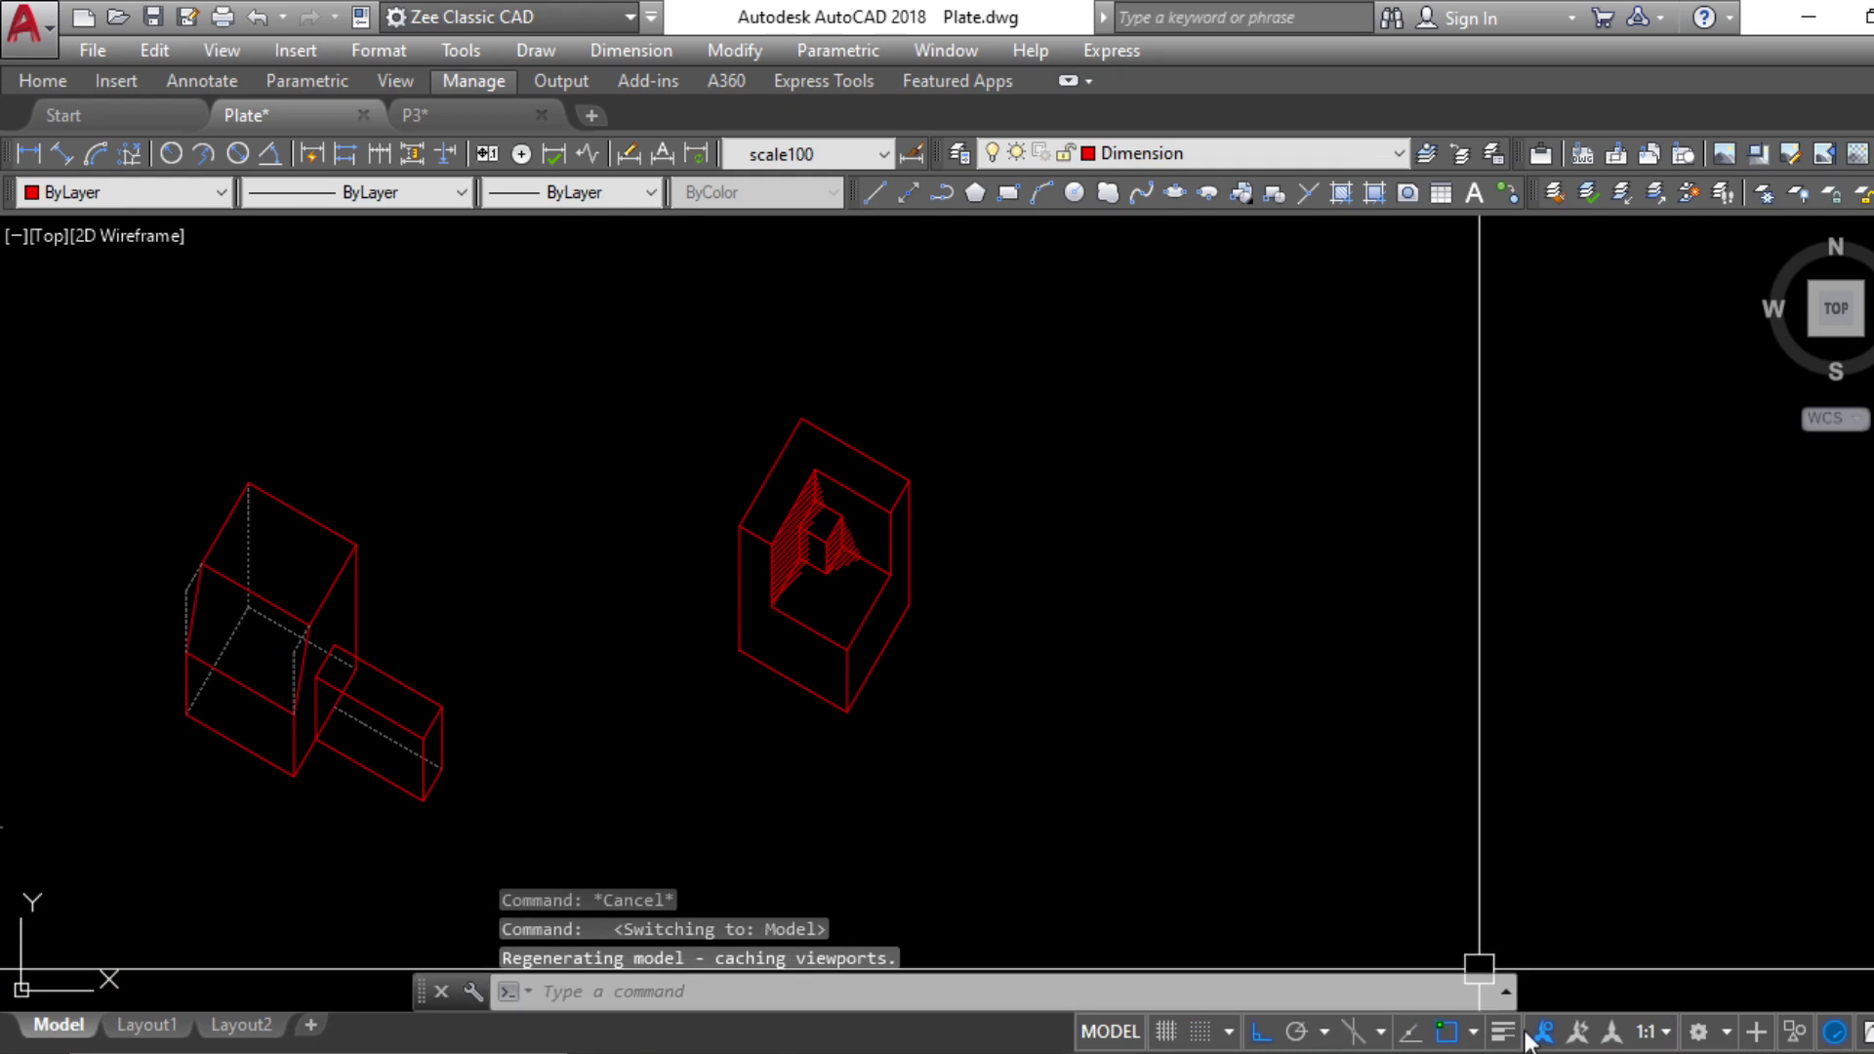
pyautogui.click(1128, 153)
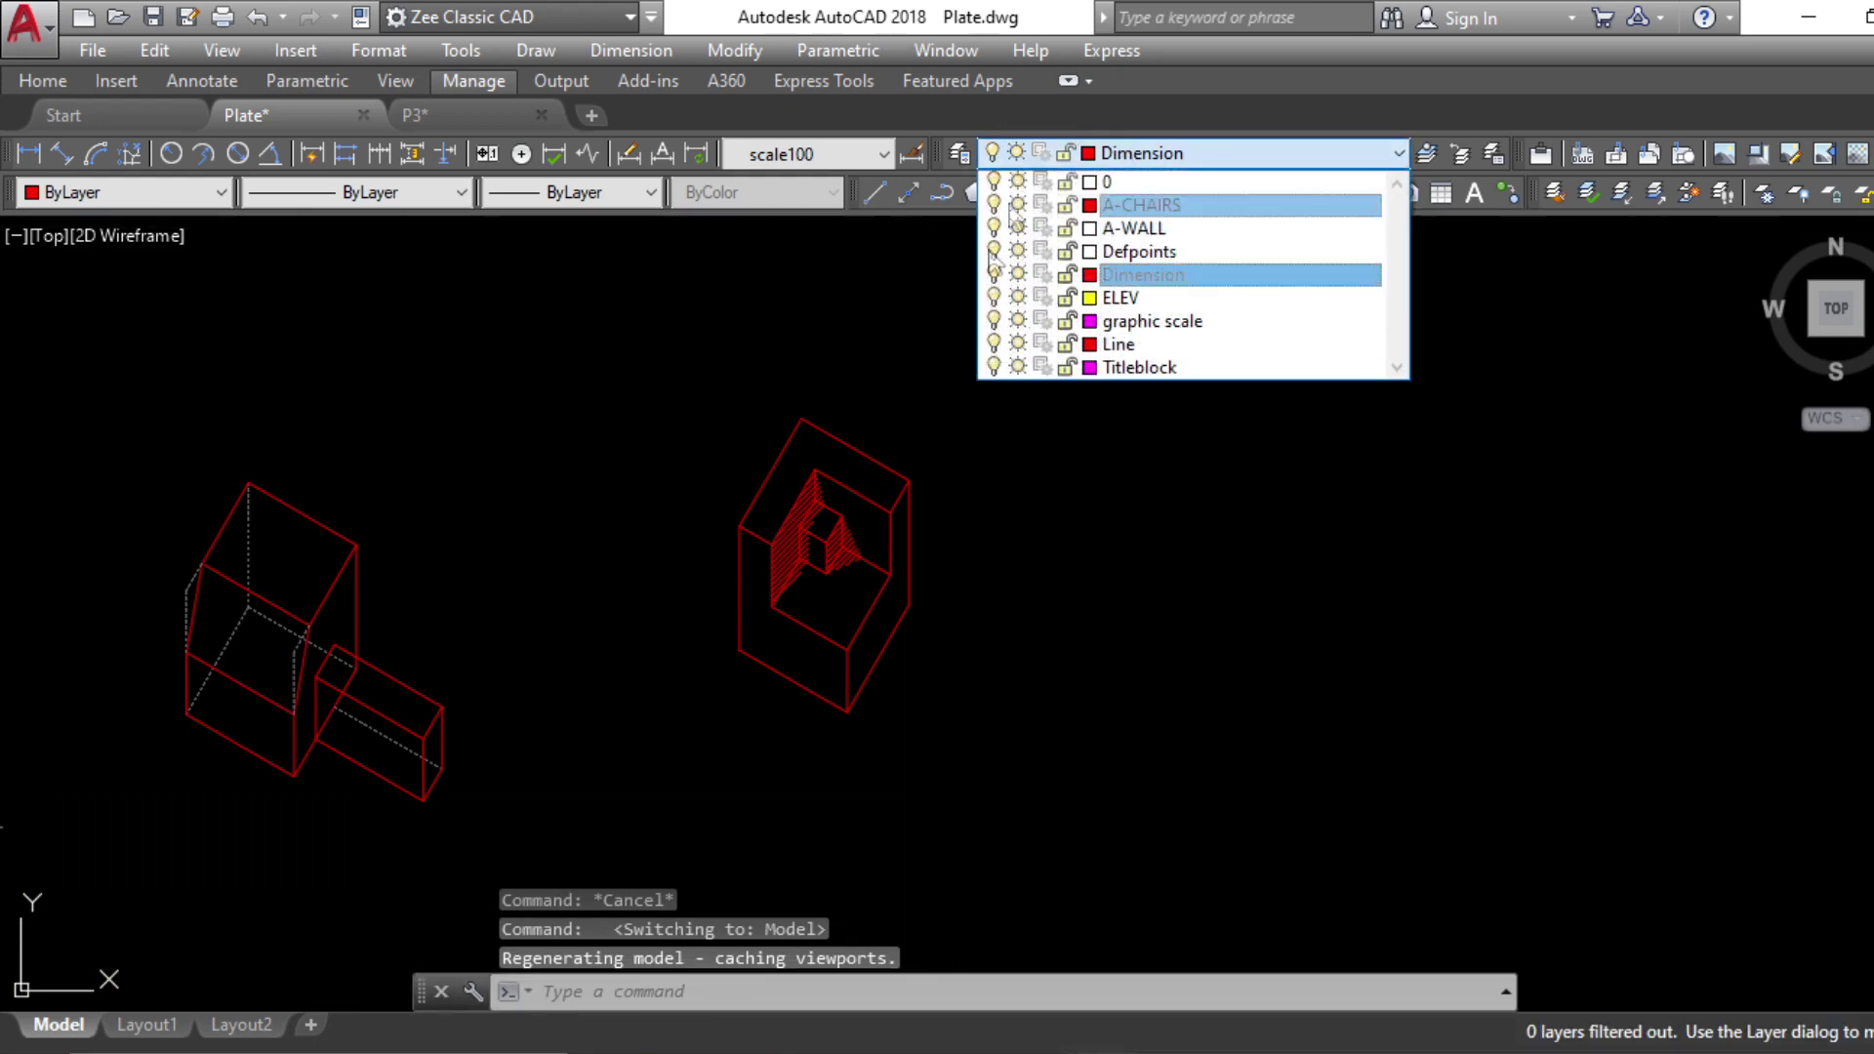
pyautogui.click(962, 155)
pyautogui.click(958, 153)
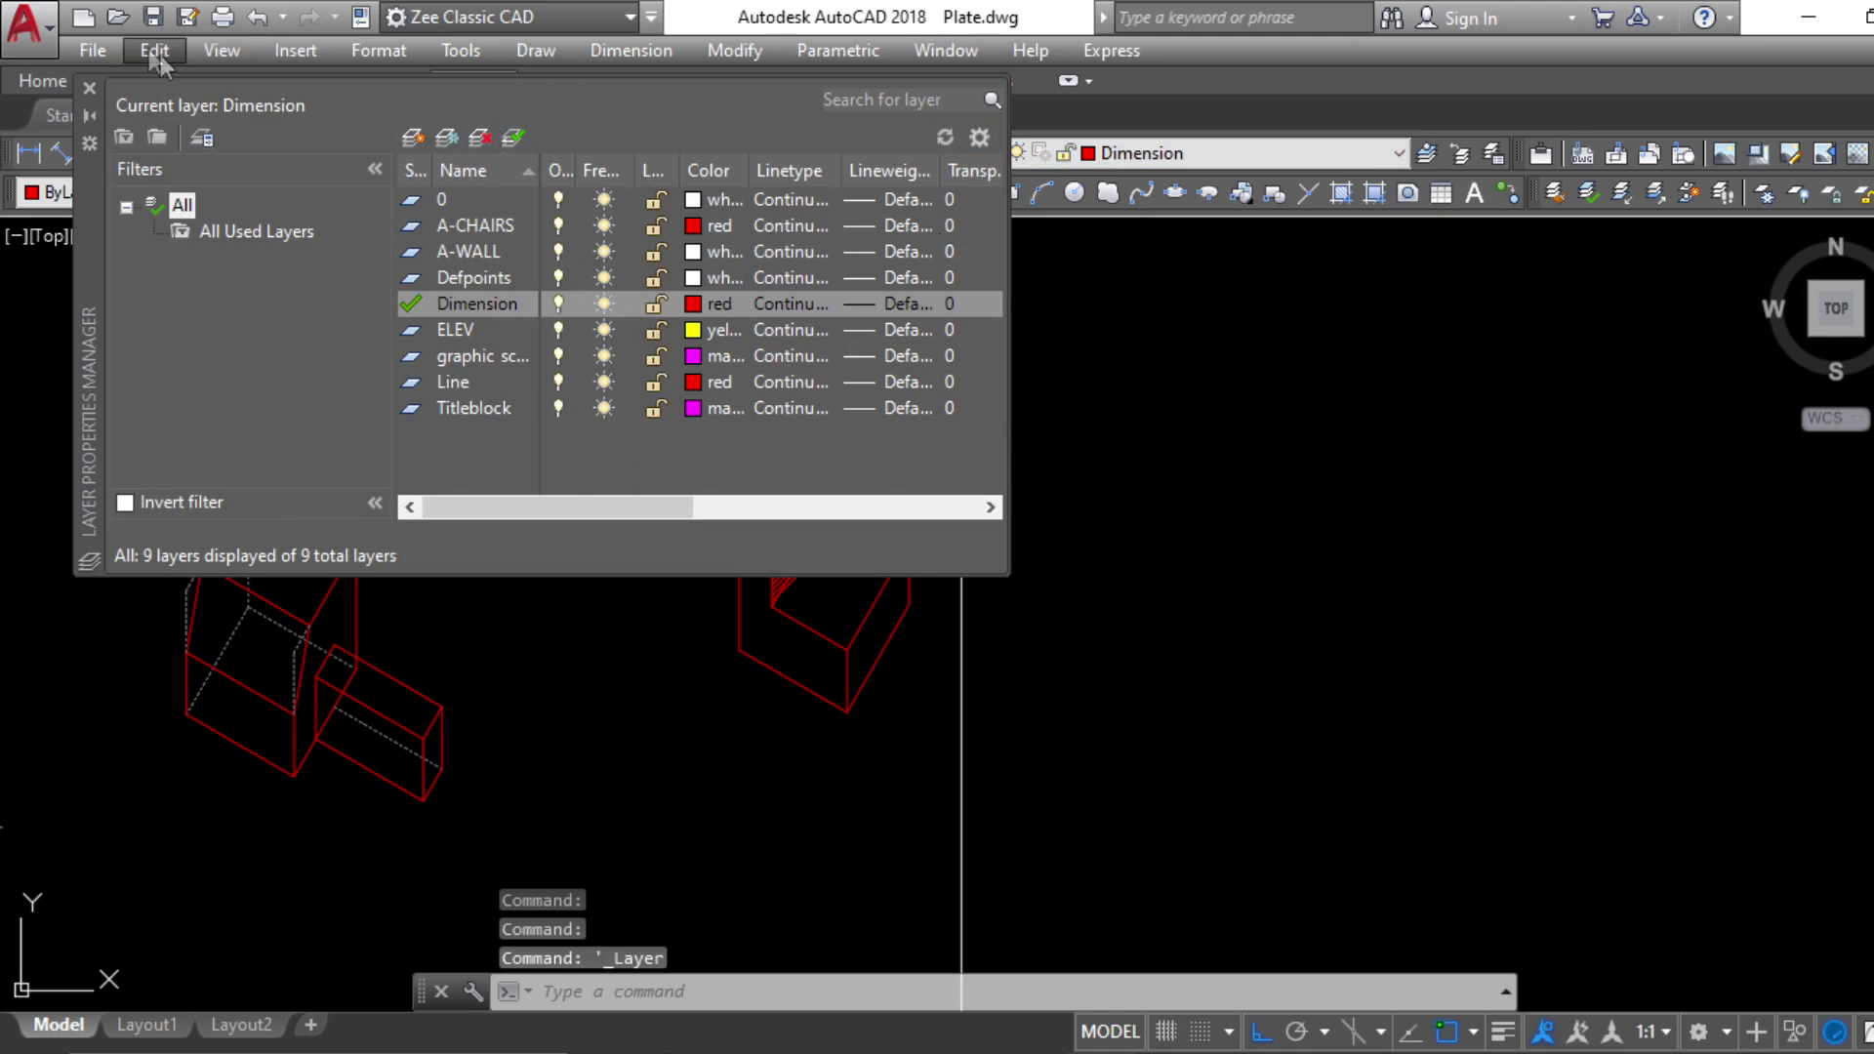
pyautogui.click(89, 86)
pyautogui.press('Escape')
pyautogui.press('Escape')
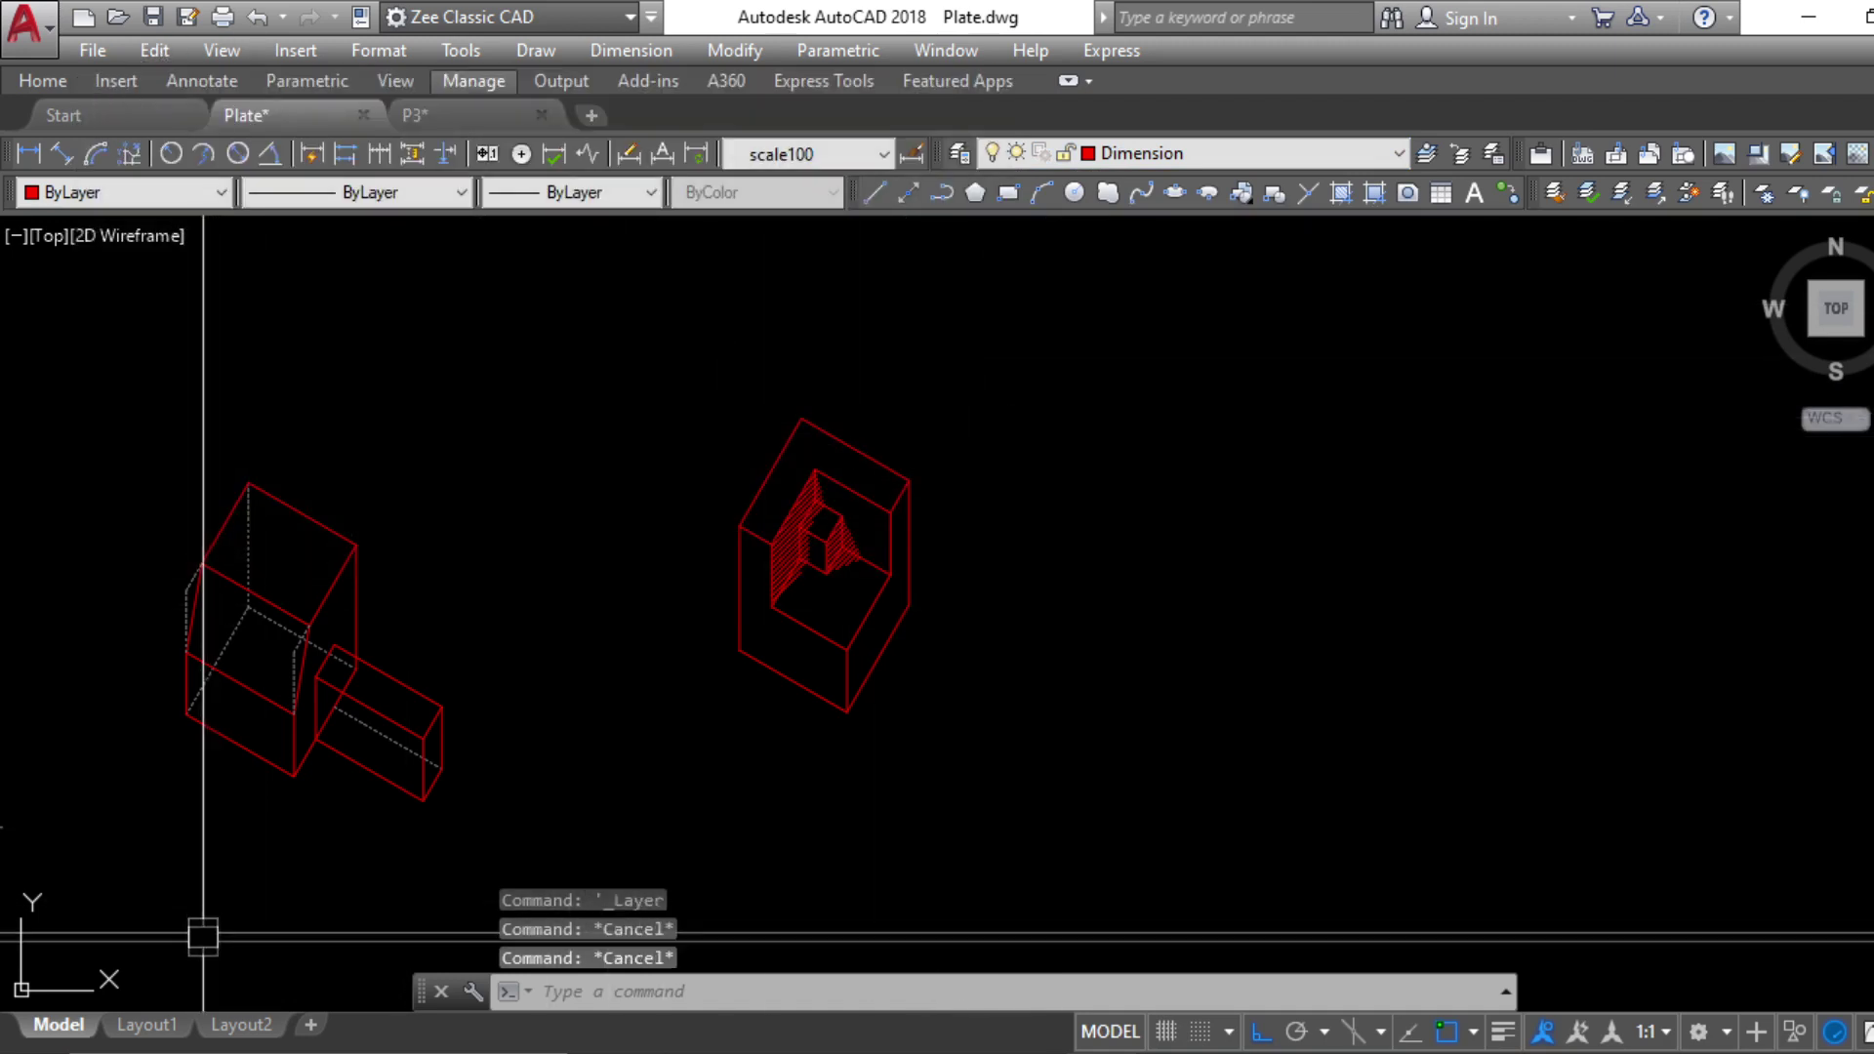
pyautogui.click(147, 1025)
# Centre the interlace figure in the viewport and consult its sheet in Major Plate.pdf for the required scale
pyautogui.scroll(3, 852, 581)
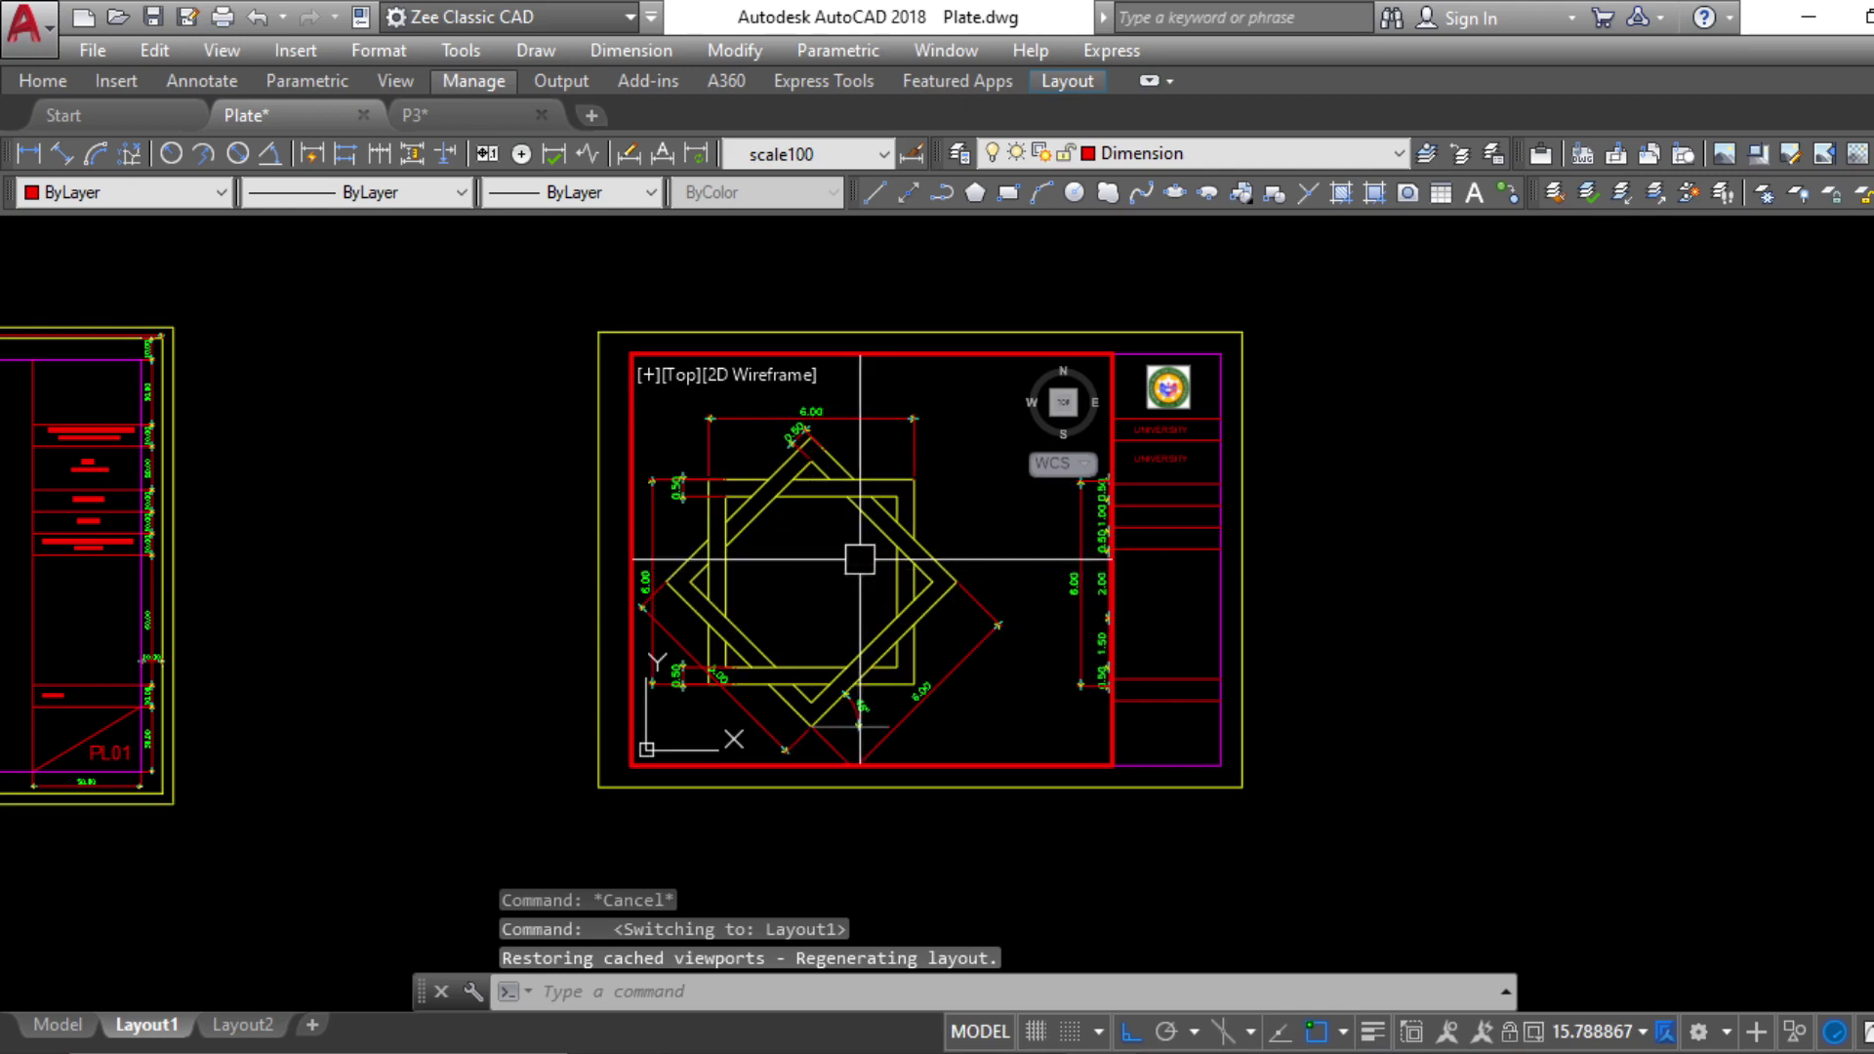
pyautogui.moveTo(872, 529); pyautogui.dragTo(954, 554, button='middle')
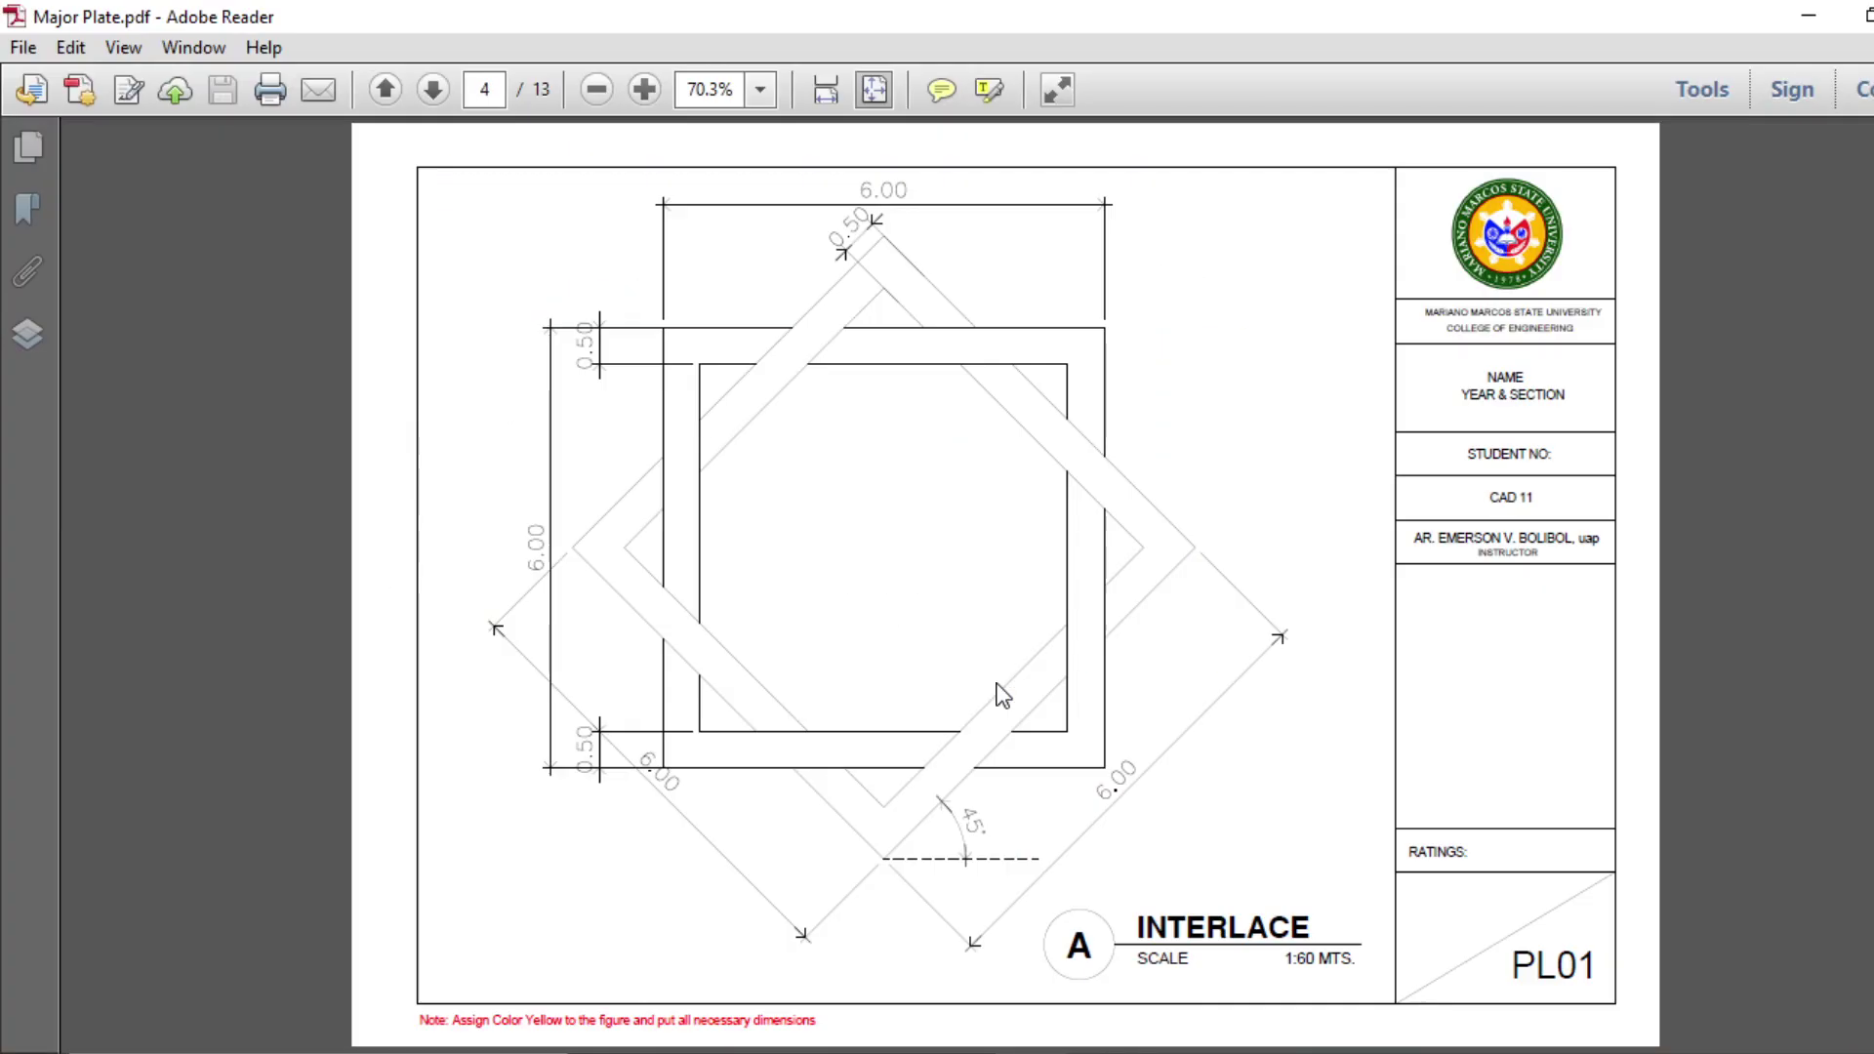
pyautogui.click(1801, 13)
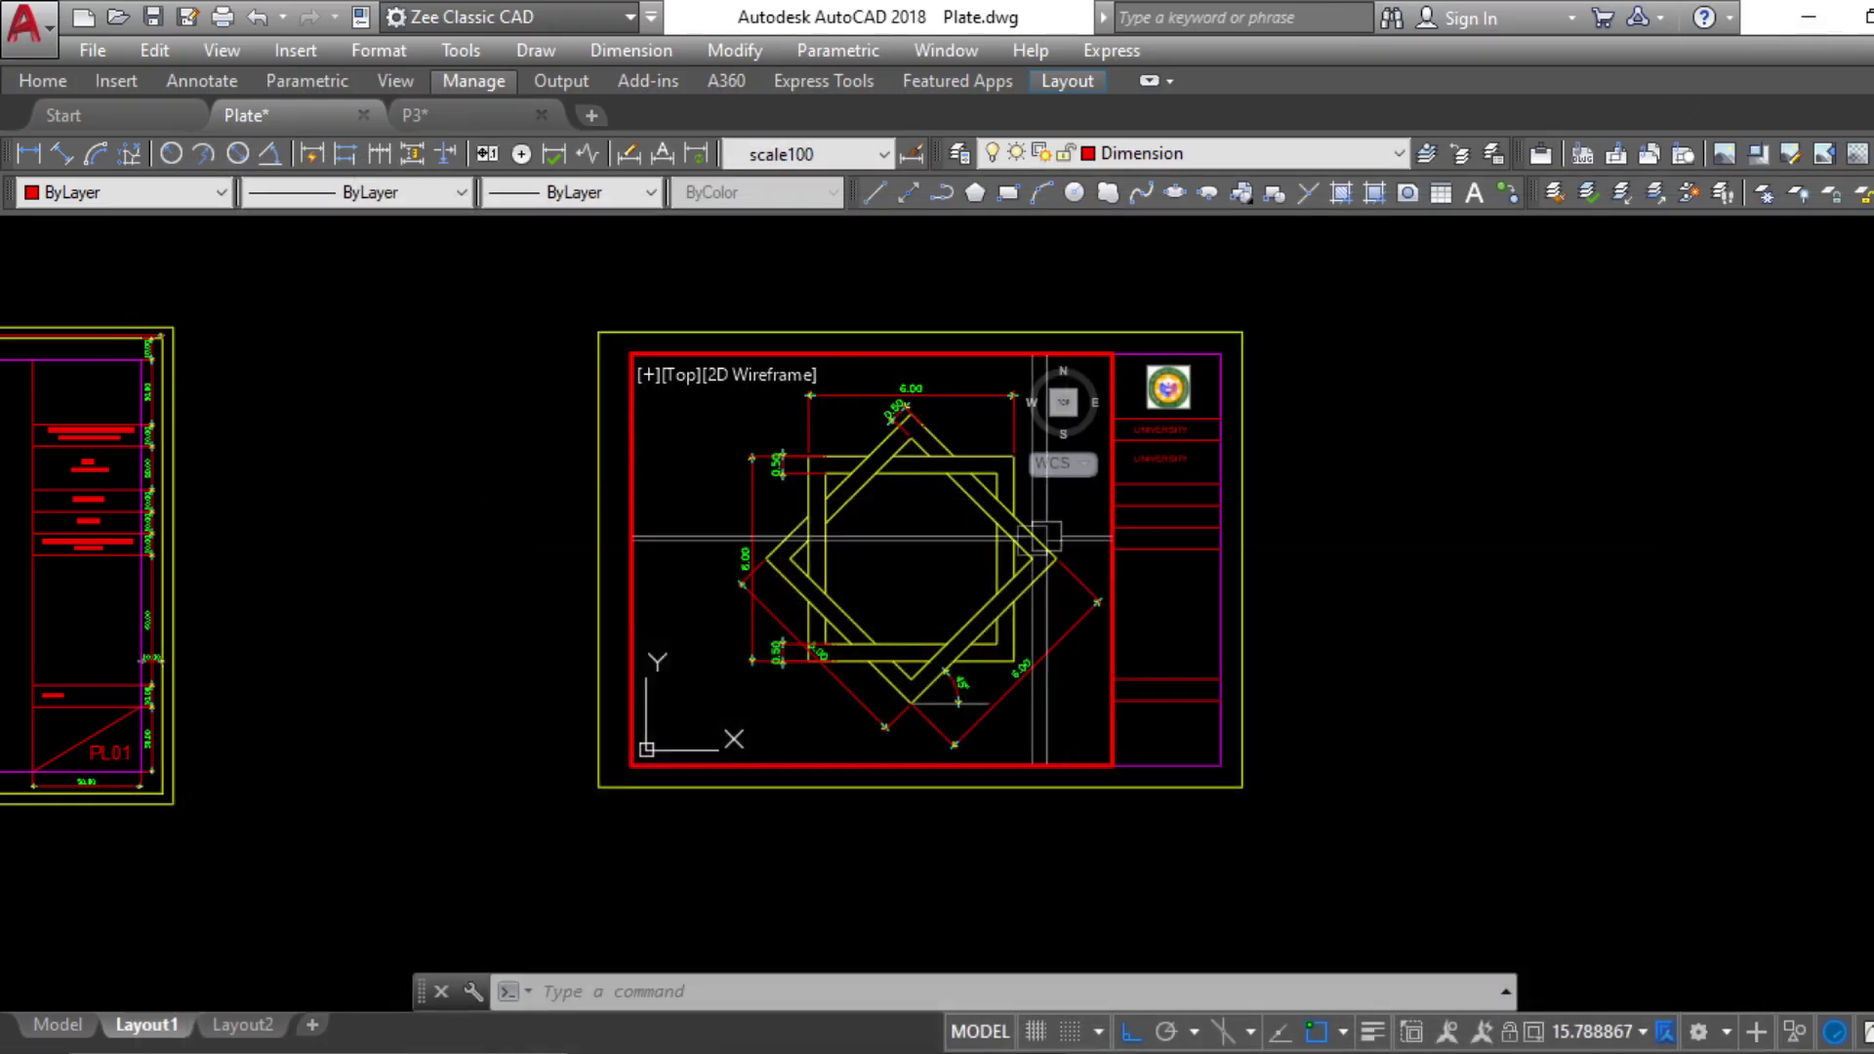
pyautogui.scroll(2, 949, 583)
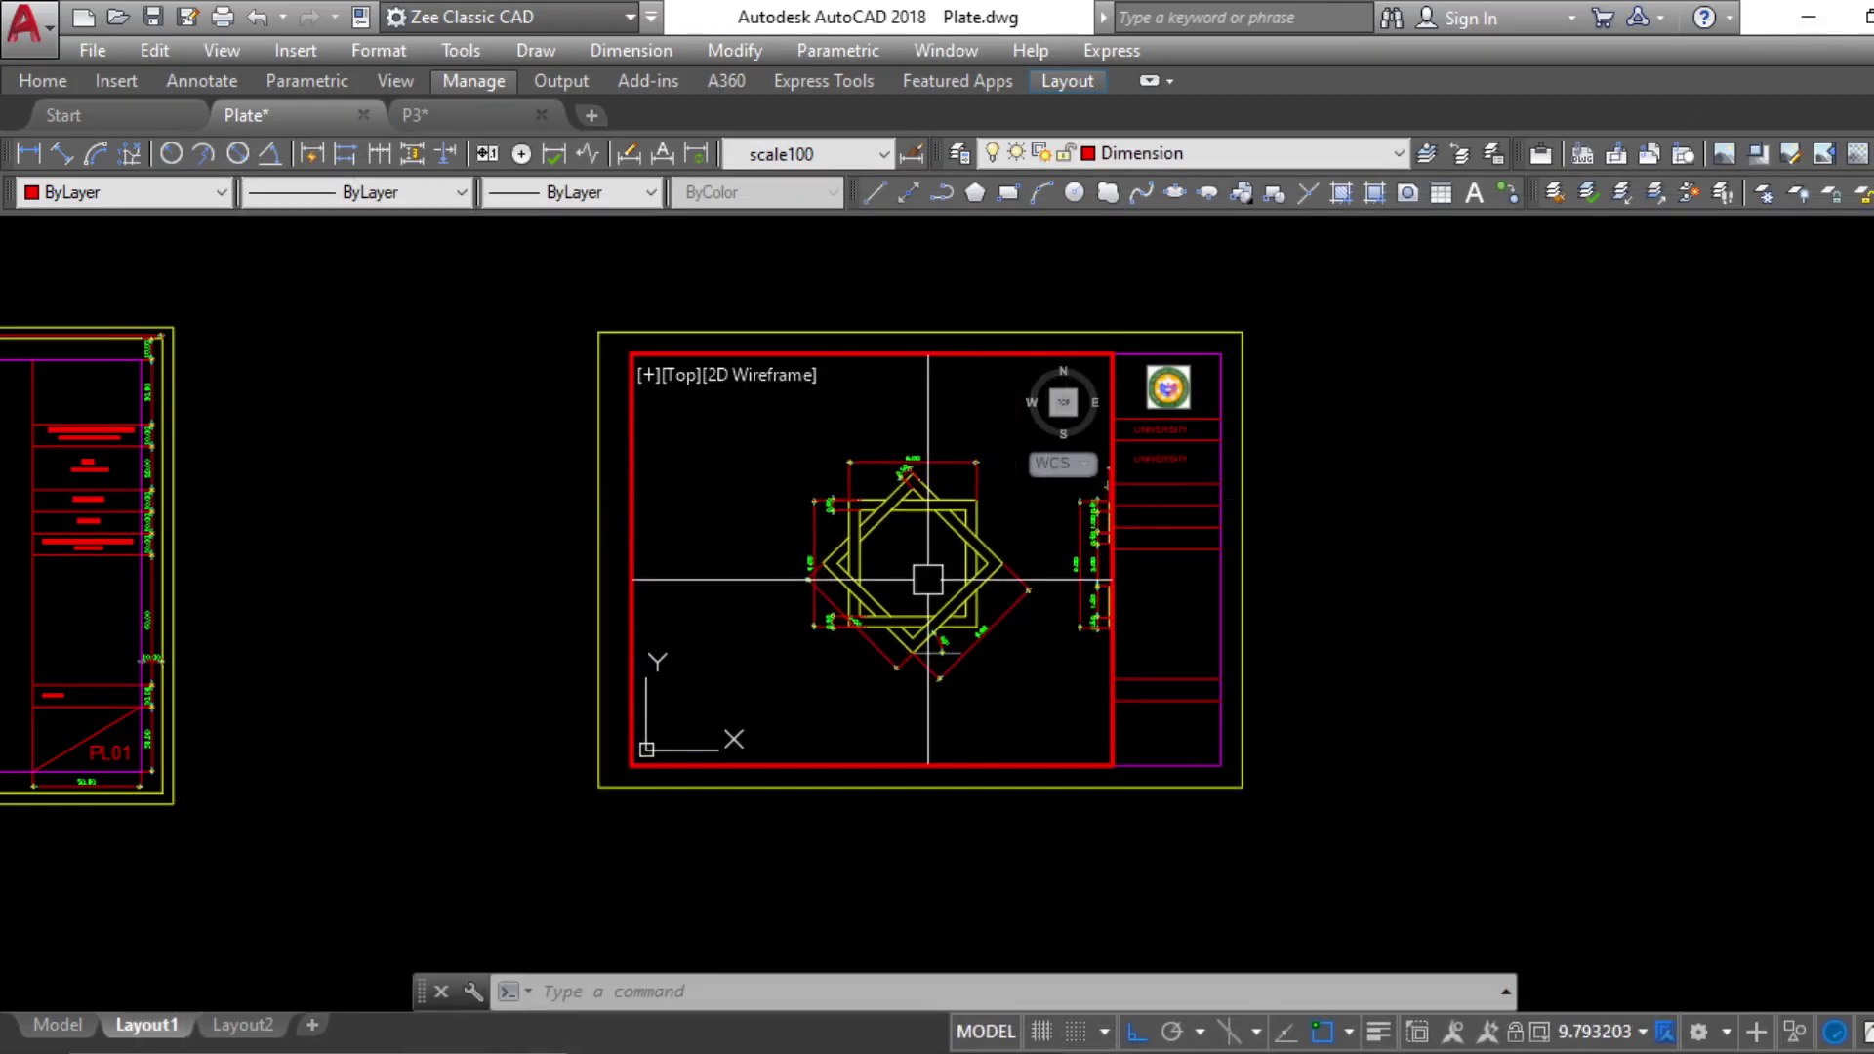
pyautogui.moveTo(920, 577); pyautogui.dragTo(913, 574, button='middle')
pyautogui.scroll(2, 932, 576)
pyautogui.scroll(-4, 931, 561)
pyautogui.scroll(1, 927, 560)
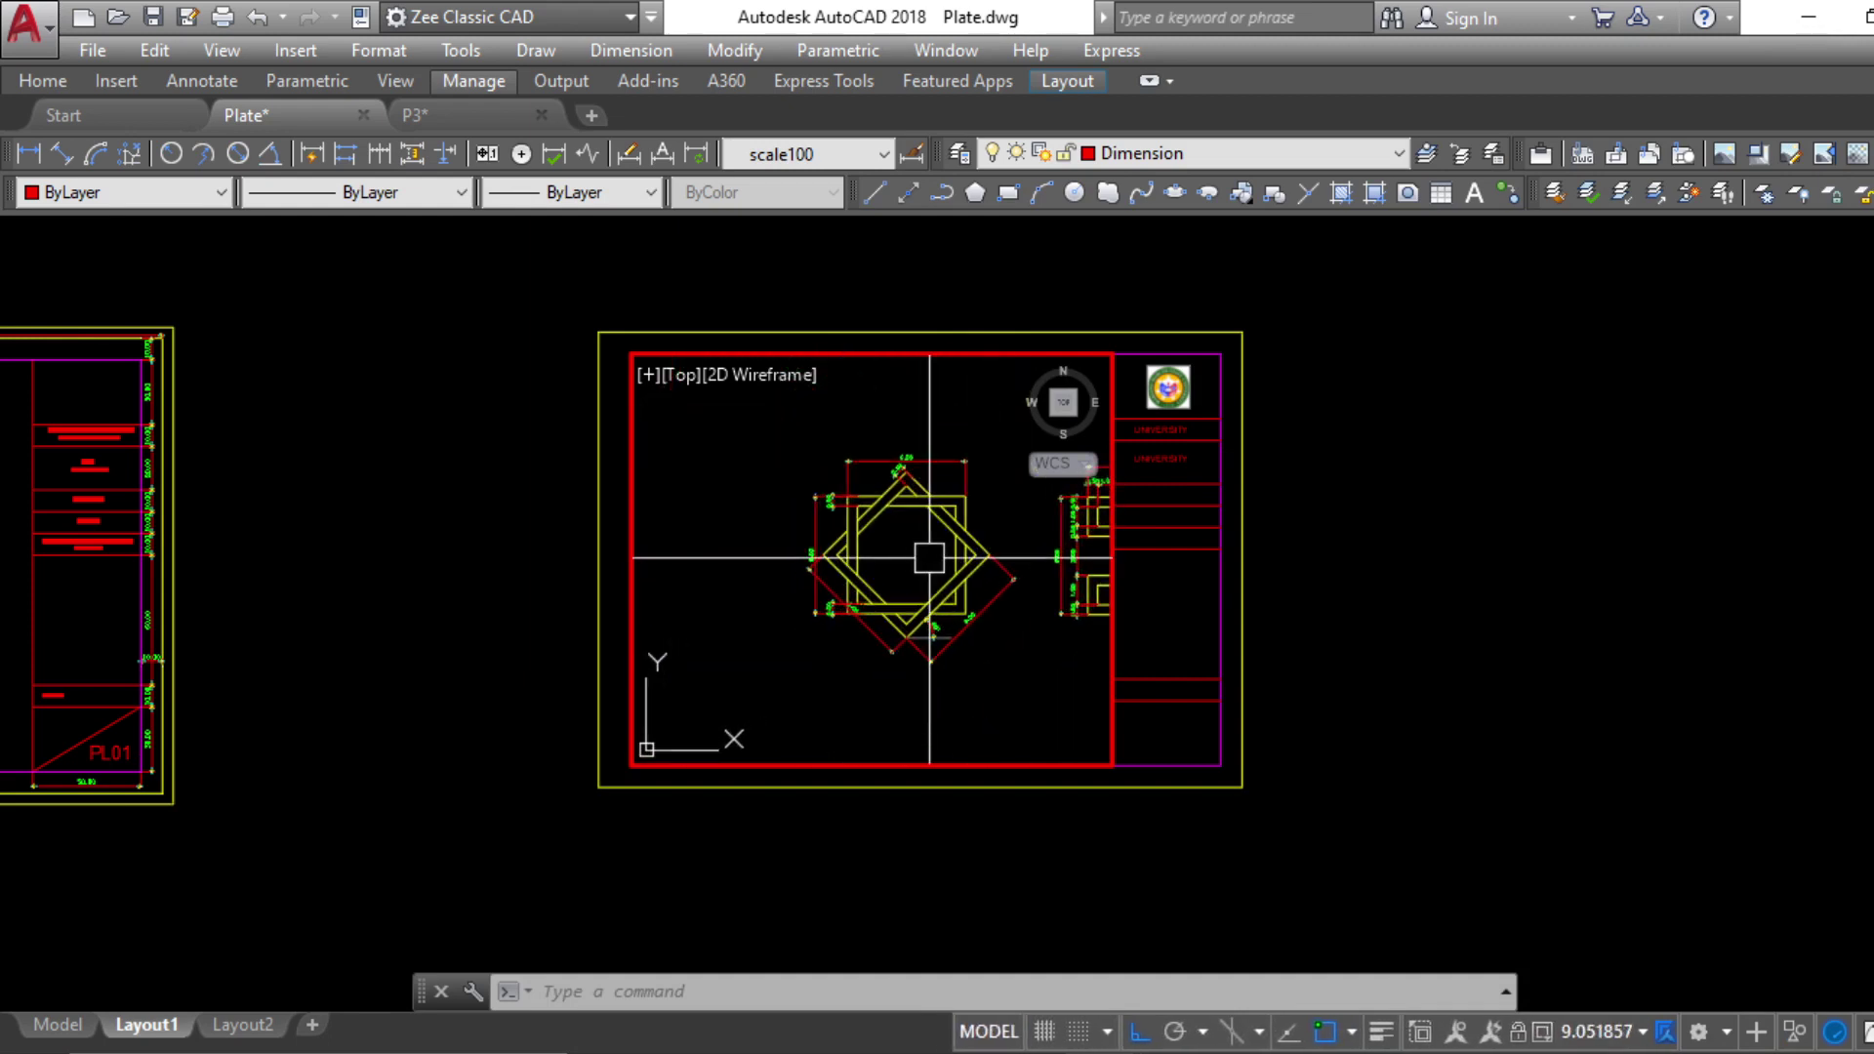
pyautogui.press('Return')
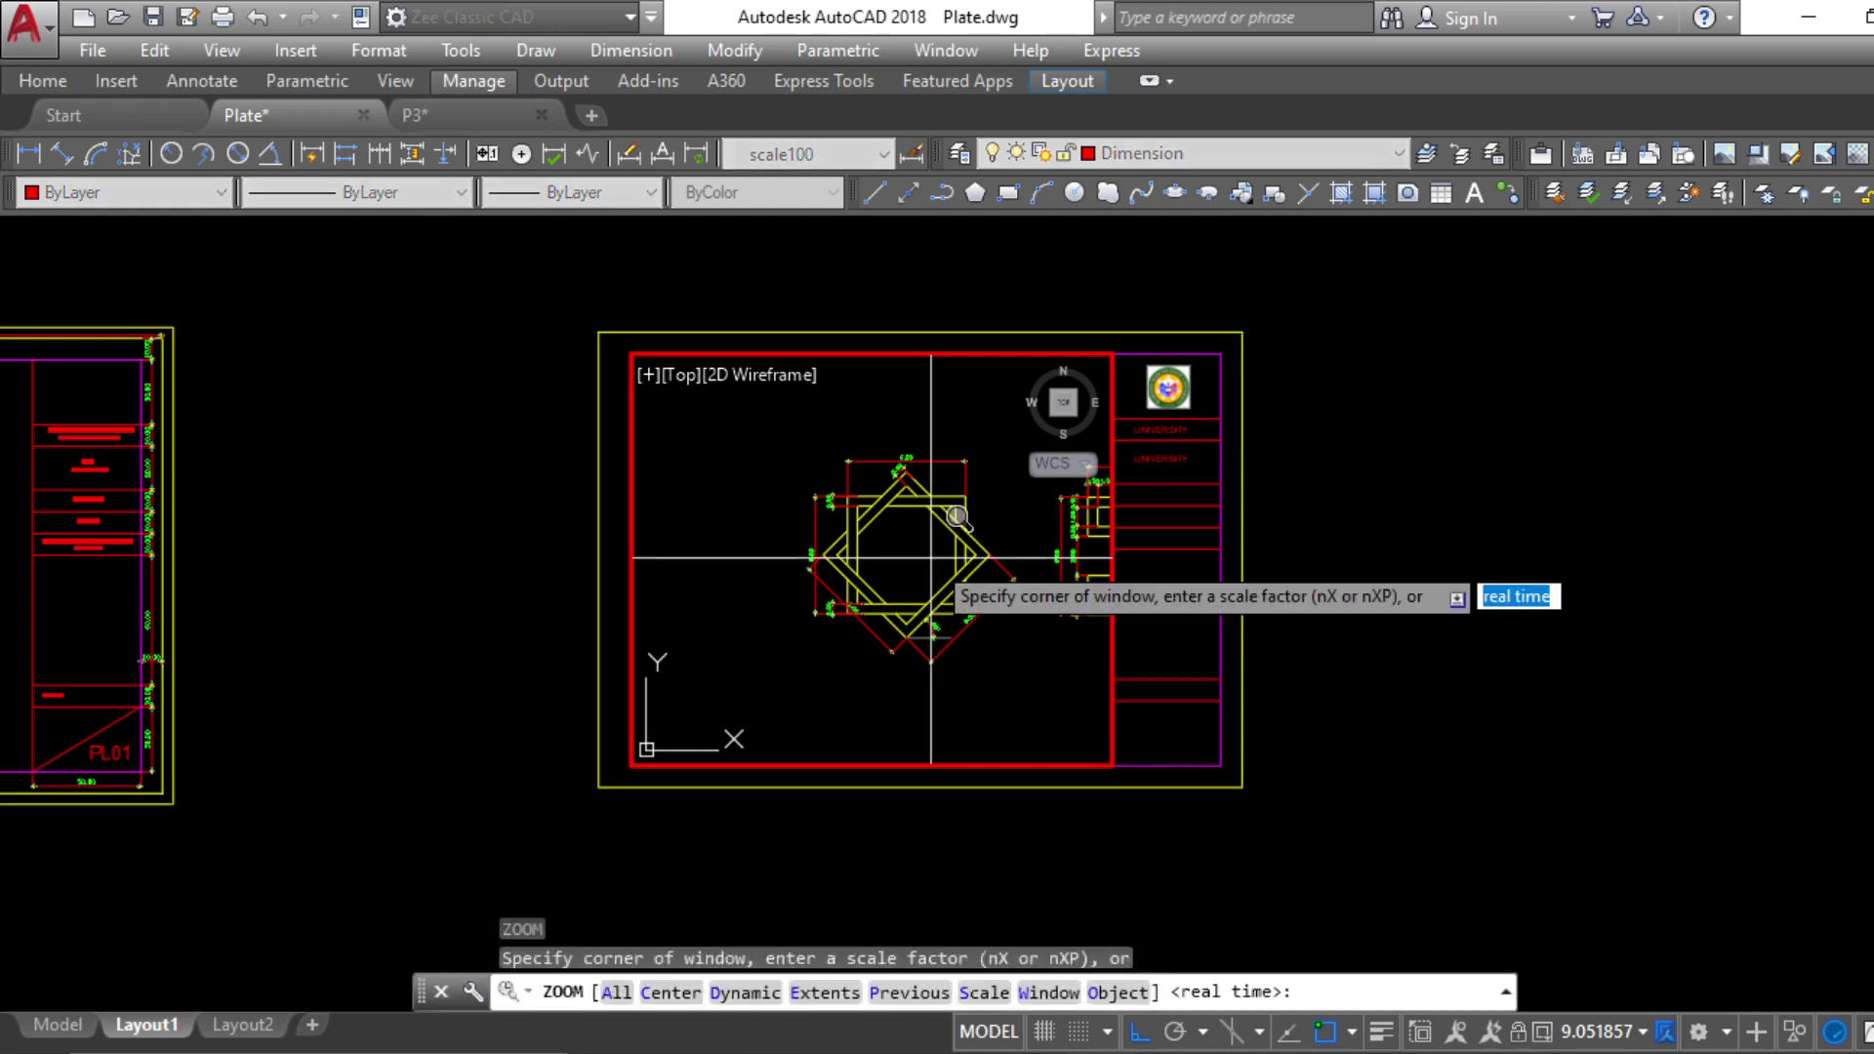
pyautogui.write('SV')
pyautogui.press('Return')
pyautogui.press('Escape')
pyautogui.press('Escape')
pyautogui.press('Escape')
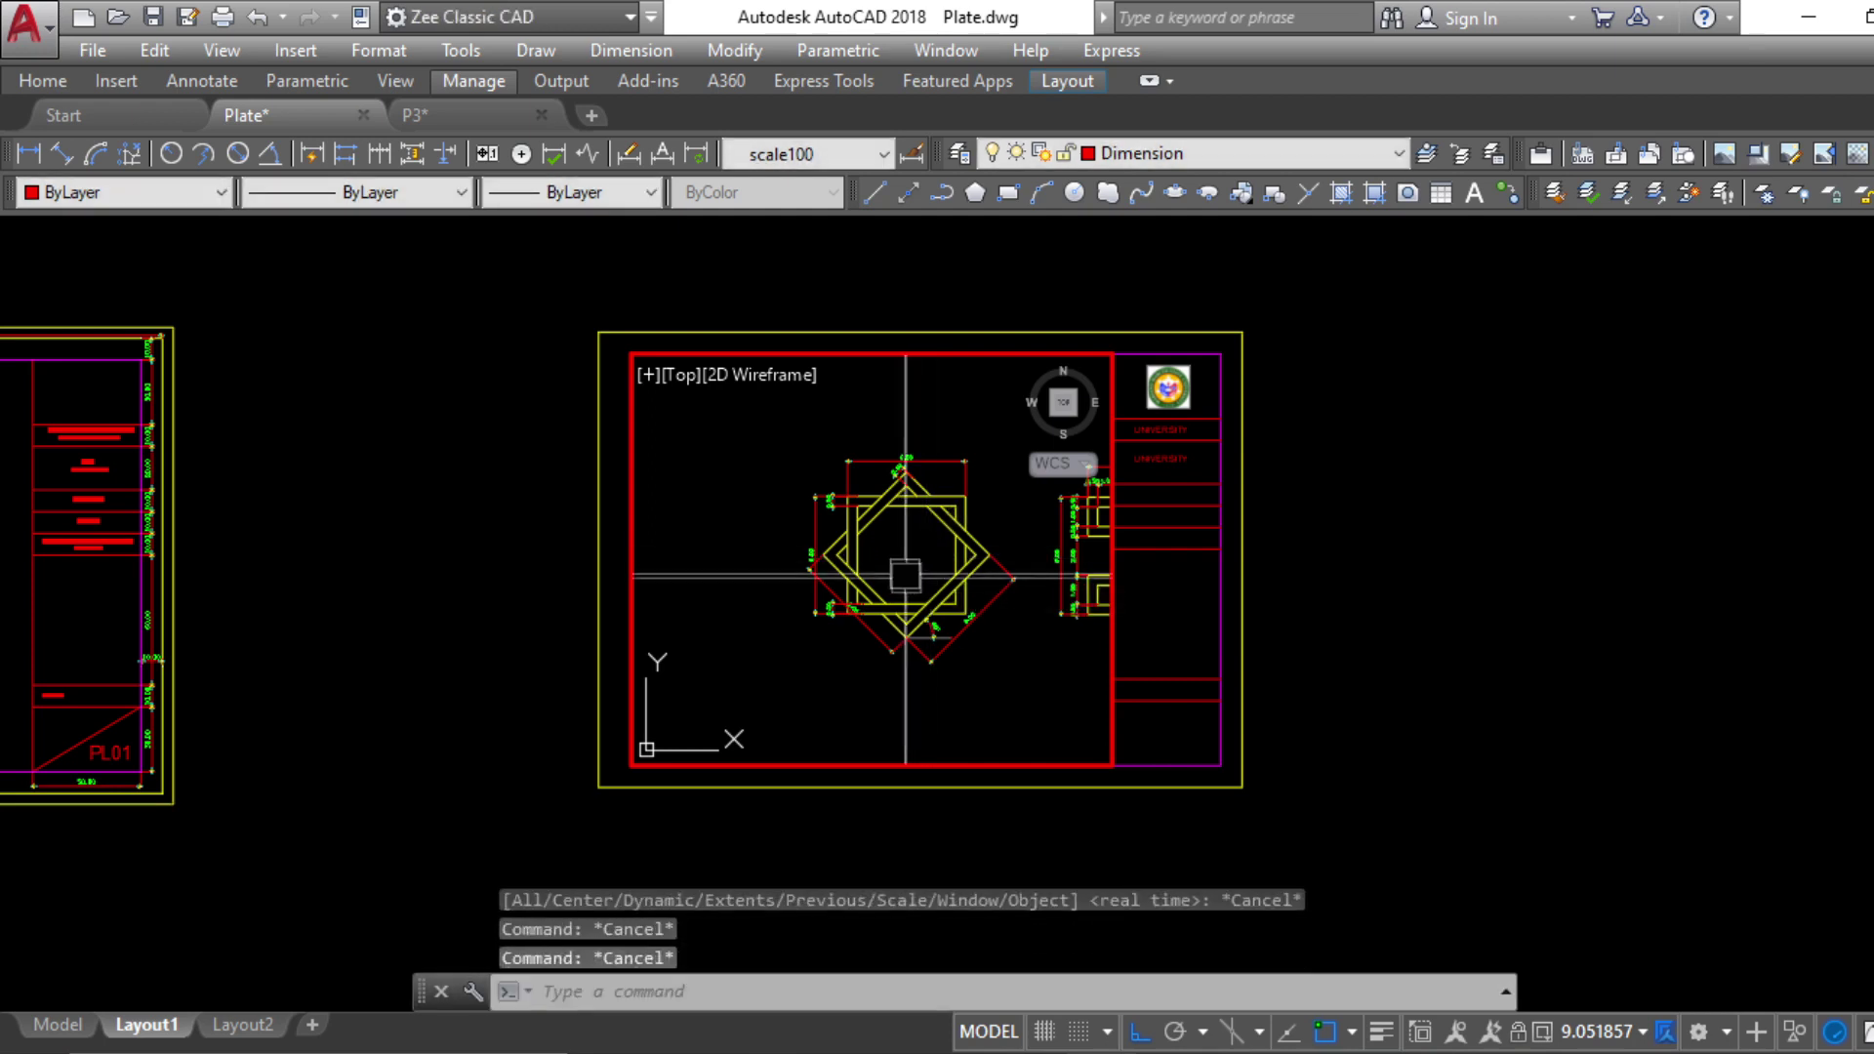
# Scale the viewport's view to 1:60 metres using the Zoom scale factor 1000/60XP
pyautogui.moveTo(907, 583); pyautogui.dragTo(892, 589, button='middle')
pyautogui.write('z')
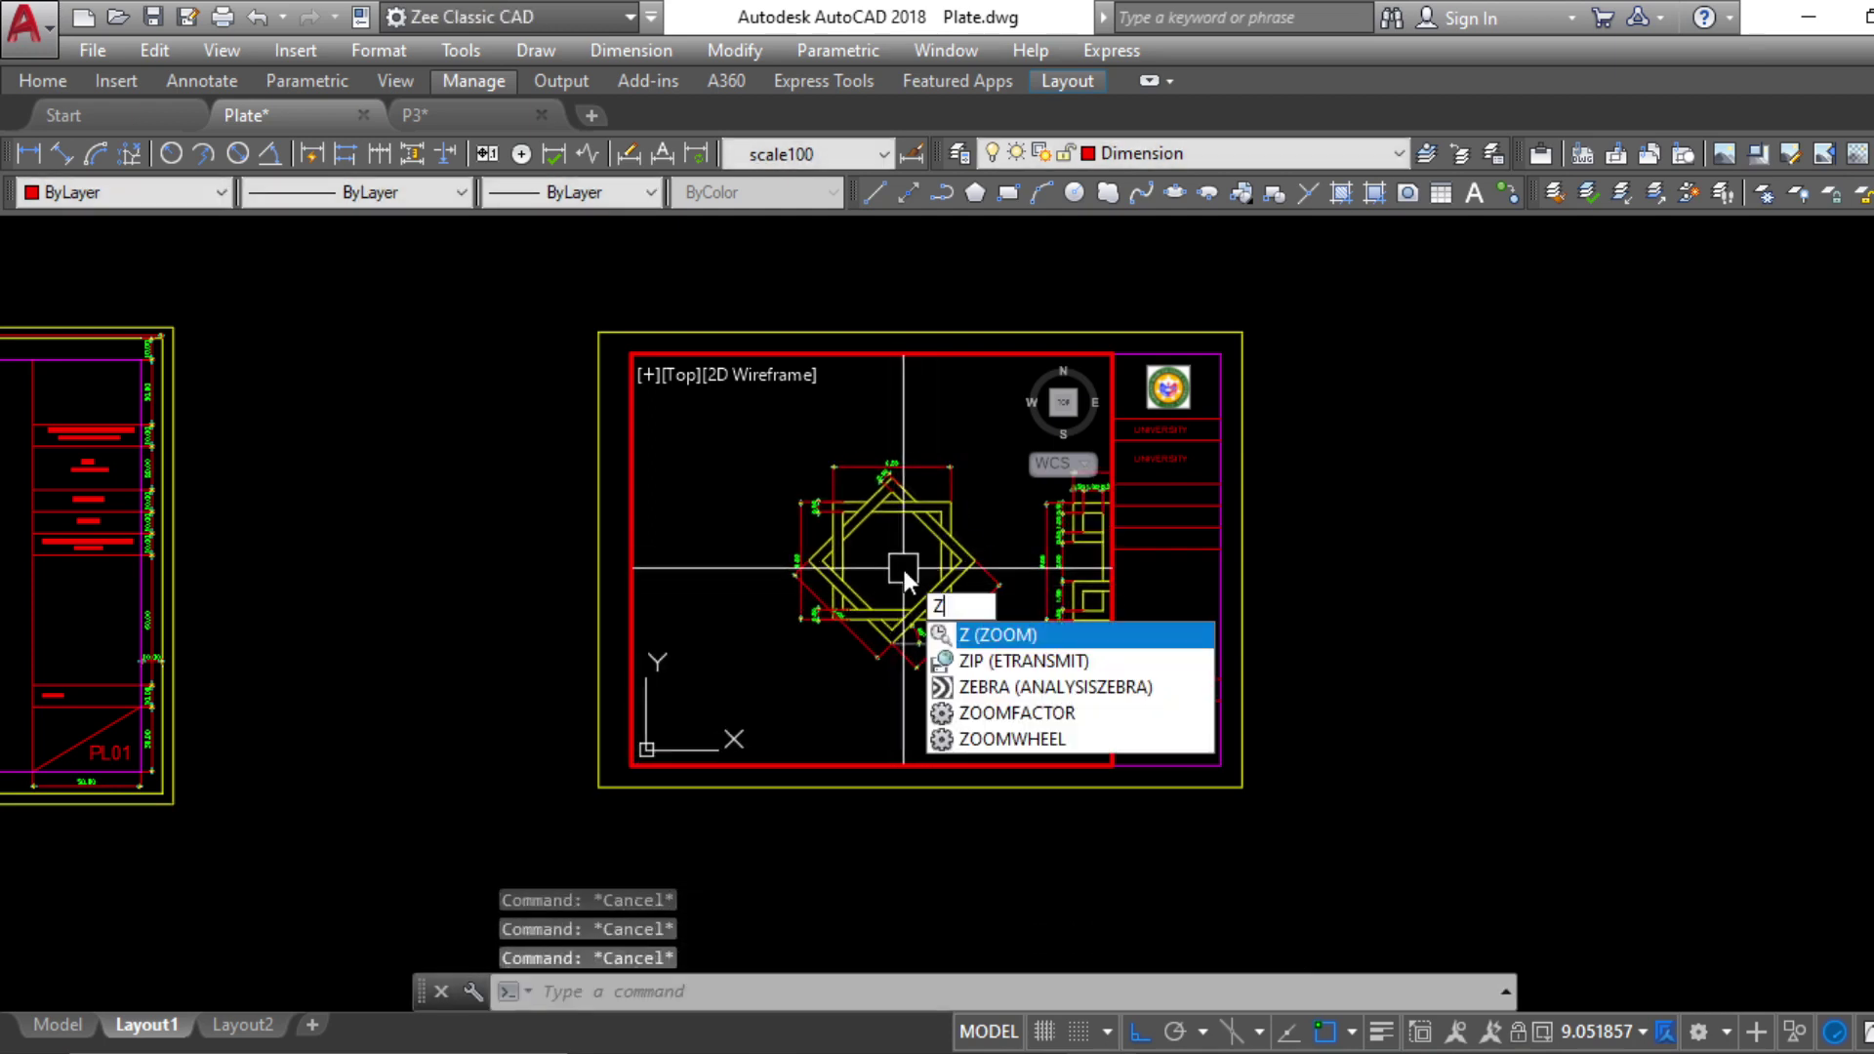
pyautogui.press('Return')
pyautogui.write('SC')
pyautogui.press('Return')
pyautogui.write('1000/60')
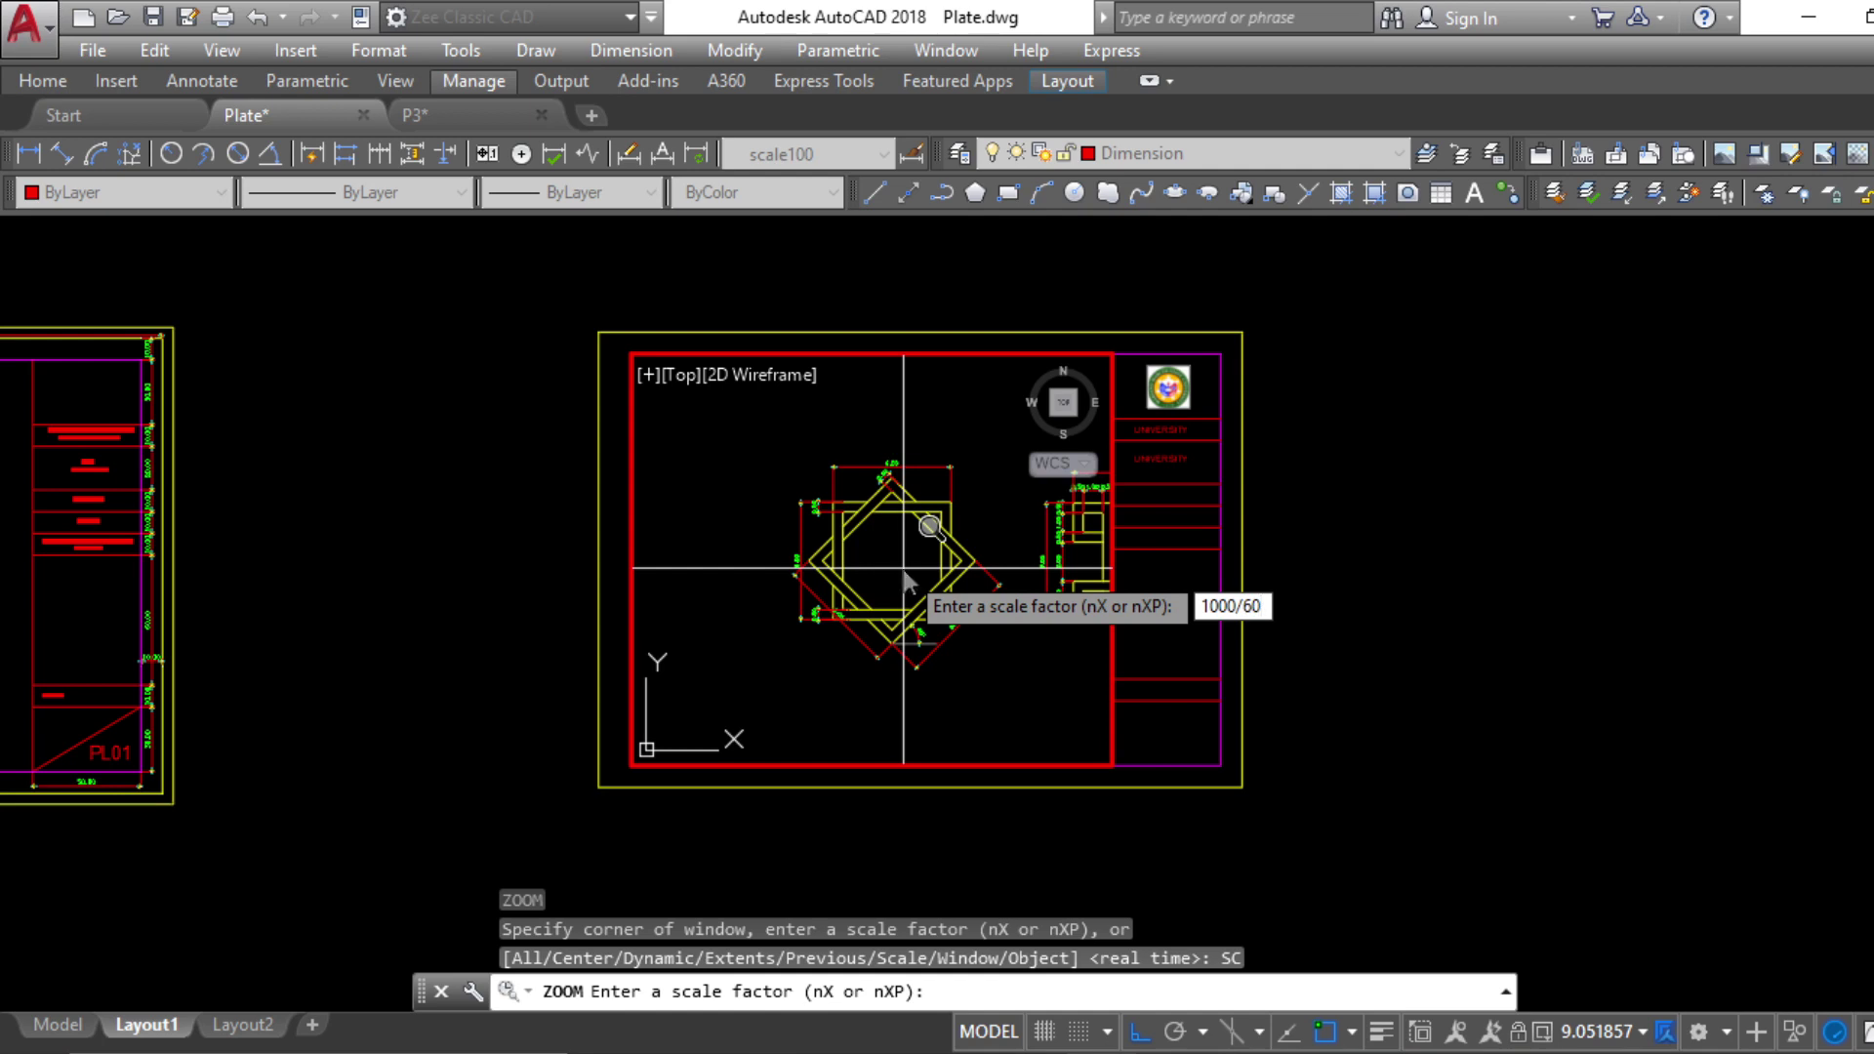
pyautogui.write('XP')
pyautogui.press('Return')
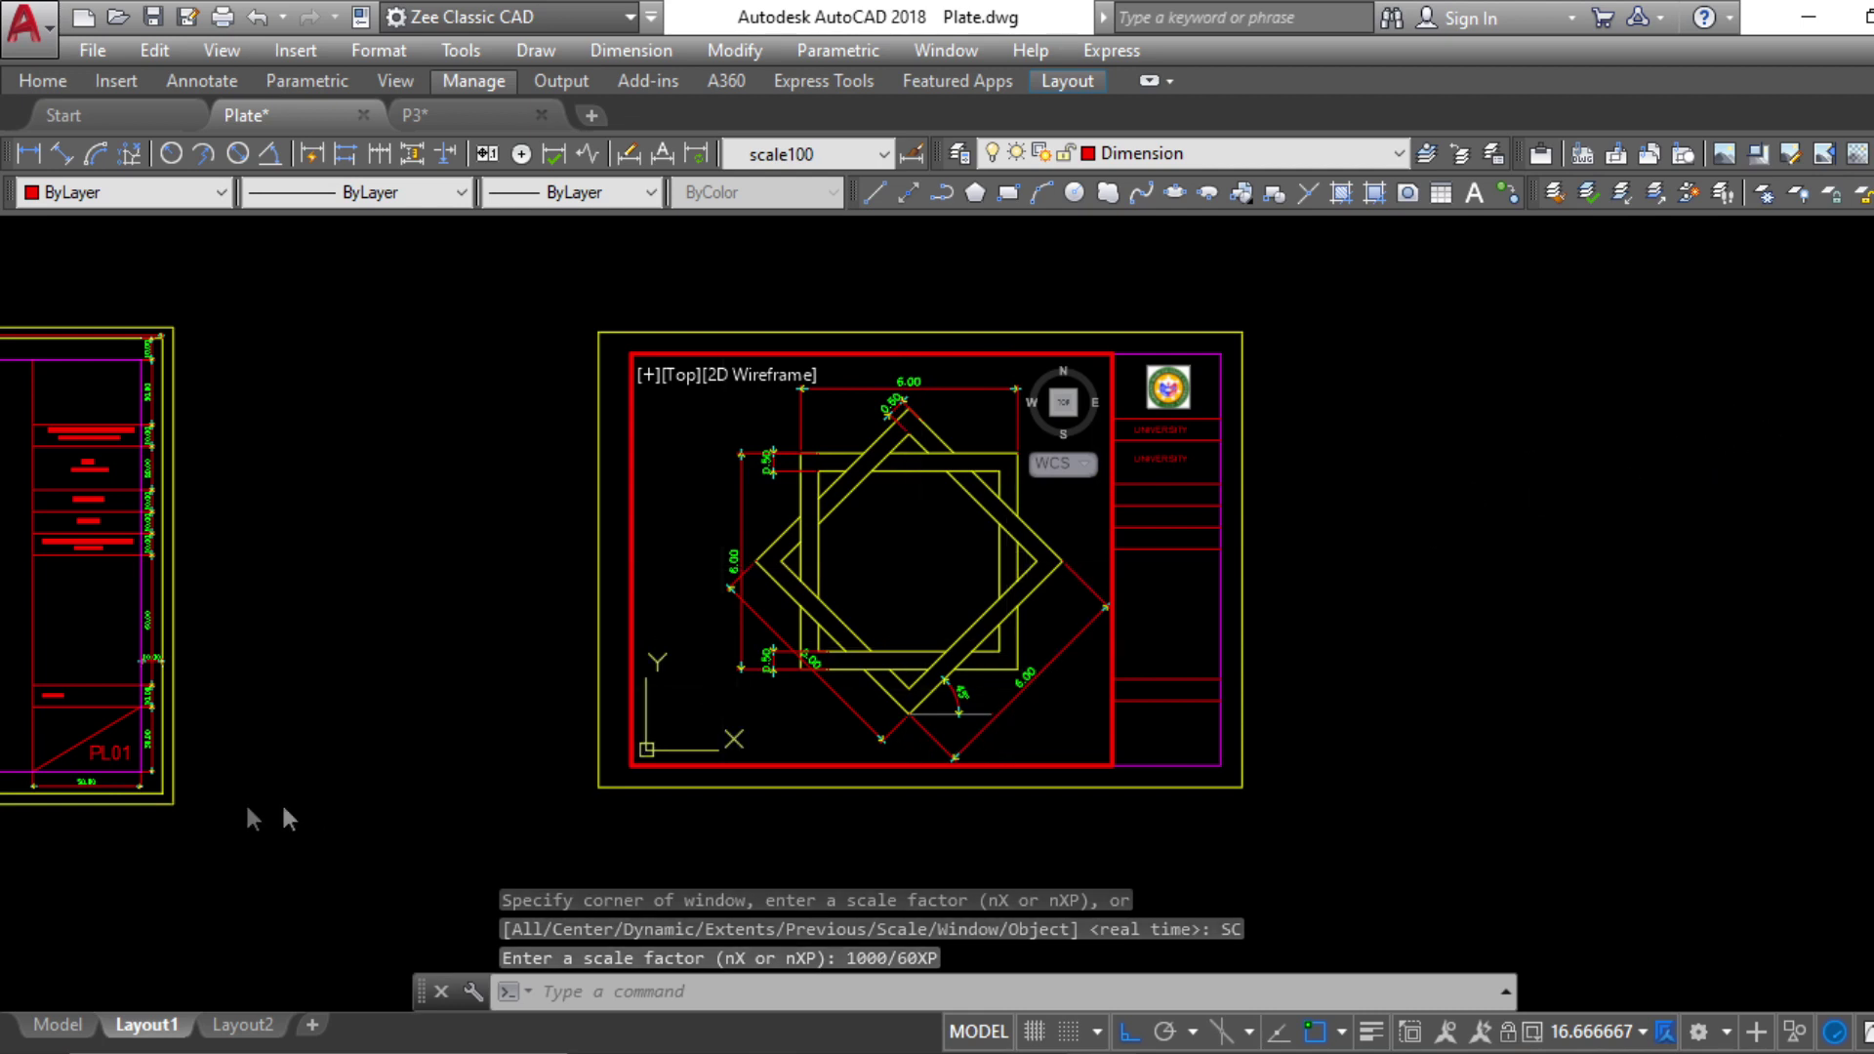
# Return to paper space, put the viewport on the Defpoints layer and set its colour to Color 8
pyautogui.doubleClick(1787, 332)
pyautogui.click(1111, 374)
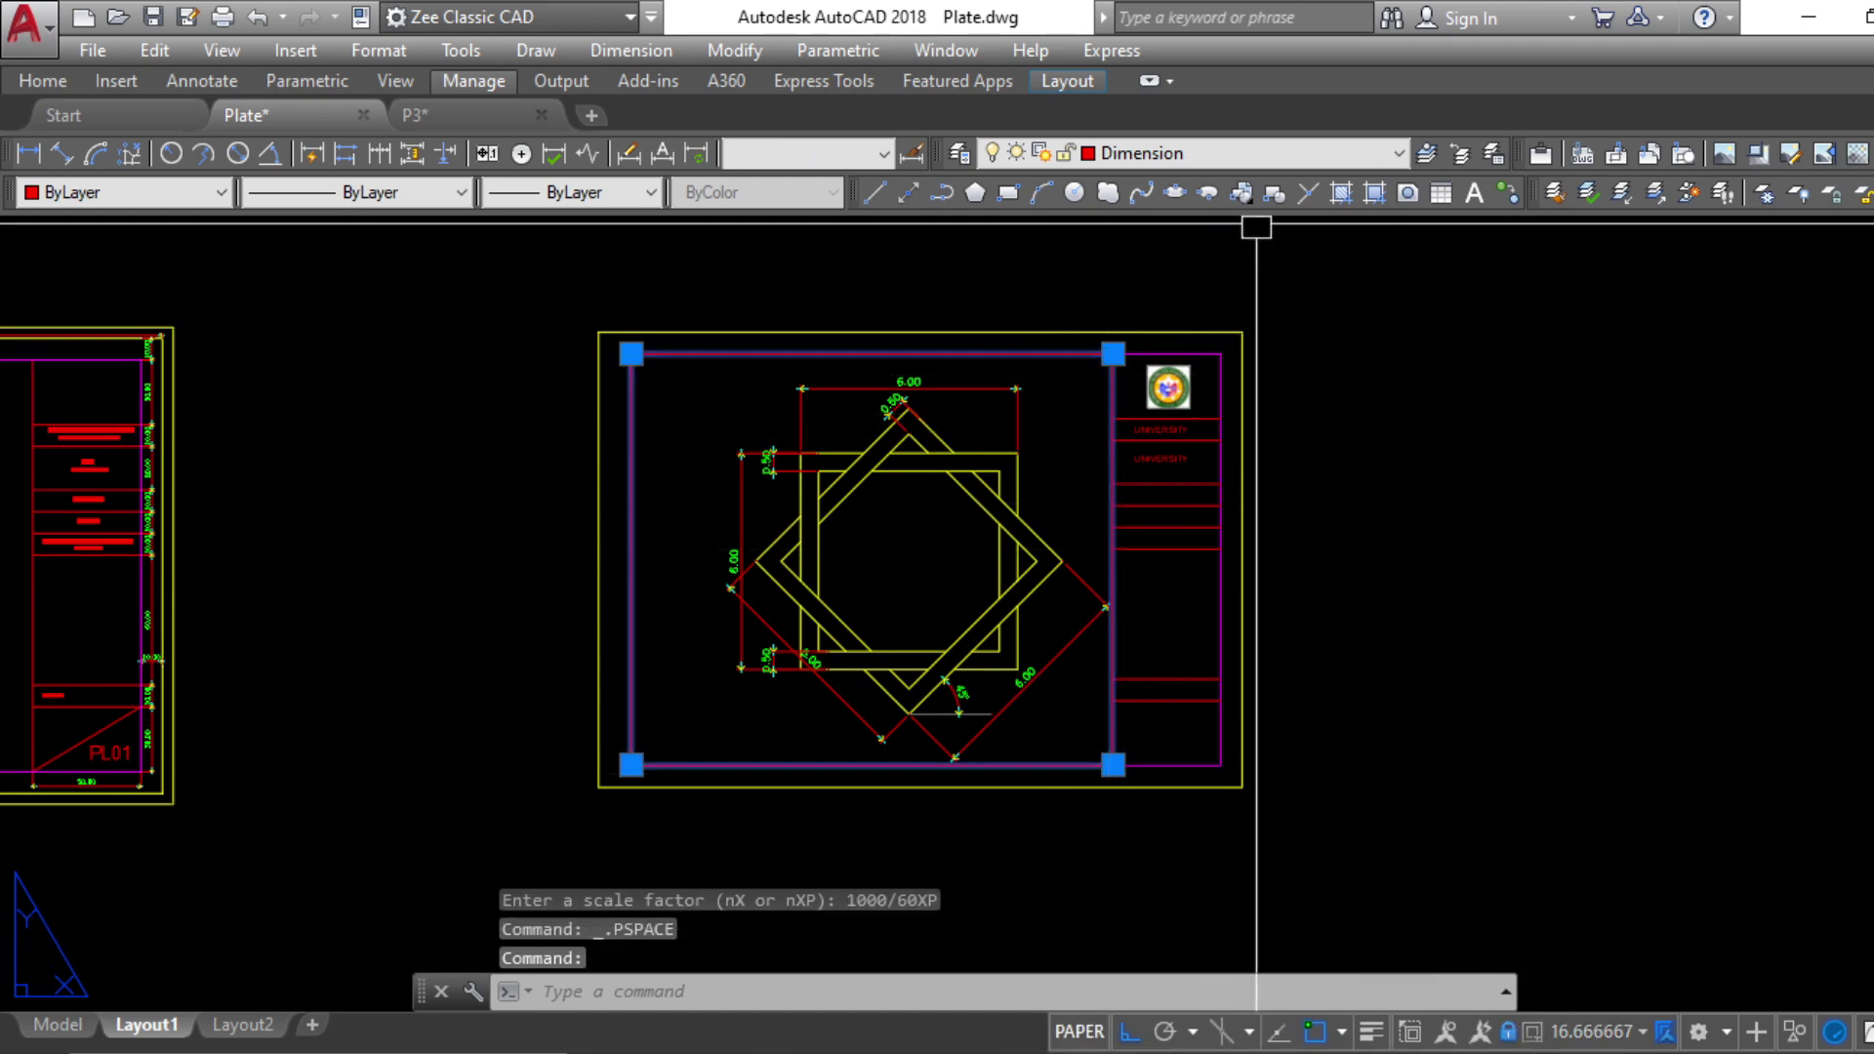
pyautogui.click(1259, 154)
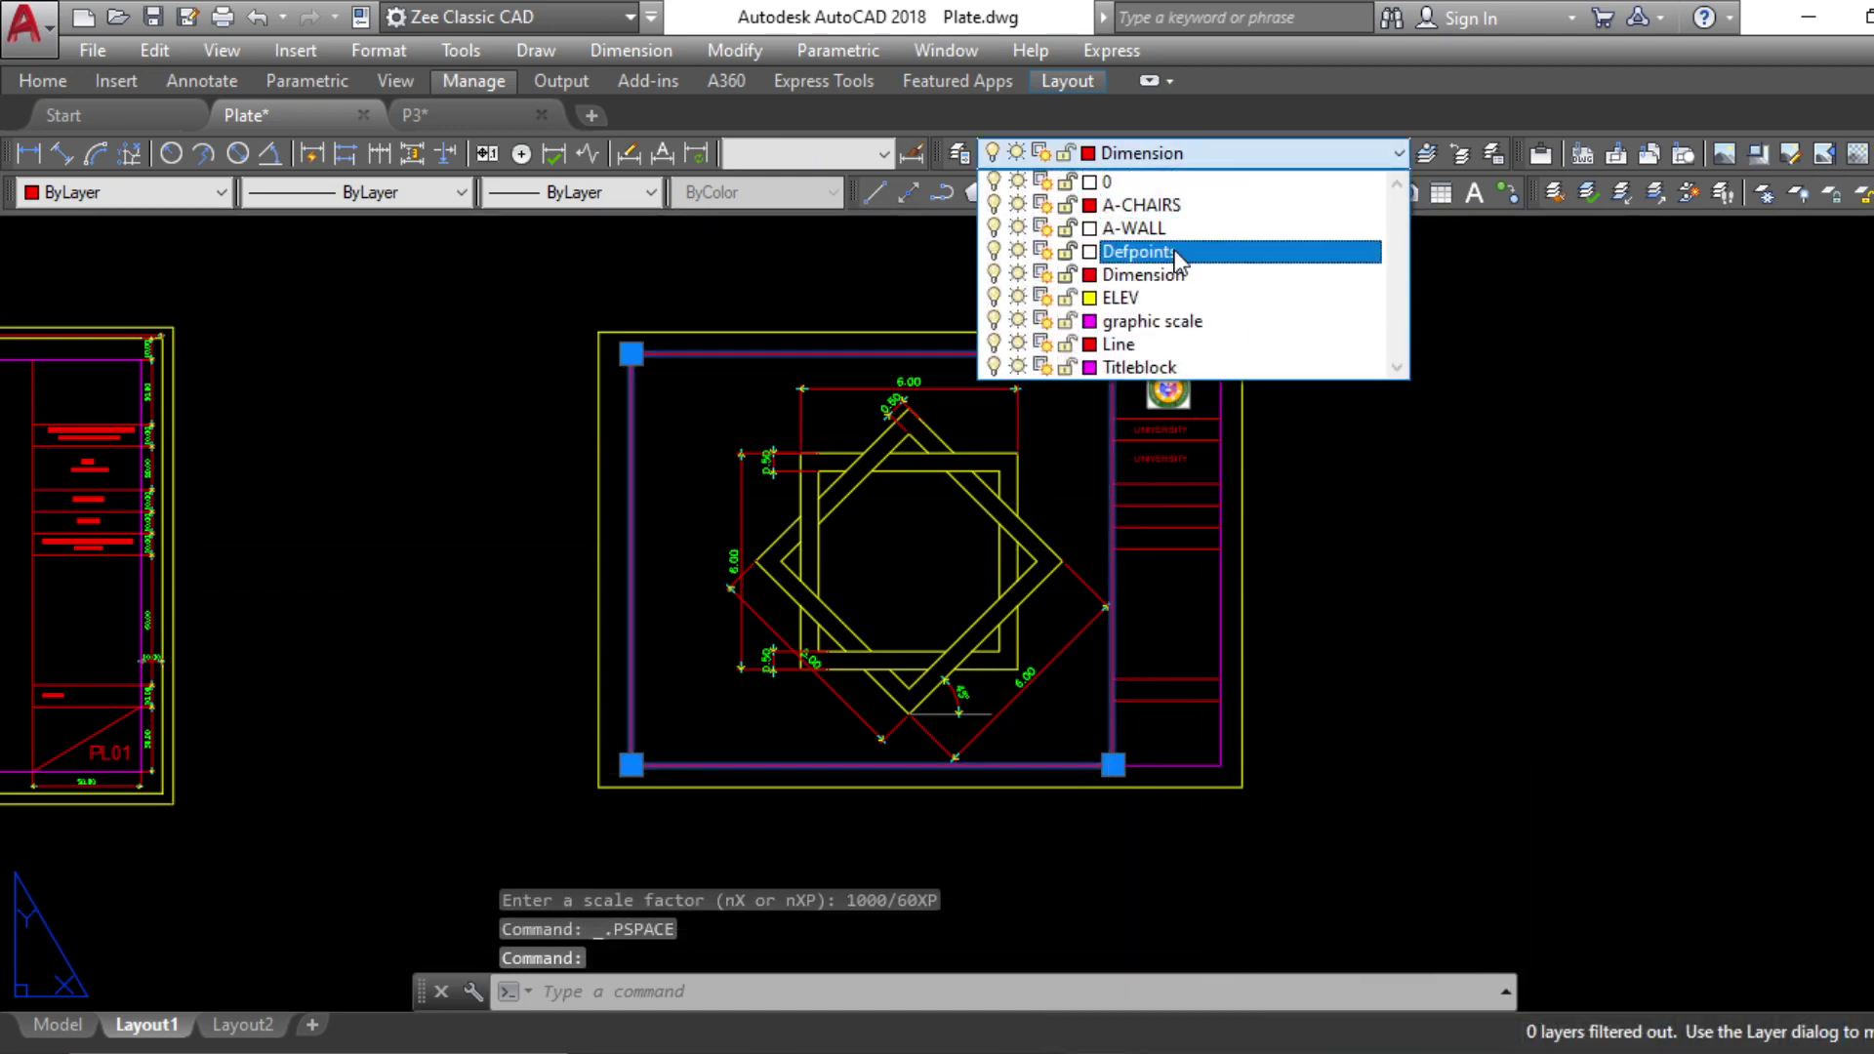
pyautogui.click(1171, 251)
pyautogui.click(176, 193)
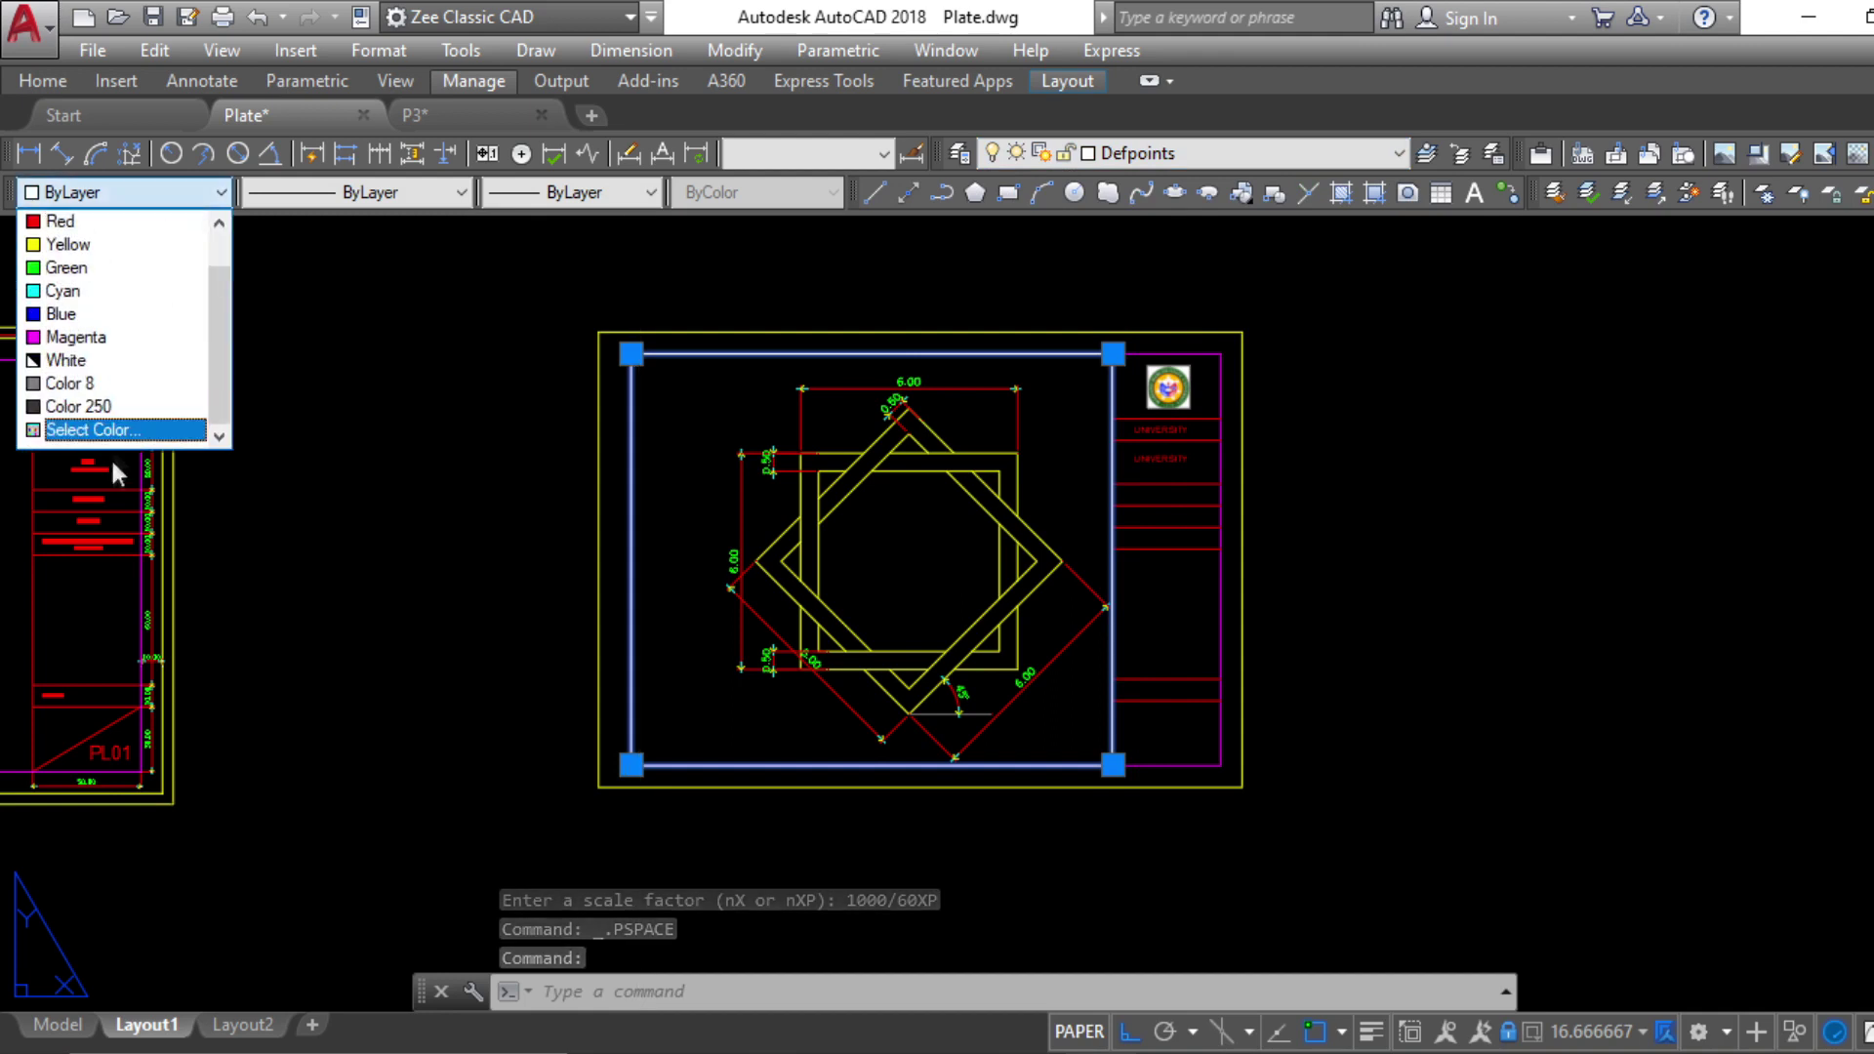
pyautogui.click(124, 390)
# Narrow the viewport from its left edge, then move it left to shift the interlace figure towards the drawing area's centre
pyautogui.click(631, 353)
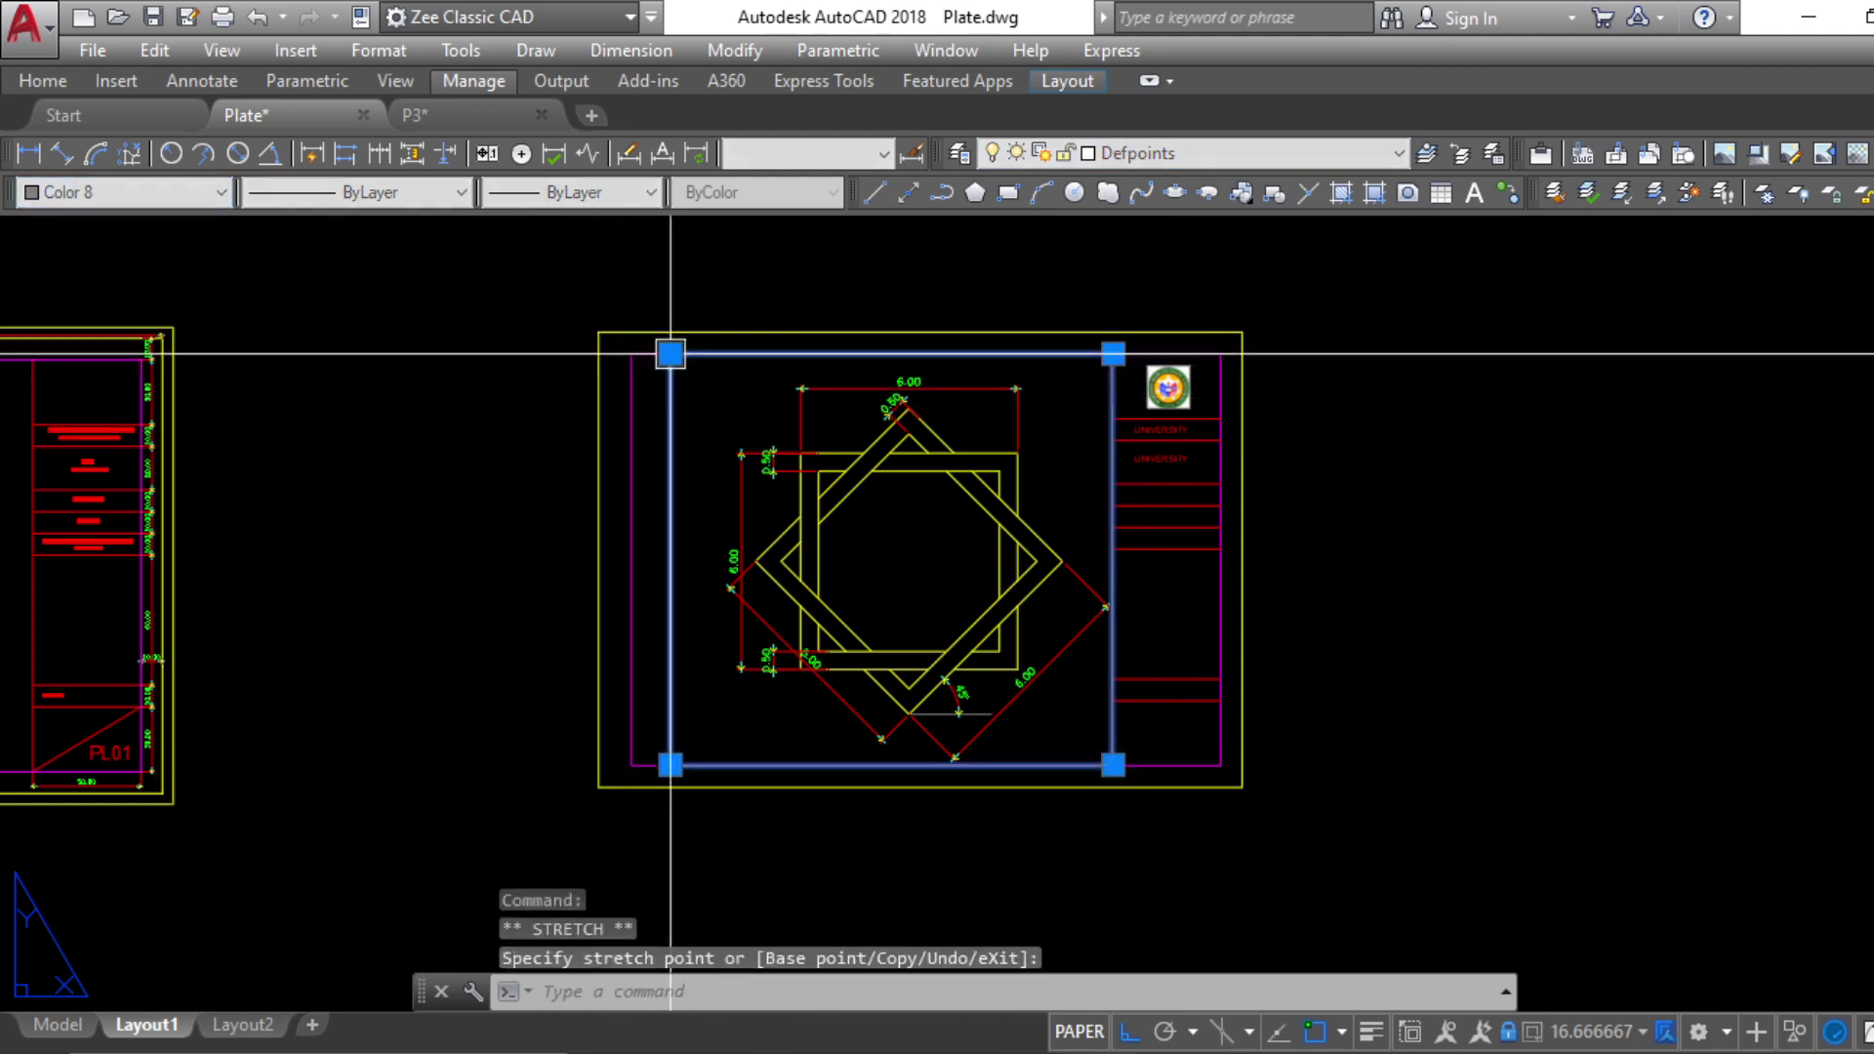
pyautogui.write('M')
pyautogui.press('Return')
pyautogui.scroll(2, 781, 419)
pyautogui.click(781, 371)
pyautogui.click(732, 368)
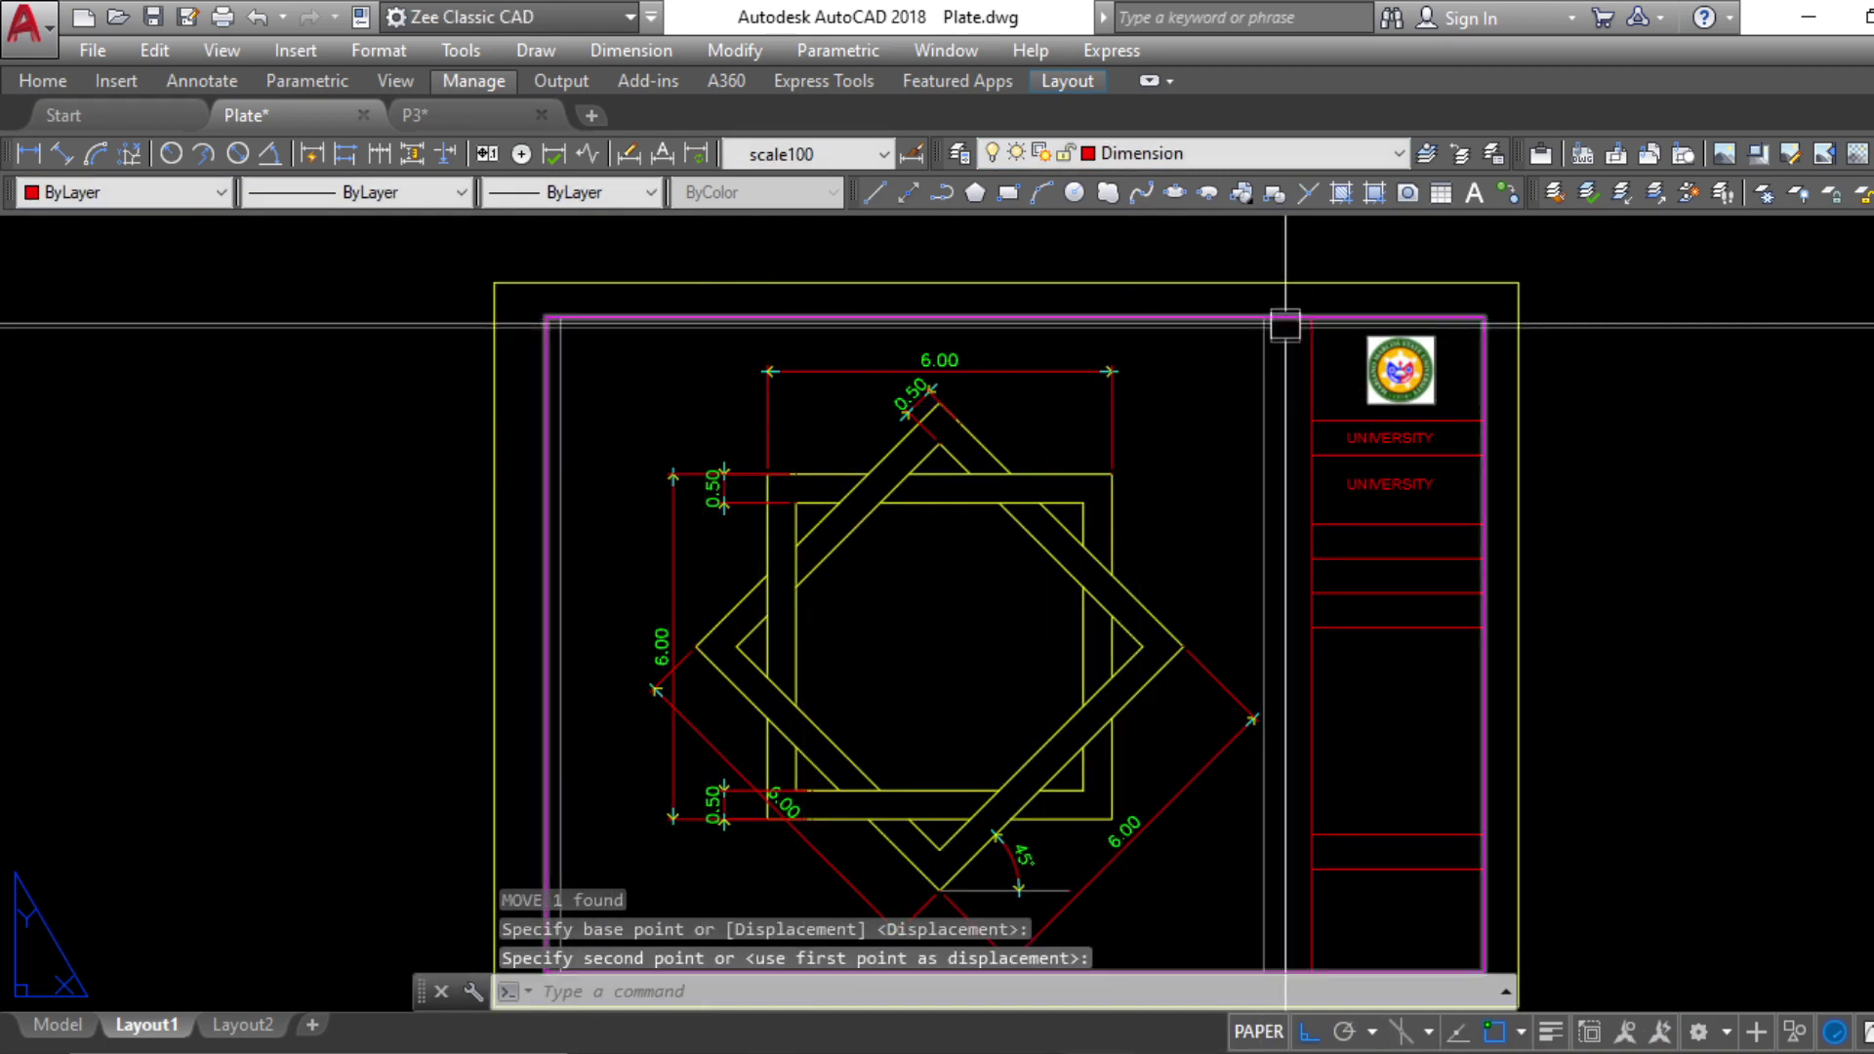
# Stretch the viewport's right edge to the title column and its left edge to the inner border
pyautogui.click(1264, 315)
pyautogui.press('Escape')
pyautogui.scroll(-4, 1259, 391)
pyautogui.scroll(2, 938, 679)
pyautogui.scroll(4, 938, 679)
pyautogui.click(722, 677)
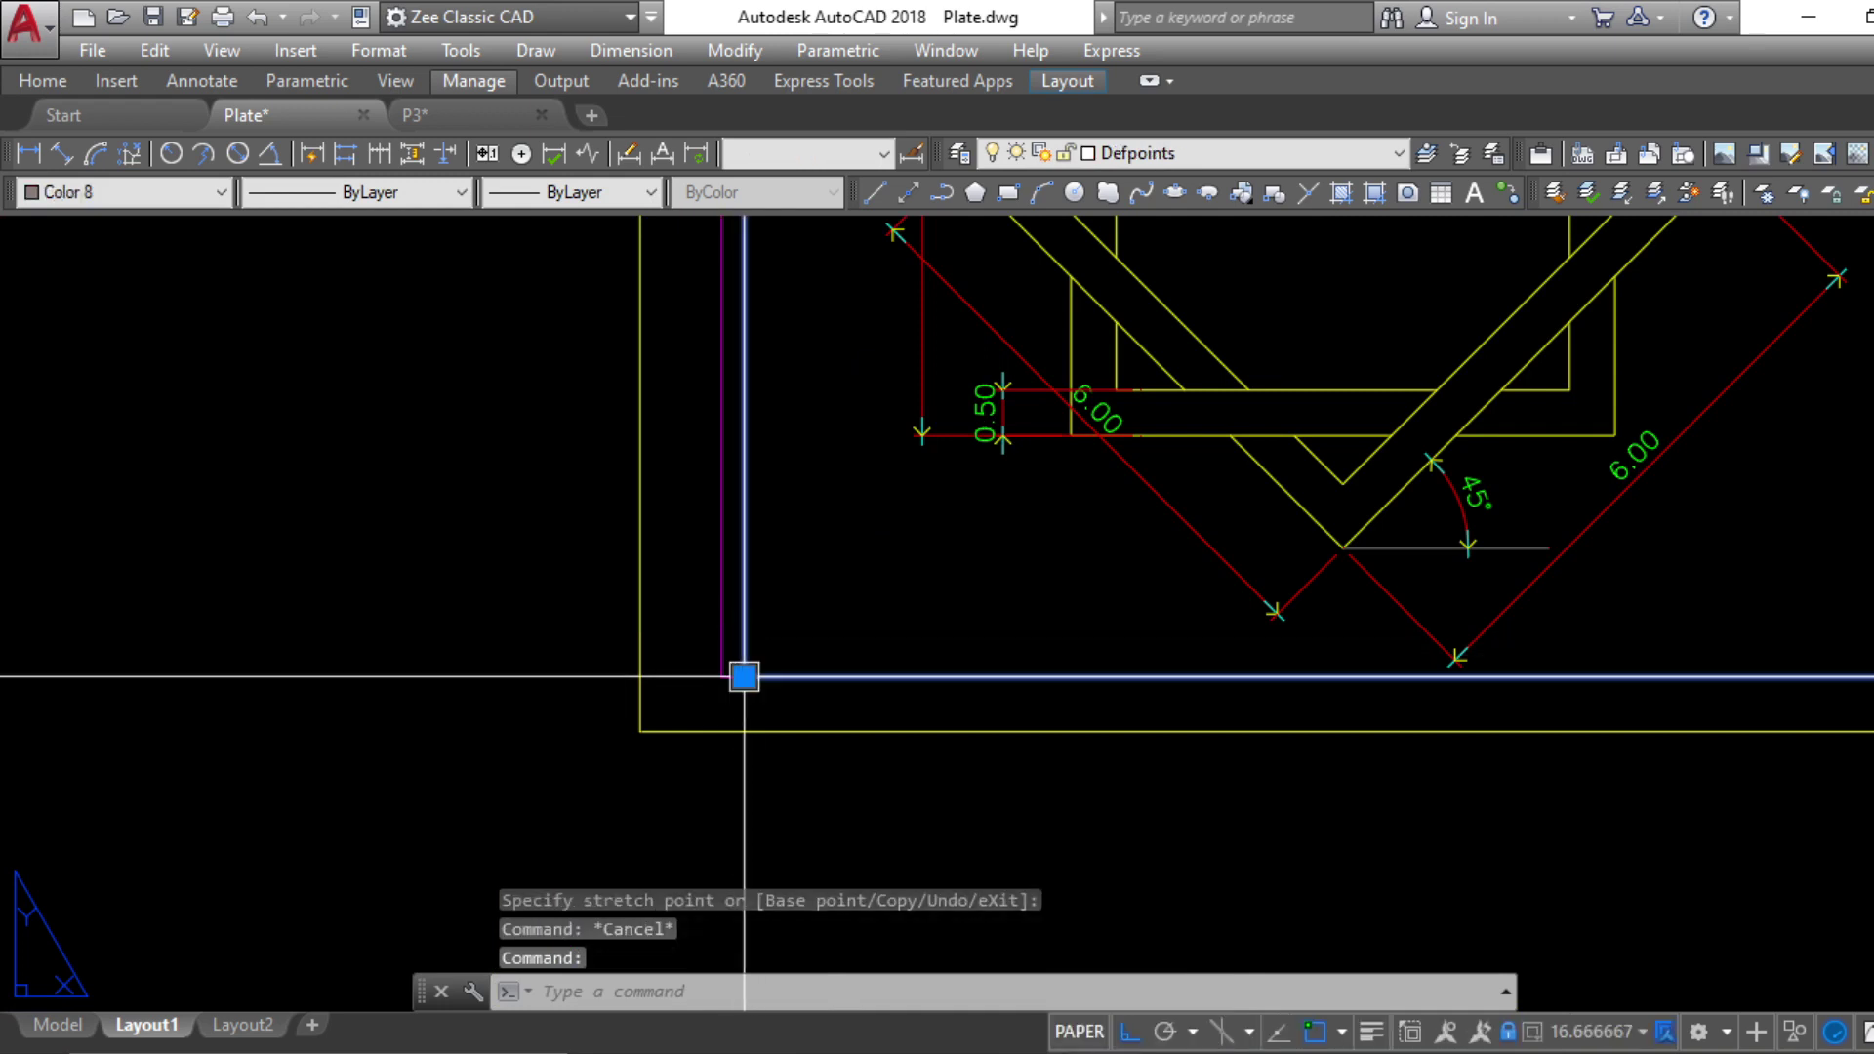
pyautogui.press('Escape')
pyautogui.scroll(-5, 1129, 870)
pyautogui.scroll(3, 1130, 682)
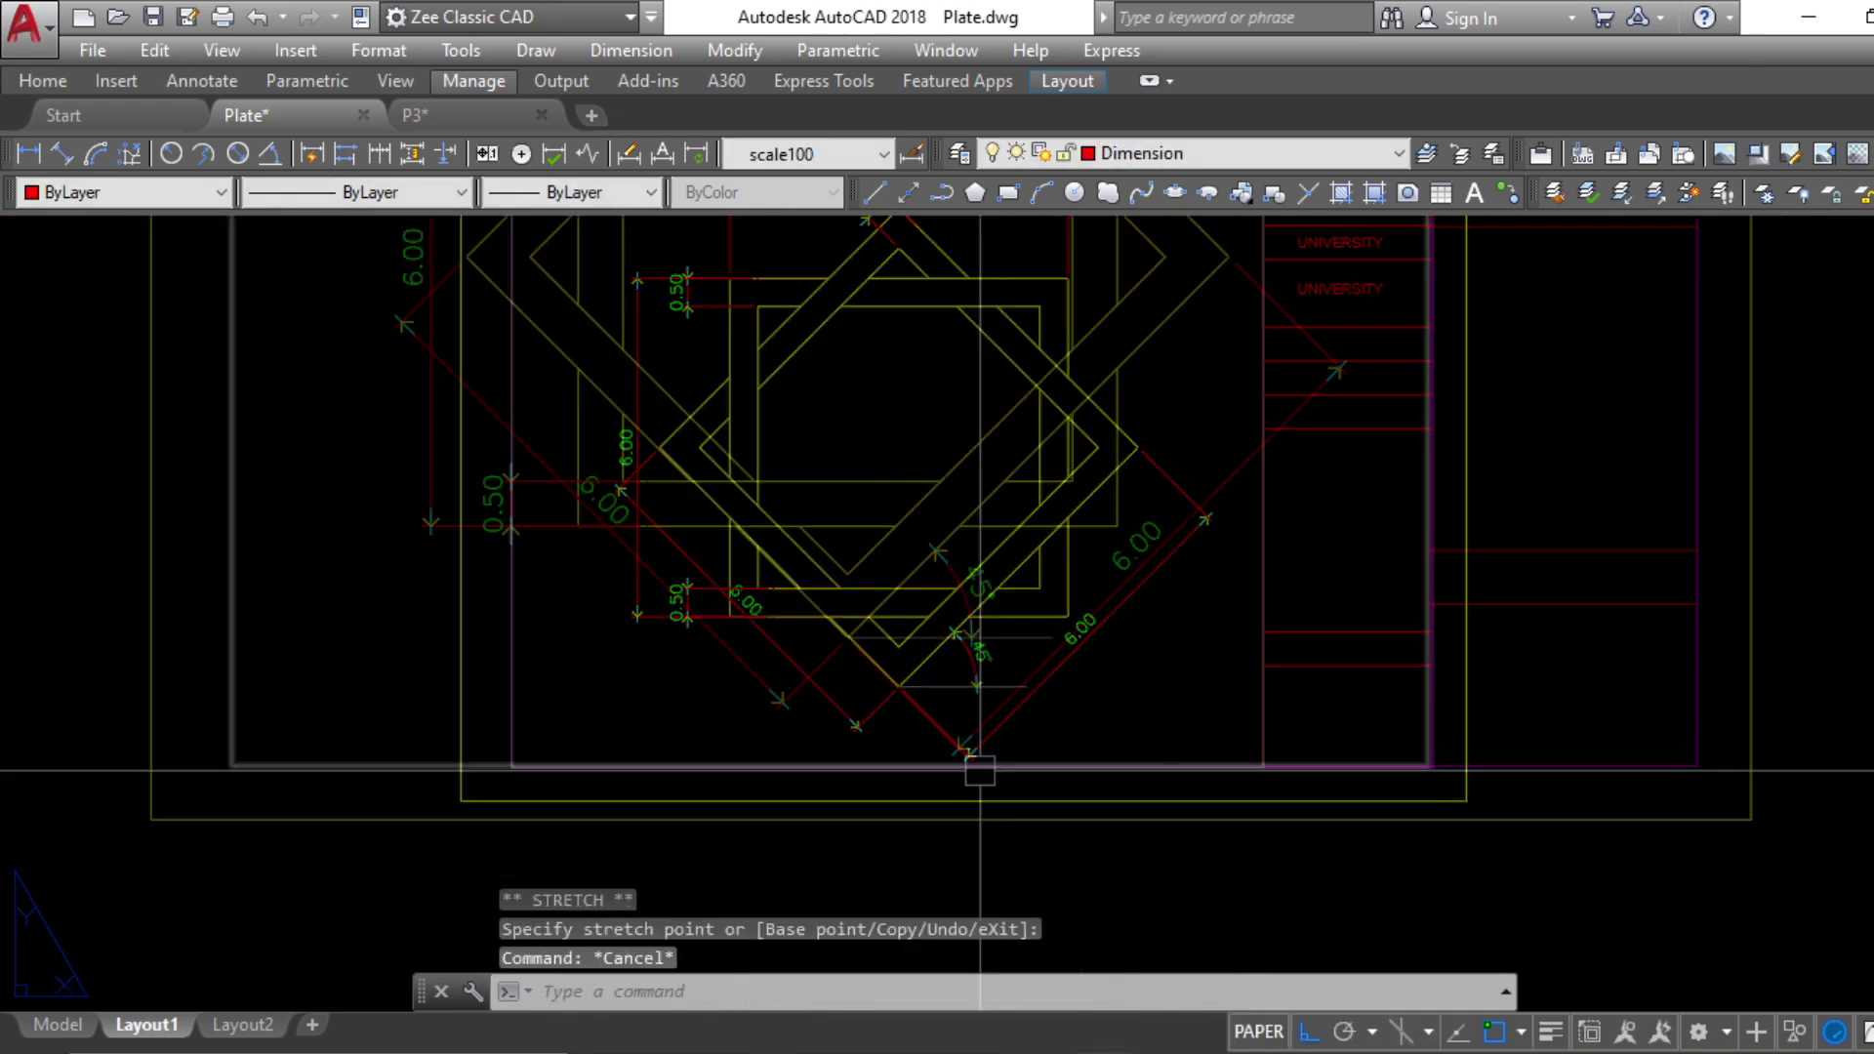
pyautogui.scroll(-2, 969, 736)
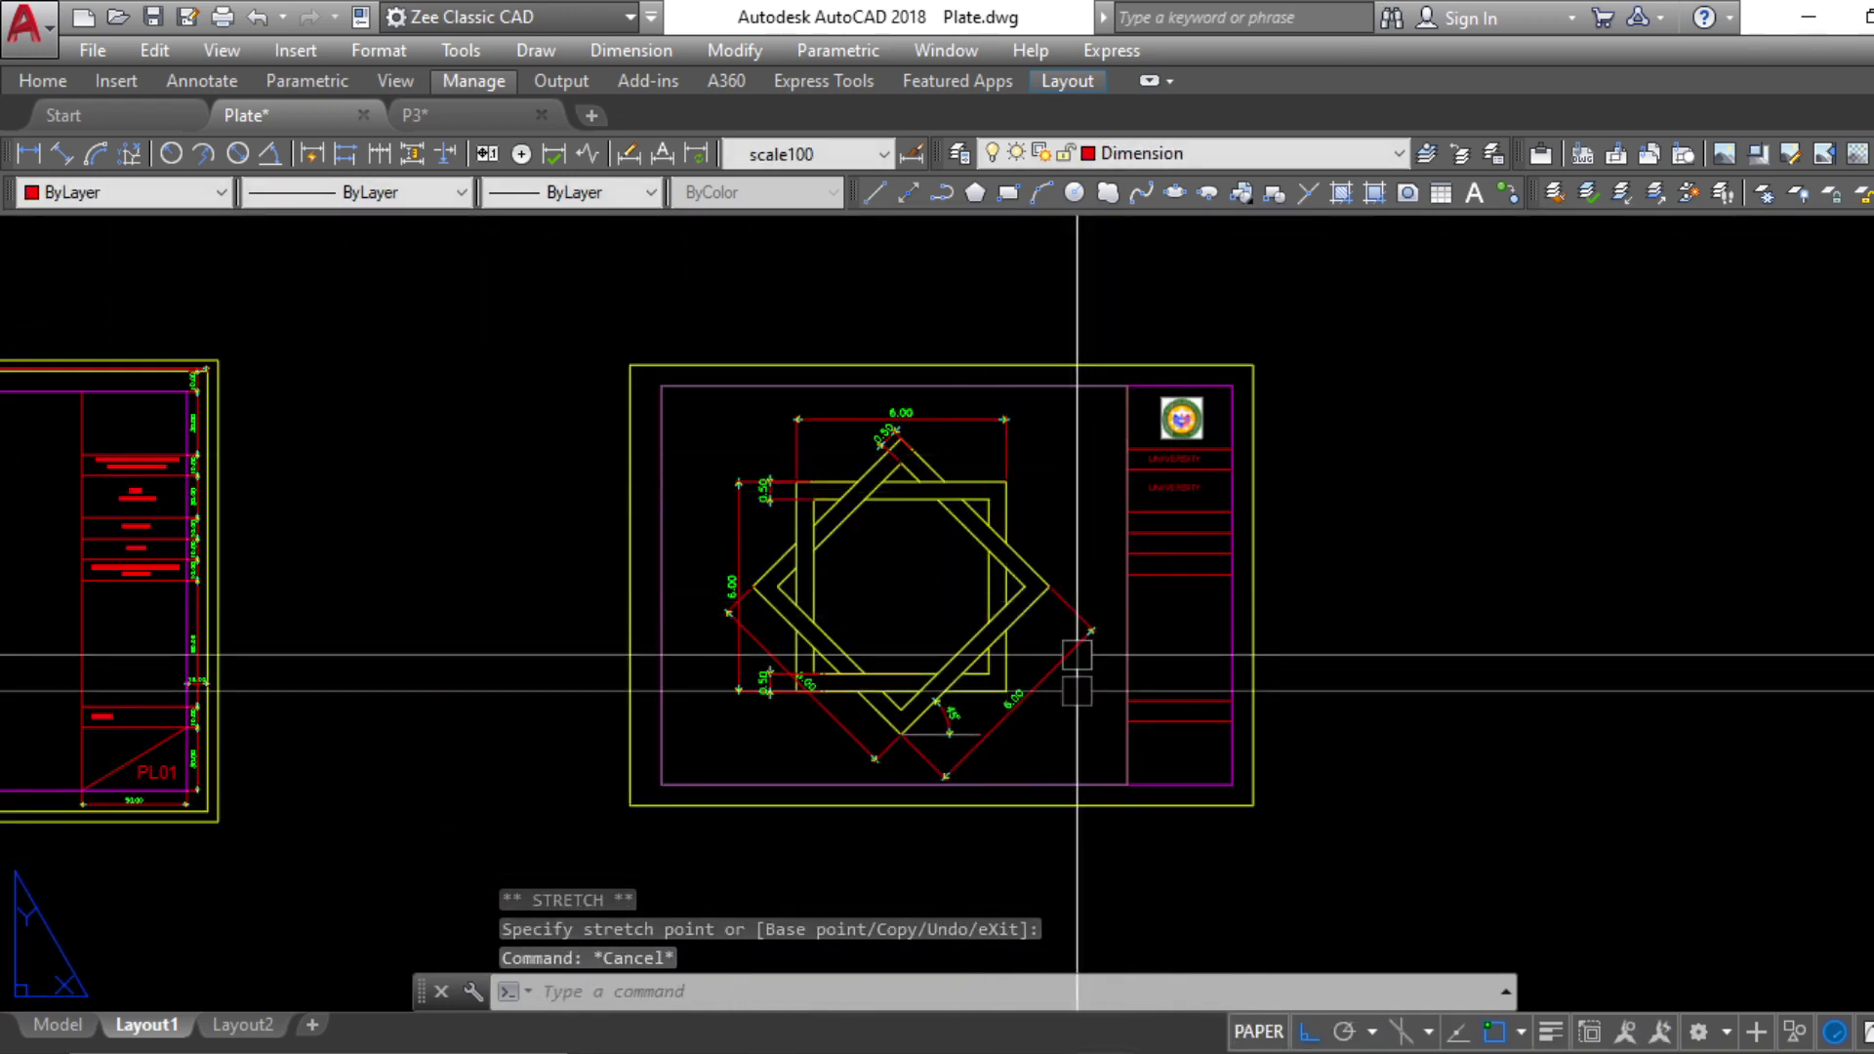
# Copy the LOT PLAN 01 drawing title with its circle and scale text from the P3 drawing
pyautogui.scroll(4, 1077, 705)
pyautogui.moveTo(1036, 787); pyautogui.dragTo(1128, 751, button='middle')
pyautogui.click(505, 115)
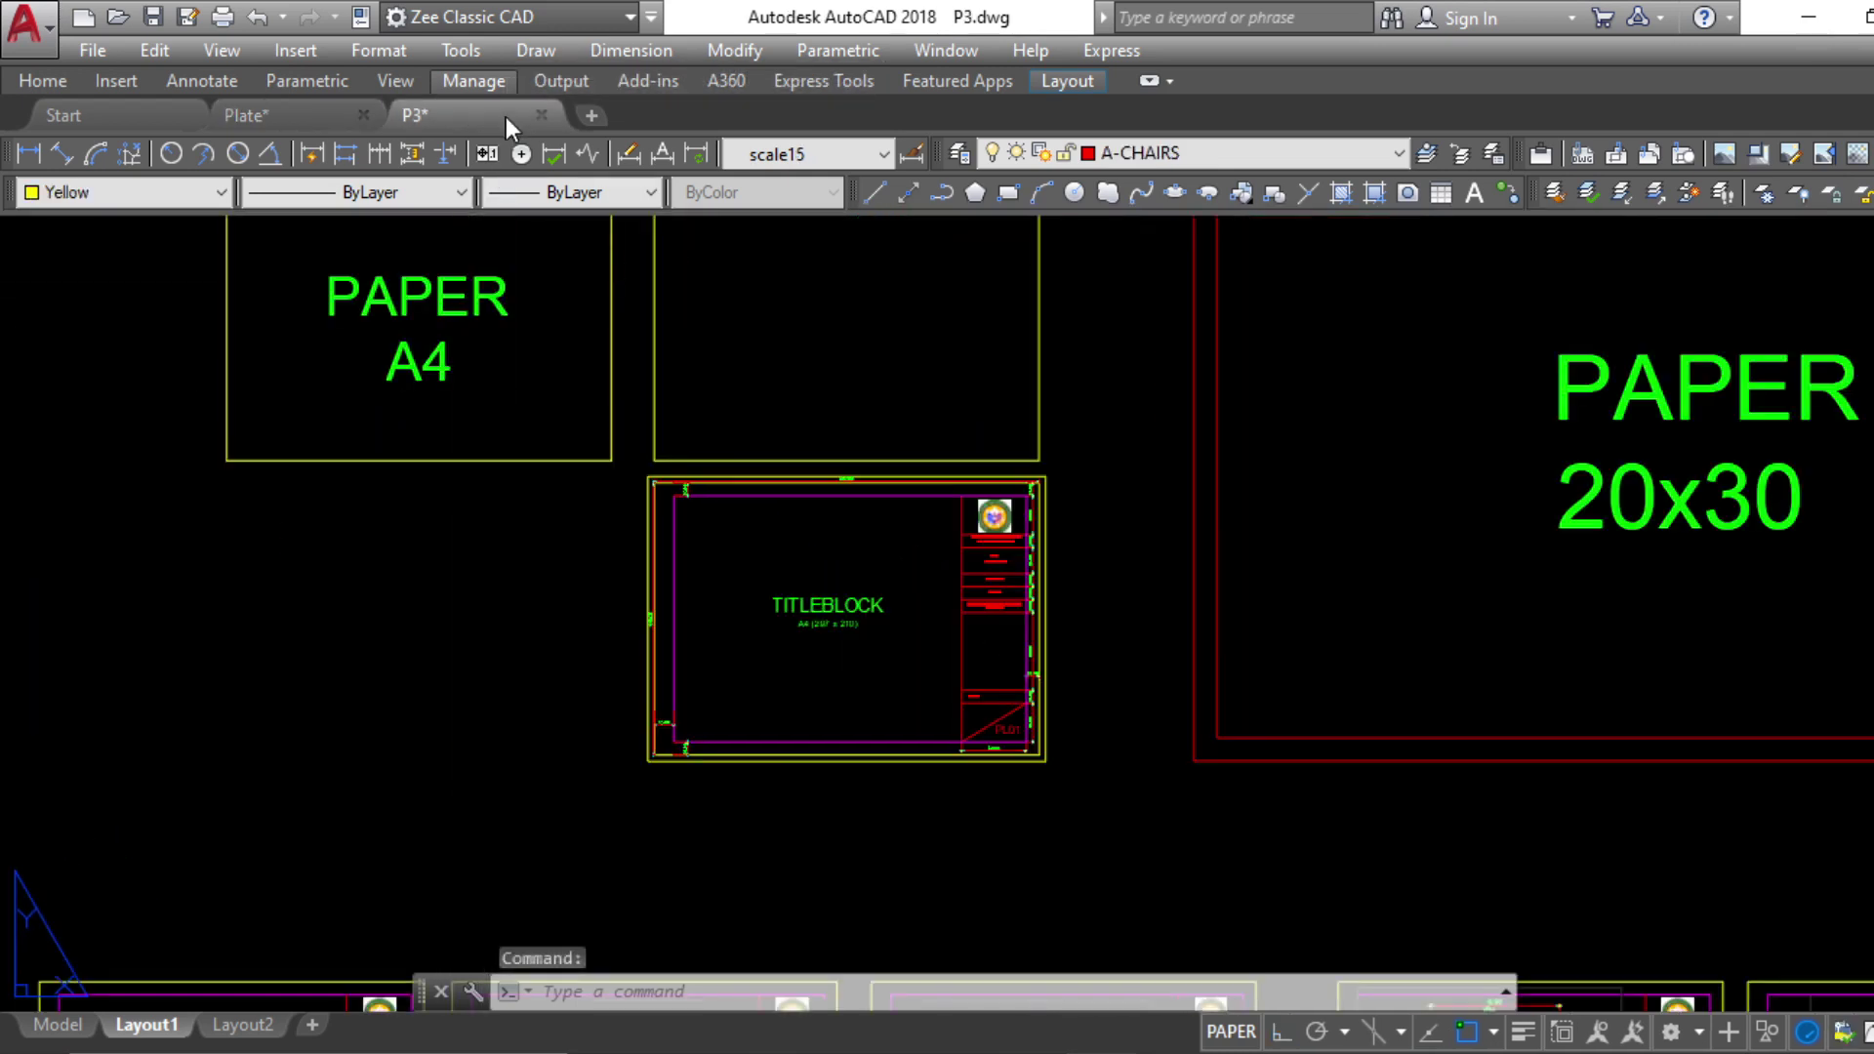
pyautogui.scroll(-4, 1303, 498)
pyautogui.moveTo(1406, 644); pyautogui.dragTo(1271, 477, button='middle')
pyautogui.scroll(10, 1002, 639)
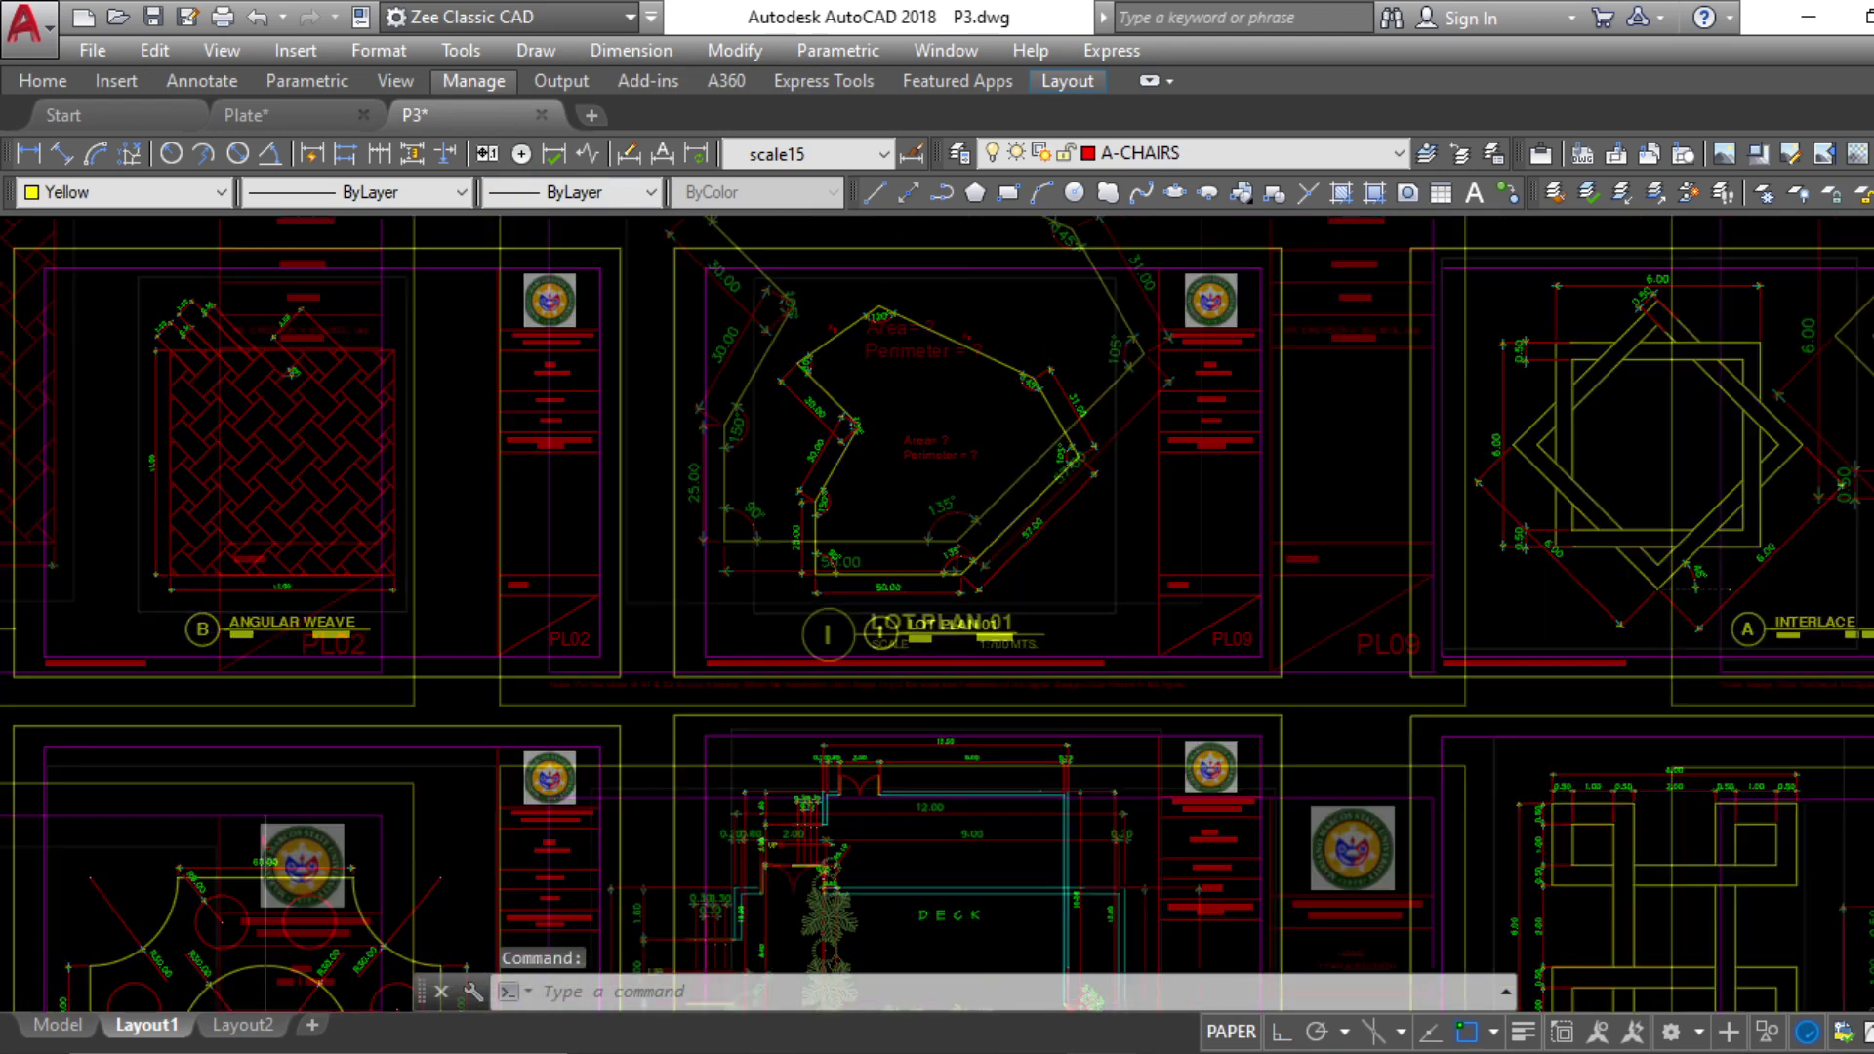
pyautogui.click(1002, 639)
pyautogui.hotkey('ctrl', 'c')
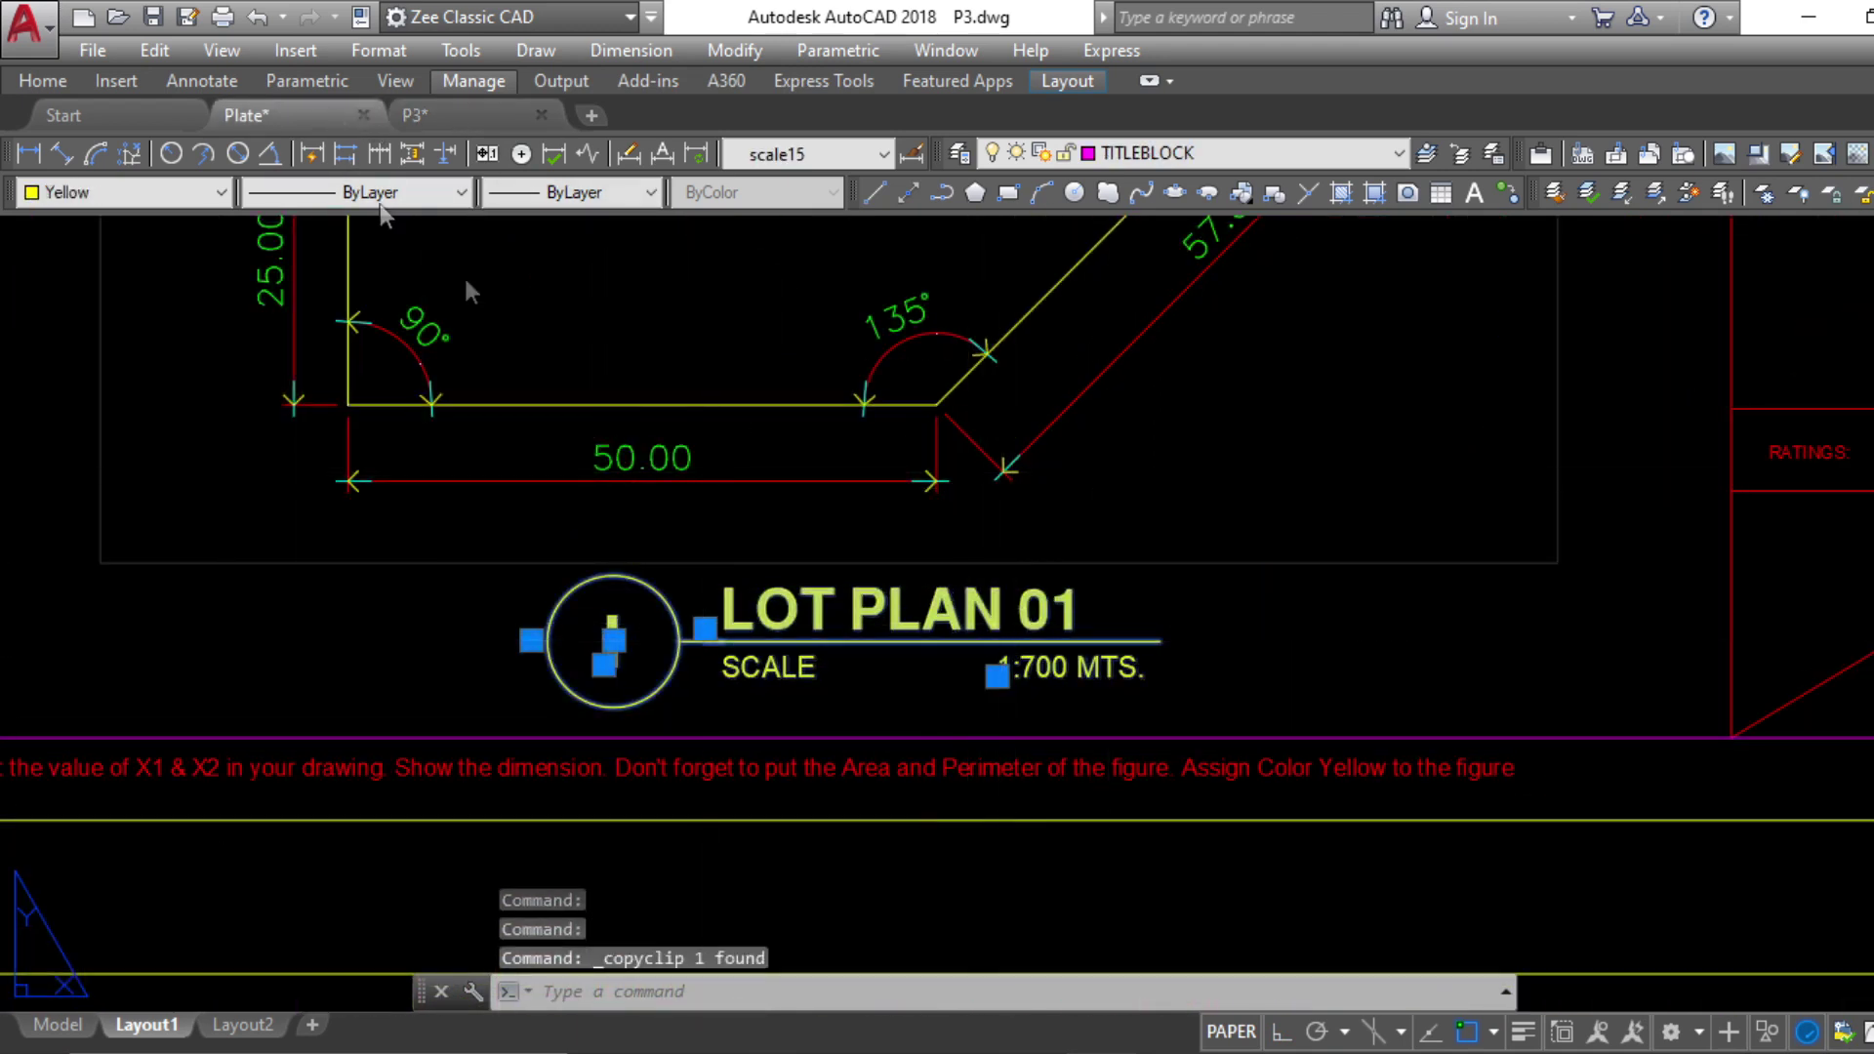
# Paste the copied LOT PLAN 01 title into the Plate drawing, near the lower right of the interlace sheet's drawing area
pyautogui.click(244, 115)
pyautogui.scroll(4, 859, 684)
pyautogui.hotkey('ctrl', 'v')
pyautogui.scroll(-3, 878, 678)
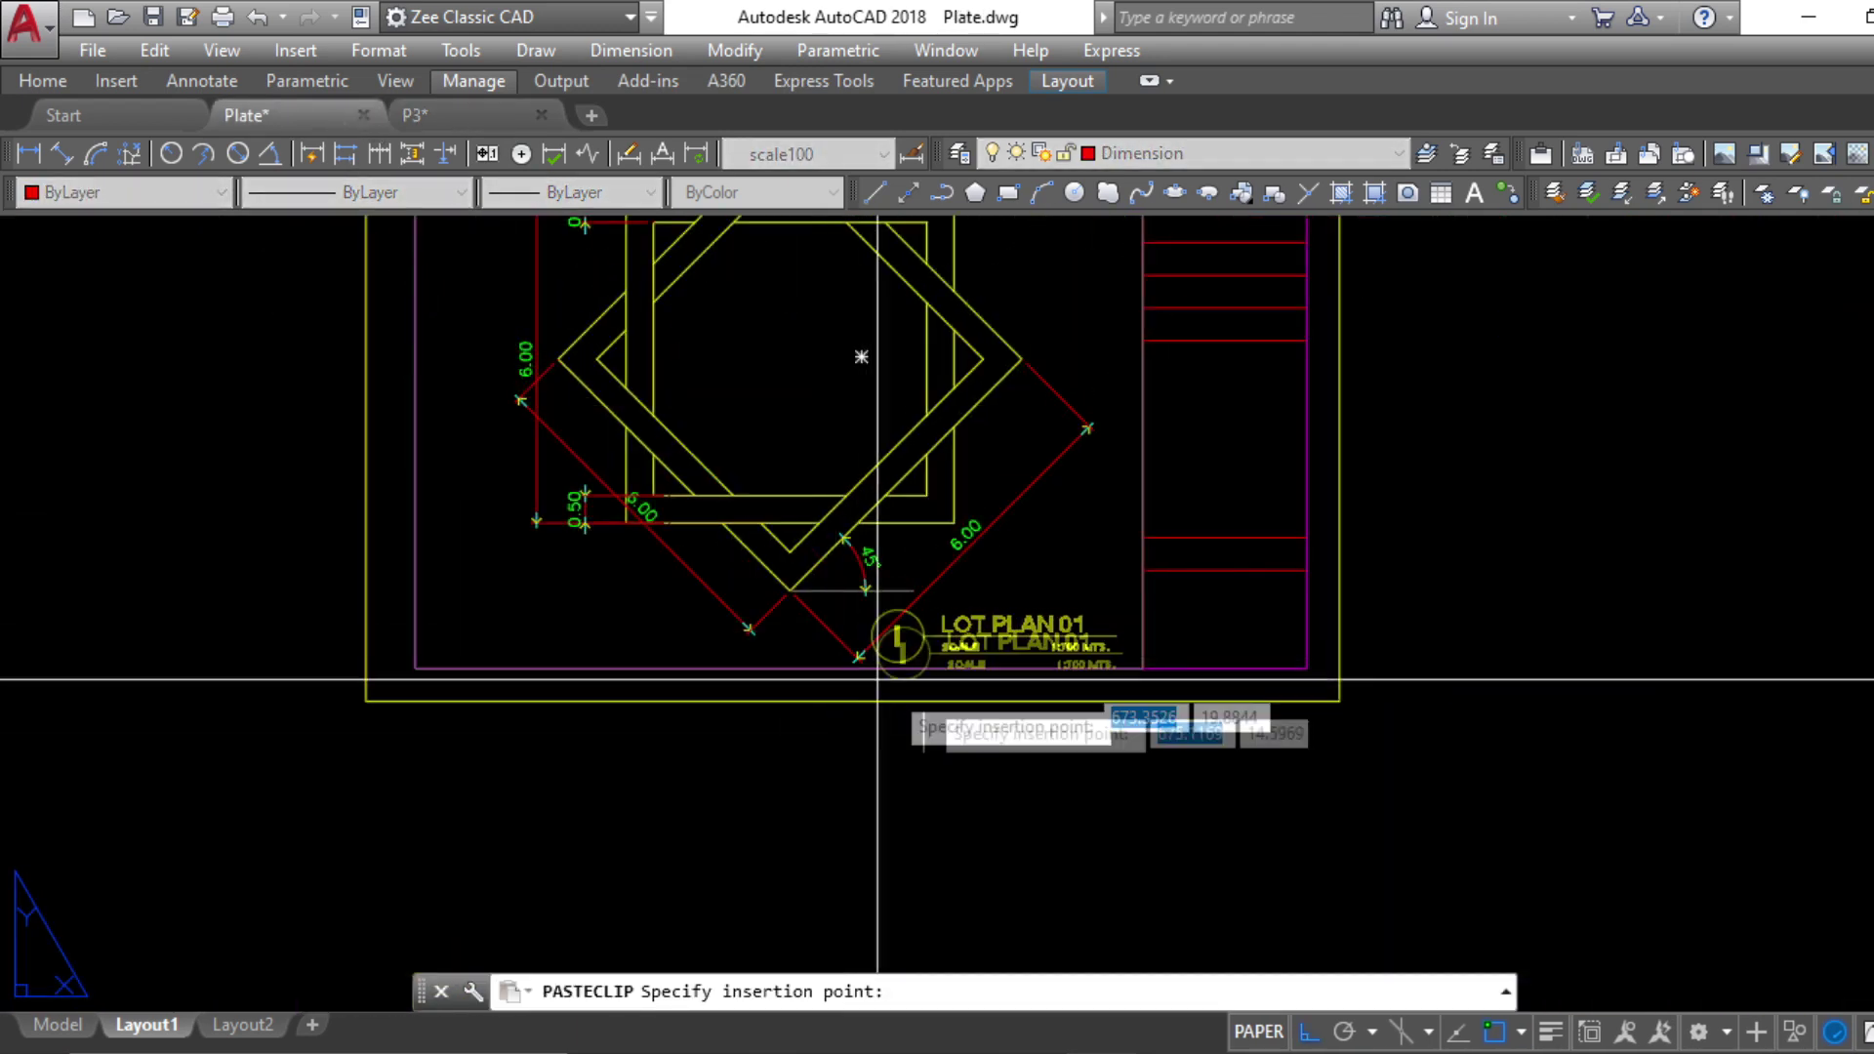
pyautogui.scroll(4, 878, 679)
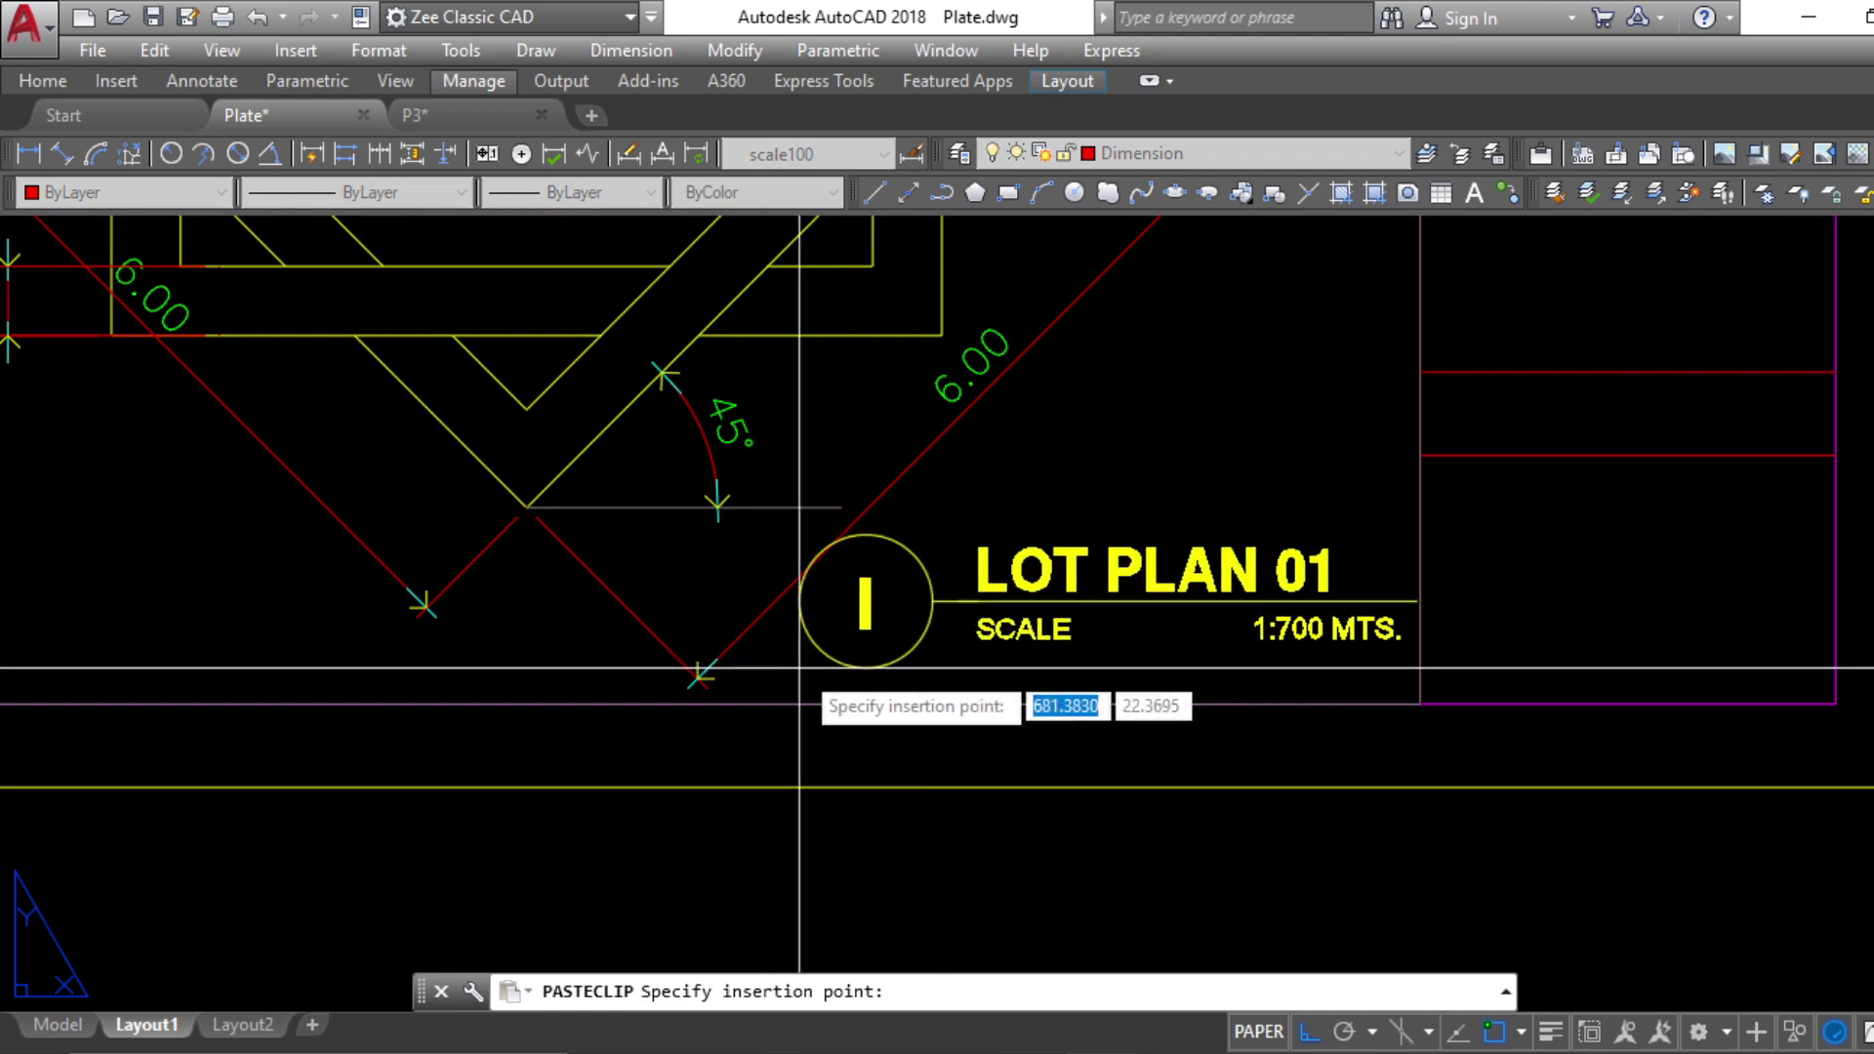
pyautogui.press('Escape')
pyautogui.press('Escape')
pyautogui.scroll(-5, 800, 668)
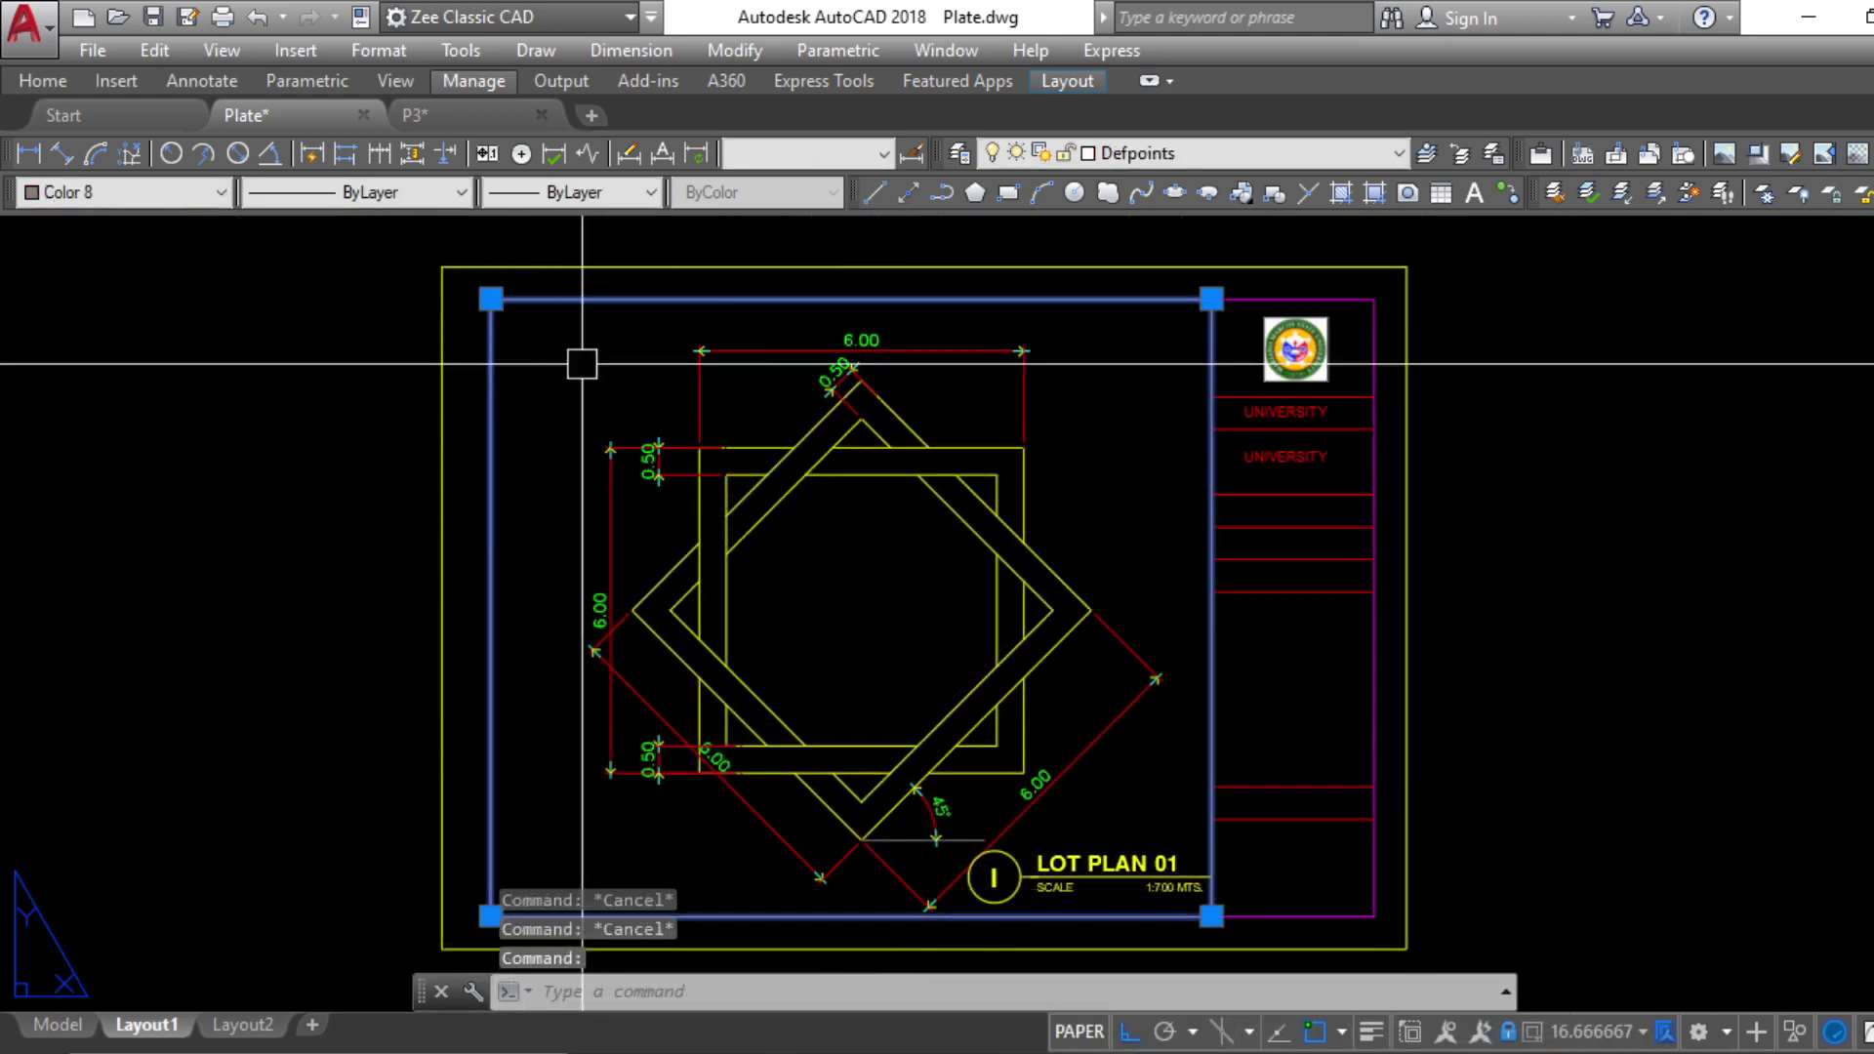
# Move the interlace viewport horizontally to the left, away from the title column
pyautogui.write('m')
pyautogui.press('Return')
pyautogui.scroll(4, 583, 361)
pyautogui.click(617, 360)
pyautogui.click(494, 361)
pyautogui.scroll(-2, 494, 362)
pyautogui.scroll(-2, 1228, 358)
pyautogui.moveTo(1142, 576); pyautogui.dragTo(868, 323, button='middle')
# Move the pasted drawing title slightly left so its line stays clear of the title column
pyautogui.scroll(5, 1041, 708)
pyautogui.press('Escape')
pyautogui.click(857, 527)
pyautogui.moveTo(858, 561); pyautogui.dragTo(904, 566, button='middle')
pyautogui.write('m')
pyautogui.press('Return')
pyautogui.click(922, 863)
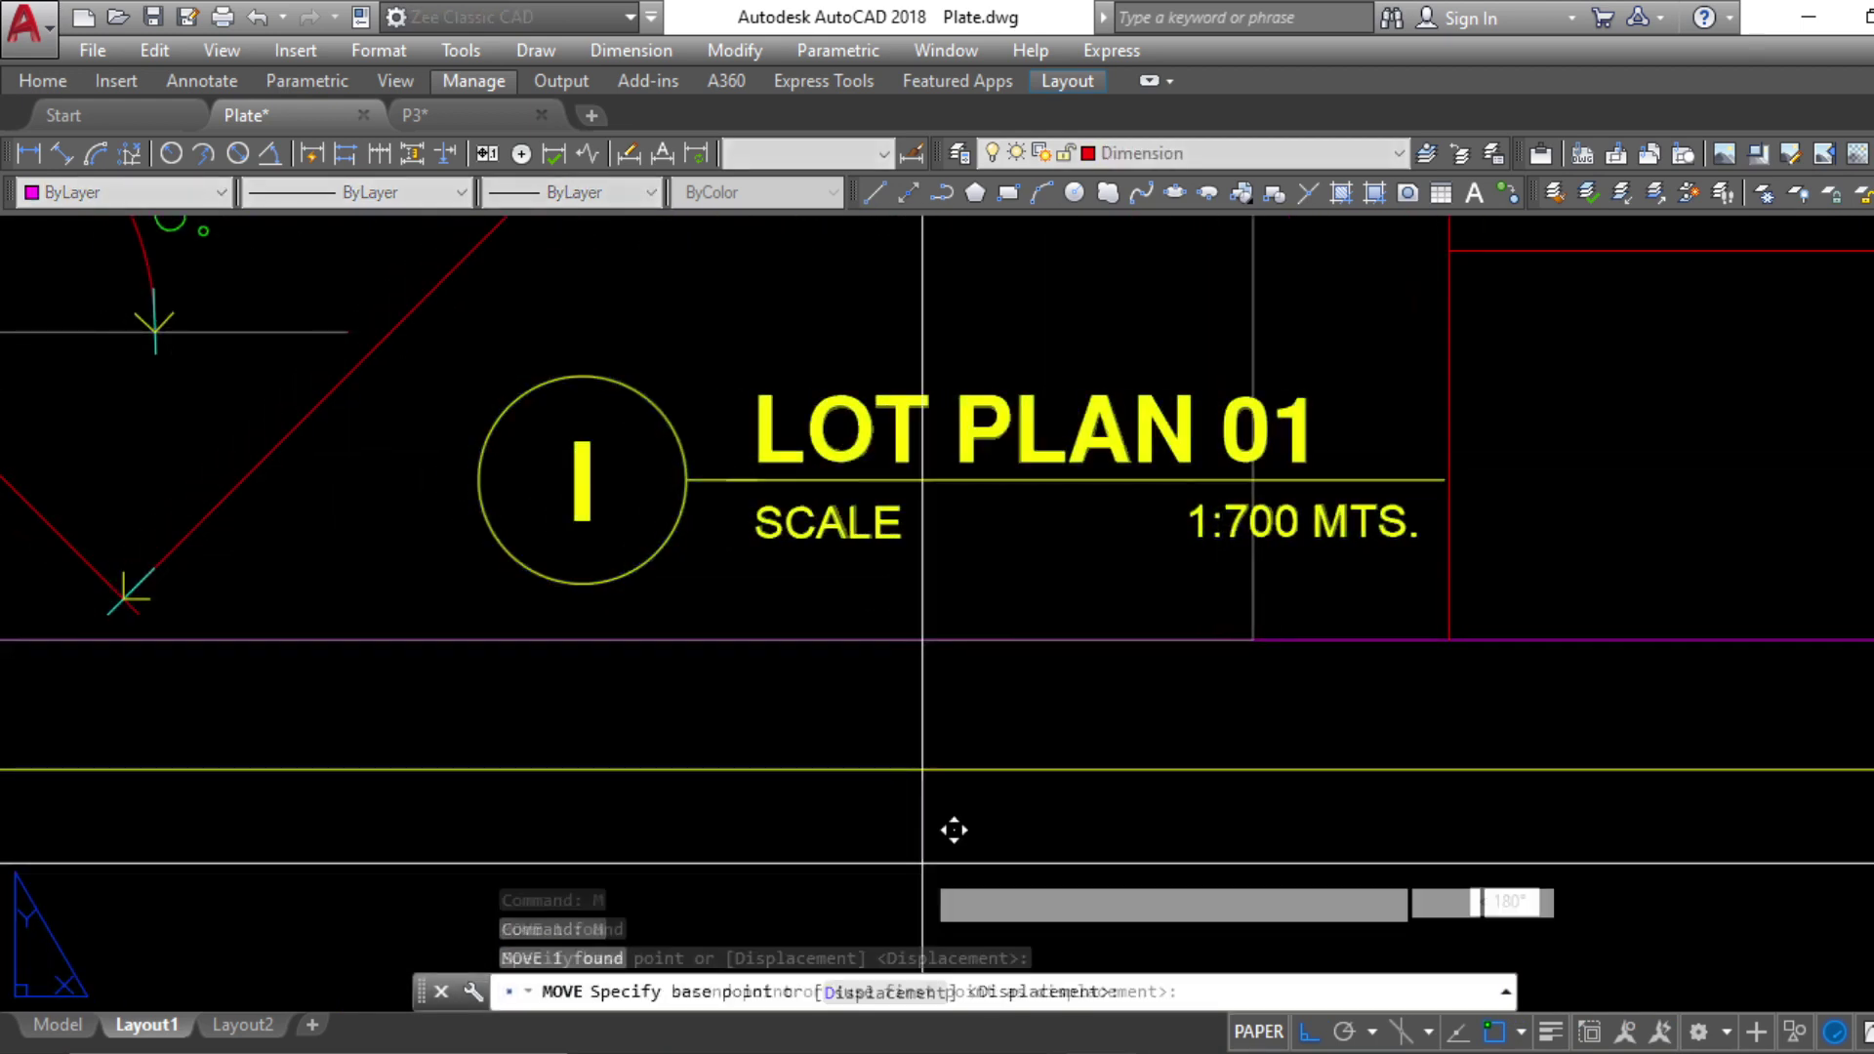
pyautogui.press('Escape')
# Change the pasted title's name attribute to INTERLACE and its scale attribute to 1:60 MTS
pyautogui.scroll(-4, 976, 702)
pyautogui.scroll(2, 967, 711)
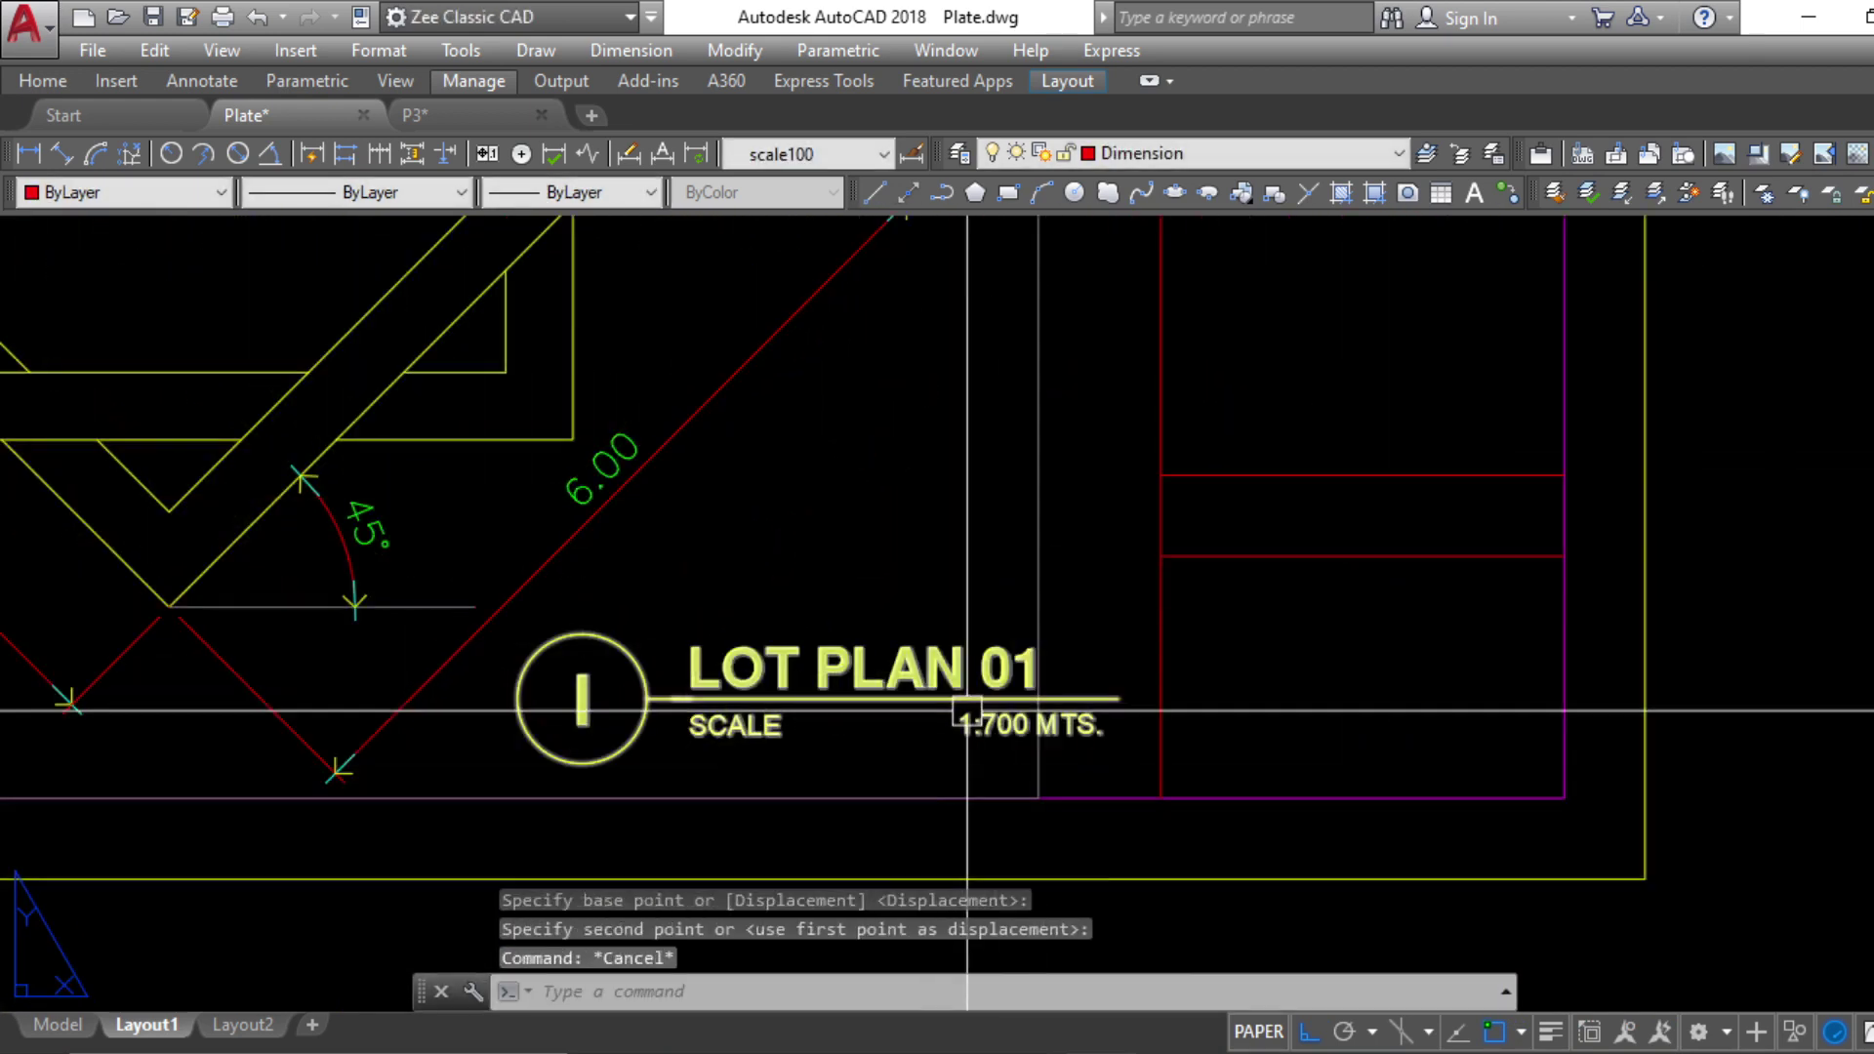
pyautogui.doubleClick(967, 711)
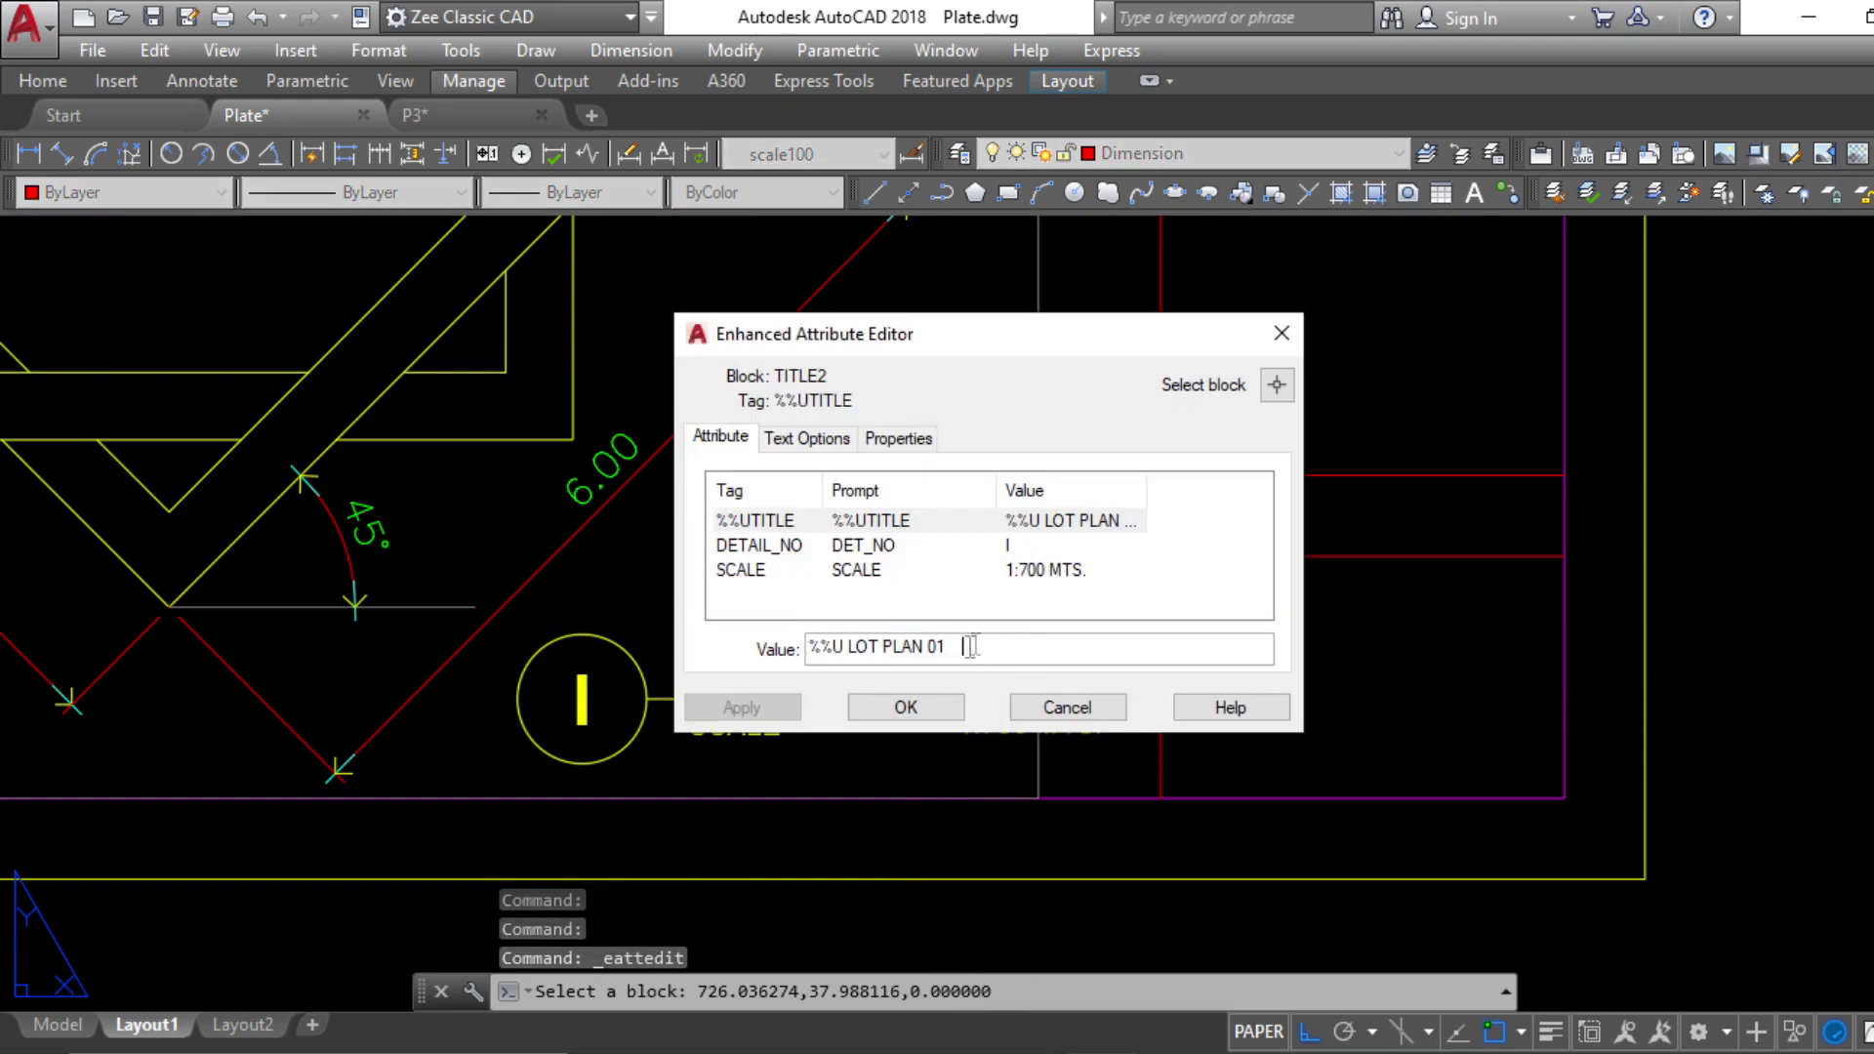
pyautogui.write('INTR')
pyautogui.press('BackSpace')
pyautogui.write('ERLA')
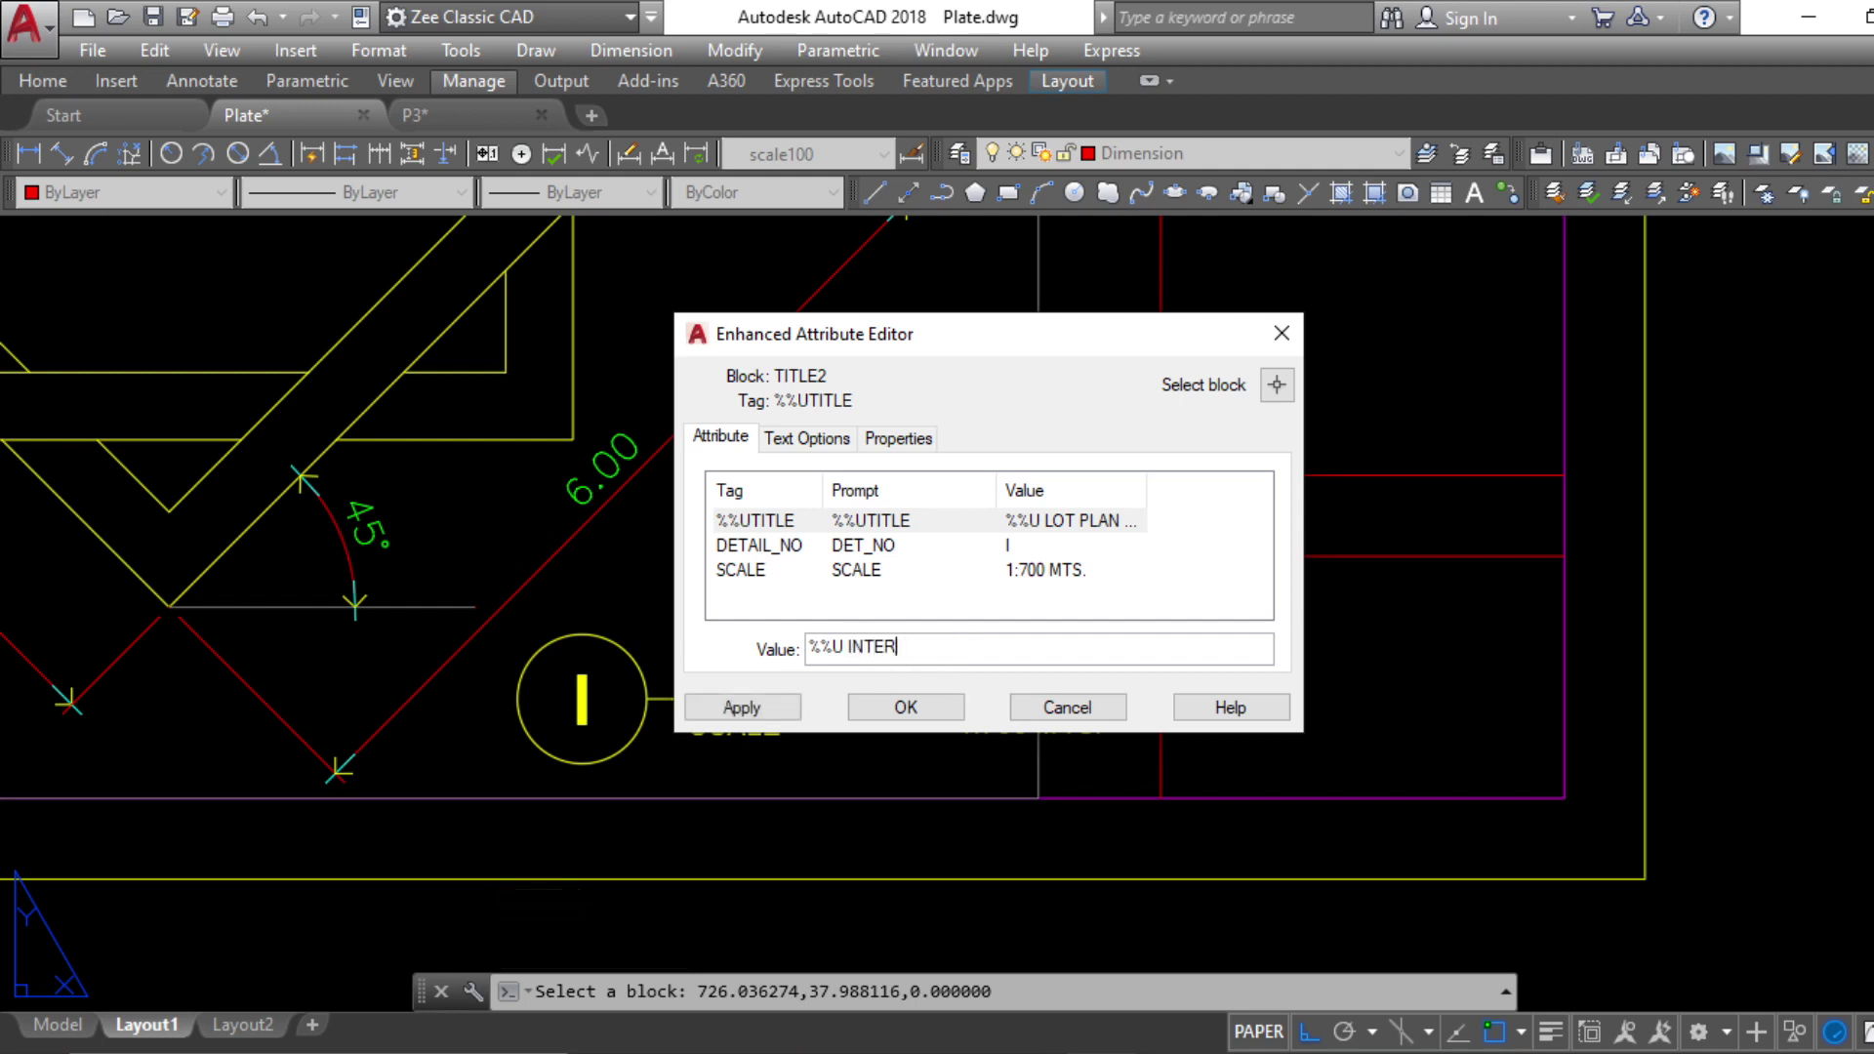
pyautogui.write('CE')
pyautogui.click(906, 707)
pyautogui.scroll(2, 967, 771)
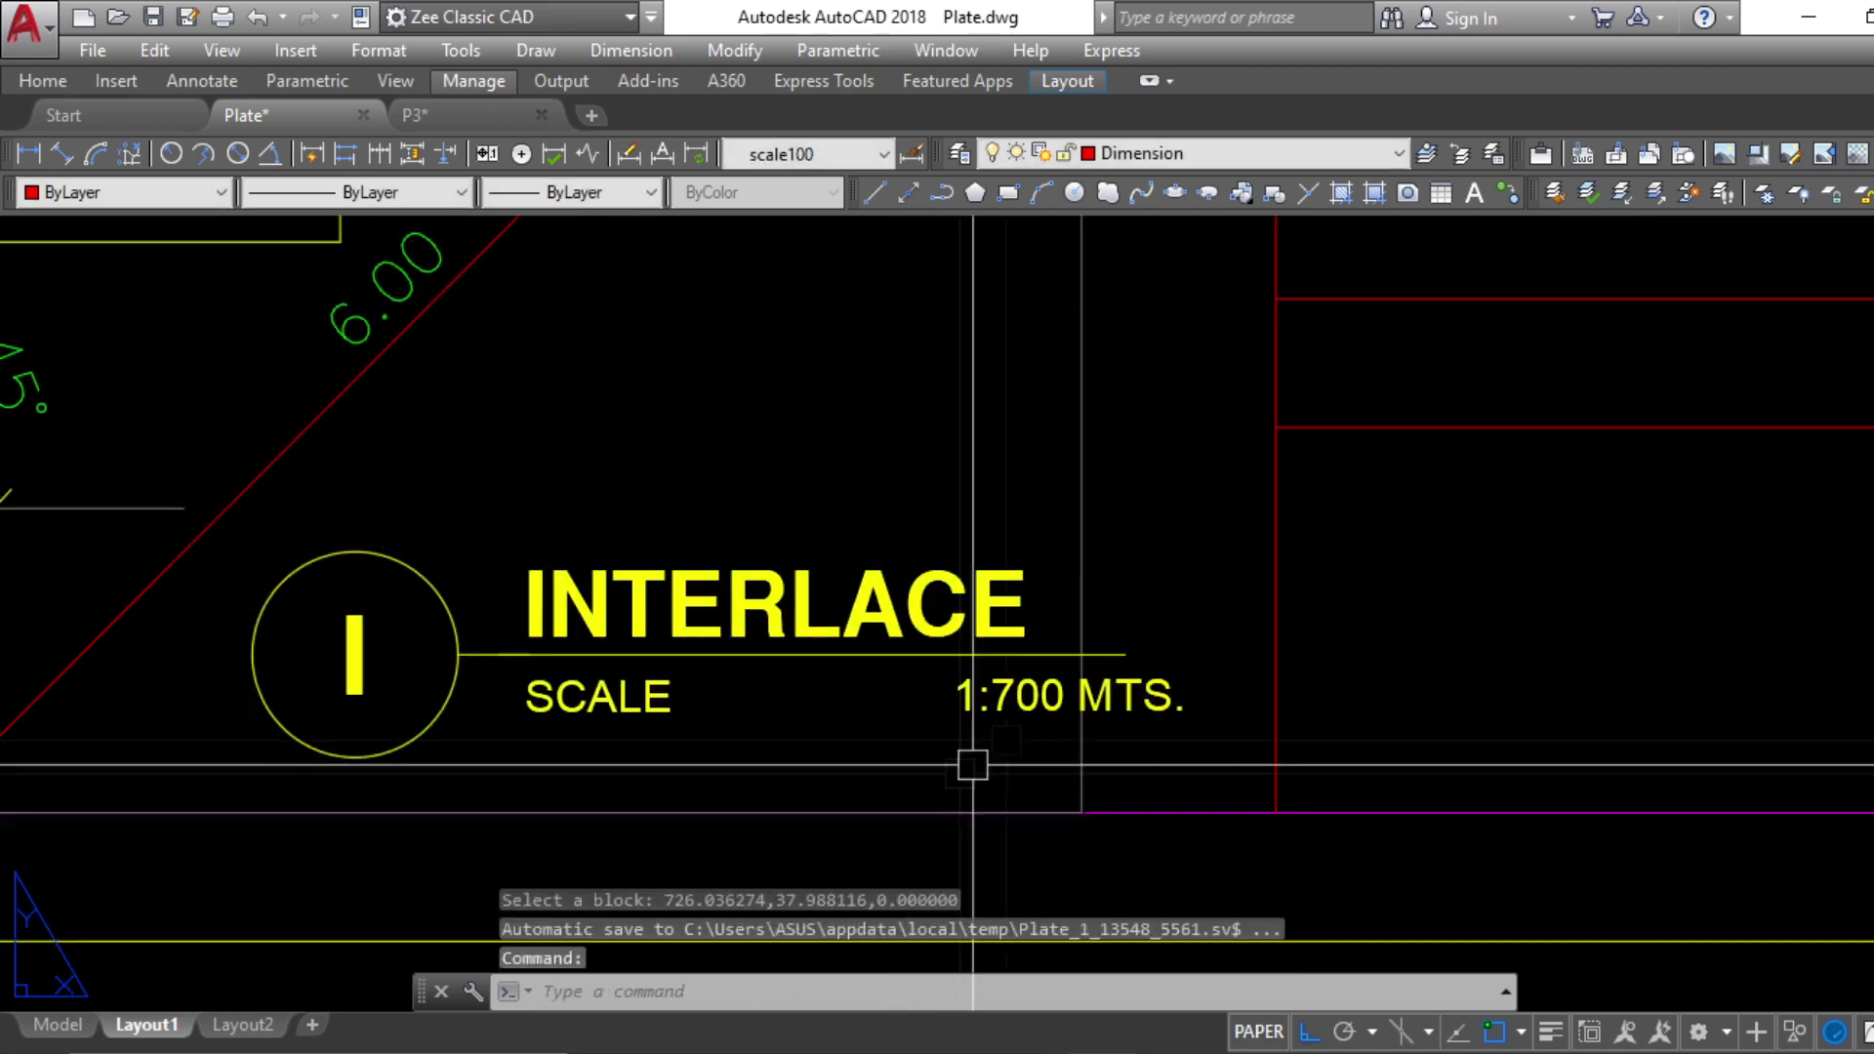
pyautogui.doubleClick(1046, 696)
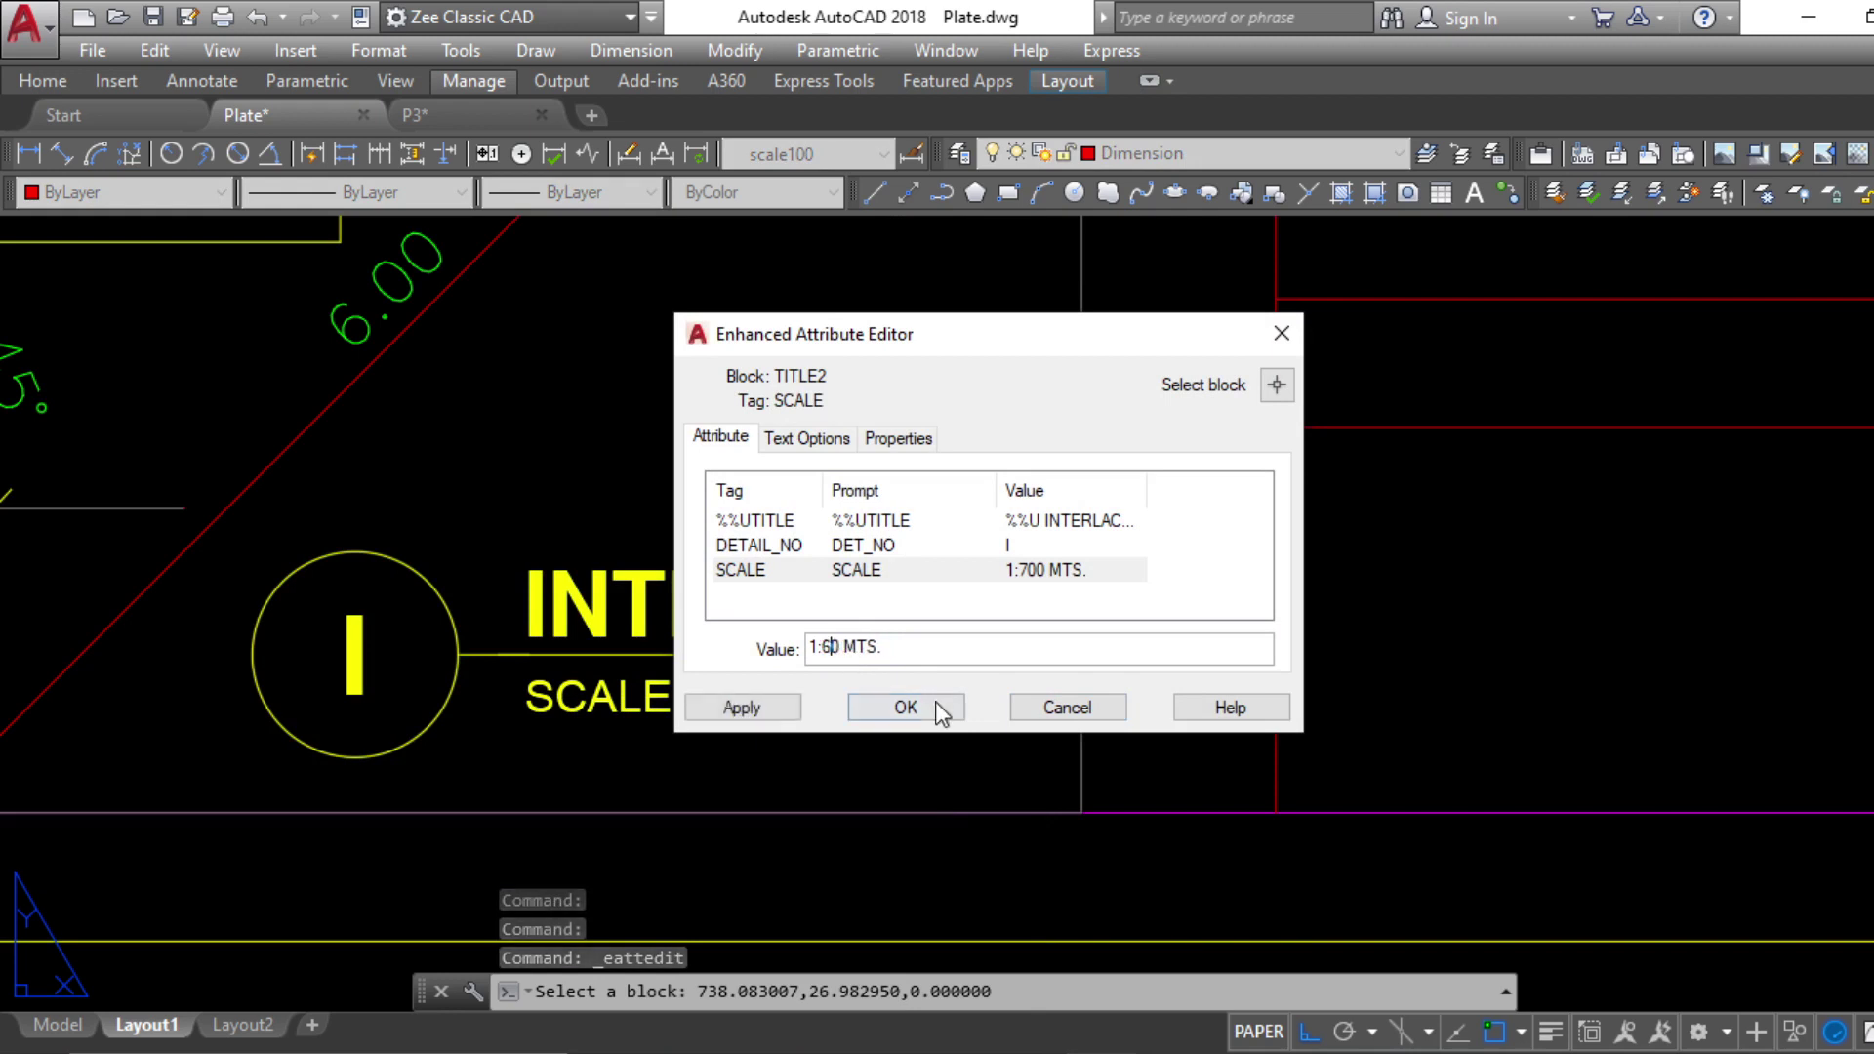
pyautogui.click(906, 706)
pyautogui.scroll(-2, 1110, 727)
pyautogui.scroll(1, 1079, 716)
pyautogui.scroll(-5, 1146, 752)
pyautogui.scroll(5, 945, 660)
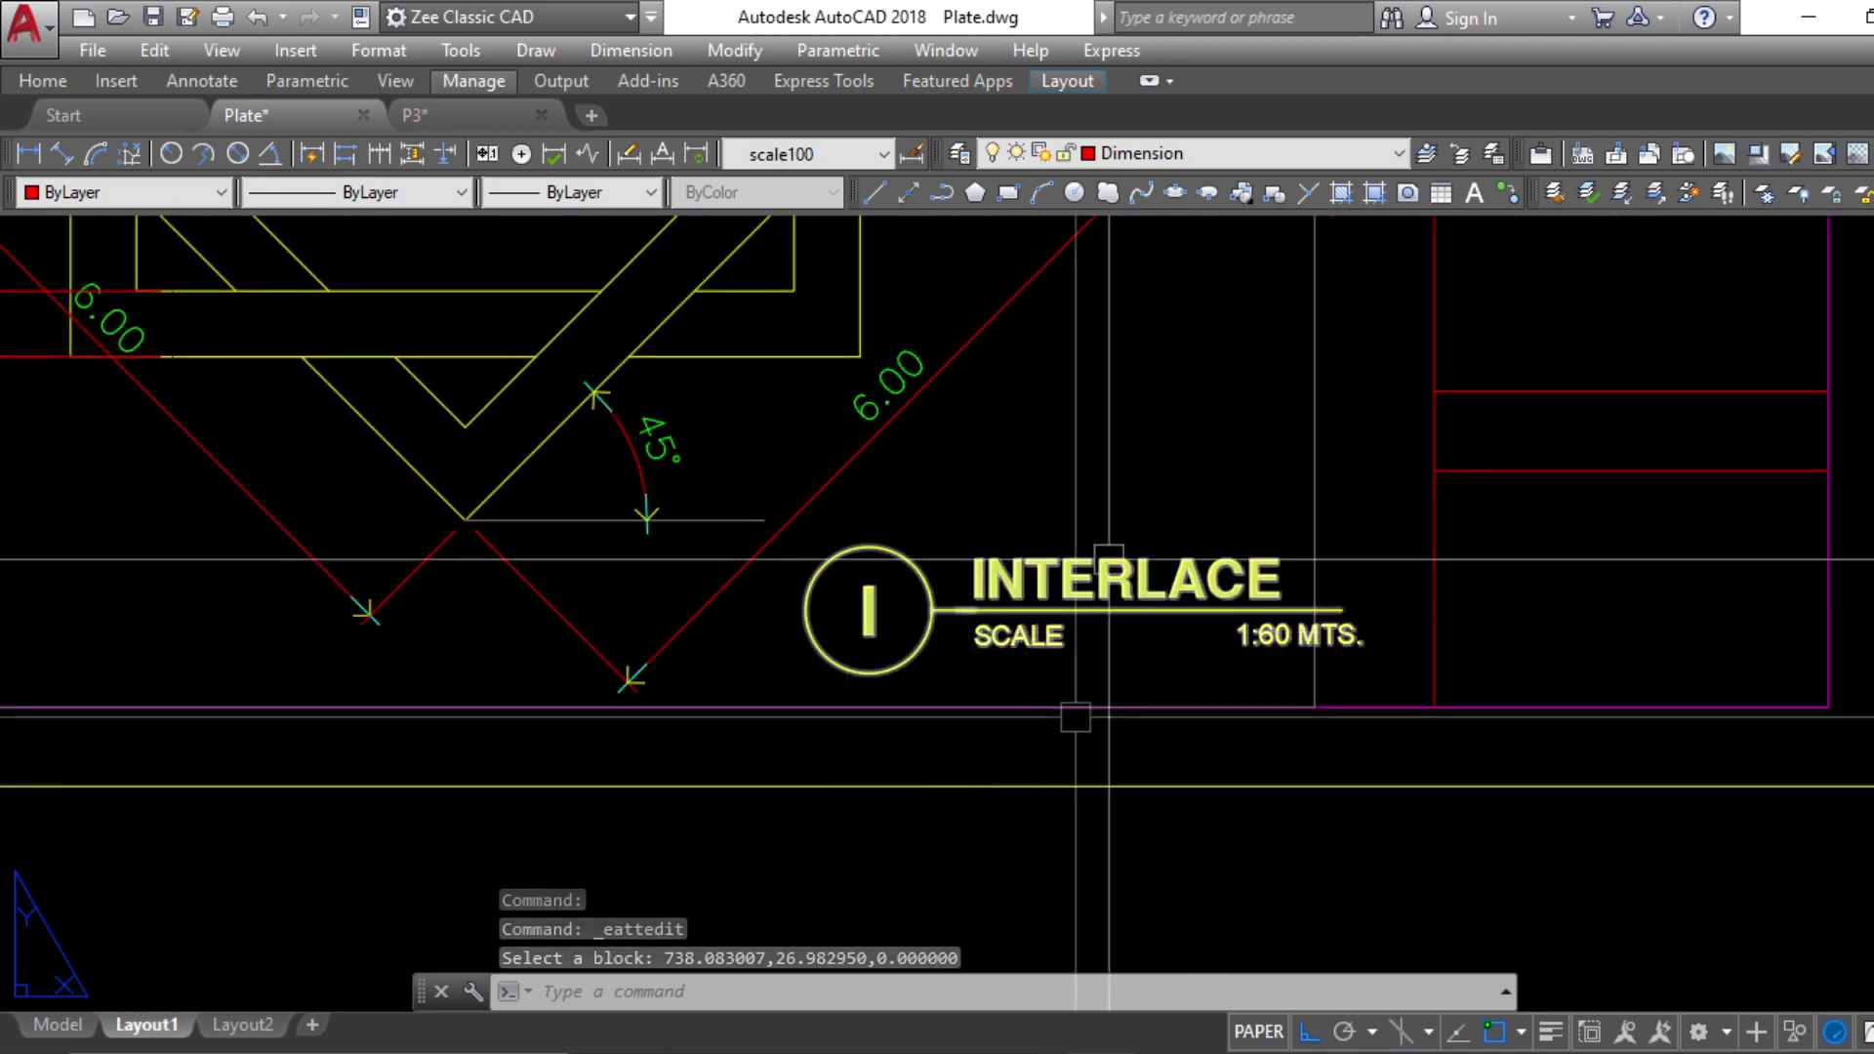
# Draw a circle below the sheet and a horizontal polyline extending right from its edge, as a manual drawing title
pyautogui.moveTo(1047, 780); pyautogui.dragTo(908, 648, button='middle')
pyautogui.write('c')
pyautogui.press('Return')
pyautogui.click(706, 782)
pyautogui.press('Escape')
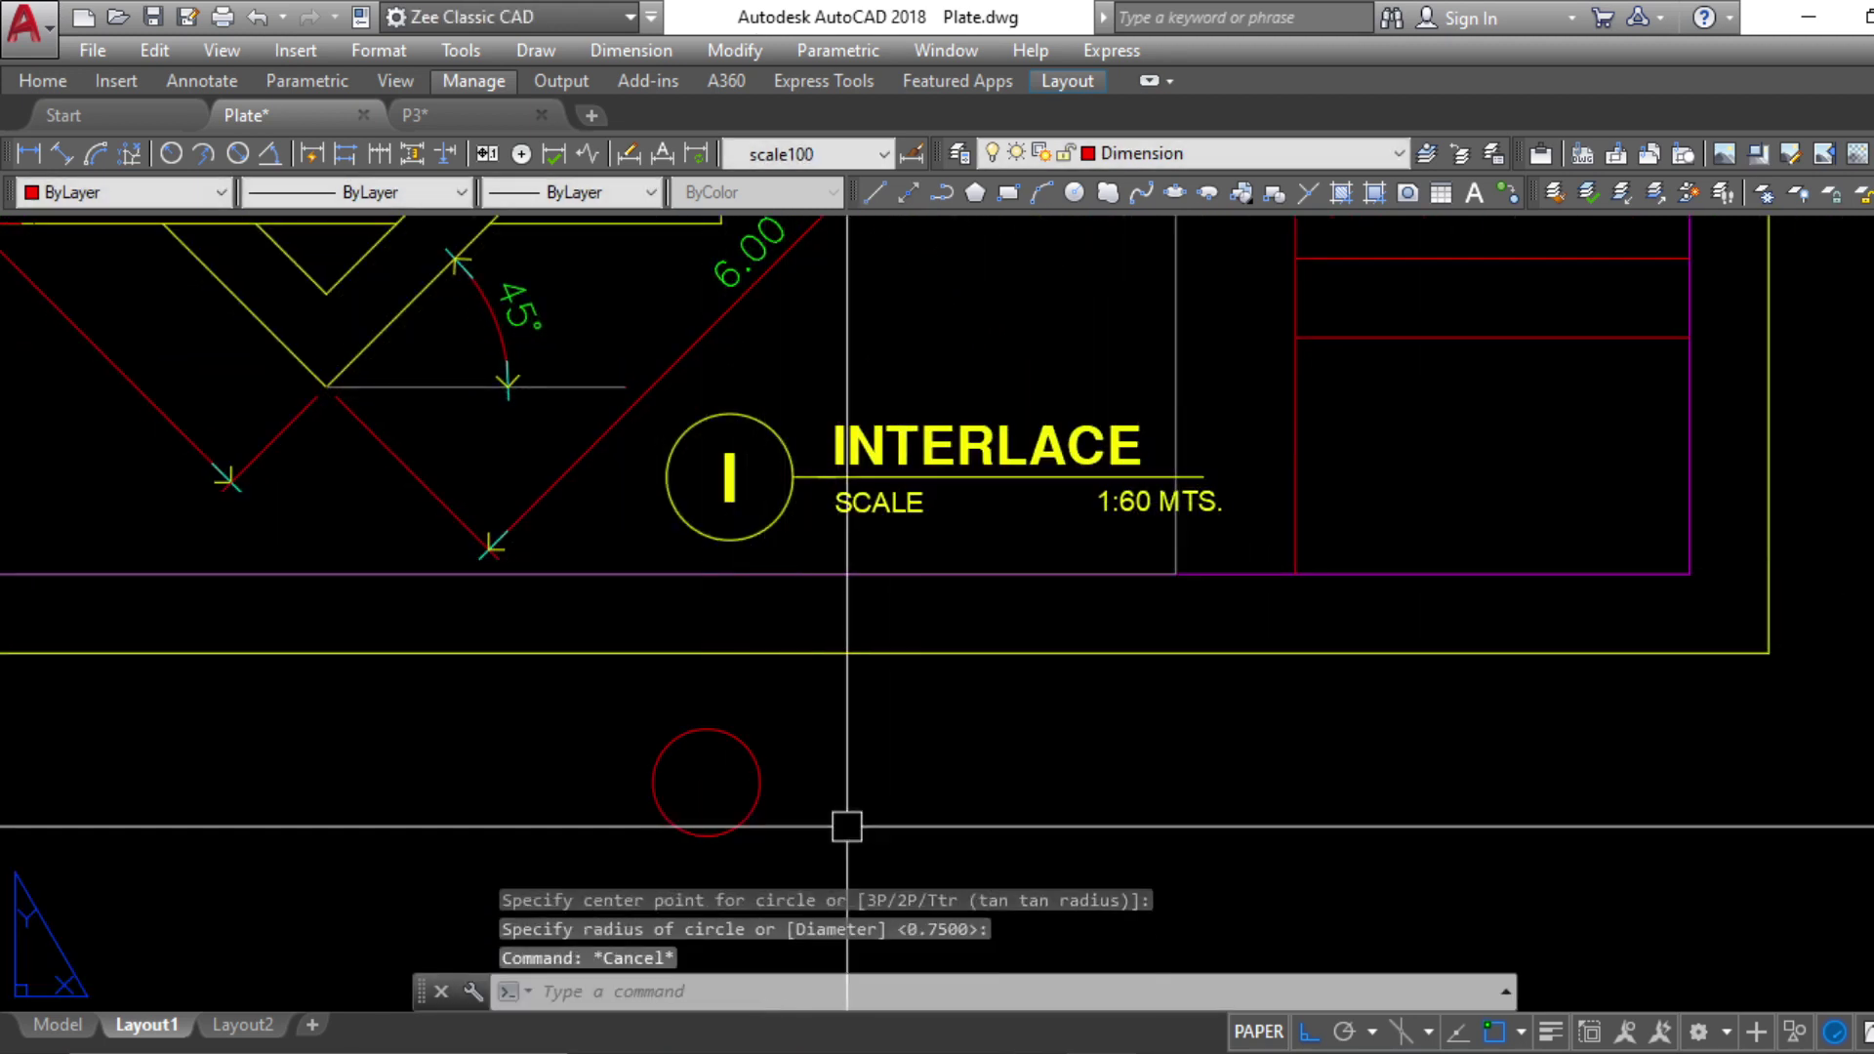
pyautogui.write('PL')
pyautogui.press('Return')
pyautogui.click(759, 782)
pyautogui.click(1260, 782)
pyautogui.press('Escape')
pyautogui.press('Escape')
pyautogui.press('Escape')
pyautogui.scroll(-1, 1061, 820)
# Add the multiline text INTERLACE above the new title line with a text height of 0.8
pyautogui.scroll(3, 1054, 865)
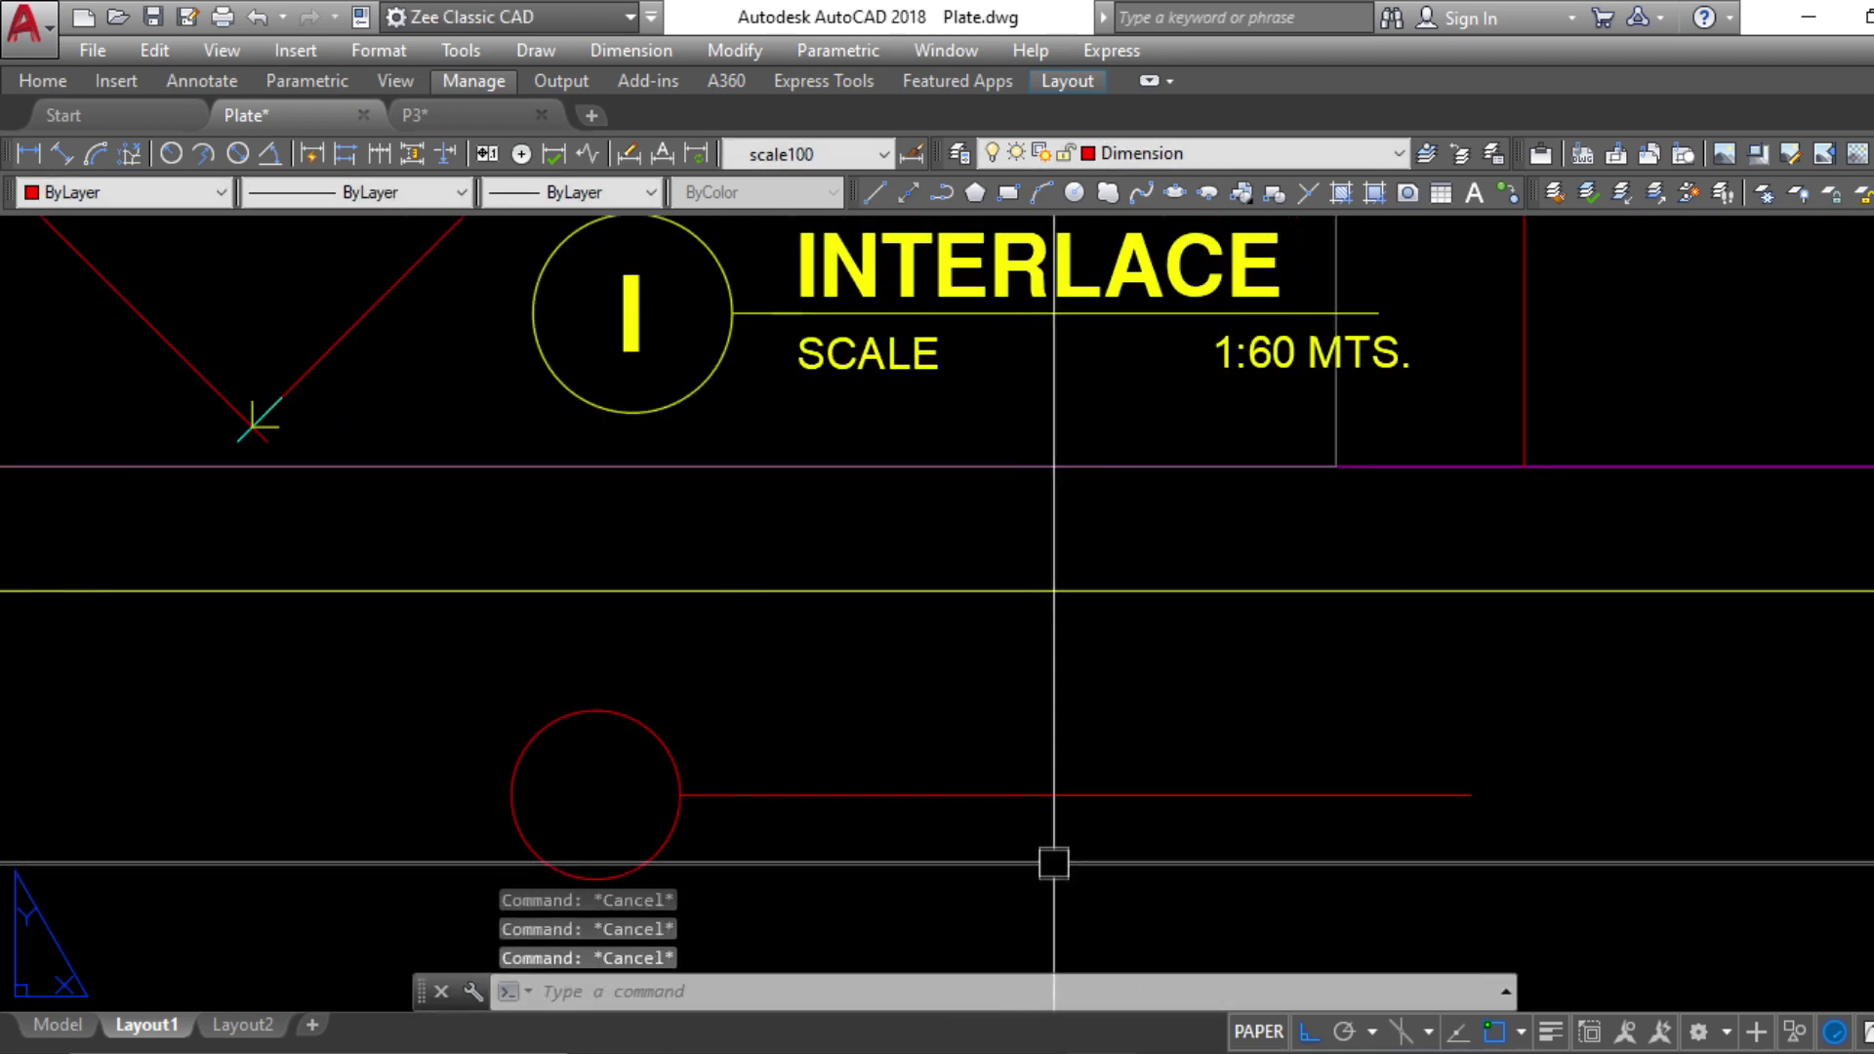
pyautogui.write('MT')
pyautogui.press('Return')
pyautogui.click(775, 680)
pyautogui.click(1423, 766)
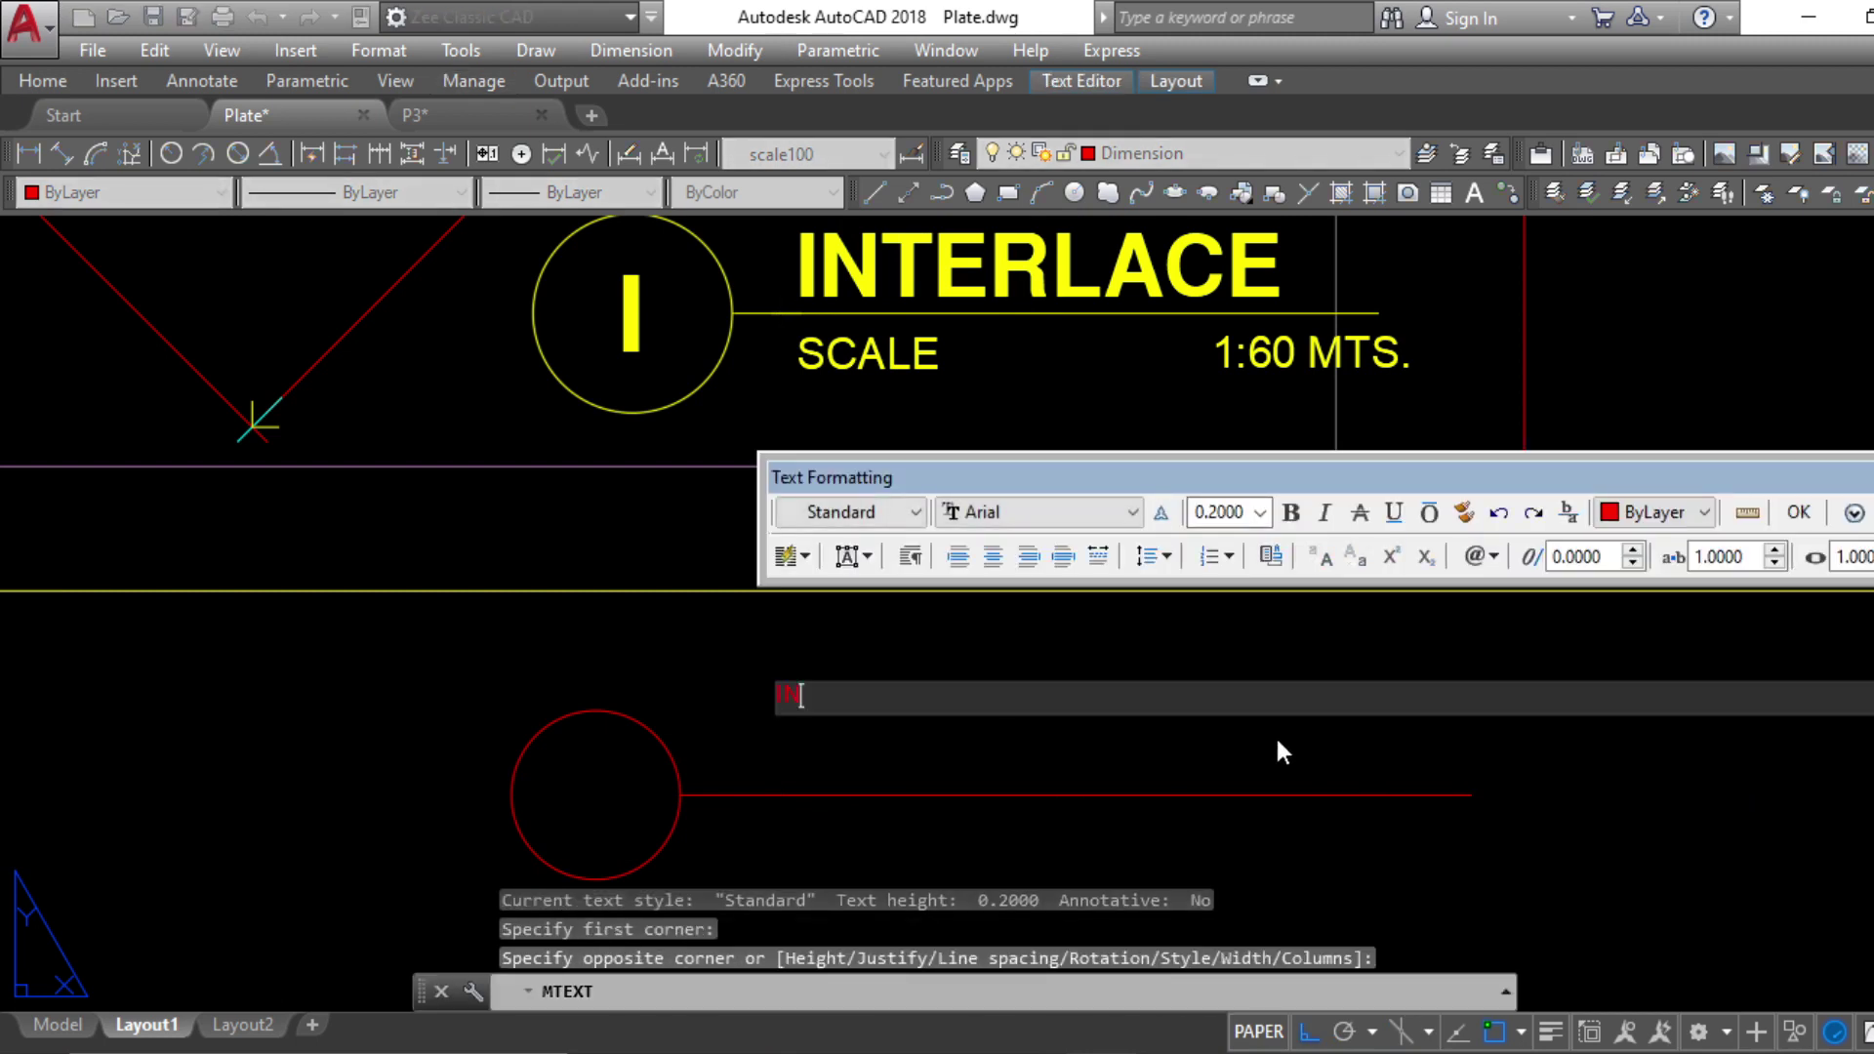
pyautogui.write('INTERLACE')
pyautogui.hotkey('ctrl', 'a')
pyautogui.click(1239, 509)
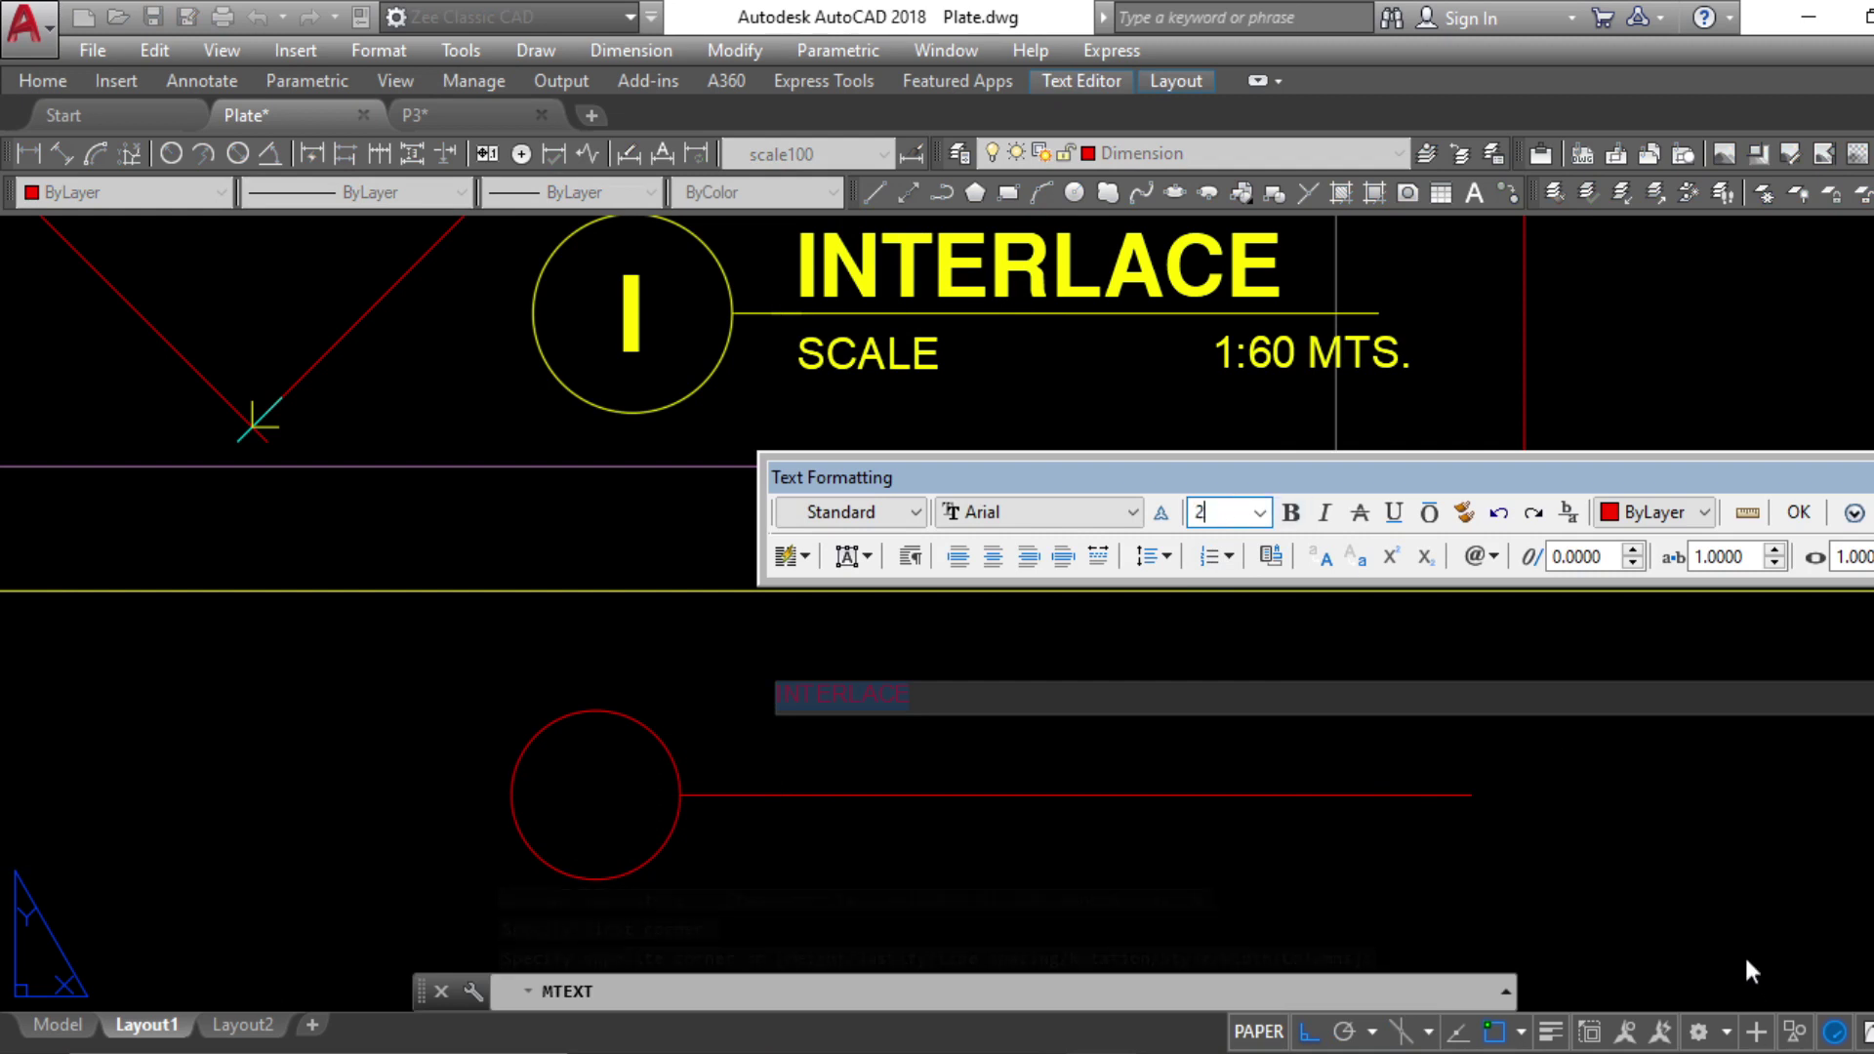
pyautogui.write('2')
pyautogui.press('Return')
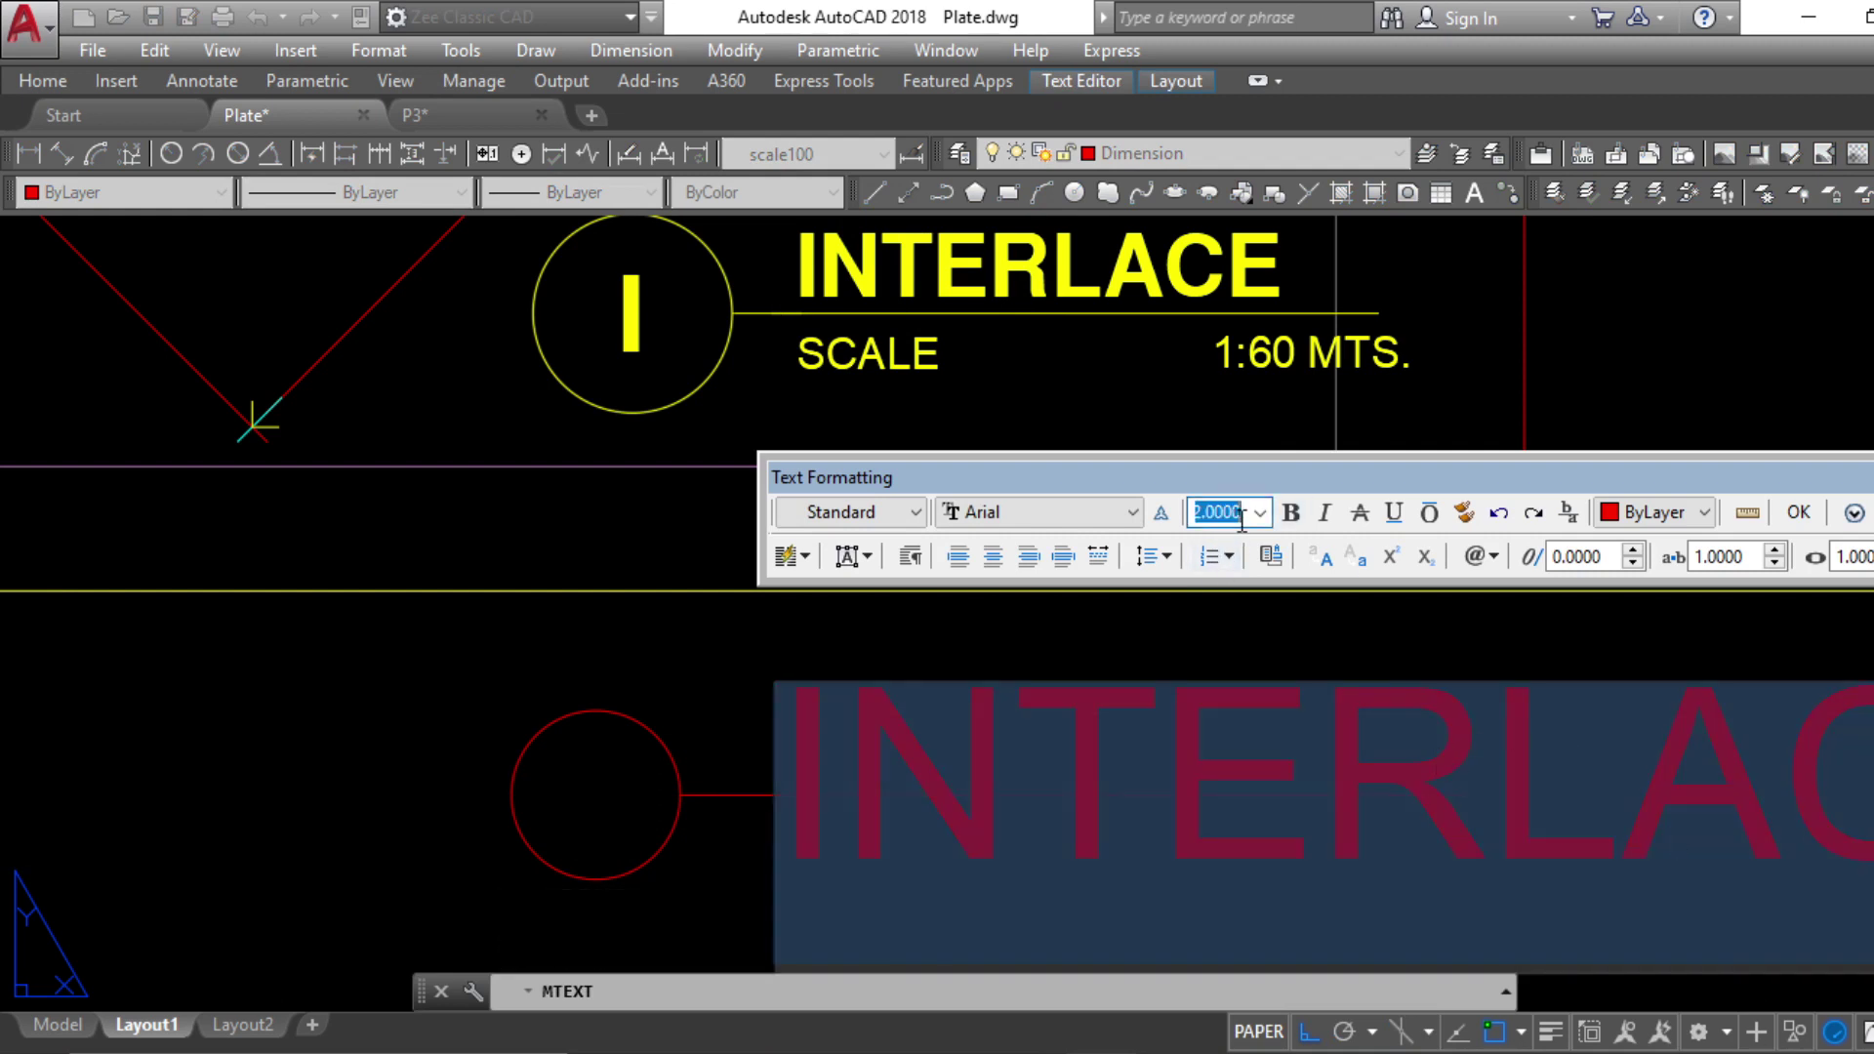
pyautogui.press('Return')
pyautogui.click(1234, 502)
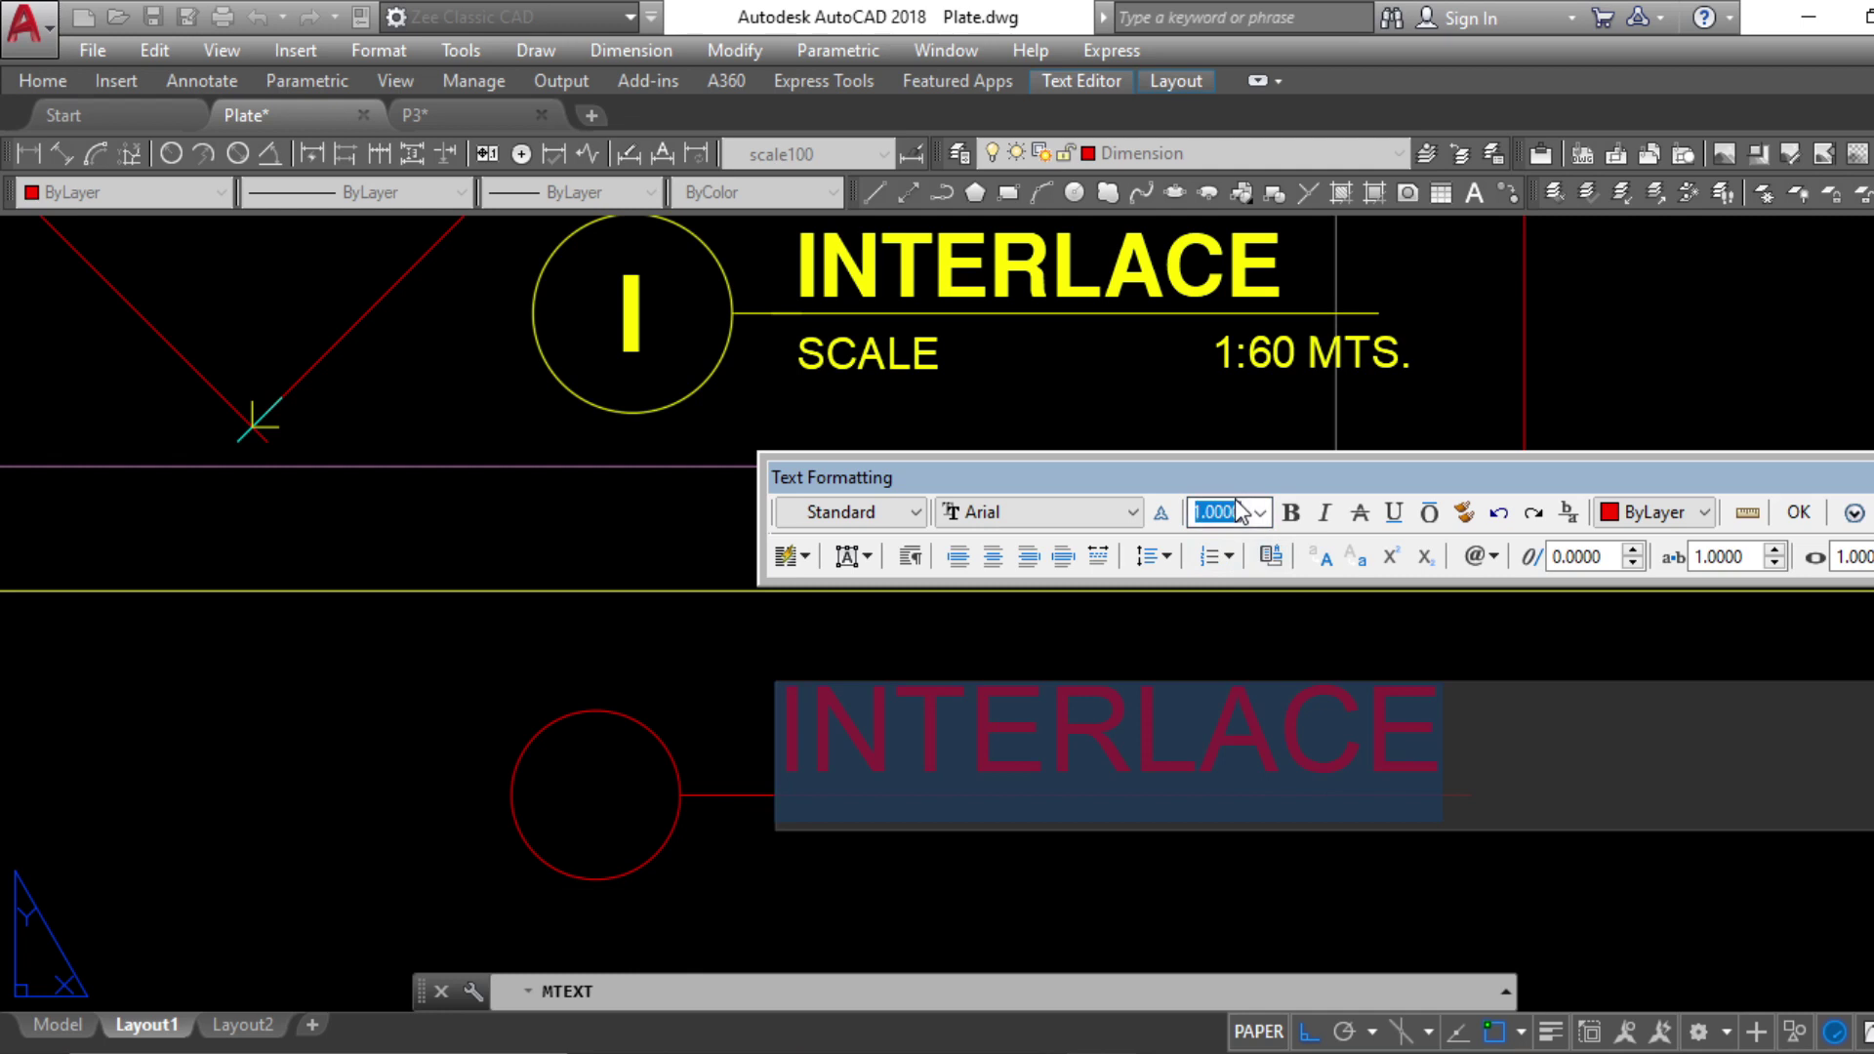
pyautogui.write('.8')
pyautogui.press('Return')
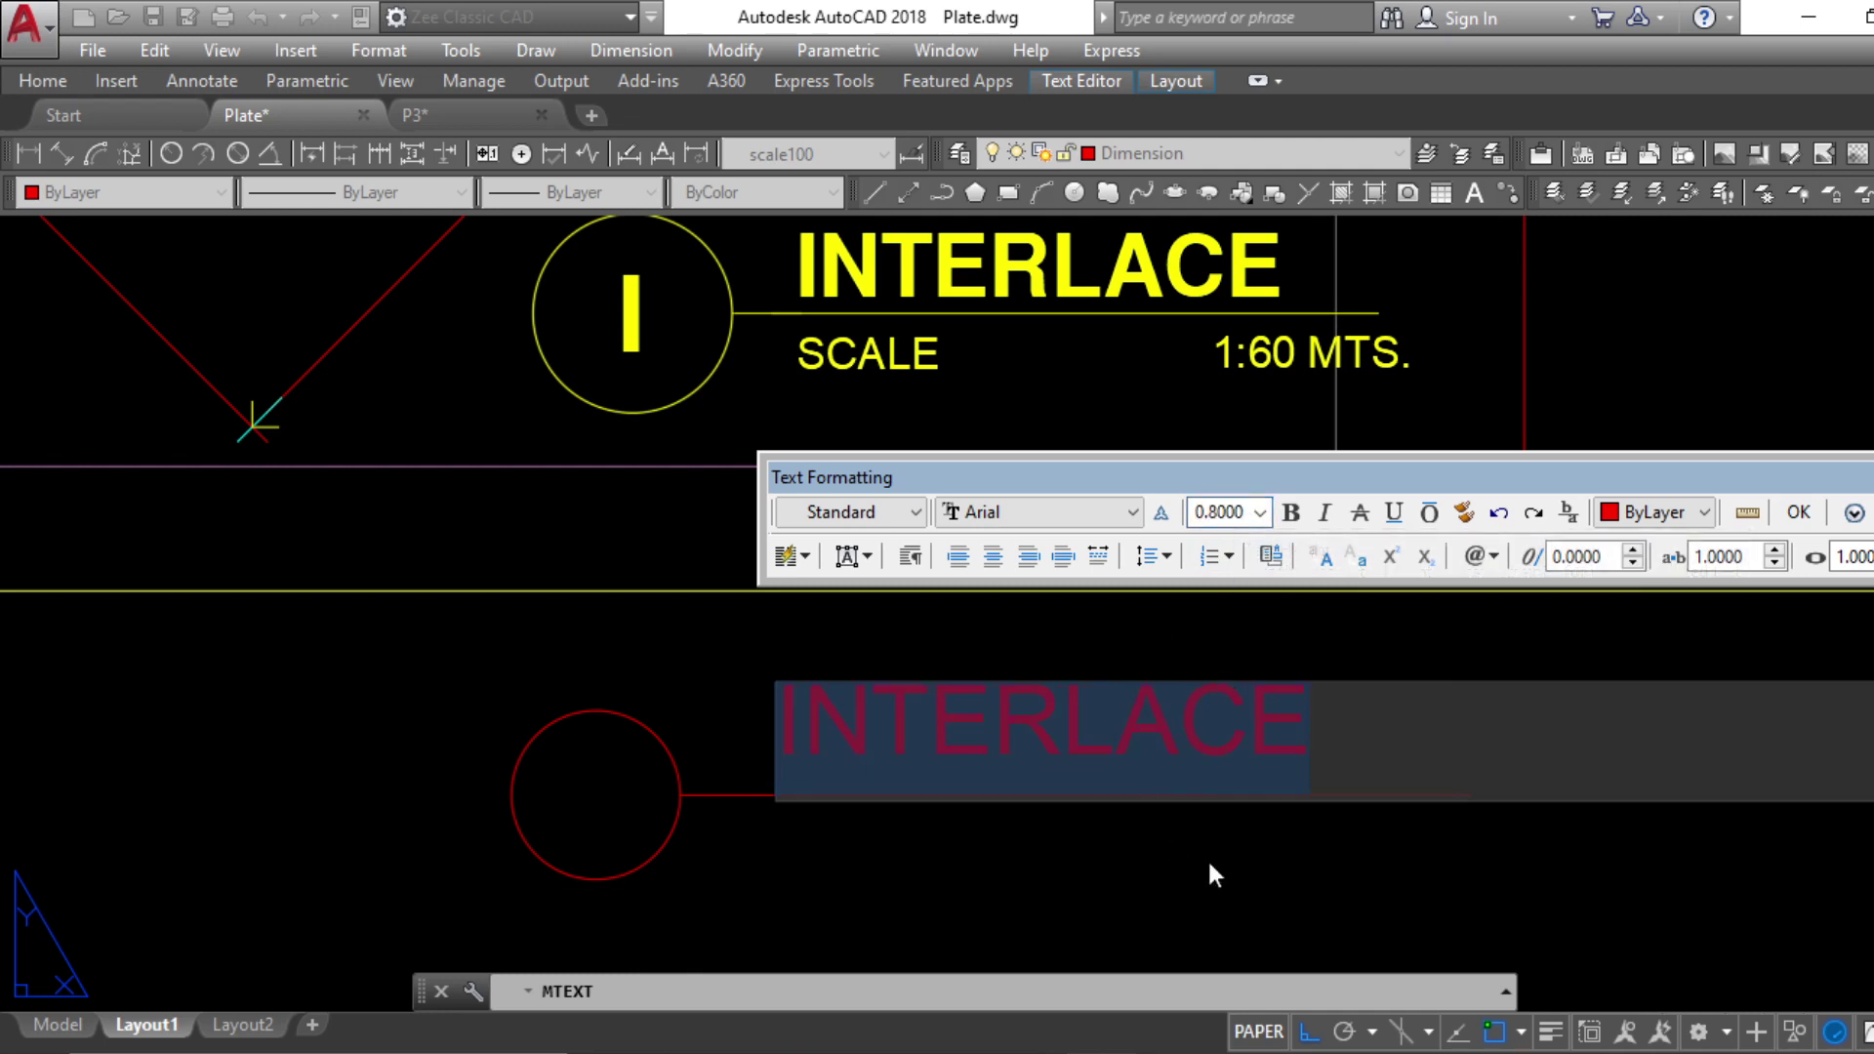
pyautogui.click(1201, 859)
# Move the red INTERLACE text up and left off the title line, and set its height to 7
pyautogui.doubleClick(834, 695)
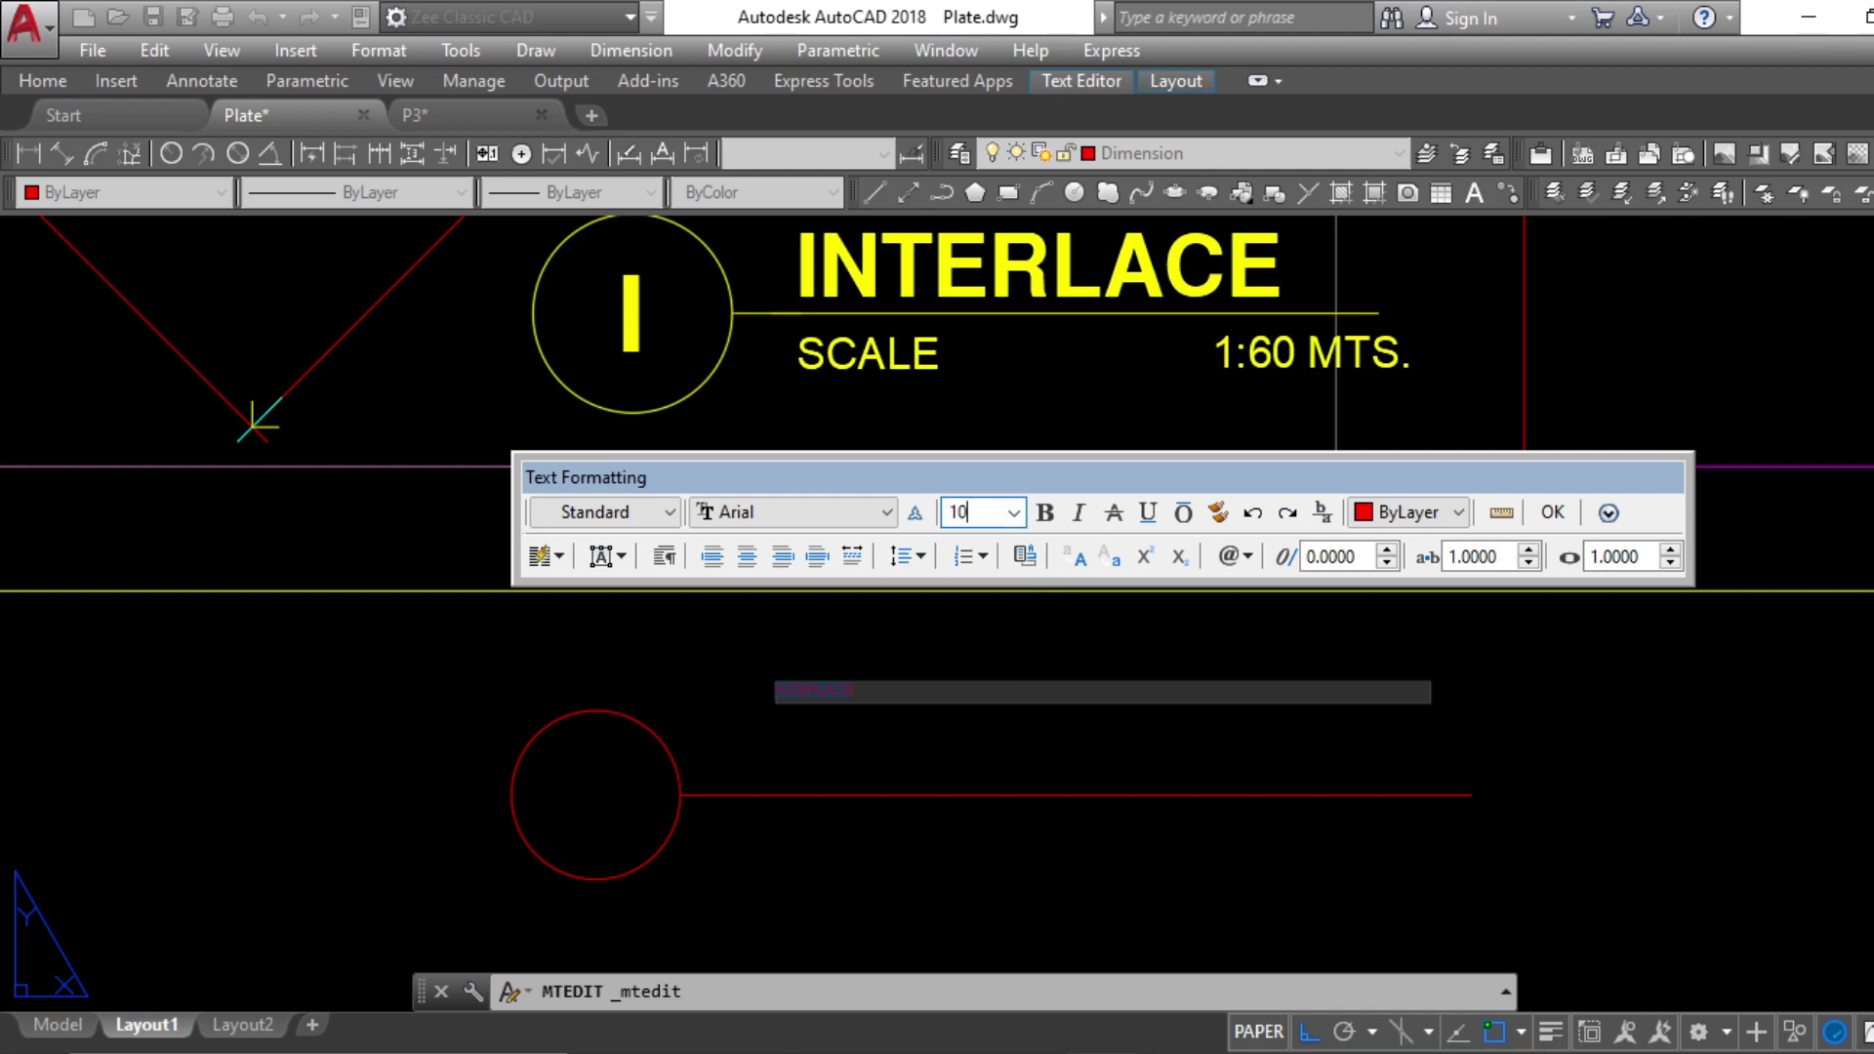
pyautogui.write('10')
pyautogui.press('Return')
pyautogui.click(1506, 969)
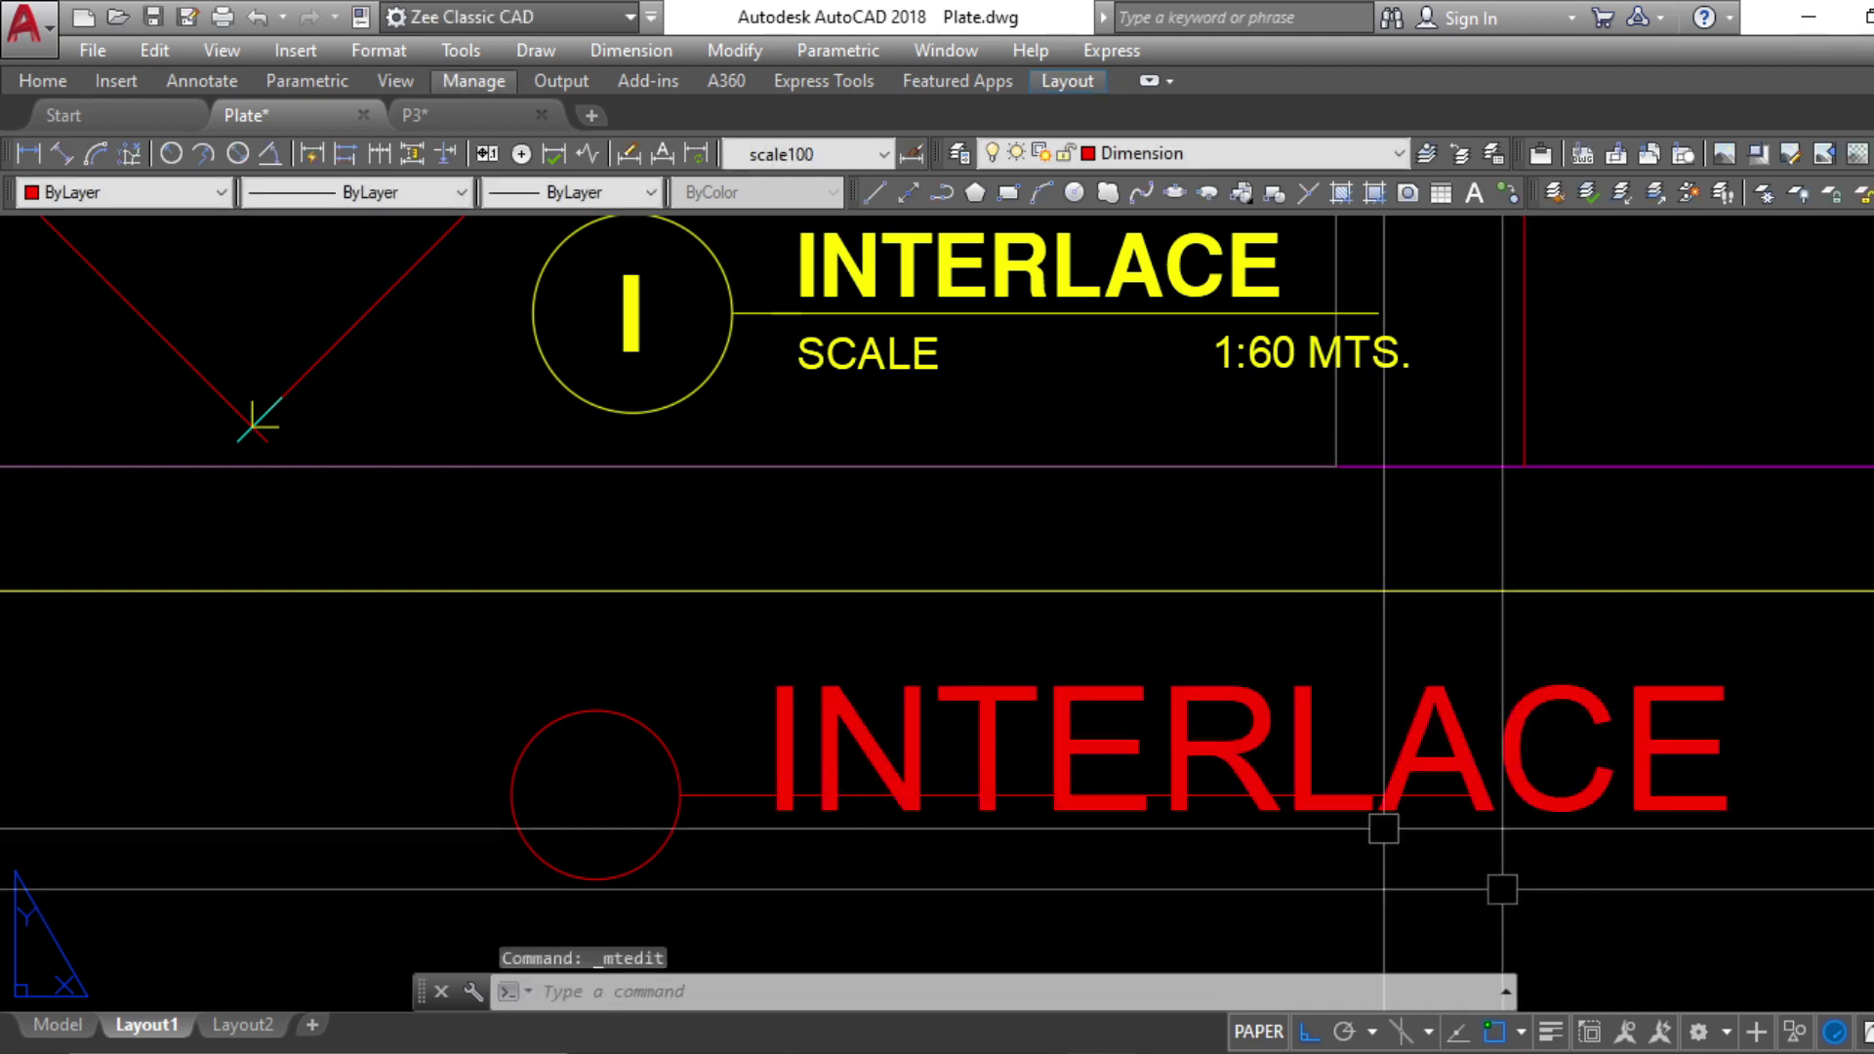
pyautogui.press('space')
pyautogui.click(1055, 909)
pyautogui.click(768, 812)
pyautogui.press('Escape')
pyautogui.doubleClick(1005, 716)
pyautogui.hotkey('ctrl', 'a')
pyautogui.write('7')
pyautogui.click(1660, 778)
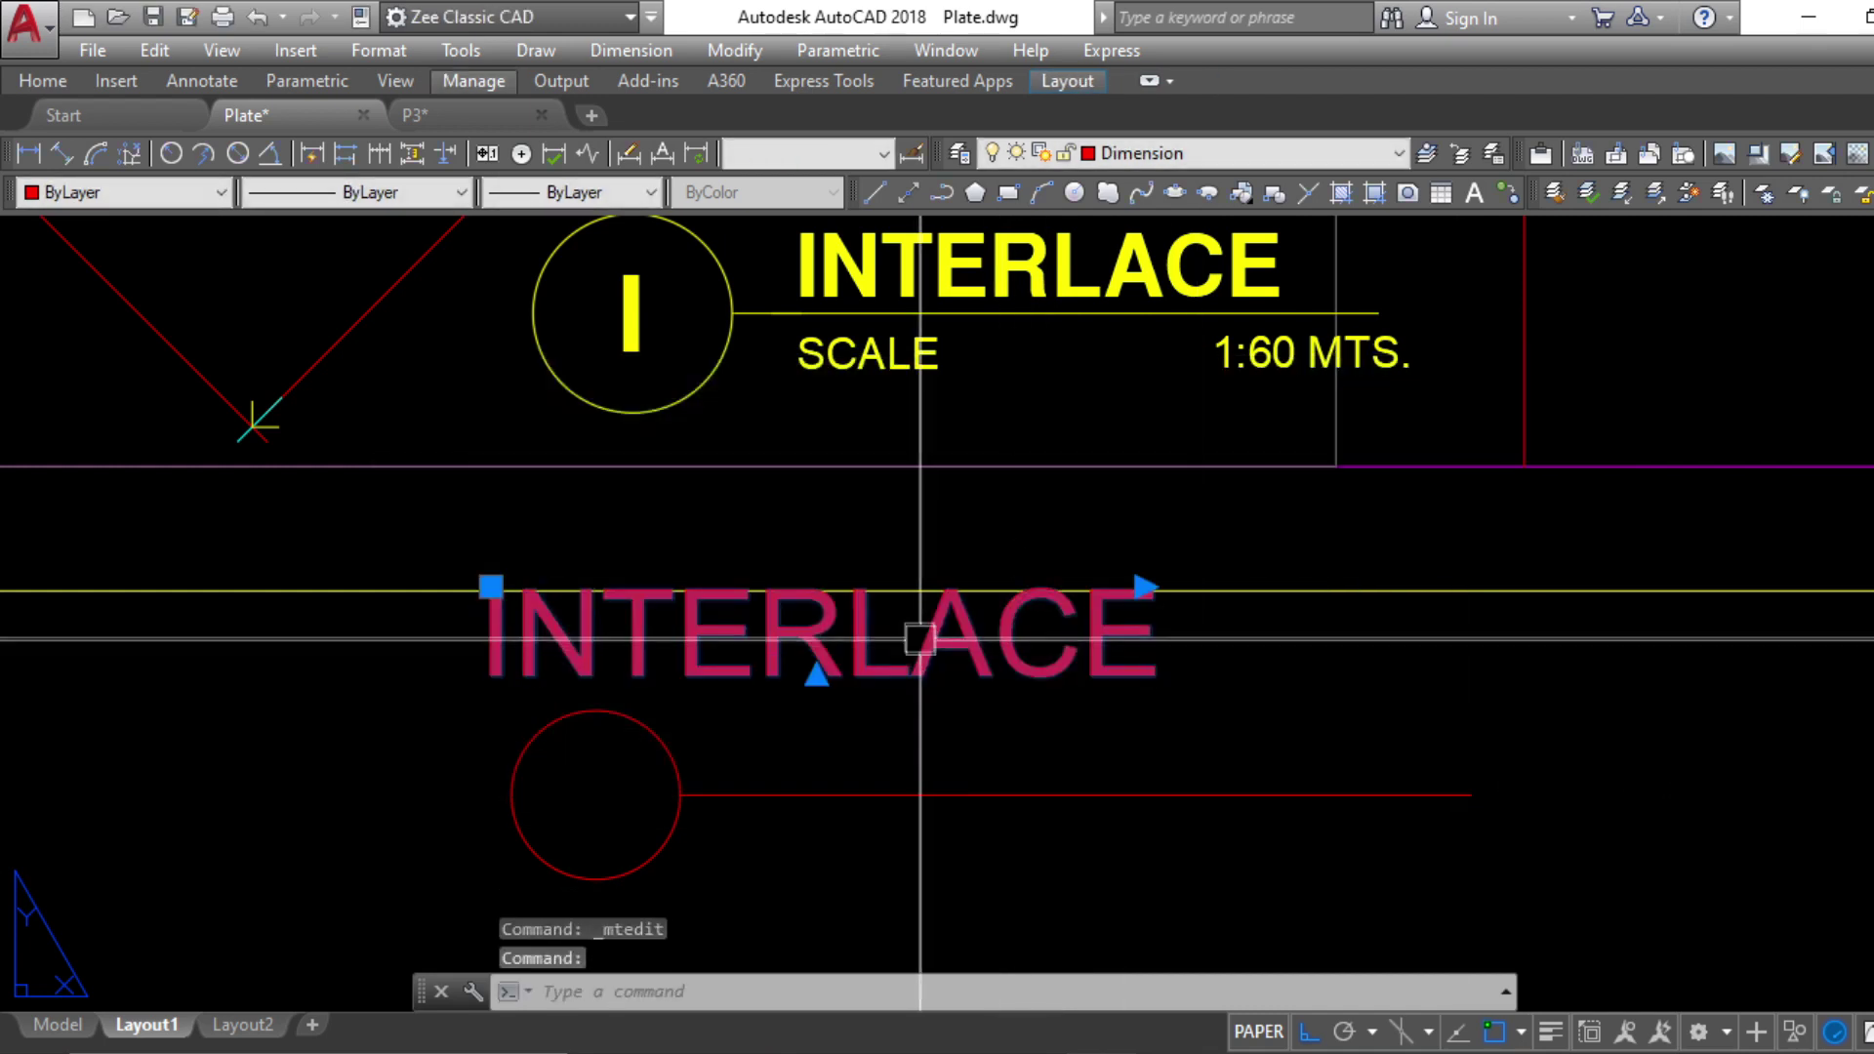
# Move the red INTERLACE text so it sits just above the title line, beside the circle
pyautogui.press('space')
pyautogui.click(959, 670)
pyautogui.click(1187, 828)
pyautogui.press('Escape')
pyautogui.click(1106, 670)
pyautogui.write('M')
pyautogui.press('space')
pyautogui.click(1308, 631)
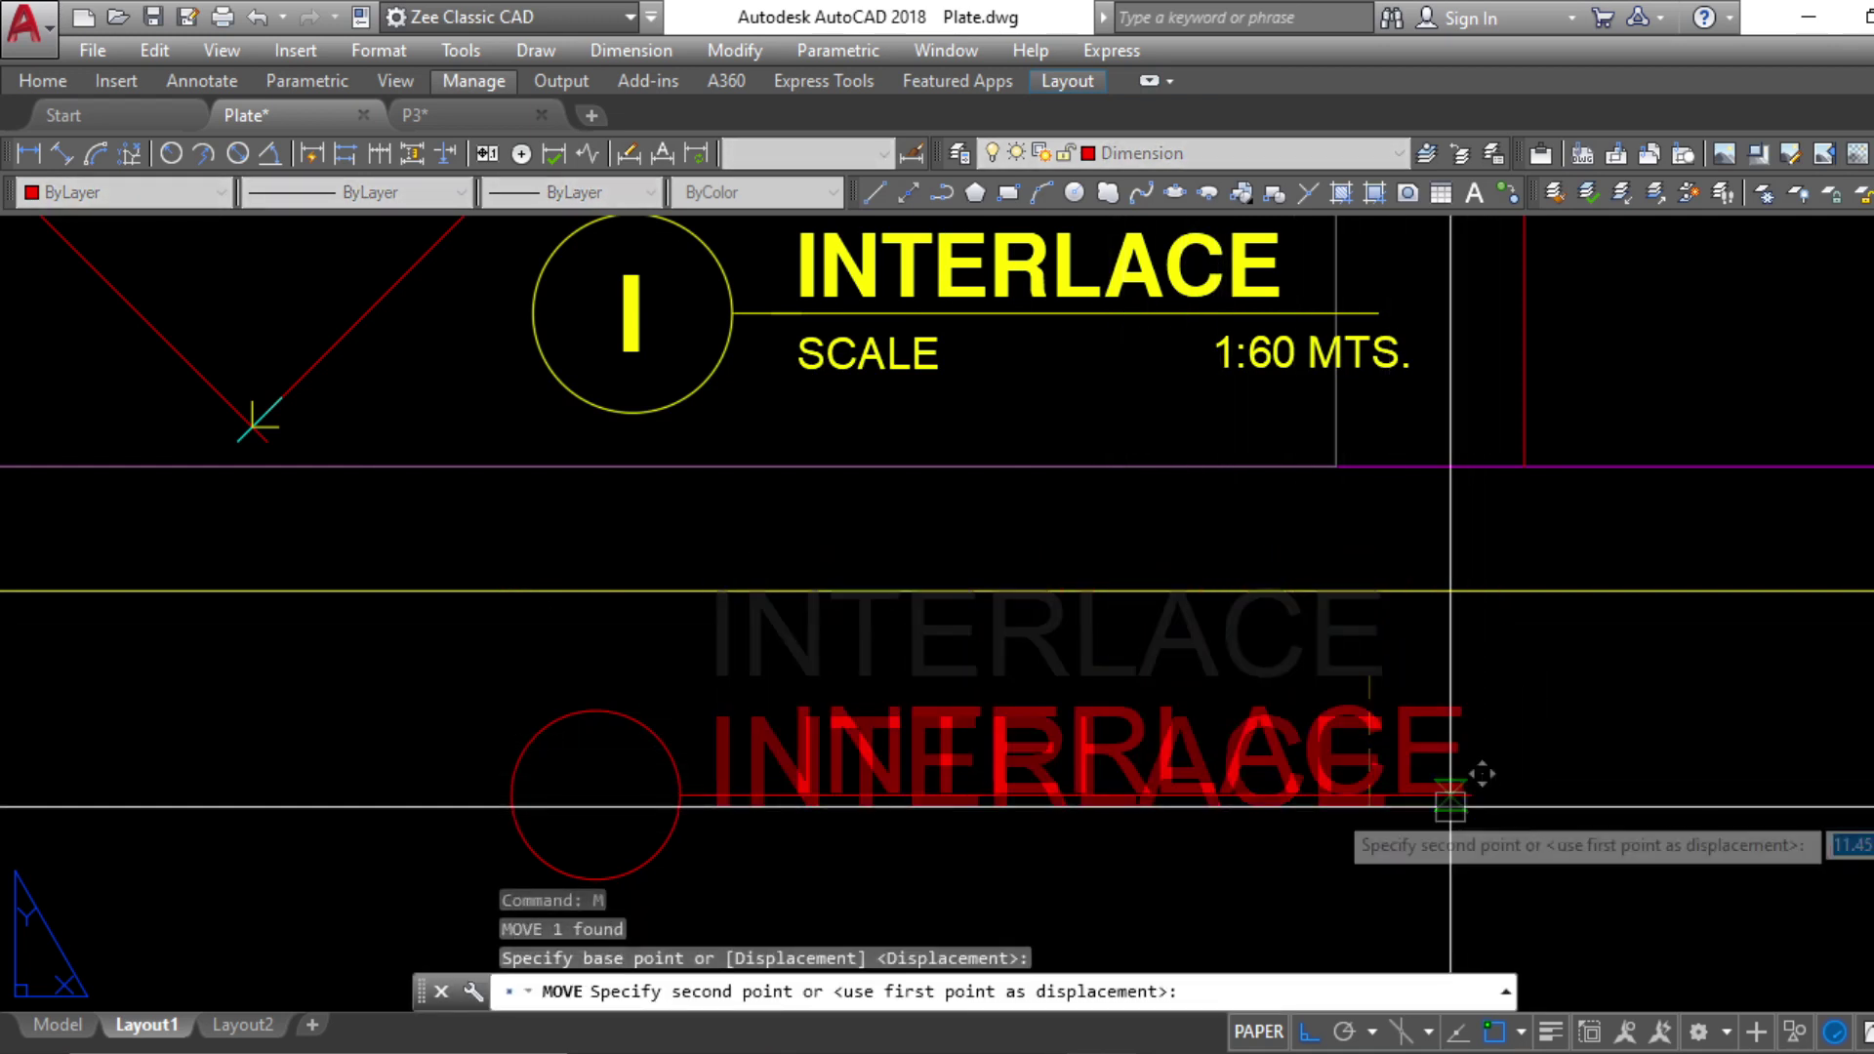
pyautogui.click(1393, 746)
pyautogui.press('Escape')
pyautogui.click(1393, 747)
pyautogui.write('M')
pyautogui.click(1513, 758)
pyautogui.click(1514, 745)
pyautogui.click(1390, 750)
pyautogui.write('M')
pyautogui.click(1666, 728)
pyautogui.press('Escape')
# Copy the red INTERLACE text straight down to below the title line
pyautogui.click(1308, 728)
pyautogui.write('CO')
pyautogui.press('space')
pyautogui.click(1674, 741)
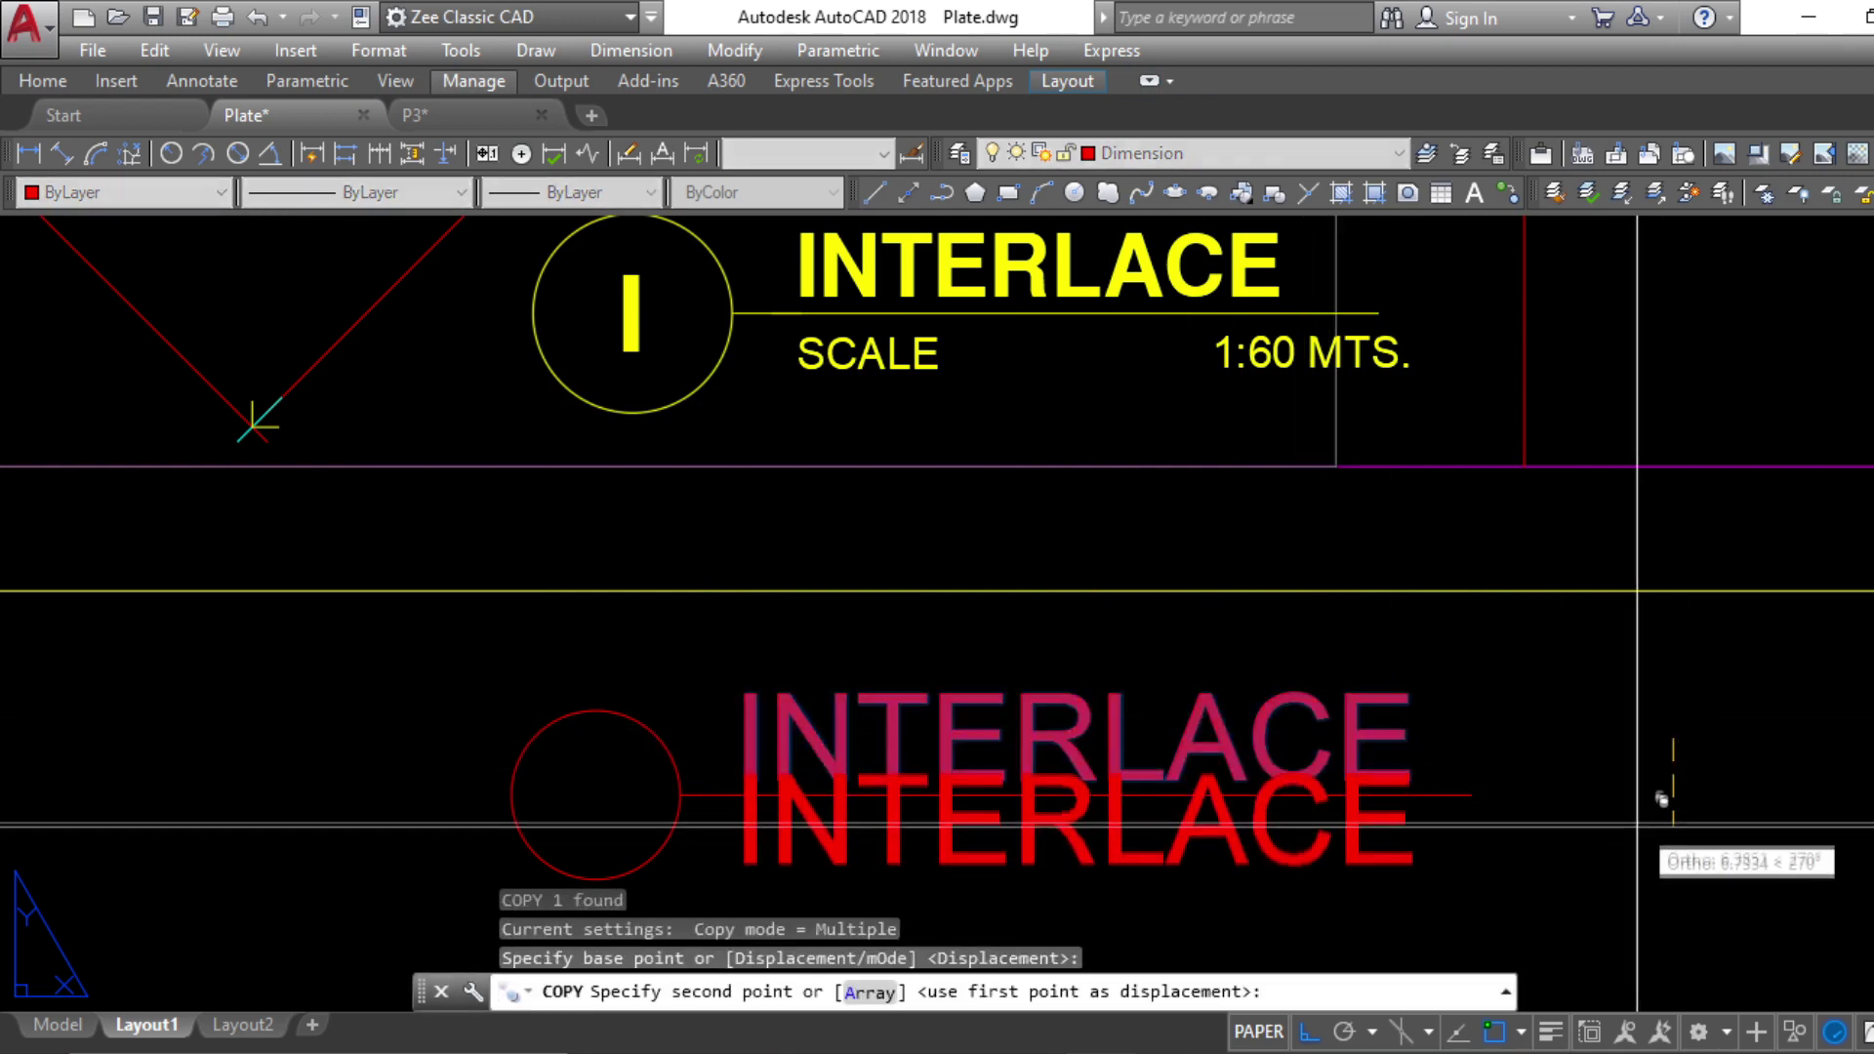
pyautogui.click(1636, 857)
pyautogui.press('Escape')
pyautogui.click(1142, 852)
pyautogui.click(1087, 856)
pyautogui.scroll(-4, 1123, 831)
pyautogui.moveTo(1174, 875); pyautogui.dragTo(1126, 803, button='middle')
pyautogui.press('Escape')
pyautogui.press('Escape')
pyautogui.scroll(4, 1033, 749)
# Change the copied text below the title line to SCALE and set its height to 2
pyautogui.doubleClick(1034, 763)
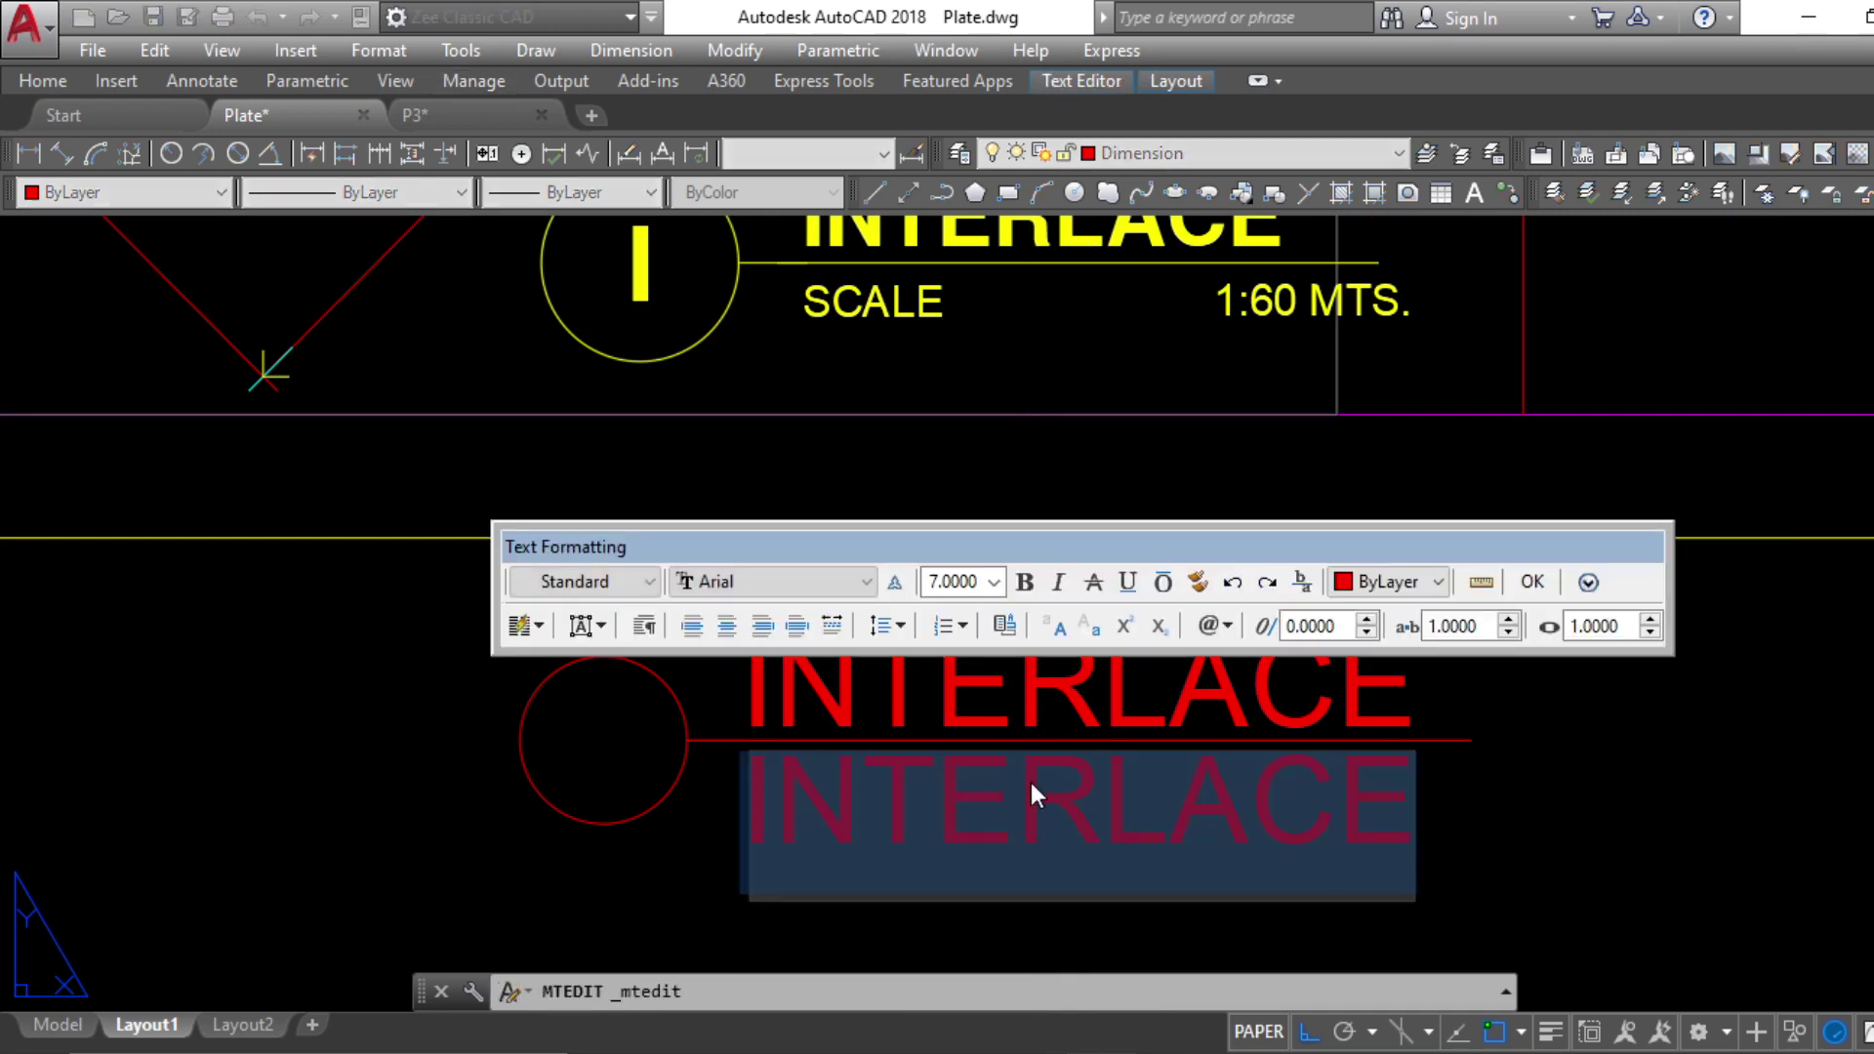
pyautogui.write('SCALE')
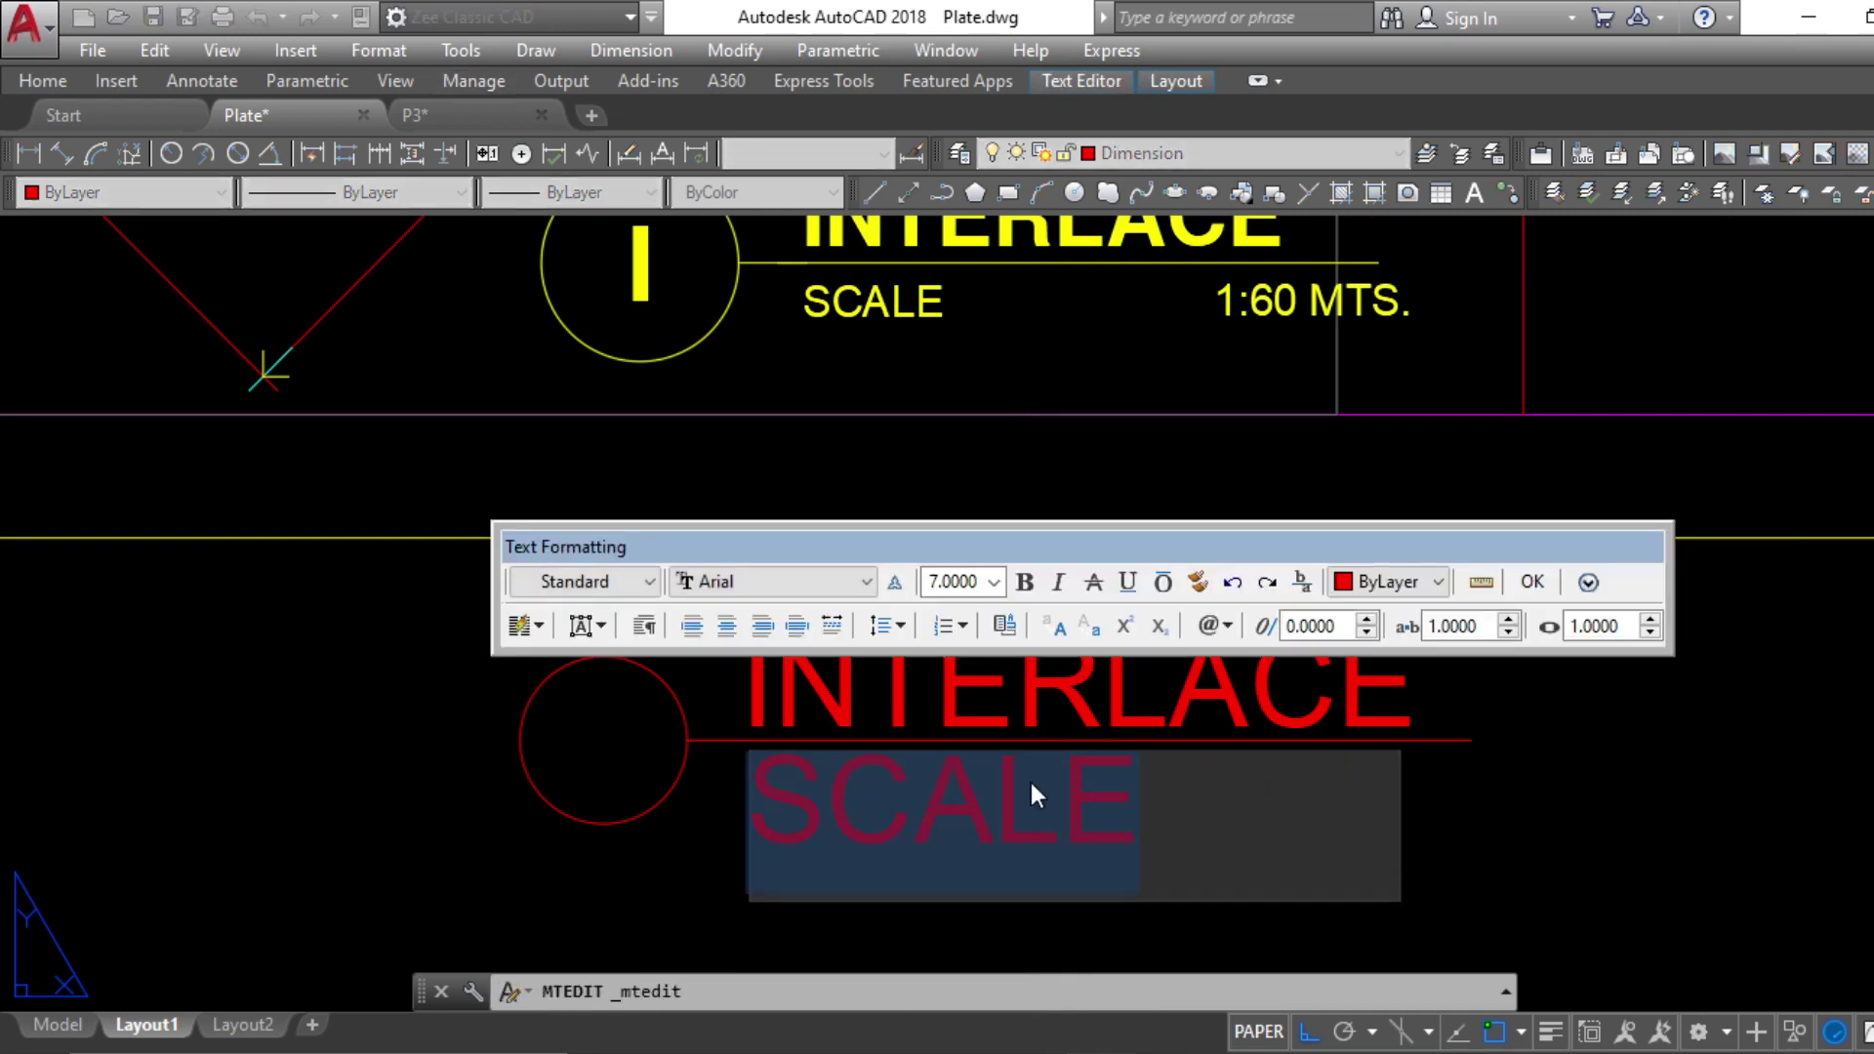
pyautogui.write('2')
pyautogui.press('Return')
pyautogui.click(1226, 842)
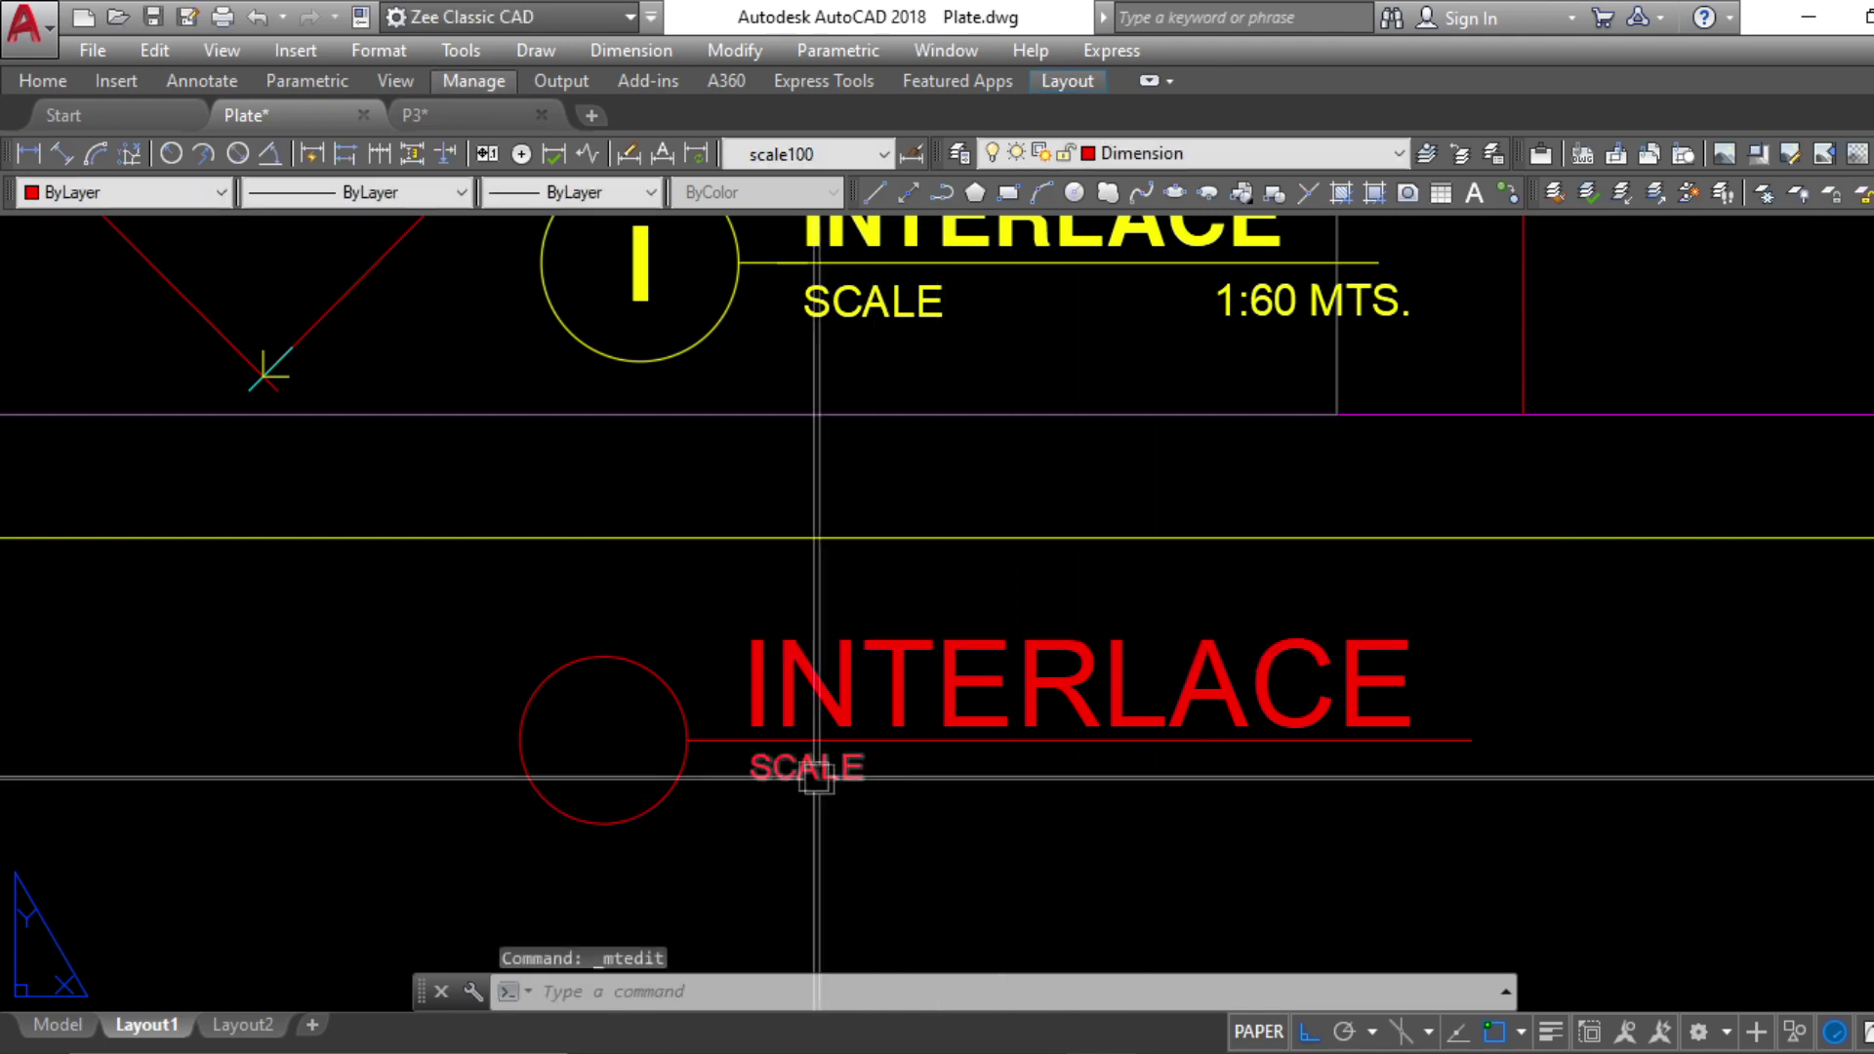
# Copy the red SCALE text to the far end of the title line and change the copy to 1:60 MTS
pyautogui.click(826, 778)
pyautogui.write('co')
pyautogui.press('space')
pyautogui.click(835, 847)
pyautogui.click(1393, 848)
pyautogui.press('Escape')
pyautogui.doubleClick(1386, 776)
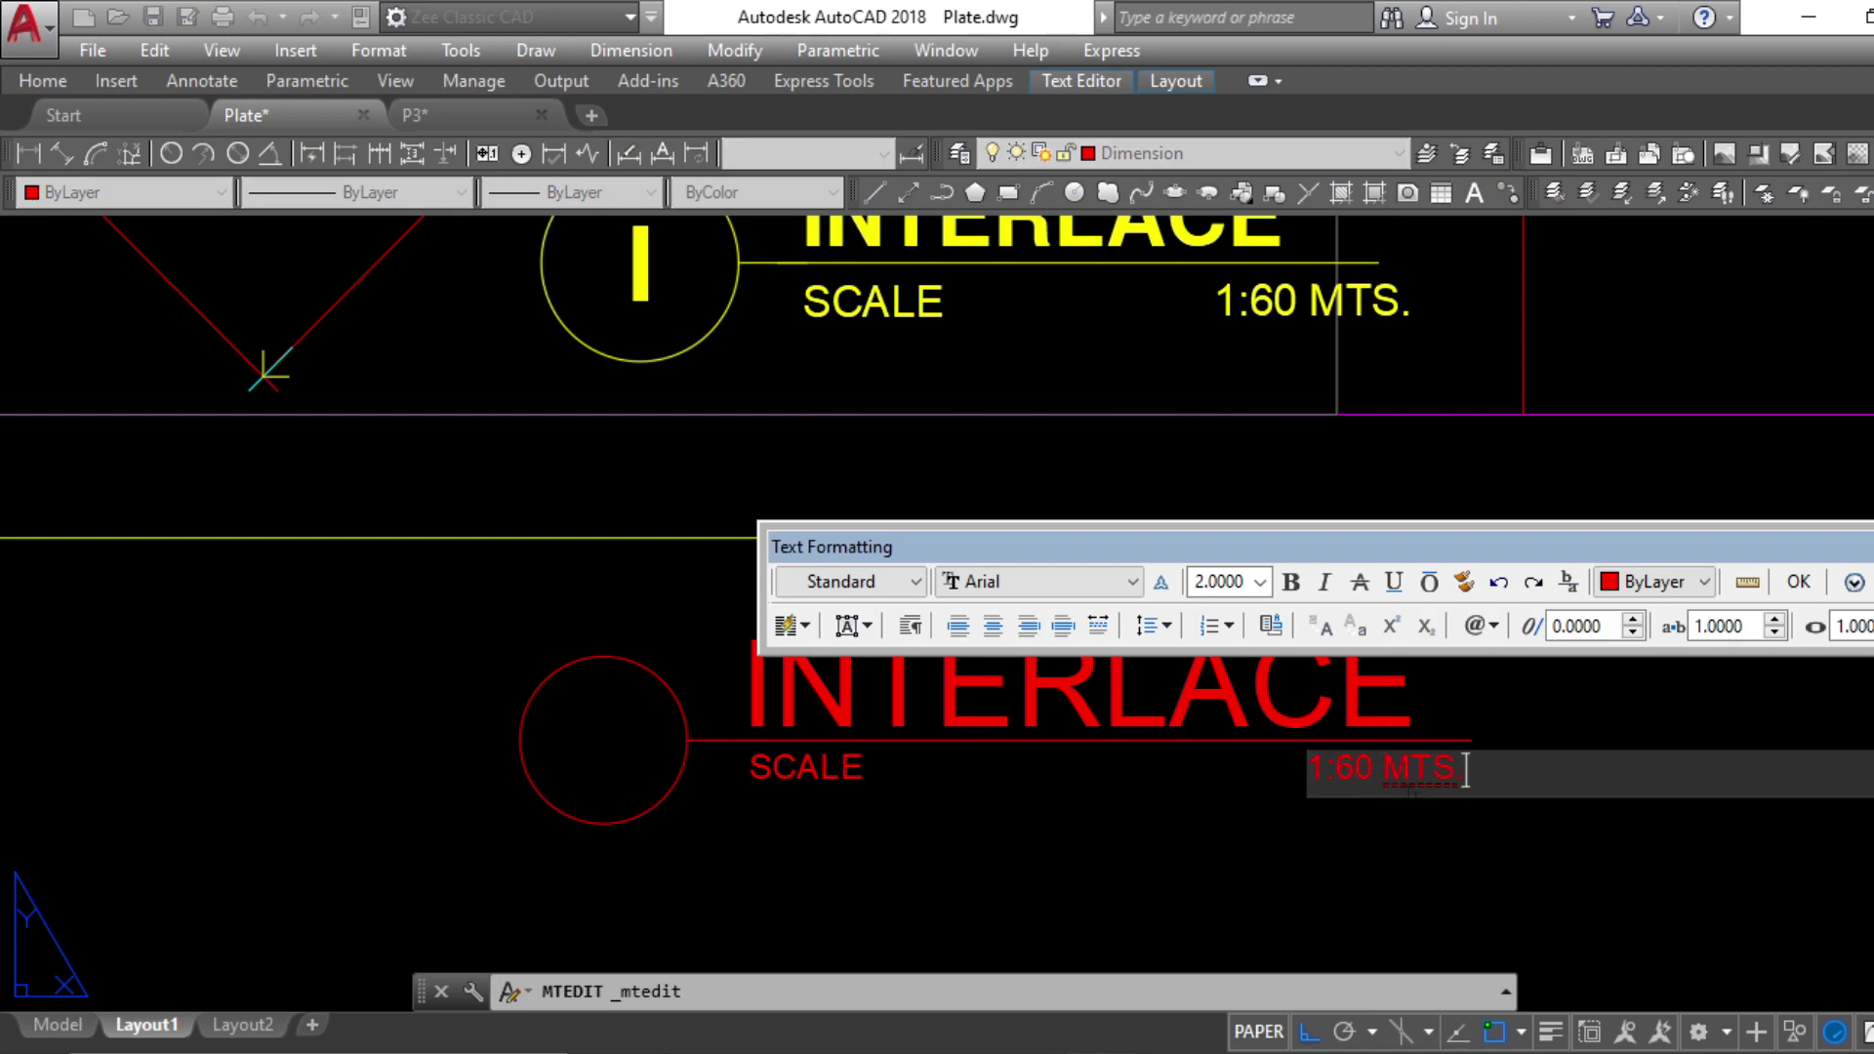
pyautogui.click(1380, 856)
pyautogui.scroll(-4, 1380, 856)
pyautogui.click(1255, 822)
pyautogui.click(1201, 910)
pyautogui.scroll(-5, 1203, 906)
pyautogui.moveTo(1310, 878); pyautogui.dragTo(991, 770, button='middle')
pyautogui.scroll(2, 1223, 881)
pyautogui.click(1118, 824)
pyautogui.press('Escape')
pyautogui.press('Escape')
pyautogui.press('Escape')
pyautogui.press('Escape')
pyautogui.click(1192, 818)
pyautogui.press('Escape')
pyautogui.click(1192, 869)
pyautogui.click(342, 293)
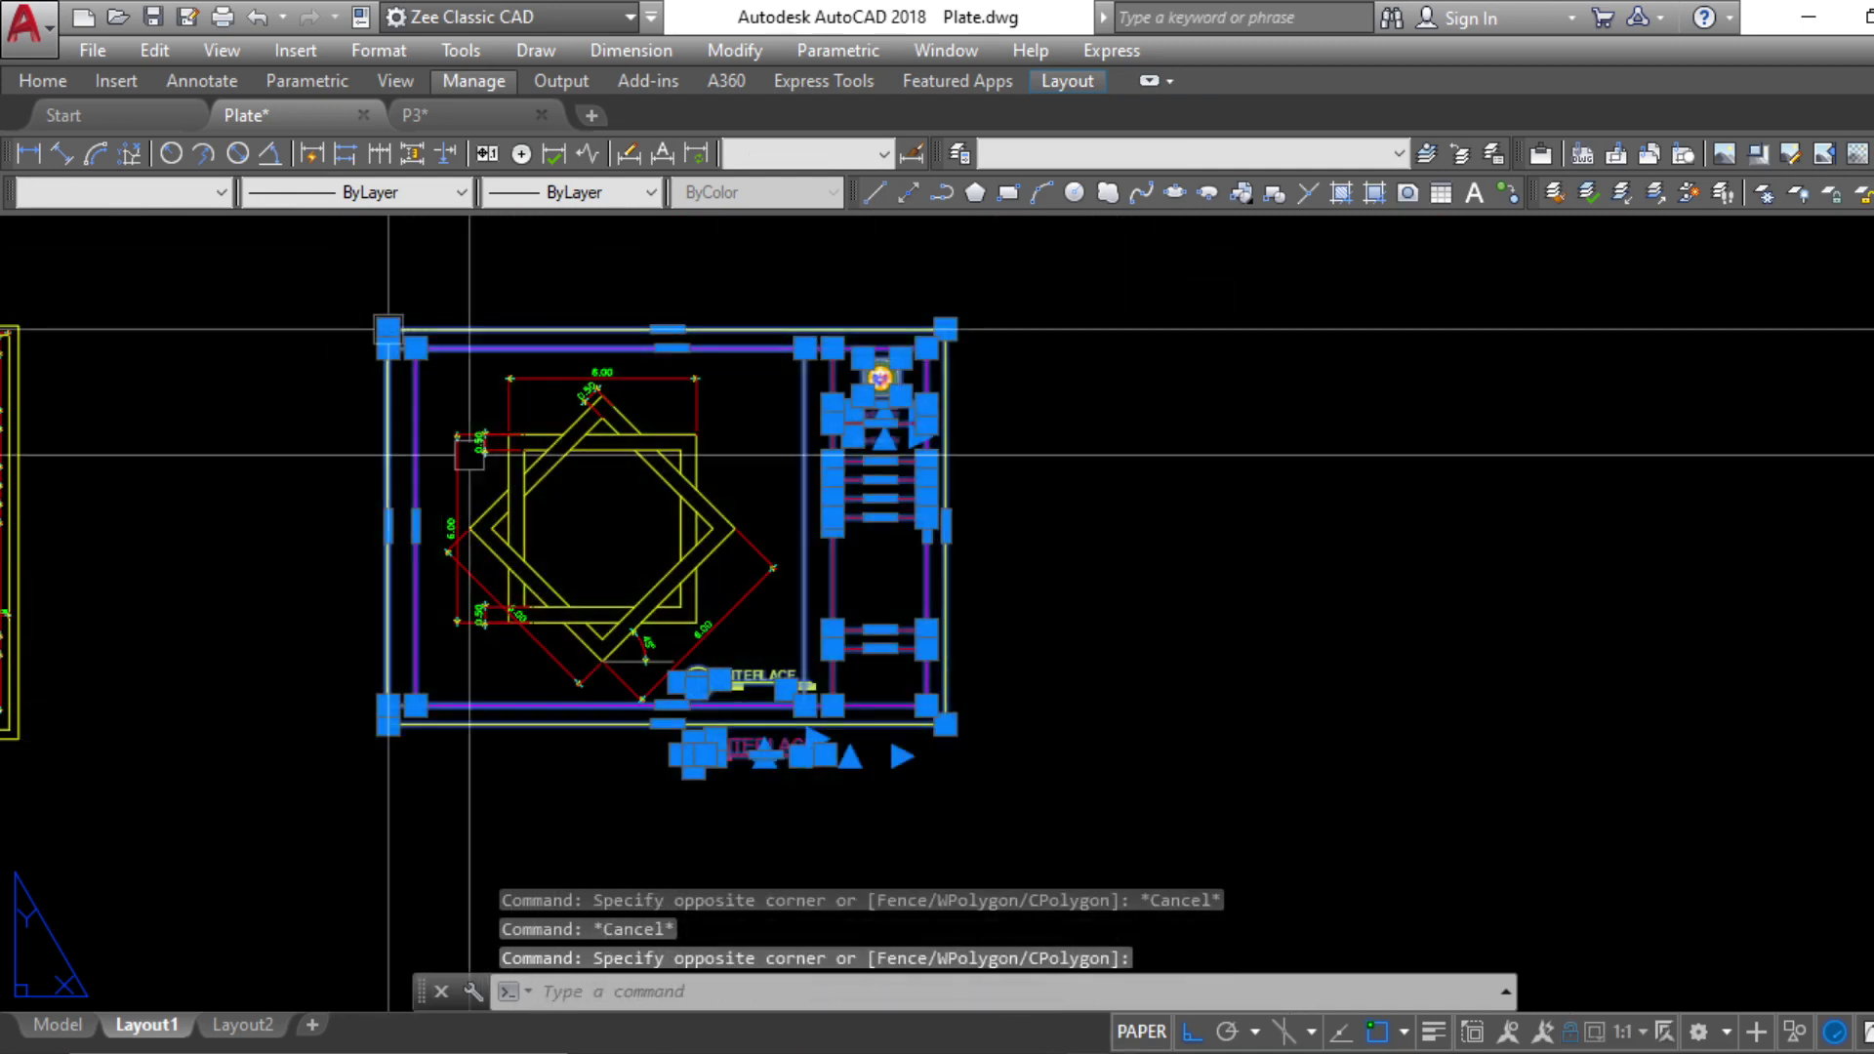
pyautogui.scroll(3, 879, 817)
pyautogui.scroll(-5, 911, 660)
pyautogui.press('Escape')
pyautogui.press('Escape')
pyautogui.press('Escape')
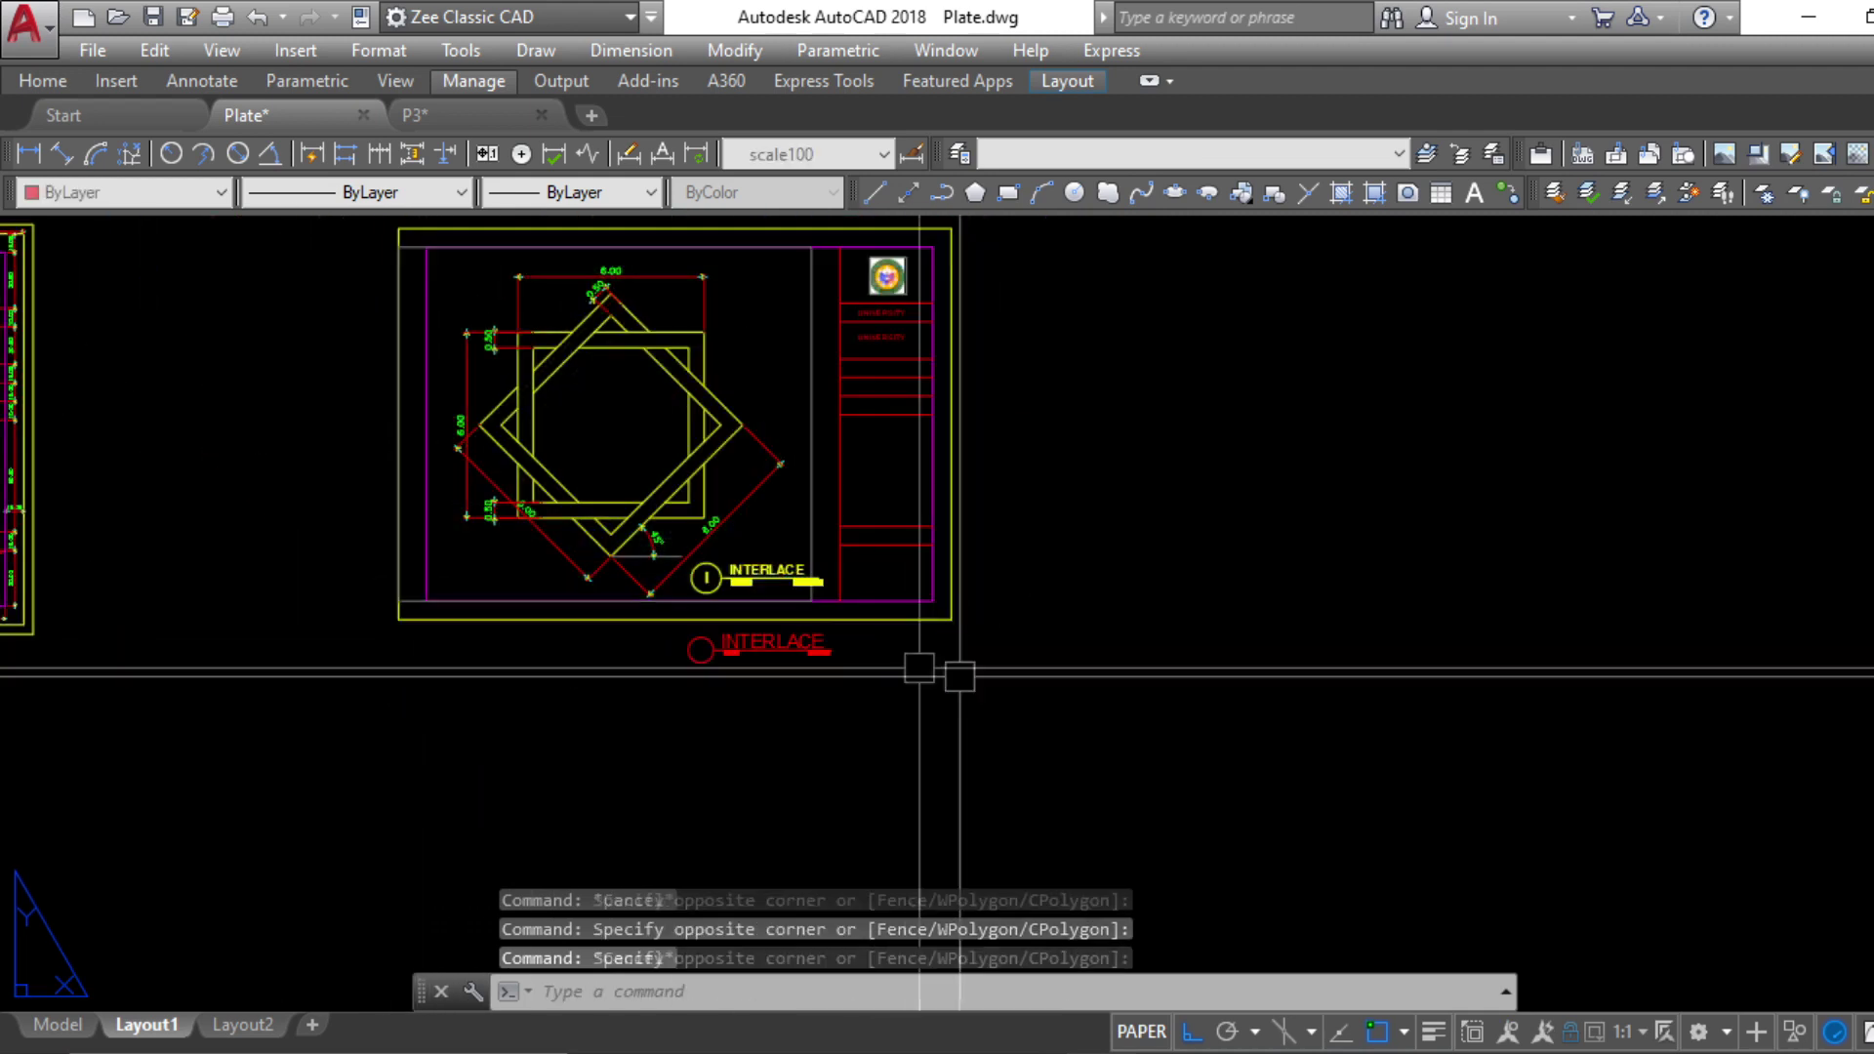
pyautogui.moveTo(1011, 679); pyautogui.dragTo(1010, 717, button='middle')
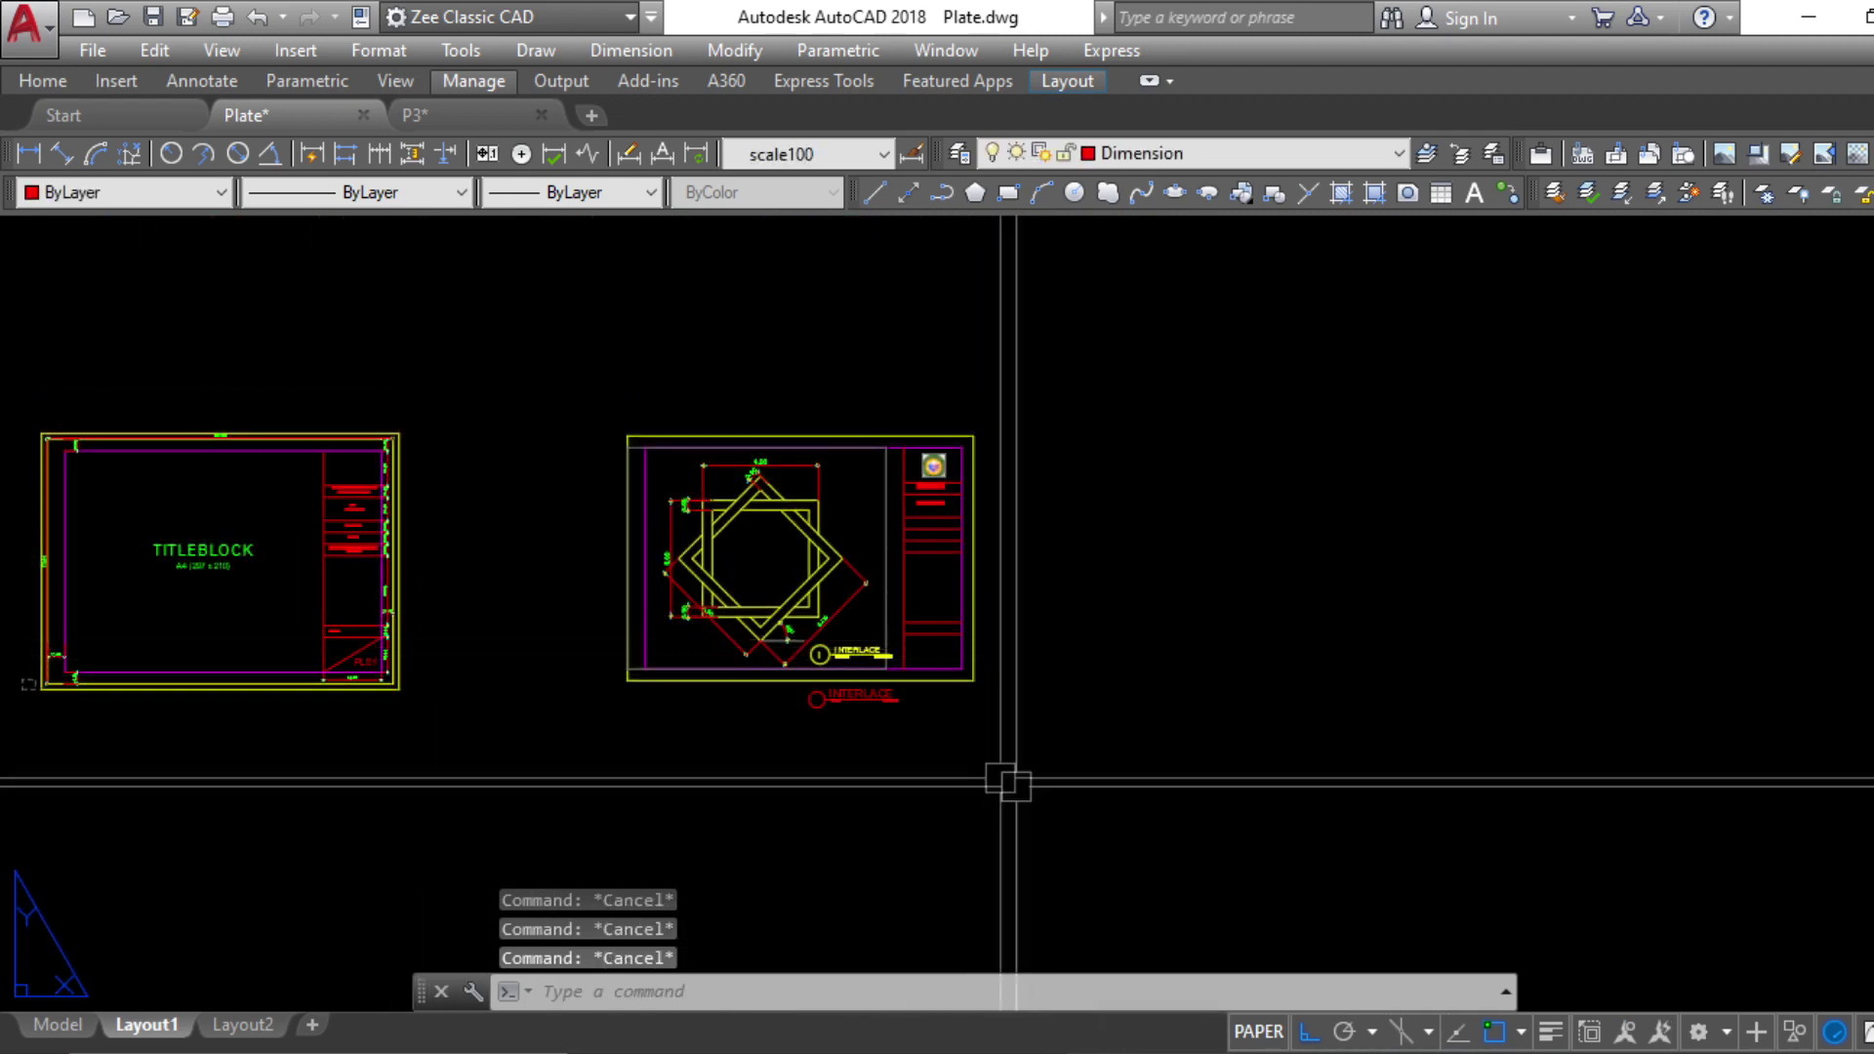
pyautogui.scroll(2, 780, 439)
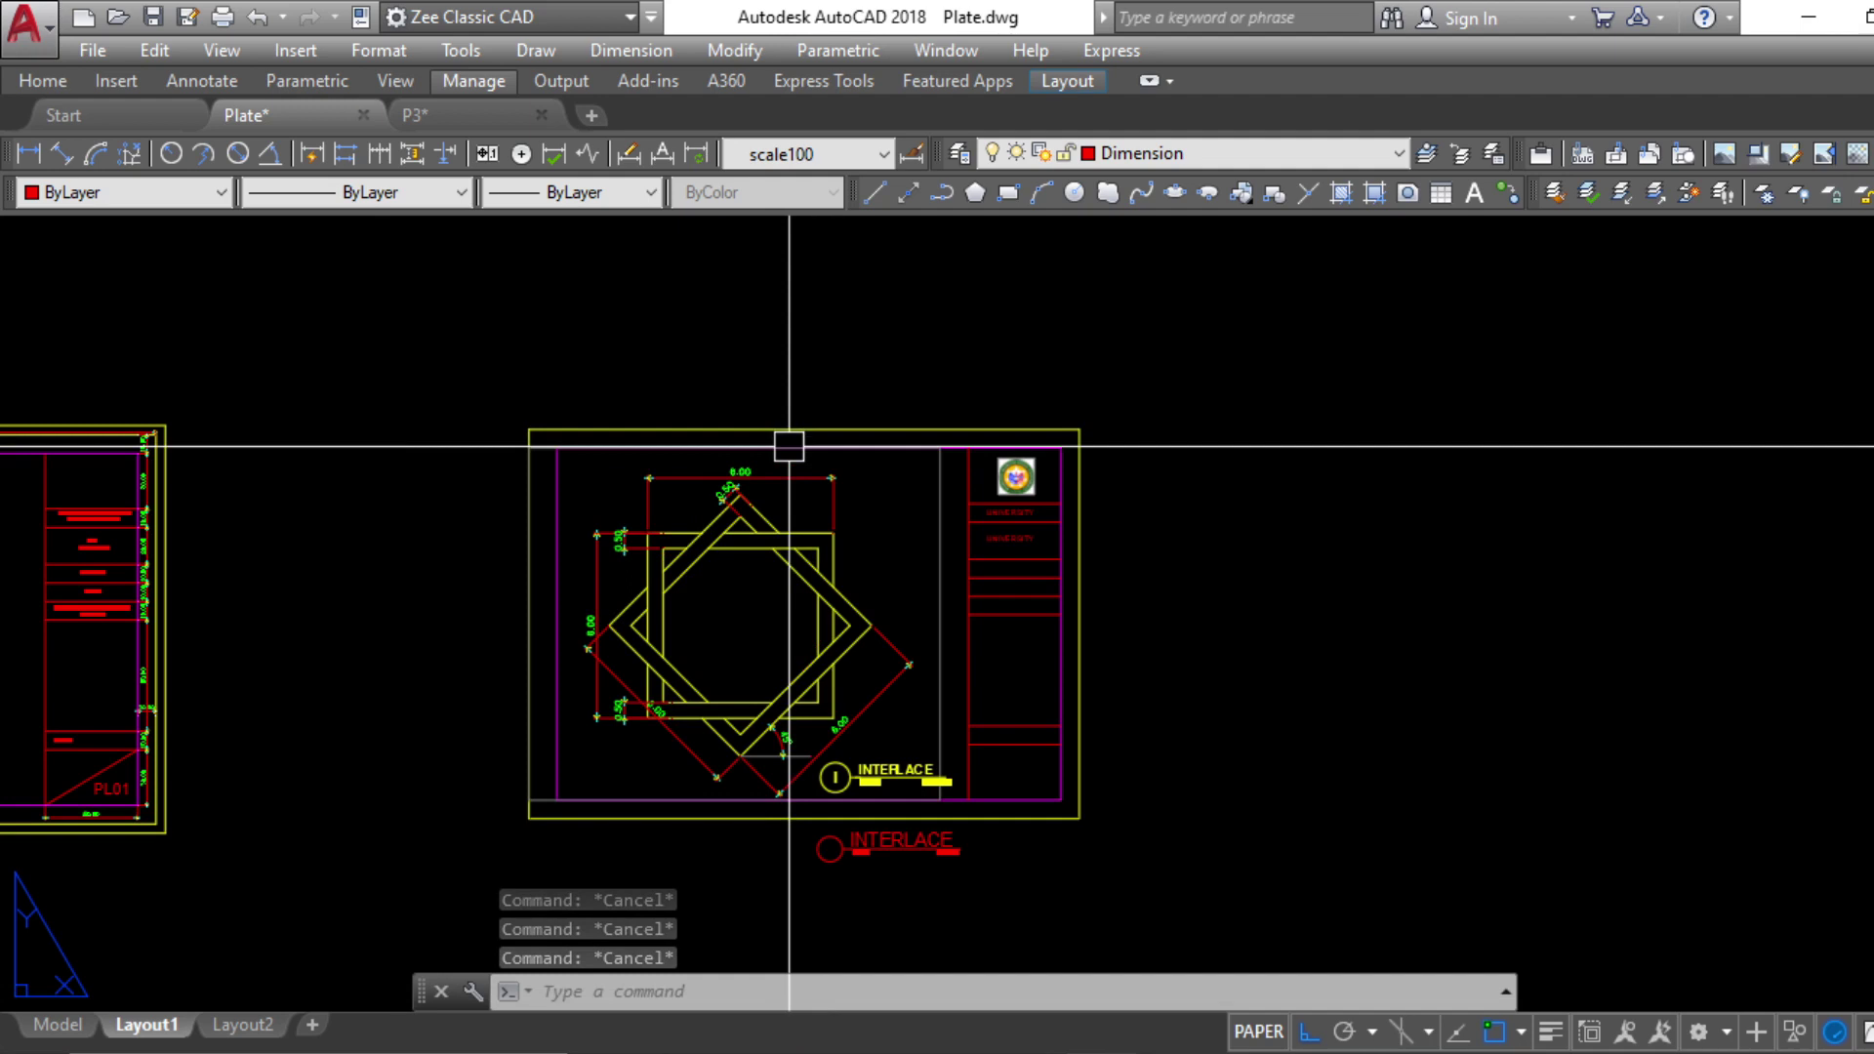
pyautogui.scroll(-2, 938, 631)
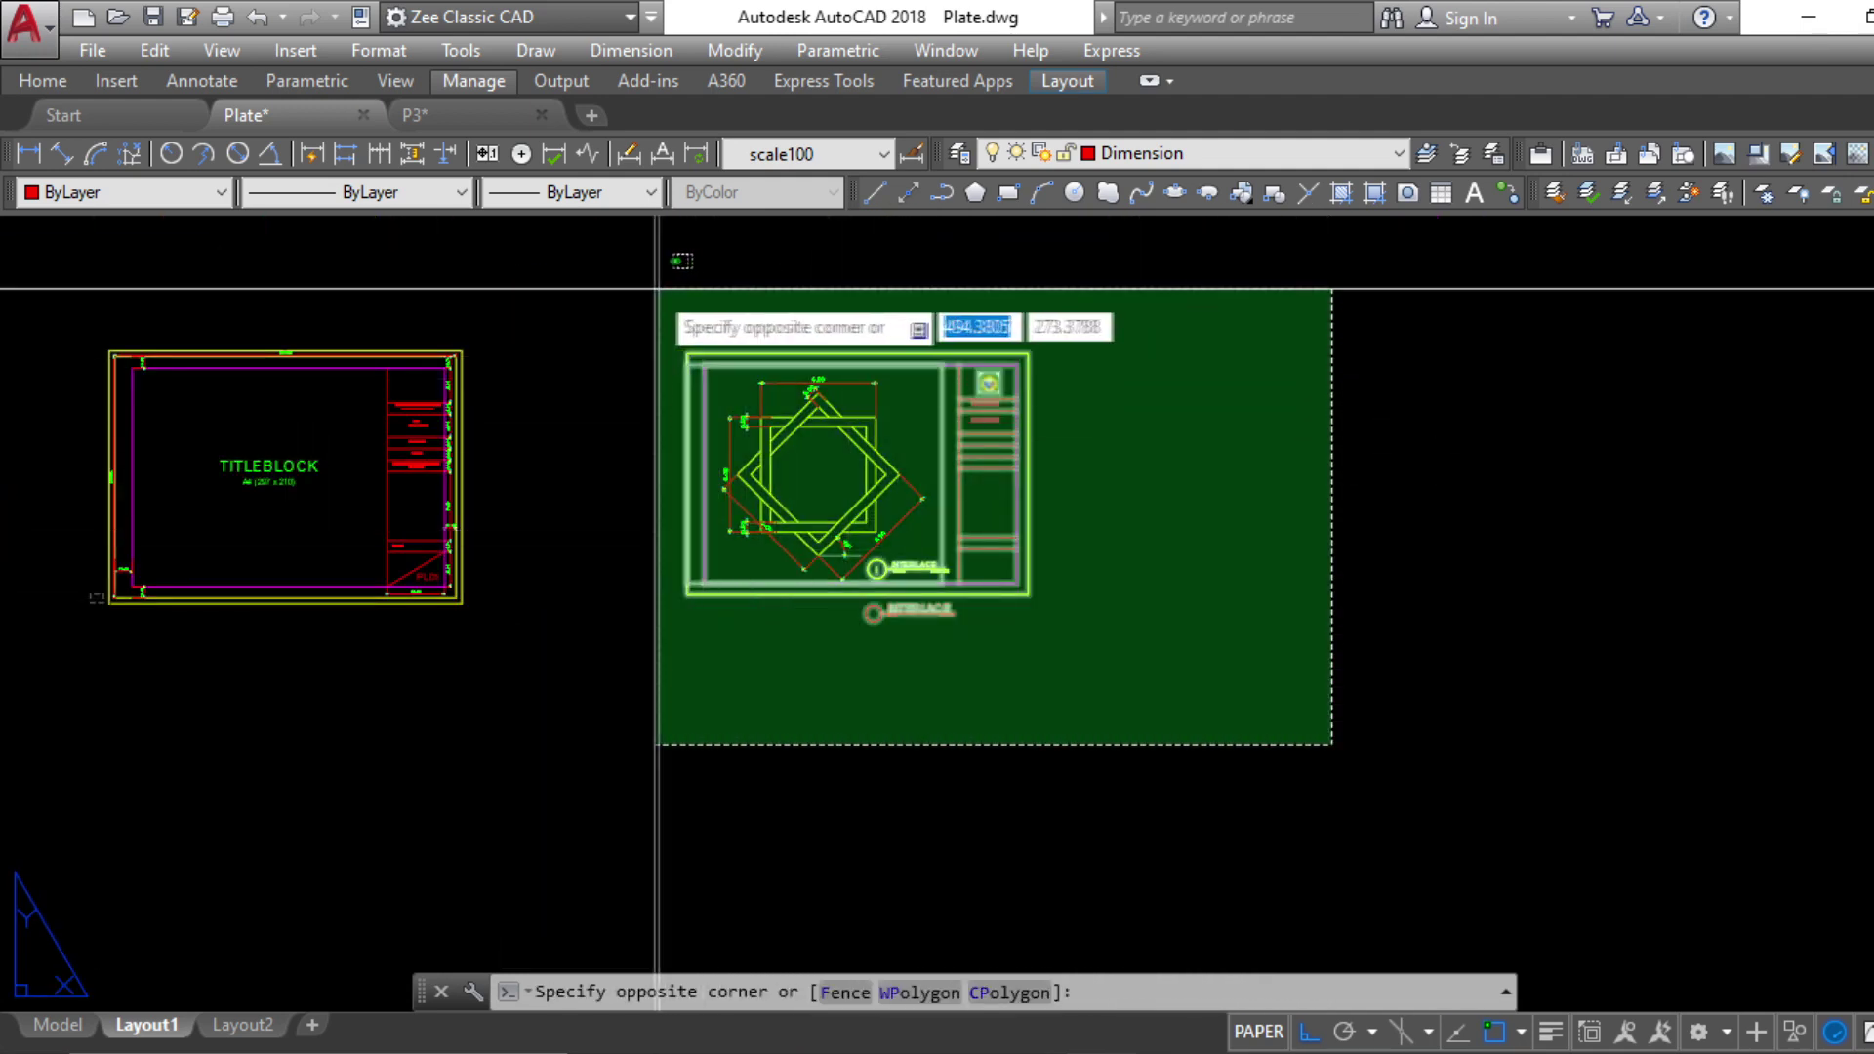
pyautogui.click(1352, 754)
pyautogui.click(1352, 754)
pyautogui.click(644, 332)
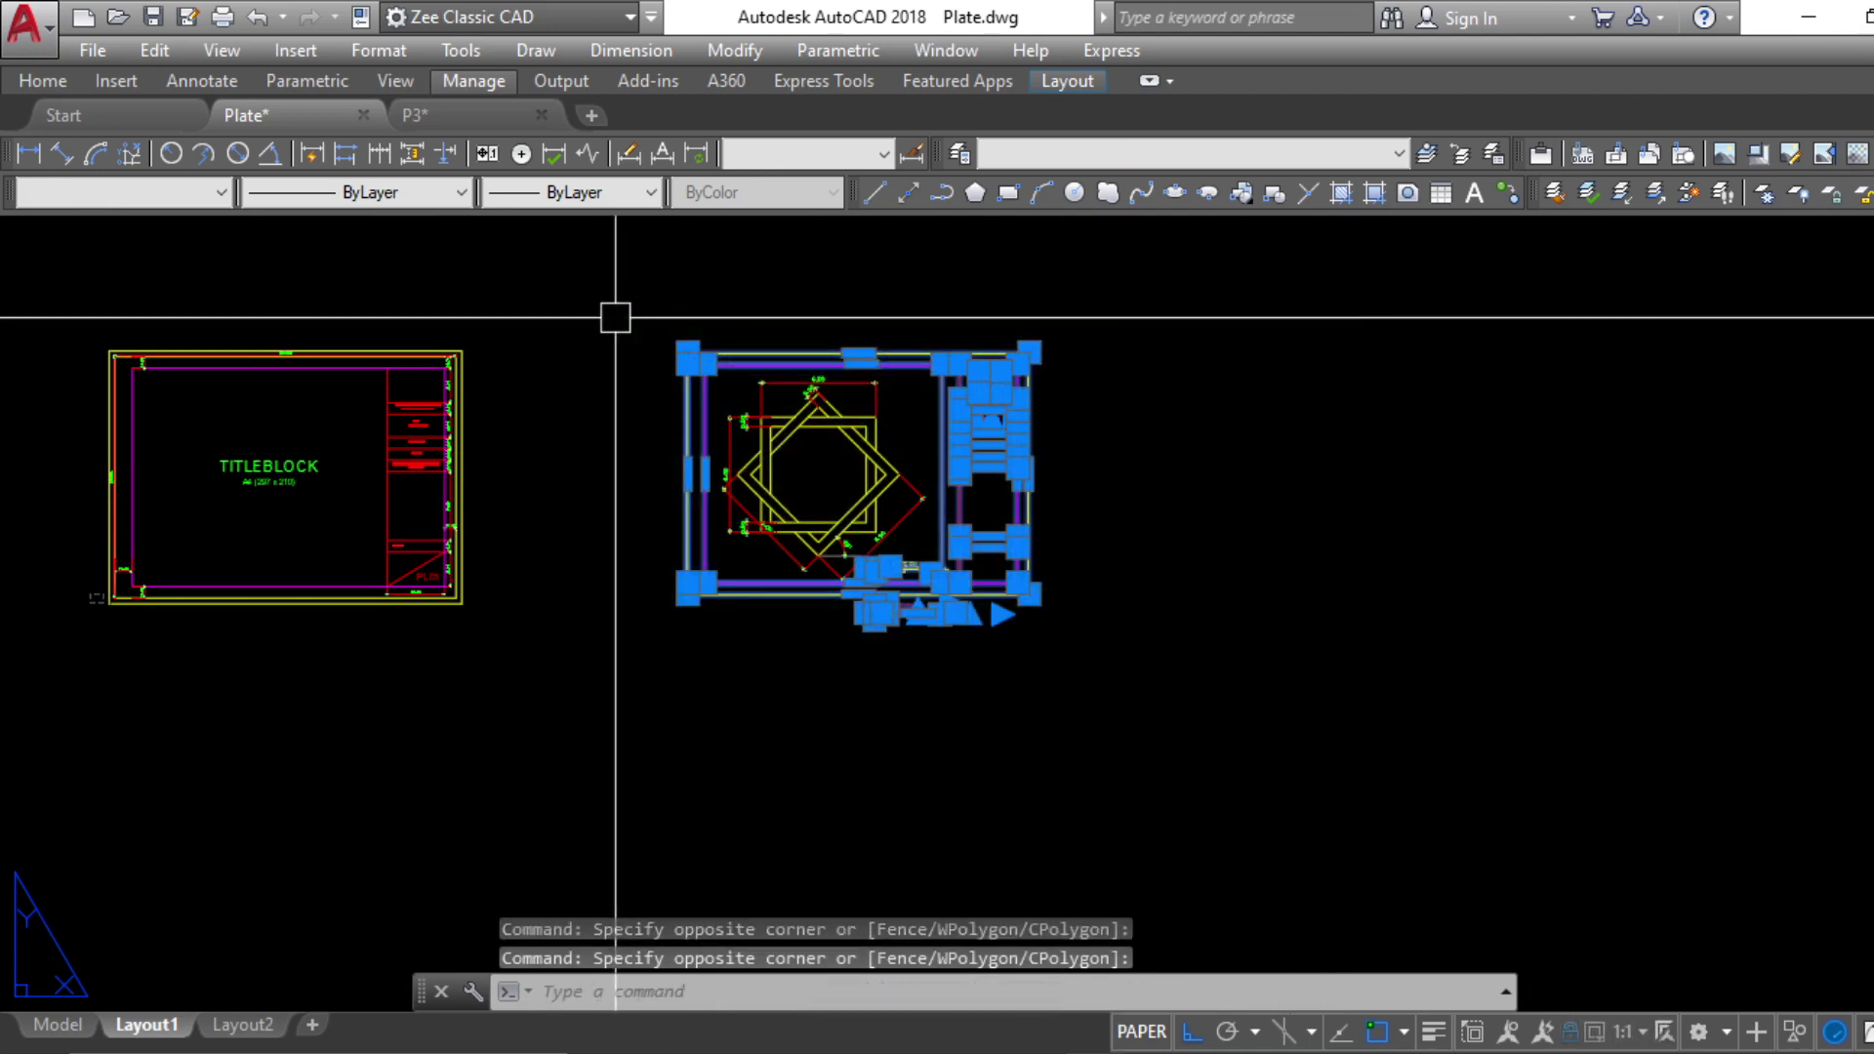
pyautogui.scroll(4, 762, 388)
pyautogui.press('Escape')
pyautogui.press('Escape')
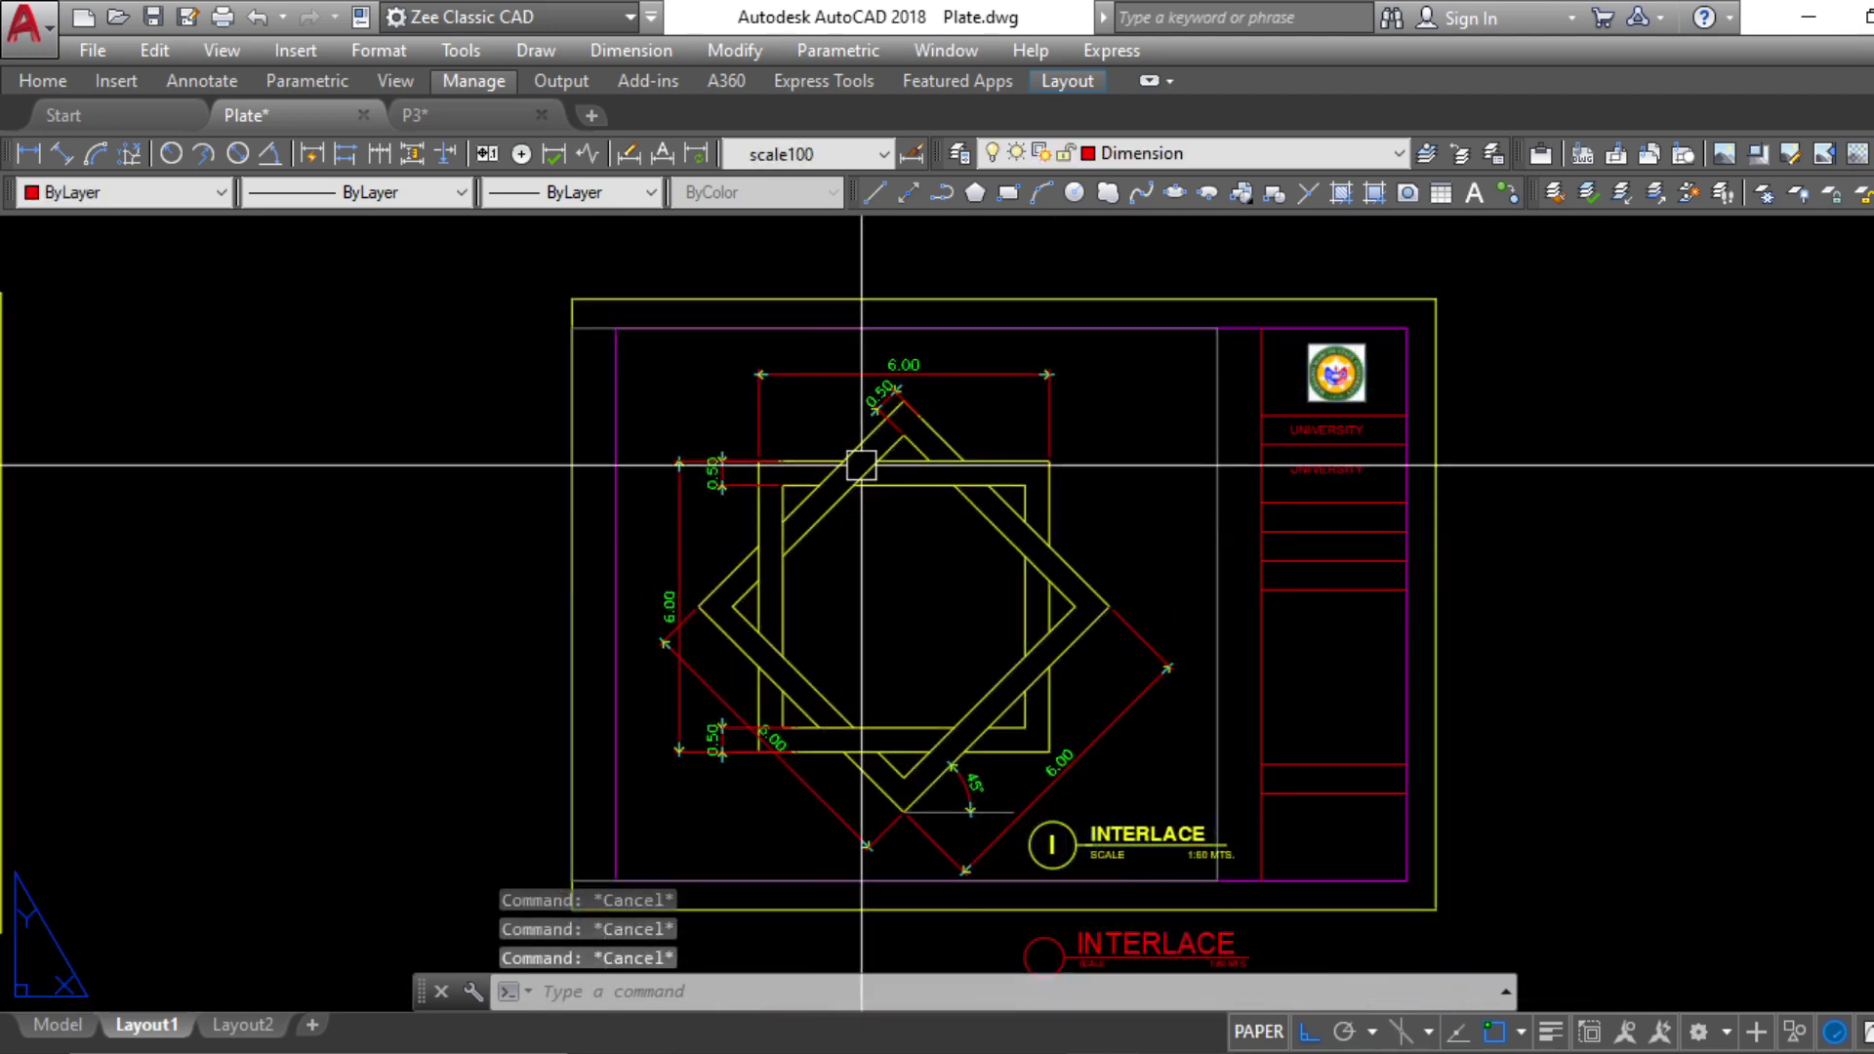
pyautogui.click(357, 258)
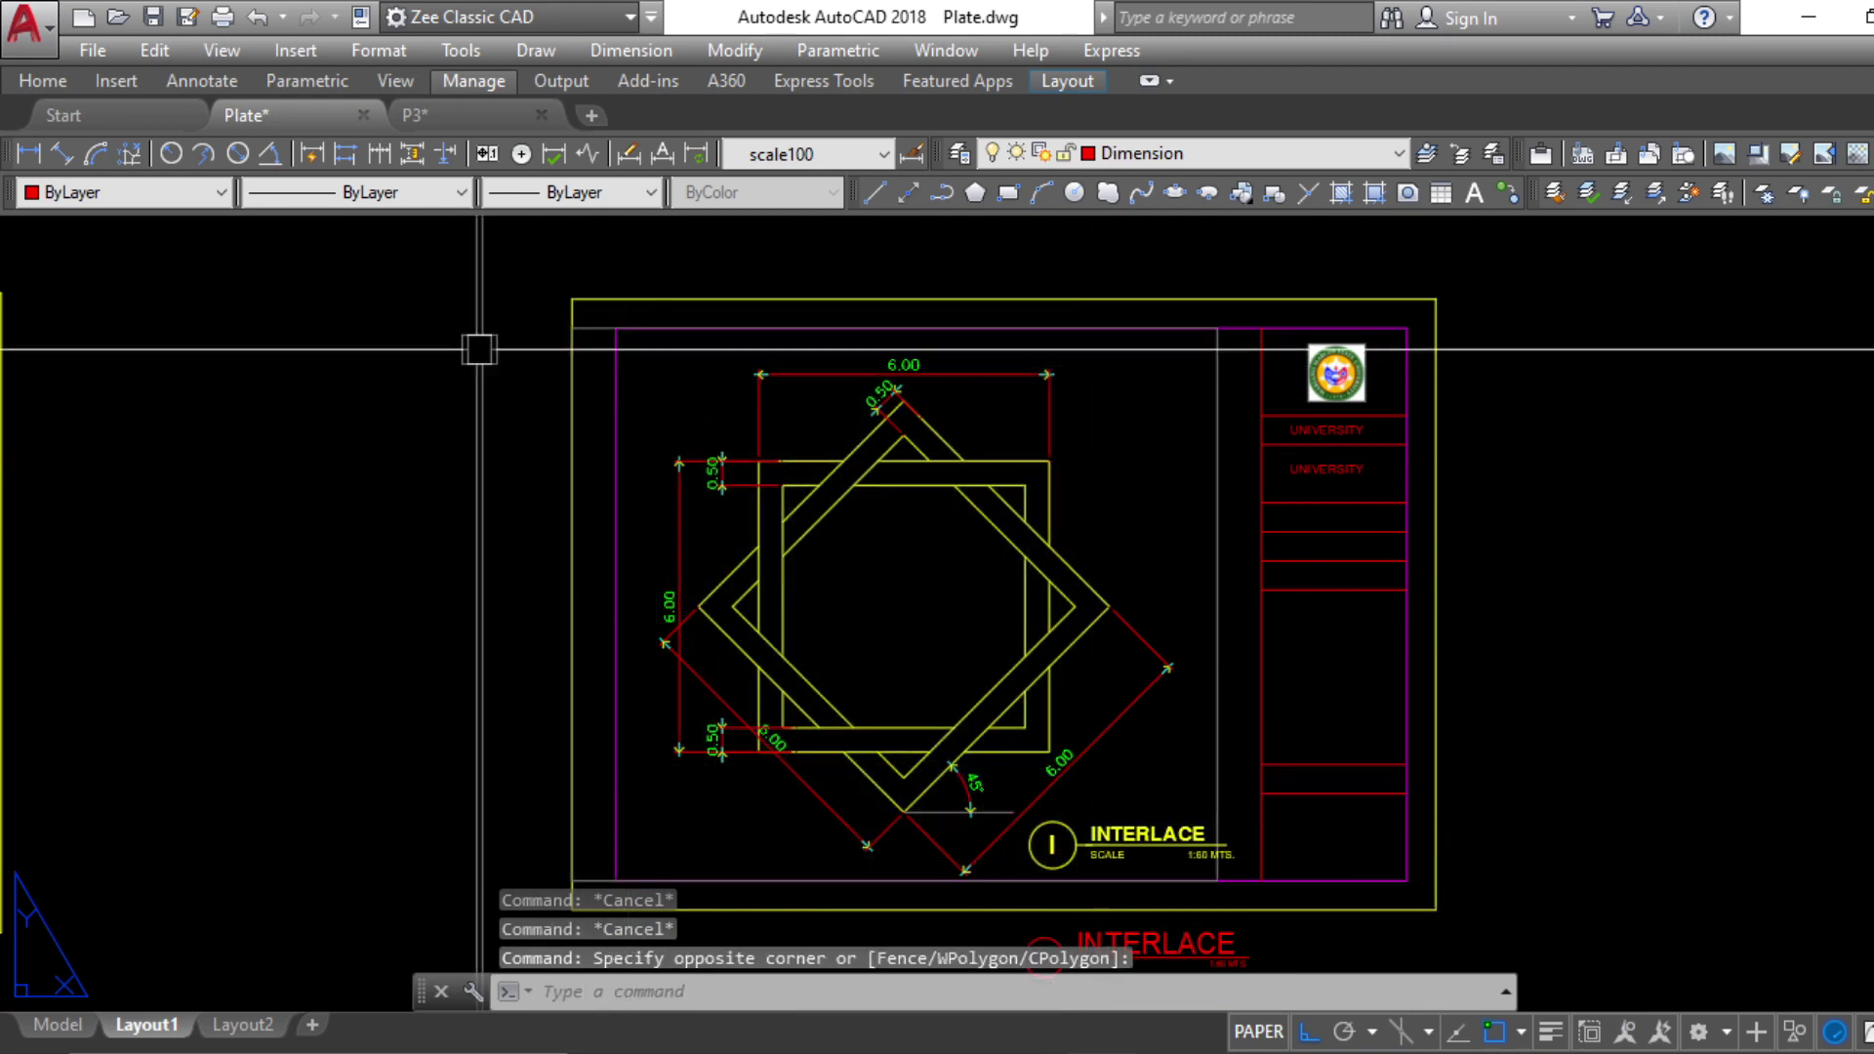
pyautogui.click(426, 344)
pyautogui.click(1223, 917)
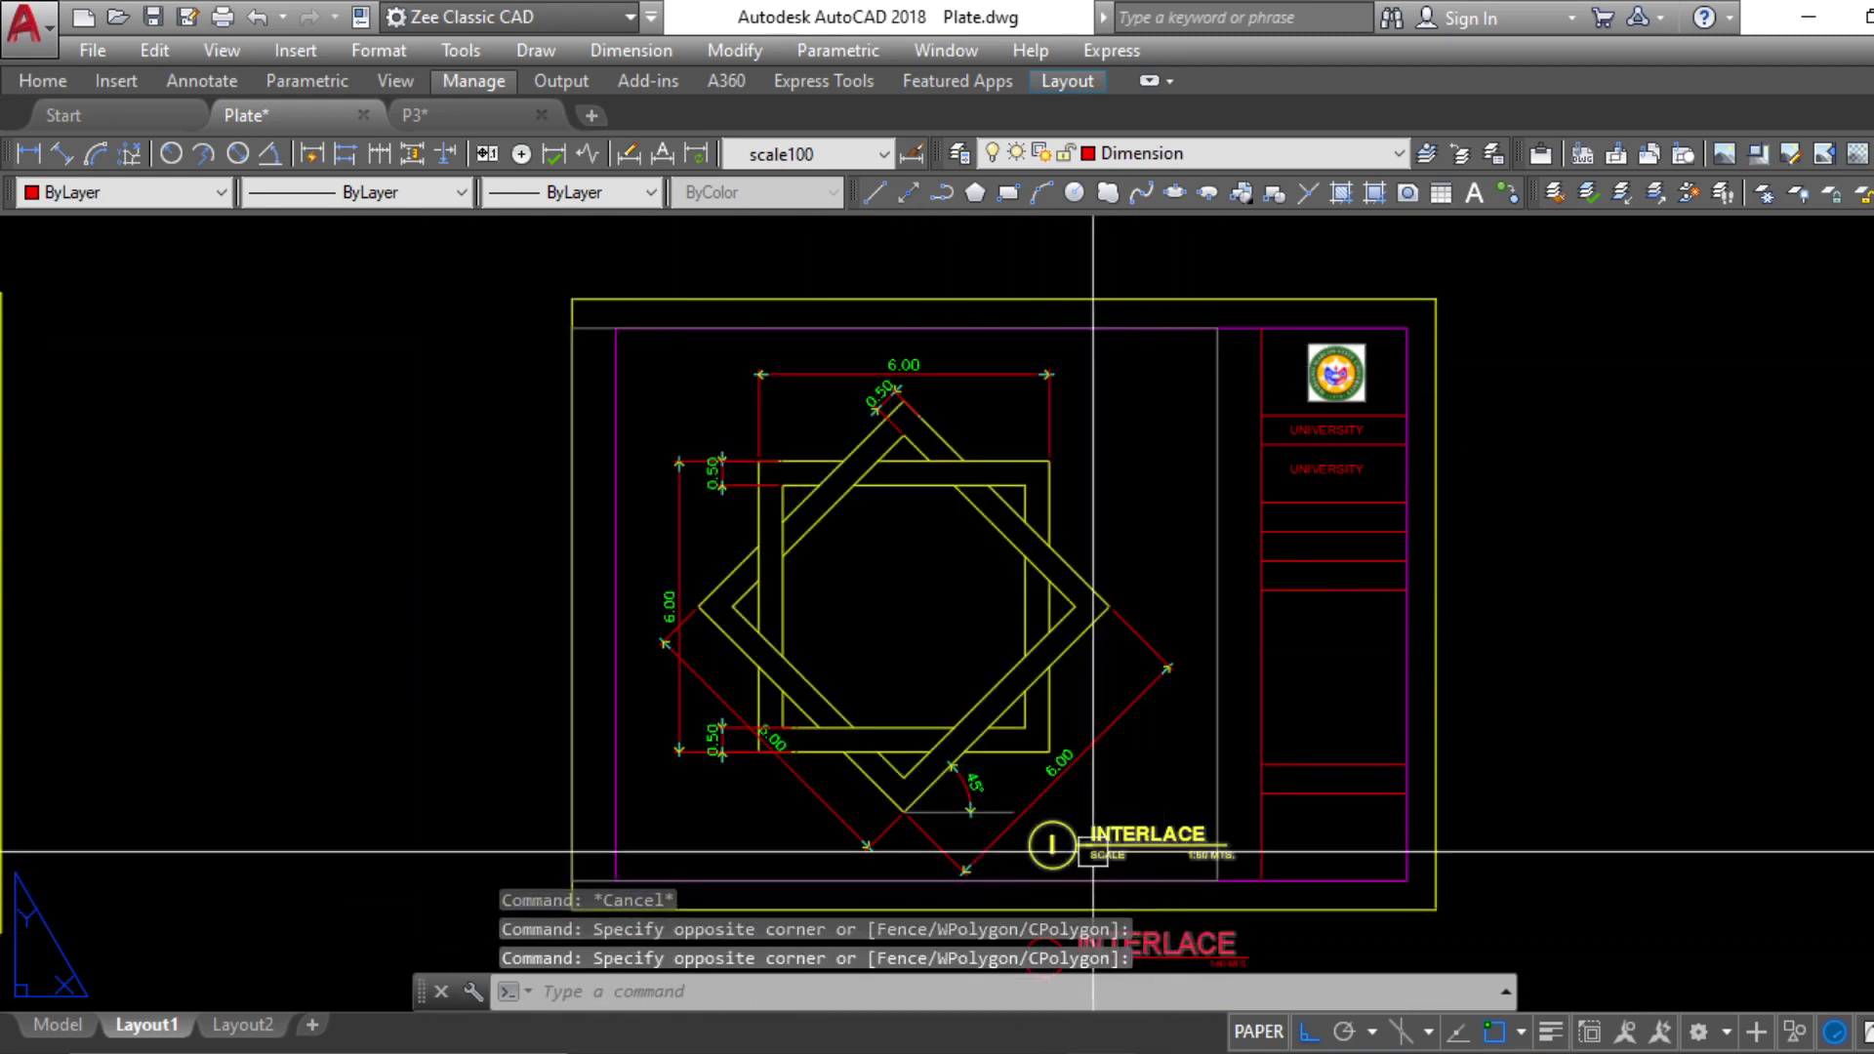
pyautogui.scroll(2, 1103, 861)
pyautogui.moveTo(1103, 861); pyautogui.dragTo(1038, 511, button='middle')
pyautogui.click(986, 540)
pyautogui.click(1034, 810)
pyautogui.press('Escape')
pyautogui.press('Escape')
pyautogui.press('Escape')
pyautogui.click(699, 490)
pyautogui.click(1351, 953)
pyautogui.press('Escape')
pyautogui.scroll(-5, 1009, 736)
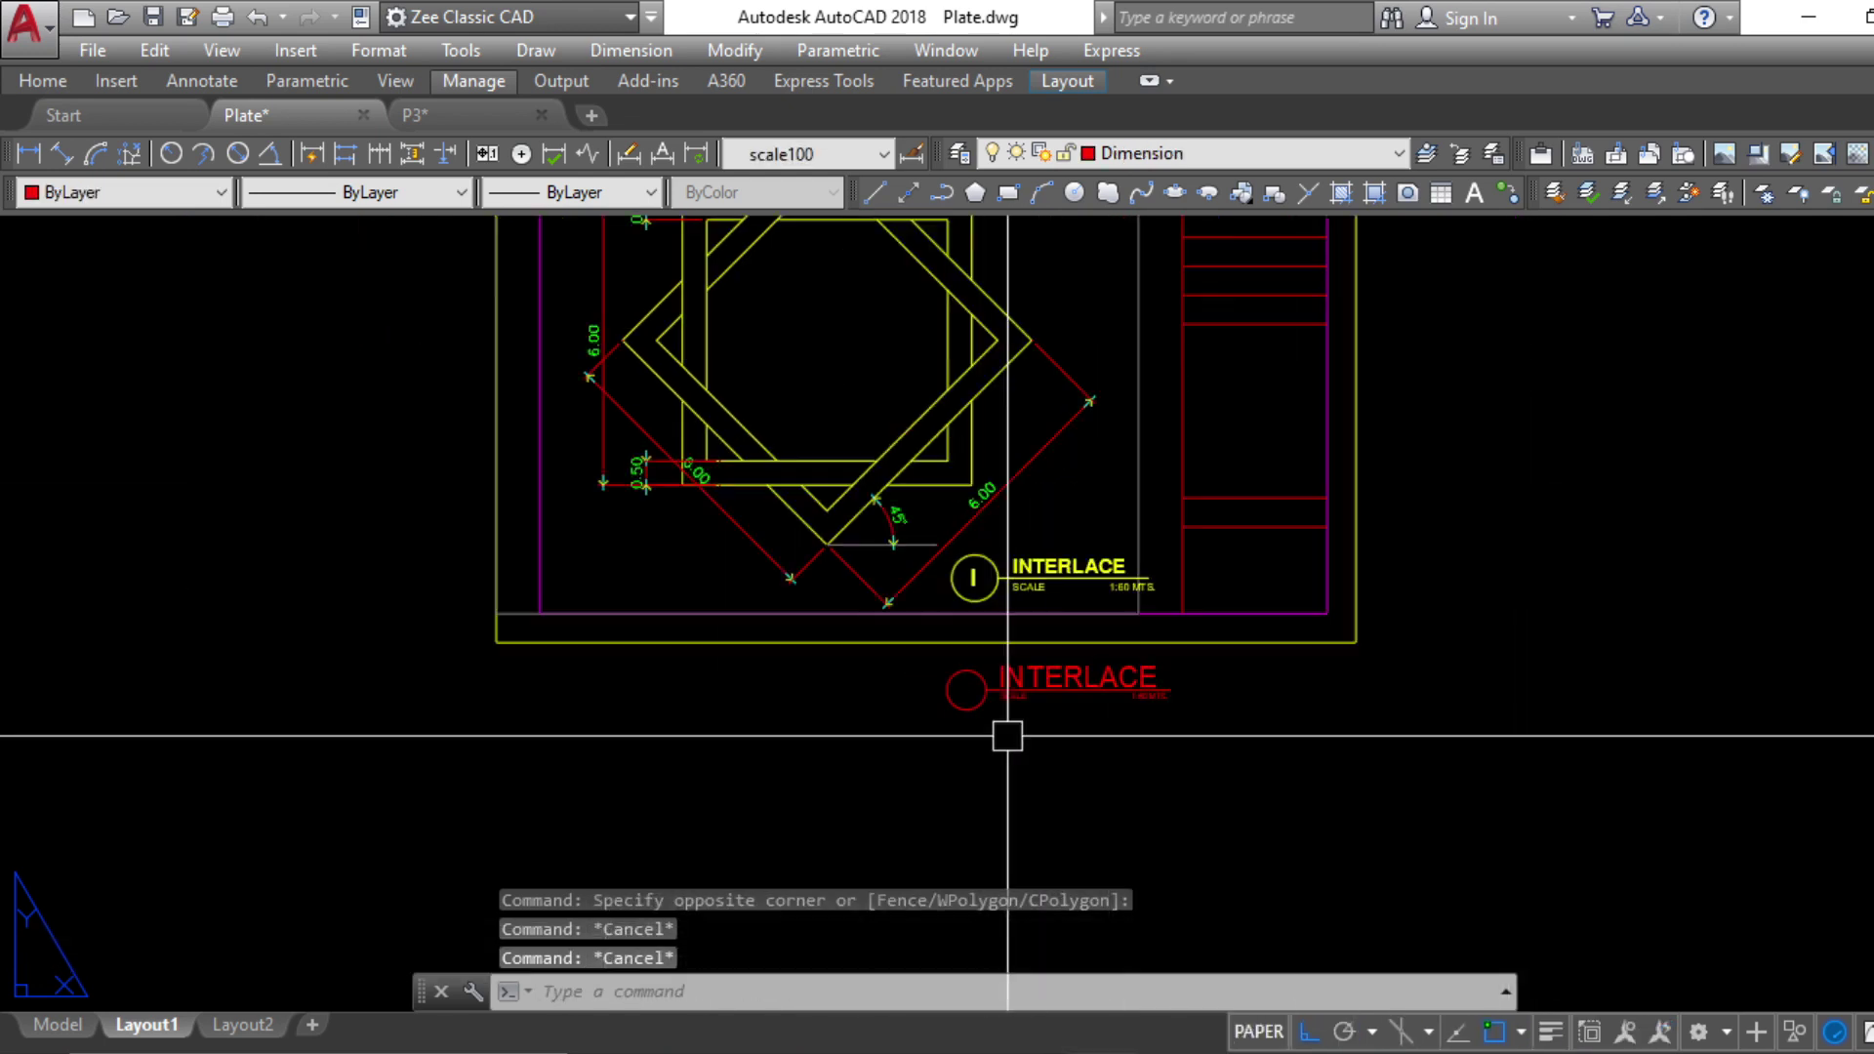
pyautogui.click(1224, 801)
pyautogui.press('Escape')
pyautogui.press('Escape')
# Try to move the red INTERLACE title together with the sheet's outer frame, and undo that move
pyautogui.scroll(5, 961, 850)
pyautogui.click(831, 680)
pyautogui.click(640, 578)
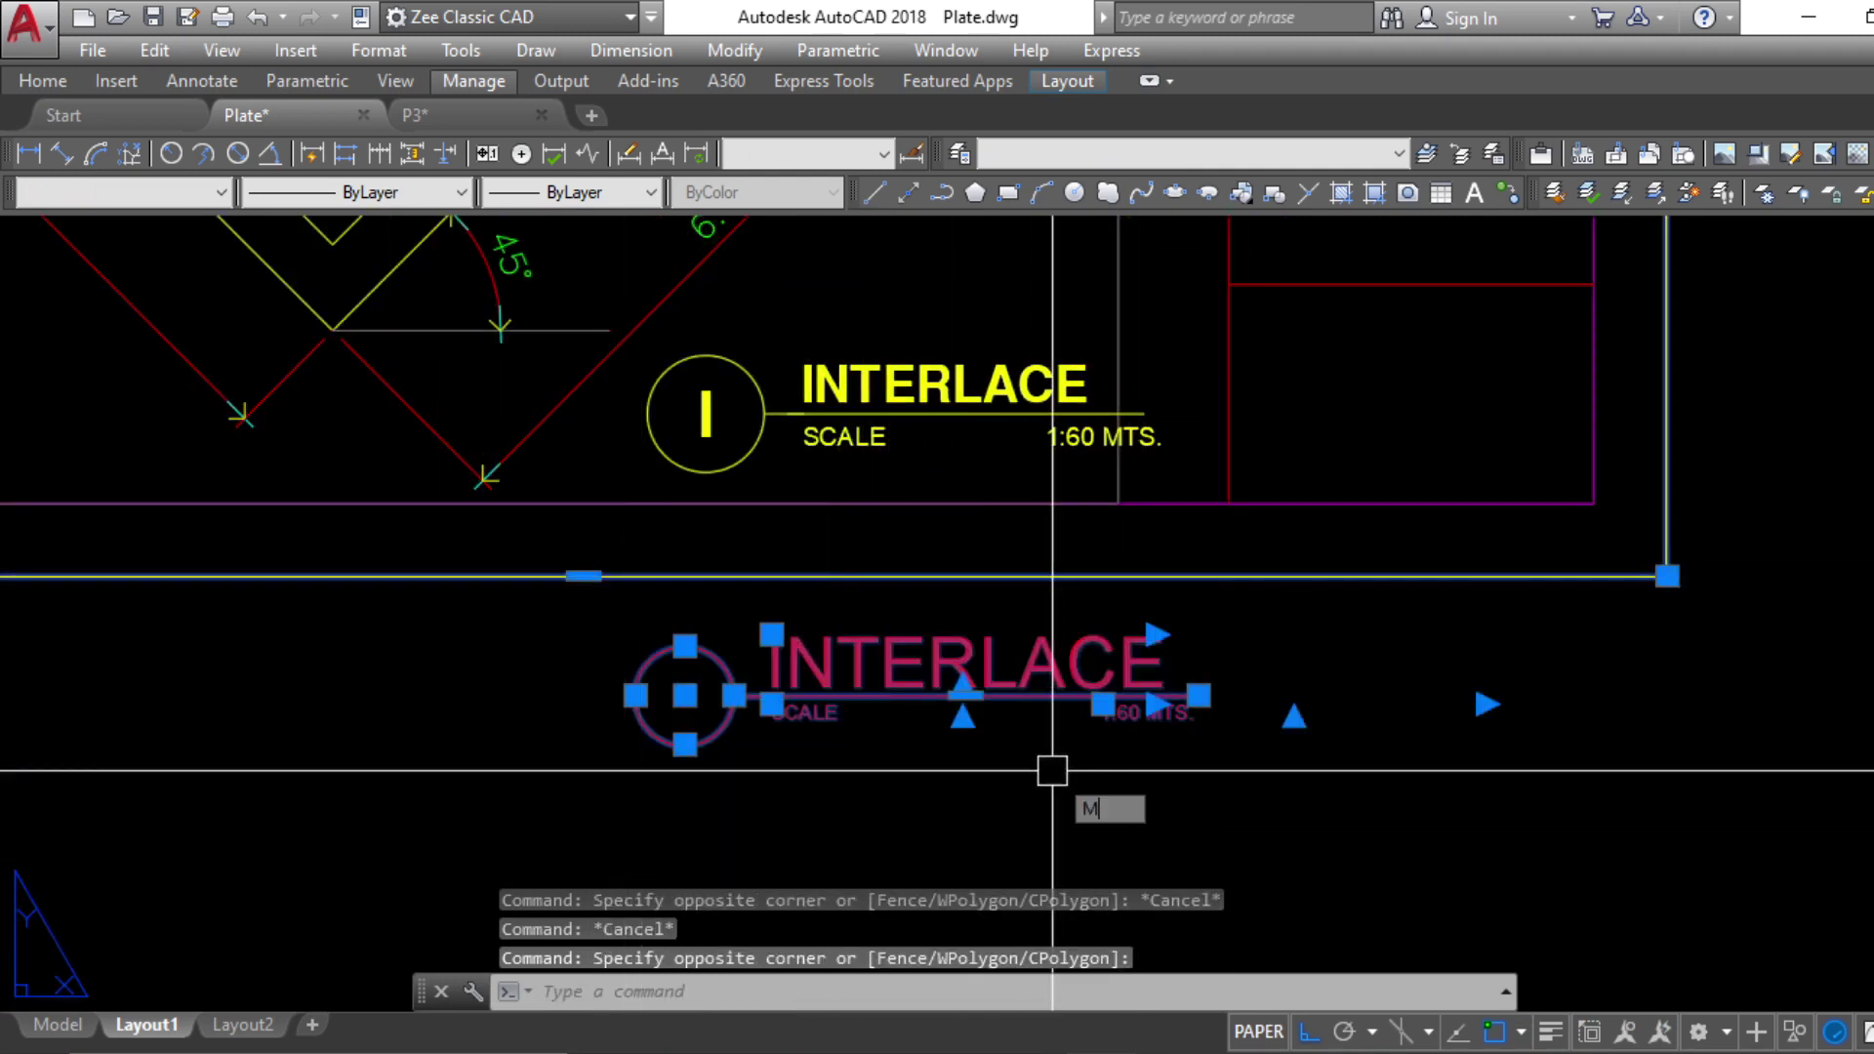
pyautogui.write('M')
pyautogui.press('Return')
pyautogui.click(1449, 736)
pyautogui.click(1393, 866)
pyautogui.hotkey('ctrl', 'z')
pyautogui.press('Escape')
pyautogui.scroll(-2, 1318, 771)
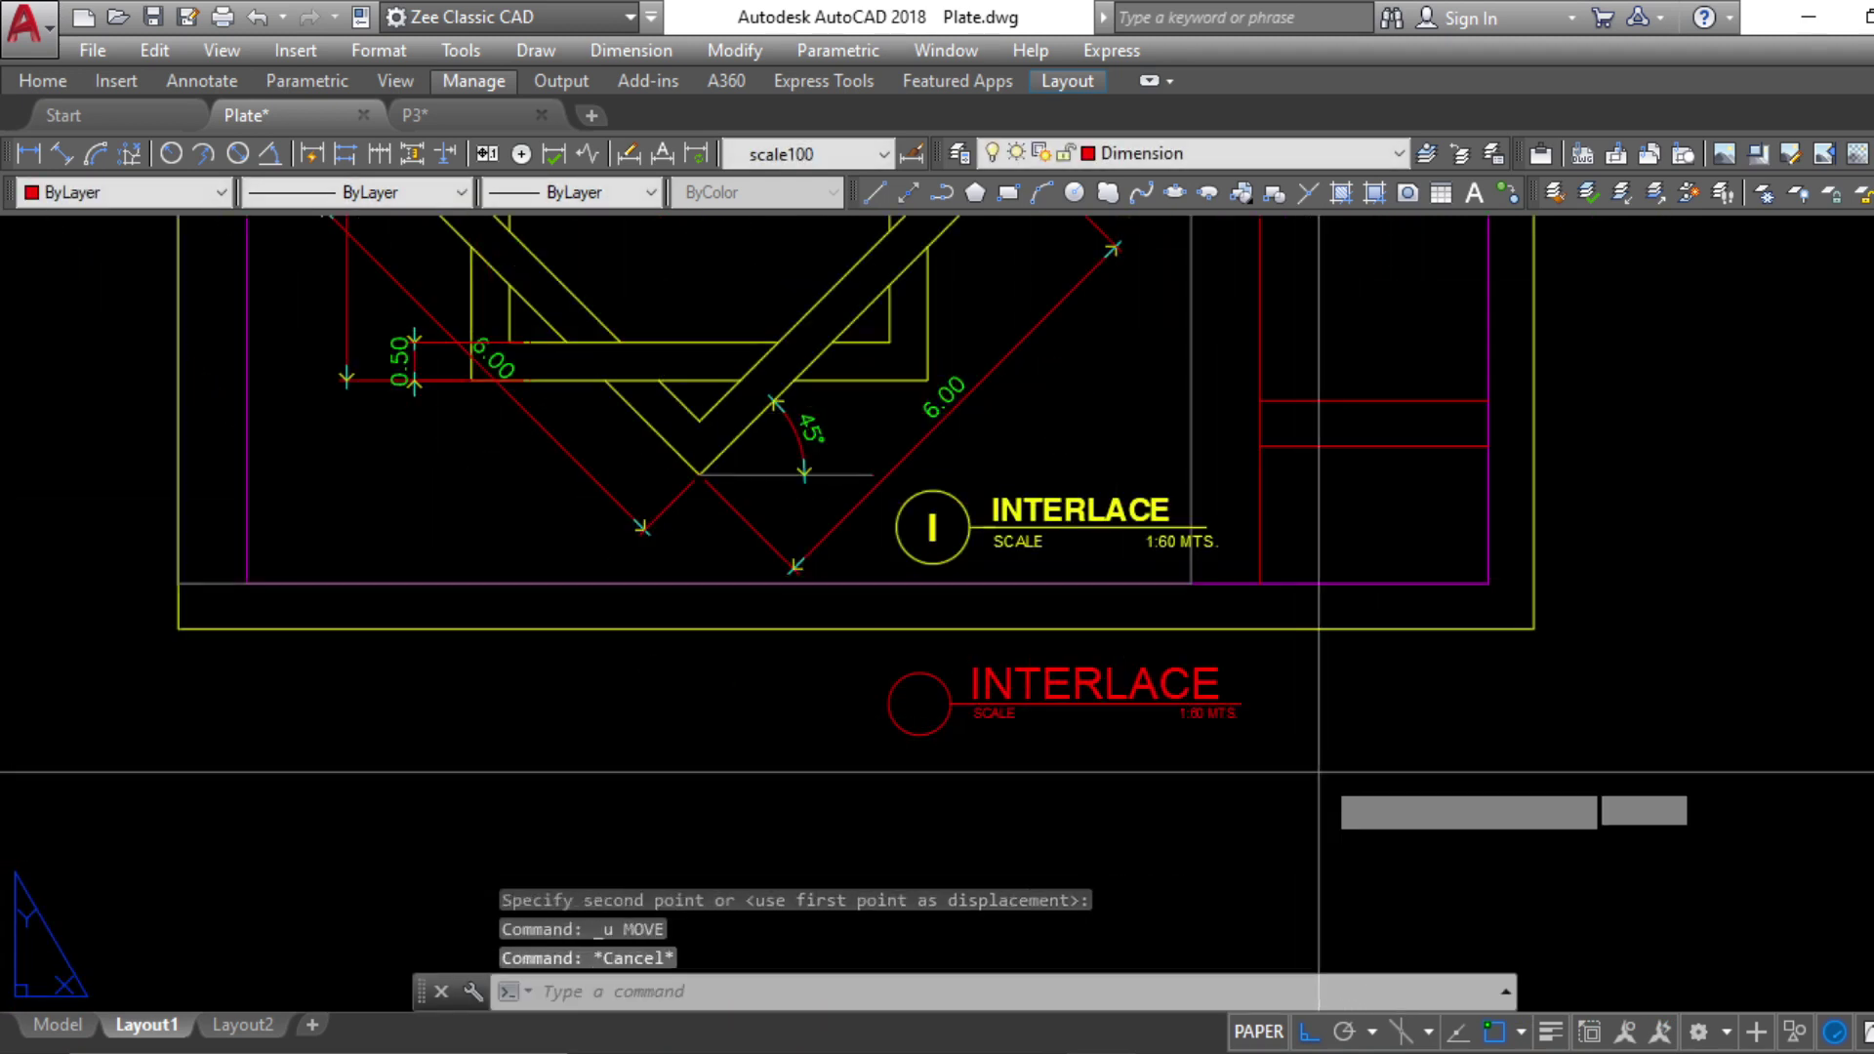
# Move the red INTERLACE title farther down, clear of the sheet's lower edge
pyautogui.click(918, 671)
pyautogui.press('Return')
pyautogui.click(1346, 752)
pyautogui.press('Escape')
pyautogui.scroll(-3, 1300, 745)
pyautogui.scroll(2, 1117, 740)
pyautogui.press('Escape')
pyautogui.scroll(-2, 1374, 820)
pyautogui.press('Escape')
# Copy the complete INTERLACE sheet with its viewport and drawing title to the free space right beside the original
pyautogui.click(1403, 795)
pyautogui.click(680, 367)
pyautogui.write('C')
pyautogui.press('Return')
pyautogui.click(807, 359)
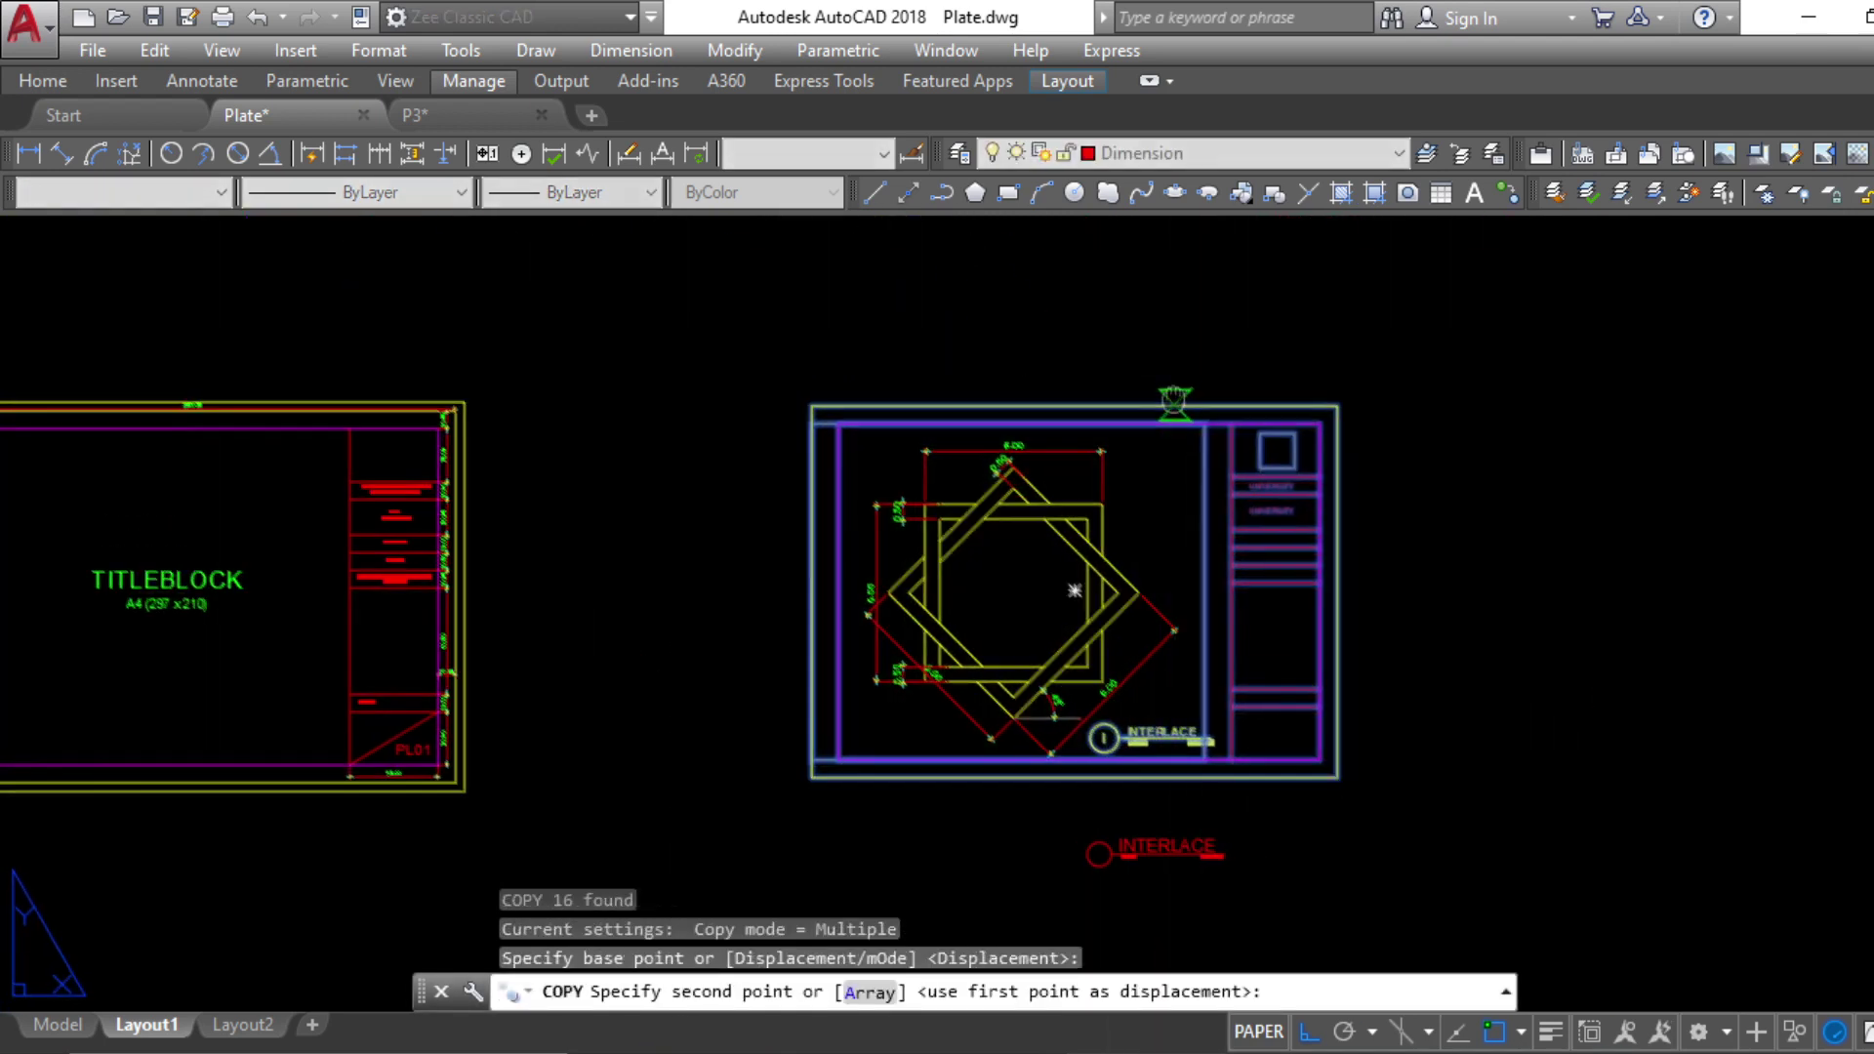
pyautogui.moveTo(1595, 392); pyautogui.dragTo(790, 414, button='middle')
pyautogui.click(595, 359)
pyautogui.press('Escape')
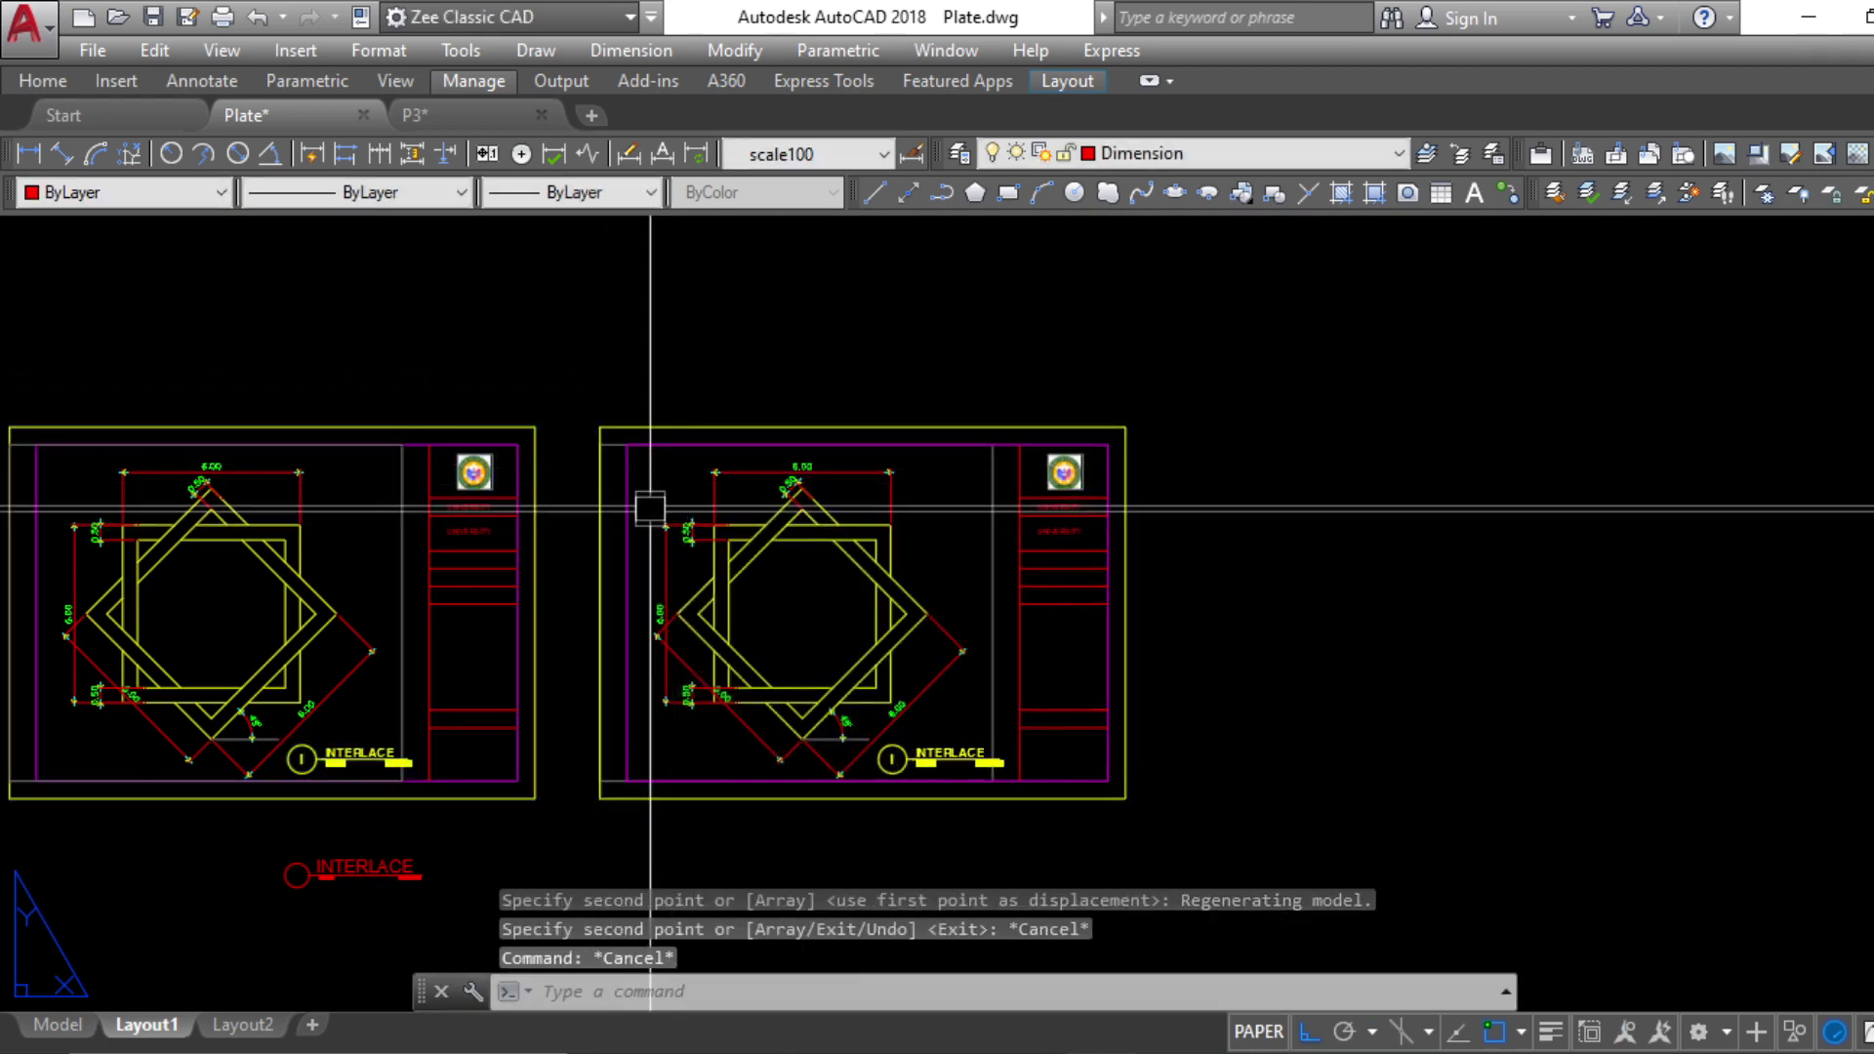
# Widen the copied sheet's viewport until it takes in the neighbouring figures, and move it sideways out of the title block
pyautogui.click(993, 482)
pyautogui.click(993, 444)
pyautogui.click(1653, 447)
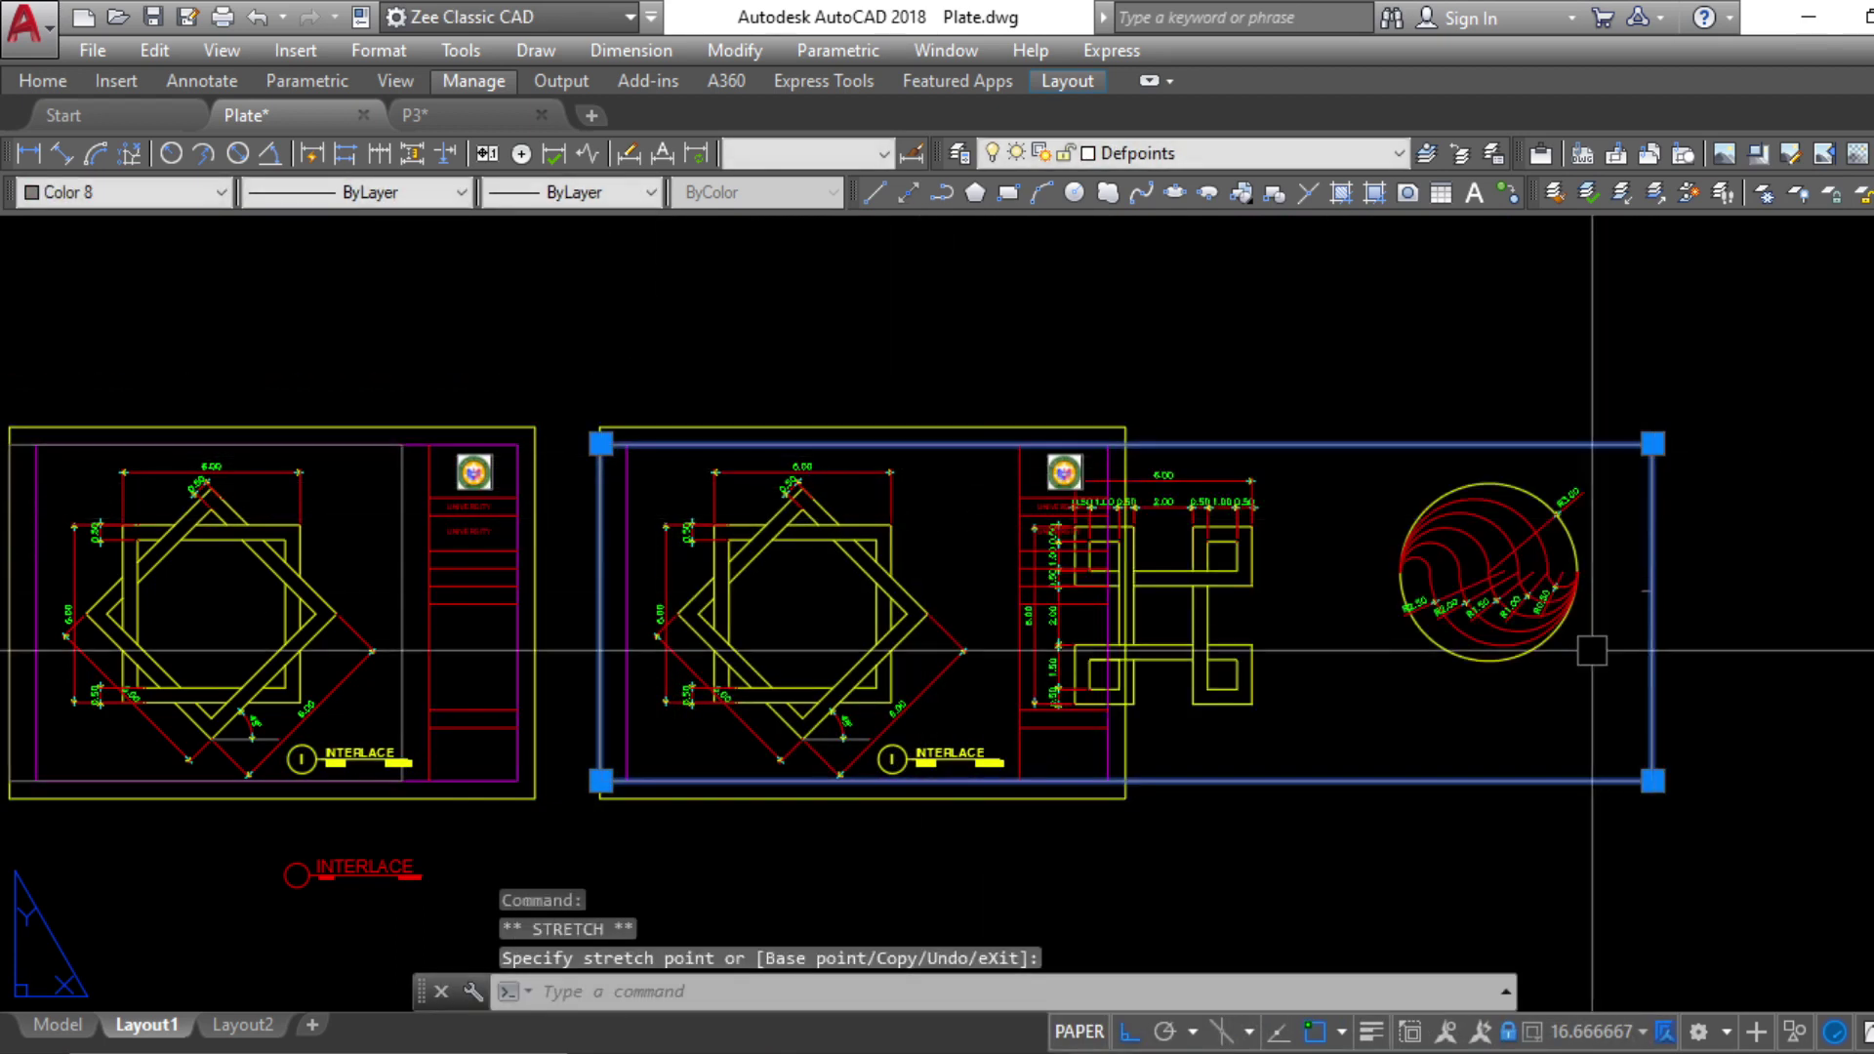
pyautogui.moveTo(1601, 641); pyautogui.dragTo(1407, 637, button='middle')
pyautogui.press('Return')
pyautogui.click(1386, 644)
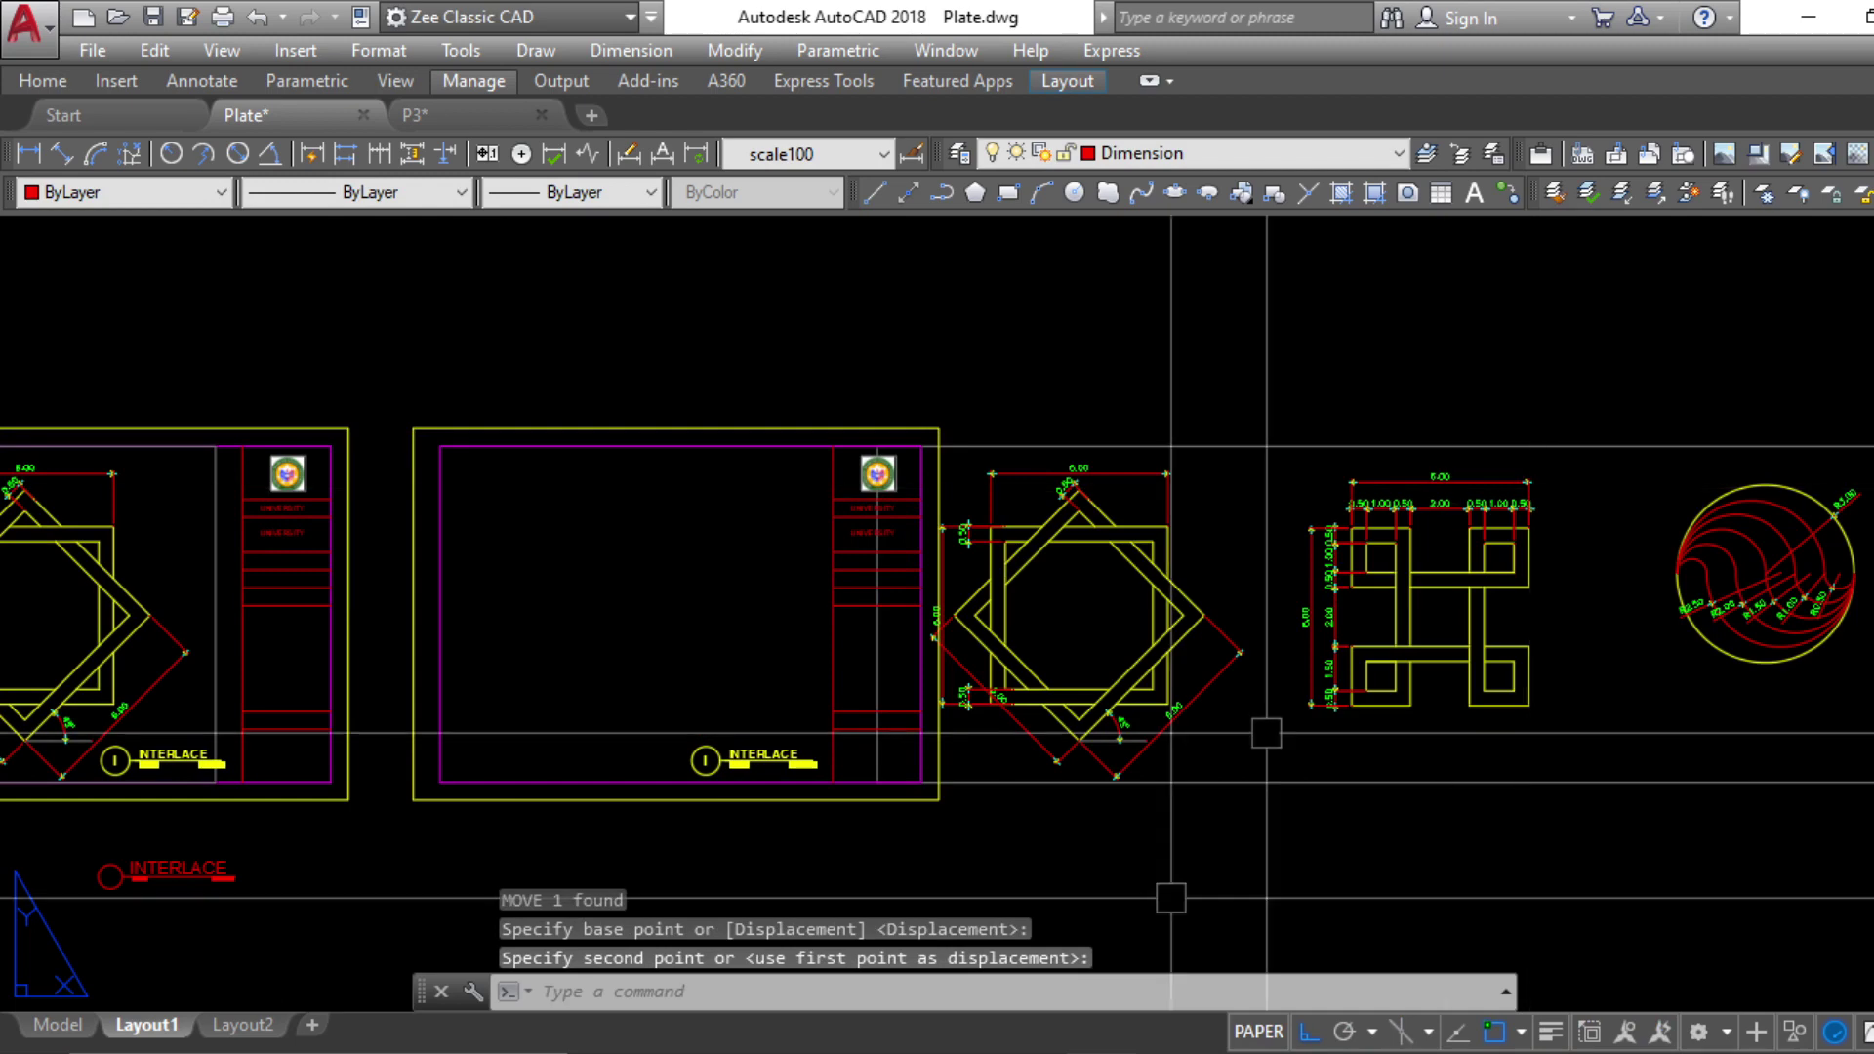
# Check the SQUARE WEAVE plate in Major Plate.pdf, and move the widened viewport in AutoCAD fully clear of the copied sheet
pyautogui.hotkey('alt', 'Tab')
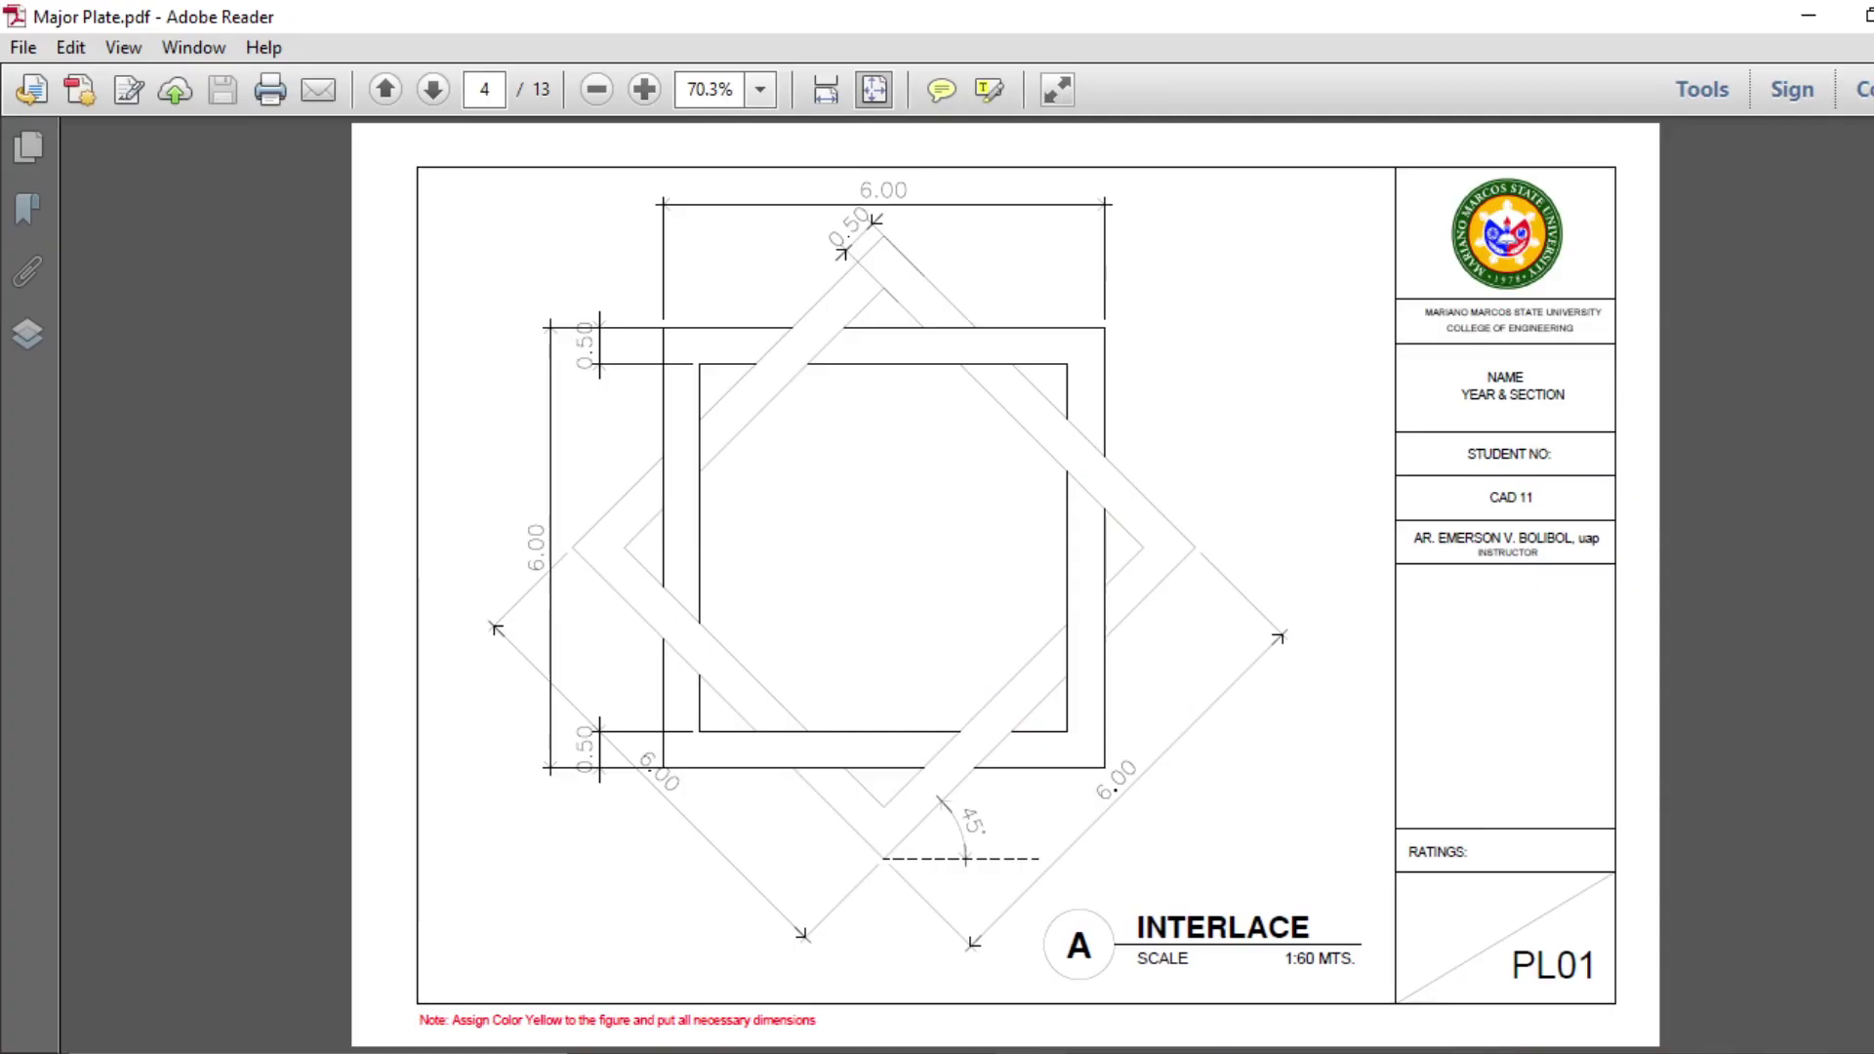
pyautogui.scroll(-2, 1202, 917)
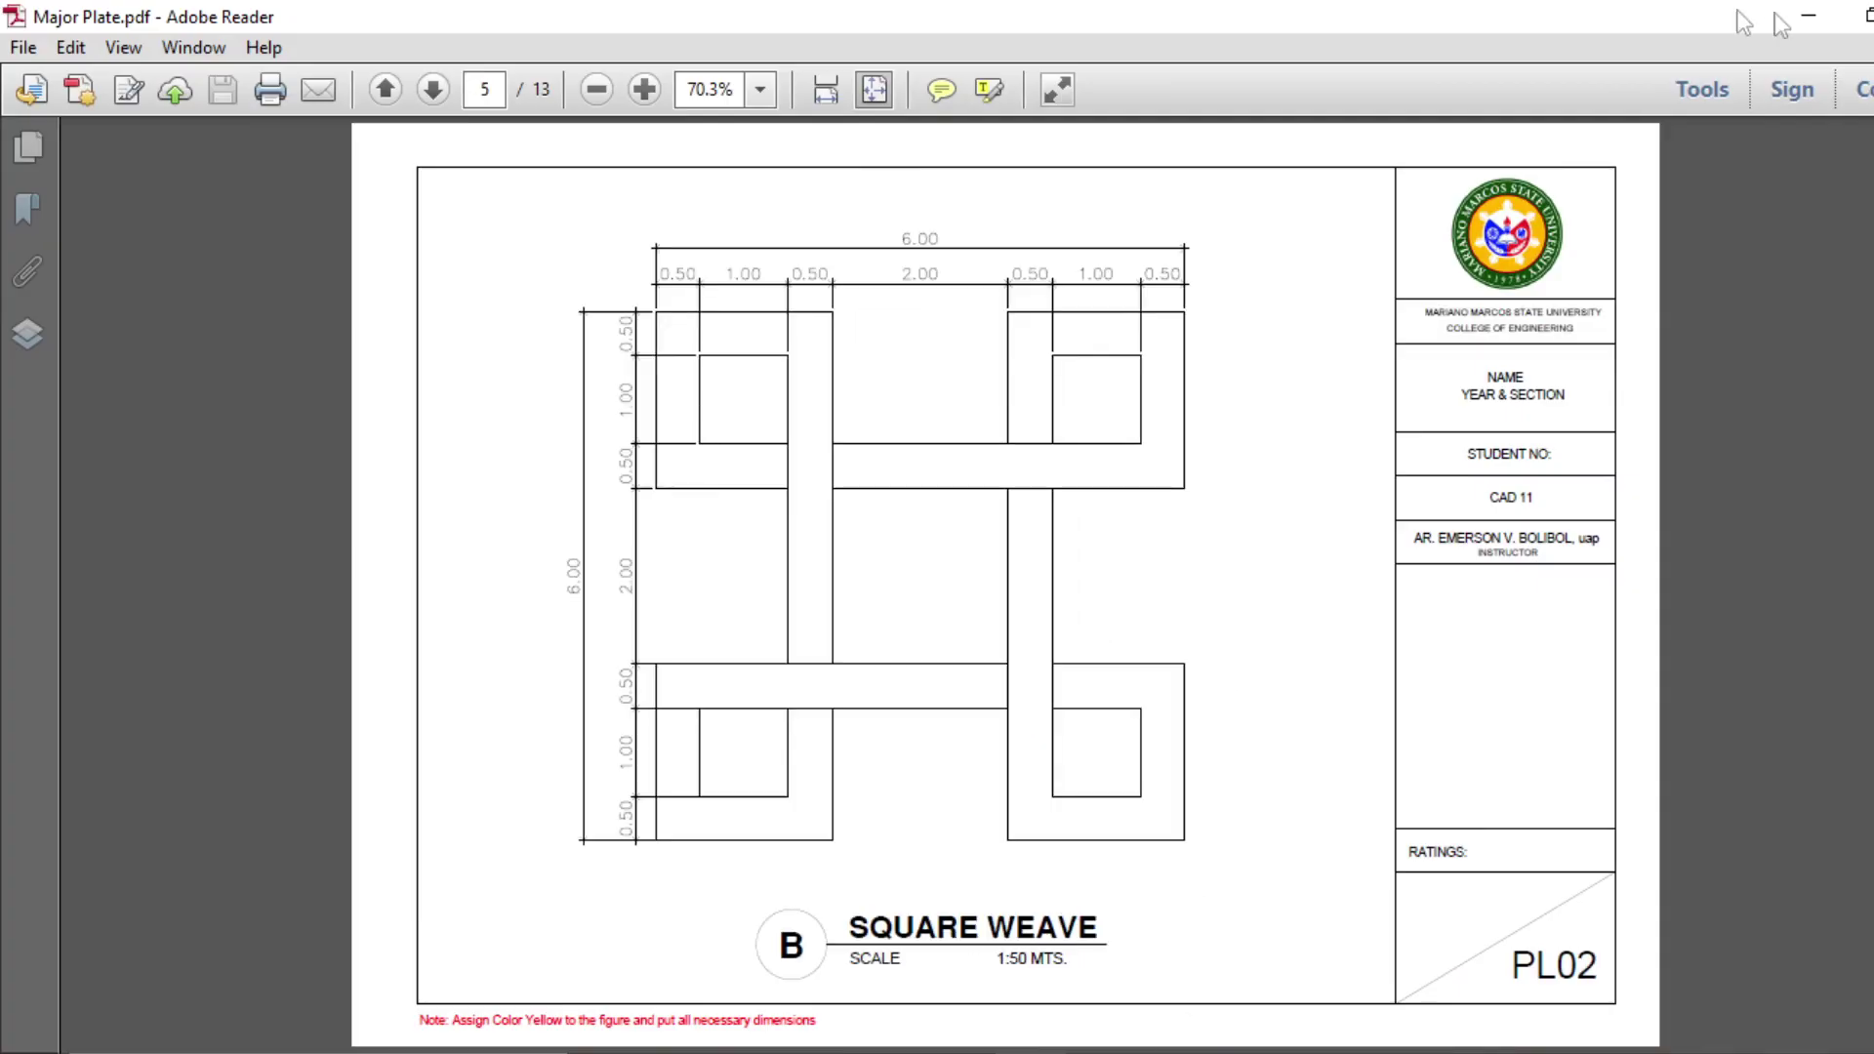
pyautogui.click(1808, 15)
pyautogui.click(1040, 449)
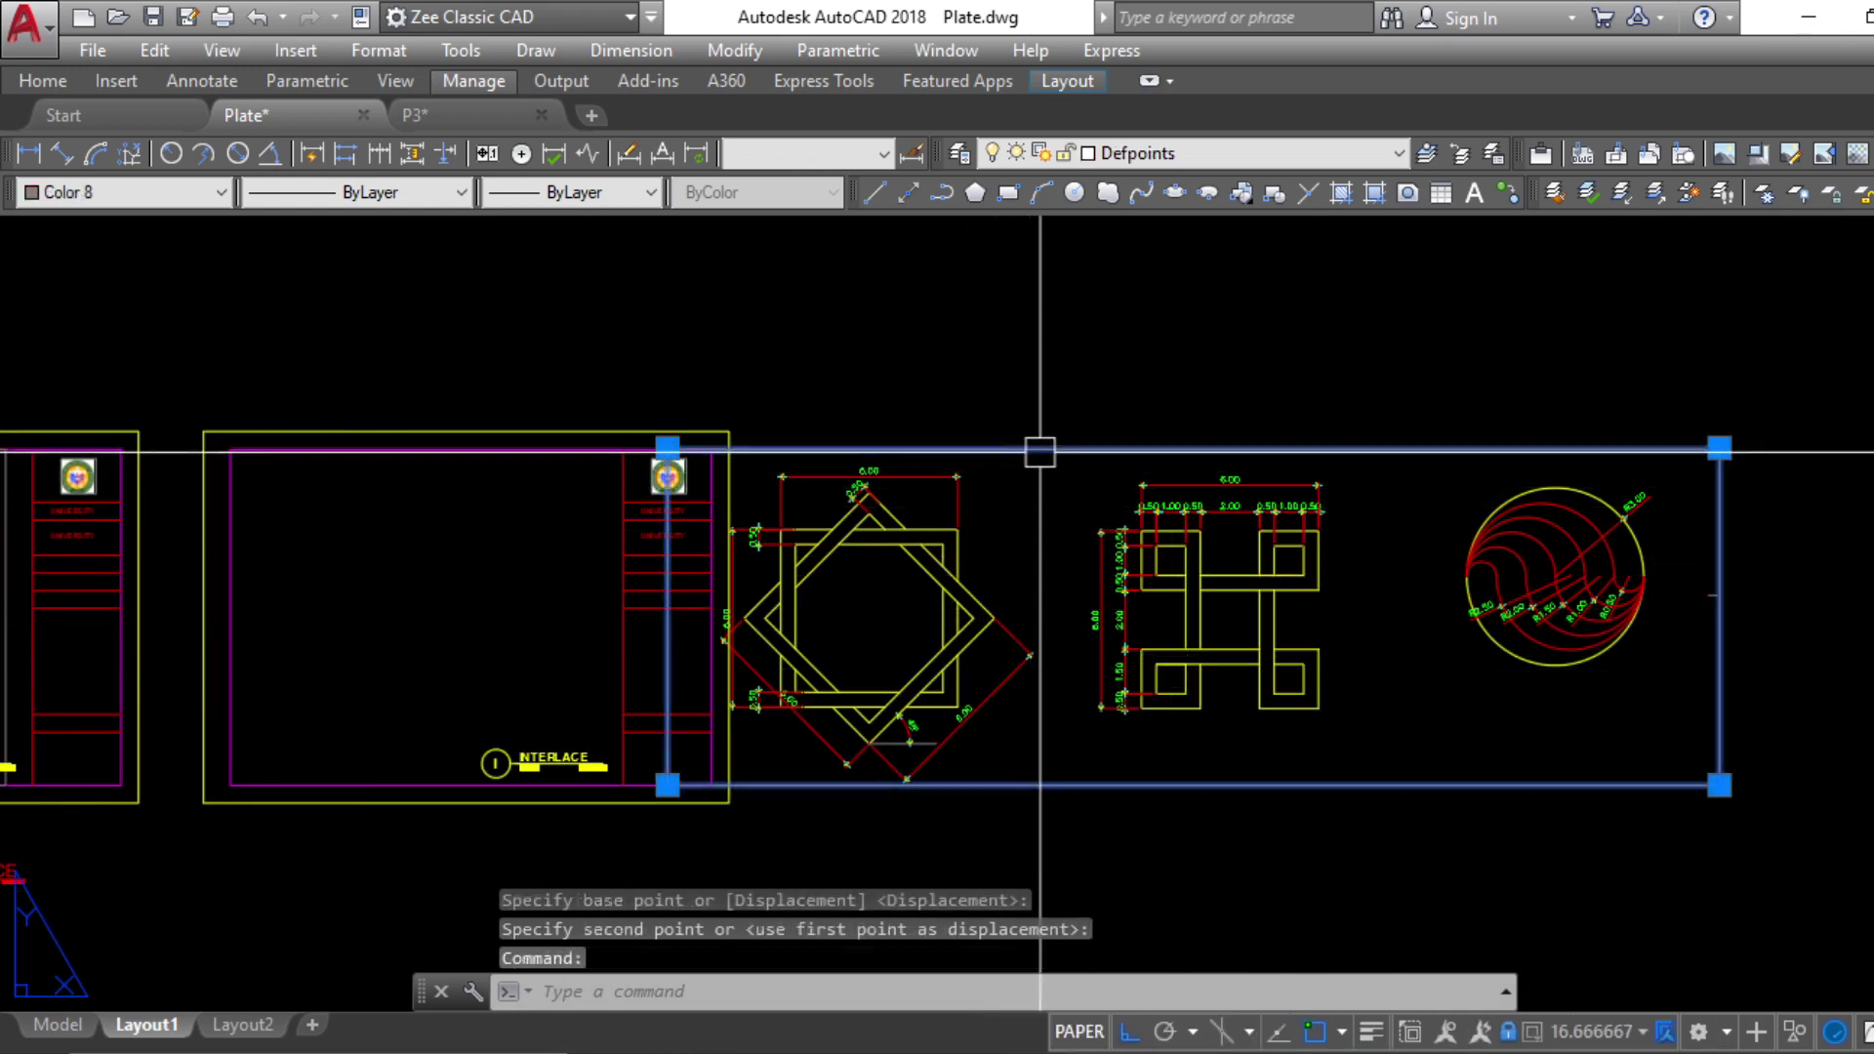
pyautogui.press('Return')
pyautogui.click(1028, 372)
pyautogui.click(1132, 361)
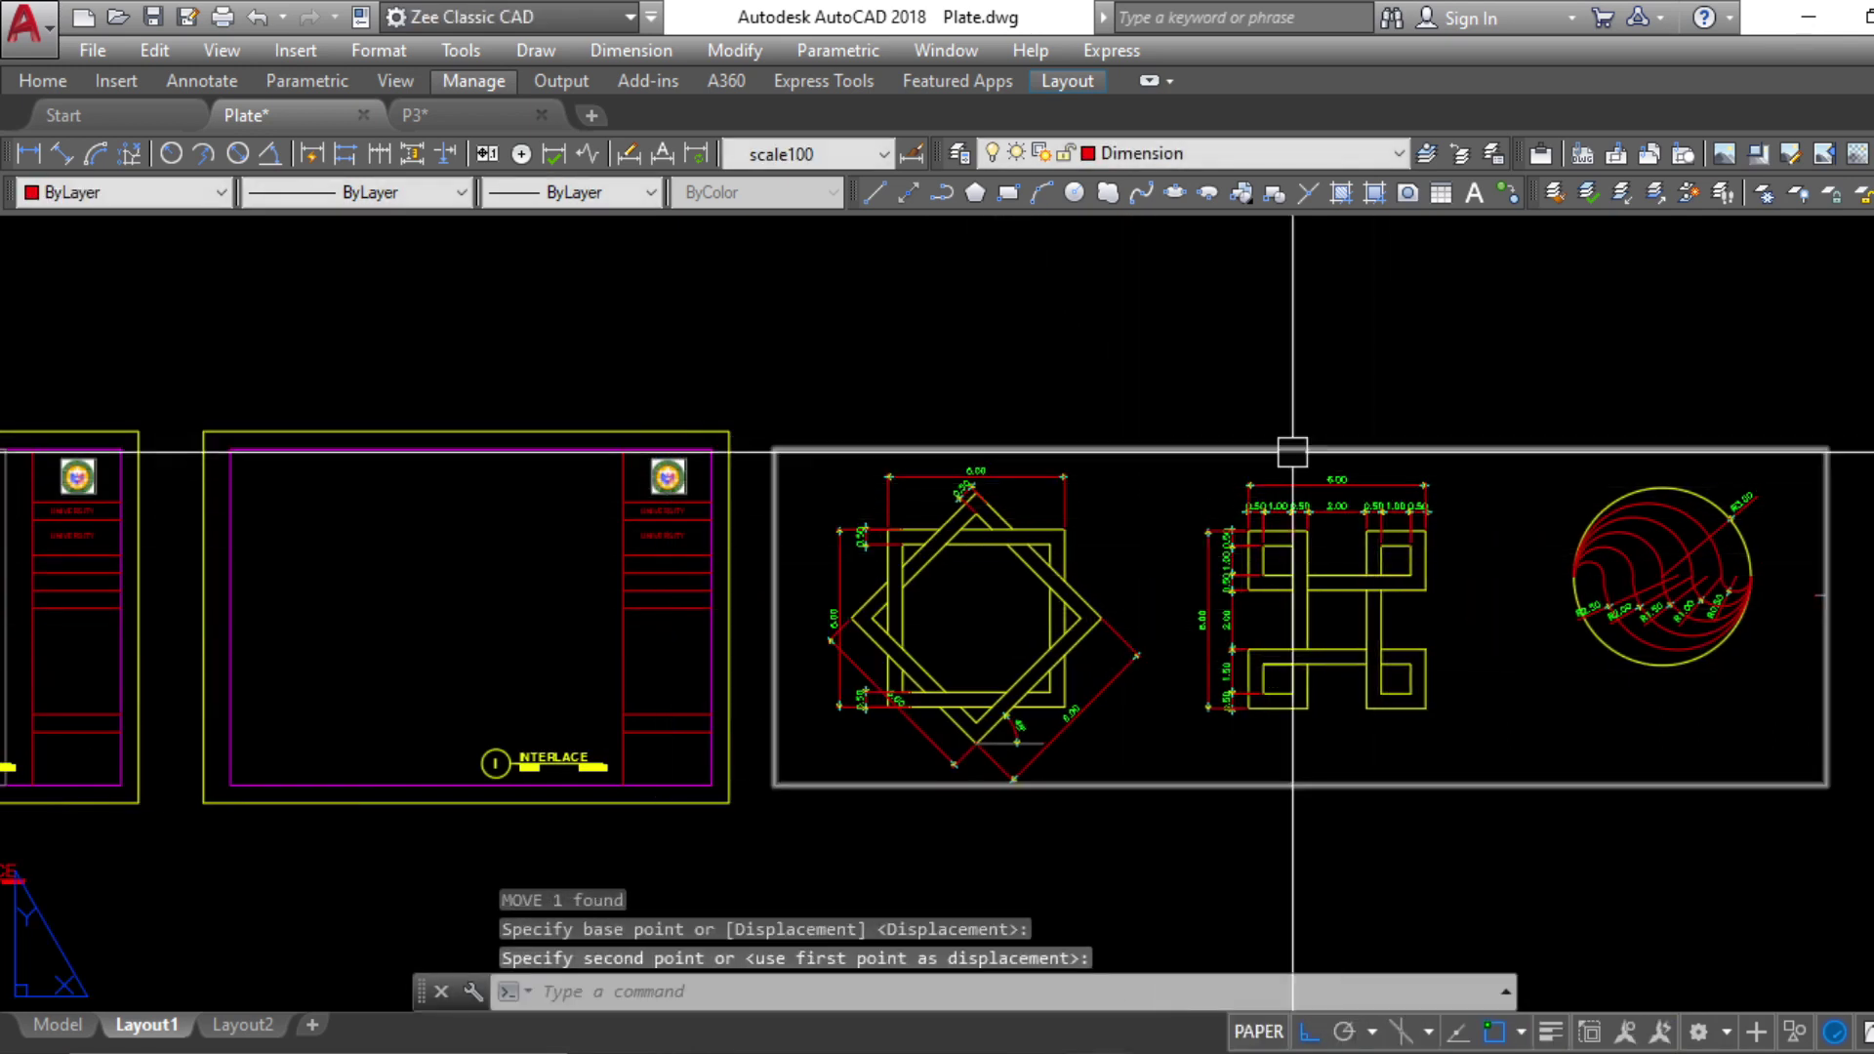
# Zoom the widened viewport's model view to a scale of 1000/50XP and return to paper space
pyautogui.doubleClick(1496, 652)
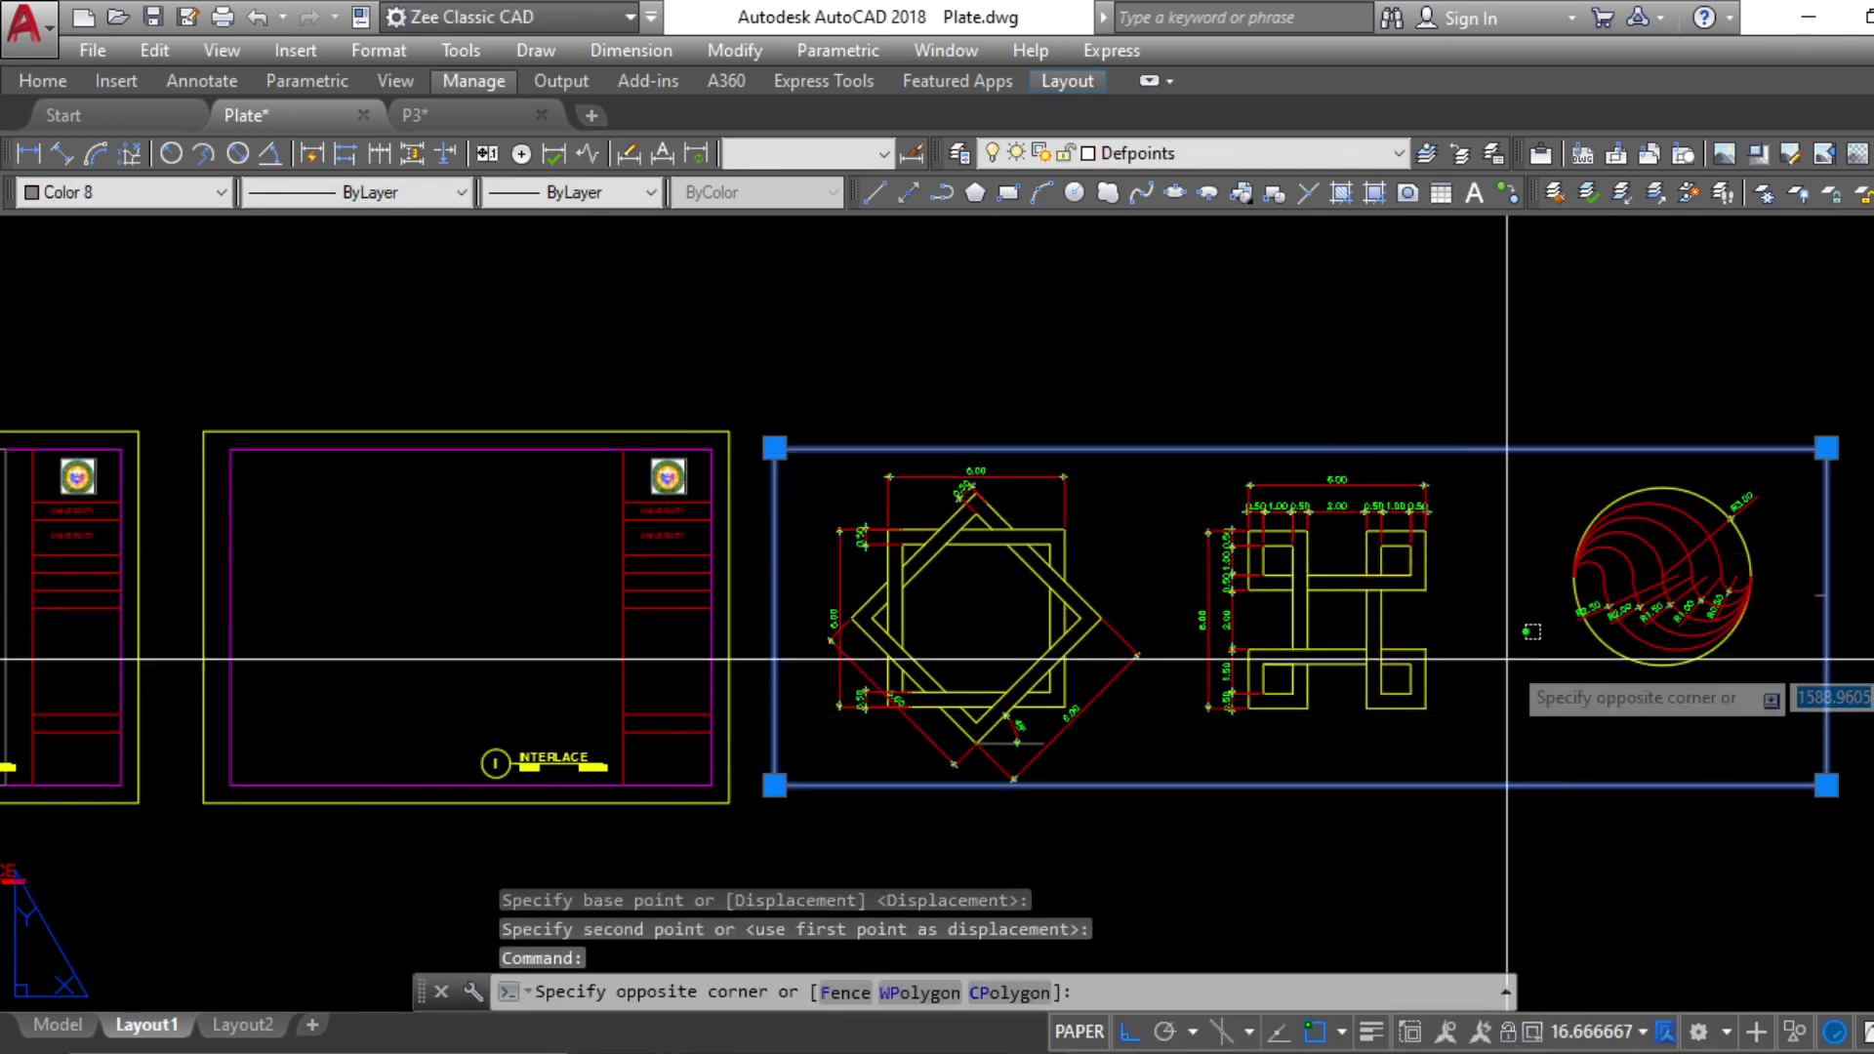
pyautogui.scroll(-2, 1430, 676)
pyautogui.write('z')
pyautogui.press('Return')
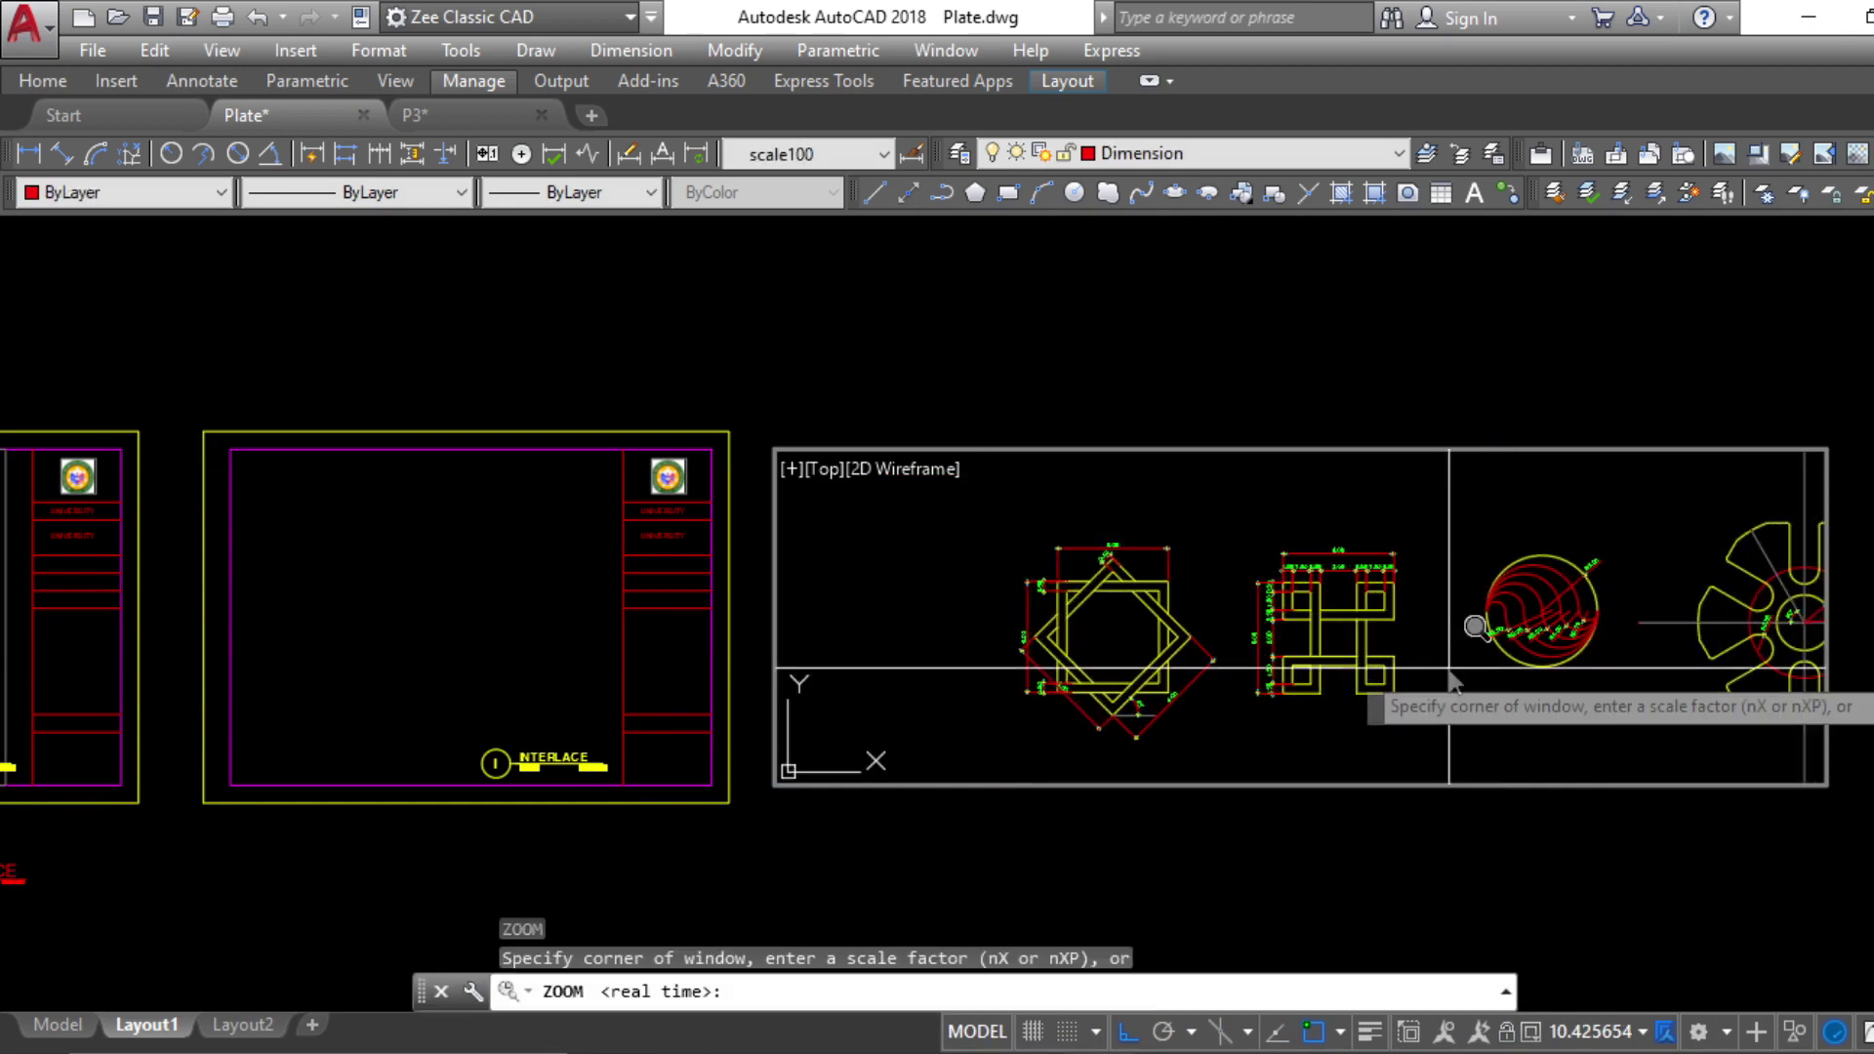
pyautogui.write('sc')
pyautogui.press('Return')
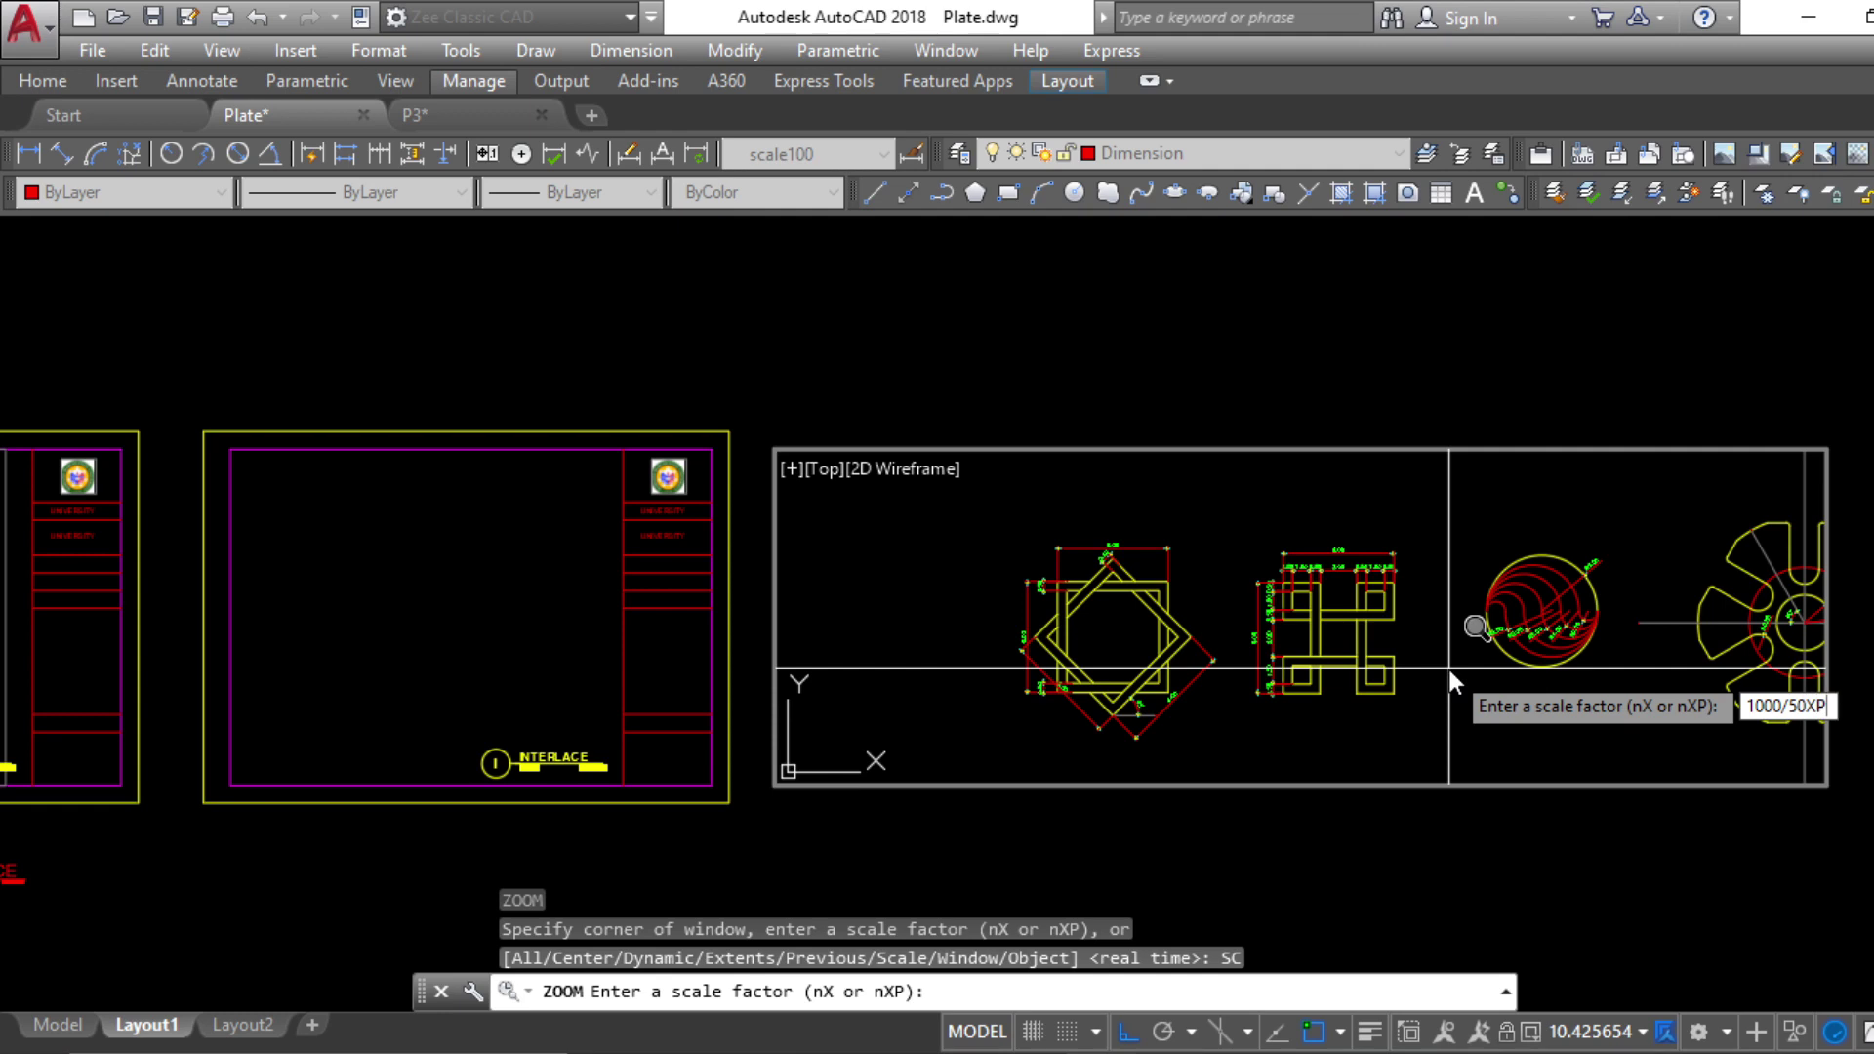
pyautogui.press('Return')
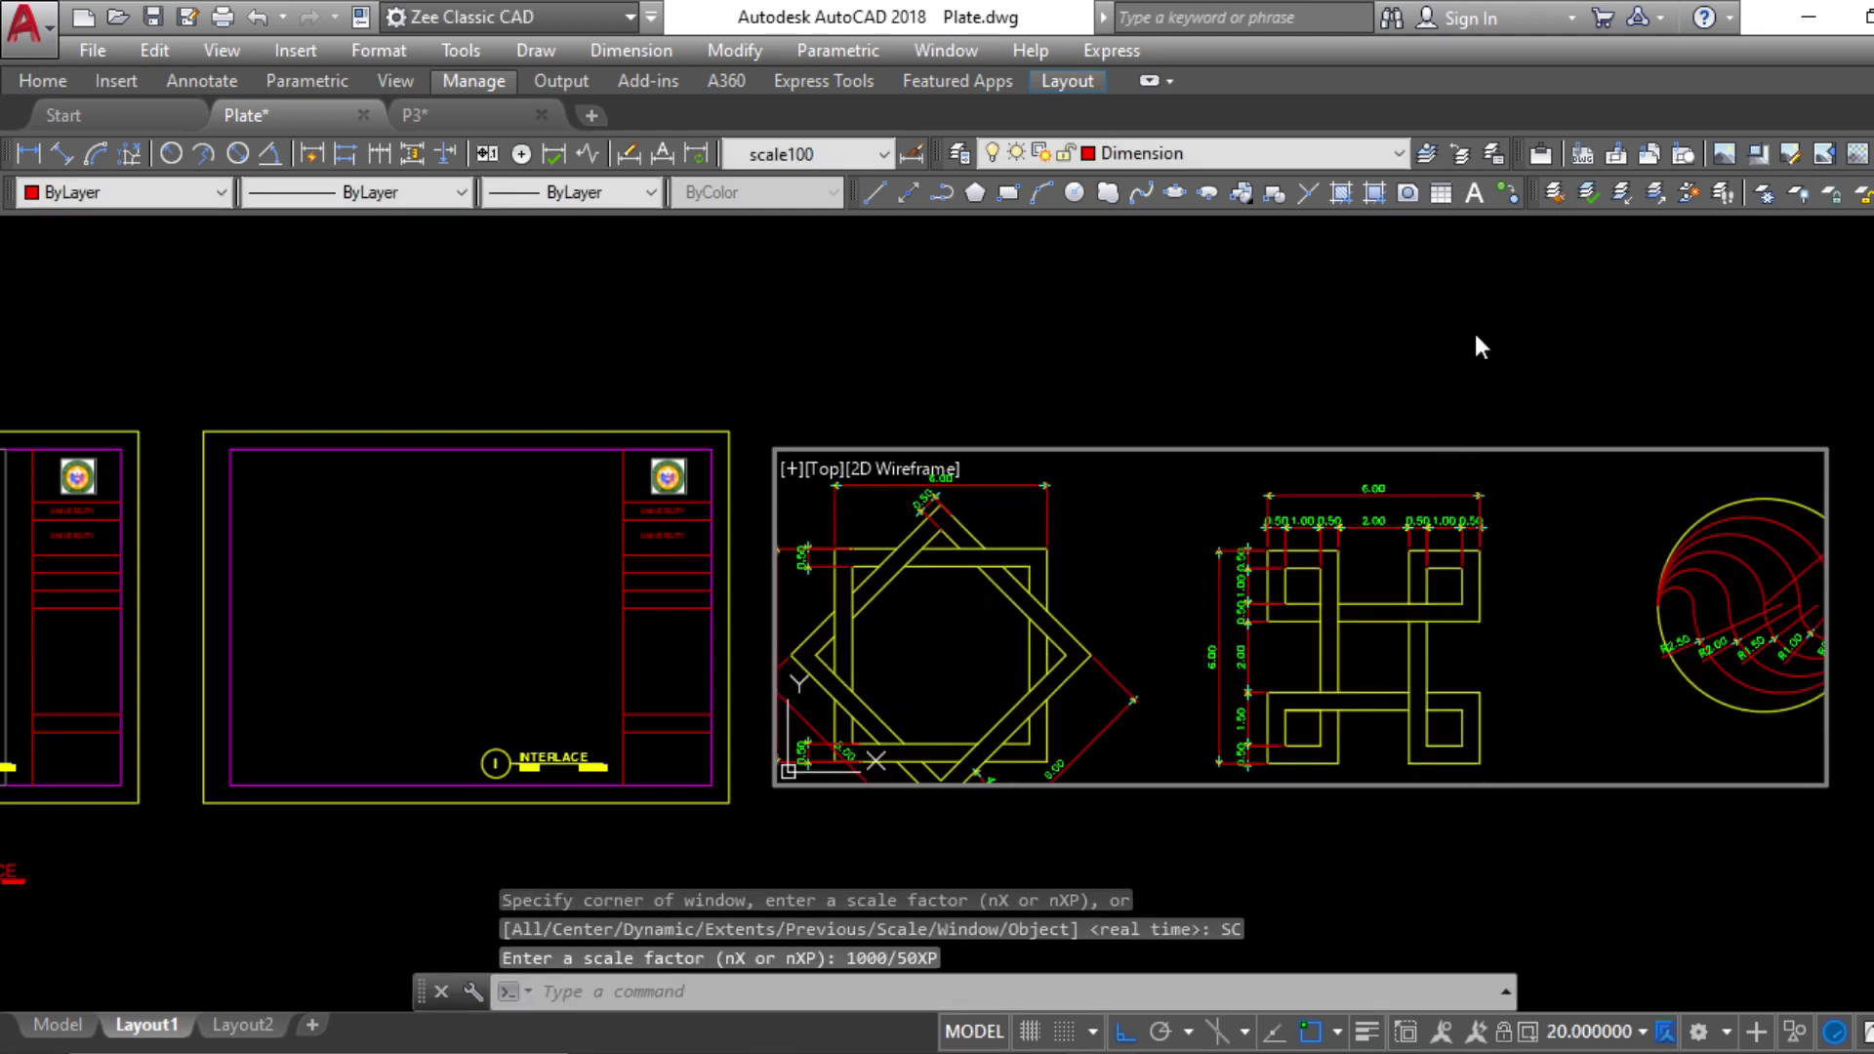
pyautogui.doubleClick(1475, 336)
# Lock the viewport and pull in both of its sides so that it frames only the square weave figure
pyautogui.click(1565, 449)
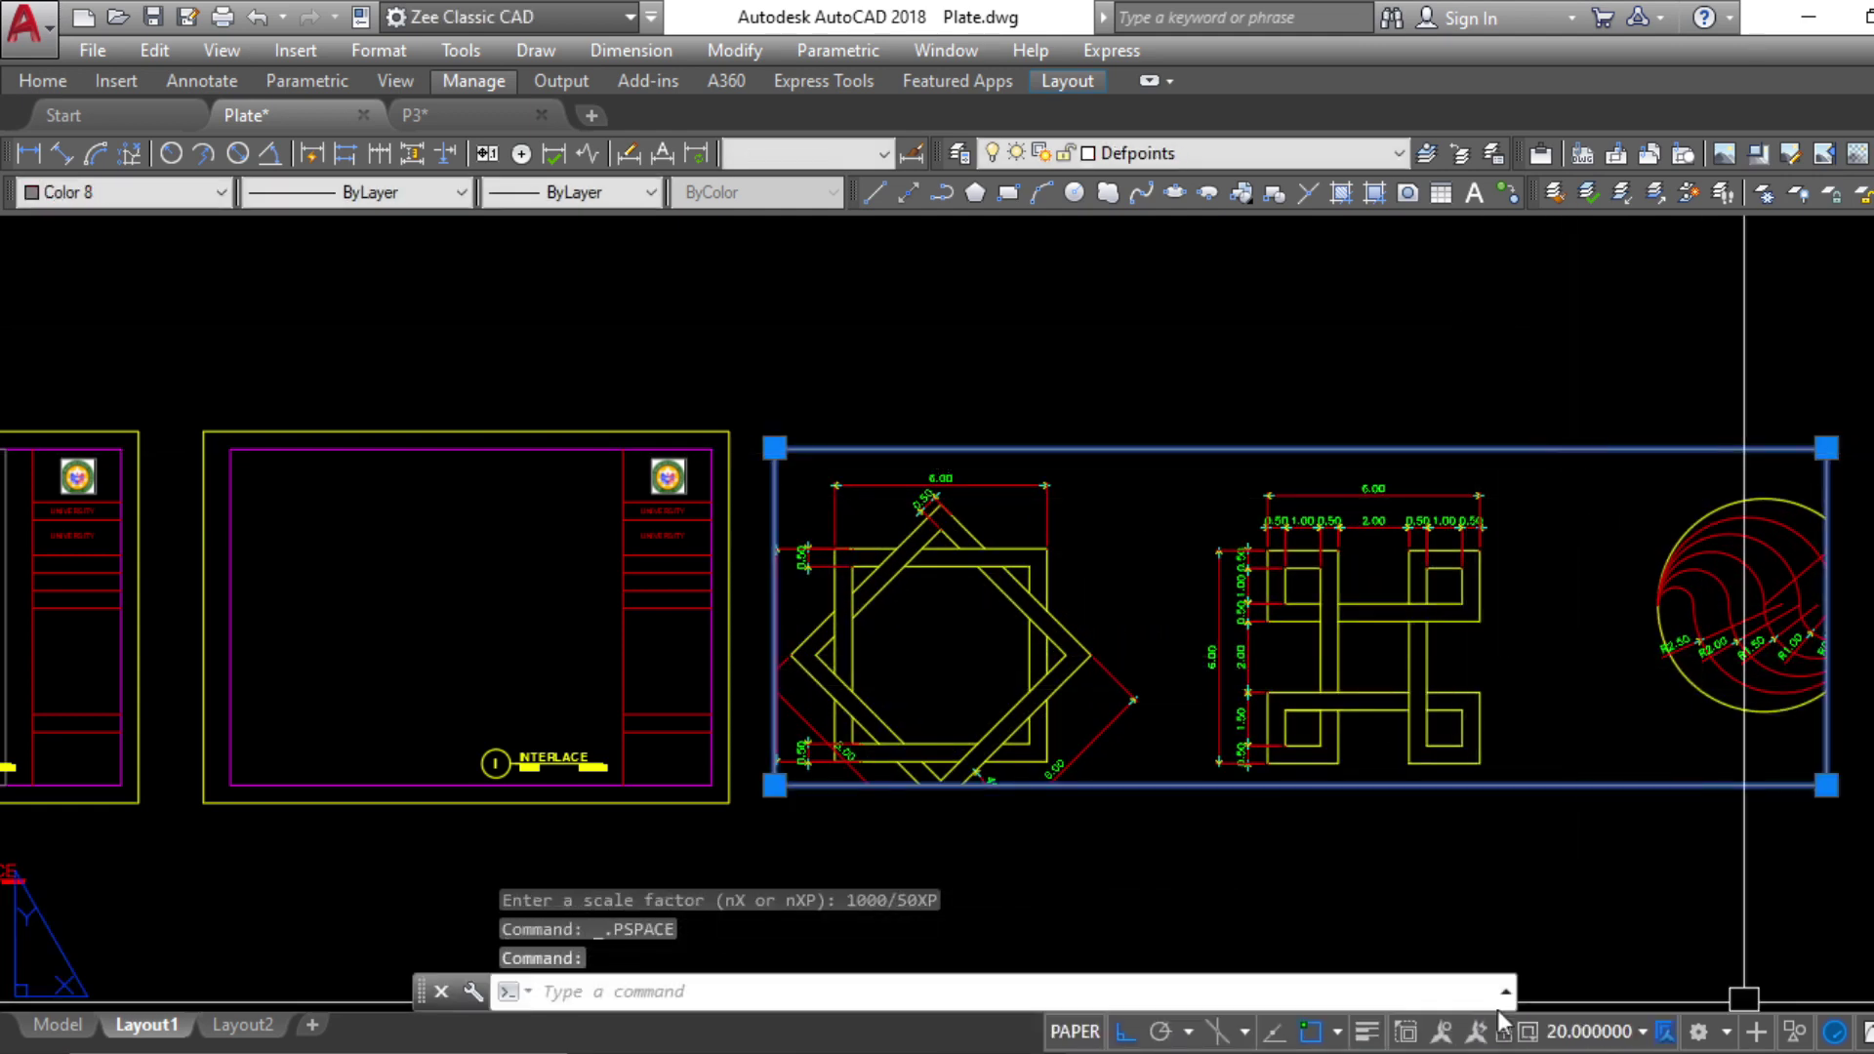
pyautogui.click(1827, 448)
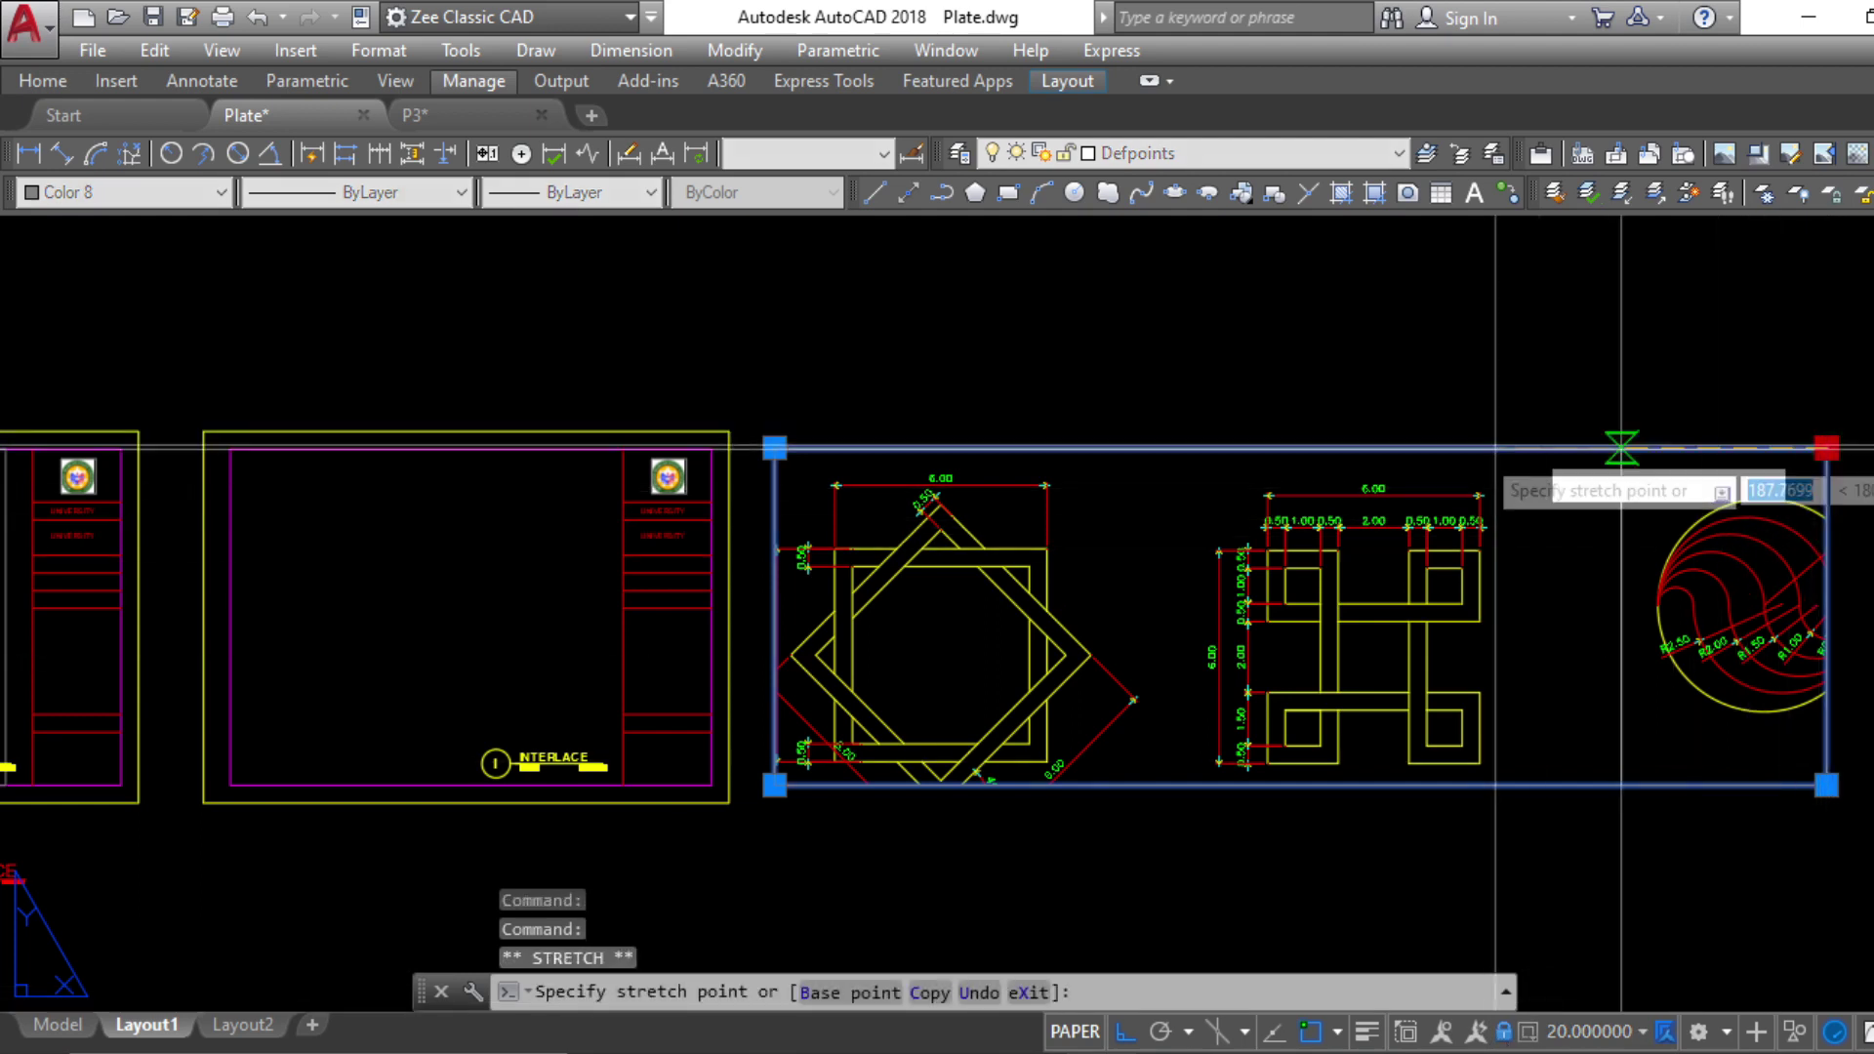
pyautogui.click(1511, 434)
pyautogui.click(774, 448)
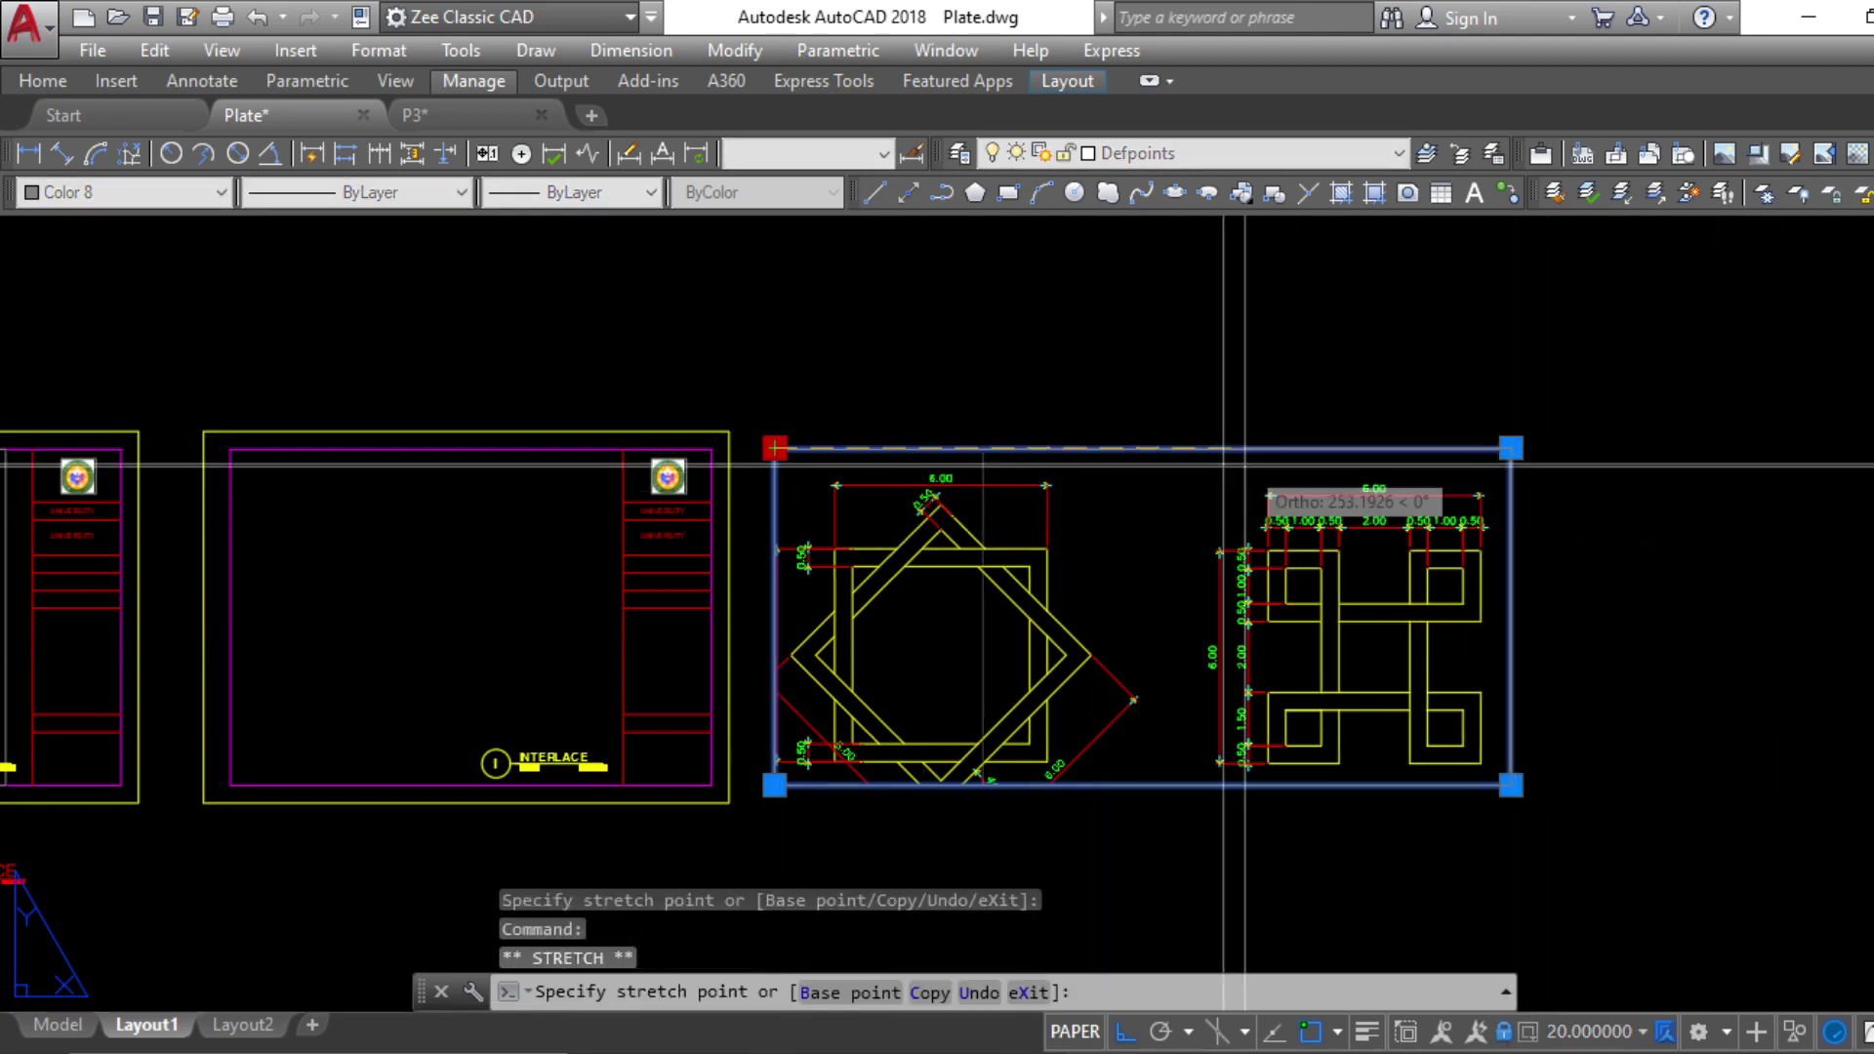
pyautogui.click(1183, 448)
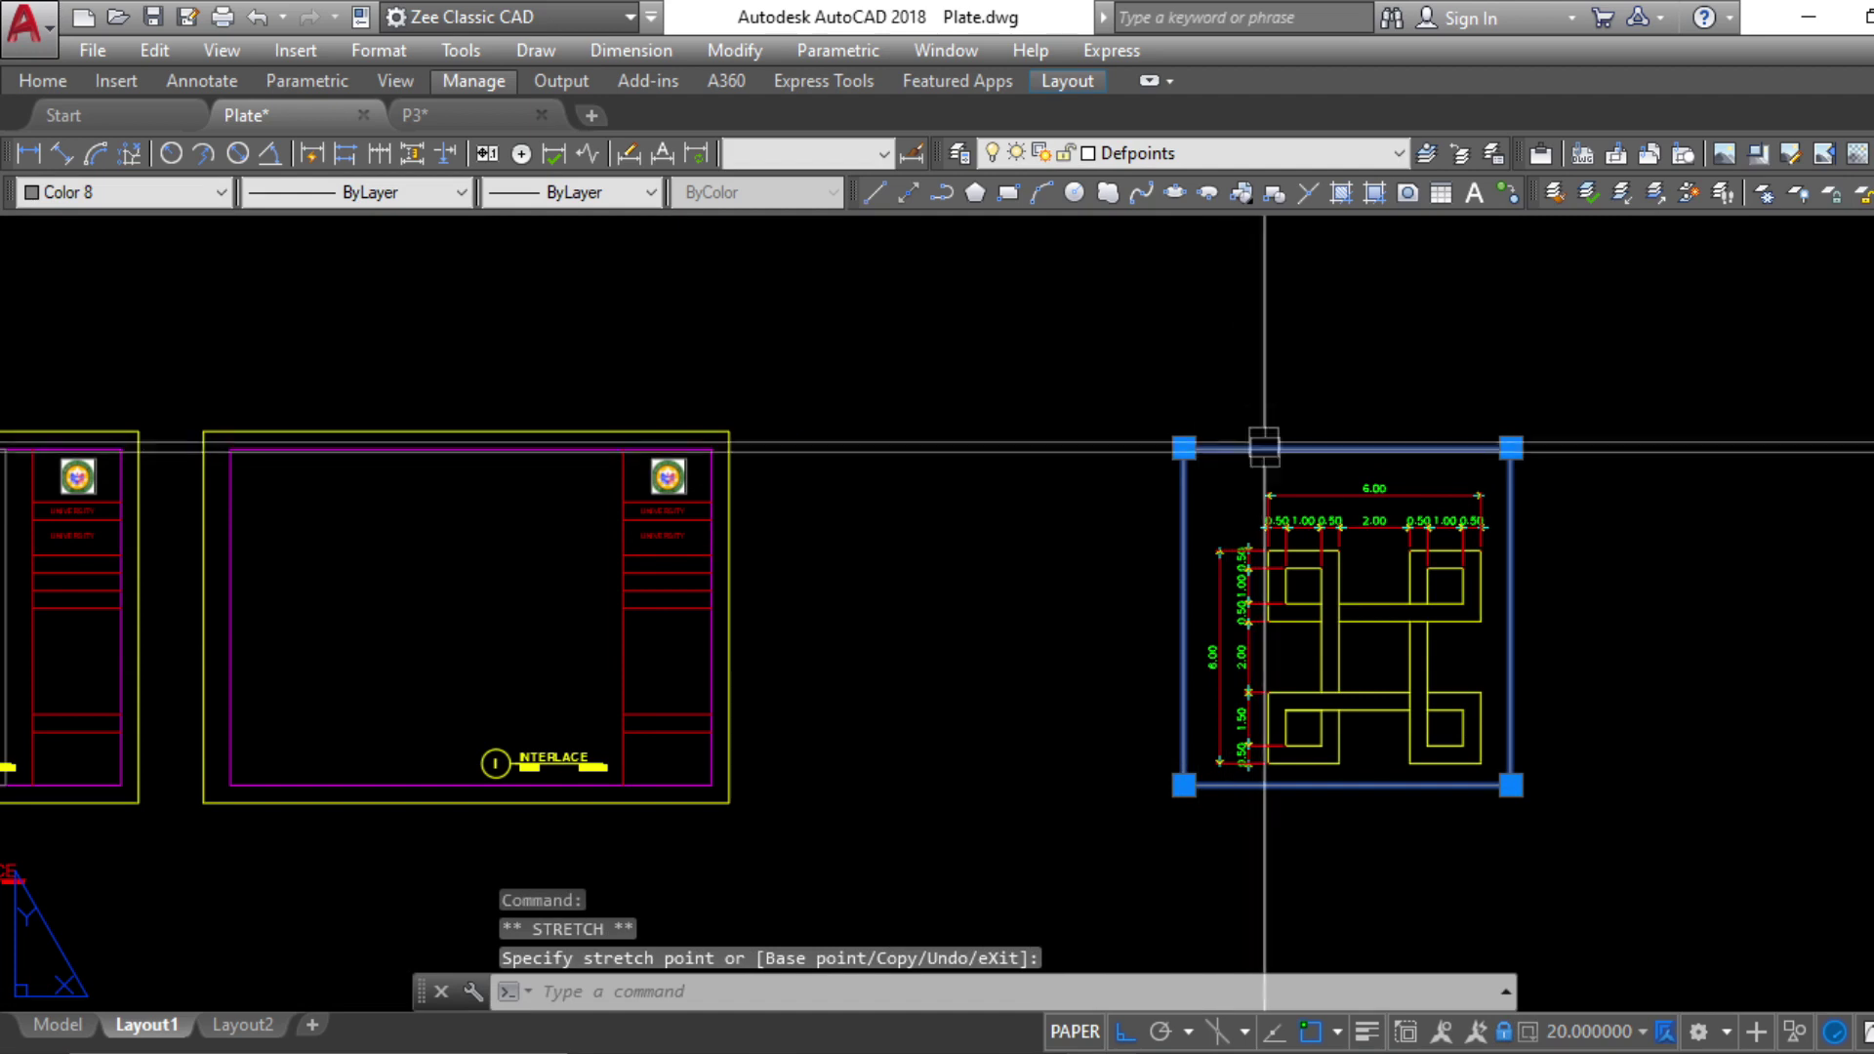
# Move the square weave viewport into the drawing area of the copied title block sheet
pyautogui.press('Escape')
pyautogui.write('m')
pyautogui.press('Return')
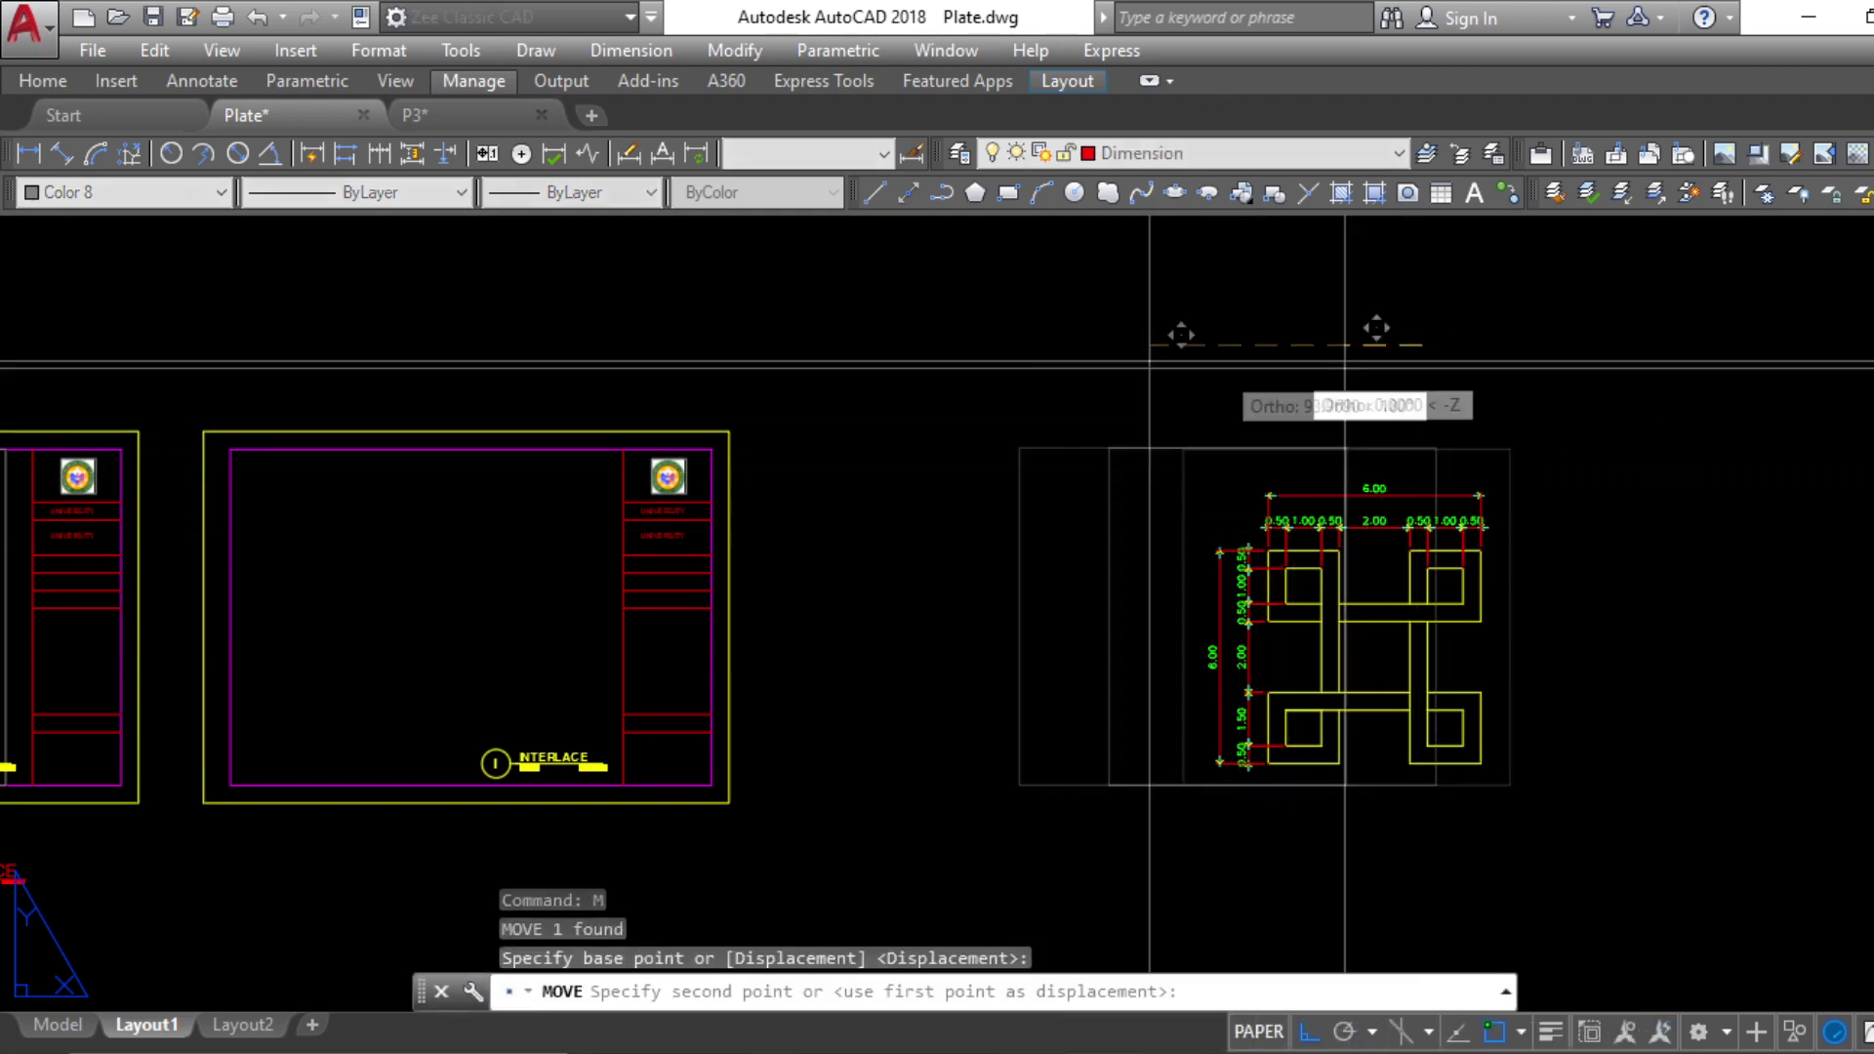
pyautogui.click(1423, 345)
pyautogui.click(530, 345)
pyautogui.moveTo(392, 533); pyautogui.dragTo(794, 619, button='middle')
pyautogui.click(694, 577)
pyautogui.press('Return')
pyautogui.click(1422, 656)
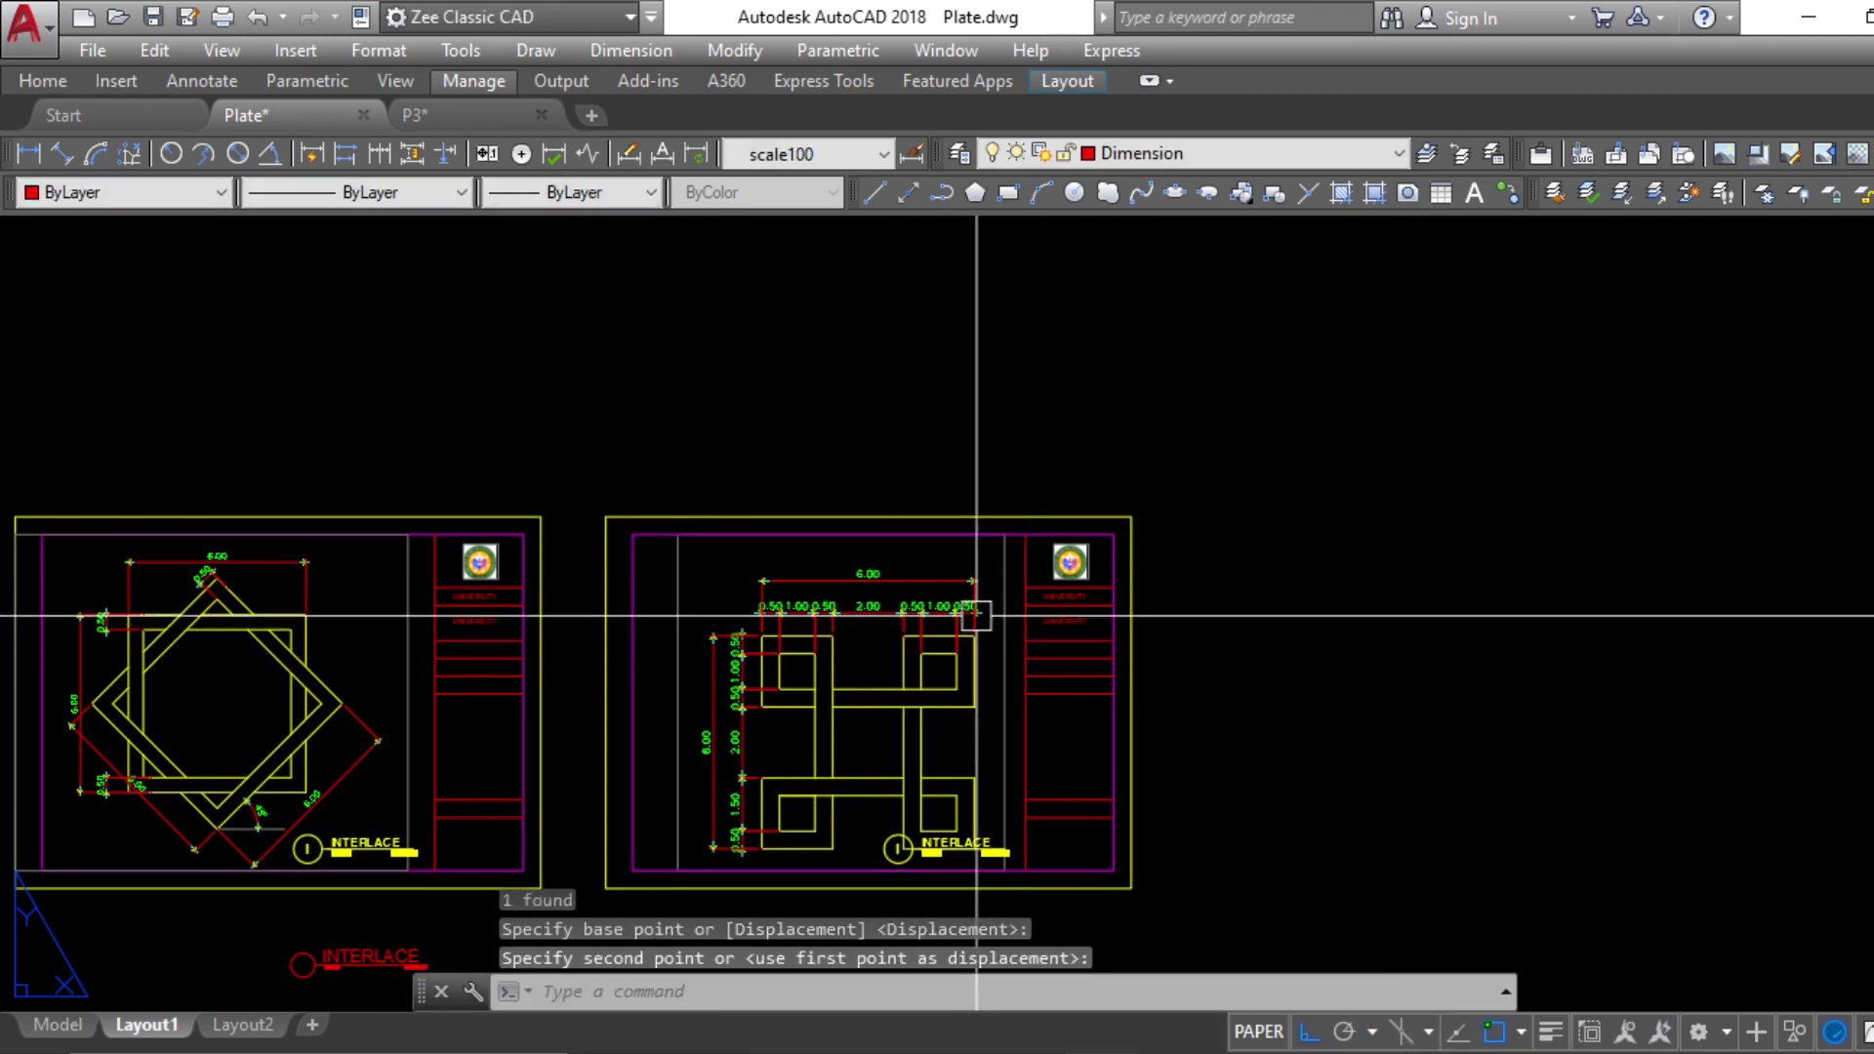
pyautogui.click(1409, 624)
pyautogui.scroll(5, 1005, 864)
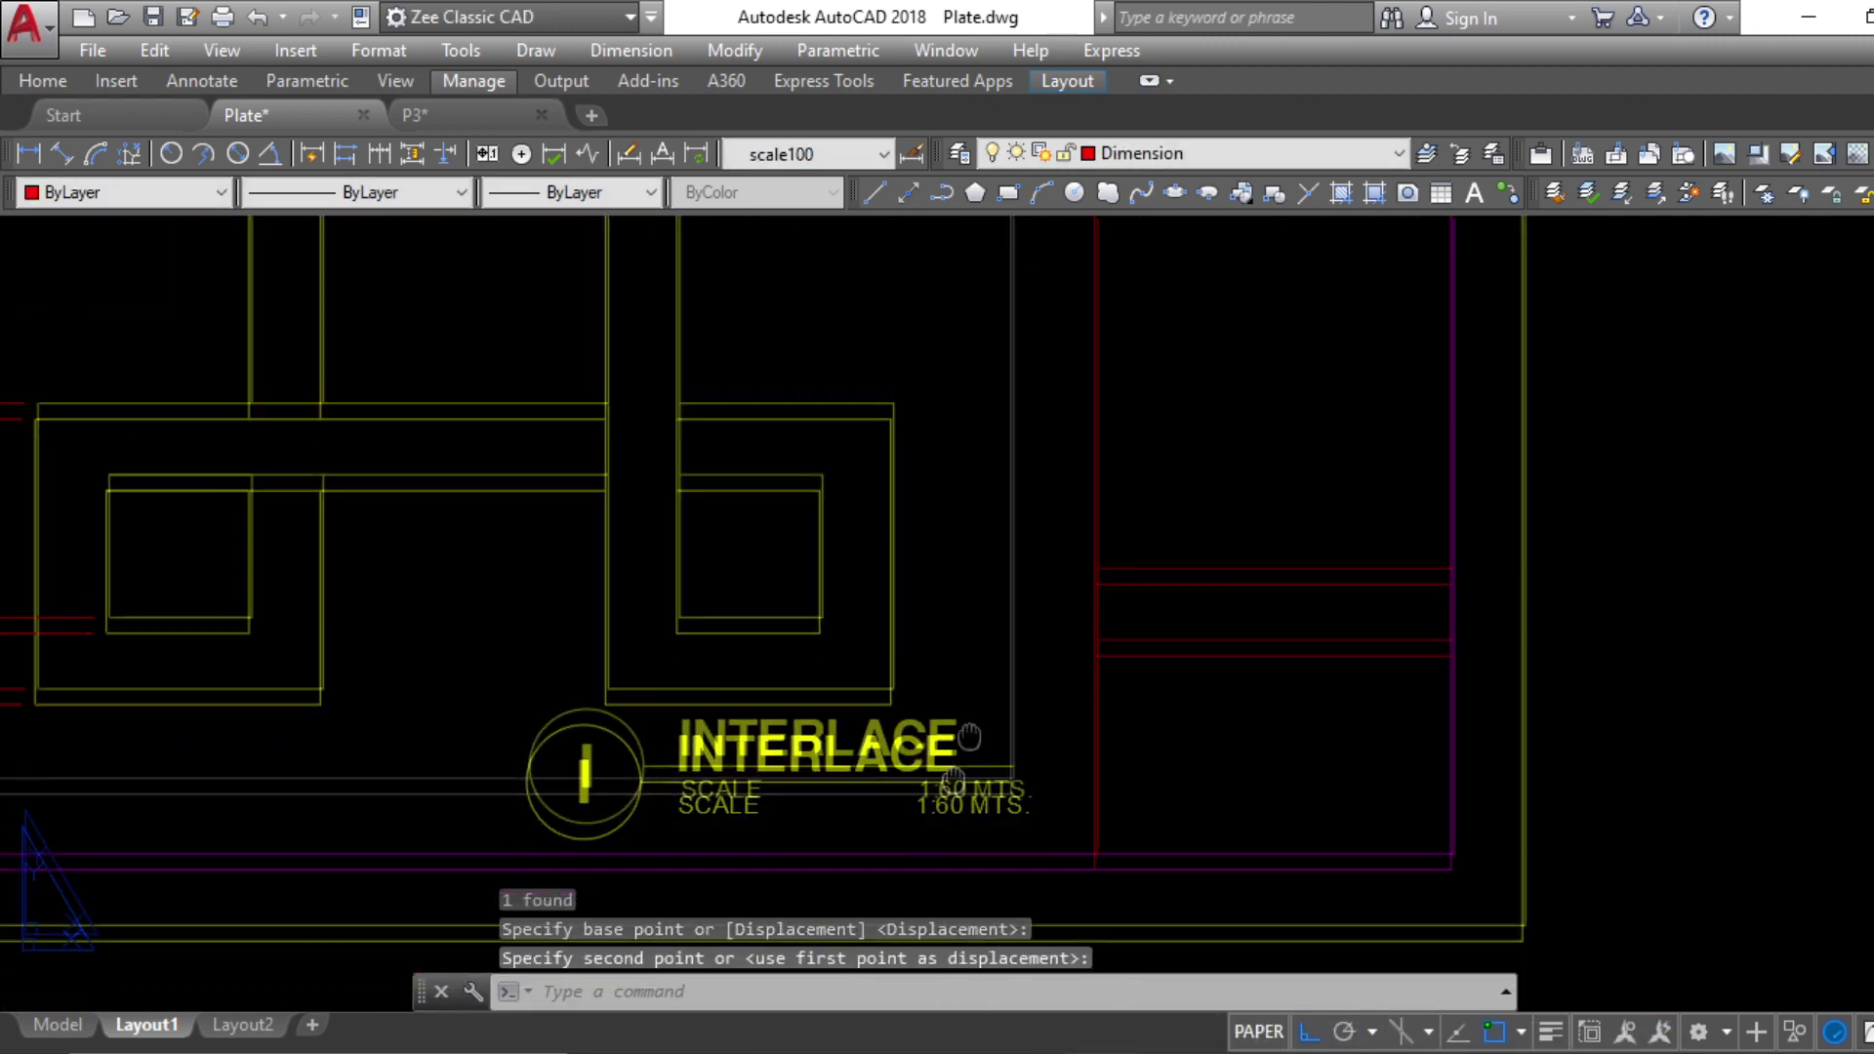
pyautogui.doubleClick(1037, 742)
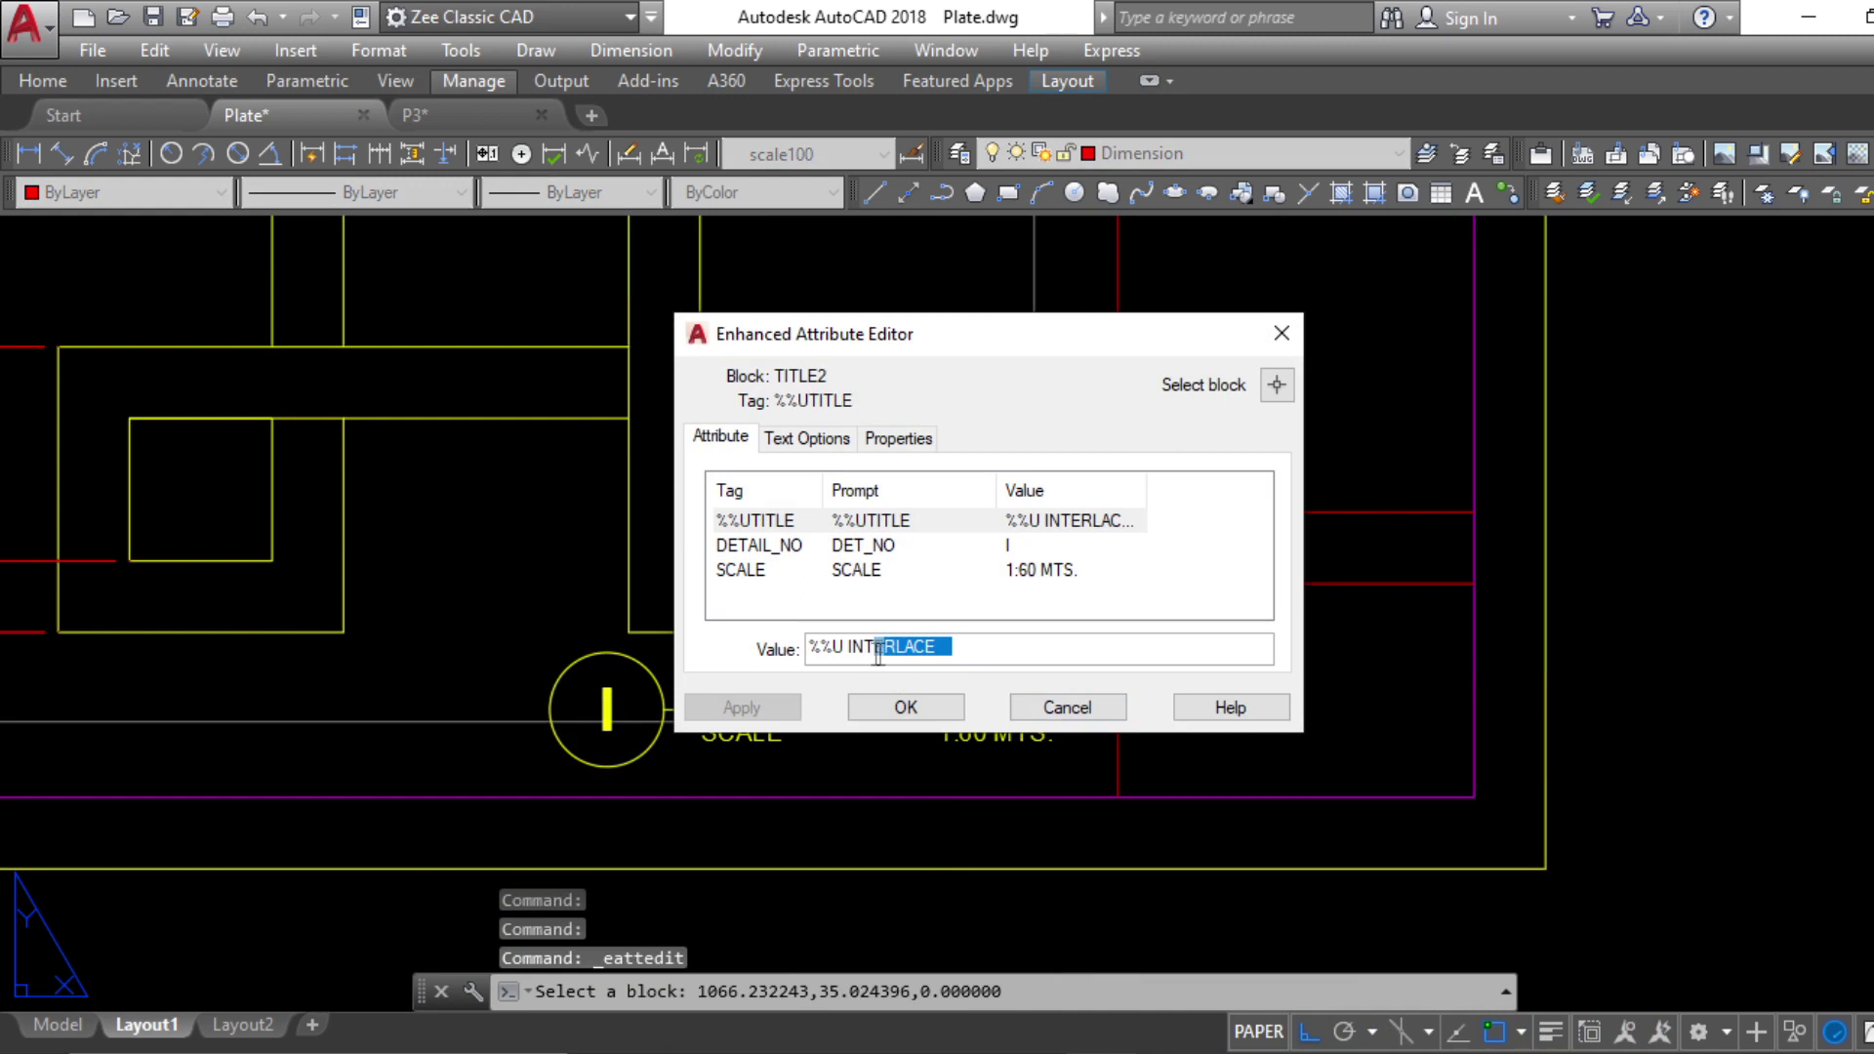
pyautogui.click(1067, 706)
pyautogui.scroll(-5, 1080, 670)
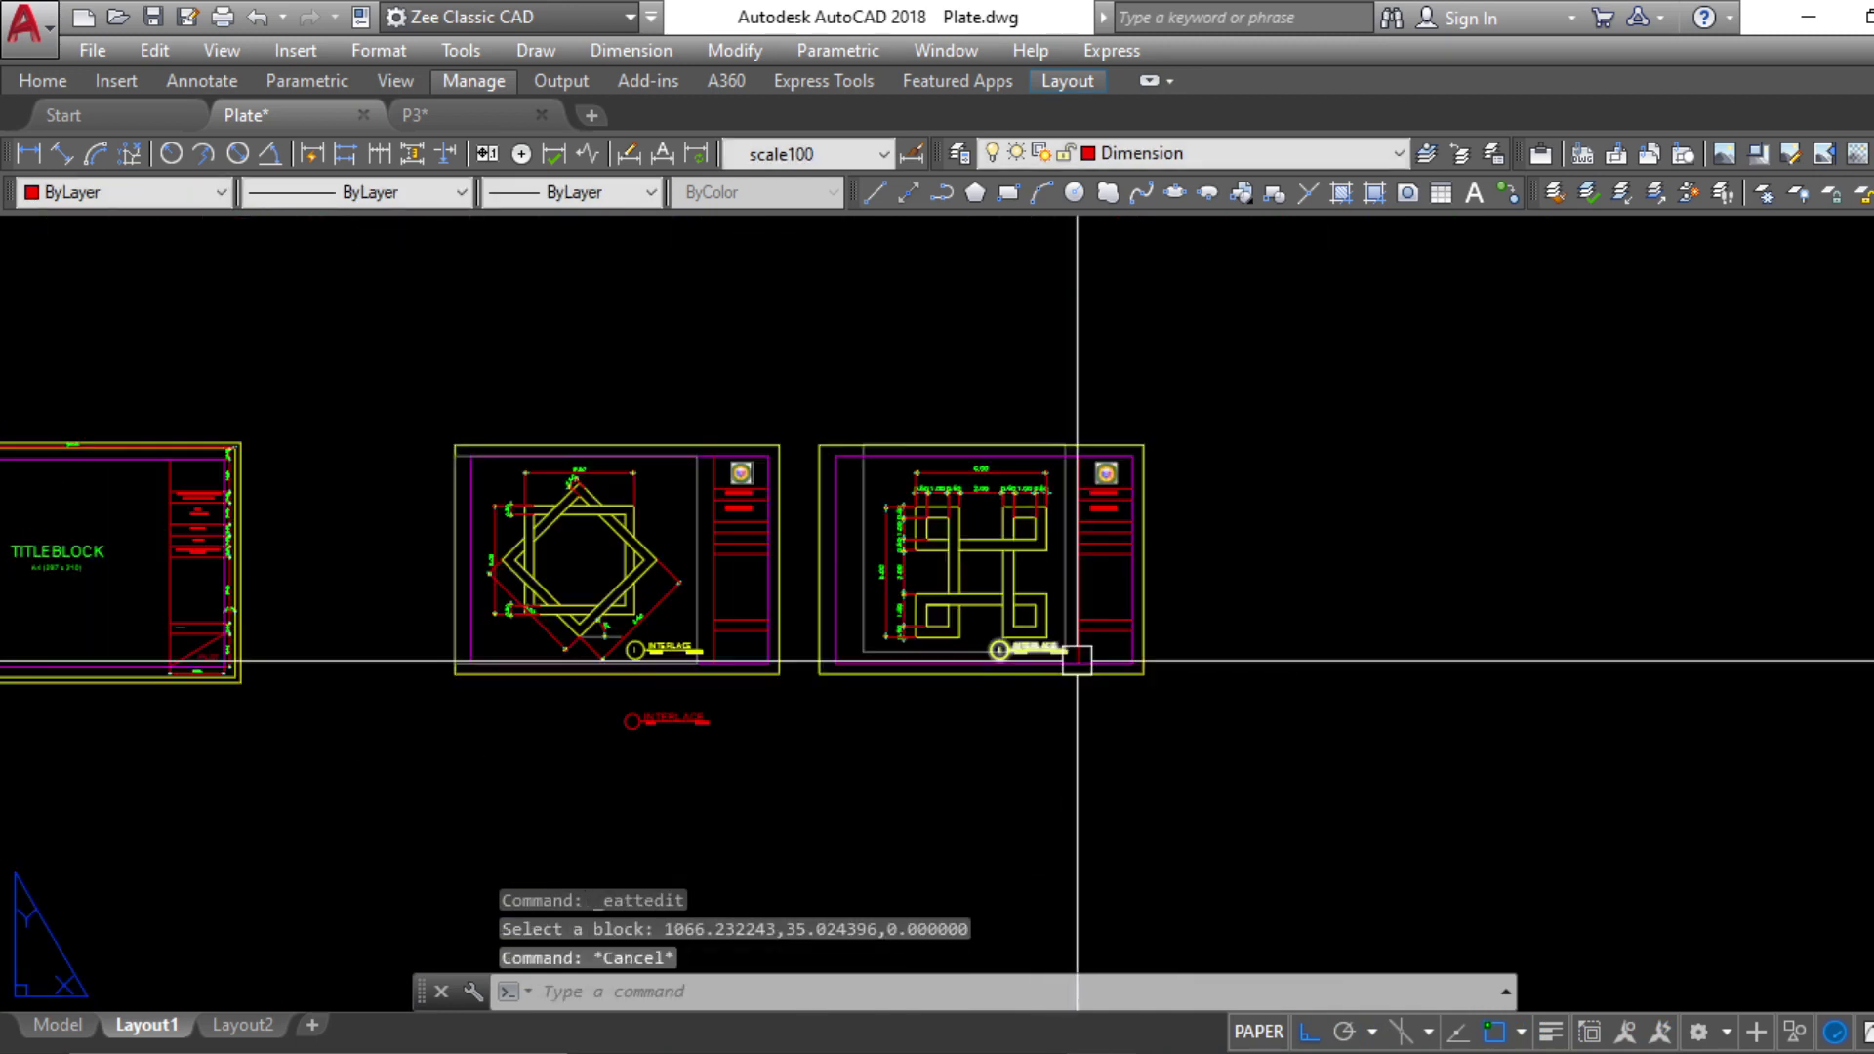
pyautogui.scroll(3, 703, 690)
pyautogui.scroll(2, 1125, 829)
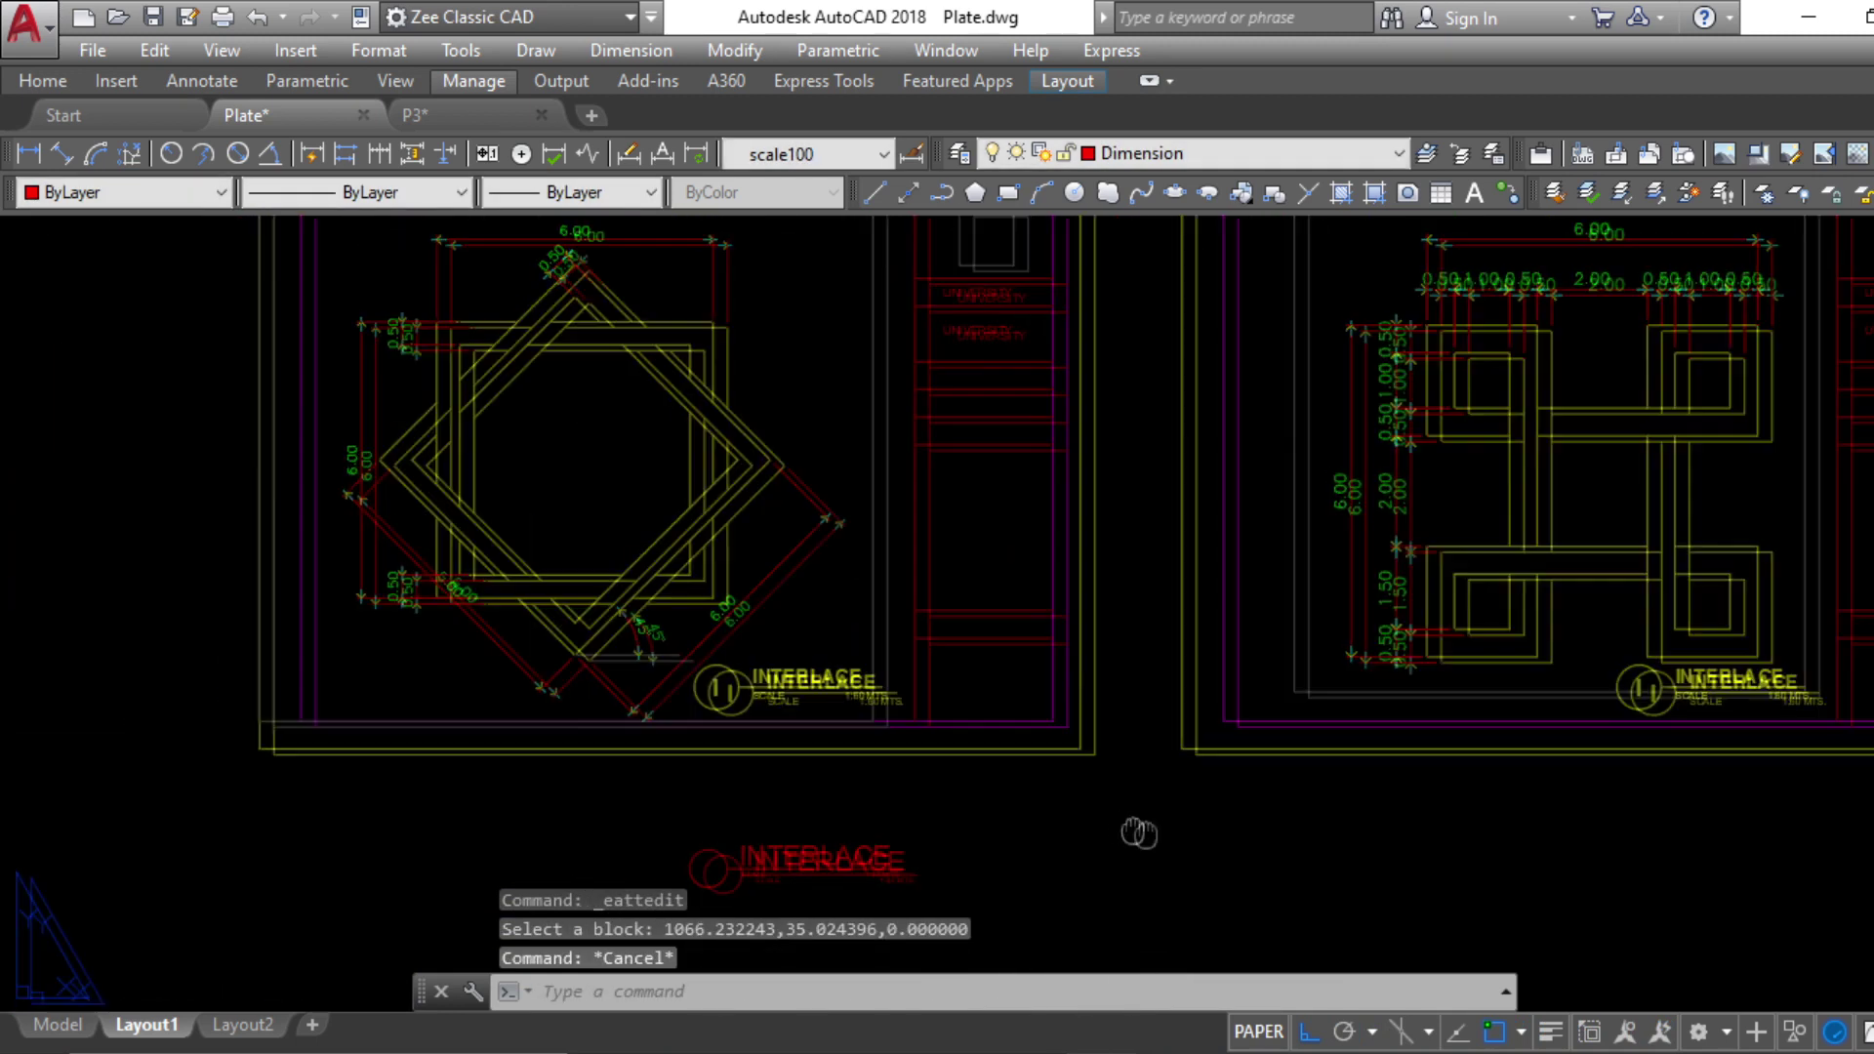
pyautogui.scroll(-2, 1180, 854)
# Set up the Layout1 plot from the previous plot, using DWG To PDF.pc3 and ISO full bleed A4 (210.00 x 297.00 MM) paper
pyautogui.hotkey('ctrl', 'p')
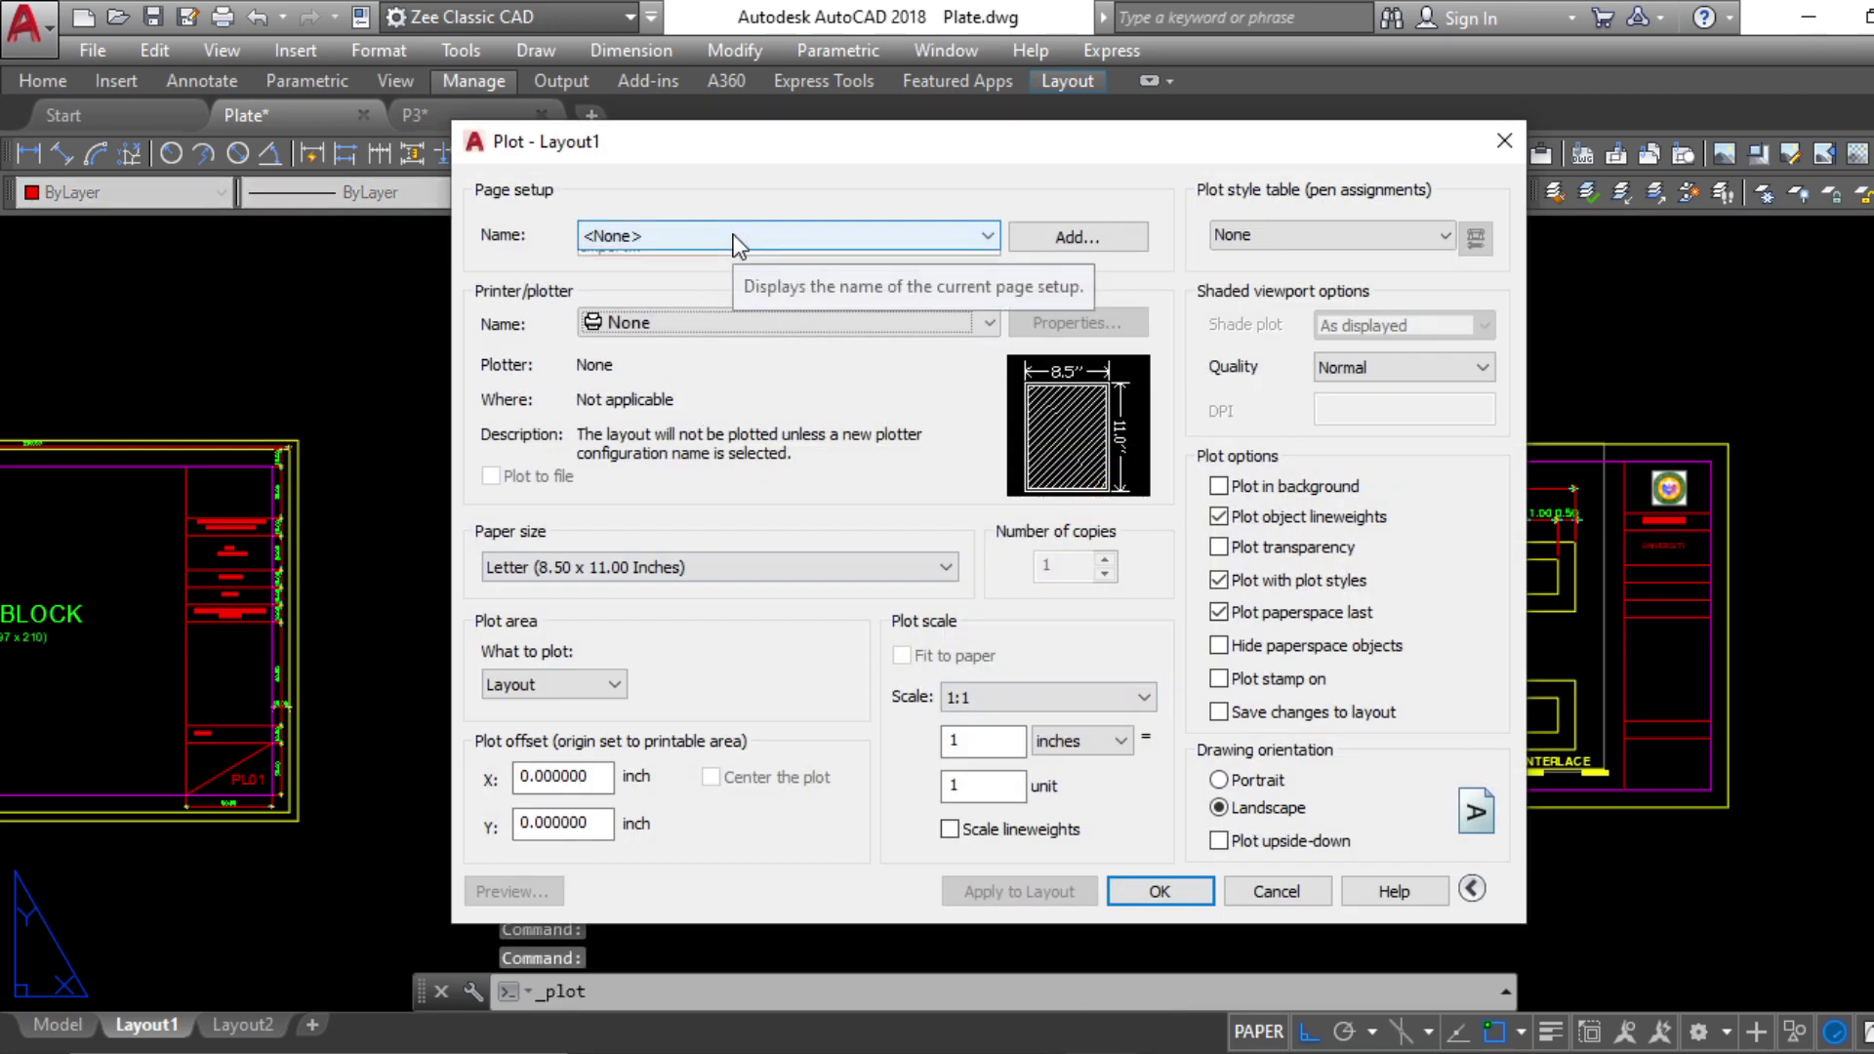
pyautogui.click(734, 236)
pyautogui.click(752, 280)
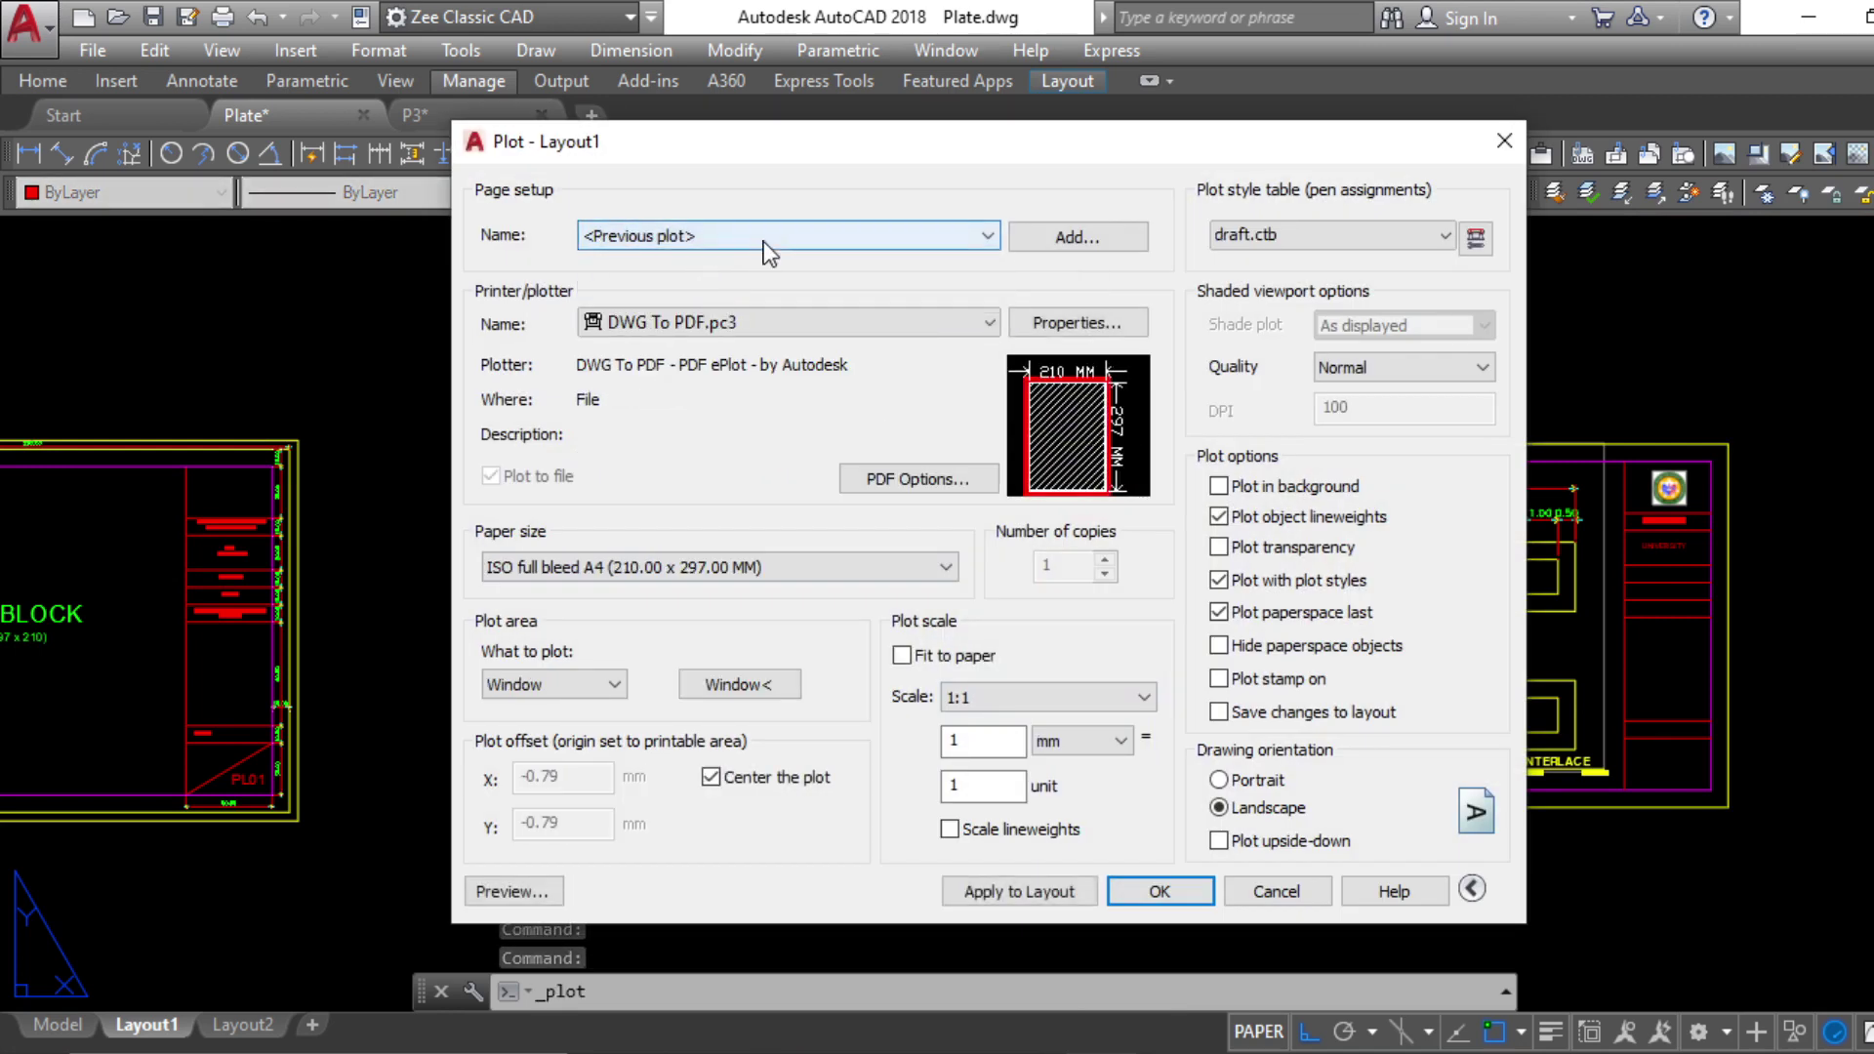
pyautogui.click(835, 323)
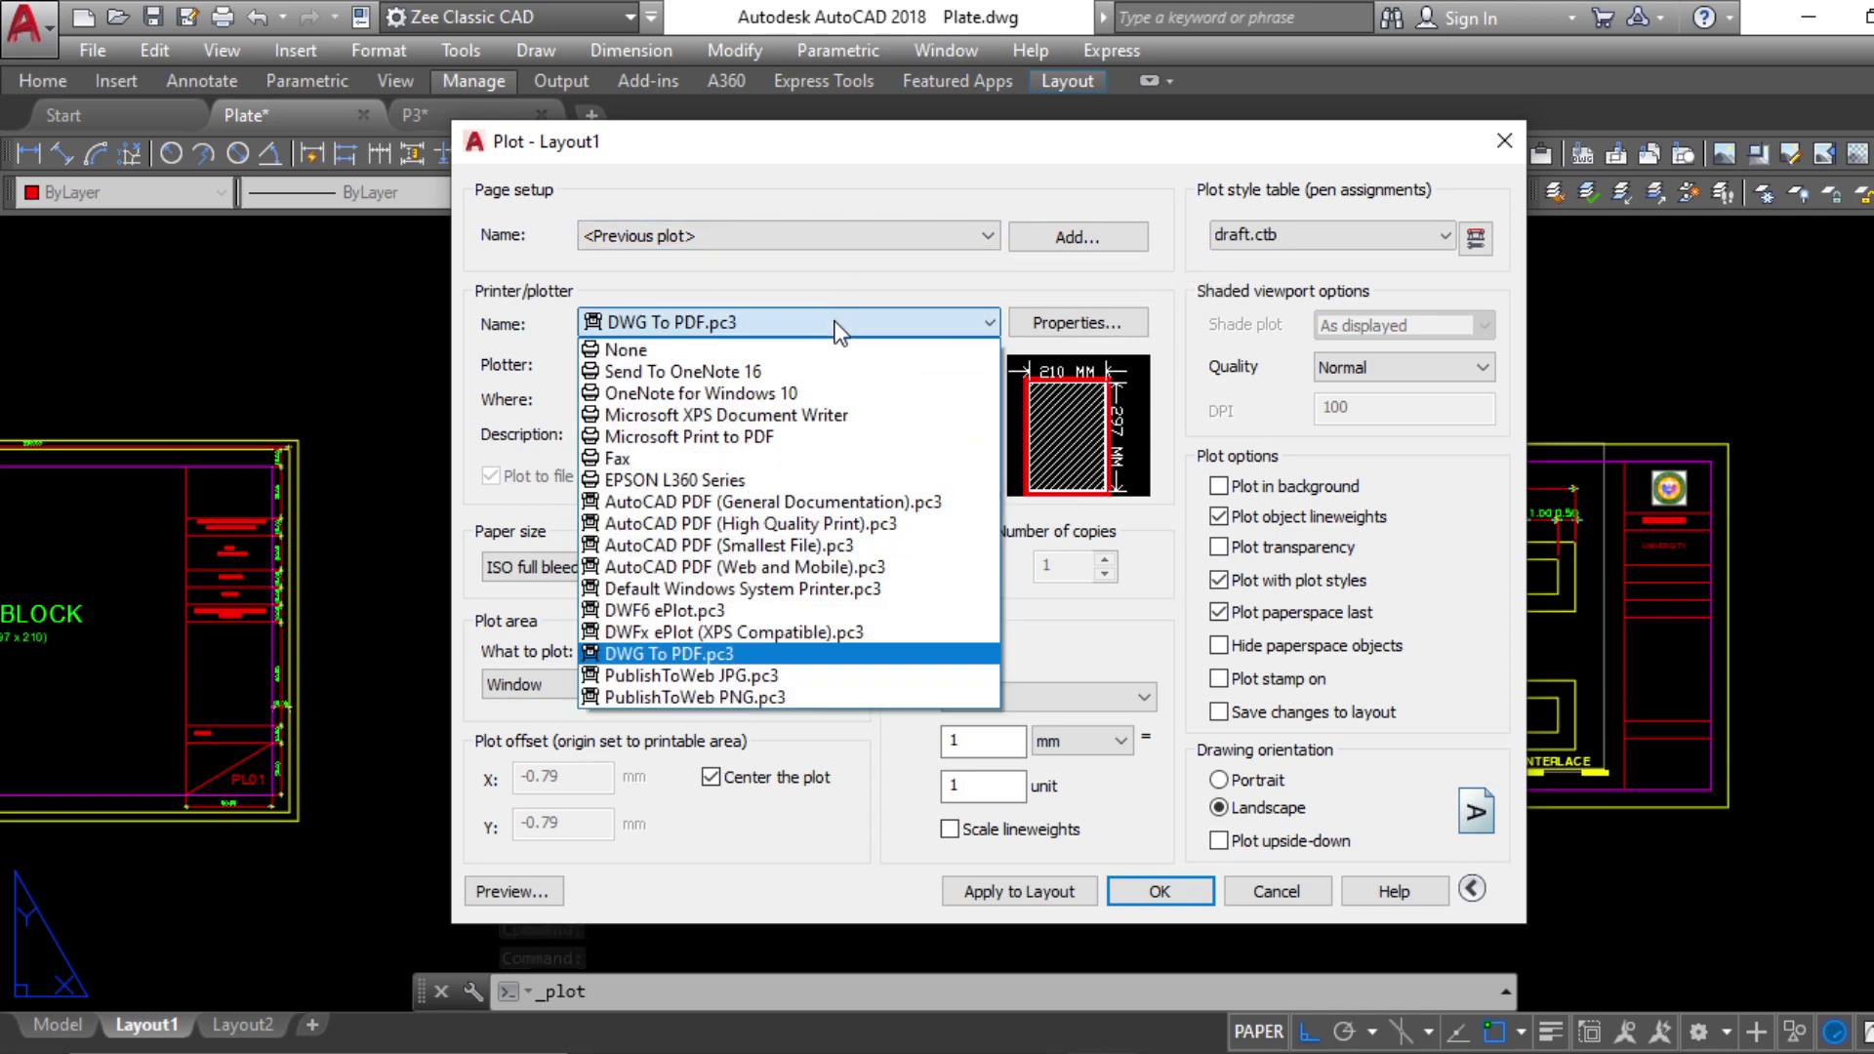
pyautogui.click(745, 655)
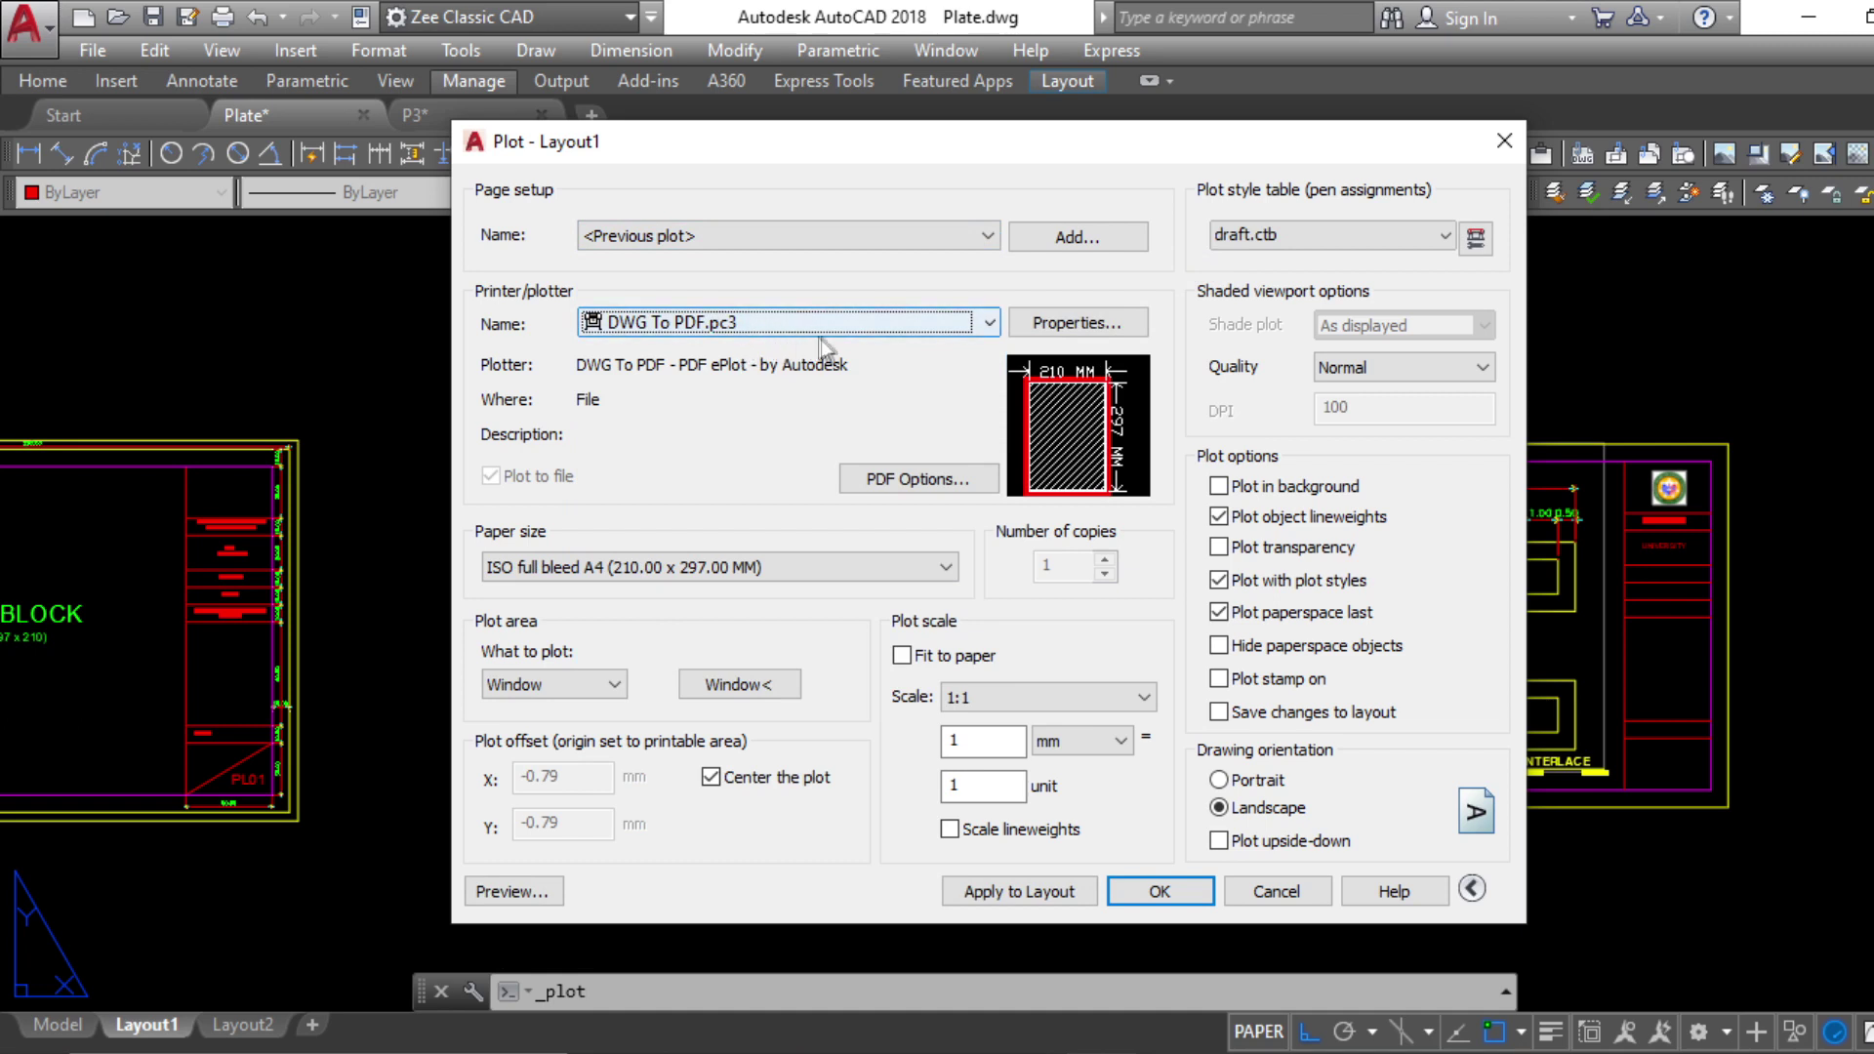
pyautogui.click(825, 567)
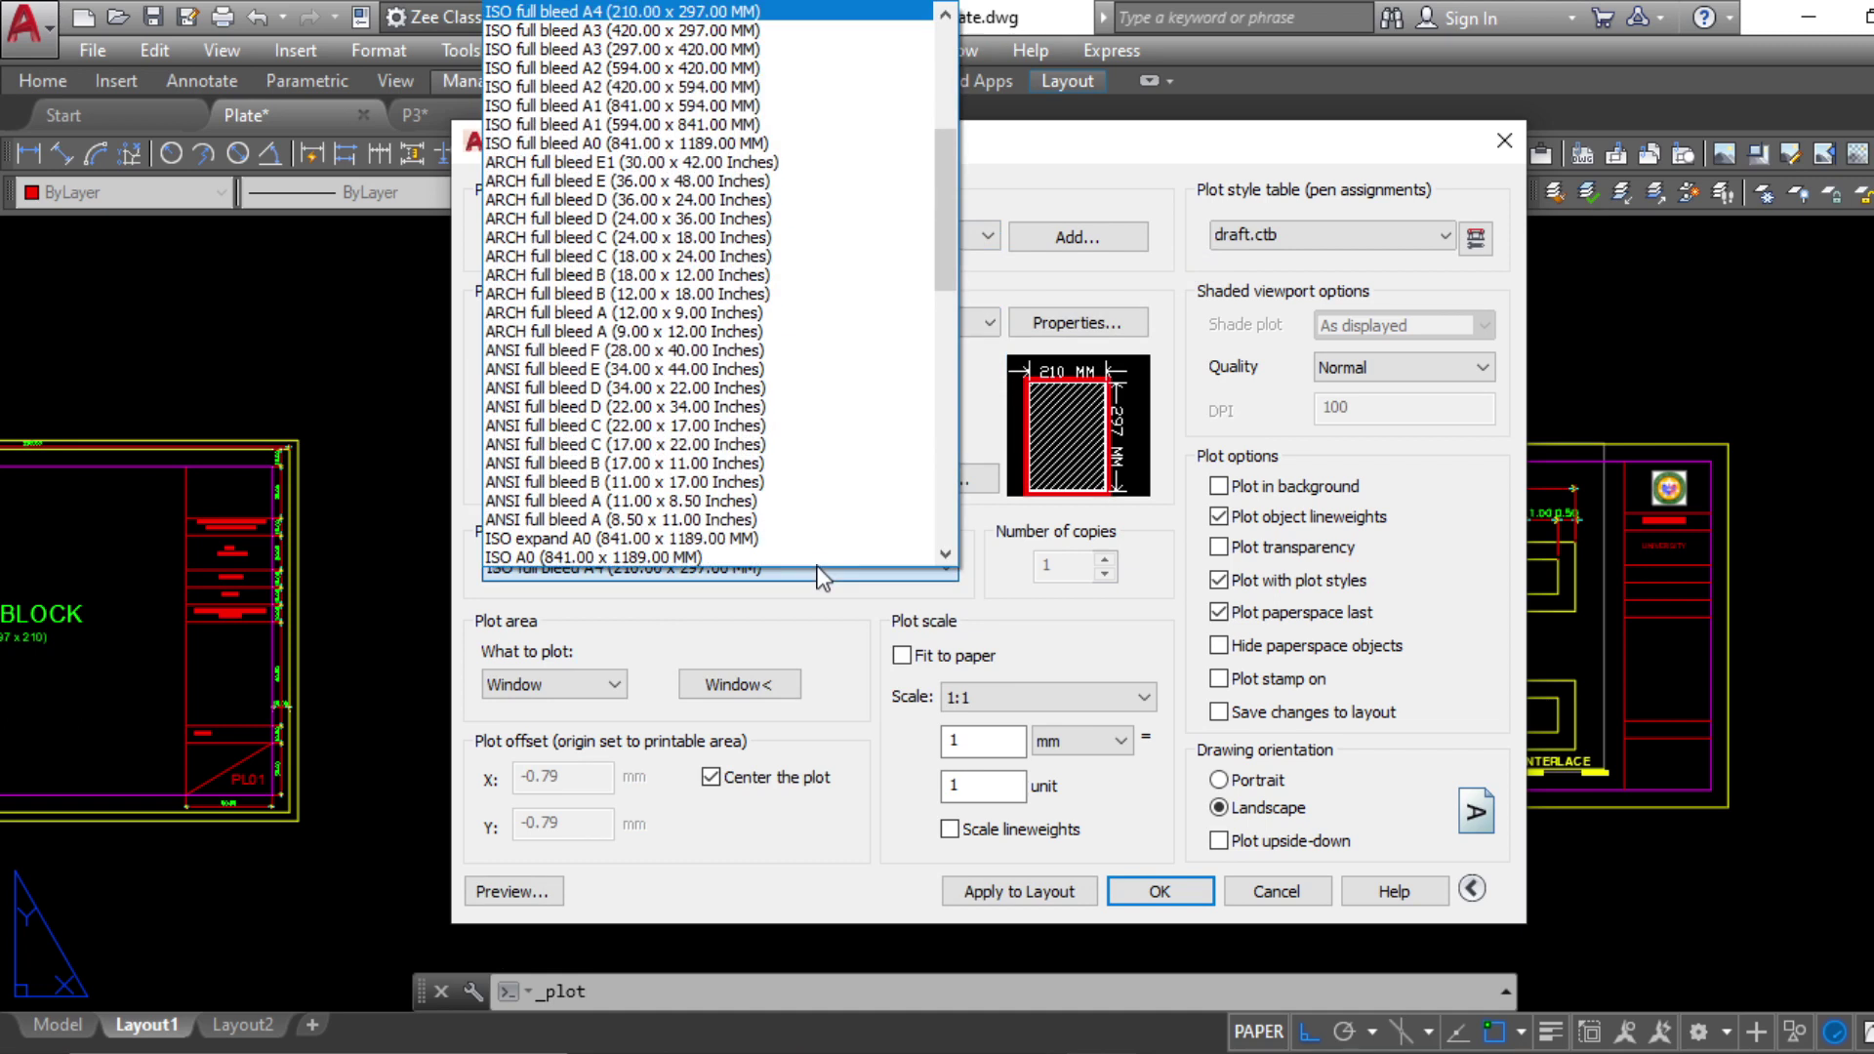
pyautogui.click(615, 13)
# Set the plot area to a window spanning the outer frame of the original INTERLACE sheet from corner to corner
pyautogui.click(608, 689)
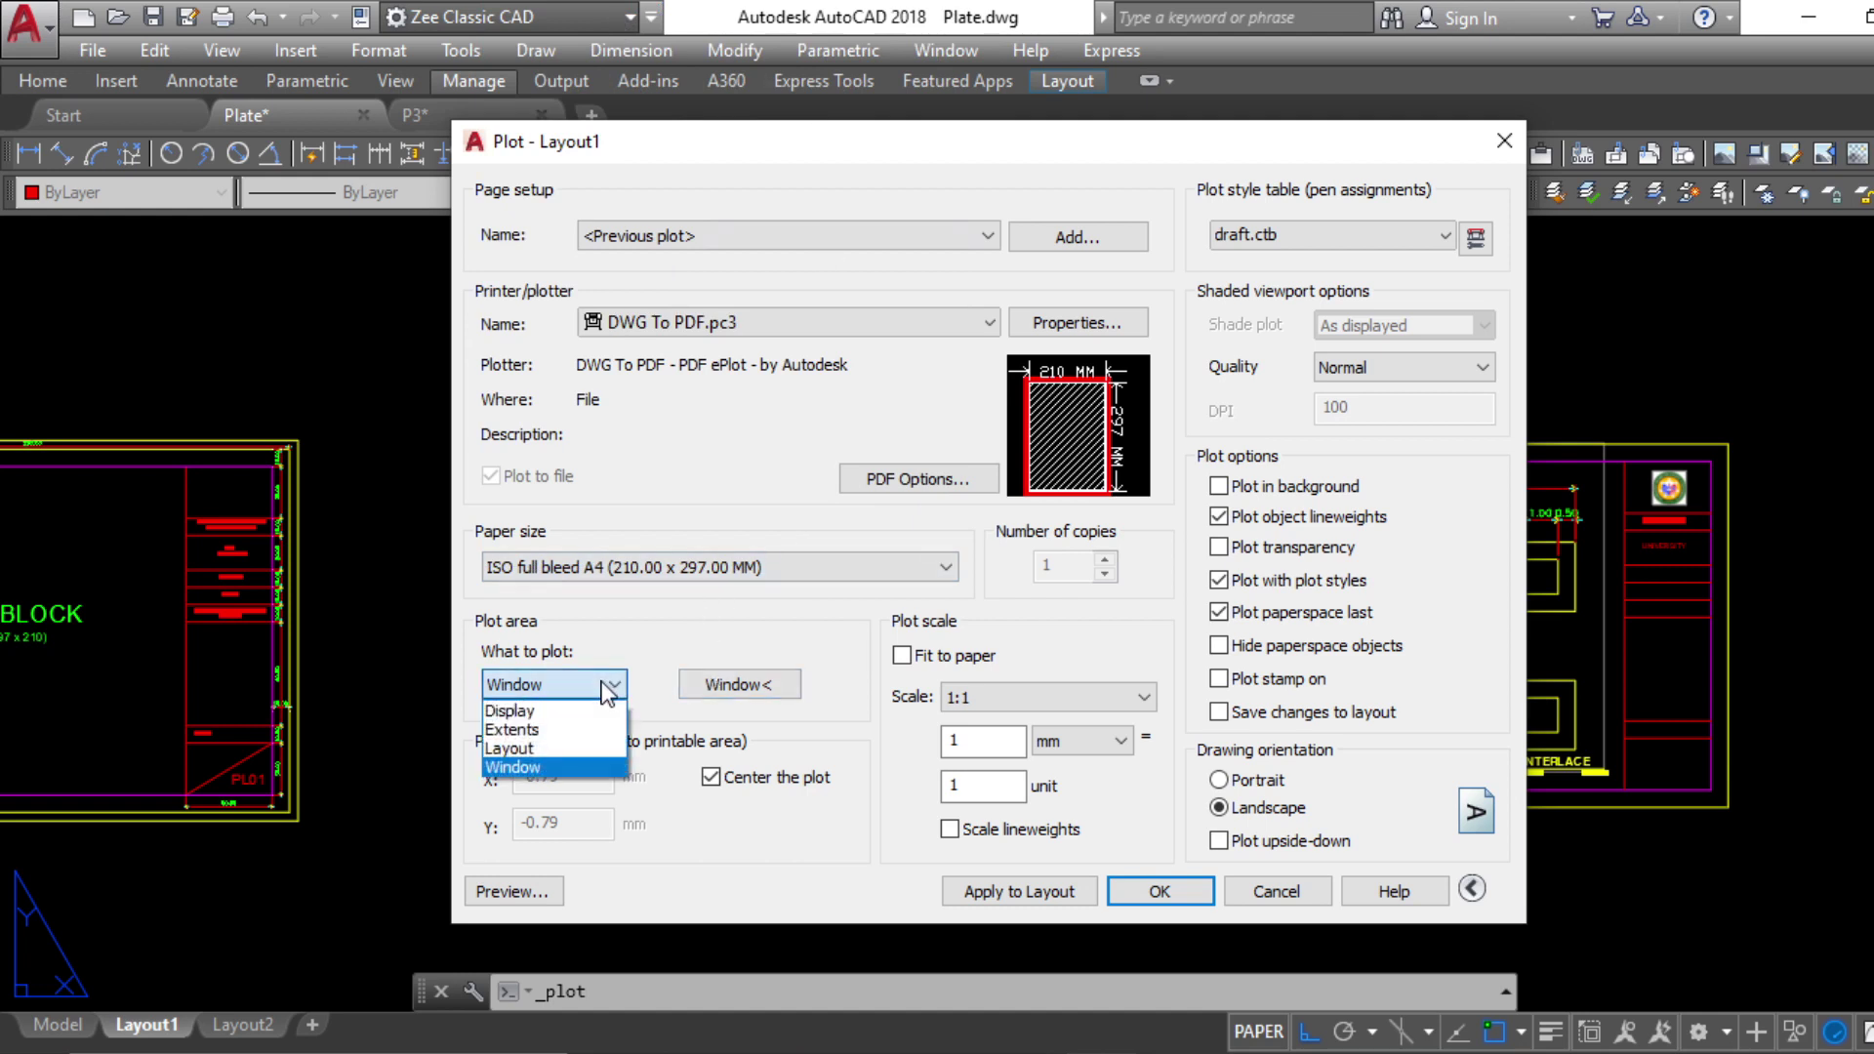
pyautogui.click(570, 767)
pyautogui.click(739, 684)
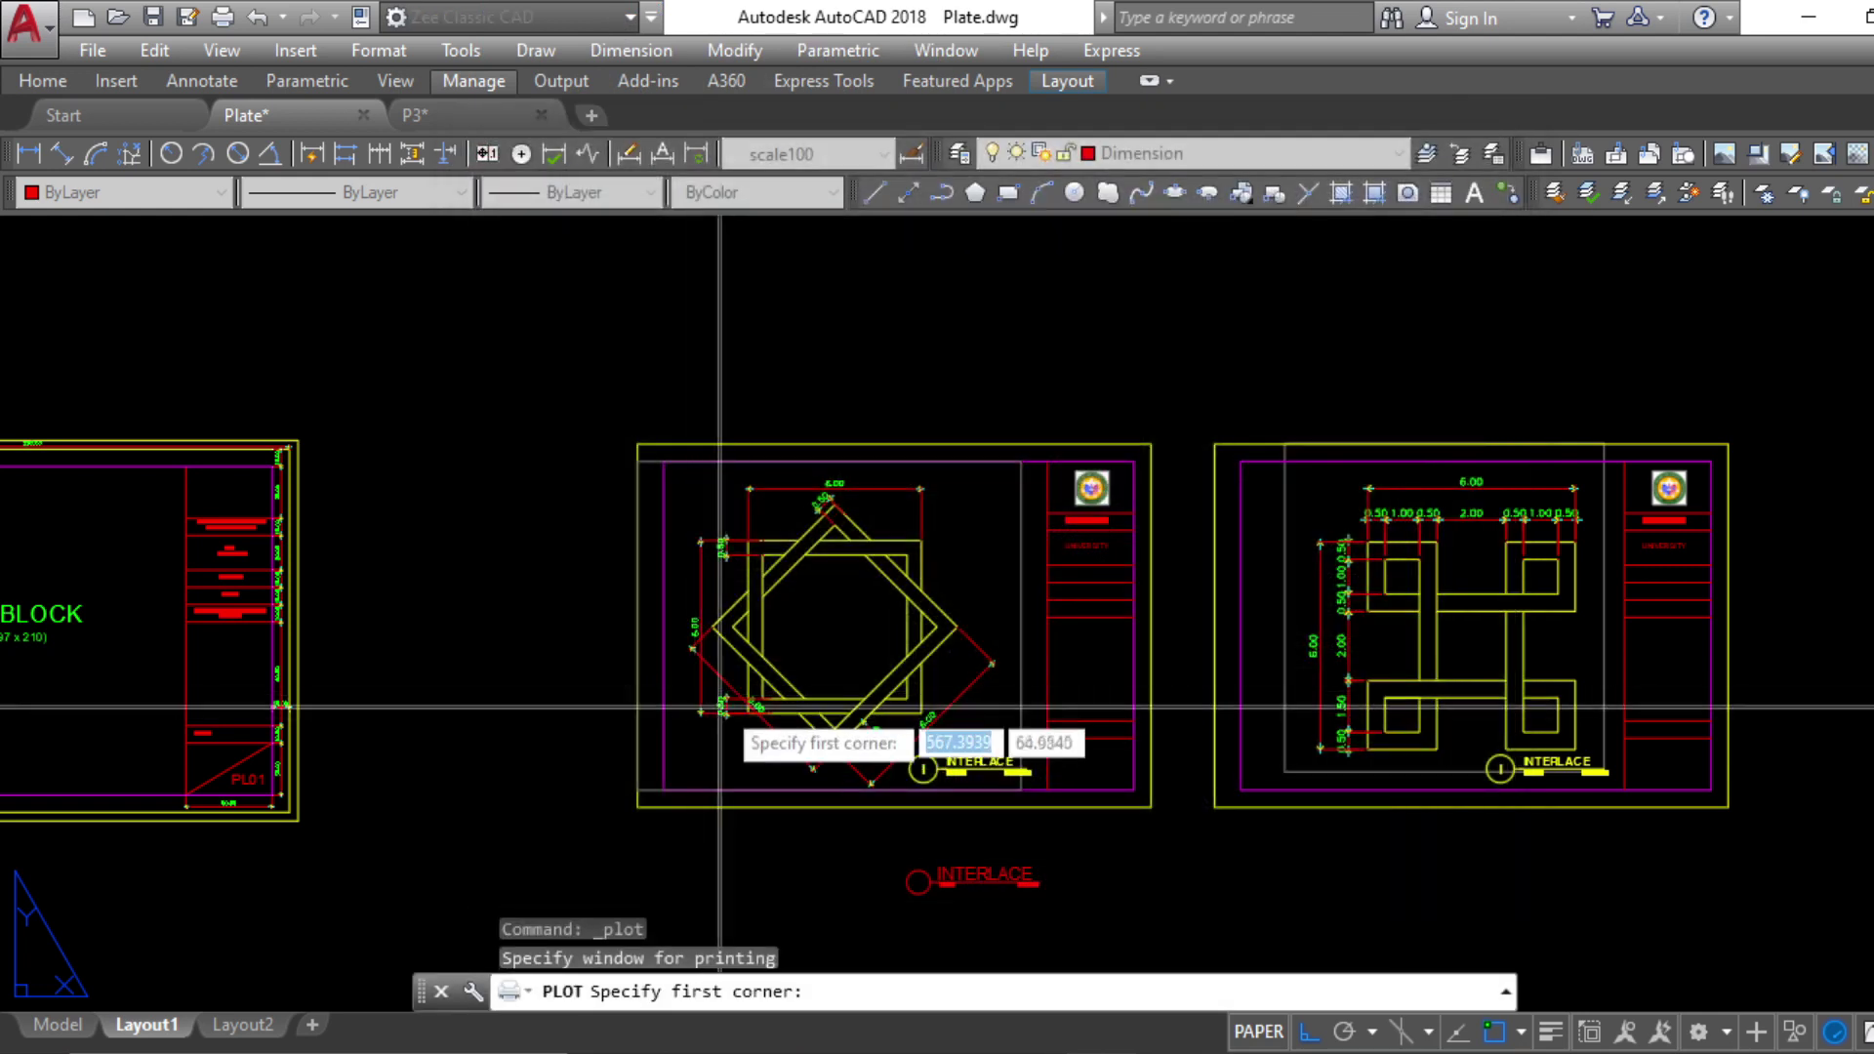
pyautogui.scroll(4, 578, 458)
pyautogui.click(726, 423)
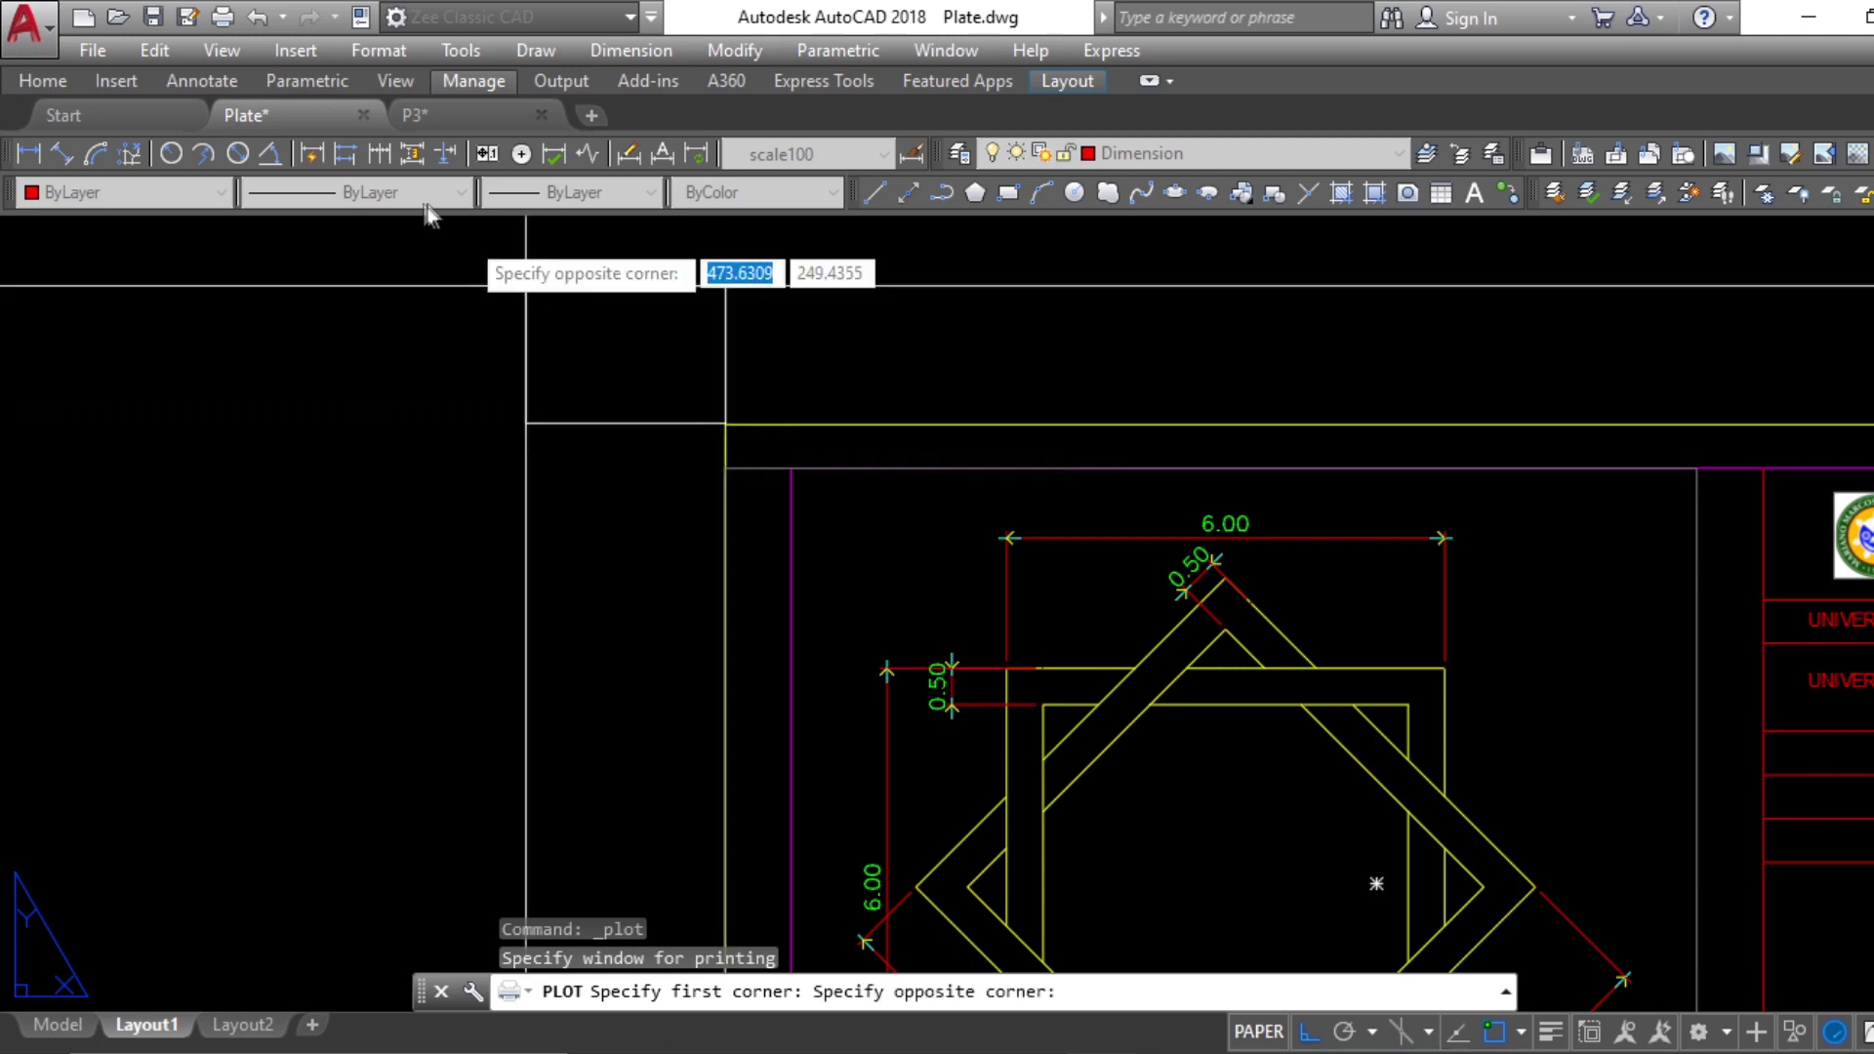
pyautogui.scroll(-2, 424, 260)
pyautogui.moveTo(1481, 913); pyautogui.dragTo(1269, 733, button='middle')
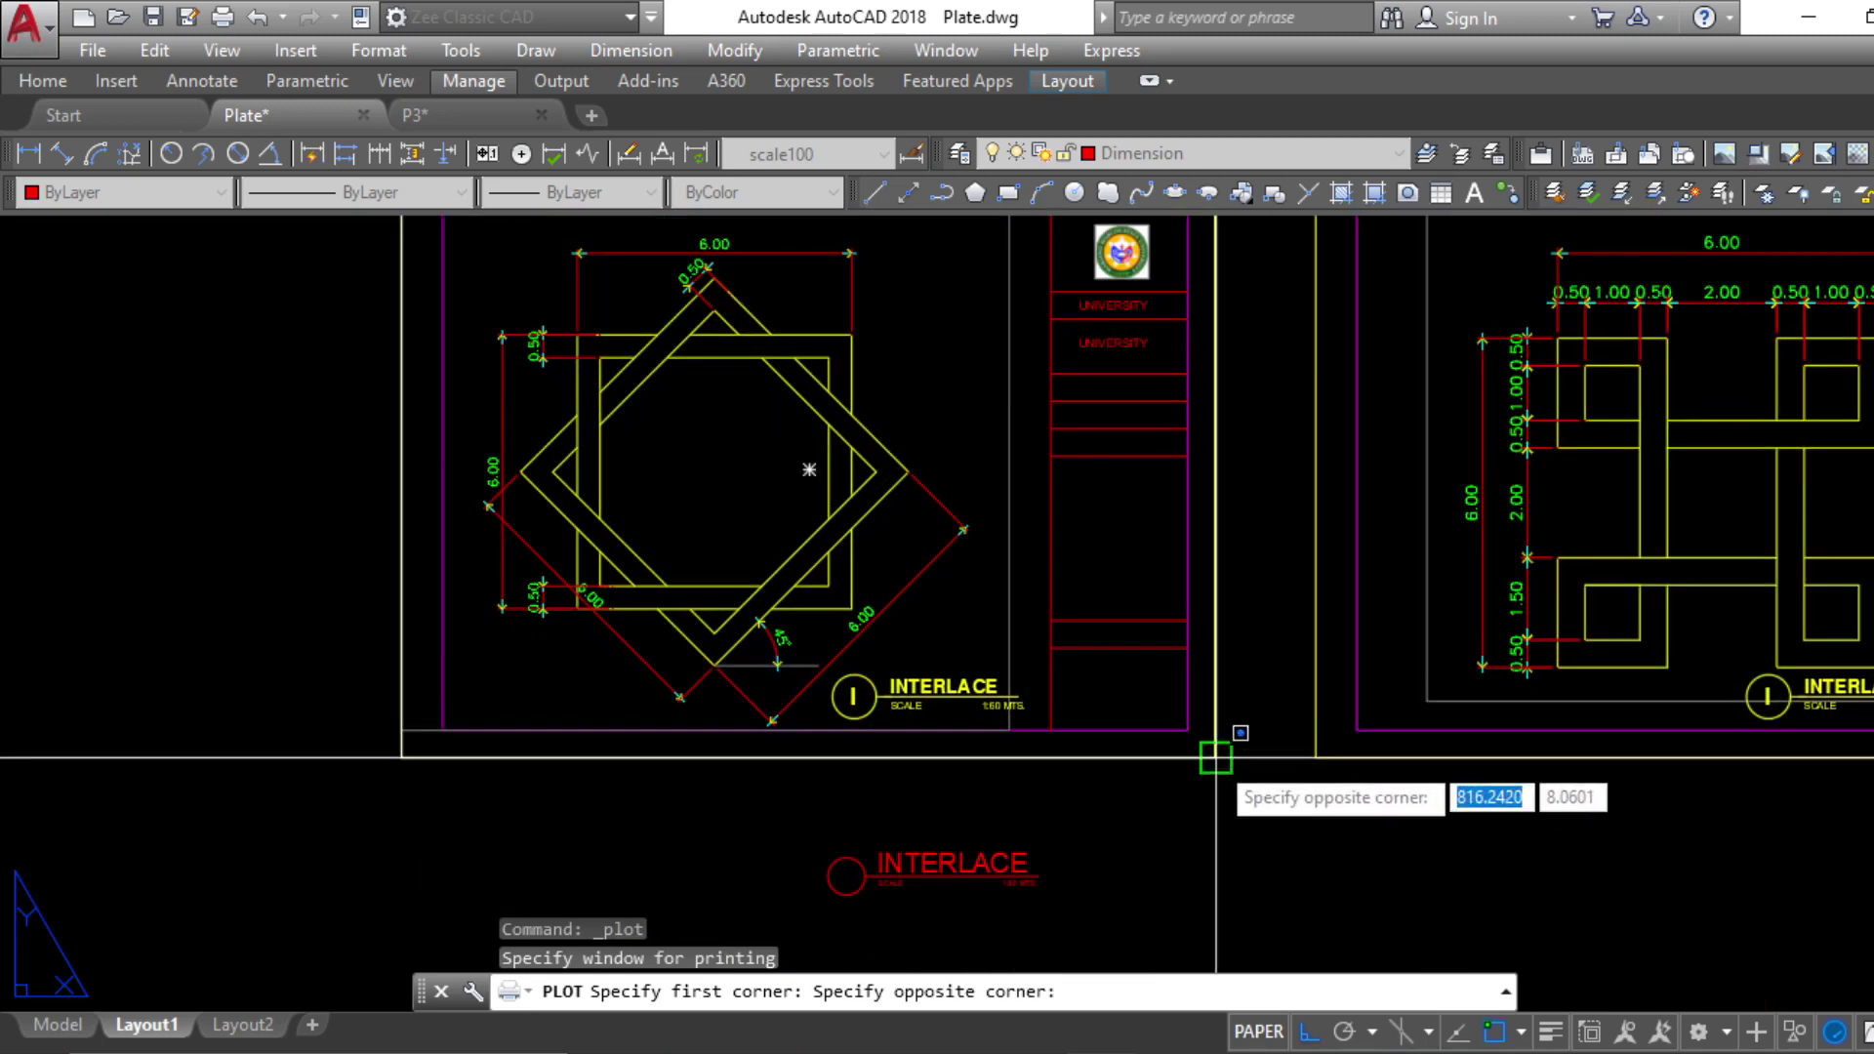
pyautogui.click(1217, 757)
pyautogui.click(1101, 763)
pyautogui.click(1090, 789)
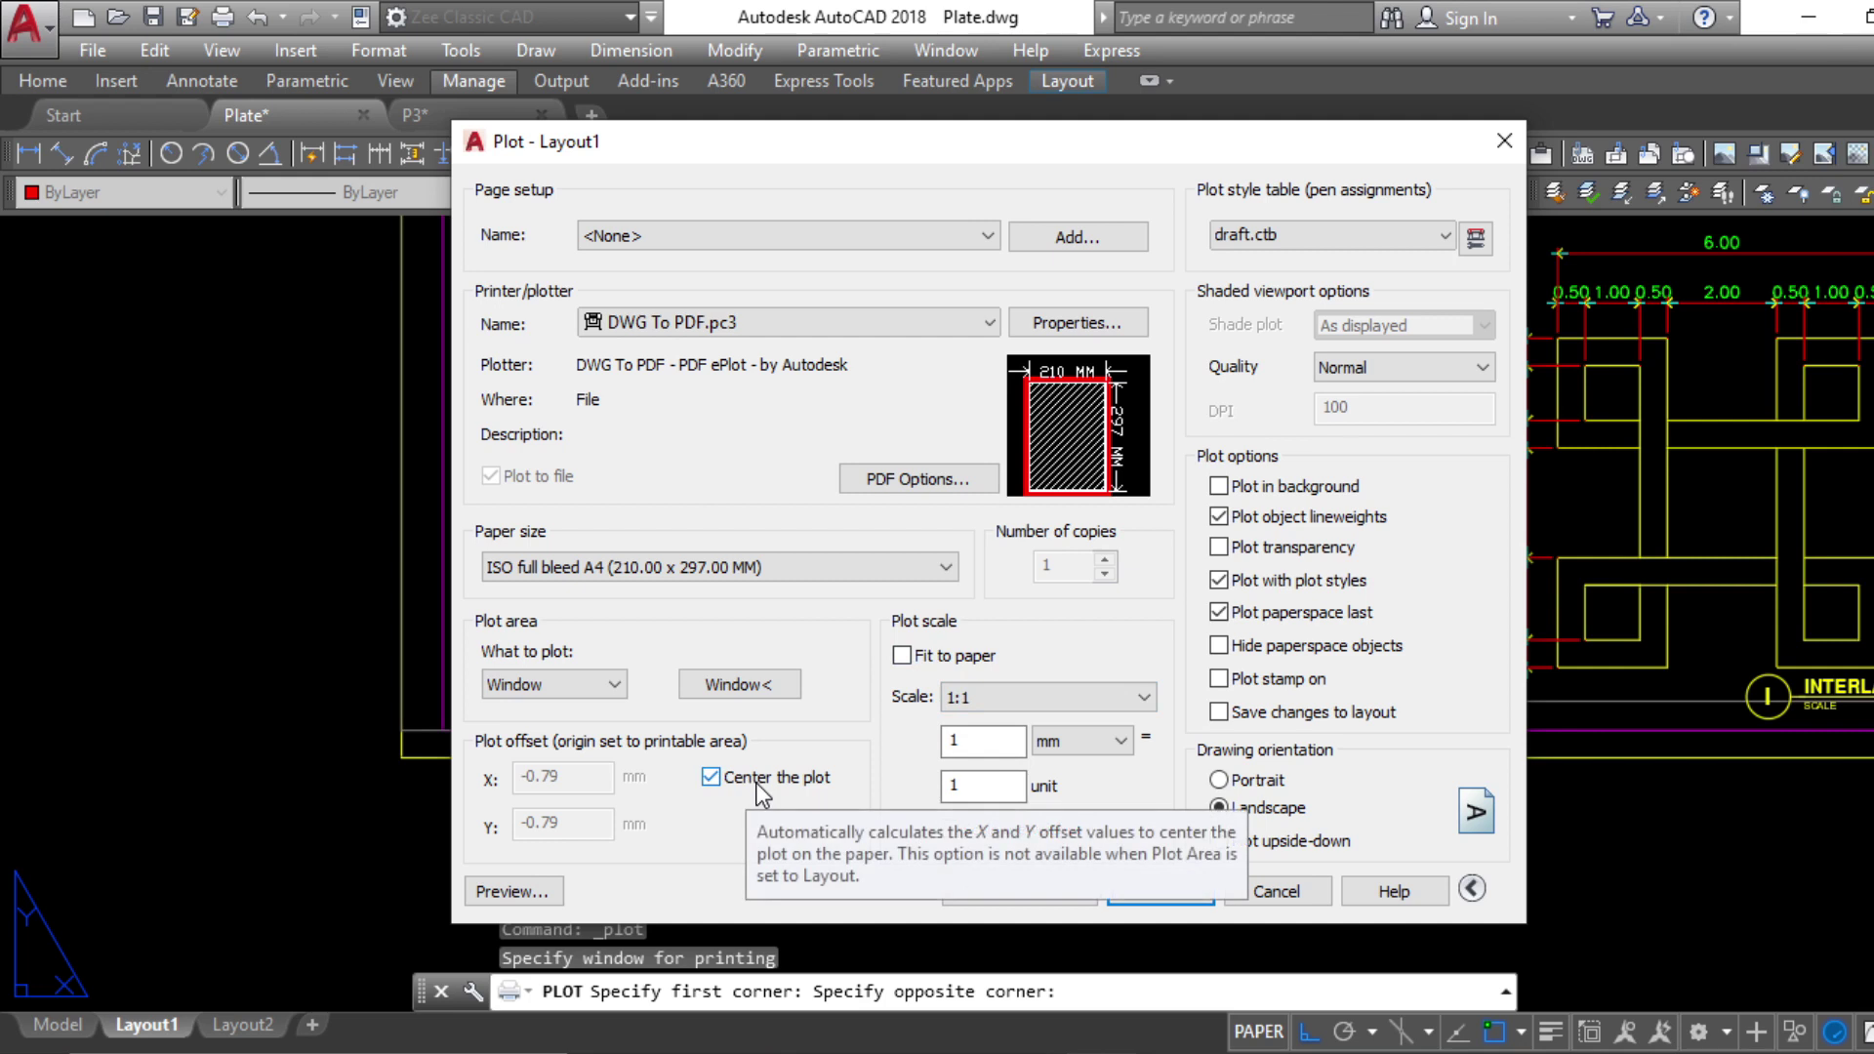
# Try the monochrome.ctb plot style table and redefine the plot window around the outer frame of the original INTERLACE sheet
pyautogui.click(1354, 237)
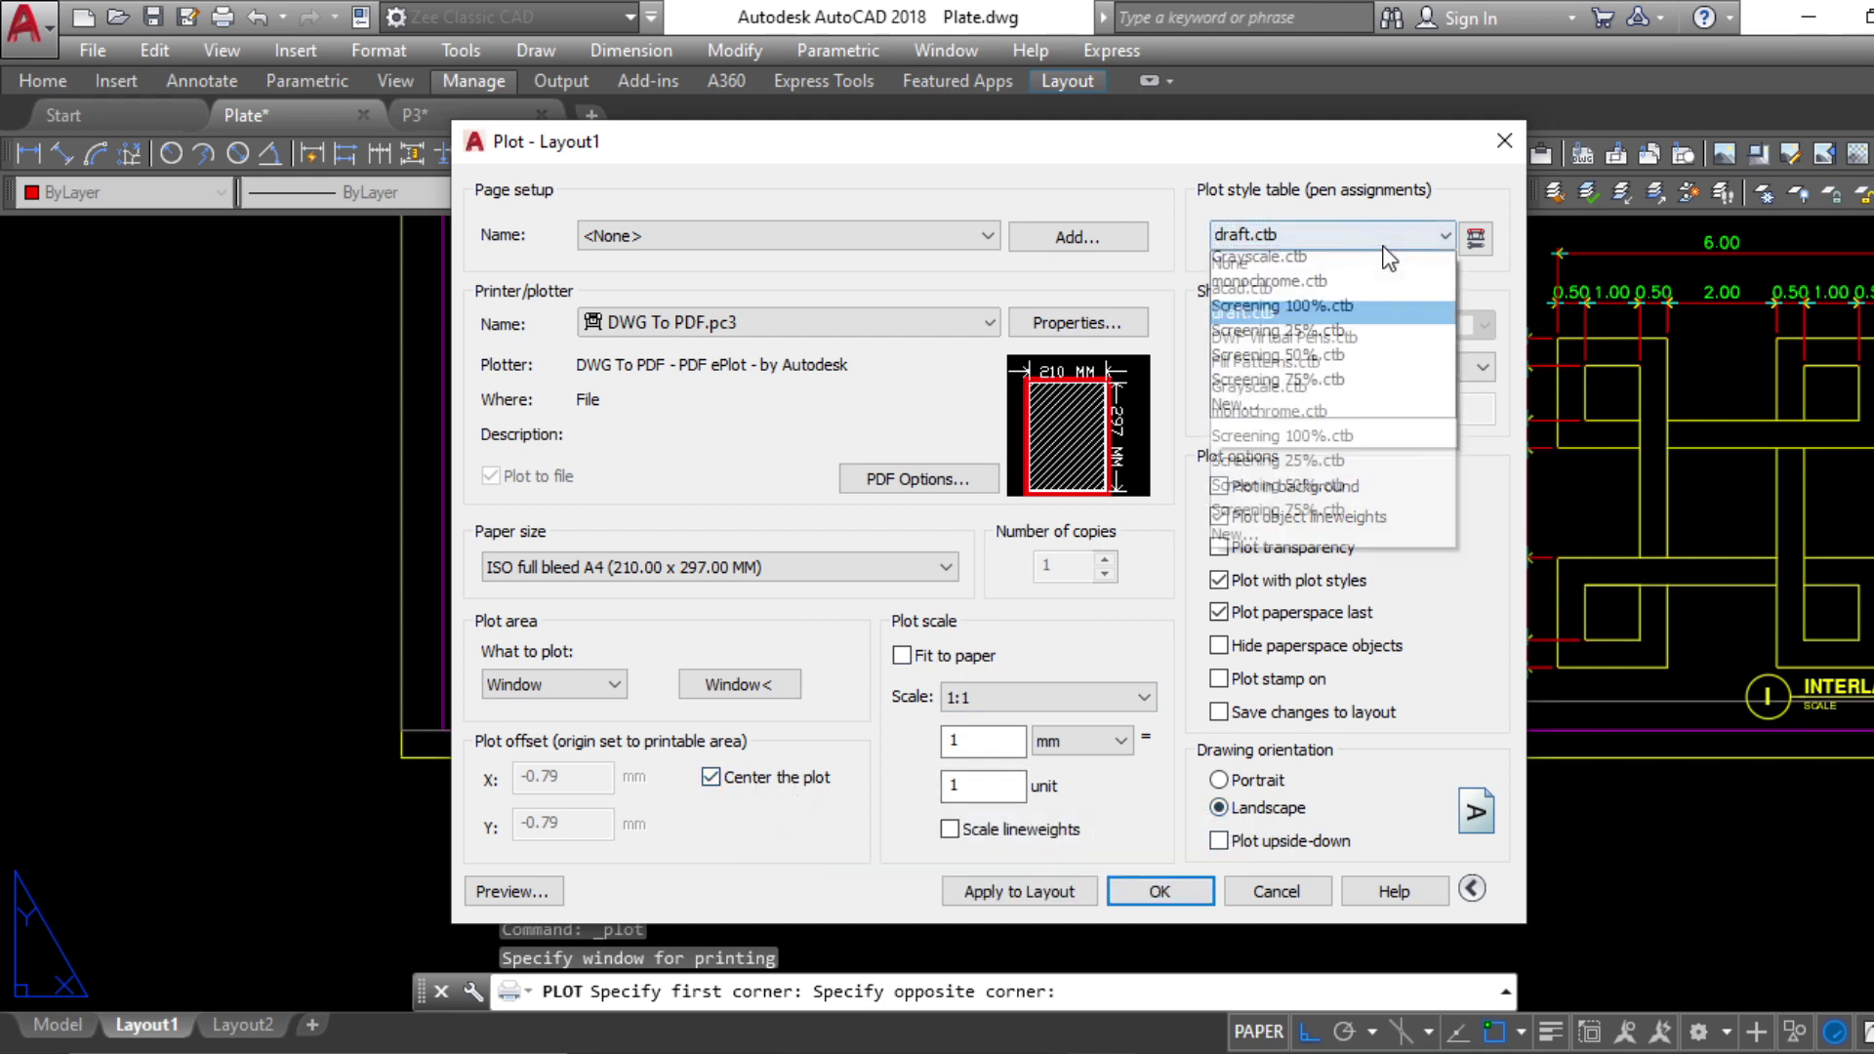
pyautogui.click(1311, 412)
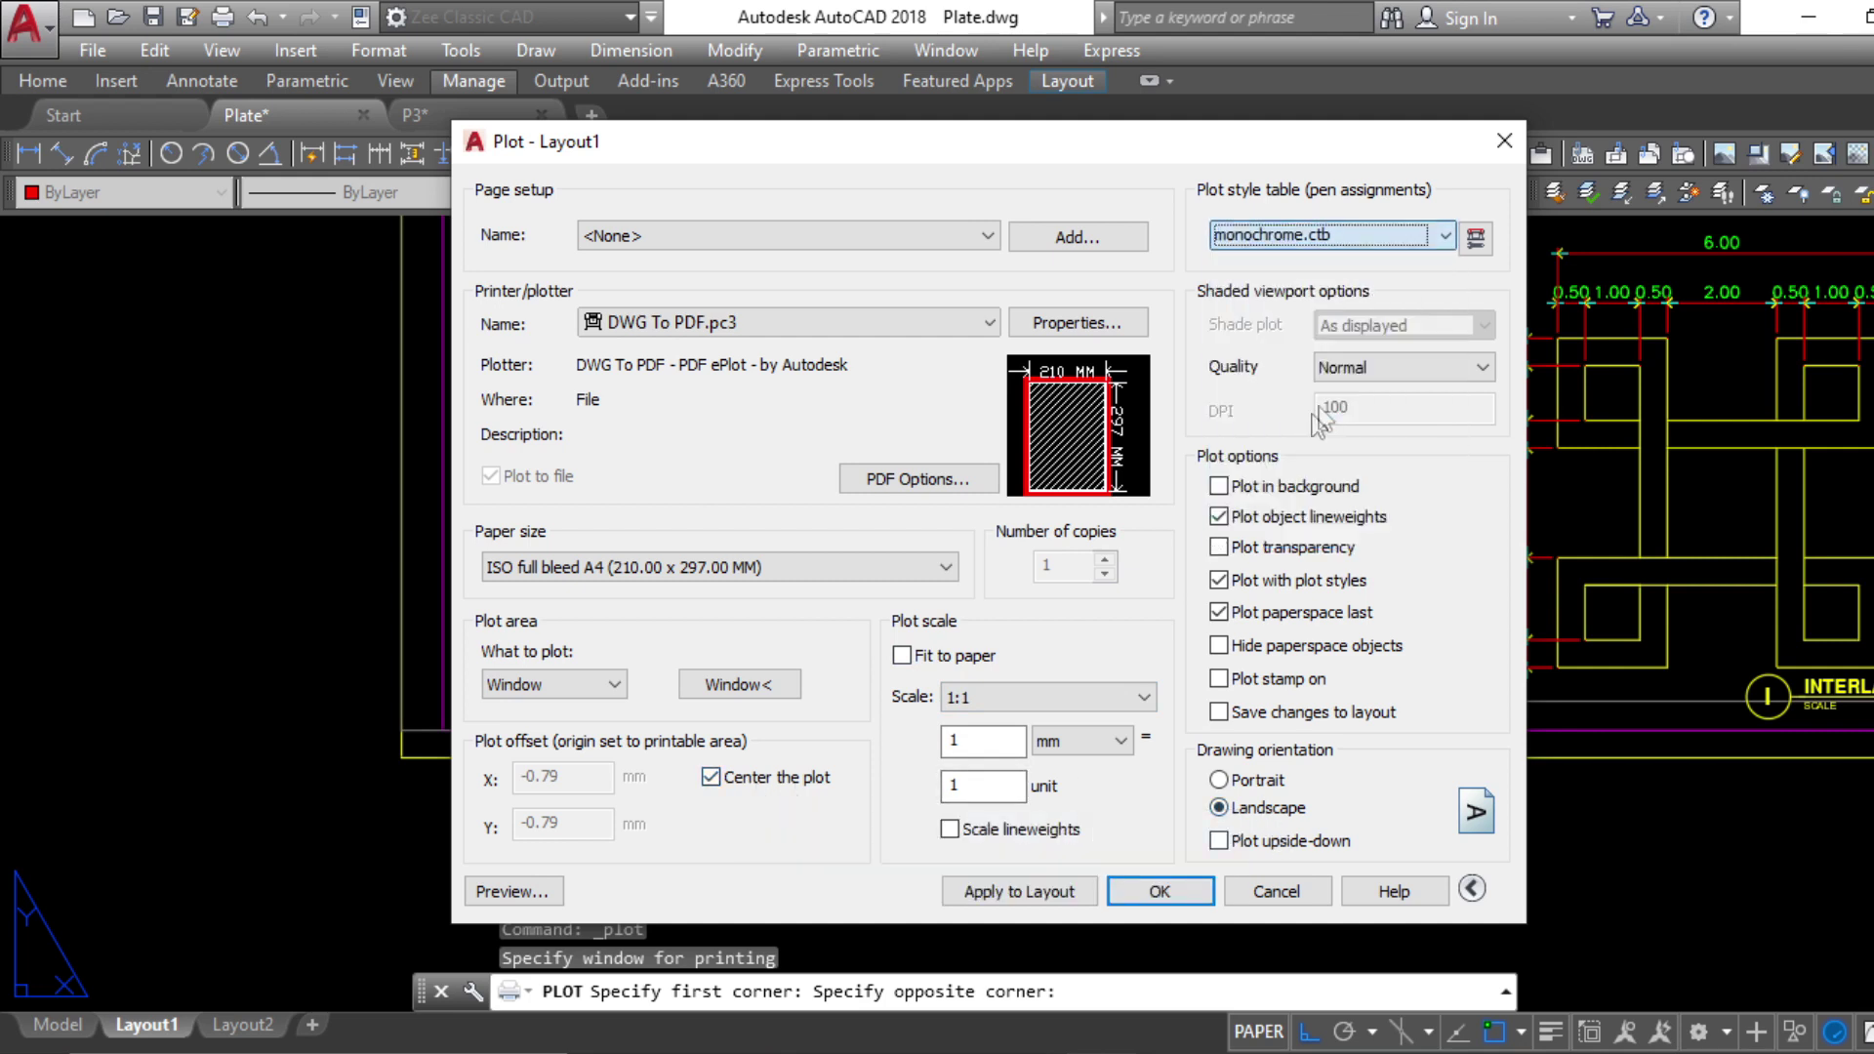
pyautogui.click(739, 695)
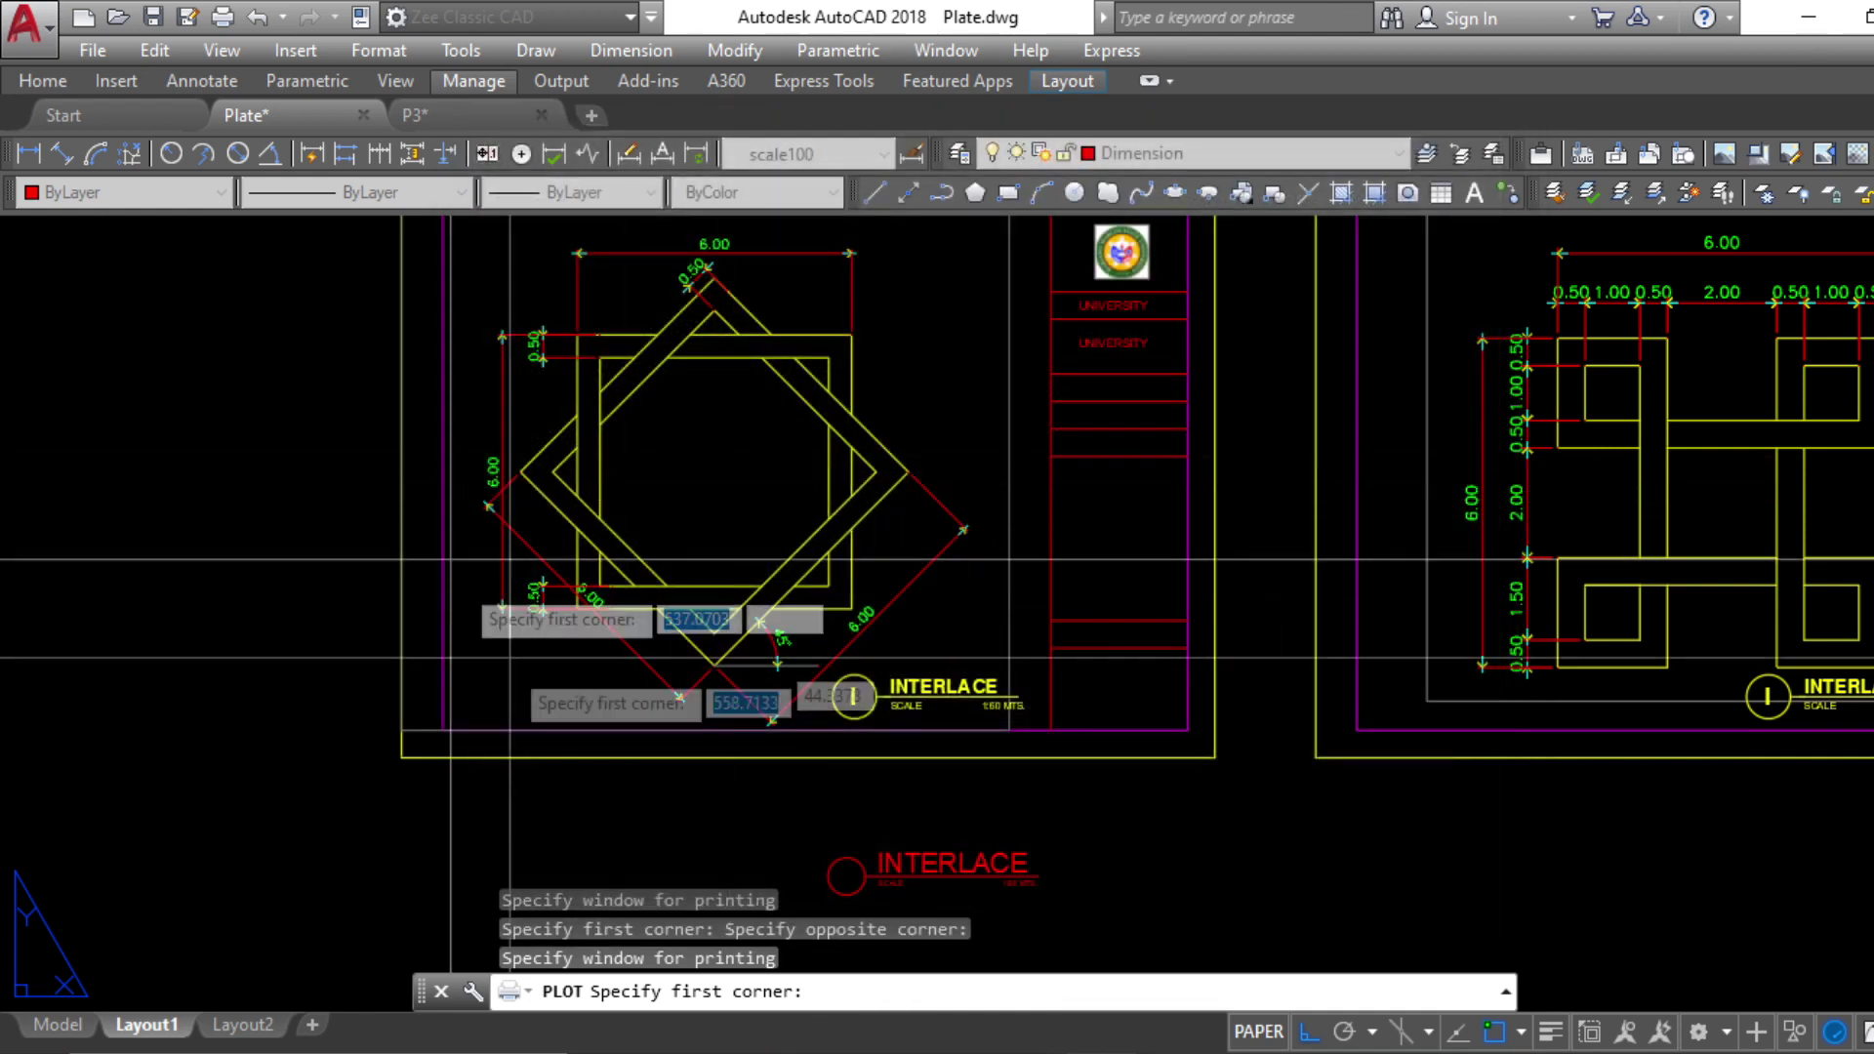
pyautogui.scroll(-4, 635, 795)
pyautogui.scroll(4, 853, 550)
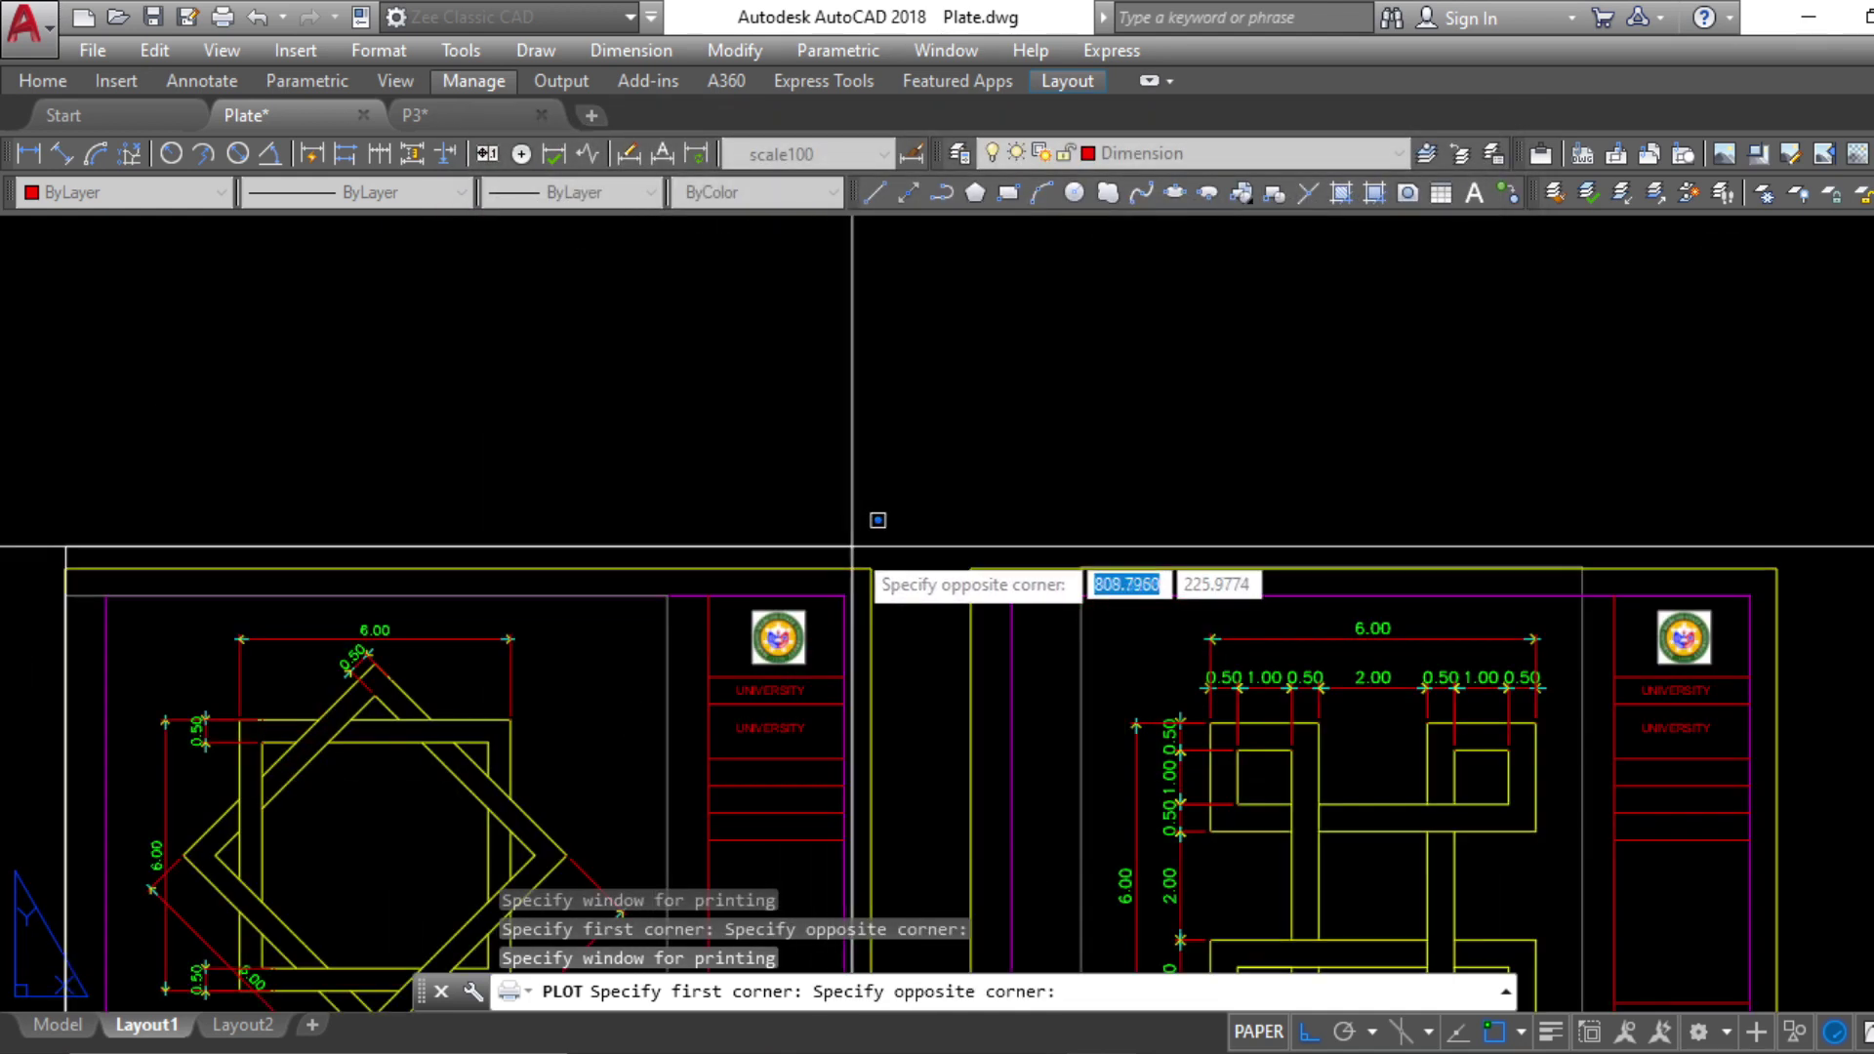
pyautogui.click(874, 569)
# Preview the monochrome plot of the original INTERLACE sheet, examine it up close, and return to the plot settings
pyautogui.click(511, 891)
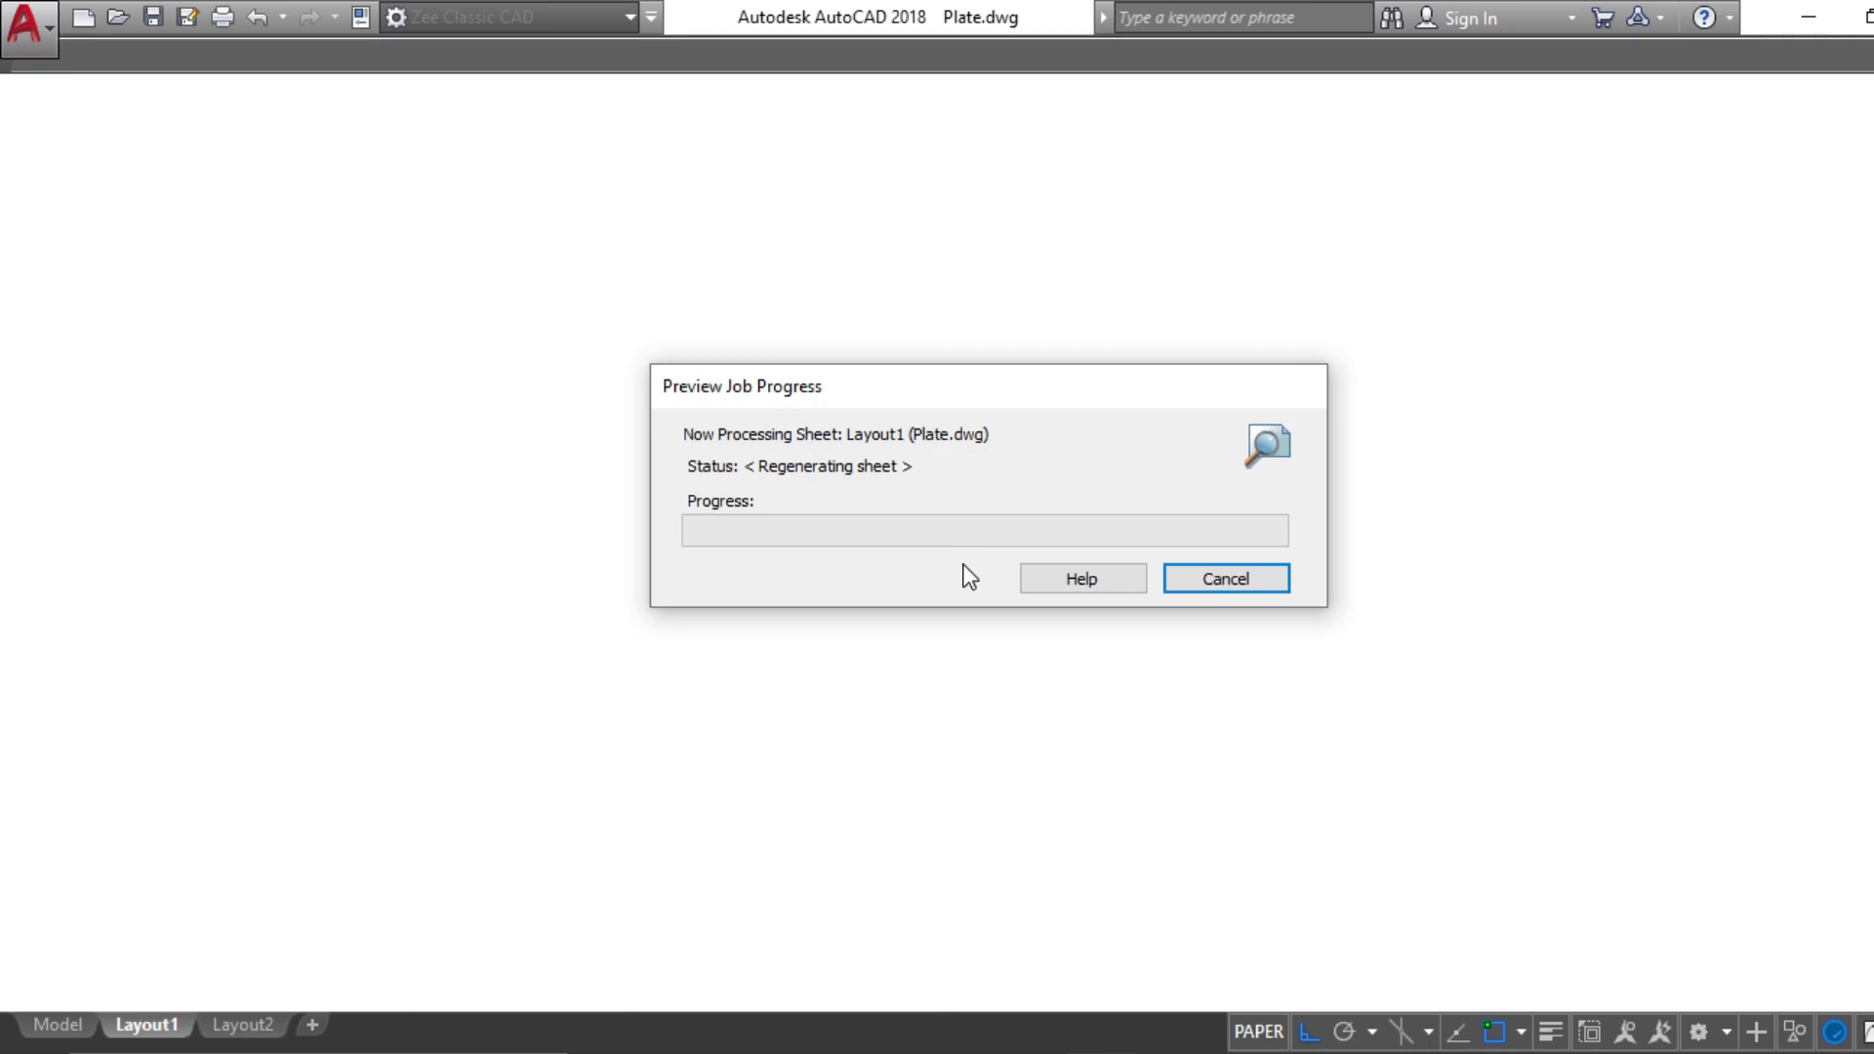
pyautogui.scroll(3, 976, 546)
pyautogui.scroll(-3, 976, 547)
pyautogui.moveTo(1057, 550); pyautogui.dragTo(1045, 536, button='middle')
pyautogui.press('Escape')
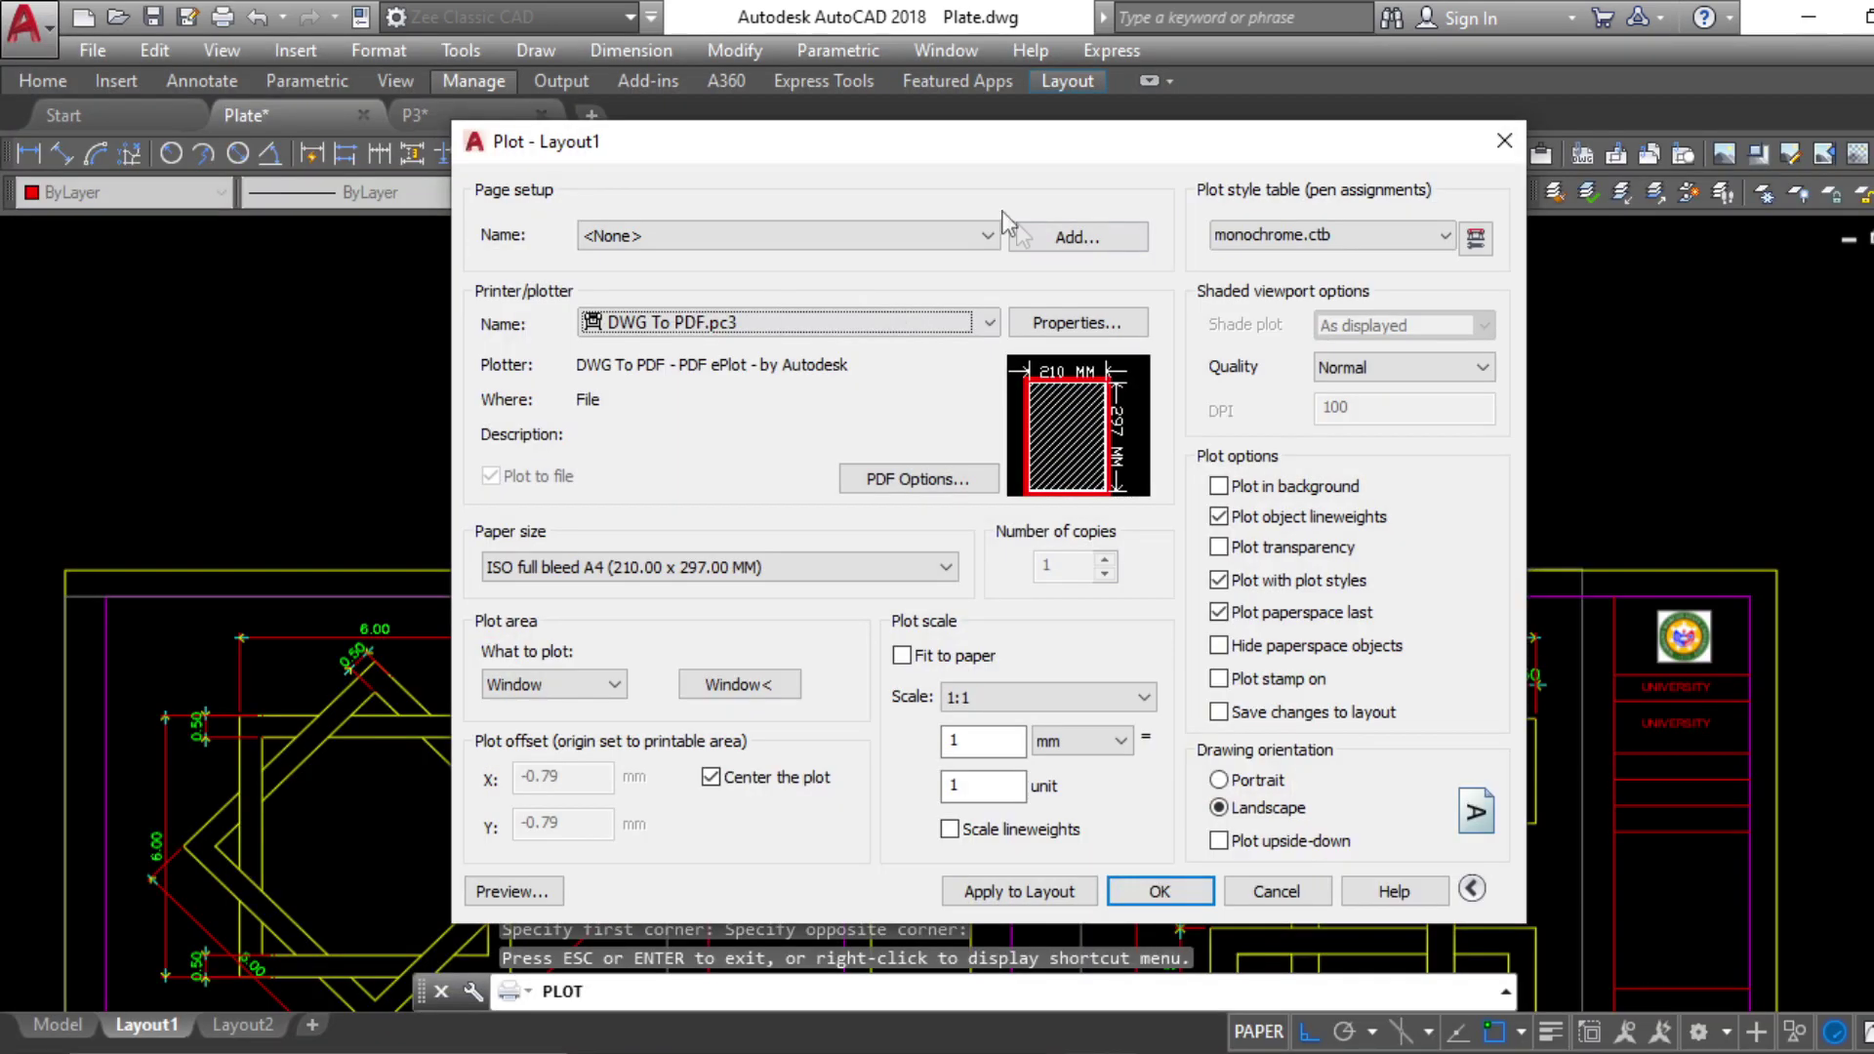
# Set the plot style table to draft.ctb and redefine the plot window from corner to corner of the original INTERLACE sheet's outer frame
pyautogui.click(1304, 234)
pyautogui.click(1310, 312)
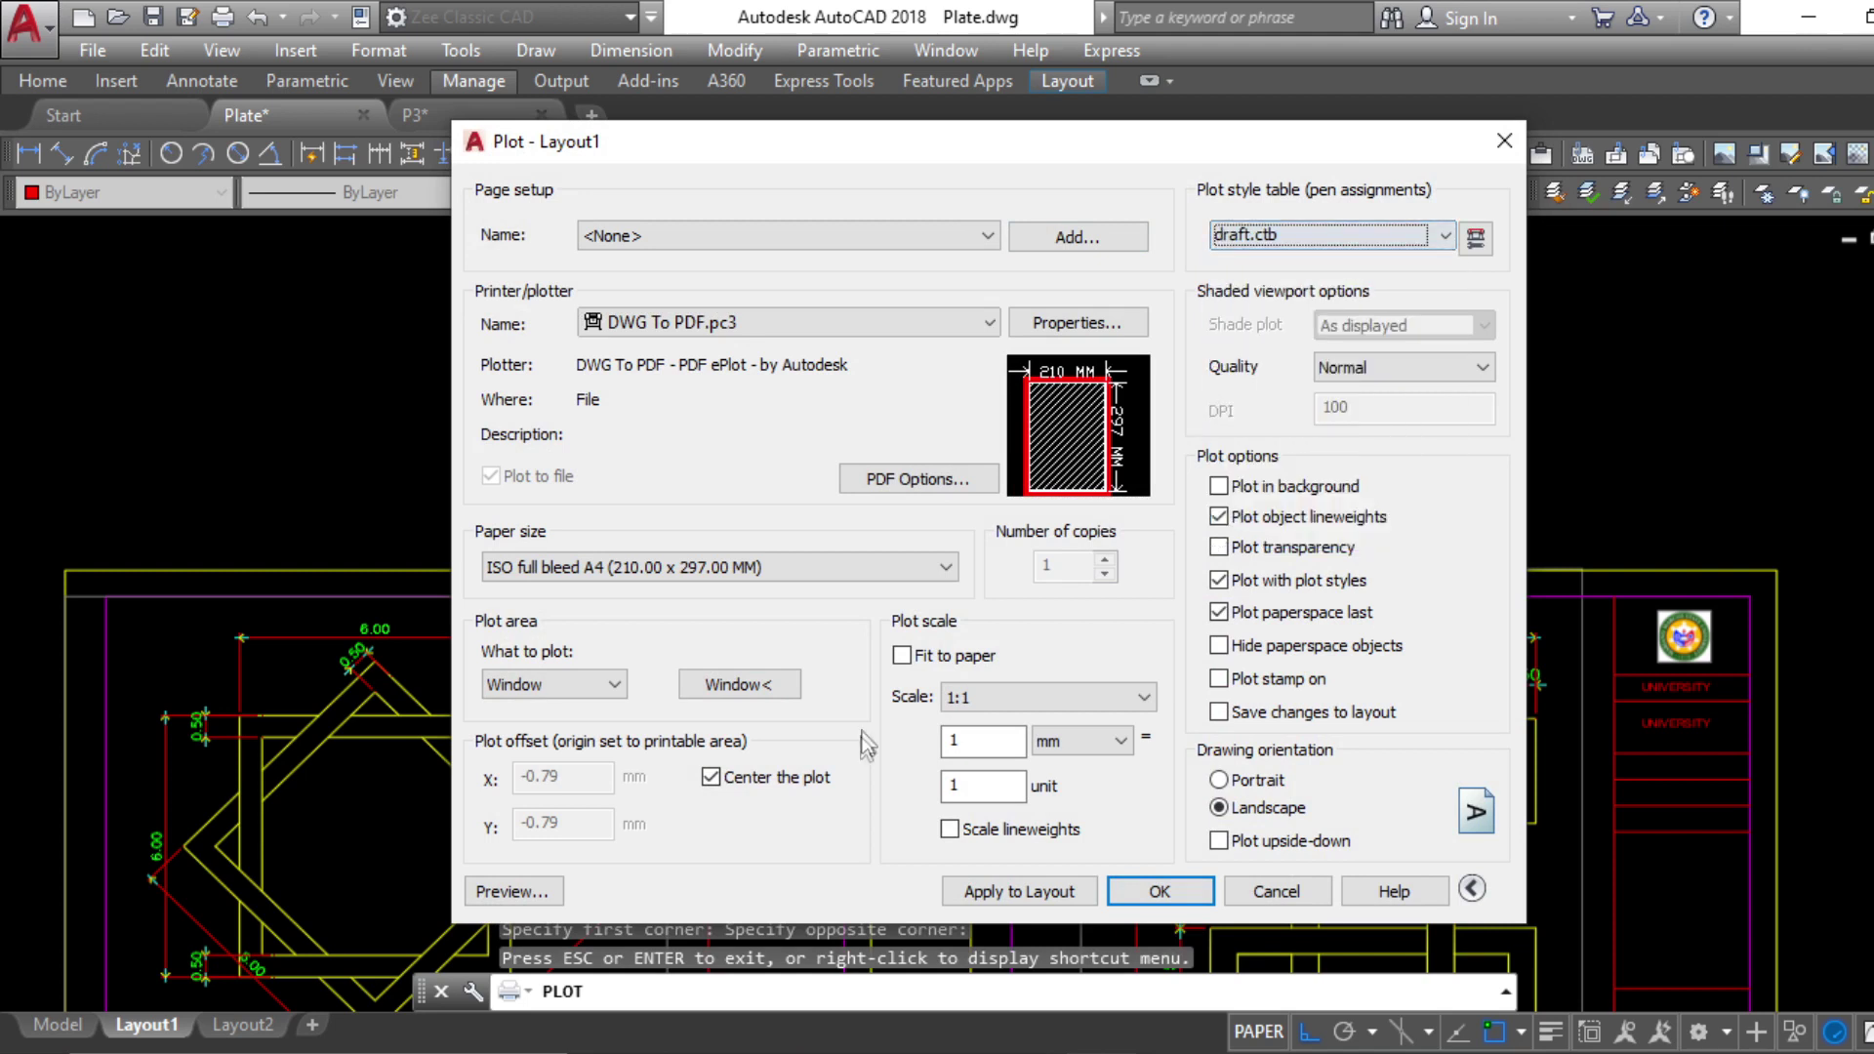
pyautogui.click(791, 683)
pyautogui.press('Escape')
pyautogui.click(789, 685)
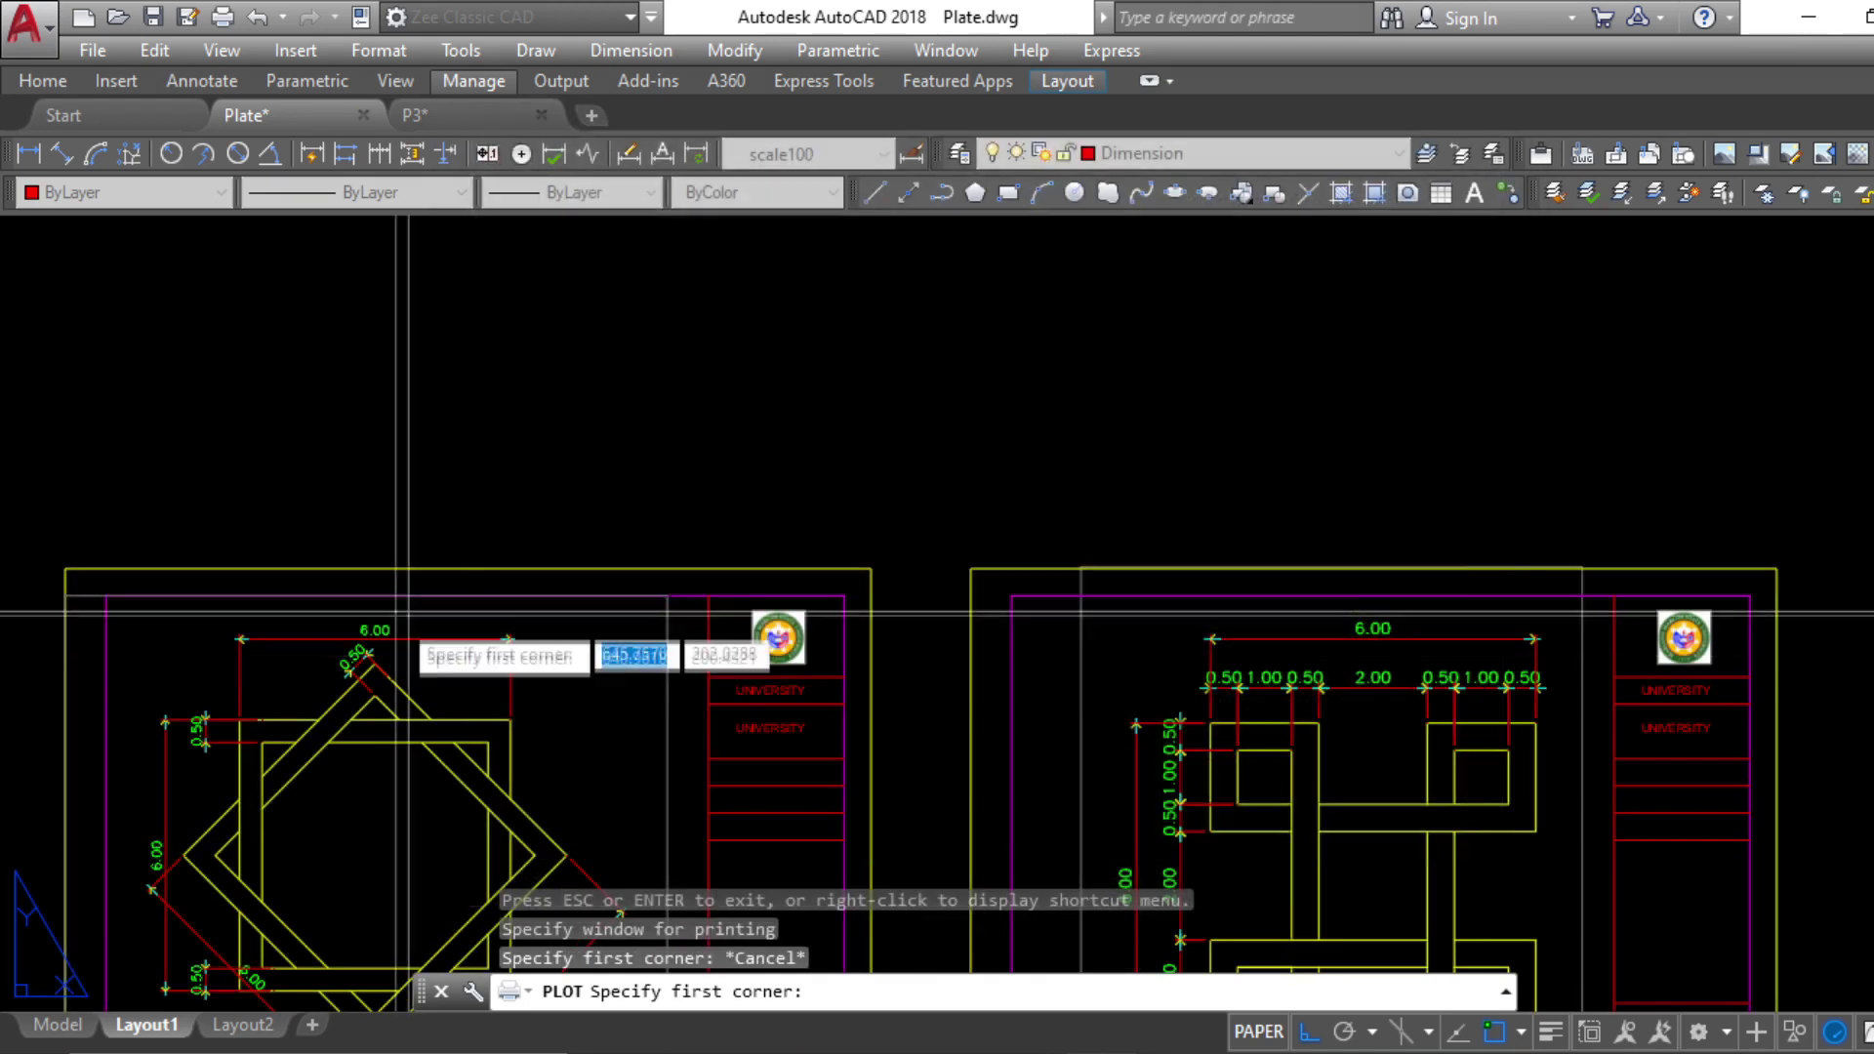
pyautogui.scroll(-3, 527, 253)
pyautogui.click(430, 361)
pyautogui.scroll(4, 630, 518)
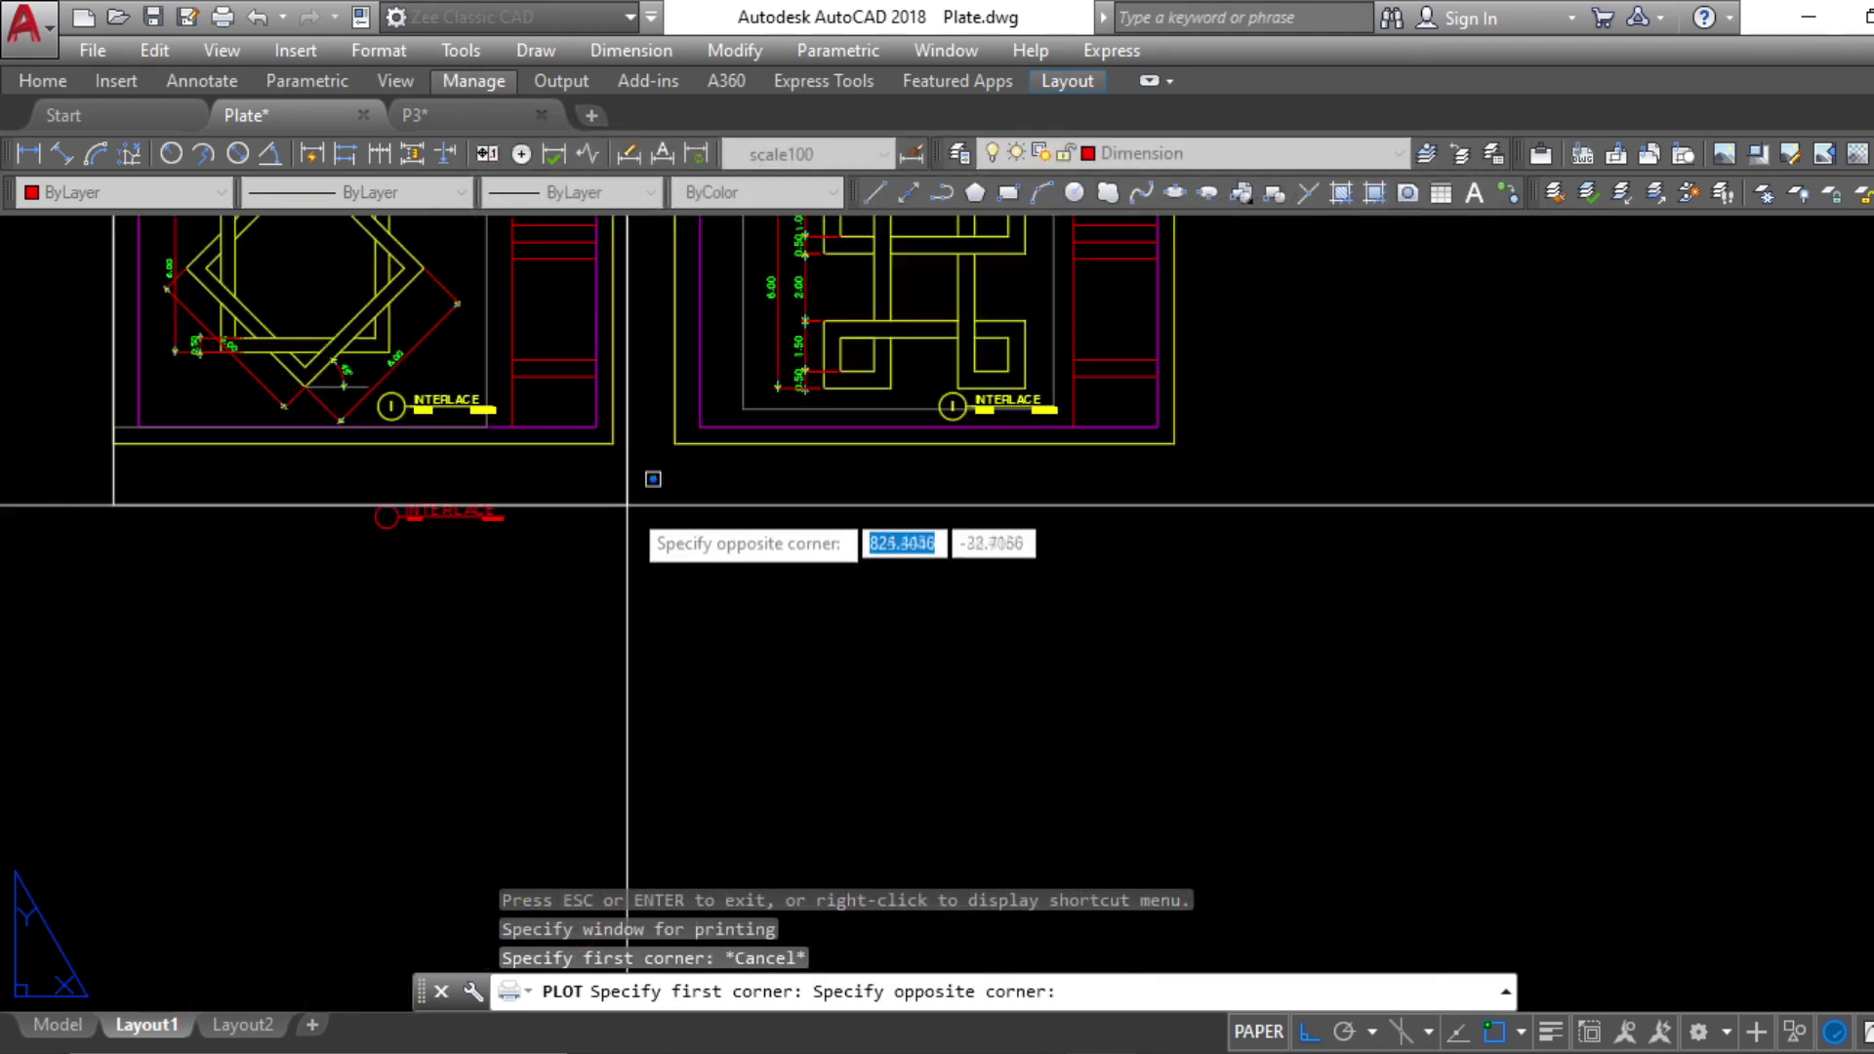
pyautogui.click(617, 441)
# Preview the original INTERLACE sheet and plot it to a PDF file named P1 on the Desktop
pyautogui.click(507, 891)
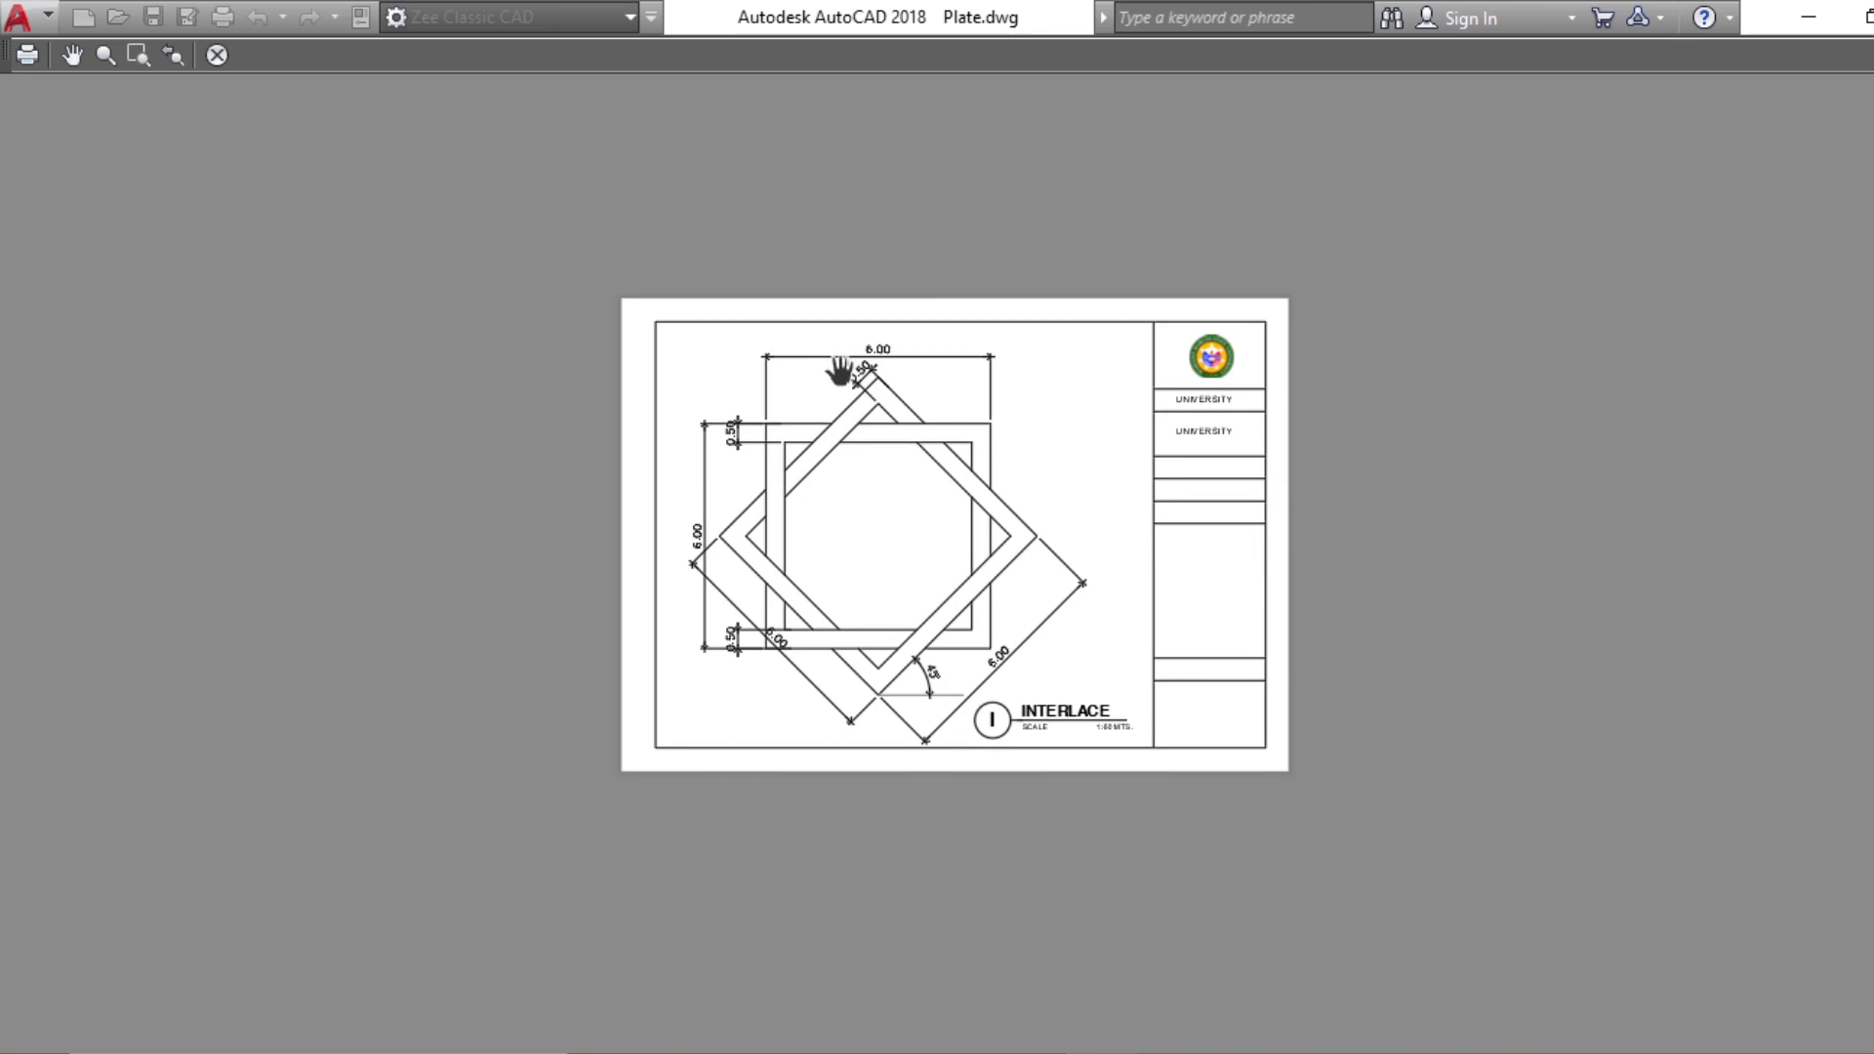
pyautogui.press('Escape')
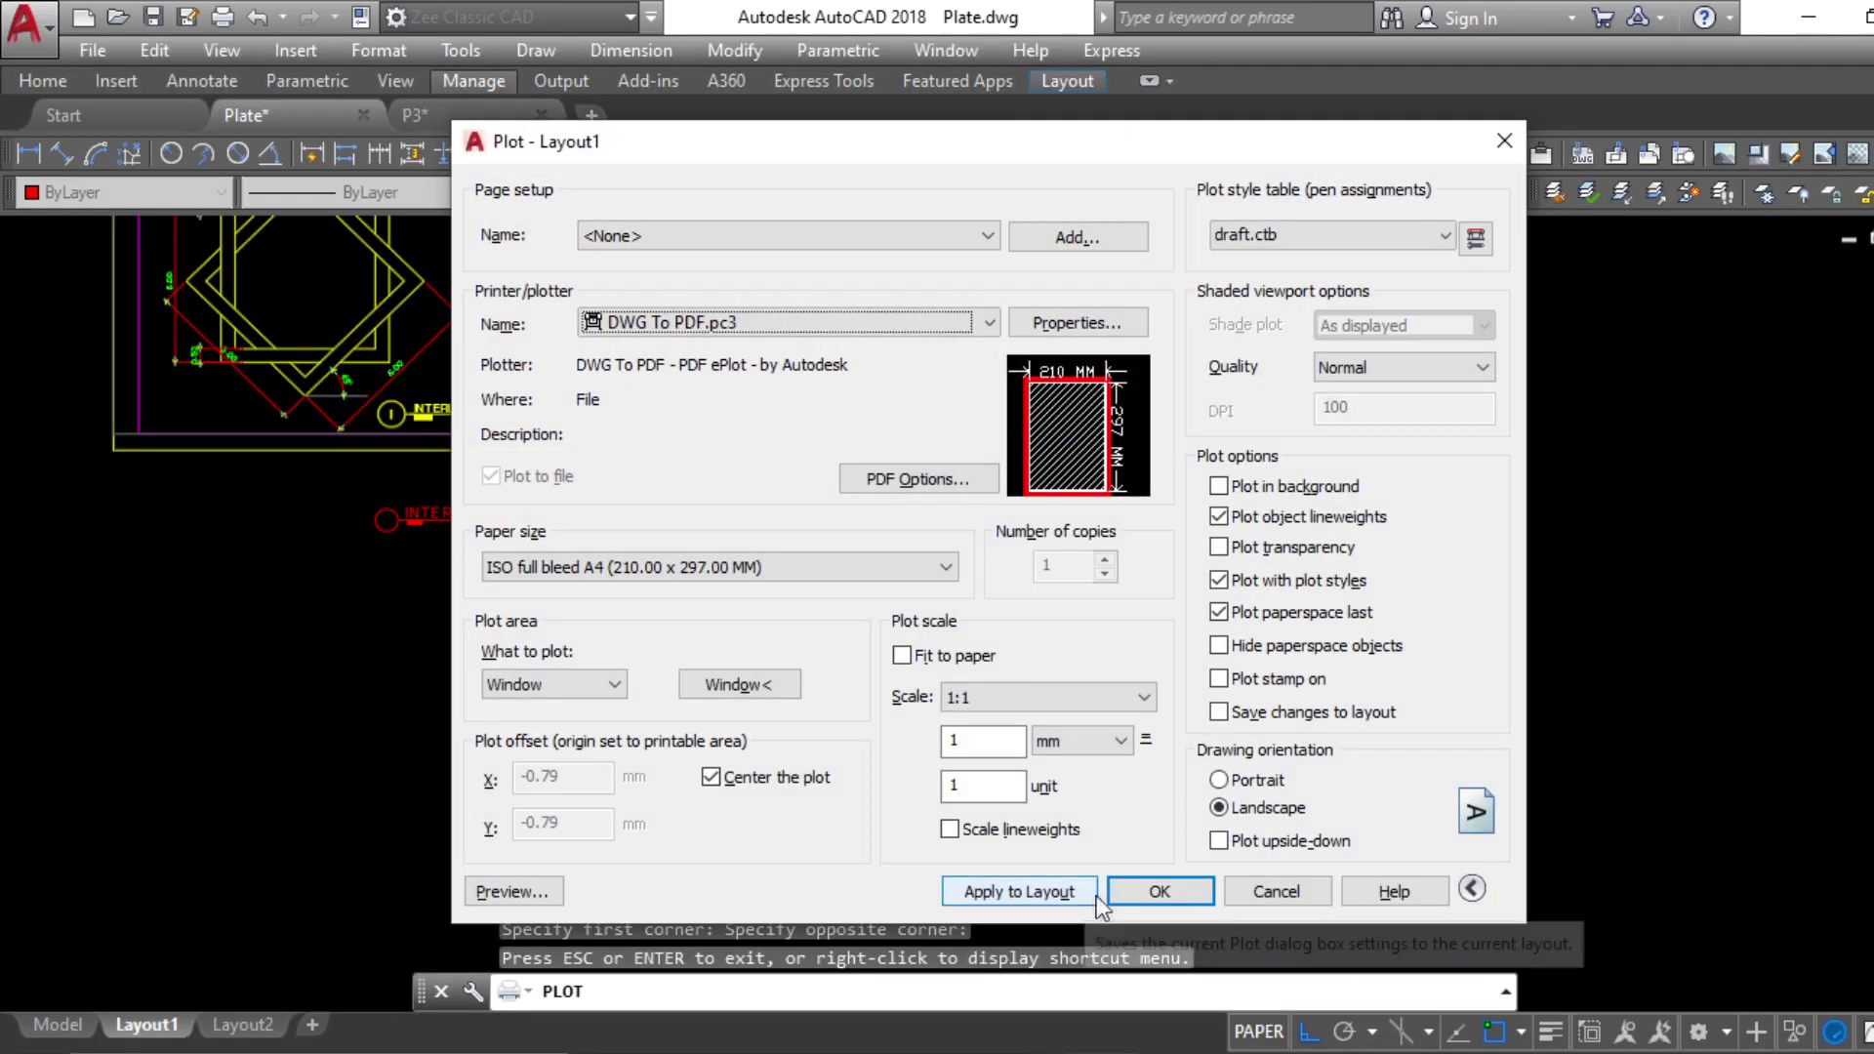
pyautogui.click(1159, 891)
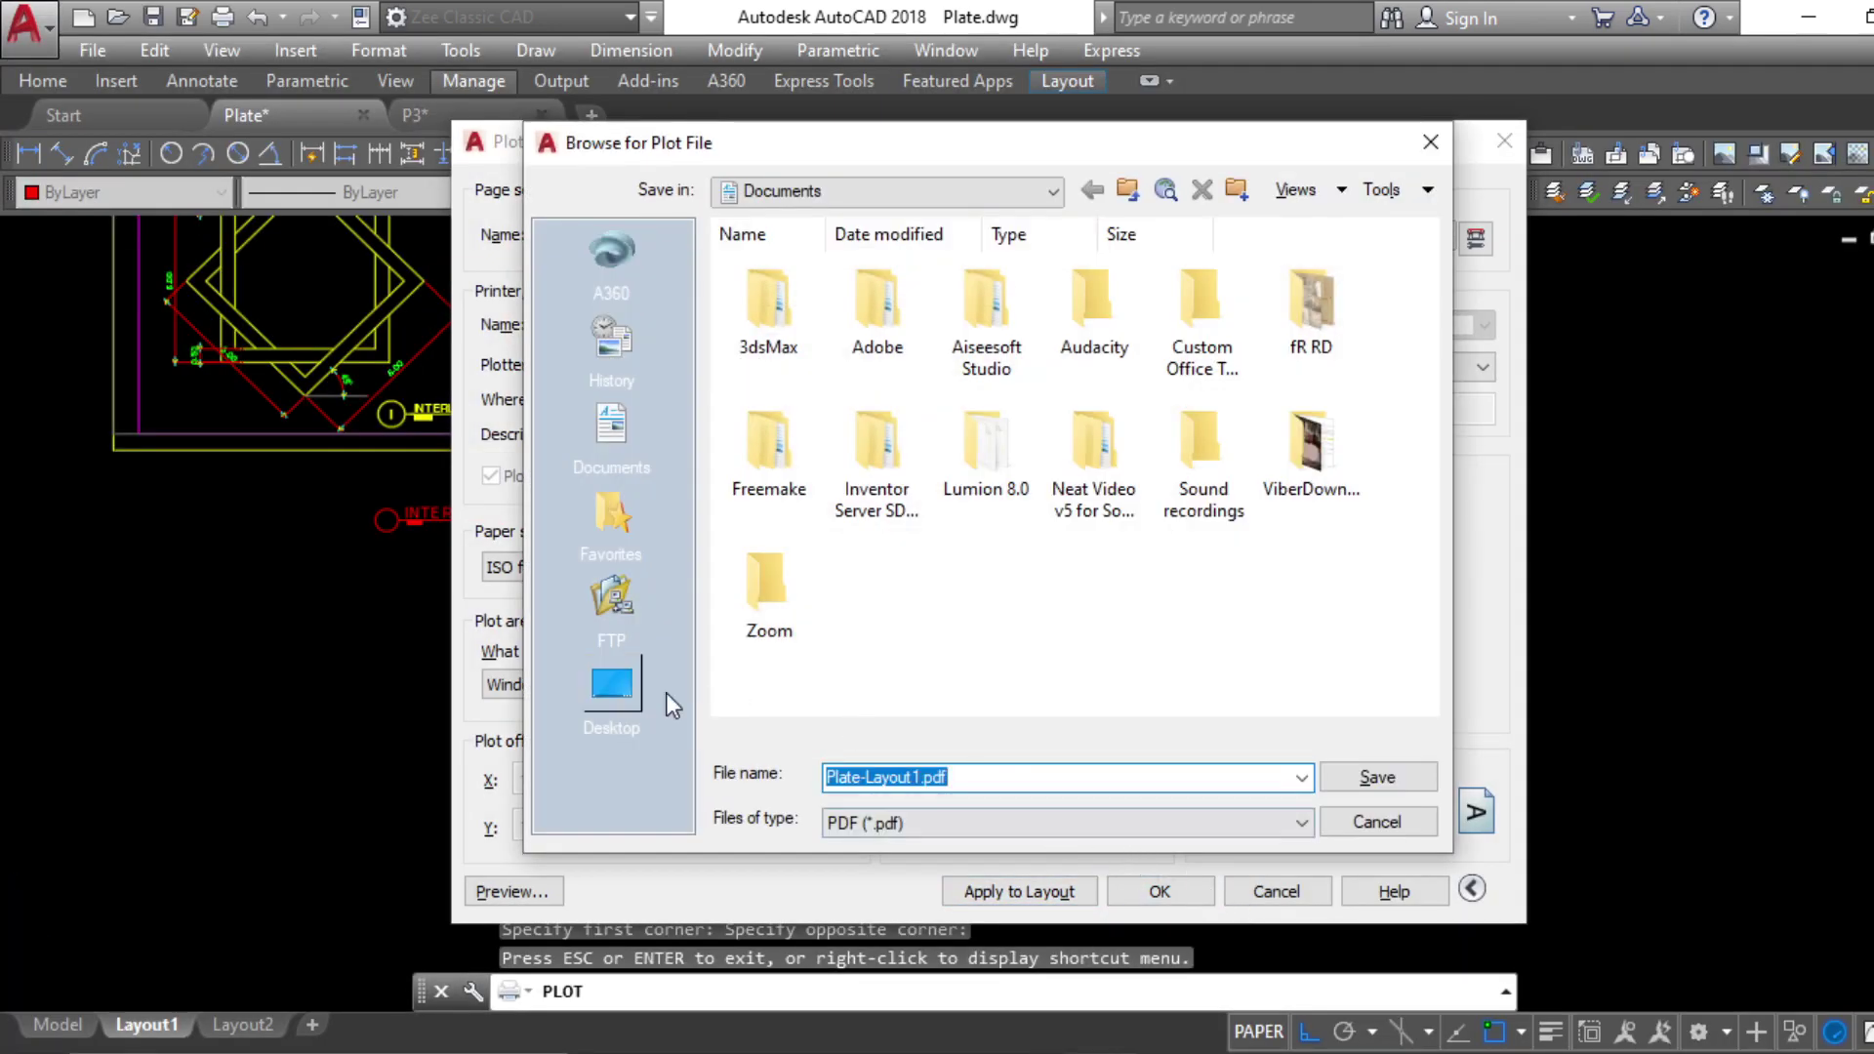
pyautogui.click(615, 689)
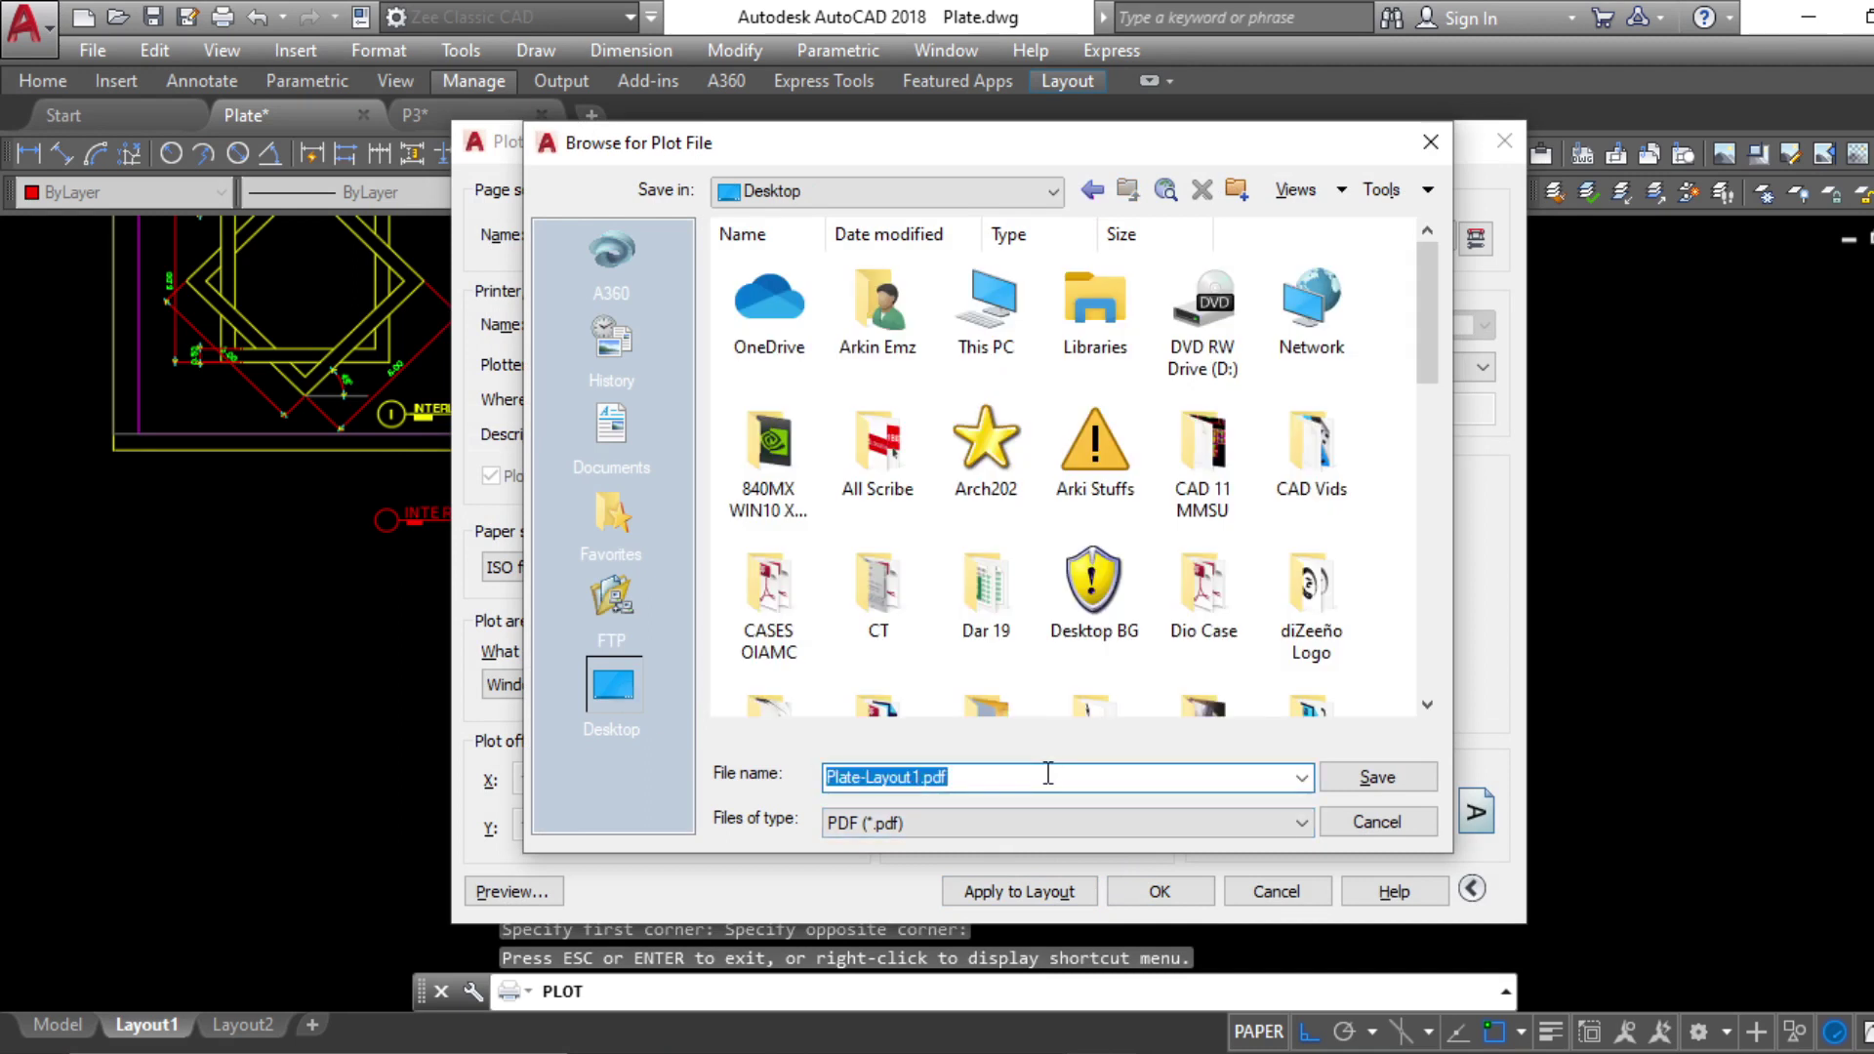
pyautogui.write('P1')
pyautogui.click(1413, 784)
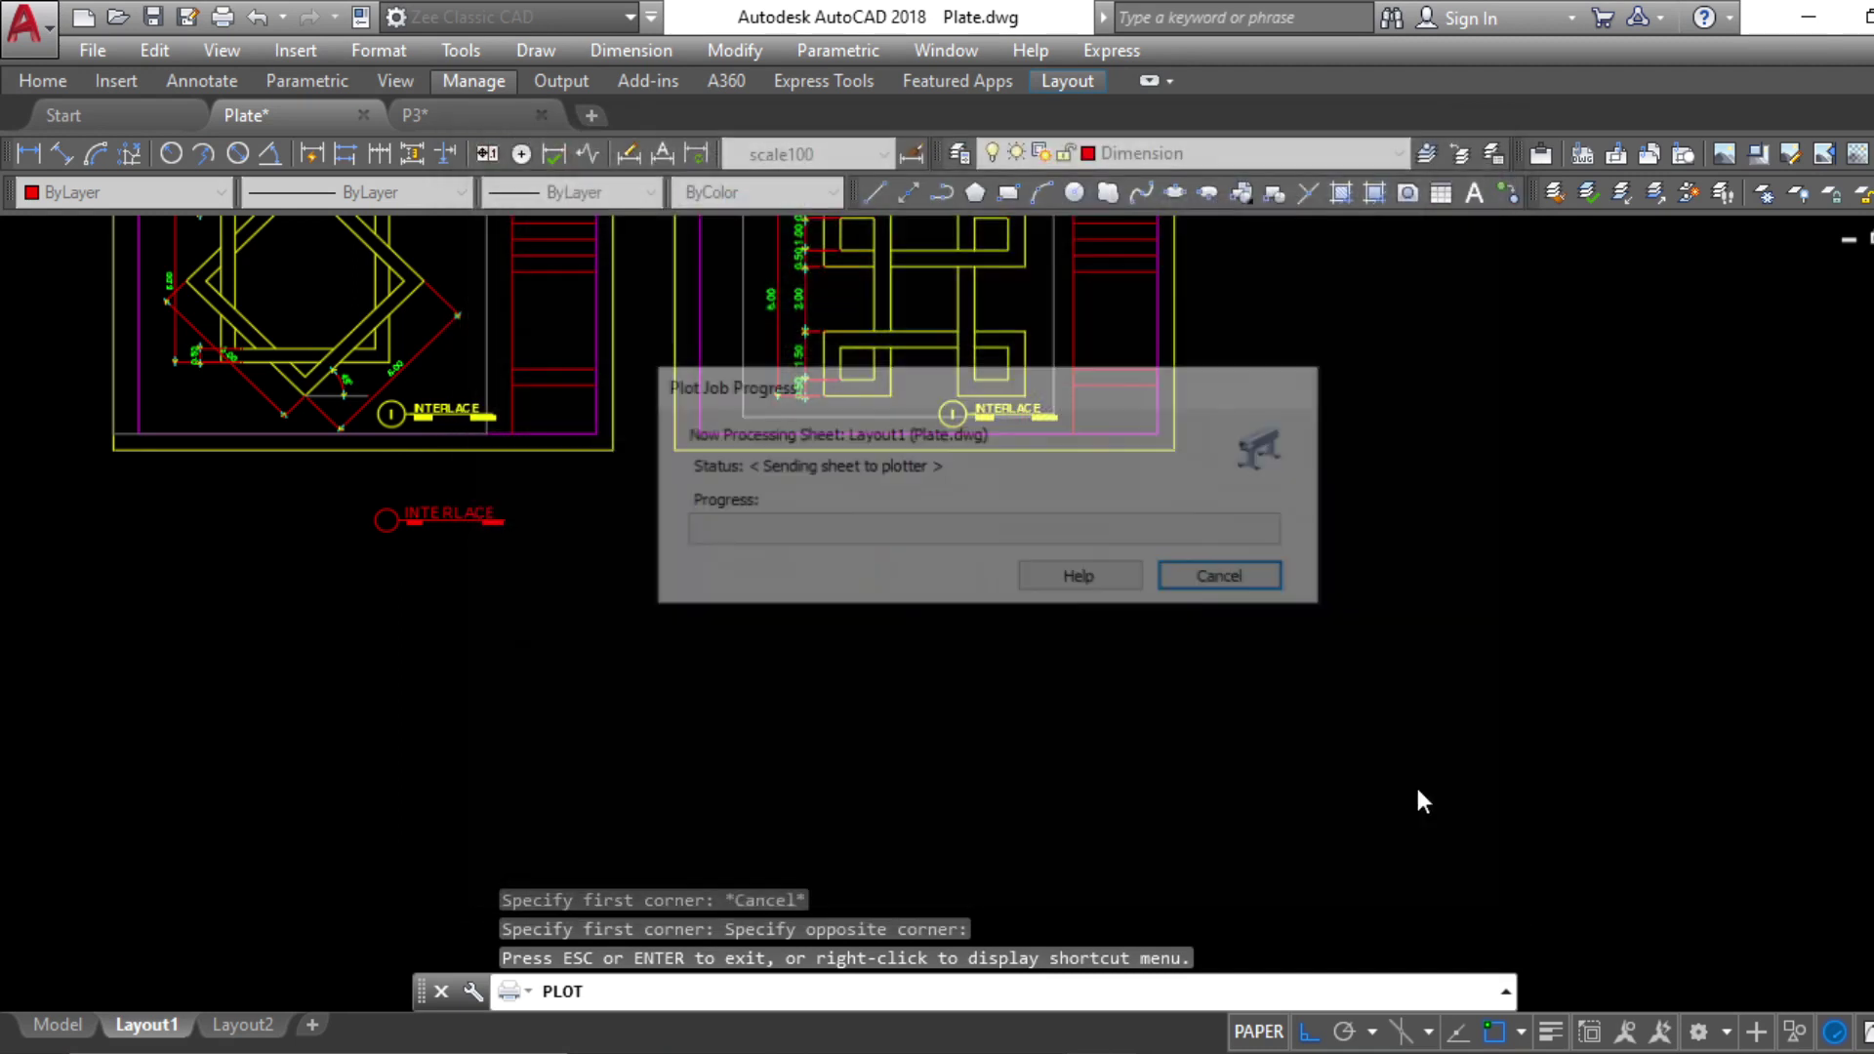